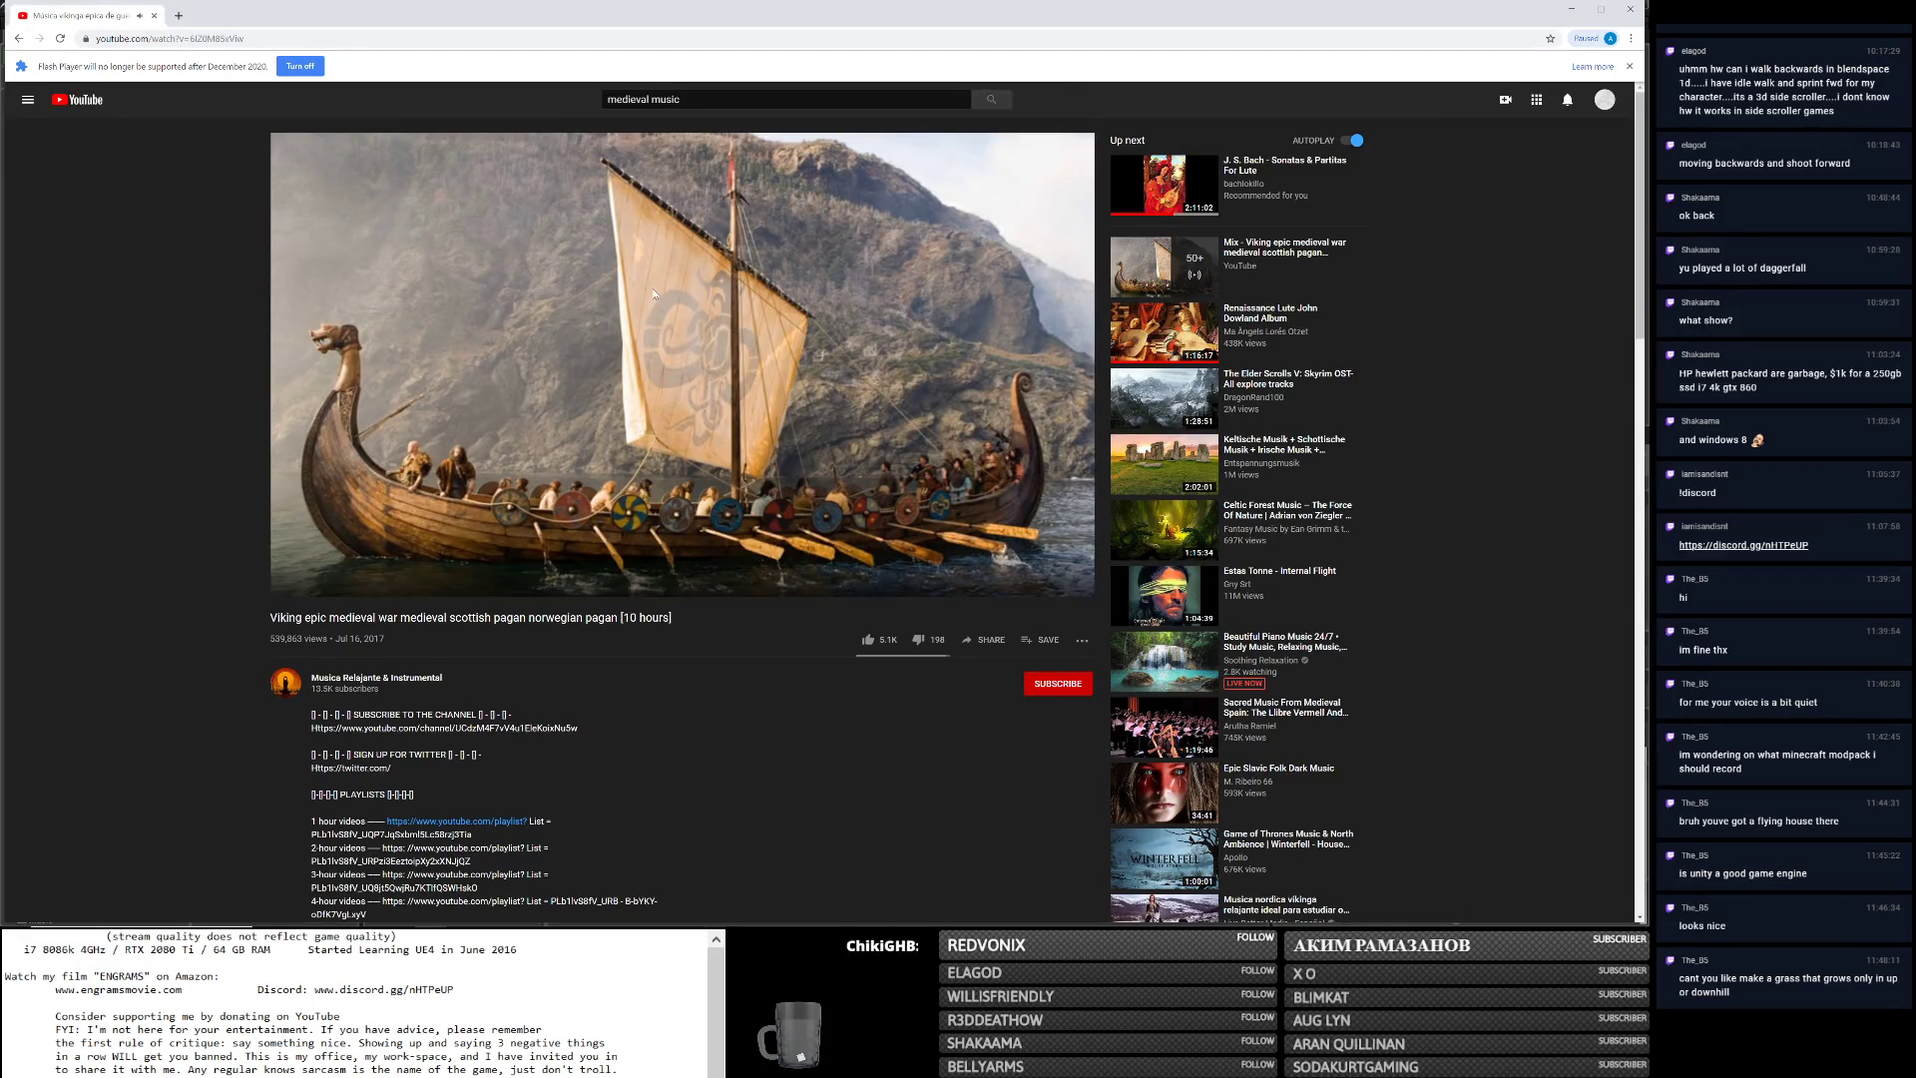
# Switch from the browser to the Unreal Editor level.
pyautogui.hotkey('ctrl', 'l')
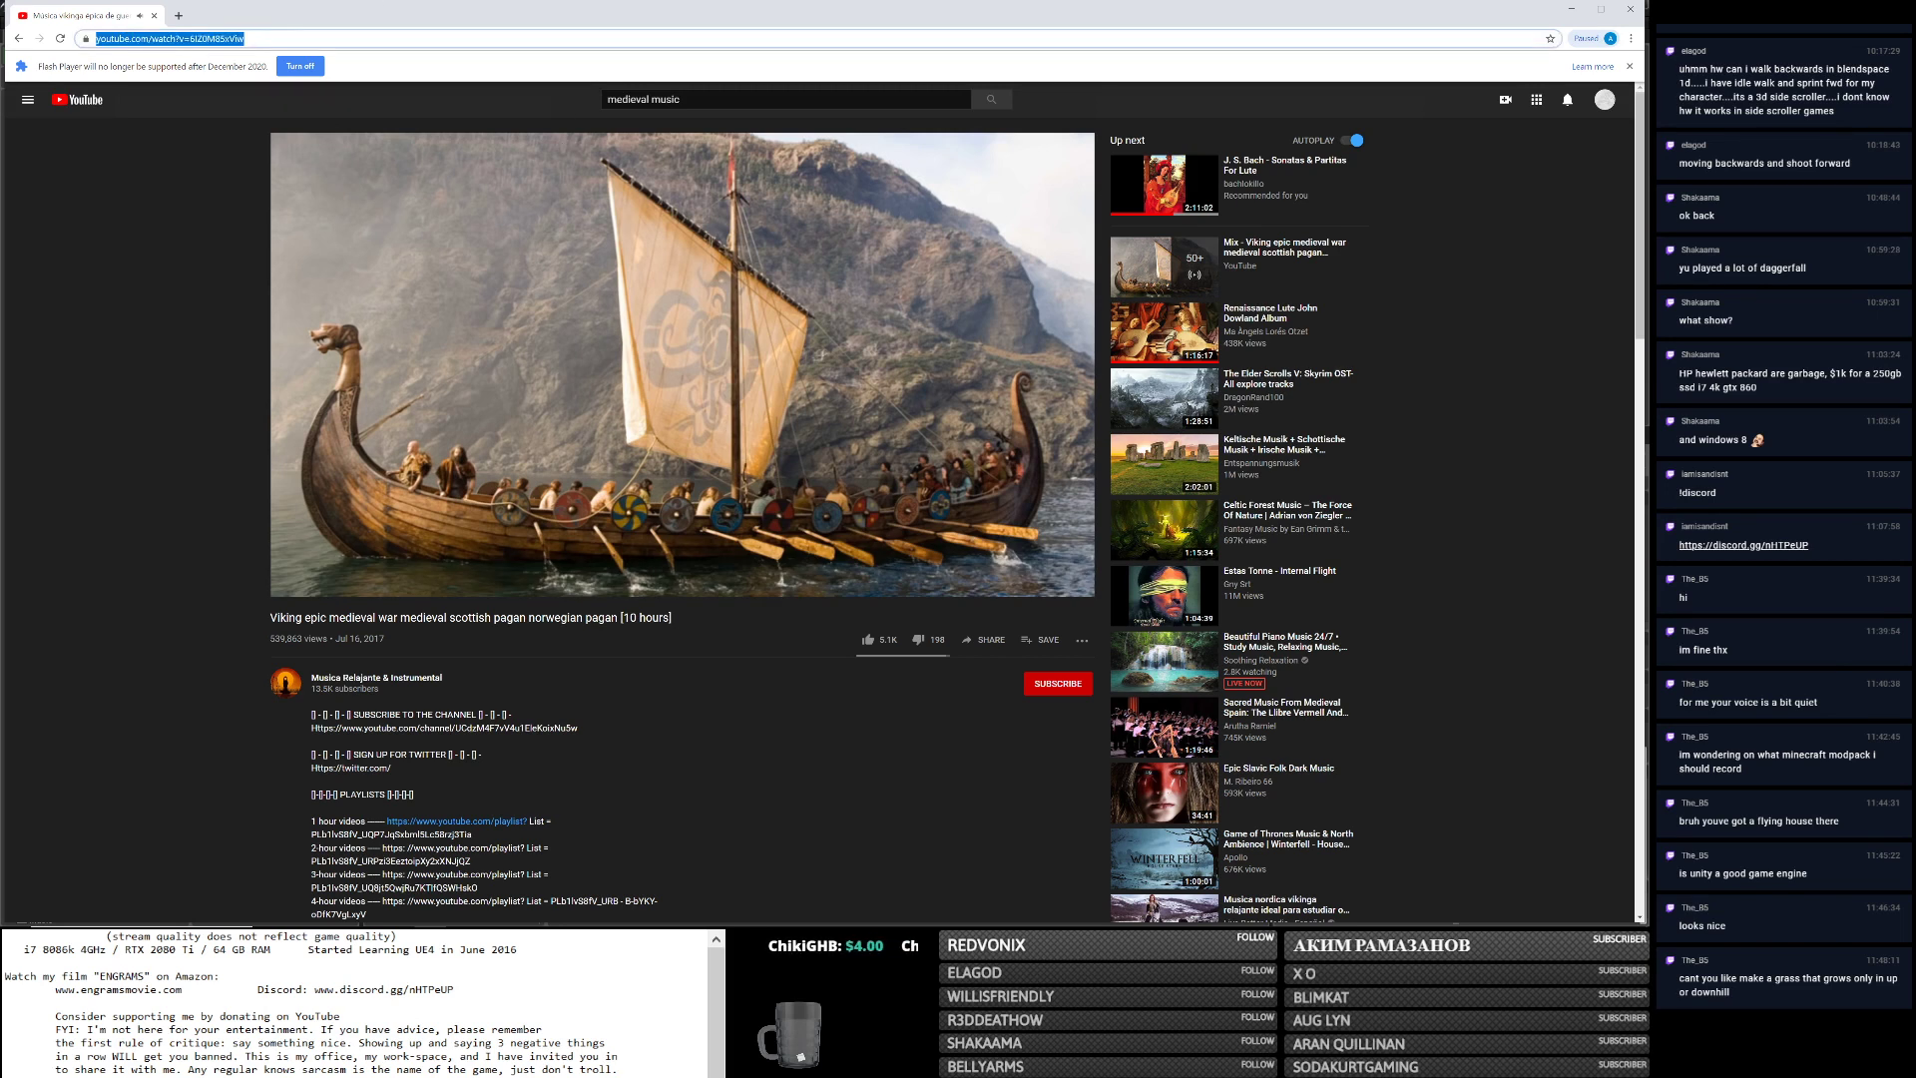
pyautogui.hotkey('alt', 'Tab')
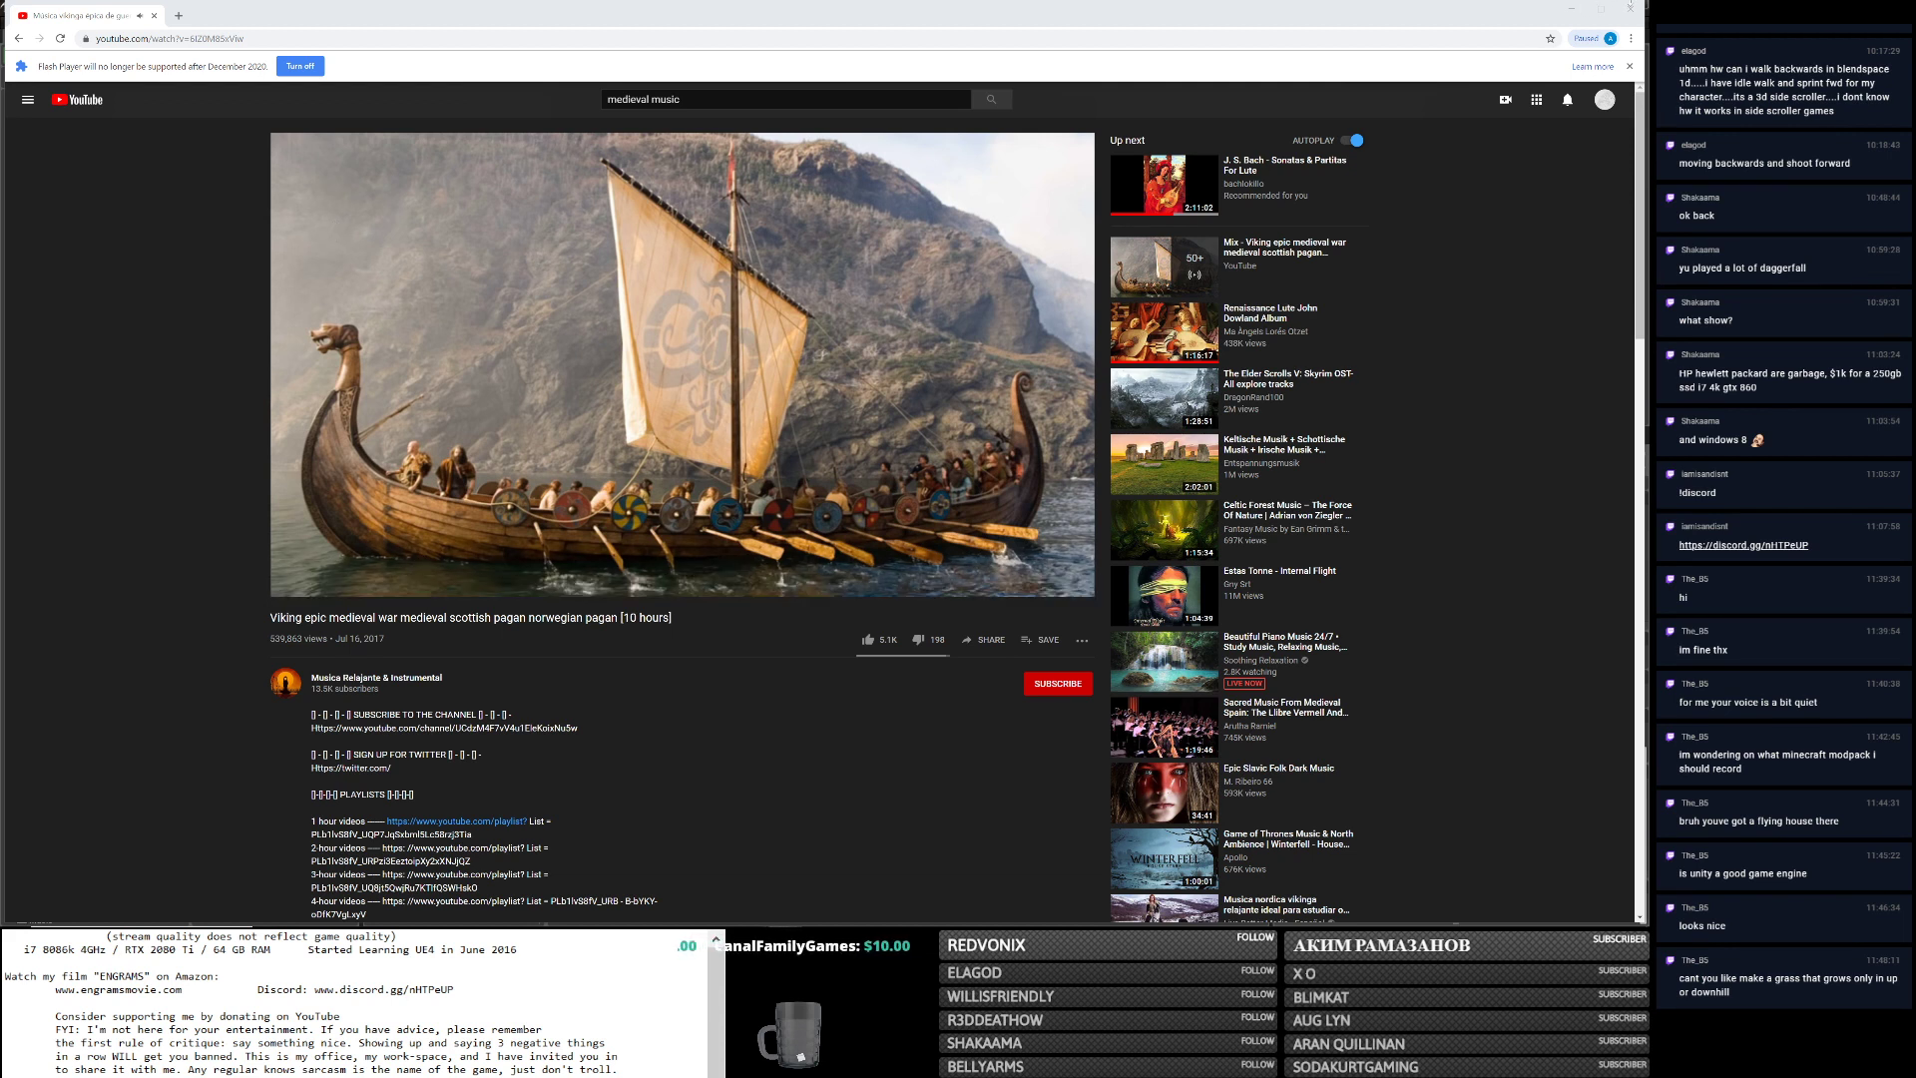
pyautogui.click(1570, 10)
pyautogui.doubleClick(1085, 263)
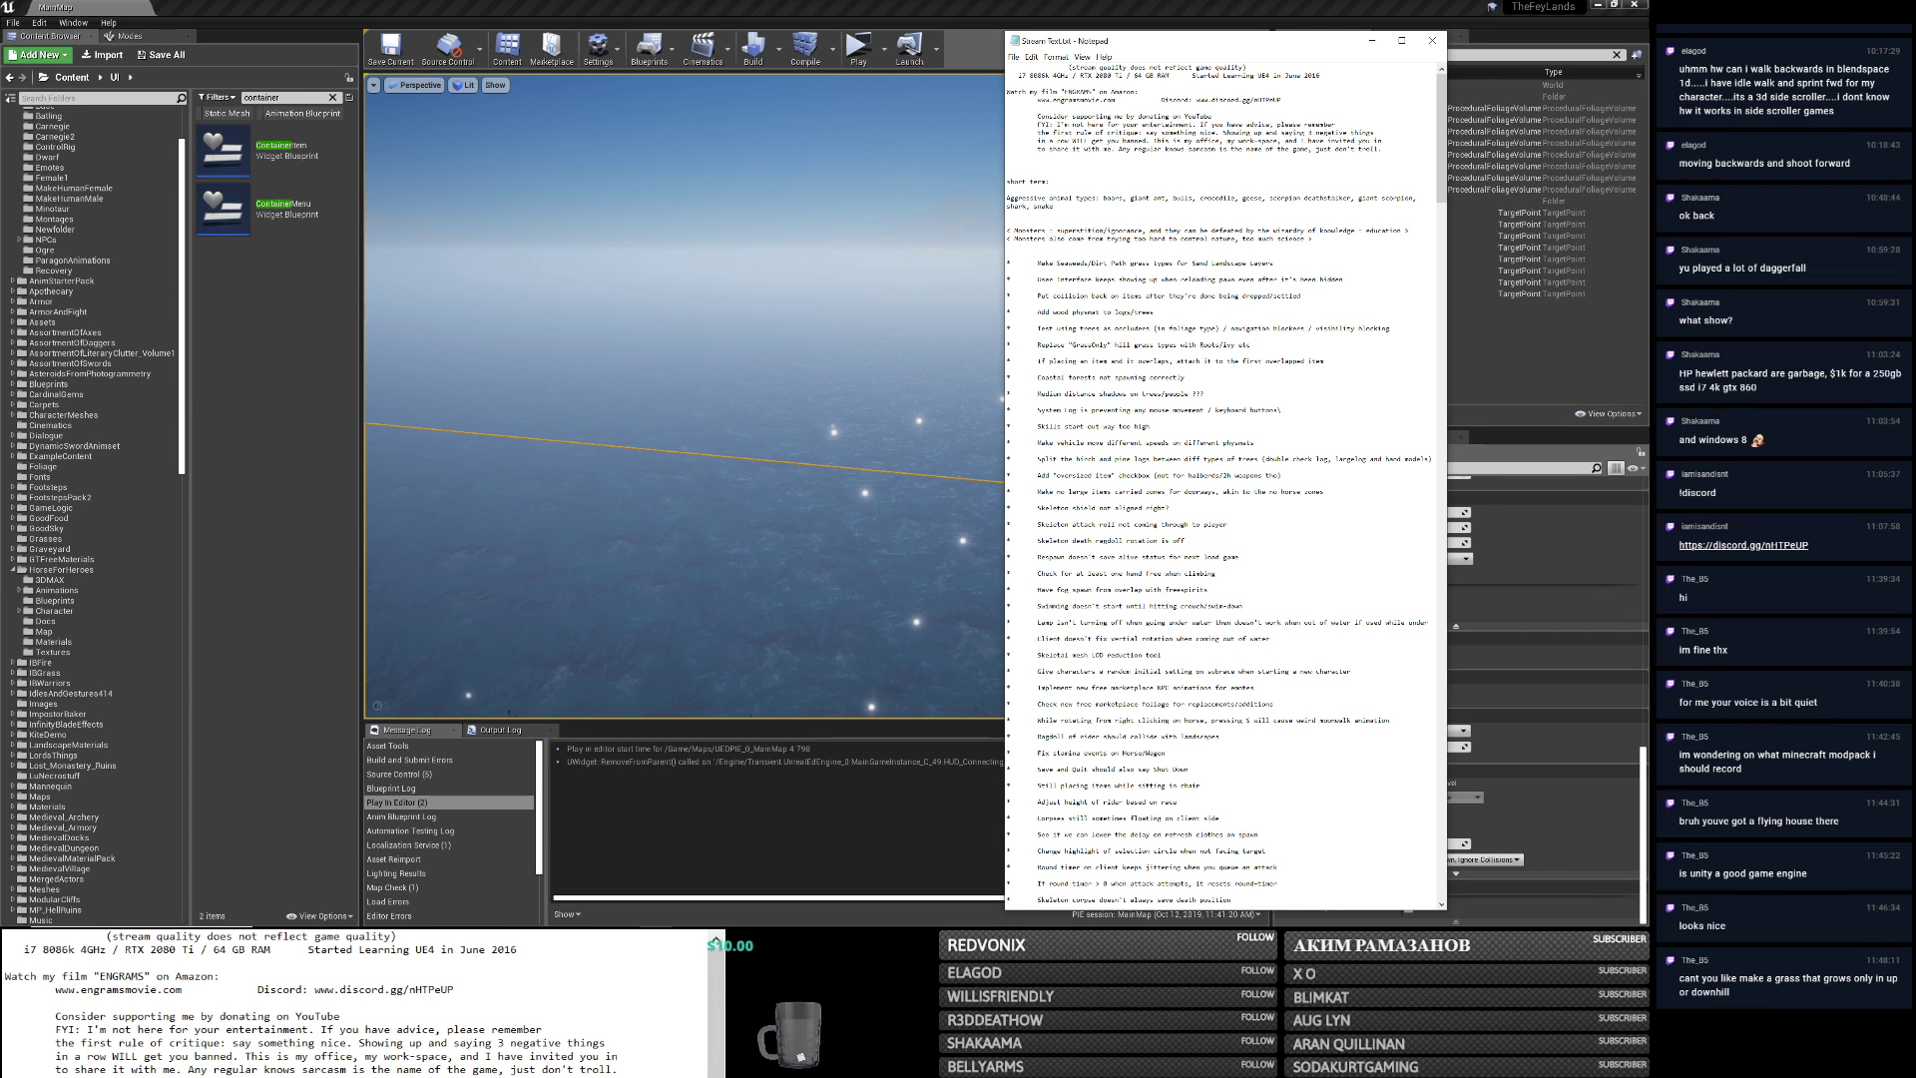
# Open the landscape material assigned to Landscape2 and examine the attribute nodes in its graph.
pyautogui.moveTo(813, 229); pyautogui.dragTo(1147, 214, button='right')
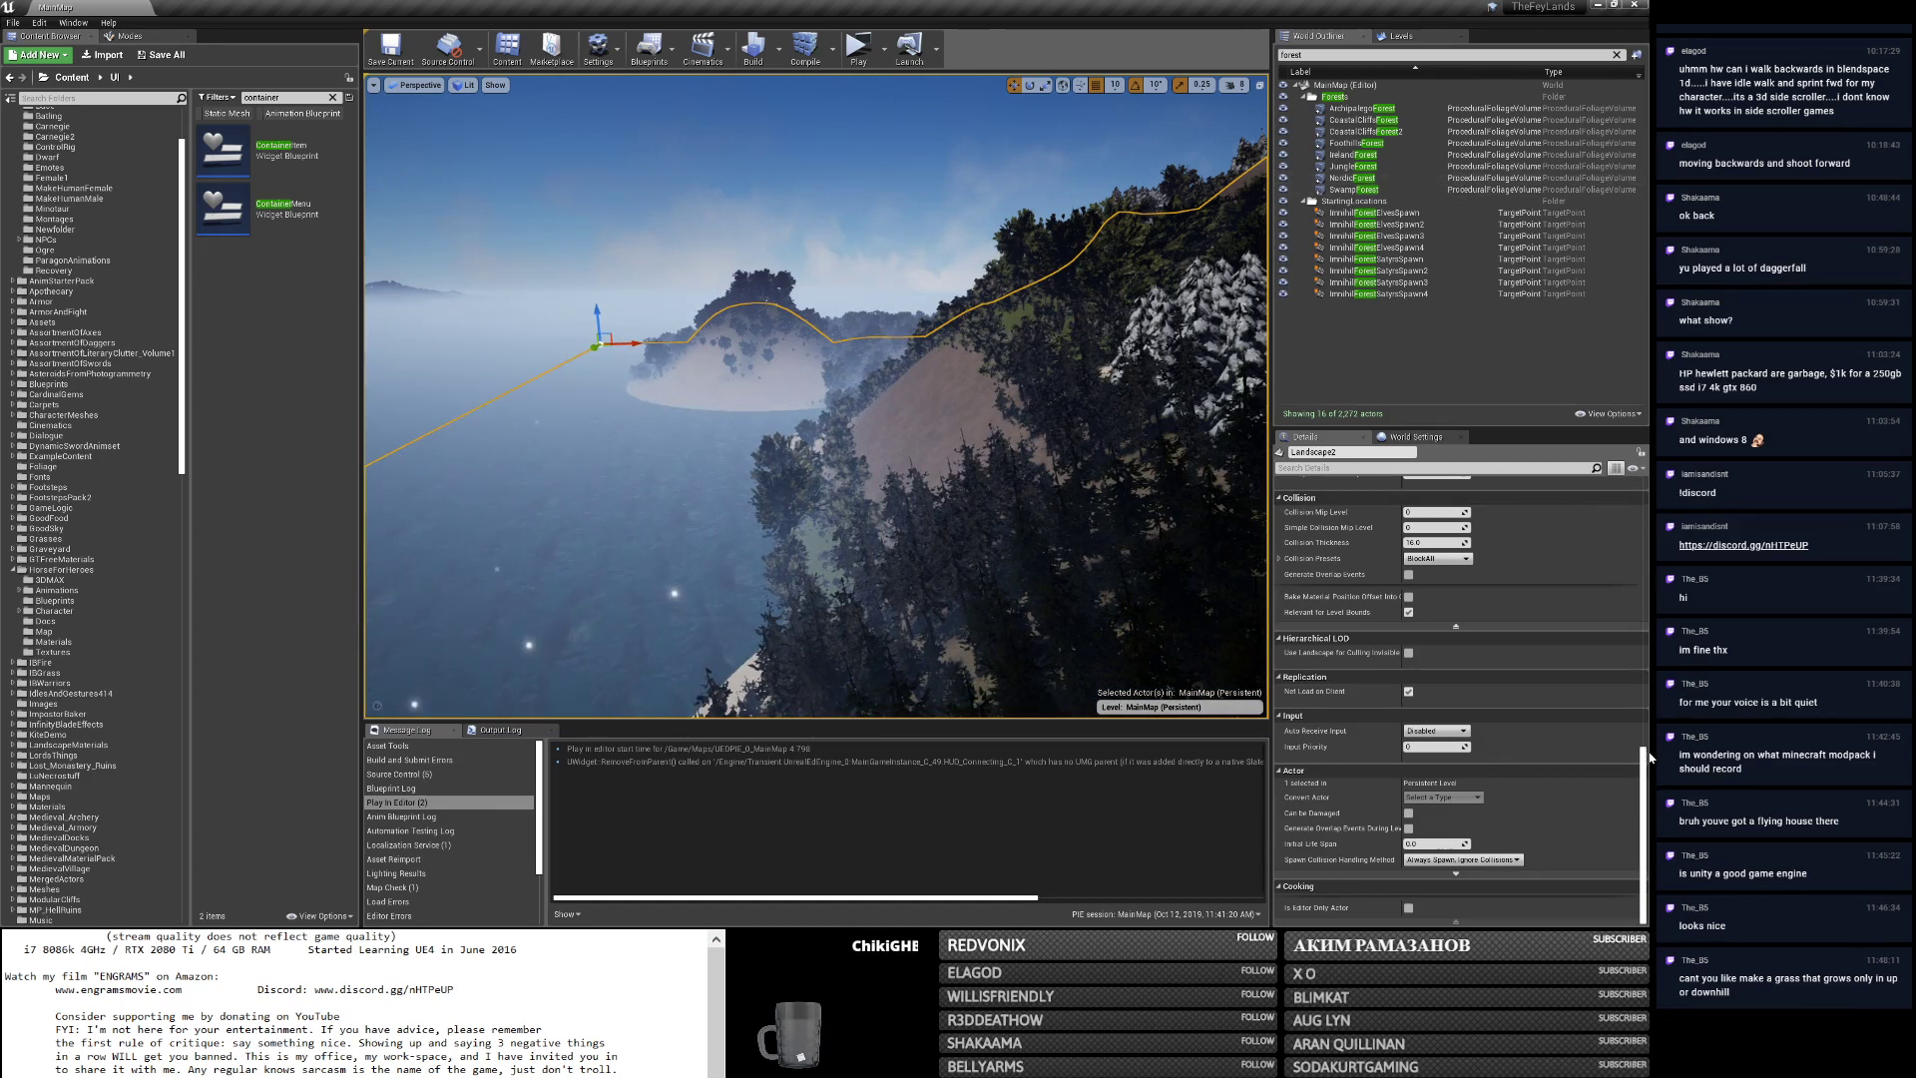
pyautogui.moveTo(1649, 750); pyautogui.dragTo(1646, 585)
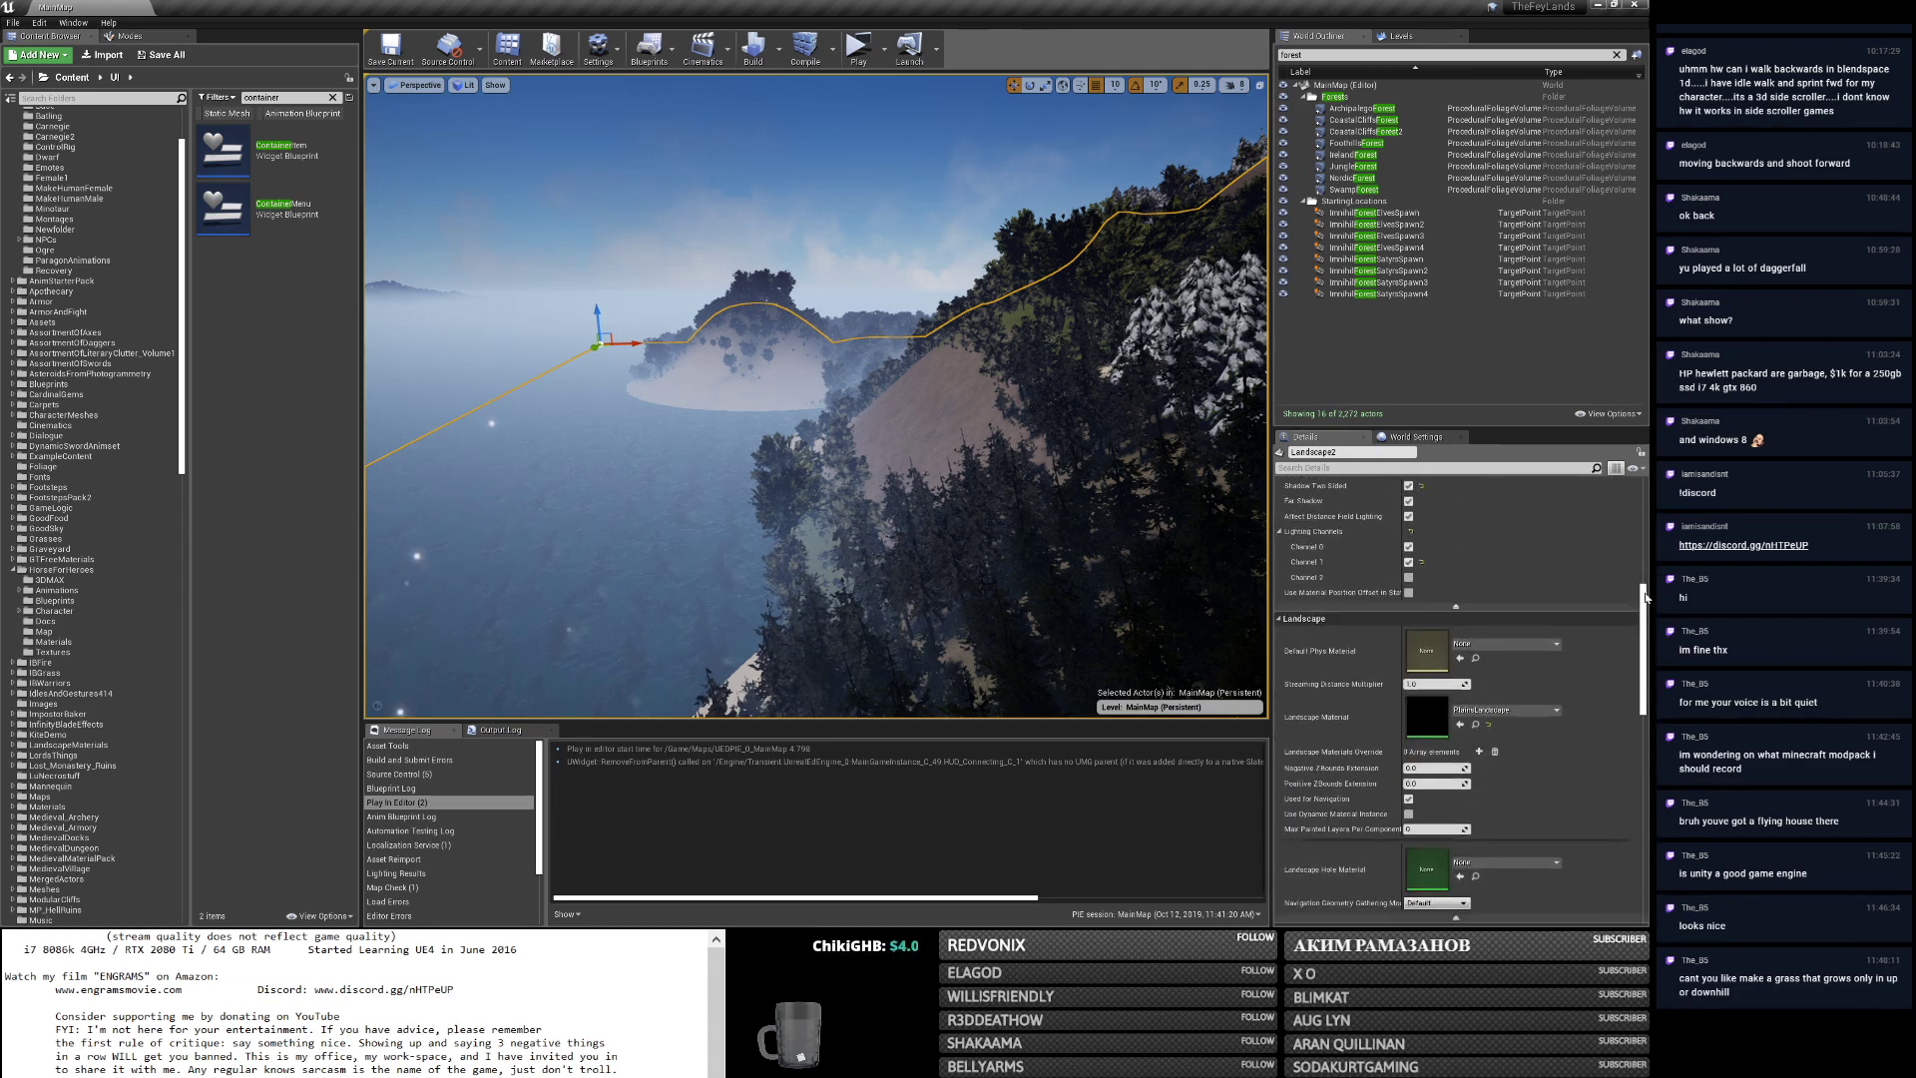
pyautogui.doubleClick(1432, 719)
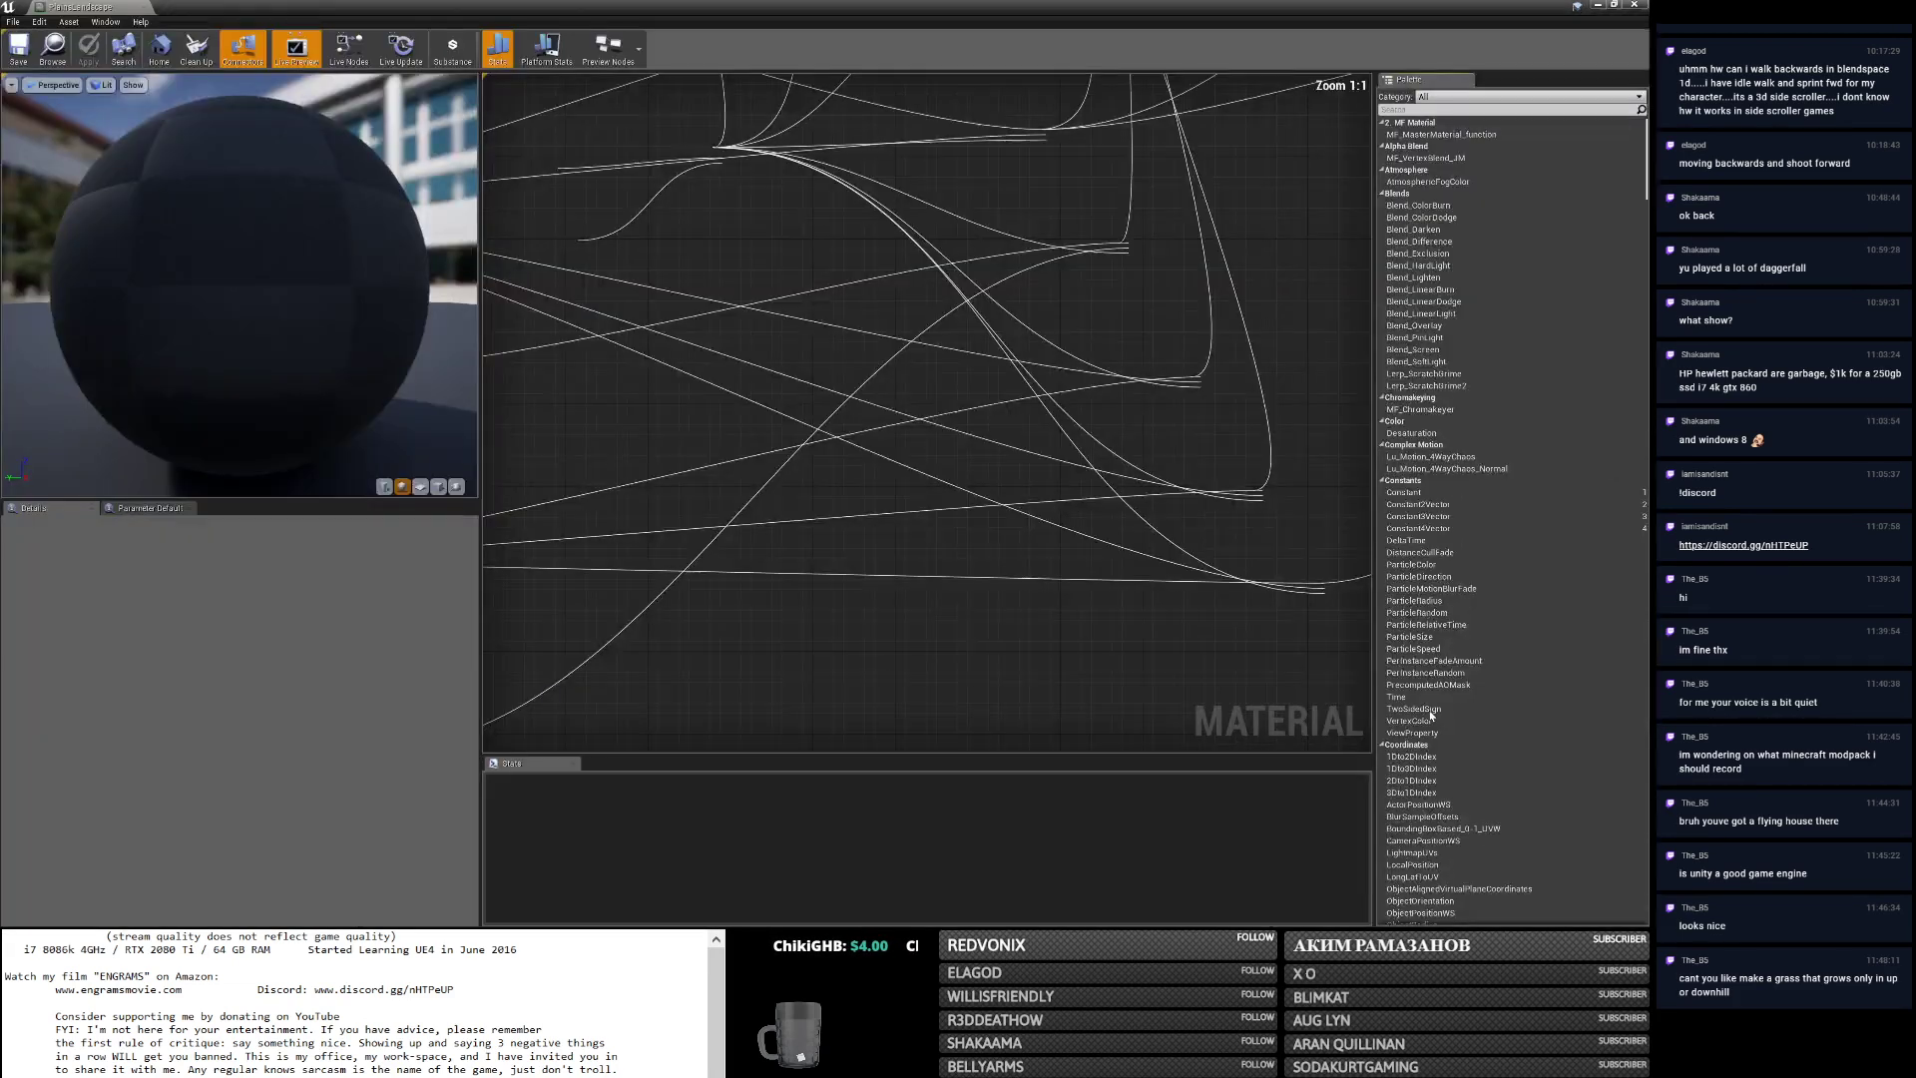
pyautogui.scroll(3, 879, 449)
pyautogui.scroll(-3, 890, 401)
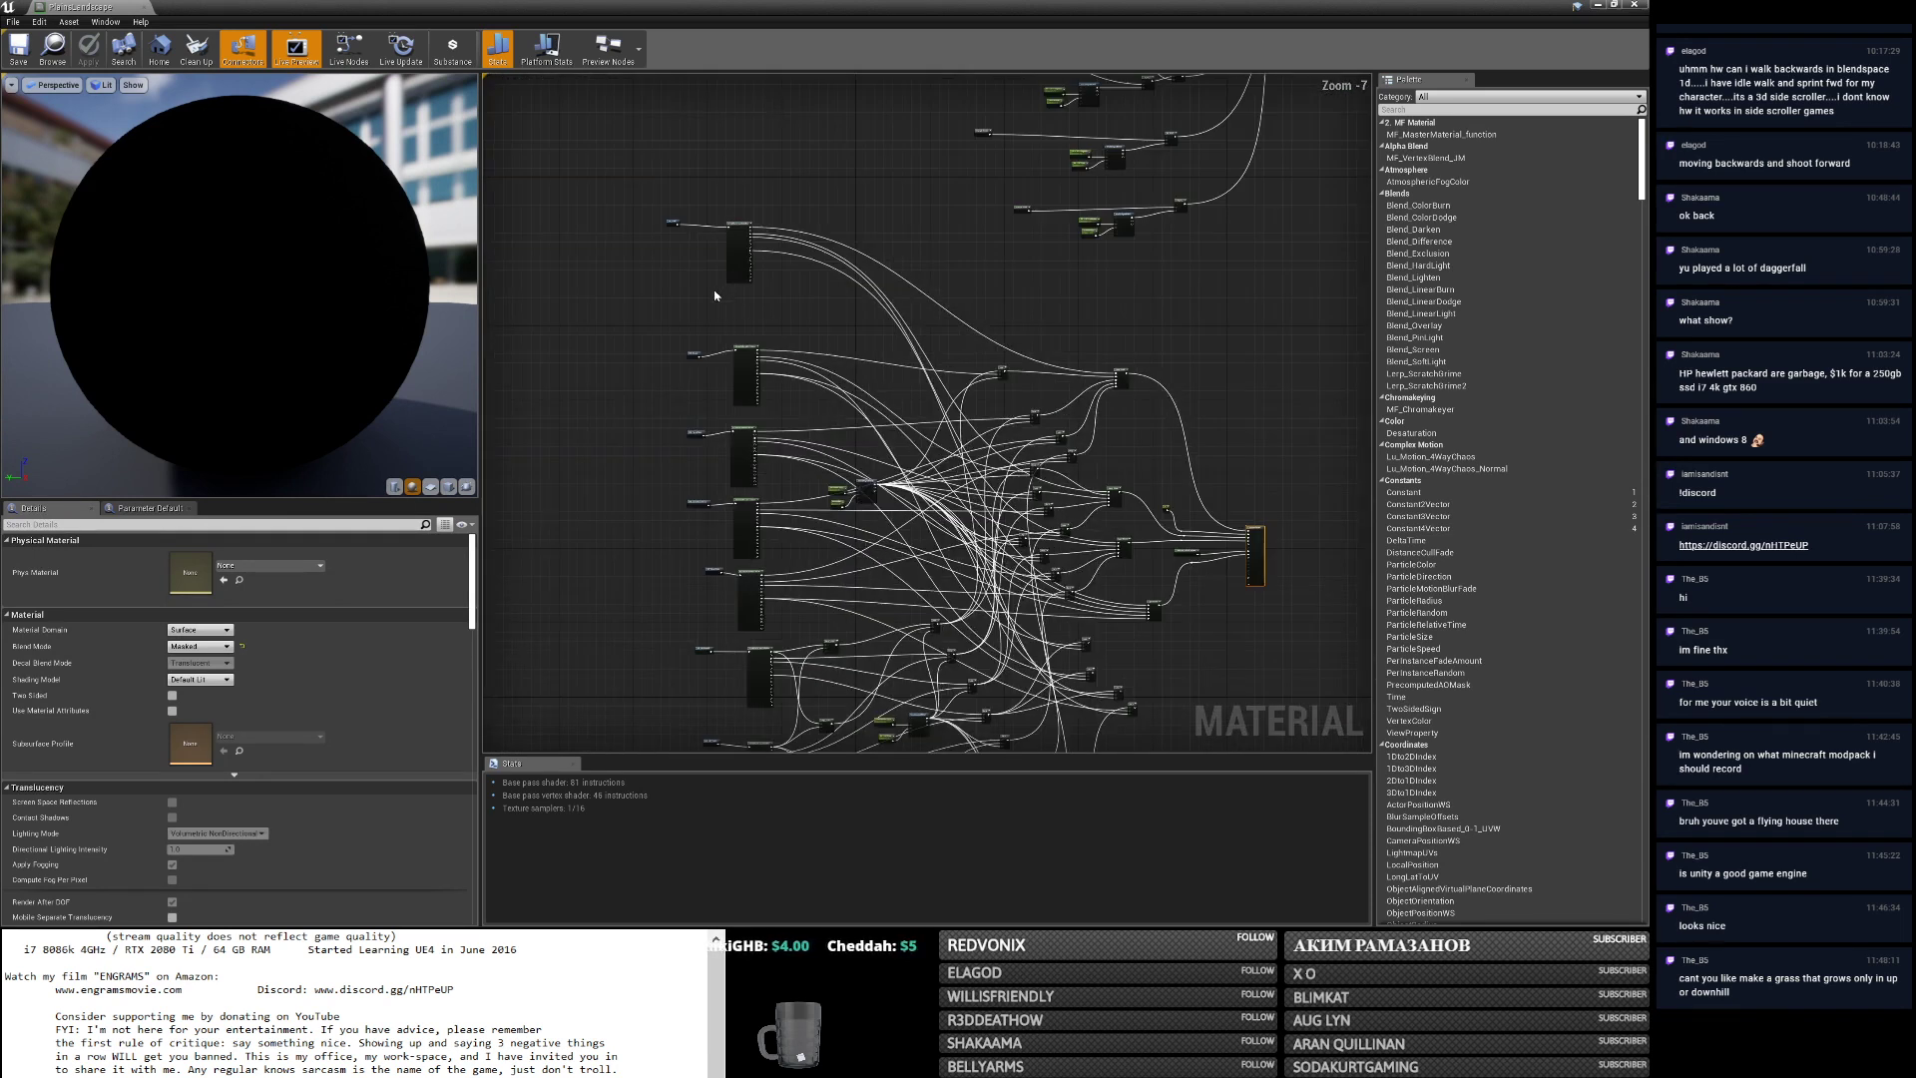
pyautogui.scroll(2, 716, 289)
pyautogui.scroll(1, 689, 248)
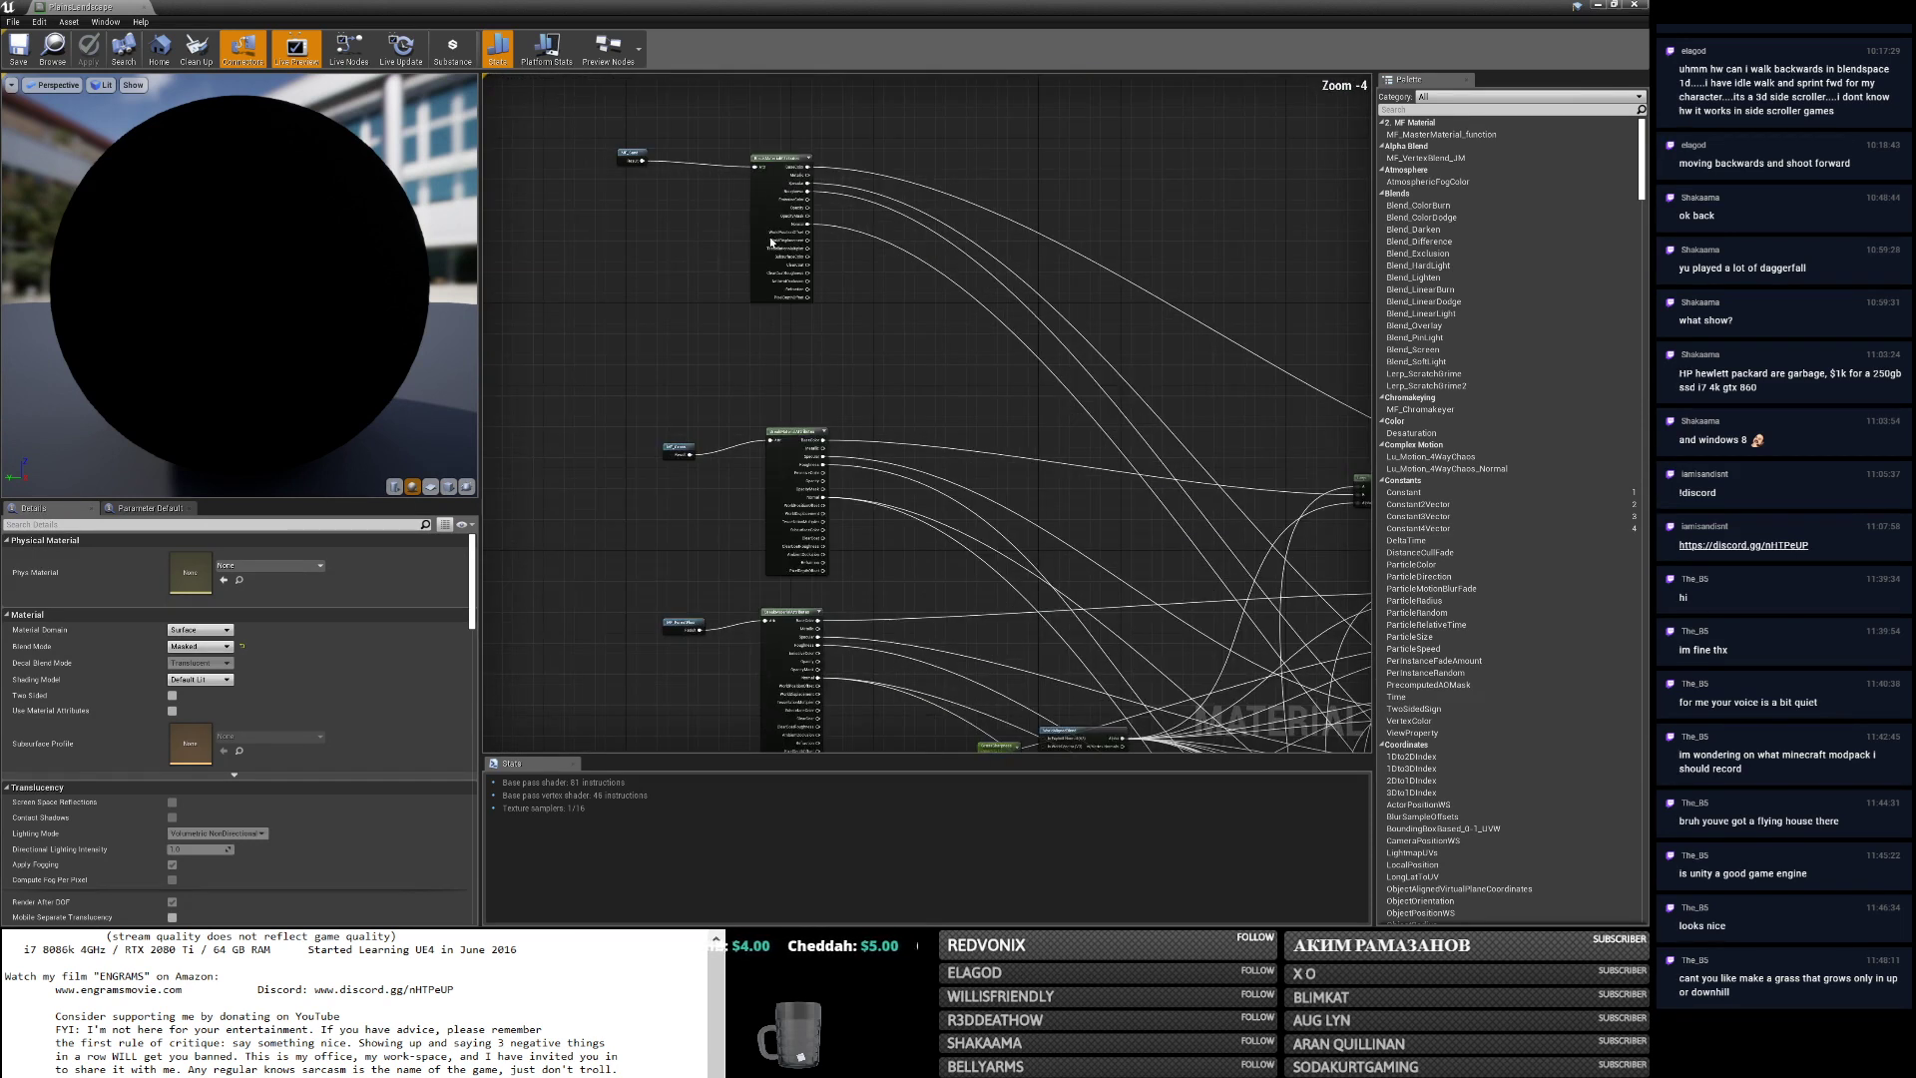
pyautogui.click(1597, 5)
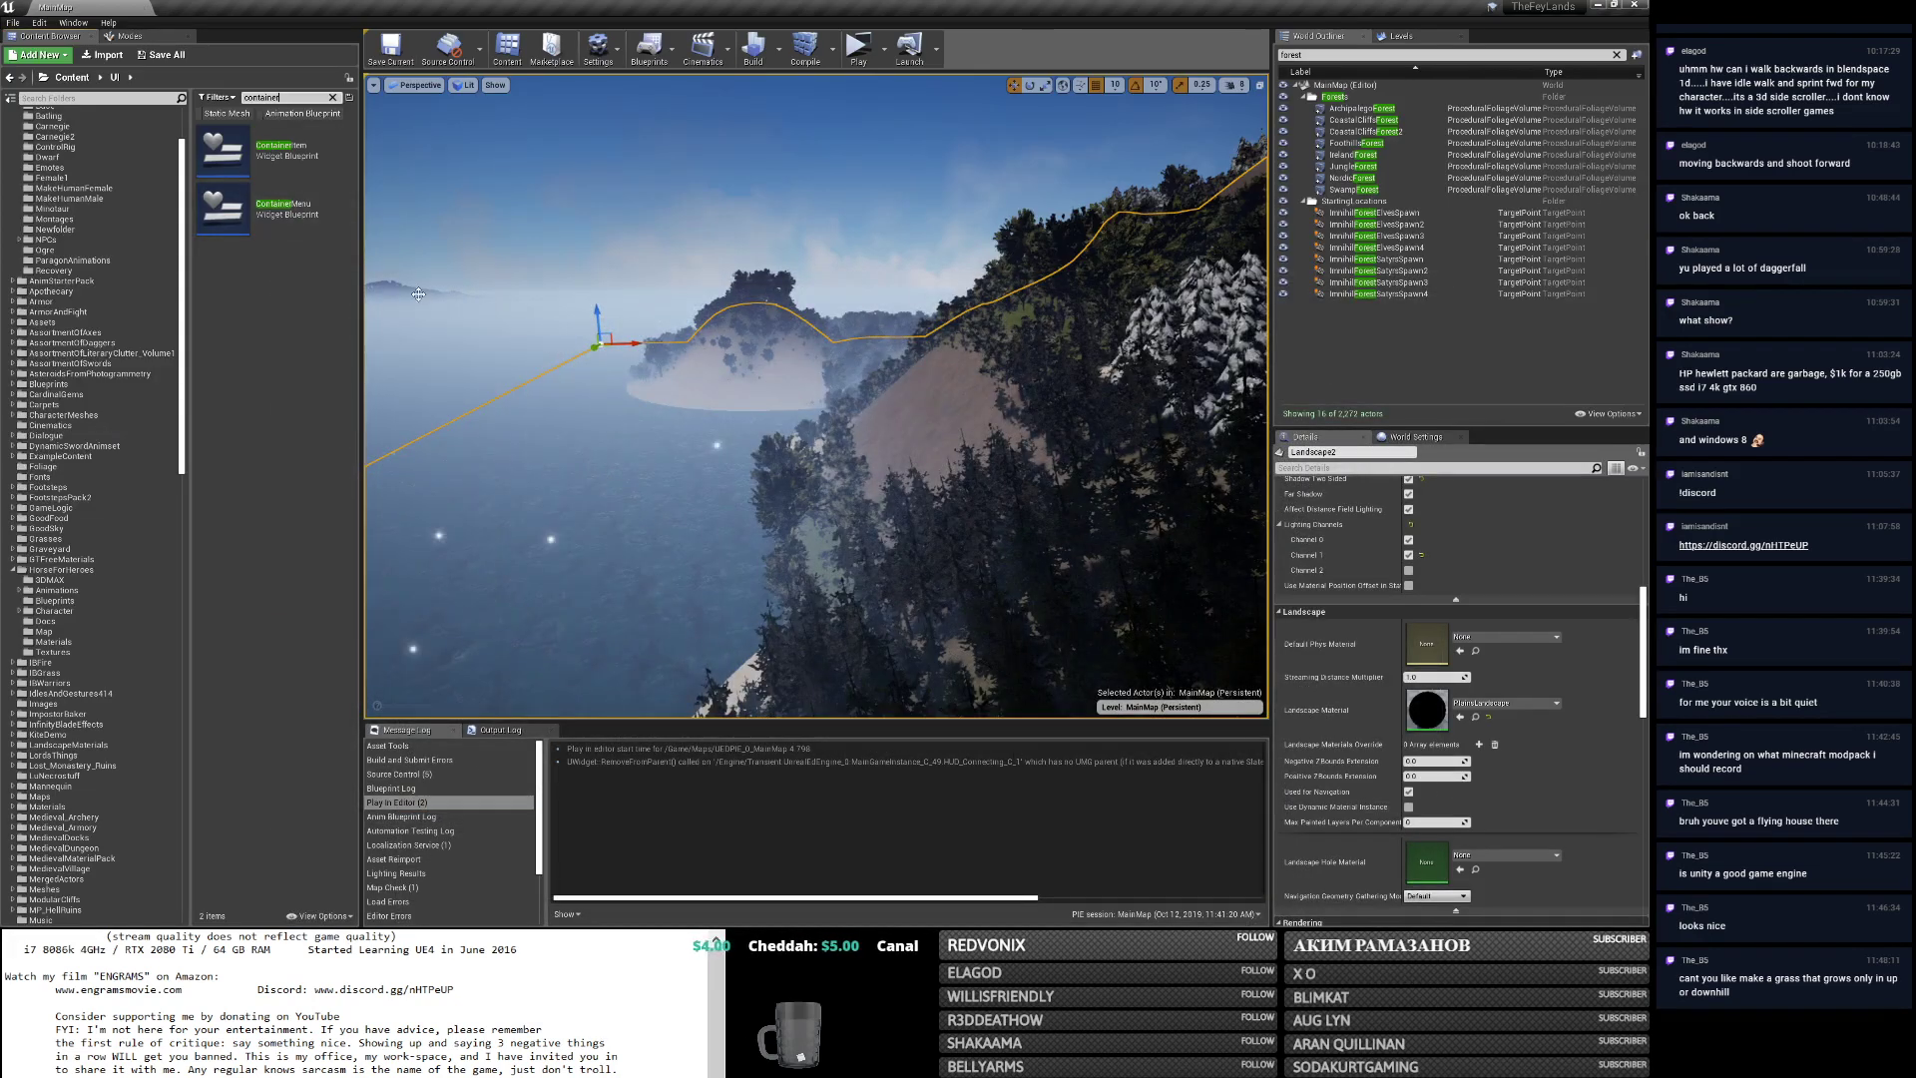
pyautogui.moveTo(458, 307); pyautogui.dragTo(375, 298, button='right')
pyautogui.click(696, 331)
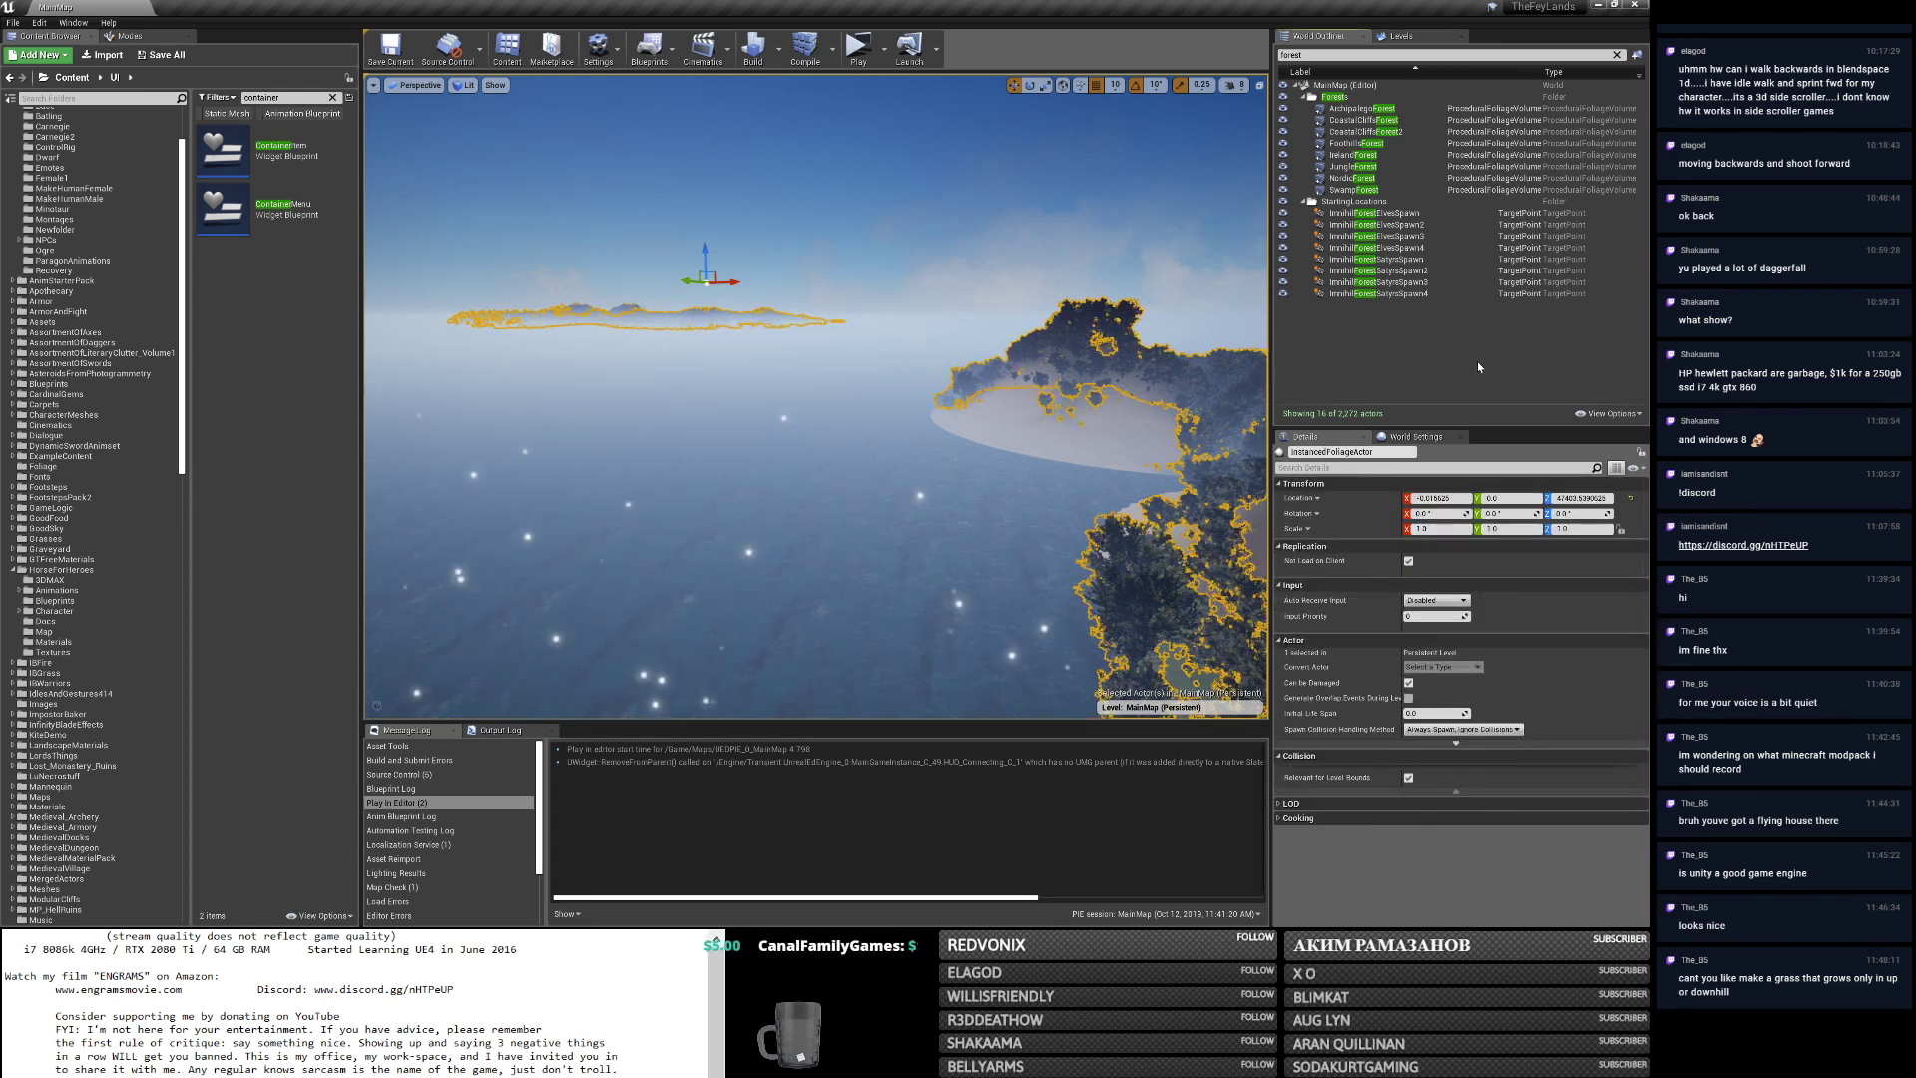
# Switch to the browser, open the "Father of the Elder Scrolls" interview from the YouTube watch history, select its address and close its tab.
pyautogui.hotkey('alt', 'Tab')
pyautogui.hotkey('alt', 'Tab')
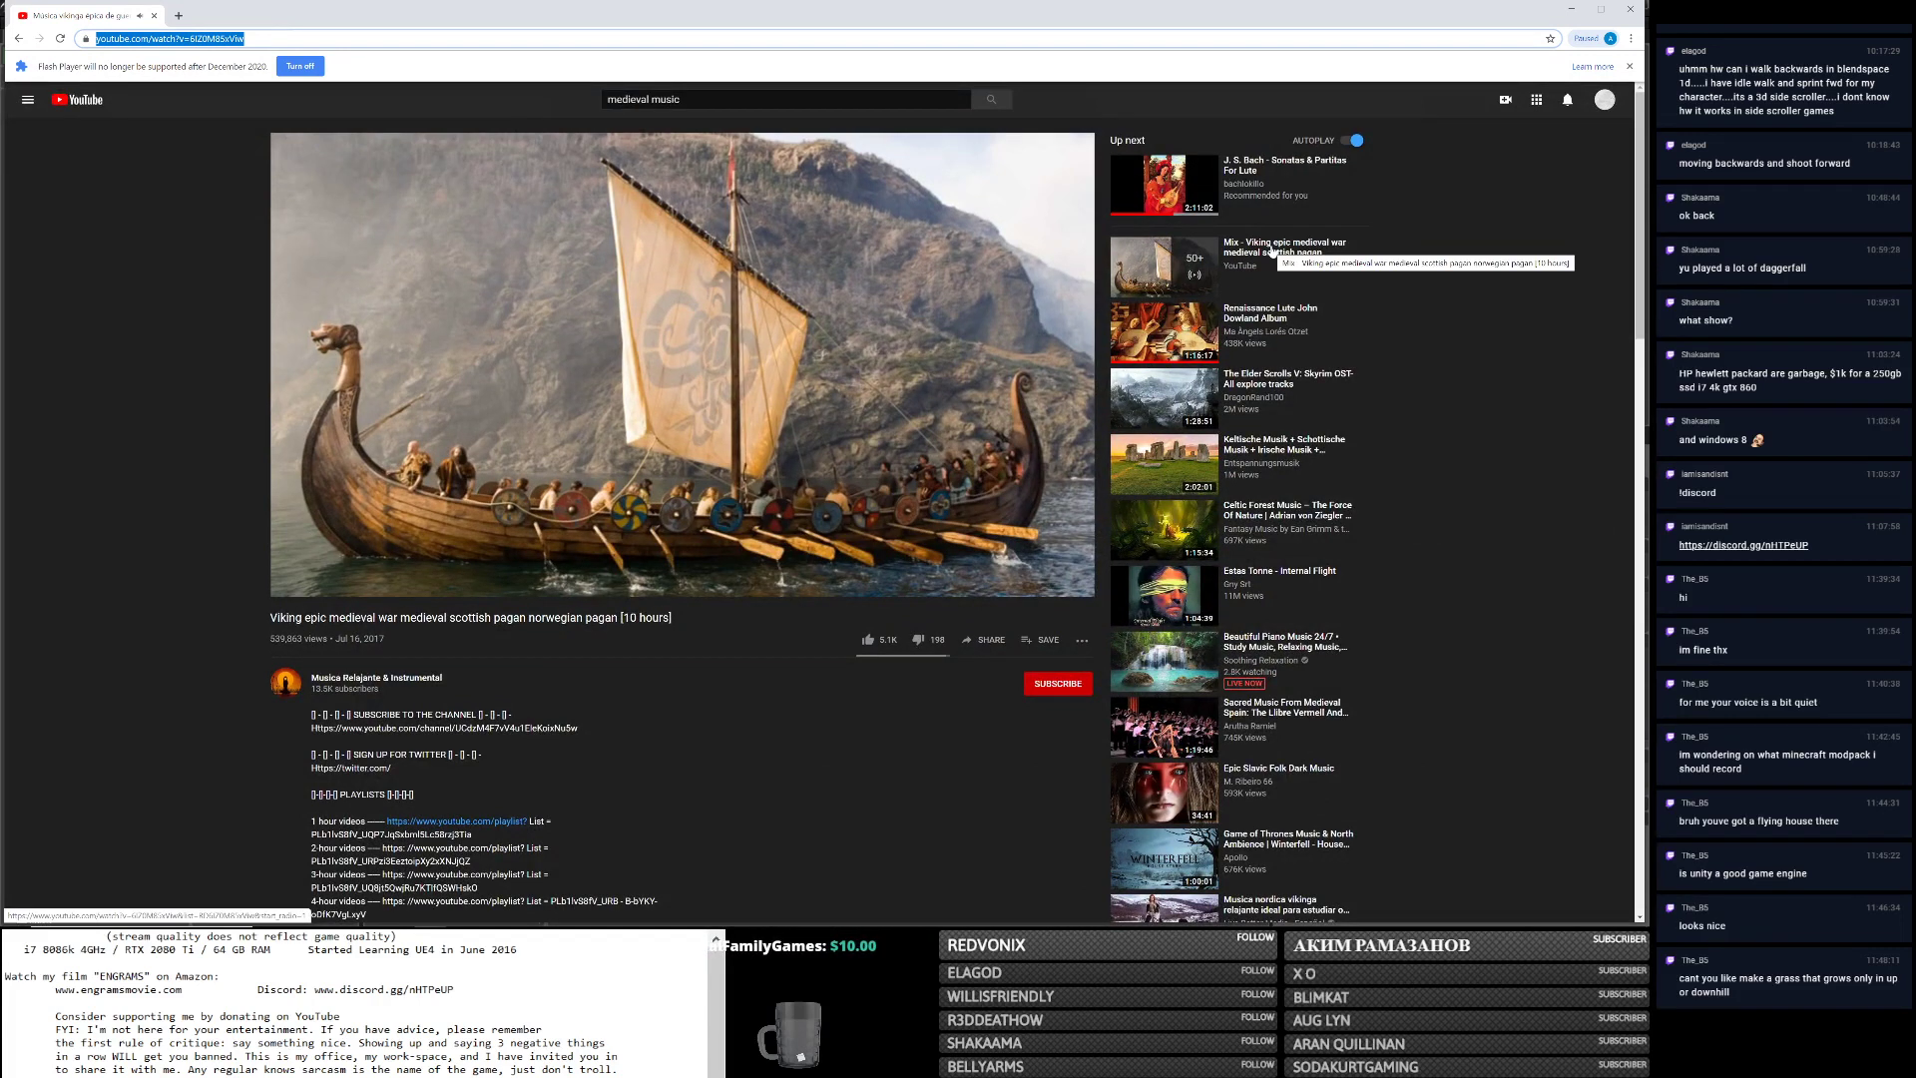
pyautogui.middleClick(78, 100)
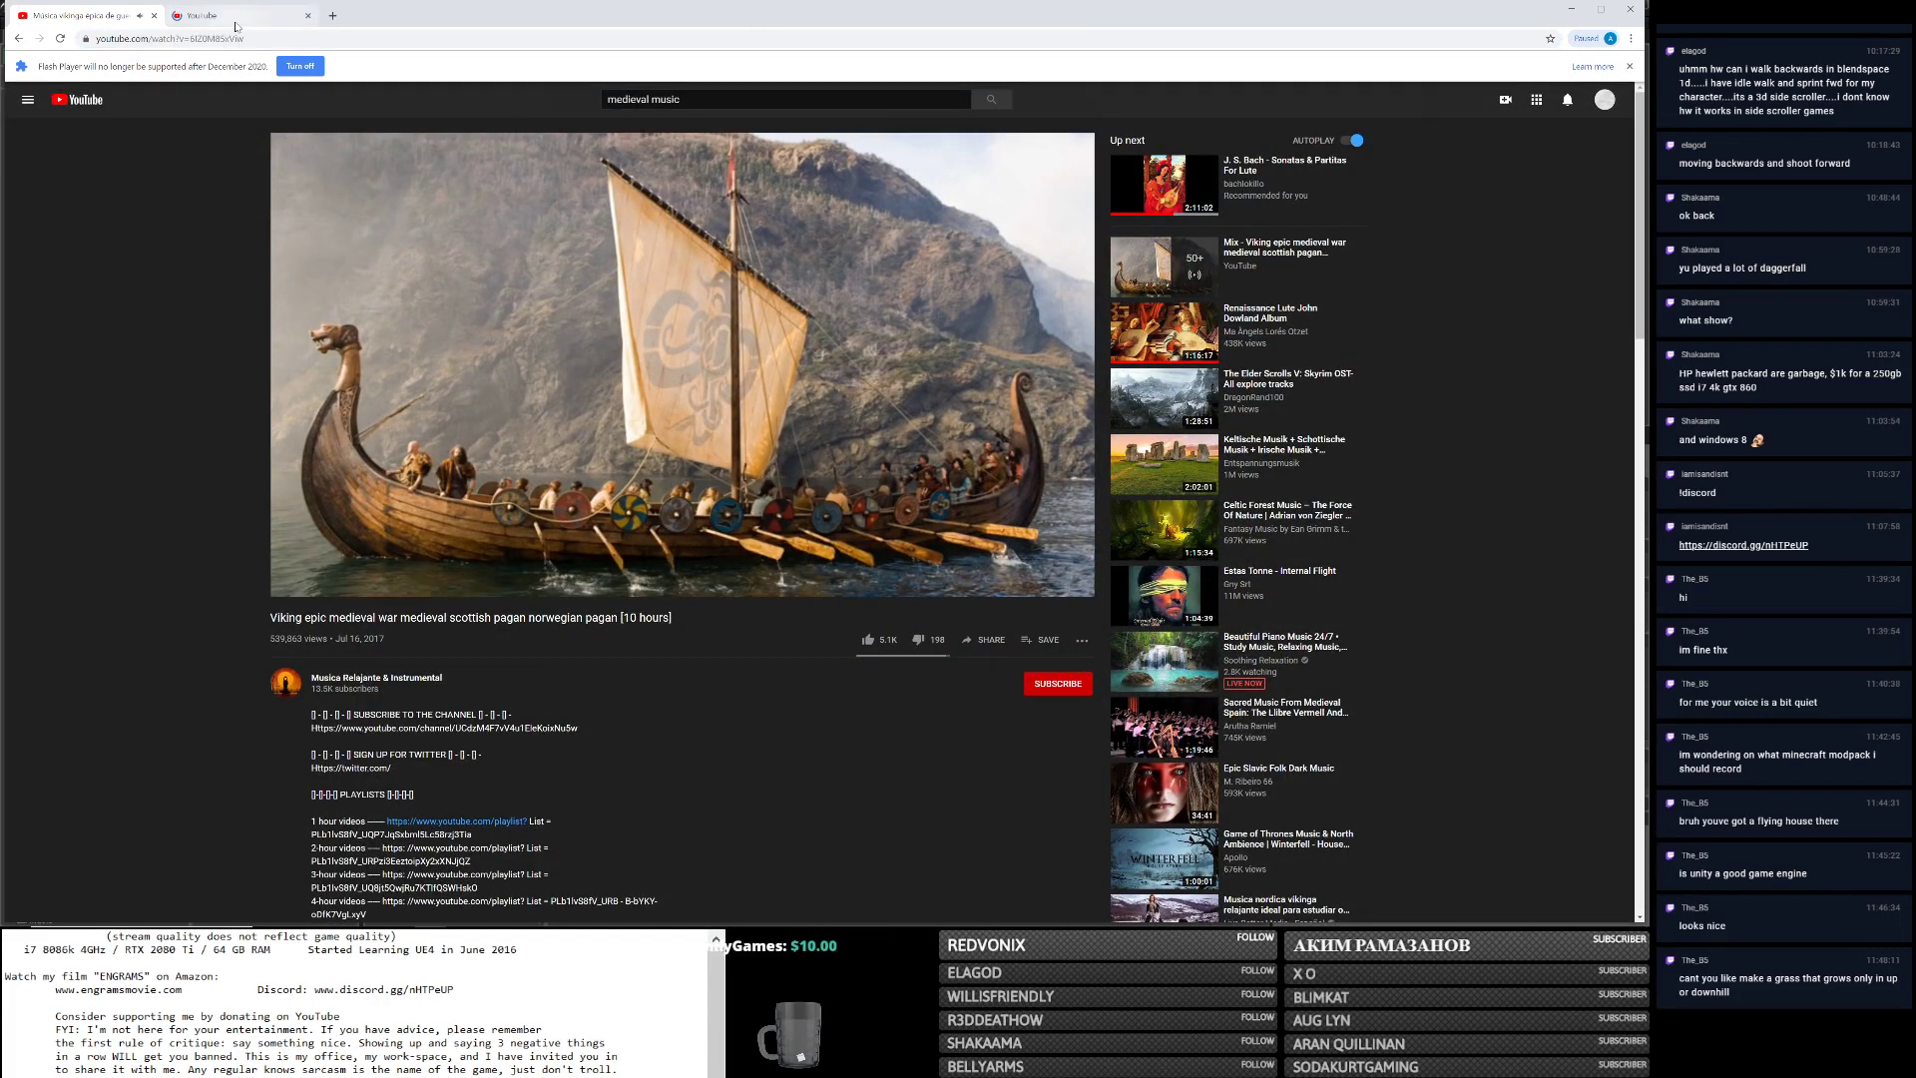
pyautogui.click(235, 17)
pyautogui.click(65, 226)
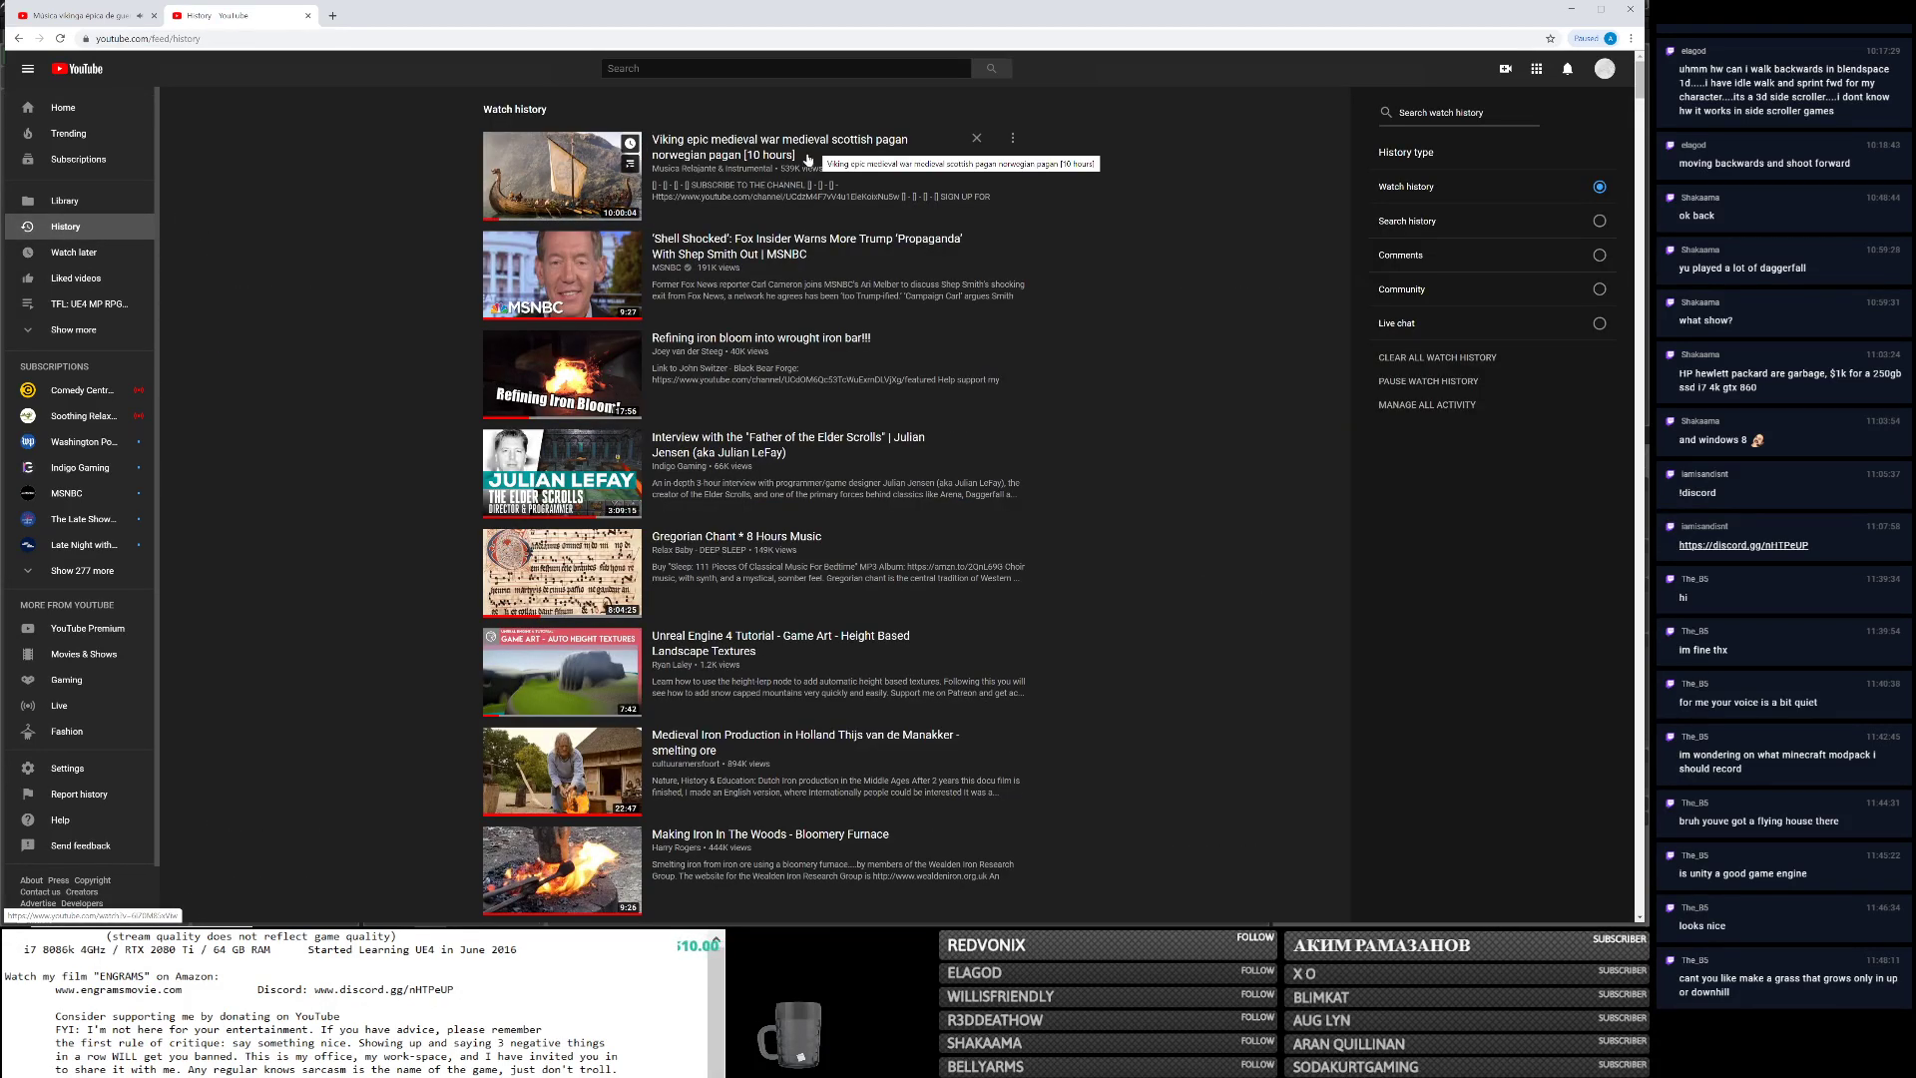
pyautogui.click(757, 459)
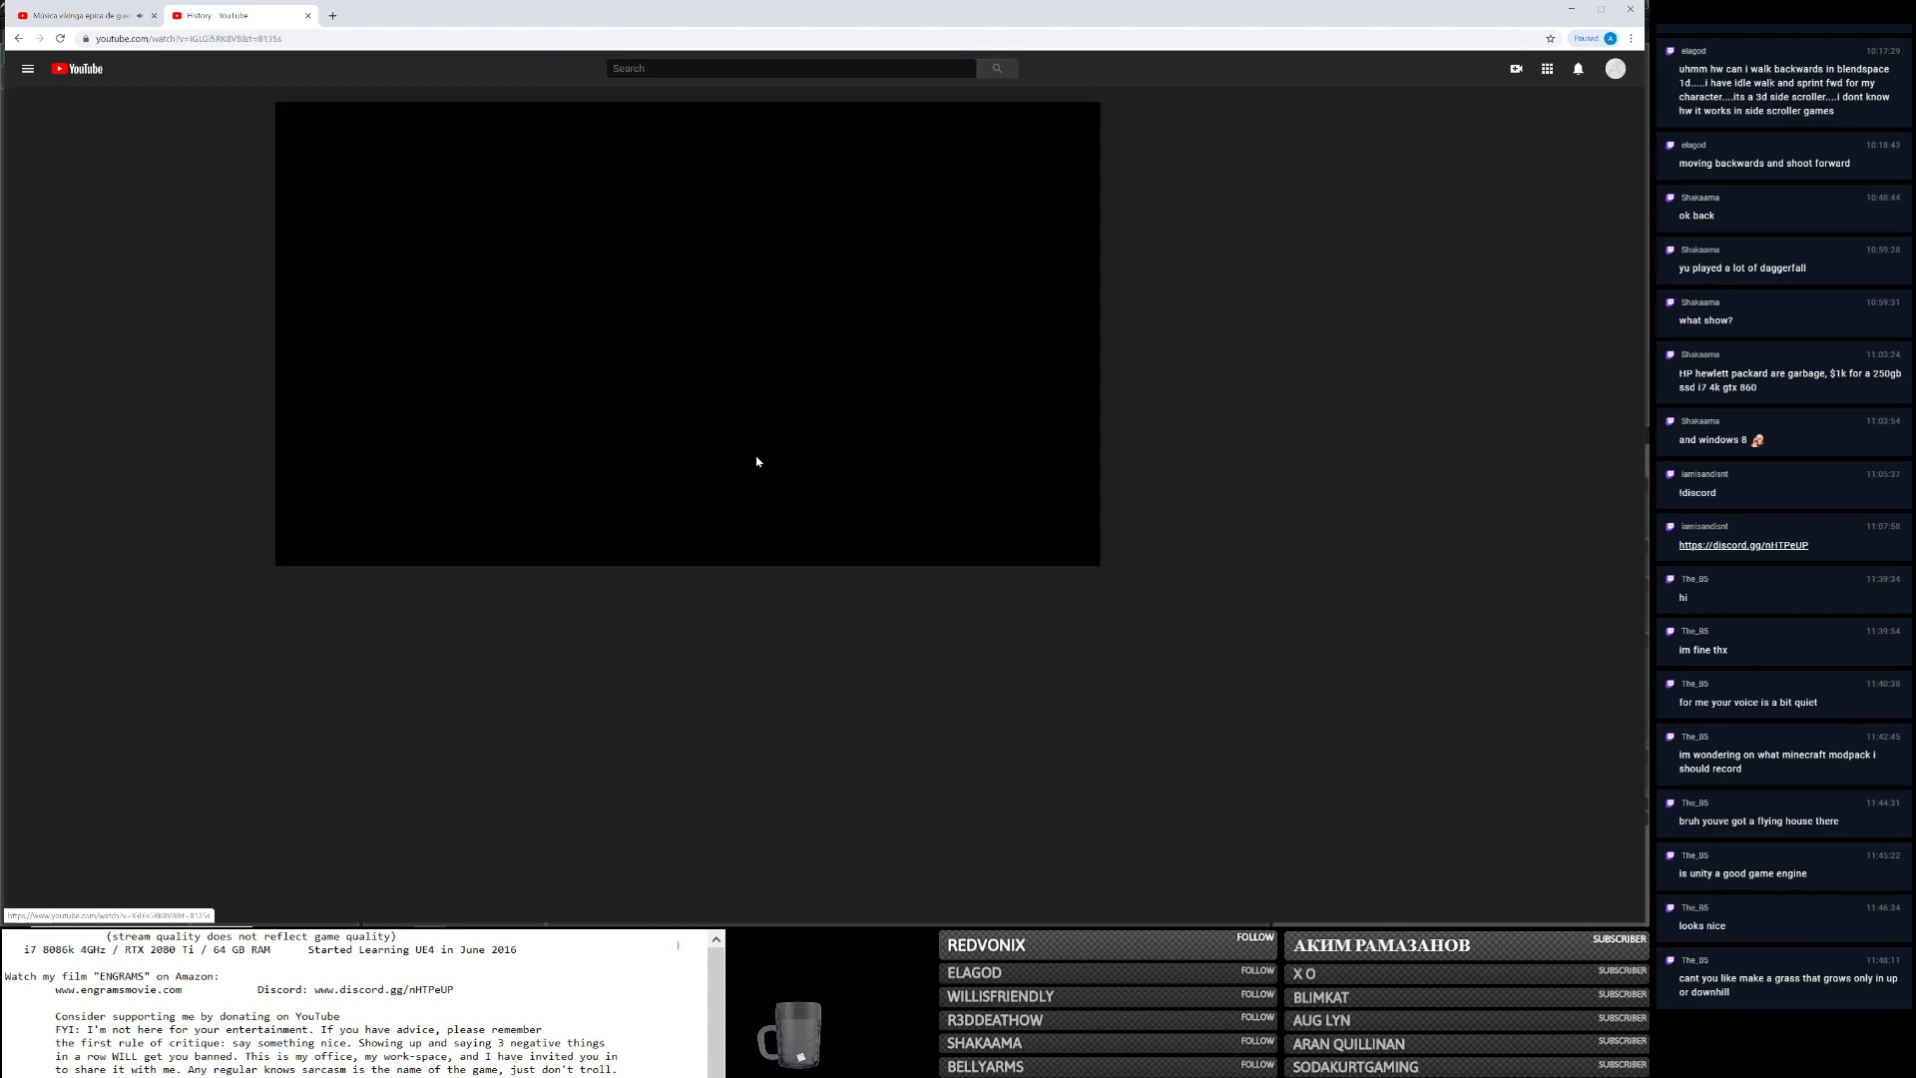
pyautogui.click(479, 39)
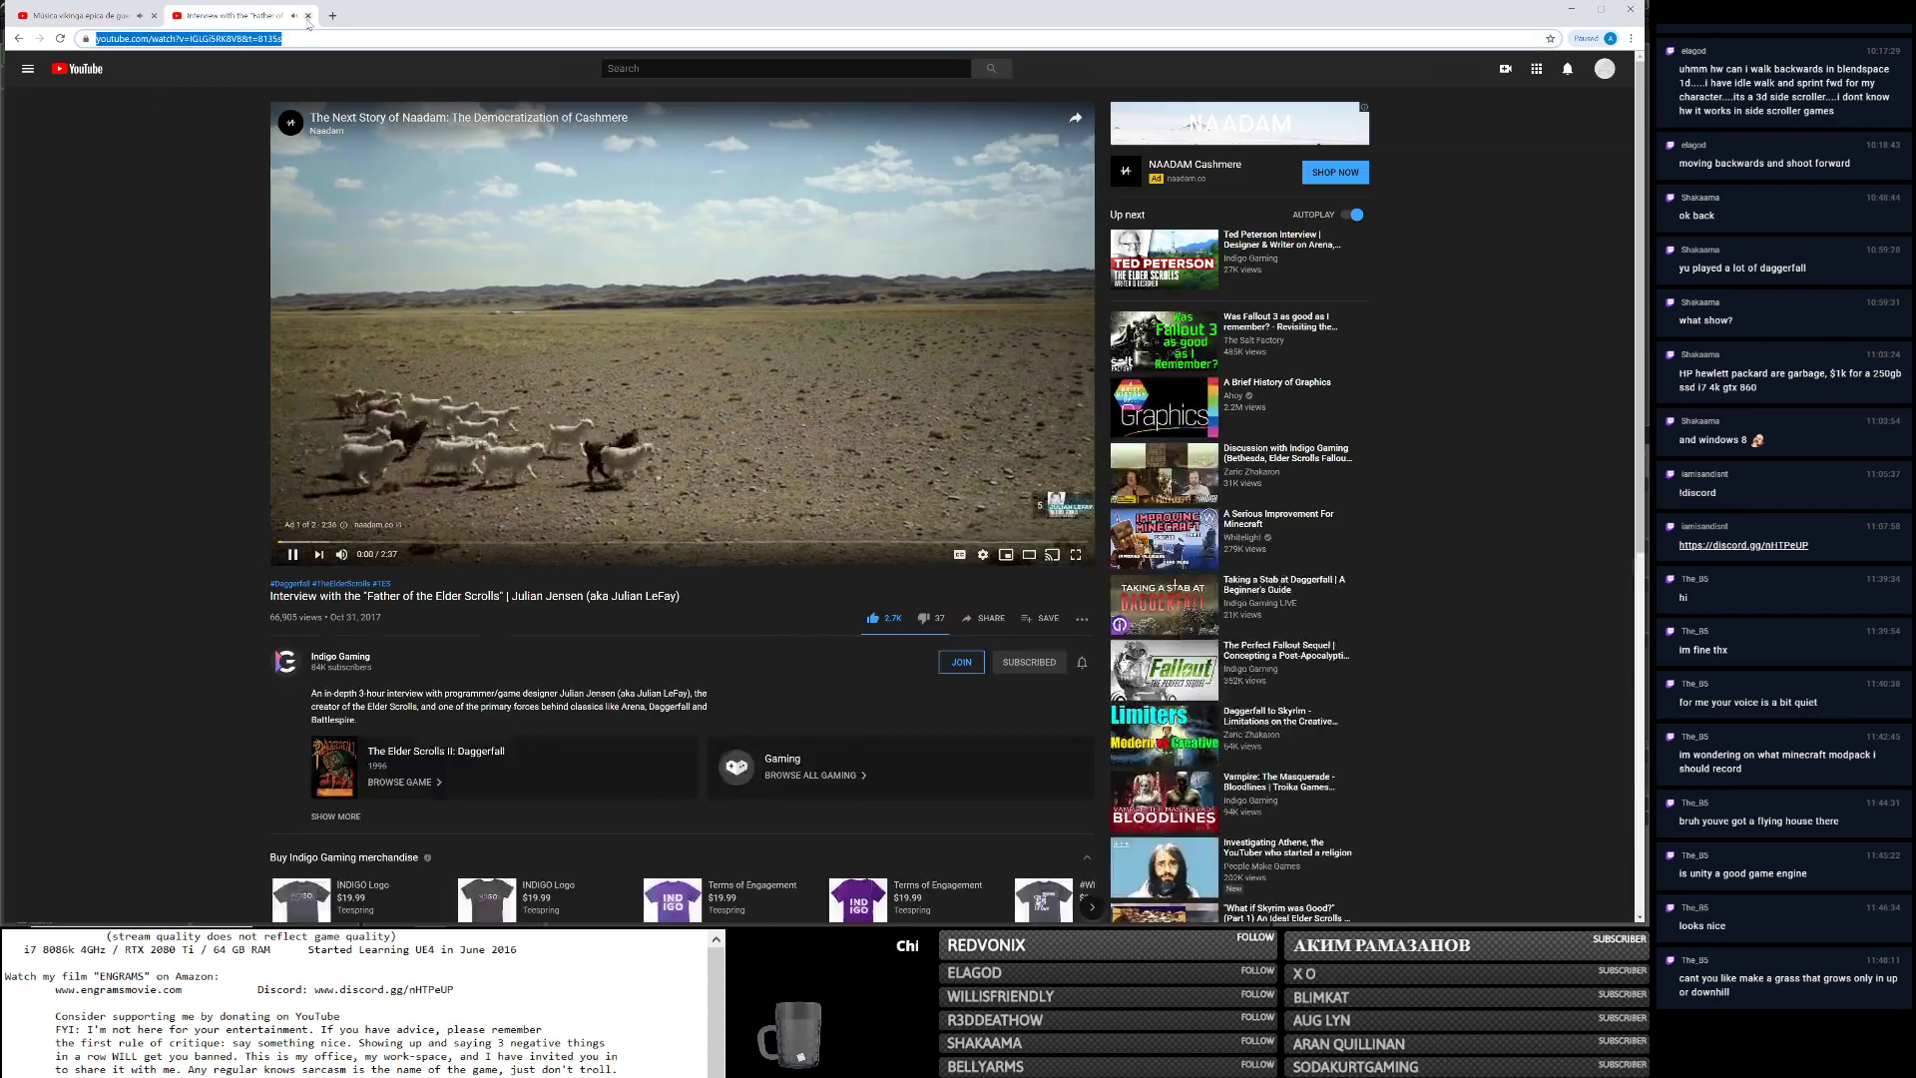
pyautogui.click(309, 16)
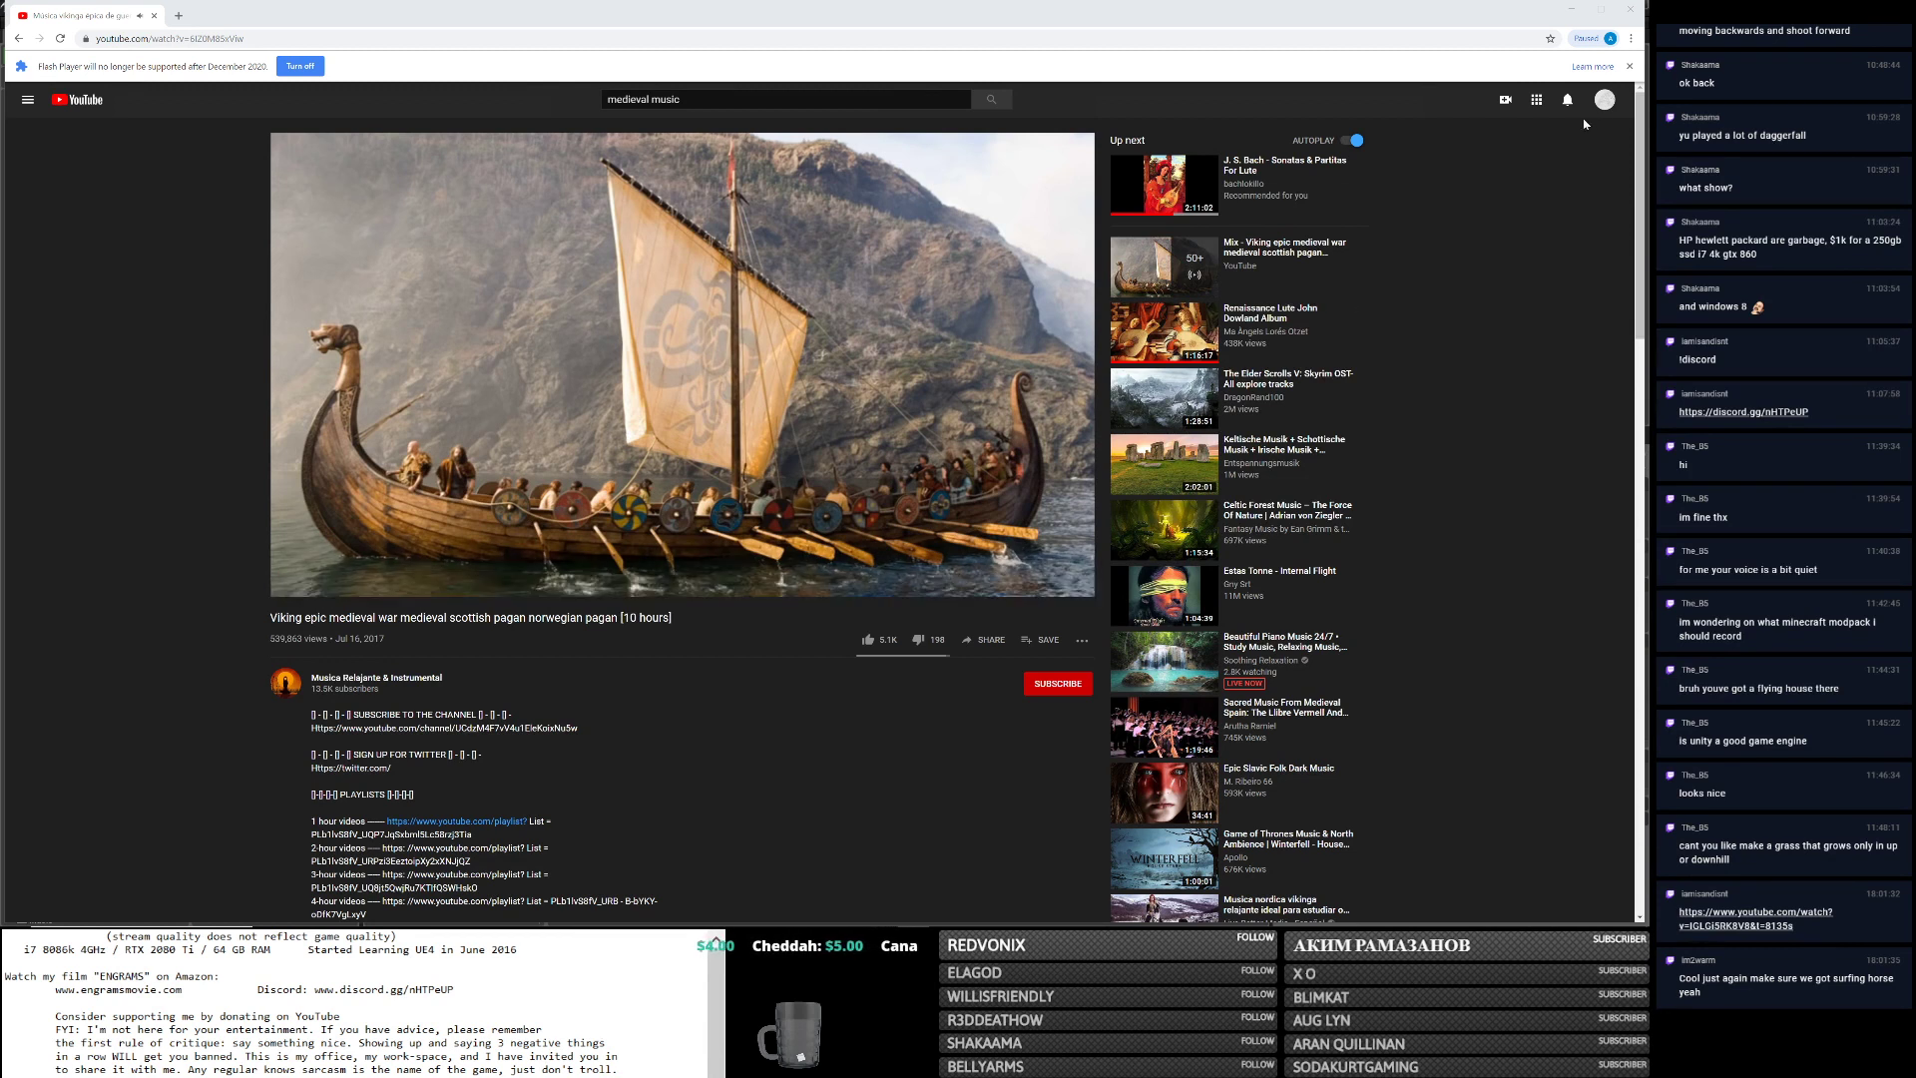
# Return to the Unreal Editor, select the tree-covered landscape and open its assigned landscape material.
pyautogui.hotkey('alt', 'Tab')
pyautogui.click(829, 391)
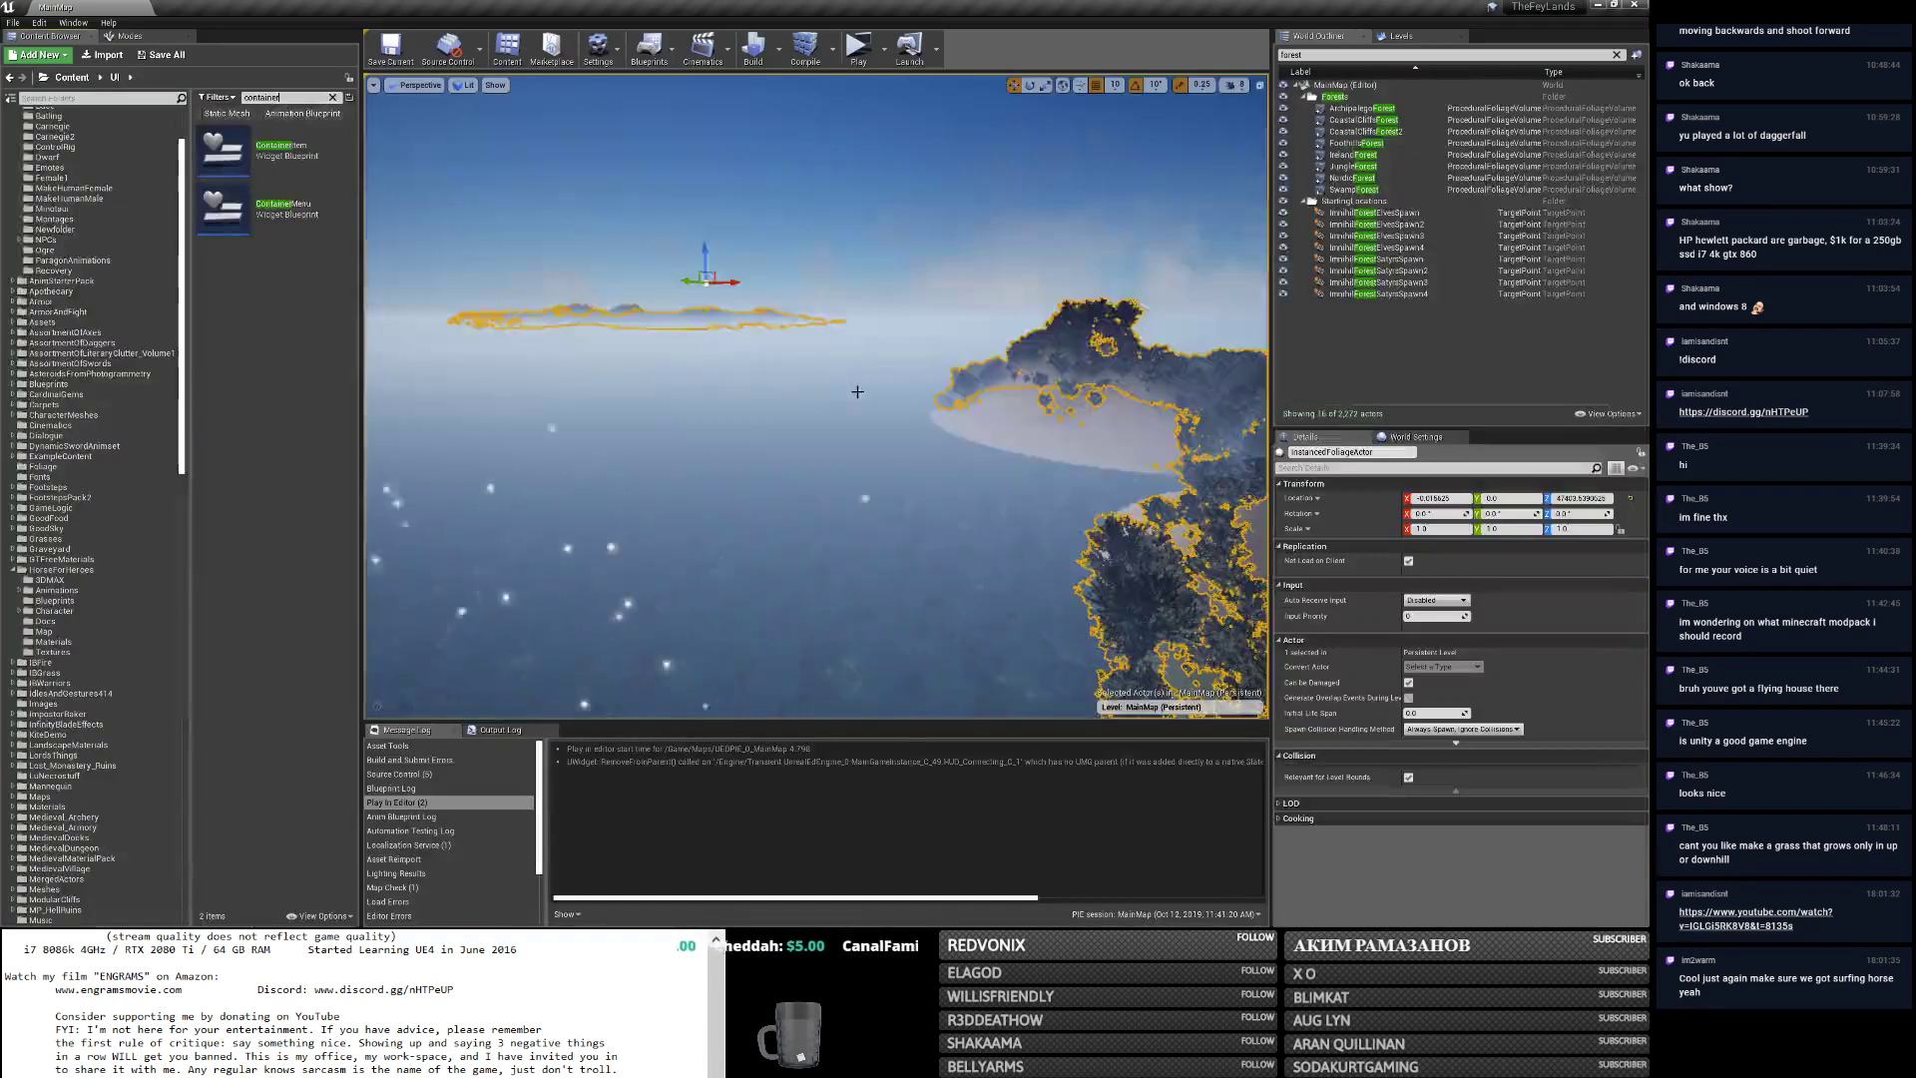
pyautogui.moveTo(830, 391); pyautogui.dragTo(665, 380, button='right')
pyautogui.click(665, 380)
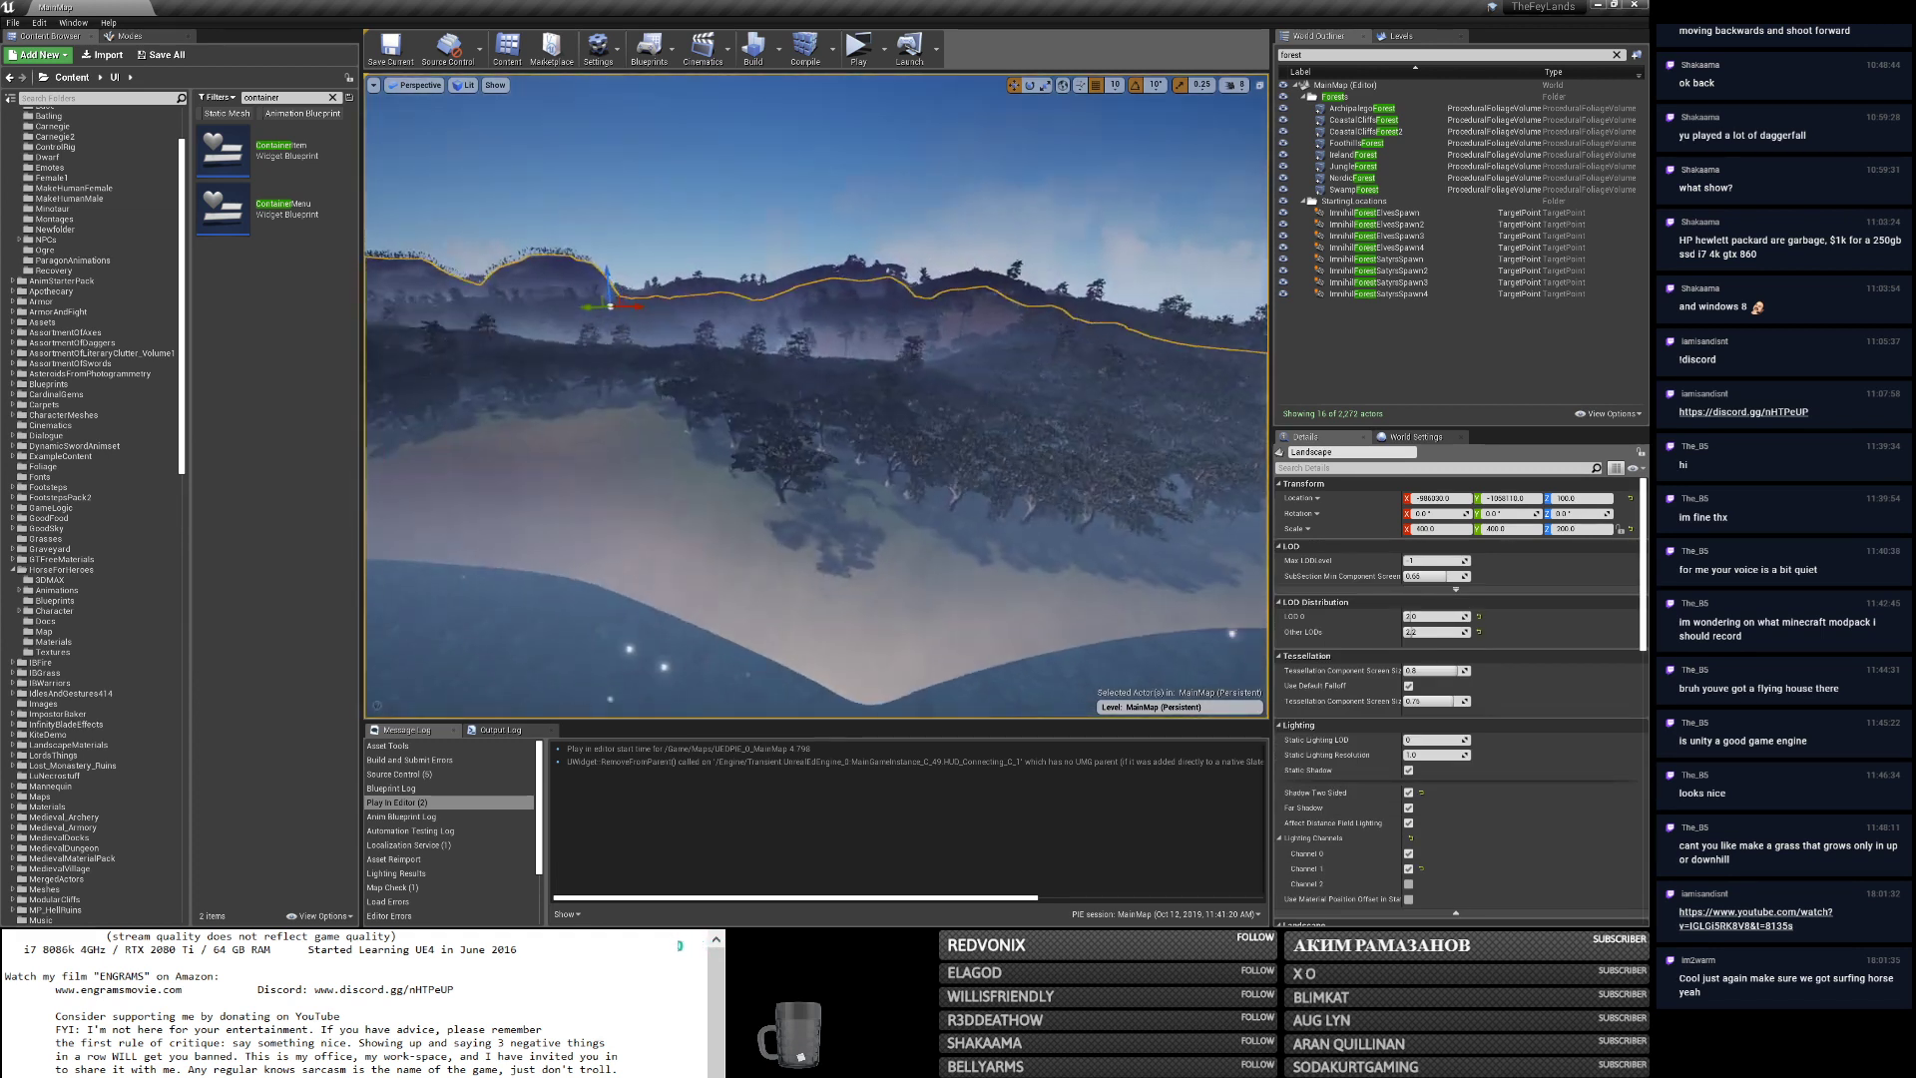
pyautogui.scroll(-5, 1479, 590)
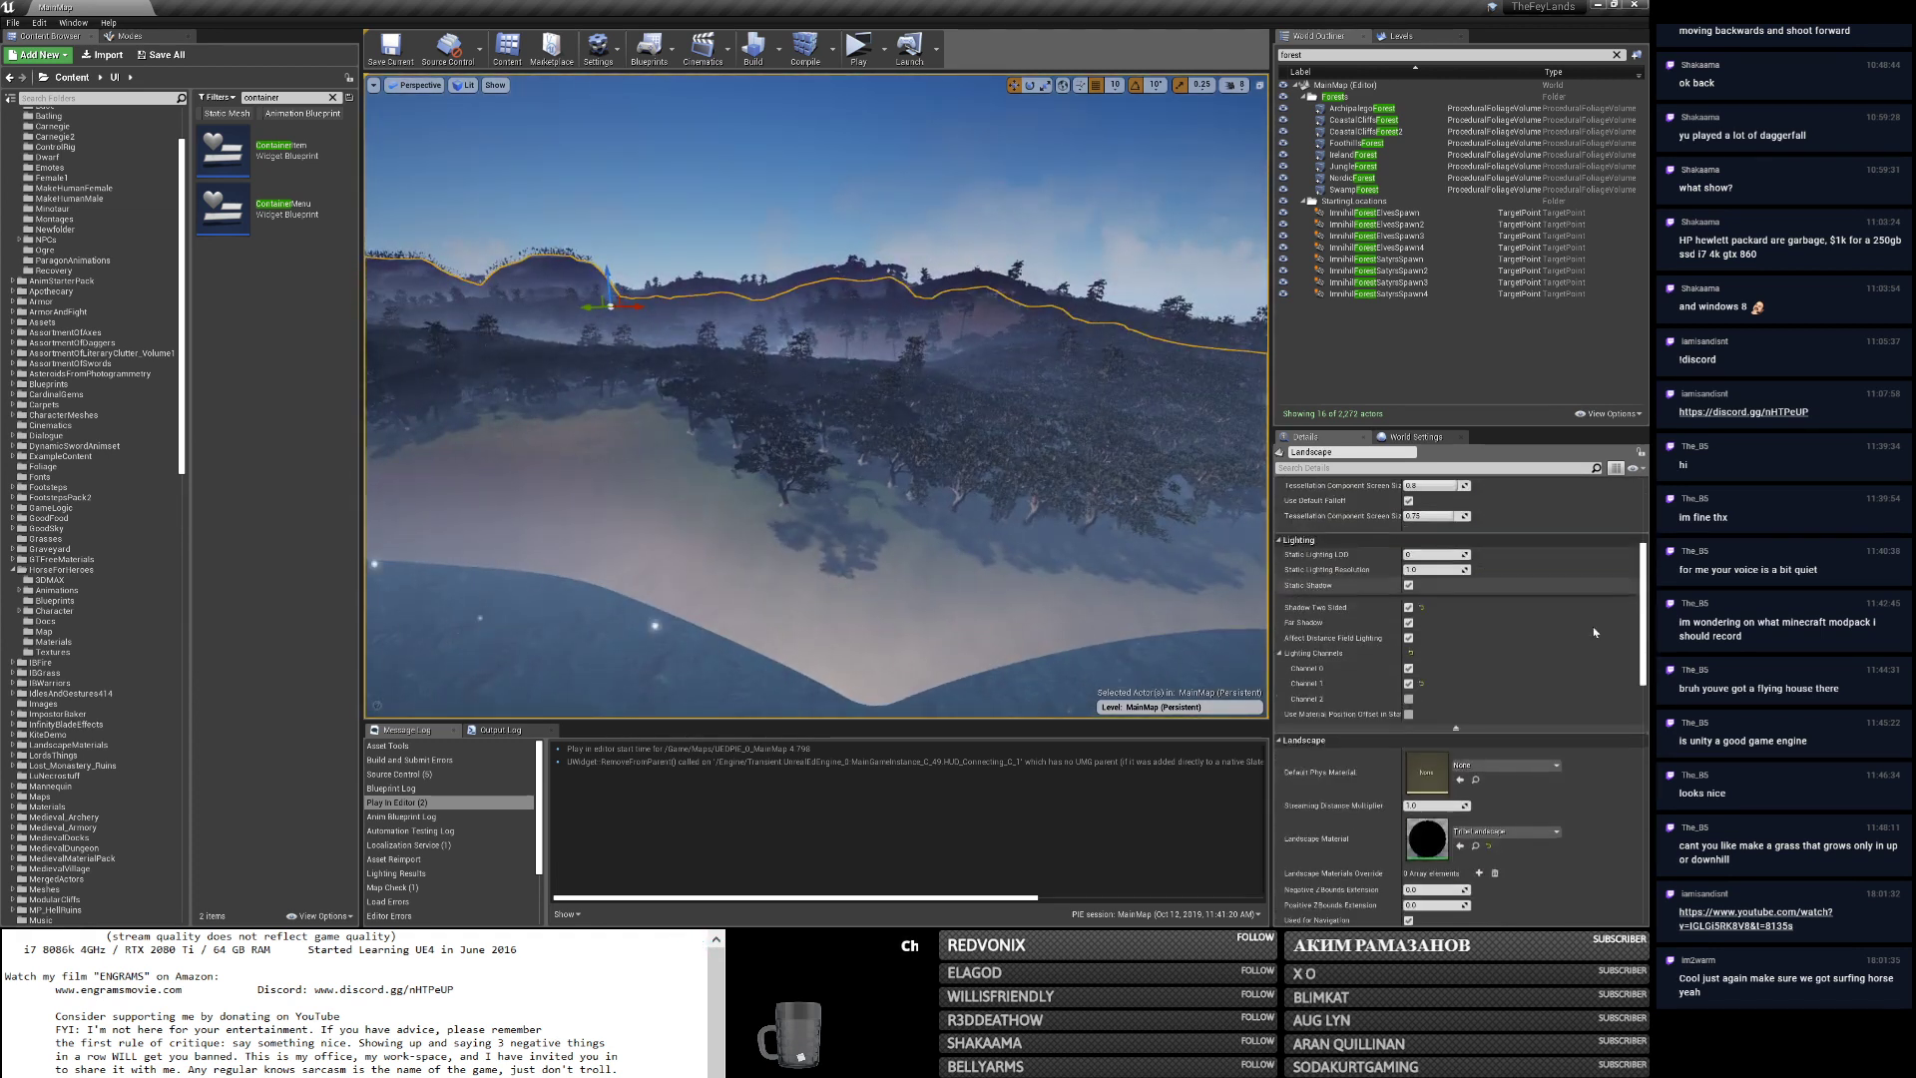
pyautogui.doubleClick(1427, 736)
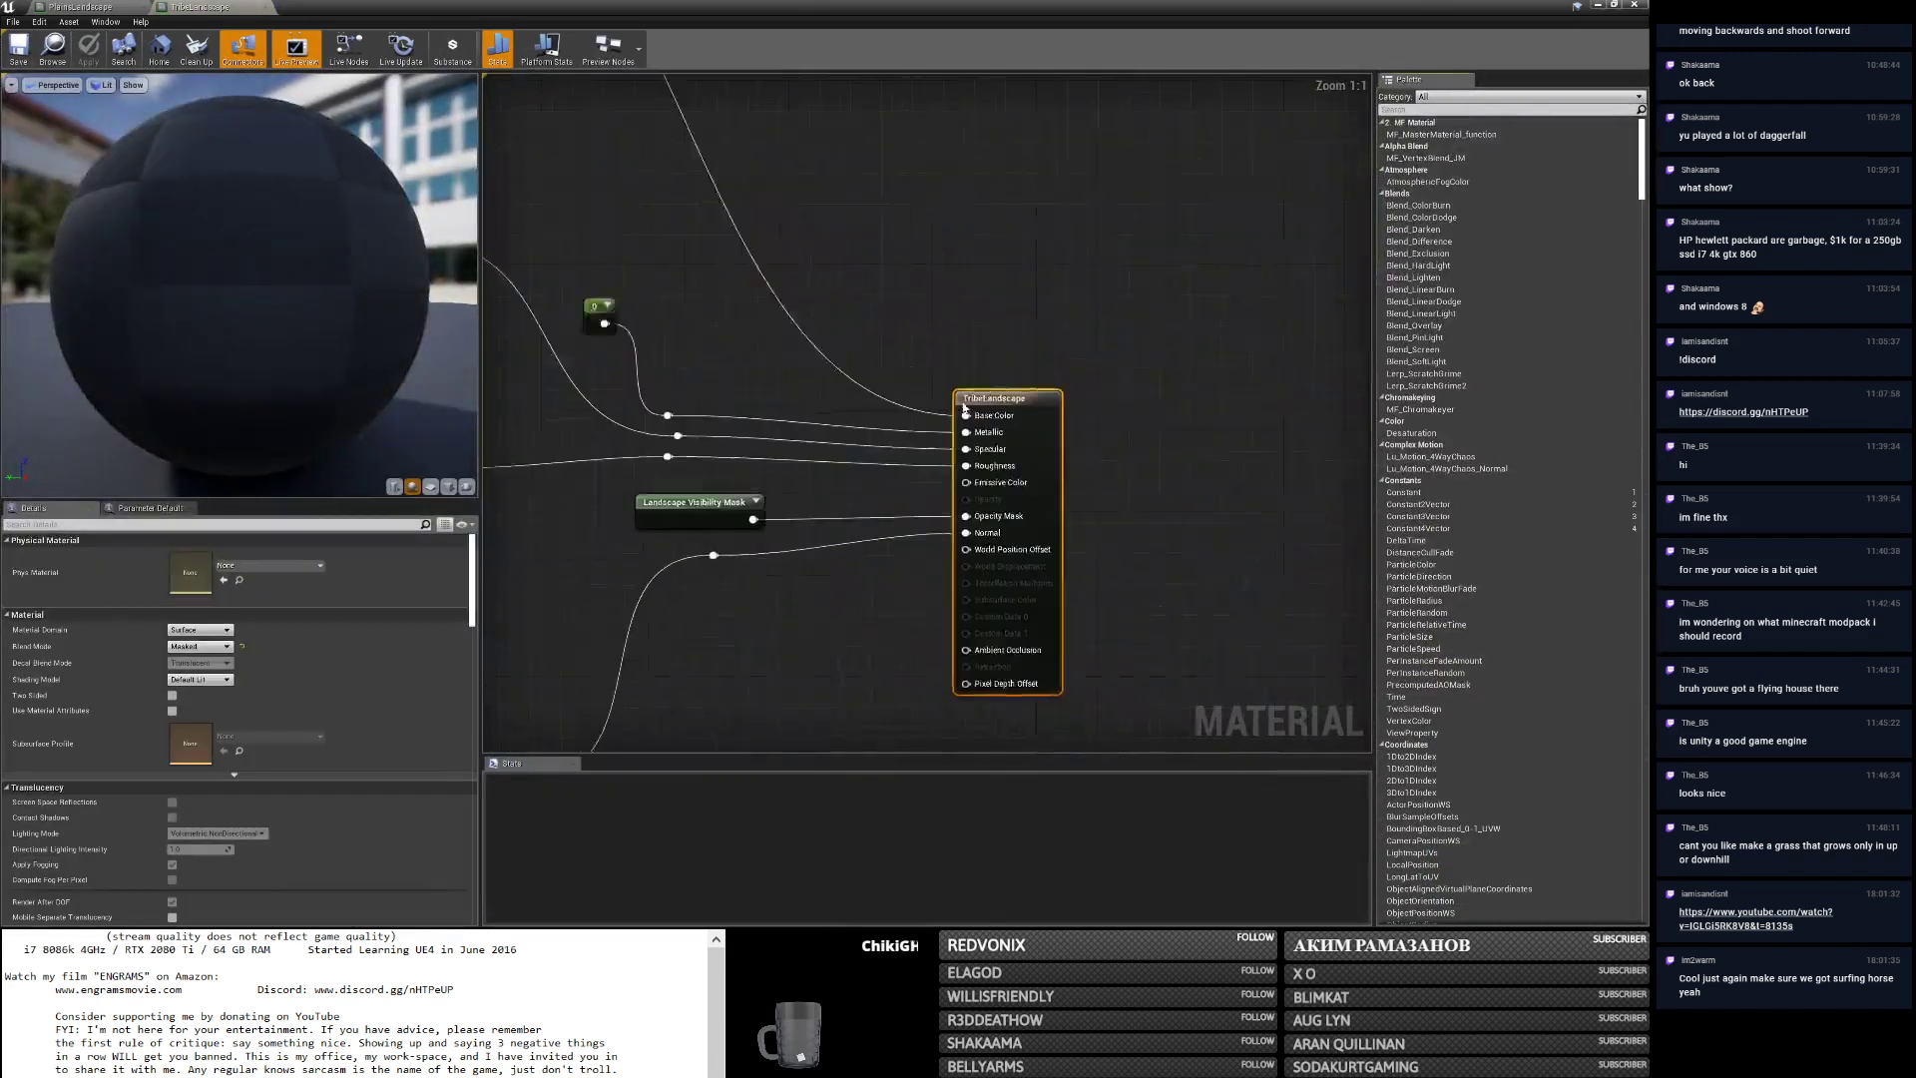
# Copy the Absolute World Position, HeightLerp and sand blend node group, including BreakMaterialAttributes, into the Landscape2 material.
pyautogui.scroll(4, 936, 436)
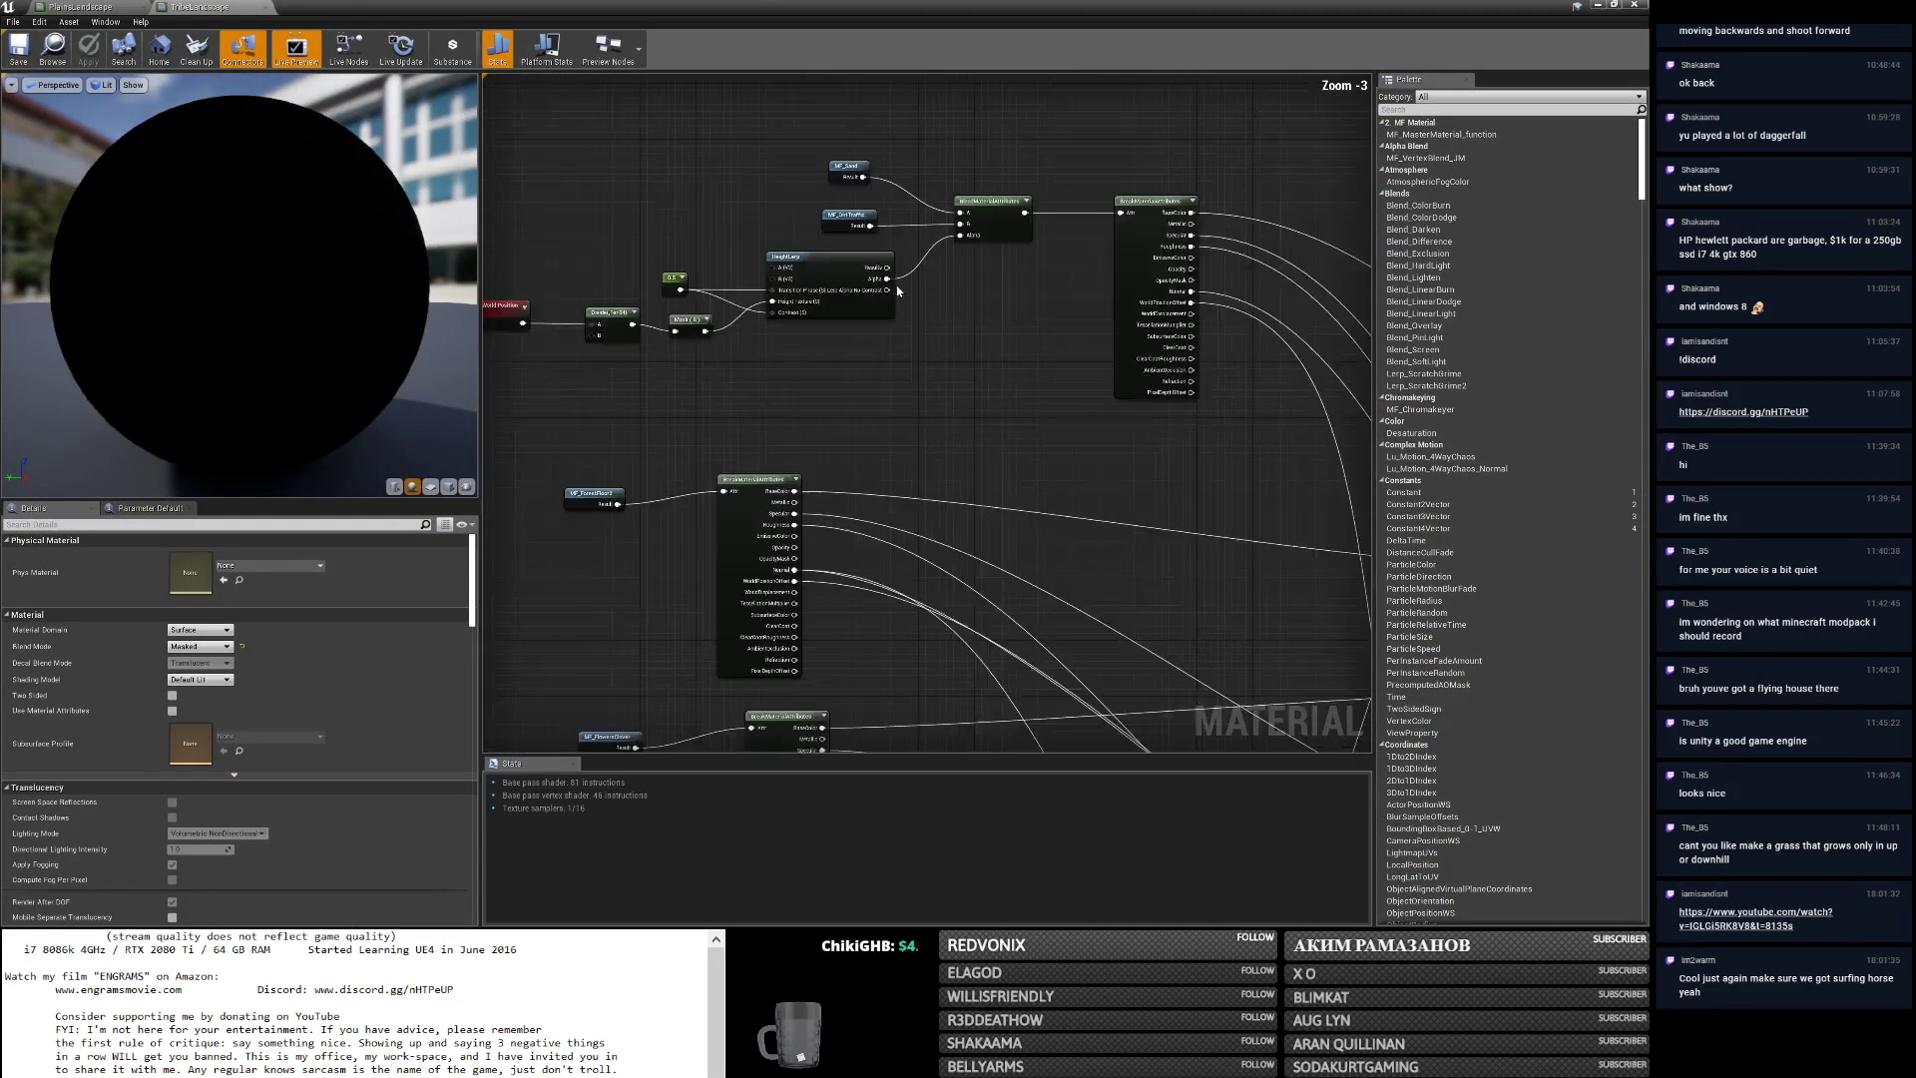
pyautogui.scroll(-2, 880, 431)
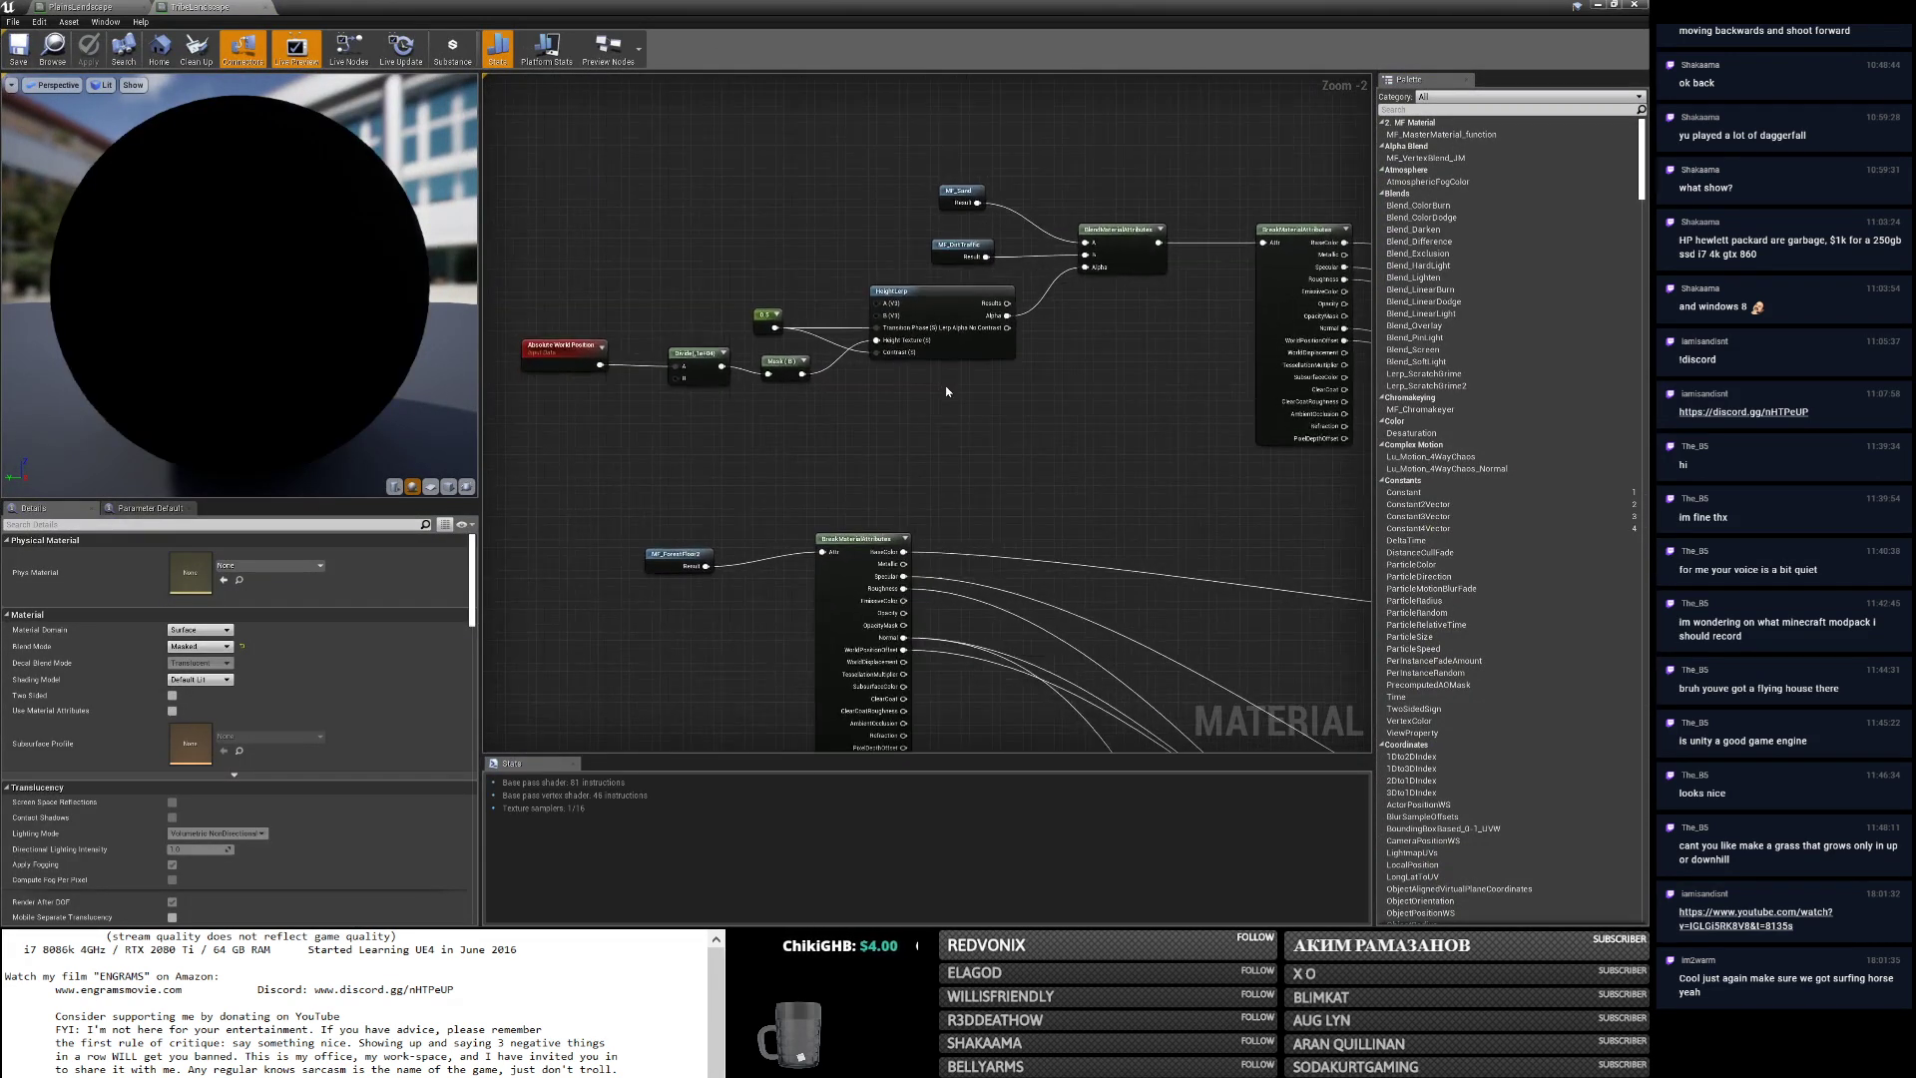
pyautogui.moveTo(605, 161); pyautogui.dragTo(1263, 455)
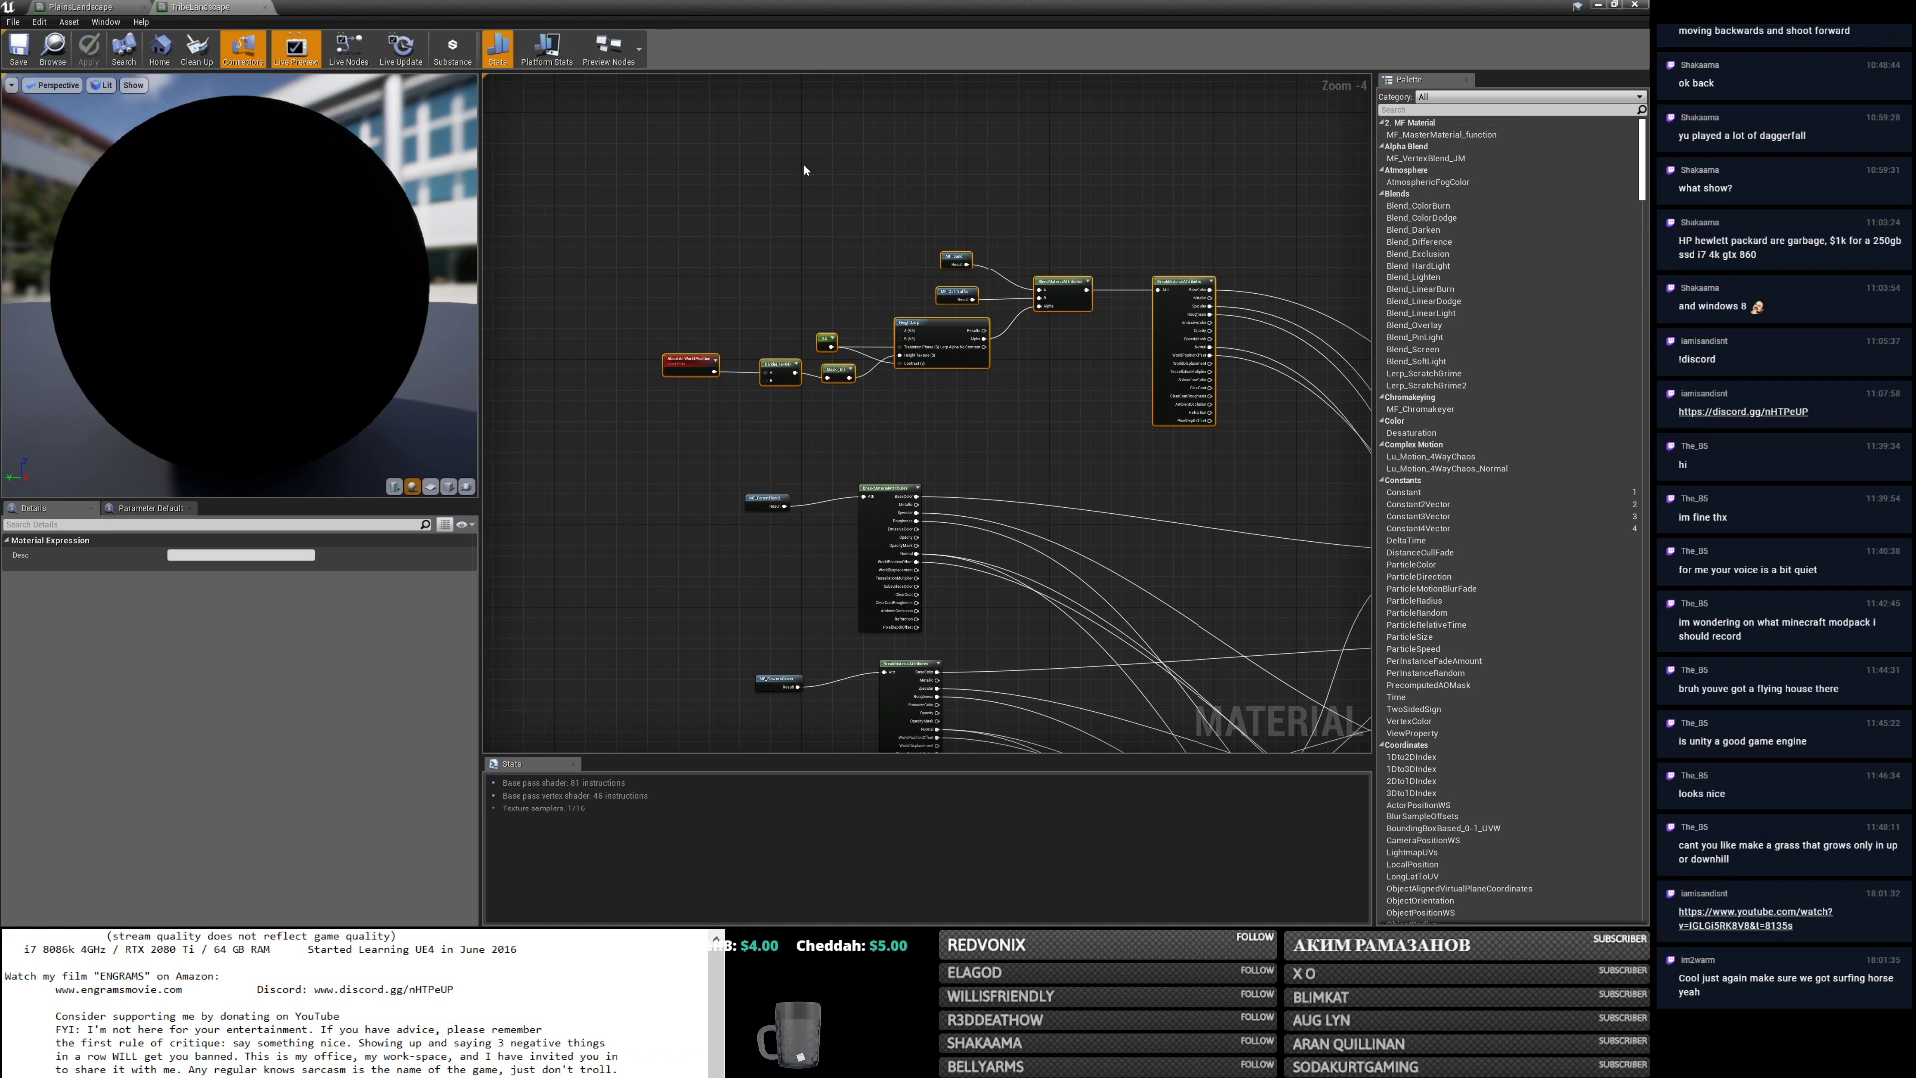
pyautogui.click(101, 7)
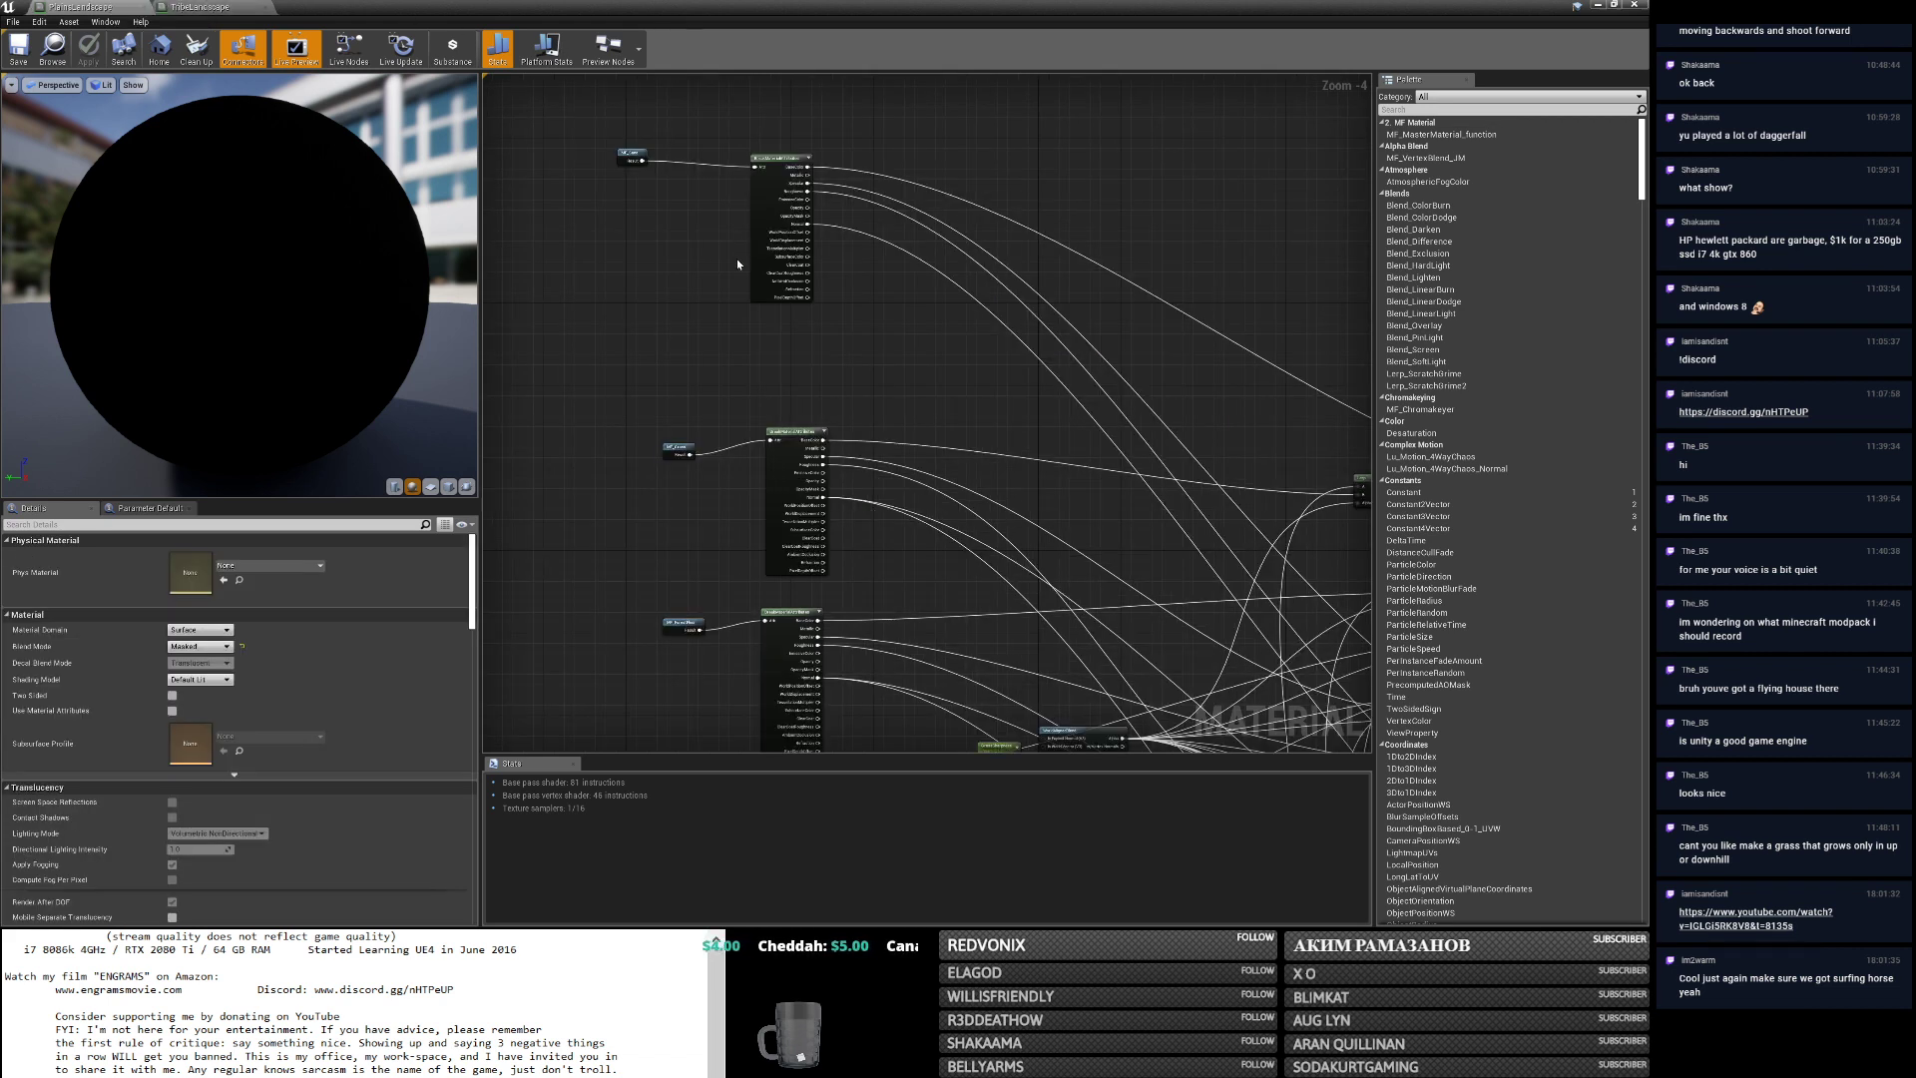
pyautogui.moveTo(737, 260); pyautogui.dragTo(740, 356, button='right')
pyautogui.hotkey('ctrl', 'v')
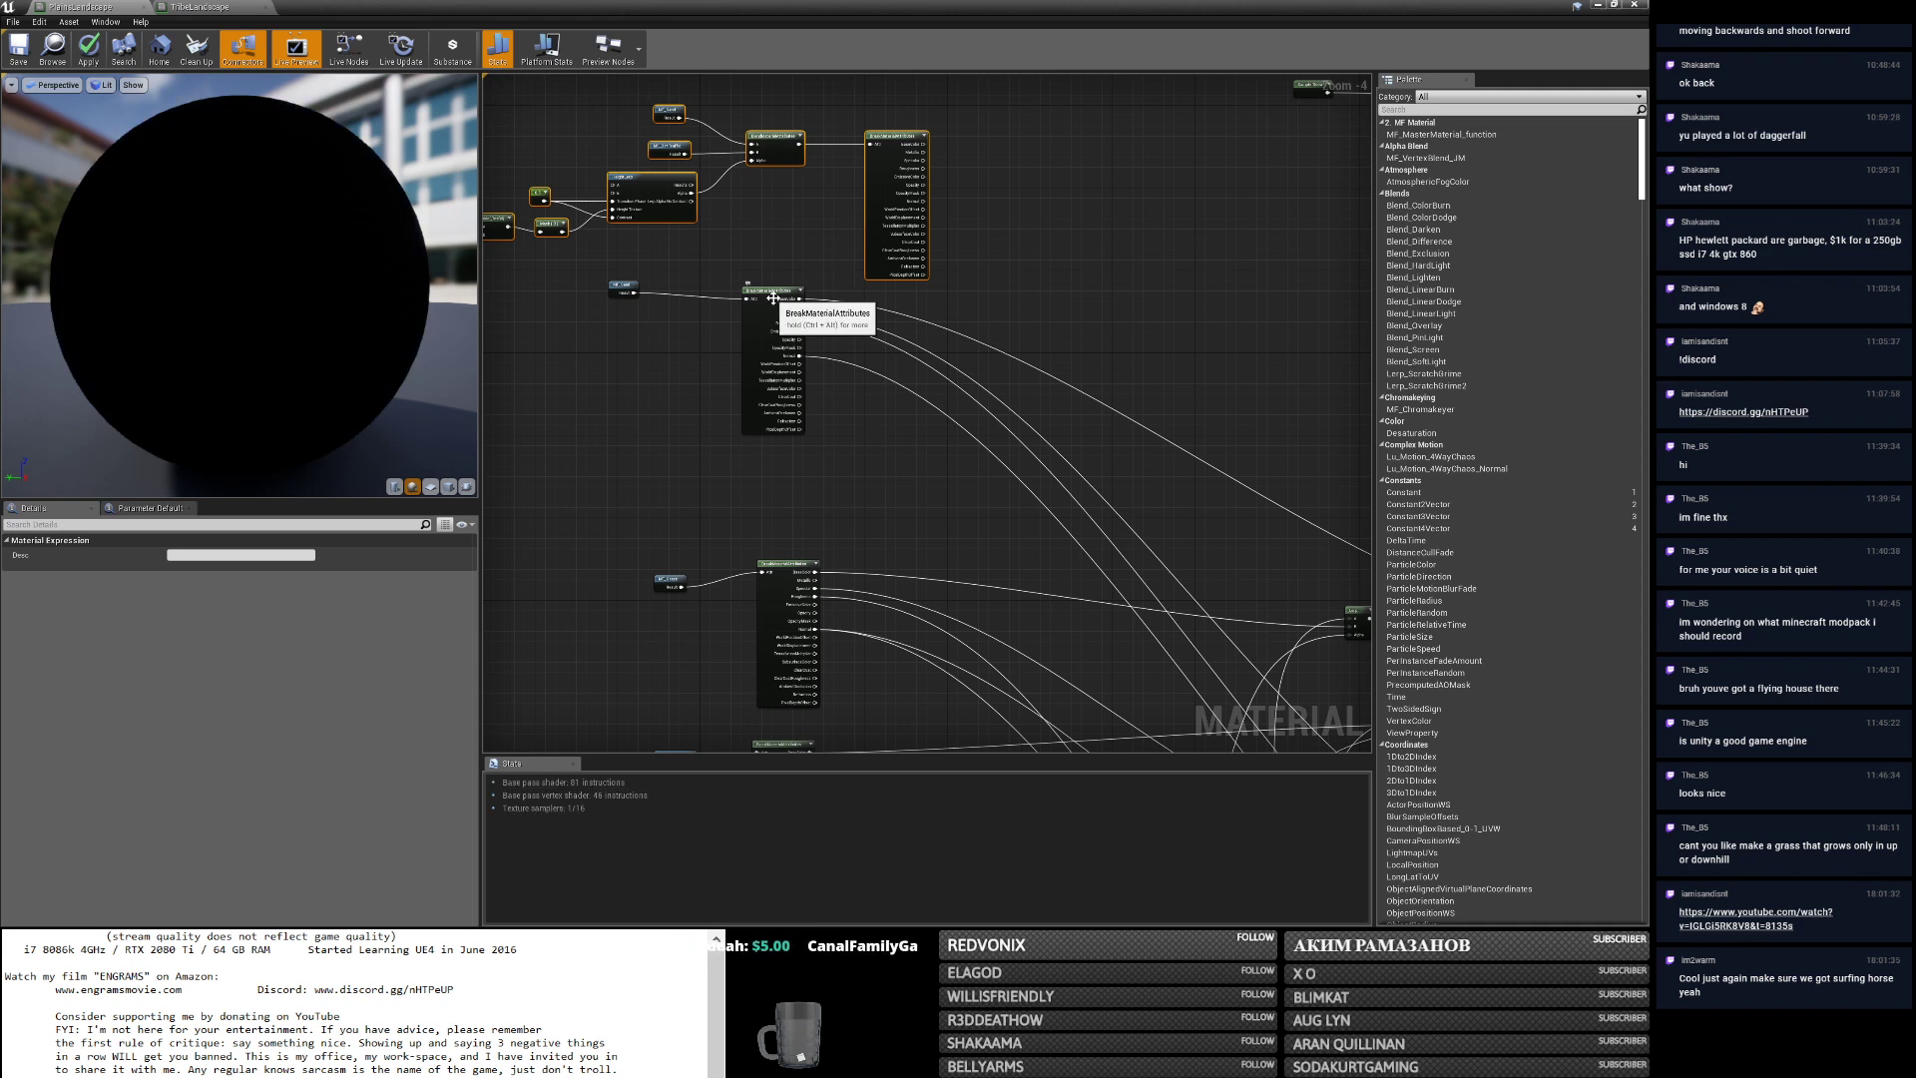
# Feed the pasted blend node's output into the original BreakMaterialAttributes node, delete the pasted duplicate break node, and return to the level.
pyautogui.moveTo(748, 297); pyautogui.dragTo(942, 249)
pyautogui.press('Delete')
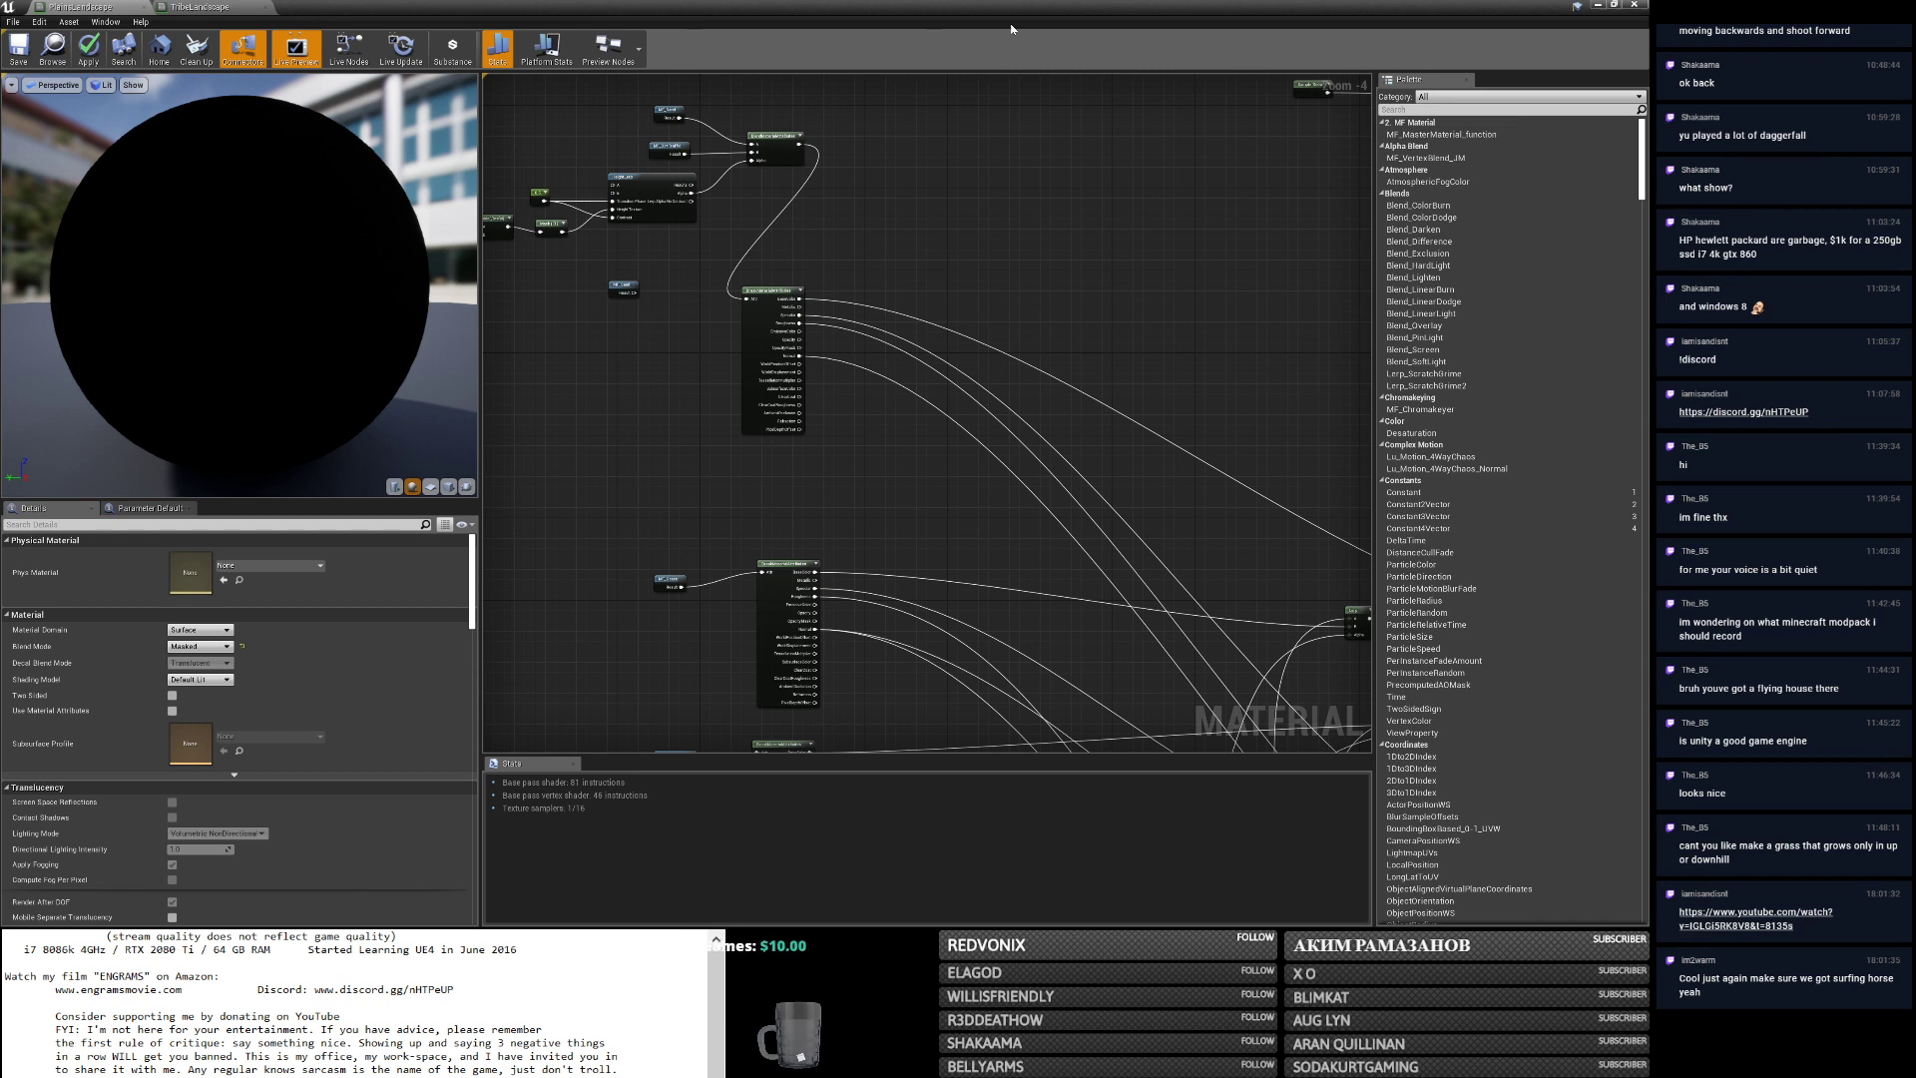
pyautogui.click(1595, 4)
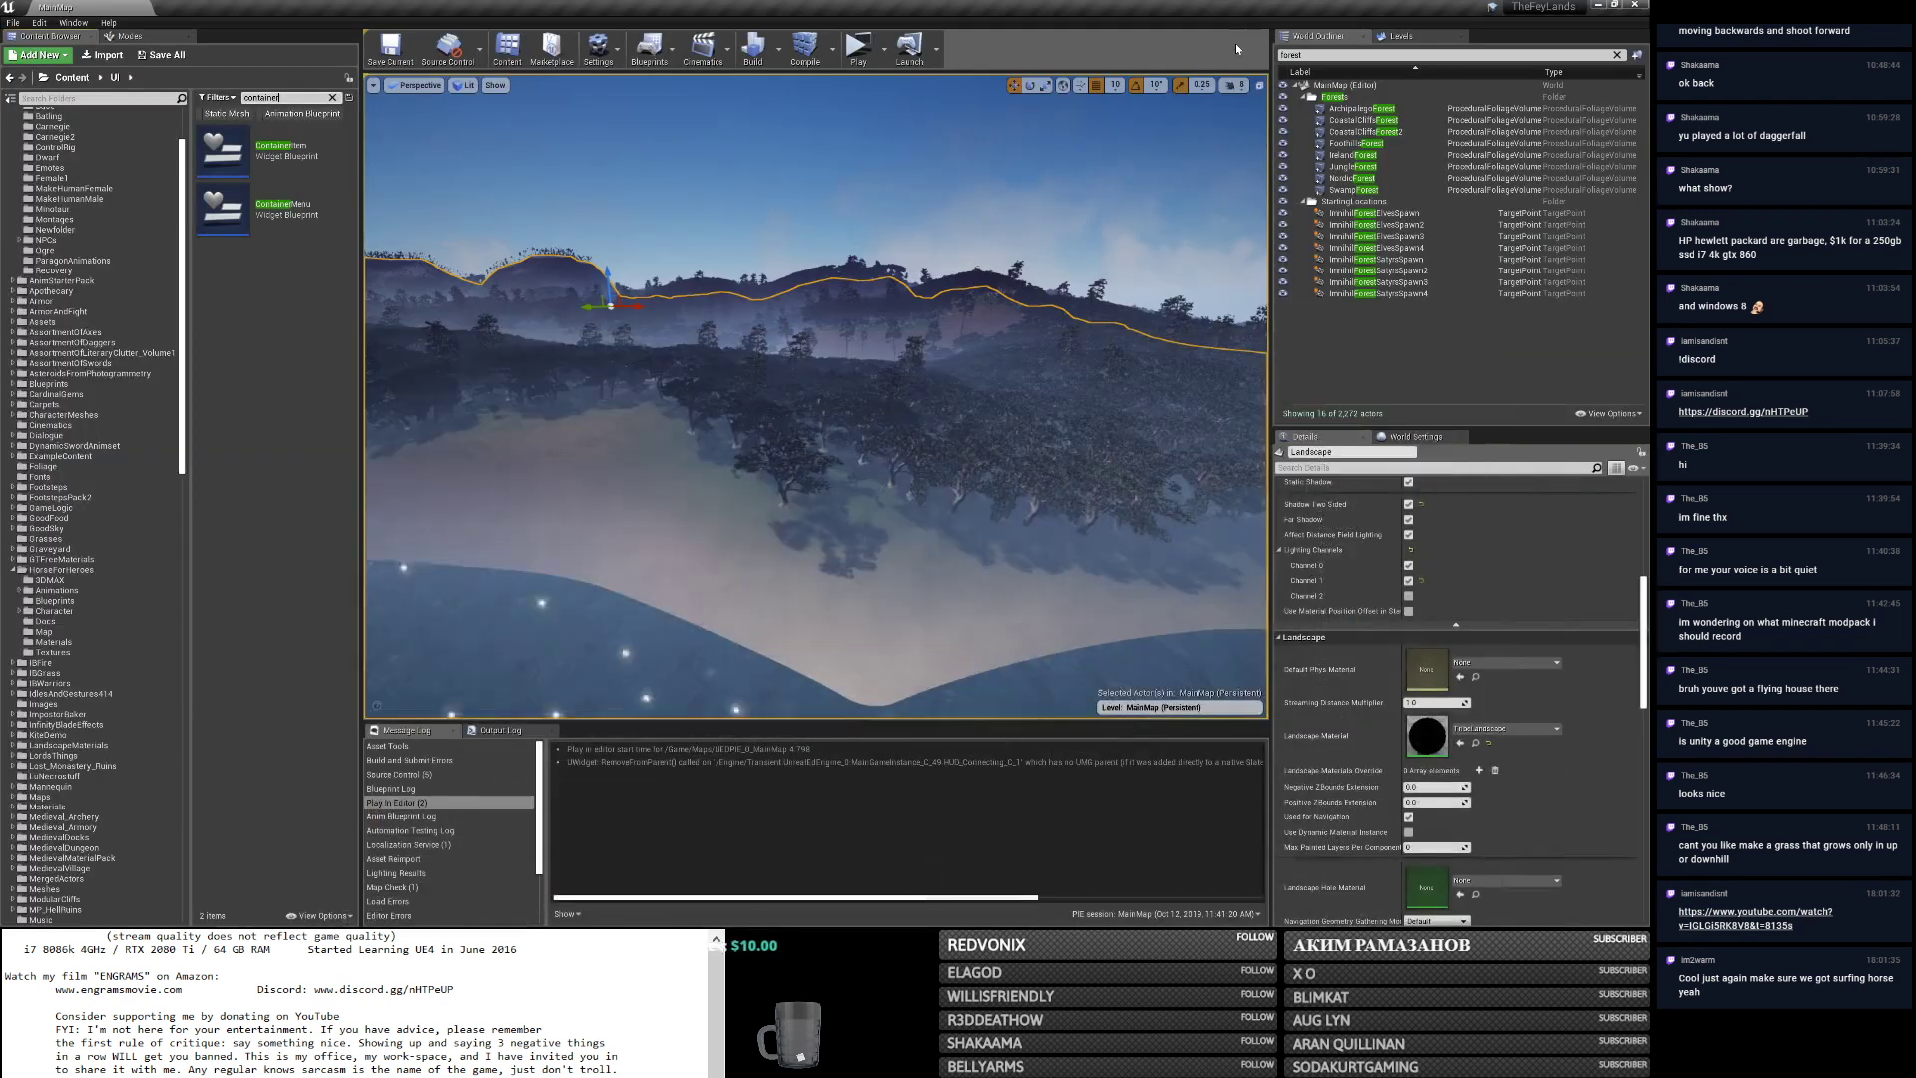
# Play the level in a new window and maximize the game preview.
pyautogui.click(857, 59)
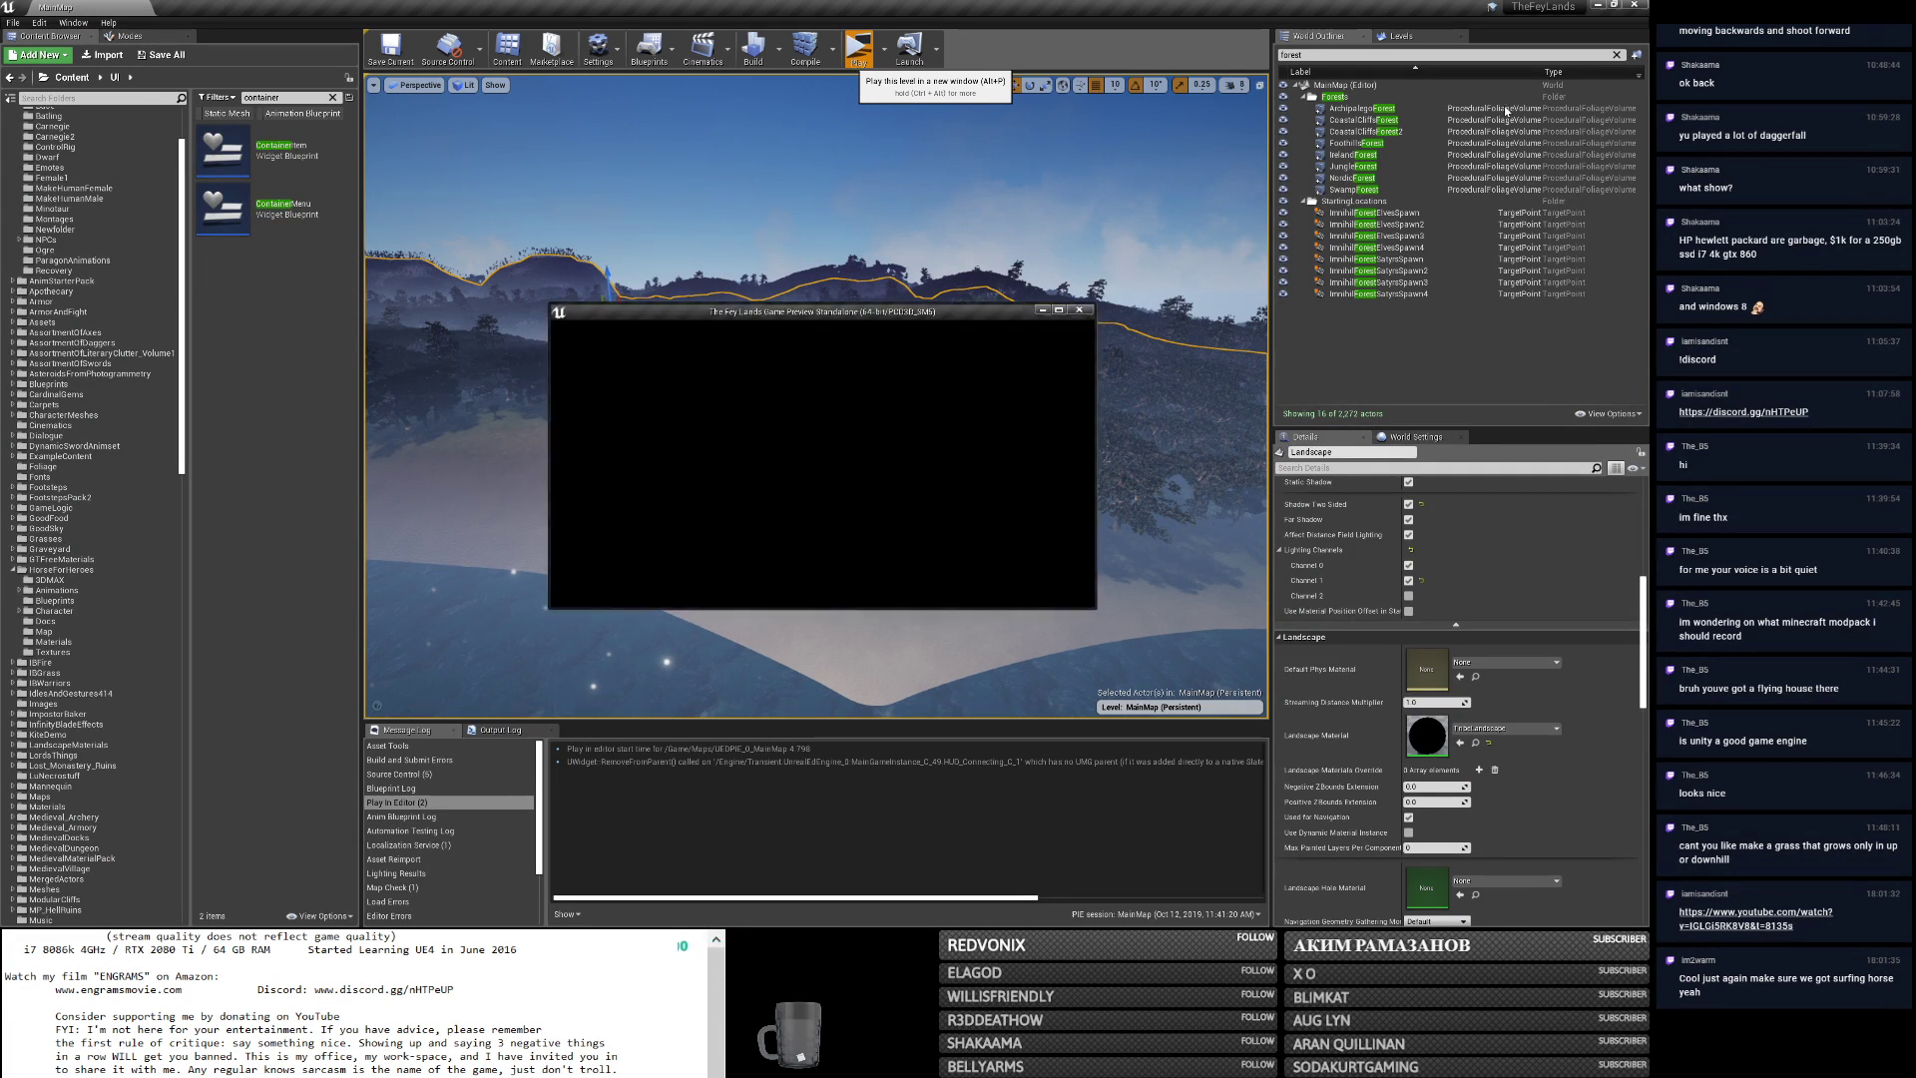
pyautogui.click(1599, 7)
pyautogui.click(1059, 310)
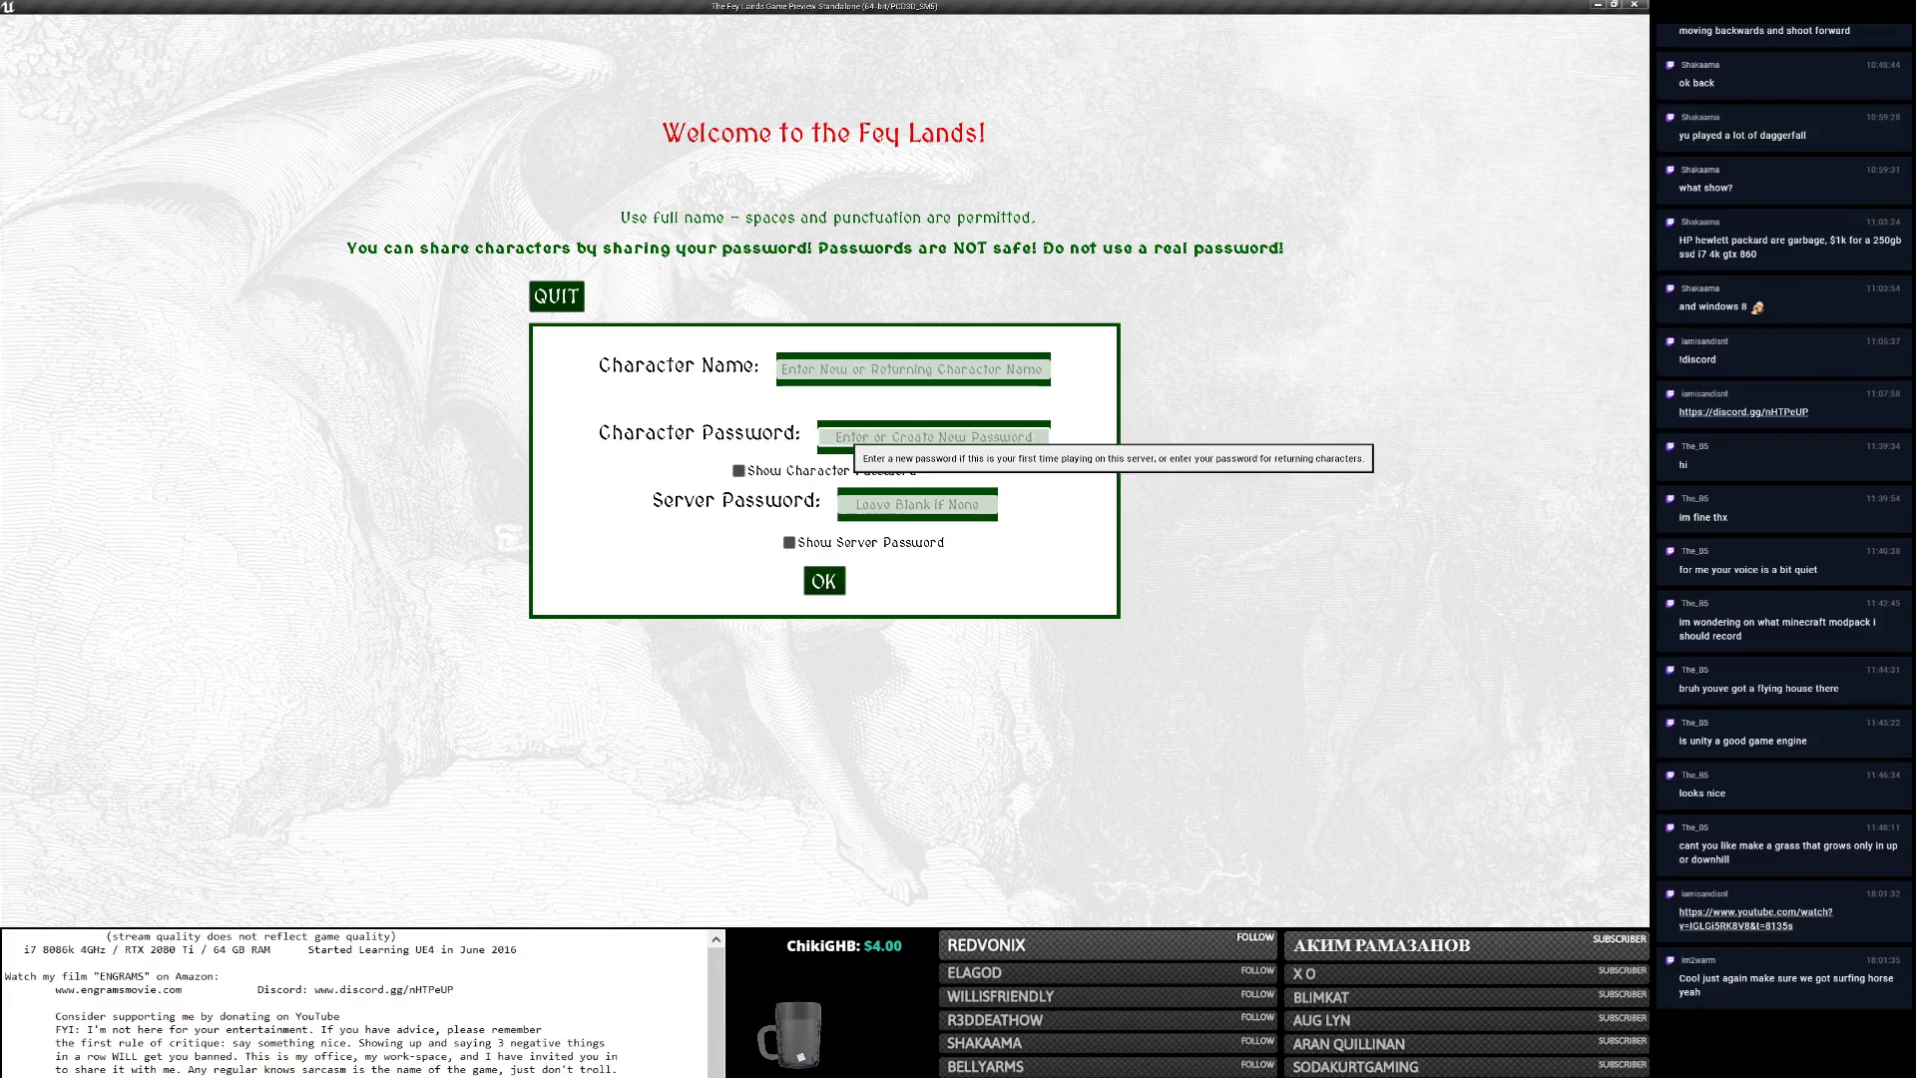
# Fill in the character name and the character password, and enter the game world.
pyautogui.click(832, 376)
pyautogui.write('1')
pyautogui.press('Tab')
pyautogui.write('1')
pyautogui.click(838, 579)
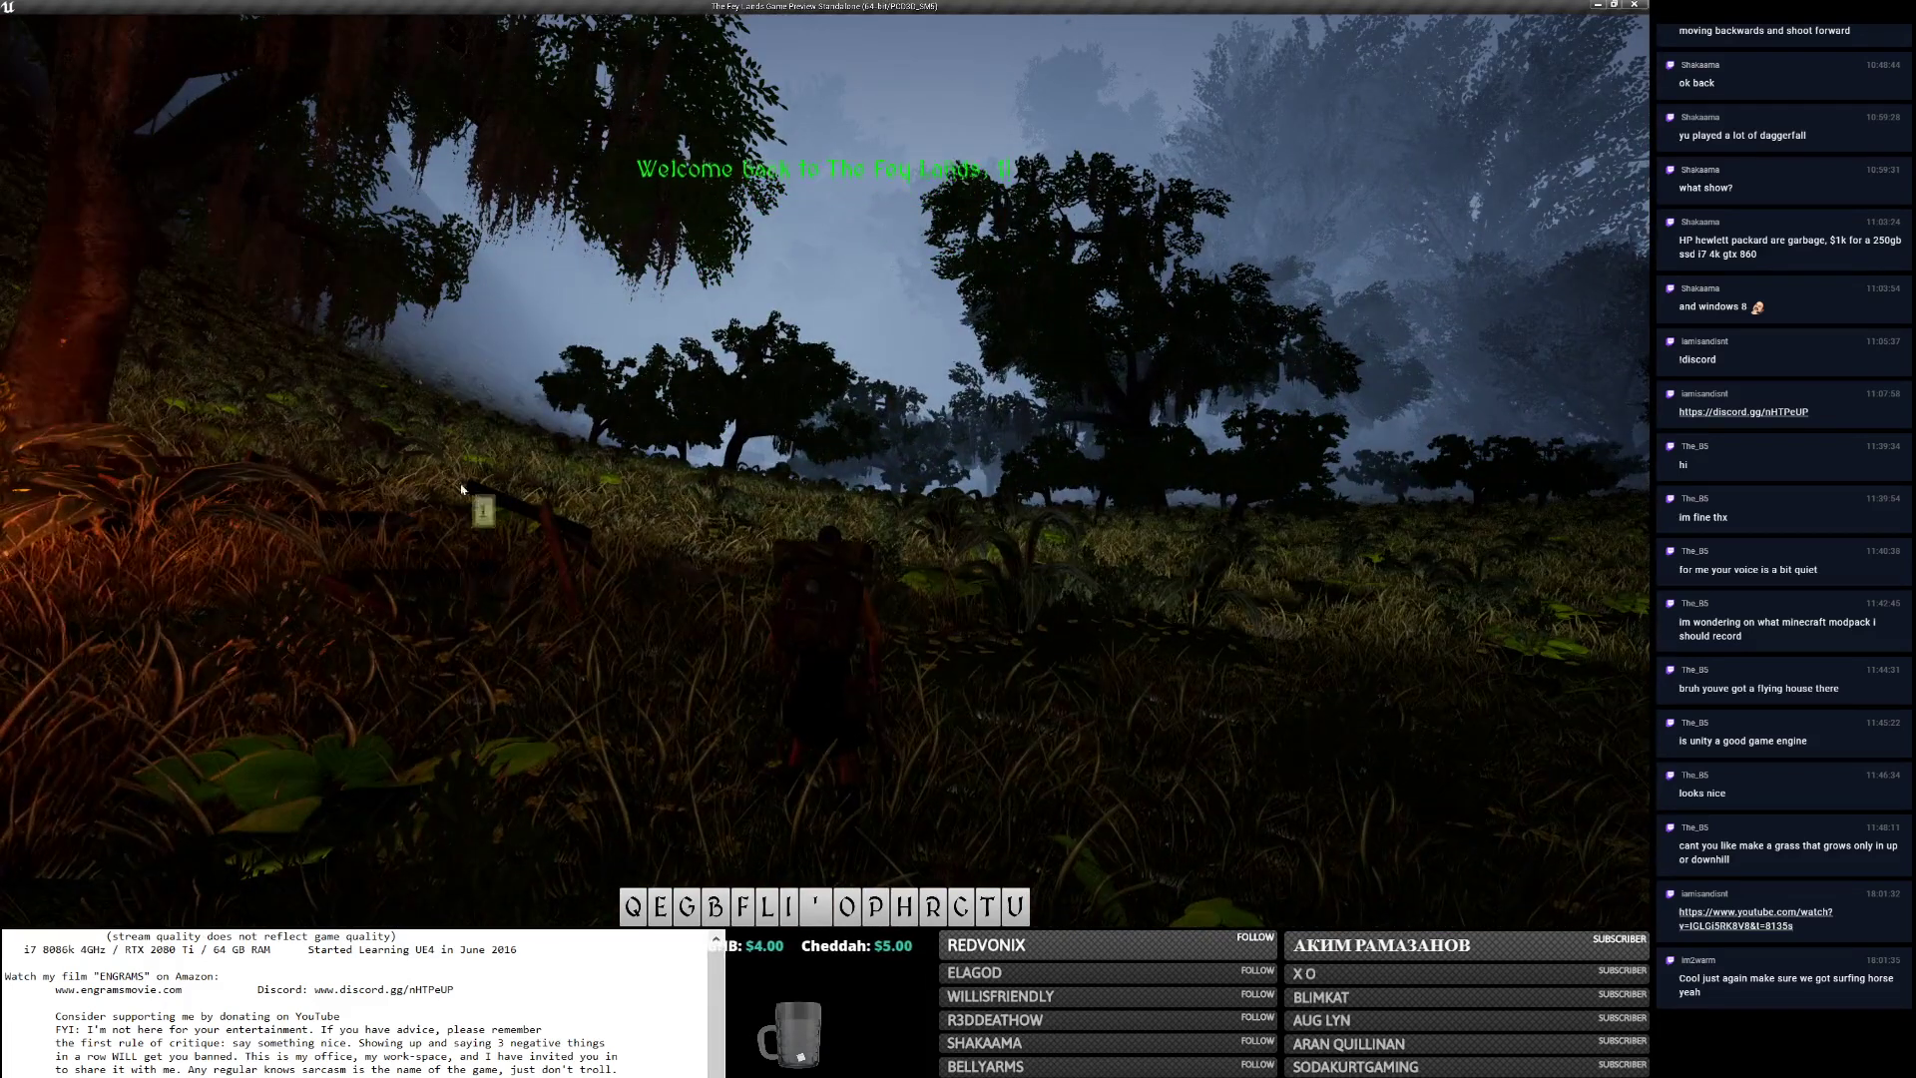
# Switch to Discord and post "heyo" and "I'm live now btw" in the tfl-general channel.
pyautogui.hotkey('alt', 'Tab')
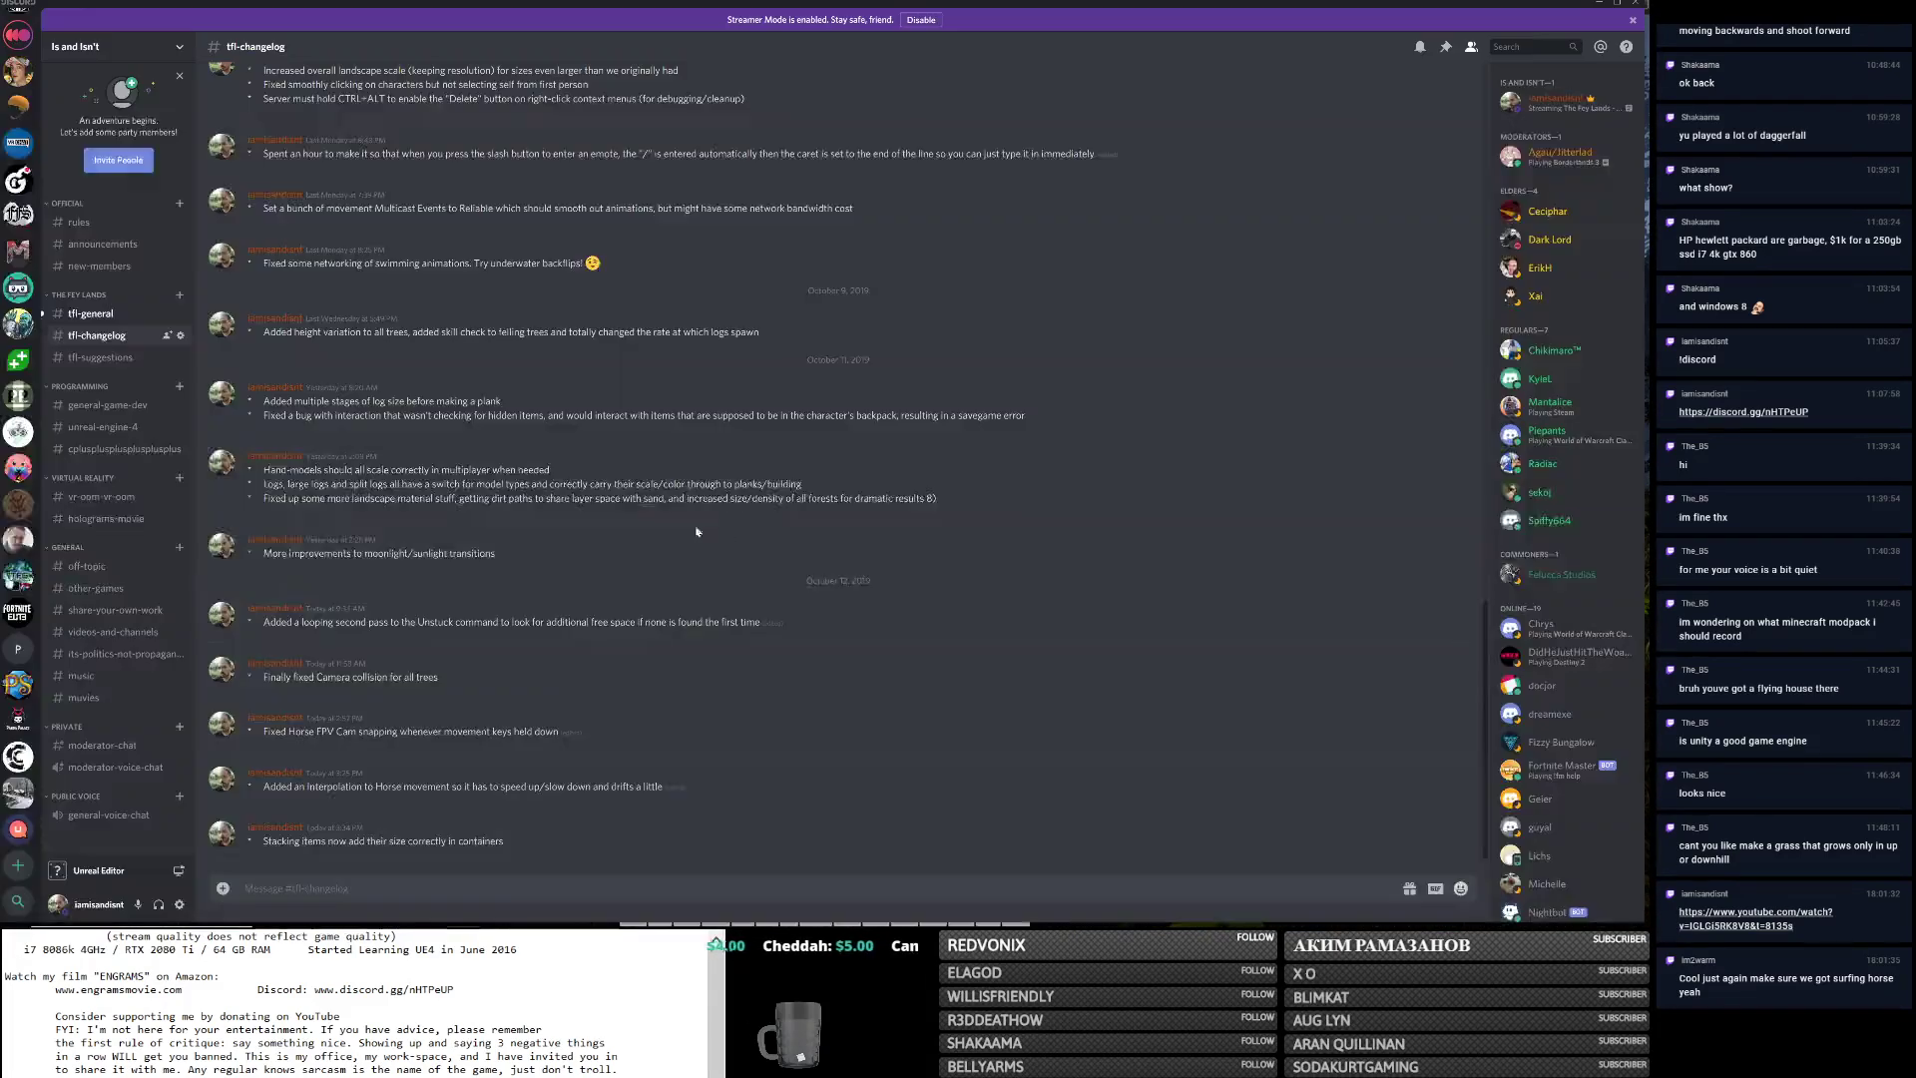
pyautogui.click(90, 315)
pyautogui.write('he')
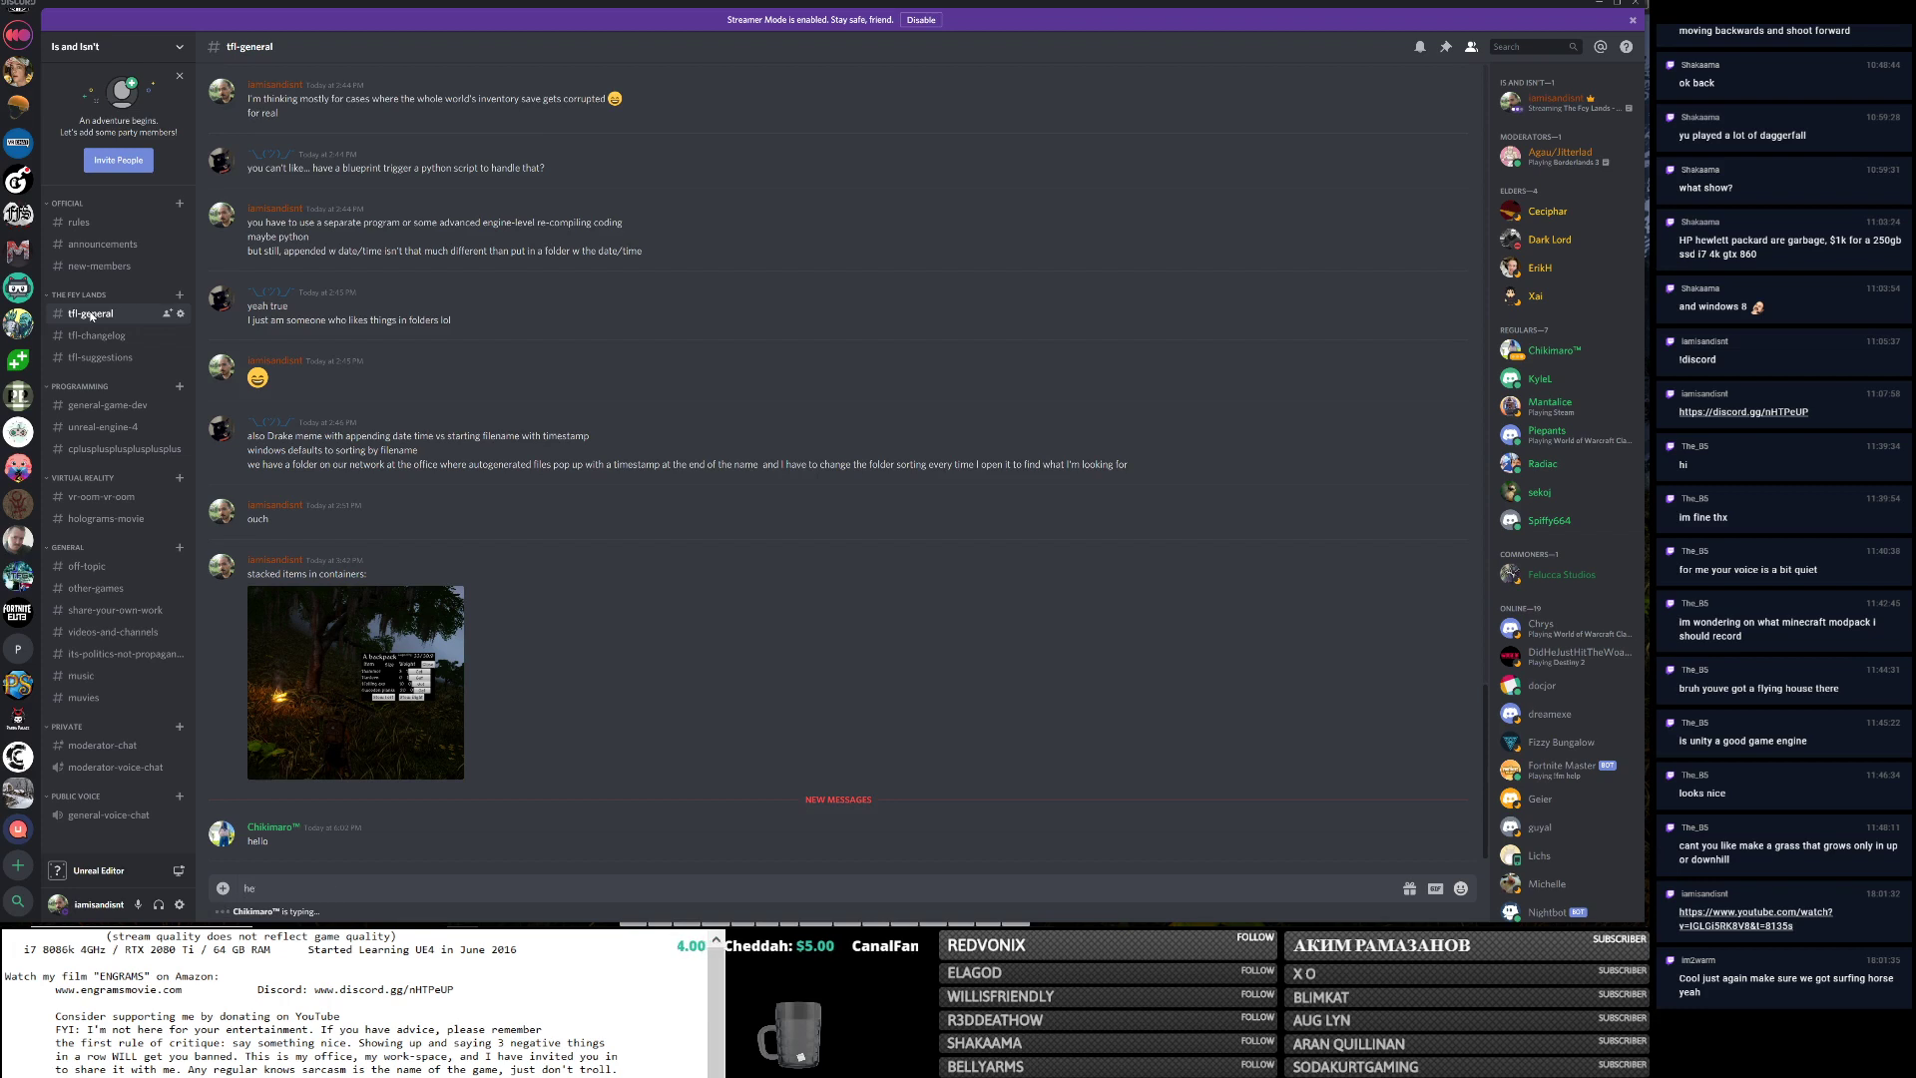
pyautogui.write('yo')
pyautogui.press('Return')
pyautogui.write("I'm live now bt")
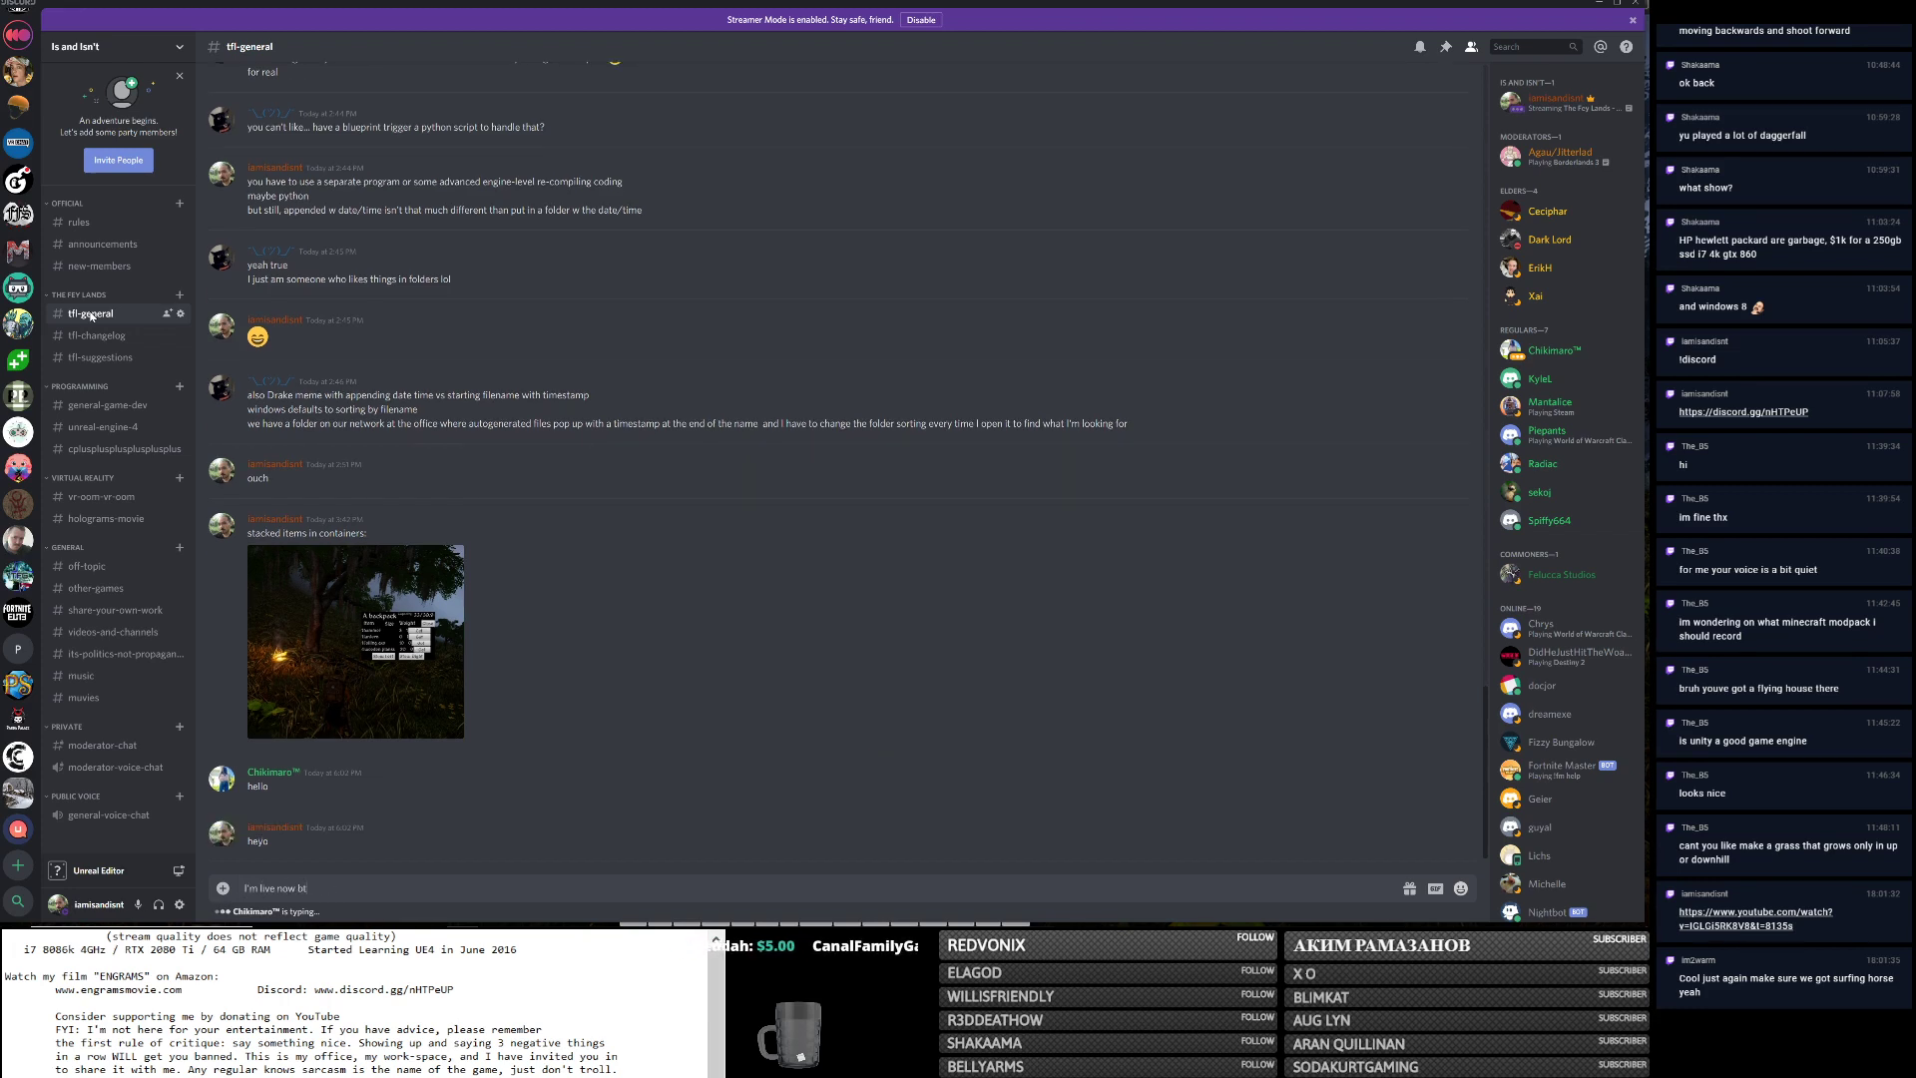
pyautogui.write('w')
pyautogui.press('Return')
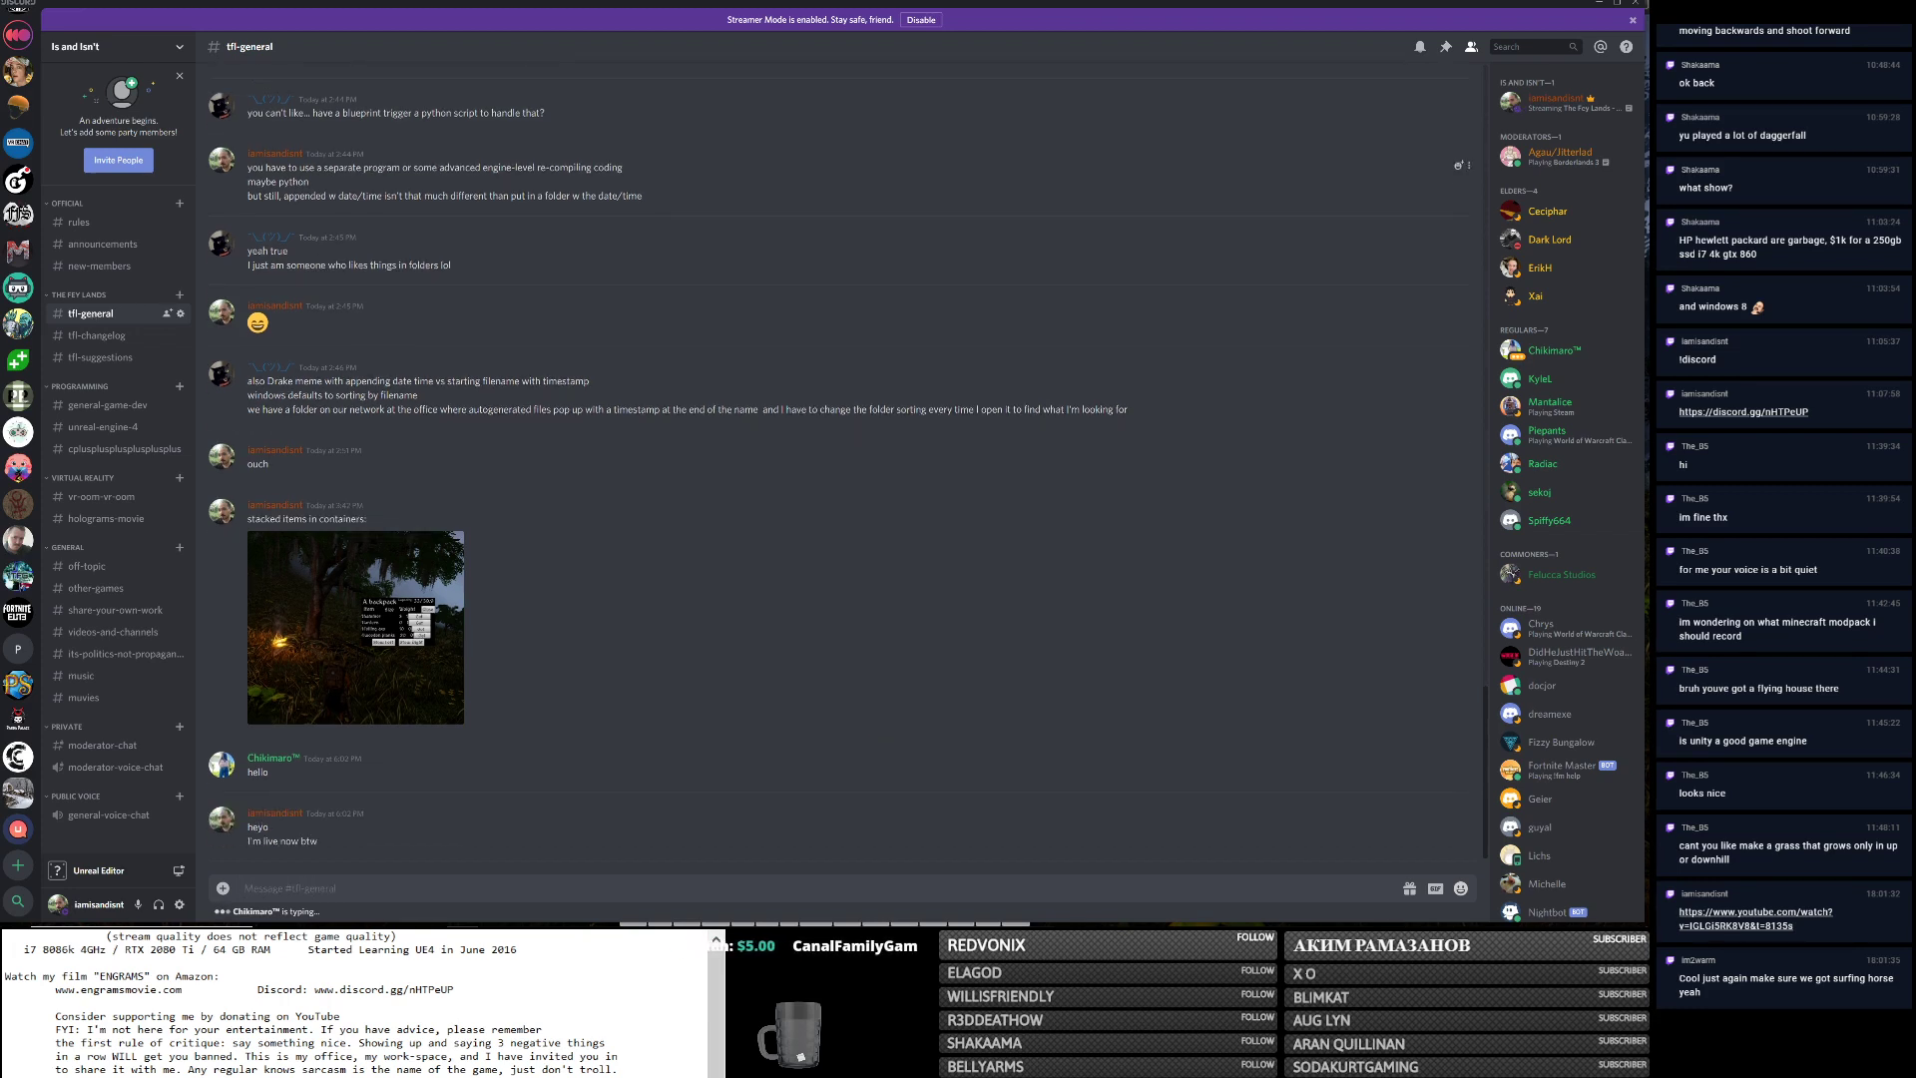
# Clear the pasted node text and post the YouTube live link in the streaming channel of the Unreal Slackers server.
pyautogui.click(18, 794)
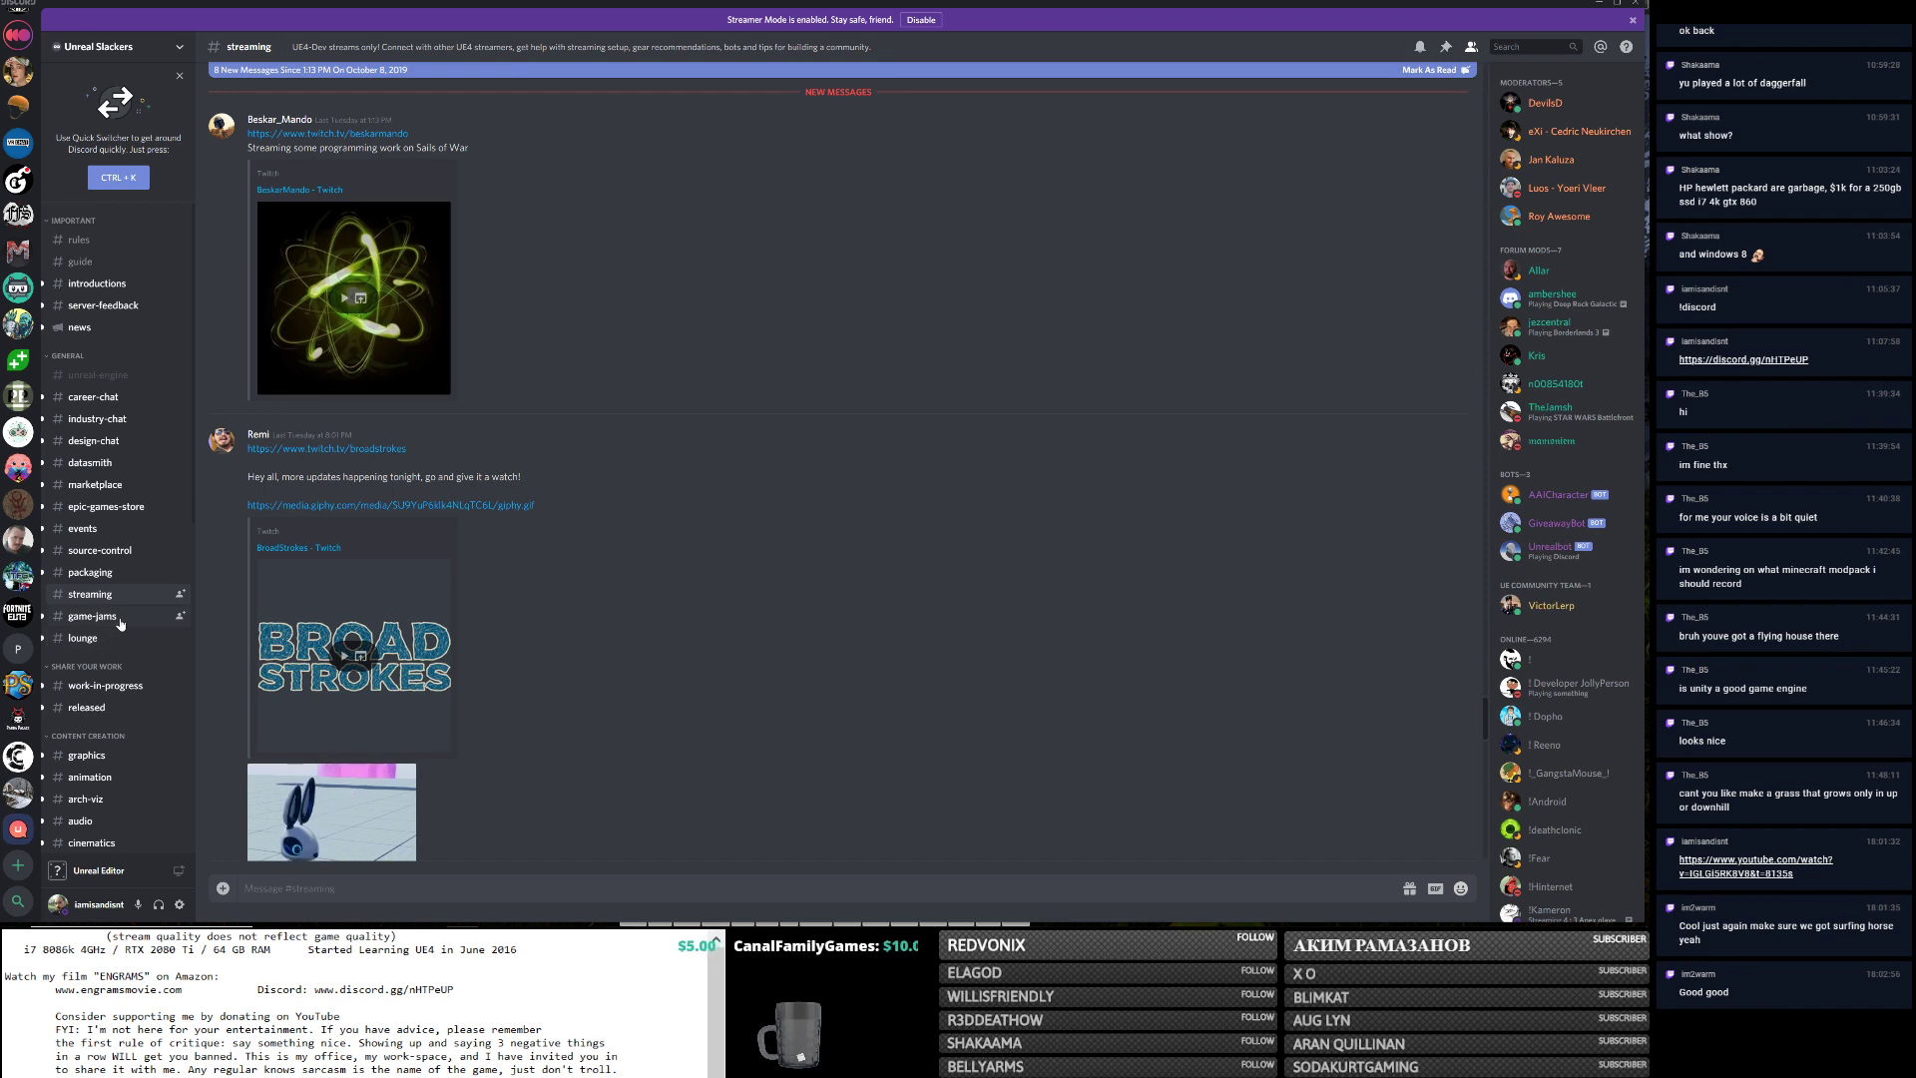
pyautogui.scroll(-6, 142, 646)
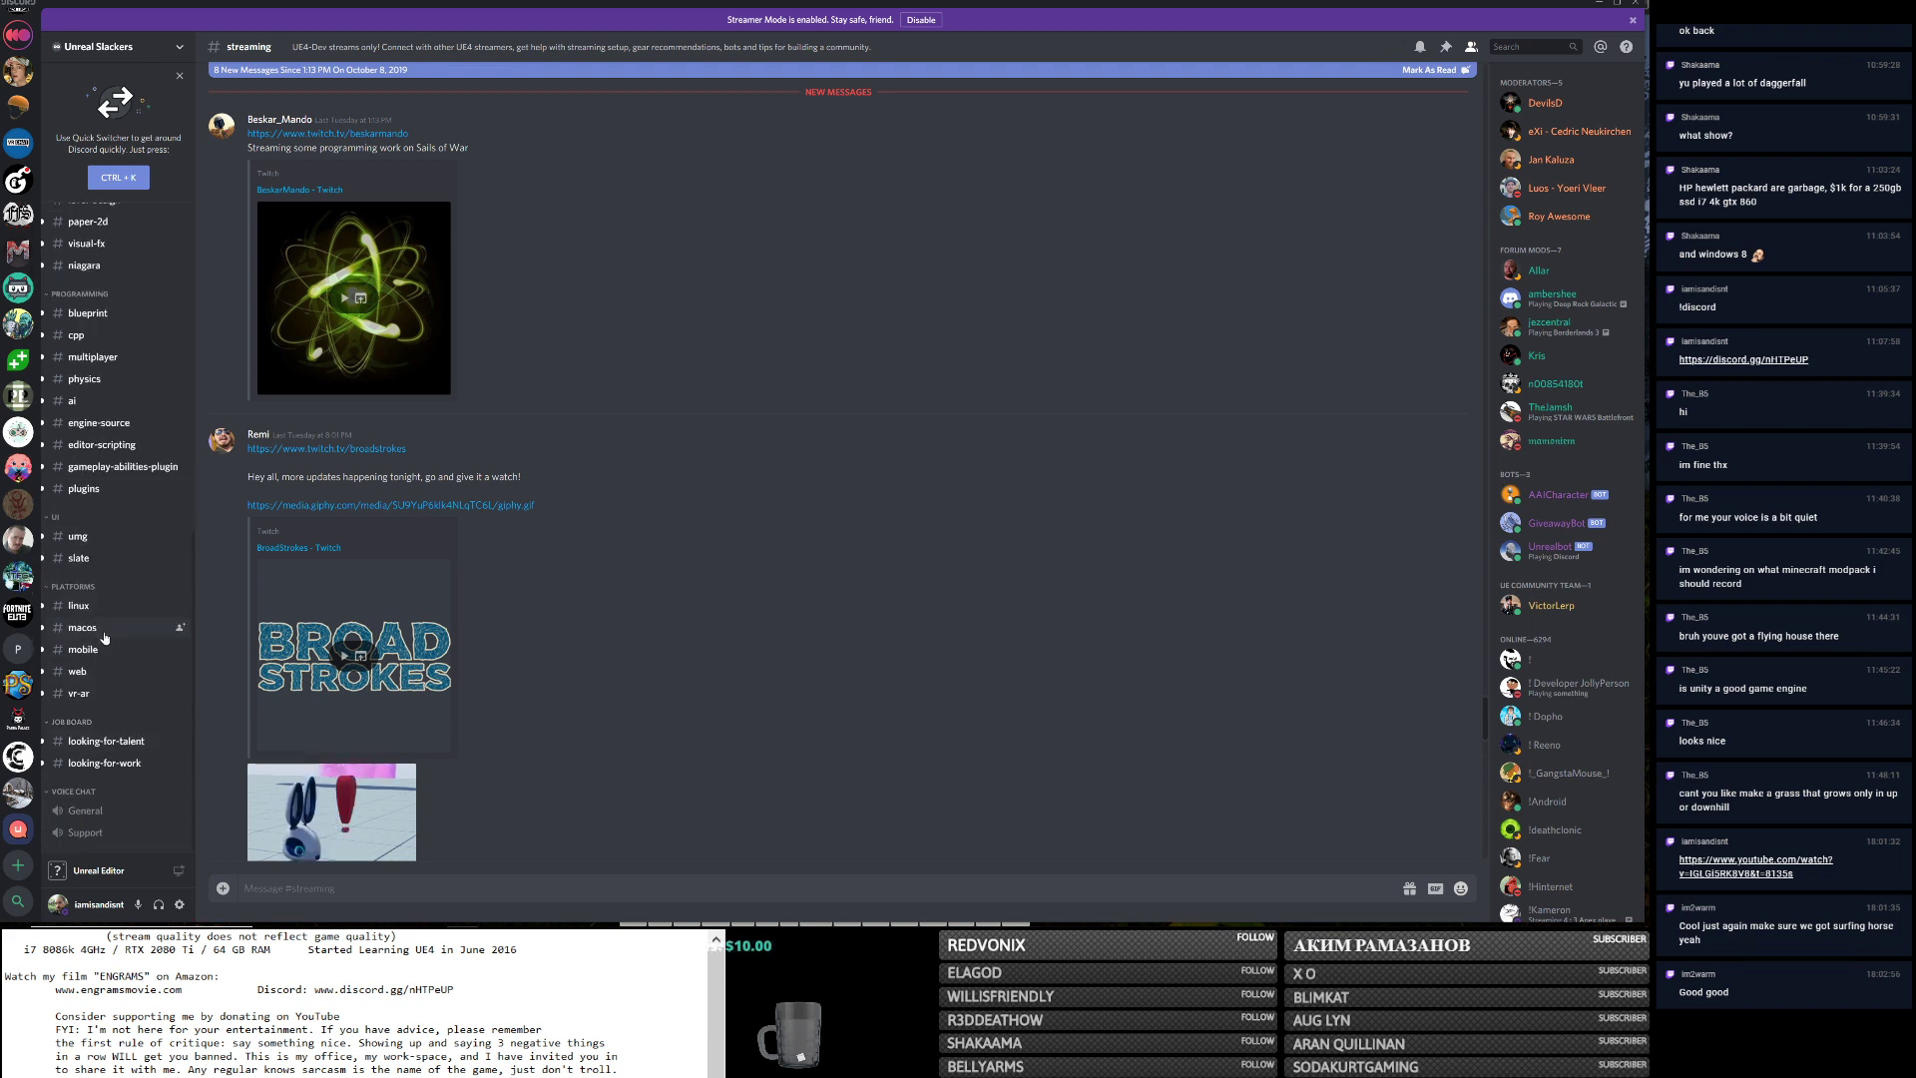
pyautogui.scroll(5, 115, 540)
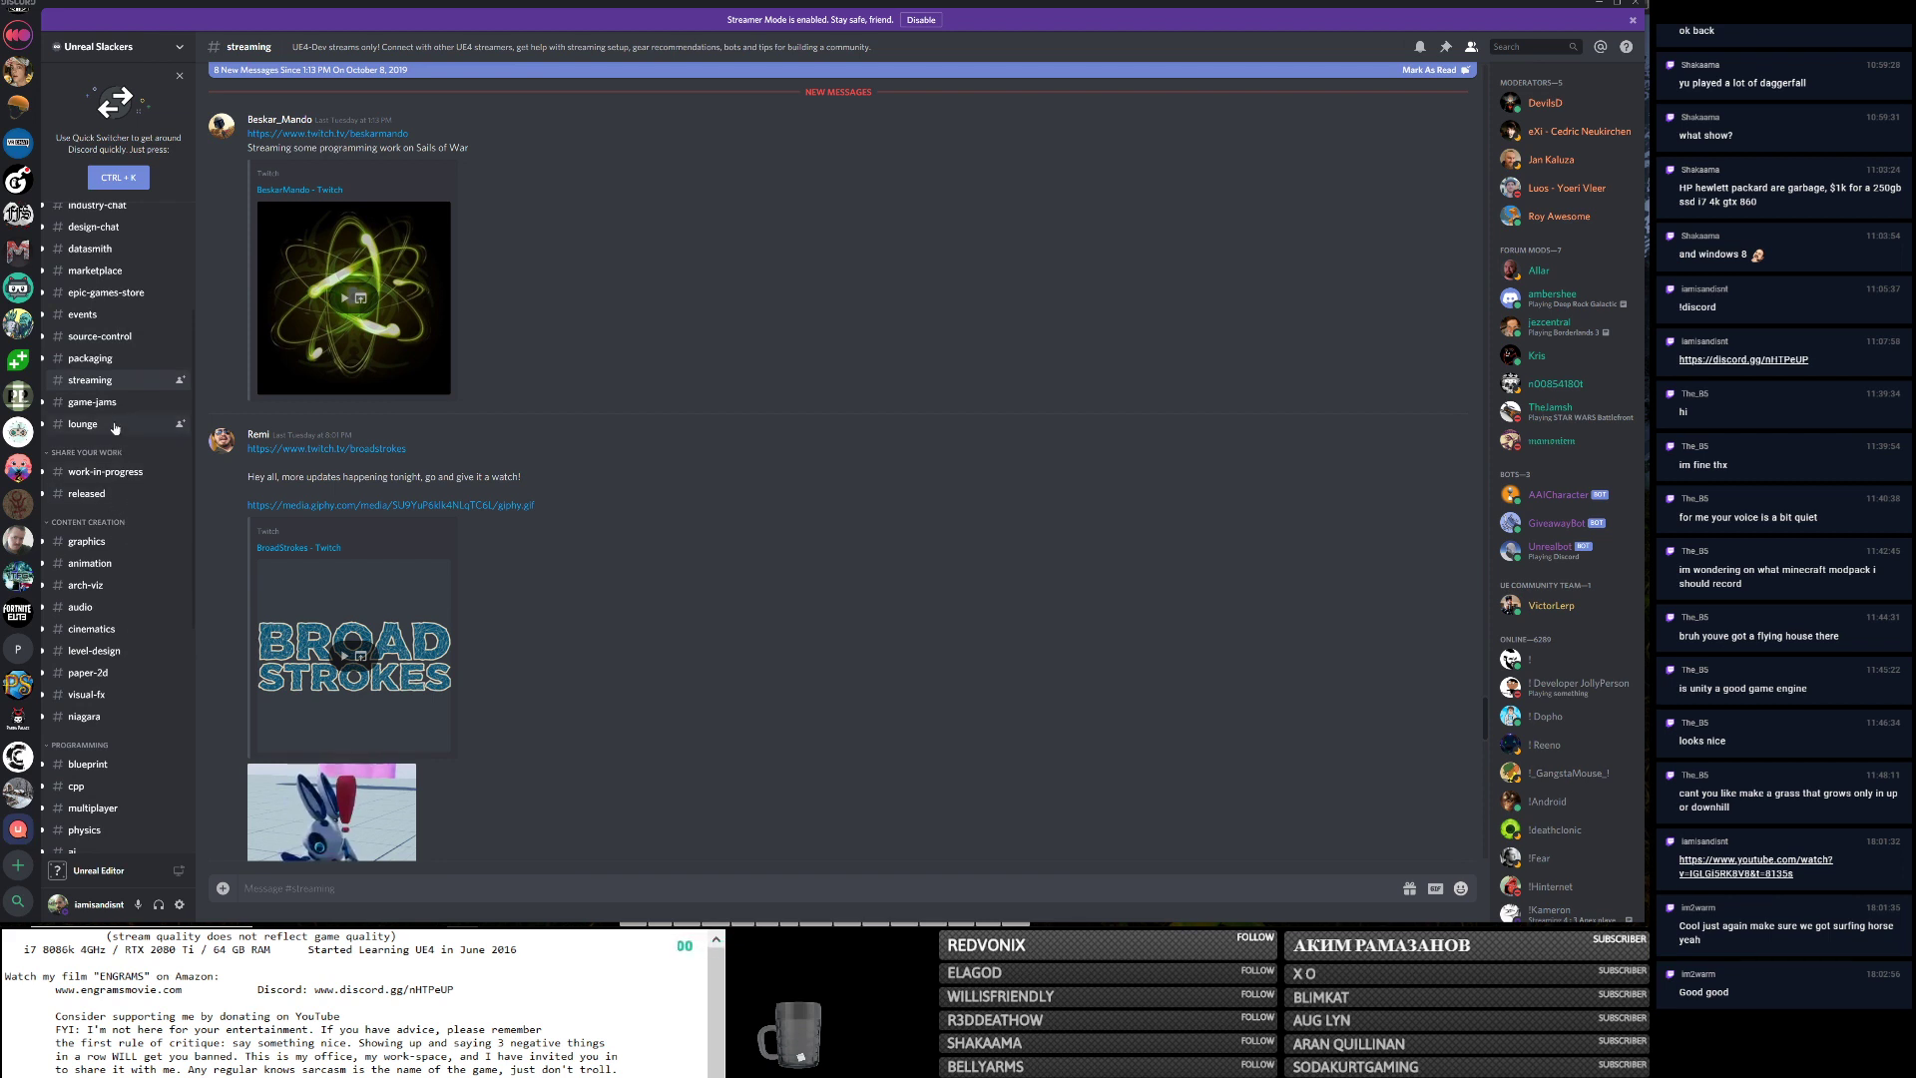
pyautogui.scroll(-15, 607, 774)
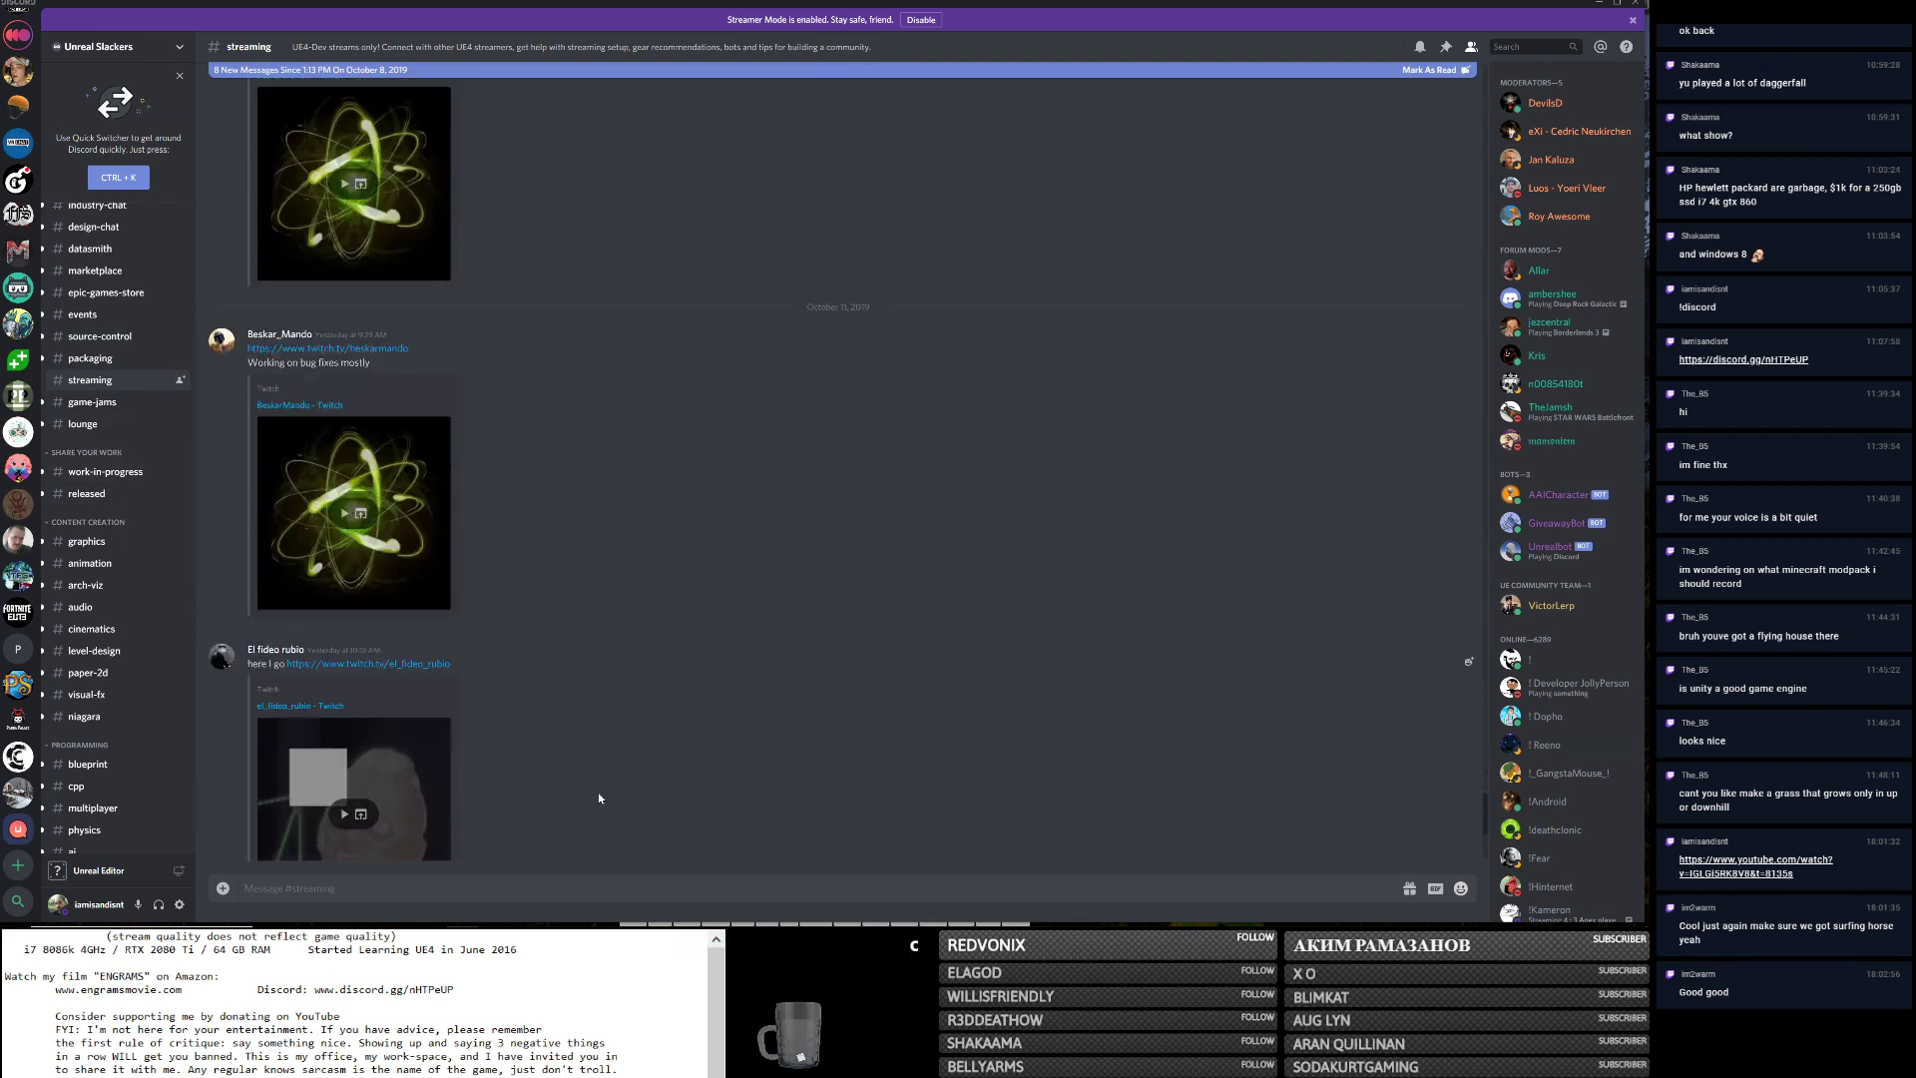
pyautogui.hotkey('ctrl', 'v')
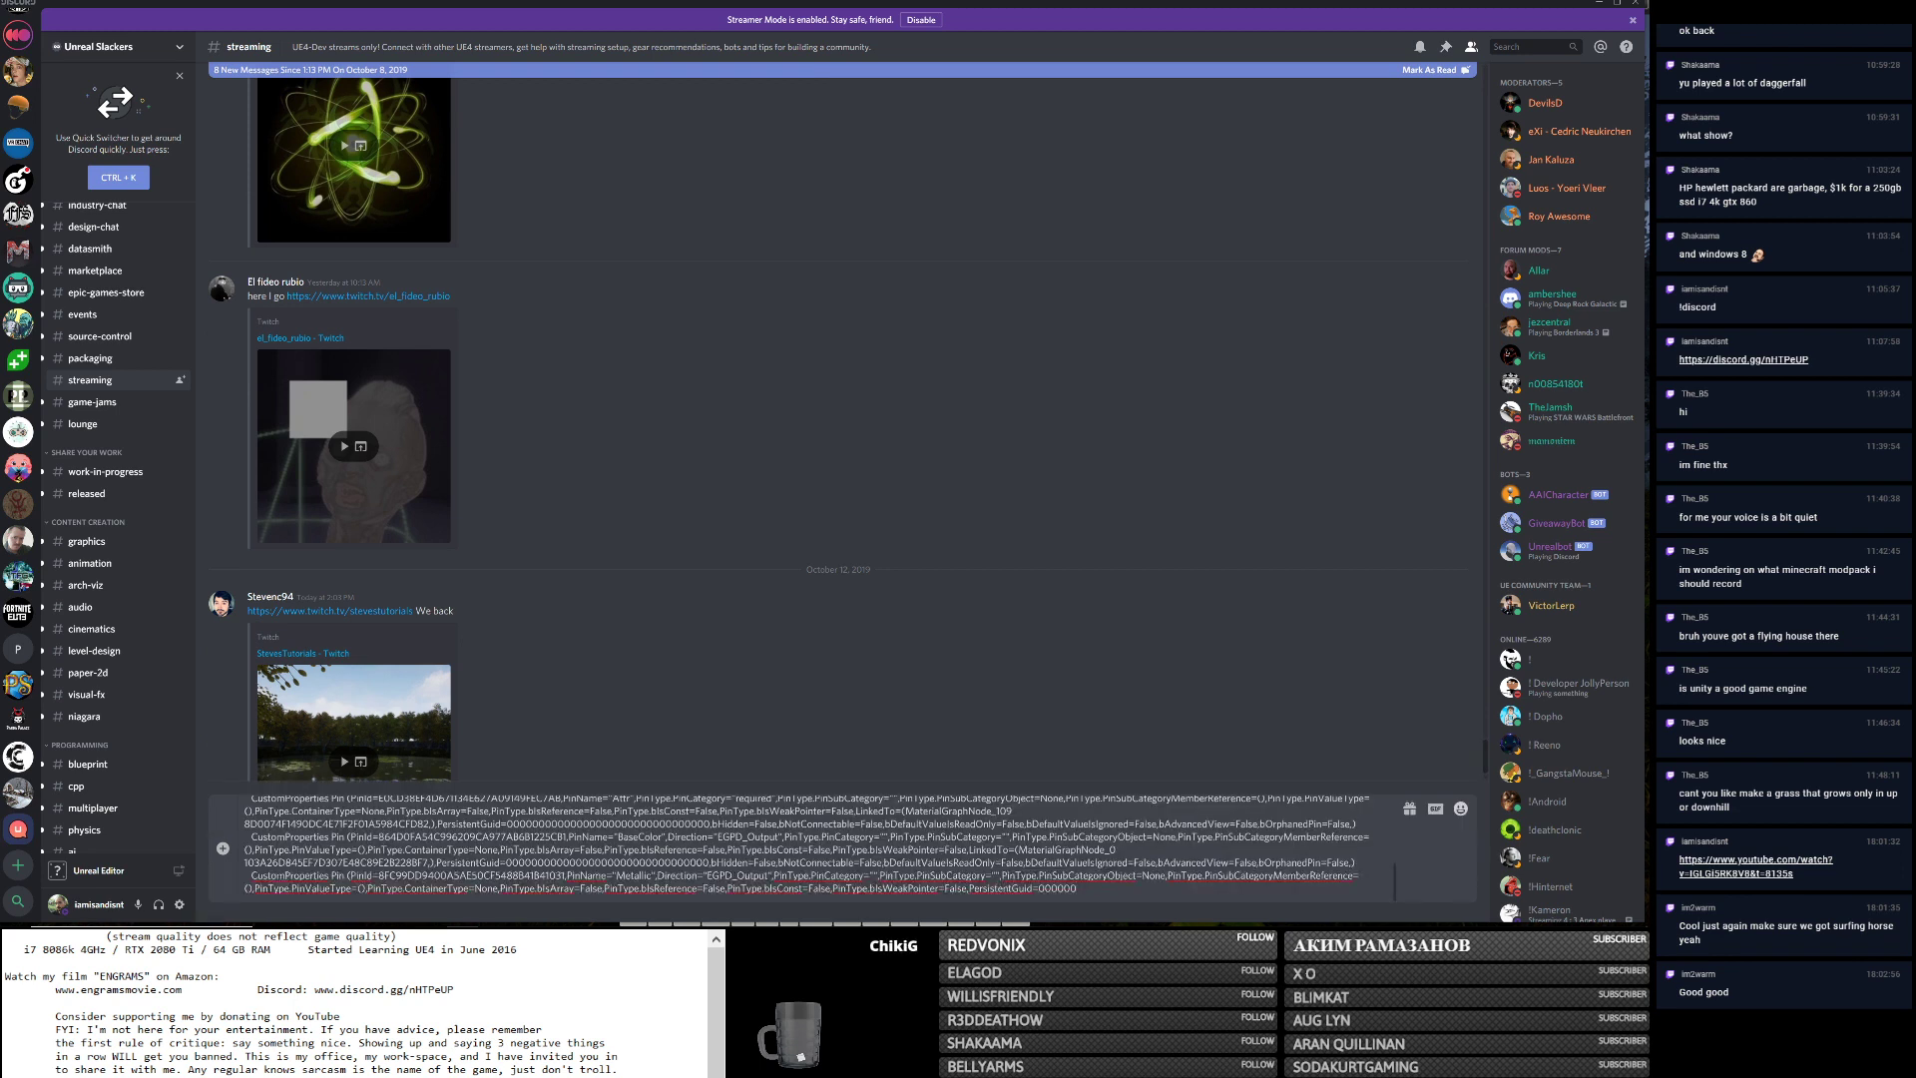
pyautogui.hotkey('ctrl', 'a')
pyautogui.press('BackSpace')
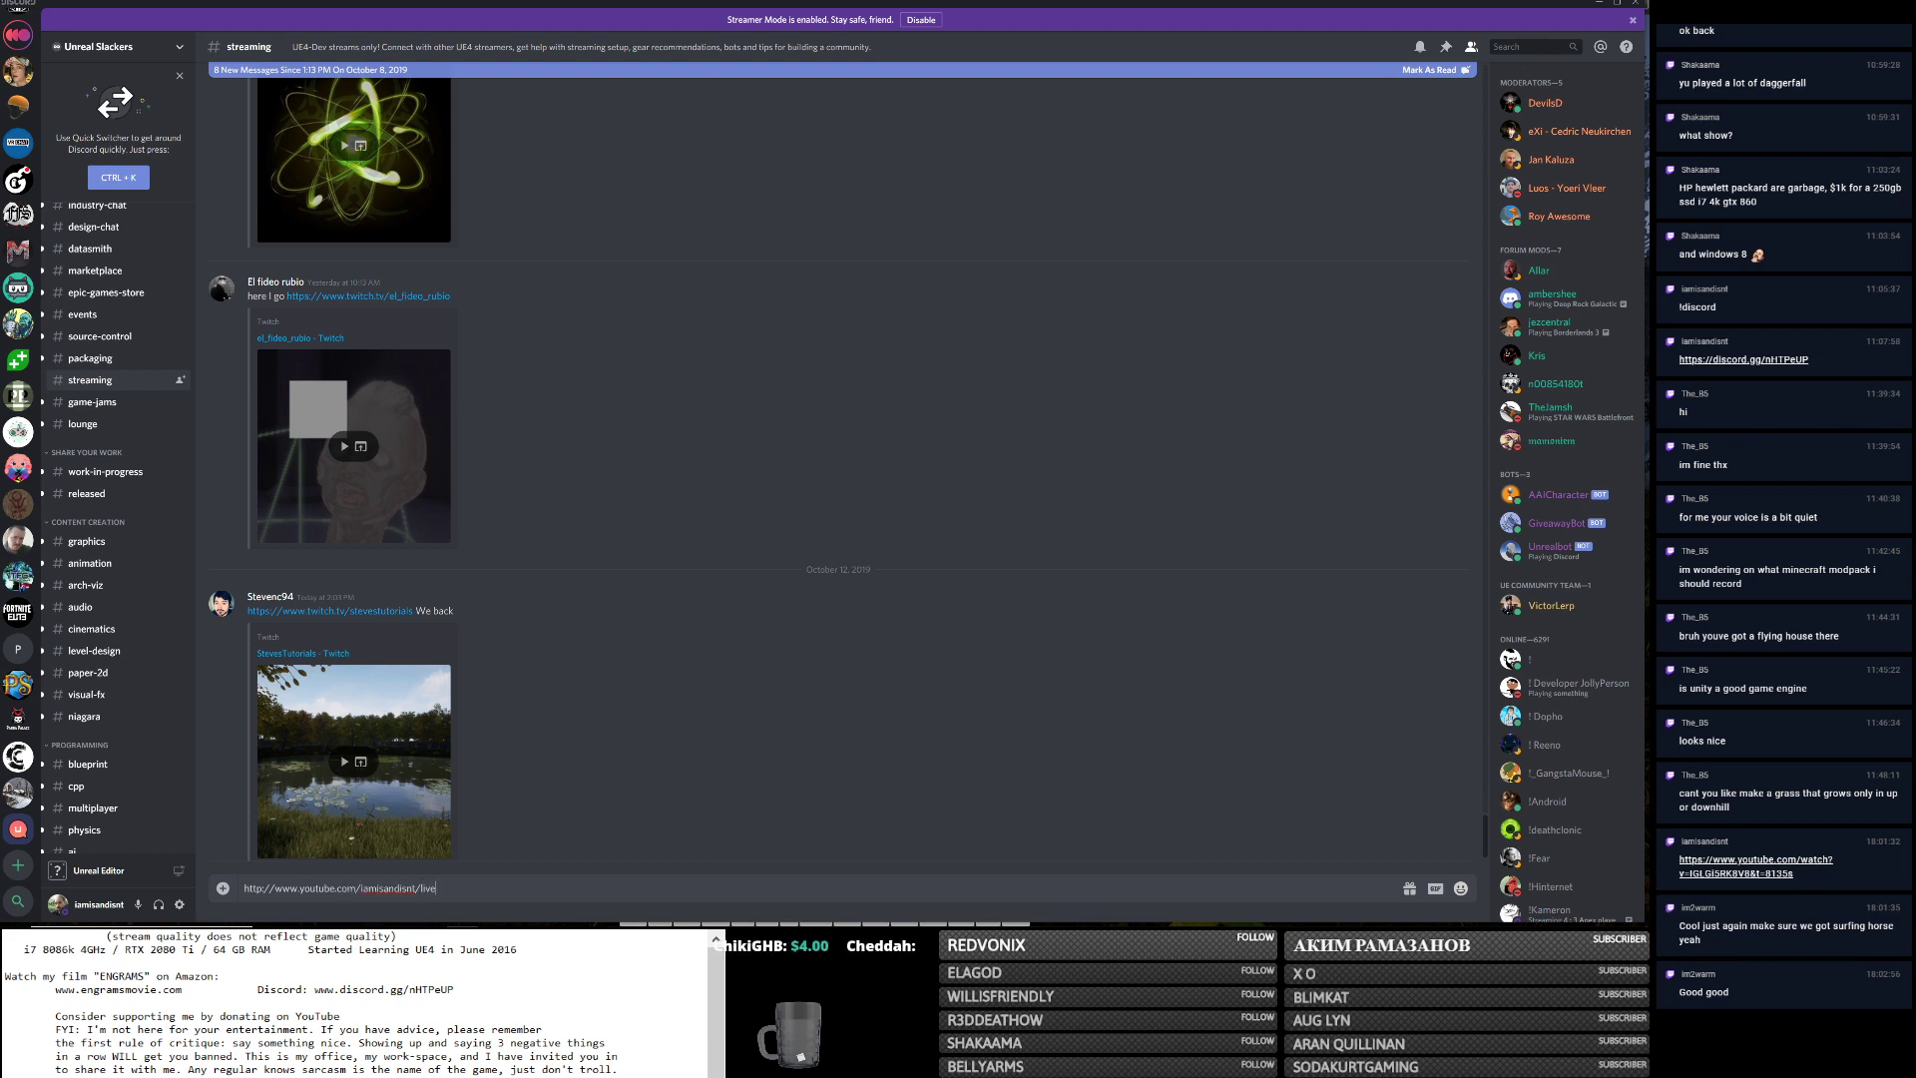
pyautogui.press('Return')
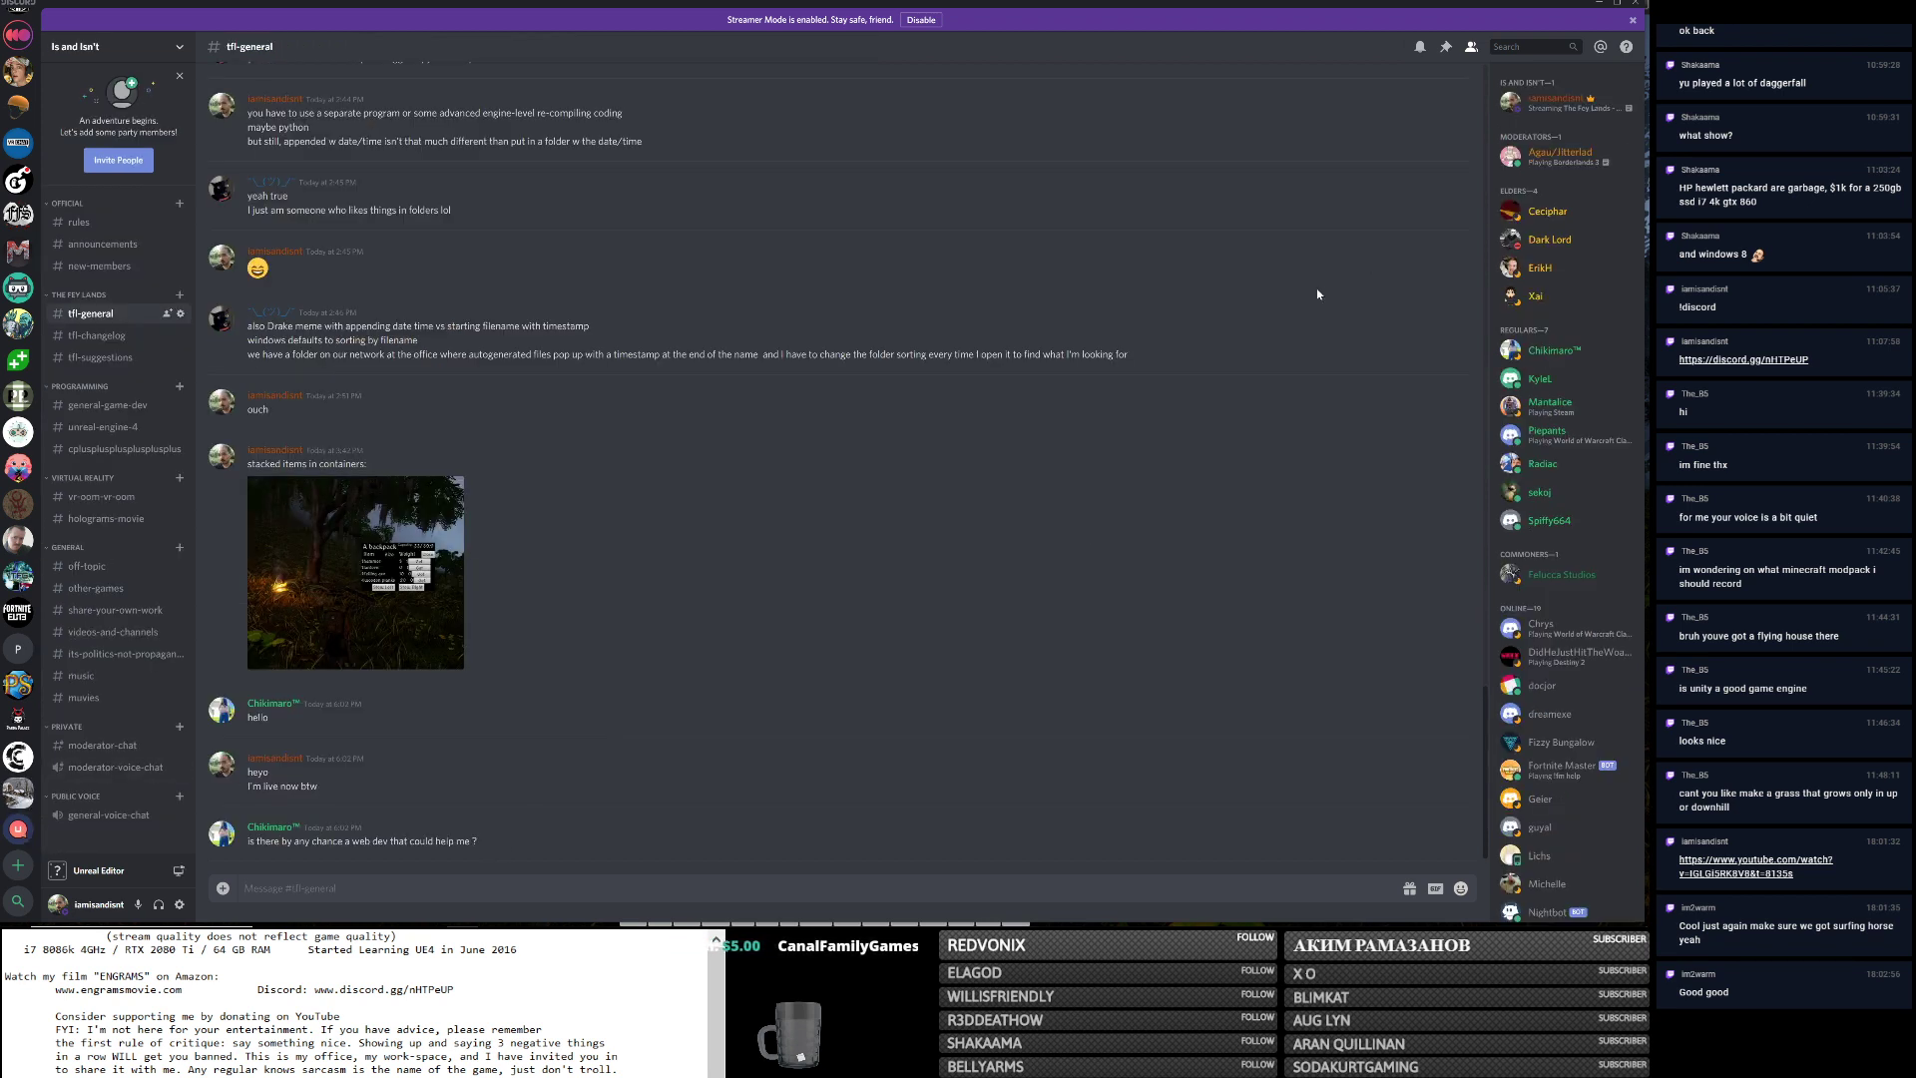
# Return to the game preview and ride the horse around the campfire area to examine the terrain.
pyautogui.click(1601, 6)
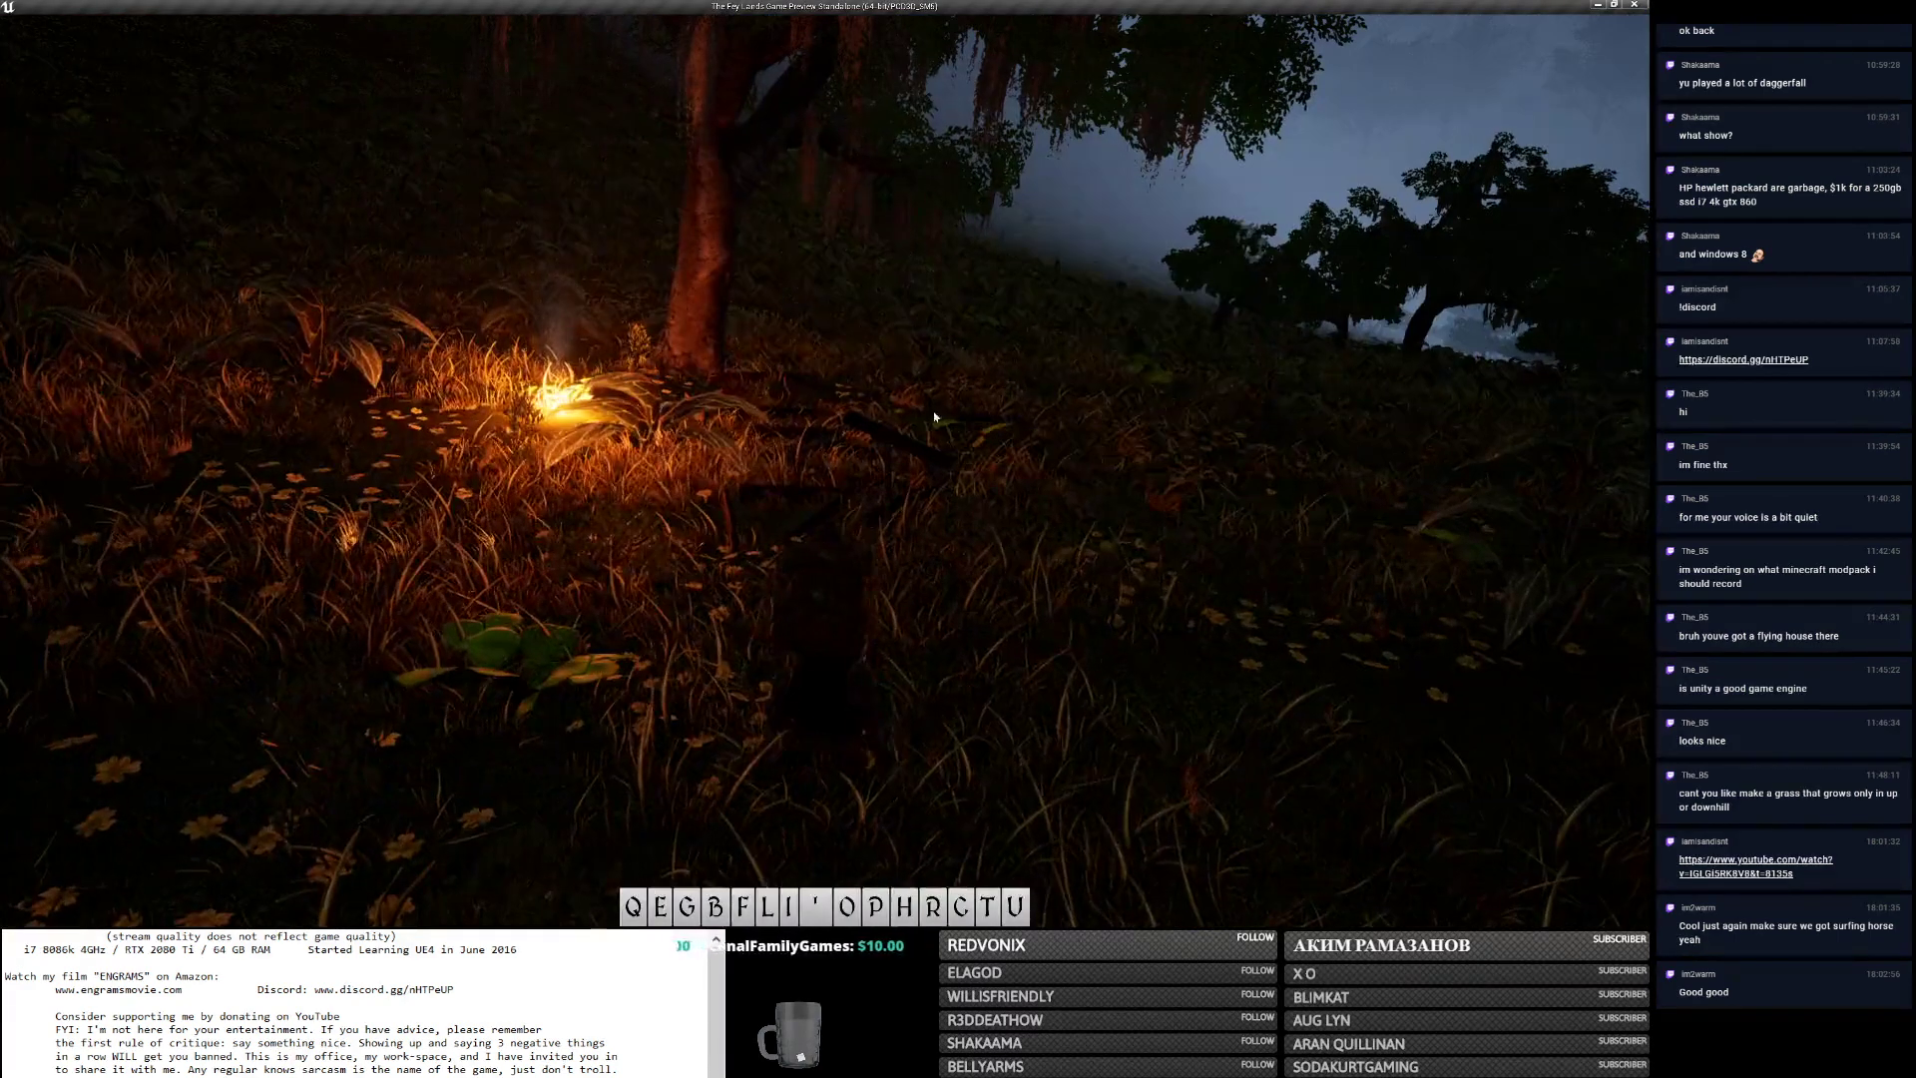
pyautogui.click(973, 495)
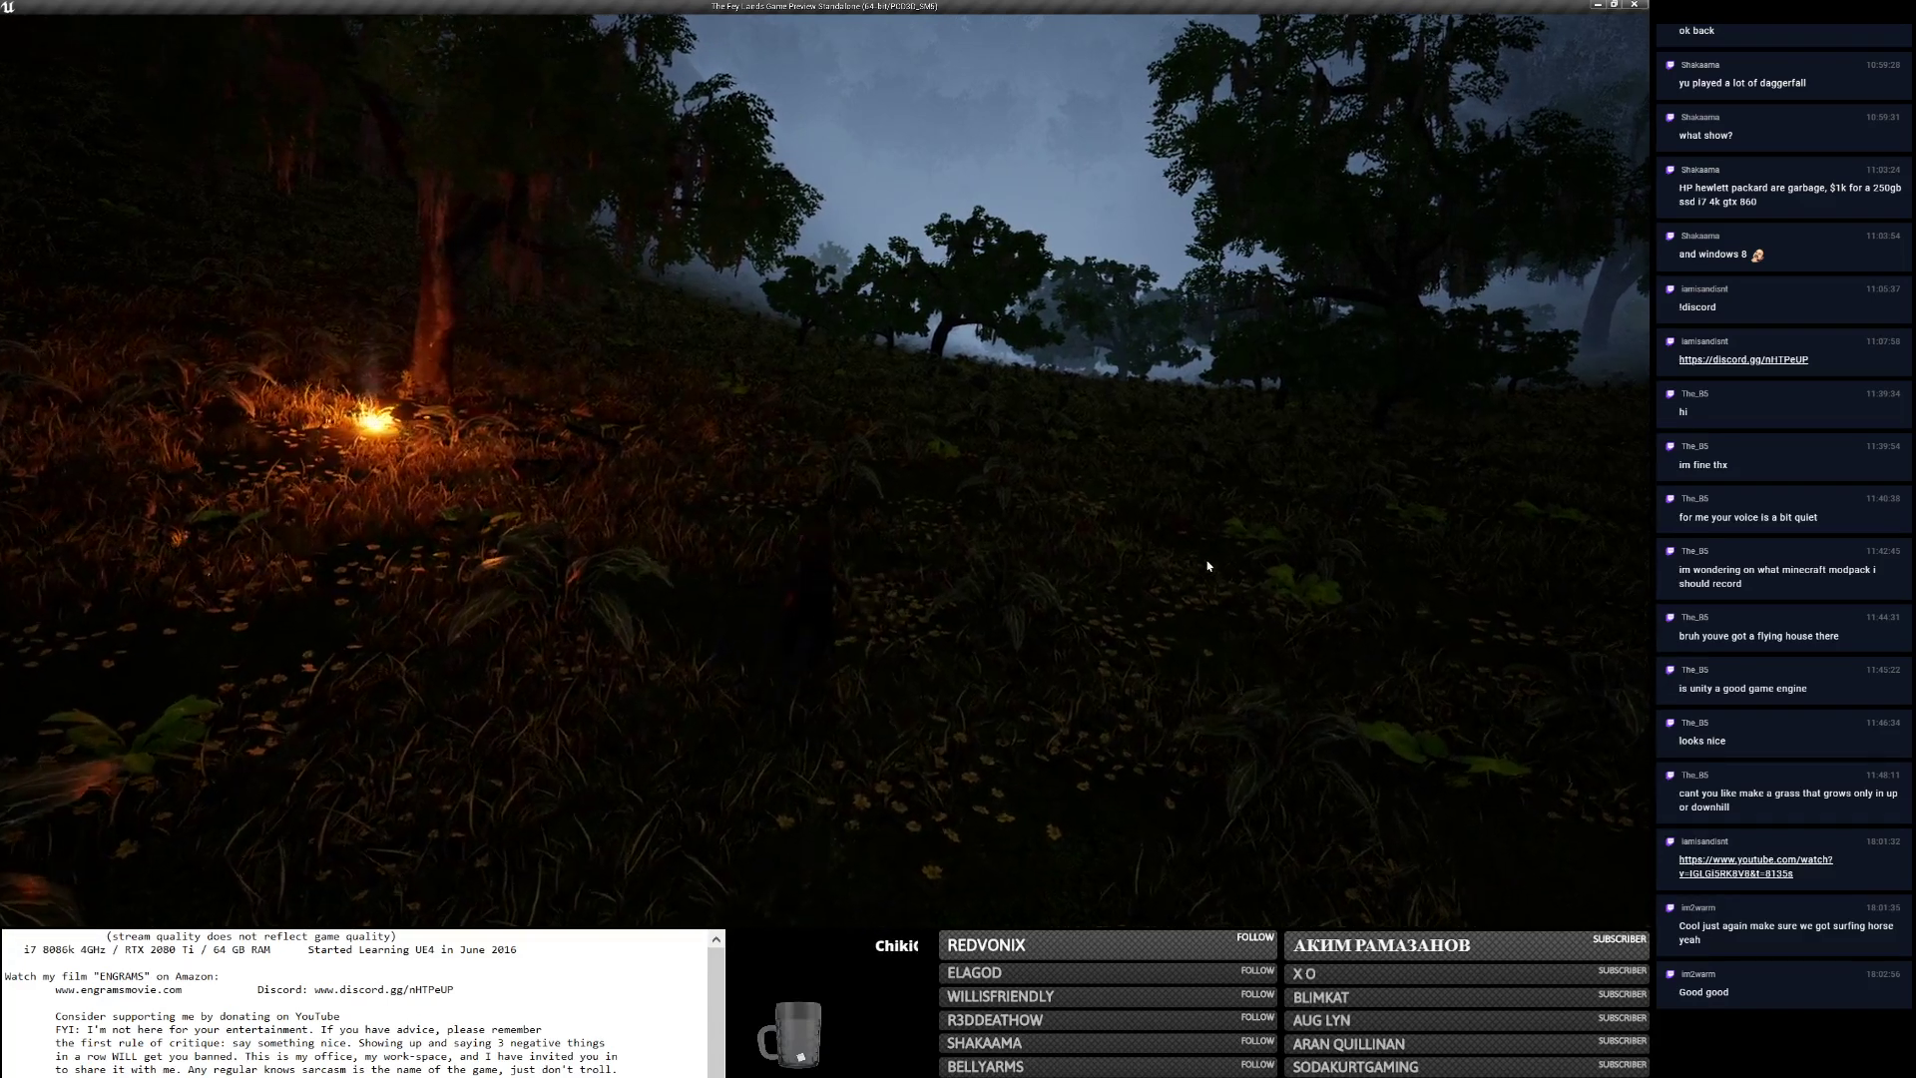
pyautogui.press('w')
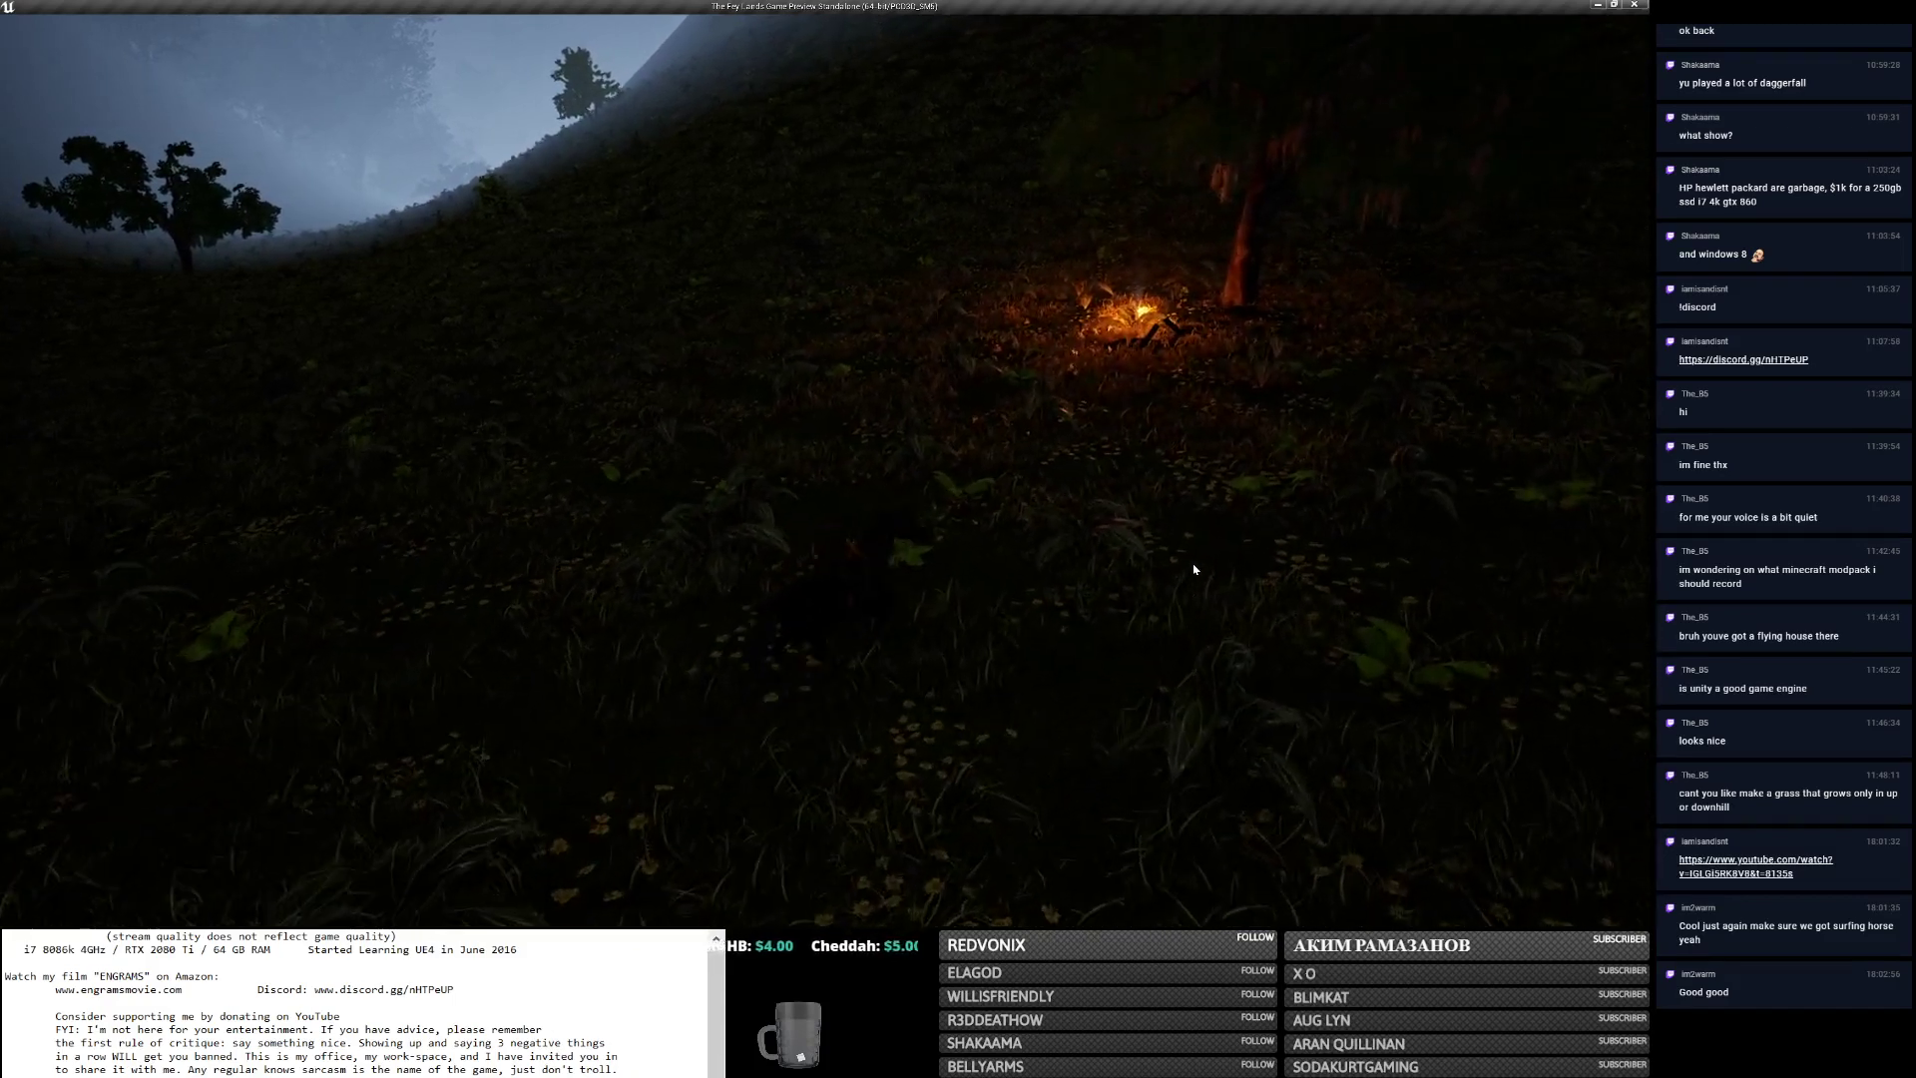
pyautogui.click(1188, 570)
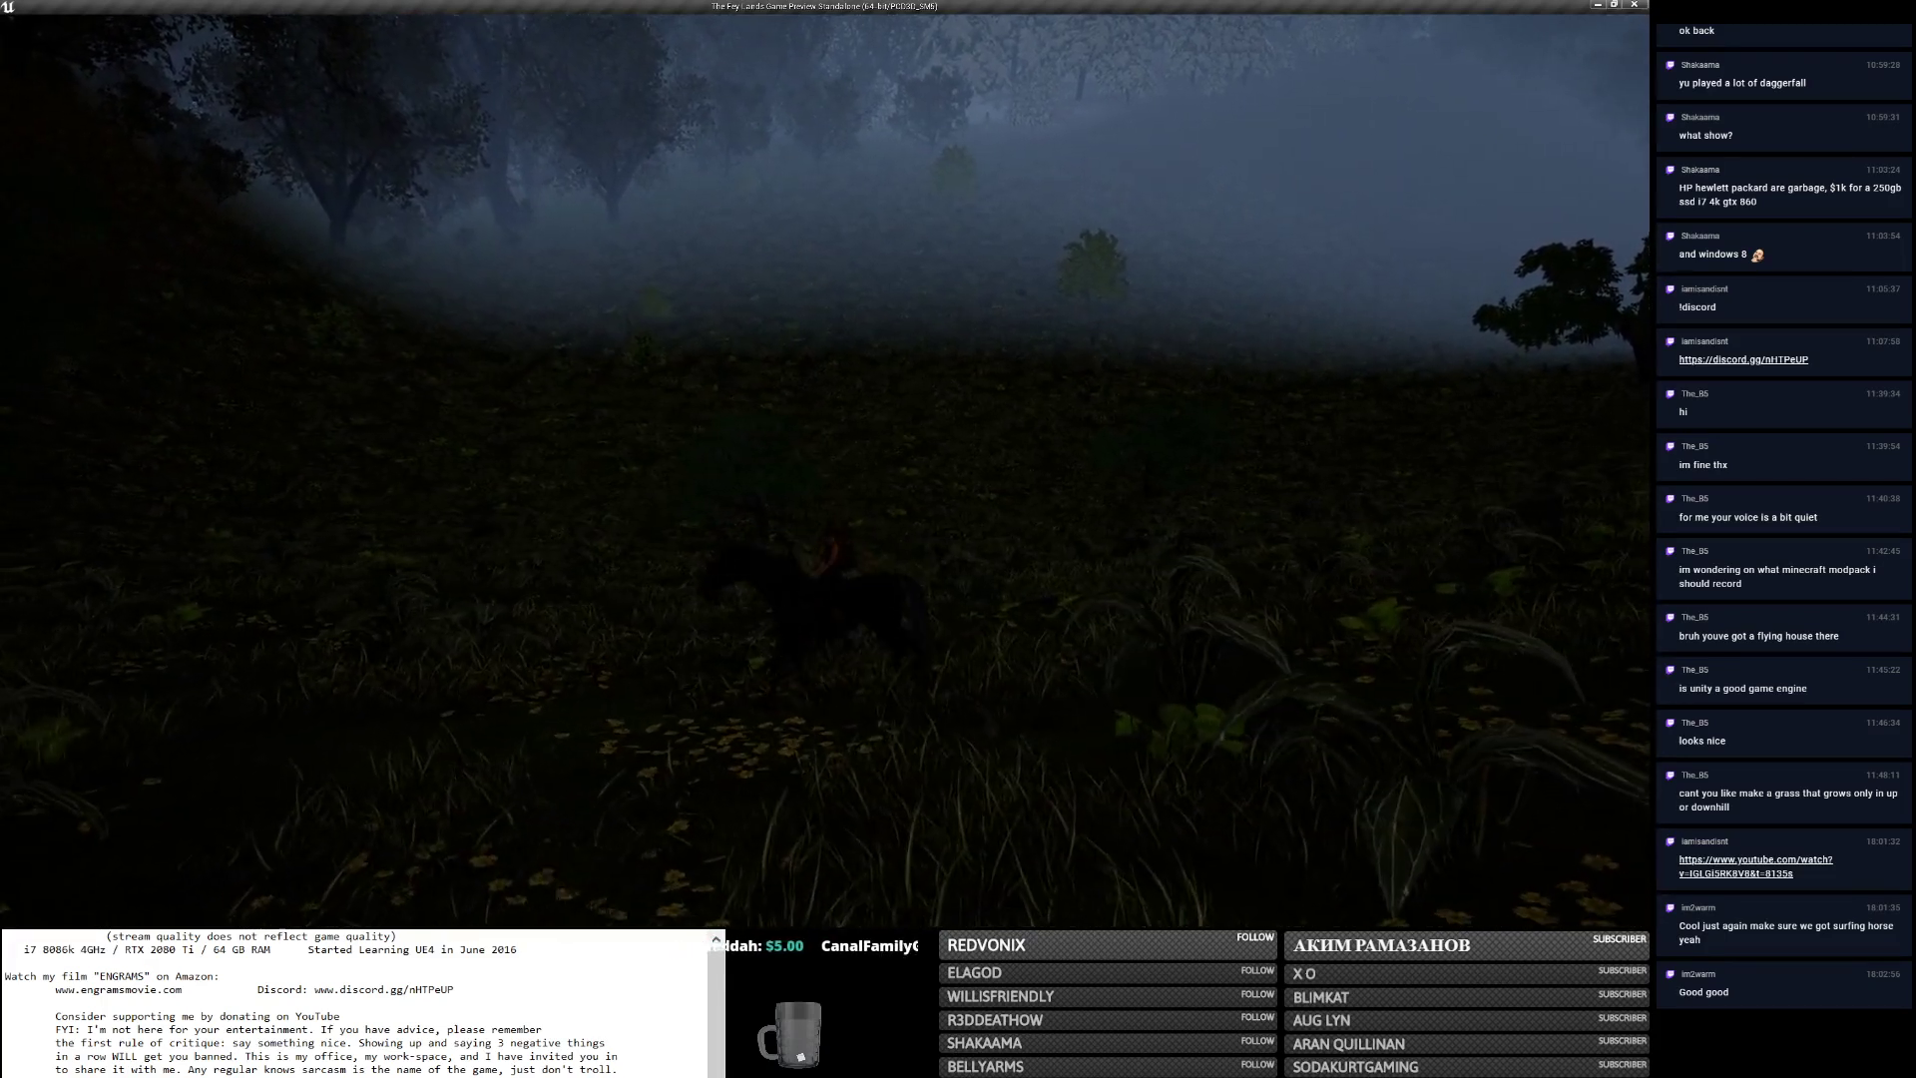
pyautogui.press('s')
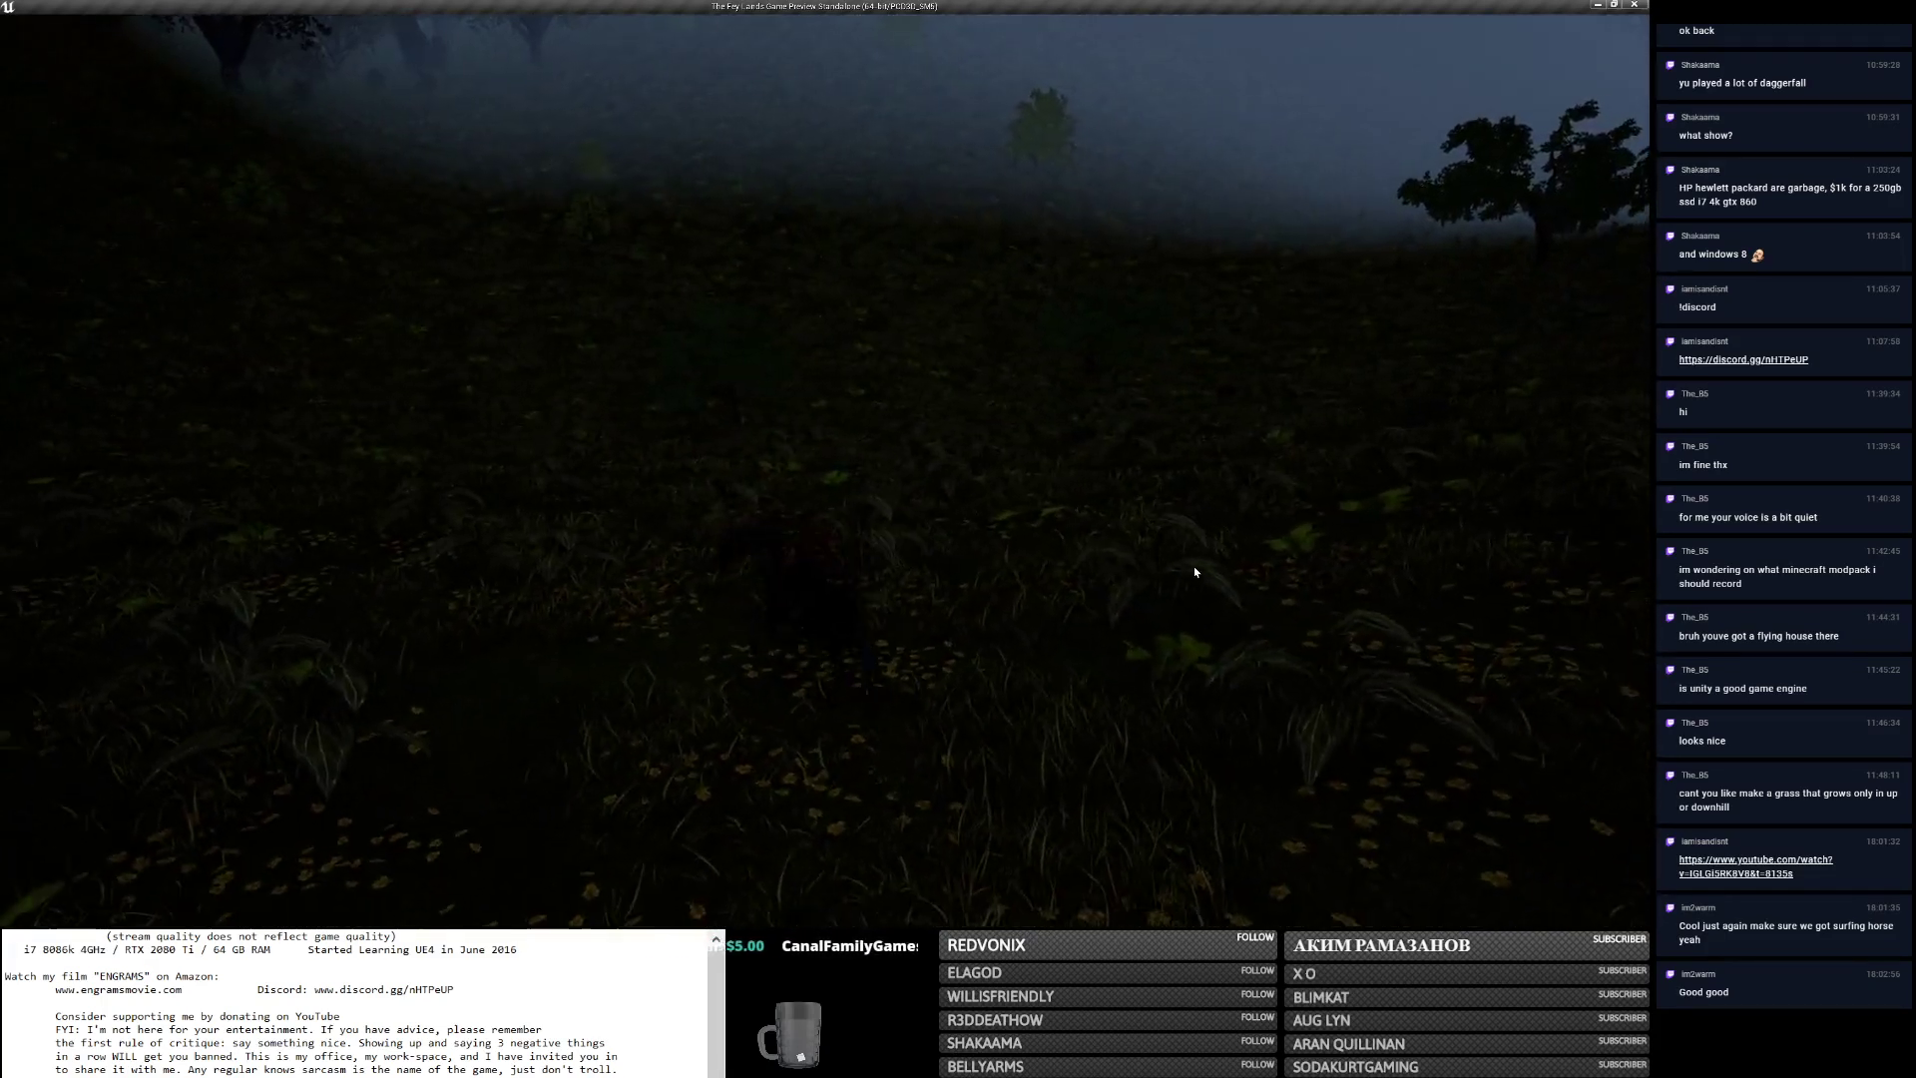
pyautogui.moveTo(1201, 570); pyautogui.dragTo(1417, 554, button='right')
pyautogui.moveTo(1202, 570); pyautogui.dragTo(1308, 529, button='right')
pyautogui.press('a')
pyautogui.moveTo(973, 460); pyautogui.dragTo(1248, 444, button='right')
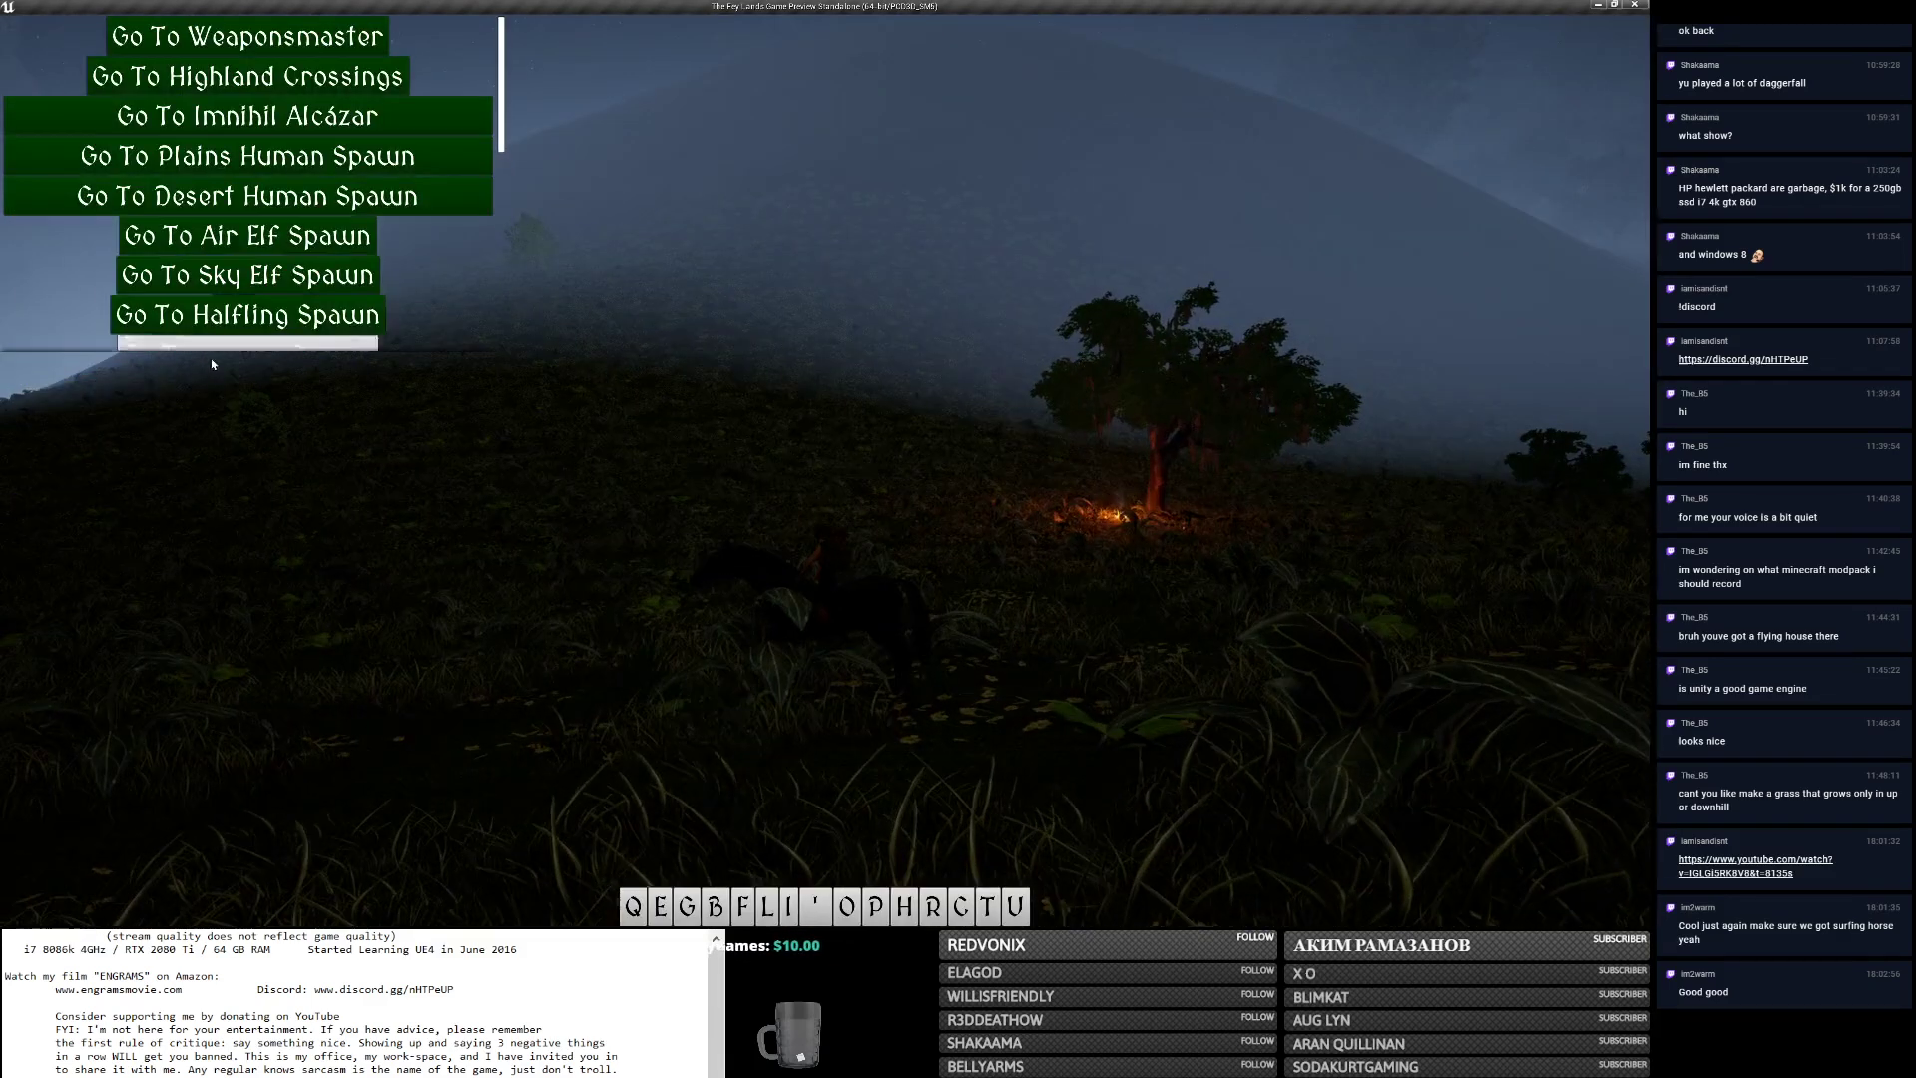
# Teleport the character to the Sky Elf Spawn and on to the Desert Human Spawn.
pyautogui.click(272, 283)
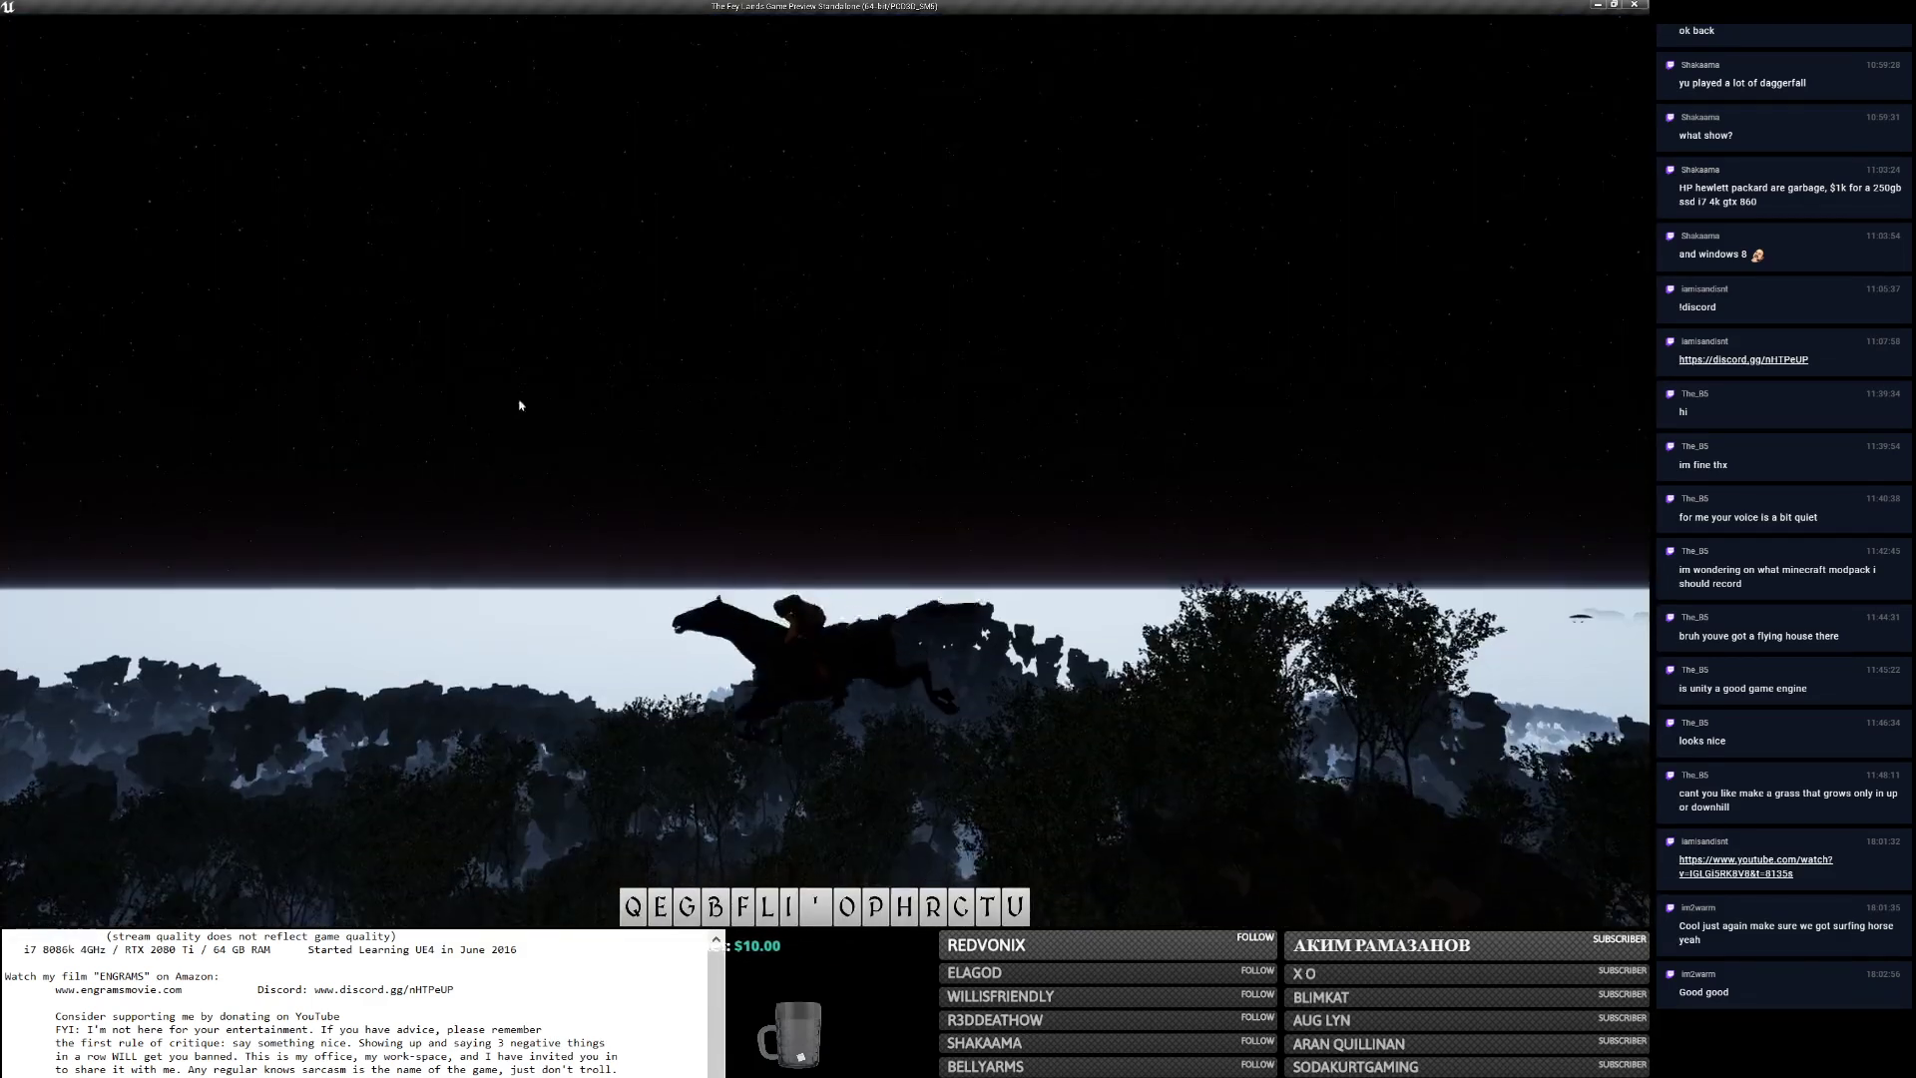
pyautogui.moveTo(519, 405); pyautogui.dragTo(519, 559, button='right')
pyautogui.press('Escape')
pyautogui.click(133, 277)
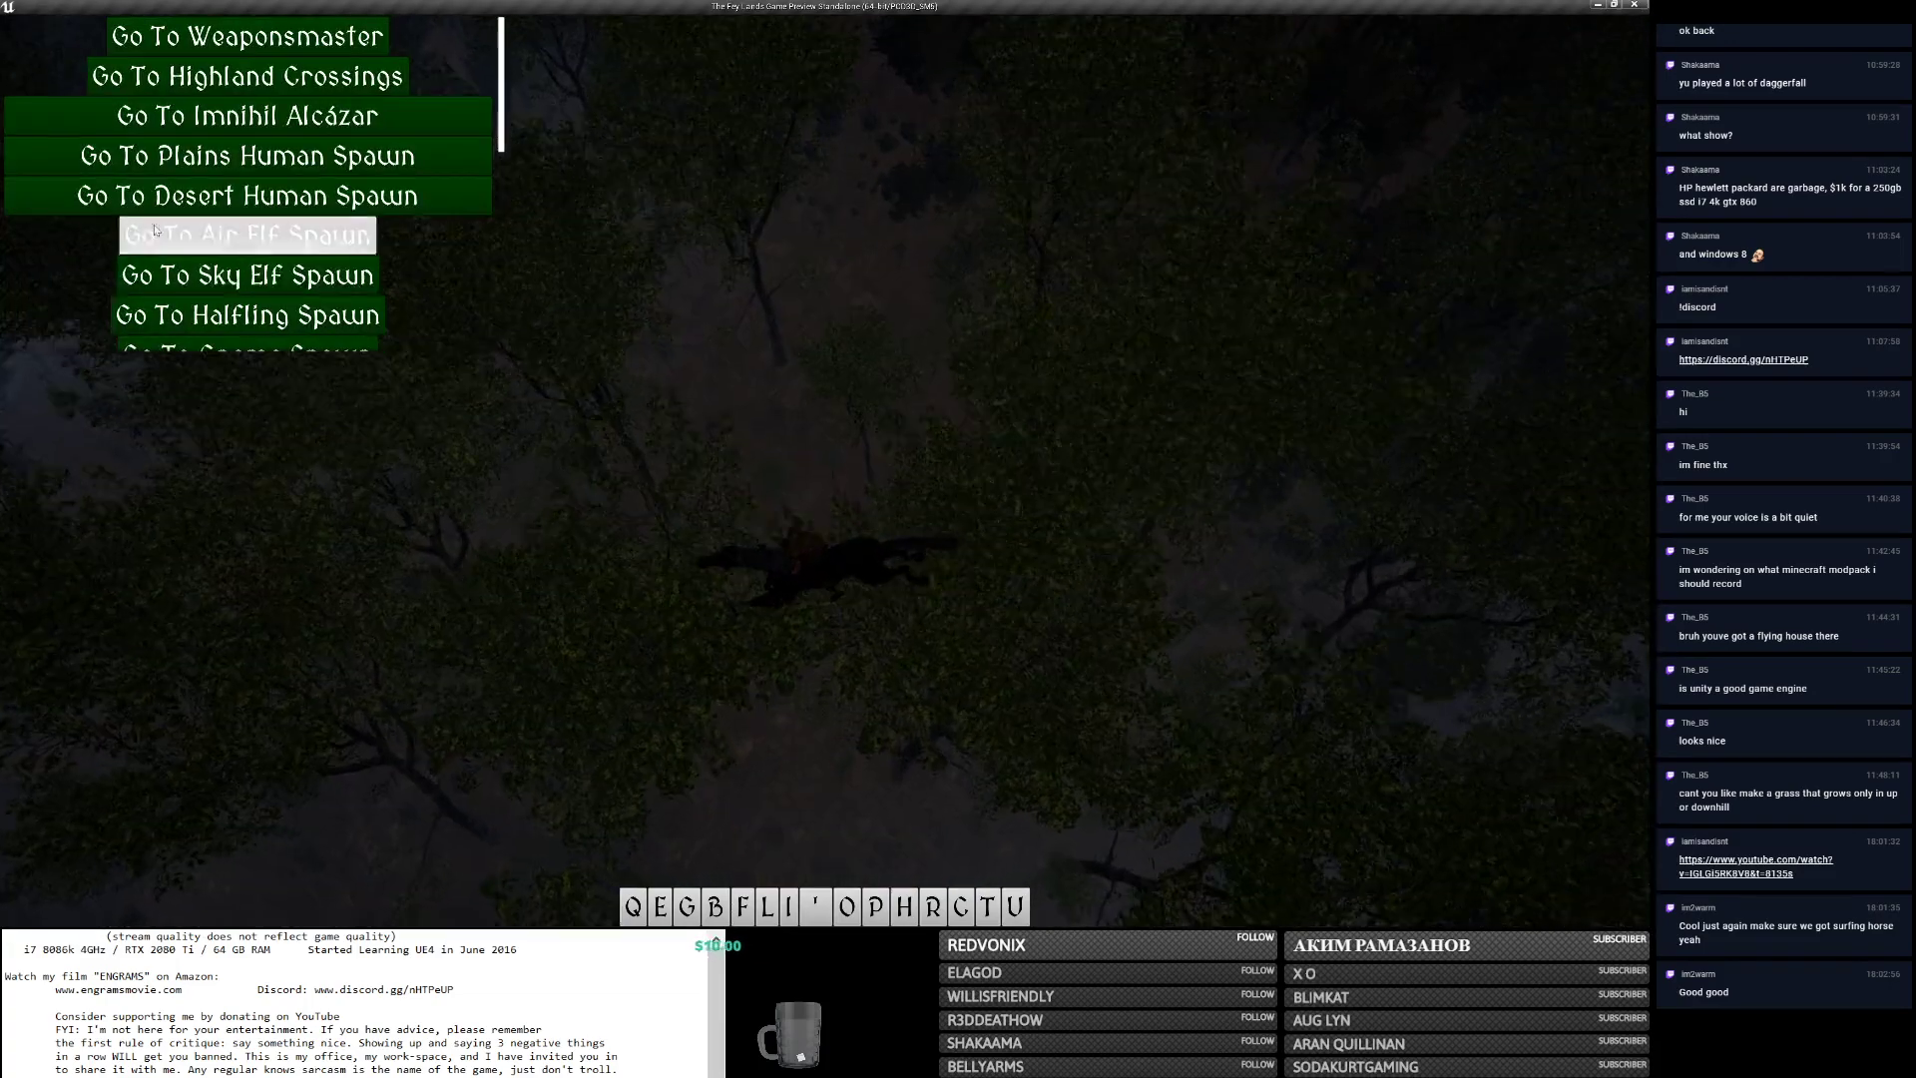
pyautogui.click(300, 196)
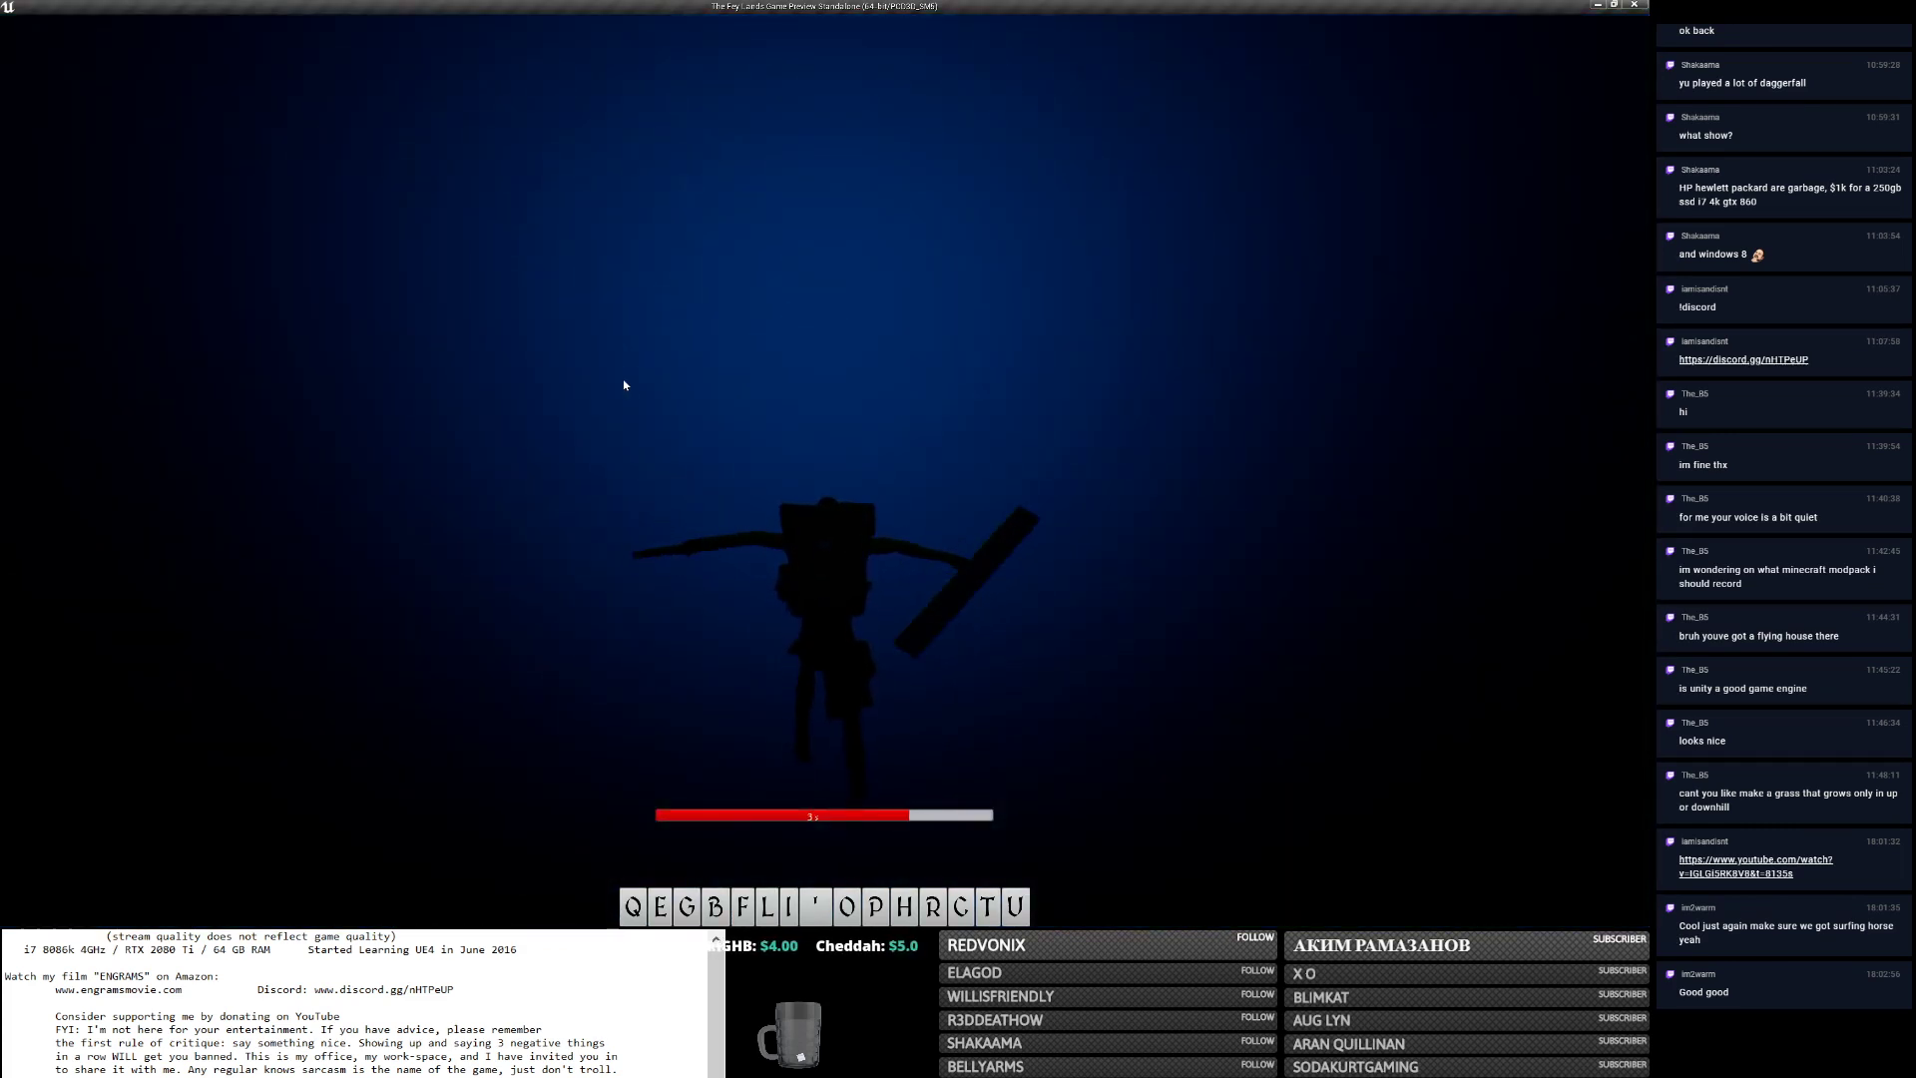
# Stop the game preview and inspect the Simulate Buoyancy graph from a runtime error logged in Unreal Editor.
pyautogui.press('Escape')
pyautogui.hotkey('alt', 'Tab')
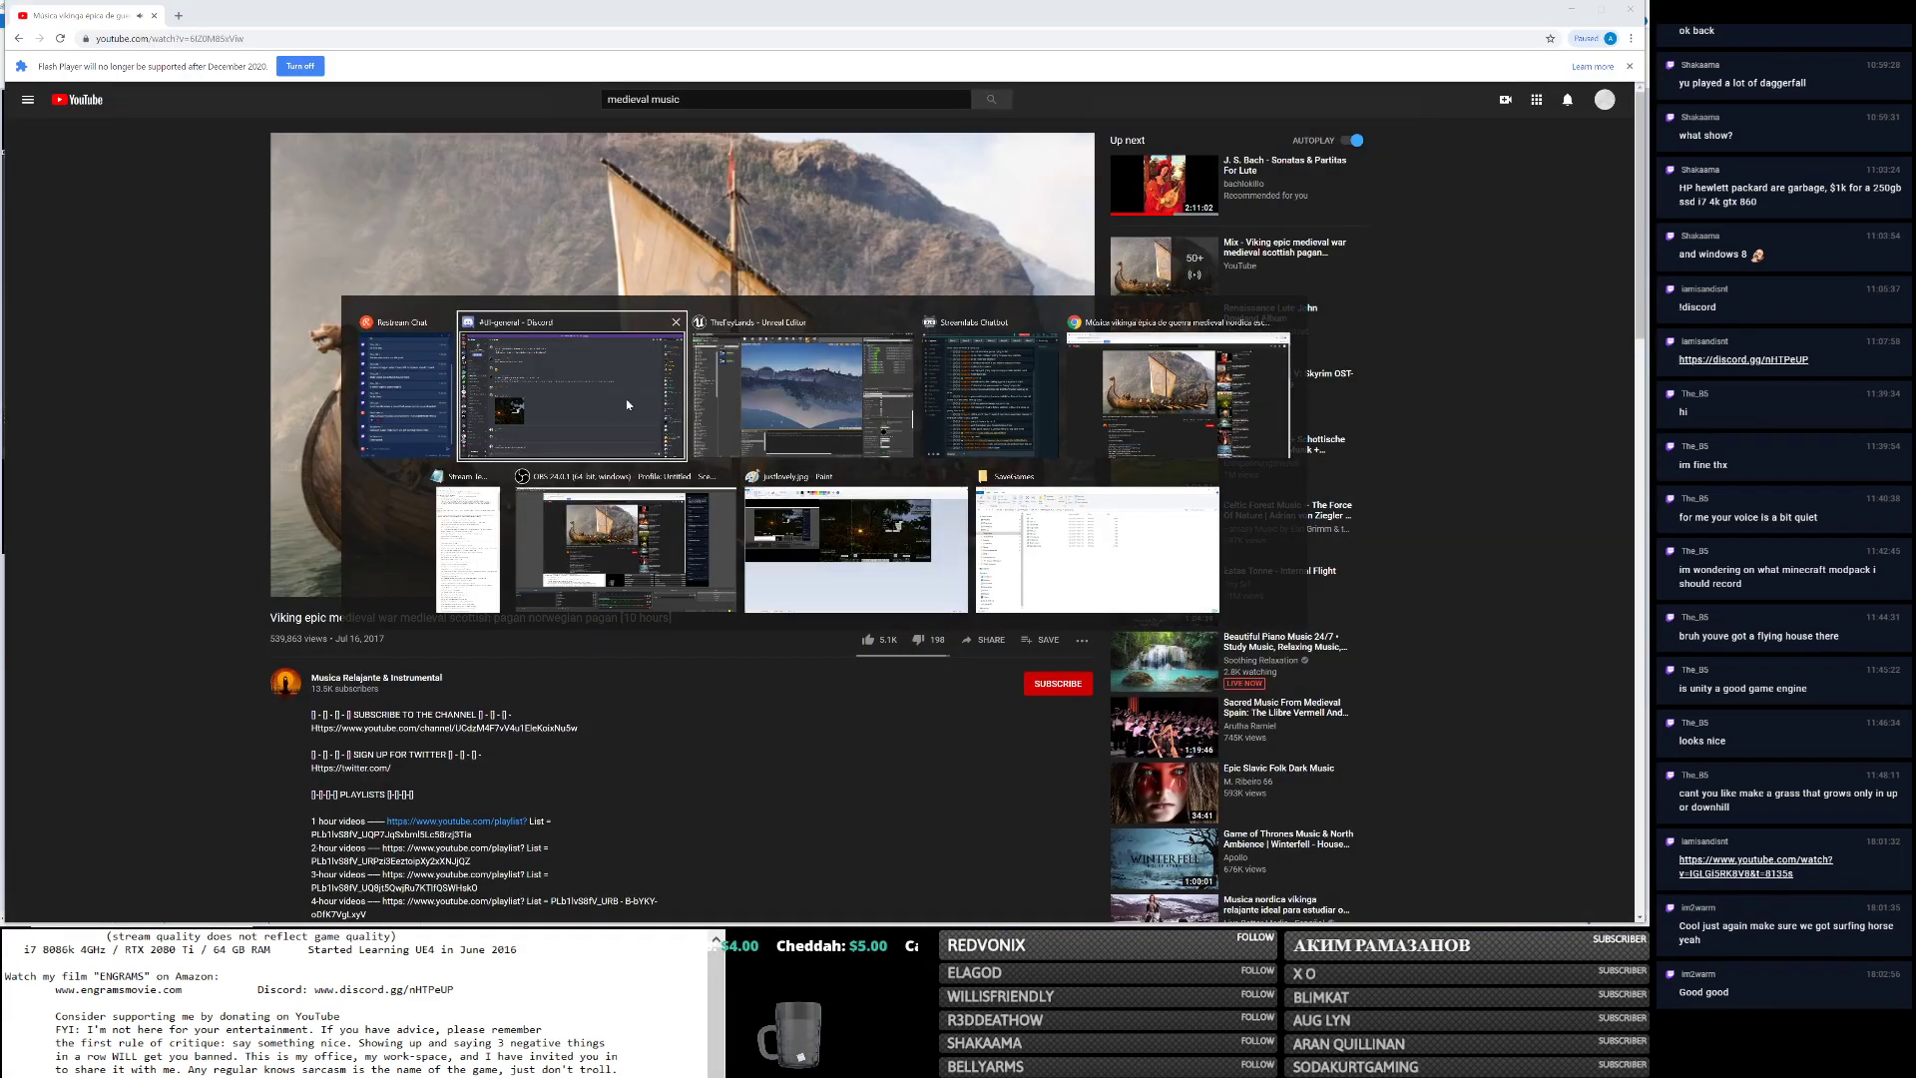
pyautogui.click(805, 402)
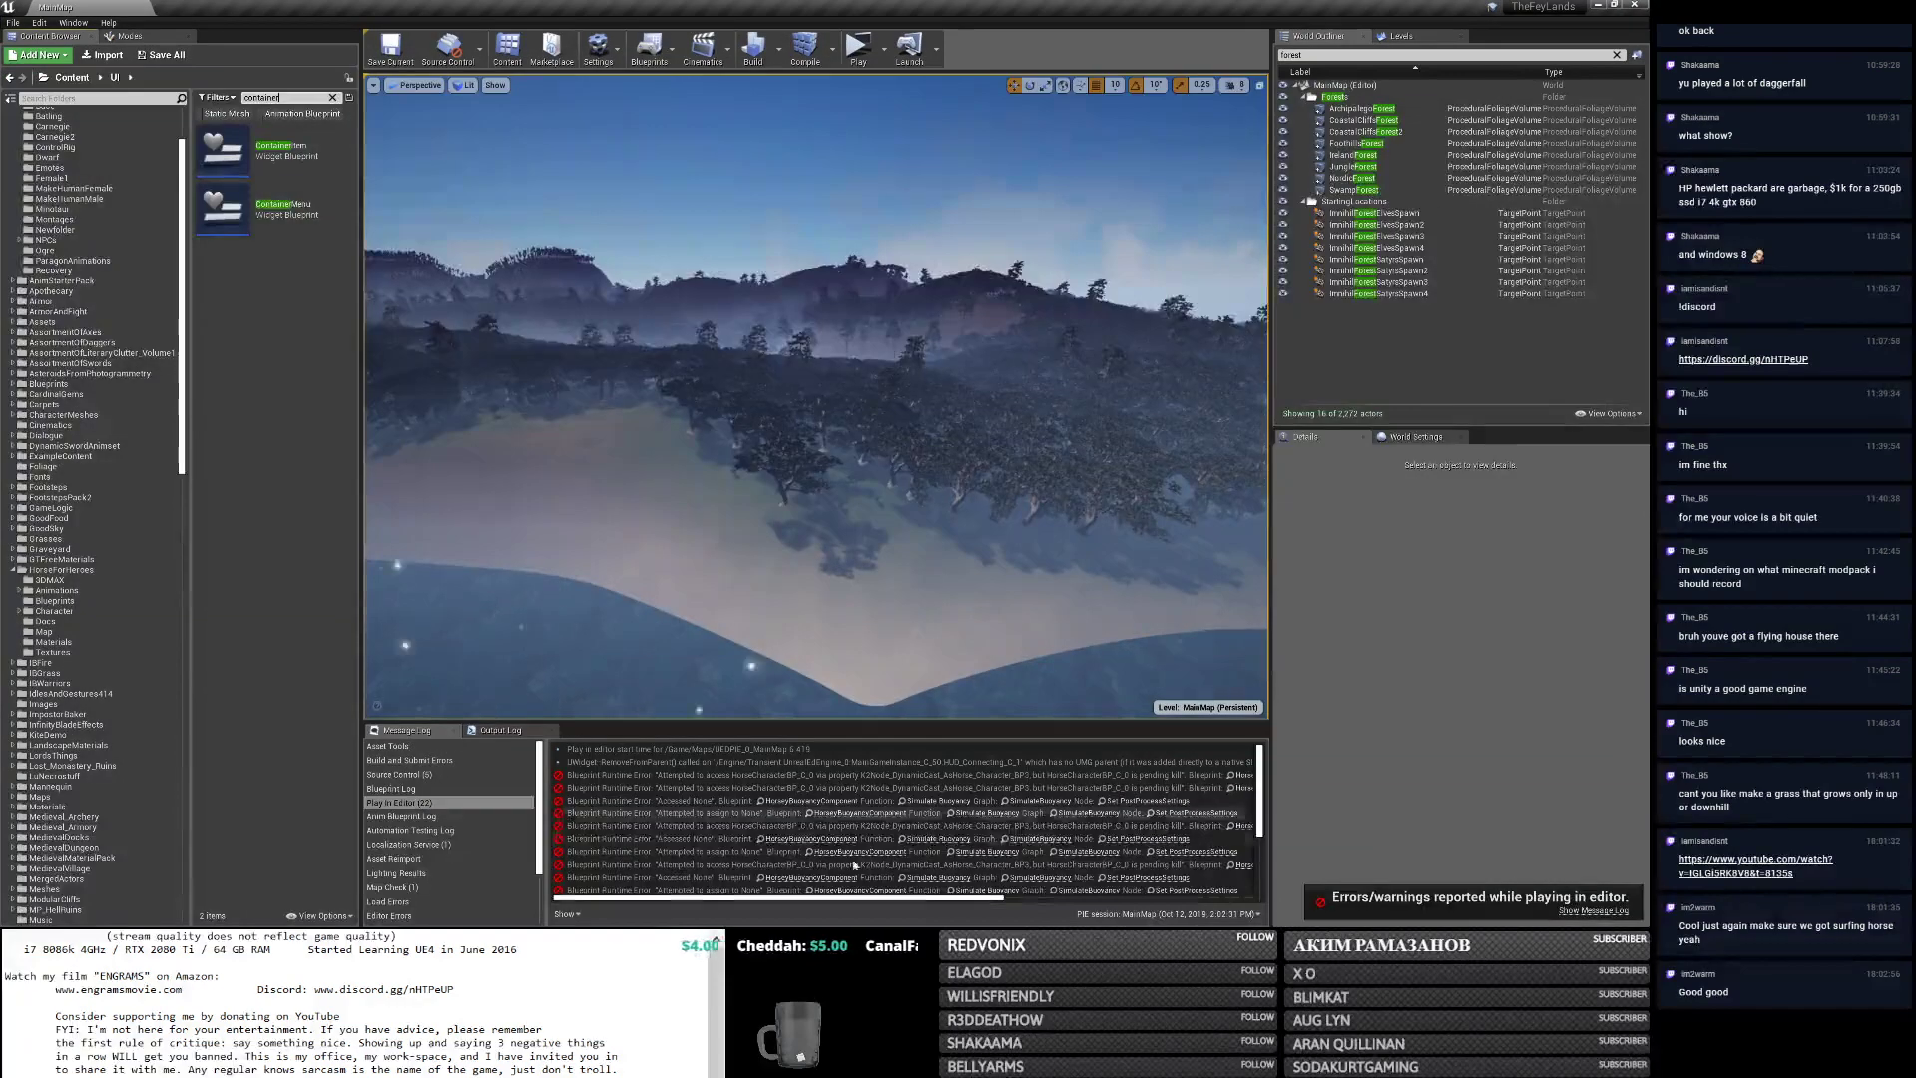
pyautogui.click(809, 810)
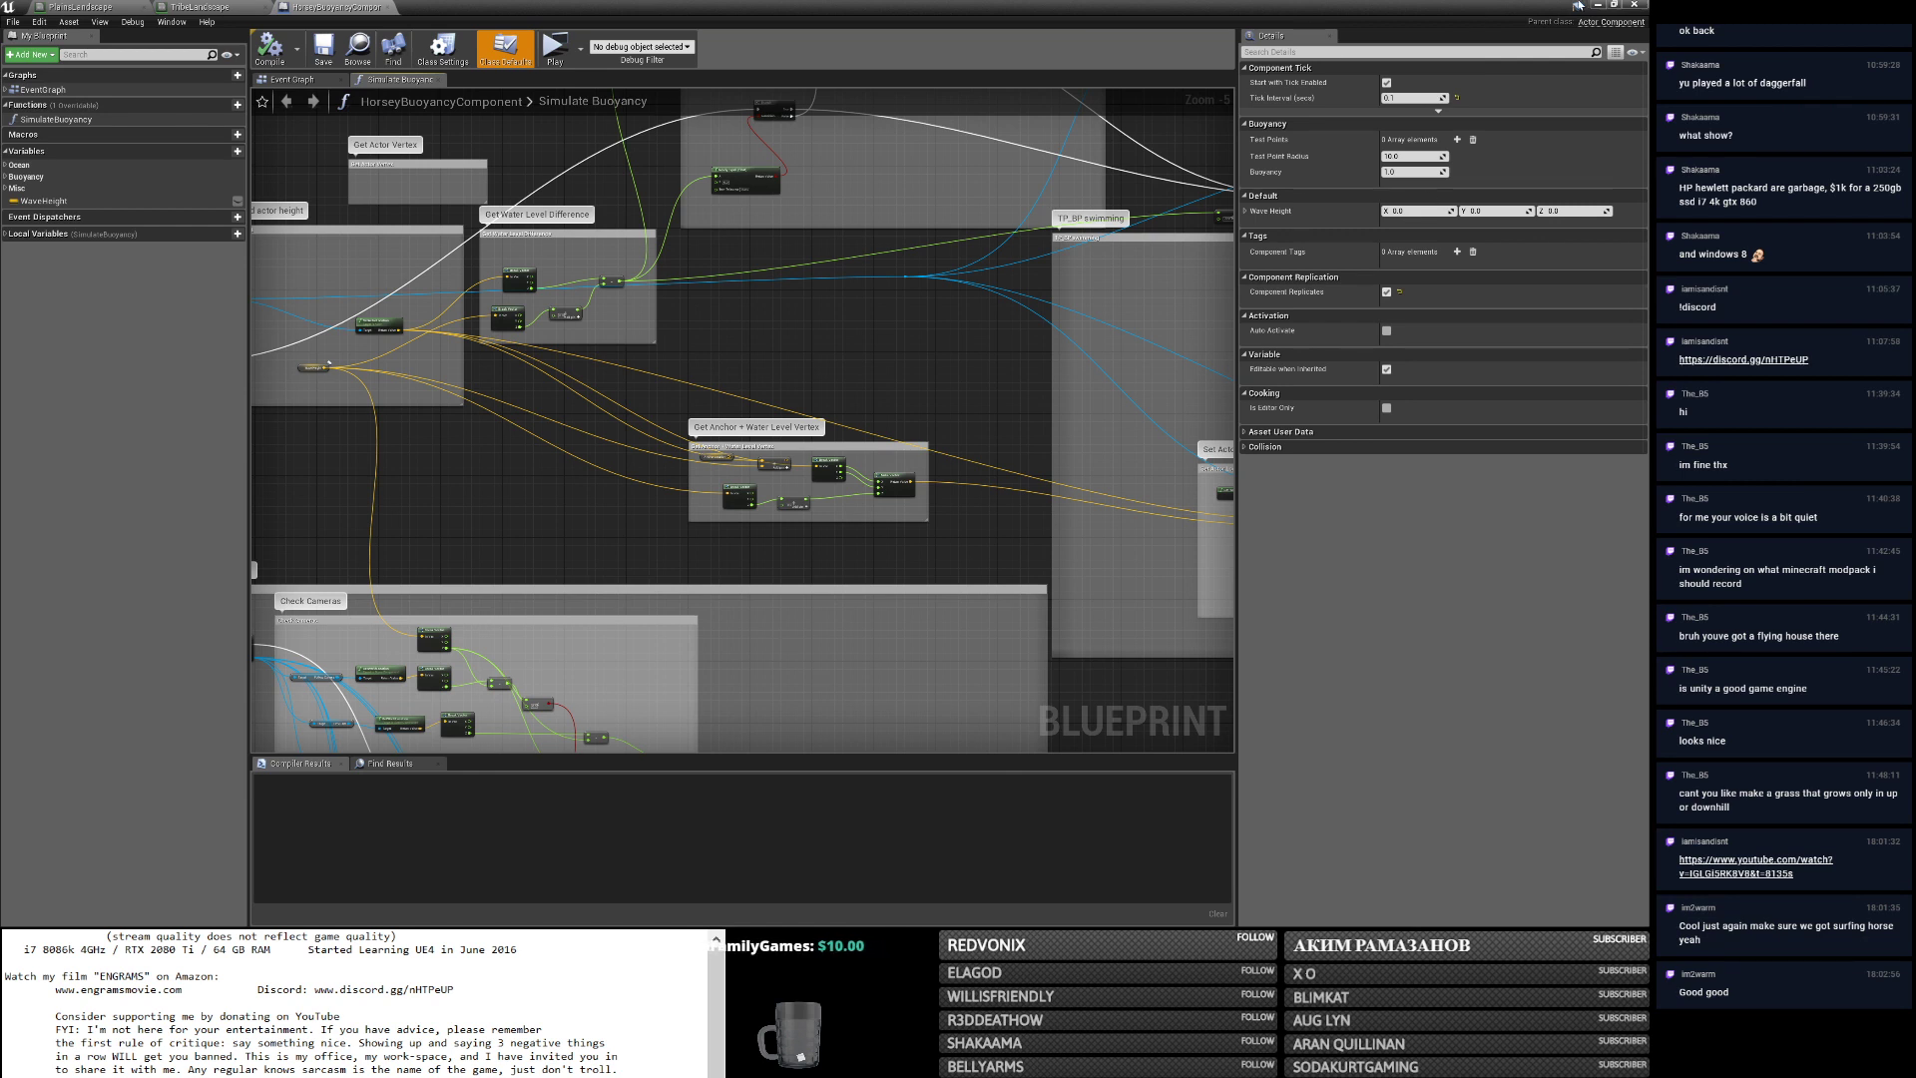
pyautogui.click(1597, 5)
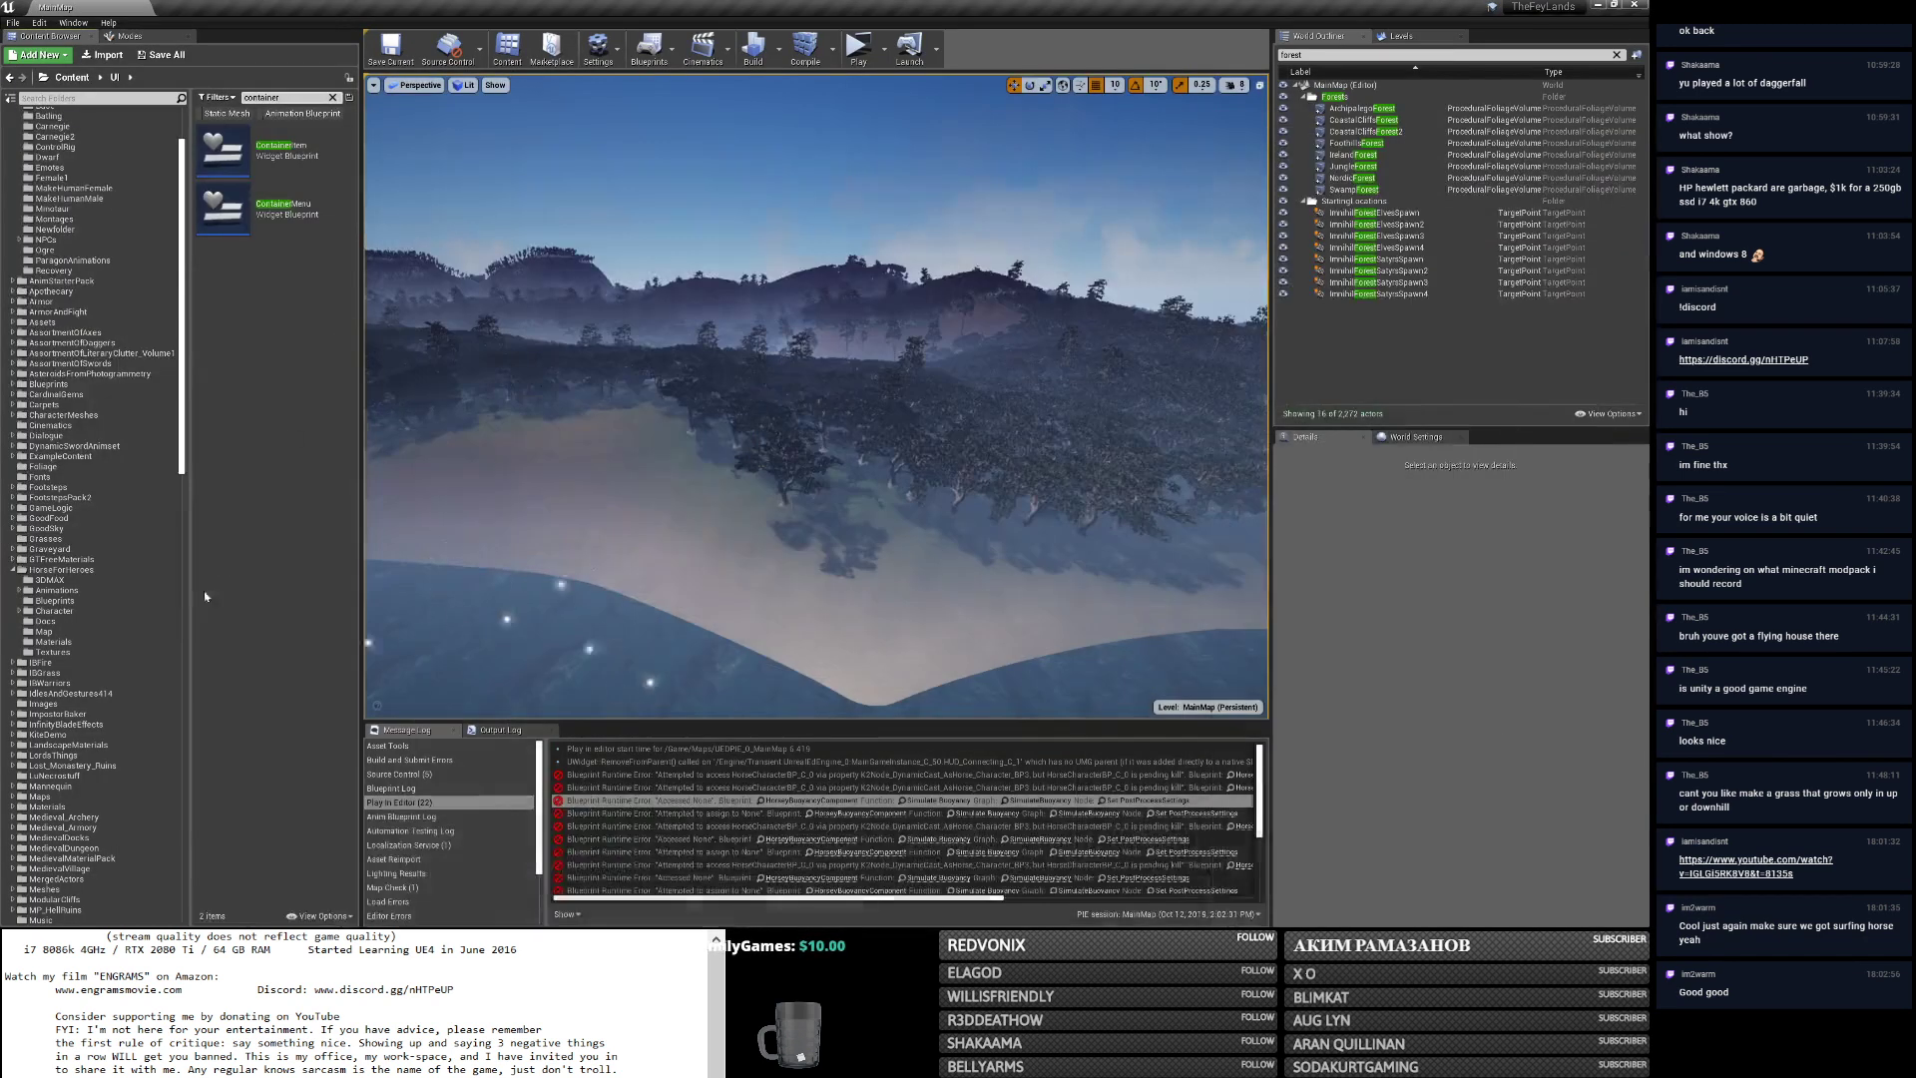
# Clear the content search in the HorseForHeroes Character folder and open the HorseCharacterBP blueprint.
pyautogui.click(62, 612)
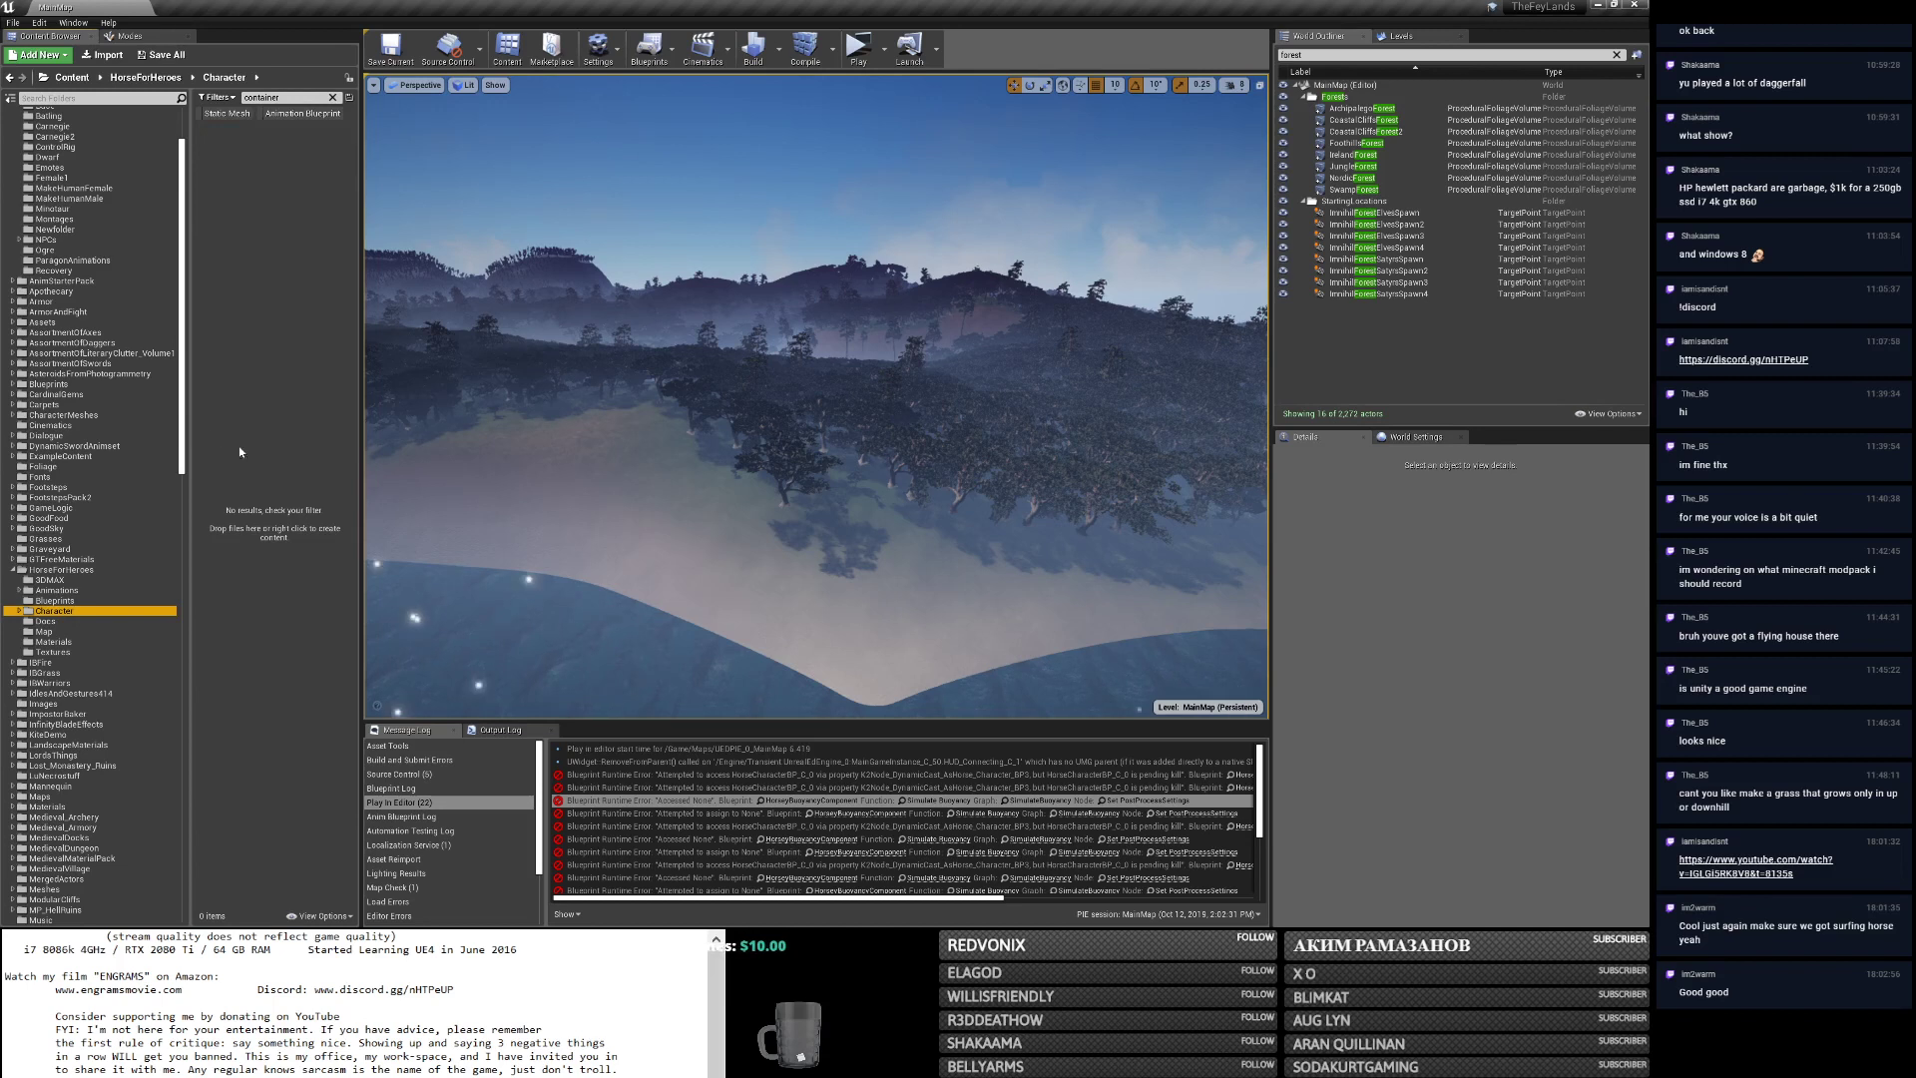
pyautogui.click(333, 97)
pyautogui.scroll(-2, 282, 658)
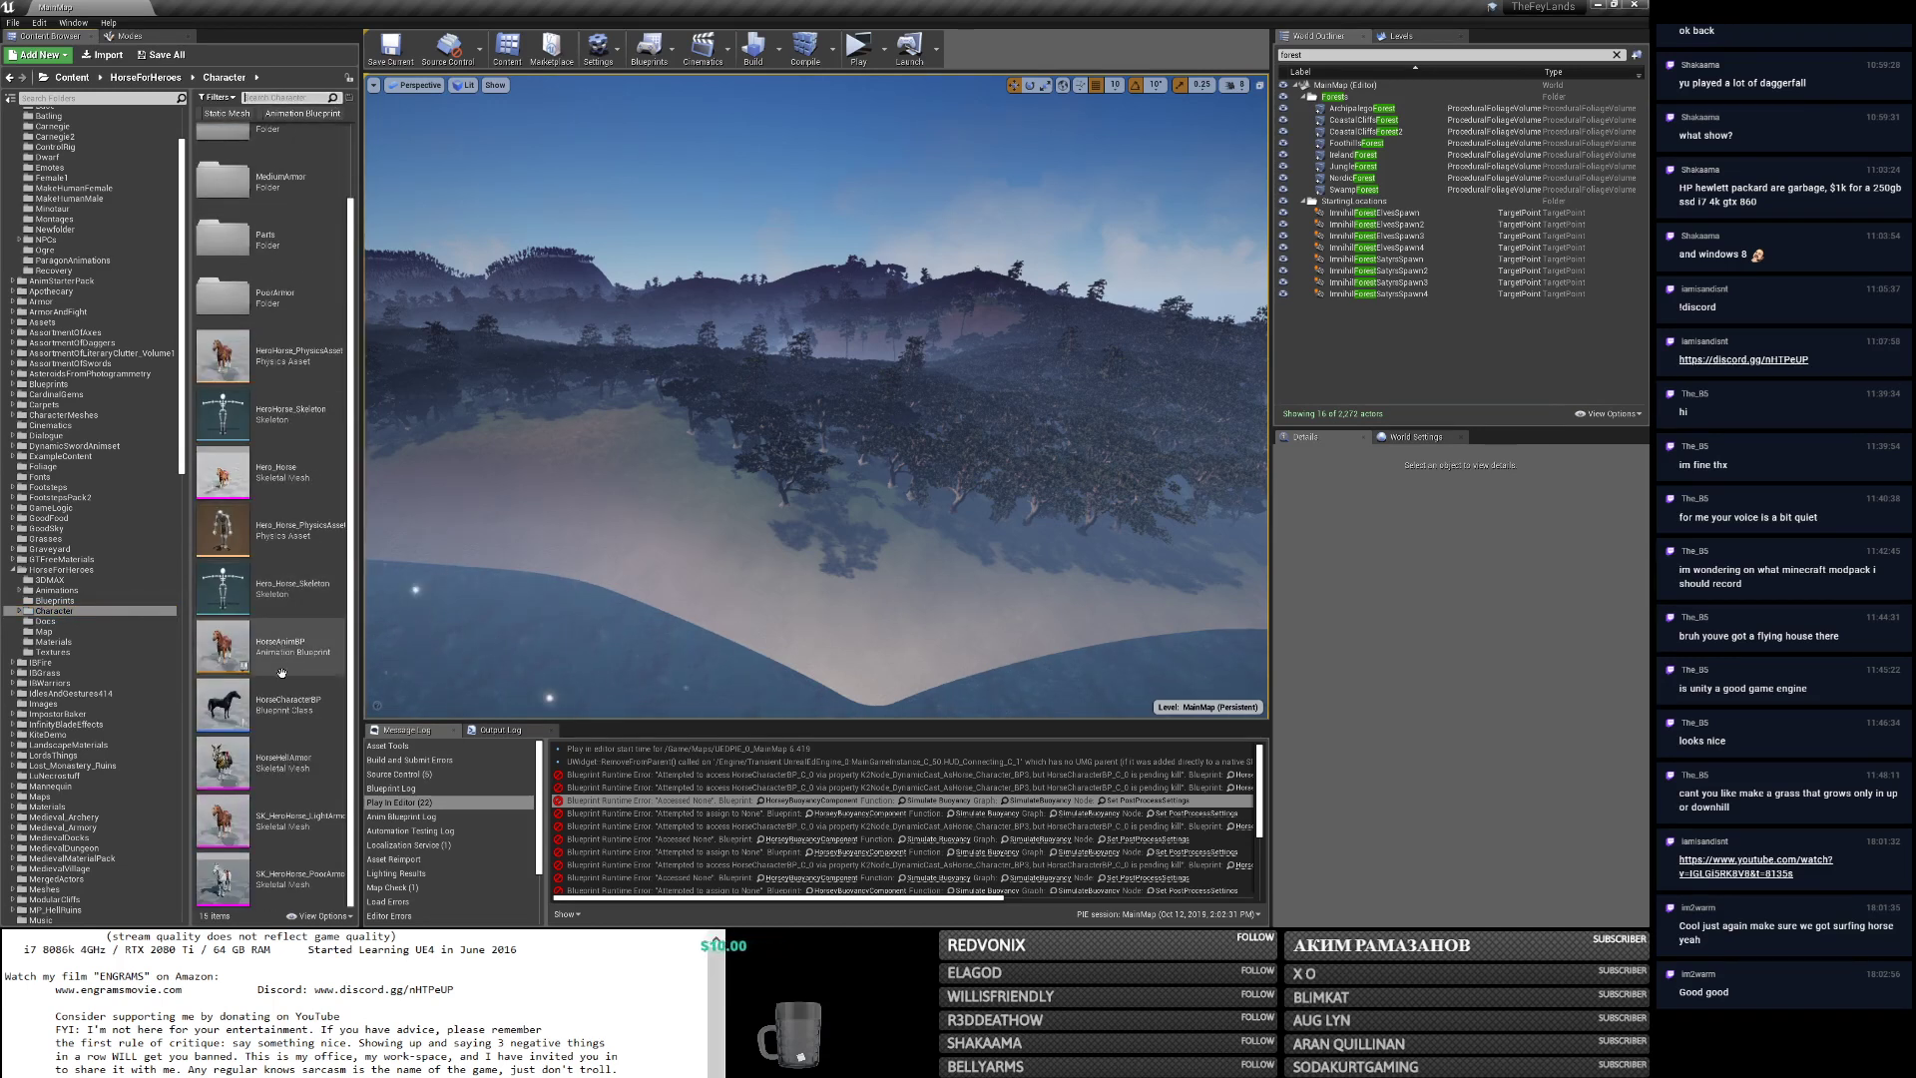
pyautogui.doubleClick(281, 689)
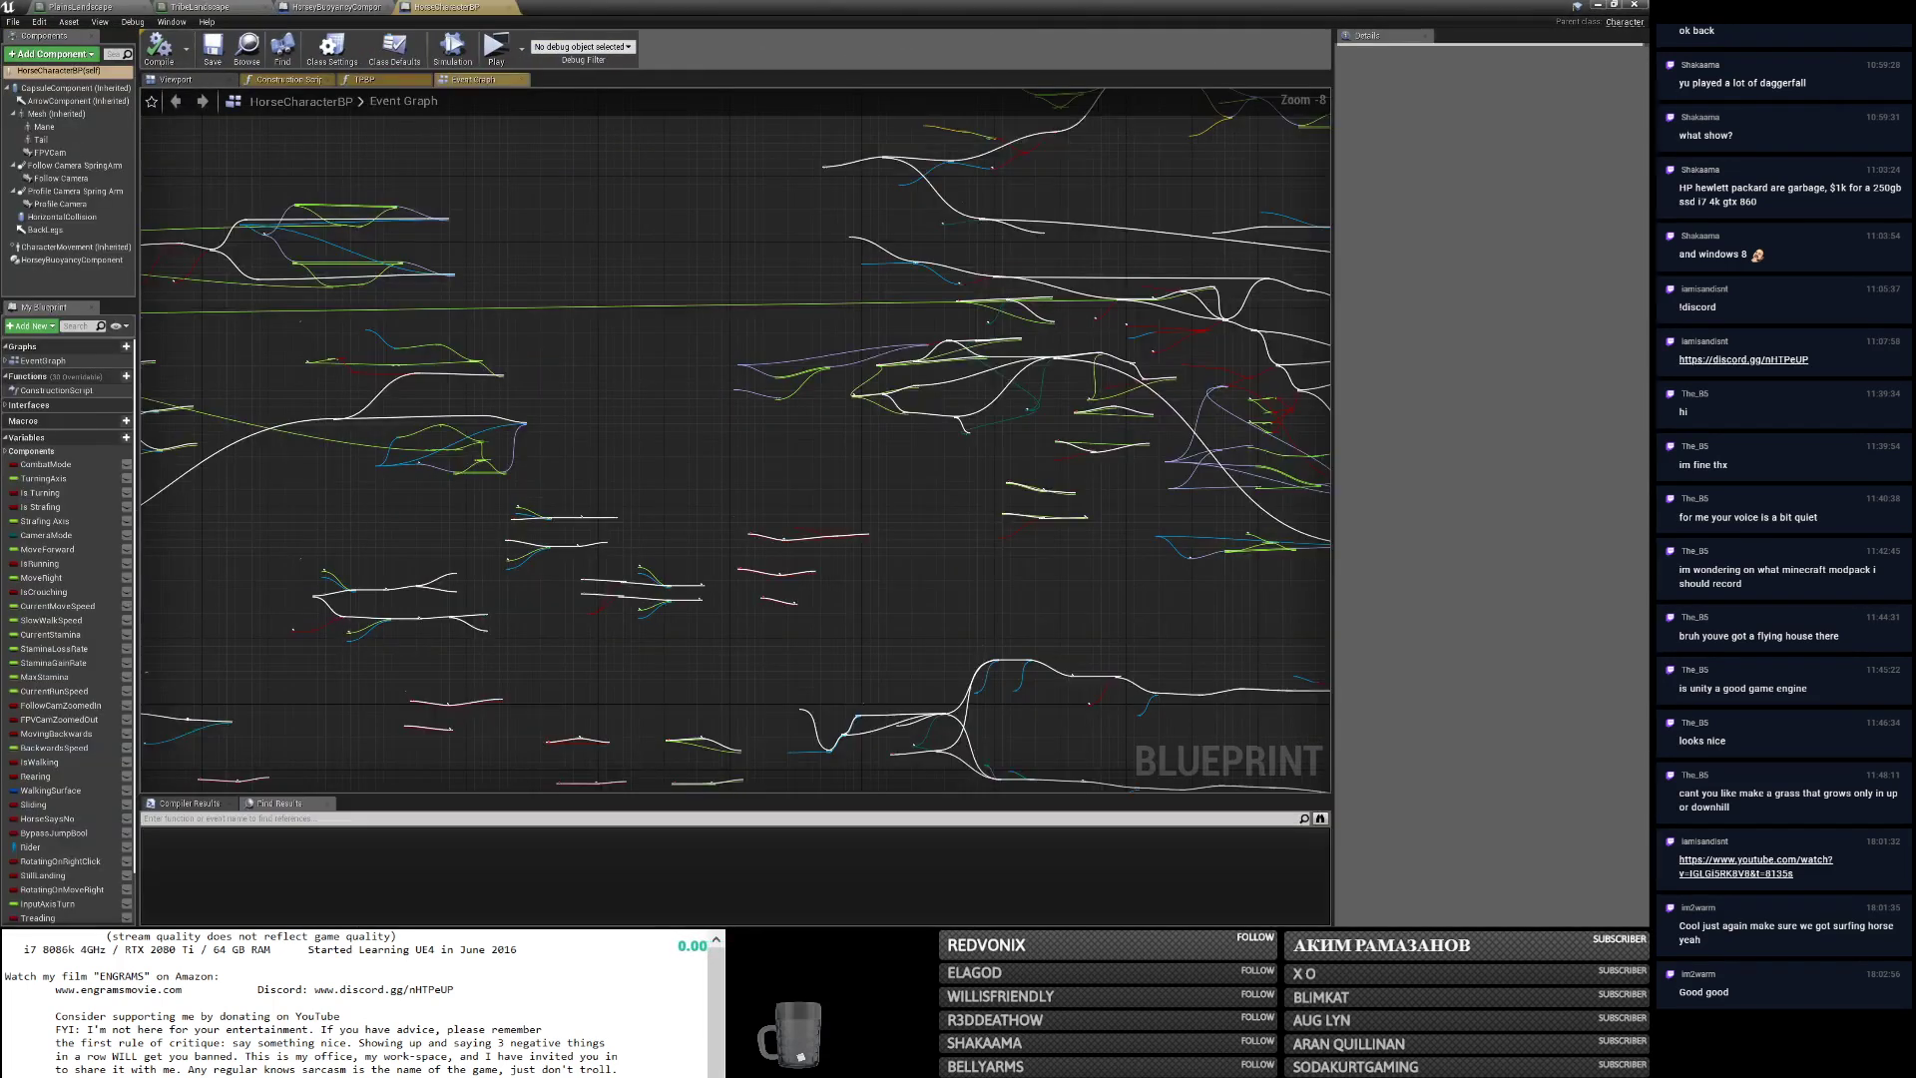
pyautogui.hotkey('alt', 'Tab')
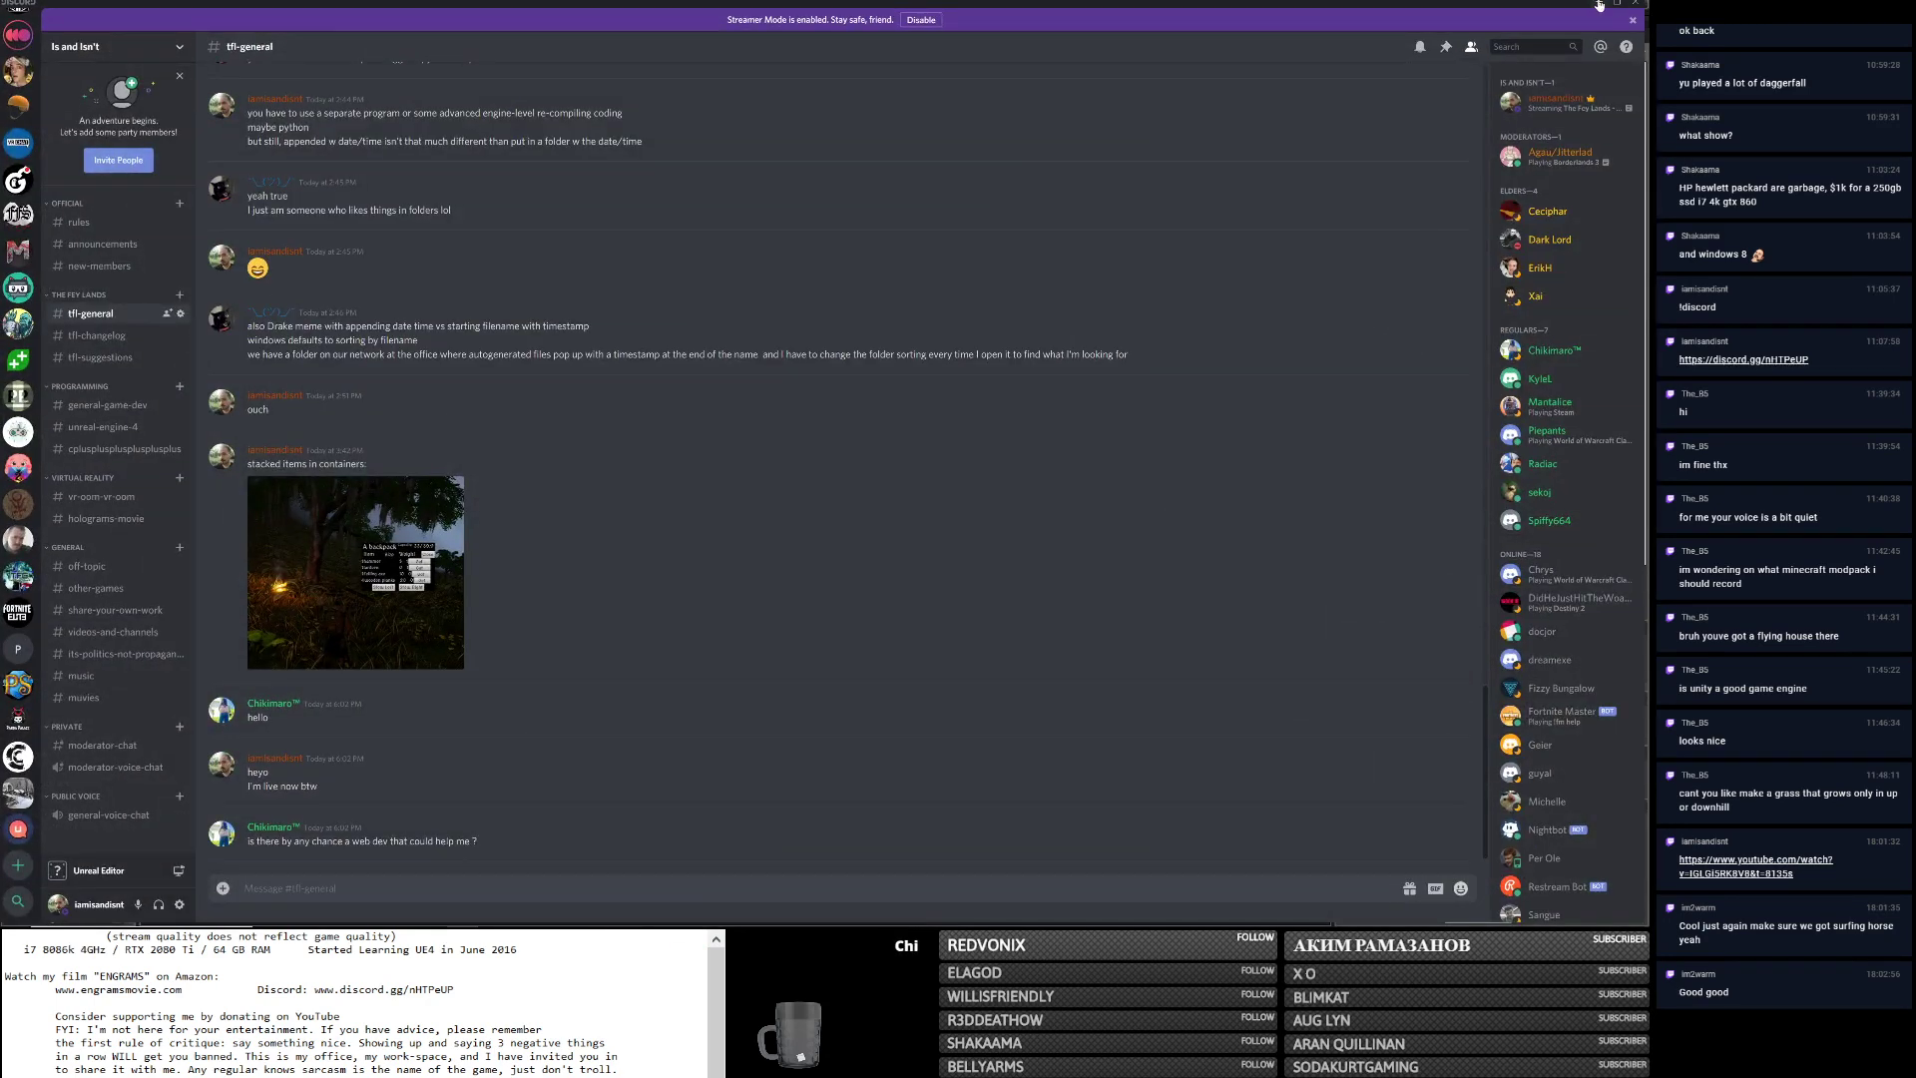
pyautogui.click(1598, 4)
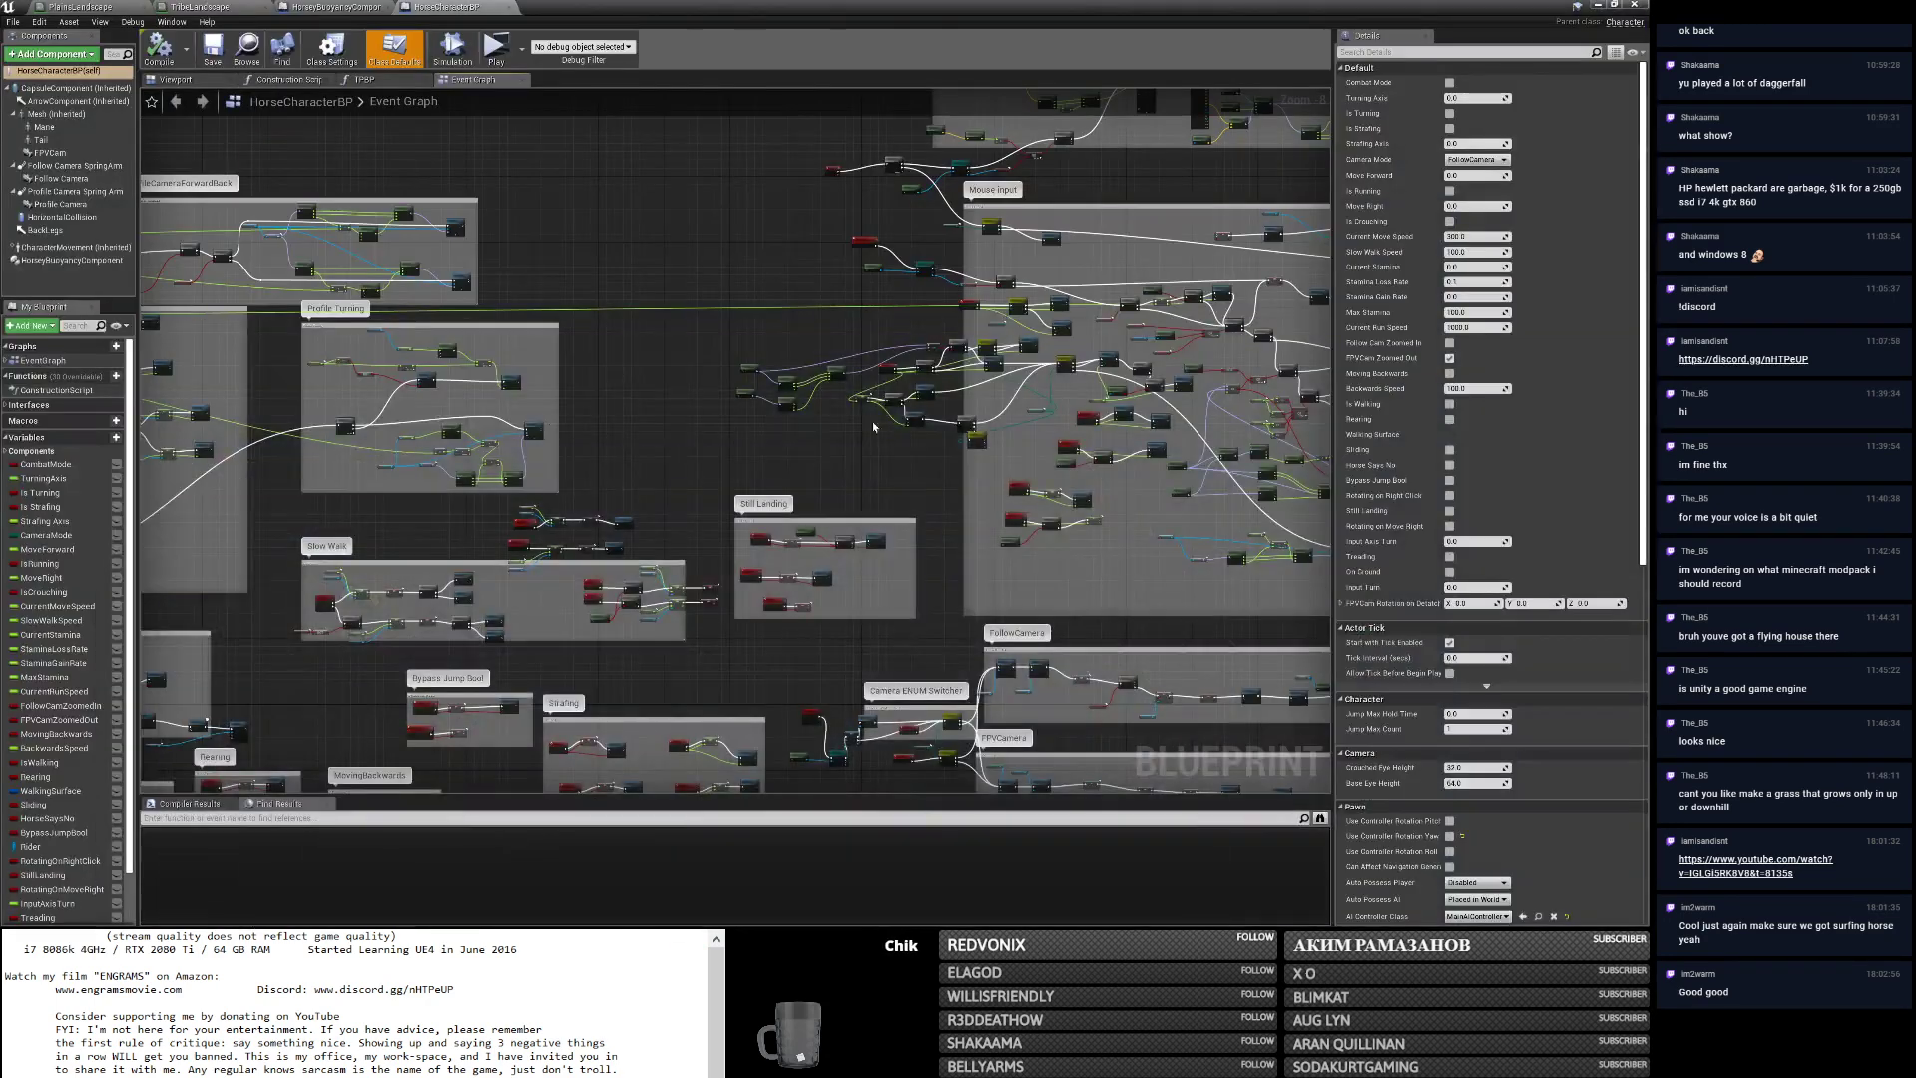
# Look over the forest in the level, and switch to Discord to review recent entries in the tfl-changelog channel.
pyautogui.click(1602, 5)
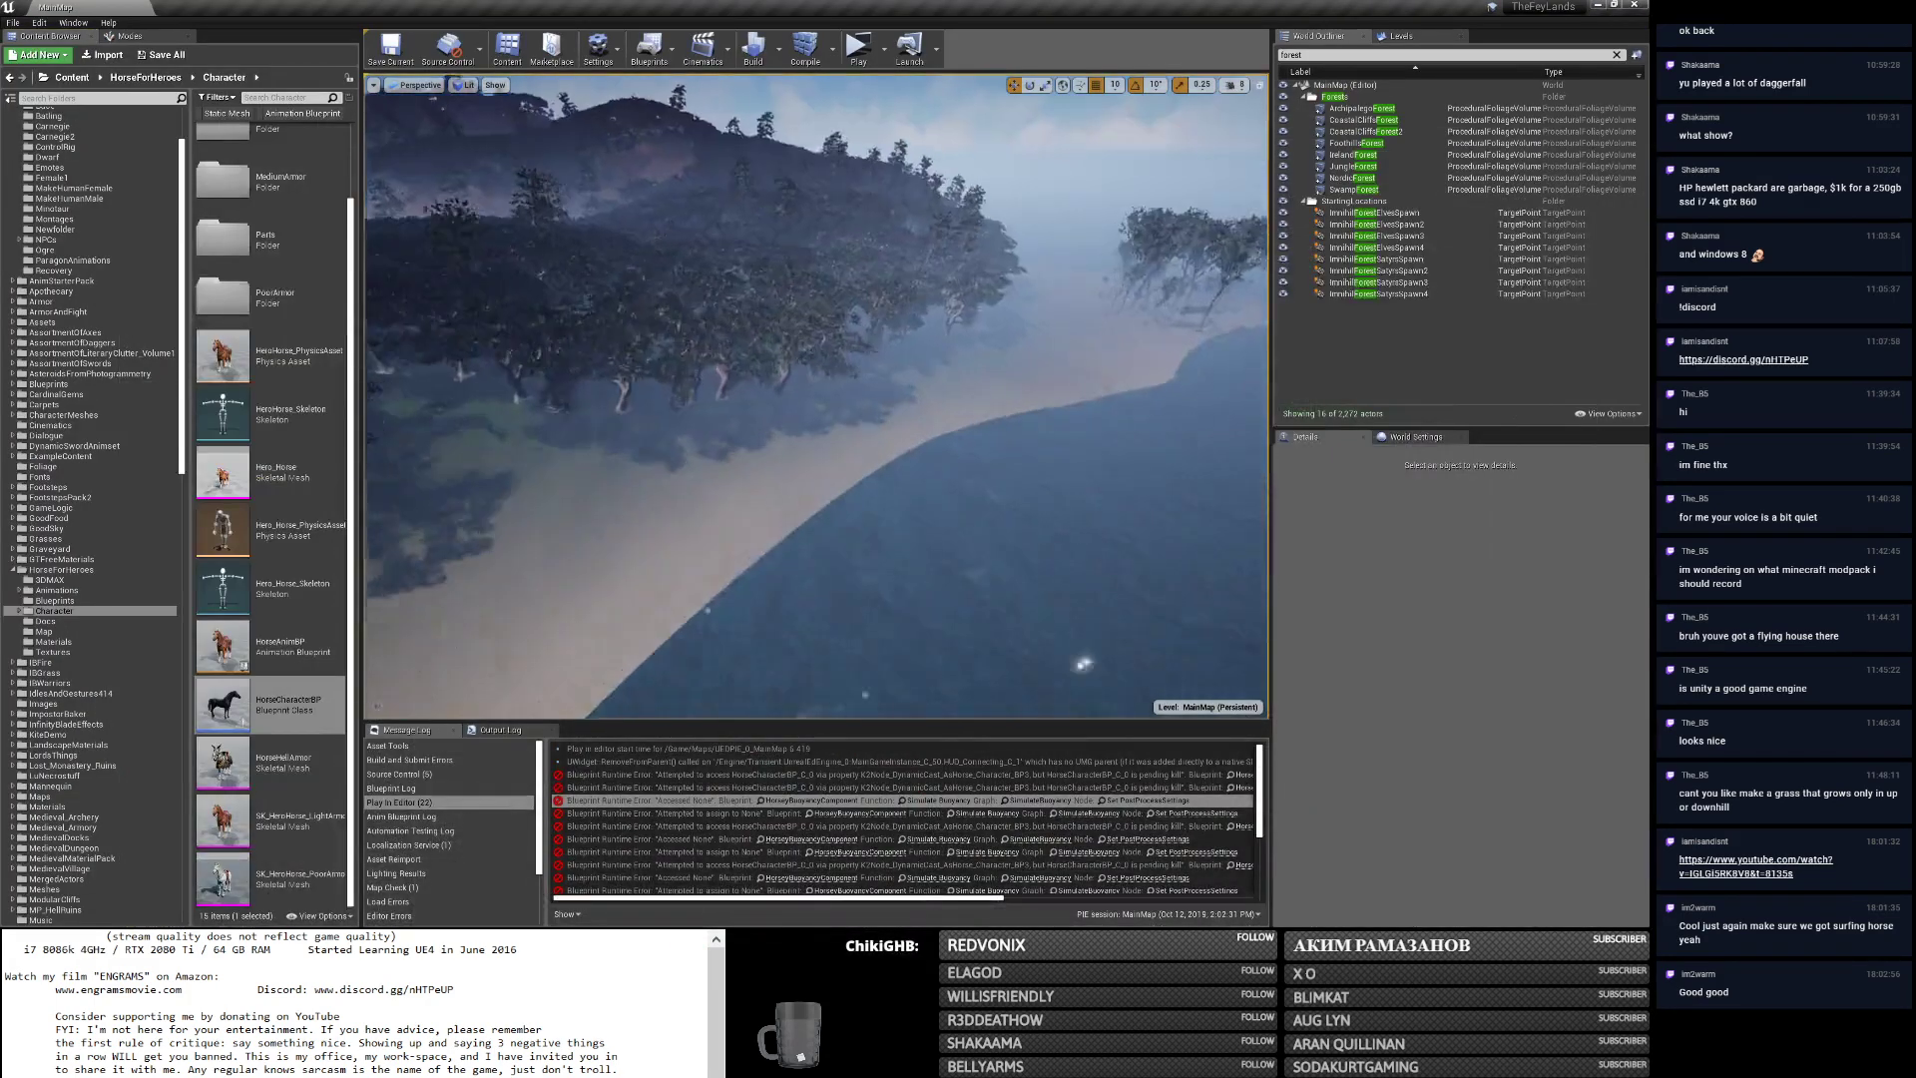
pyautogui.press('w')
pyautogui.moveTo(817, 396); pyautogui.dragTo(870, 342, button='right')
pyautogui.hotkey('alt', 'Tab')
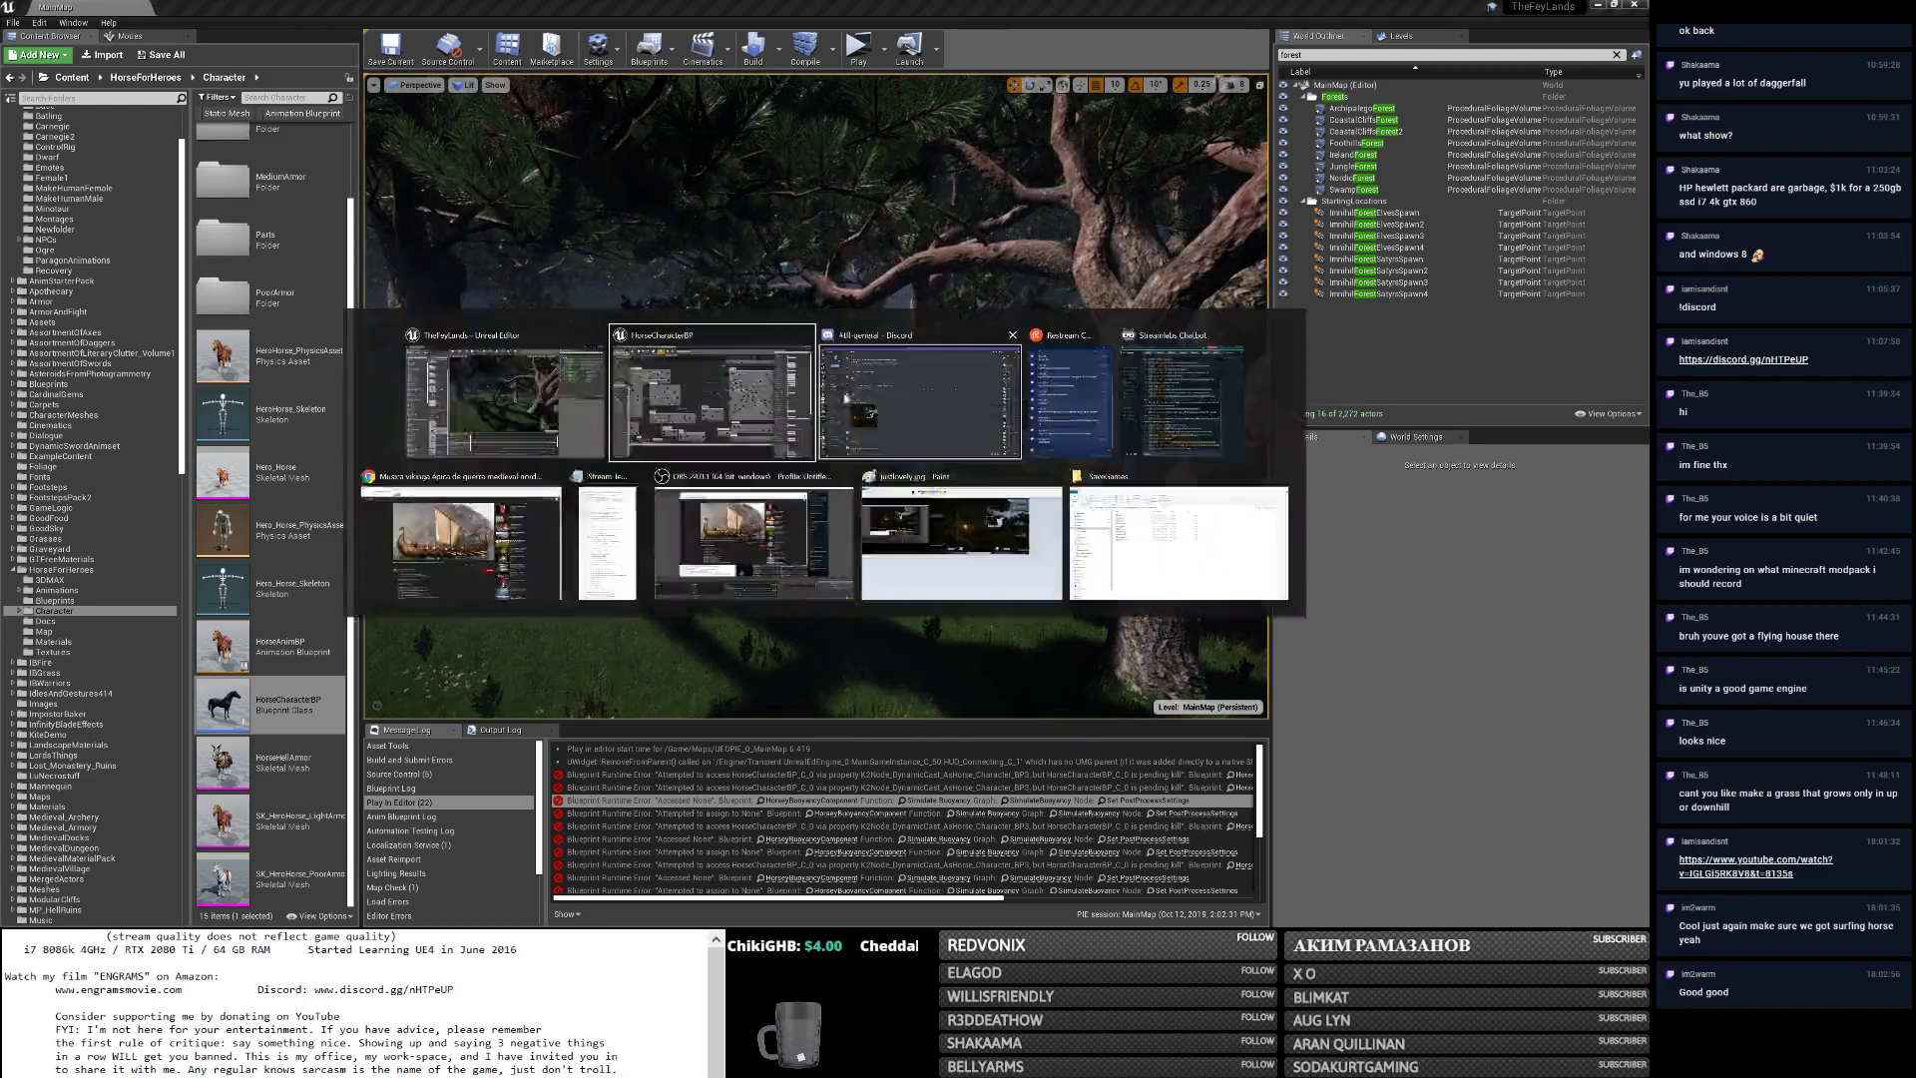
pyautogui.click(884, 435)
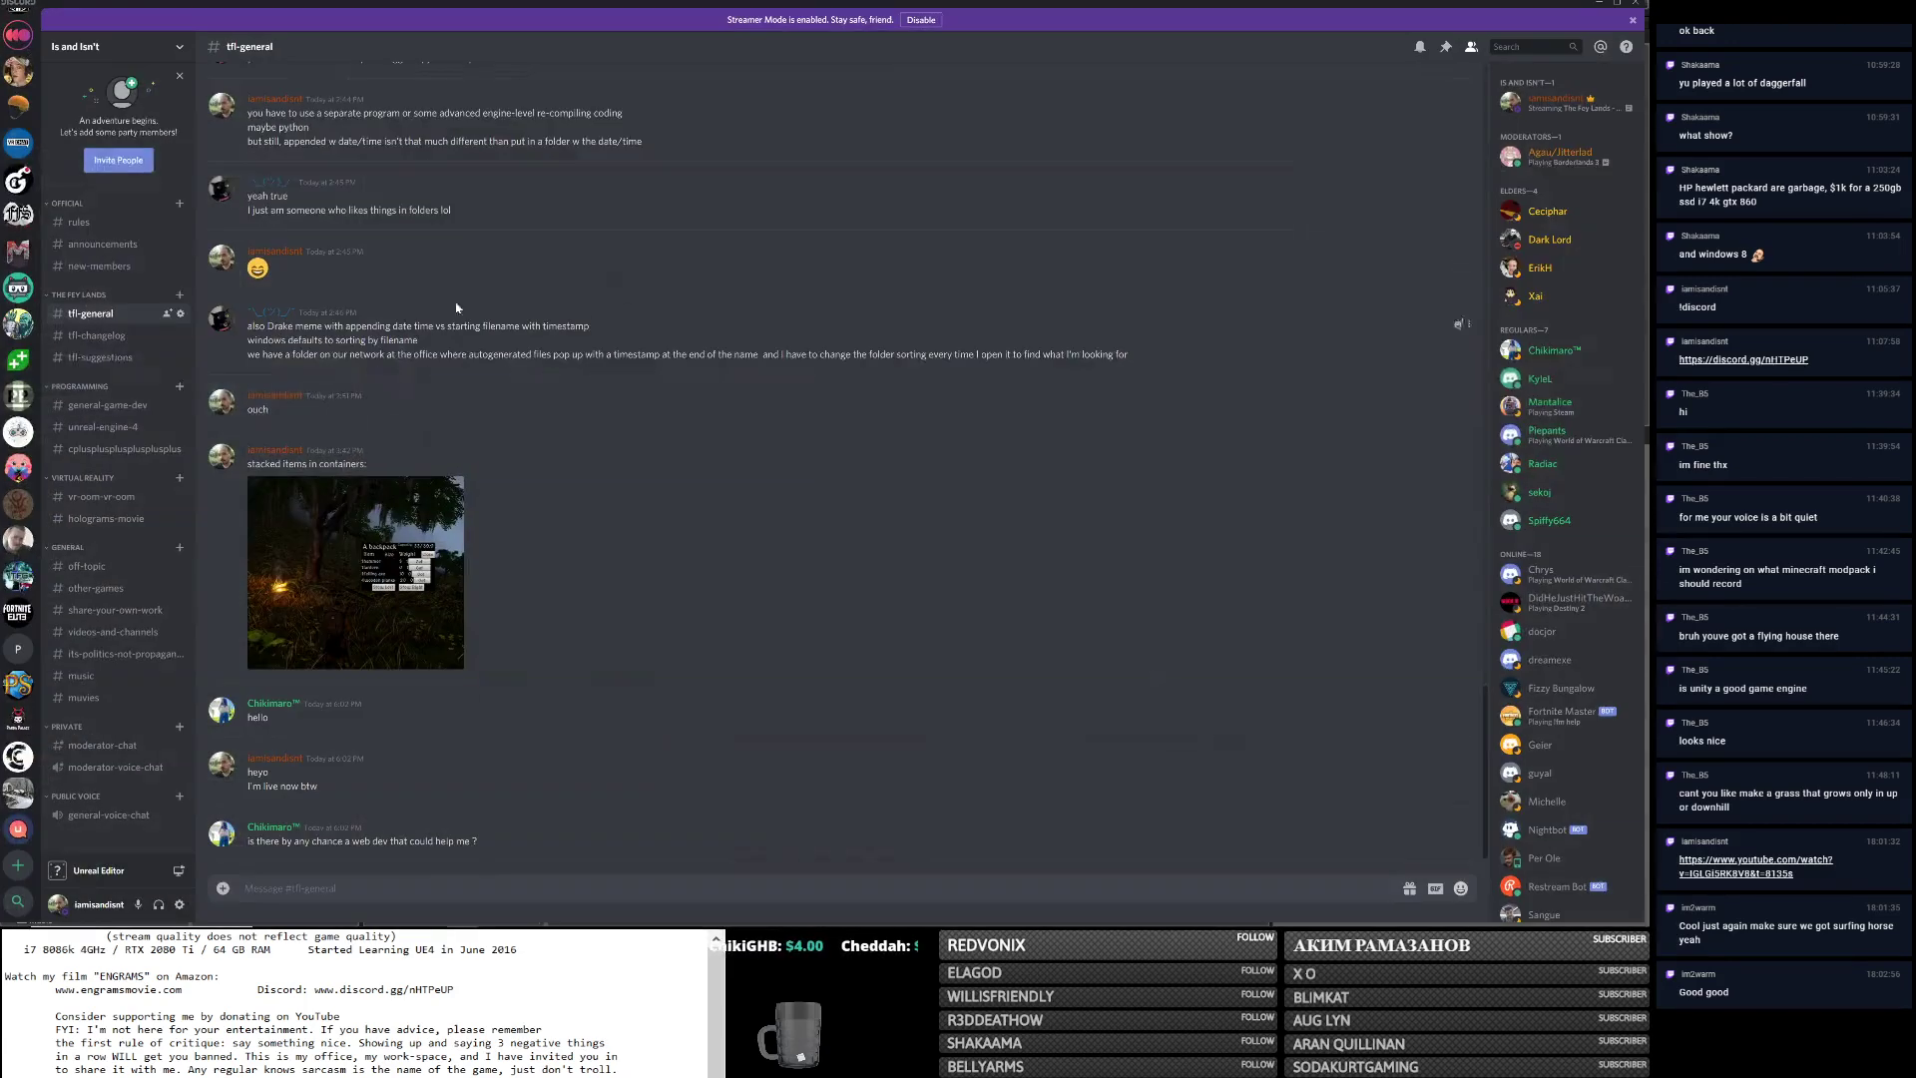
pyautogui.click(97, 335)
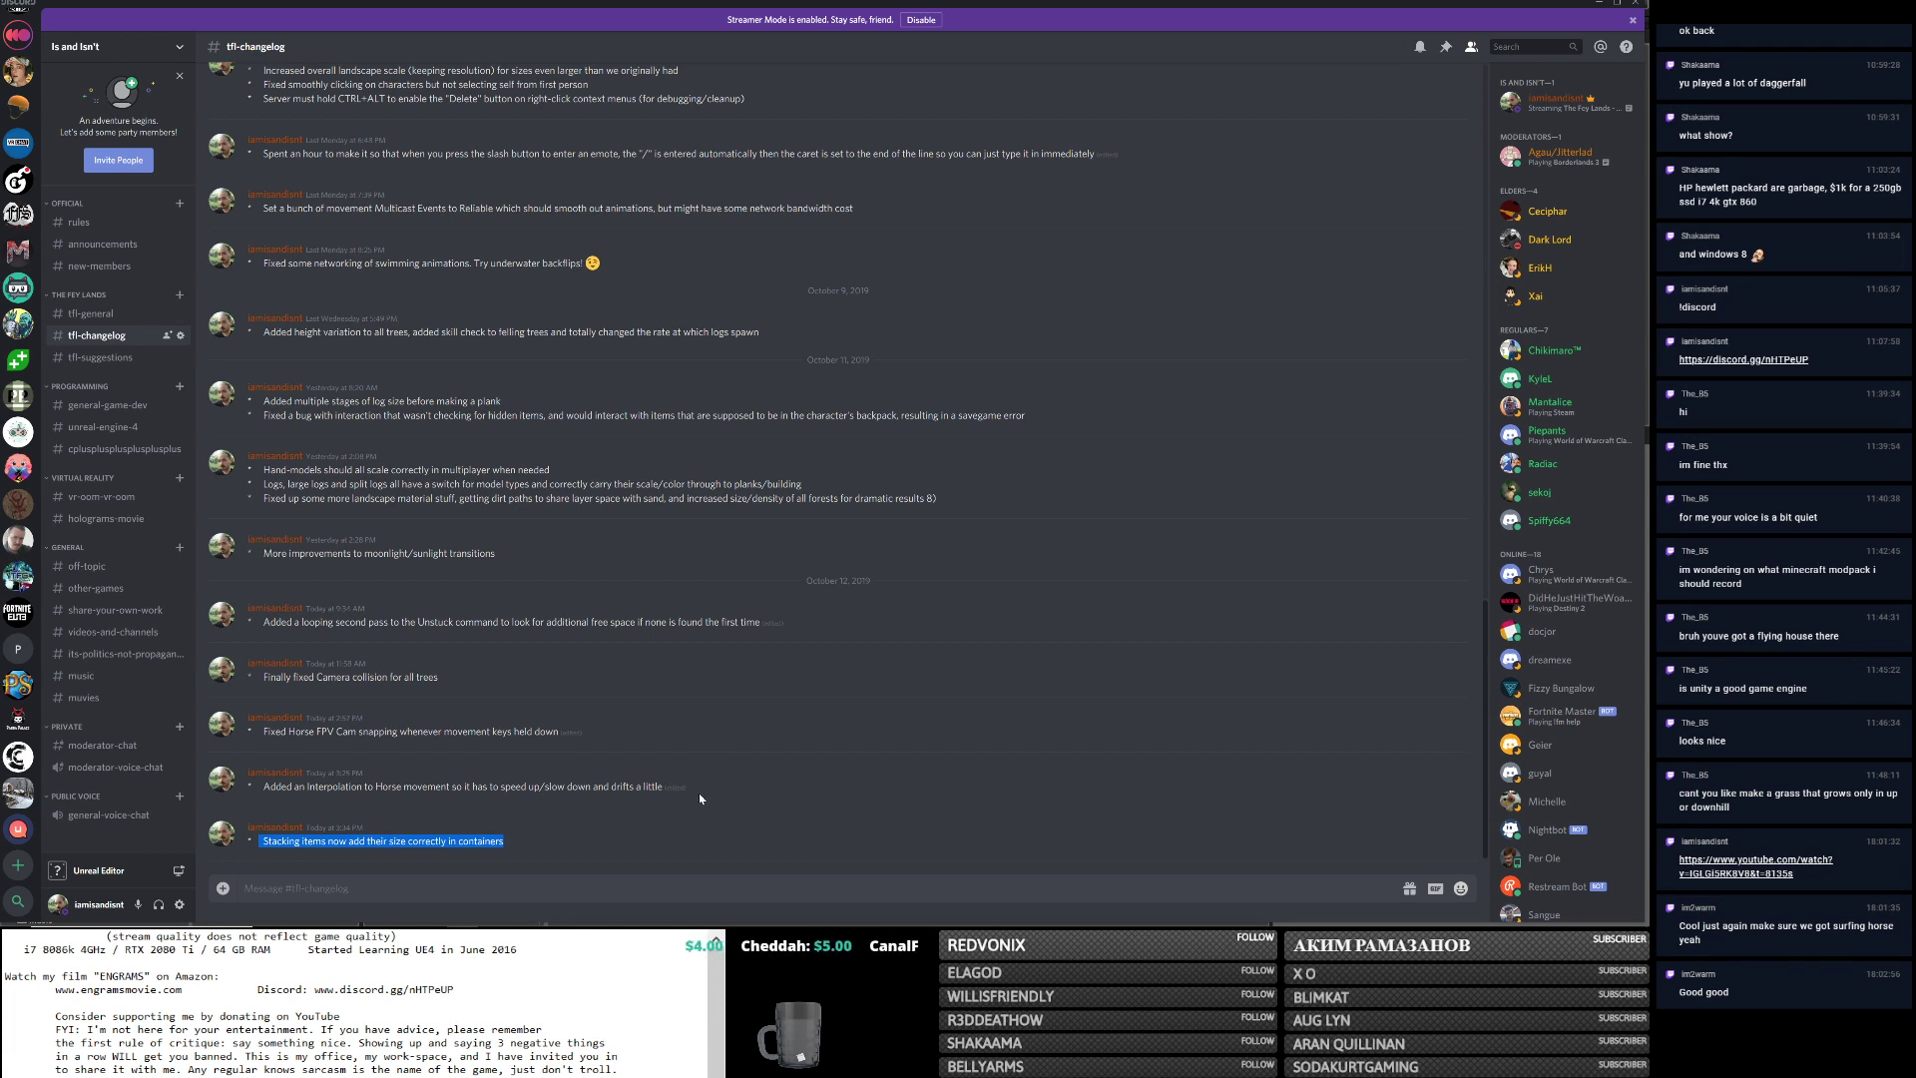
pyautogui.moveTo(512, 731); pyautogui.dragTo(250, 733)
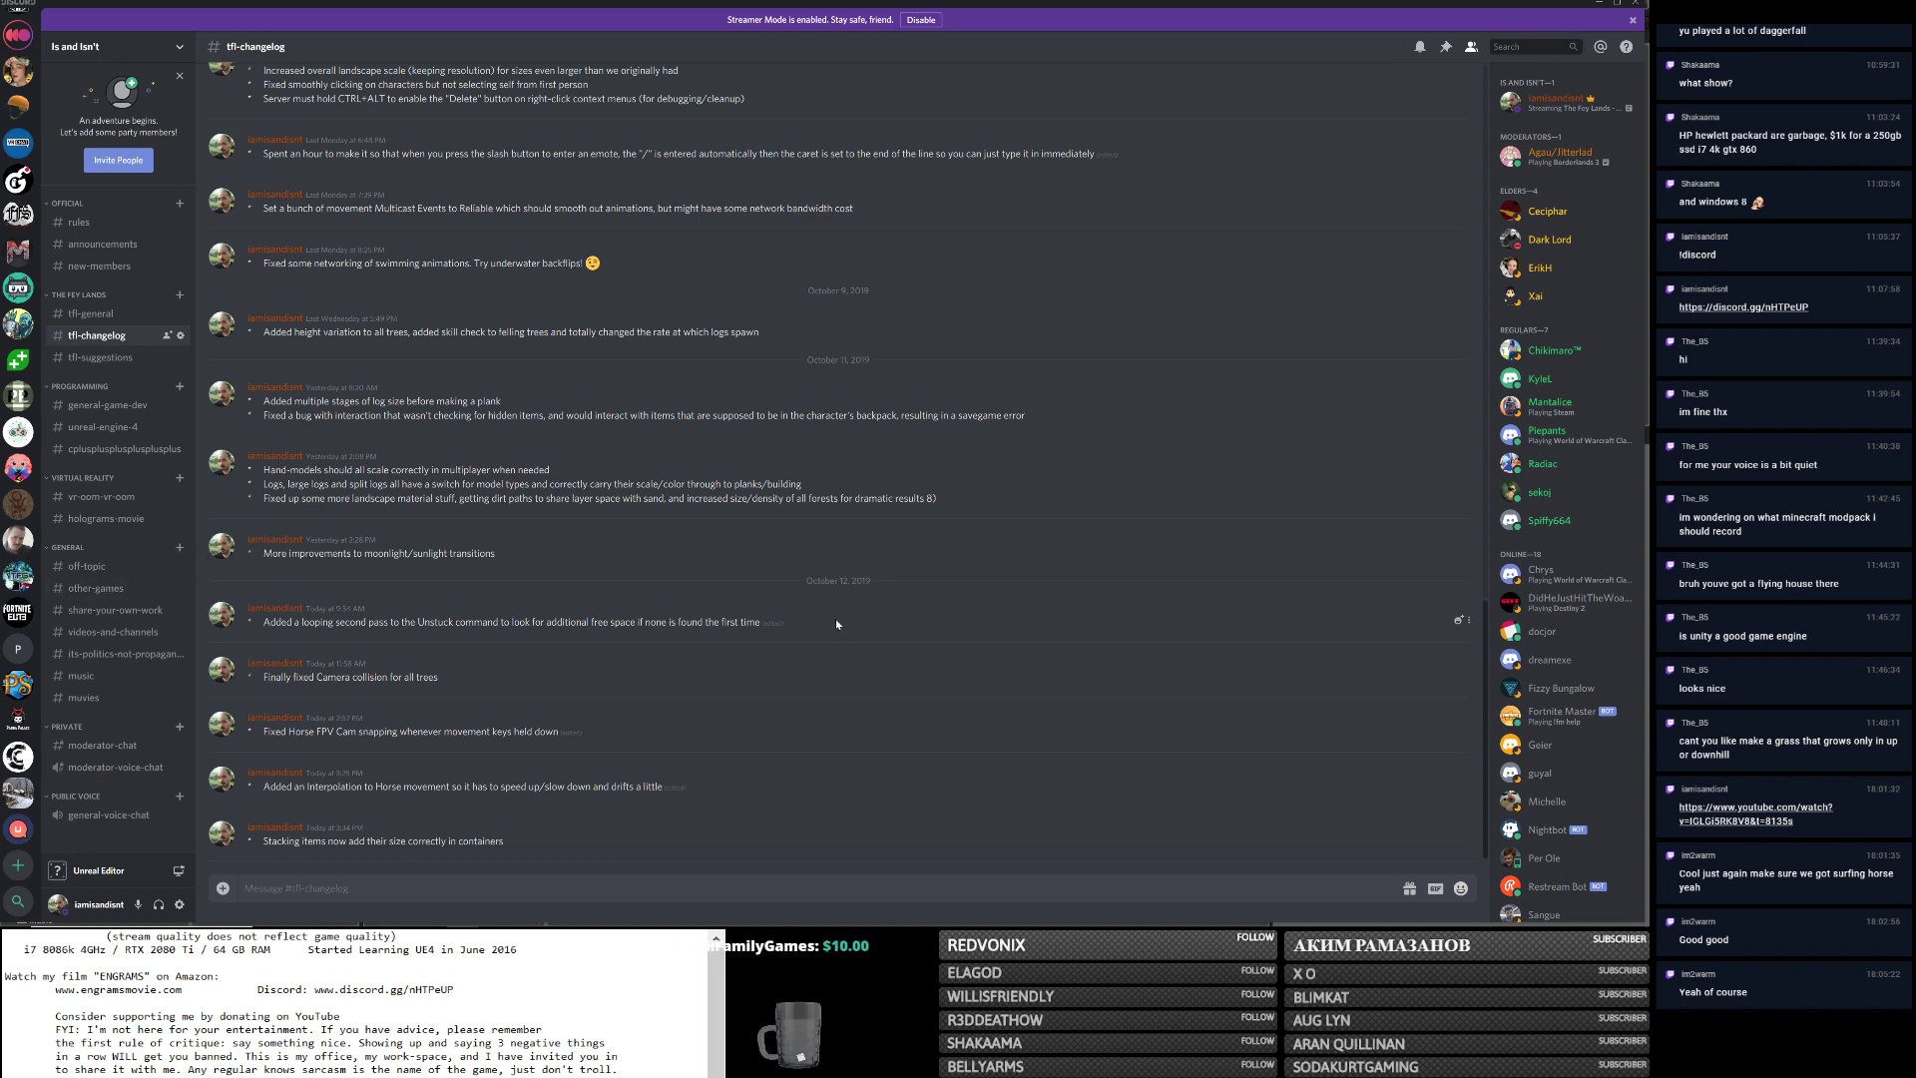
# Switch back to Unreal Editor, examine HorseCharacterBP's event graph and its HorseyBuoyancyComponent, and return to the level.
pyautogui.hotkey('alt', 'Tab')
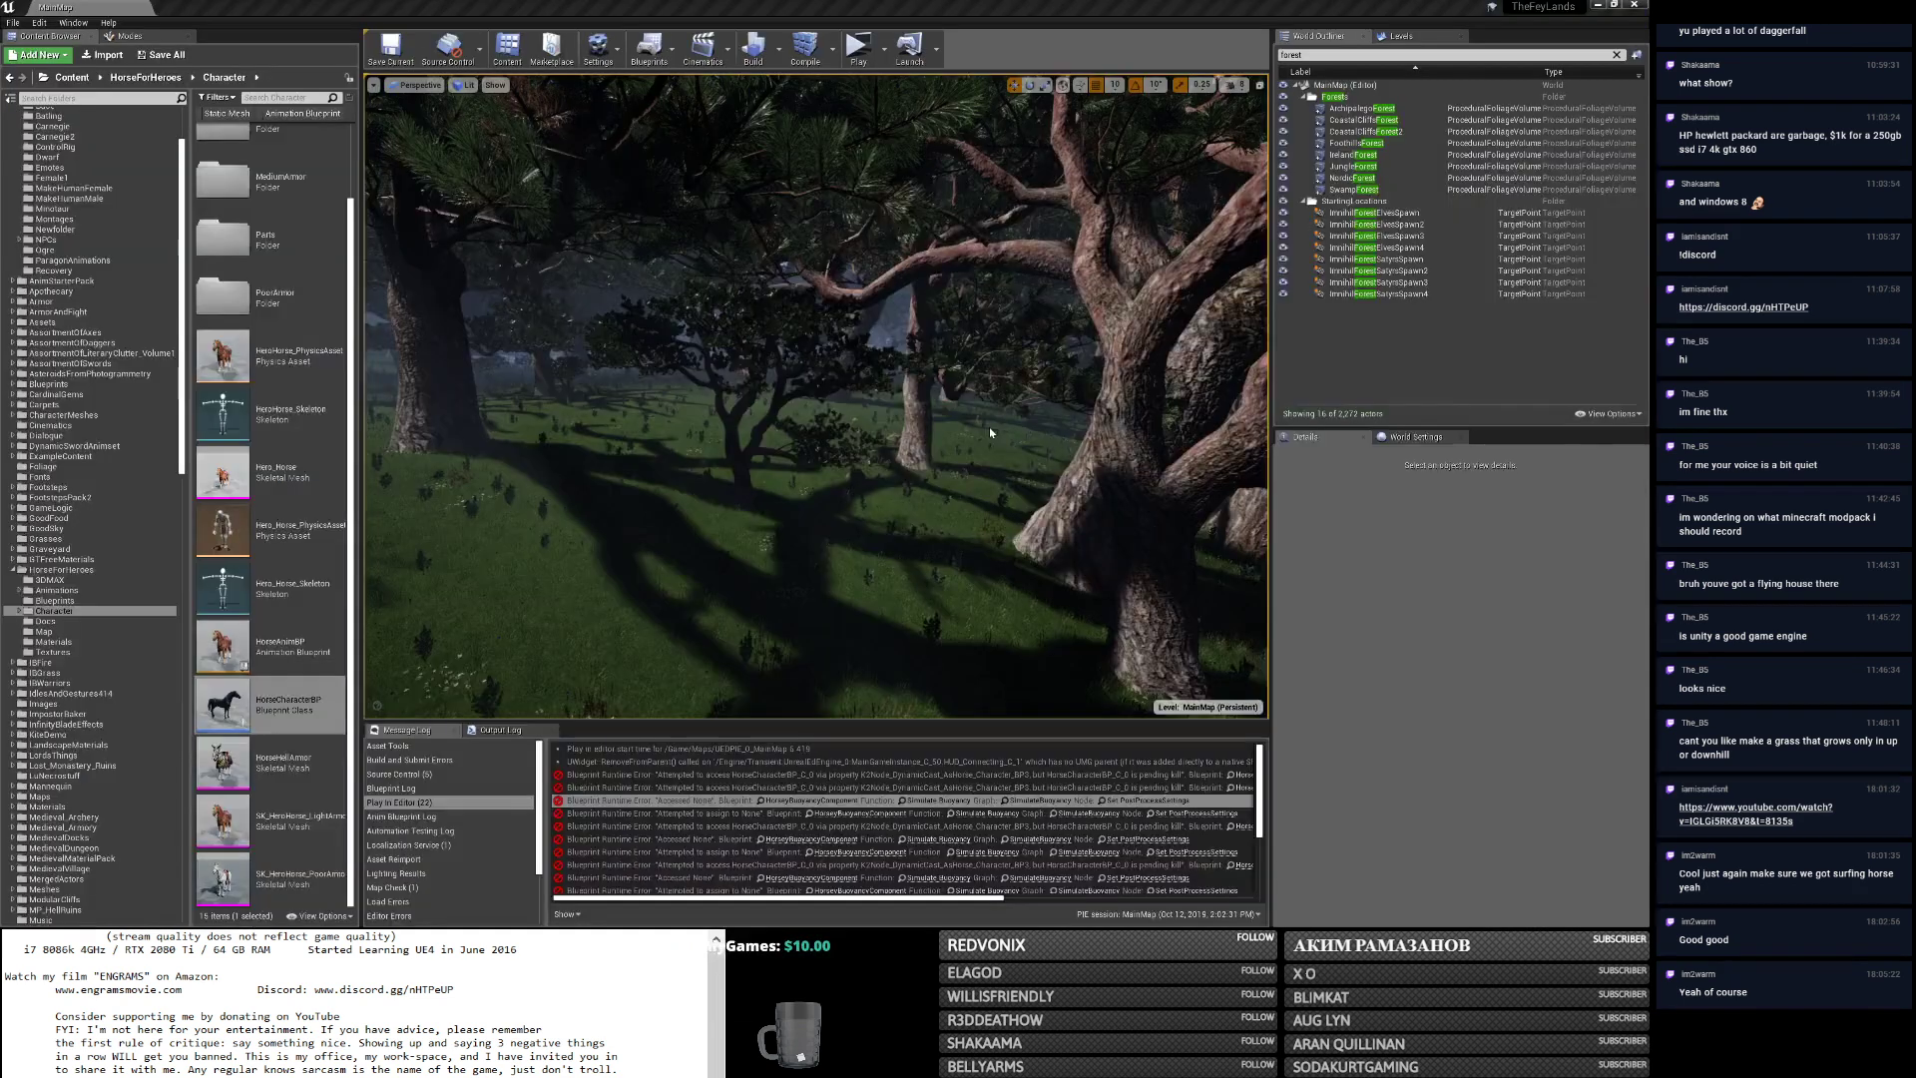
pyautogui.hotkey('alt', 'Tab')
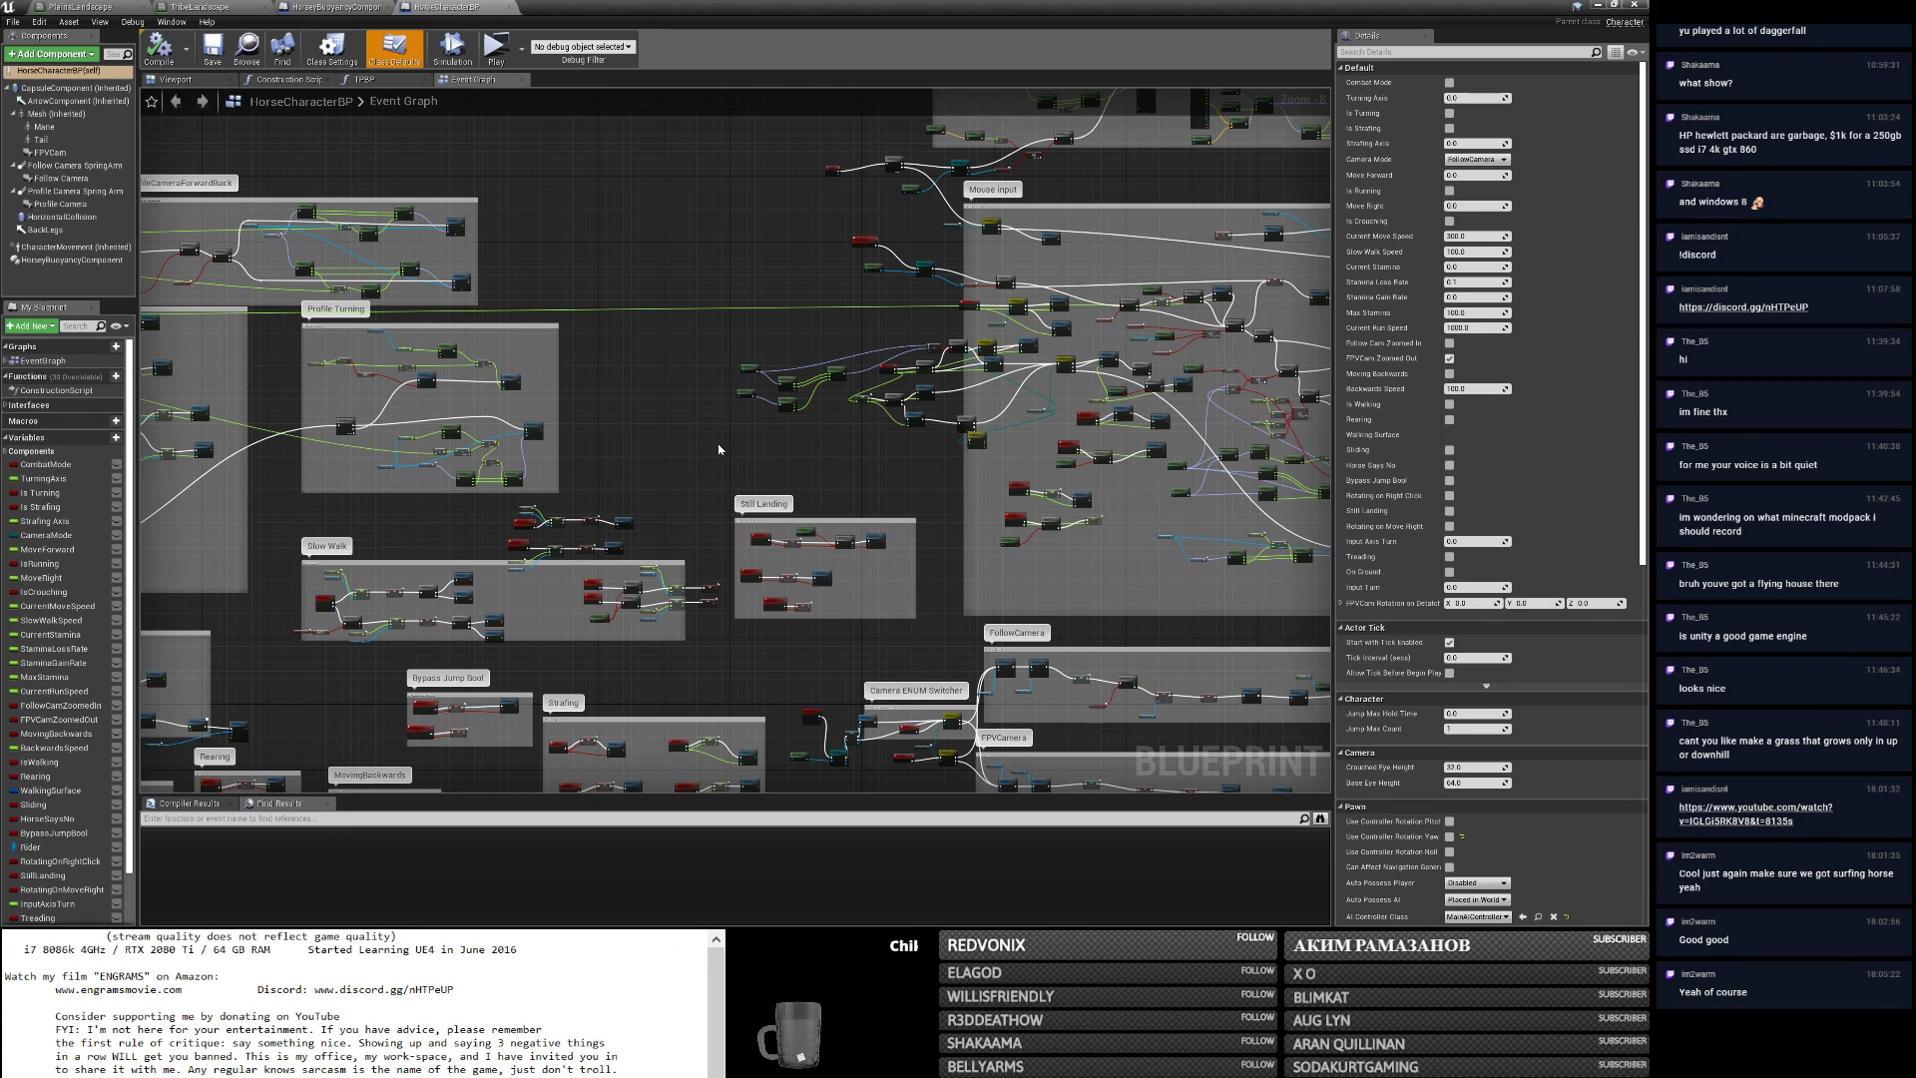
pyautogui.moveTo(746, 453); pyautogui.dragTo(514, 431, button='right')
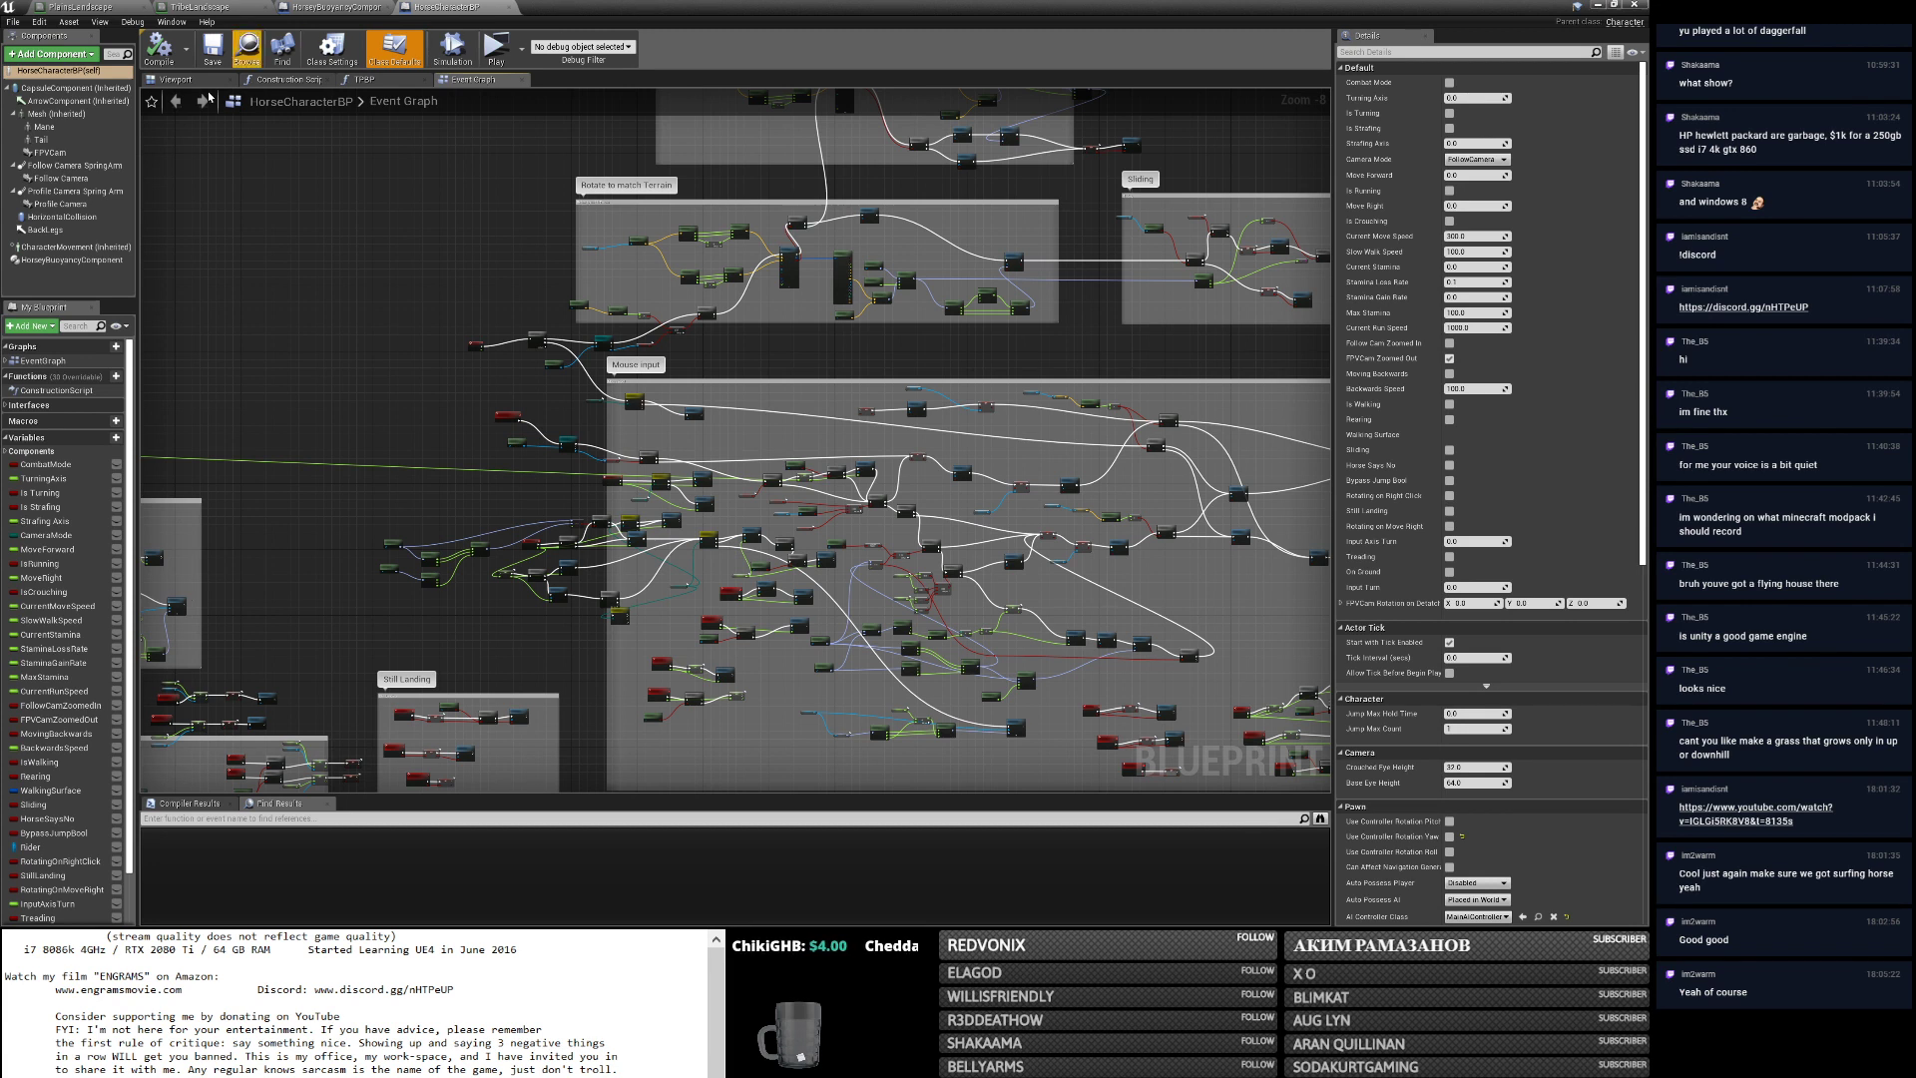
pyautogui.click(79, 261)
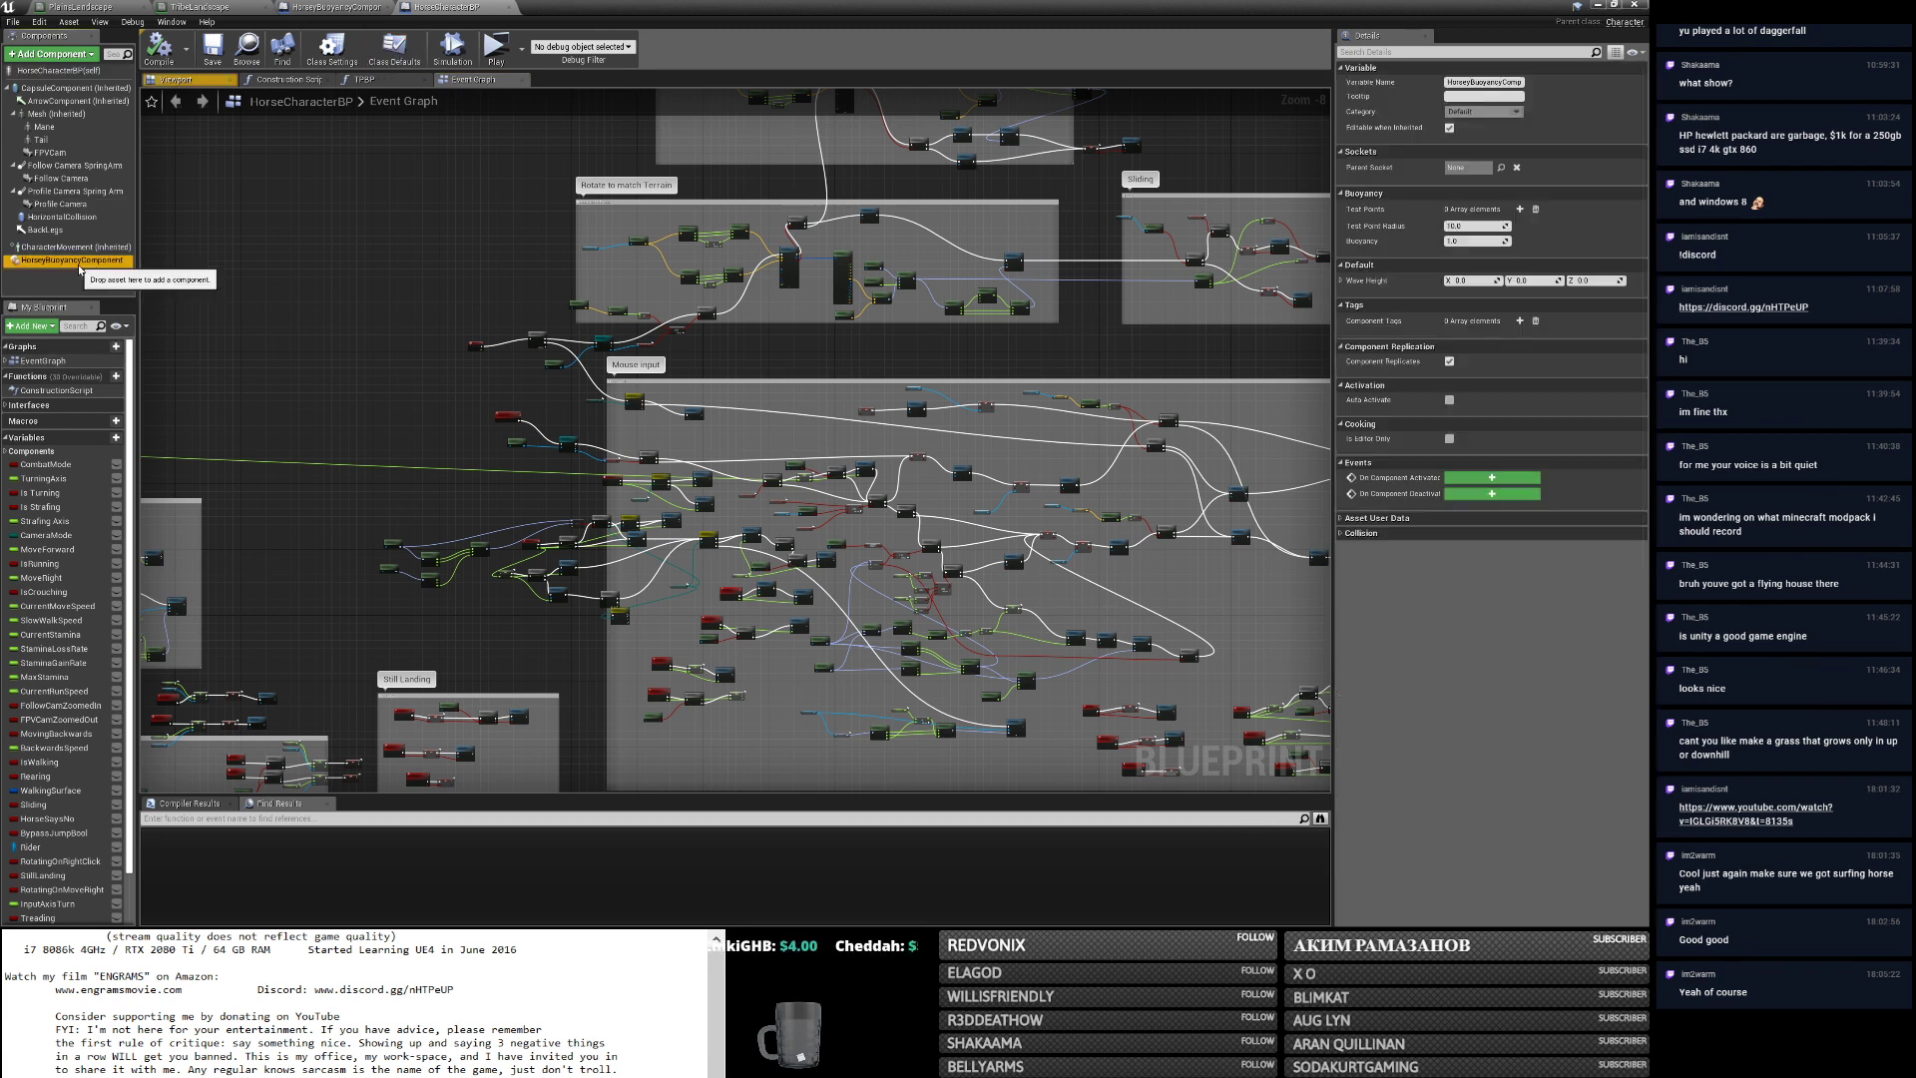
pyautogui.click(343, 7)
pyautogui.click(1599, 5)
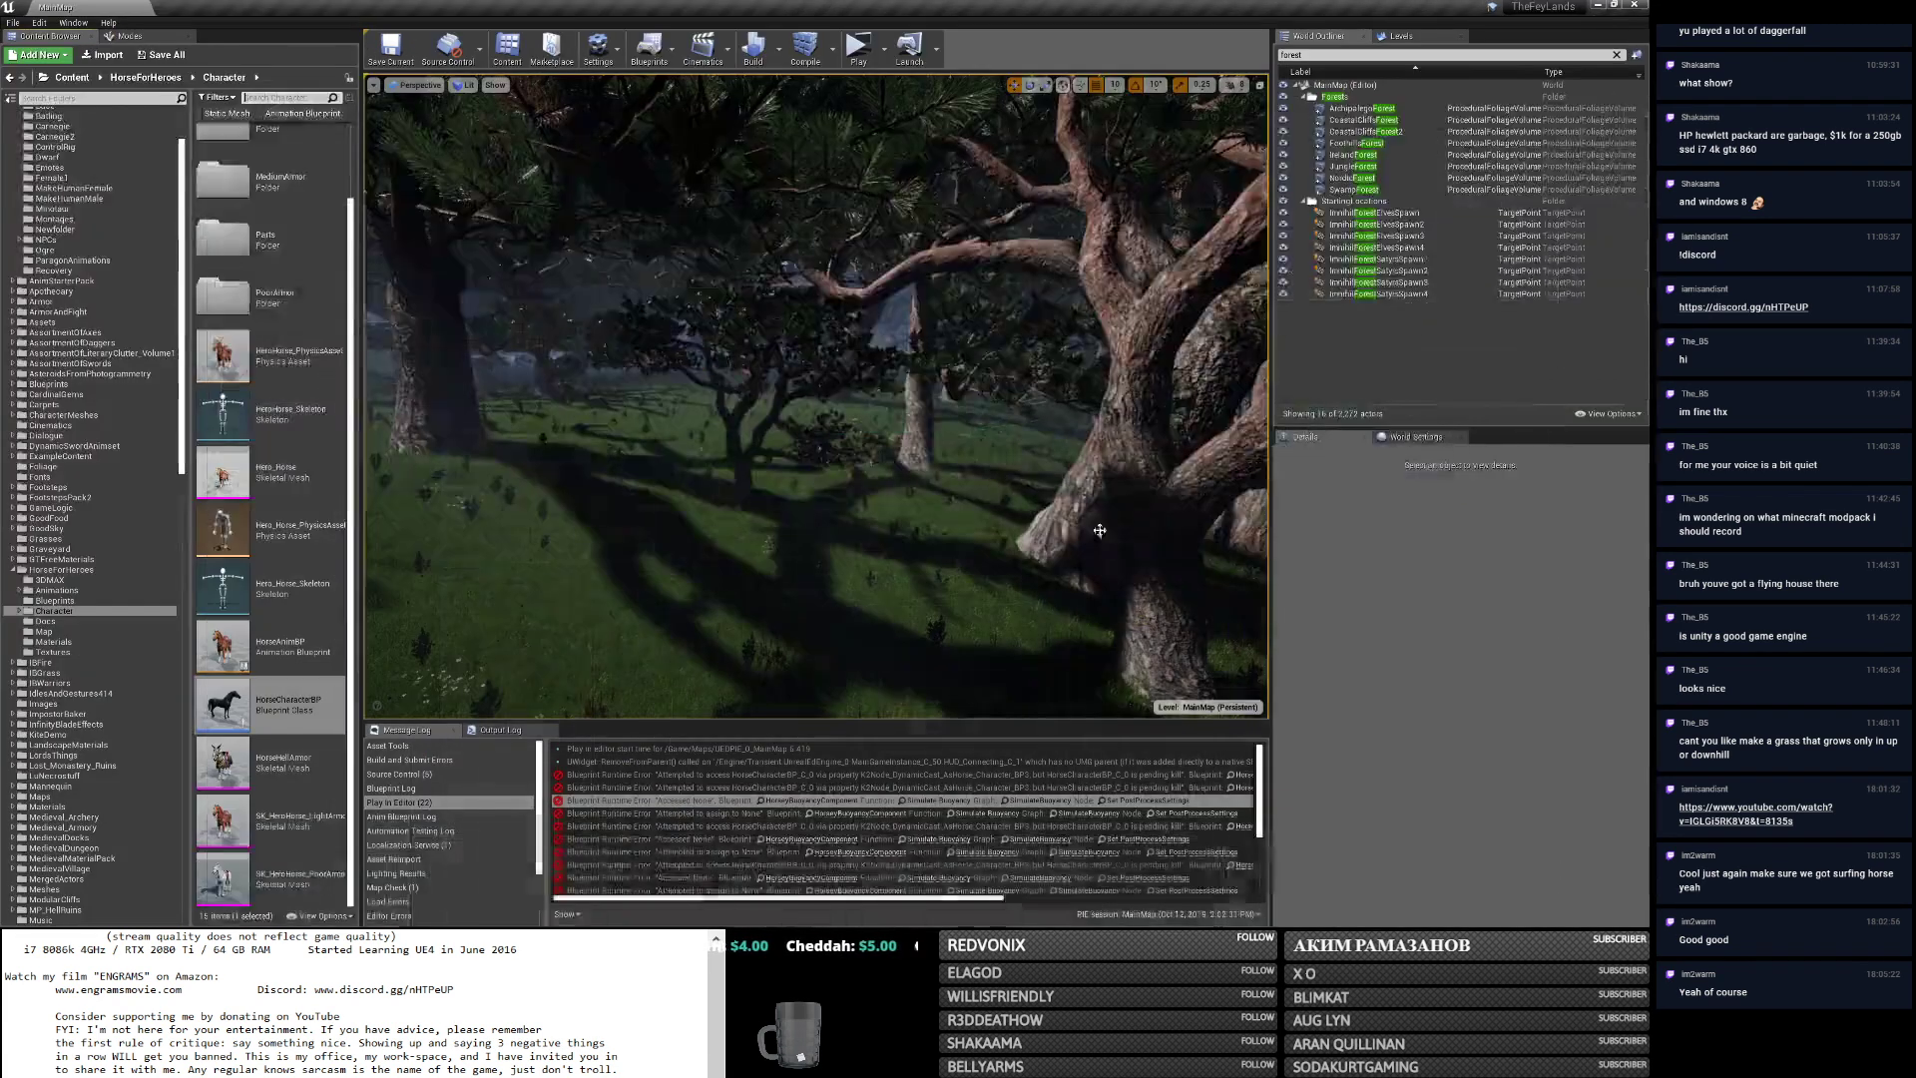
# Open the Branch node from a buoyancy runtime error and examine the Underwater Camera Effects section of the Simulate Buoyancy graph.
pyautogui.moveTo(903, 898); pyautogui.dragTo(1158, 897)
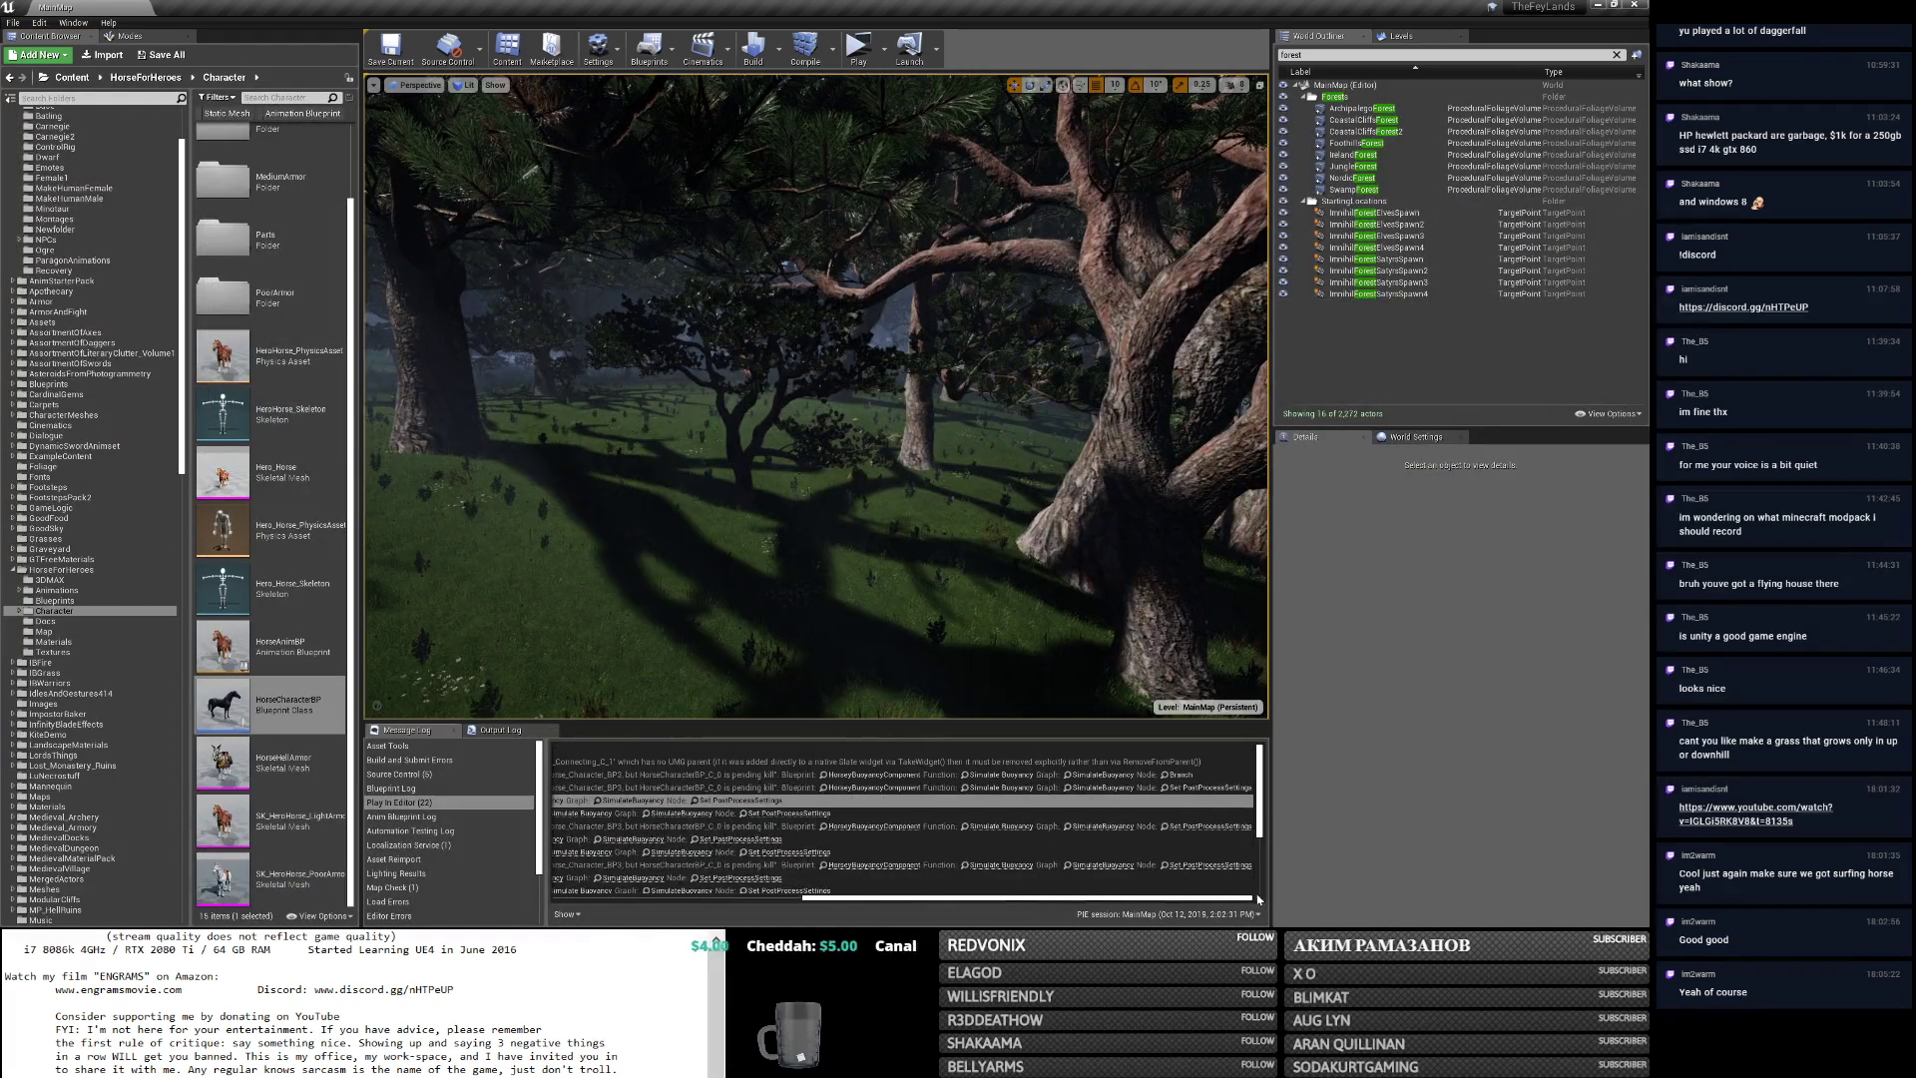
pyautogui.click(1181, 775)
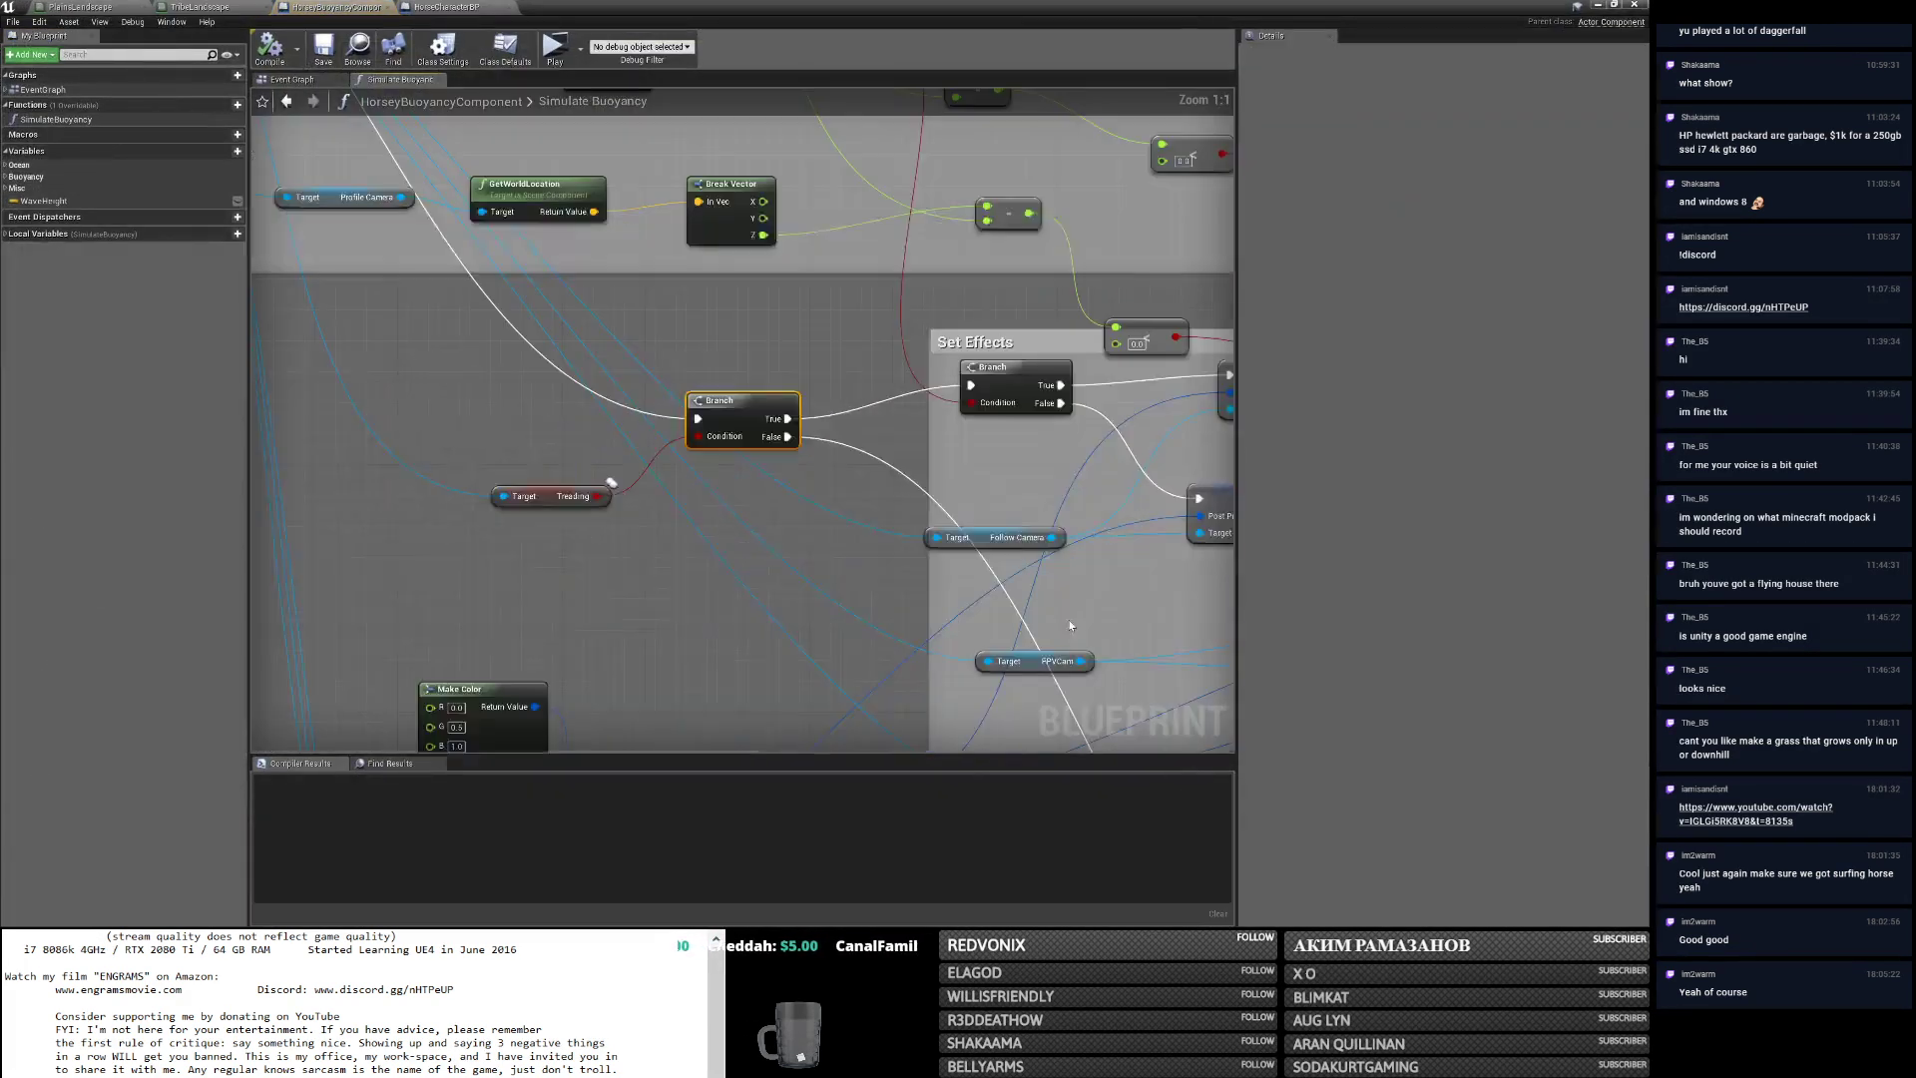
pyautogui.scroll(-5, 931, 626)
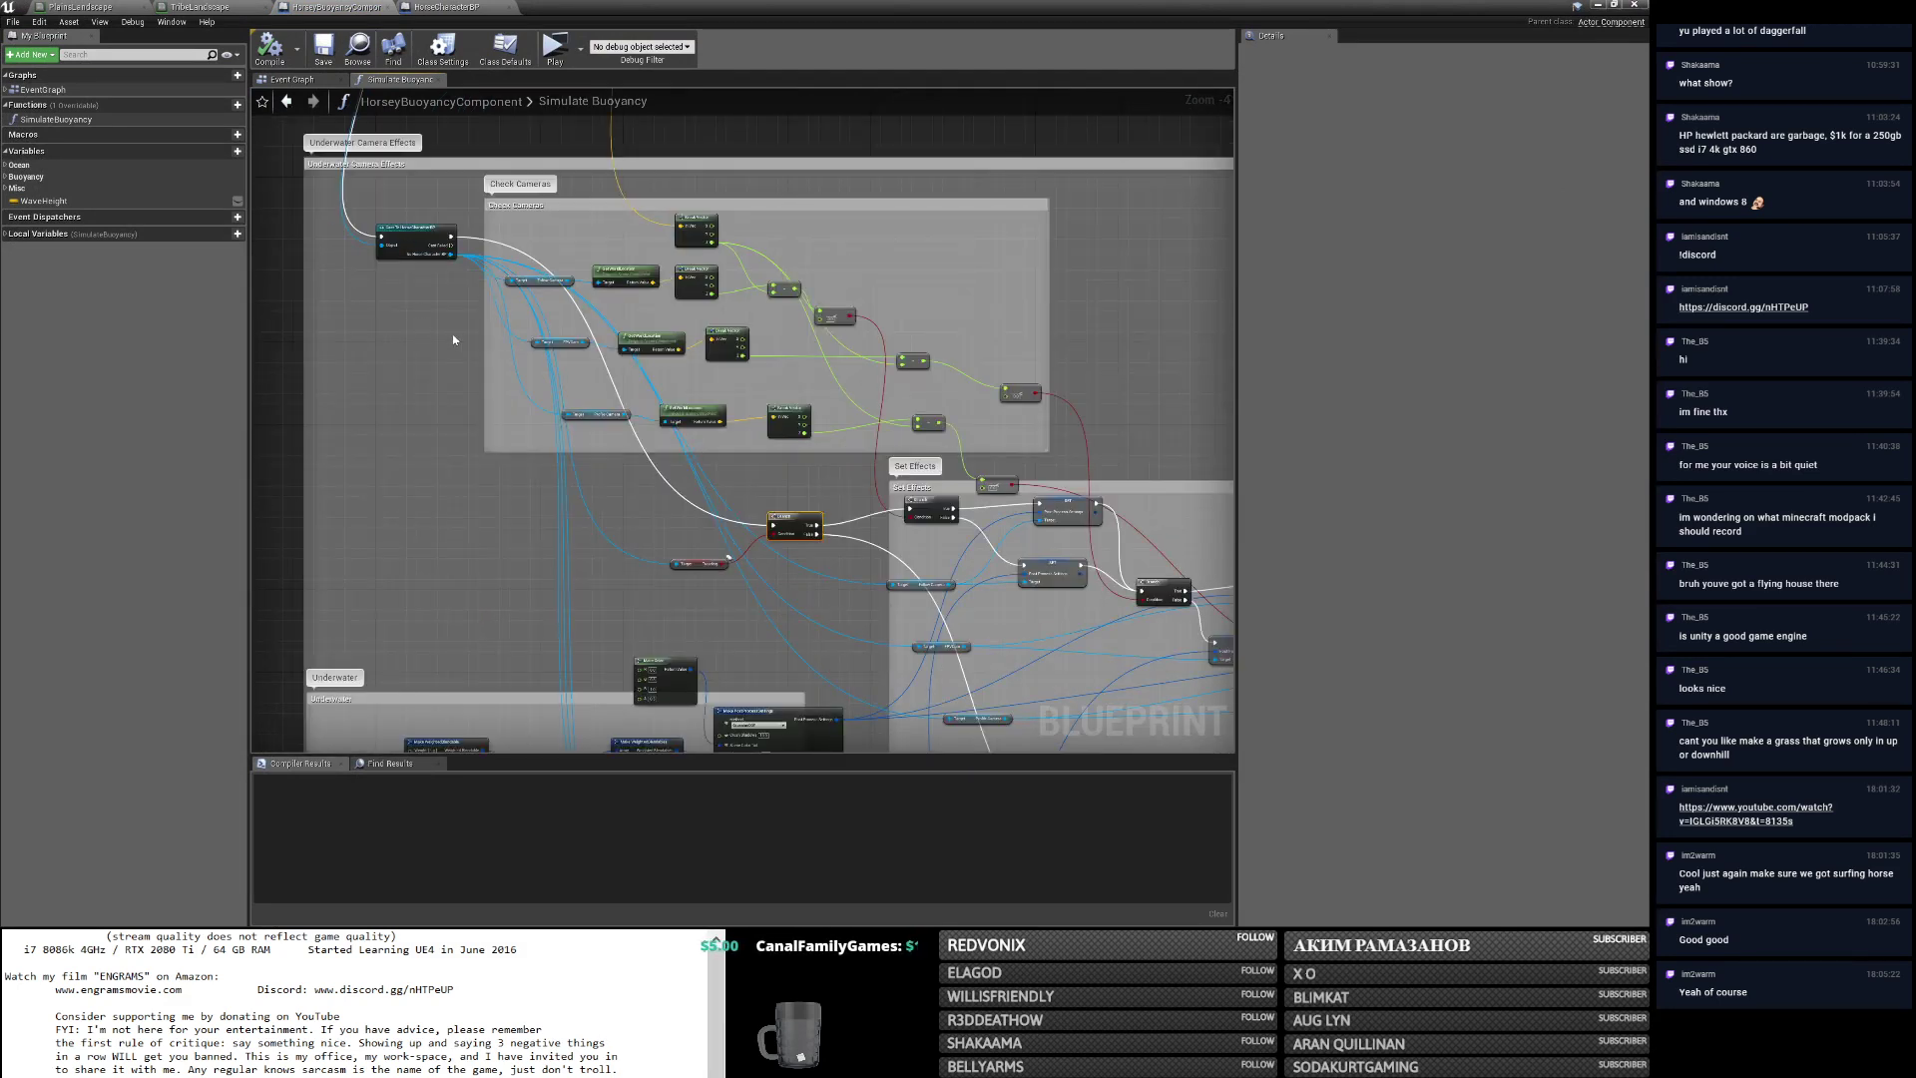
pyautogui.click(1598, 5)
# Launch a standalone game preview of the level, log in with the prefilled character, and maximize the preview window.
pyautogui.moveTo(848, 901)
pyautogui.mouseDown()
pyautogui.moveTo(769, 905)
pyautogui.moveTo(880, 904)
pyautogui.mouseUp()
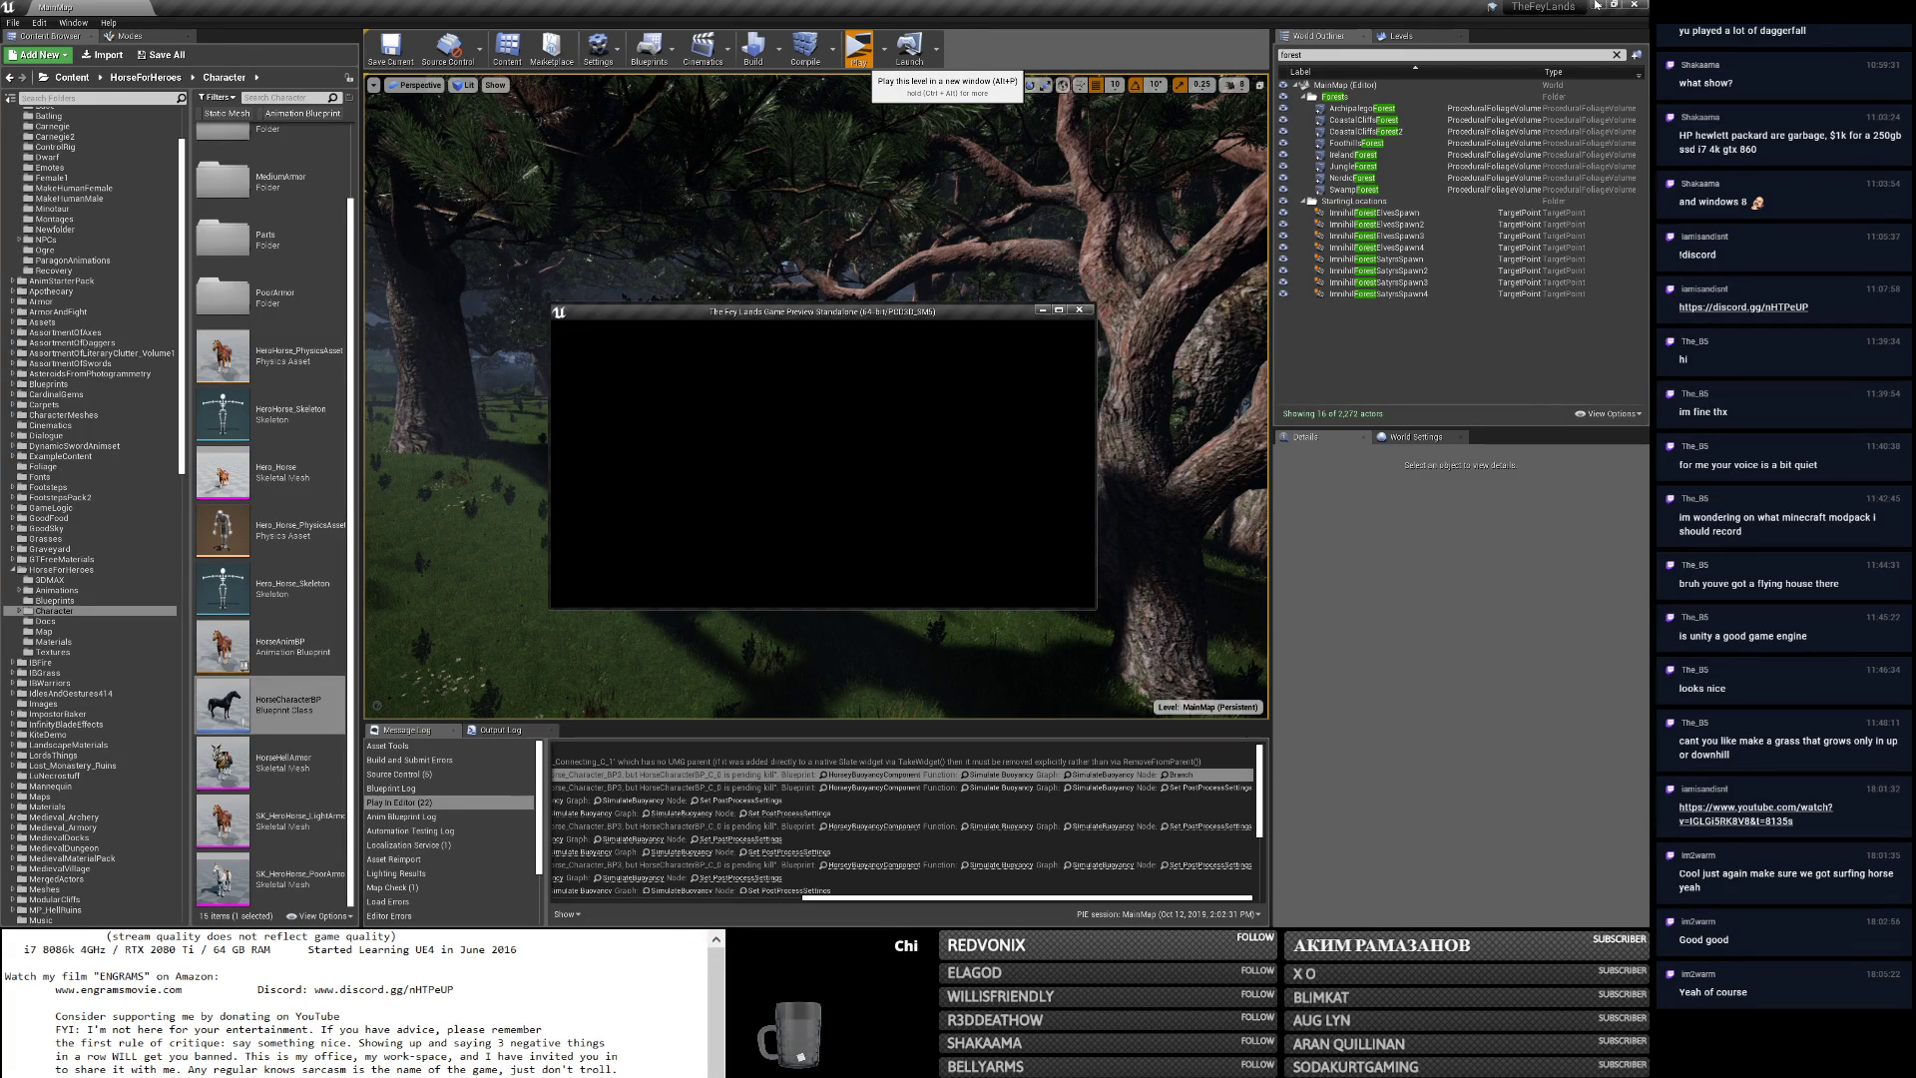
pyautogui.click(1601, 5)
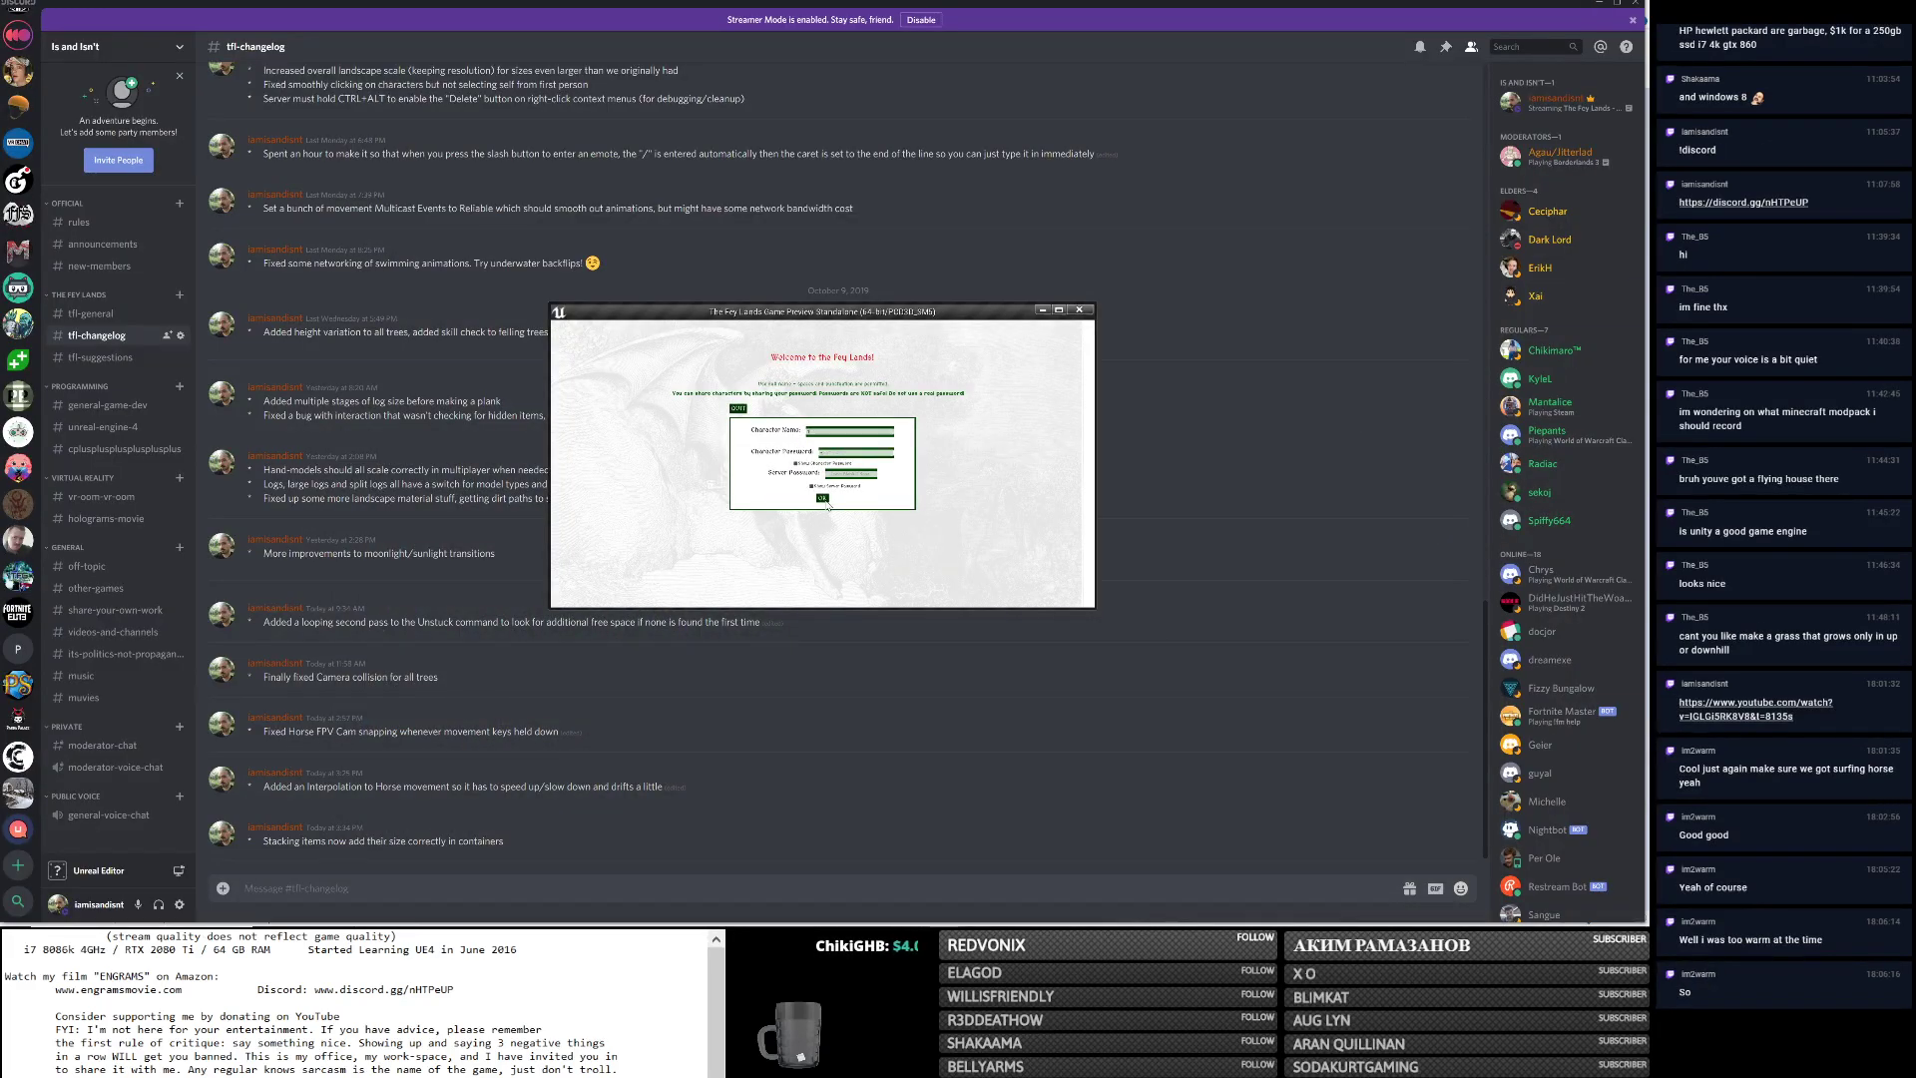
pyautogui.click(824, 500)
pyautogui.click(1061, 313)
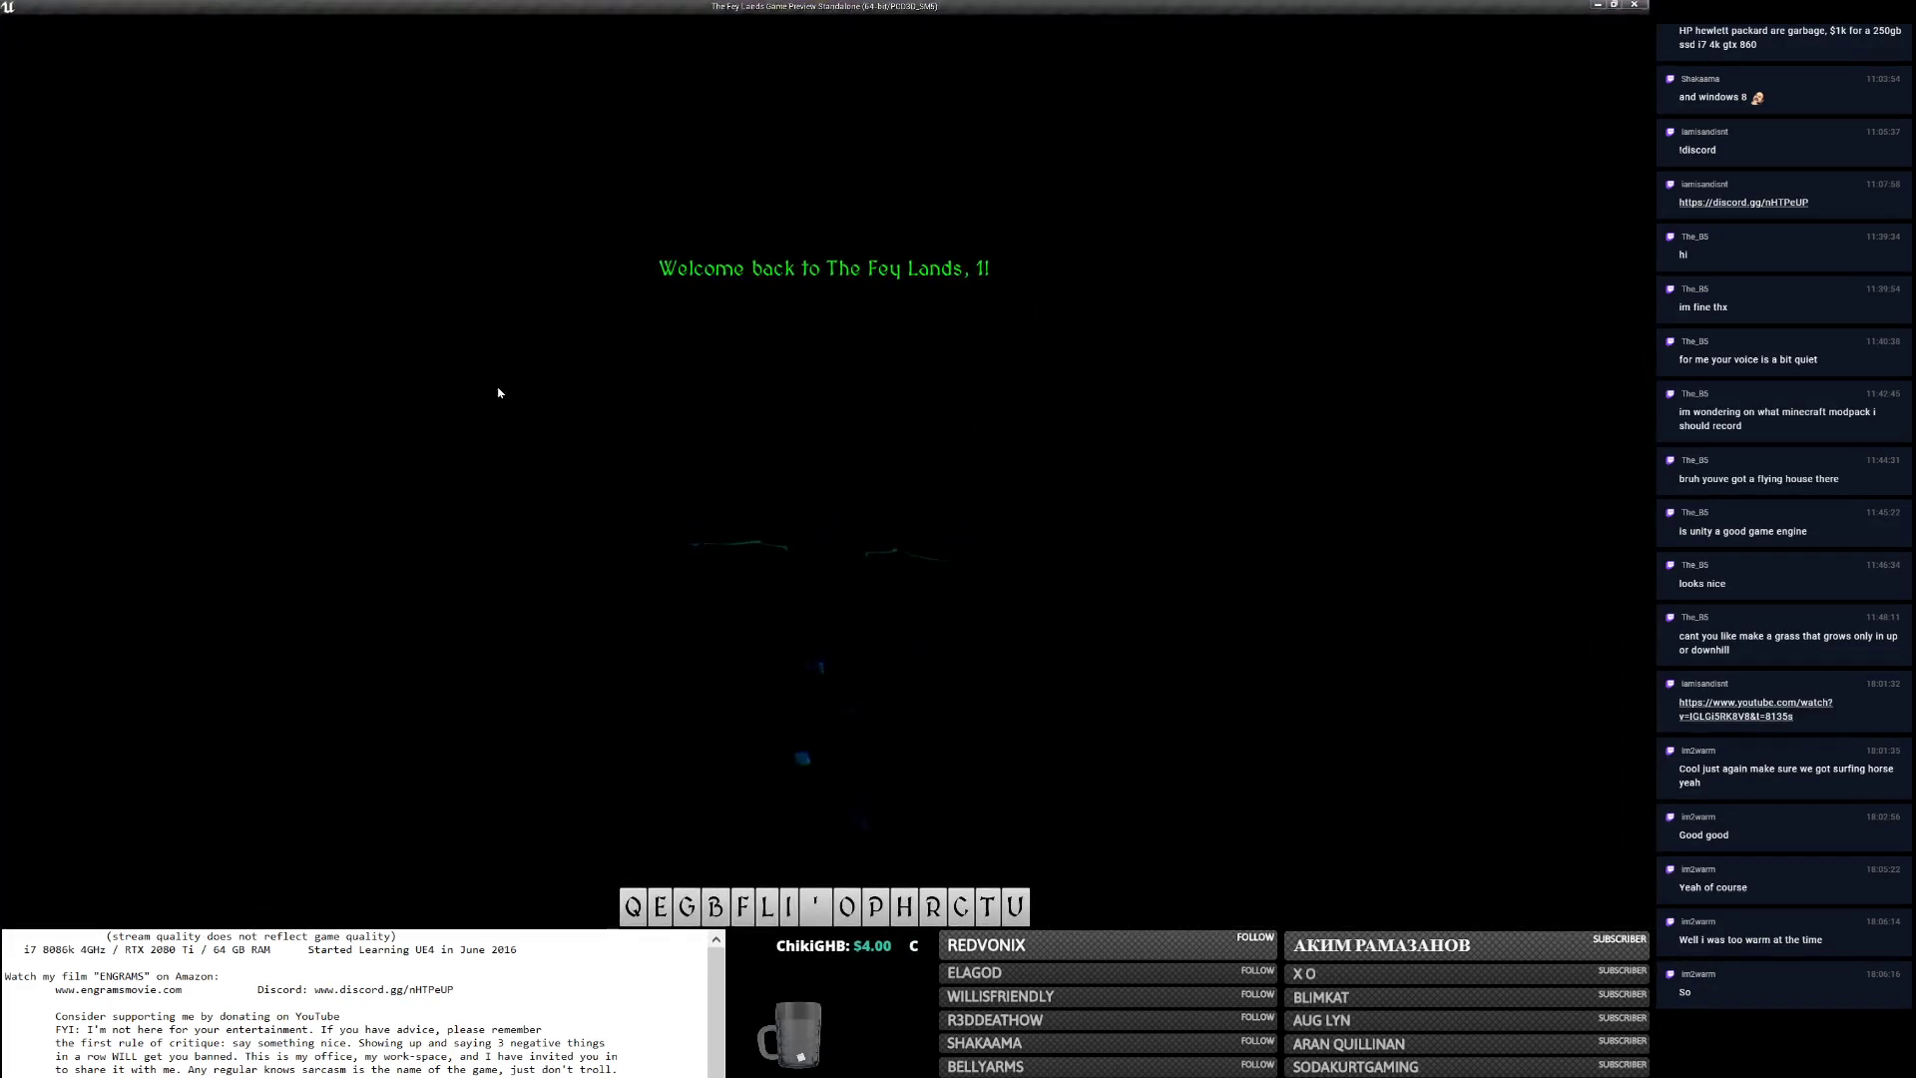
# Teleport the character to the Air Elf Spawn, and from there to the Plains Human Spawn.
pyautogui.click(111, 278)
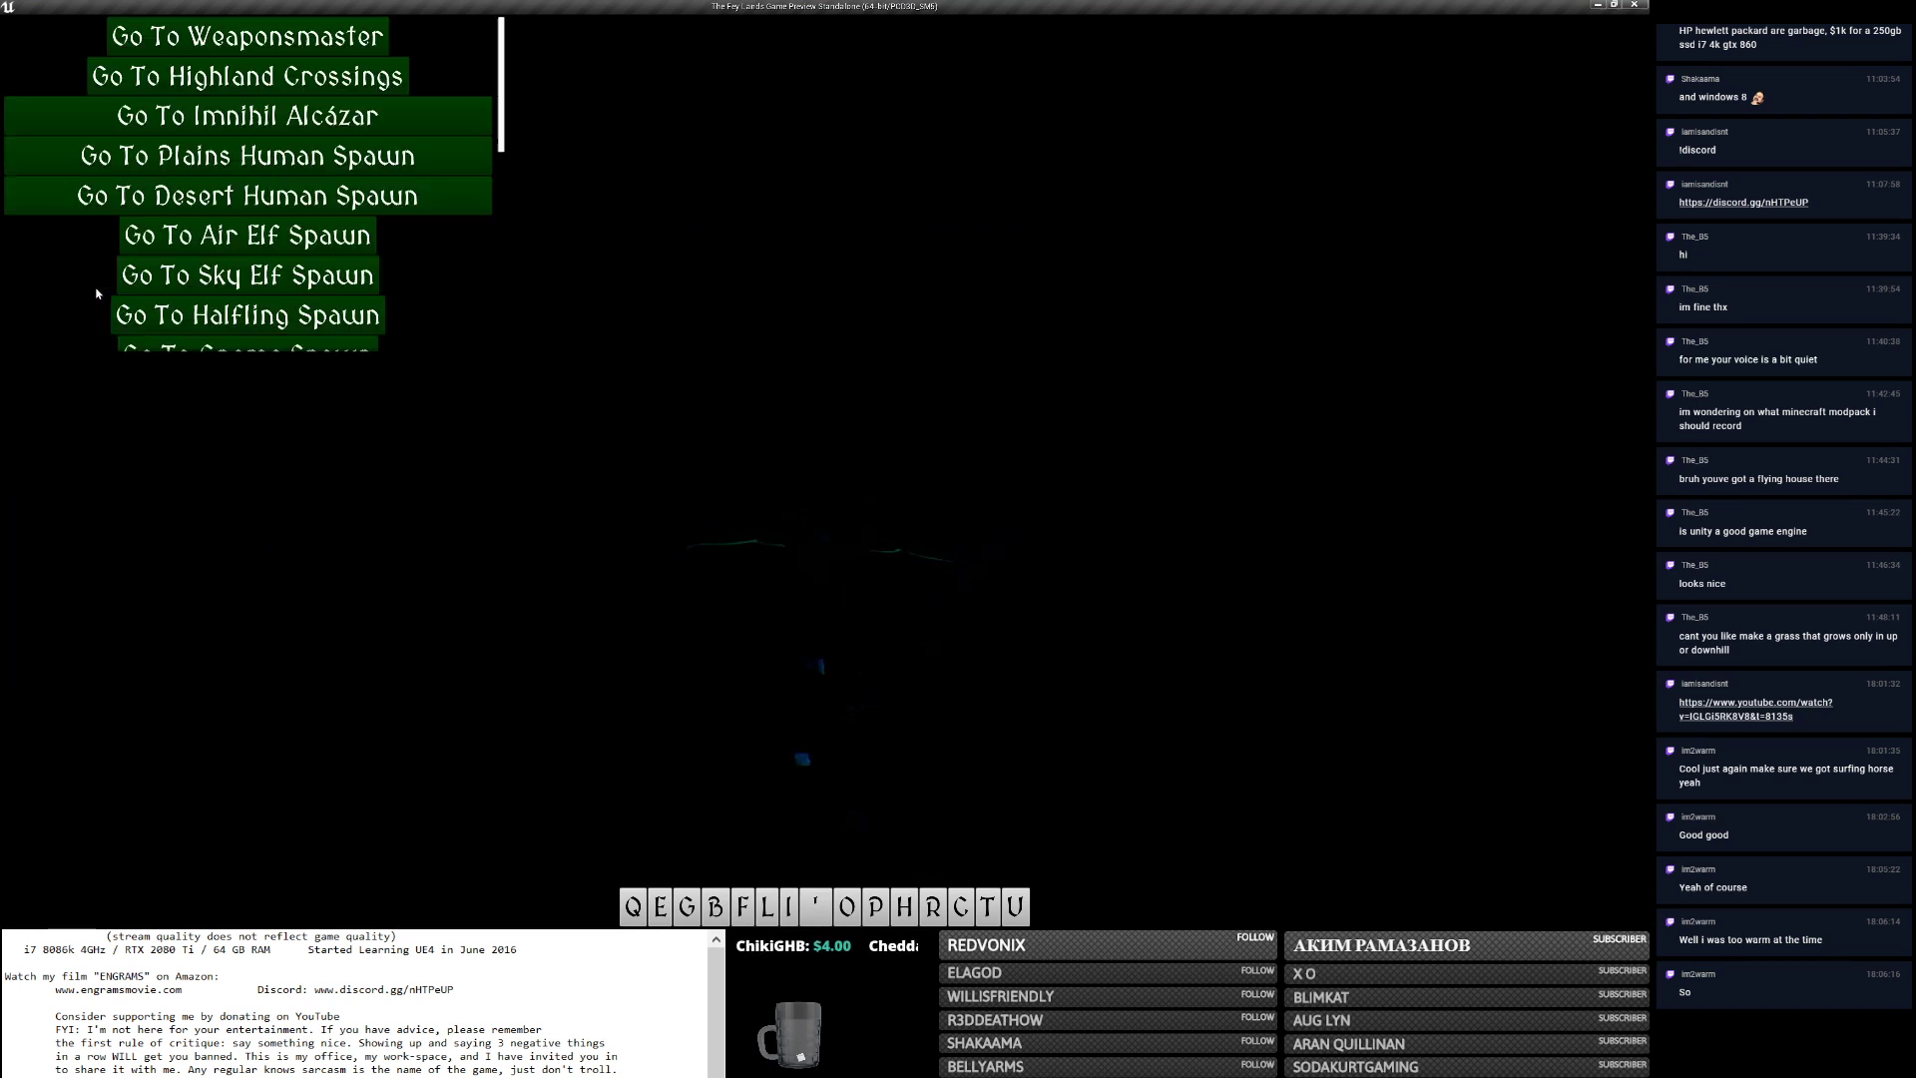
pyautogui.click(191, 237)
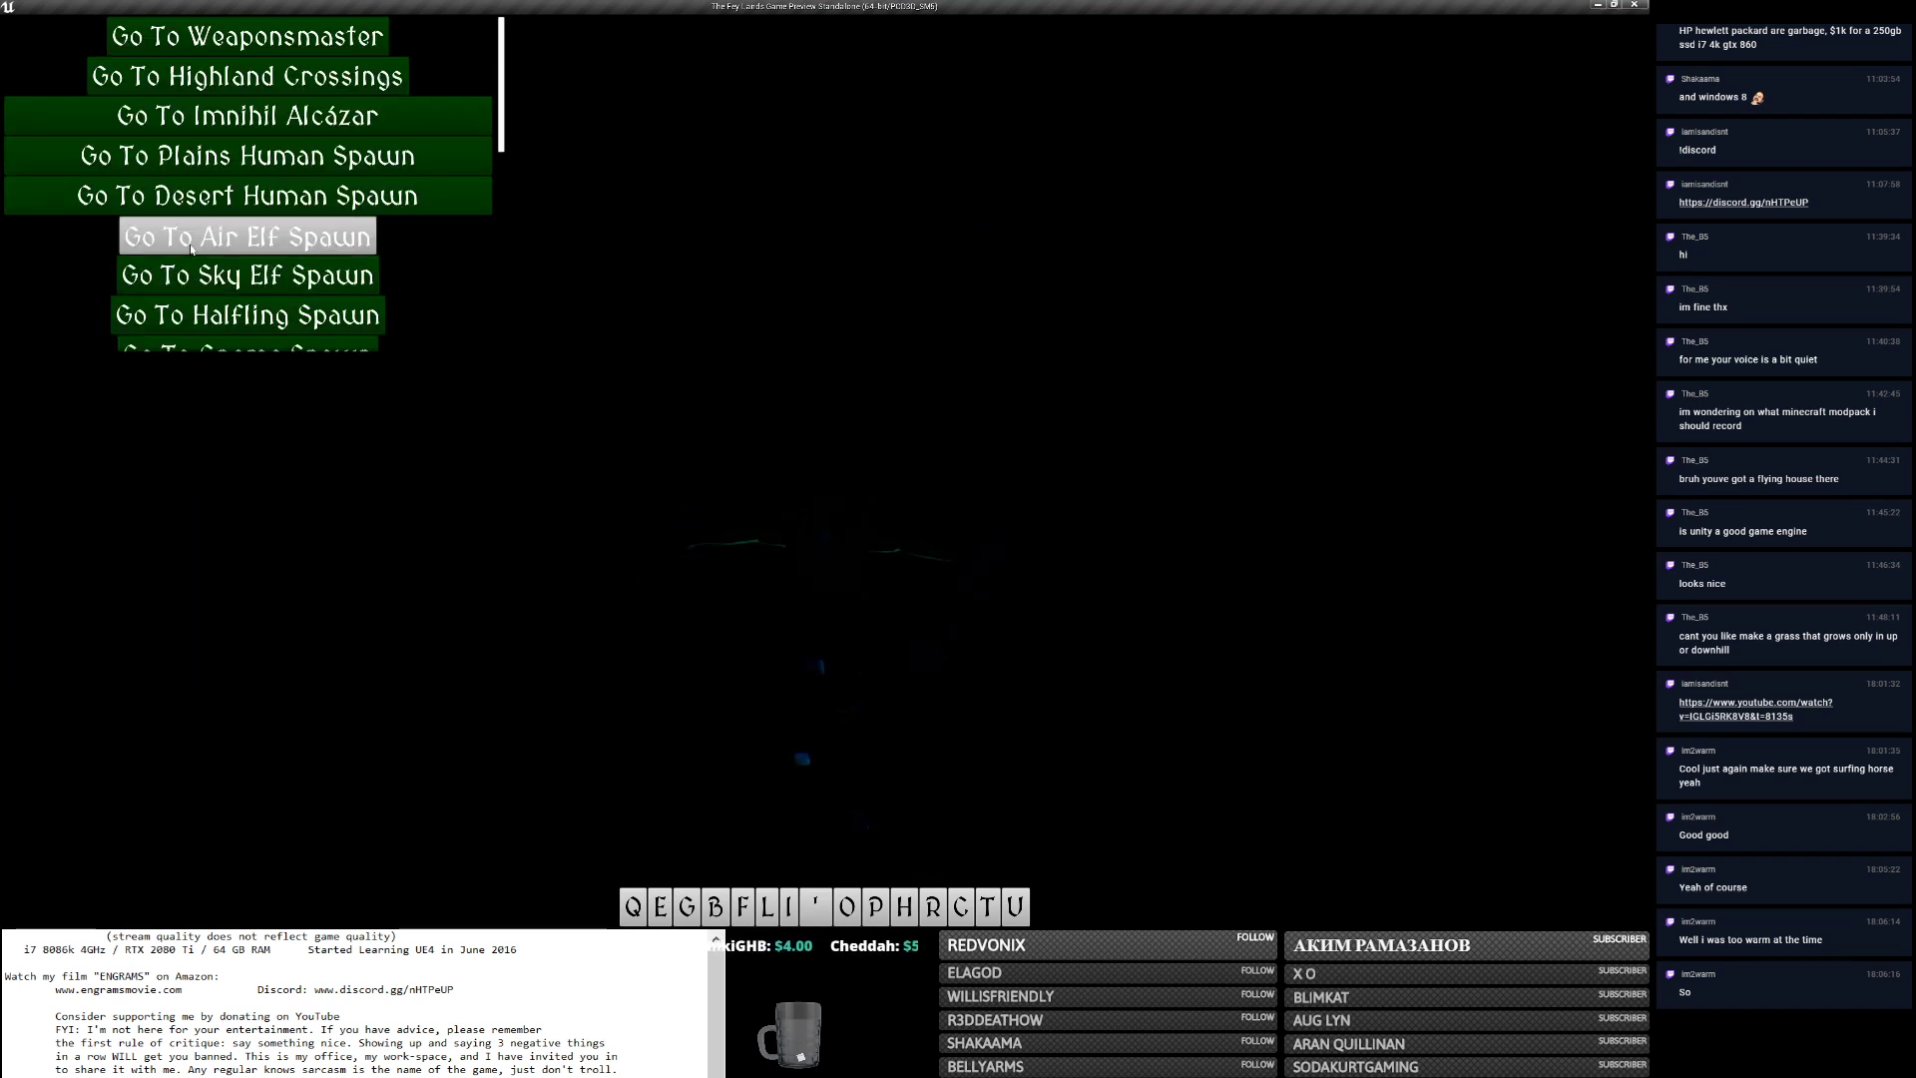
pyautogui.press('Escape')
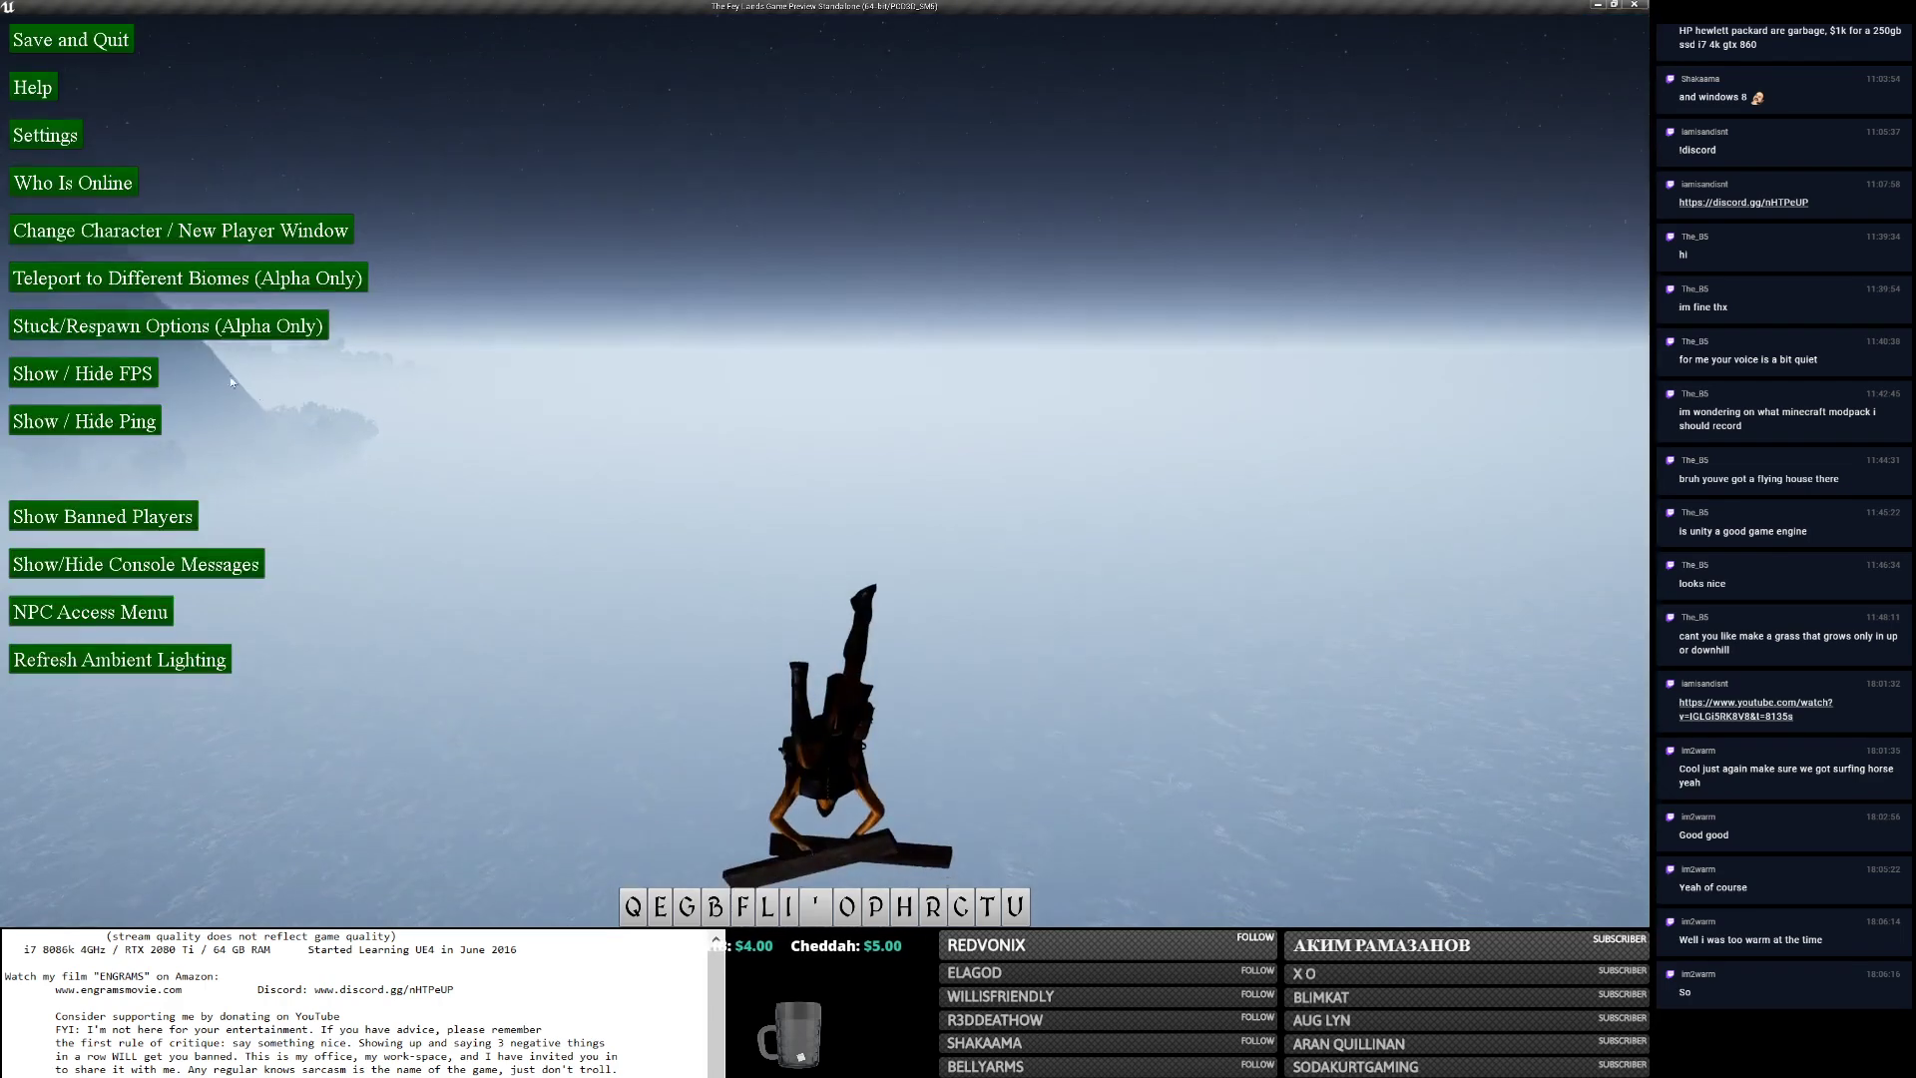
pyautogui.click(163, 272)
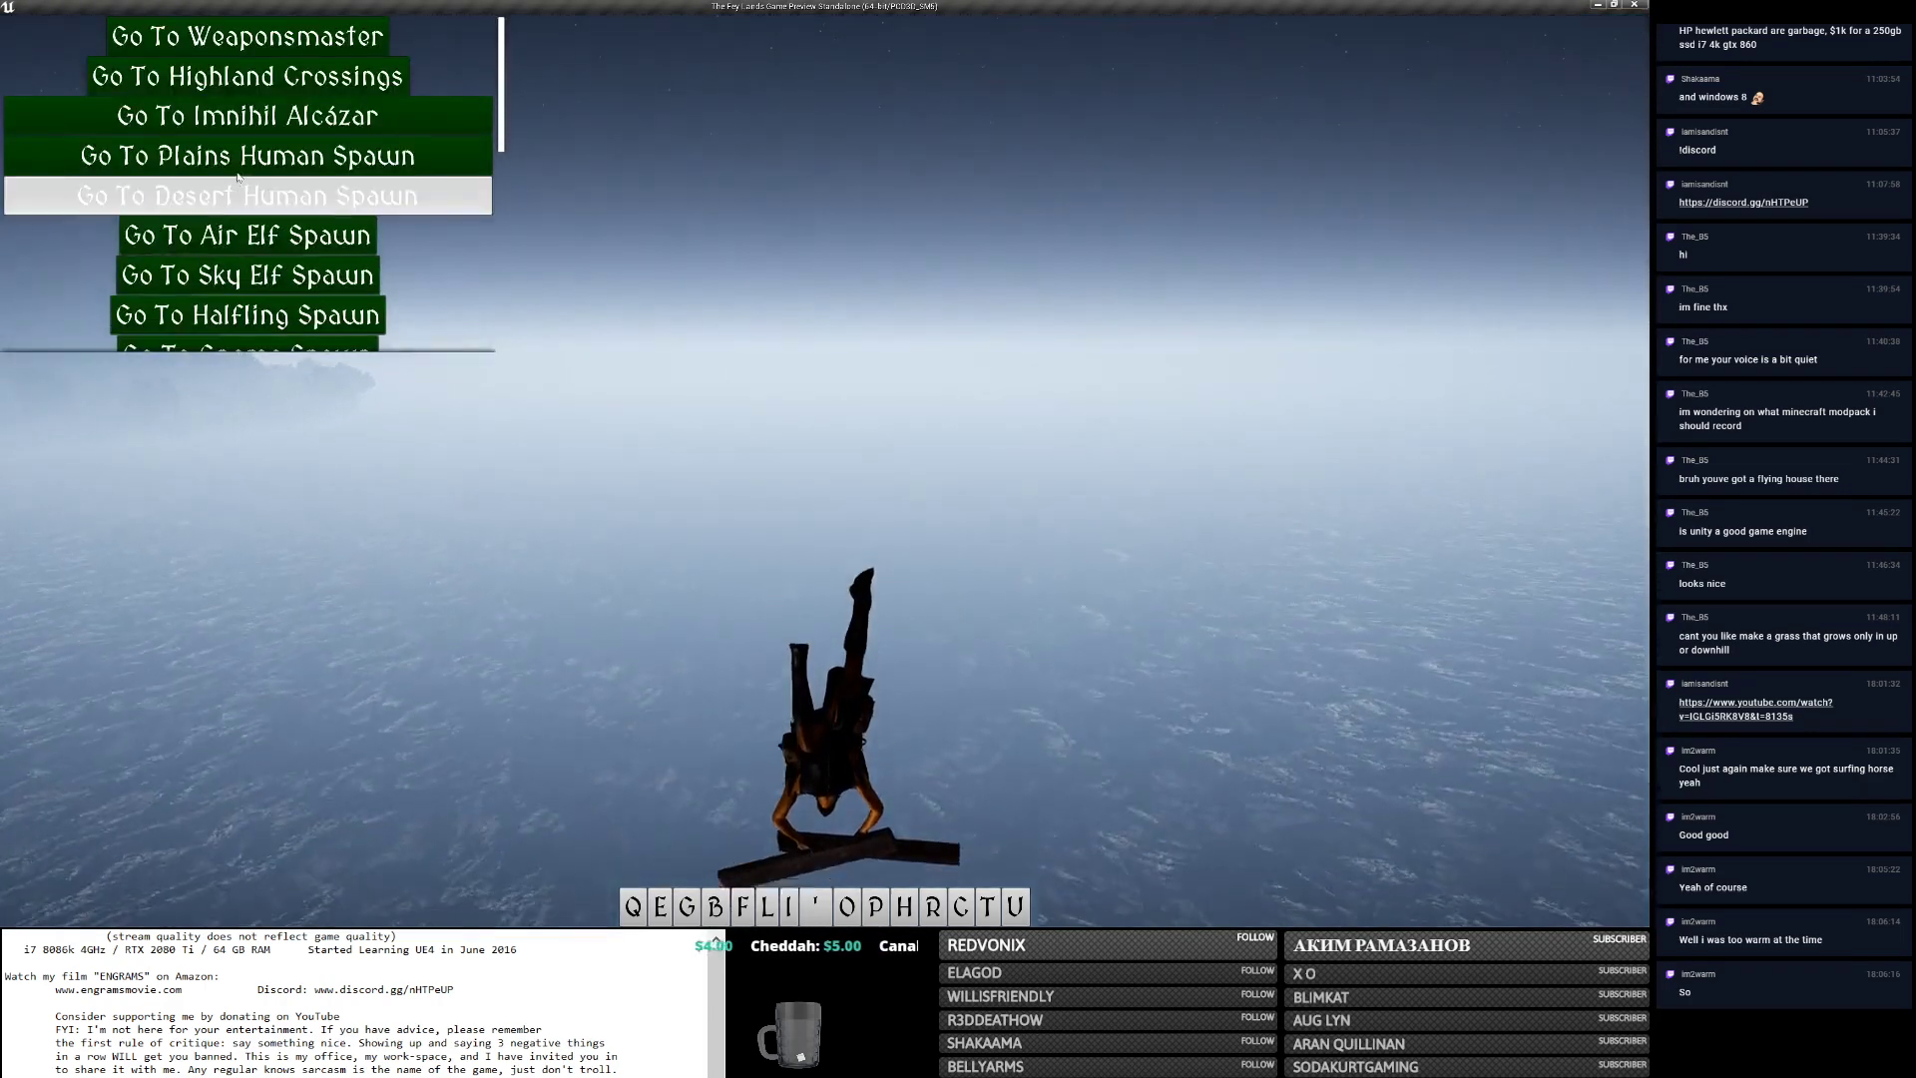
pyautogui.click(165, 156)
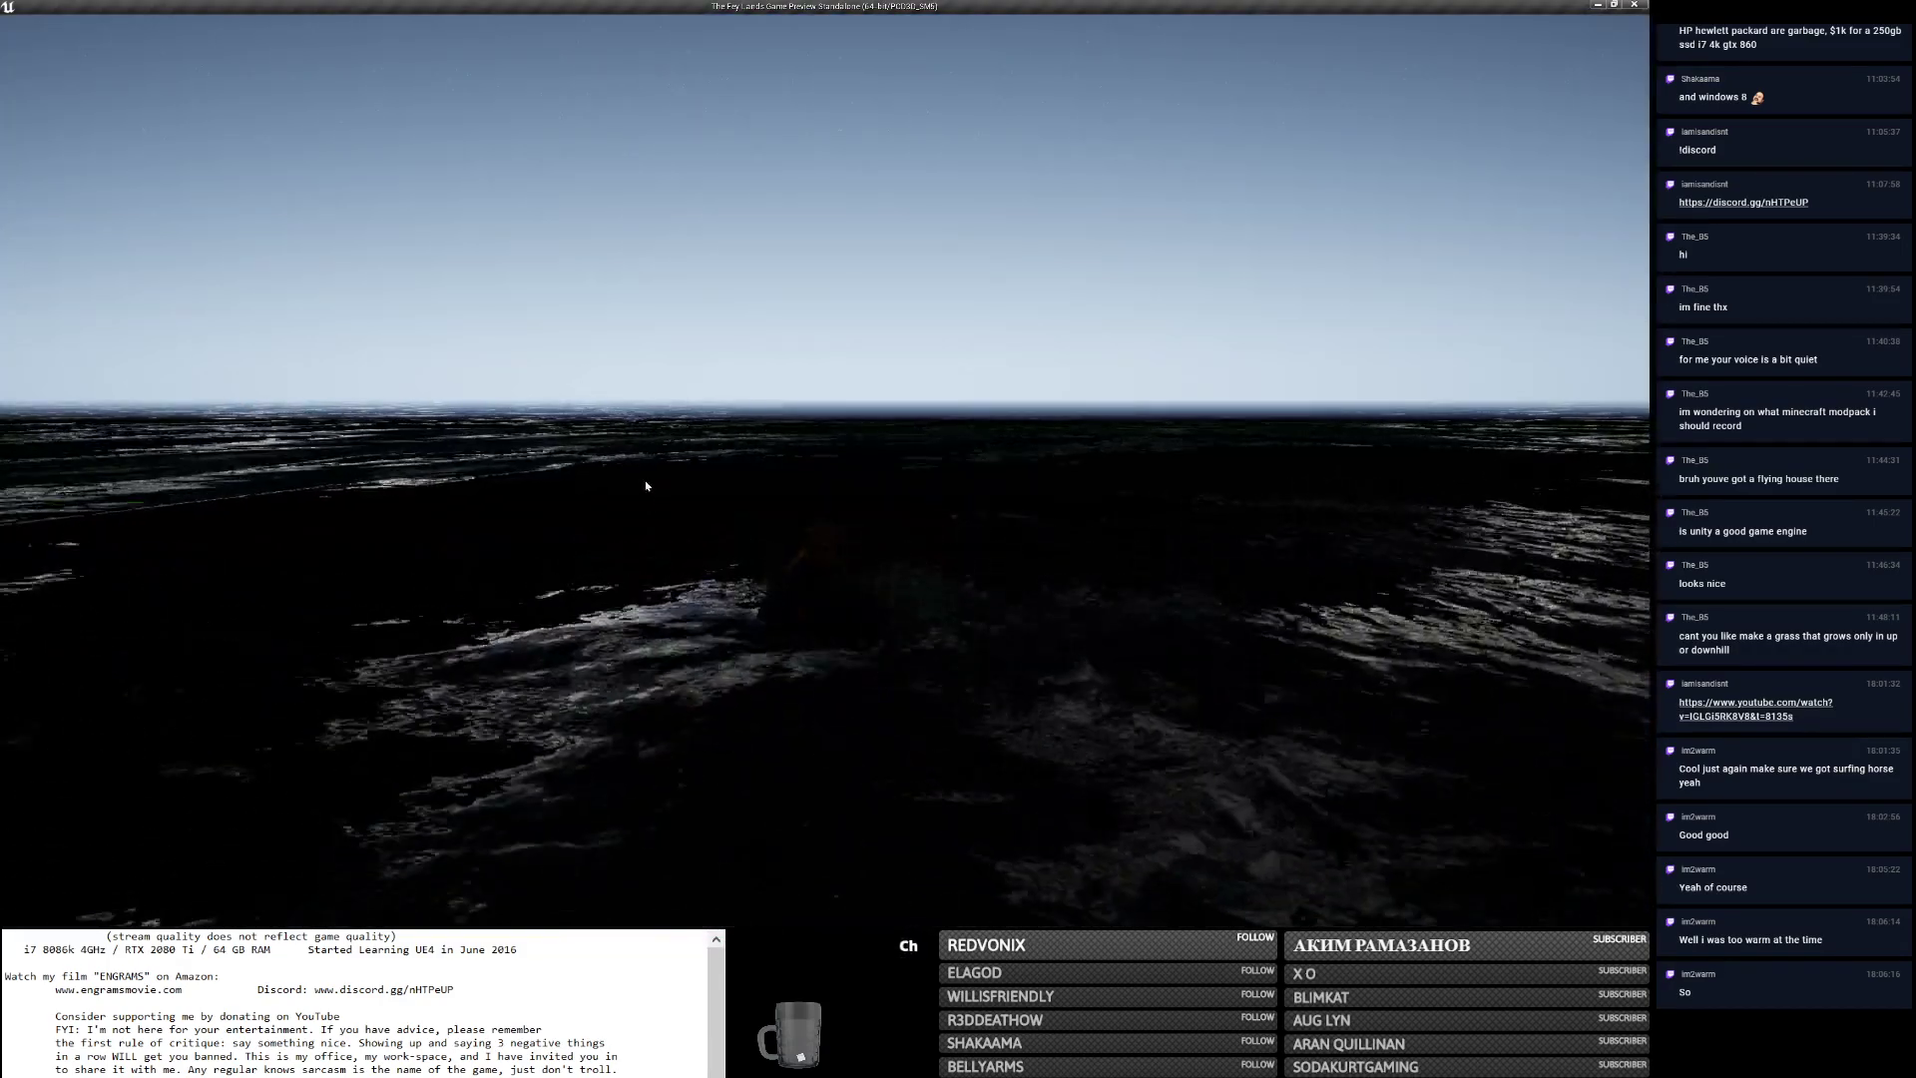
# Teleport the character to Imnihil Alcázar and ride the horse off the balcony toward the water below.
pyautogui.press('Escape')
pyautogui.click(100, 273)
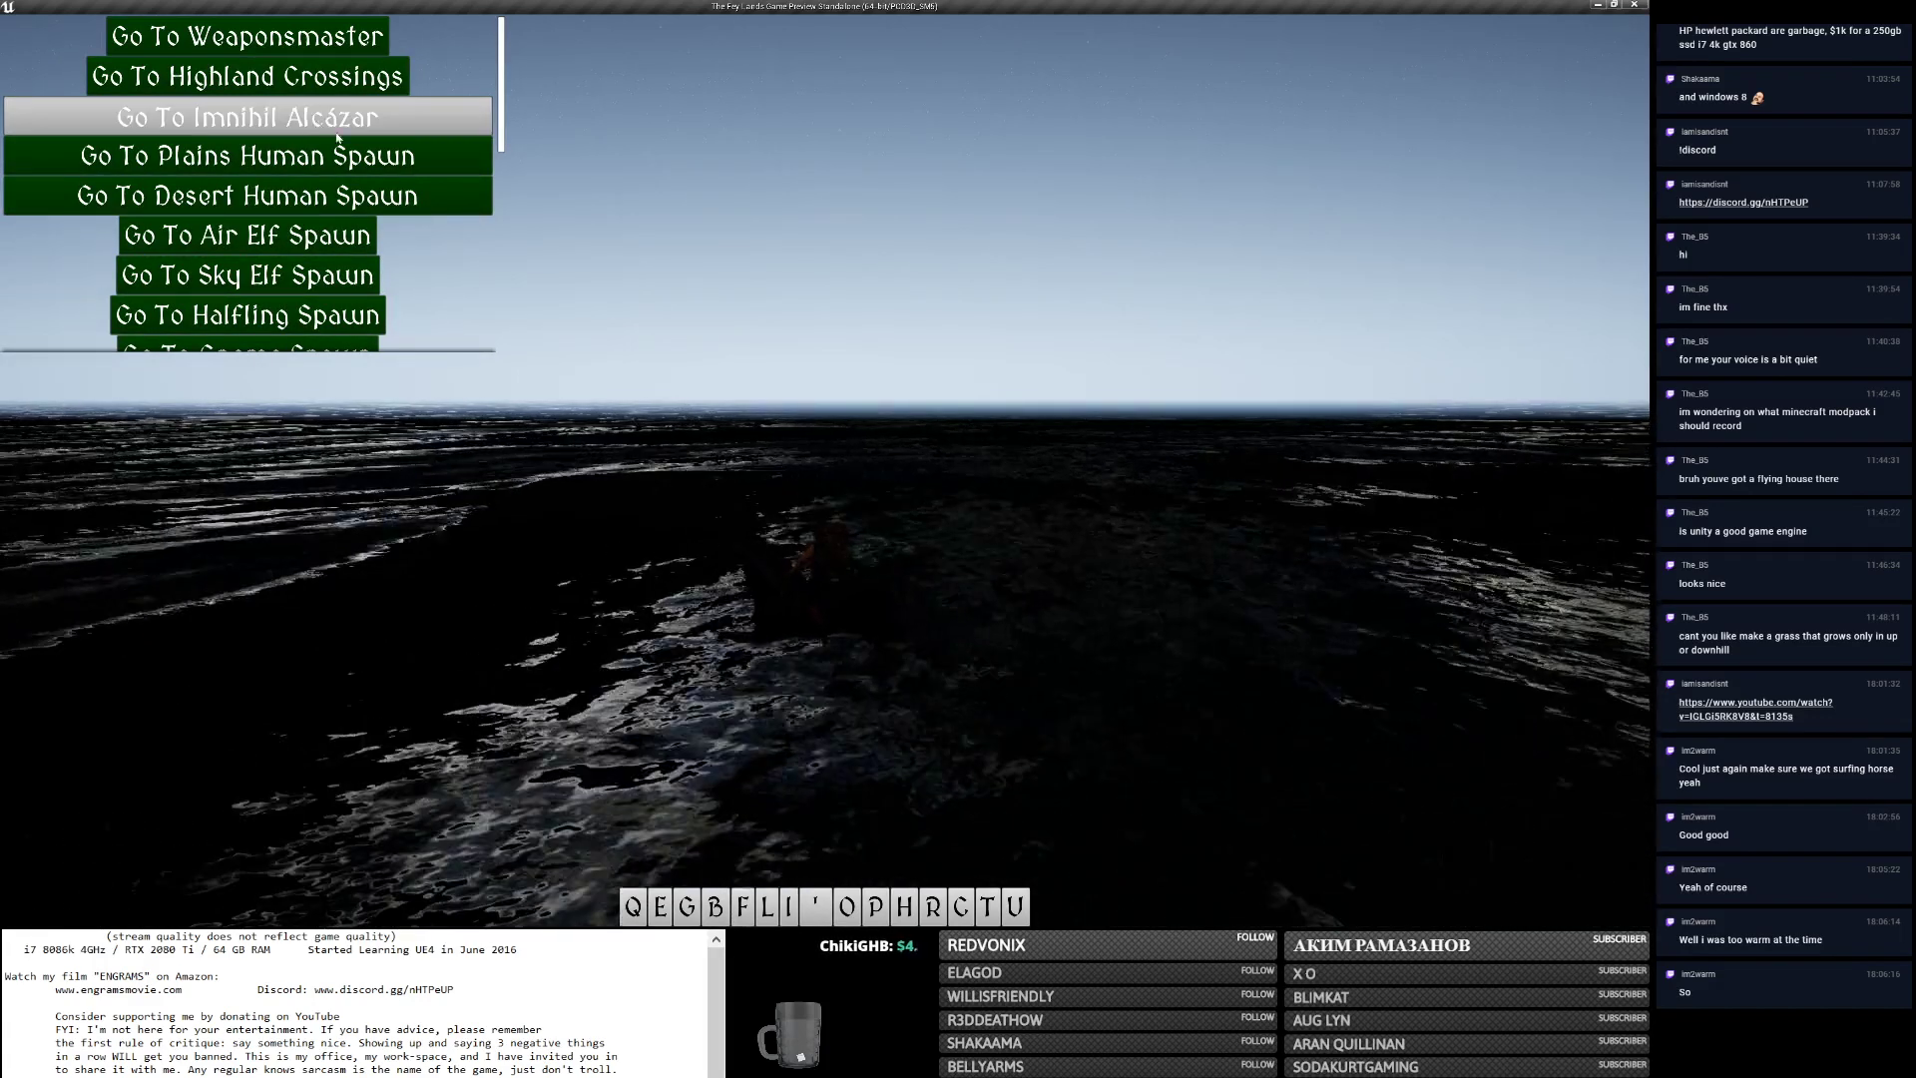
pyautogui.click(337, 138)
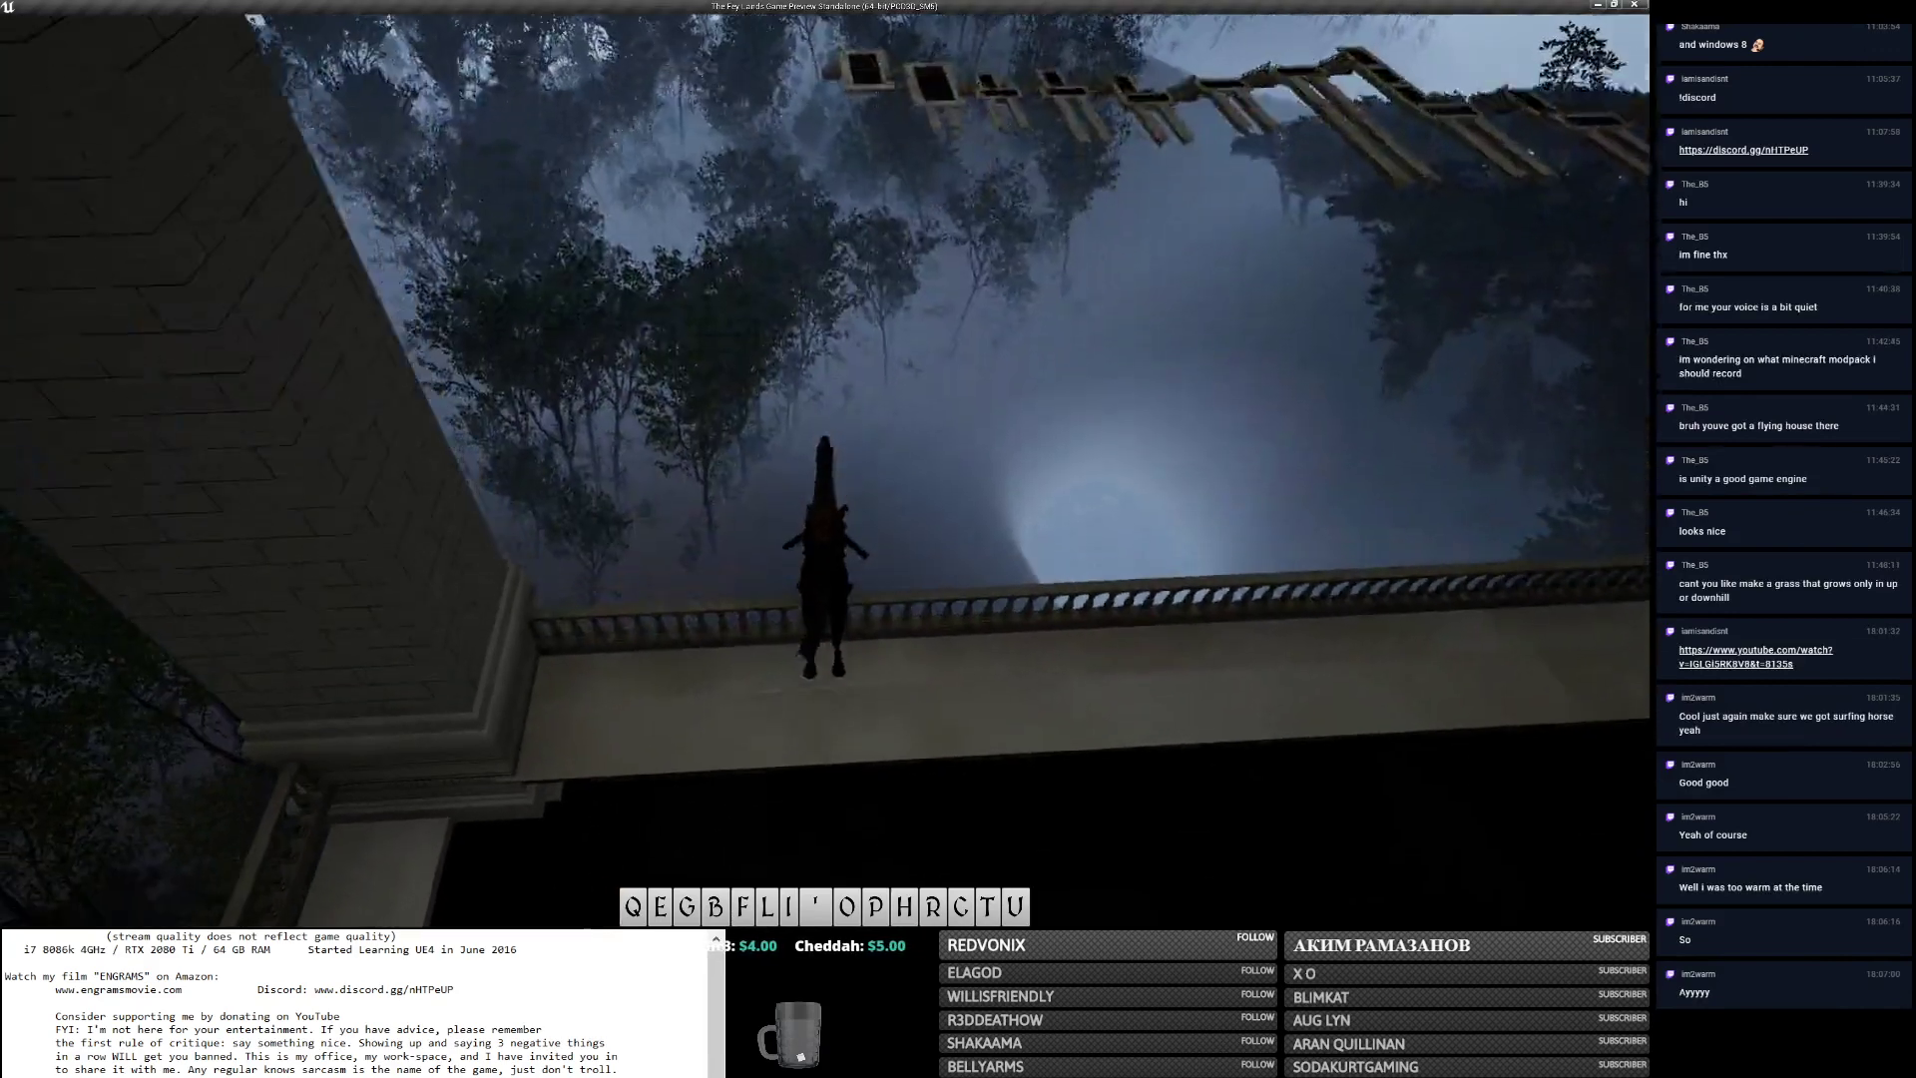
pyautogui.press('space')
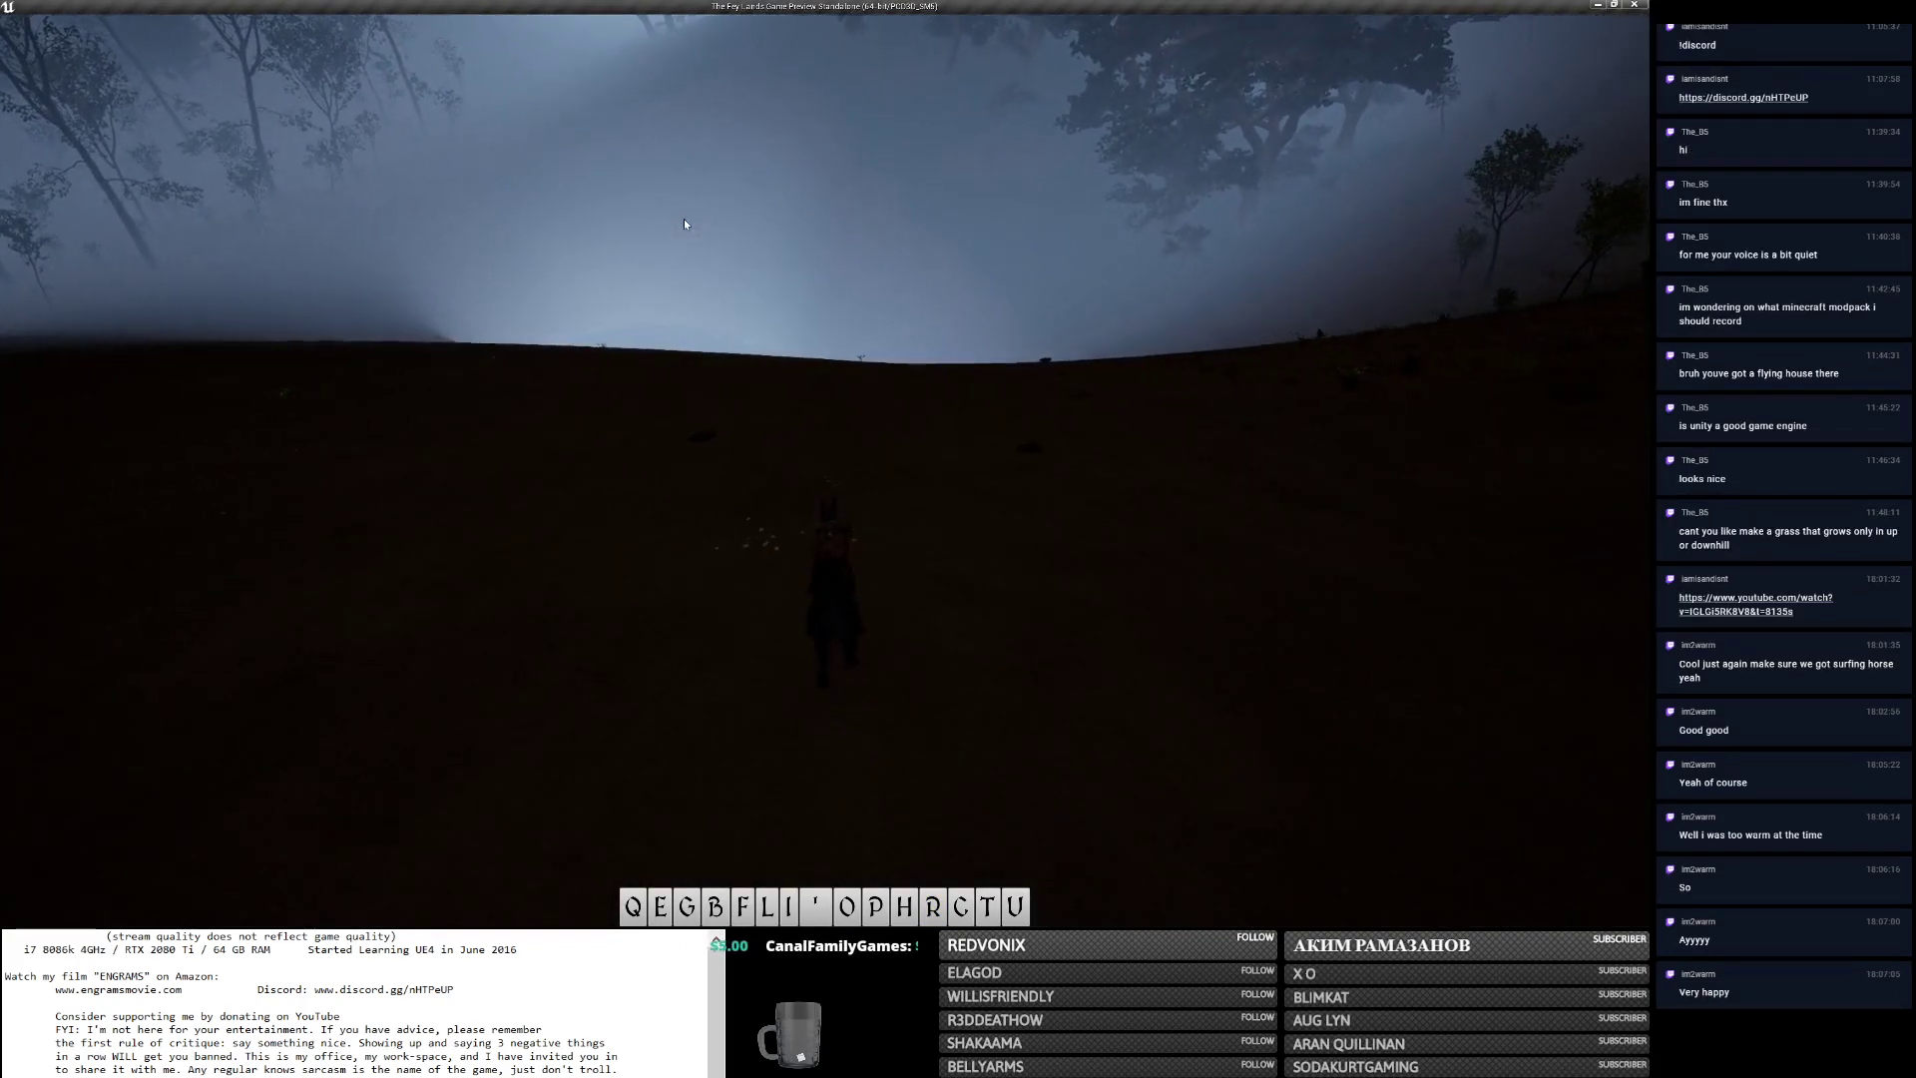
pyautogui.click(699, 325)
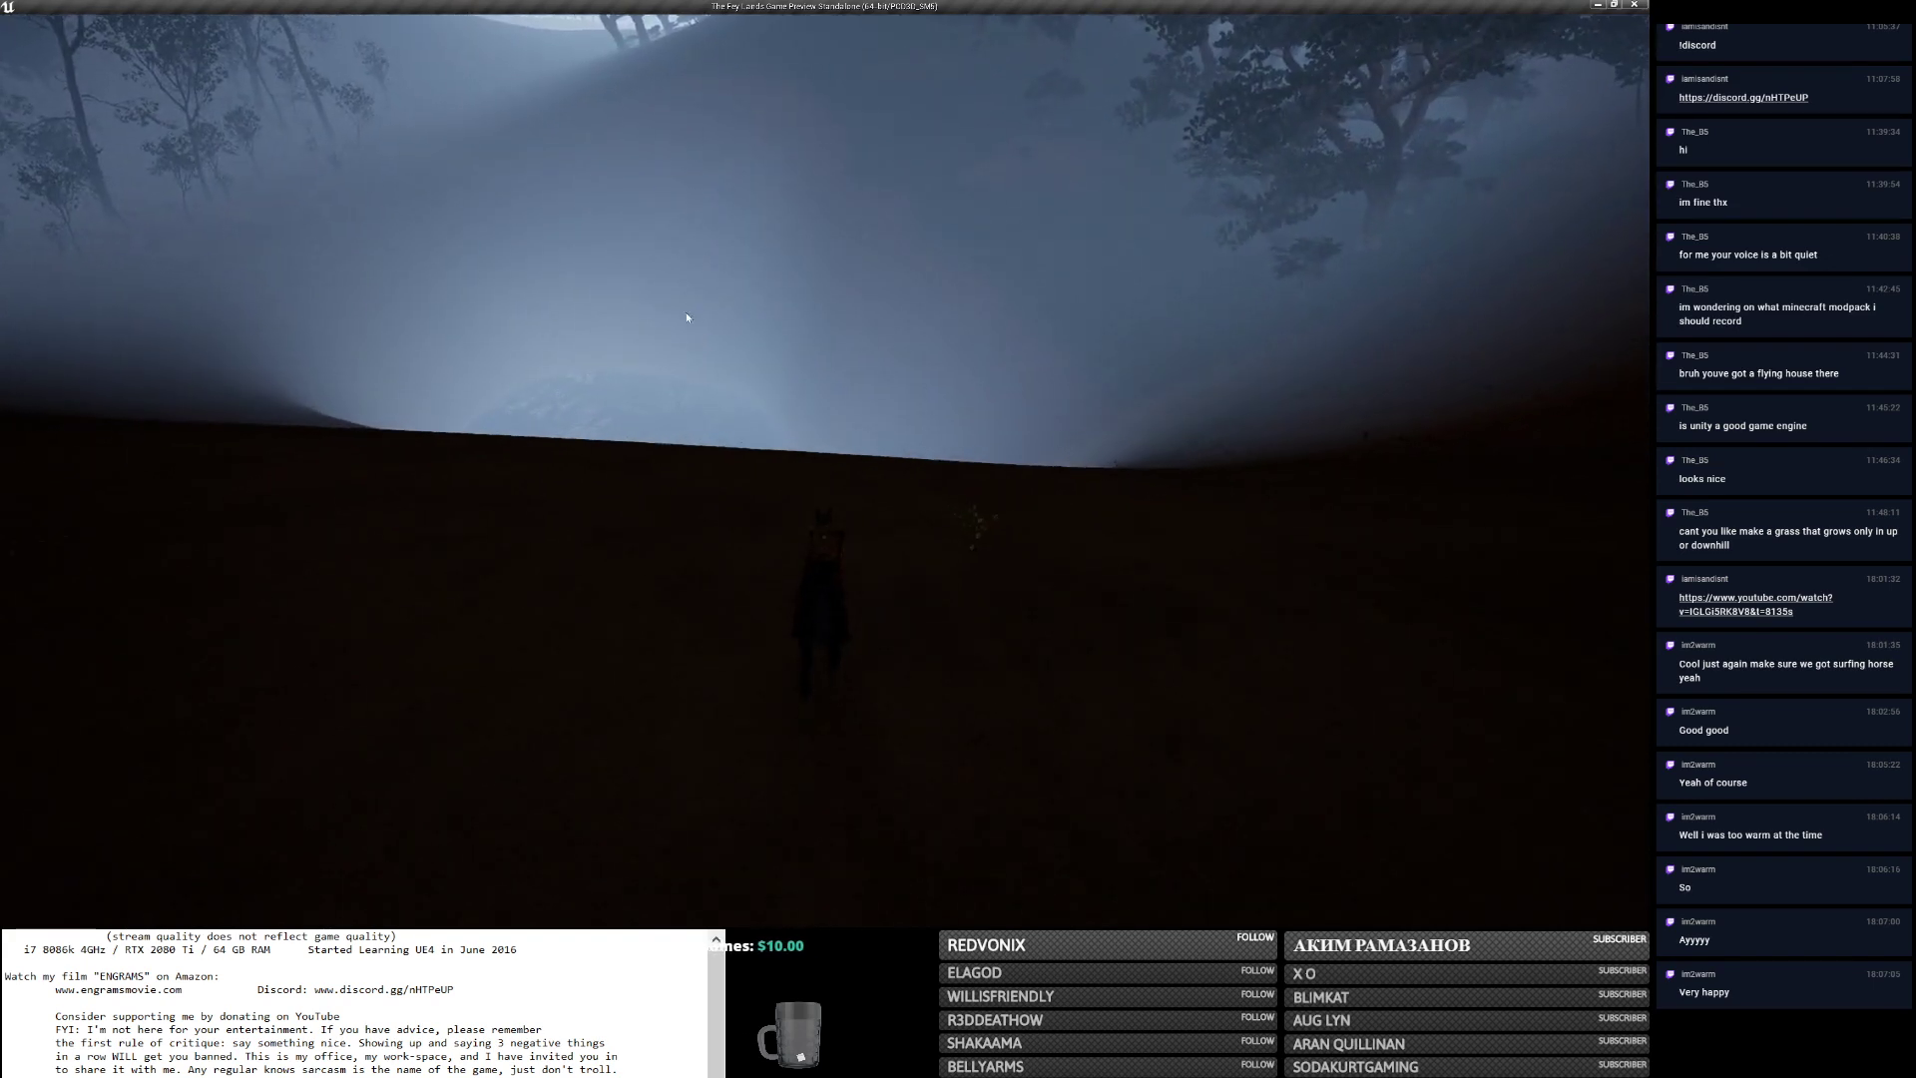
pyautogui.click(688, 336)
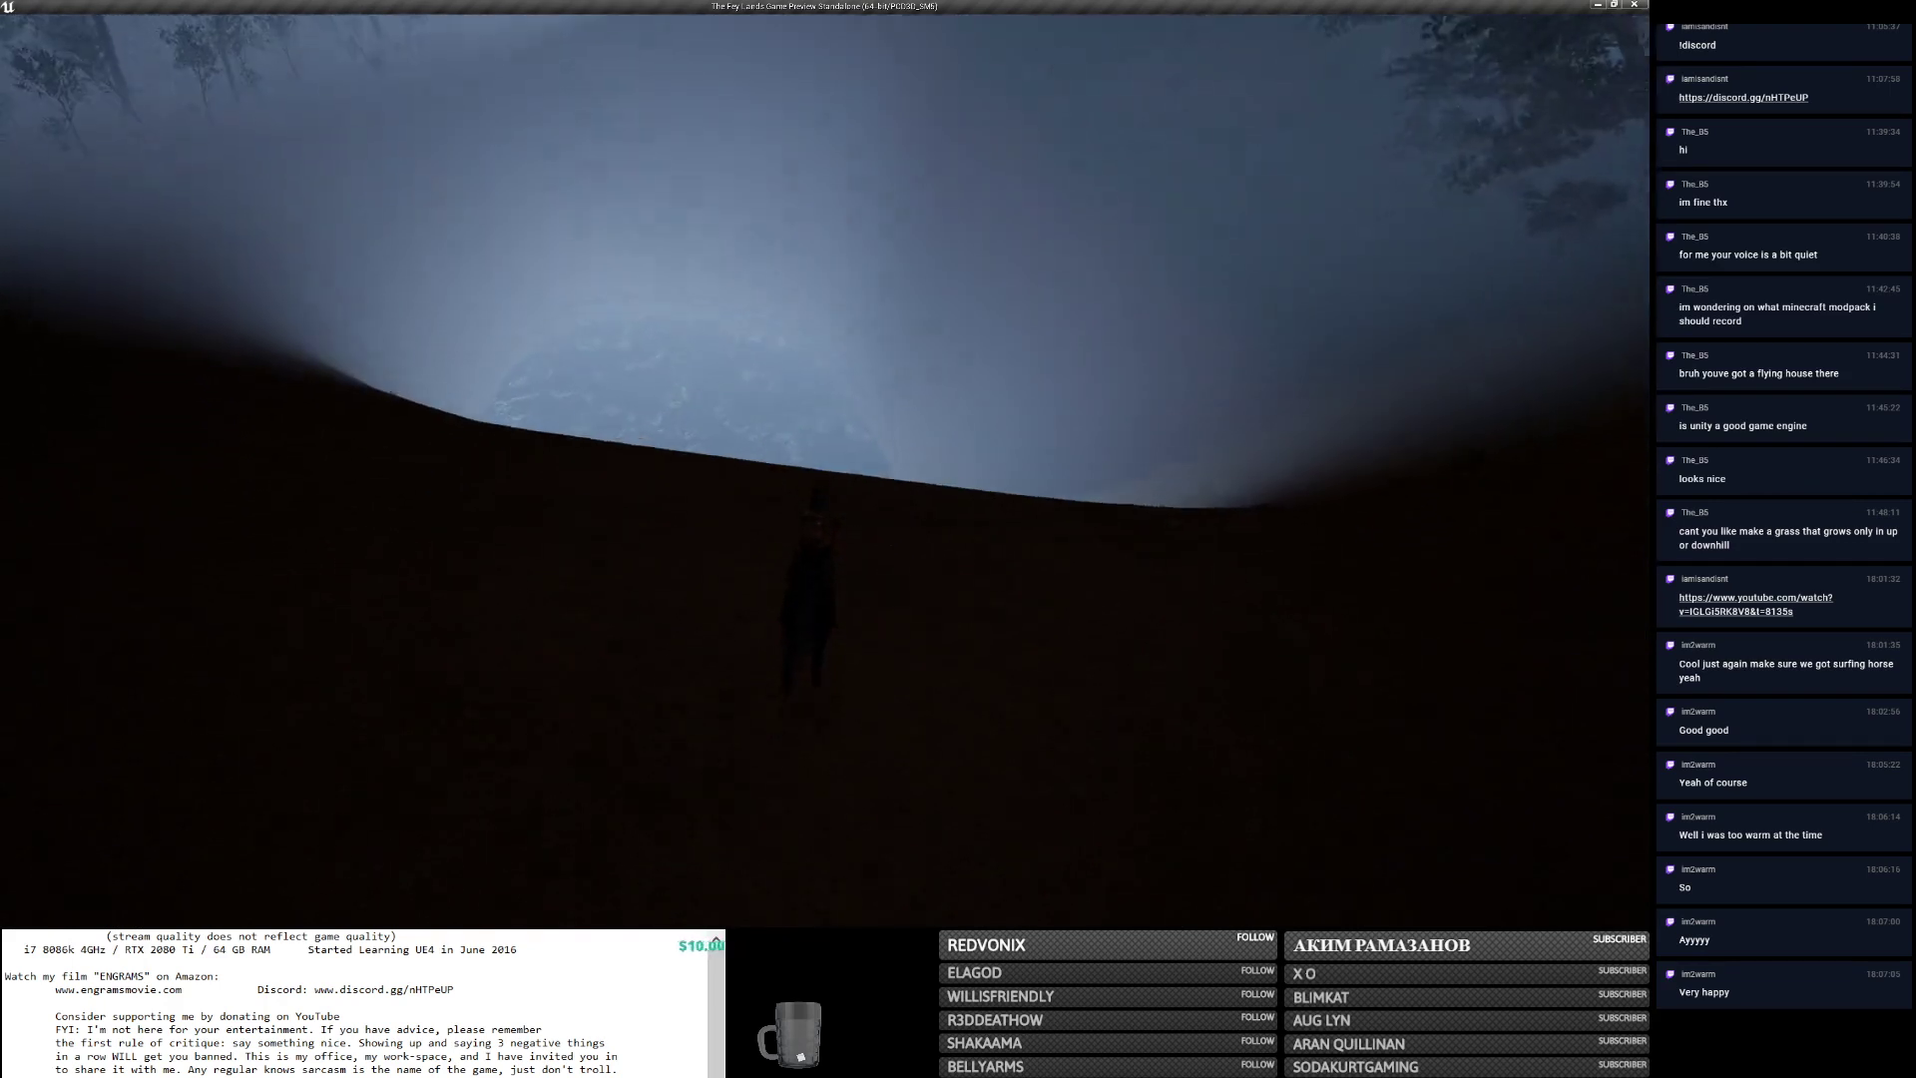
# Run on foot across the sandy shore beside the water to inspect how sand and grass blend on the slope.
pyautogui.press('w')
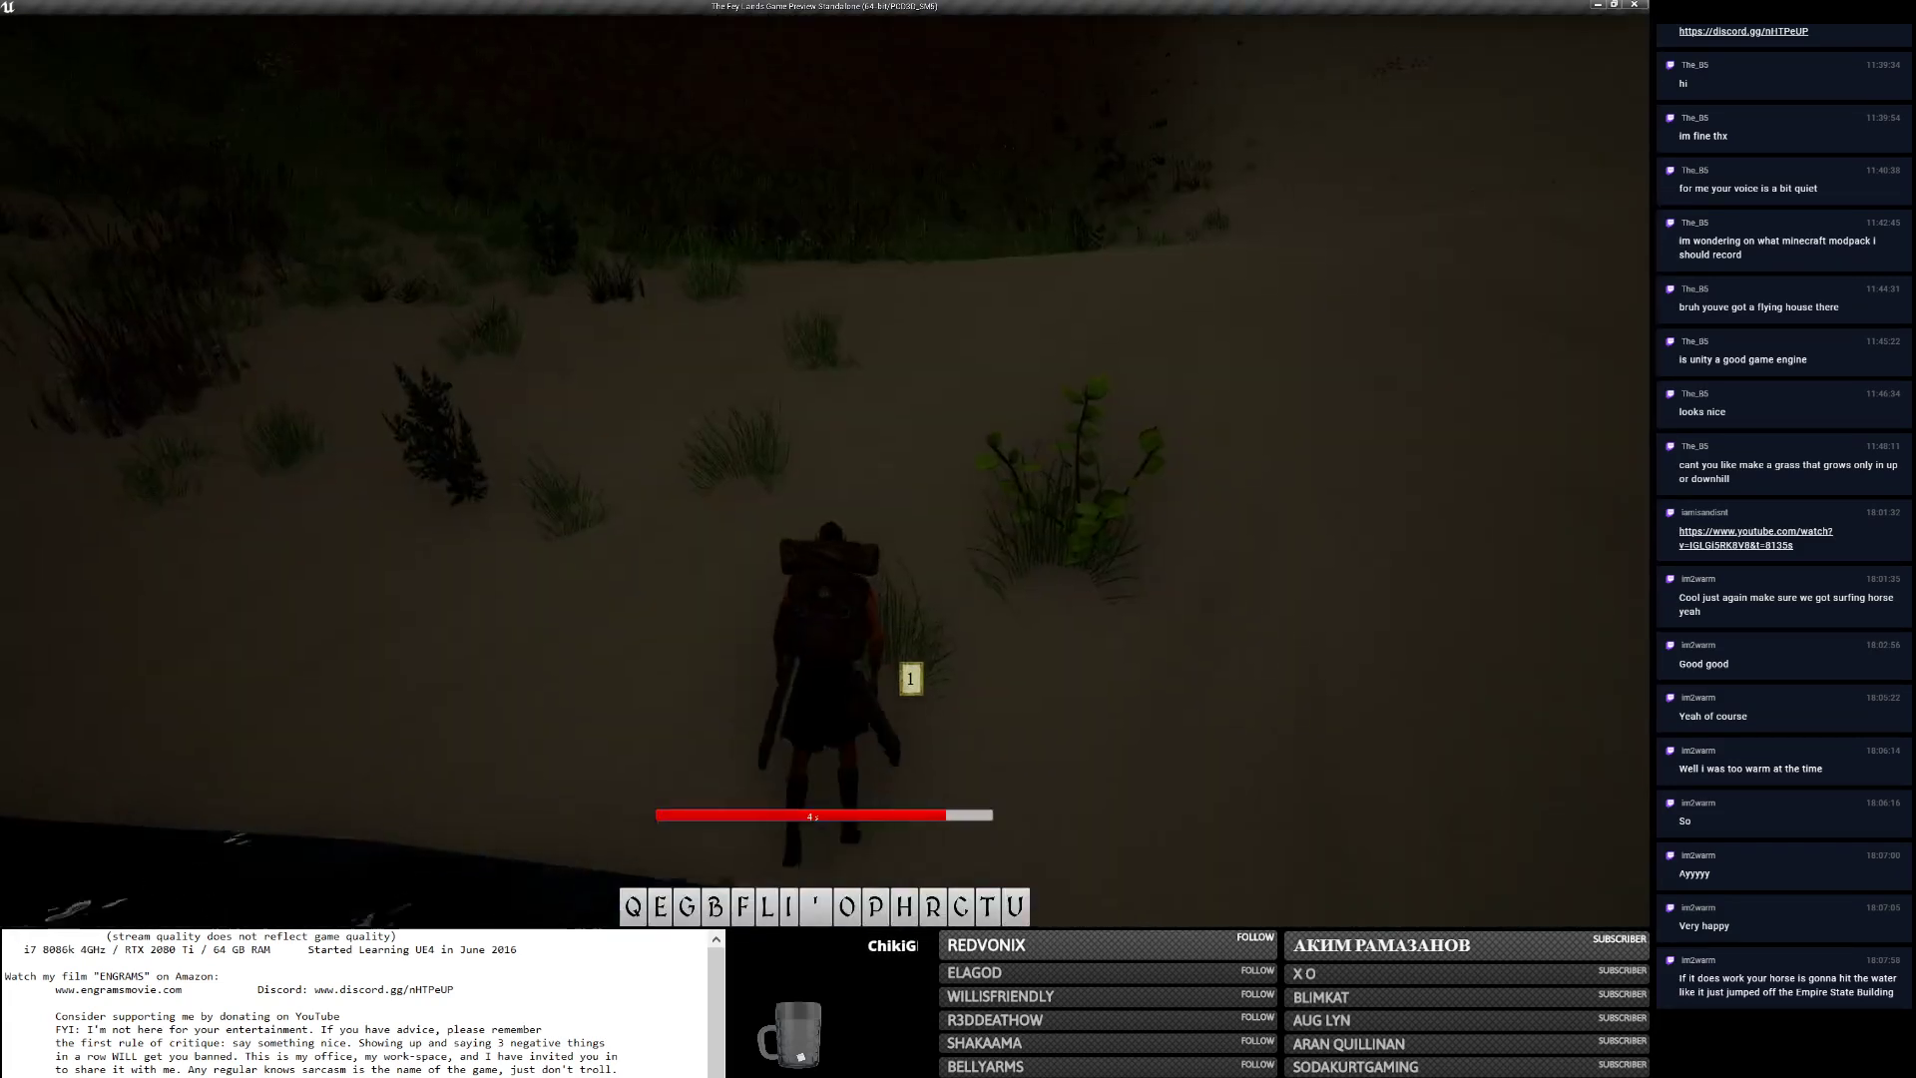
pyautogui.press('w')
pyautogui.press('w')
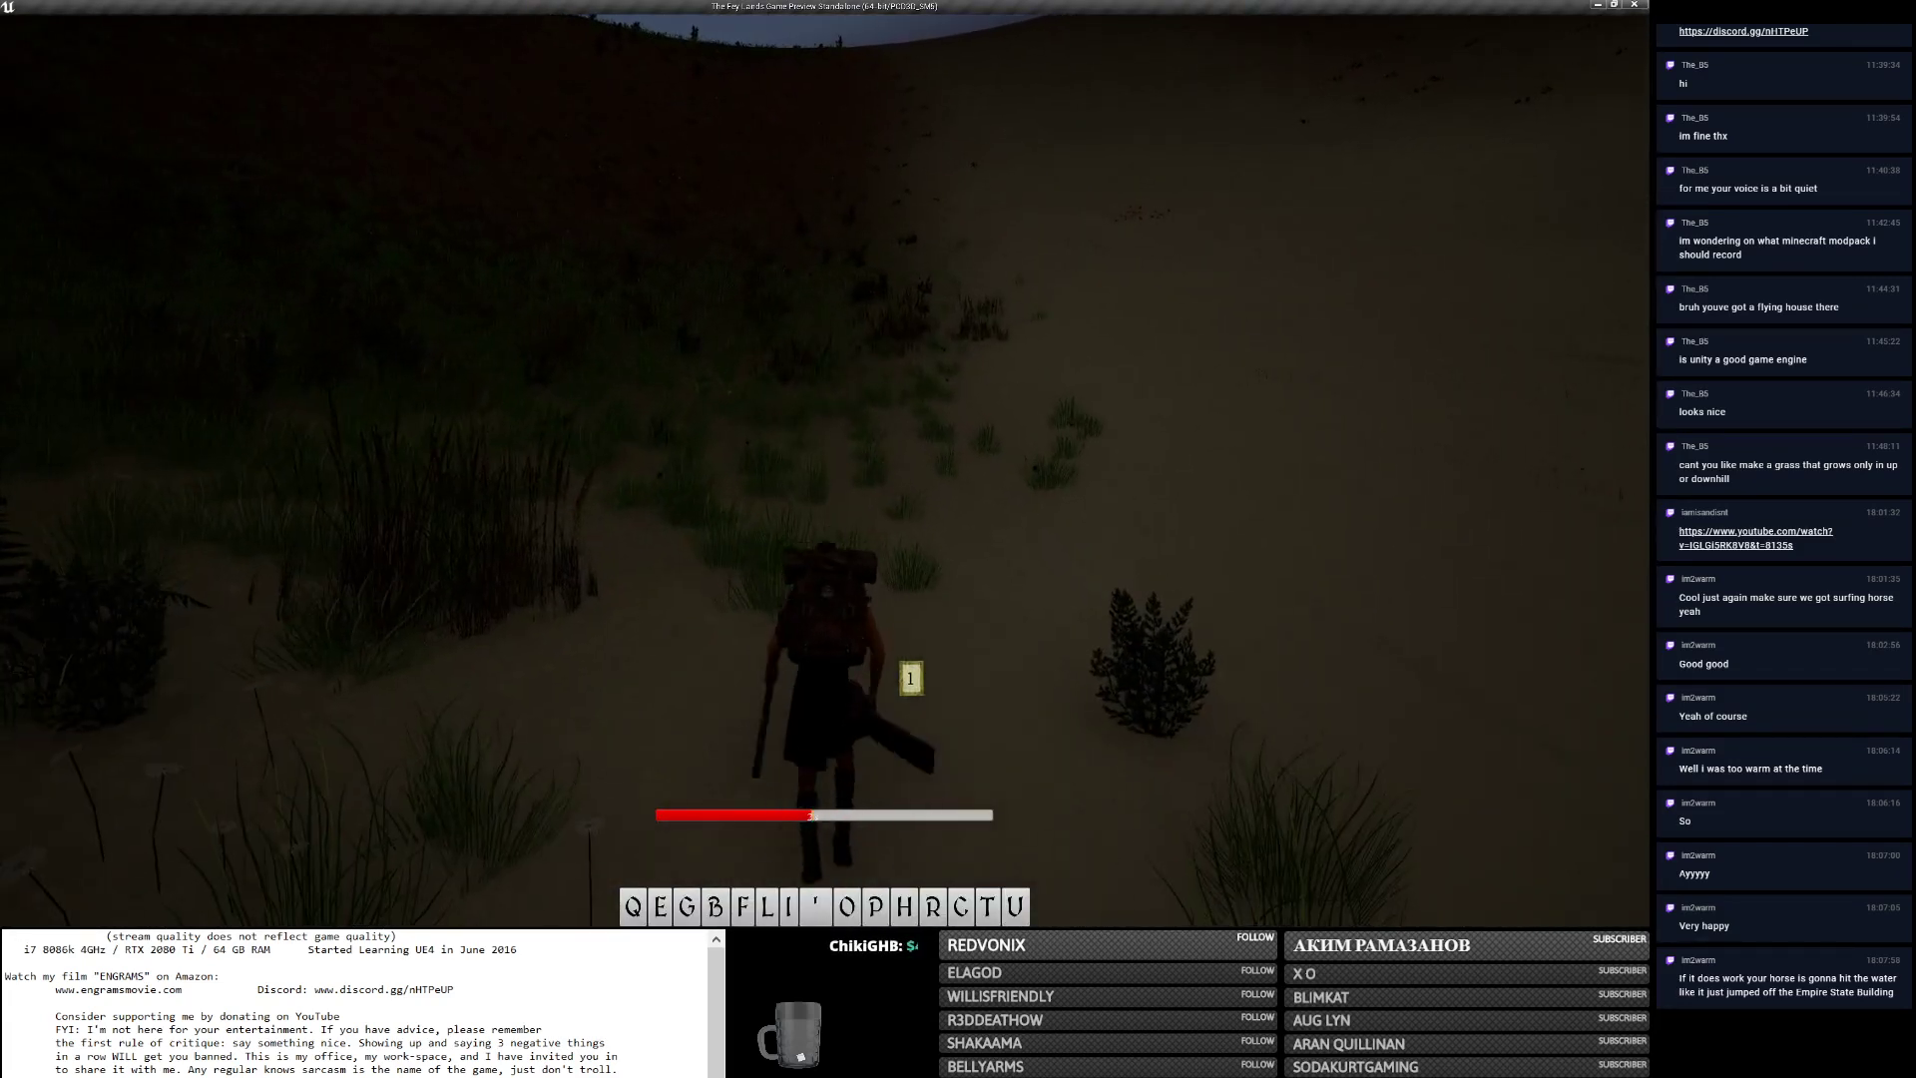
pyautogui.press('w')
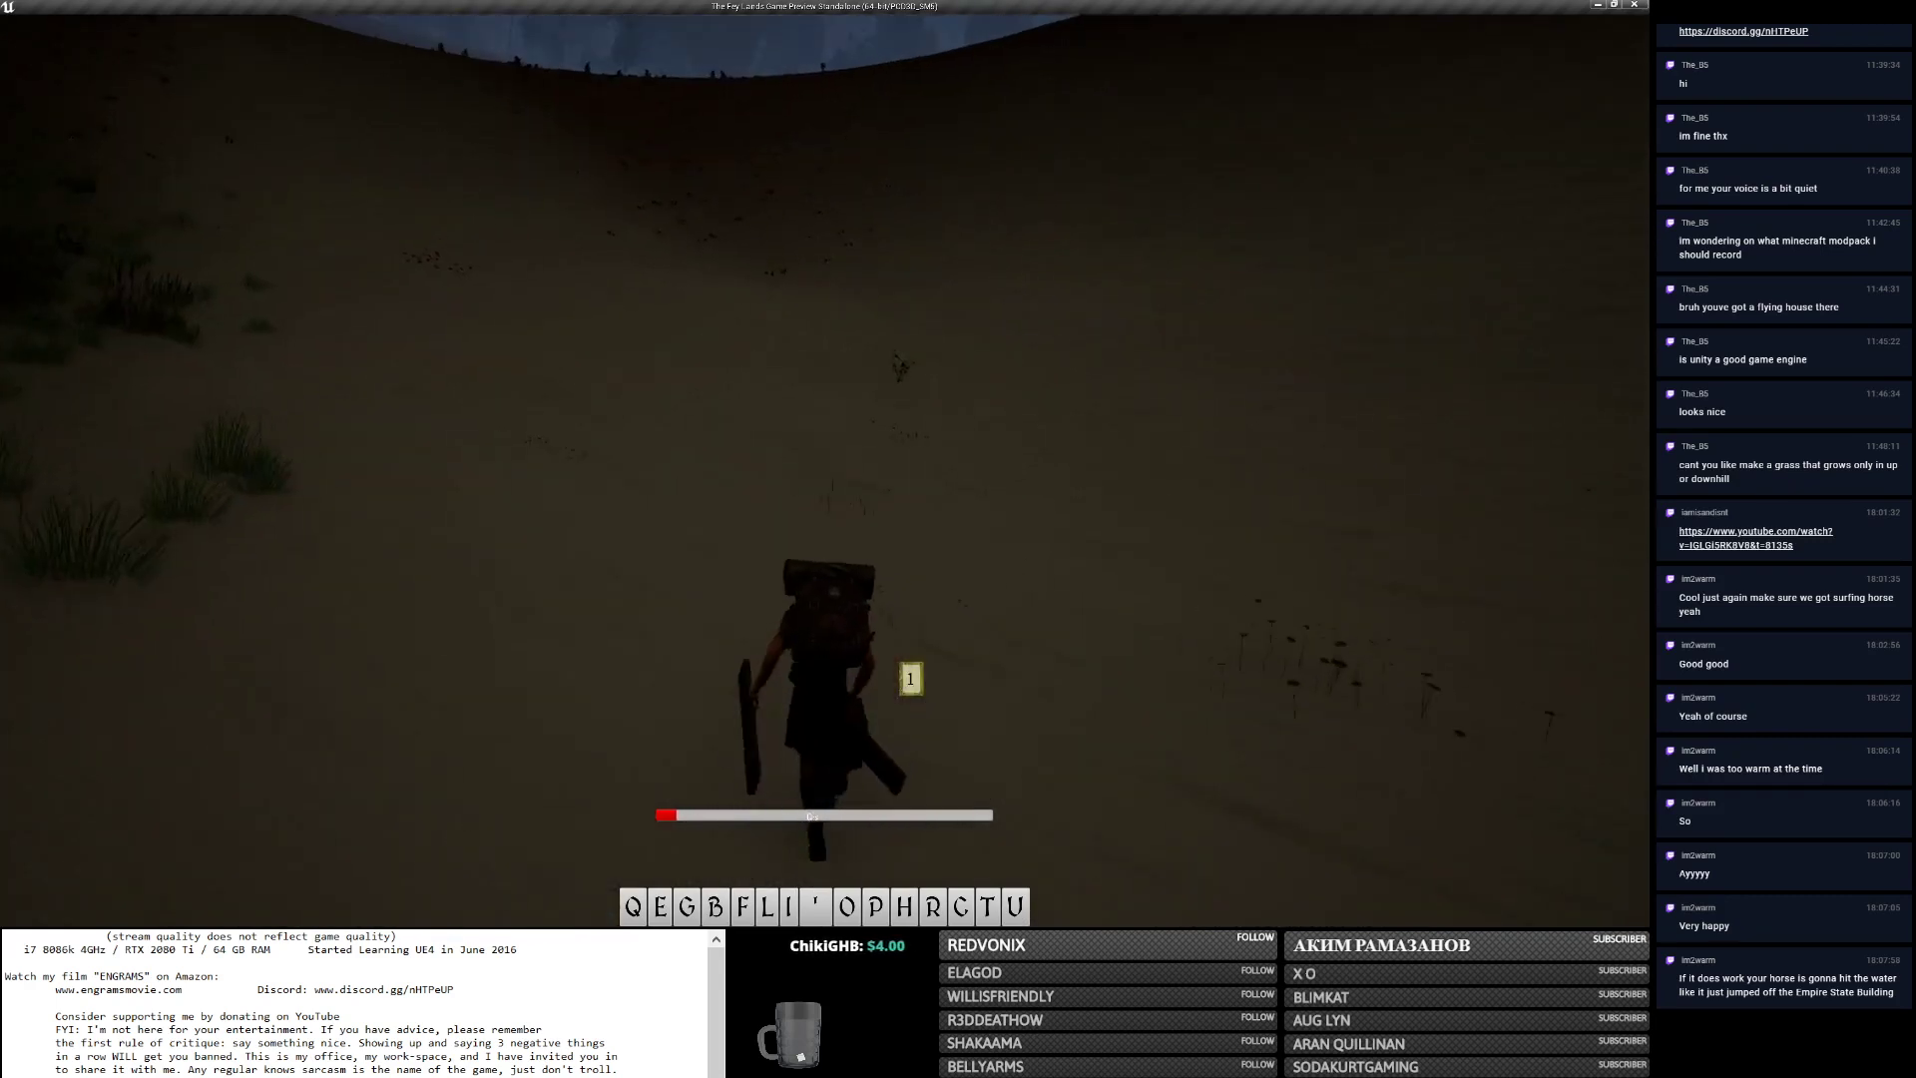
pyautogui.press('w')
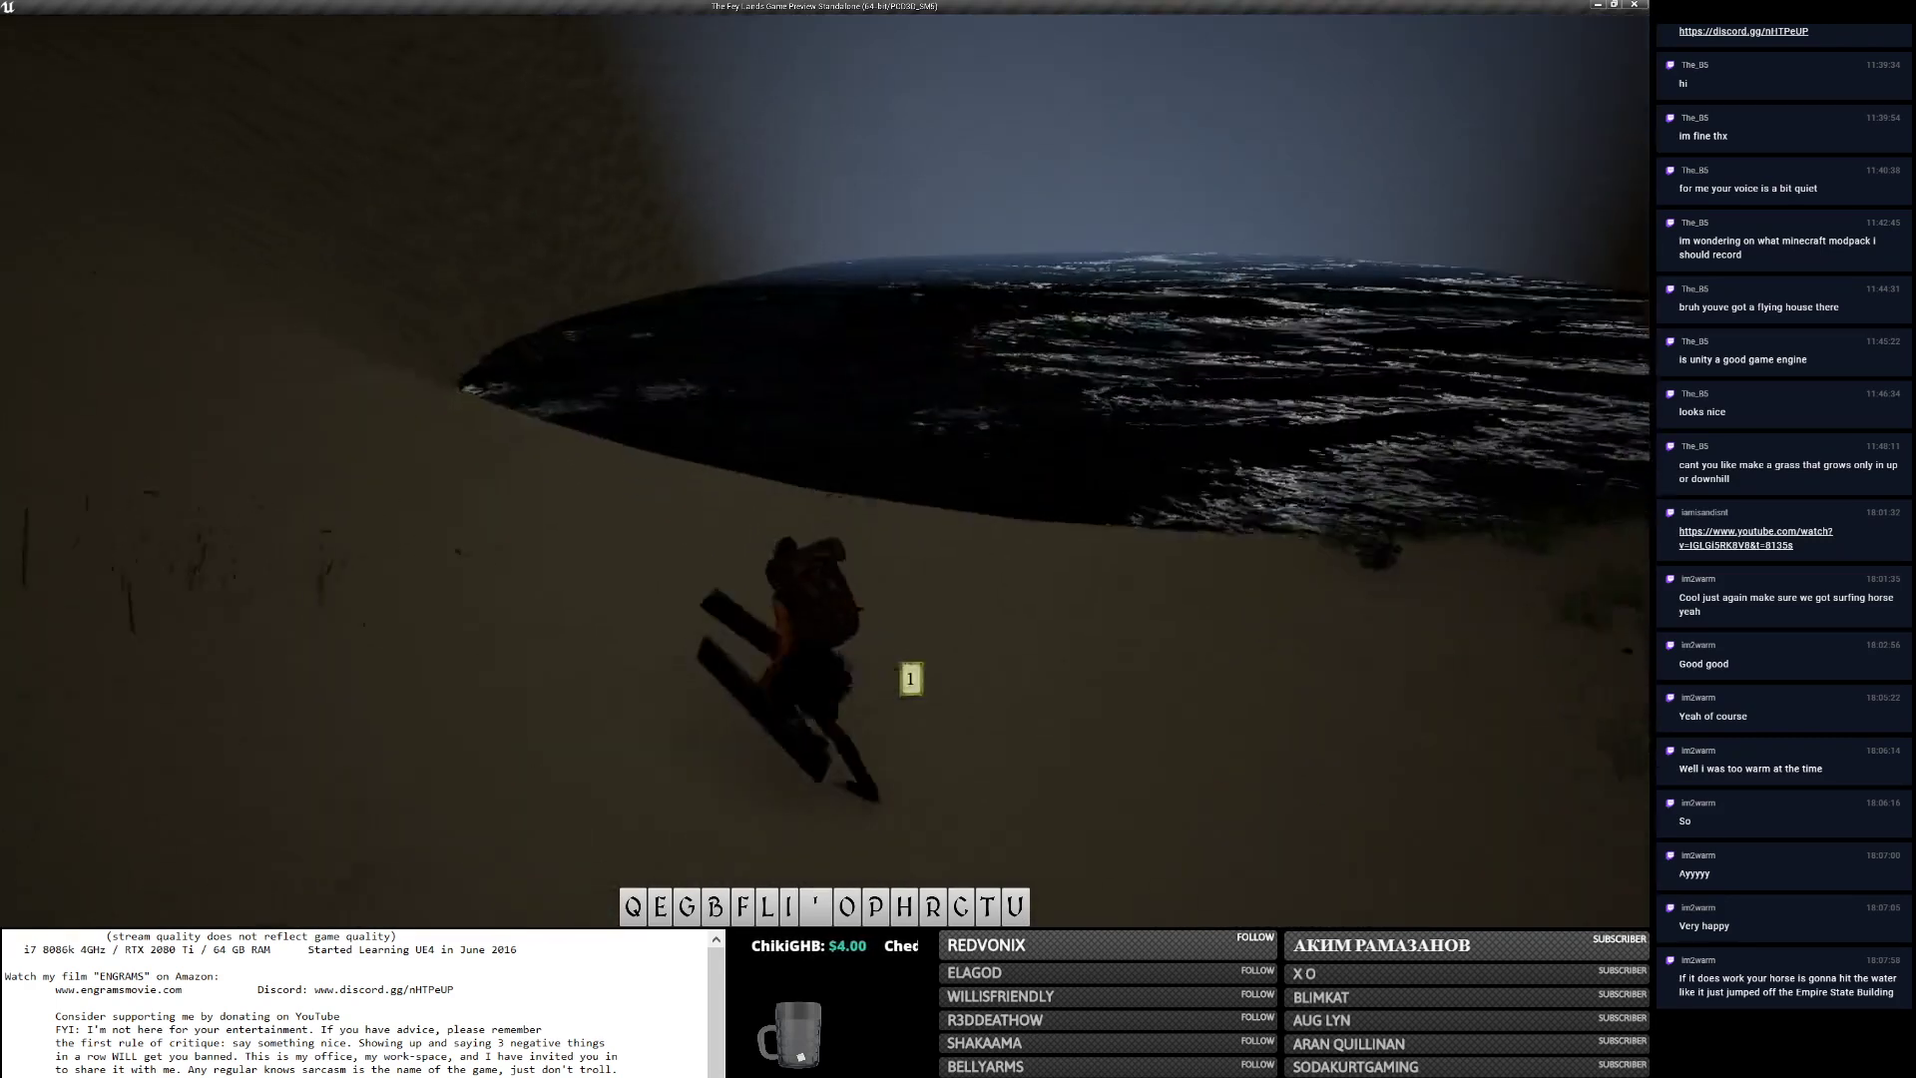
pyautogui.press('w')
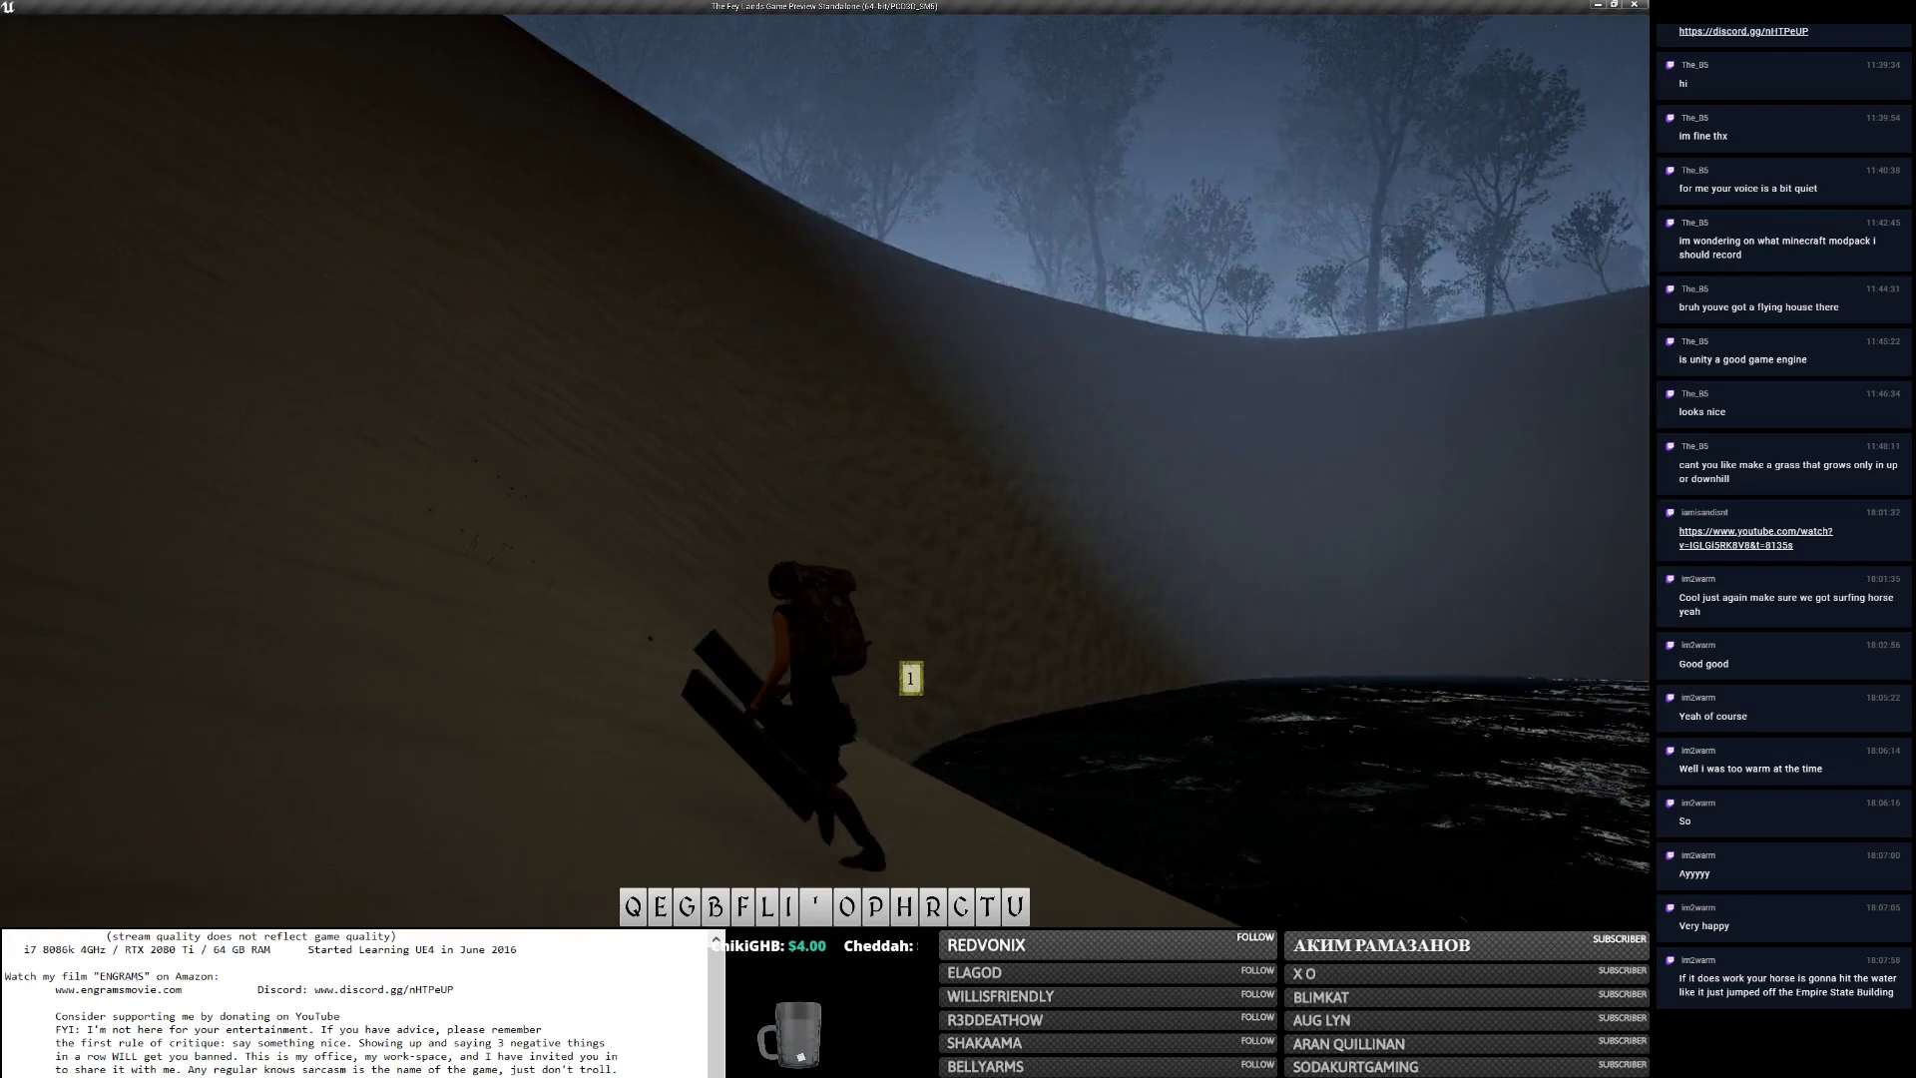
# Mount the horse, ride it up the steep sand slope above the water, and dismount.
pyautogui.press('w')
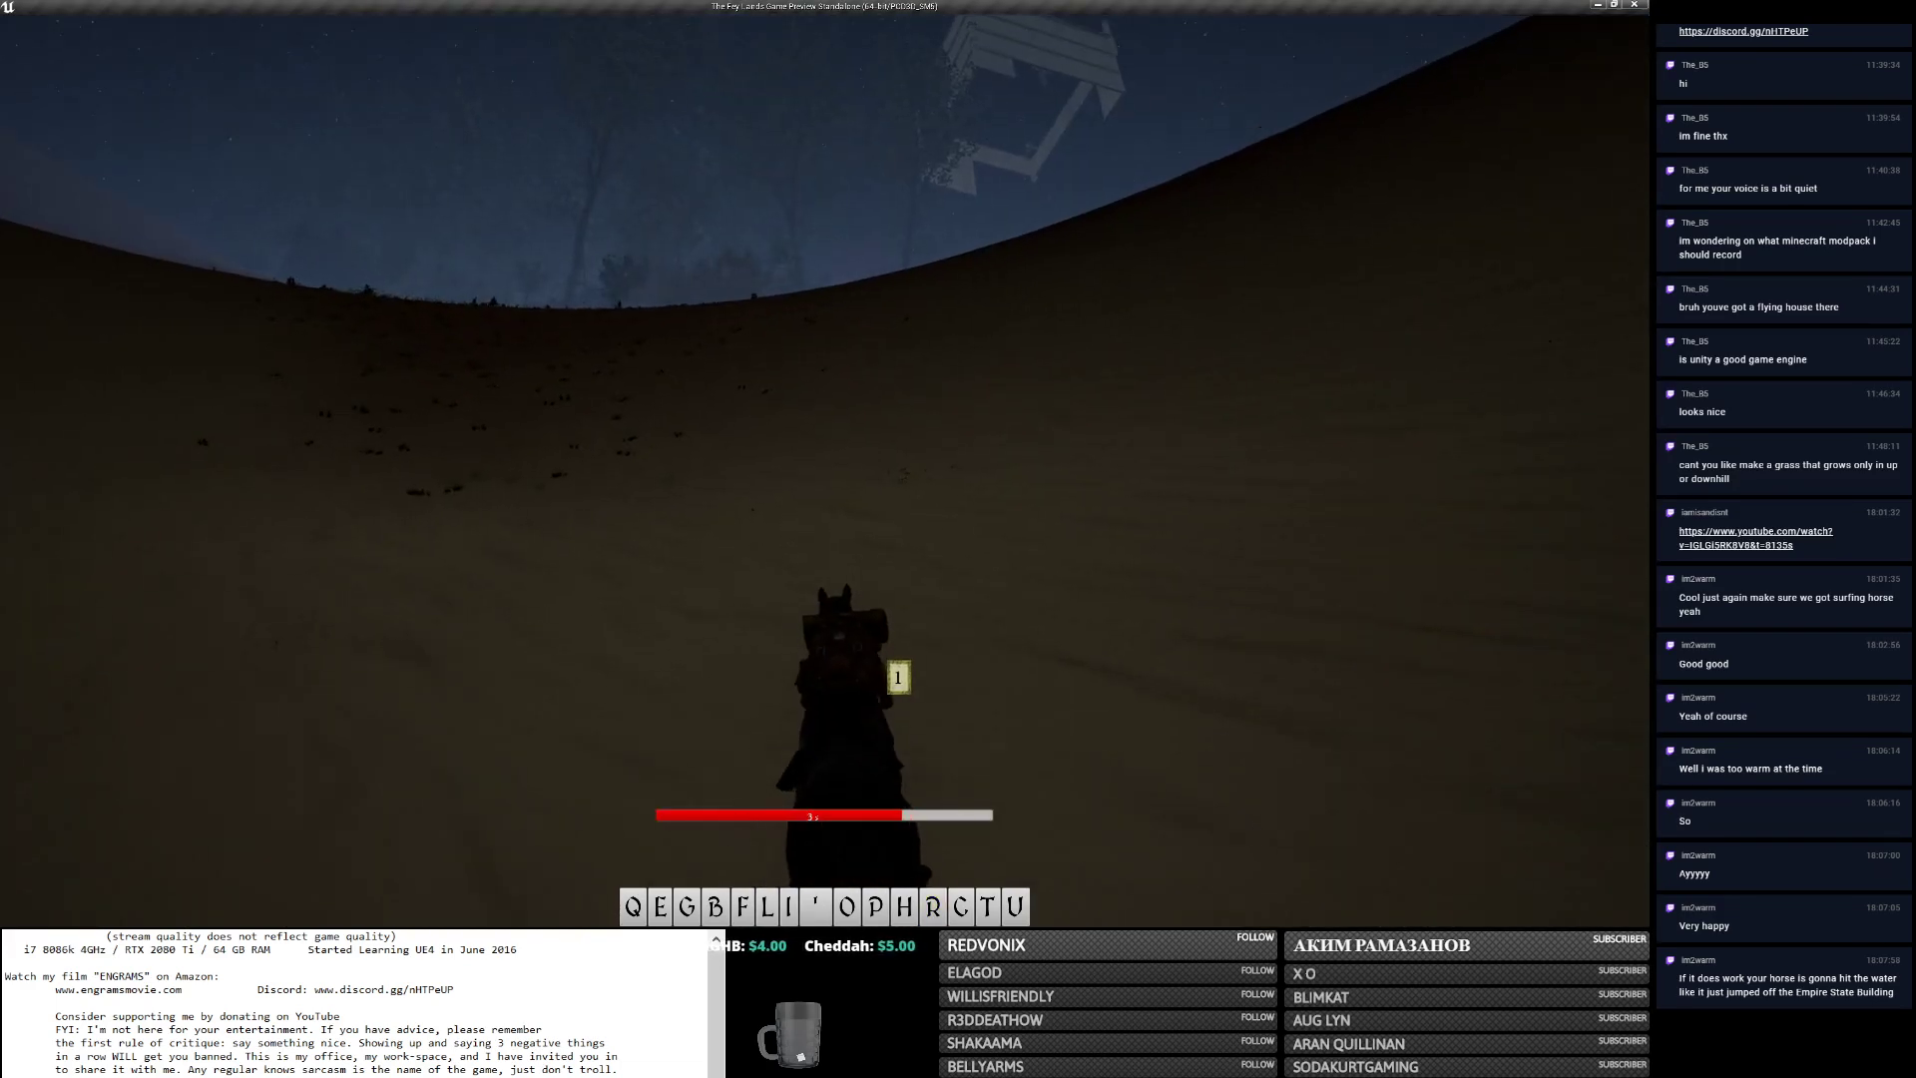
pyautogui.press('w')
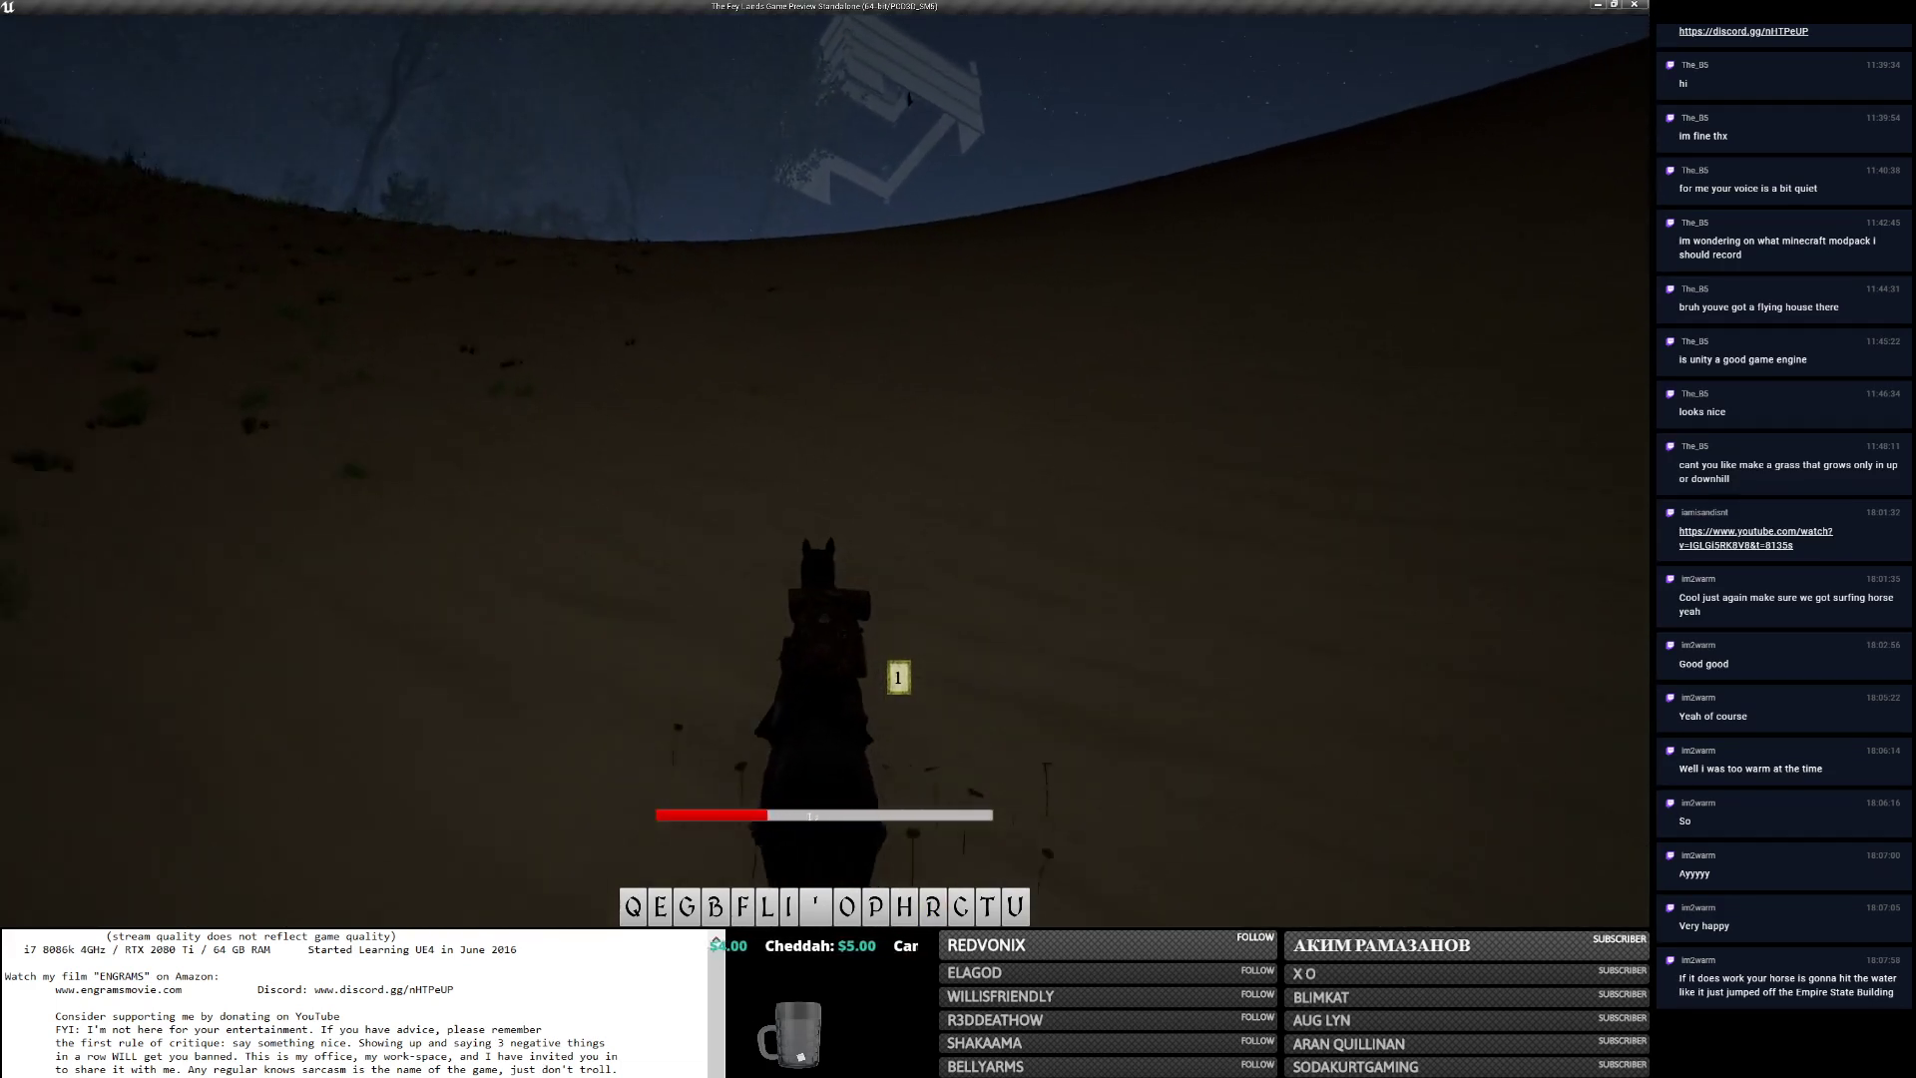
pyautogui.press('w')
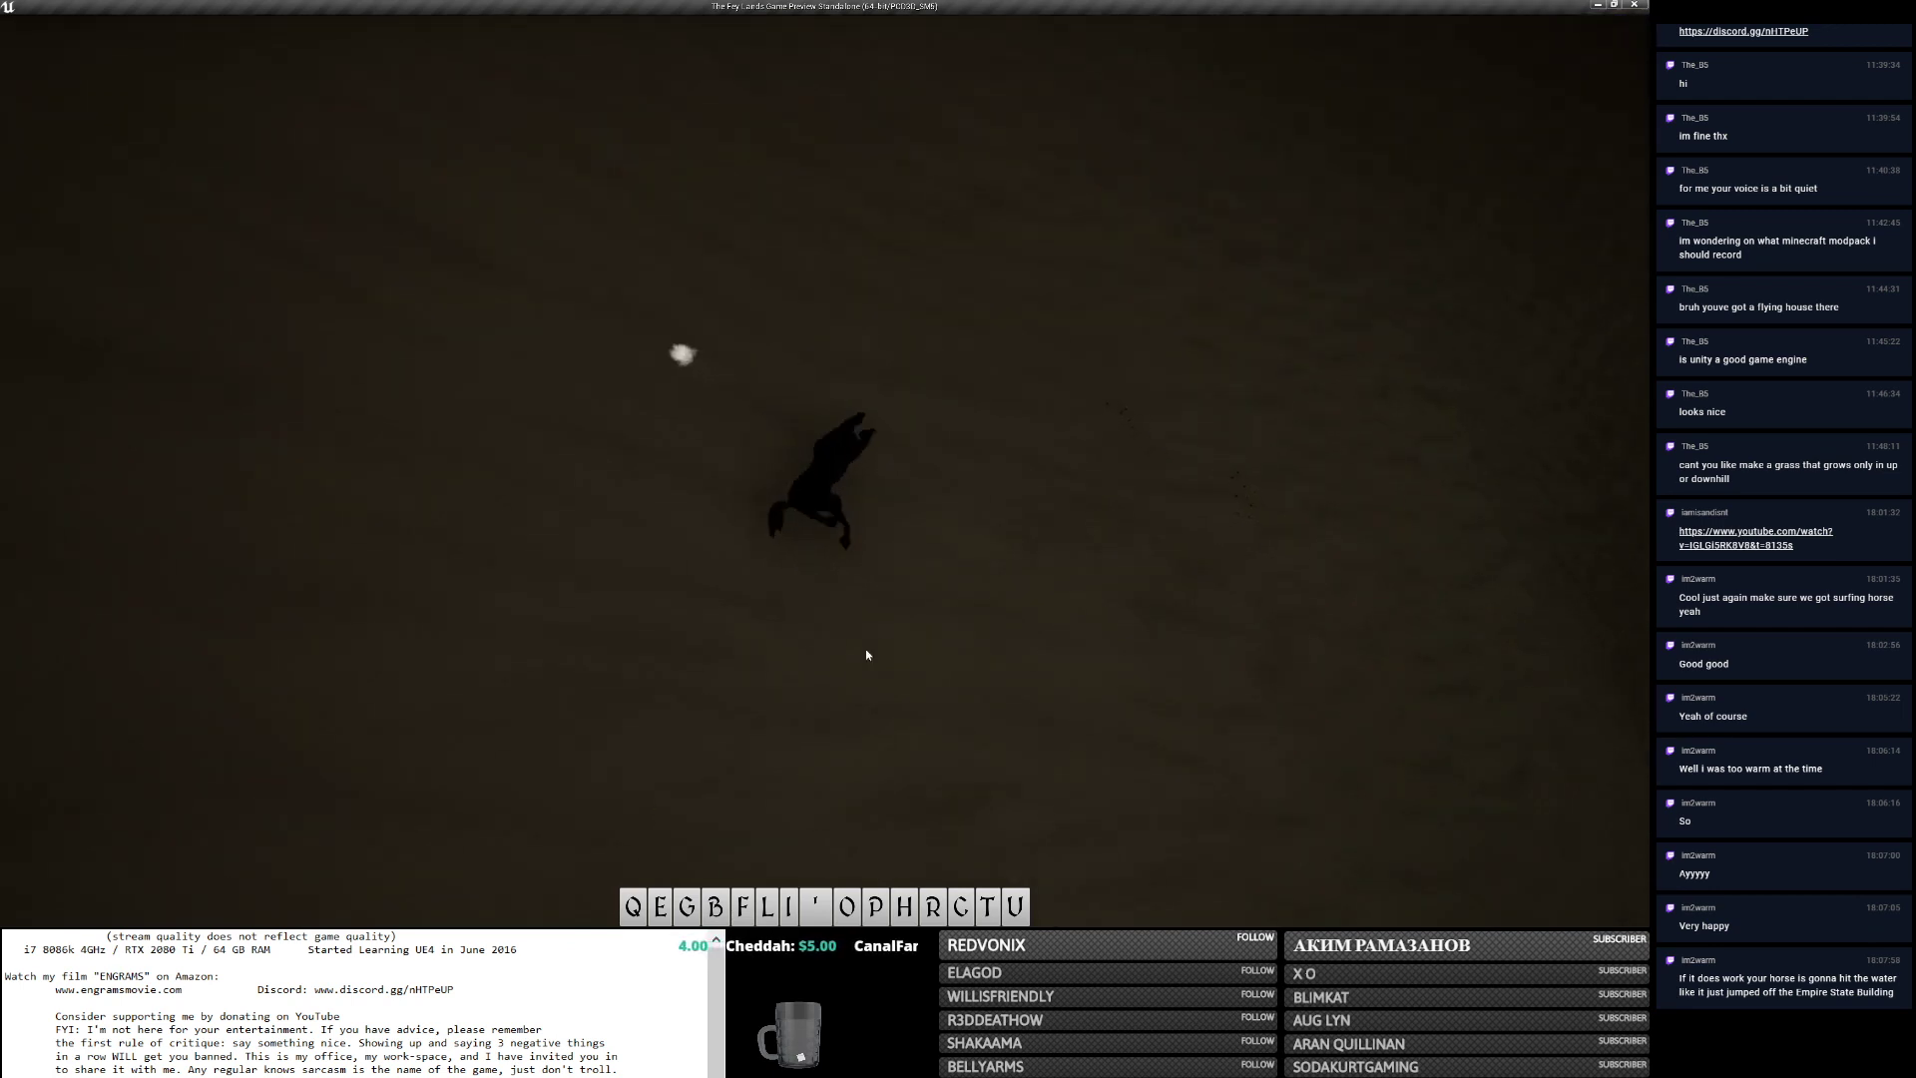
pyautogui.press('e')
# Climb the steep sandy slope on foot toward the treeline, trying the character's inventory on the way.
pyautogui.press('w')
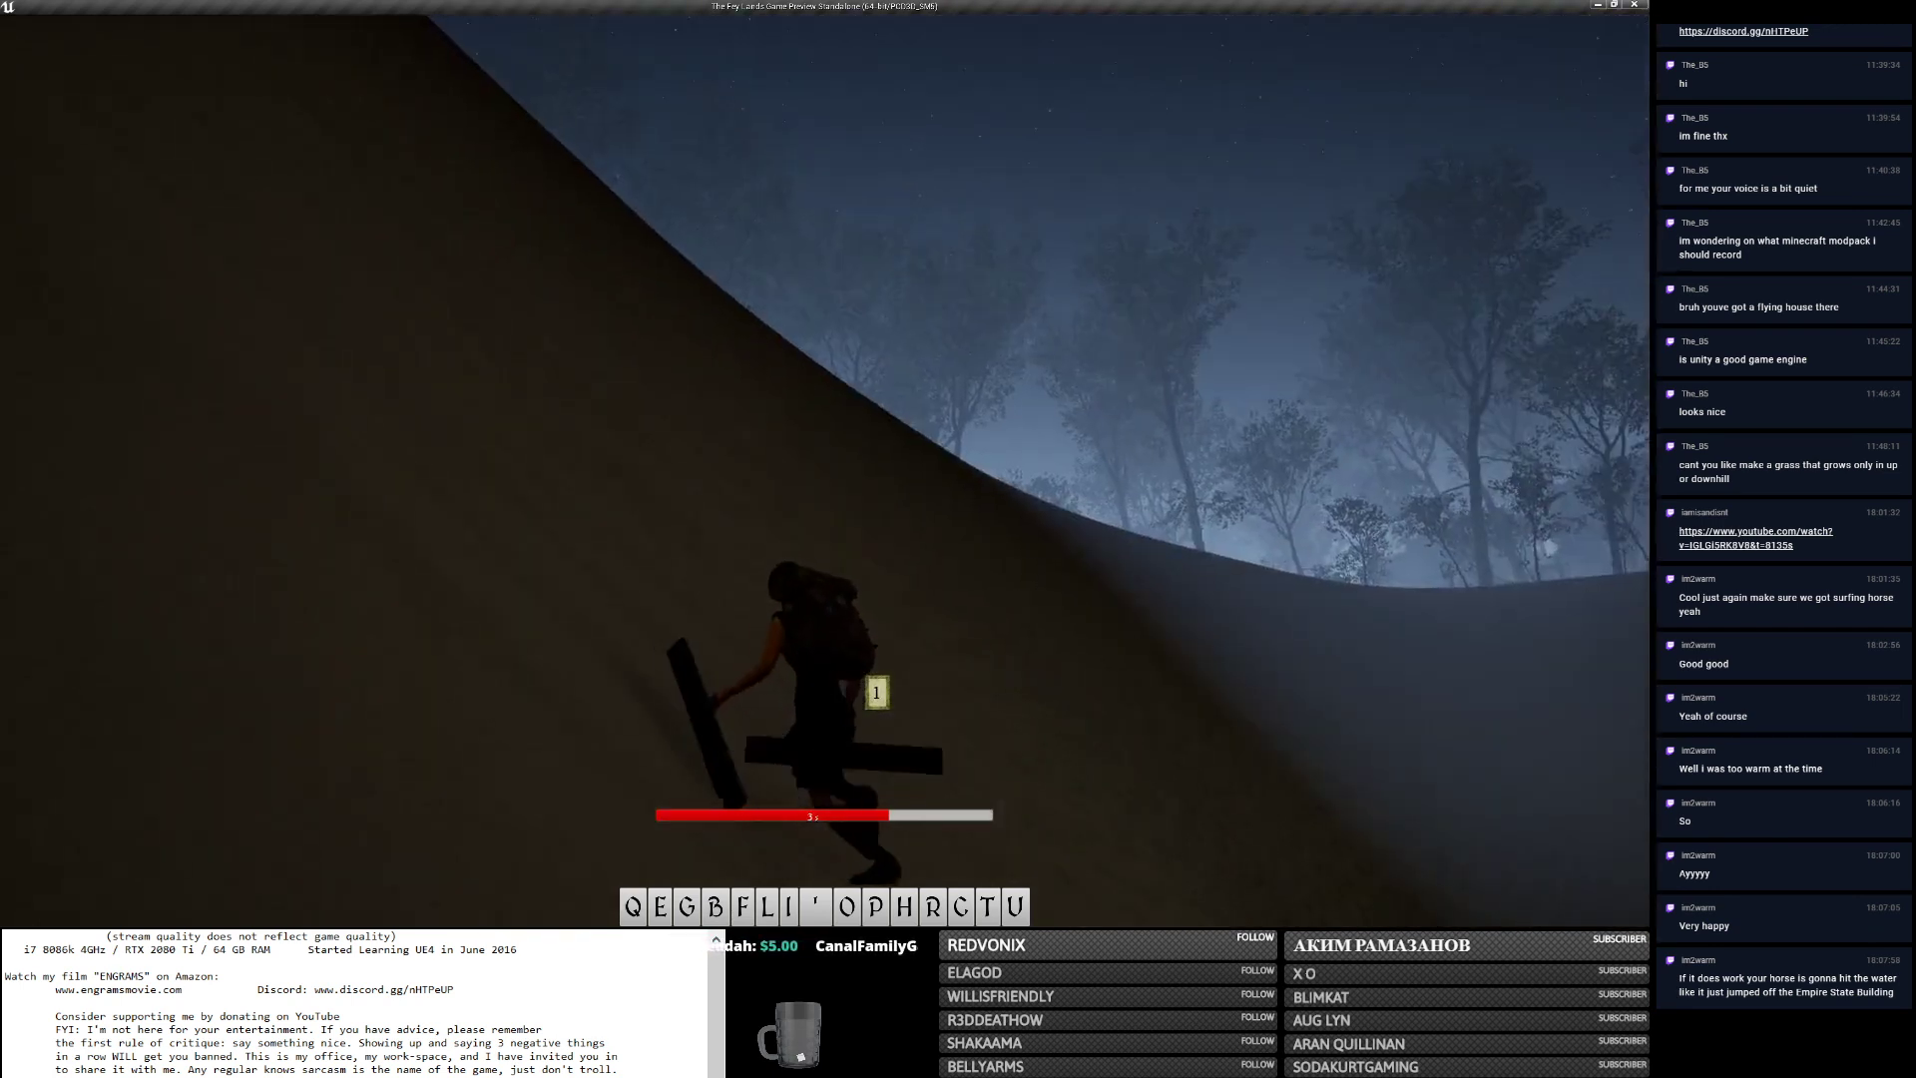
pyautogui.press('w')
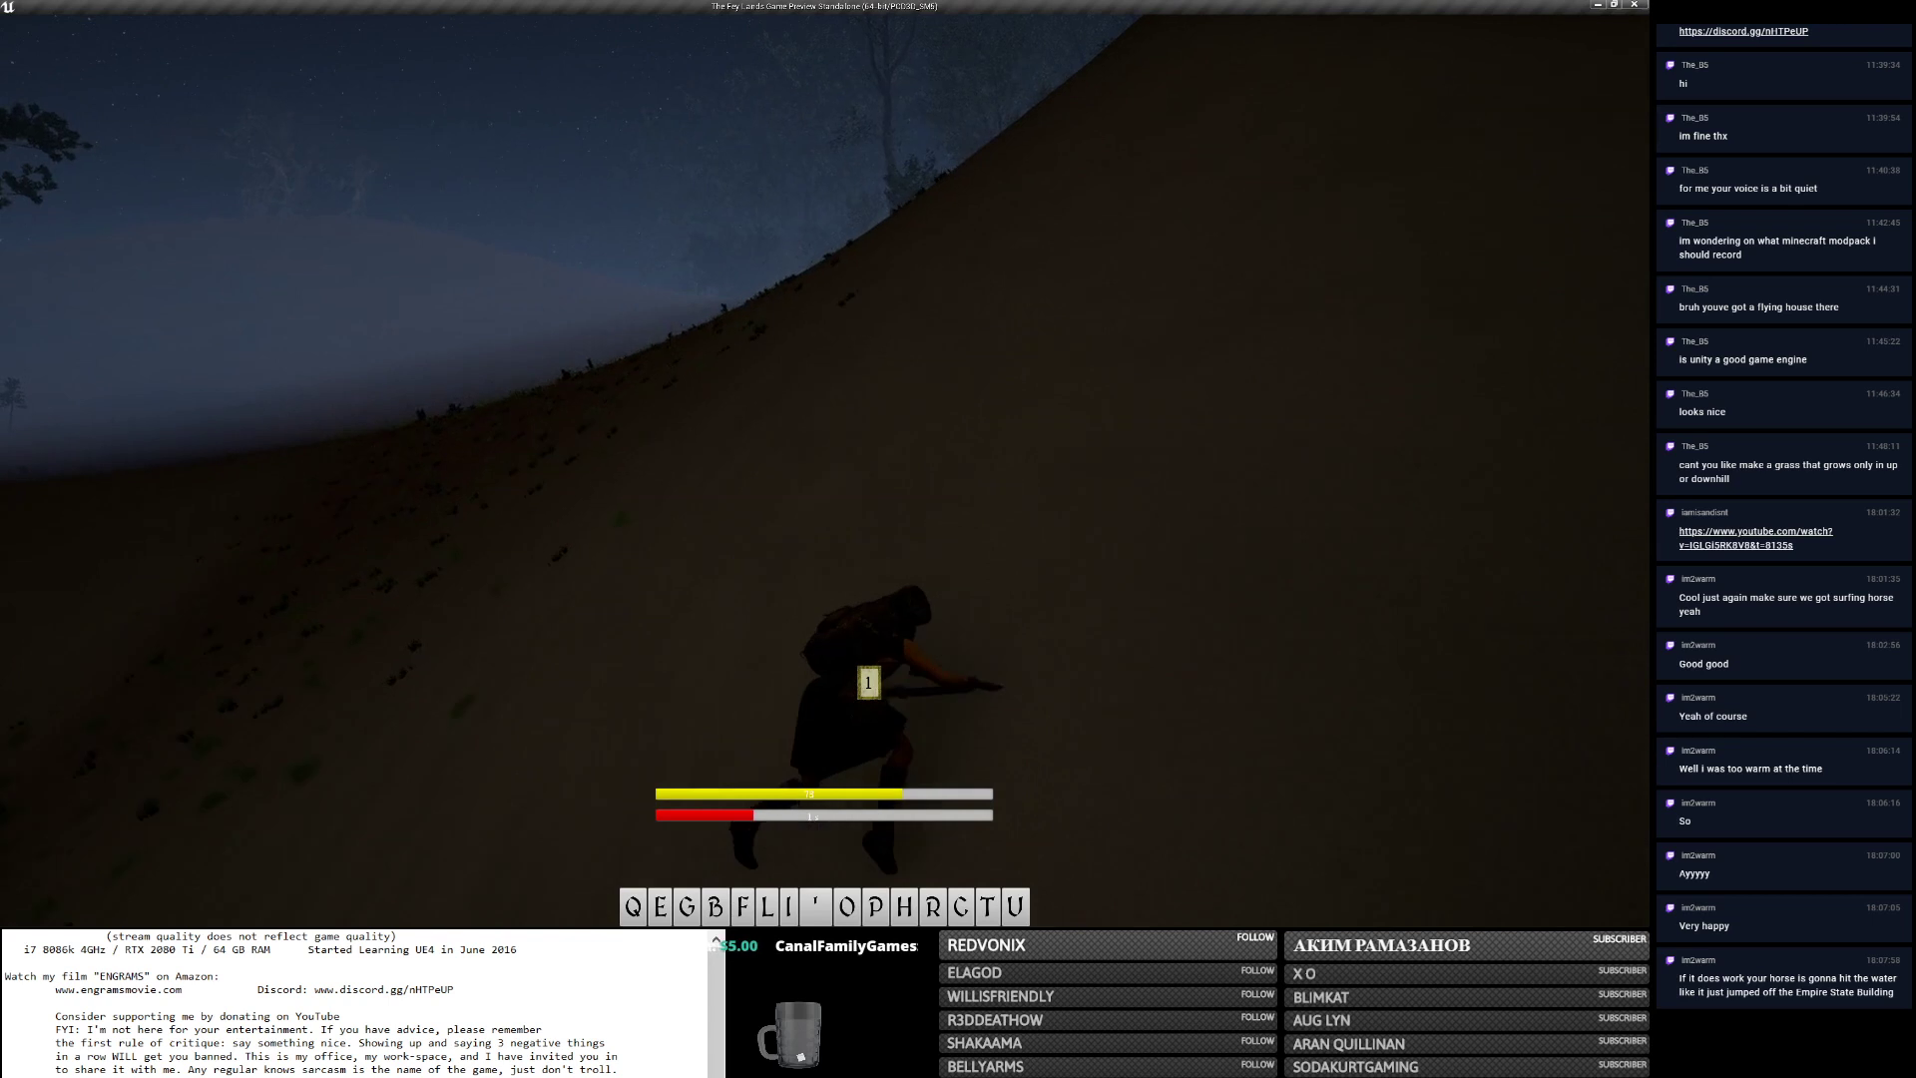
pyautogui.press('w')
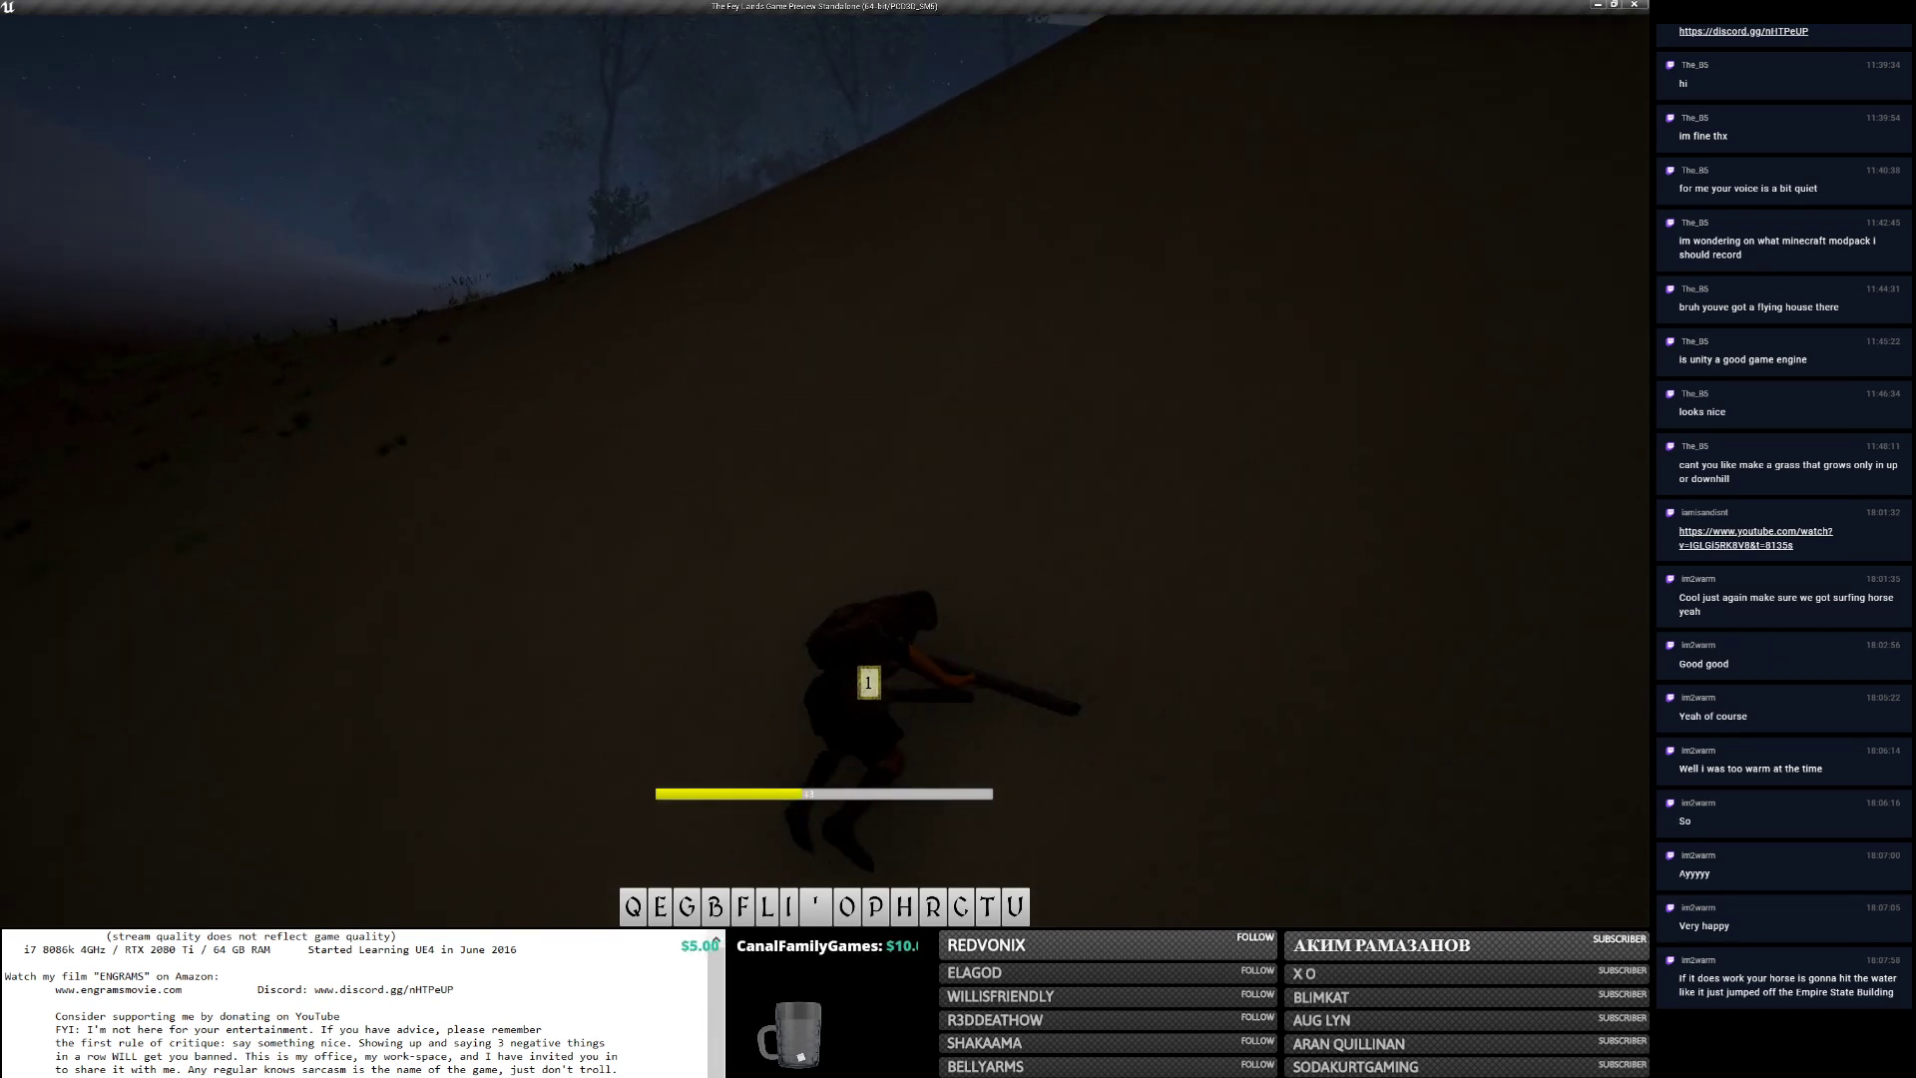
pyautogui.press('i')
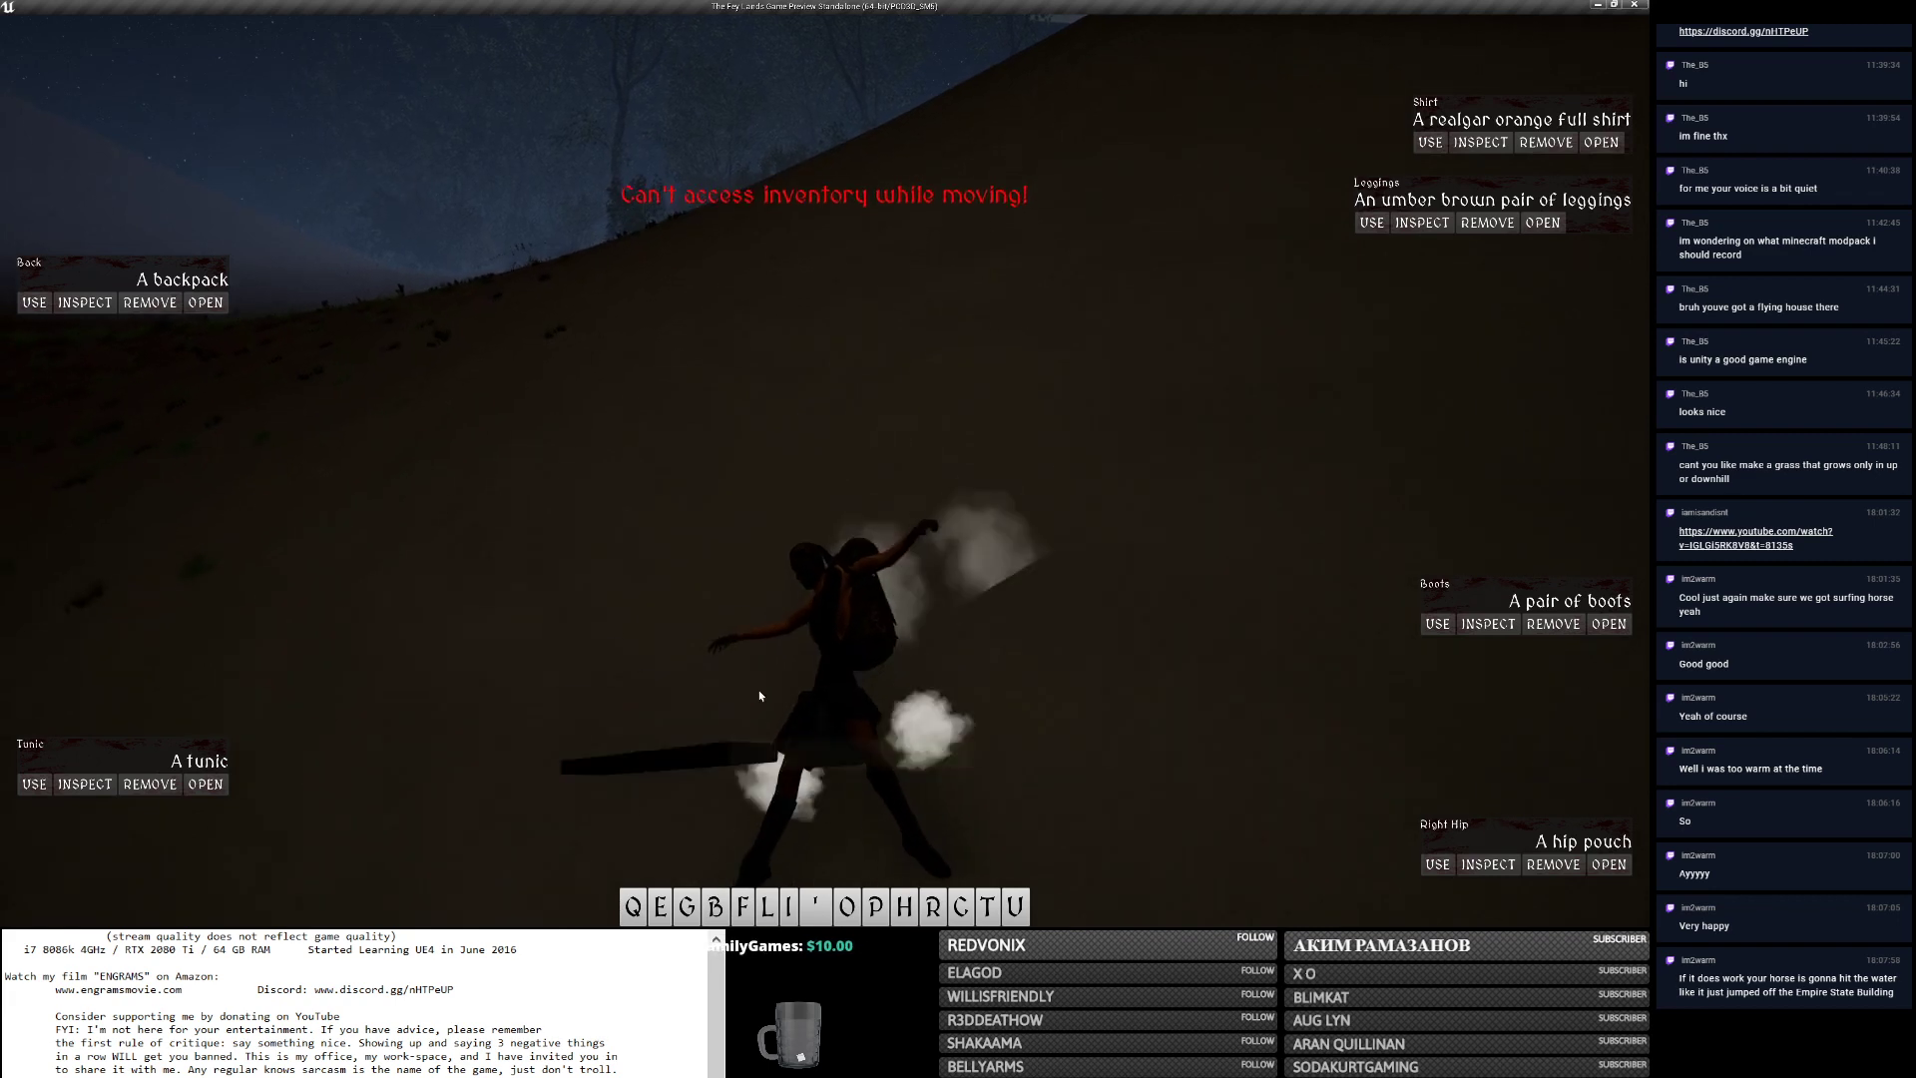
pyautogui.press('w')
pyautogui.press('w')
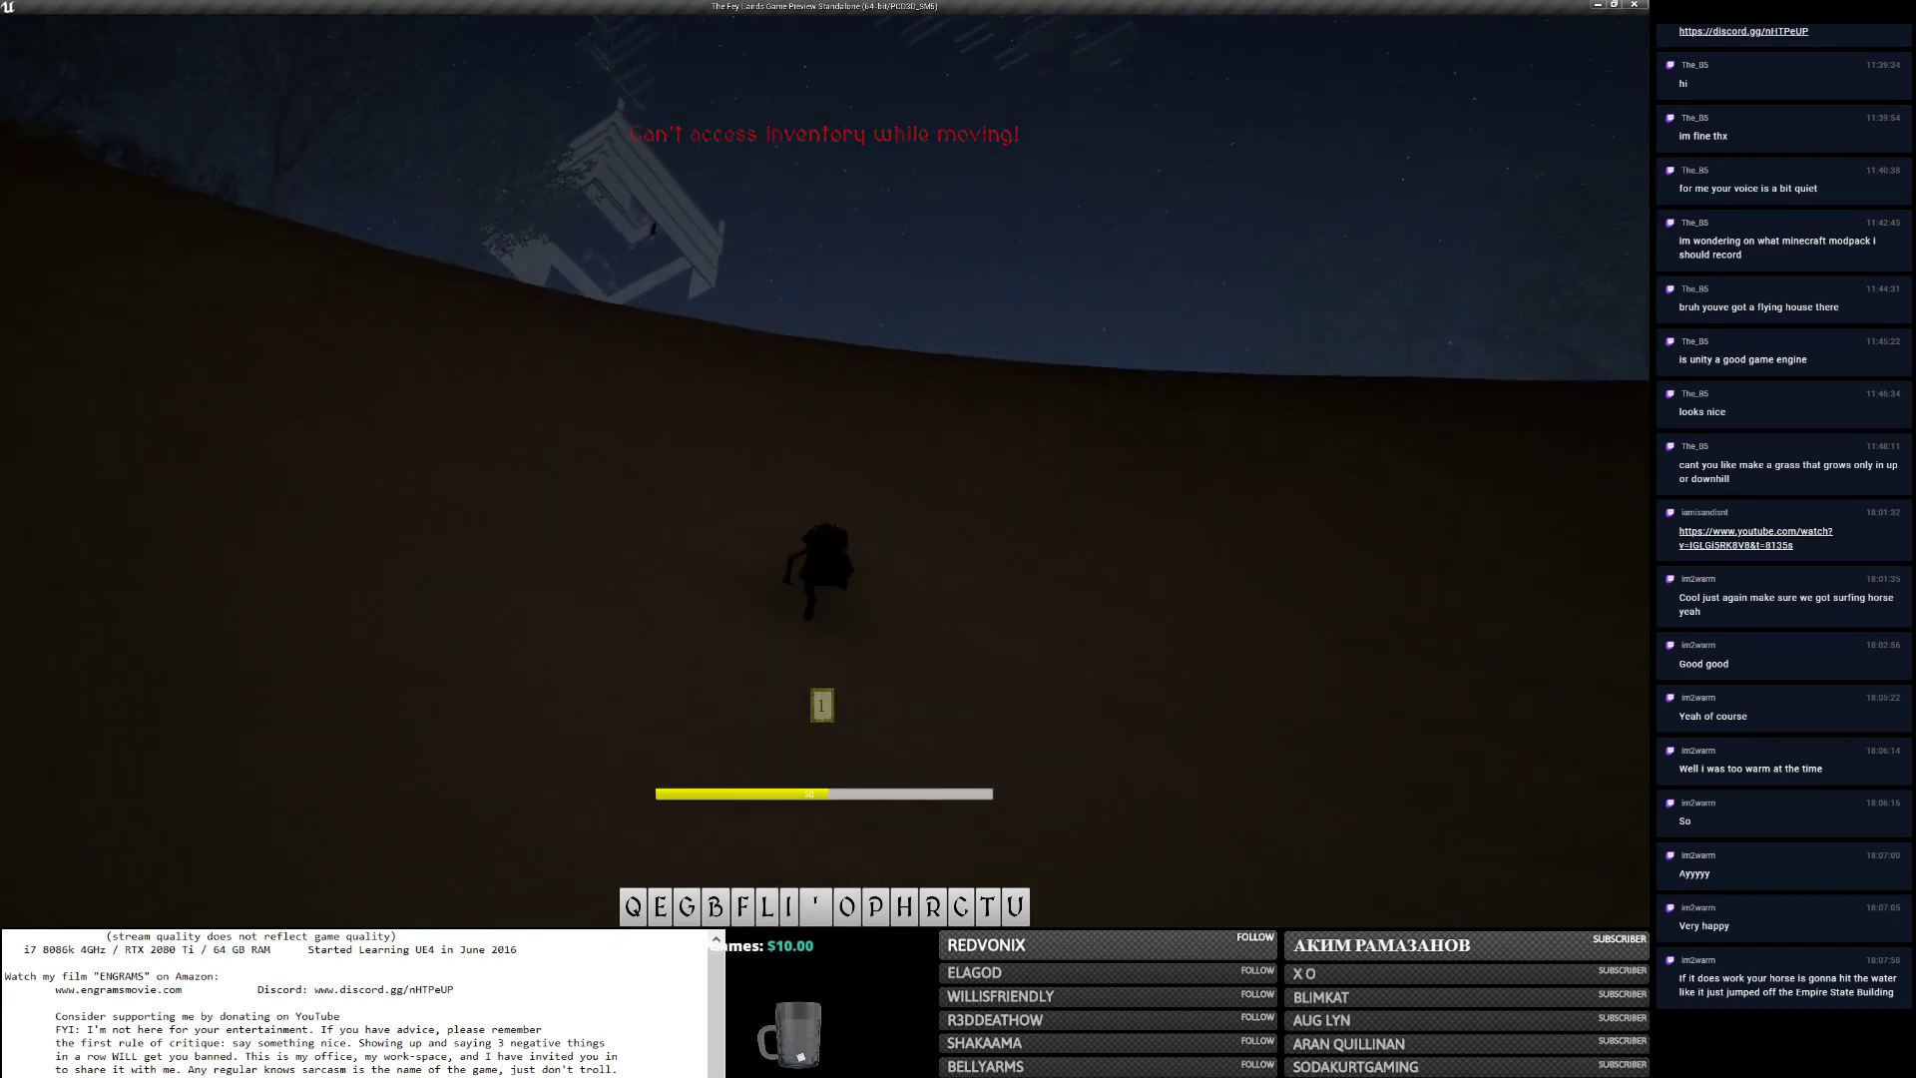
pyautogui.press('w')
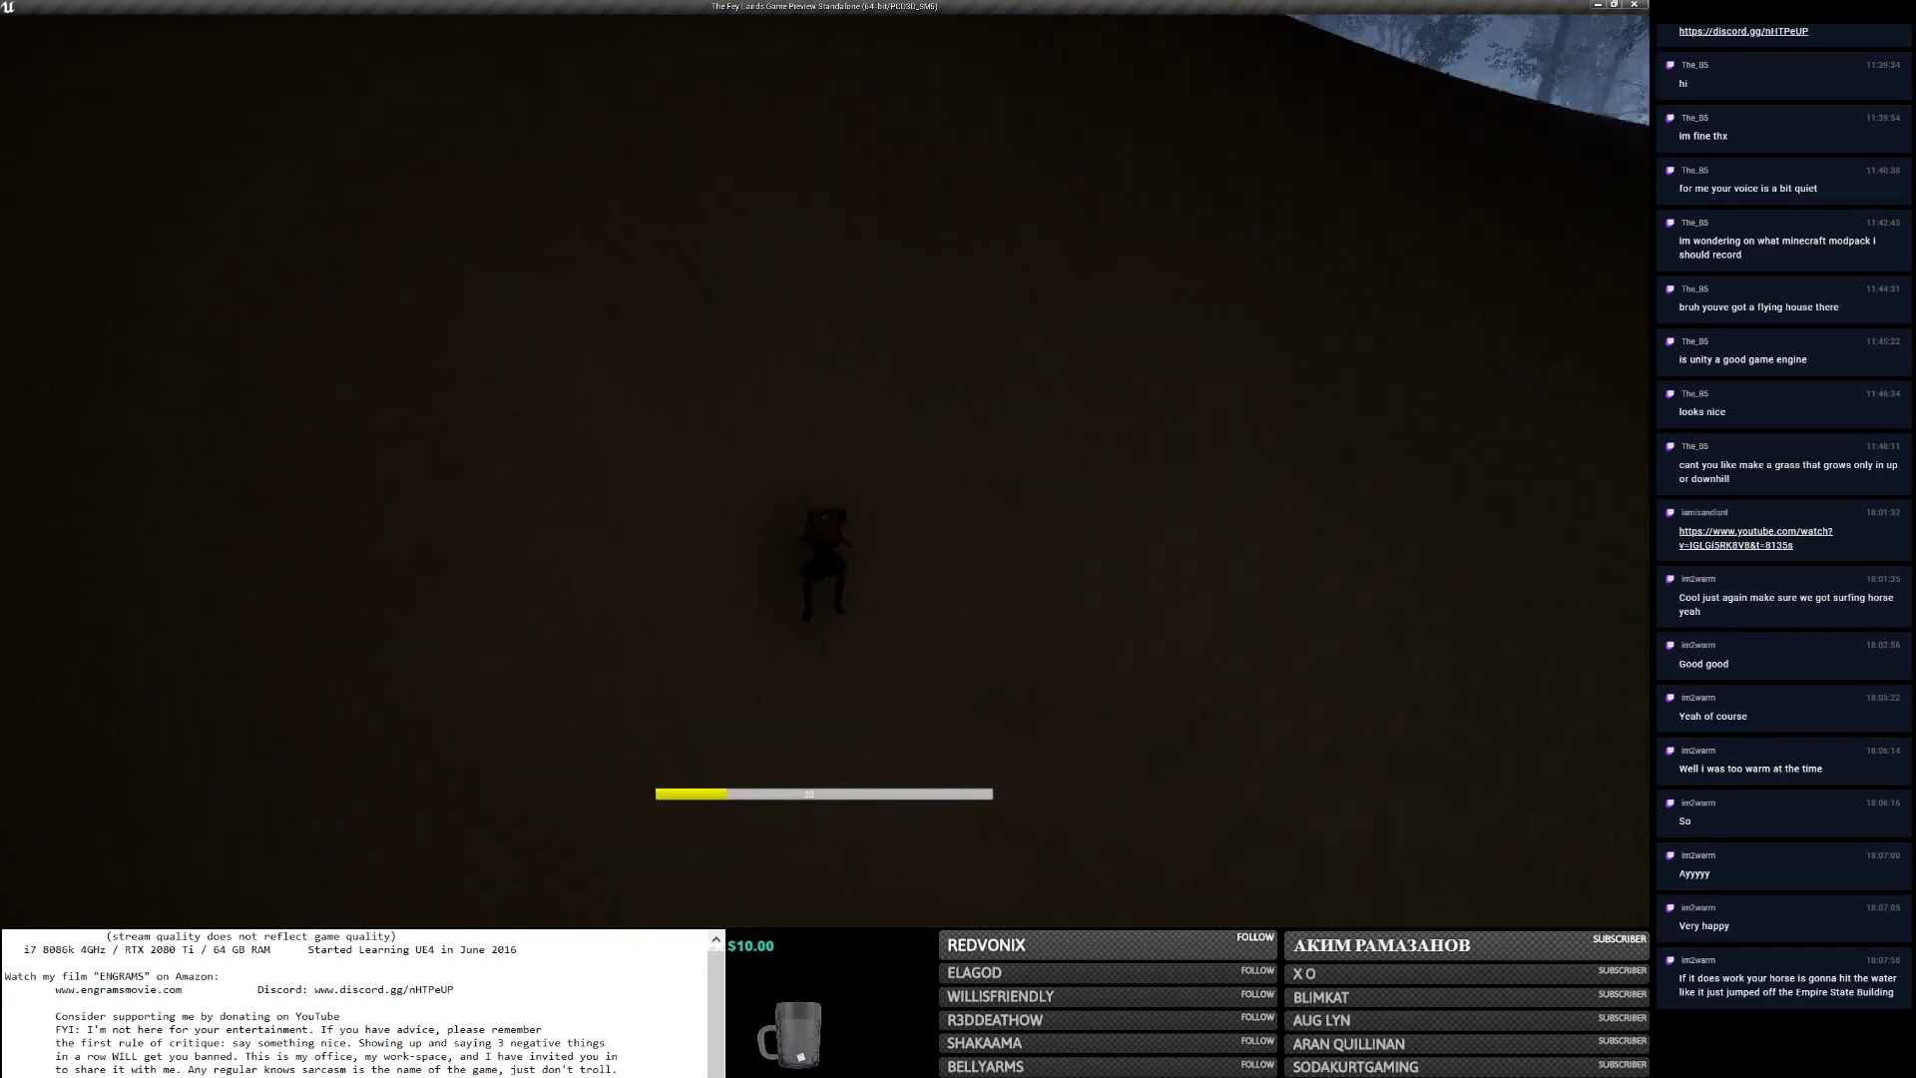
pyautogui.press('w')
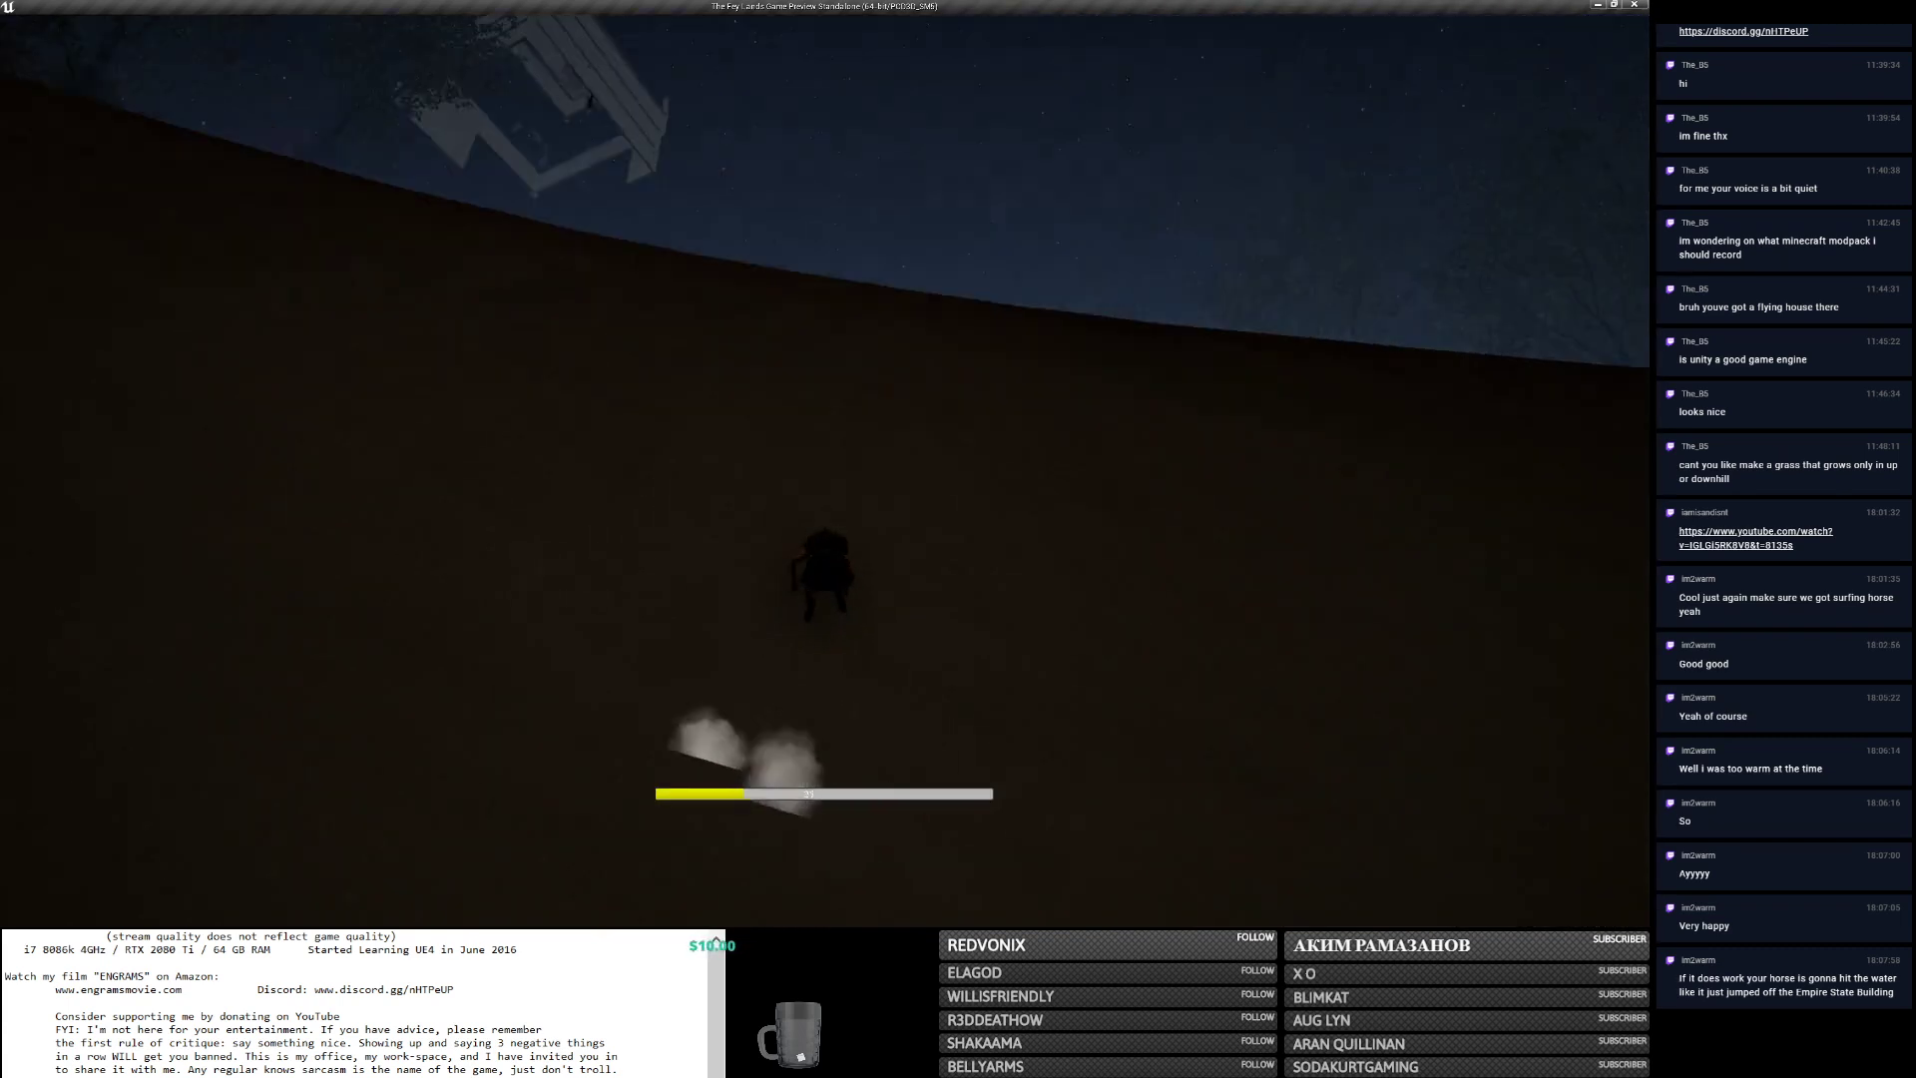
pyautogui.press('w')
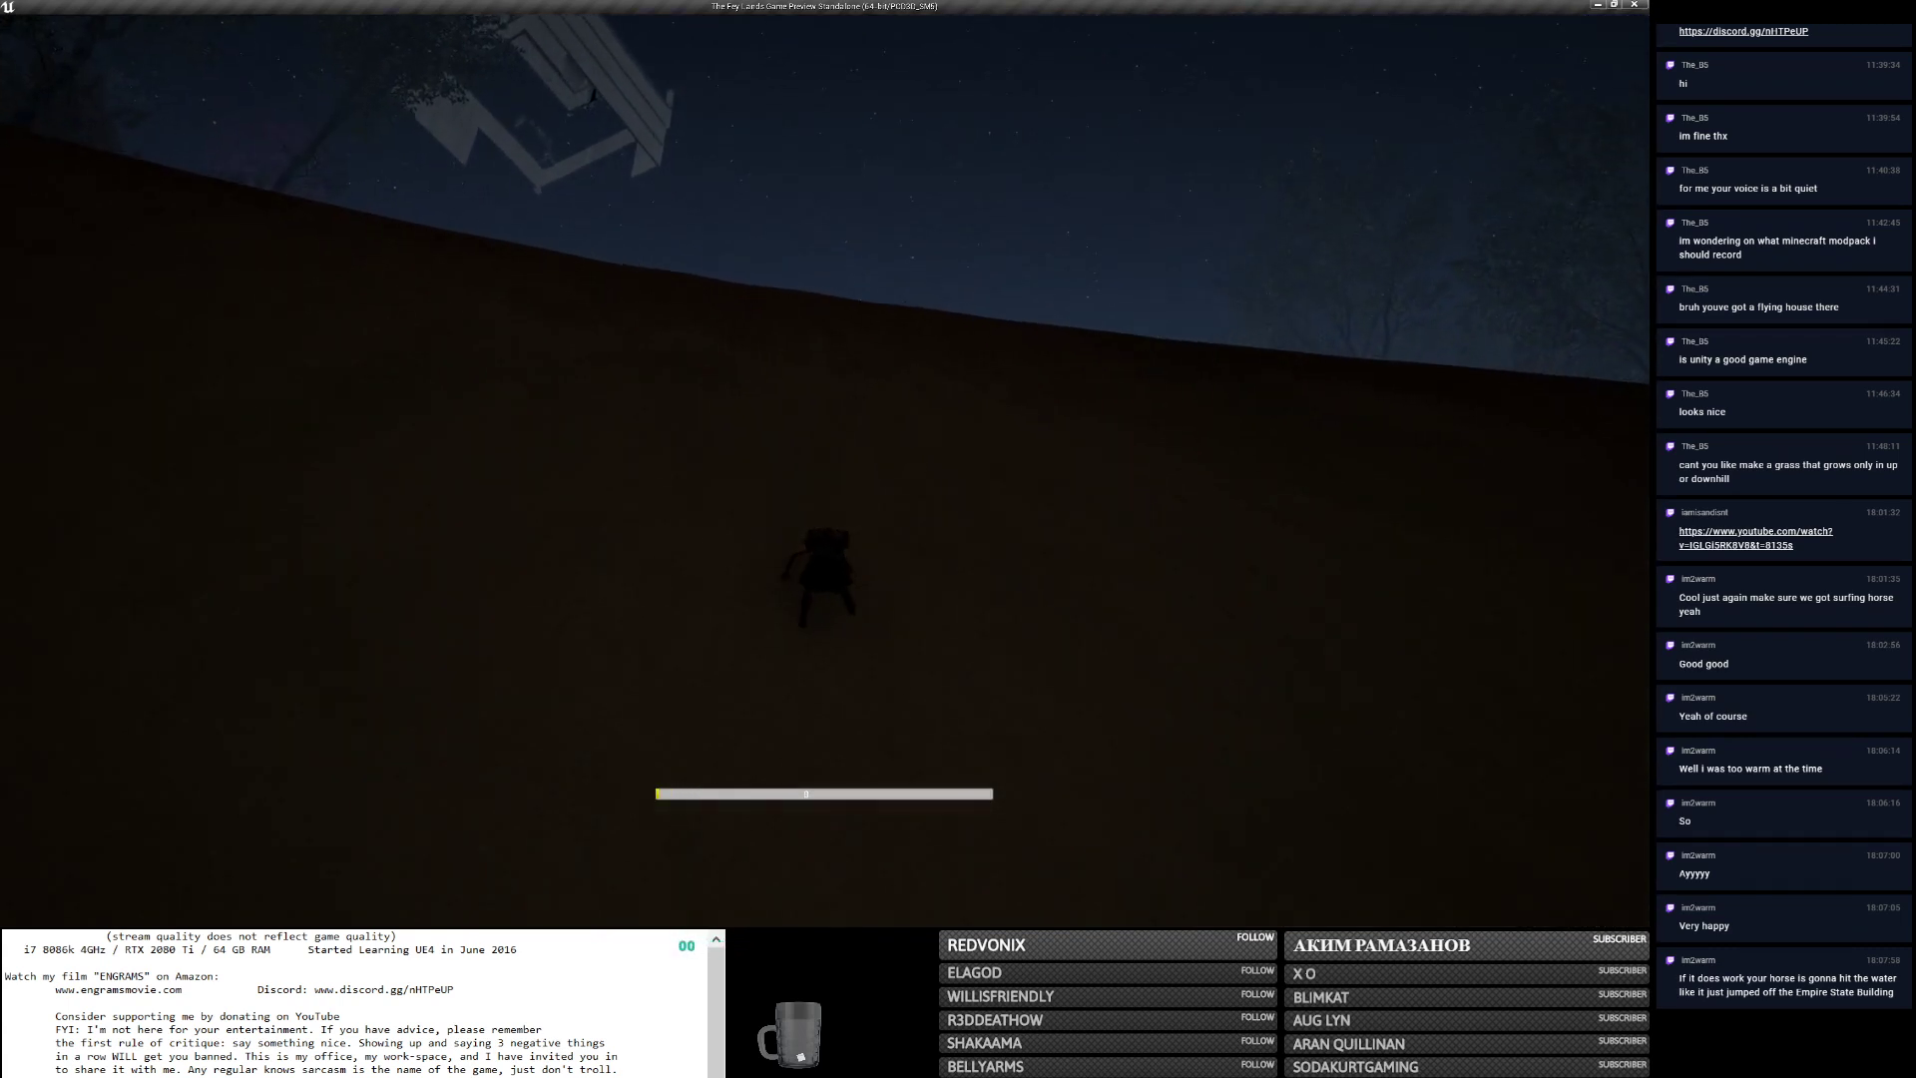
# Call and mount the horse, and ride it down the steep sand slope into the water.
pyautogui.press('h')
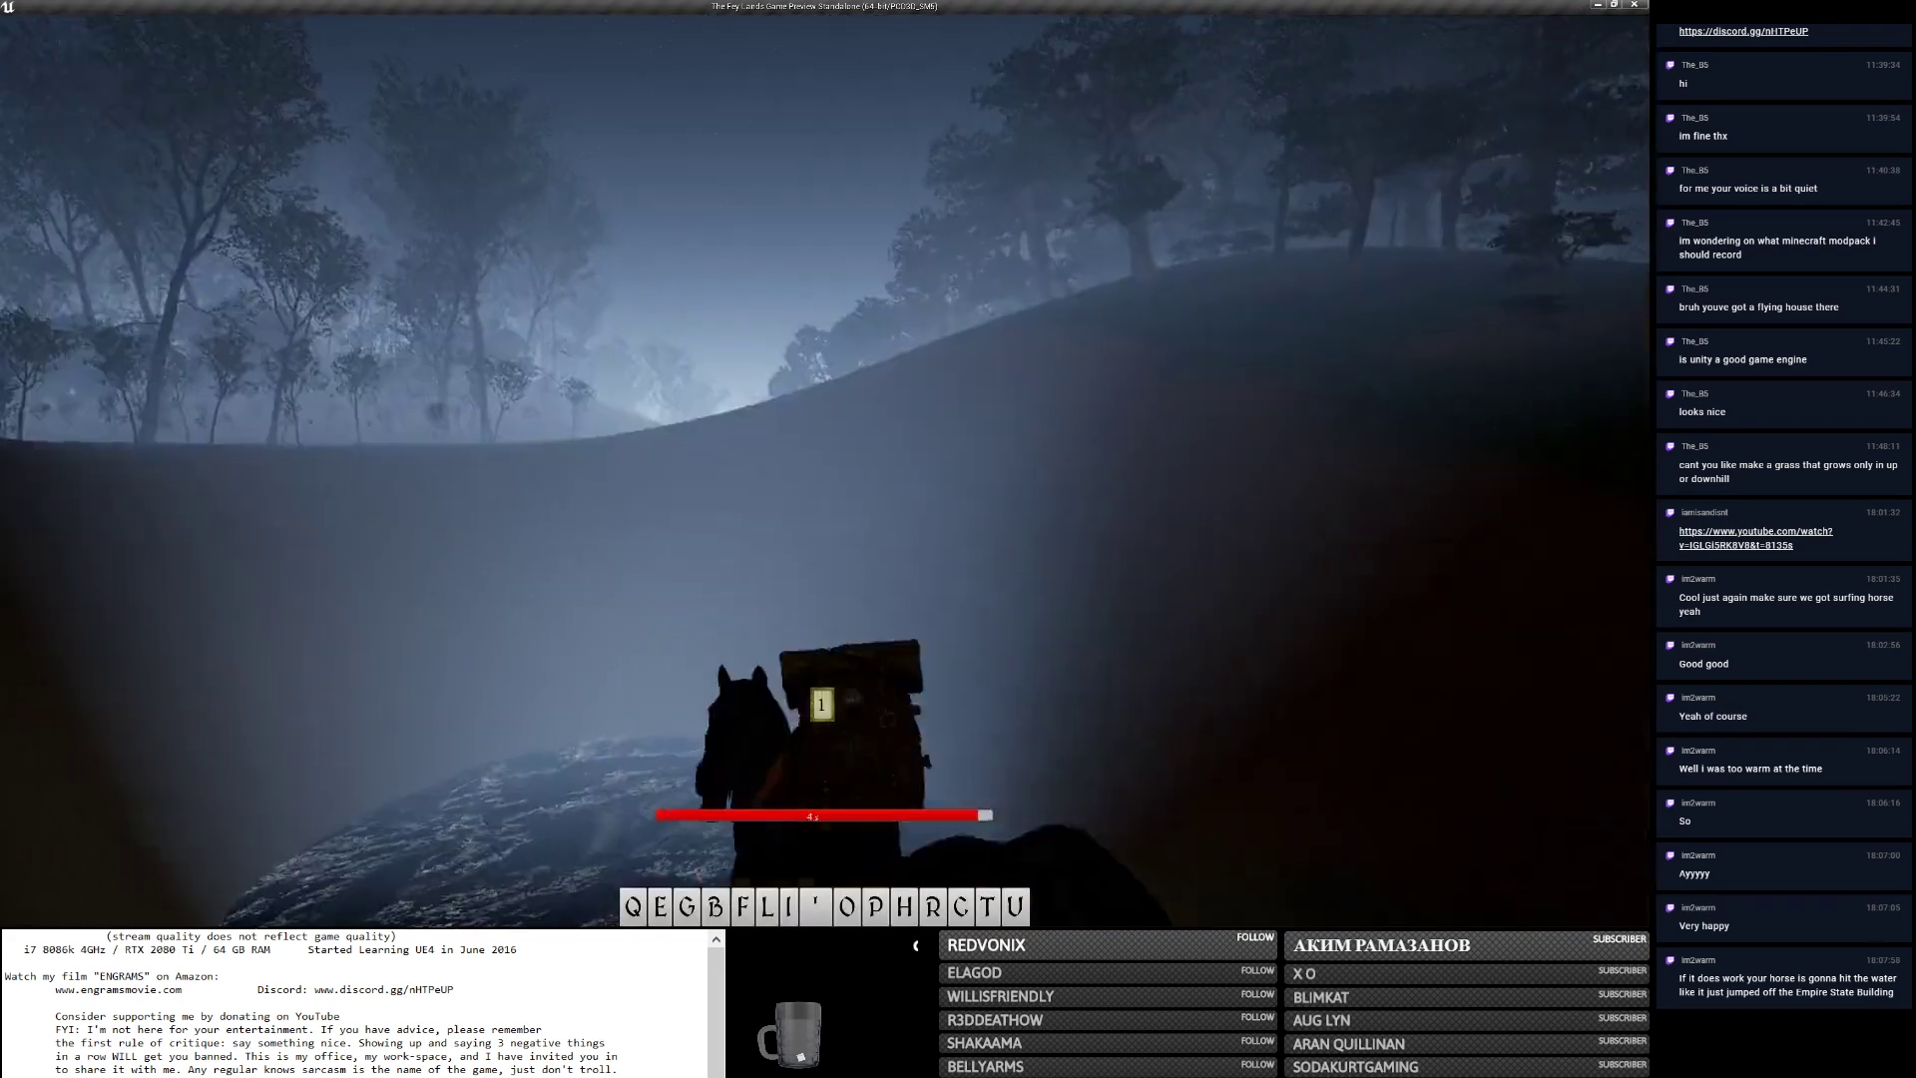
pyautogui.press('w')
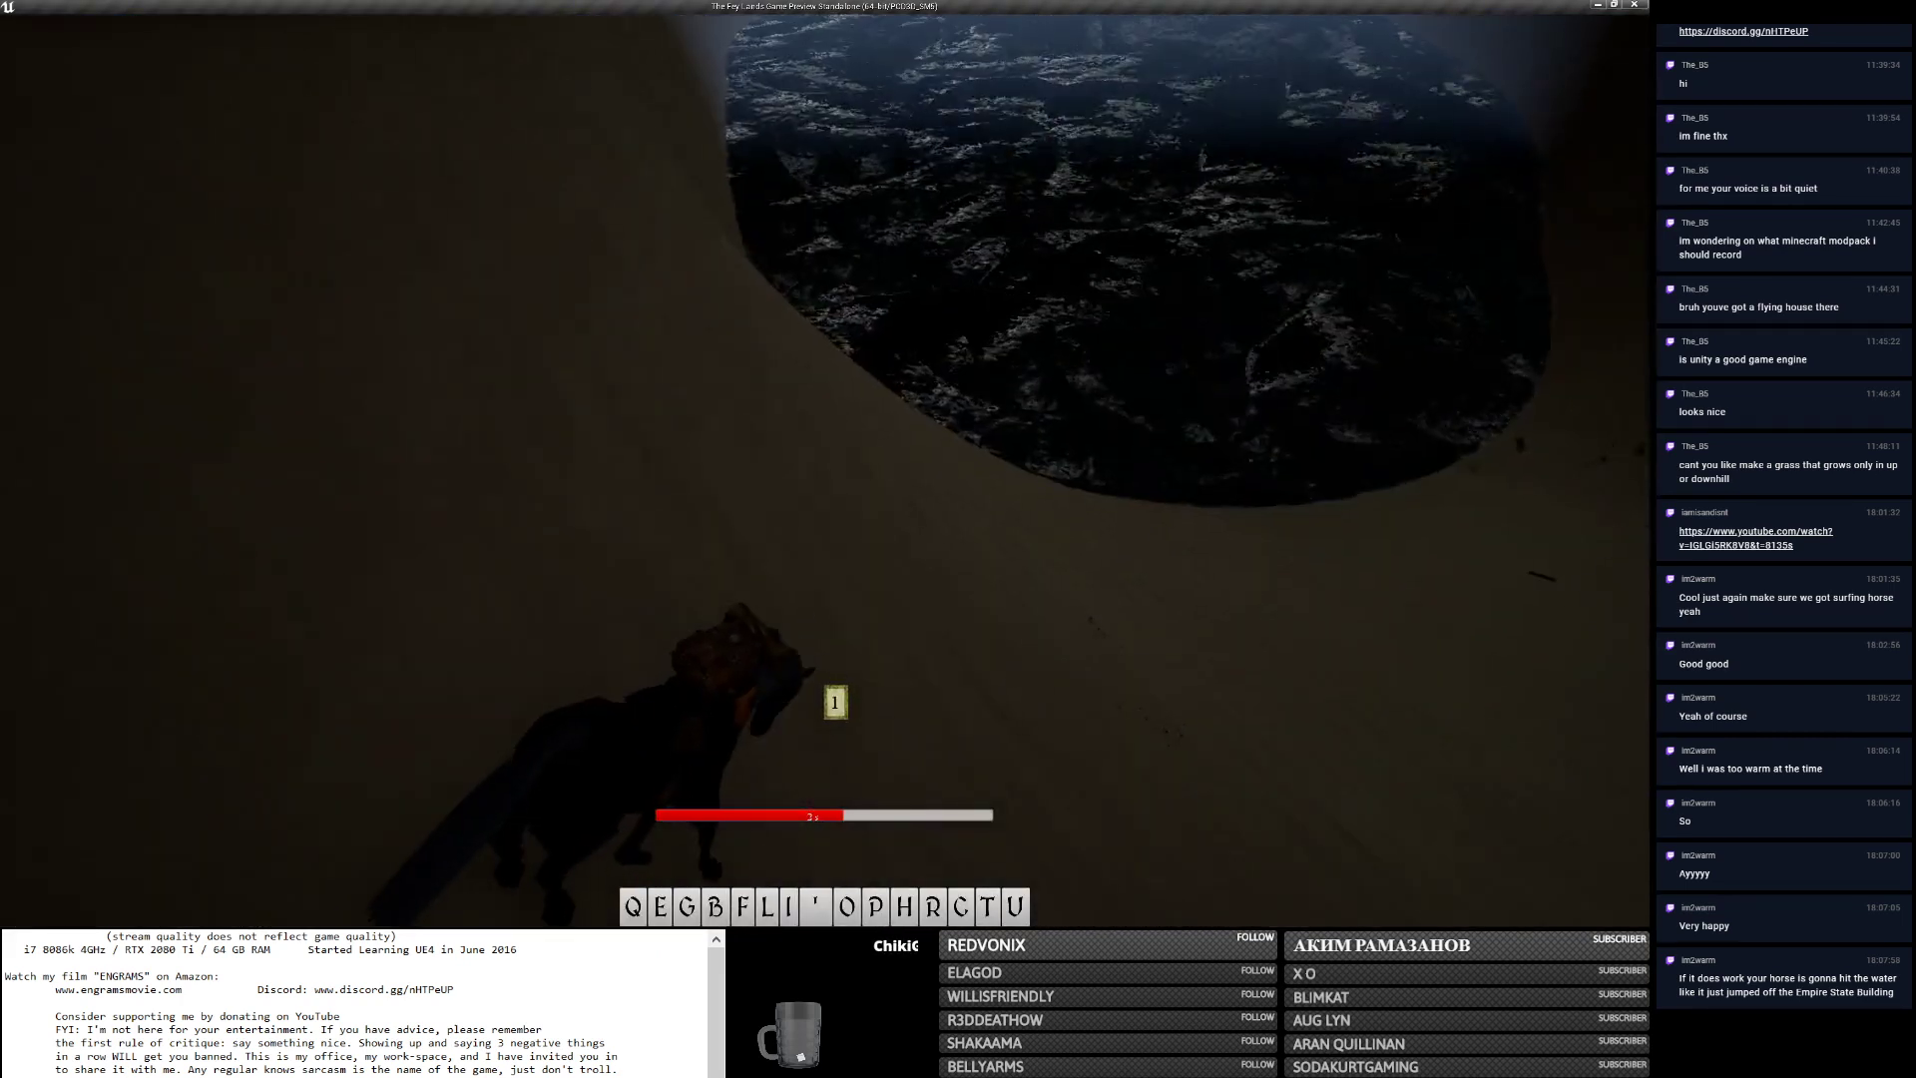
pyautogui.press('w')
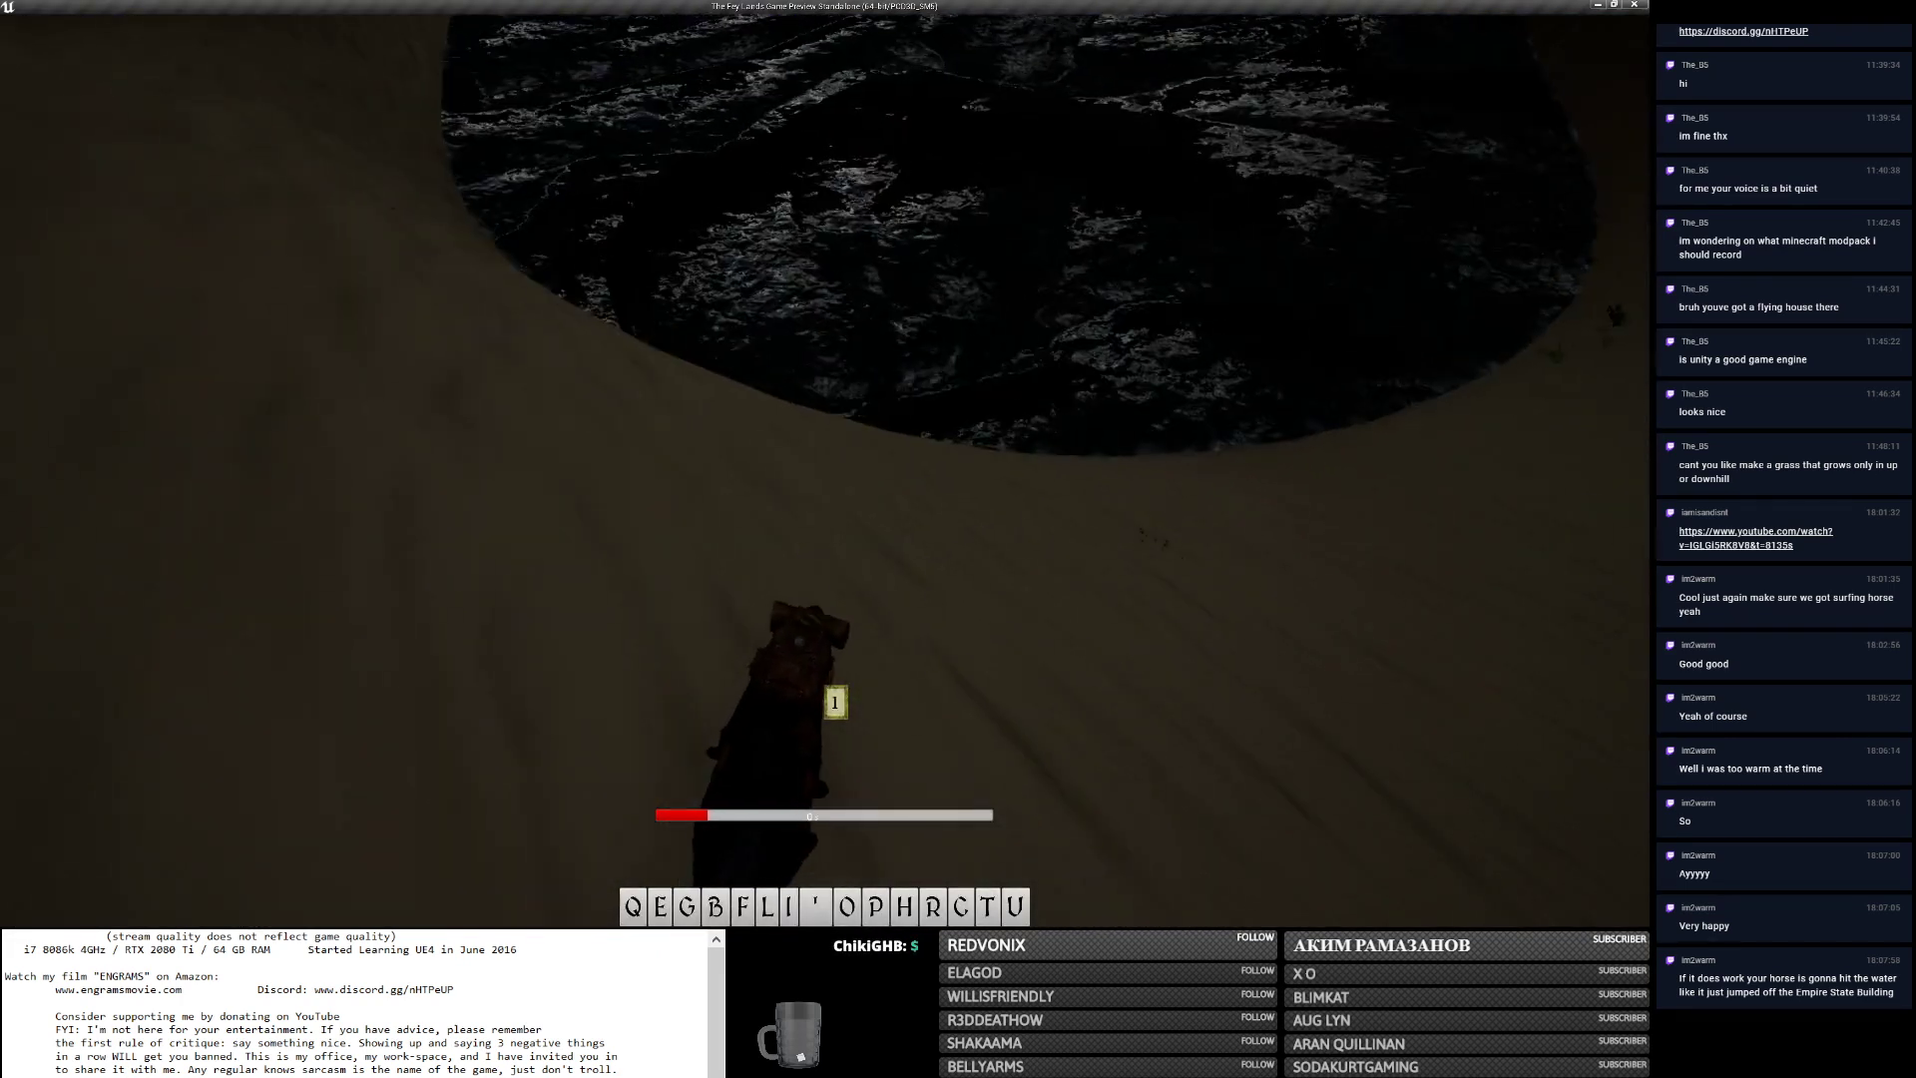
pyautogui.press('w')
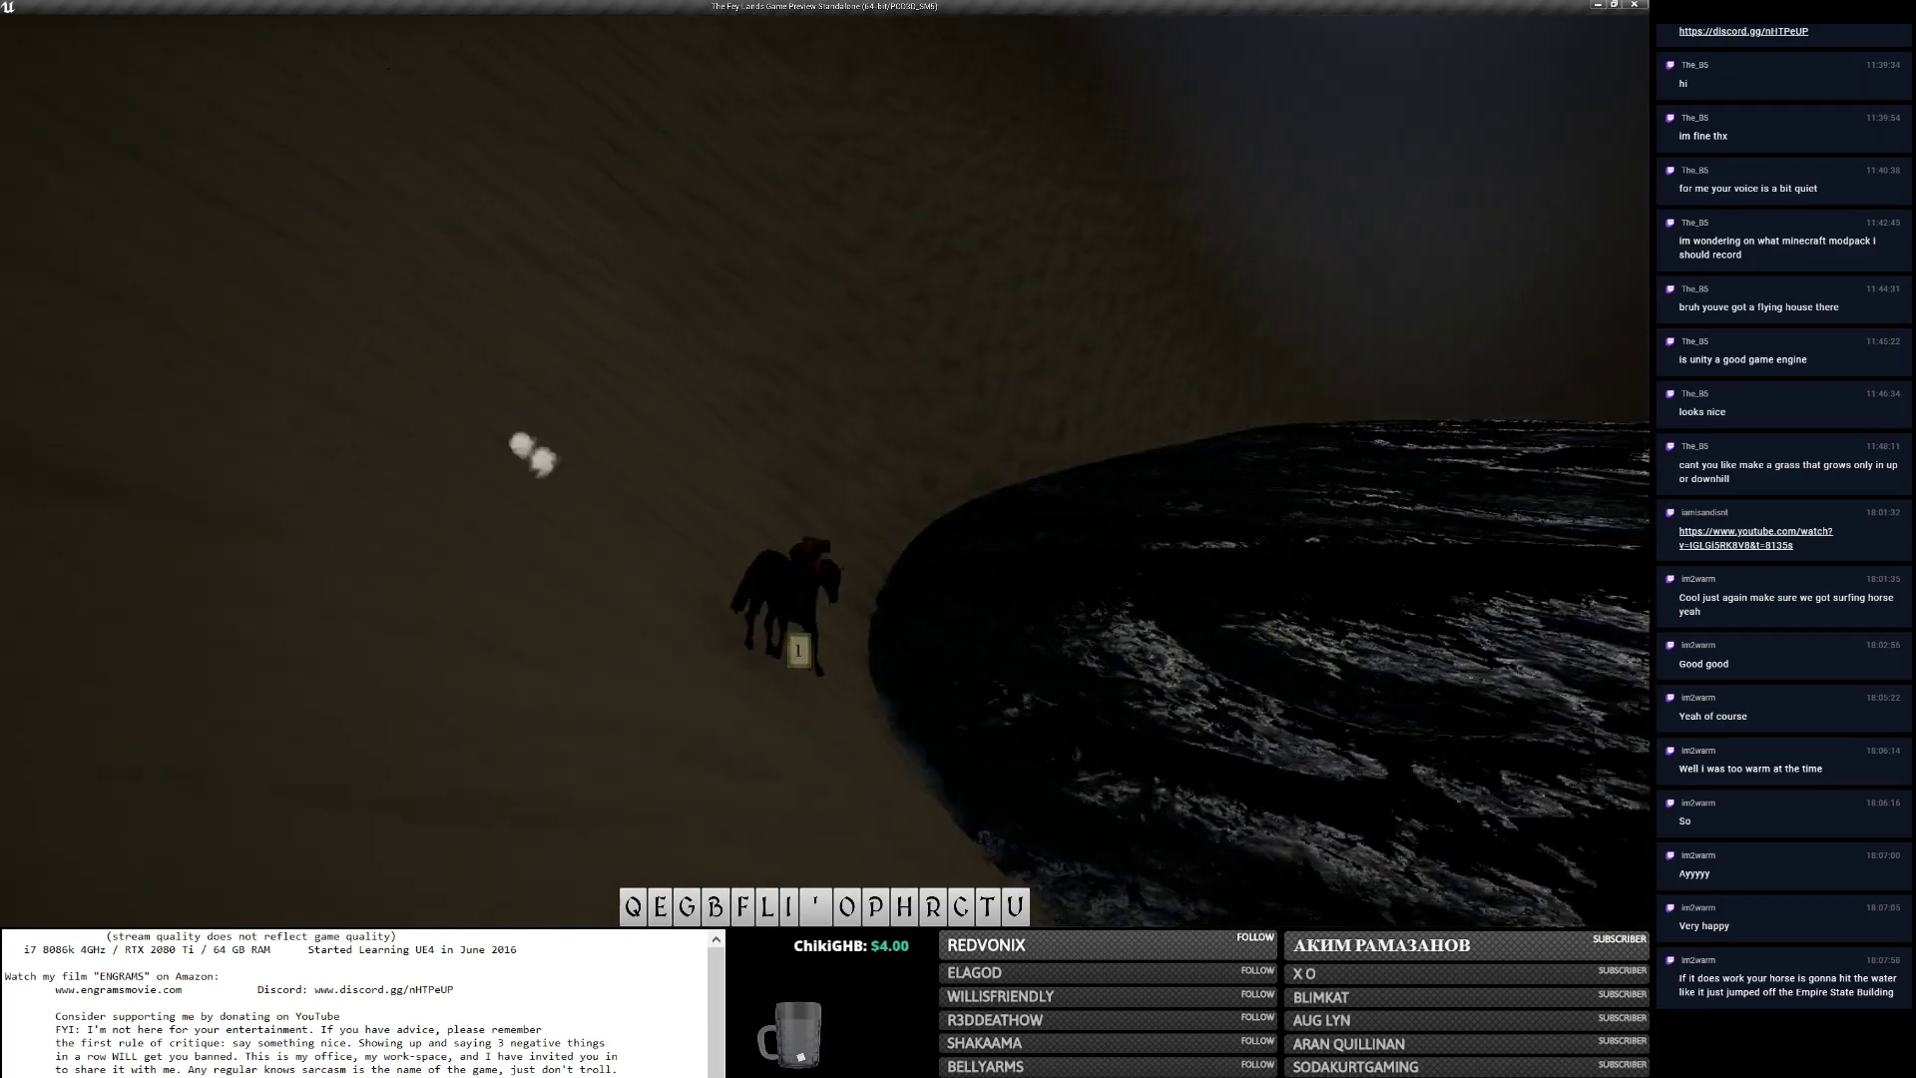
pyautogui.press('w')
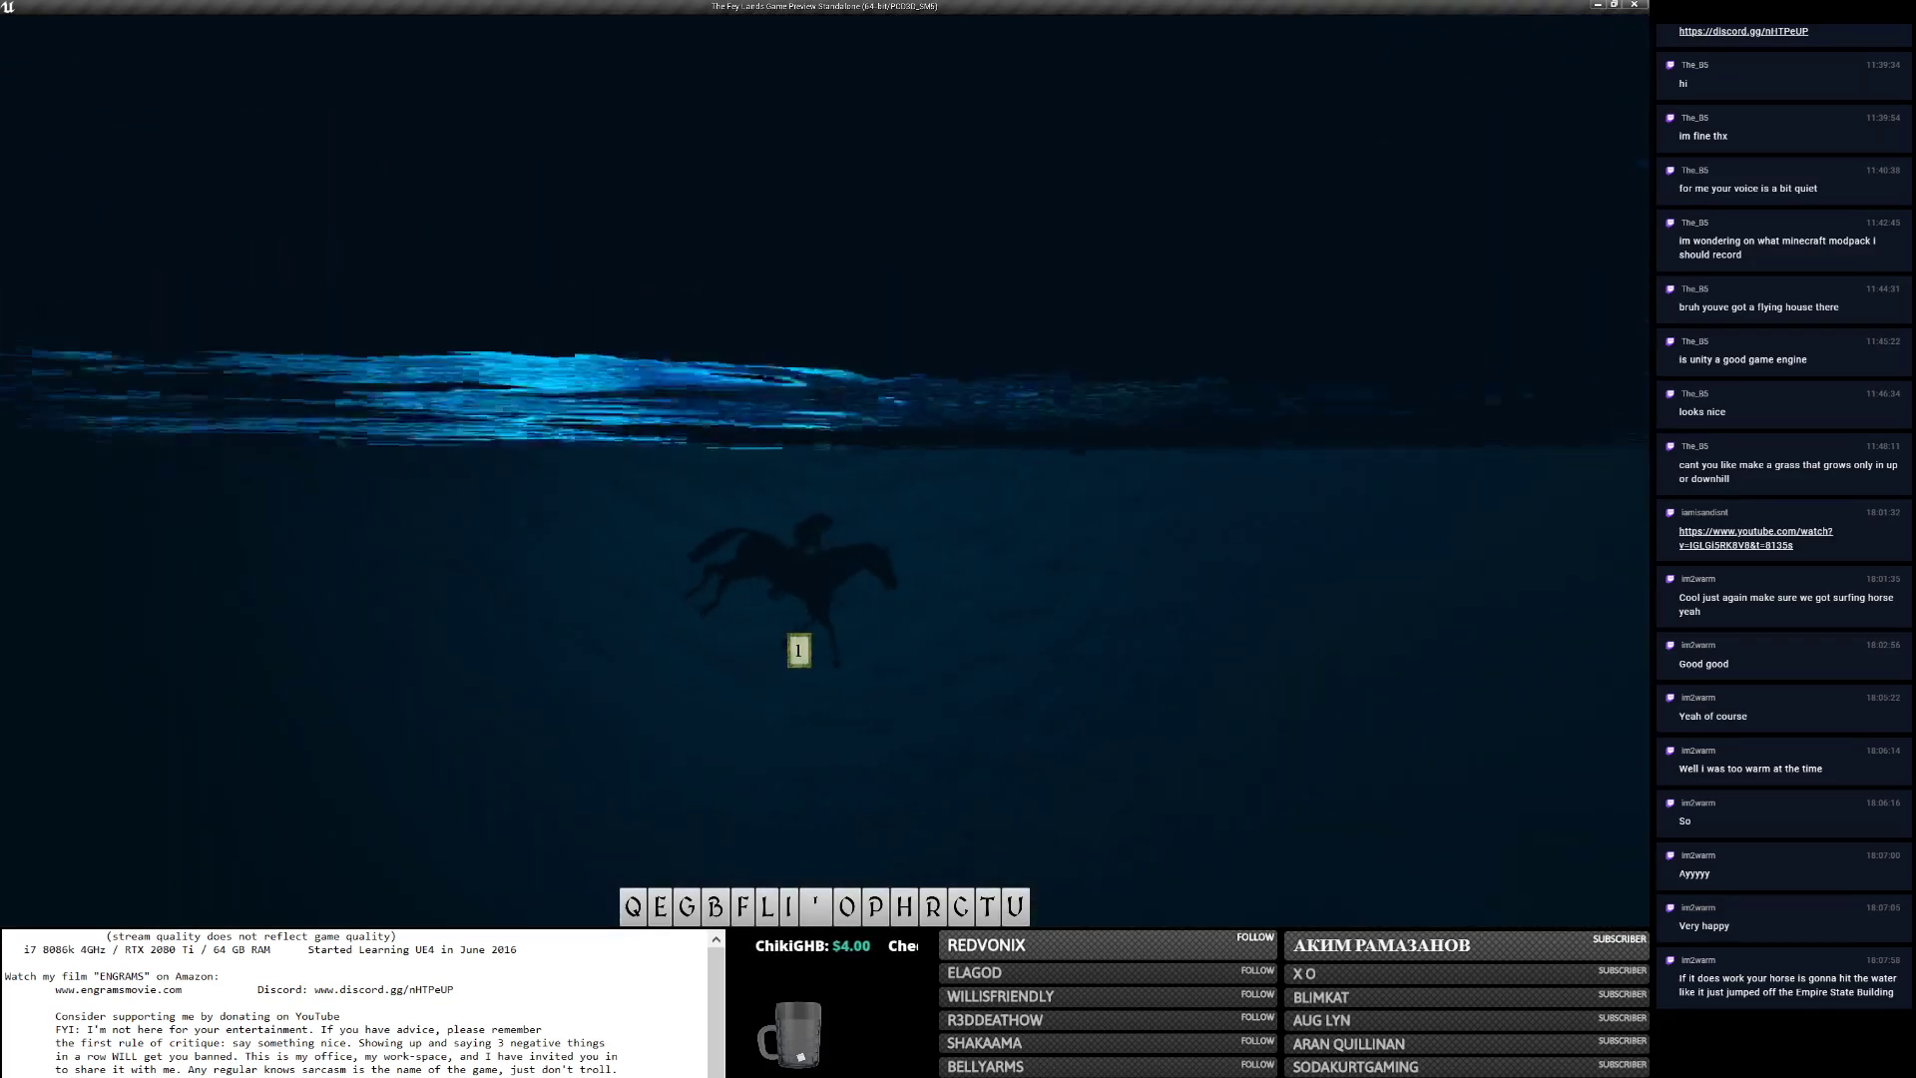
# Swim the horse across the pool to test its buoyancy, and swim on with the character alone.
pyautogui.press('w')
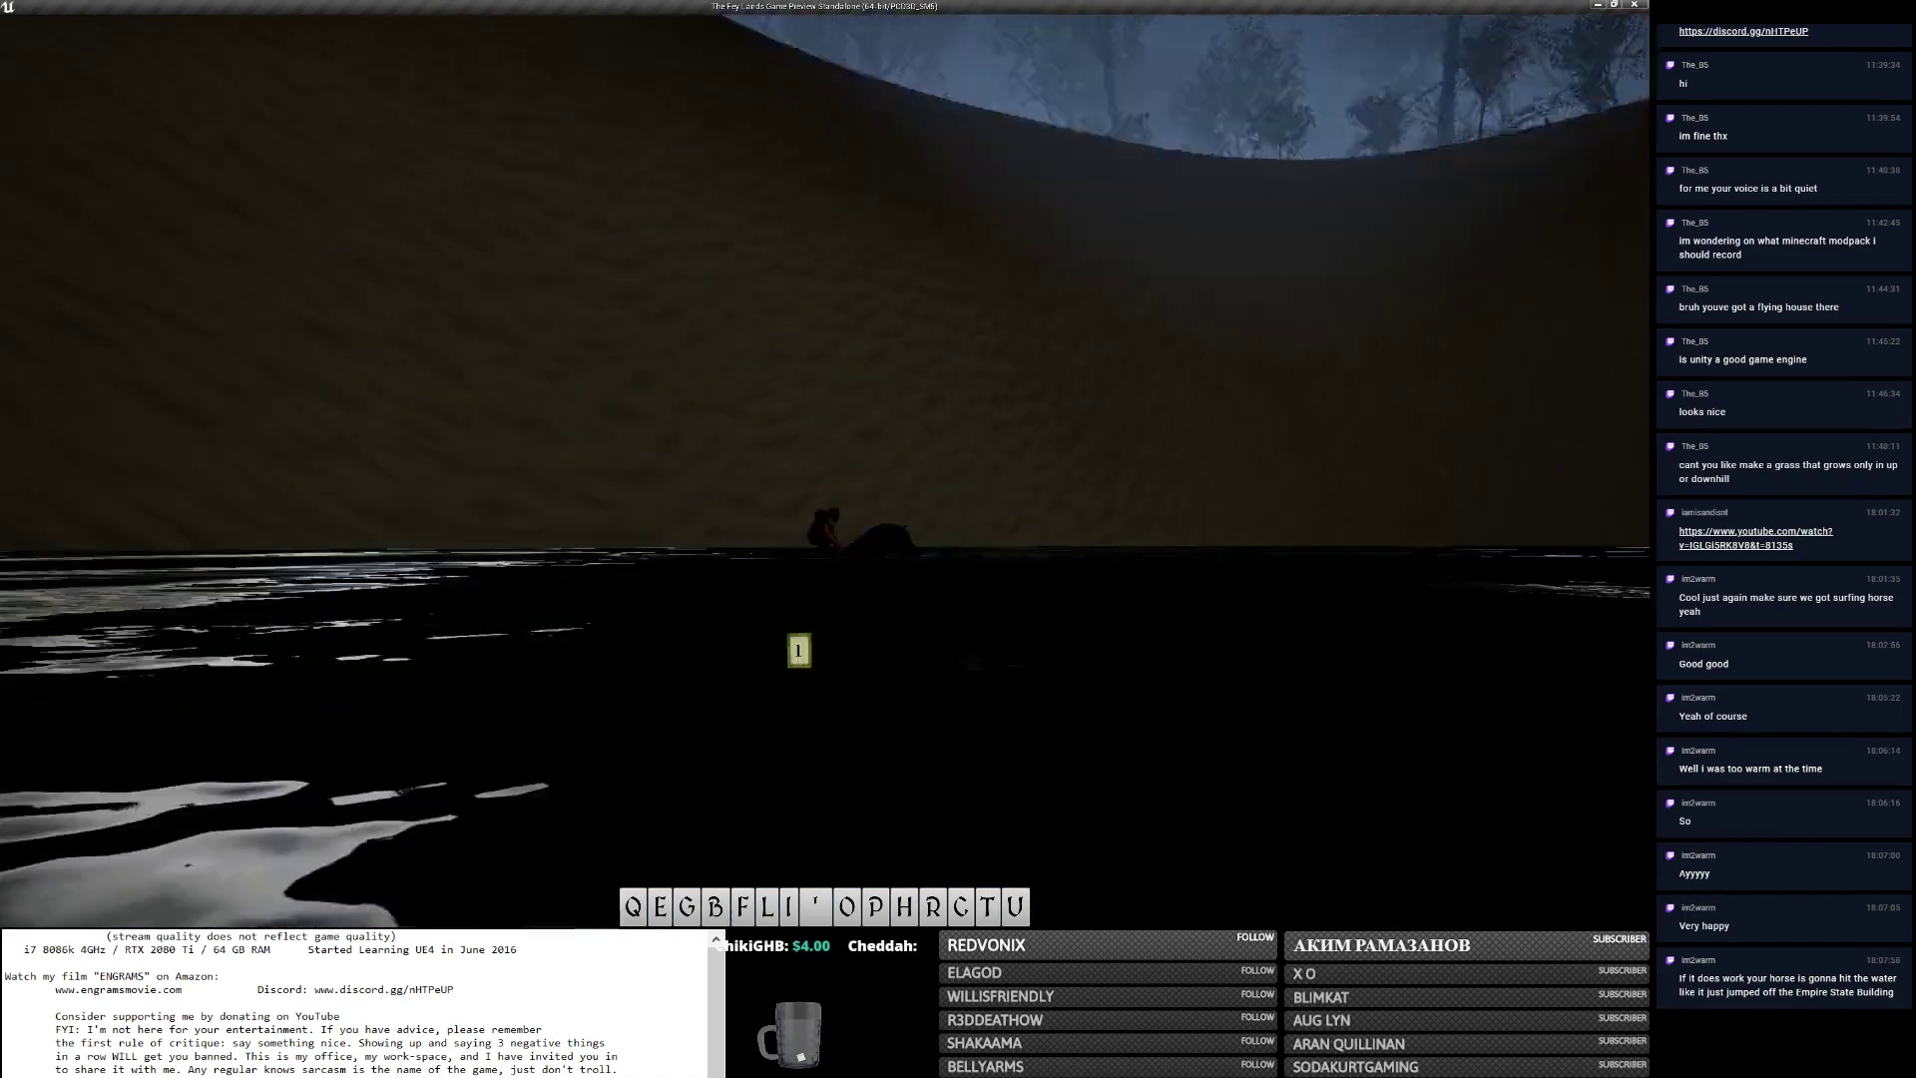
pyautogui.press('w')
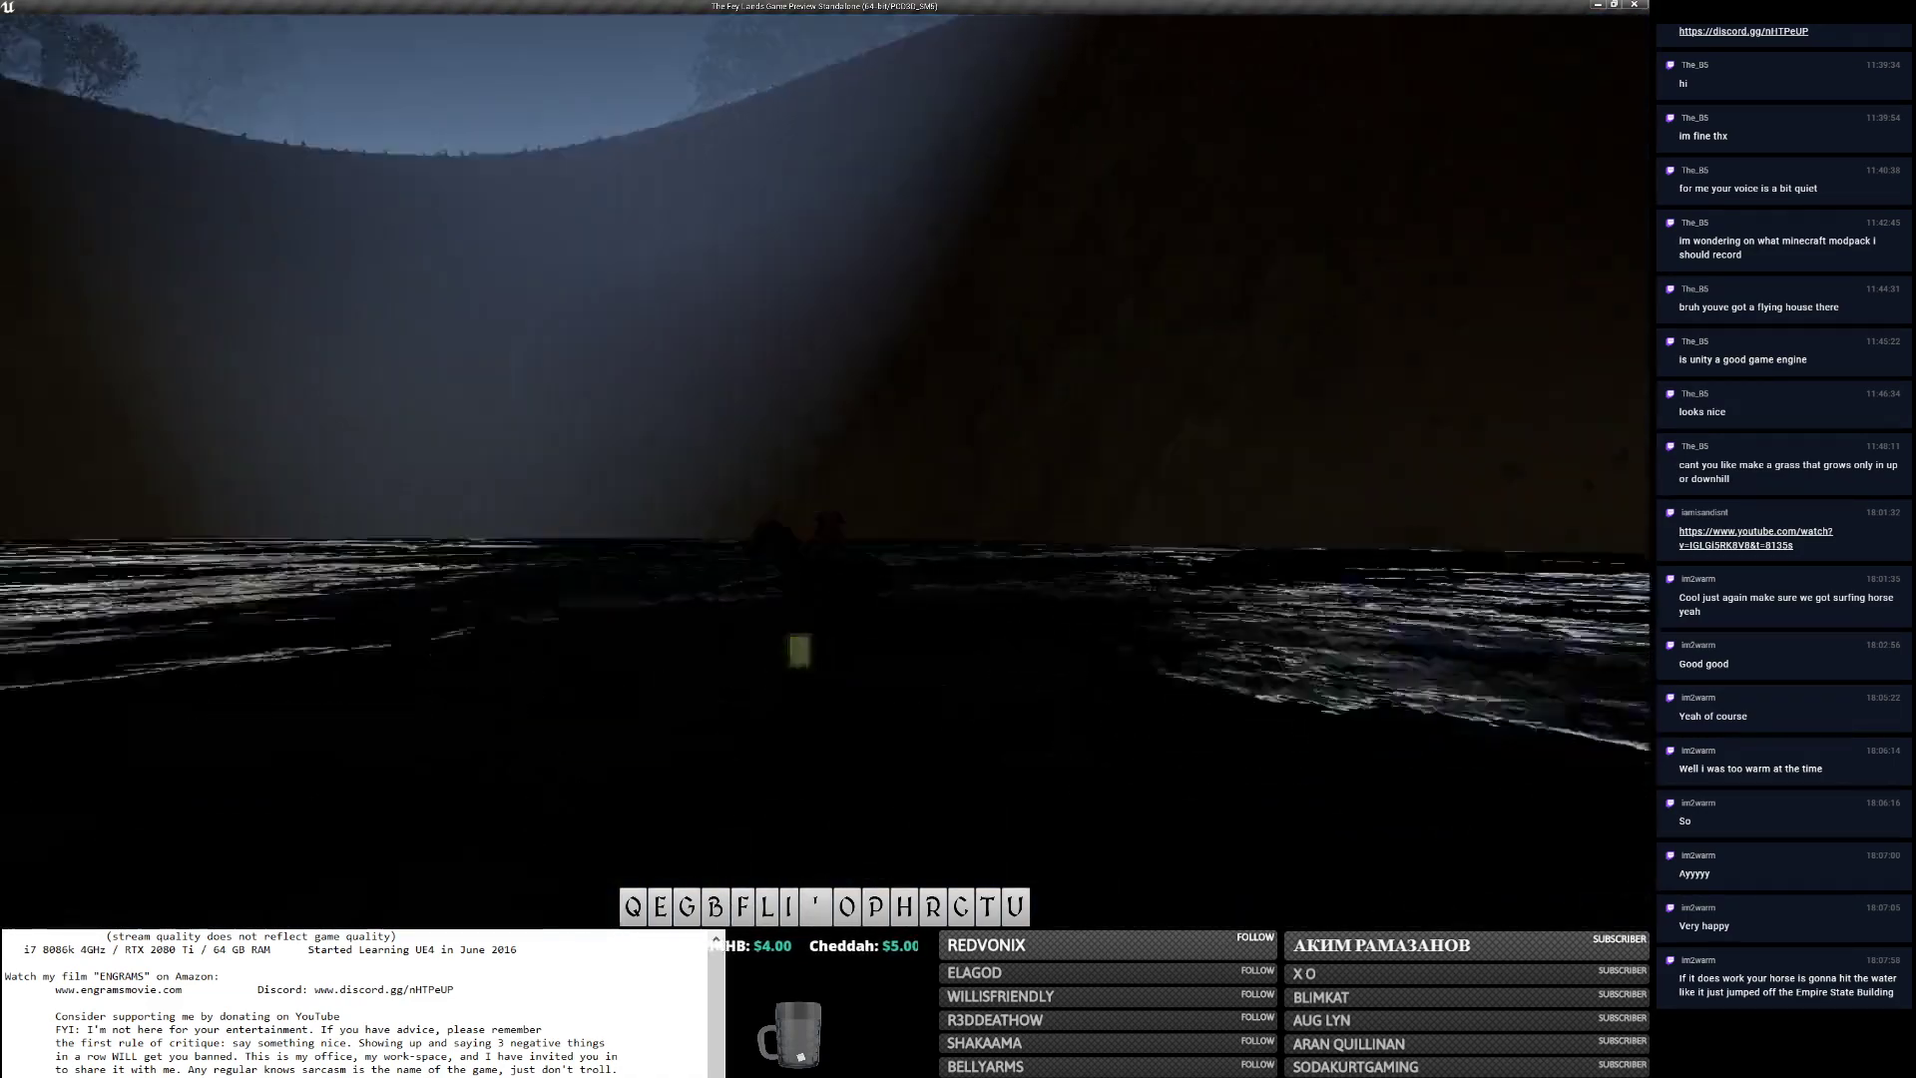
pyautogui.press('w')
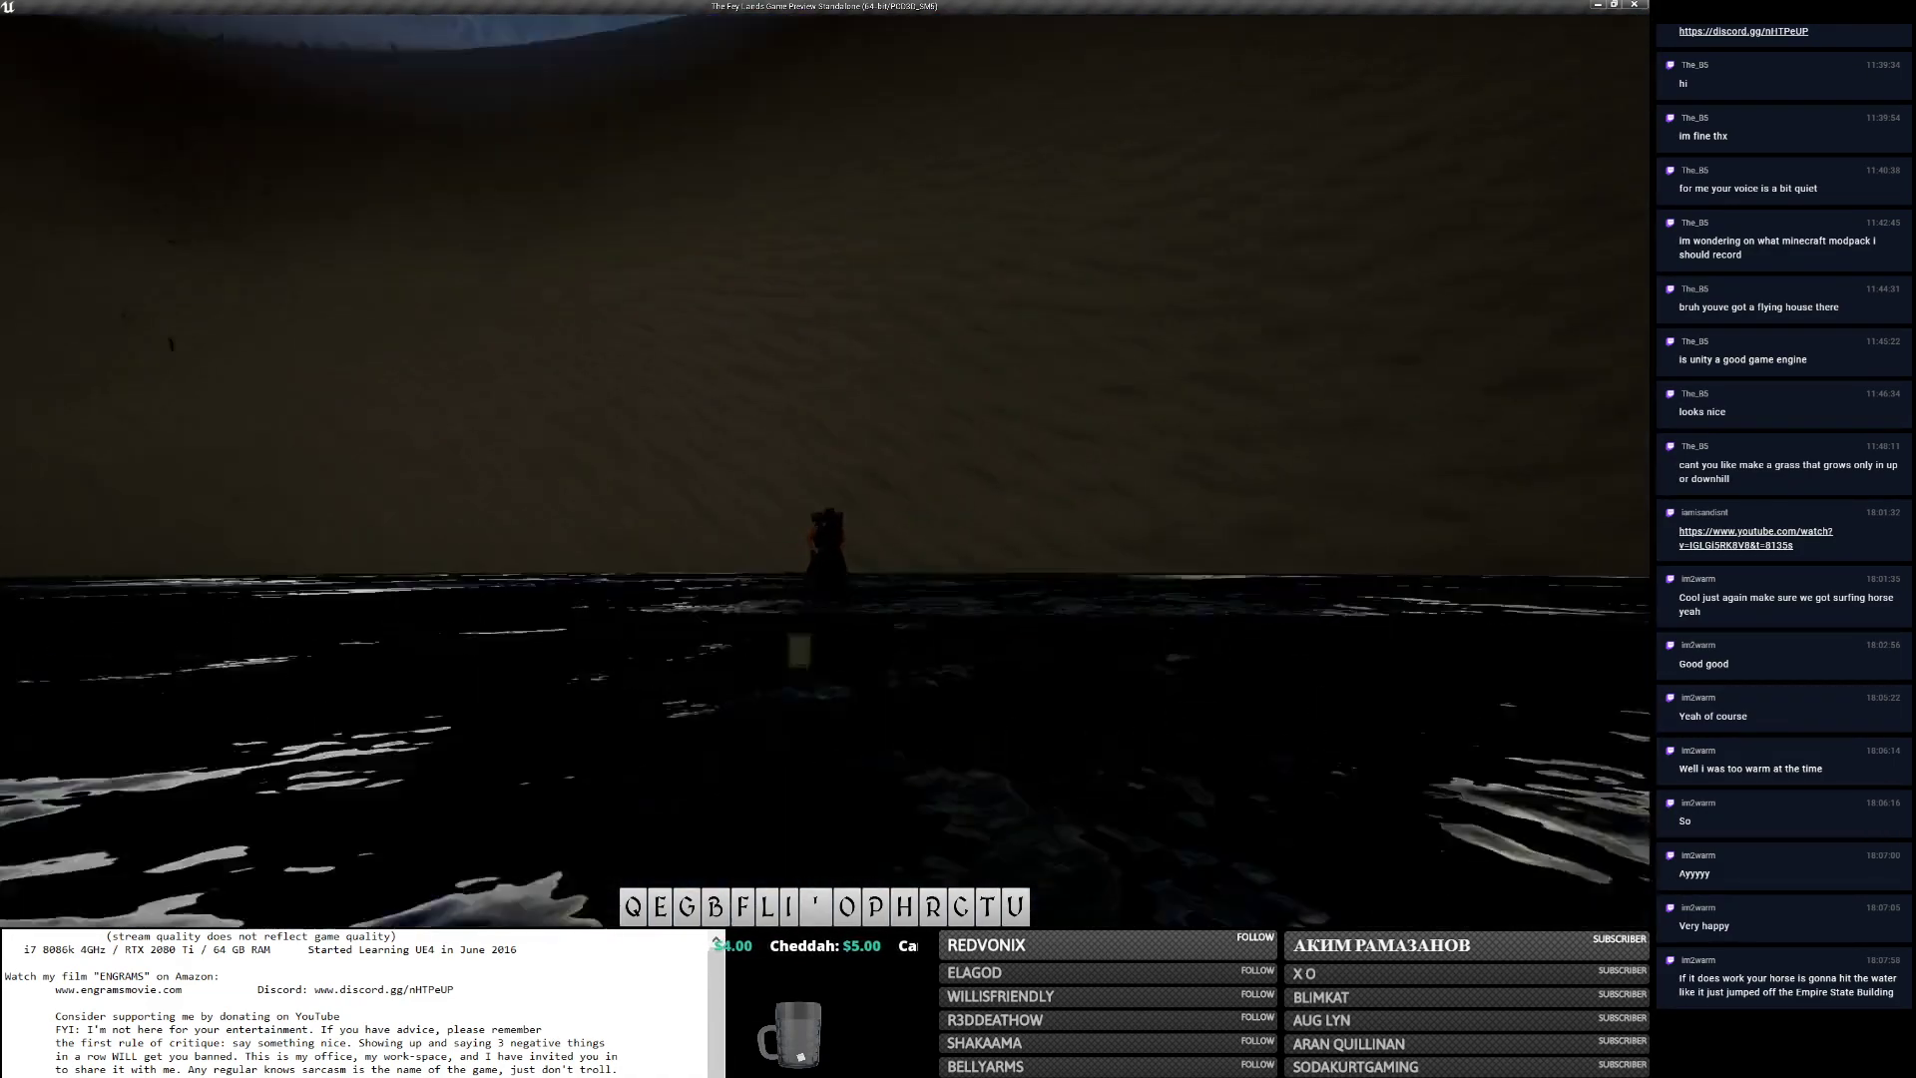
pyautogui.press('w')
pyautogui.press('w')
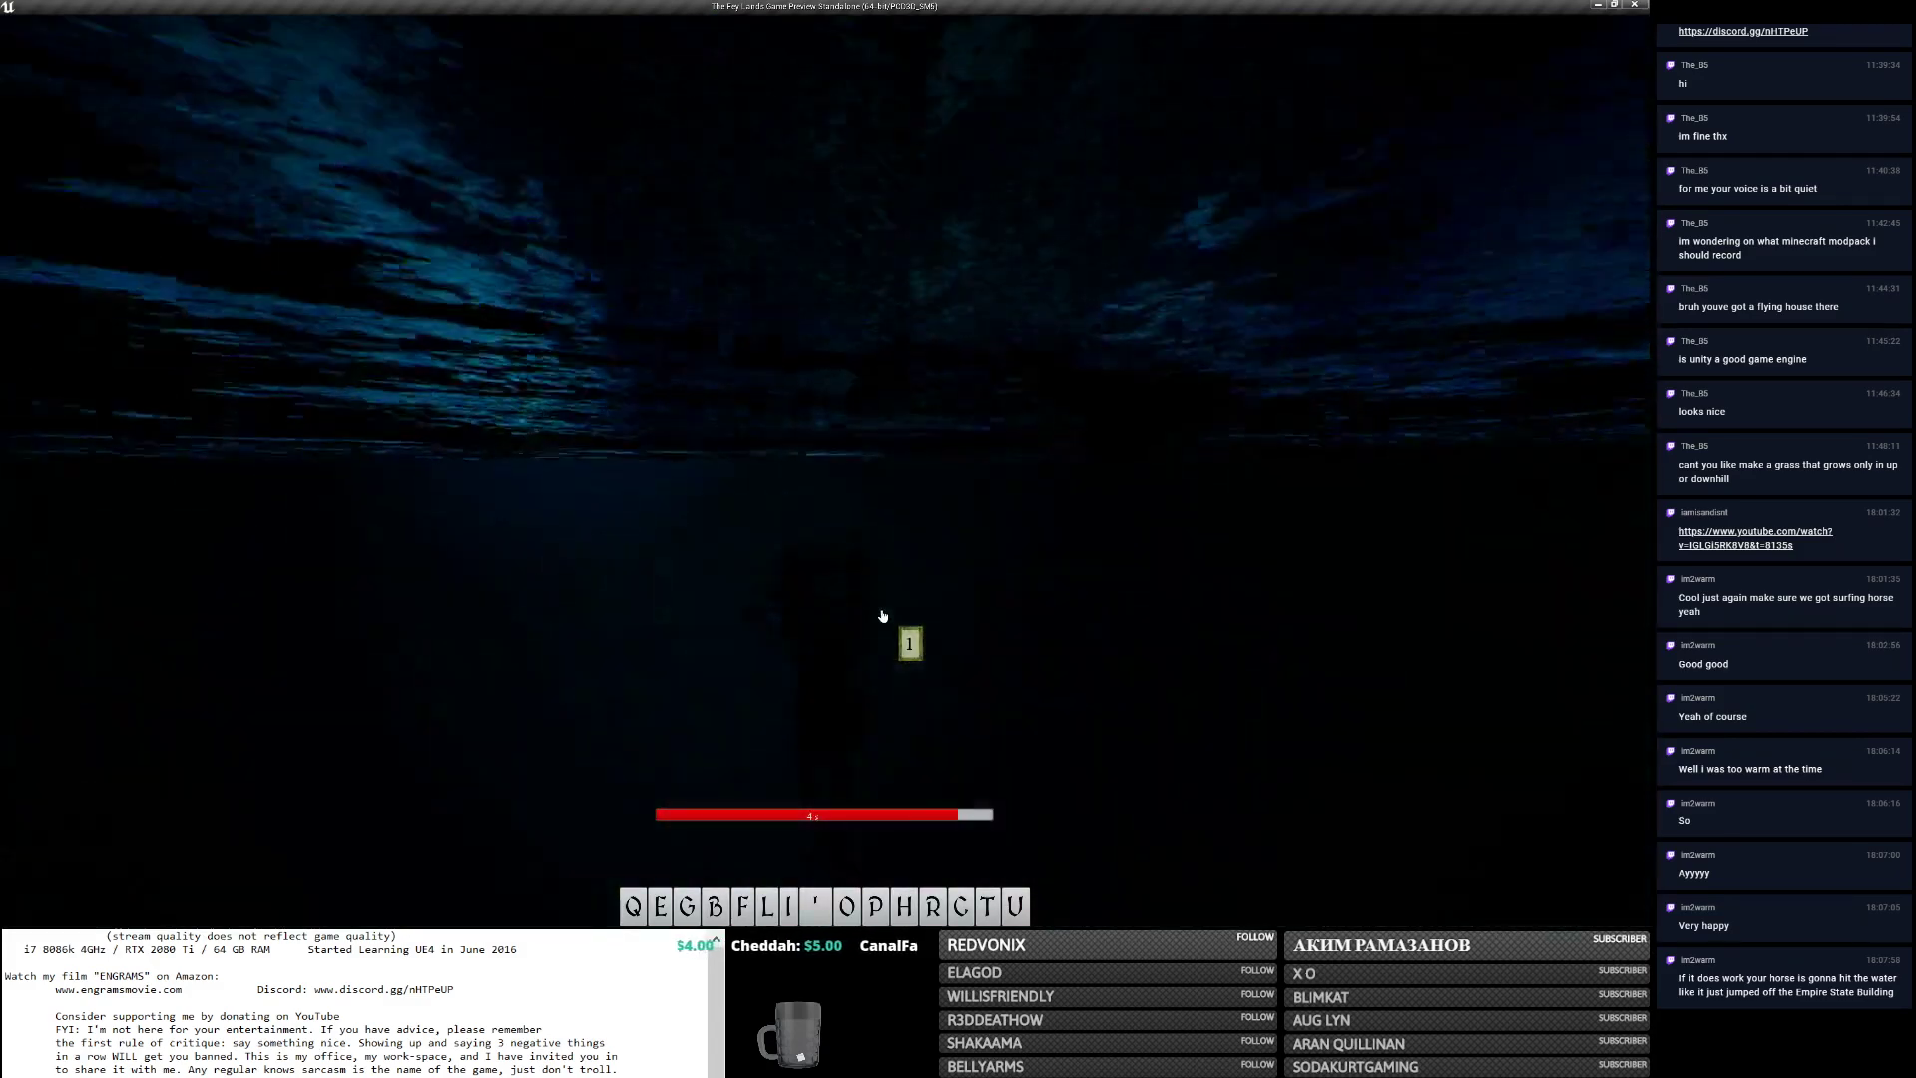
pyautogui.press('space')
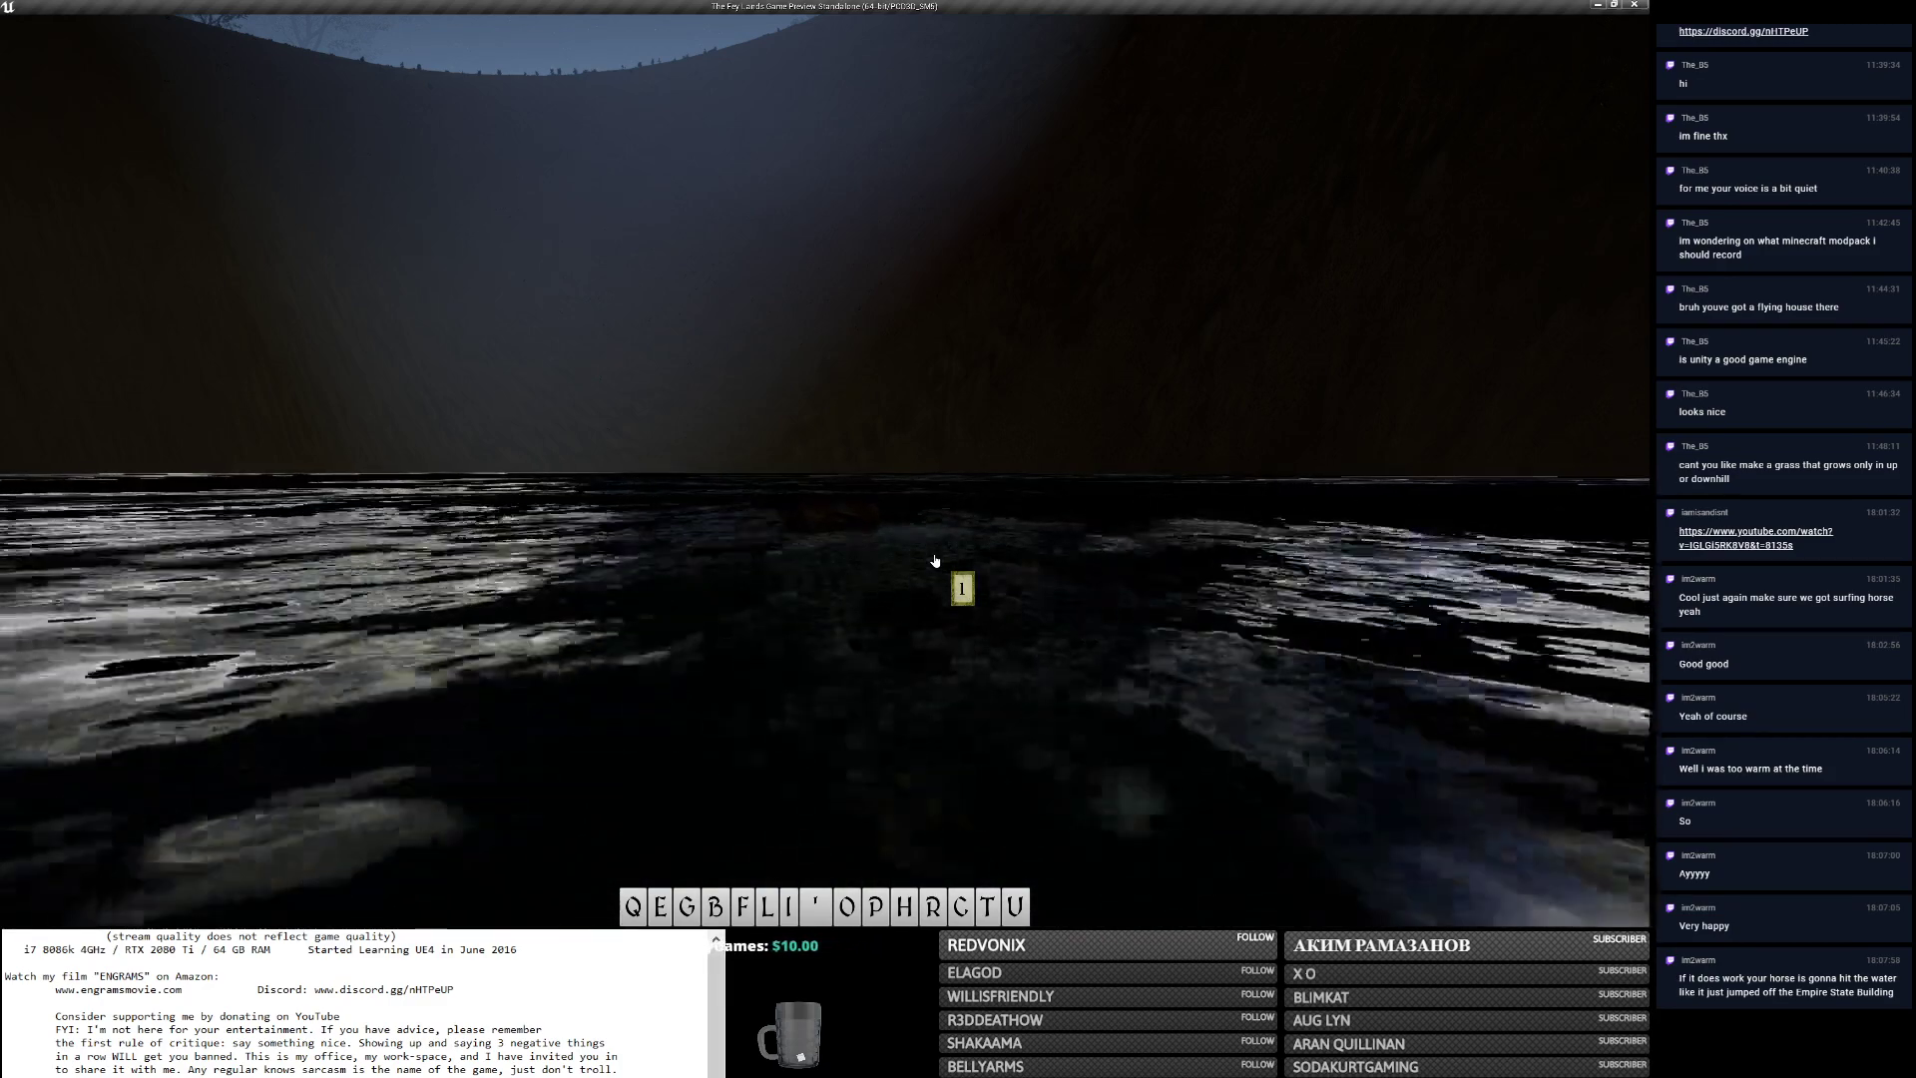
pyautogui.click(1052, 525)
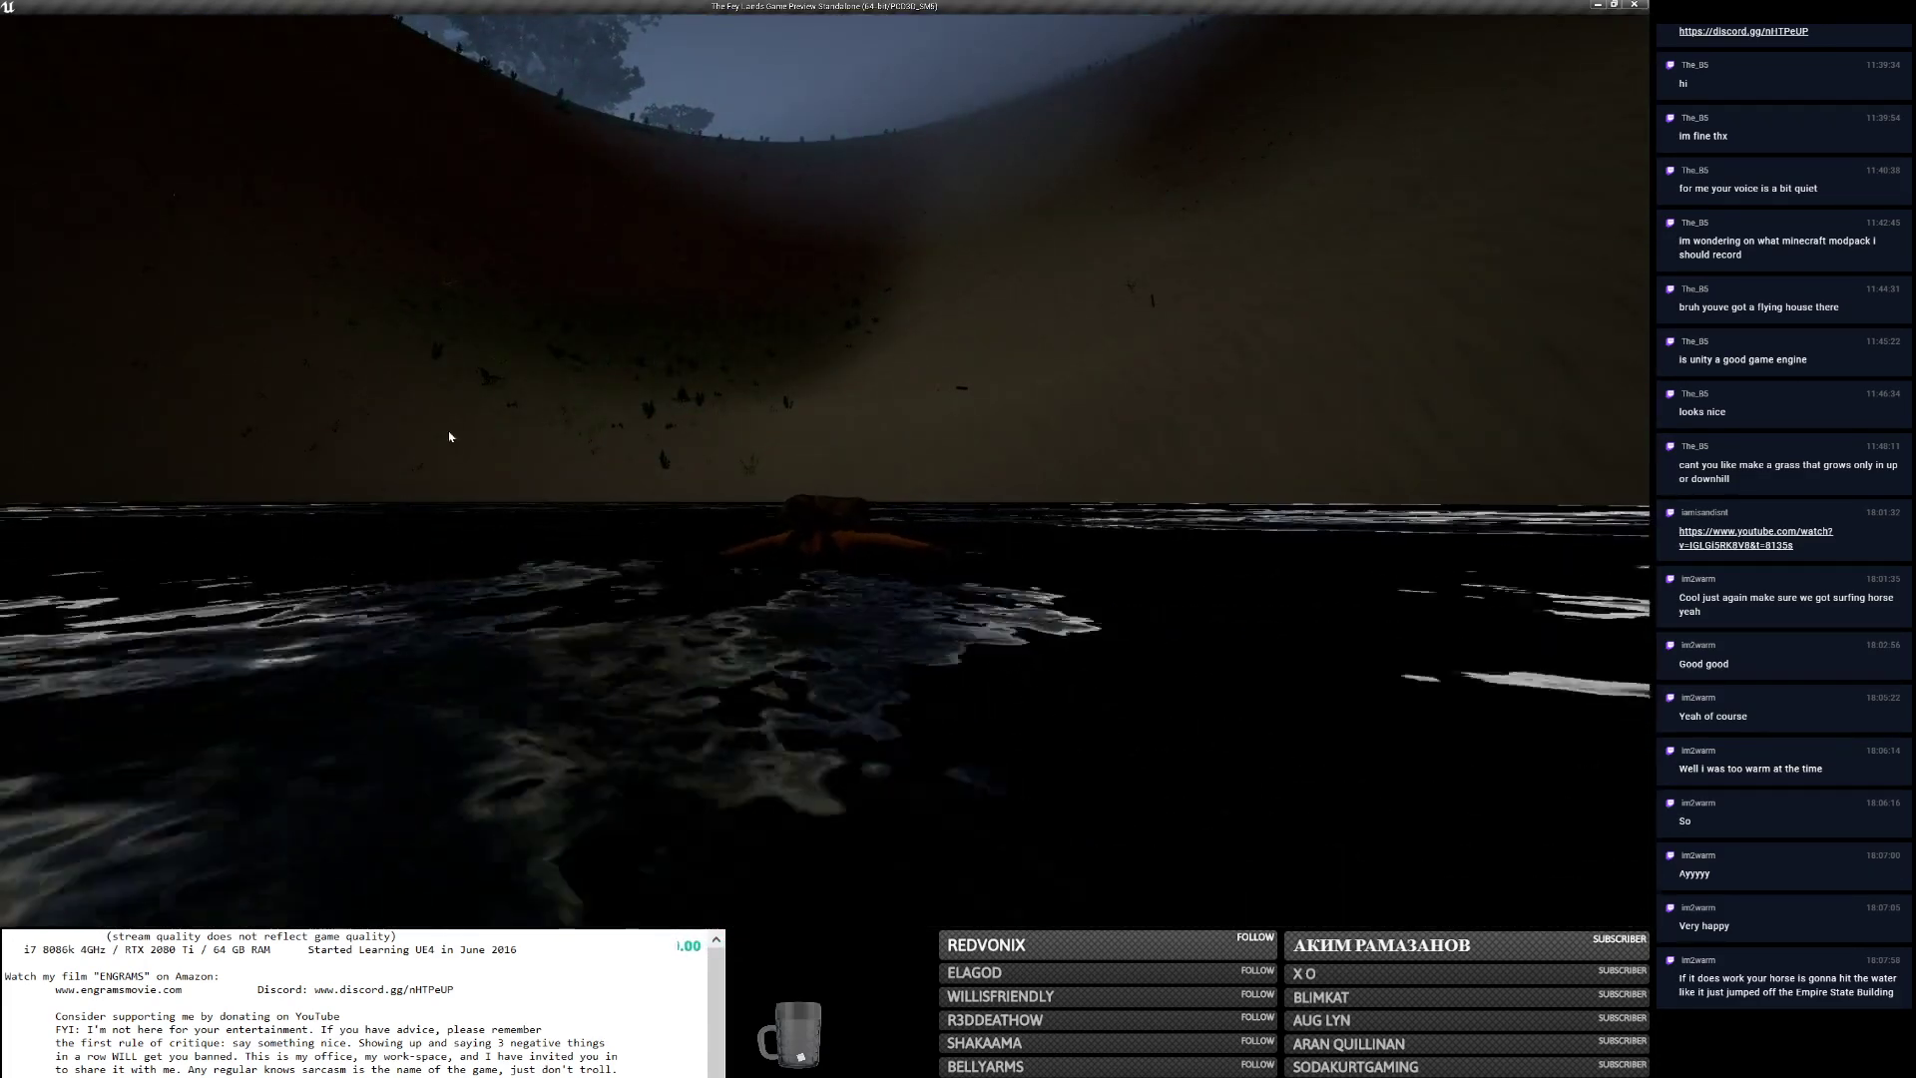
pyautogui.press('c')
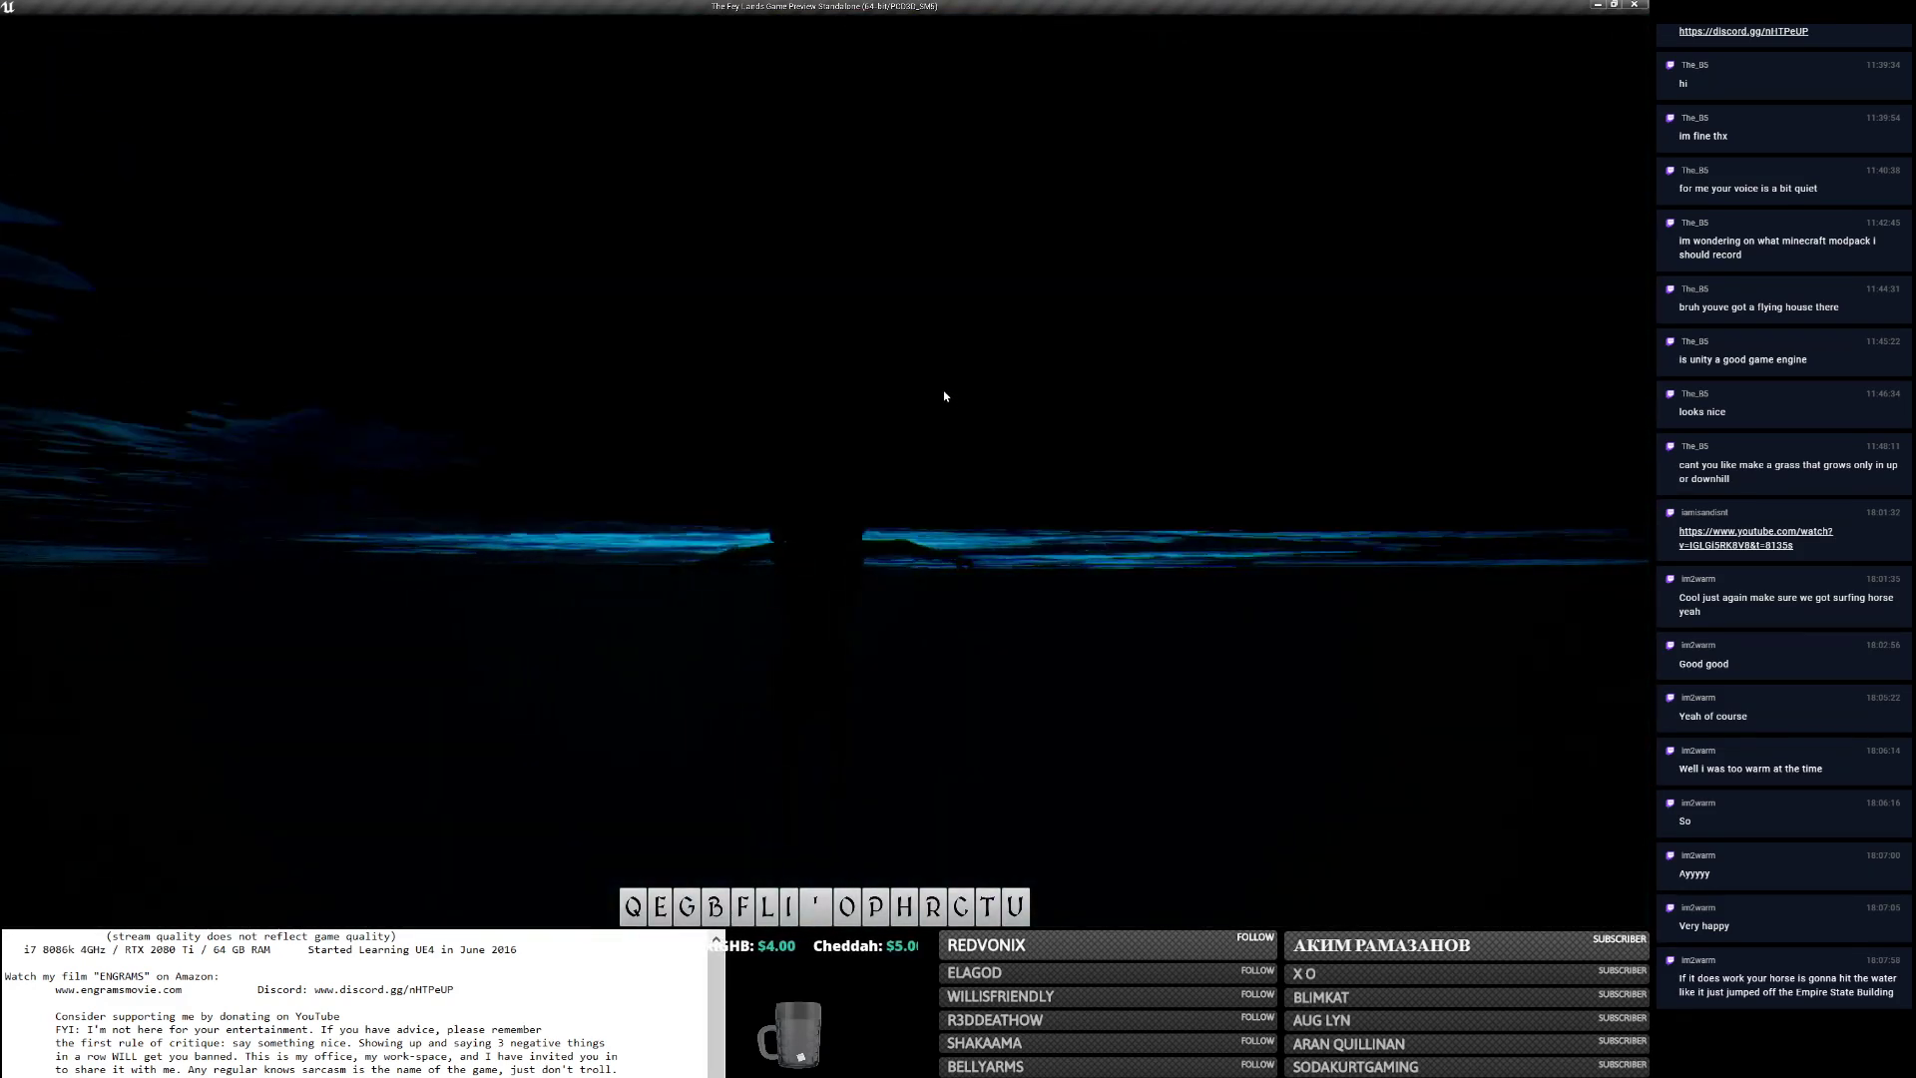
# Quit the game preview and return to the HorseyBuoyancyComponent blueprint window in the Unreal Editor.
pyautogui.press('Escape')
pyautogui.hotkey('alt', 'Tab')
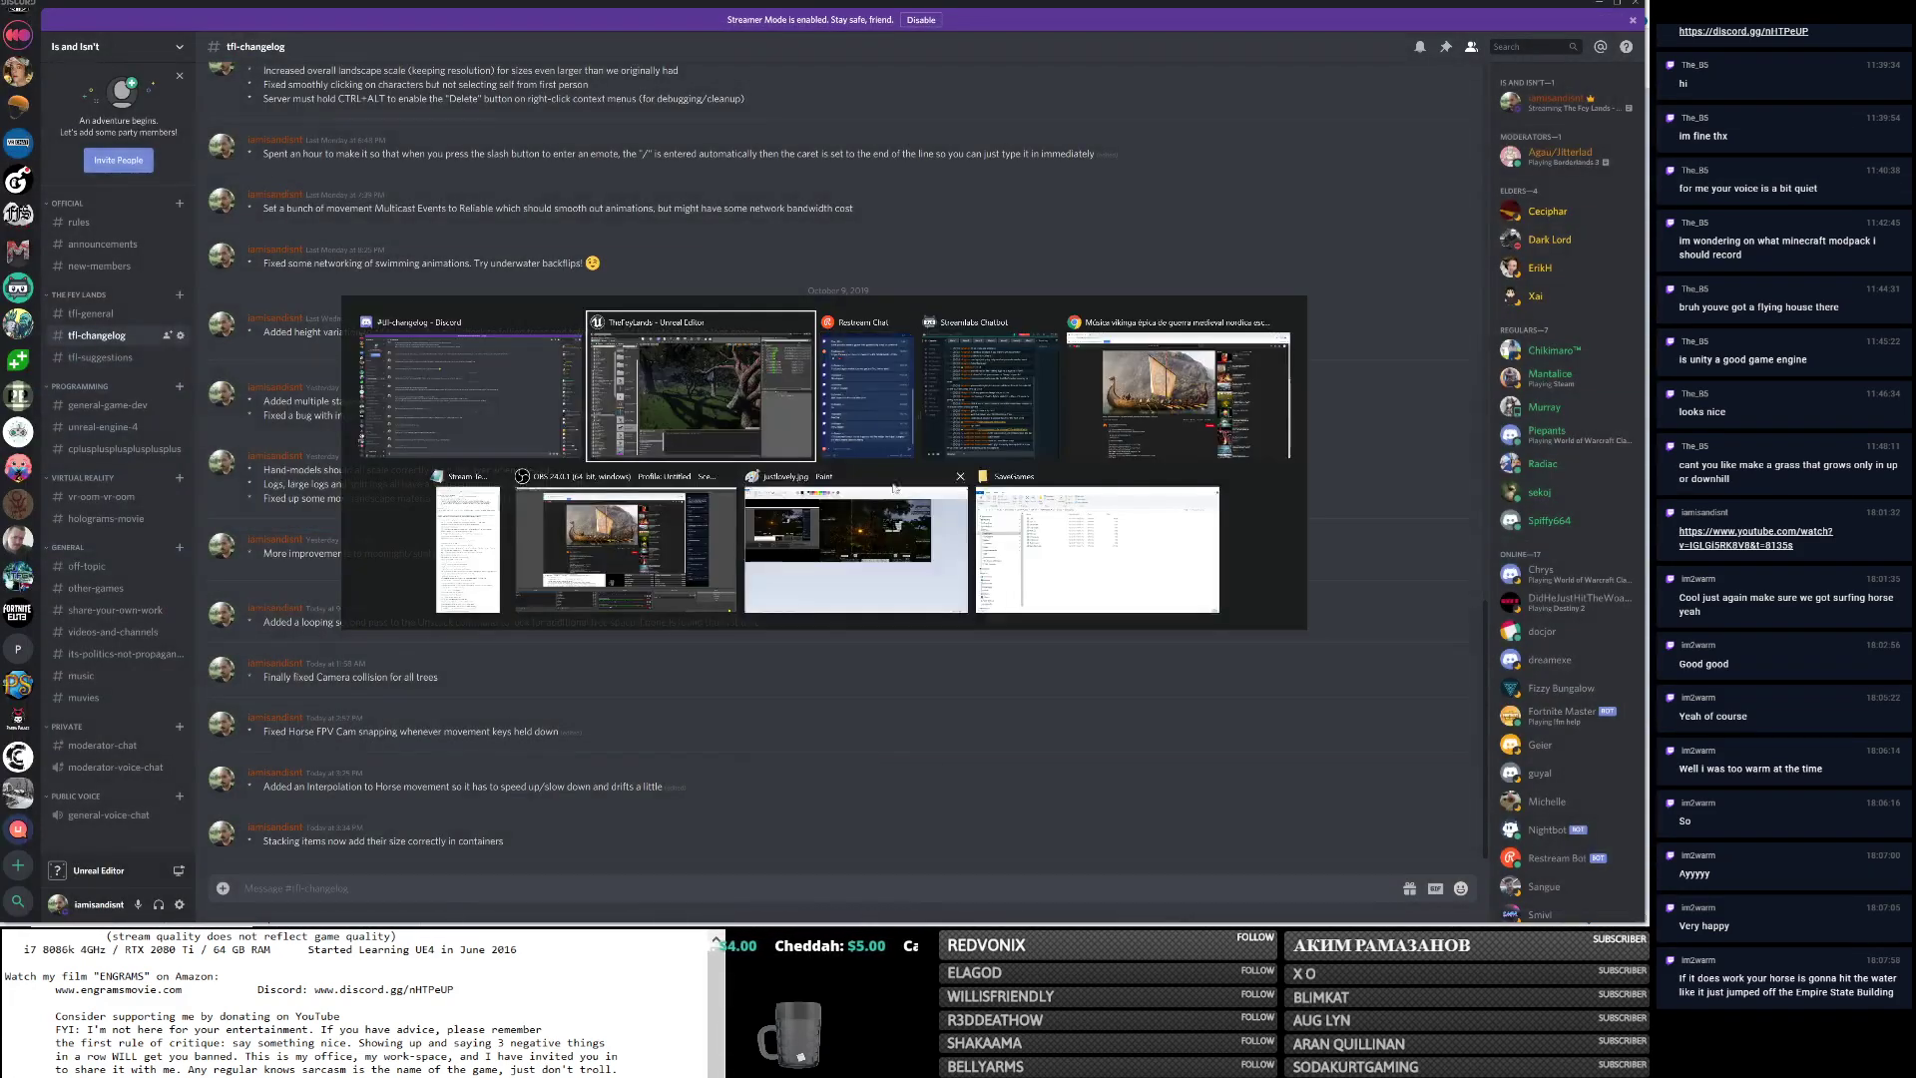
pyautogui.click(465, 520)
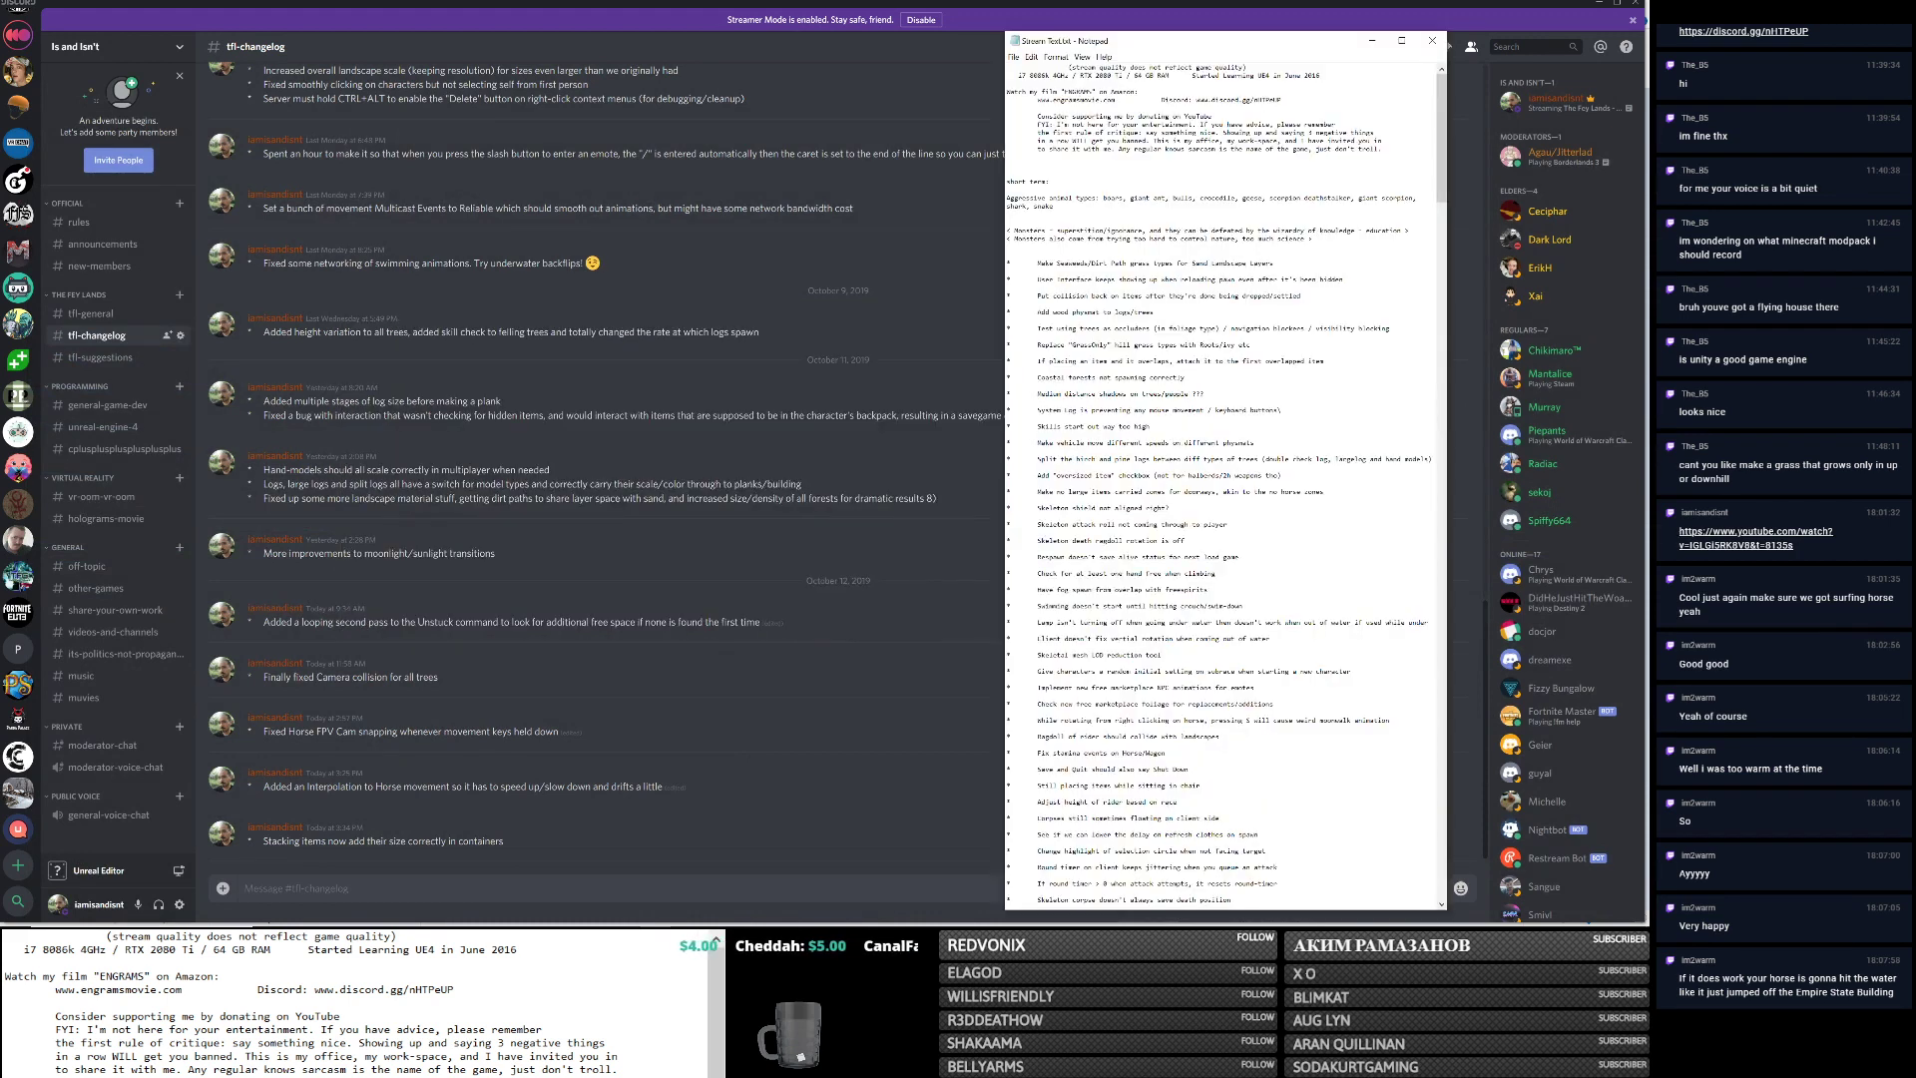
pyautogui.click(1637, 6)
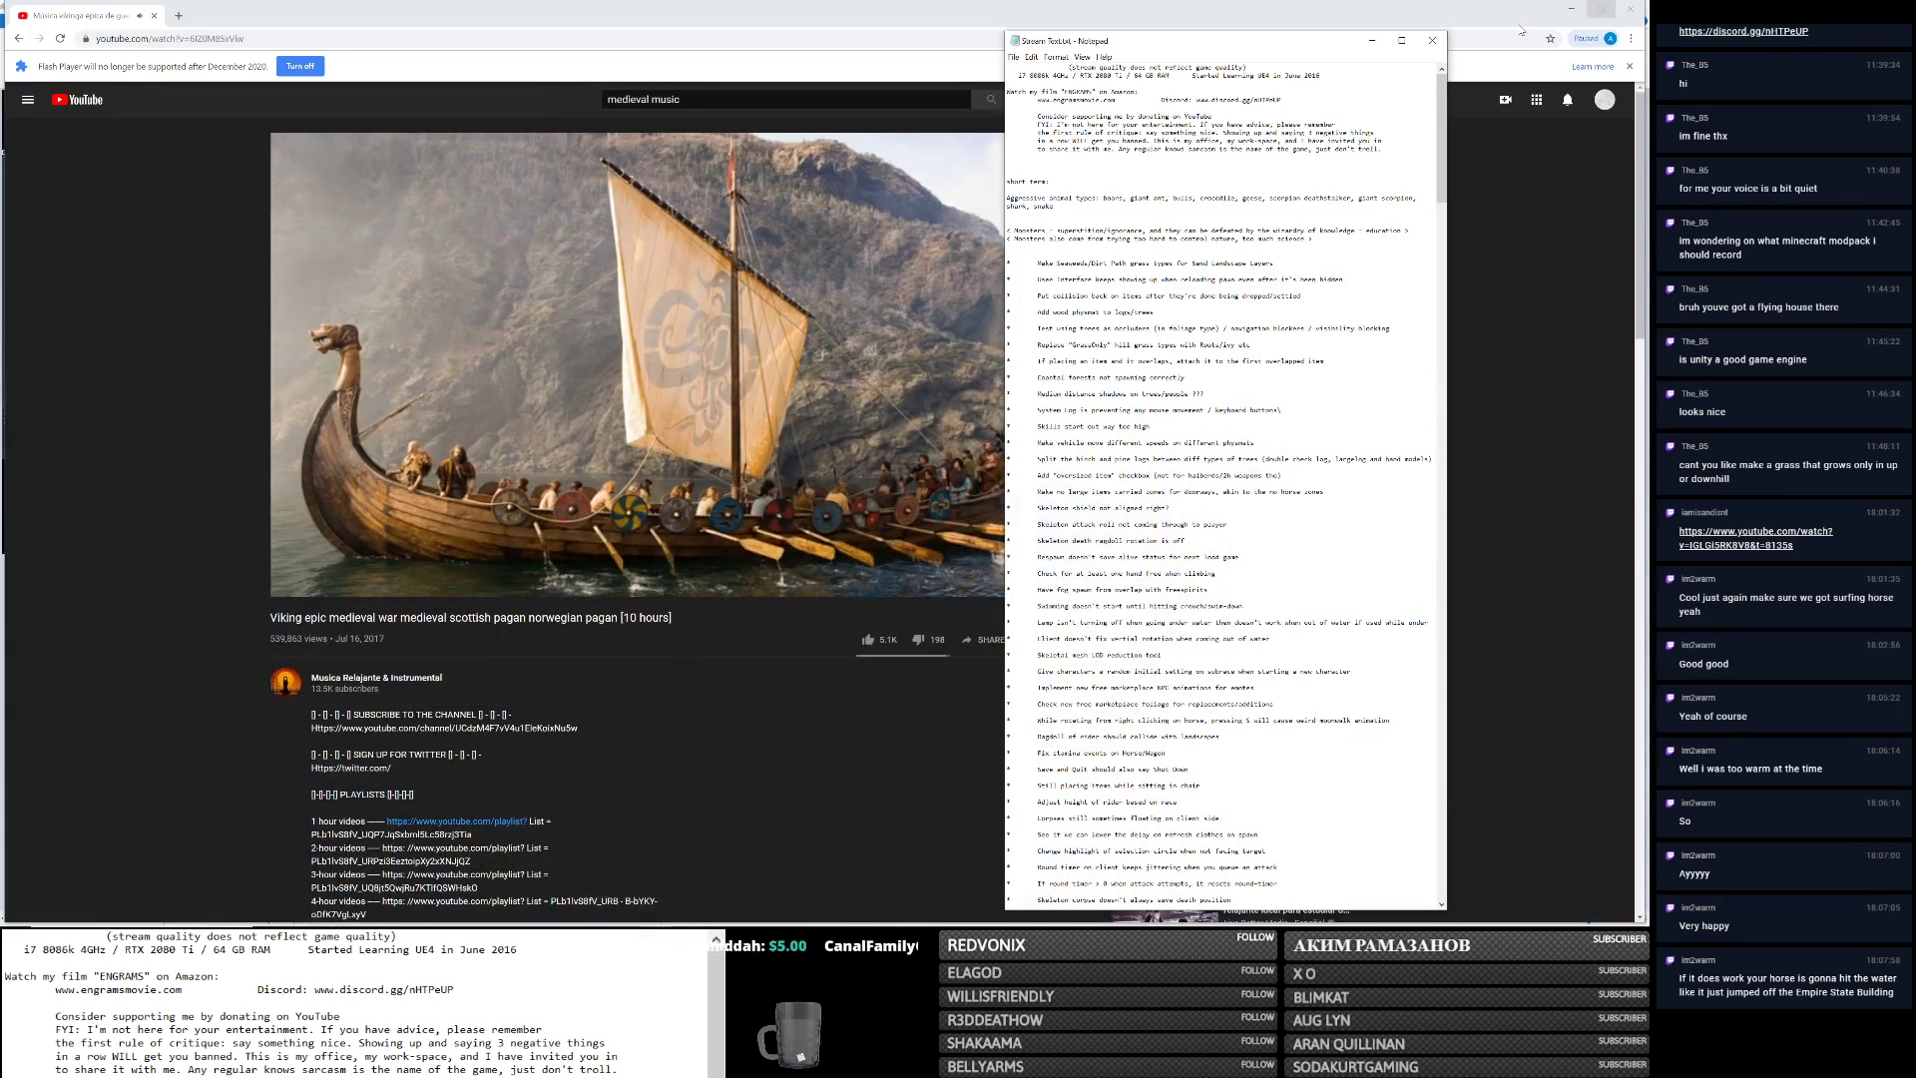
pyautogui.hotkey('alt', 'Tab')
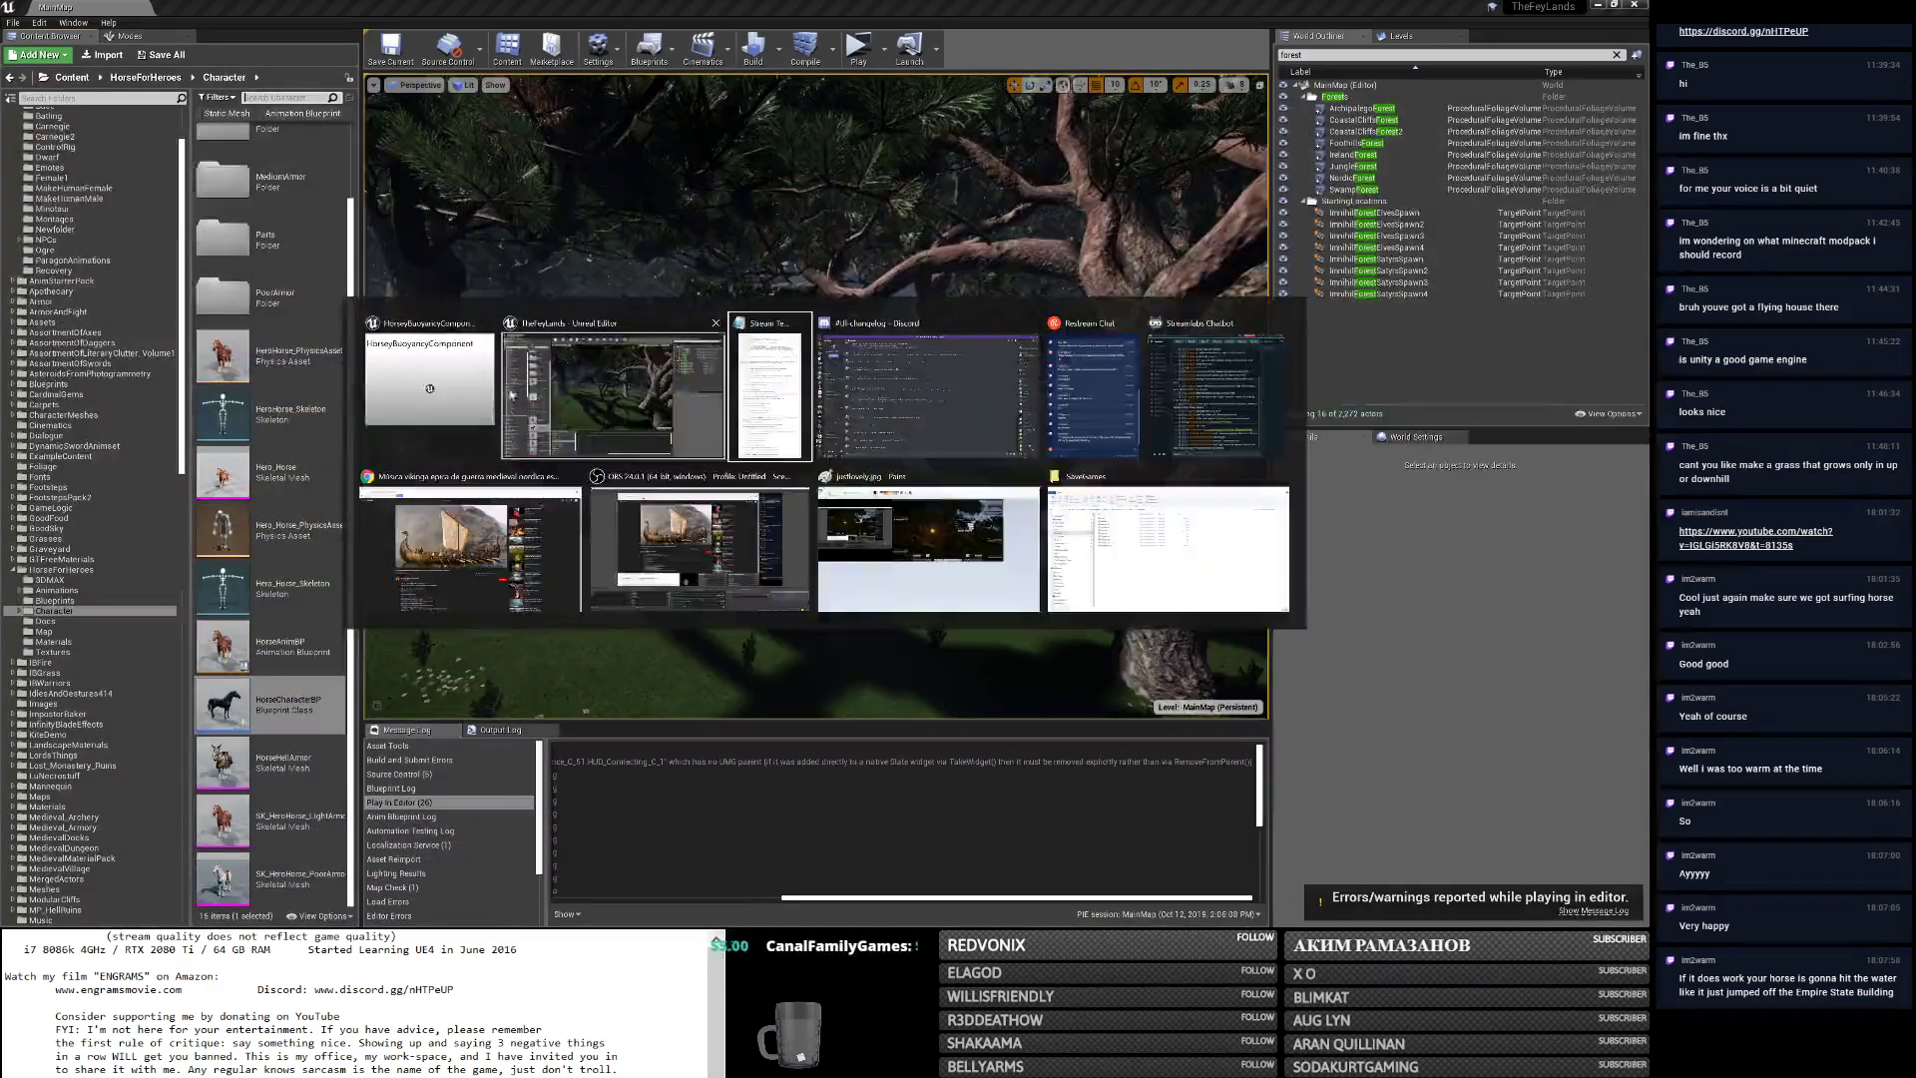
pyautogui.click(870, 392)
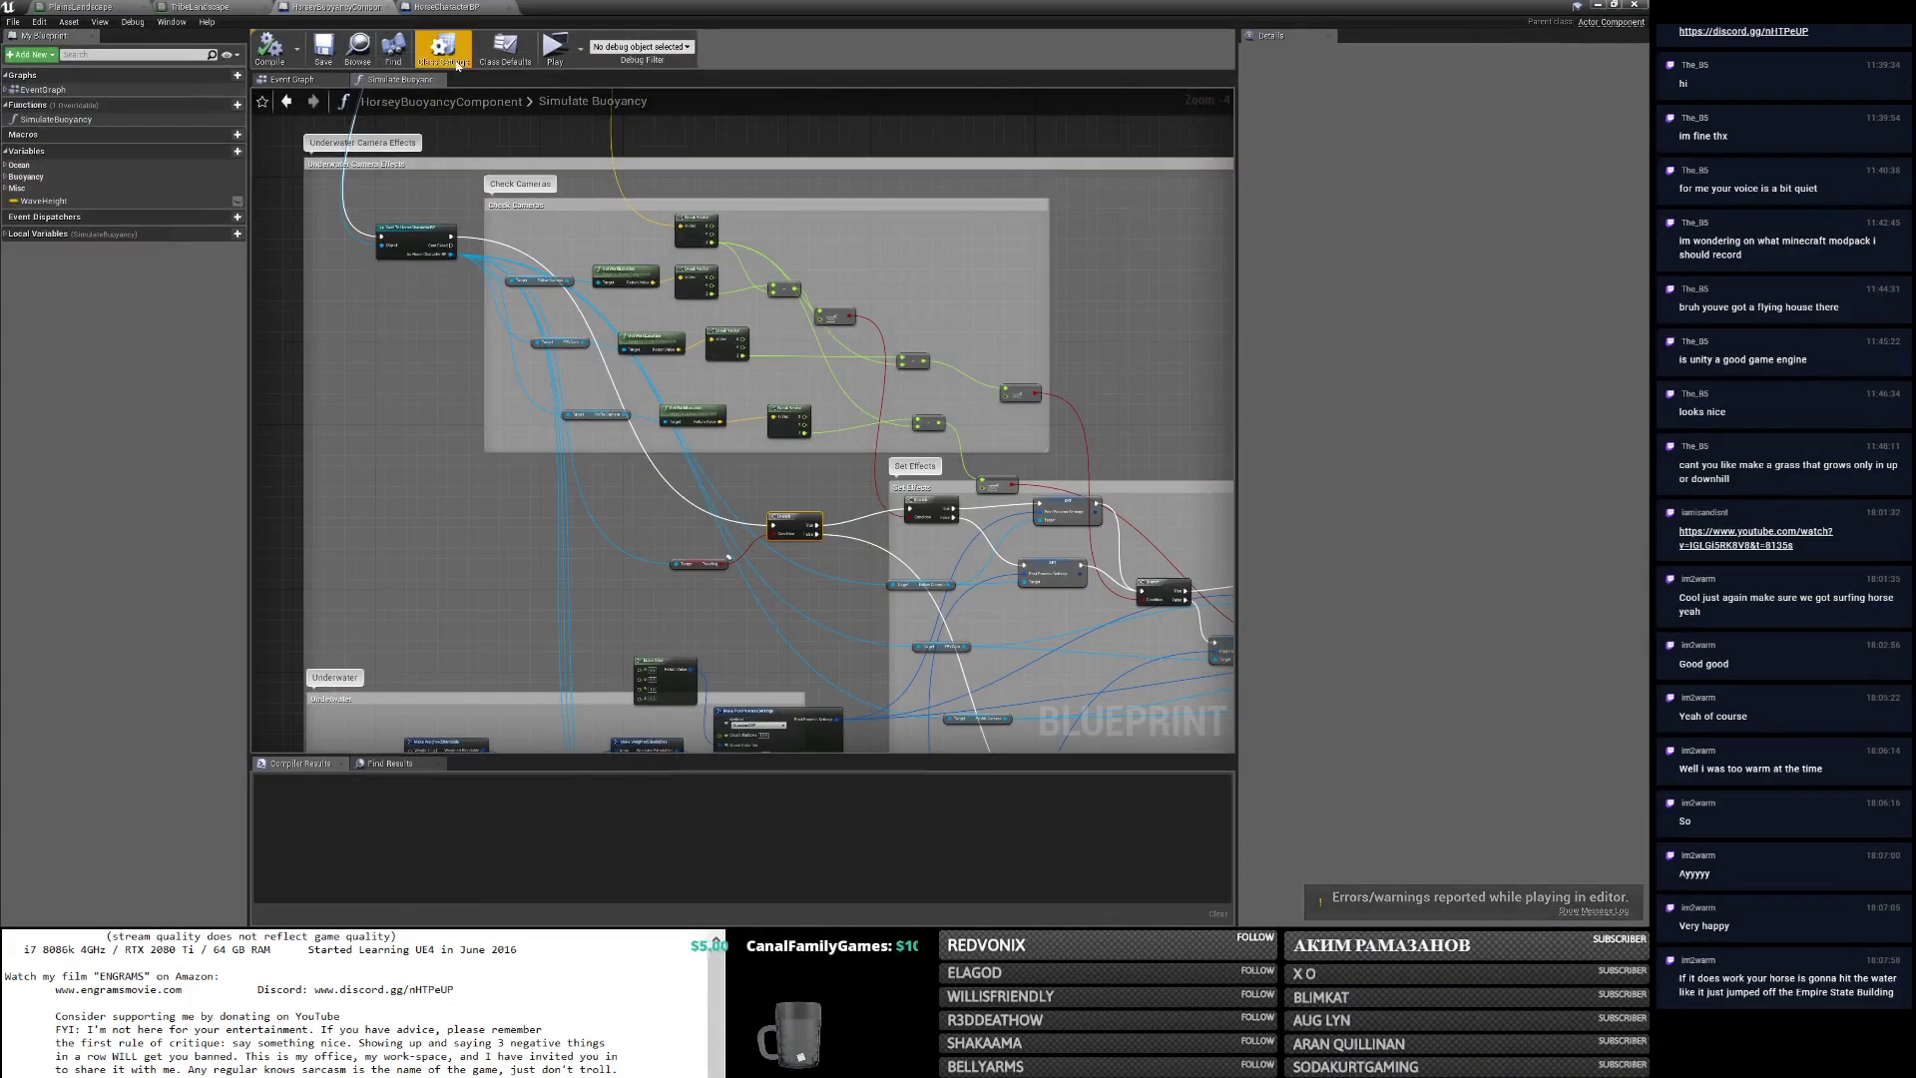
# Examine the grass output node in the landscape material graph for the grass types assigned to each layer.
pyautogui.click(156, 8)
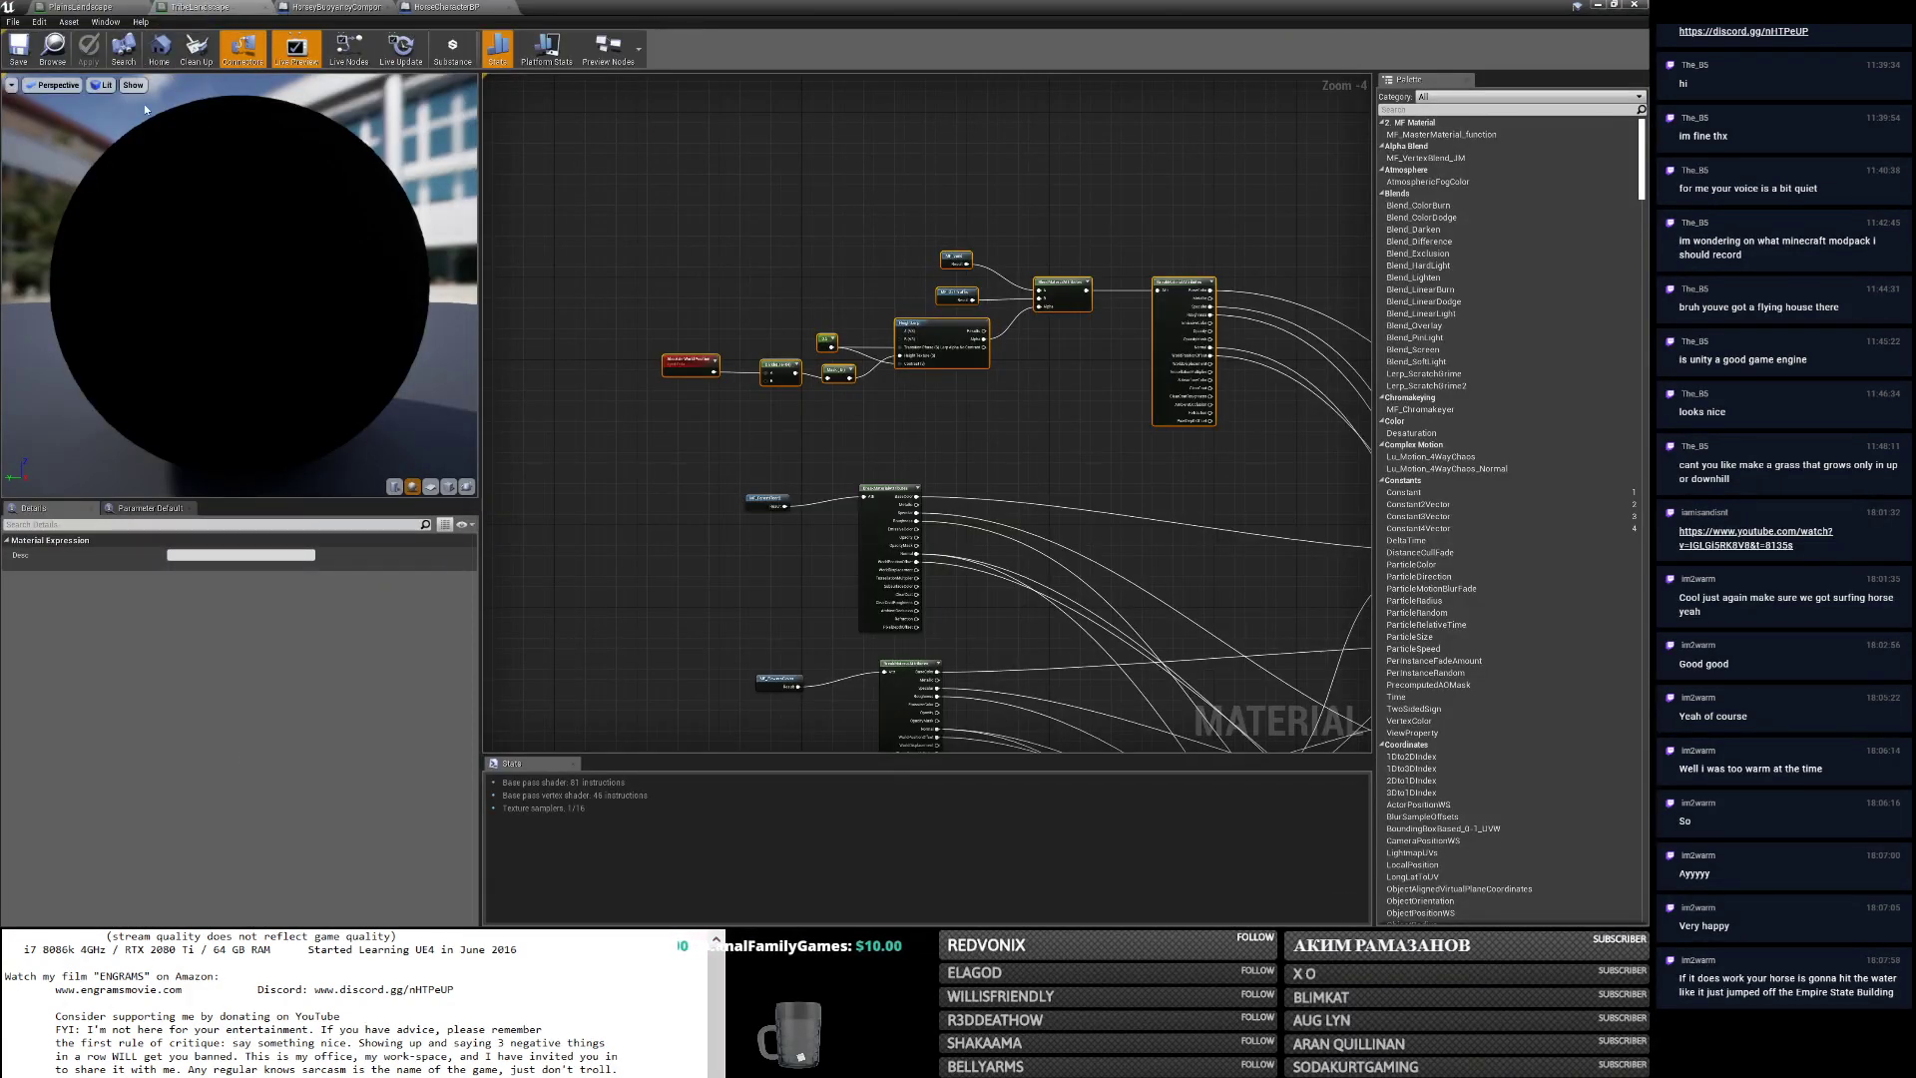
pyautogui.click(55, 8)
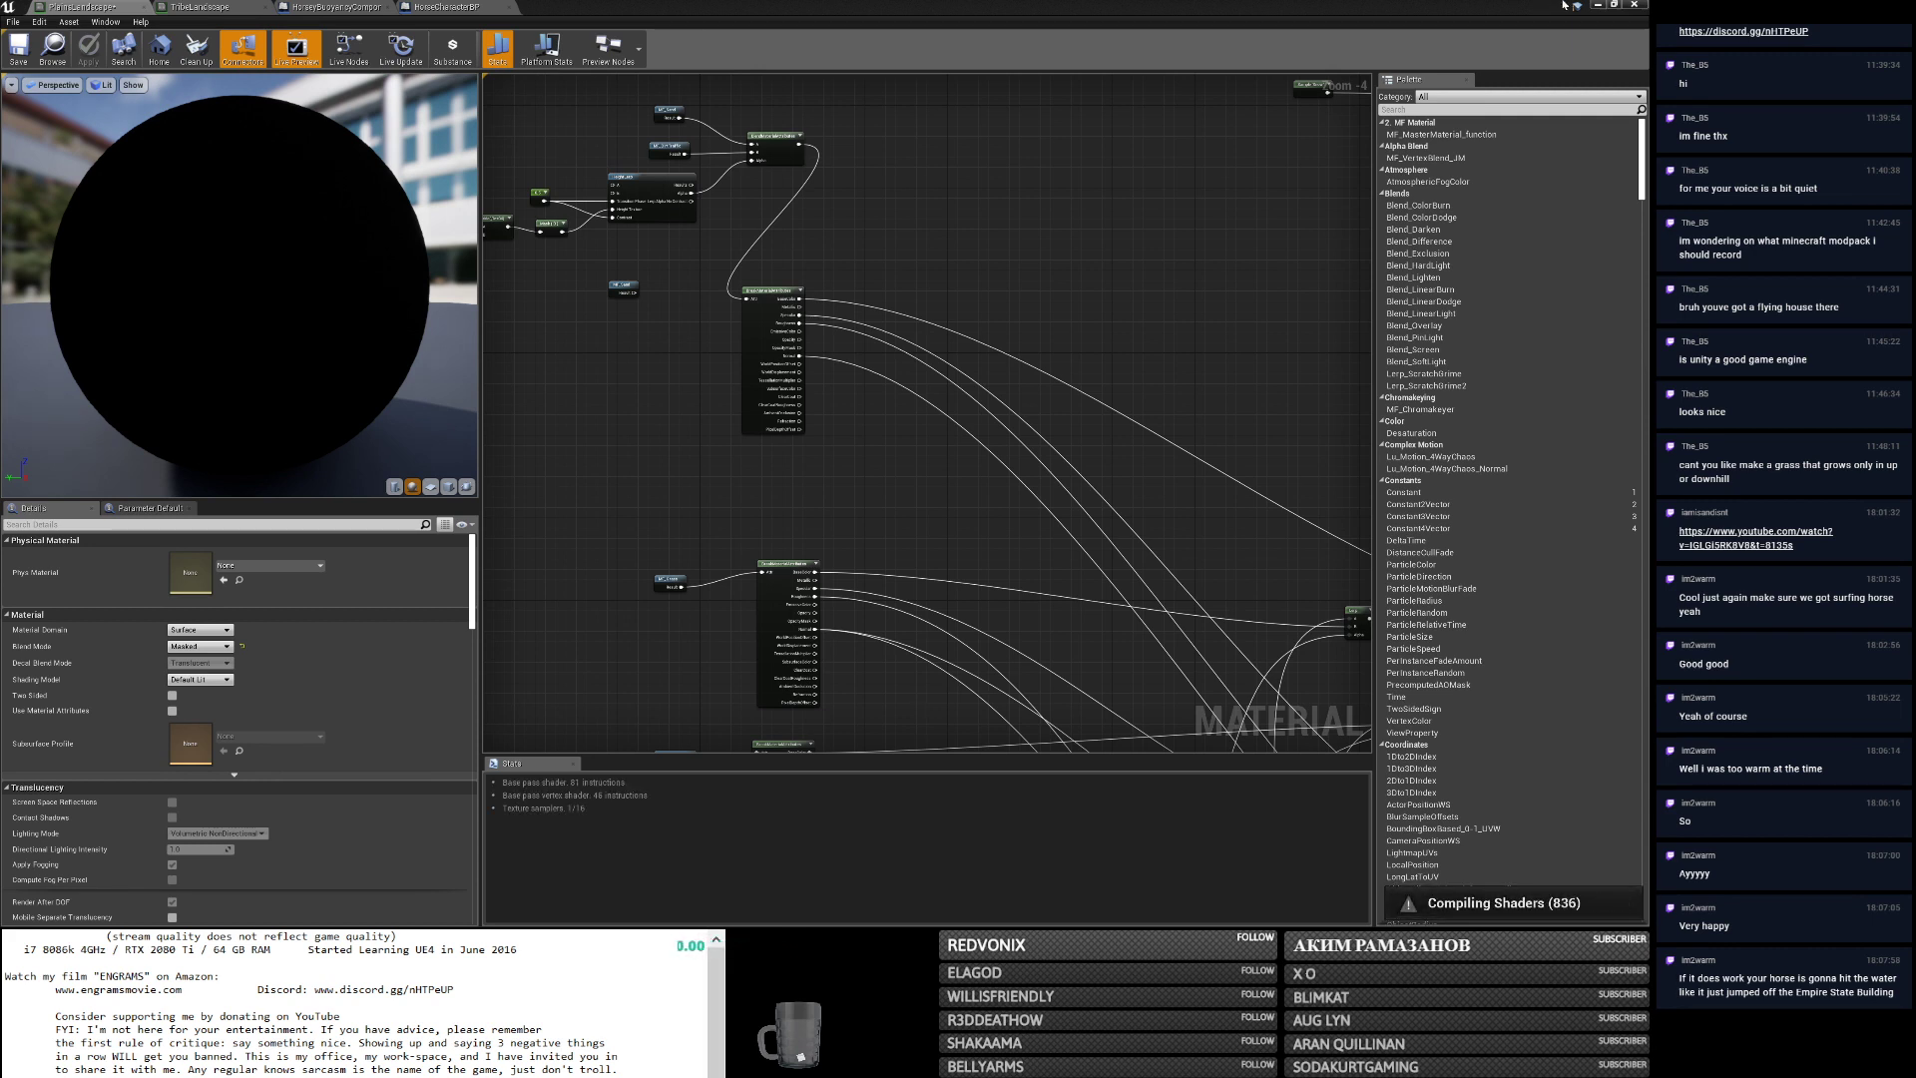
pyautogui.moveTo(1218, 240); pyautogui.dragTo(95, 1028, button='right')
pyautogui.scroll(4, 1120, 474)
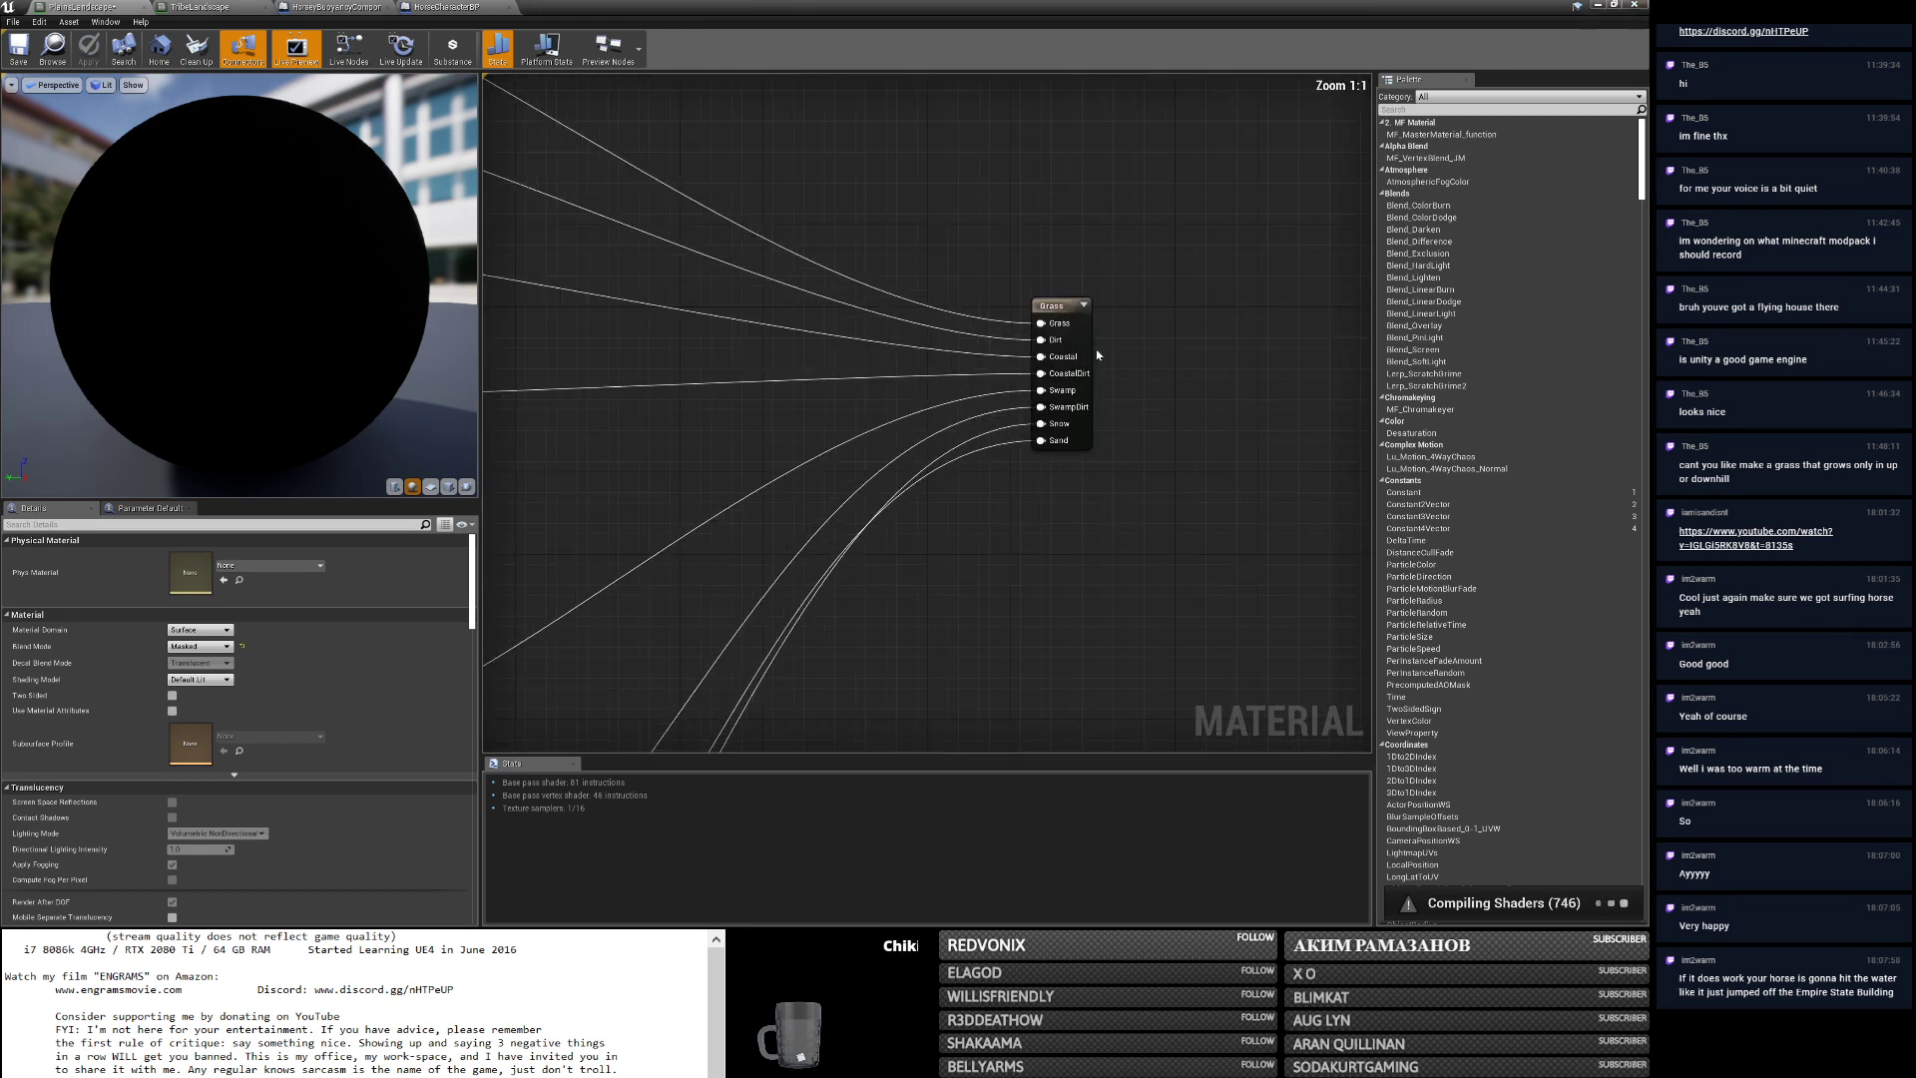
pyautogui.click(1083, 337)
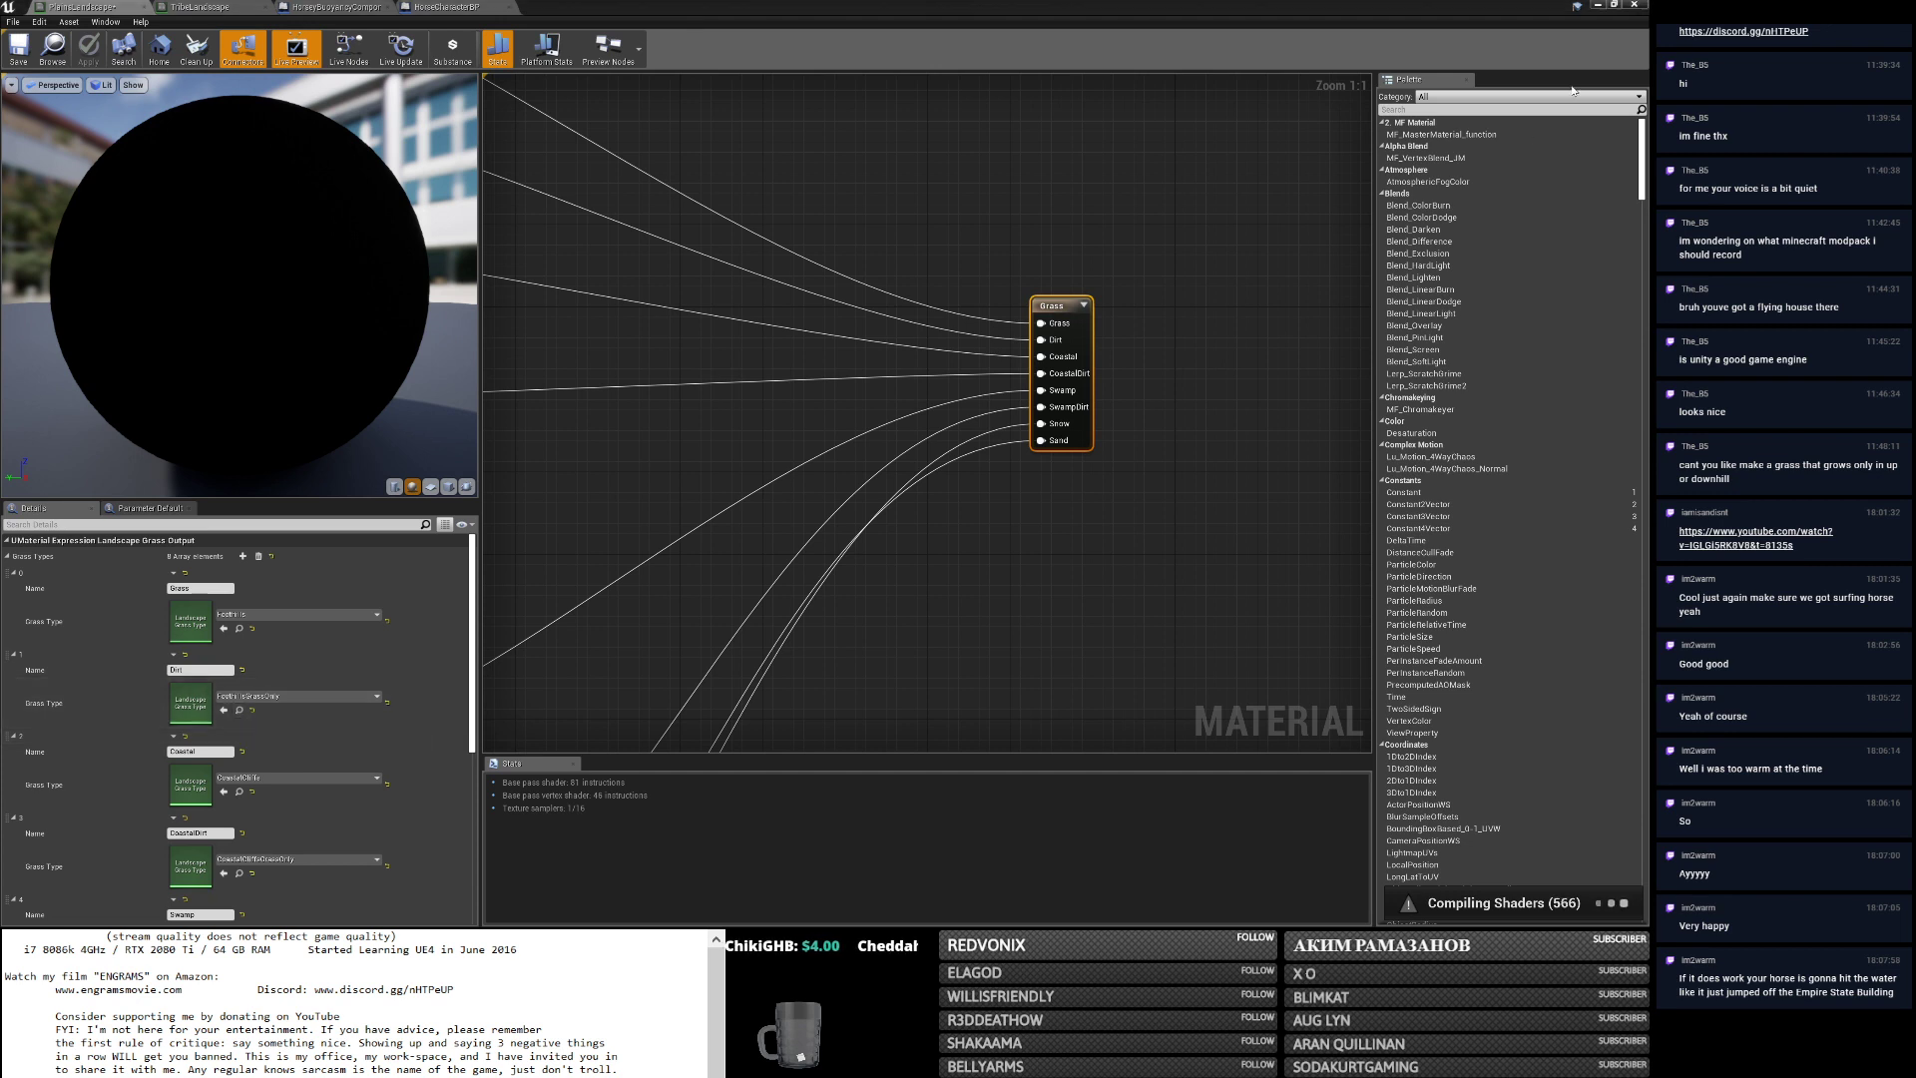
# Open the FoothillsGrassOnly landscape grass type from the Grasses folder and return to the main editor.
pyautogui.click(1596, 4)
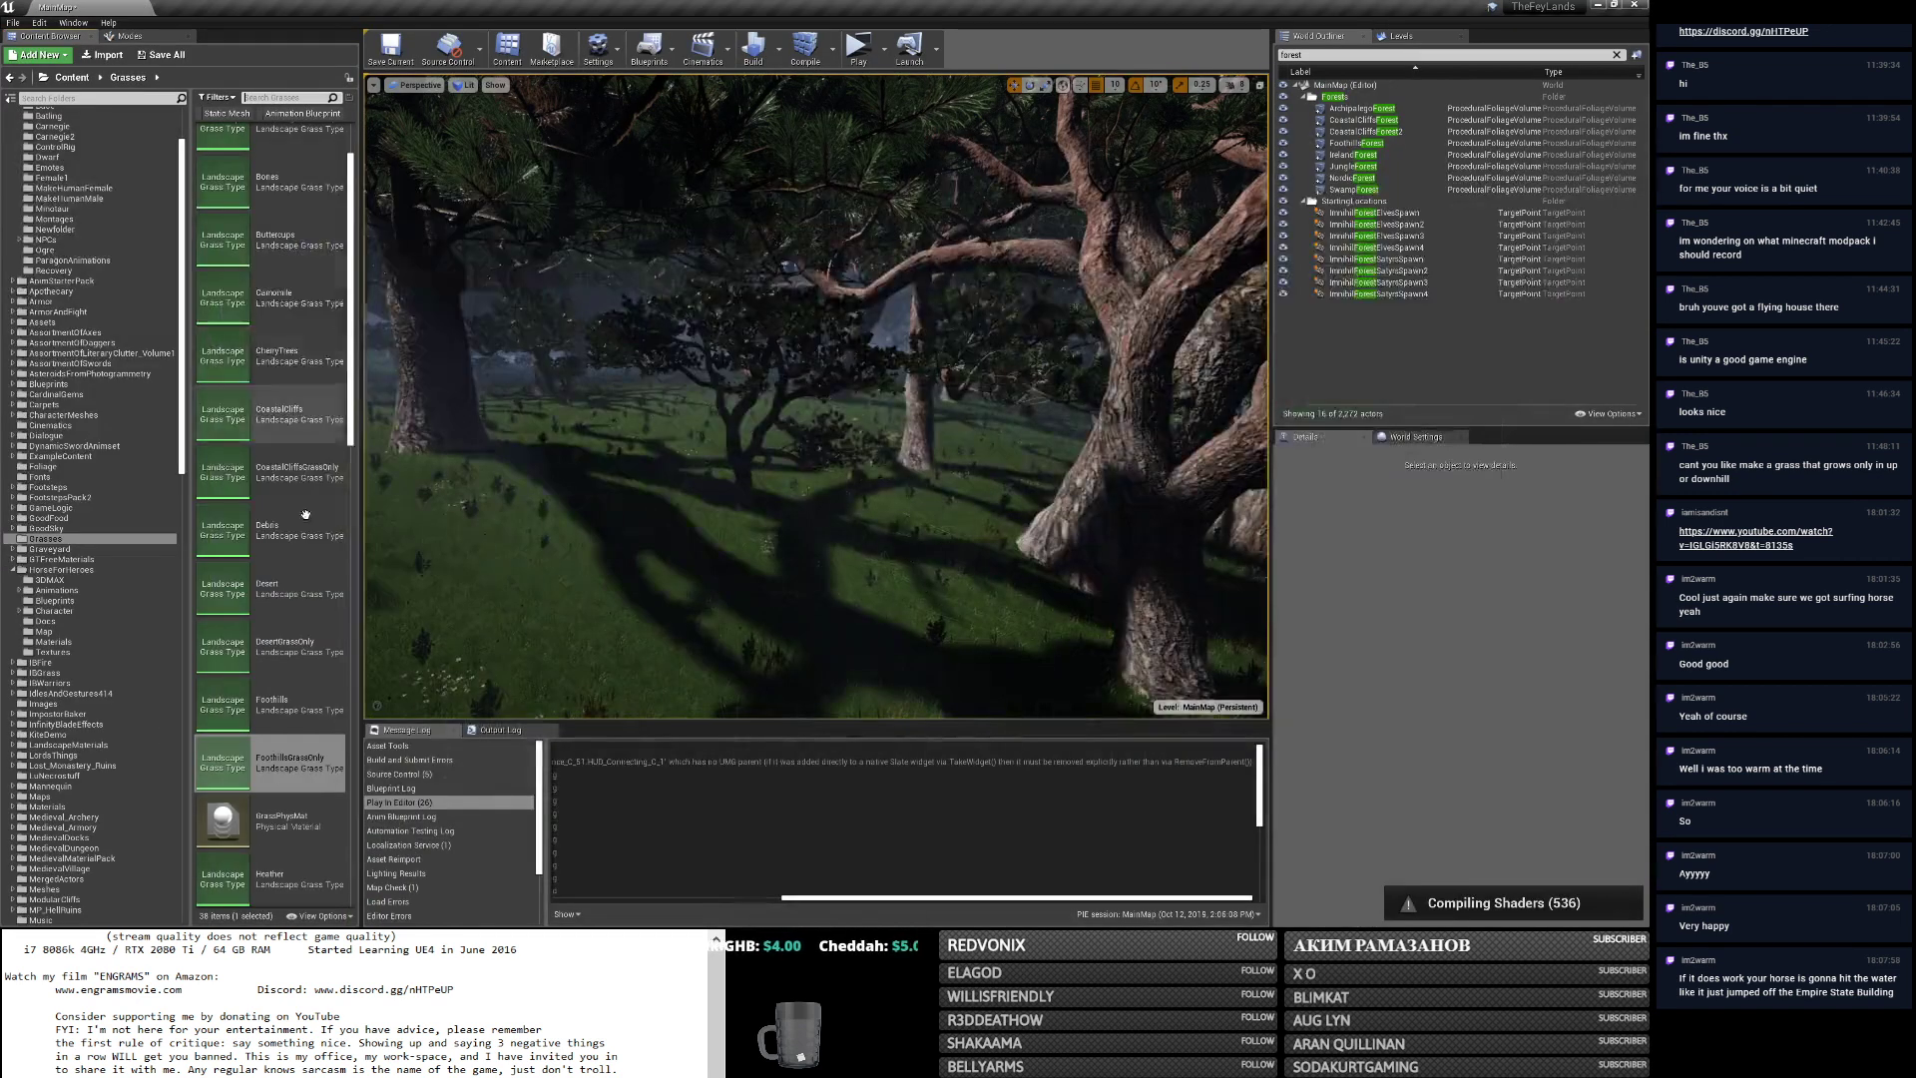
pyautogui.doubleClick(293, 757)
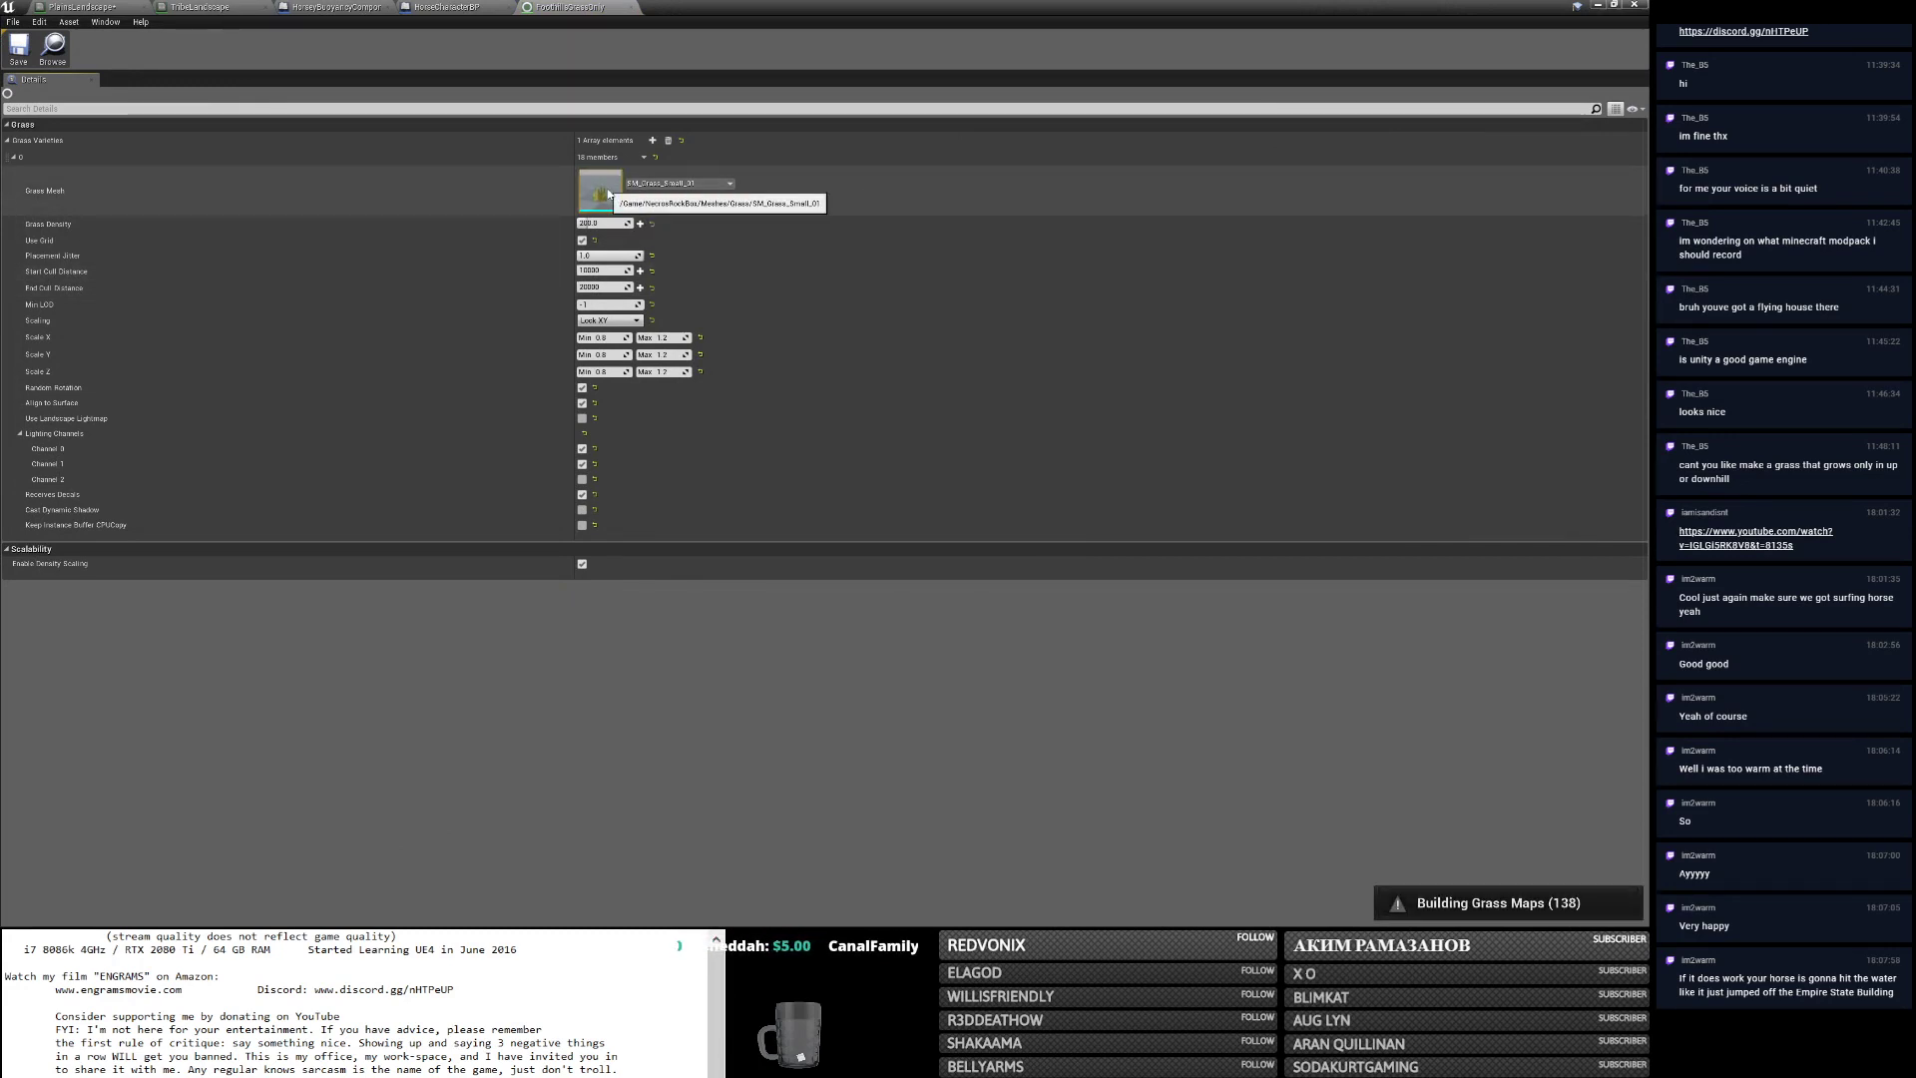
pyautogui.click(1595, 5)
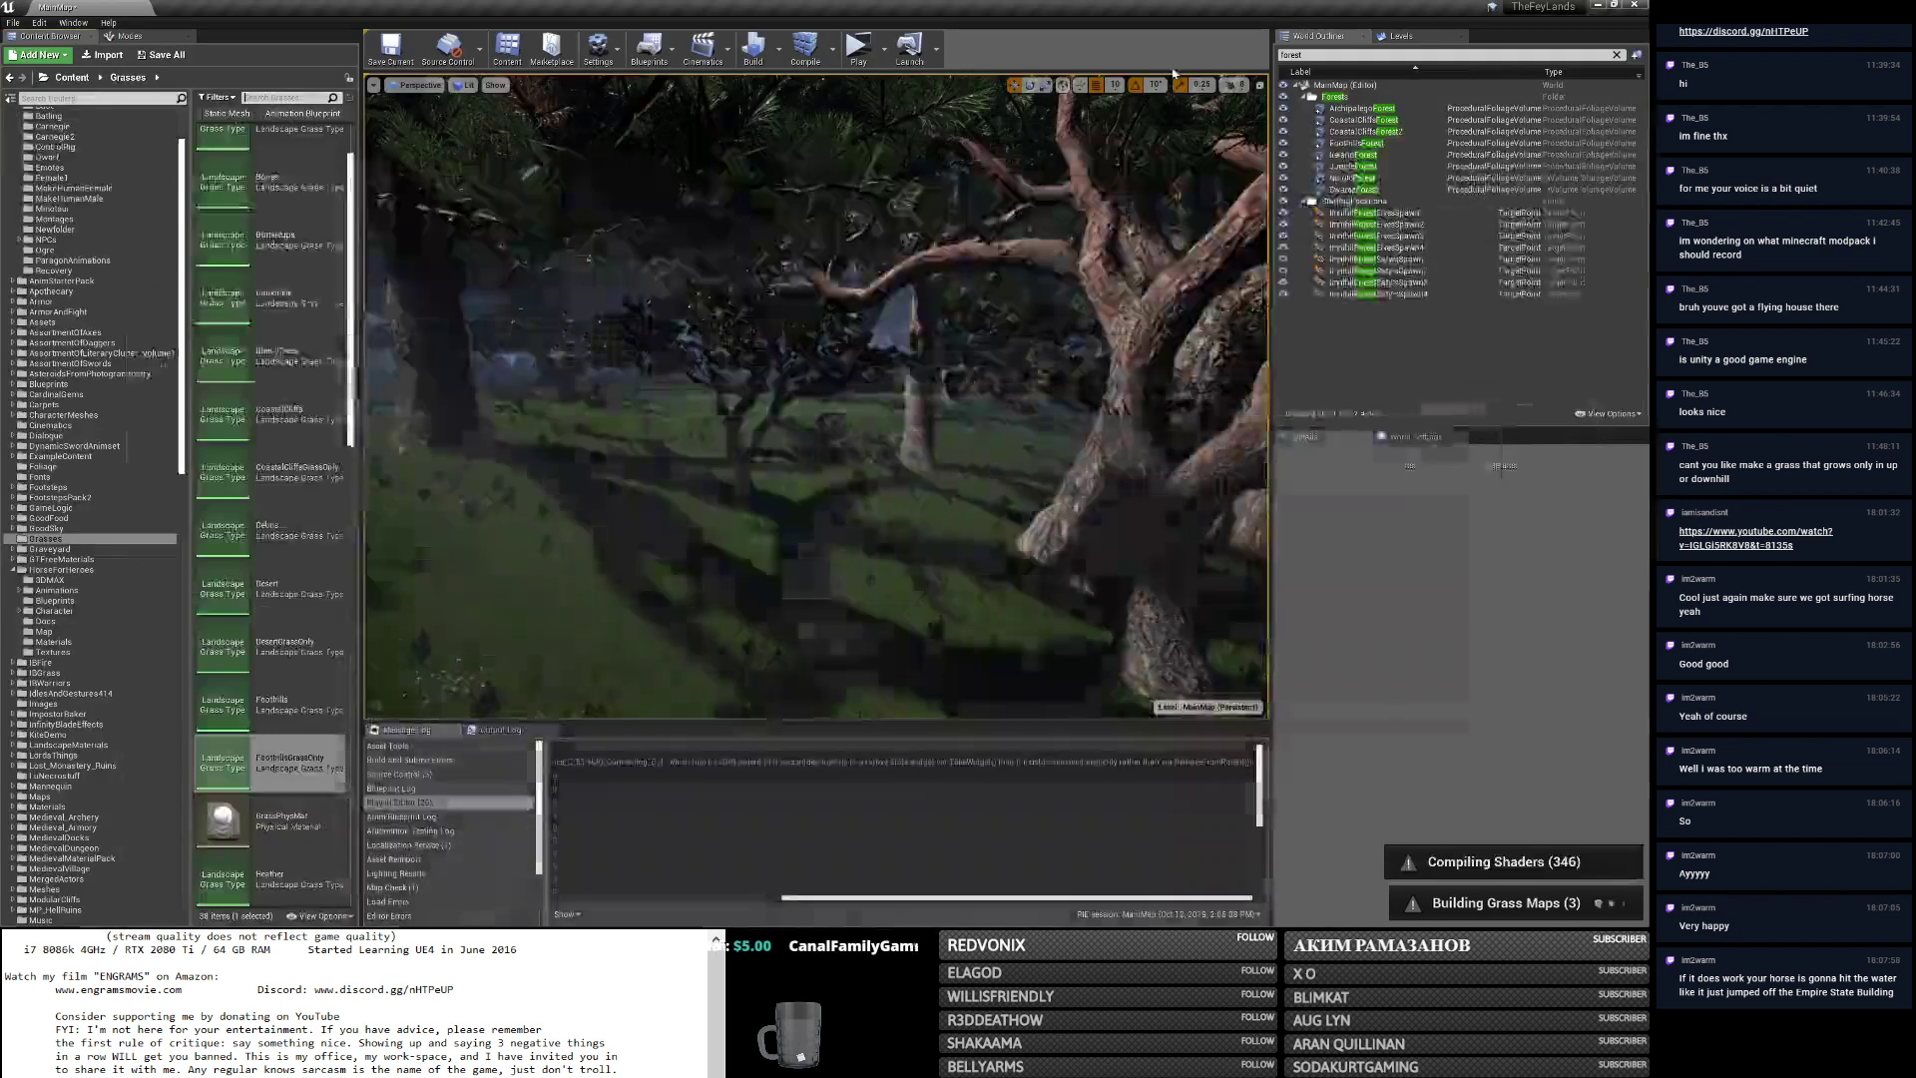
# Open the Foothills landscape grass type and expand all of its grass varieties to review their meshes.
pyautogui.doubleClick(304, 714)
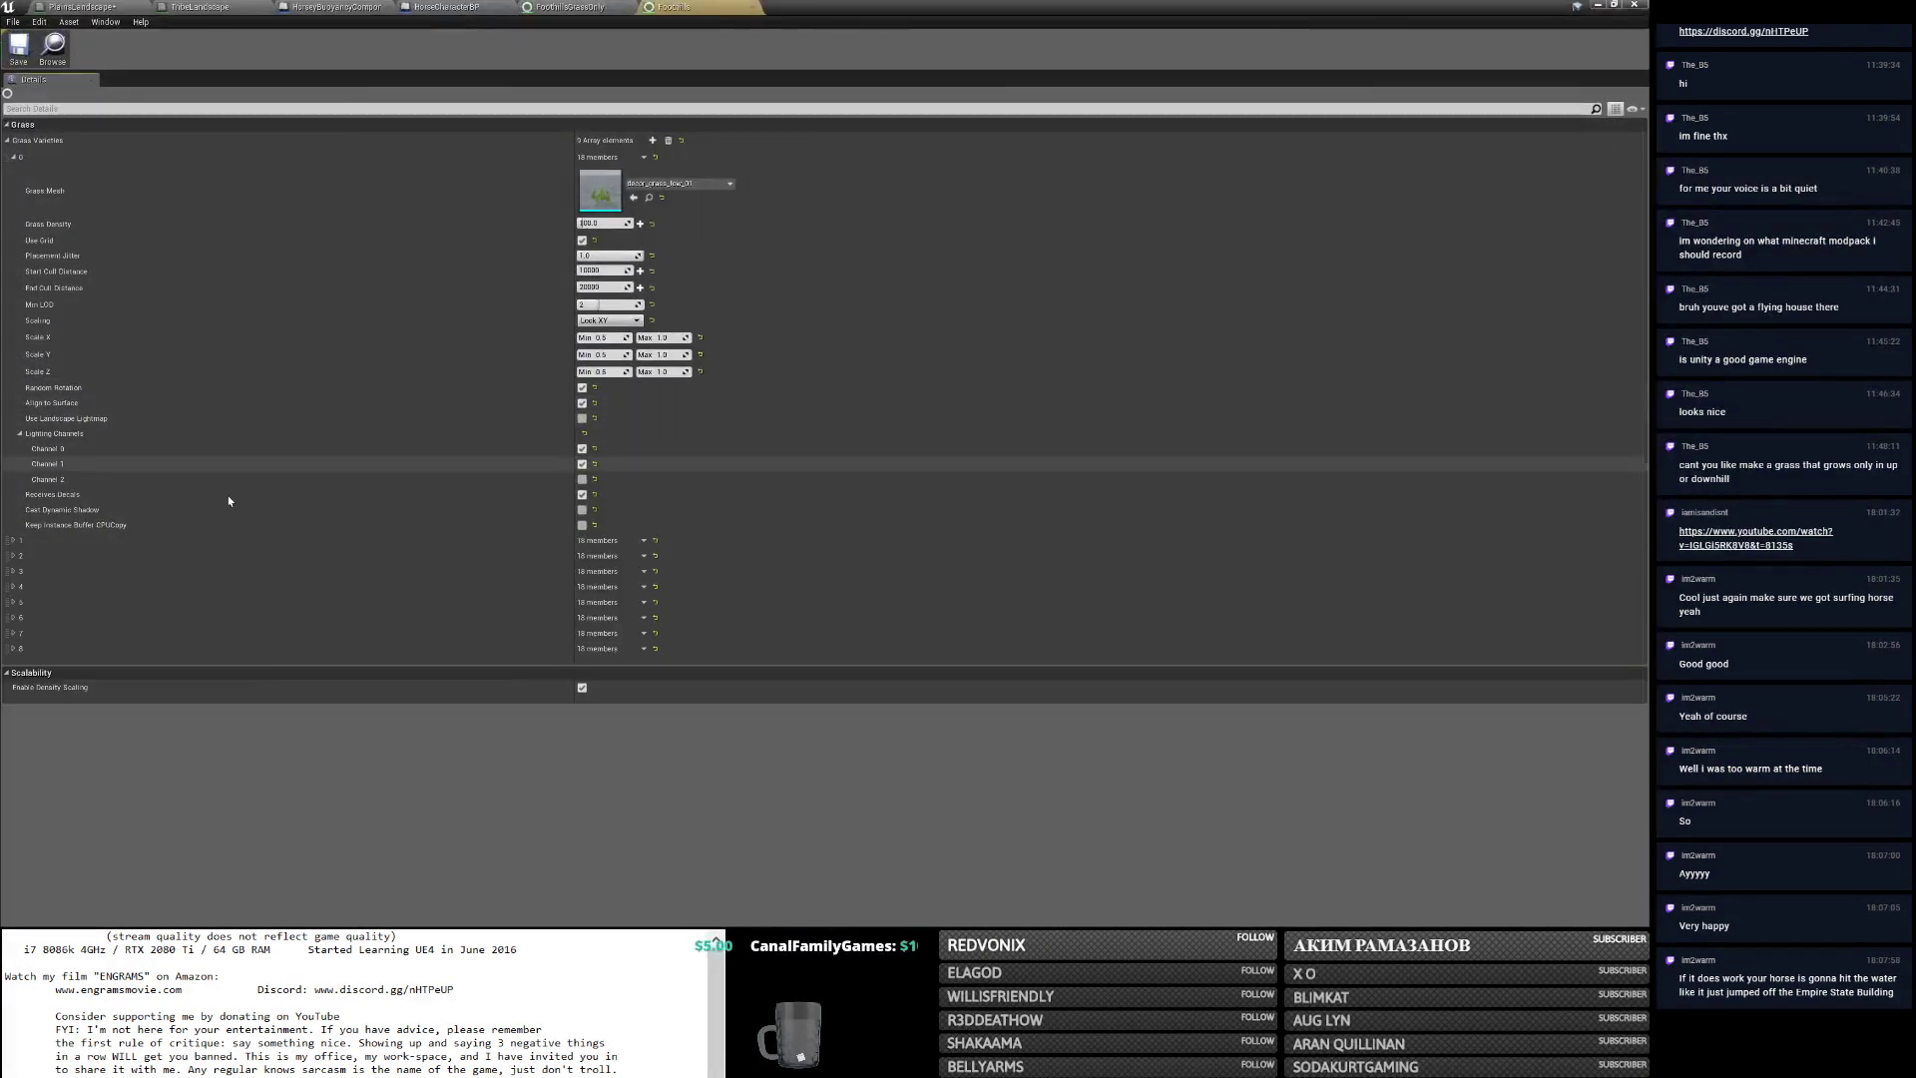
pyautogui.rightClick(12, 140)
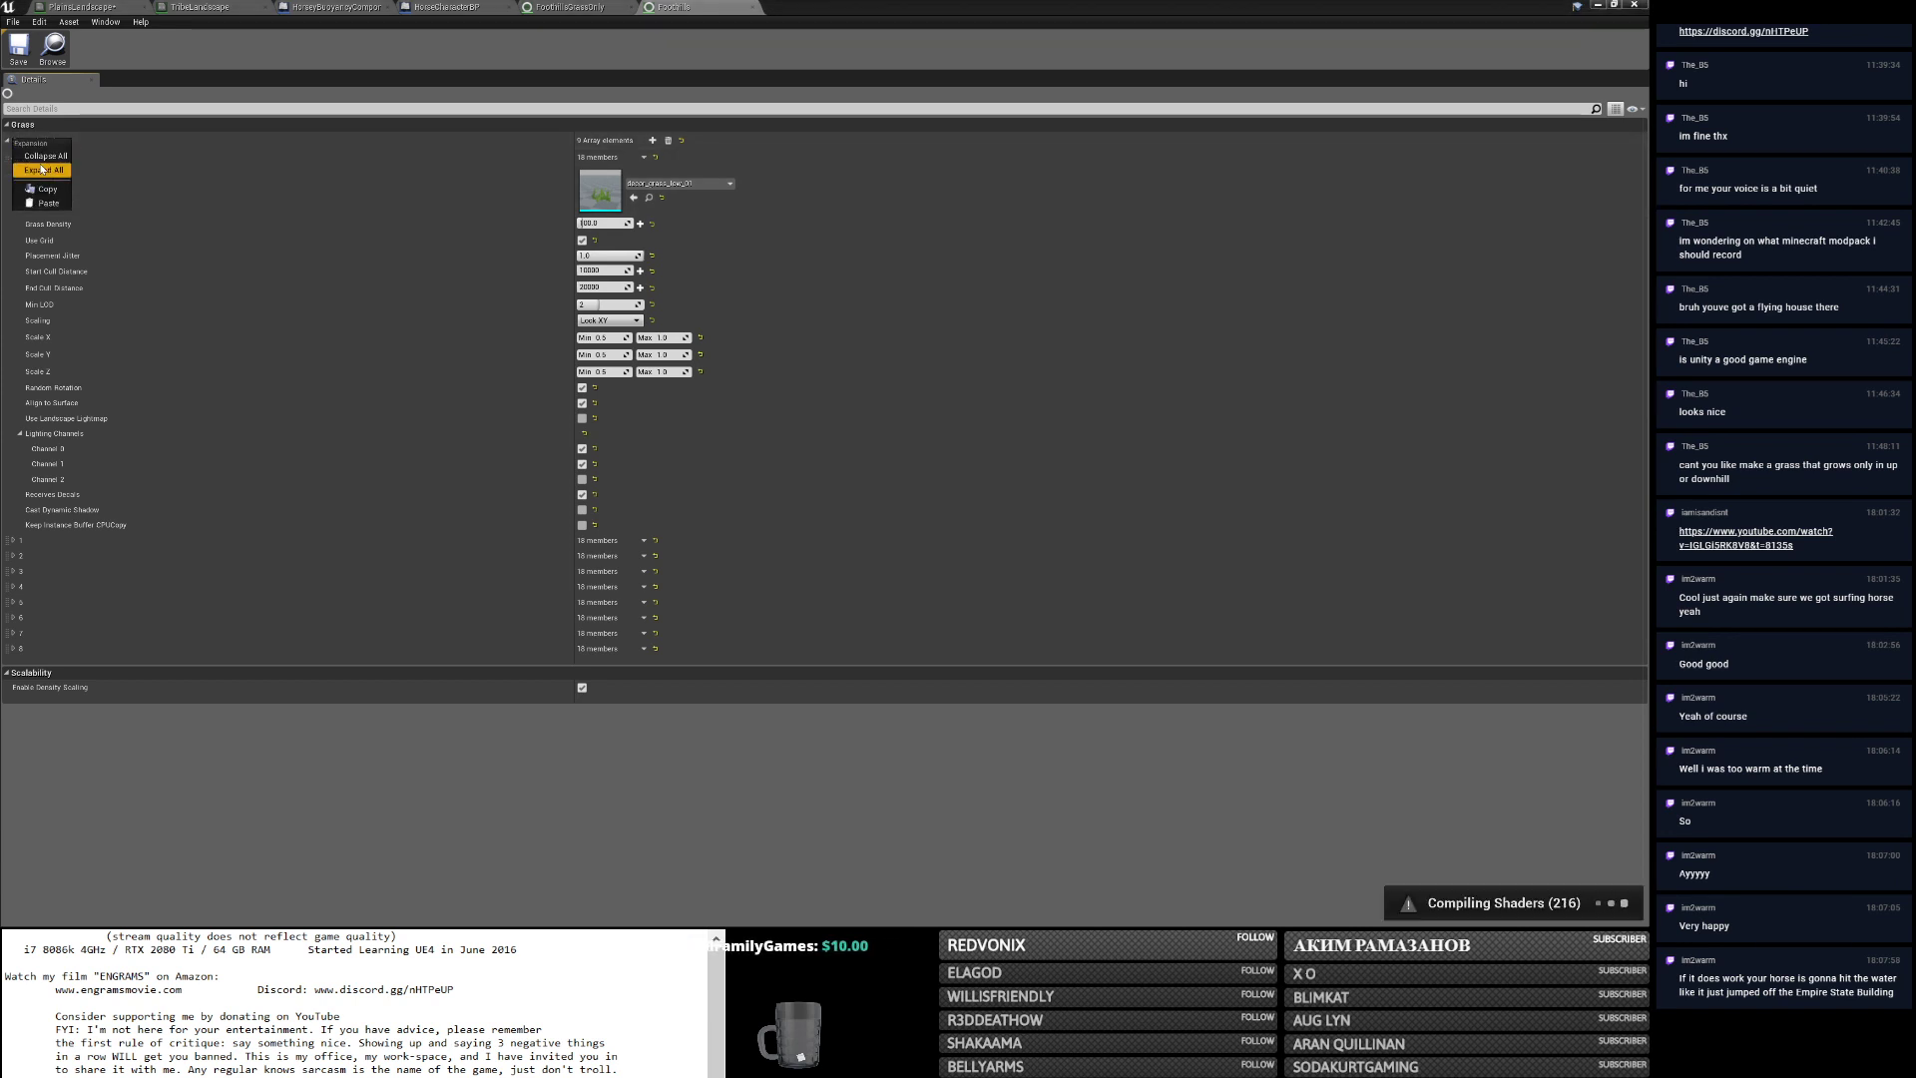
pyautogui.click(40, 171)
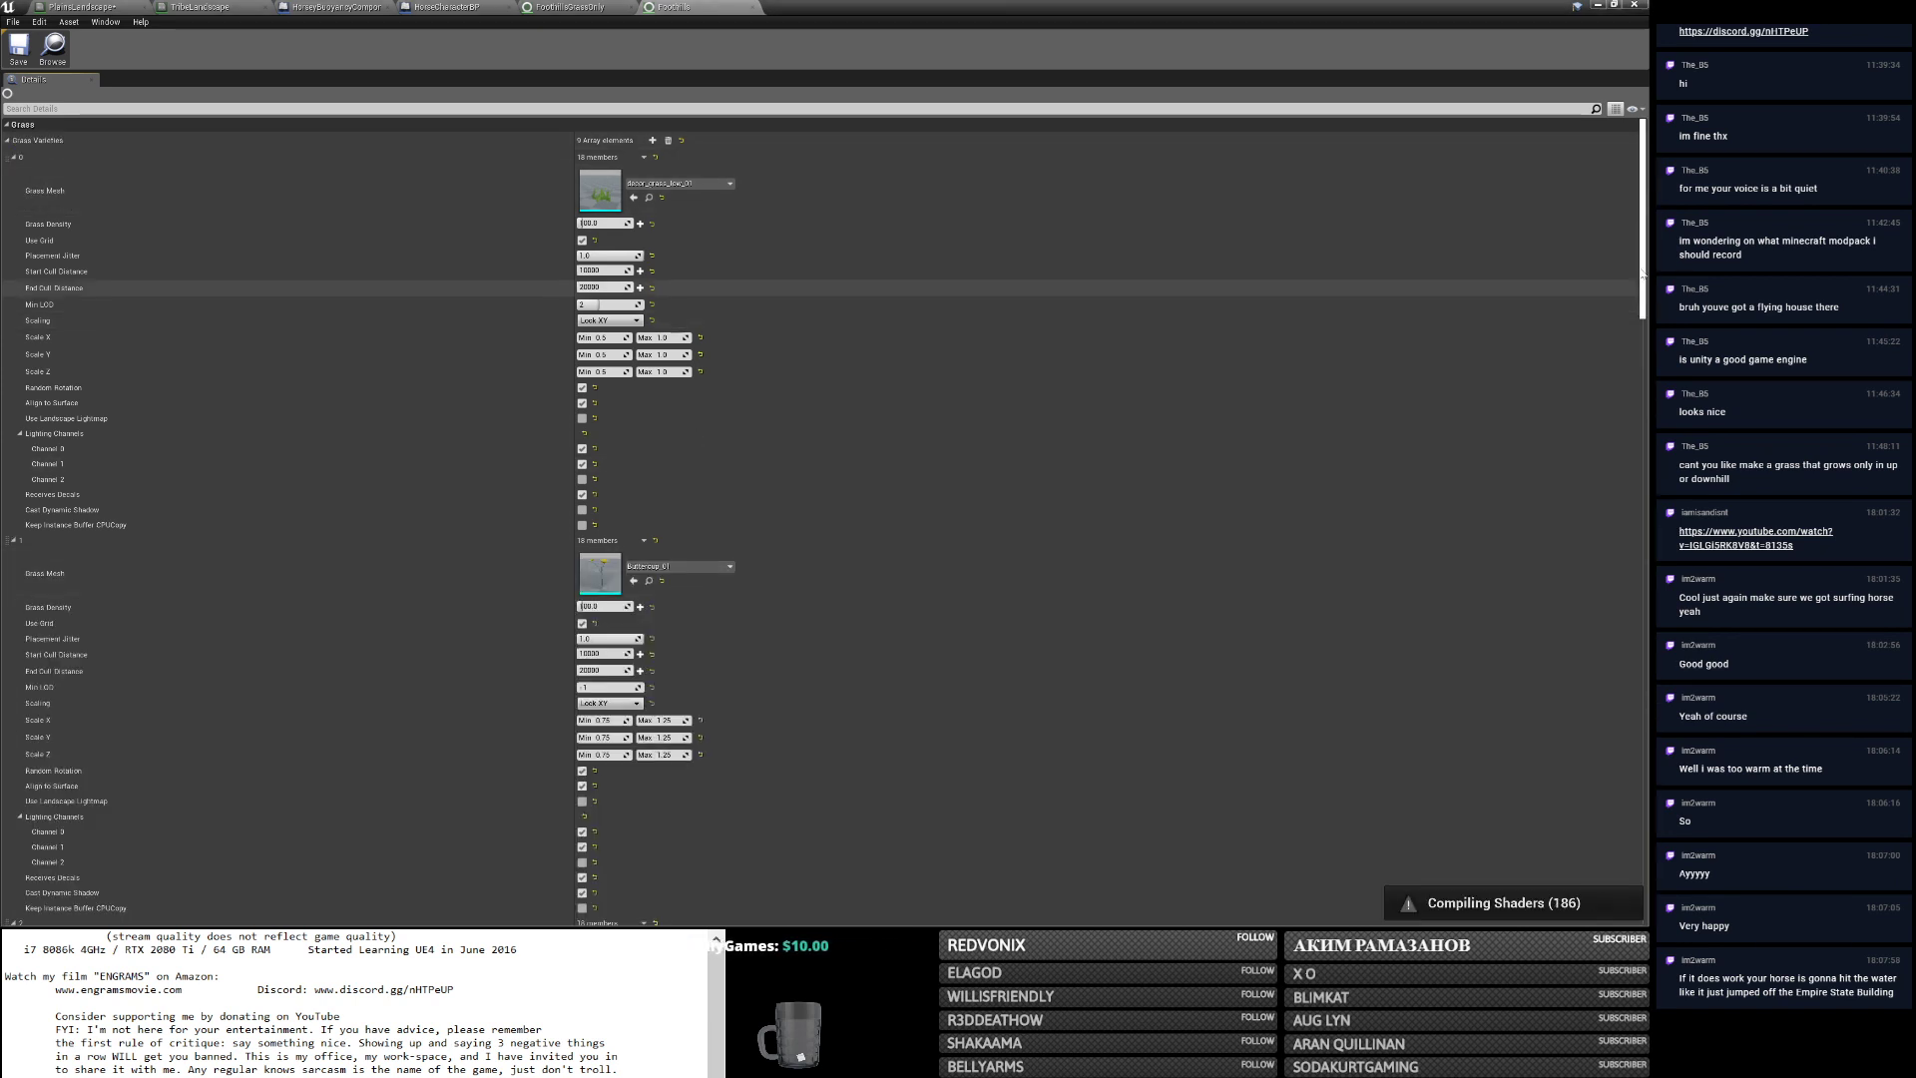
pyautogui.moveTo(1642, 265); pyautogui.dragTo(1647, 474)
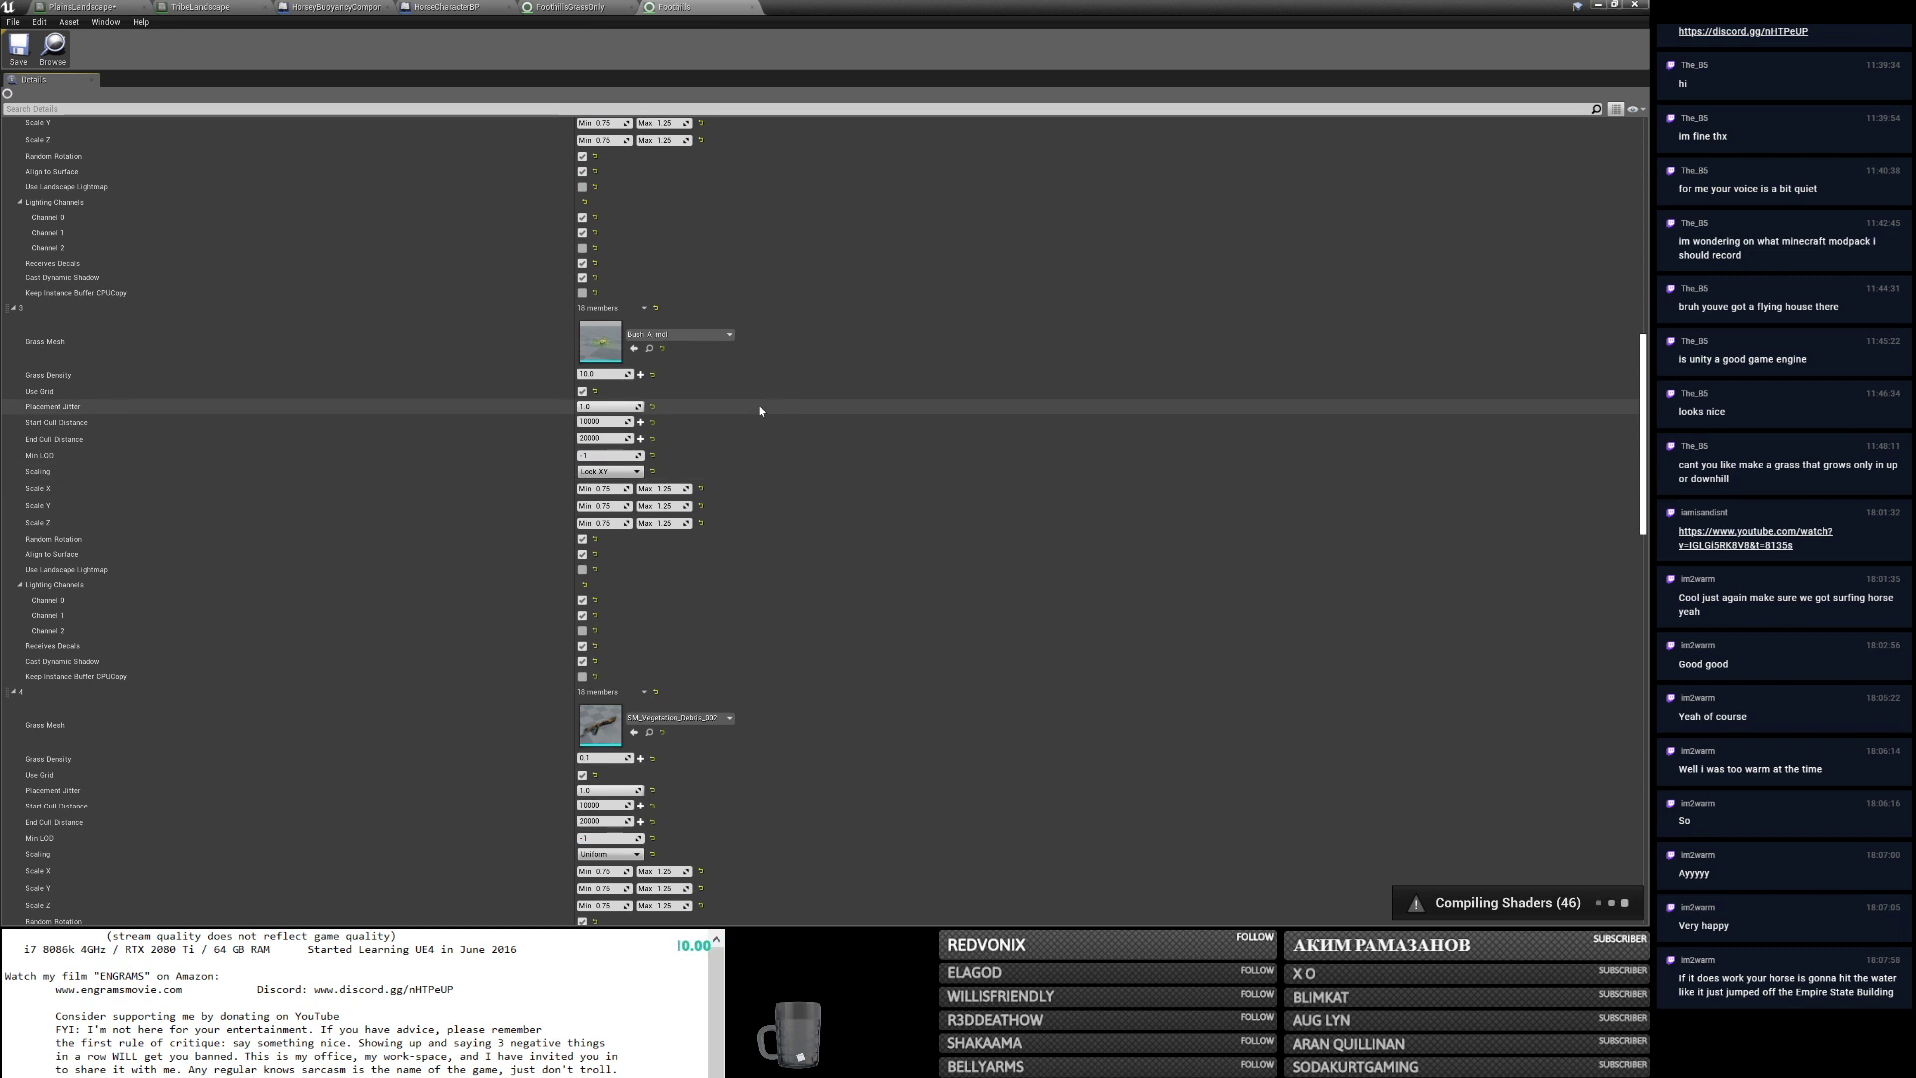
# Open the yellow-flowered bush mesh from variety 3 of Foothills and examine it from several angles.
pyautogui.doubleClick(602, 348)
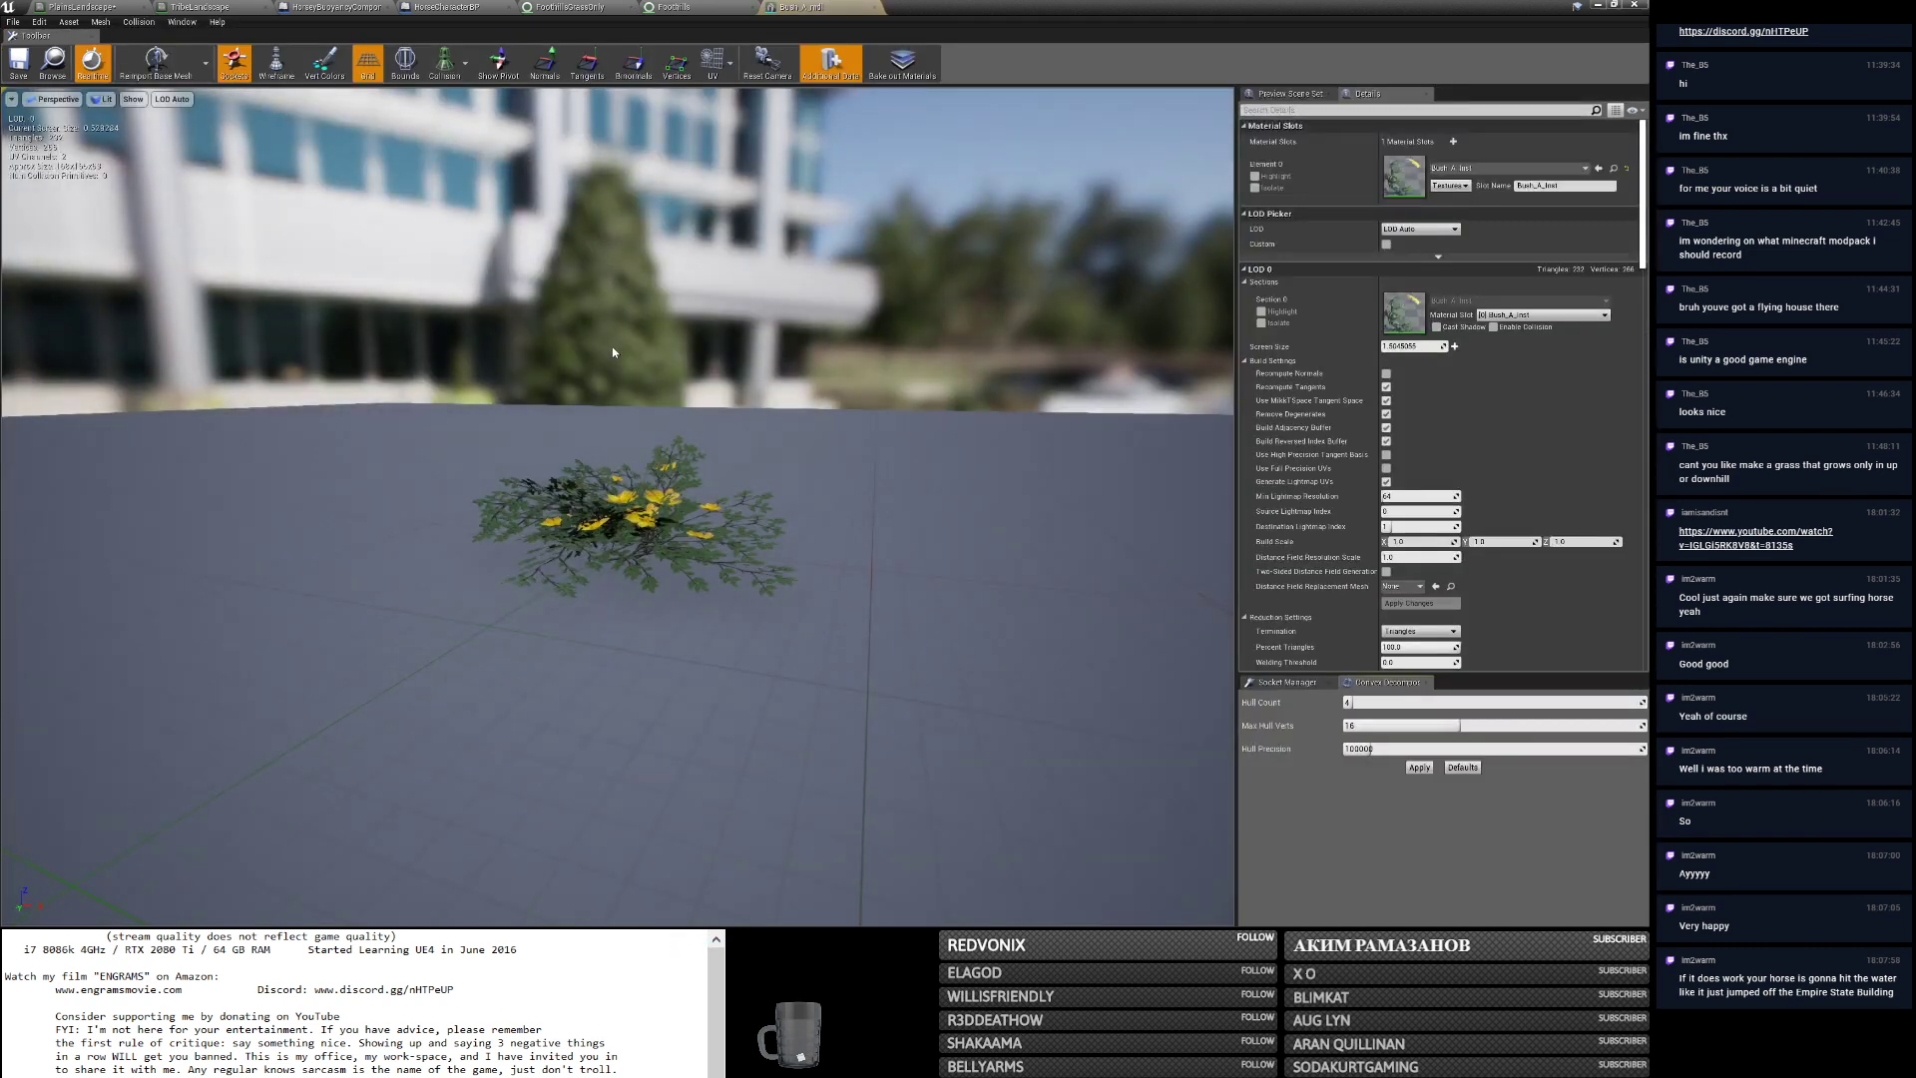
pyautogui.moveTo(612, 346); pyautogui.dragTo(729, 306, button='right')
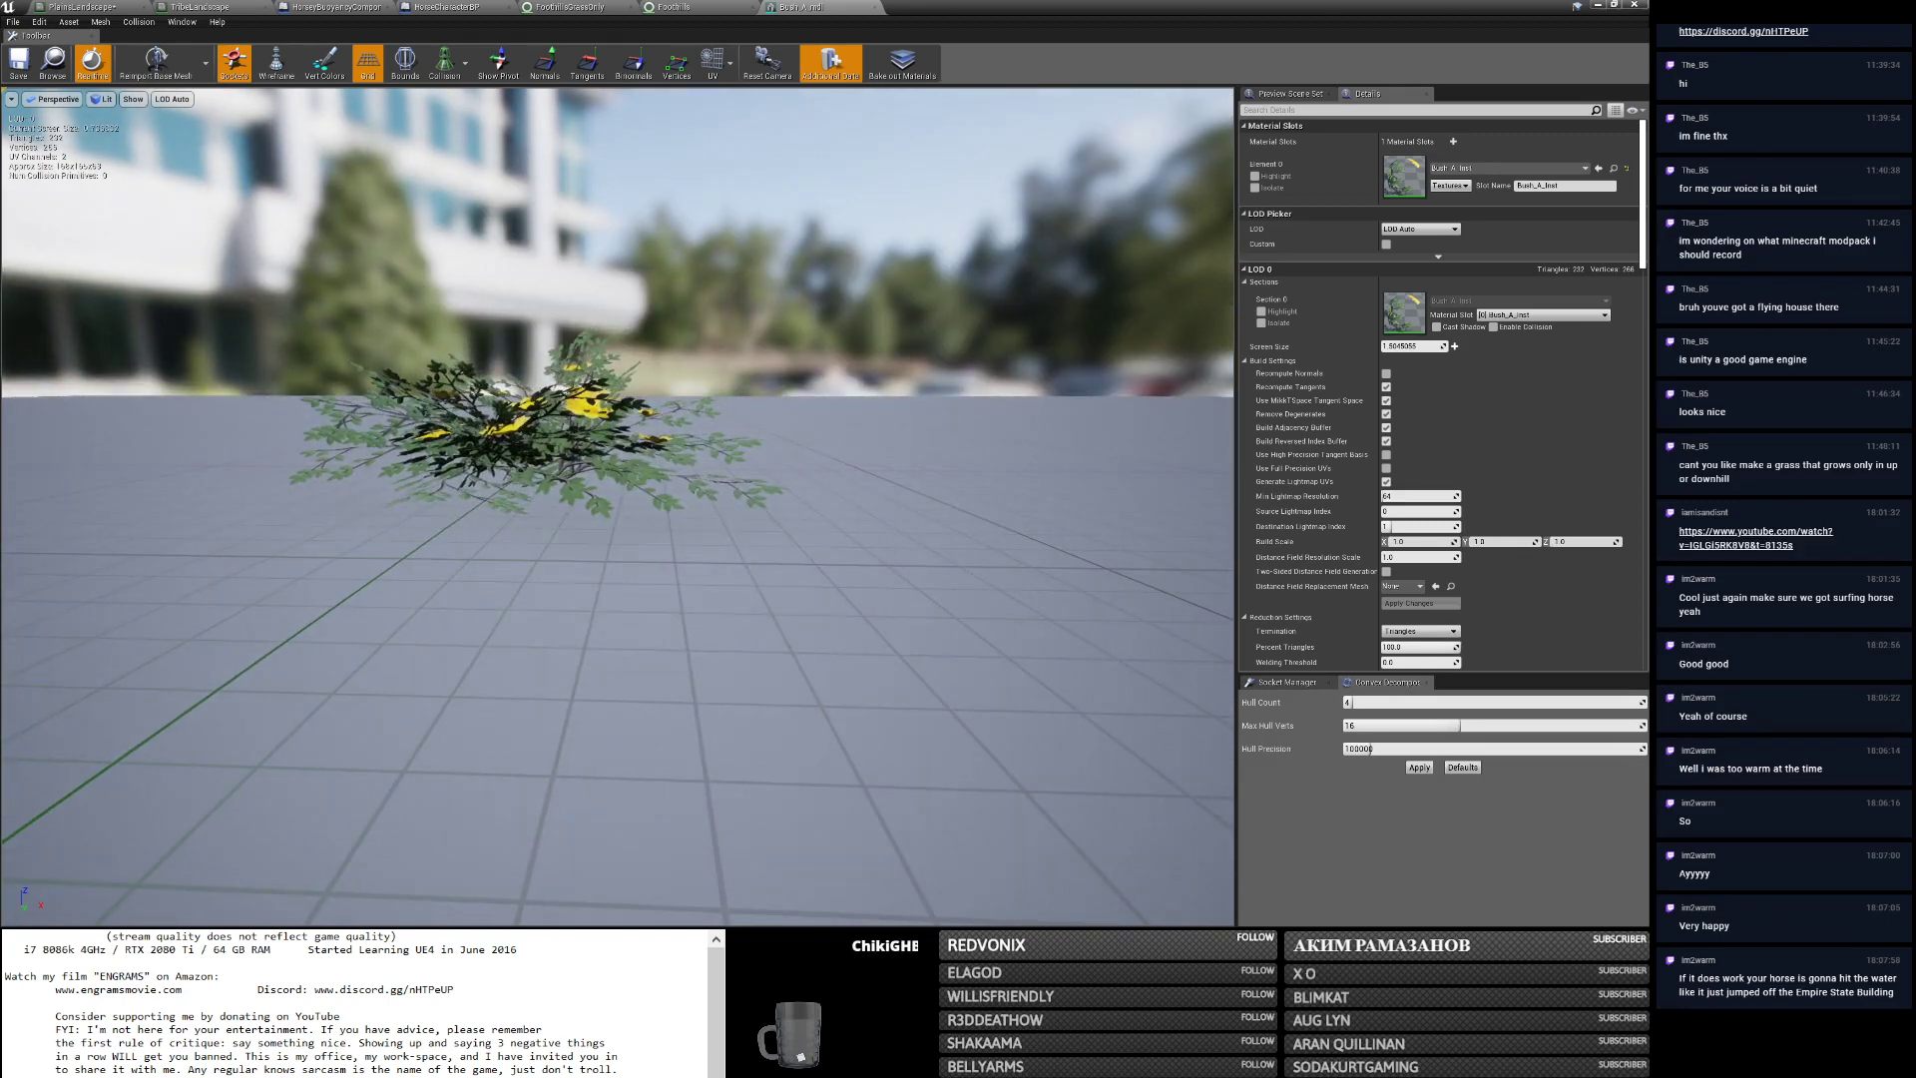
pyautogui.moveTo(729, 305); pyautogui.dragTo(565, 385, button='right')
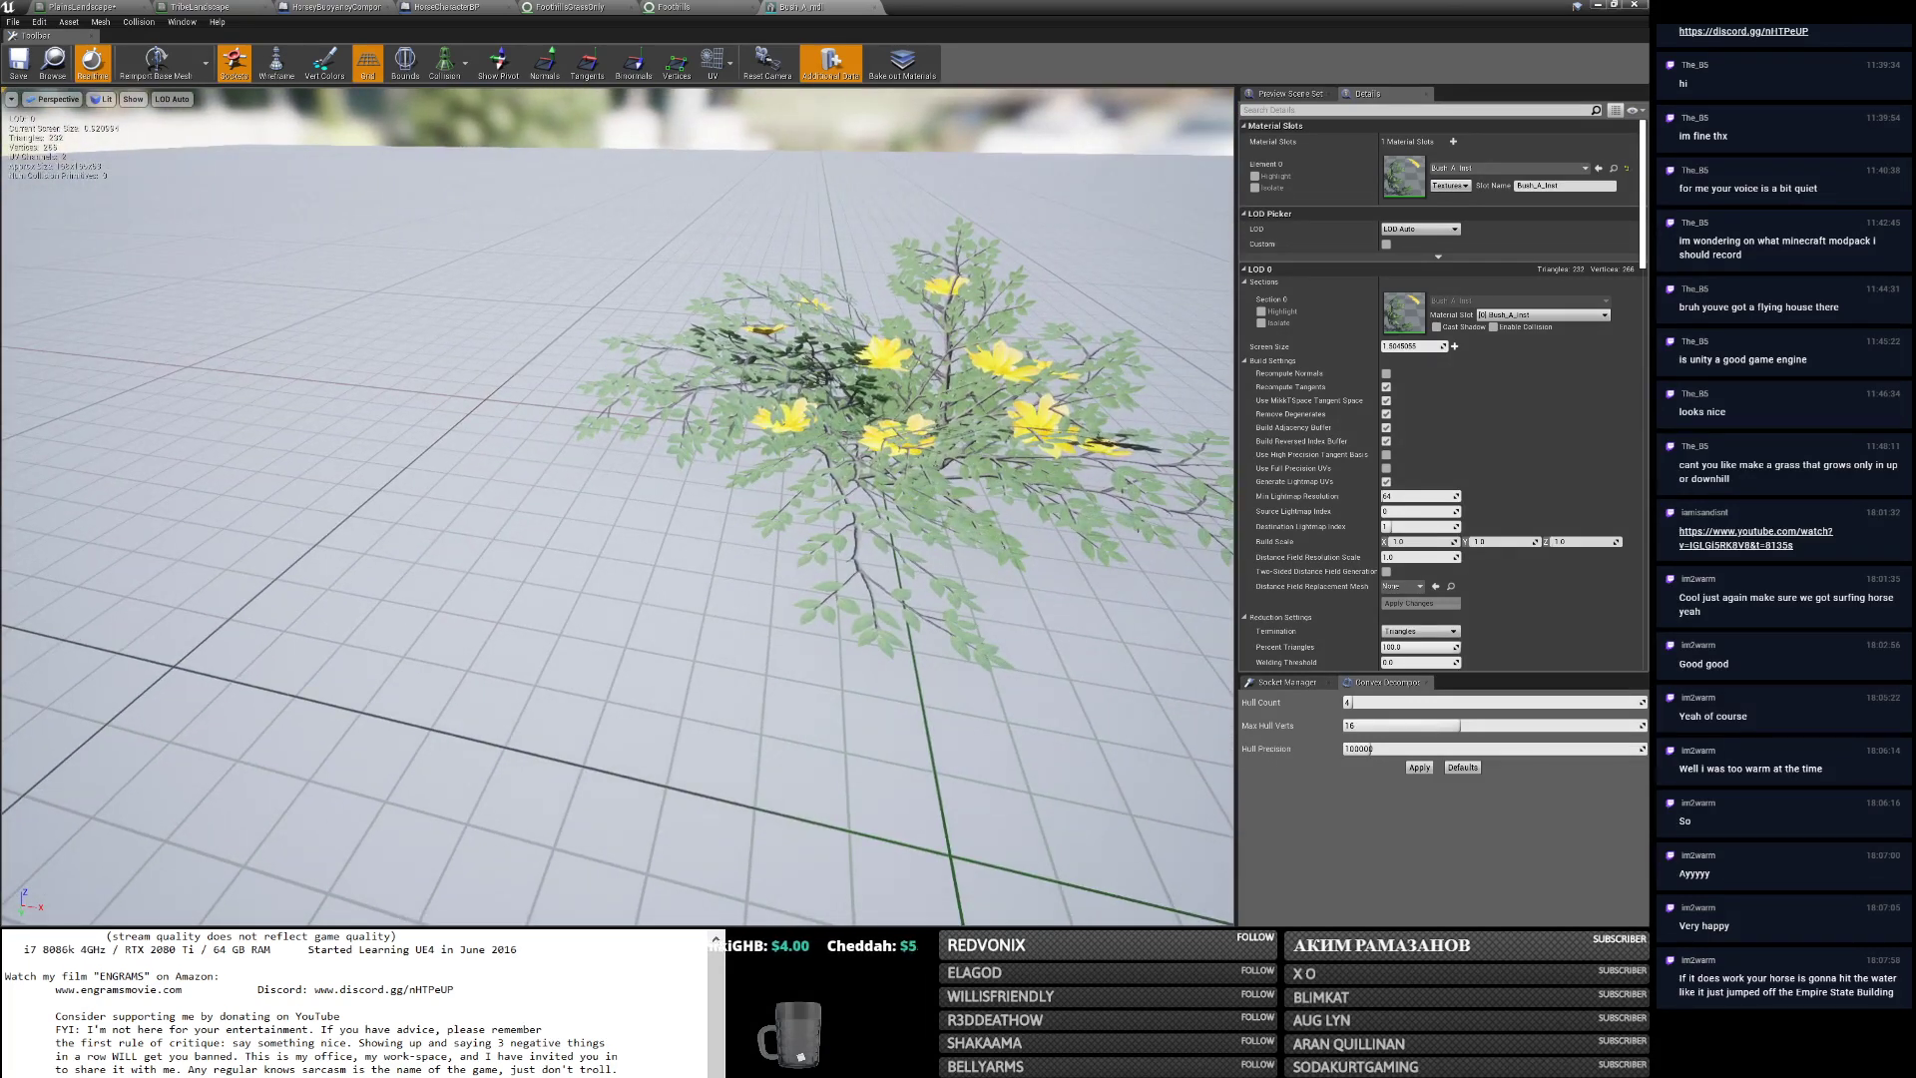
# Review the meshes and densities of the remaining grass varieties in the Foothills grass type.
pyautogui.click(674, 7)
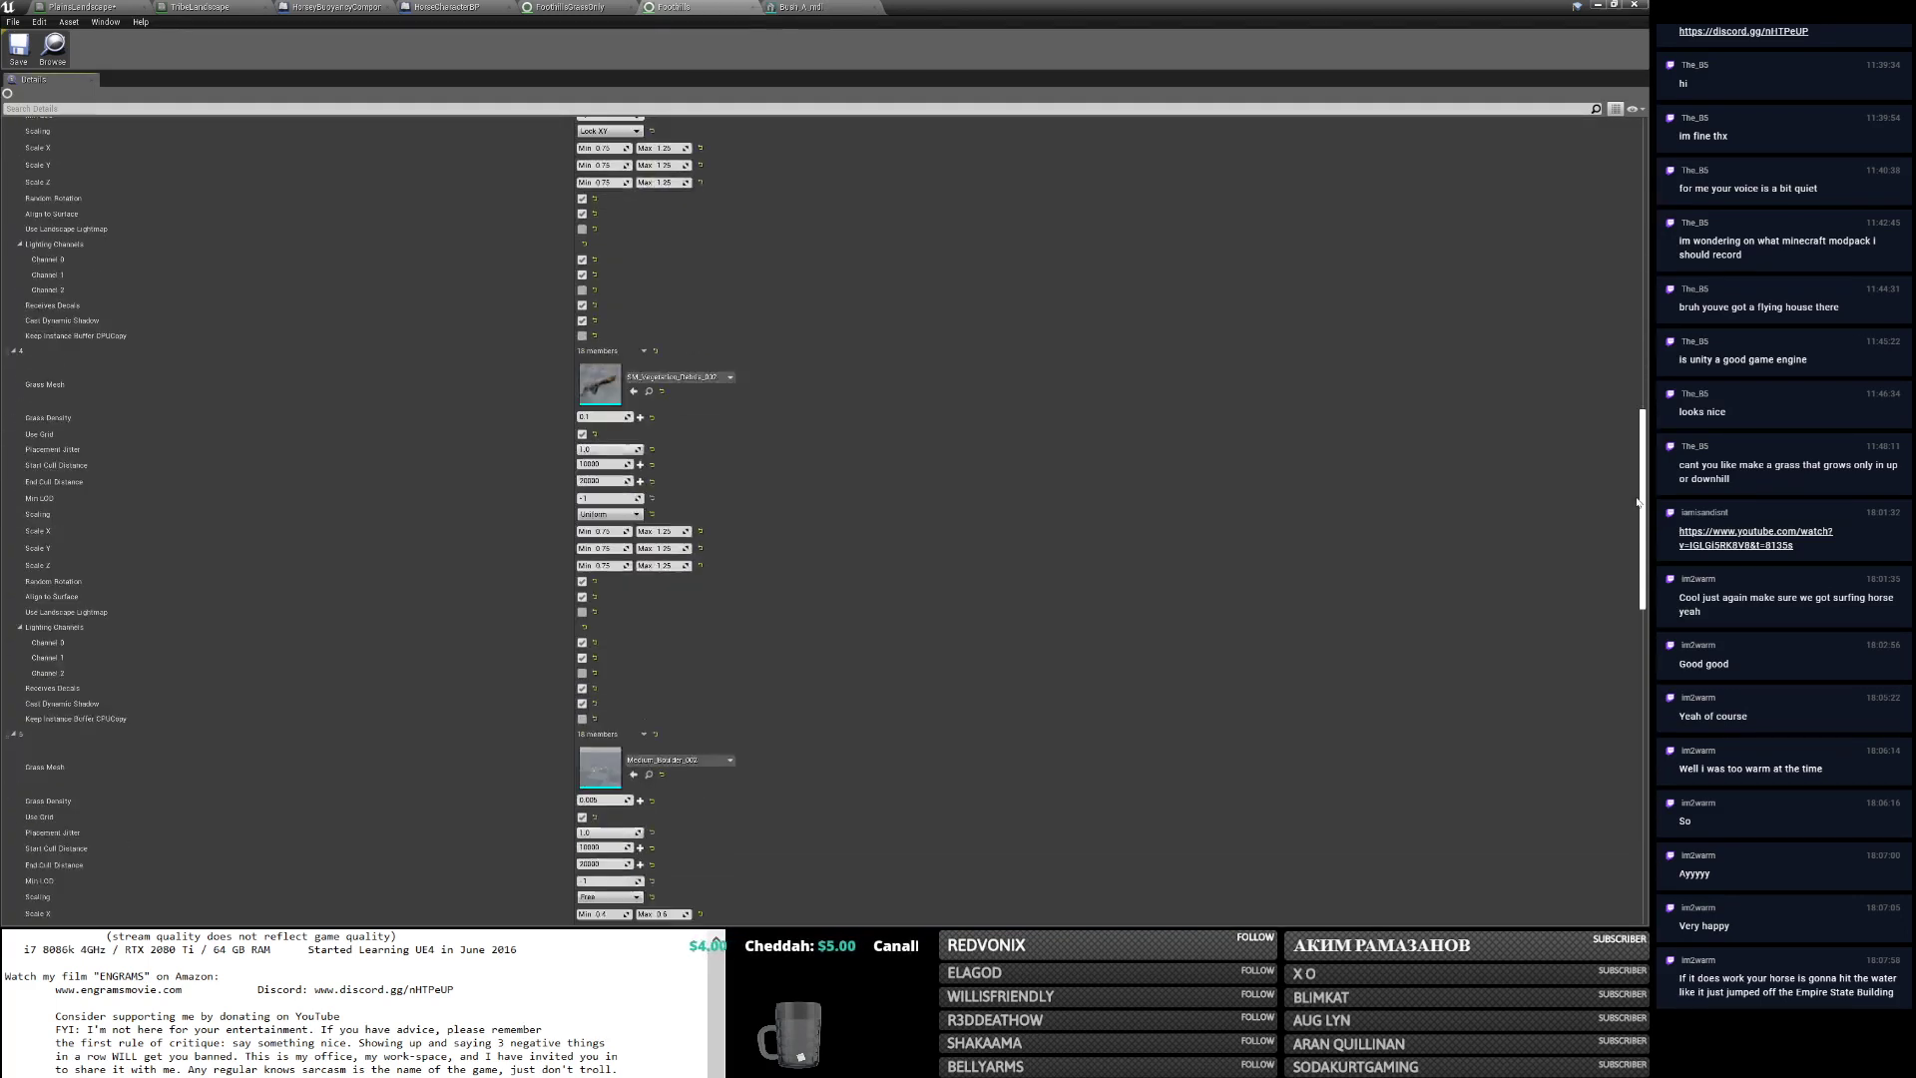
pyautogui.moveTo(1648, 425); pyautogui.dragTo(1649, 609)
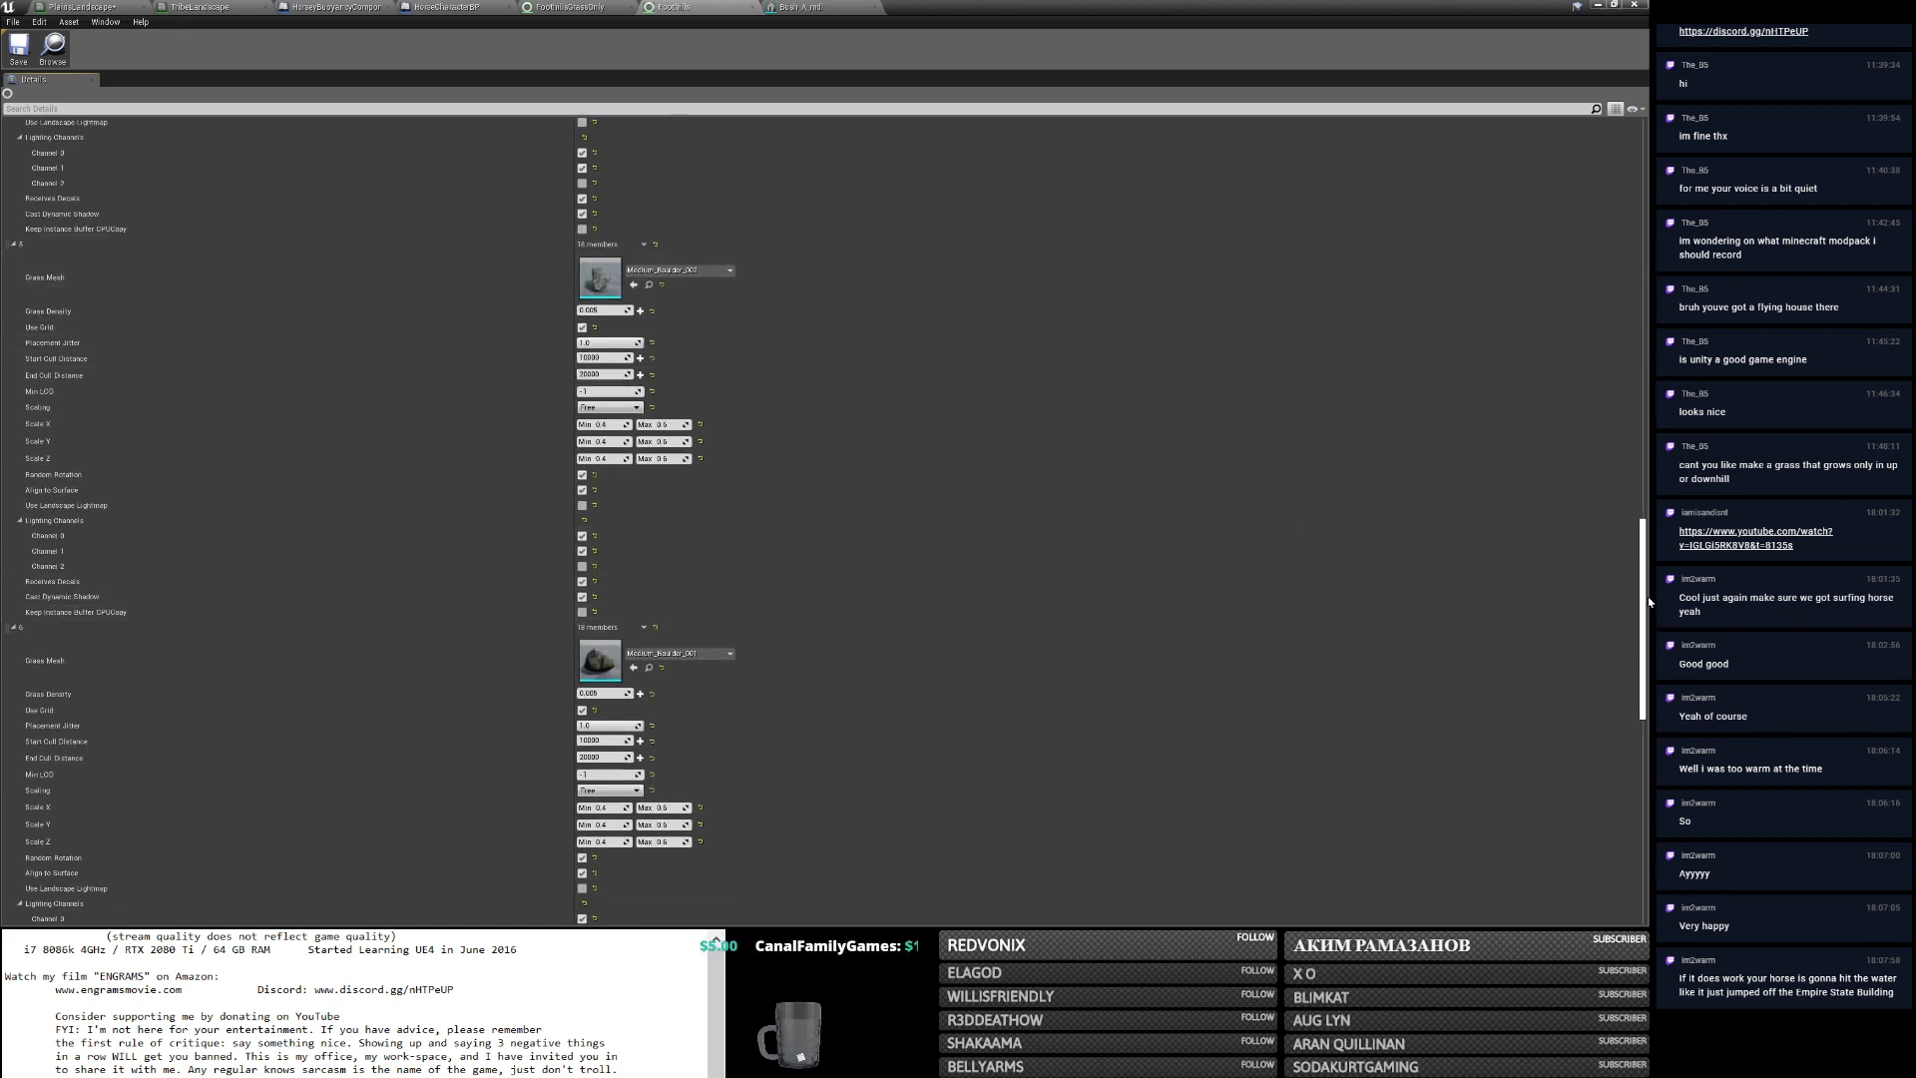
pyautogui.moveTo(1644, 597); pyautogui.dragTo(1649, 791)
pyautogui.scroll(5, 1644, 809)
# Set the grass mesh of variety 0 in FoothillsGrassOnly to Bush_A_mdl, the yellow-flowered bush.
pyautogui.click(809, 7)
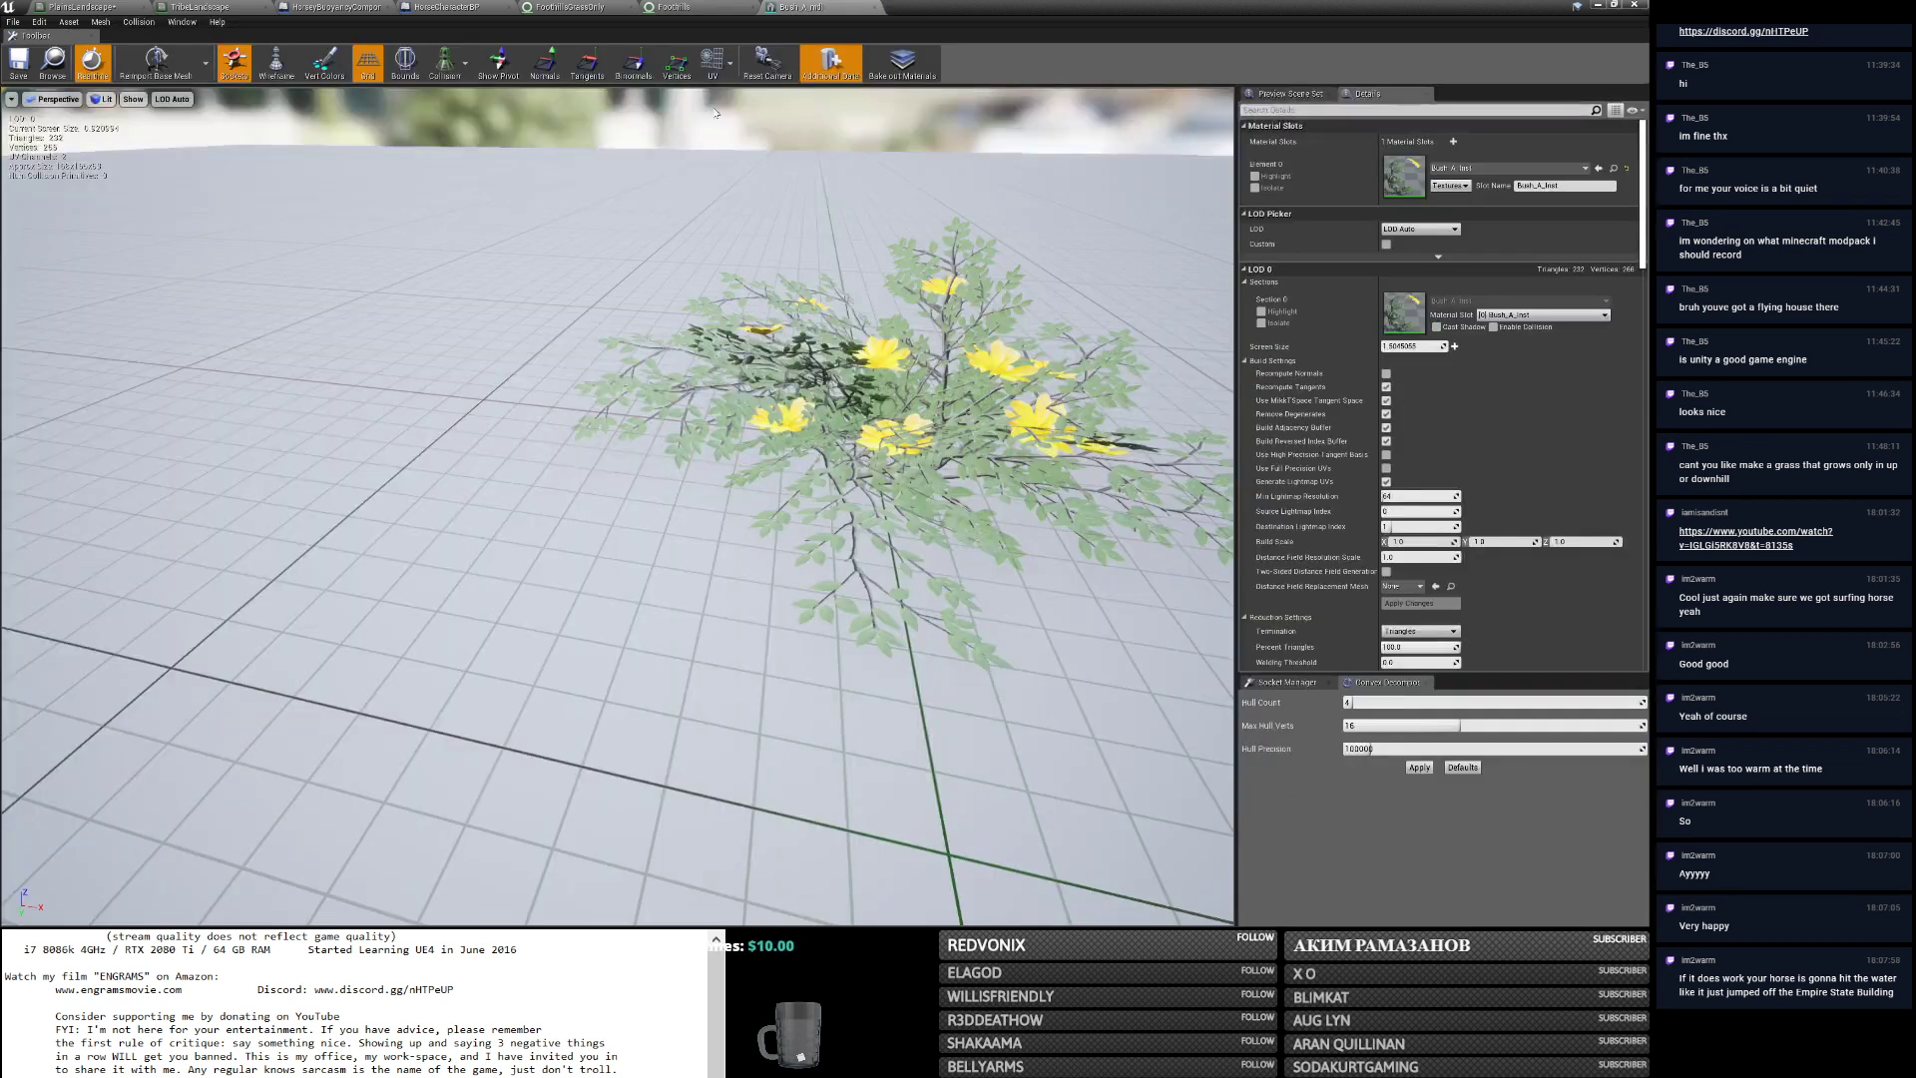
pyautogui.click(723, 5)
pyautogui.click(676, 184)
pyautogui.write('bi')
pyautogui.write('sh a mdl')
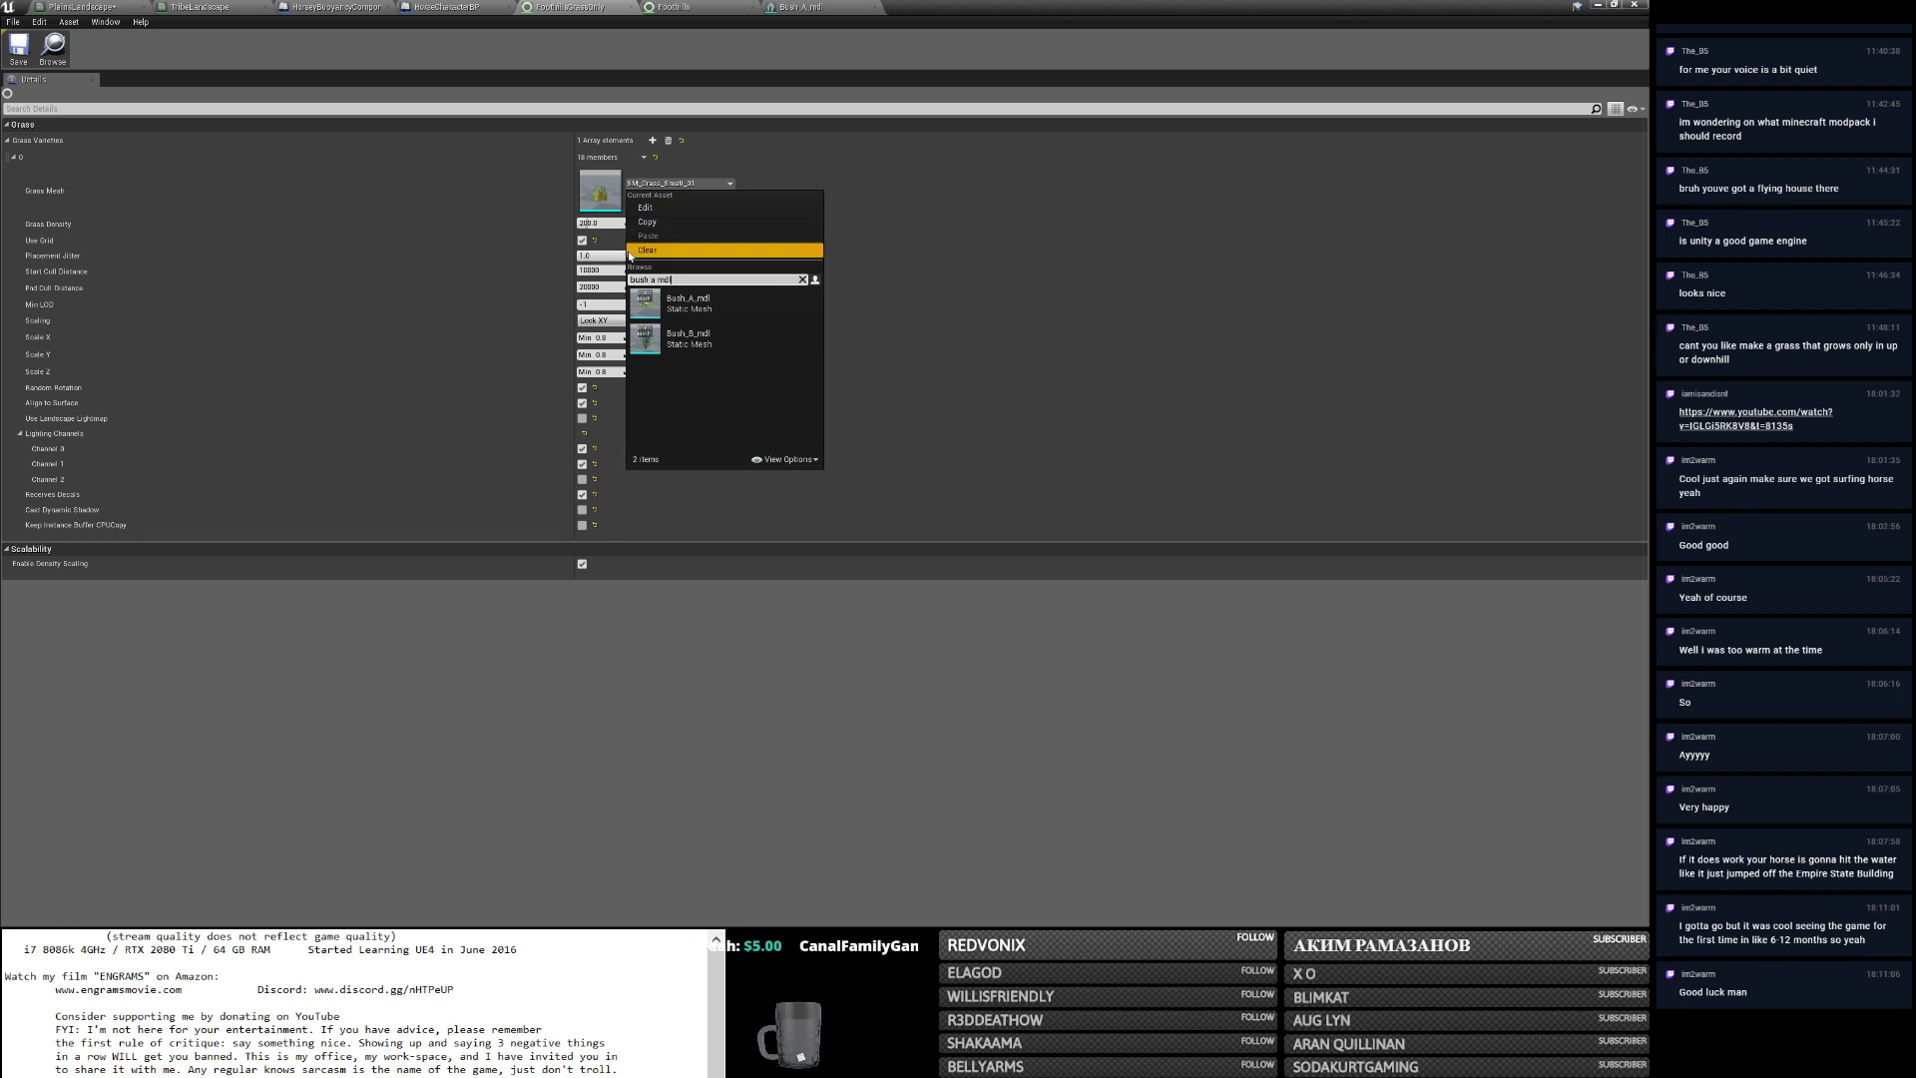
pyautogui.click(733, 313)
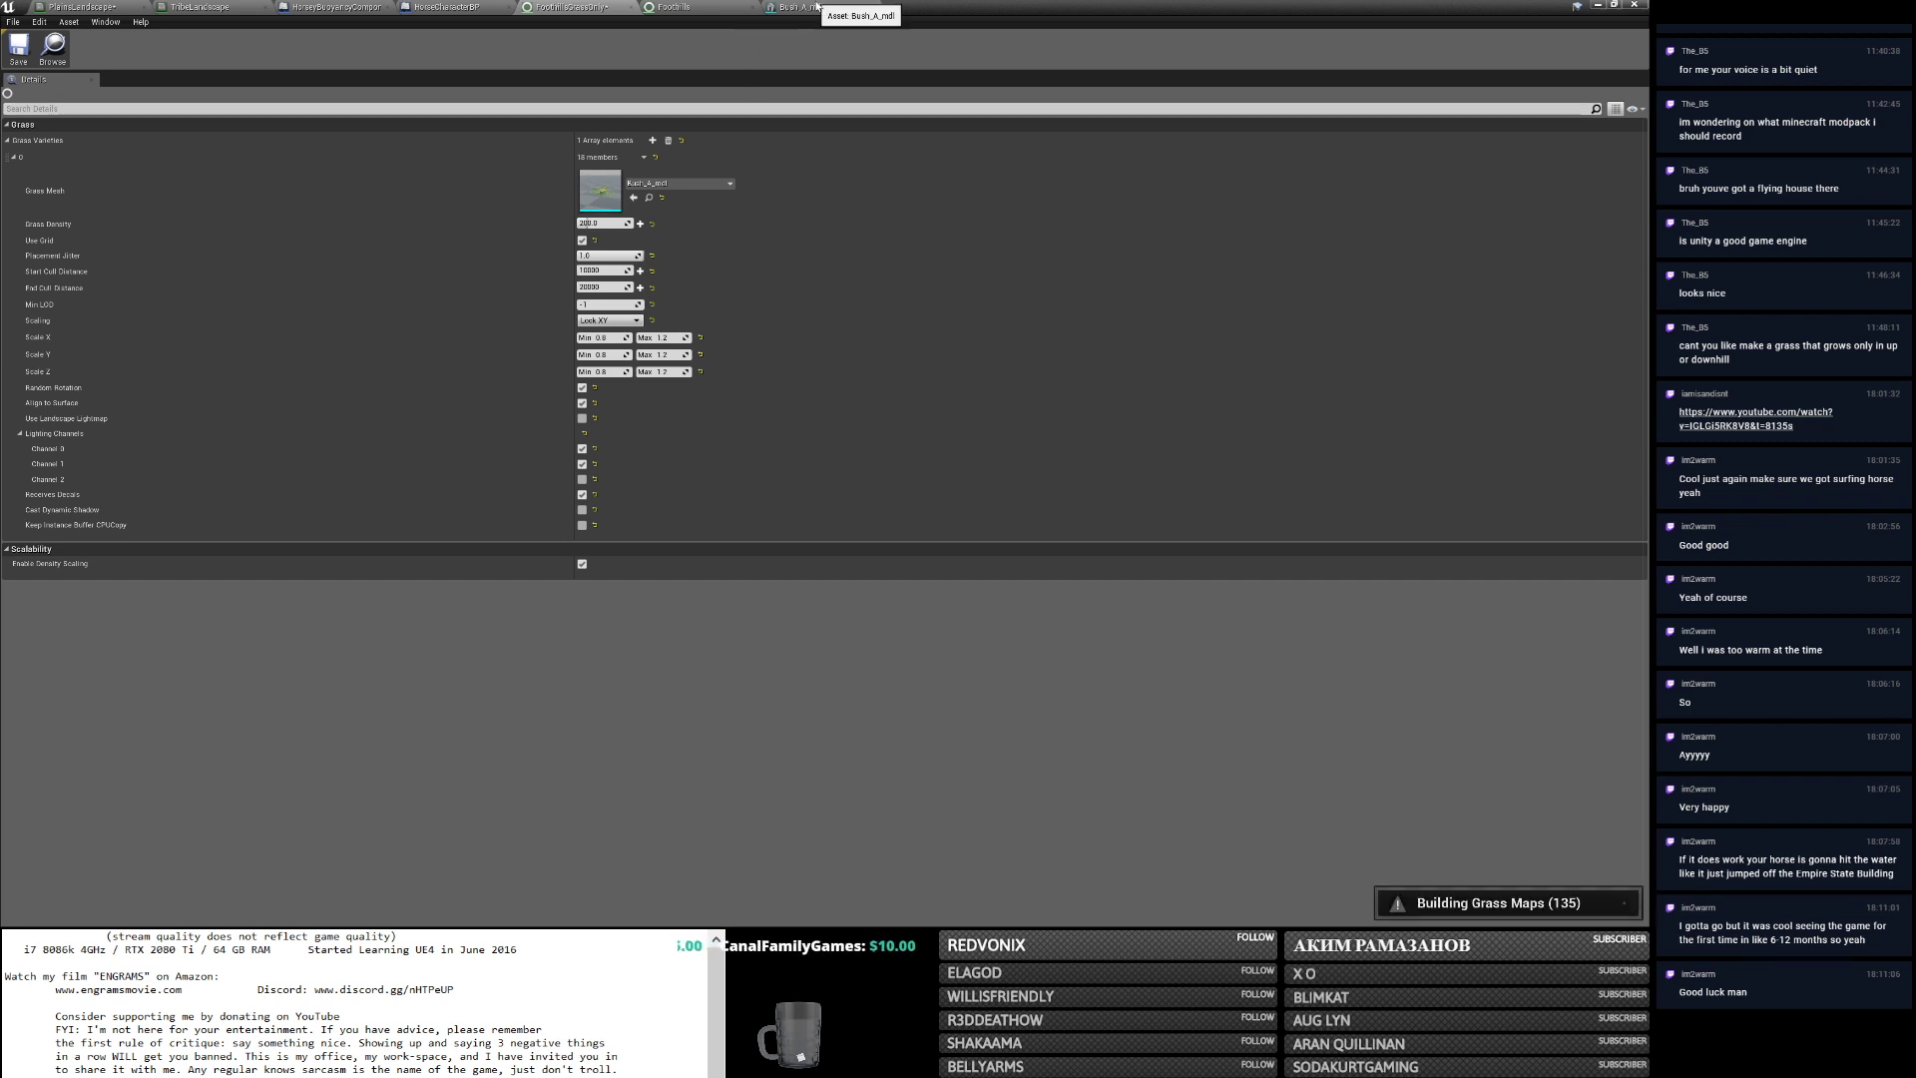
pyautogui.hotkey('alt', 'Tab')
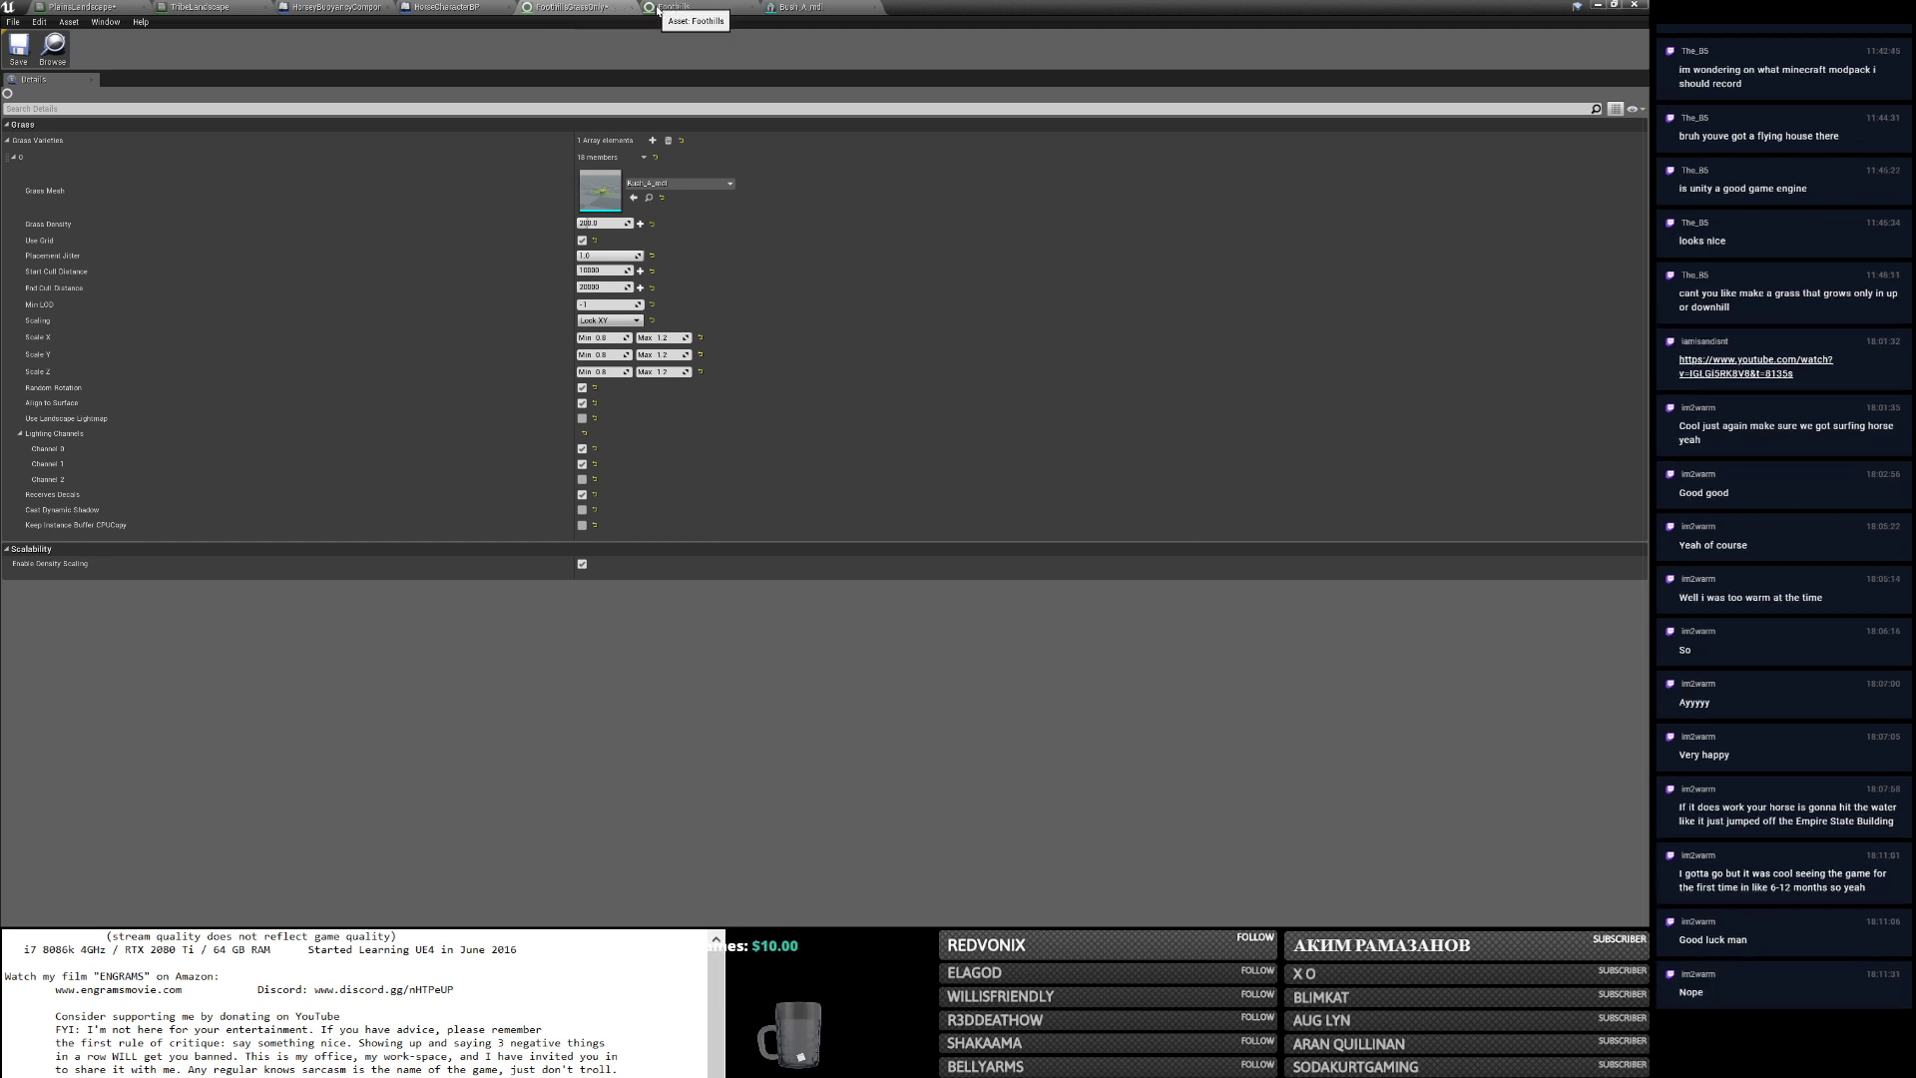
# Add a second grass variety to FoothillsGrassOnly and paste the branch debris variety 4 from Foothills into it.
pyautogui.click(678, 10)
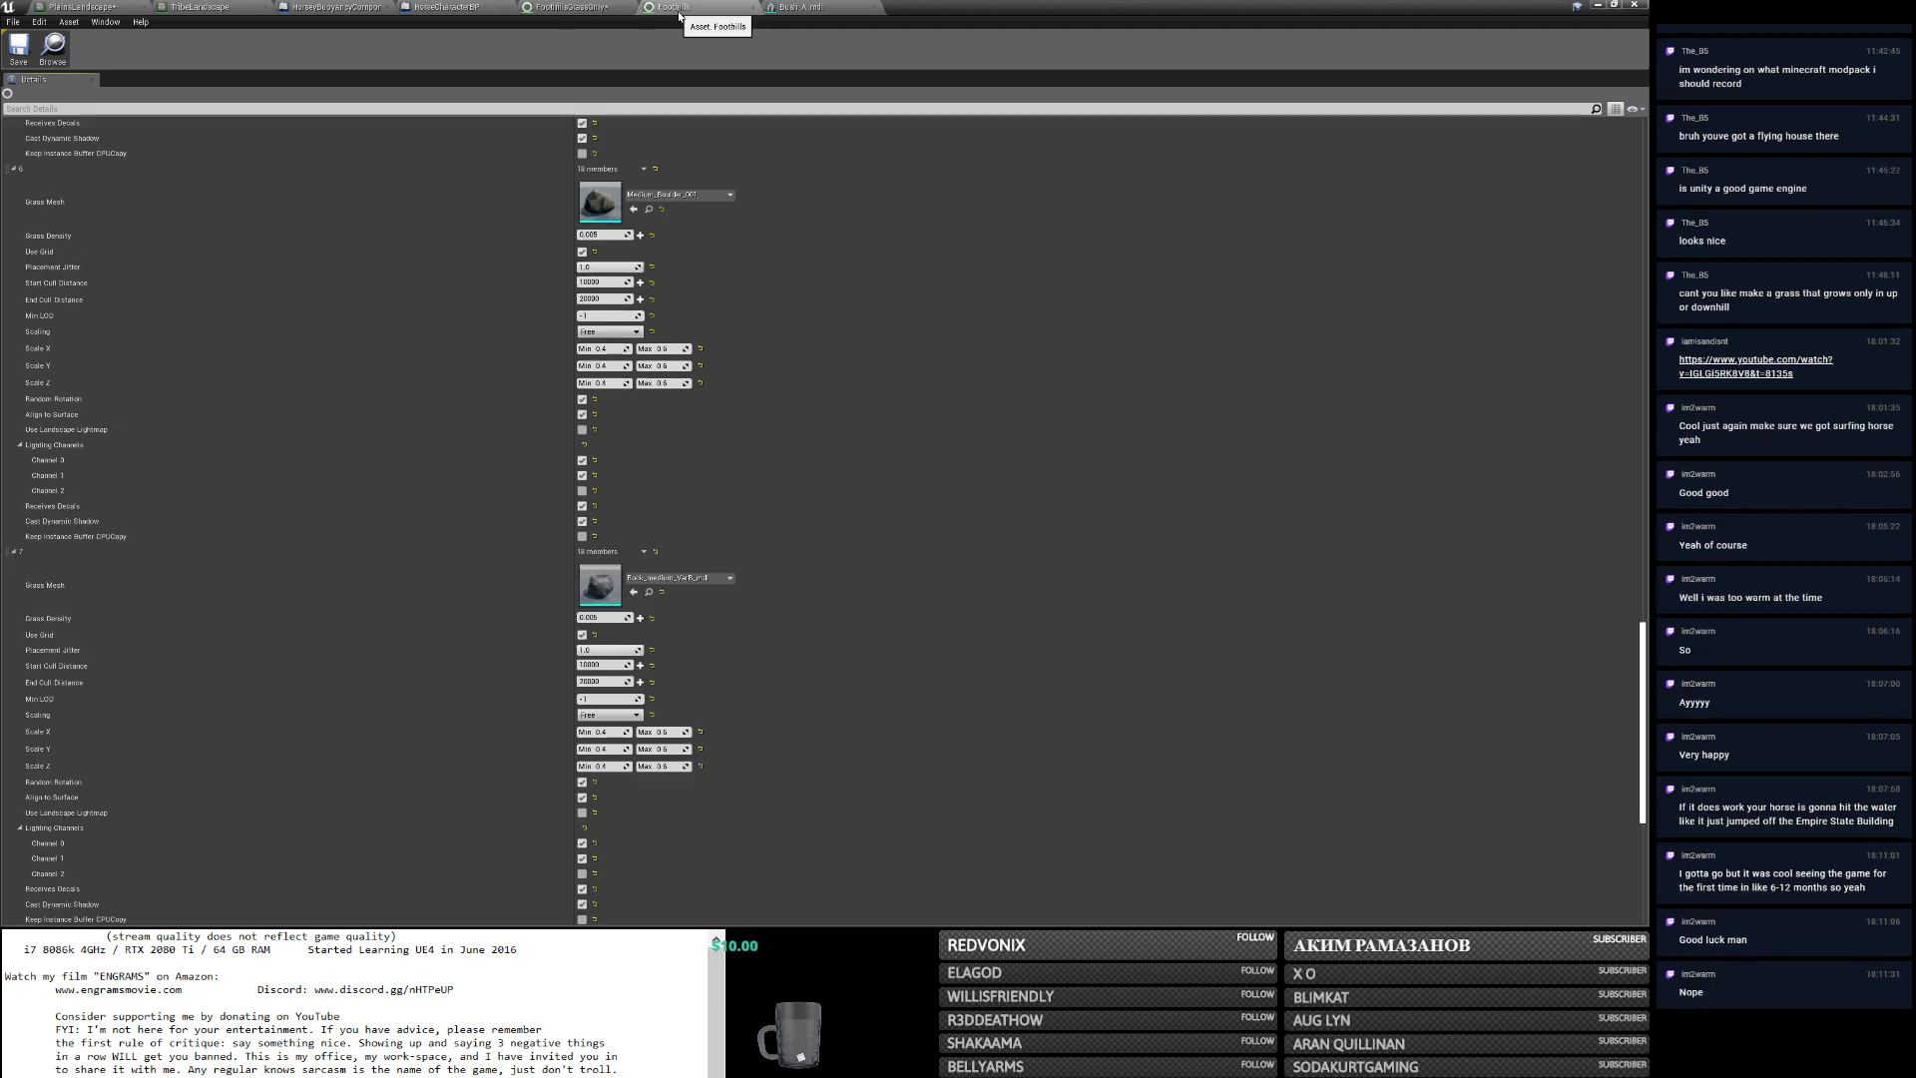
pyautogui.moveTo(1644, 633); pyautogui.dragTo(1645, 489)
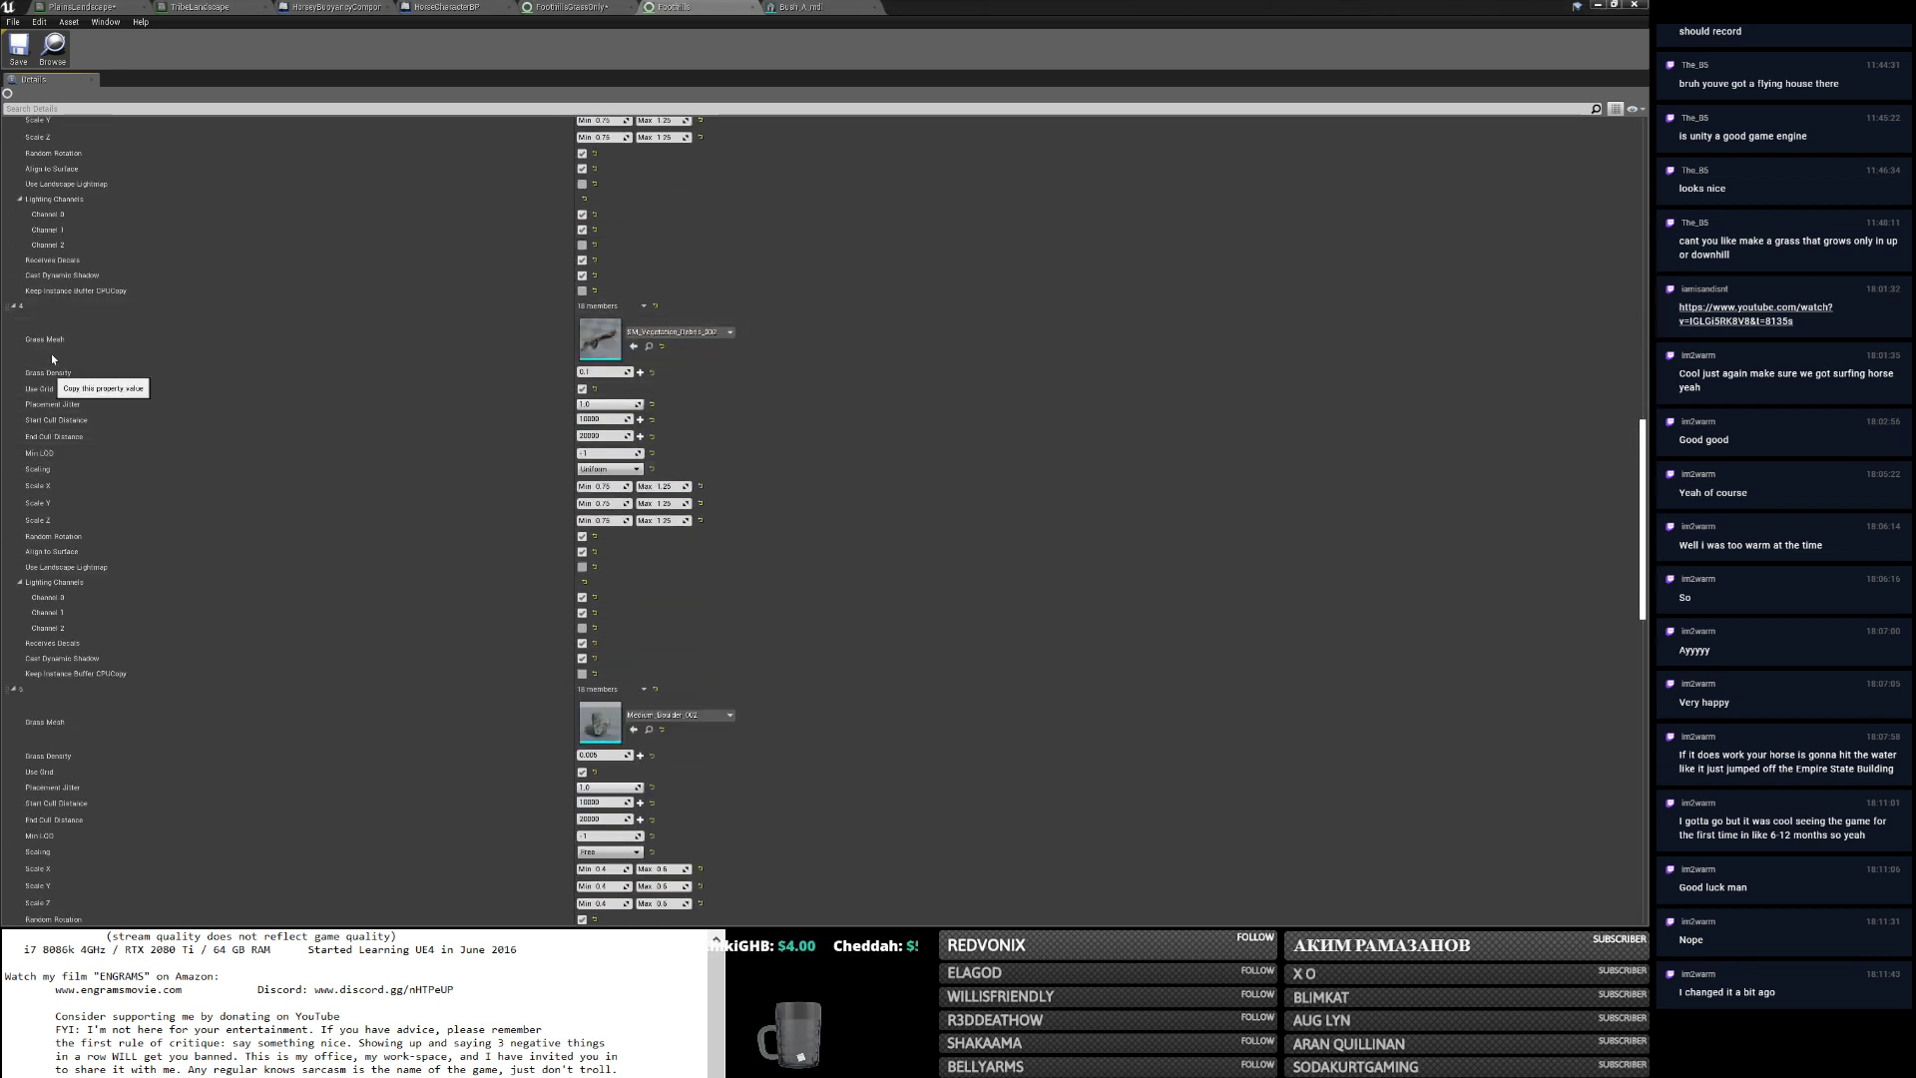
pyautogui.click(788, 8)
pyautogui.click(566, 7)
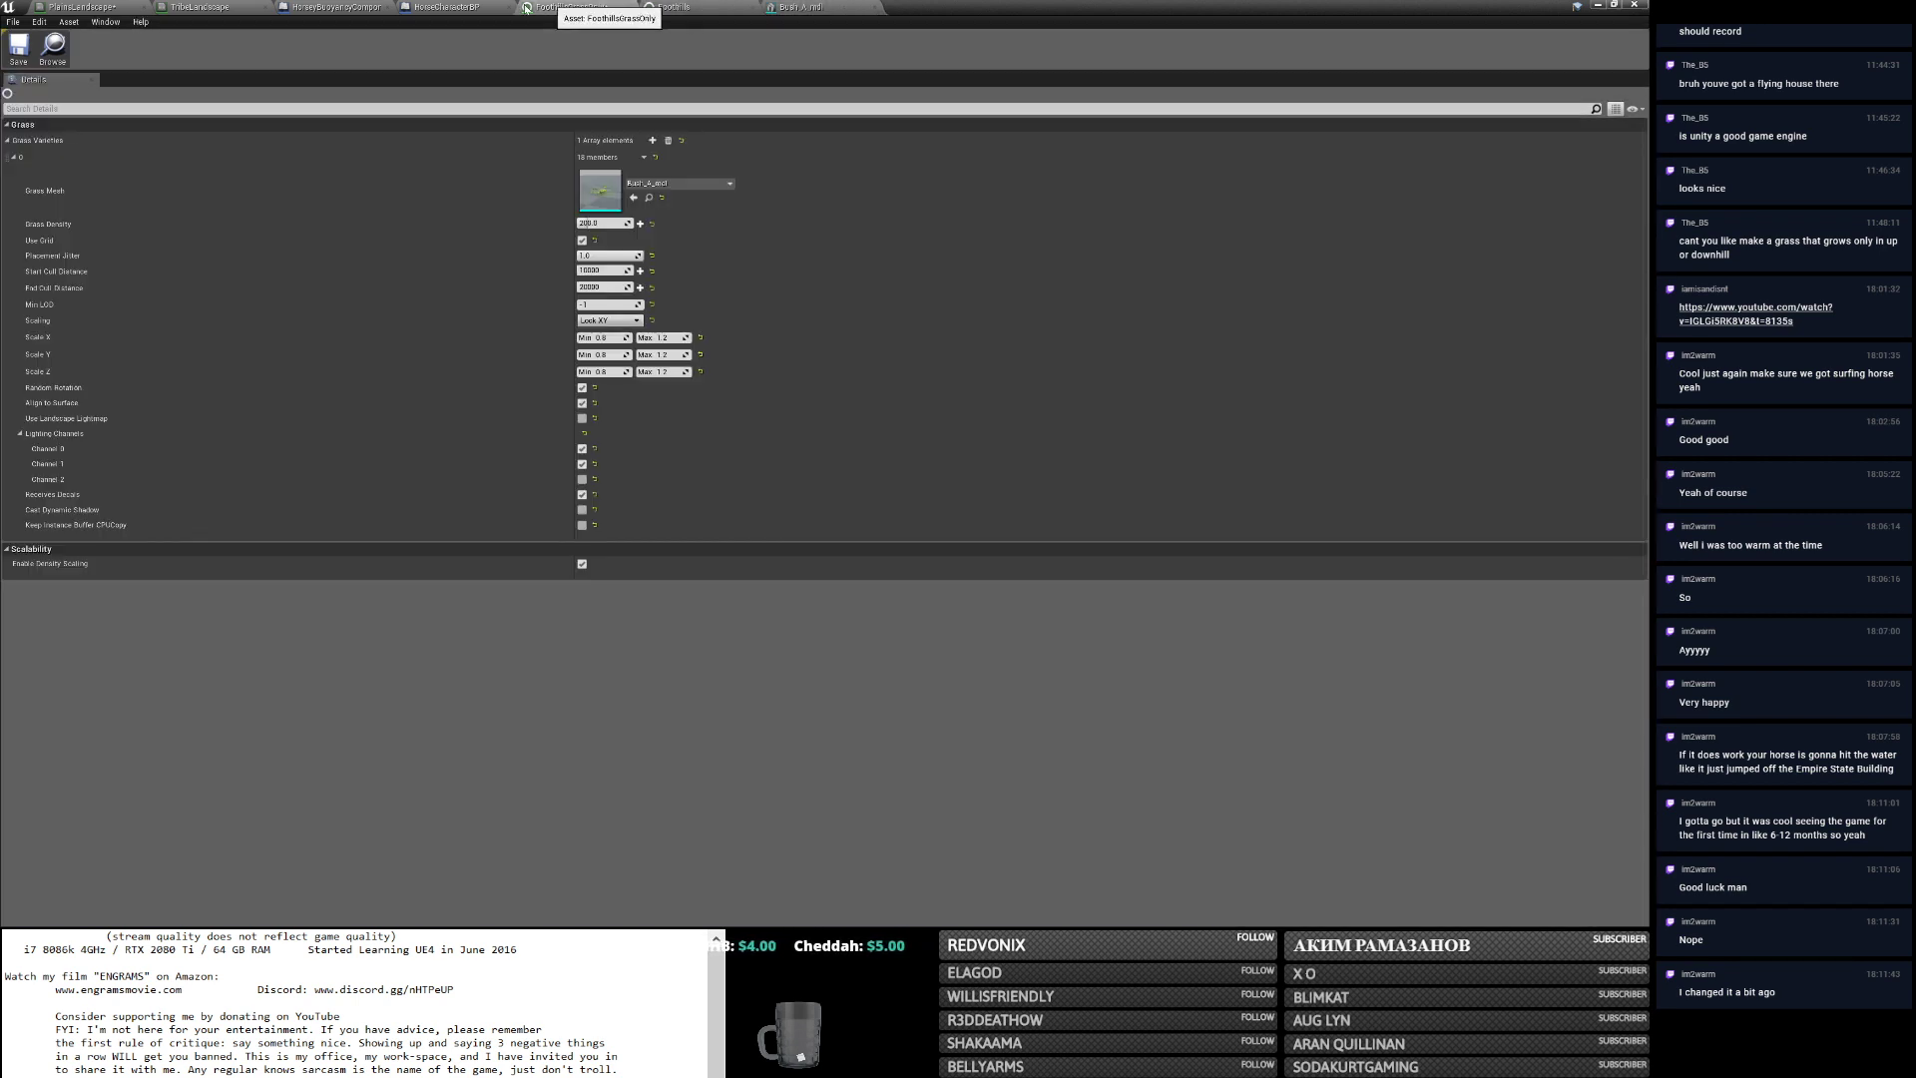
pyautogui.click(653, 140)
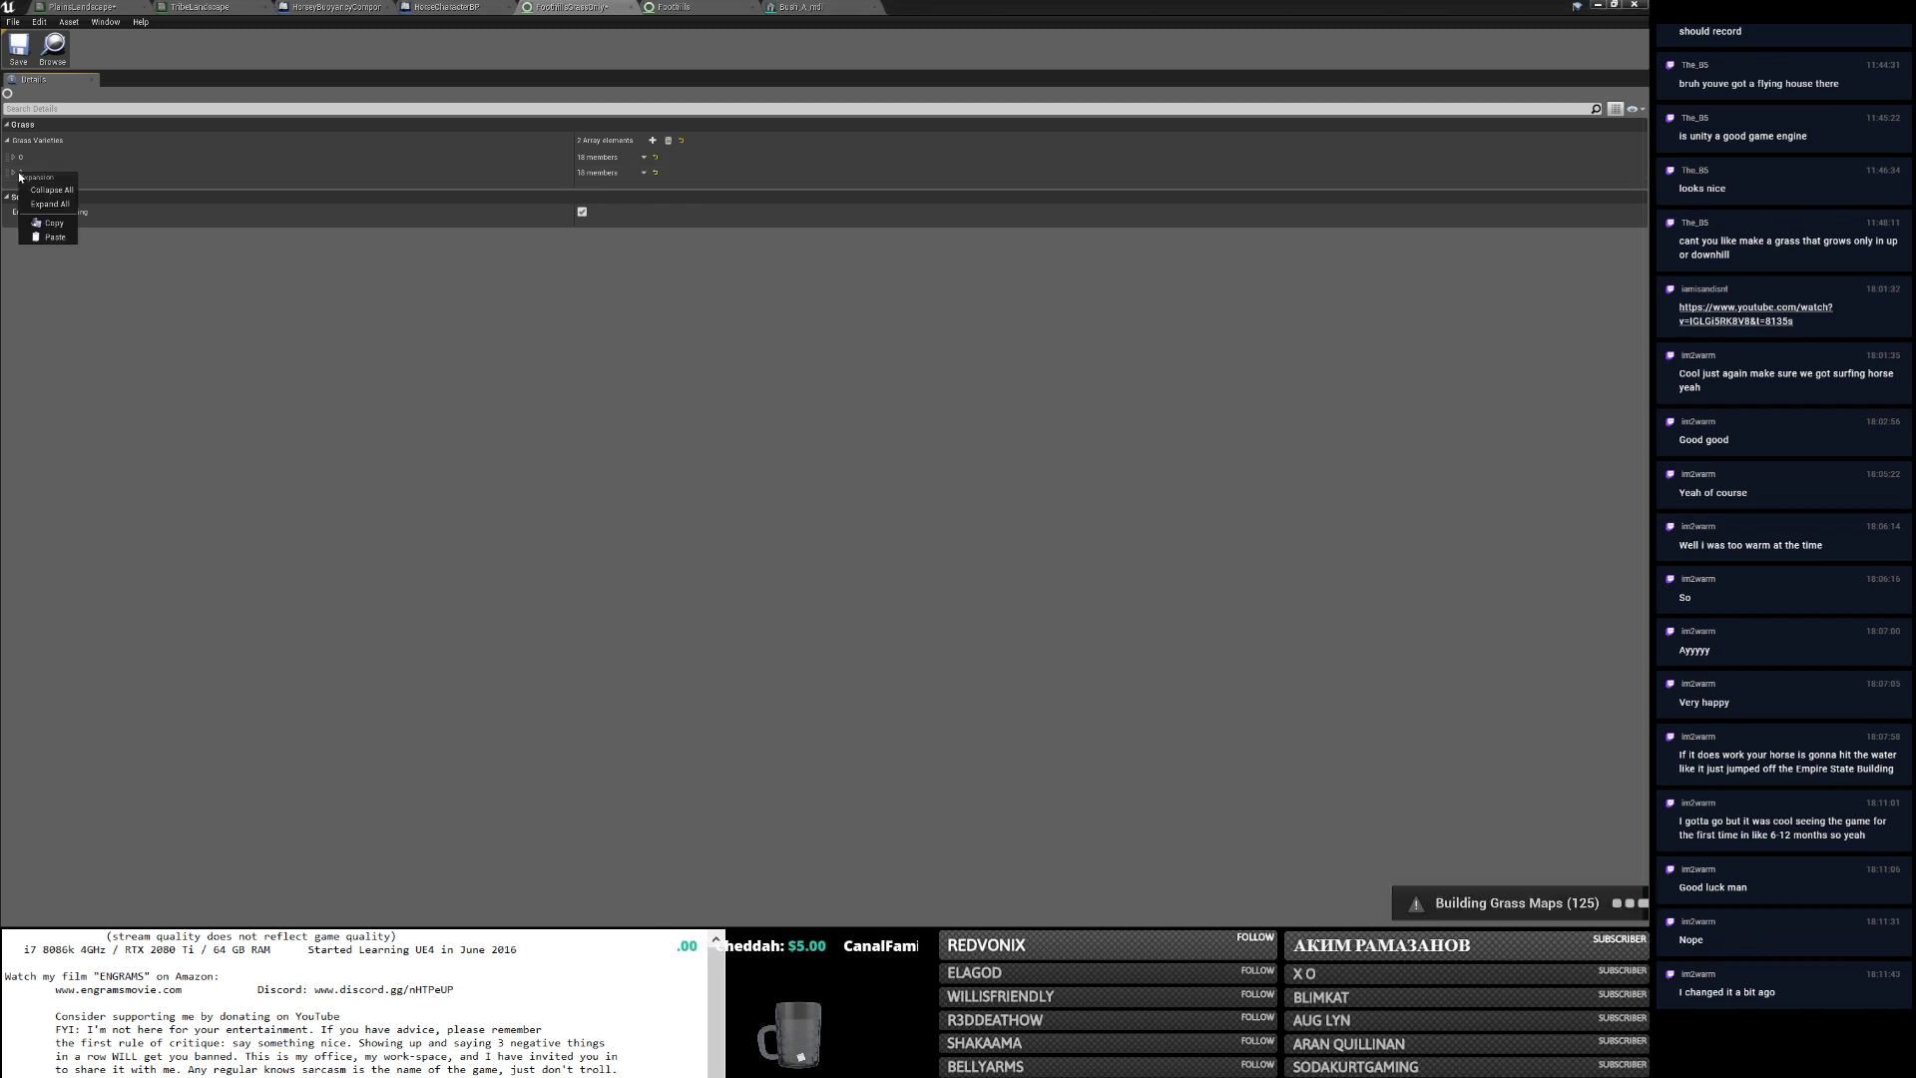
pyautogui.click(13, 172)
pyautogui.rightClick(54, 173)
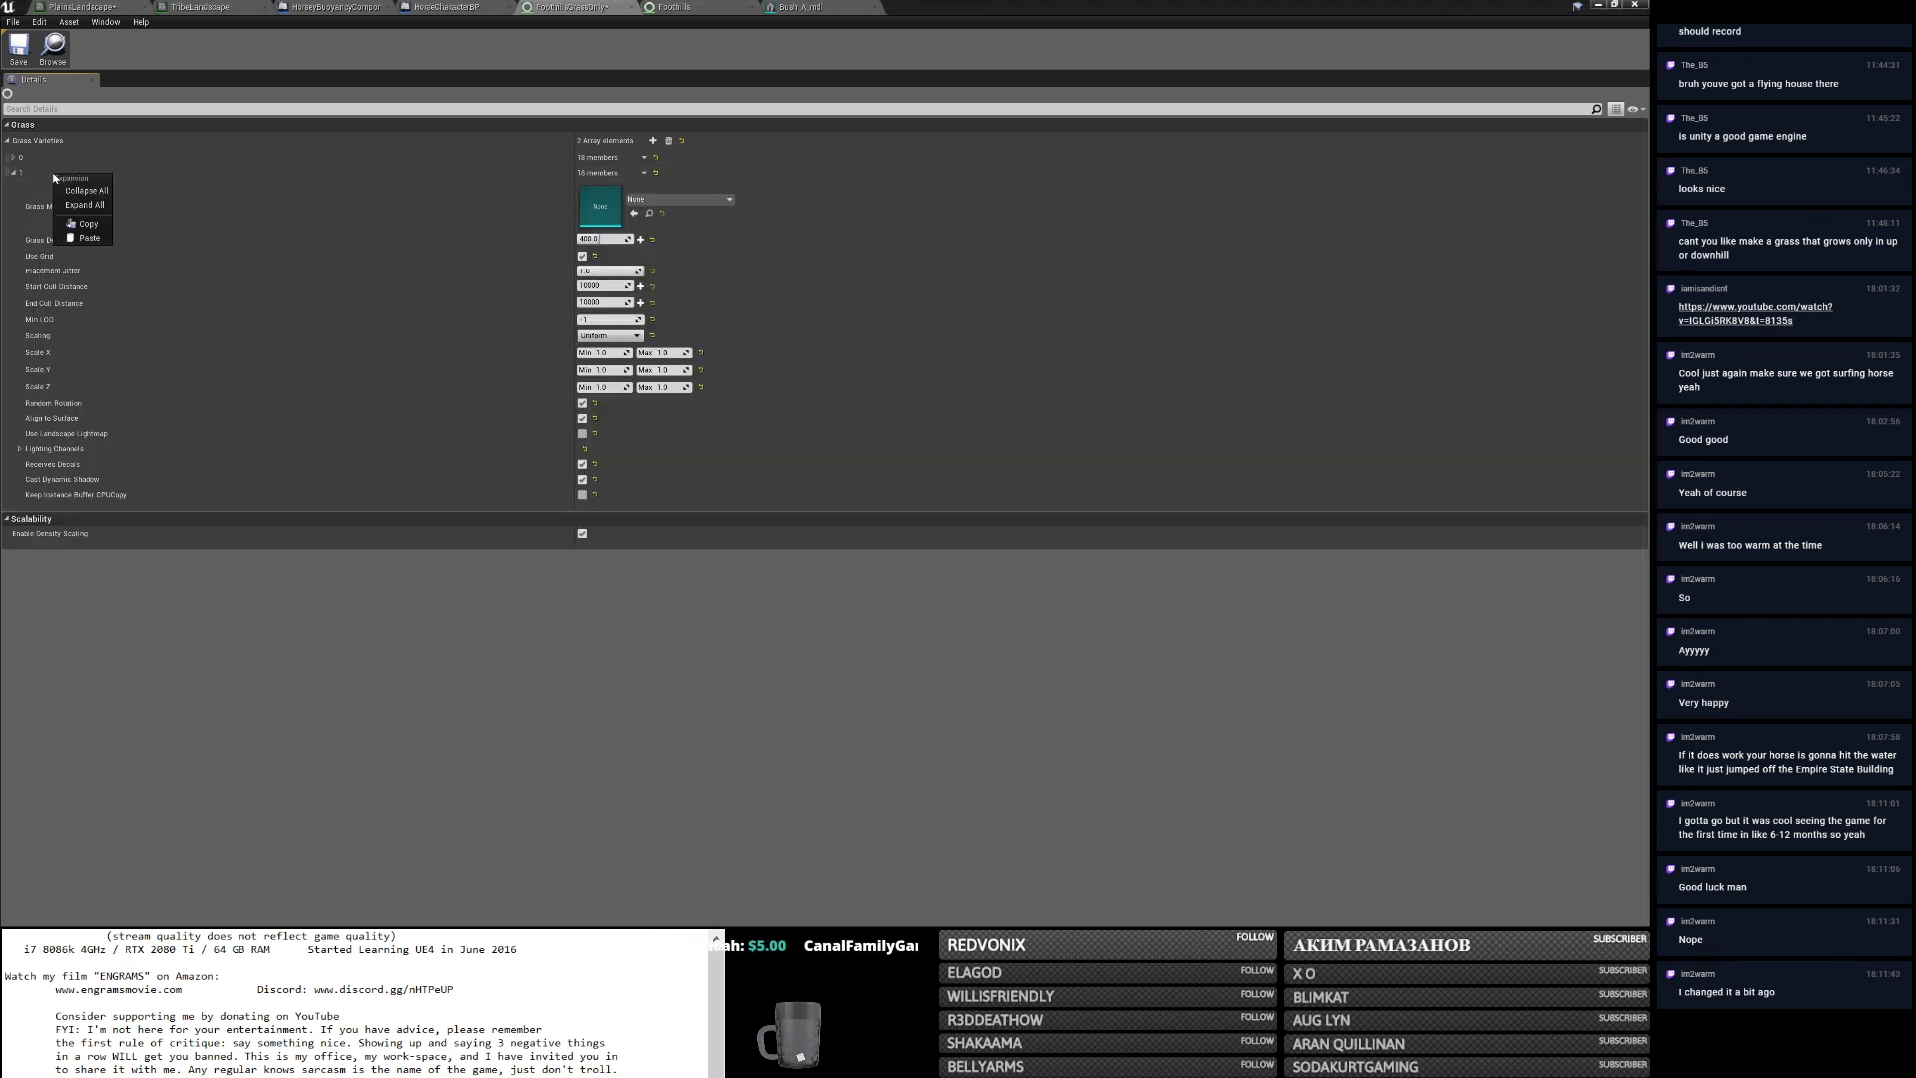
pyautogui.click(84, 239)
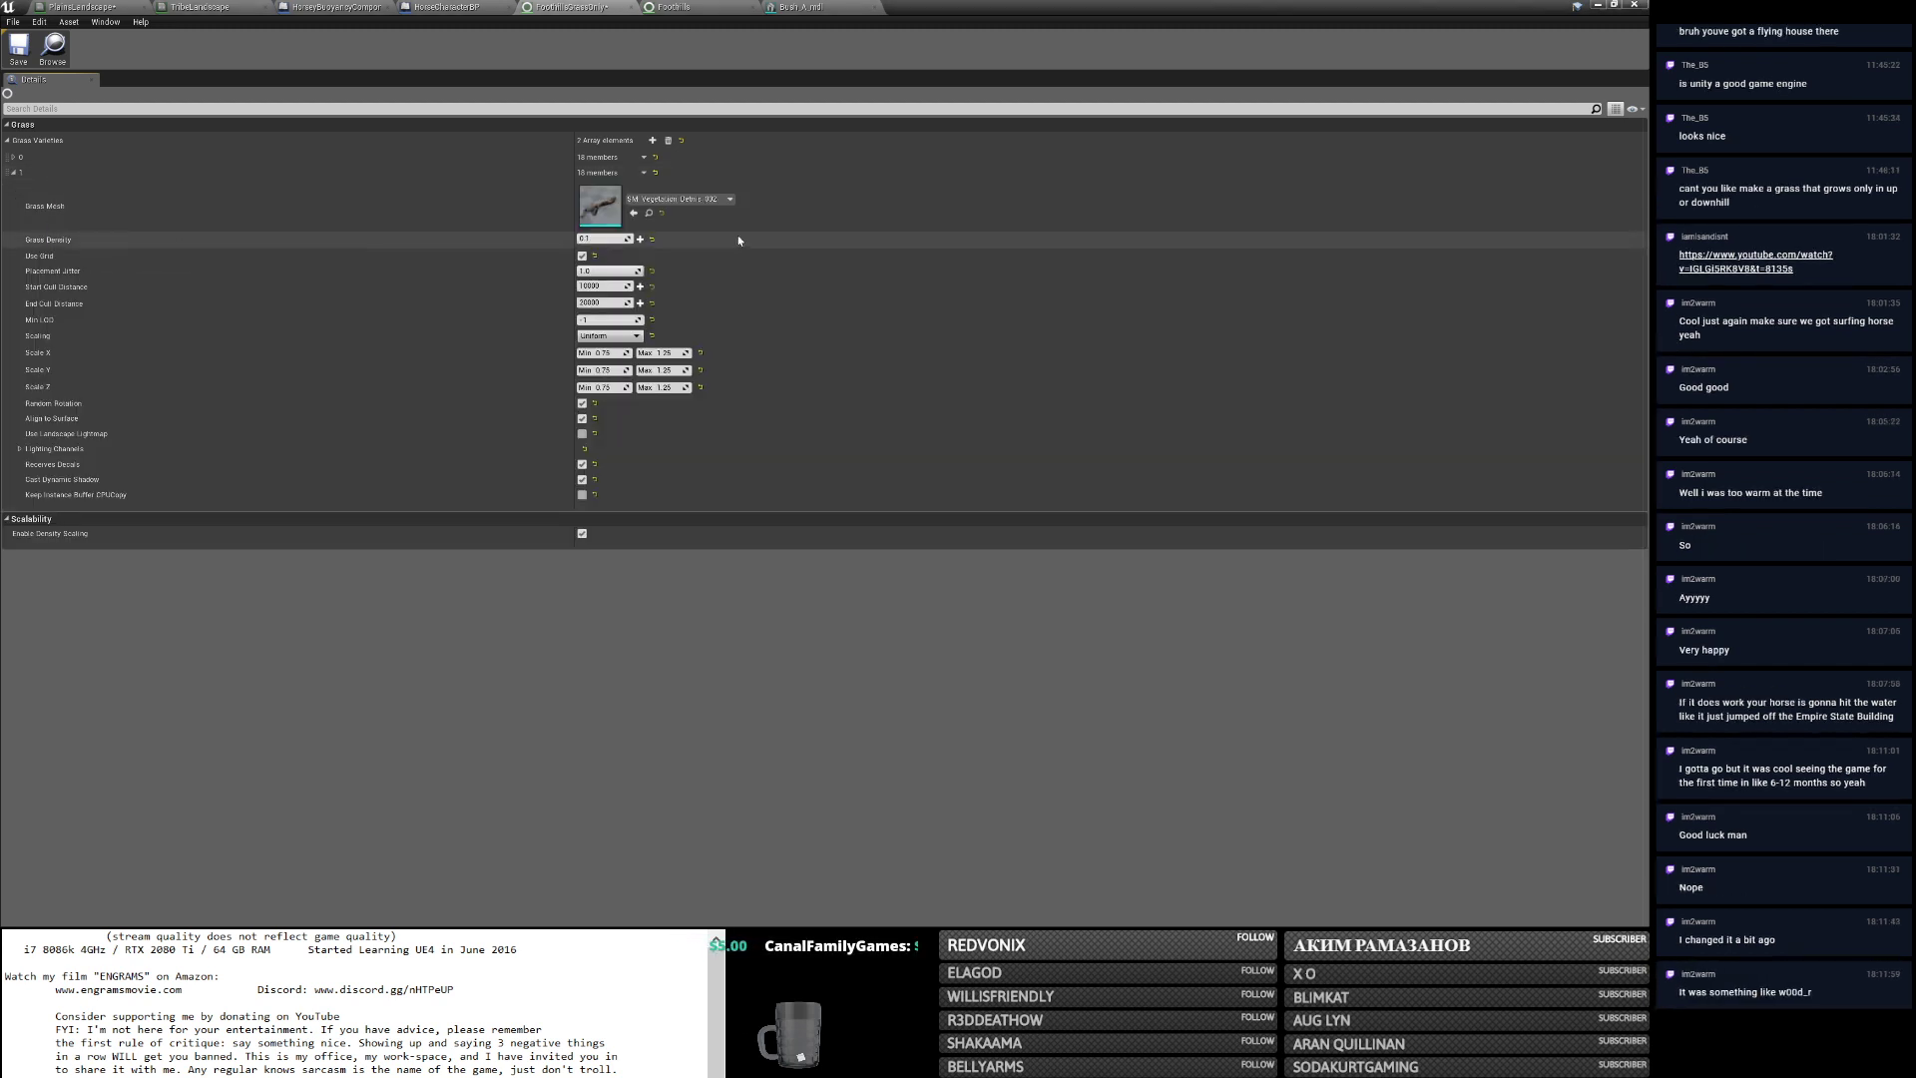
# Replace variety 1 of FoothillsGrassOnly with a copy of boulder variety 5 from the Foothills grass type.
pyautogui.click(674, 7)
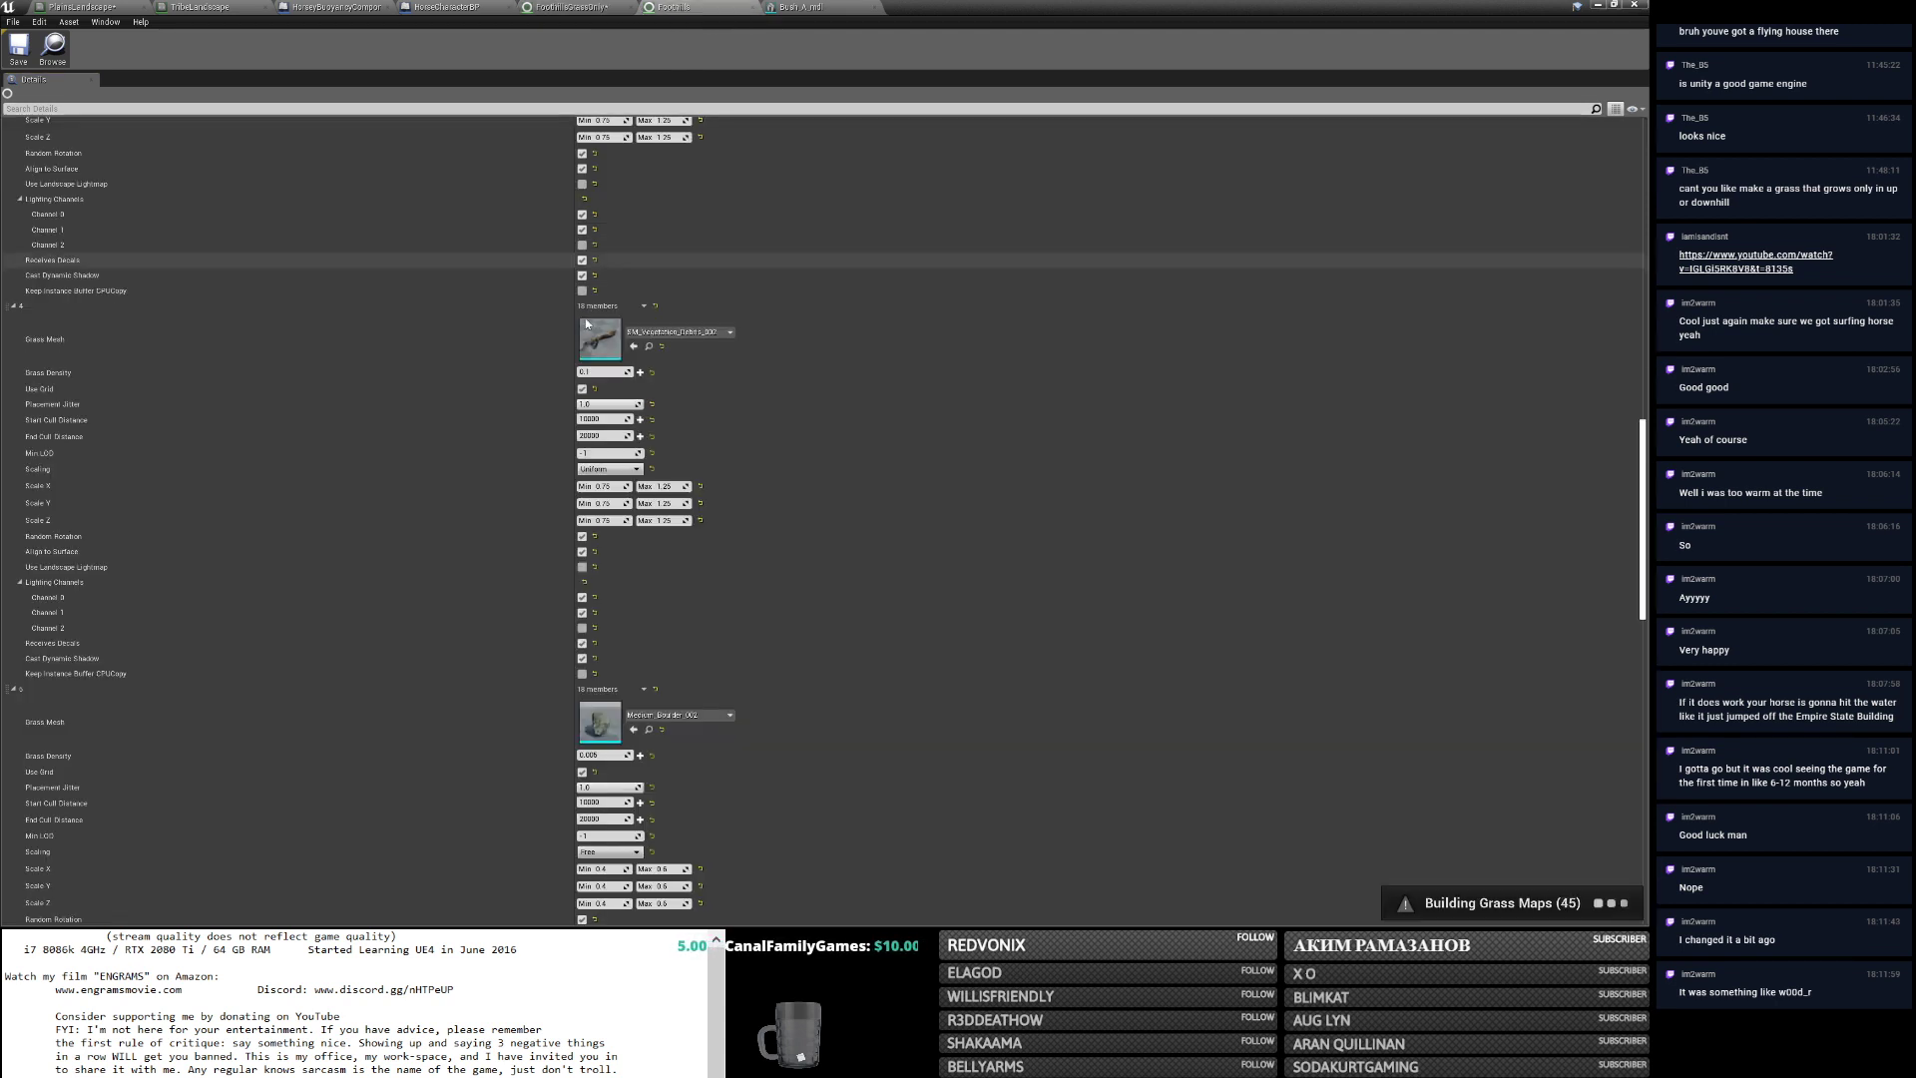
pyautogui.scroll(-6, 543, 429)
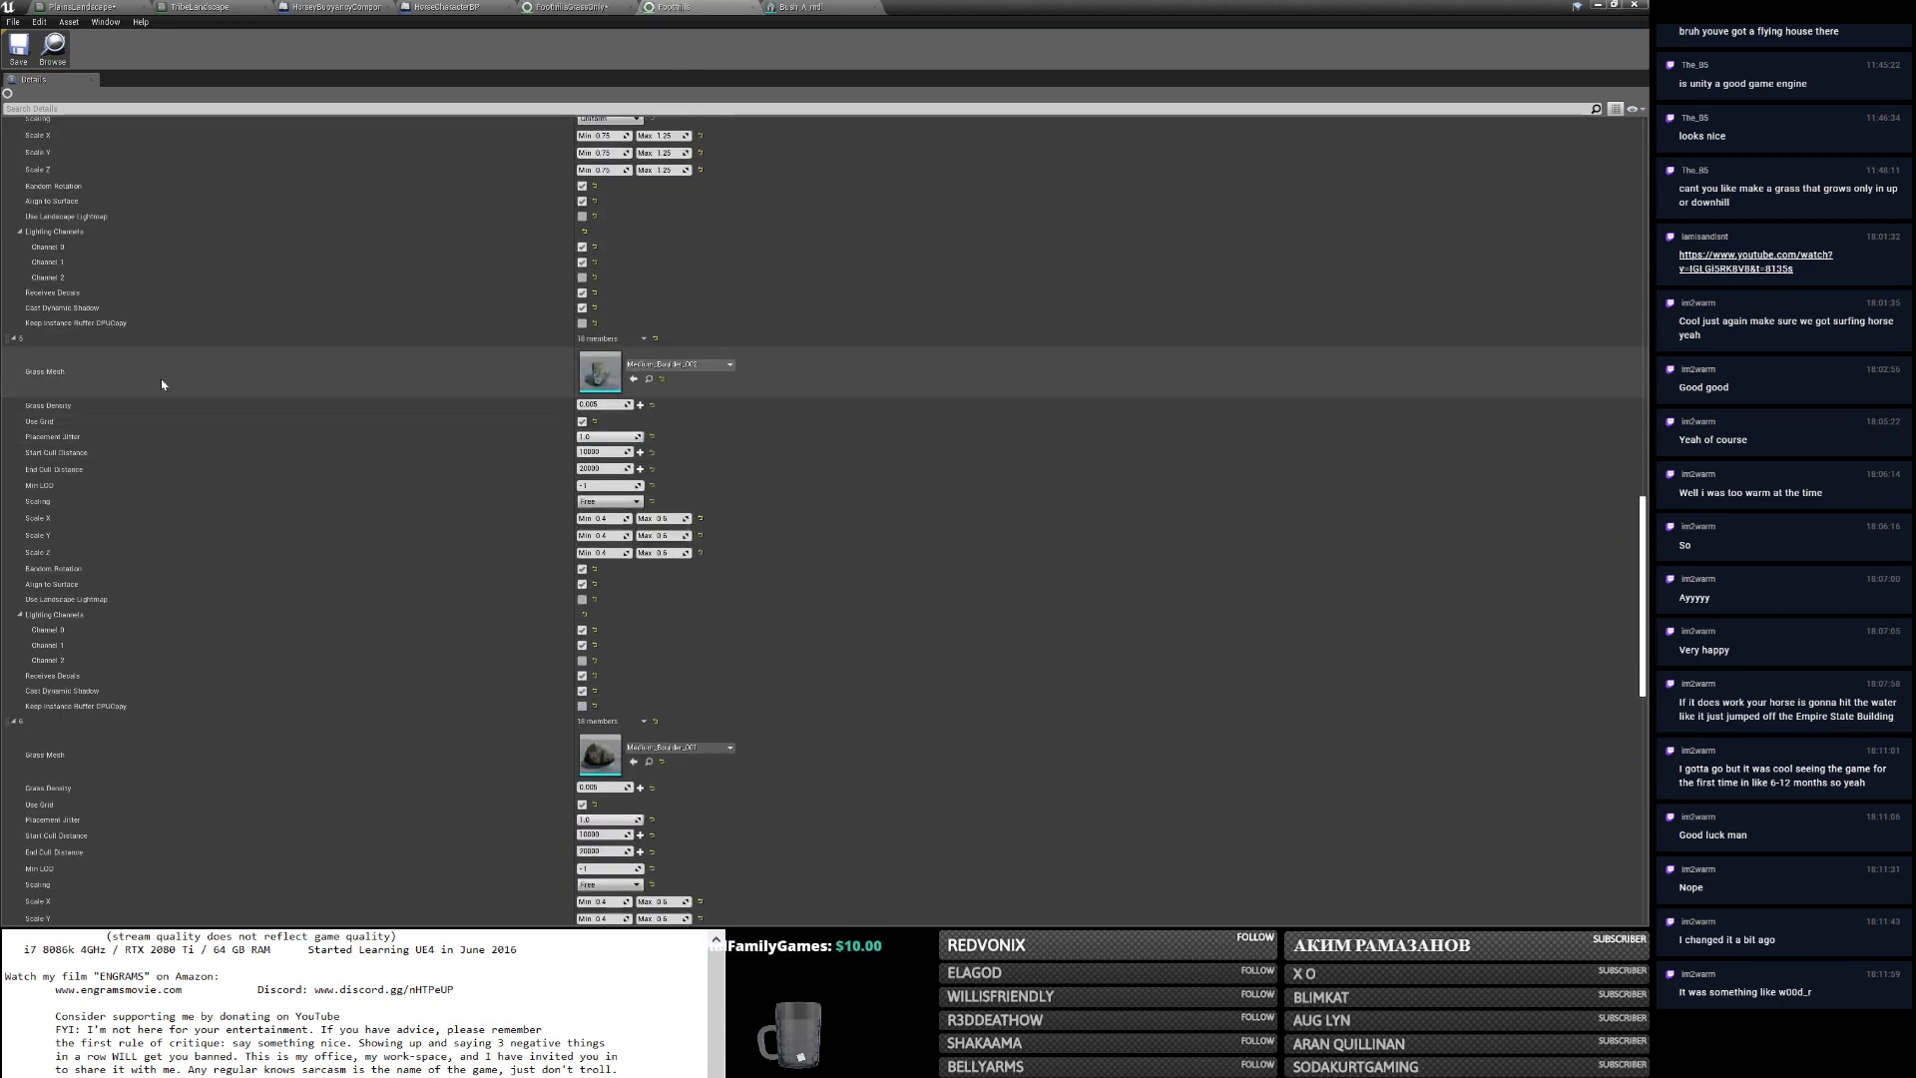
pyautogui.rightClick(28, 343)
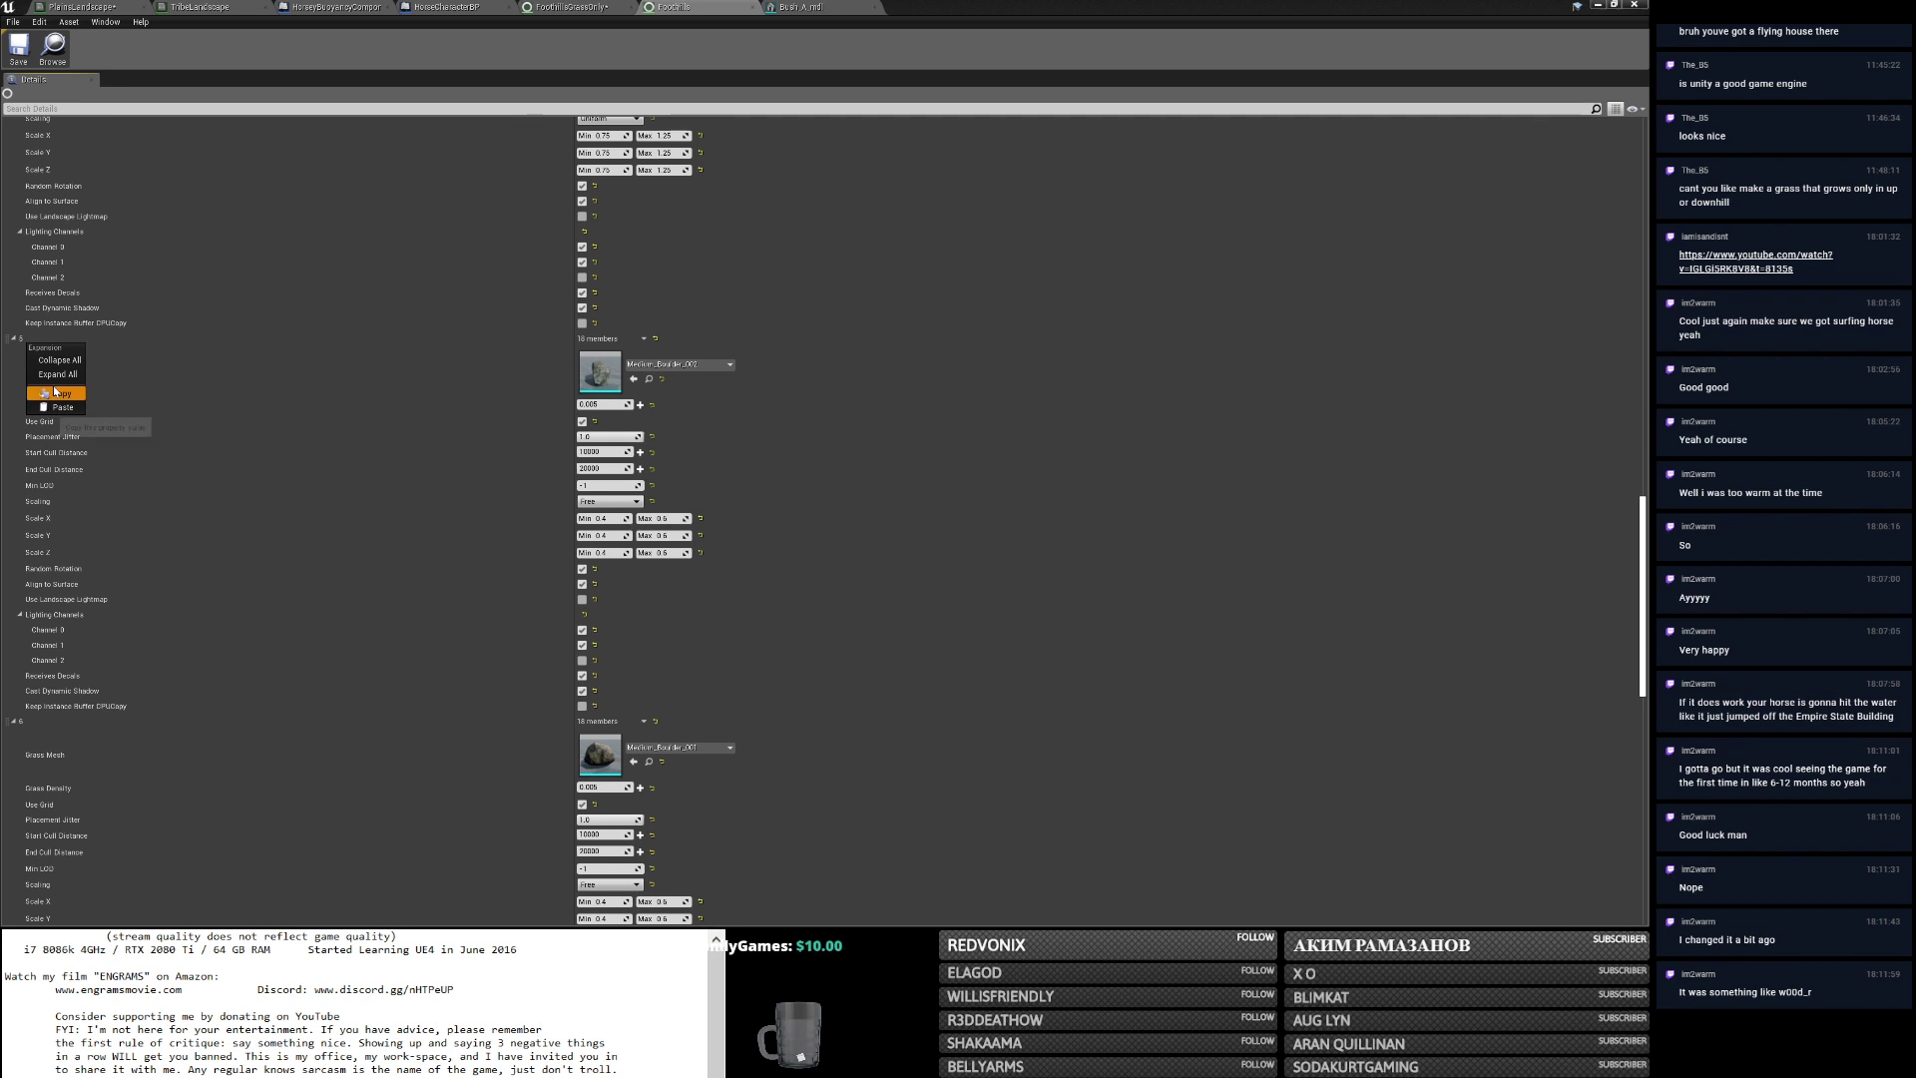
pyautogui.click(57, 392)
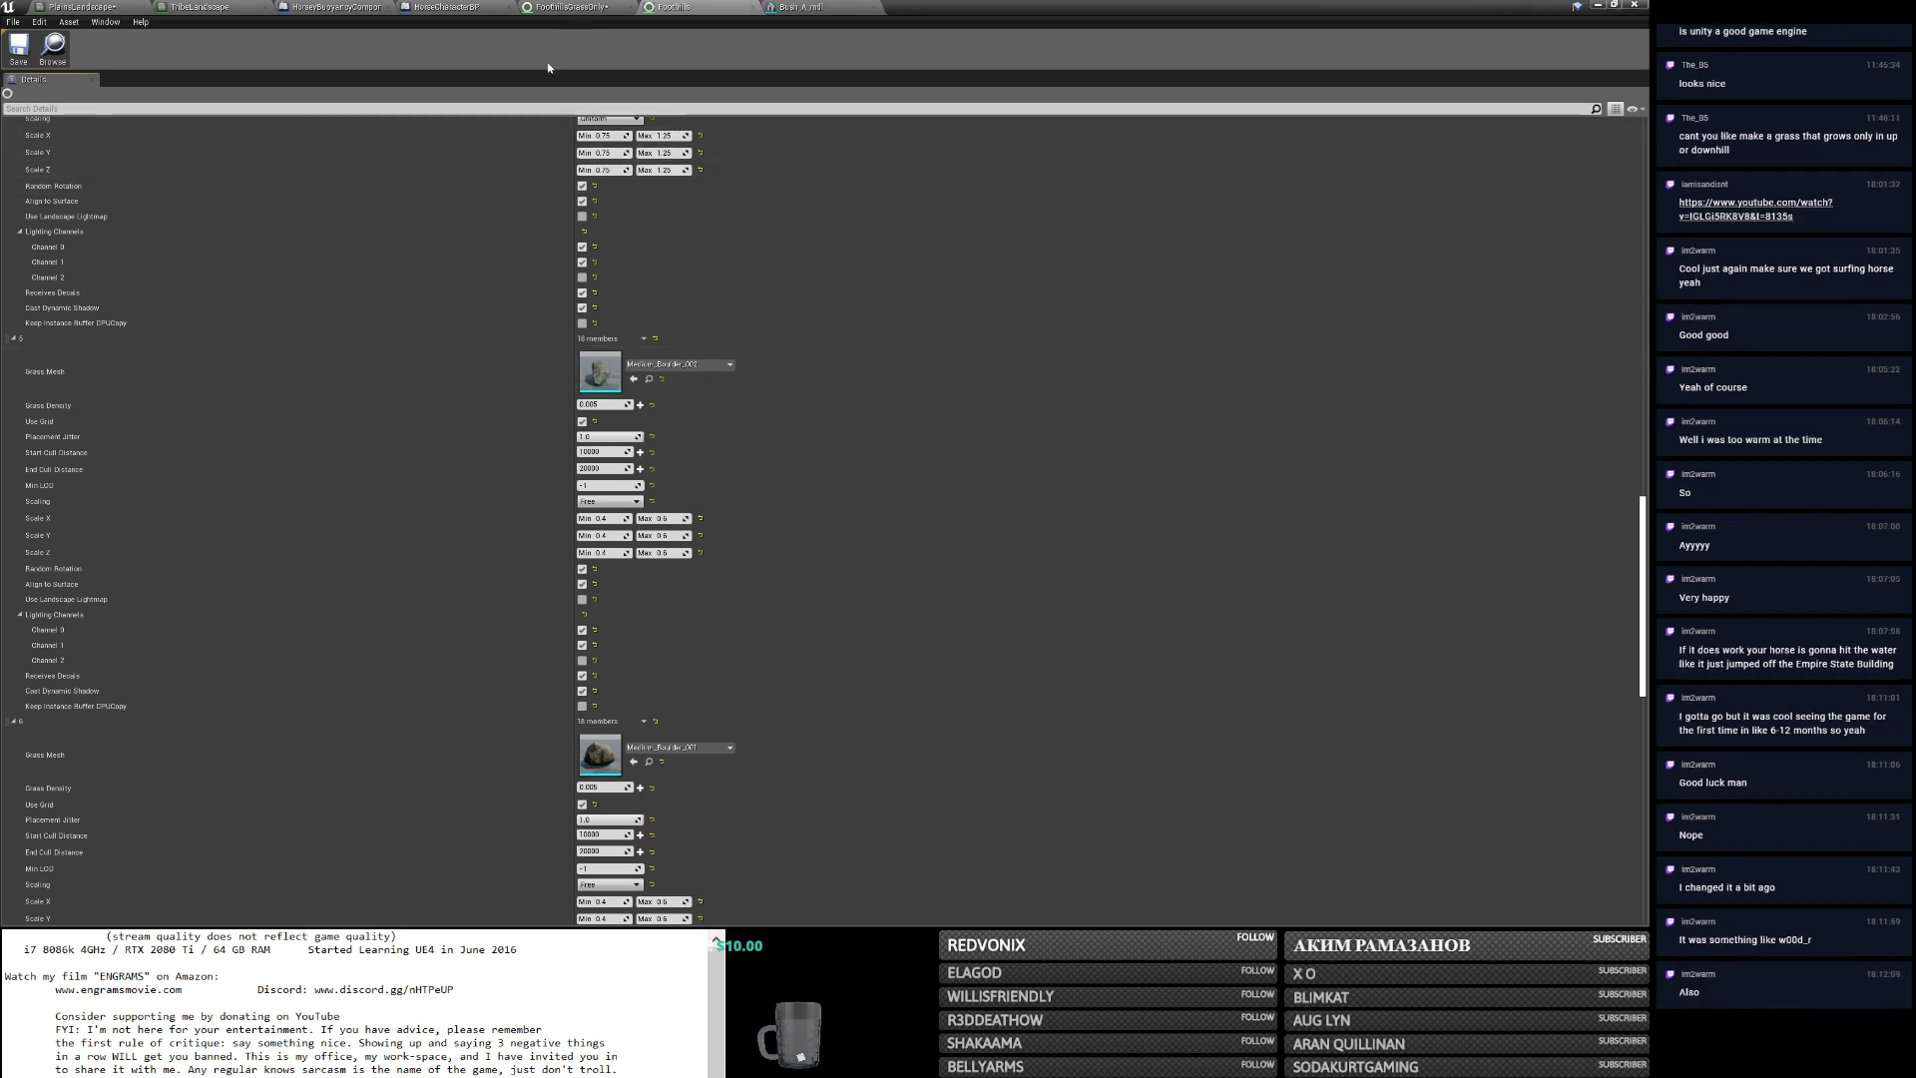
pyautogui.click(809, 8)
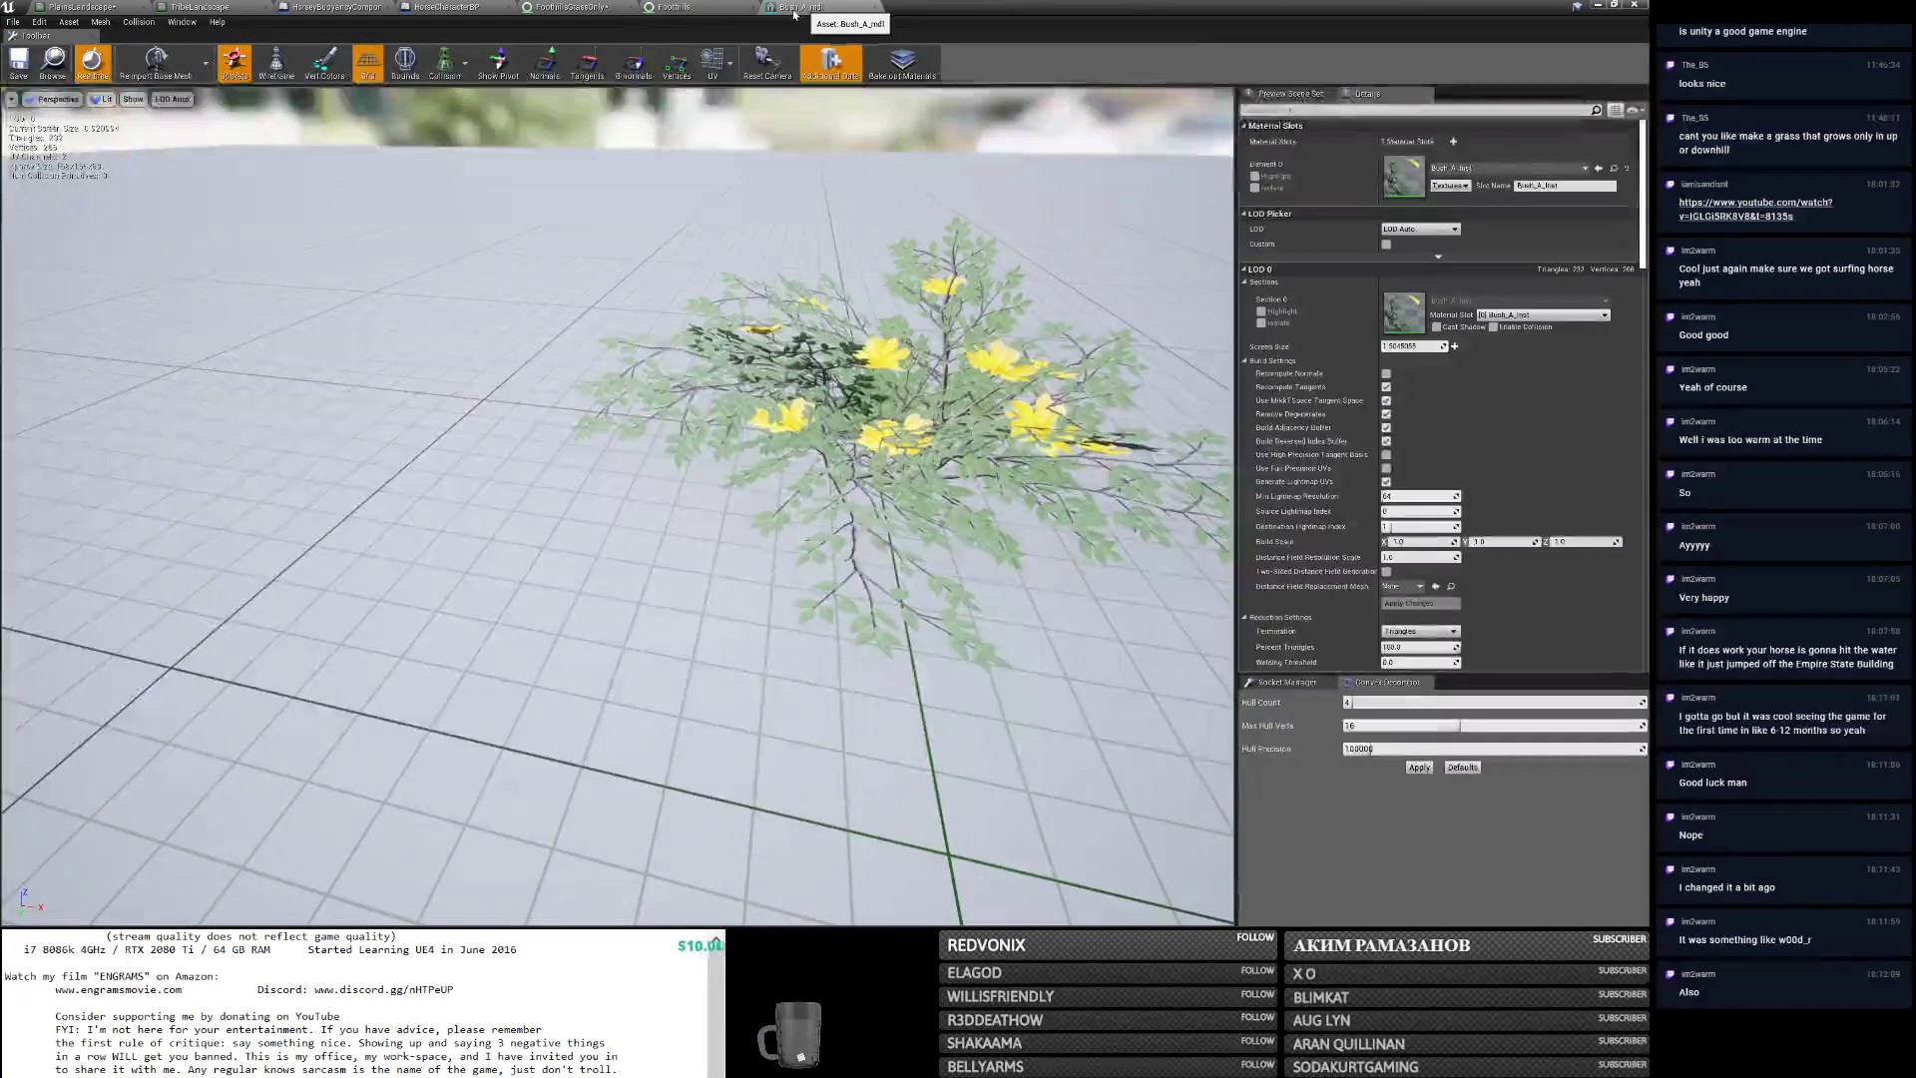
pyautogui.click(567, 7)
pyautogui.rightClick(26, 174)
pyautogui.click(61, 238)
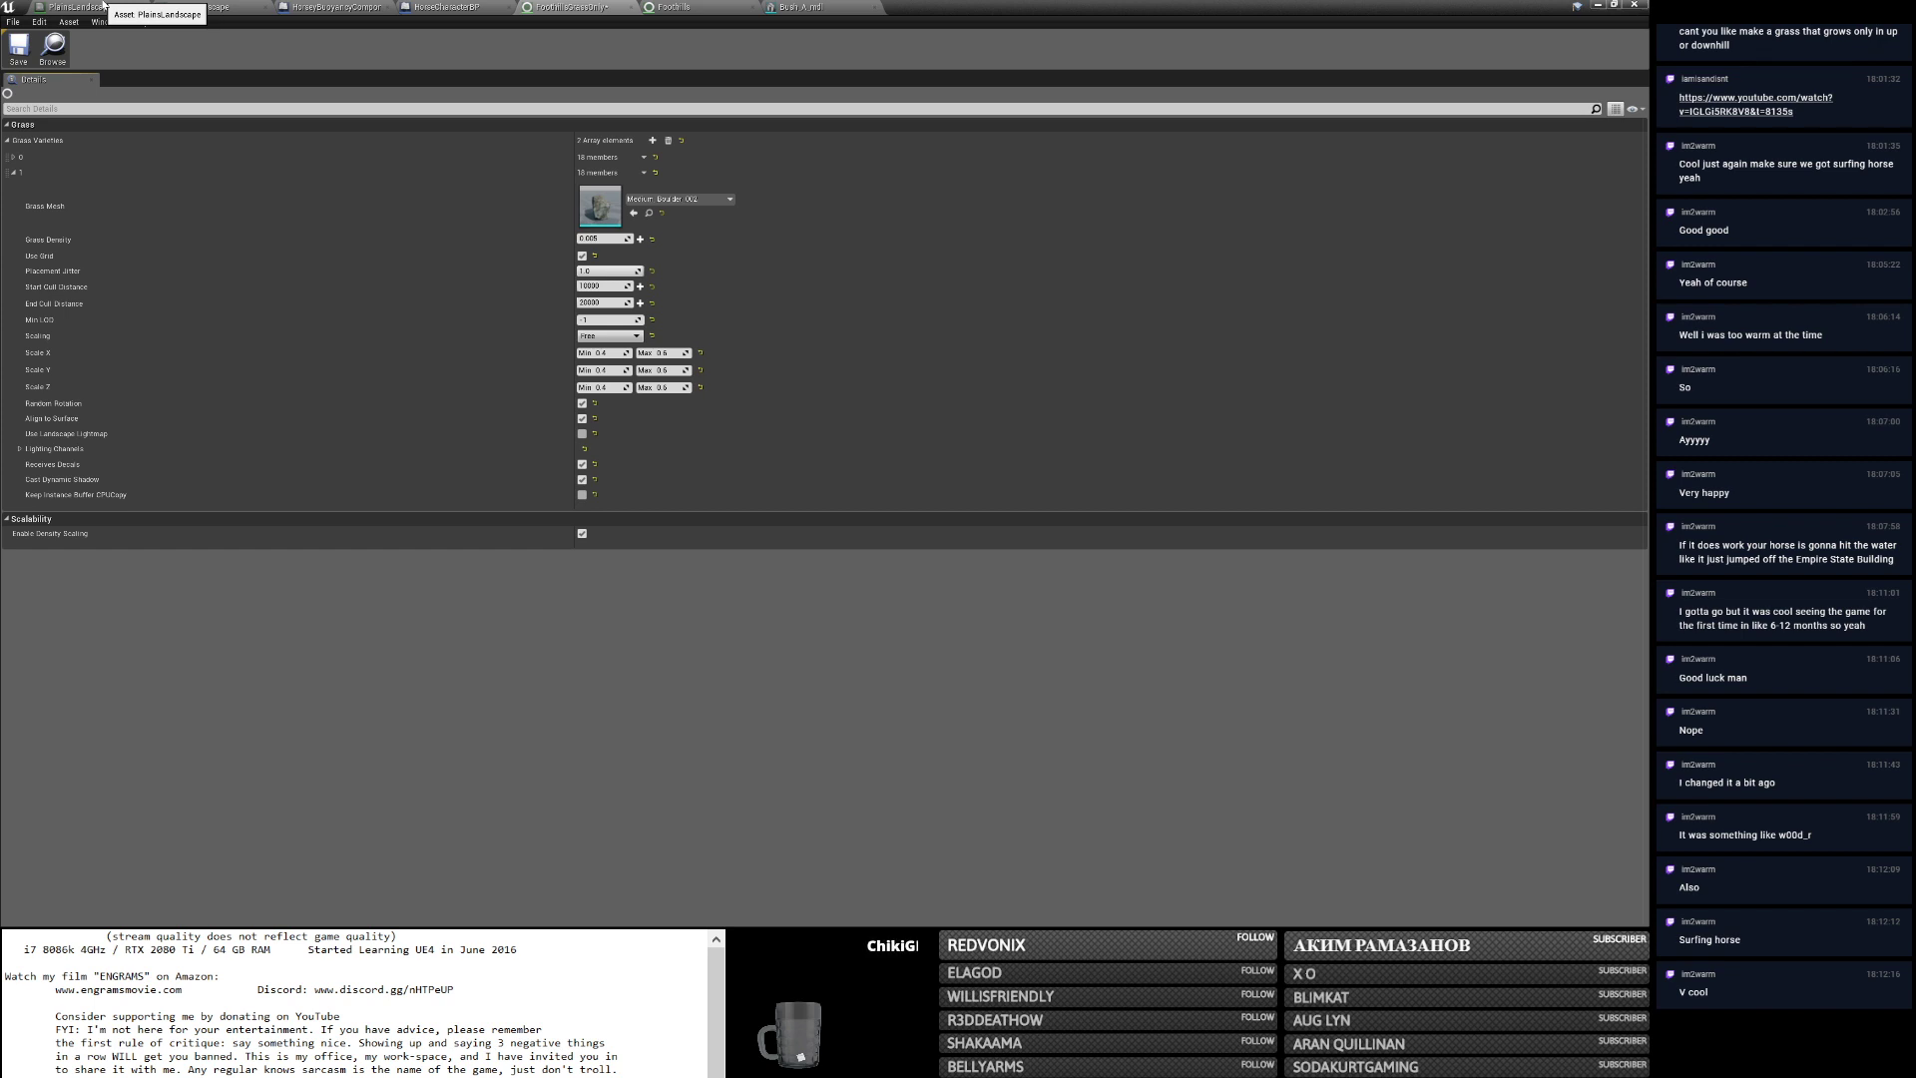
# Copy boulder variety 6 from Foothills and paste it into a new variety 2 in FoothillsGrassOnly.
pyautogui.click(679, 7)
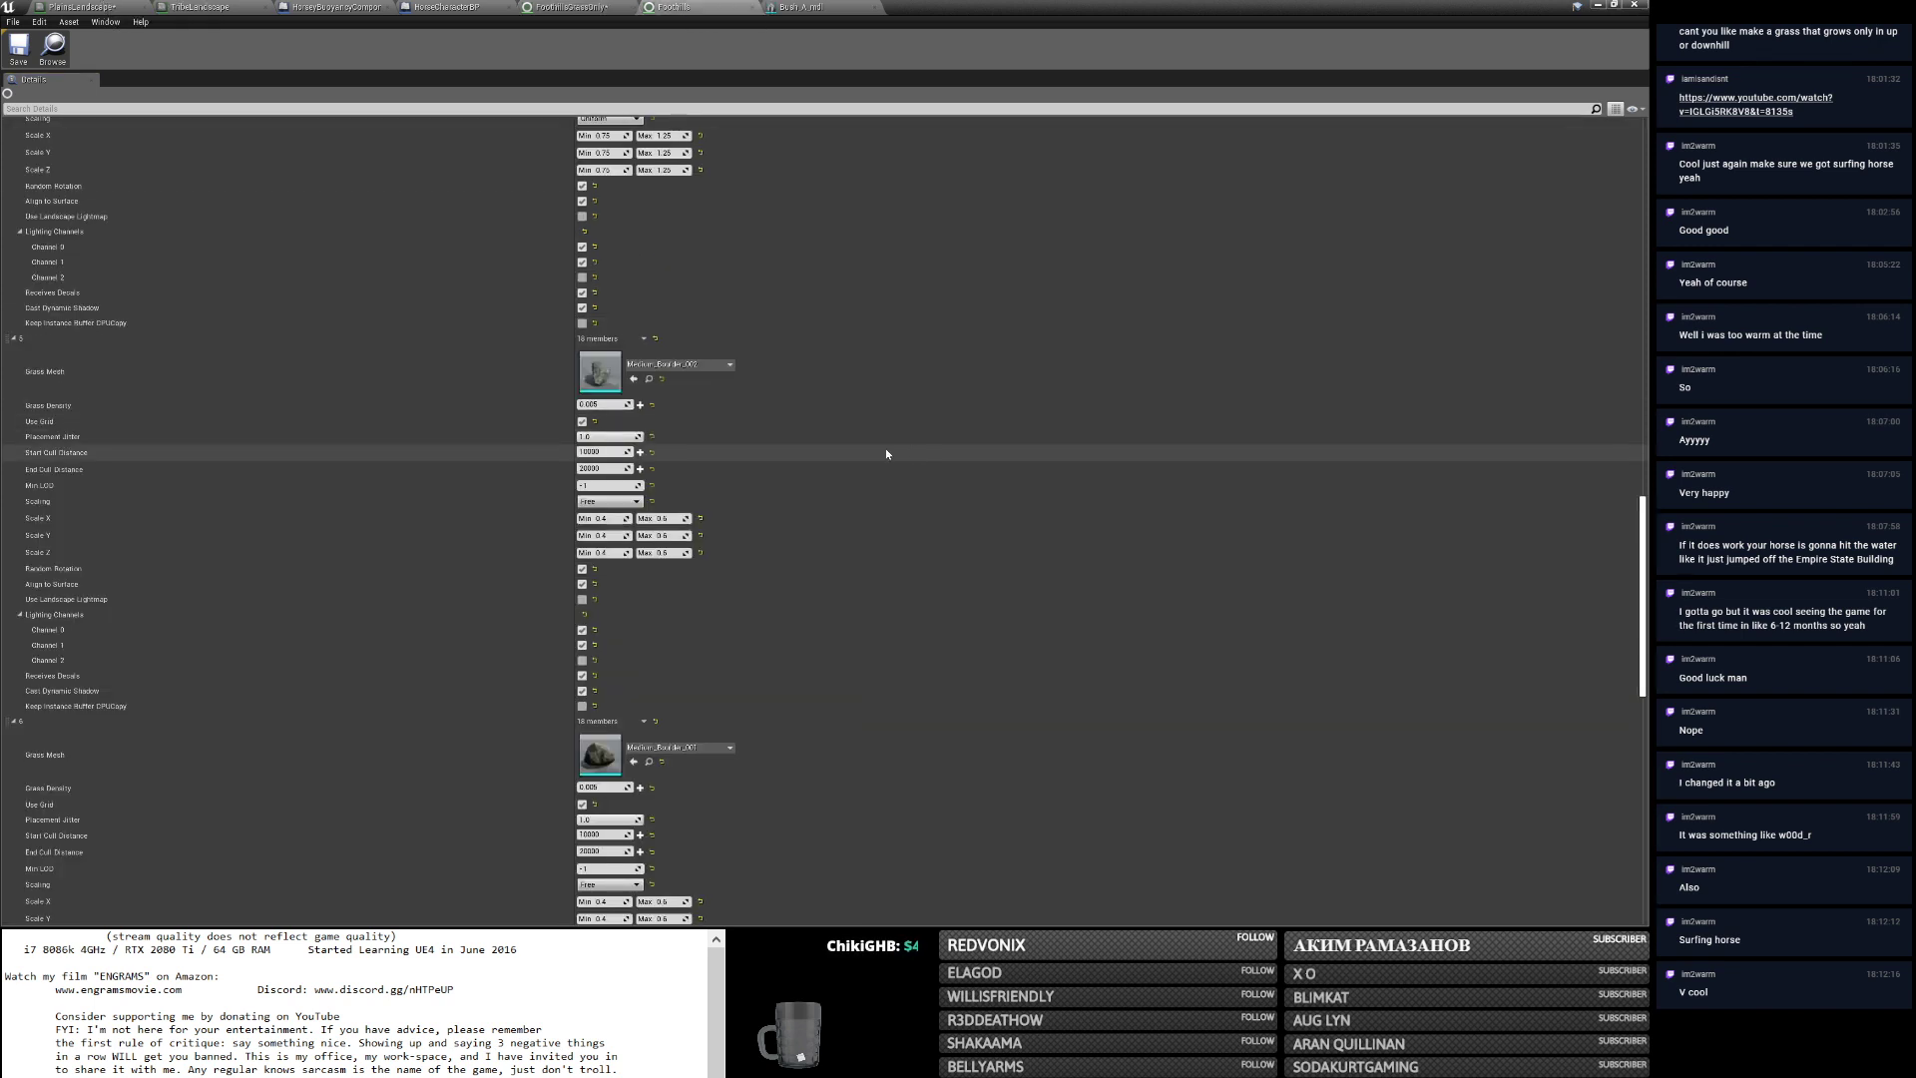
pyautogui.scroll(-3, 920, 455)
pyautogui.scroll(-3, 920, 456)
pyautogui.rightClick(40, 413)
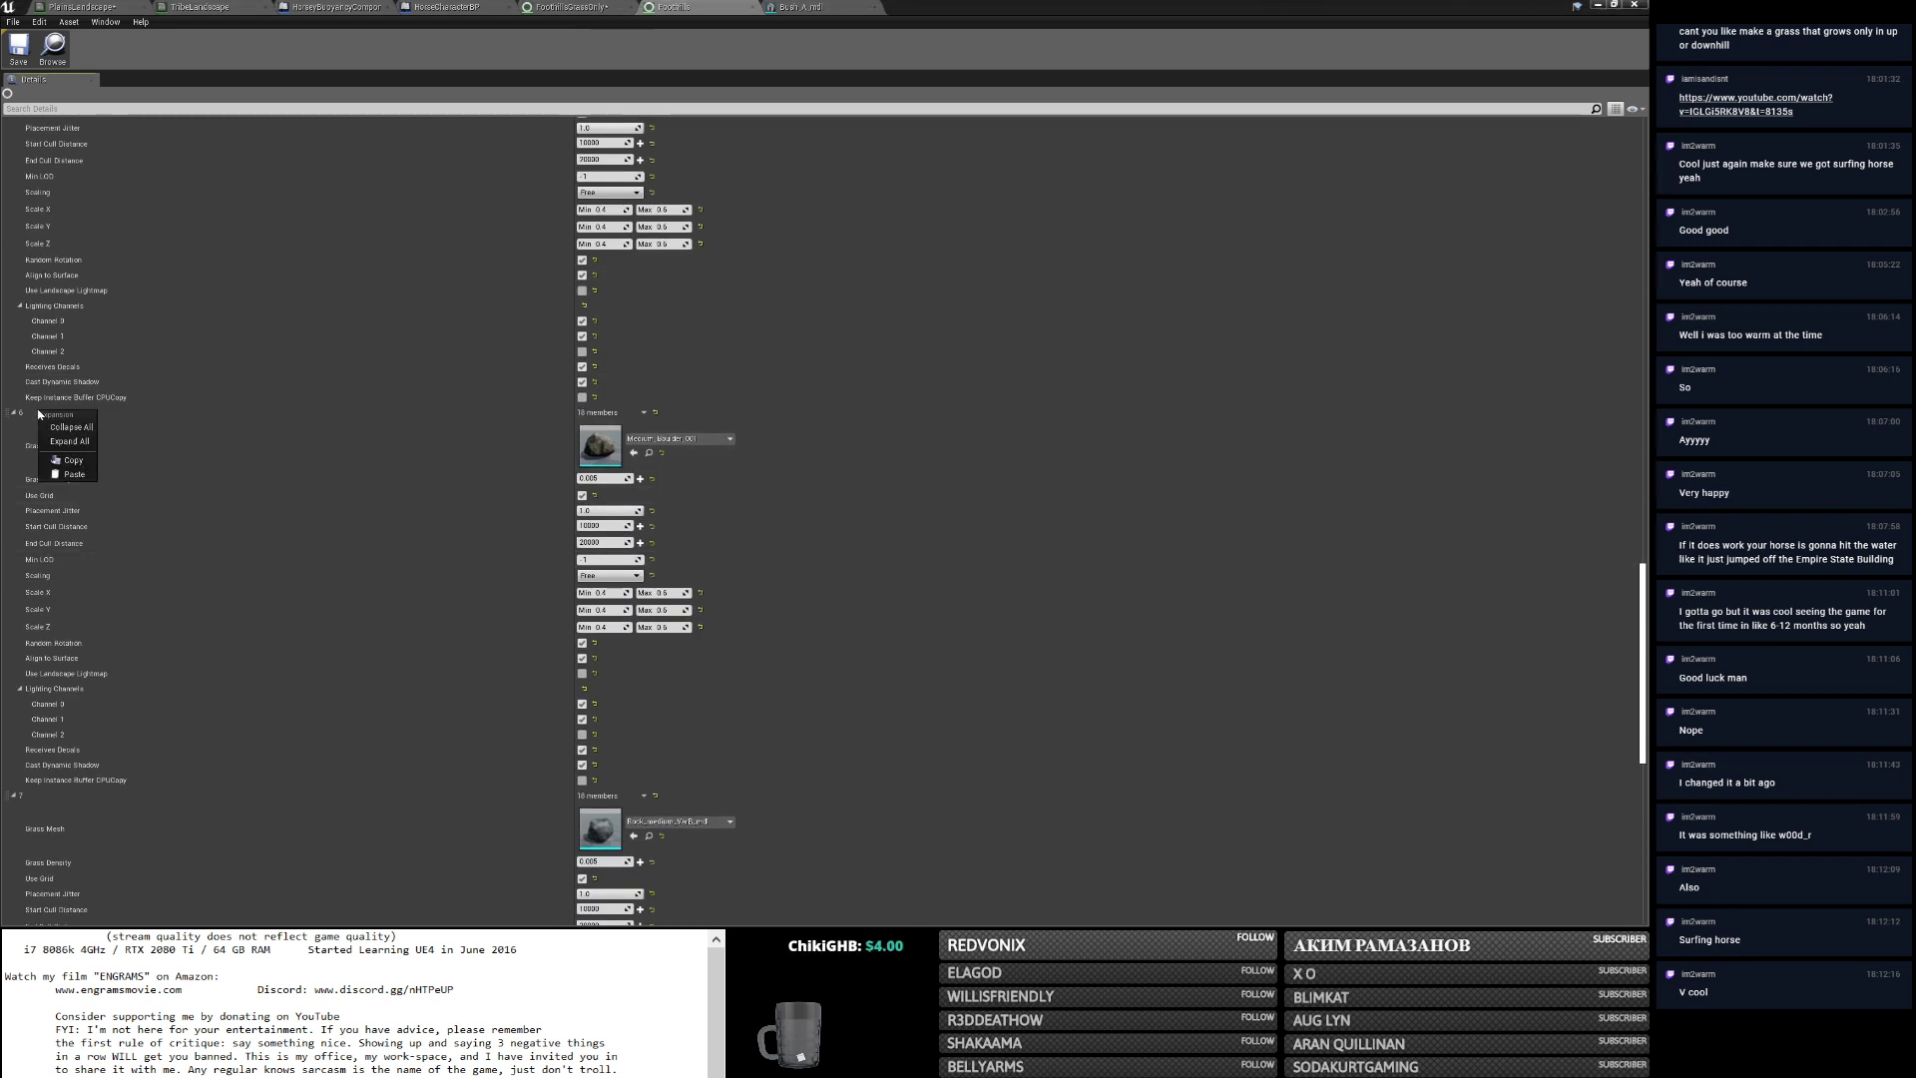
pyautogui.click(65, 459)
pyautogui.click(597, 7)
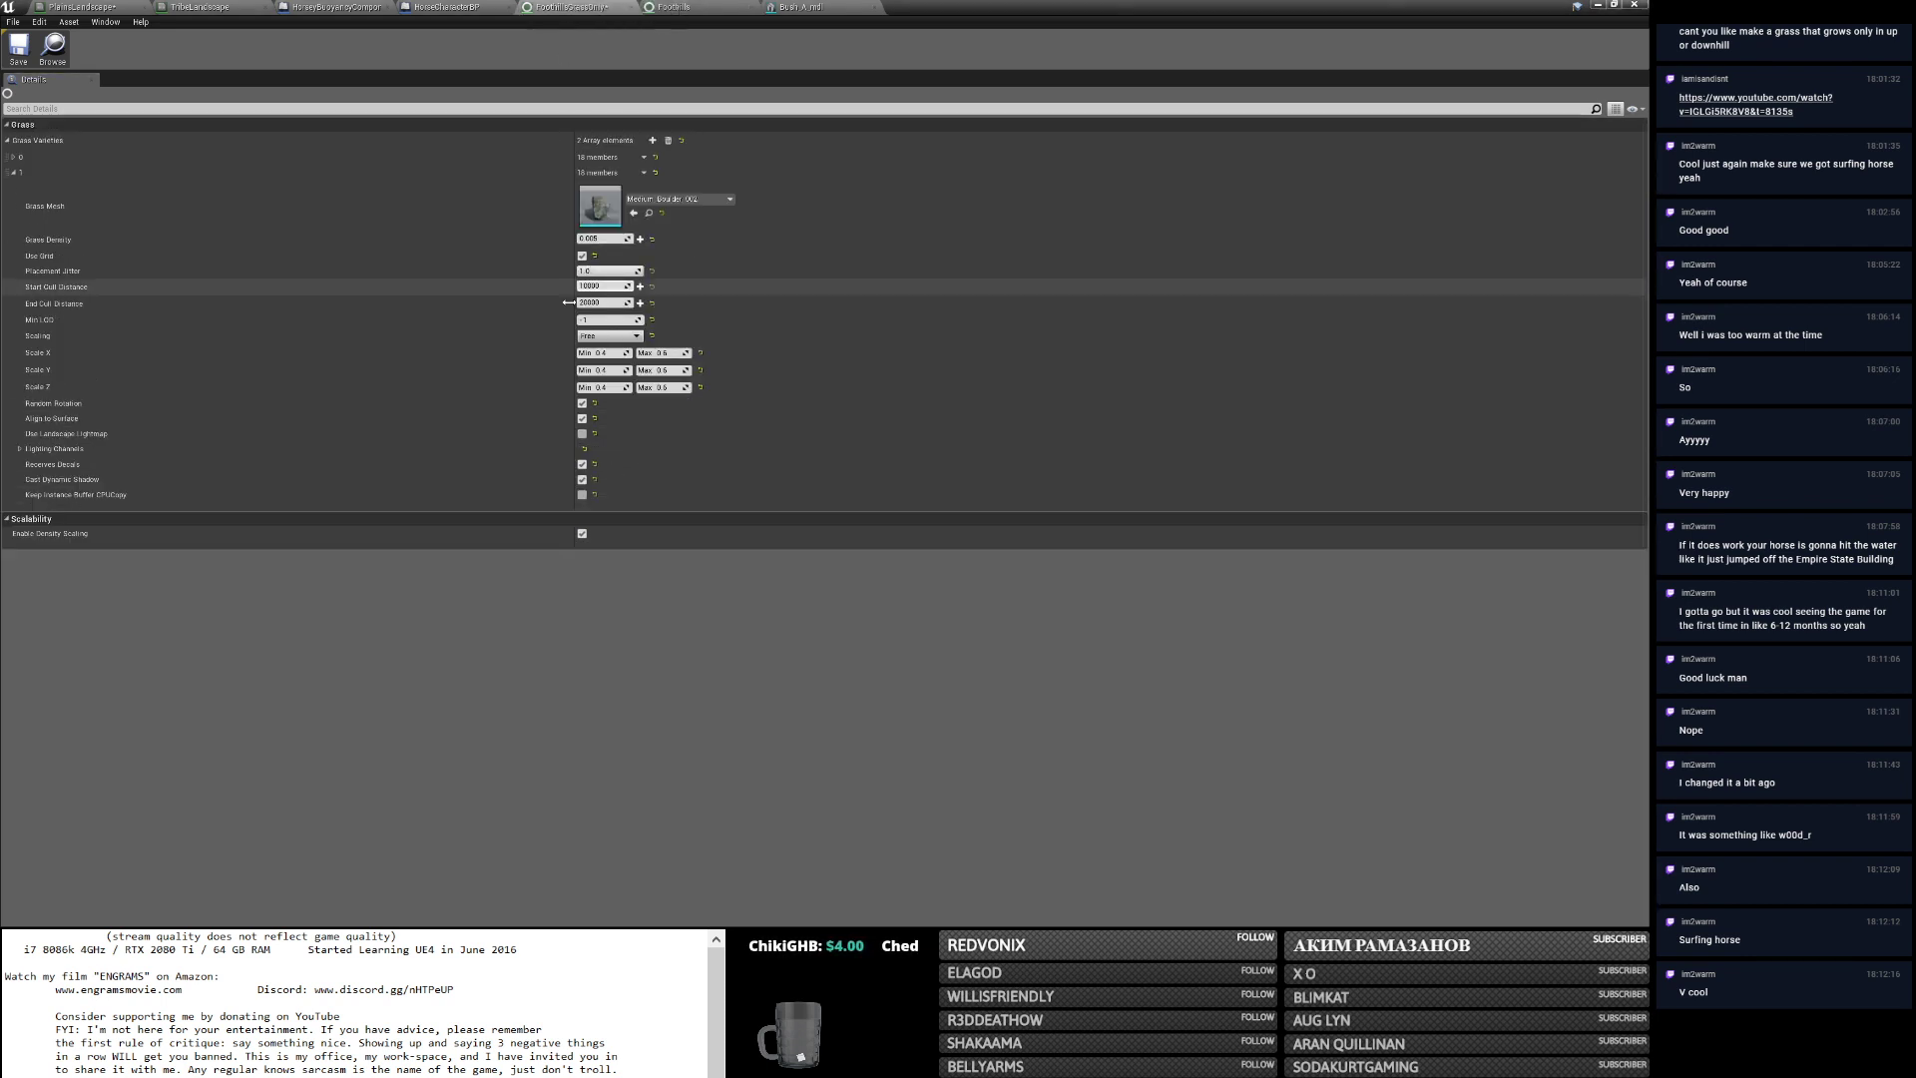
pyautogui.click(643, 142)
pyautogui.rightClick(24, 188)
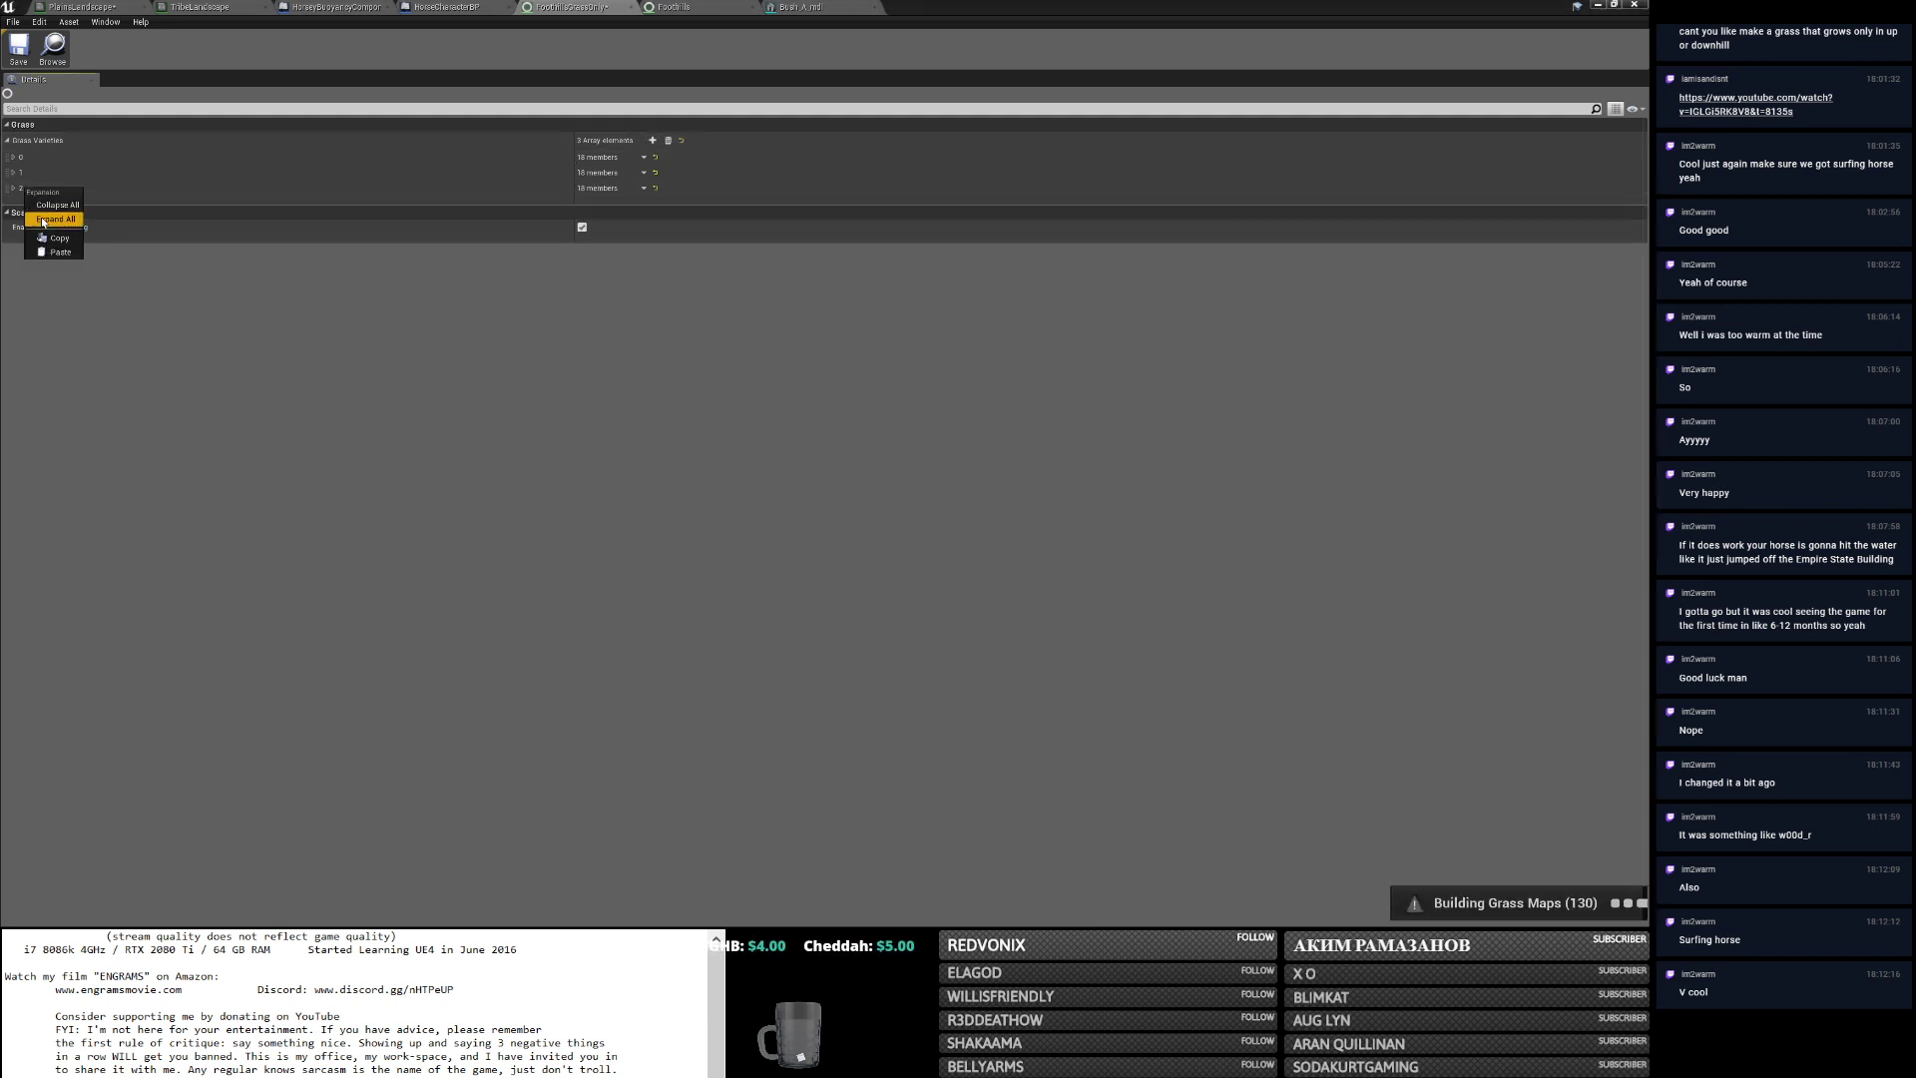
pyautogui.click(54, 253)
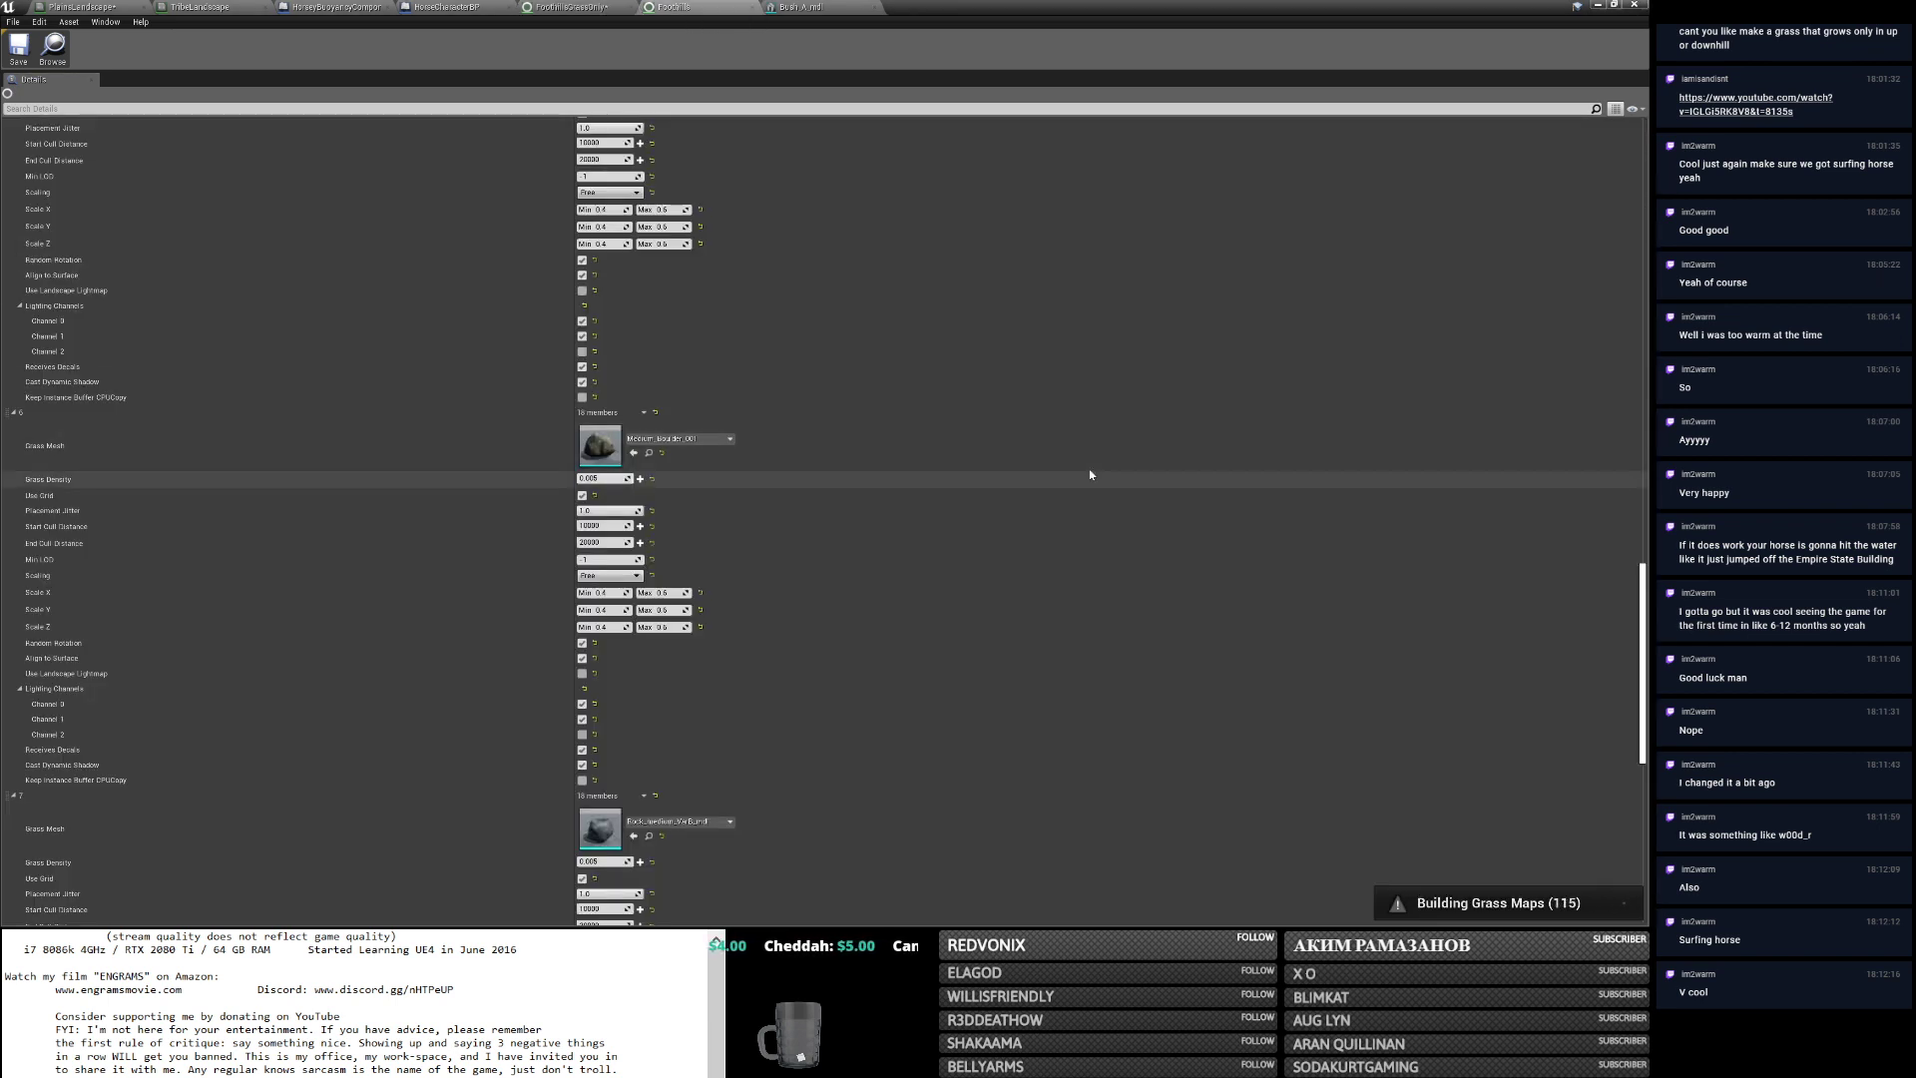
# Copy rock variety 7 from Foothills into a new variety 3 in FoothillsGrassOnly and expand it to check the mesh.
pyautogui.scroll(-10, 1092, 477)
pyautogui.scroll(-3, 1092, 477)
pyautogui.scroll(6, 1092, 477)
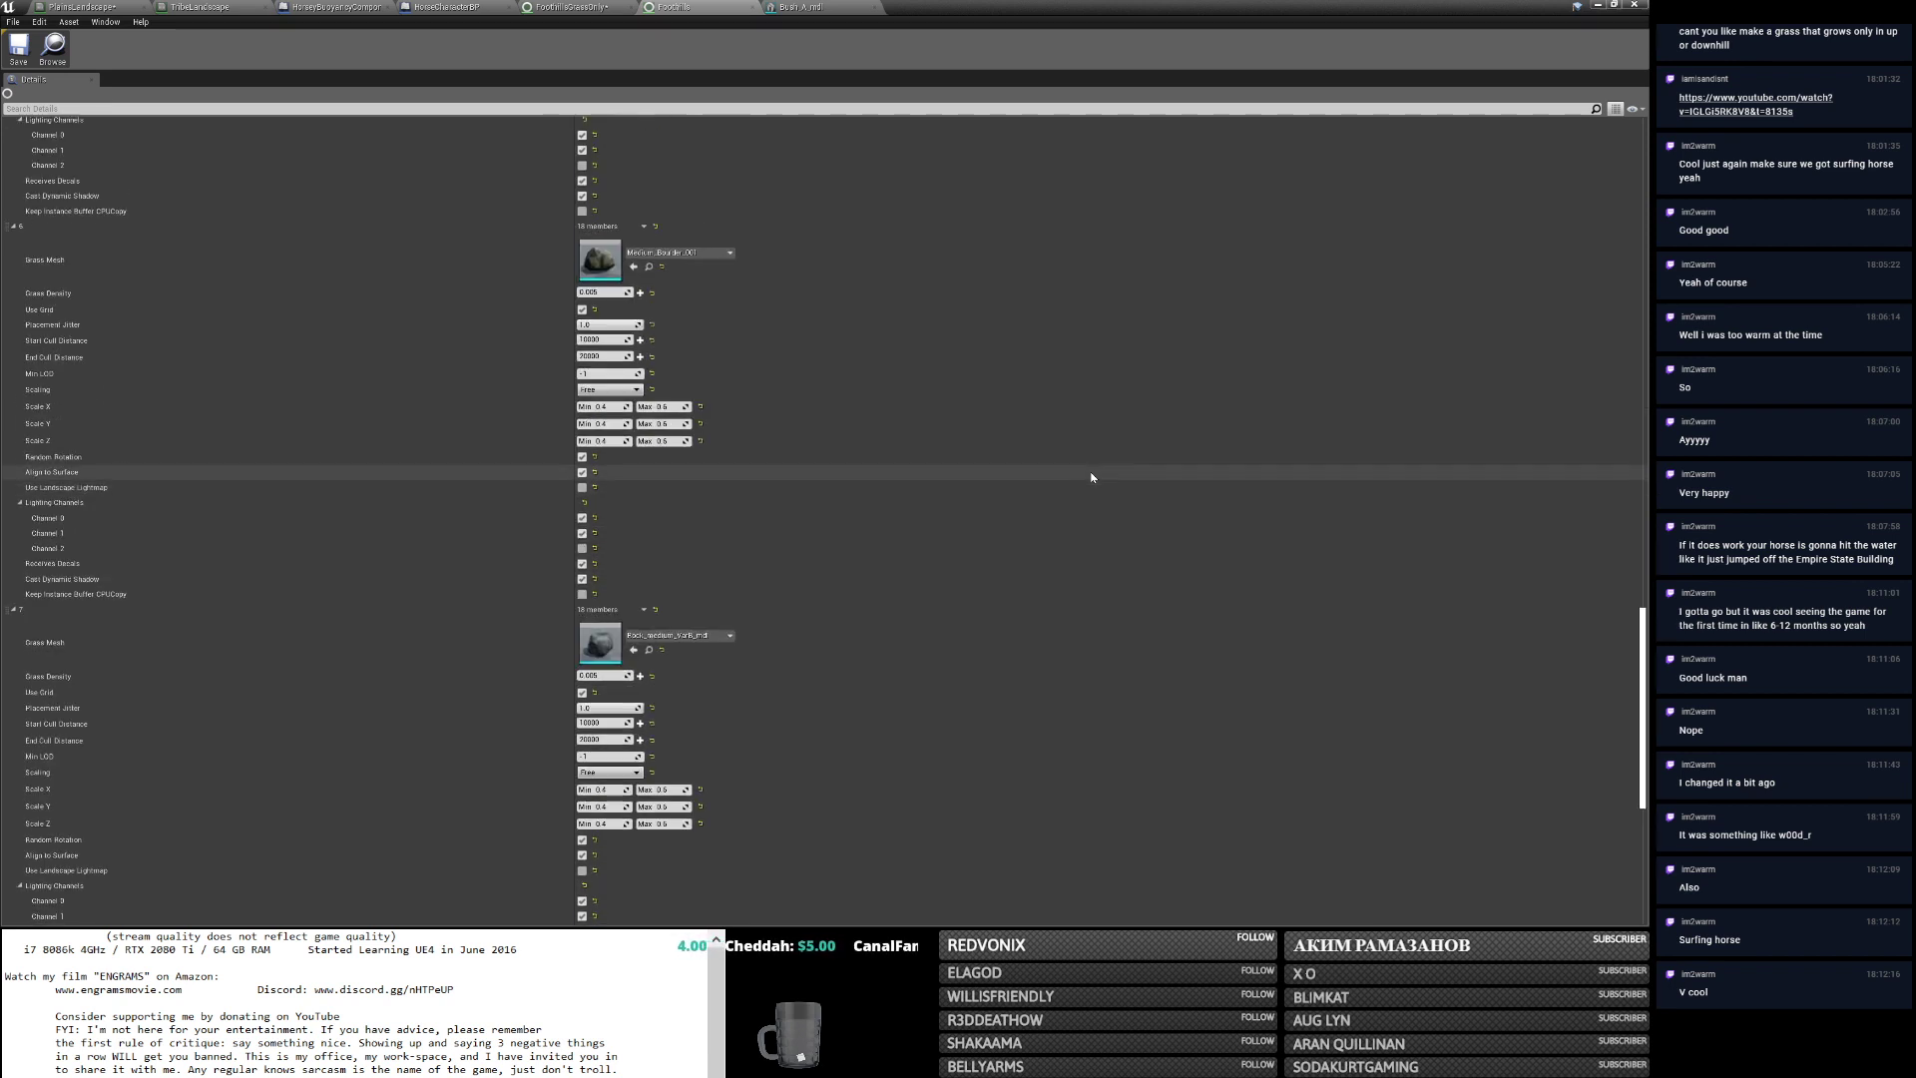
pyautogui.scroll(-9, 1092, 477)
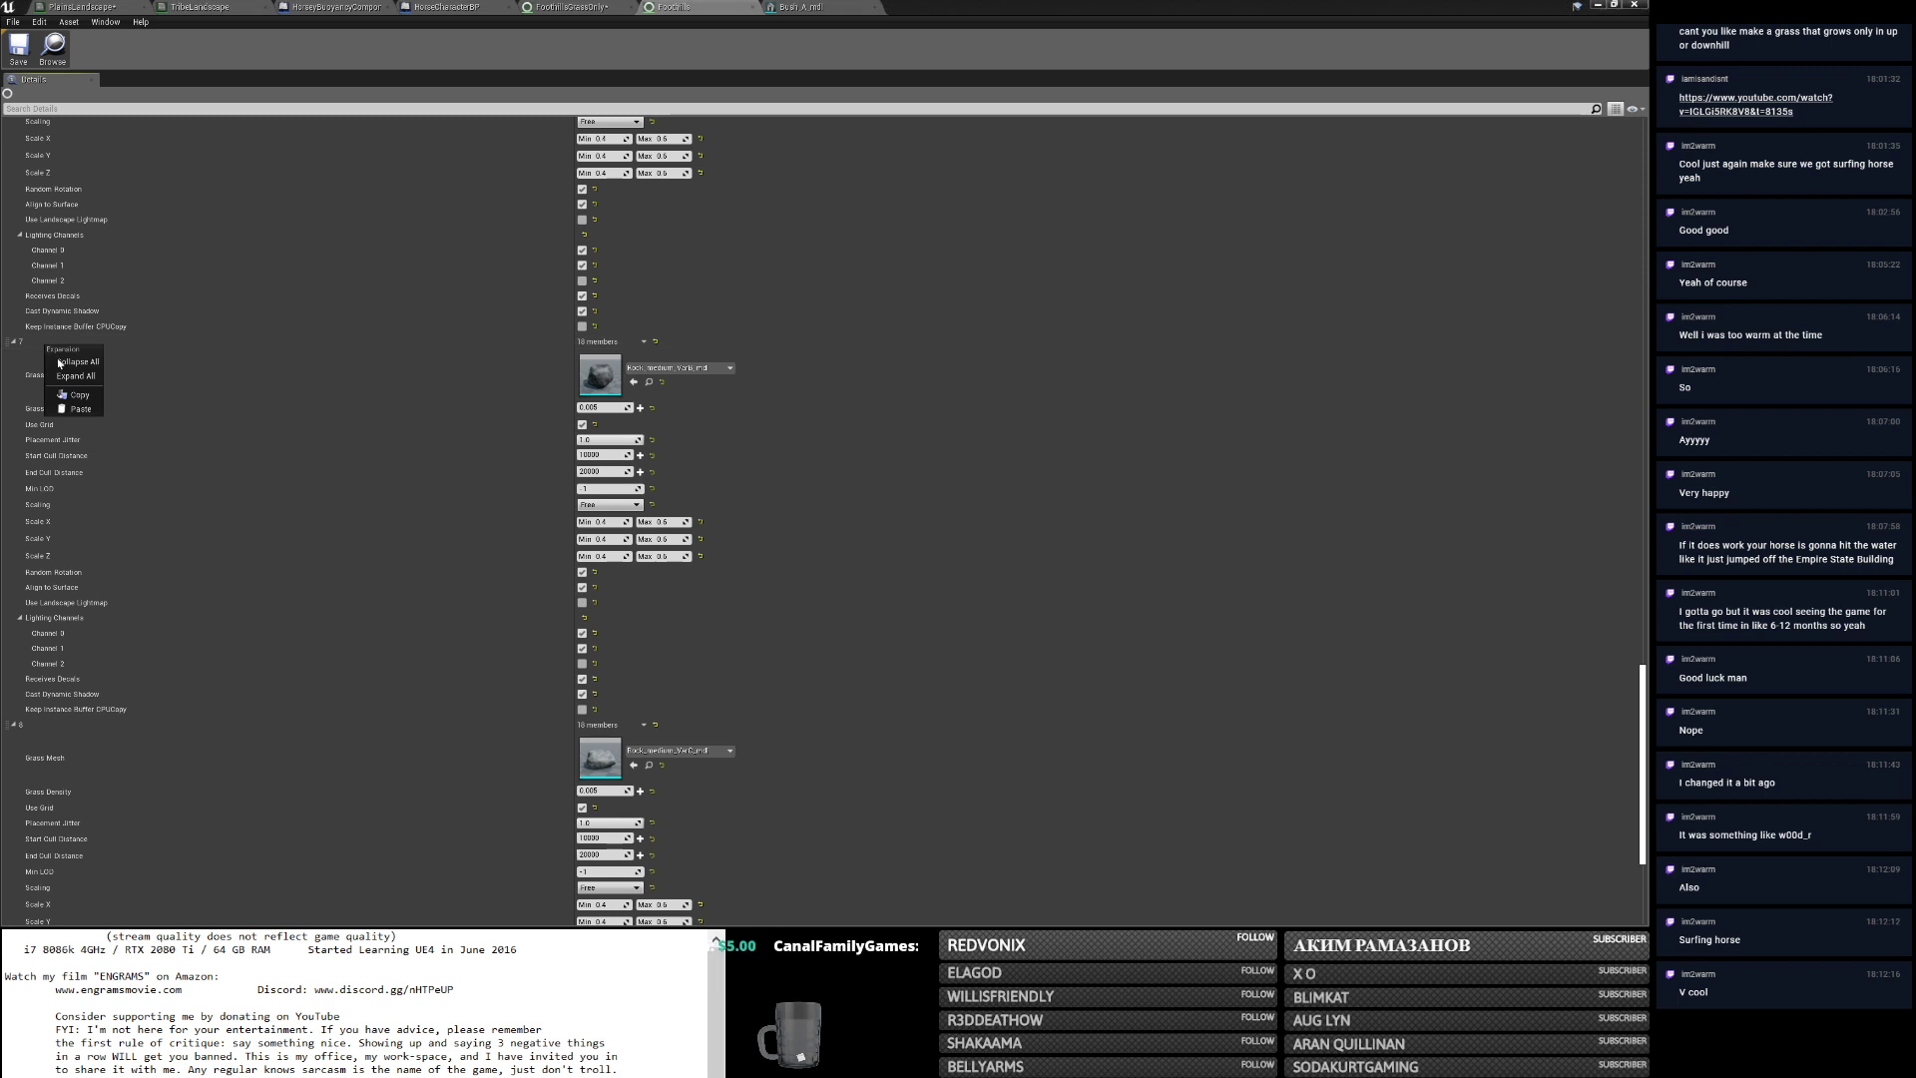
pyautogui.click(815, 7)
pyautogui.click(584, 8)
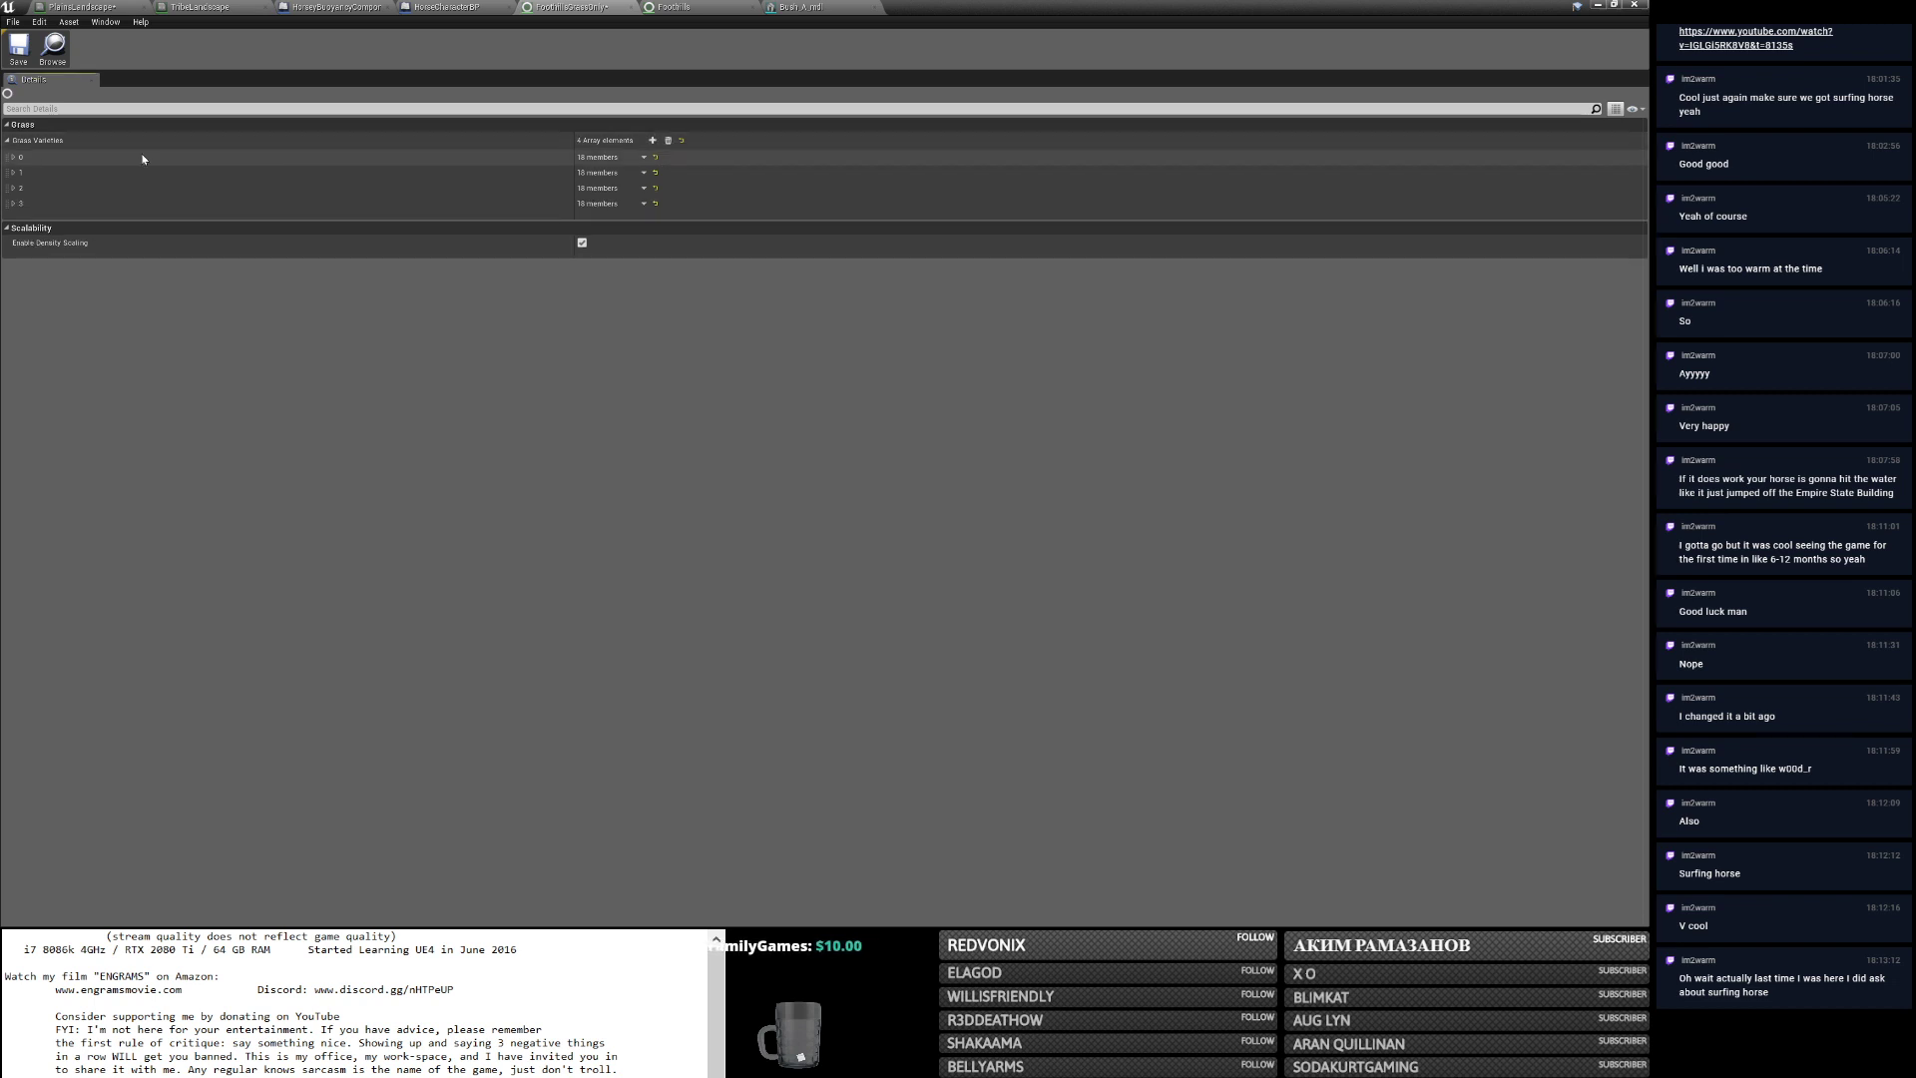
pyautogui.rightClick(32, 204)
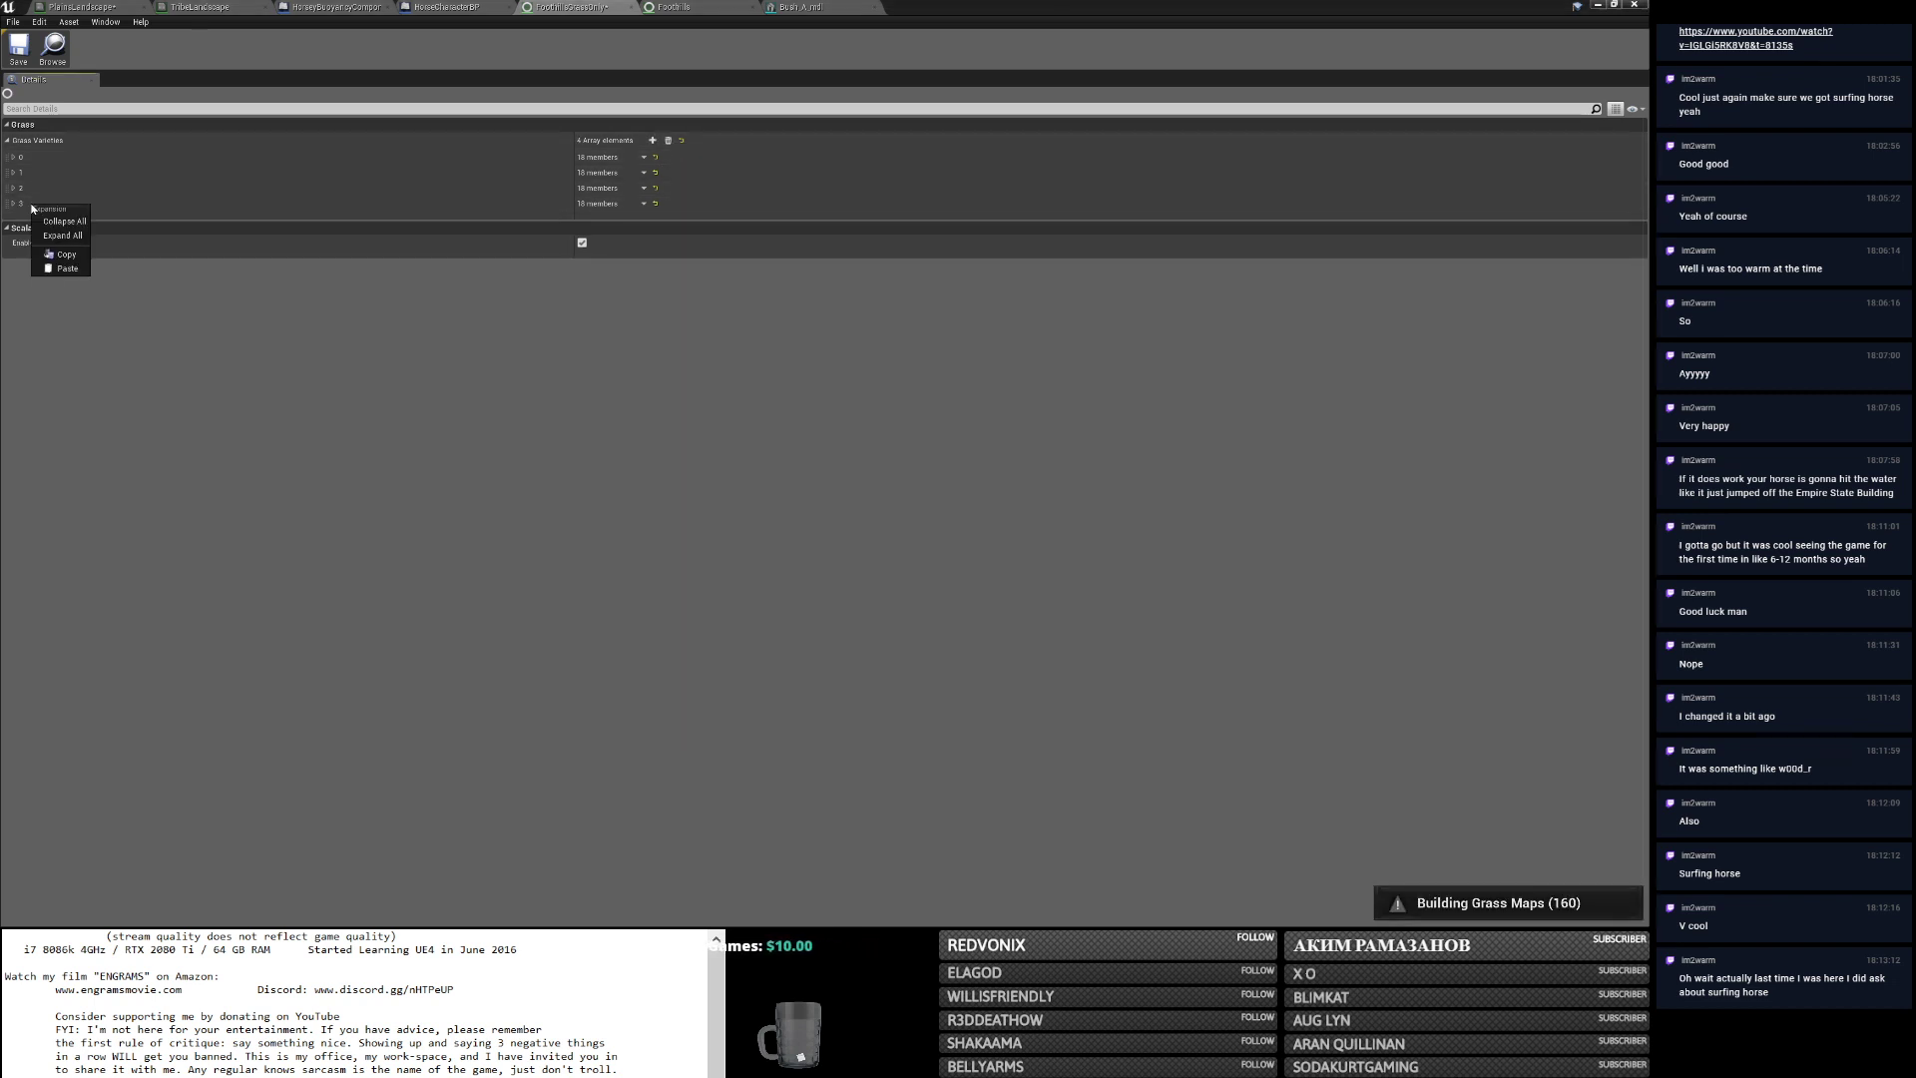
pyautogui.click(62, 266)
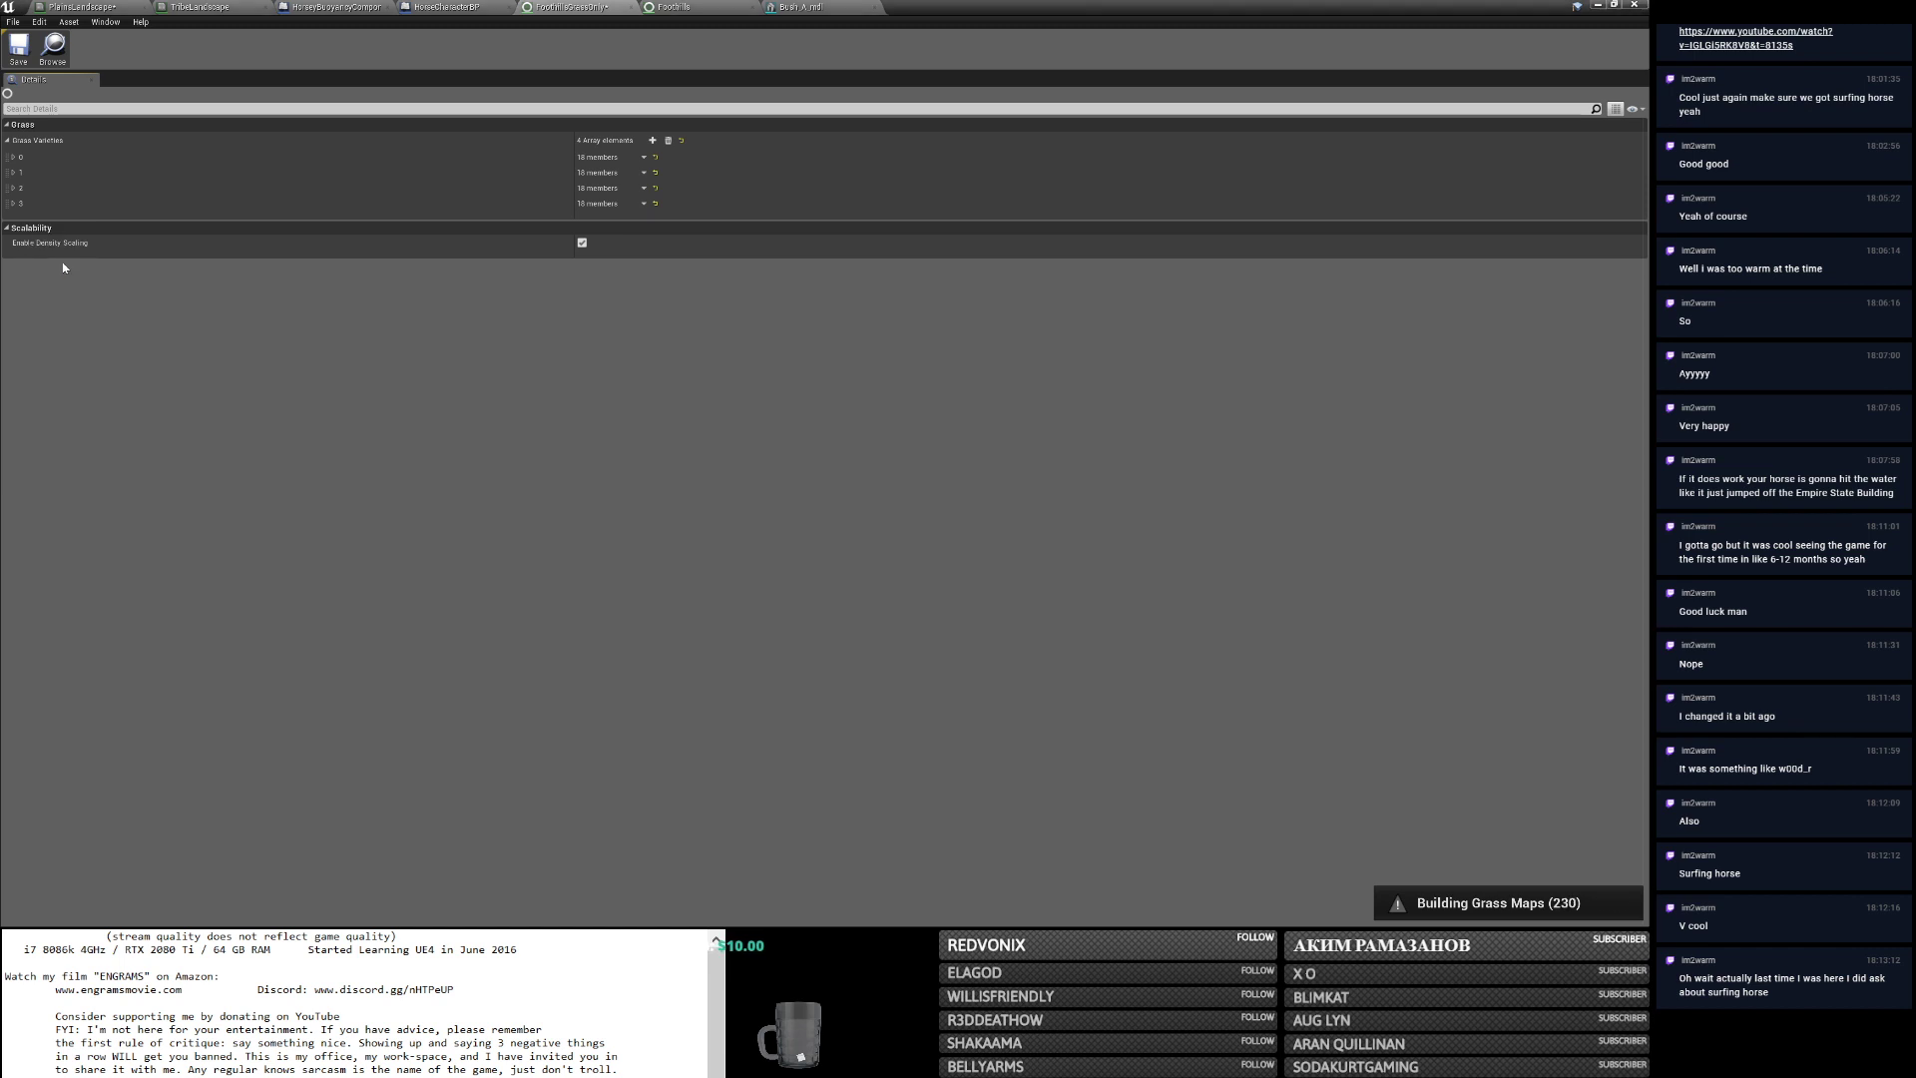
pyautogui.click(15, 204)
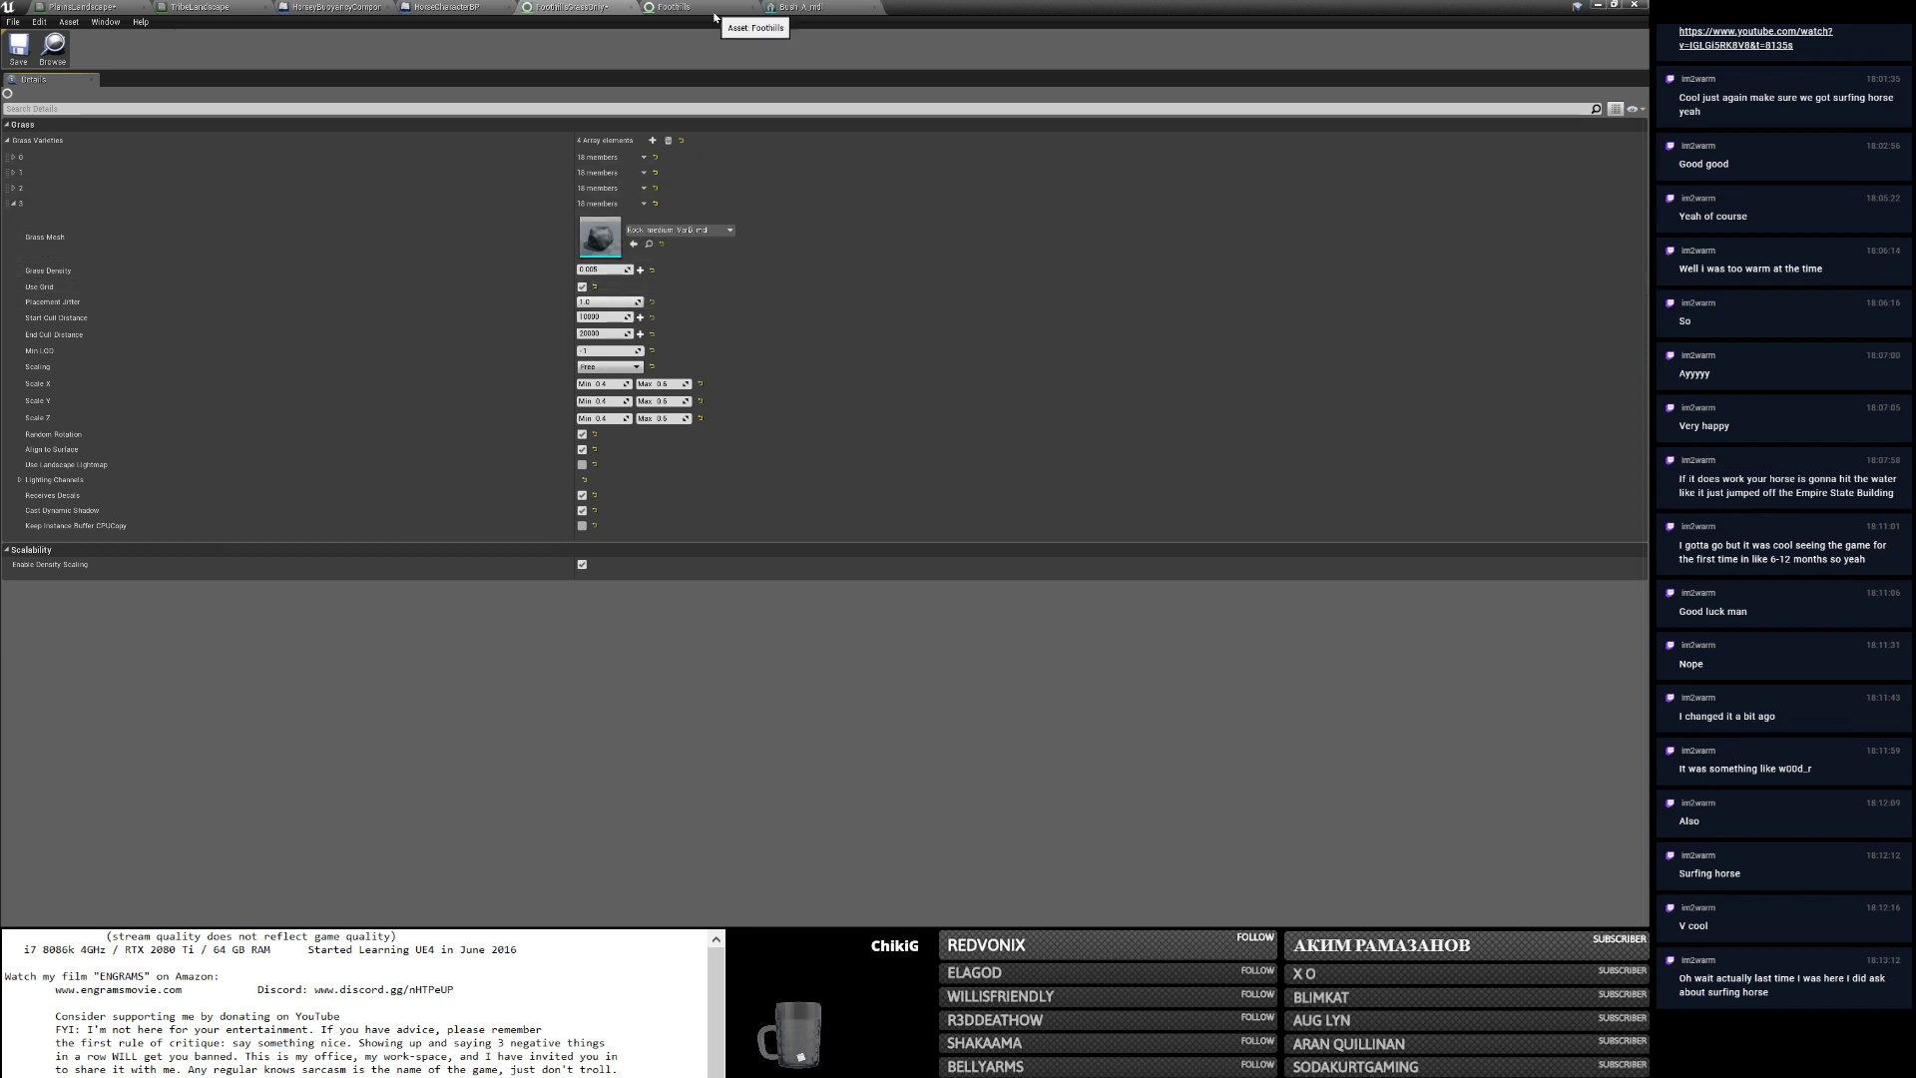
# Copy rock variety 8 from Foothills into a new variety 4 in FoothillsGrassOnly and expand its settings.
pyautogui.click(661, 17)
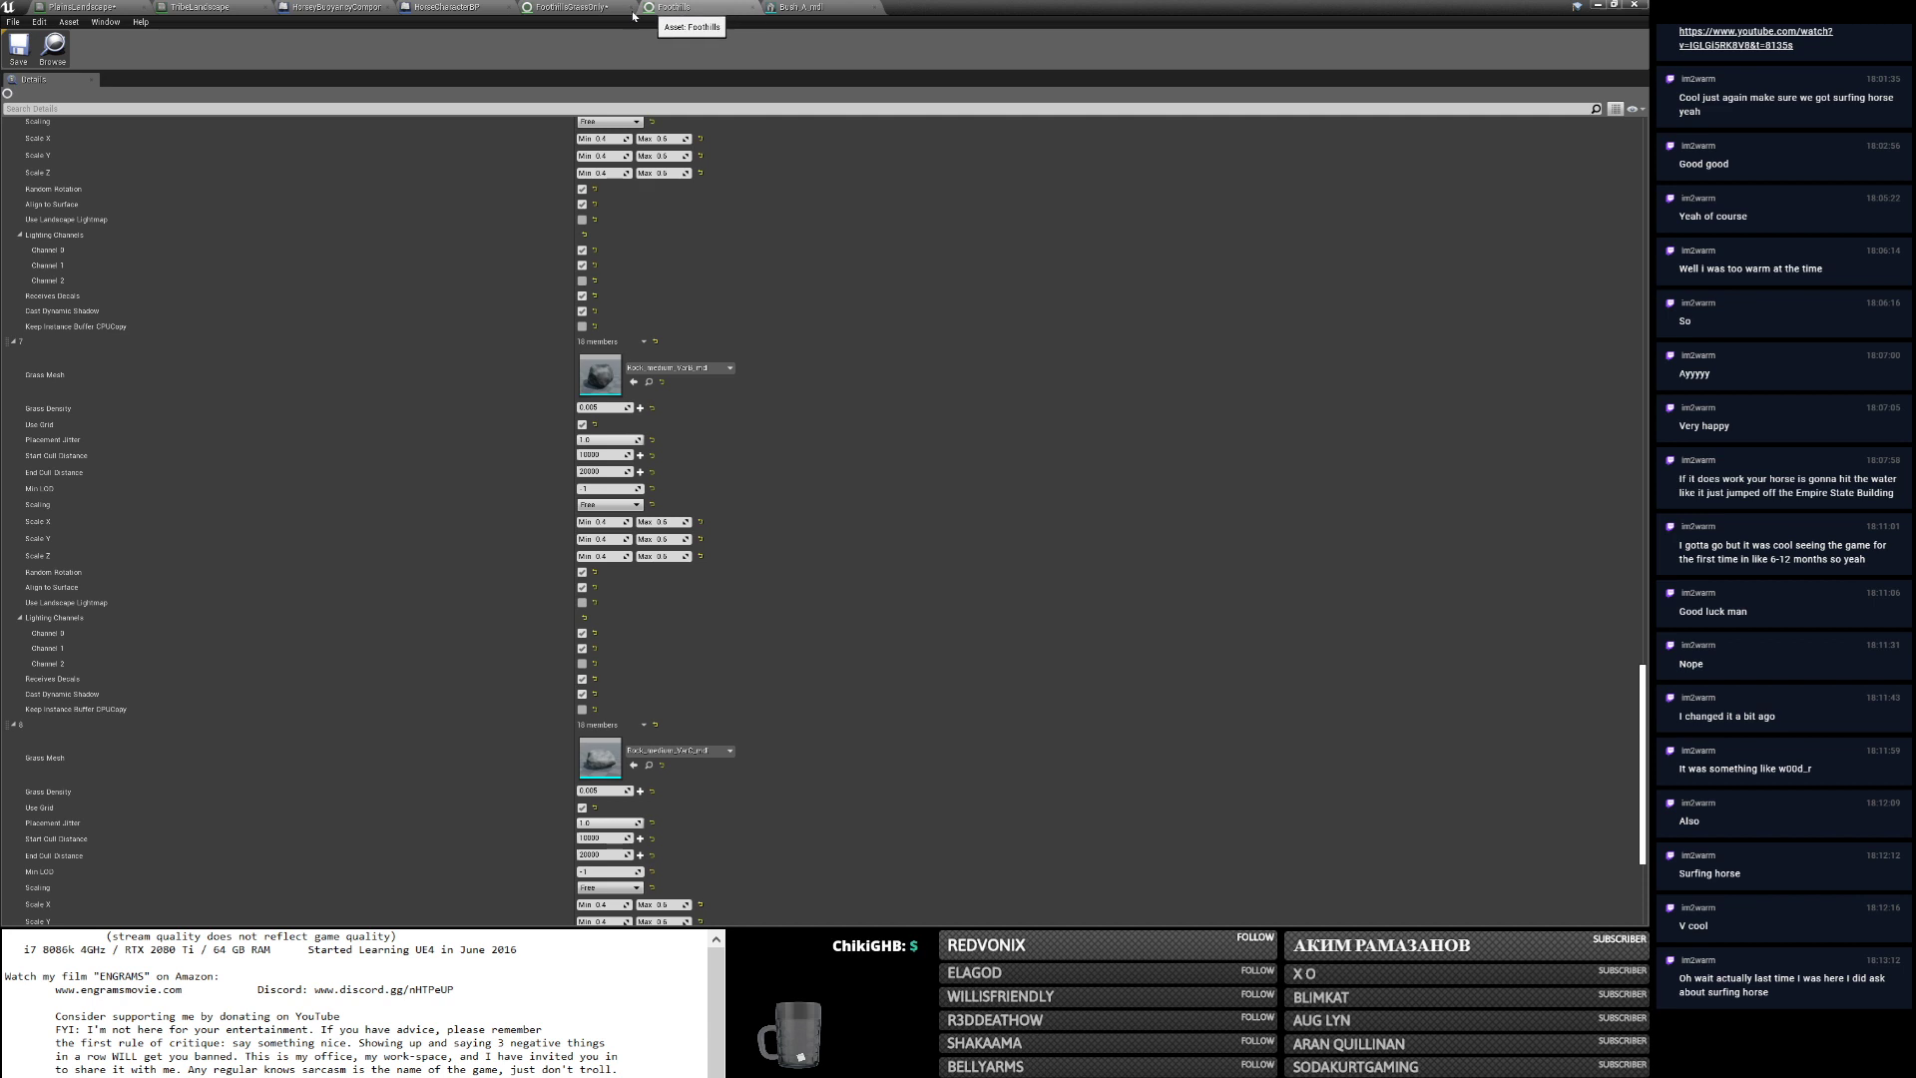
pyautogui.scroll(-10, 963, 494)
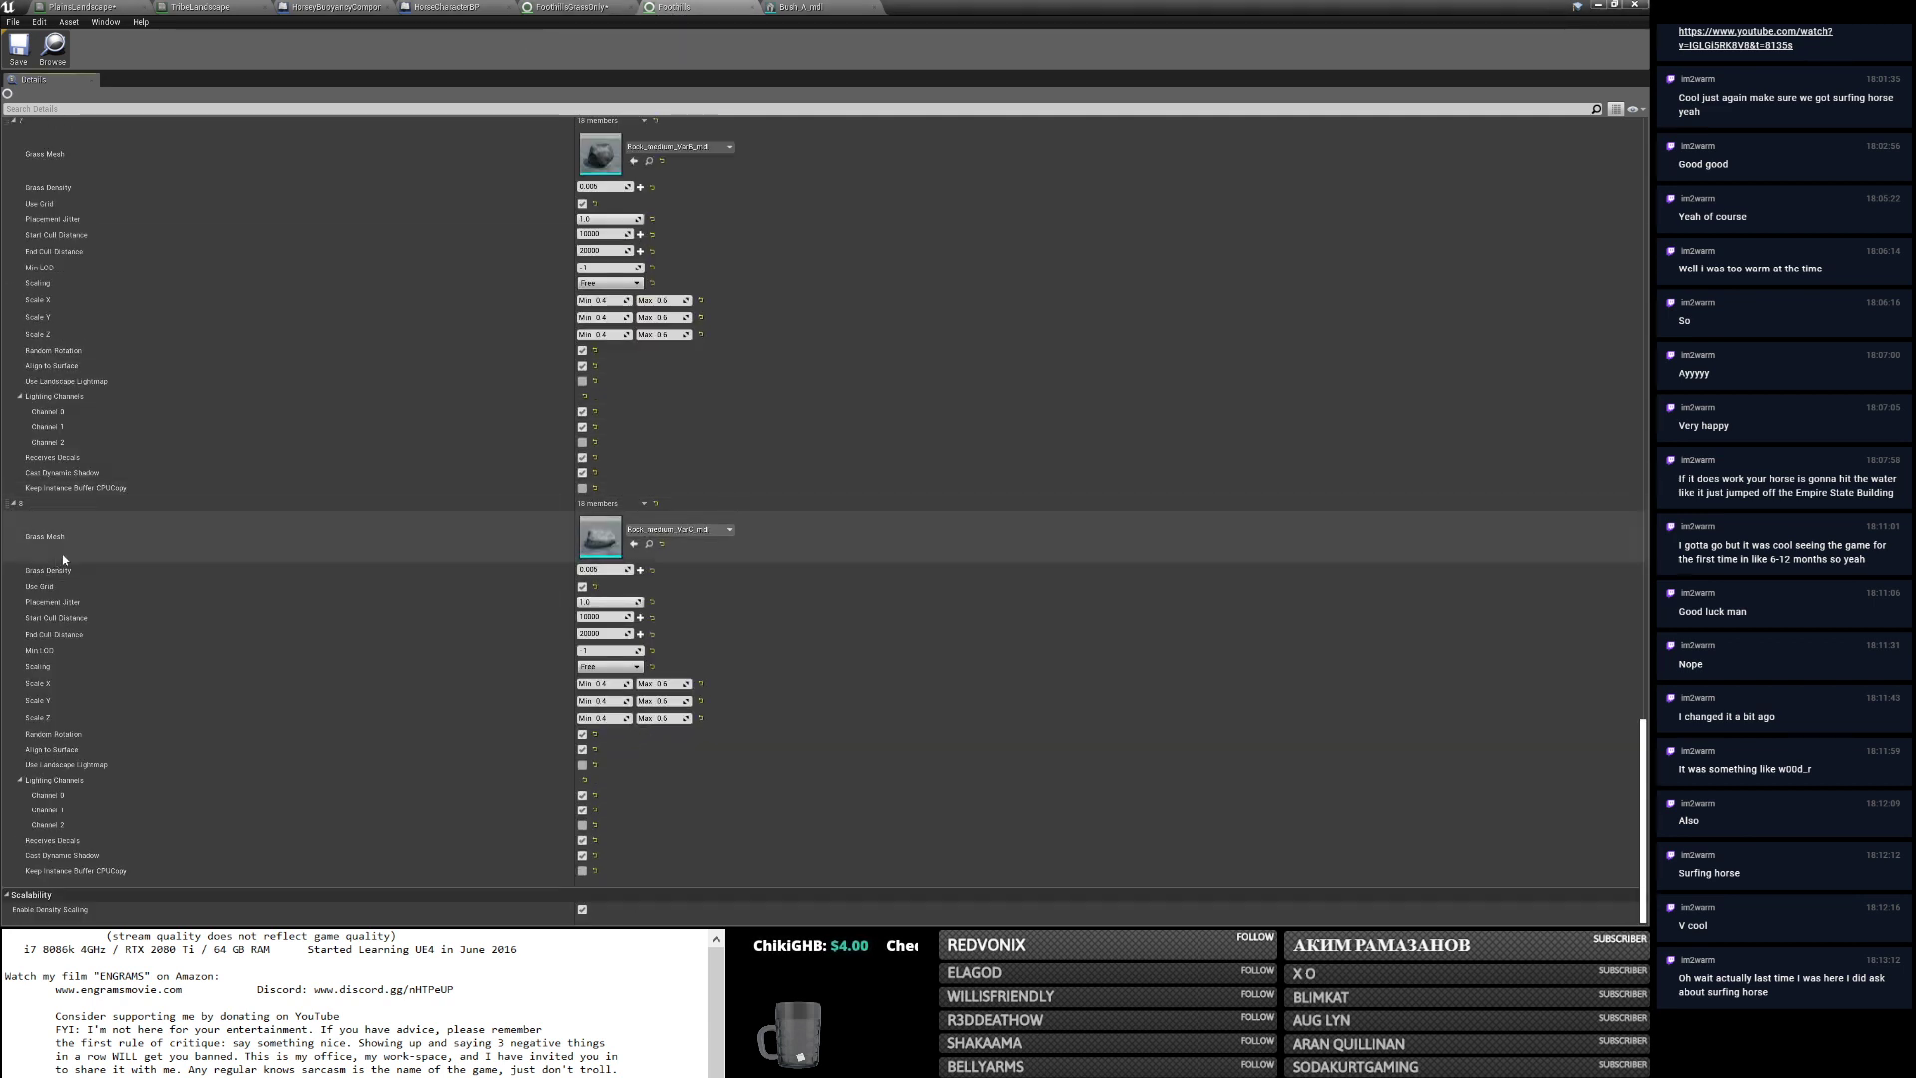
pyautogui.click(553, 12)
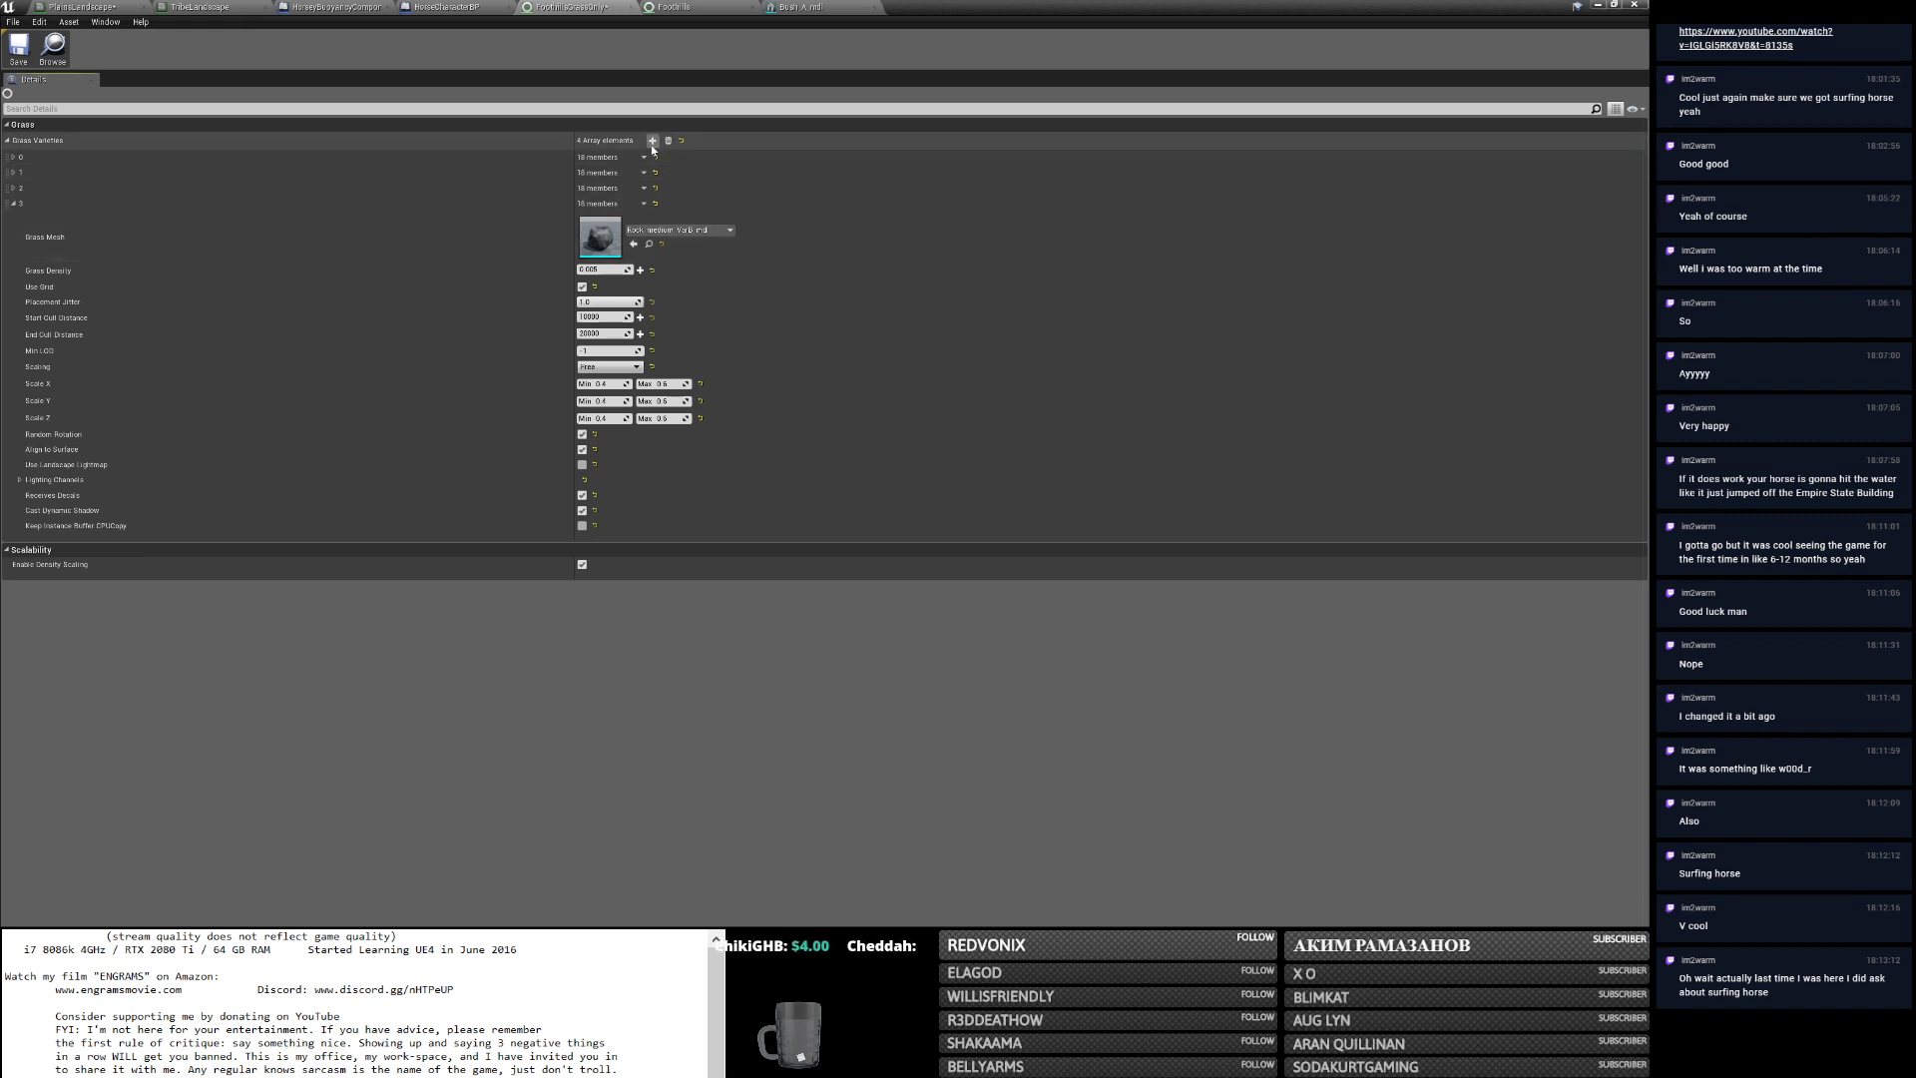
pyautogui.rightClick(30, 219)
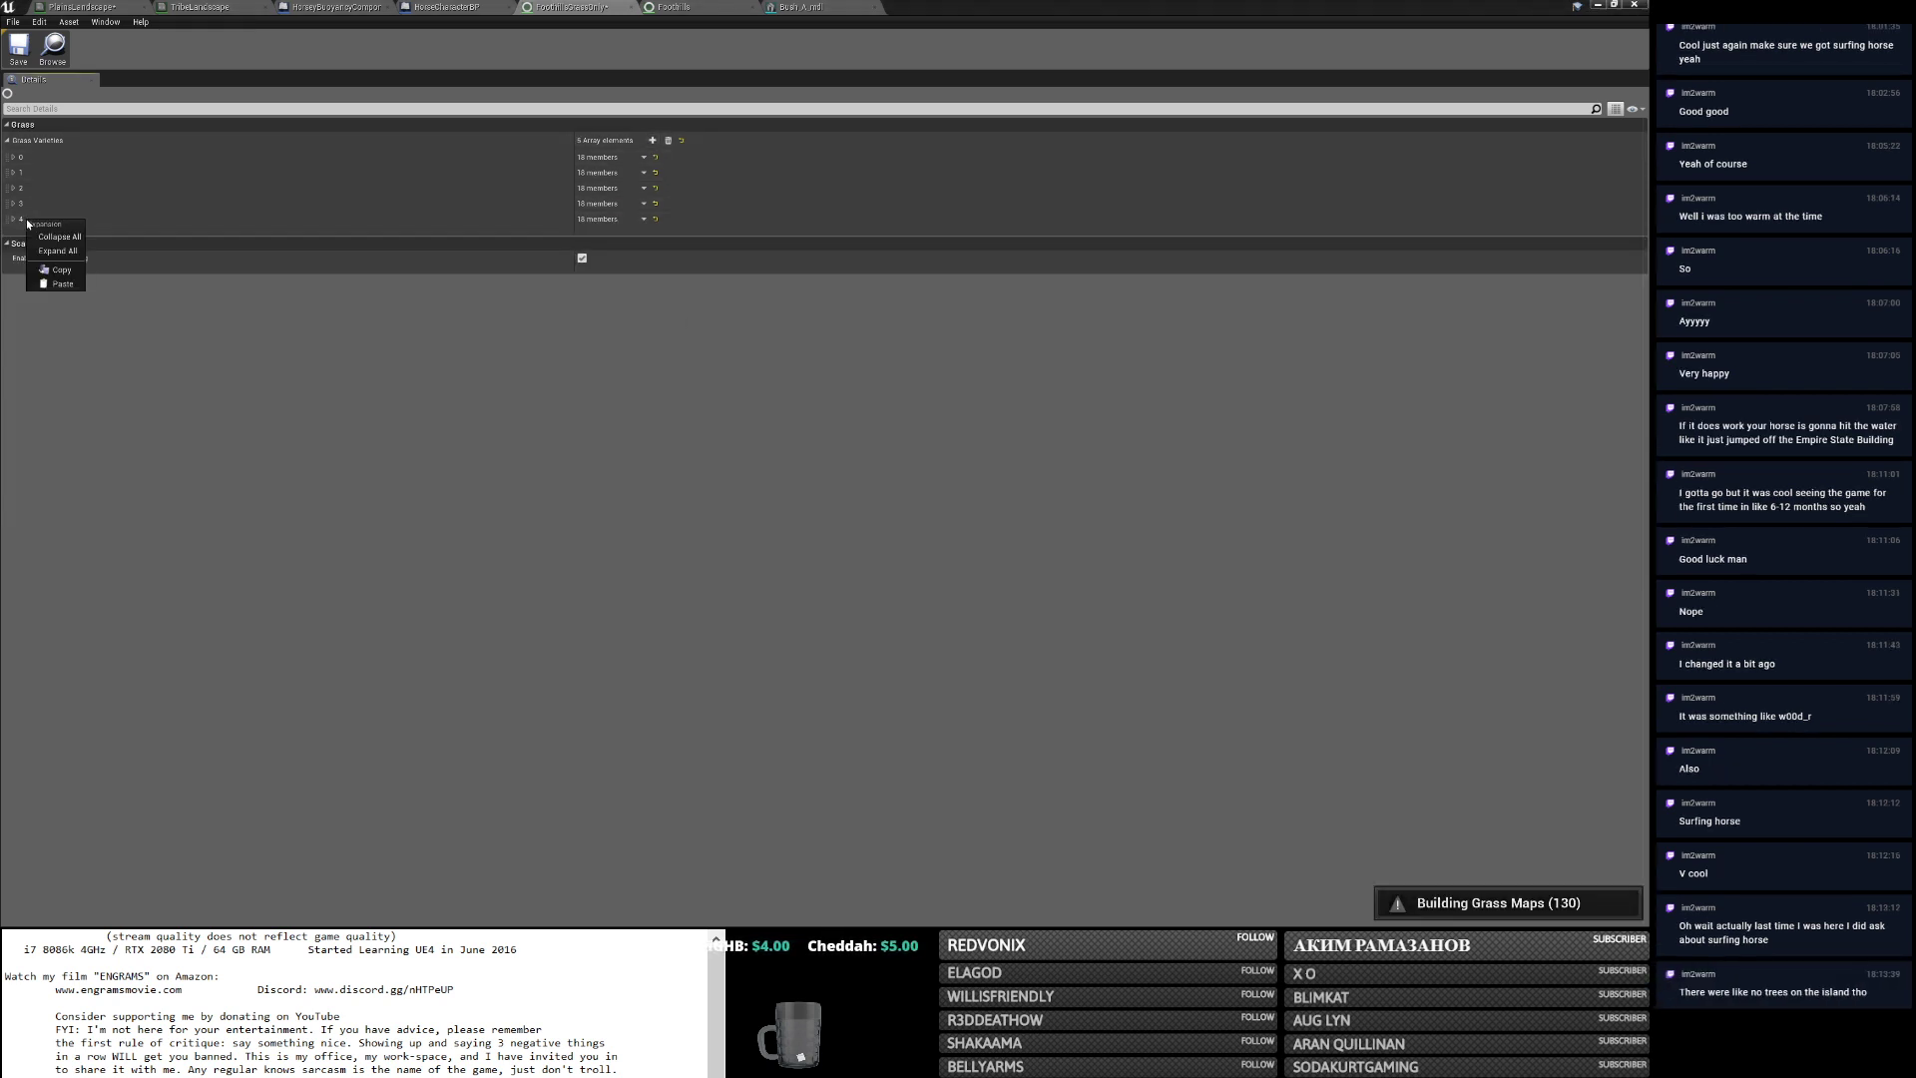
pyautogui.click(62, 284)
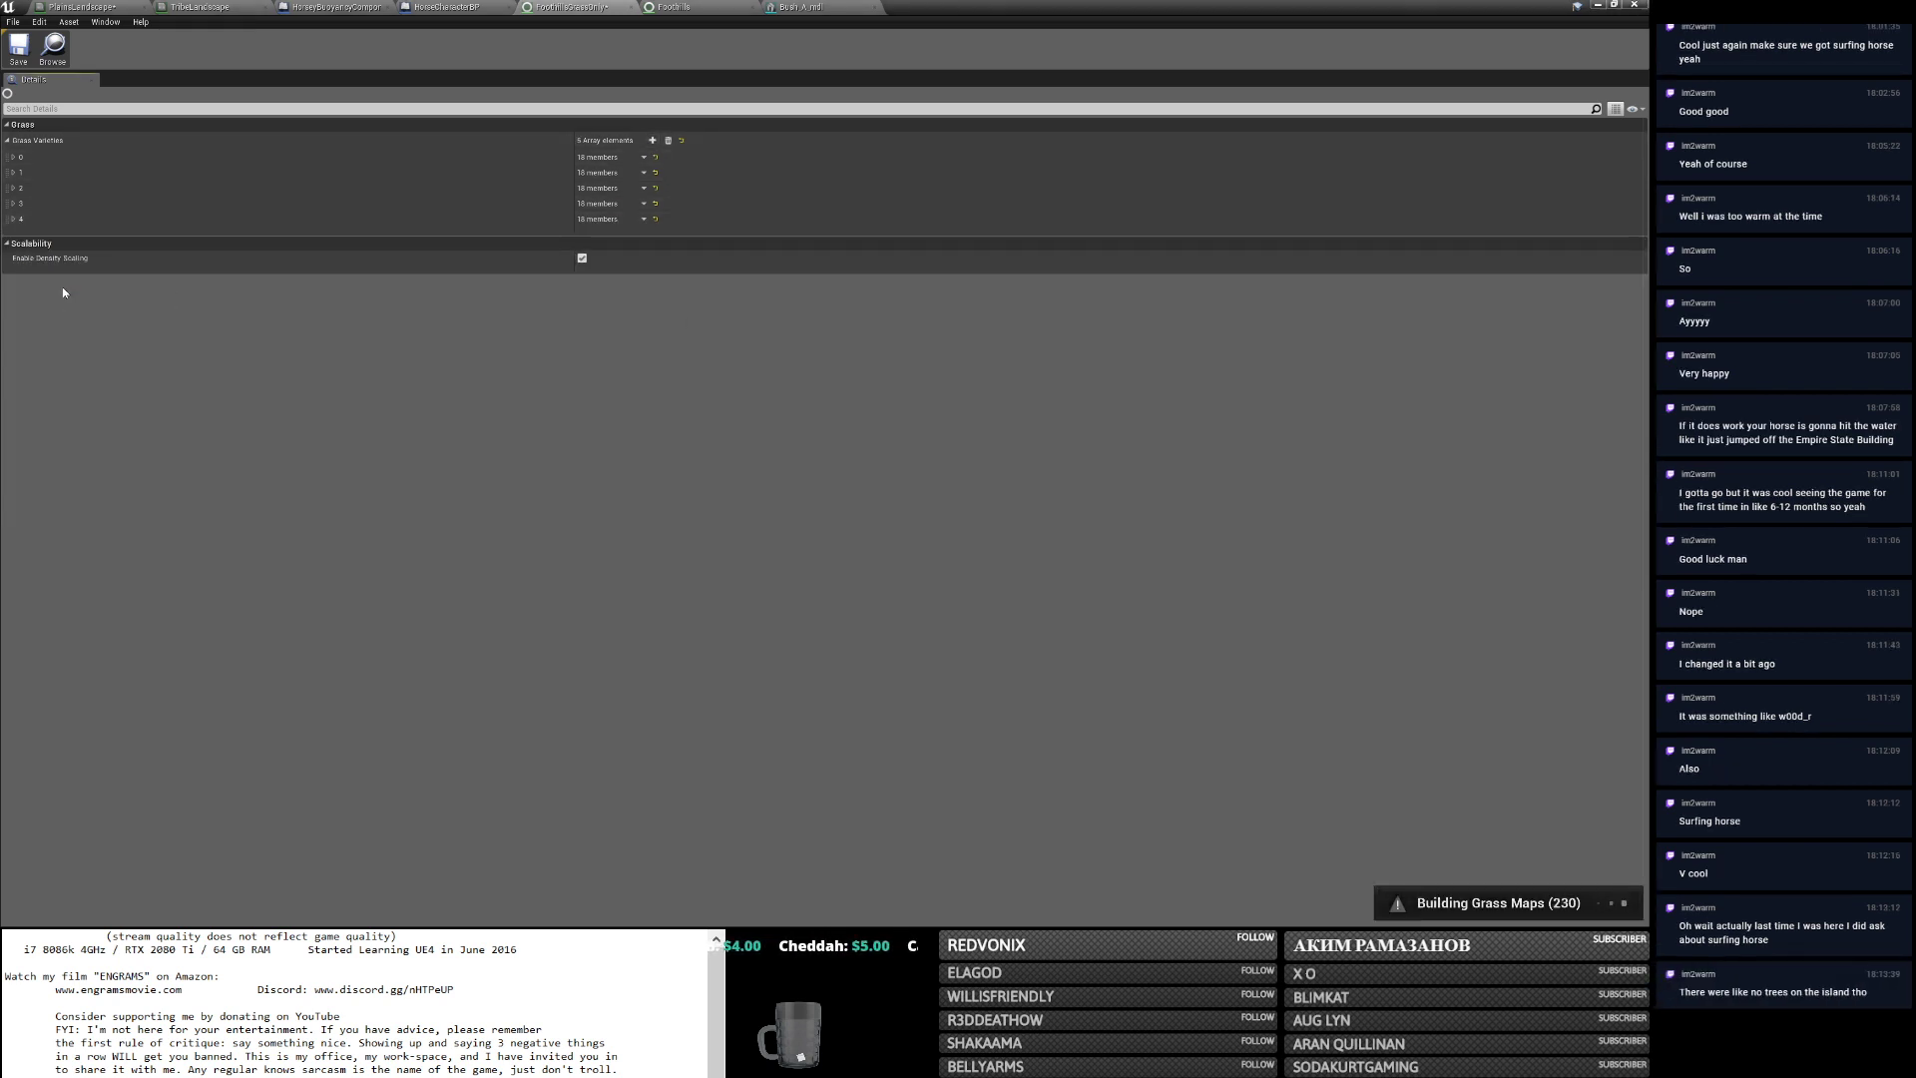
pyautogui.click(15, 220)
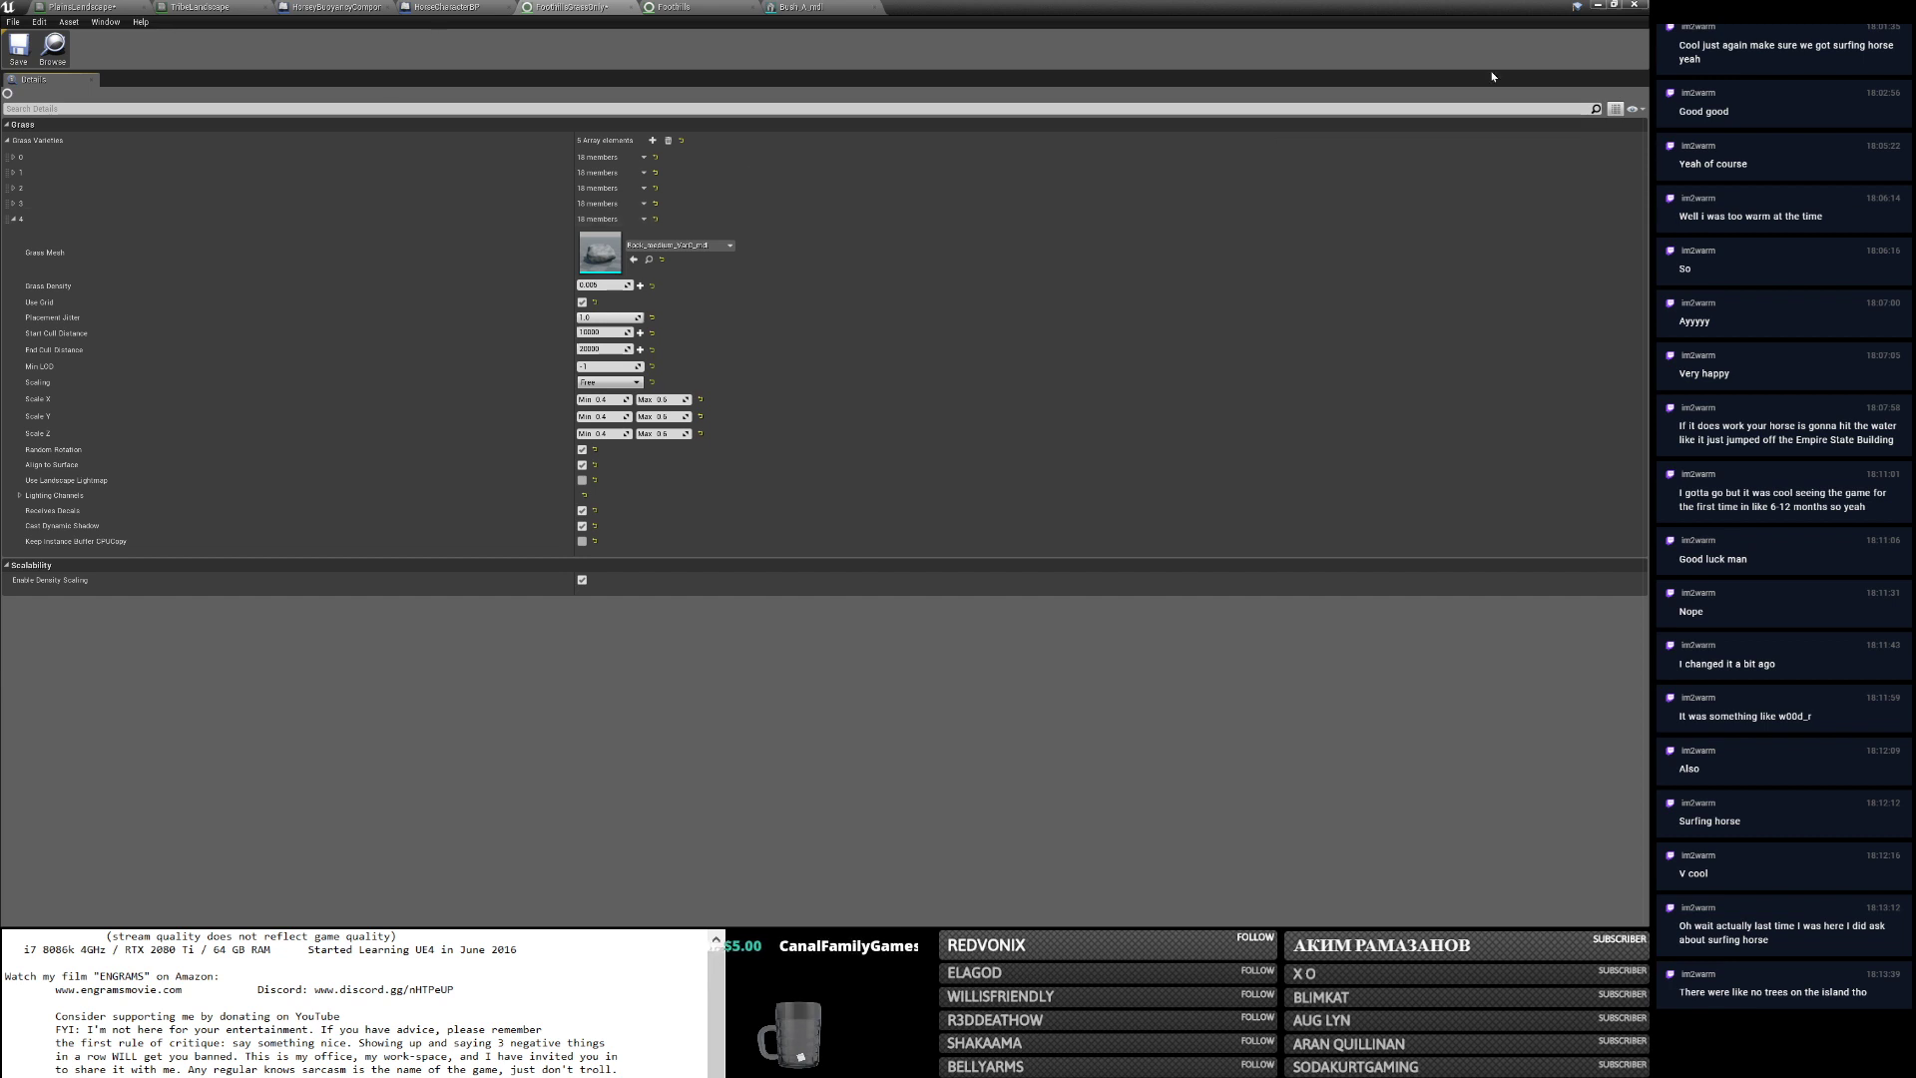
# Return to the main level editor and inspect the foothills foliage in a full-screen viewport with game view on.
pyautogui.click(1596, 5)
pyautogui.moveTo(810, 290); pyautogui.dragTo(747, 289, button='right')
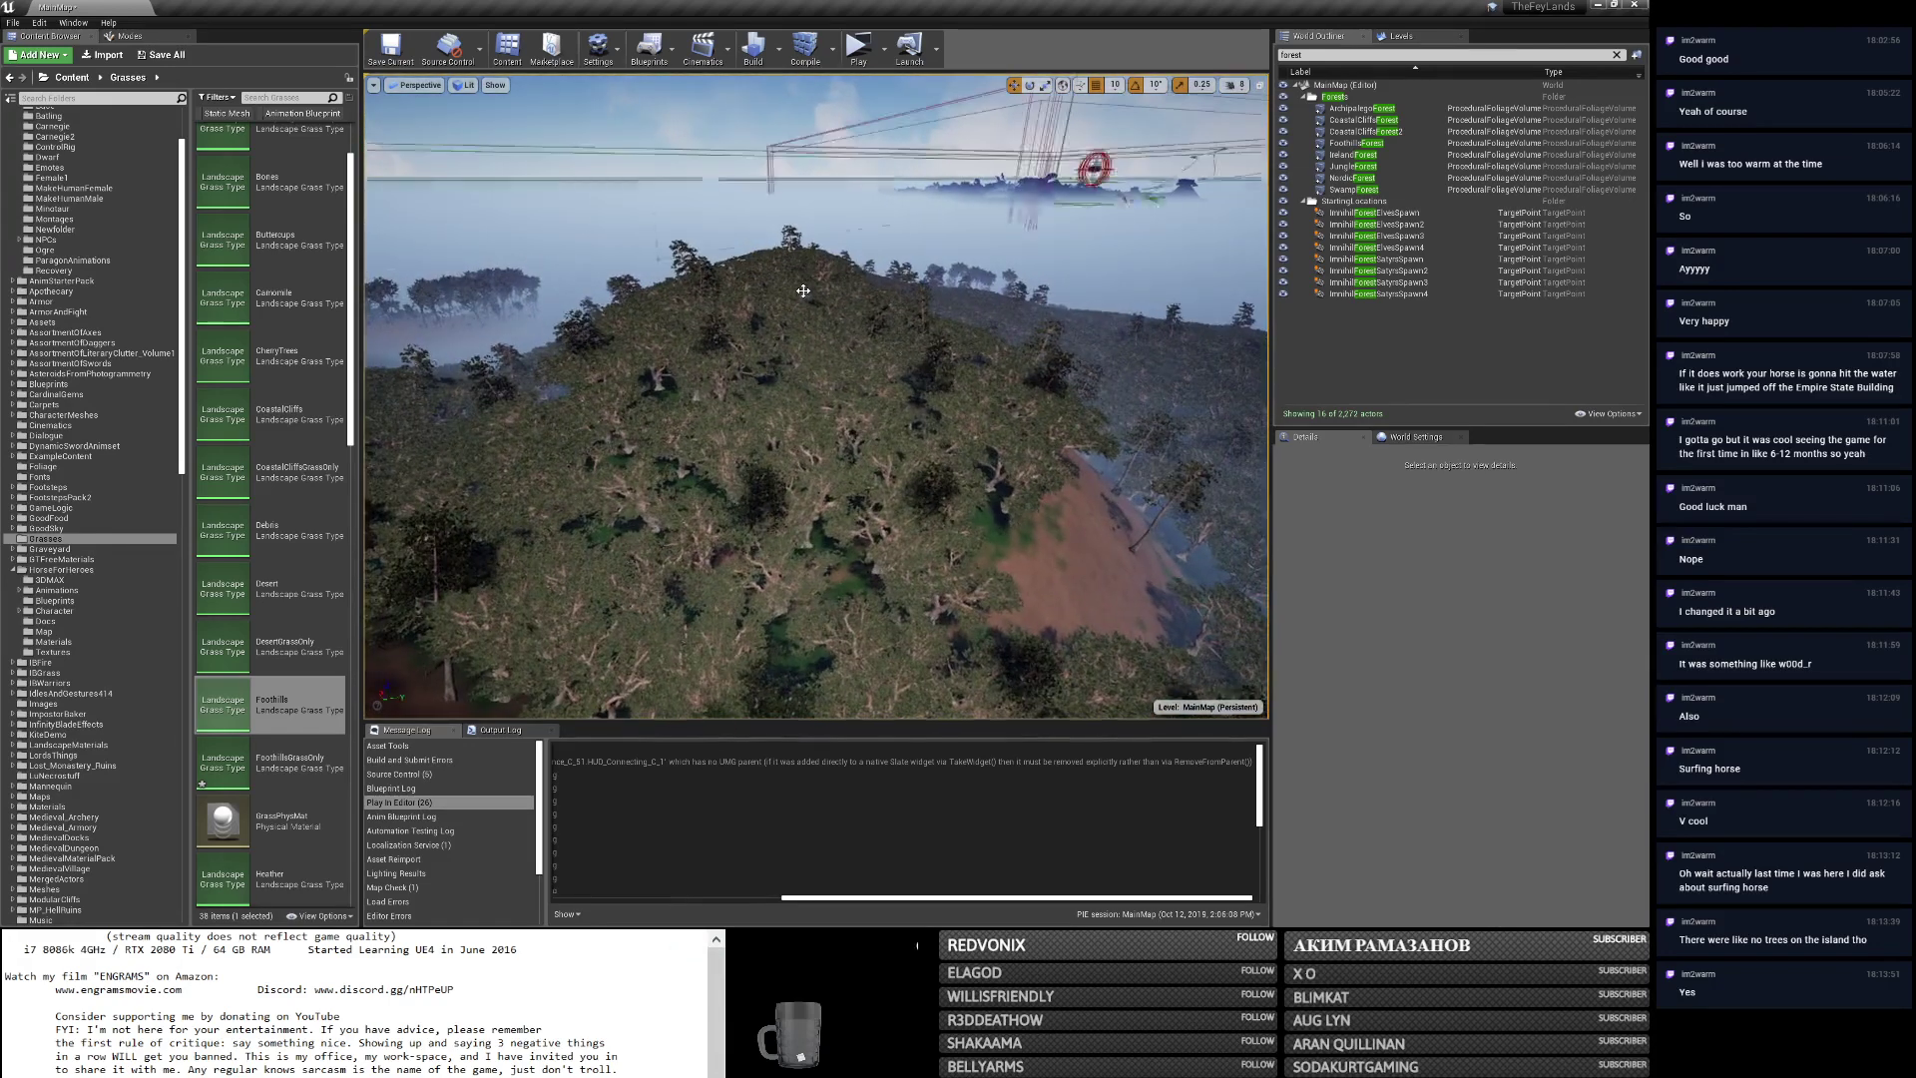
pyautogui.press('F11')
pyautogui.press('g')
pyautogui.moveTo(946, 367); pyautogui.dragTo(1297, 335, button='right')
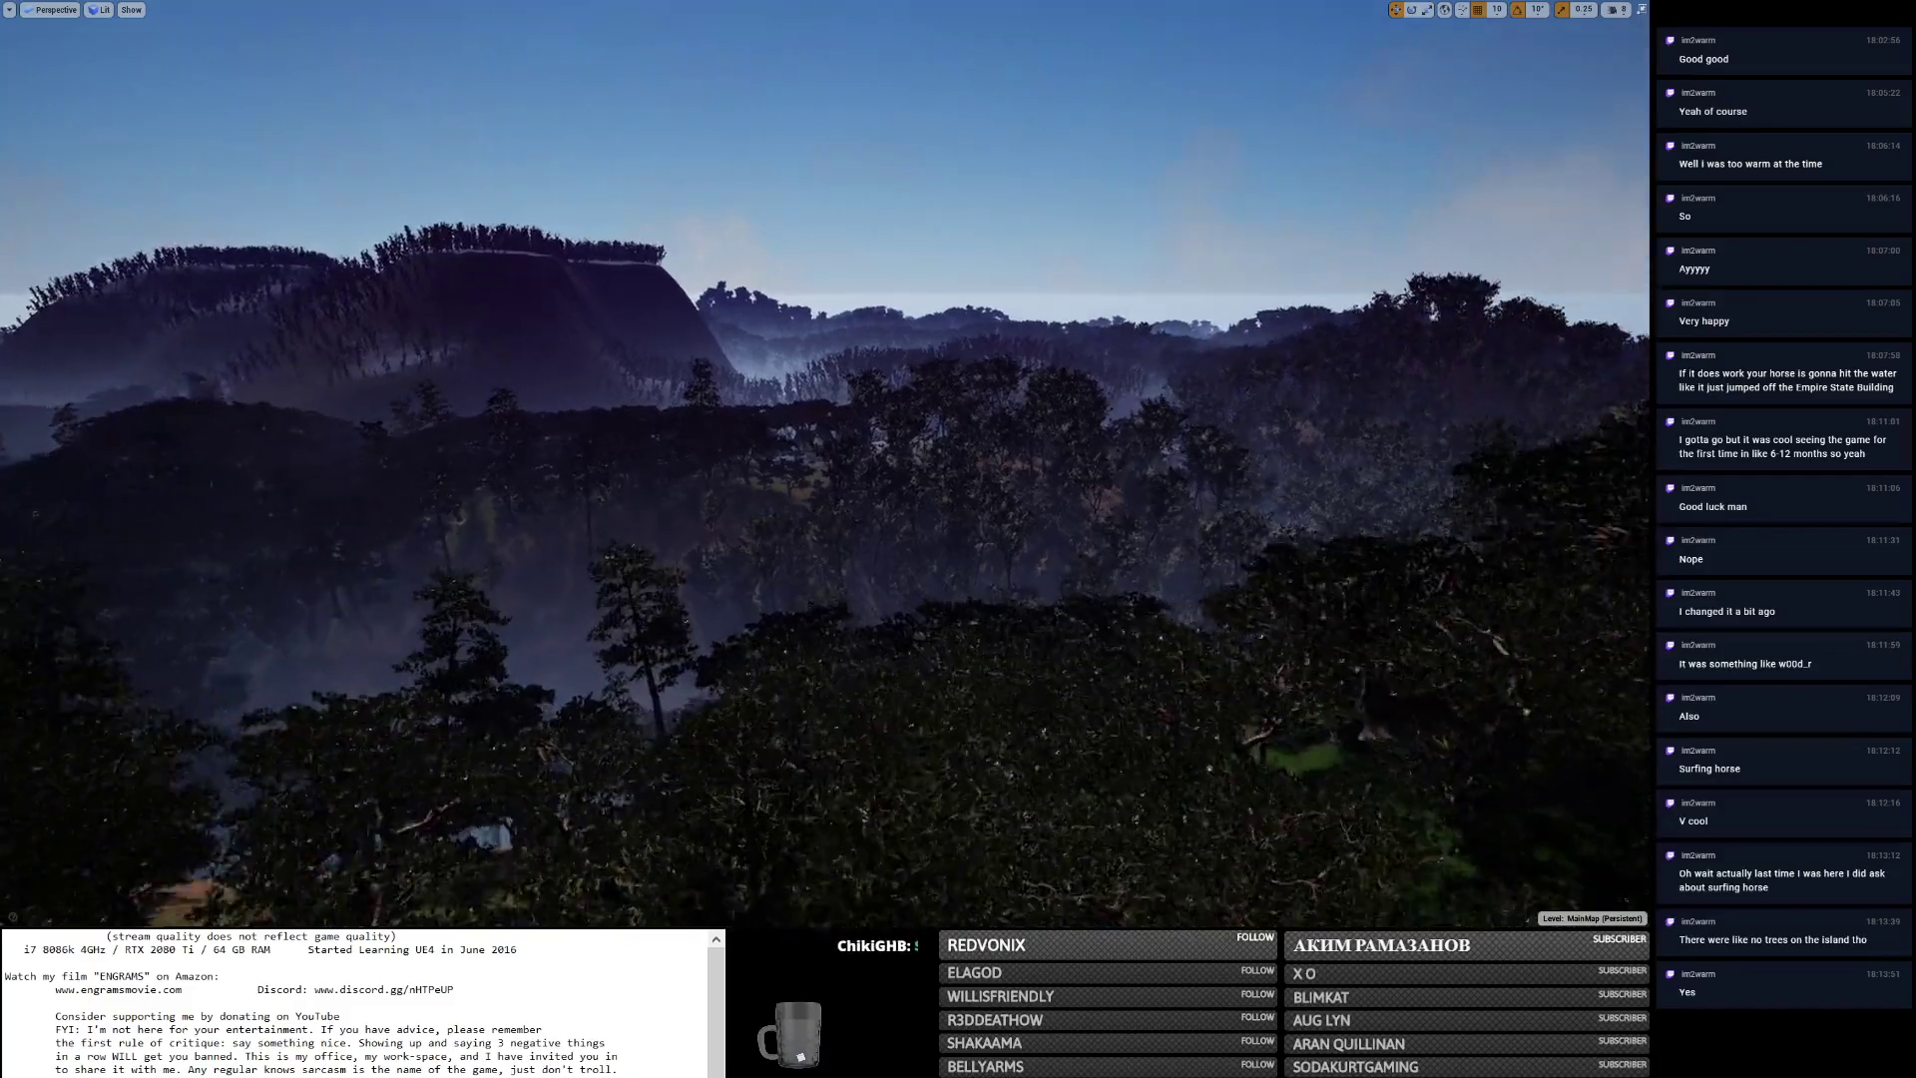
# Fly from the foothills canopy down into the snowy woodland and examine the ground foliage between the trees.
pyautogui.press('w')
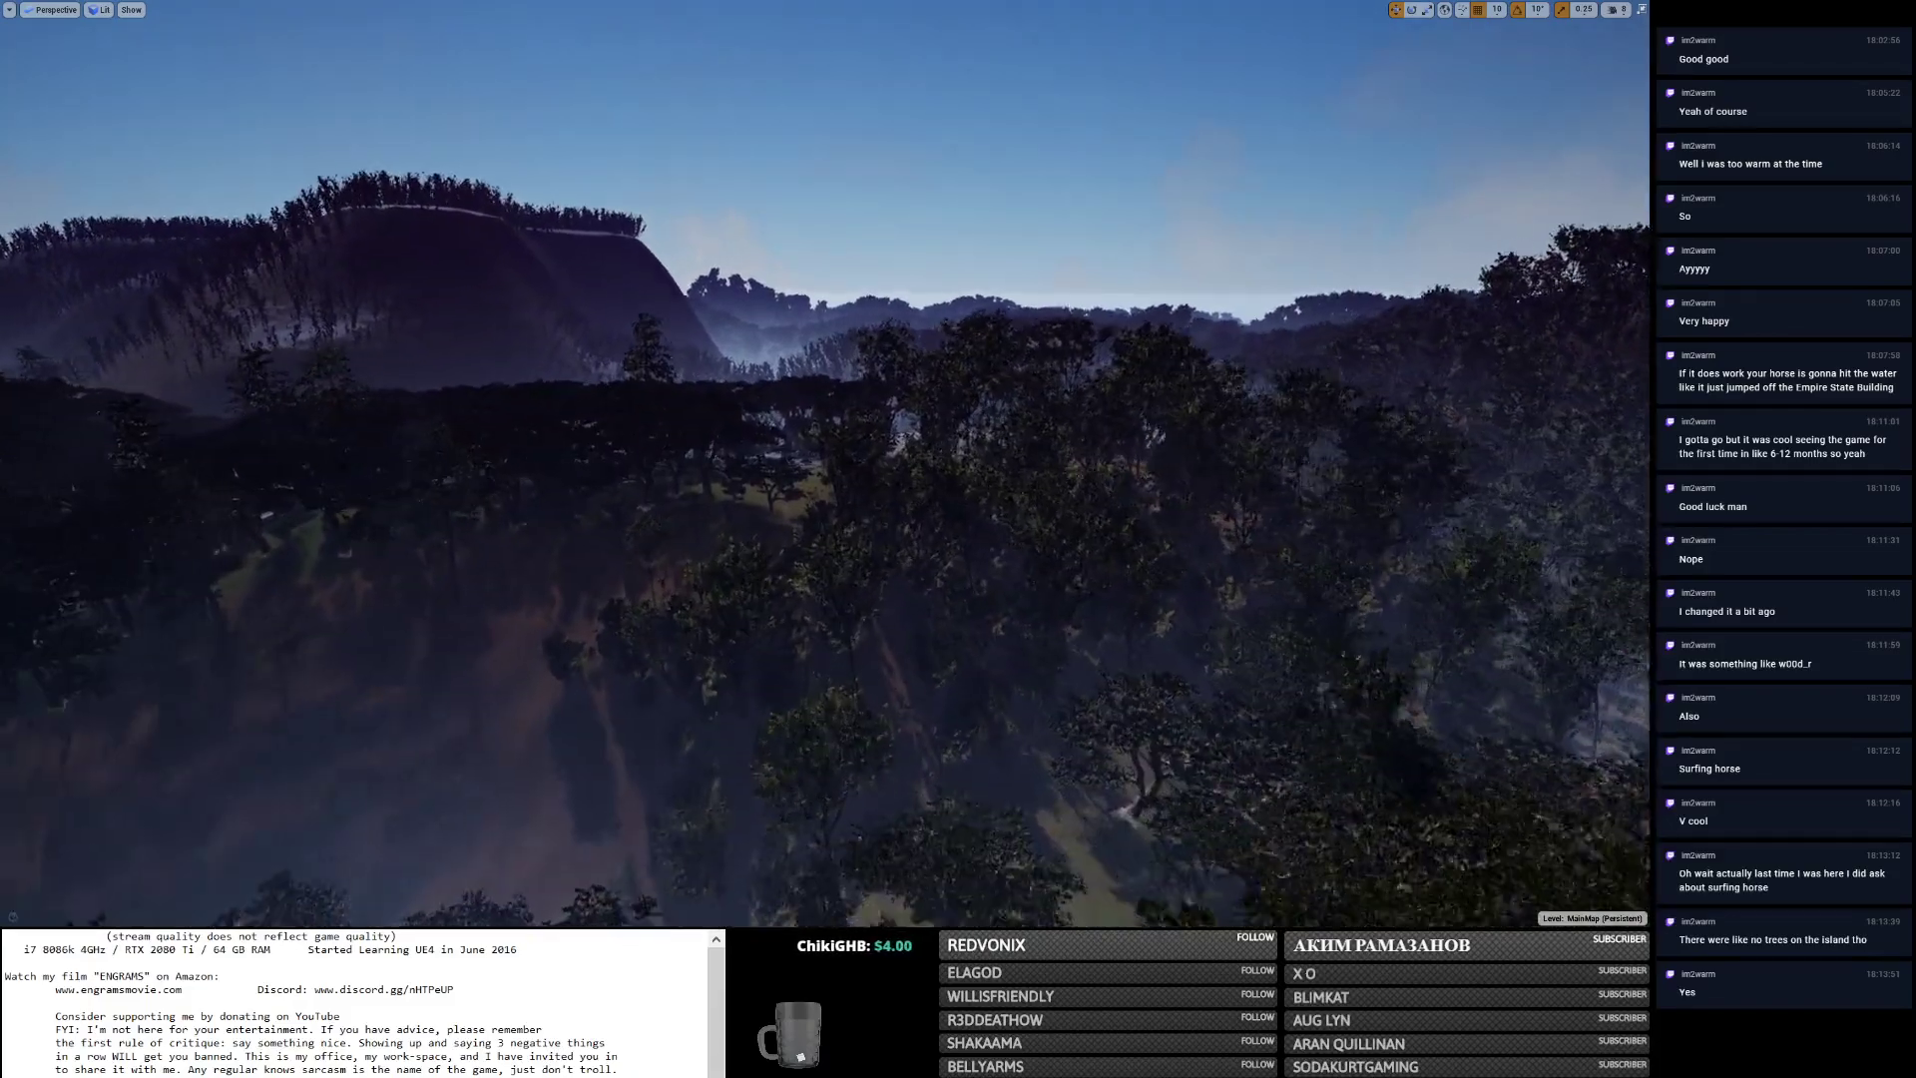
pyautogui.press('w')
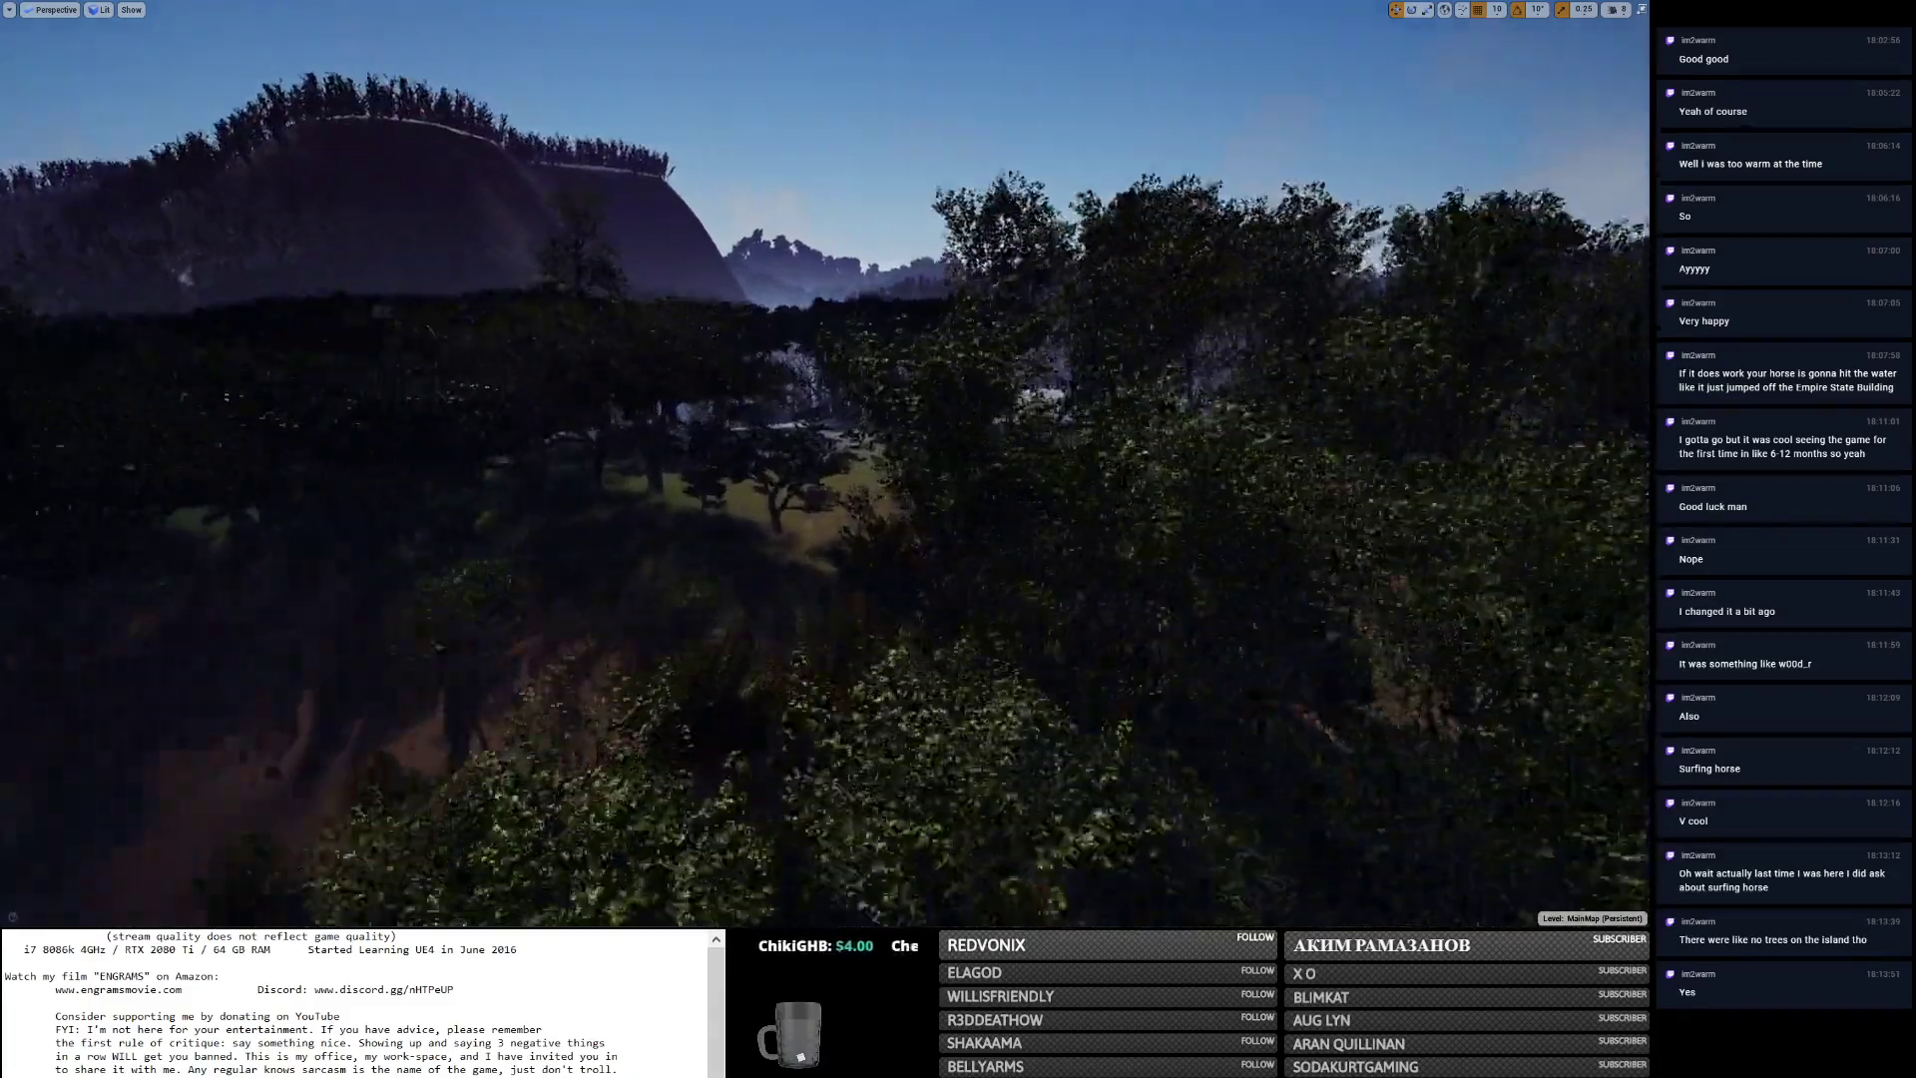
pyautogui.press('w')
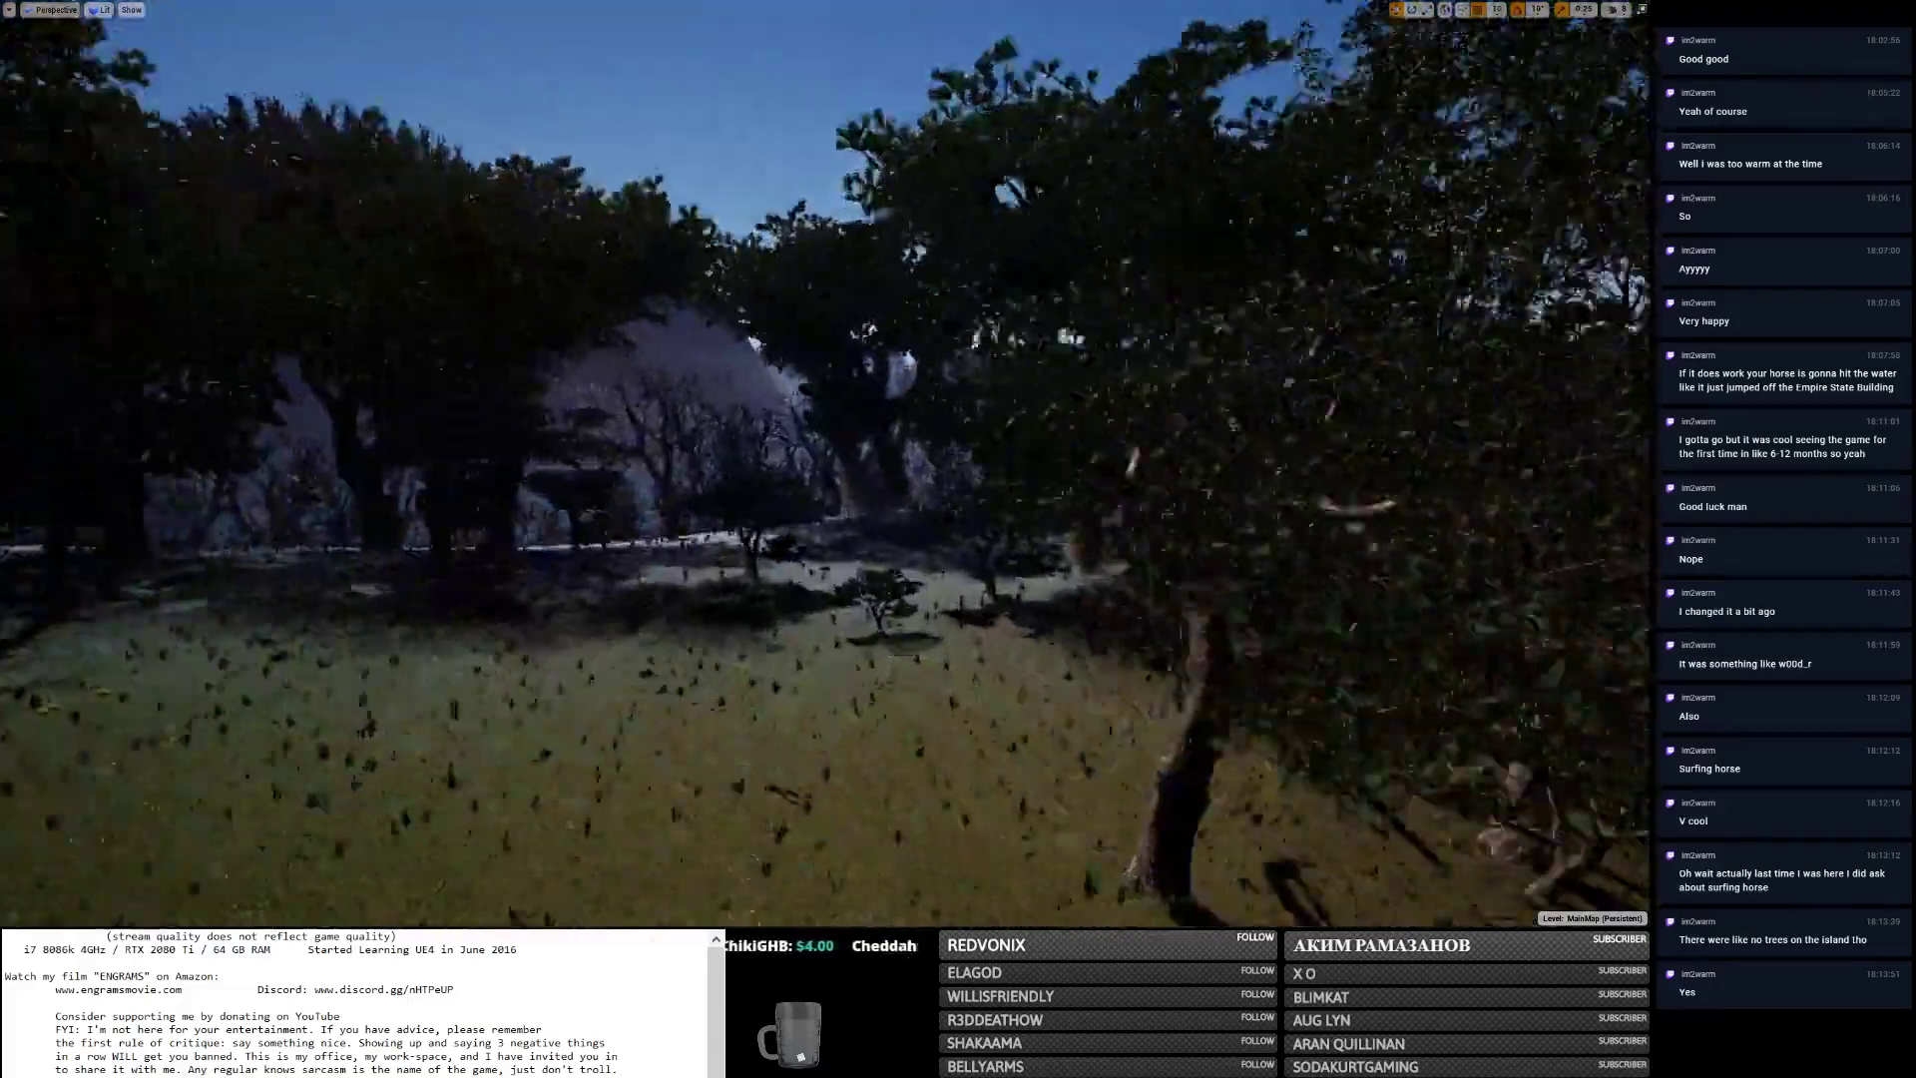
pyautogui.press('w')
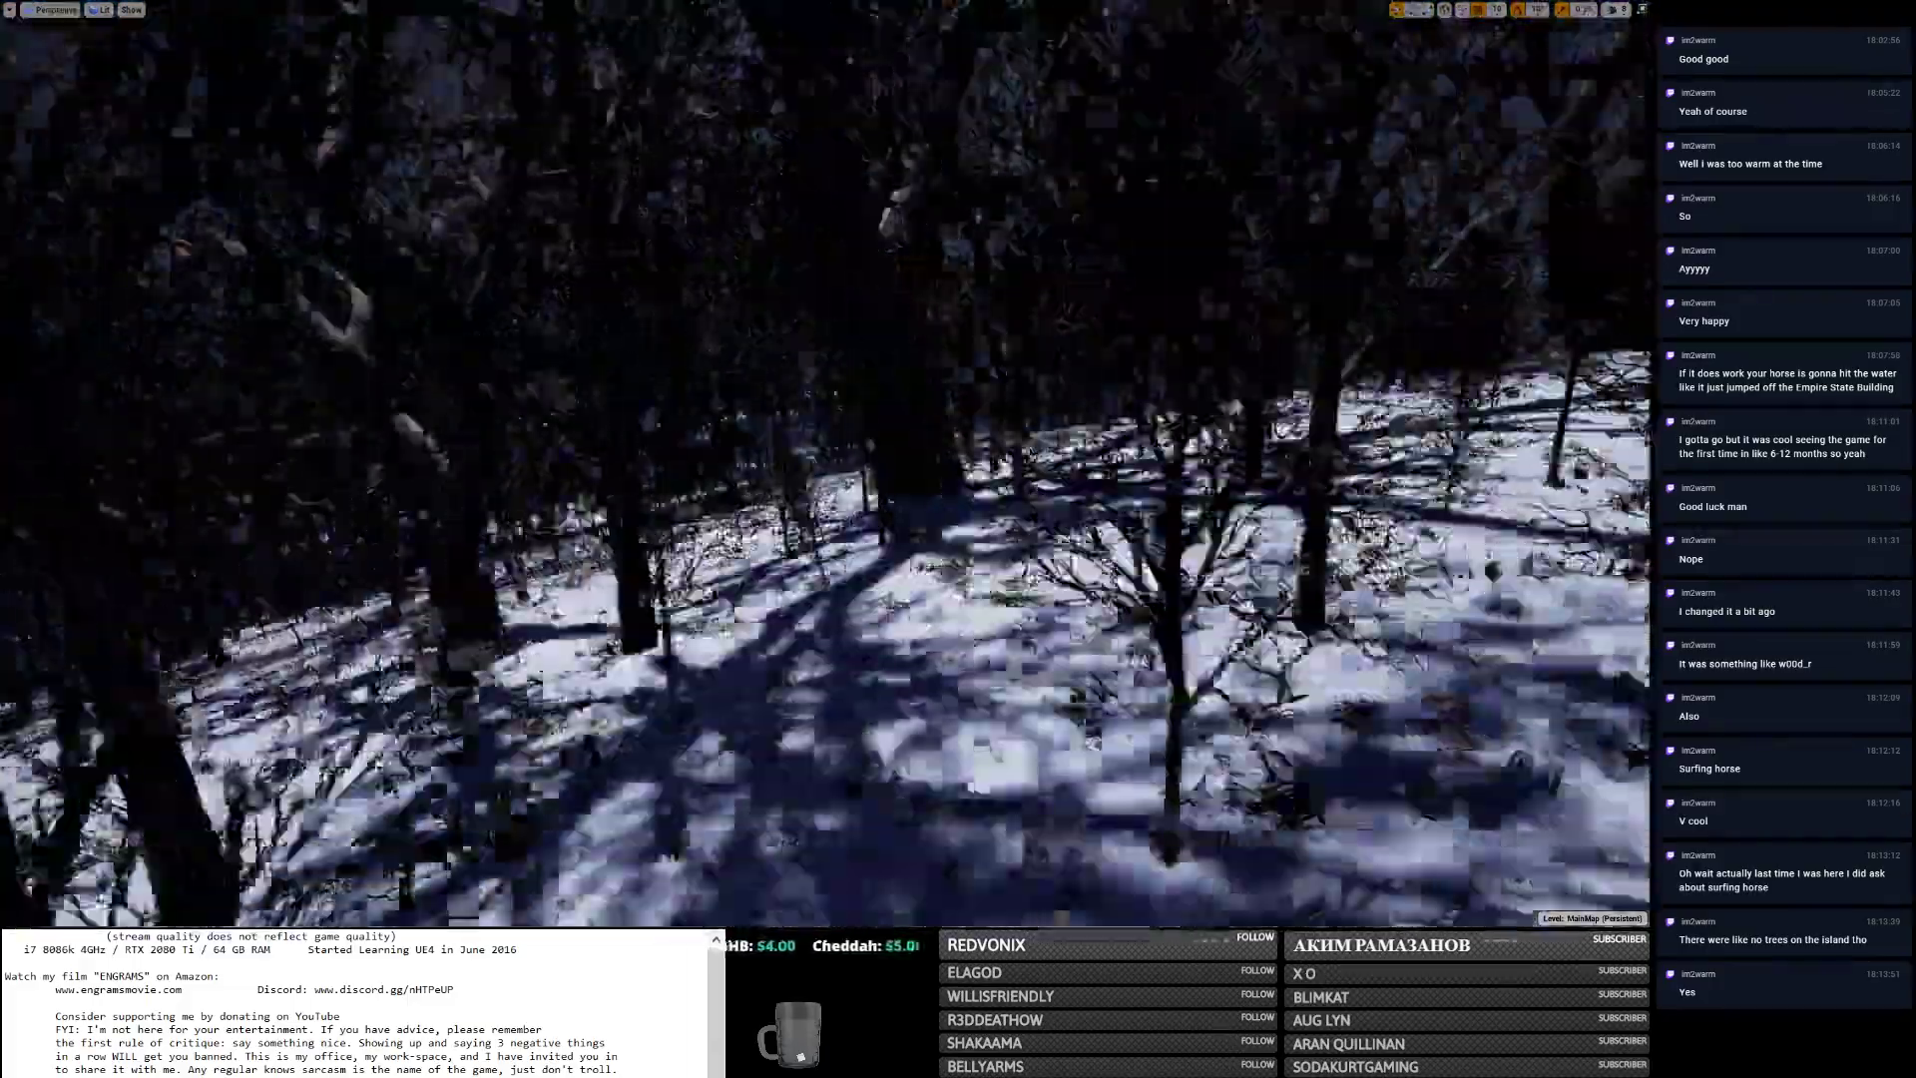
pyautogui.press('w')
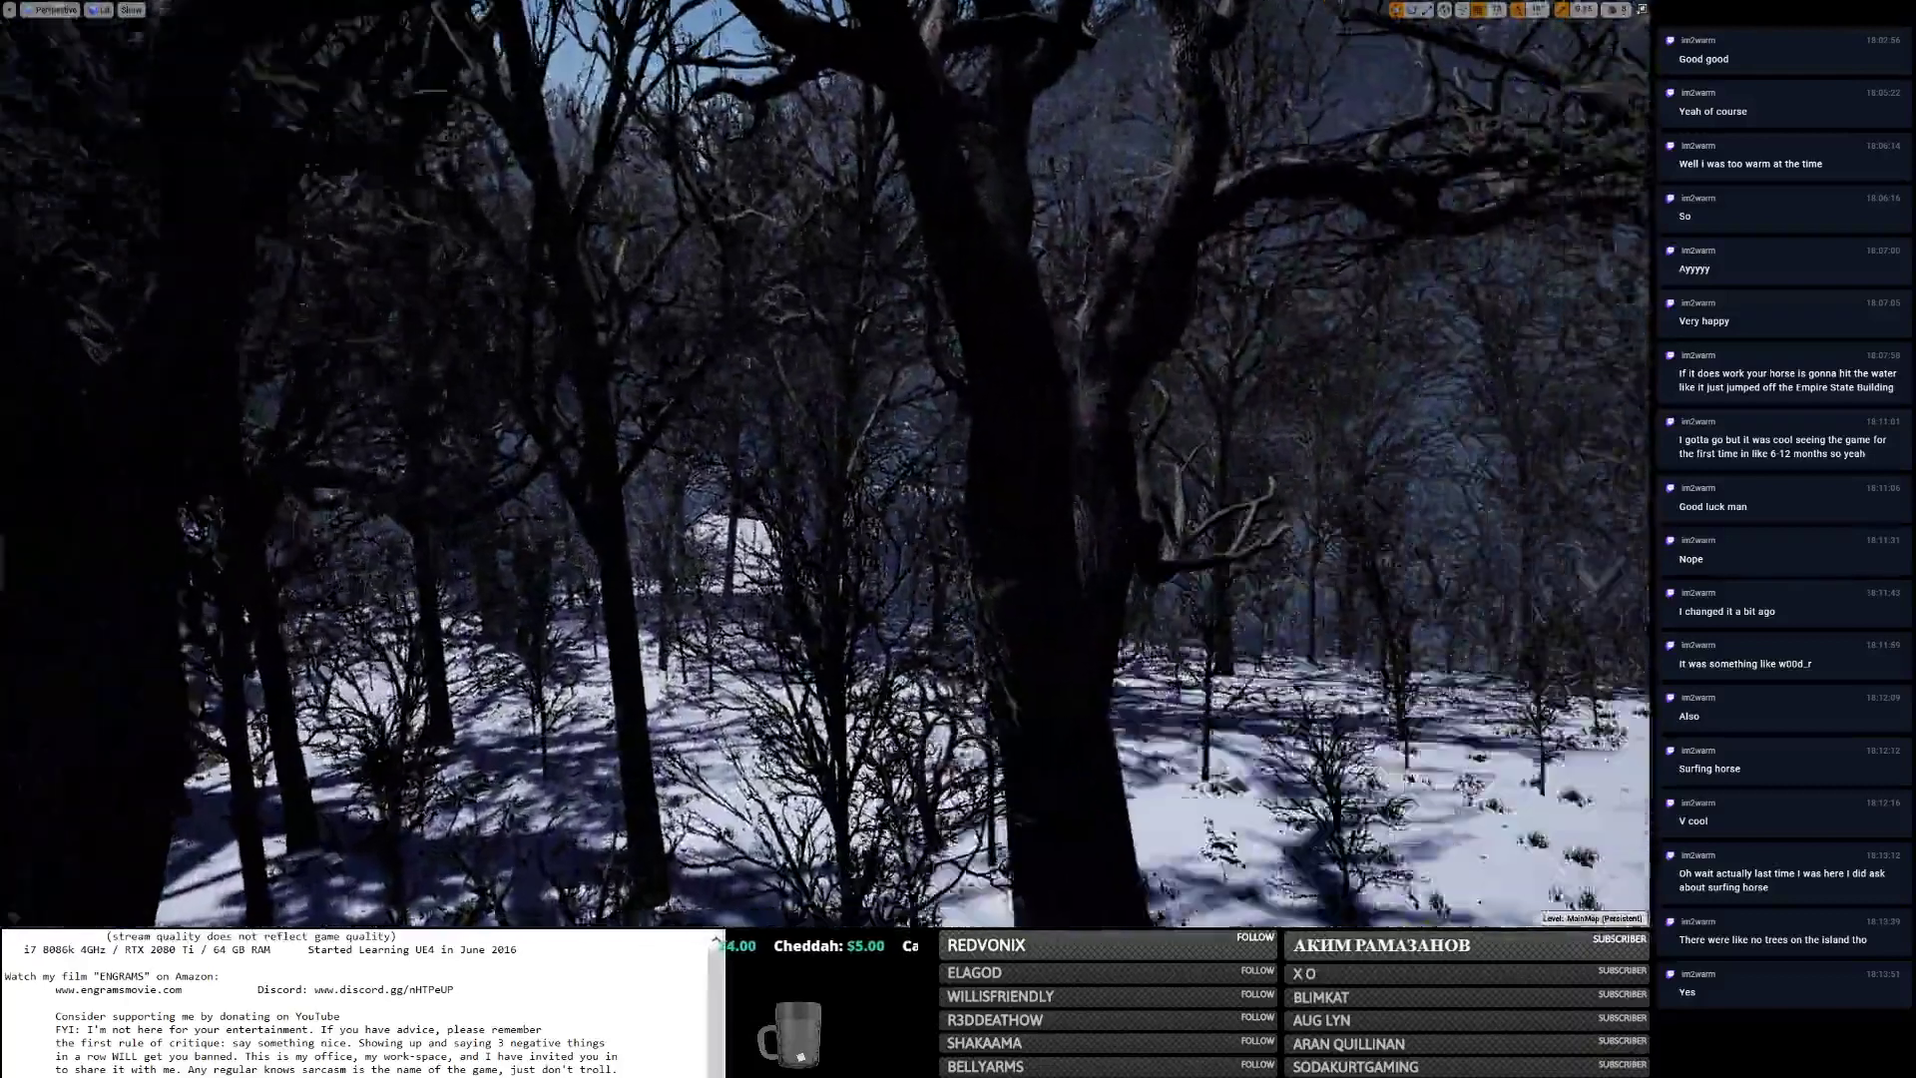
pyautogui.moveTo(825, 464); pyautogui.dragTo(1008, 476, button='right')
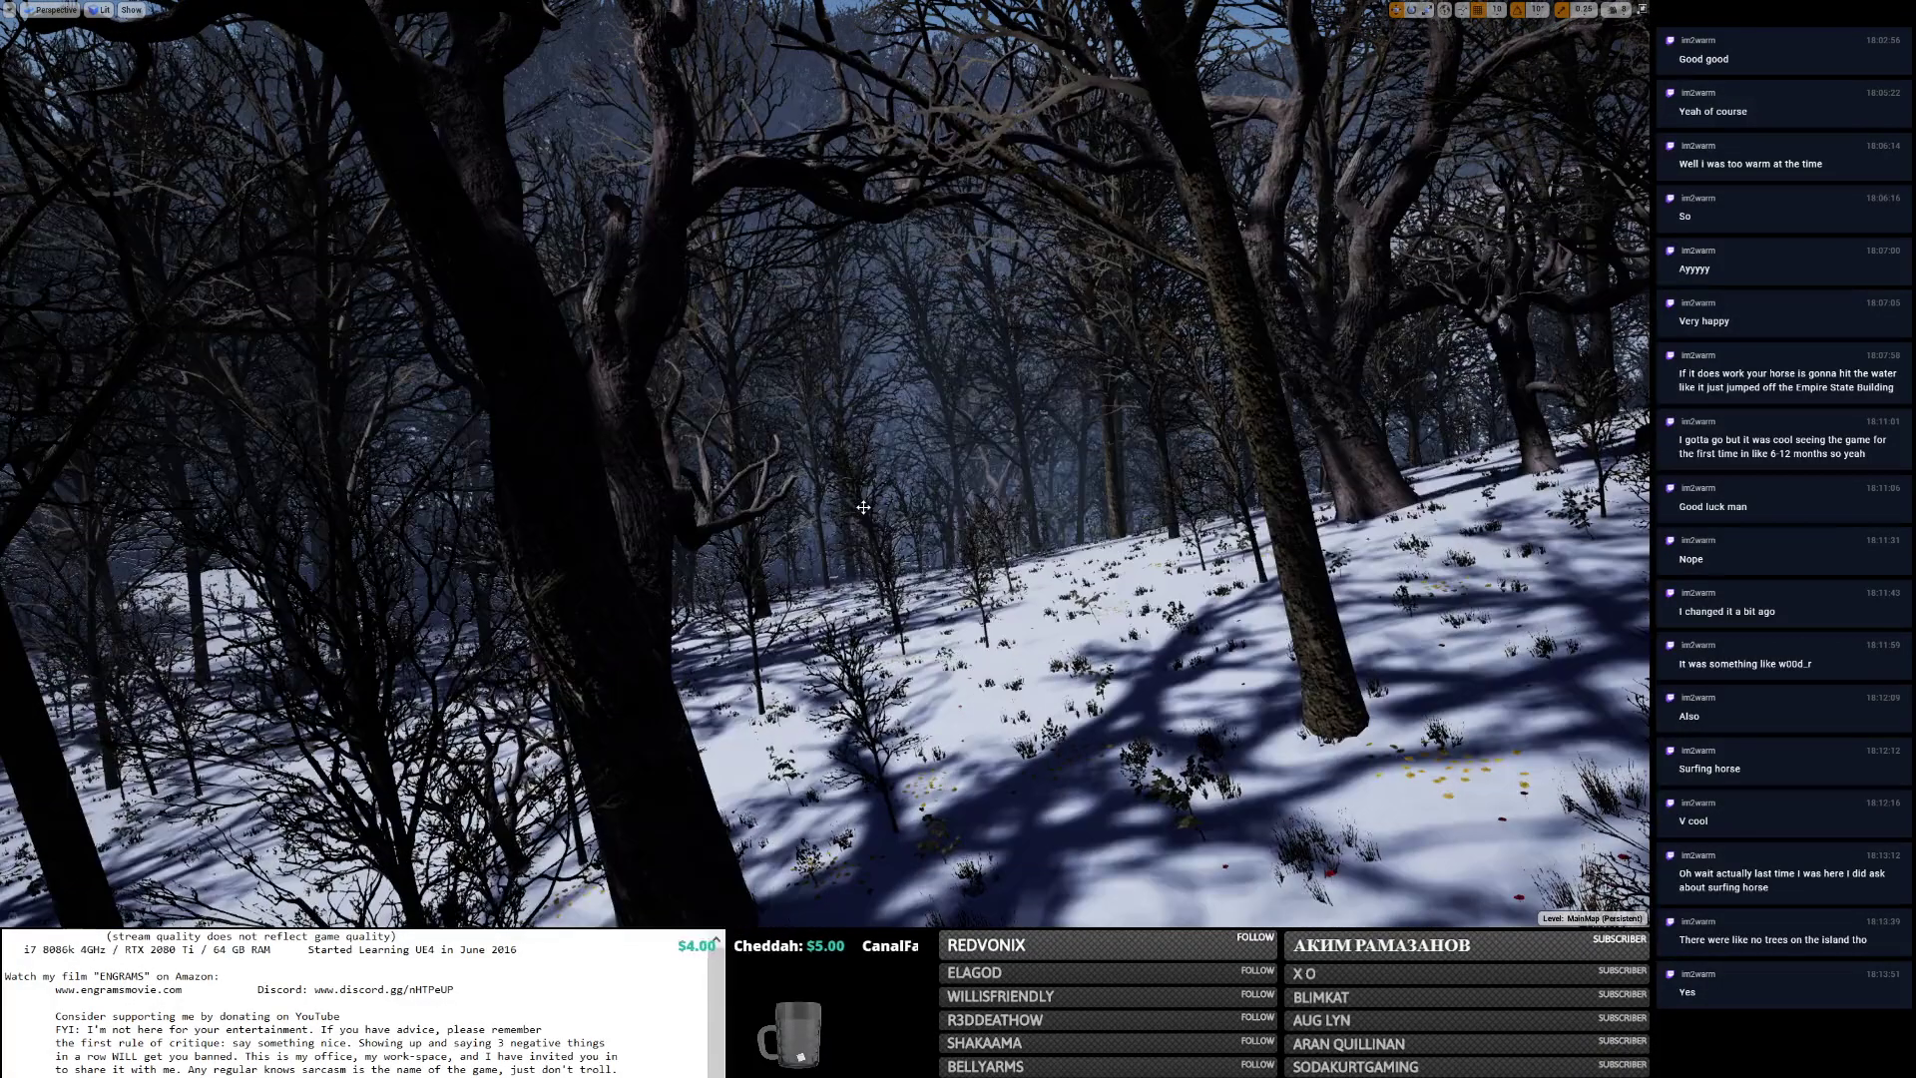
pyautogui.hotkey('alt', 'Tab')
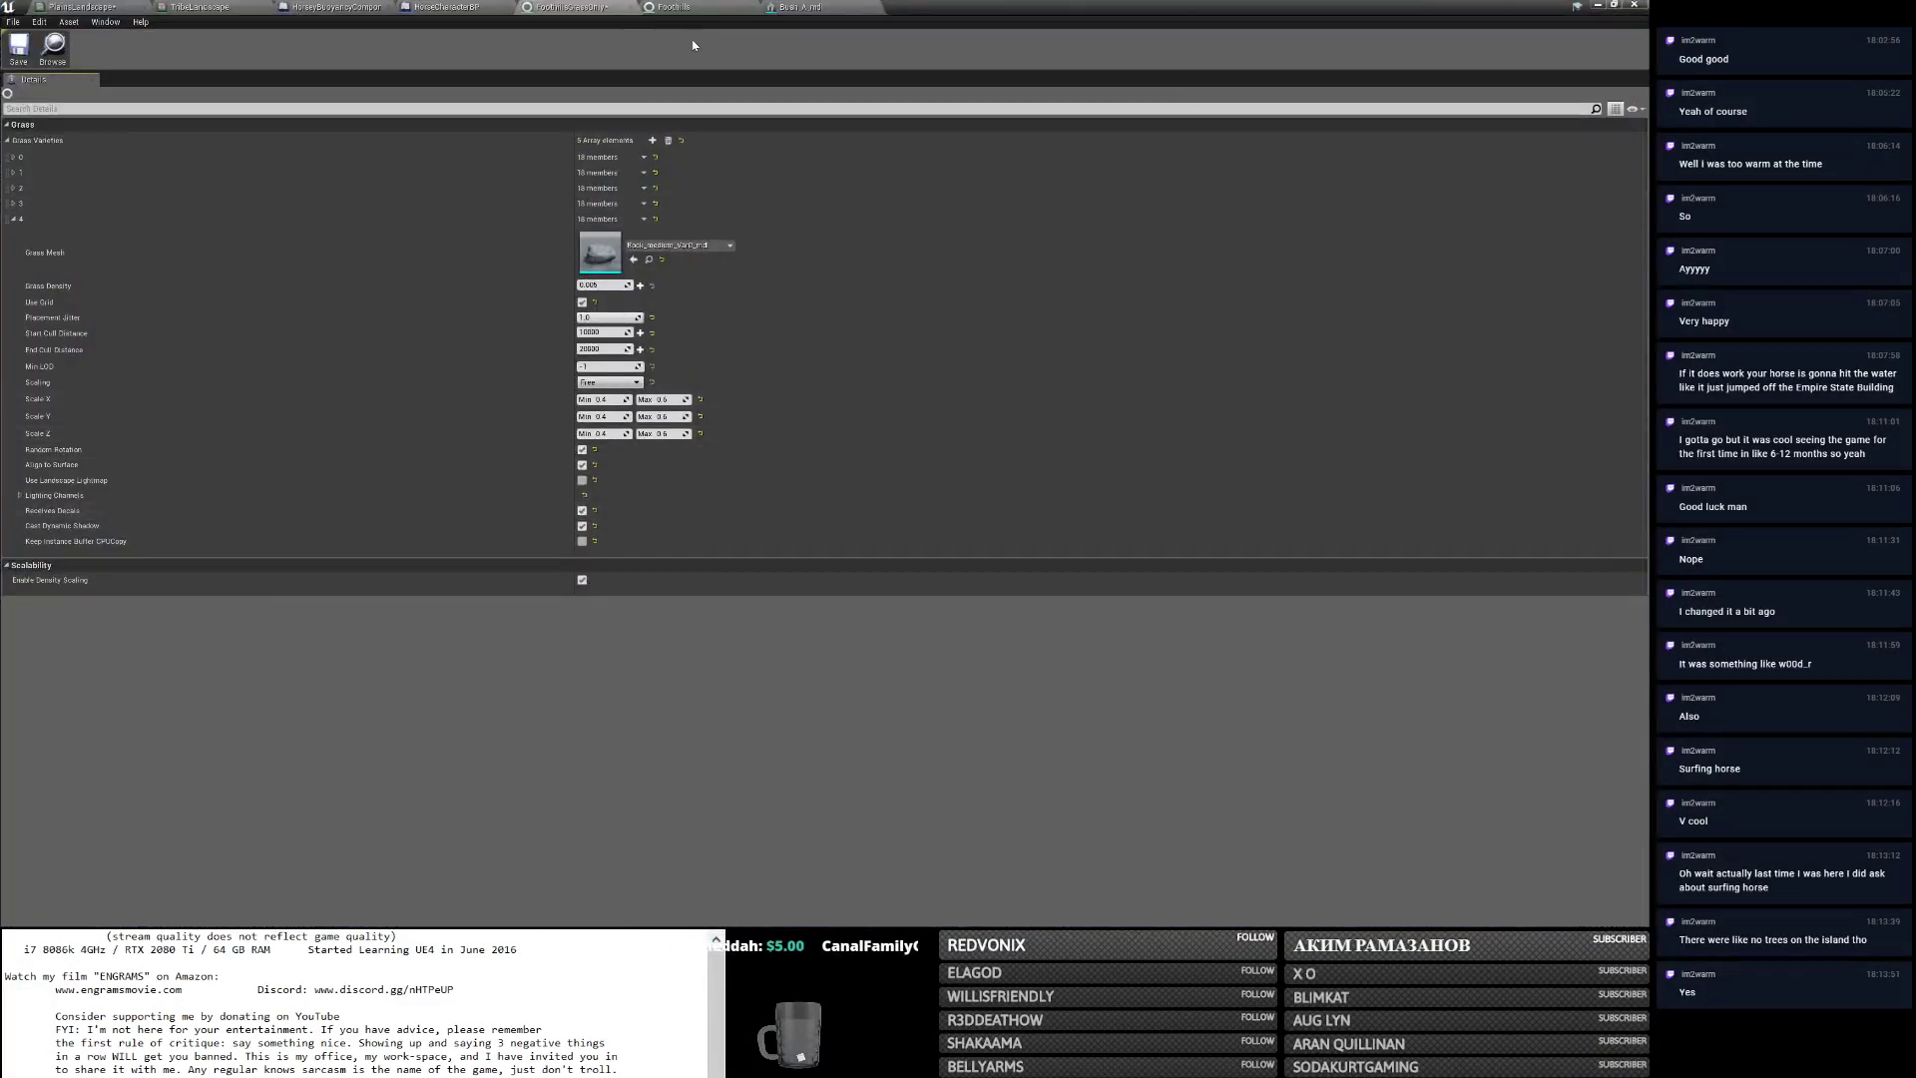
pyautogui.click(1597, 4)
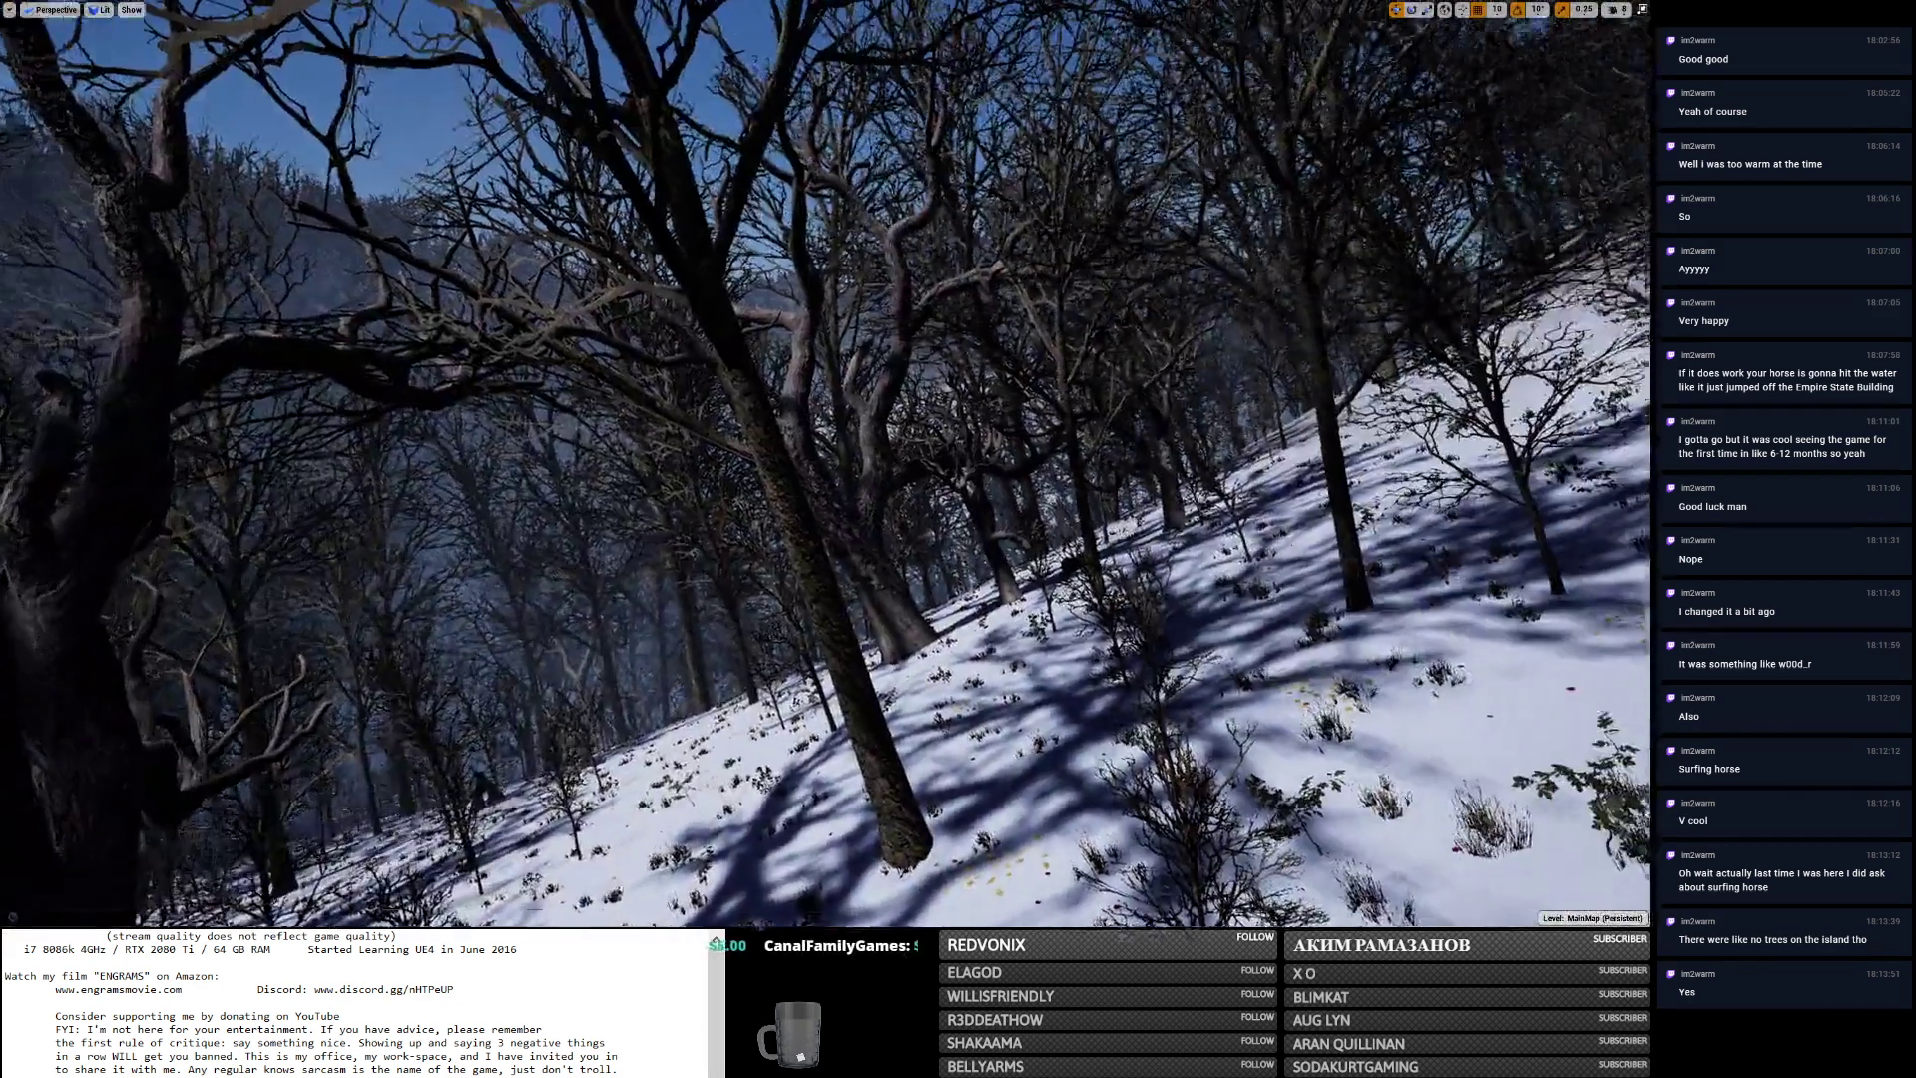
pyautogui.moveTo(824, 464); pyautogui.dragTo(845, 371, button='right')
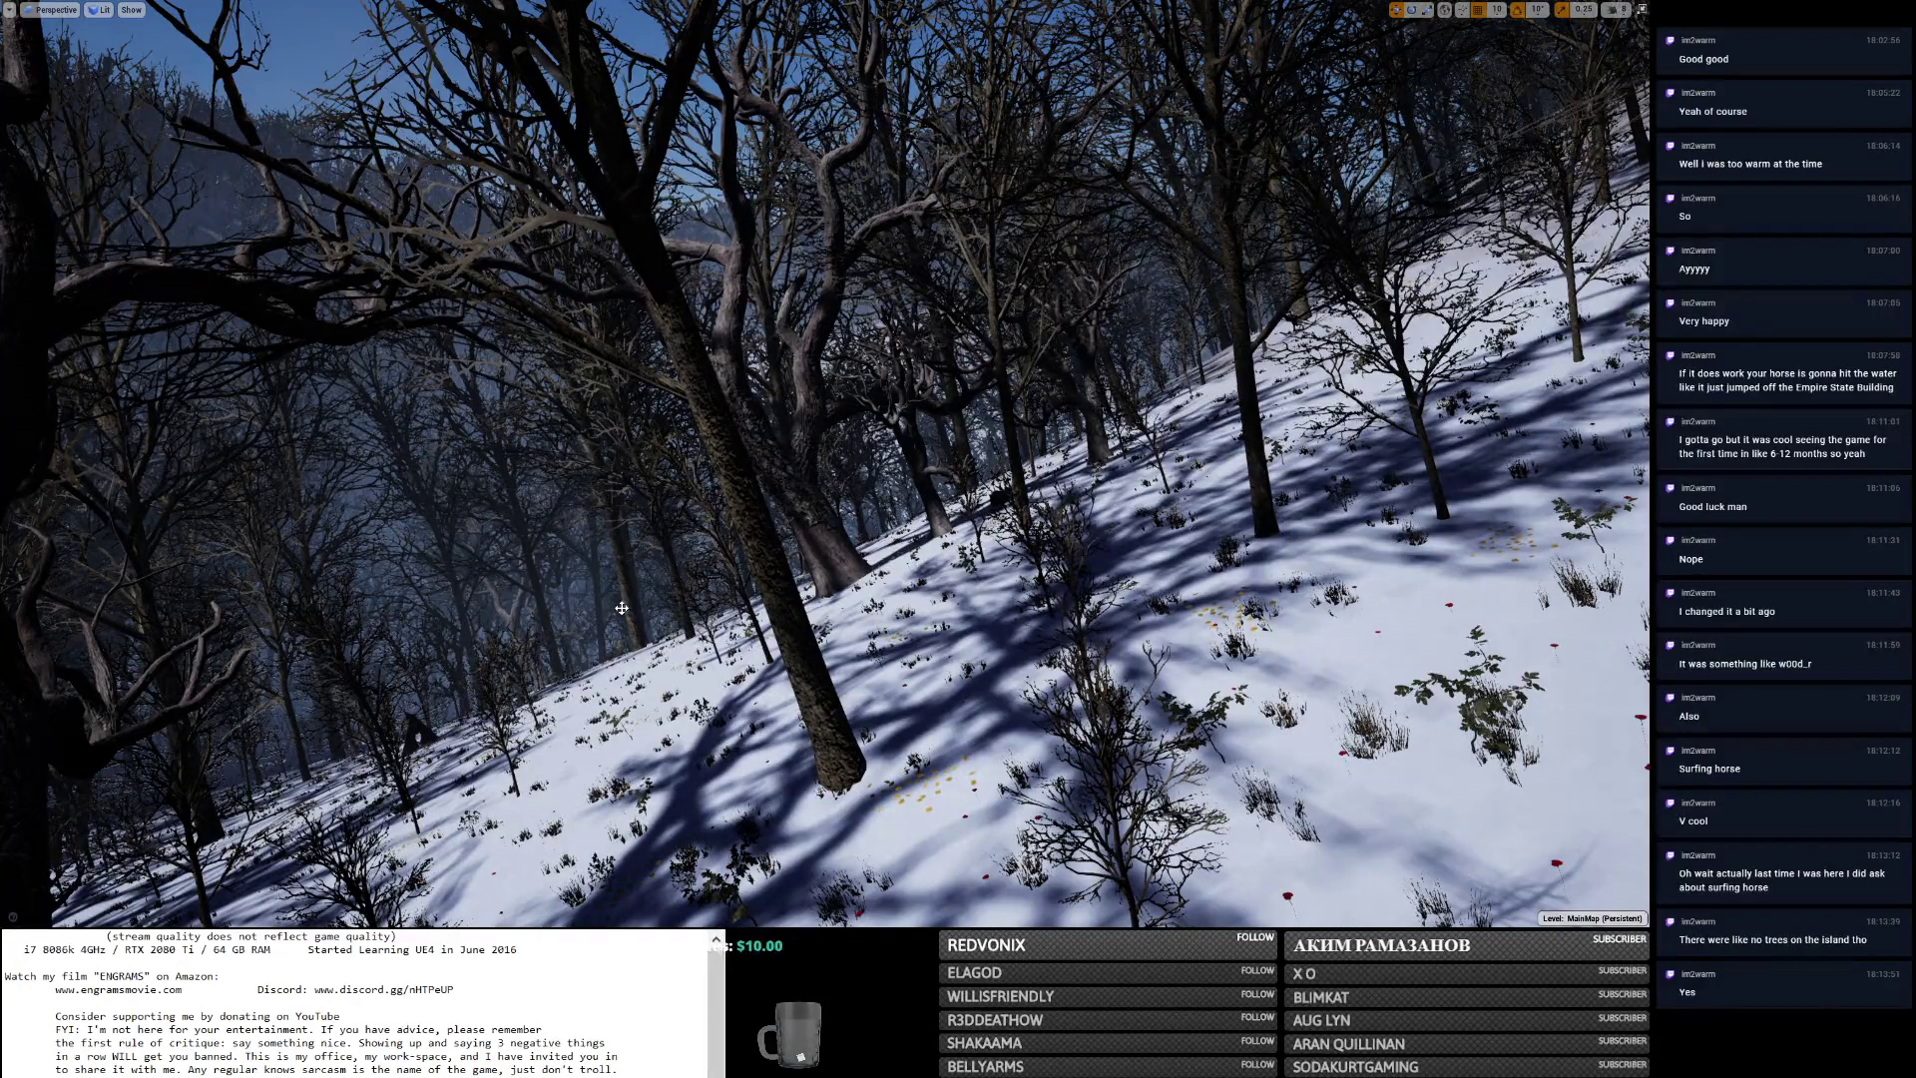
# Save the FoothillsGrassOnly grass type, then return to the level and take the viewport out of full-screen.
pyautogui.hotkey('alt', 'Tab')
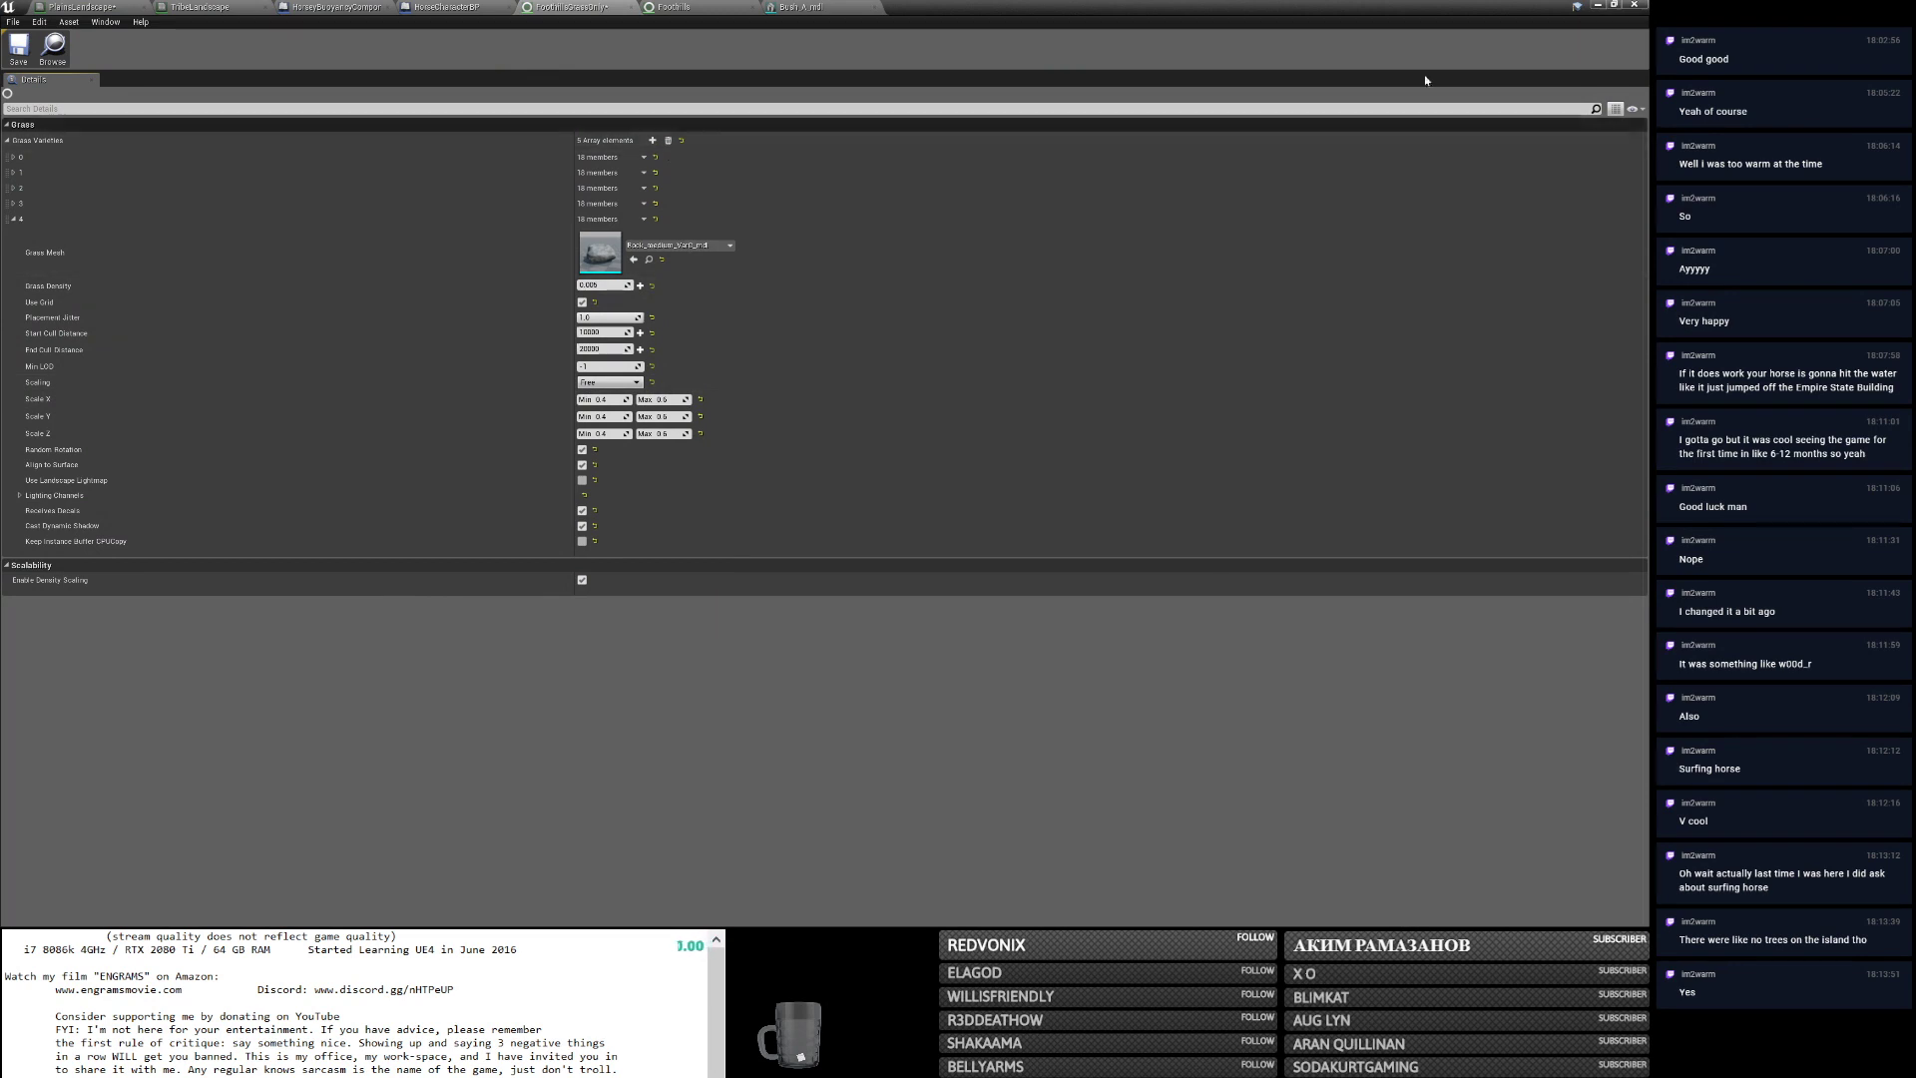
pyautogui.click(18, 50)
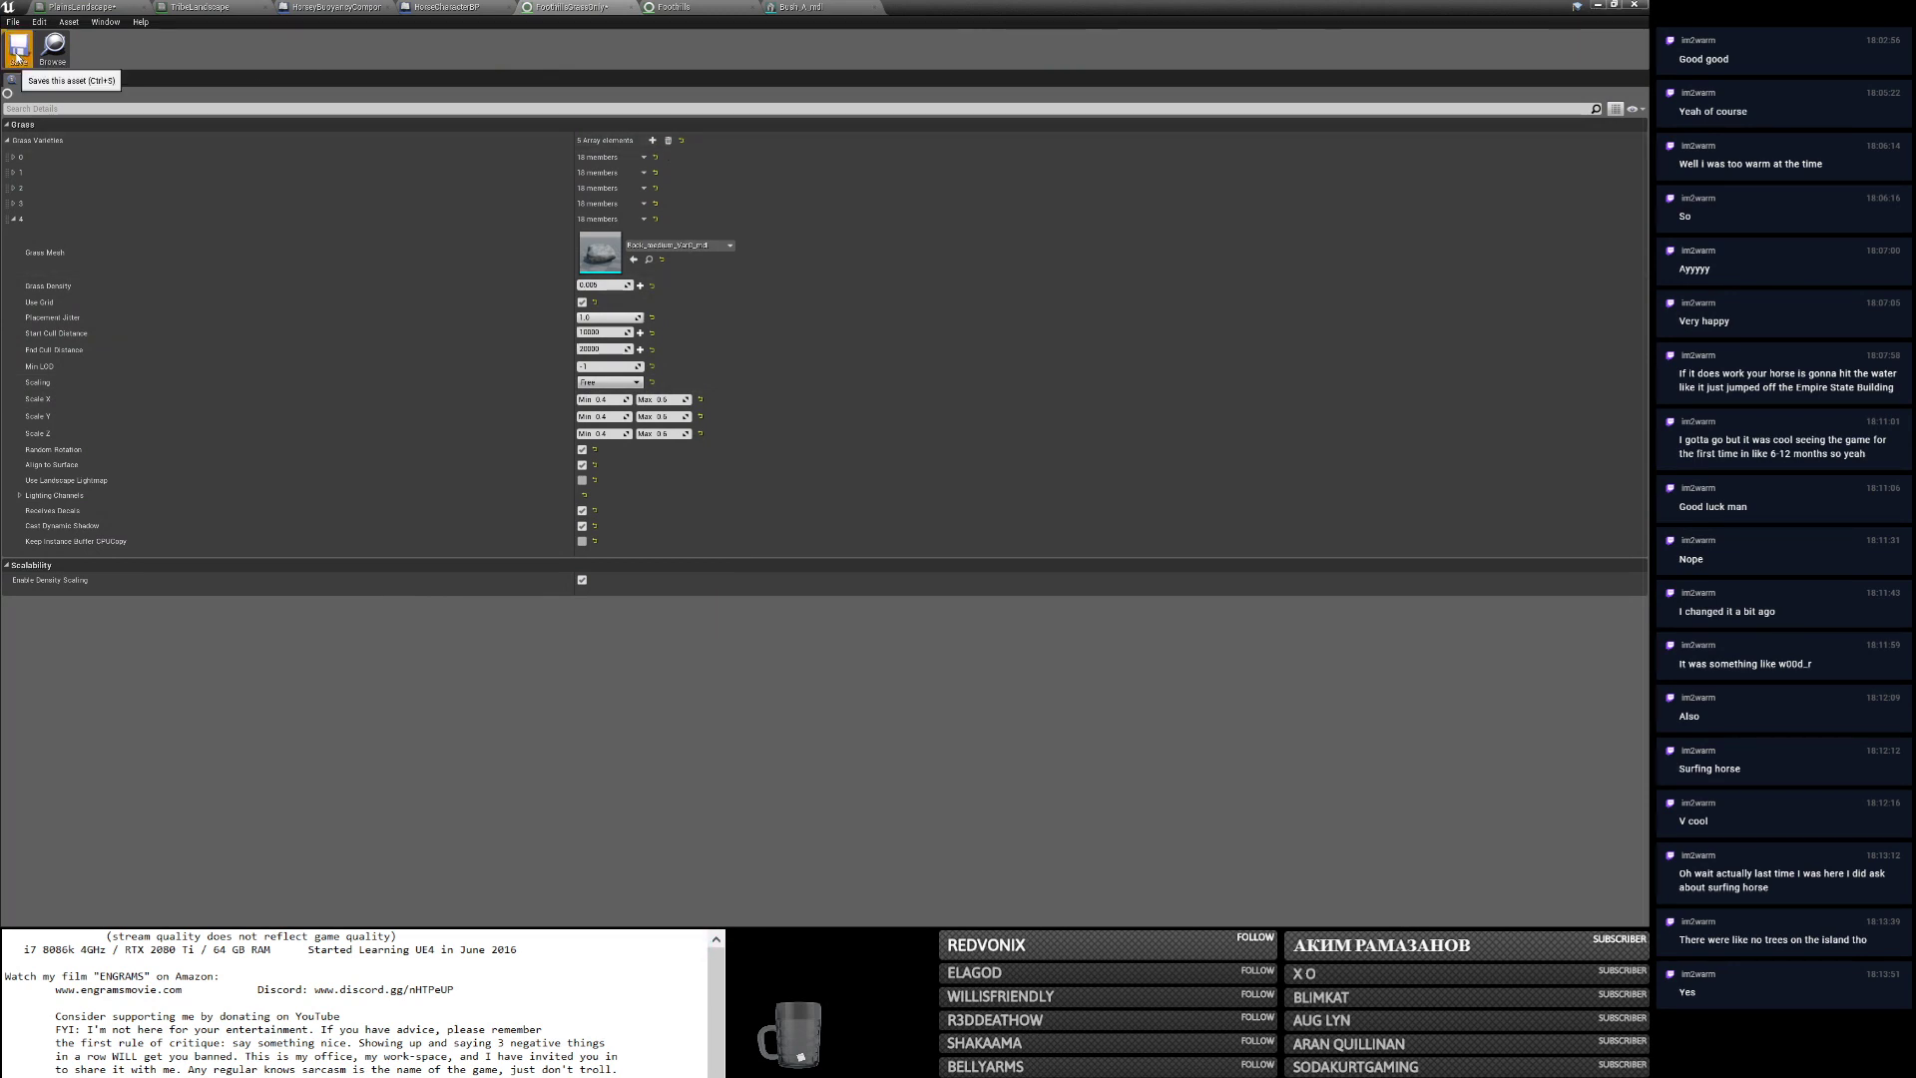
pyautogui.click(1597, 5)
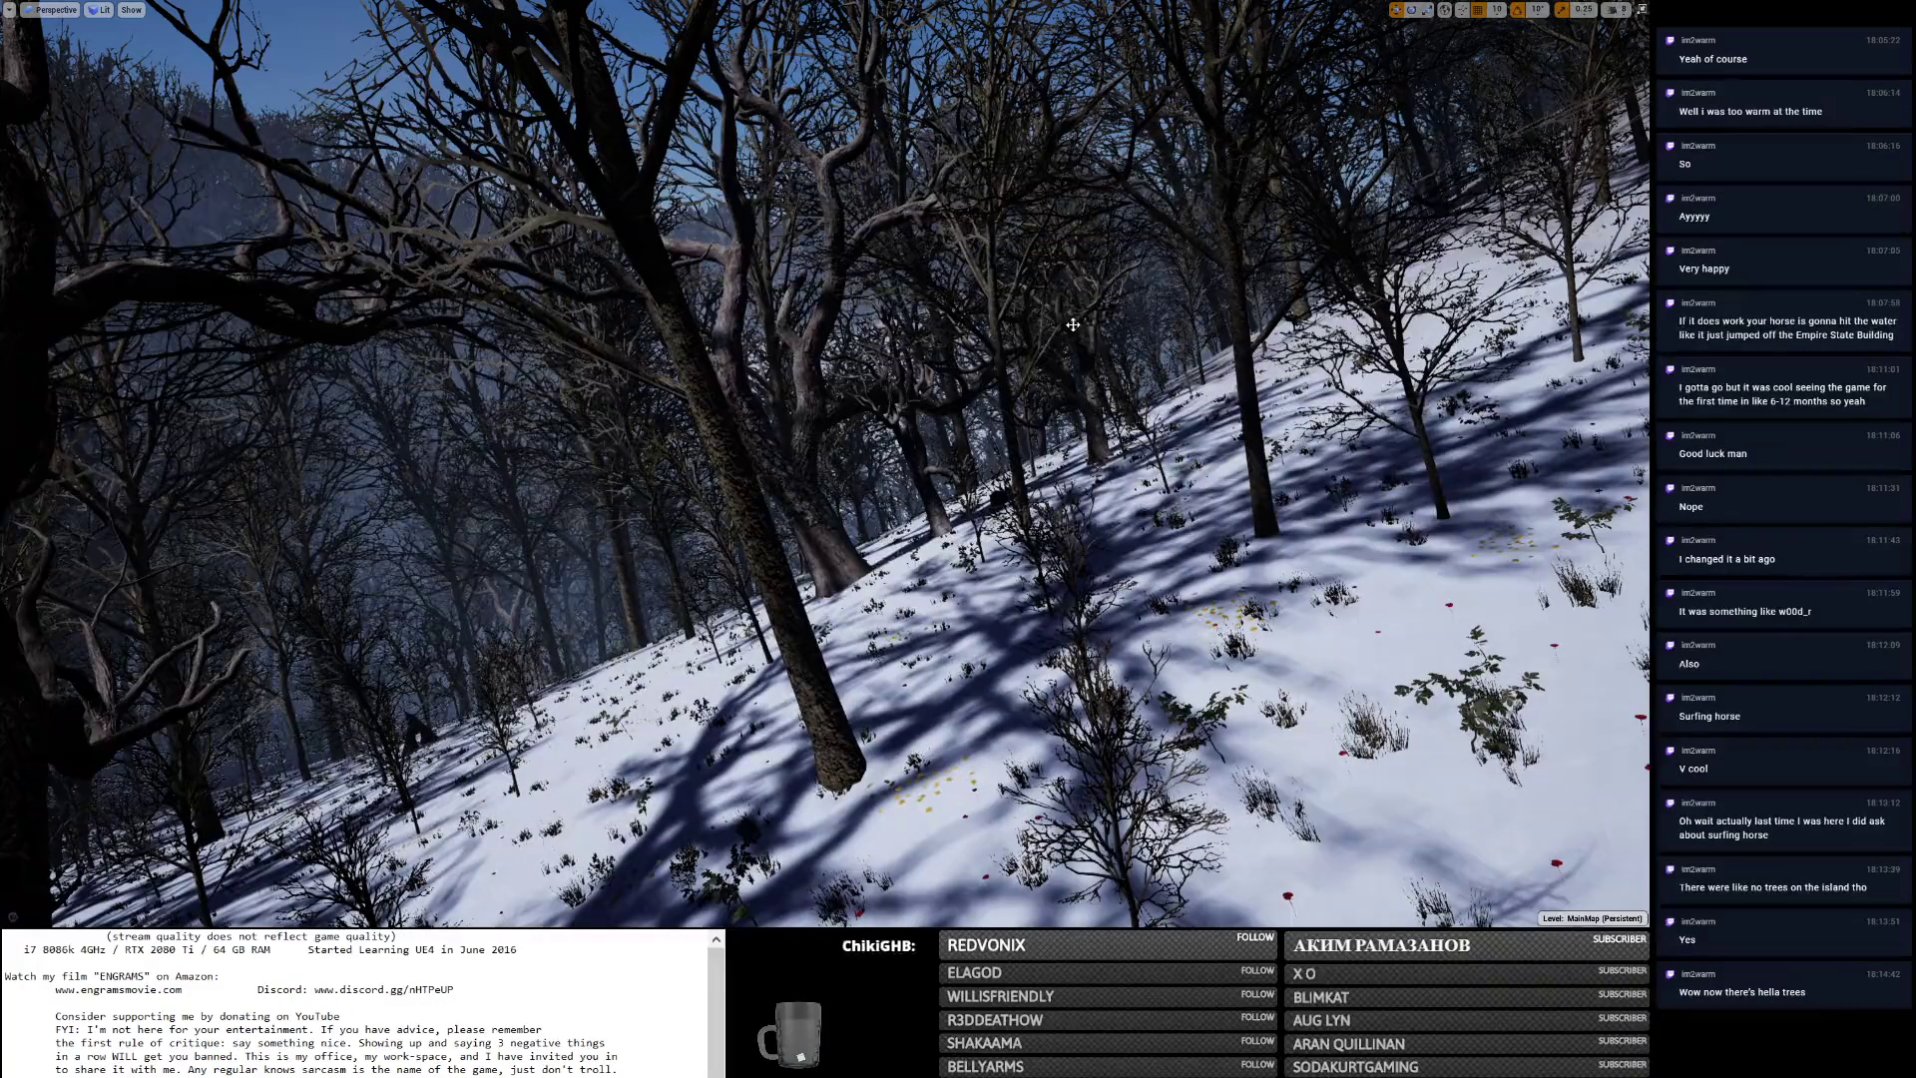
pyautogui.moveTo(1073, 324); pyautogui.dragTo(1003, 300, button='right')
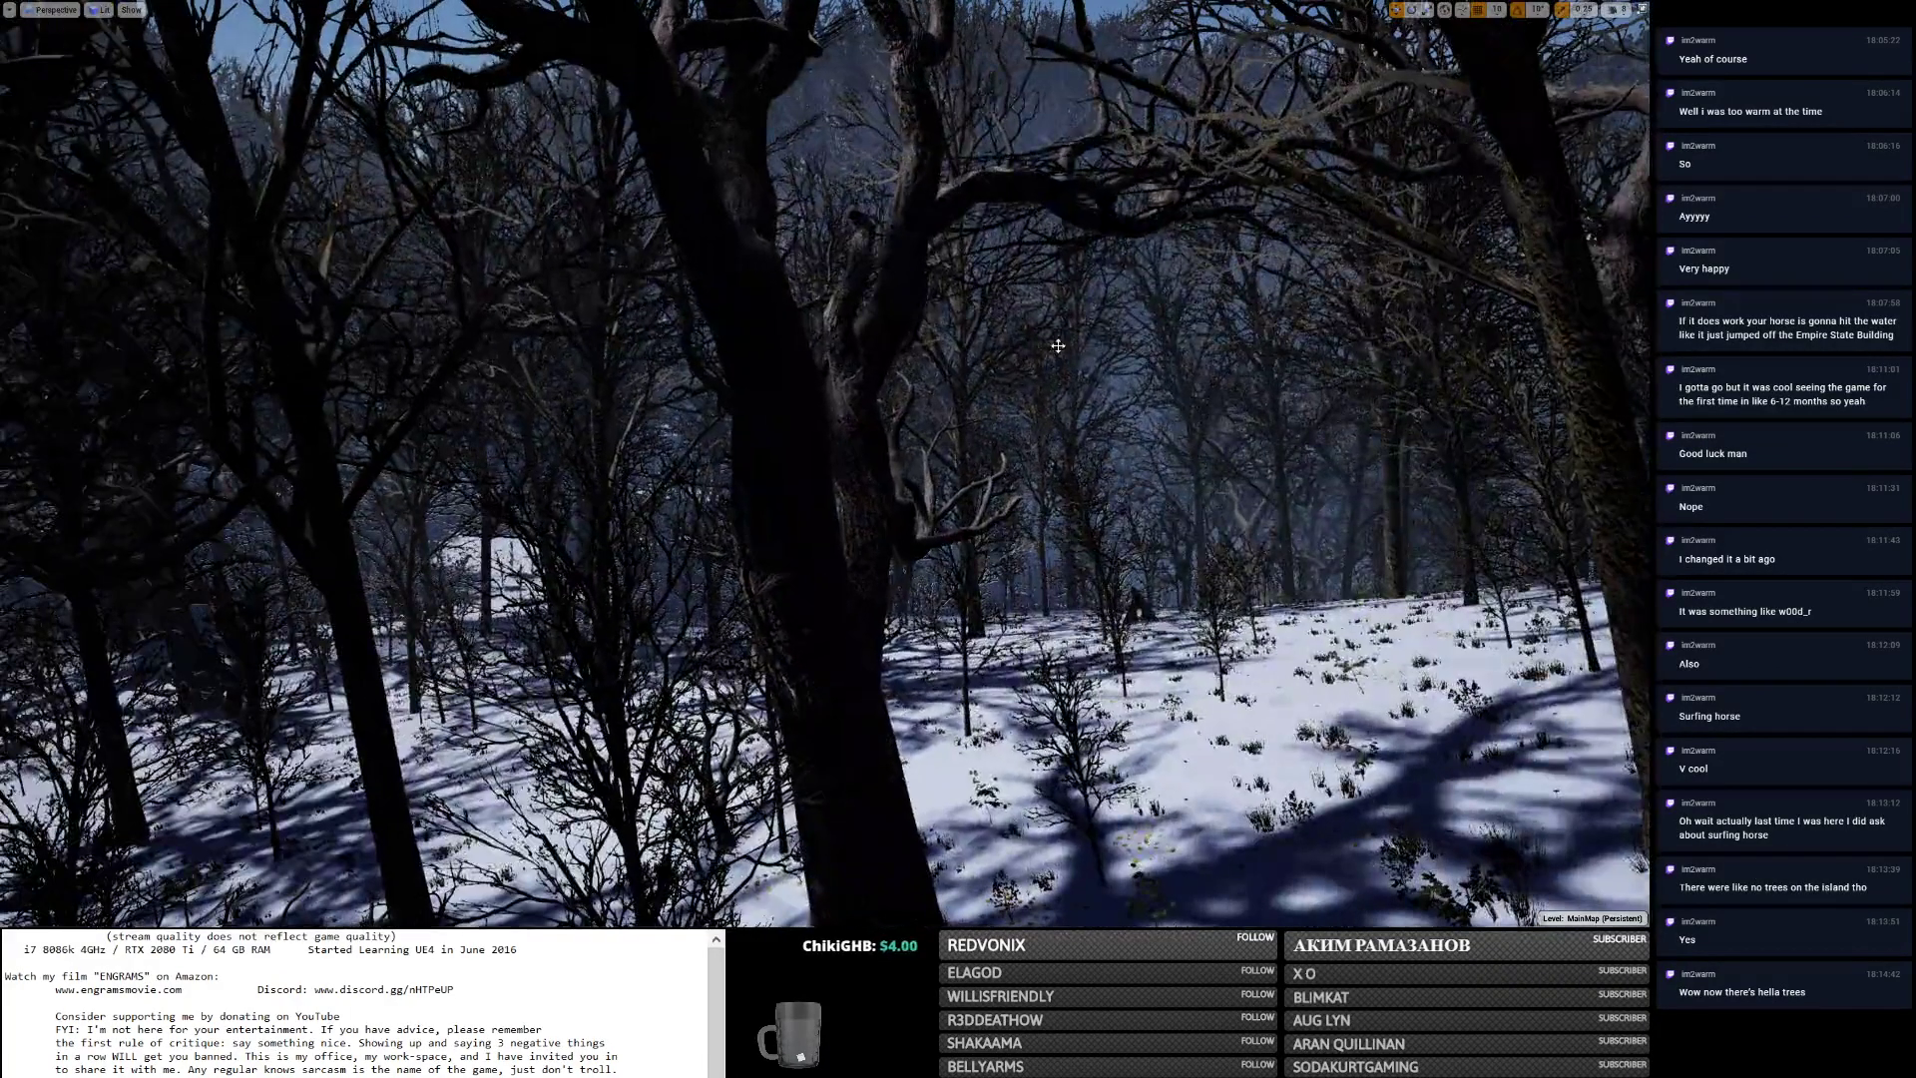
pyautogui.press('F11')
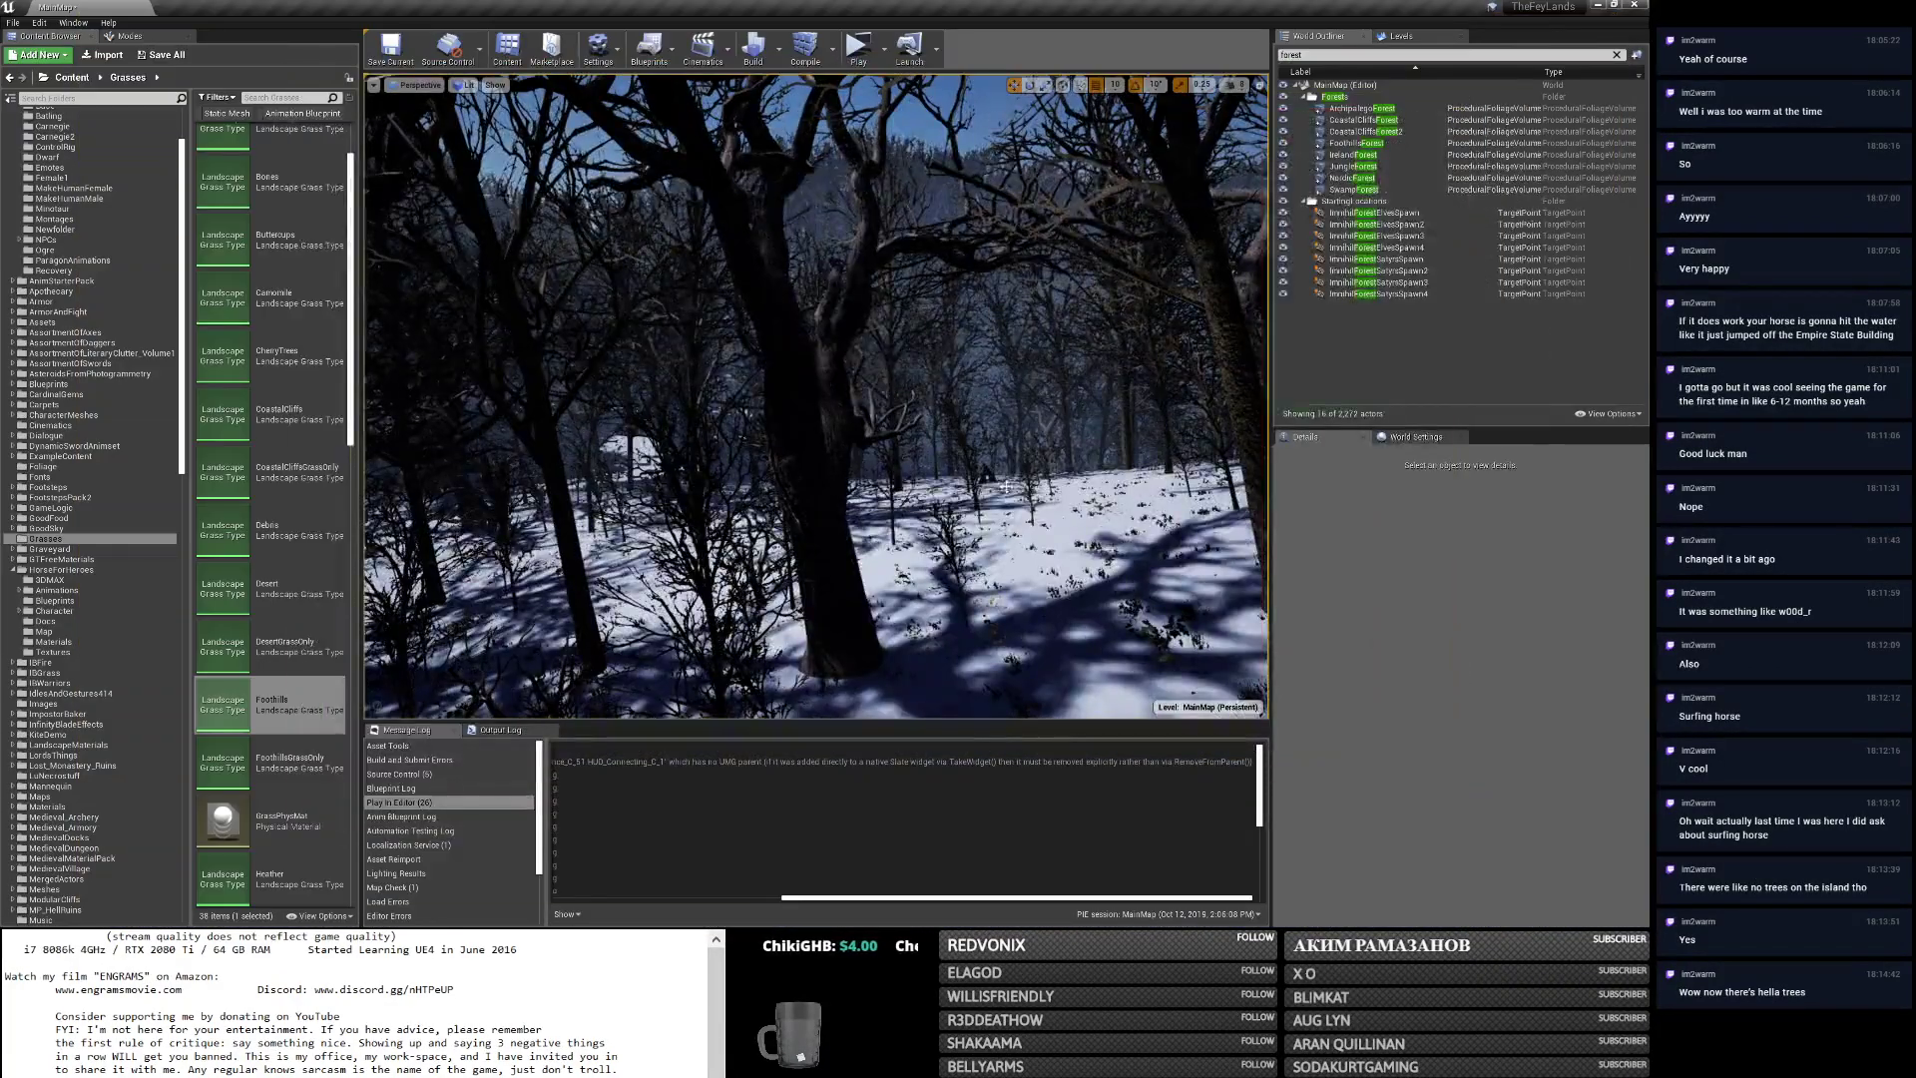
# Save the landscape material and review the grass types assigned to each layer in its Grass output node.
pyautogui.hotkey('alt', 'Tab')
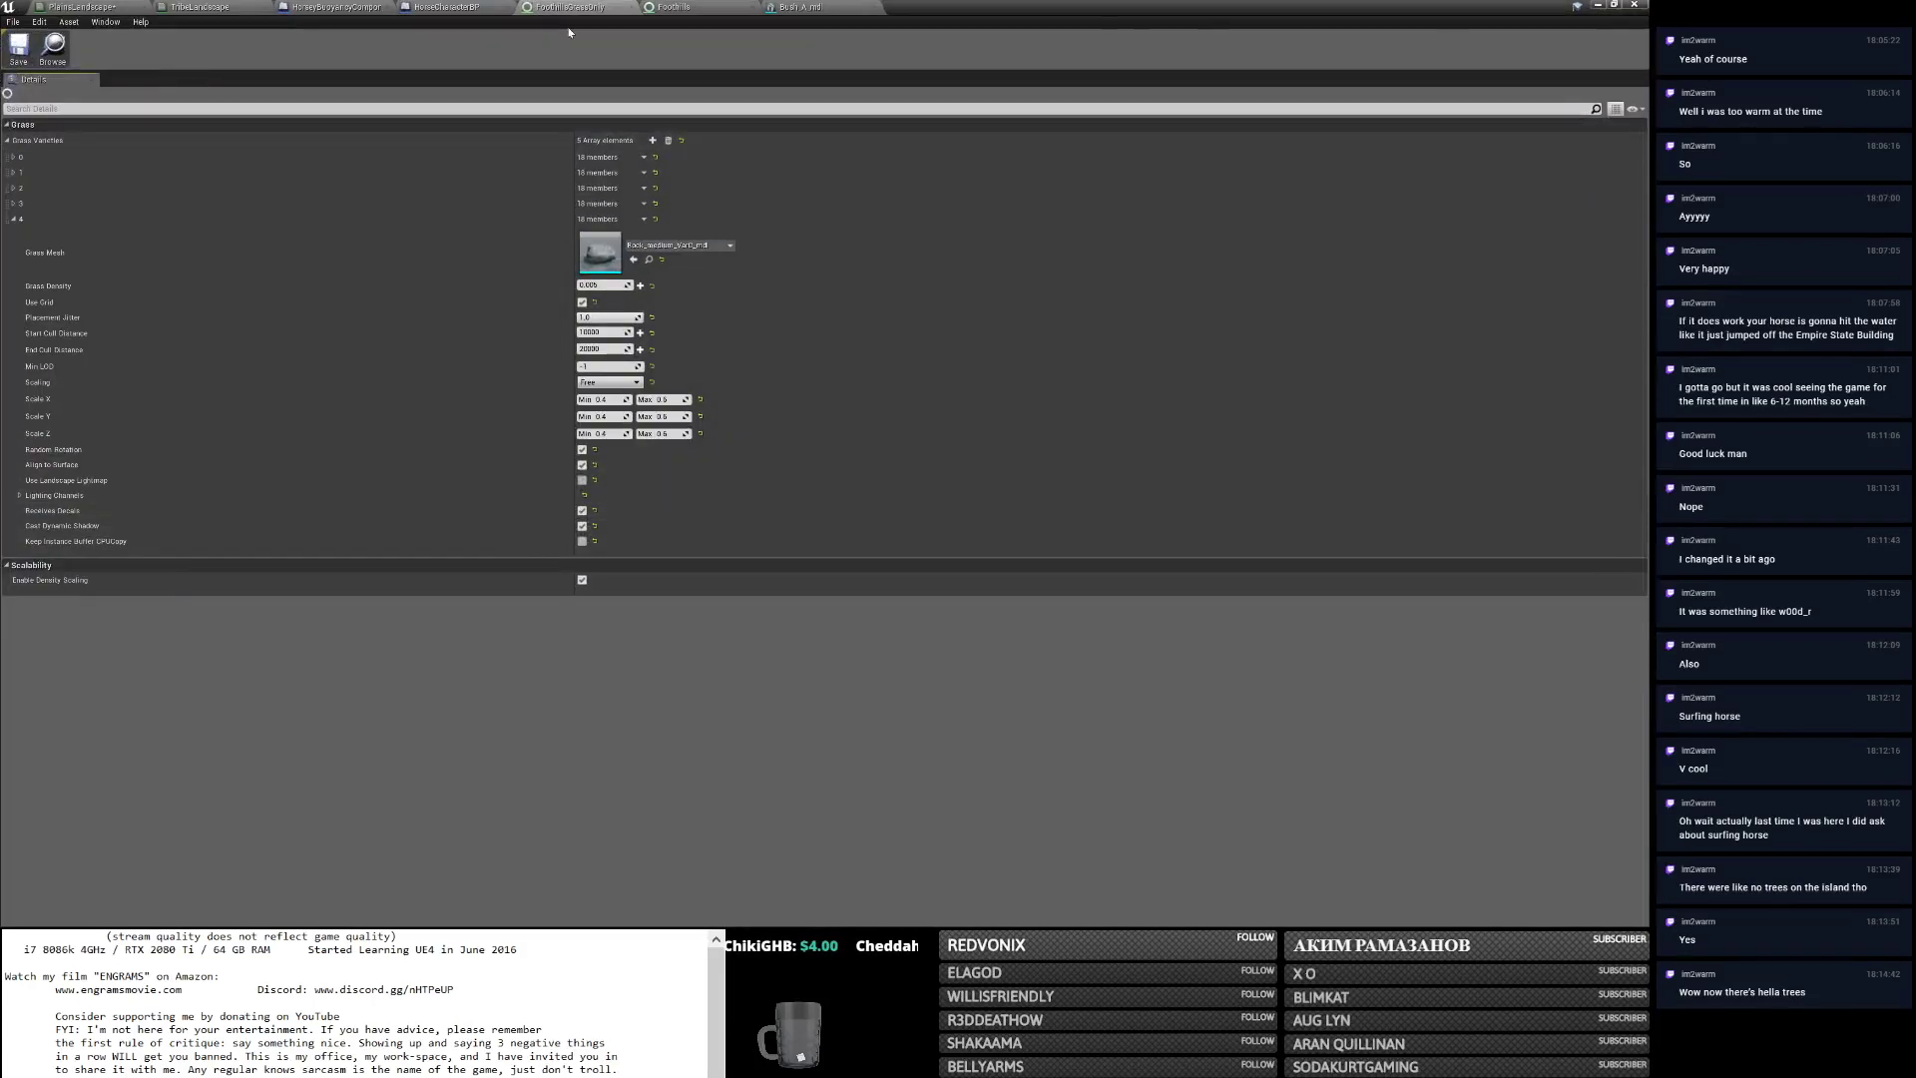
pyautogui.click(82, 7)
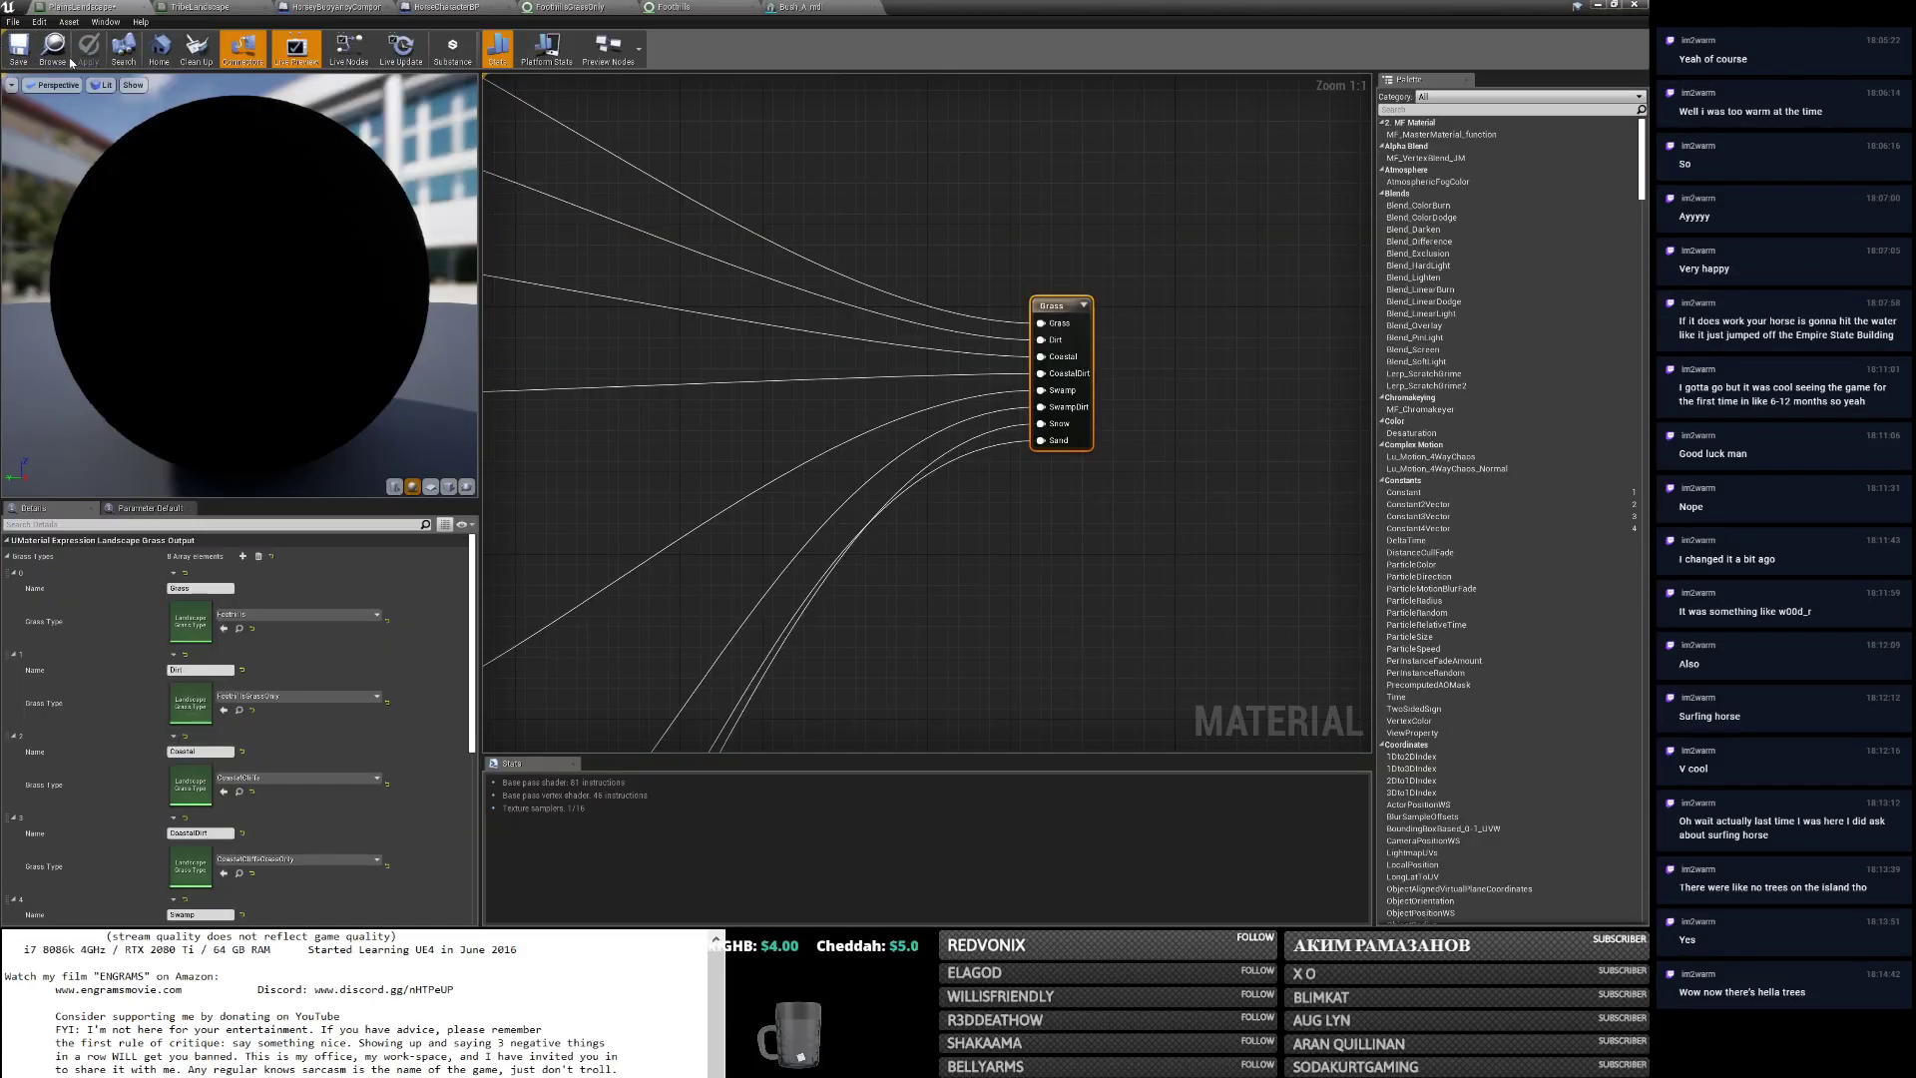
pyautogui.click(18, 49)
pyautogui.click(955, 283)
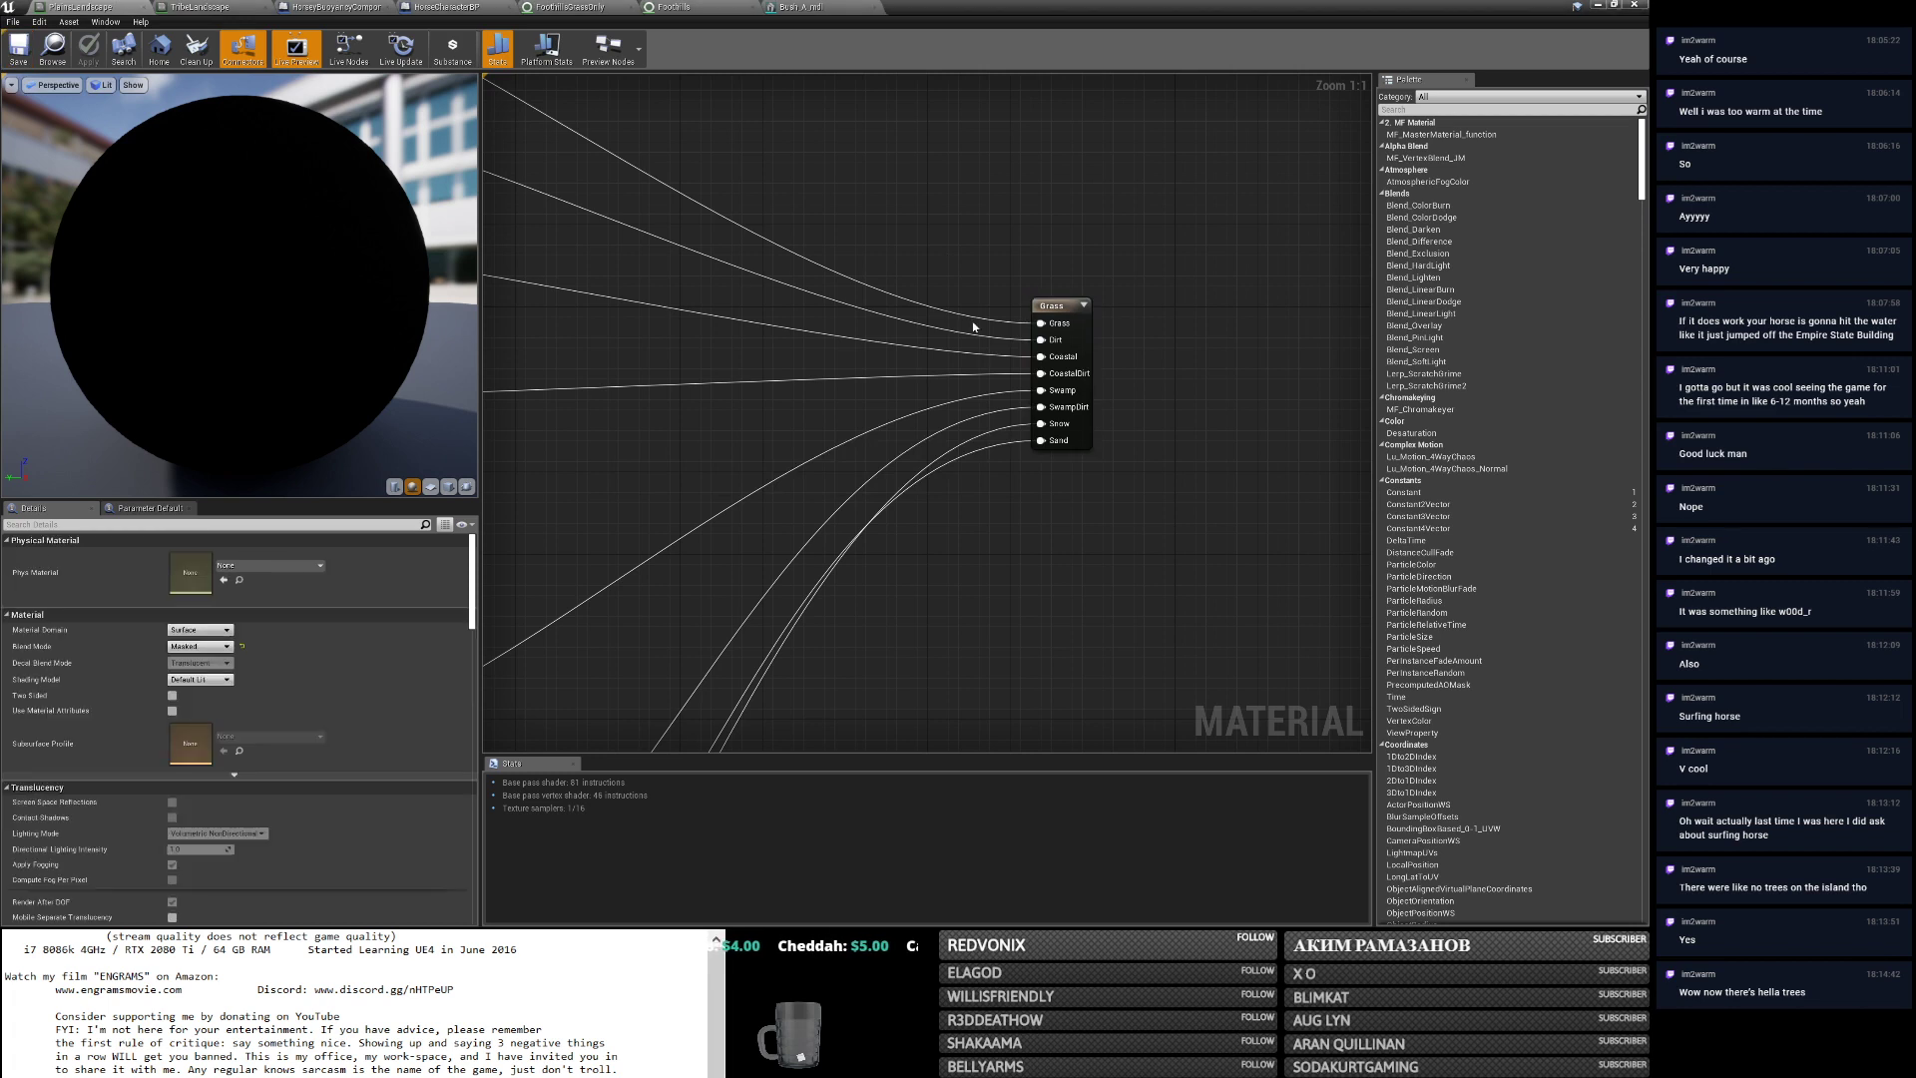
pyautogui.click(1053, 384)
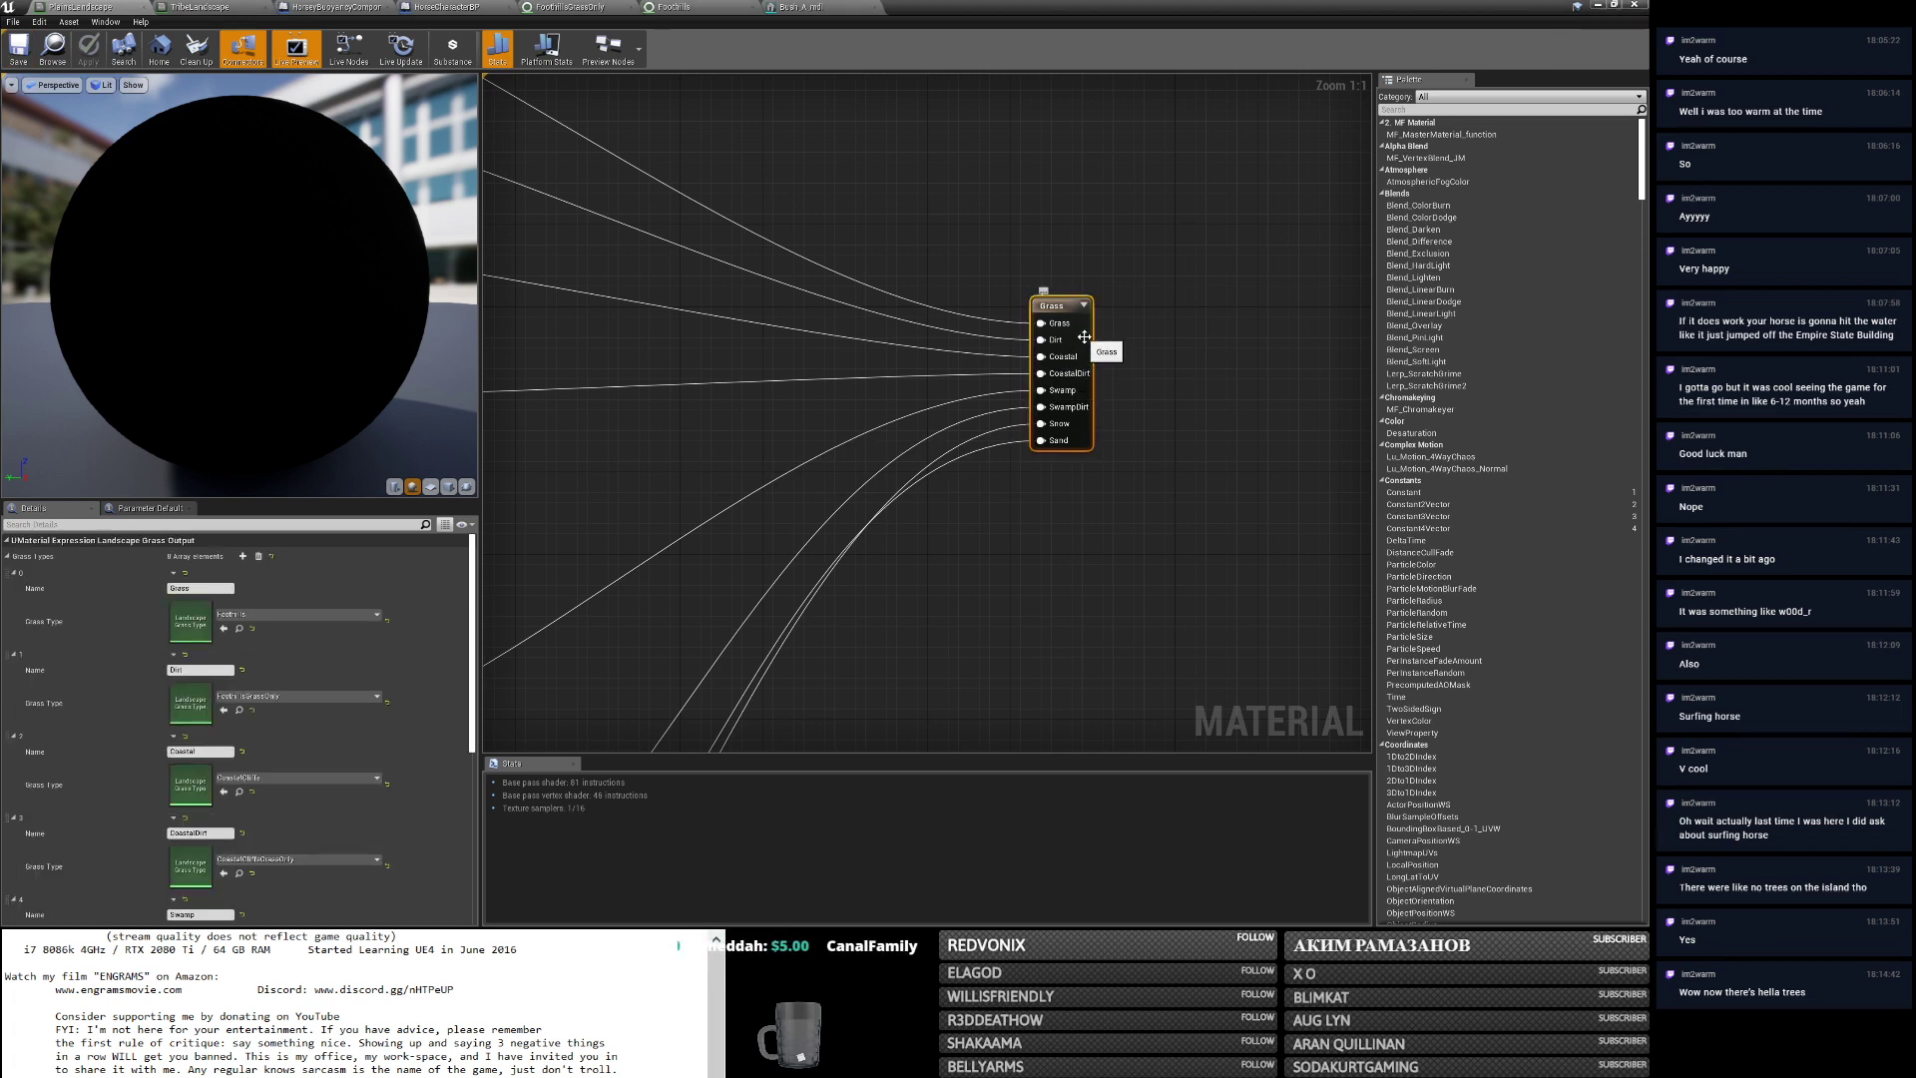
pyautogui.scroll(-4, 381, 698)
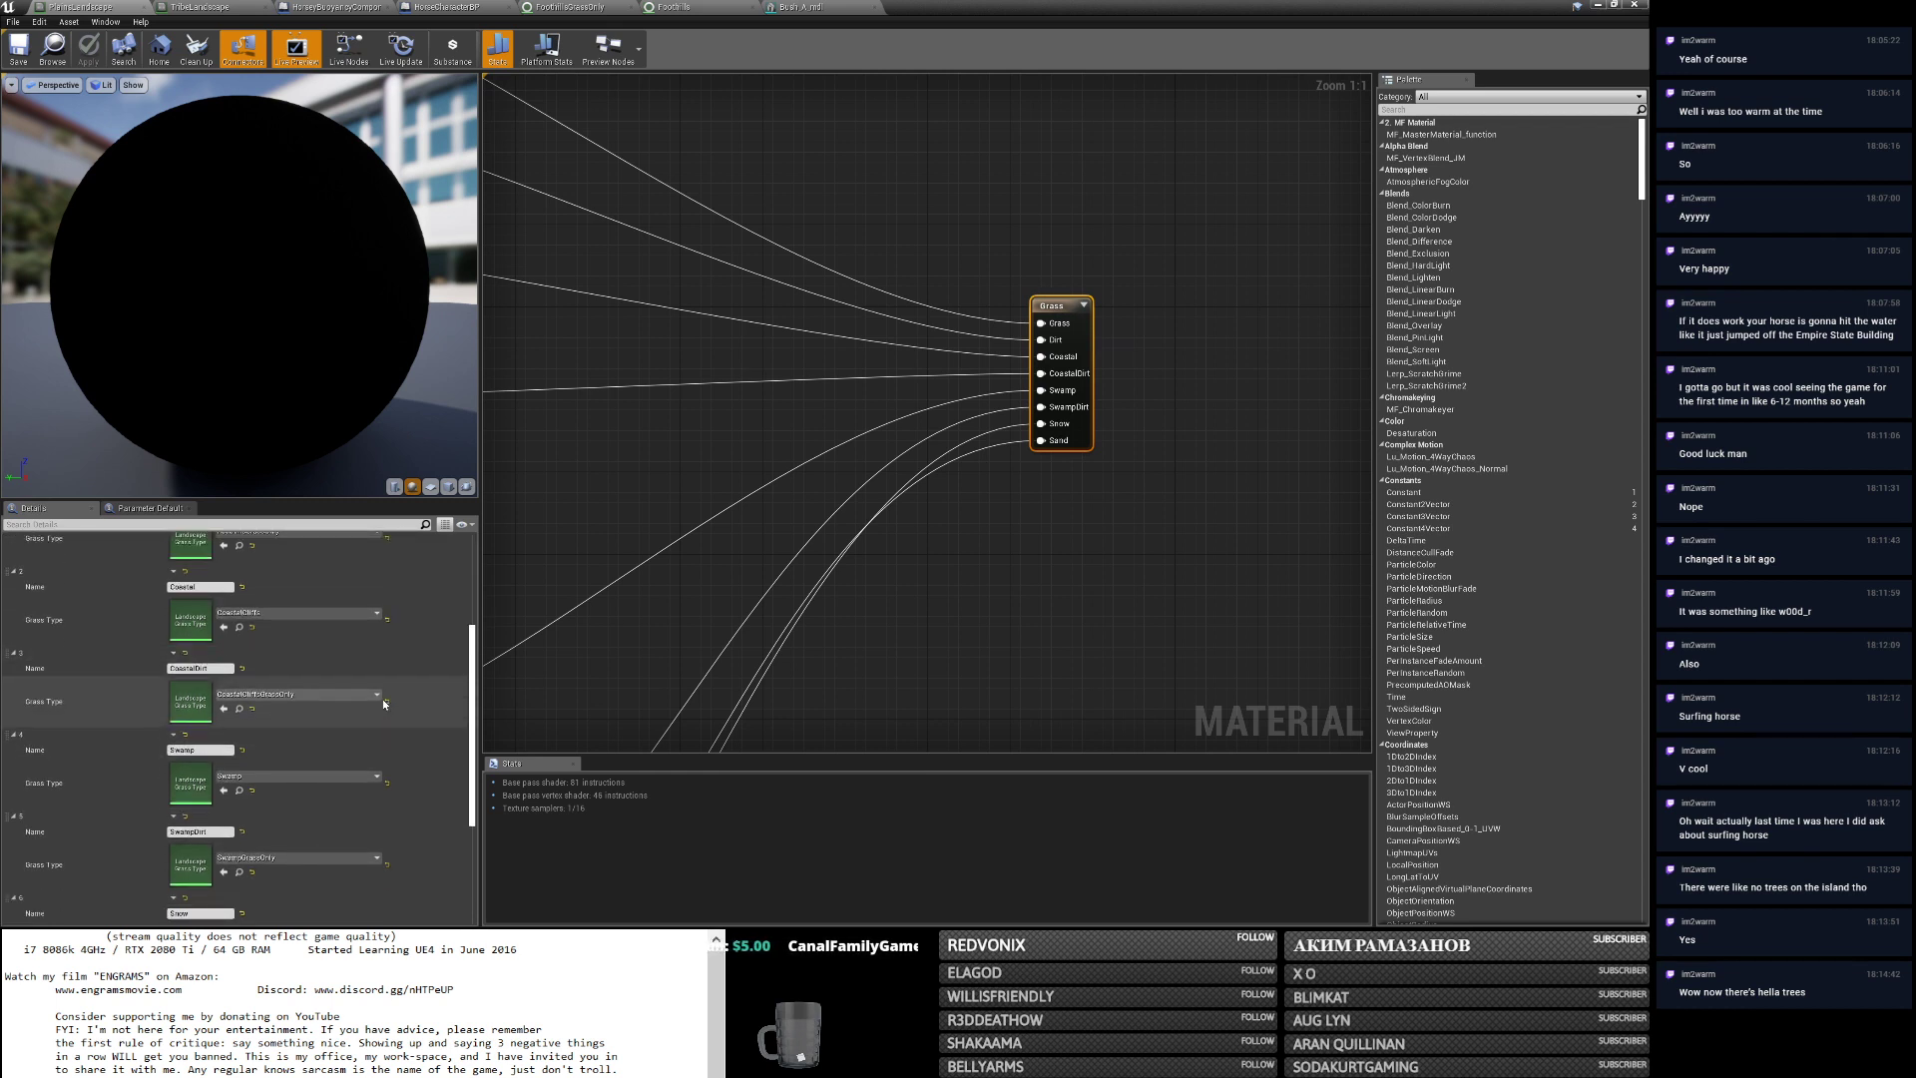
pyautogui.scroll(4, 382, 721)
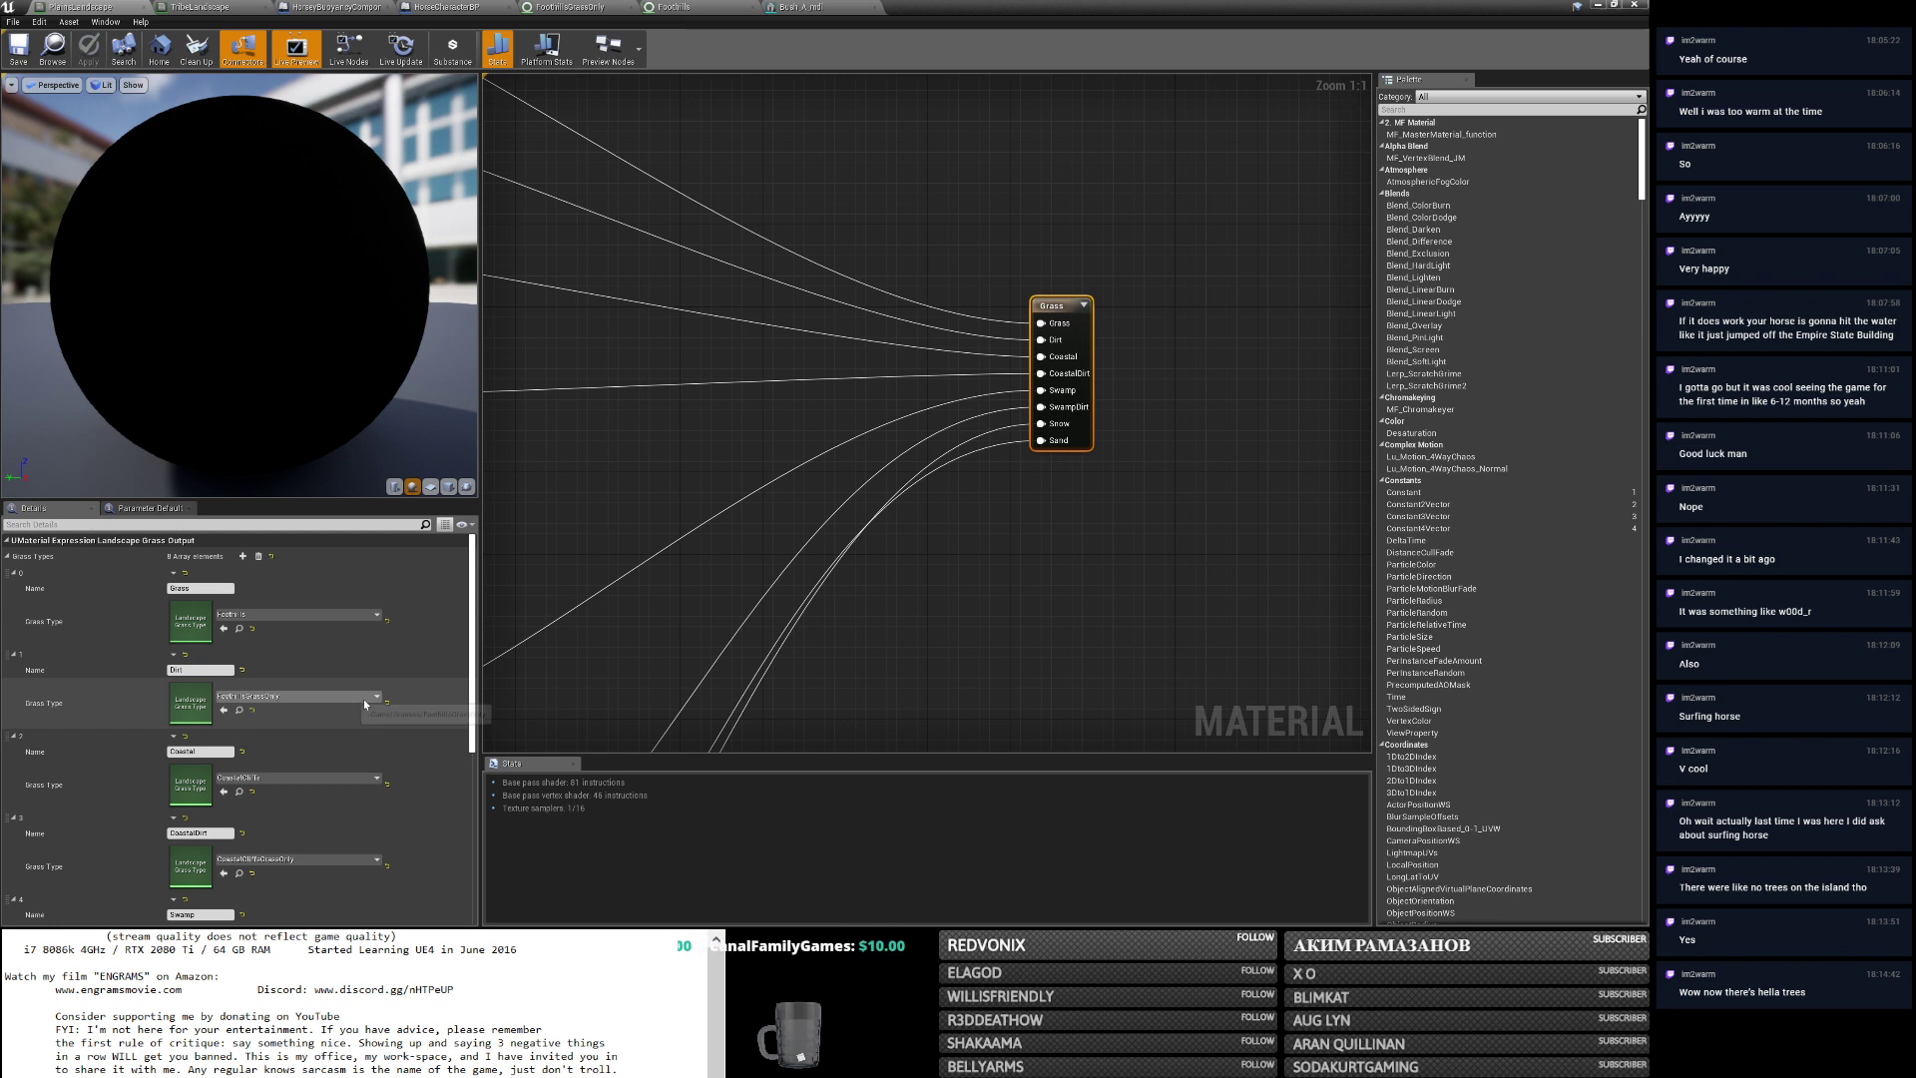
# Clear the Dirt layer's grass type, reassign FoothillsGrassOnly to it, and apply and save the landscape material.
pyautogui.click(388, 705)
pyautogui.click(374, 695)
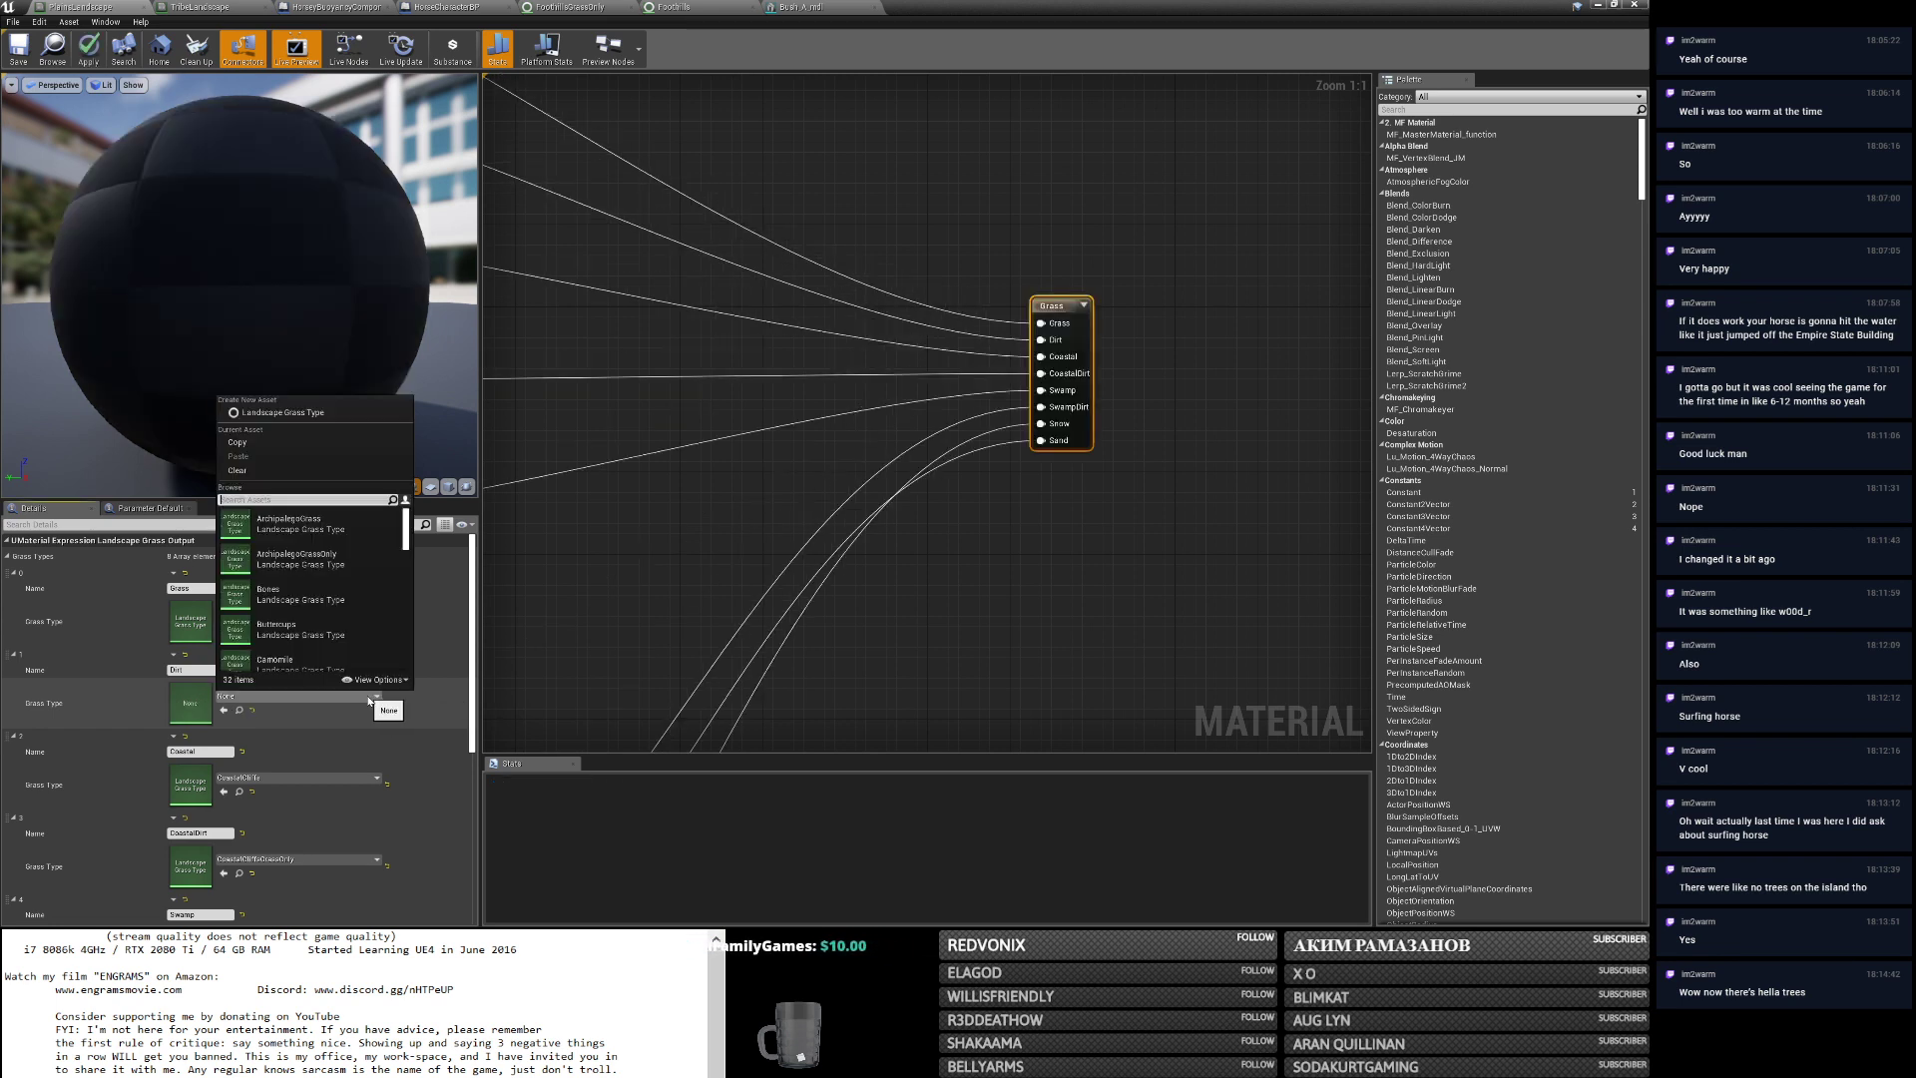
pyautogui.write('foothillsg')
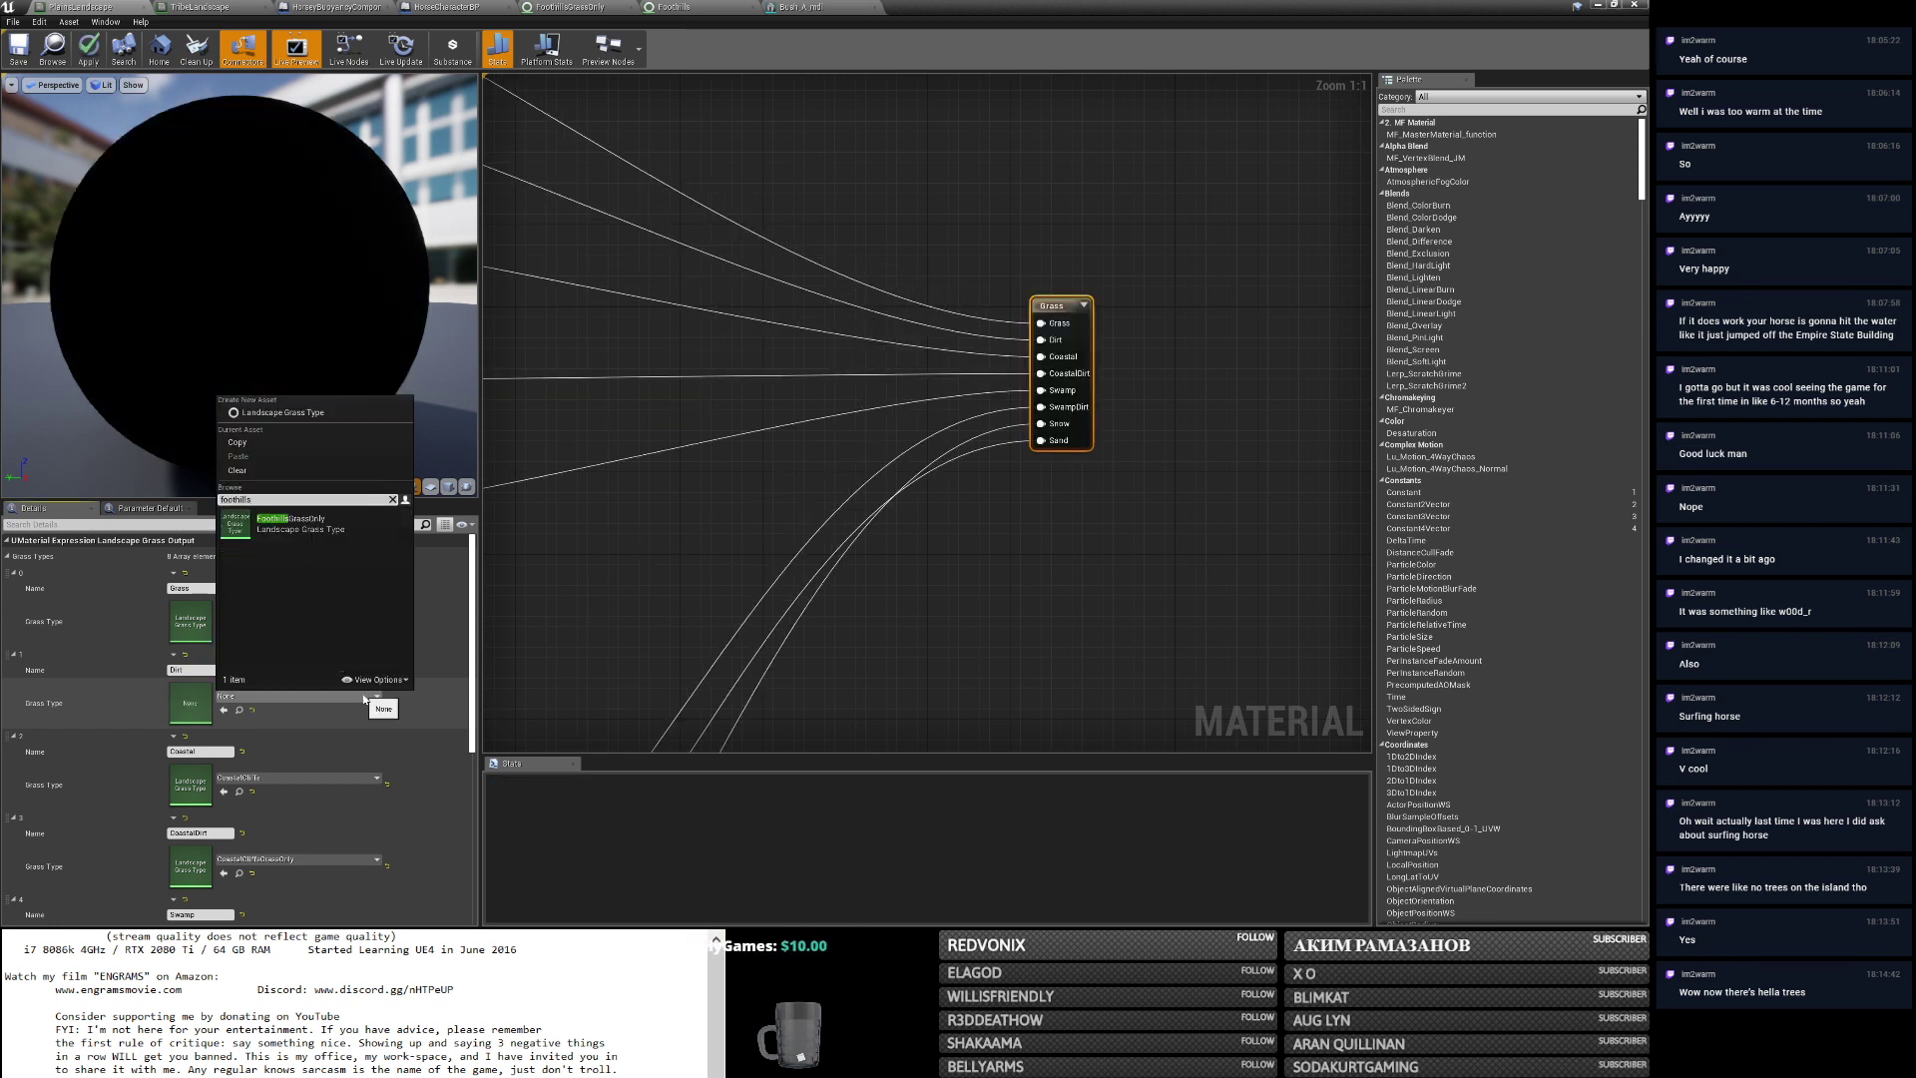
pyautogui.click(337, 529)
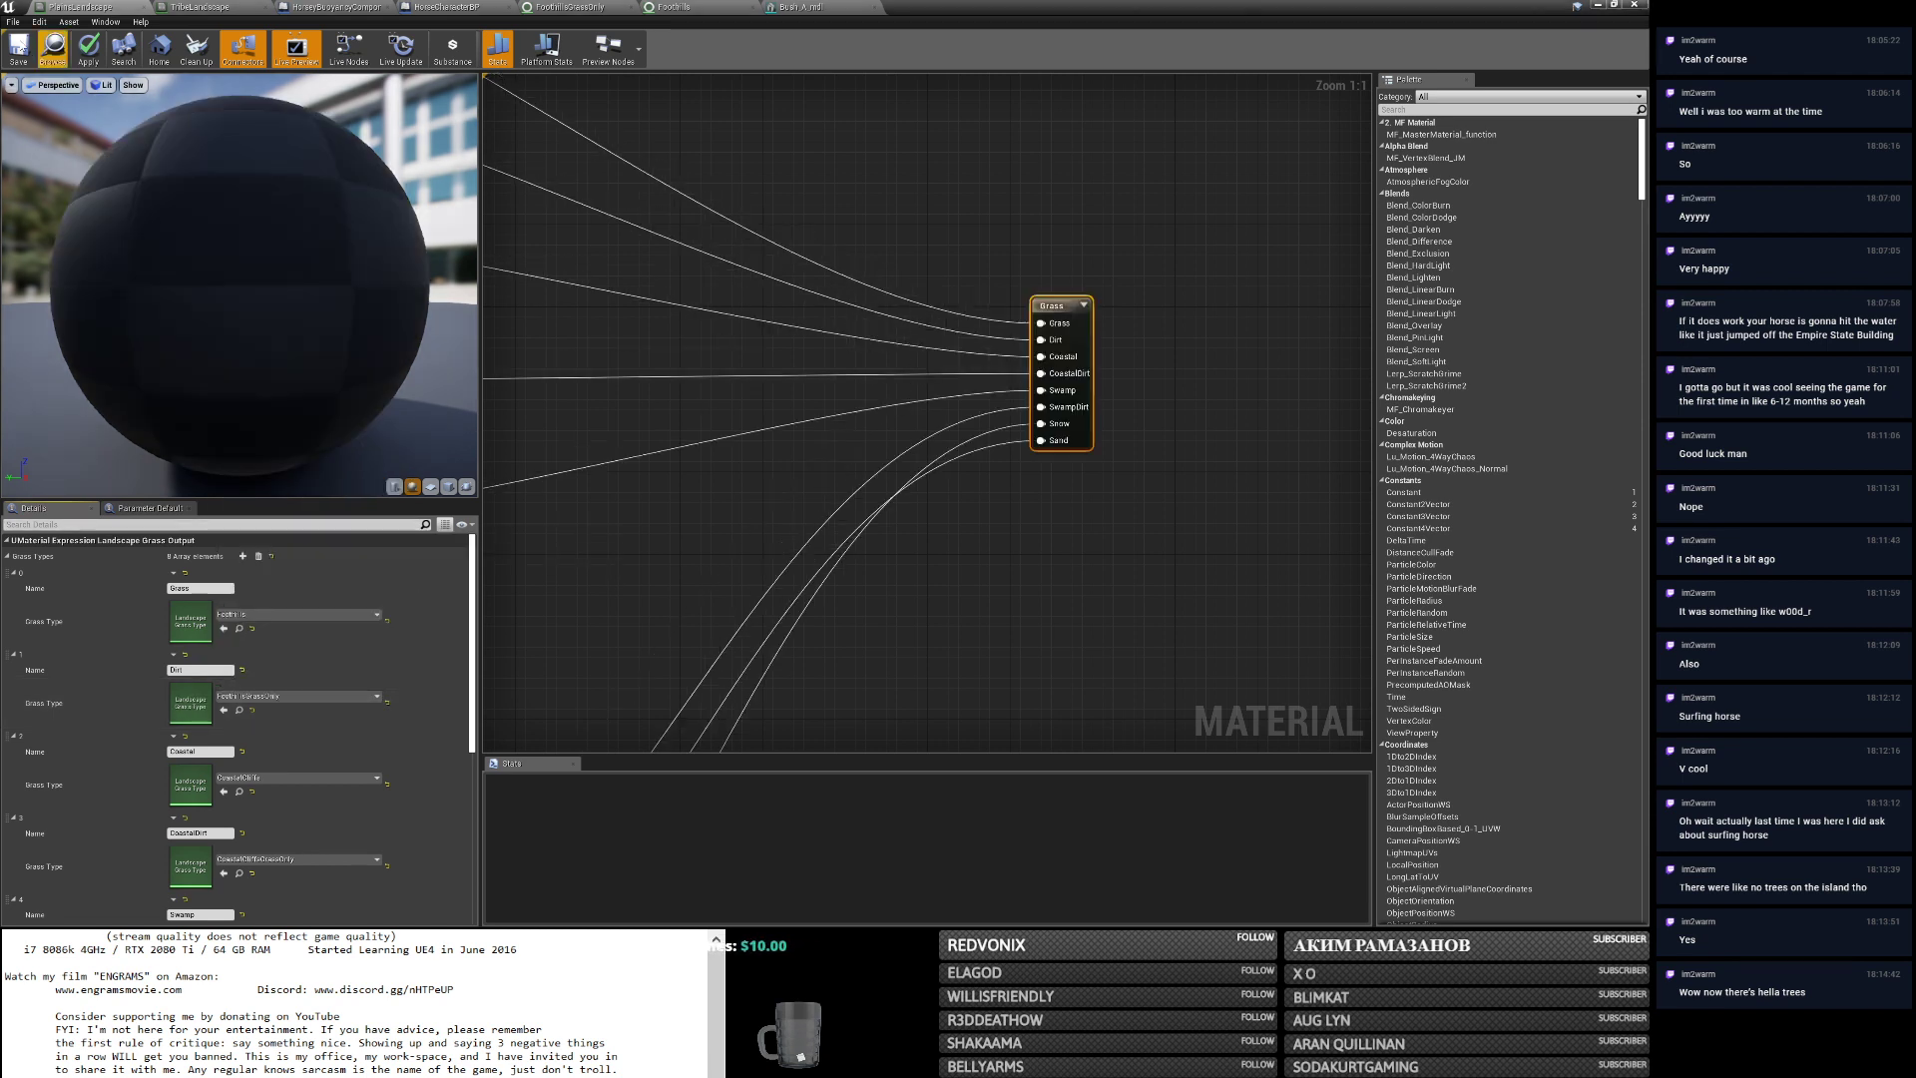
pyautogui.click(88, 47)
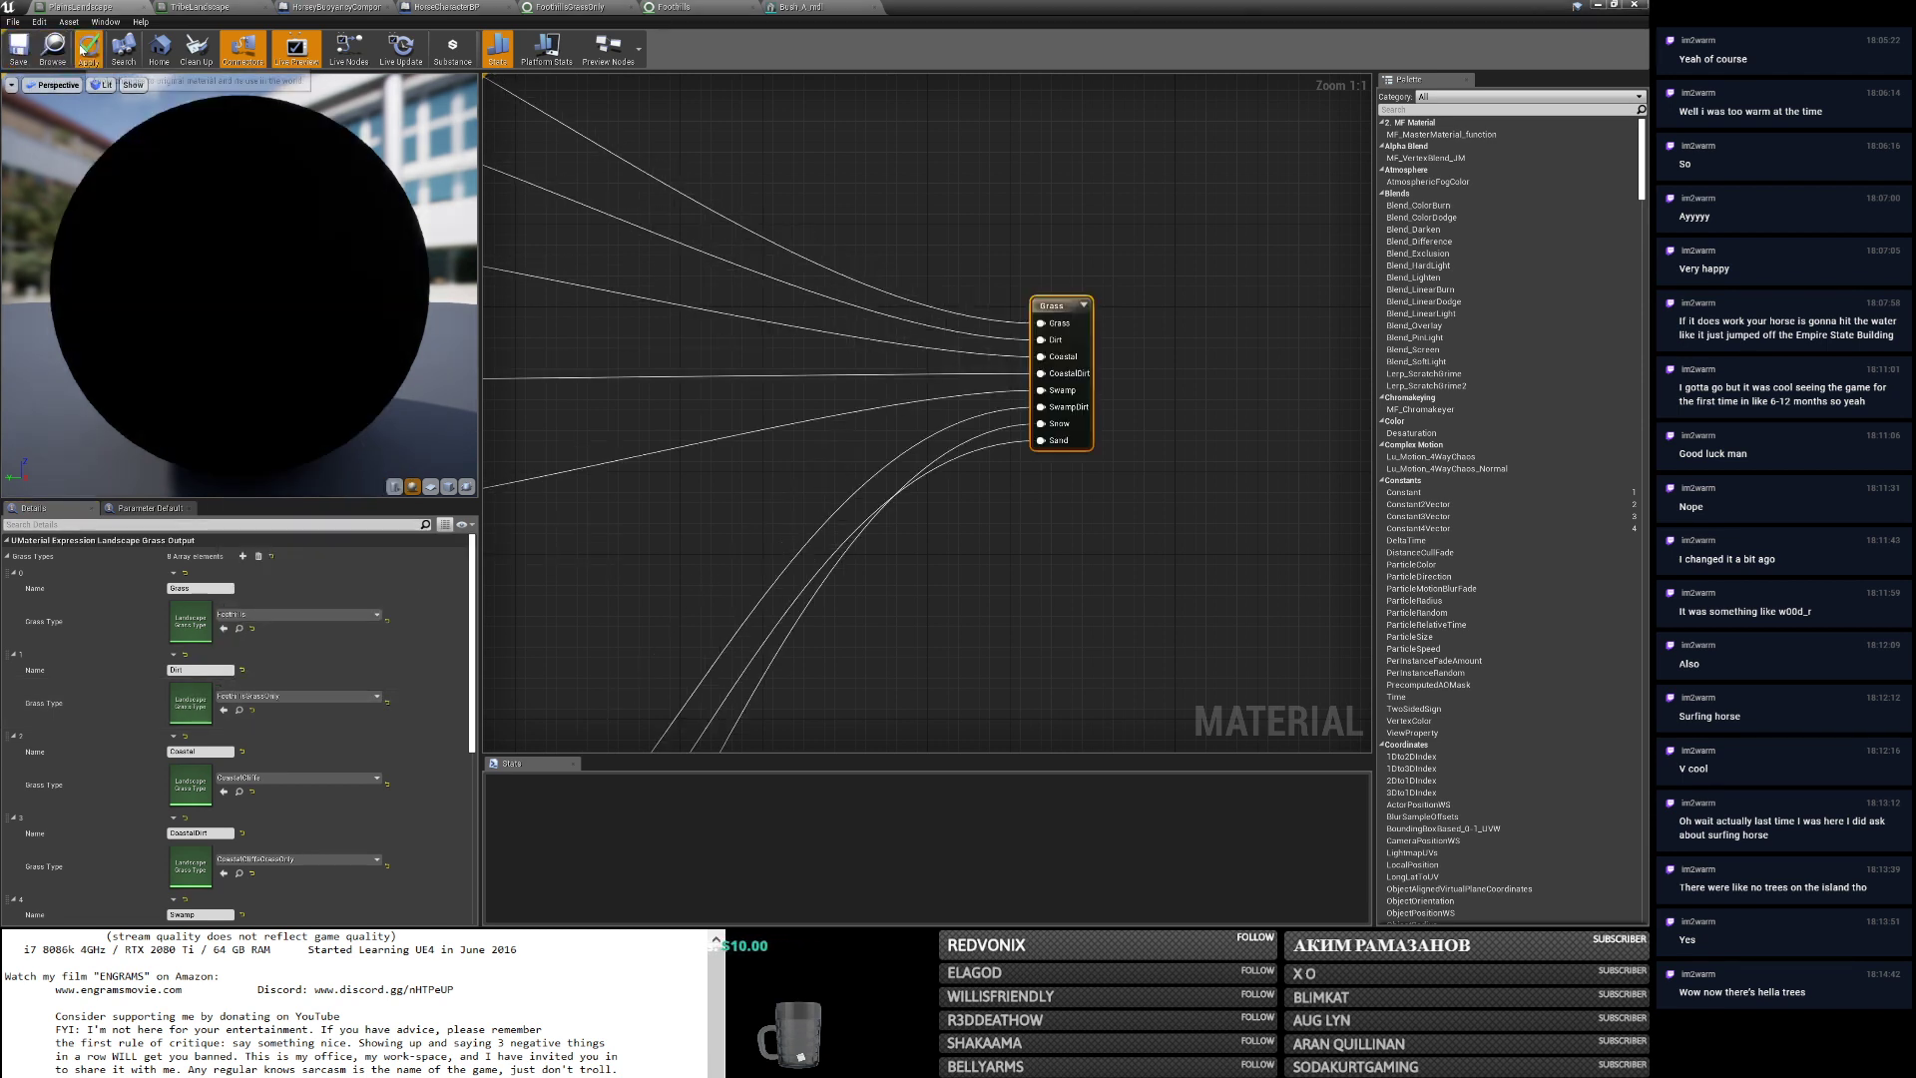
pyautogui.click(19, 47)
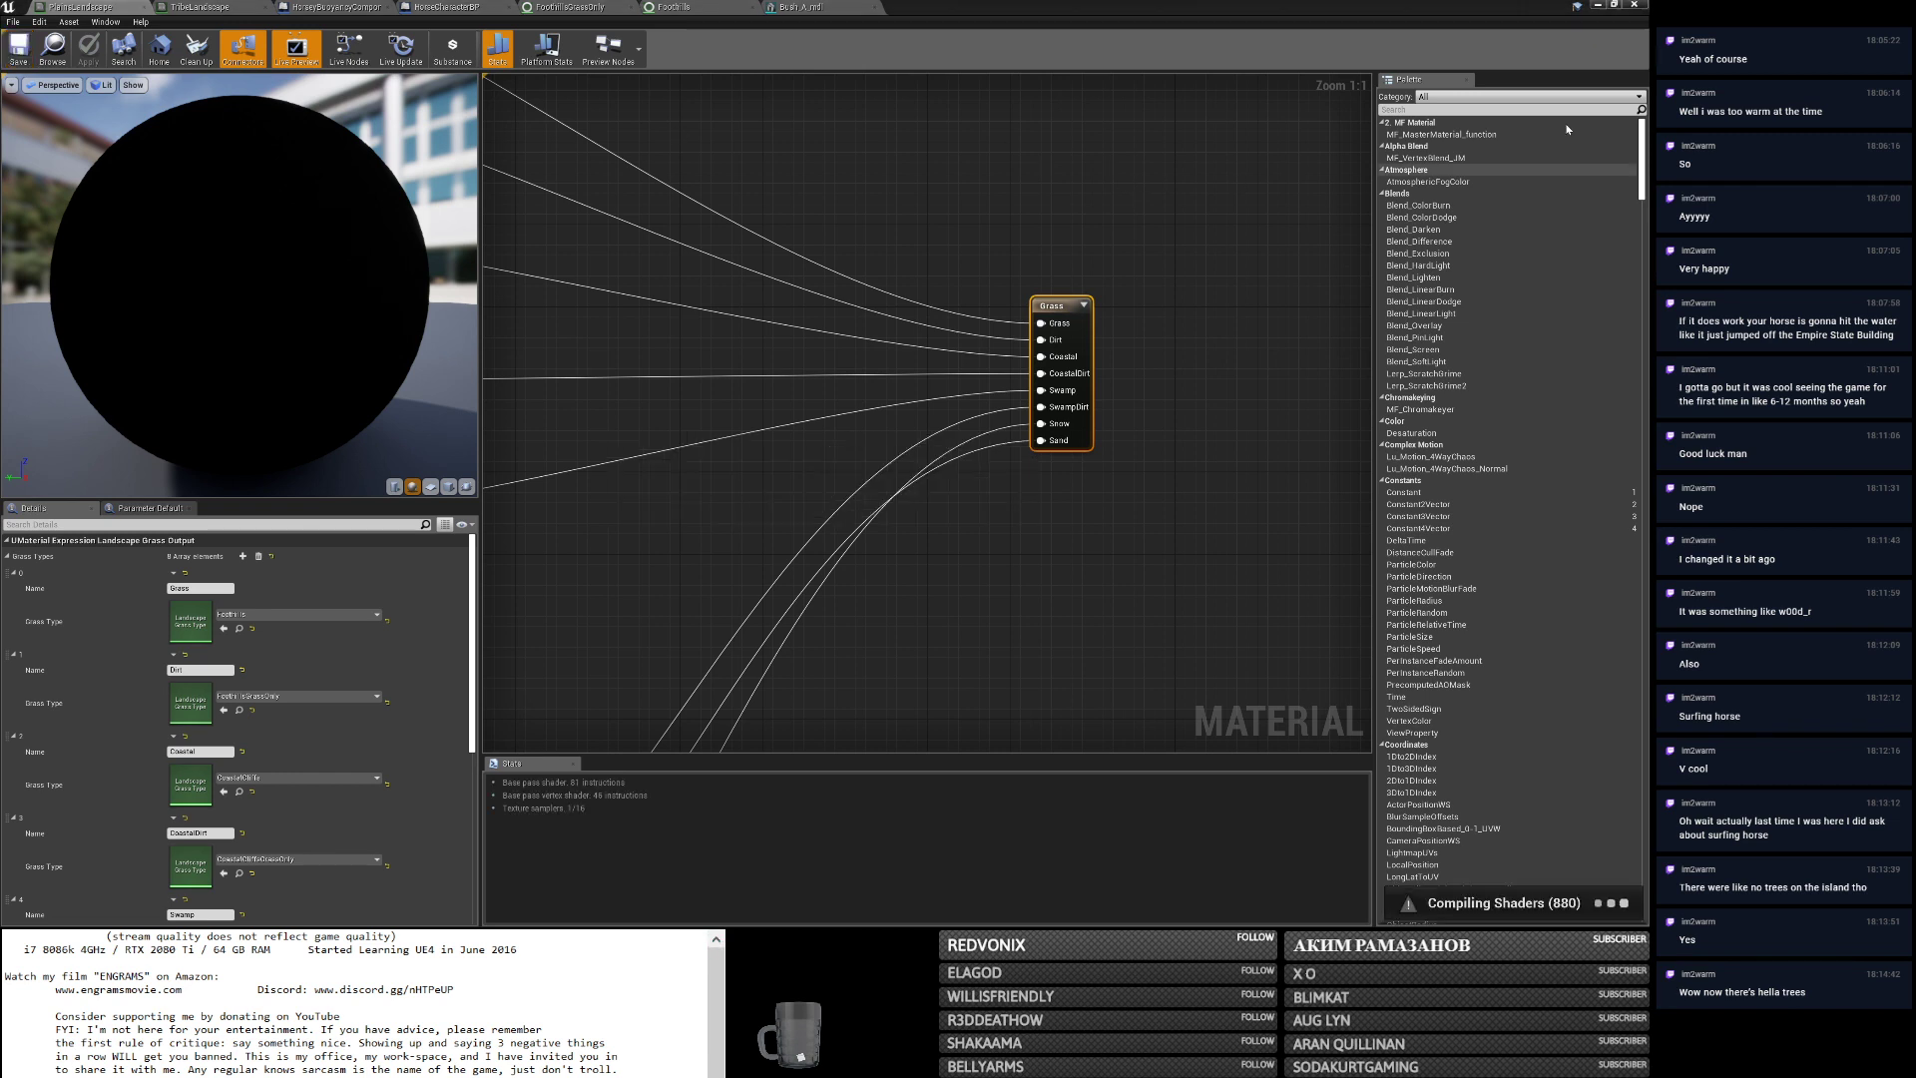
# Return to the level editor and fly across the island to examine the ground cover on the foothills slopes.
pyautogui.click(1598, 5)
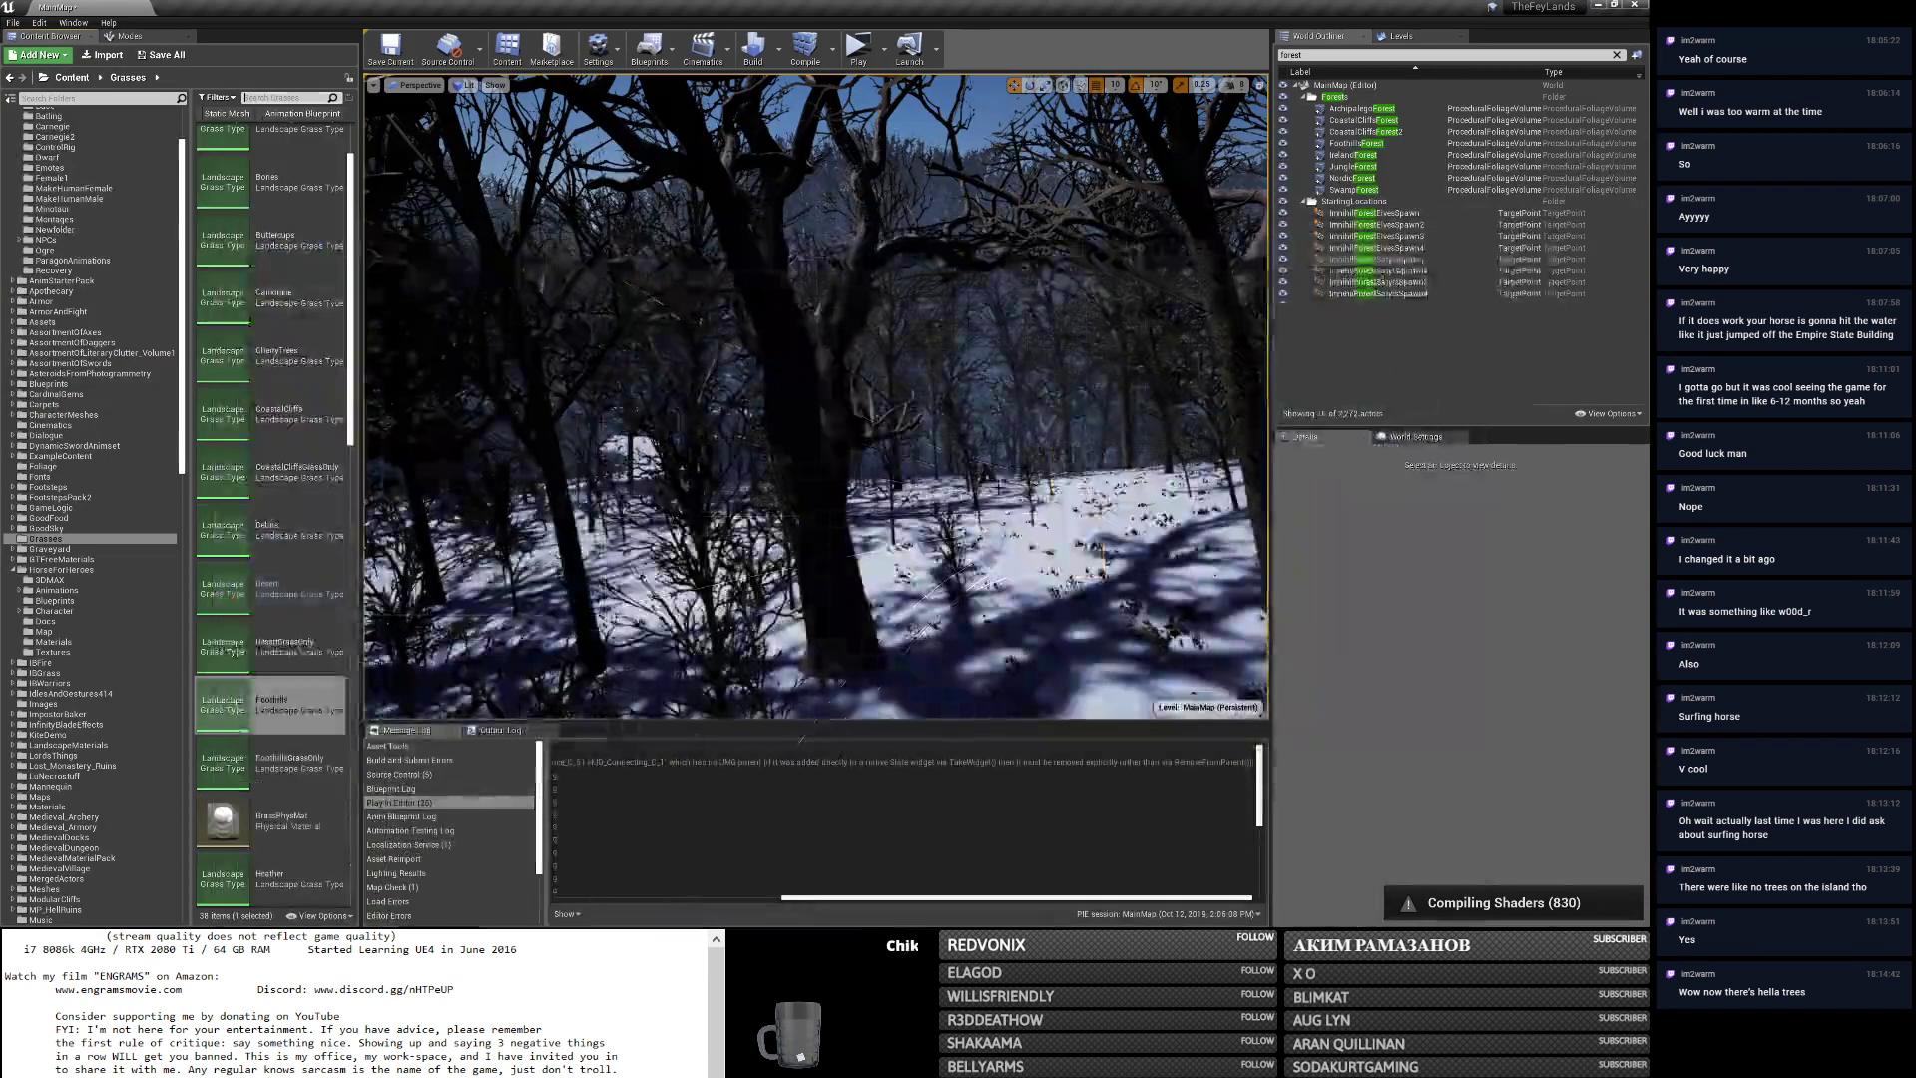
pyautogui.moveTo(1031, 531); pyautogui.dragTo(1252, 621, button='right')
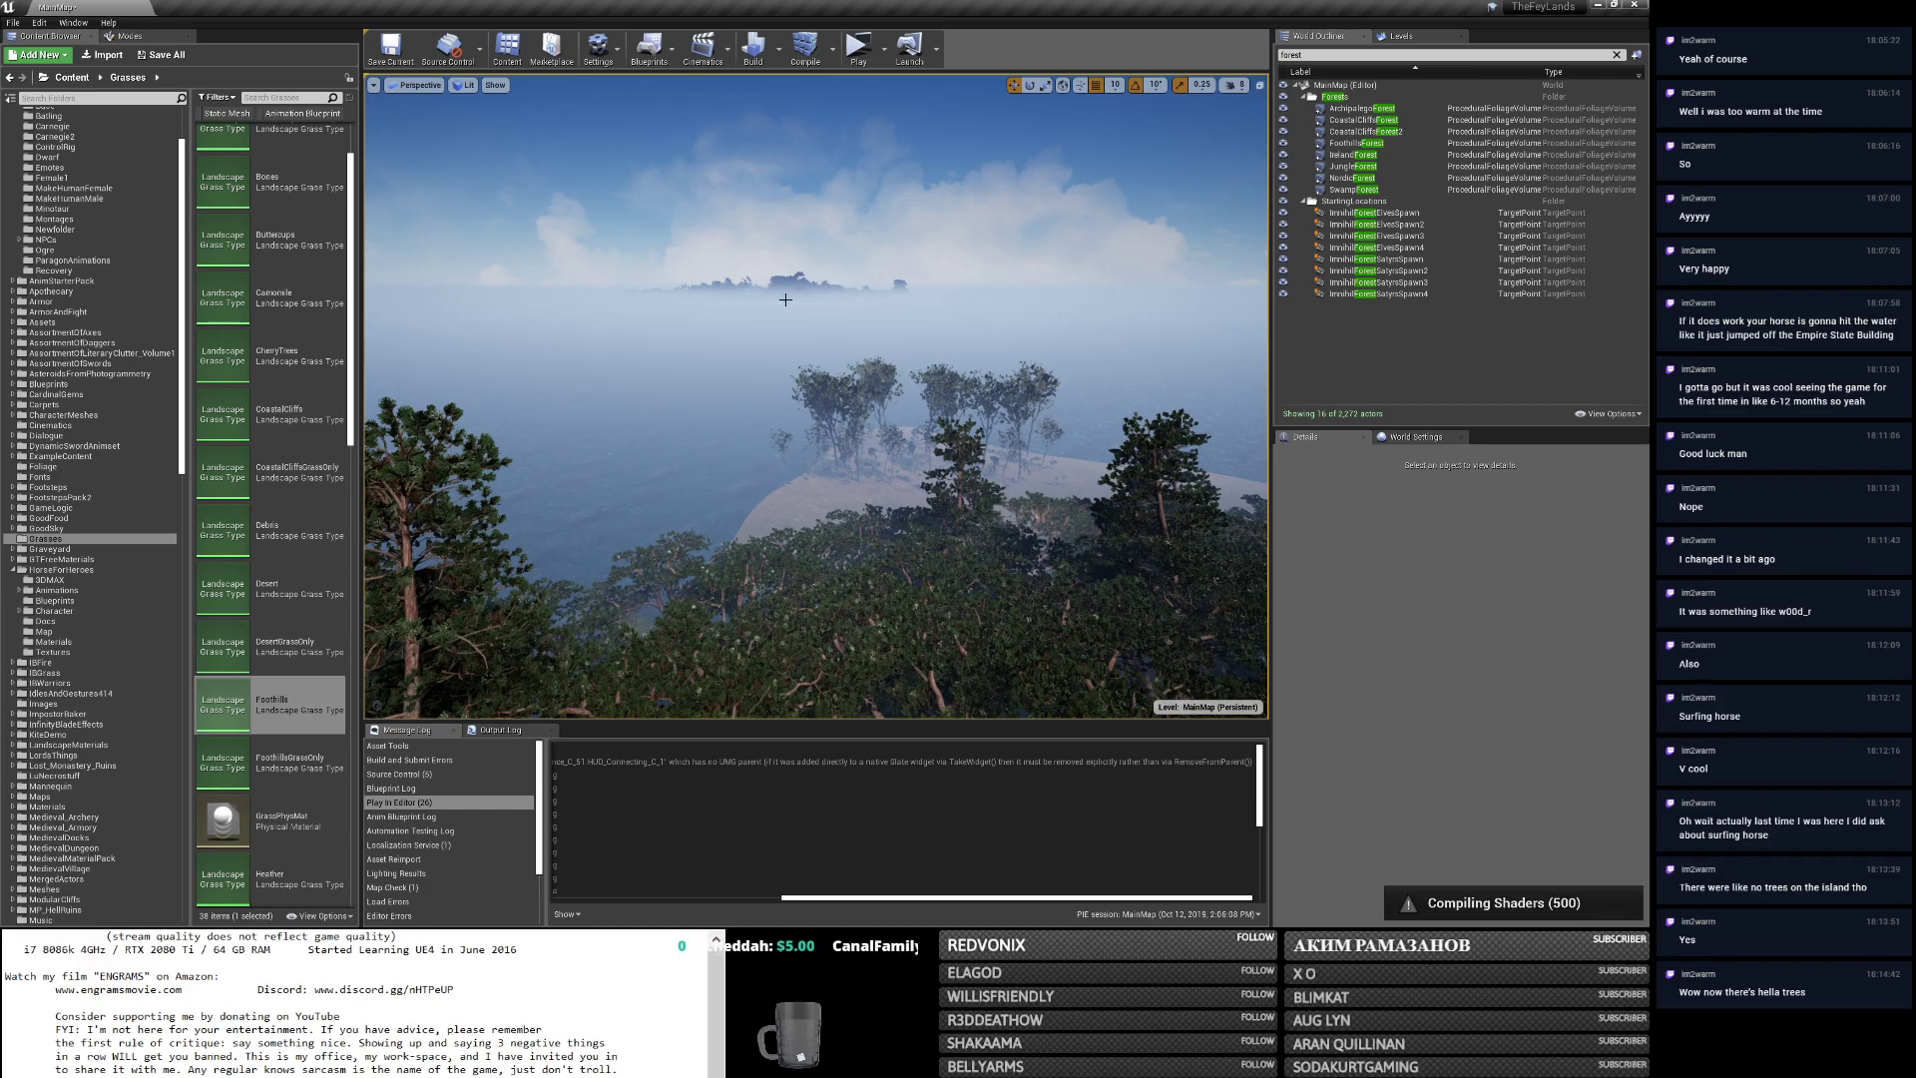
pyautogui.moveTo(817, 399)
pyautogui.mouseDown(button='right')
pyautogui.moveTo(888, 409)
pyautogui.moveTo(818, 379)
pyautogui.mouseUp(button='right')
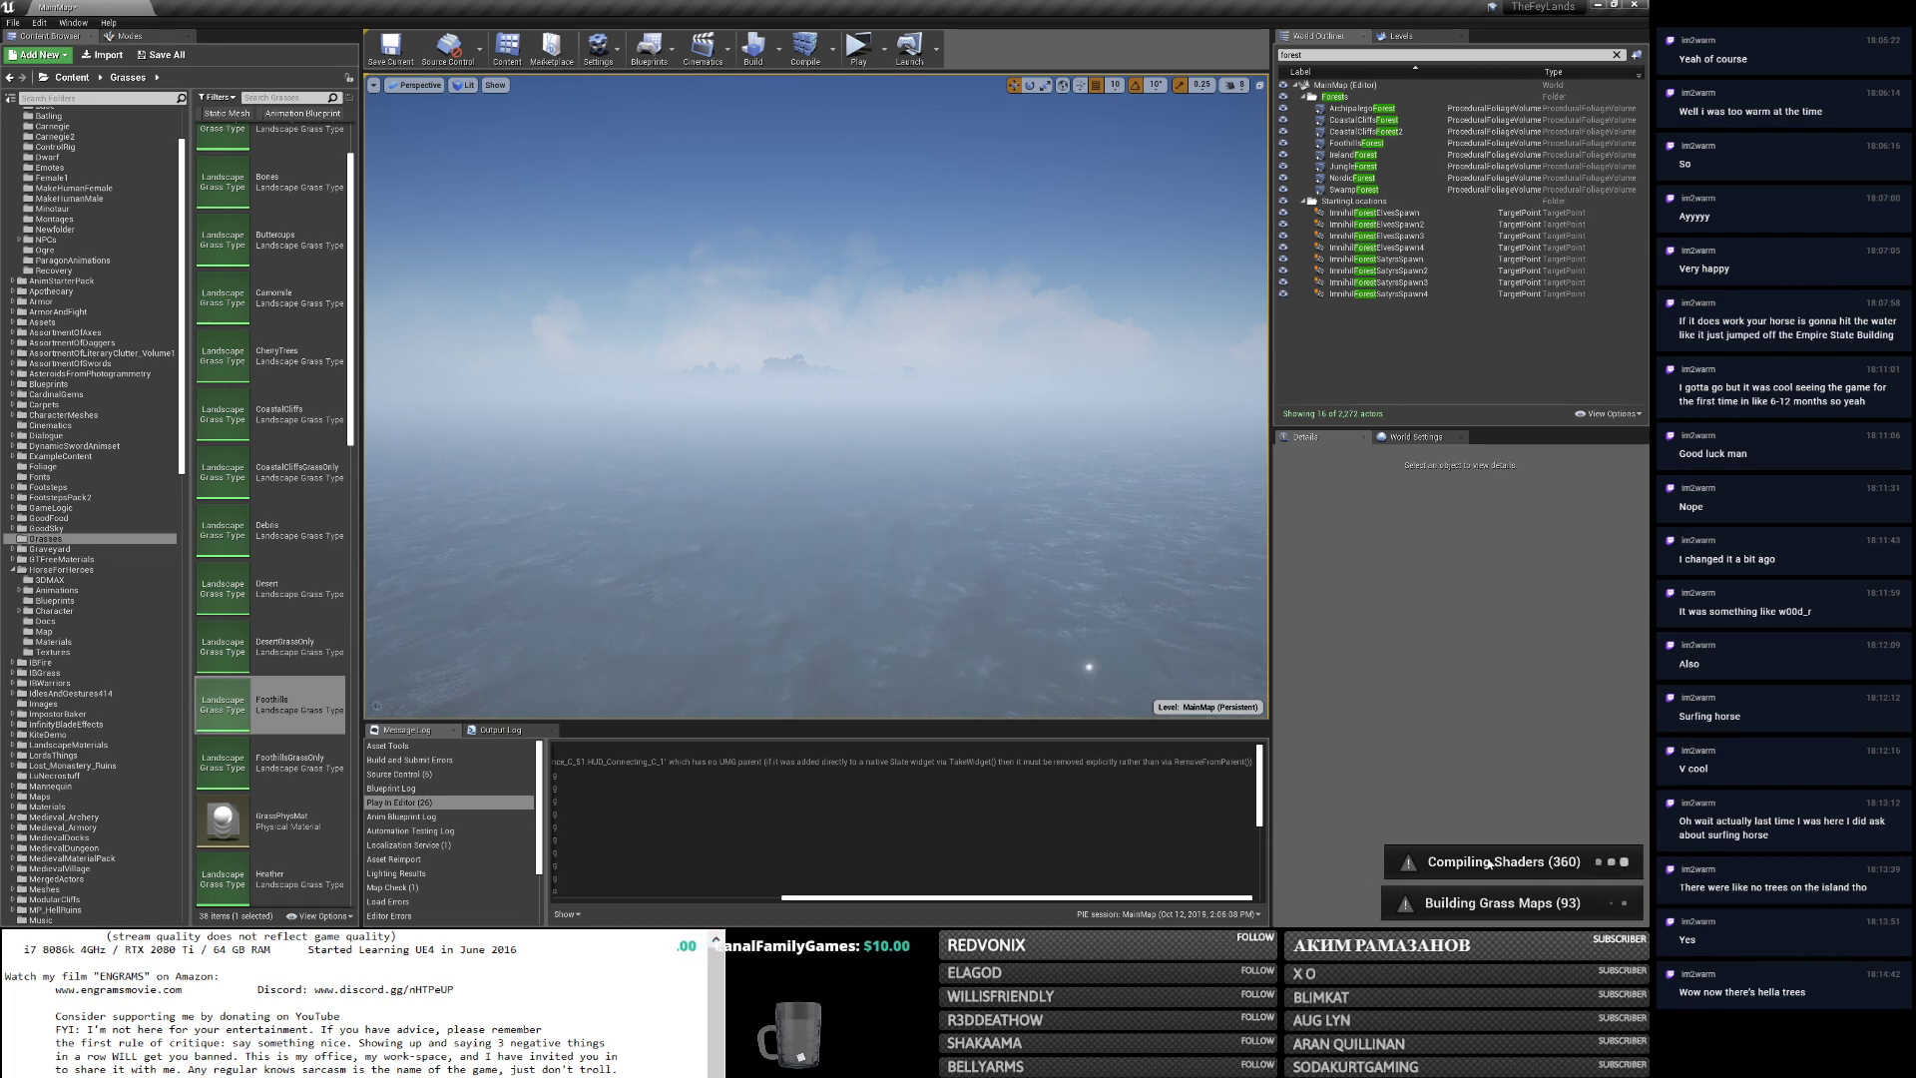
pyautogui.moveTo(988, 559); pyautogui.dragTo(980, 525, button='right')
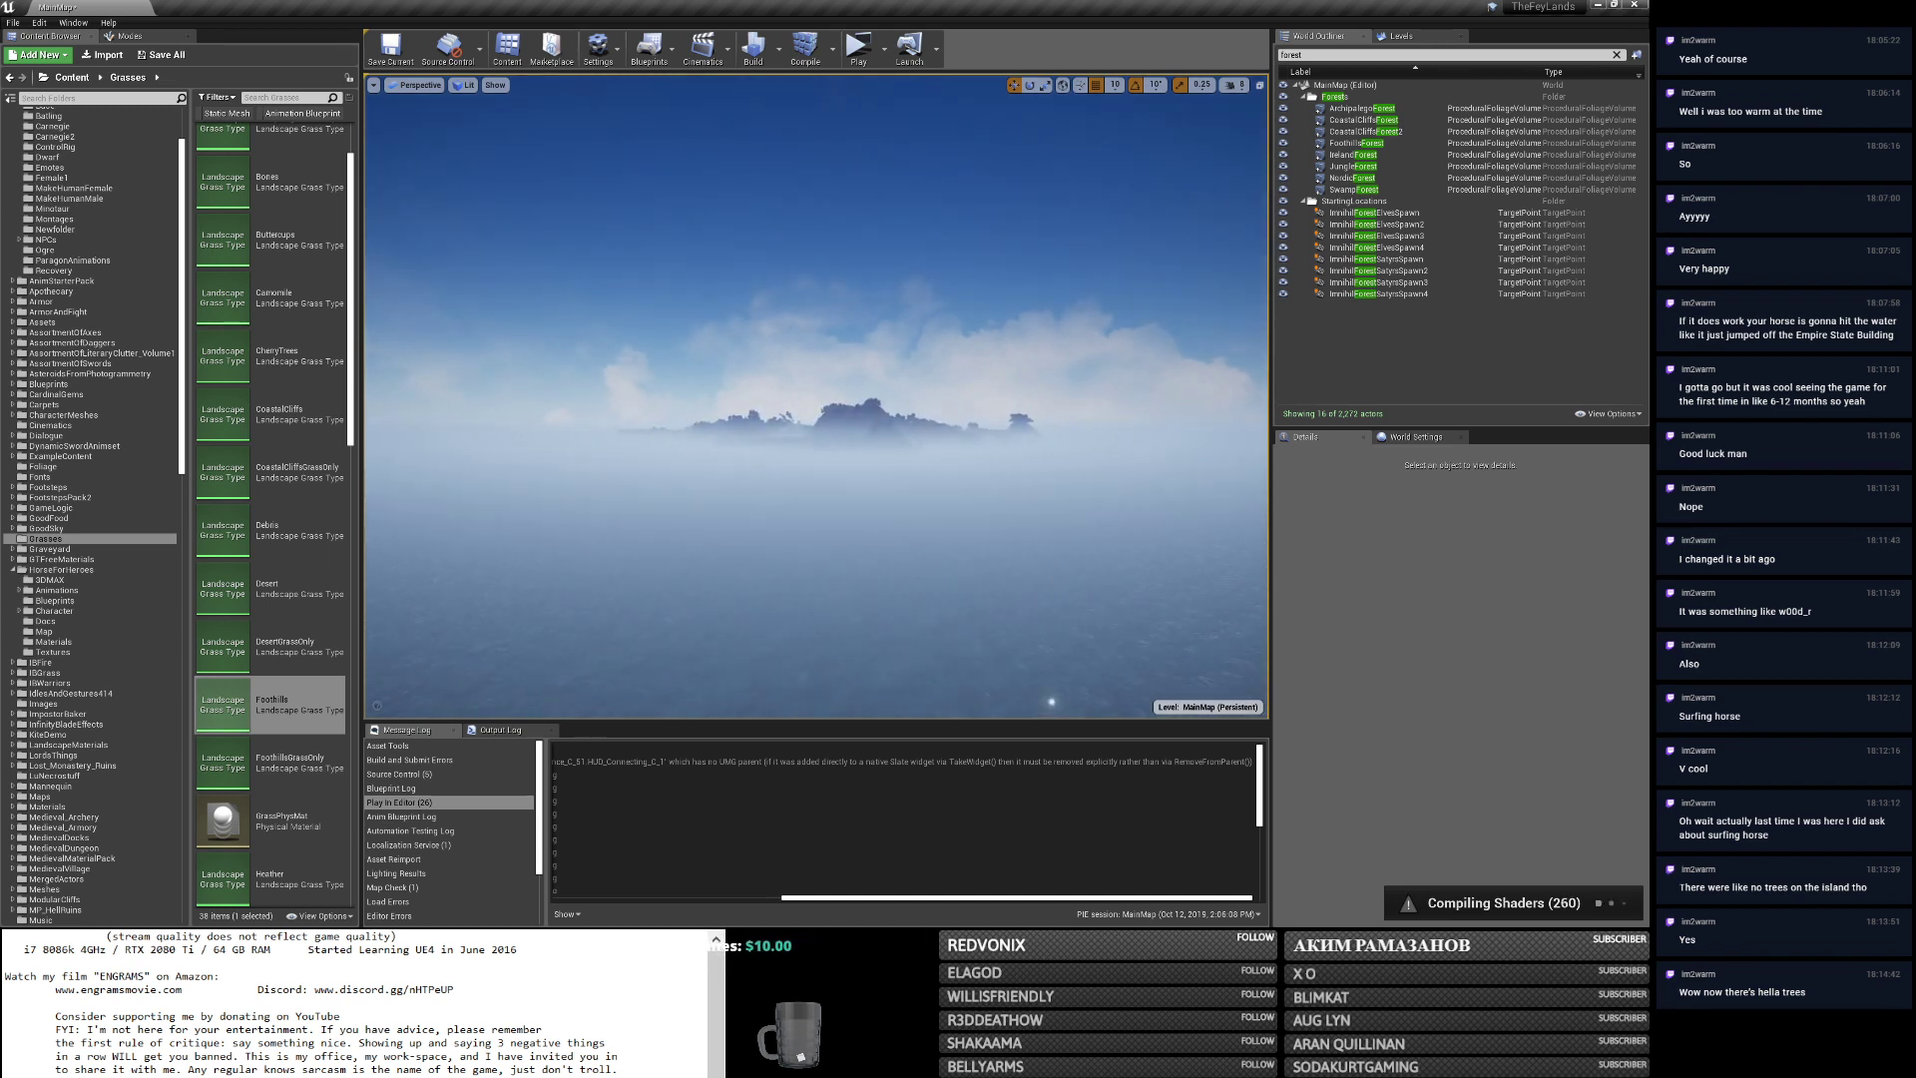
pyautogui.press('w')
pyautogui.moveTo(980, 525); pyautogui.dragTo(999, 552, button='right')
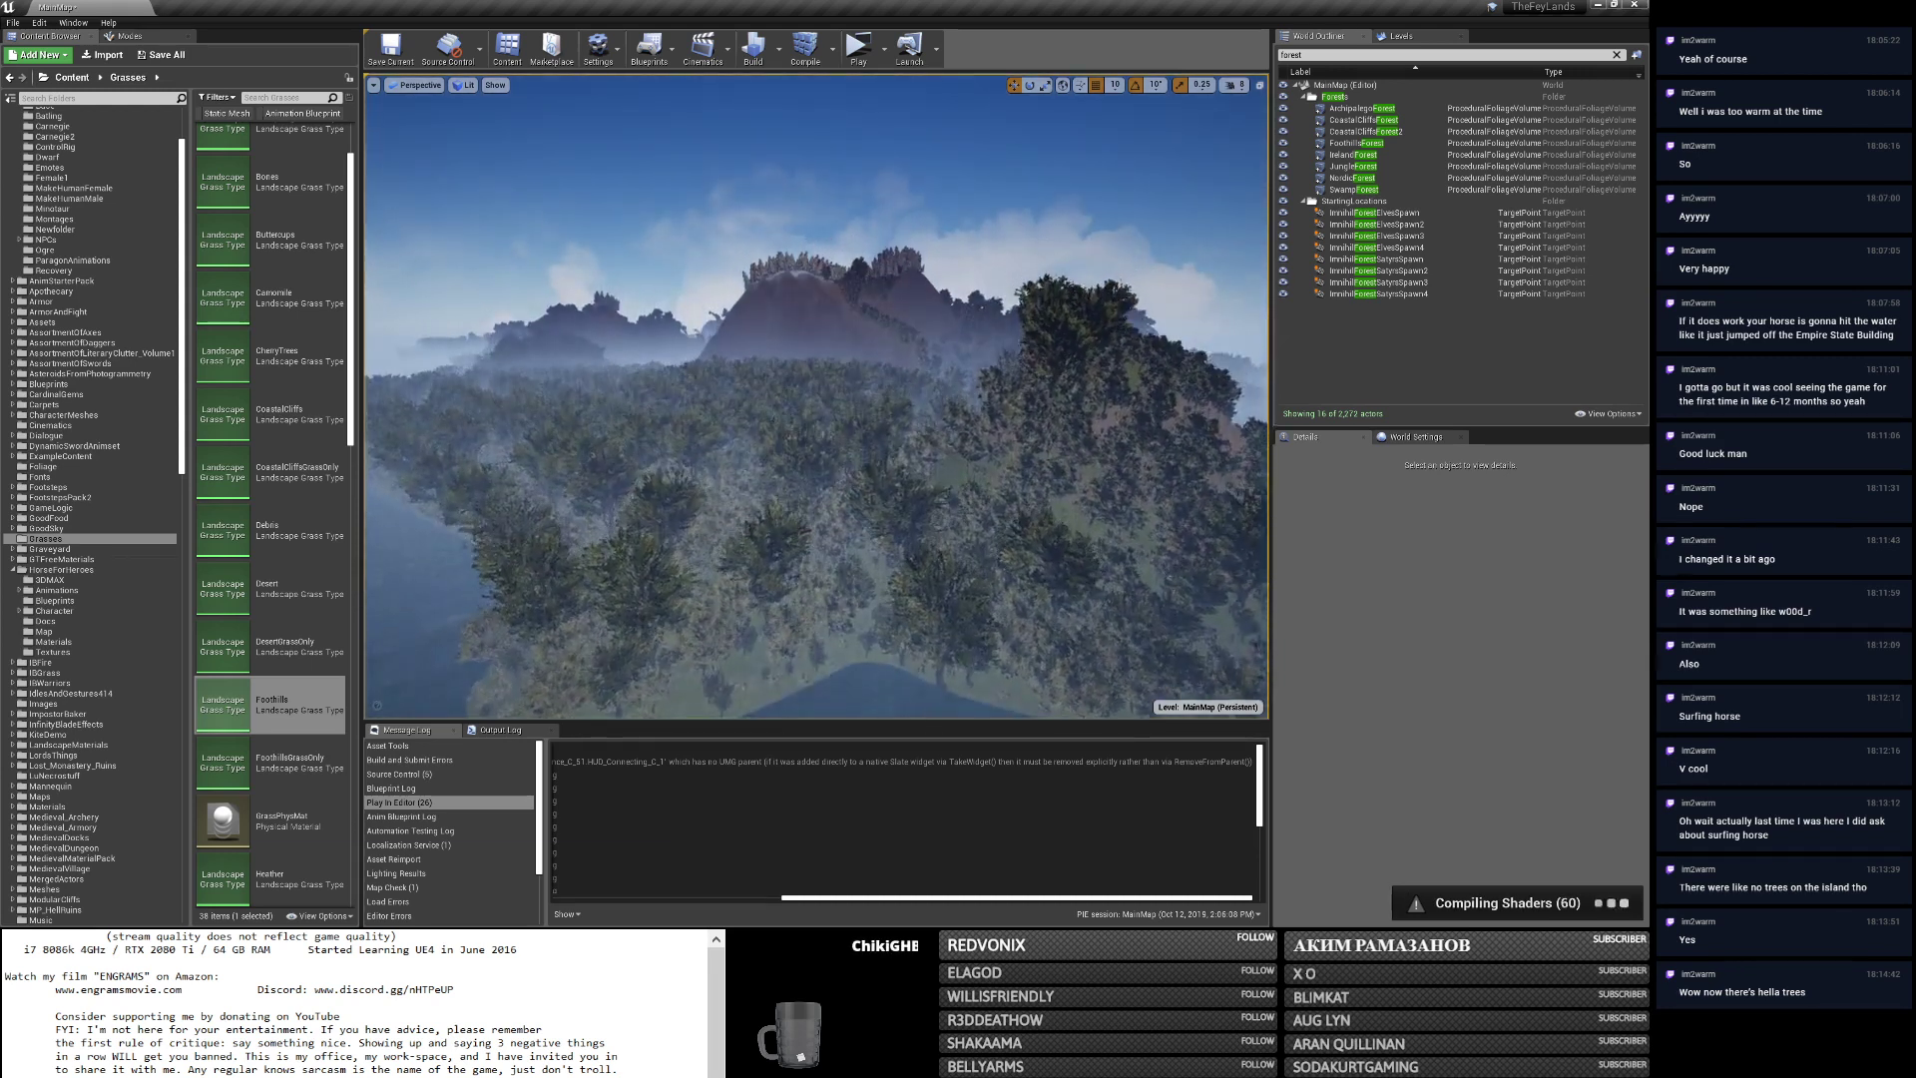
pyautogui.moveTo(999, 552); pyautogui.dragTo(999, 552, button='right')
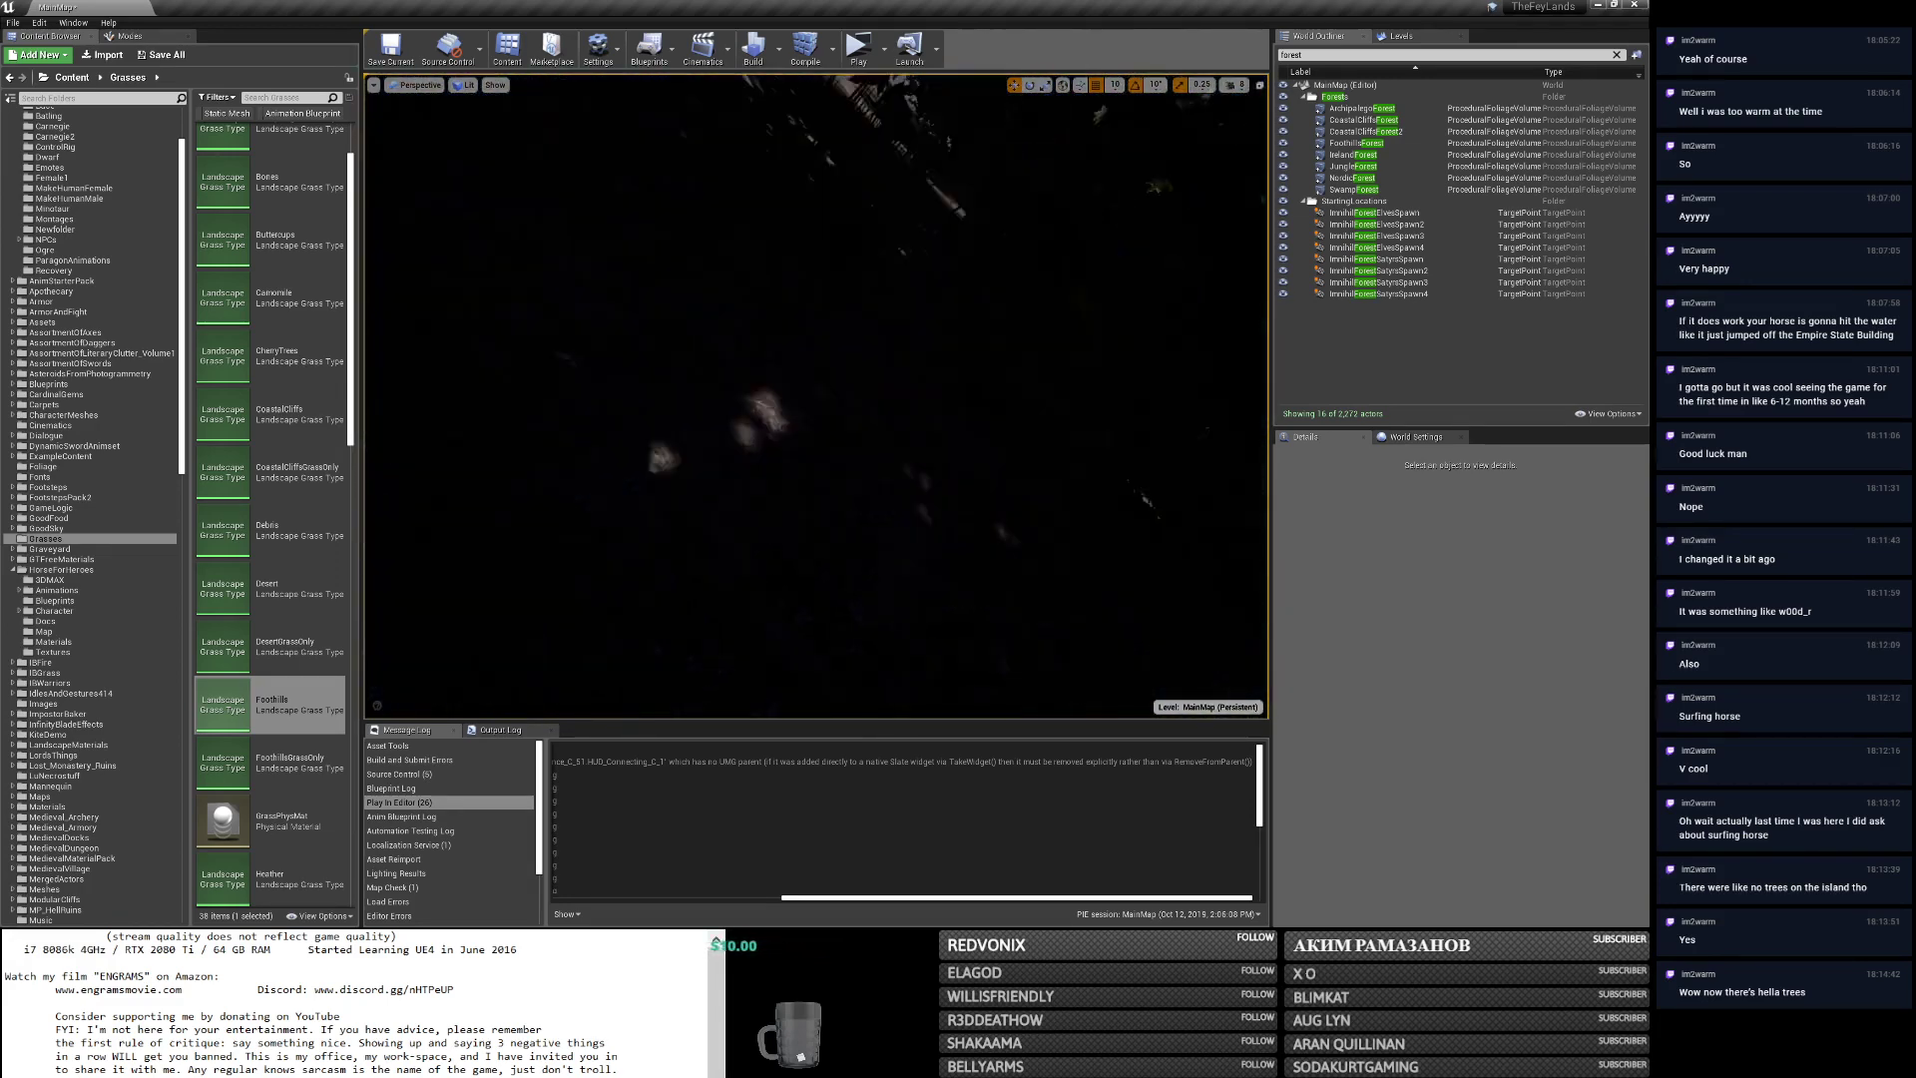
pyautogui.moveTo(816, 395); pyautogui.dragTo(788, 329, button='right')
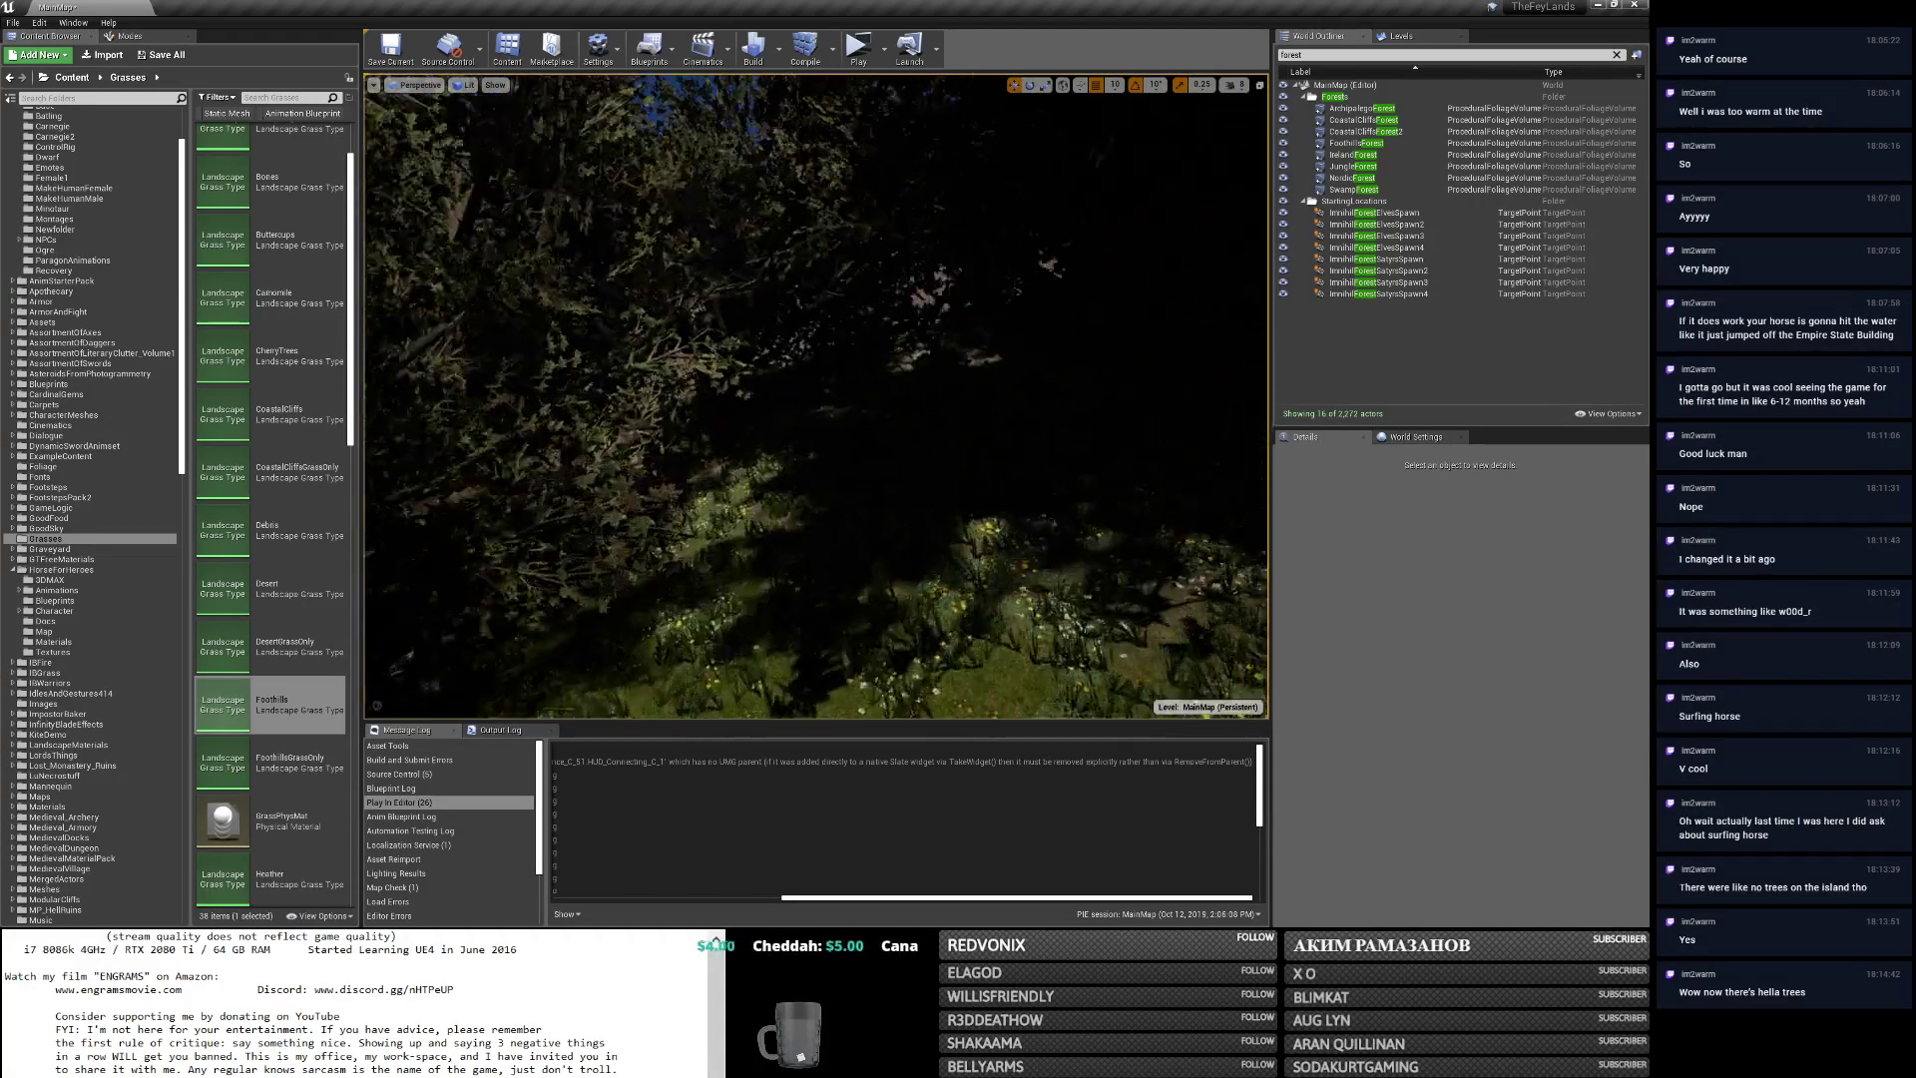
pyautogui.press('w')
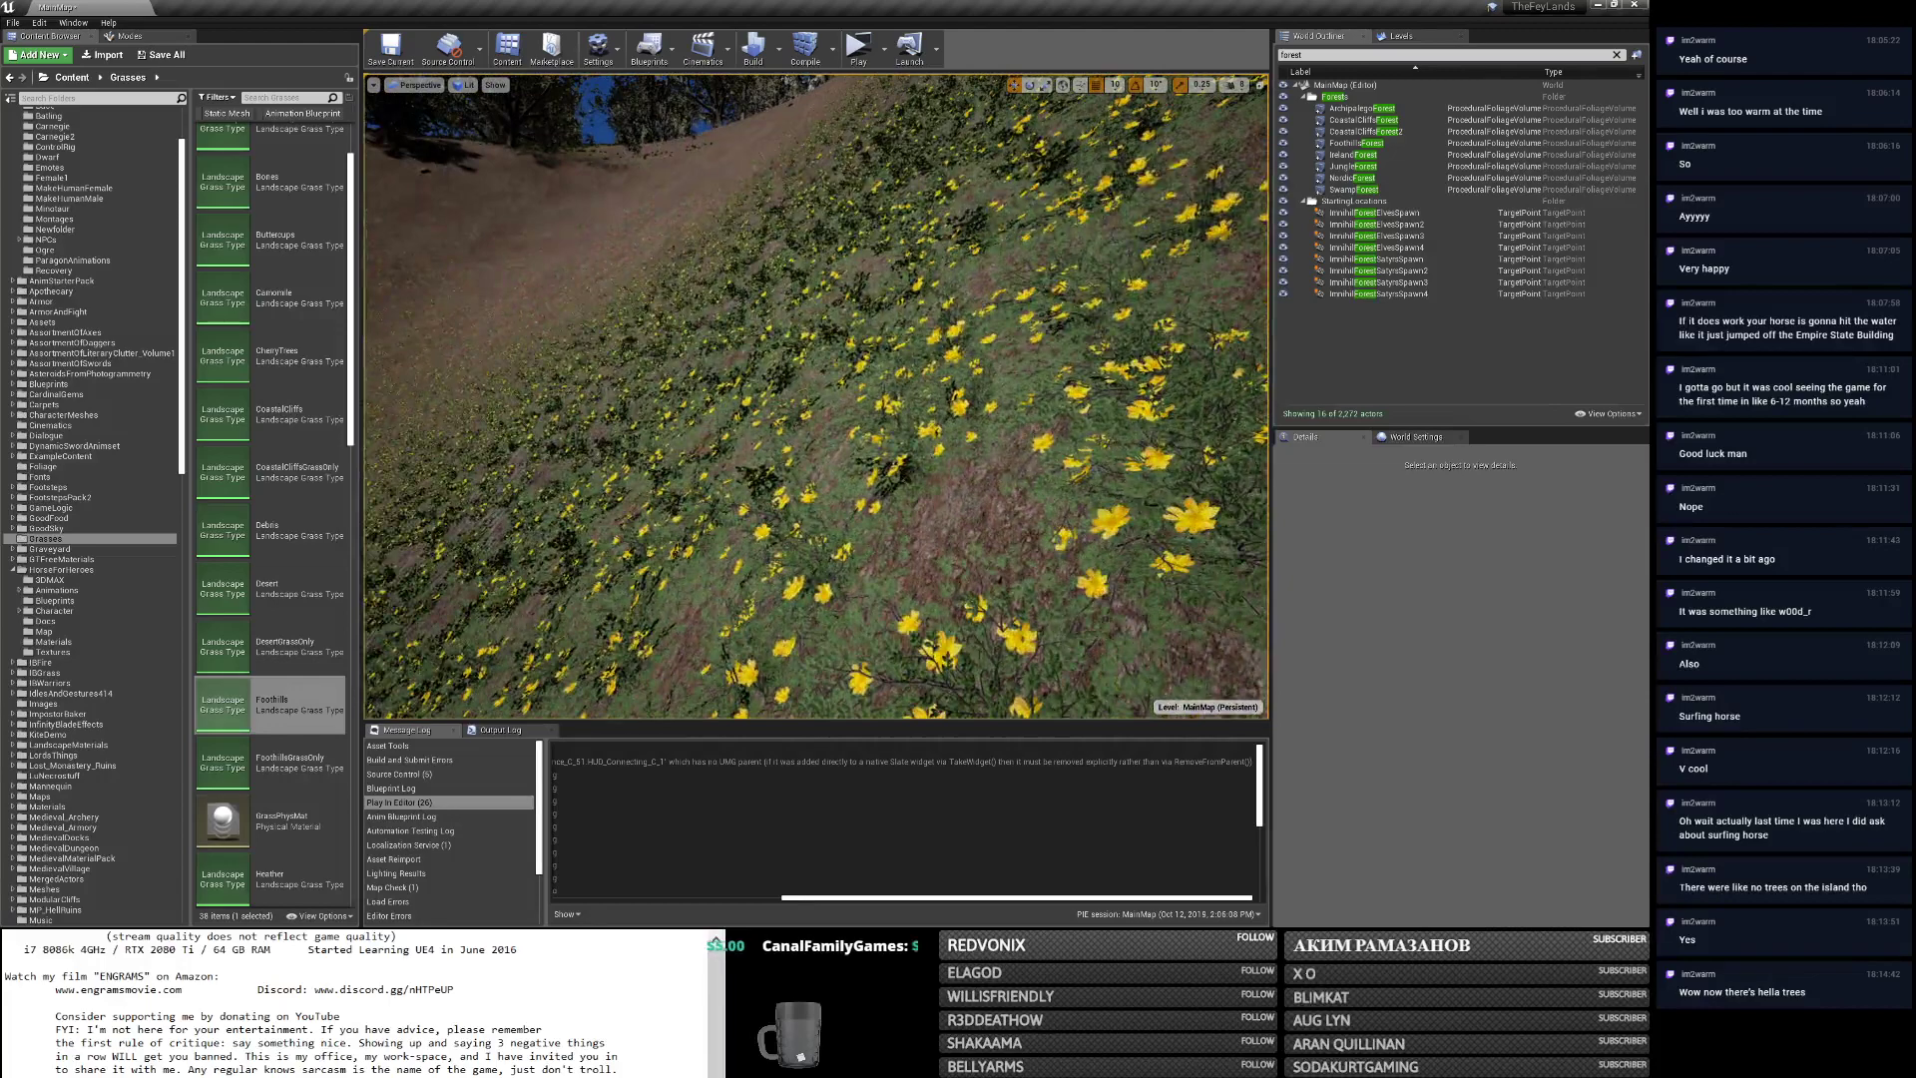
pyautogui.moveTo(816, 397); pyautogui.dragTo(973, 439, button='right')
pyautogui.press('w')
# Open the FoothillsGrassOnly grass type and expand all settings of its grass varieties.
pyautogui.hotkey('alt', 'Tab')
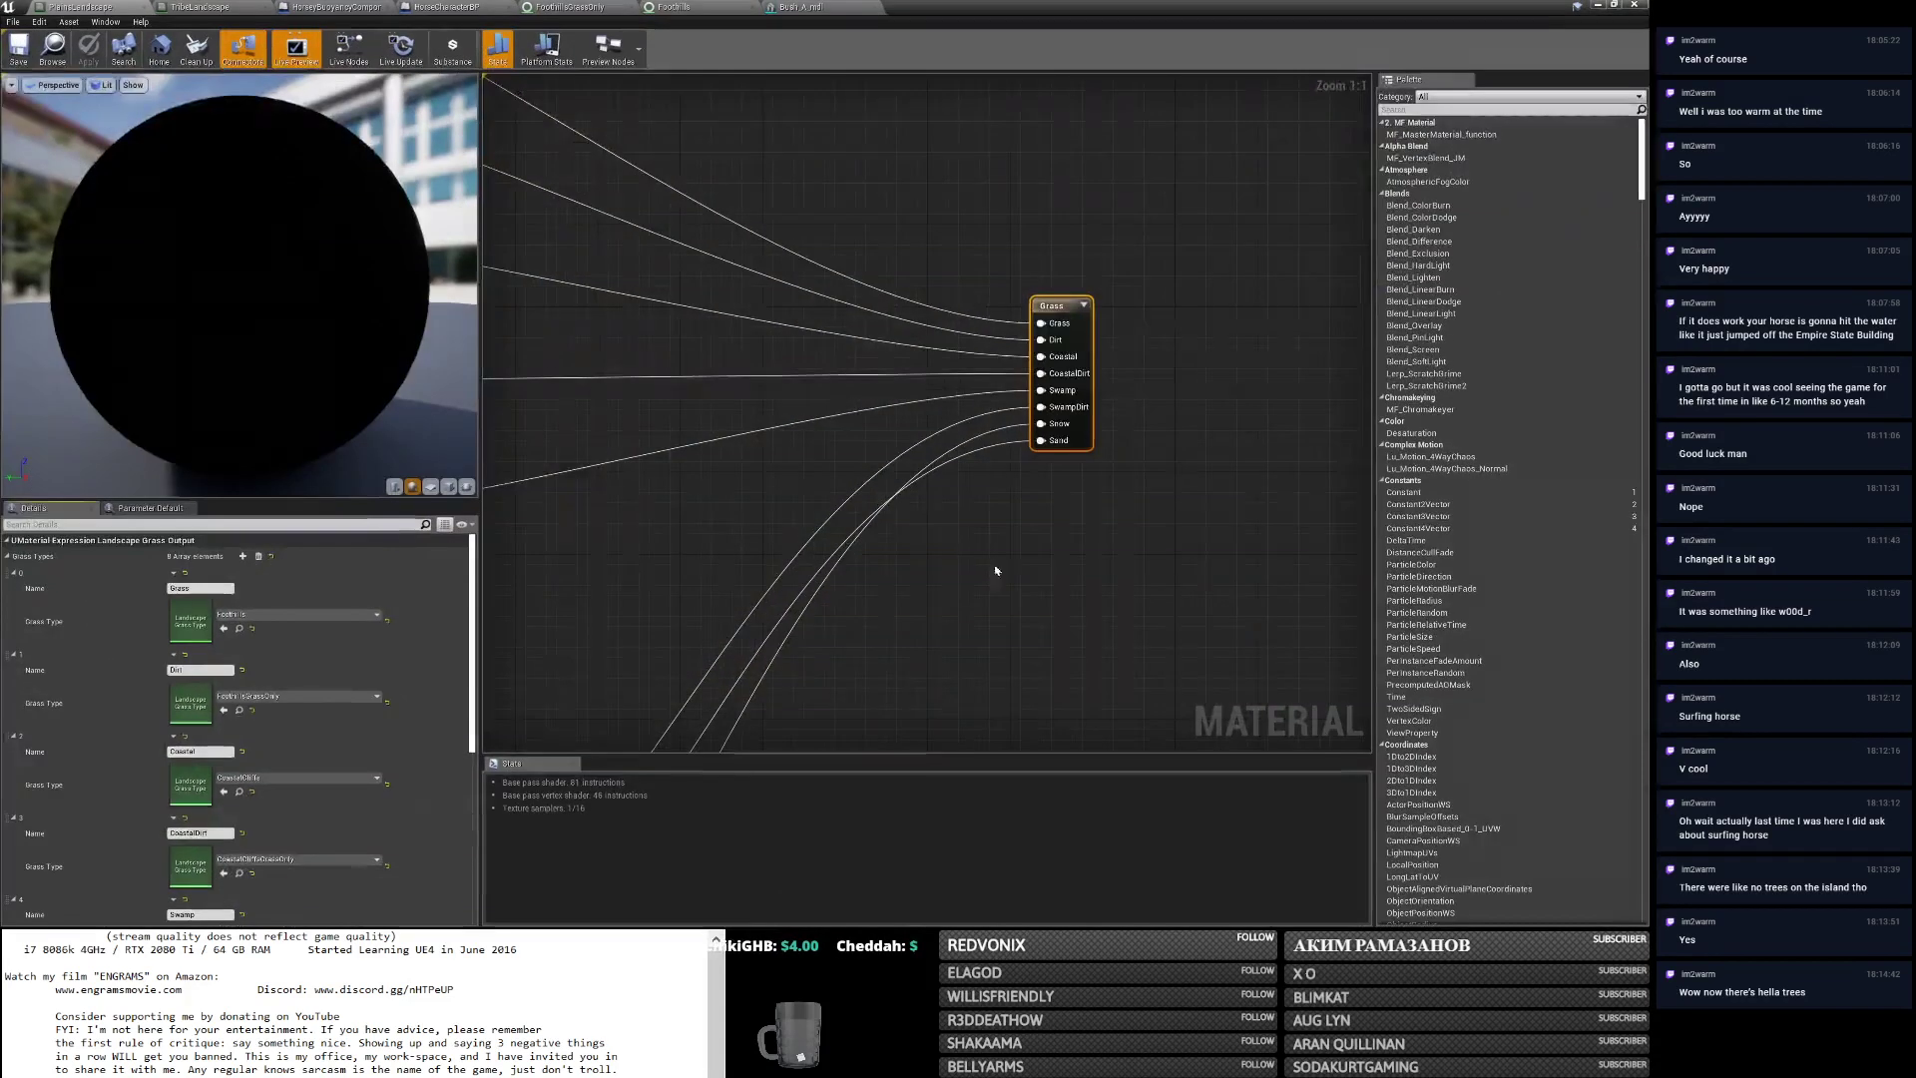
pyautogui.click(607, 9)
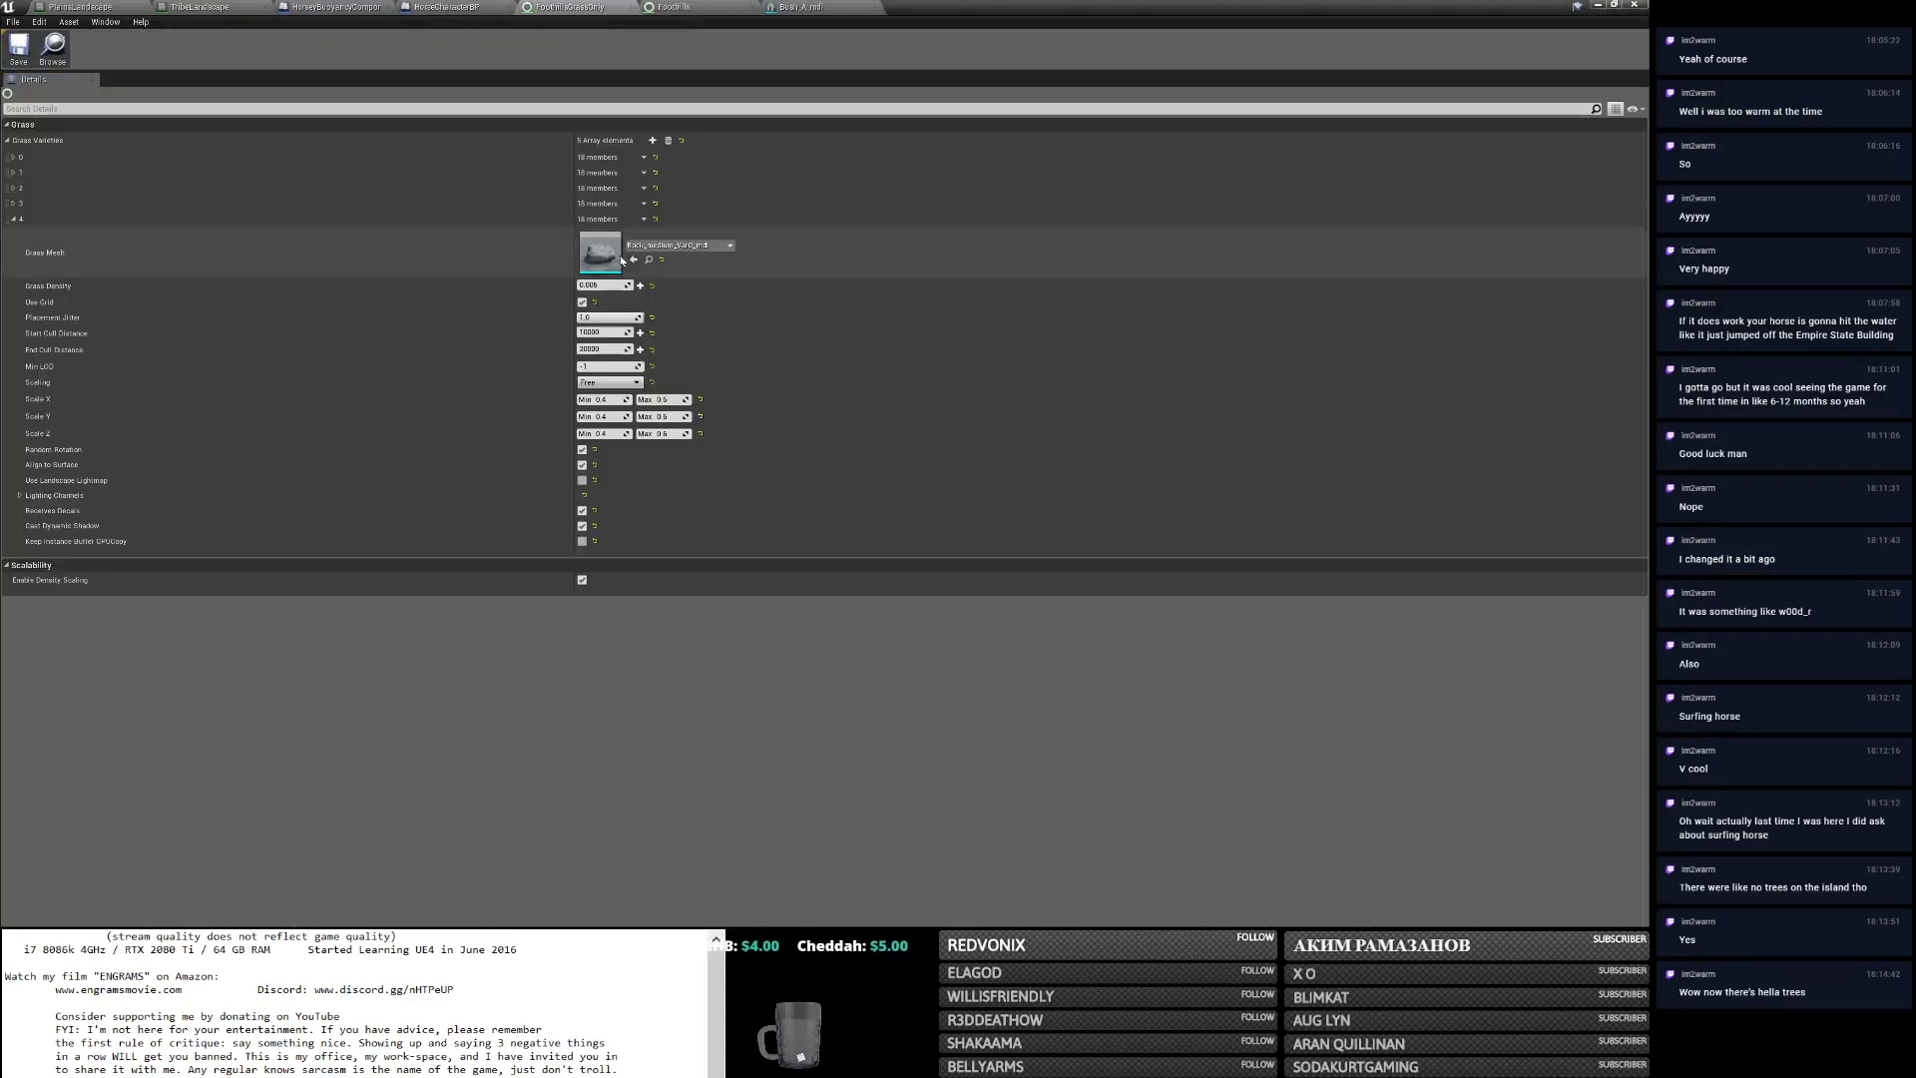
pyautogui.rightClick(20, 144)
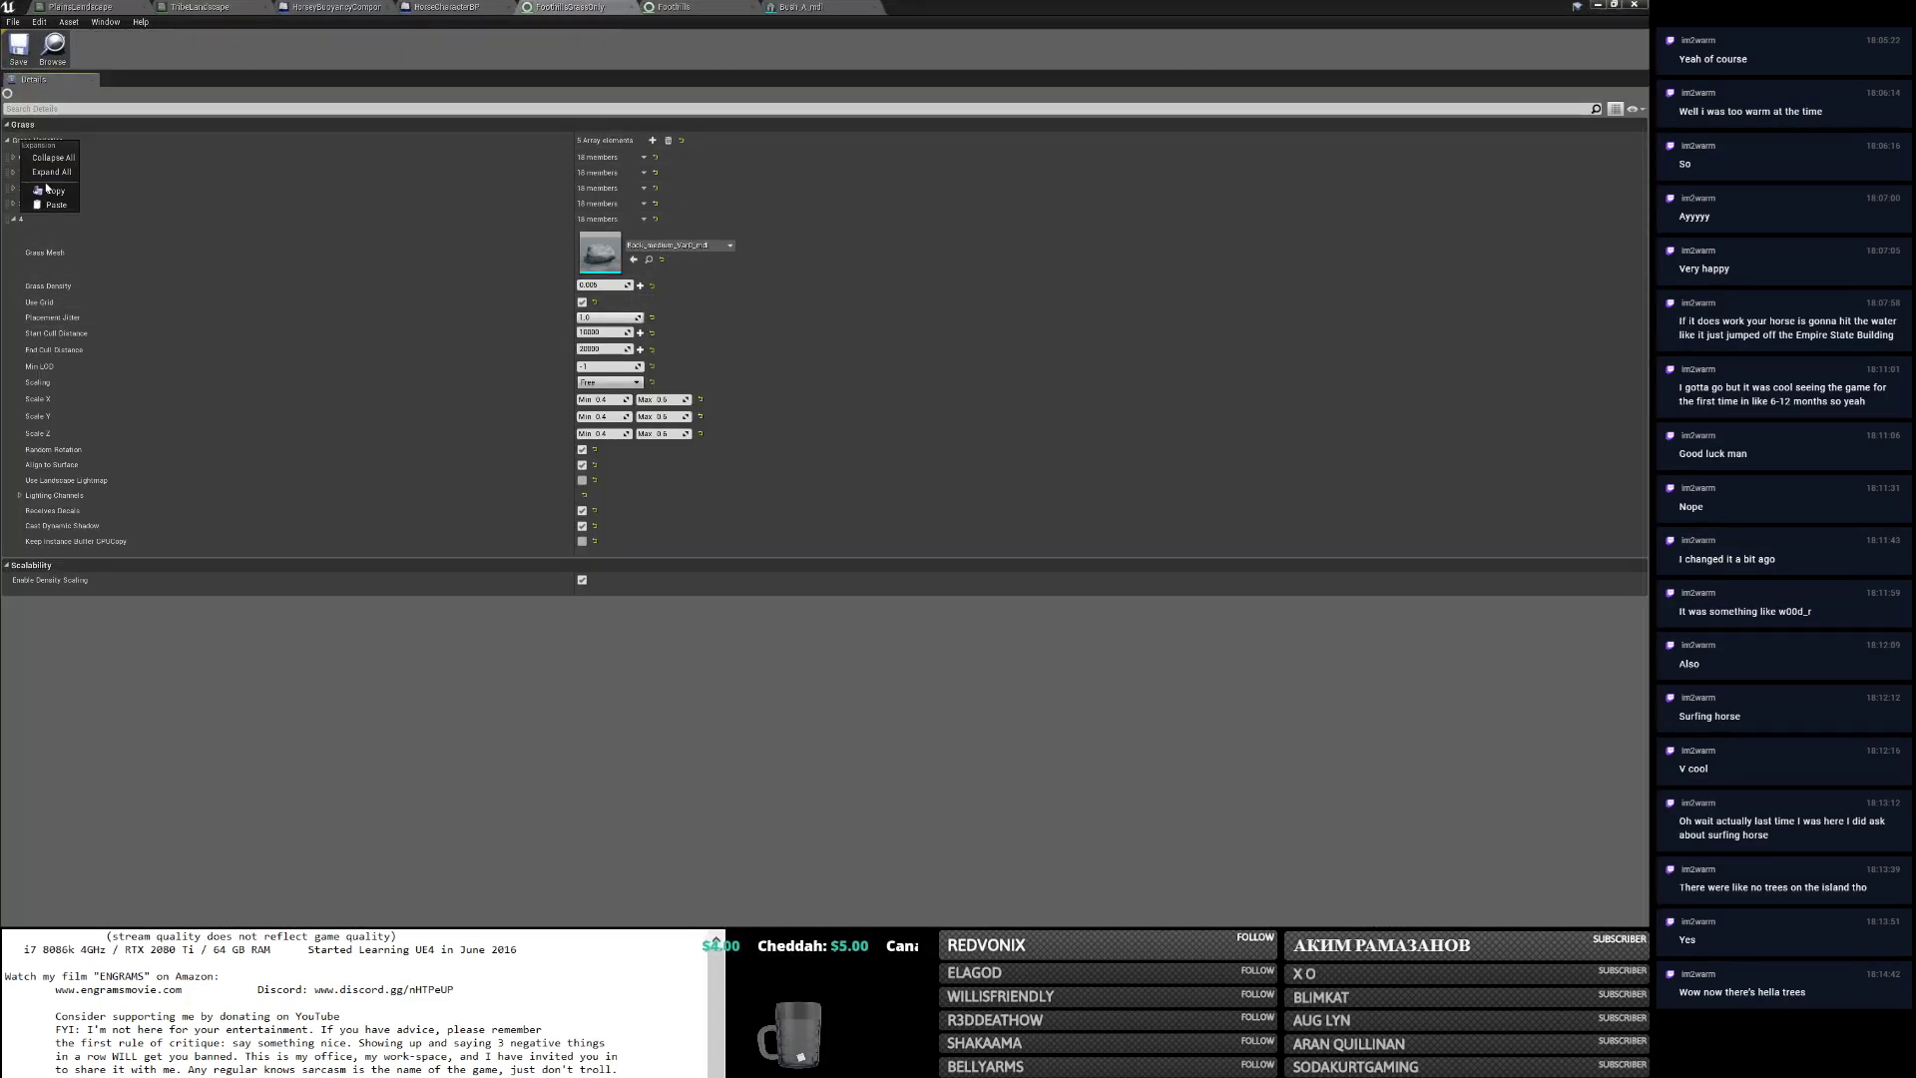
pyautogui.click(48, 173)
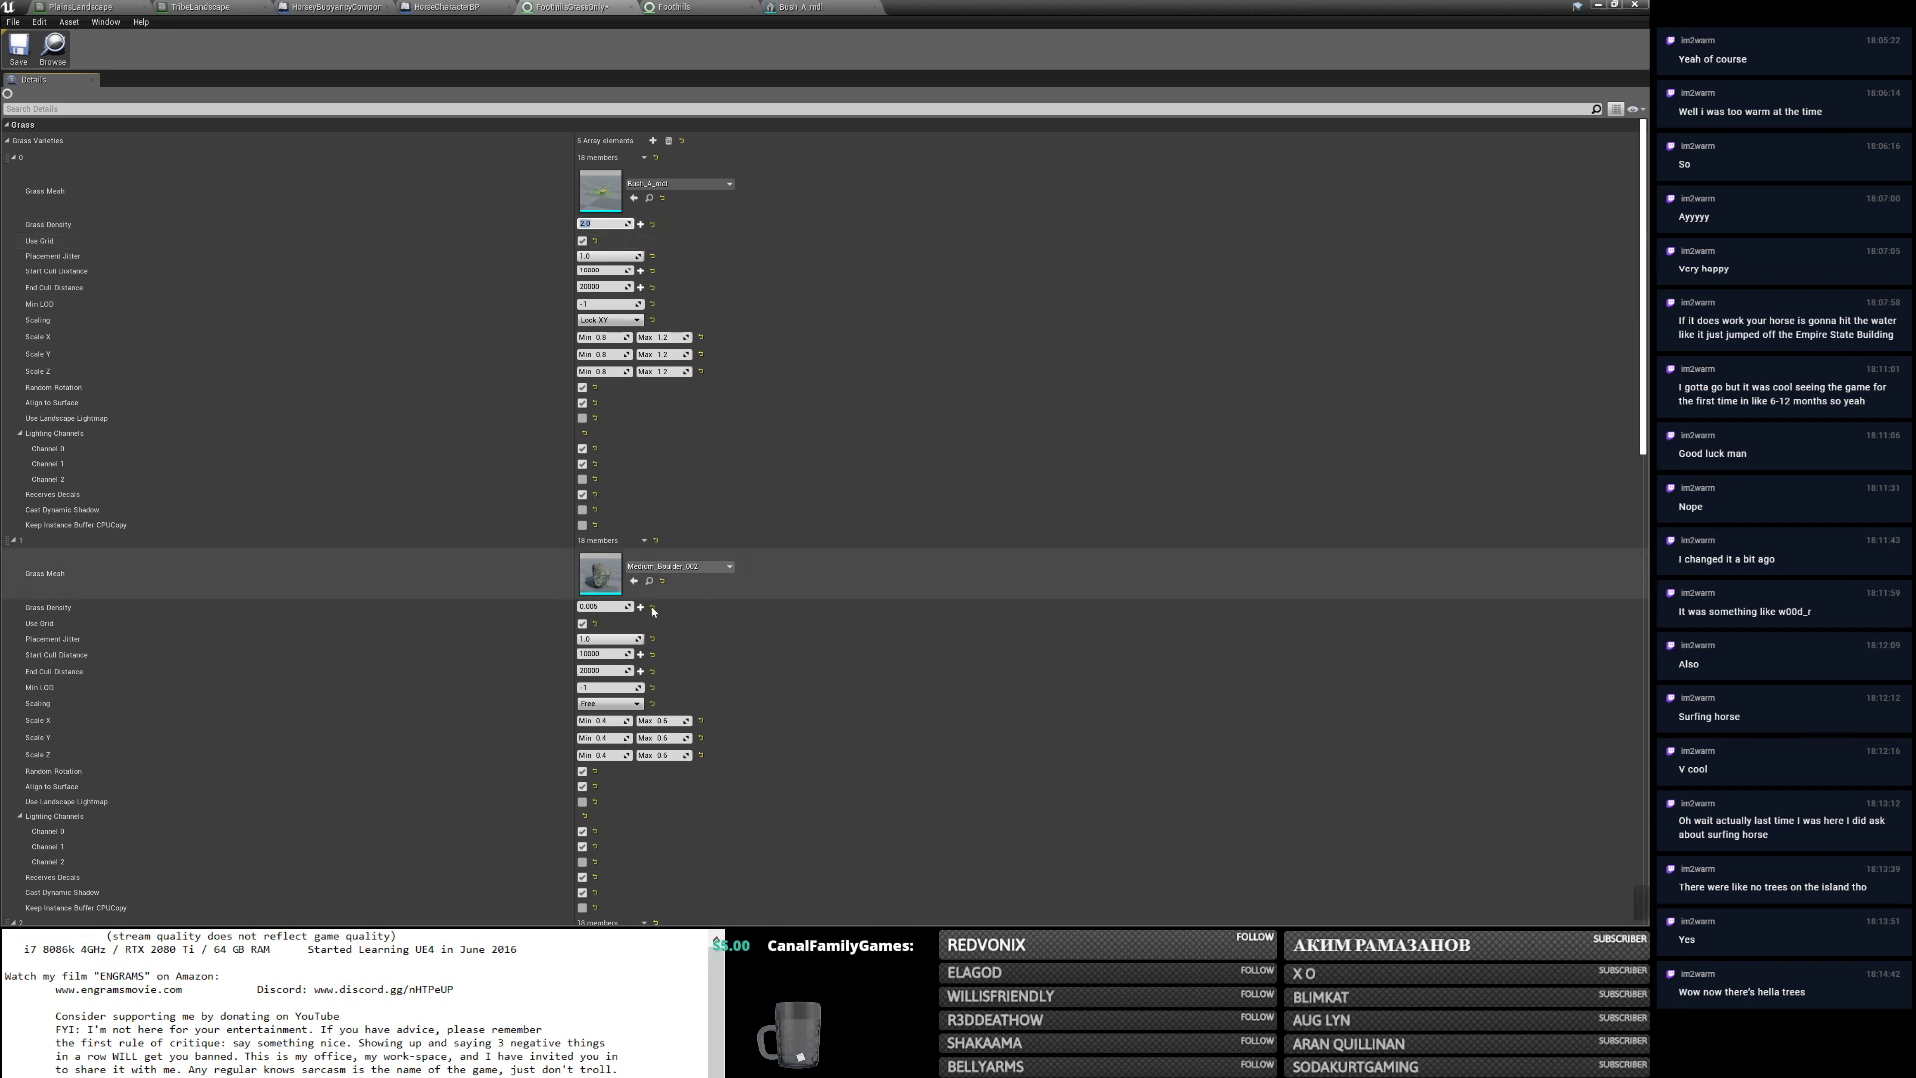
# Set the grass density of both boulder varieties in FoothillsGrassOnly to 1.
pyautogui.click(602, 607)
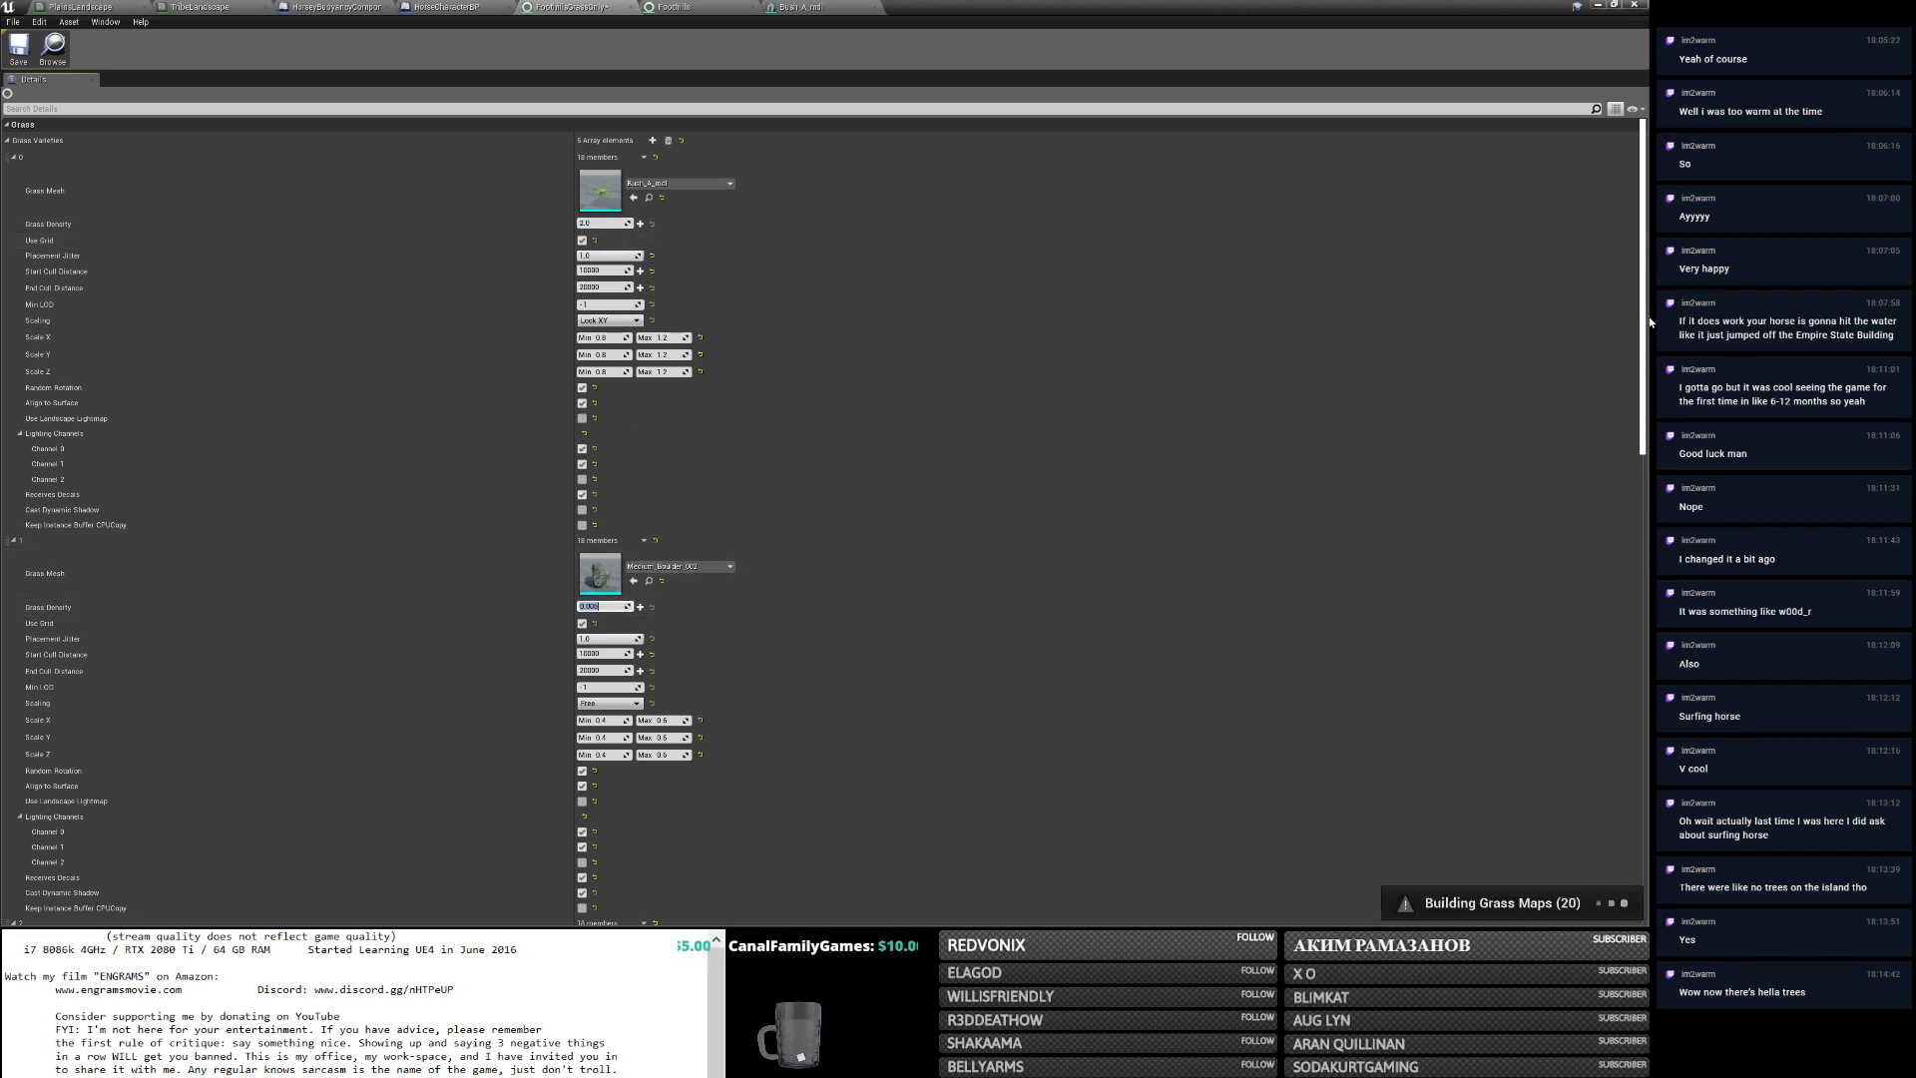
pyautogui.write('1')
pyautogui.moveTo(1643, 321); pyautogui.dragTo(1382, 509)
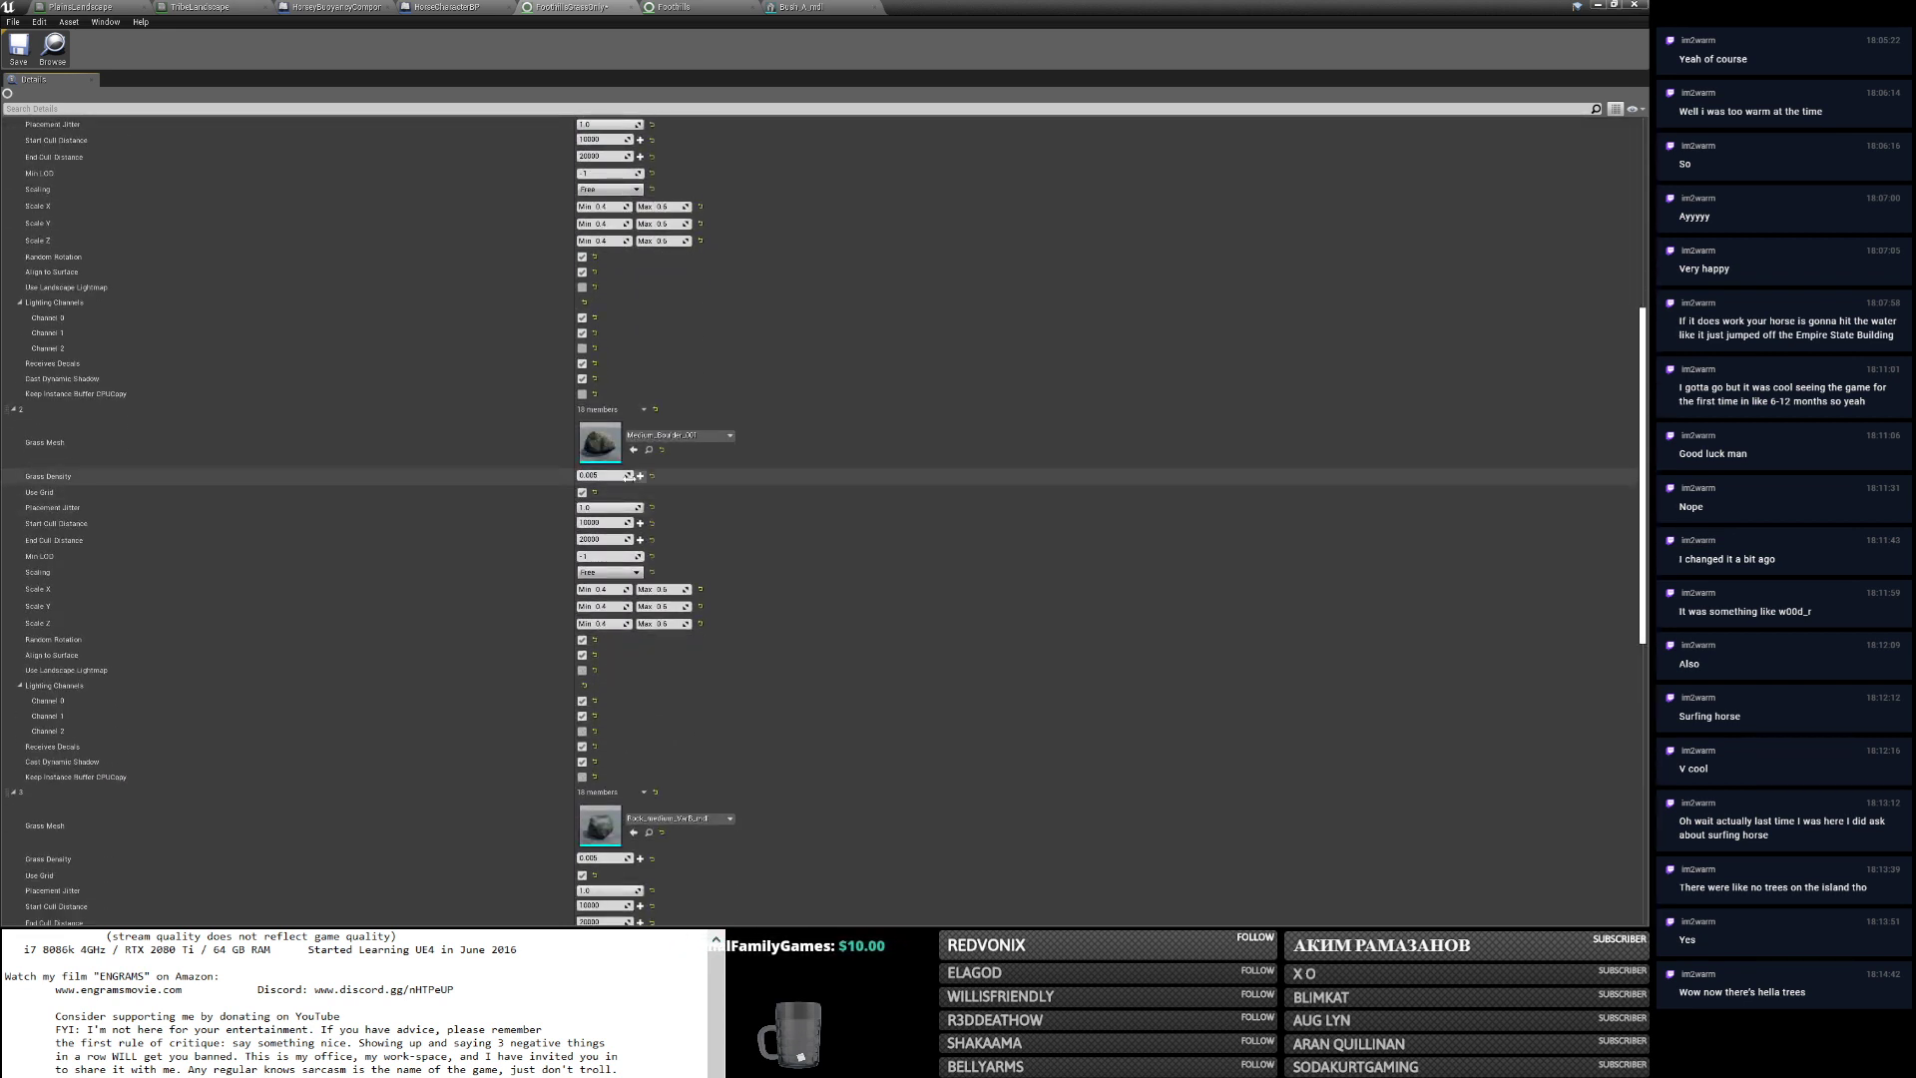
pyautogui.write('1')
pyautogui.press('Return')
# Set the grass density of the two rock varieties to 1 and save the grass type.
pyautogui.scroll(-5, 613, 463)
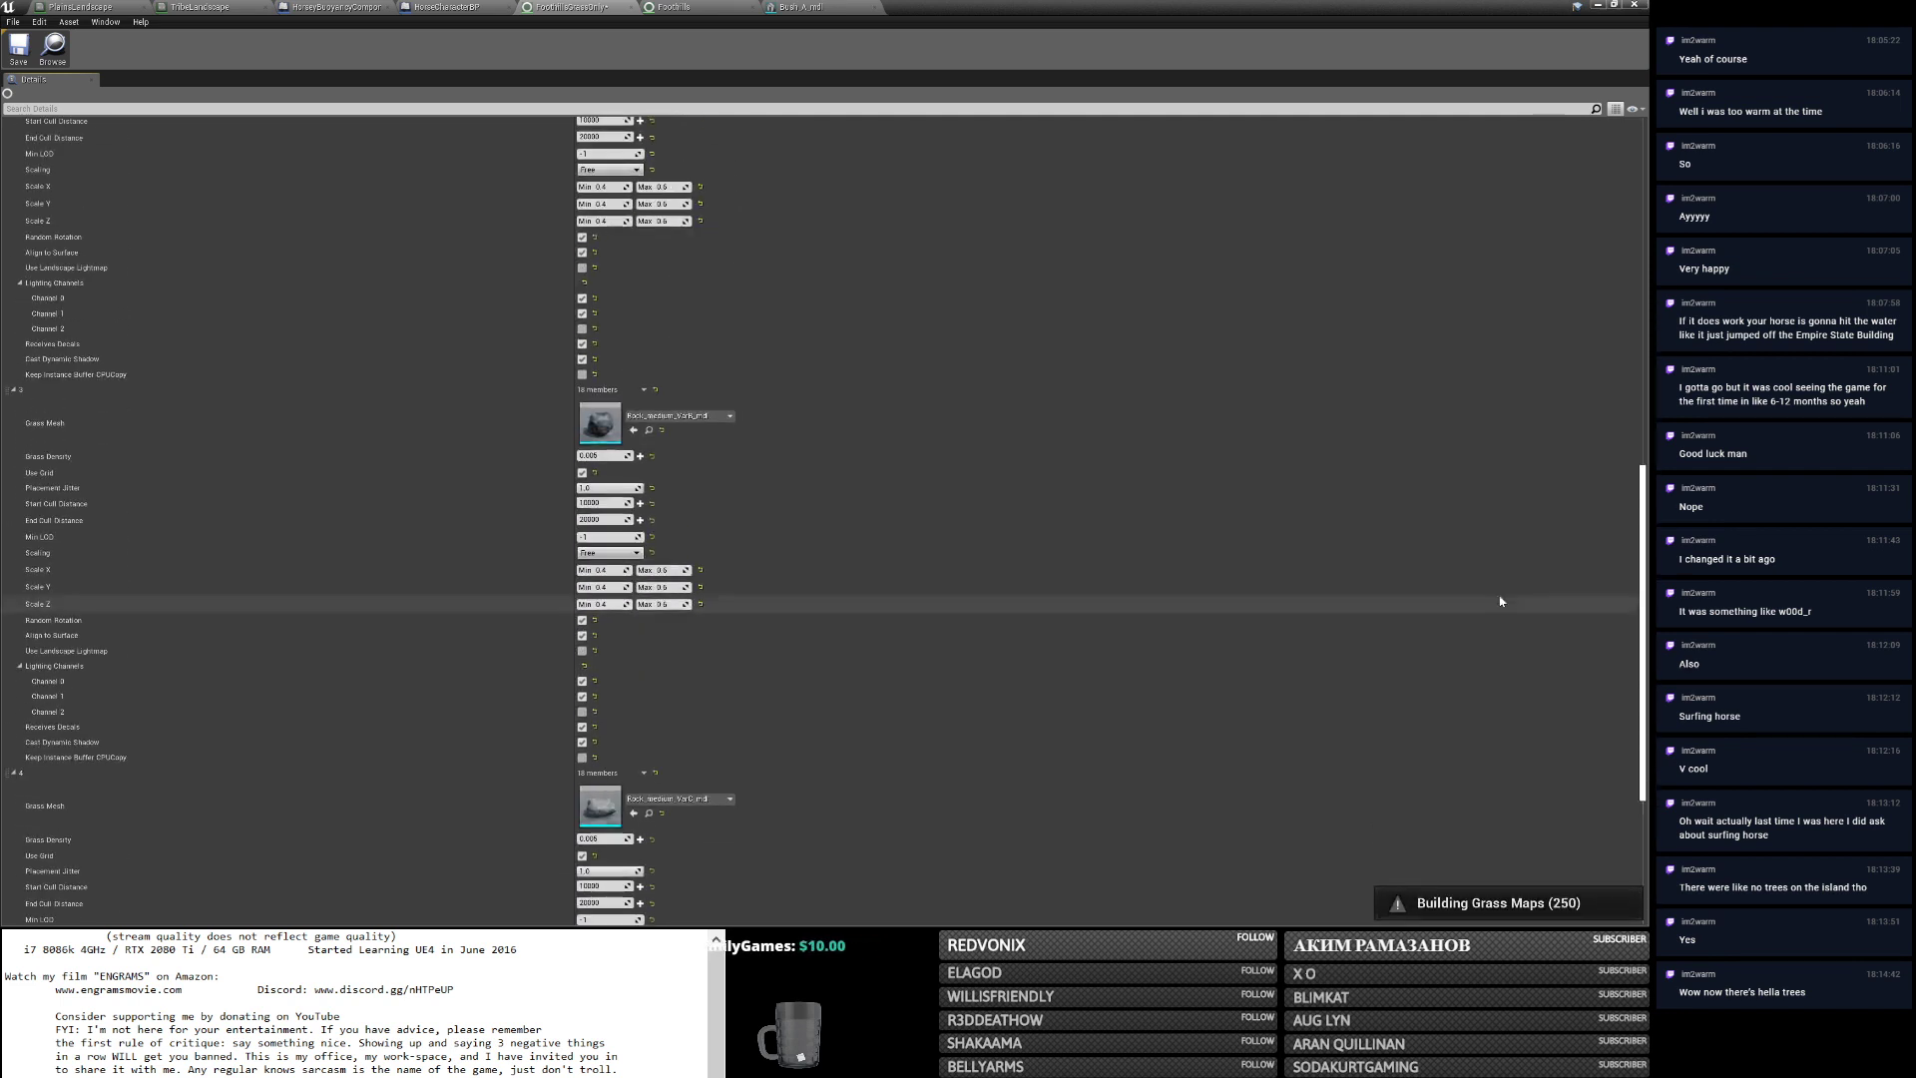
pyautogui.click(613, 456)
pyautogui.write('1')
pyautogui.press('Return')
pyautogui.scroll(-3, 702, 618)
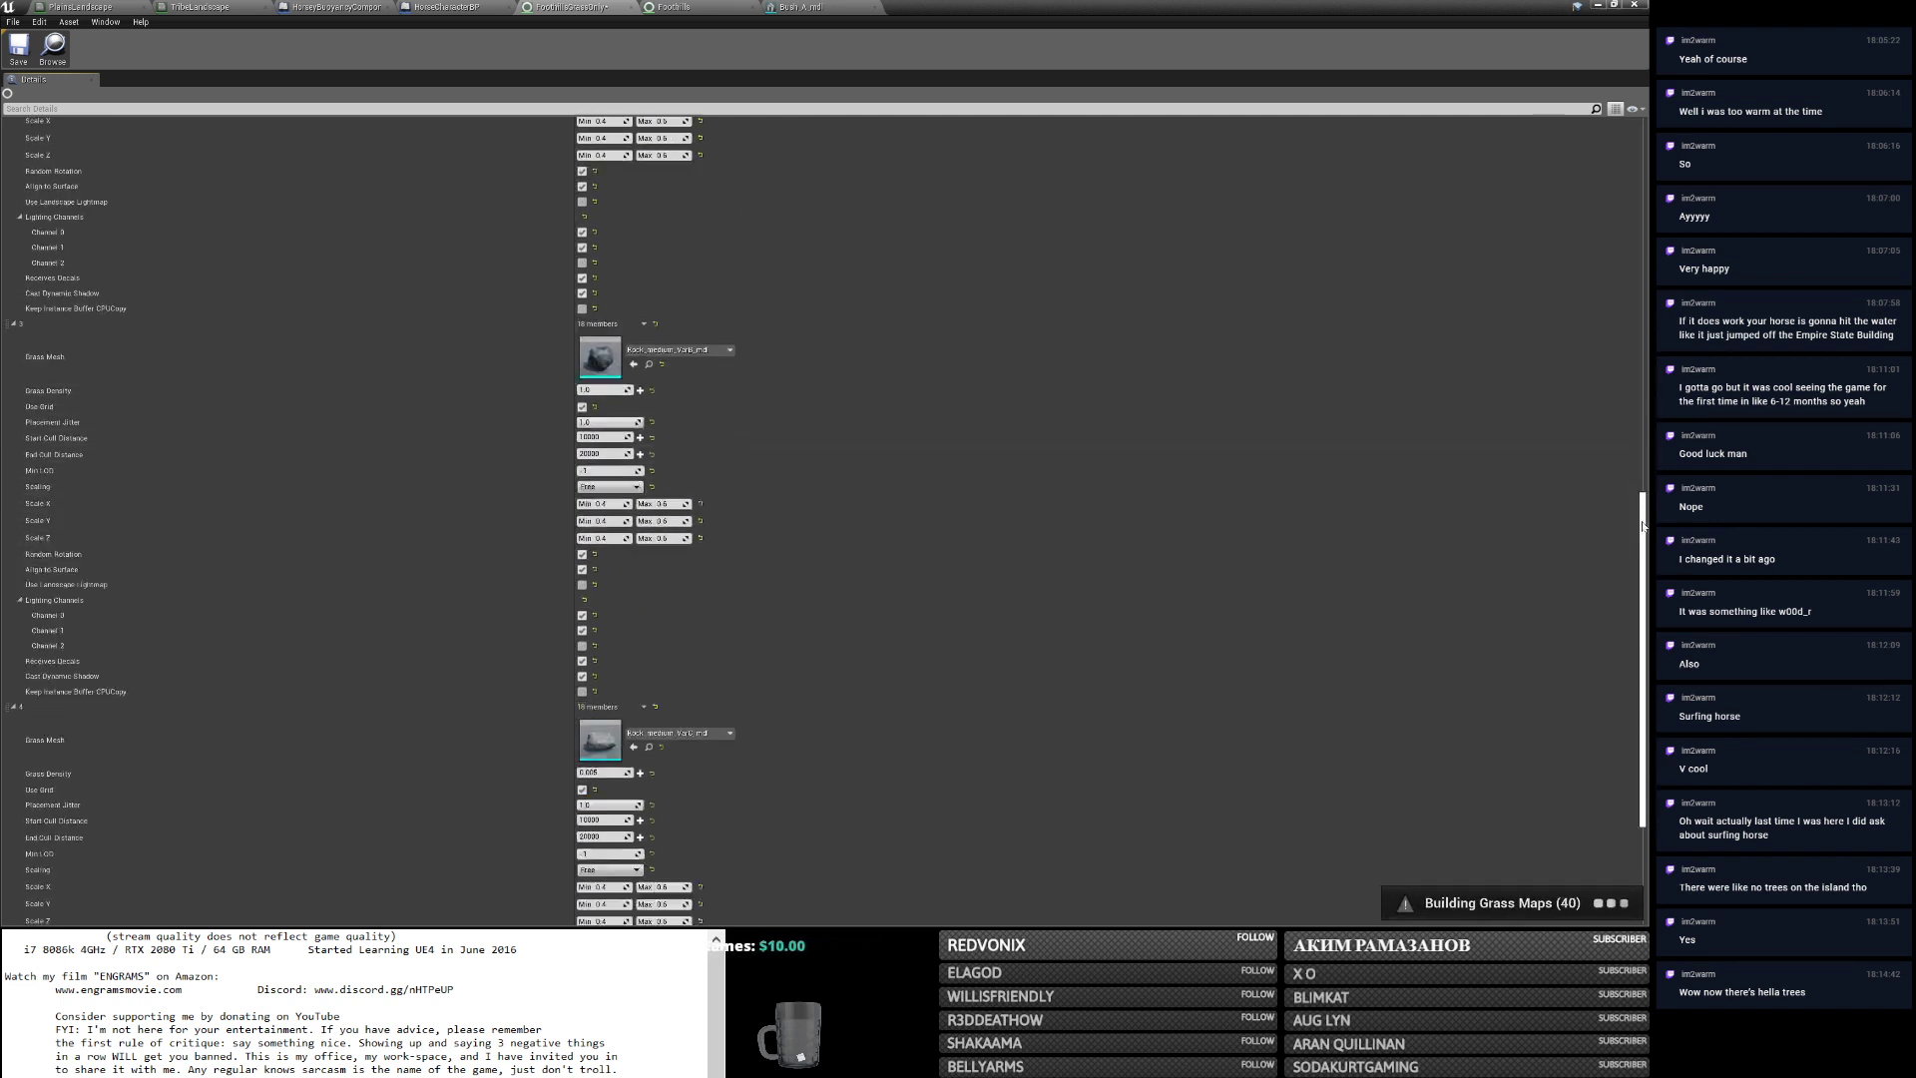
pyautogui.click(603, 634)
pyautogui.write('1')
pyautogui.press('Return')
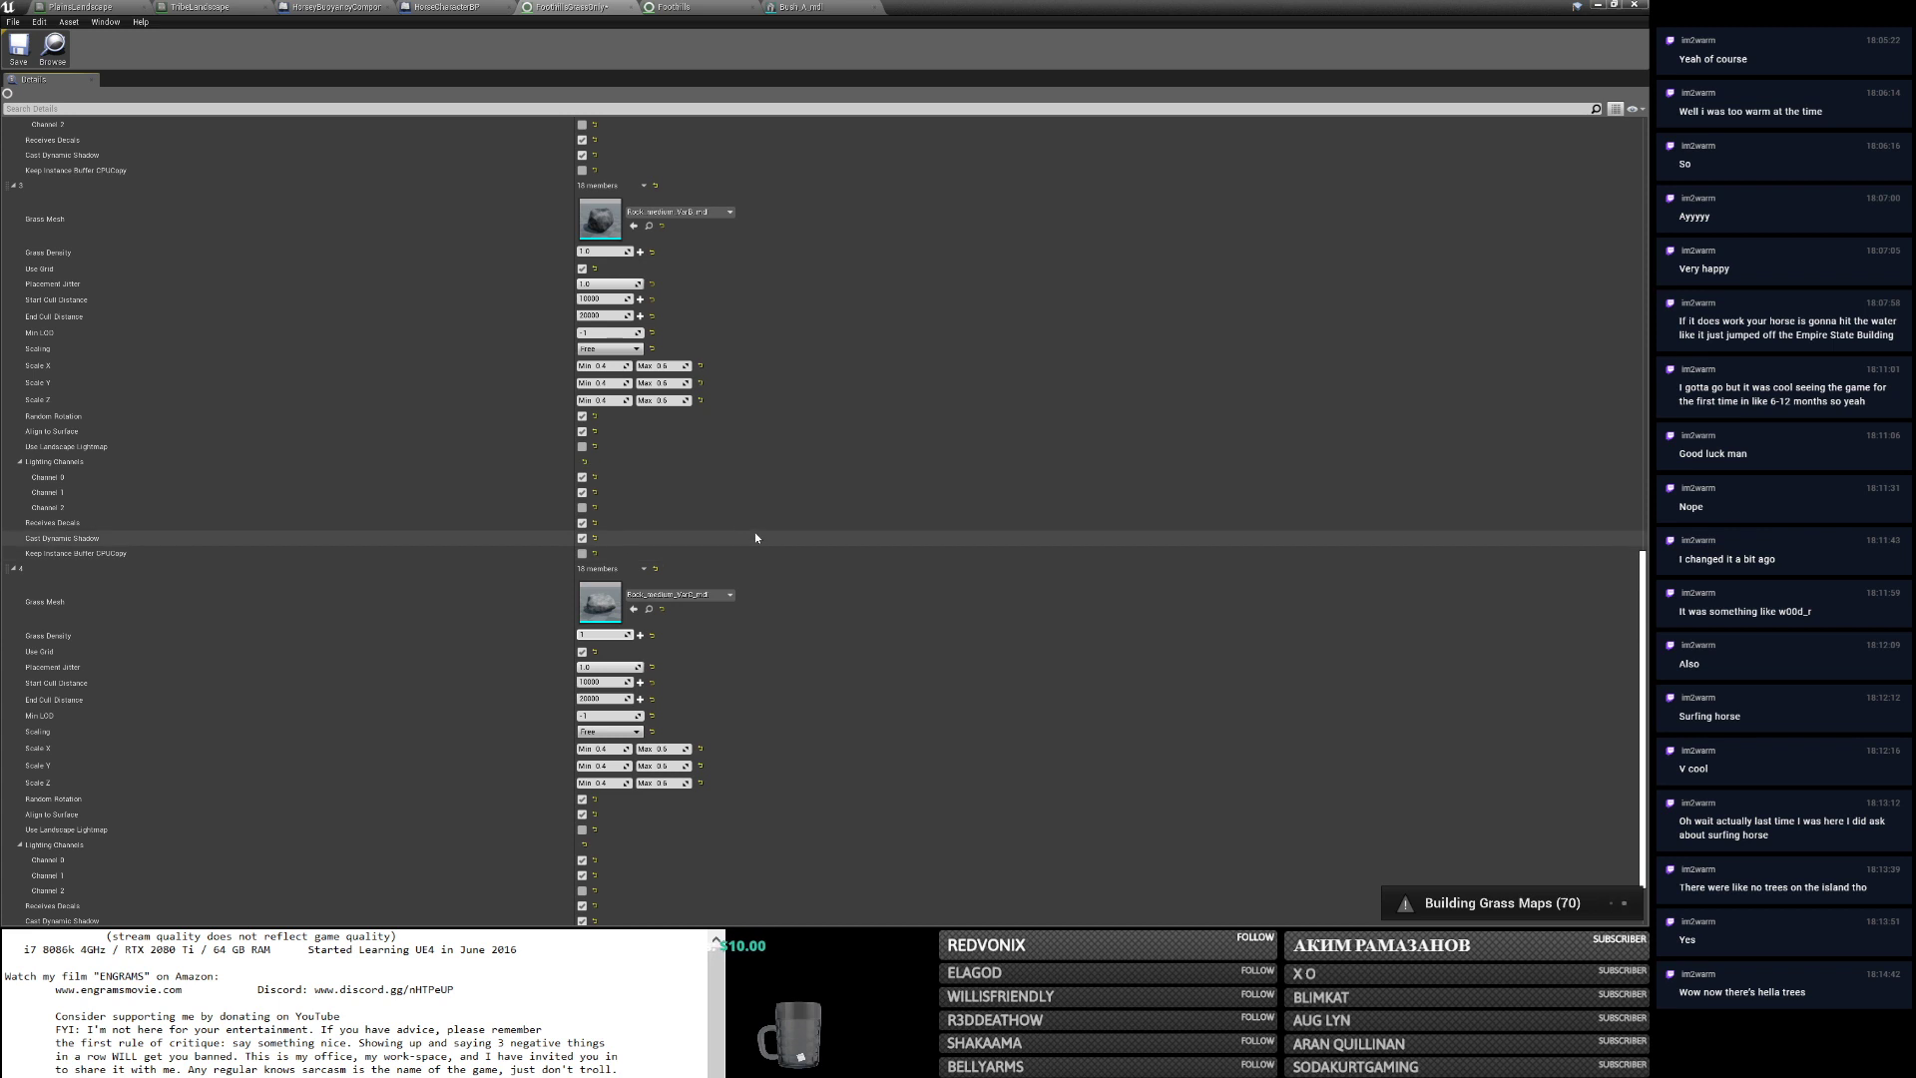
pyautogui.click(19, 52)
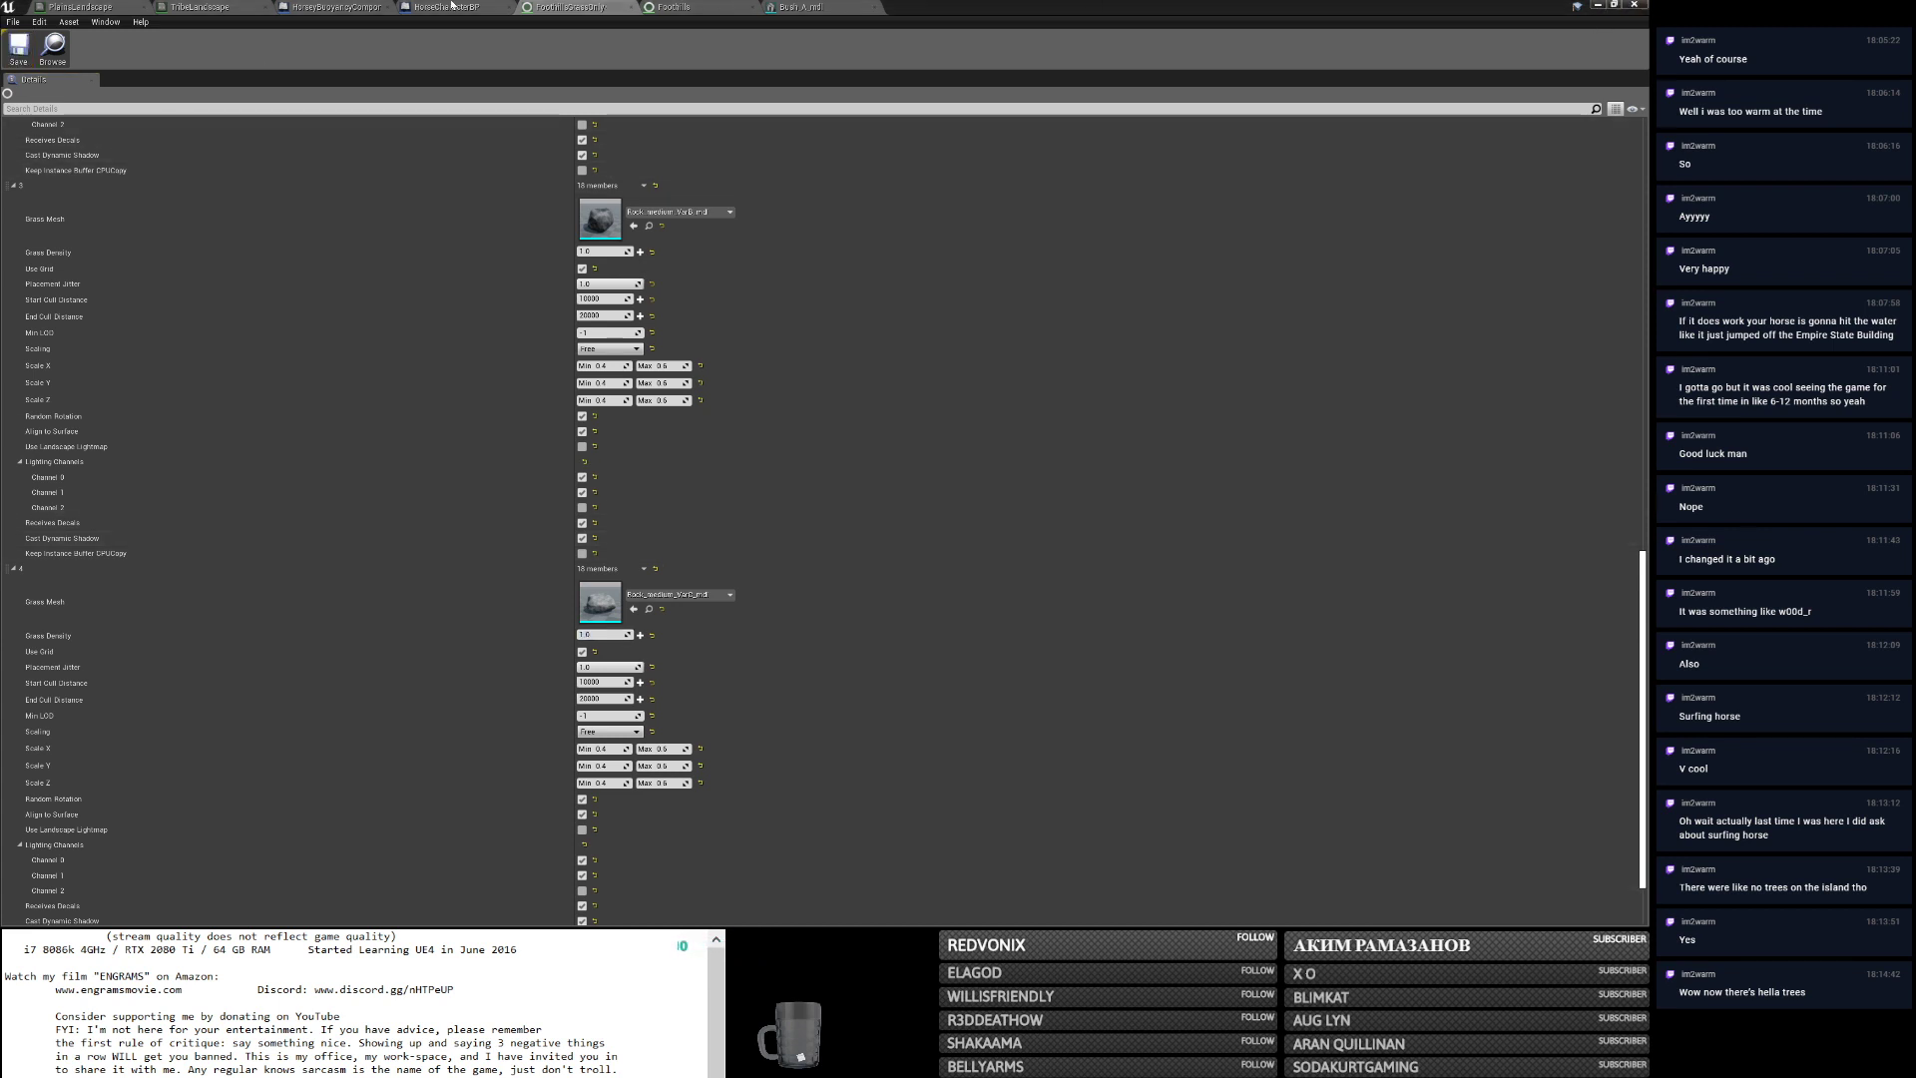
# Clear the Dirt layer's grass type in the landscape material, reassign FoothillsGrassOnly to it, and apply the material.
pyautogui.click(84, 7)
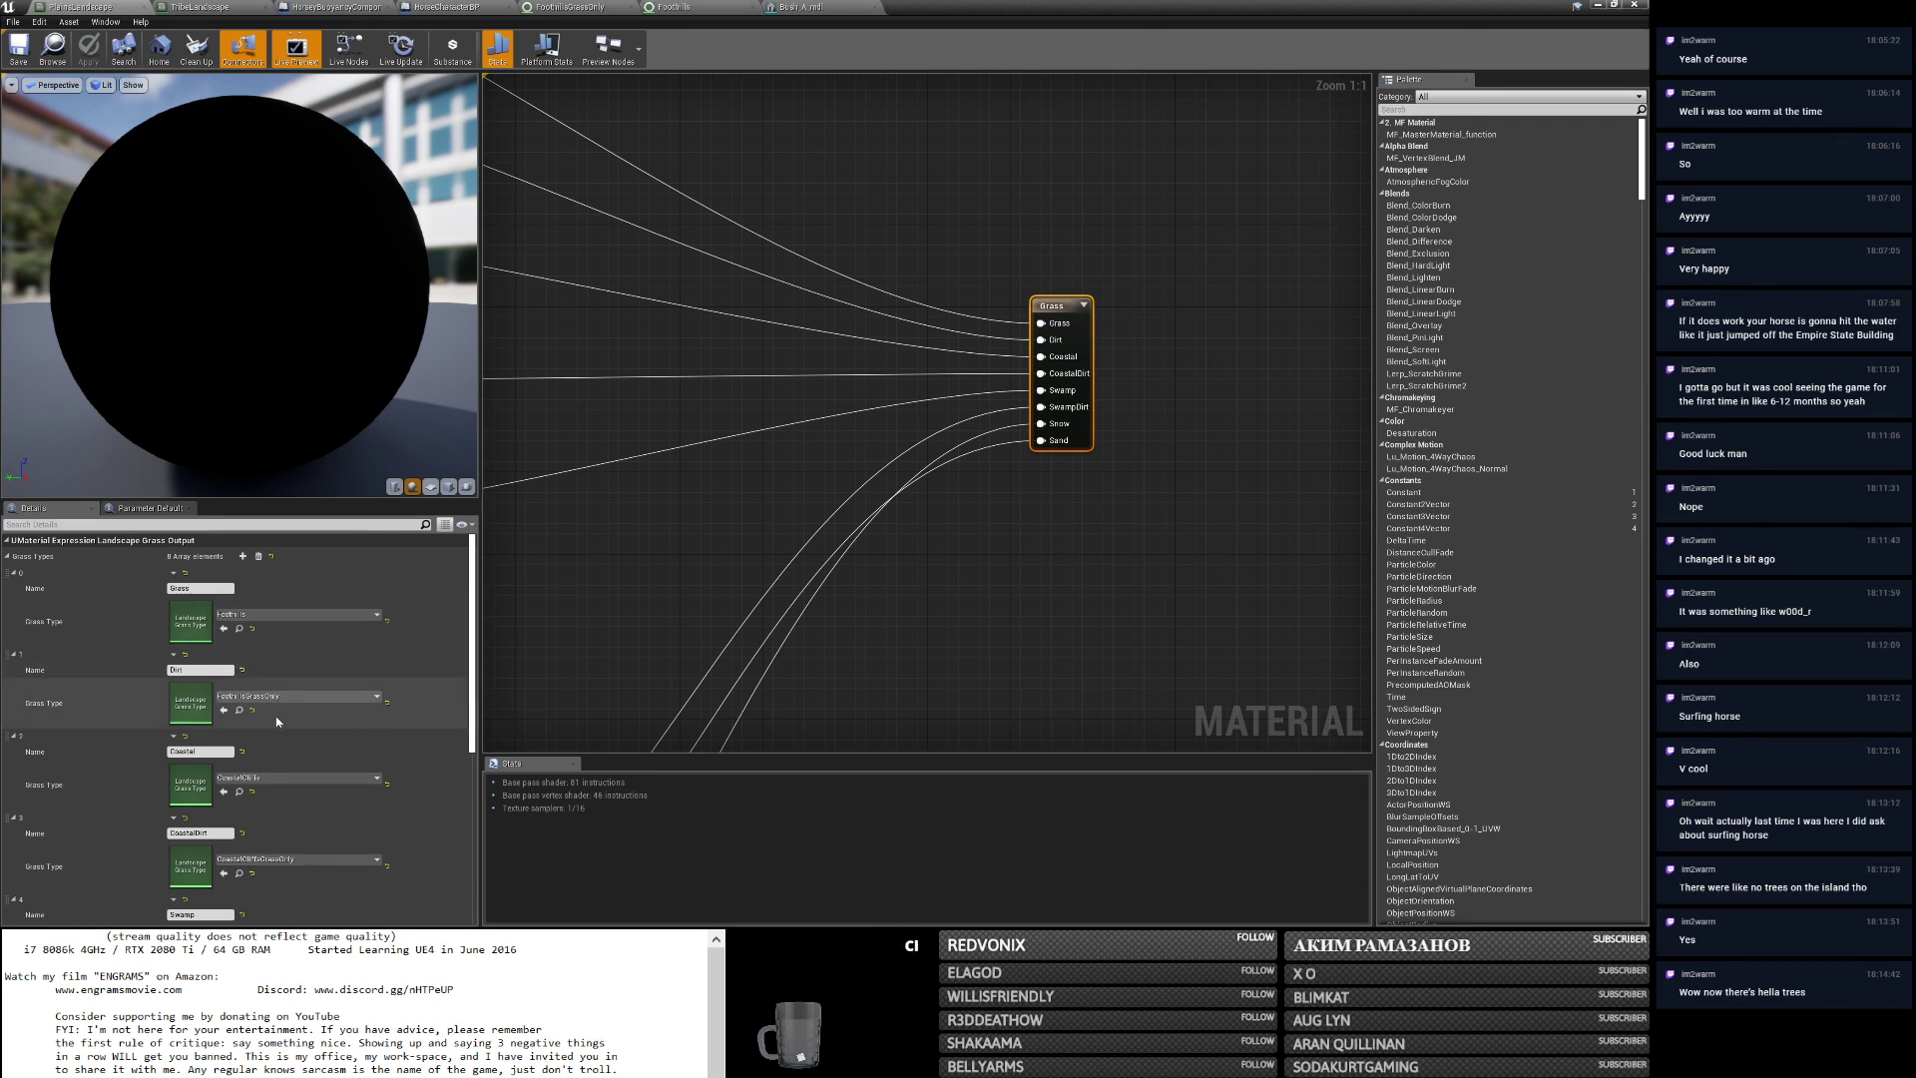
pyautogui.click(377, 697)
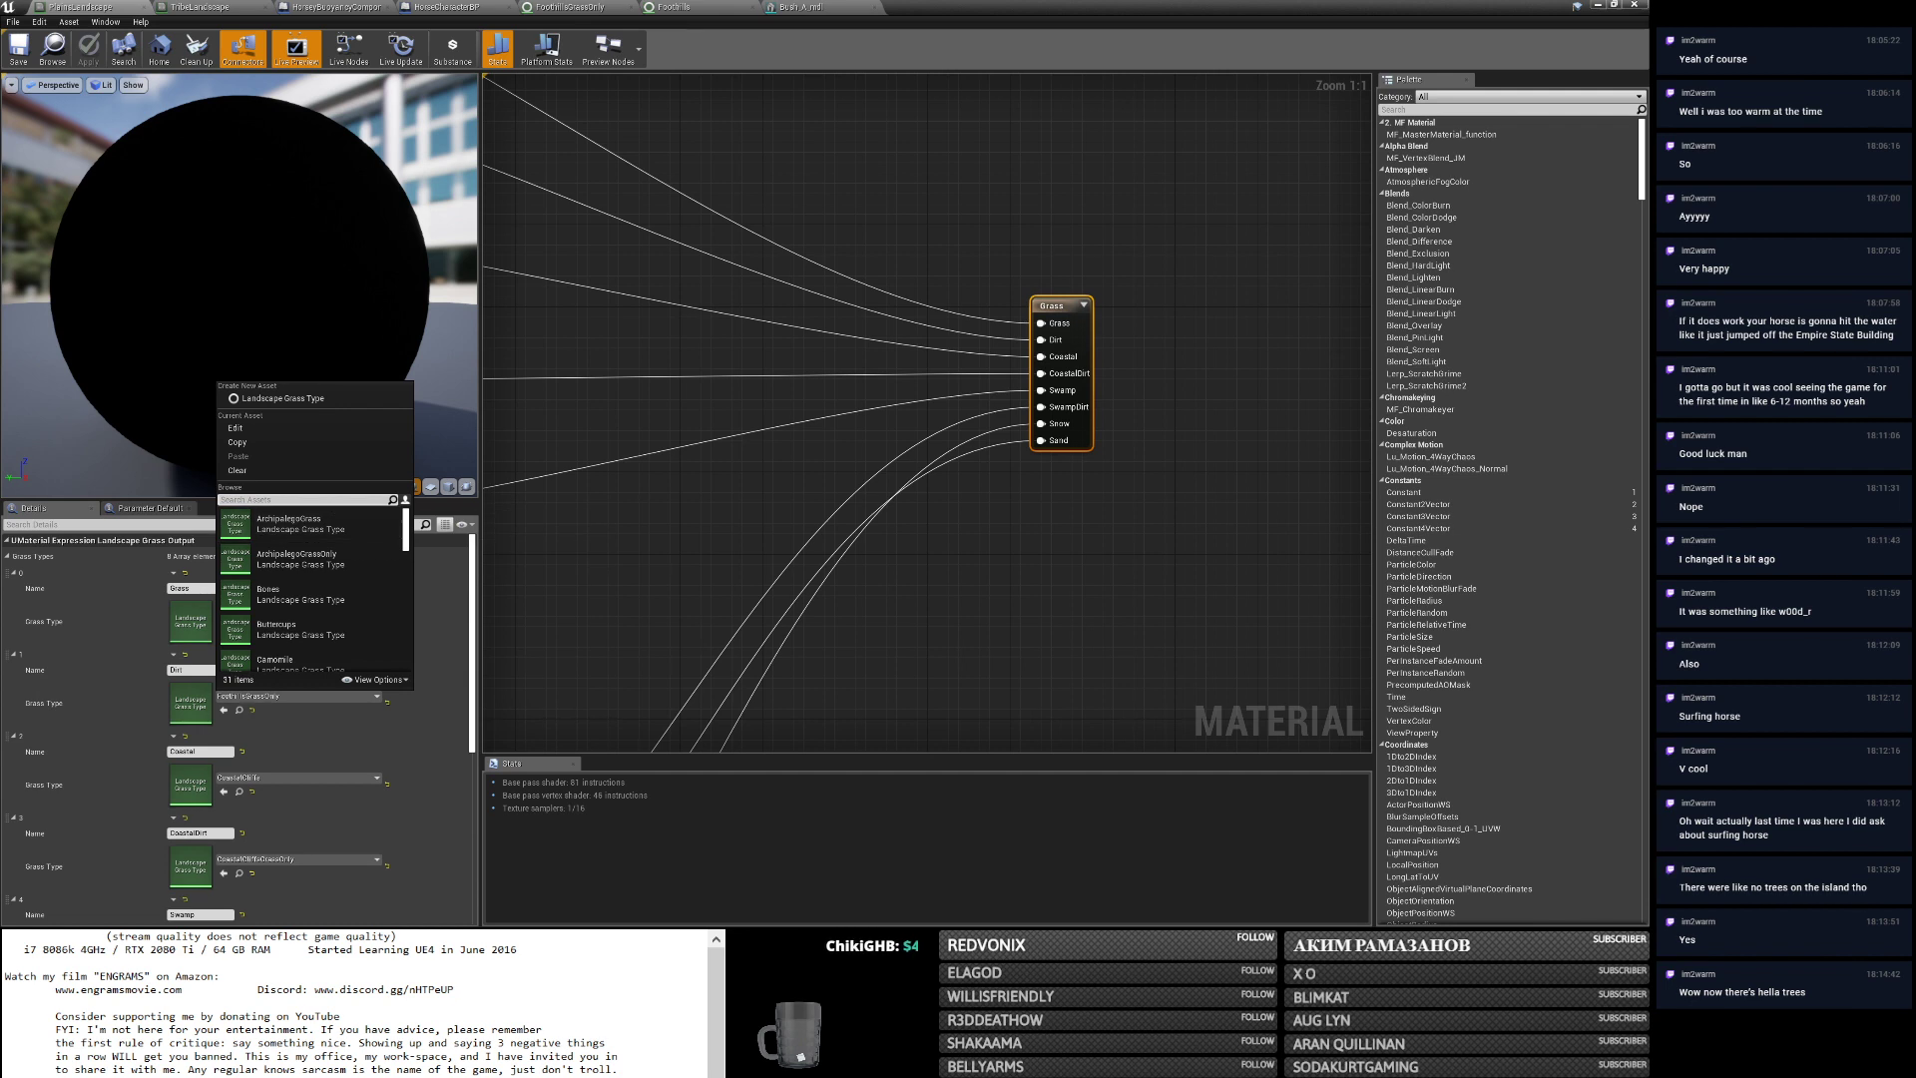
pyautogui.click(418, 707)
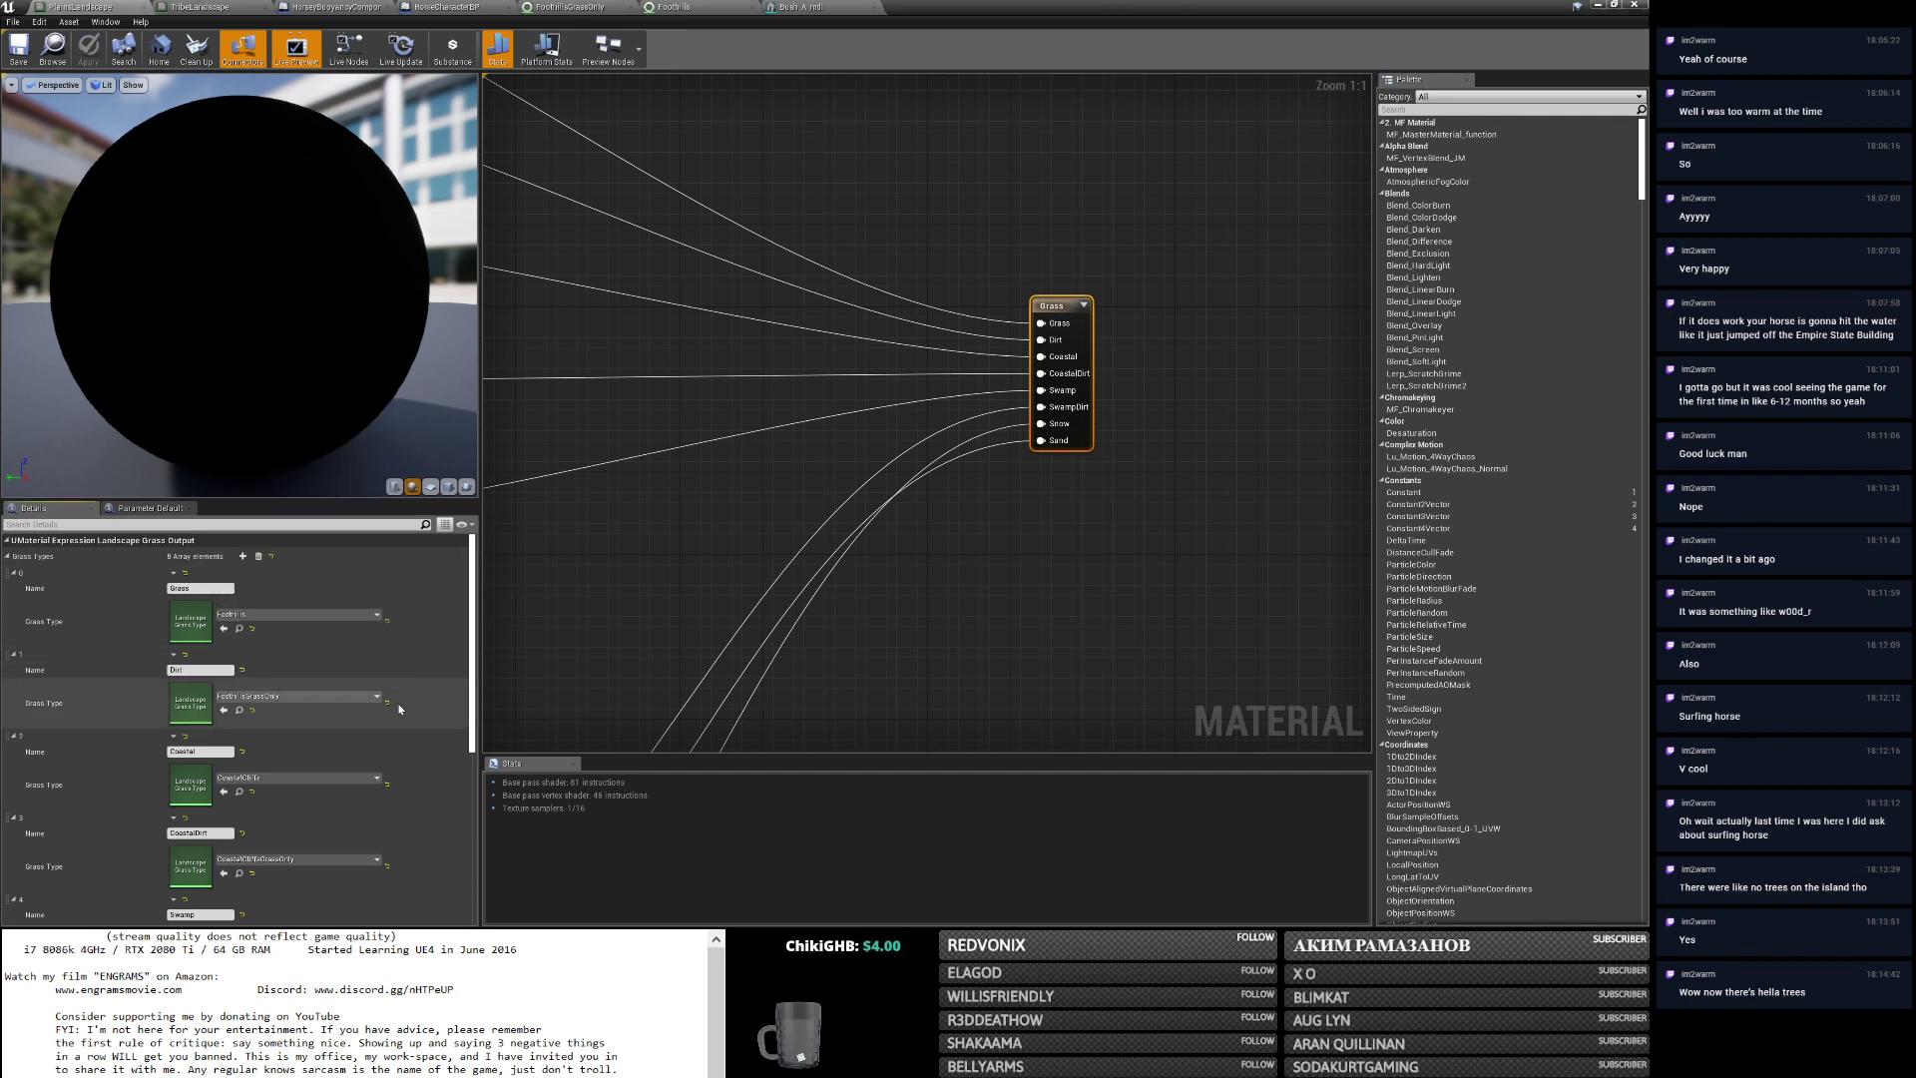
pyautogui.click(386, 706)
pyautogui.click(379, 699)
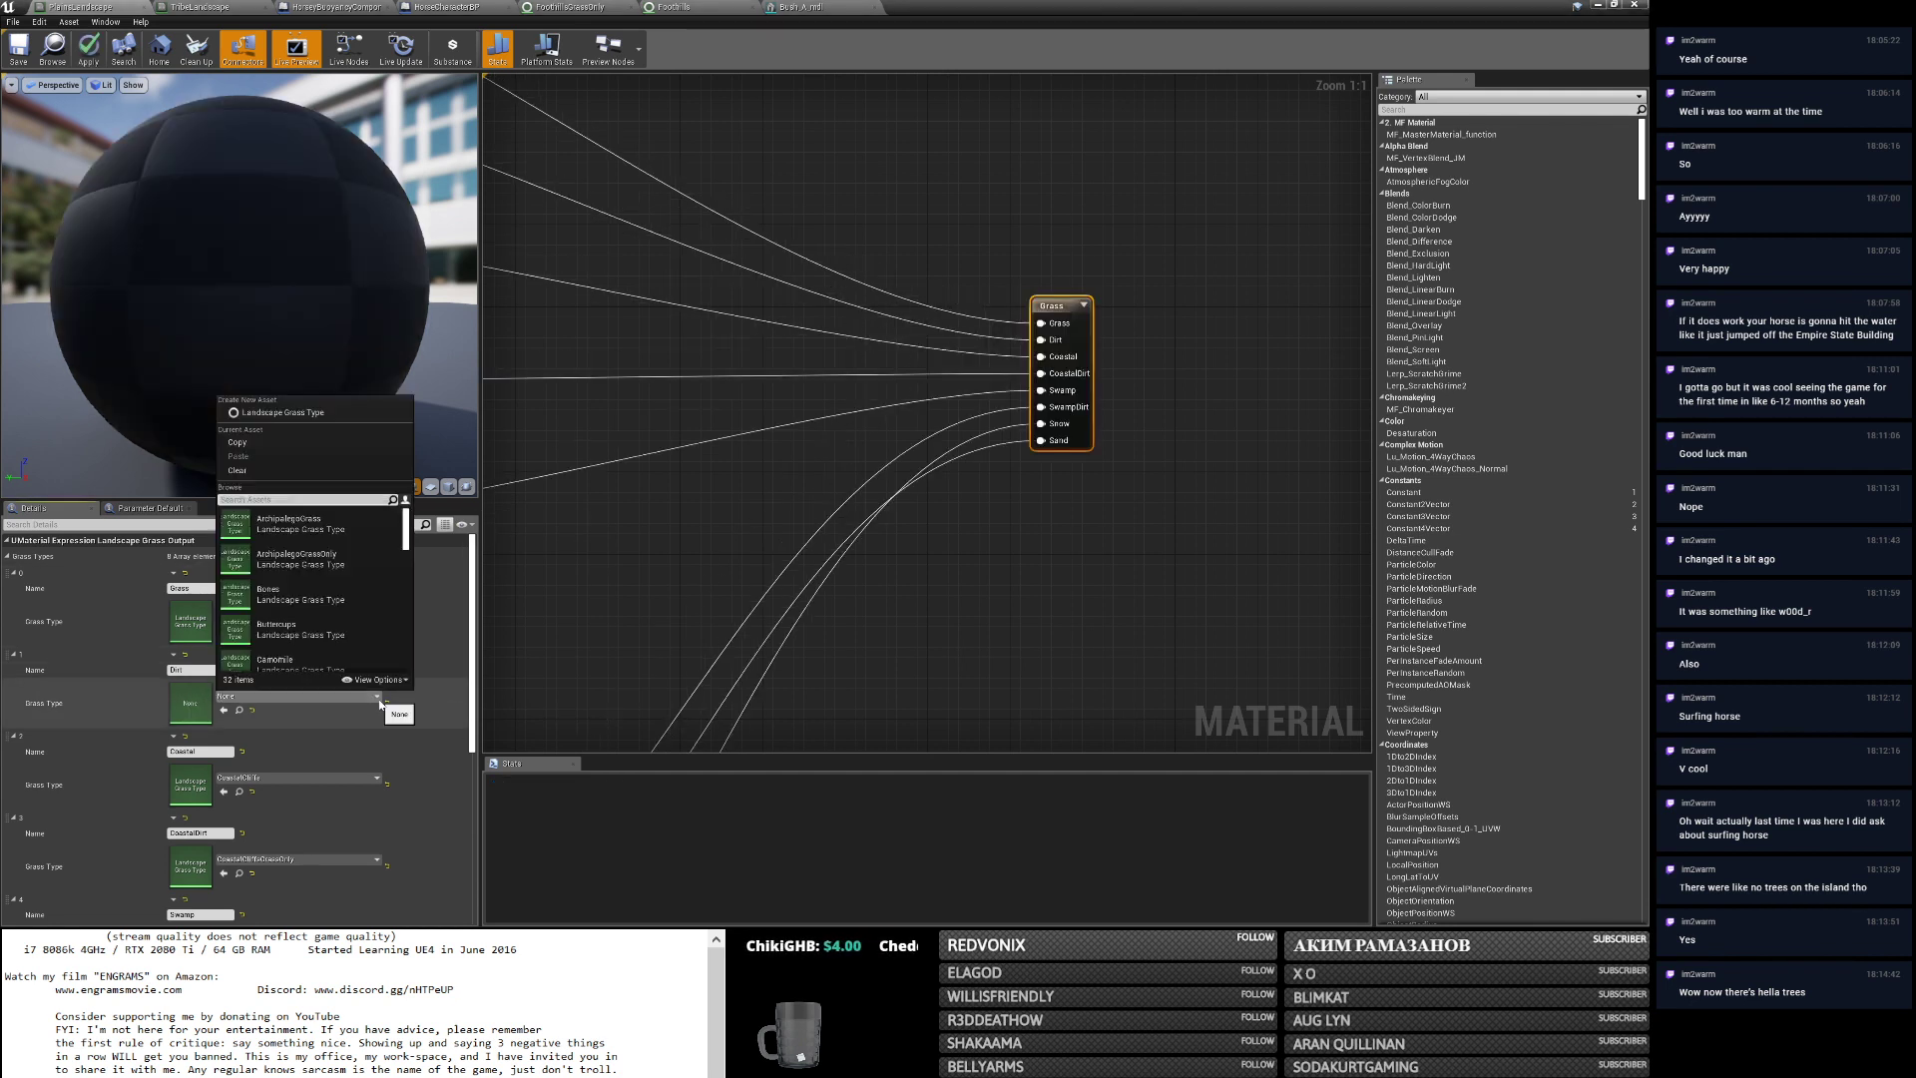
pyautogui.write('foothills')
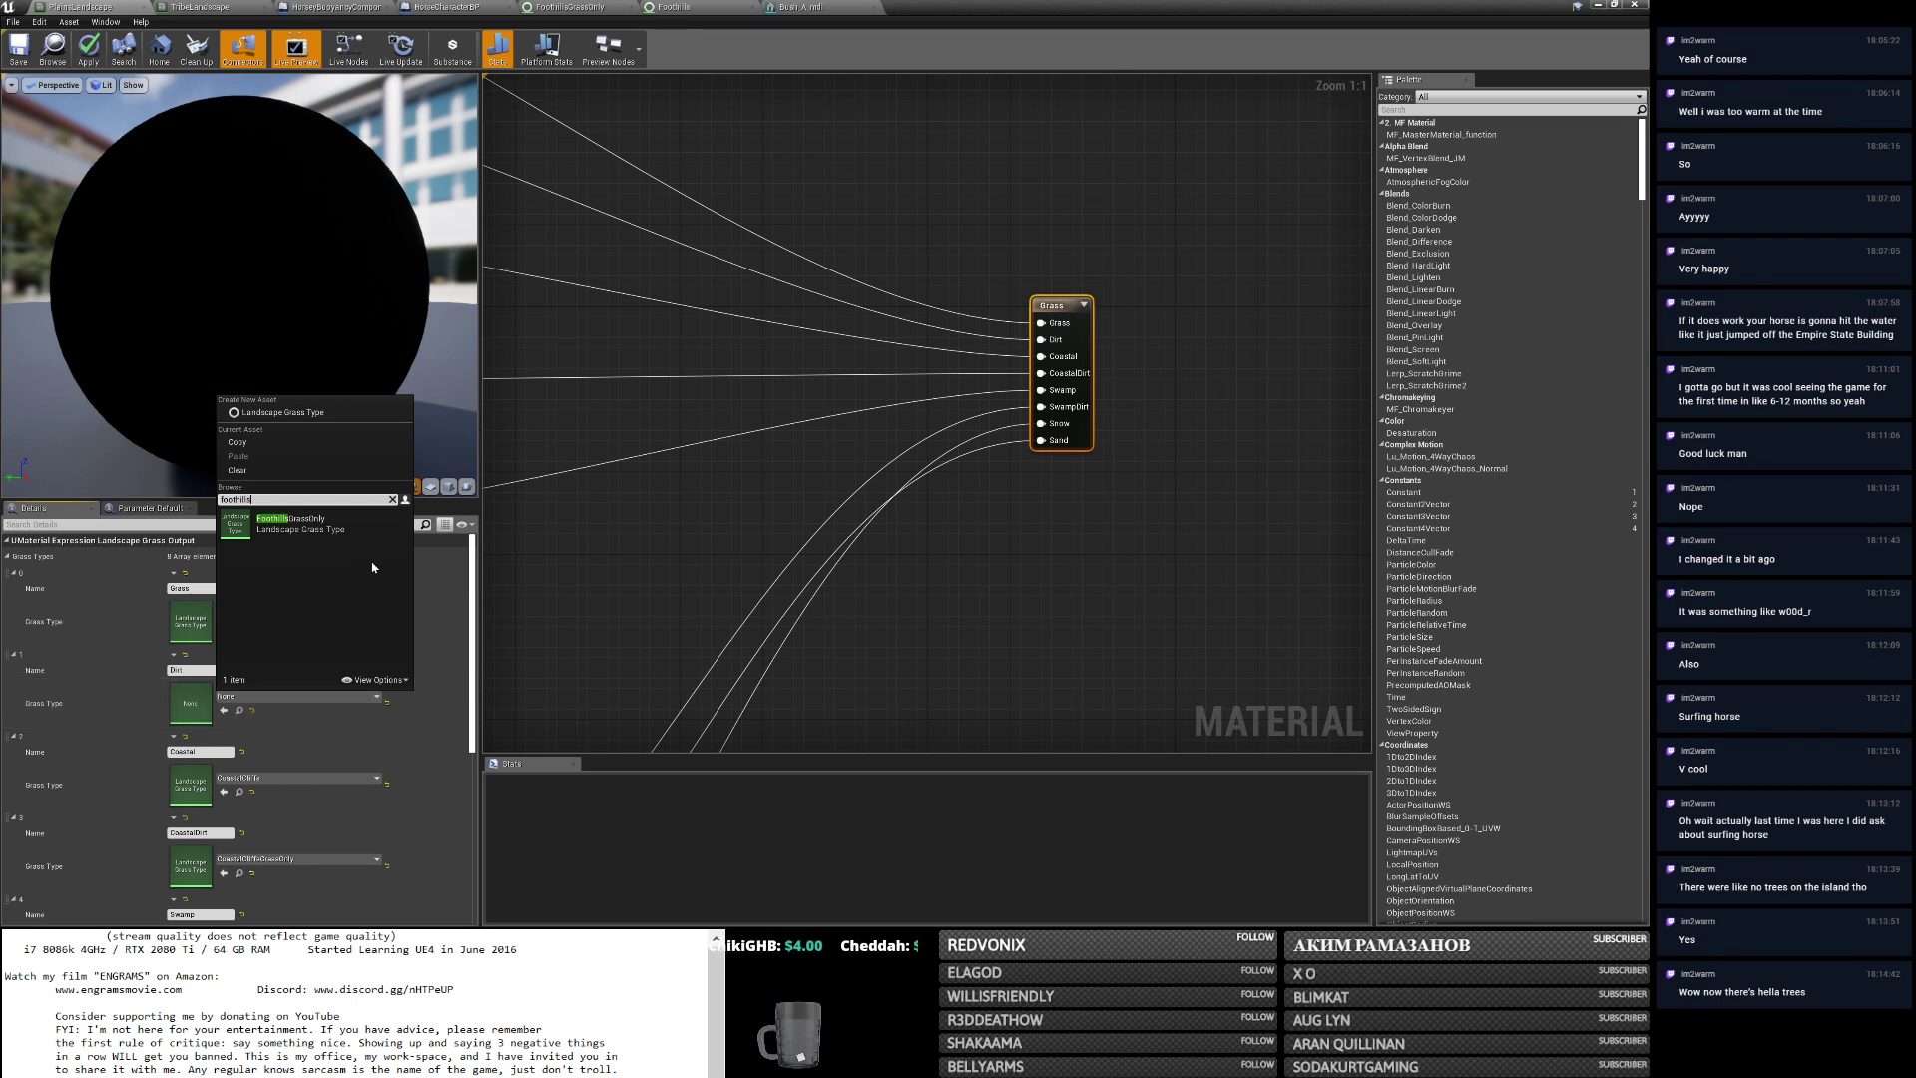
pyautogui.click(290, 520)
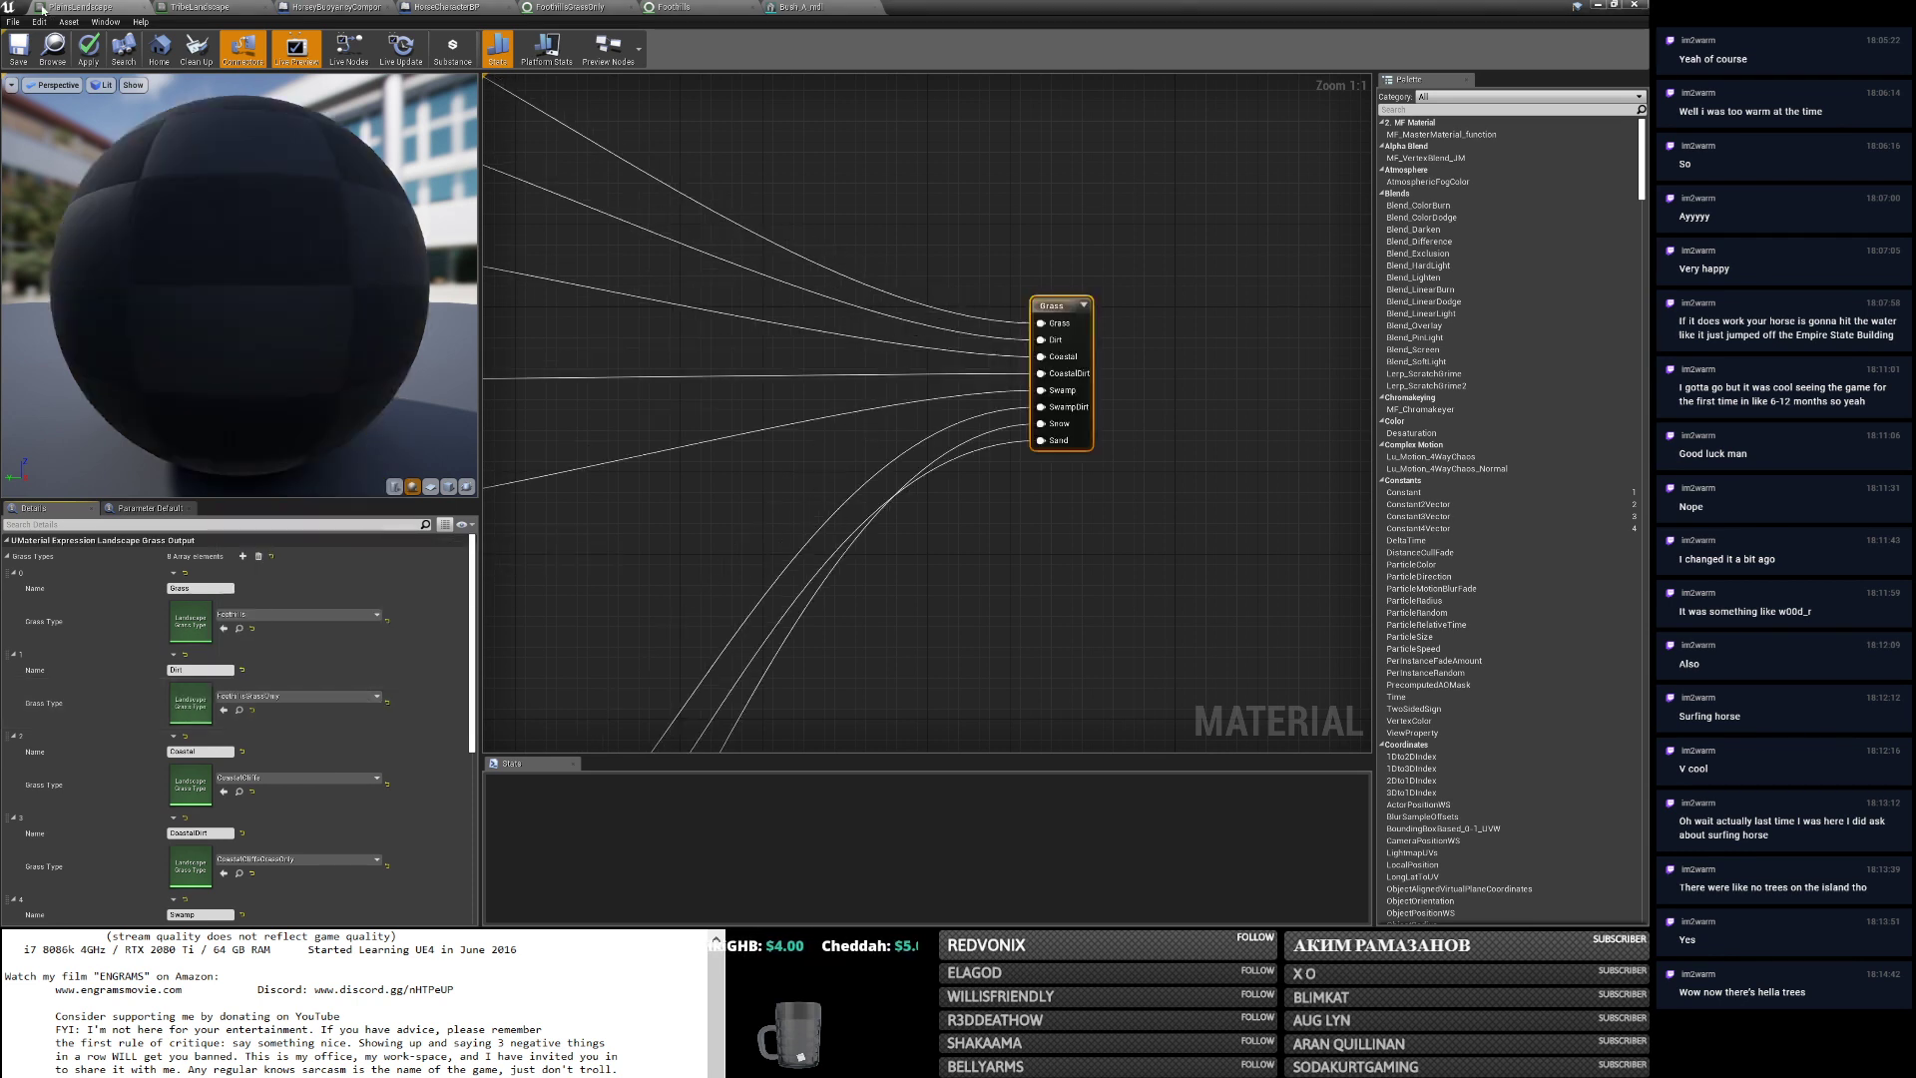
pyautogui.click(87, 47)
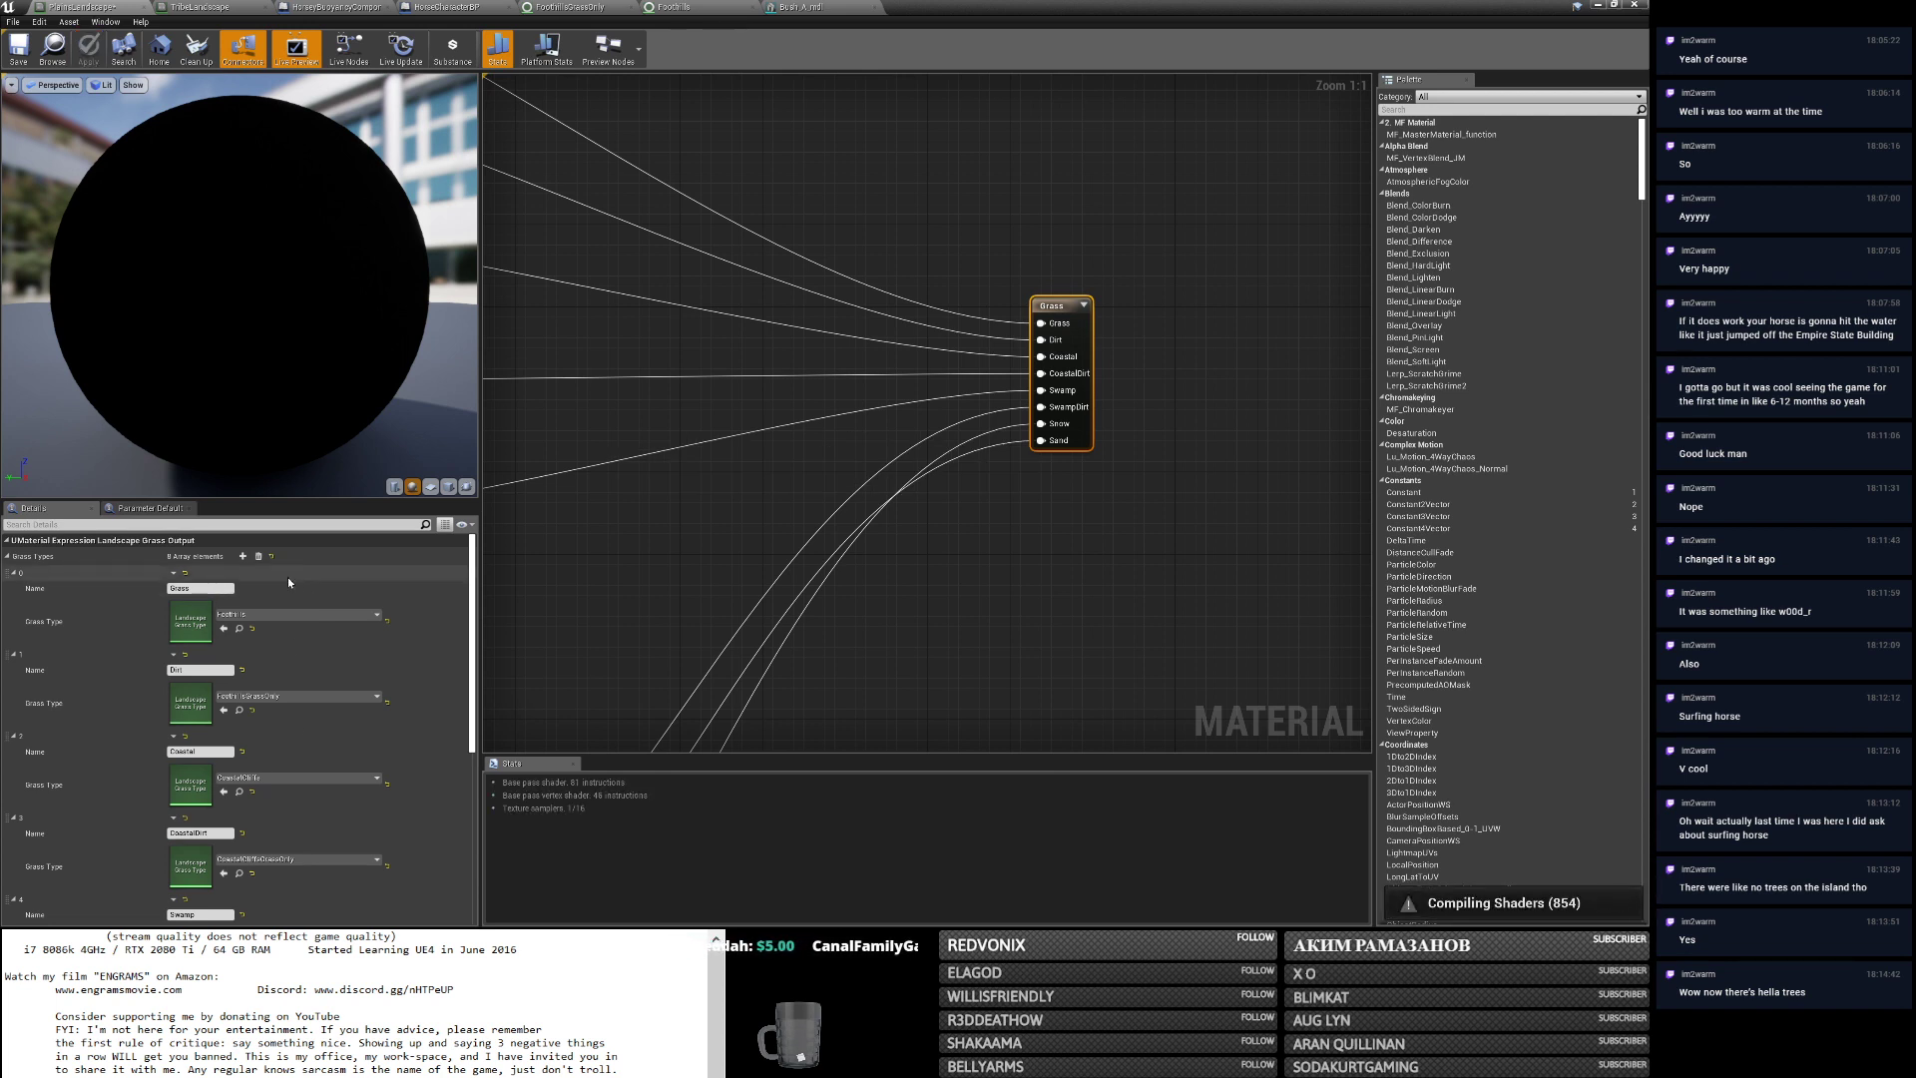
pyautogui.hotkey('alt', 'Tab')
pyautogui.click(490, 536)
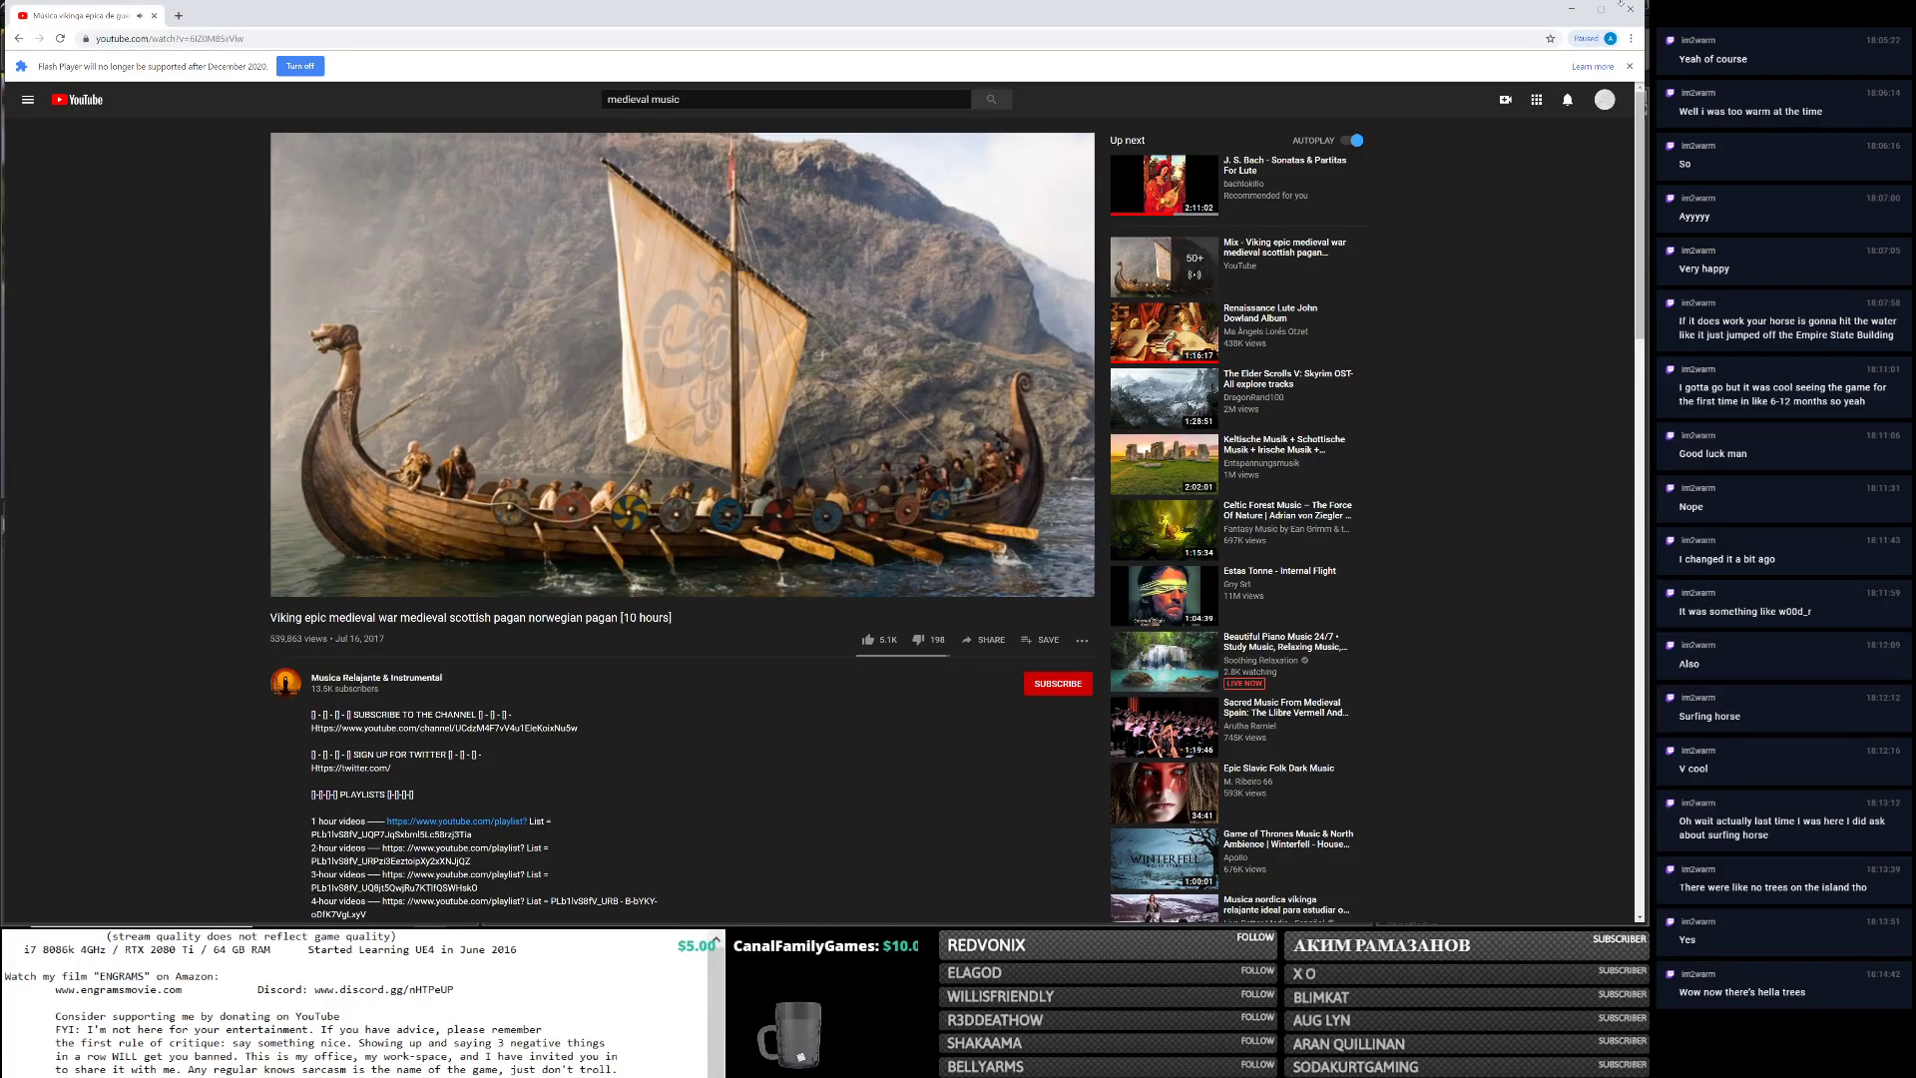
pyautogui.click(1572, 9)
pyautogui.hotkey('alt', 'Tab')
pyautogui.click(696, 532)
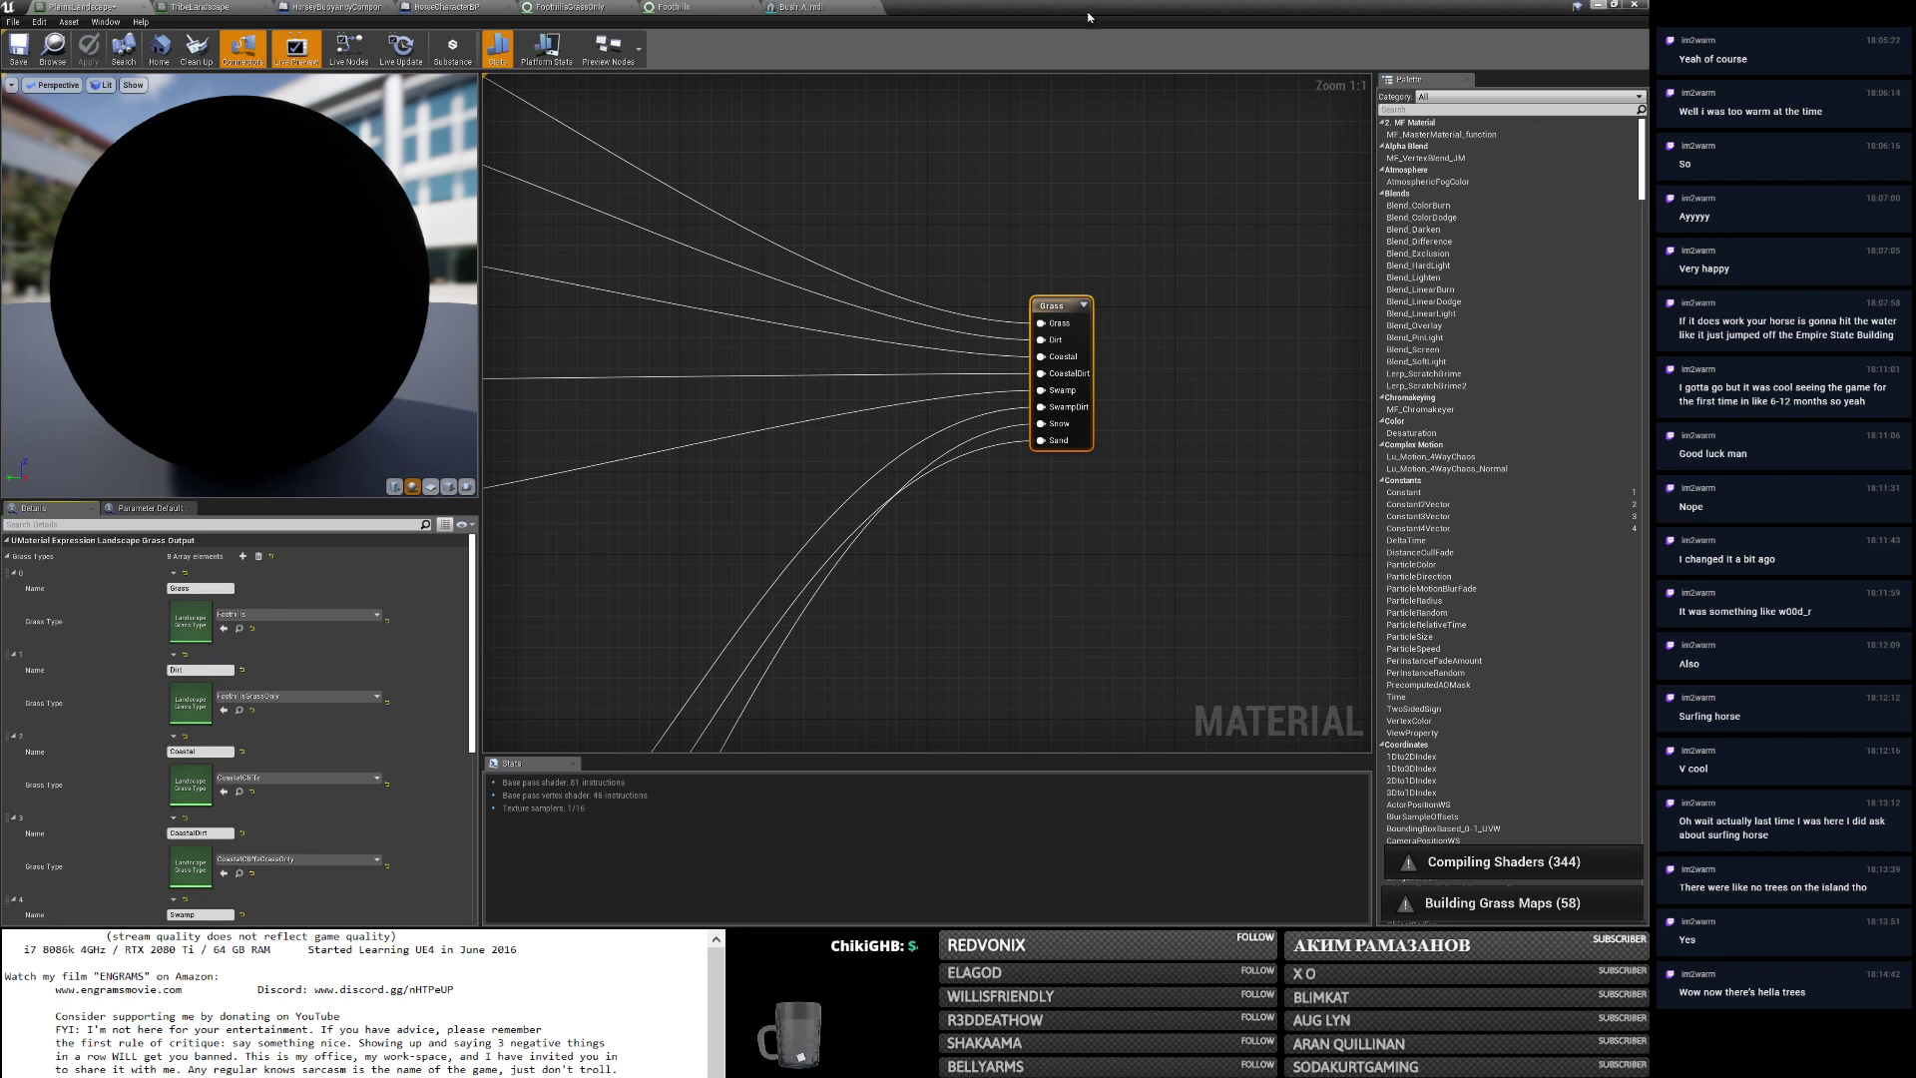
# Return to the level editor and examine the density of rocks and bushes on the foothills ground.
pyautogui.click(1600, 5)
pyautogui.moveTo(1072, 338); pyautogui.dragTo(1071, 339, button='right')
pyautogui.hotkey('alt', 'Tab')
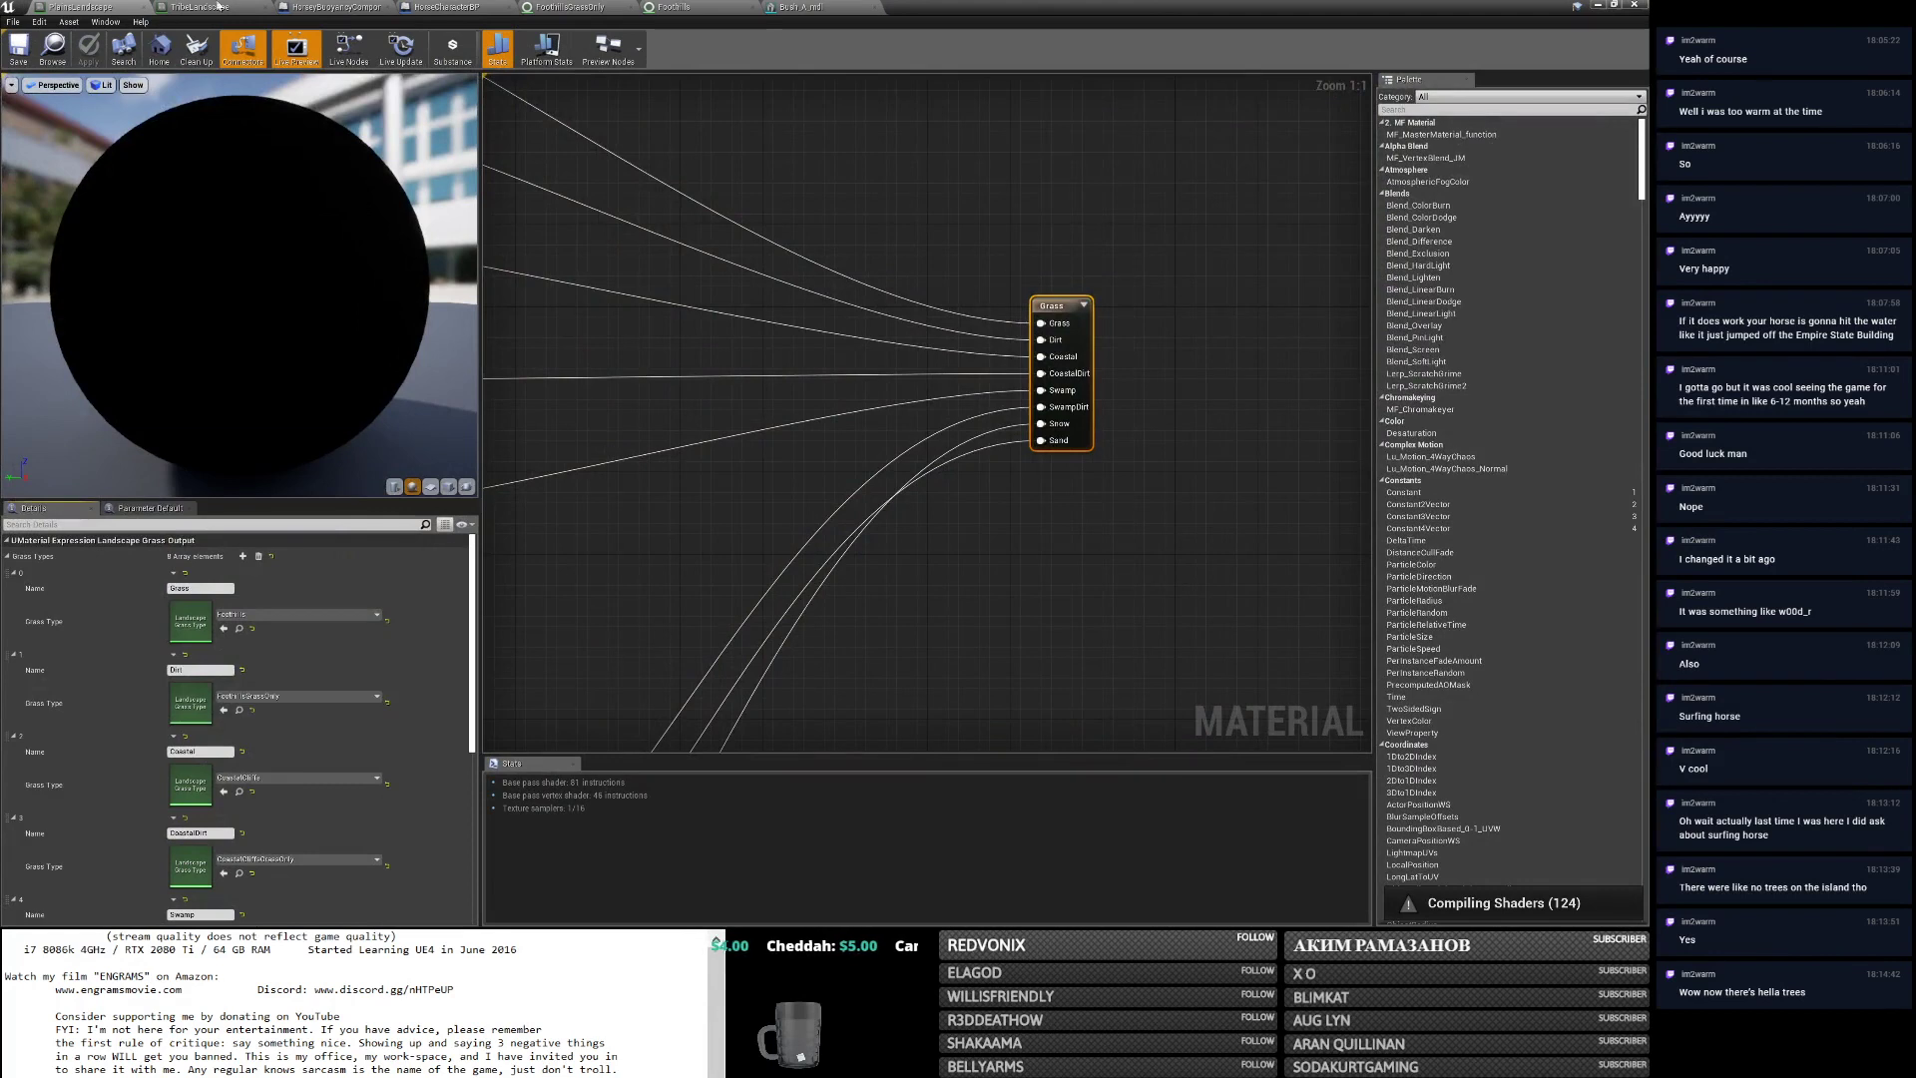
pyautogui.click(1627, 4)
pyautogui.moveTo(1072, 338); pyautogui.dragTo(1072, 339, button='right')
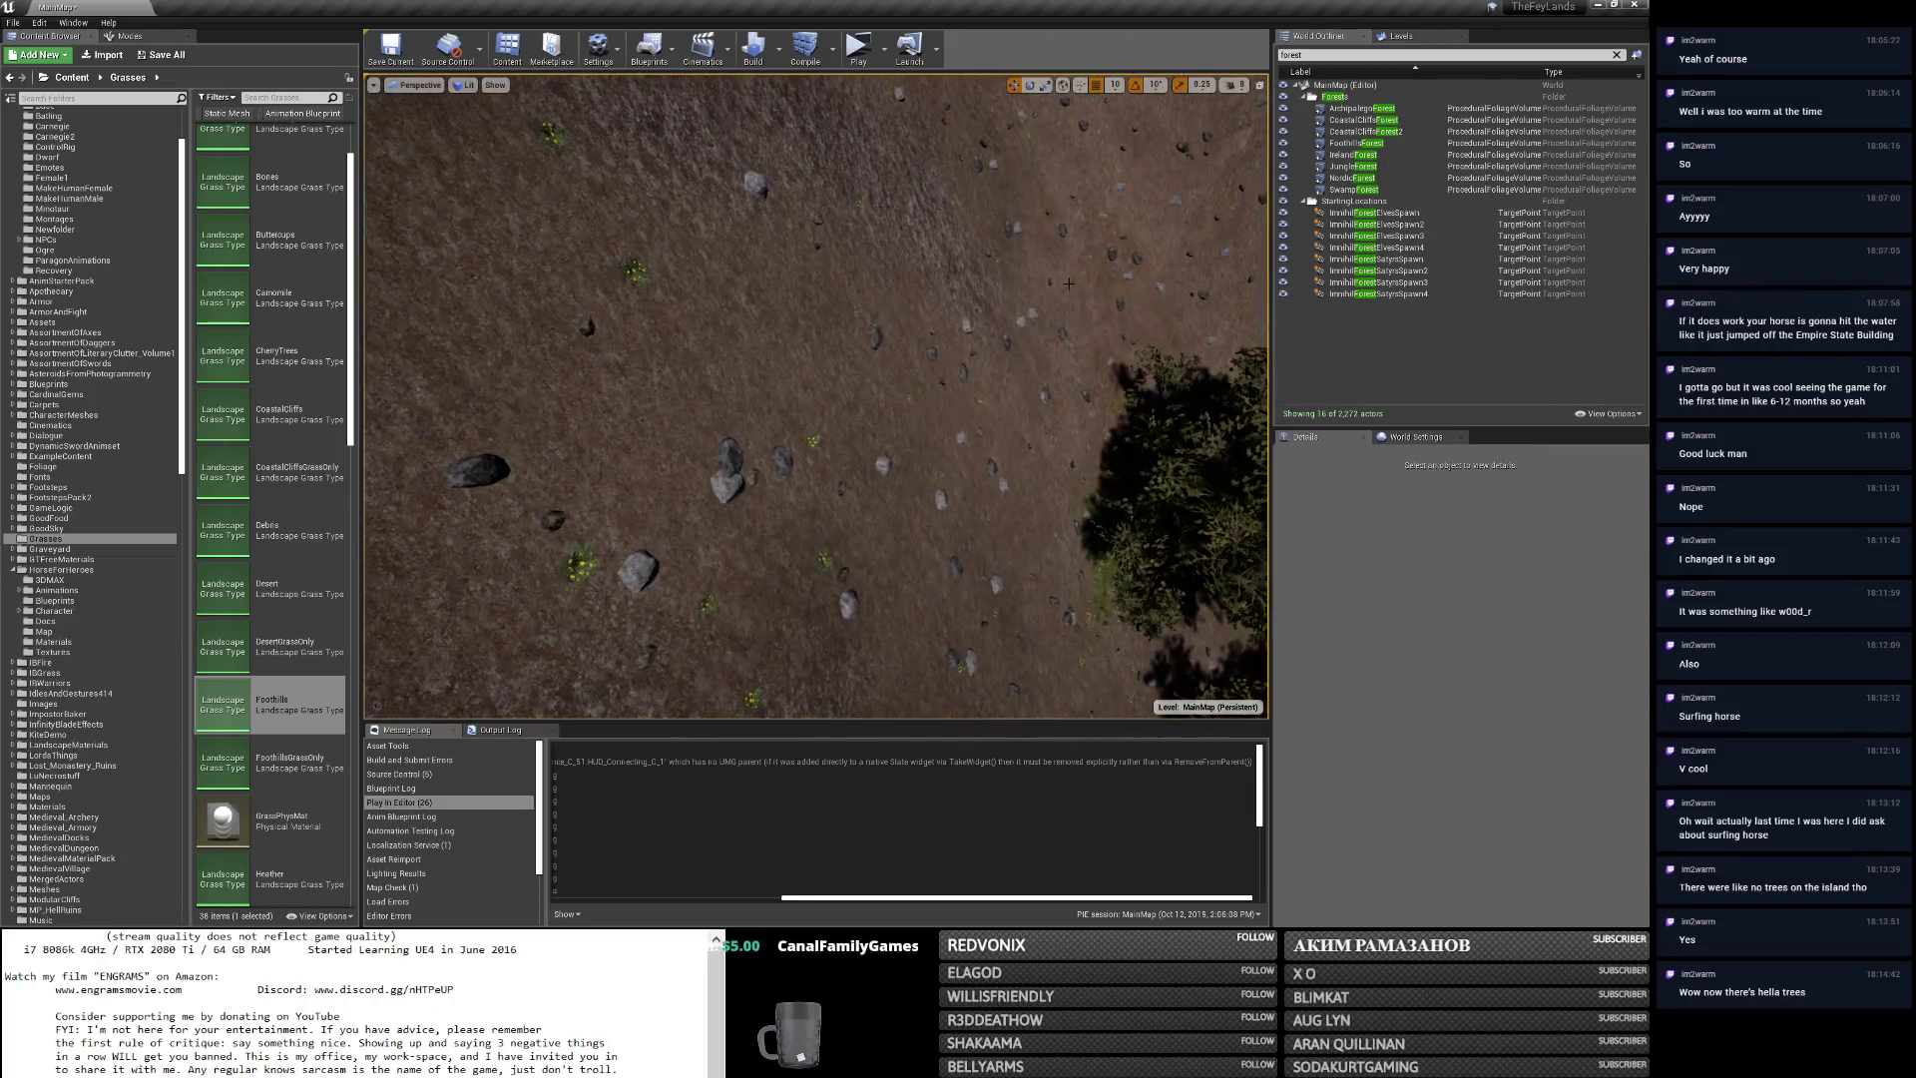
# Reopen FoothillsGrassOnly and set the grass density of the bush and first boulder varieties to 0.1.
pyautogui.hotkey('alt', 'Tab')
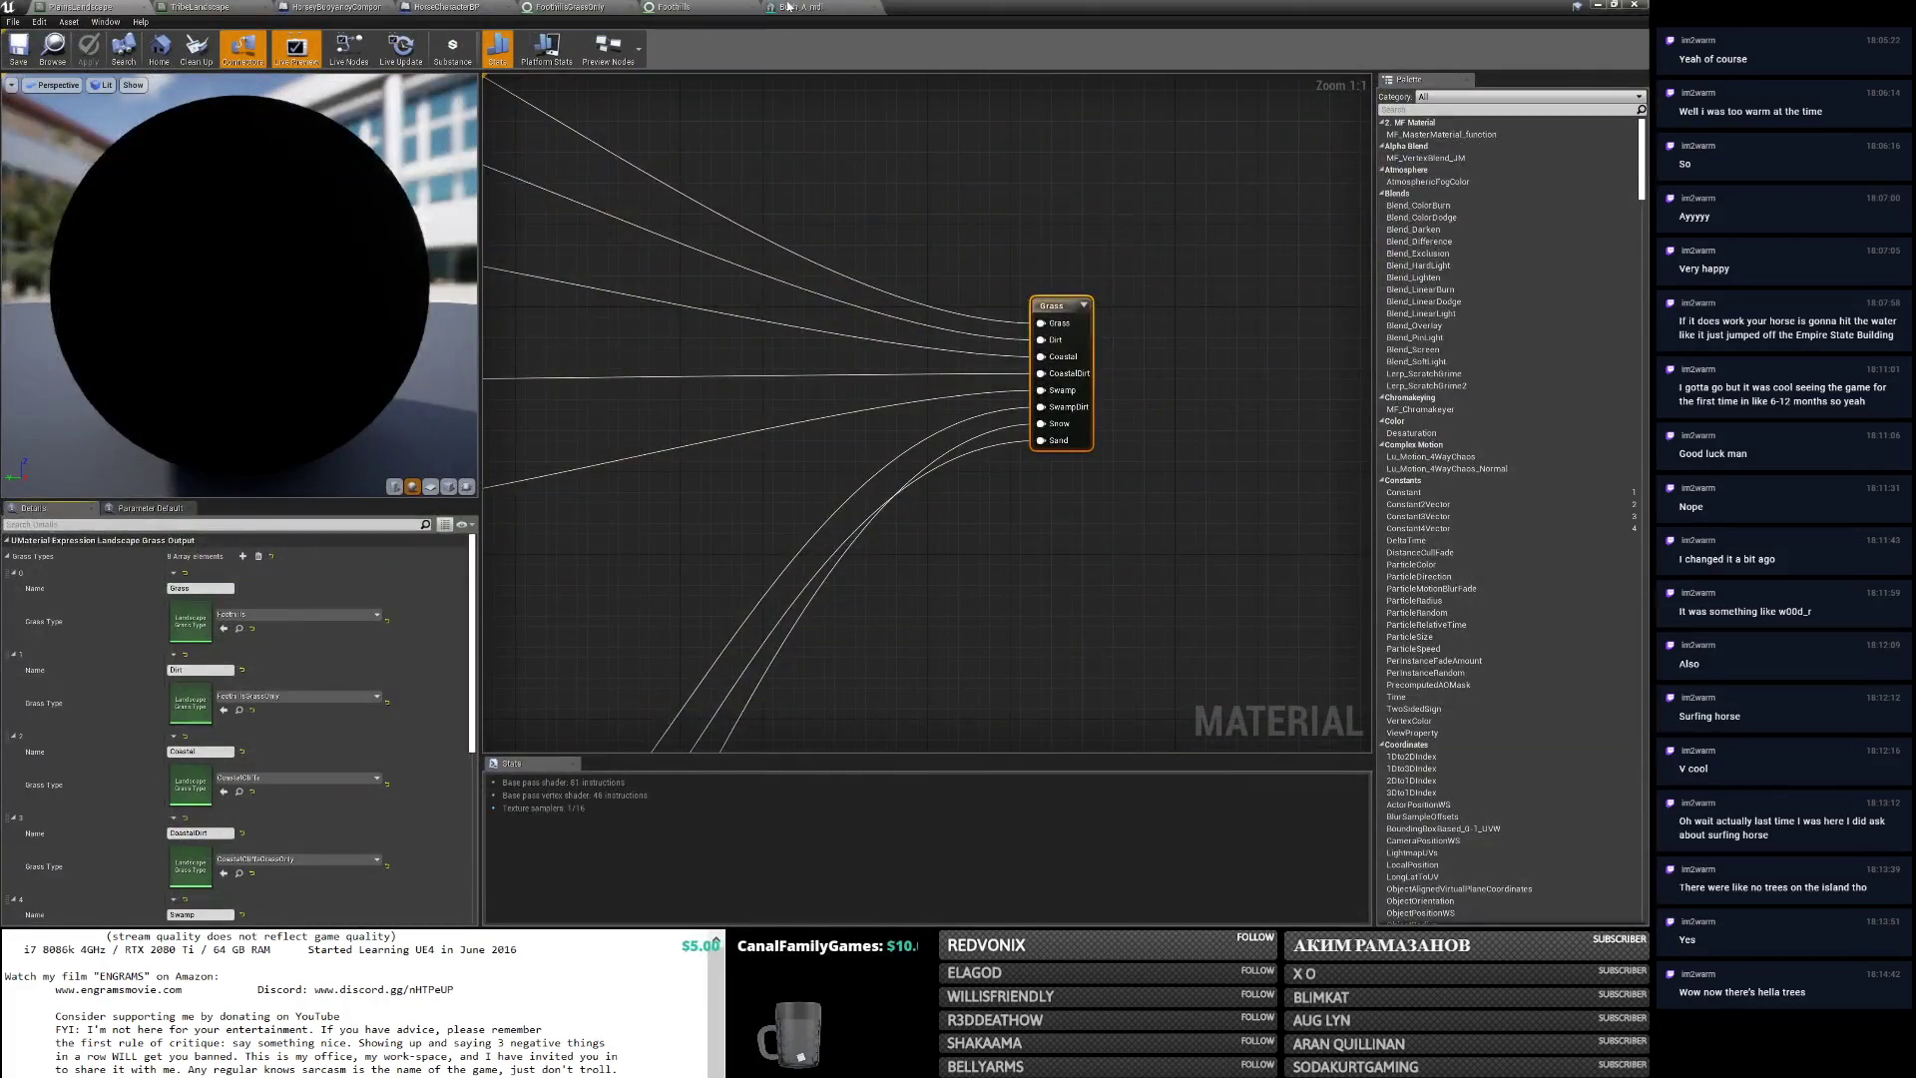
pyautogui.click(631, 10)
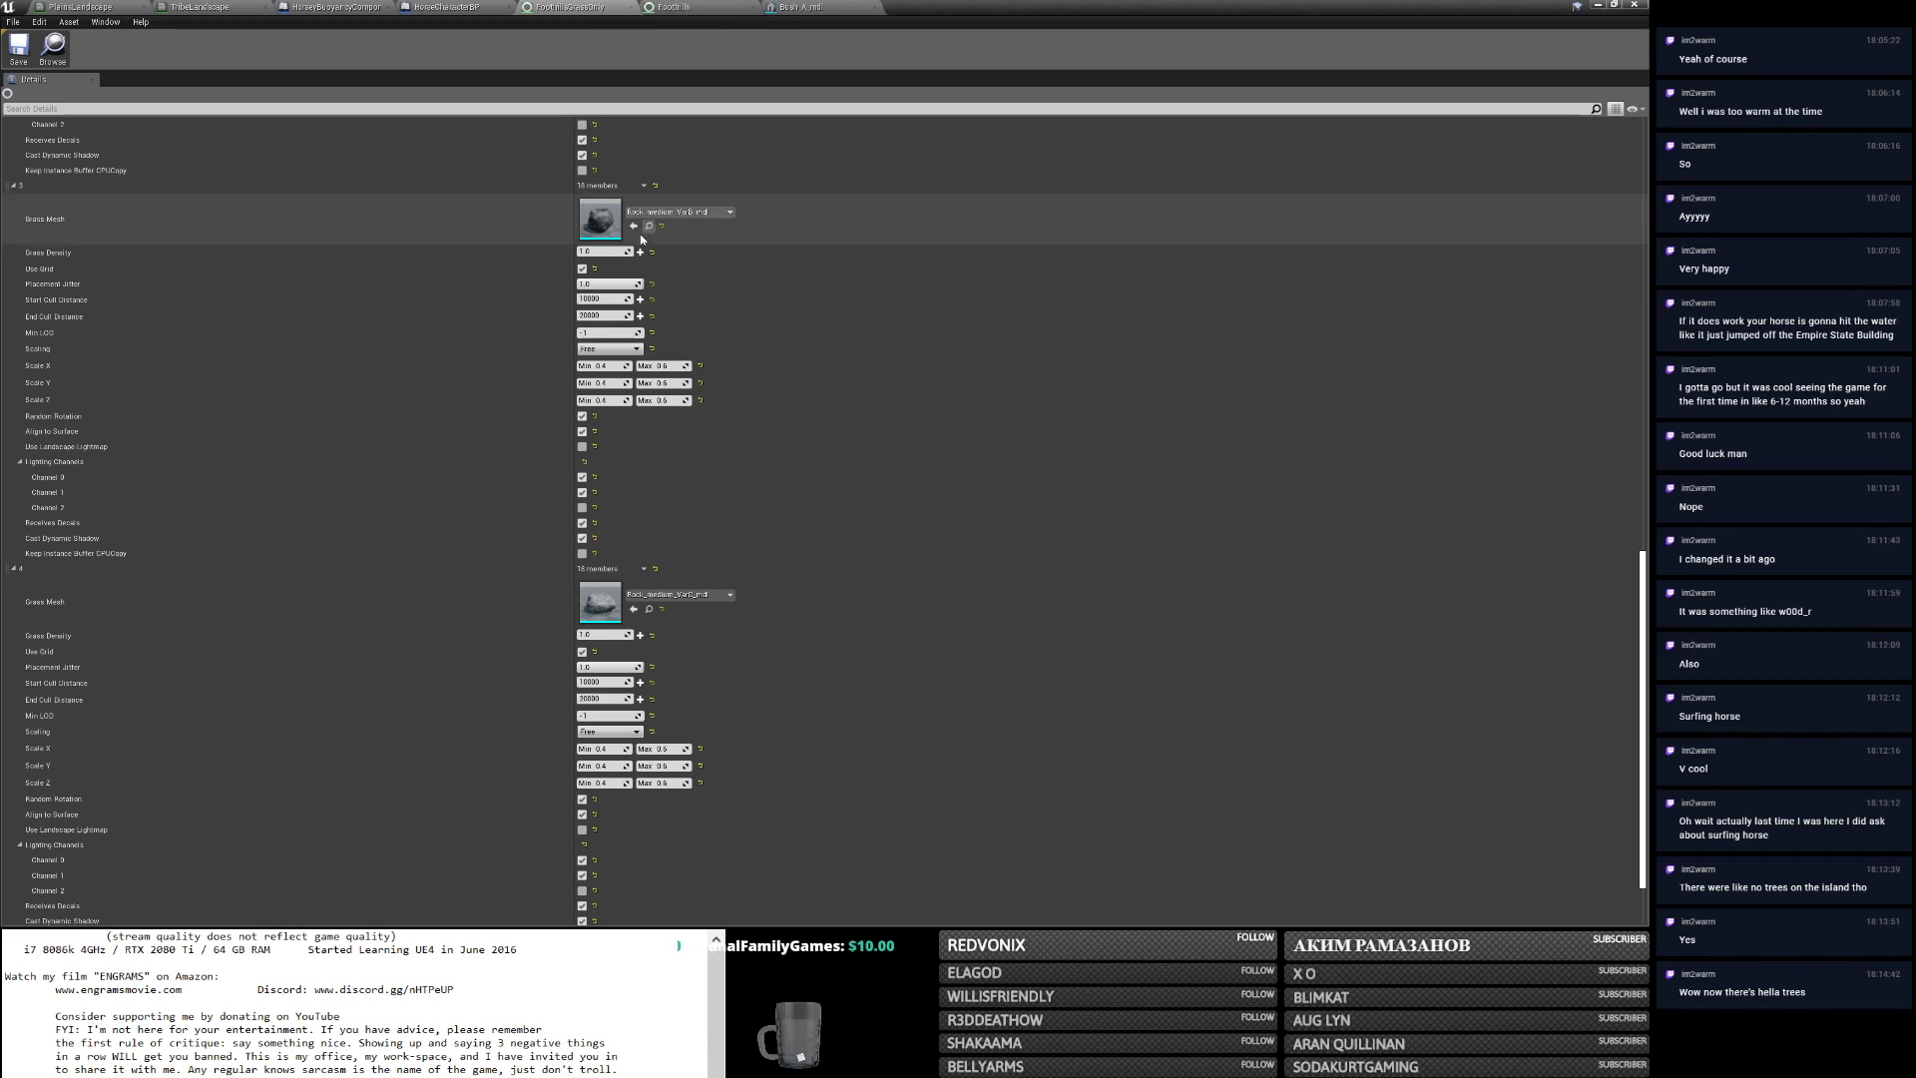
pyautogui.scroll(-2, 1018, 392)
pyautogui.scroll(5, 1019, 397)
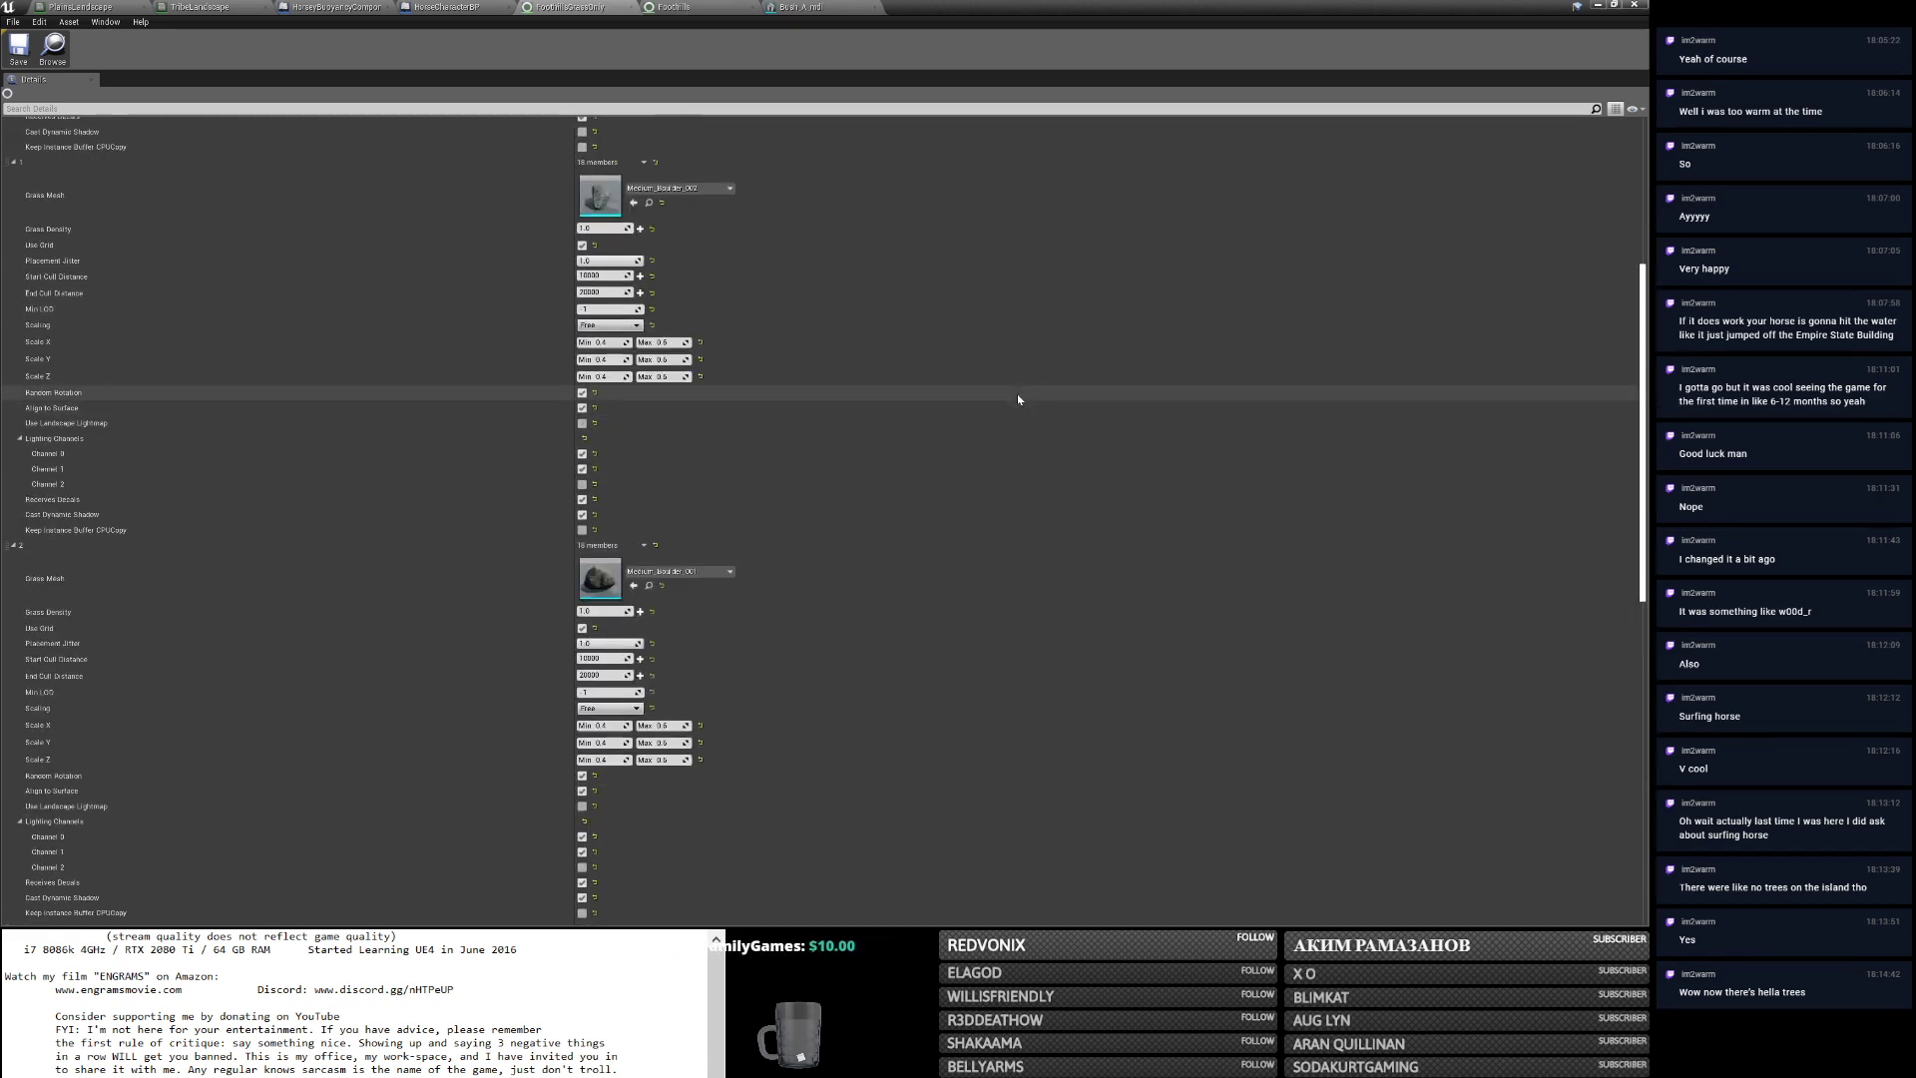
pyautogui.click(600, 224)
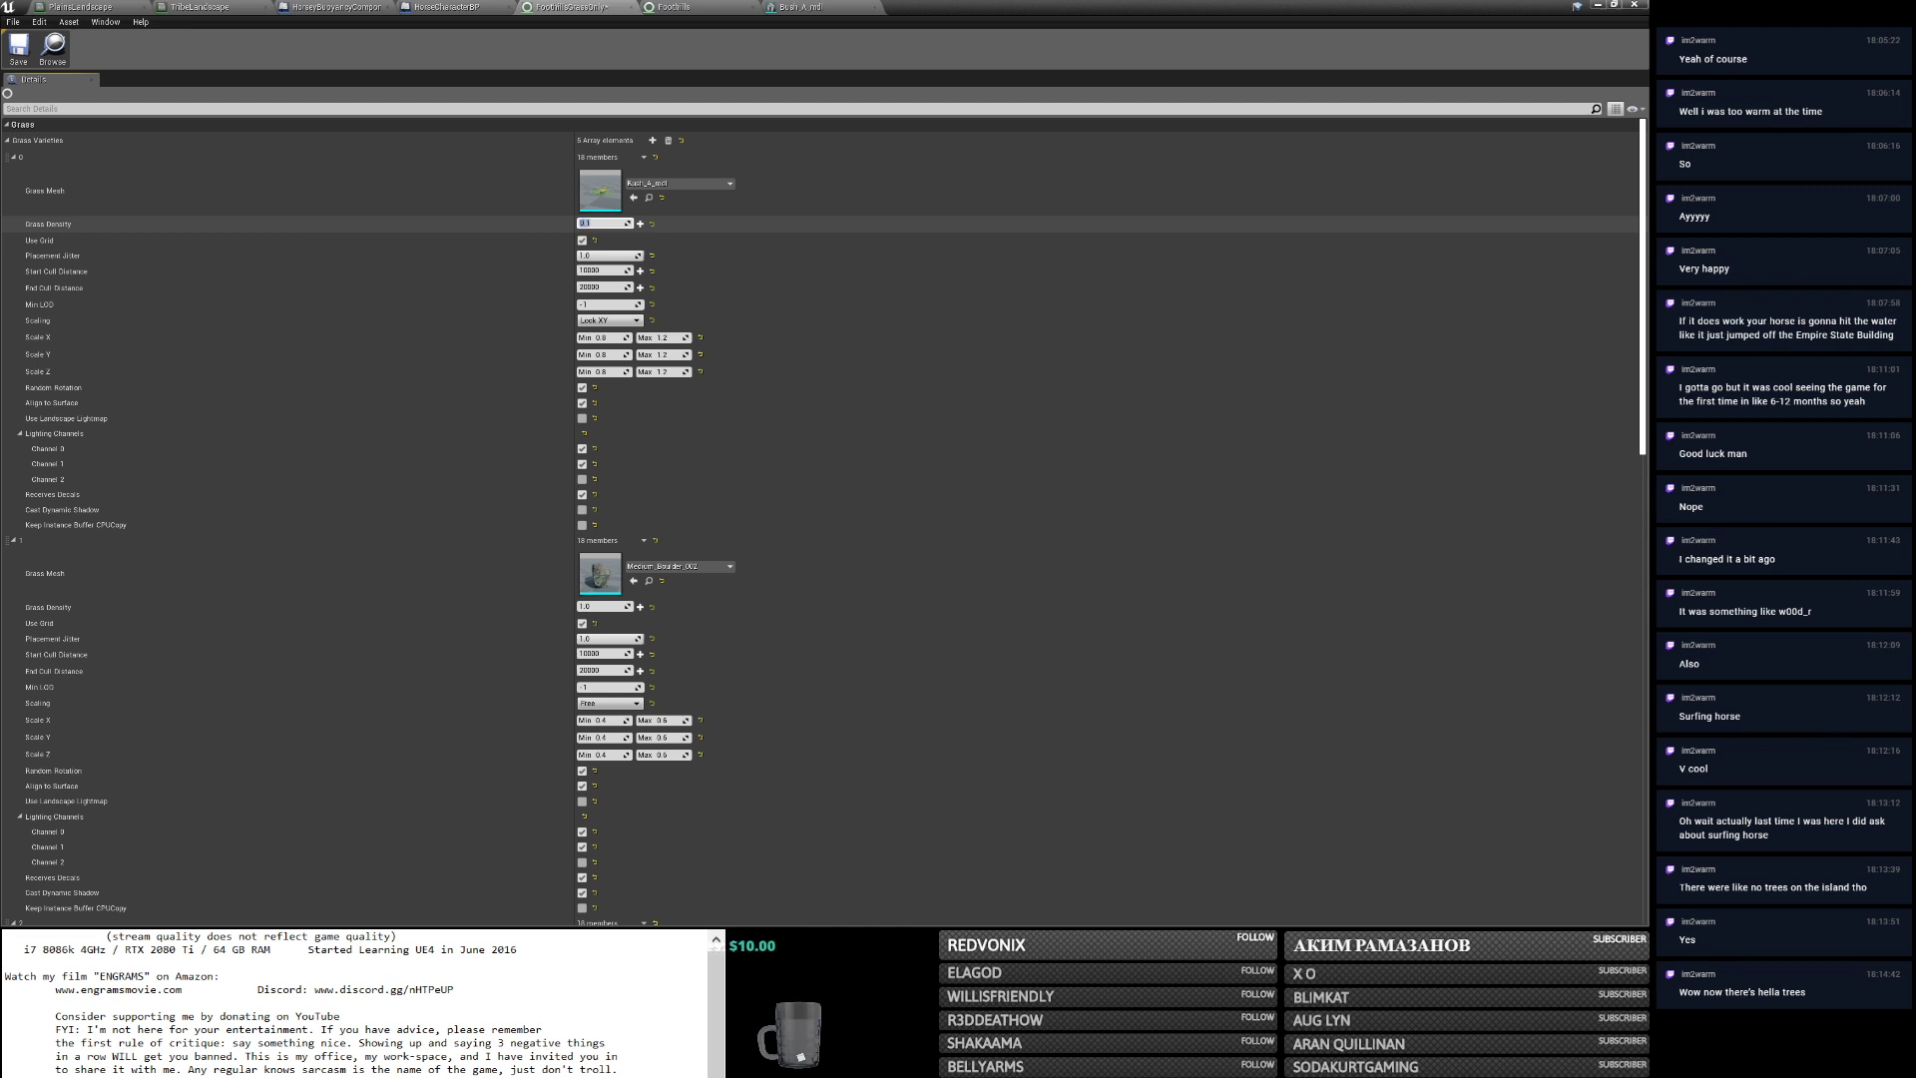
pyautogui.press('Return')
pyautogui.write('.1')
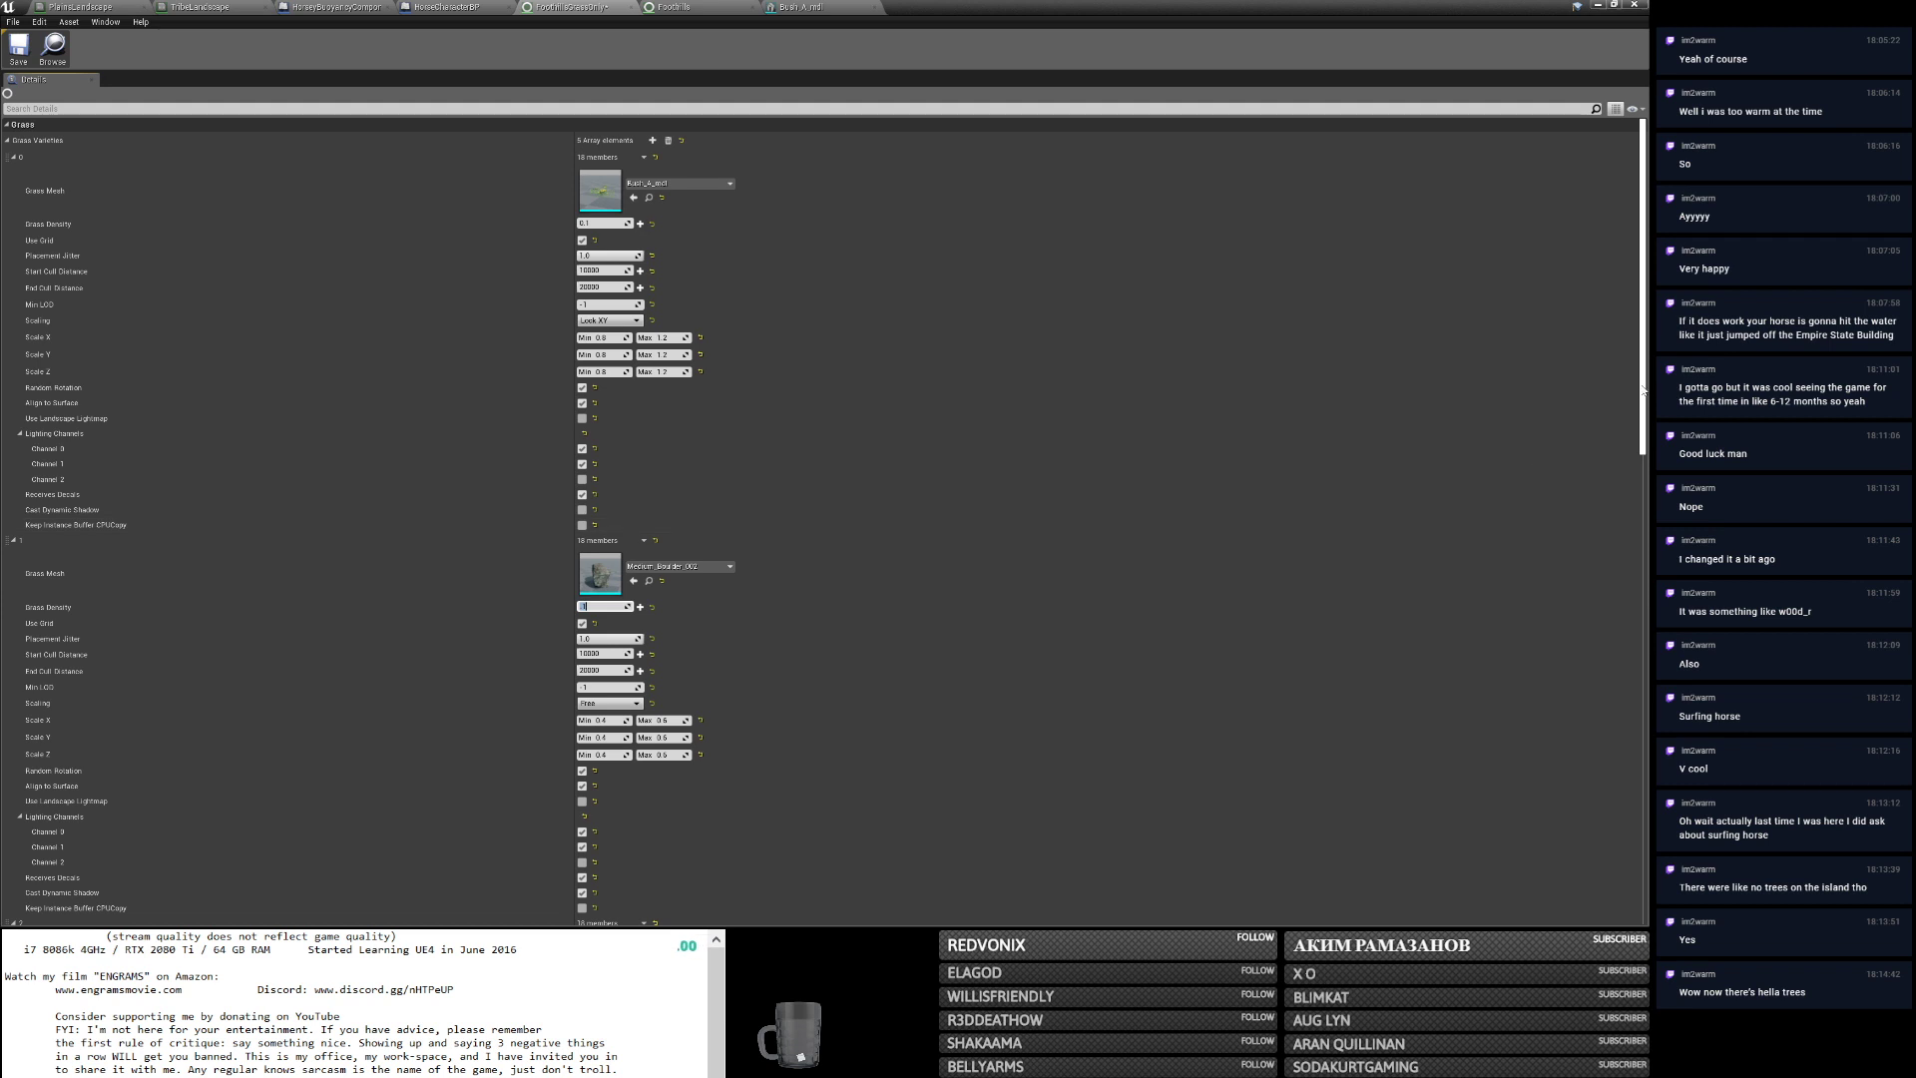
# Set the grass density of the second boulder and both rock varieties to 0.1, and check the foothills ground cover in the level.
pyautogui.scroll(-5, 1462, 552)
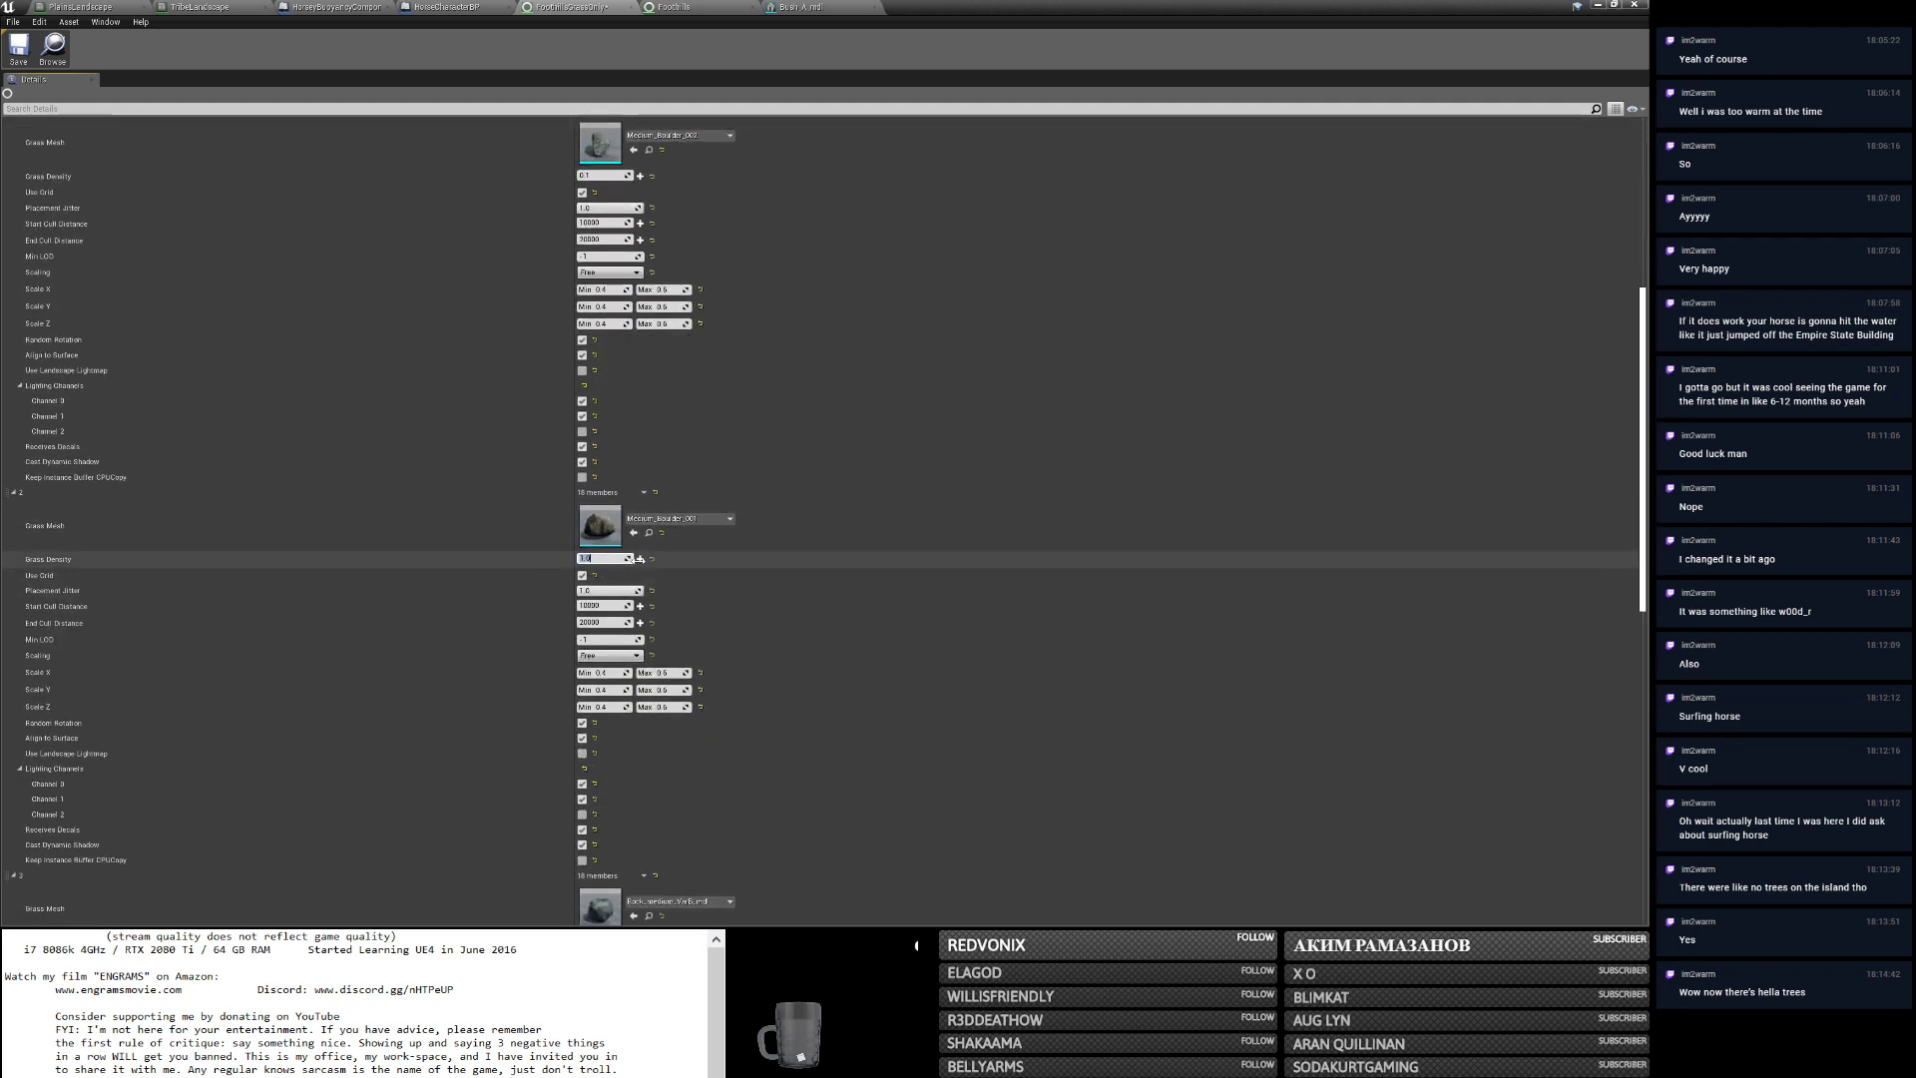
pyautogui.scroll(-5, 1217, 539)
pyautogui.scroll(-4, 1215, 543)
pyautogui.click(604, 515)
pyautogui.write('.1')
pyautogui.scroll(-8, 988, 518)
pyautogui.click(602, 570)
pyautogui.write('.1')
pyautogui.press('Return')
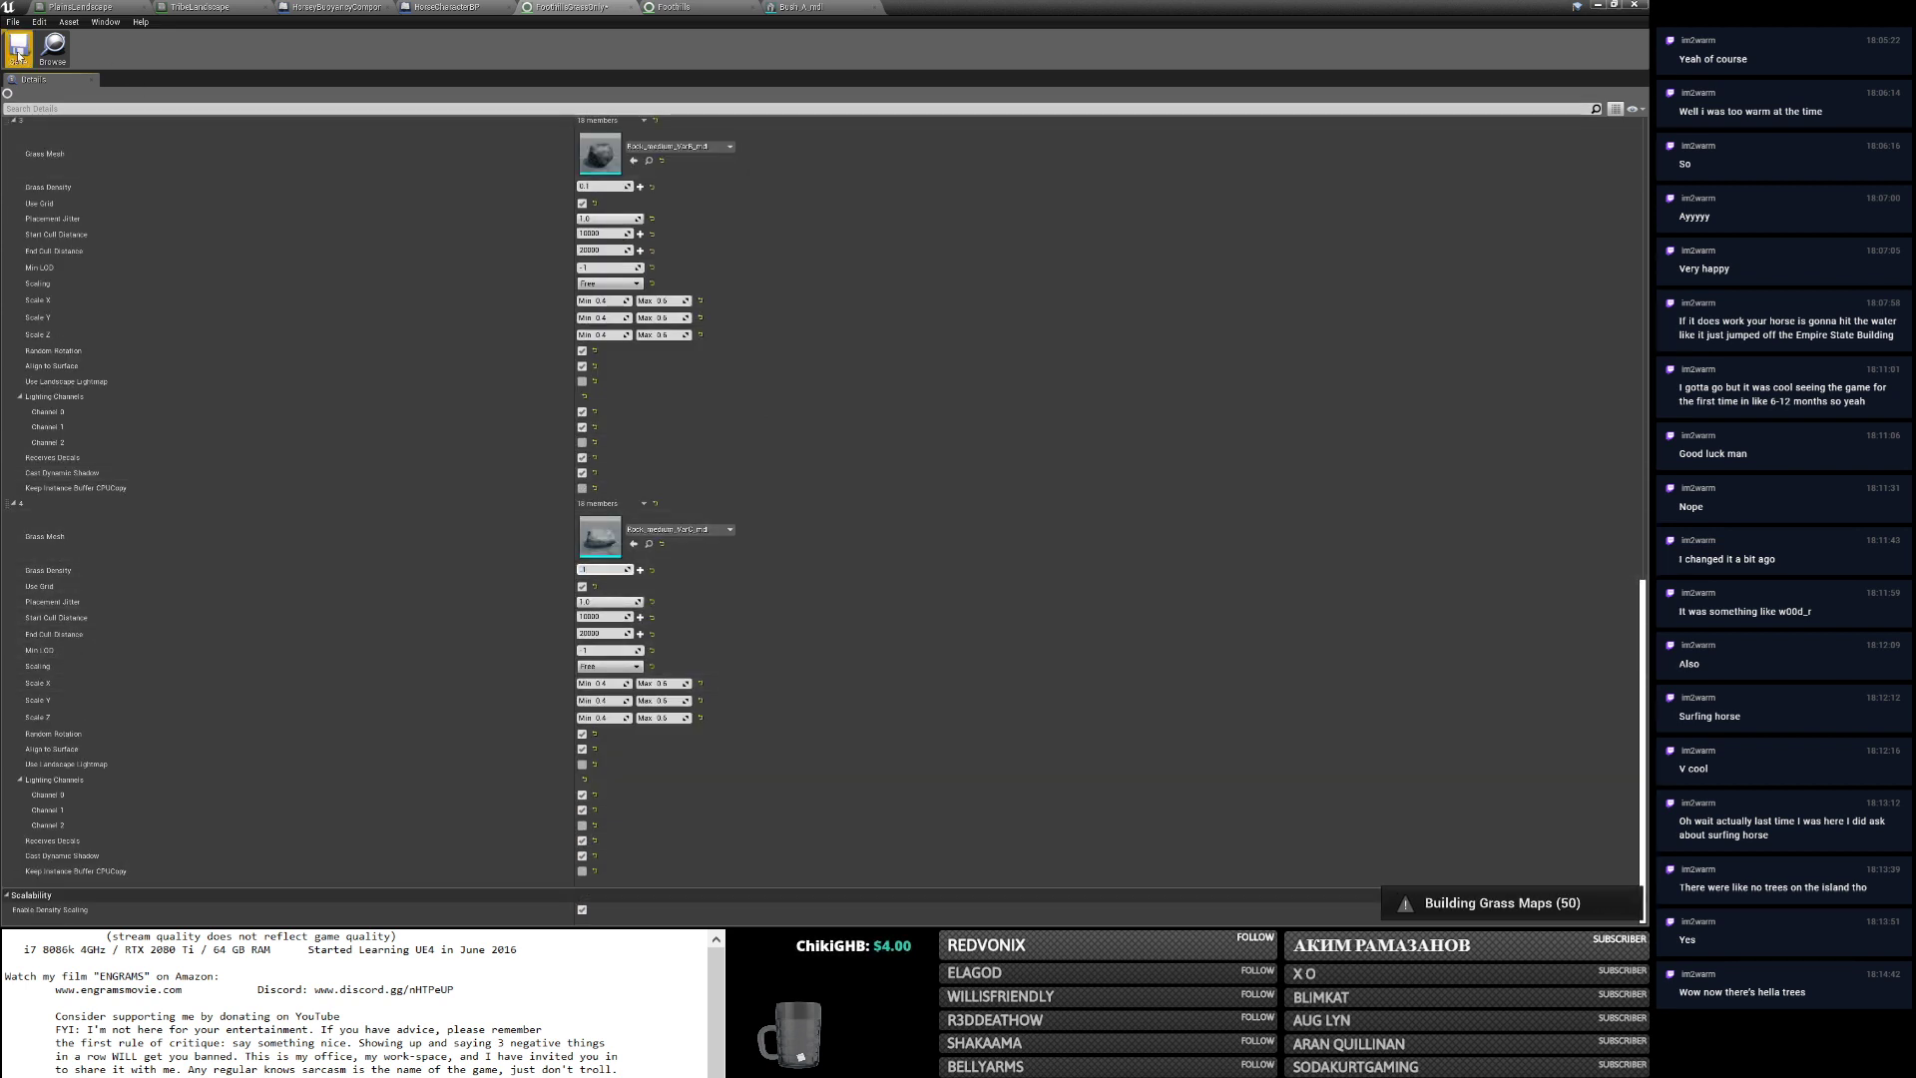
pyautogui.click(1601, 5)
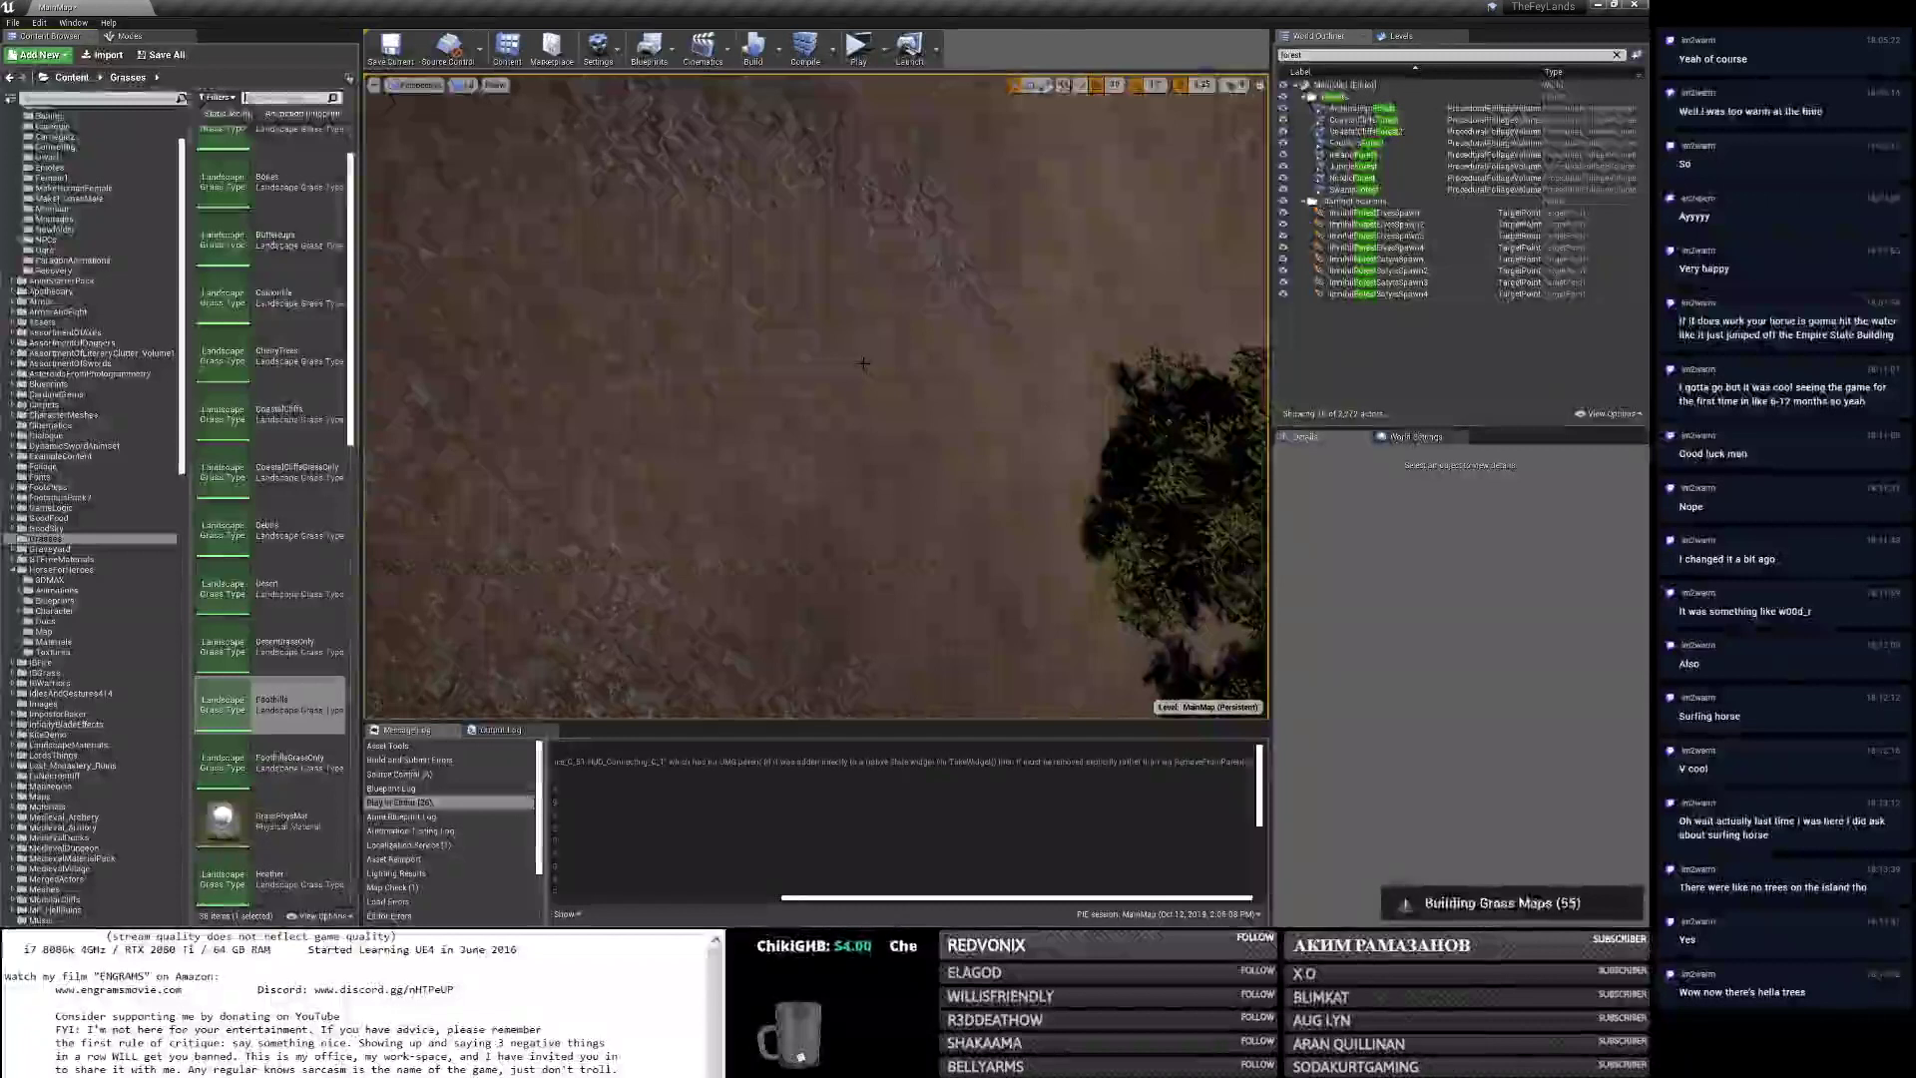
pyautogui.moveTo(860, 367); pyautogui.dragTo(774, 367, button='right')
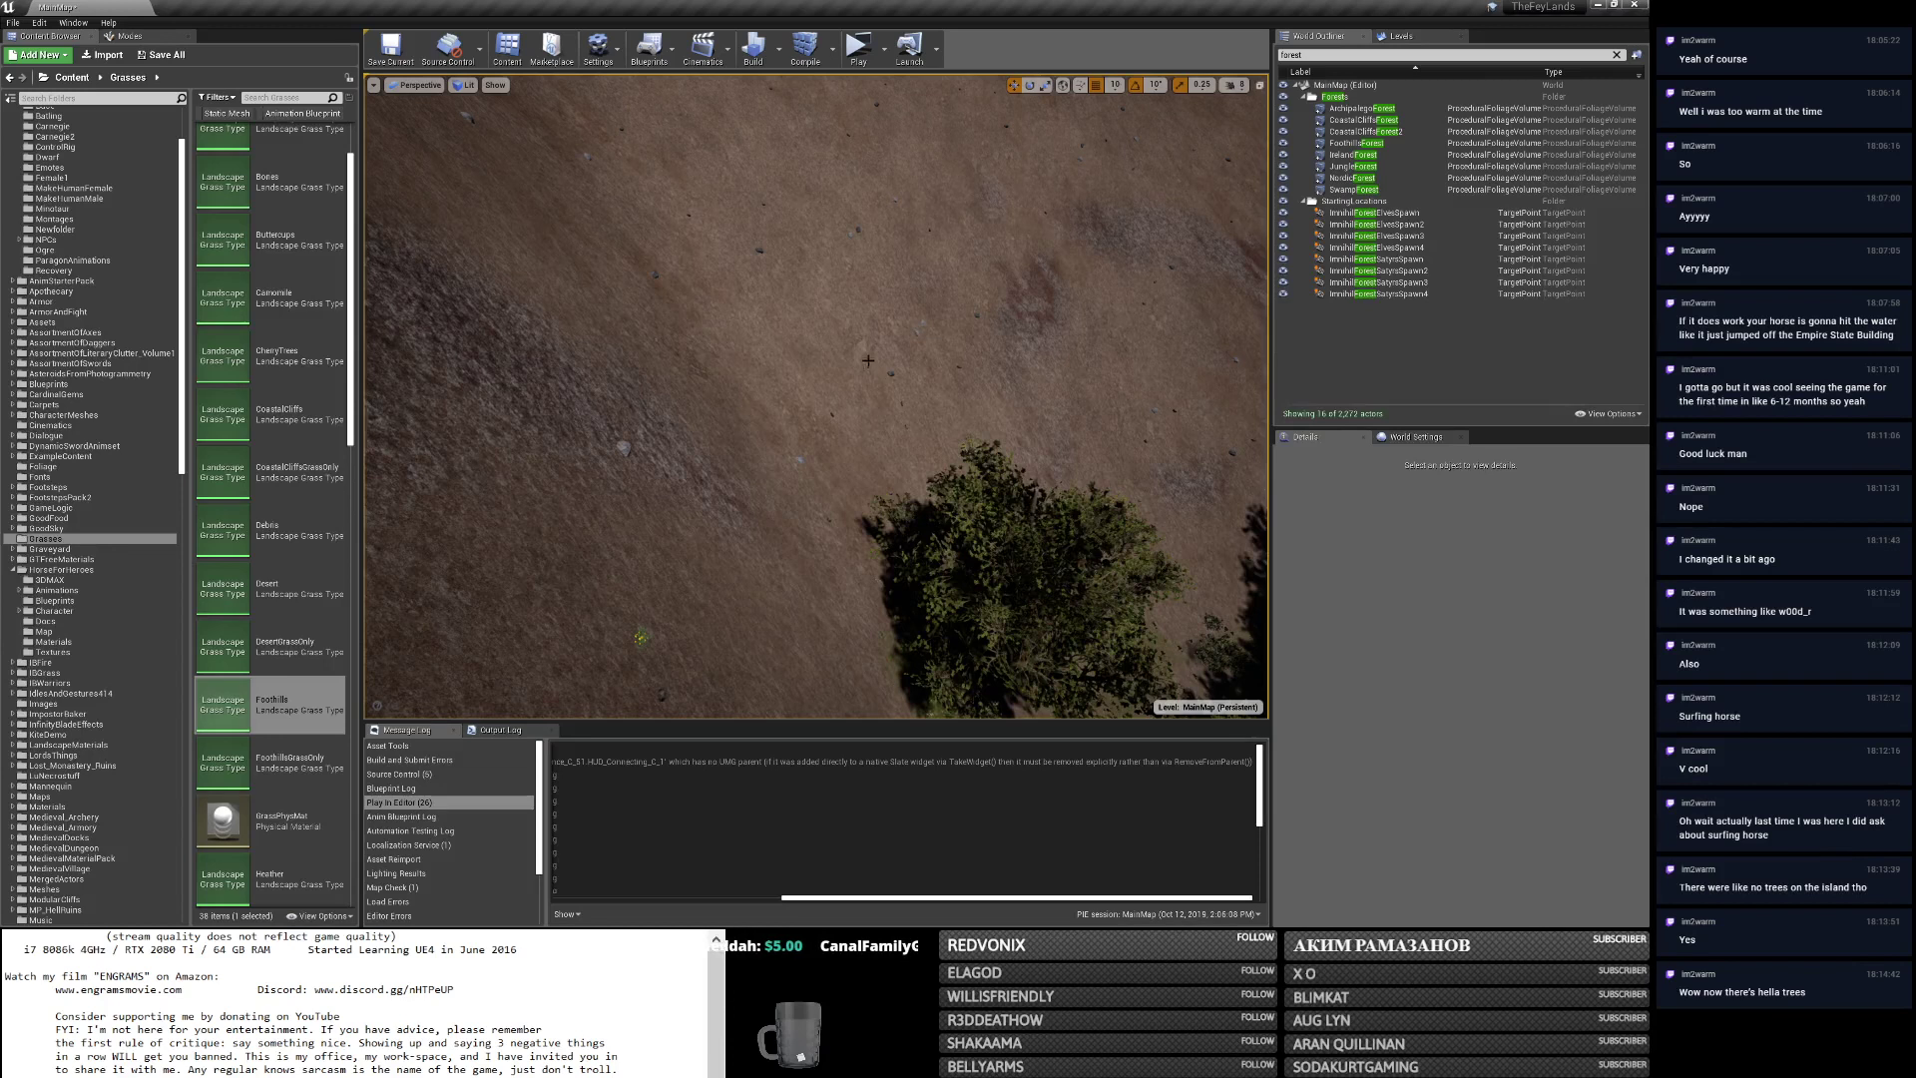
# Return to FoothillsGrassOnly and change the grass density of the bush and first boulder varieties.
pyautogui.hotkey('alt', 'Tab')
pyautogui.scroll(-10, 860, 349)
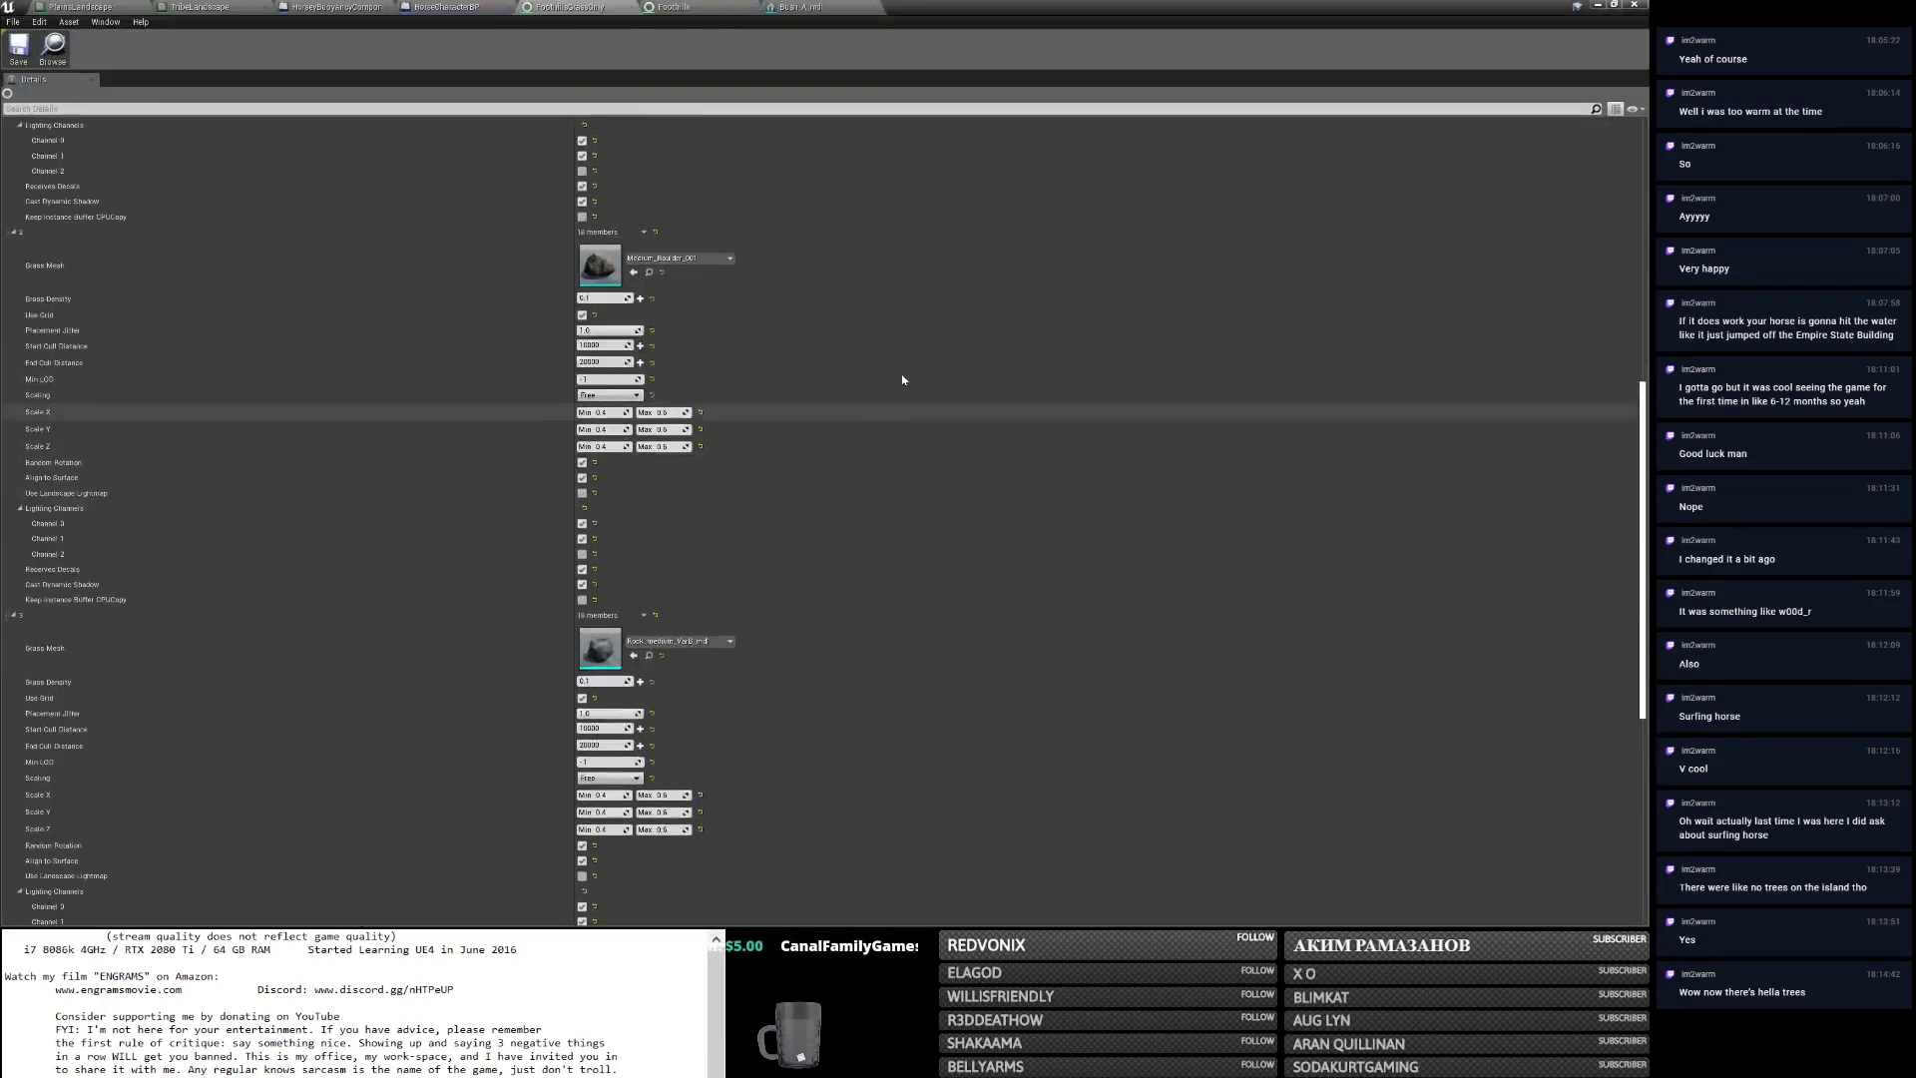
pyautogui.scroll(10, 695, 212)
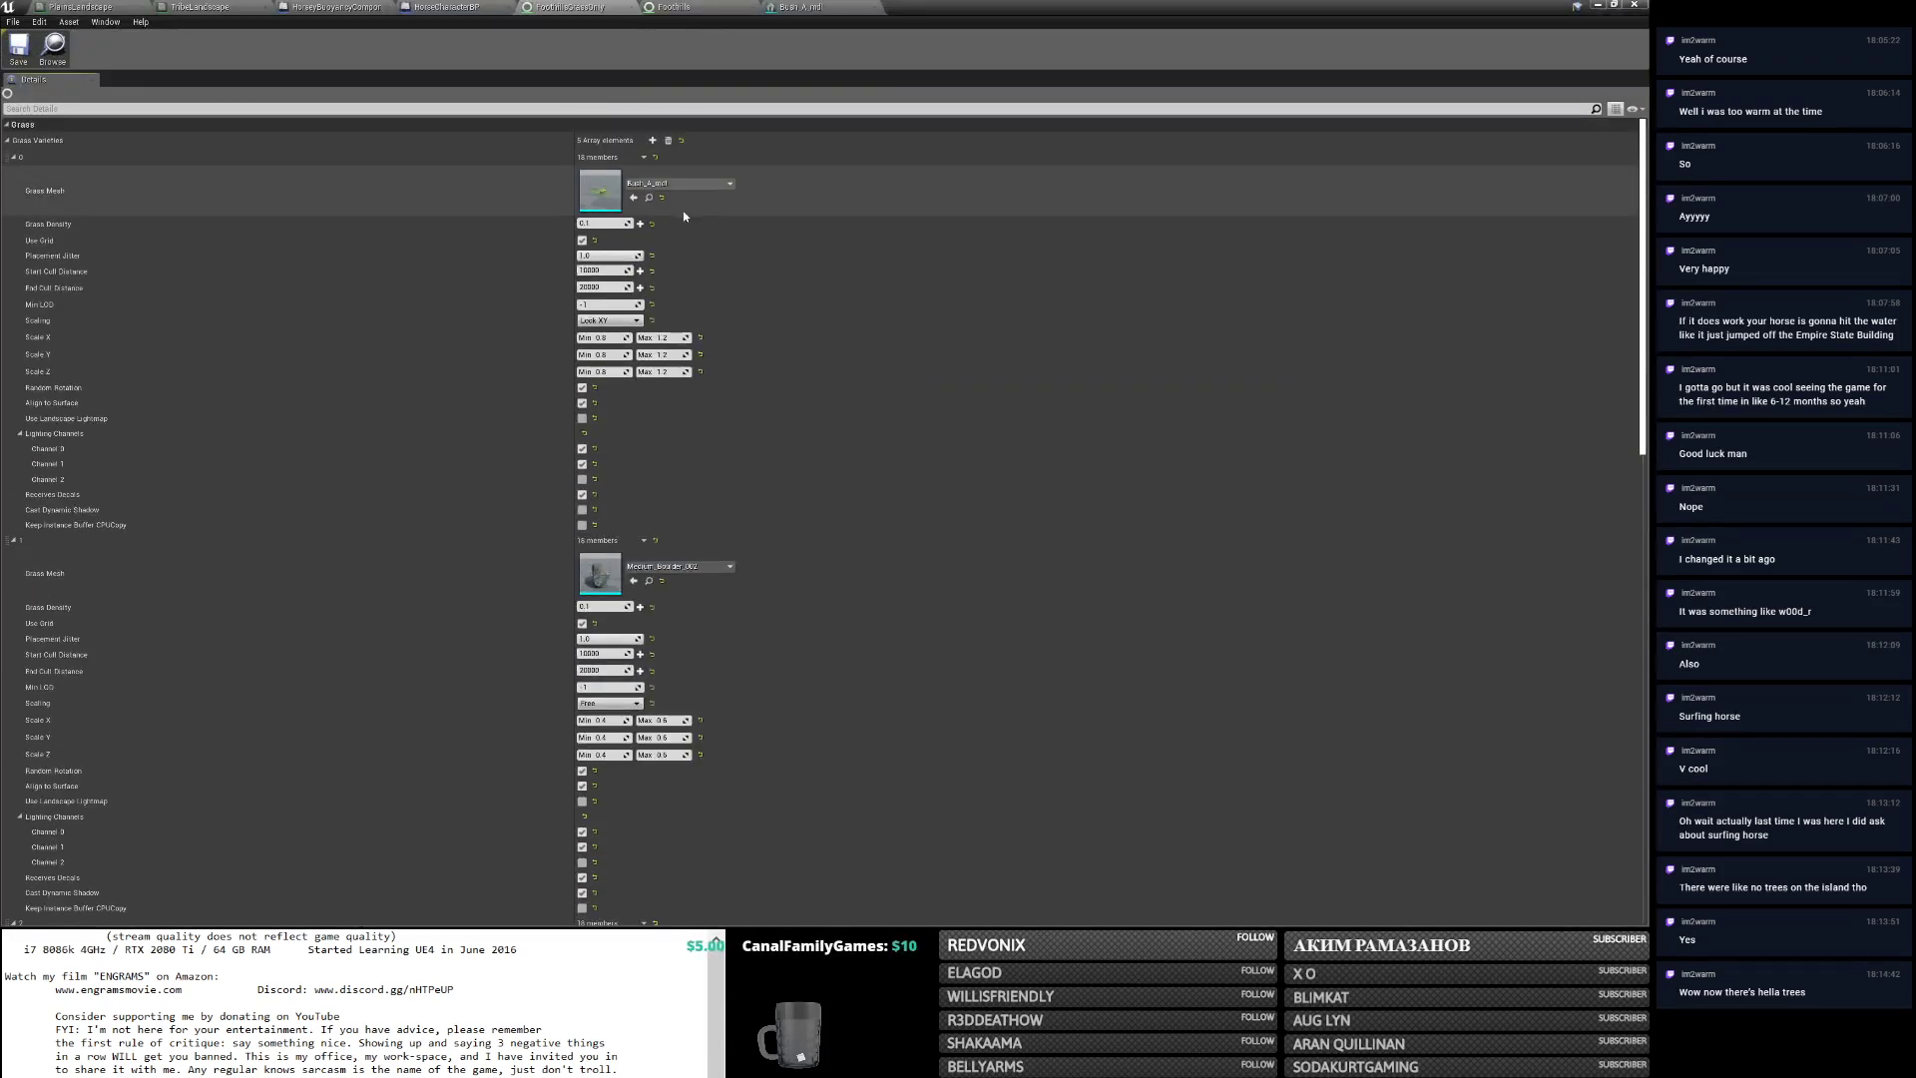
pyautogui.click(605, 607)
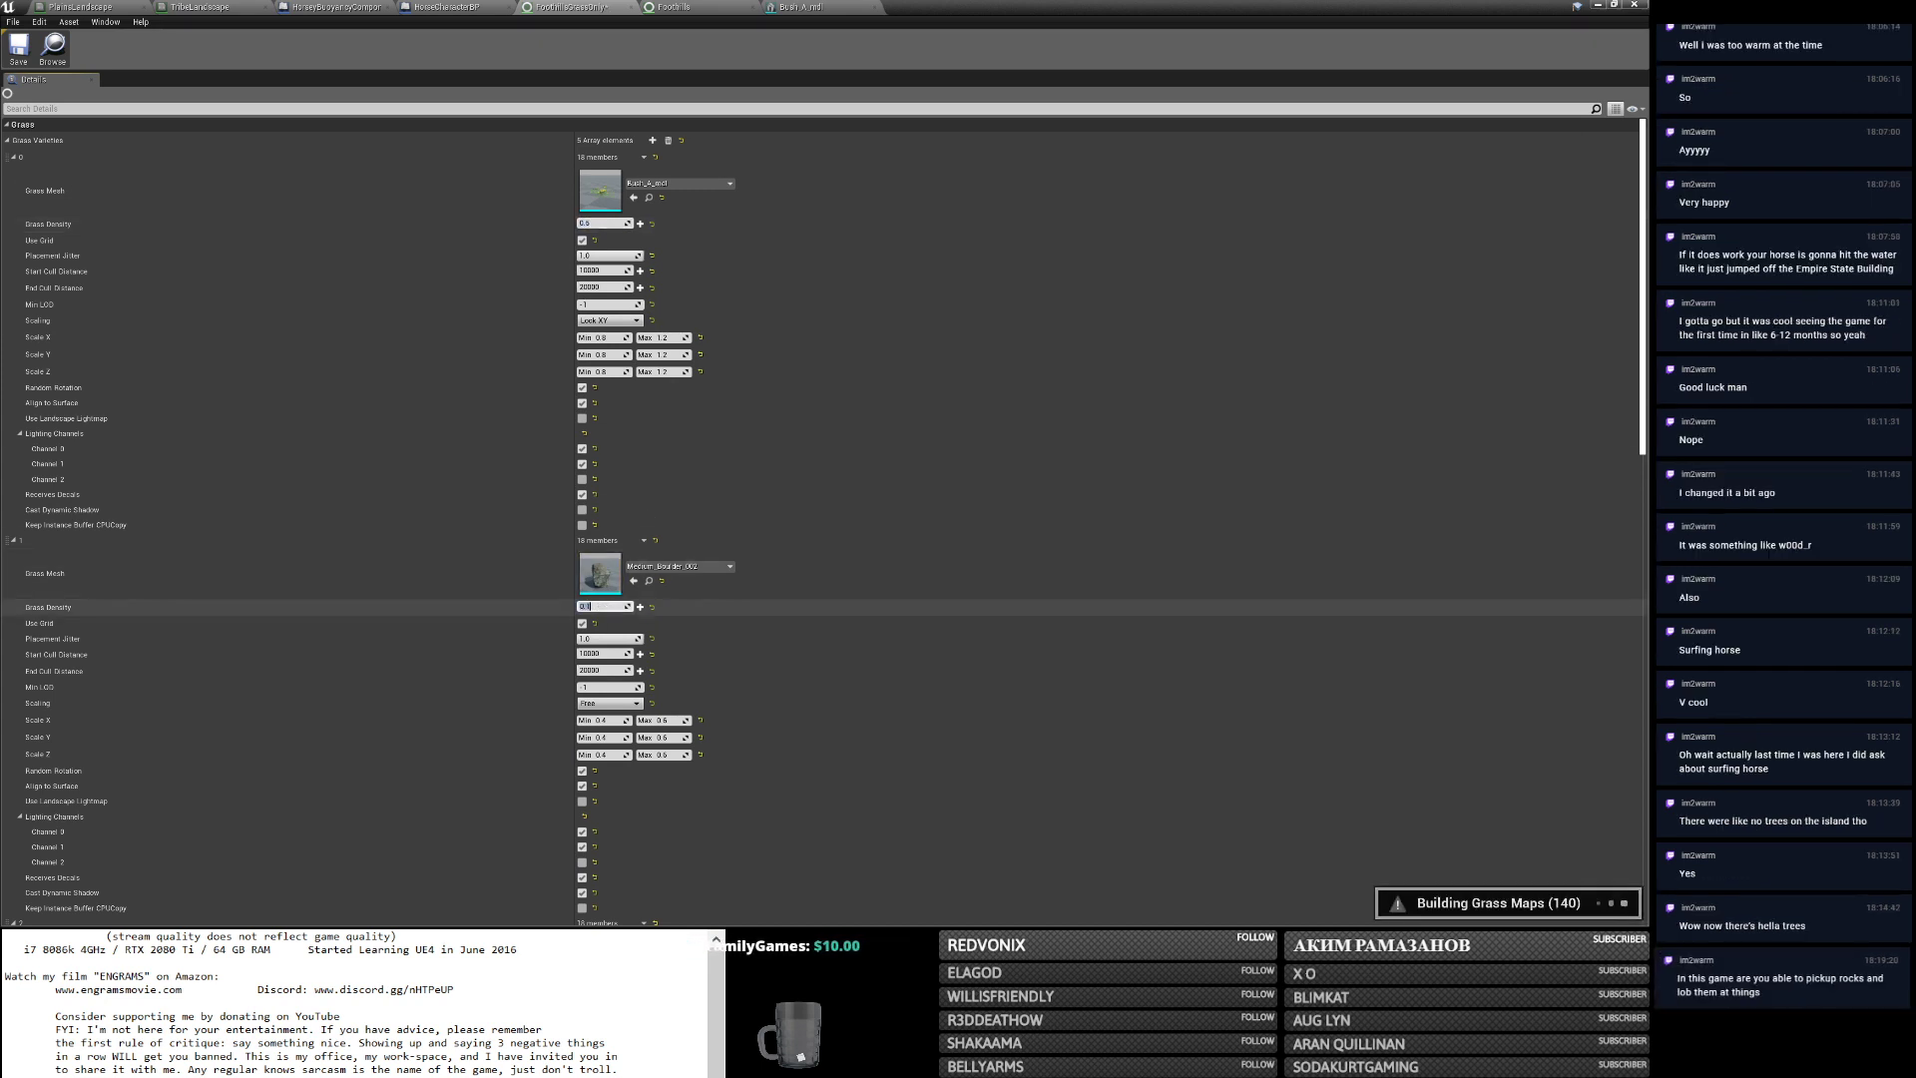
pyautogui.write('0')
pyautogui.press('Return')
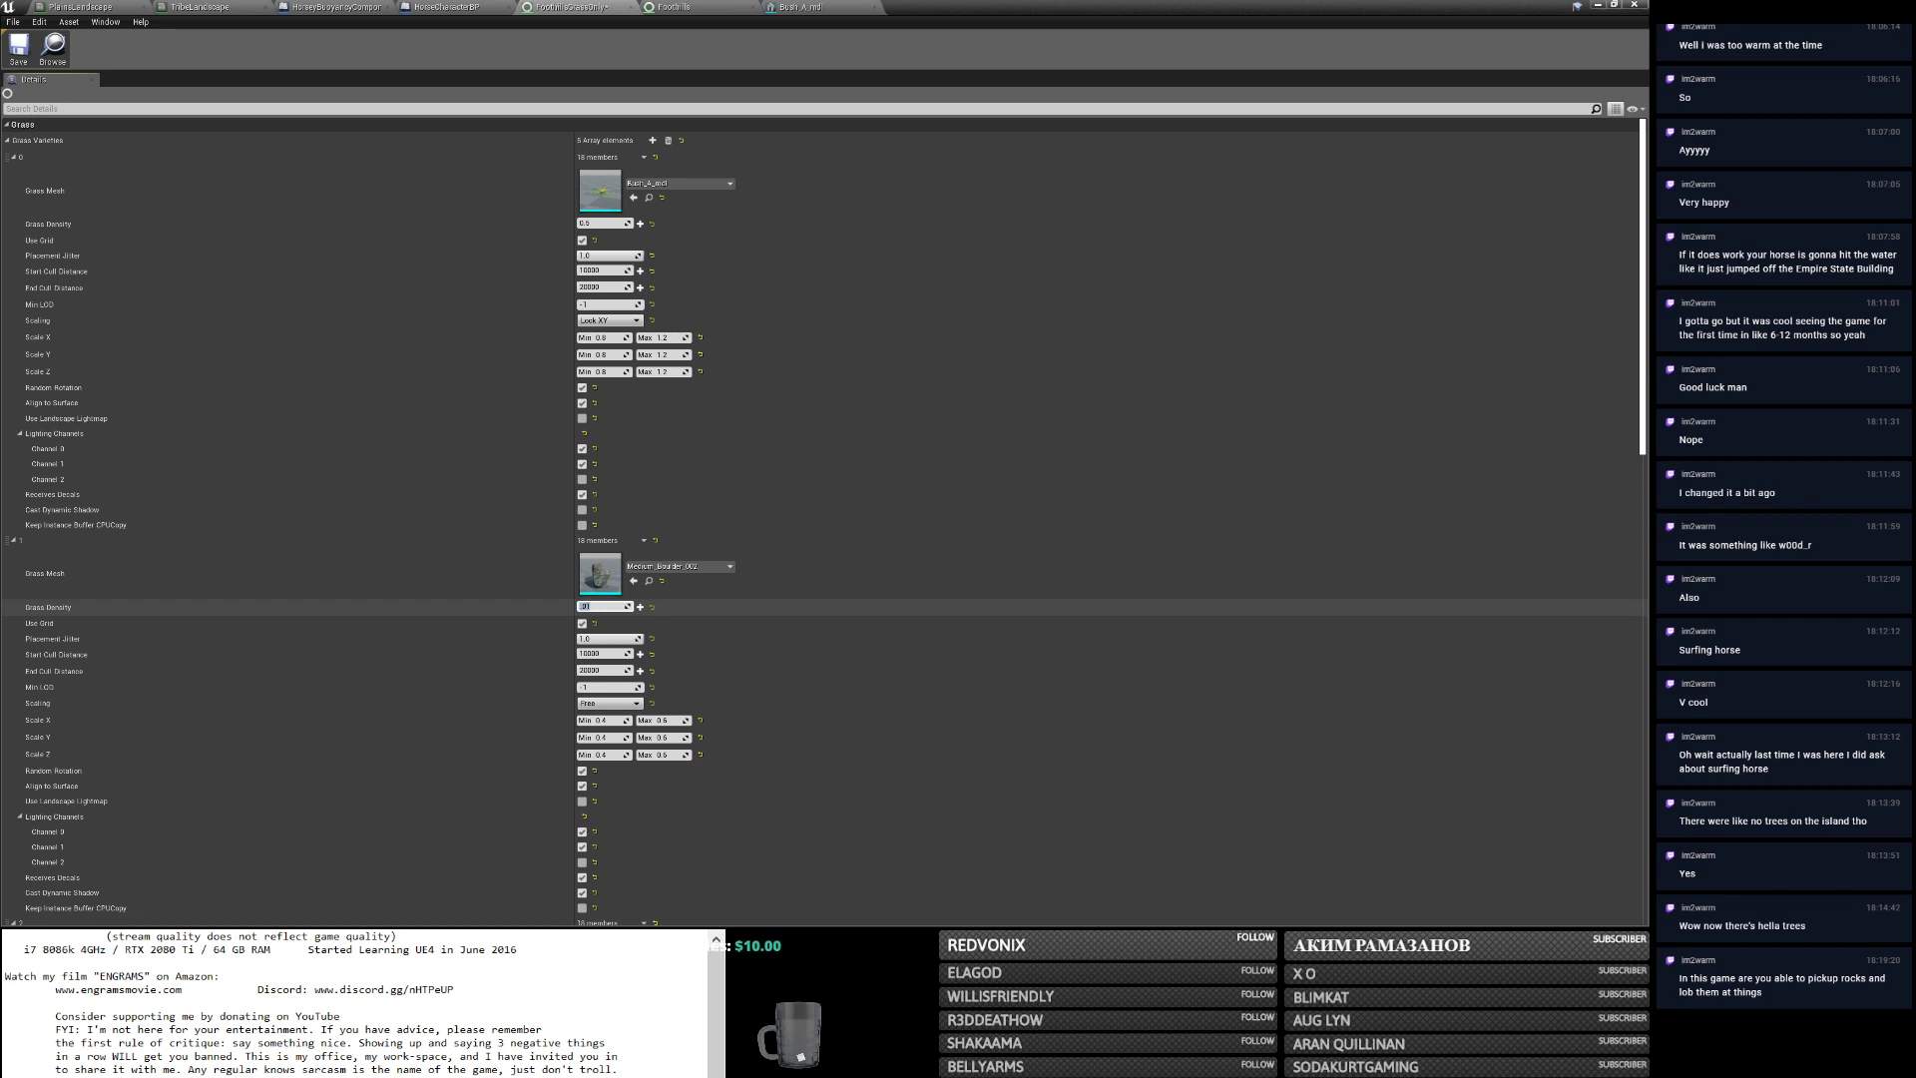
# Lower the grass density of the second boulder and both rock varieties below 0.1, and save the grass type.
pyautogui.scroll(-10, 1079, 393)
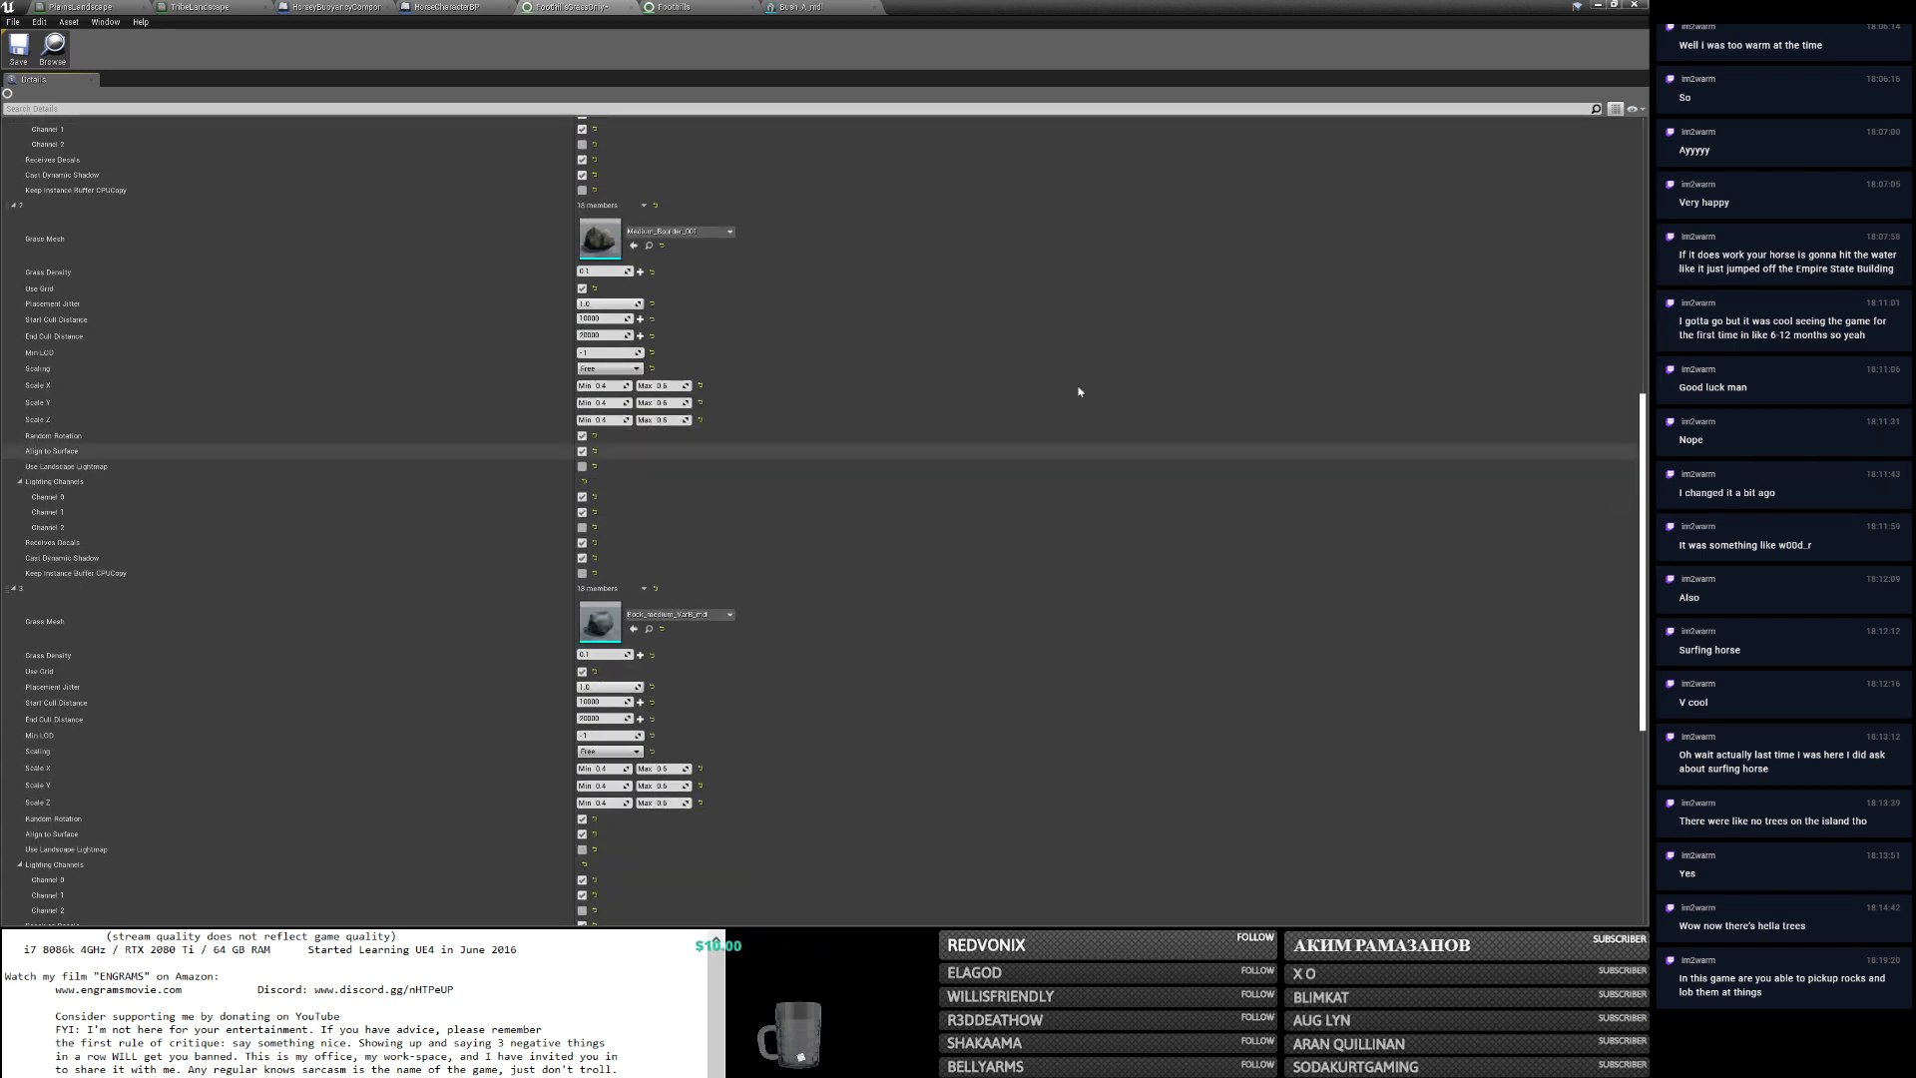
pyautogui.click(605, 271)
pyautogui.write('0')
pyautogui.click(596, 656)
pyautogui.write('0')
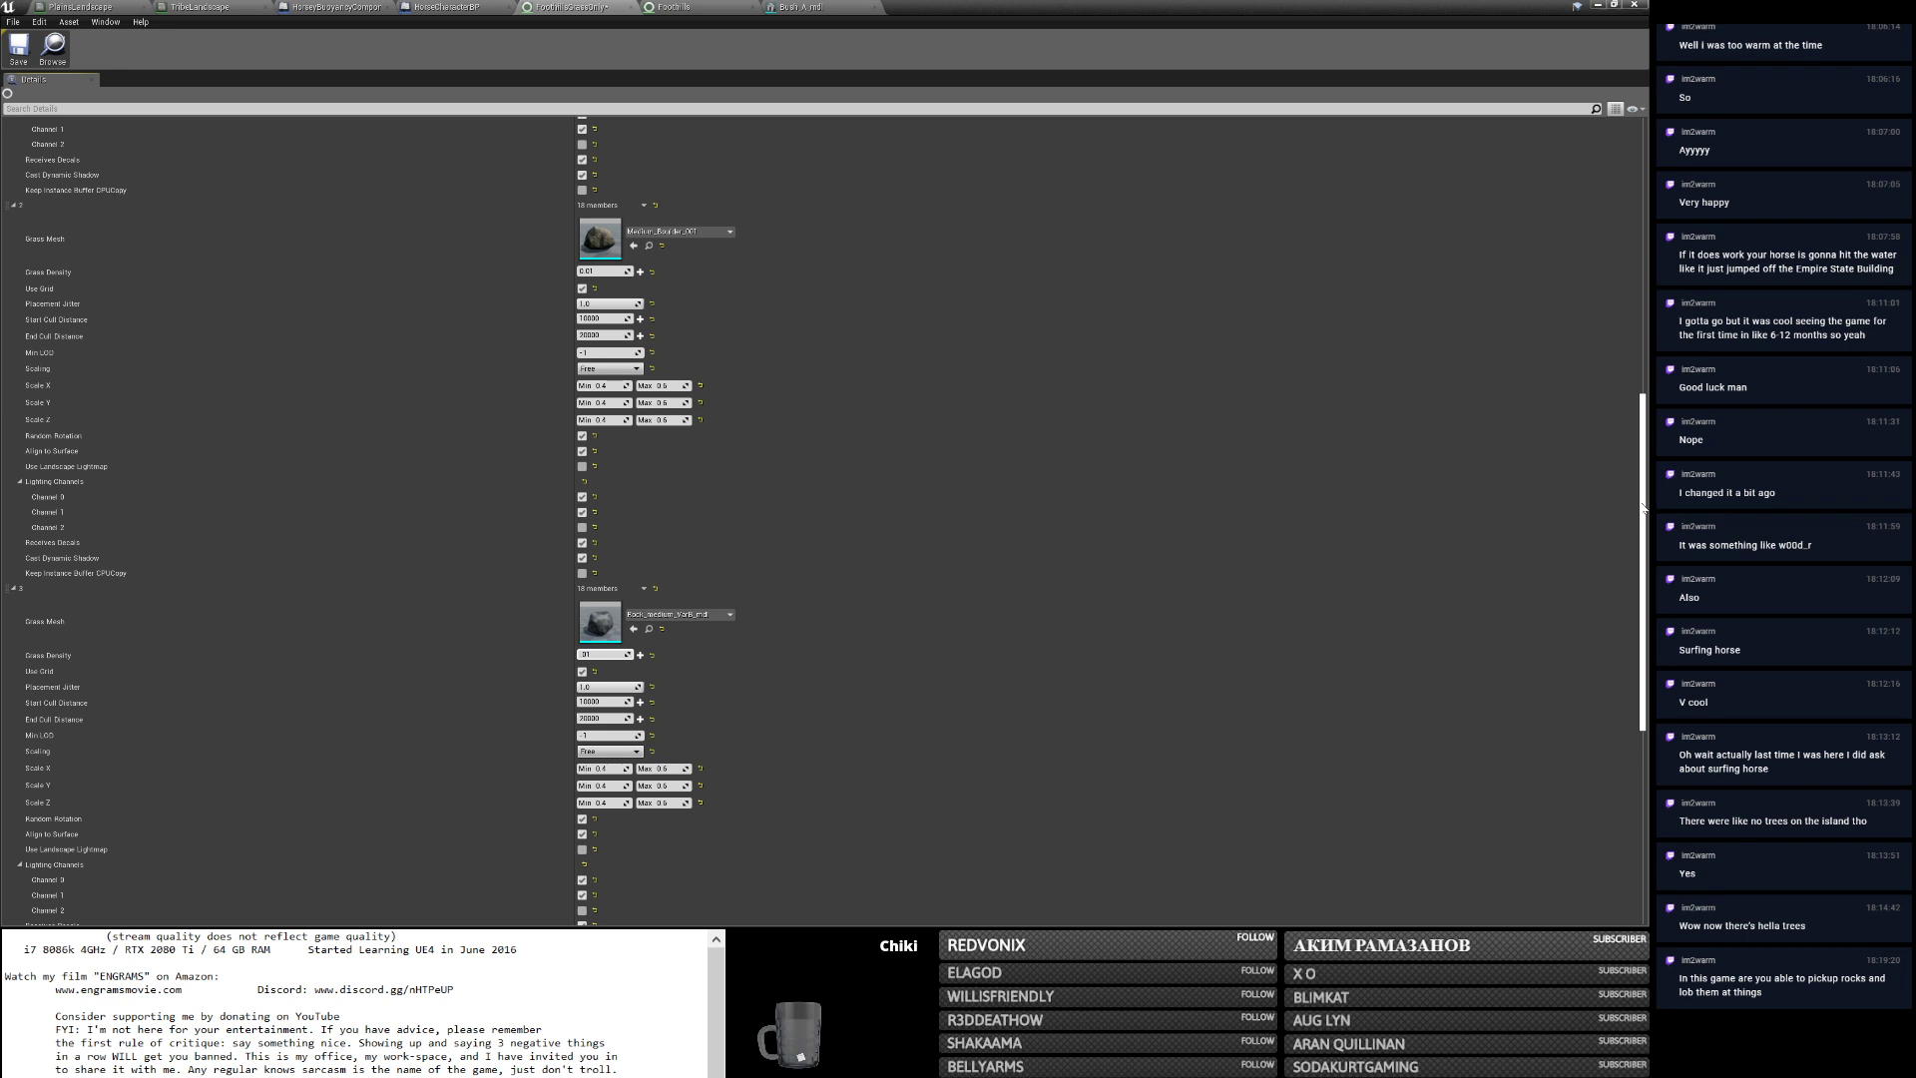
pyautogui.scroll(-5, 1199, 657)
pyautogui.click(589, 581)
pyautogui.write('01')
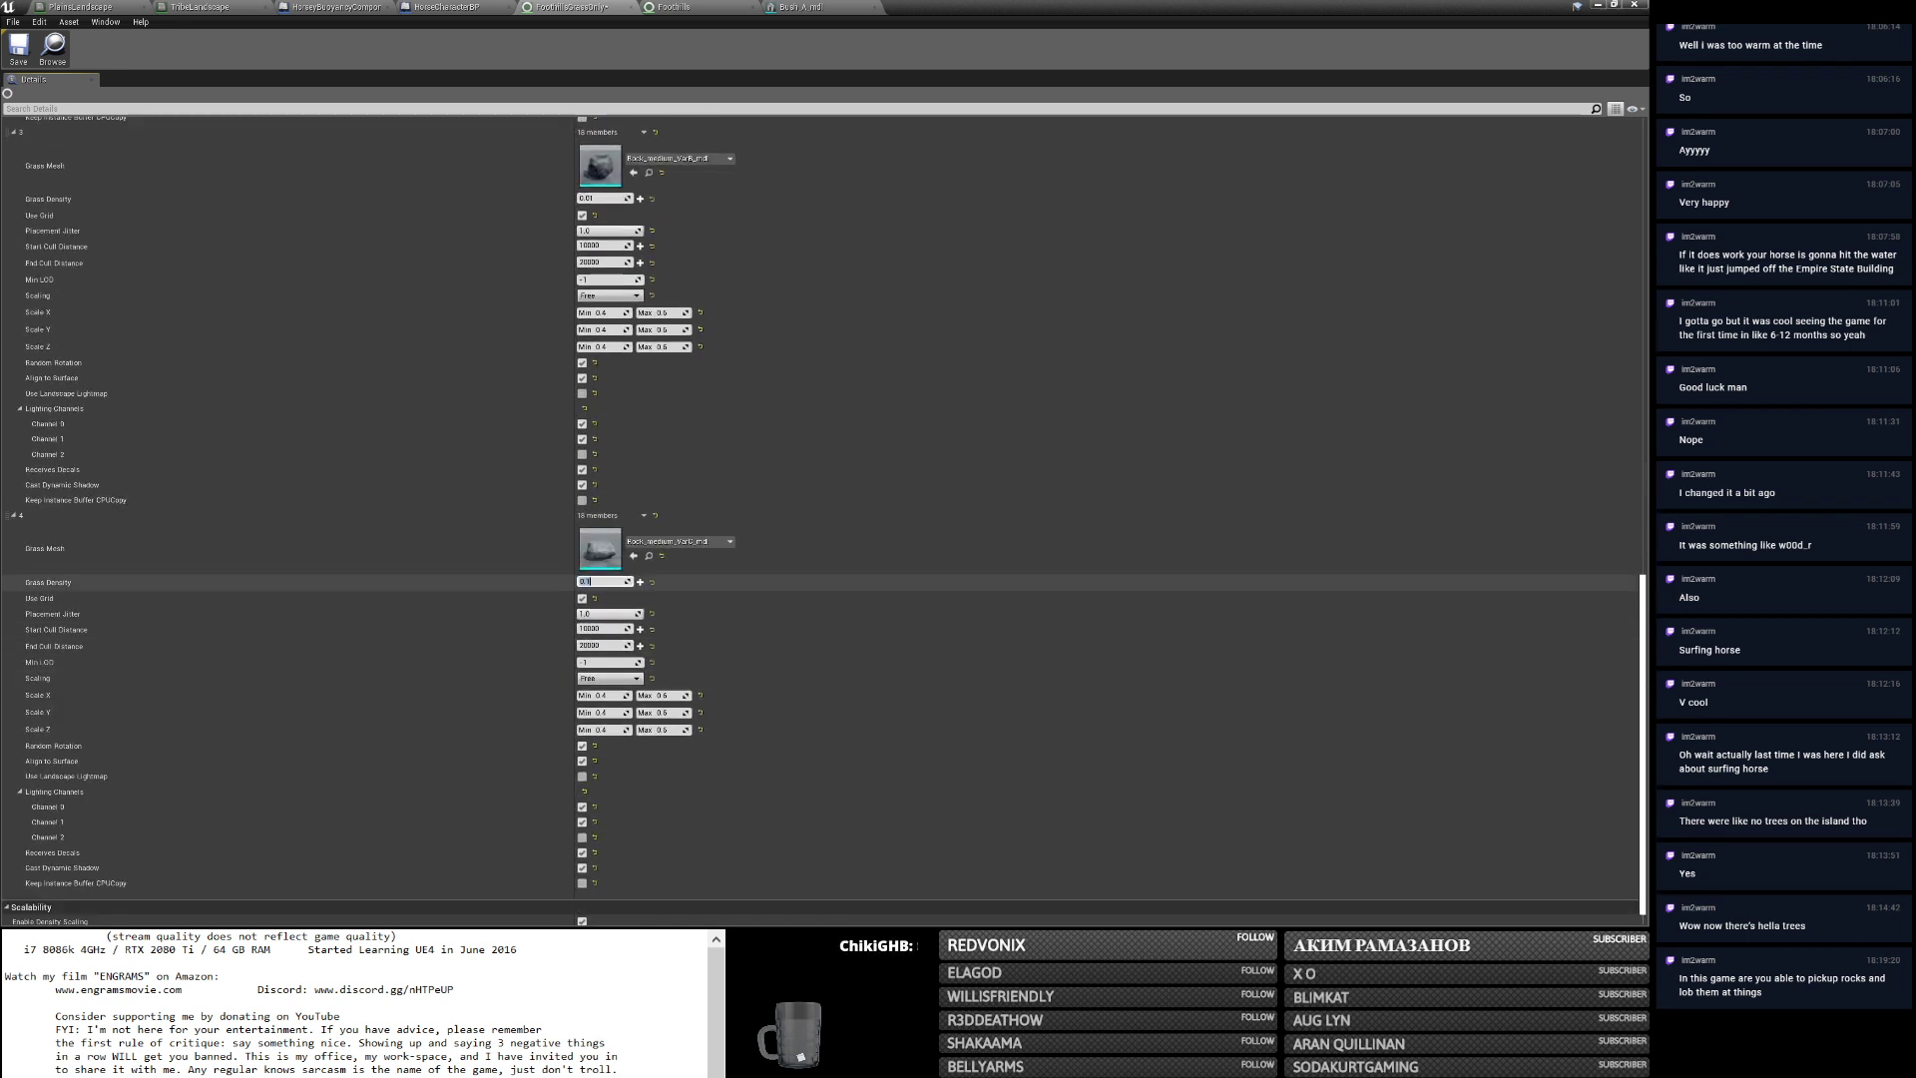
pyautogui.click(18, 50)
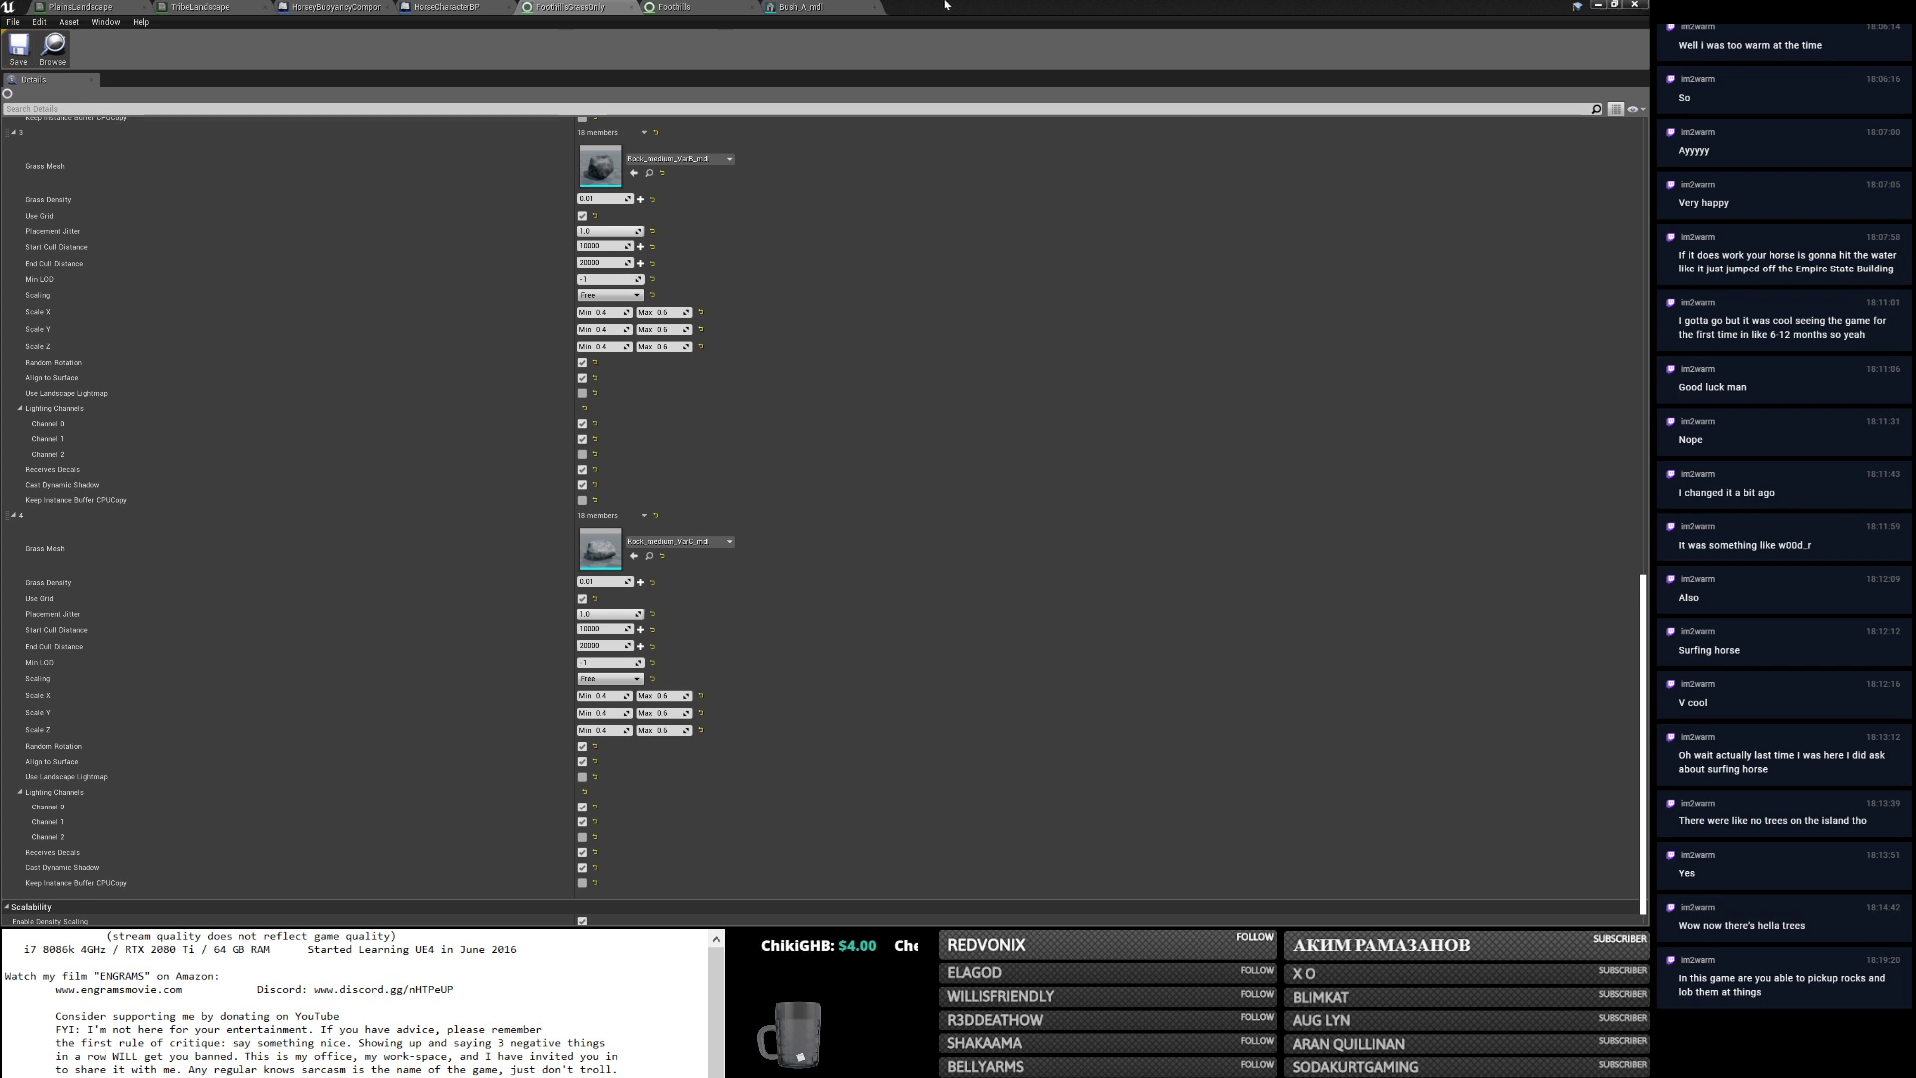
# Return to the level editor and examine the rocks and bushes scattered on the foothills slope up close.
pyautogui.click(1598, 5)
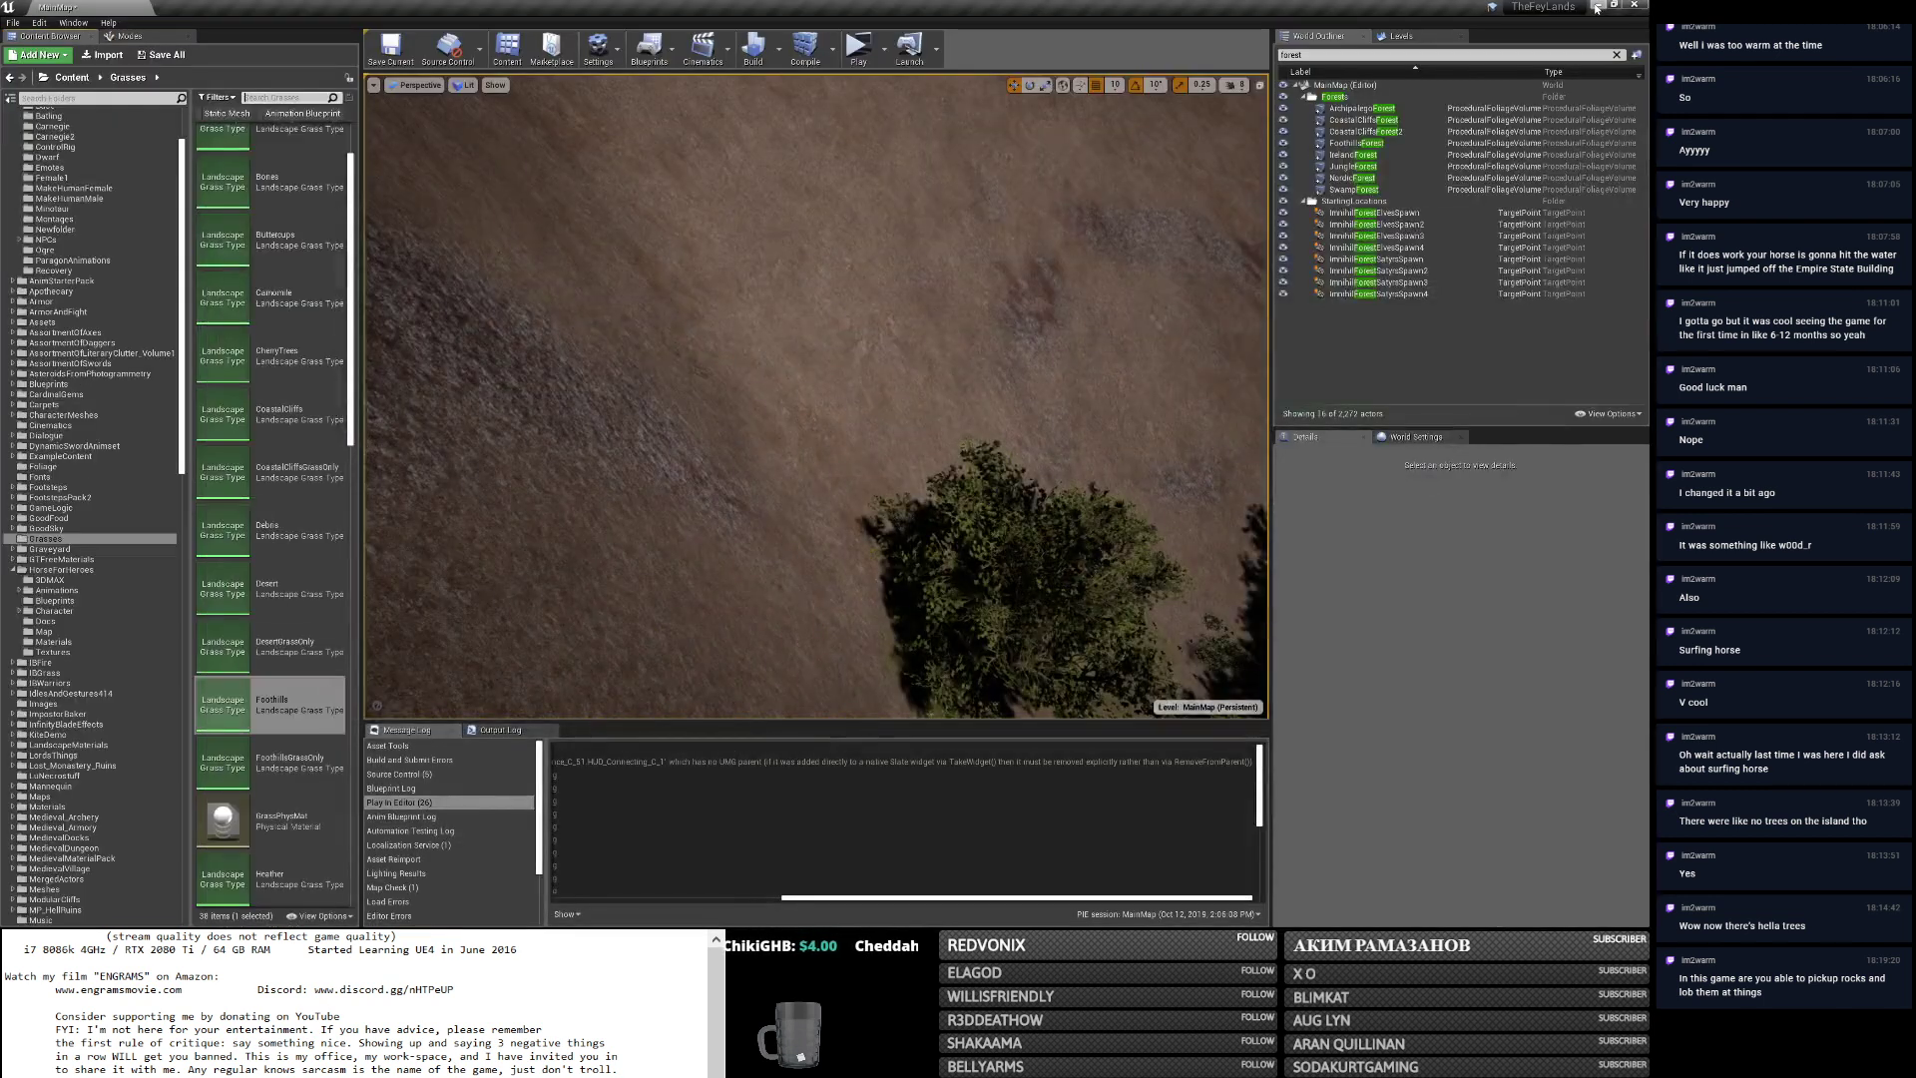
pyautogui.moveTo(814, 449); pyautogui.dragTo(764, 471, button='right')
pyautogui.press('w')
pyautogui.press('s')
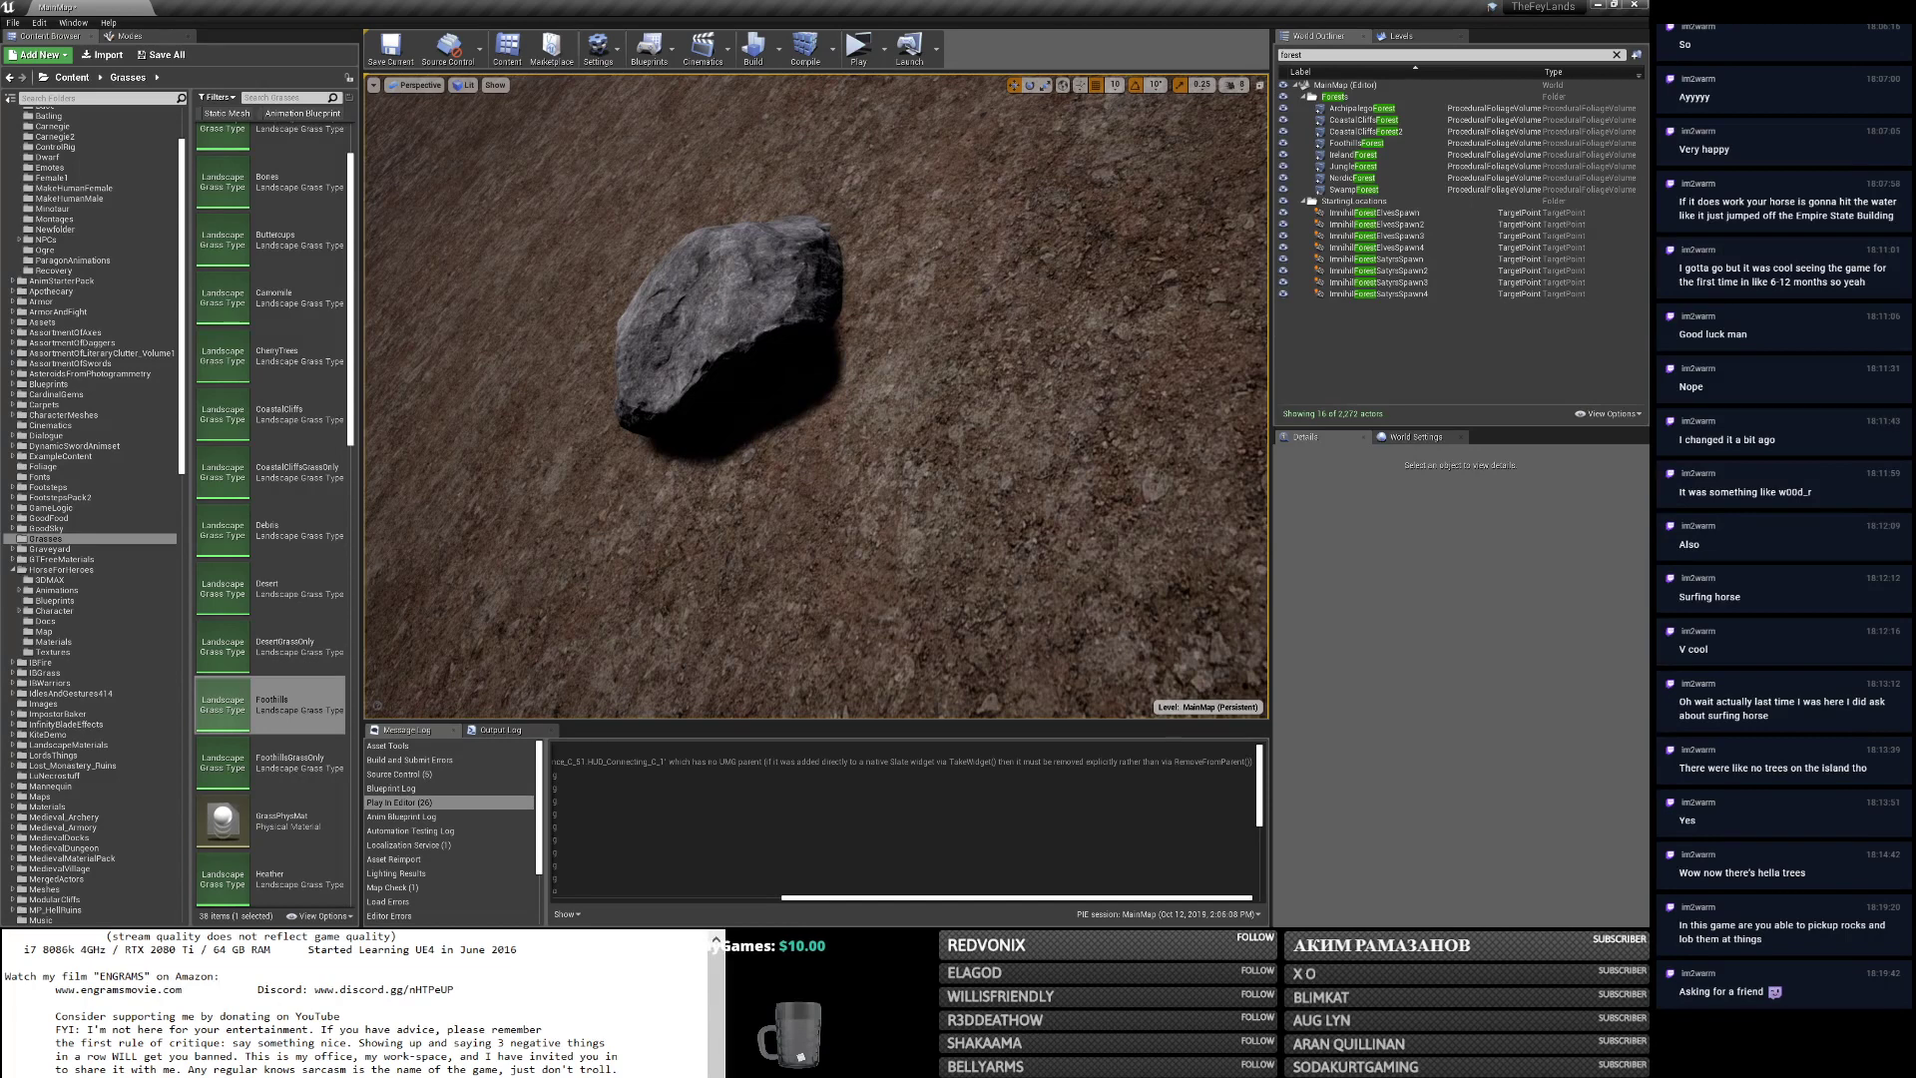
pyautogui.moveTo(778, 434)
pyautogui.mouseDown(button='right')
pyautogui.moveTo(754, 344)
pyautogui.moveTo(784, 479)
pyautogui.moveTo(808, 454)
pyautogui.moveTo(770, 436)
pyautogui.mouseUp(button='right')
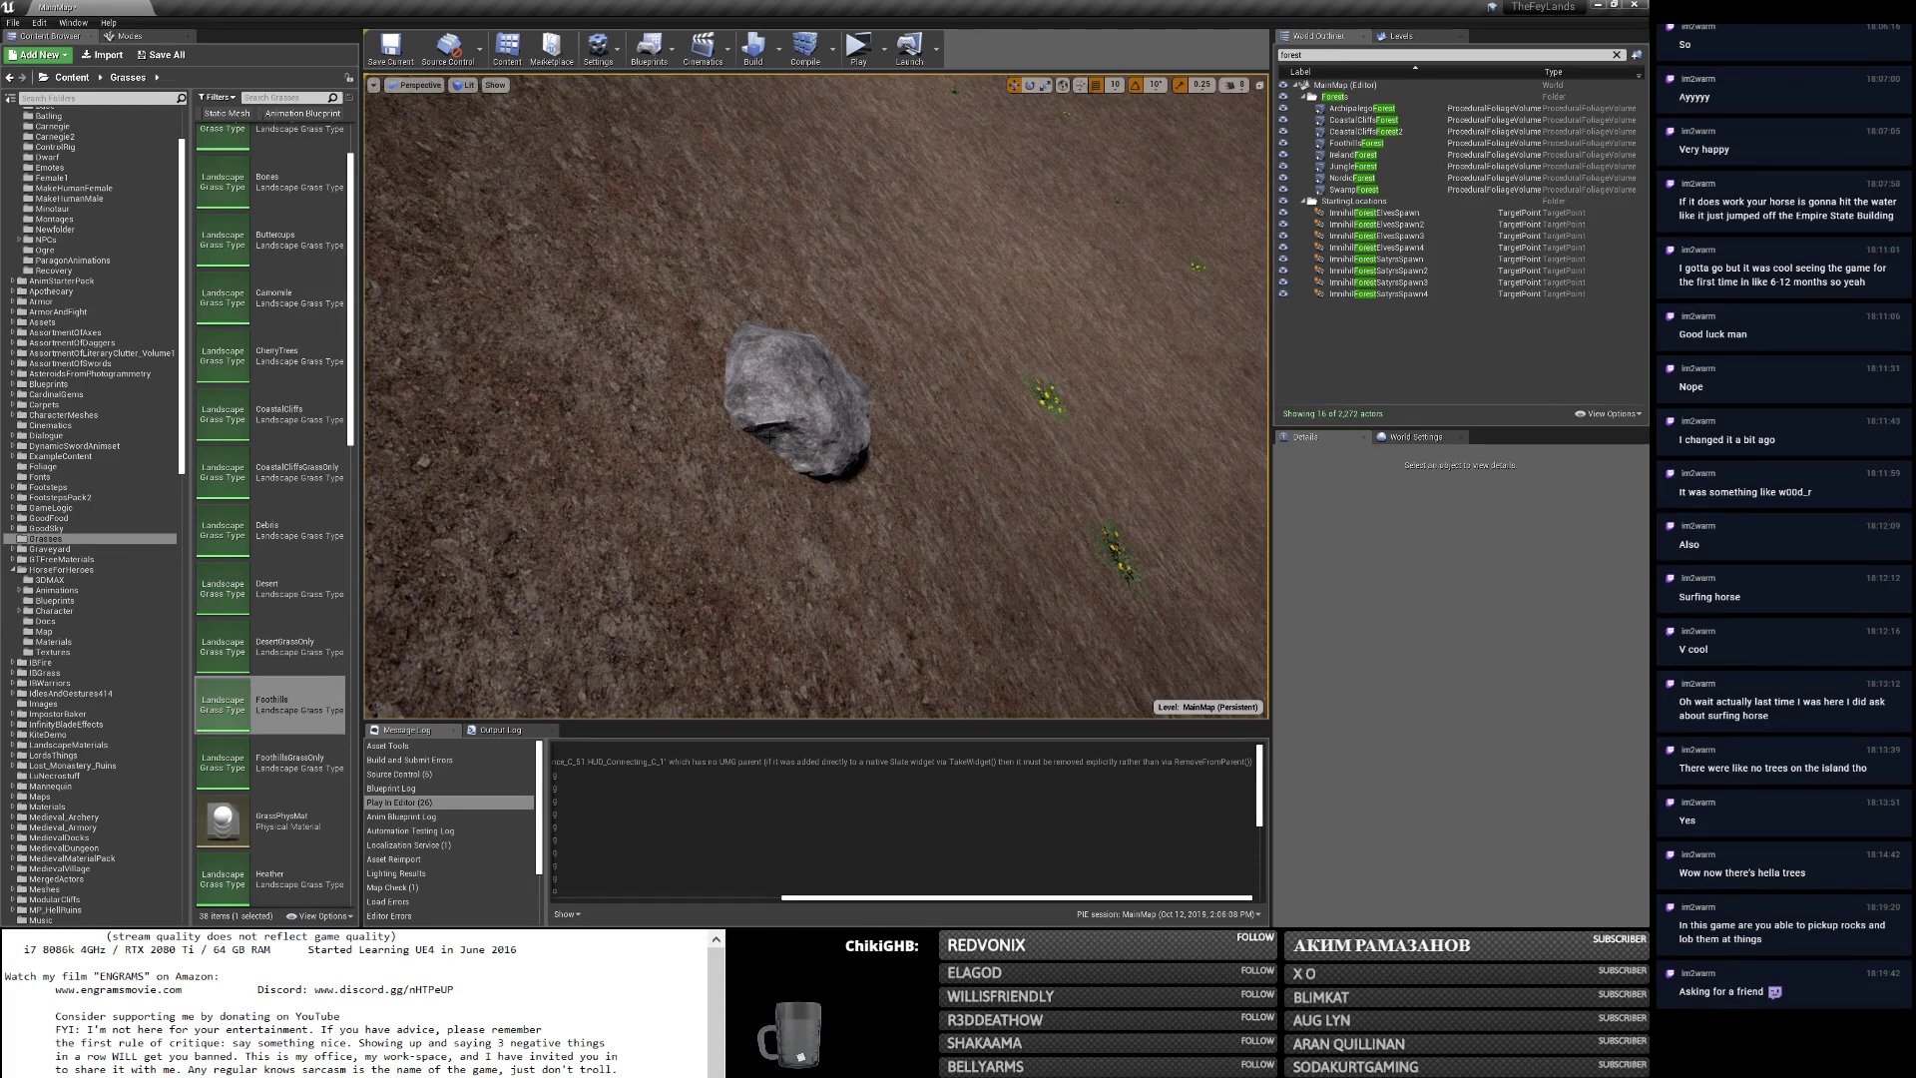
pyautogui.moveTo(810, 434)
pyautogui.mouseDown(button='right')
pyautogui.moveTo(1008, 349)
pyautogui.moveTo(1028, 309)
pyautogui.moveTo(798, 449)
pyautogui.moveTo(858, 454)
pyautogui.moveTo(781, 423)
pyautogui.mouseUp(button='right')
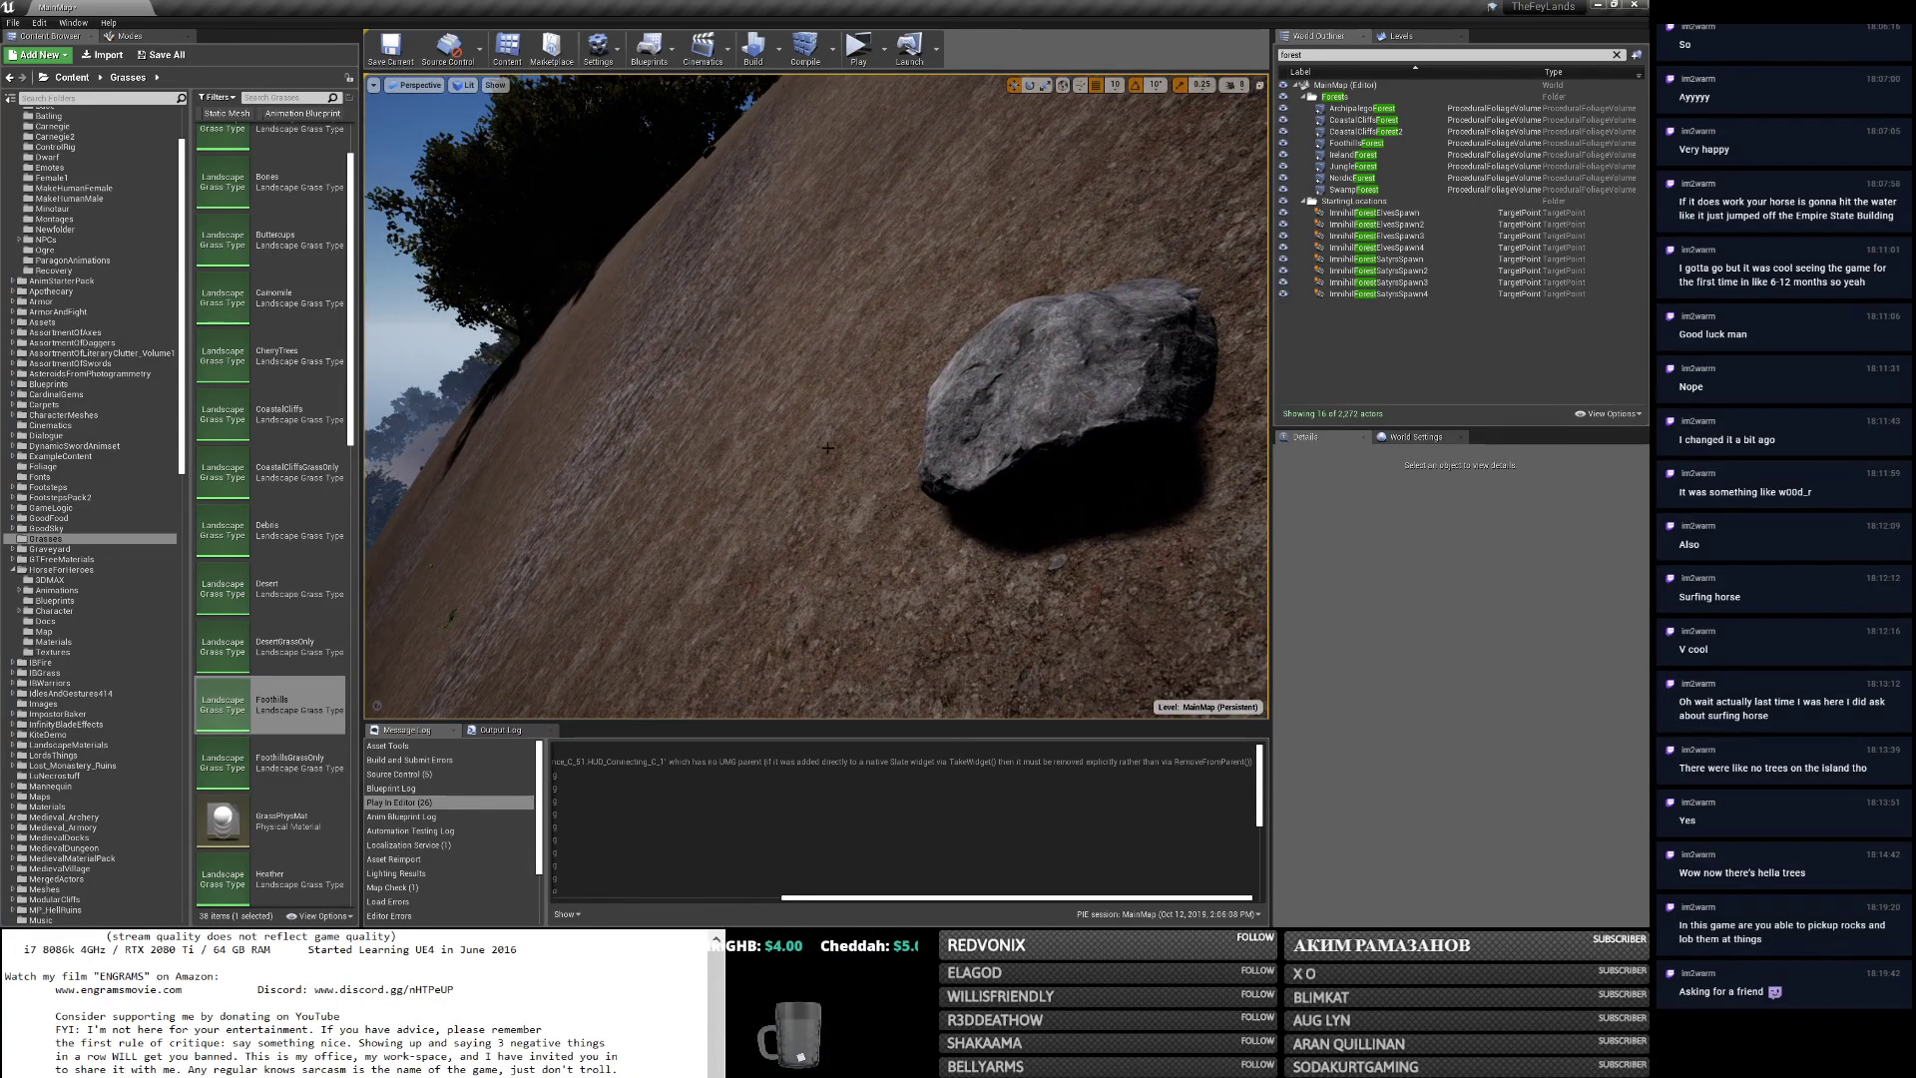
pyautogui.moveTo(829, 409); pyautogui.dragTo(819, 476, button='right')
pyautogui.press('w')
# Switch to the Notepad to-do list and add a line about very strong characters picking up boulders to smash or throw.
pyautogui.hotkey('alt', 'Tab')
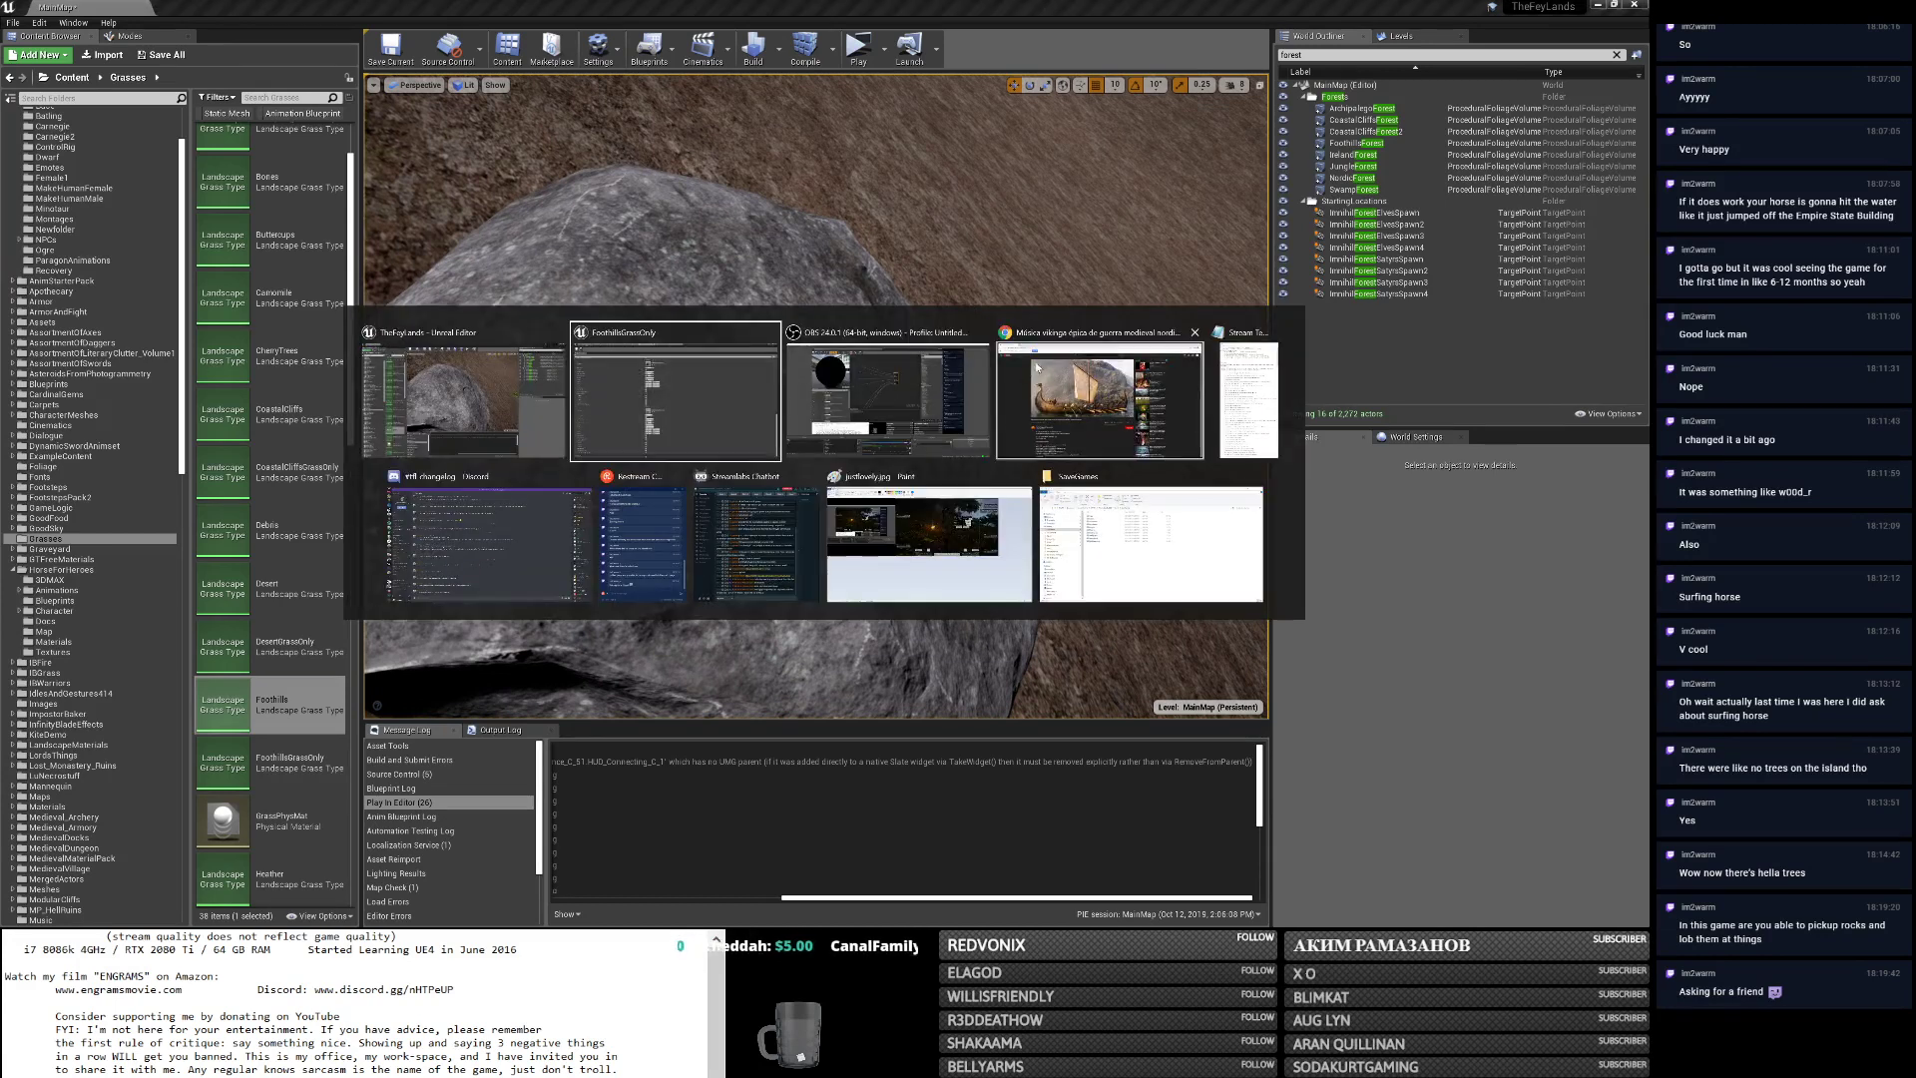
pyautogui.click(1237, 383)
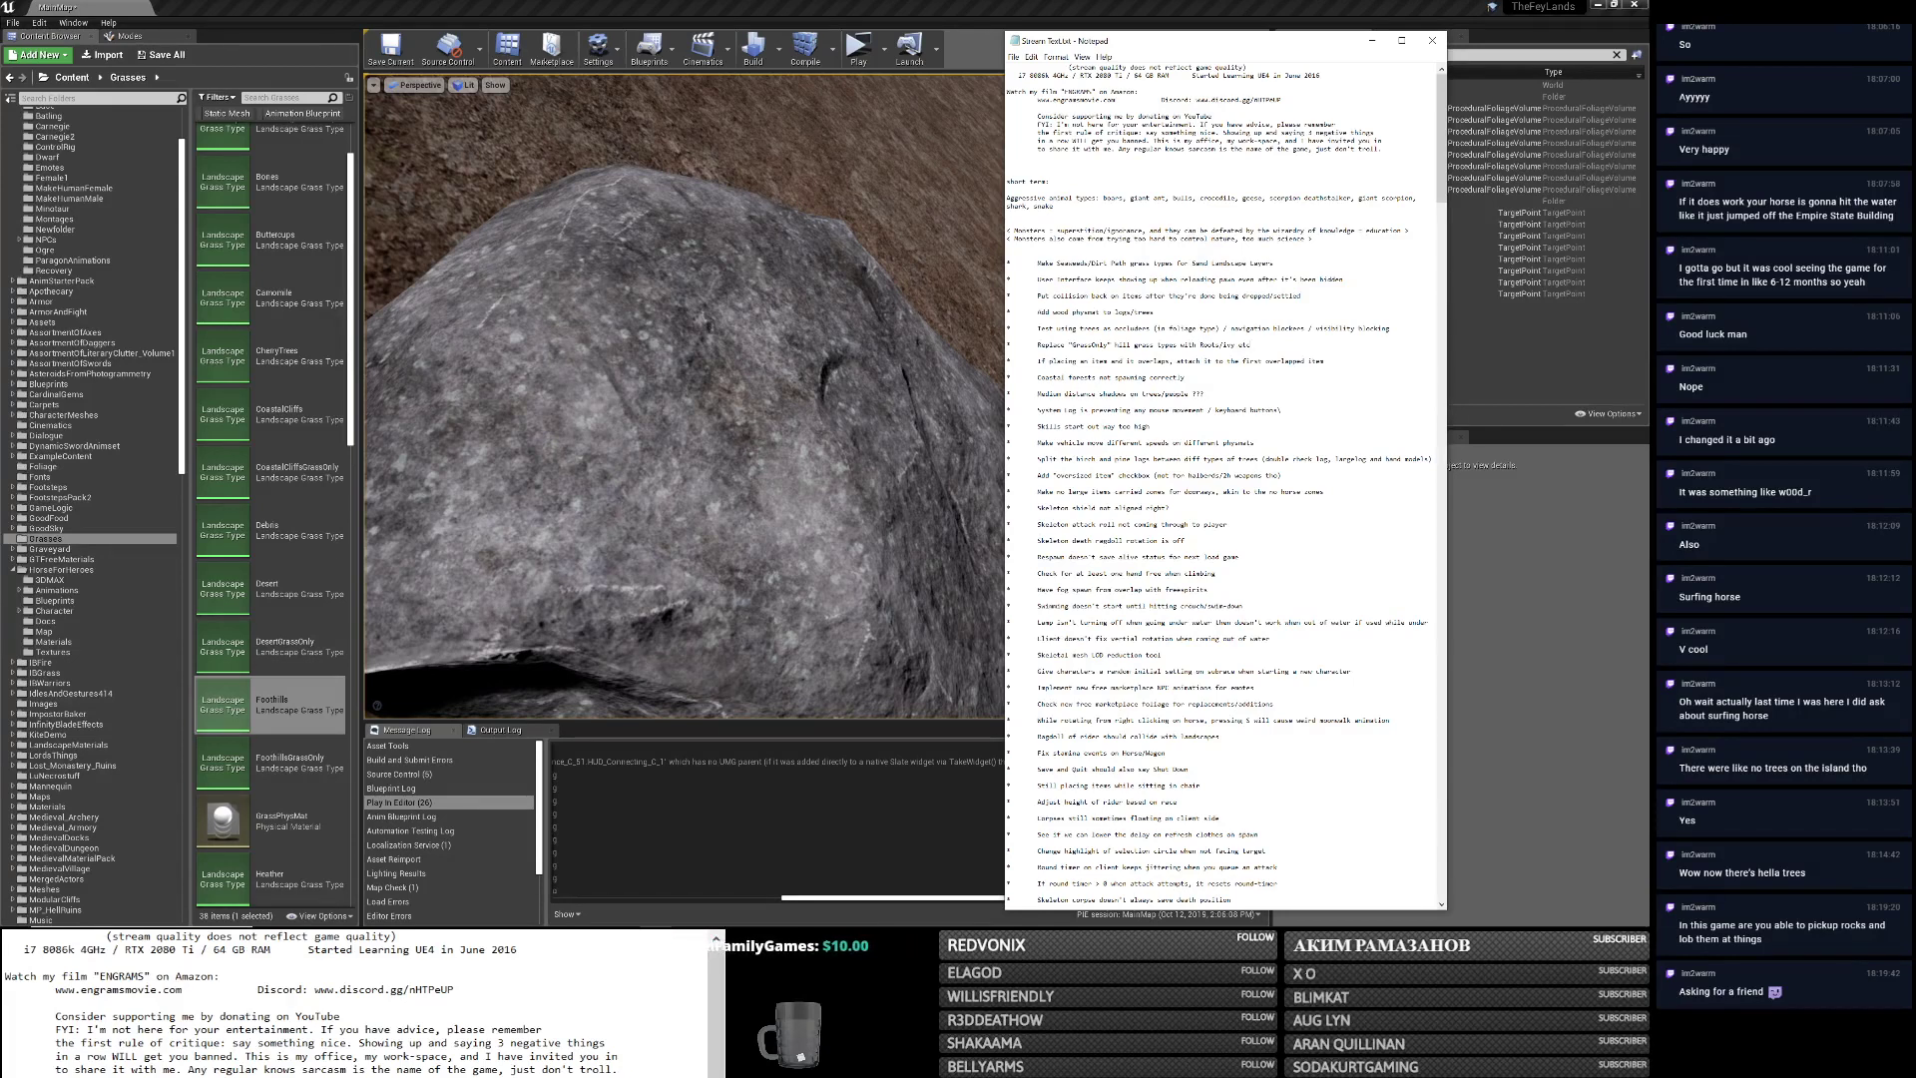
pyautogui.press('Return')
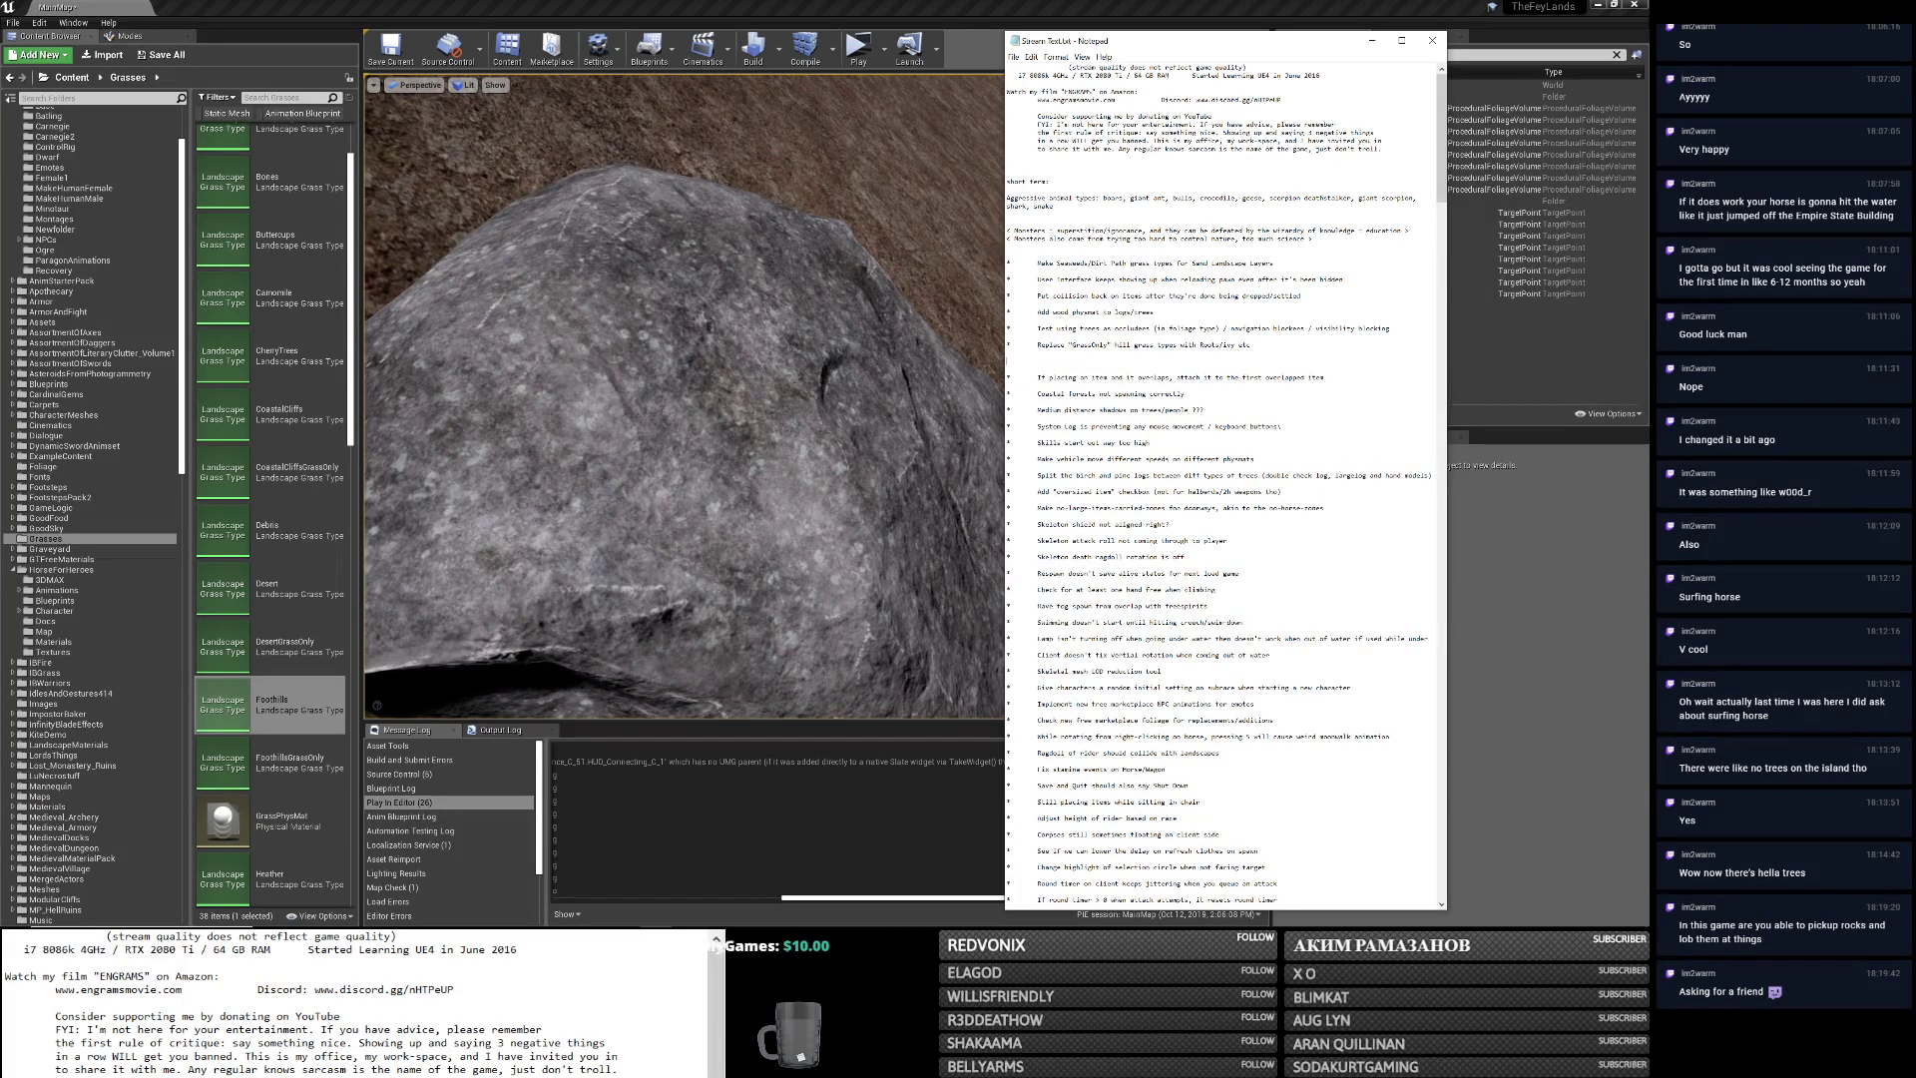
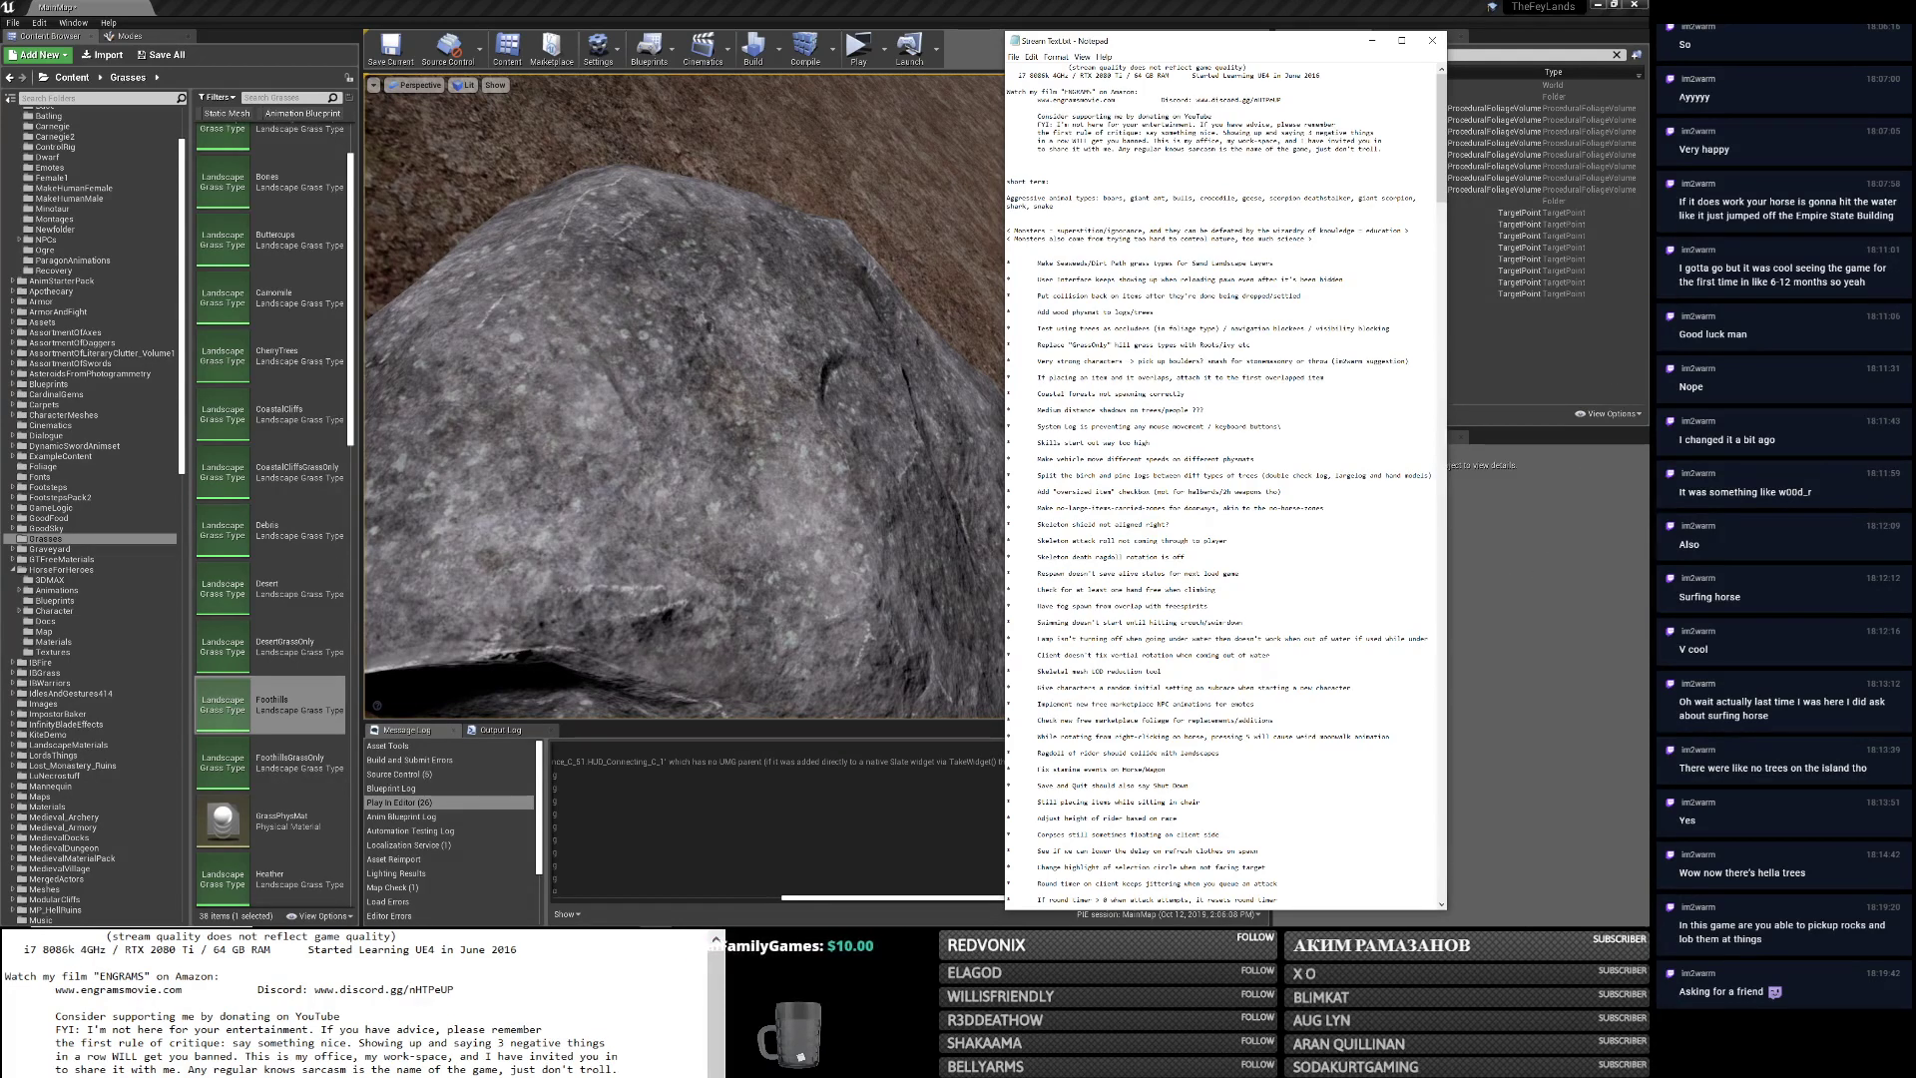
# Return to the level editor, launch the game in a standalone preview, and enter it with a new character.
pyautogui.click(1528, 536)
pyautogui.moveTo(989, 513); pyautogui.dragTo(1058, 419, button='right')
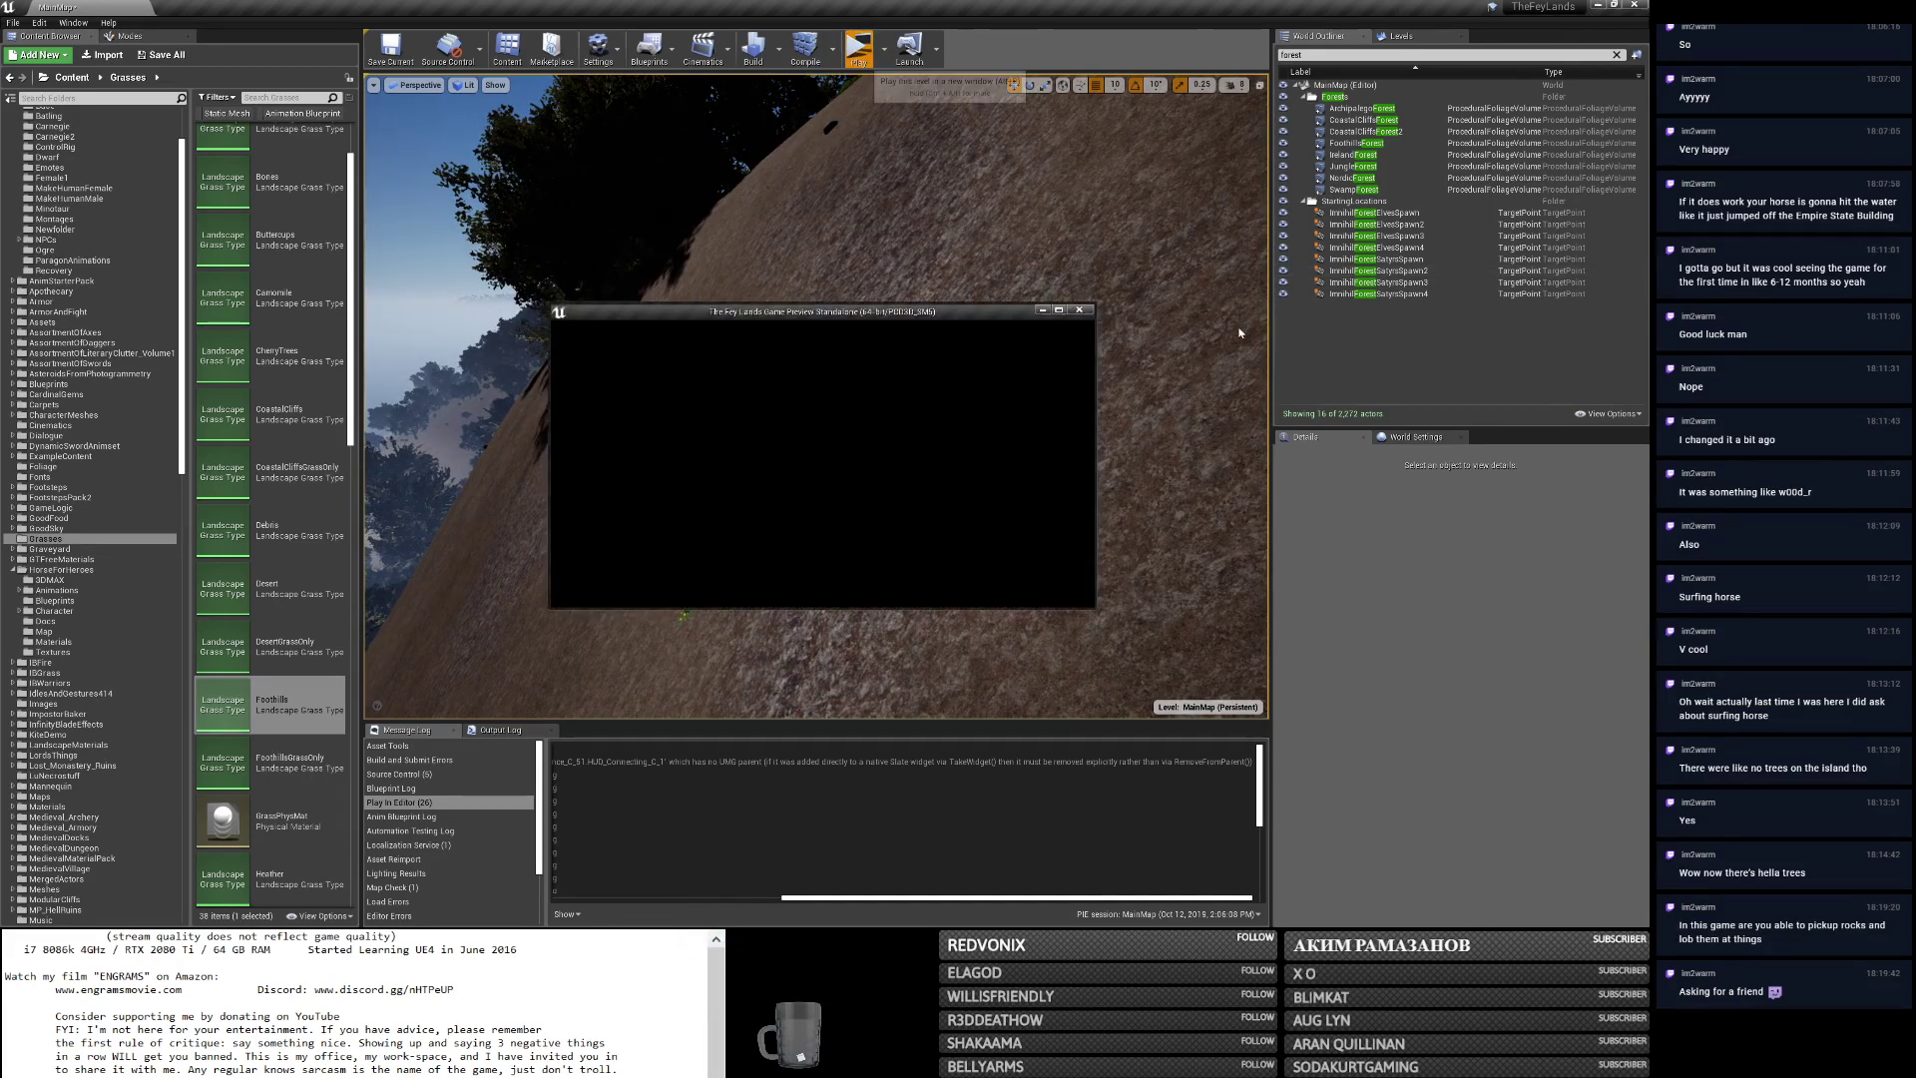
pyautogui.click(1600, 6)
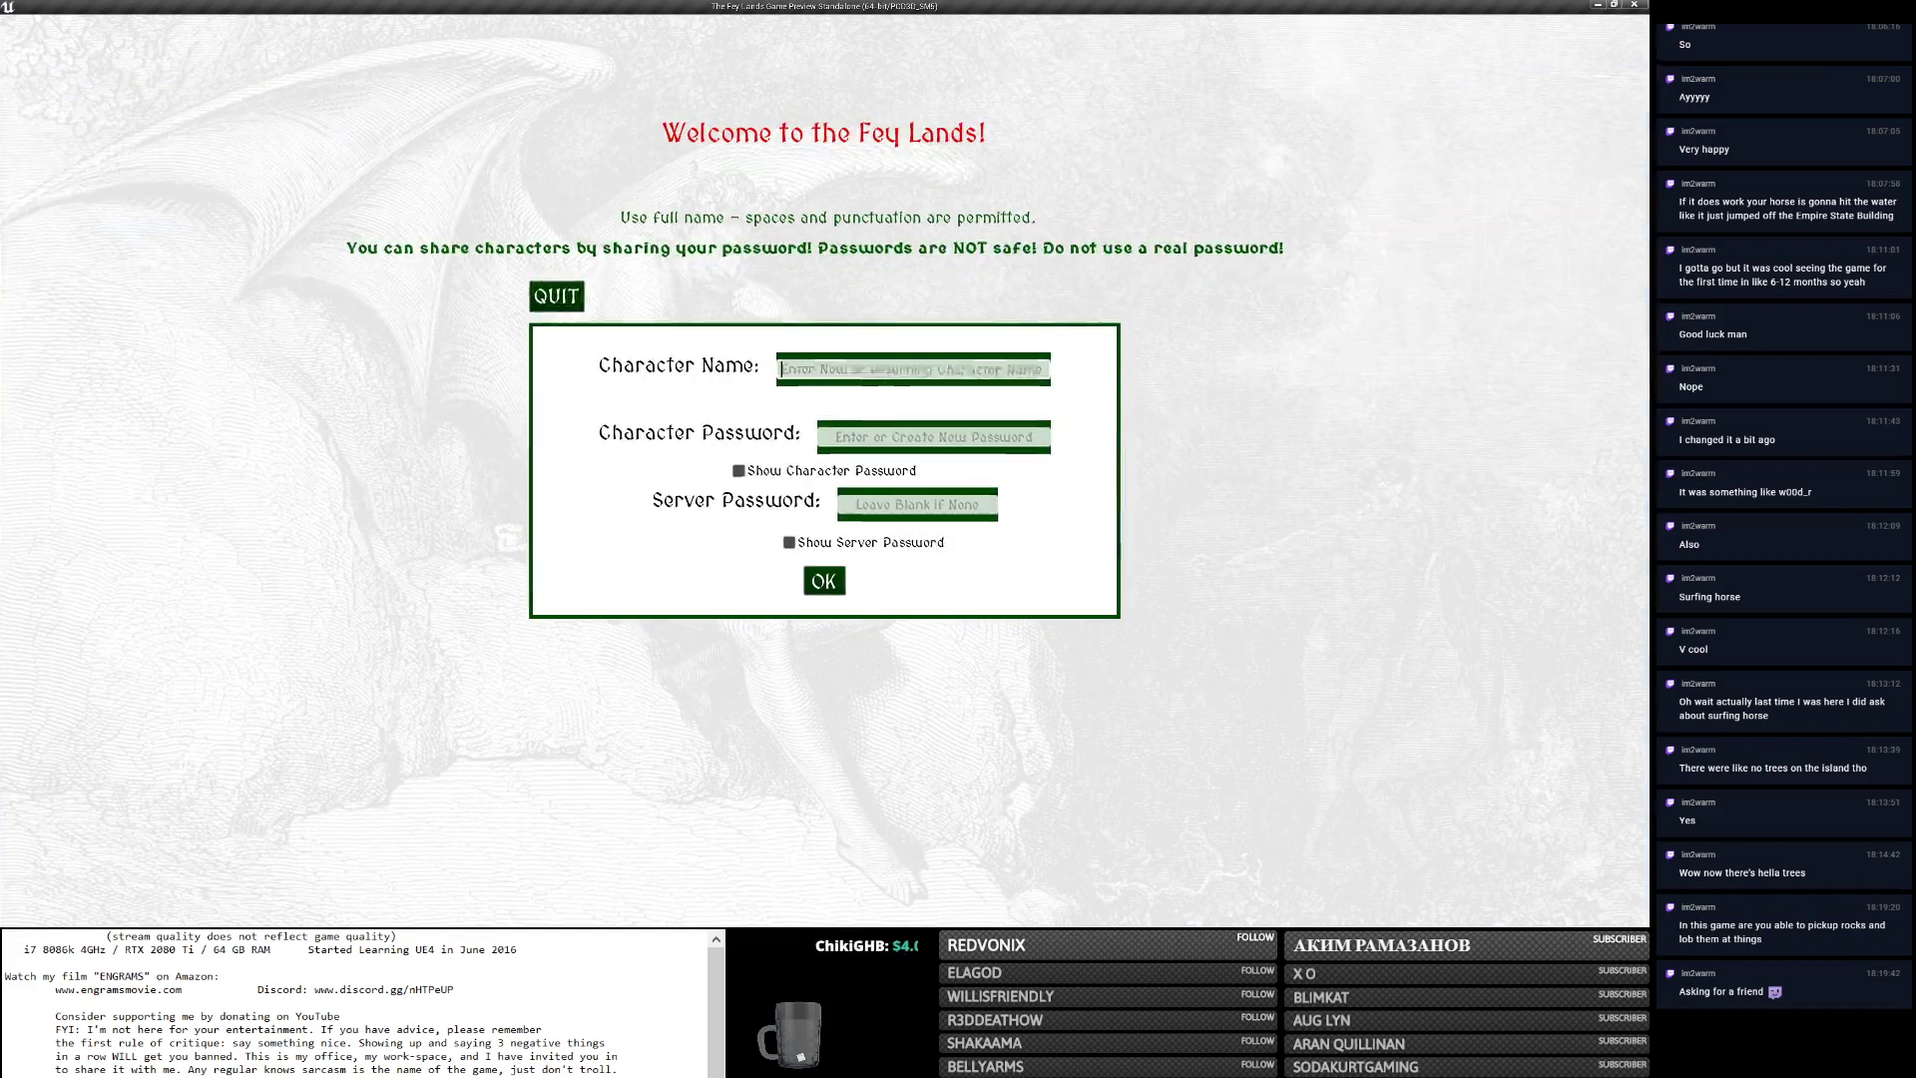
pyautogui.click(825, 582)
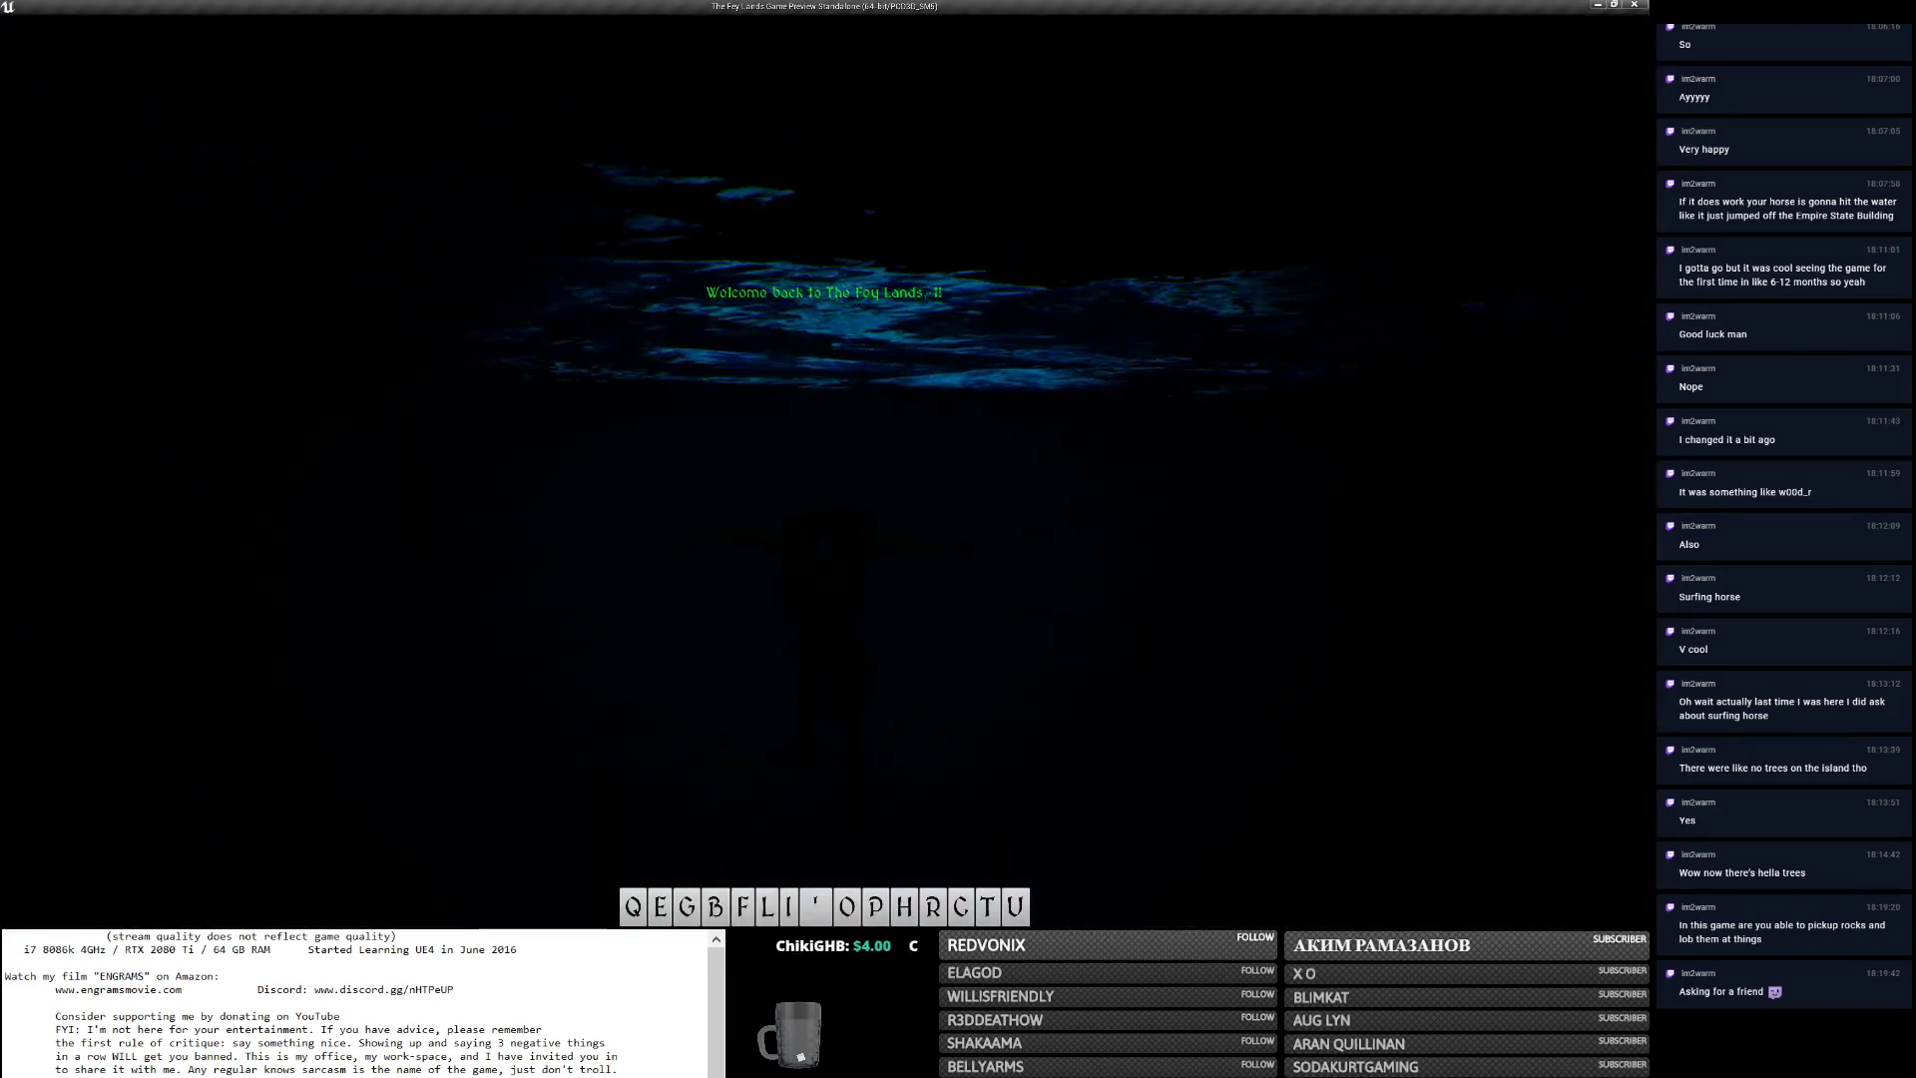
pyautogui.click(140, 234)
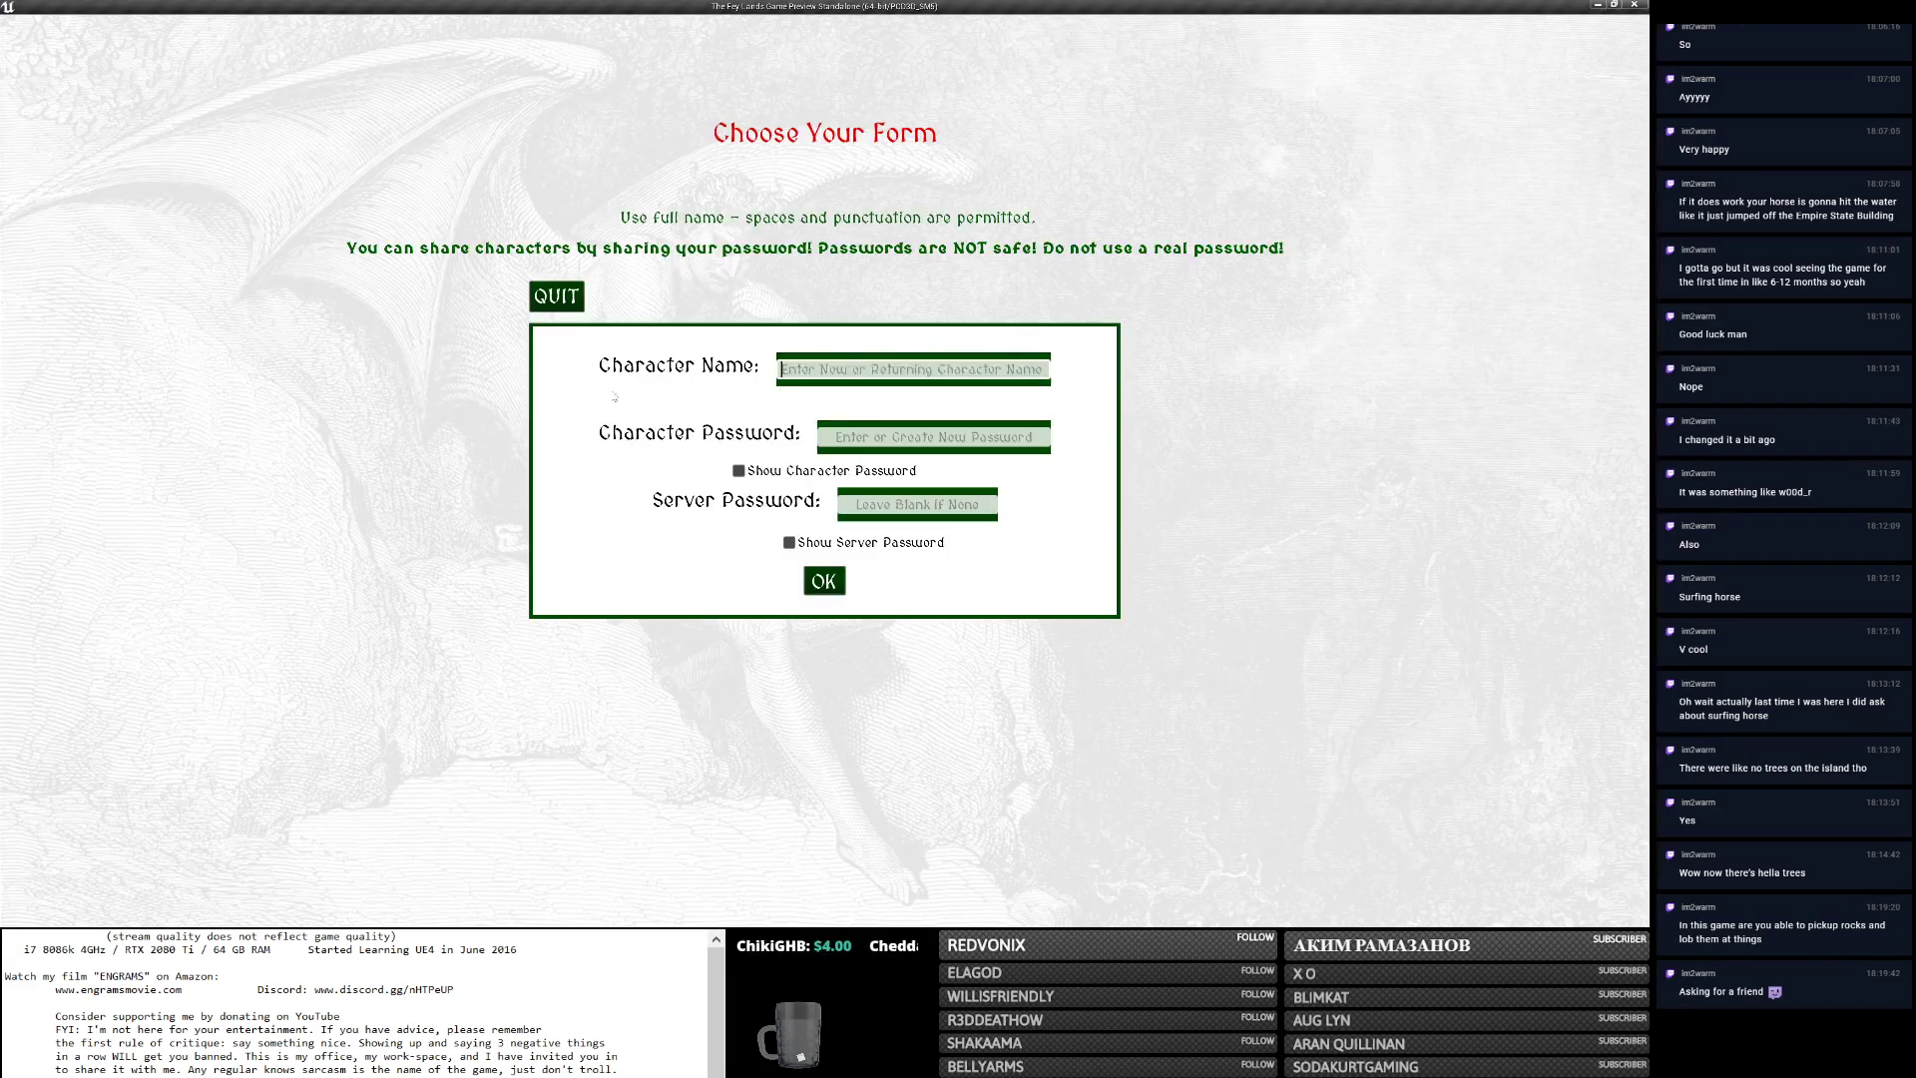
pyautogui.click(811, 579)
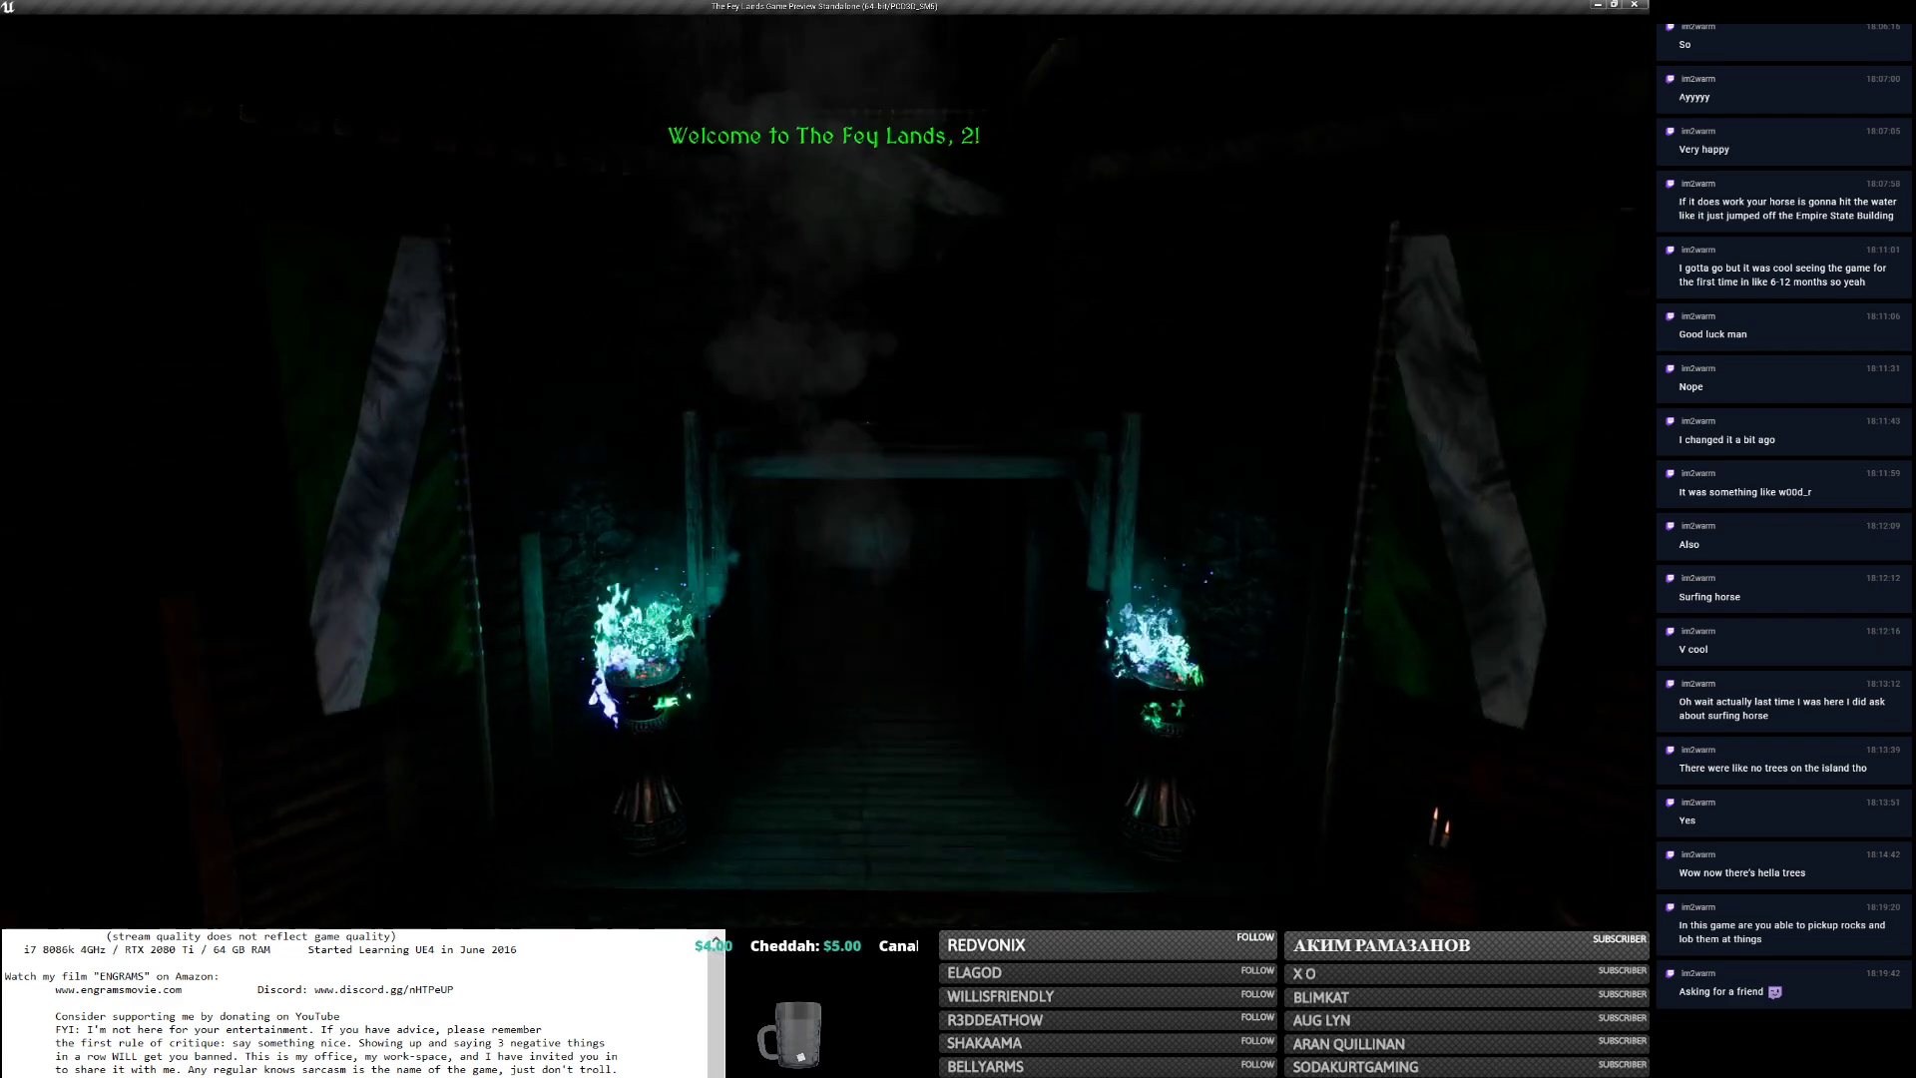
# Walk the new character through the starting building into the large hall and view its attributes screen.
pyautogui.press('w')
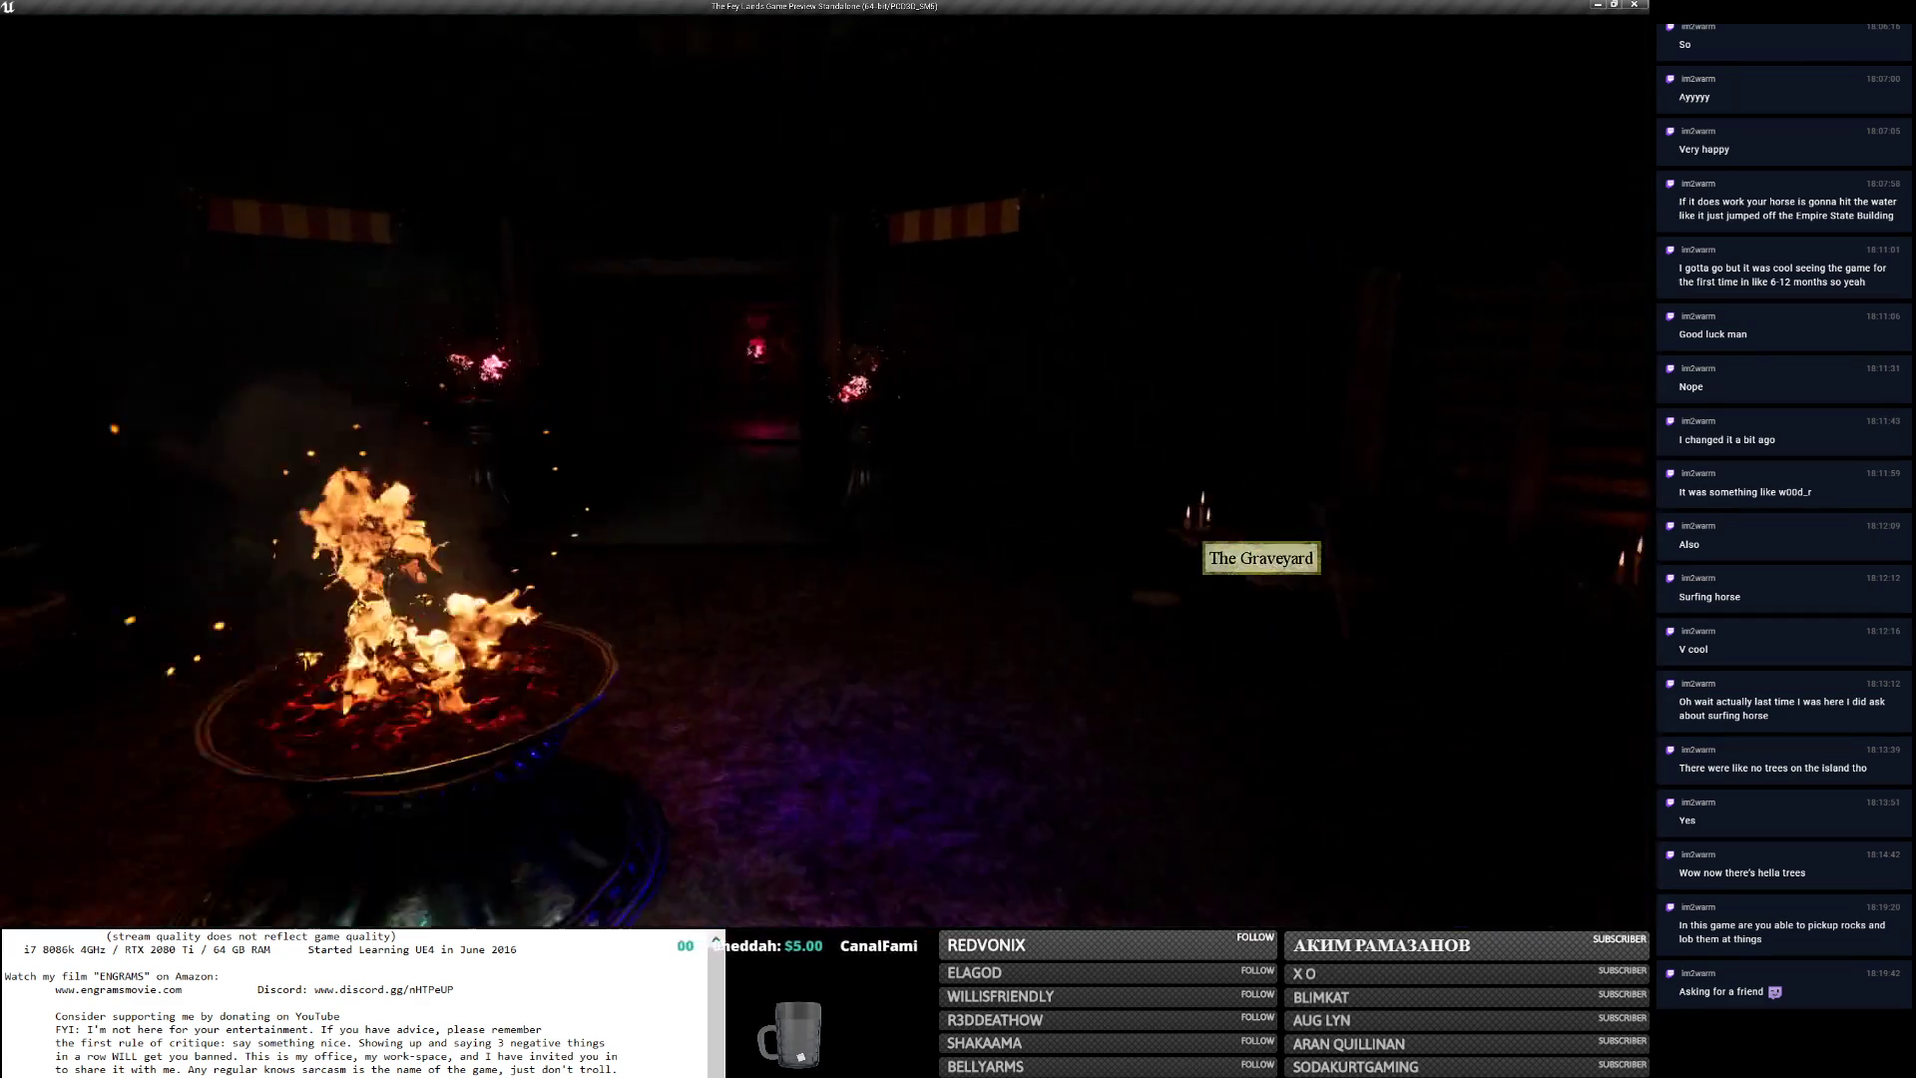
pyautogui.press('w')
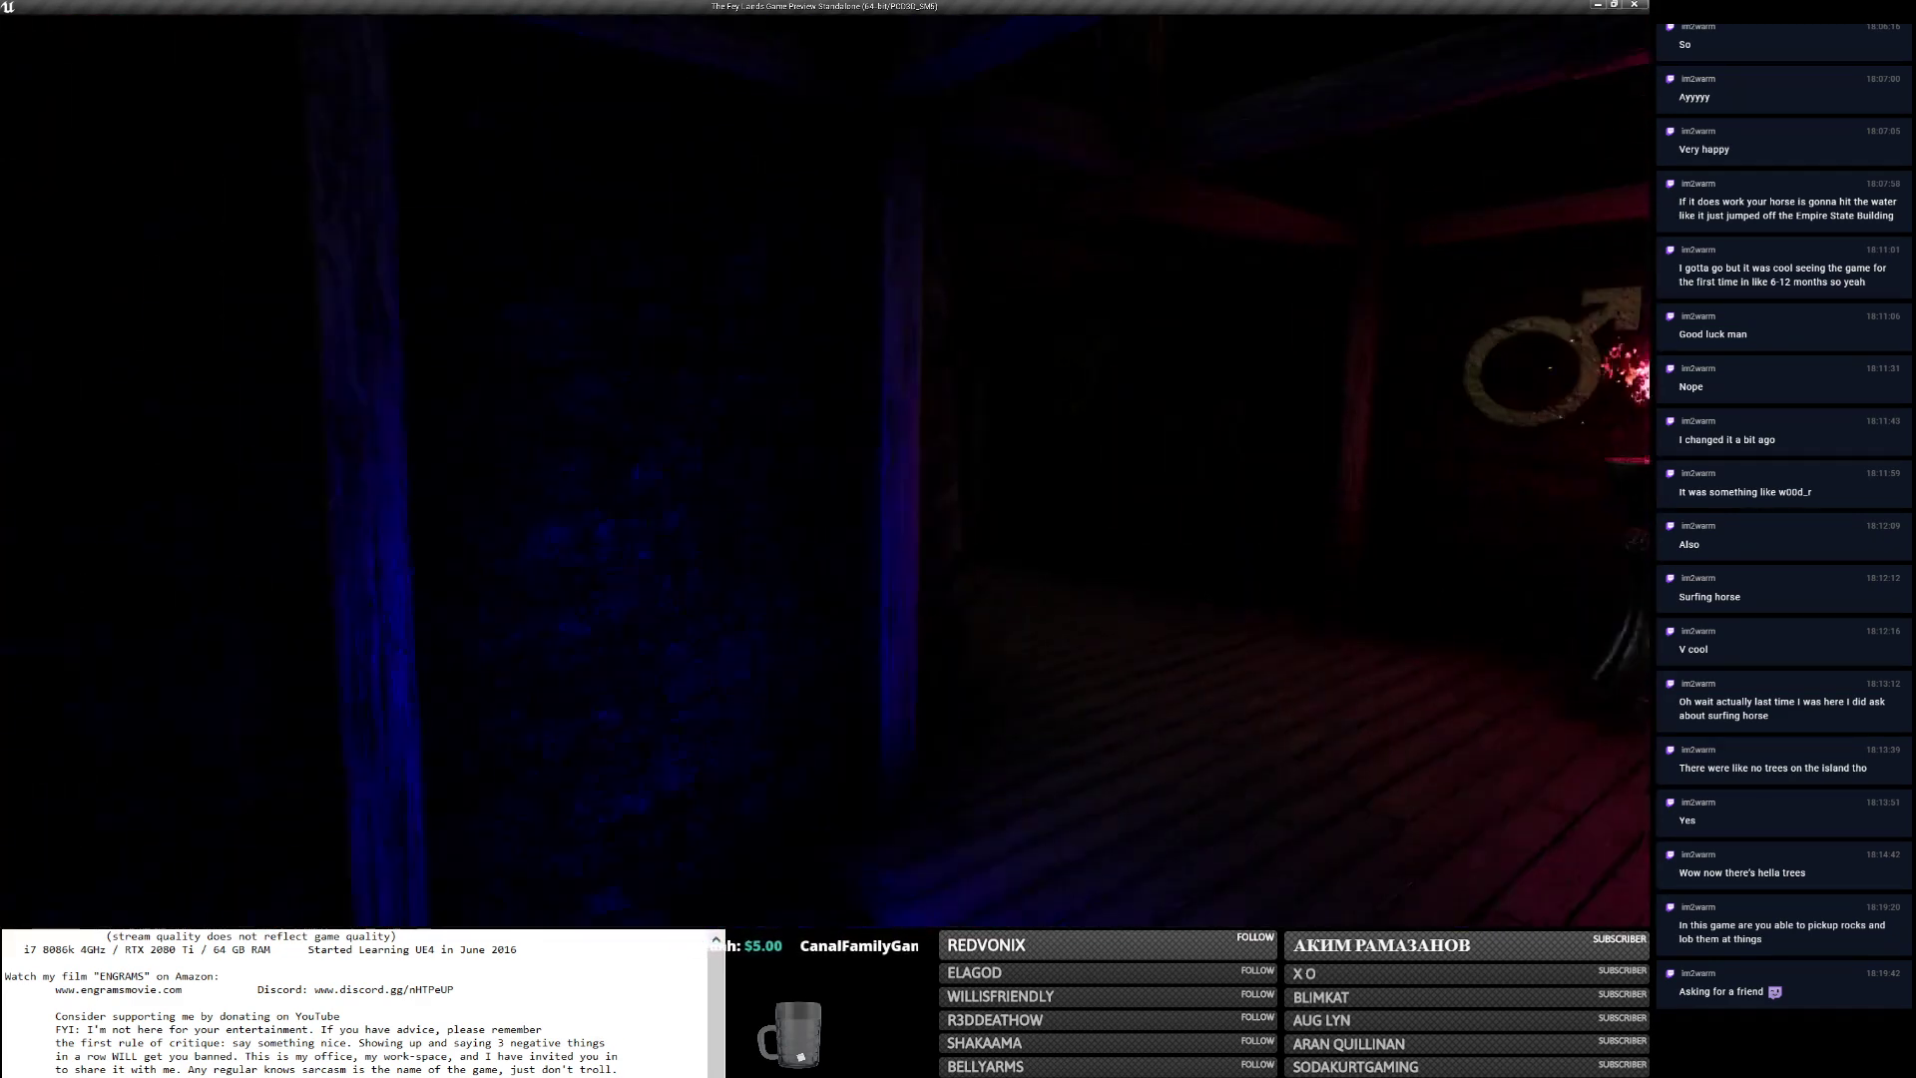
pyautogui.press('w')
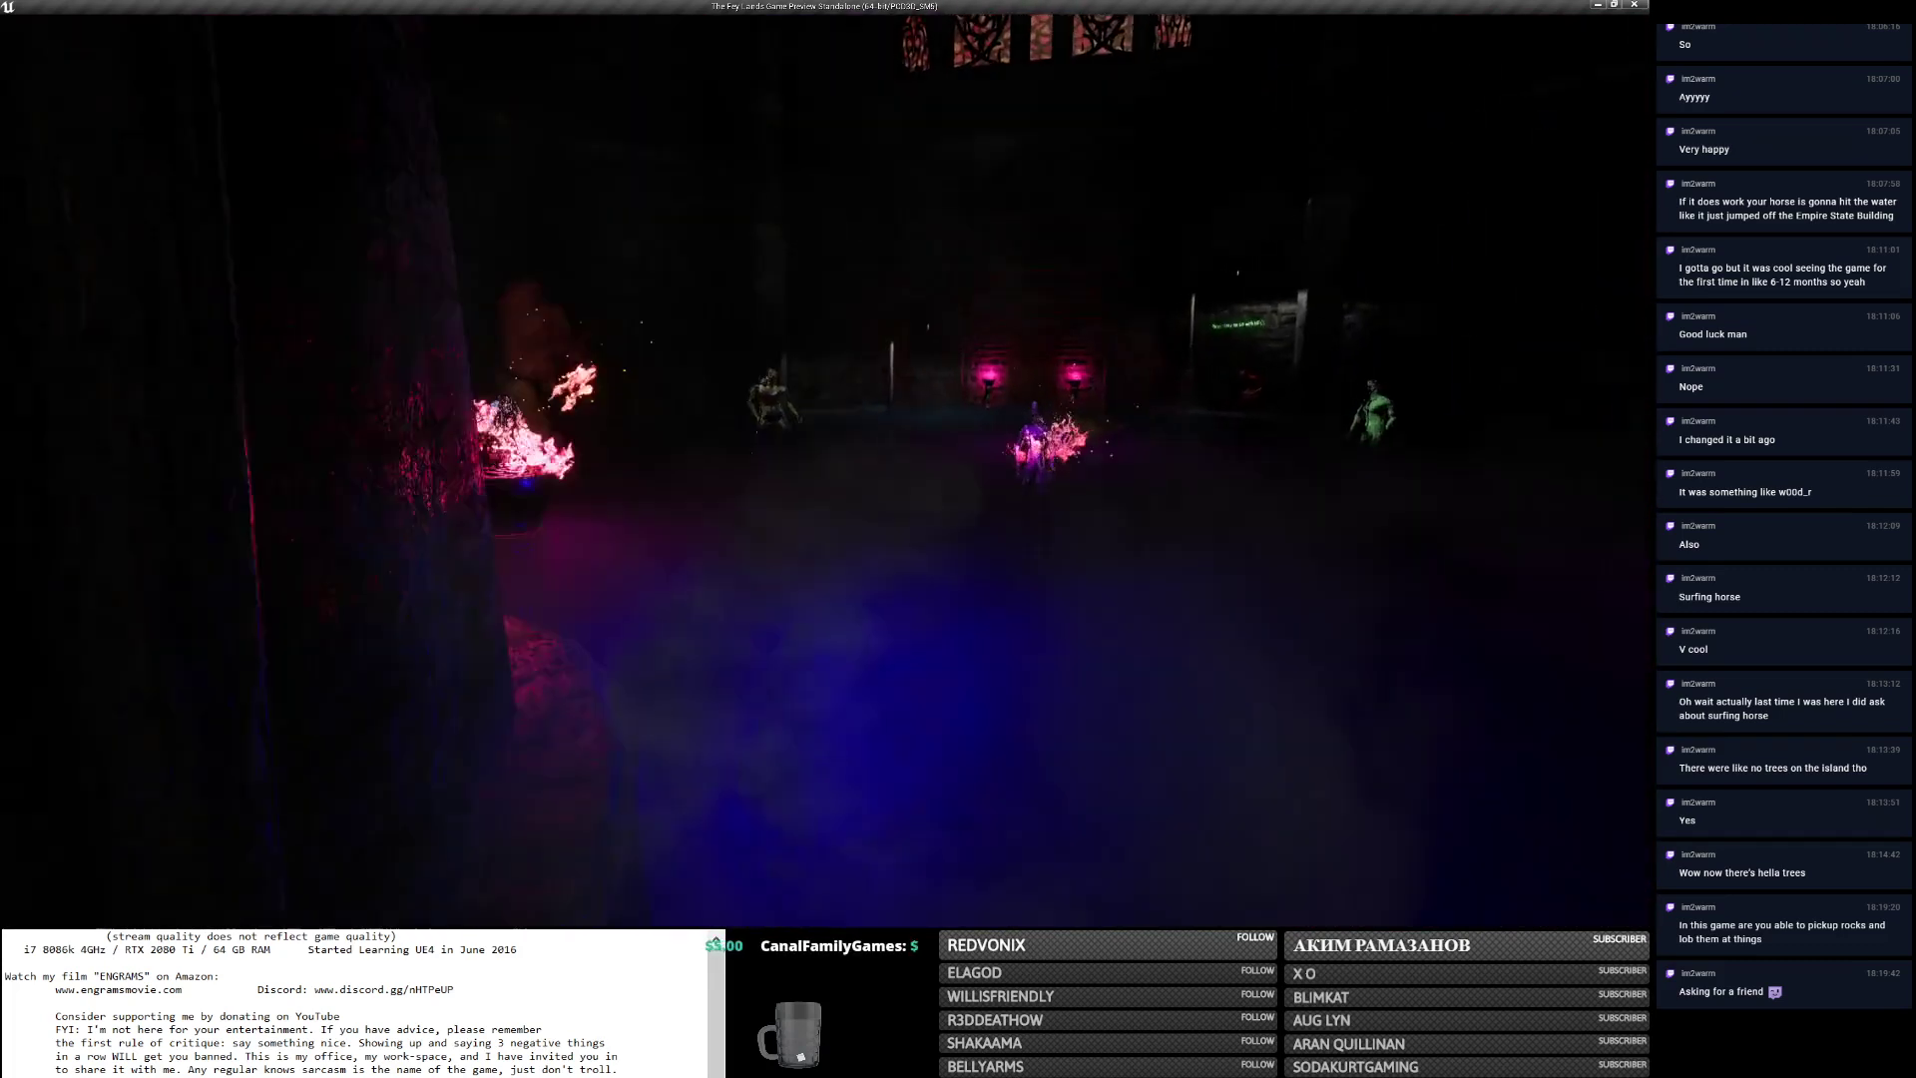
pyautogui.press('w')
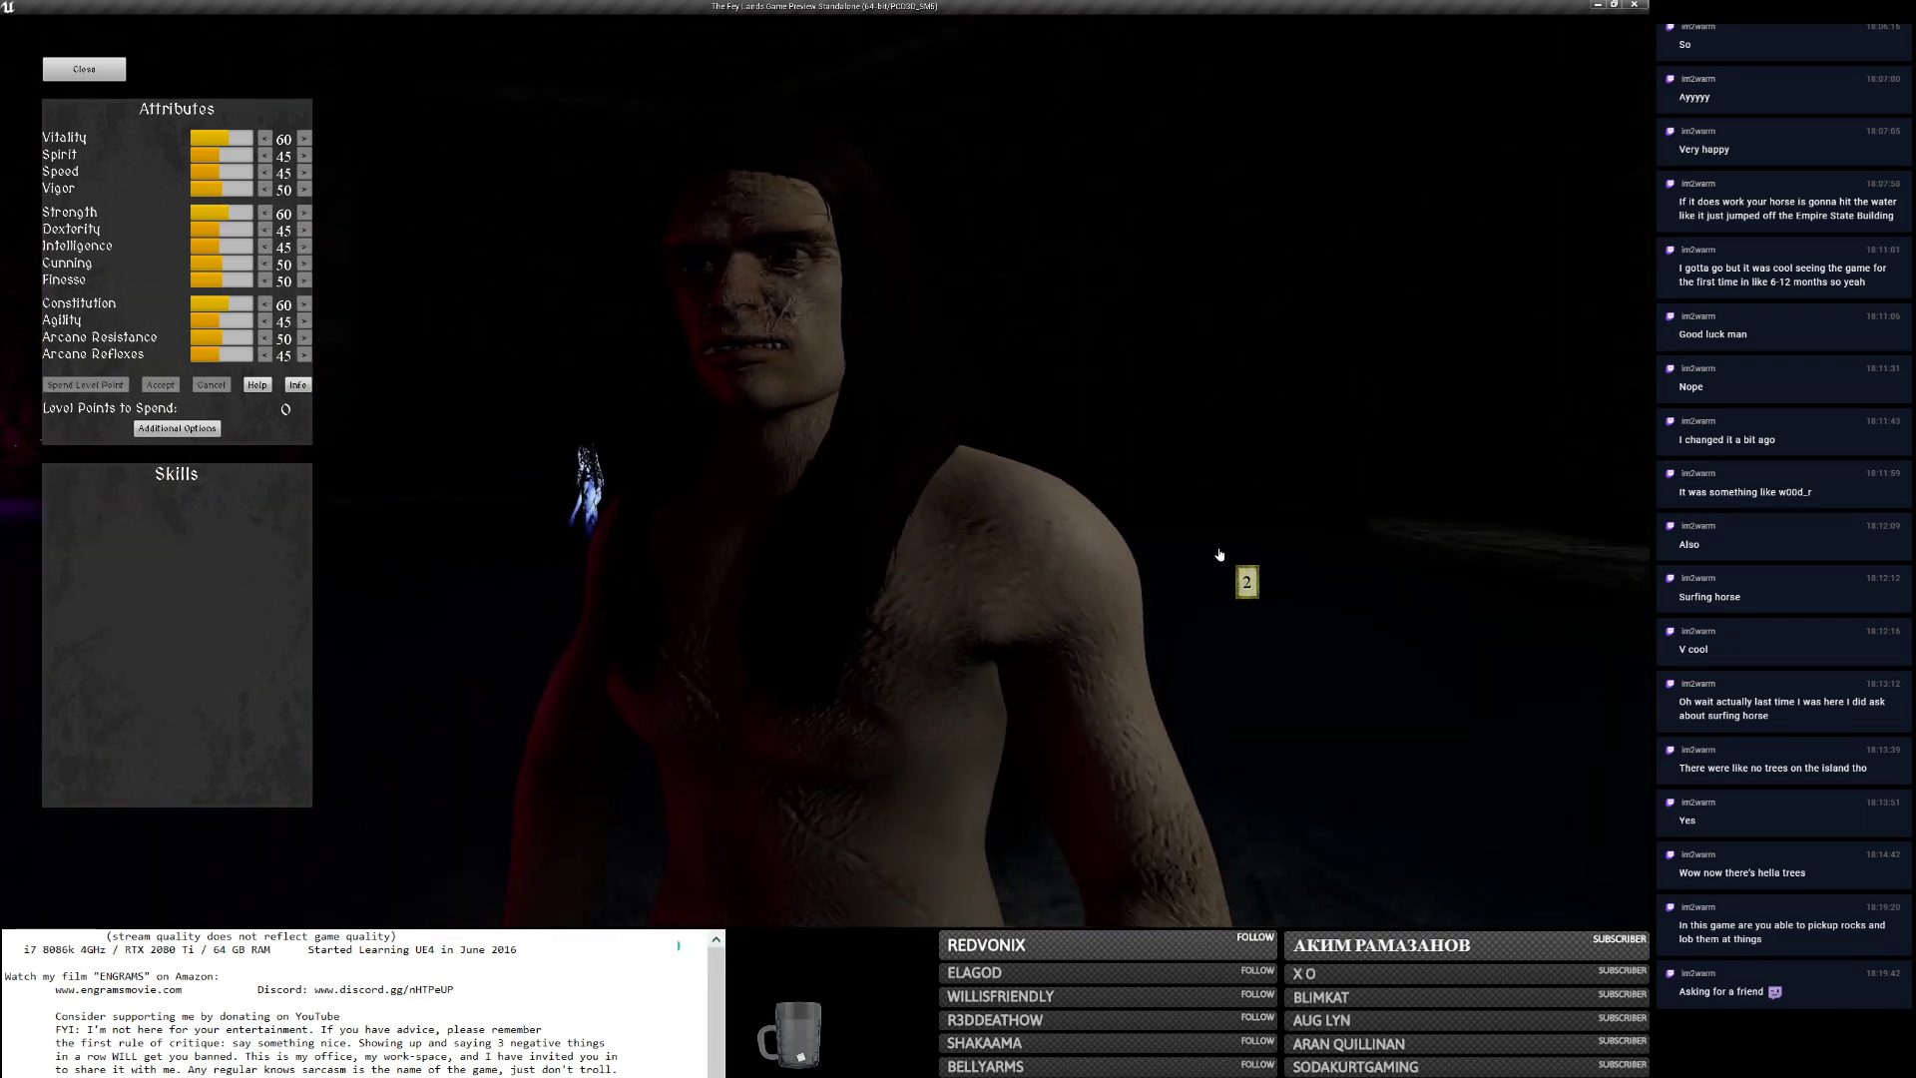
pyautogui.press('Escape')
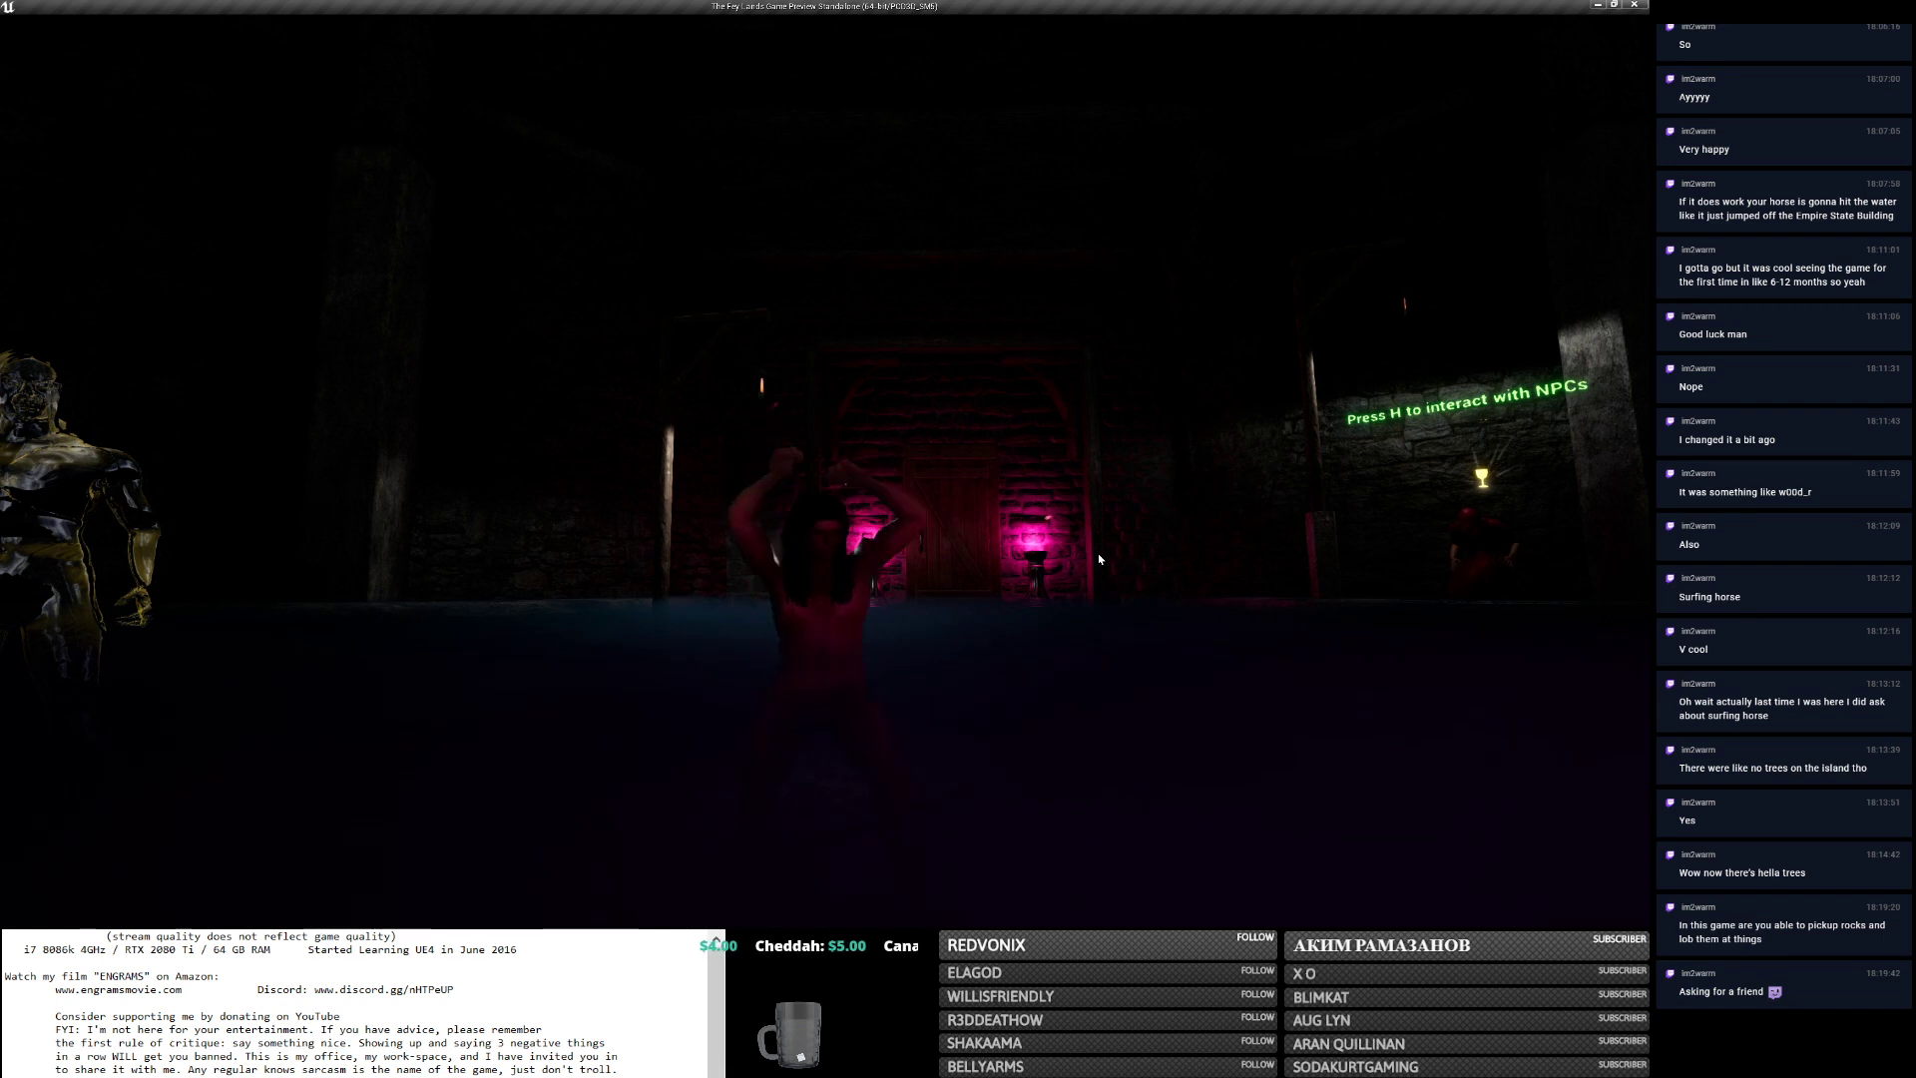
pyautogui.press('c')
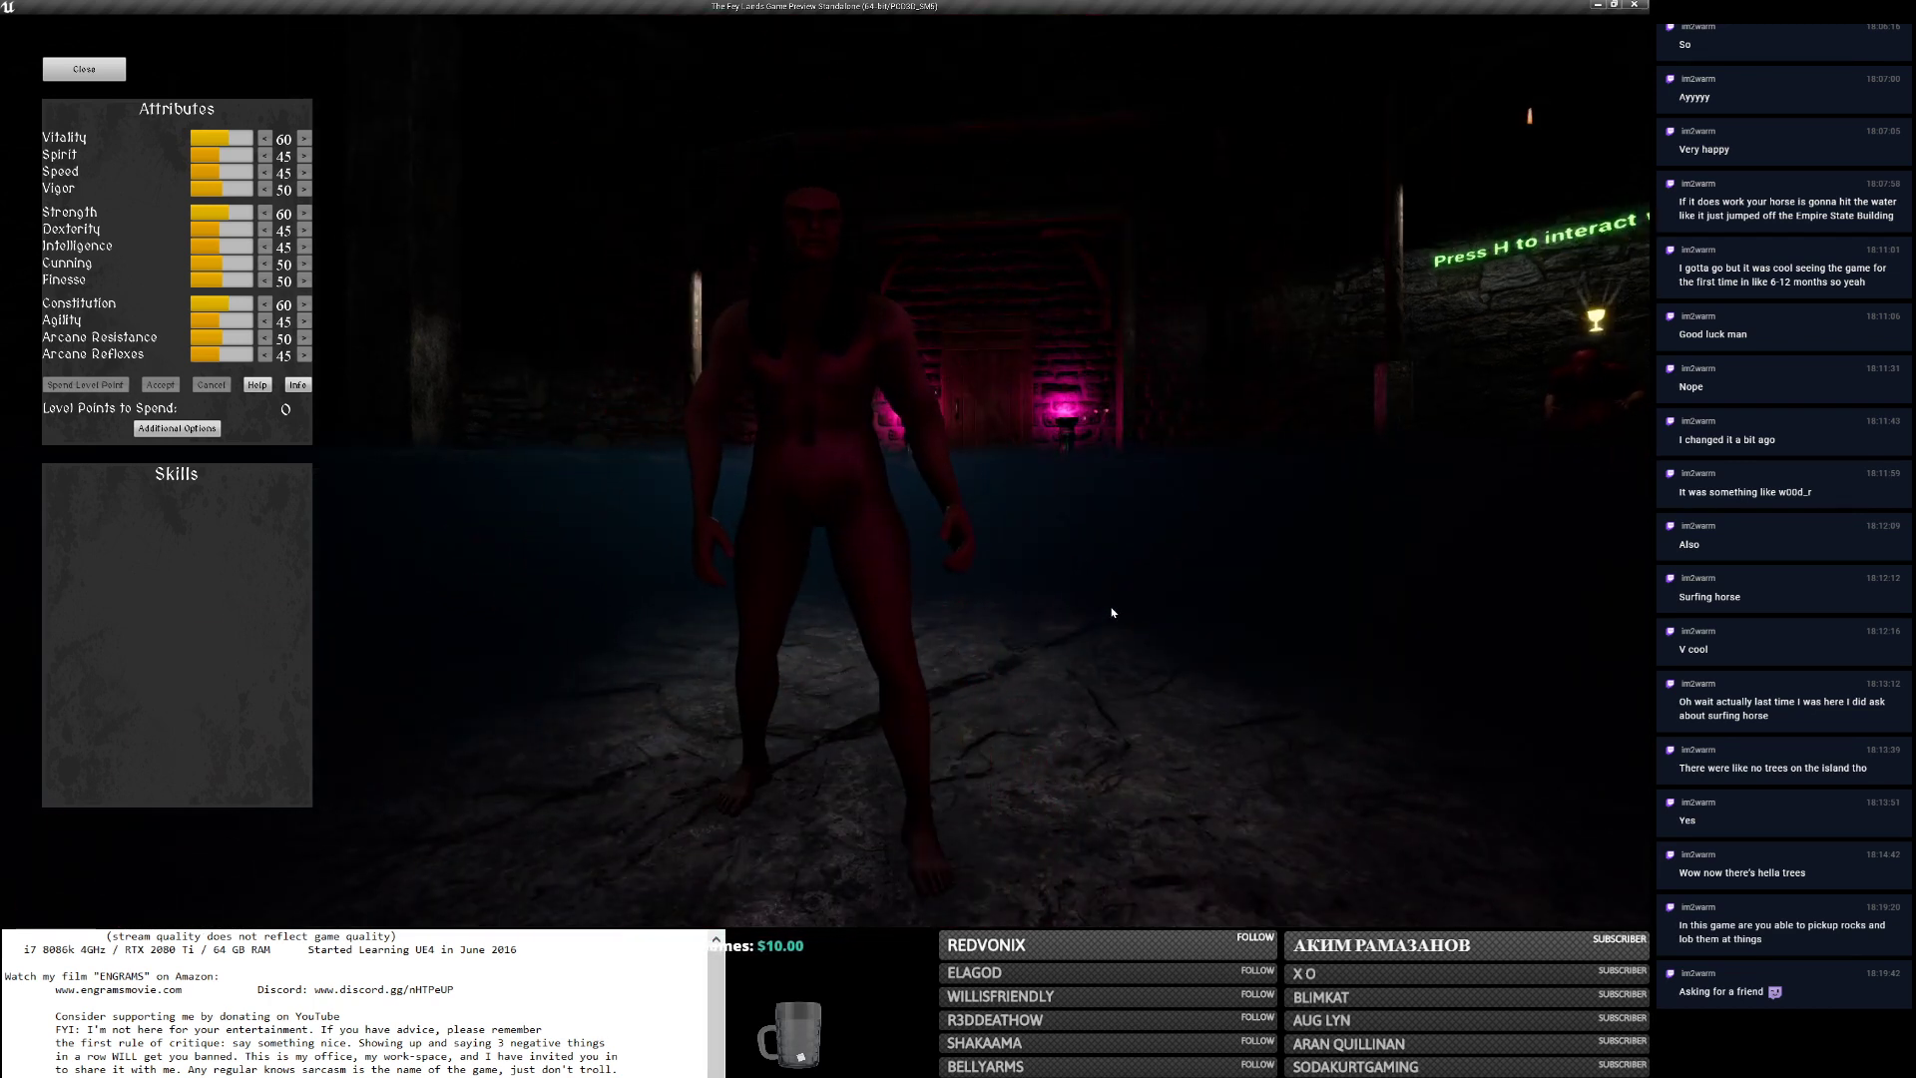
pyautogui.press('c')
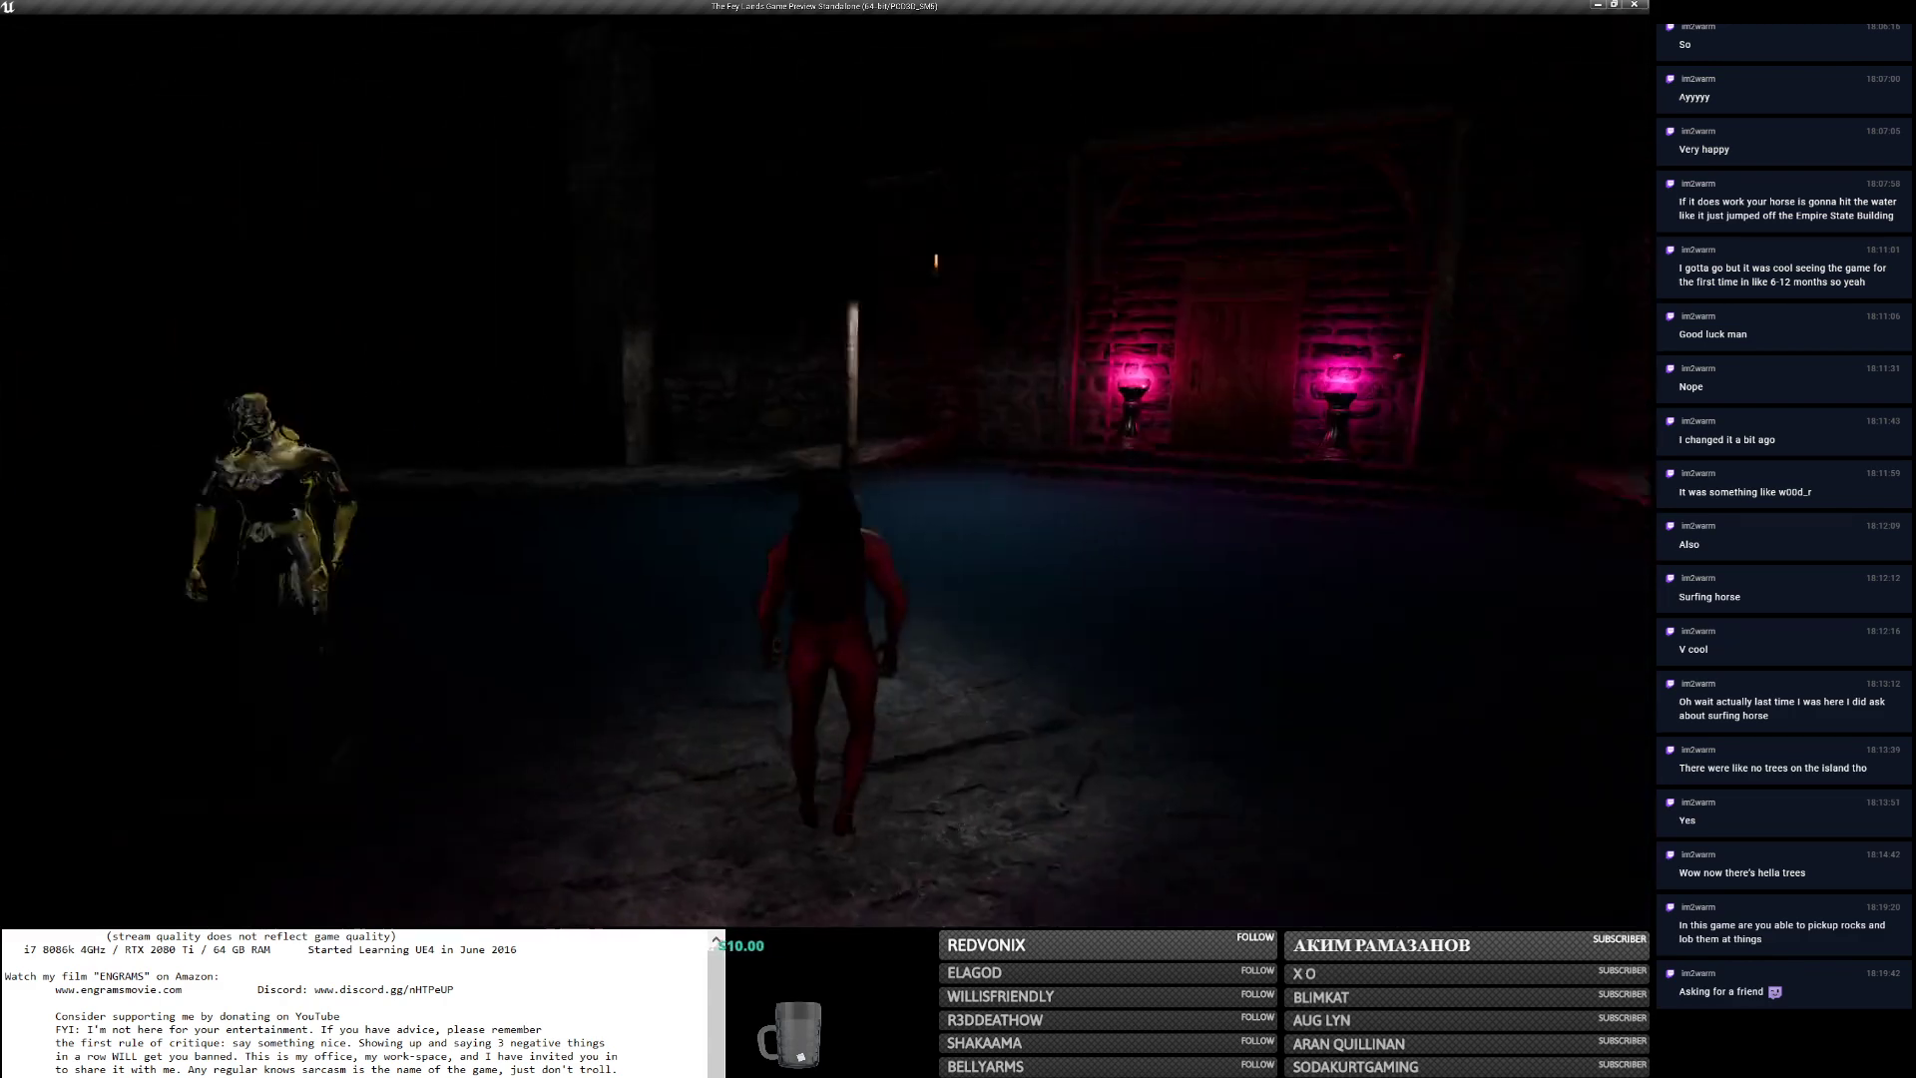
# Reopen the character screen and inspect the character's face up close.
pyautogui.press('d')
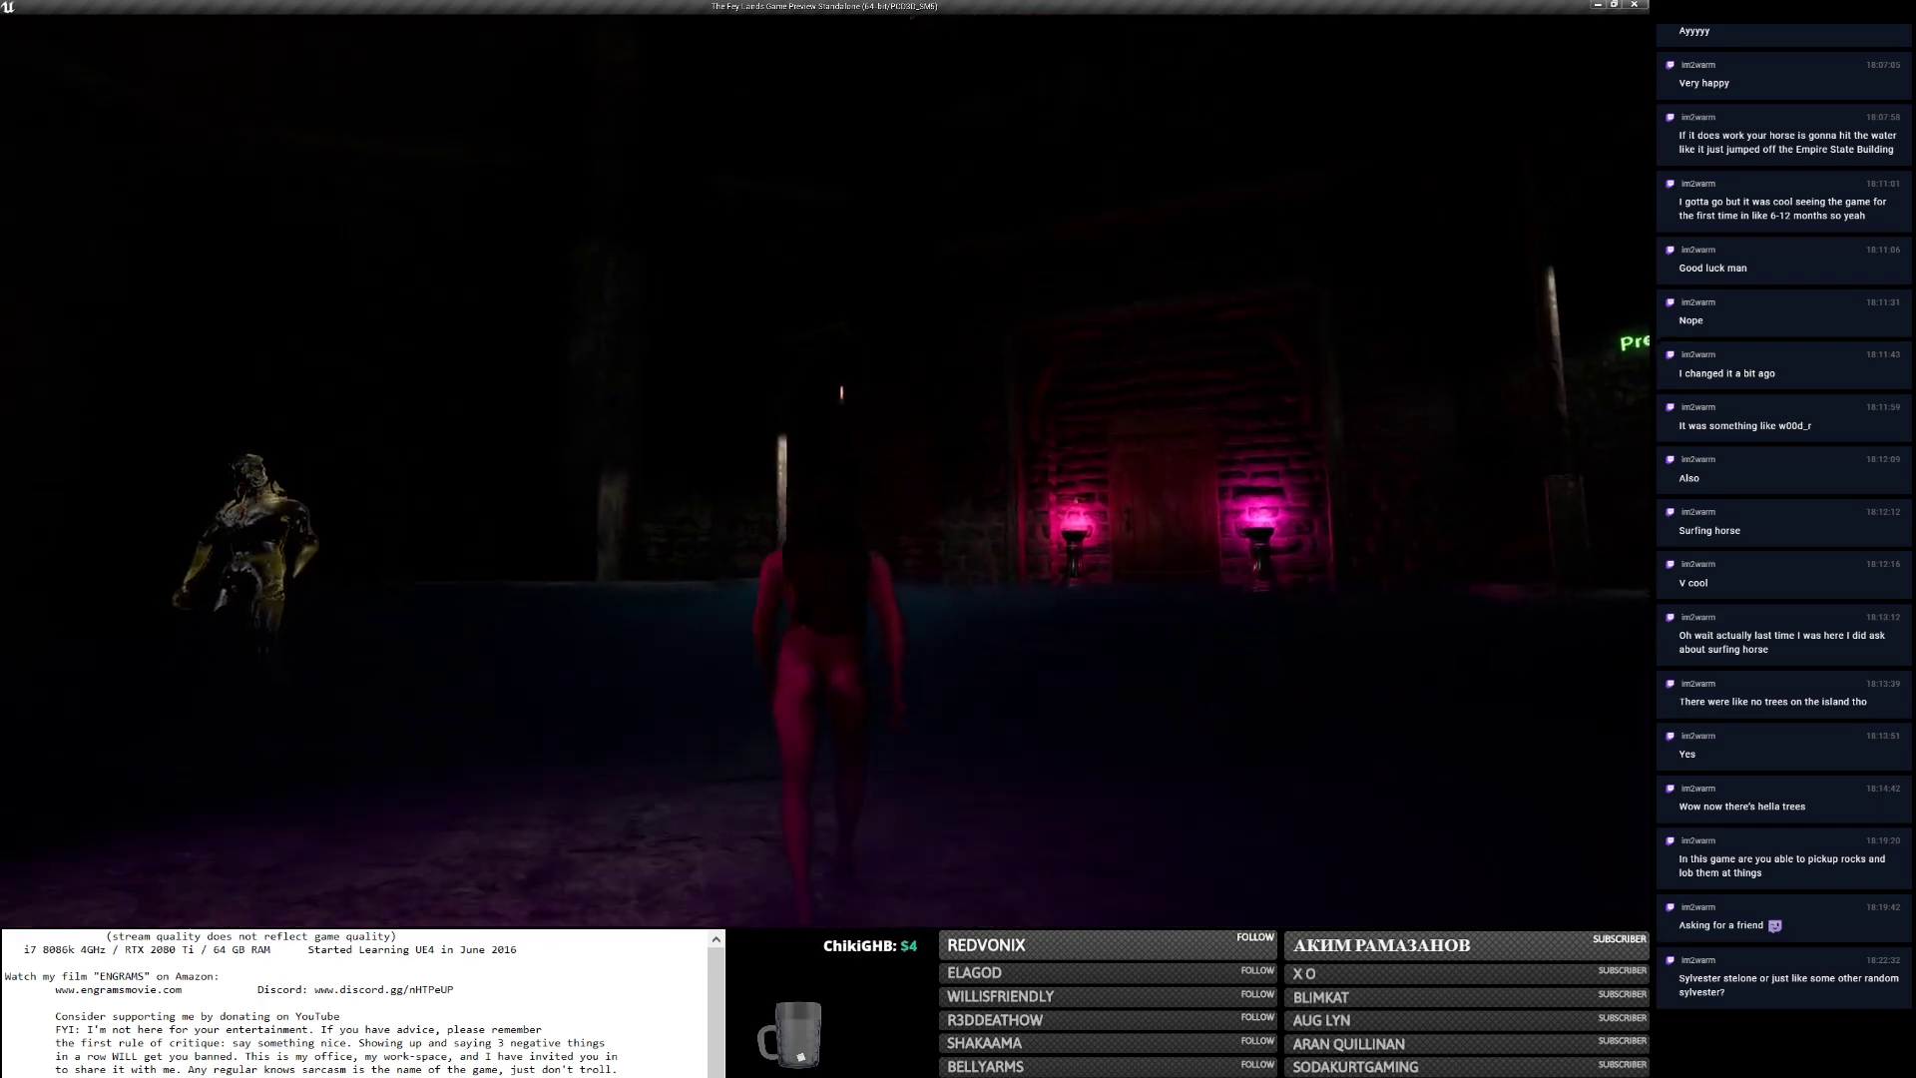
pyautogui.press('c')
pyautogui.scroll(8, 953, 537)
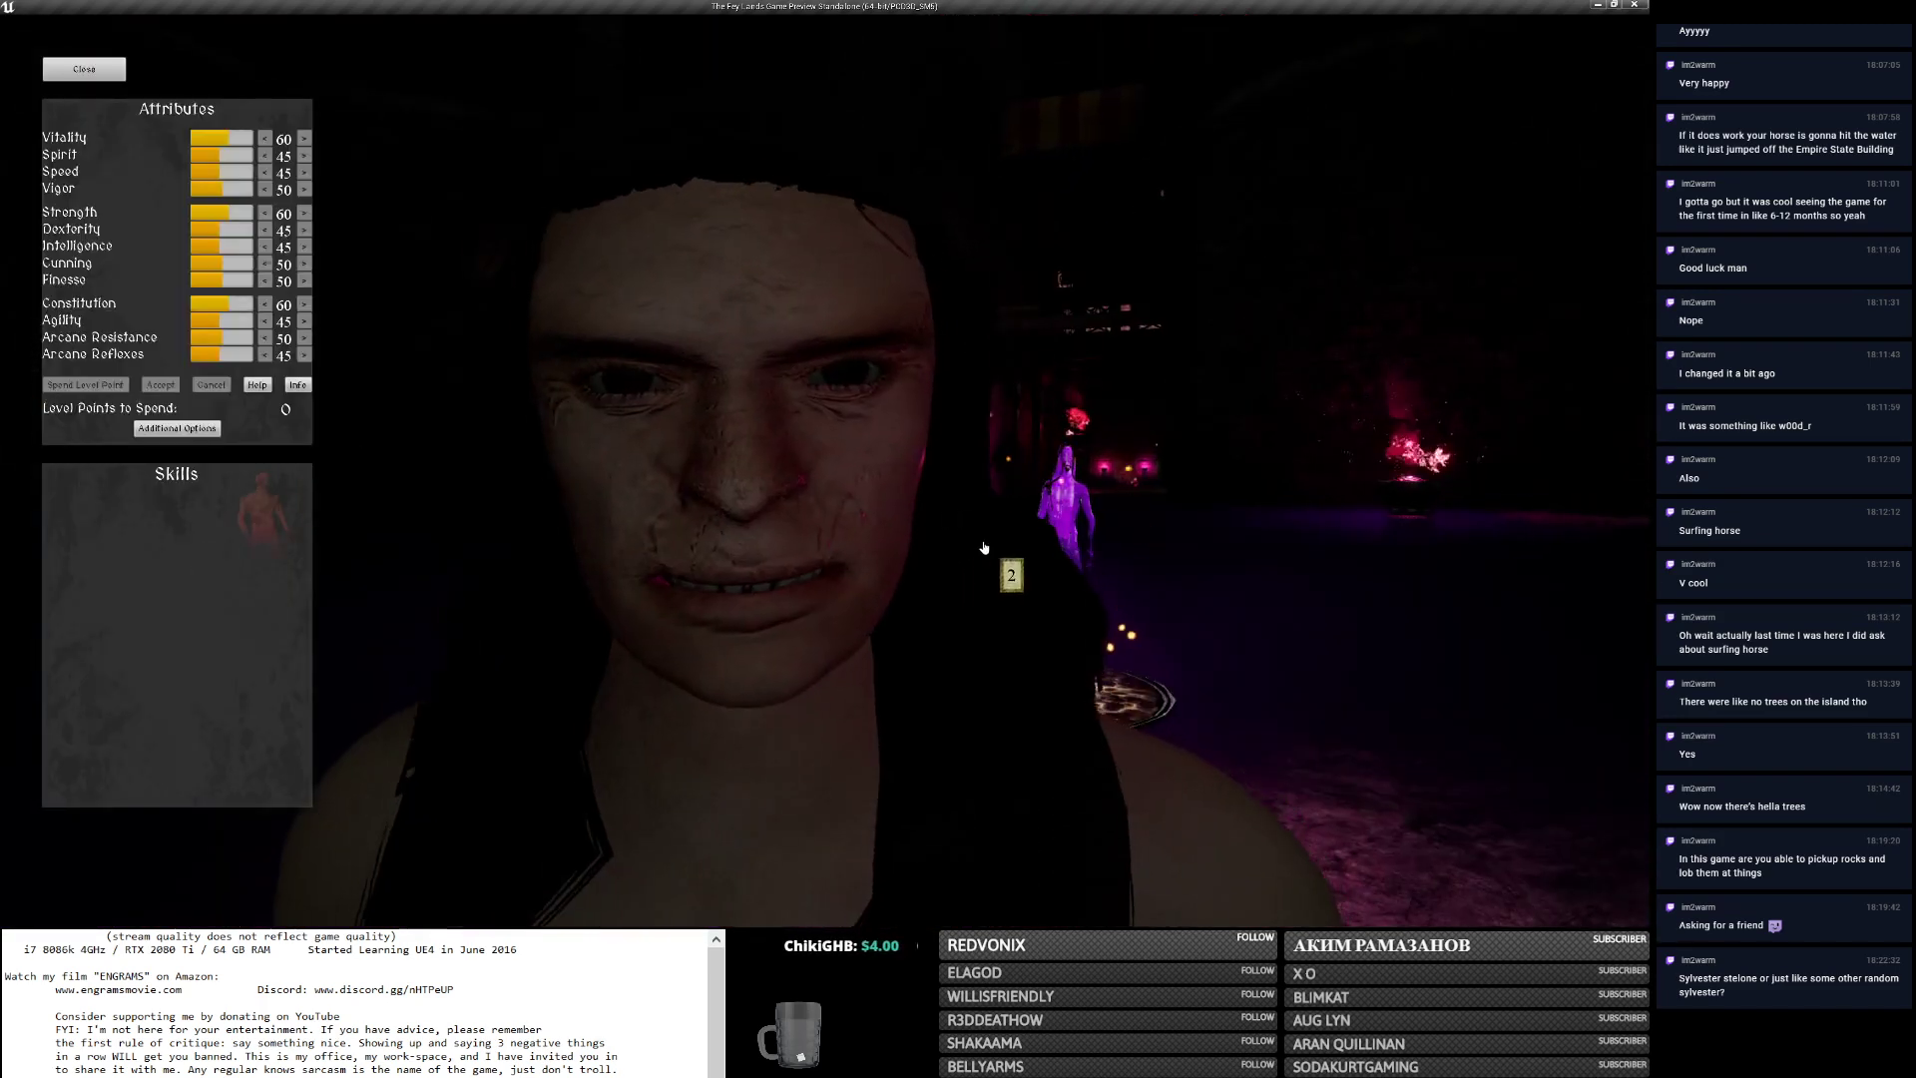
pyautogui.scroll(-4, 1265, 423)
pyautogui.moveTo(1269, 424); pyautogui.dragTo(1208, 425, button='right')
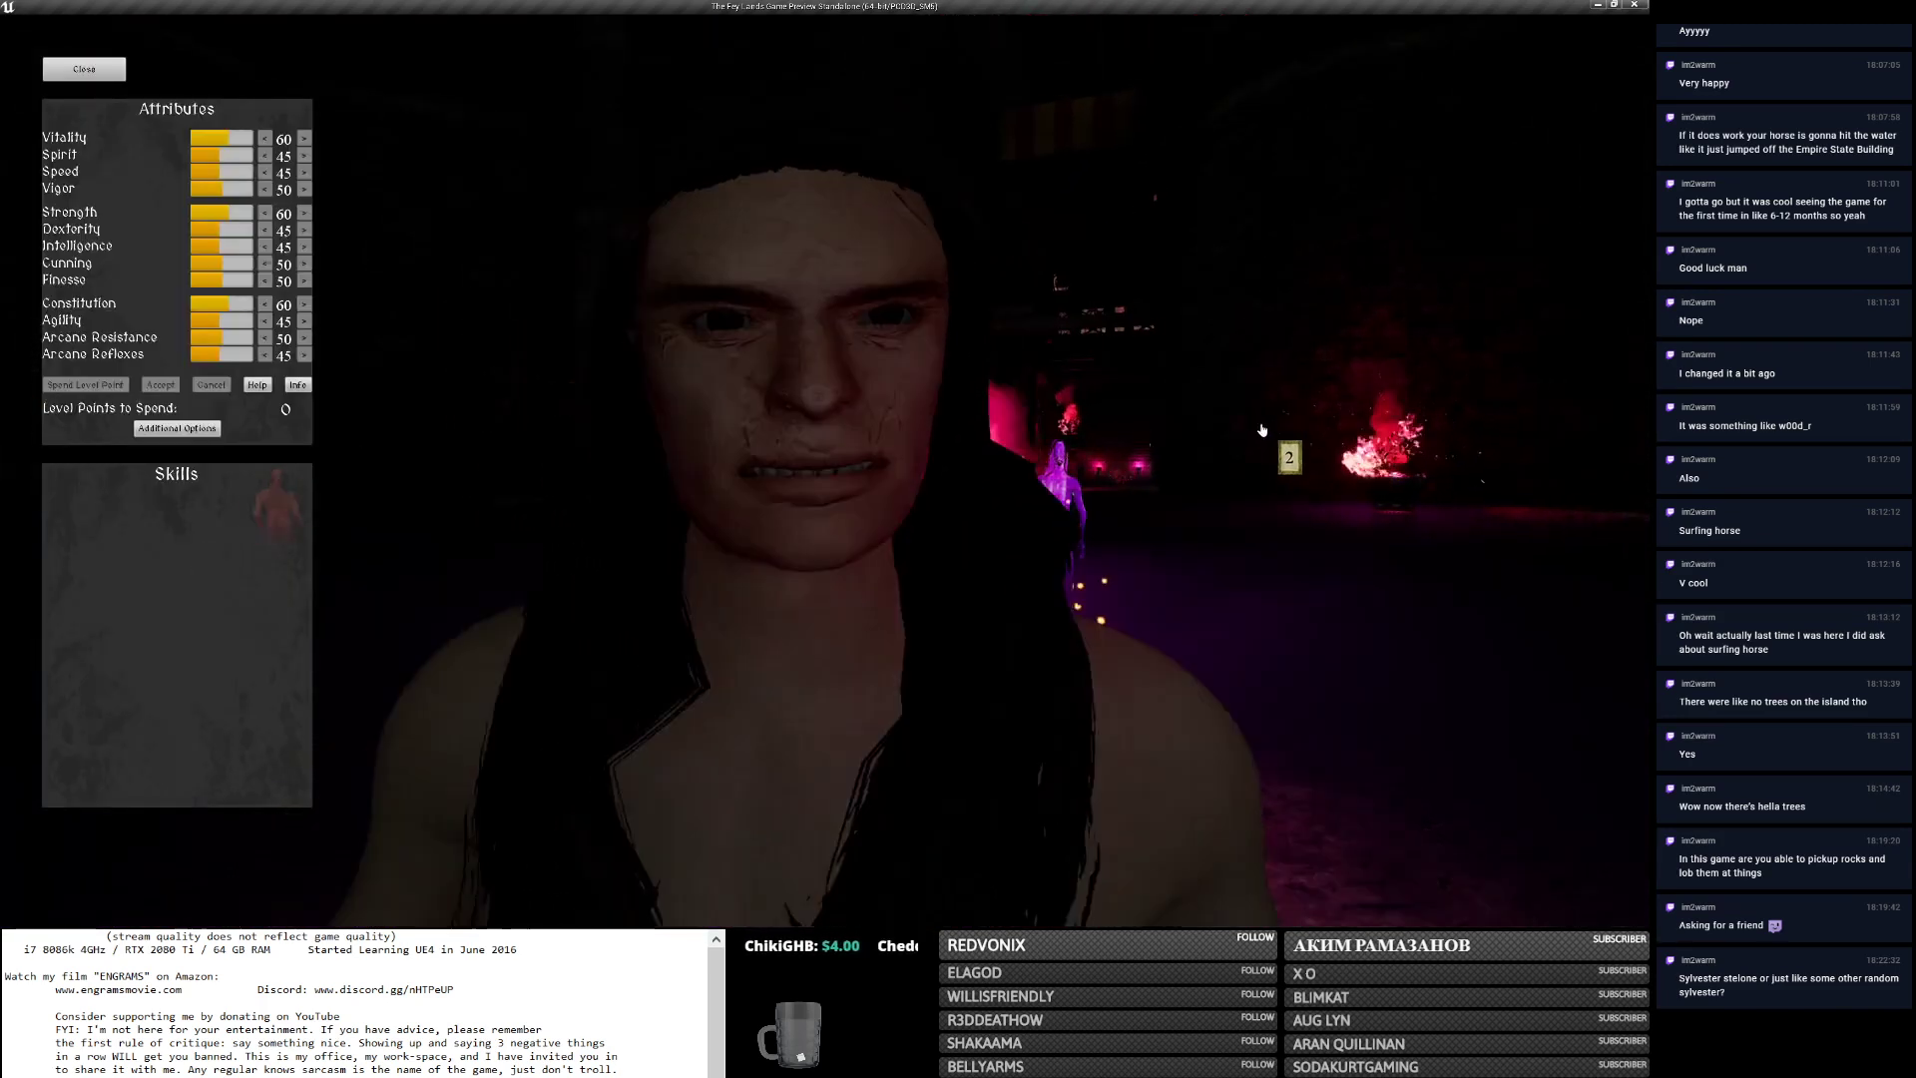
pyautogui.press('c')
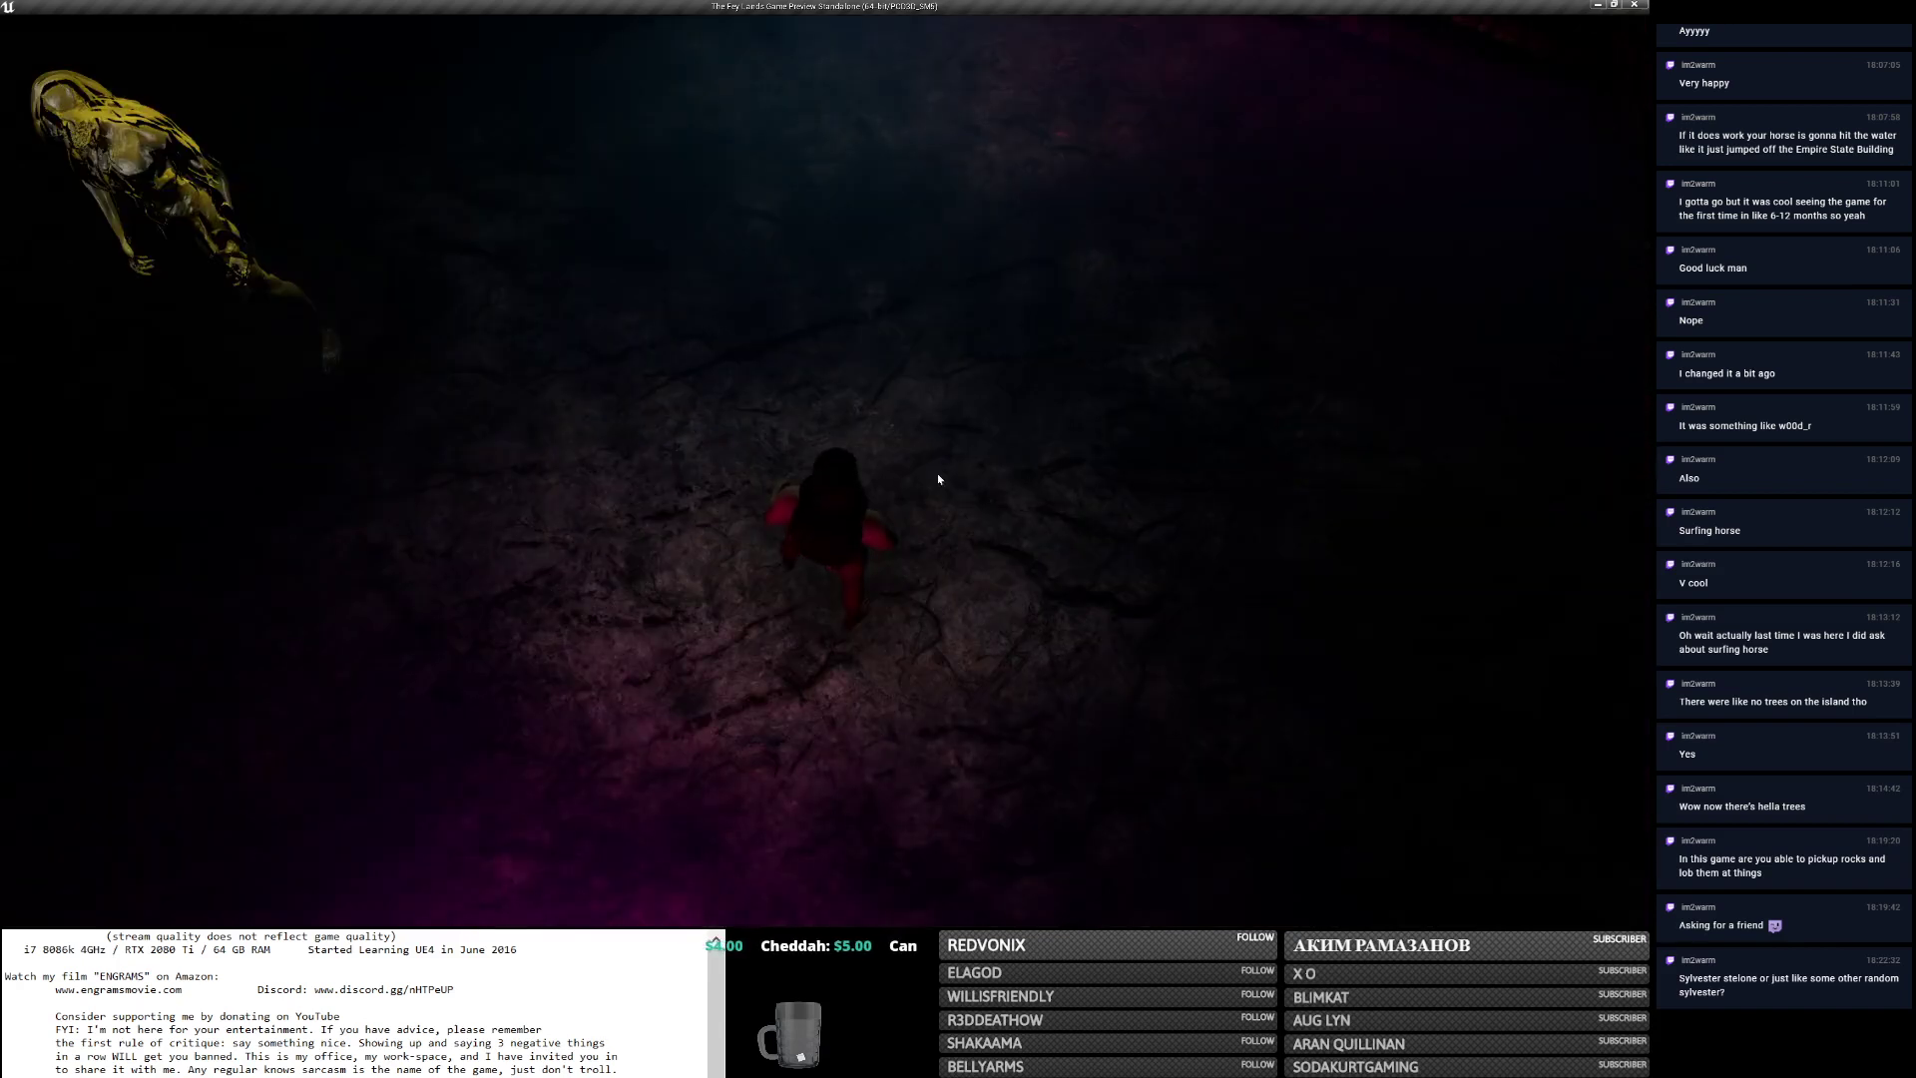
# View the character's head and upper body from other angles and distances, and resume walking through the hall.
pyautogui.press('c')
pyautogui.moveTo(928, 530); pyautogui.dragTo(1198, 530, button='right')
pyautogui.scroll(-3, 928, 530)
pyautogui.moveTo(928, 530); pyautogui.dragTo(1058, 544, button='right')
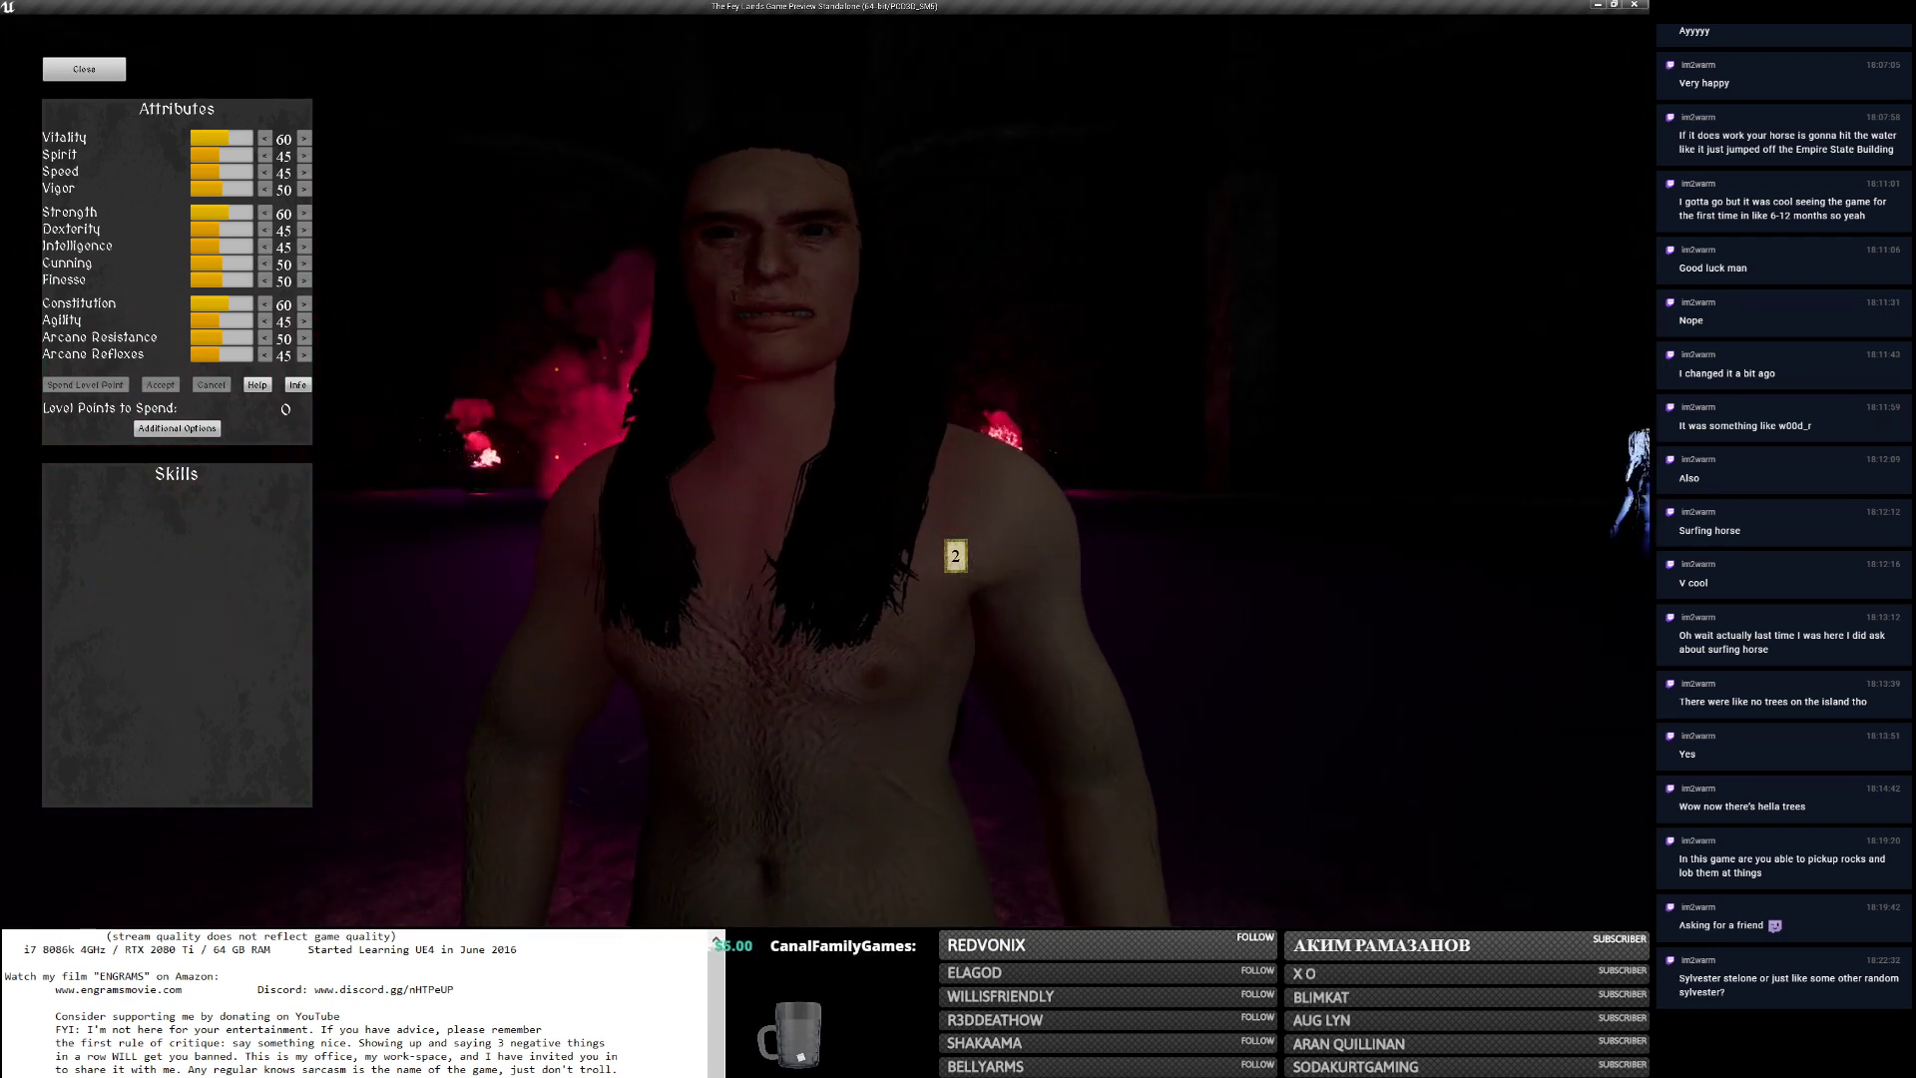
pyautogui.scroll(3, 929, 531)
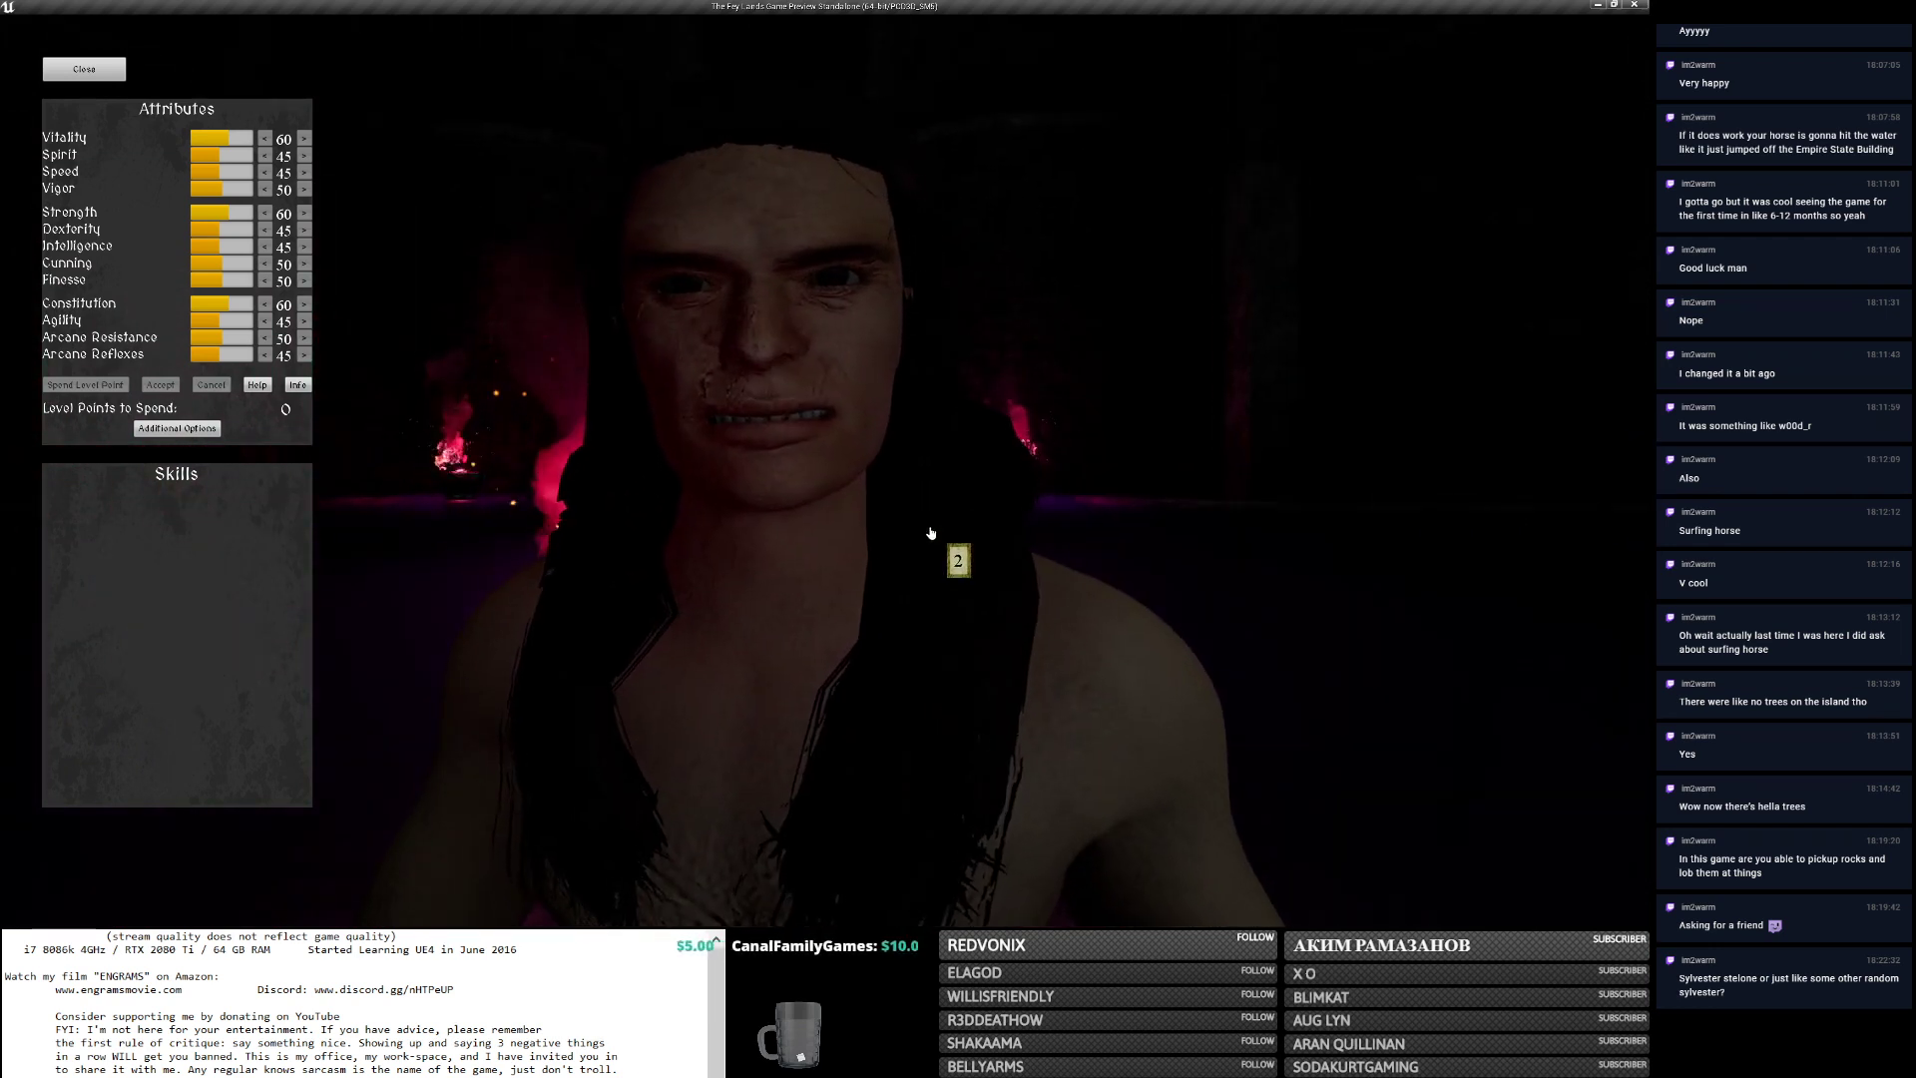
pyautogui.press('c')
pyautogui.press('w')
pyautogui.moveTo(932, 534); pyautogui.dragTo(1268, 534, button='right')
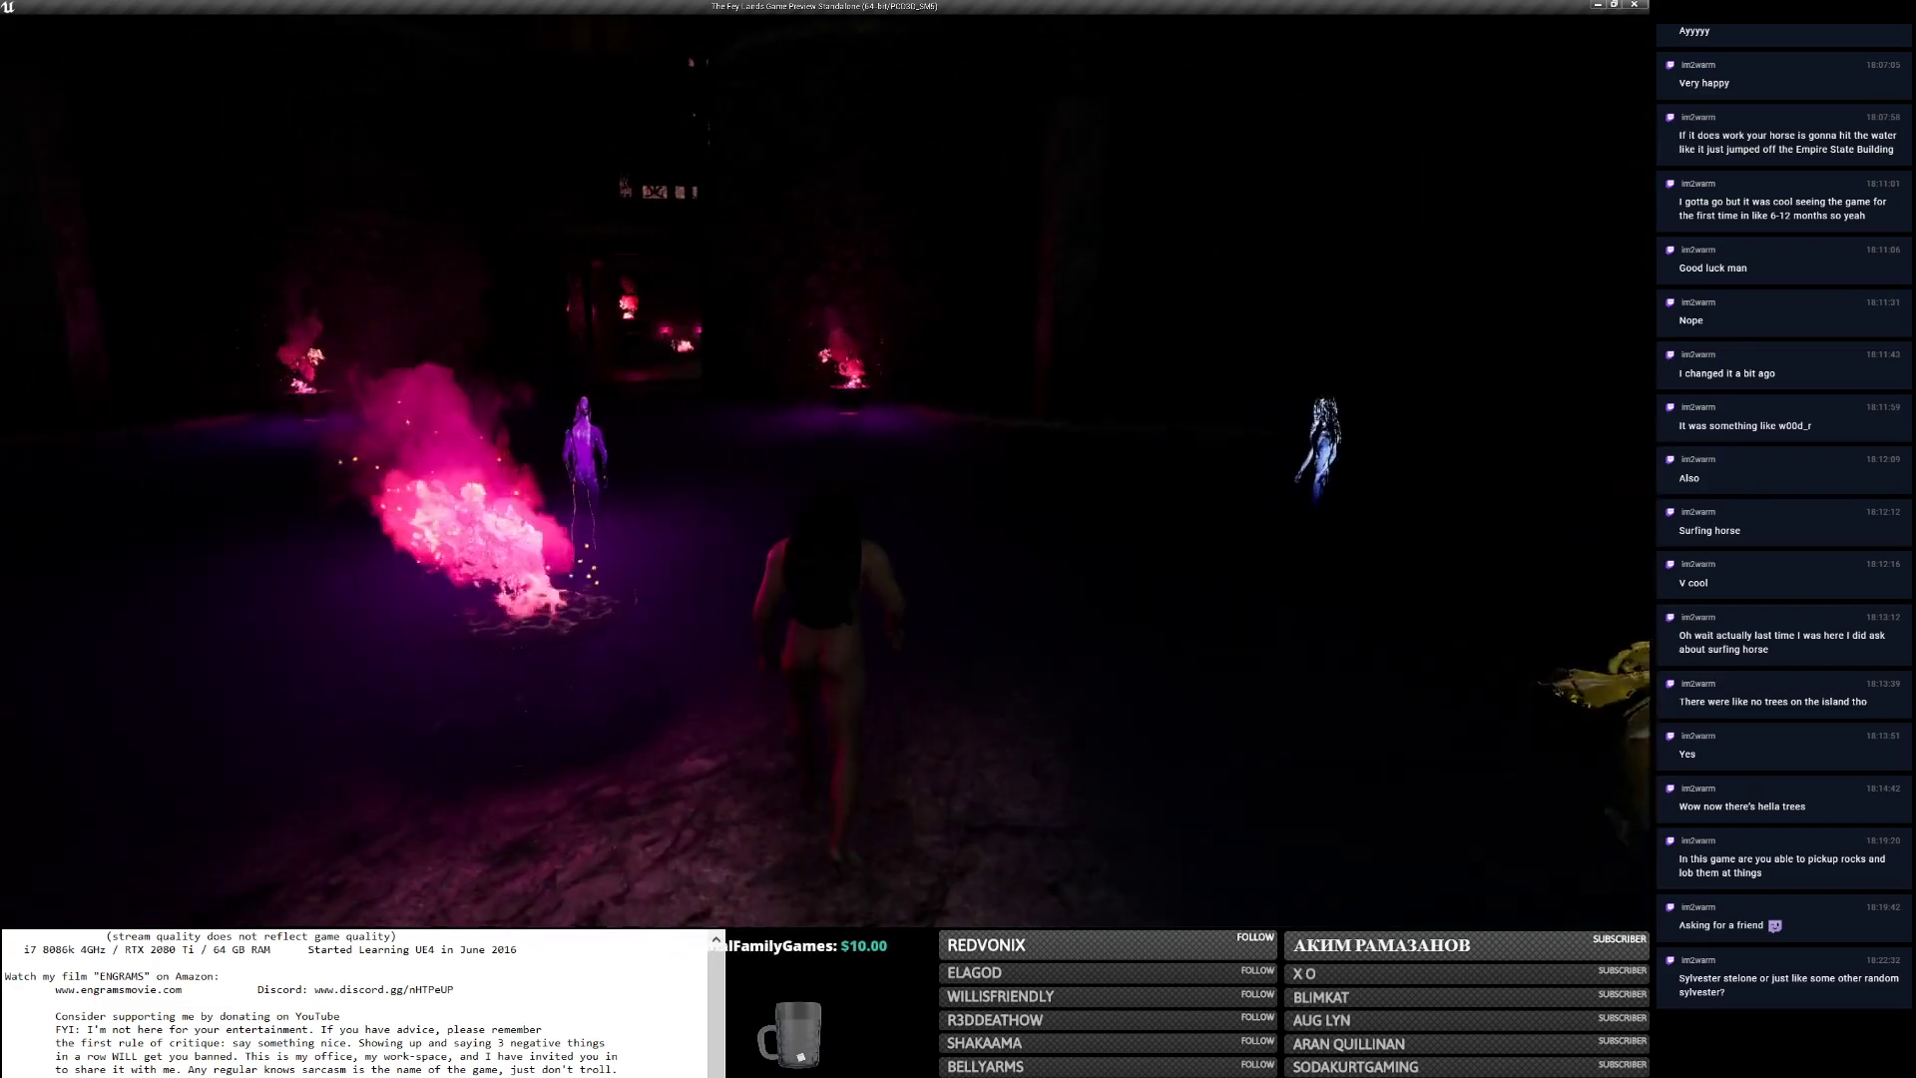
# Walk the character past the bonfire and race statues towards the NPC by the hall wall.
pyautogui.moveTo(938, 530); pyautogui.dragTo(779, 542, button='right')
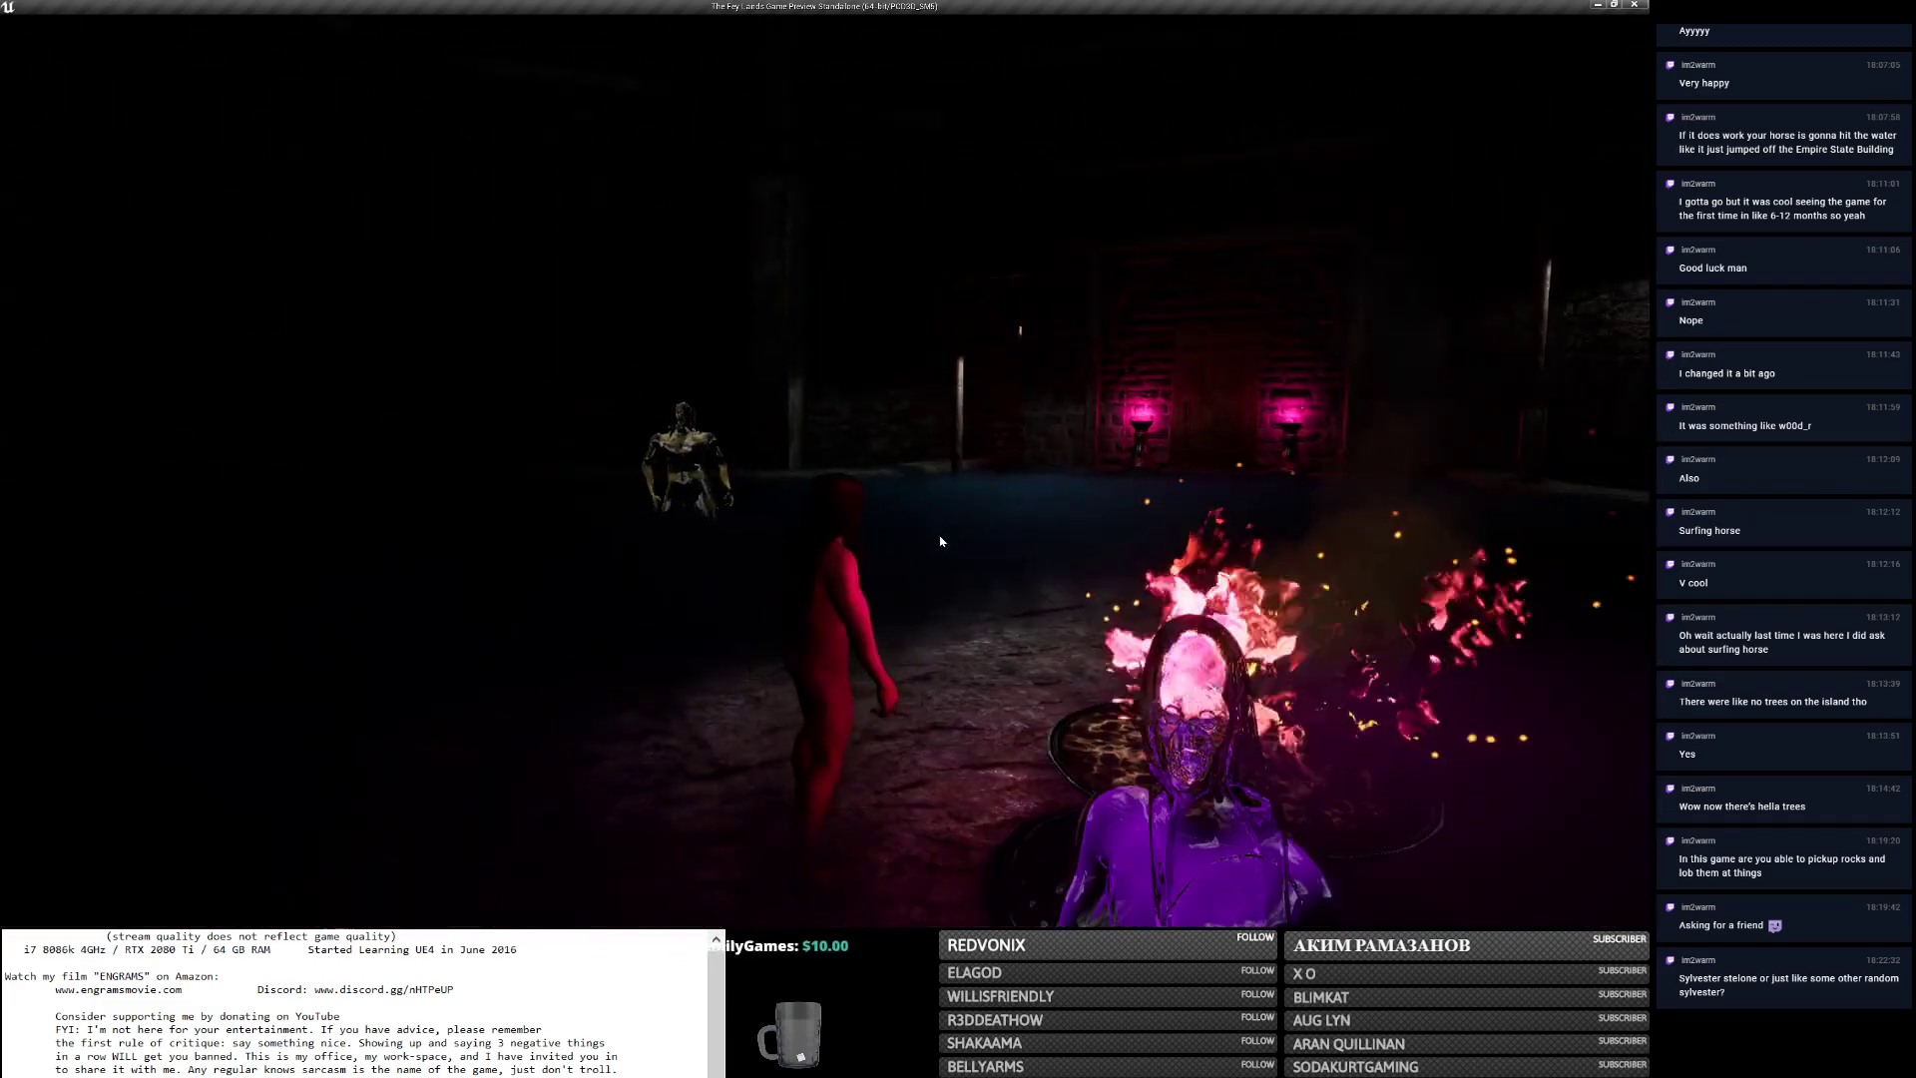
pyautogui.moveTo(940, 541); pyautogui.dragTo(738, 541, button='right')
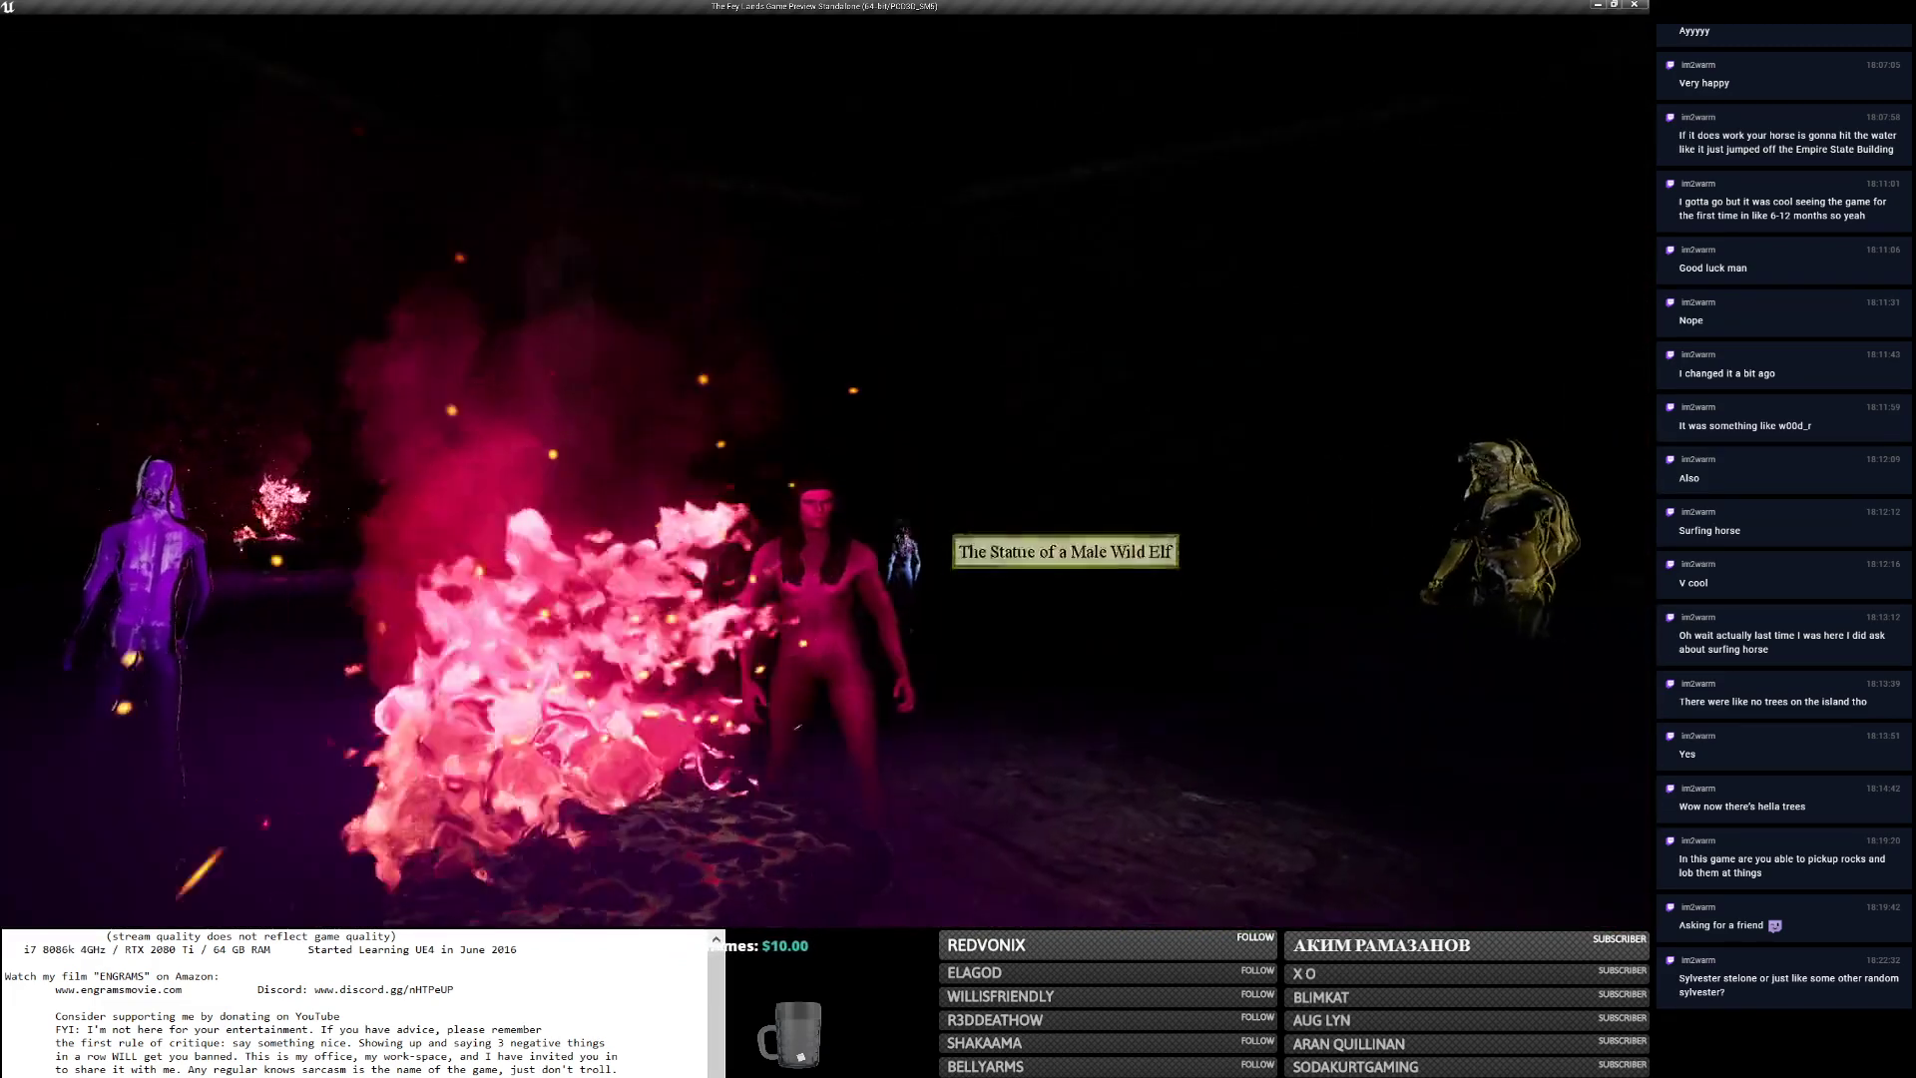
pyautogui.moveTo(940, 541); pyautogui.dragTo(1178, 541, button='right')
pyautogui.press('w')
pyautogui.moveTo(941, 541); pyautogui.dragTo(1028, 541, button='right')
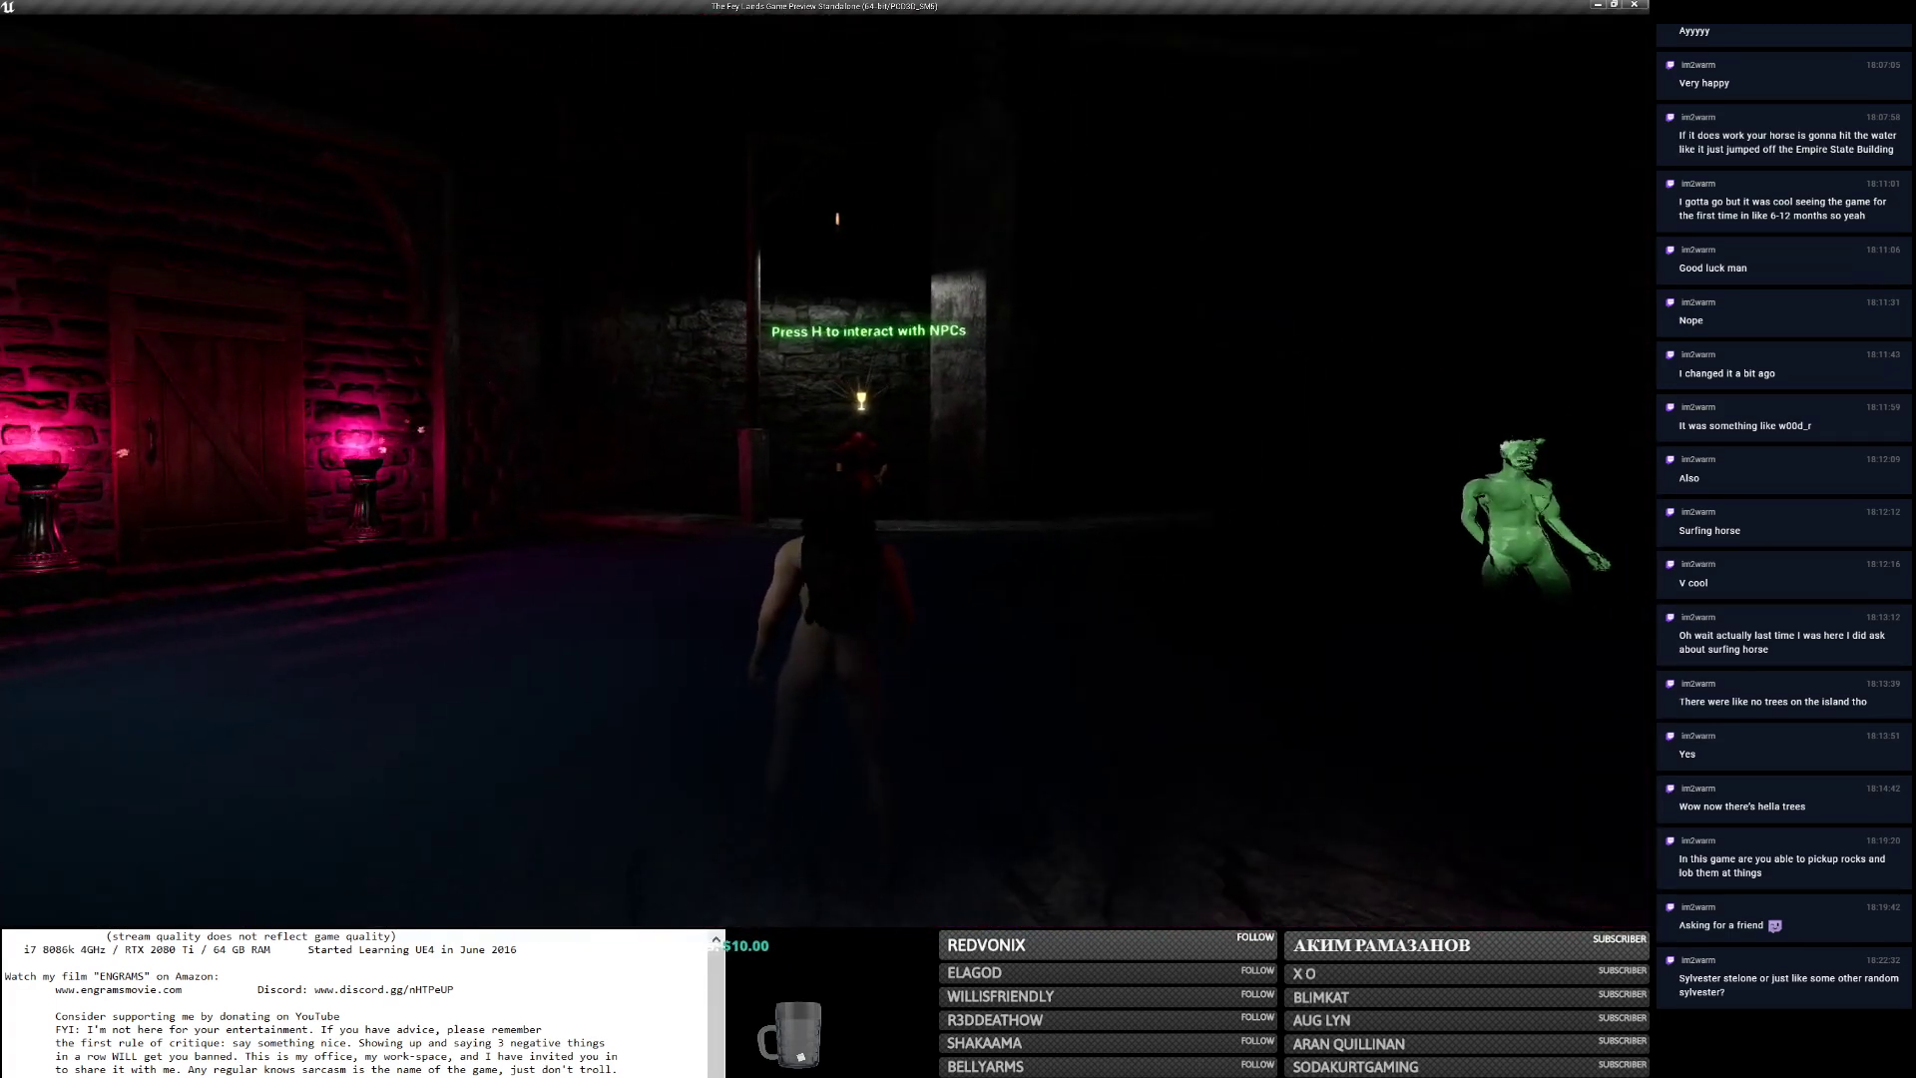
# Talk to the hall's NPC and choose a reply to hear about the statues and magic mirrors.
pyautogui.press('h')
pyautogui.moveTo(936, 517); pyautogui.dragTo(769, 509, button='right')
pyautogui.click(297, 259)
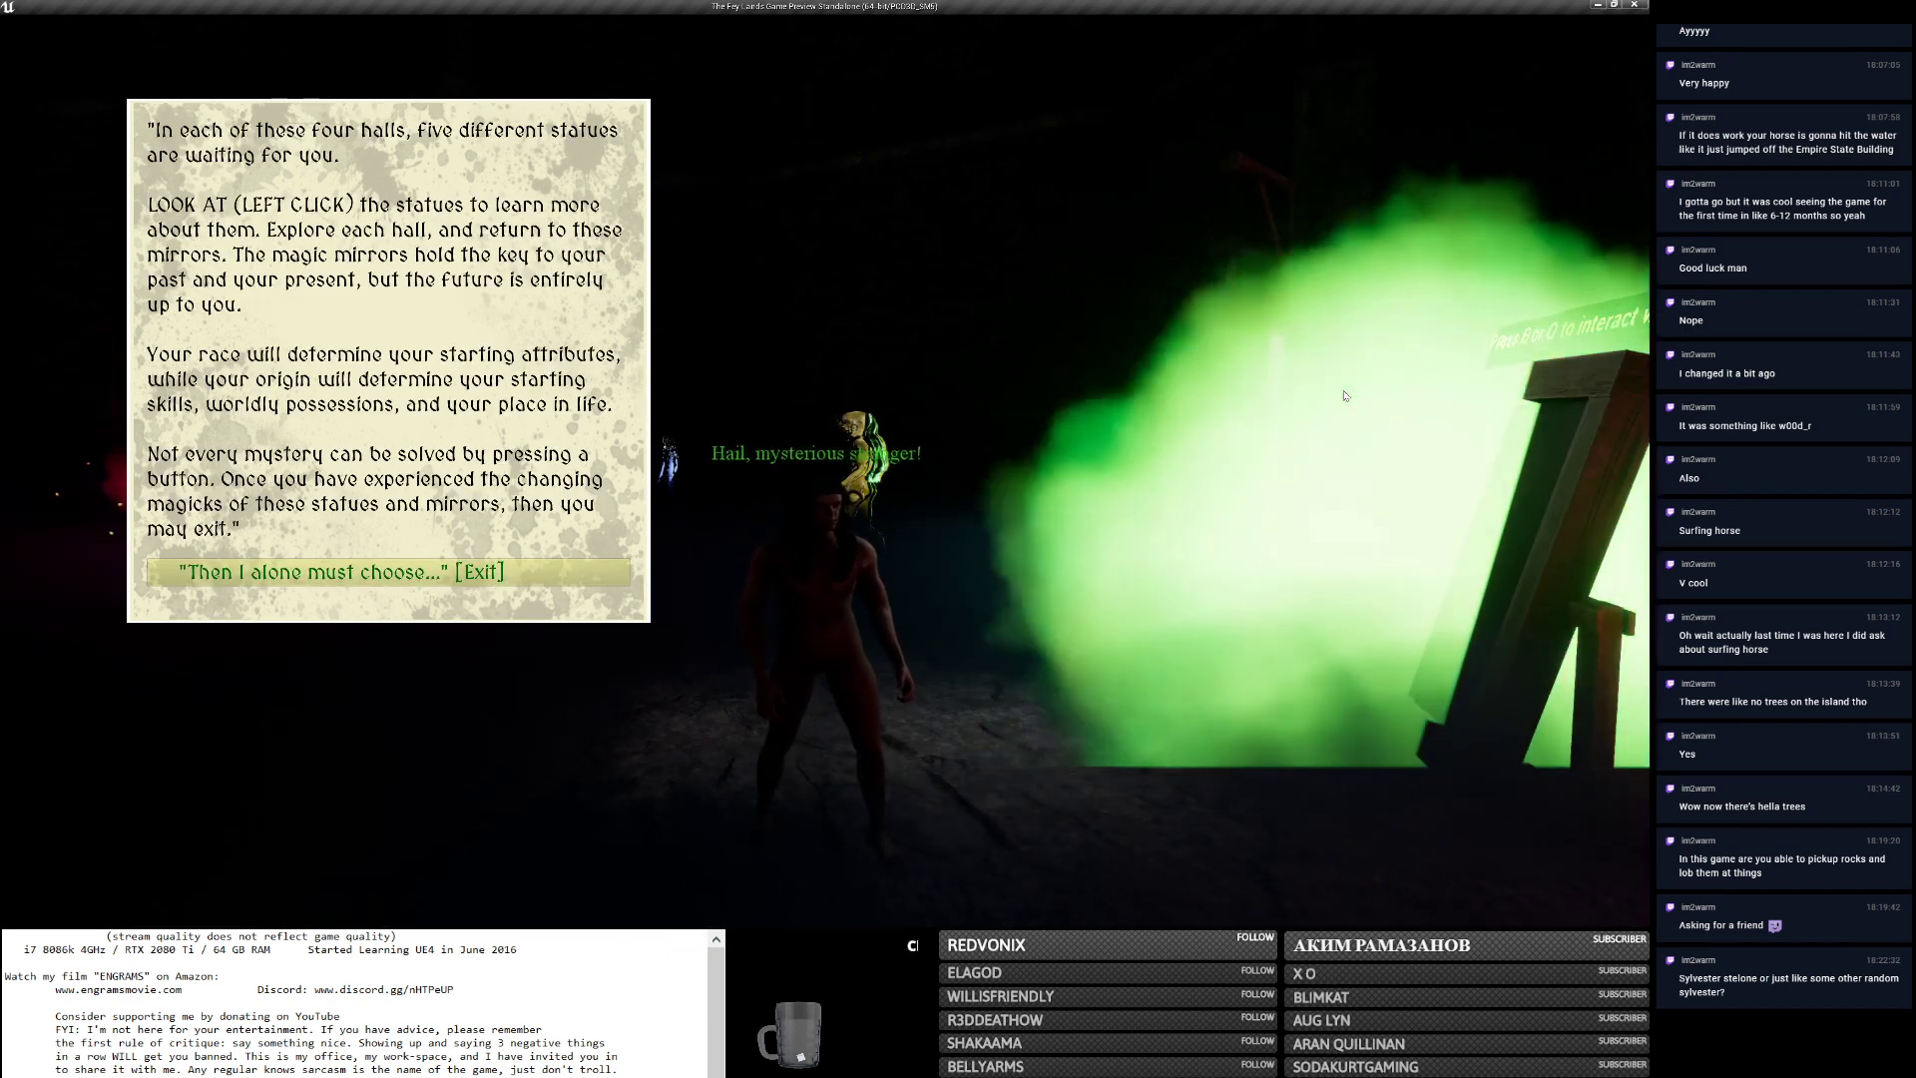
# Use the magic mirror's "Help me choose..." quiz, answering art of war, up close and UUUAAAAARRRRGGHHHHH!!!!!! to pick the Barbarian origin, and close it.
pyautogui.moveTo(1142, 469); pyautogui.dragTo(1173, 480, button='right')
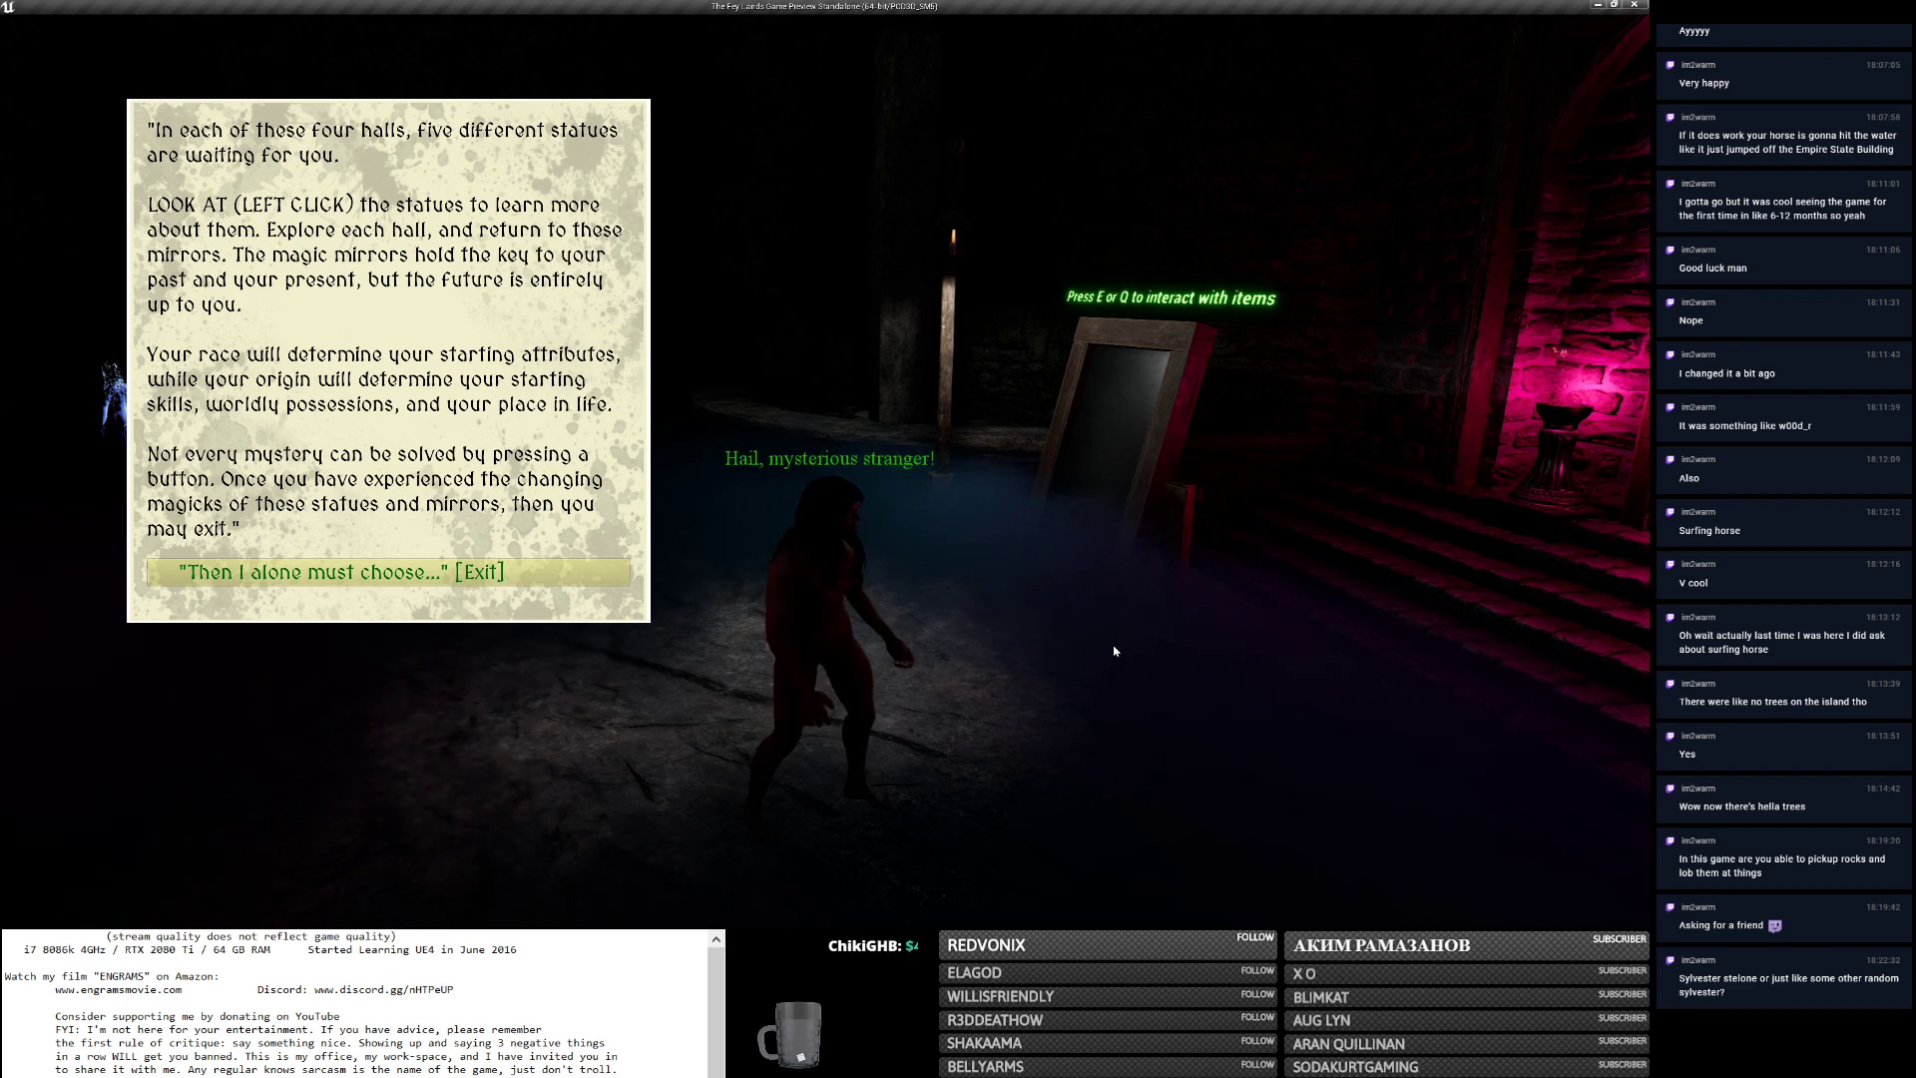
pyautogui.press('e')
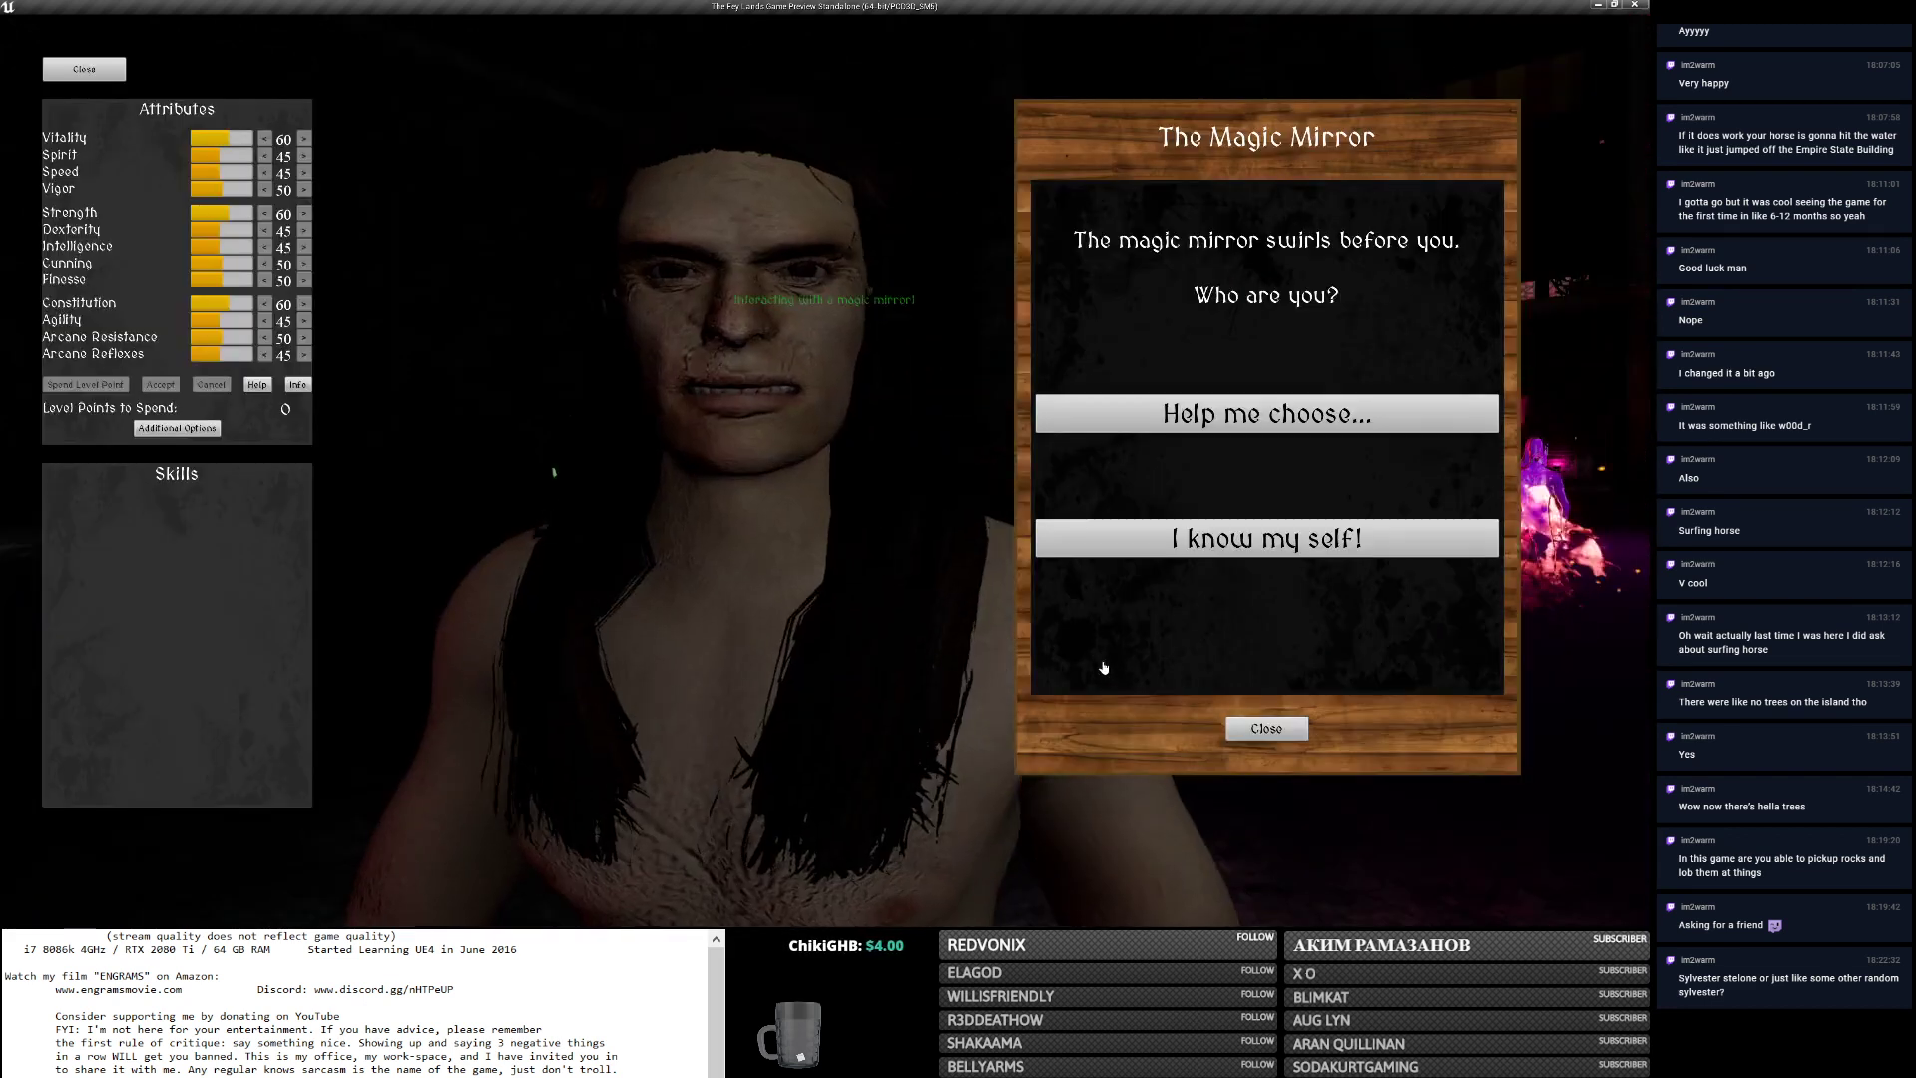
pyautogui.click(1268, 417)
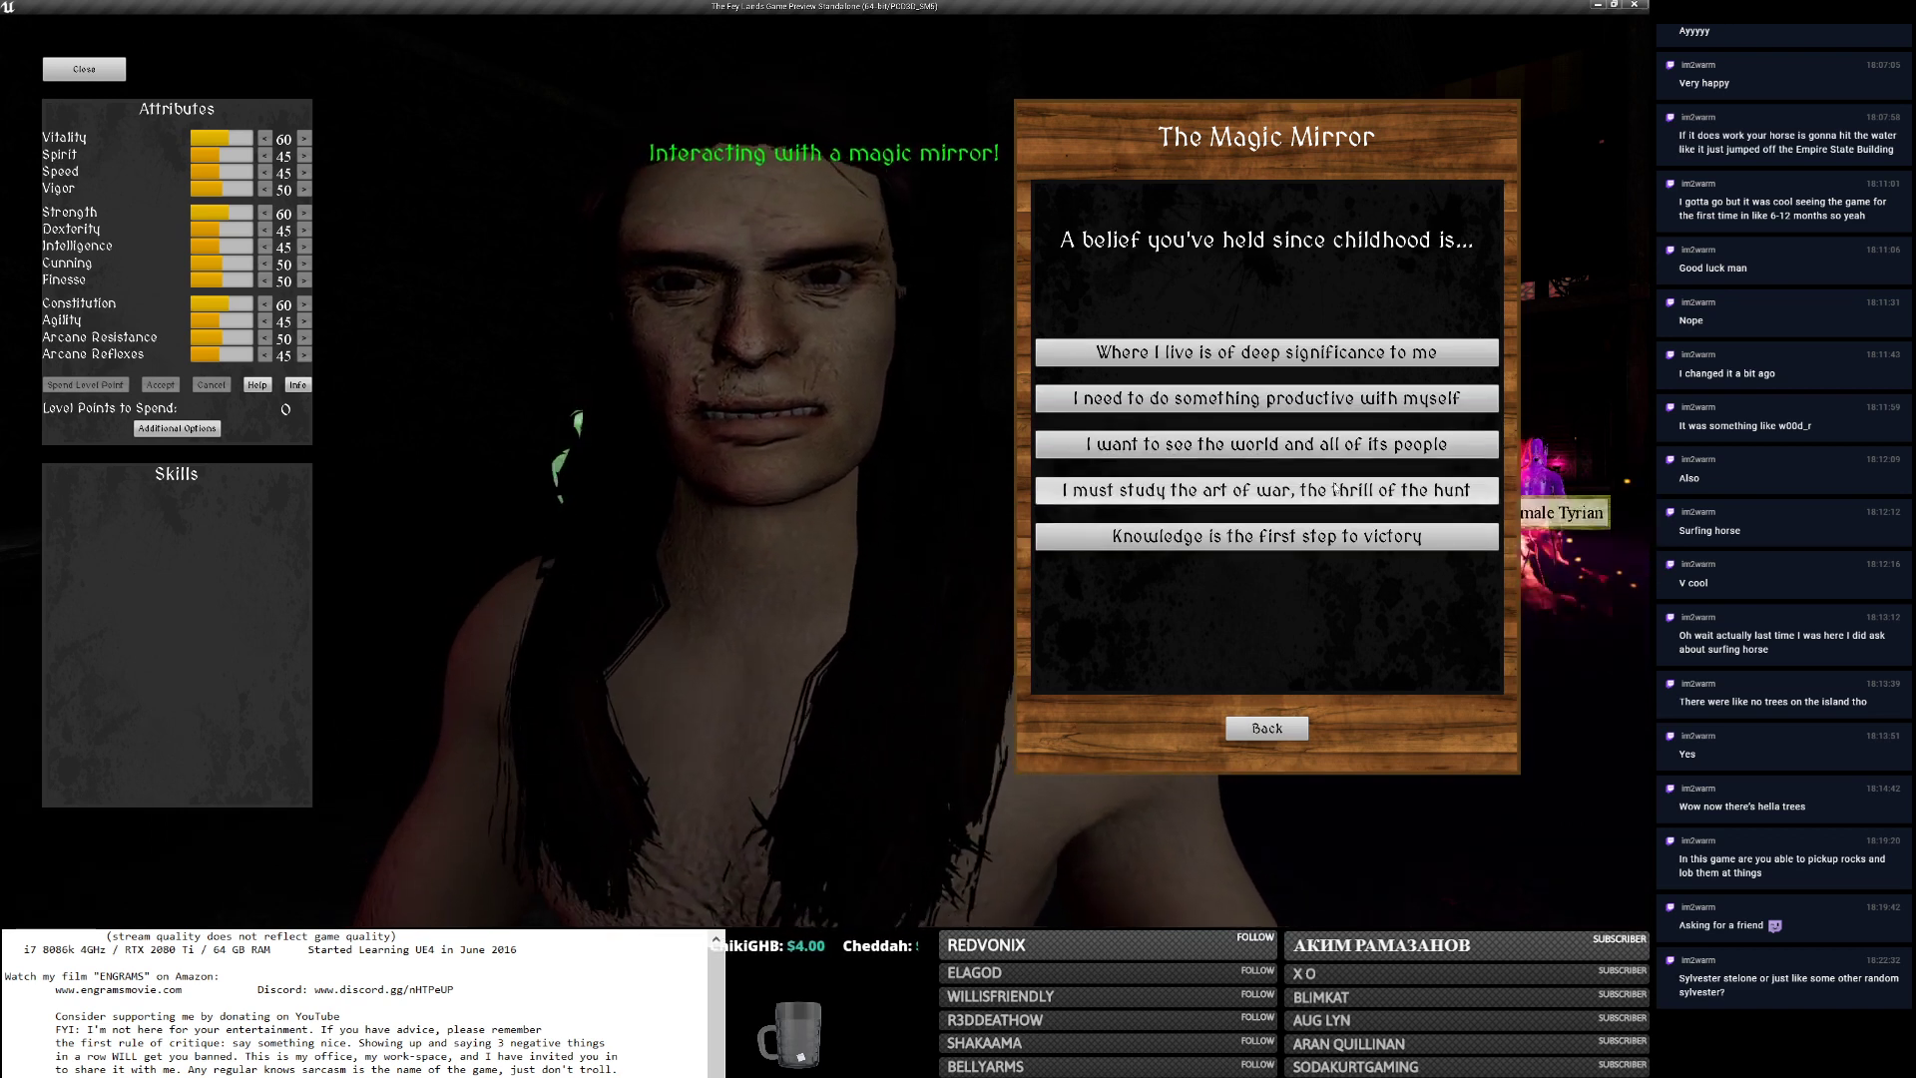
pyautogui.click(1229, 490)
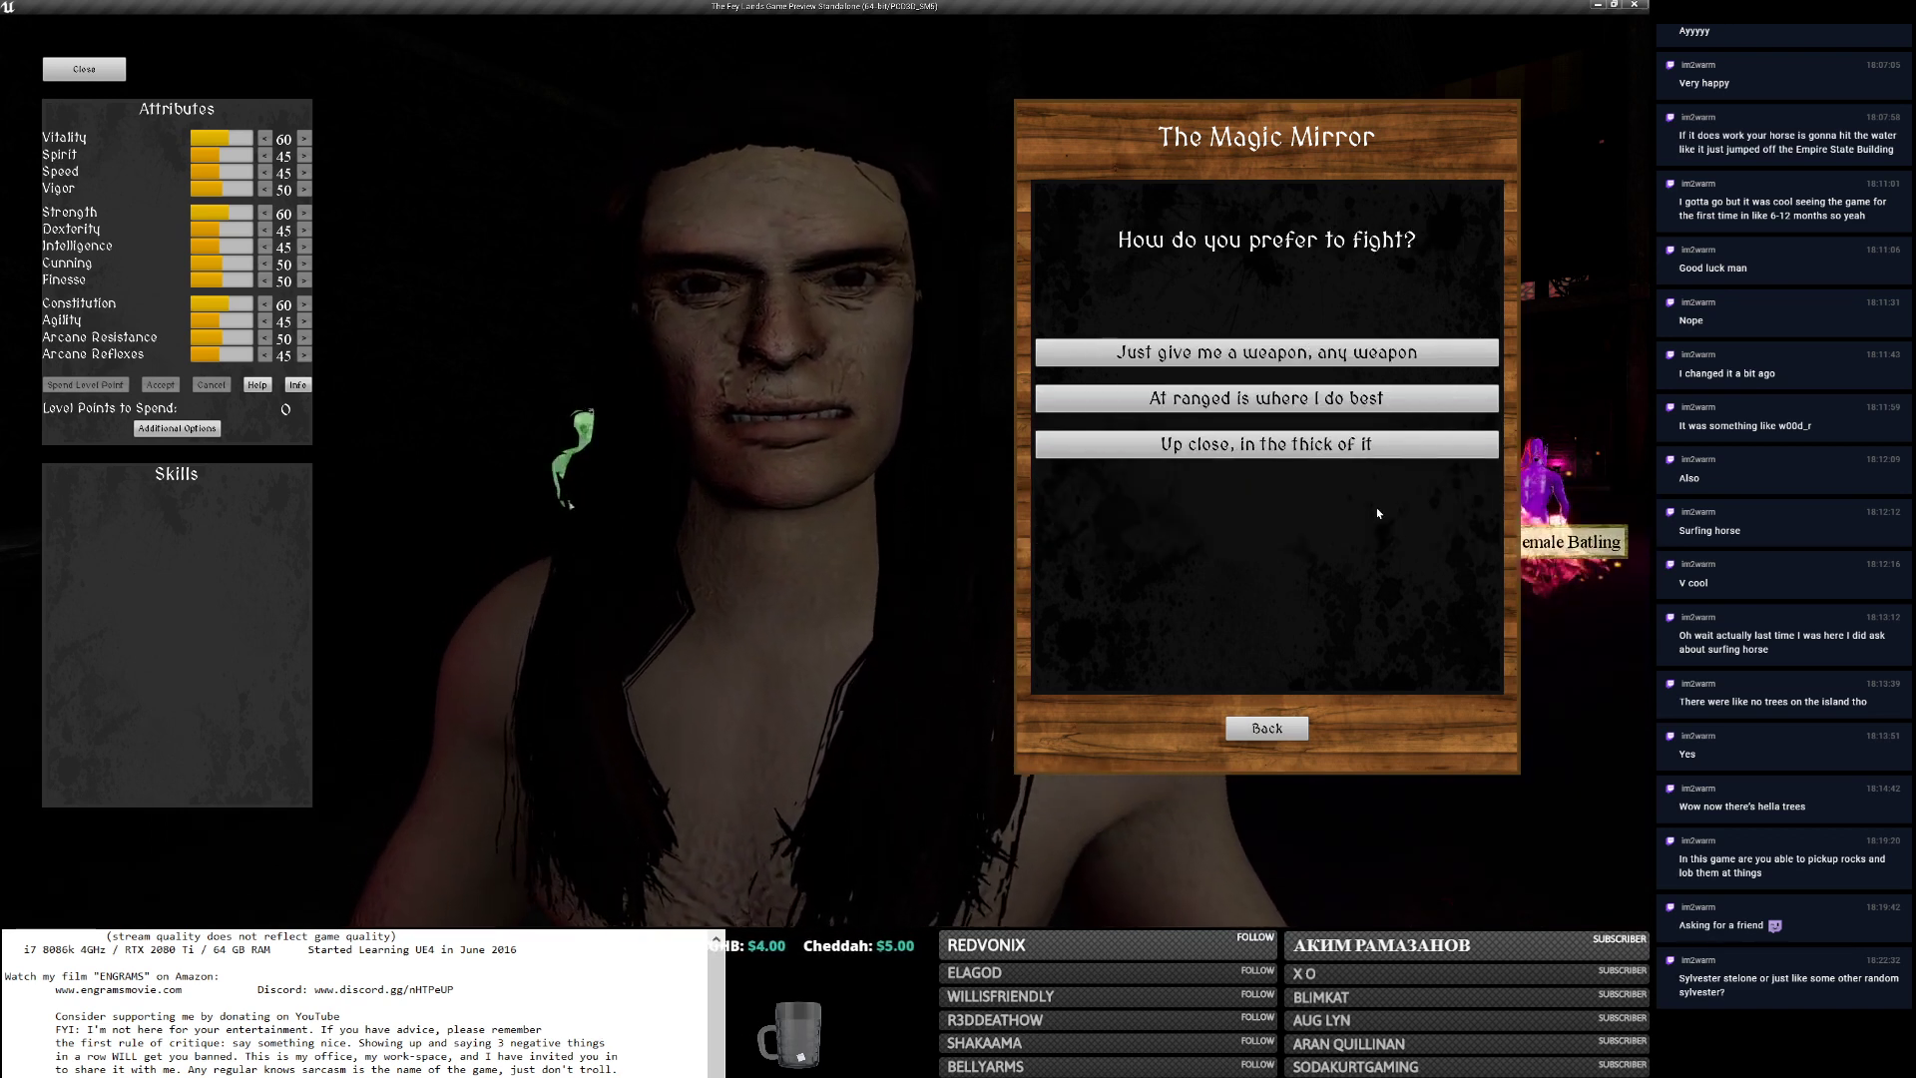
pyautogui.click(1303, 446)
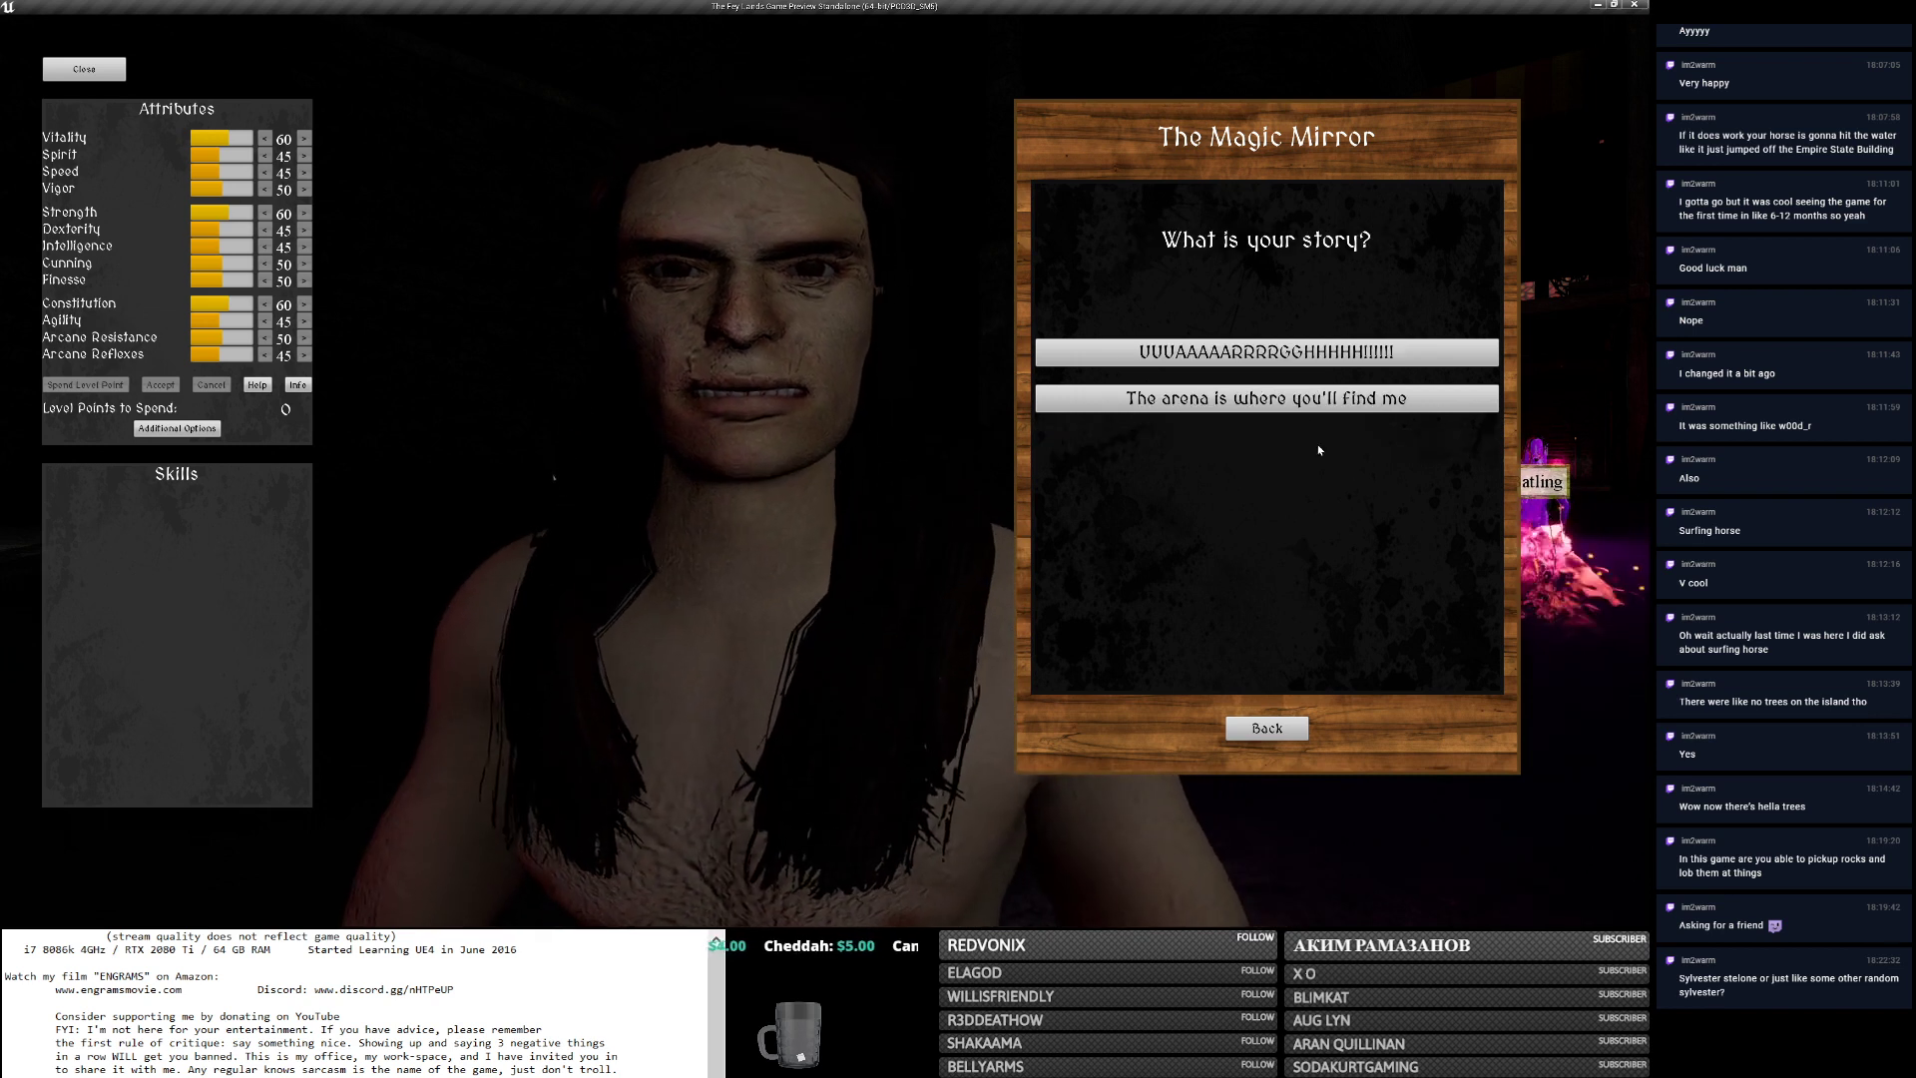
pyautogui.click(1388, 359)
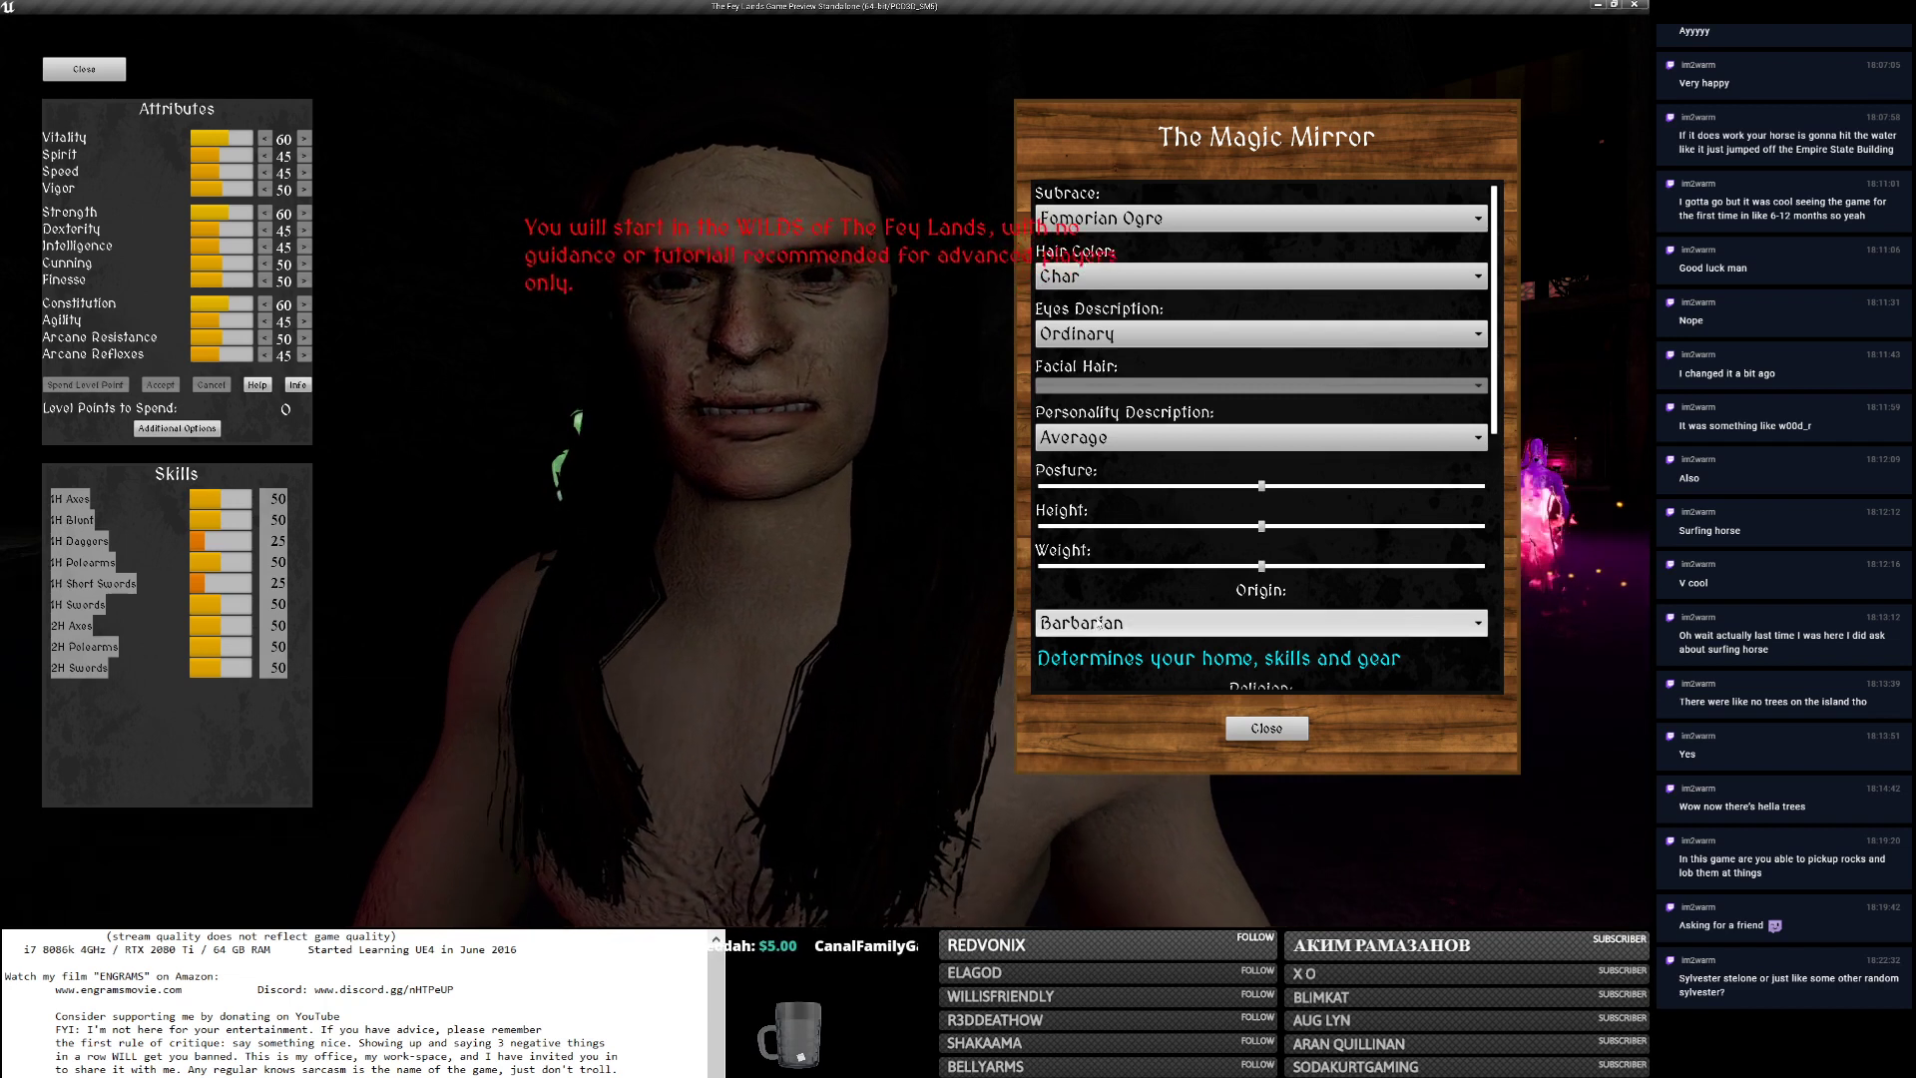
pyautogui.click(1263, 729)
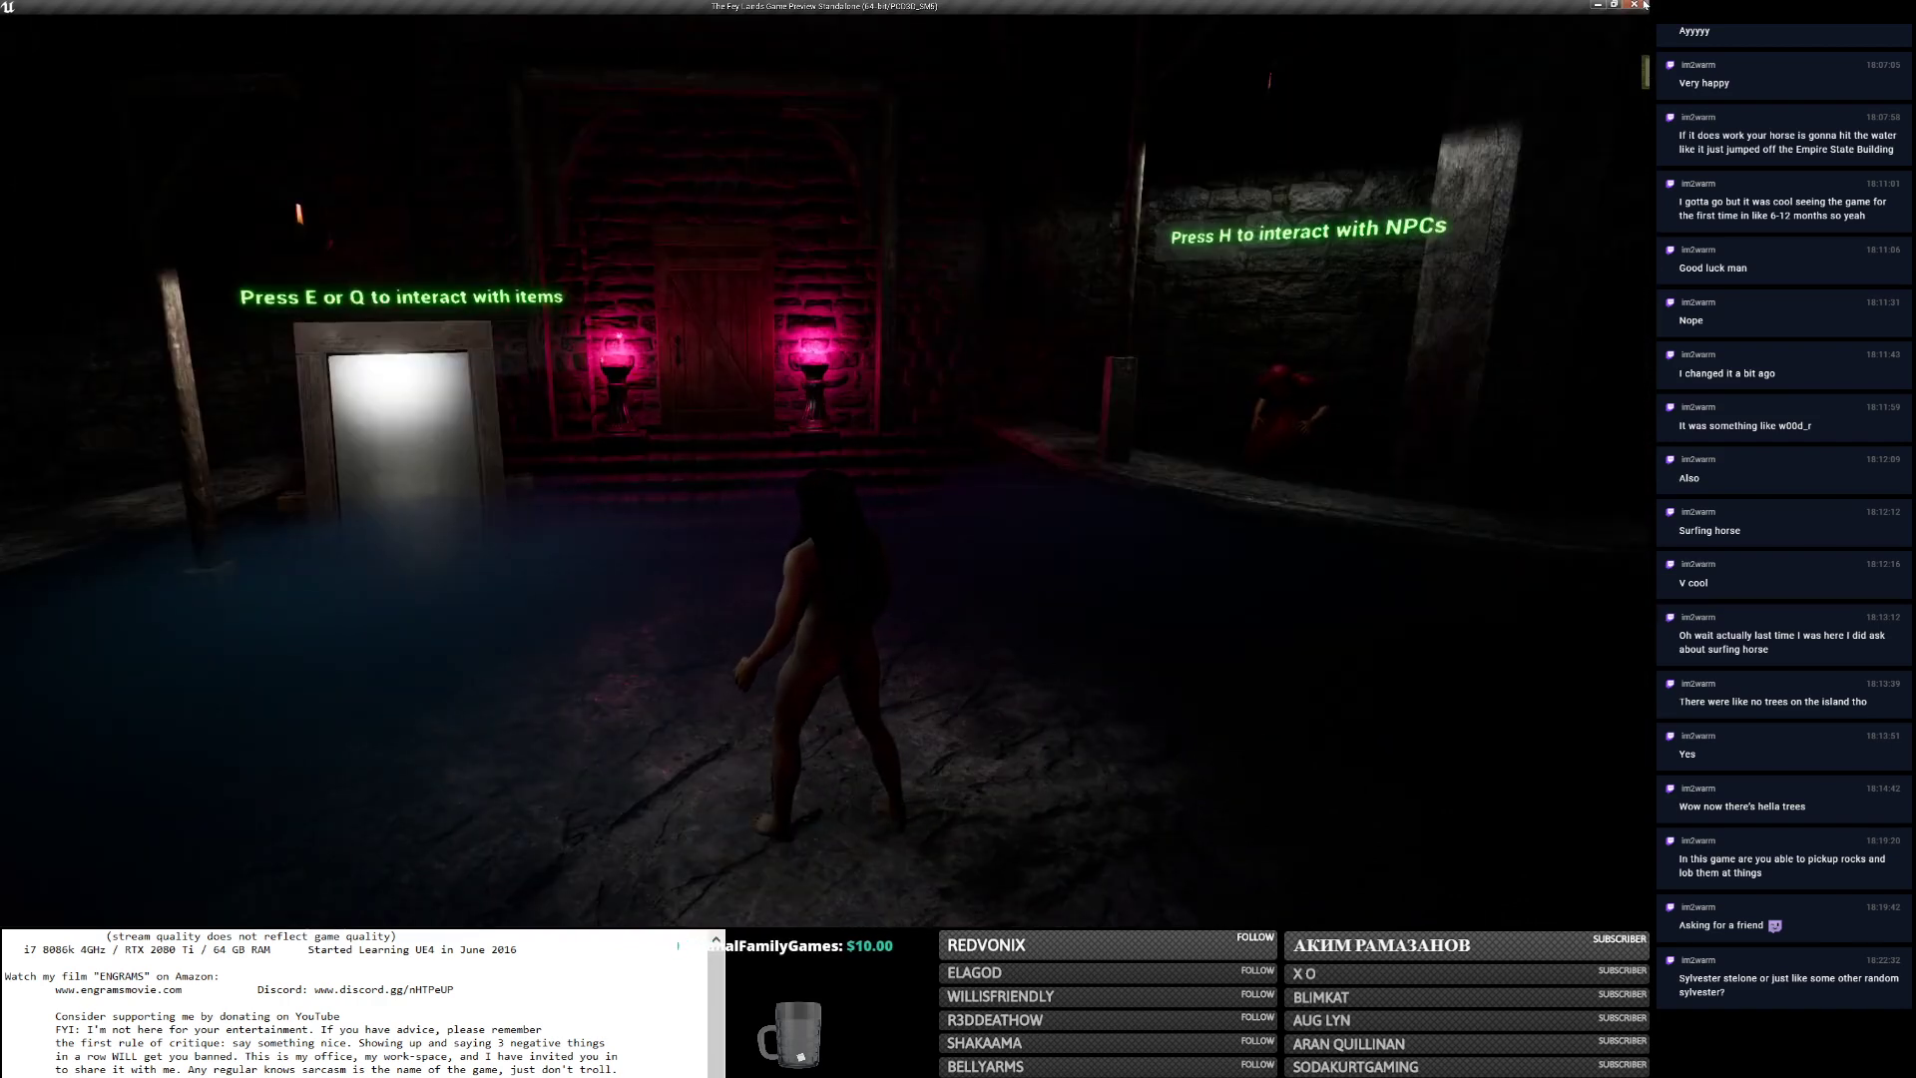
# Leave the game preview for the Notepad to-do list, highlight the grass types task, and switch to the Unreal level editor.
pyautogui.hotkey('alt', 'Tab')
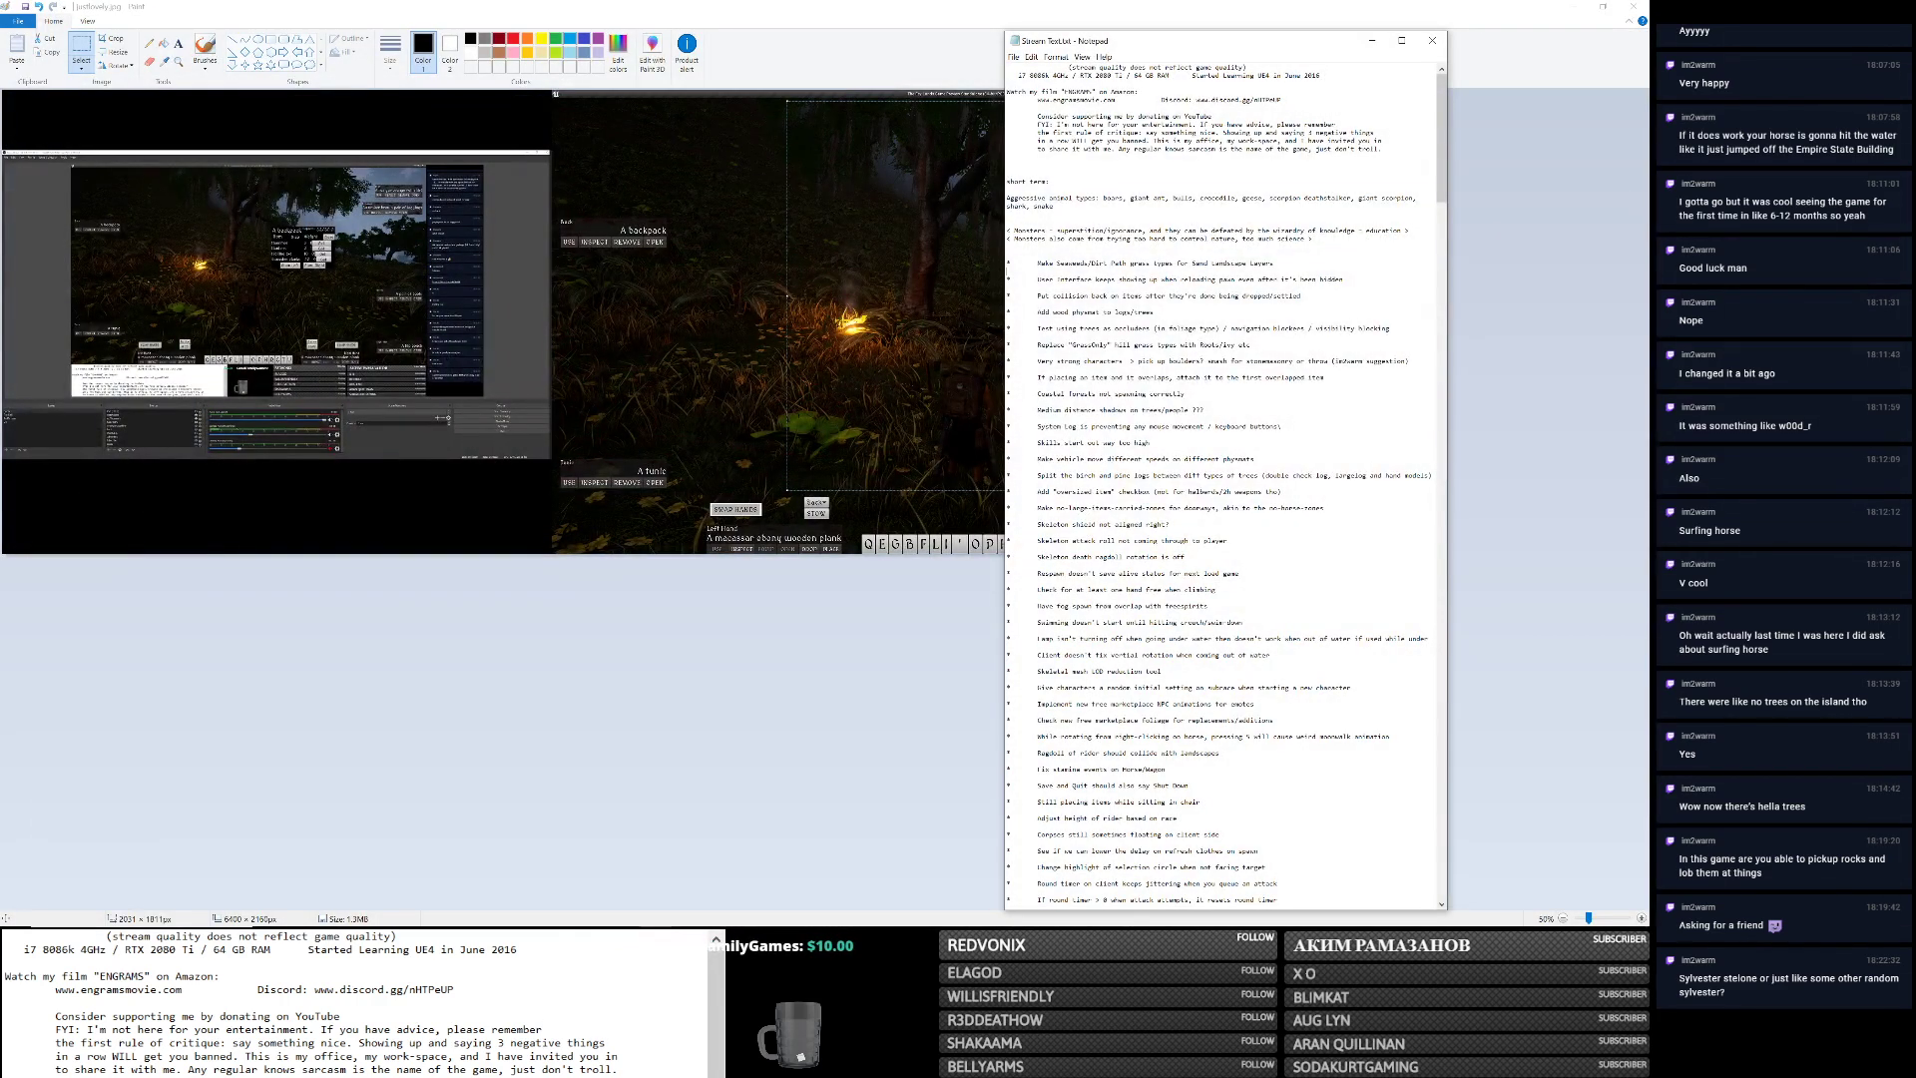
pyautogui.moveTo(1274, 263); pyautogui.dragTo(1001, 264)
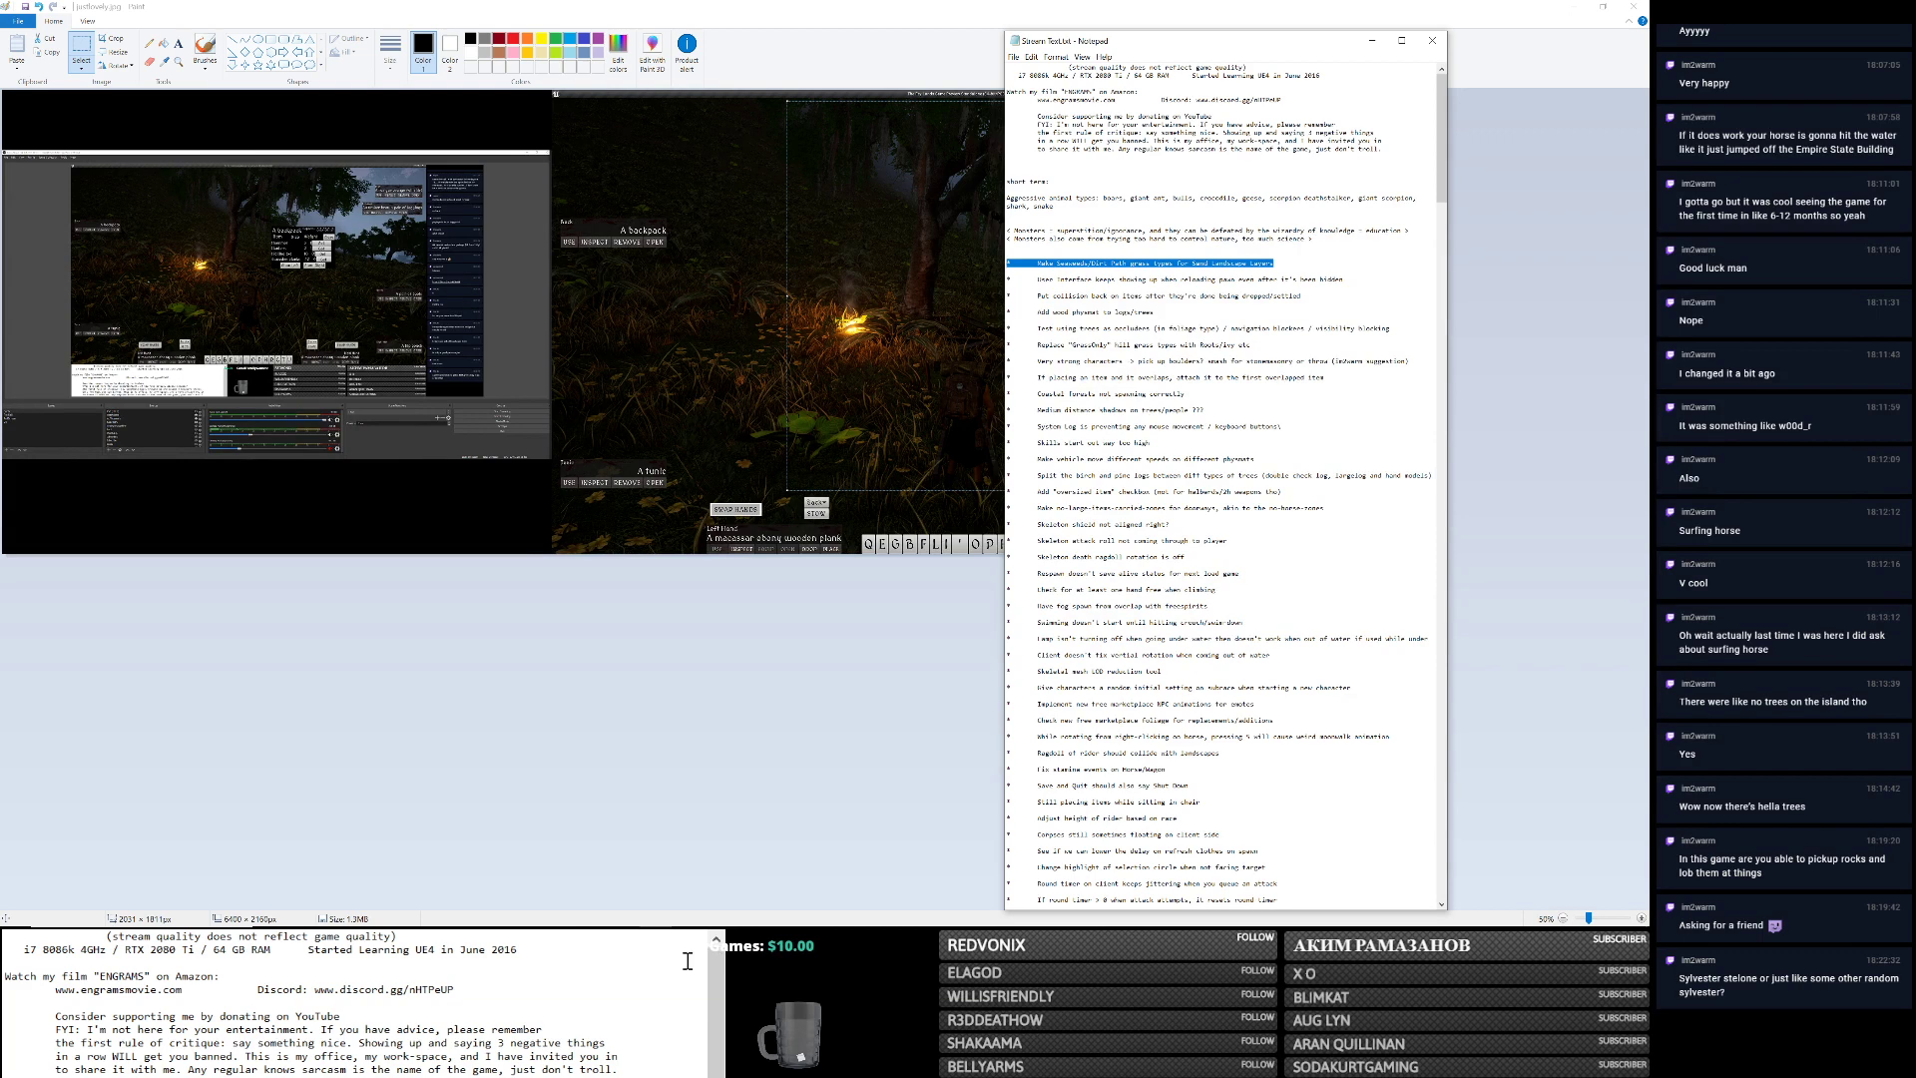
pyautogui.hotkey('alt', 'Tab')
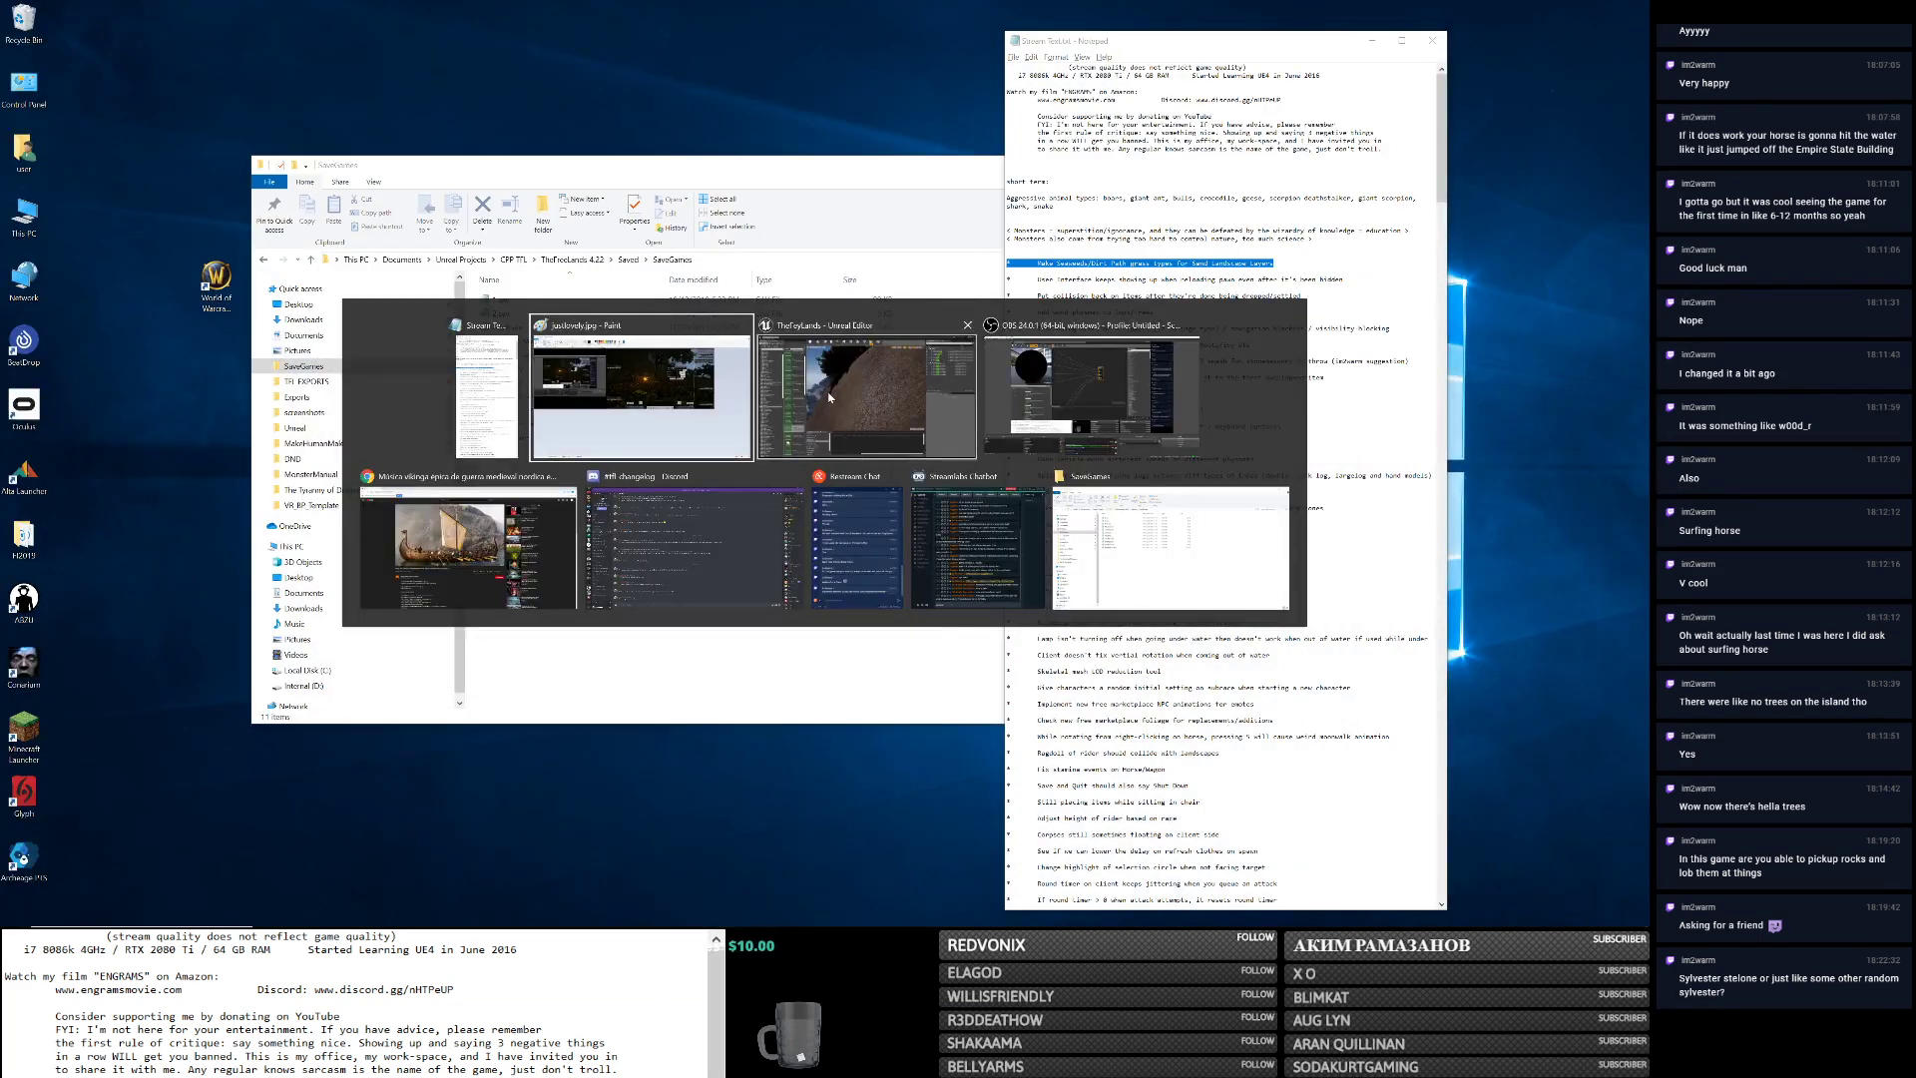
pyautogui.click(828, 396)
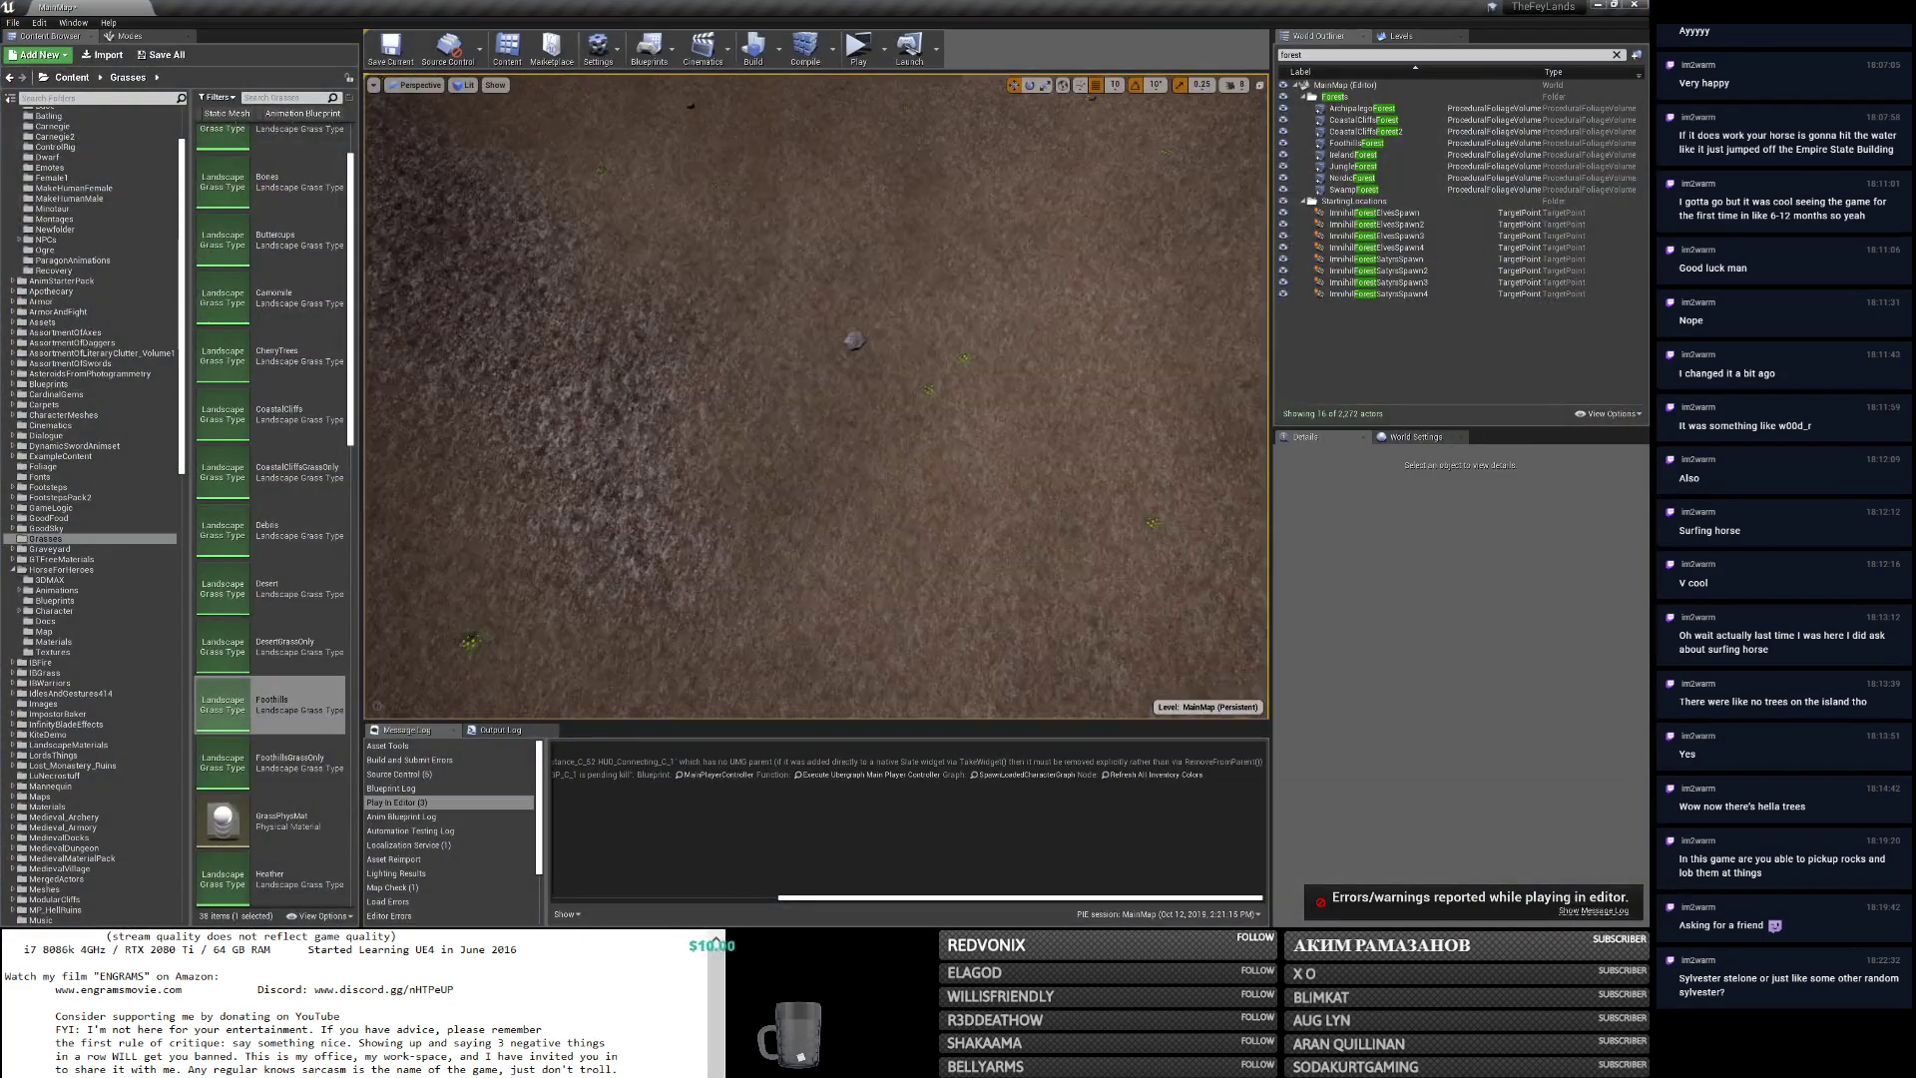
# Examine the bare foothill slope and its ground texture from several angles in the viewport.
pyautogui.moveTo(816, 396); pyautogui.dragTo(730, 231, button='right')
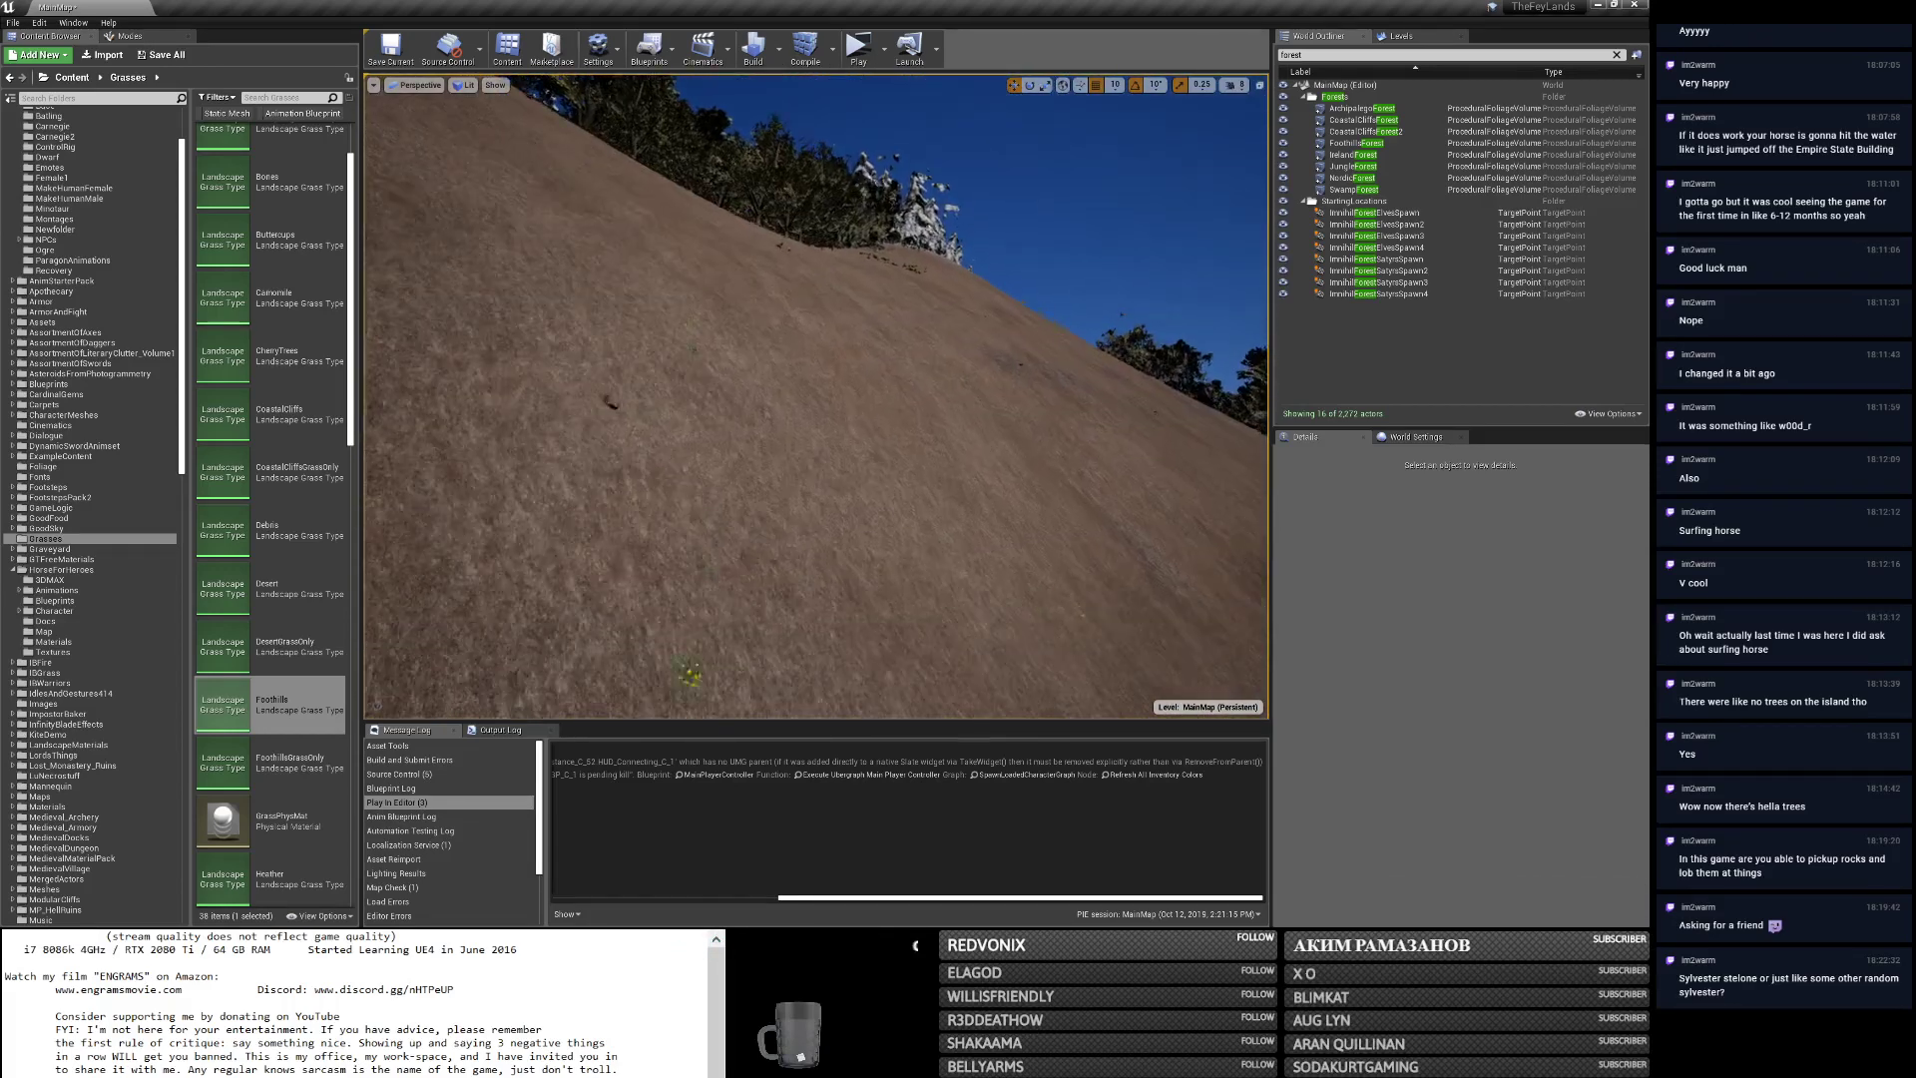
pyautogui.moveTo(816, 396); pyautogui.dragTo(699, 499, button='right')
pyautogui.moveTo(816, 397); pyautogui.dragTo(788, 299, button='right')
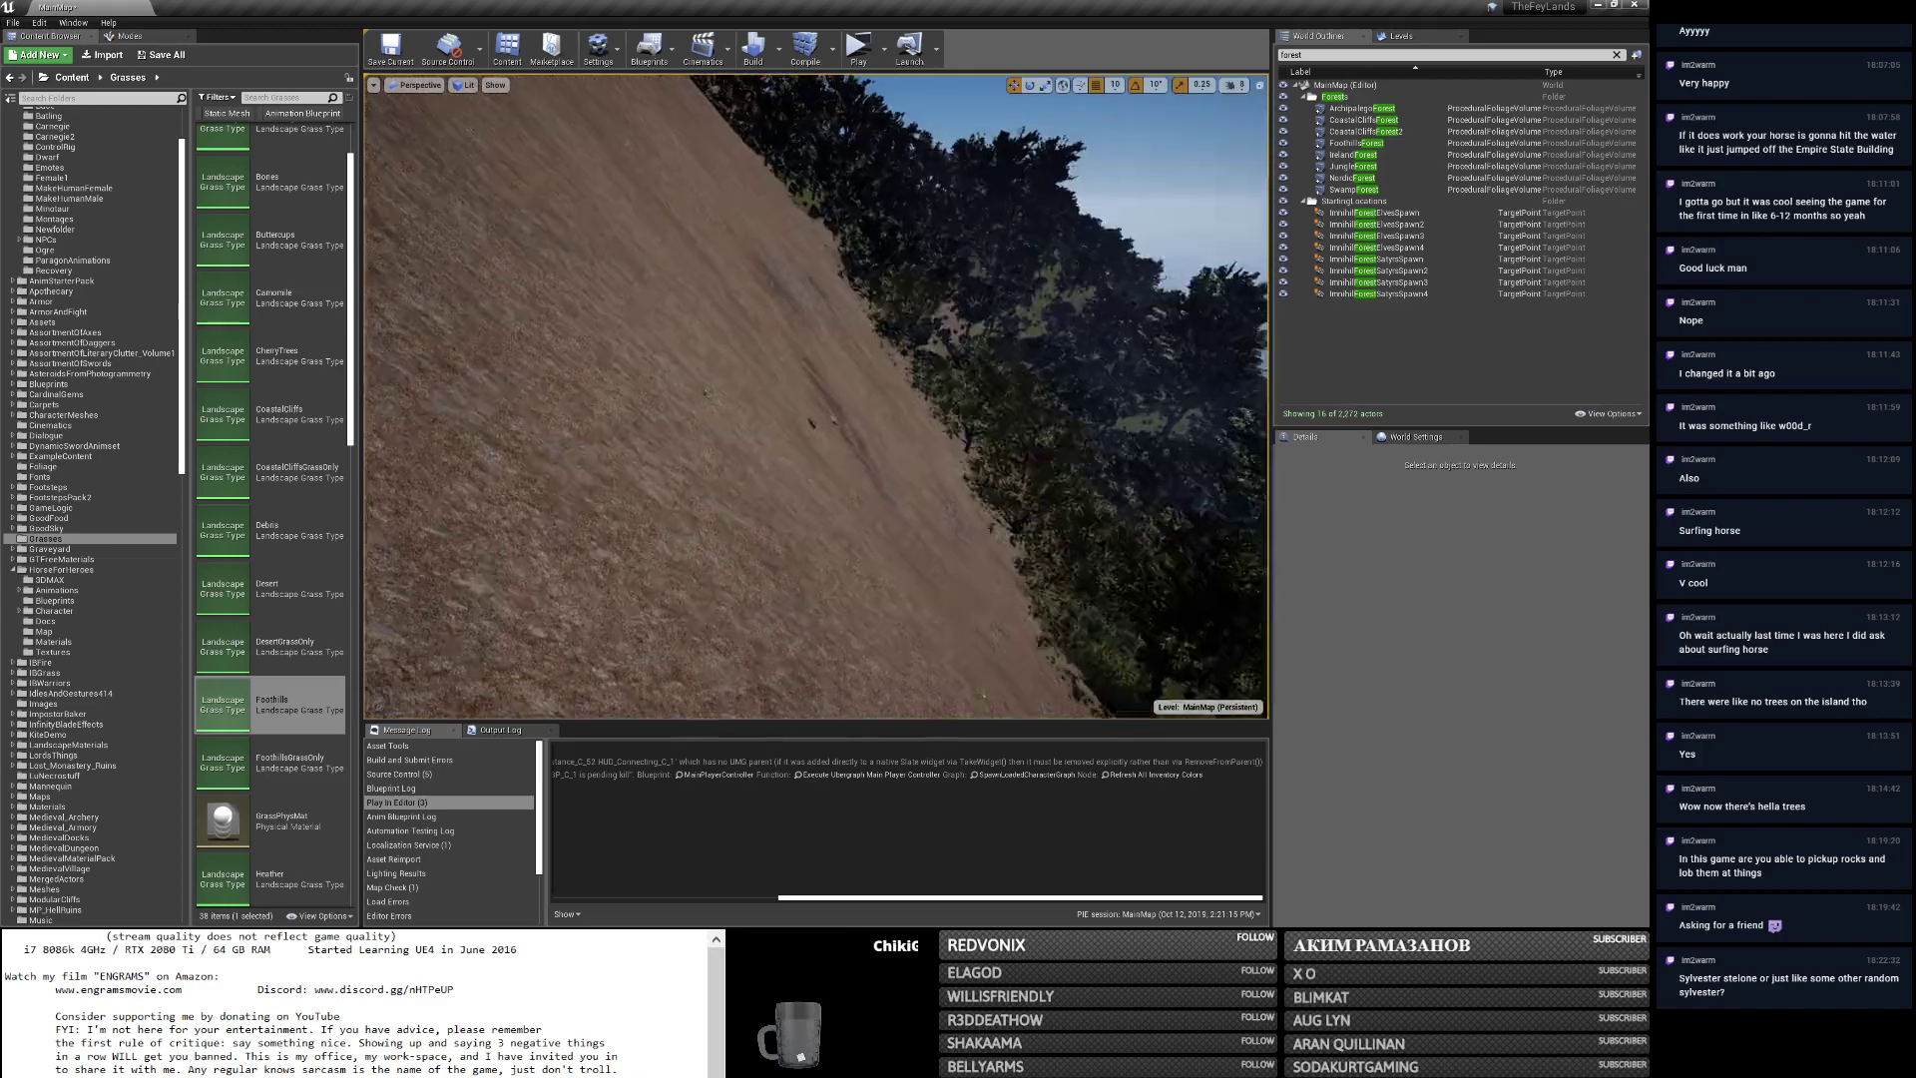
pyautogui.moveTo(816, 397); pyautogui.dragTo(963, 544, button='right')
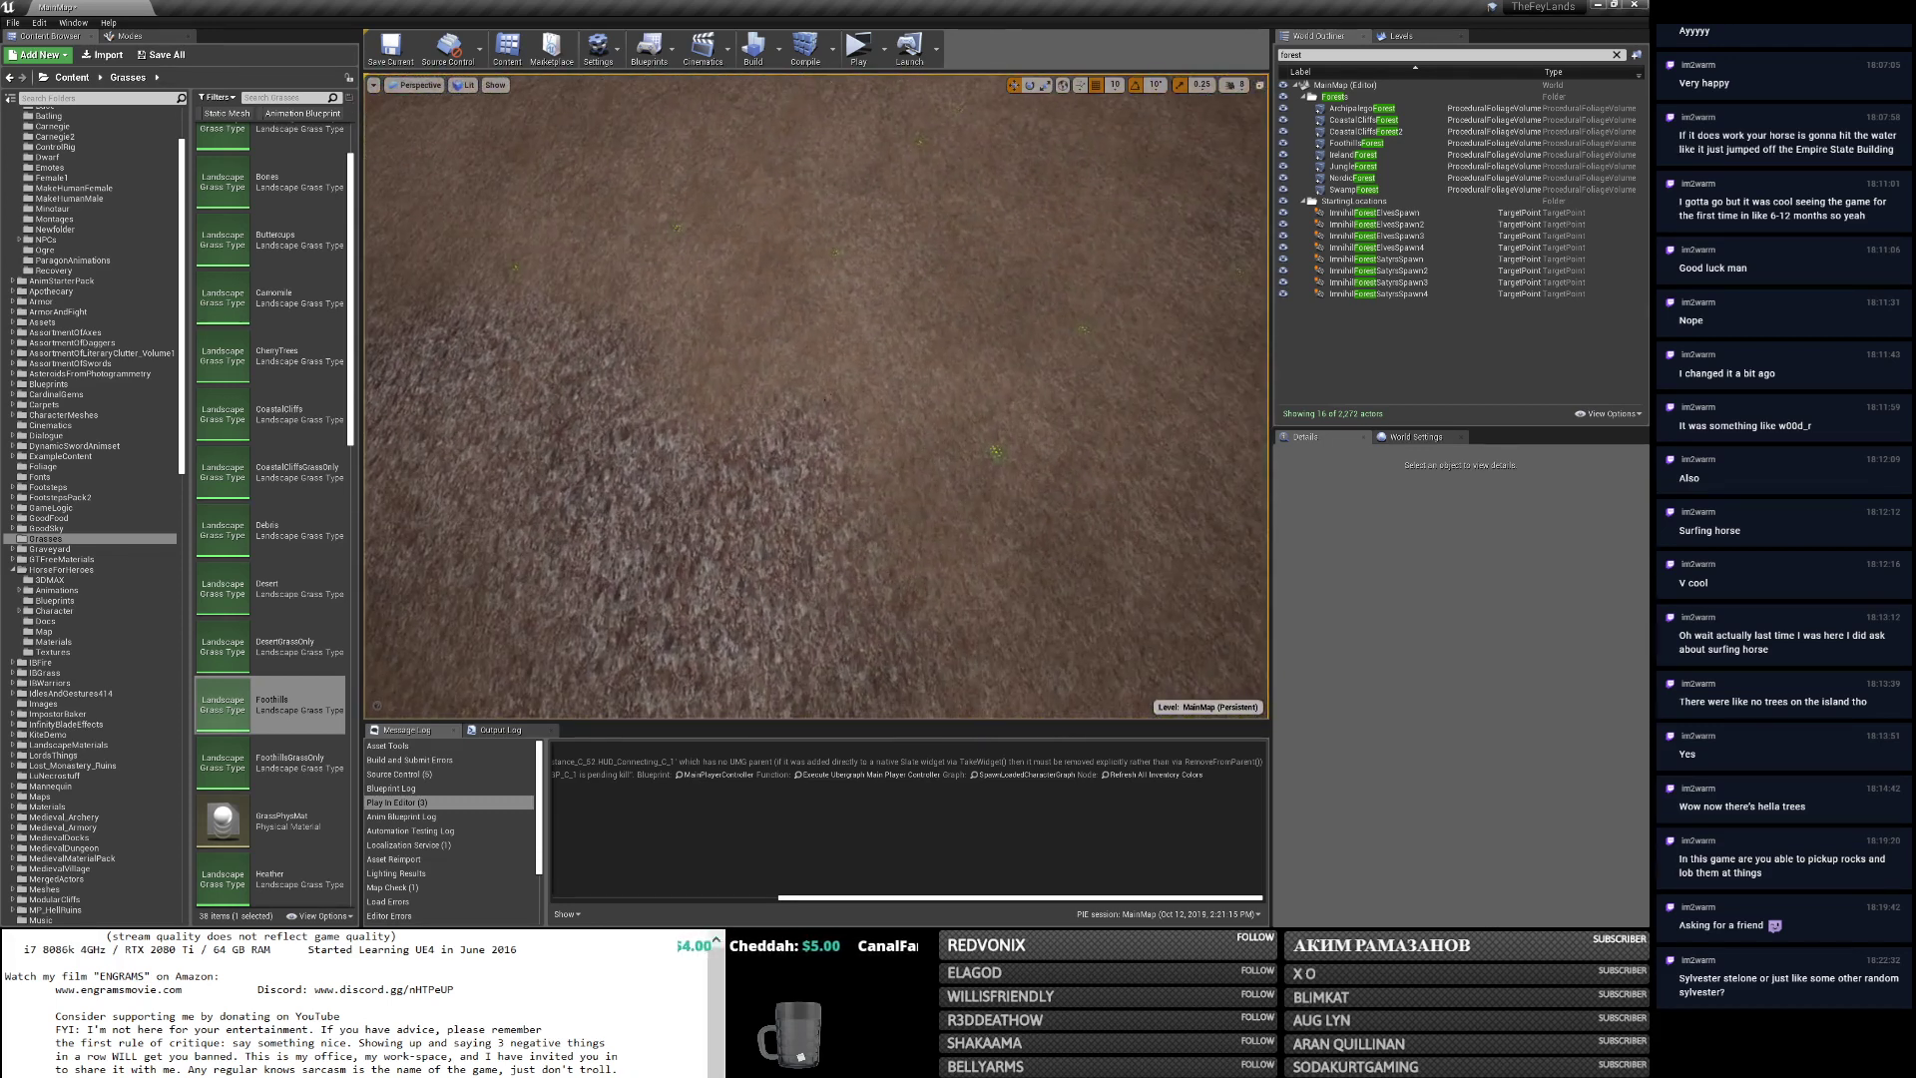
# Switch to Chrome and search for "ue4 youtube" in a new tab to reach the Unreal Engine channel.
pyautogui.hotkey('alt', 'Tab')
pyautogui.hotkey('alt', 'Tab')
pyautogui.hotkey('alt', 'Tab')
pyautogui.hotkey('alt', 'Tab')
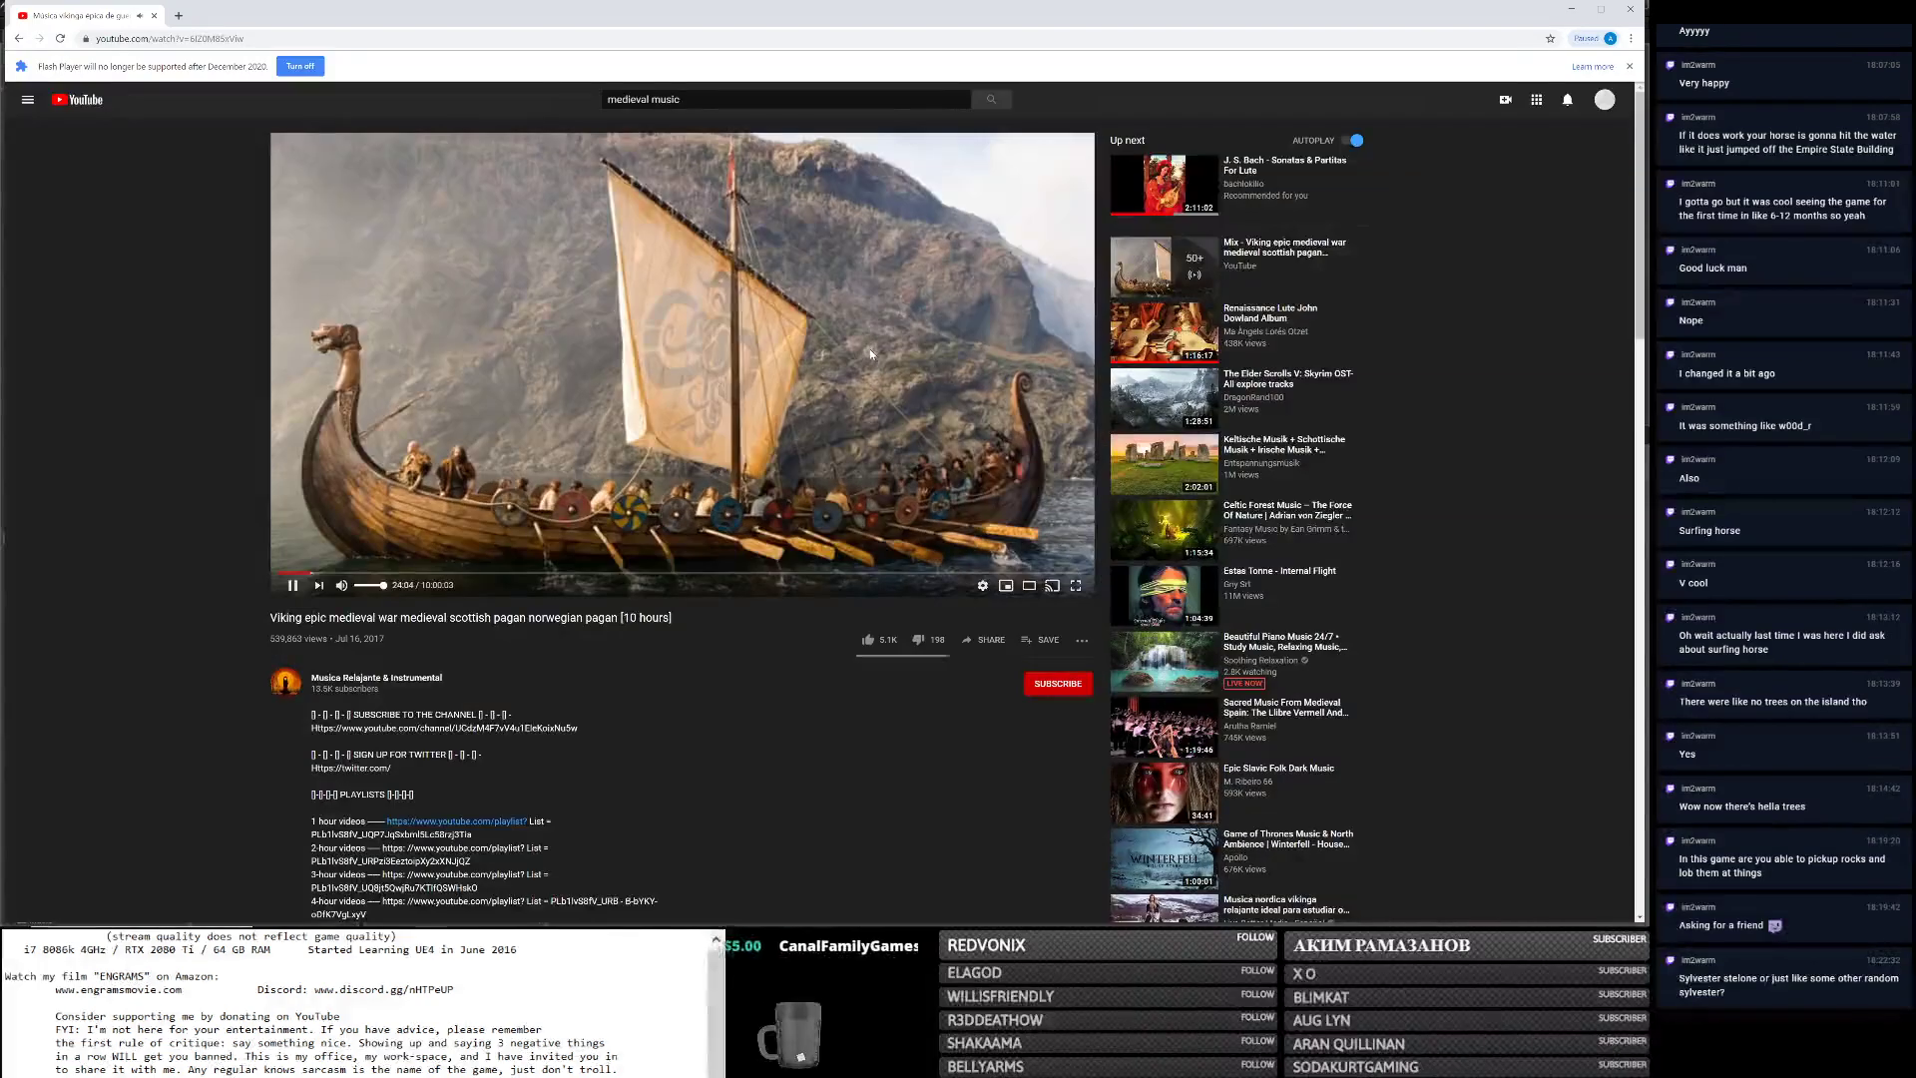
pyautogui.hotkey('ctrl', 't')
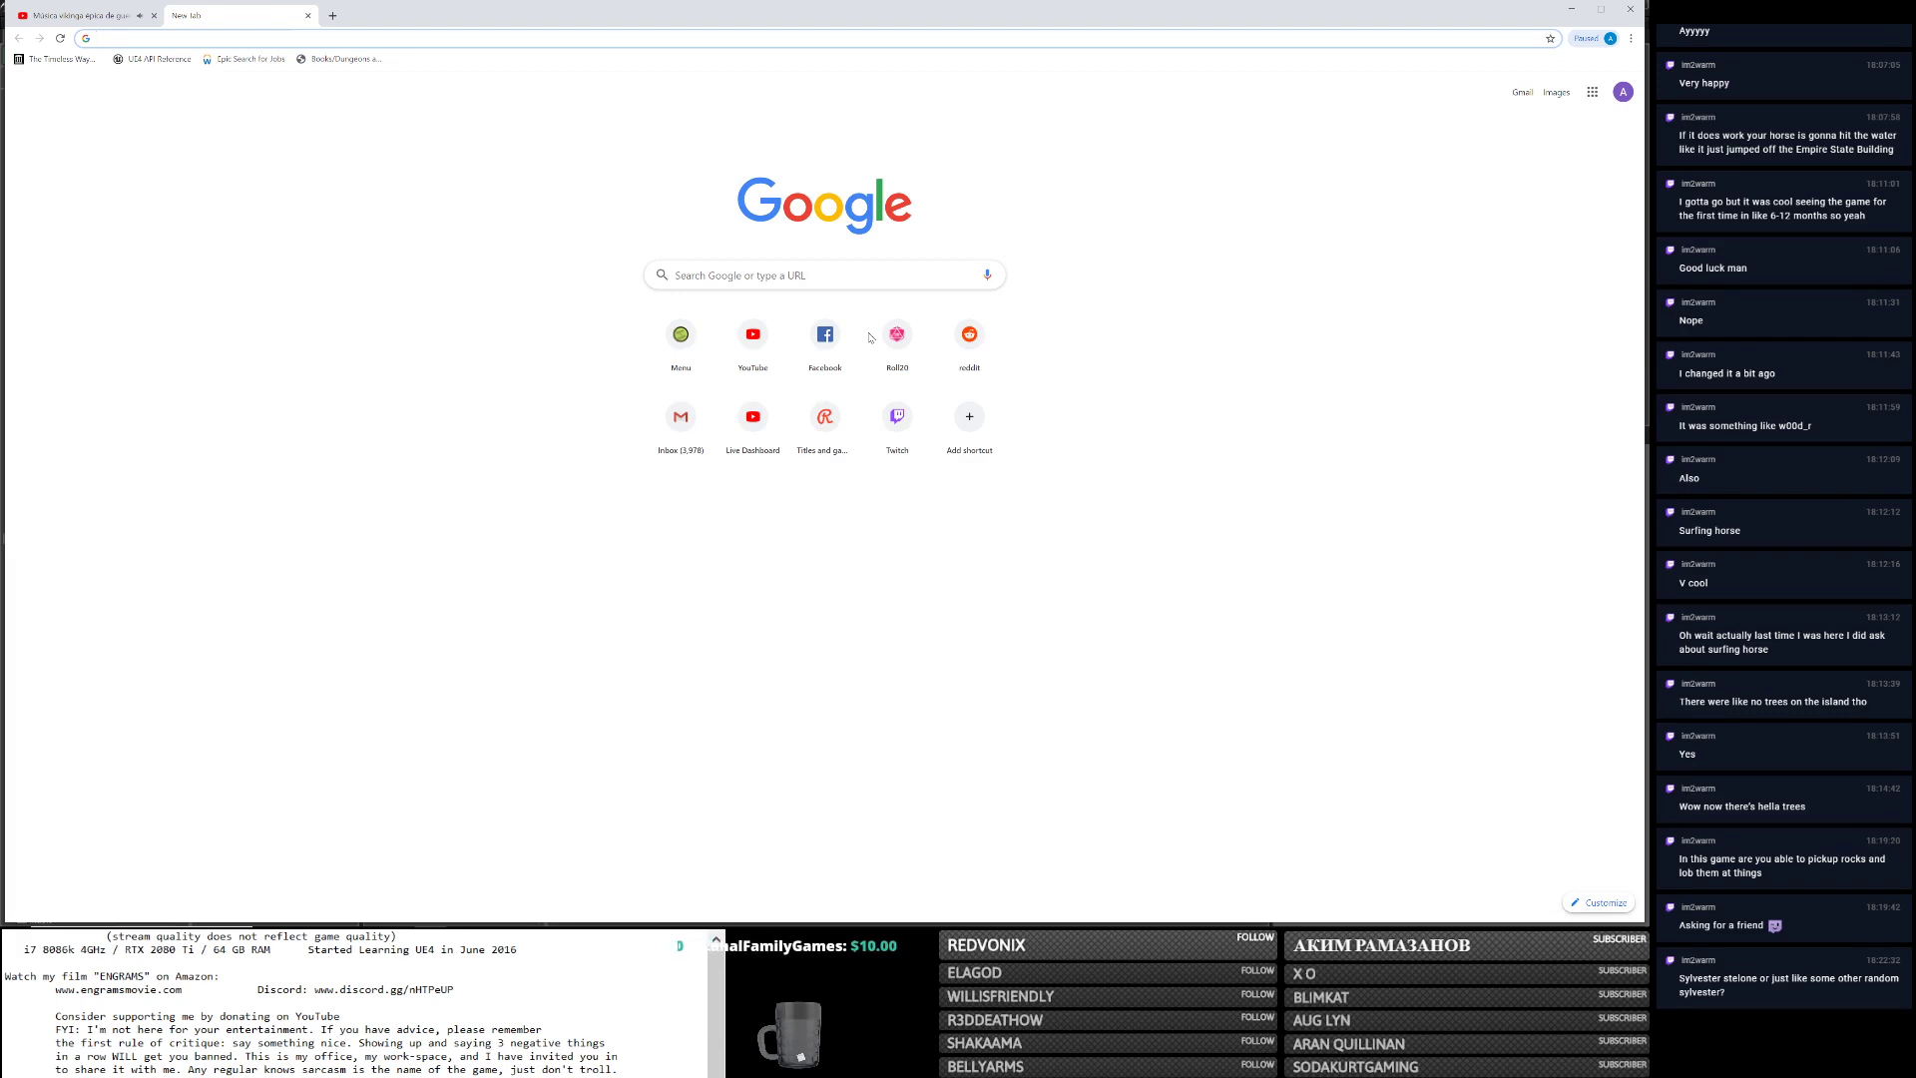
pyautogui.write('ue4 youtube')
pyautogui.press('Return')
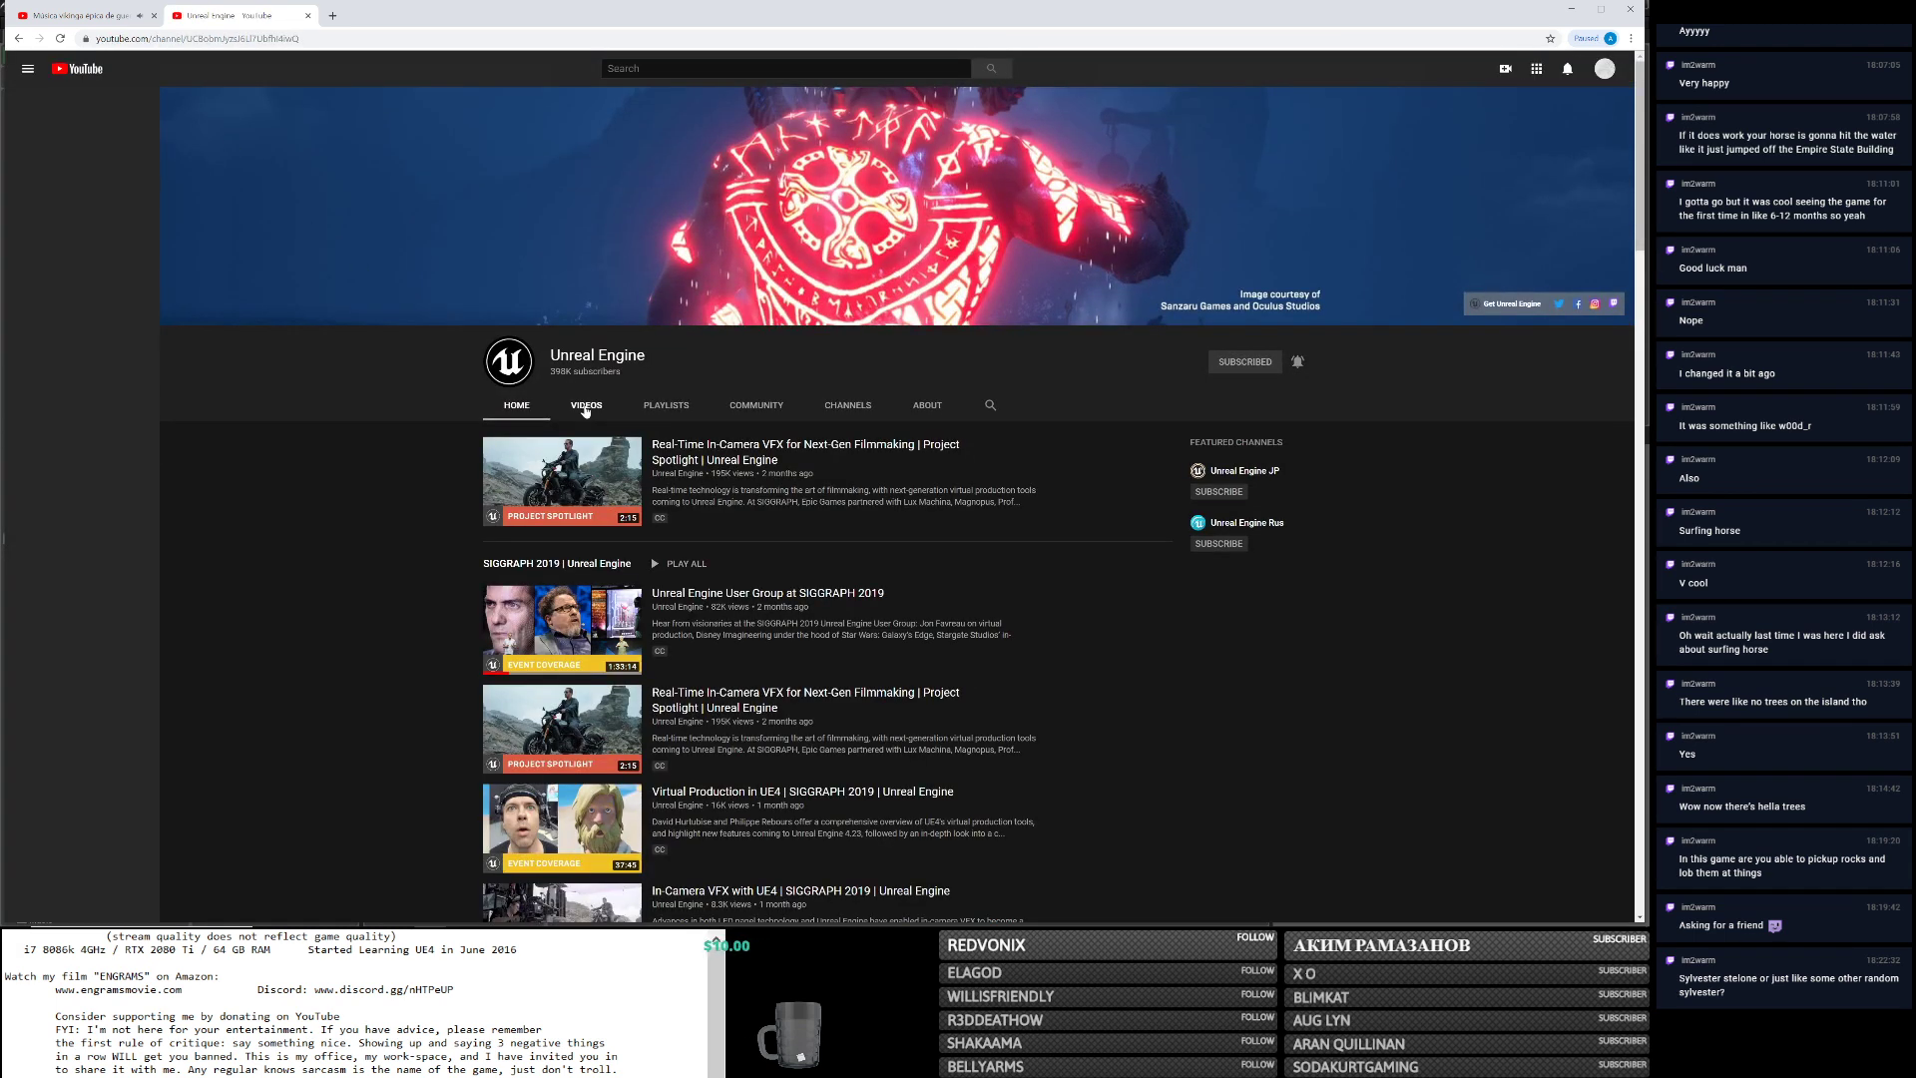
# Open the Tech Art Inside Unreal stream from the channel's uploads in theater mode, paused and muted.
pyautogui.click(586, 407)
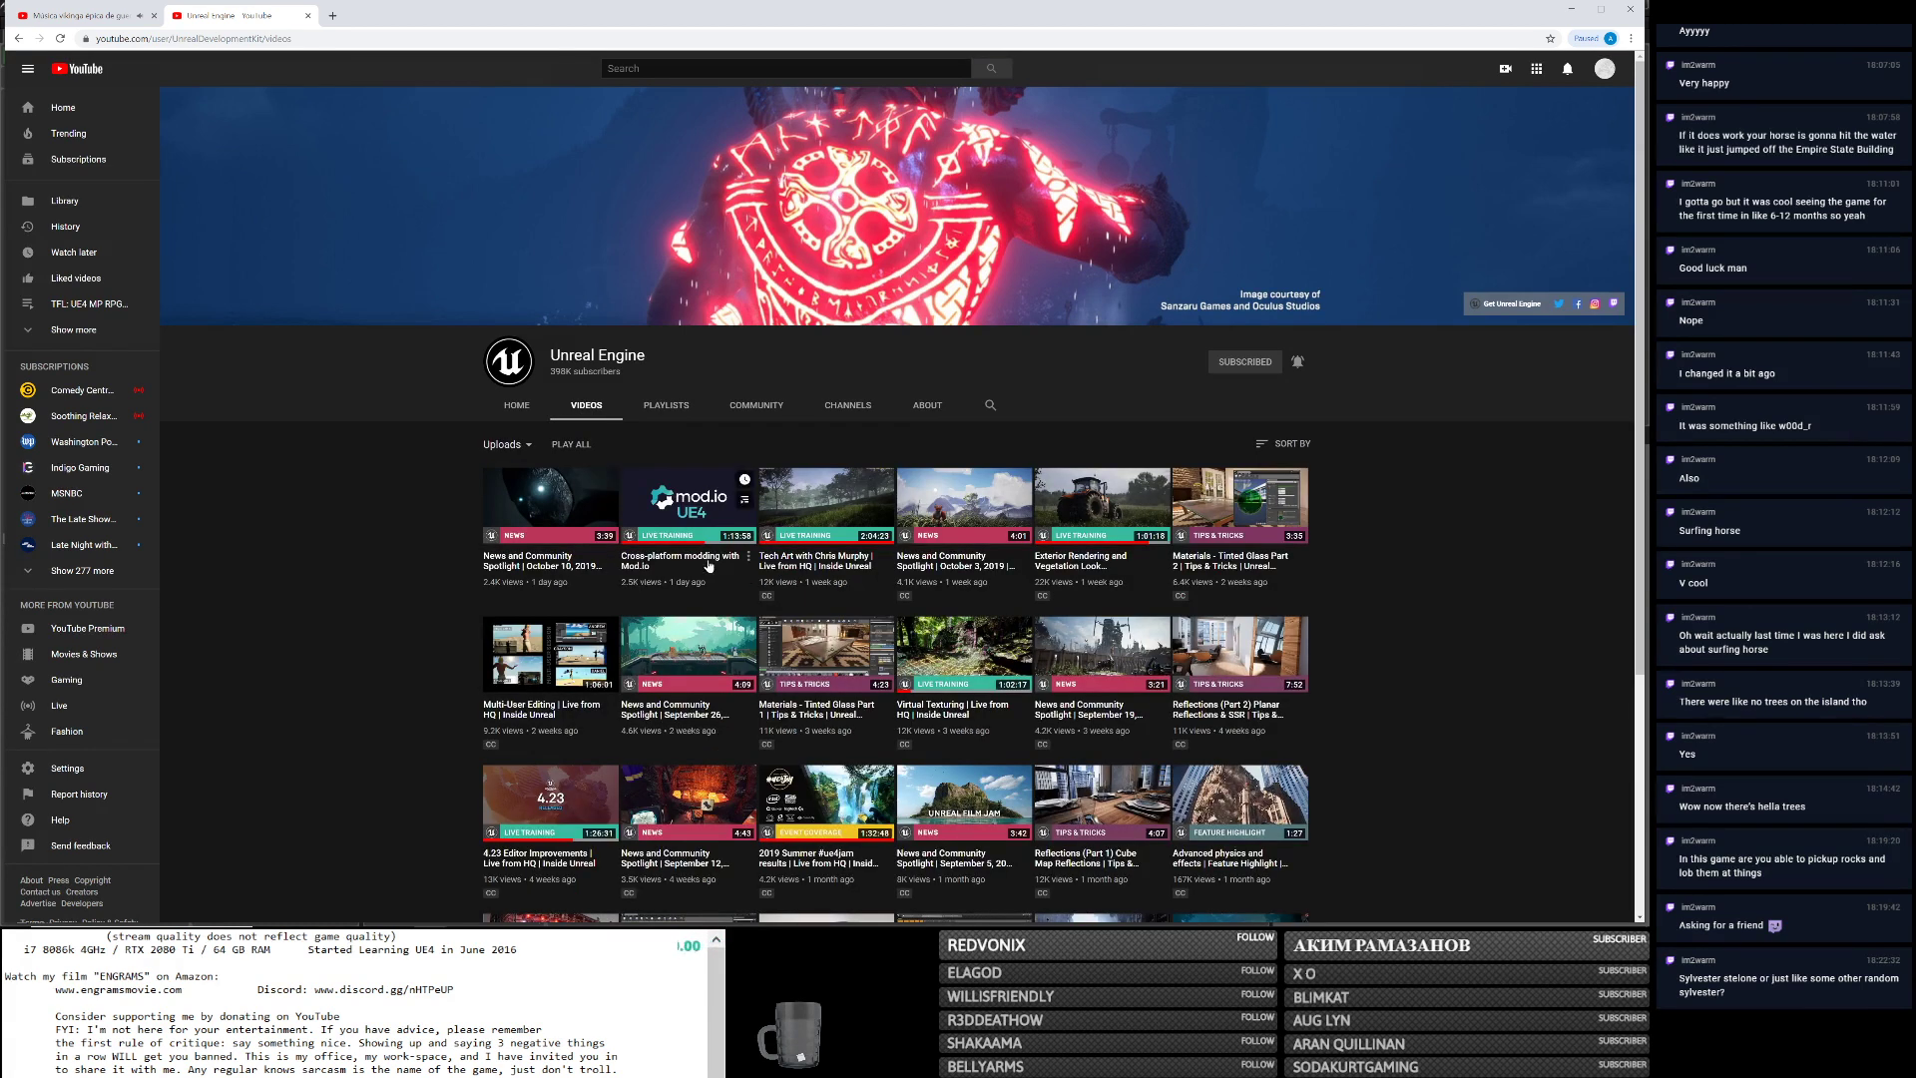
pyautogui.click(824, 564)
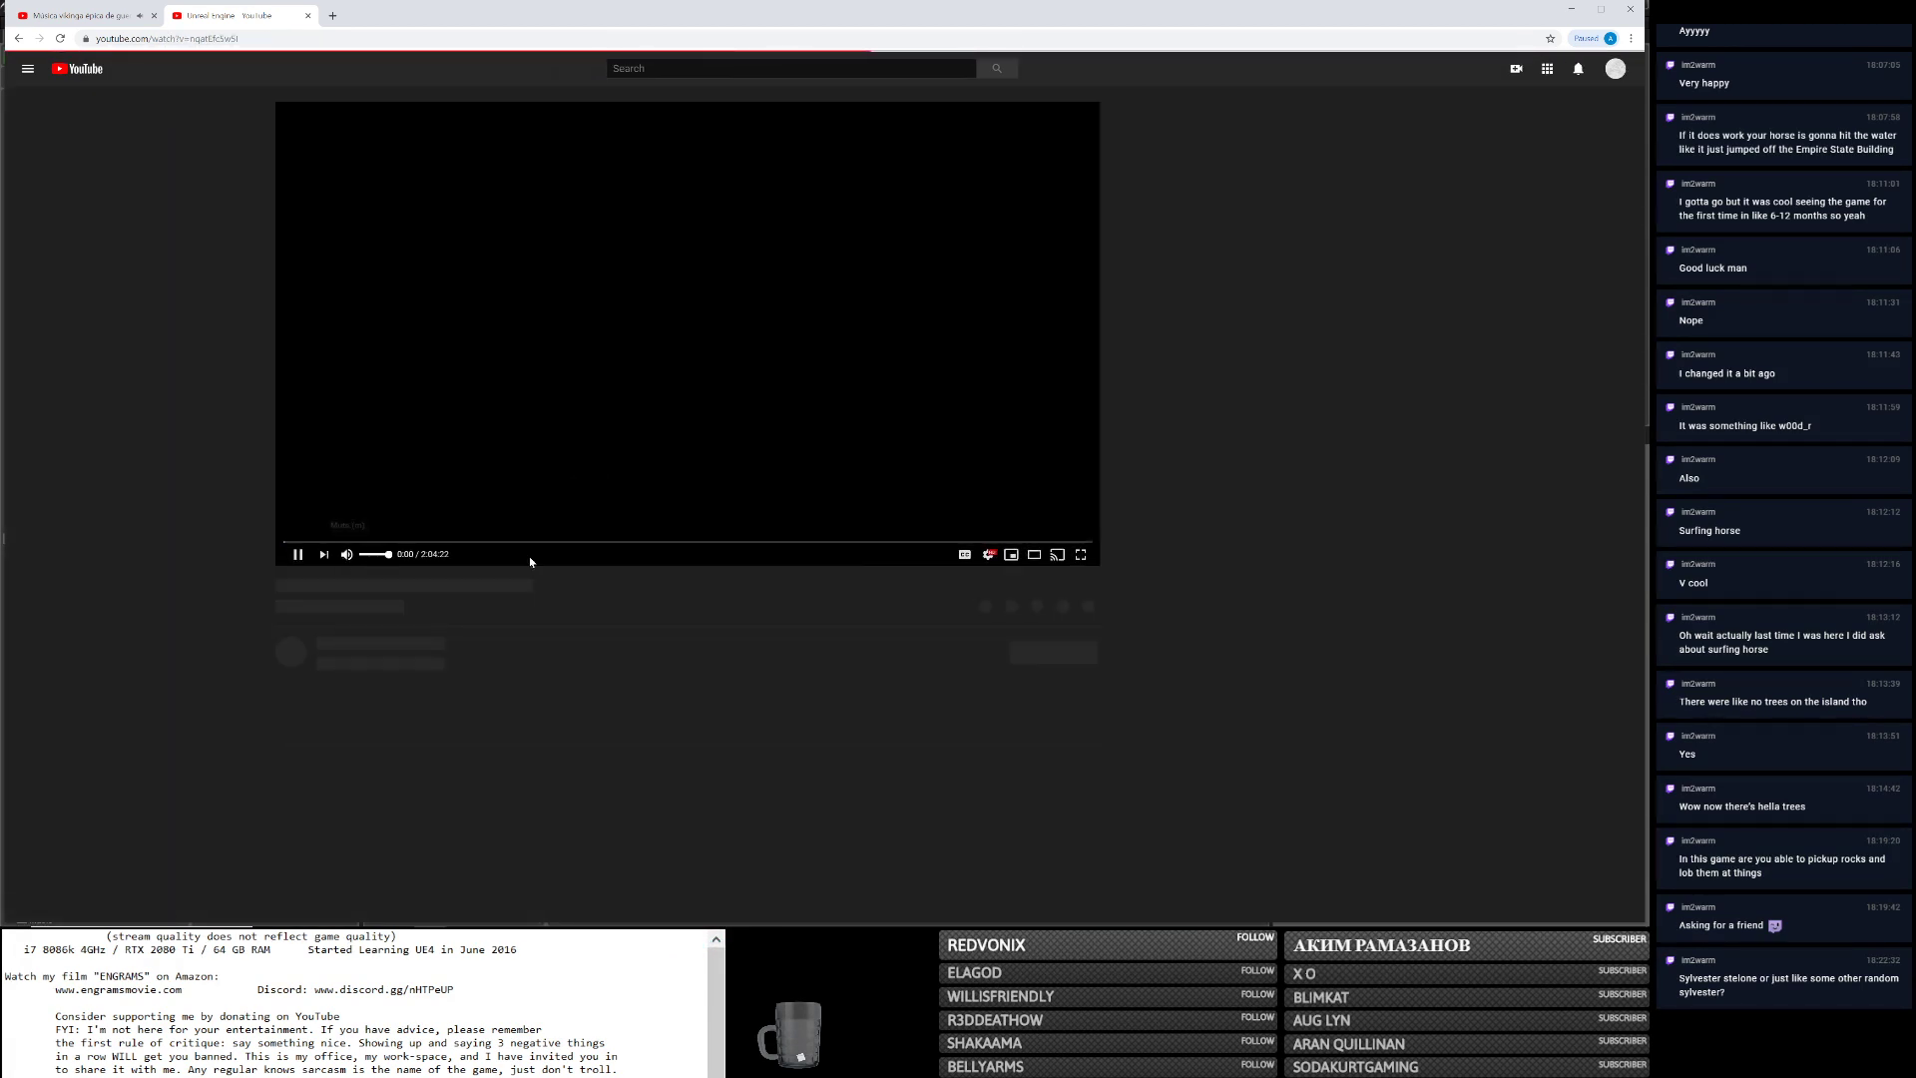
pyautogui.click(1029, 557)
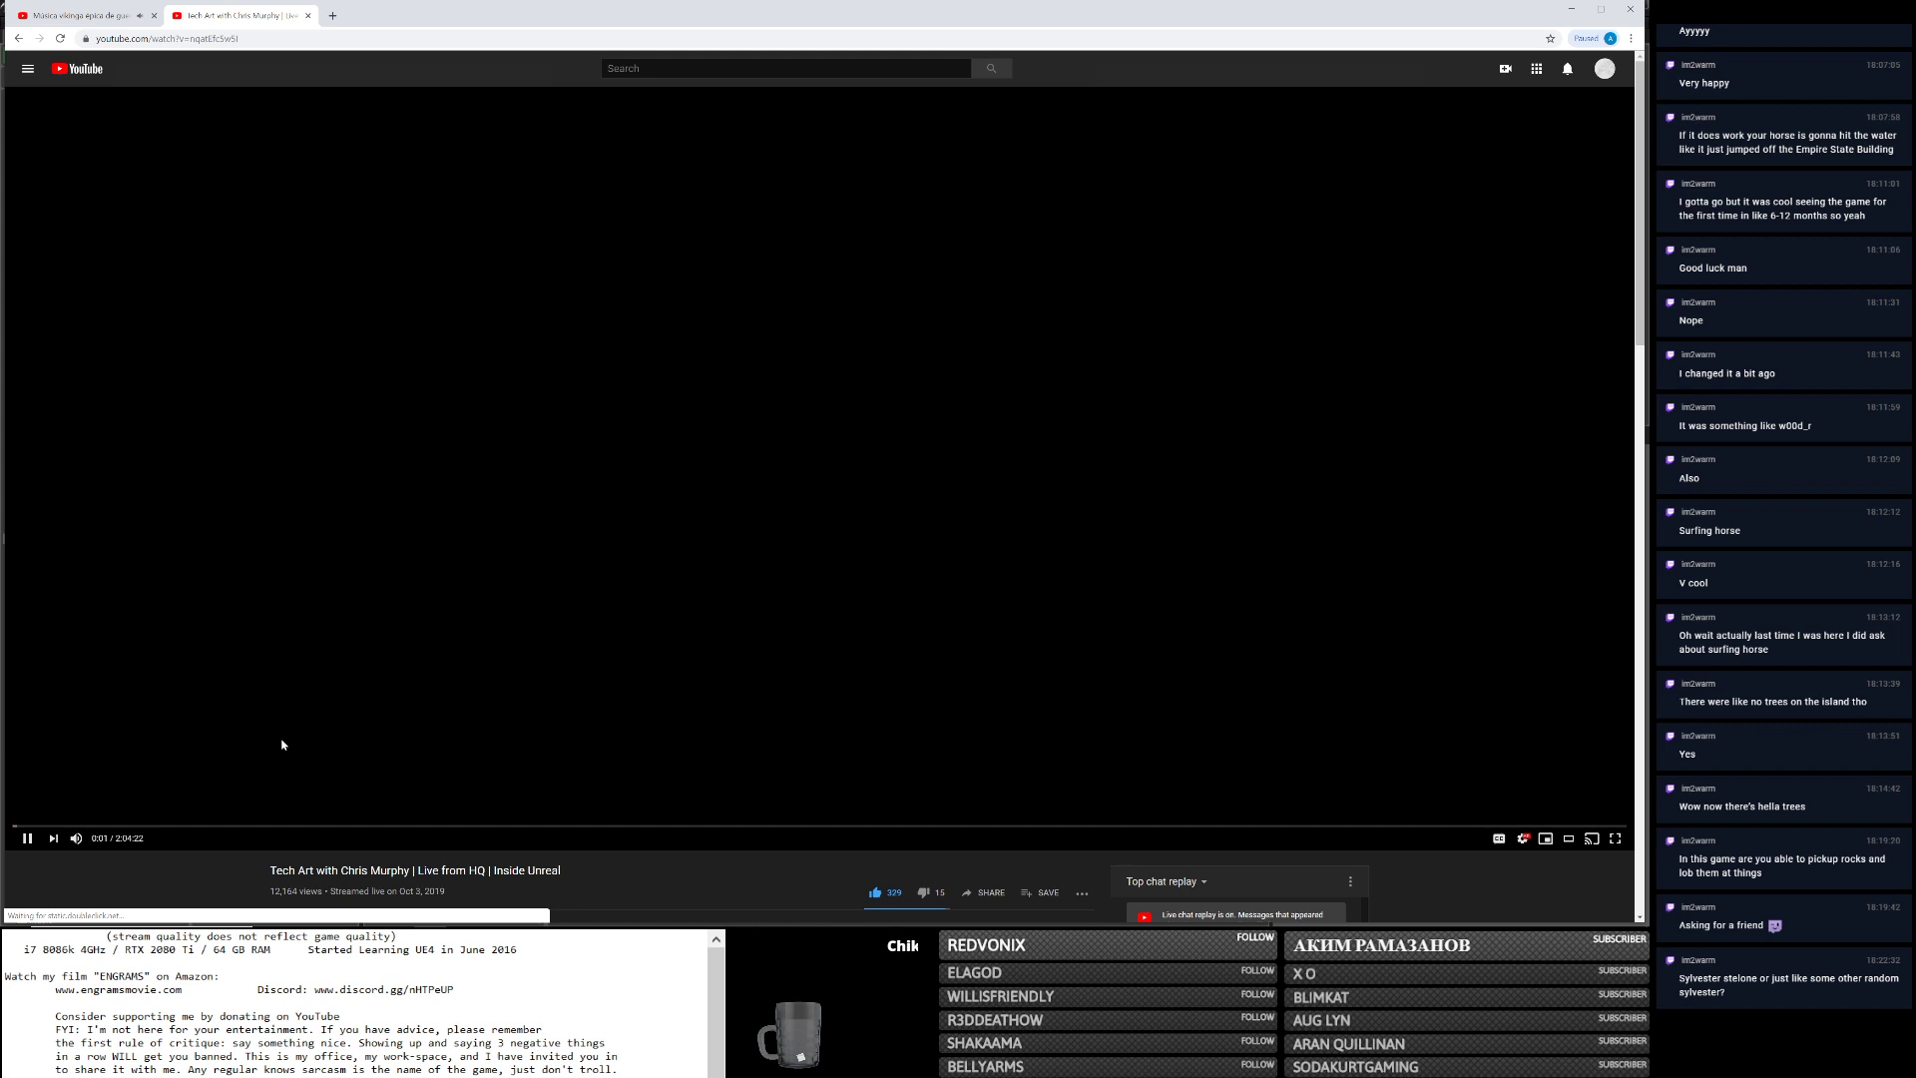
pyautogui.click(27, 838)
pyautogui.click(76, 839)
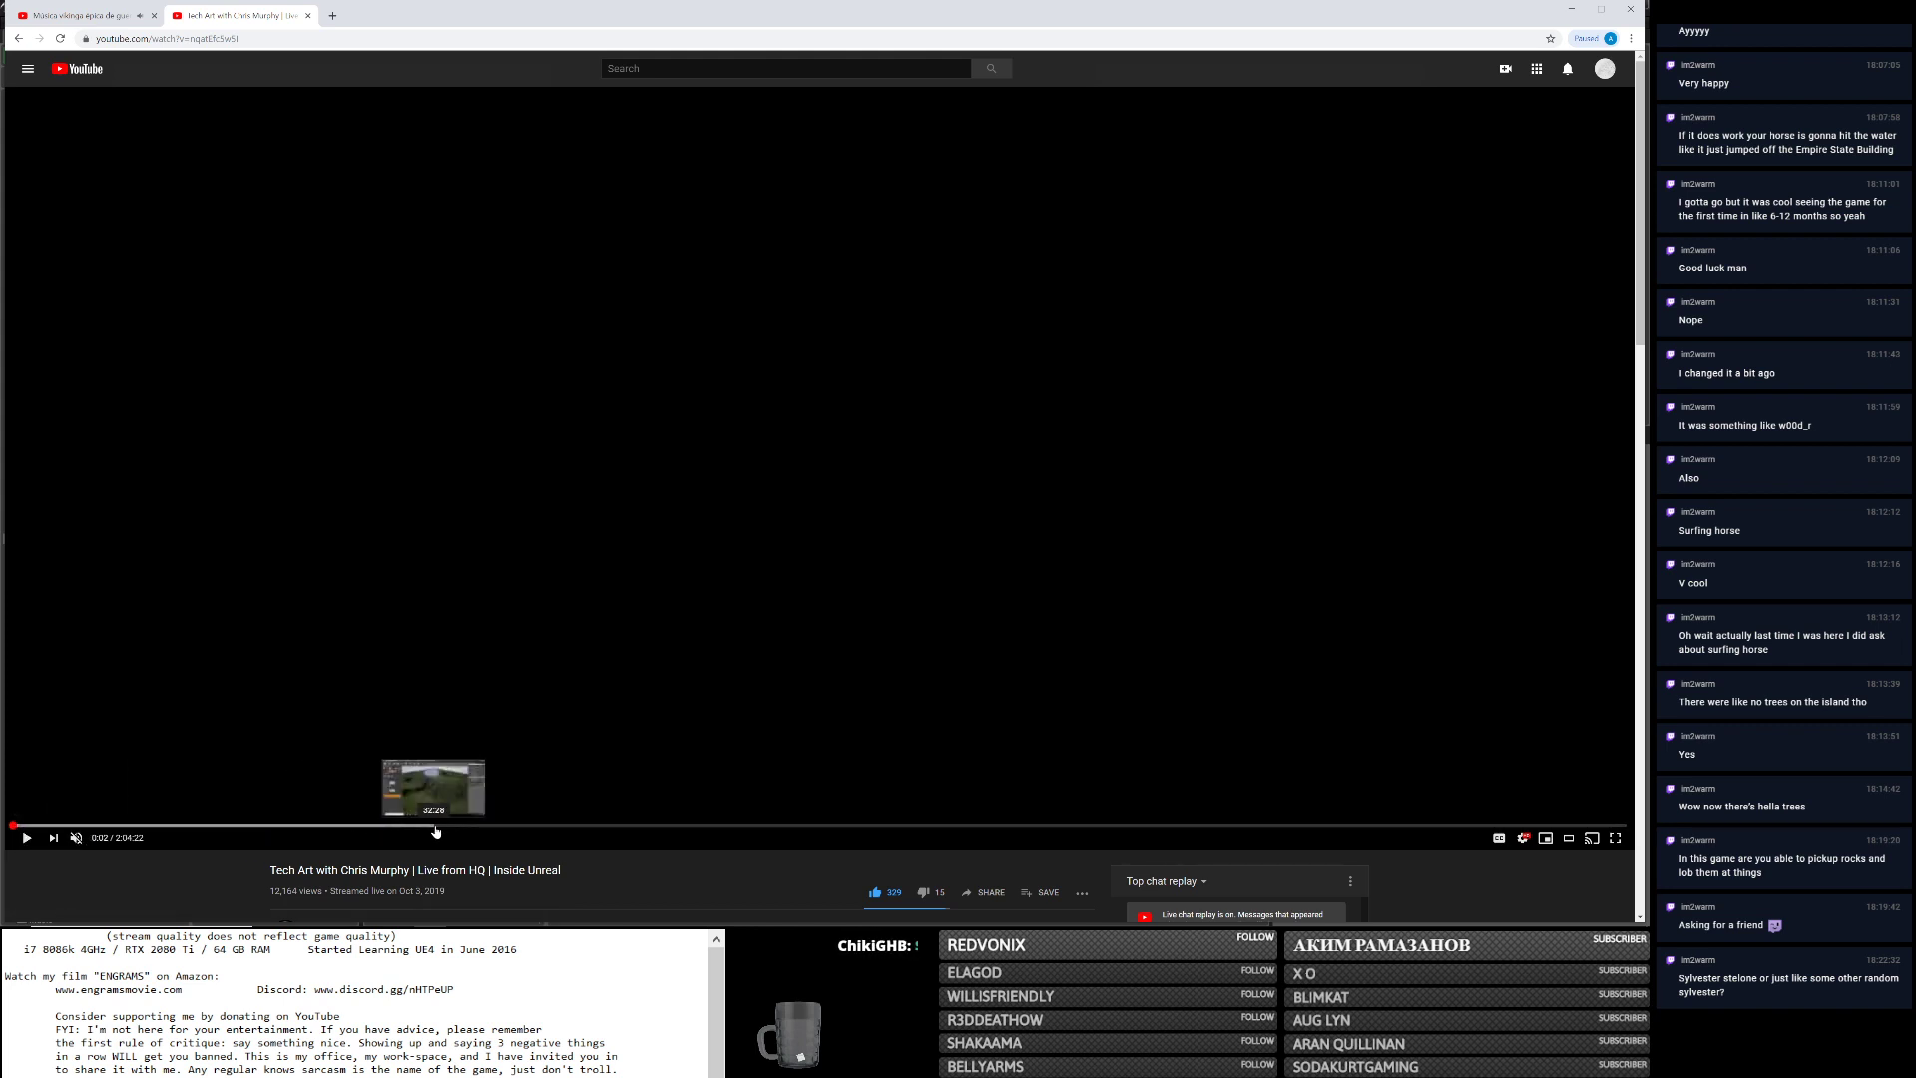
# Seek the stream to 27:00, where the slope-based cliff blend material graph is shown.
pyautogui.click(377, 828)
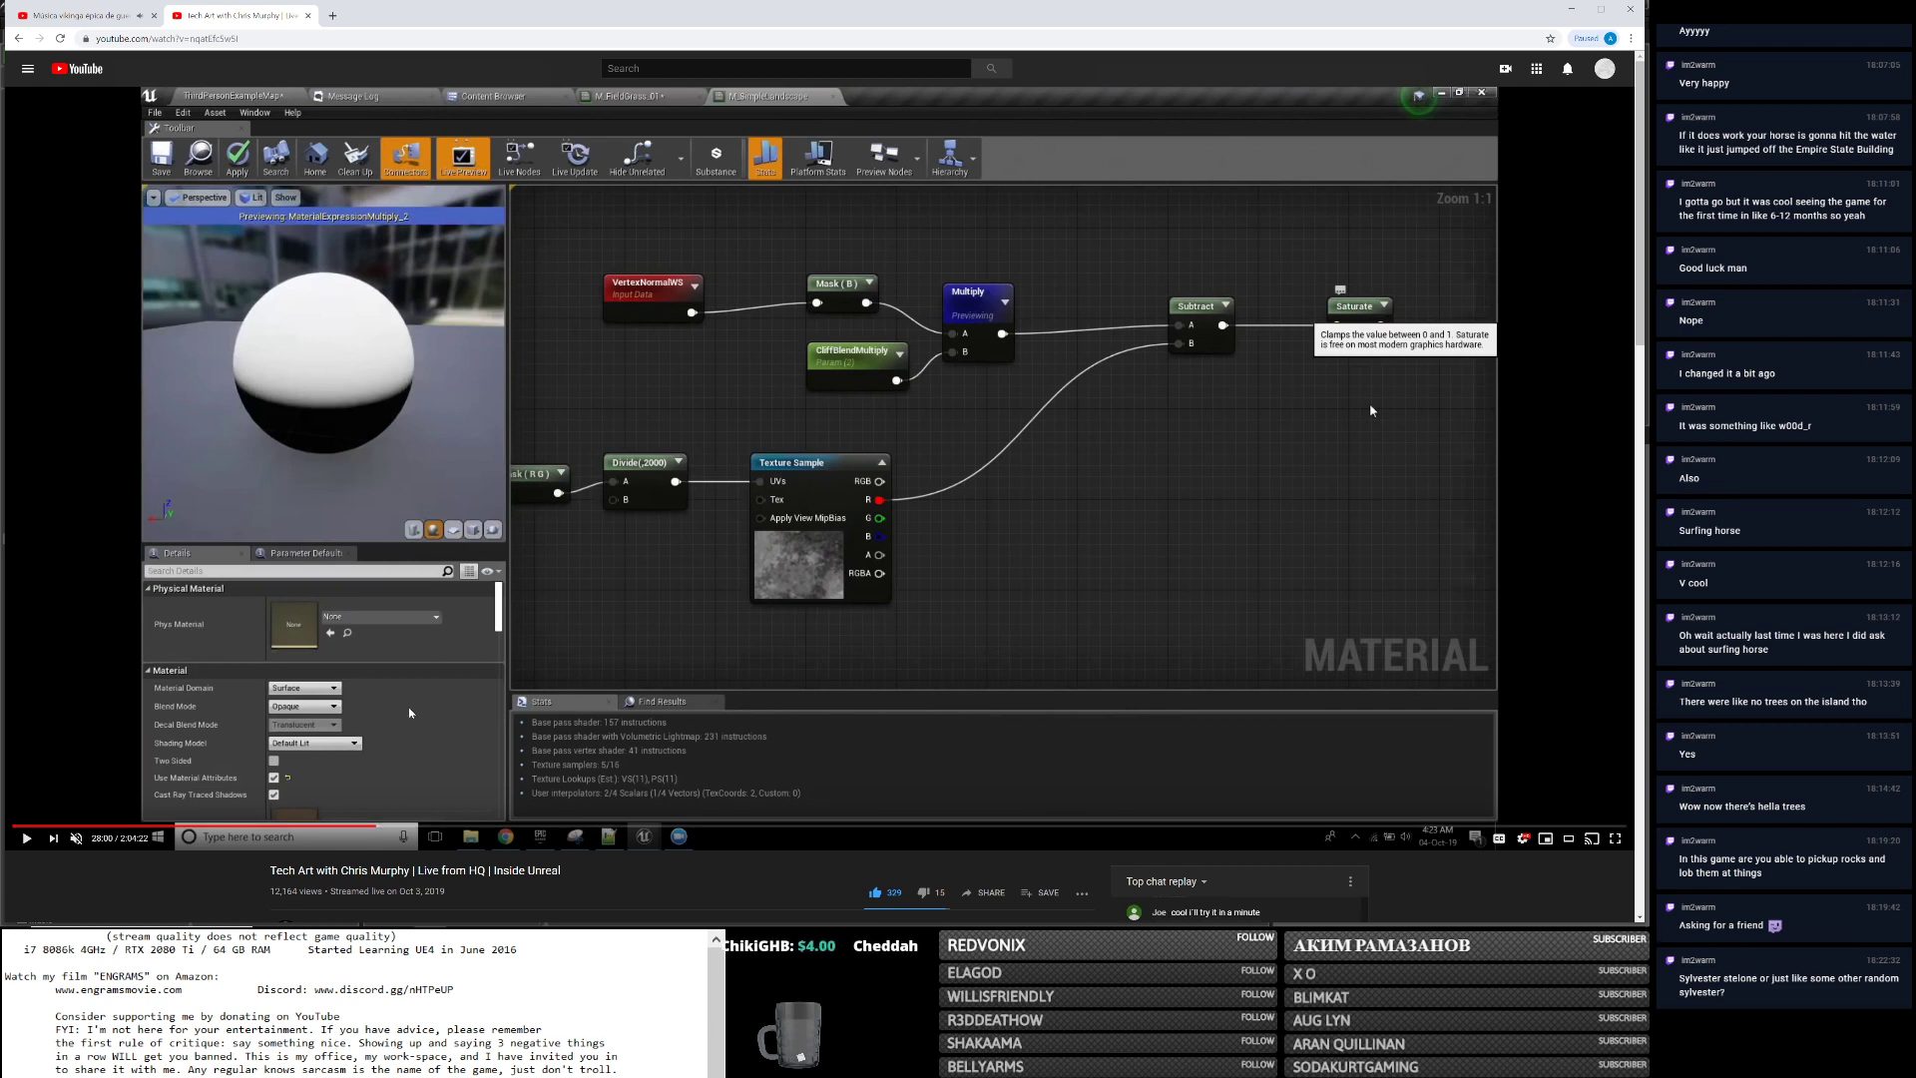
pyautogui.press('j')
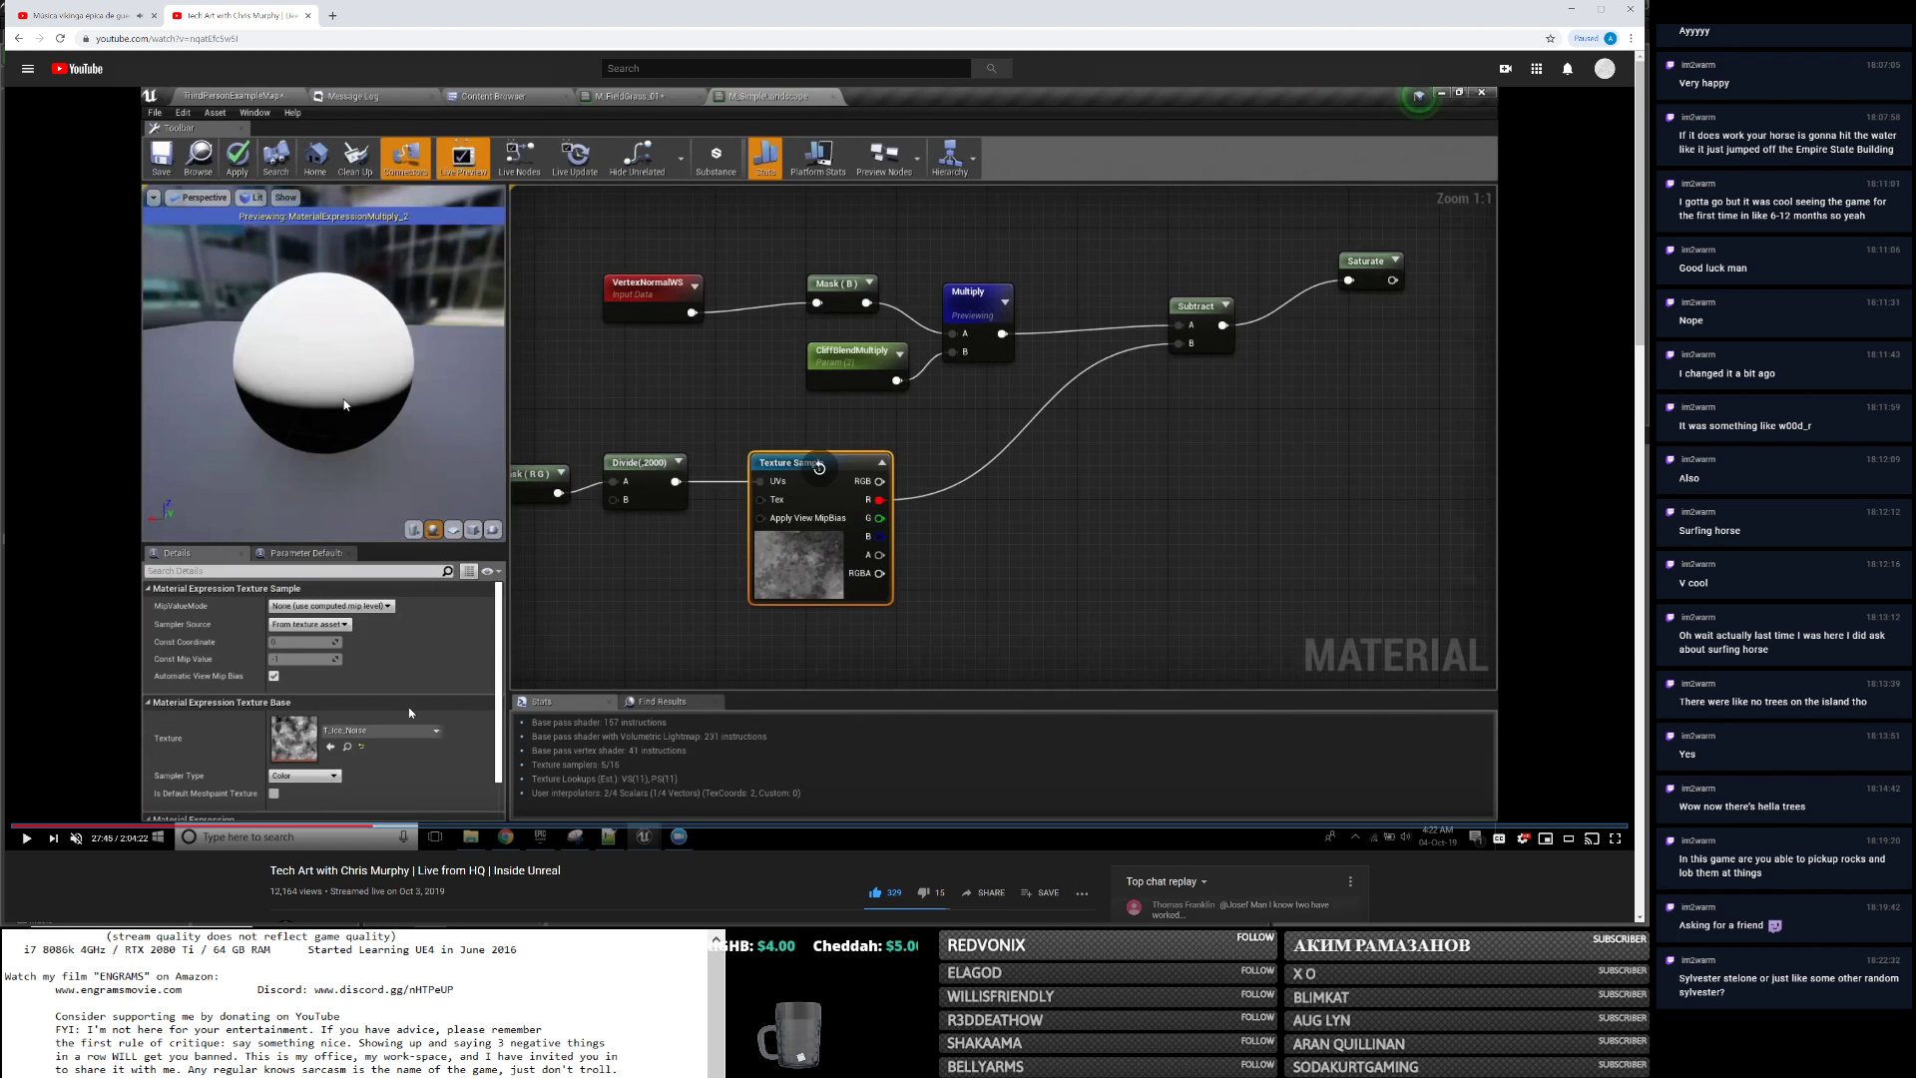
pyautogui.press('j')
pyautogui.press('j')
pyautogui.press('j')
pyautogui.press('j')
pyautogui.press('j')
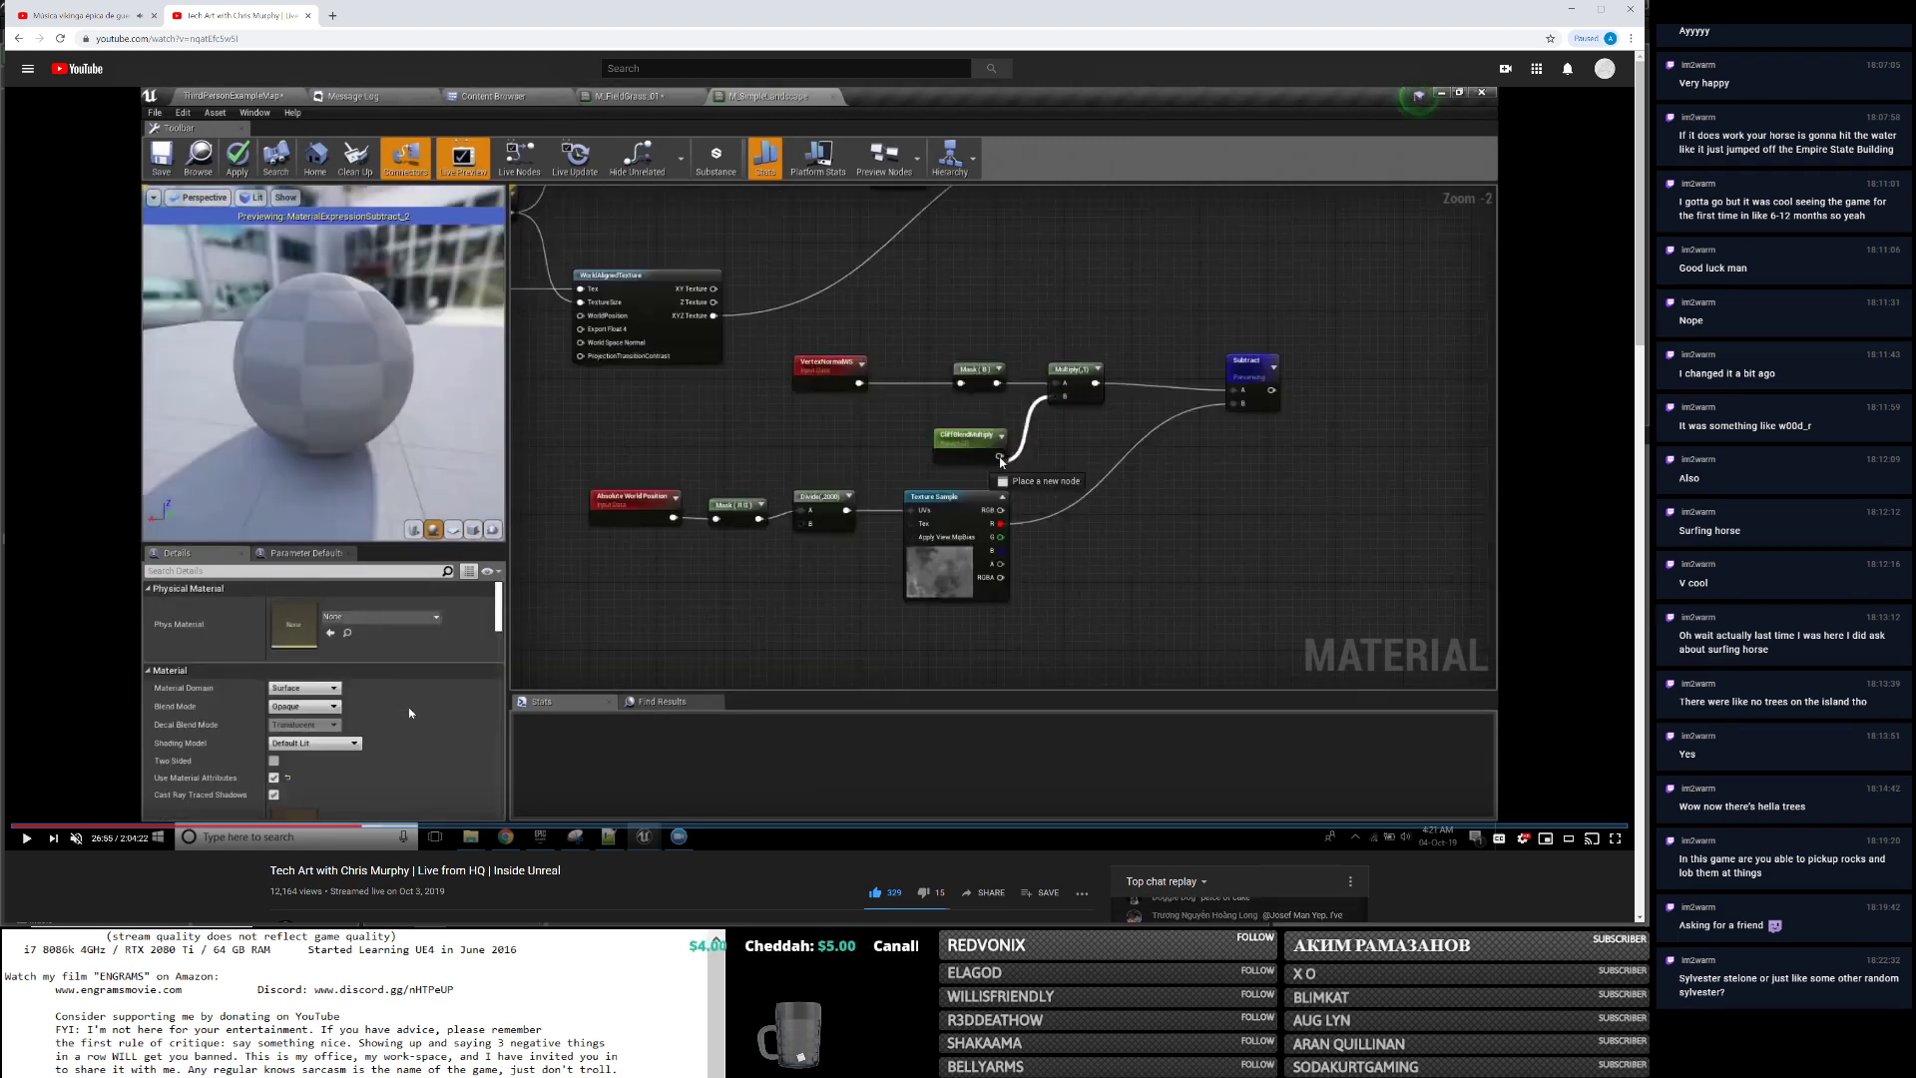
pyautogui.press('Right')
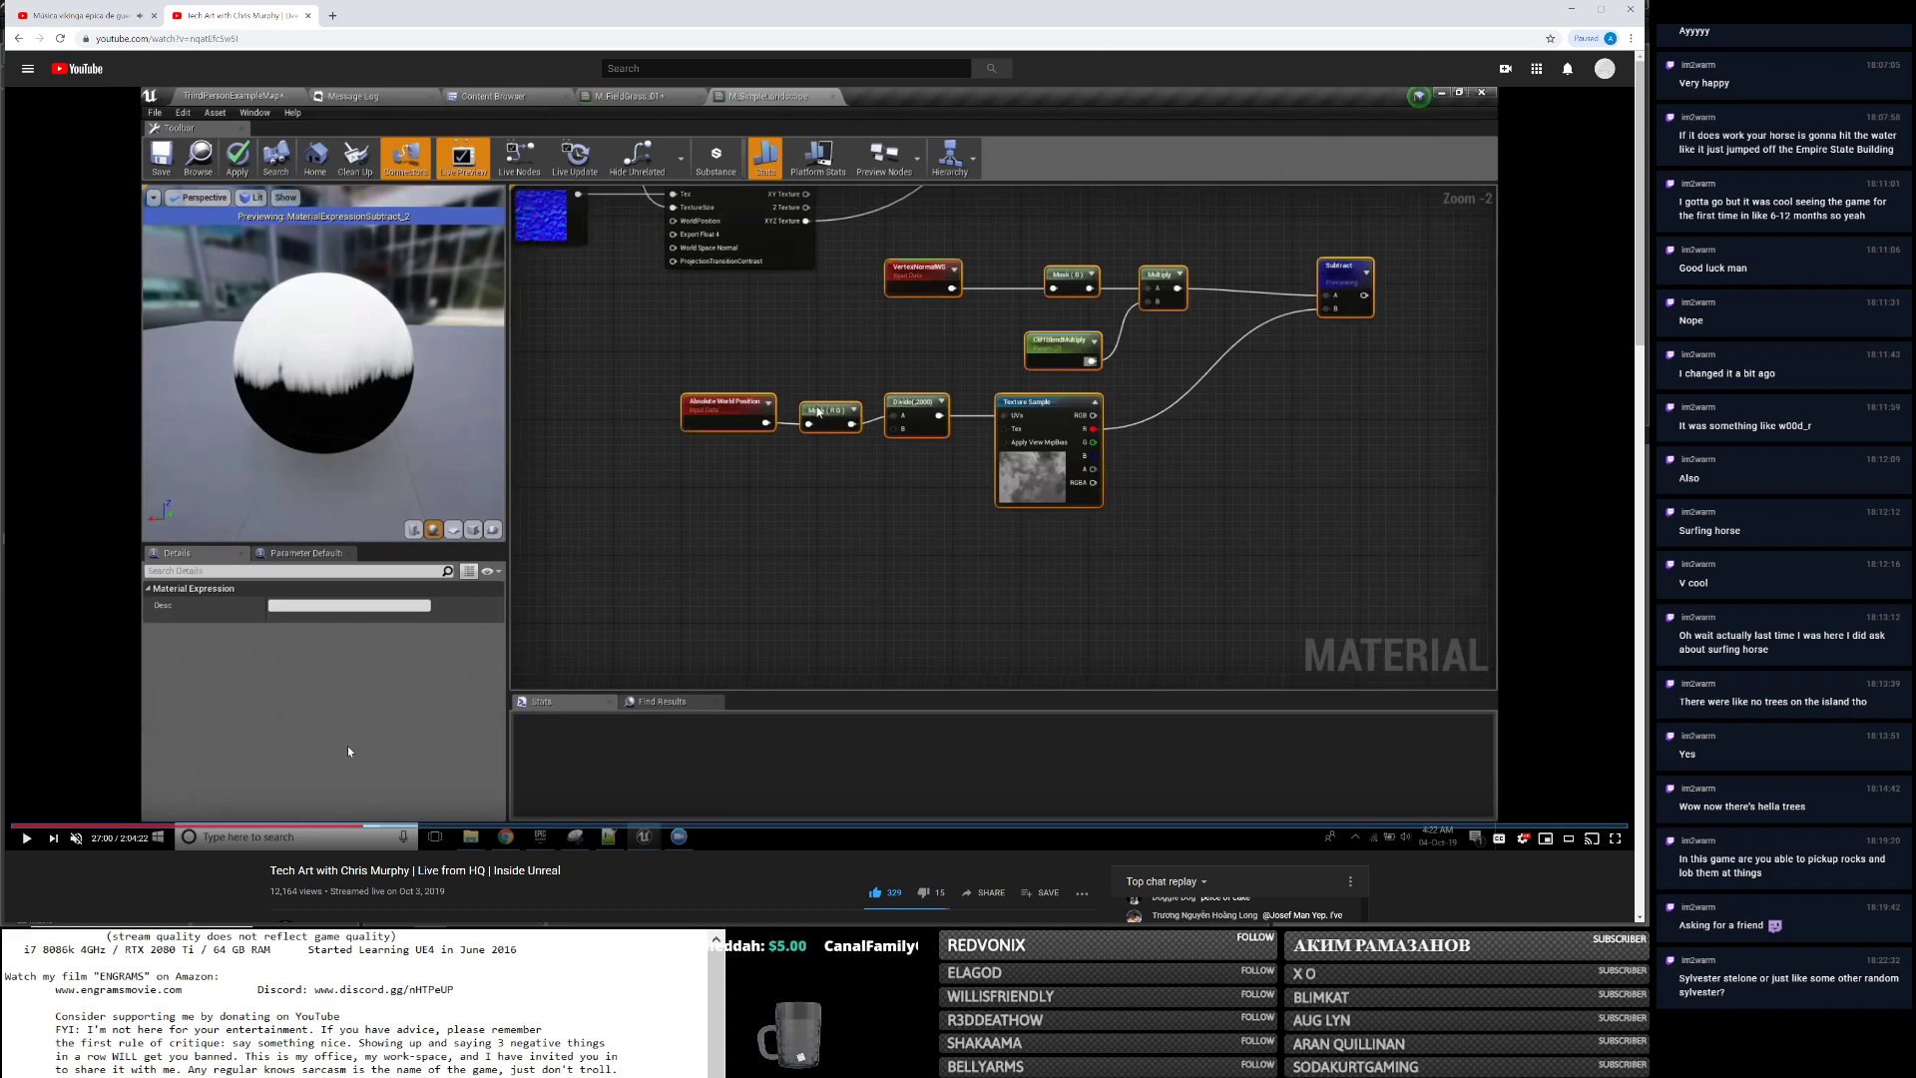
# Switch to the Unreal asset editors, bring up the landscape material, and look over its node graph.
pyautogui.hotkey('alt', 'Tab')
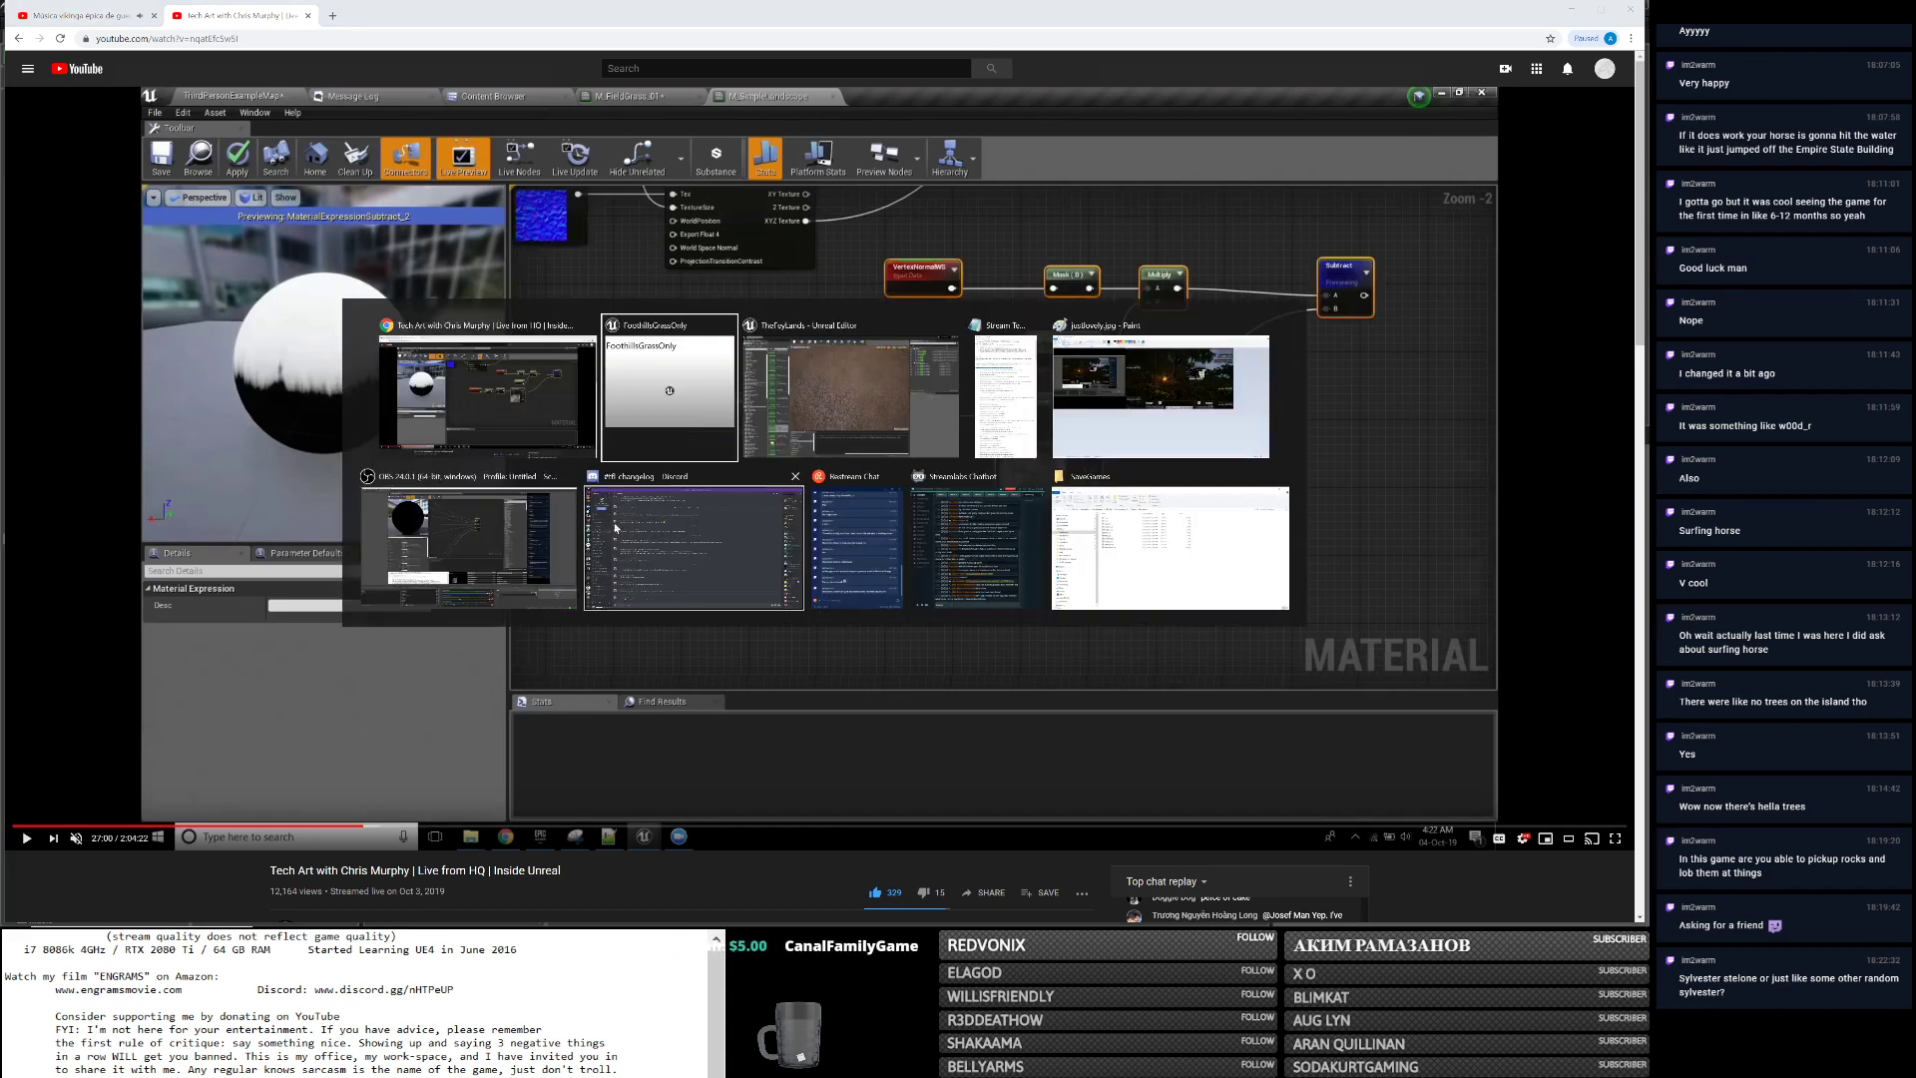
pyautogui.hotkey('alt', 'Tab')
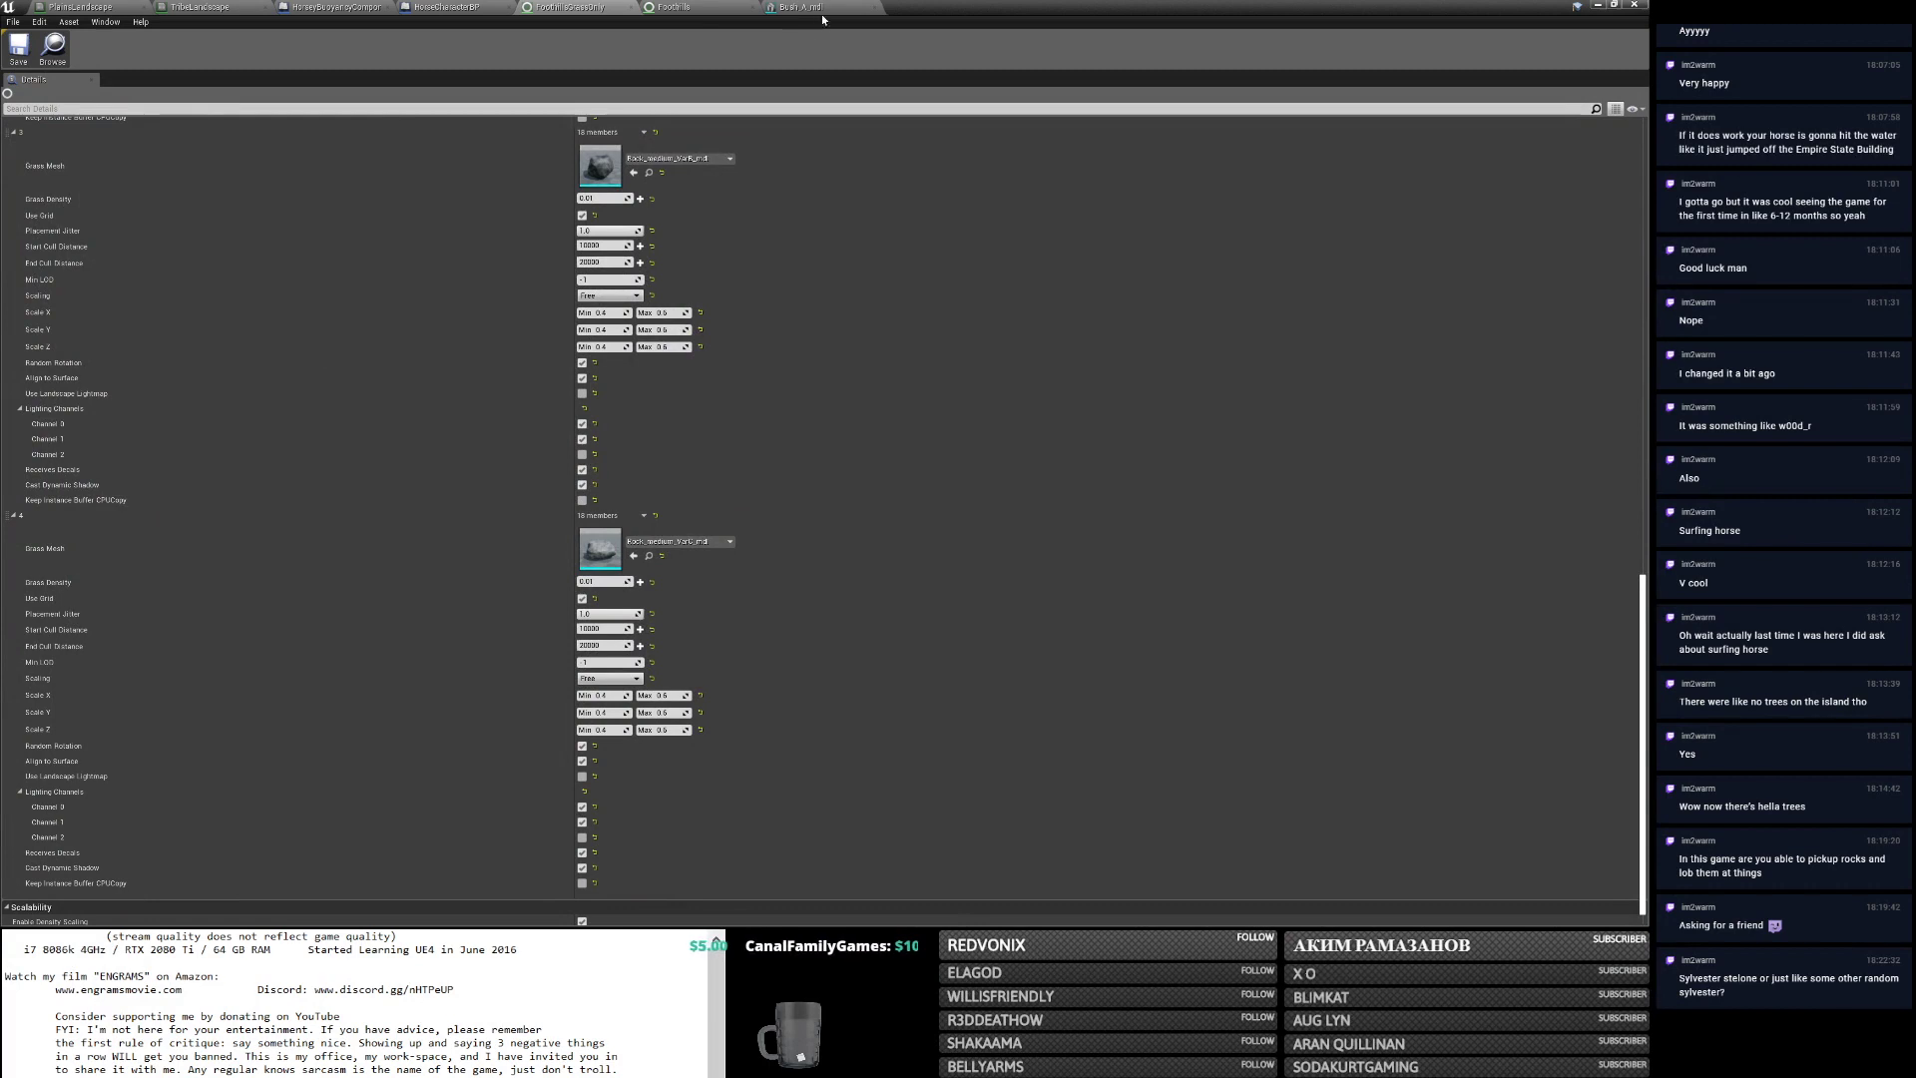
pyautogui.click(445, 7)
pyautogui.click(212, 7)
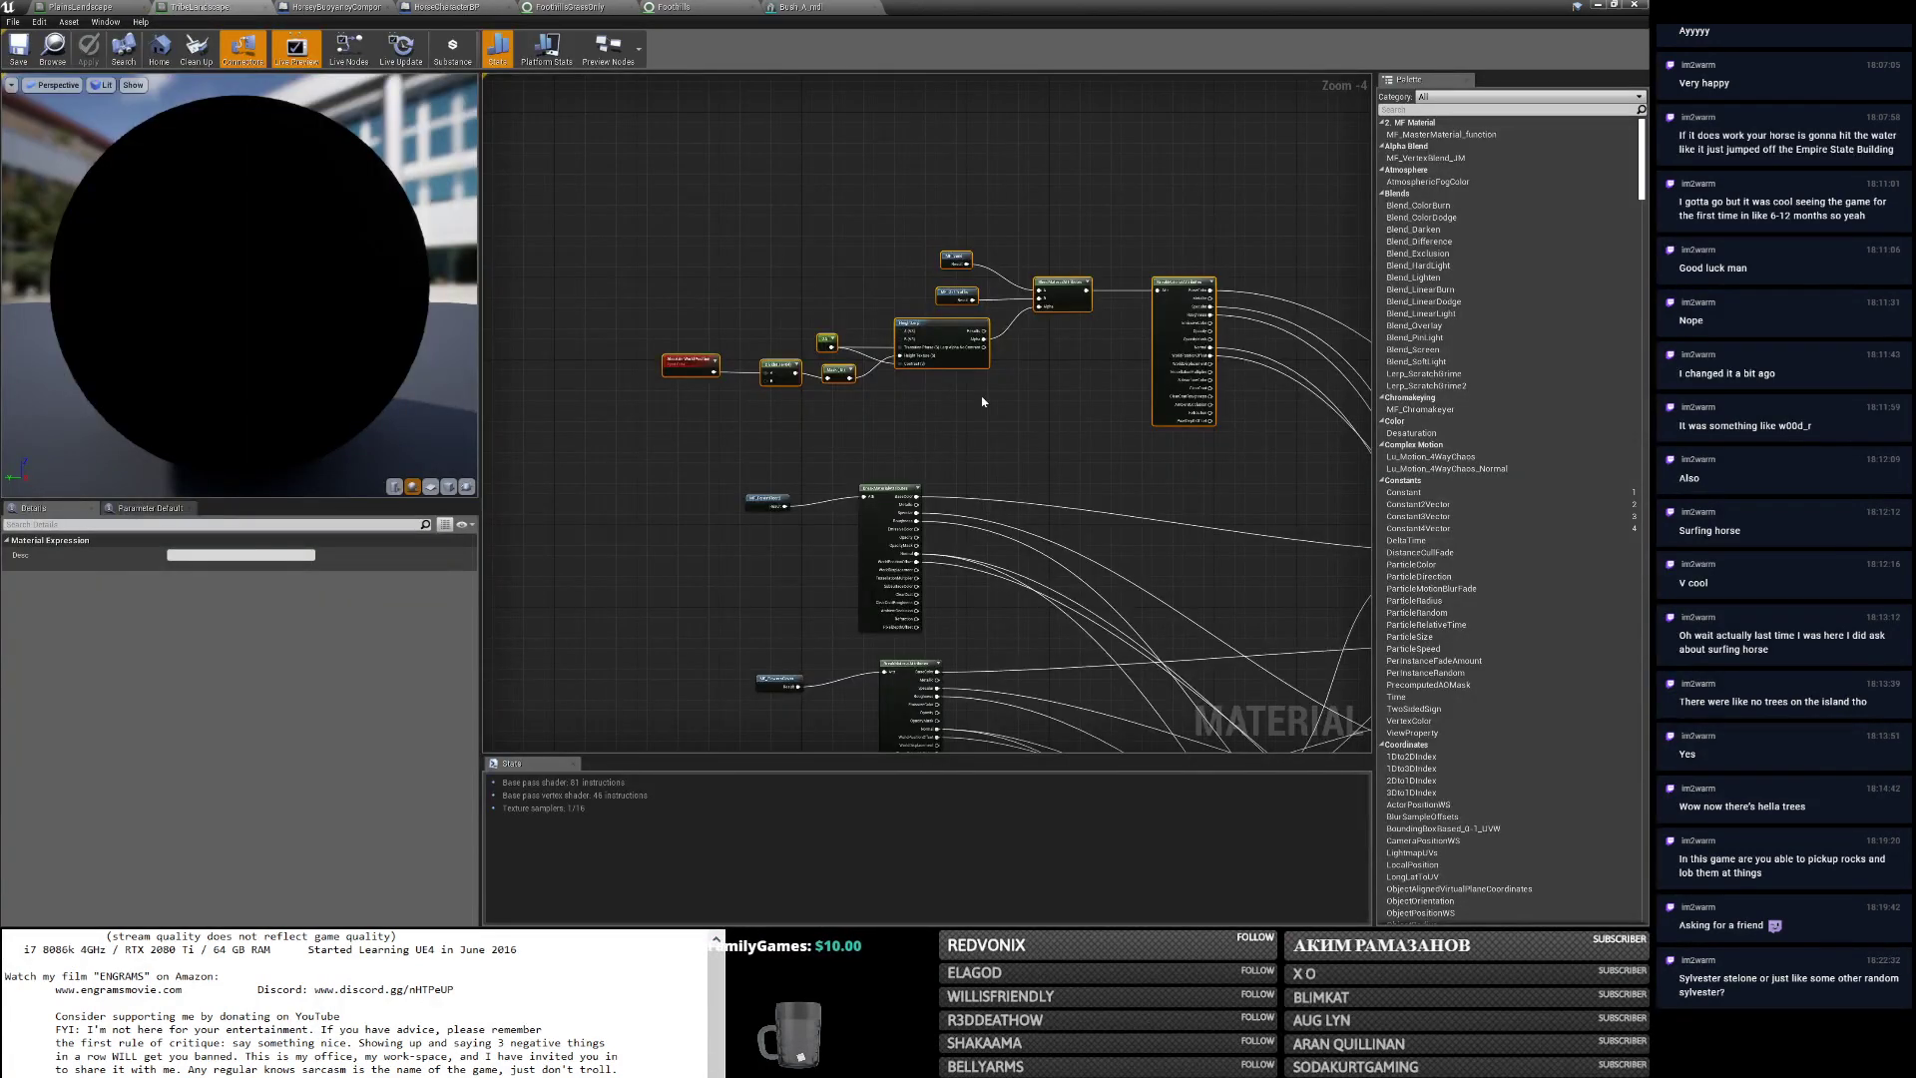
pyautogui.moveTo(982, 402); pyautogui.dragTo(643, 280, button='right')
pyautogui.scroll(-3, 799, 354)
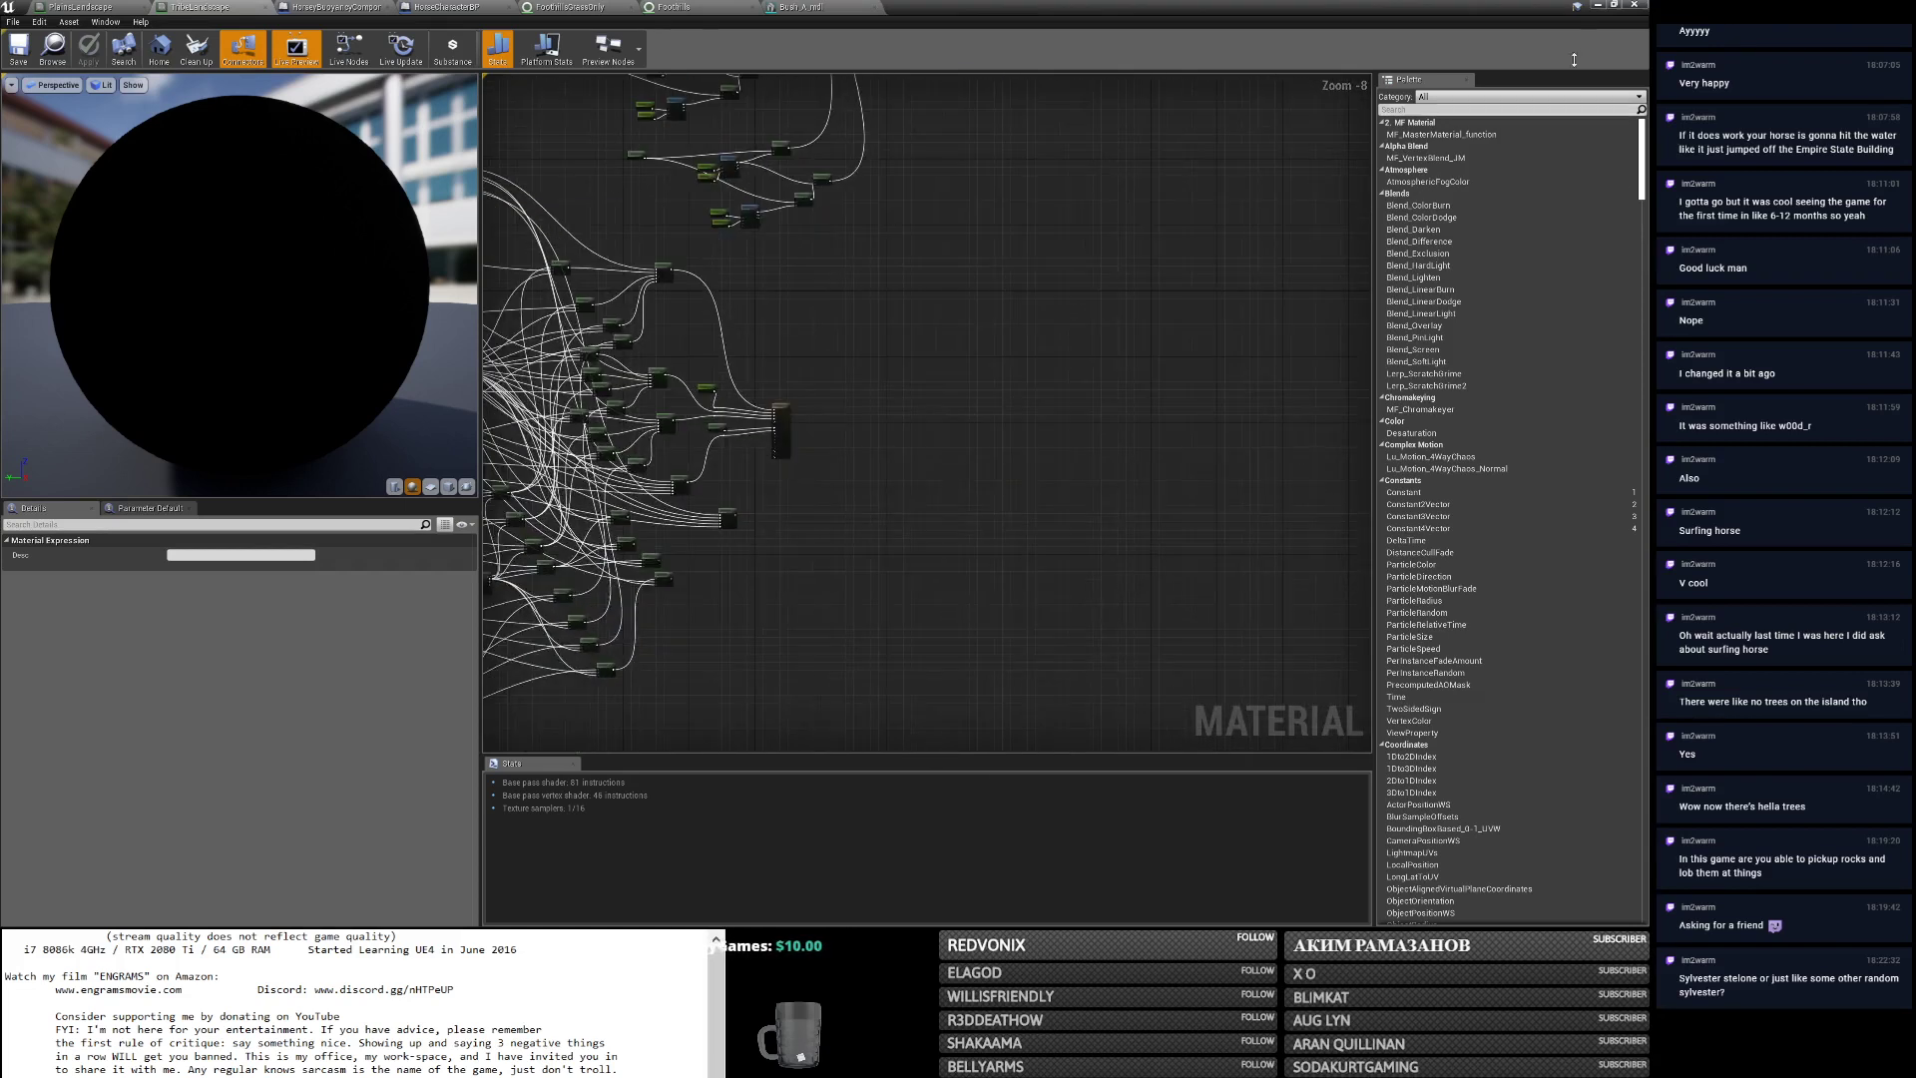
# Minimize the material editor and switch back to the paused stream in Chrome.
pyautogui.click(1598, 5)
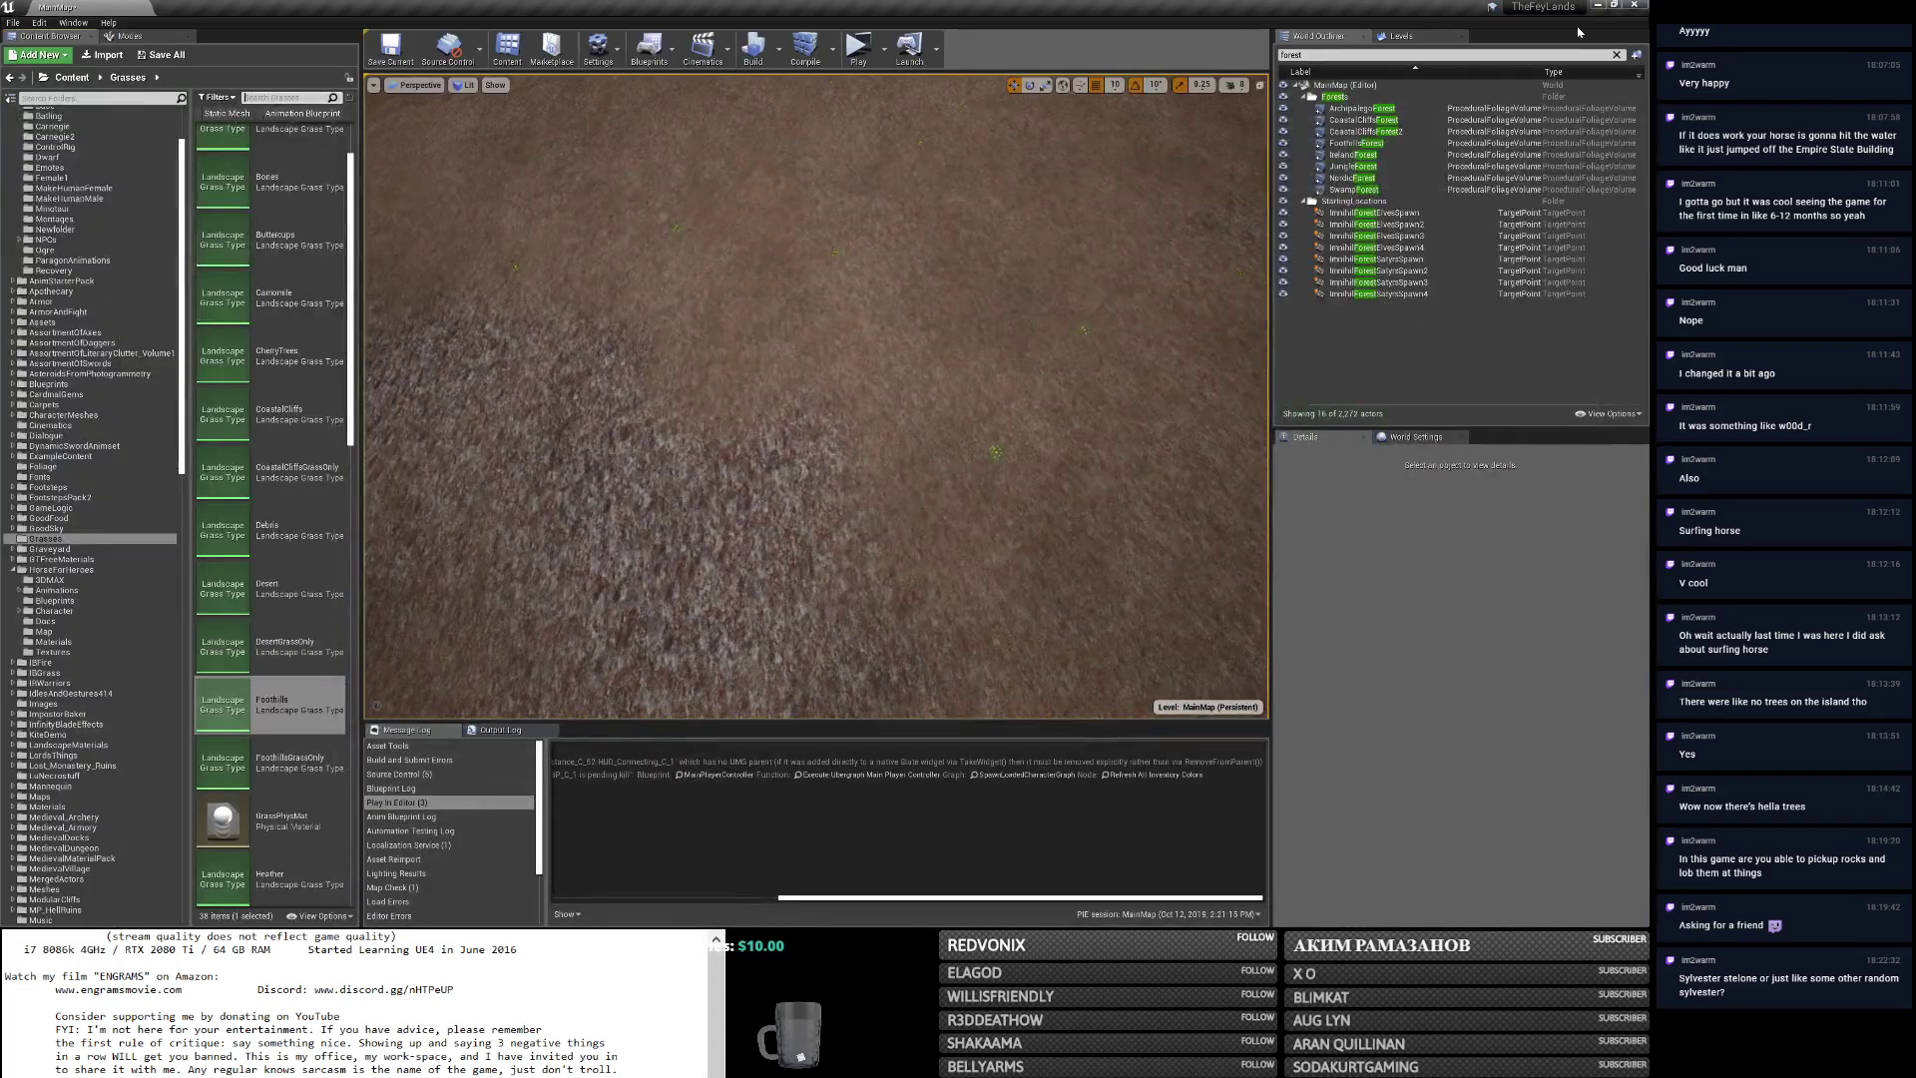
pyautogui.hotkey('alt', 'Tab')
pyautogui.press('Tab')
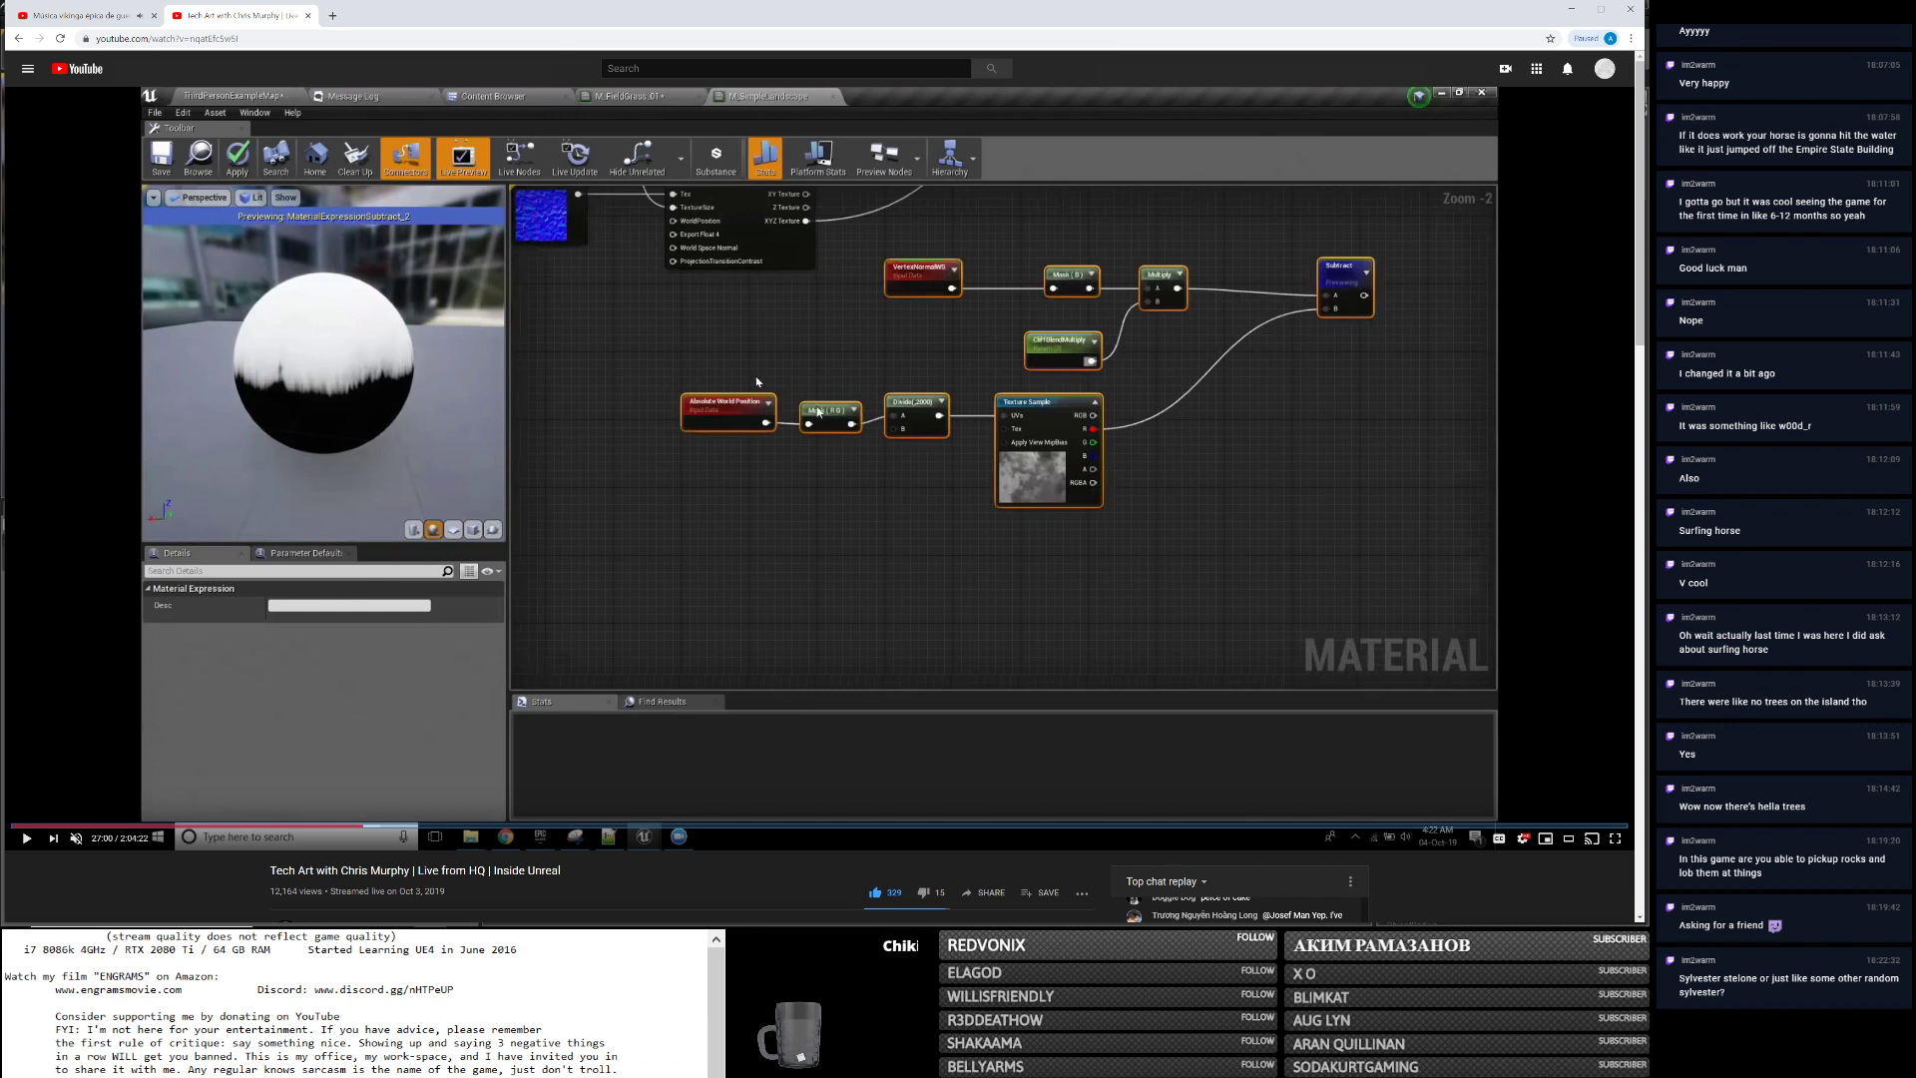
# Switch back to the Unreal material editor and examine the landscape material's blend nodes and layer connections.
pyautogui.hotkey('alt', 'Tab')
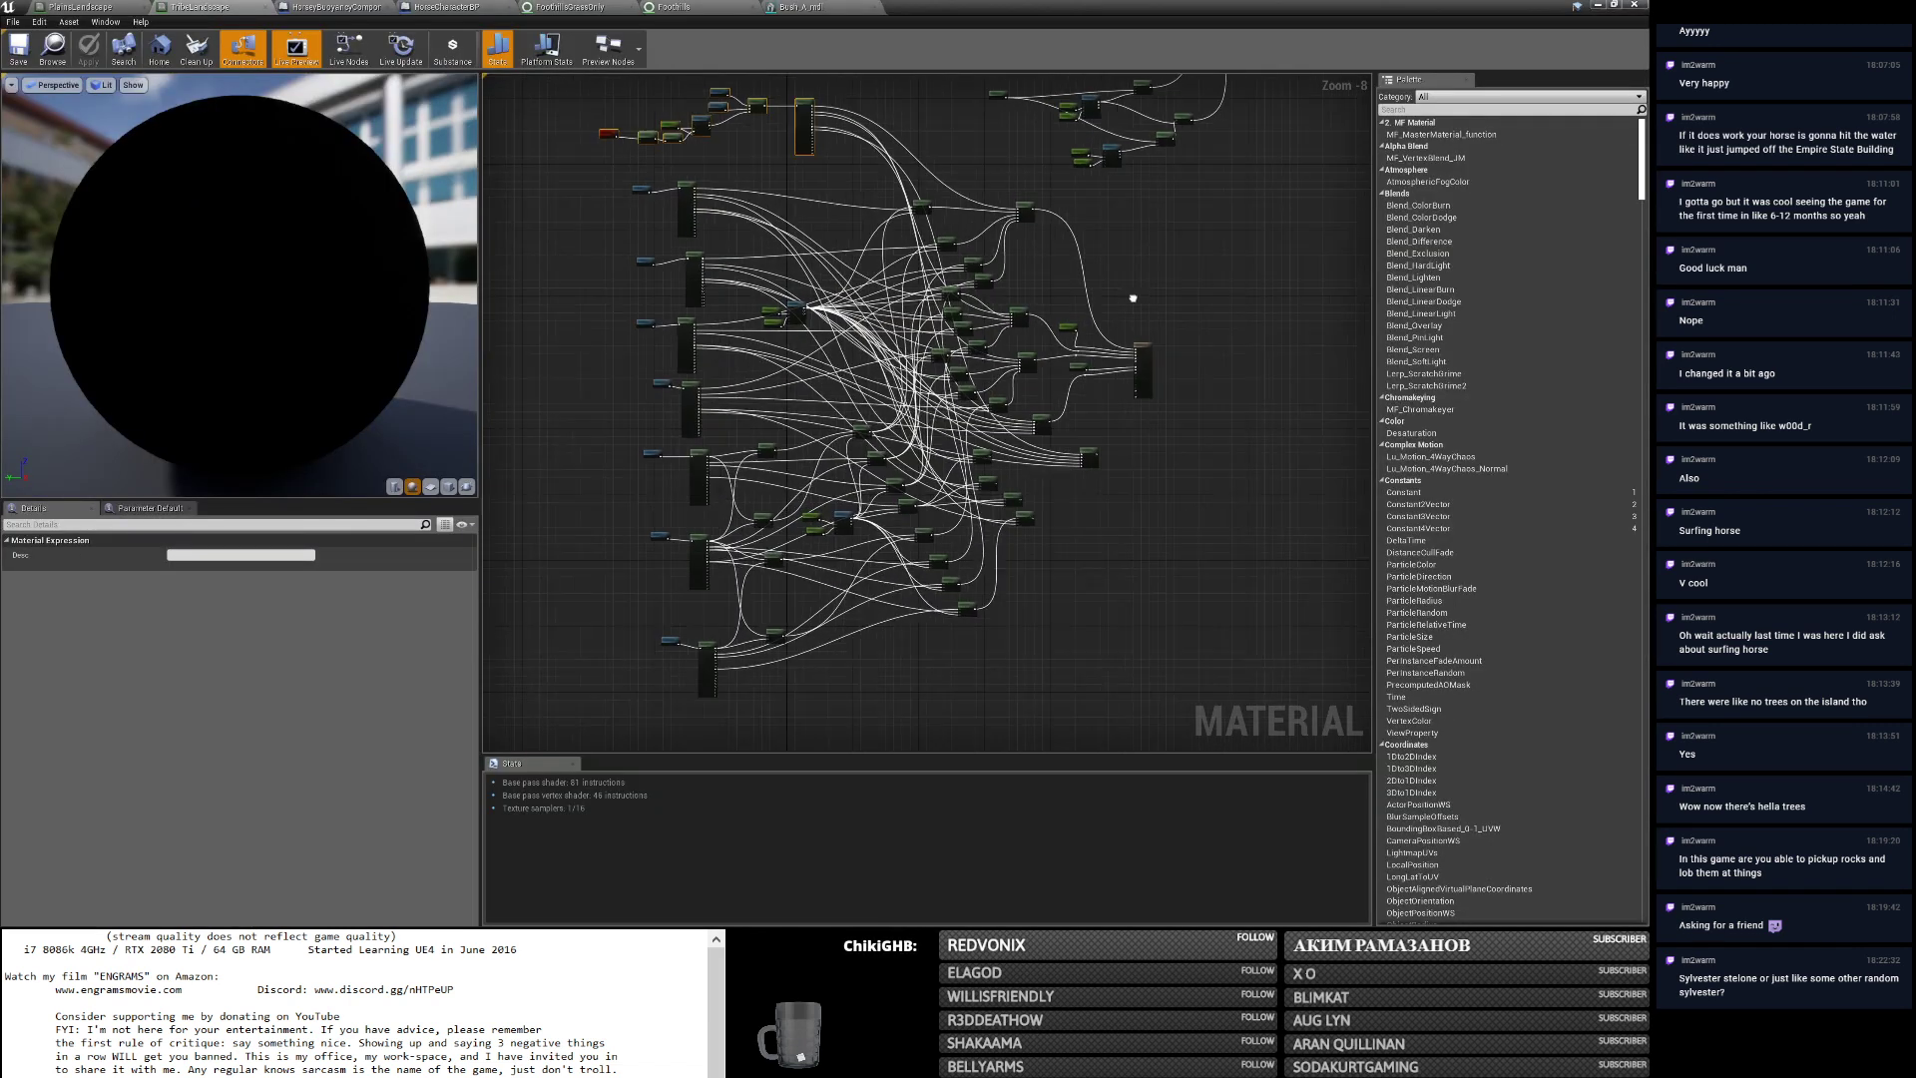
pyautogui.scroll(6, 781, 385)
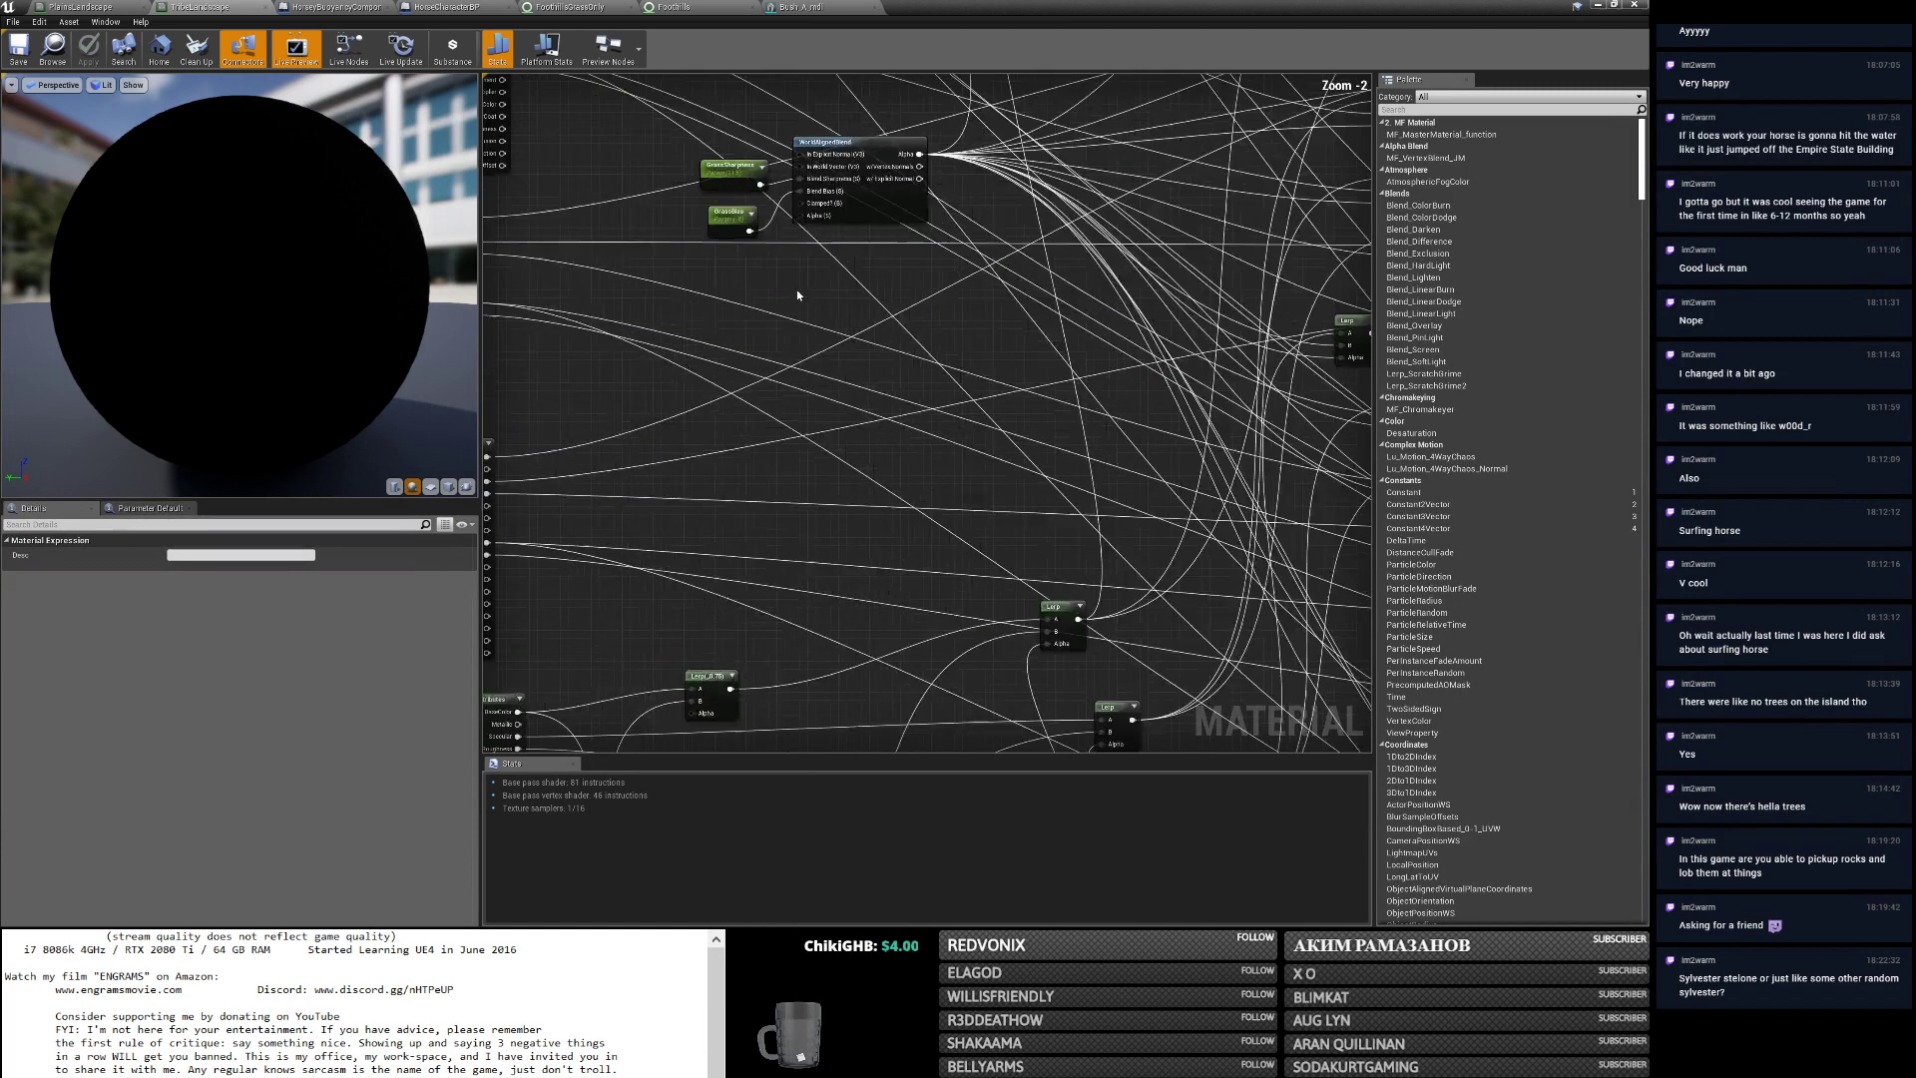
pyautogui.scroll(-4, 847, 445)
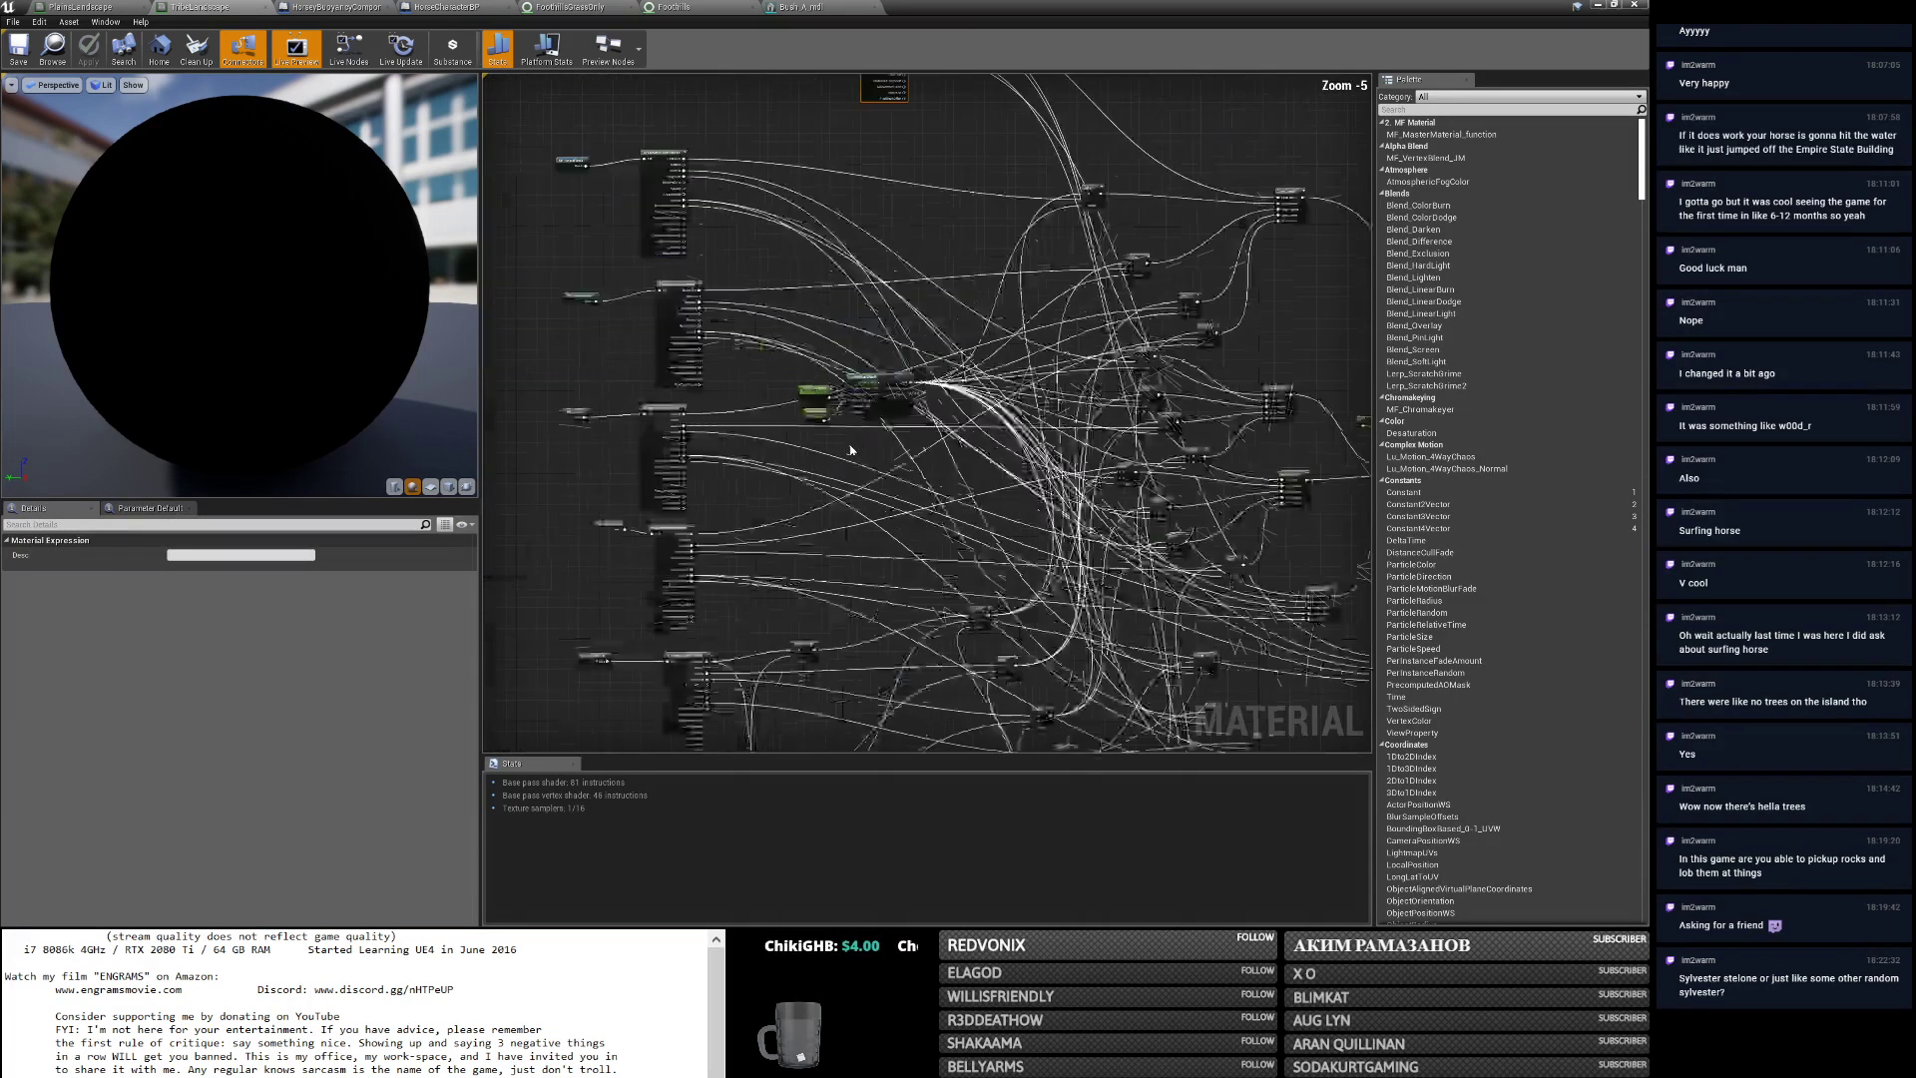
pyautogui.scroll(3, 714, 138)
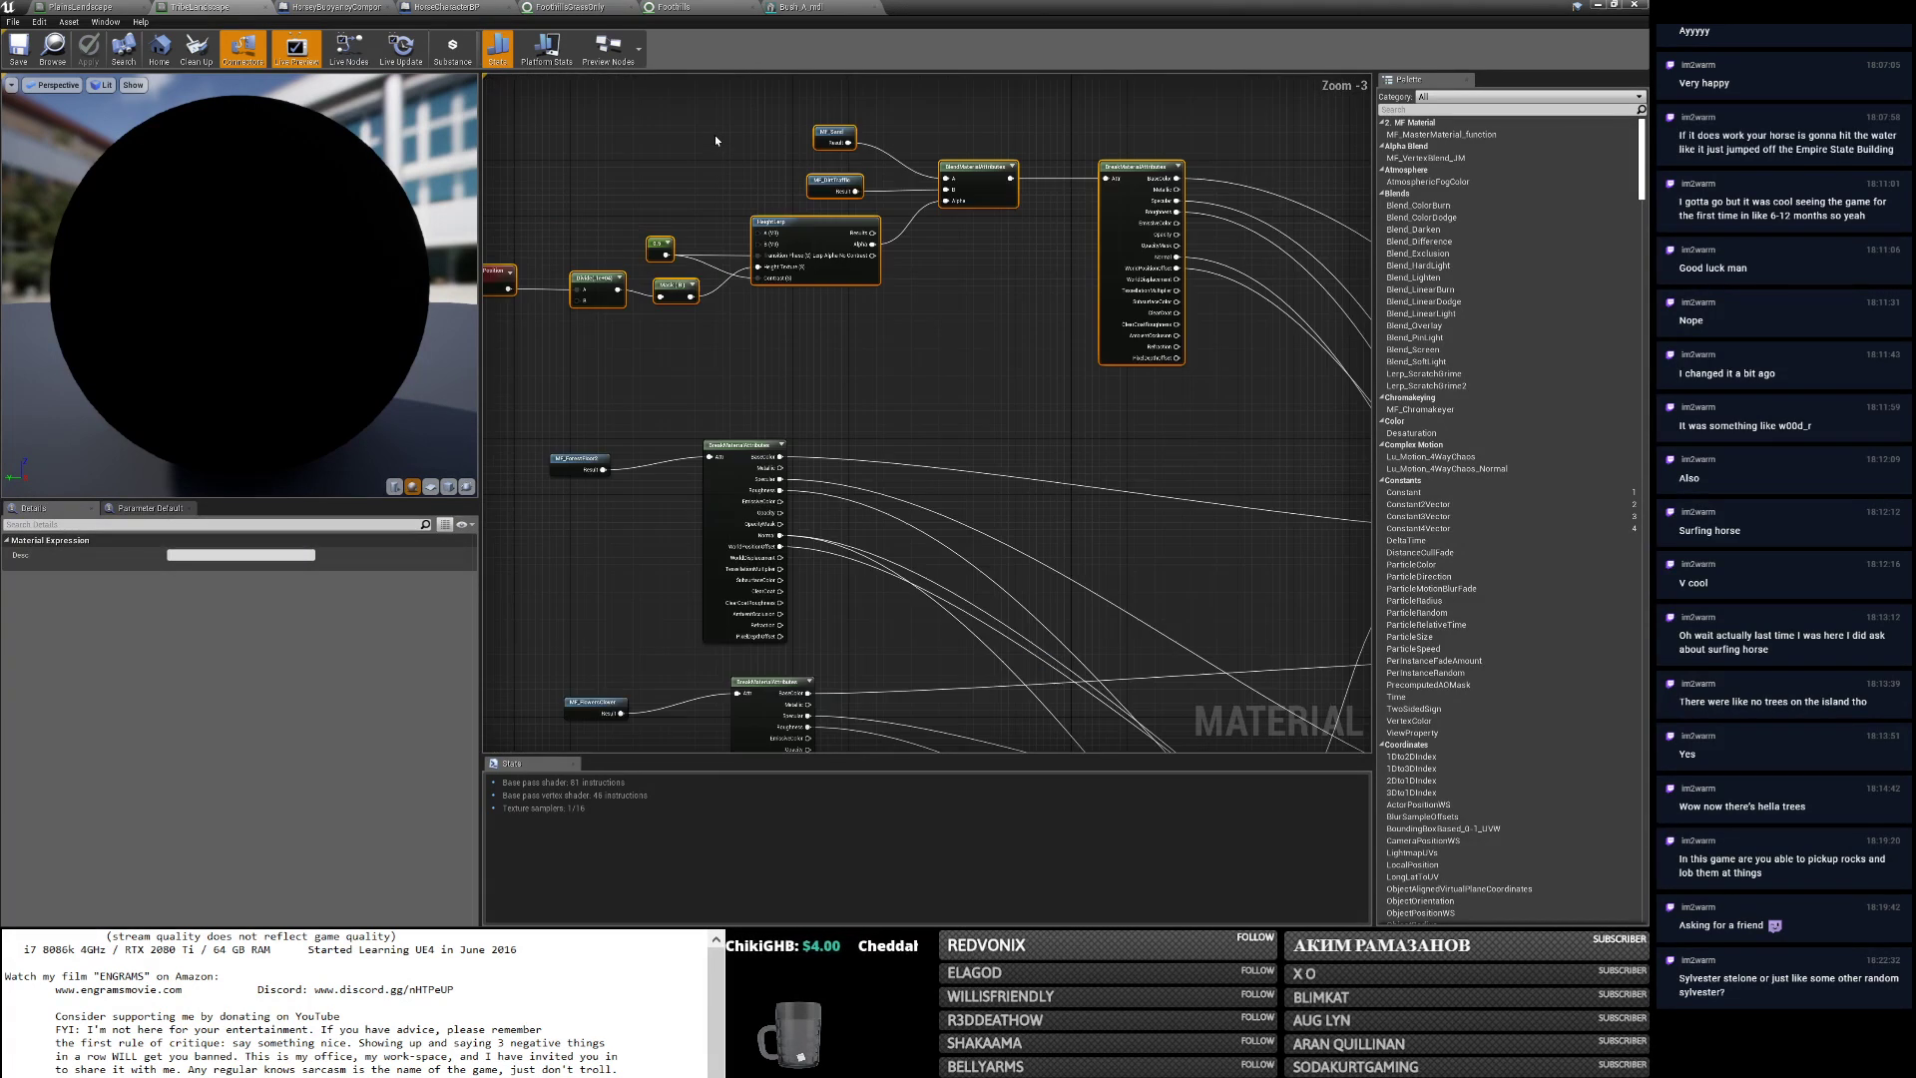
pyautogui.scroll(-3, 714, 135)
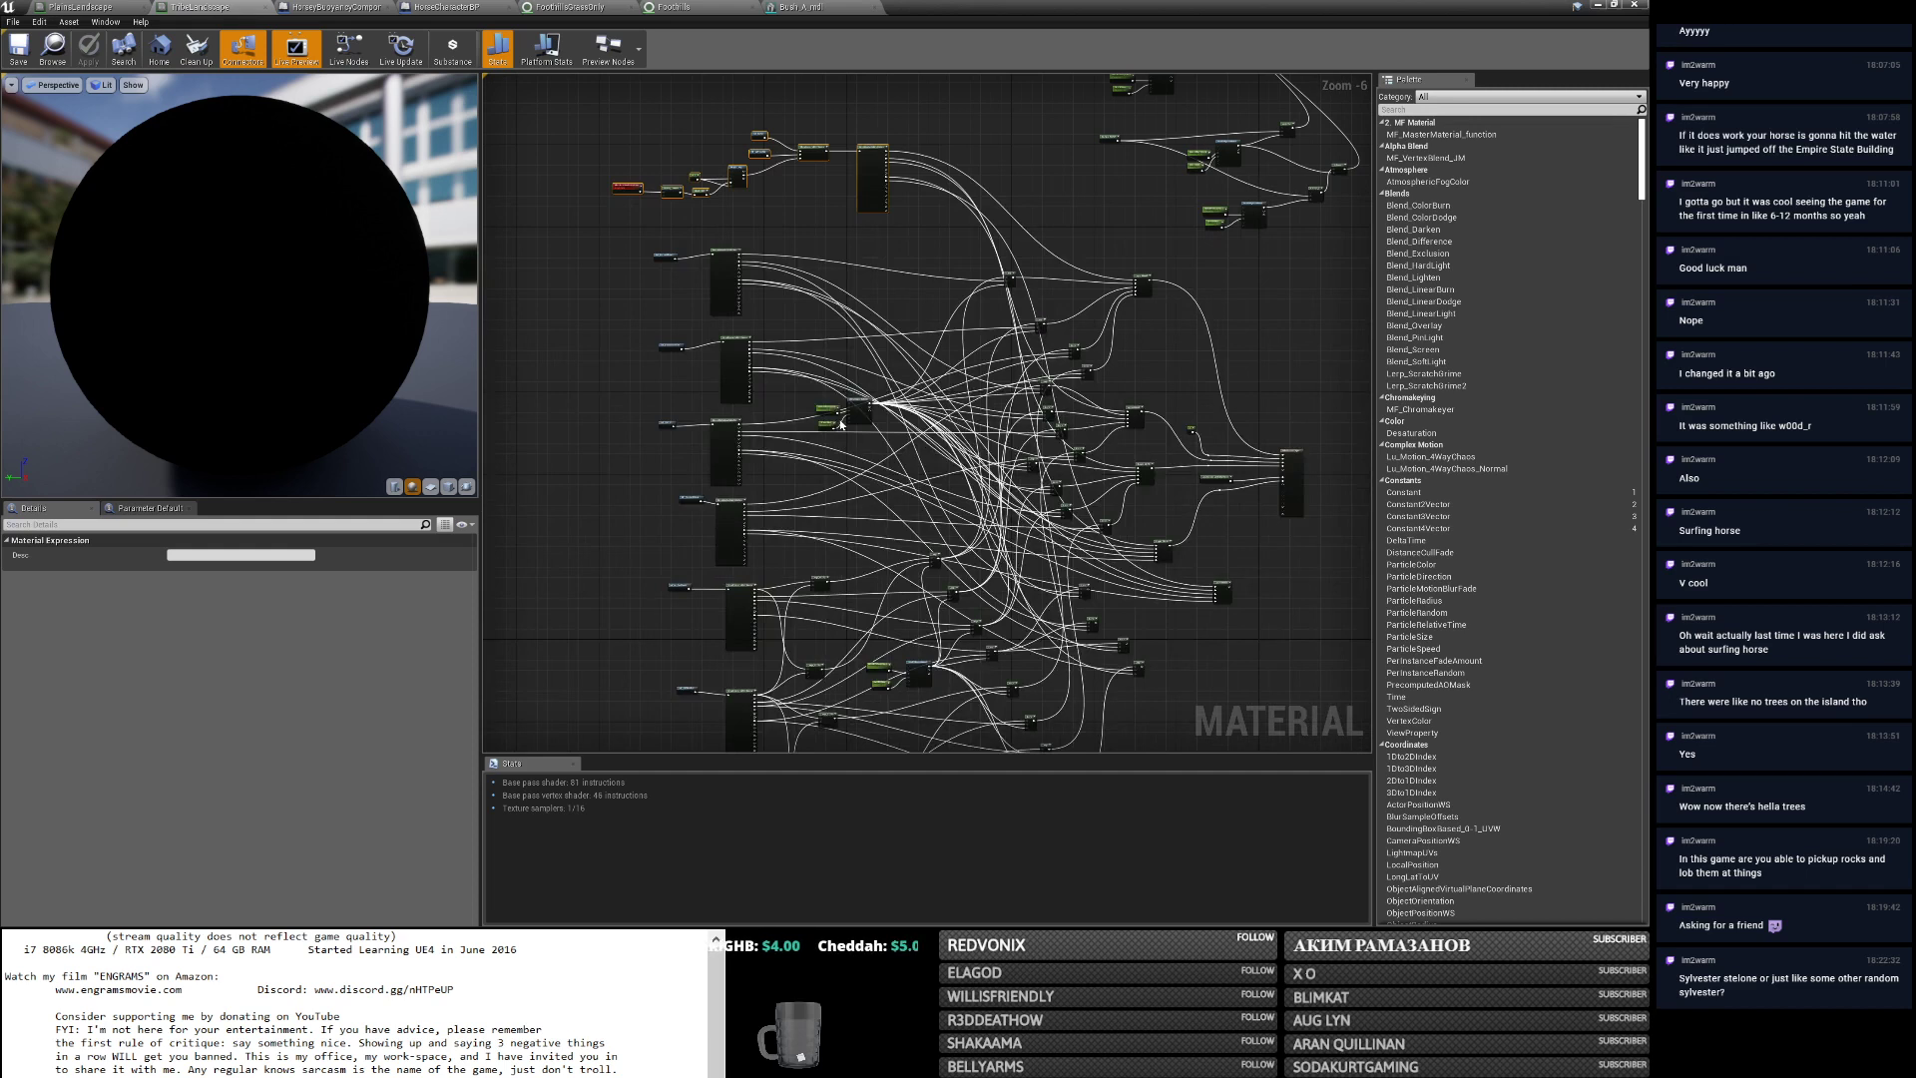
pyautogui.scroll(3, 841, 424)
pyautogui.scroll(-4, 849, 432)
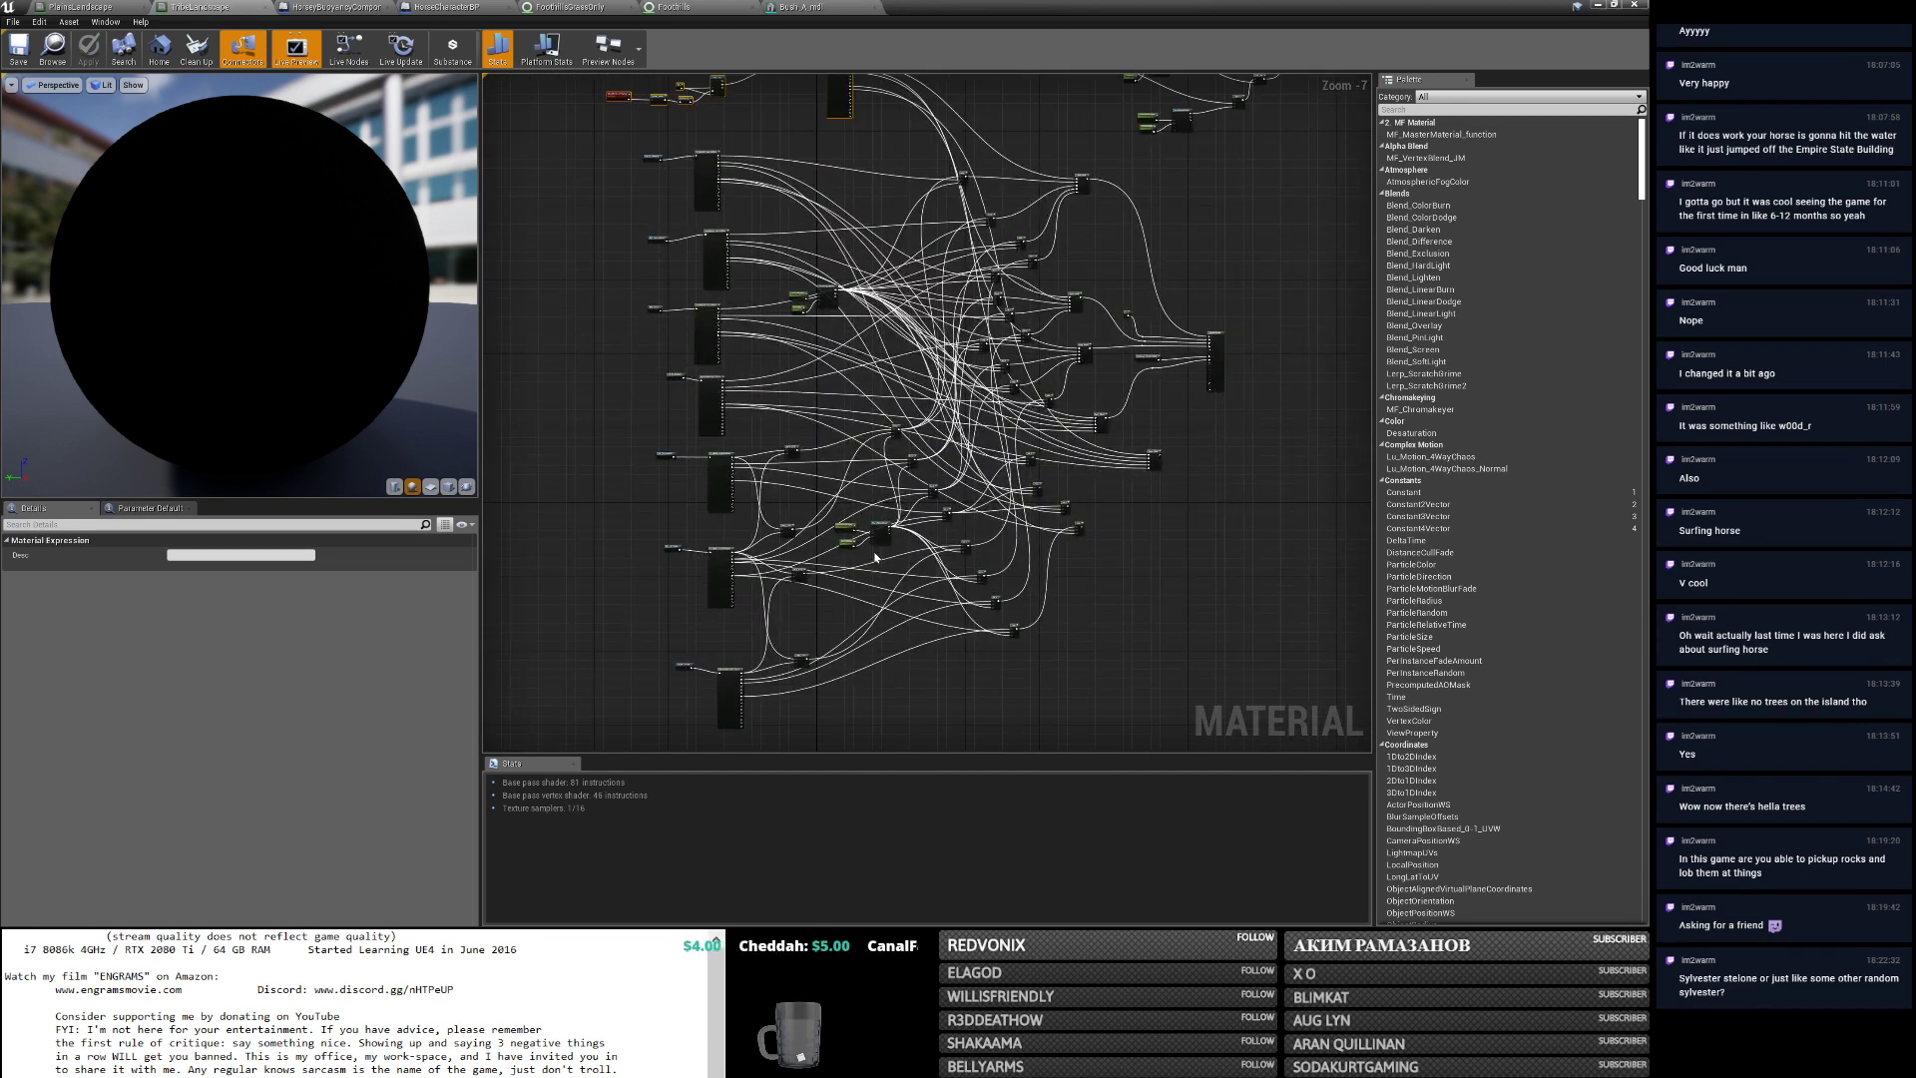
pyautogui.scroll(4, 824, 317)
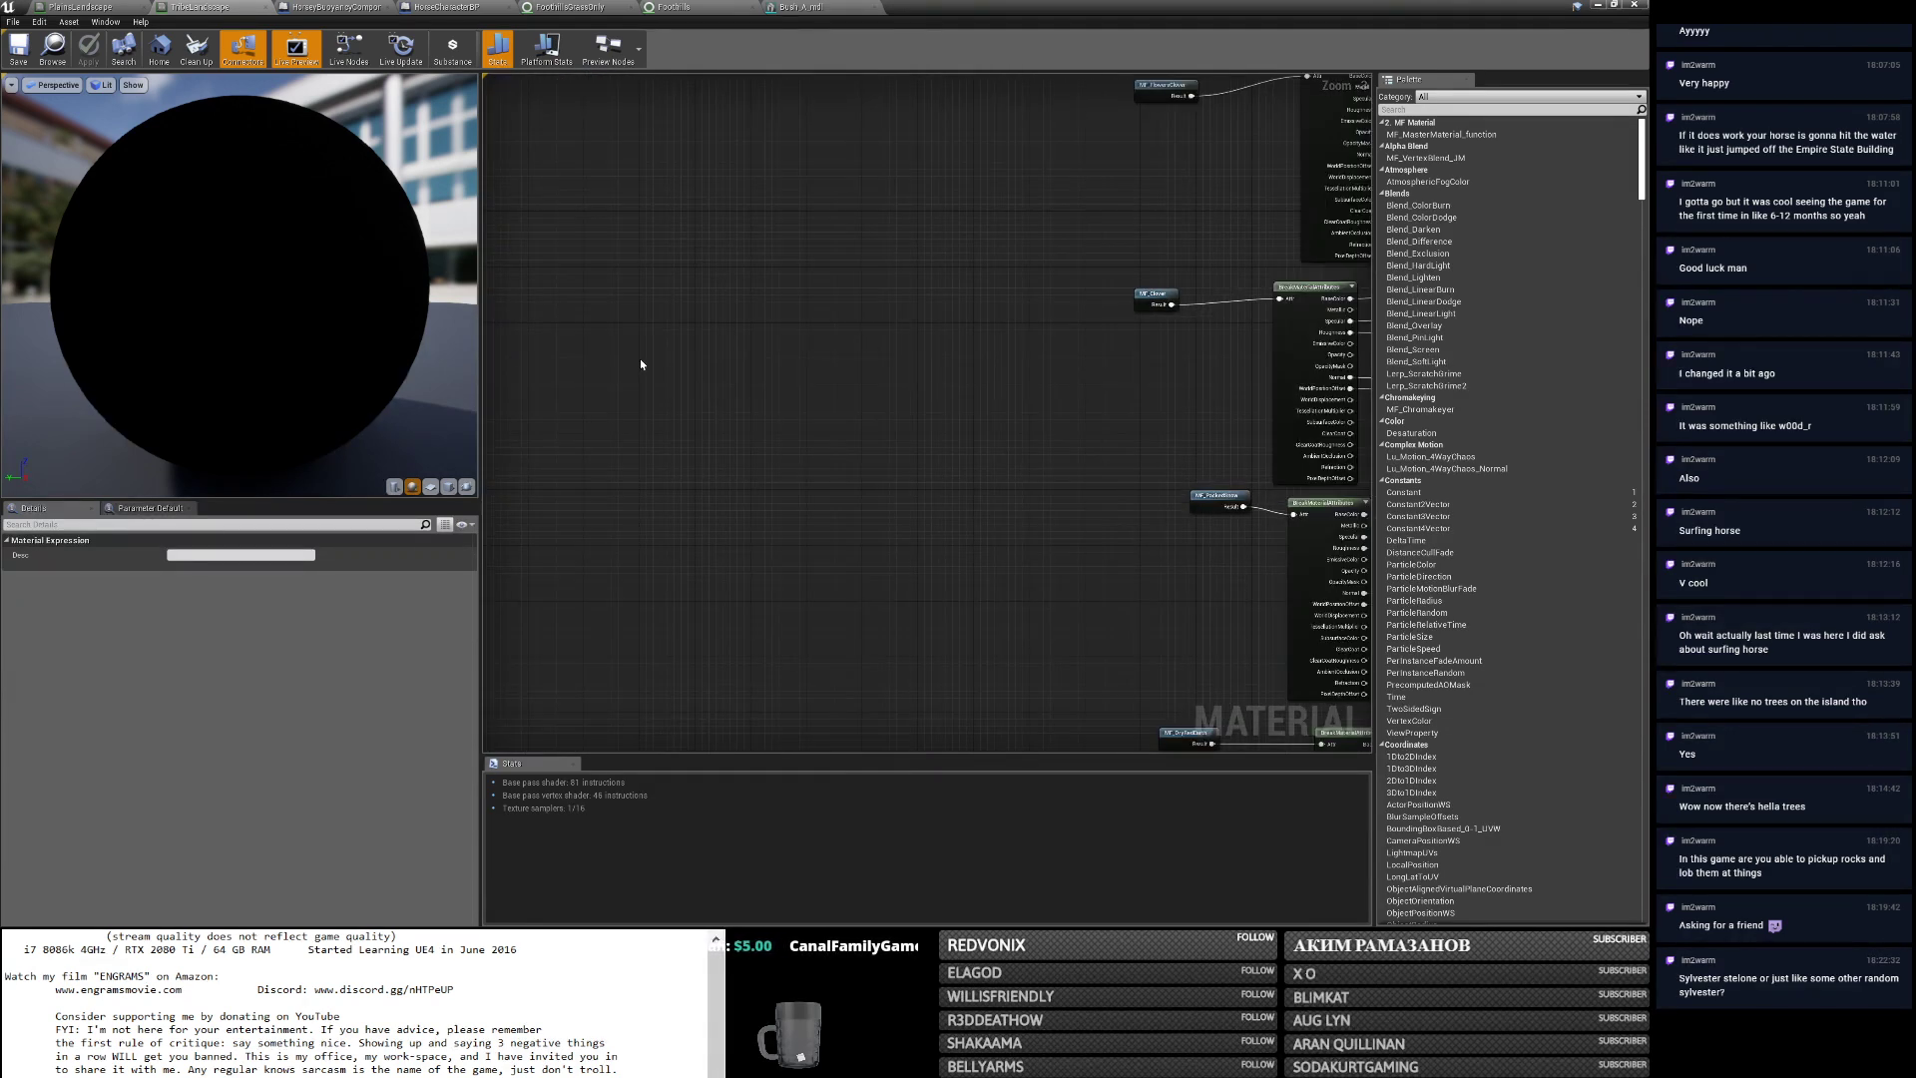
pyautogui.rightClick(630, 383)
pyautogui.write('world alig')
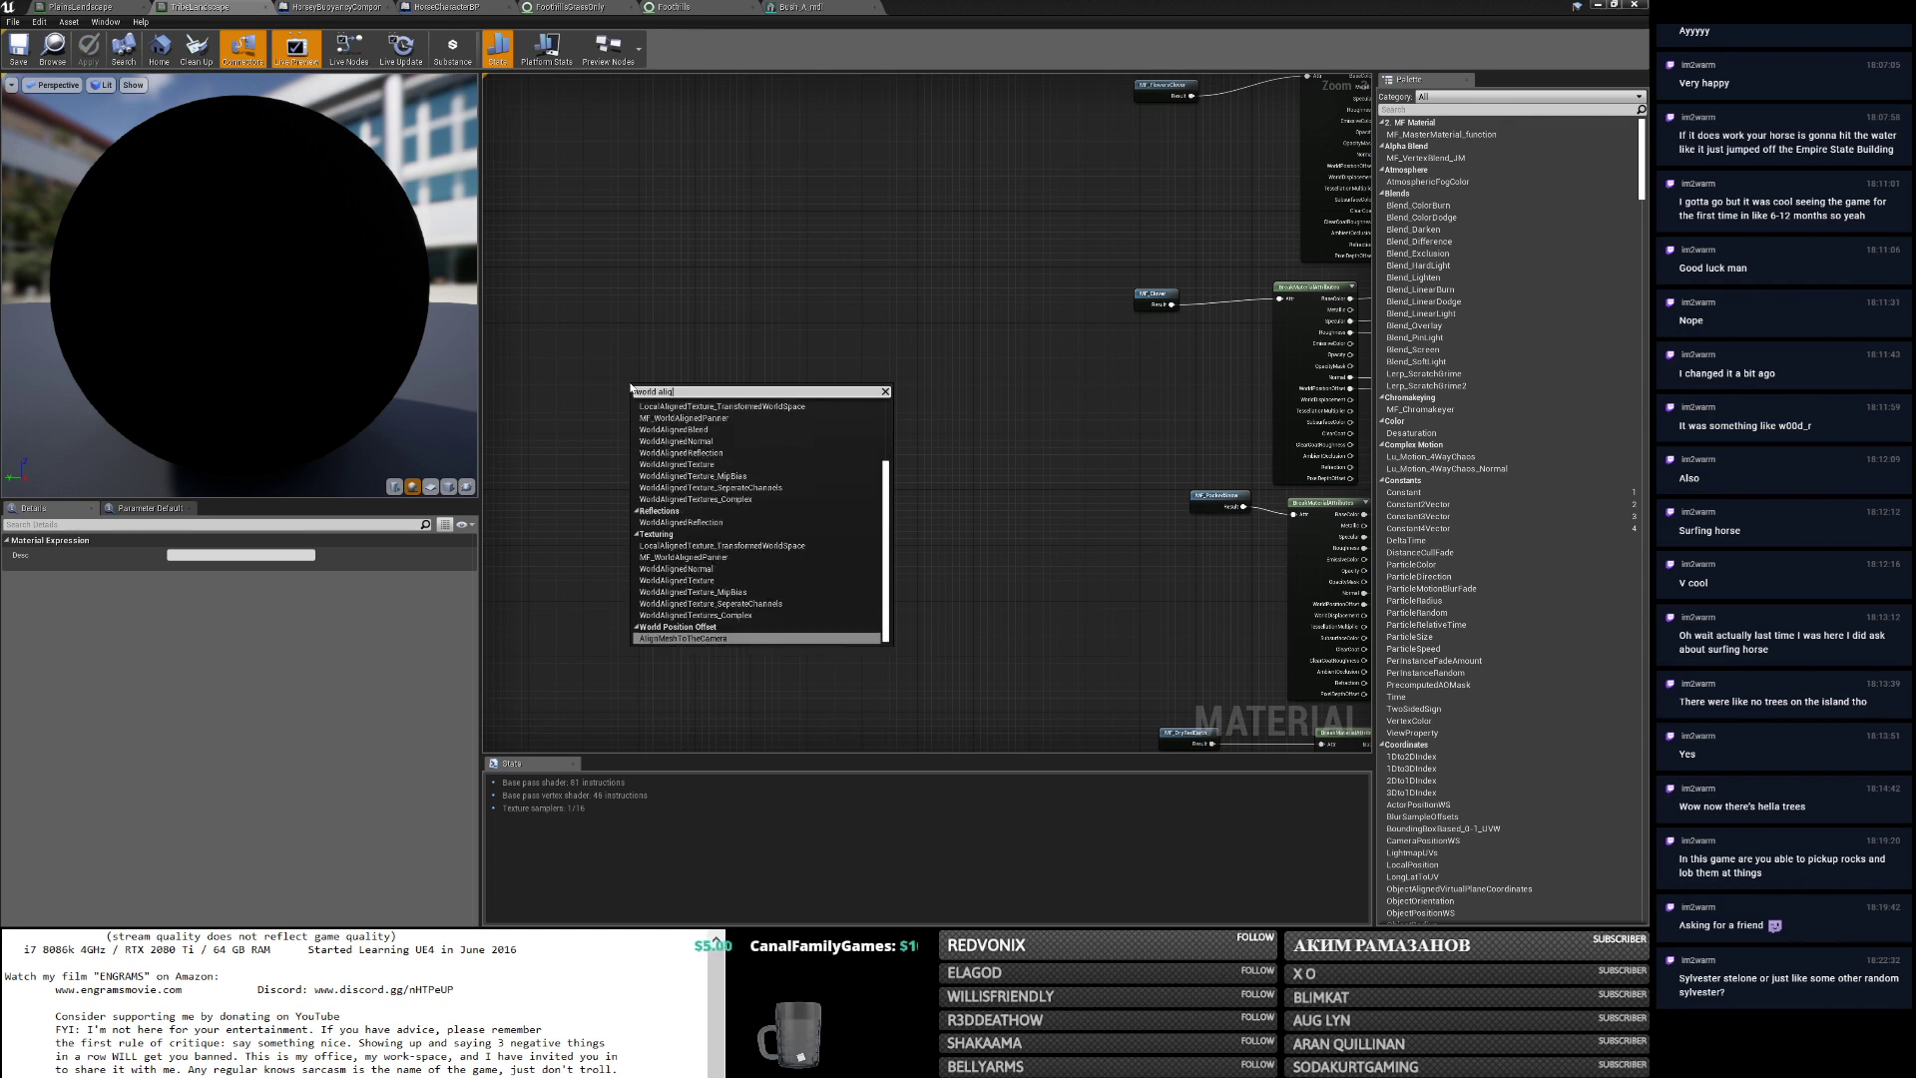
pyautogui.write('ned')
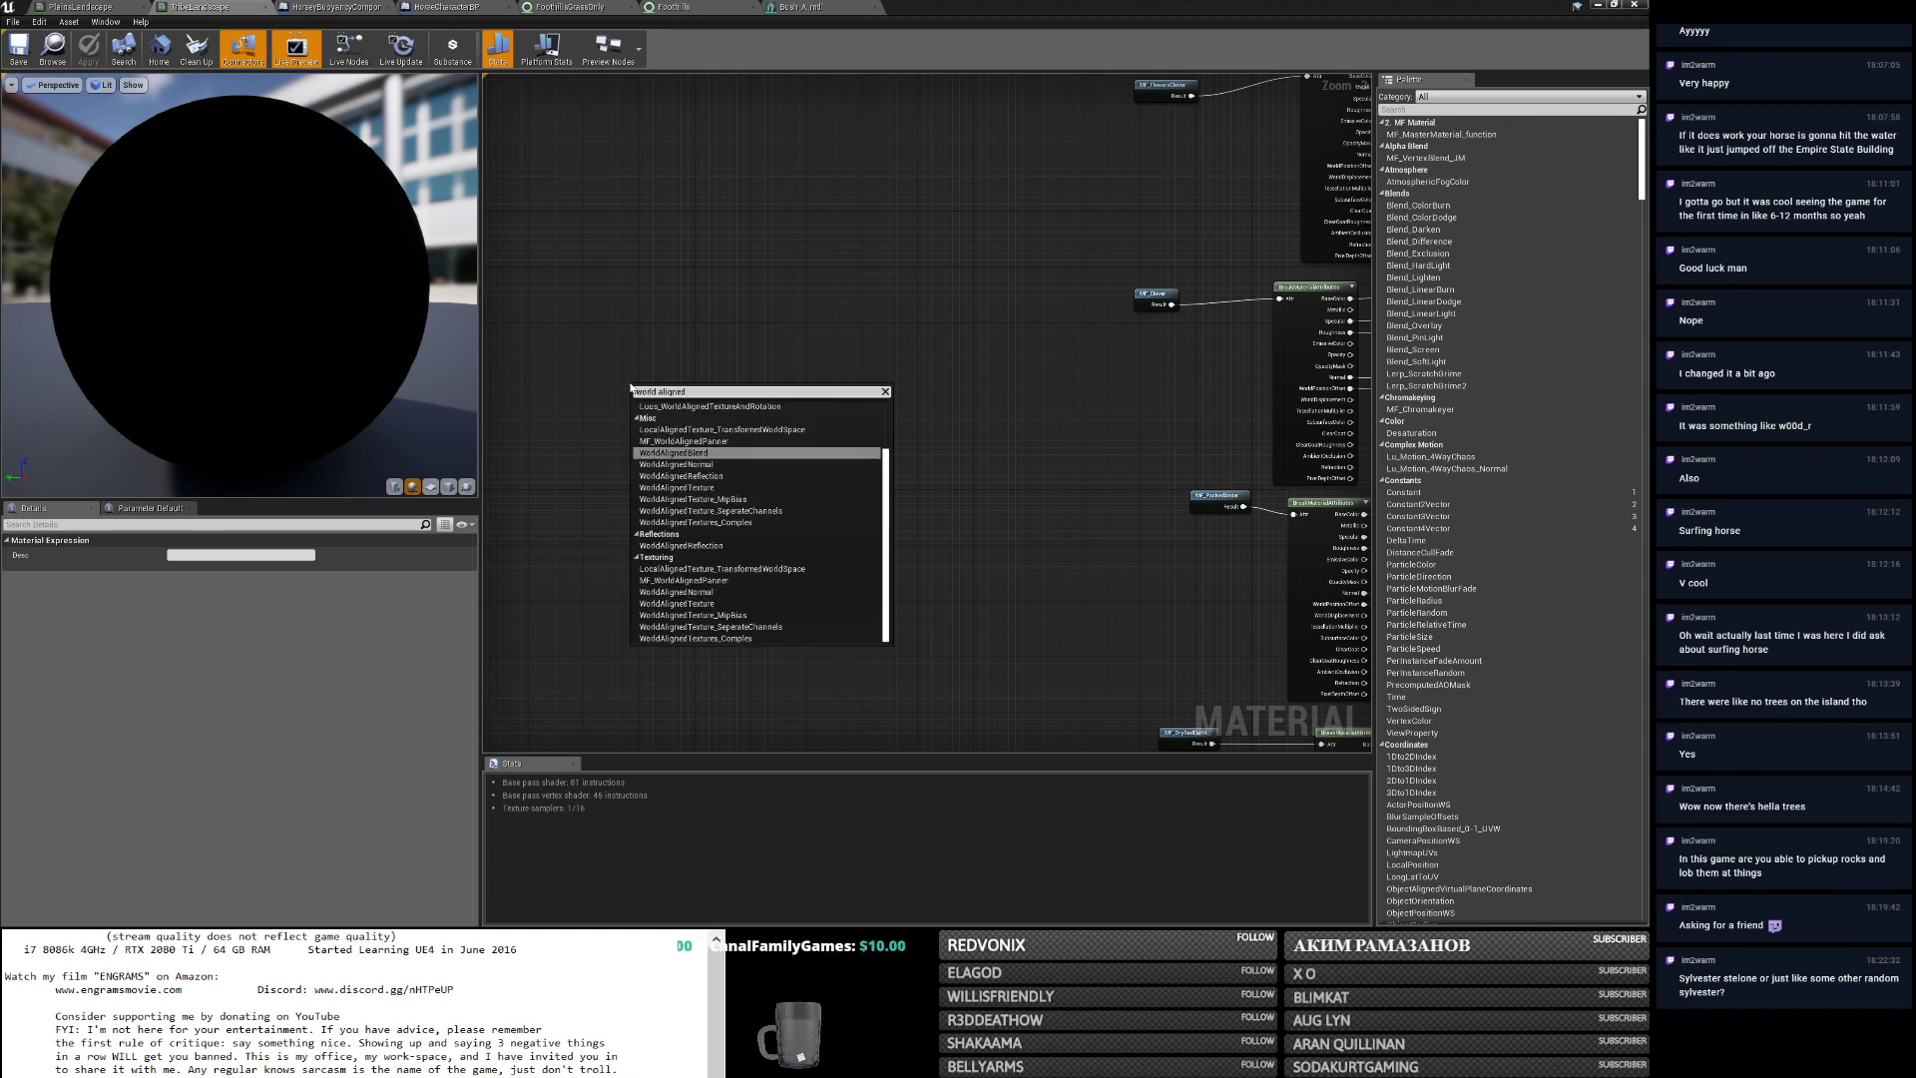
pyautogui.press('Escape')
# Switch to Chrome, close the tech-art stream tab, and return to the landscape material graph in Unreal.
pyautogui.hotkey('alt', 'Tab')
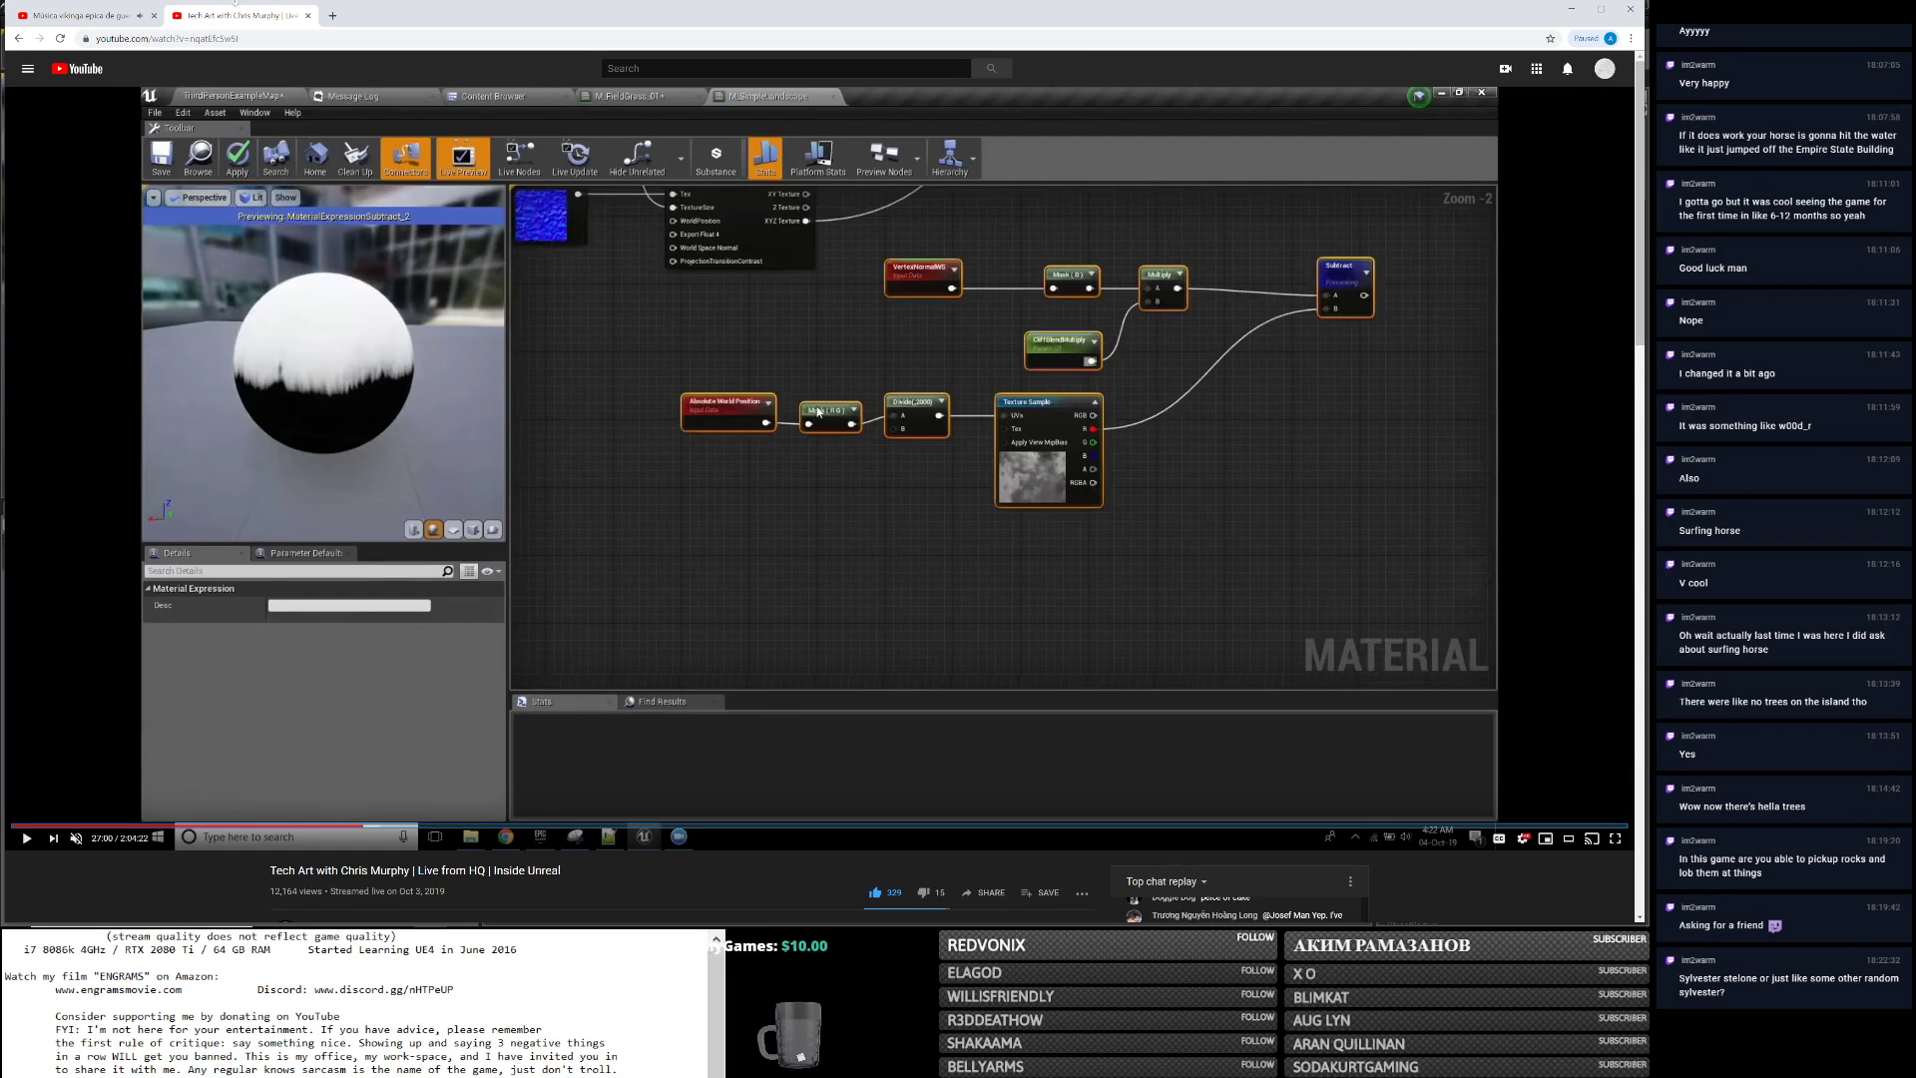
pyautogui.hotkey('ctrl', 'w')
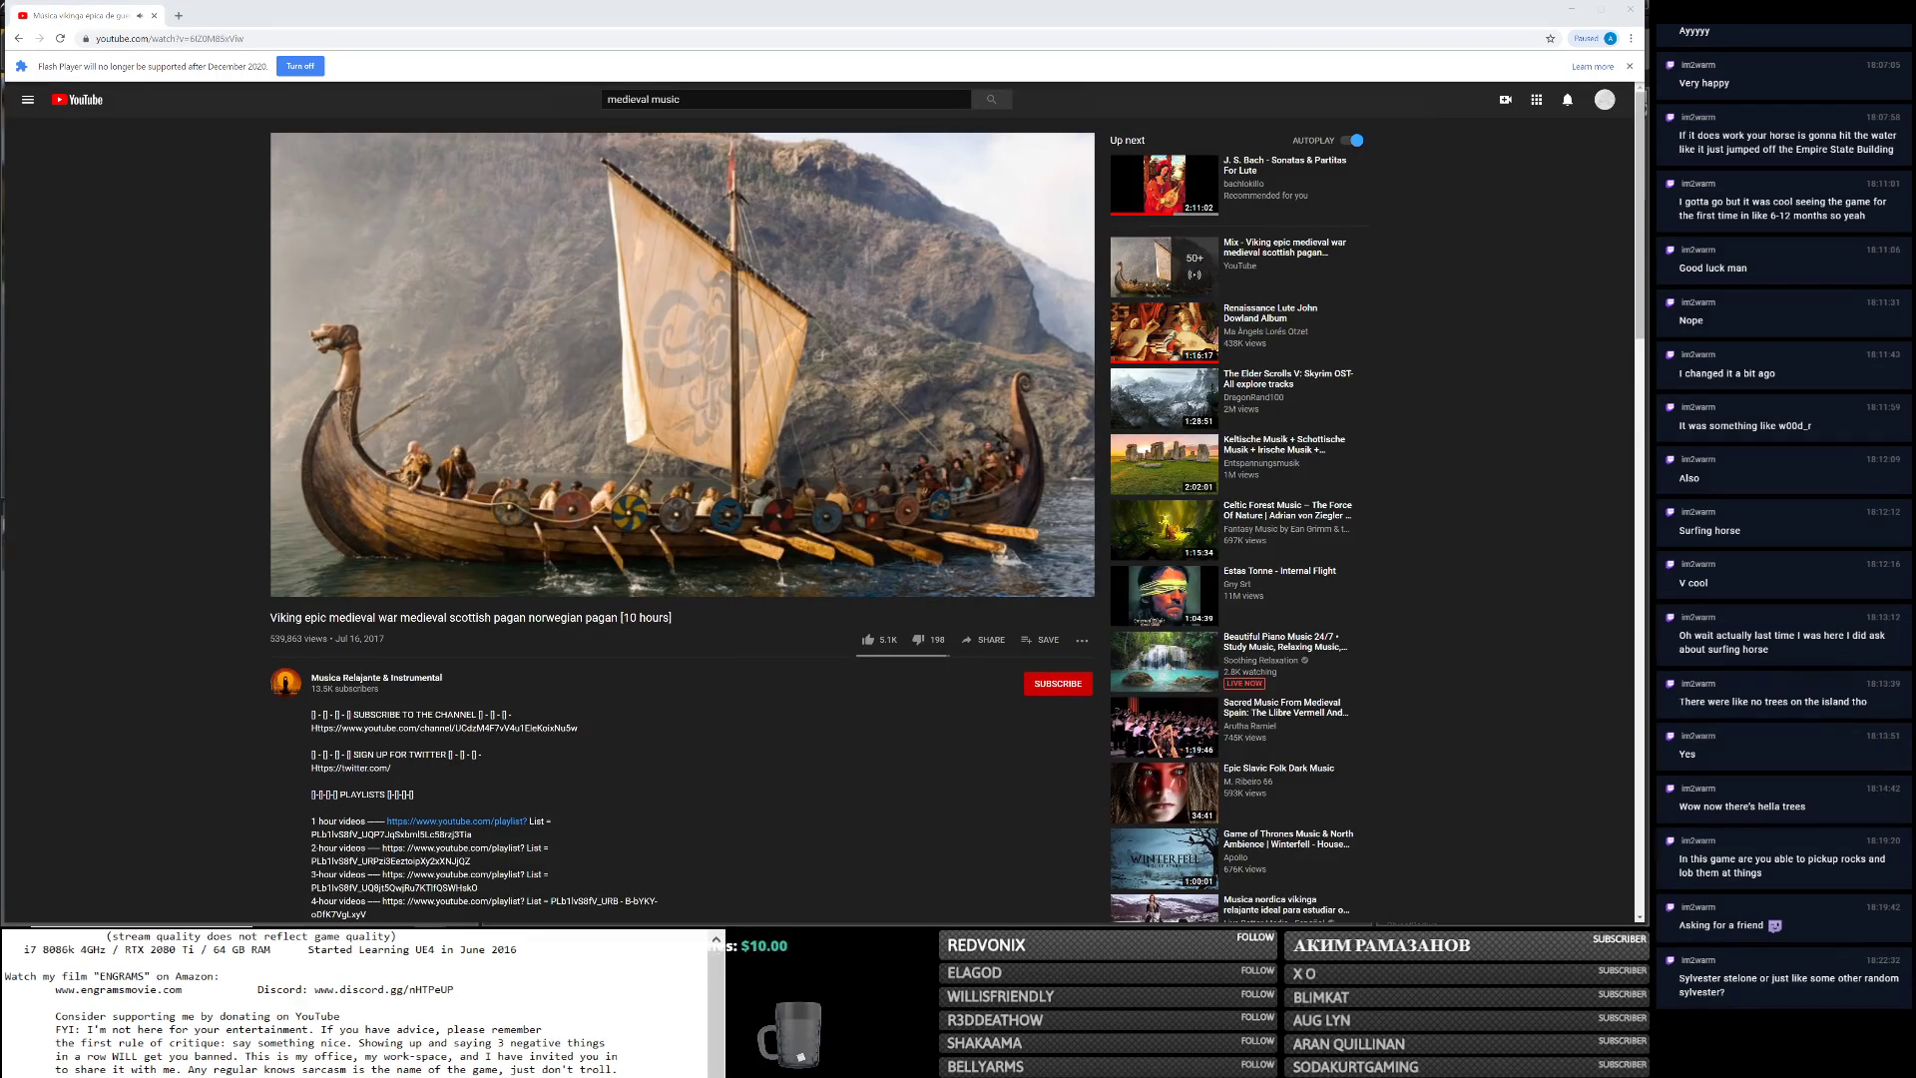
pyautogui.hotkey('alt', 'Tab')
pyautogui.click(1117, 311)
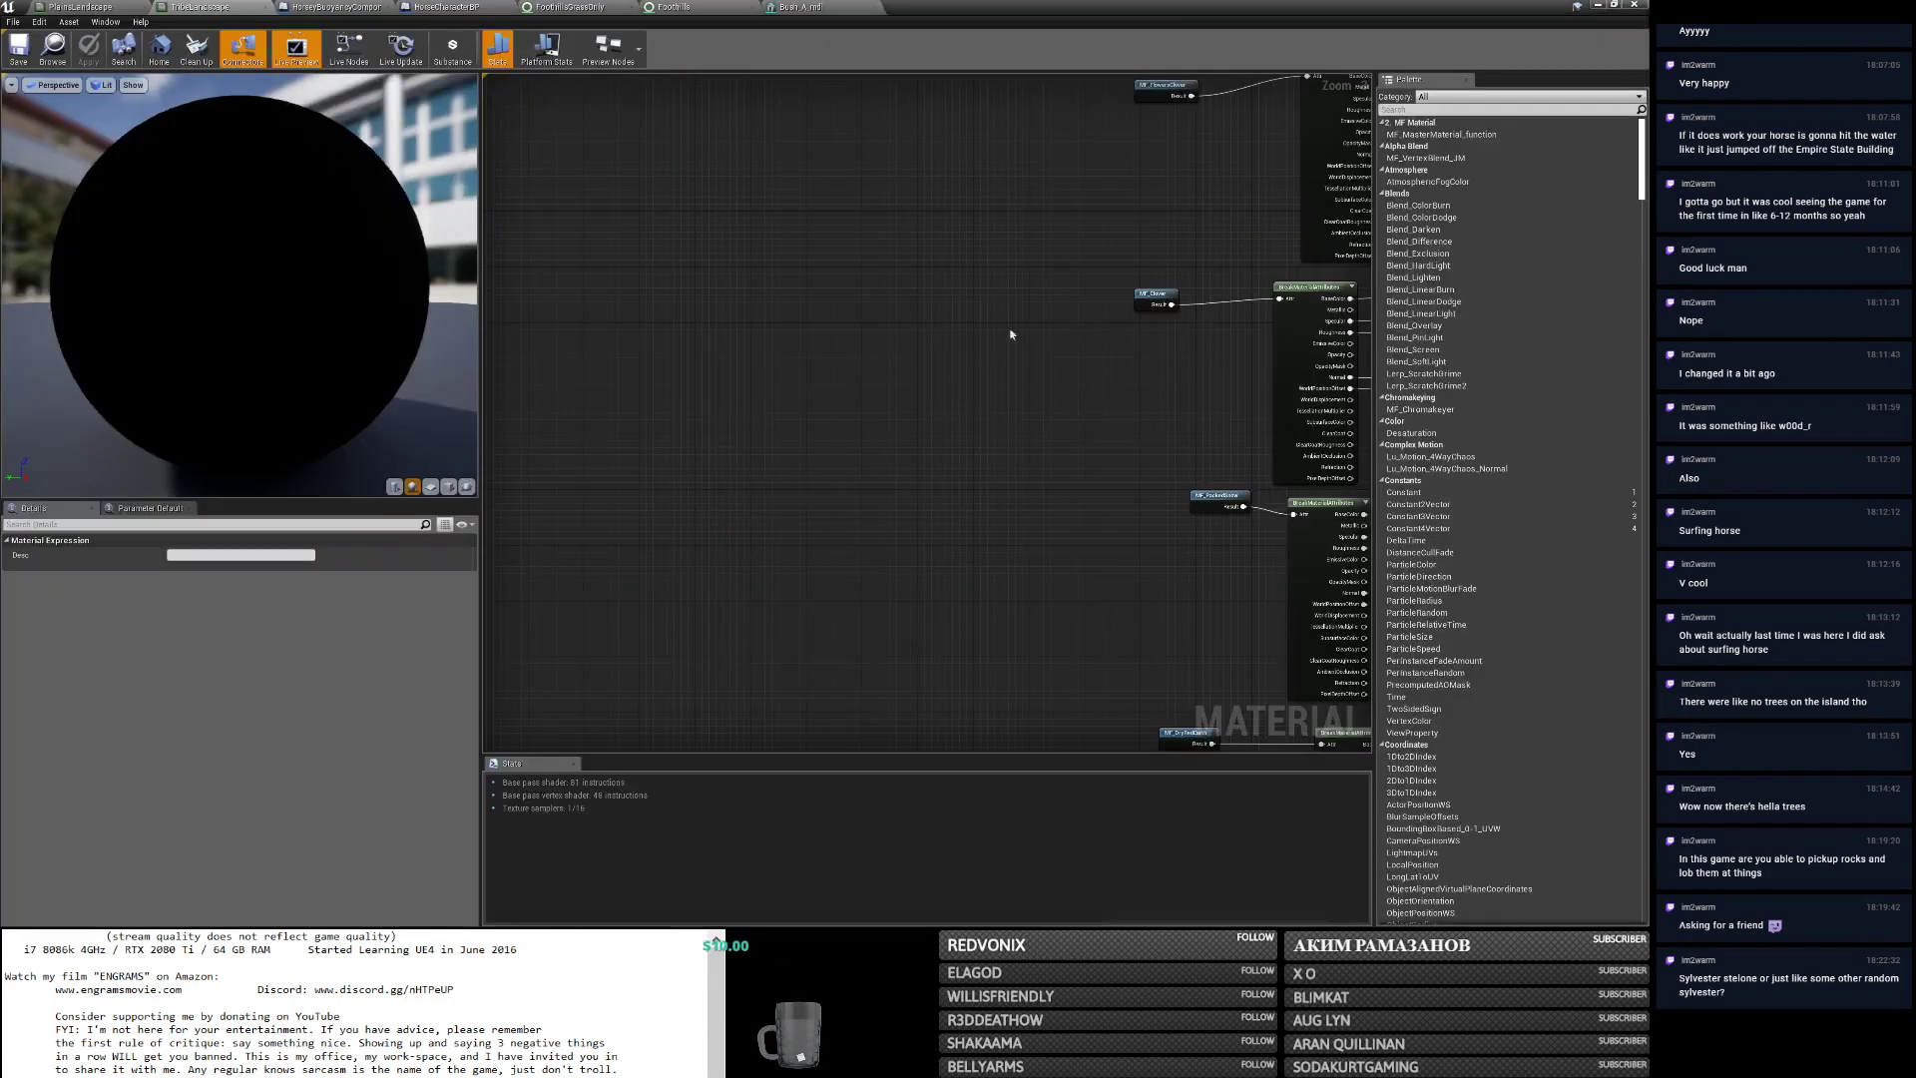
# Add an Absolute World Position node in the empty area of the graph beside the landscape layer functions.
pyautogui.rightClick(615, 449)
pyautogui.write('abs')
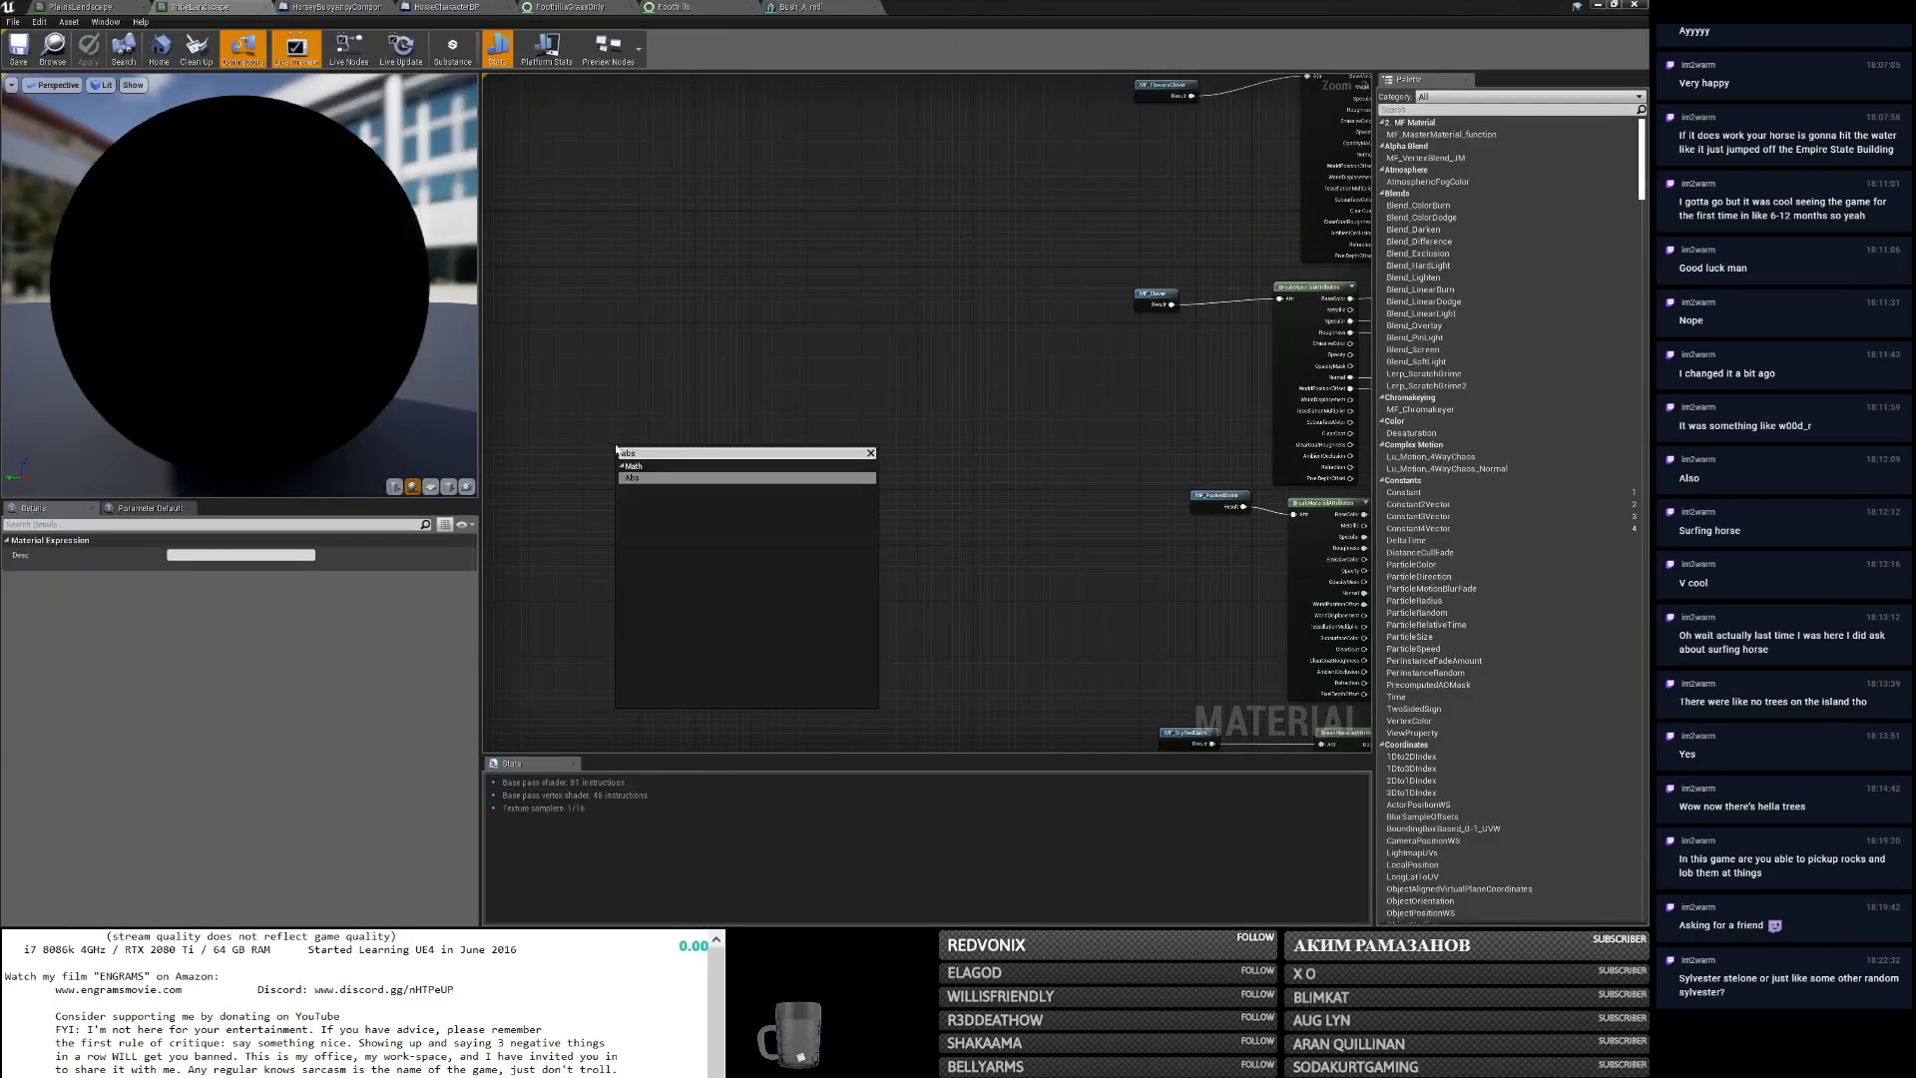
pyautogui.press('BackSpace')
pyautogui.press('BackSpace')
pyautogui.press('BackSpace')
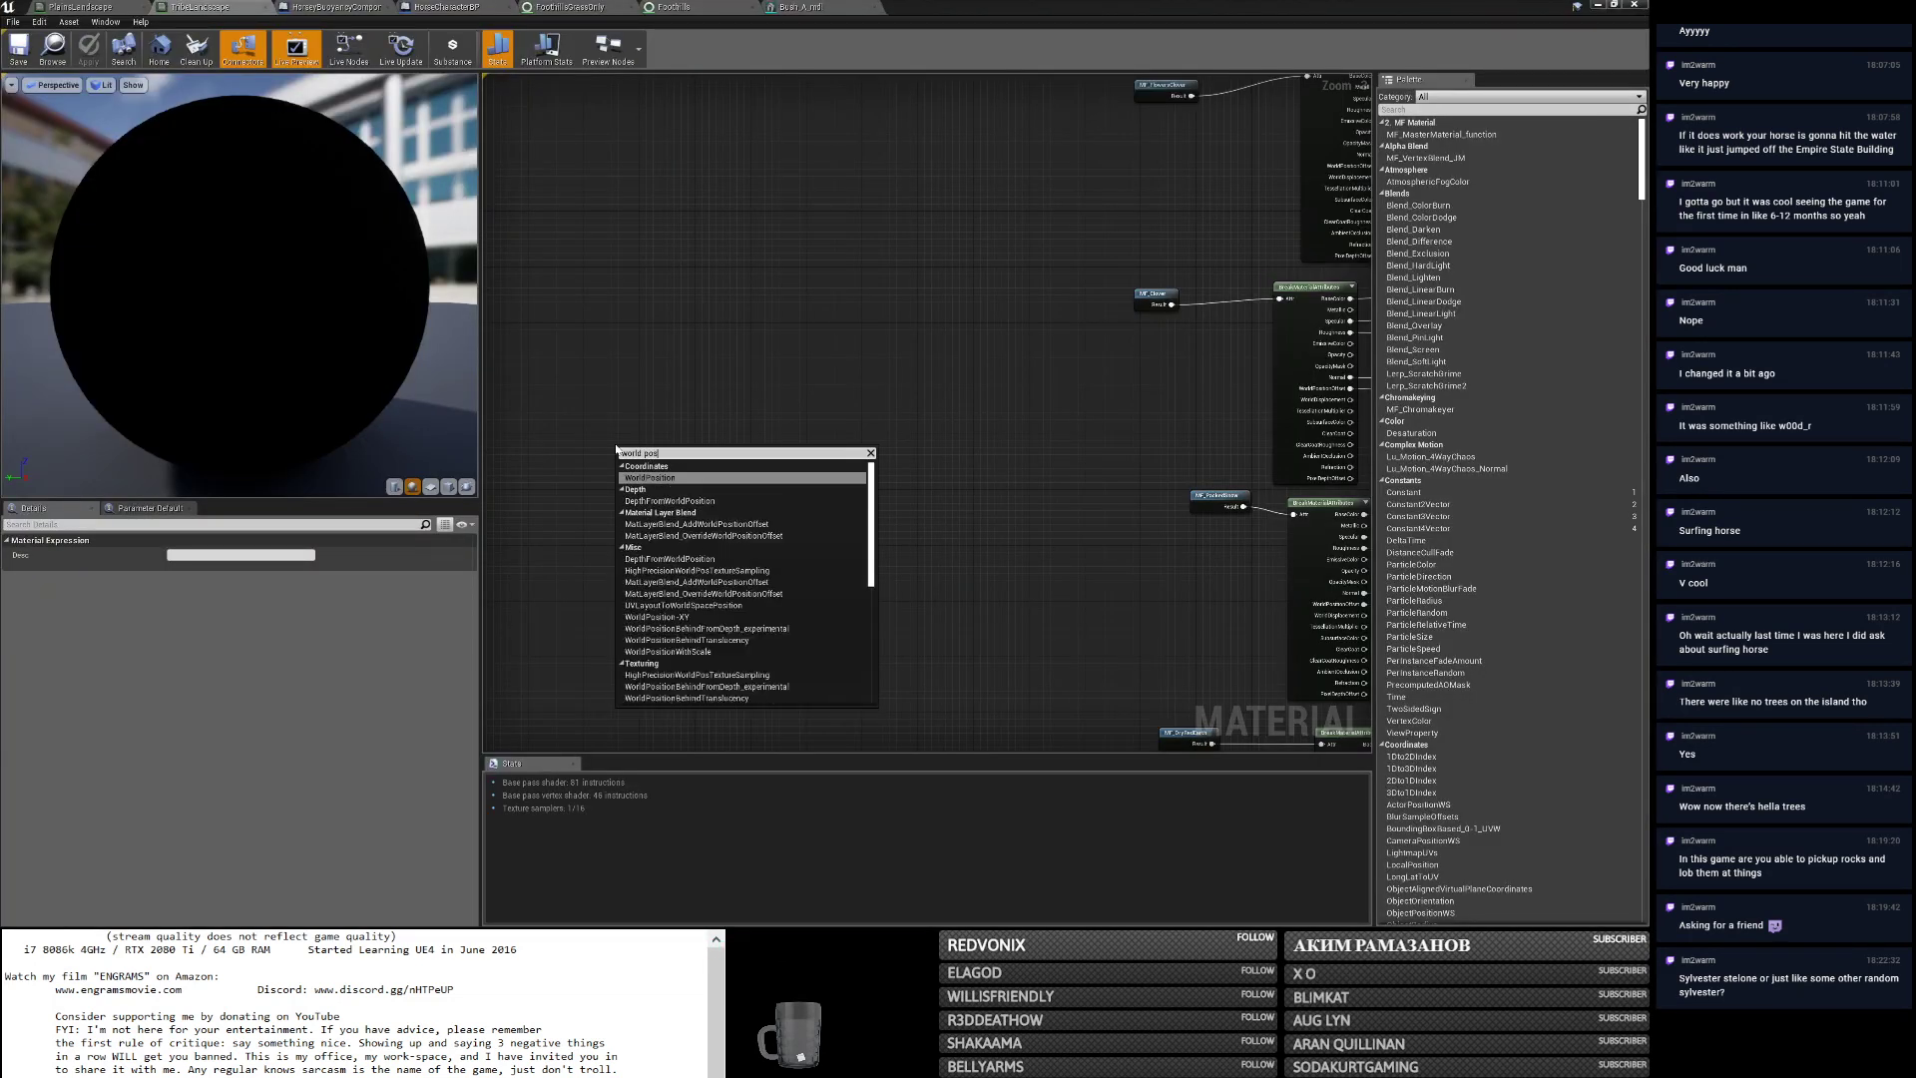
pyautogui.press('Escape')
pyautogui.hotkey('ctrl', 'v')
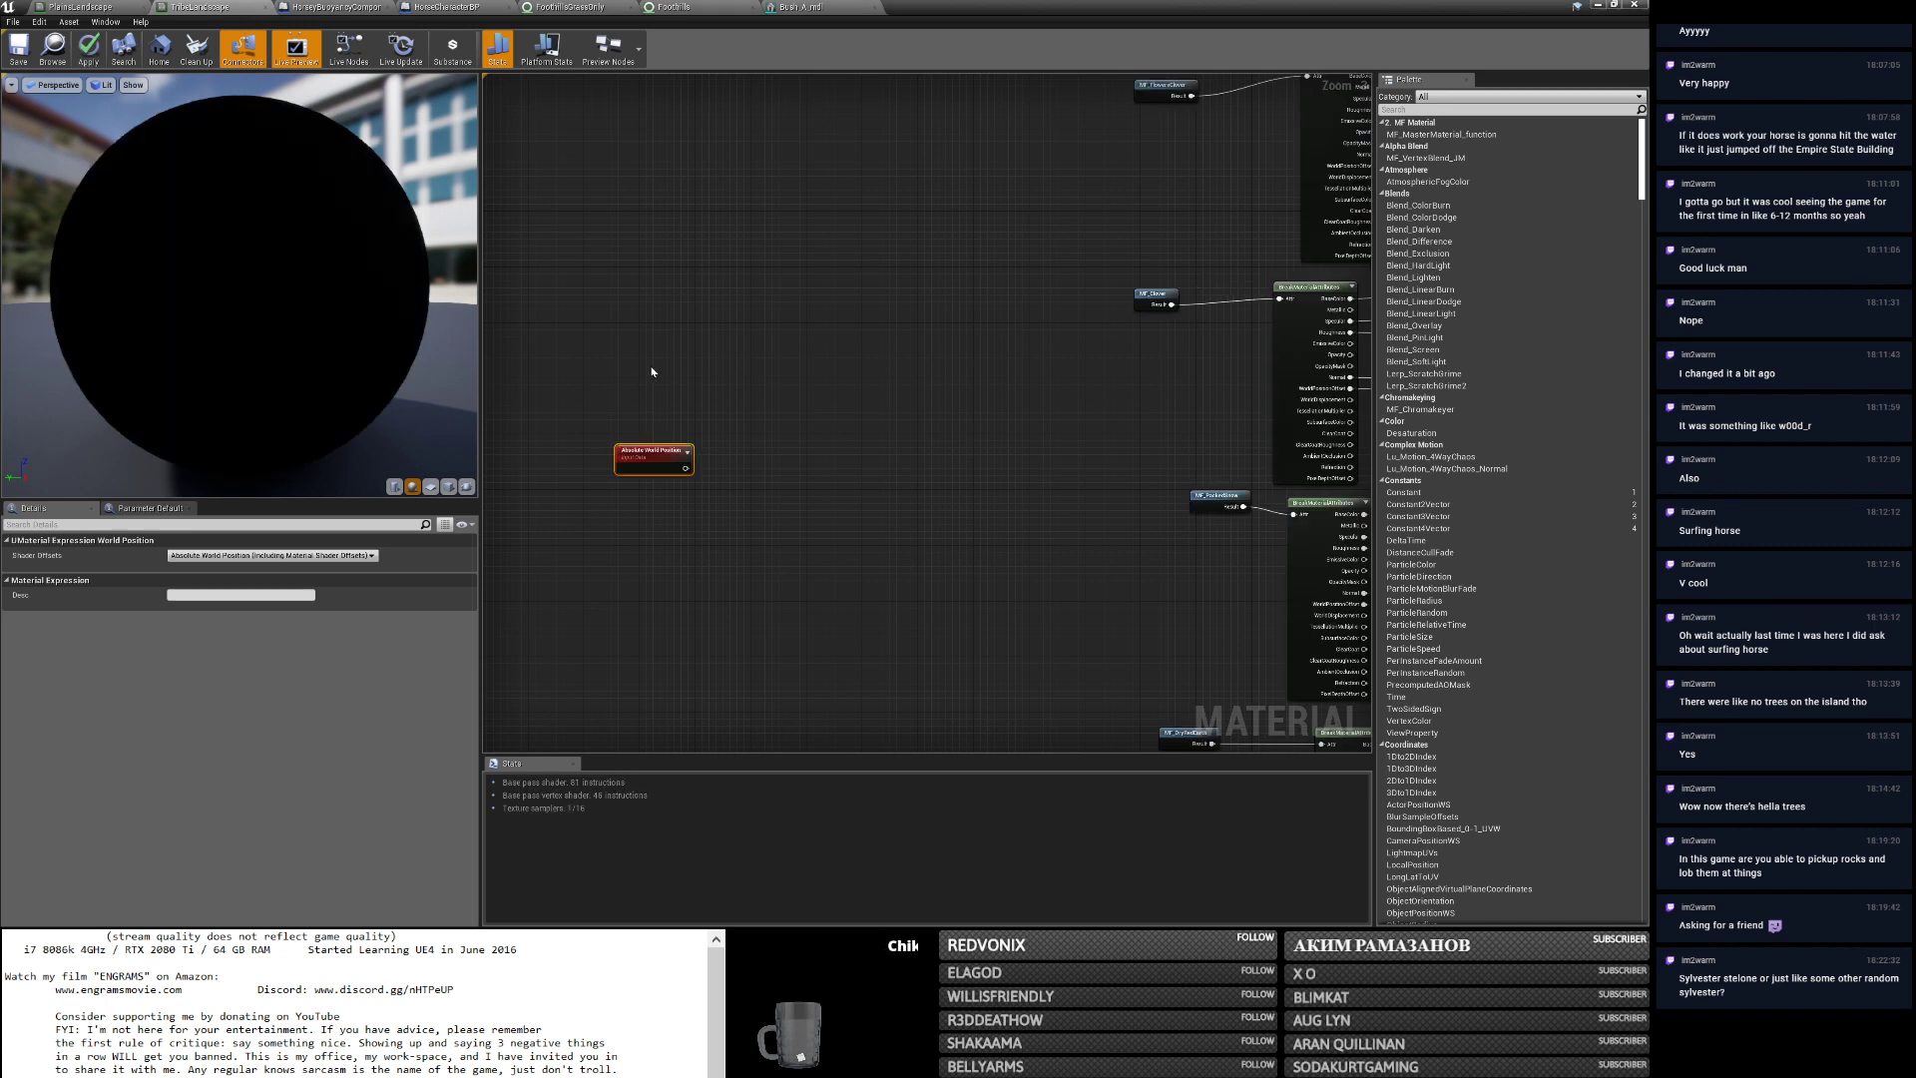
# Add a VertexNormalWS node and place it above the Absolute World Position node.
pyautogui.rightClick(652, 371)
pyautogui.write('Ve')
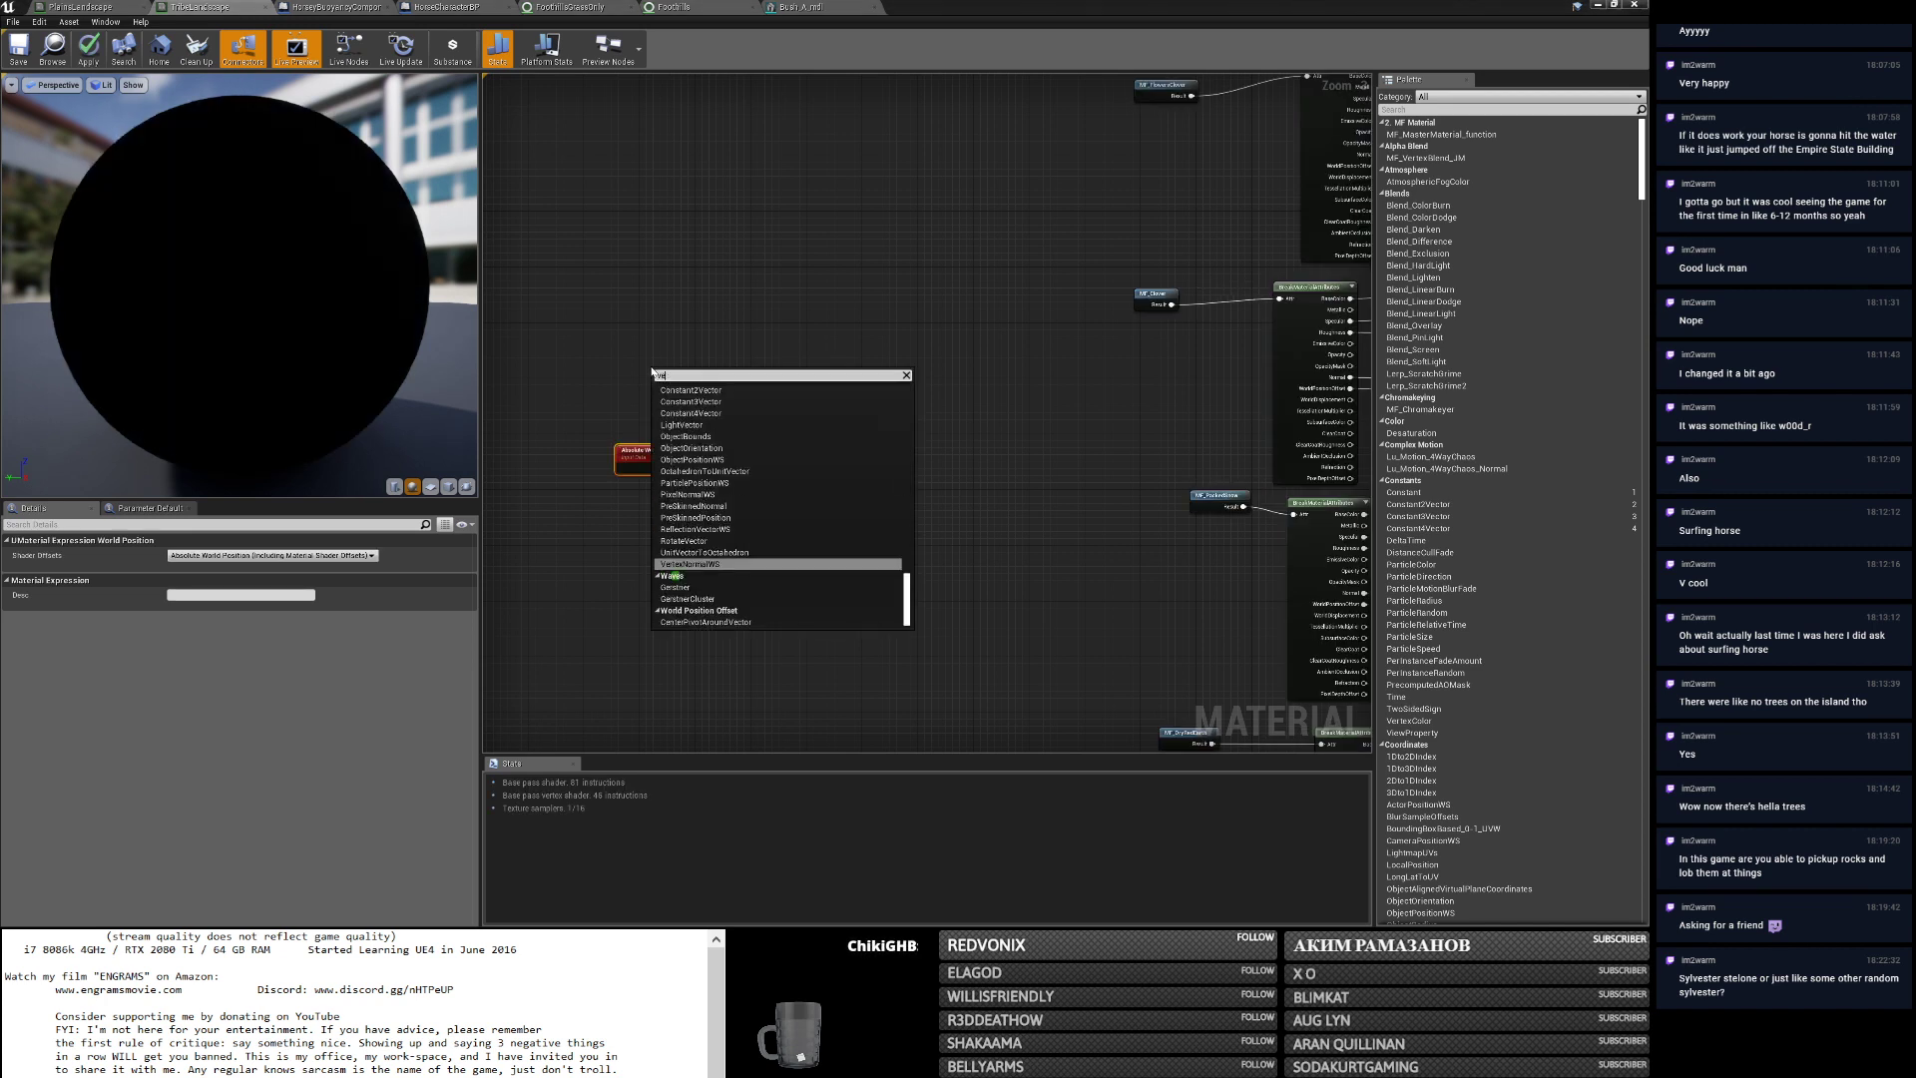
pyautogui.write('rtex normal')
pyautogui.press('Return')
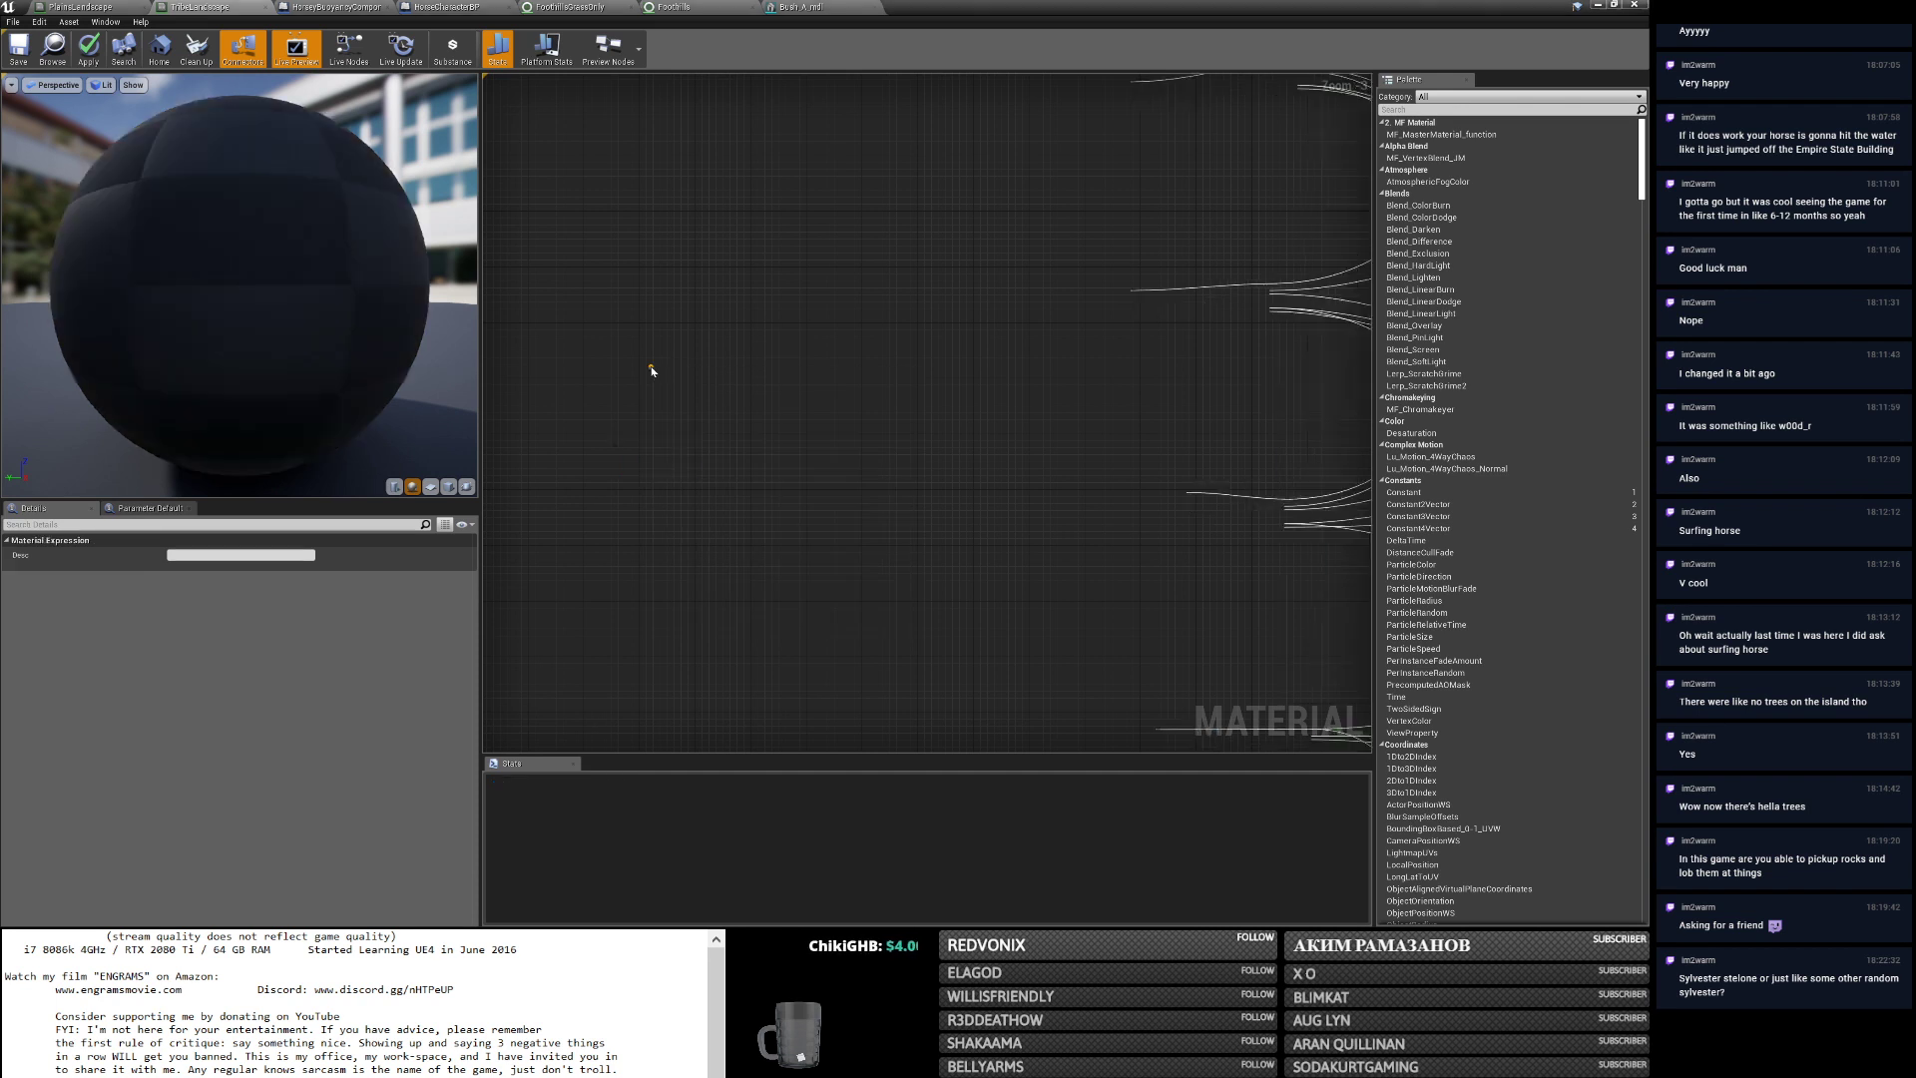
pyautogui.moveTo(664, 375); pyautogui.dragTo(710, 336)
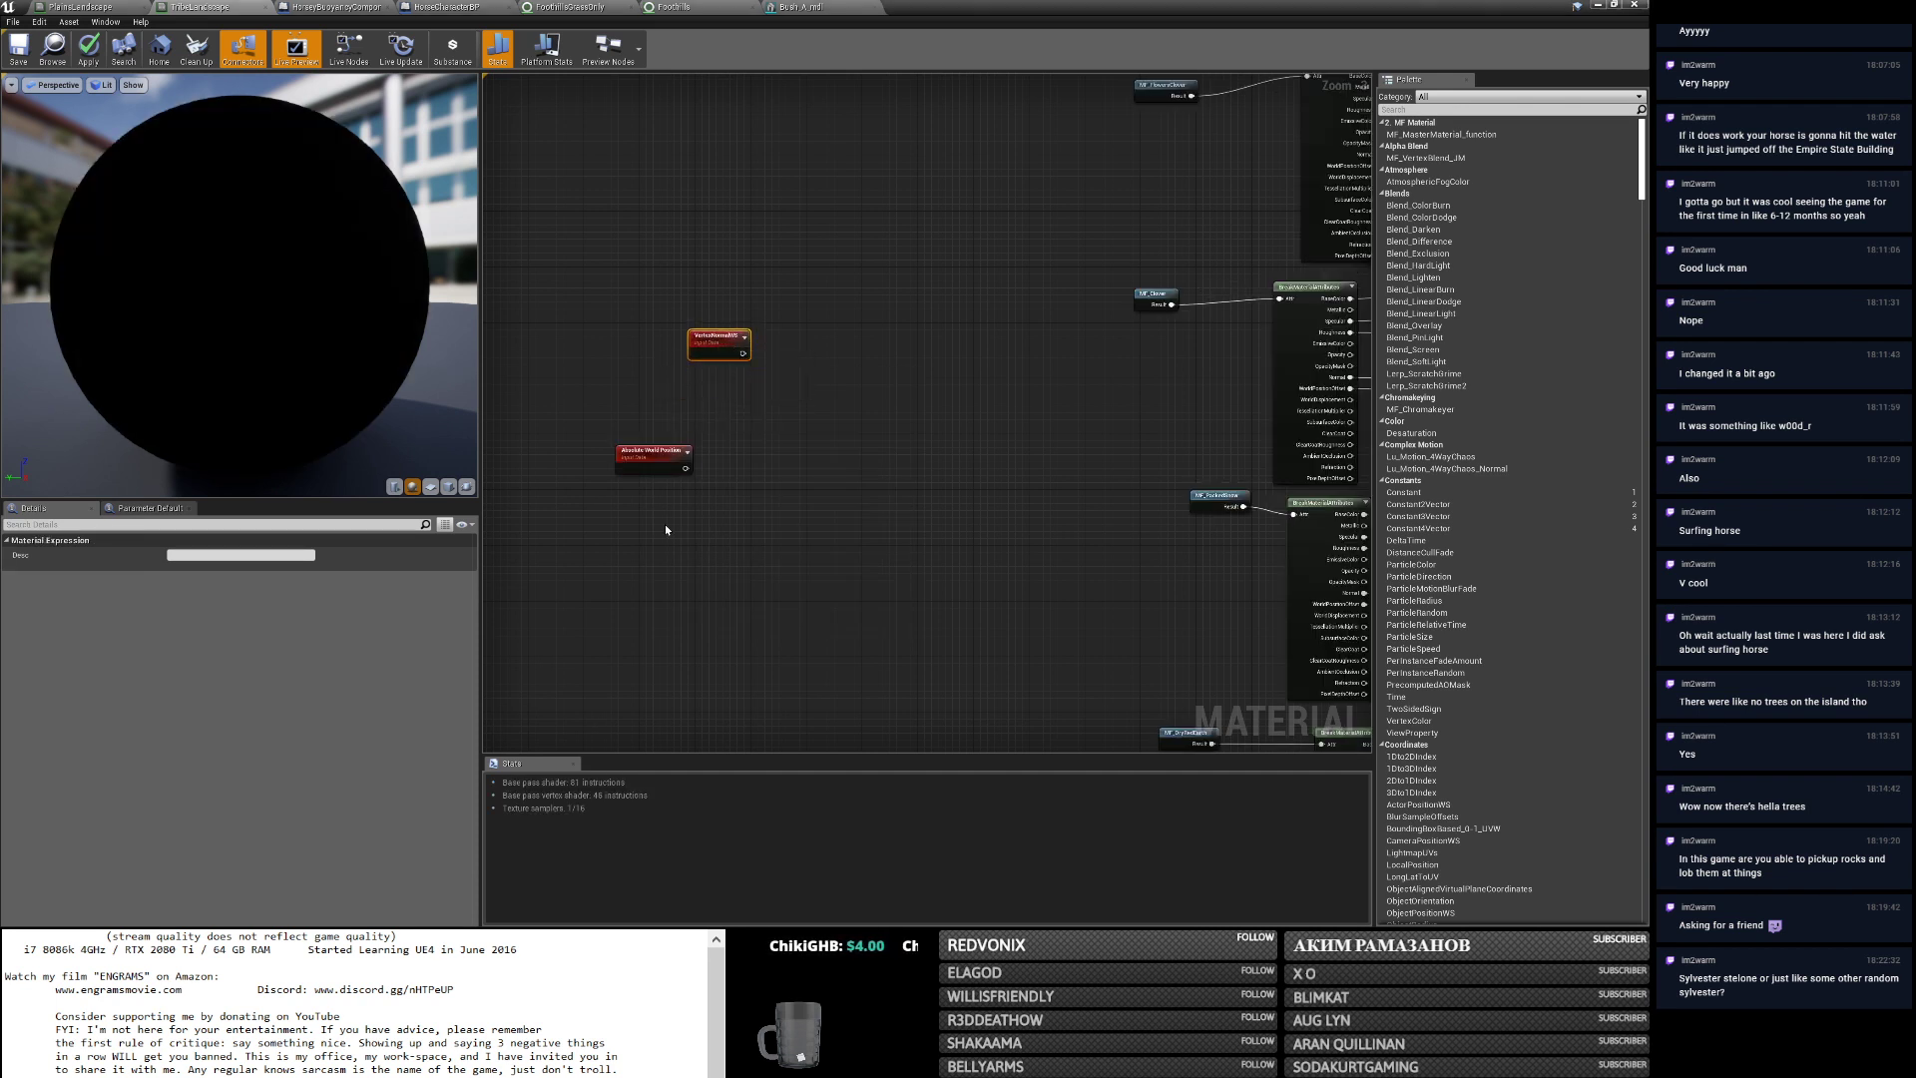
# Add a ComponentMask node with the R and G channels, fed by the Absolute World Position output.
pyautogui.moveTo(684, 469); pyautogui.dragTo(770, 471)
pyautogui.write('mask')
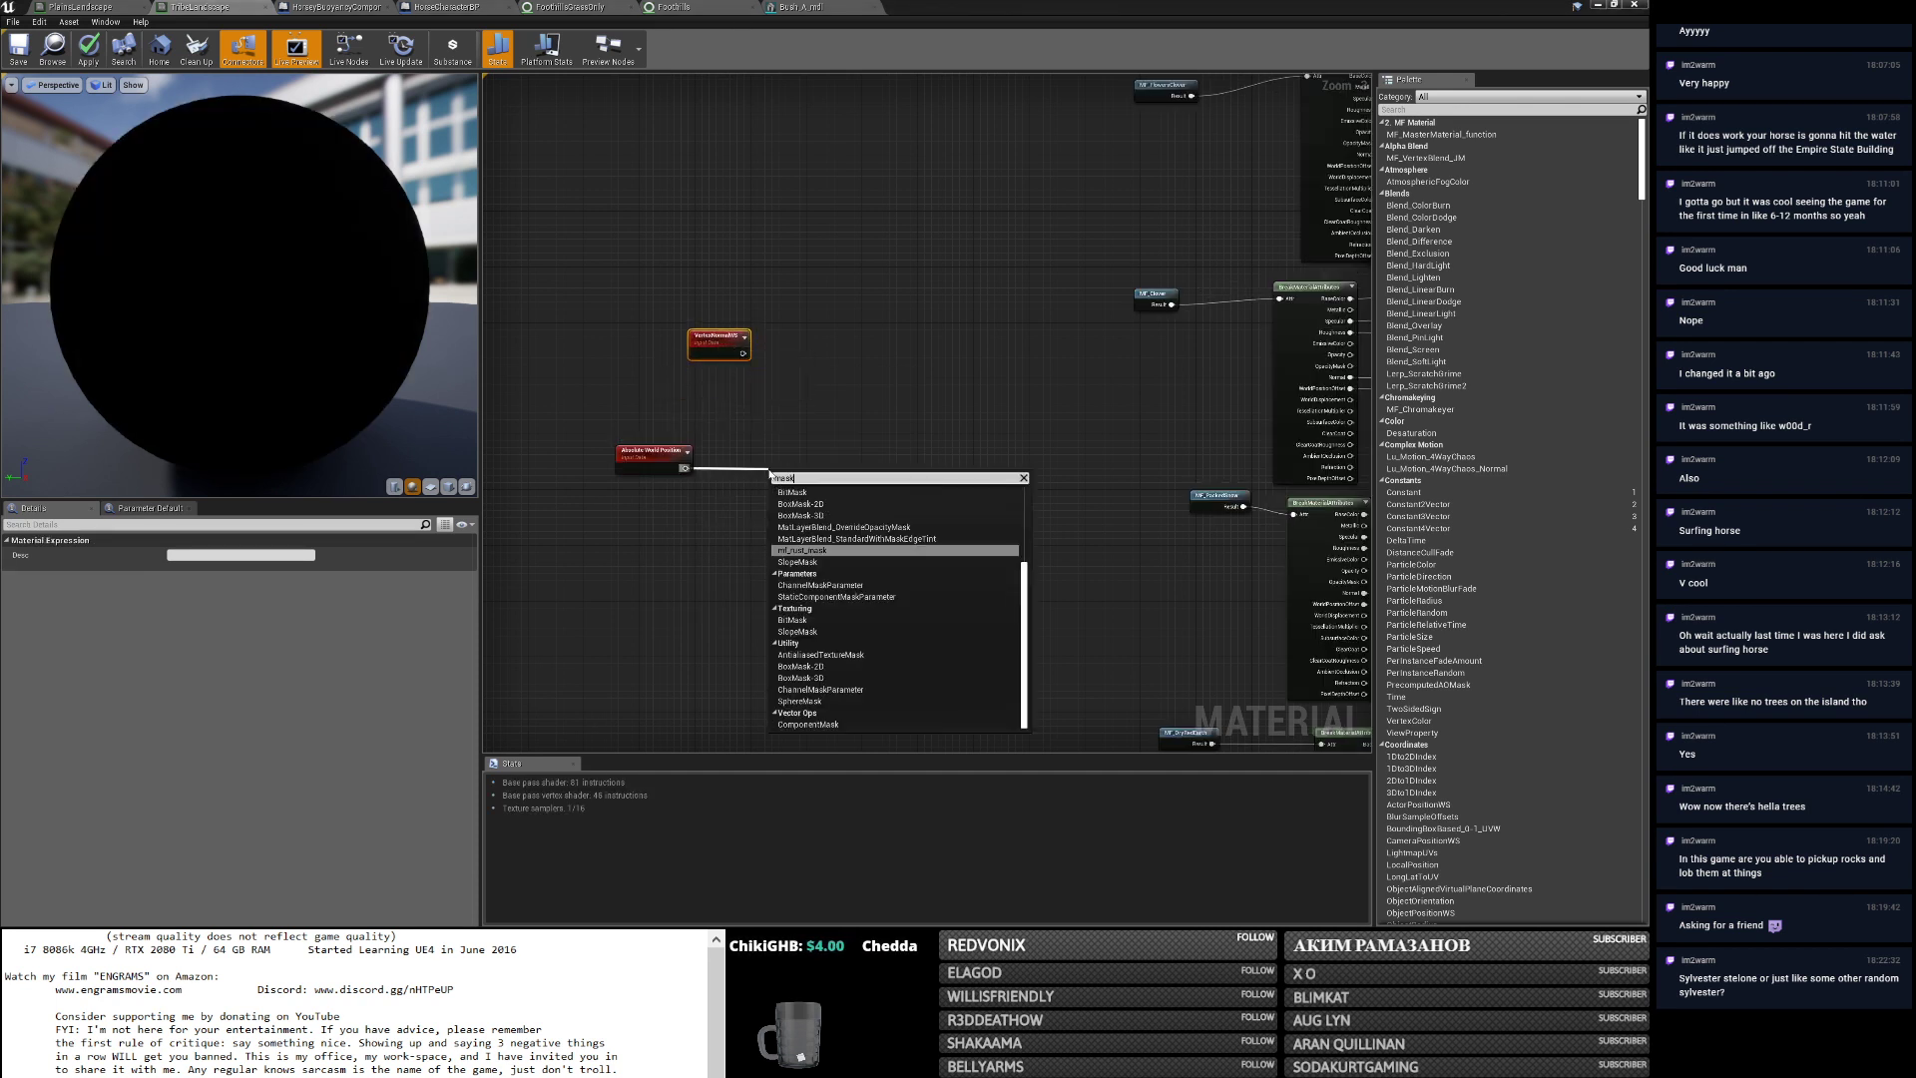
pyautogui.scroll(4, 846, 517)
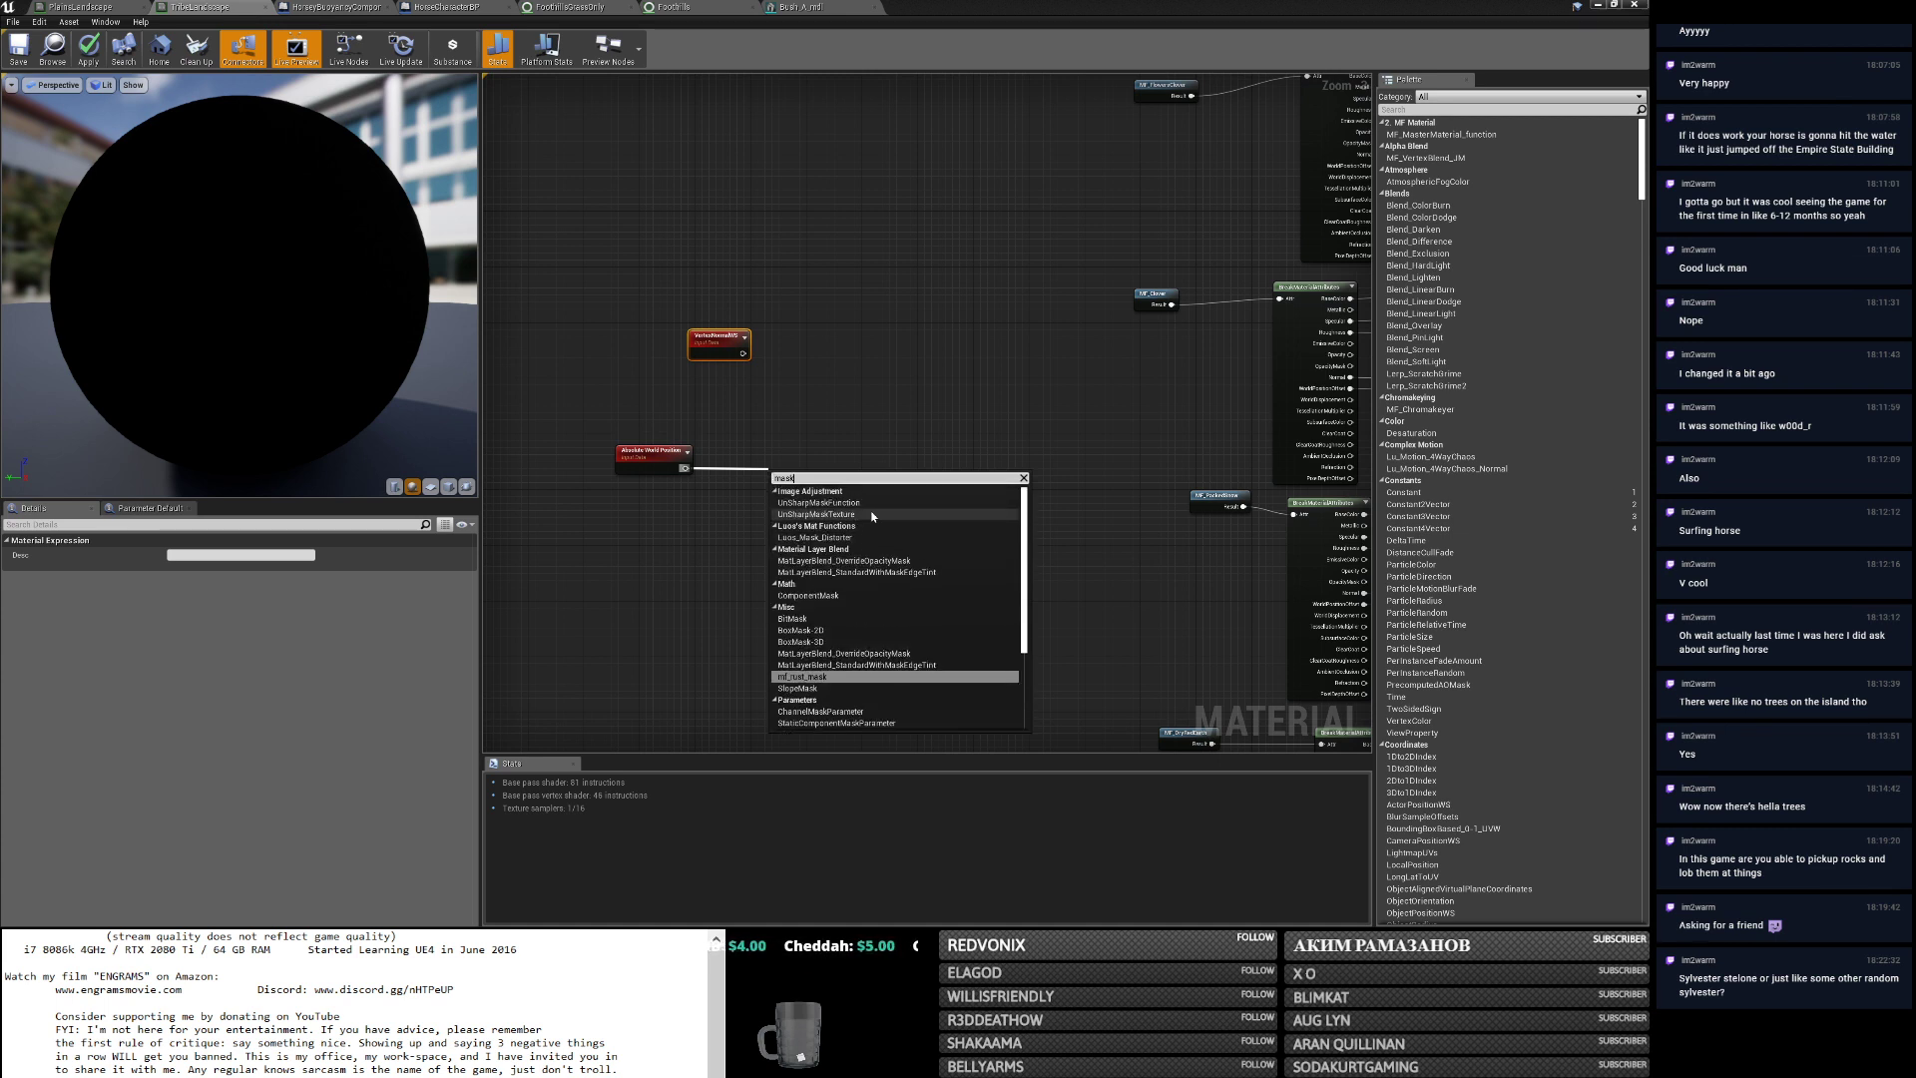
pyautogui.click(844, 597)
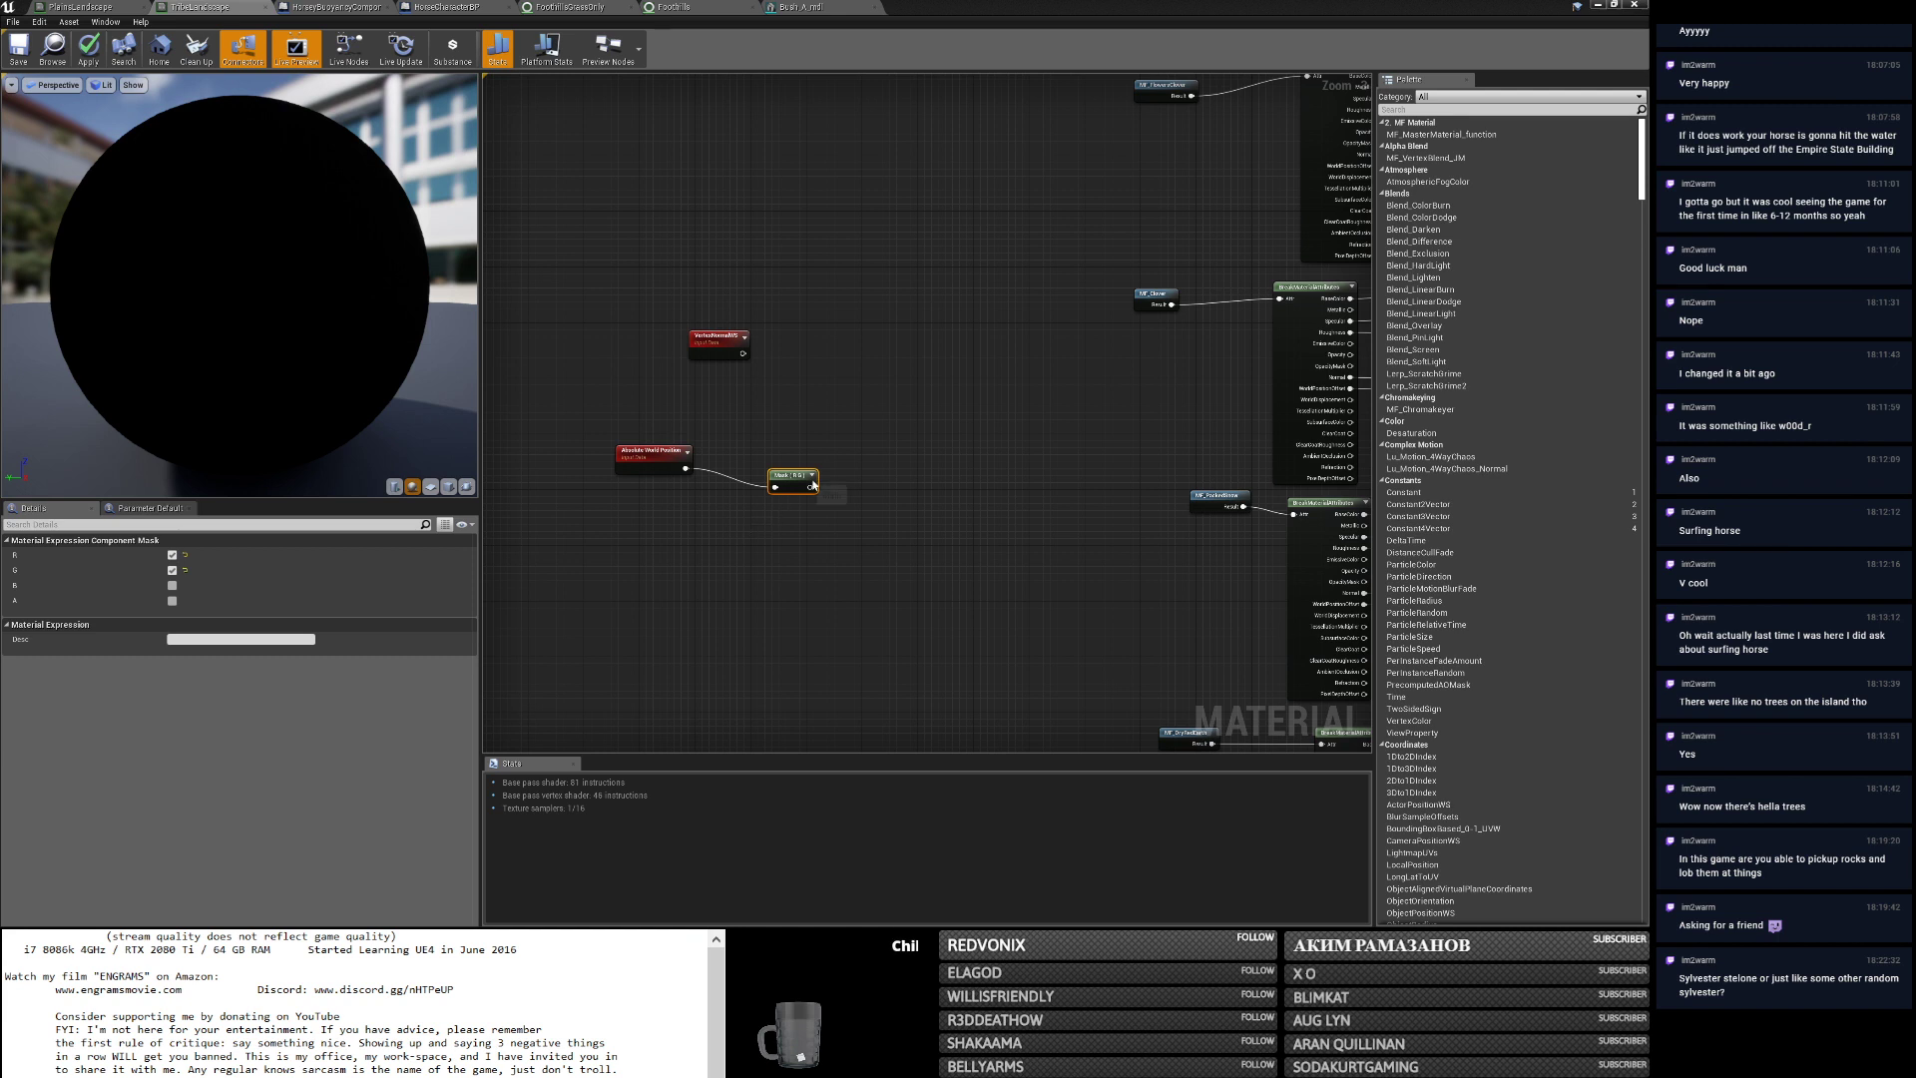
# Add a Divide node, feed the R G mask into its A input, and set Const B to 2000.
pyautogui.moveTo(808, 487); pyautogui.dragTo(824, 488)
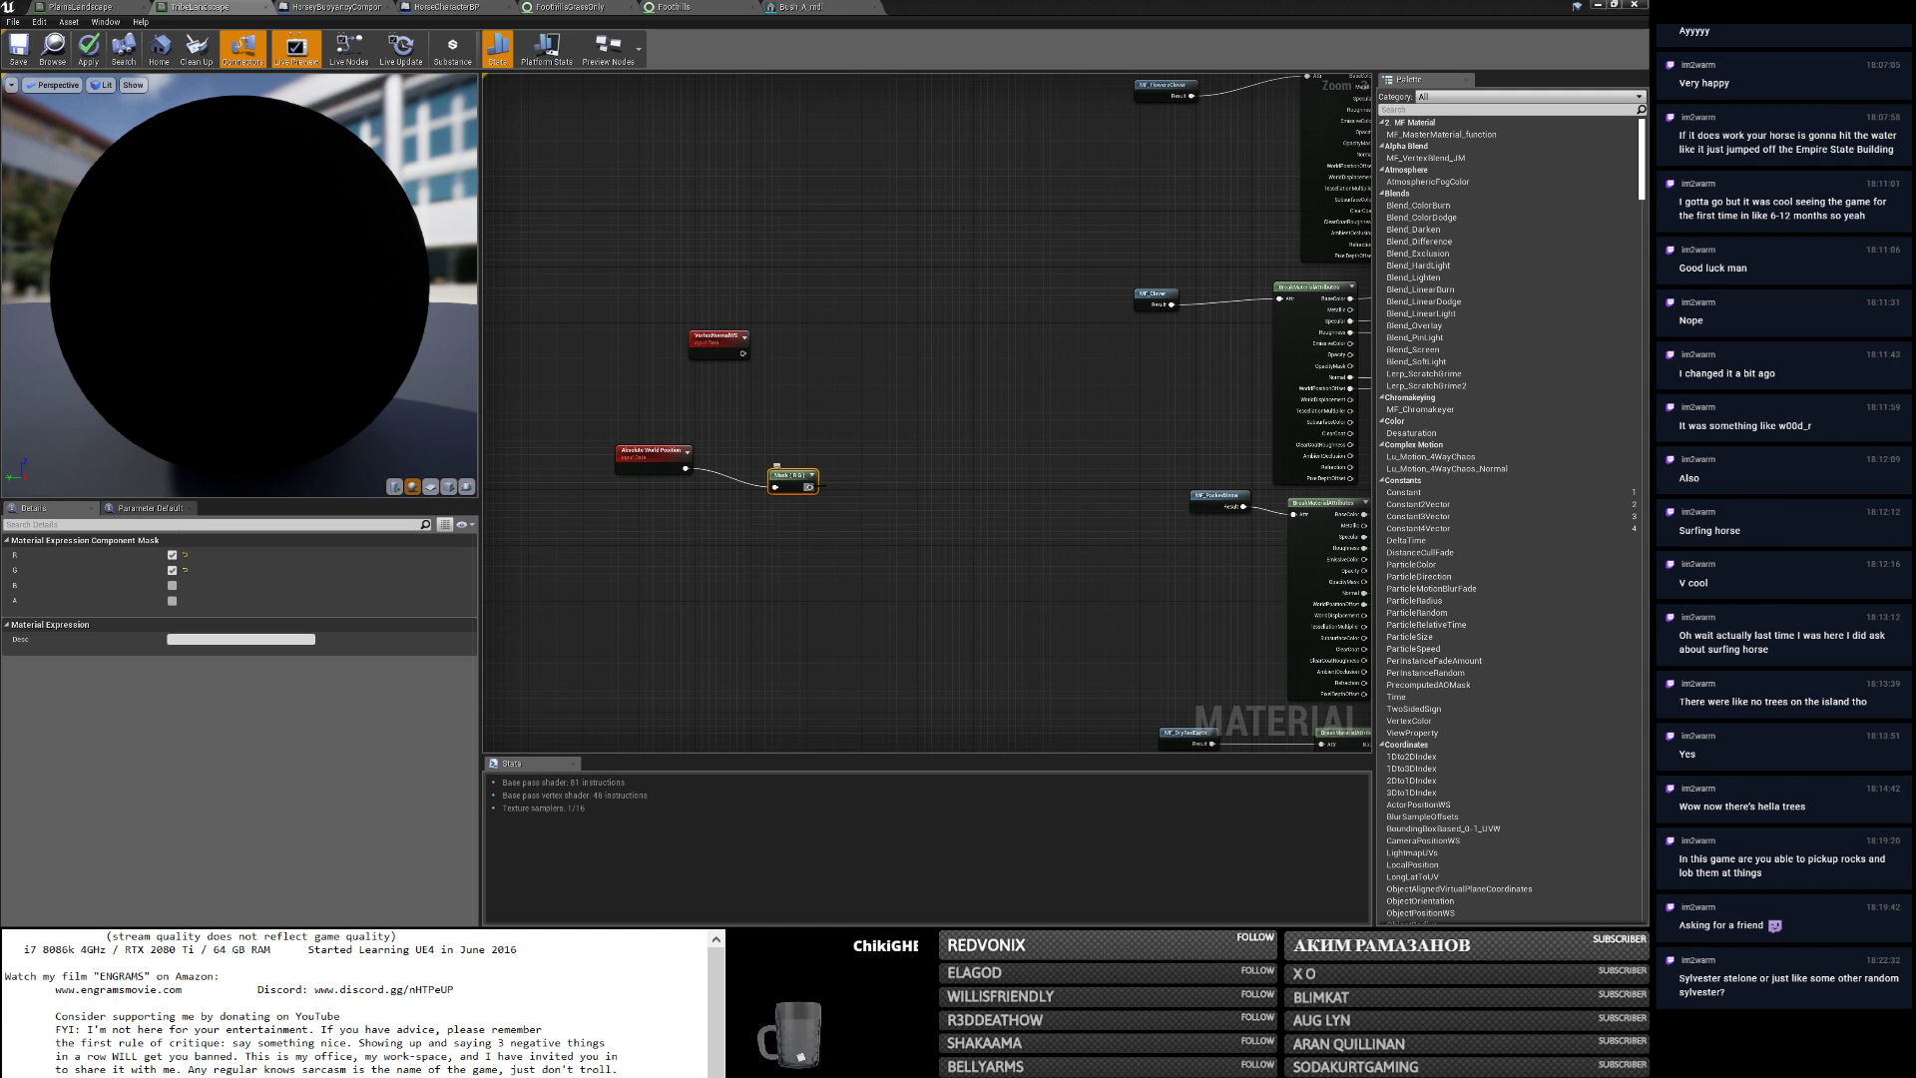
pyautogui.click(861, 482)
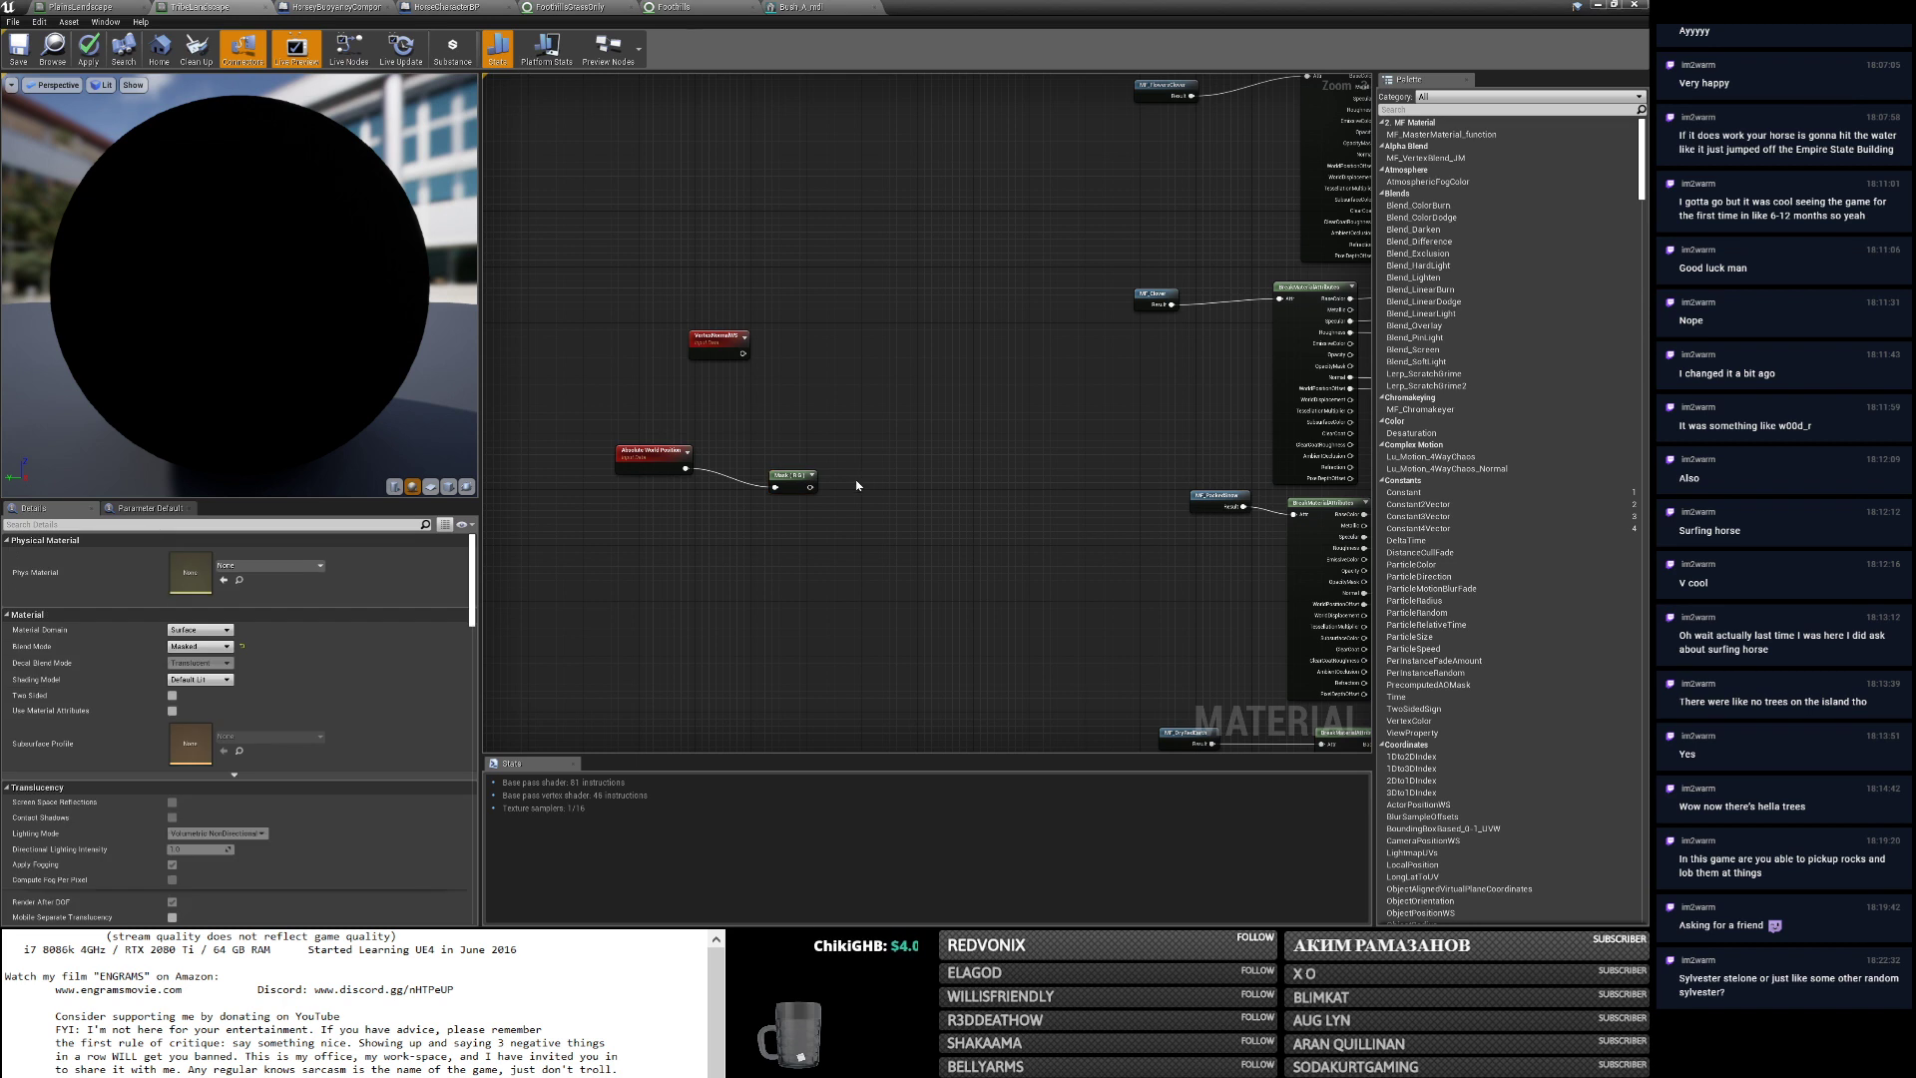
pyautogui.click(856, 486)
pyautogui.scroll(4, 821, 489)
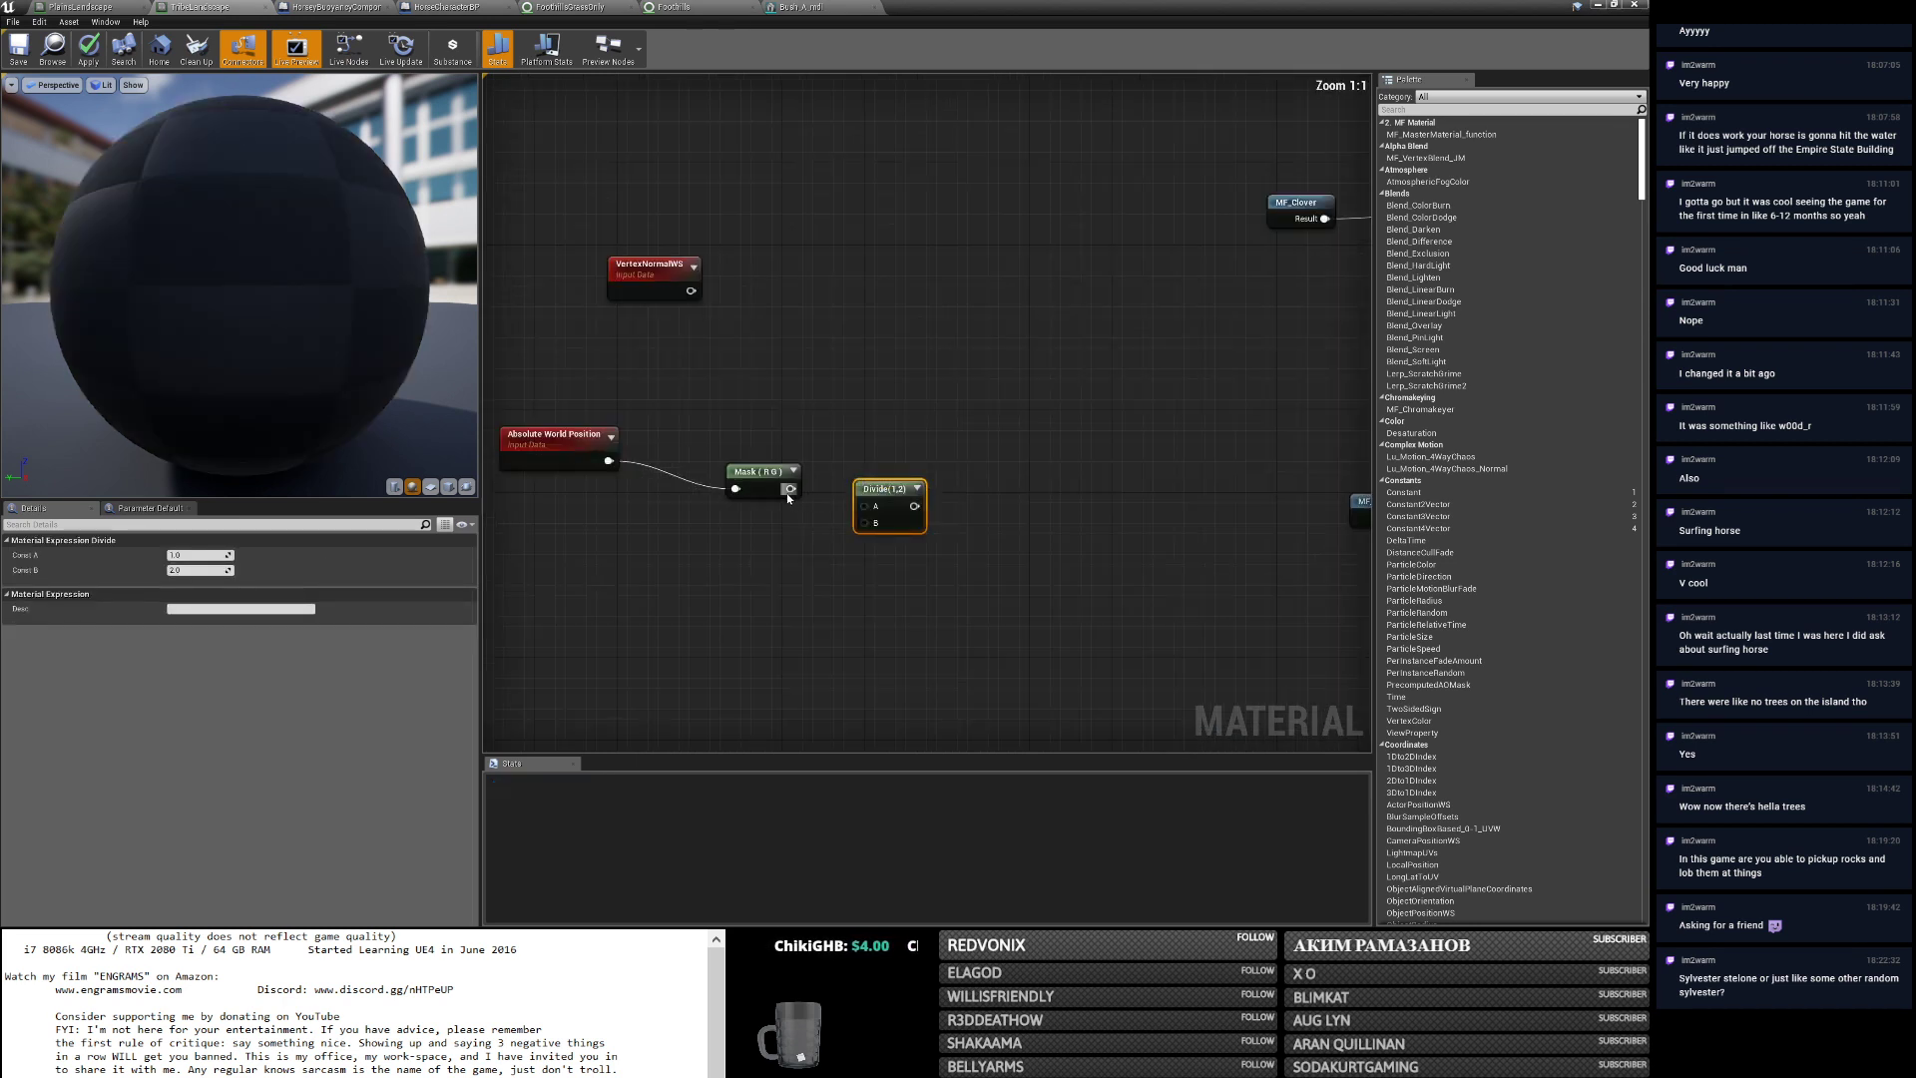
pyautogui.moveTo(788, 490); pyautogui.dragTo(864, 506)
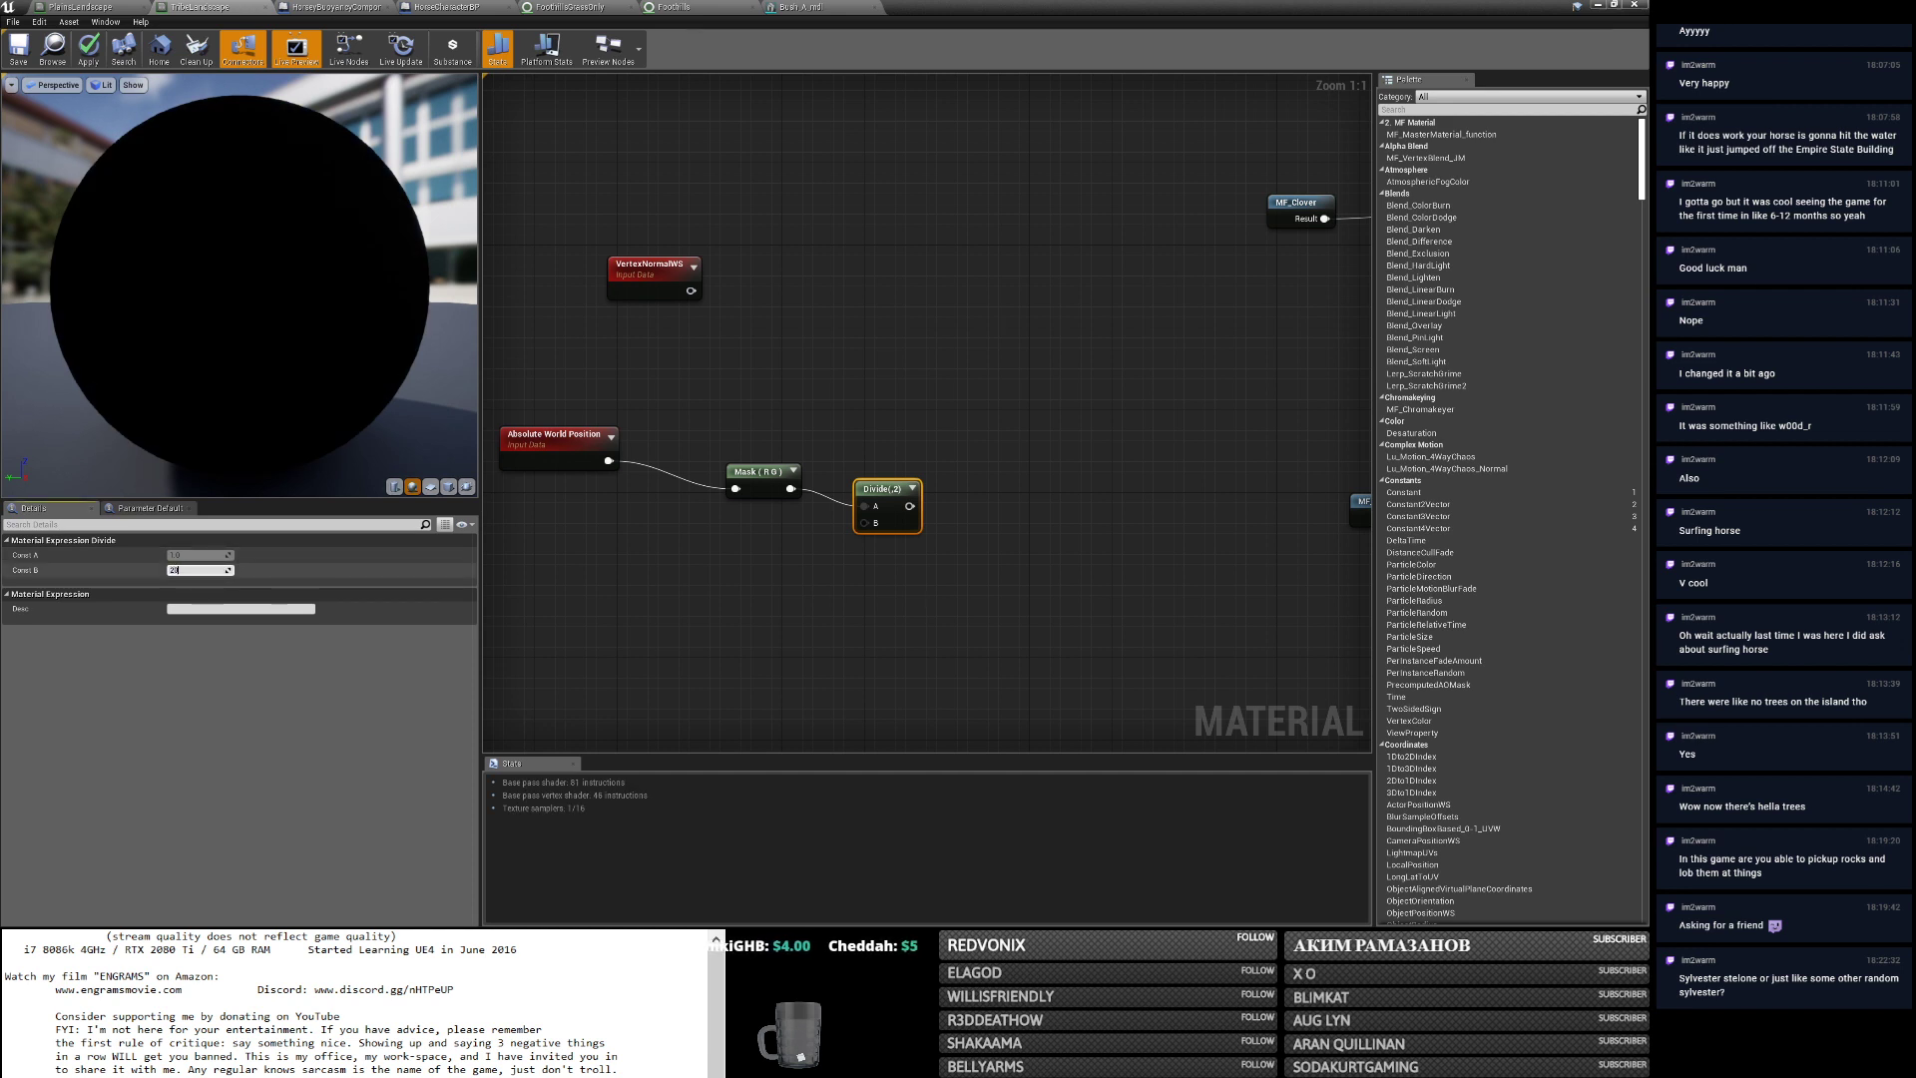
pyautogui.write('2000')
pyautogui.press('Return')
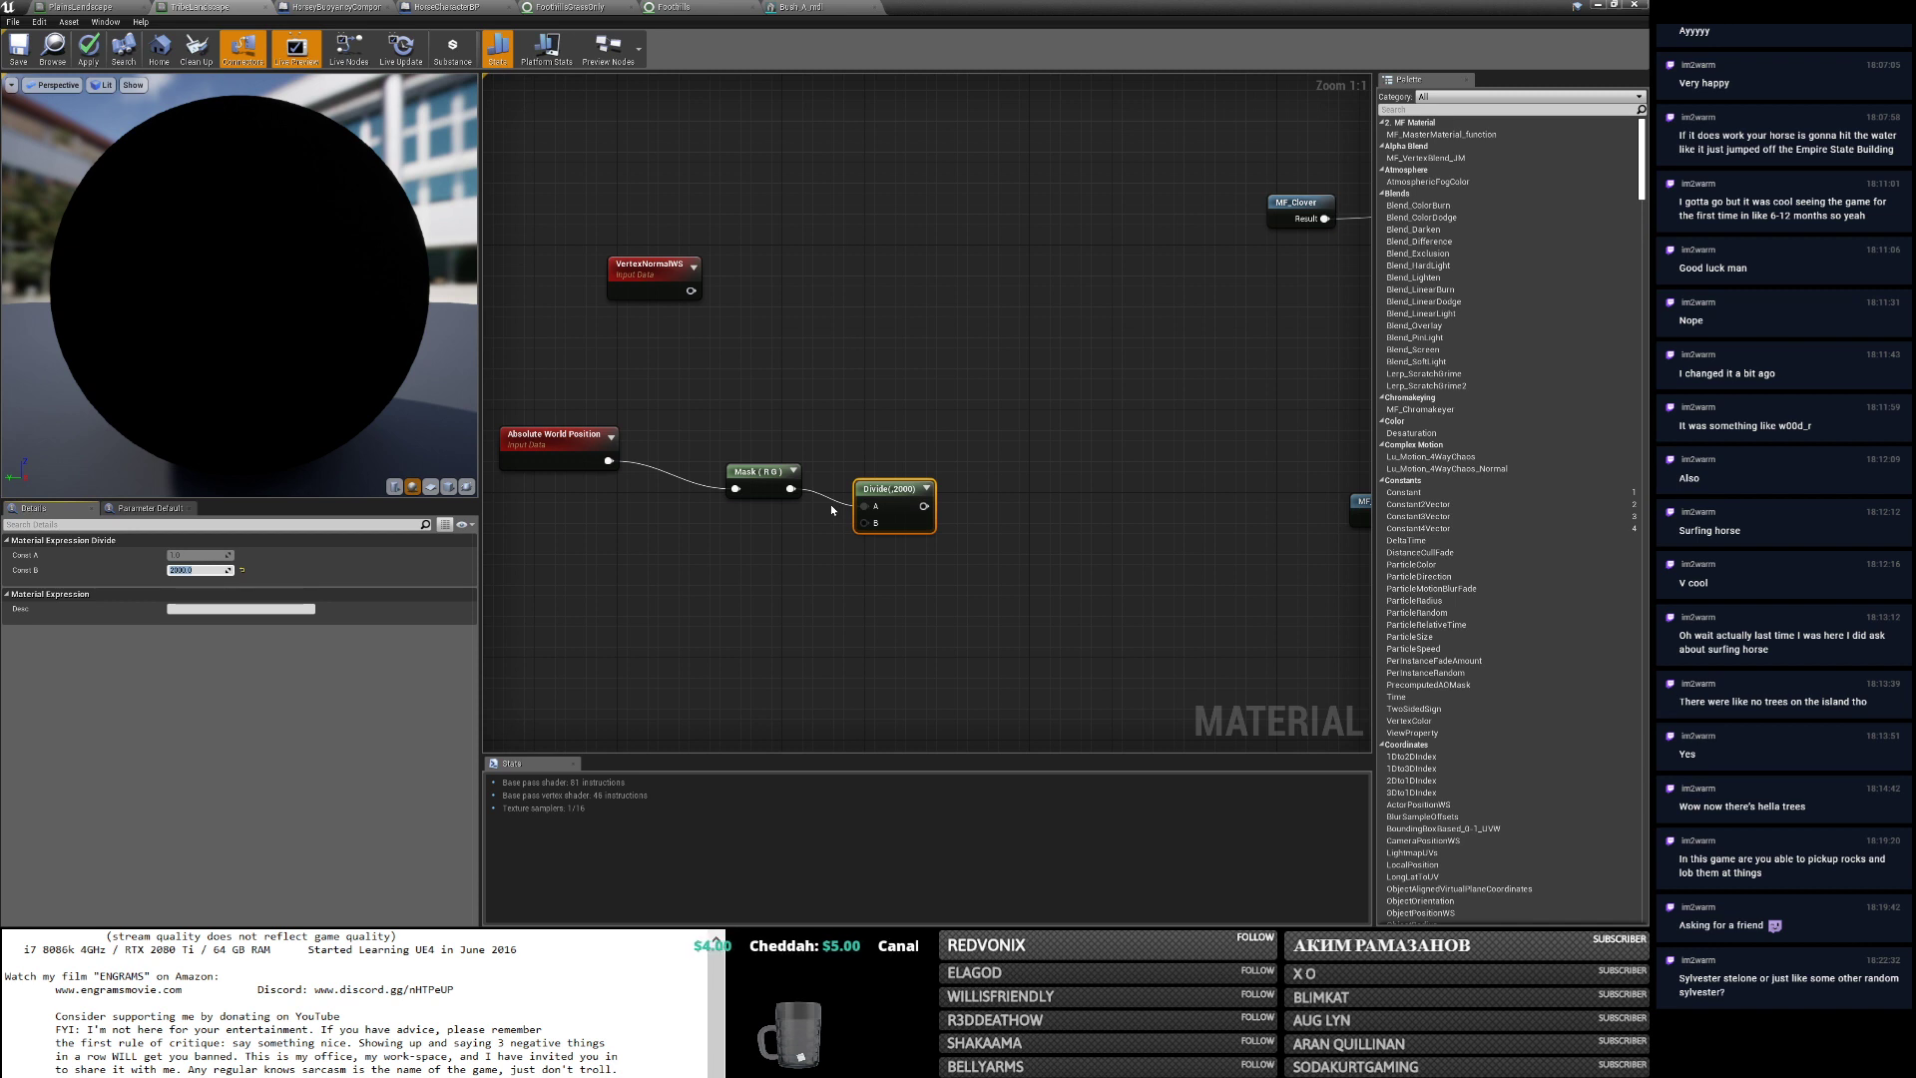
# Move the R G mask and the Divide node closer in line with the Absolute World Position node.
pyautogui.scroll(-6, 830, 505)
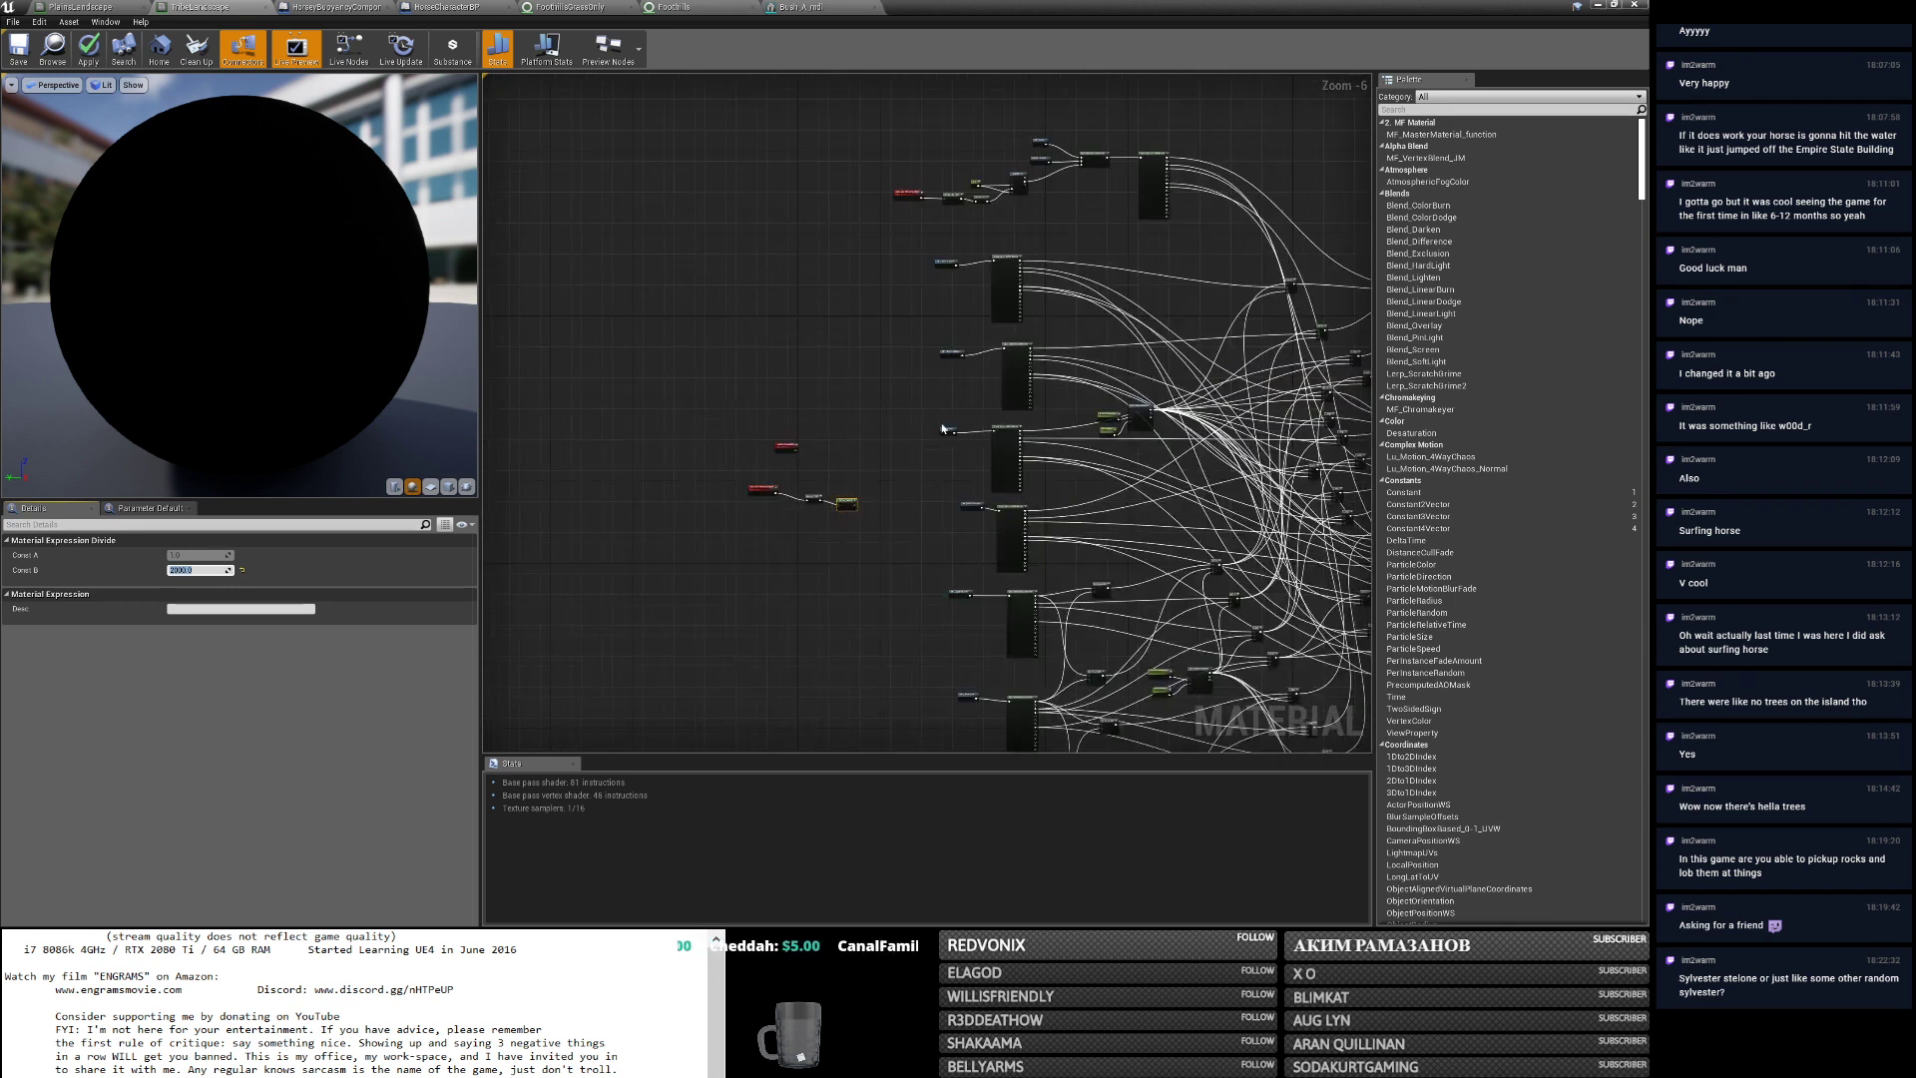
pyautogui.scroll(4, 961, 193)
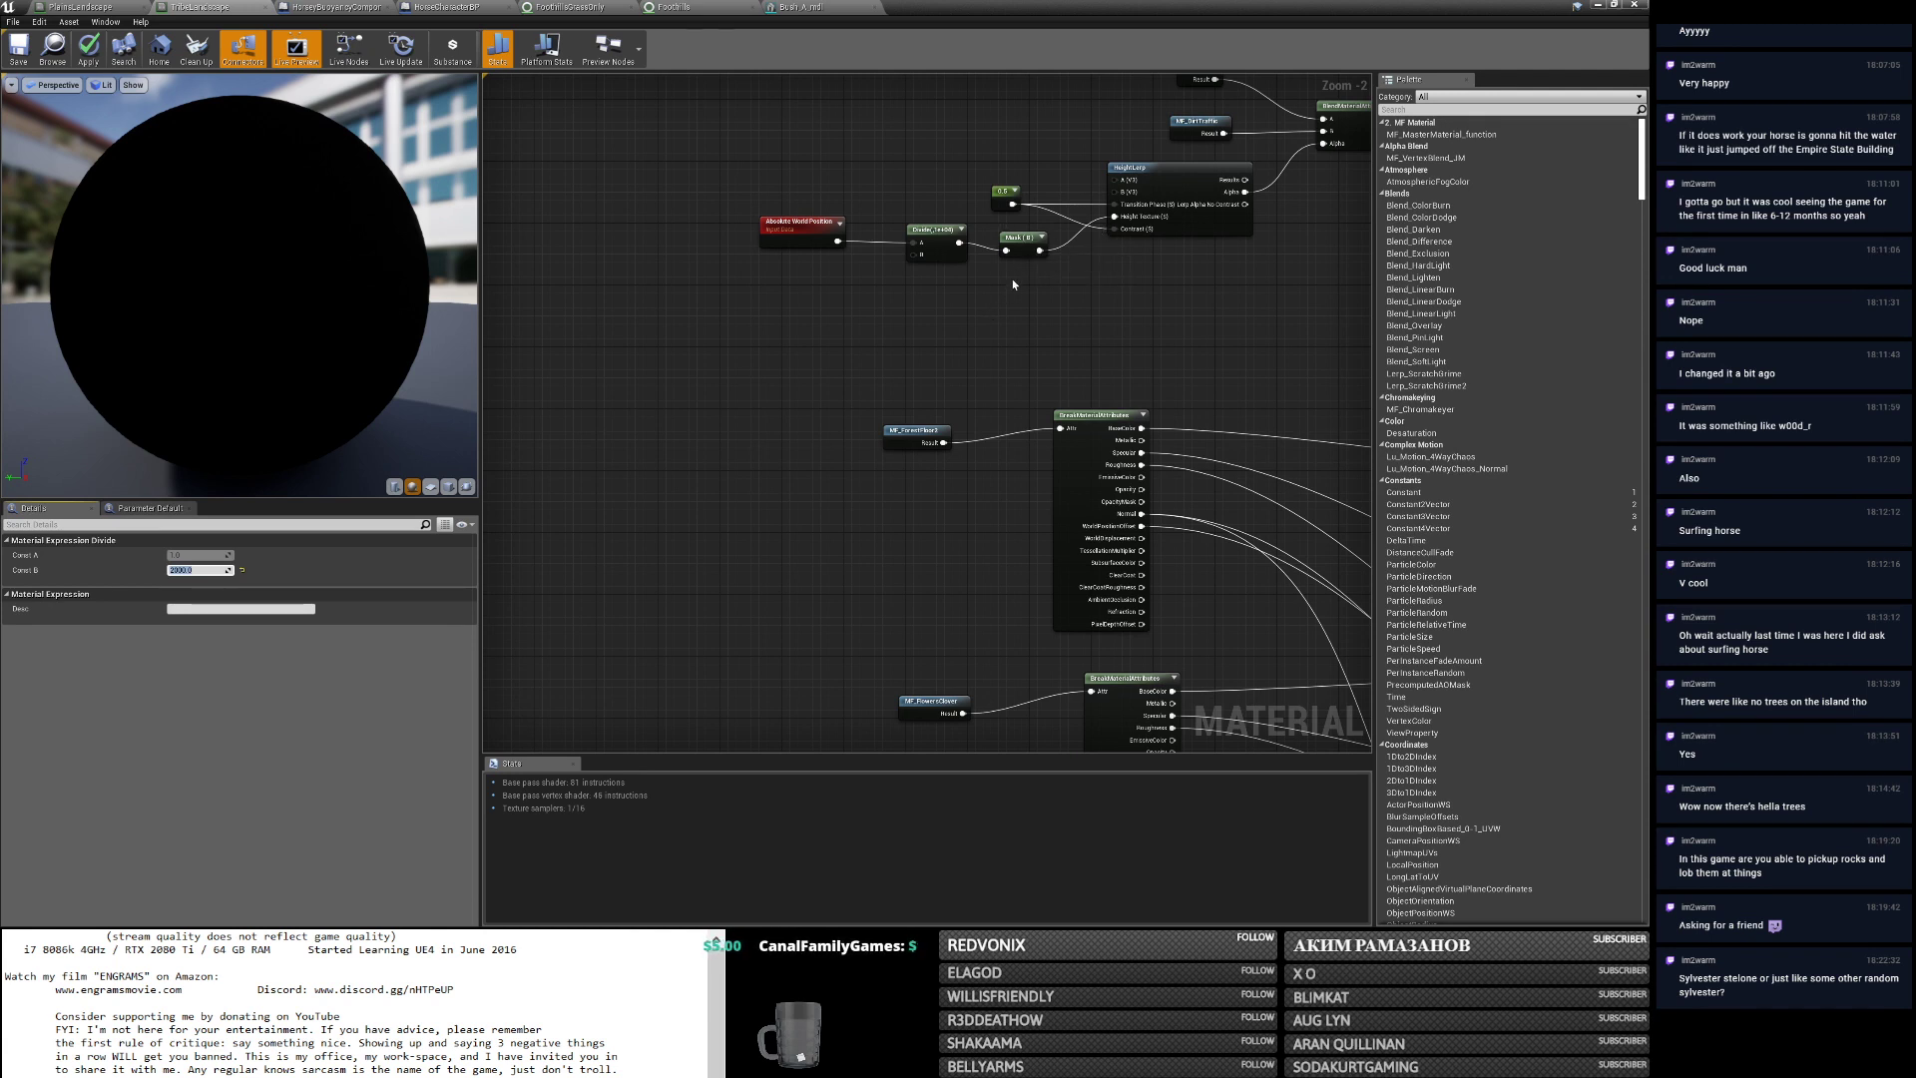
pyautogui.scroll(-4, 986, 329)
pyautogui.scroll(6, 848, 614)
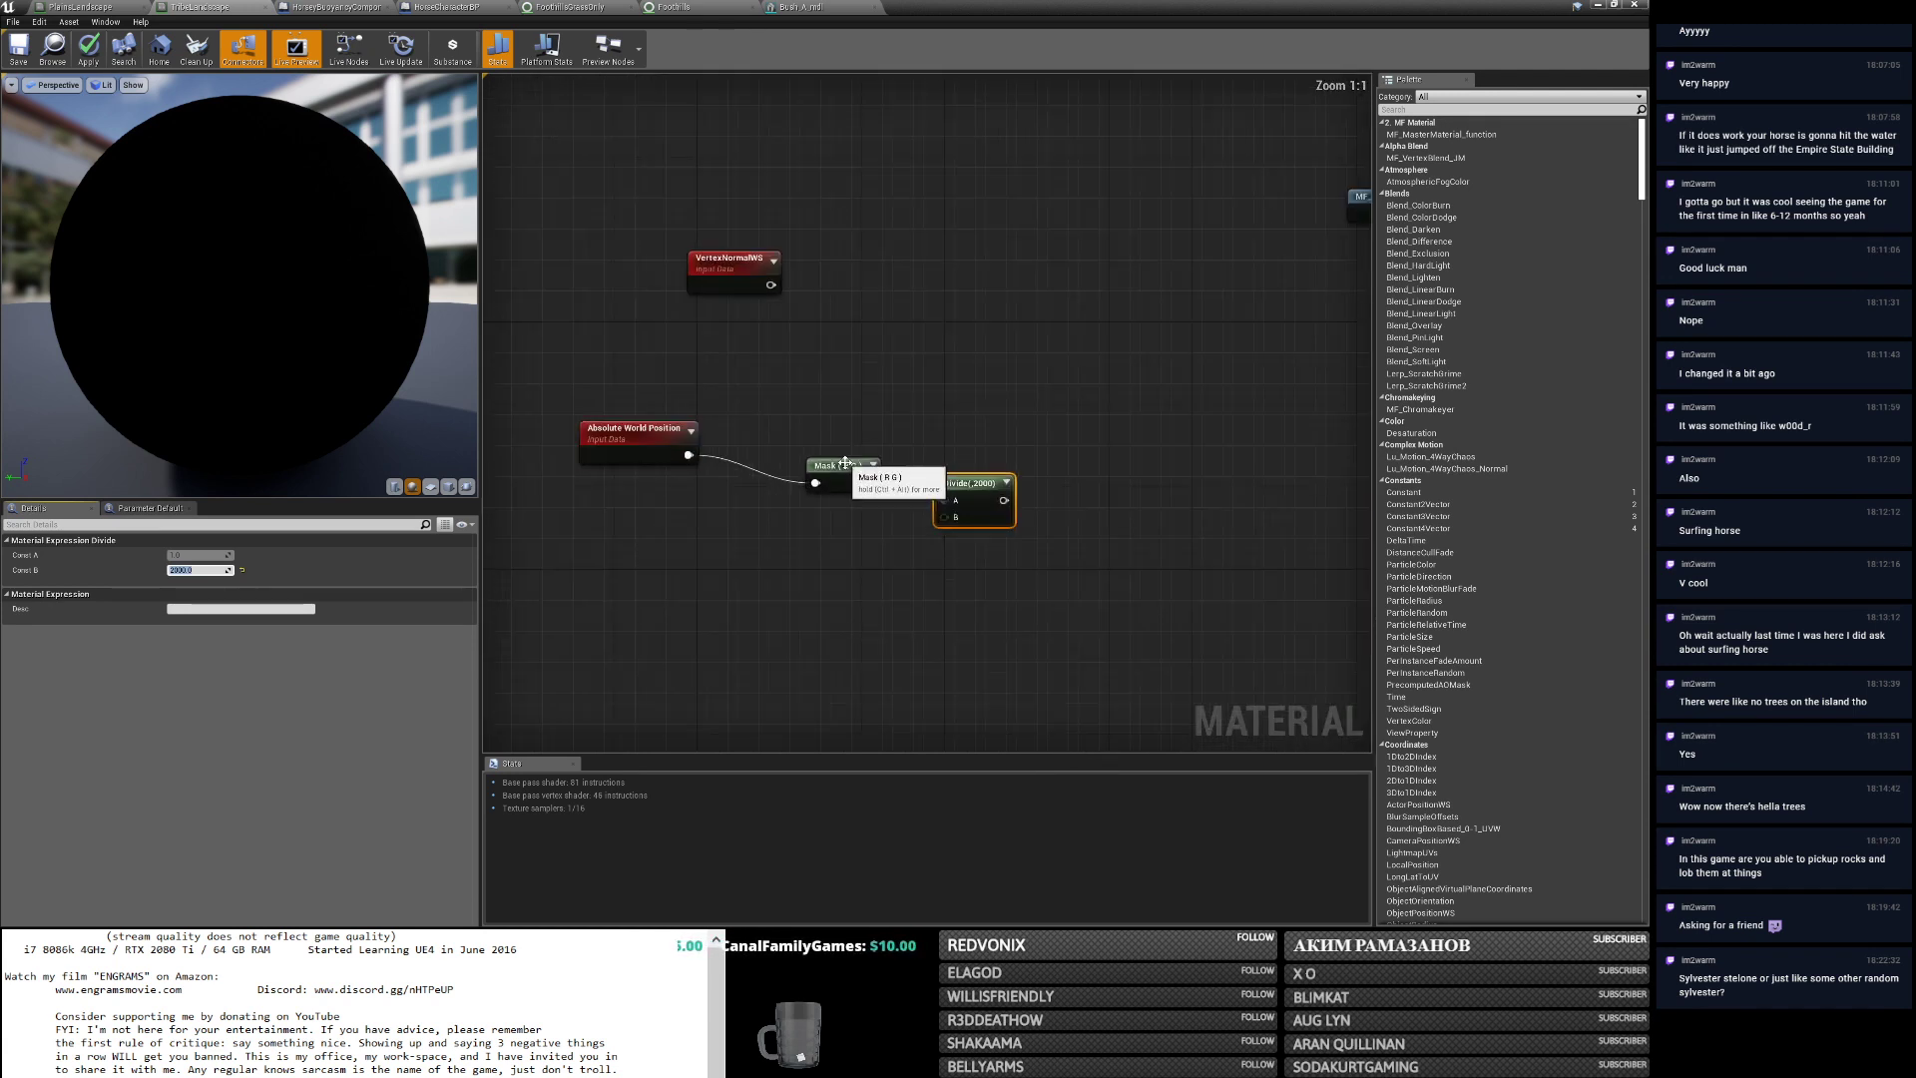
pyautogui.moveTo(845, 463); pyautogui.dragTo(771, 432)
pyautogui.moveTo(988, 485); pyautogui.dragTo(896, 447)
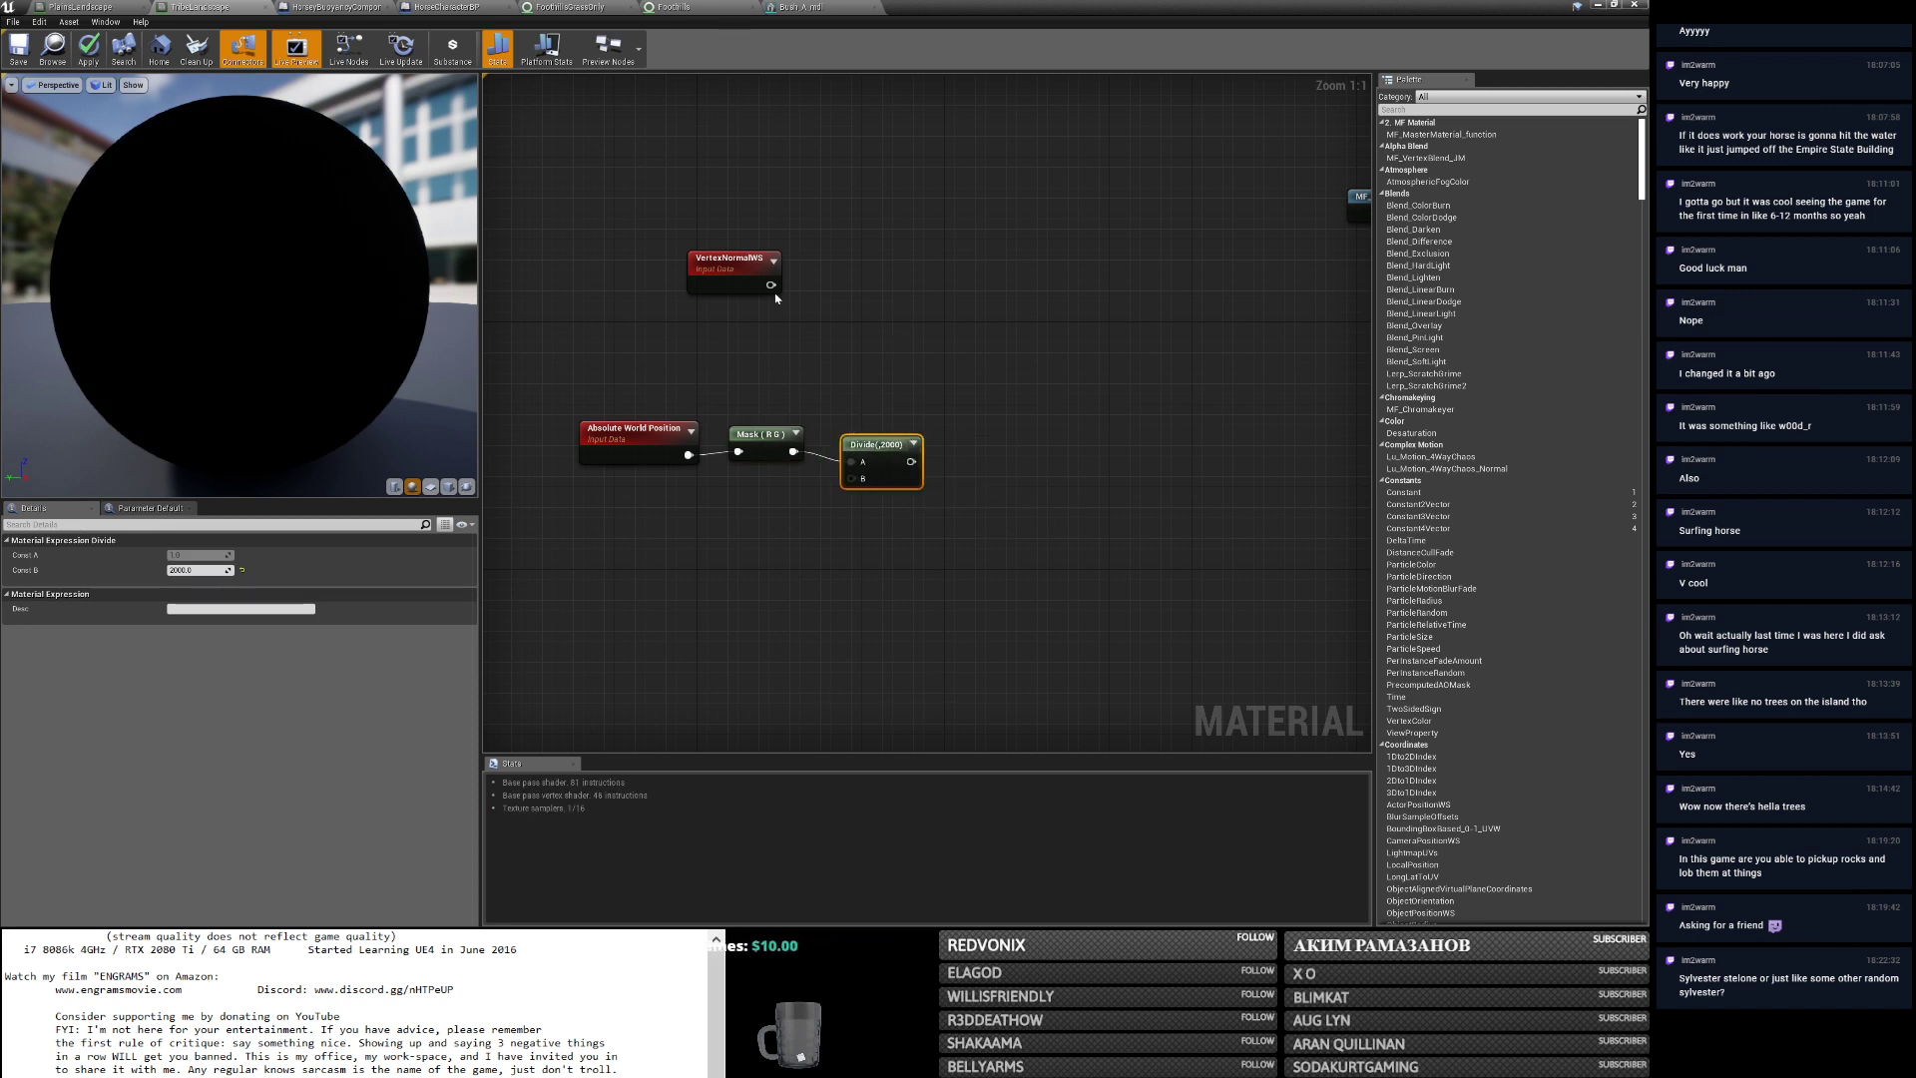
# Add a ComponentMask node fed by VertexNormalWS and set it to output only the B channel.
pyautogui.moveTo(770, 286); pyautogui.dragTo(883, 235)
pyautogui.write('mask')
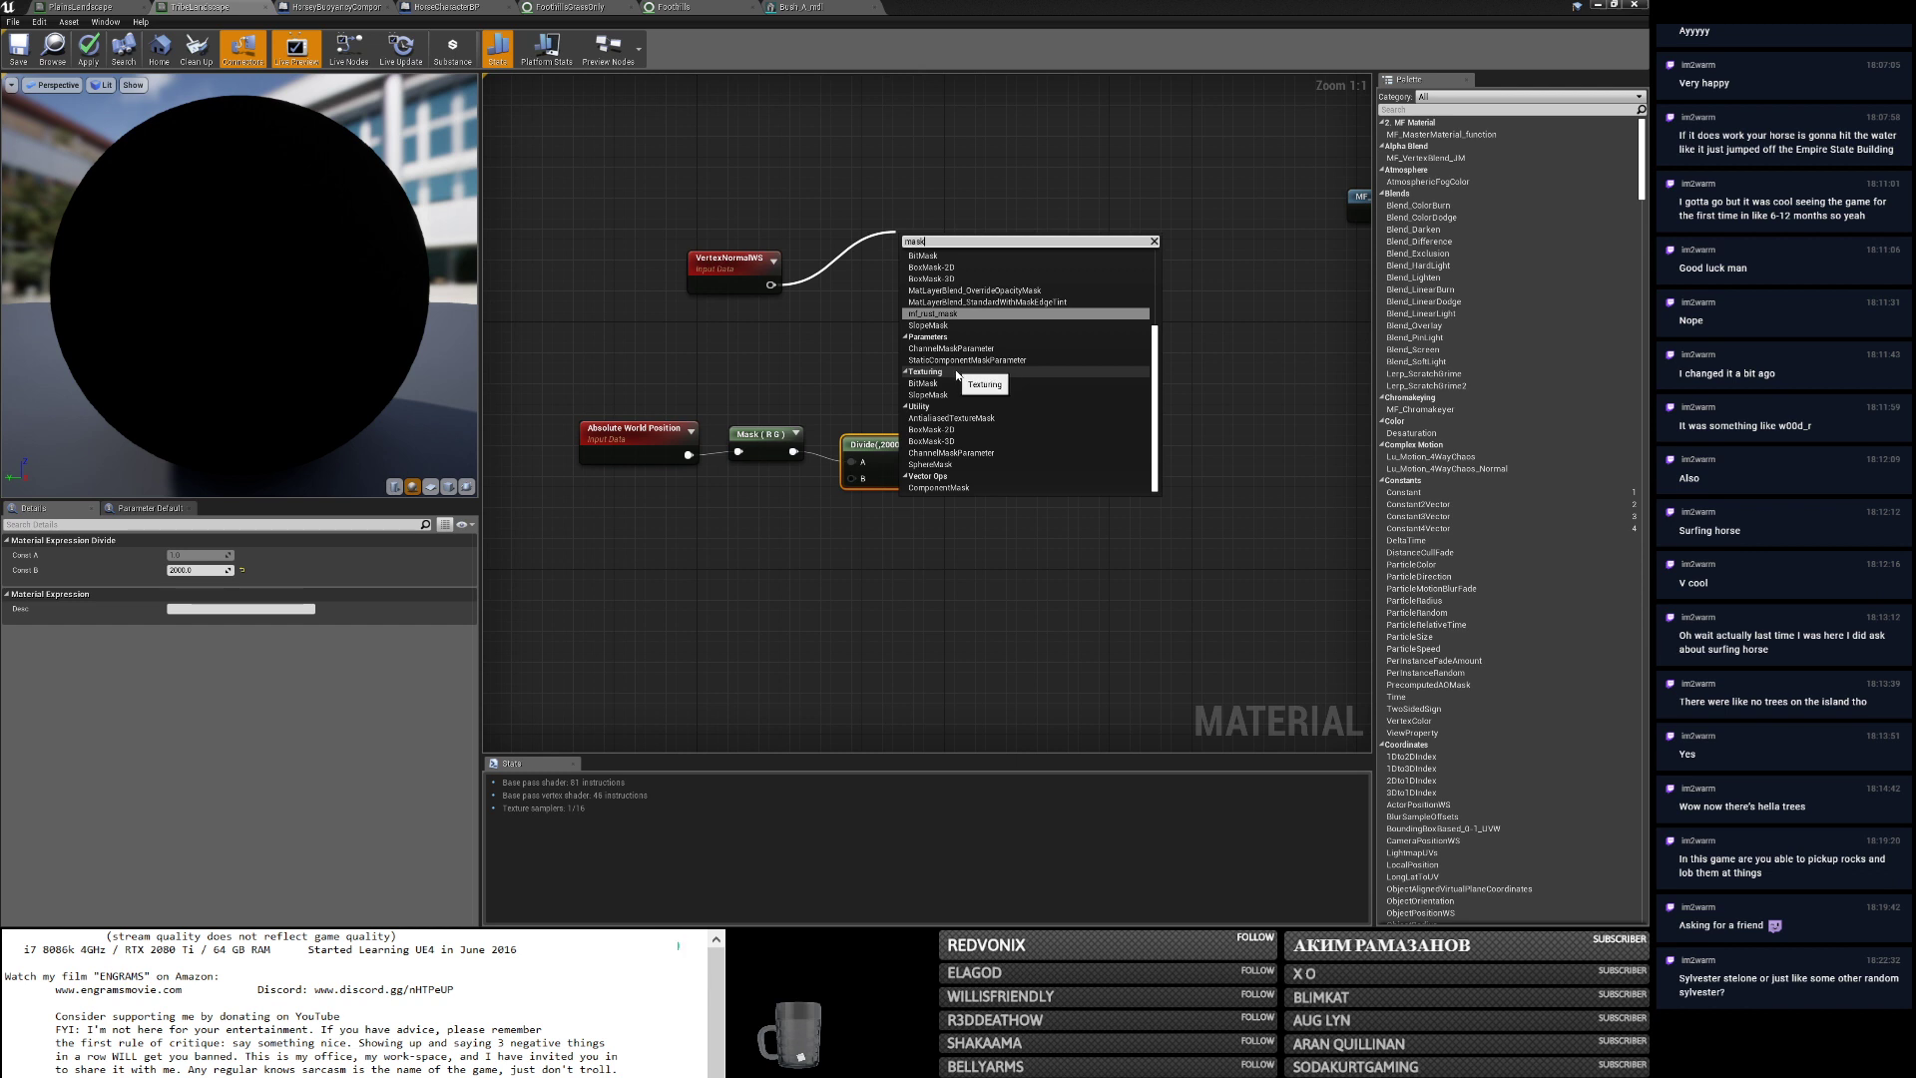
pyautogui.scroll(3, 956, 359)
pyautogui.click(953, 359)
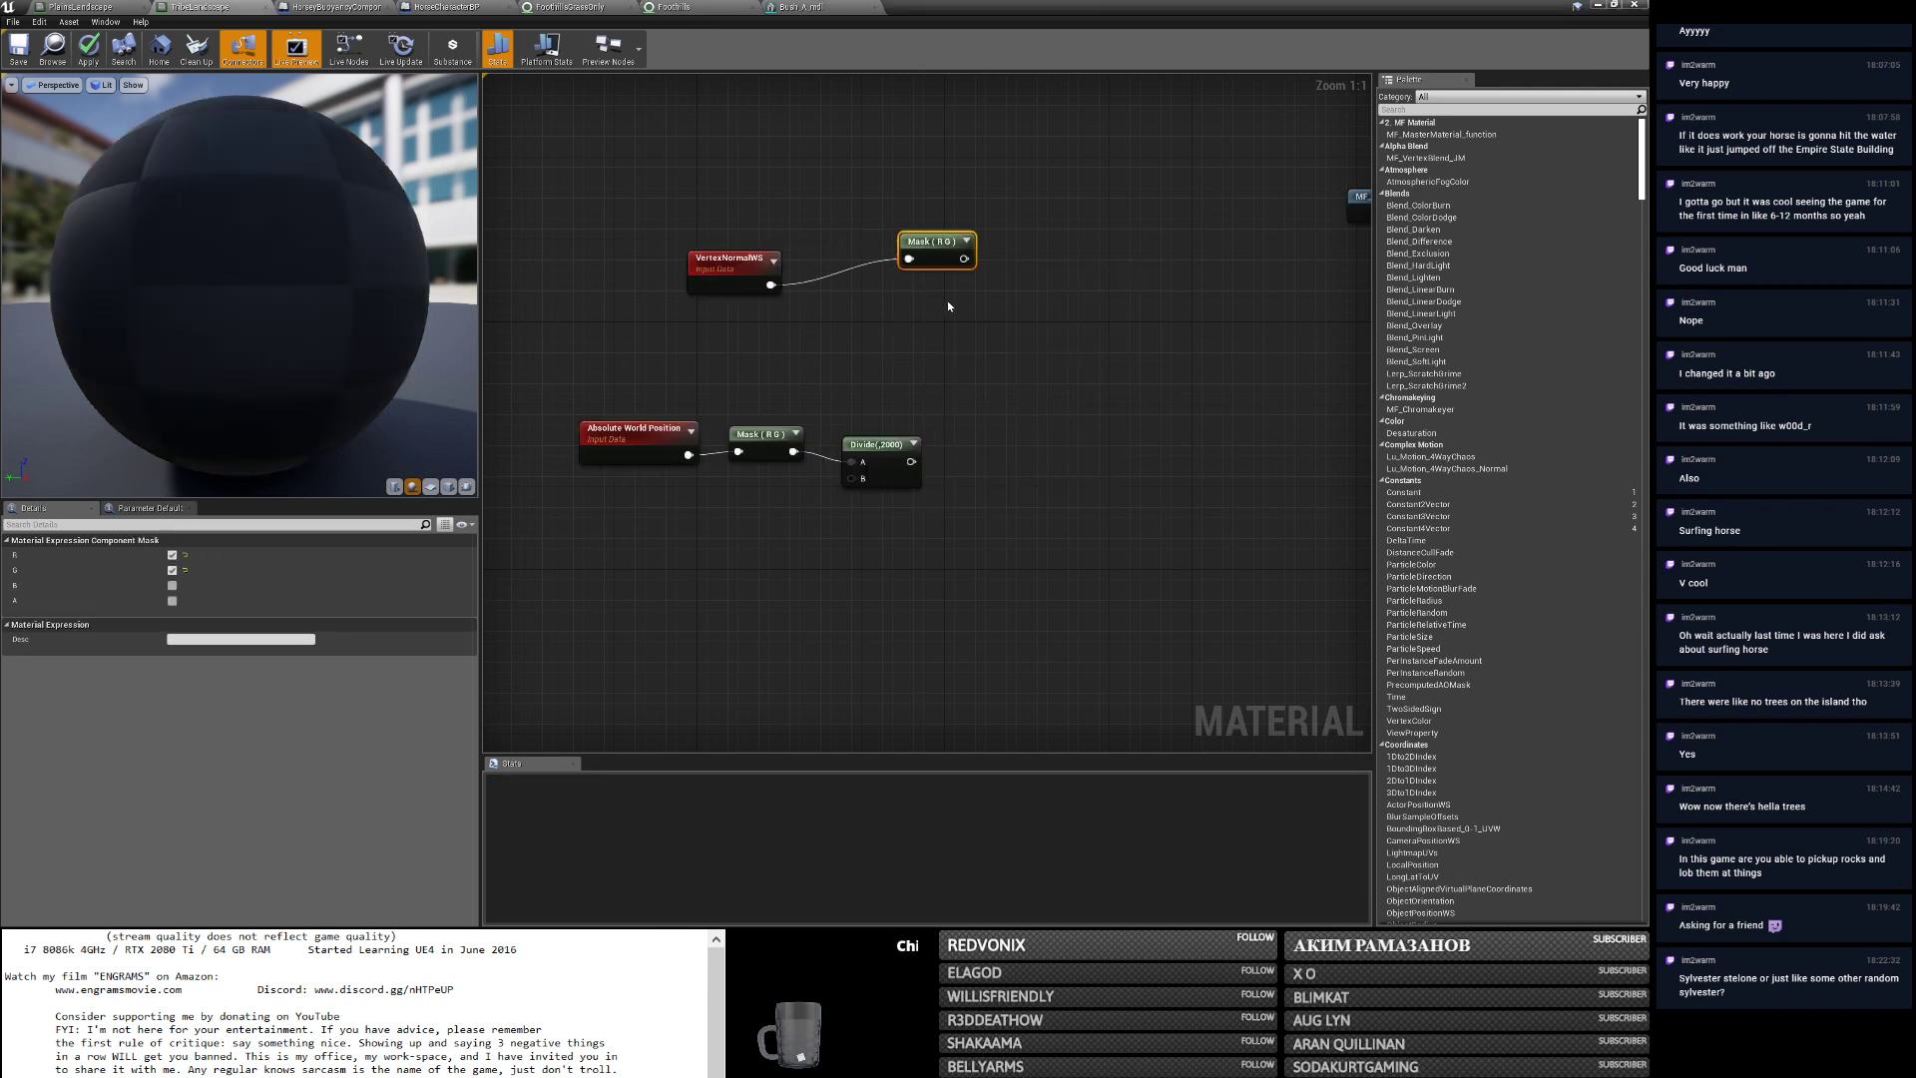
pyautogui.click(172, 585)
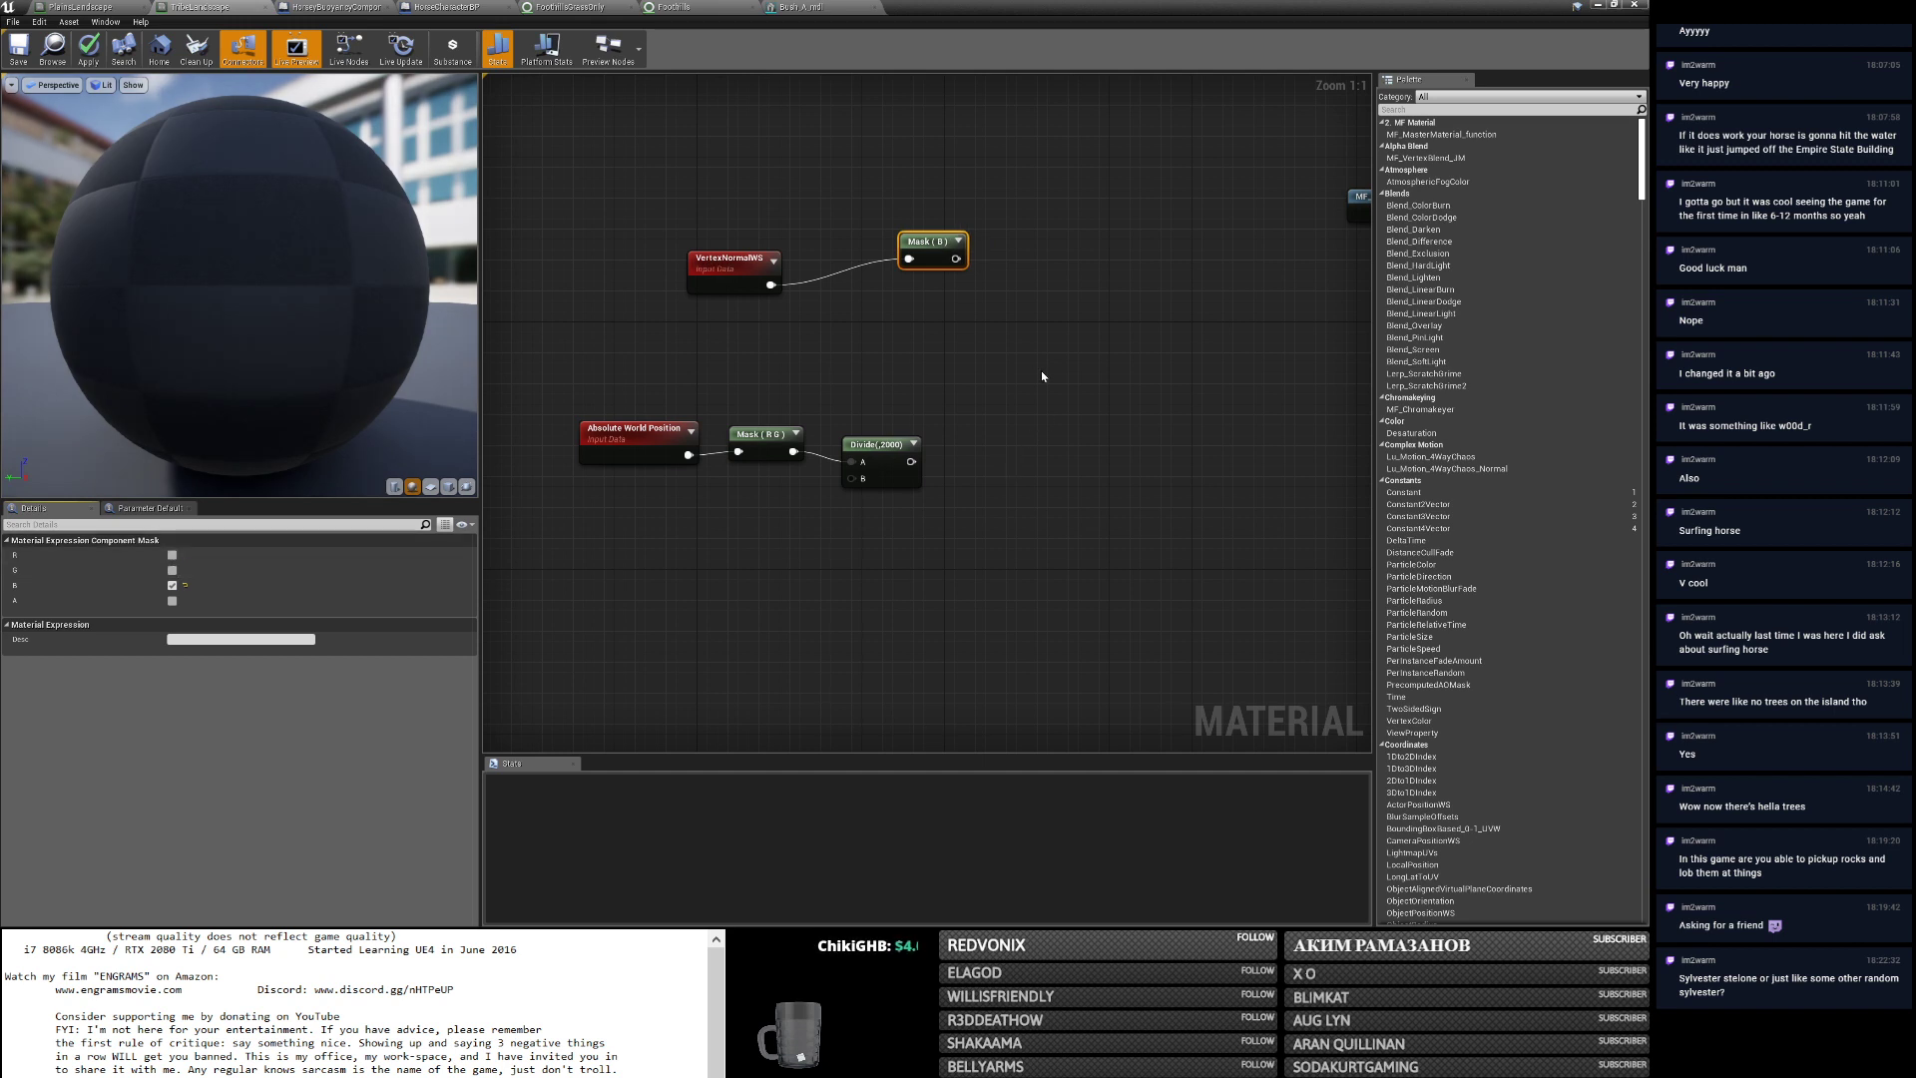
# Add a Multiply node after the B mask and connect the mask's output to its A input.
pyautogui.click(998, 292)
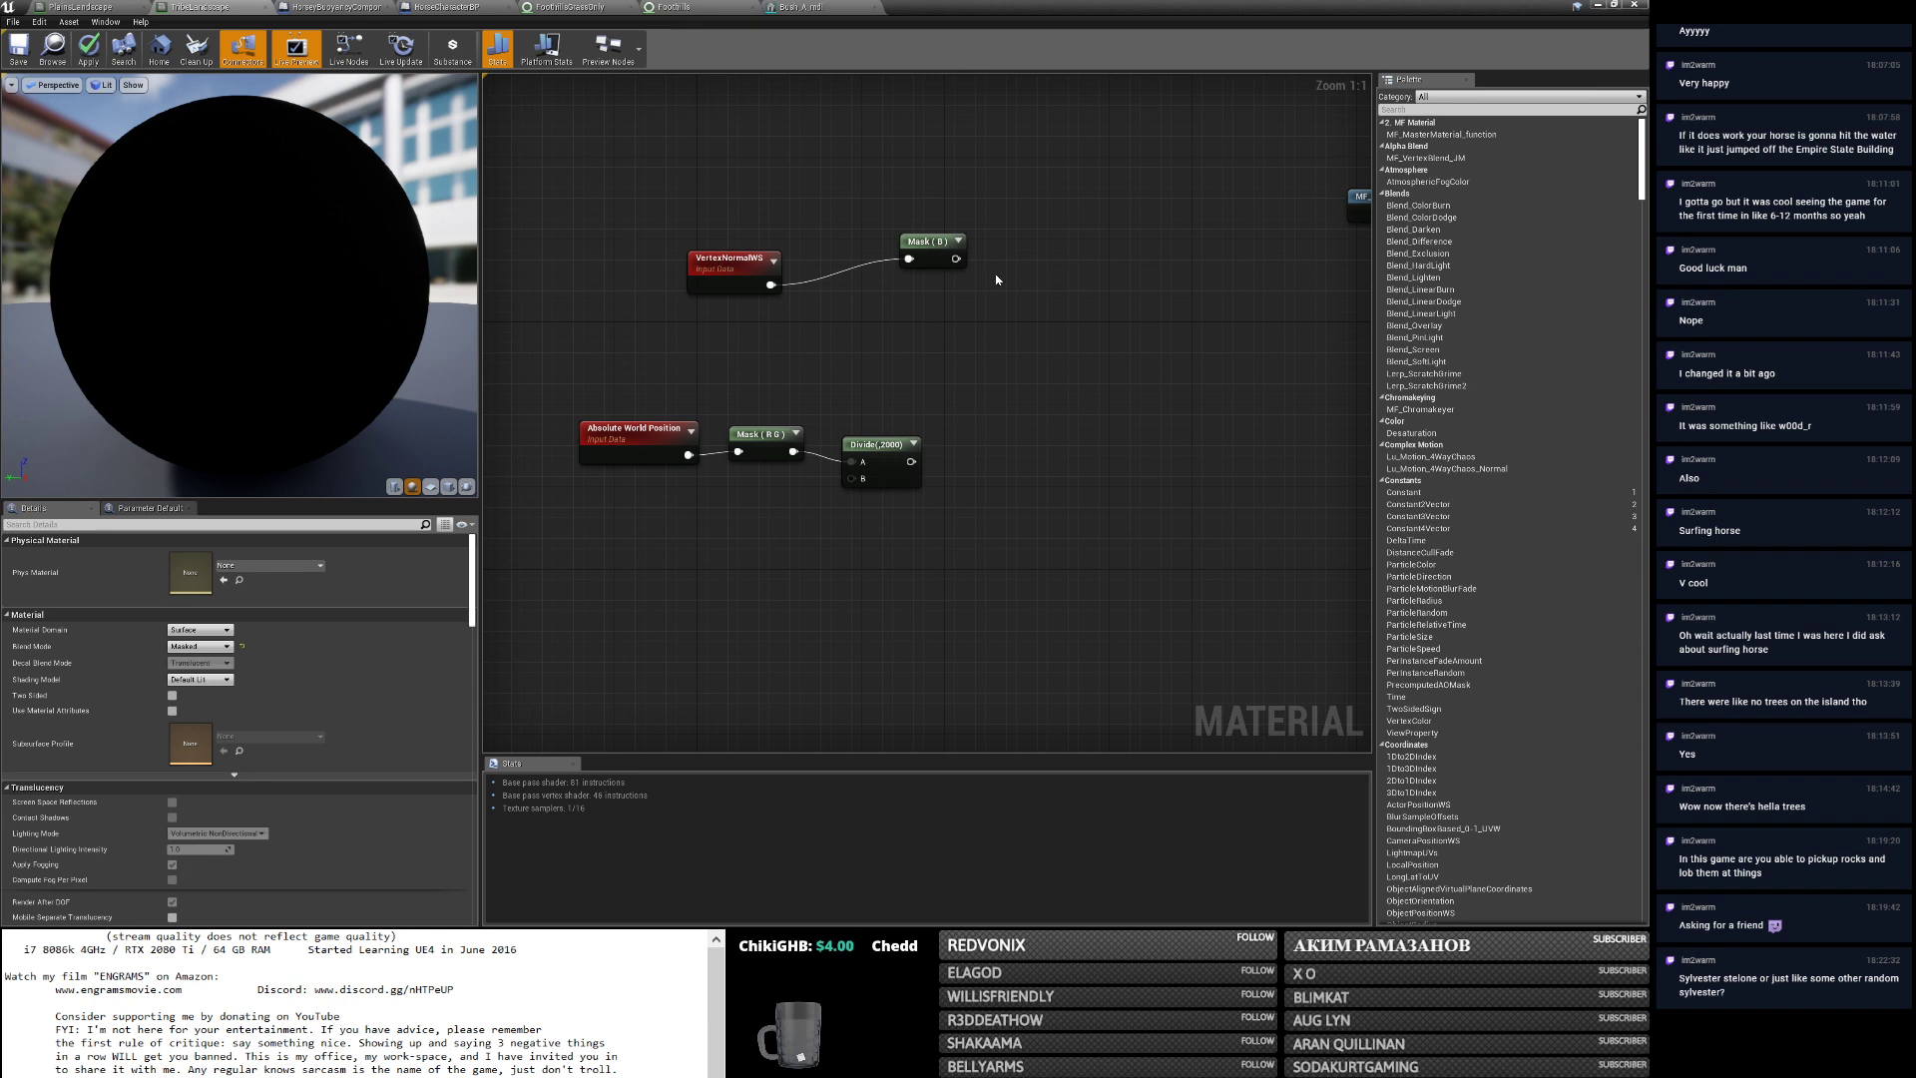
pyautogui.click(1006, 279)
pyautogui.moveTo(956, 258); pyautogui.dragTo(1018, 300)
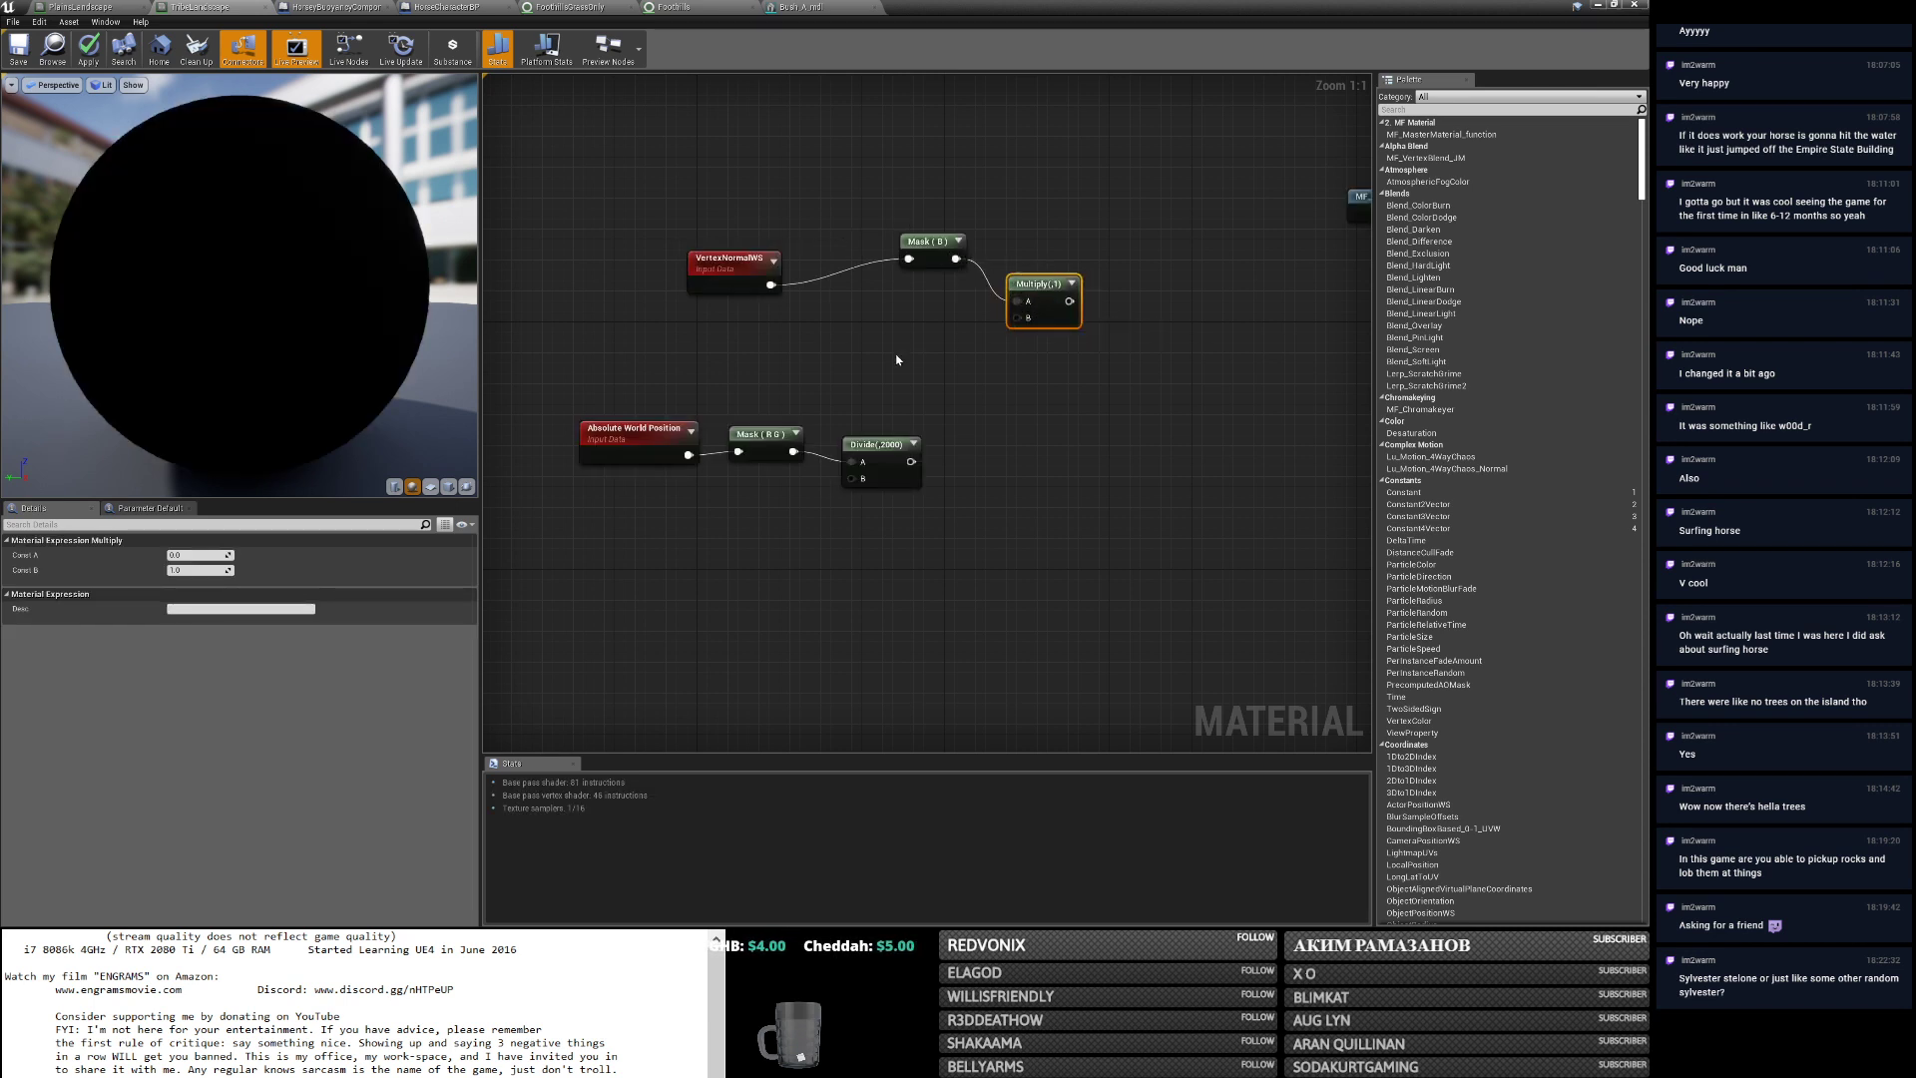
# Promote the Multiply node's B input to a parameter named CliffBlendMultiply, placed below the B mask, and change its default value.
pyautogui.rightClick(1018, 318)
pyautogui.click(1038, 337)
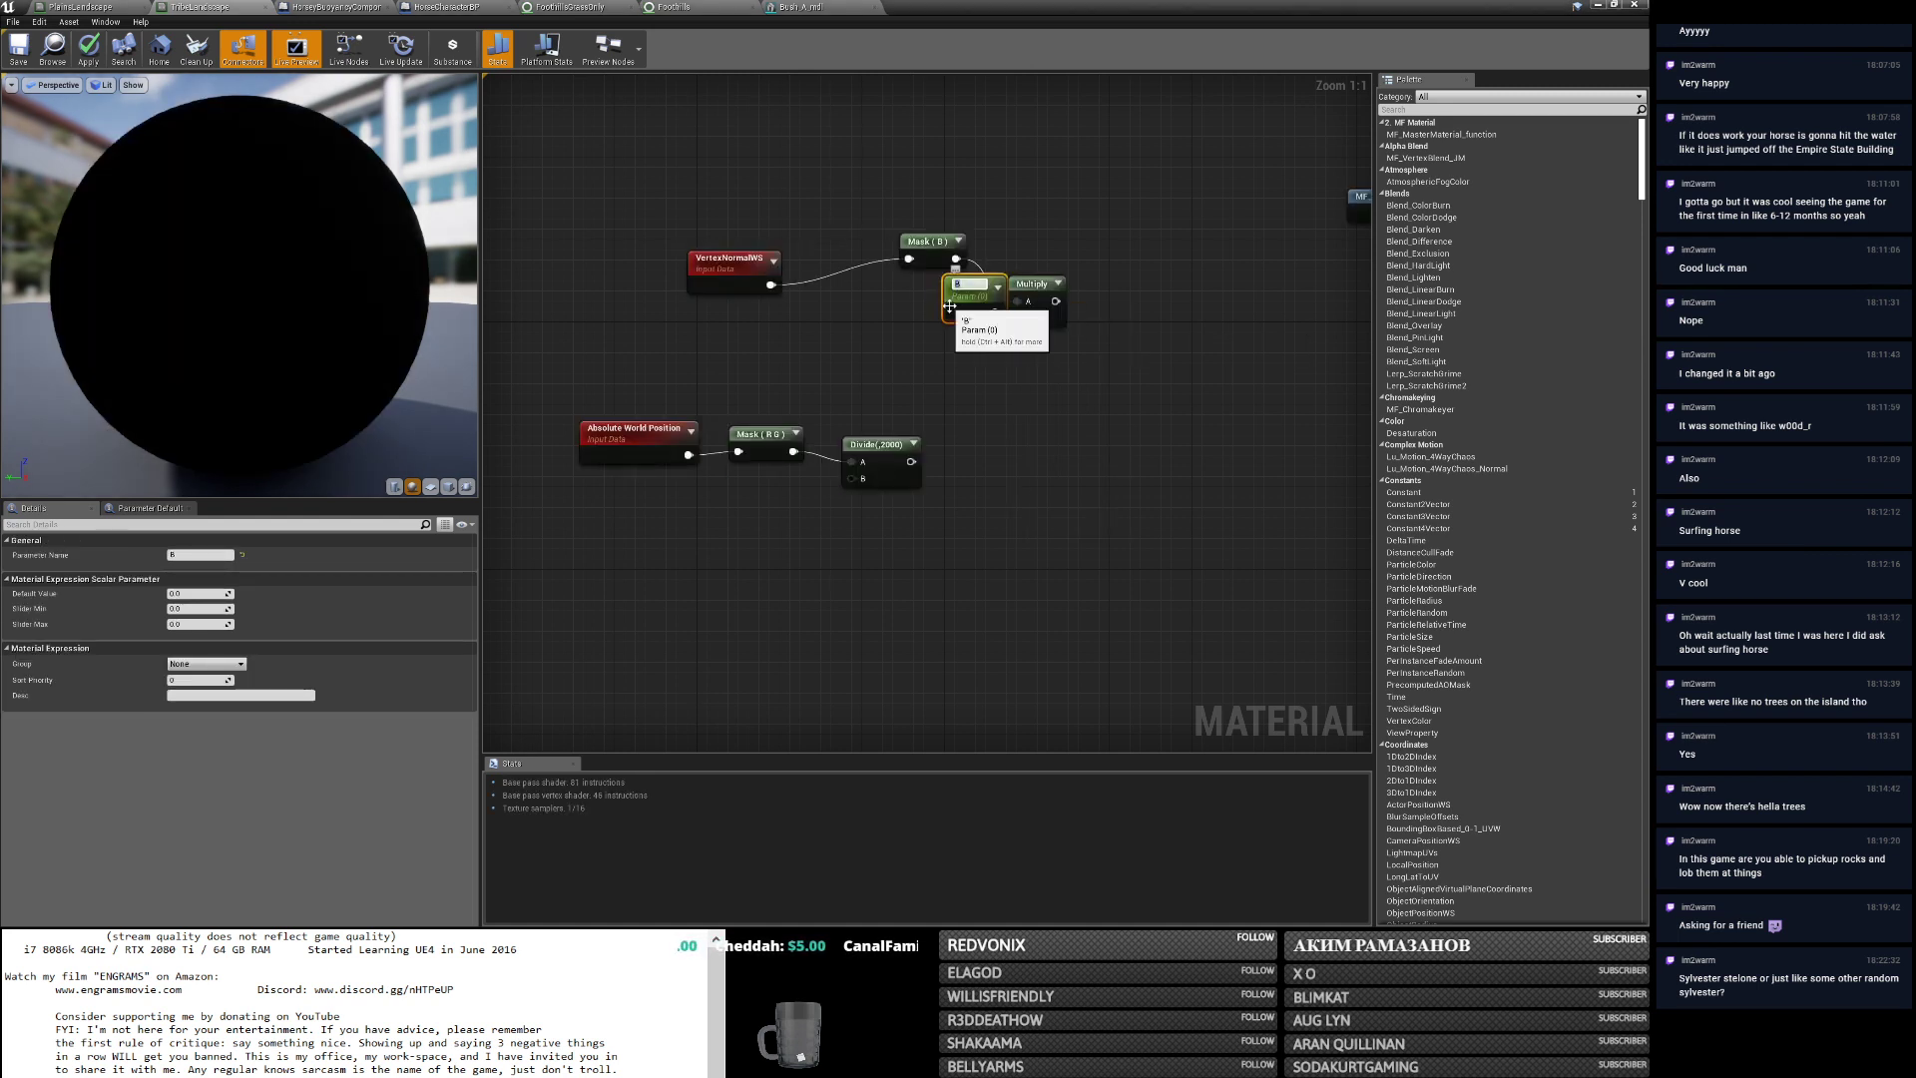
pyautogui.write('CliffBlend')
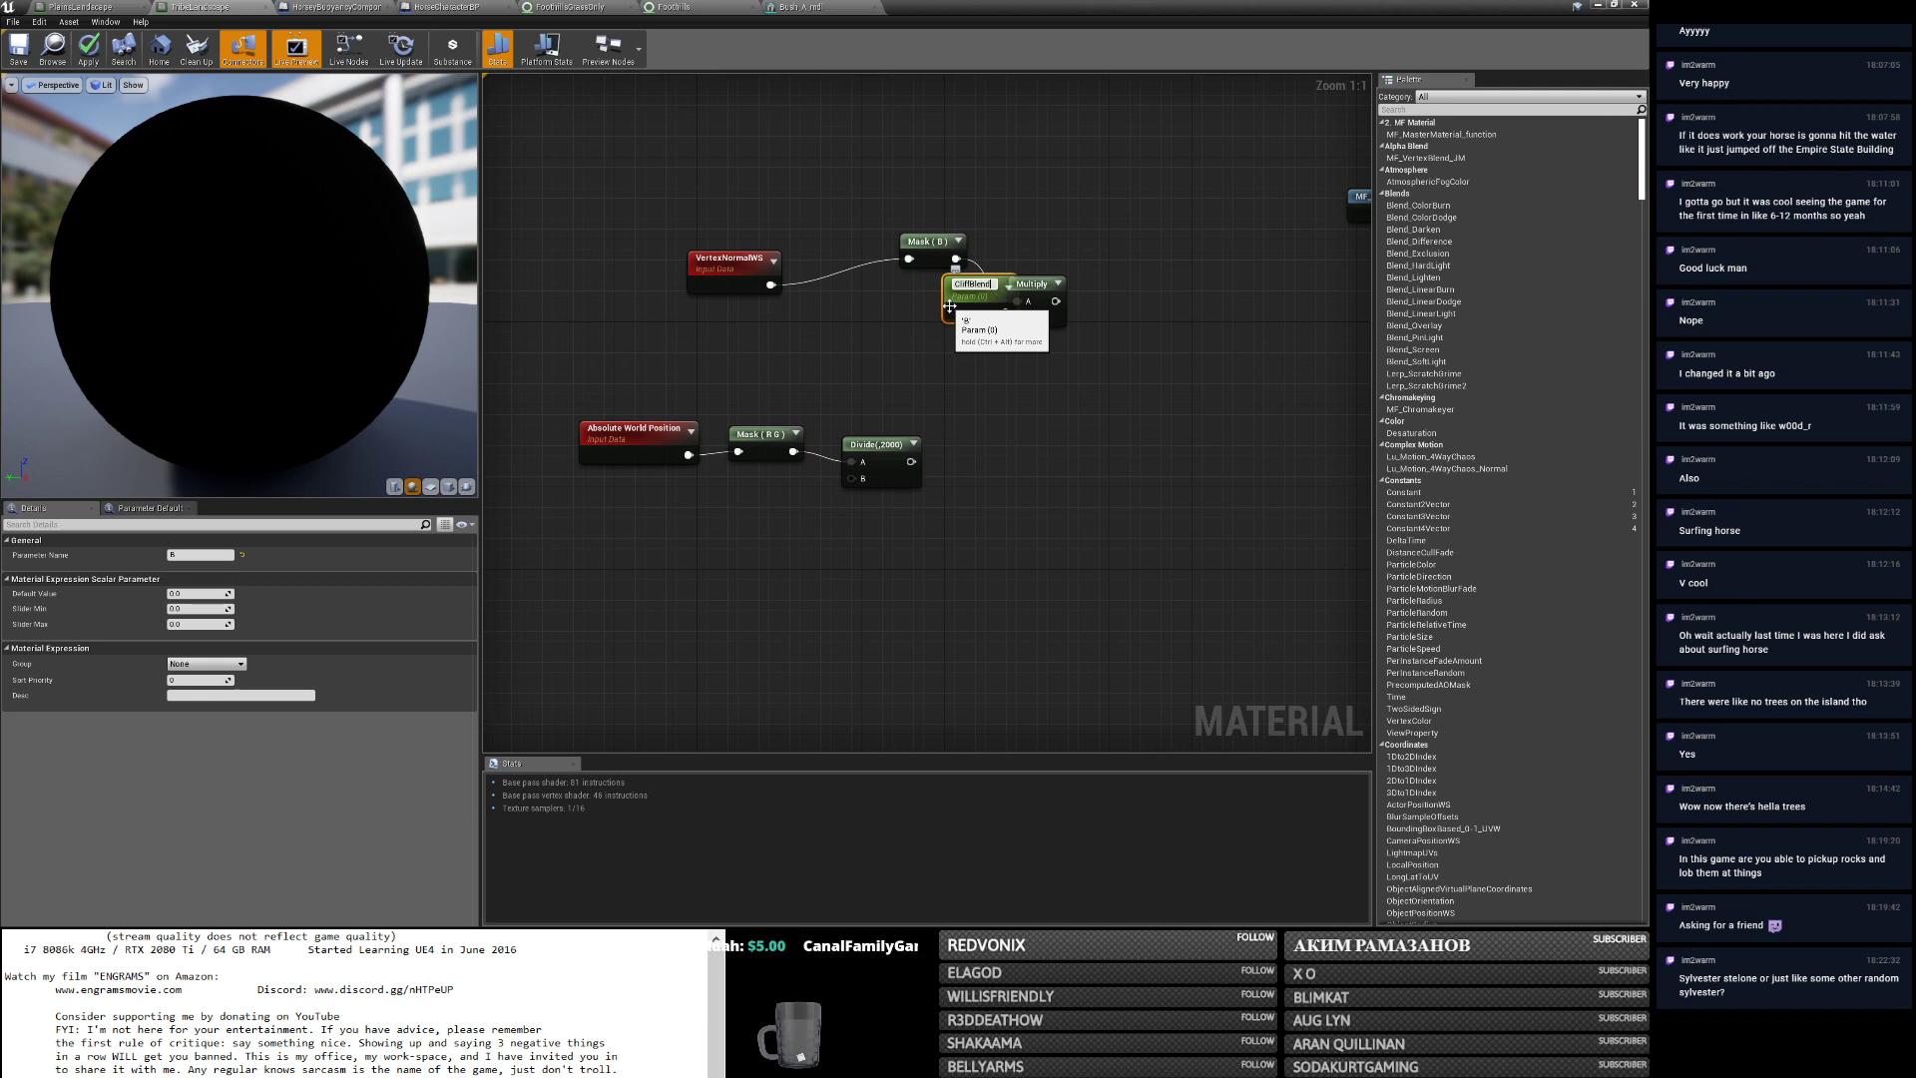
pyautogui.write('Multiply')
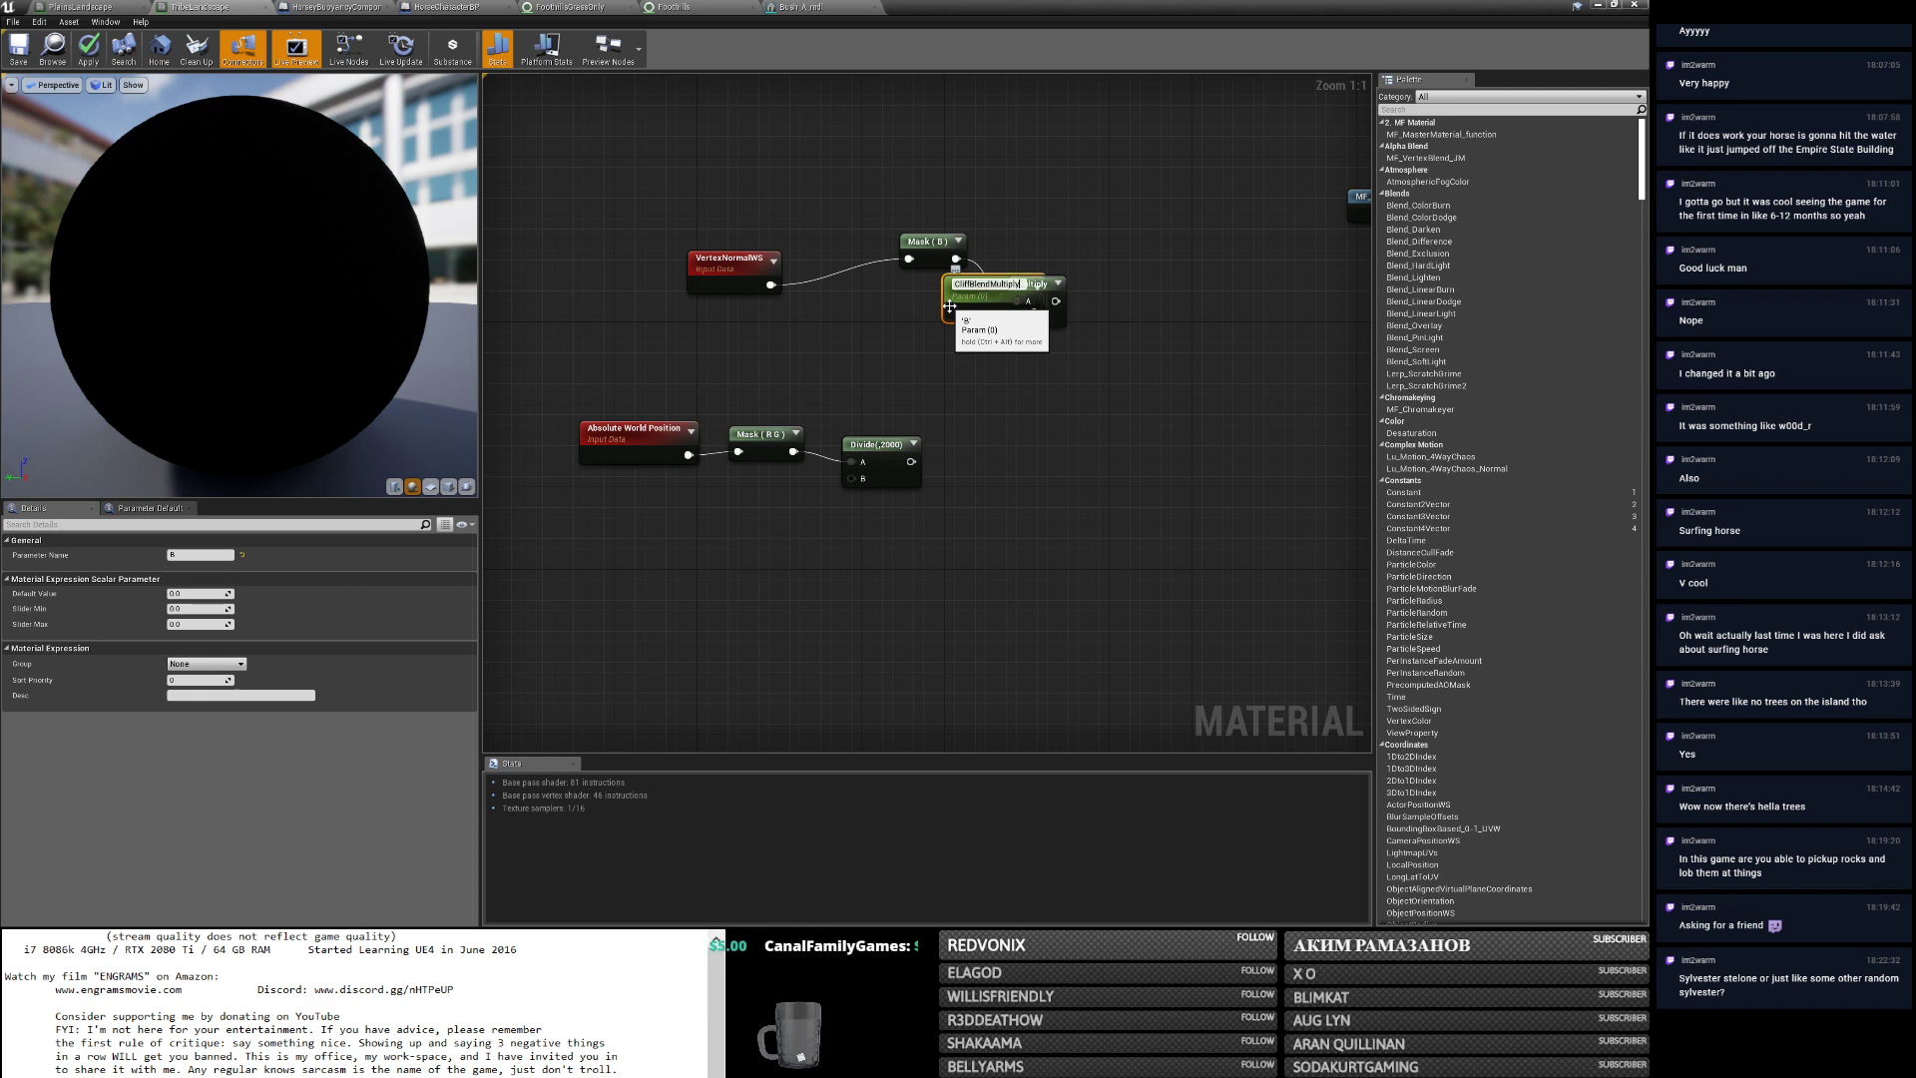
pyautogui.press('Return')
pyautogui.moveTo(973, 326); pyautogui.dragTo(901, 340)
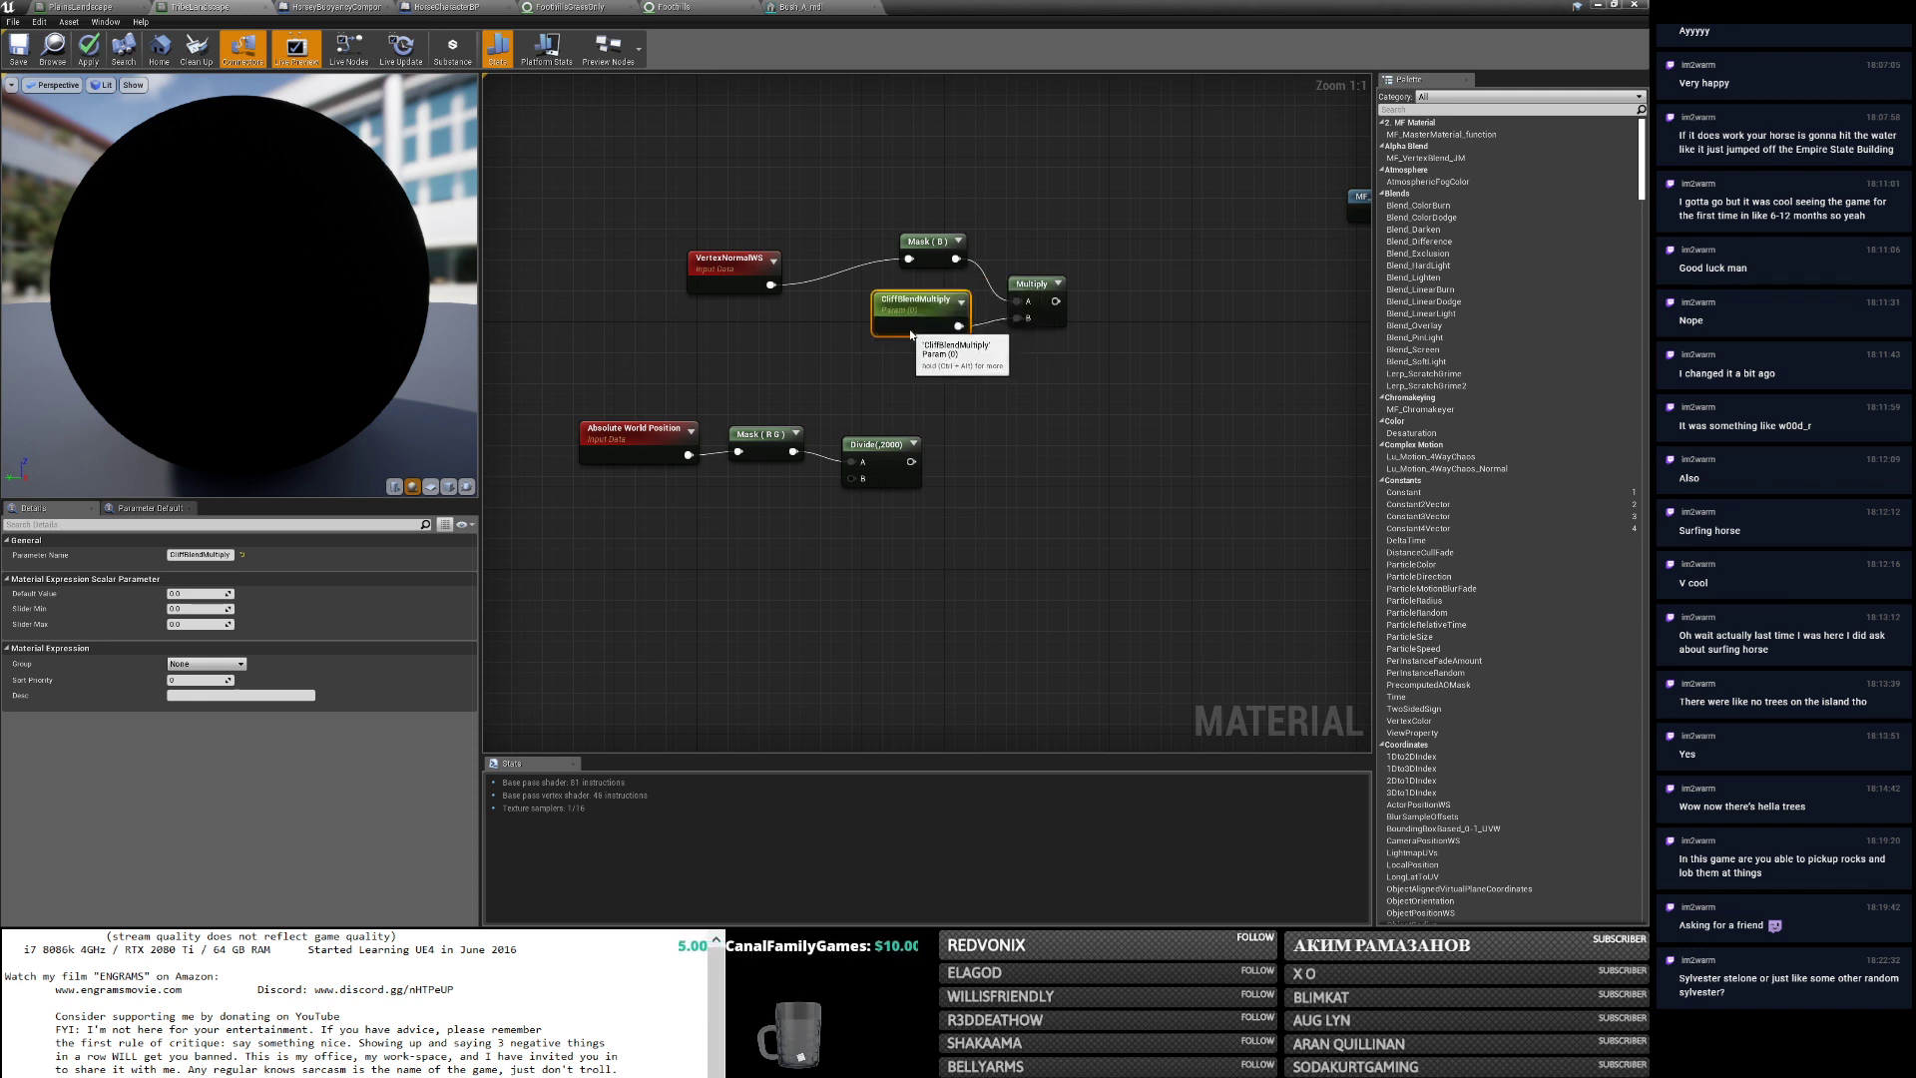
pyautogui.click(200, 591)
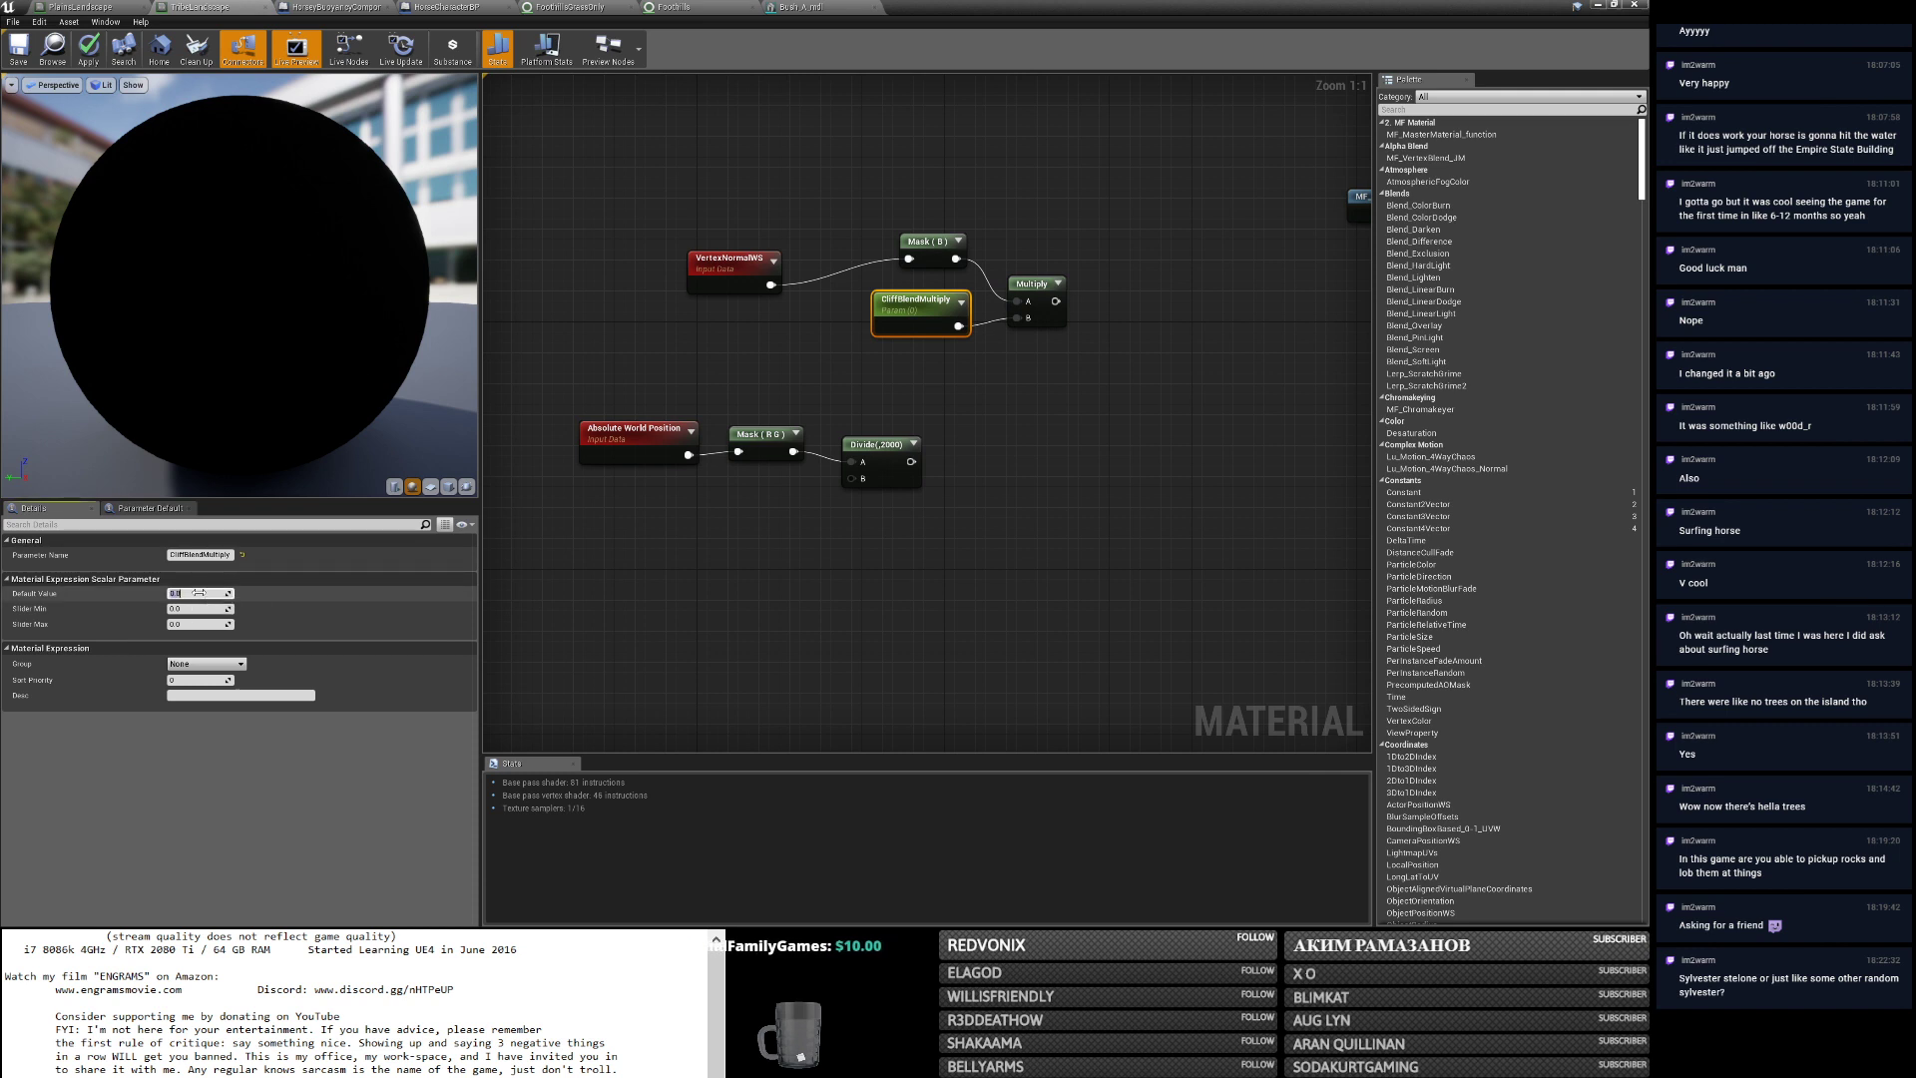
pyautogui.press('Return')
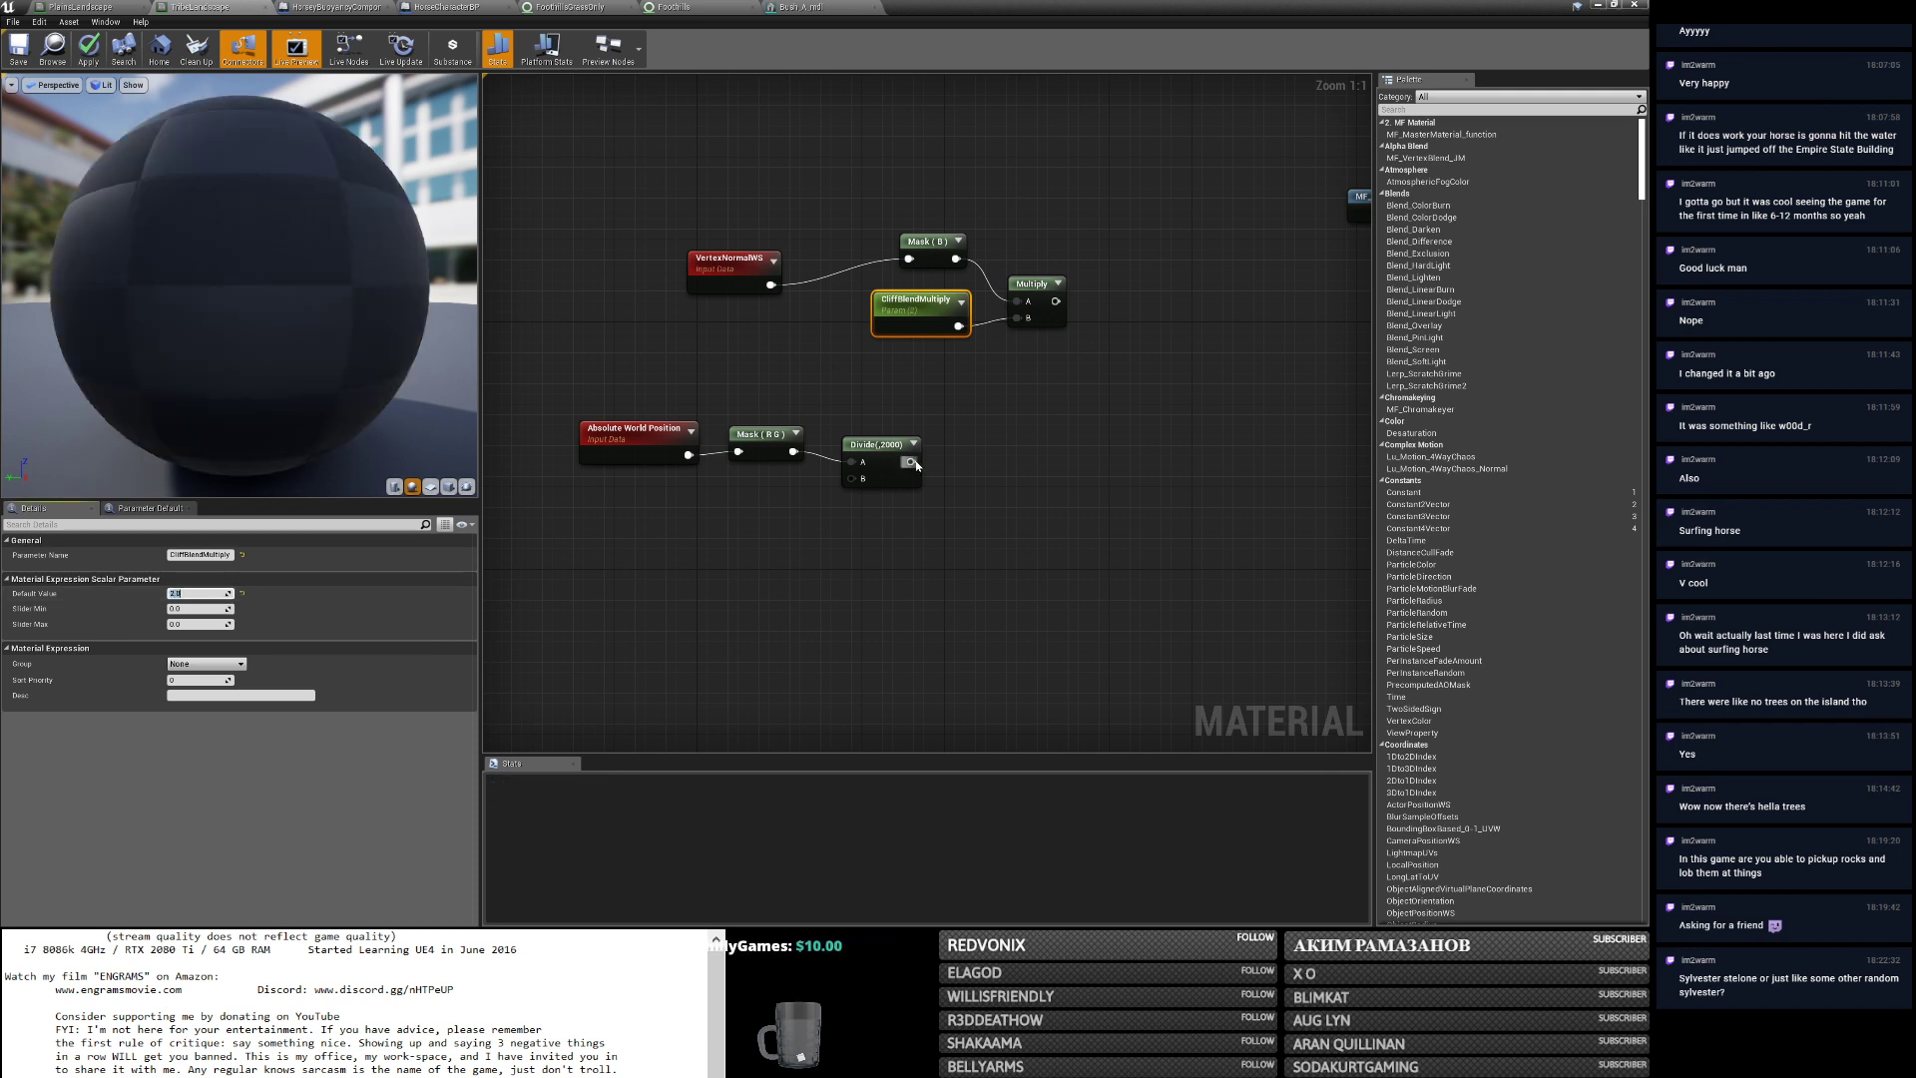
pyautogui.moveTo(1063, 411); pyautogui.dragTo(899, 415, button='right')
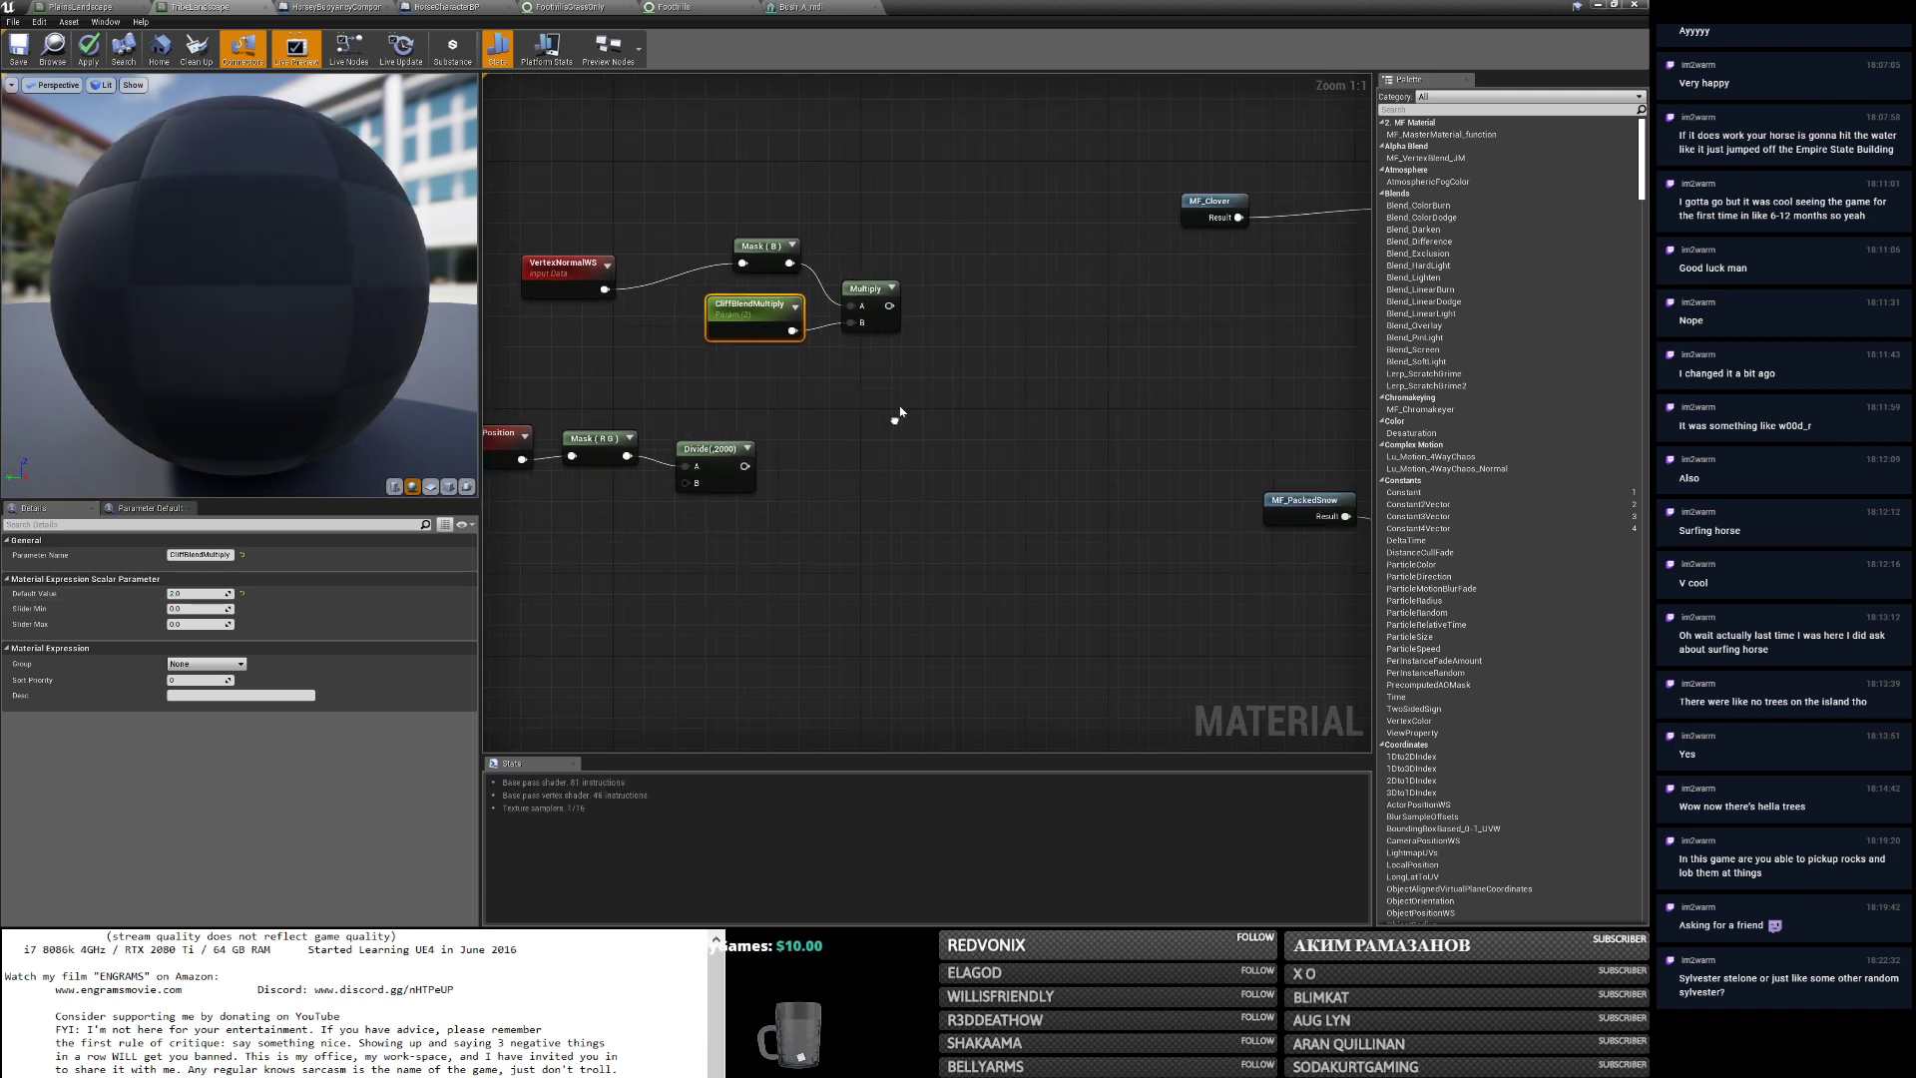
pyautogui.press('s')
pyautogui.click(955, 309)
pyautogui.write('sssssss')
pyautogui.click(1010, 302)
pyautogui.click(996, 335)
pyautogui.press('Delete')
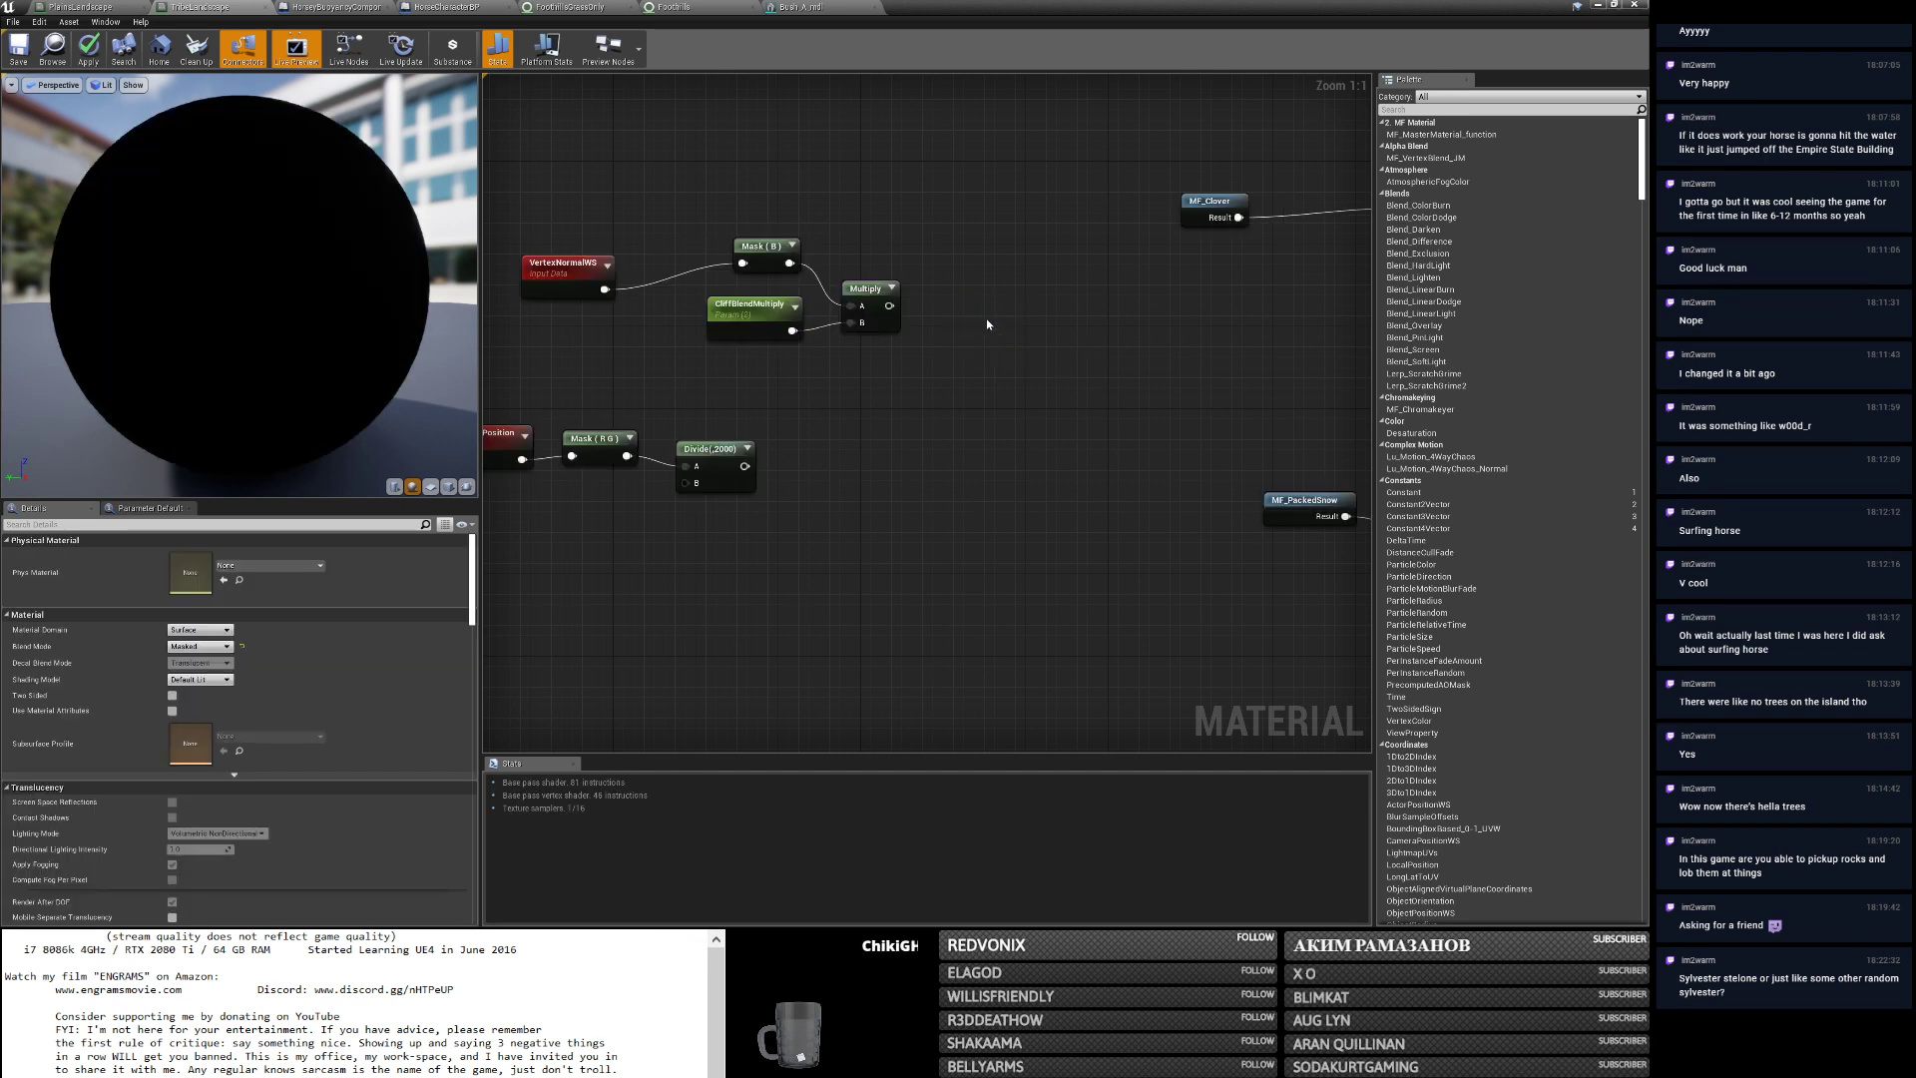
# Add a Subtract node after the Multiply node and connect the Multiply output to its A input.
pyautogui.rightClick(986, 319)
pyautogui.write('subtrac')
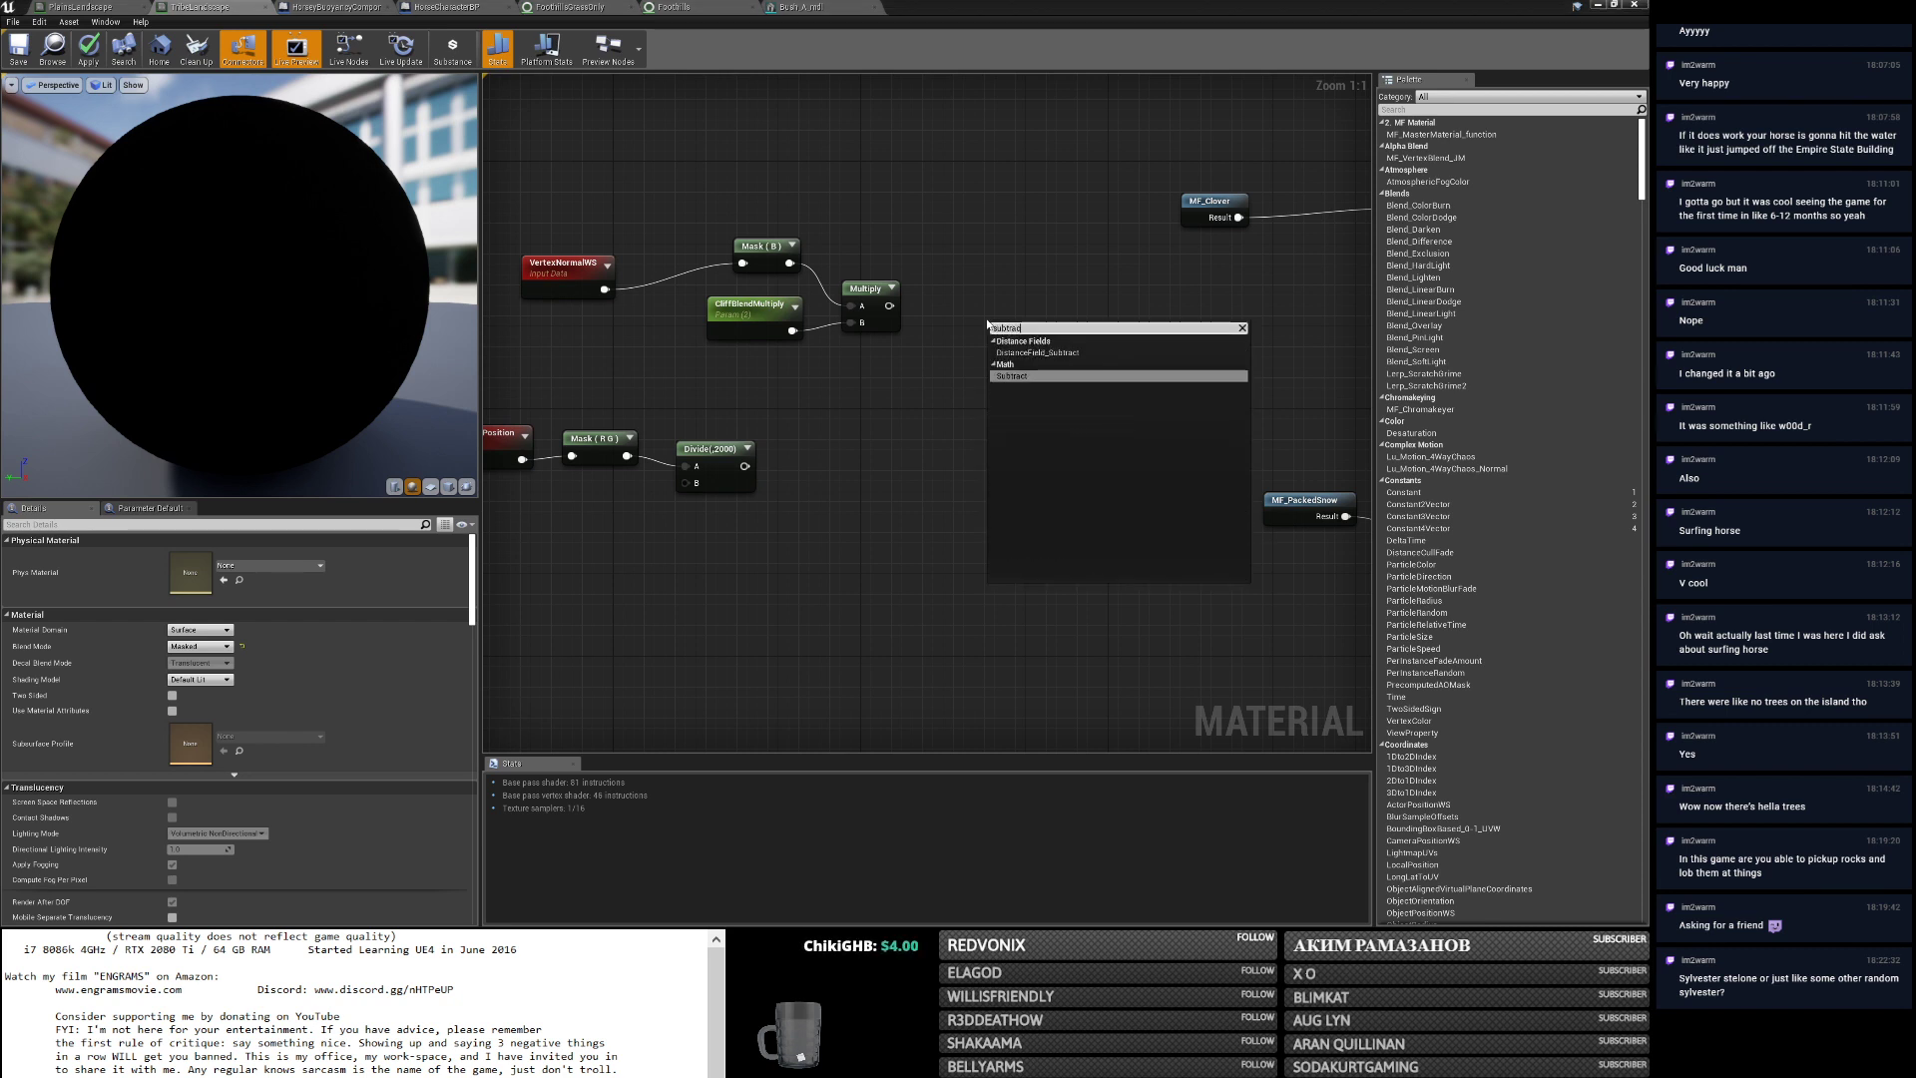
pyautogui.press('Return')
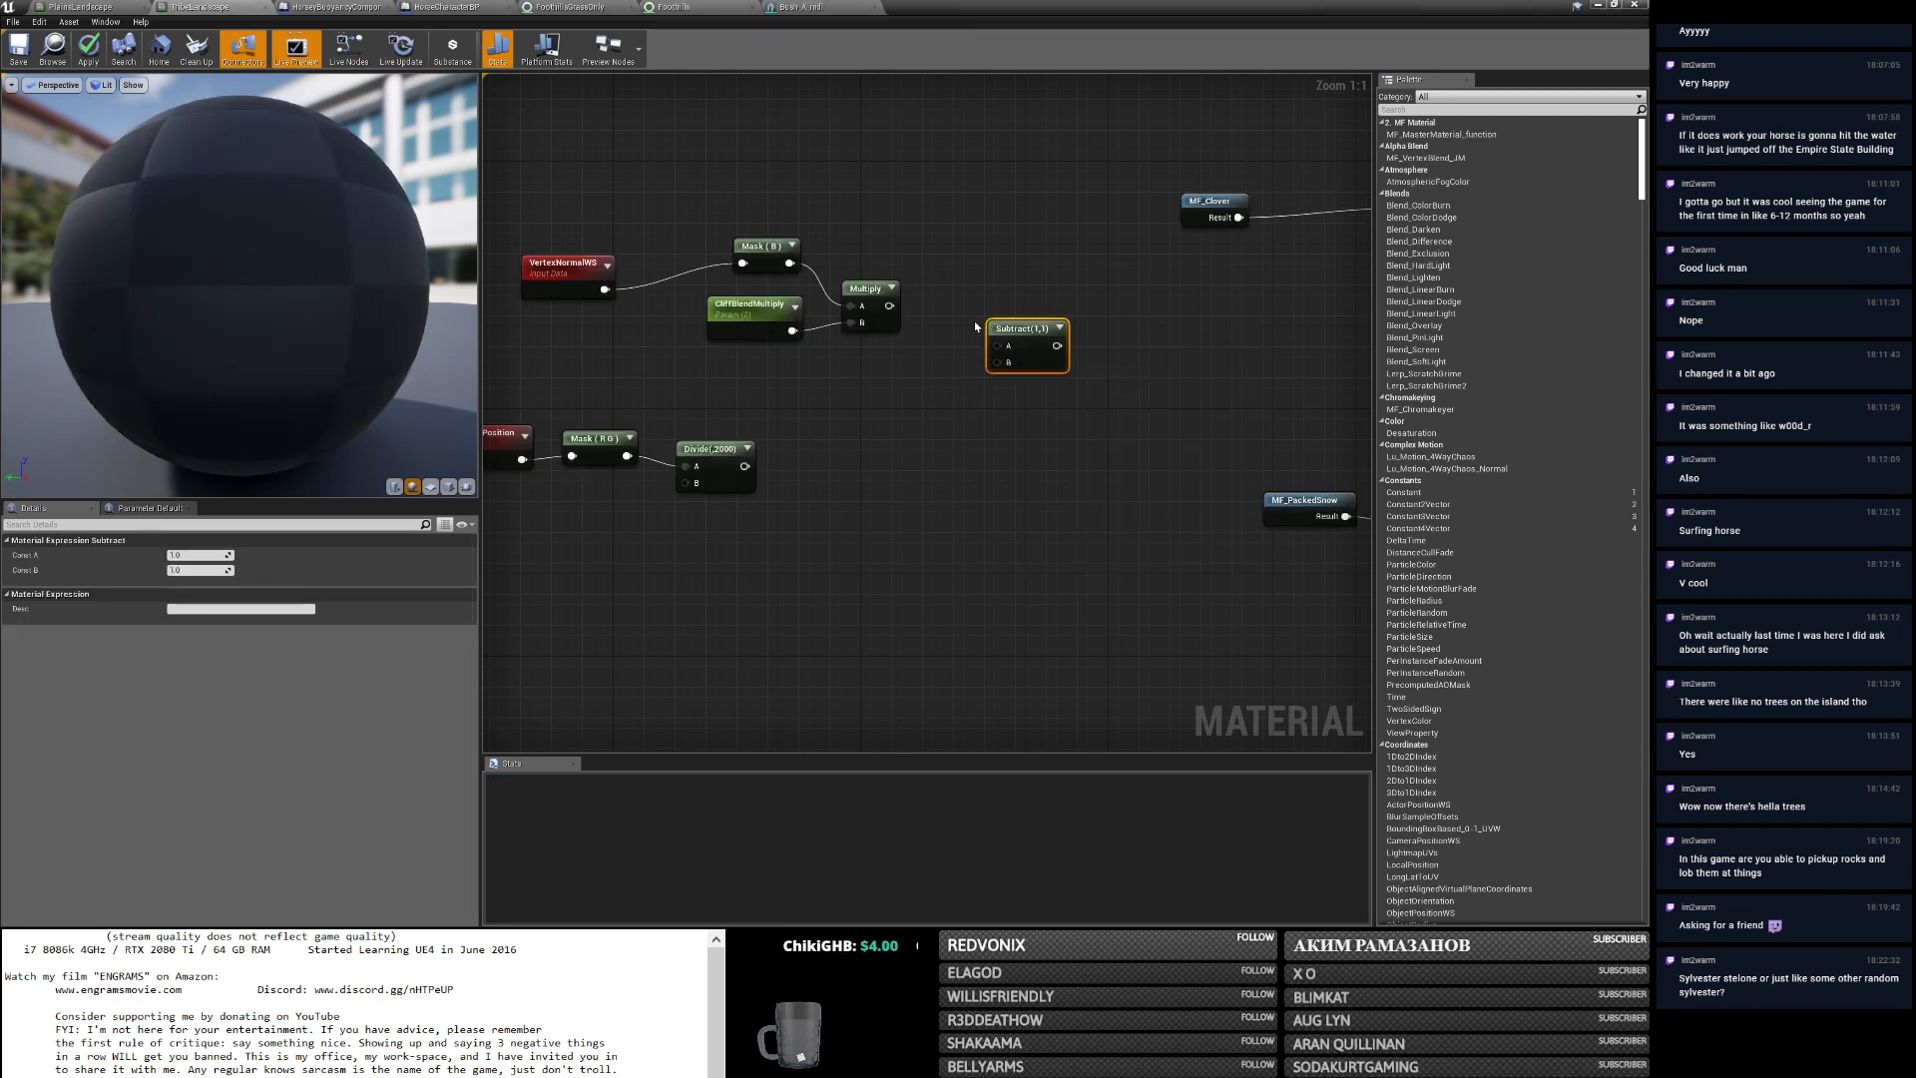
pyautogui.moveTo(889, 306); pyautogui.dragTo(818, 467)
pyautogui.click(769, 511)
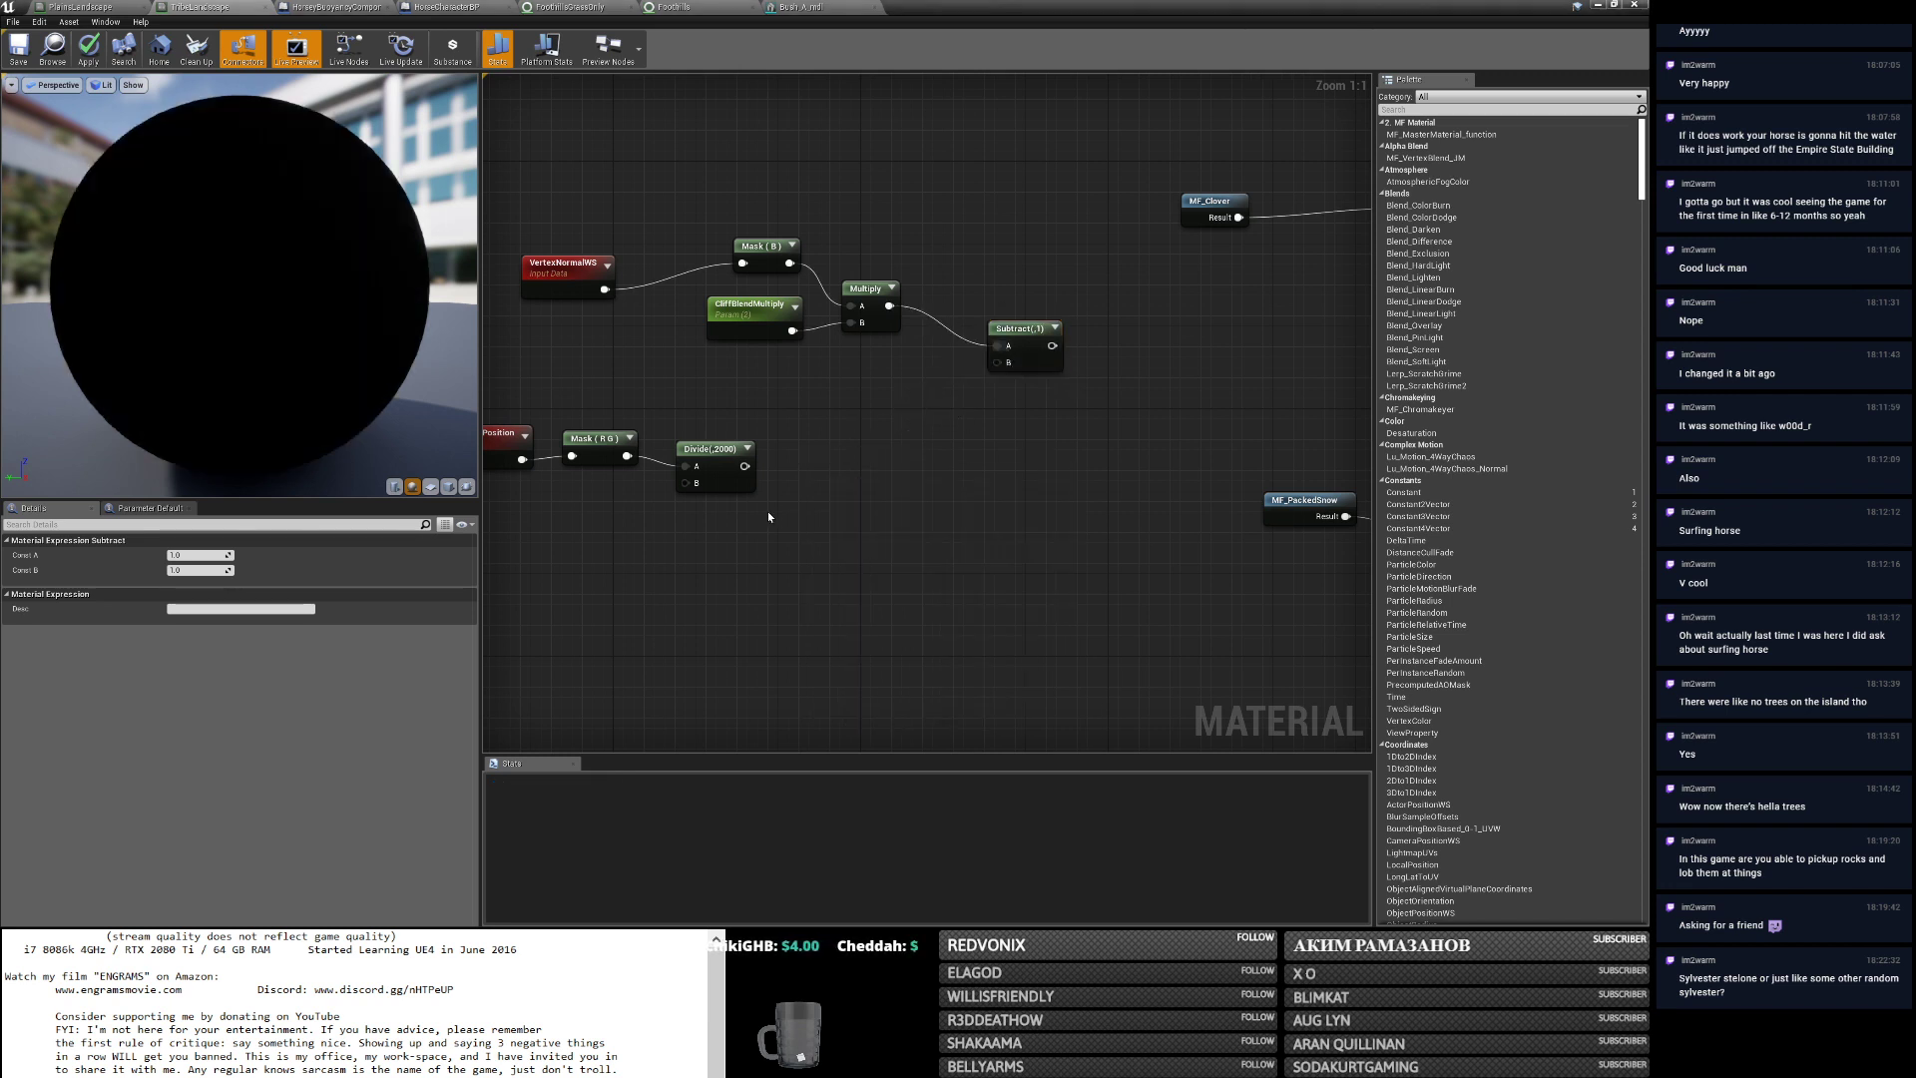
pyautogui.rightClick(808, 481)
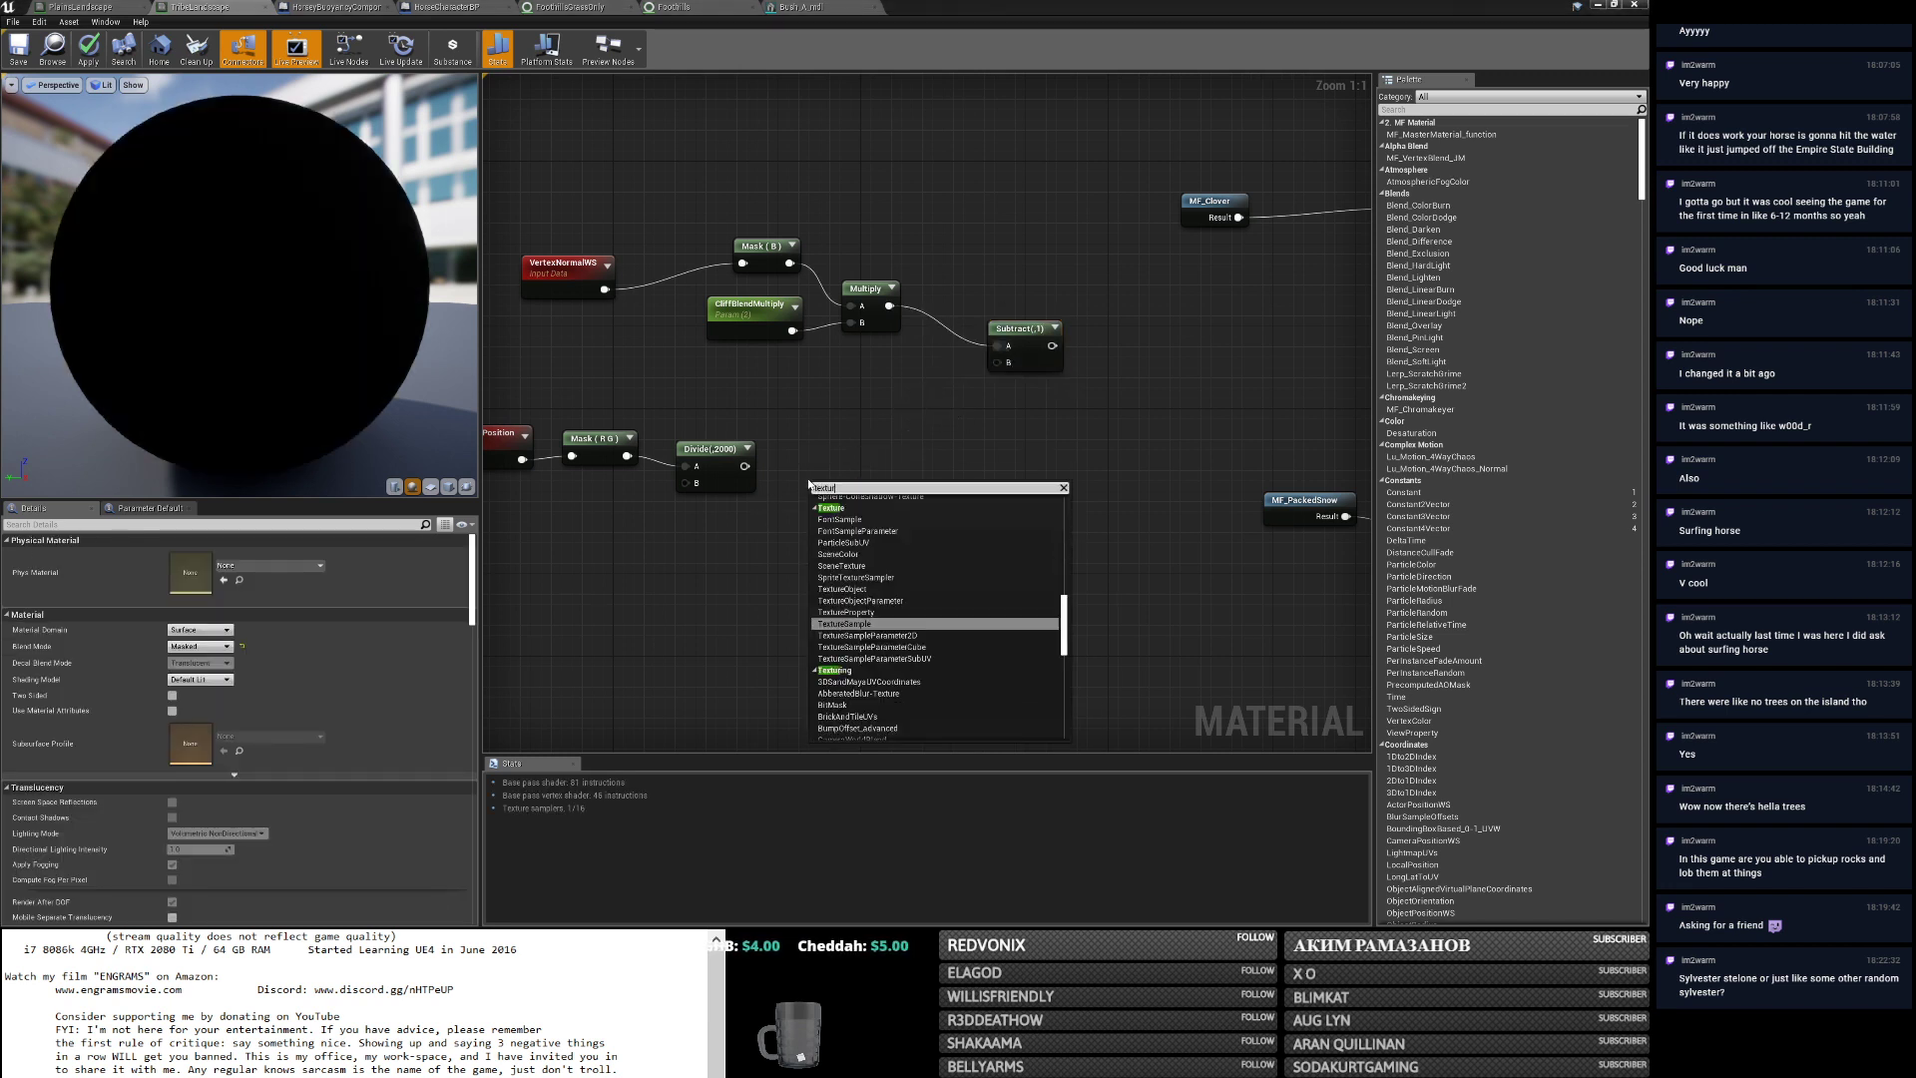
pyautogui.press('Escape')
pyautogui.press('t')
pyautogui.click(809, 481)
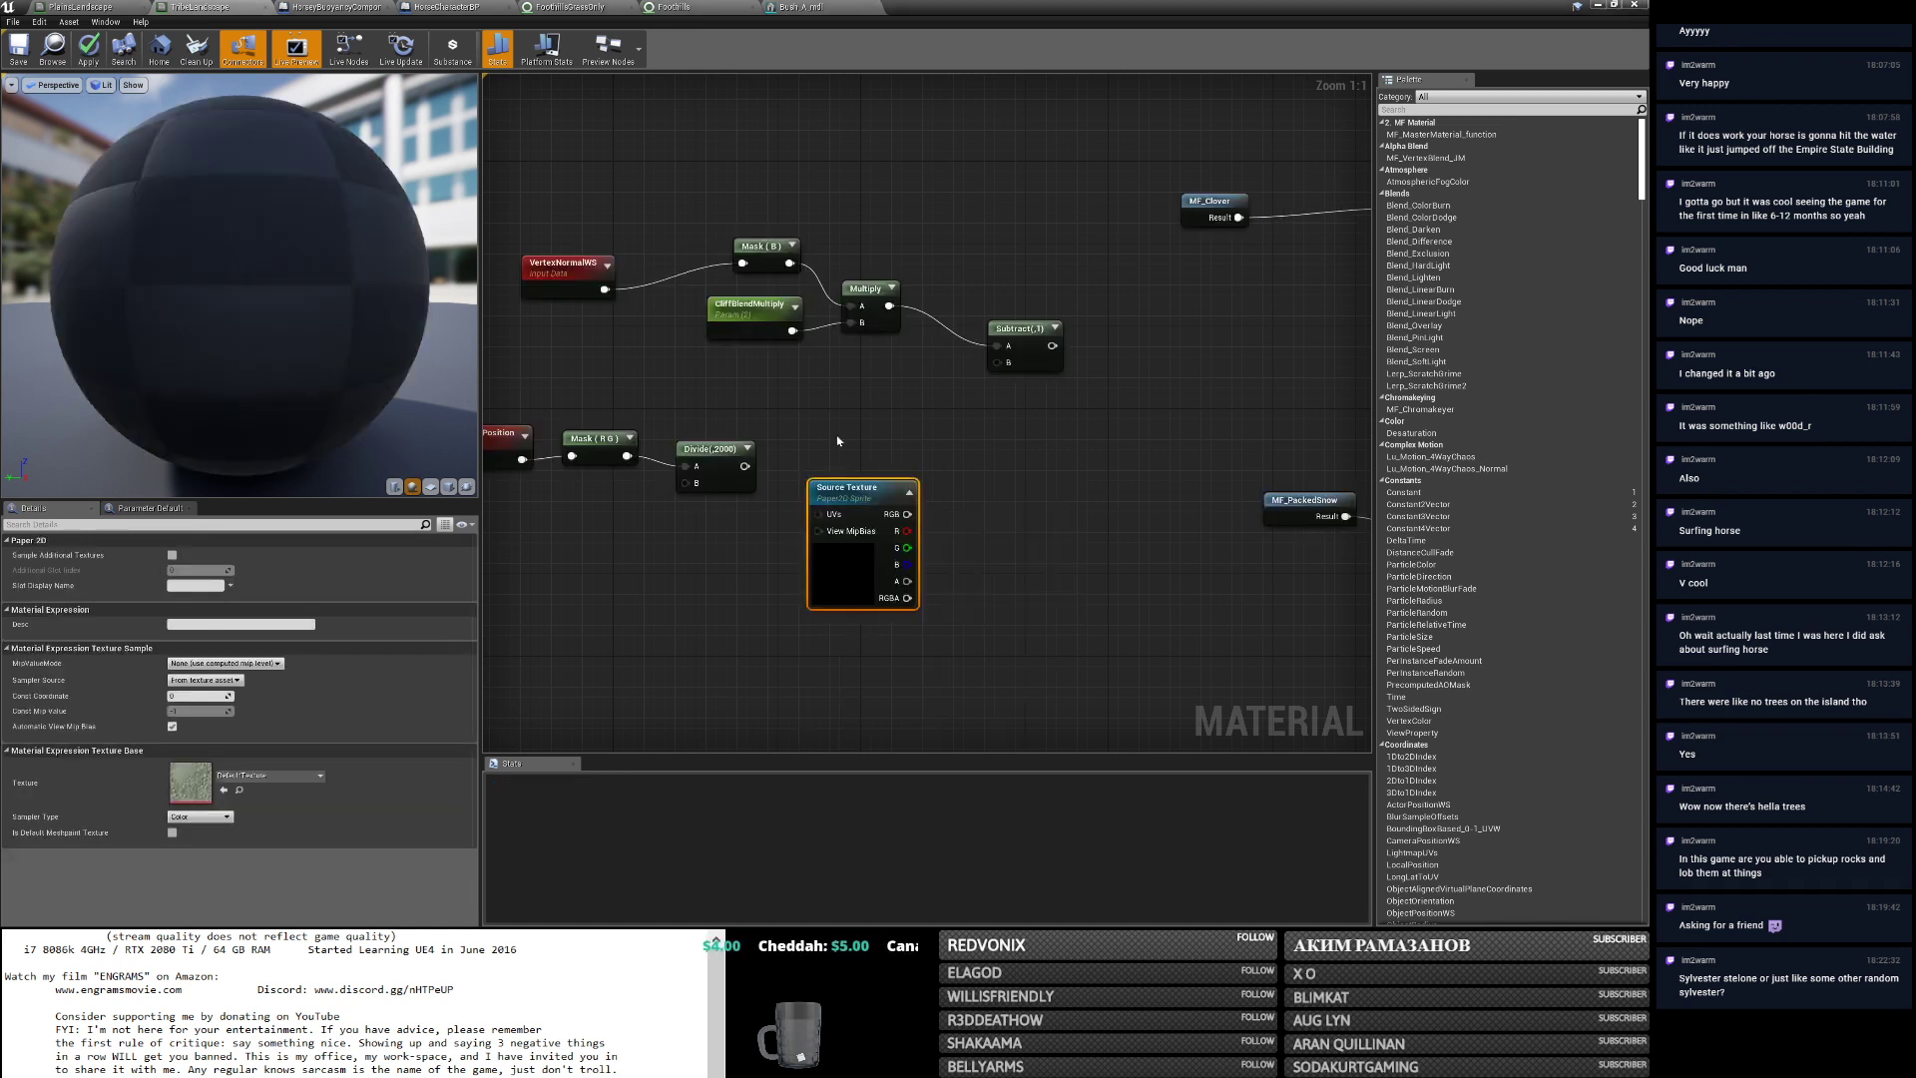
pyautogui.press('Delete')
# Add a Texture Sample node beside the Divide node in the world-position chain.
pyautogui.rightClick(859, 486)
pyautogui.write('texture sam')
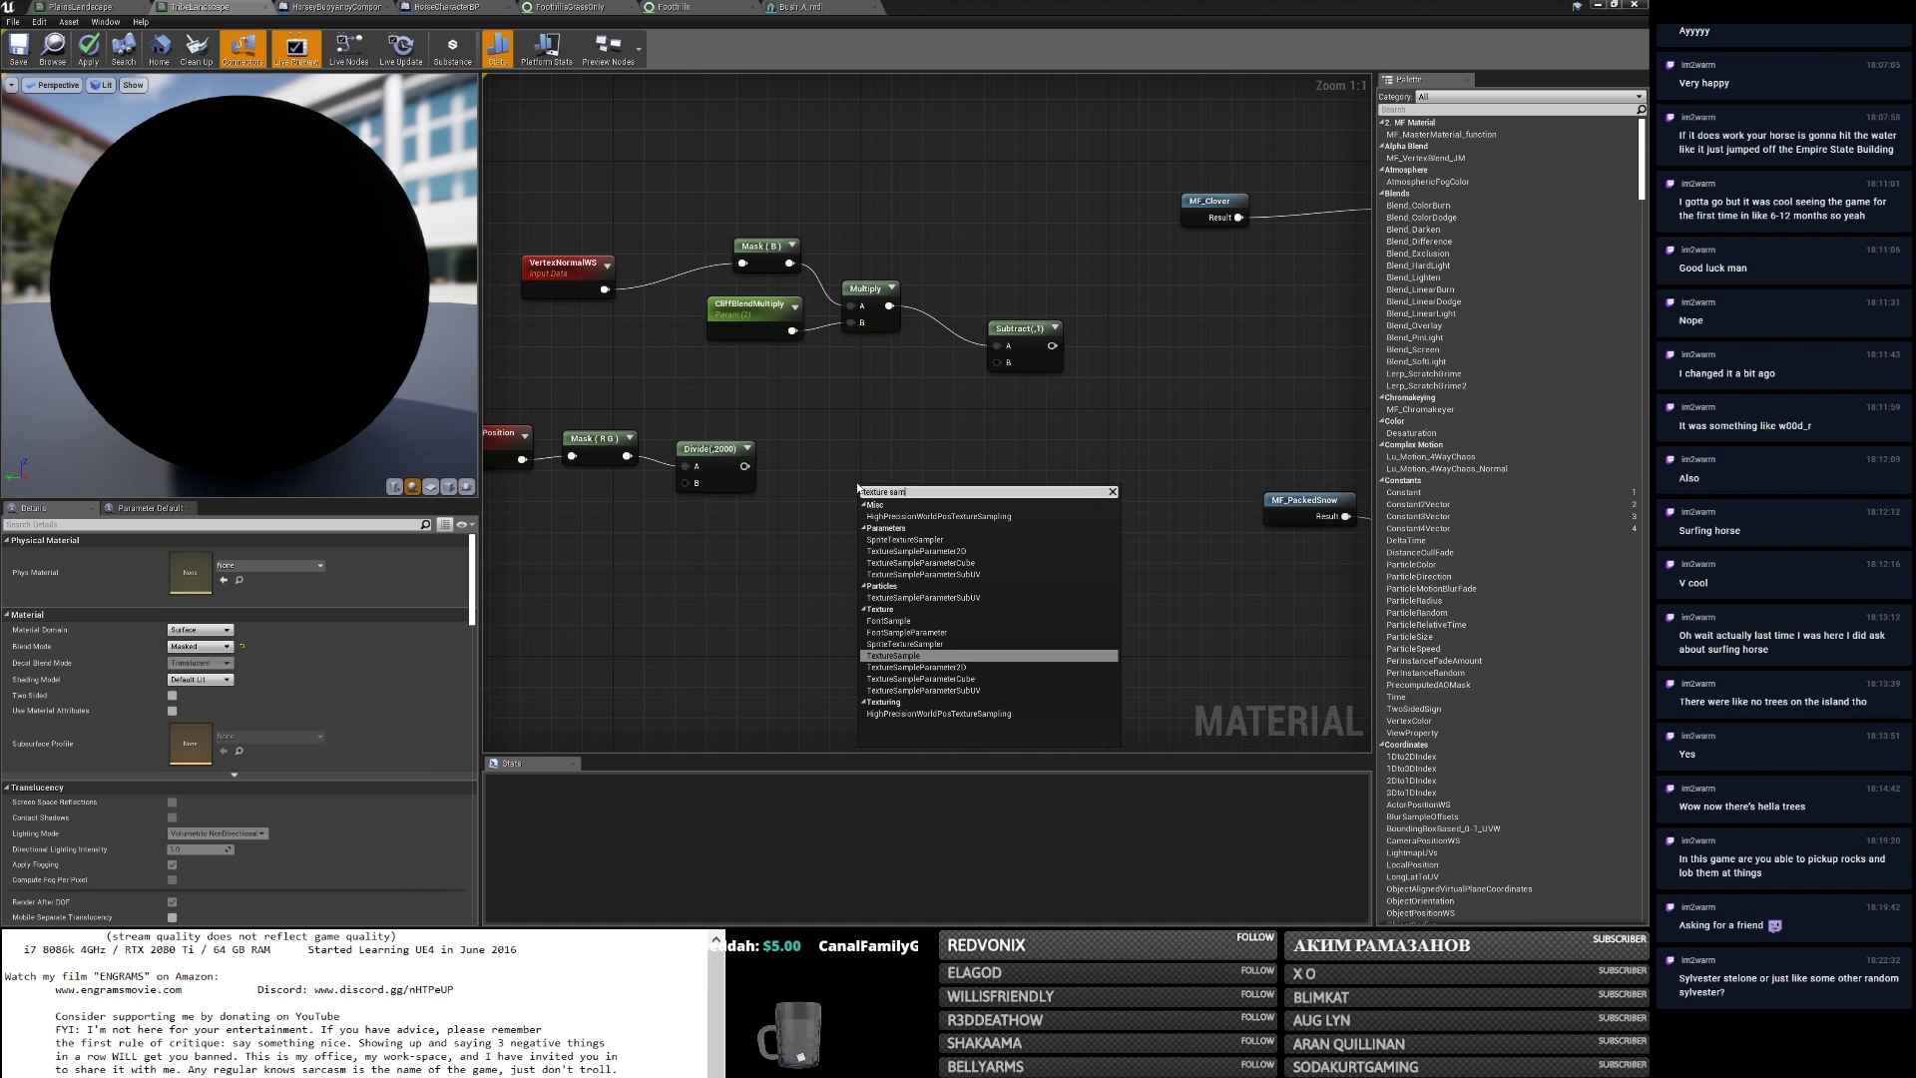
pyautogui.press('Return')
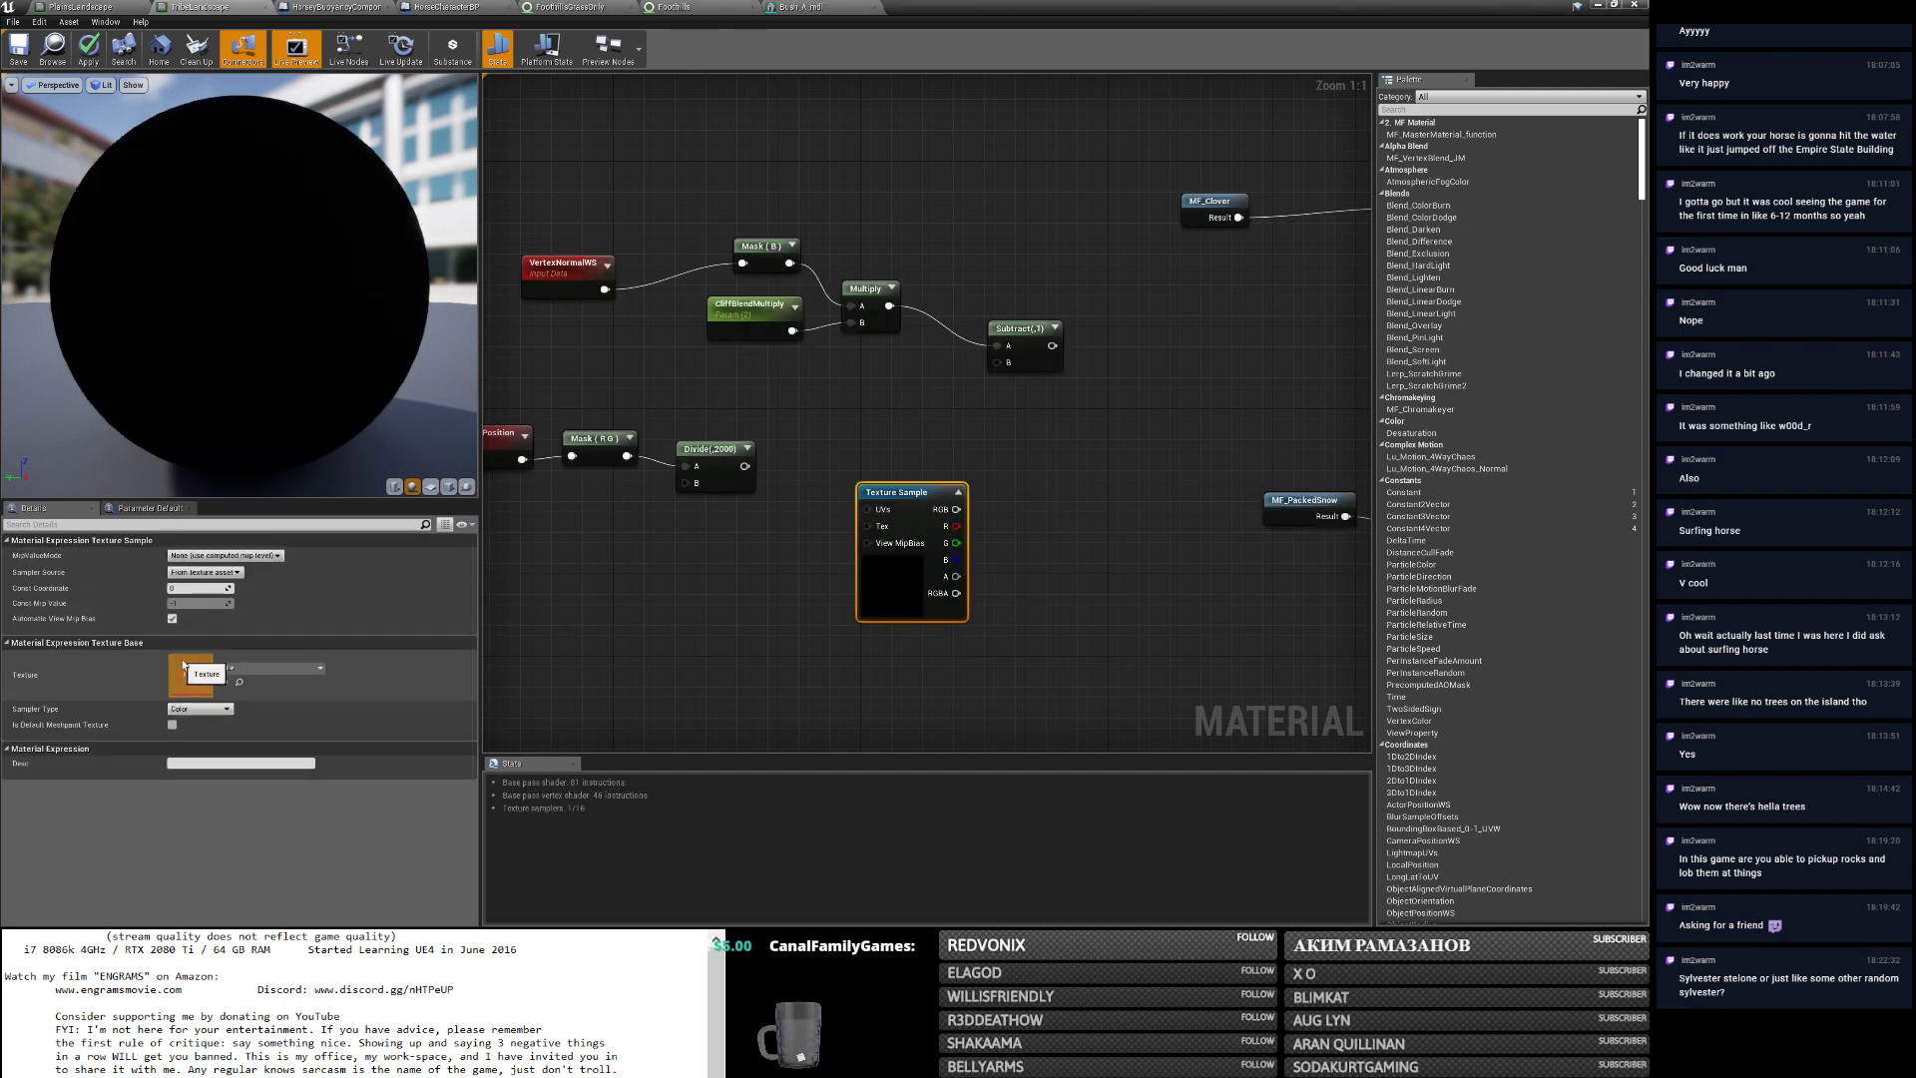
# Search the textures for "ice noise" and assign T_Ice_Noise to the Texture Sample node.
pyautogui.click(262, 669)
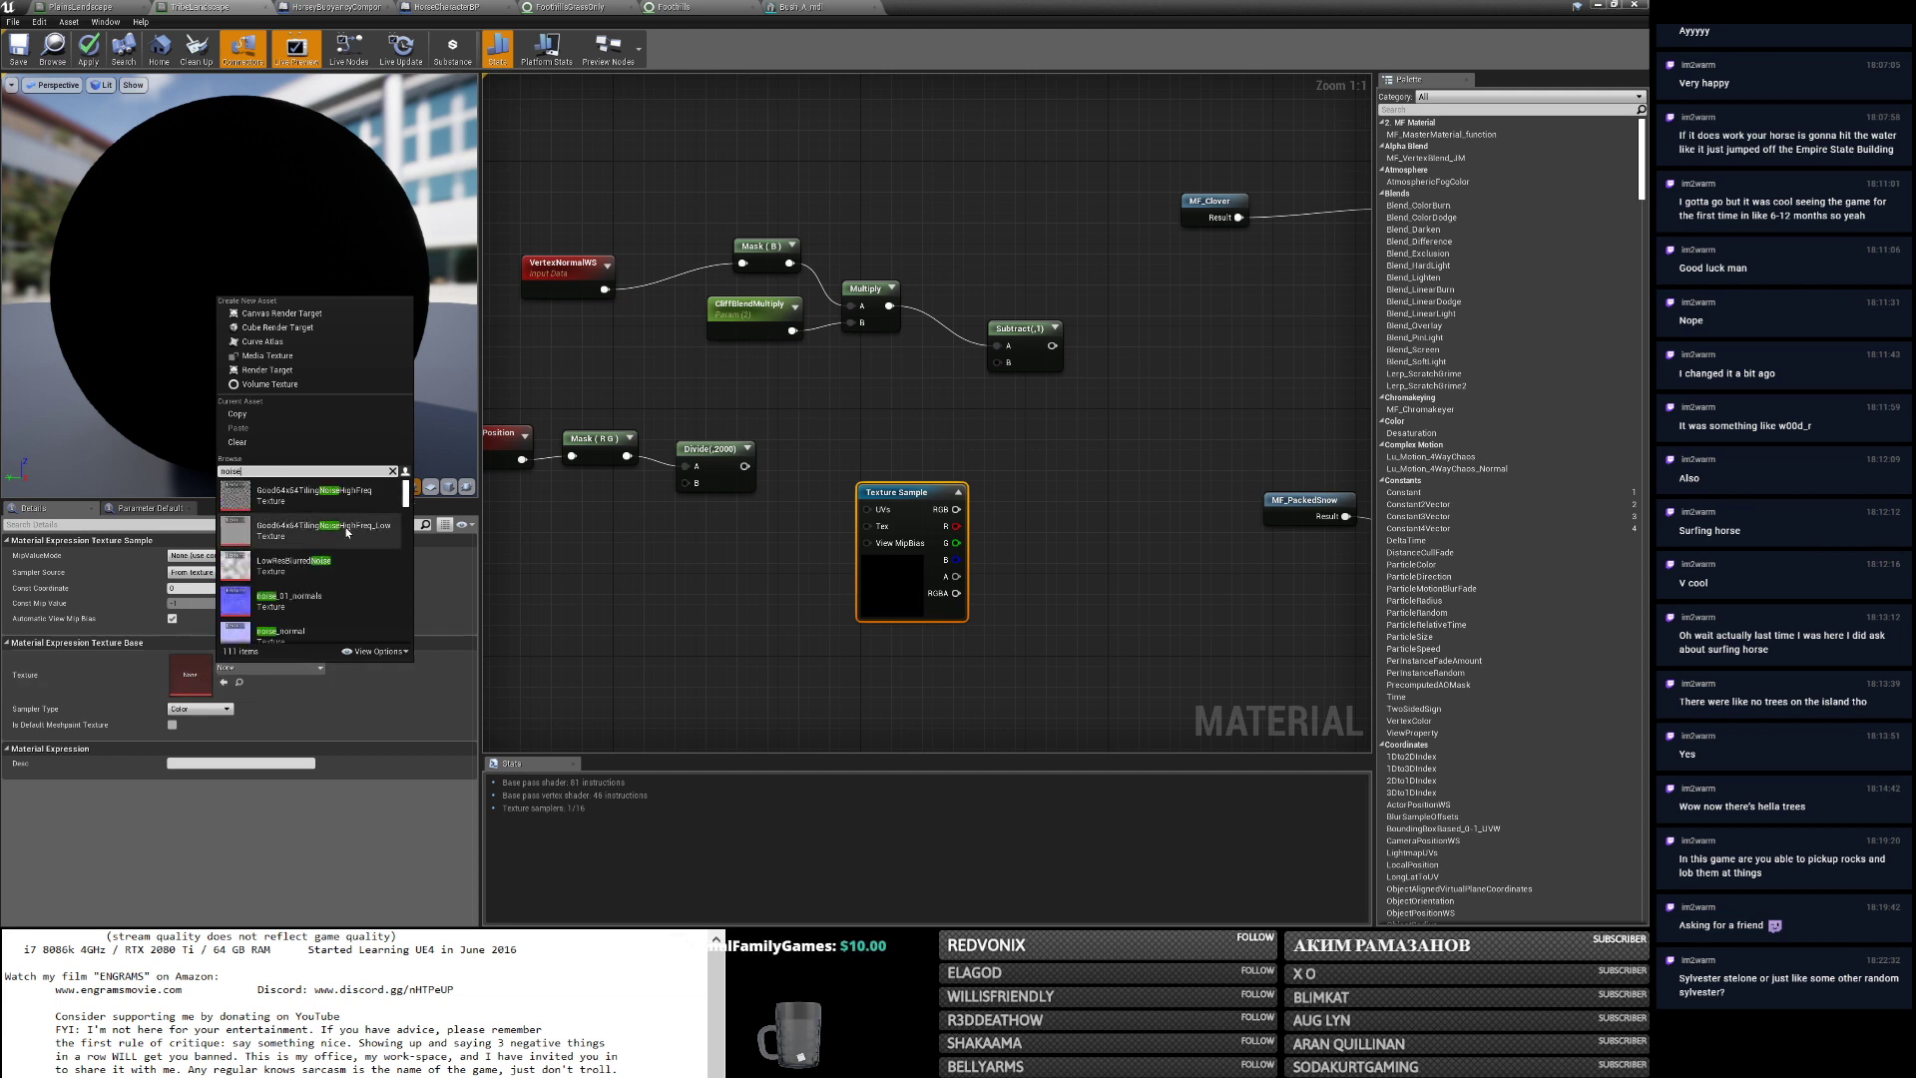
pyautogui.scroll(-3, 343, 530)
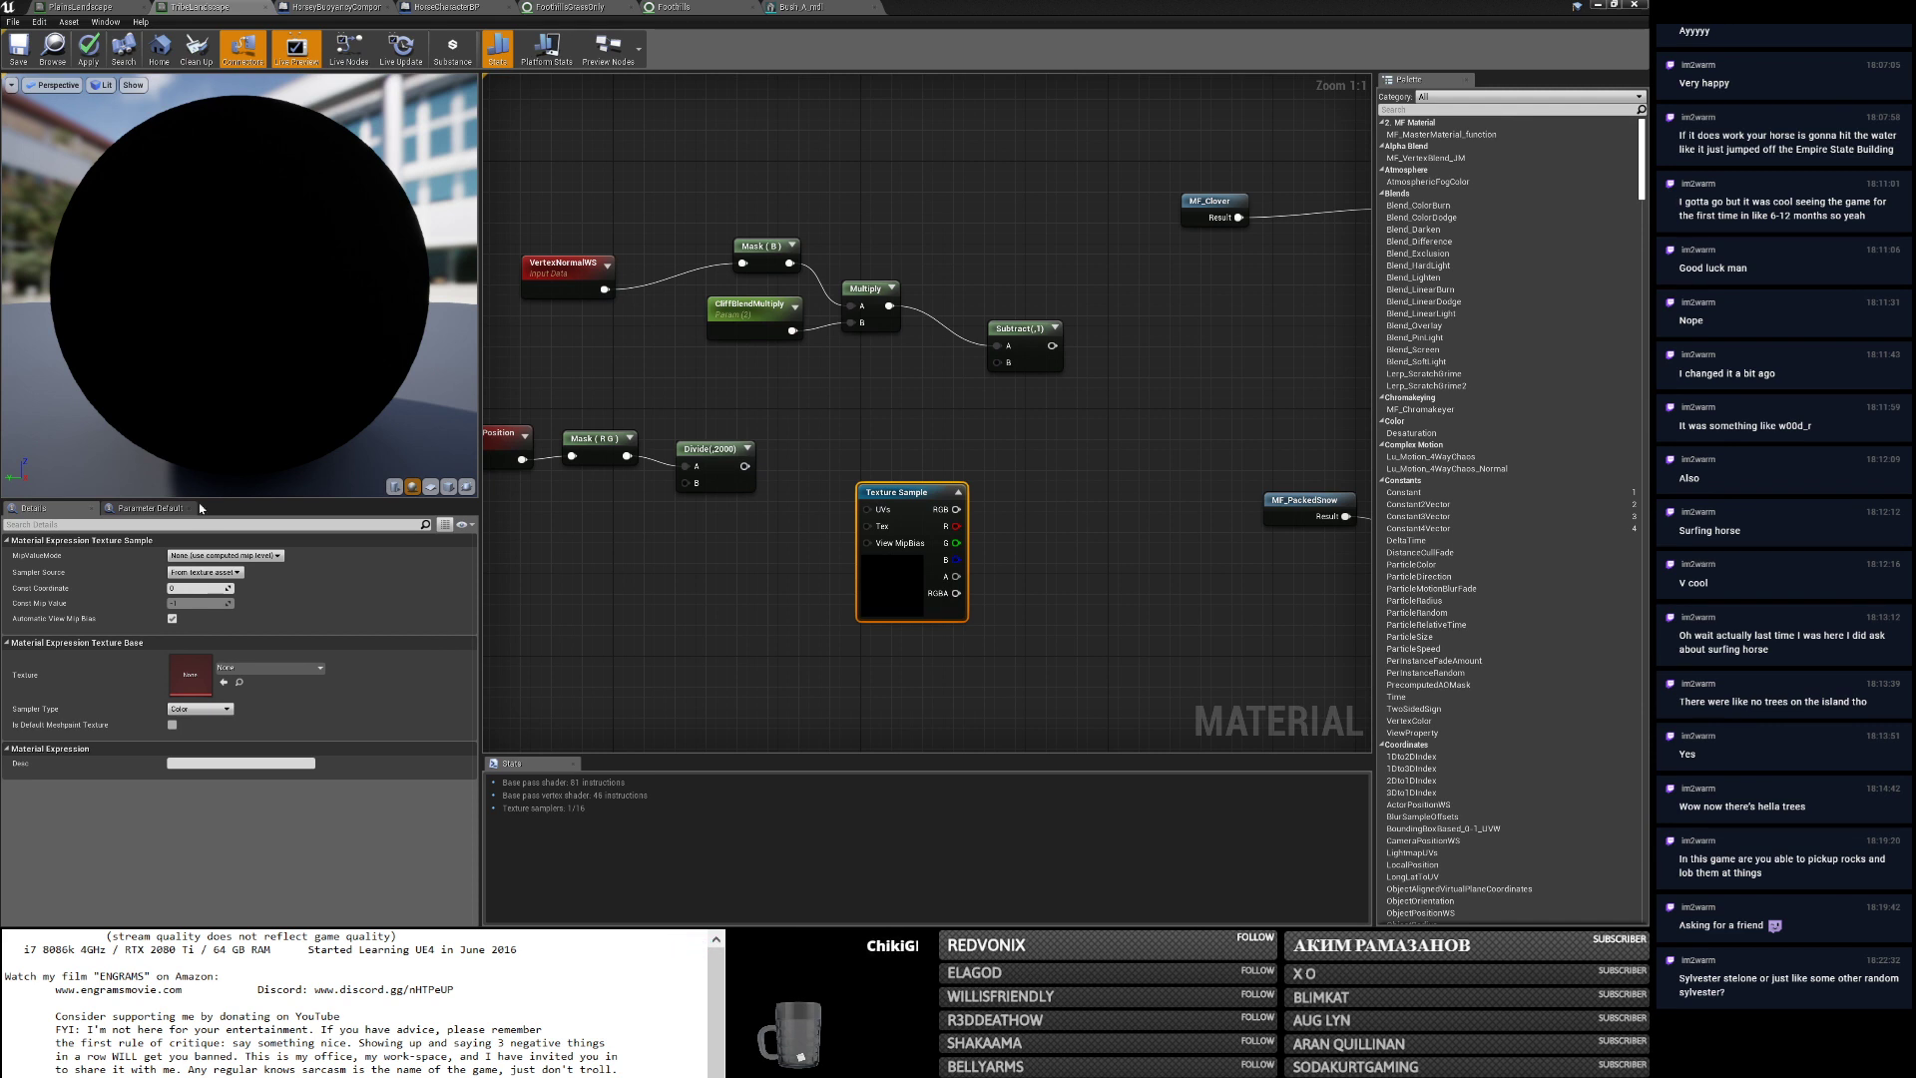
pyautogui.click(271, 668)
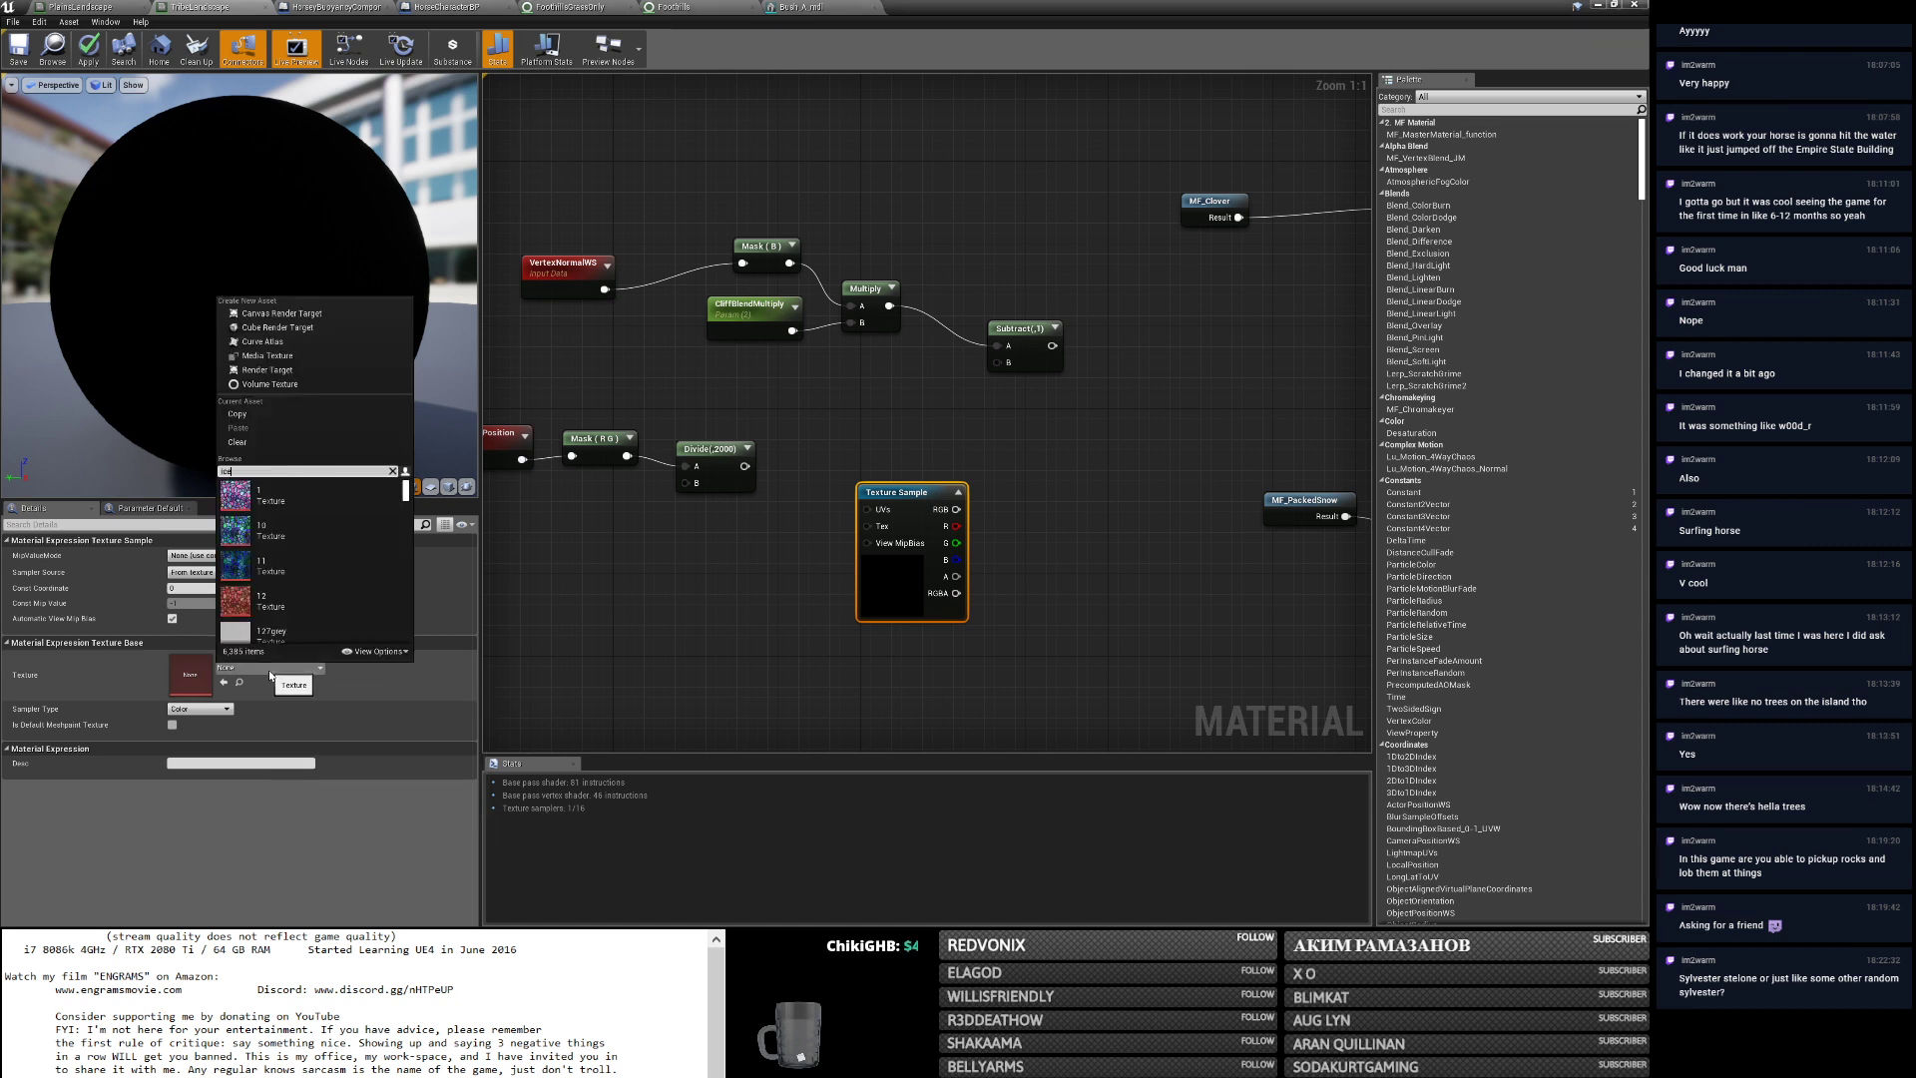
pyautogui.write('ice noise')
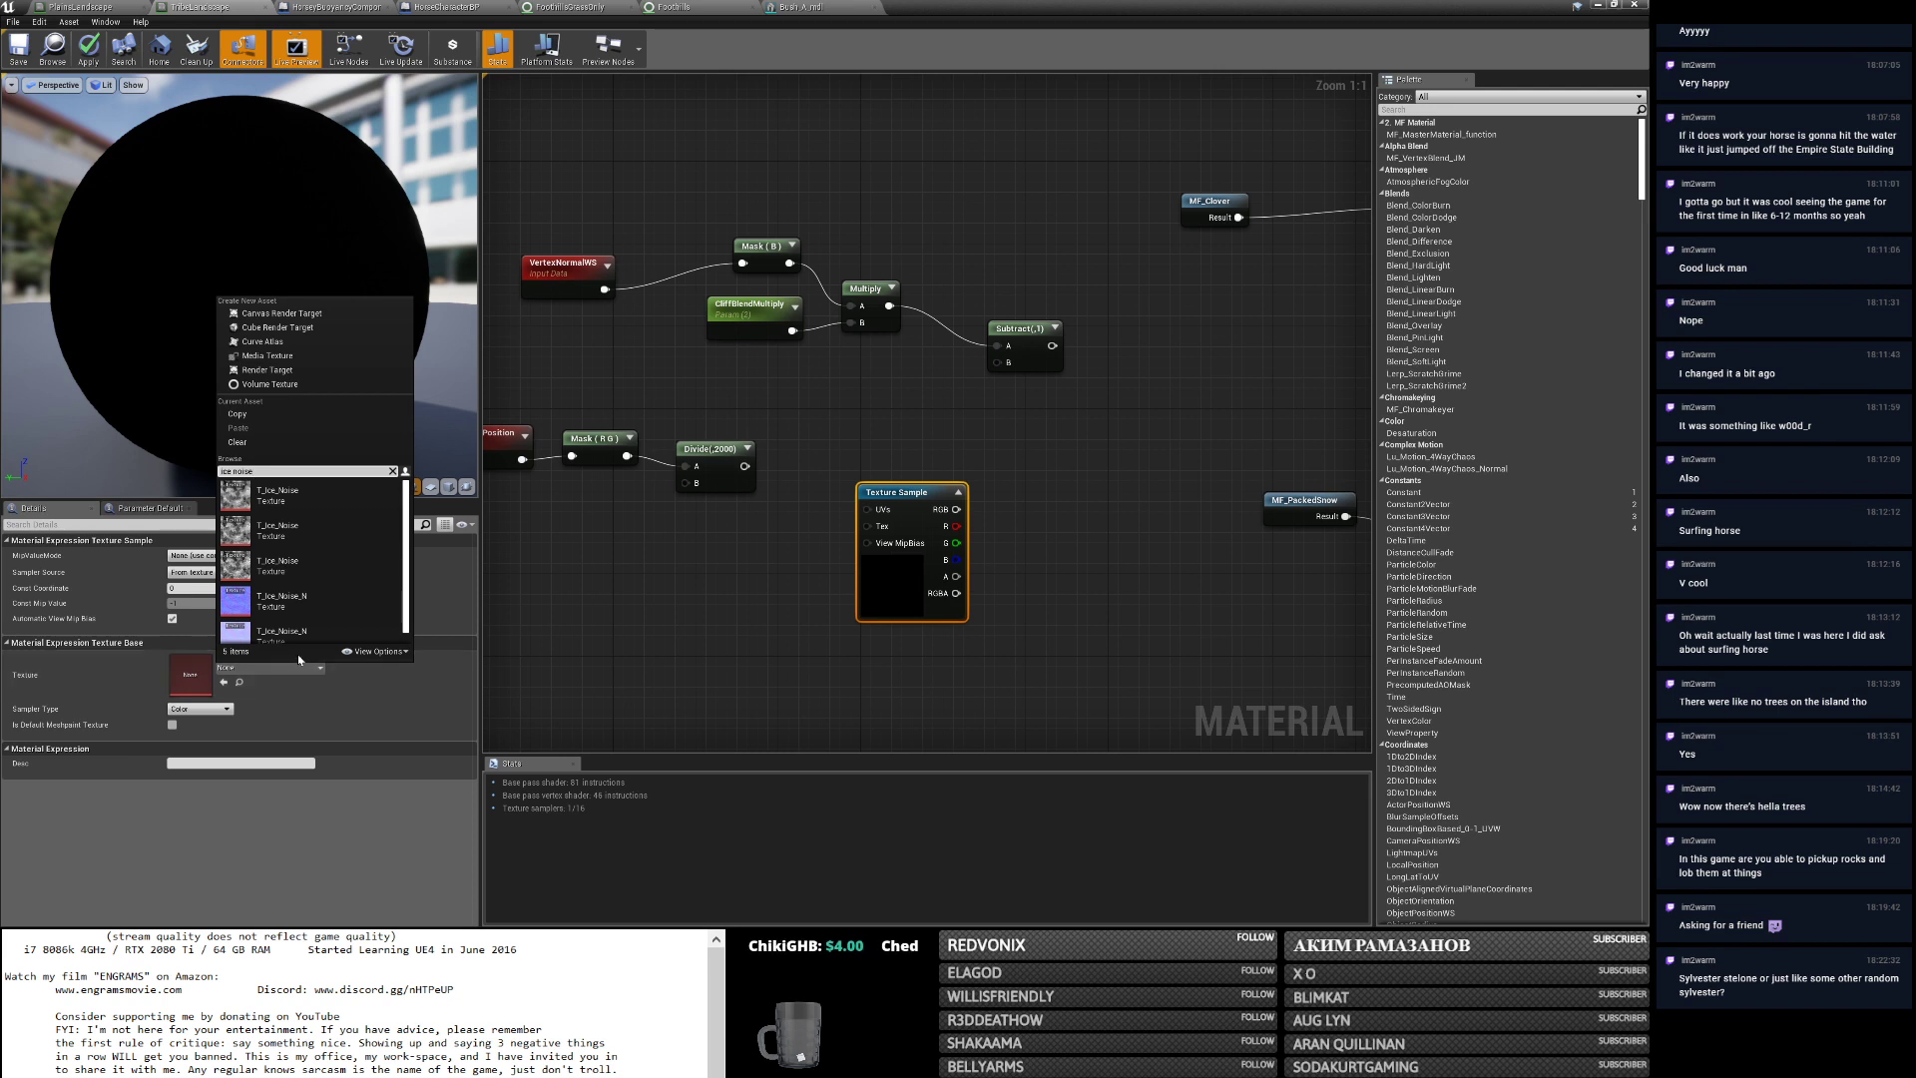
pyautogui.moveTo(311, 575)
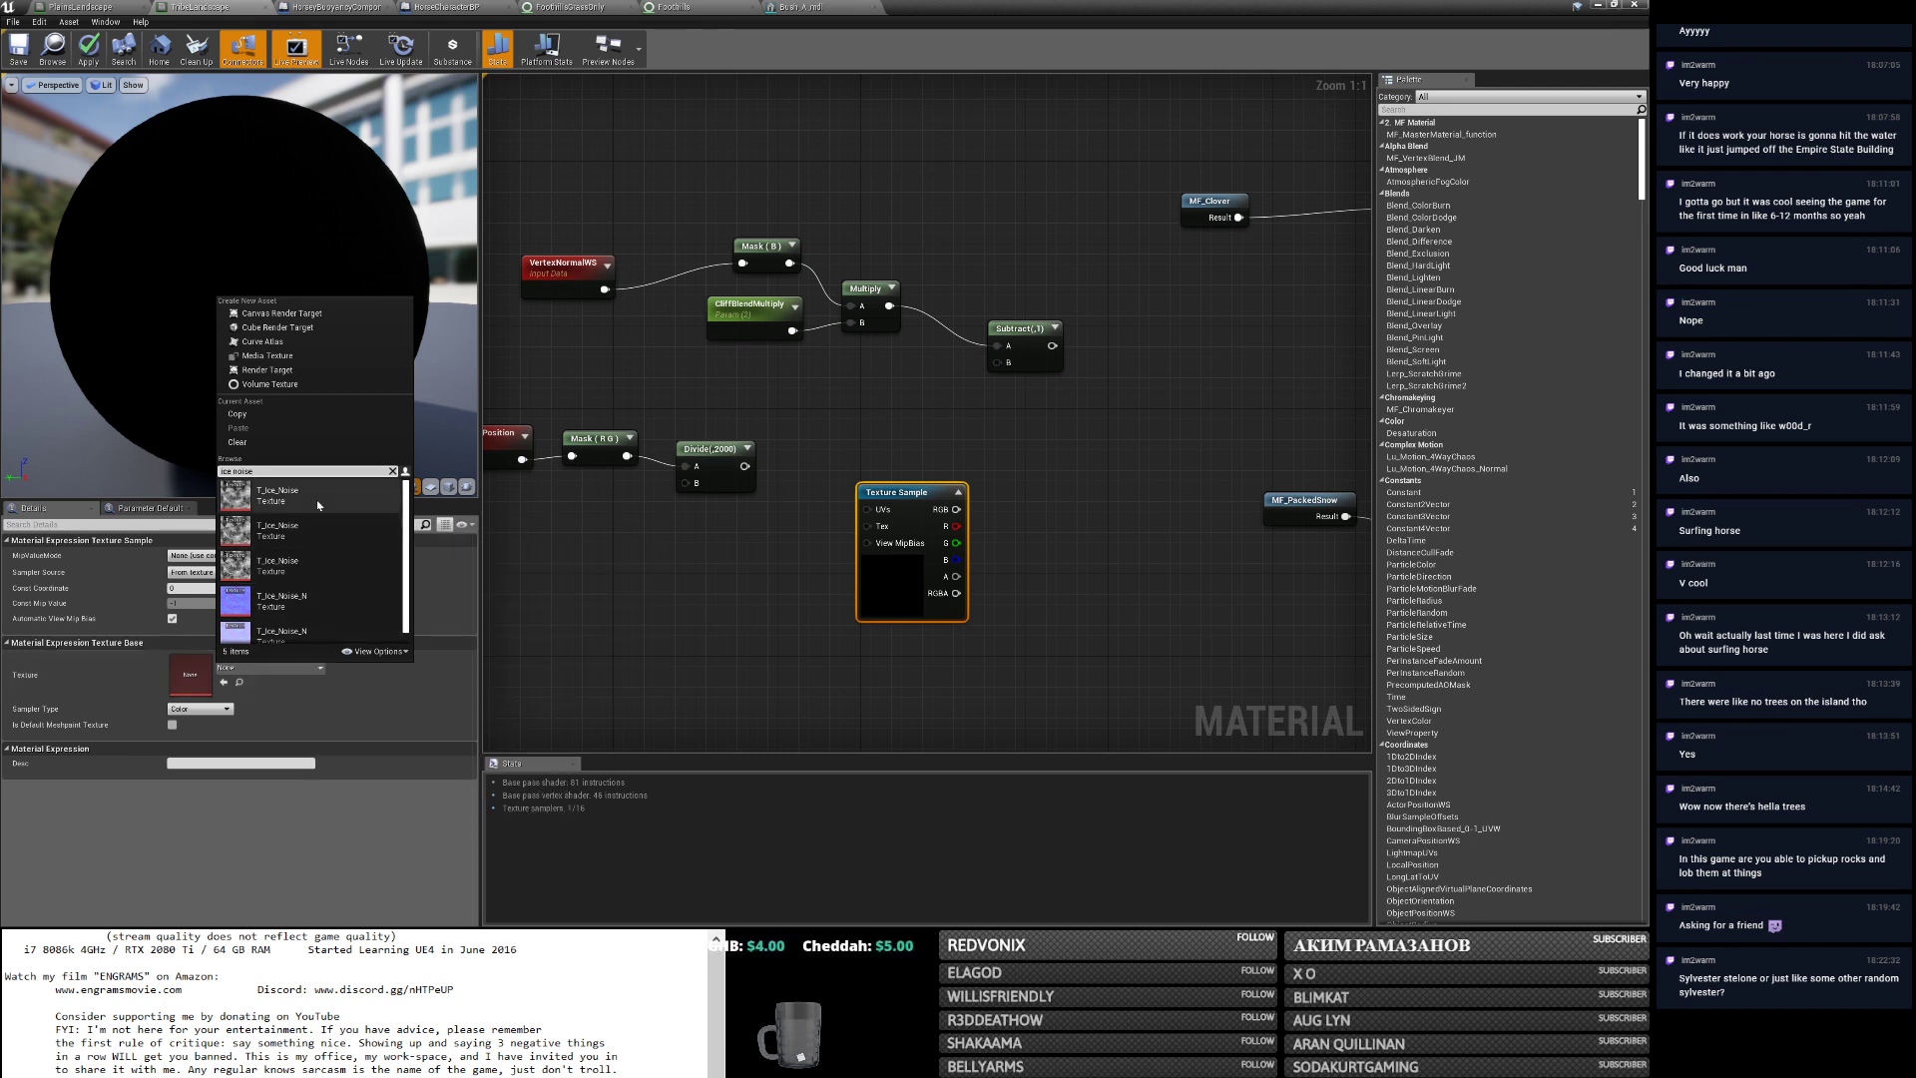
pyautogui.moveTo(322, 526)
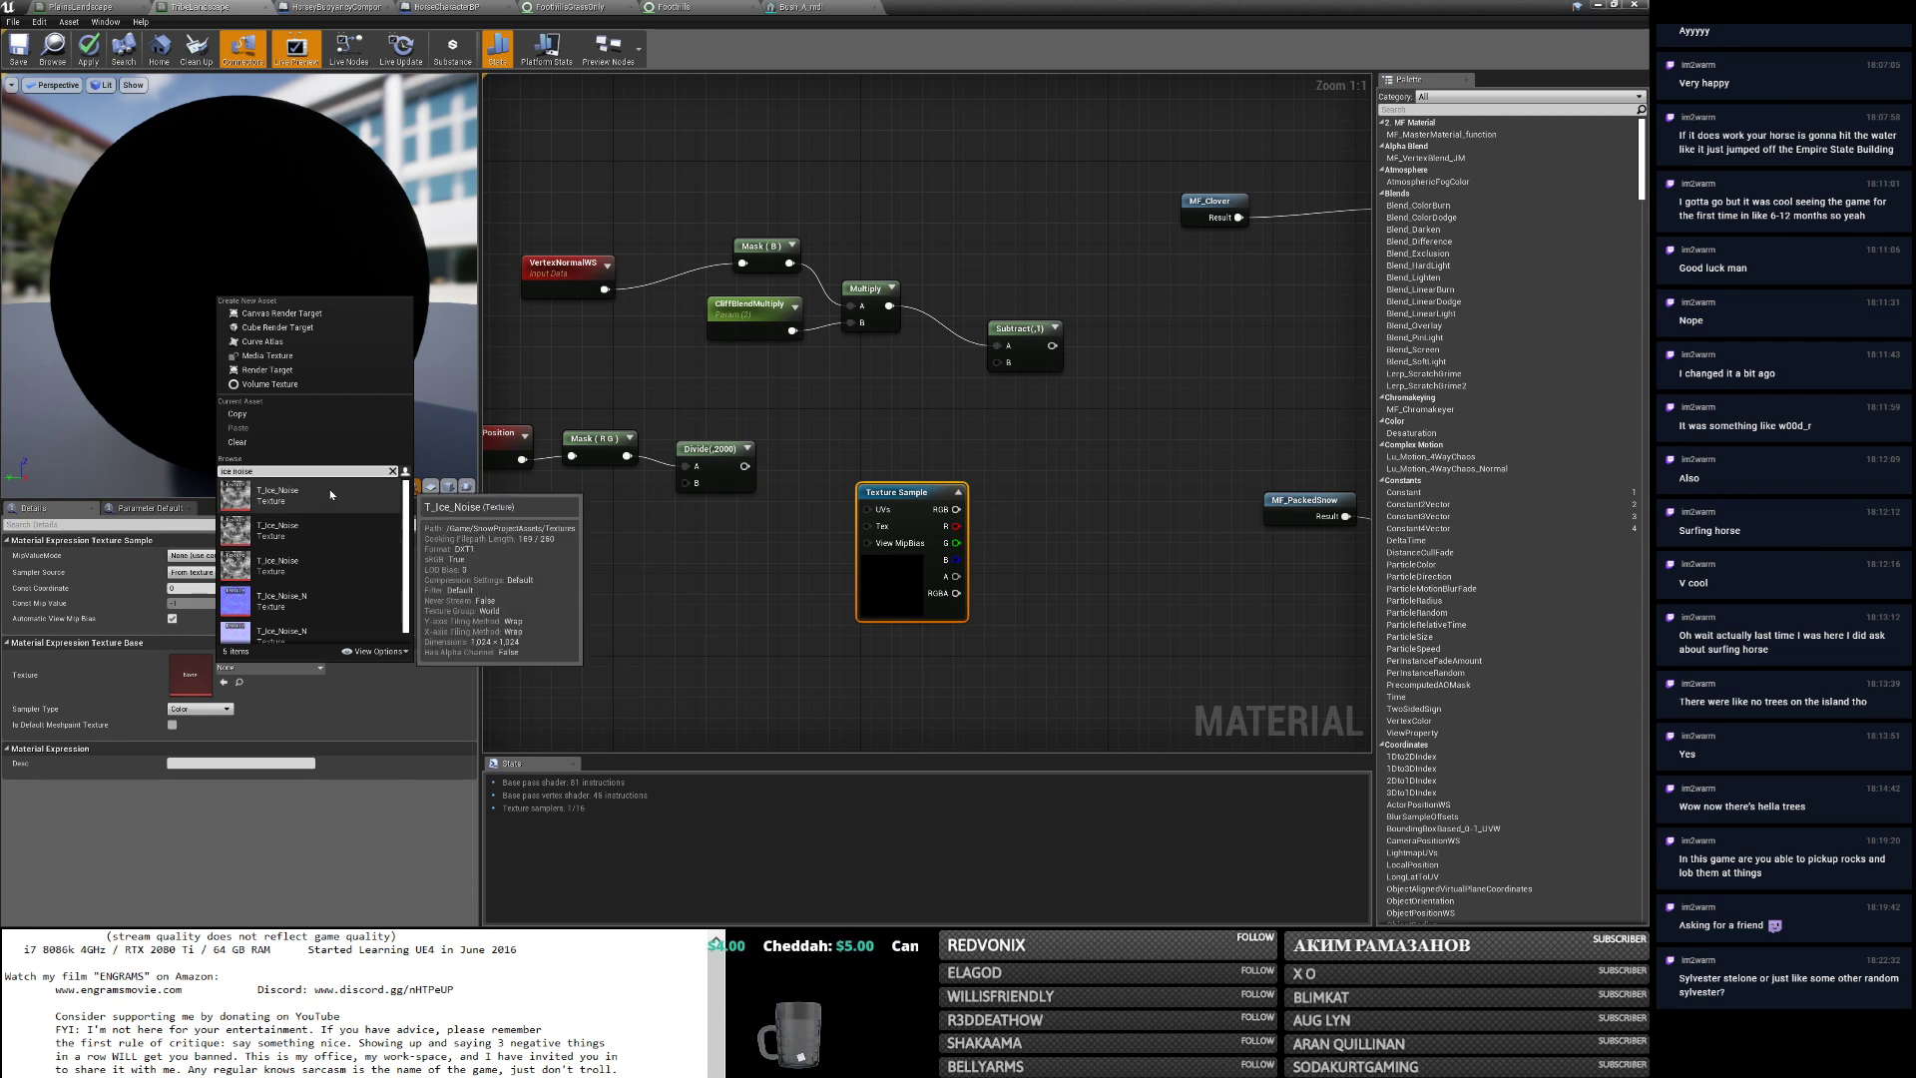
pyautogui.click(326, 560)
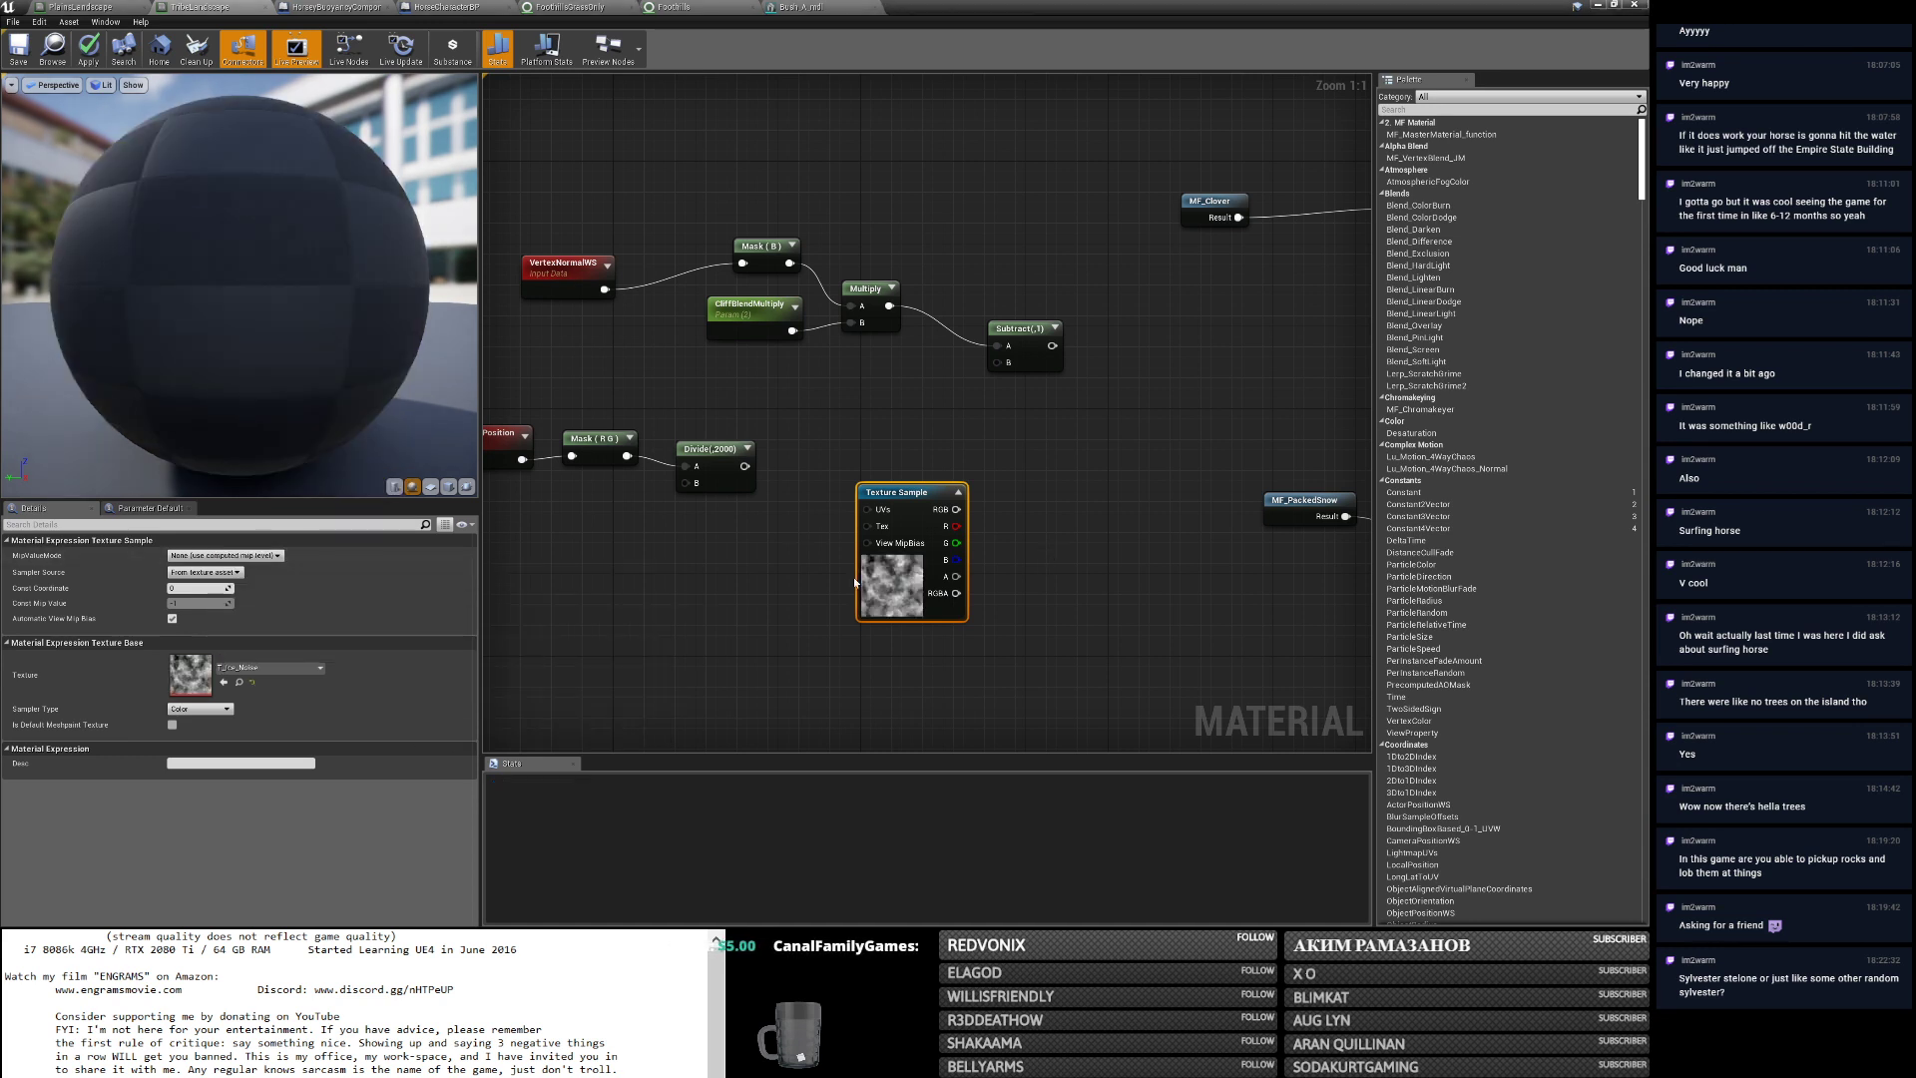
# Connect the Divide output to the Texture Sample's UVs and the sample's red channel to the Subtract node's B input.
pyautogui.moveTo(746, 467); pyautogui.dragTo(872, 491)
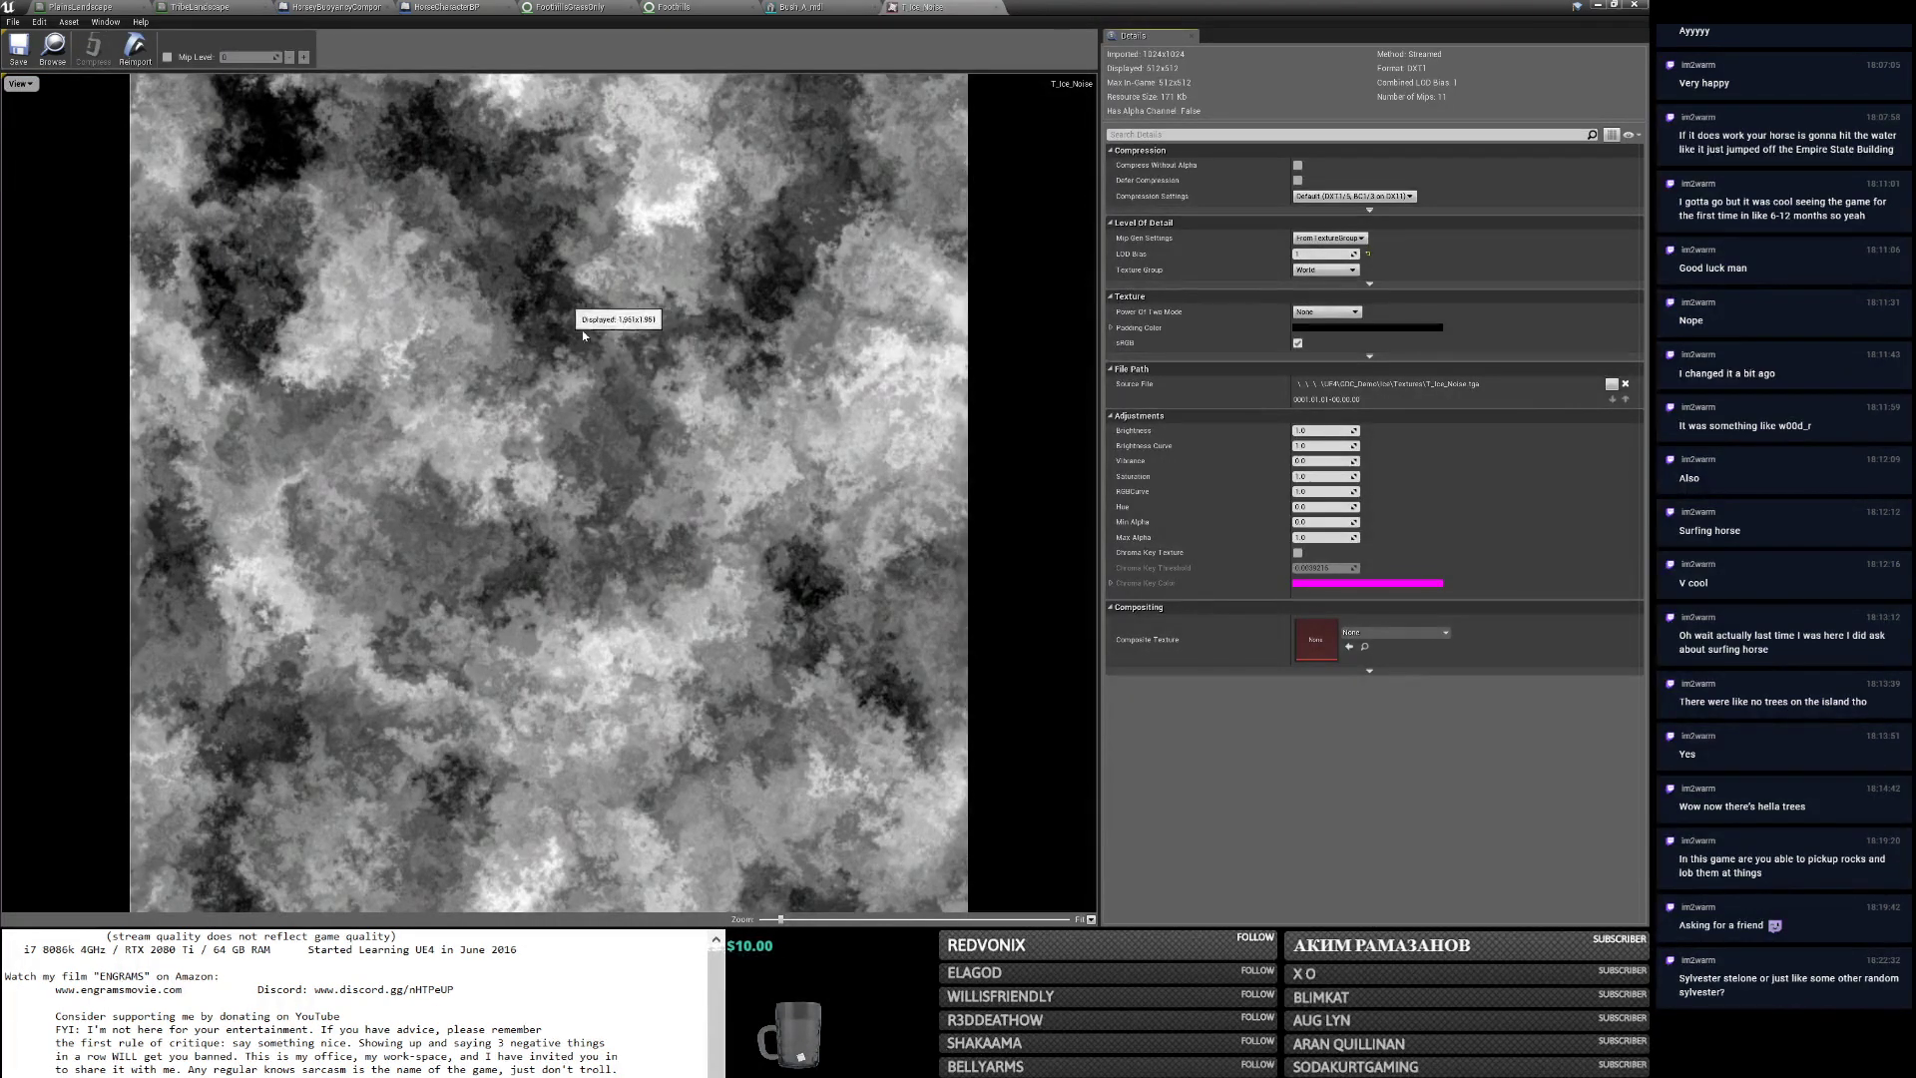
pyautogui.click(995, 7)
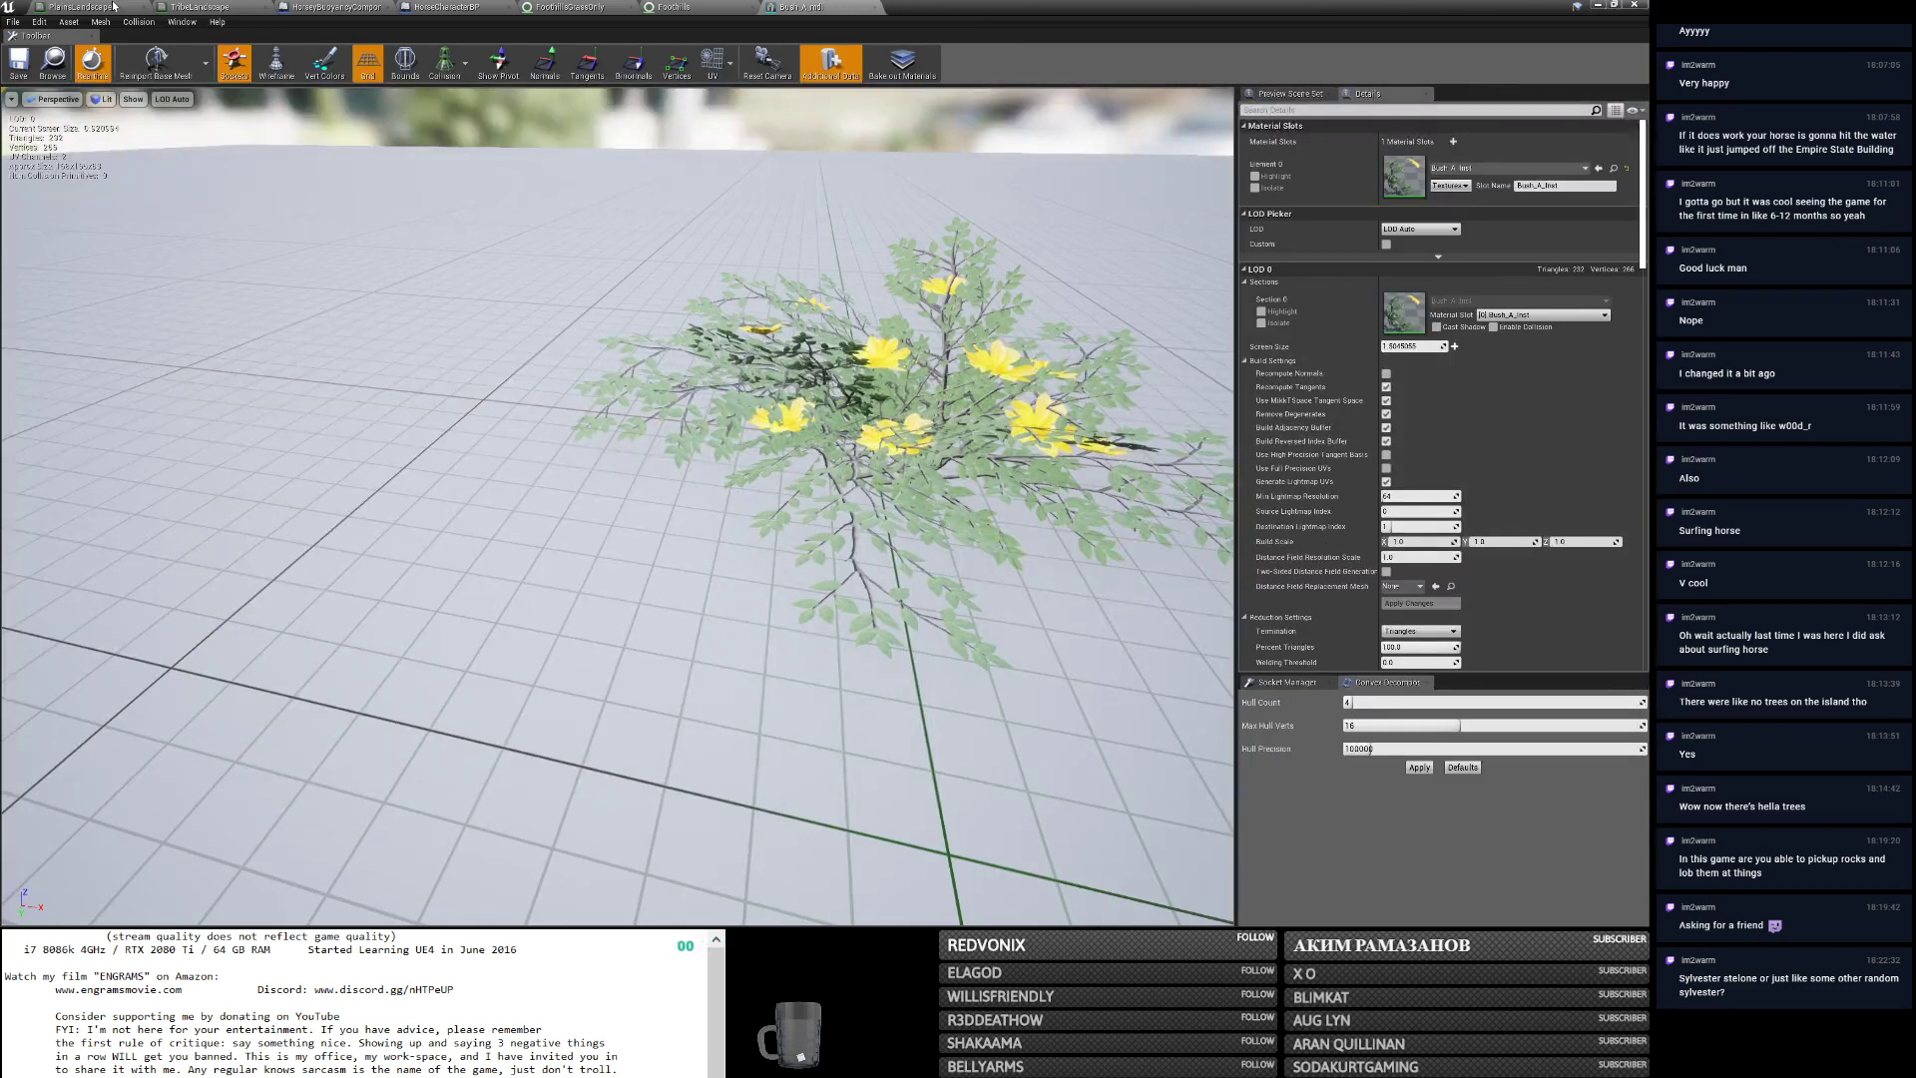
pyautogui.click(113, 7)
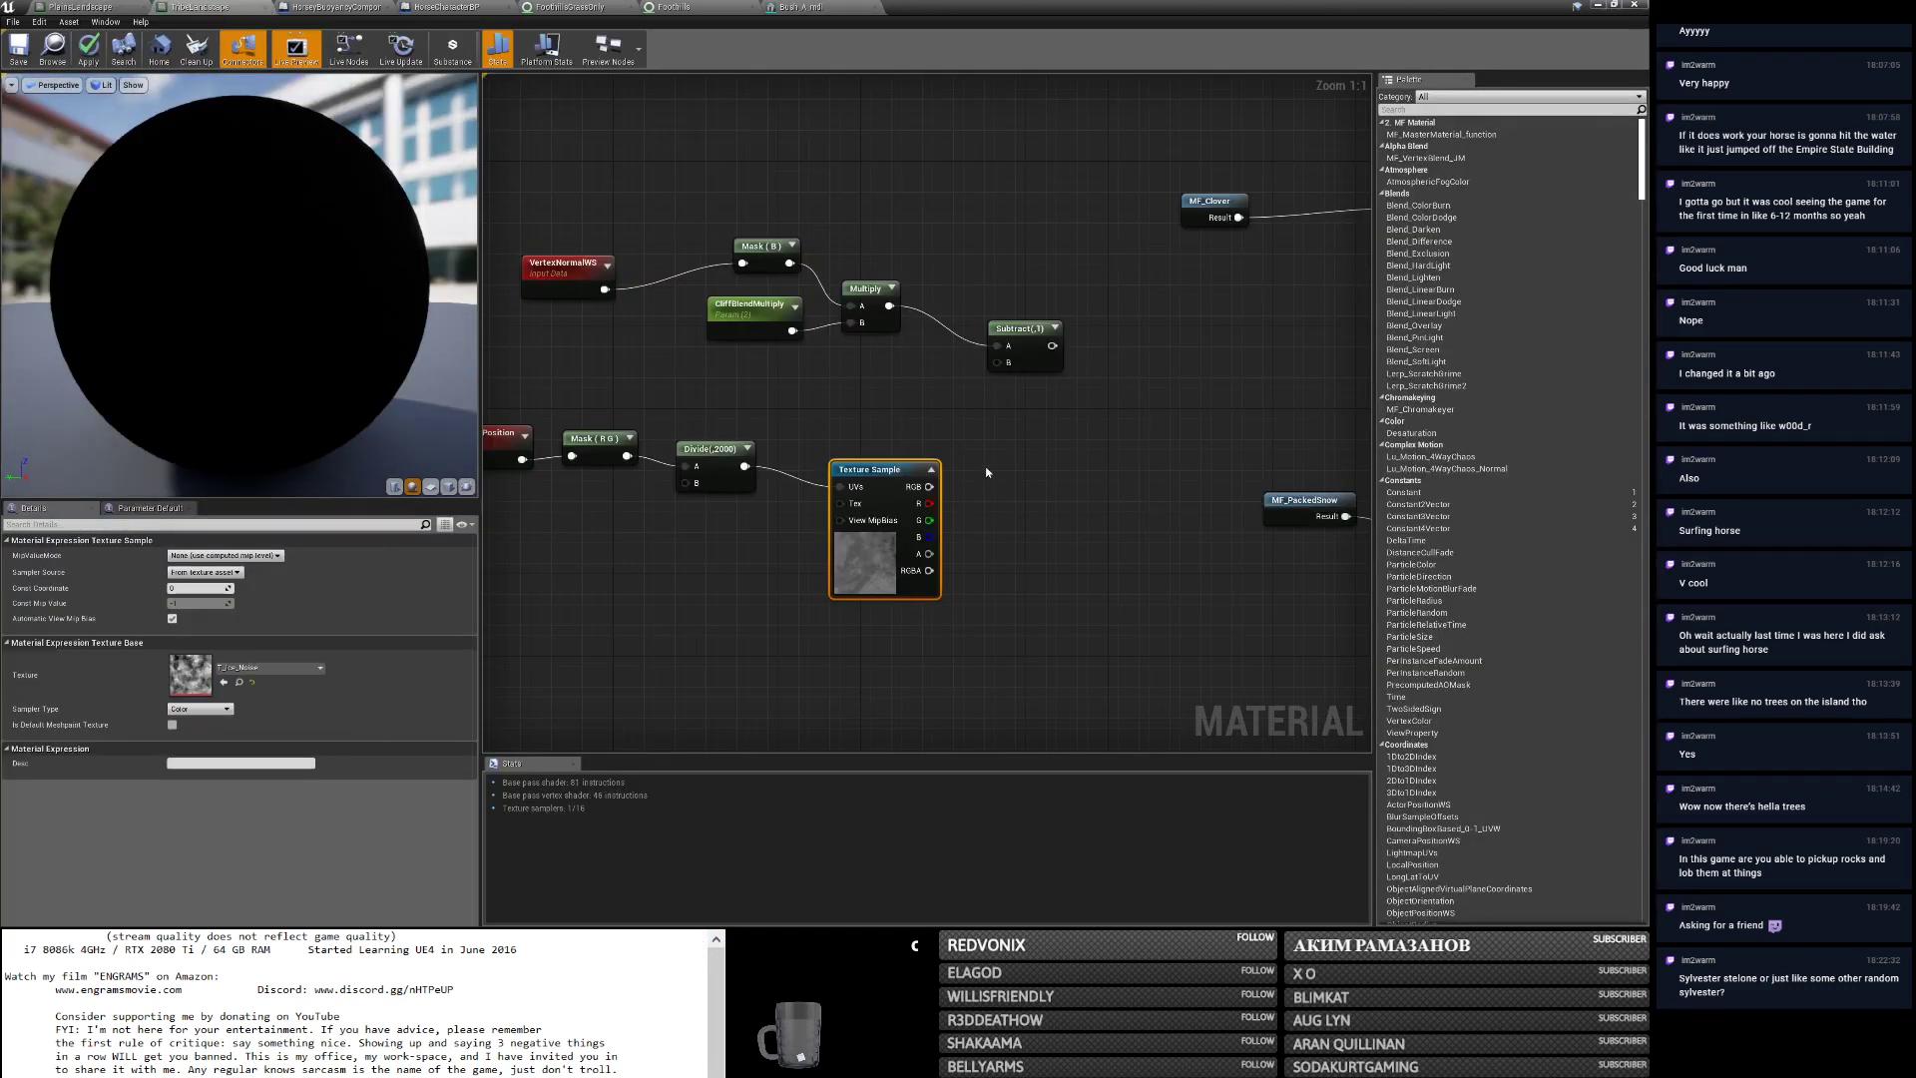
pyautogui.moveTo(920, 503); pyautogui.dragTo(1071, 310)
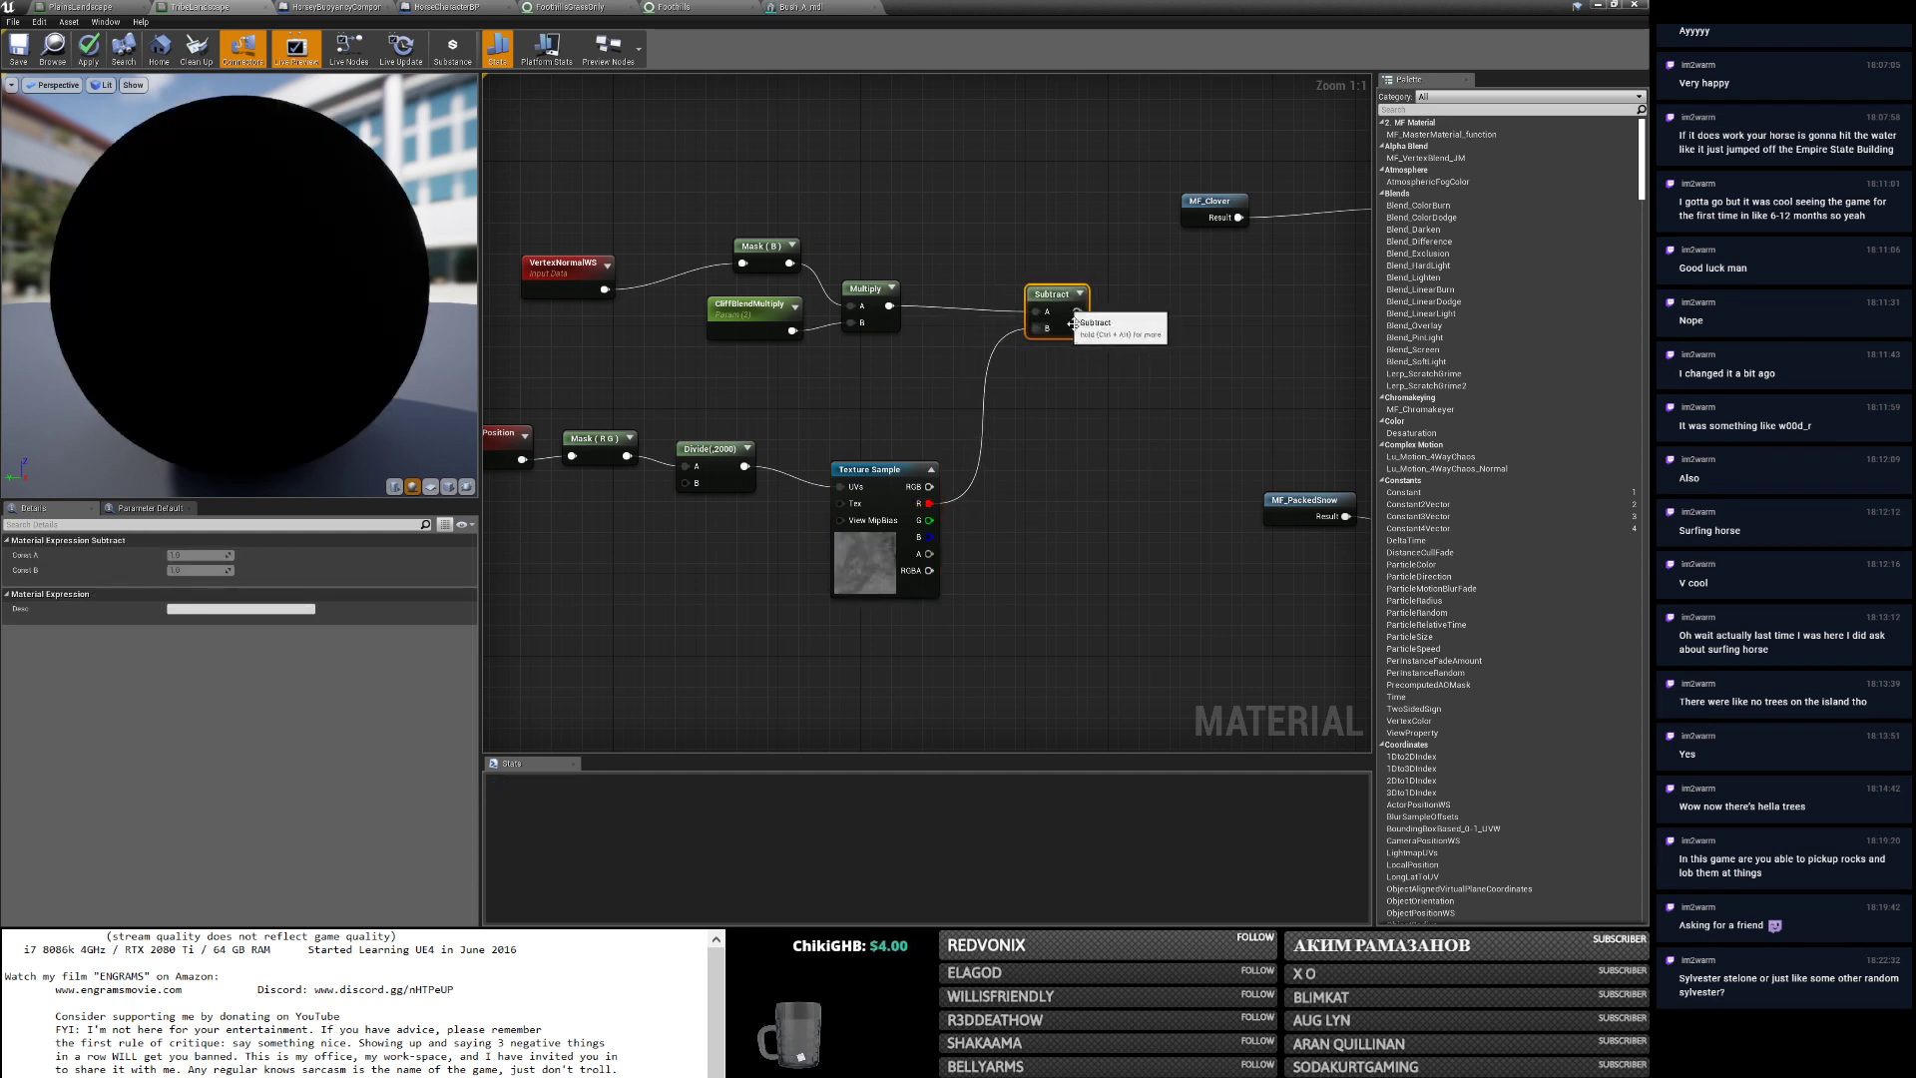
# Move the Subtract node farther right of the Multiply and Texture Sample nodes.
pyautogui.scroll(-2, 939, 479)
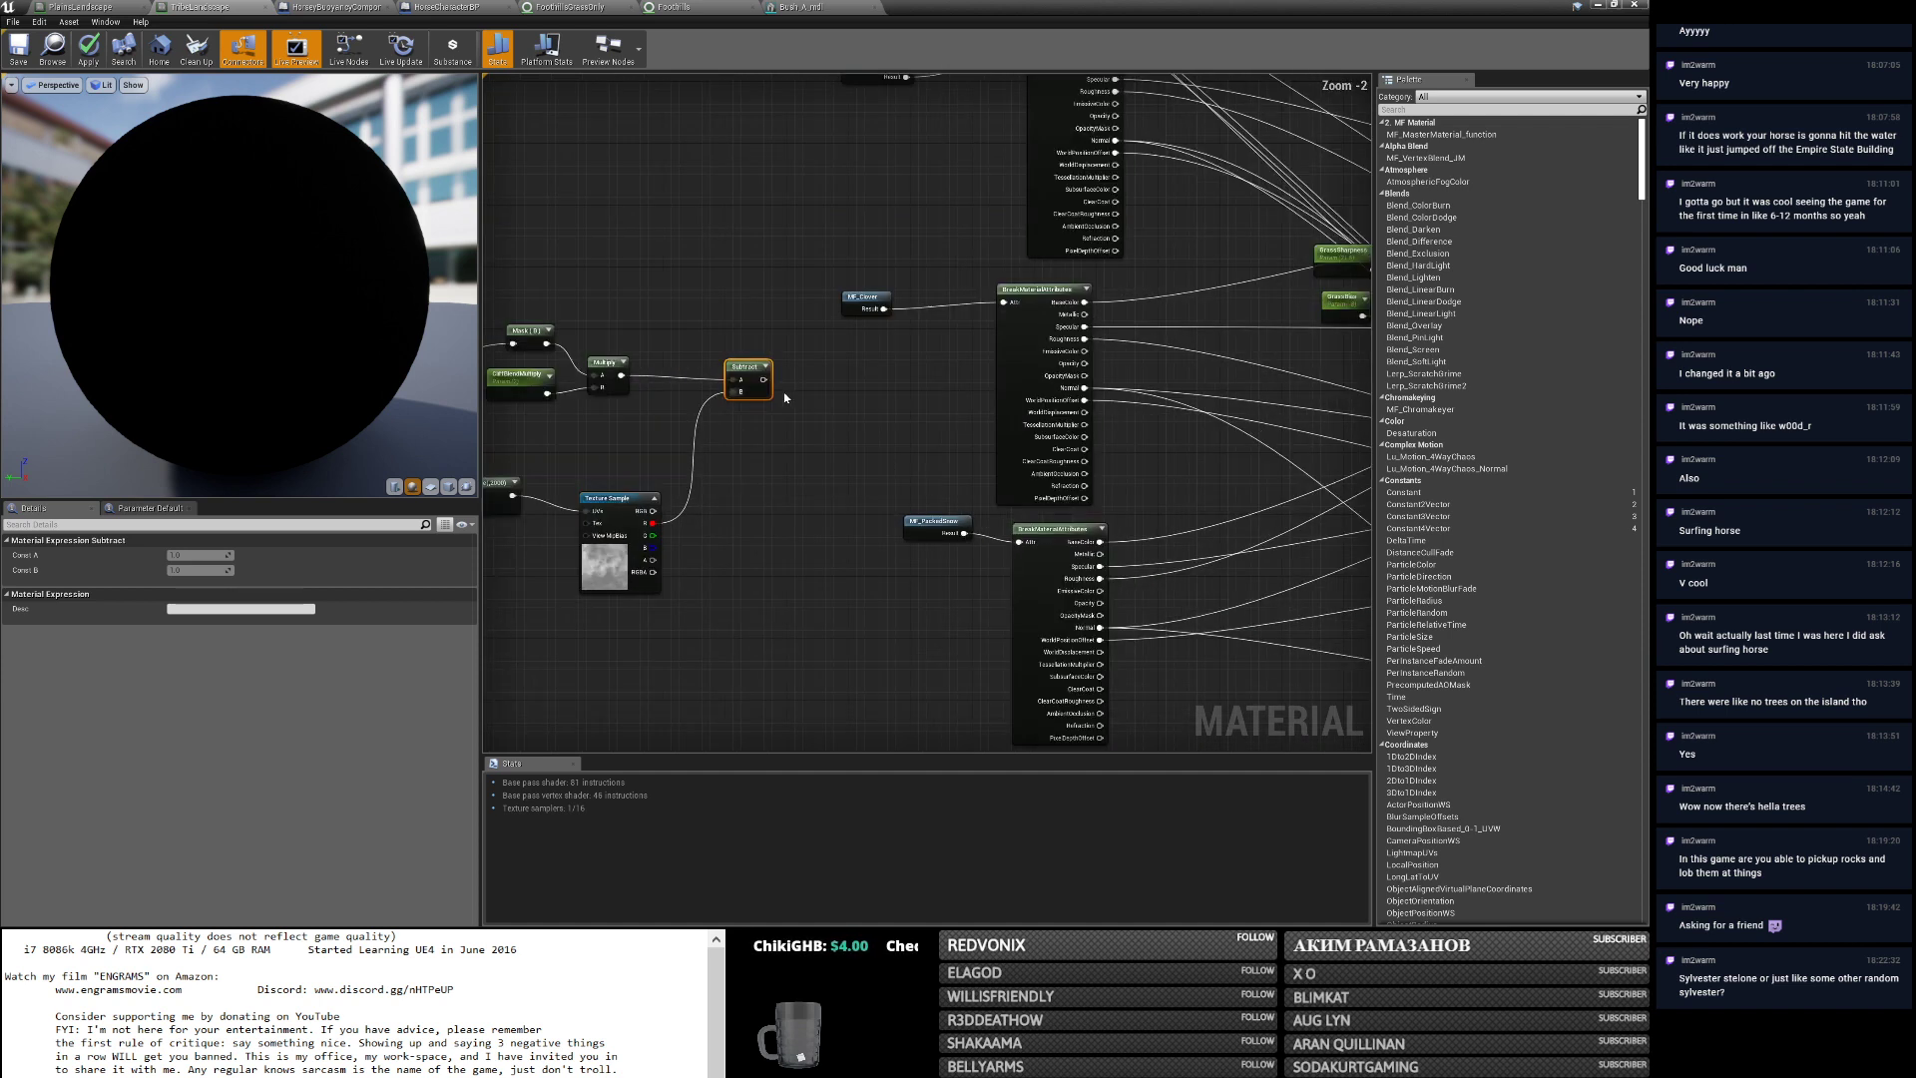
pyautogui.scroll(2, 784, 400)
pyautogui.moveTo(796, 445); pyautogui.dragTo(1223, 425, button='right')
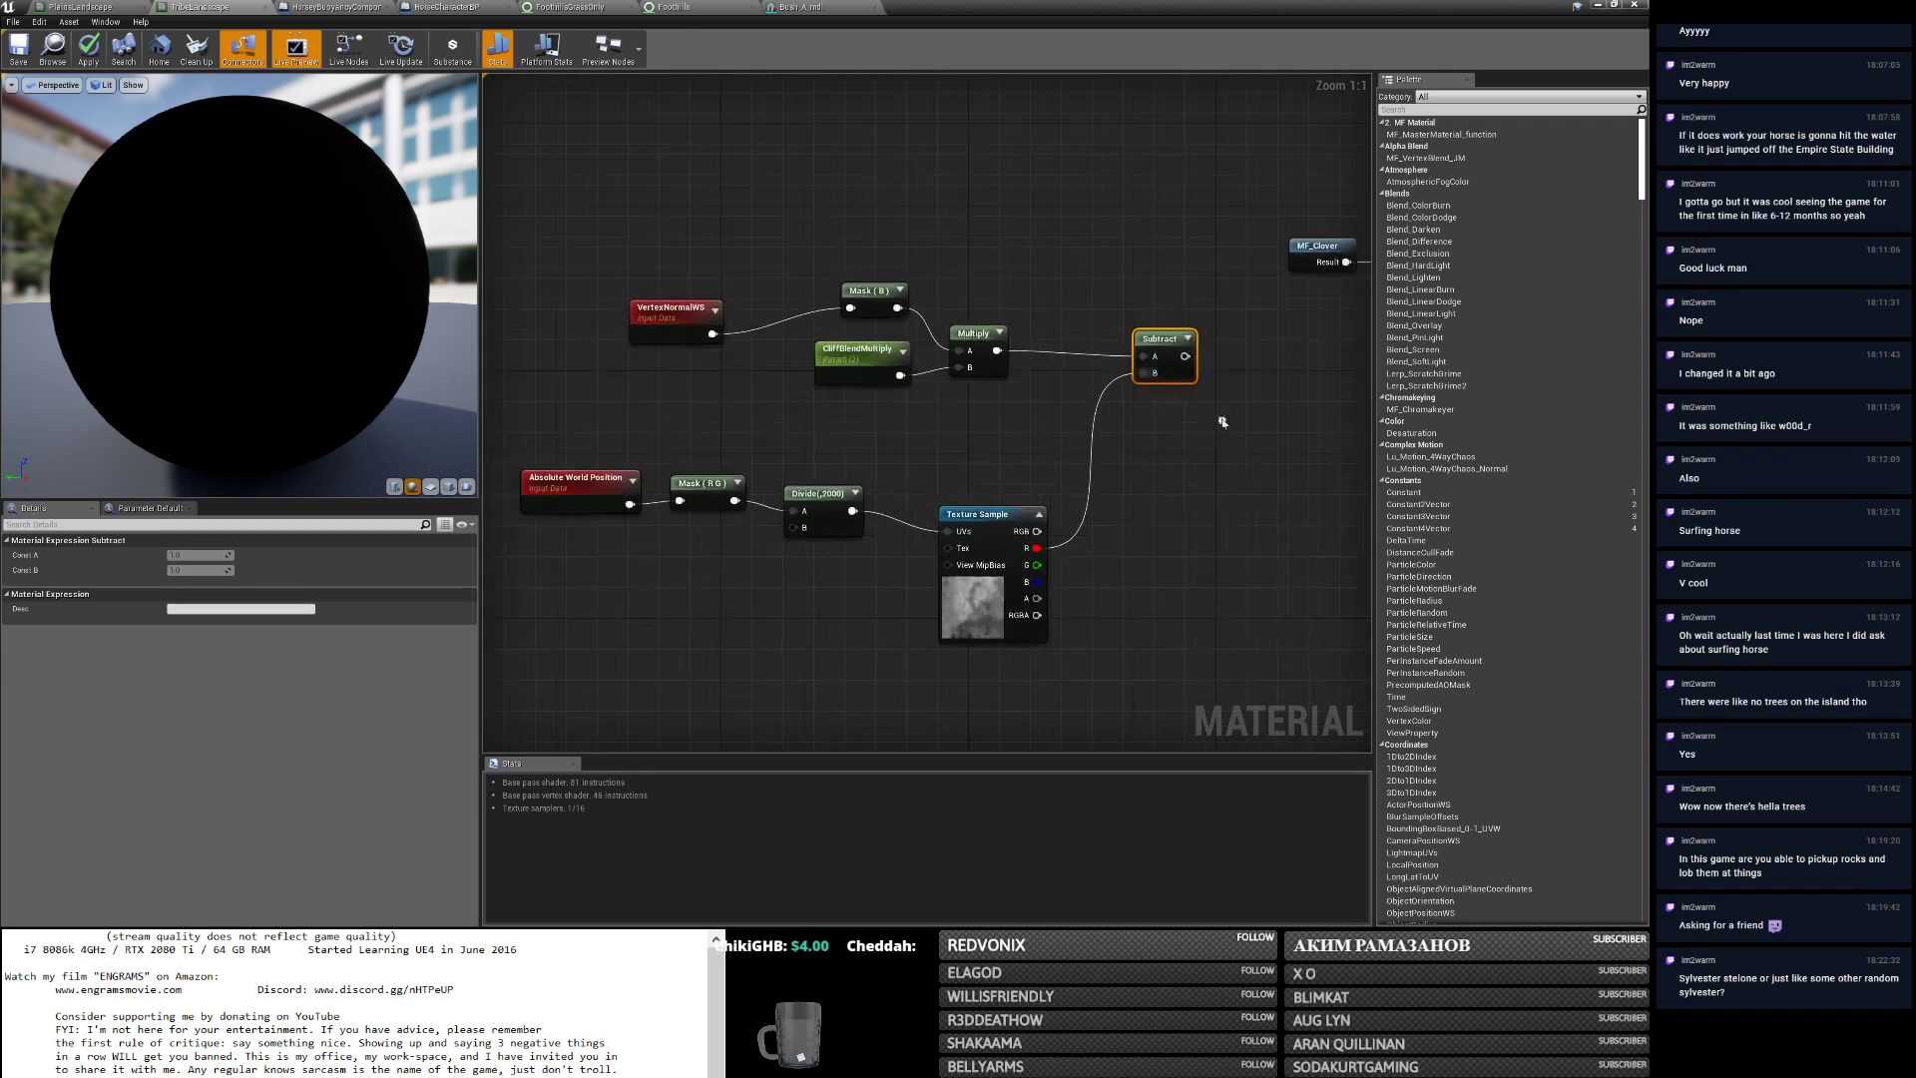
pyautogui.moveTo(1178, 346); pyautogui.dragTo(1297, 346)
pyautogui.moveTo(1266, 461); pyautogui.dragTo(683, 486, button='right')
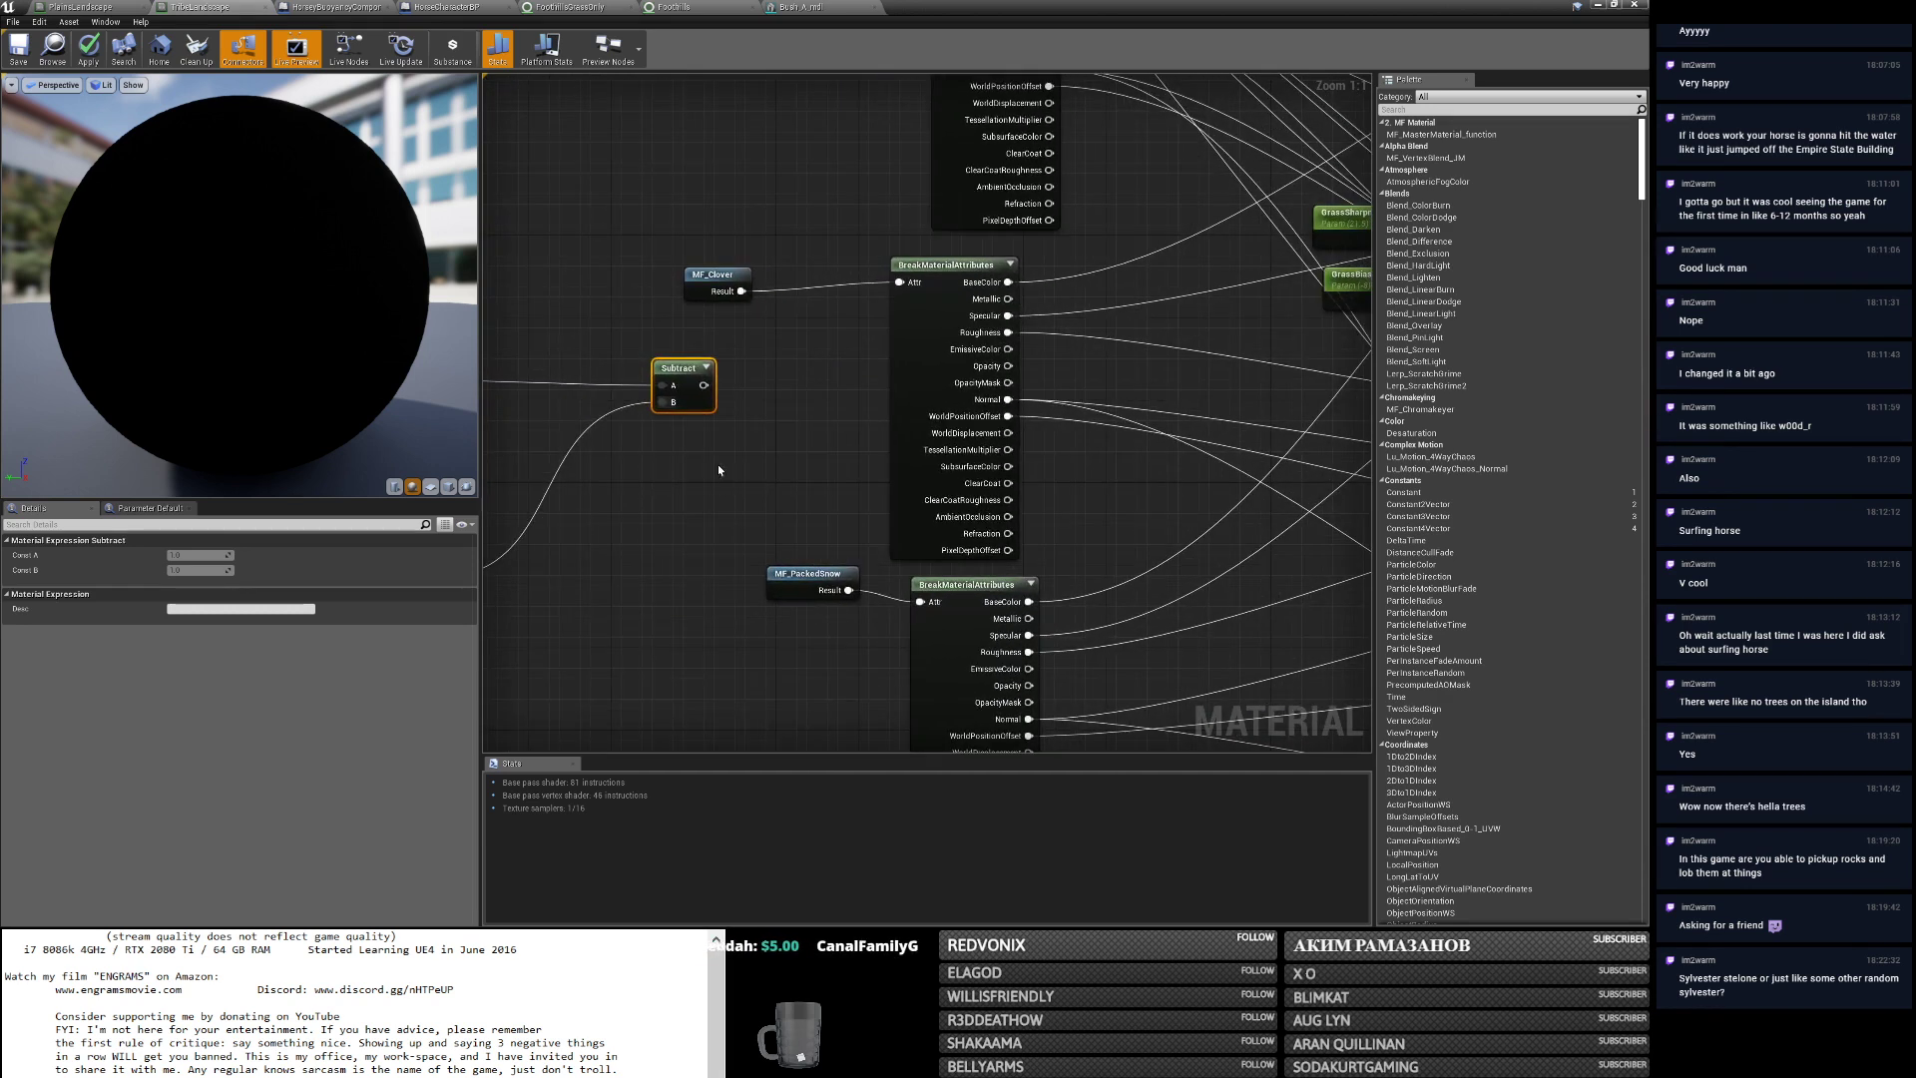
# Shift the whole vertex-normal and noise-texture node group left, away from the MF_Clover and MF_PackedSnow nodes.
pyautogui.scroll(-5, 716, 470)
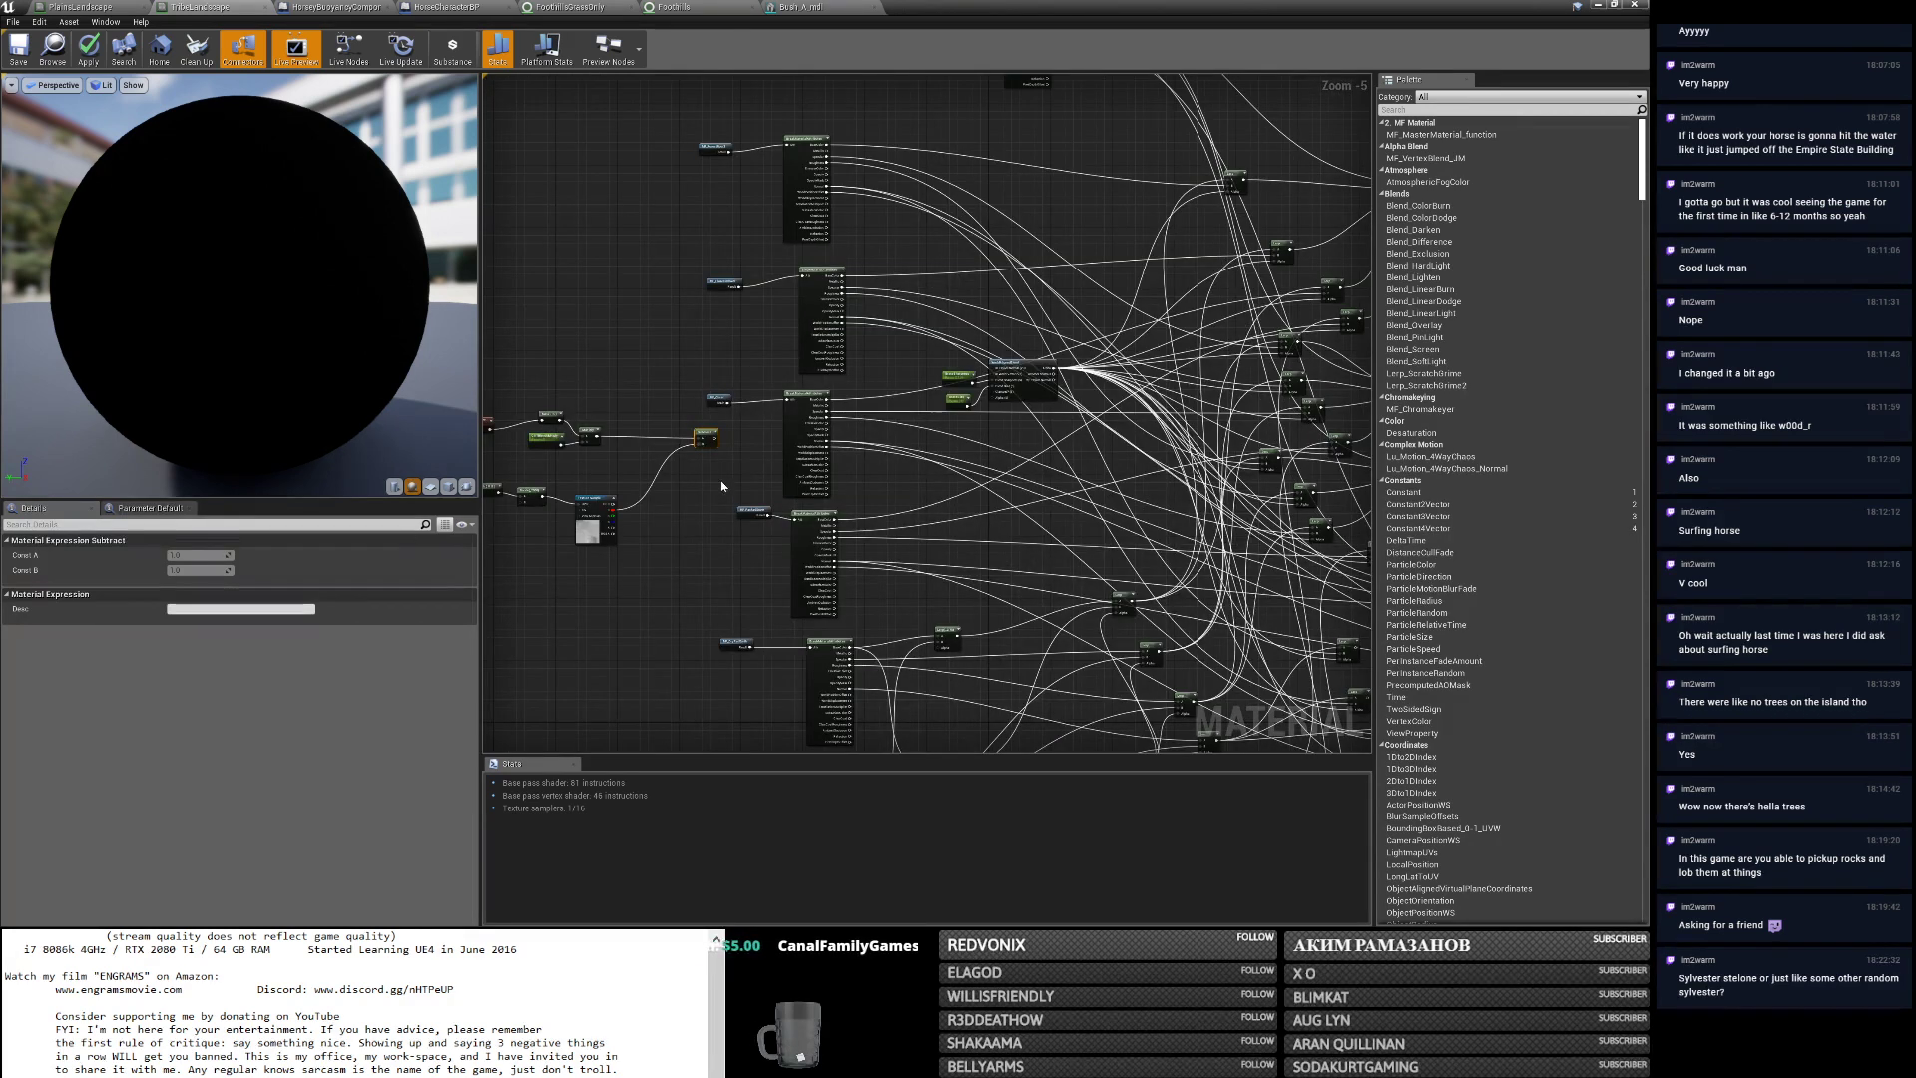
pyautogui.scroll(2, 968, 463)
pyautogui.moveTo(729, 472); pyautogui.dragTo(1193, 458, button='right')
pyautogui.moveTo(1175, 360); pyautogui.dragTo(649, 599)
pyautogui.moveTo(1164, 397); pyautogui.dragTo(1014, 425)
pyautogui.moveTo(1072, 461); pyautogui.dragTo(890, 502, button='right')
pyautogui.scroll(1, 890, 502)
pyautogui.scroll(1, 878, 494)
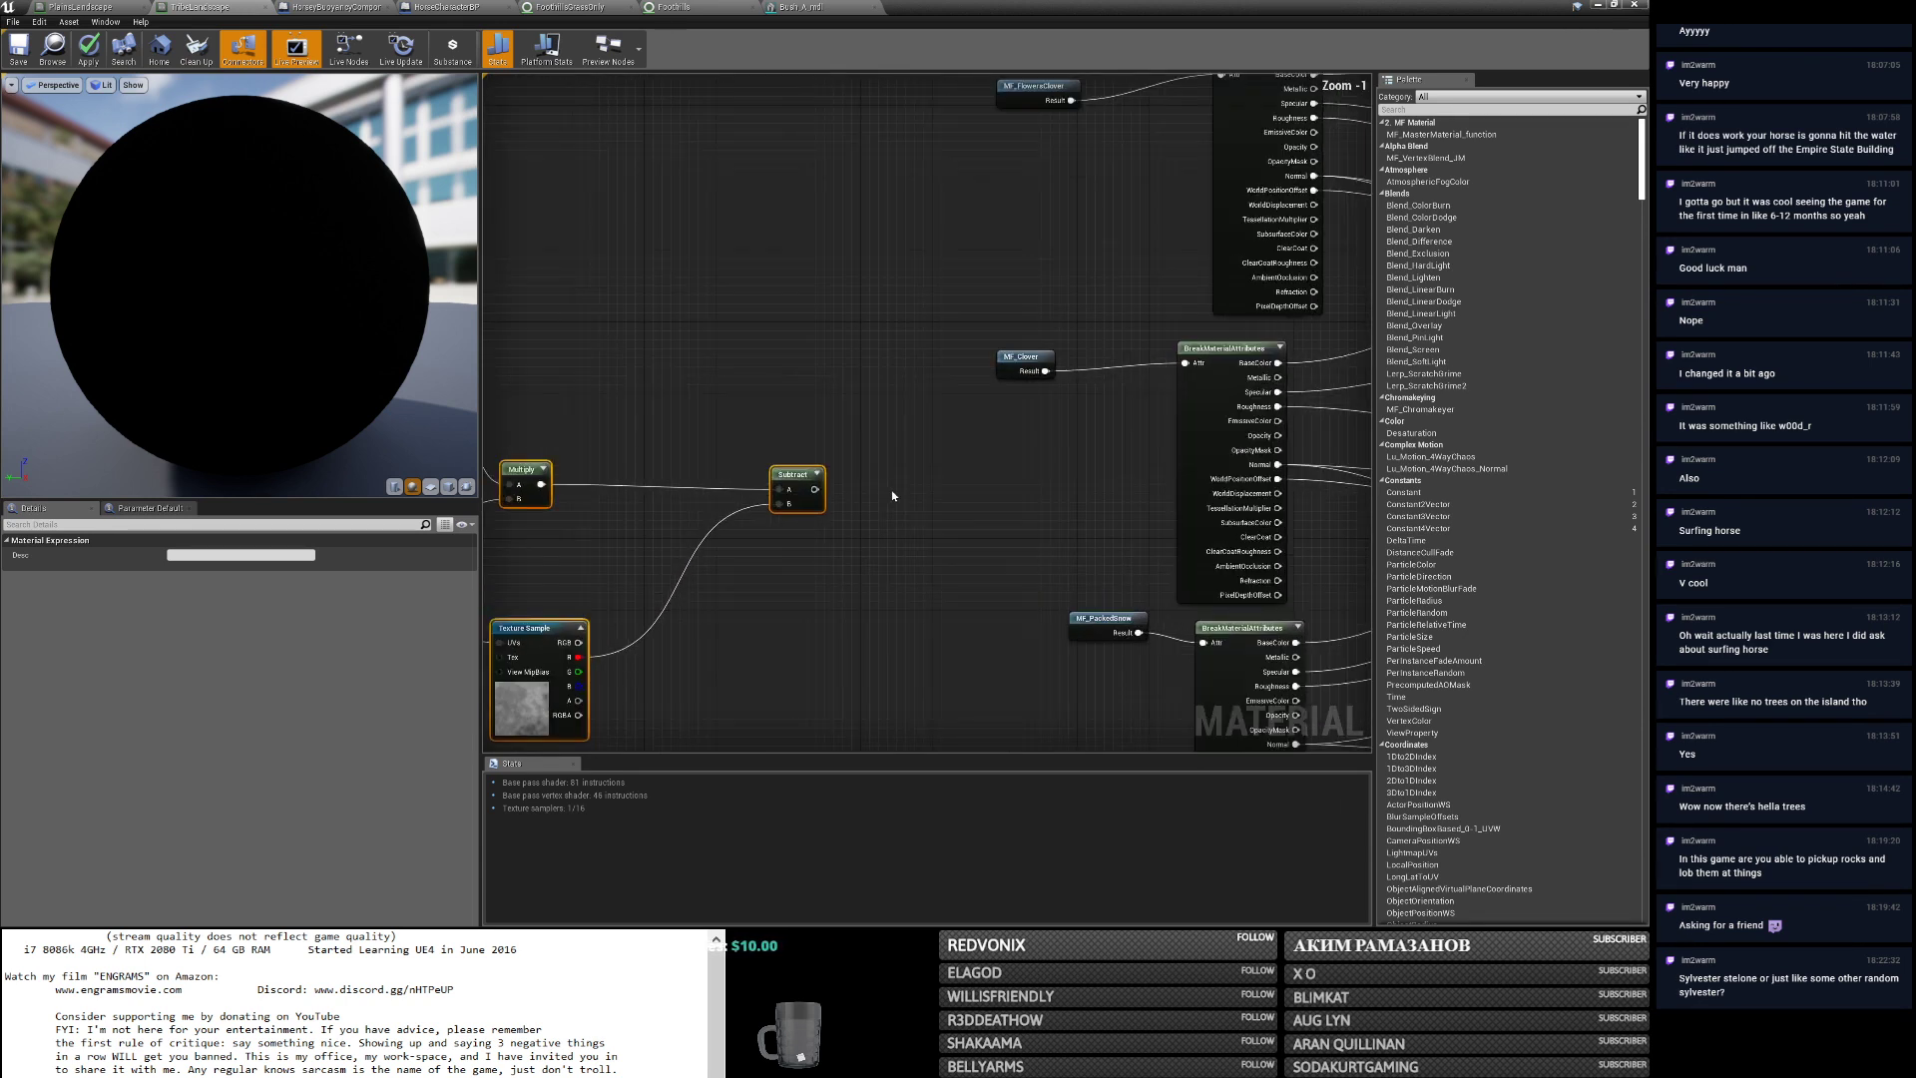
pyautogui.click(898, 479)
# Add a Saturate node and connect the Subtract output to its input.
pyautogui.rightClick(906, 462)
pyautogui.write('satura')
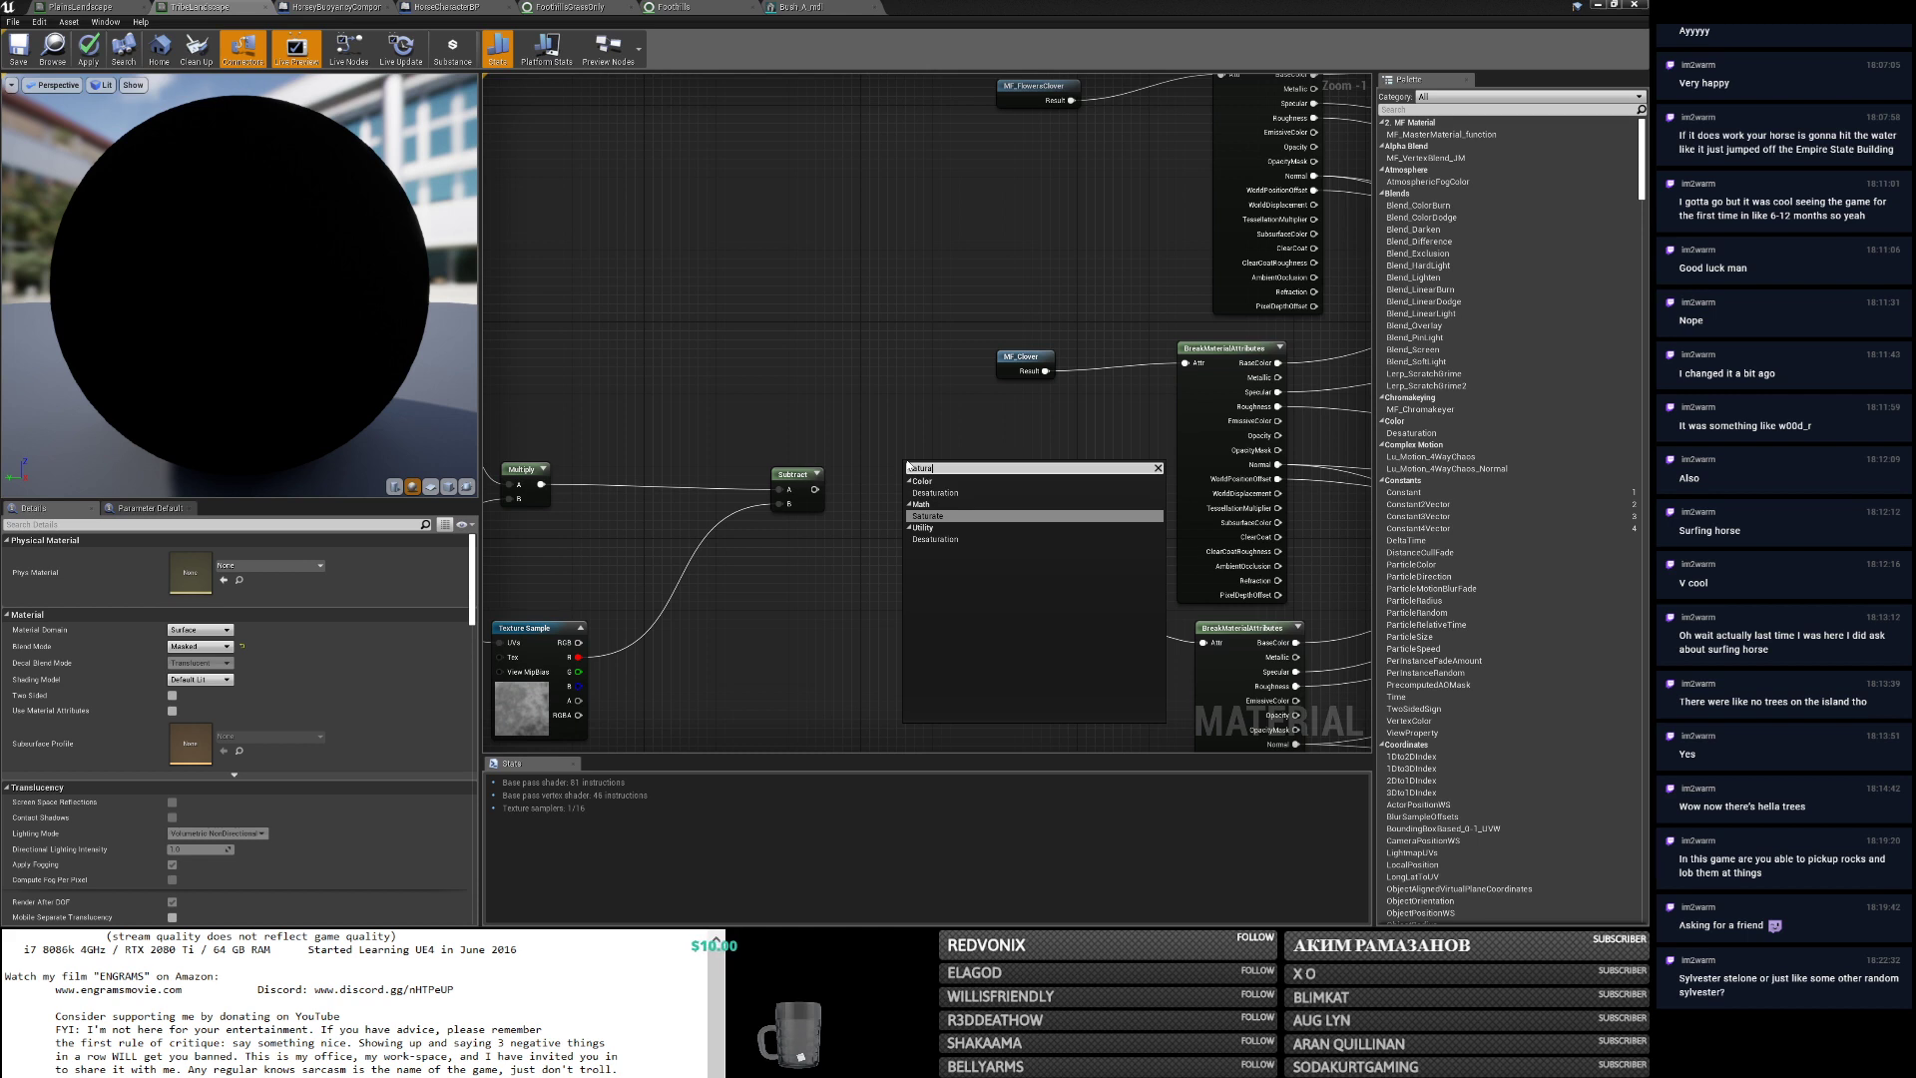
pyautogui.write('te')
pyautogui.press('Return')
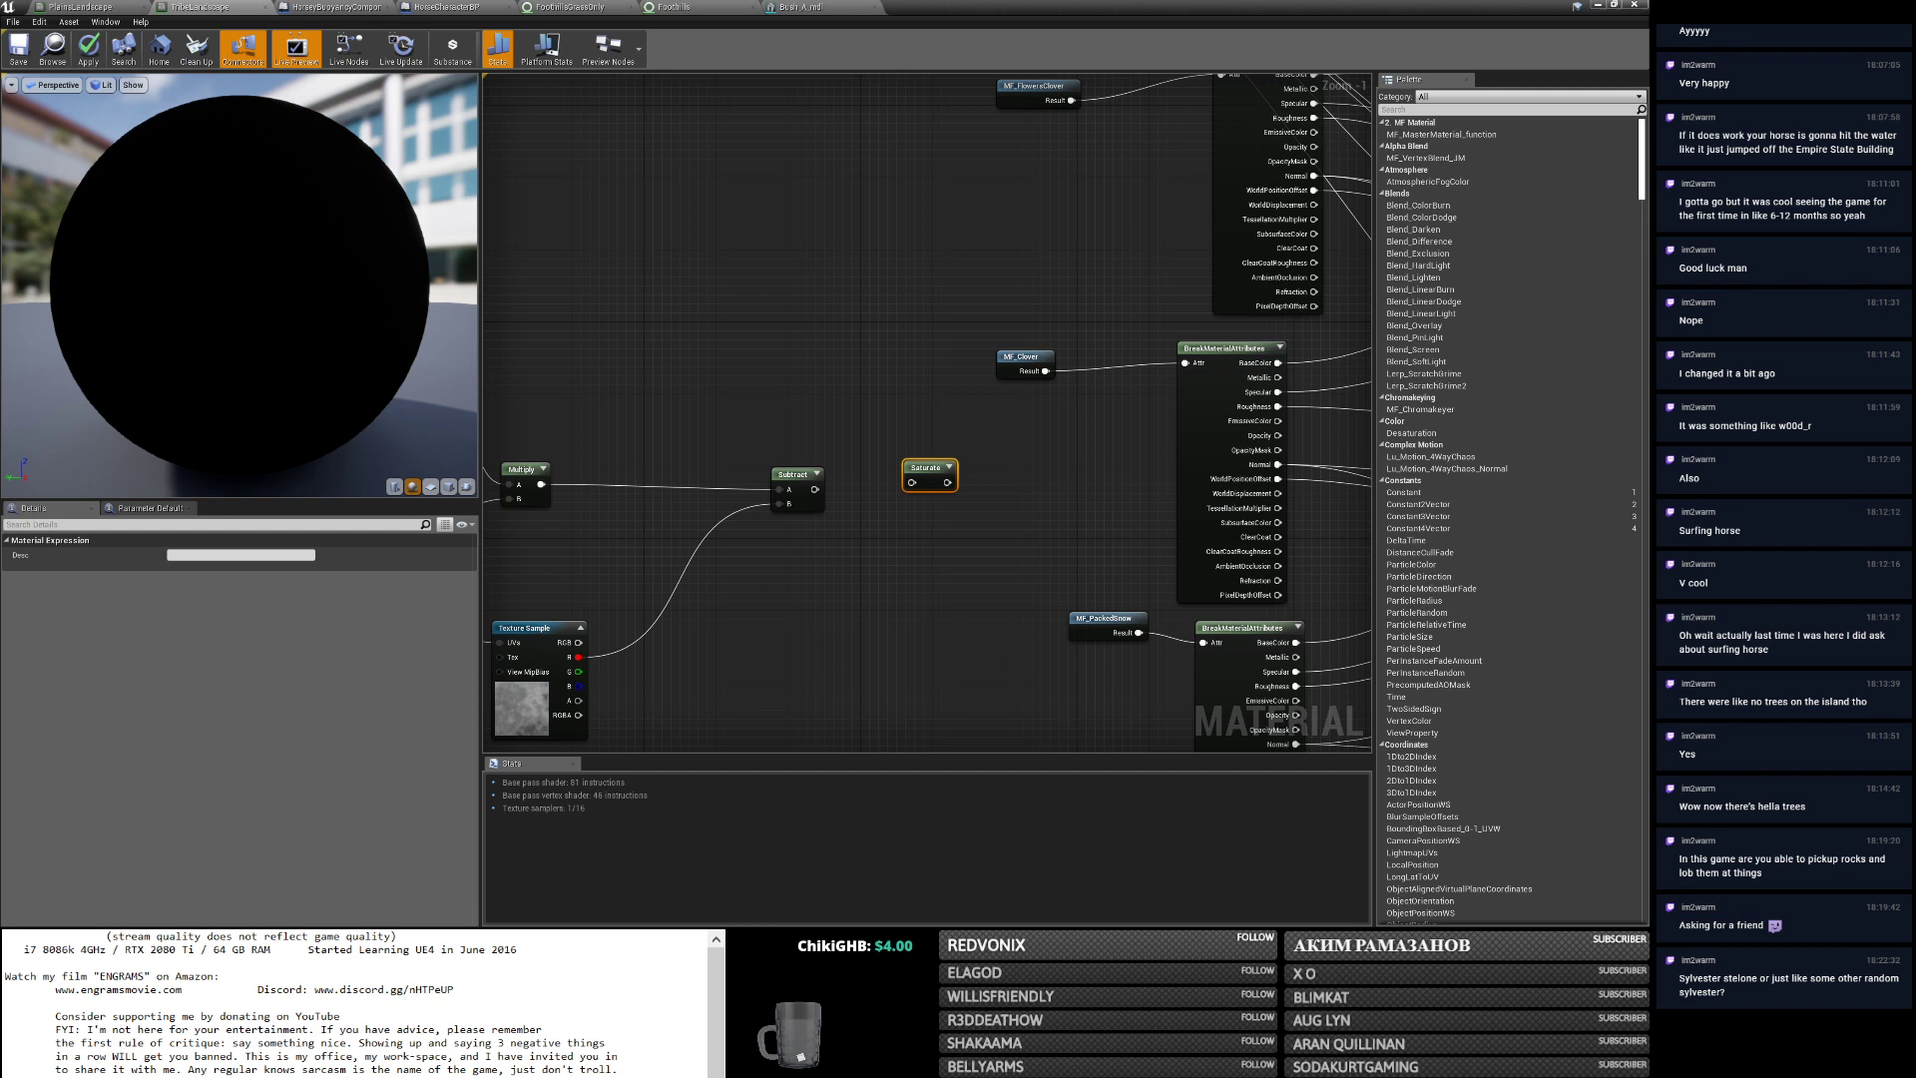
pyautogui.moveTo(815, 489); pyautogui.dragTo(911, 483)
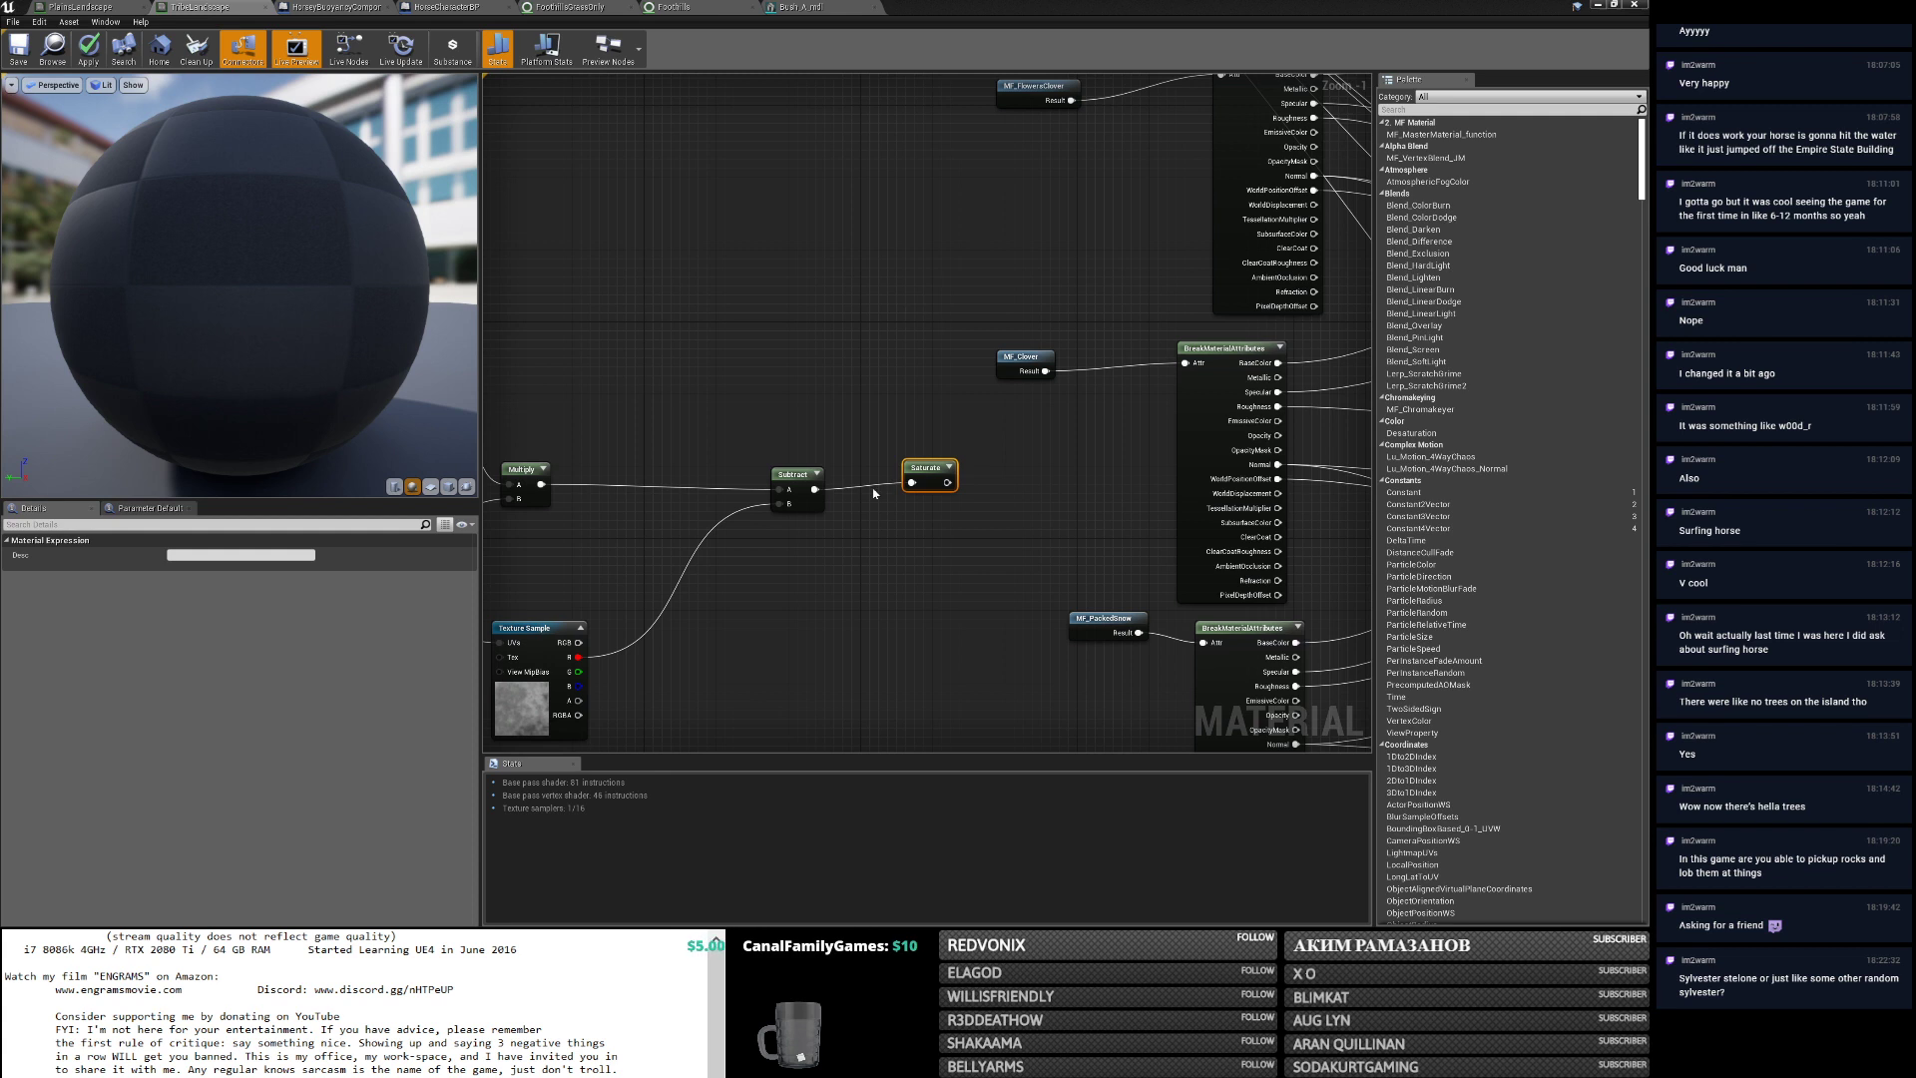
# Insert a Power node between the Subtract output and the Saturate input.
pyautogui.moveTo(815, 490); pyautogui.dragTo(855, 517)
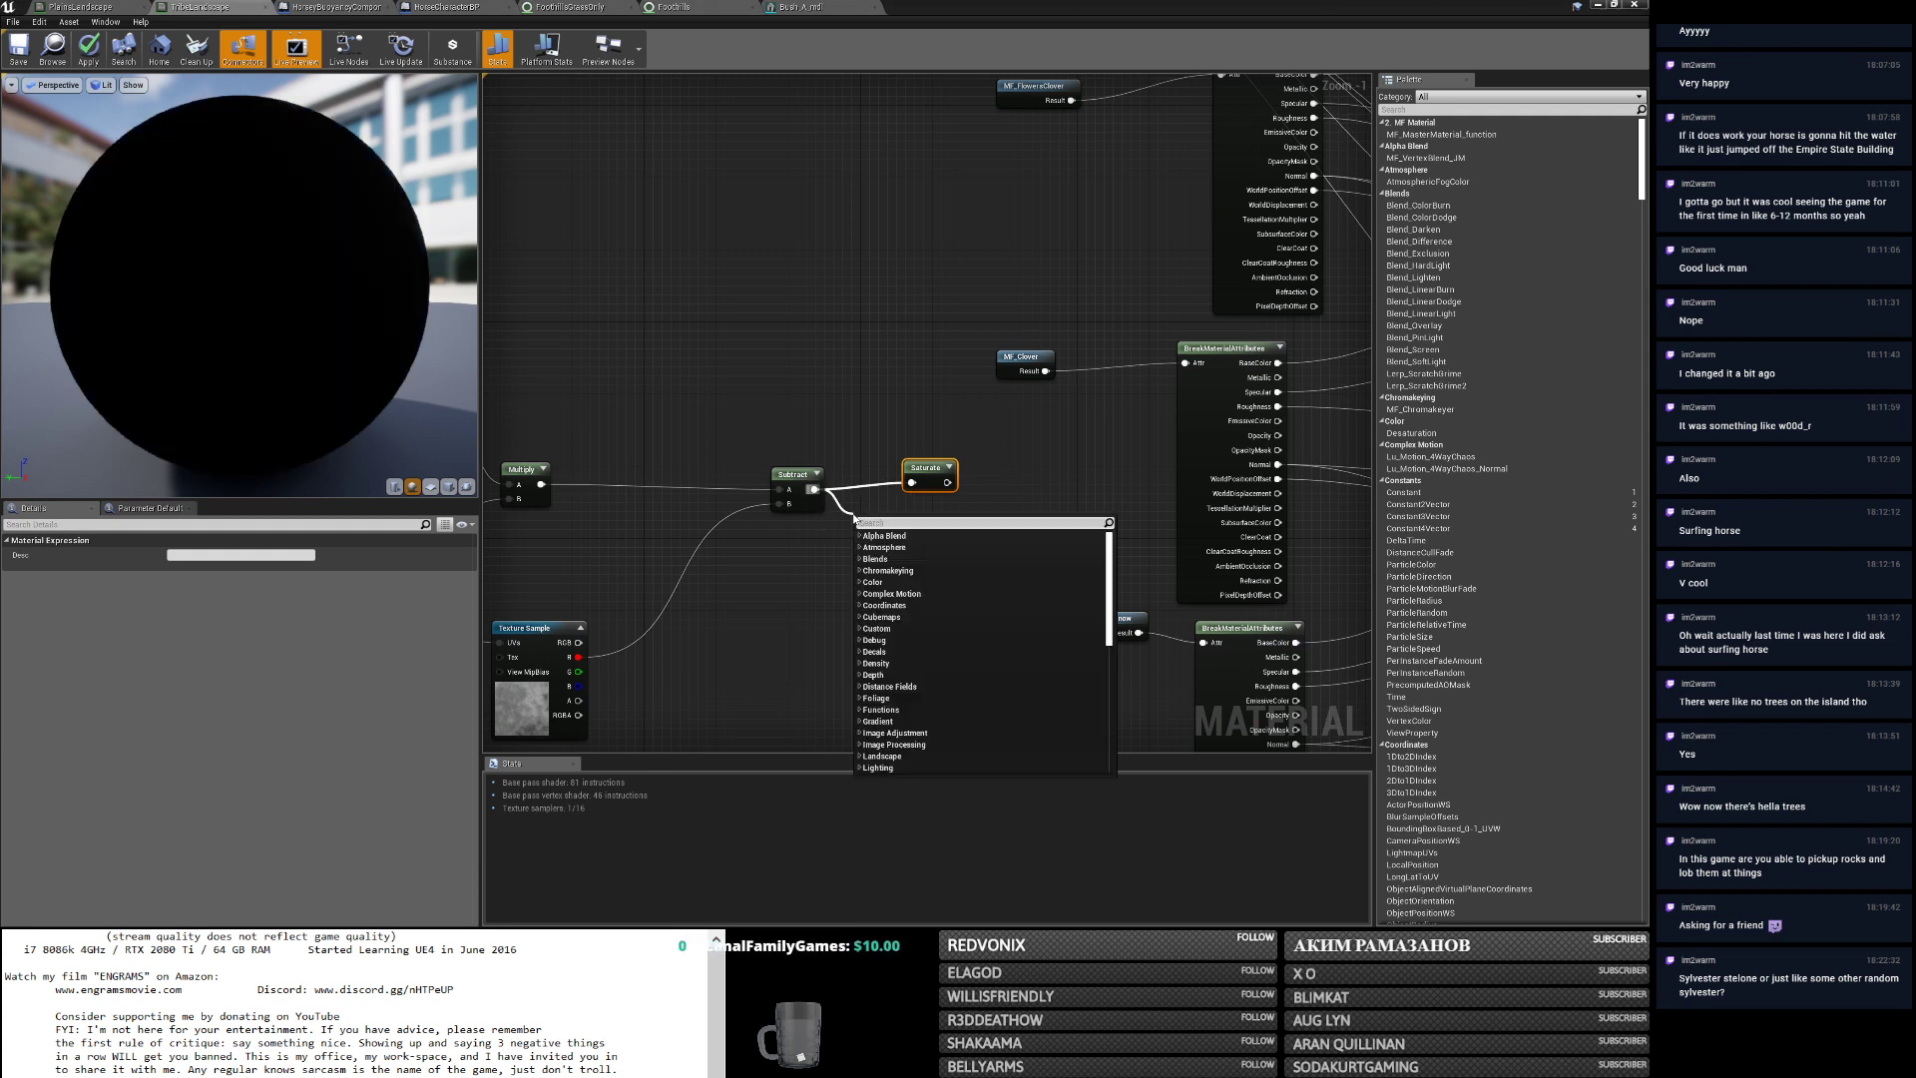
pyautogui.write('power')
pyautogui.click(910, 544)
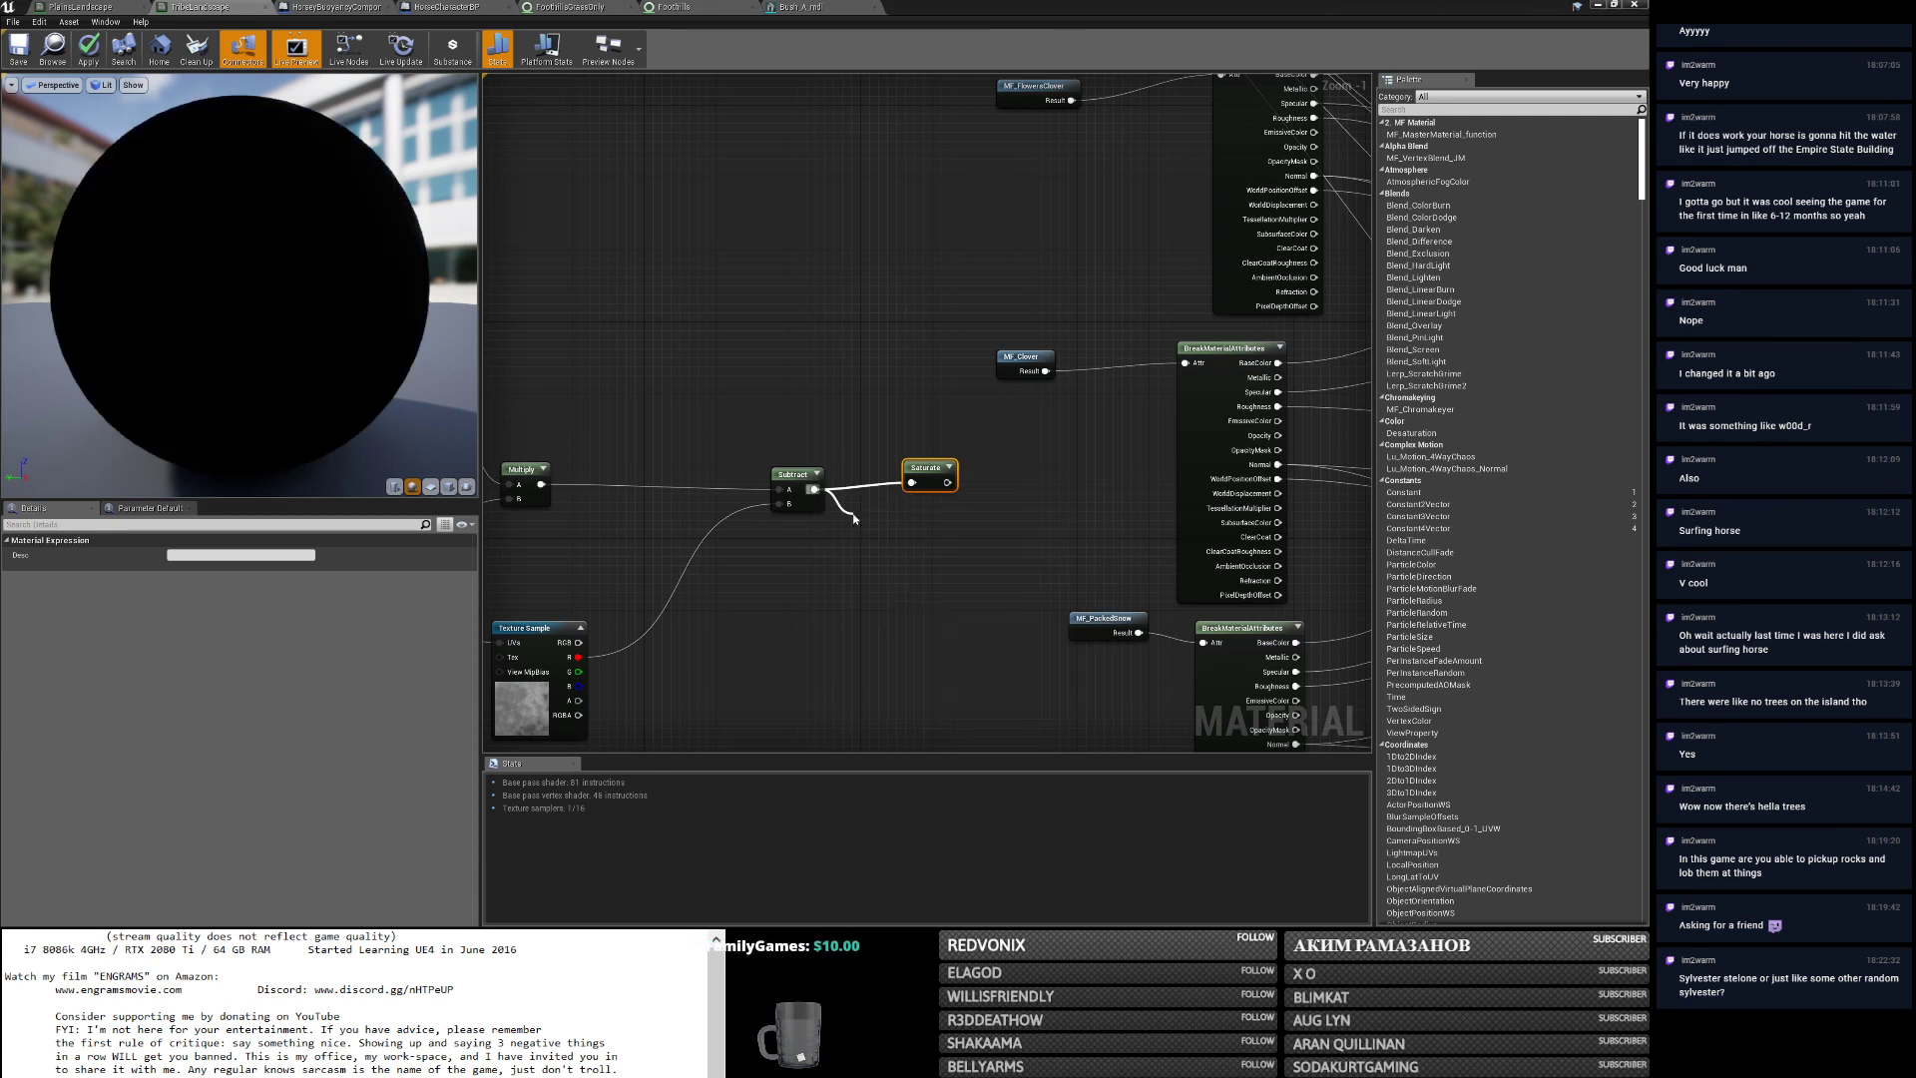
pyautogui.moveTo(908, 537); pyautogui.dragTo(912, 483)
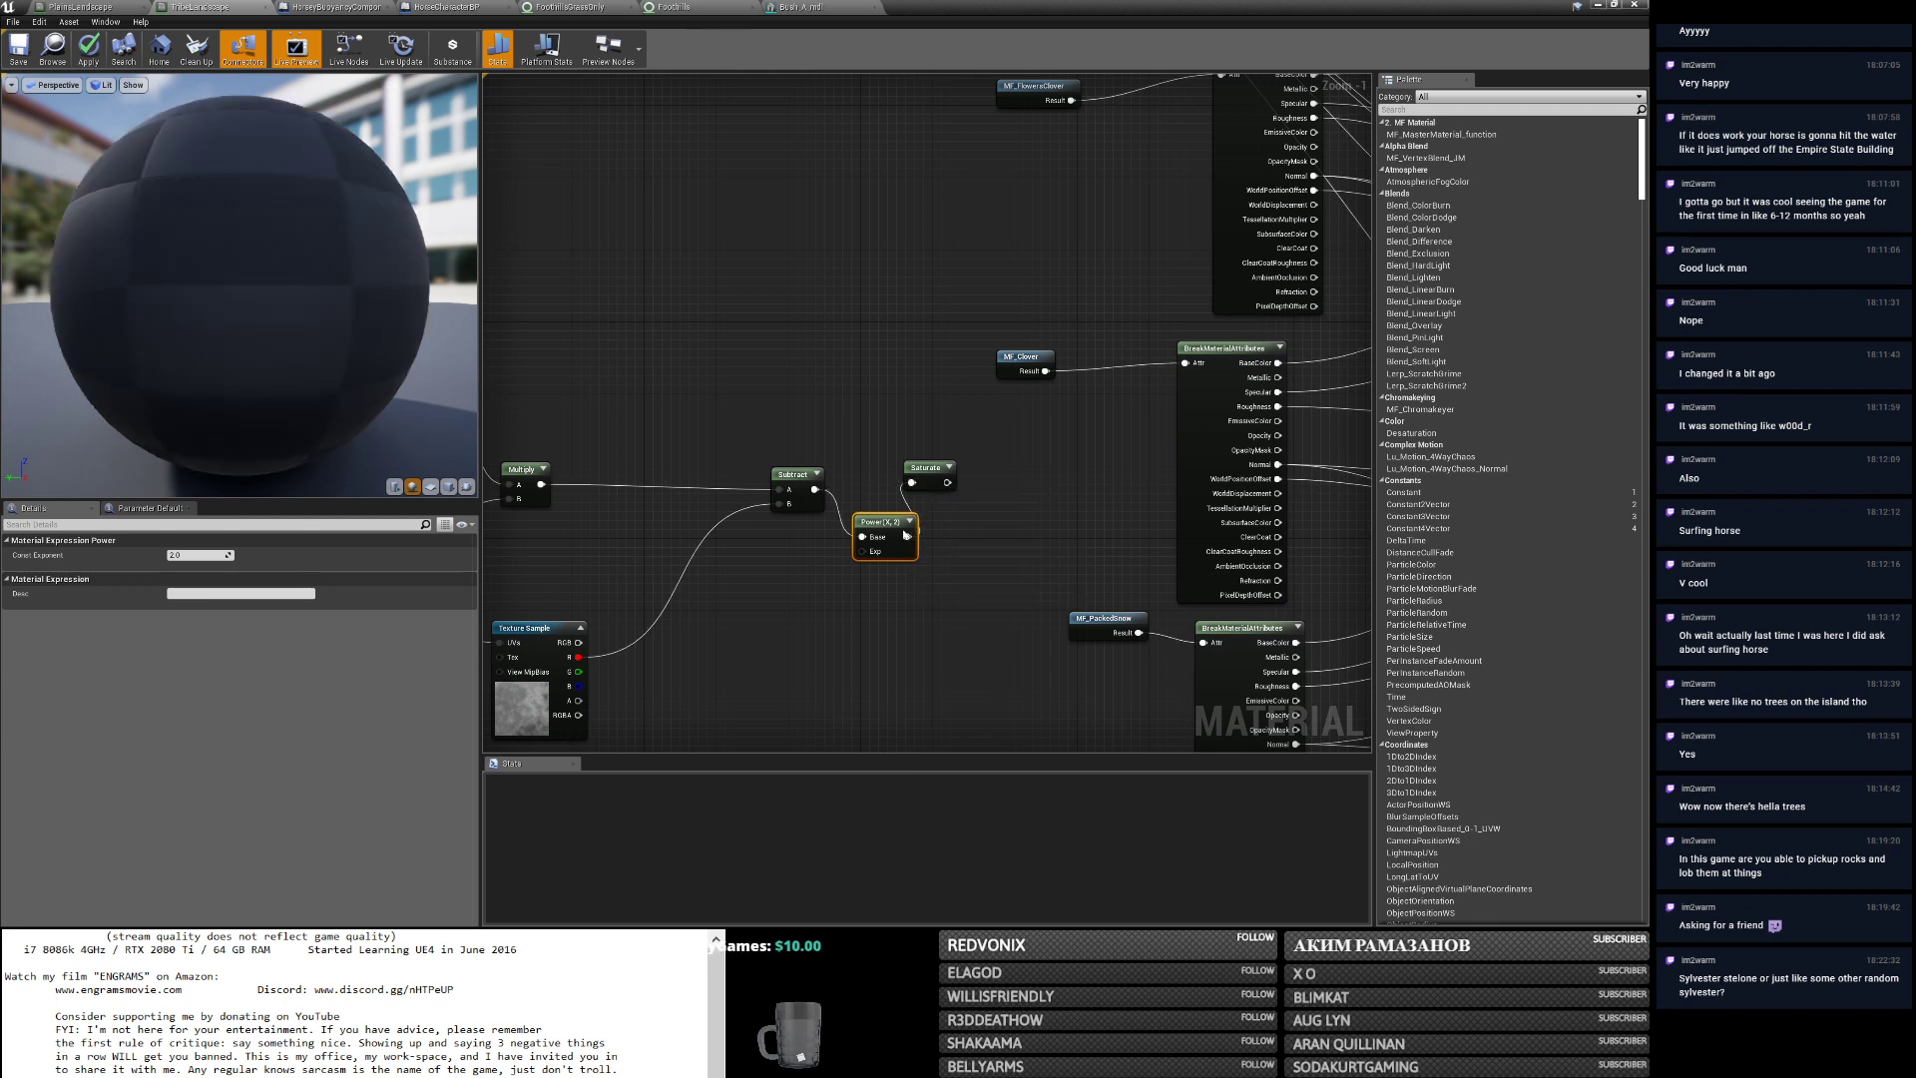
# Feed the Power node's exponent with a scalar parameter named CliffBlendContrast, placed below the Subtract node, with default value 2.
pyautogui.rightClick(869, 559)
pyautogui.click(878, 571)
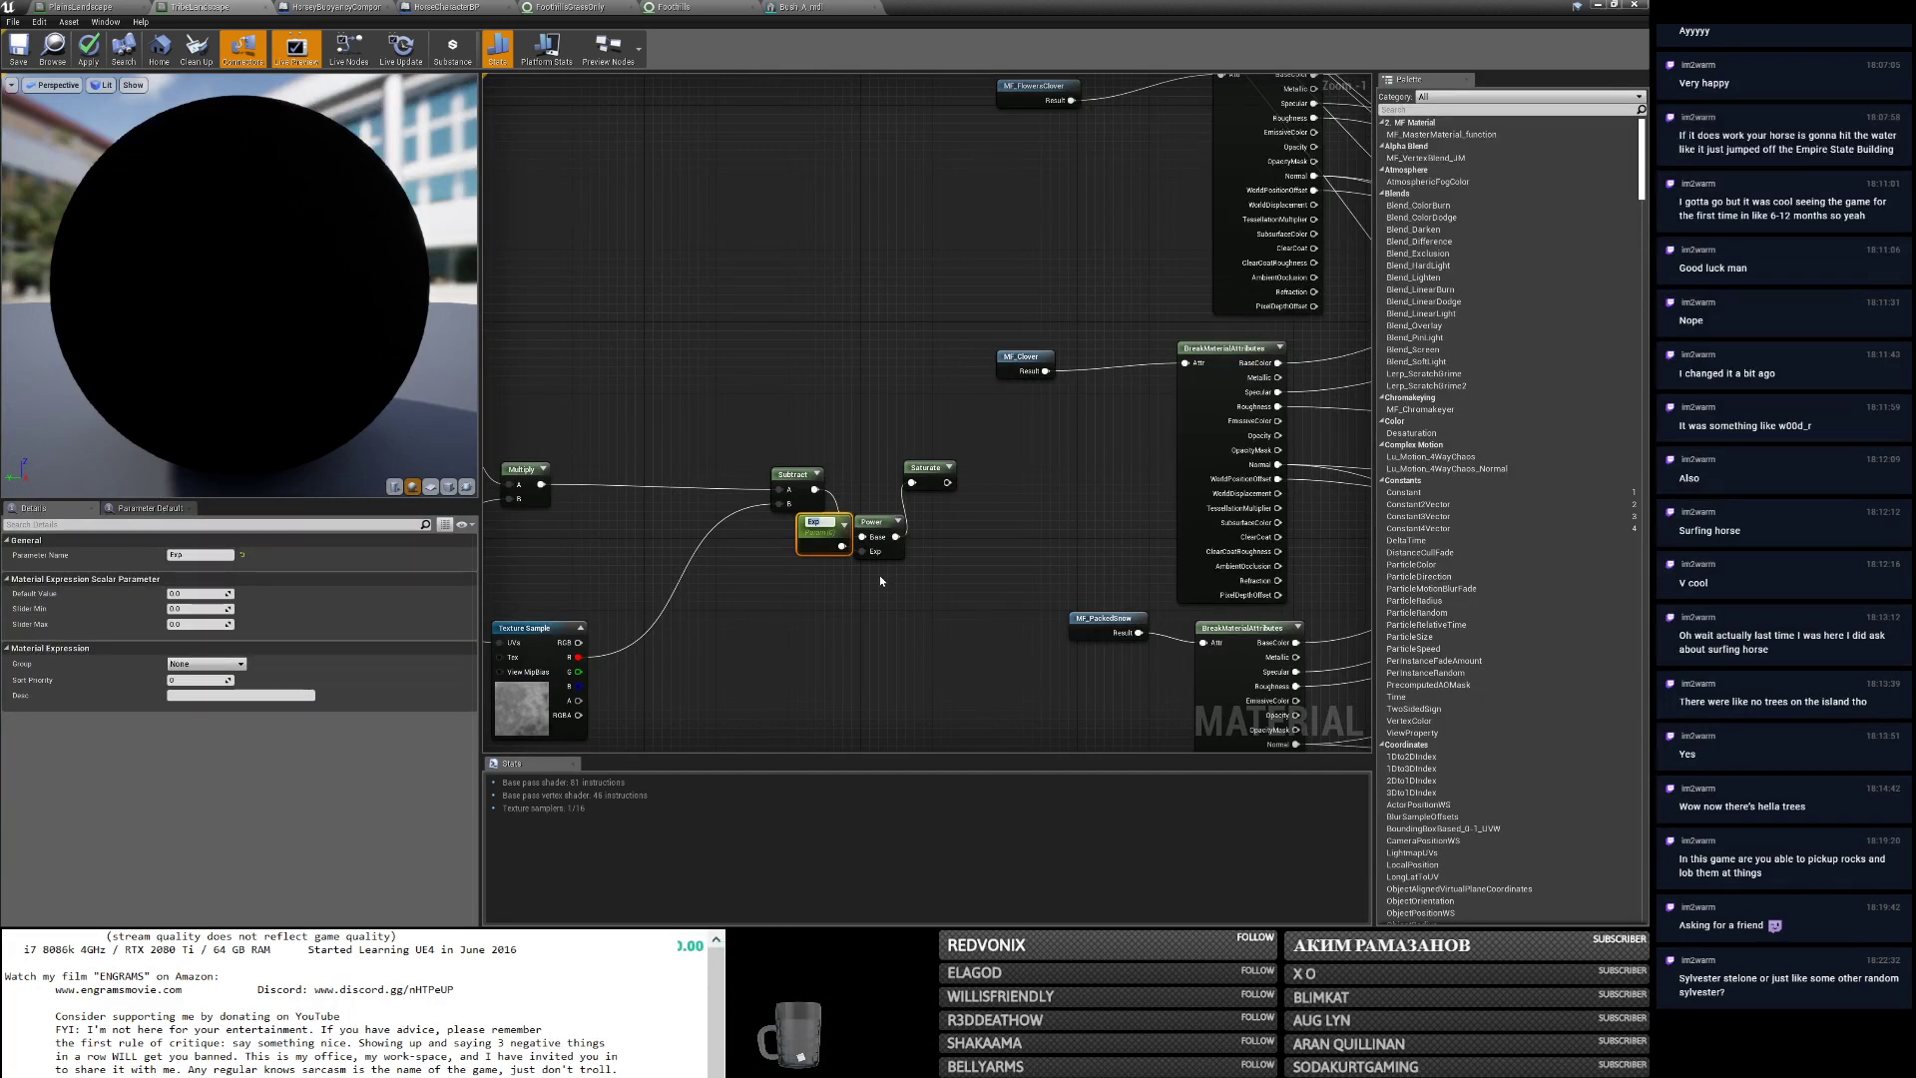
pyautogui.write('CliffBlendContrast')
pyautogui.press('Return')
pyautogui.moveTo(810, 548); pyautogui.dragTo(767, 600)
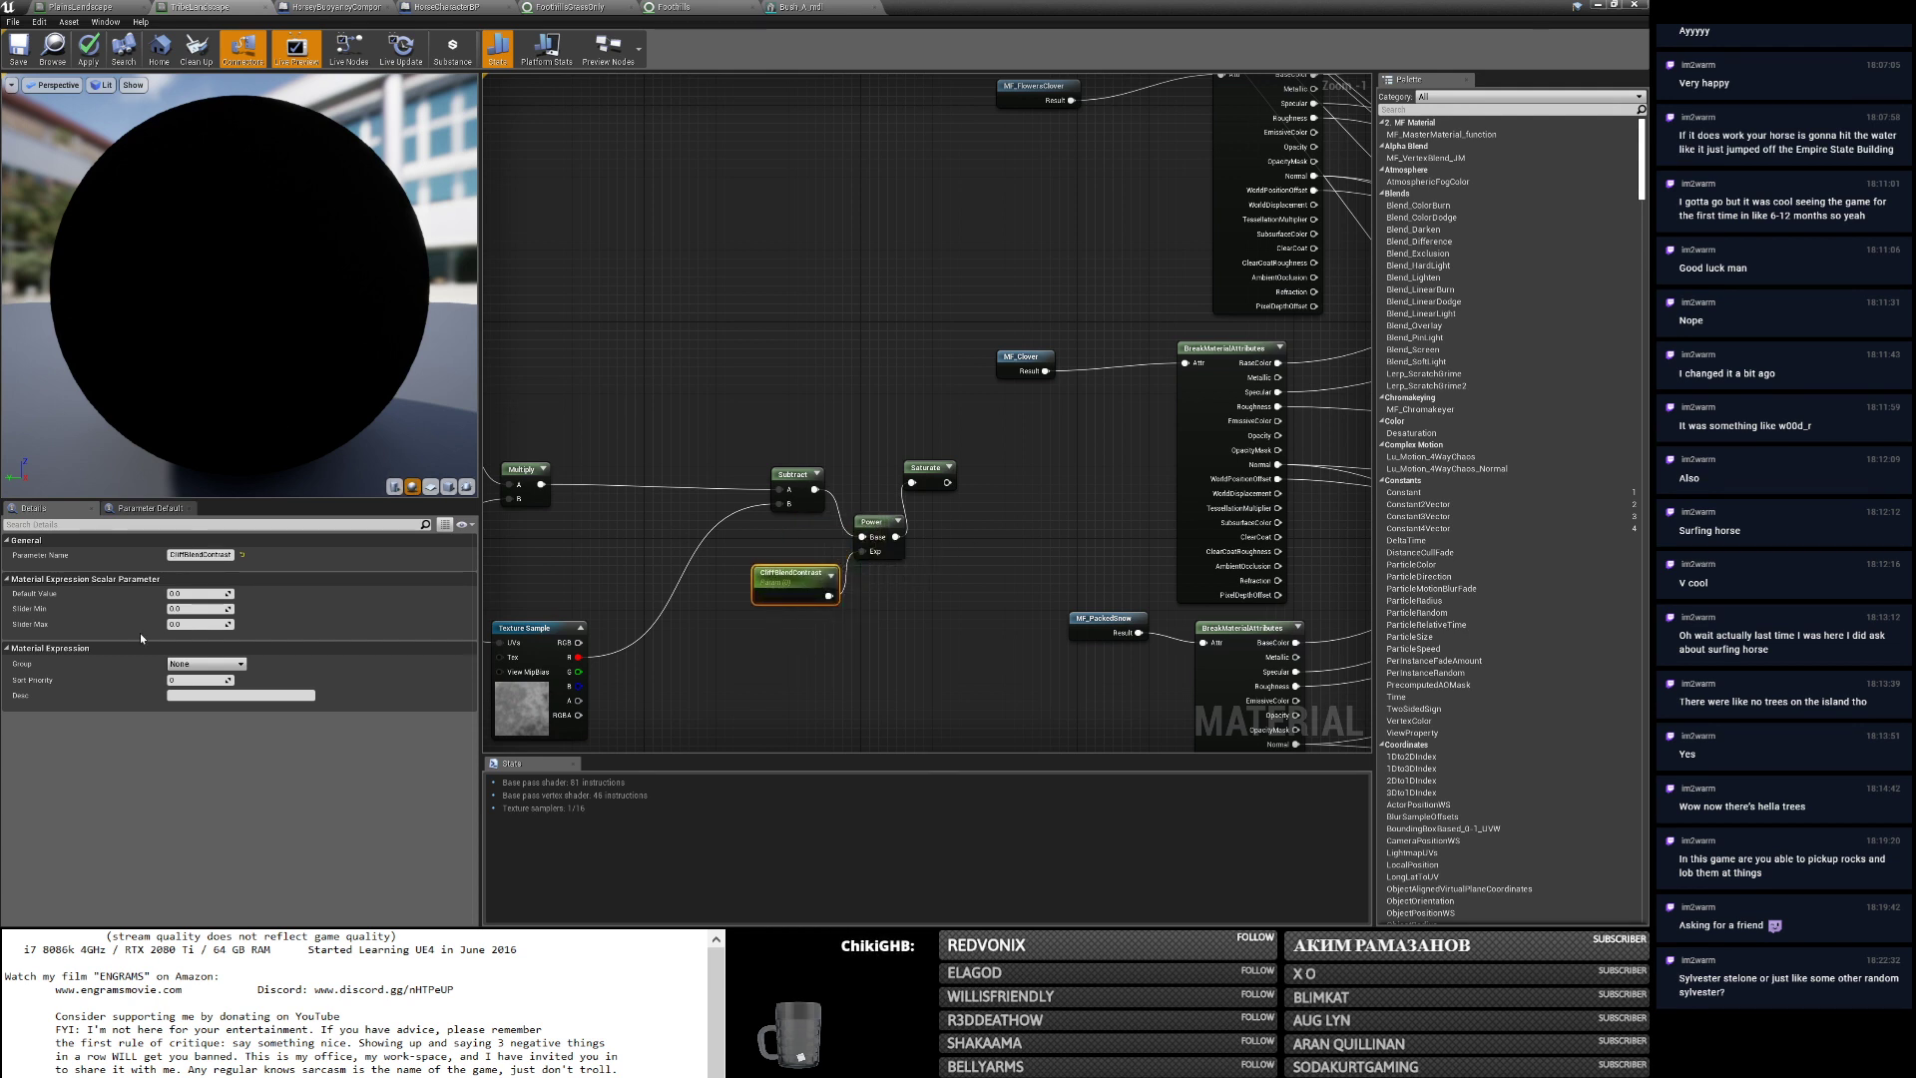
pyautogui.click(191, 596)
pyautogui.write('2')
pyautogui.press('Return')
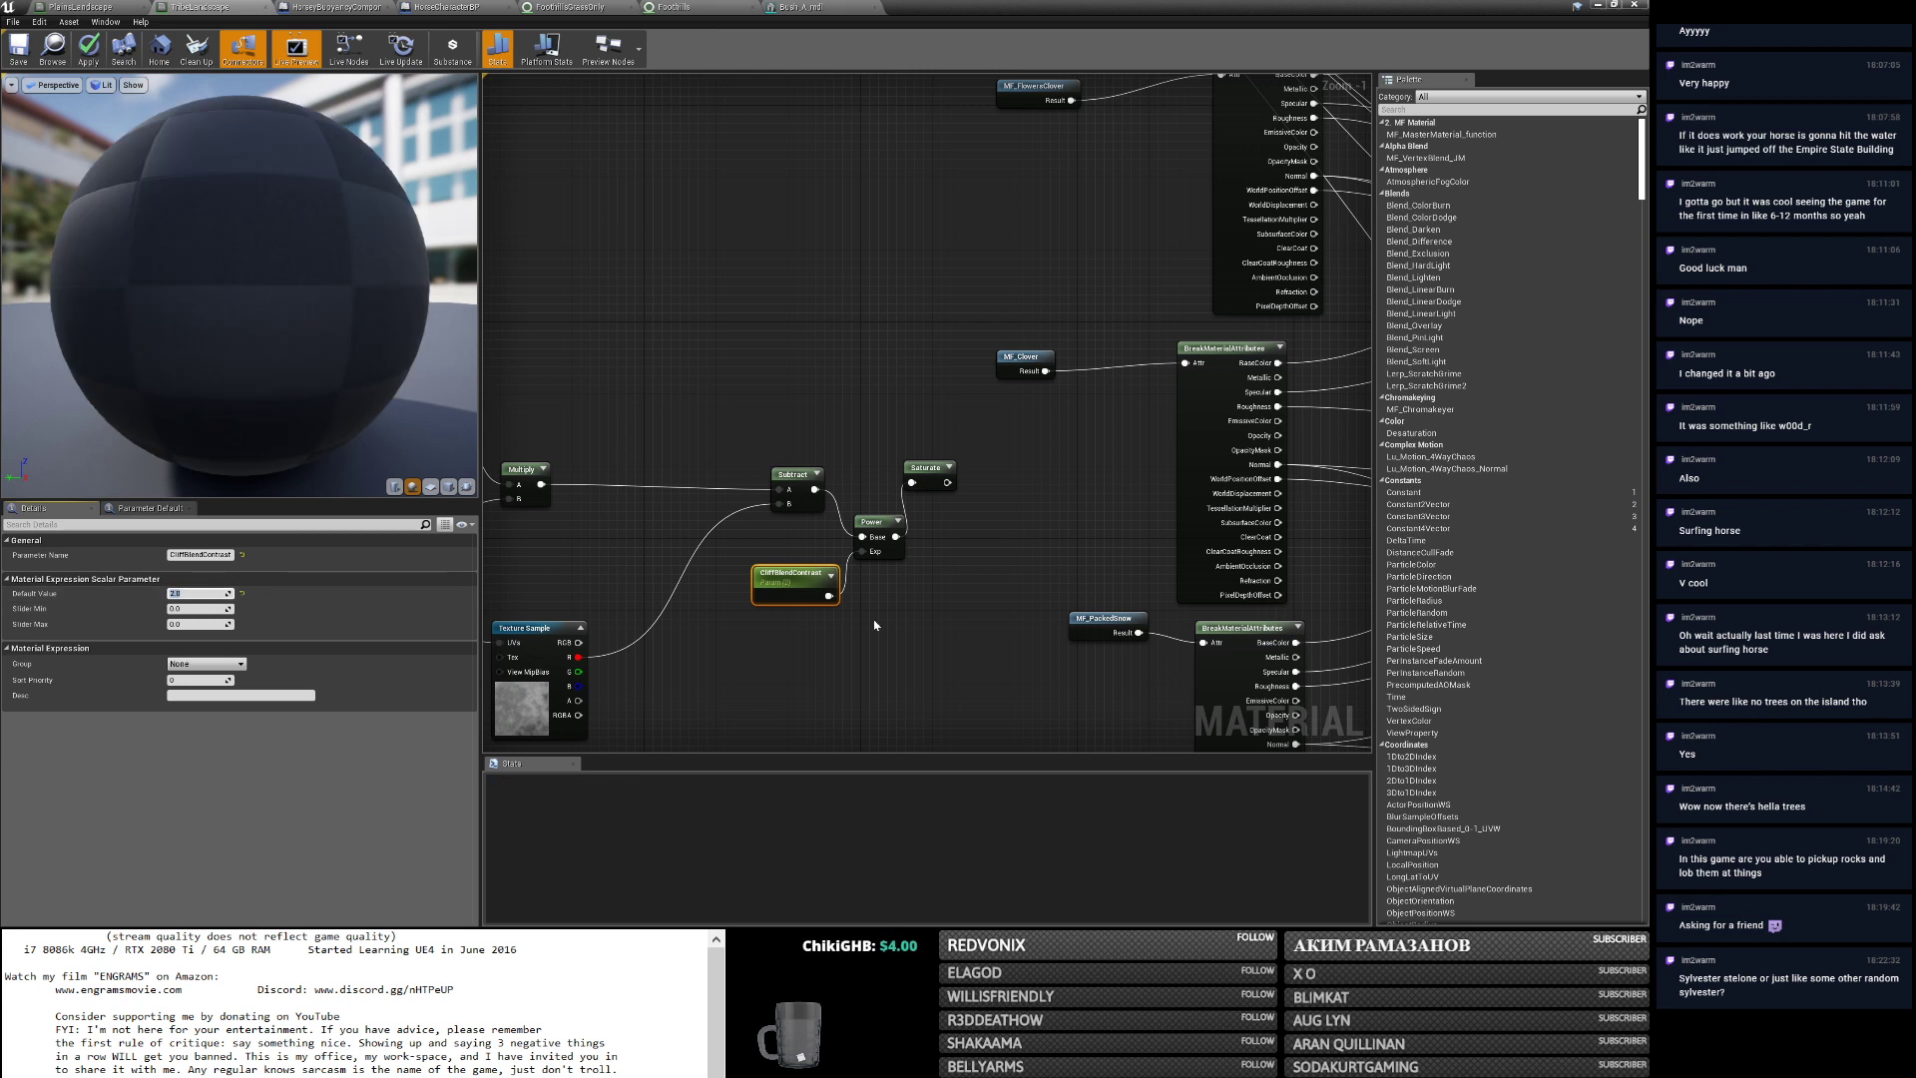
# Preview the Saturate node's output on the sphere and place the node slightly further right of the Power node.
pyautogui.rightClick(928, 478)
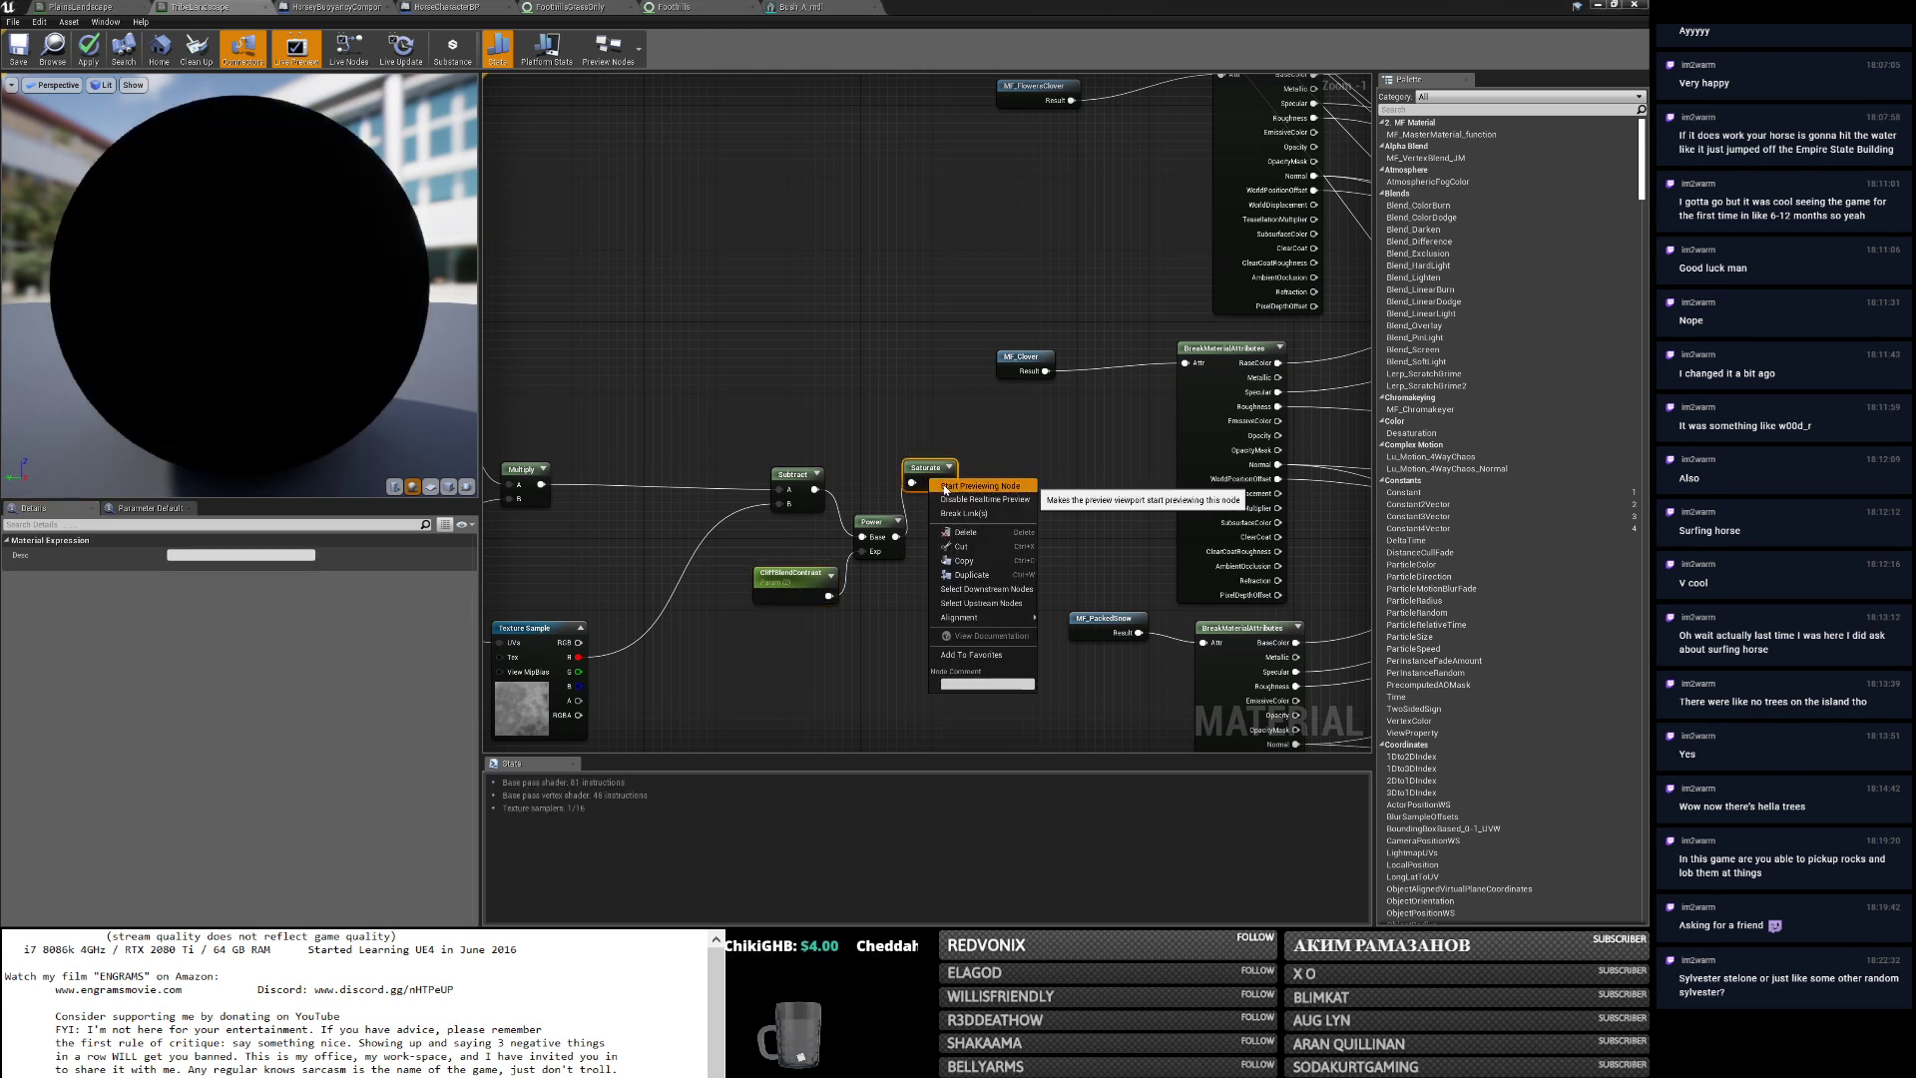
pyautogui.click(958, 485)
pyautogui.rightClick(945, 490)
pyautogui.click(937, 495)
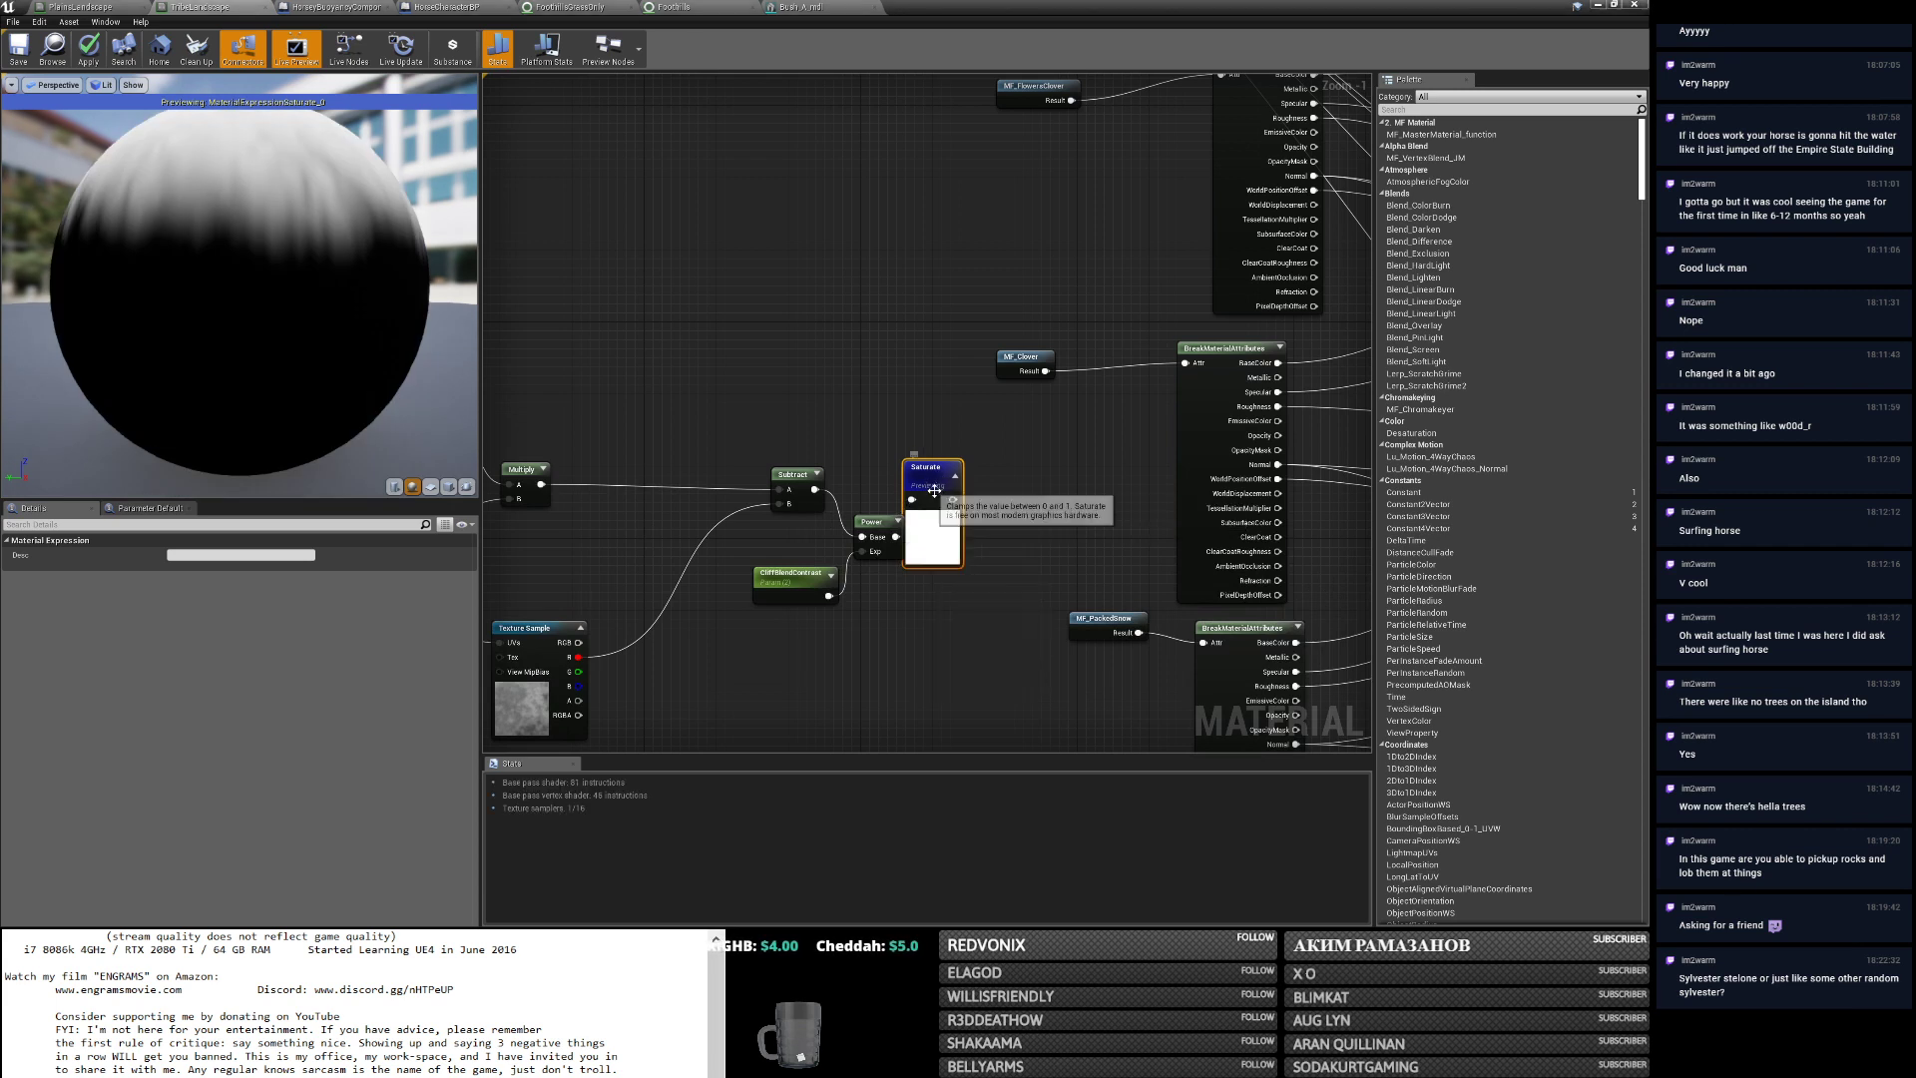
pyautogui.moveTo(937, 495); pyautogui.dragTo(967, 484)
pyautogui.moveTo(289, 300); pyautogui.dragTo(240, 294)
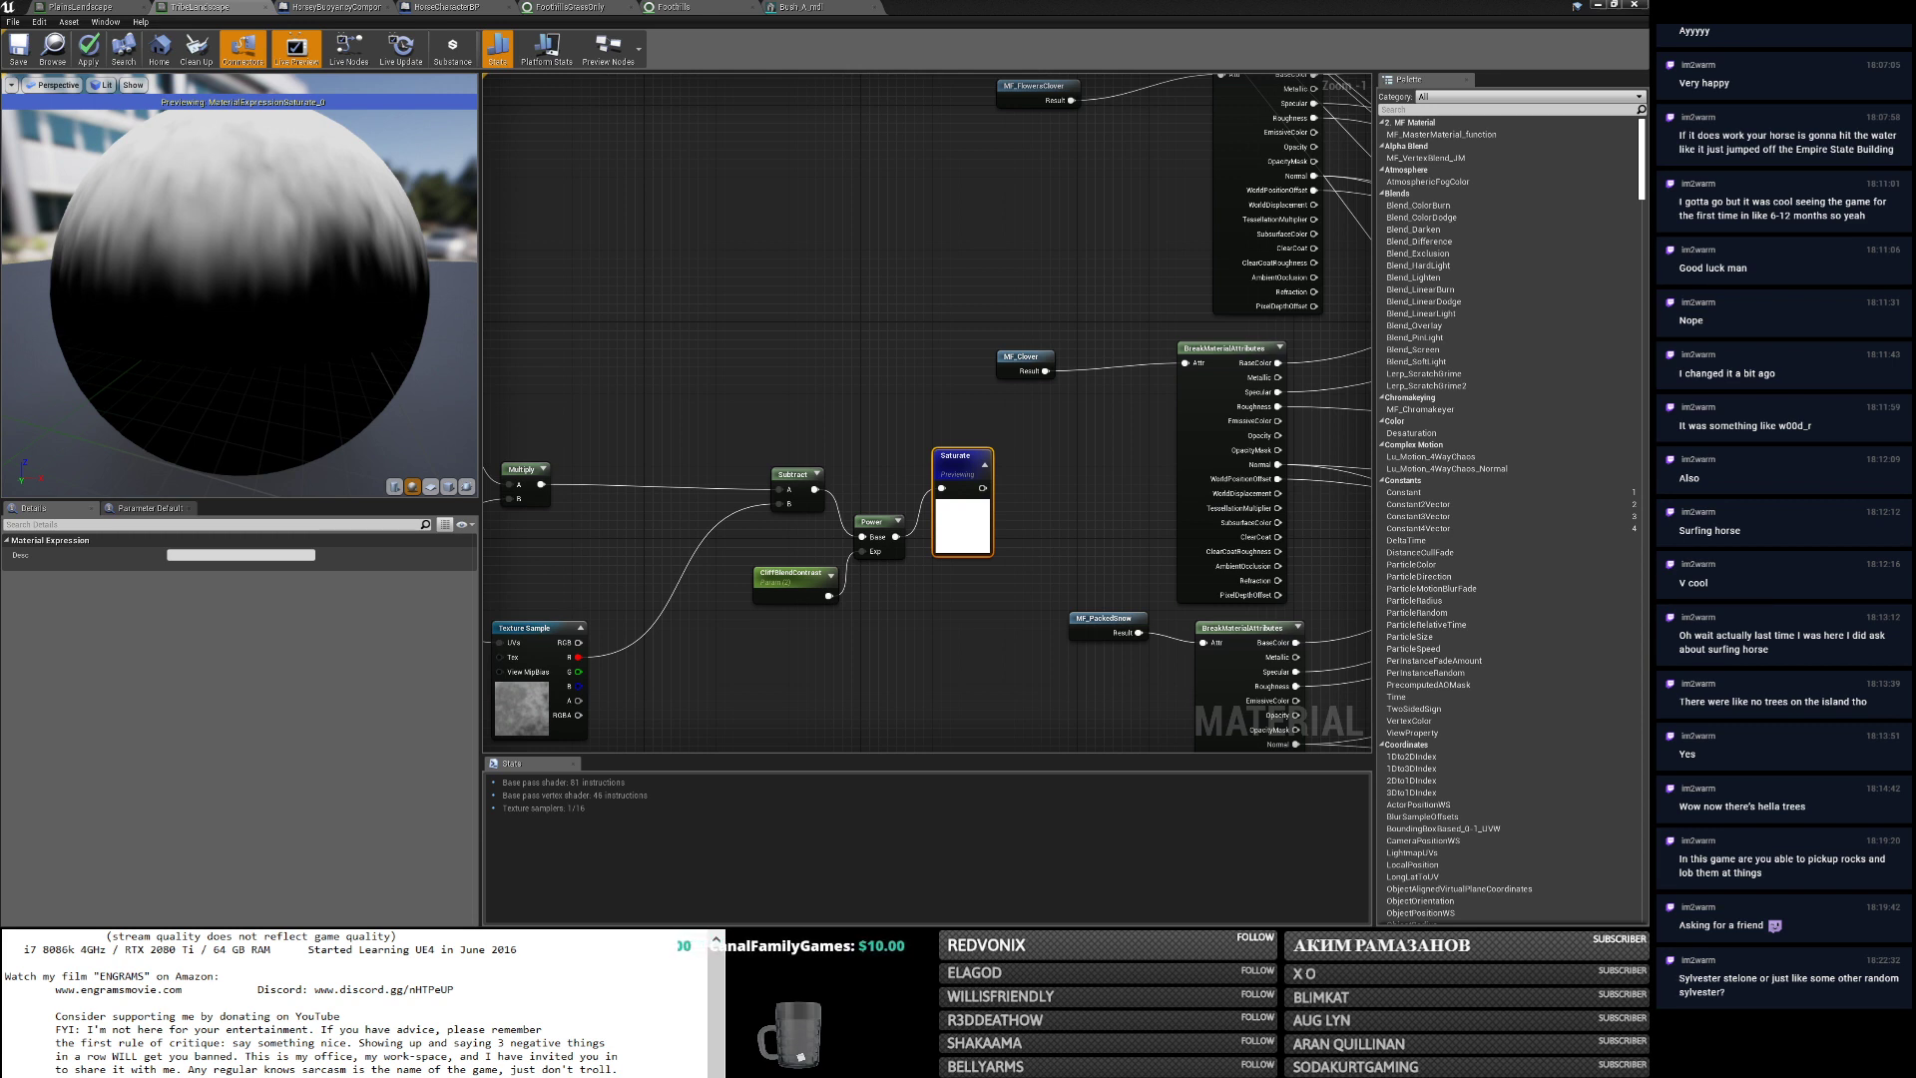
# Set the CliffBlendContrast default value to 20 and inspect the mask on the preview sphere.
pyautogui.click(794, 577)
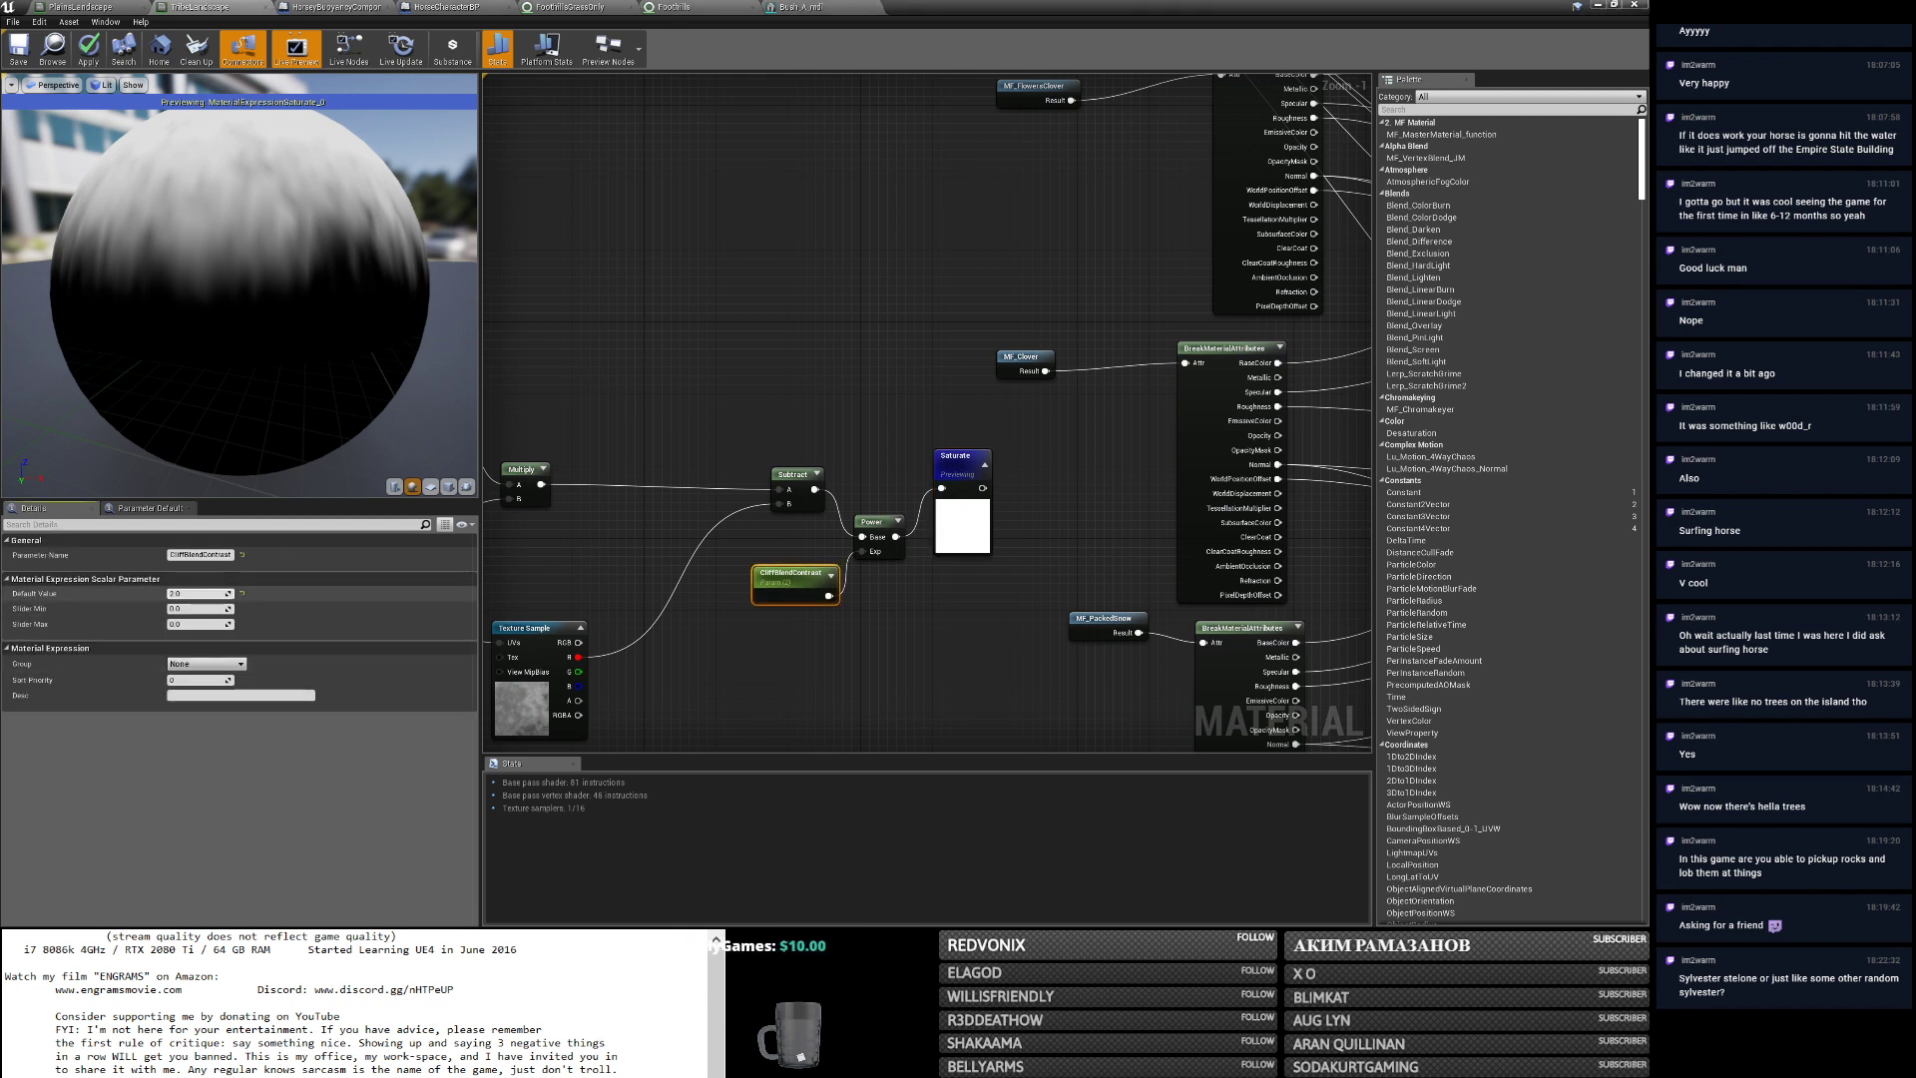
pyautogui.moveTo(195, 594); pyautogui.dragTo(215, 594)
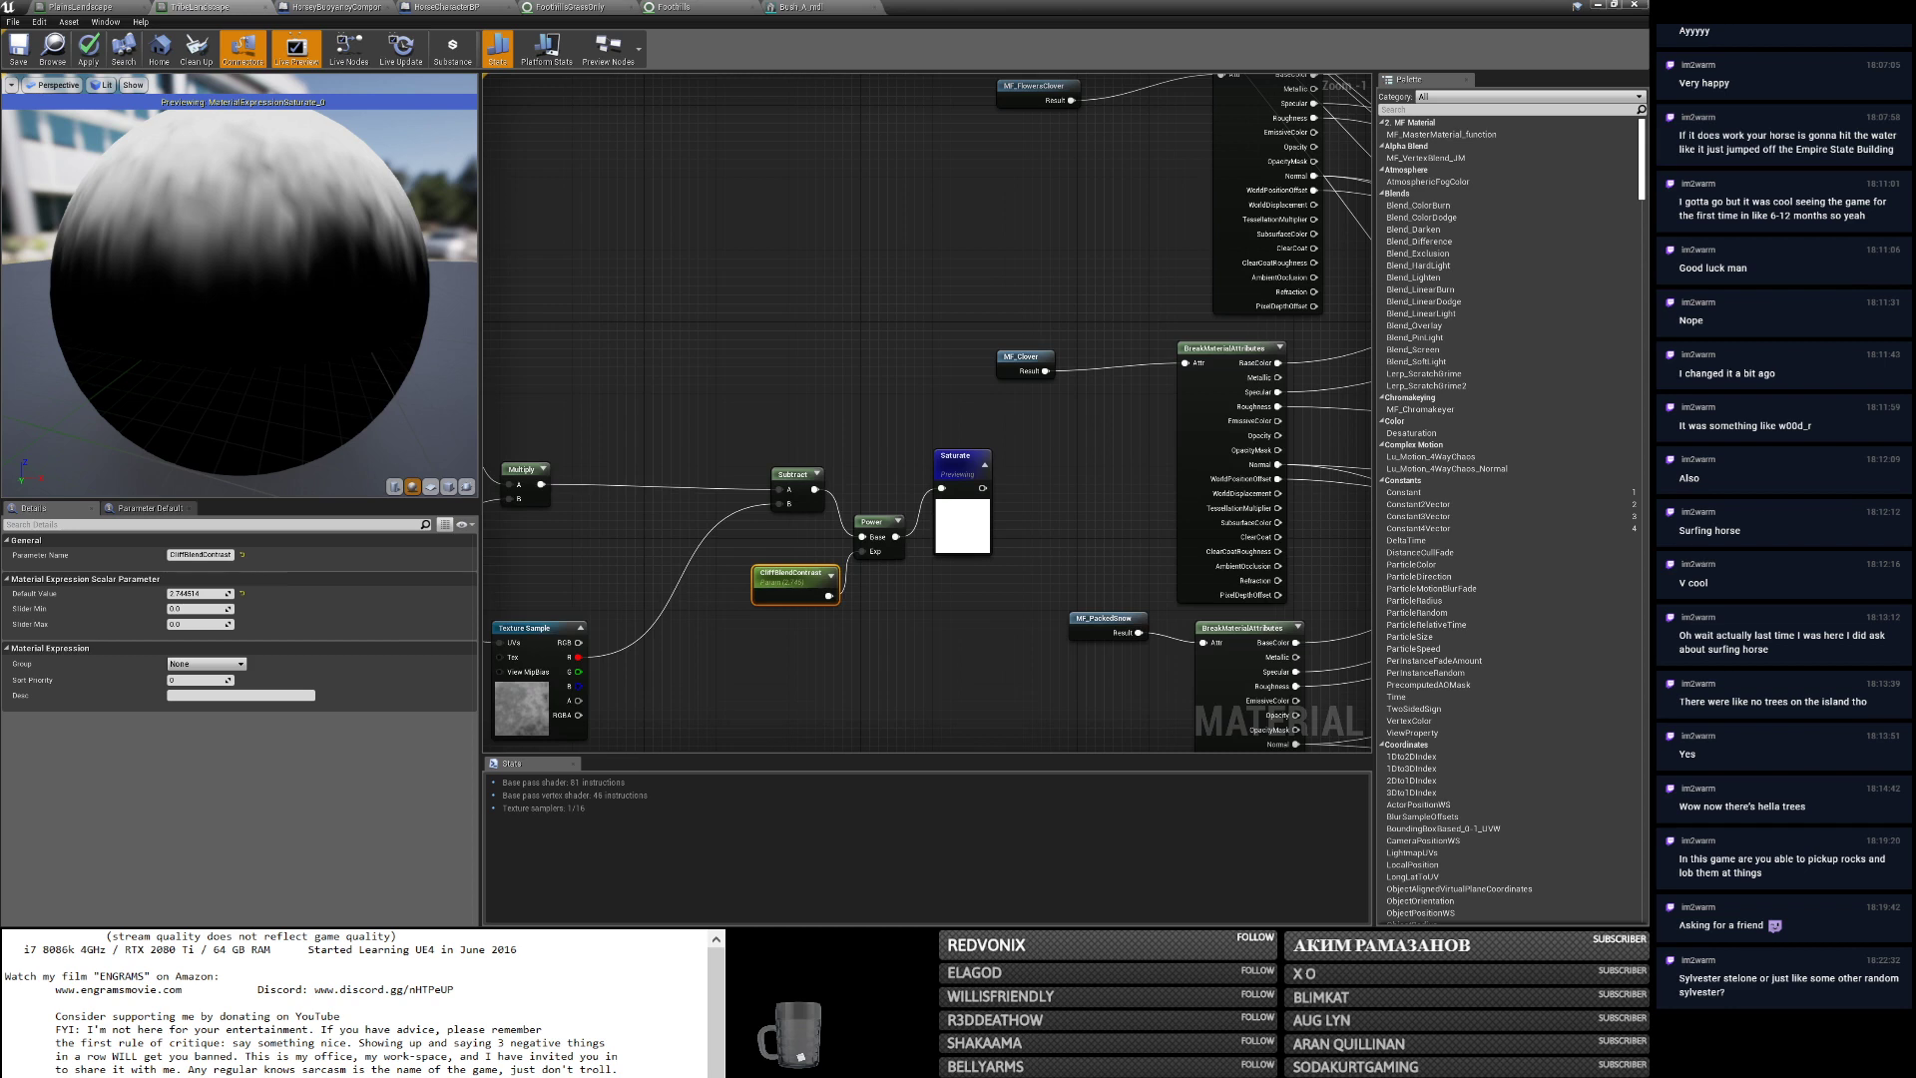
pyautogui.hotkey('alt', 'Tab')
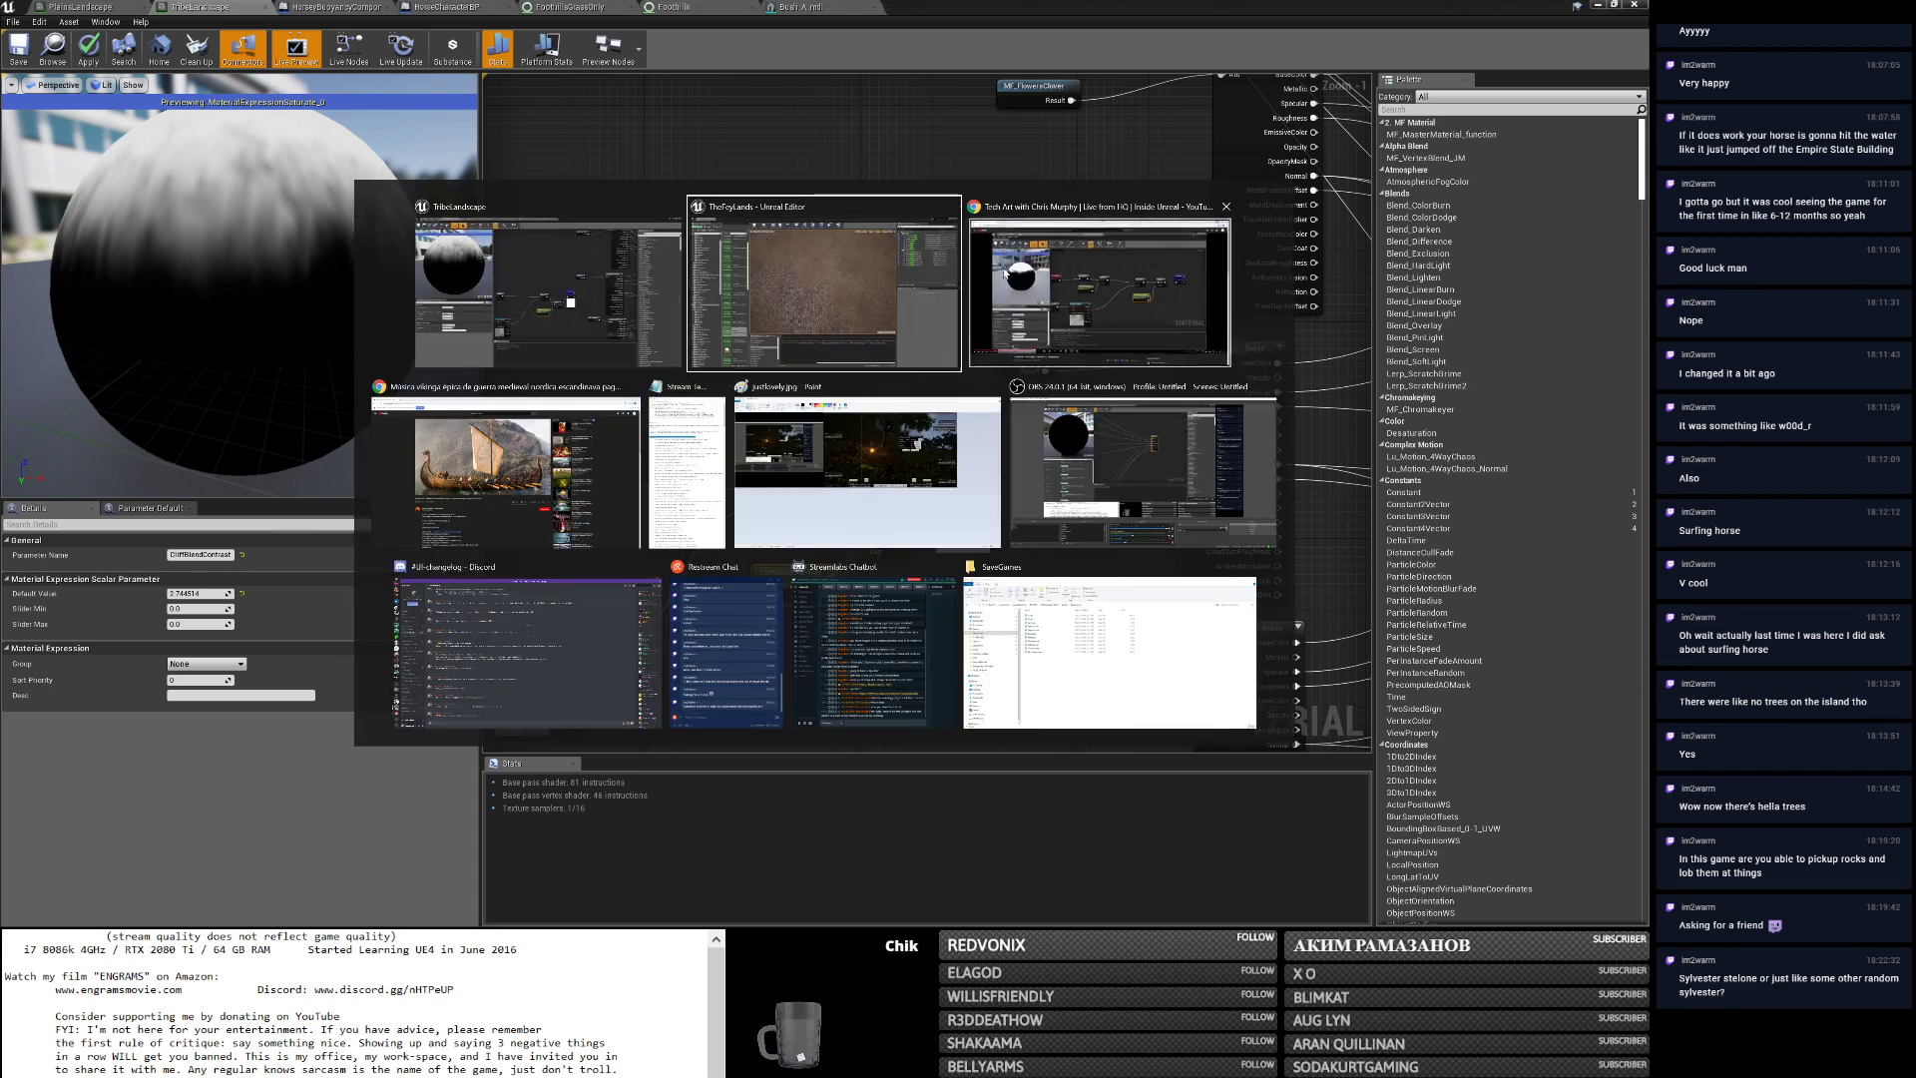
pyautogui.click(623, 249)
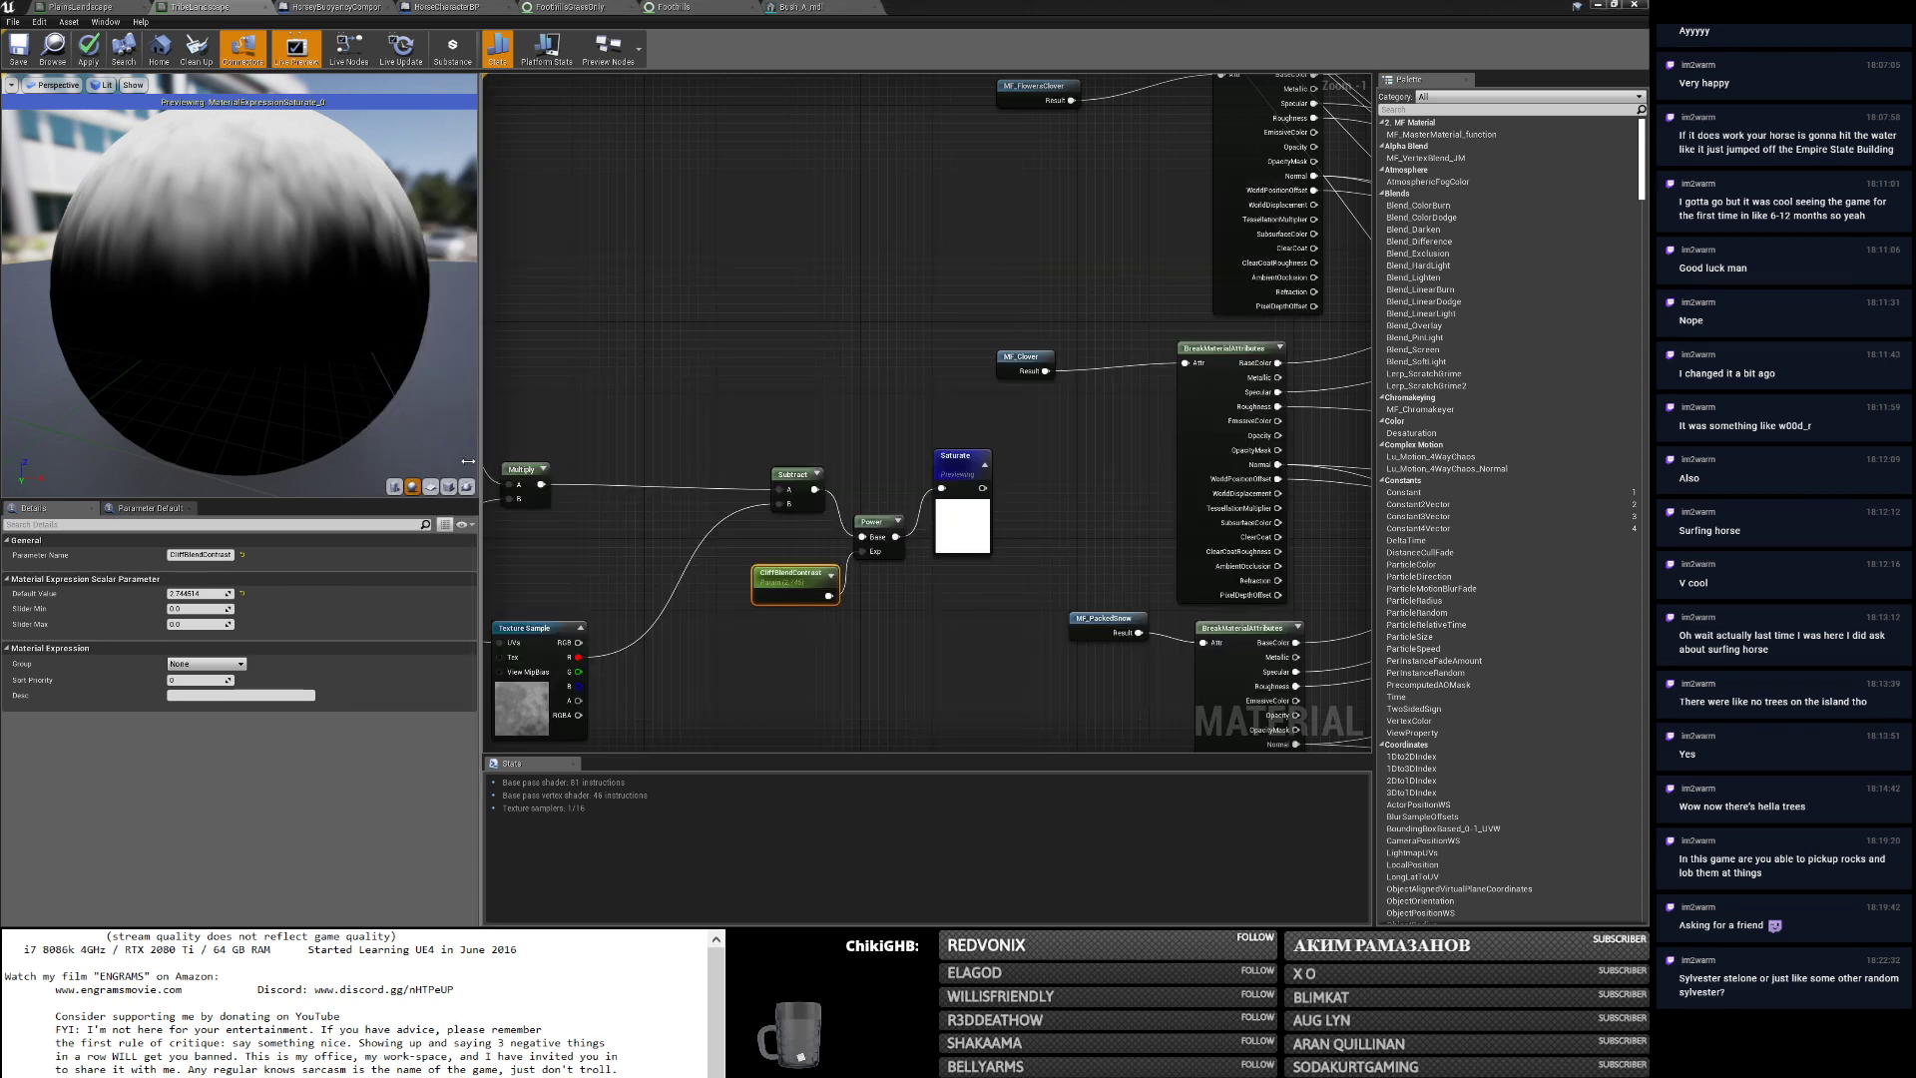
pyautogui.click(198, 593)
pyautogui.write('20')
pyautogui.press('Return')
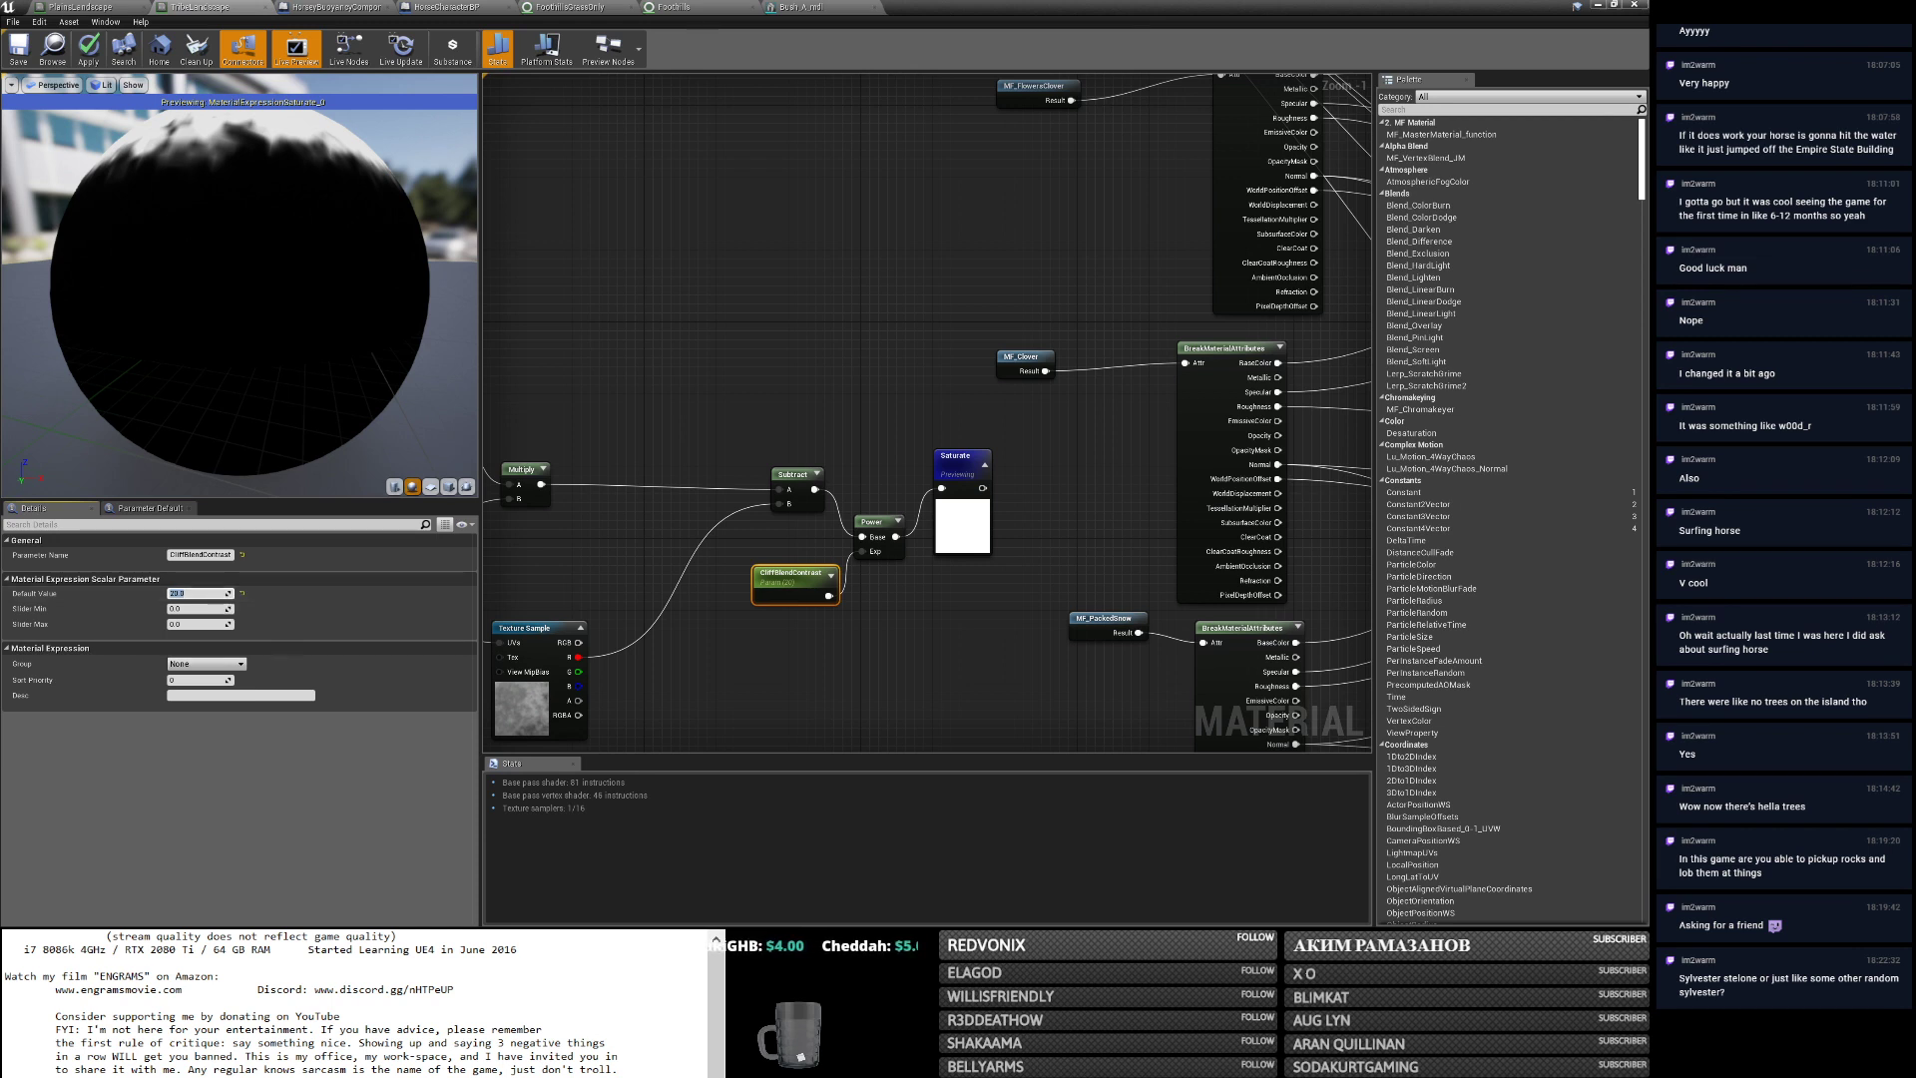
pyautogui.moveTo(194, 248); pyautogui.dragTo(200, 329)
pyautogui.moveTo(217, 251); pyautogui.dragTo(73, 253)
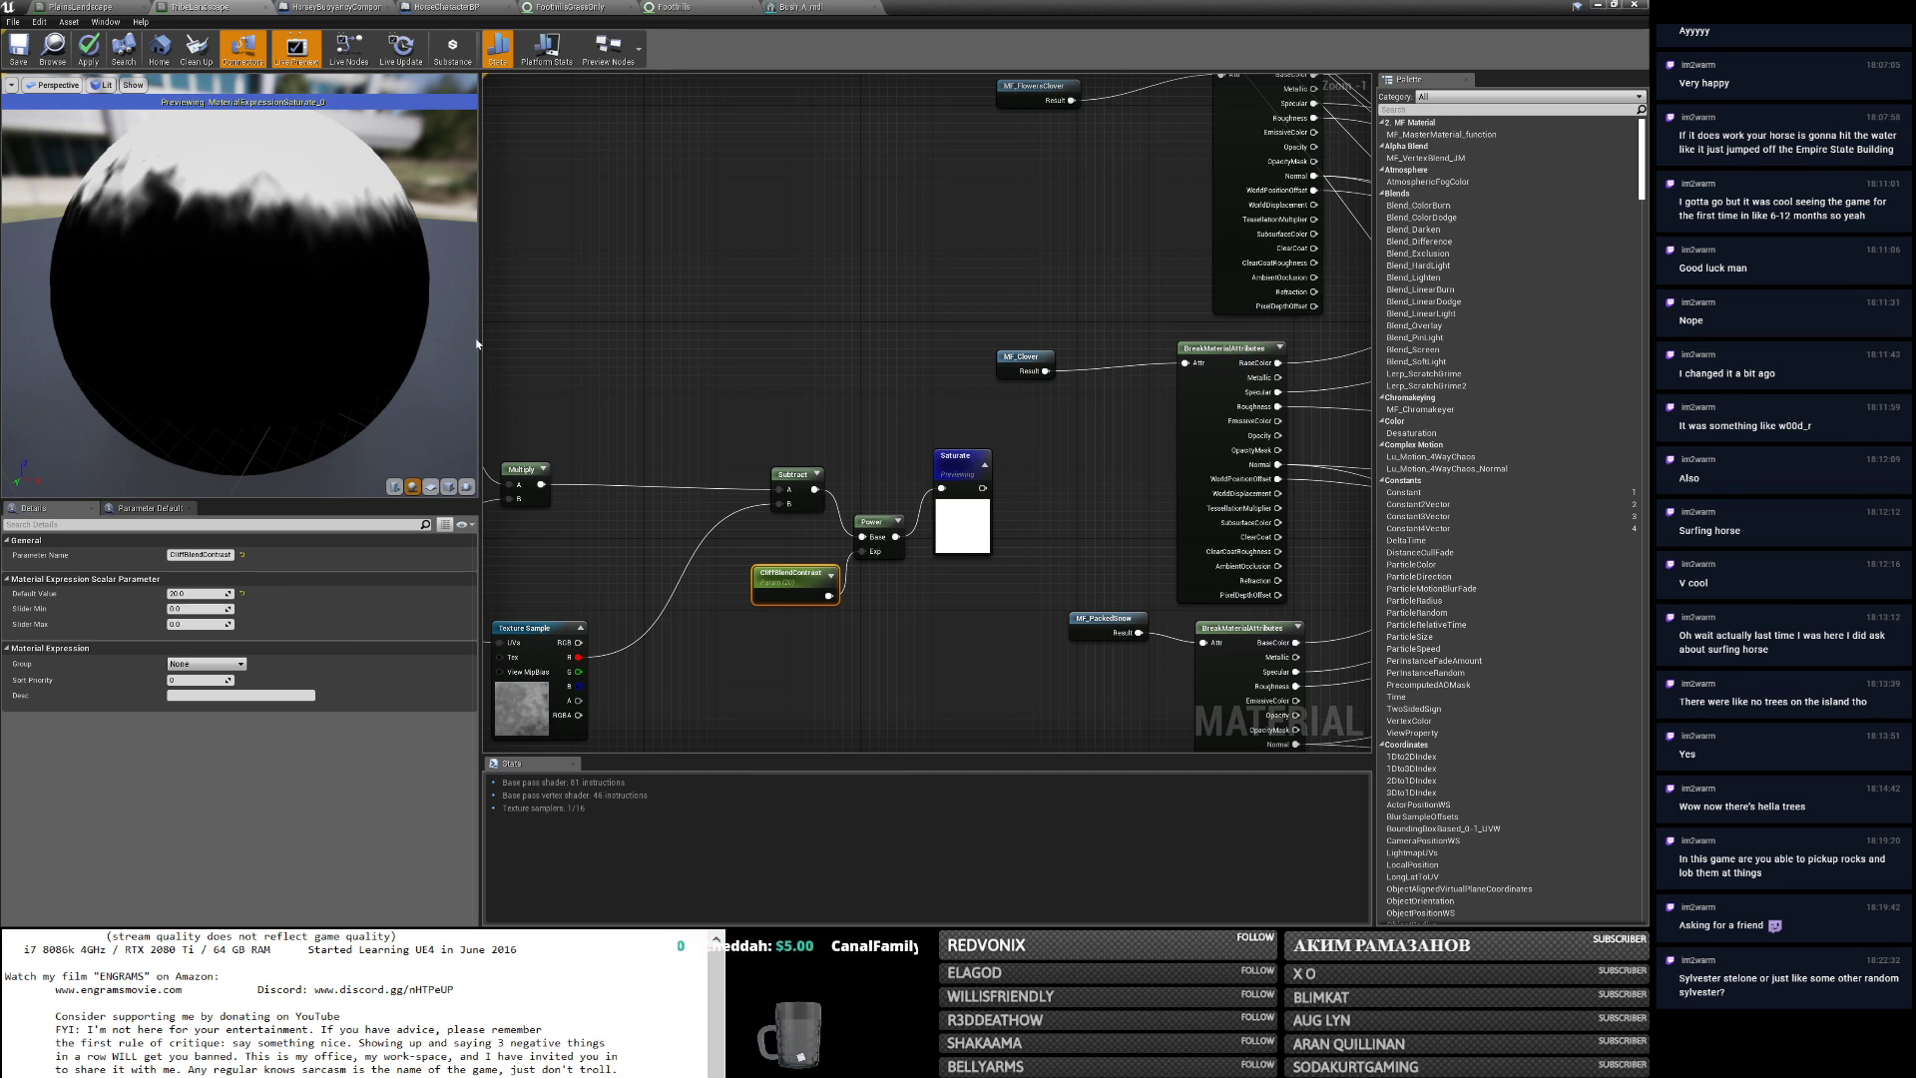
# Close the Foothills, Bush_A_inst and FoothillsGrassOnly editors and the two other non-landscape asset editors, keeping only the two landscape editors open.
pyautogui.click(755, 9)
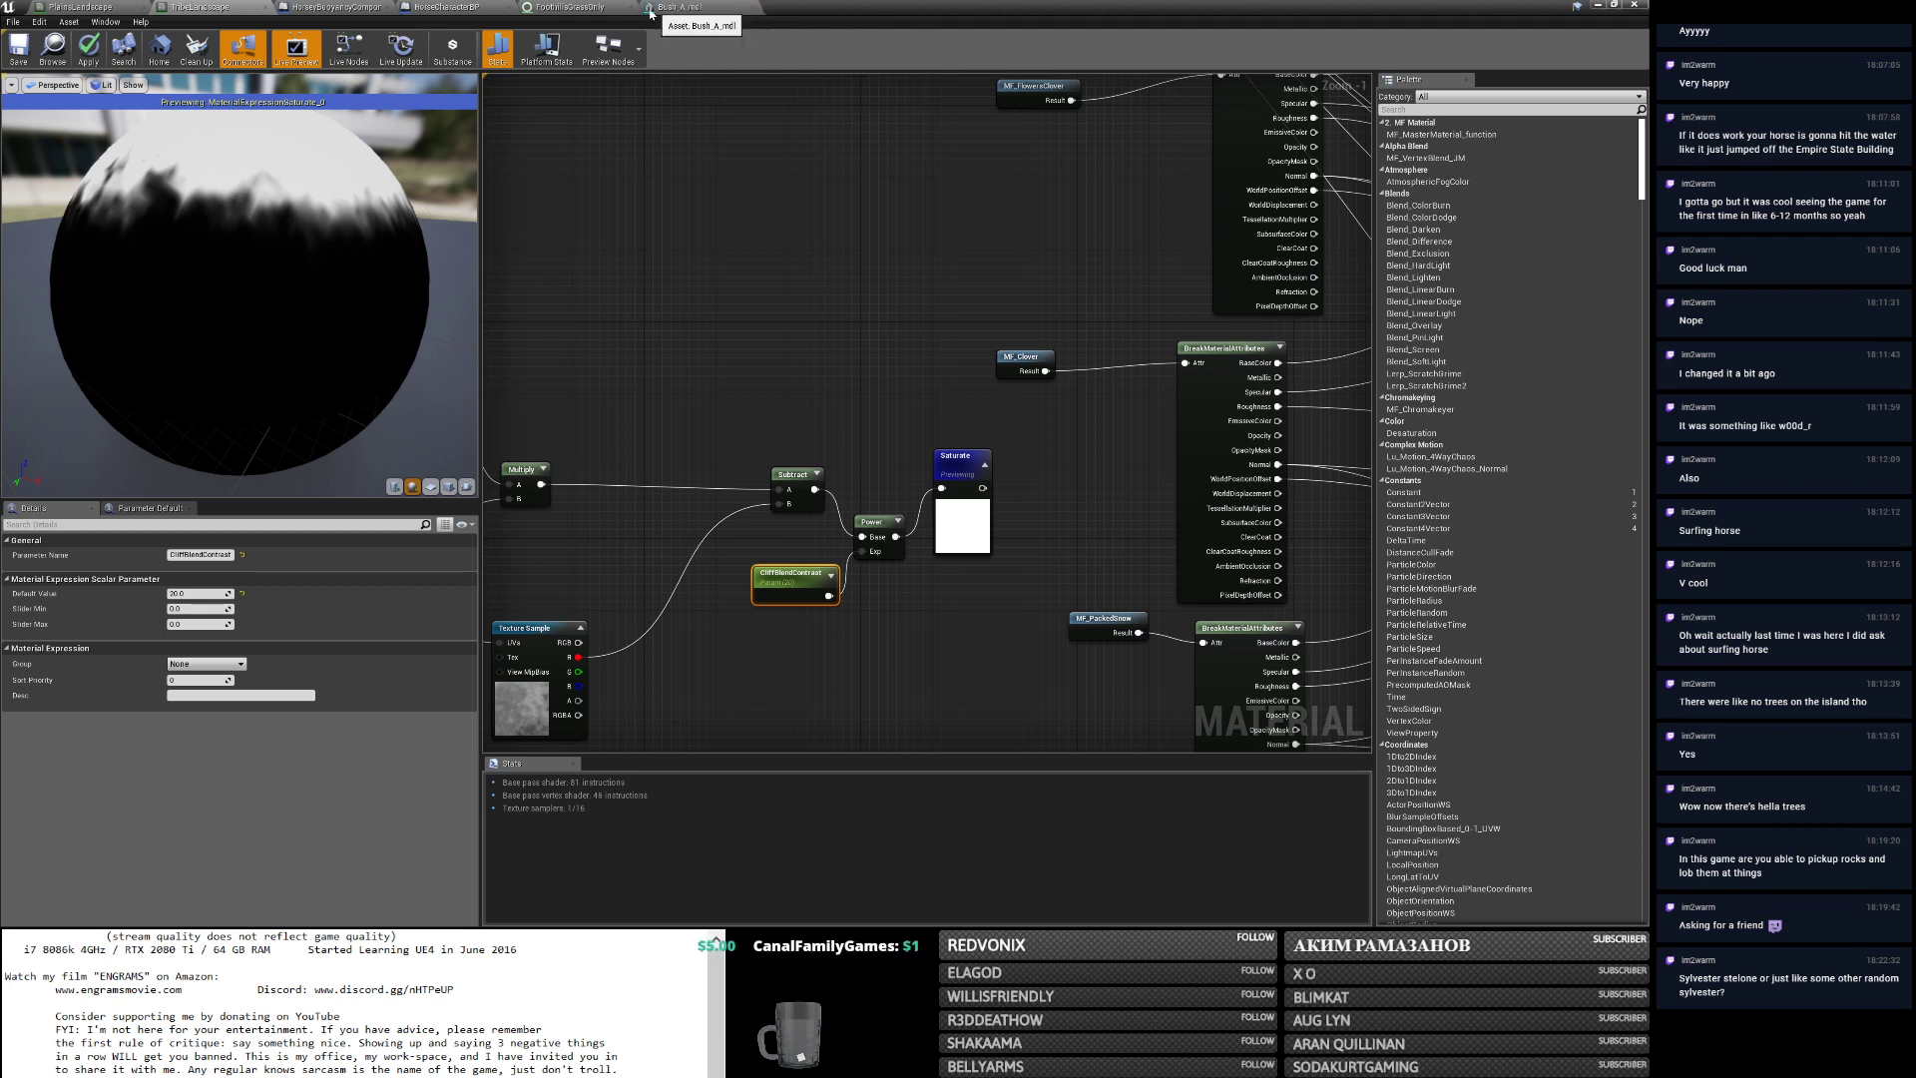
pyautogui.click(630, 9)
pyautogui.click(630, 9)
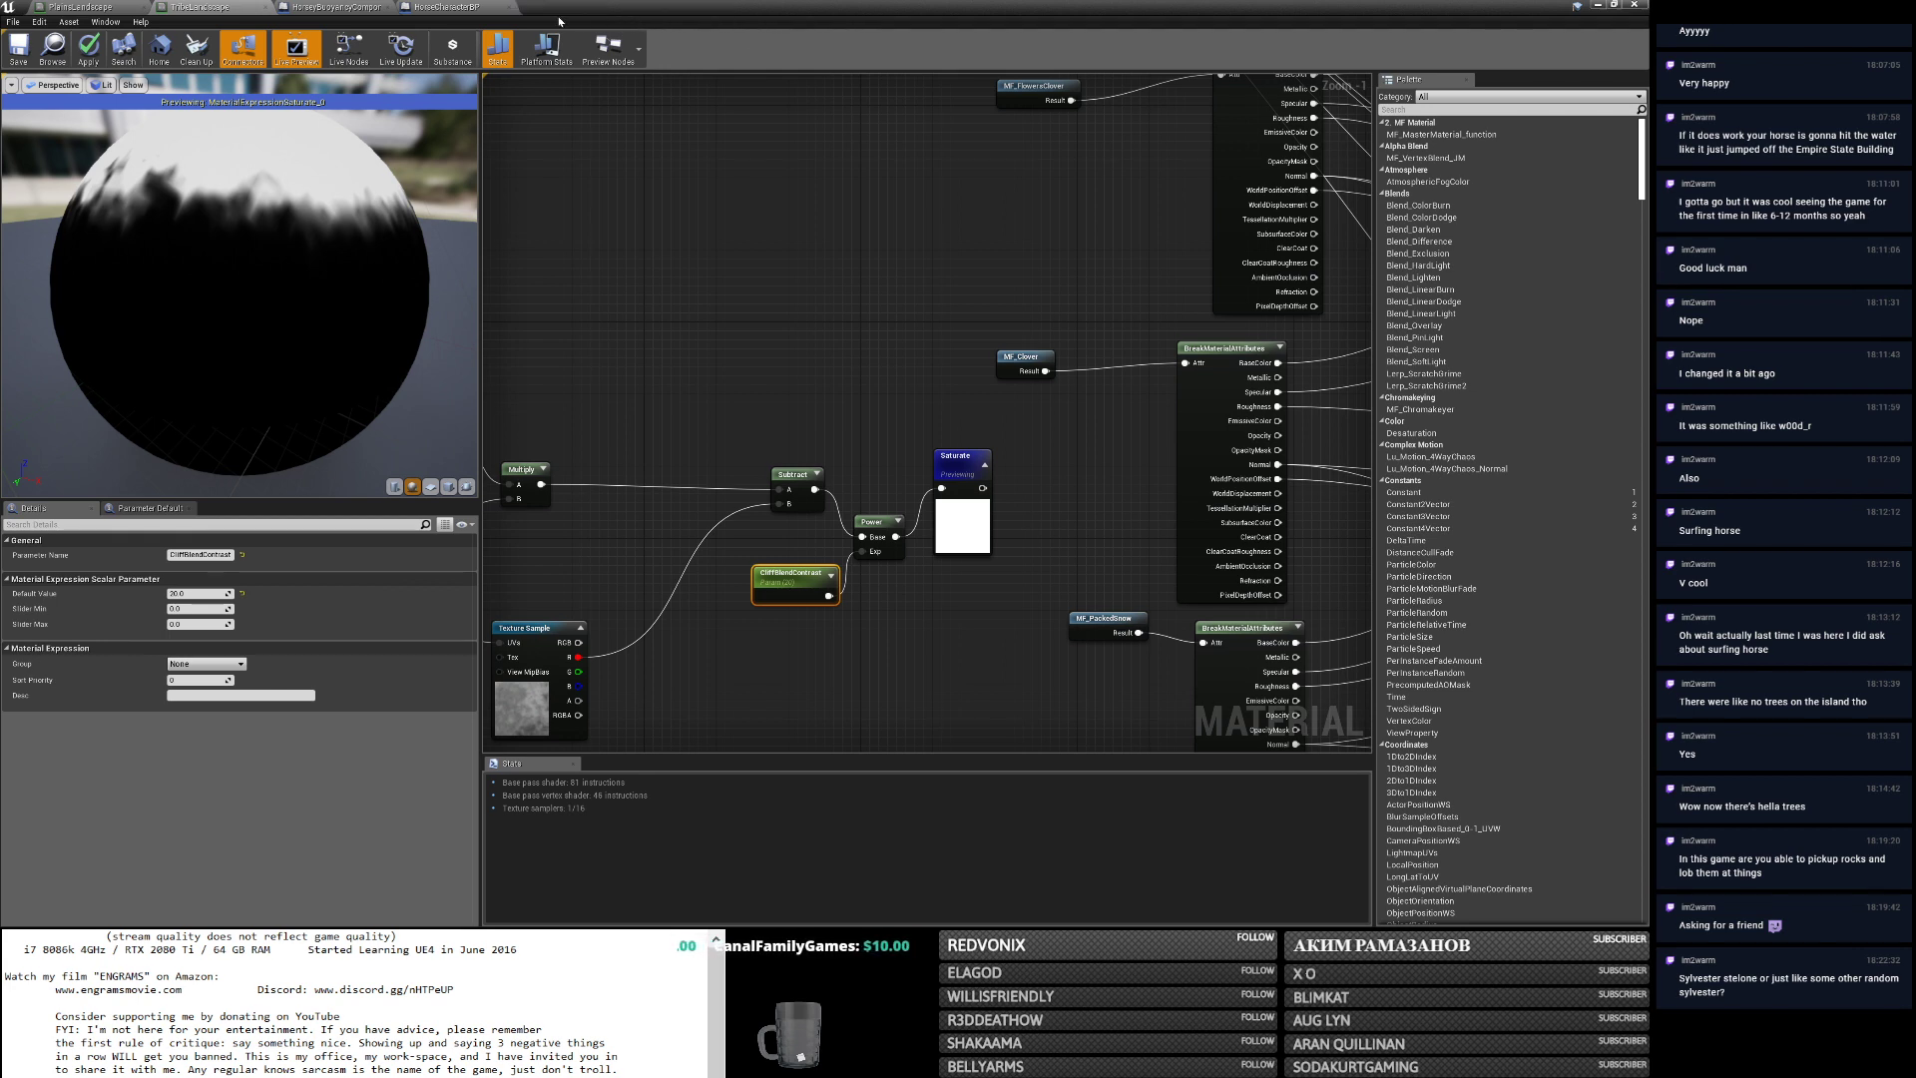
pyautogui.click(508, 9)
pyautogui.click(382, 9)
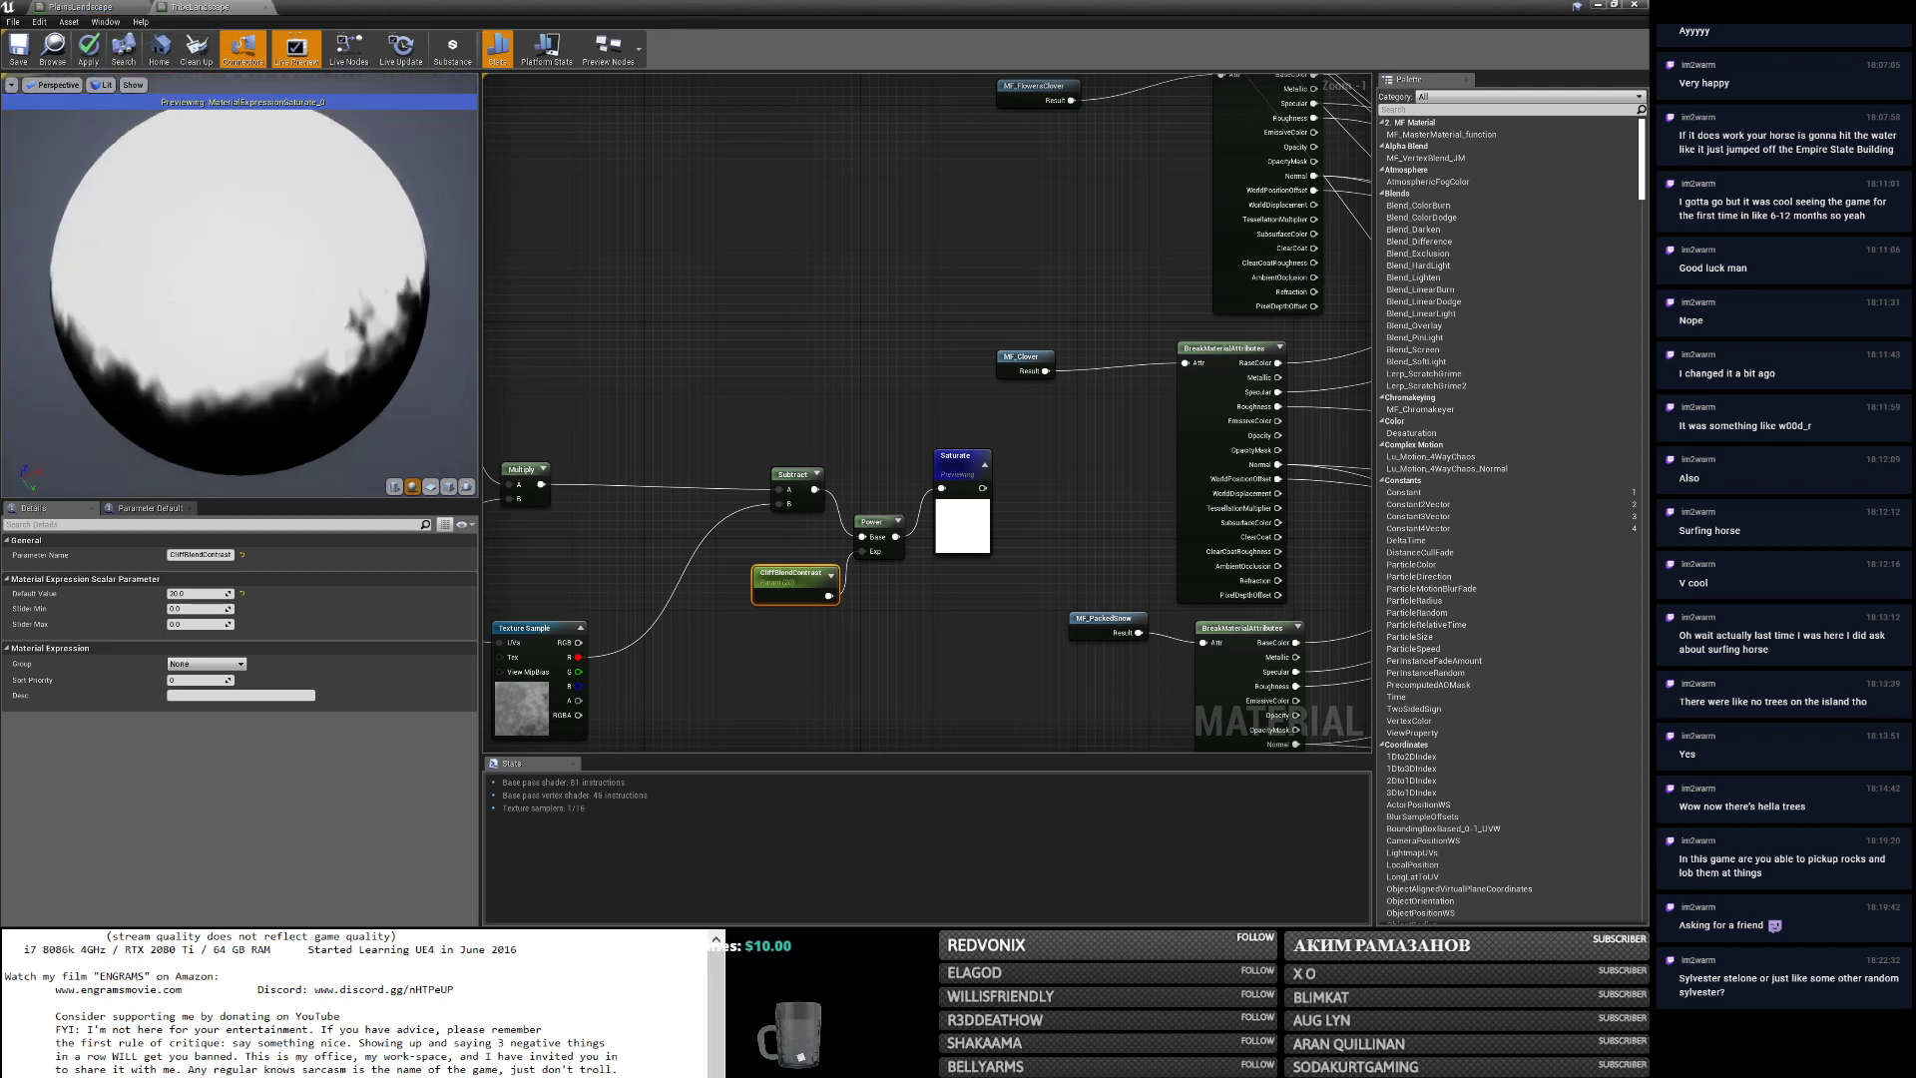
pyautogui.click(1597, 4)
pyautogui.moveTo(879, 373)
pyautogui.mouseDown(button='right')
pyautogui.moveTo(829, 300)
pyautogui.moveTo(689, 240)
pyautogui.moveTo(899, 391)
pyautogui.mouseUp(button='right')
pyautogui.hotkey('alt', 'Tab')
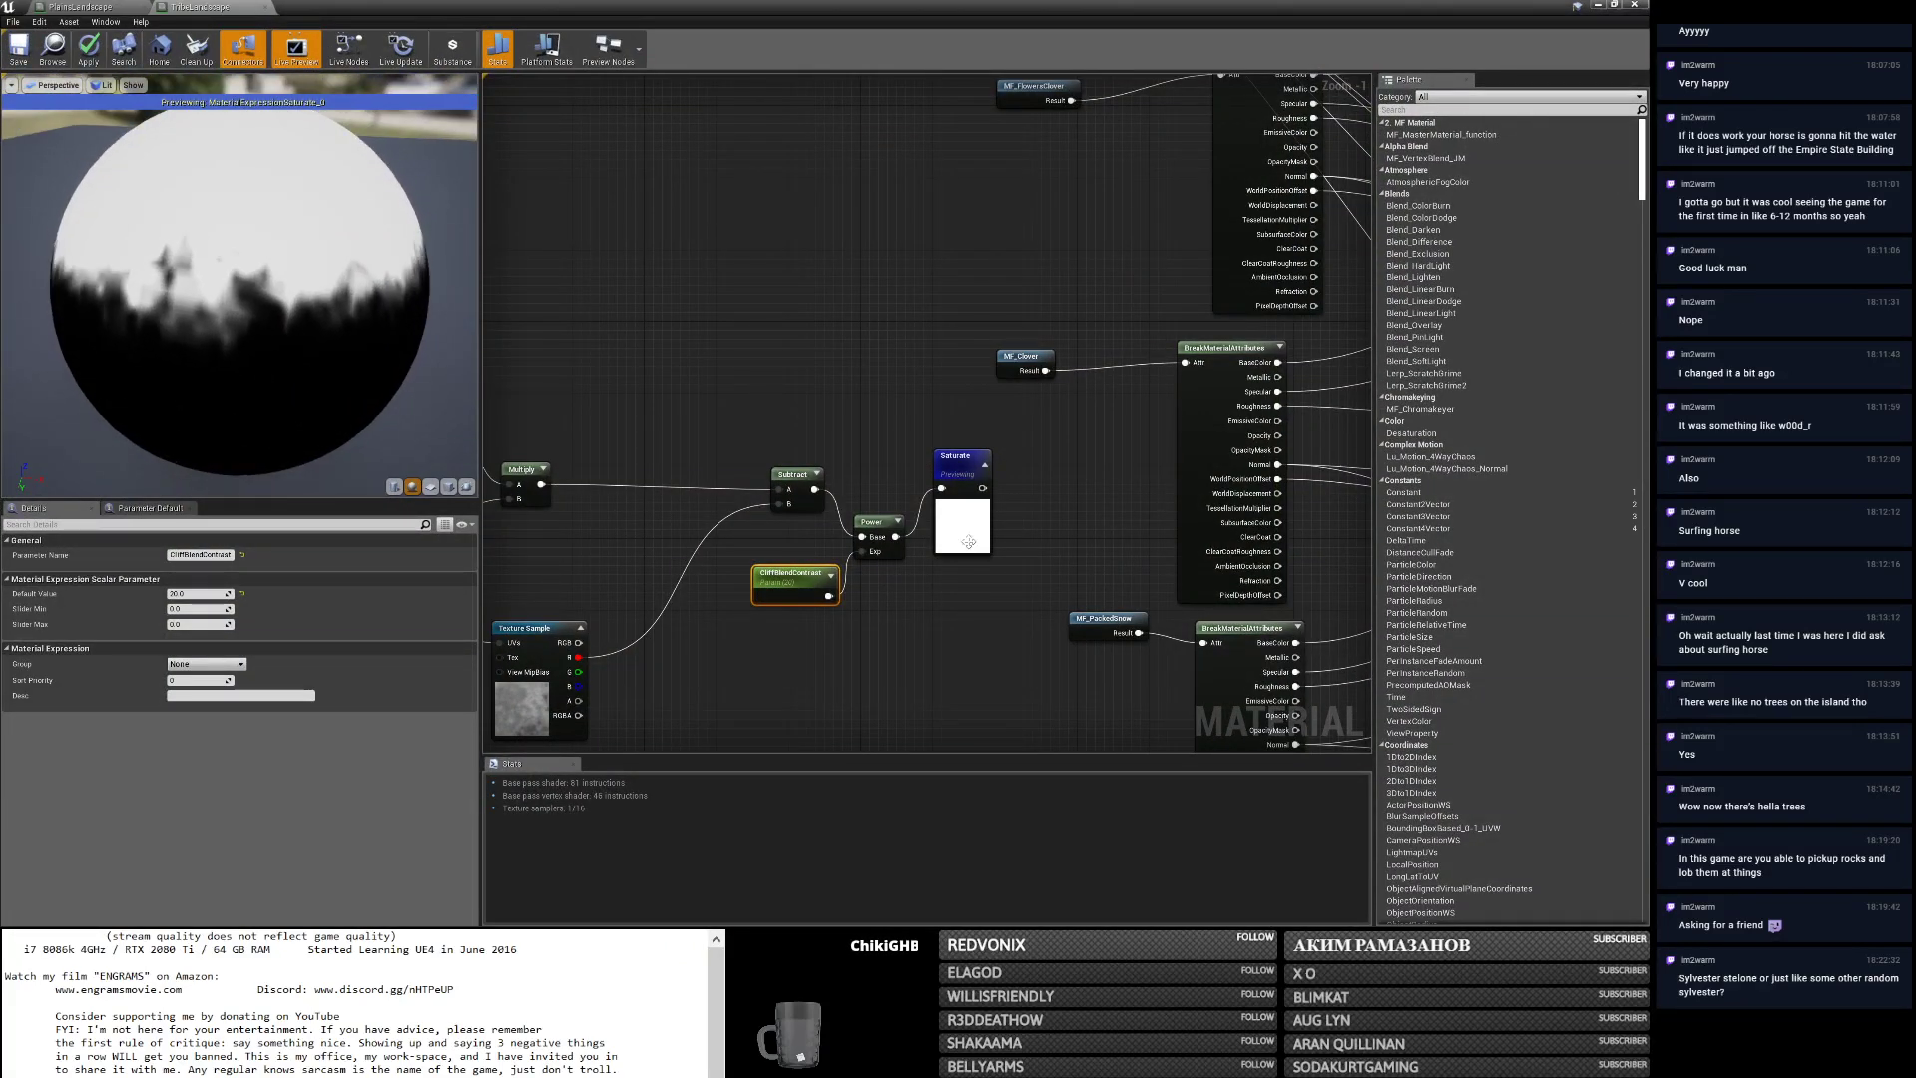
# Shift the whole cliff blend node group, from the vertex-normal and noise inputs through Saturate, further left of the material function nodes.
pyautogui.click(975, 548)
pyautogui.scroll(-3, 975, 548)
pyautogui.moveTo(667, 443); pyautogui.dragTo(1191, 634)
pyautogui.moveTo(1193, 546); pyautogui.dragTo(1089, 535)
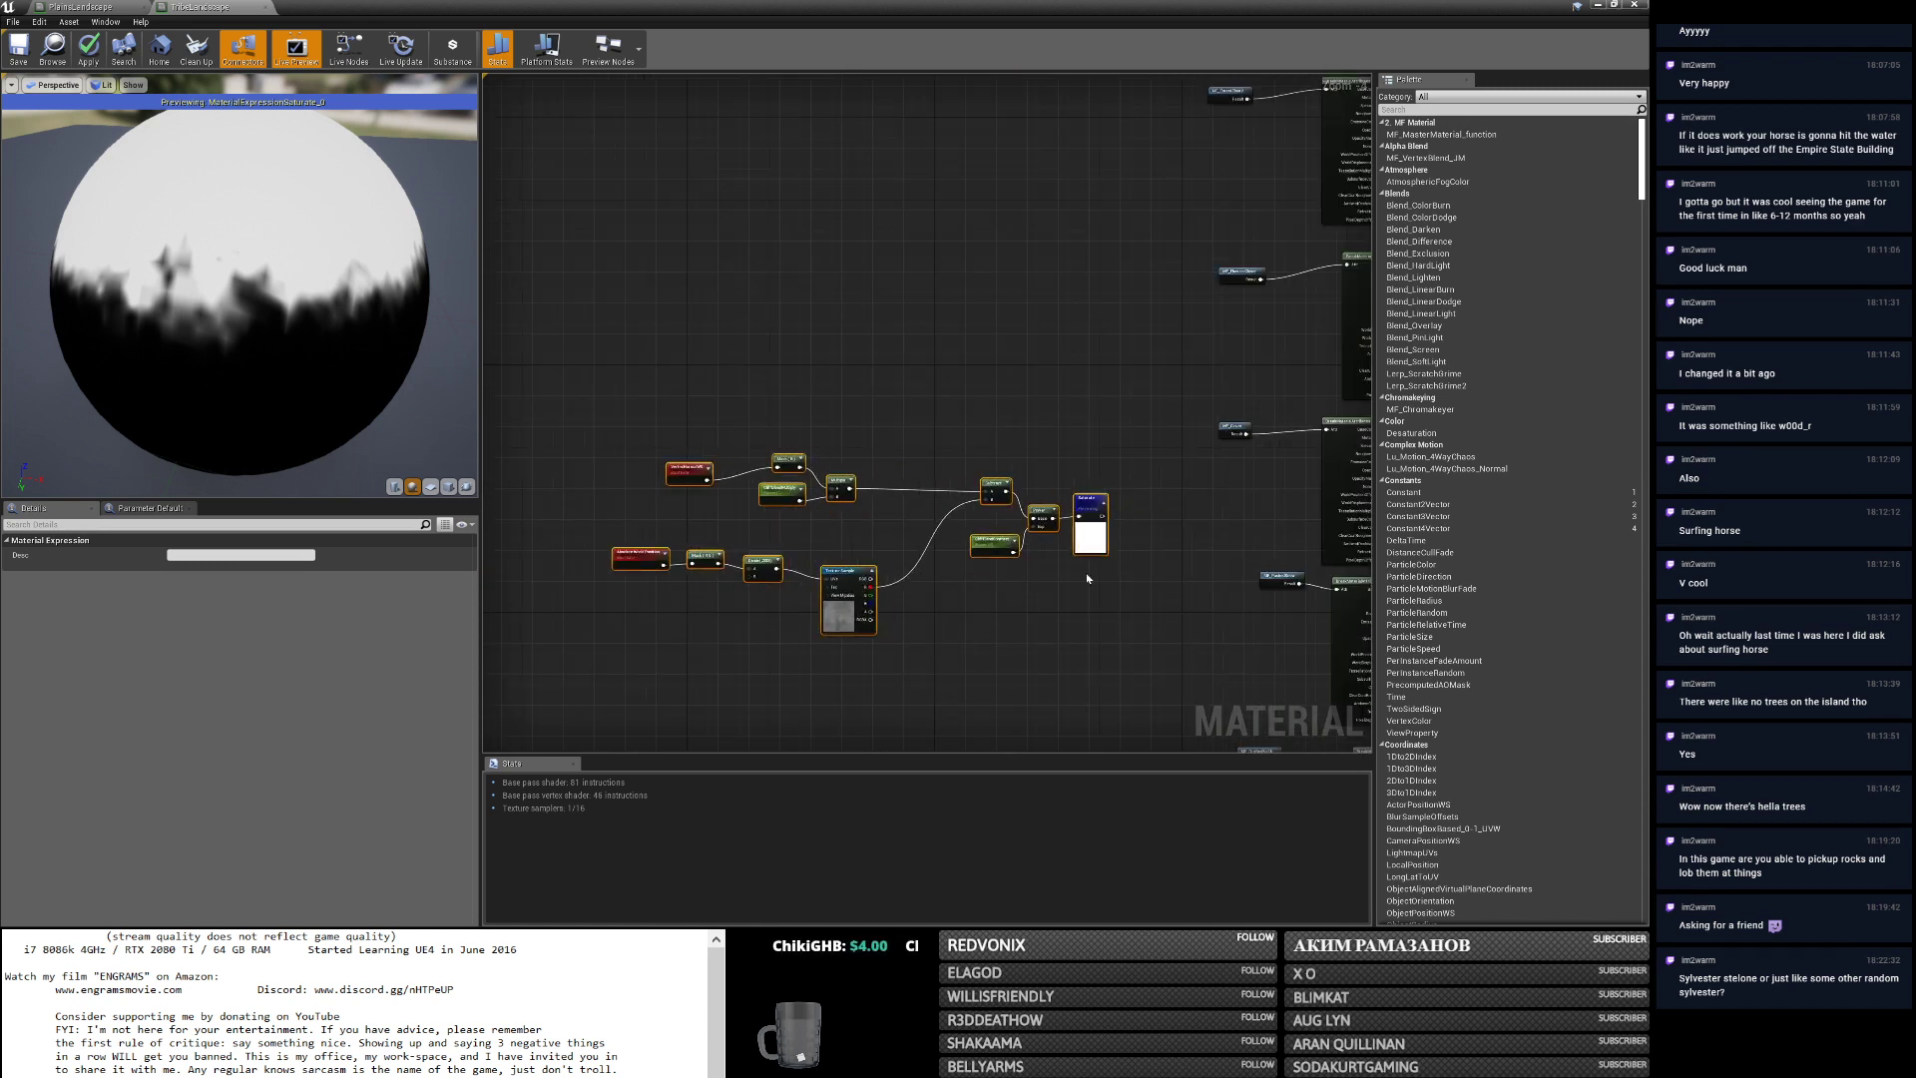
pyautogui.click(1087, 574)
pyautogui.scroll(2, 1105, 549)
pyautogui.scroll(2, 1105, 549)
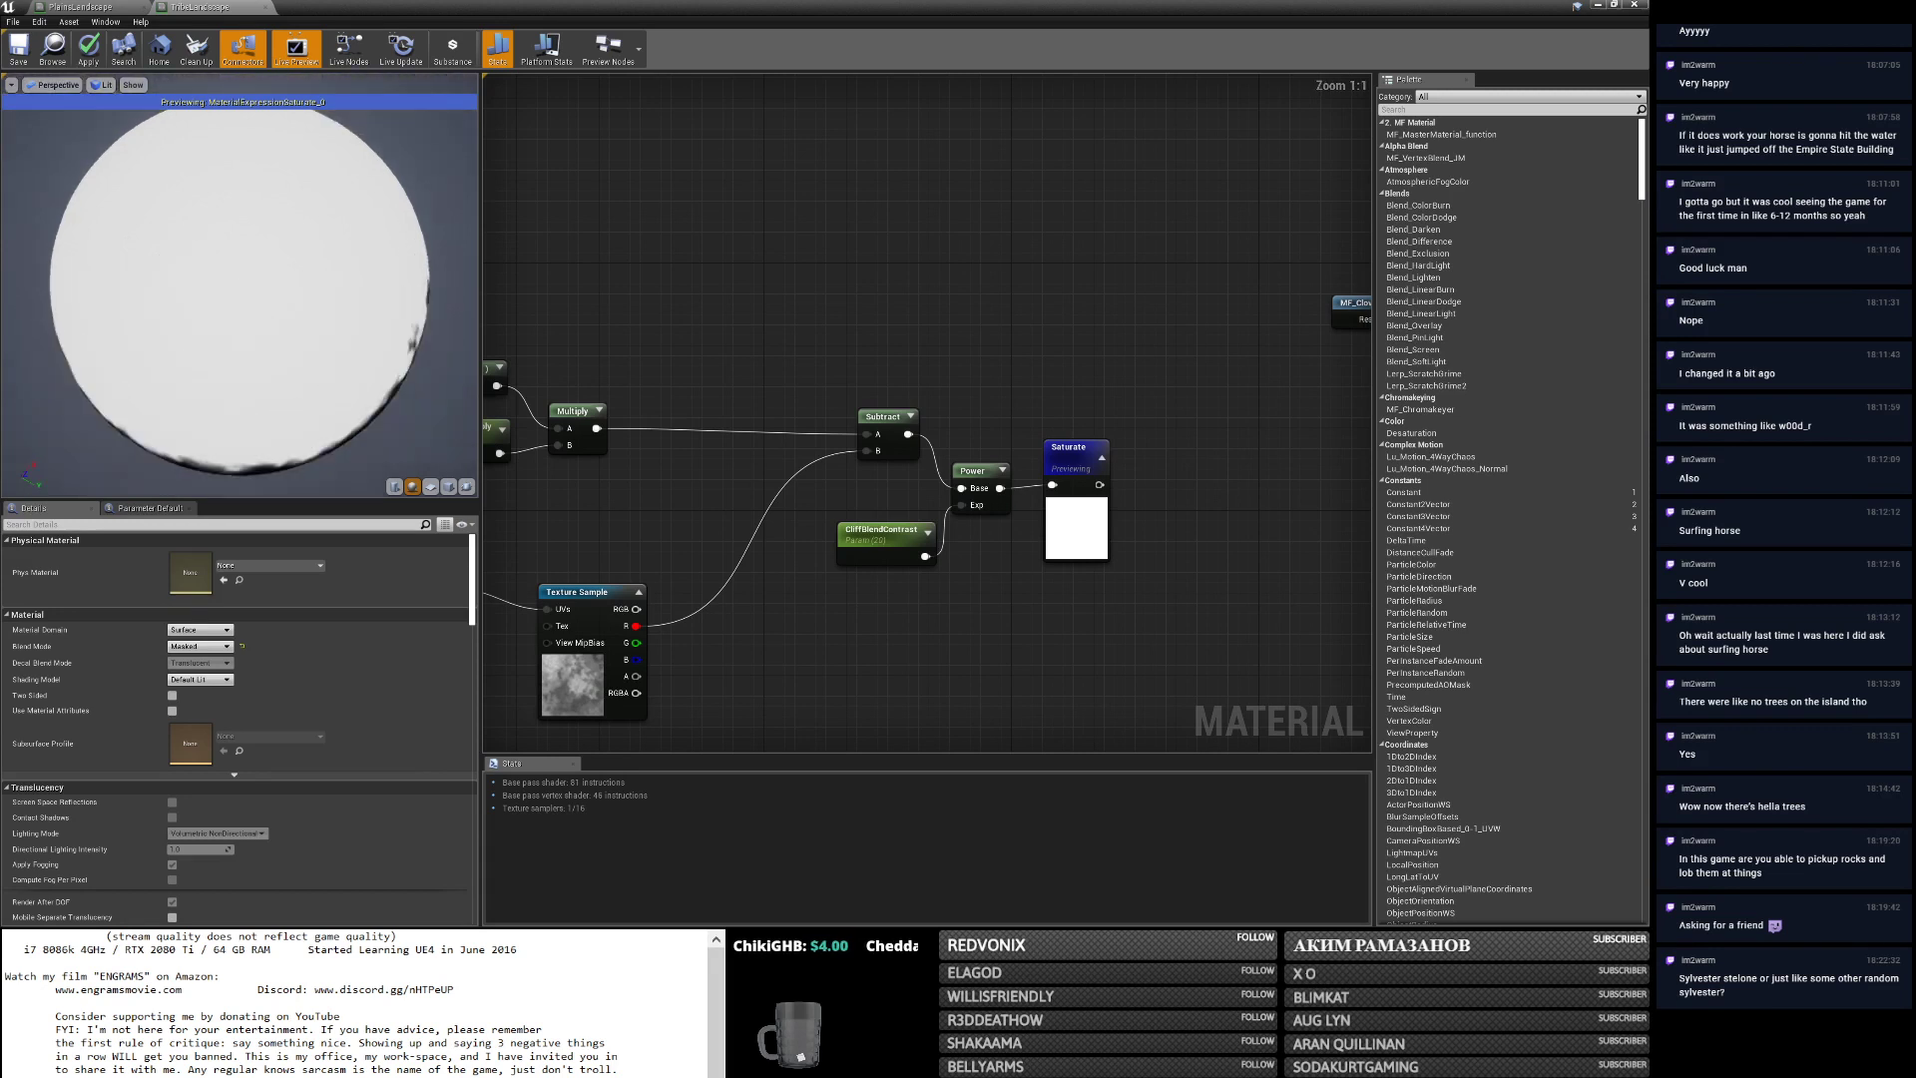
# Inspect the mask on the preview sphere and the CliffBlendMultiply parameter's settings.
pyautogui.moveTo(240, 296); pyautogui.dragTo(330, 329)
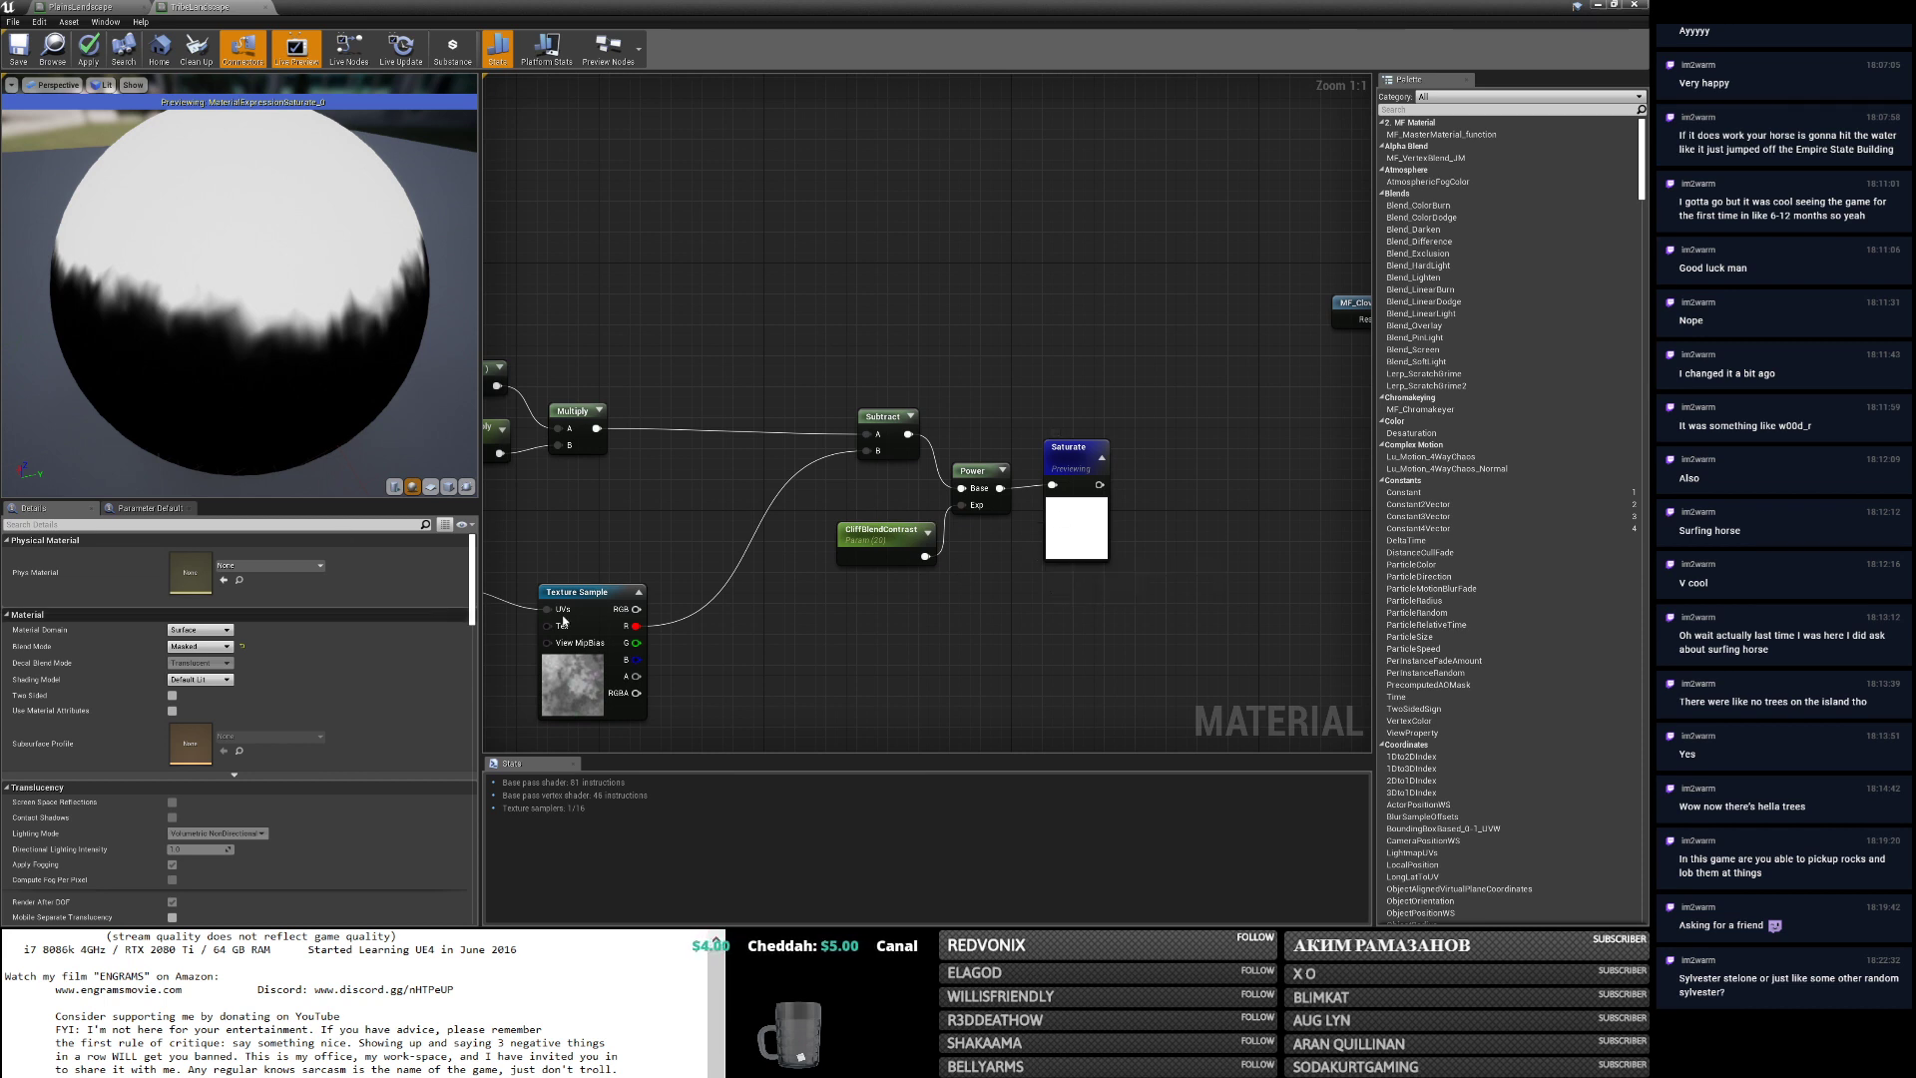
pyautogui.moveTo(689, 569); pyautogui.dragTo(963, 523, button='right')
pyautogui.click(716, 398)
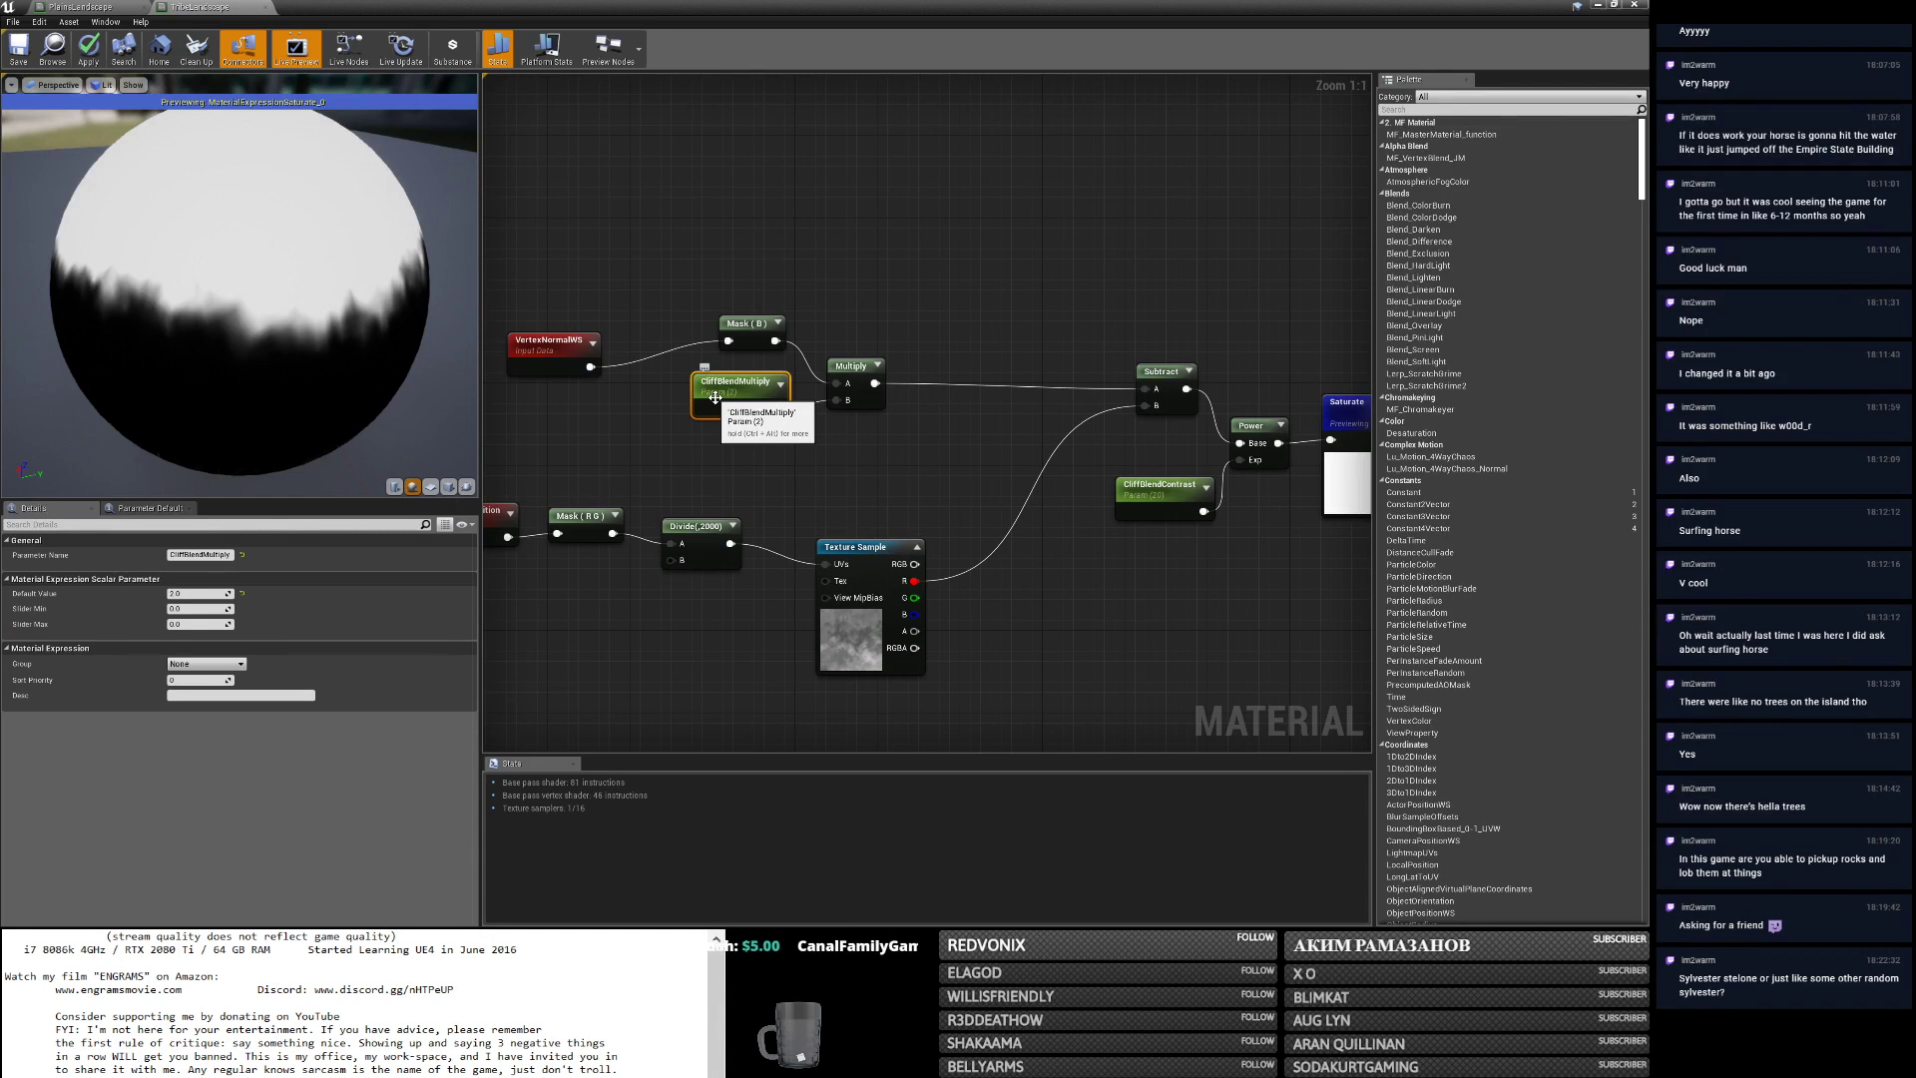
pyautogui.moveTo(286, 270)
pyautogui.mouseDown()
pyautogui.moveTo(287, 295)
pyautogui.moveTo(321, 299)
pyautogui.mouseUp()
# Close the other landscape asset's editor and minimize the material editor window to reveal the main level editor.
pyautogui.click(145, 7)
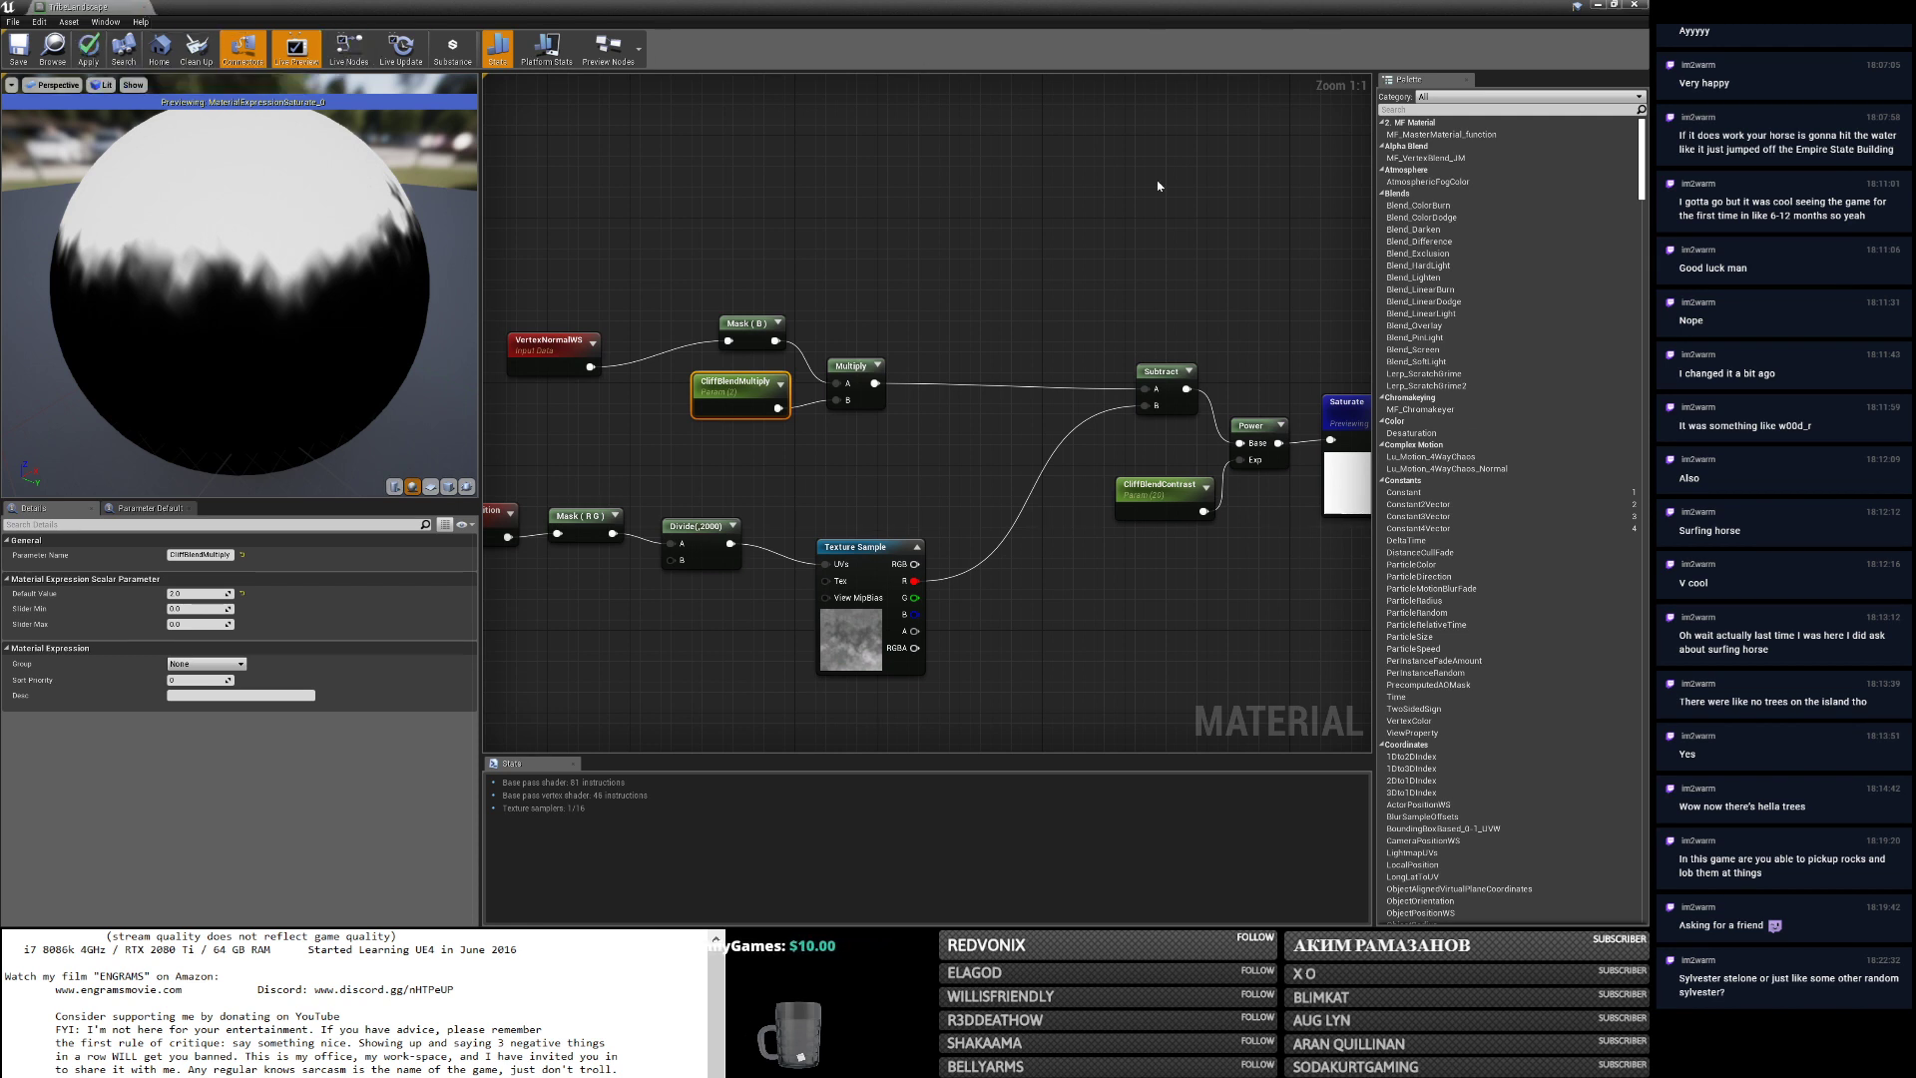
pyautogui.moveTo(1159, 190); pyautogui.dragTo(905, 204, button='right')
pyautogui.scroll(-4, 905, 204)
pyautogui.click(1614, 5)
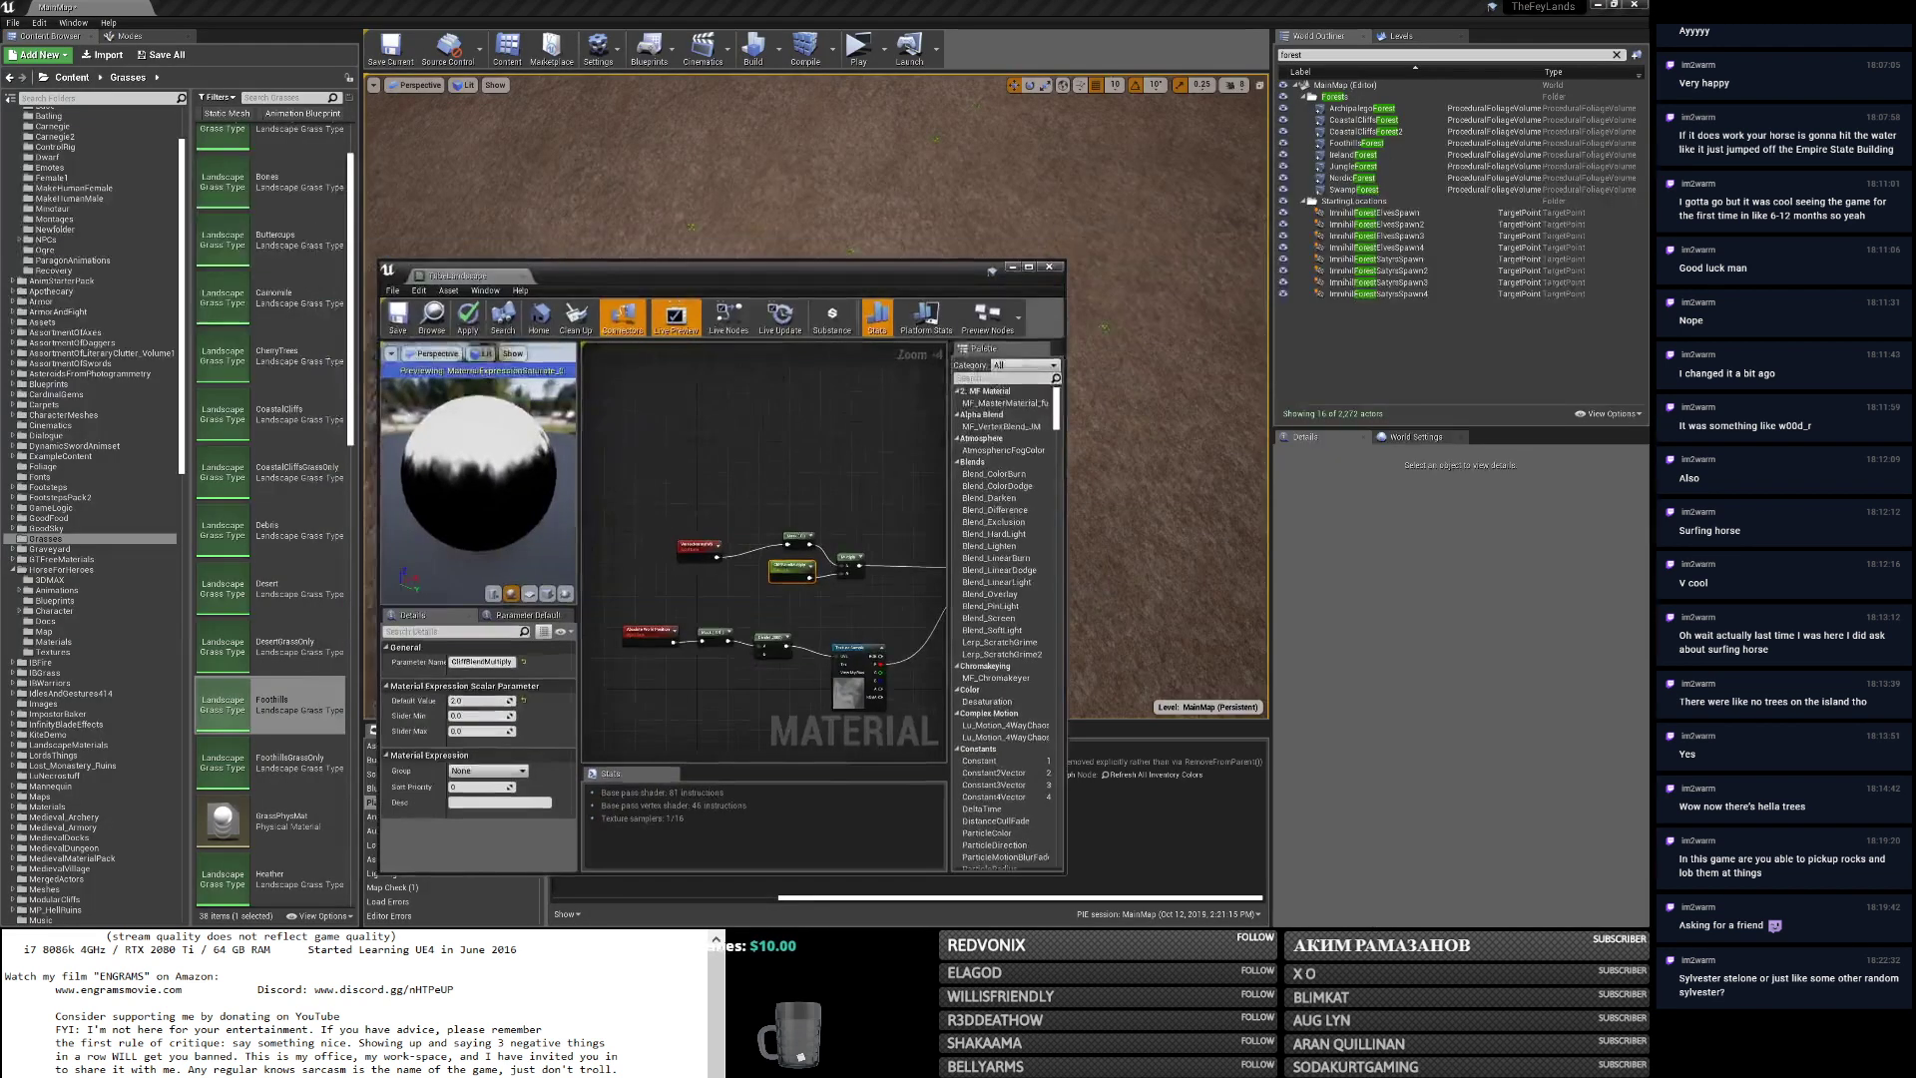
pyautogui.click(1028, 268)
pyautogui.click(1597, 5)
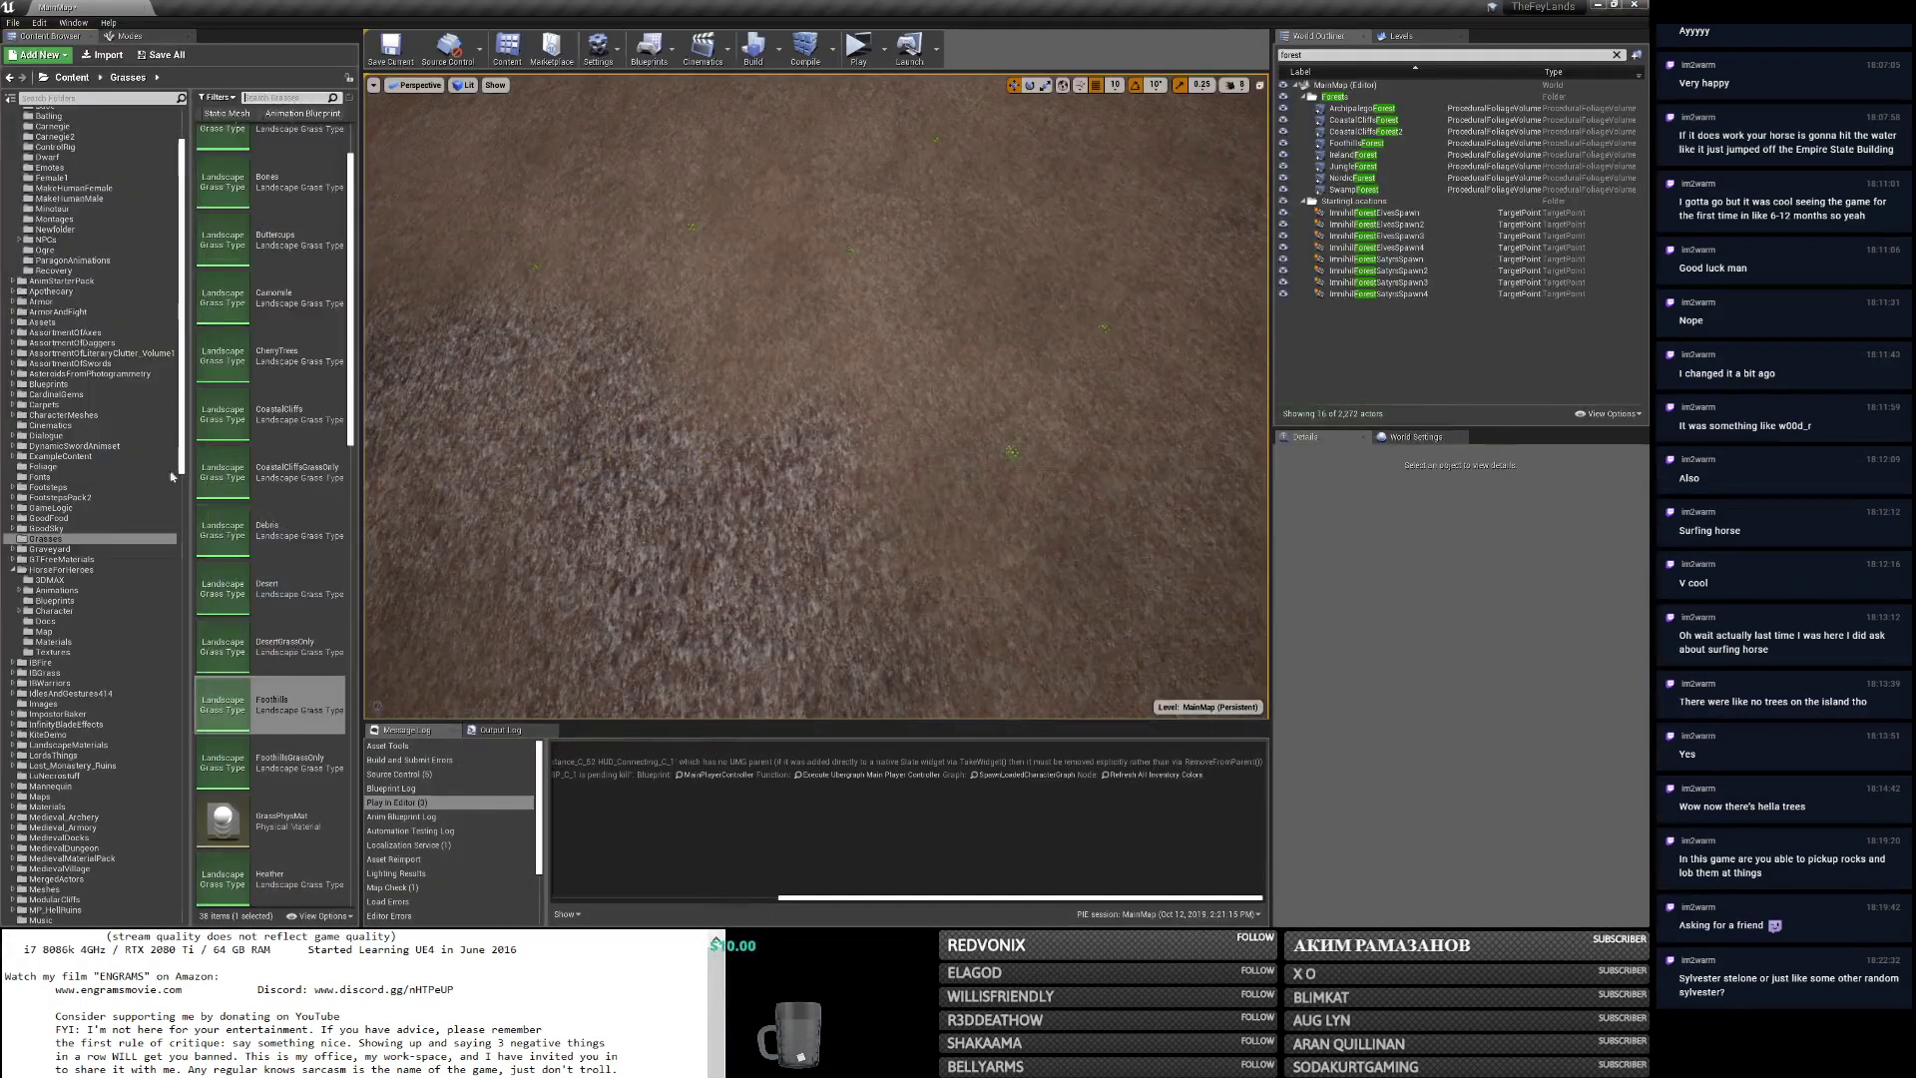
# Open the MenuMap level from the Maps content folder.
pyautogui.click(40, 795)
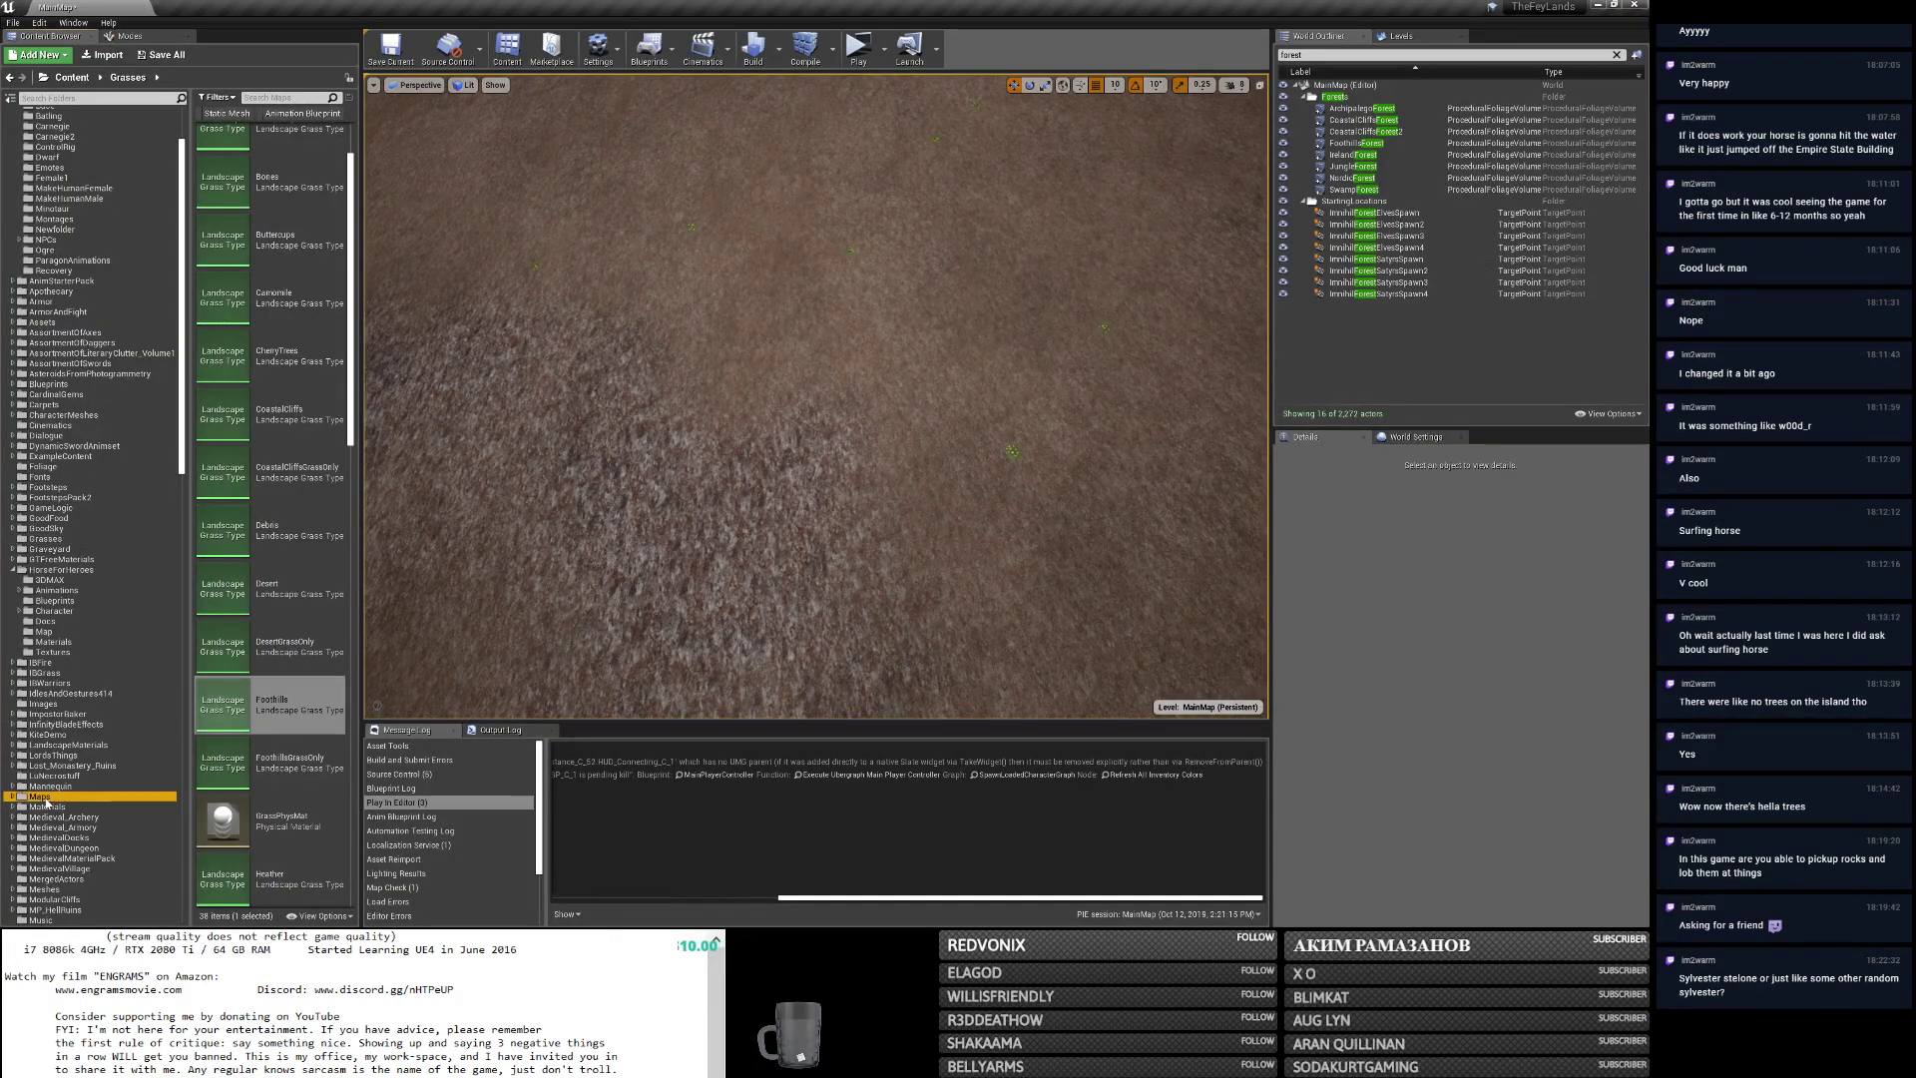
pyautogui.scroll(-1, 293, 692)
pyautogui.doubleClick(297, 811)
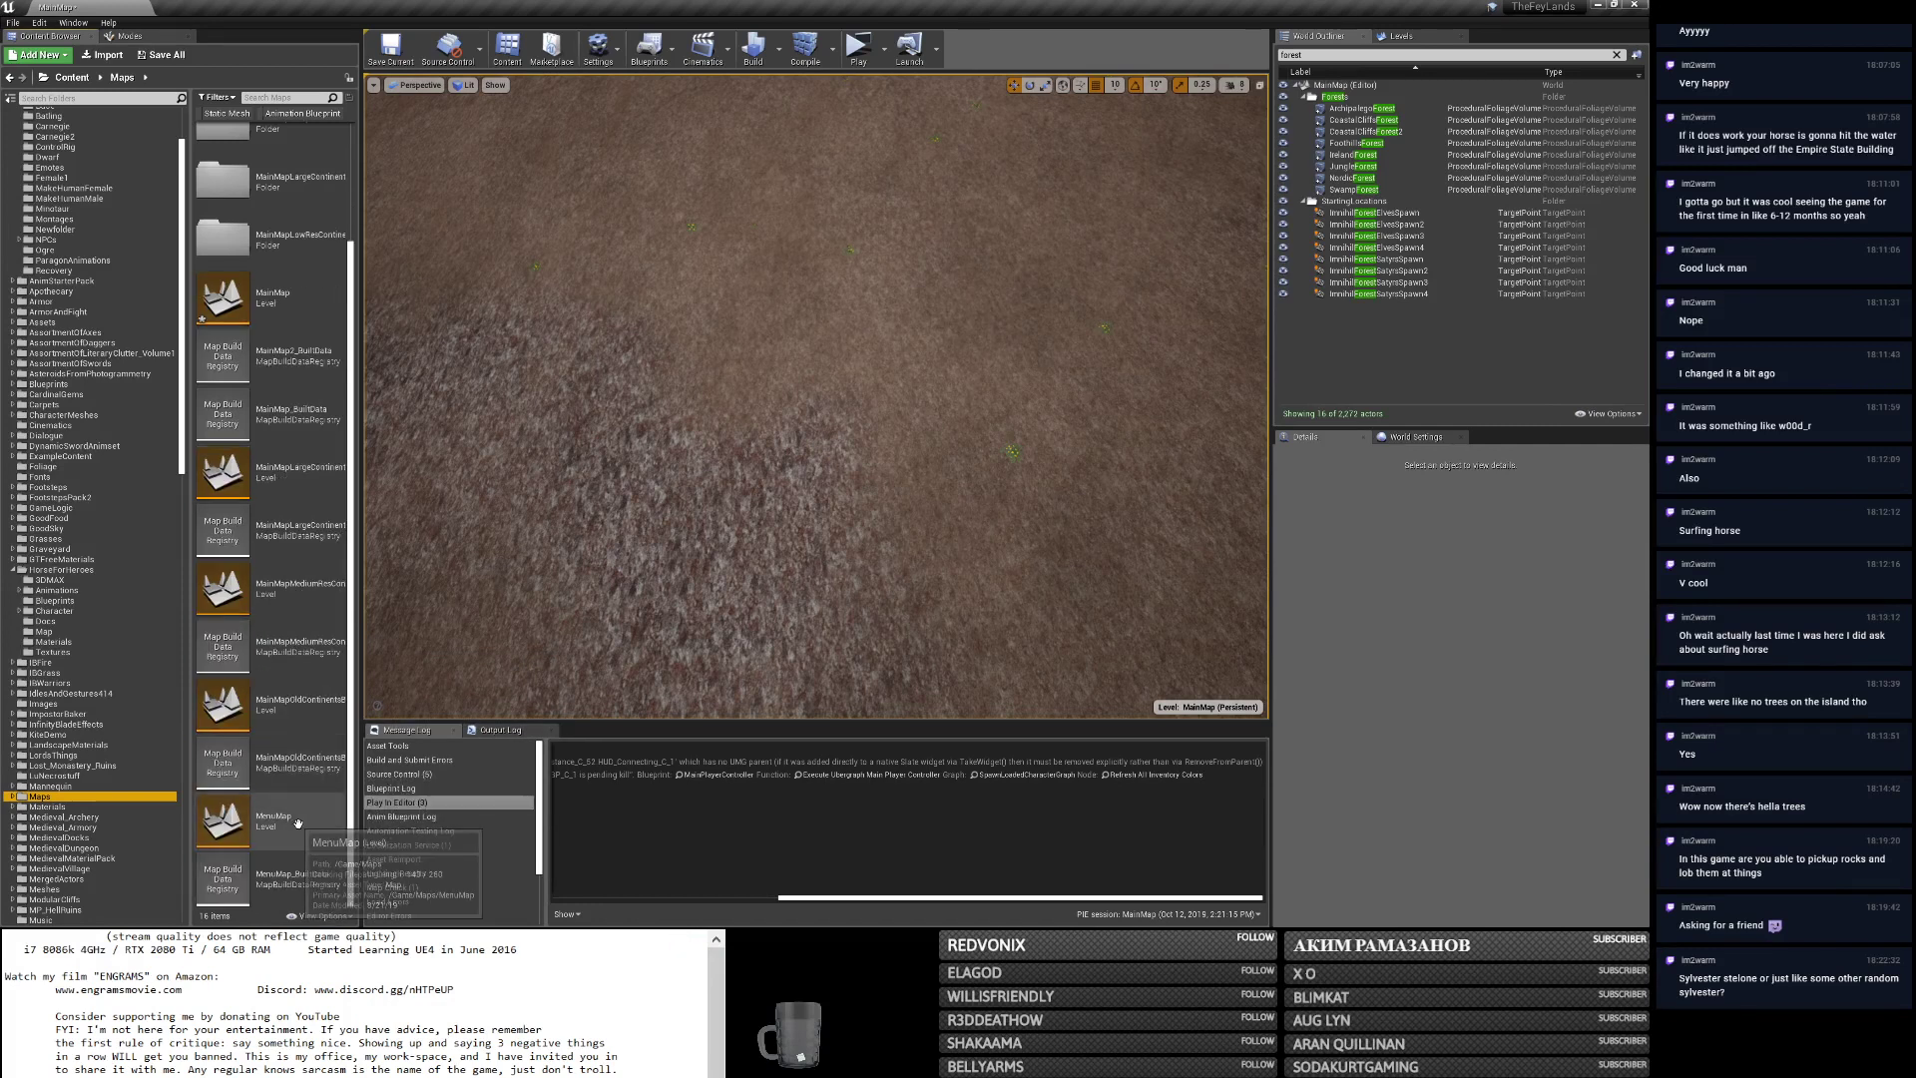
pyautogui.click(868, 585)
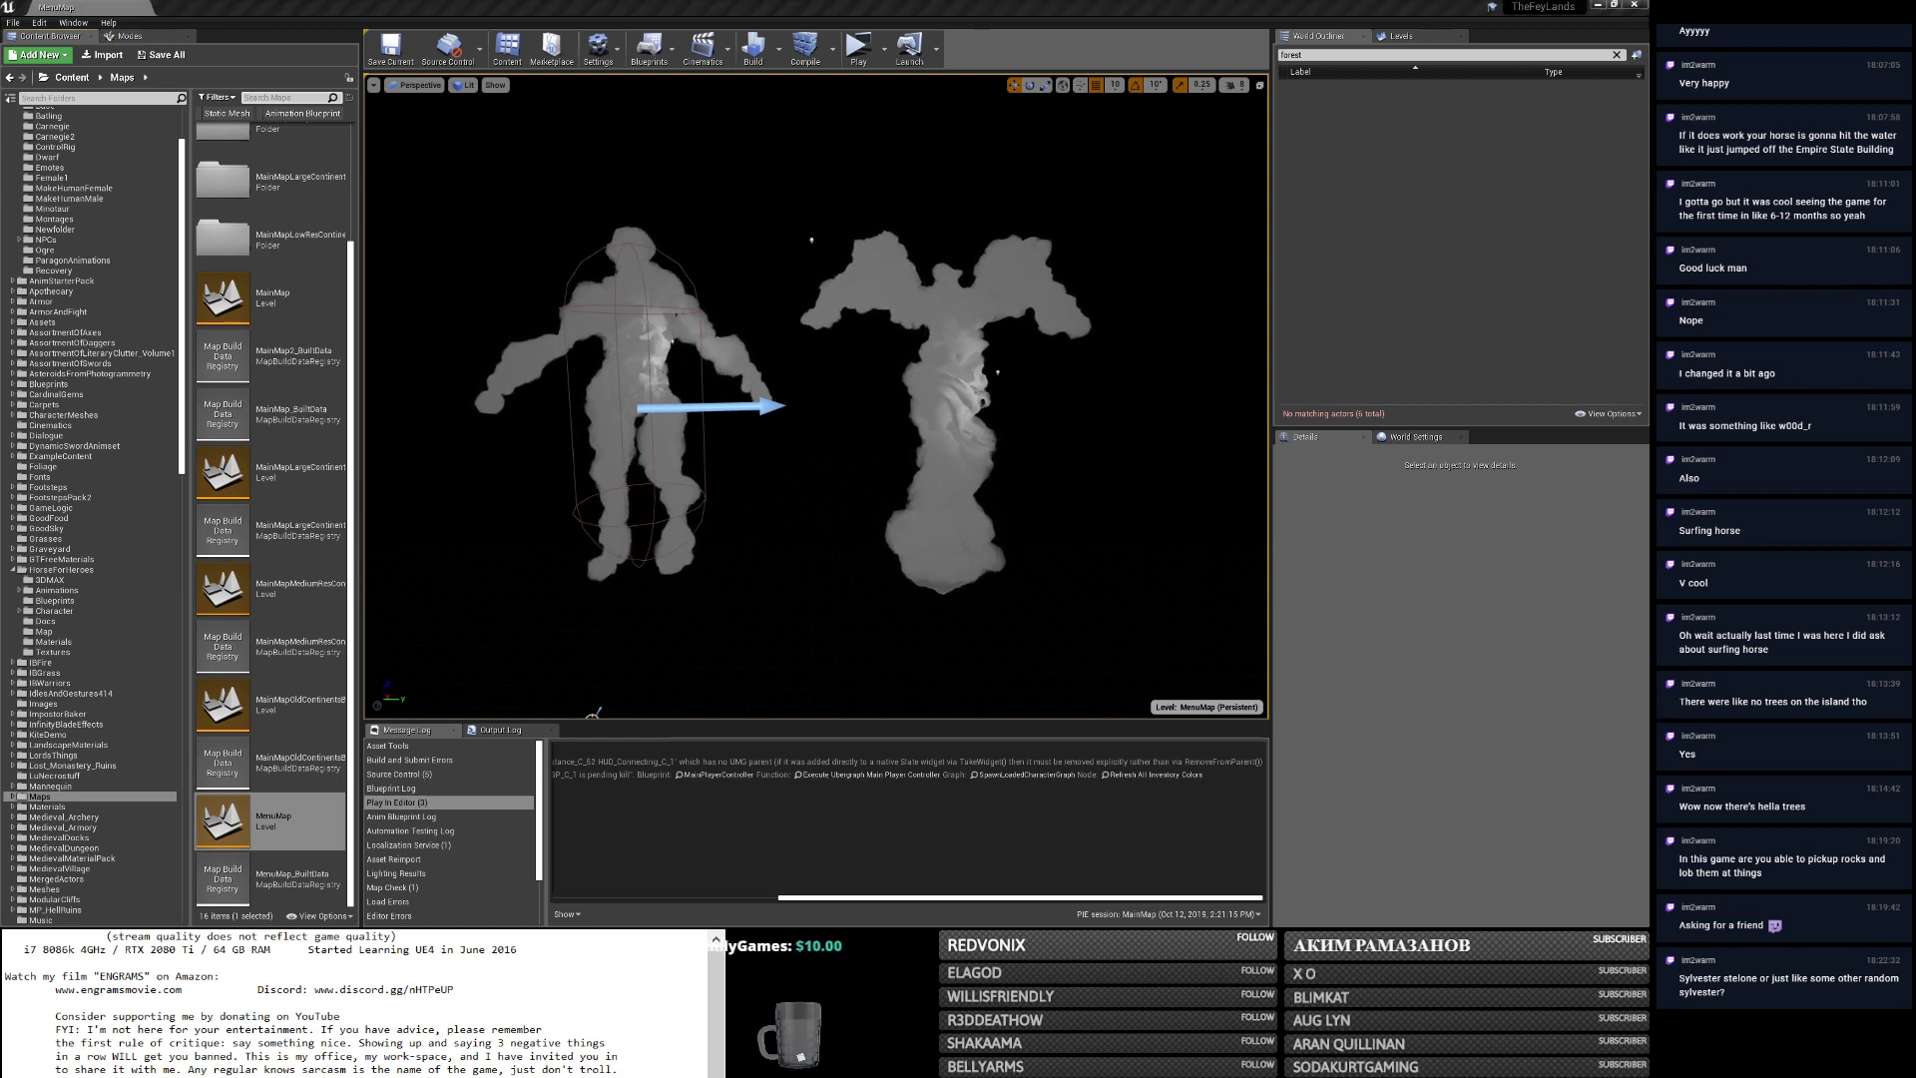
# Return to the landscape material editor, apply the graph changes and save the material.
pyautogui.hotkey('alt', 'Tab')
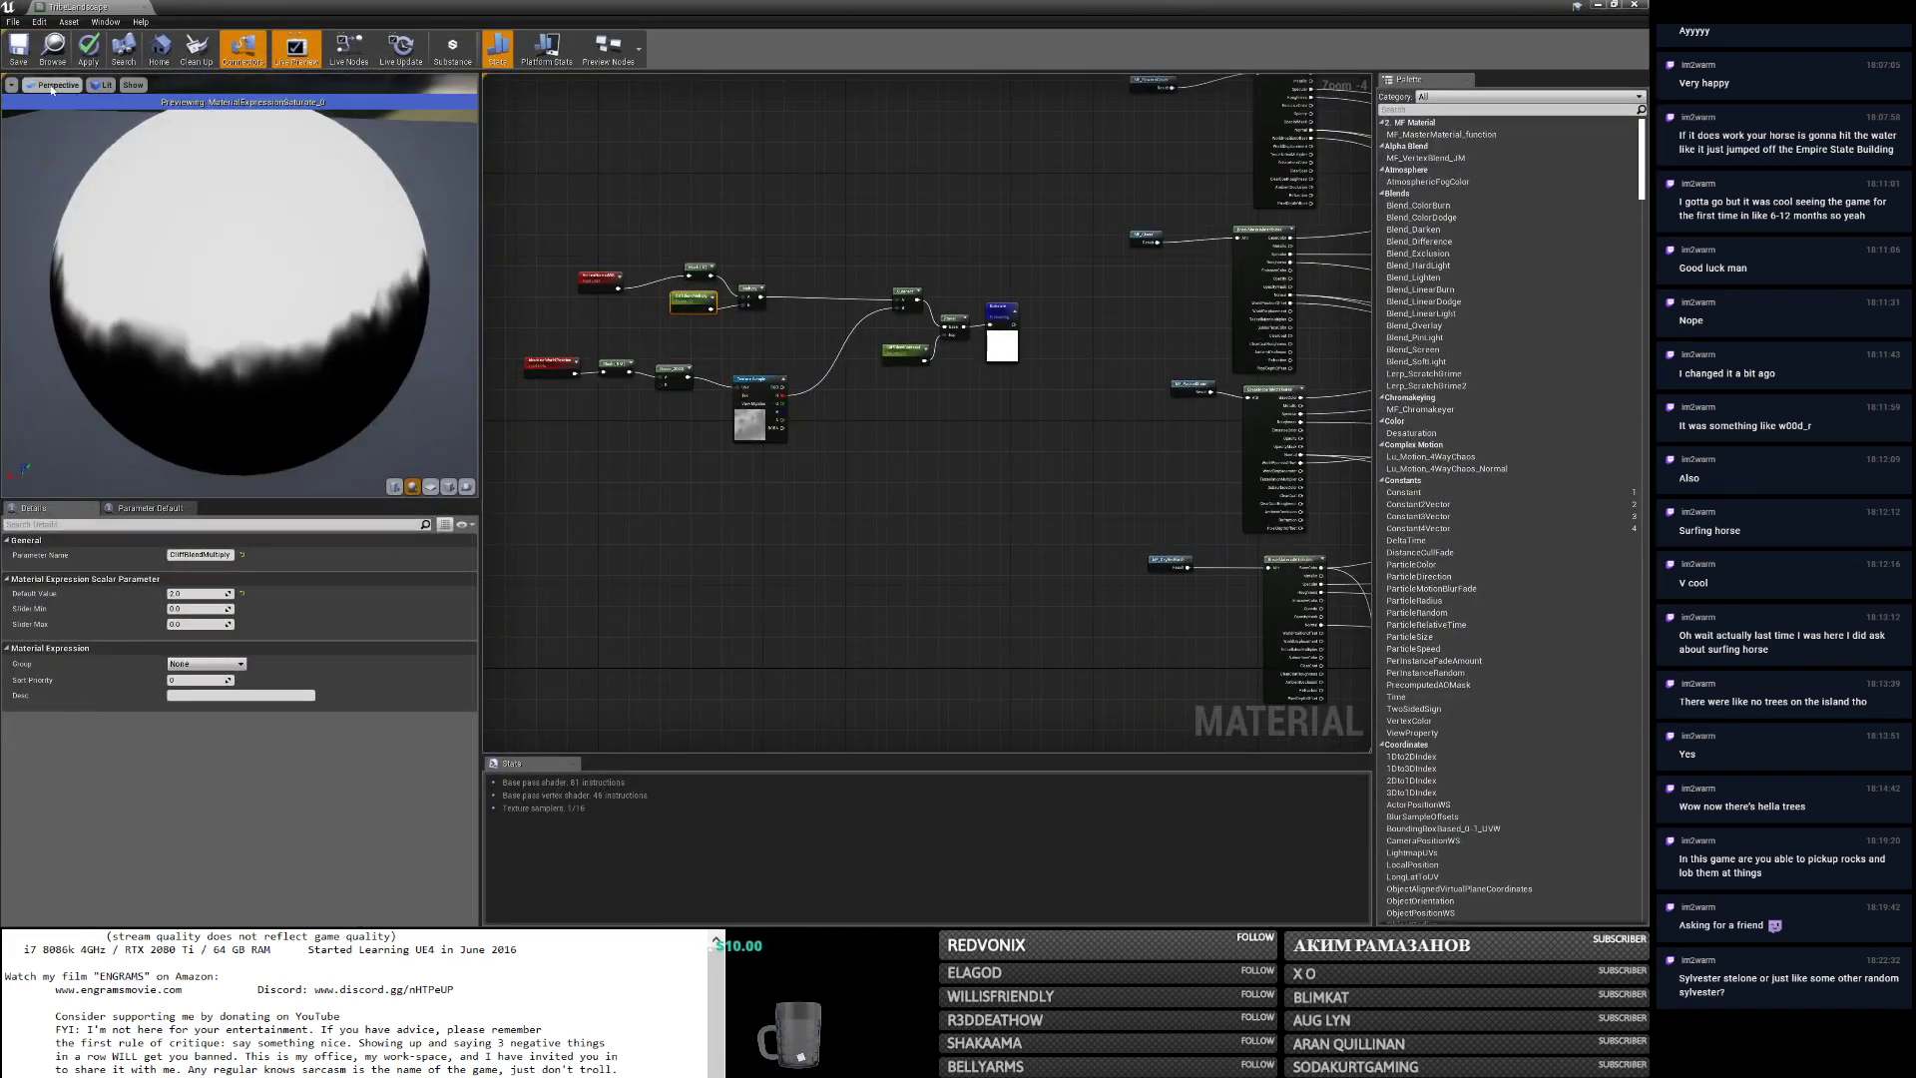
pyautogui.click(88, 50)
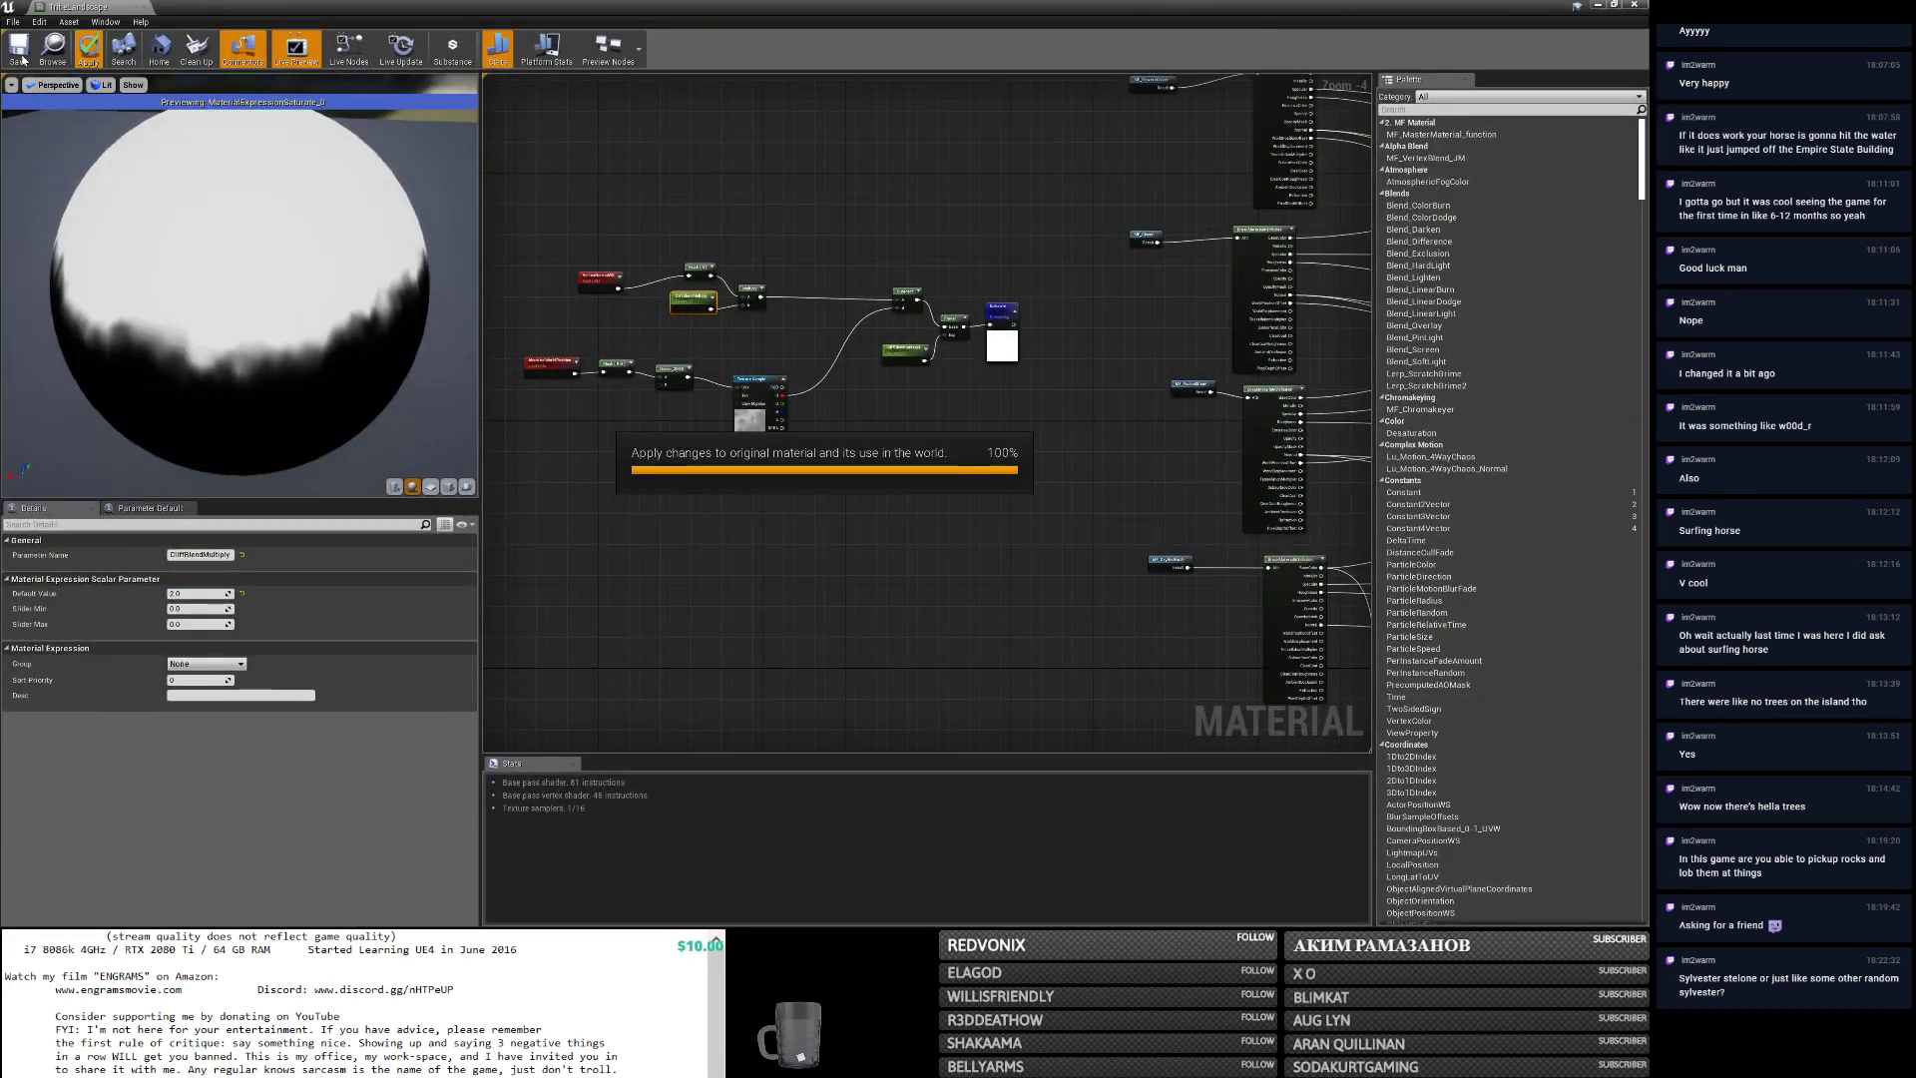
pyautogui.click(20, 55)
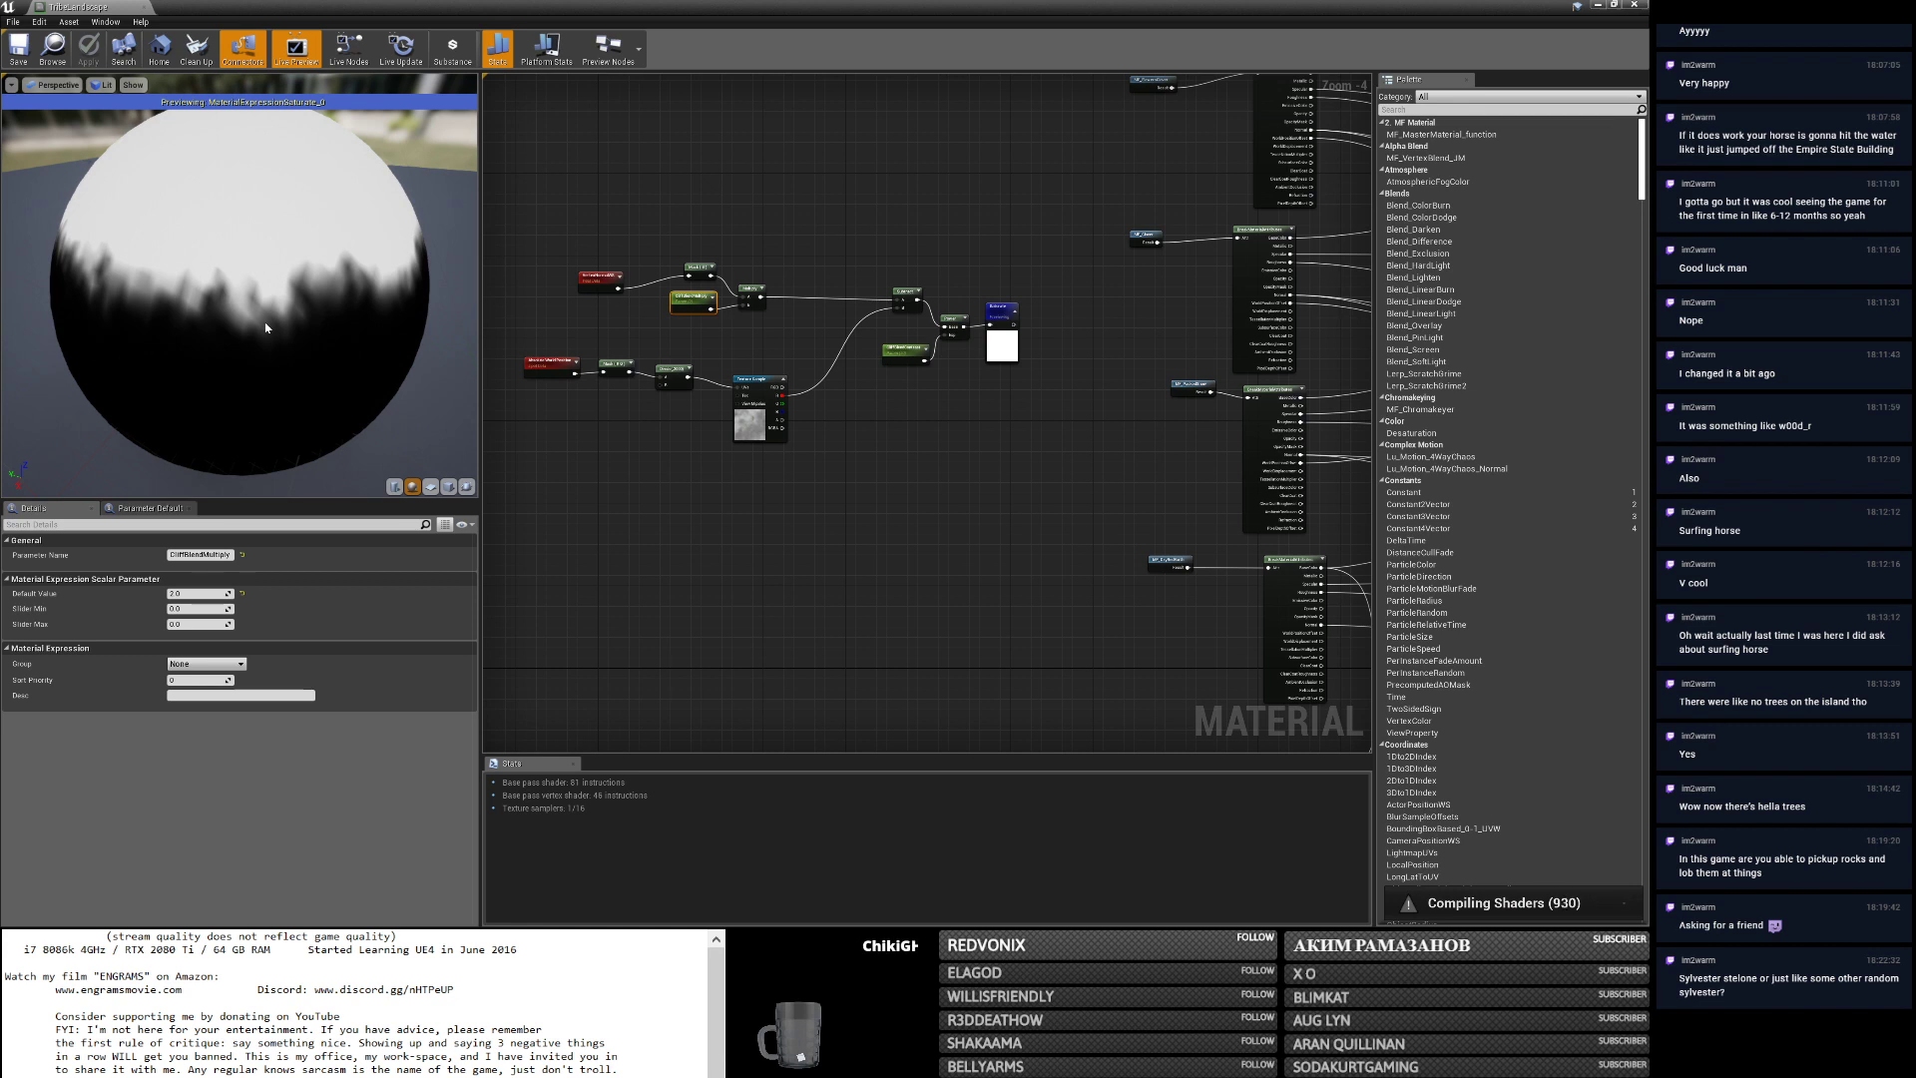
# Try a CliffBlendContrast default value of 1, set it to 10, and inspect the mask on the preview sphere.
pyautogui.scroll(3, 911, 351)
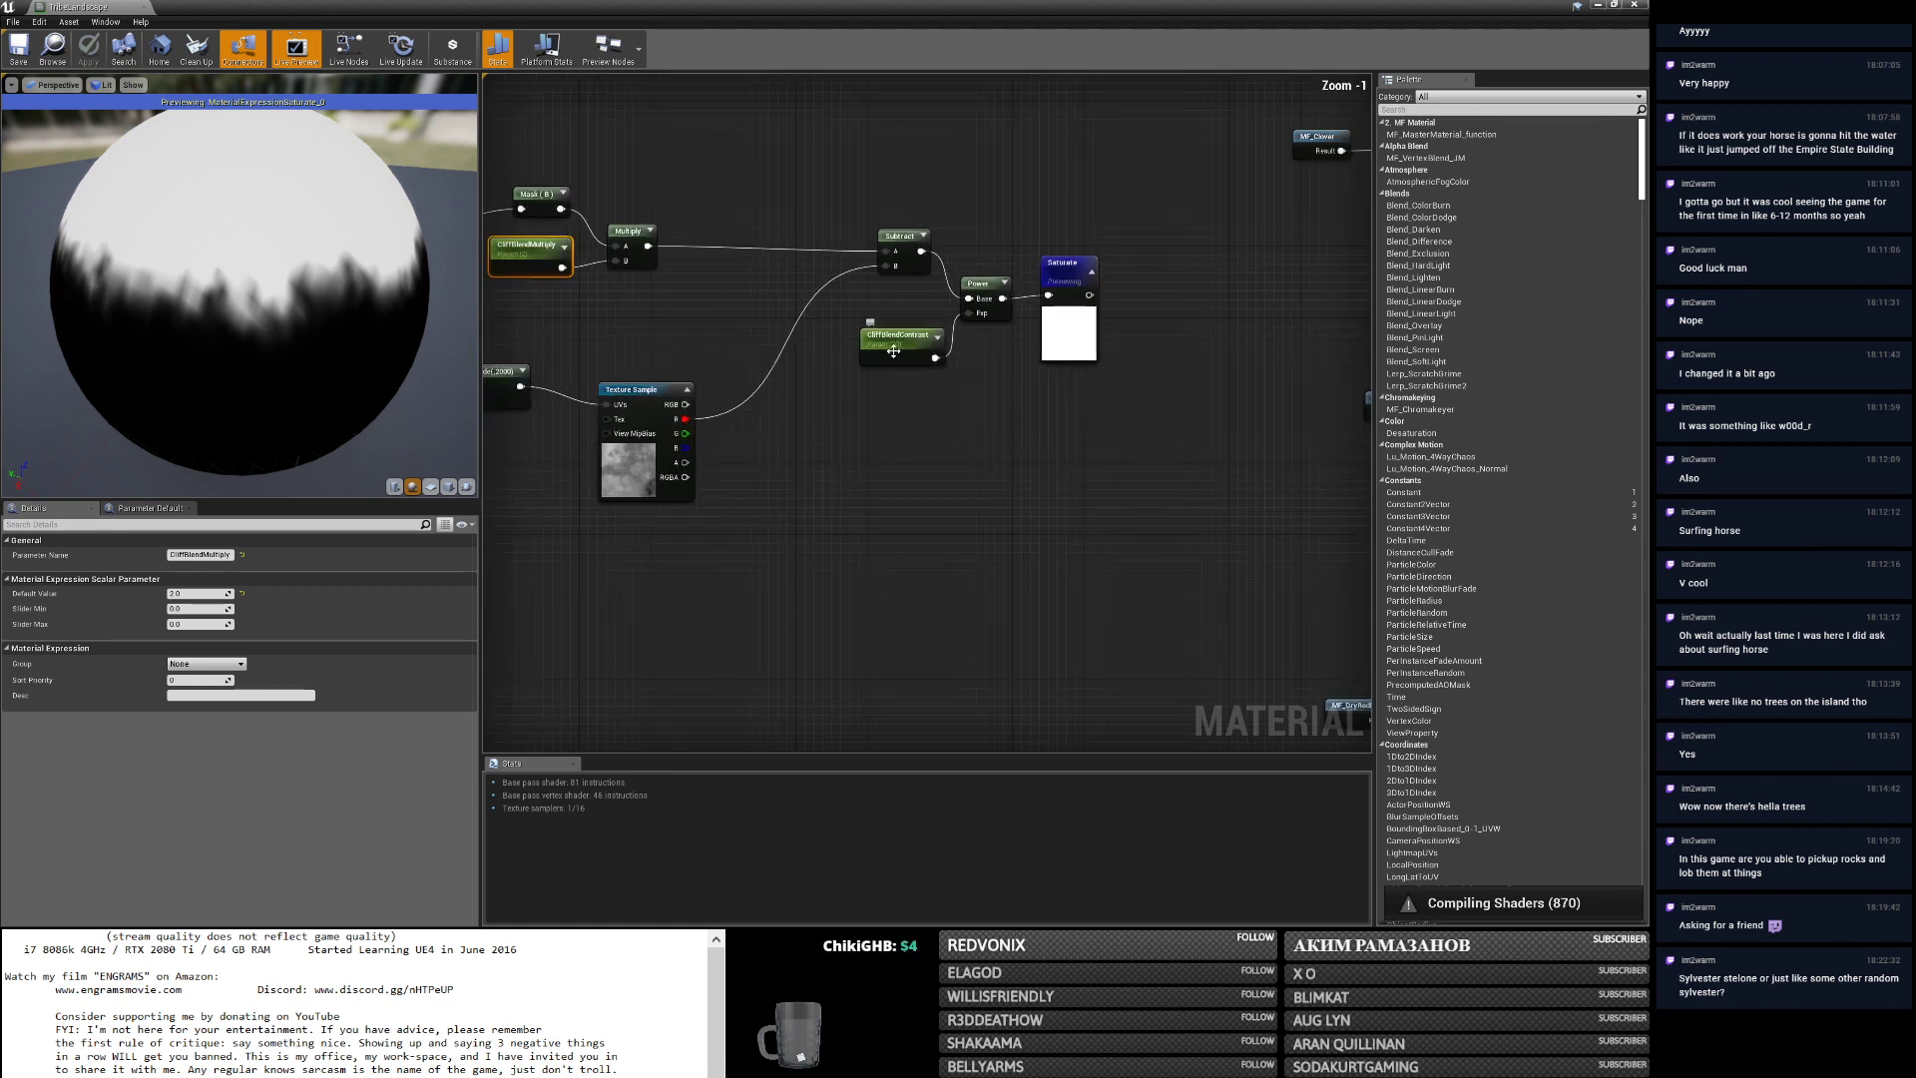
pyautogui.click(895, 351)
pyautogui.click(172, 593)
pyautogui.write('1')
pyautogui.press('Return')
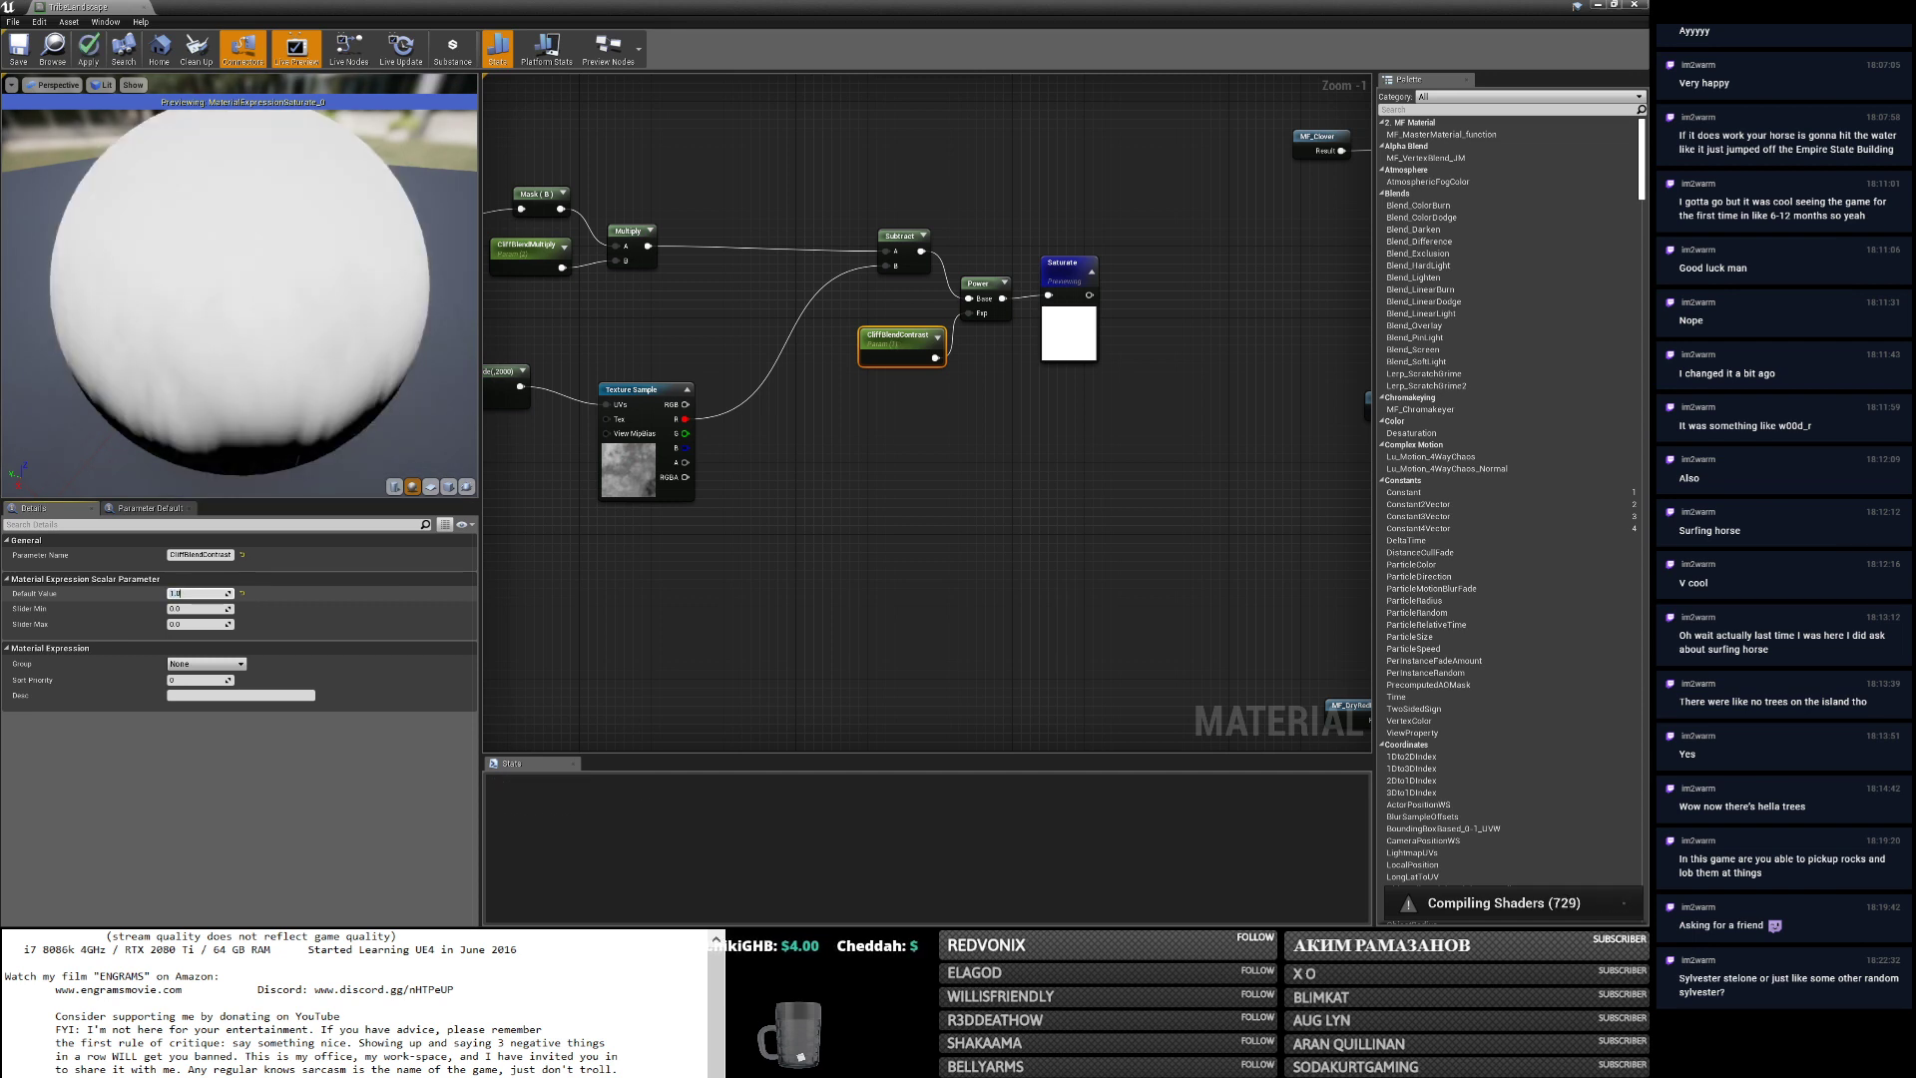
pyautogui.write('10')
pyautogui.press('Return')
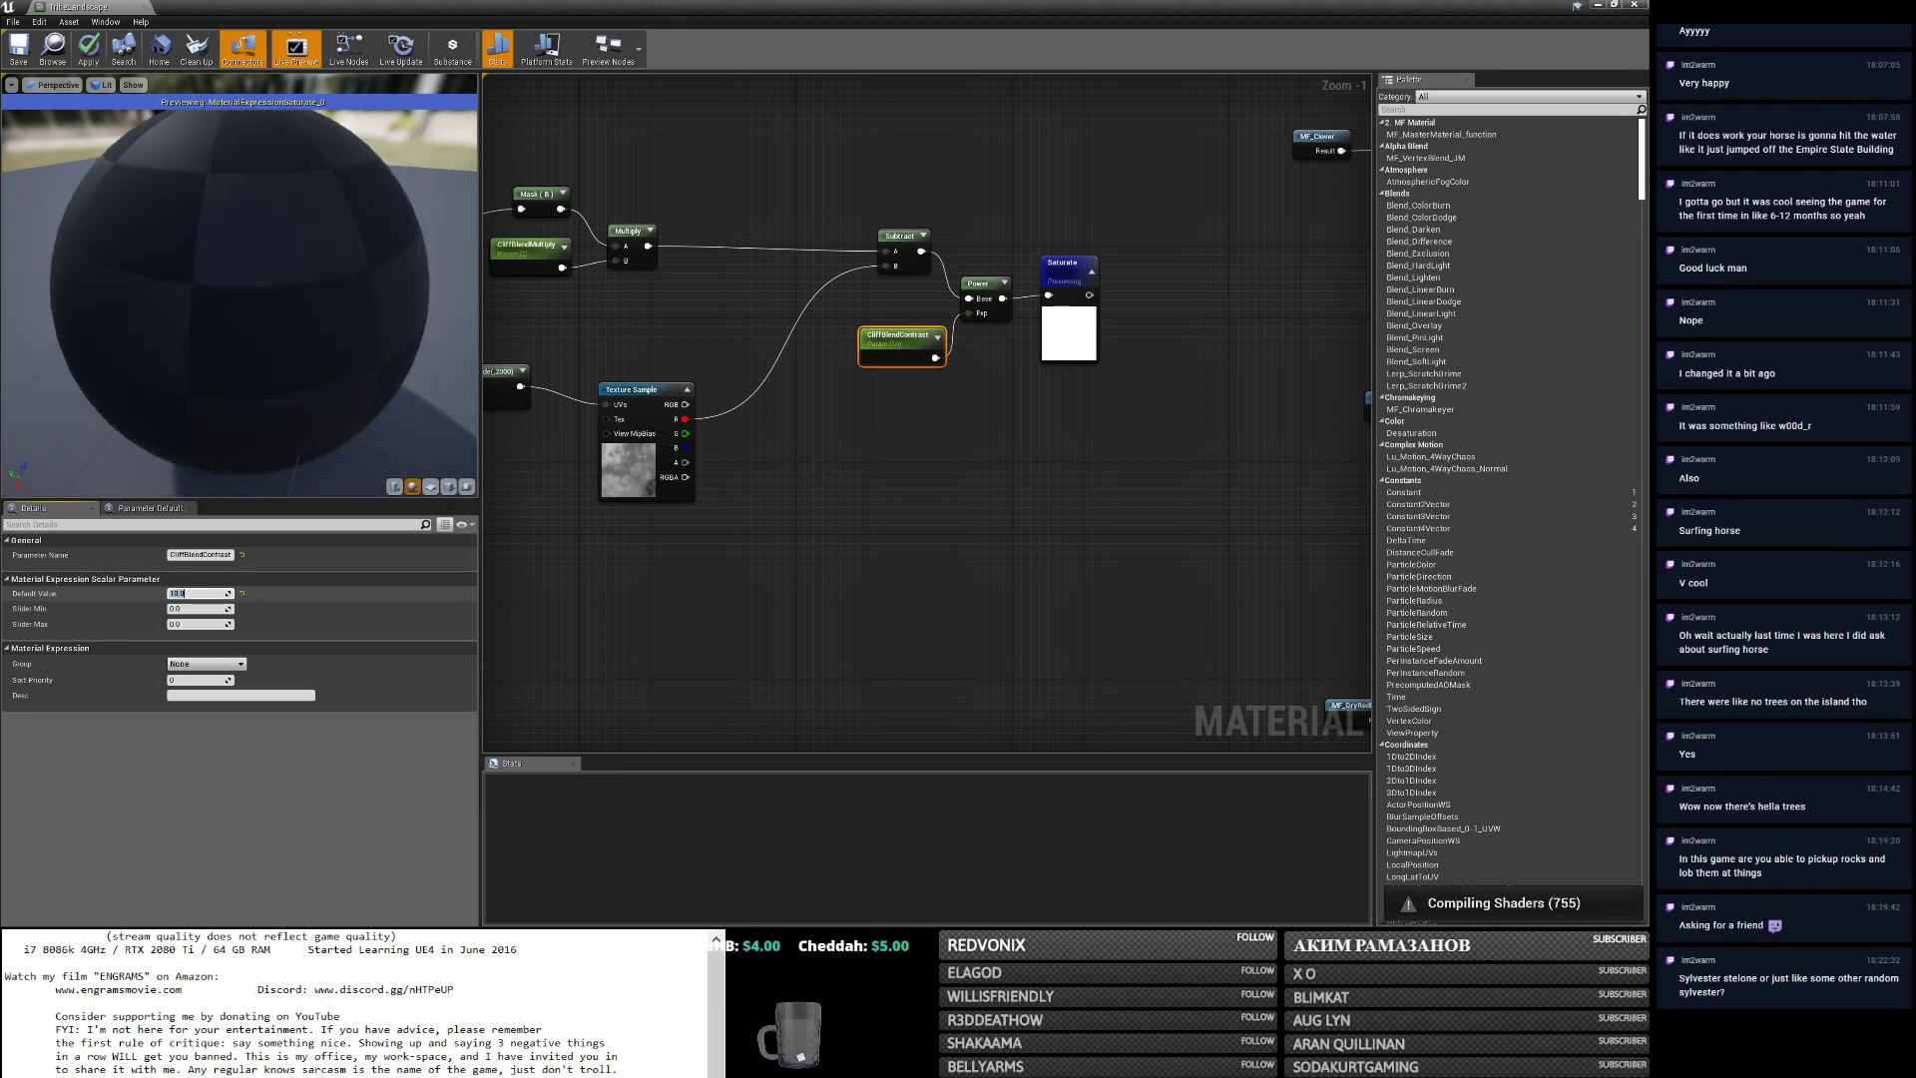
pyautogui.moveTo(235, 401); pyautogui.dragTo(370, 359)
pyautogui.moveTo(269, 362)
pyautogui.mouseDown()
pyautogui.moveTo(461, 317)
pyautogui.moveTo(439, 323)
pyautogui.mouseUp()
pyautogui.moveTo(599, 299); pyautogui.dragTo(779, 321, button='right')
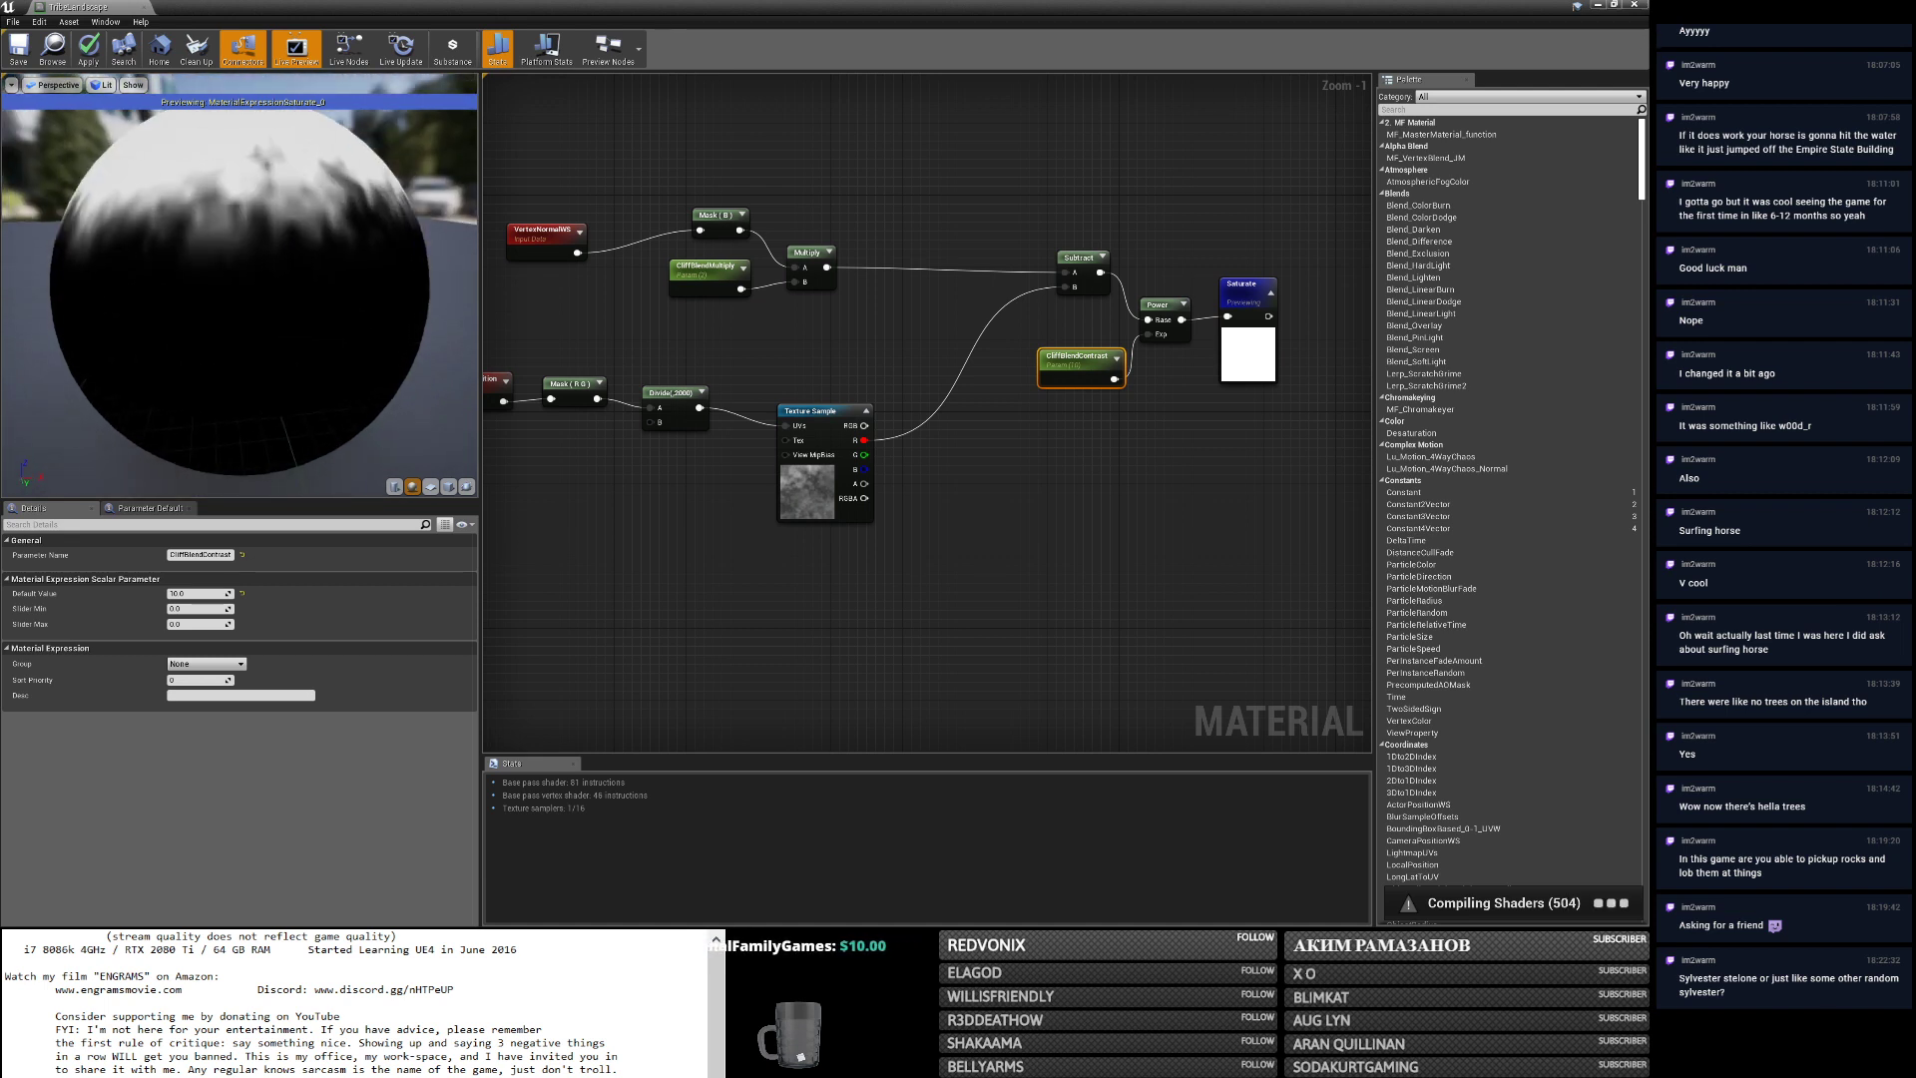
# Close the open Paint, Discord and SaveGames folder windows.
pyautogui.hotkey('alt', 'Tab')
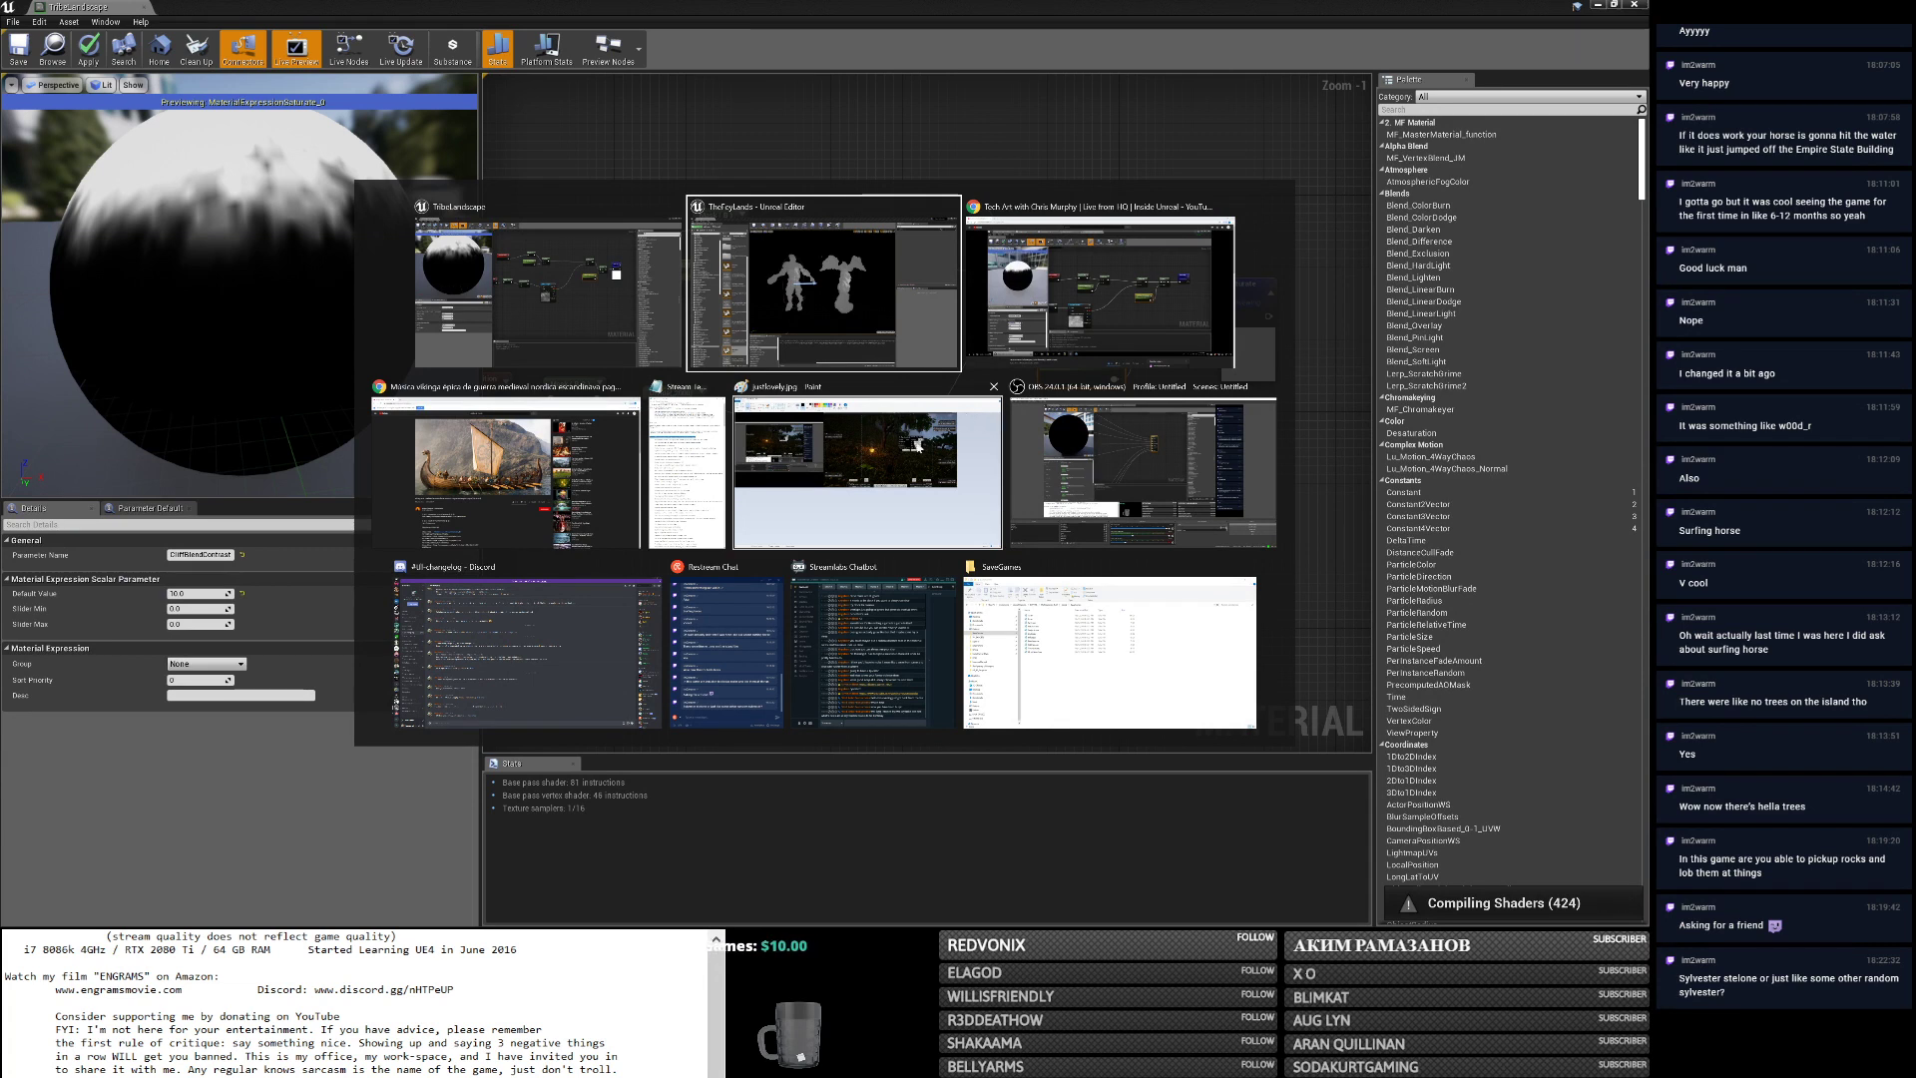
pyautogui.press('Escape')
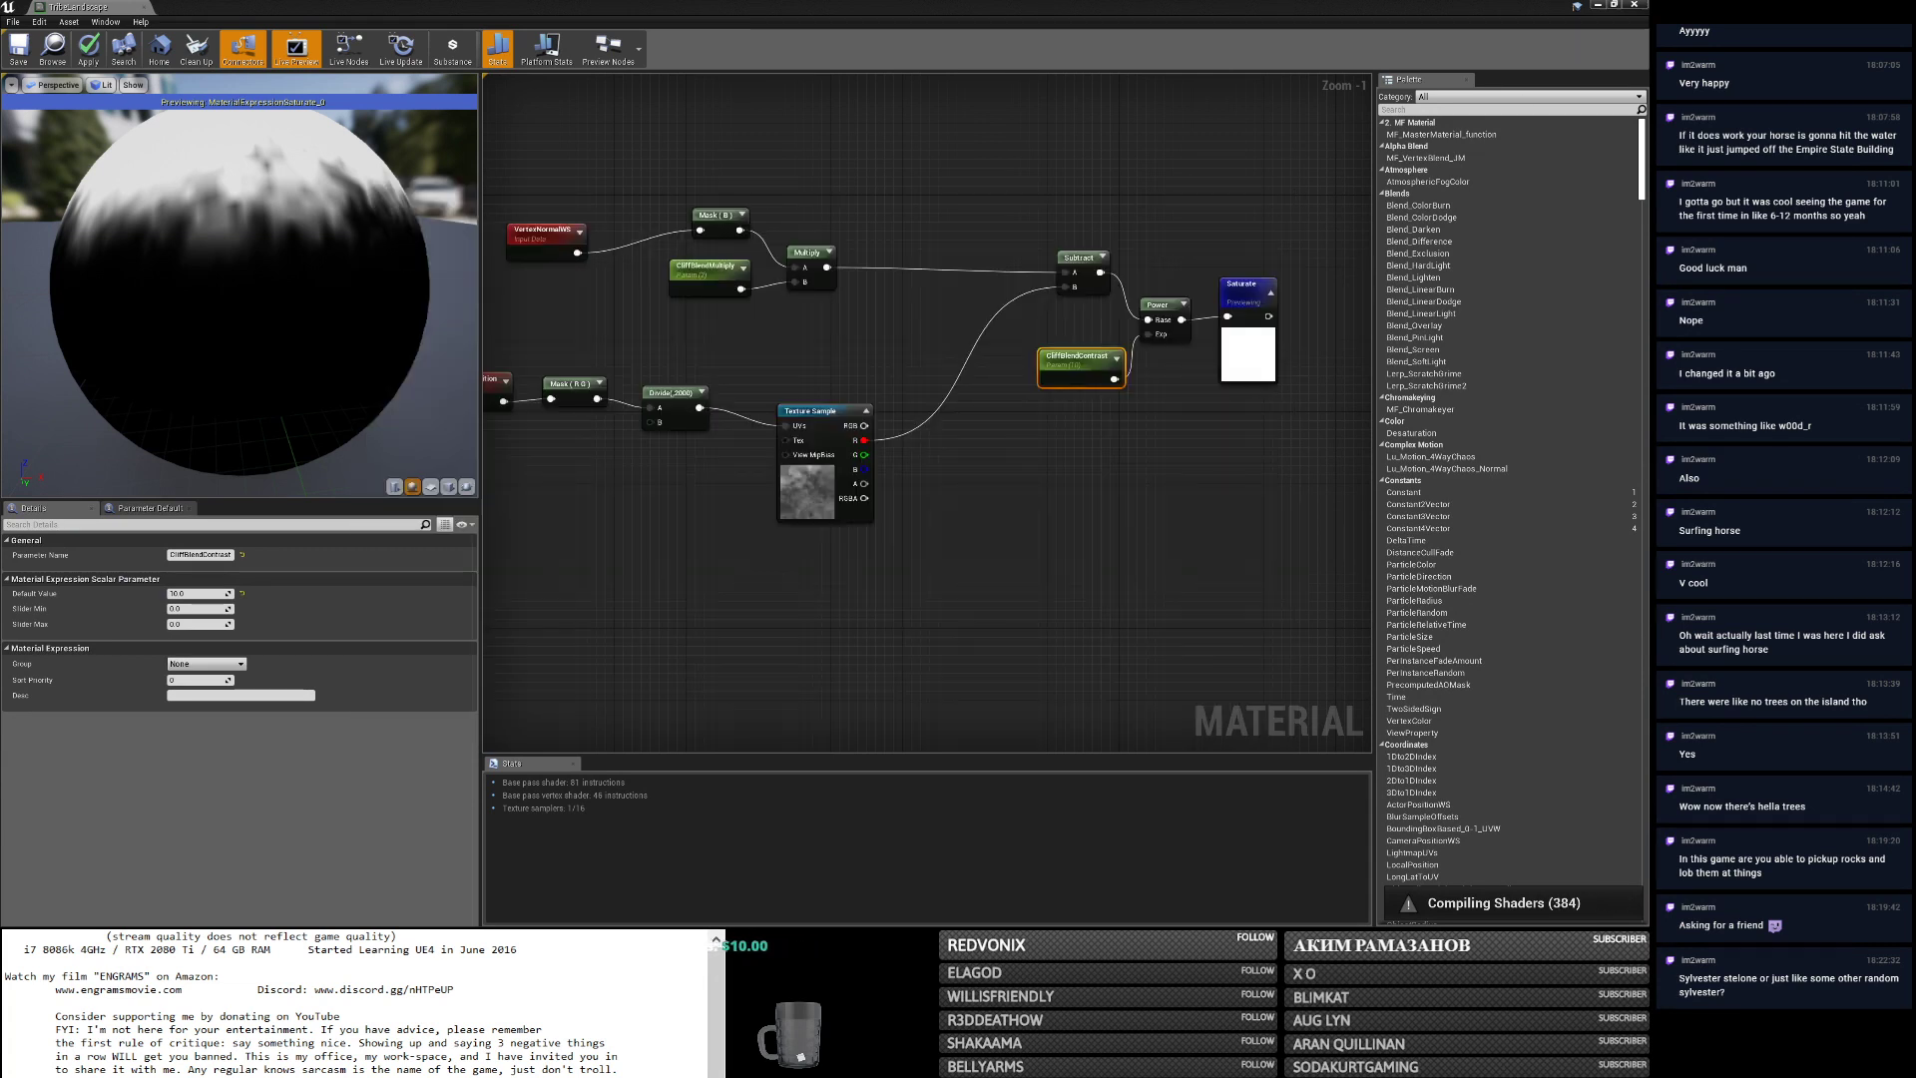
pyautogui.hotkey('alt', 'Tab')
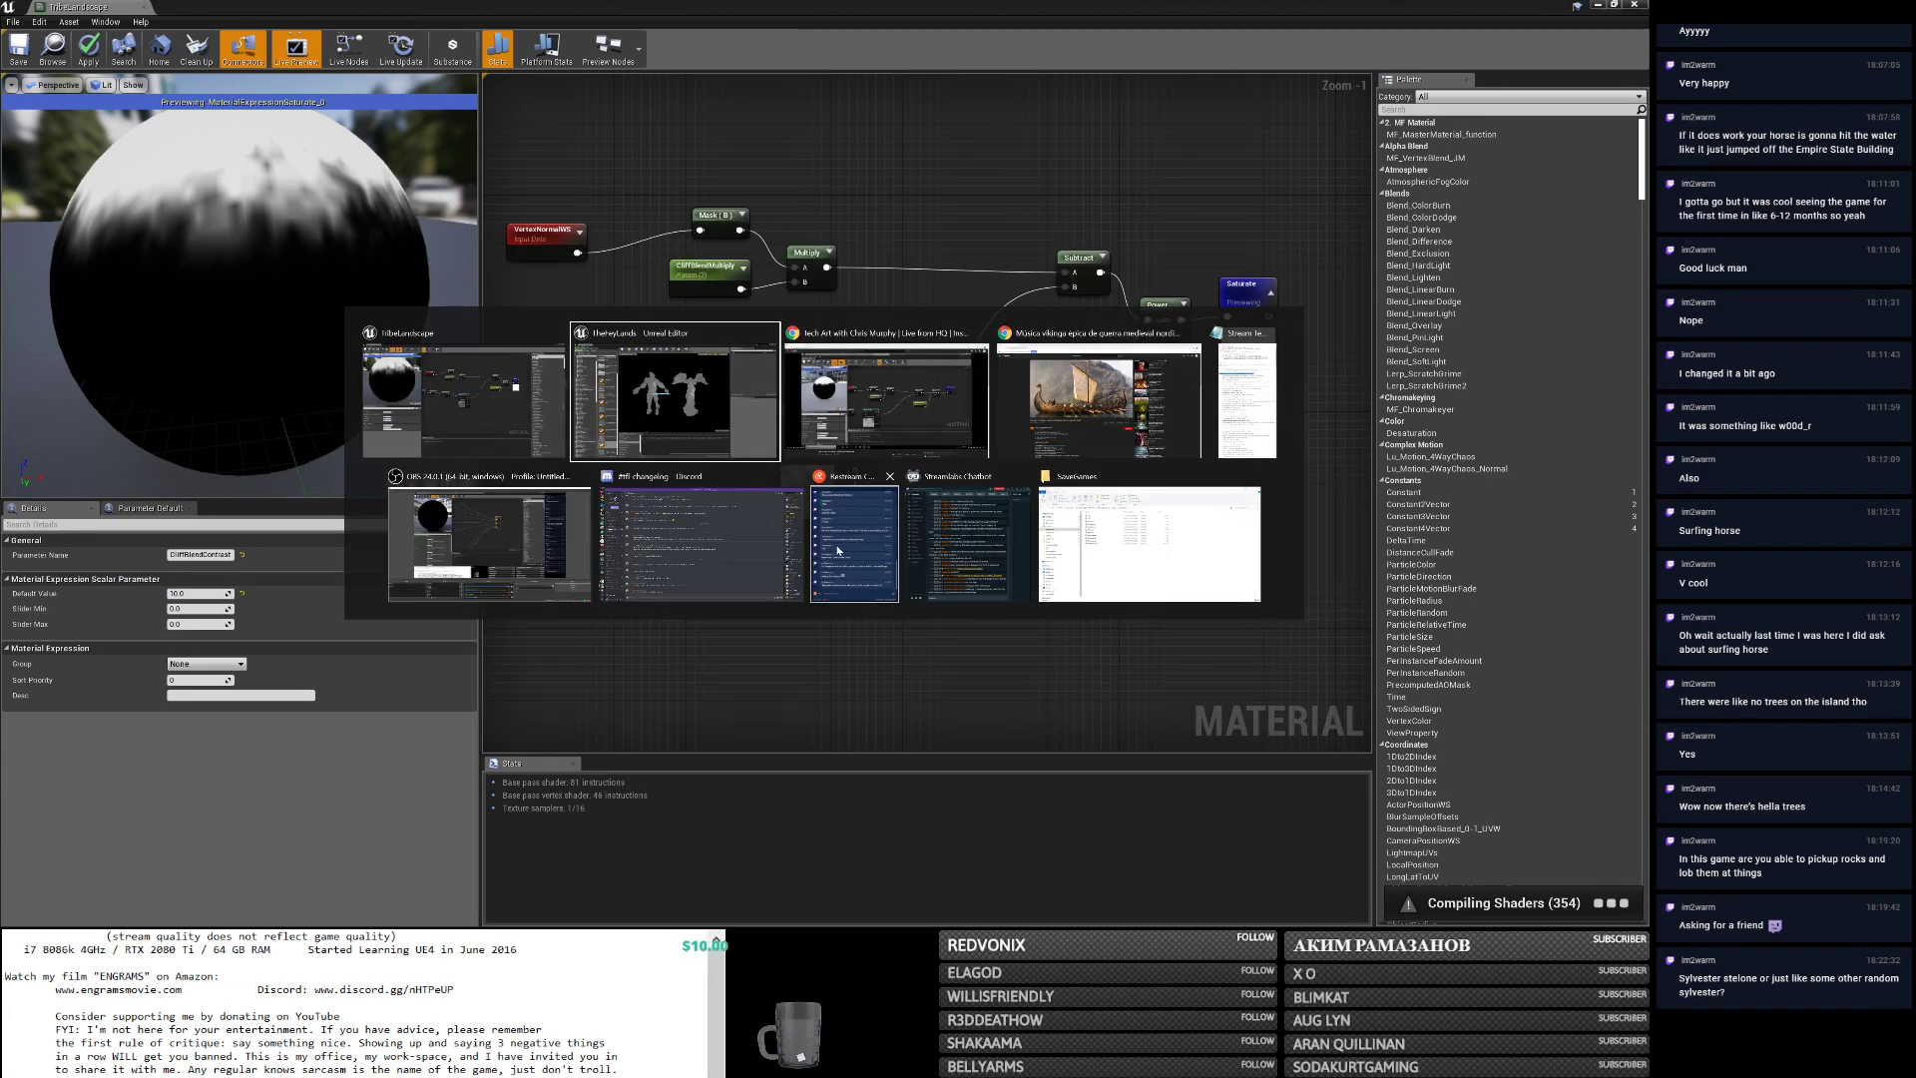
pyautogui.click(796, 476)
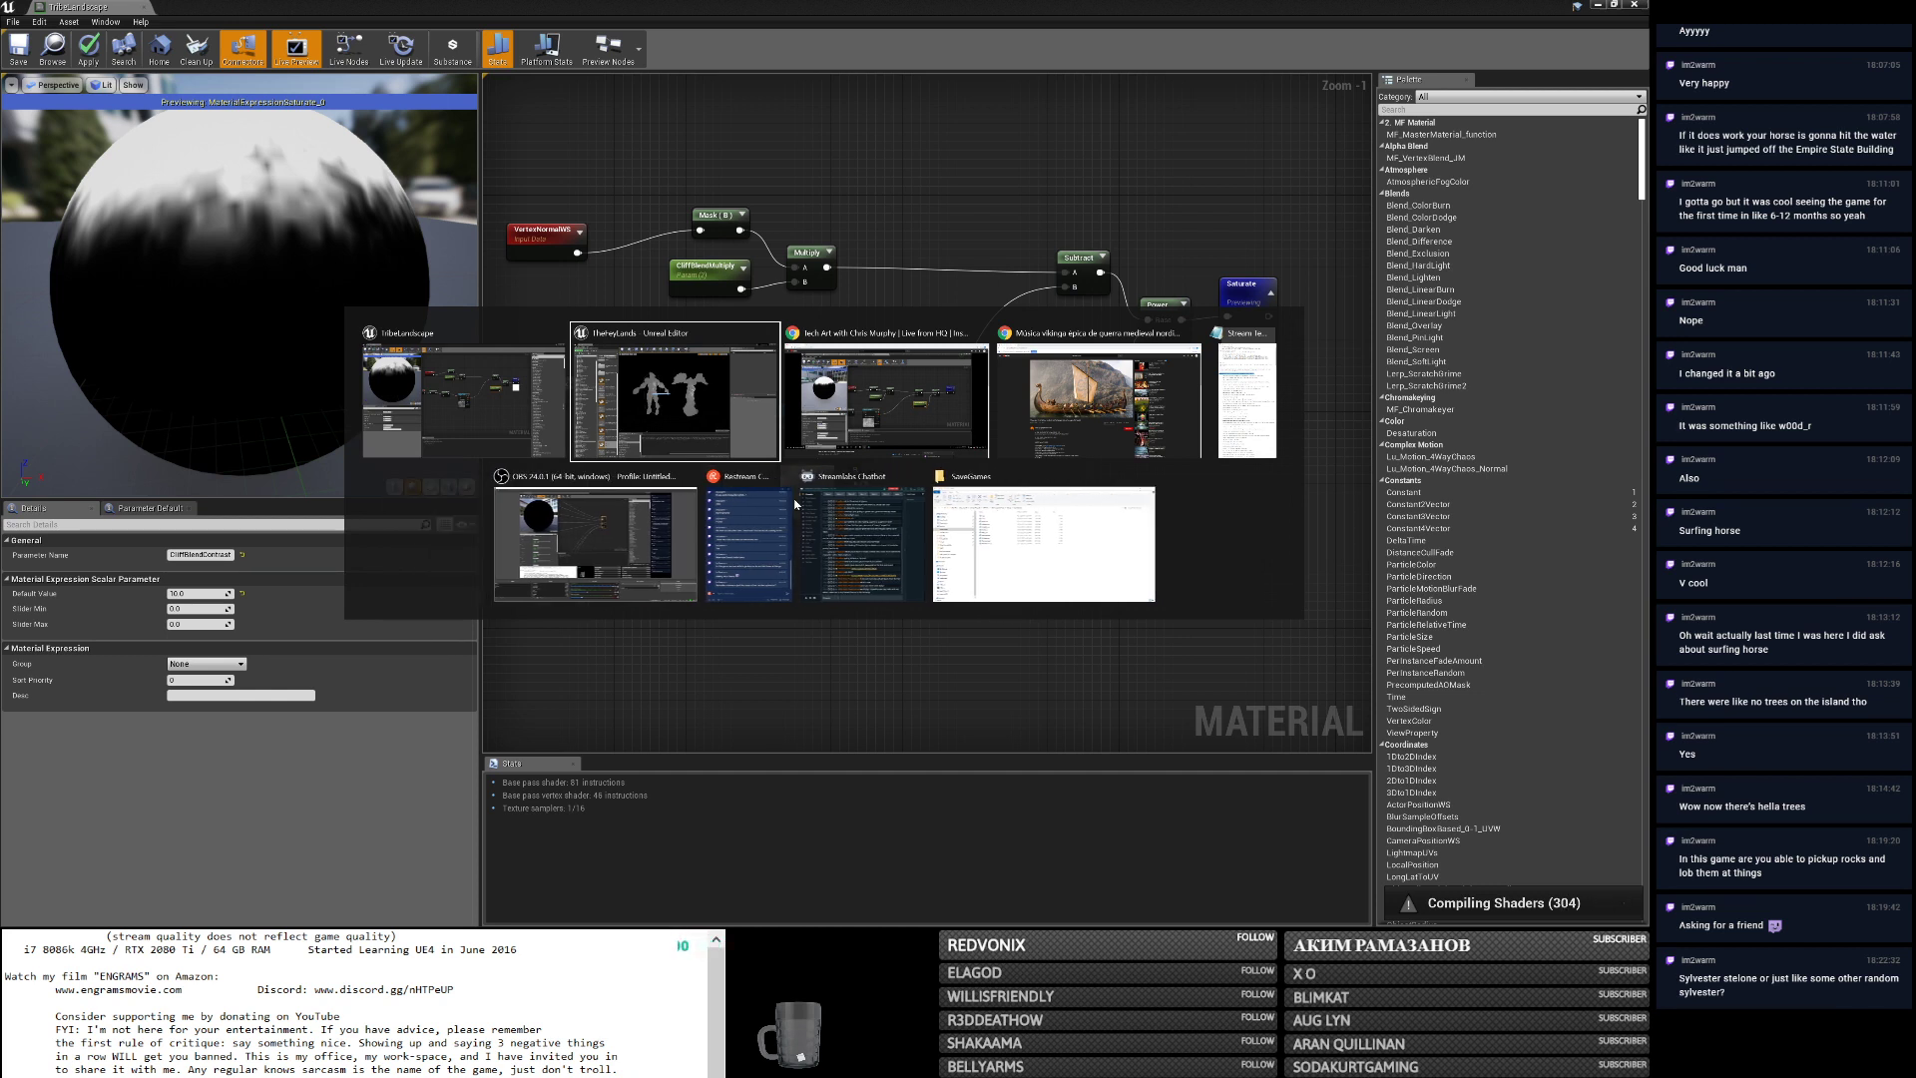
pyautogui.click(1149, 476)
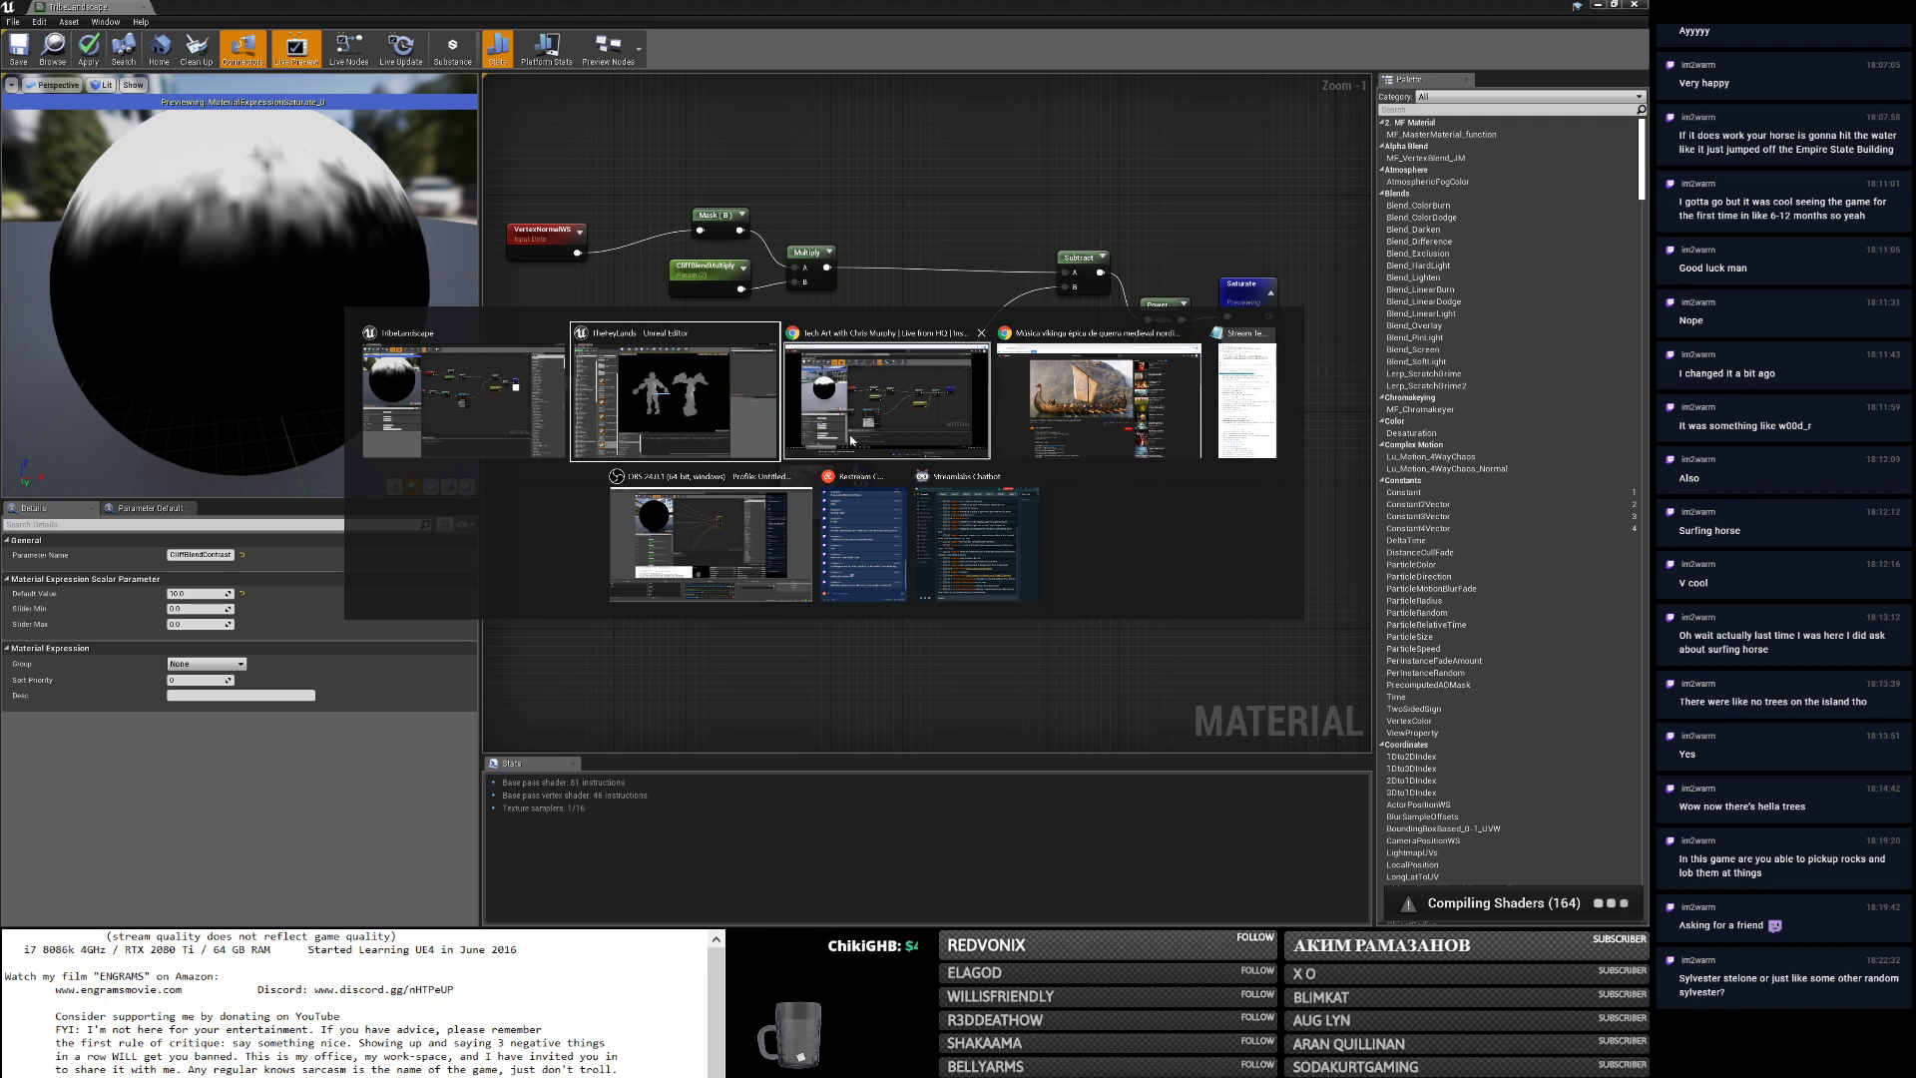
# Examine the cliff blend mask on the preview sphere and look over its node chain beside the landscape layer graph.
pyautogui.press('Escape')
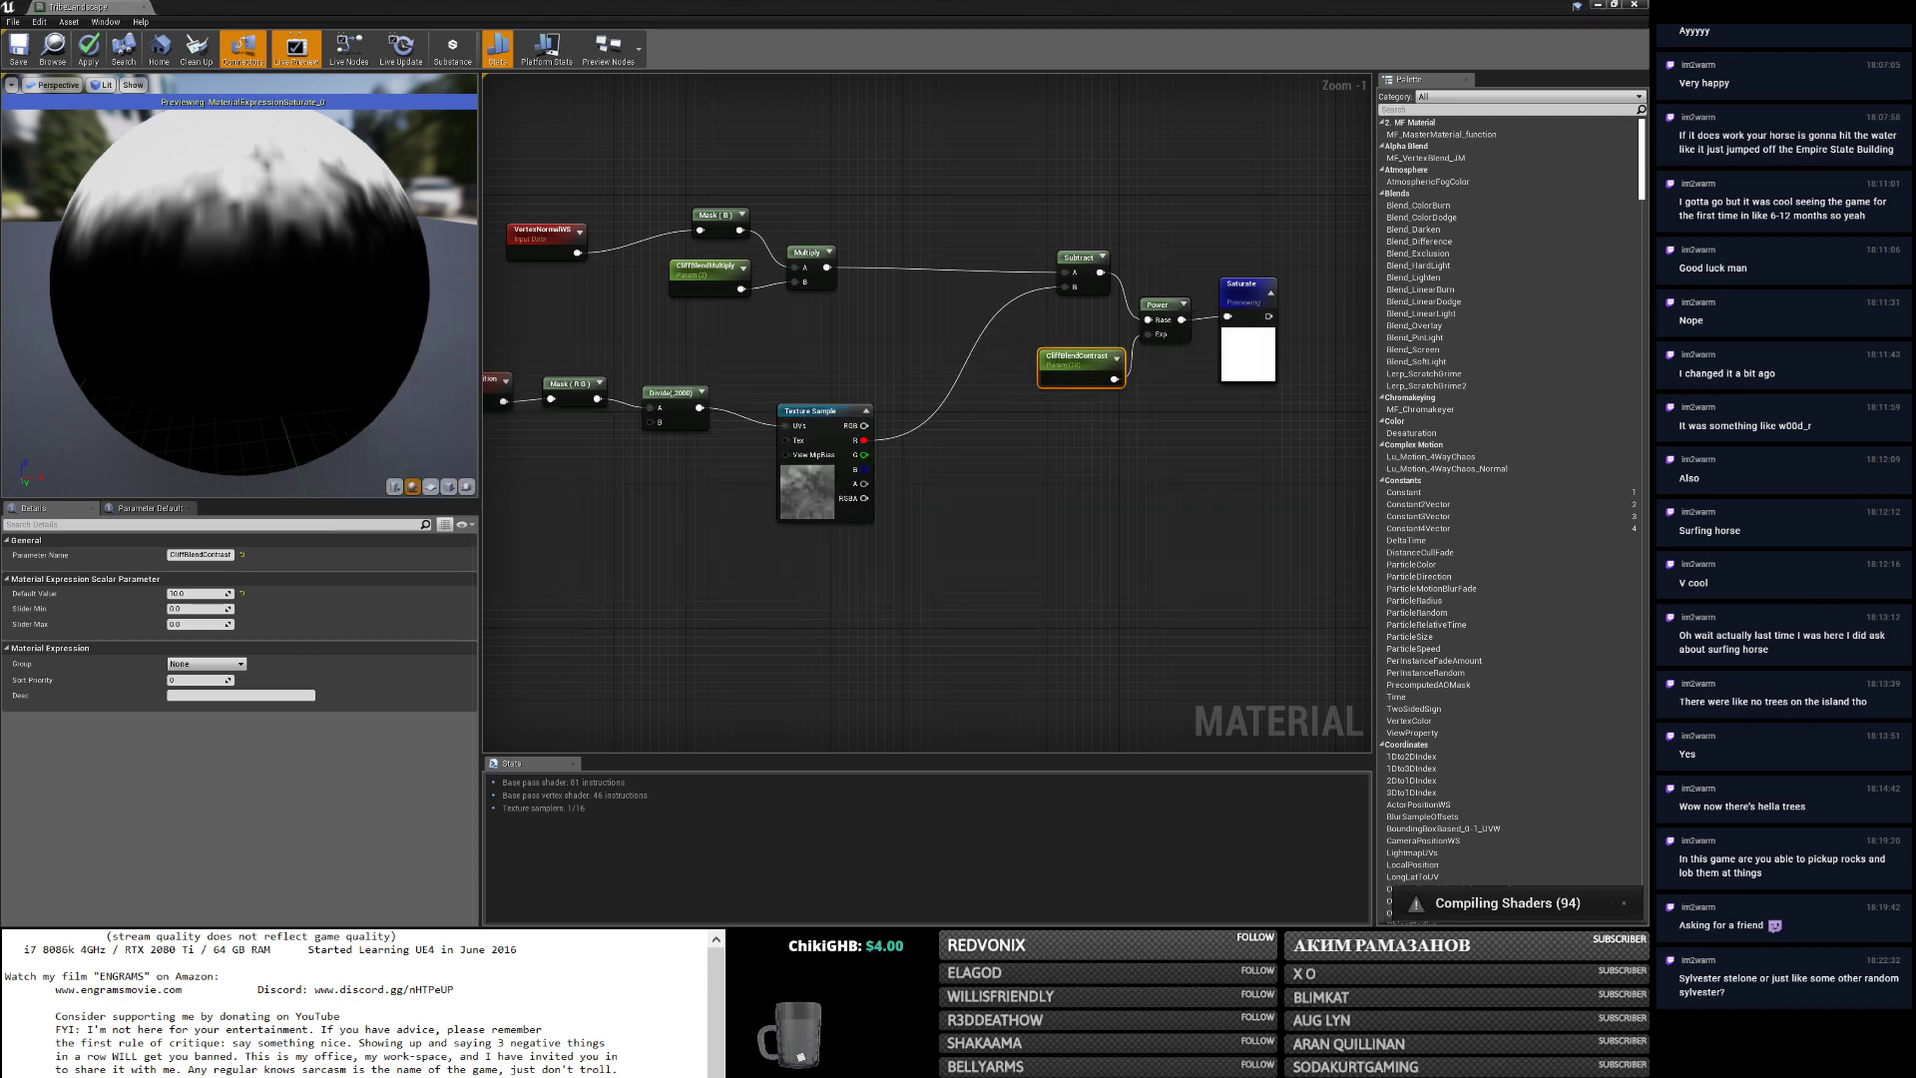
pyautogui.moveTo(239, 290); pyautogui.dragTo(130, 234)
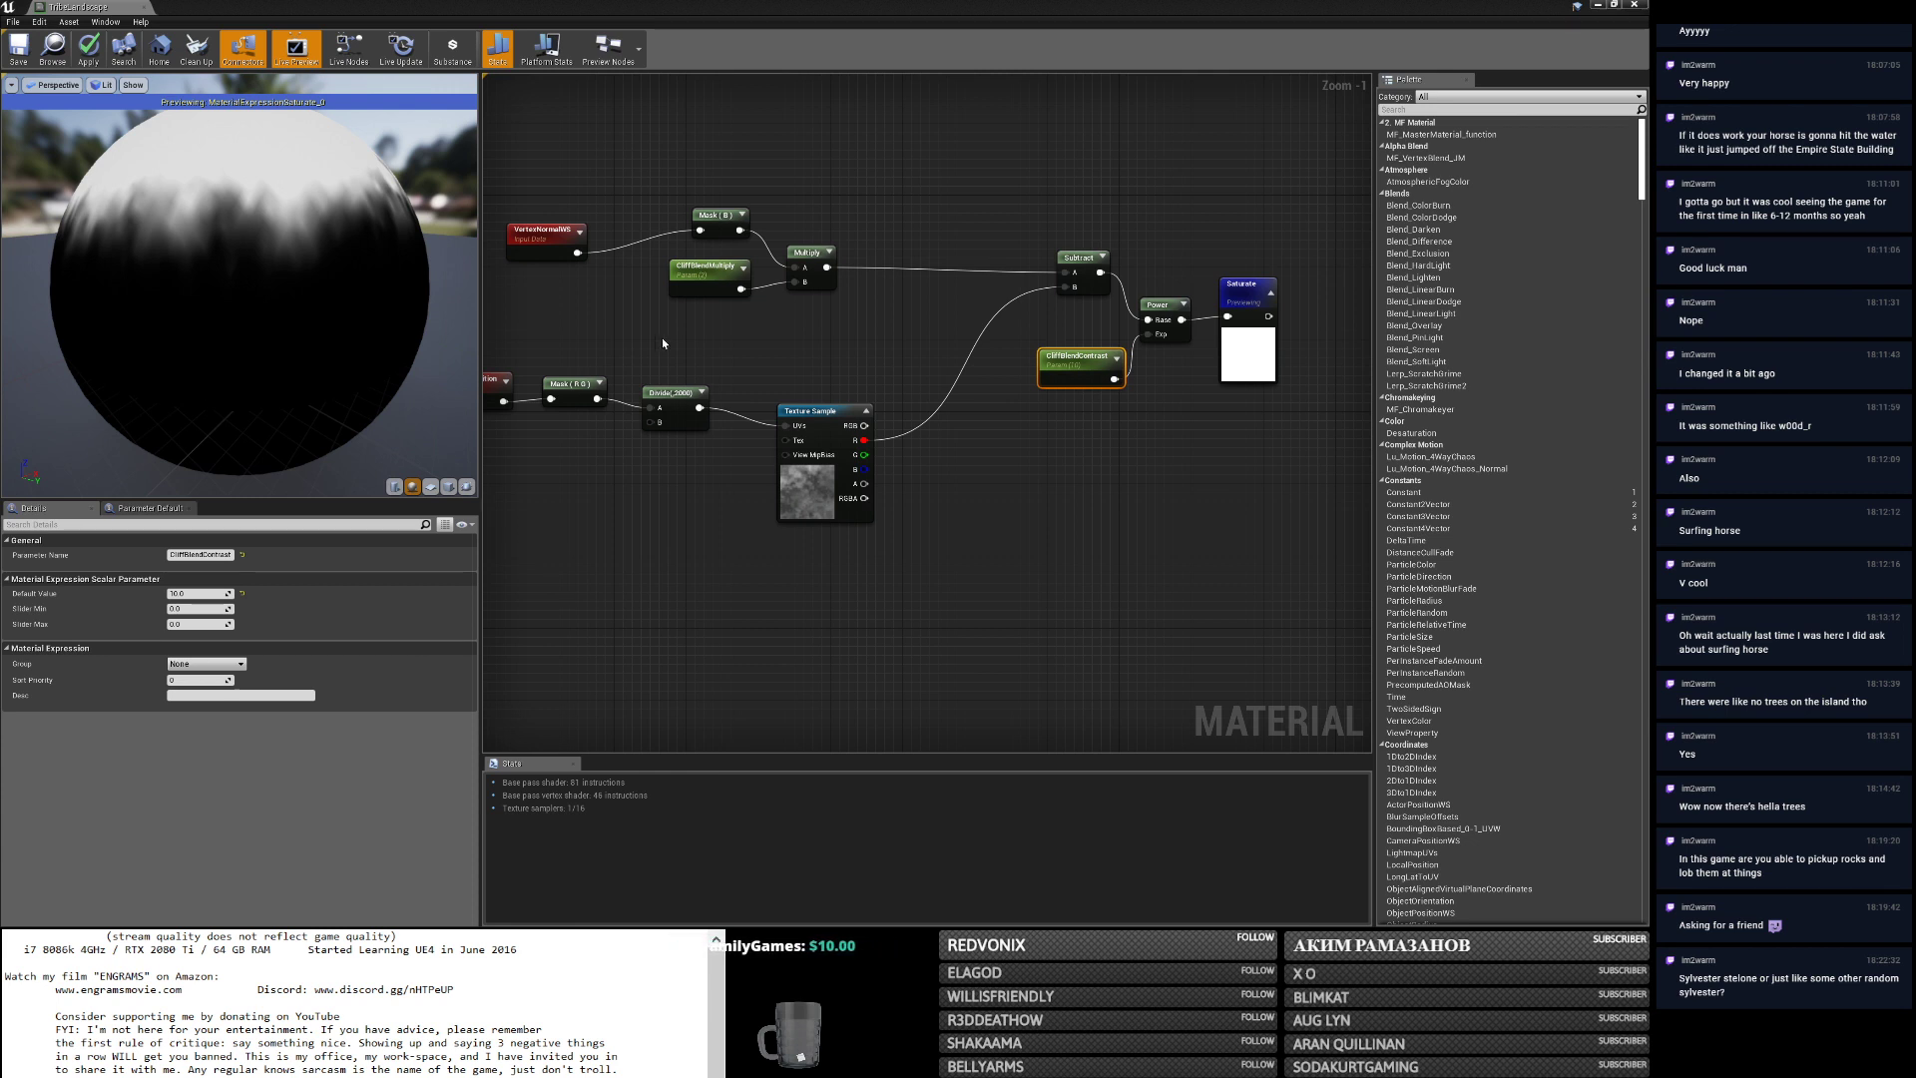
pyautogui.moveTo(600, 363); pyautogui.dragTo(671, 373, button='right')
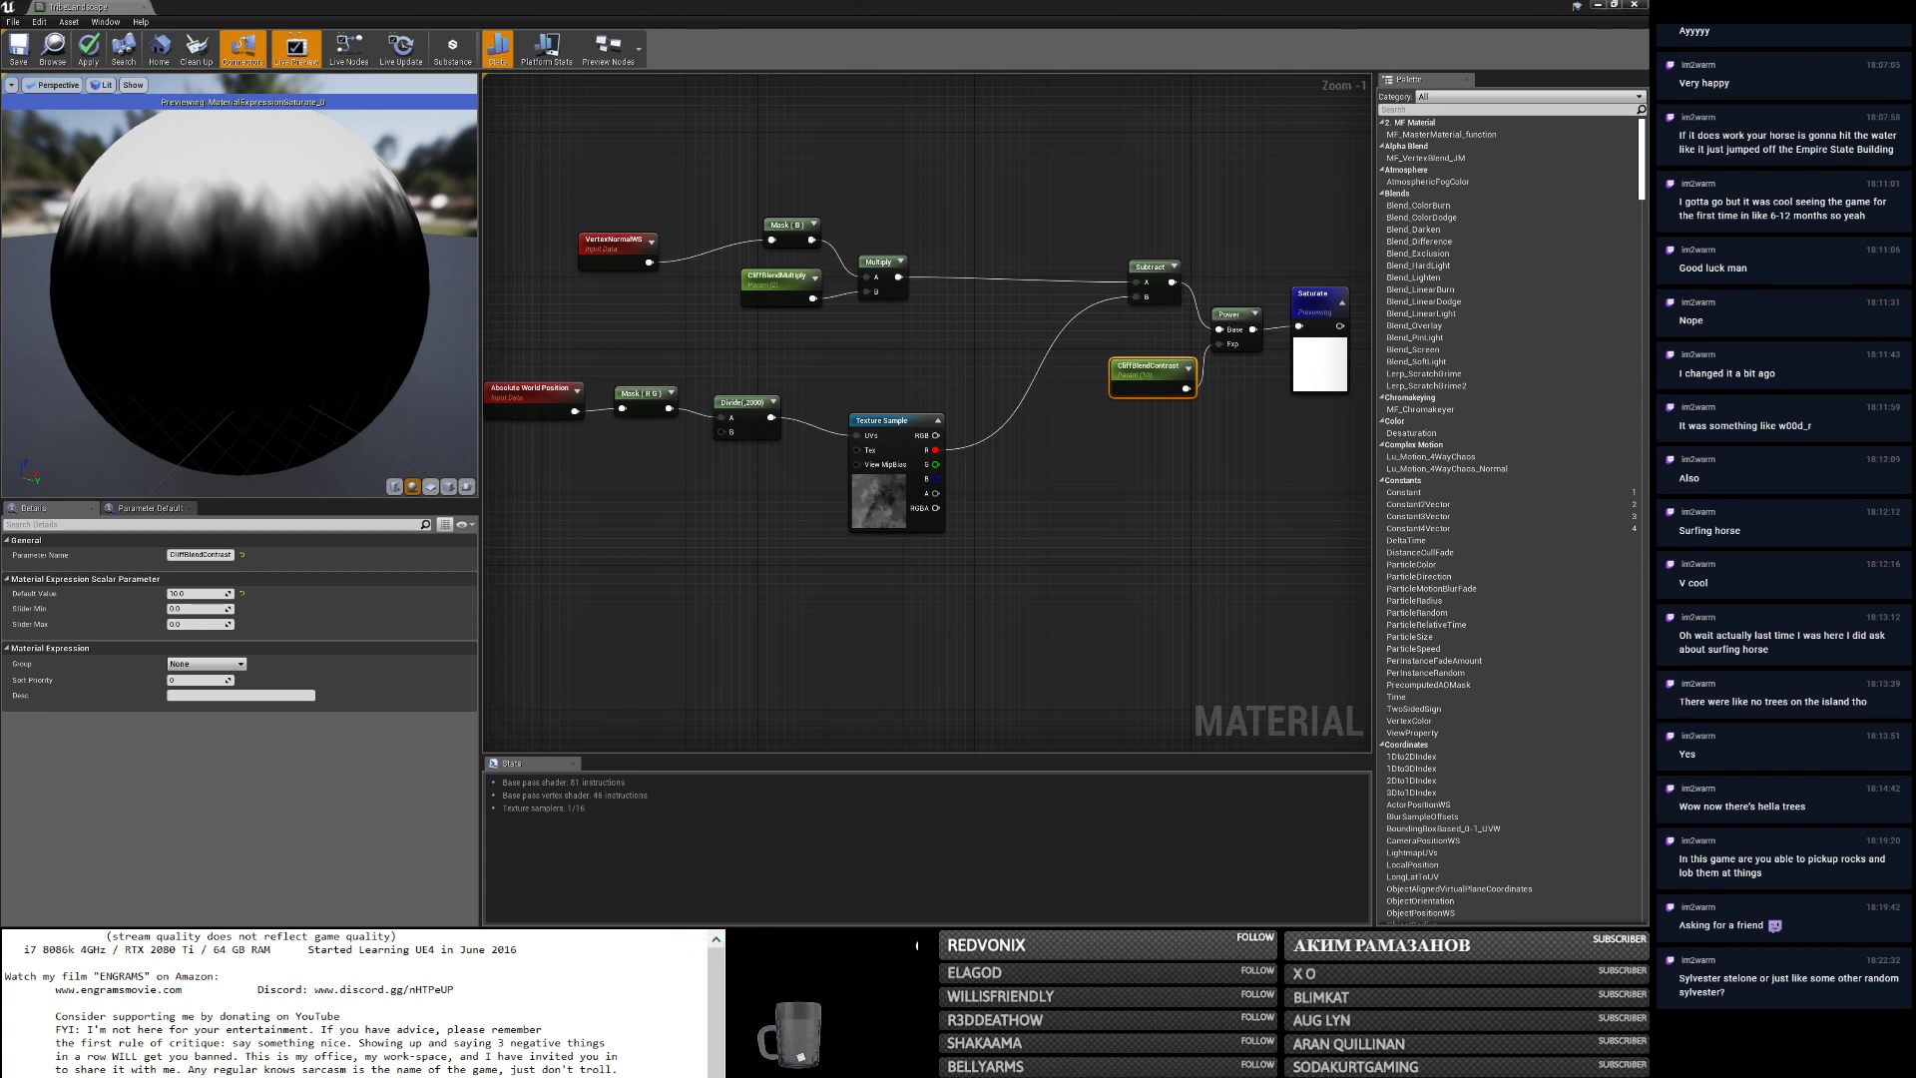
pyautogui.scroll(-2, 933, 419)
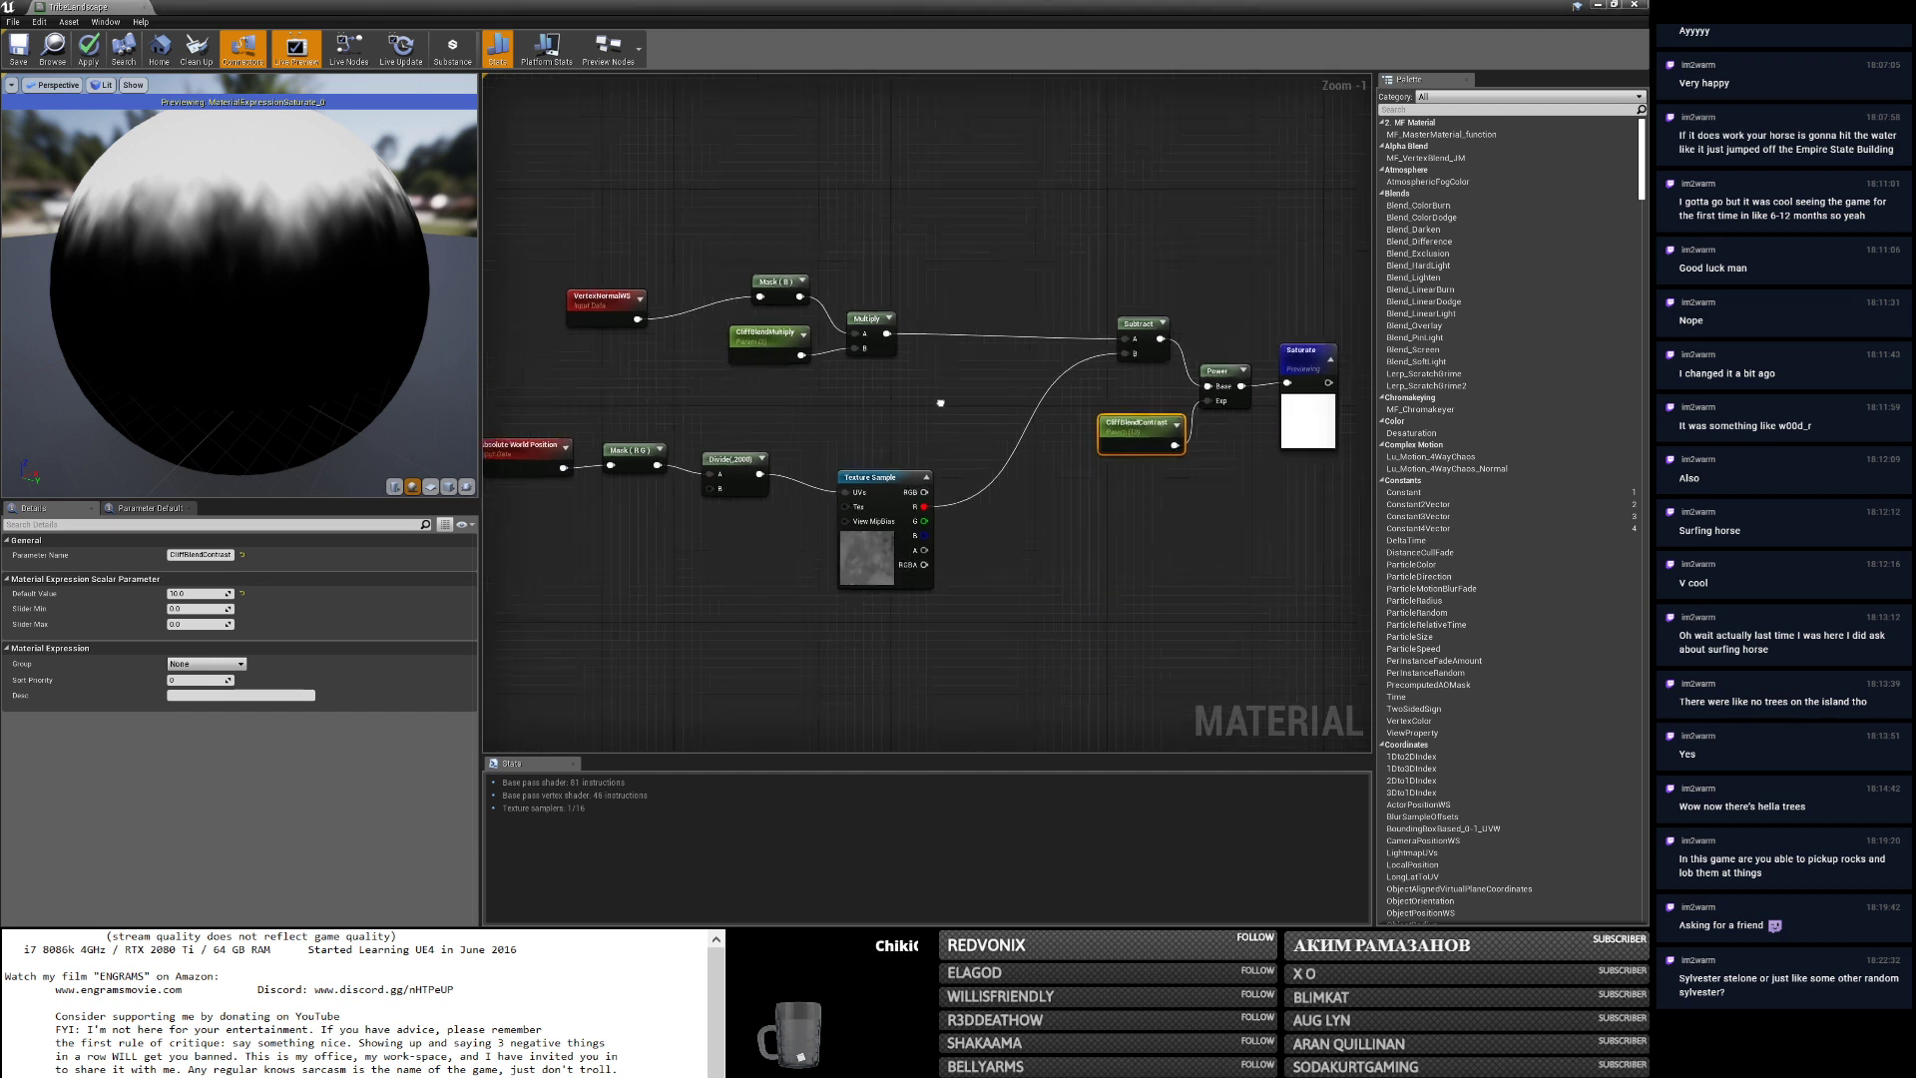
pyautogui.scroll(-2, 932, 422)
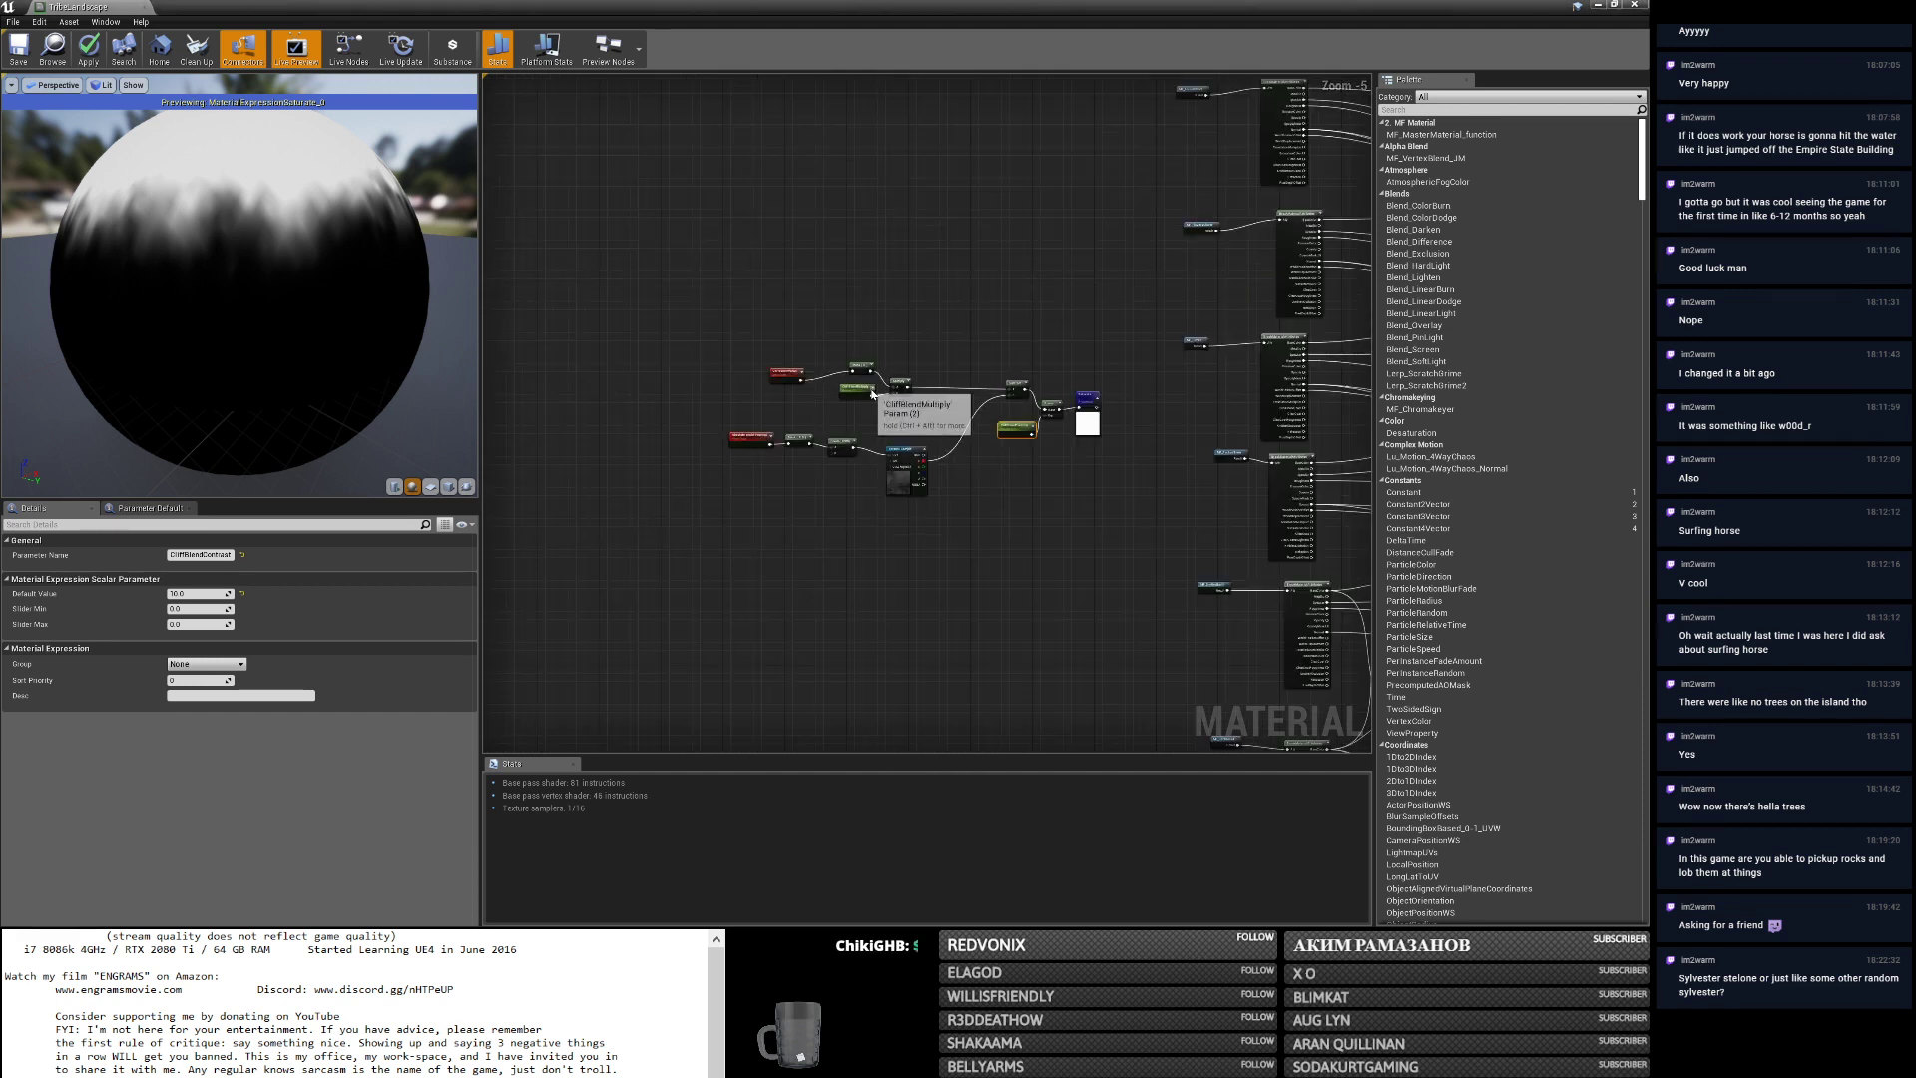
pyautogui.scroll(2, 910, 457)
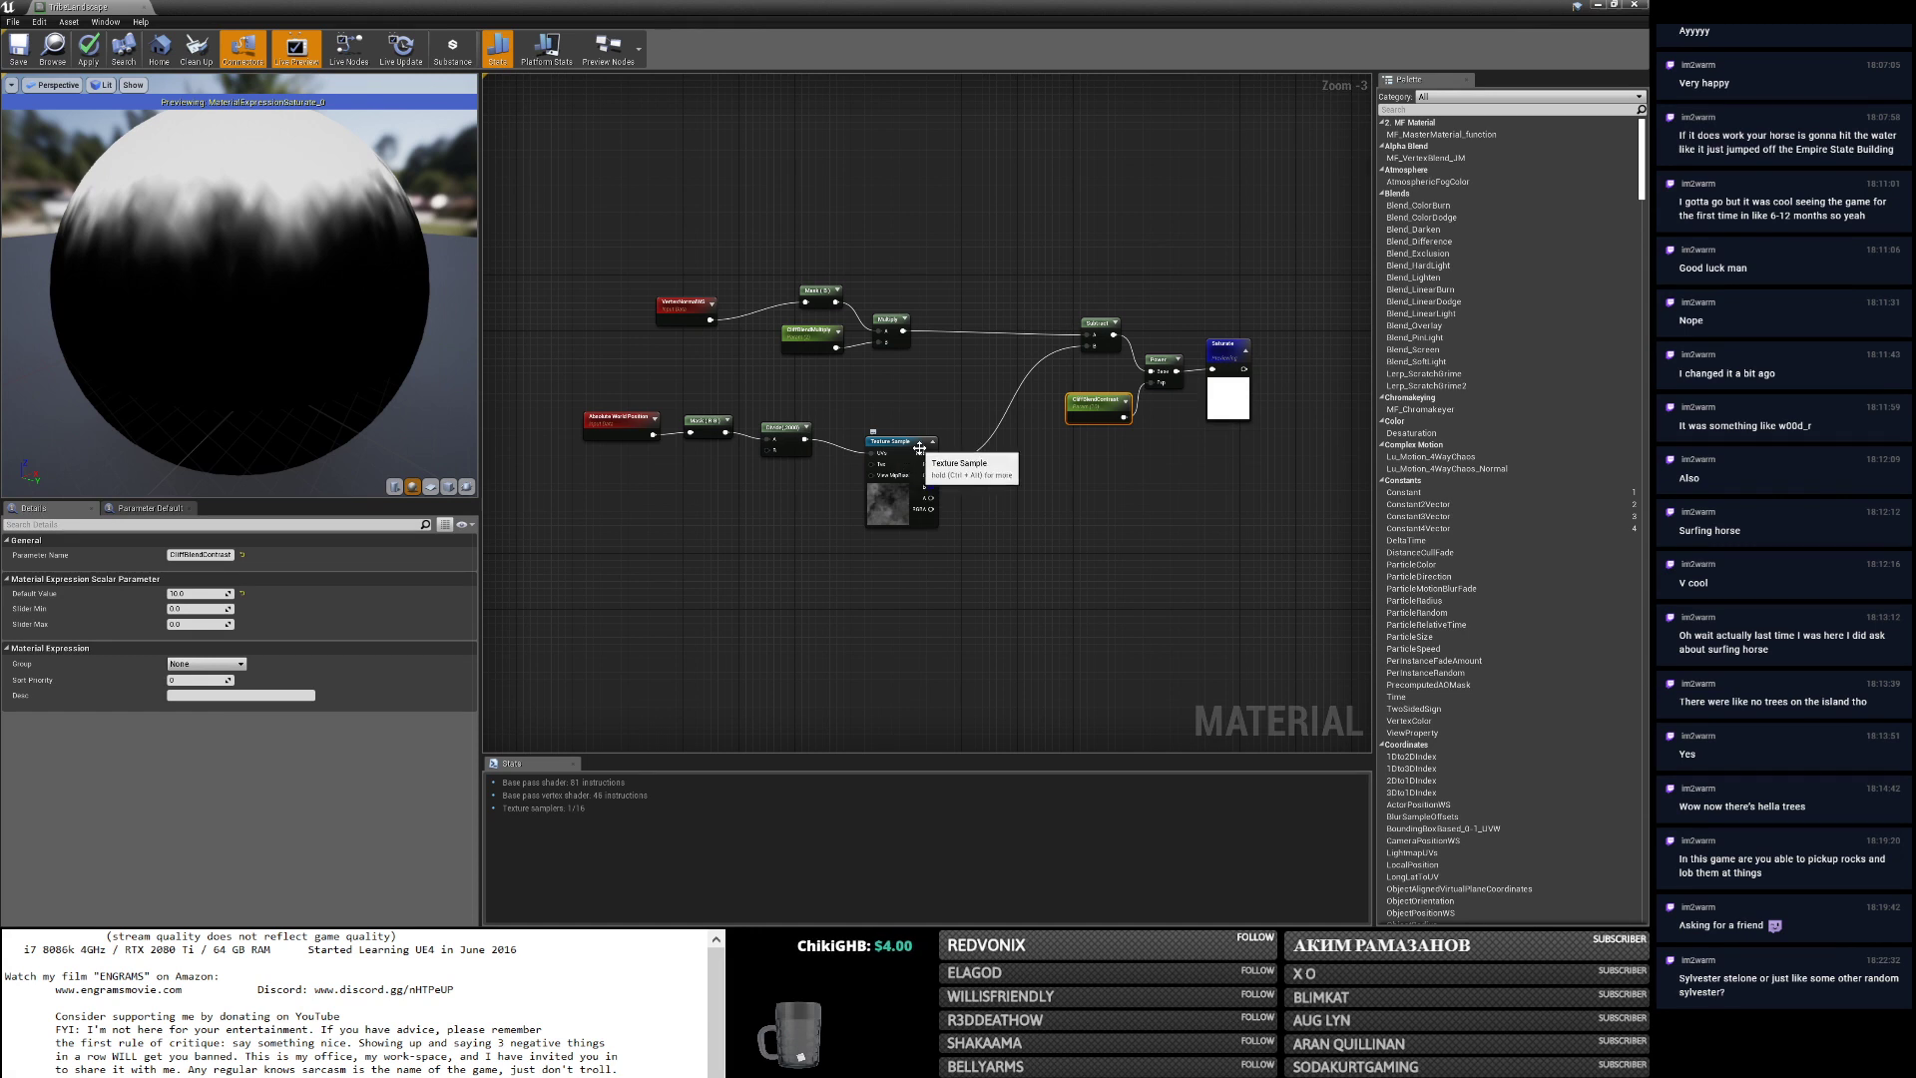
pyautogui.scroll(-1, 887, 445)
pyautogui.scroll(-2, 887, 446)
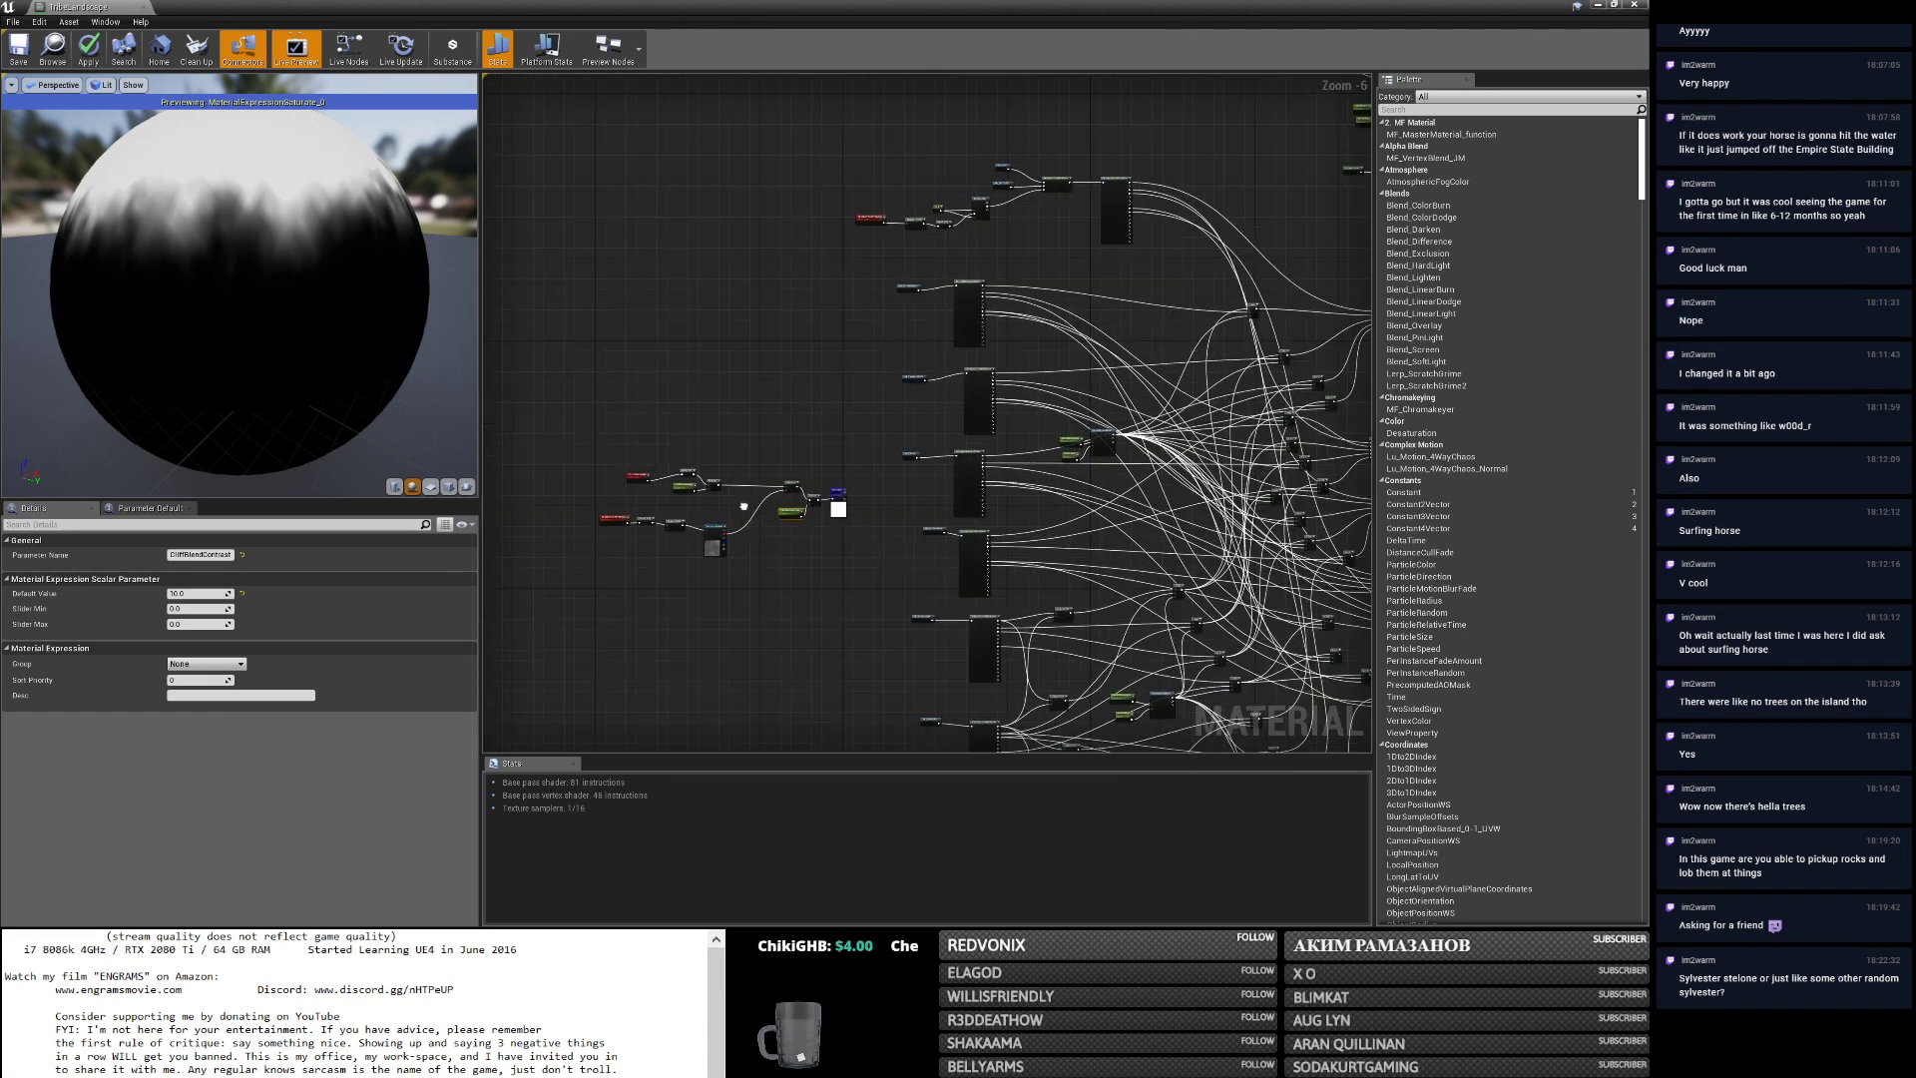
# Preview the existing WorldAlignedBlend node and inspect its slope mask on the preview sphere.
pyautogui.scroll(2, 1118, 464)
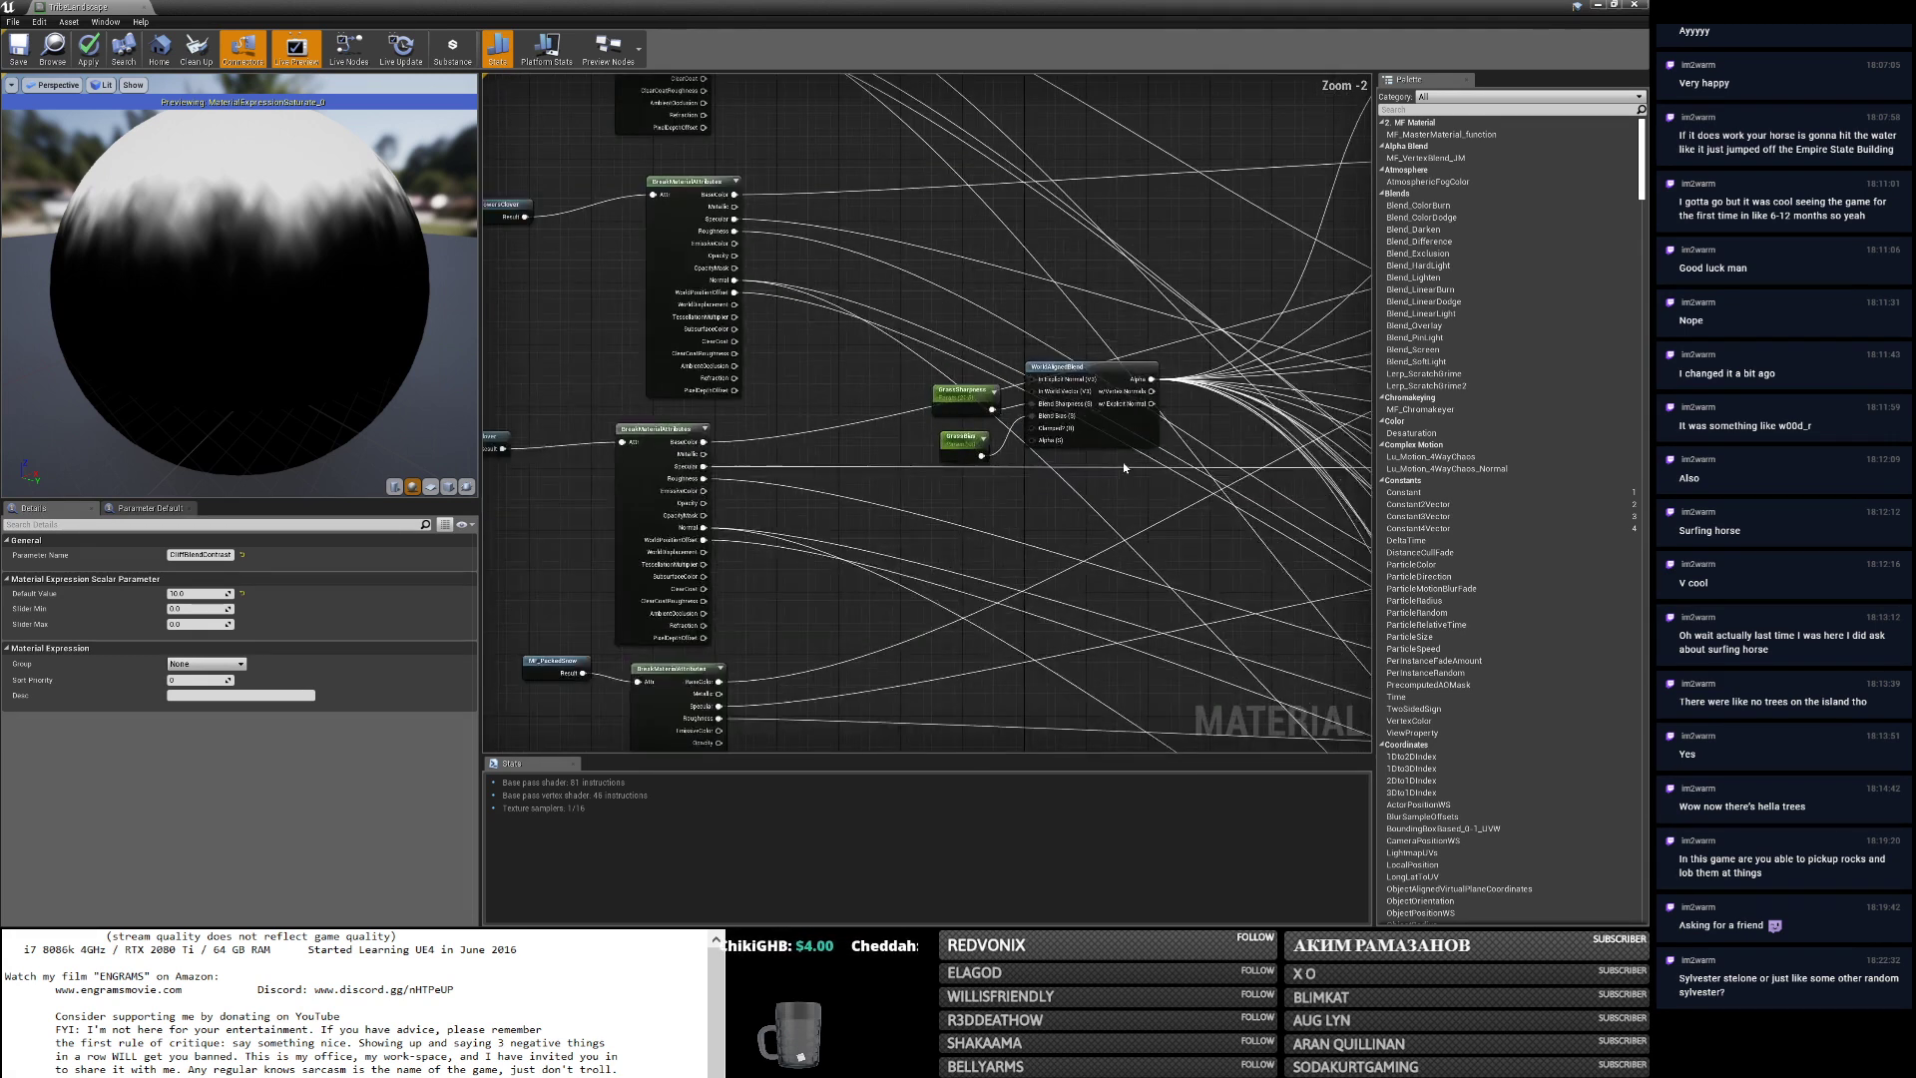
pyautogui.scroll(1, 1125, 468)
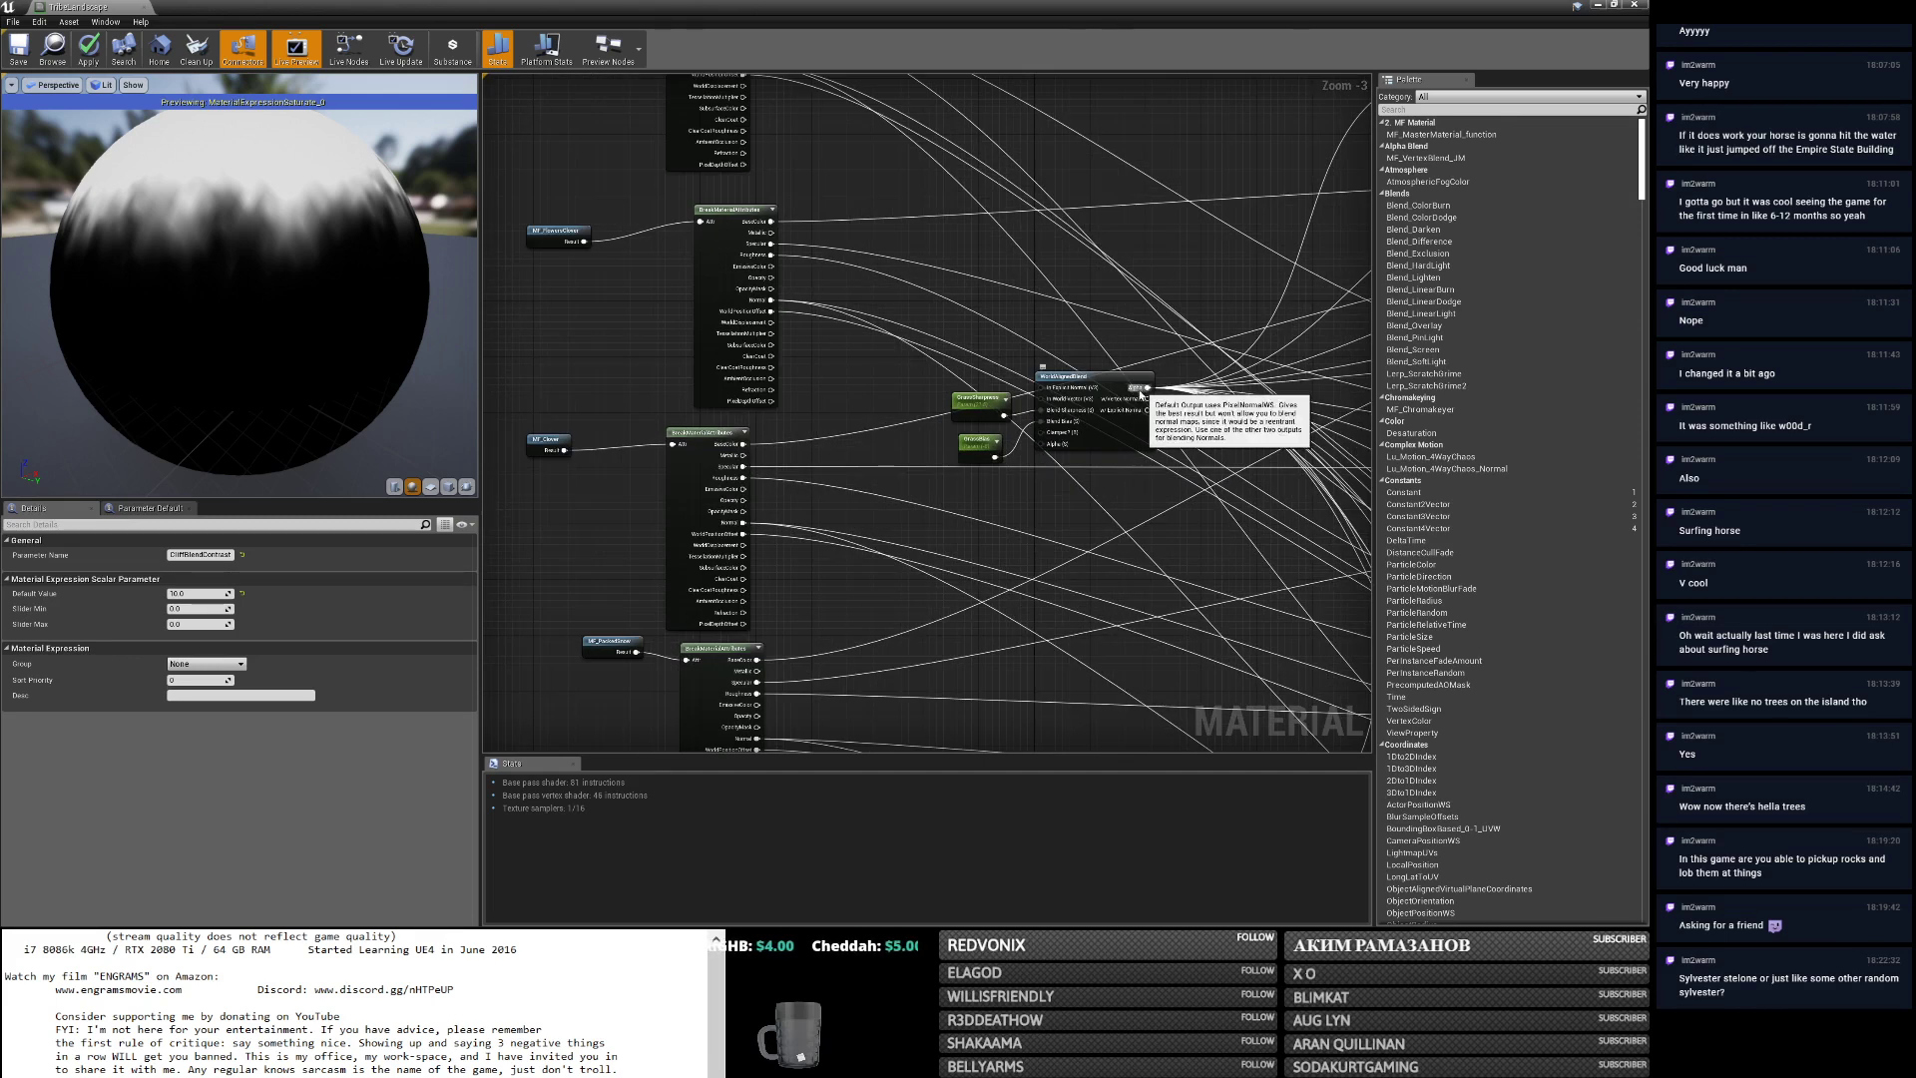
pyautogui.rightClick(1108, 380)
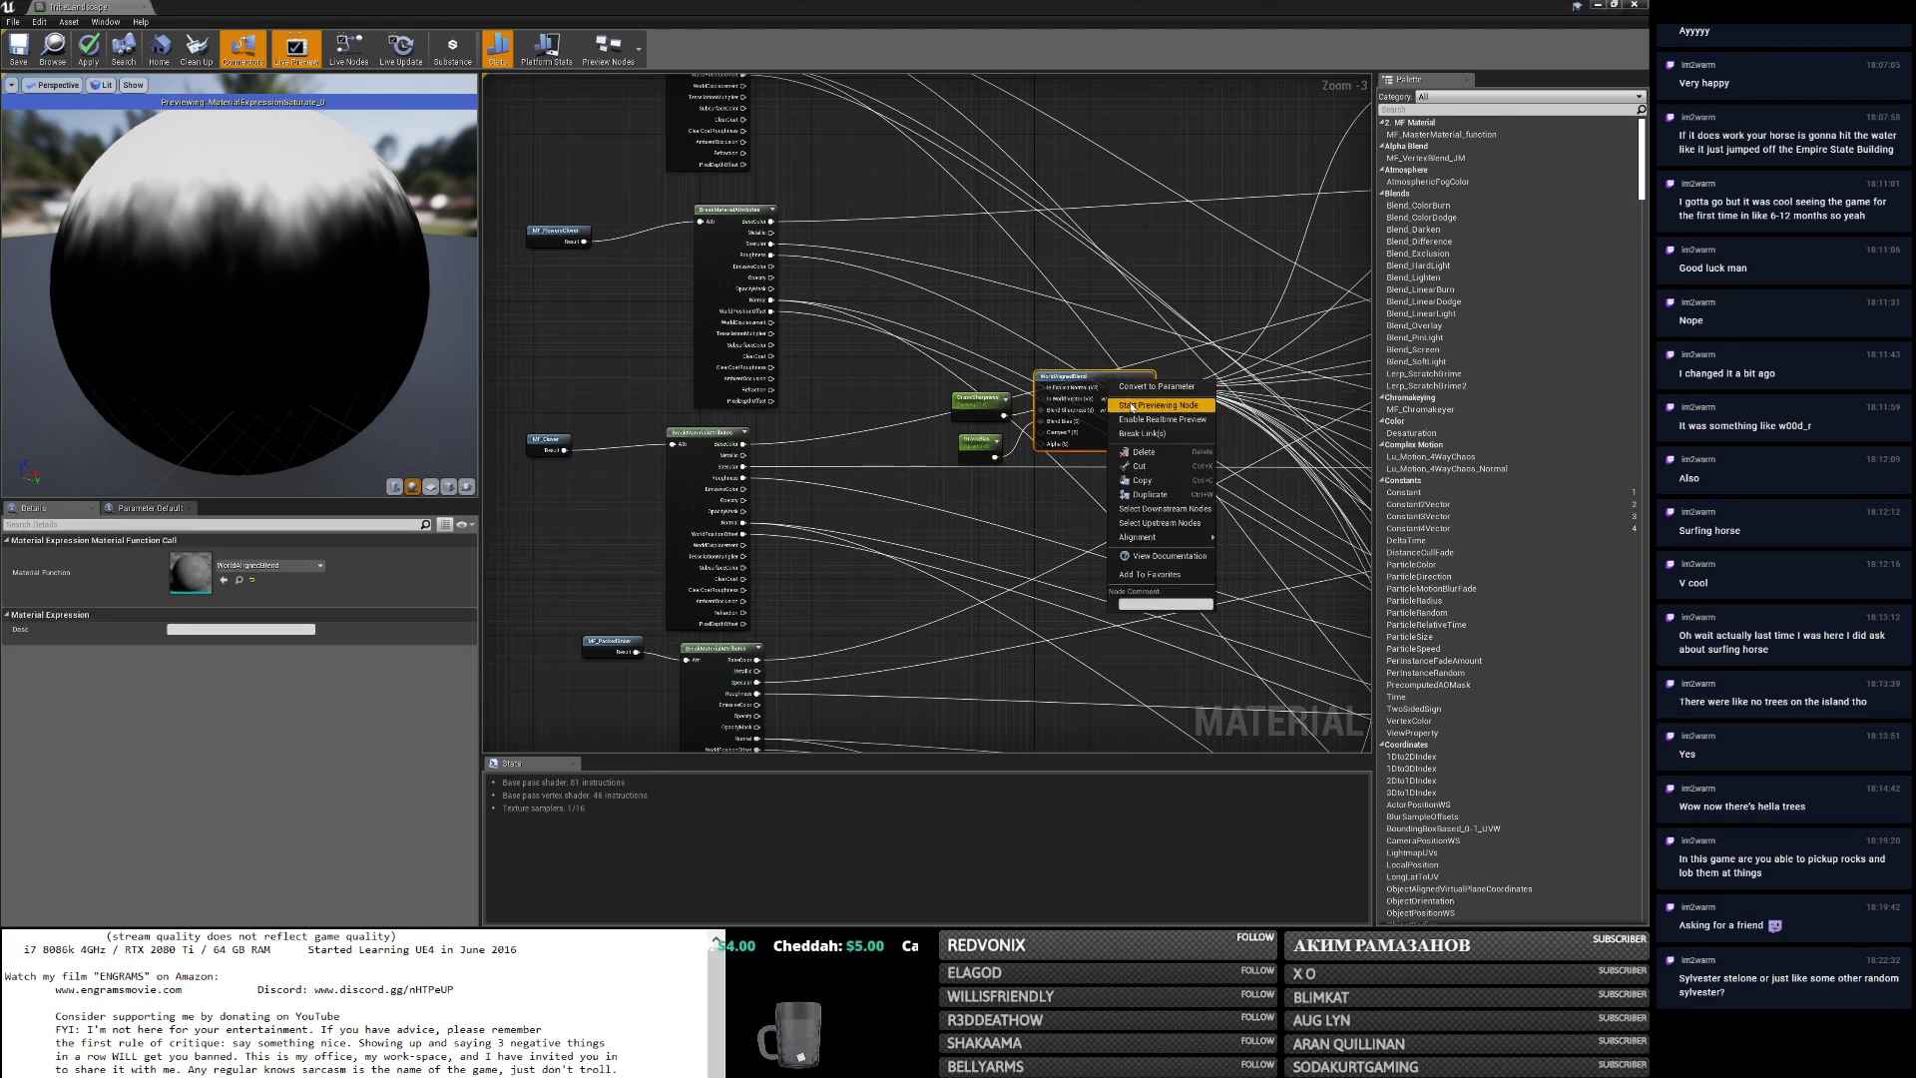
pyautogui.click(1130, 405)
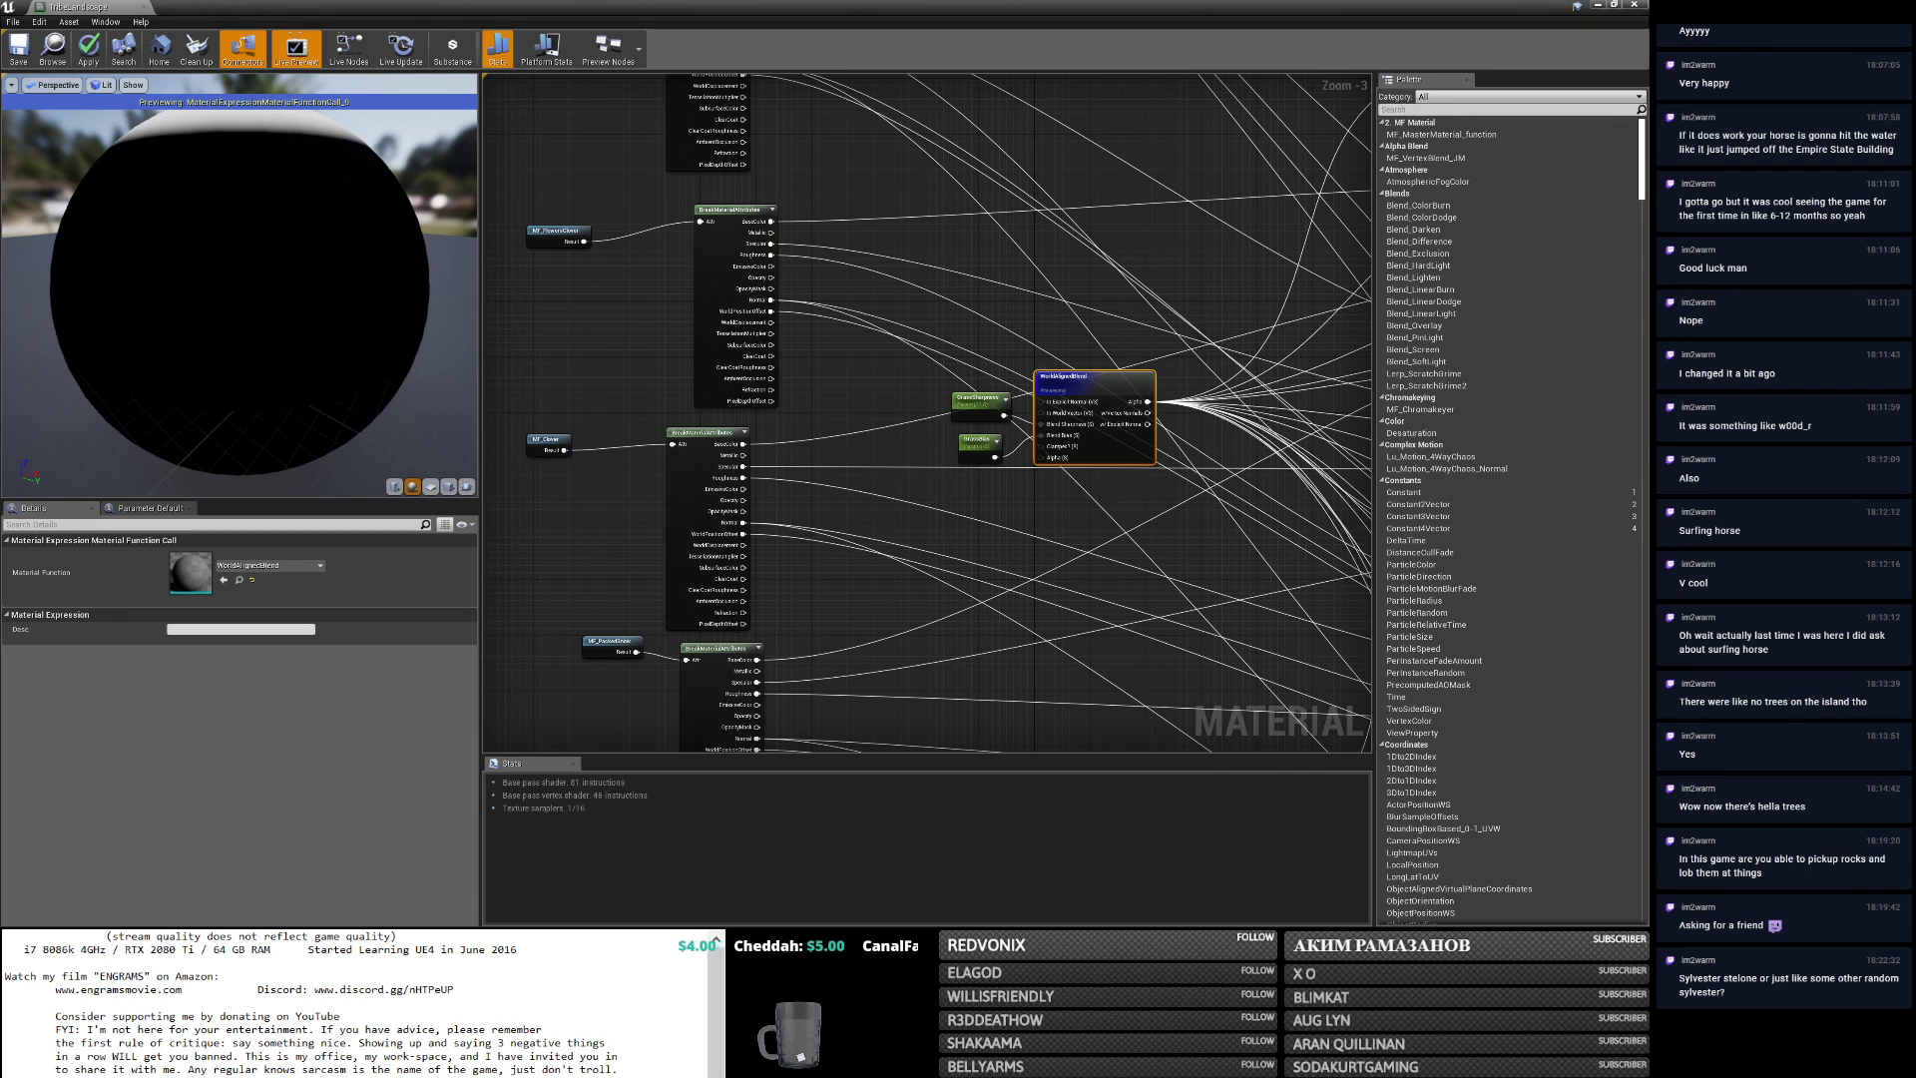
pyautogui.moveTo(239, 290)
pyautogui.mouseDown()
pyautogui.moveTo(239, 262)
pyautogui.moveTo(239, 409)
pyautogui.moveTo(240, 249)
pyautogui.moveTo(240, 277)
pyautogui.mouseUp()
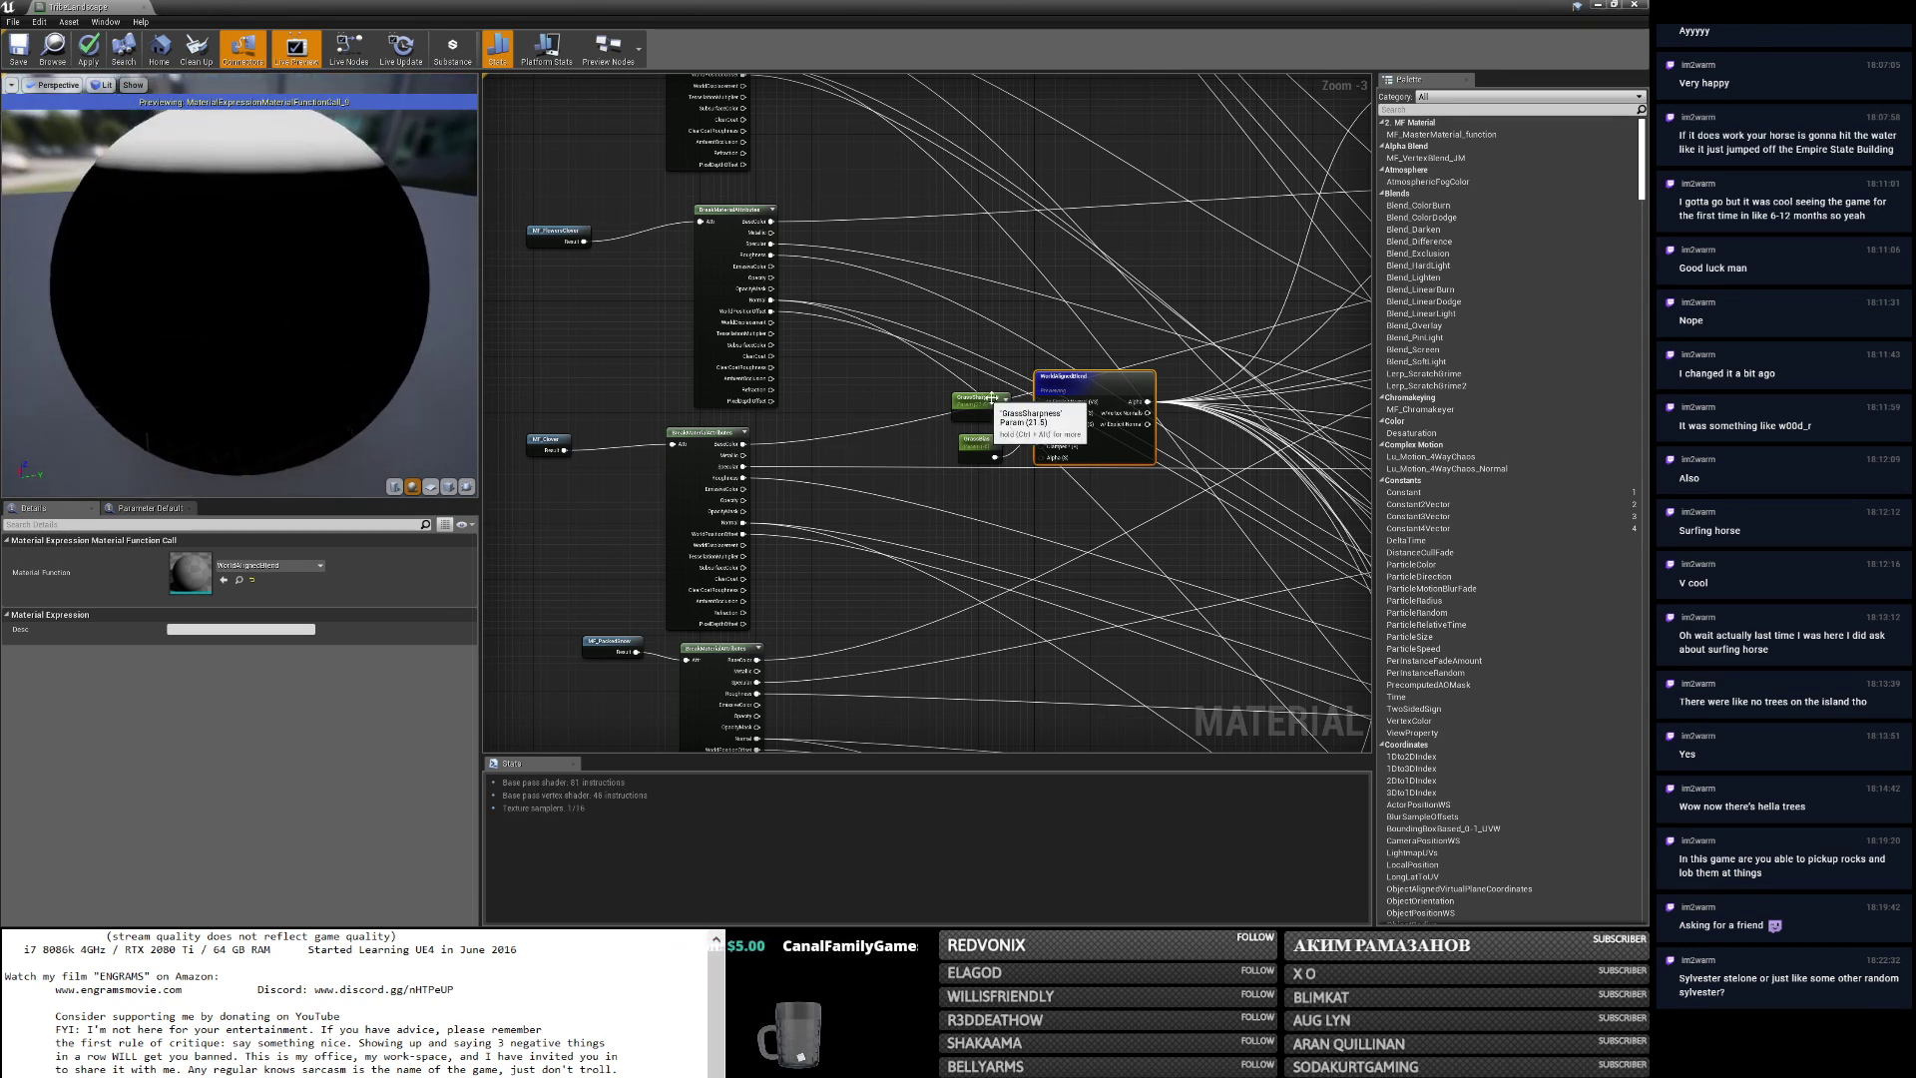
# Preview the Saturate node at the end of the cliff blend chain for comparison.
pyautogui.moveTo(754, 478); pyautogui.dragTo(1001, 444, button='right')
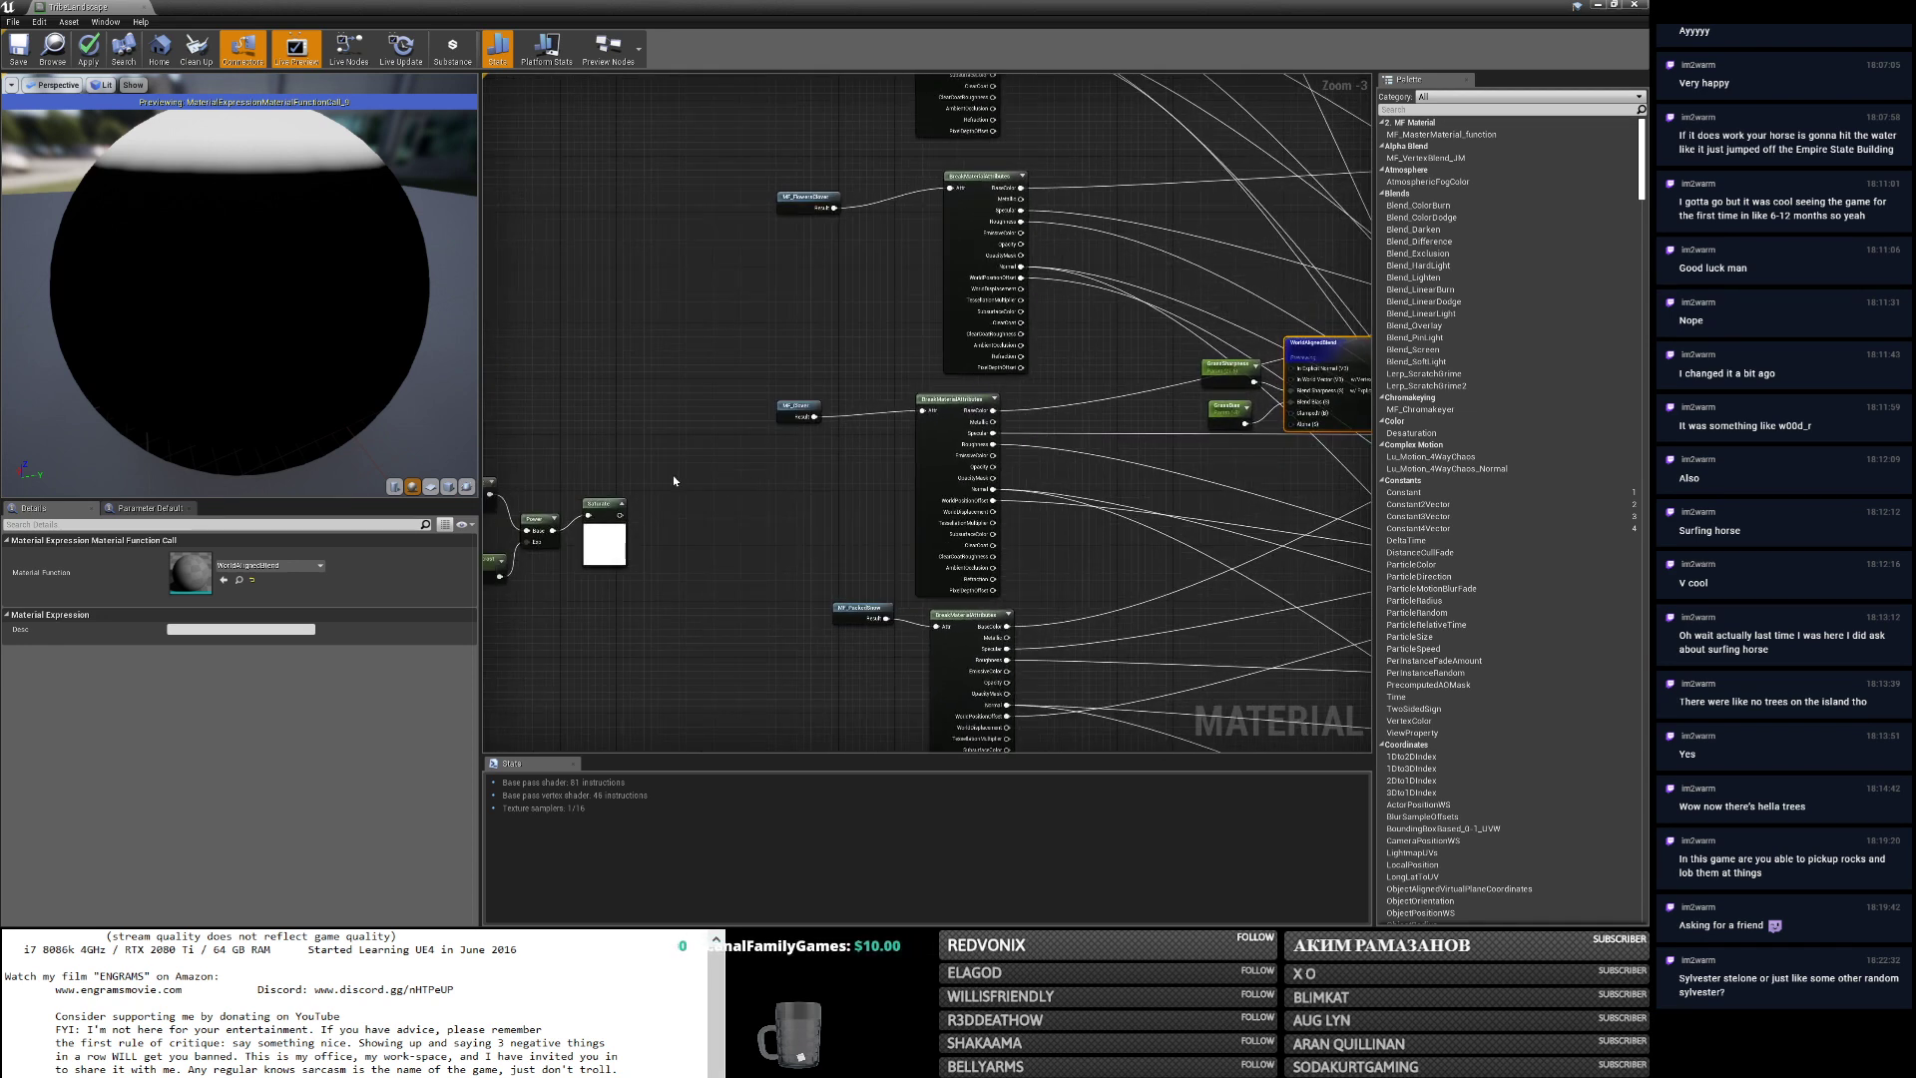
pyautogui.moveTo(674, 480); pyautogui.dragTo(1092, 440, button='right')
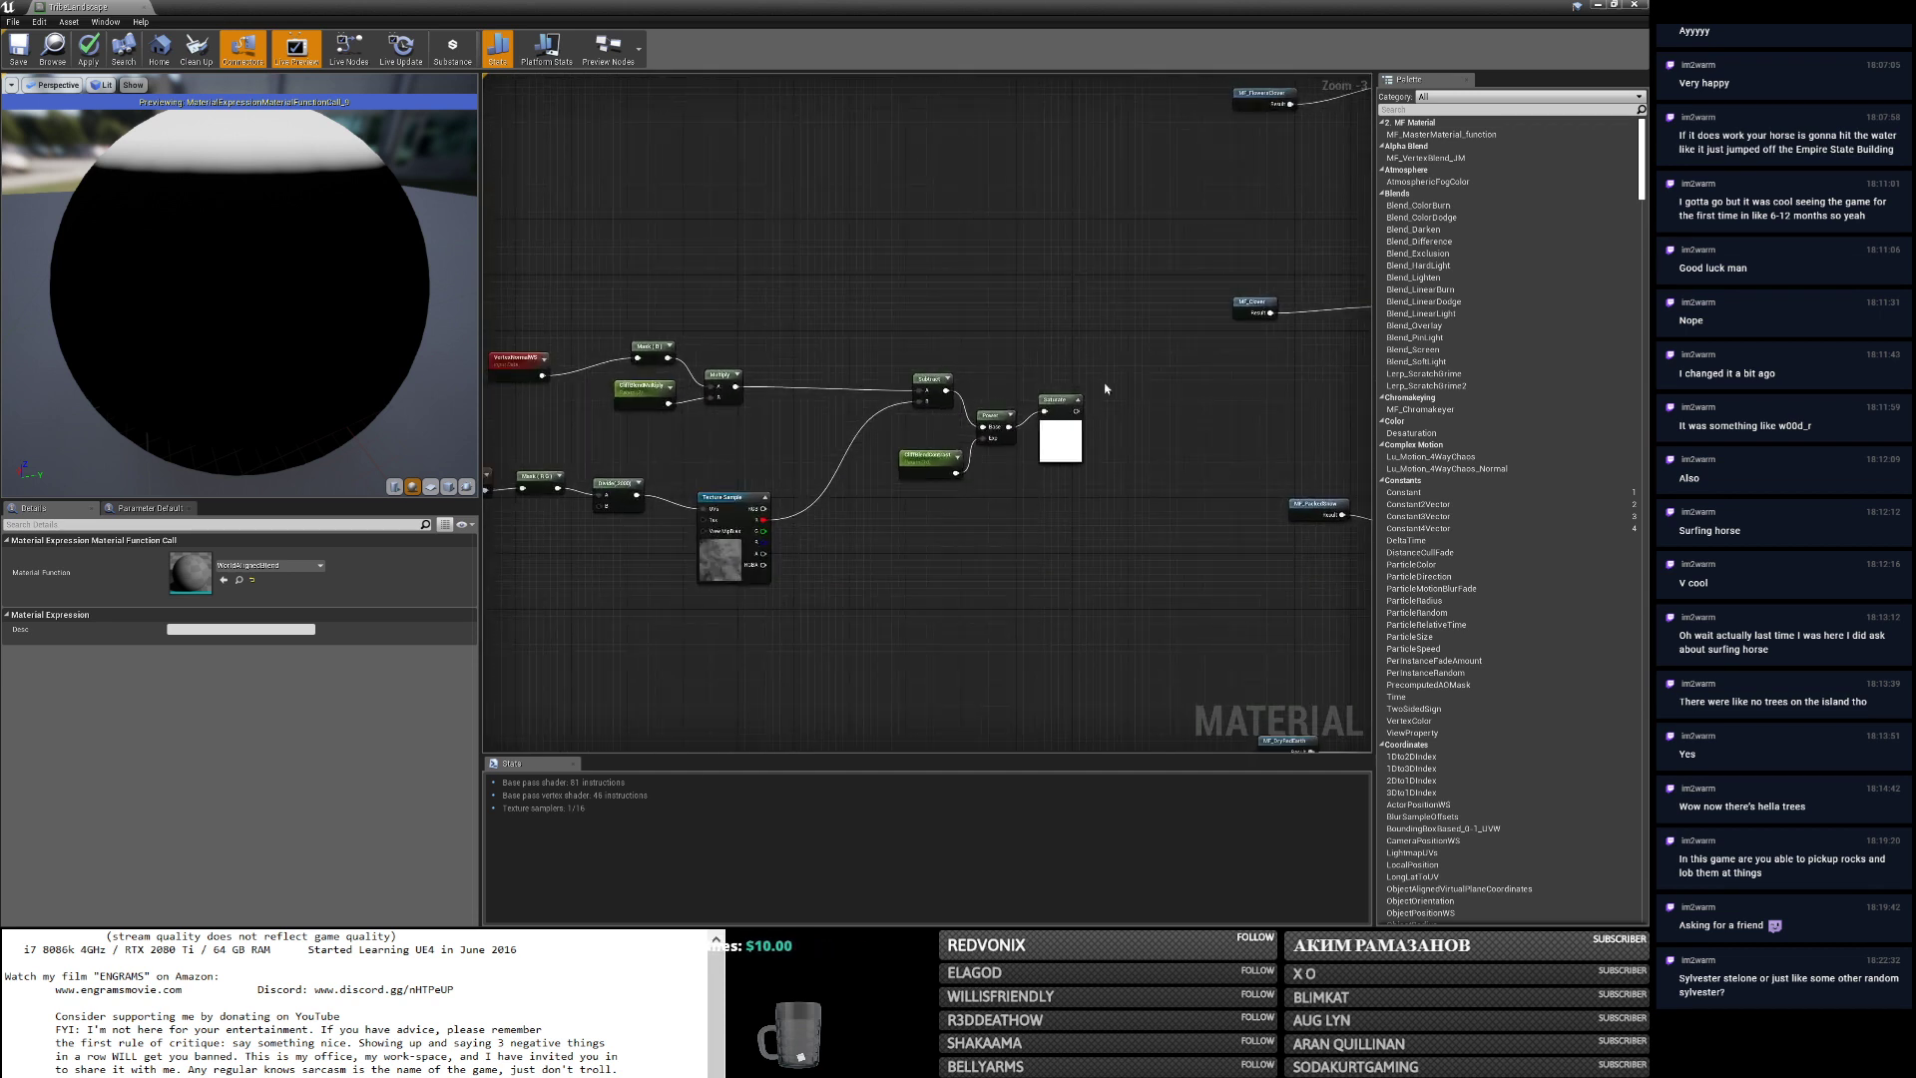
pyautogui.click(1068, 433)
pyautogui.rightClick(1066, 432)
pyautogui.click(1087, 436)
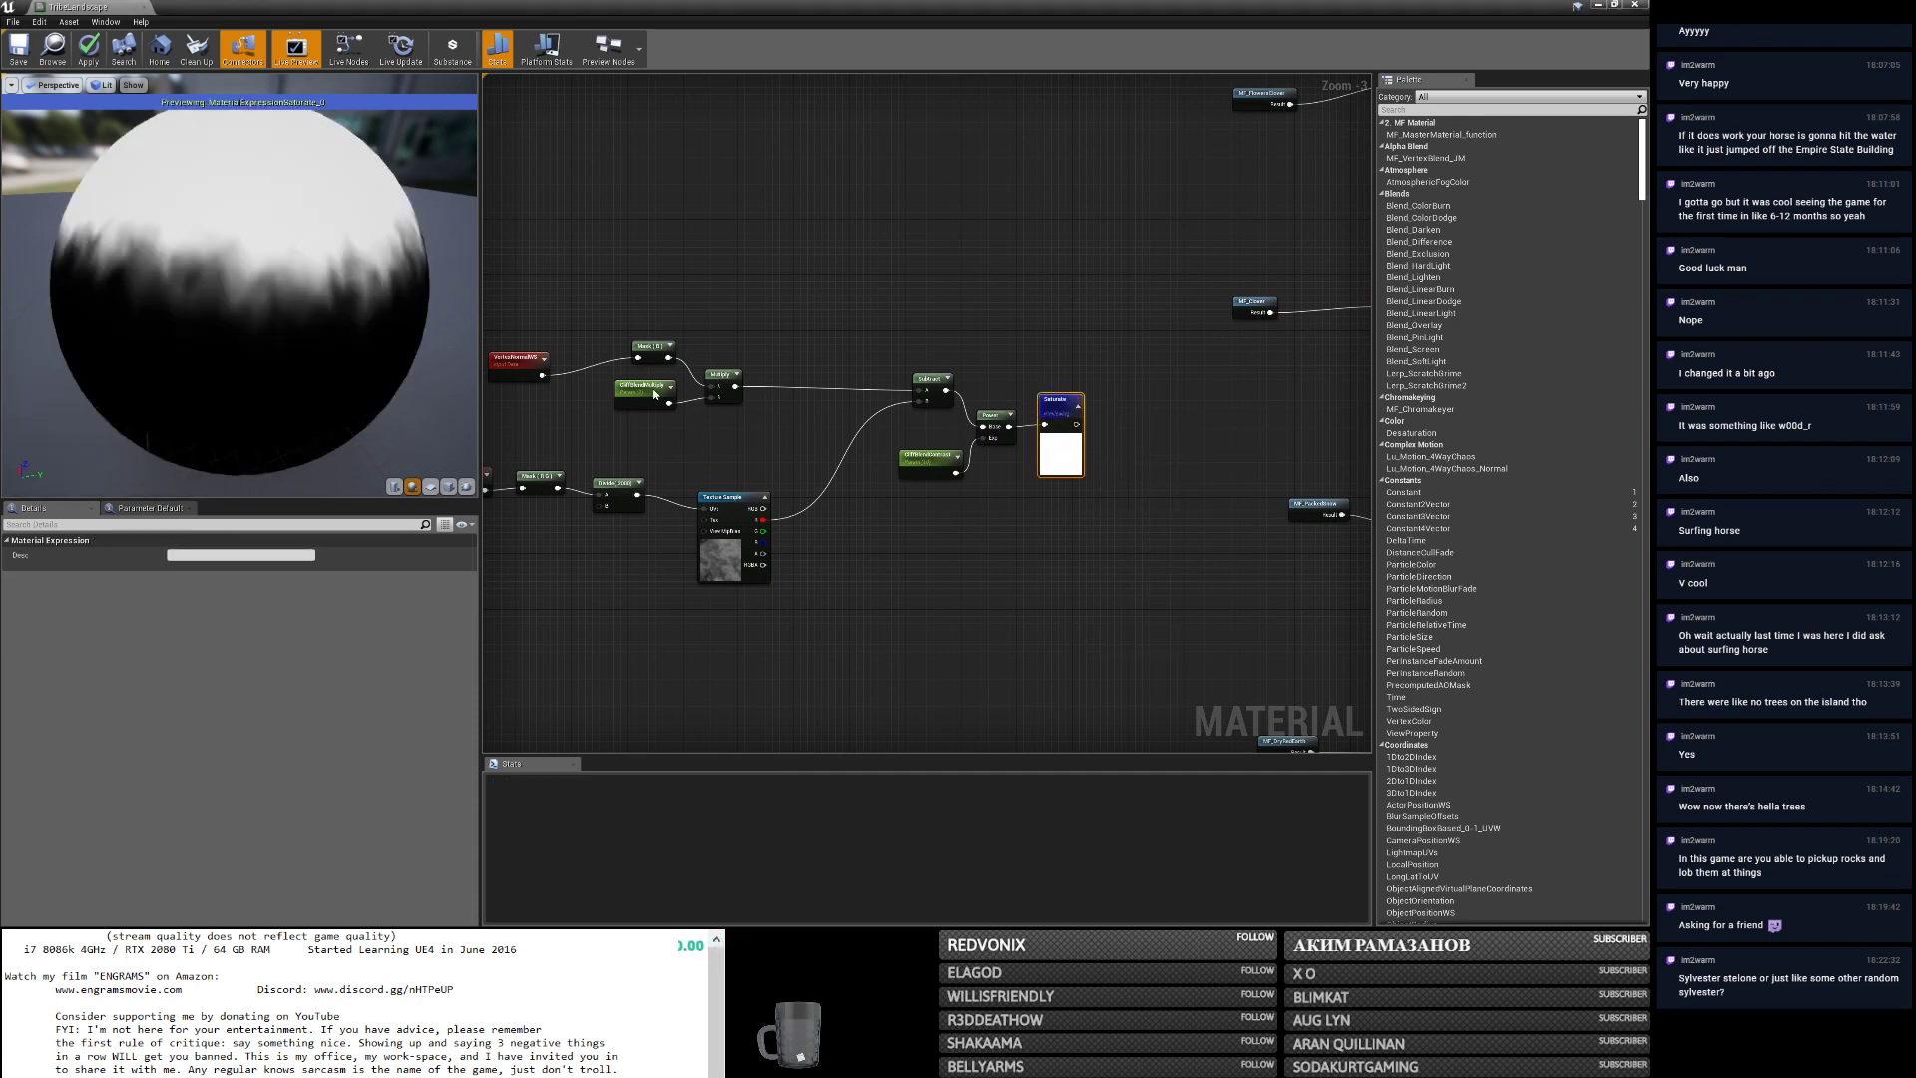
# Disconnect the noise Texture Sample from the cliff mask chain and preview it on its own.
pyautogui.moveTo(718, 537); pyautogui.dragTo(745, 517)
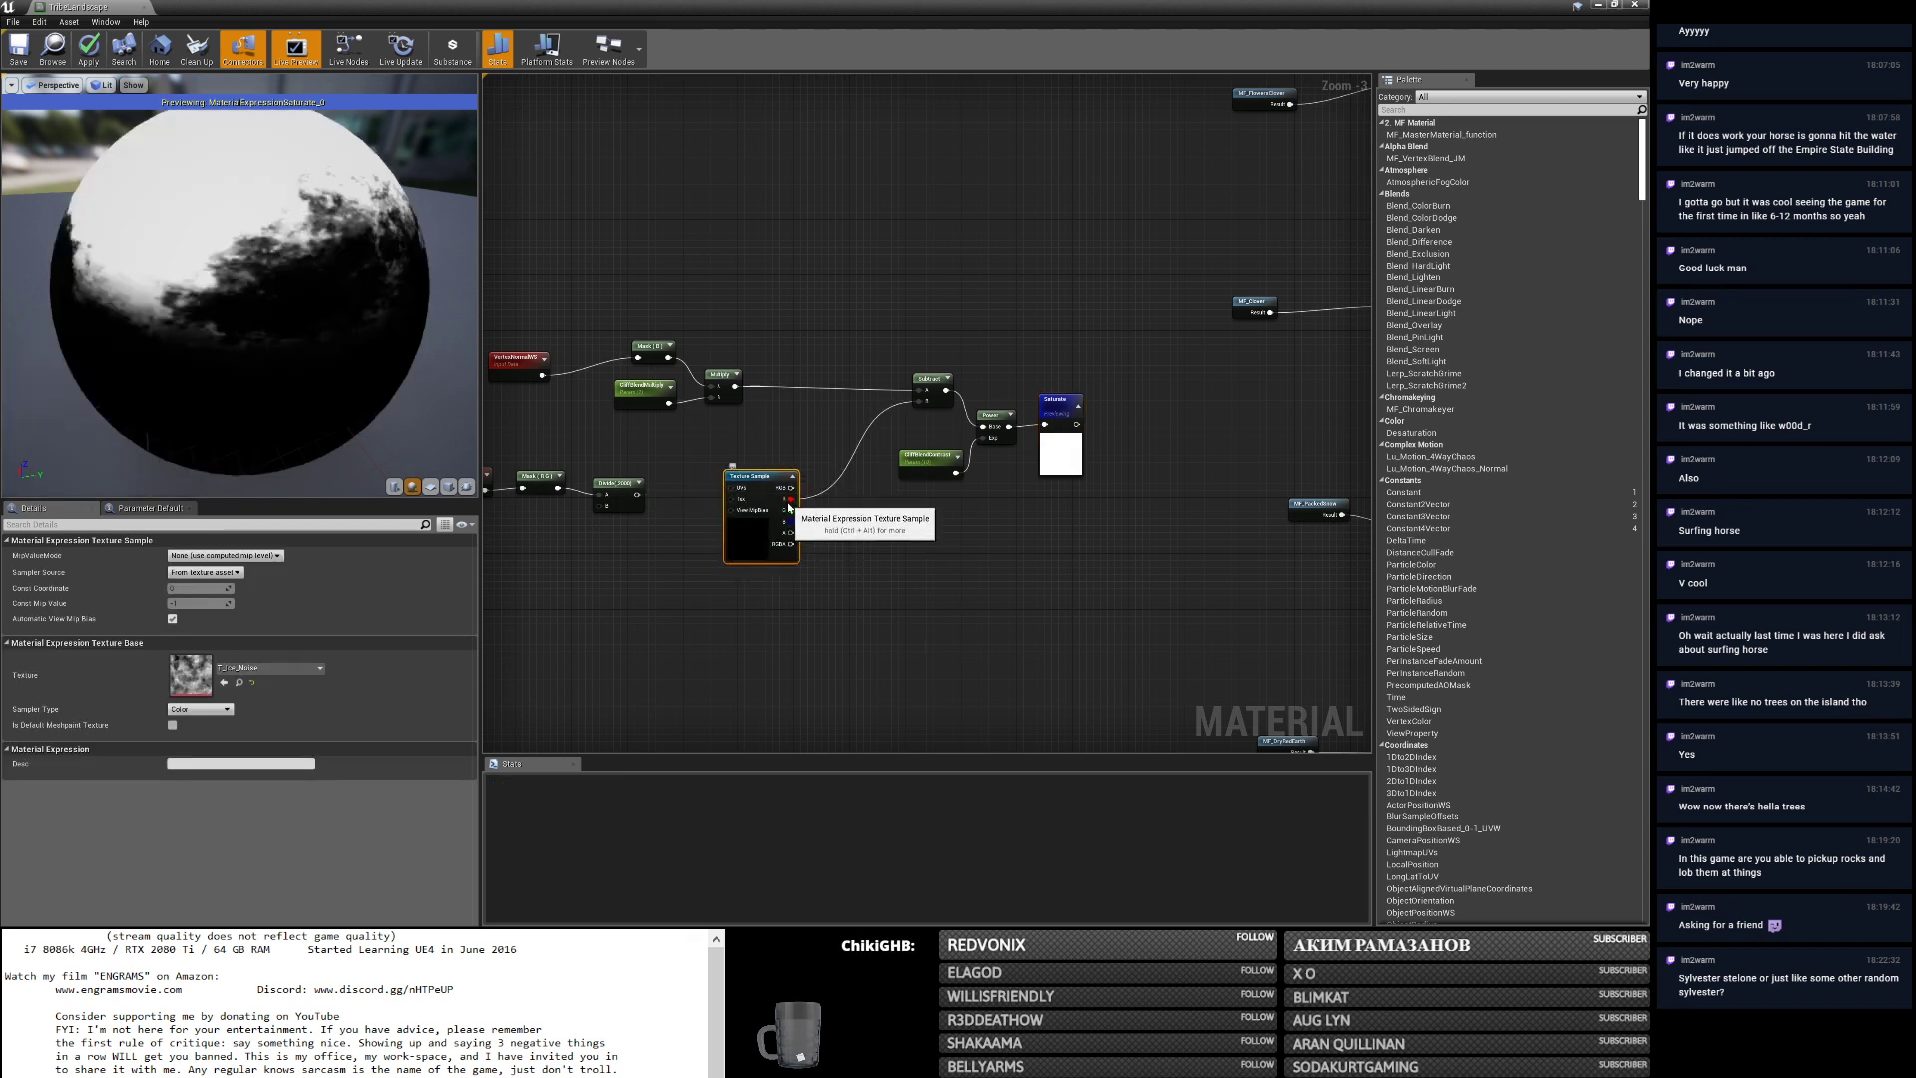
pyautogui.rightClick(744, 538)
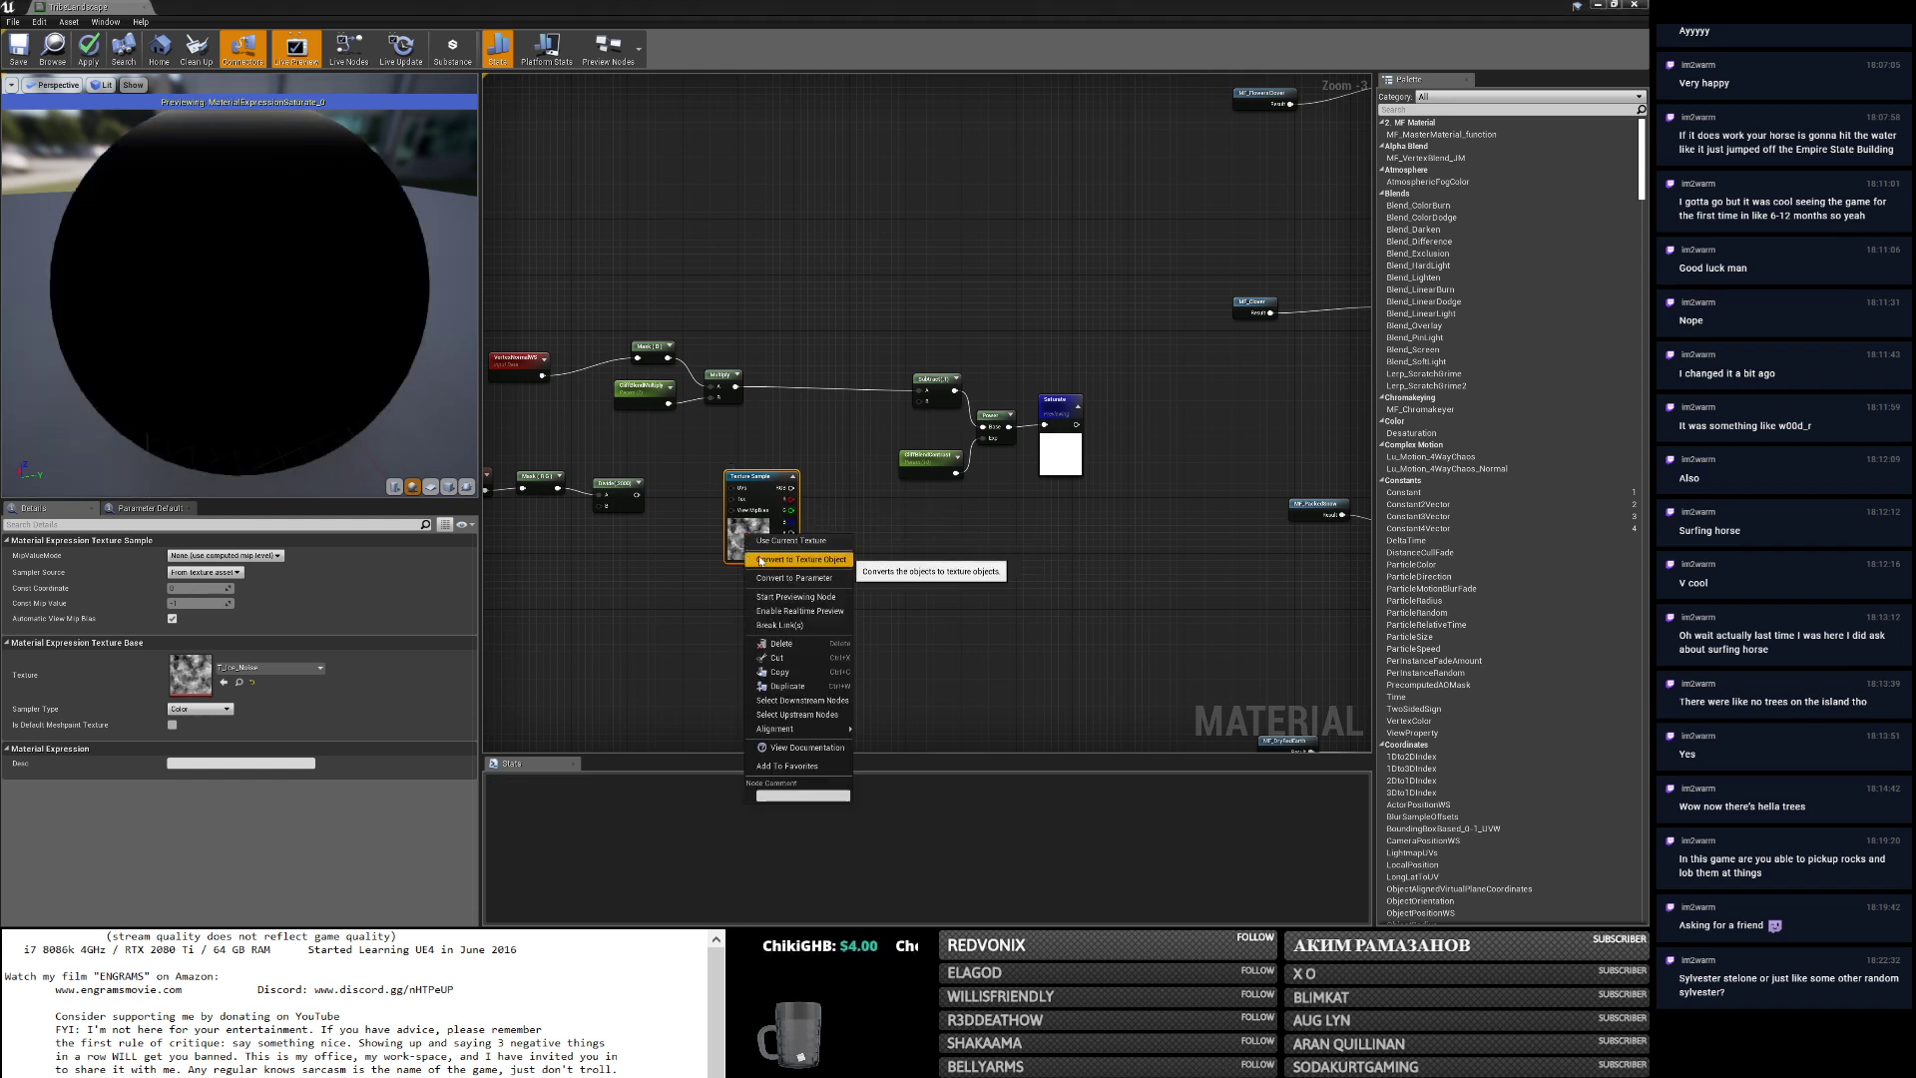
pyautogui.click(768, 596)
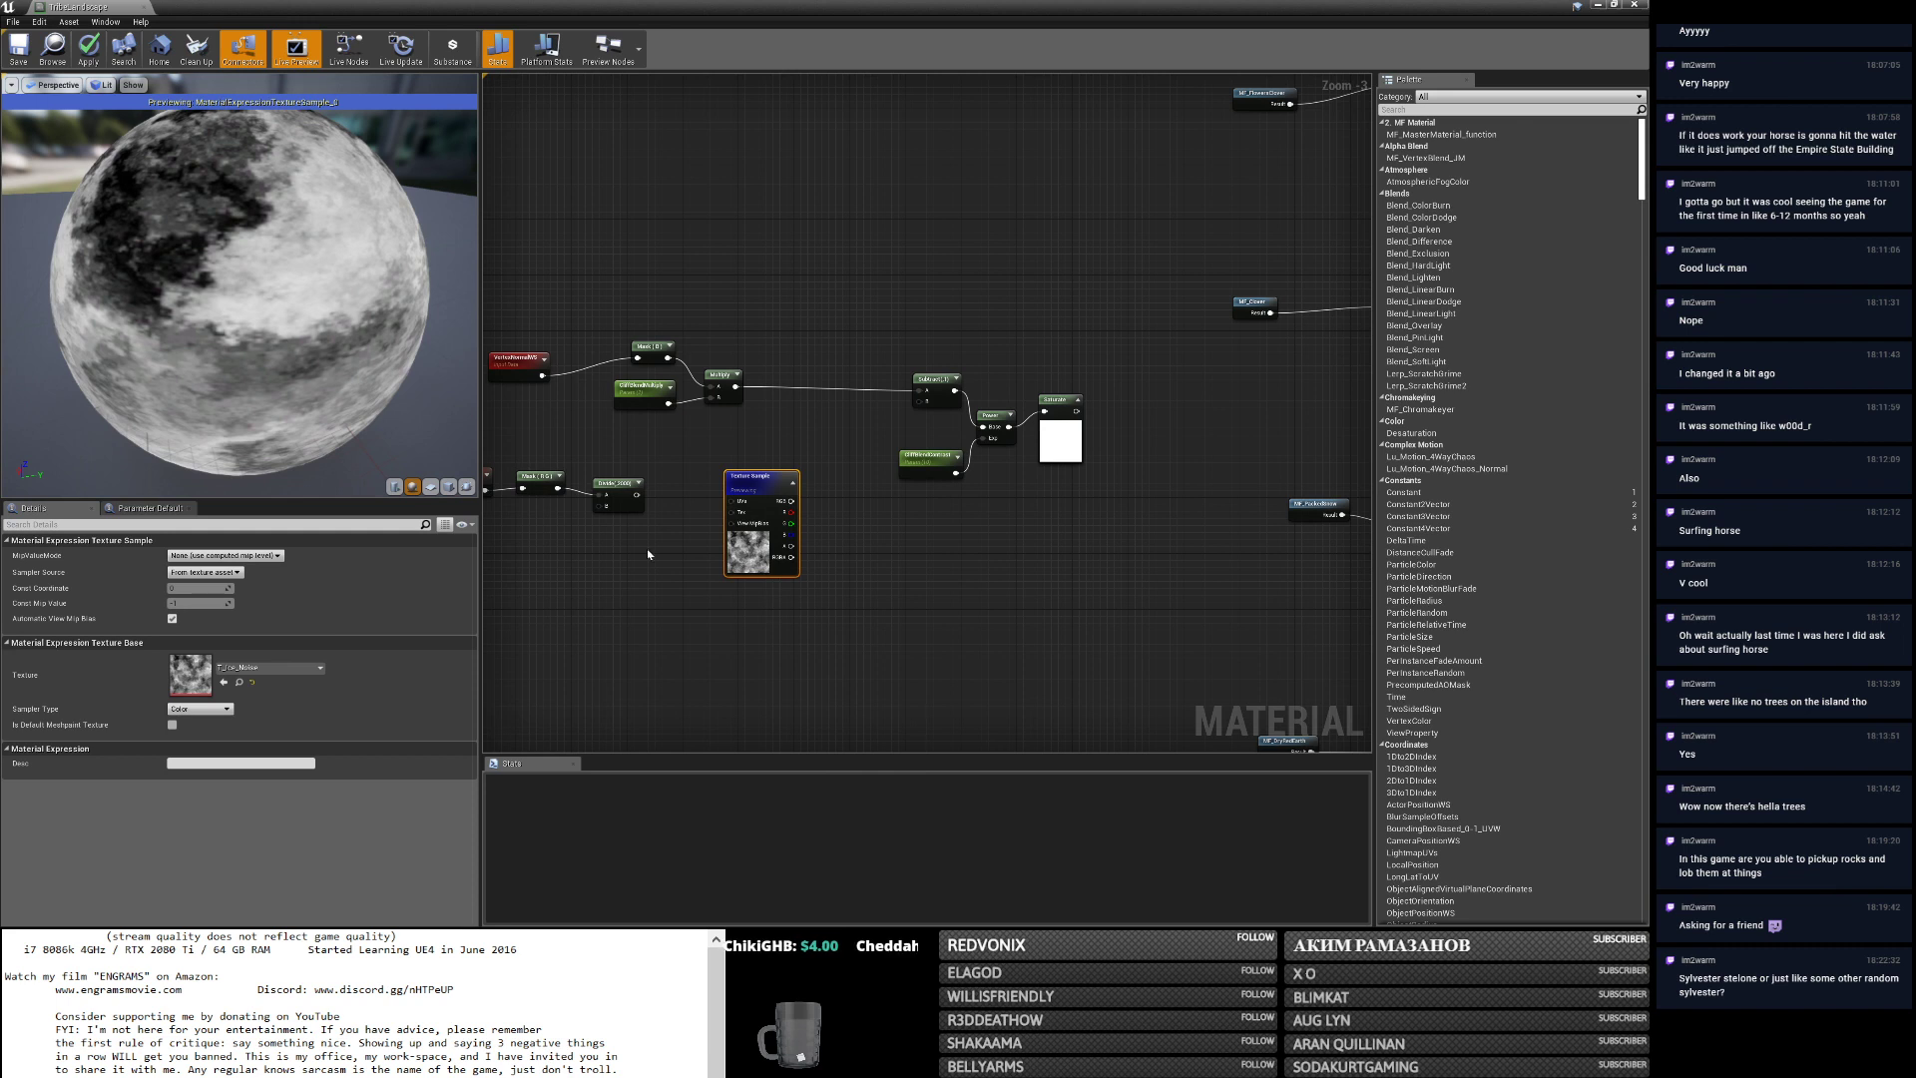
# Move the disconnected noise Texture Sample out of the cliff mask chain to just below the WorldAlignedBlend node.
pyautogui.moveTo(843, 524); pyautogui.dragTo(643, 512, button='right')
pyautogui.moveTo(540, 544)
pyautogui.mouseDown()
pyautogui.moveTo(1184, 540)
pyautogui.moveTo(542, 571)
pyautogui.mouseUp()
pyautogui.moveTo(676, 531); pyautogui.dragTo(1020, 518, button='right')
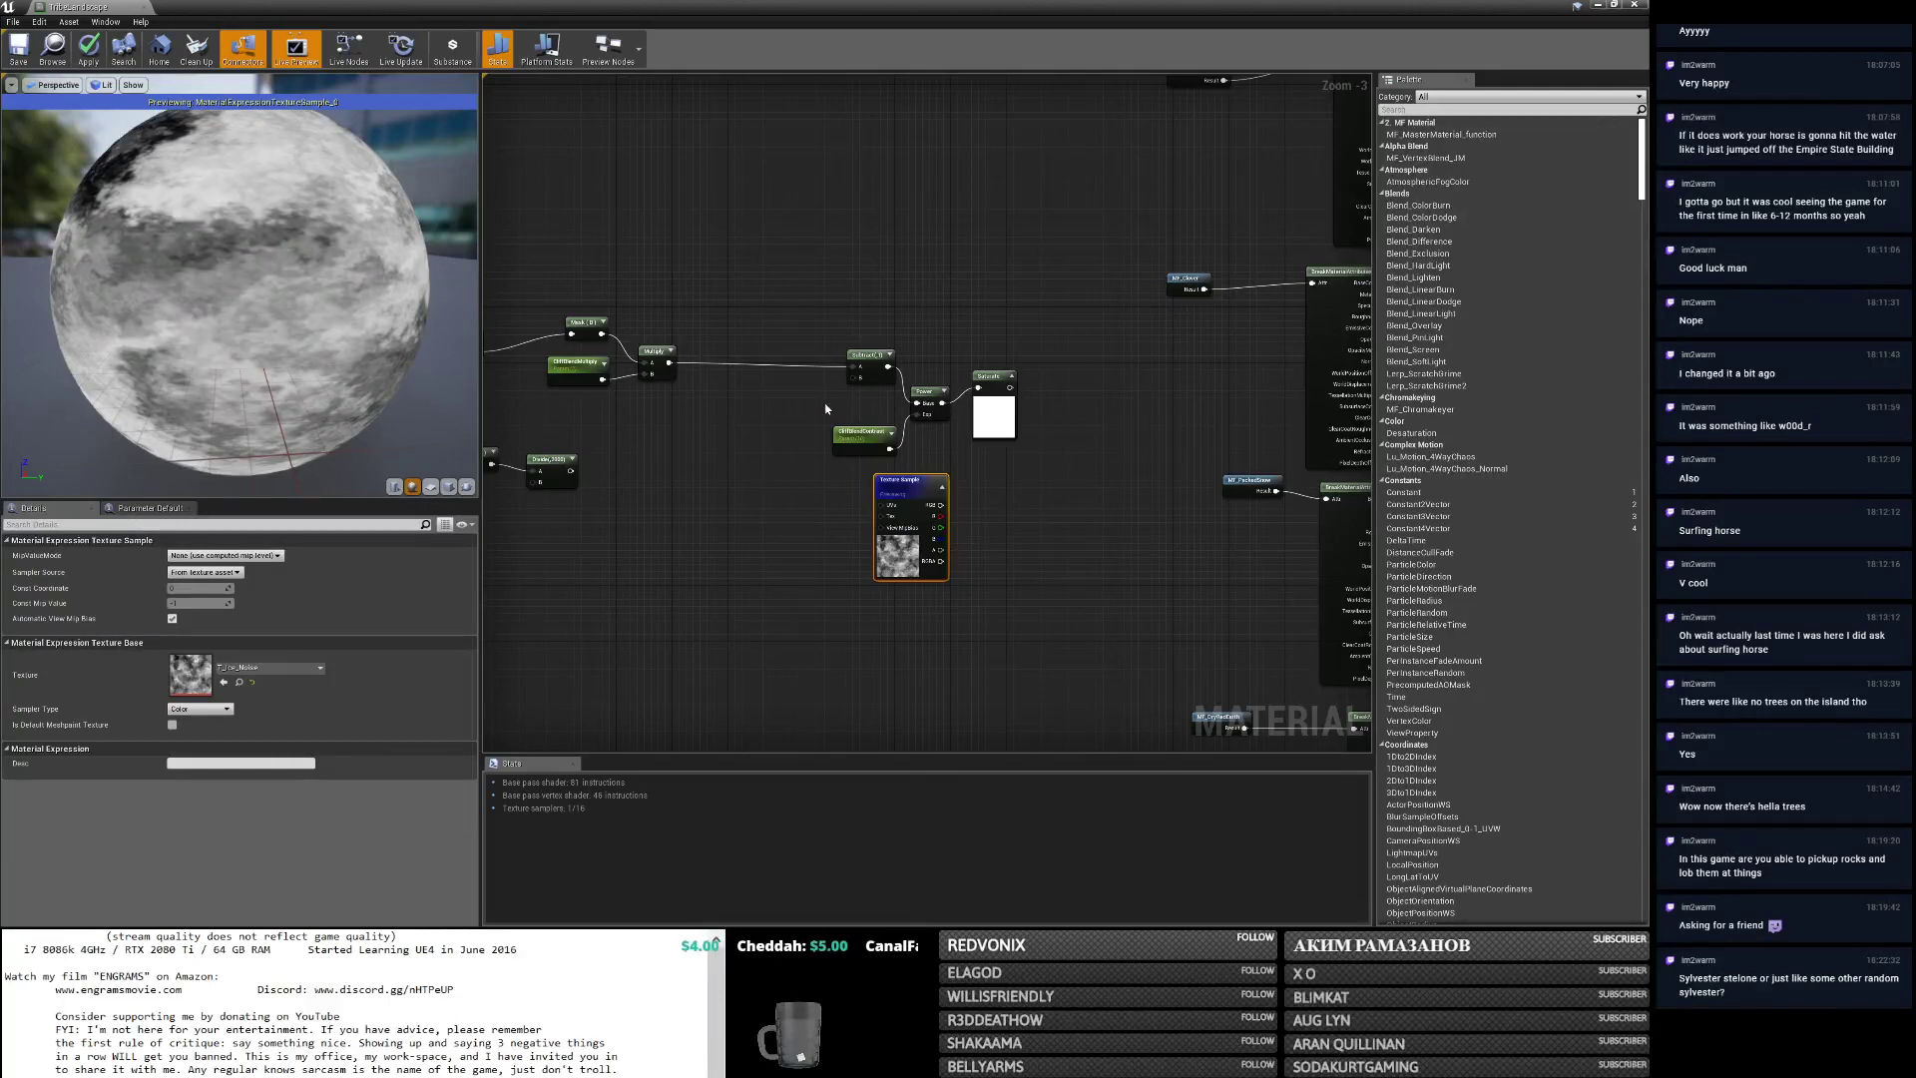
pyautogui.moveTo(1020, 518); pyautogui.dragTo(807, 536, button='right')
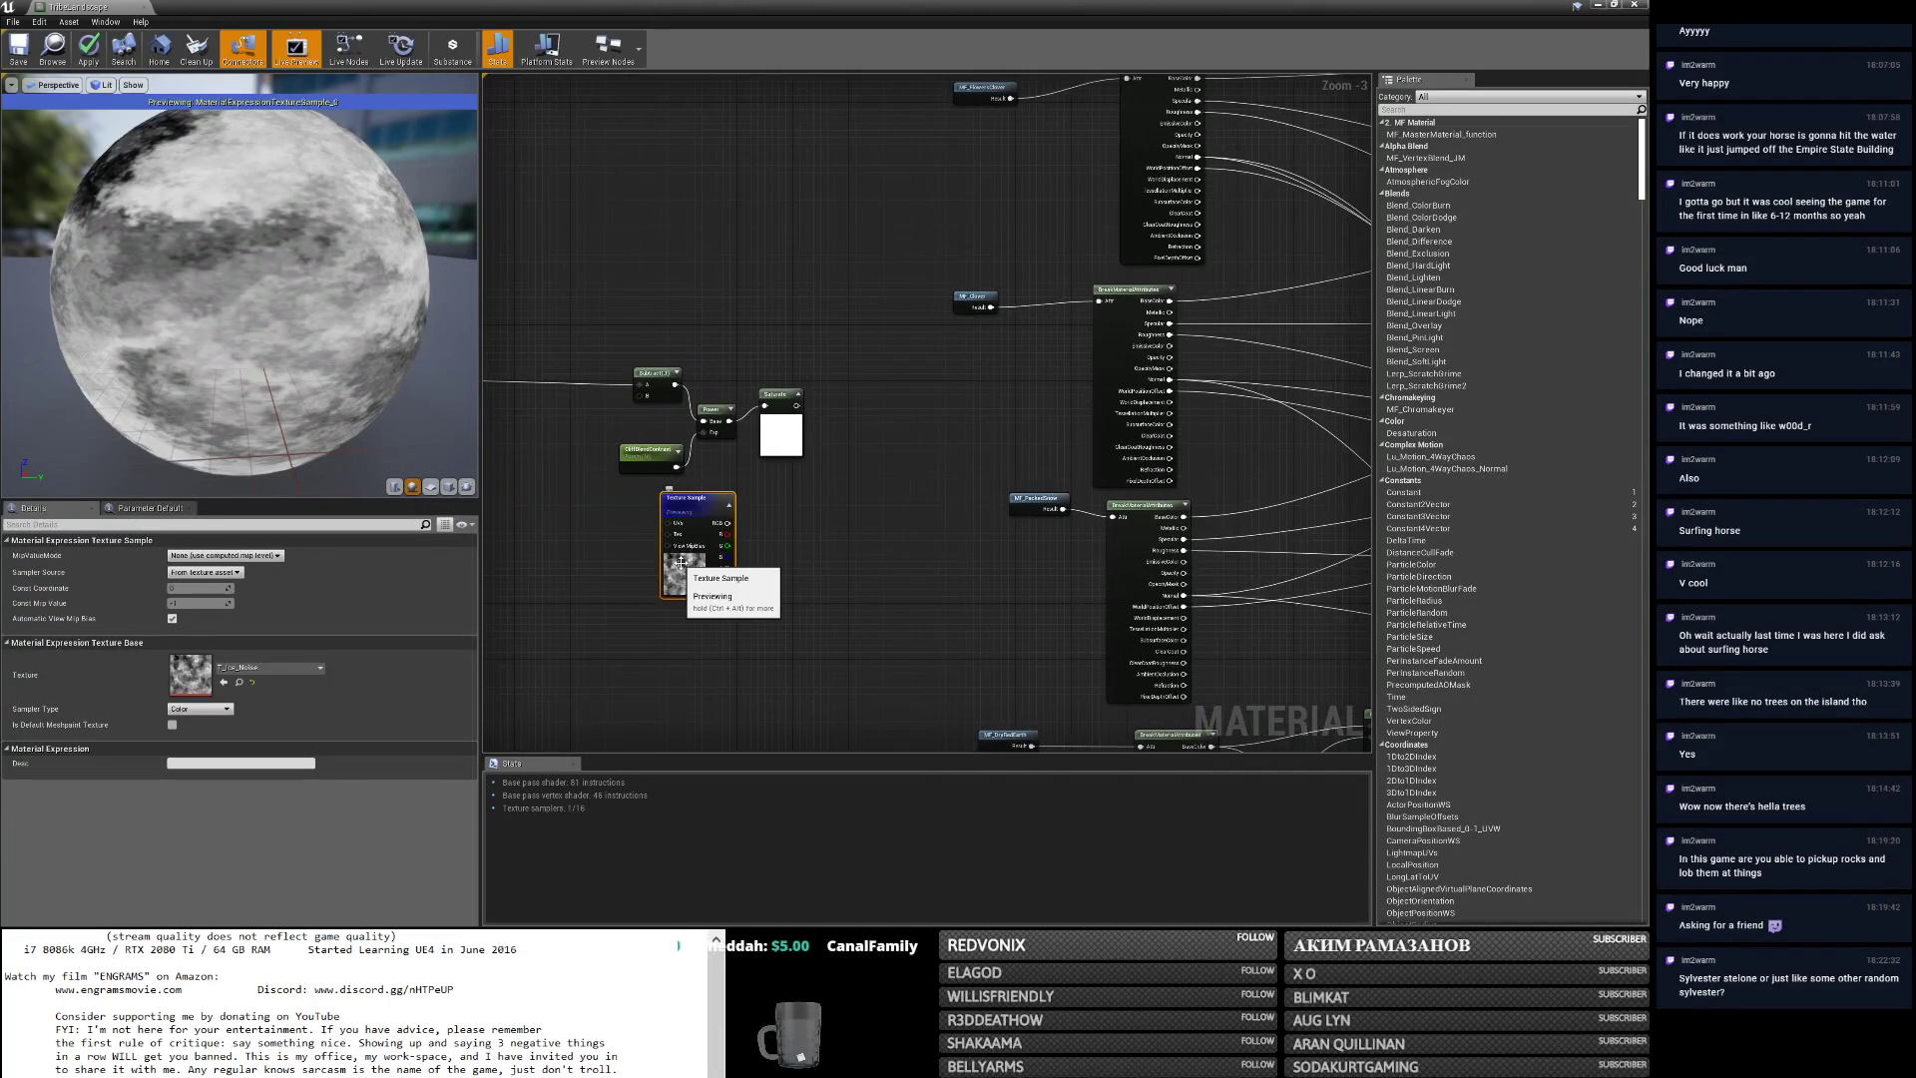
pyautogui.moveTo(680, 564); pyautogui.dragTo(1003, 427)
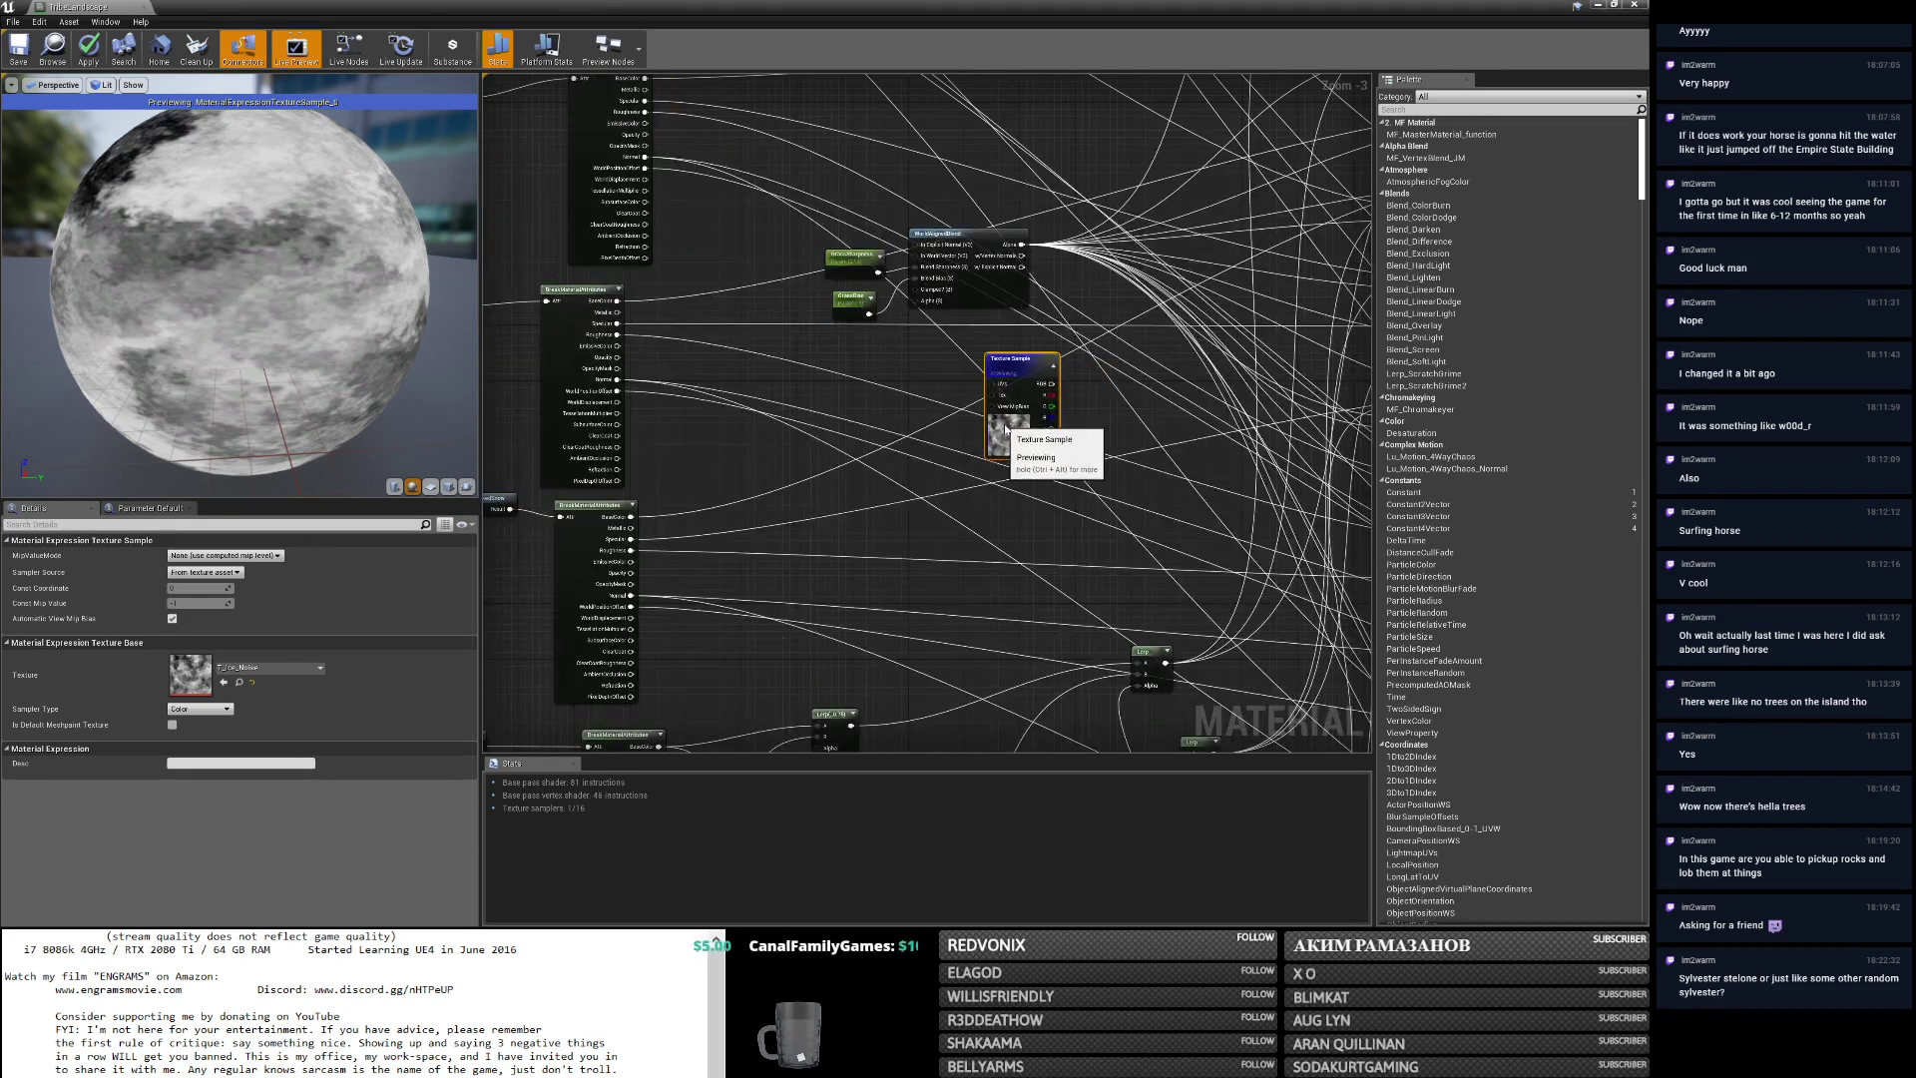
# Preview the WorldAlignedBlend node in place of the noise texture.
pyautogui.scroll(2, 1000, 429)
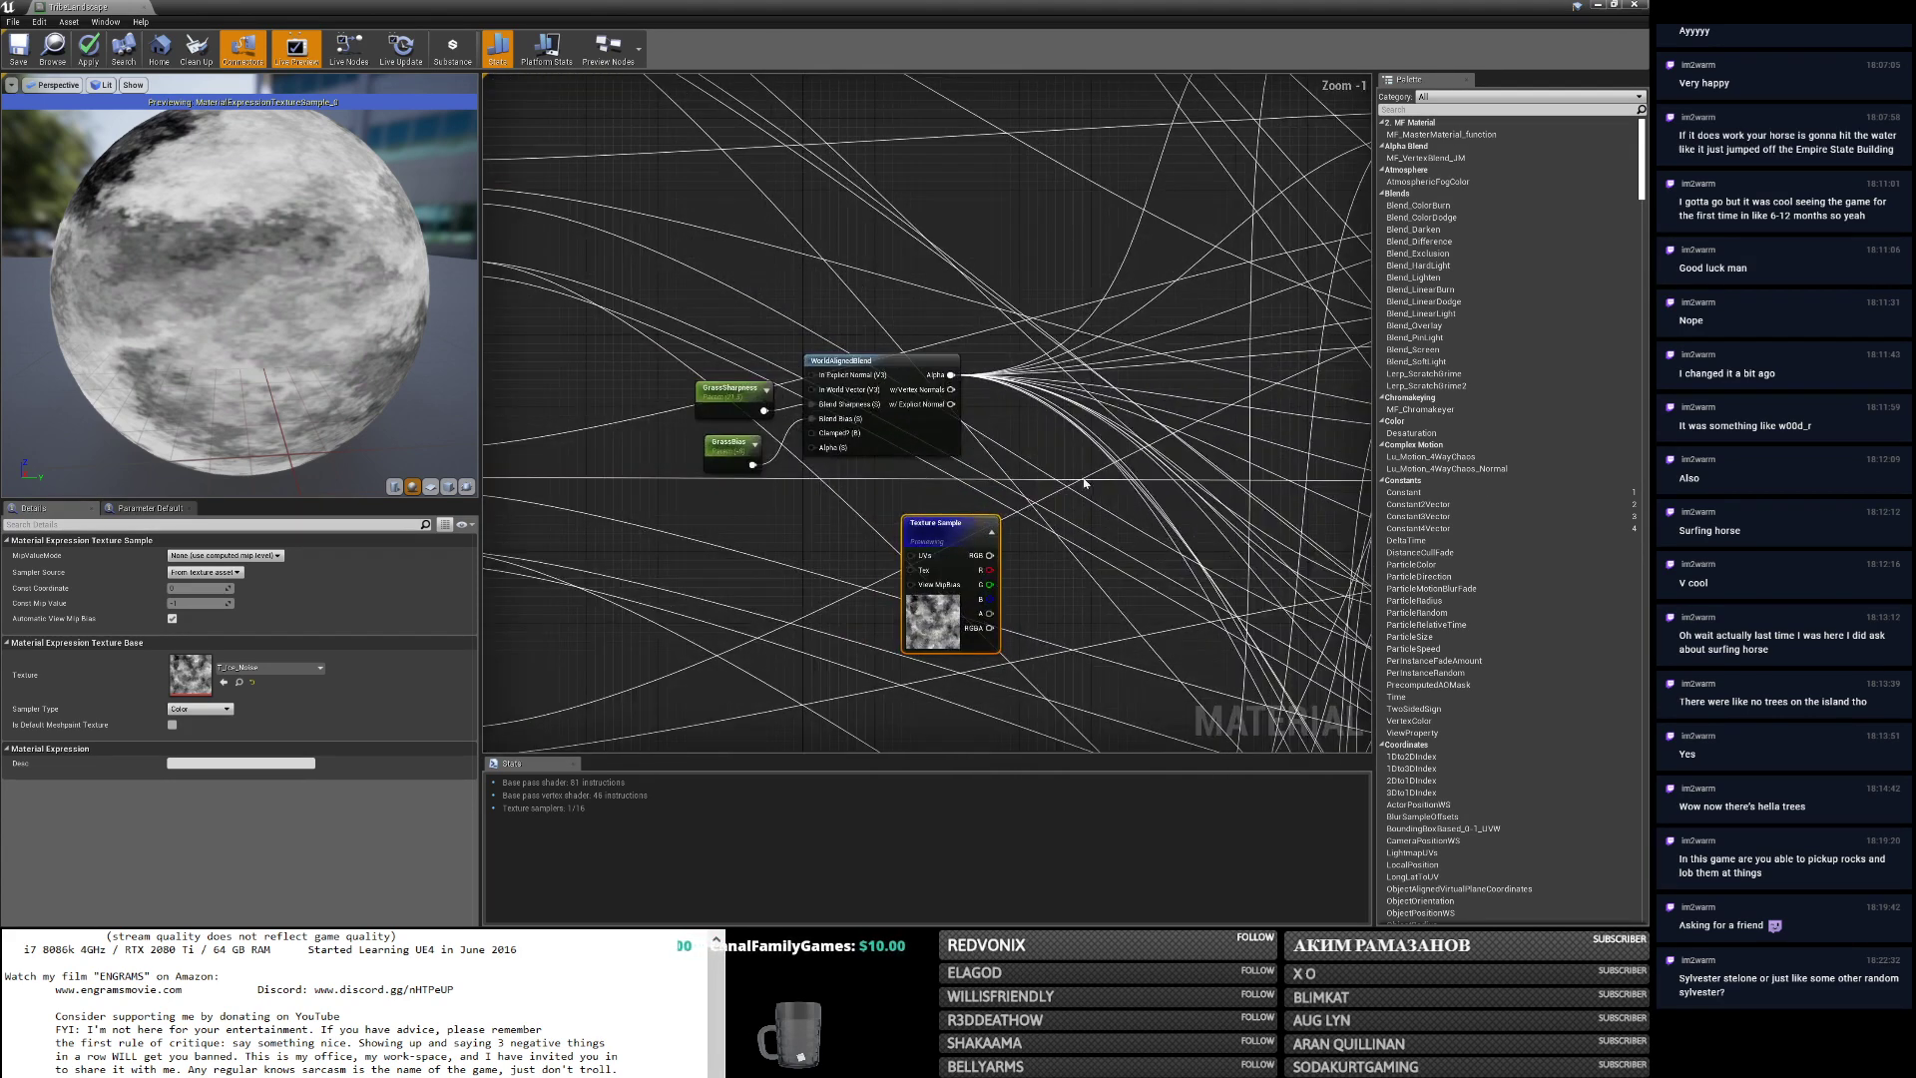
pyautogui.scroll(-2, 998, 431)
pyautogui.rightClick(960, 395)
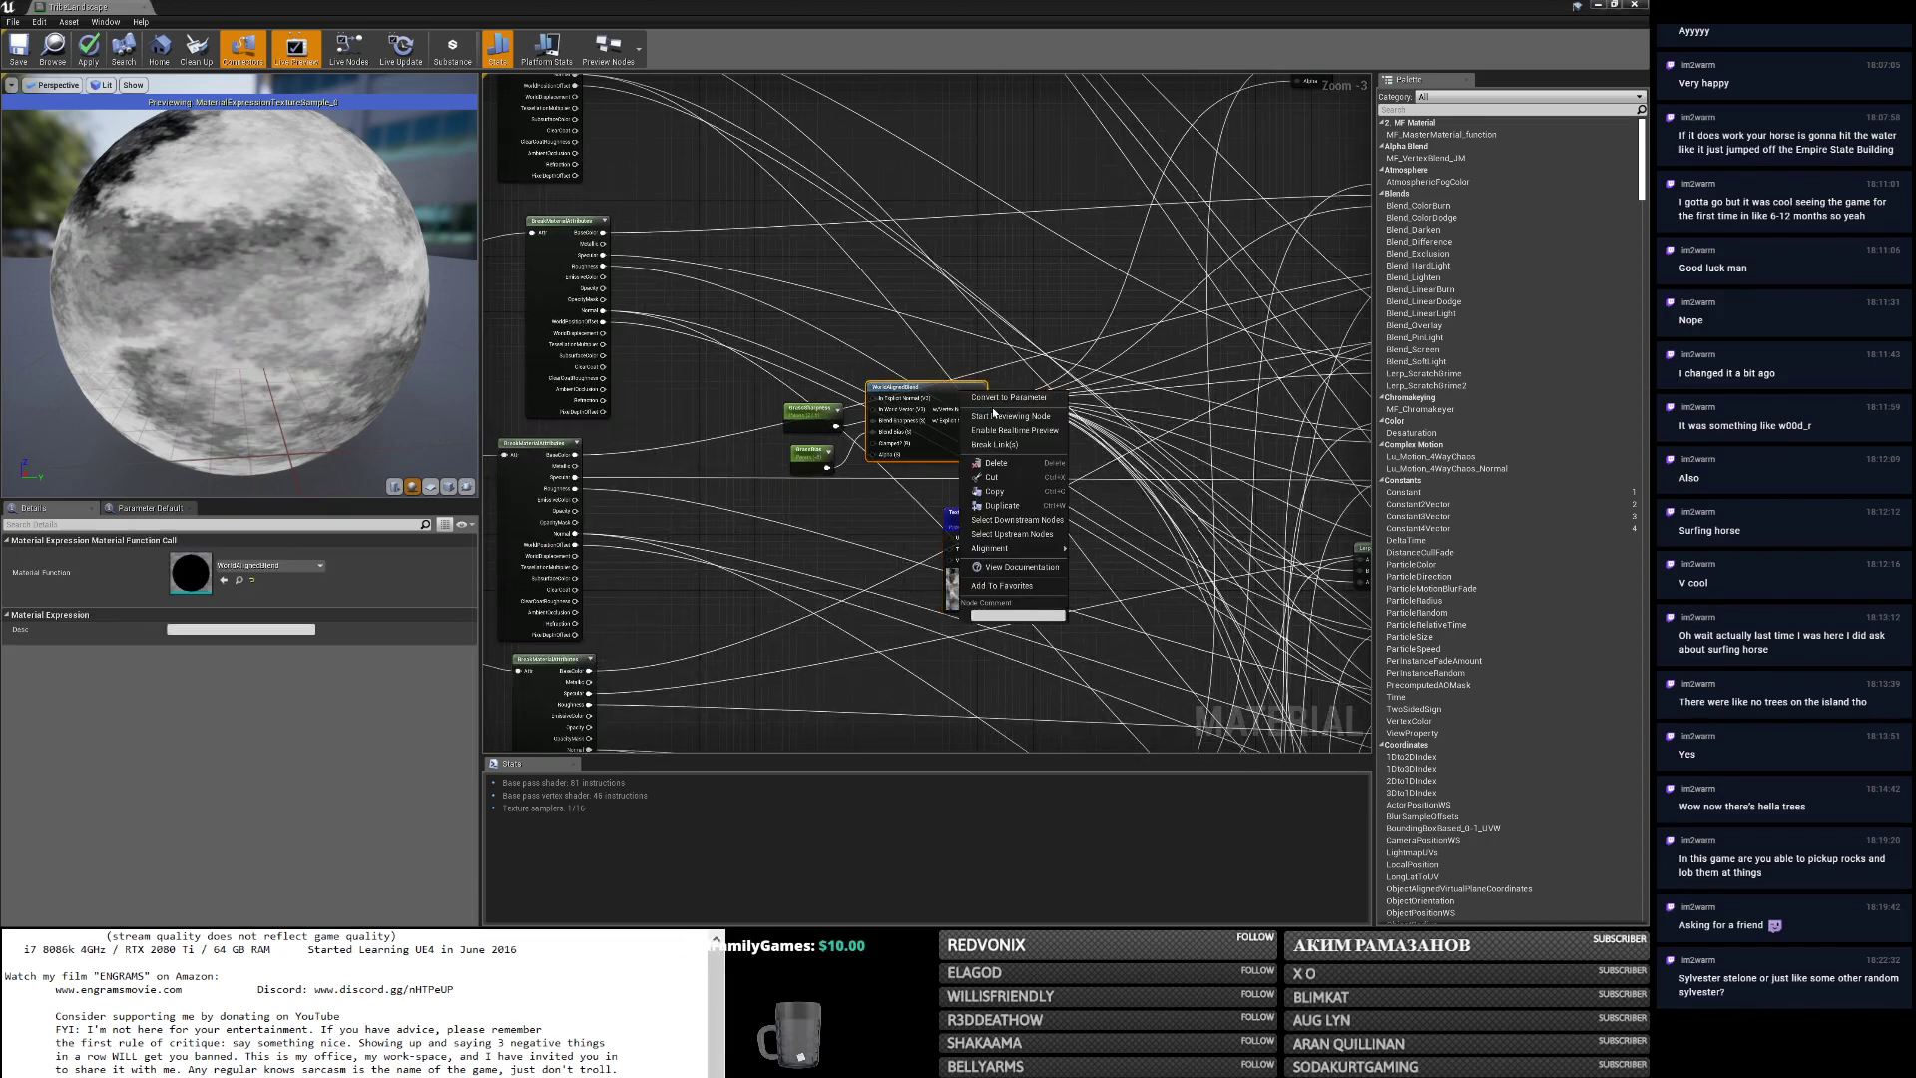
pyautogui.click(978, 415)
# Preview the Saturate node with the Divide output wired directly into the Subtract node's B input, and inspect the sphere.
pyautogui.moveTo(798, 496); pyautogui.dragTo(1179, 436, button='right')
pyautogui.rightClick(1184, 437)
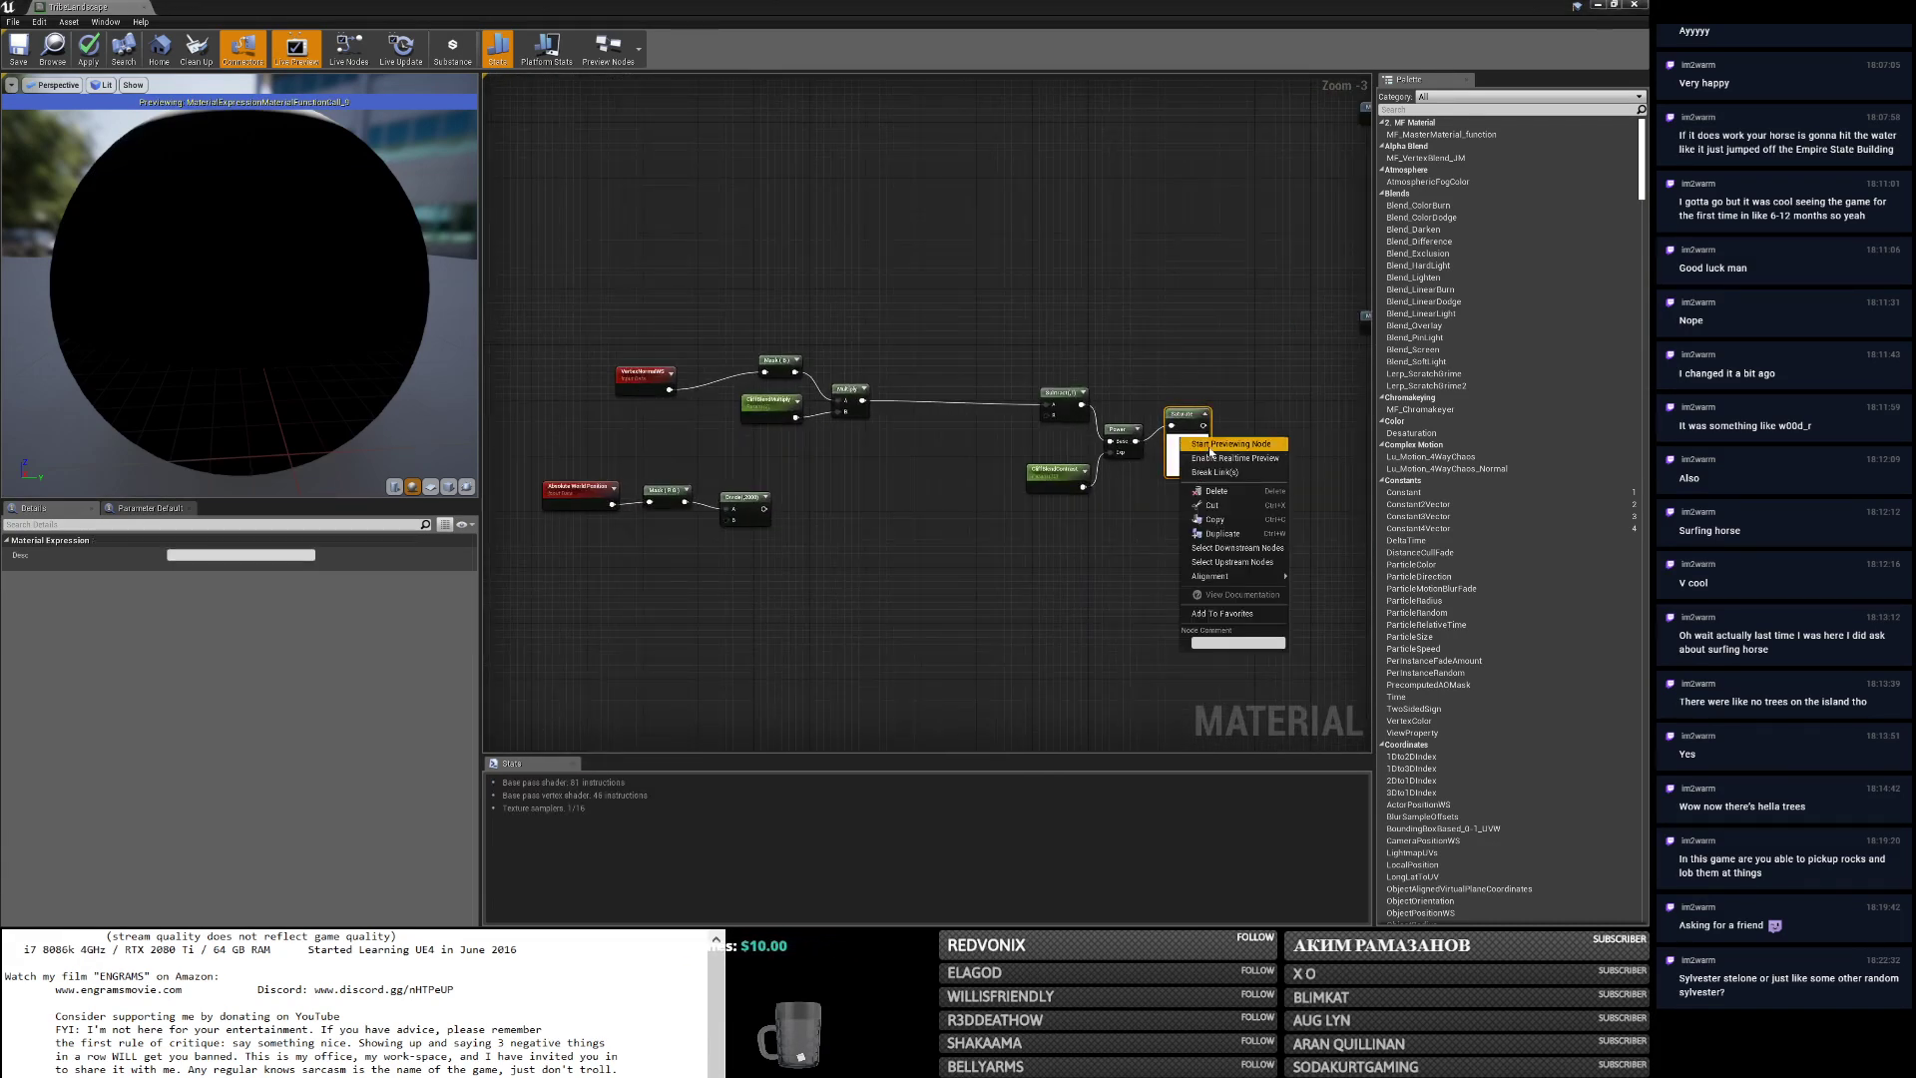
pyautogui.click(1210, 445)
pyautogui.moveTo(766, 504); pyautogui.dragTo(1045, 416)
pyautogui.moveTo(225, 341); pyautogui.dragTo(262, 360)
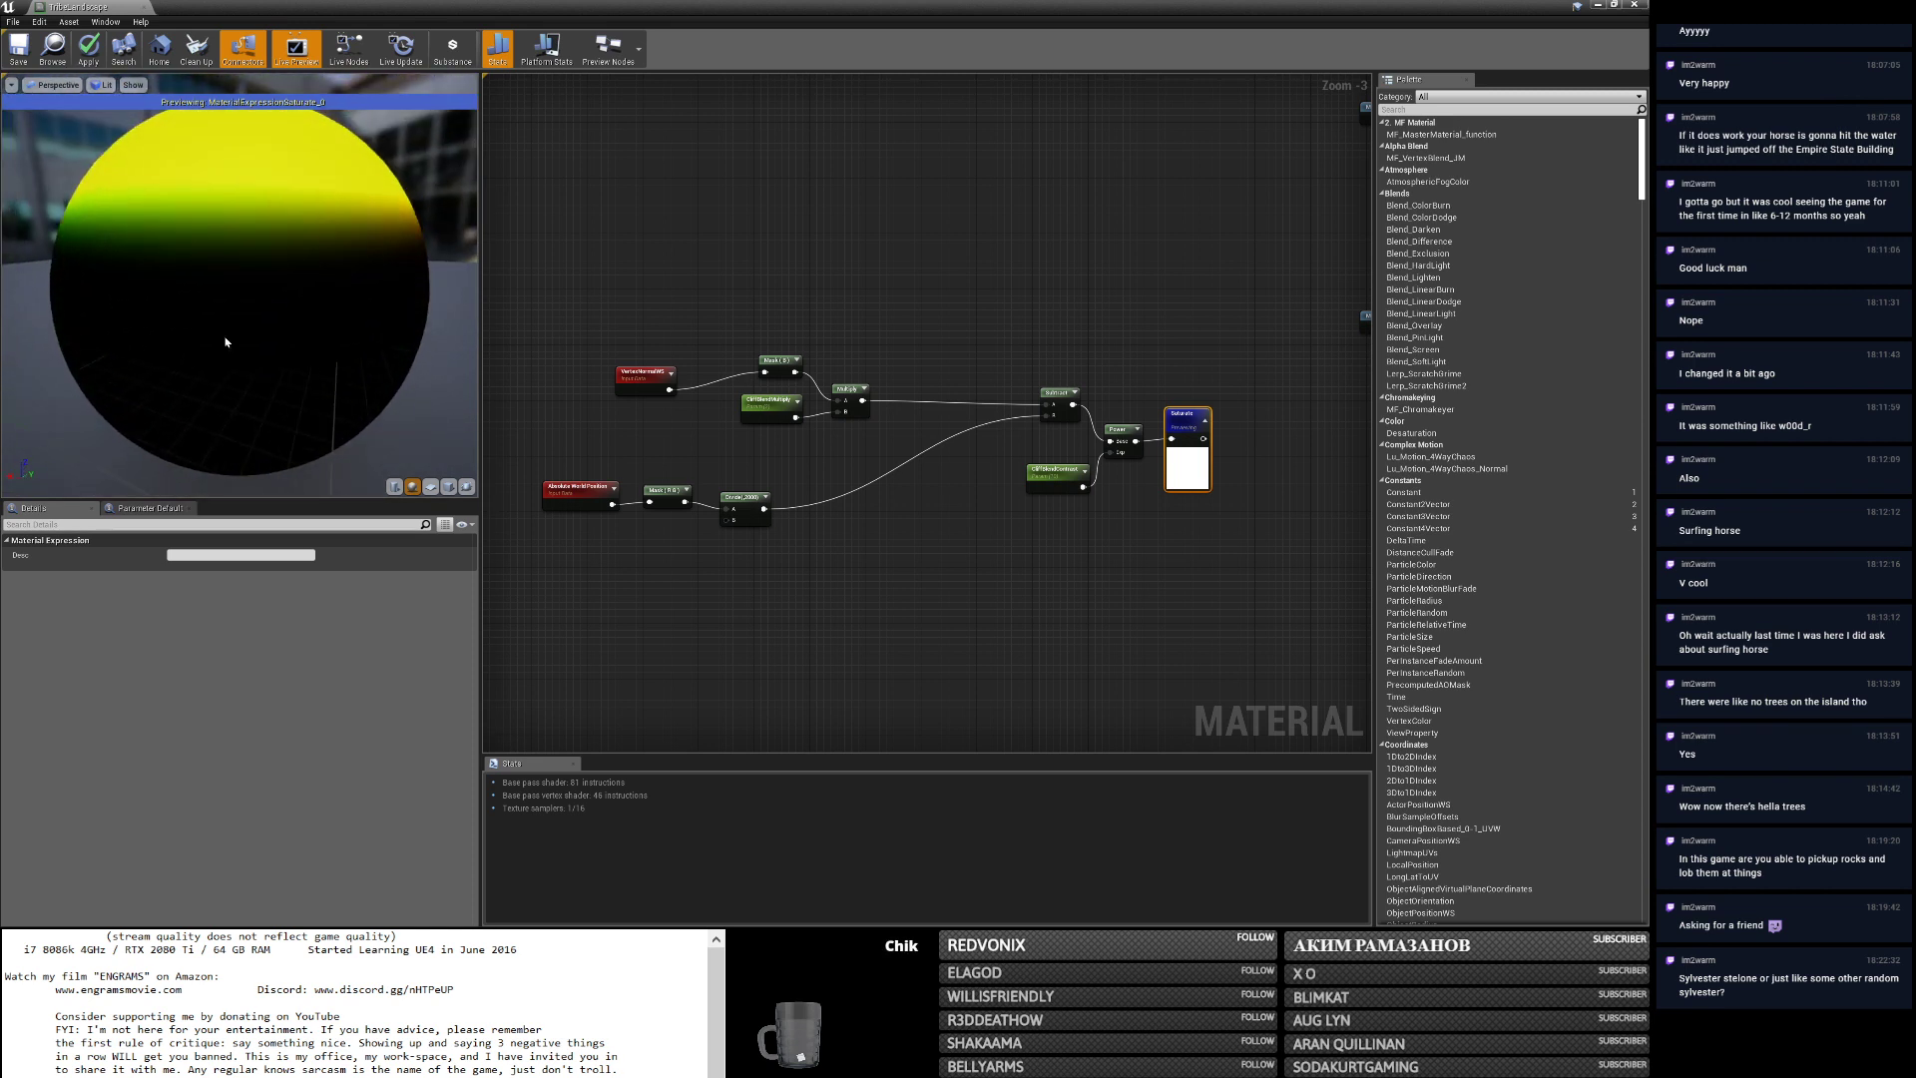
pyautogui.moveTo(222, 327); pyautogui.dragTo(223, 363)
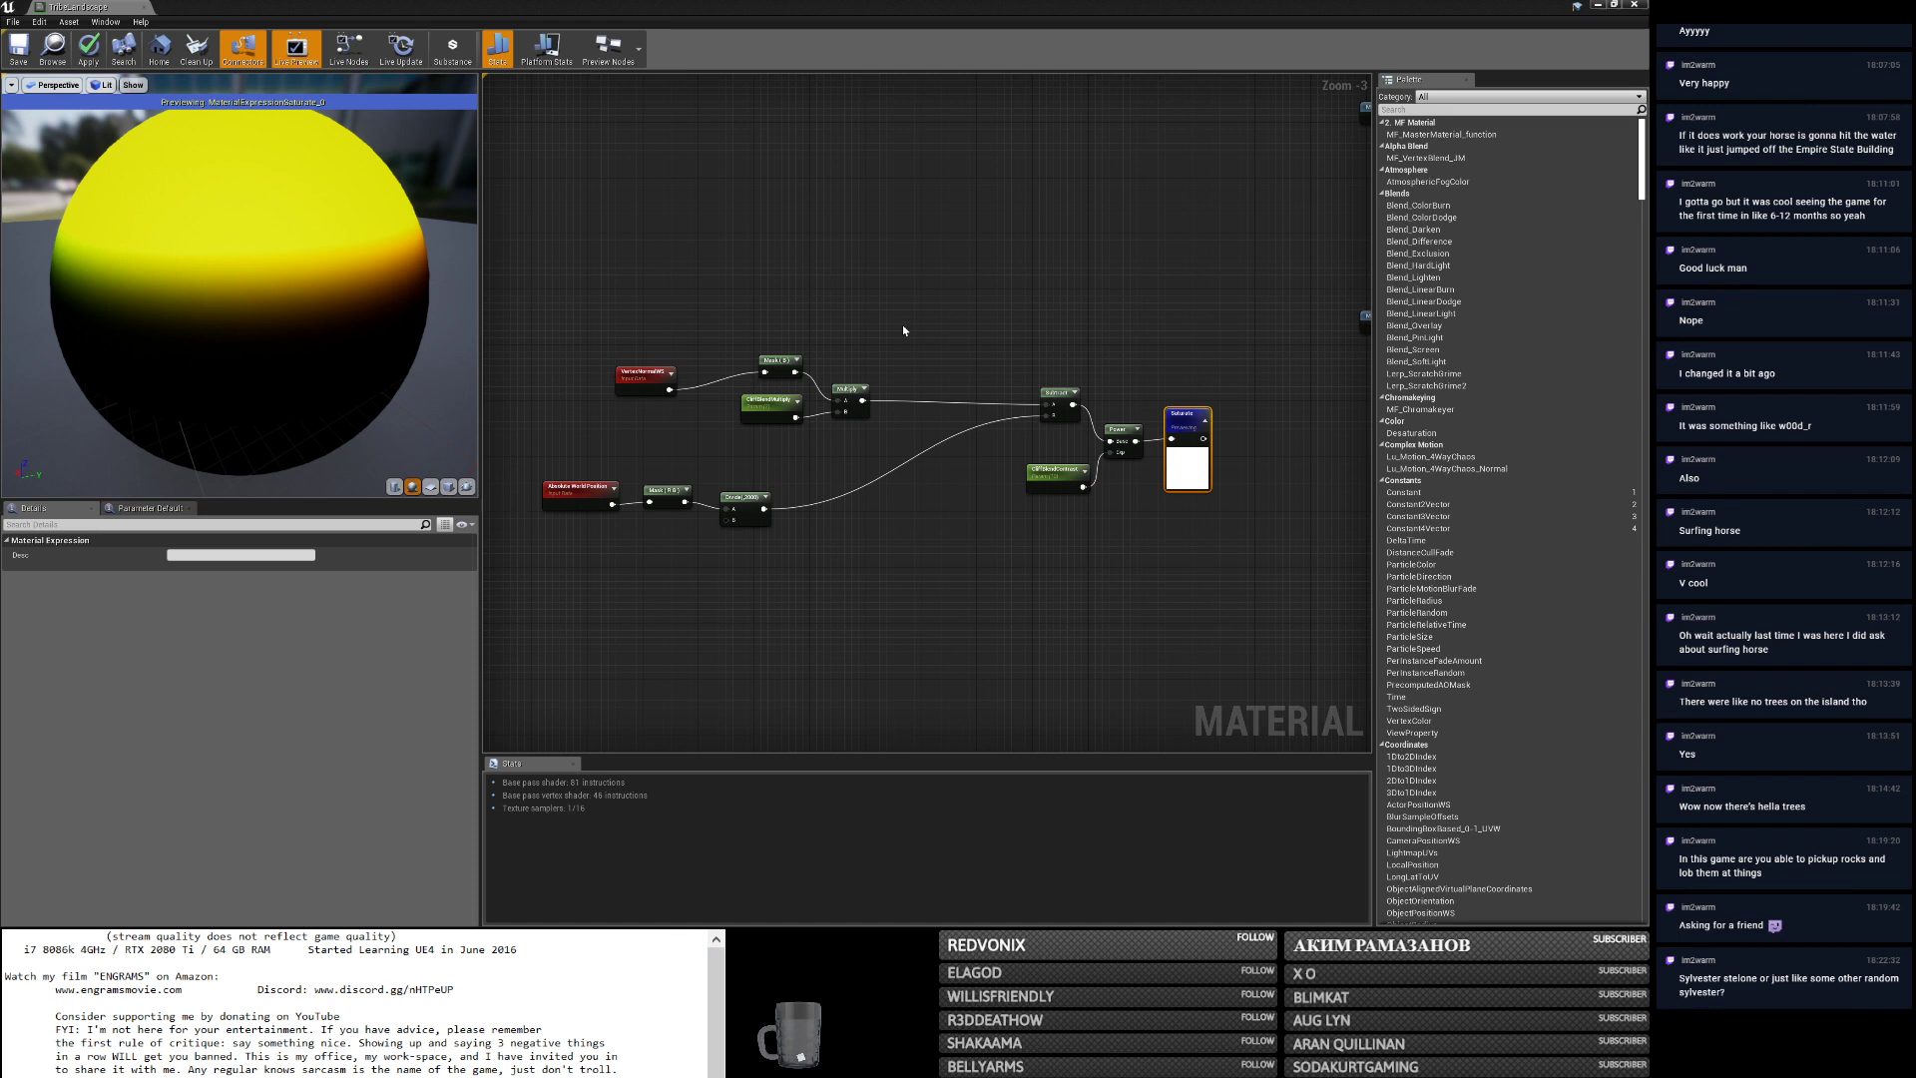
# Move the noise Texture Sample back between the Divide and Subtract nodes of the cliff mask chain.
pyautogui.scroll(-2, 902, 326)
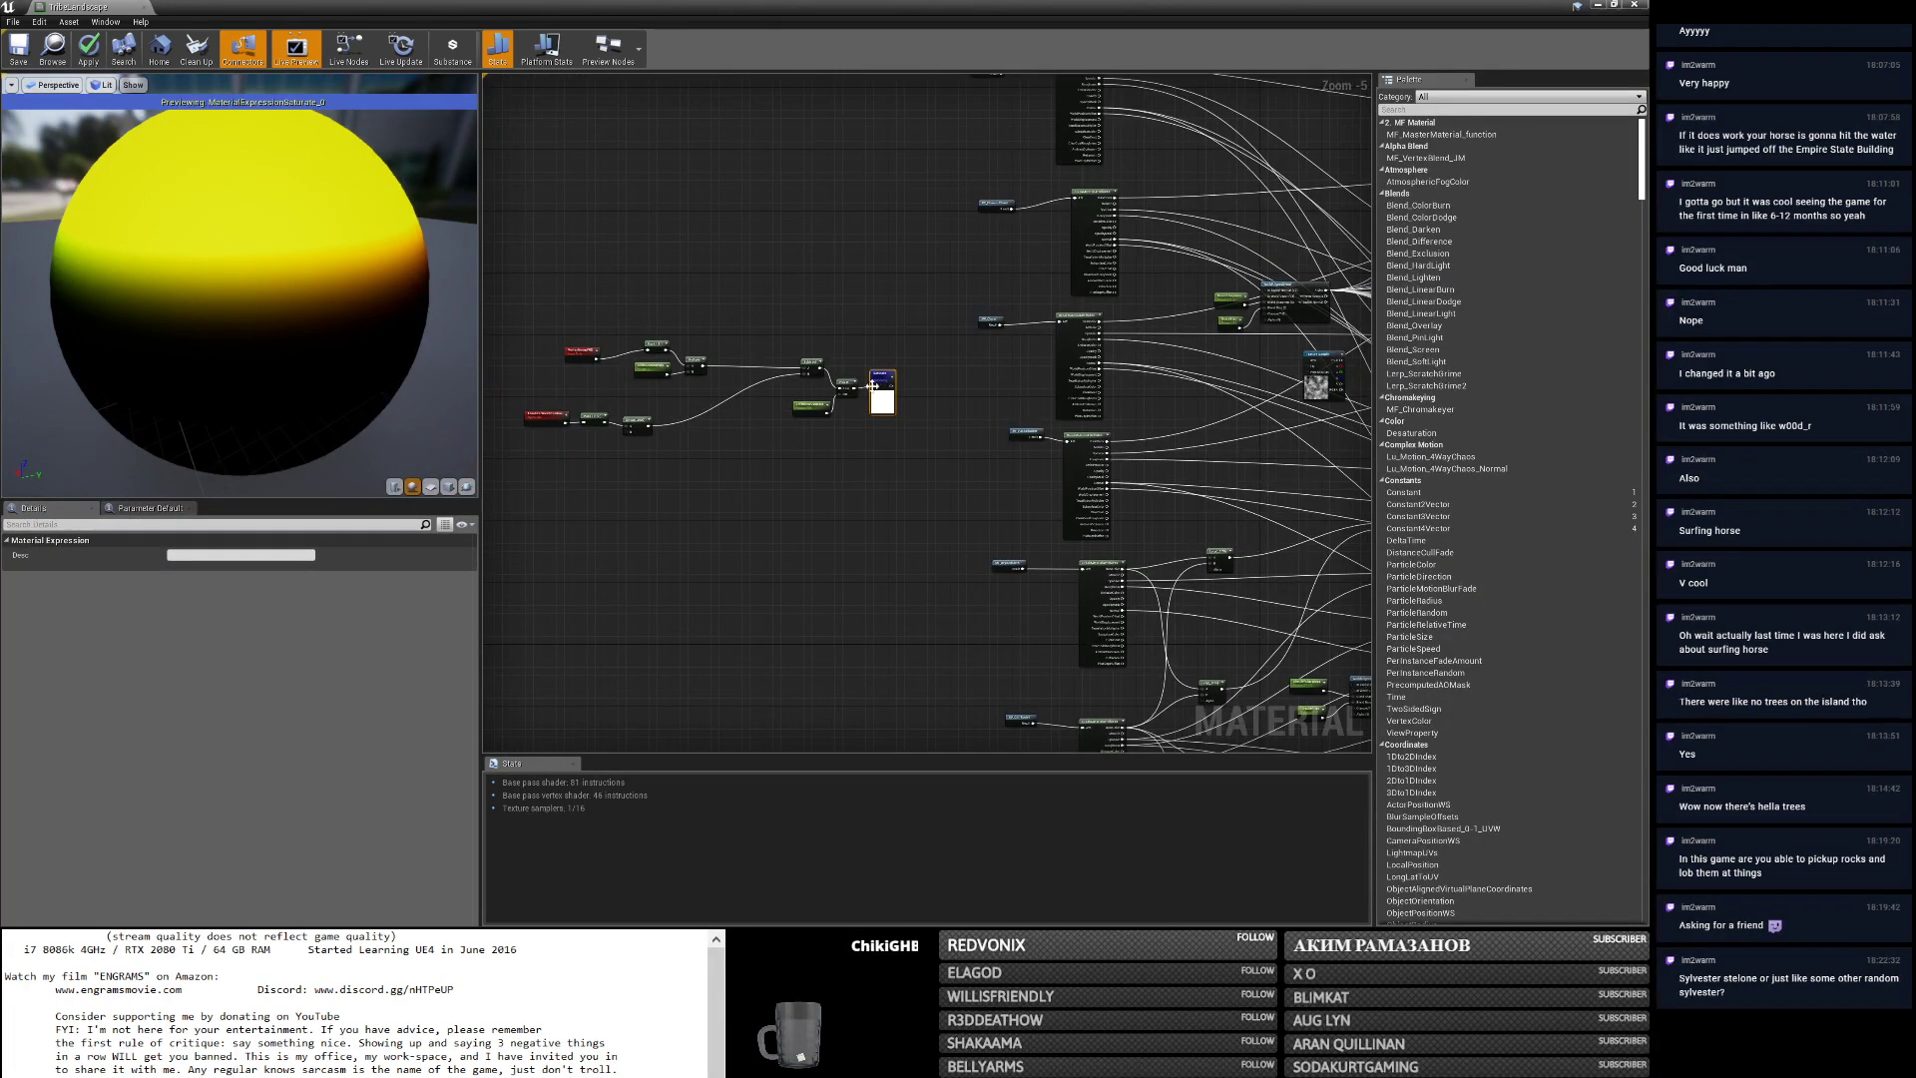
pyautogui.scroll(2, 594, 419)
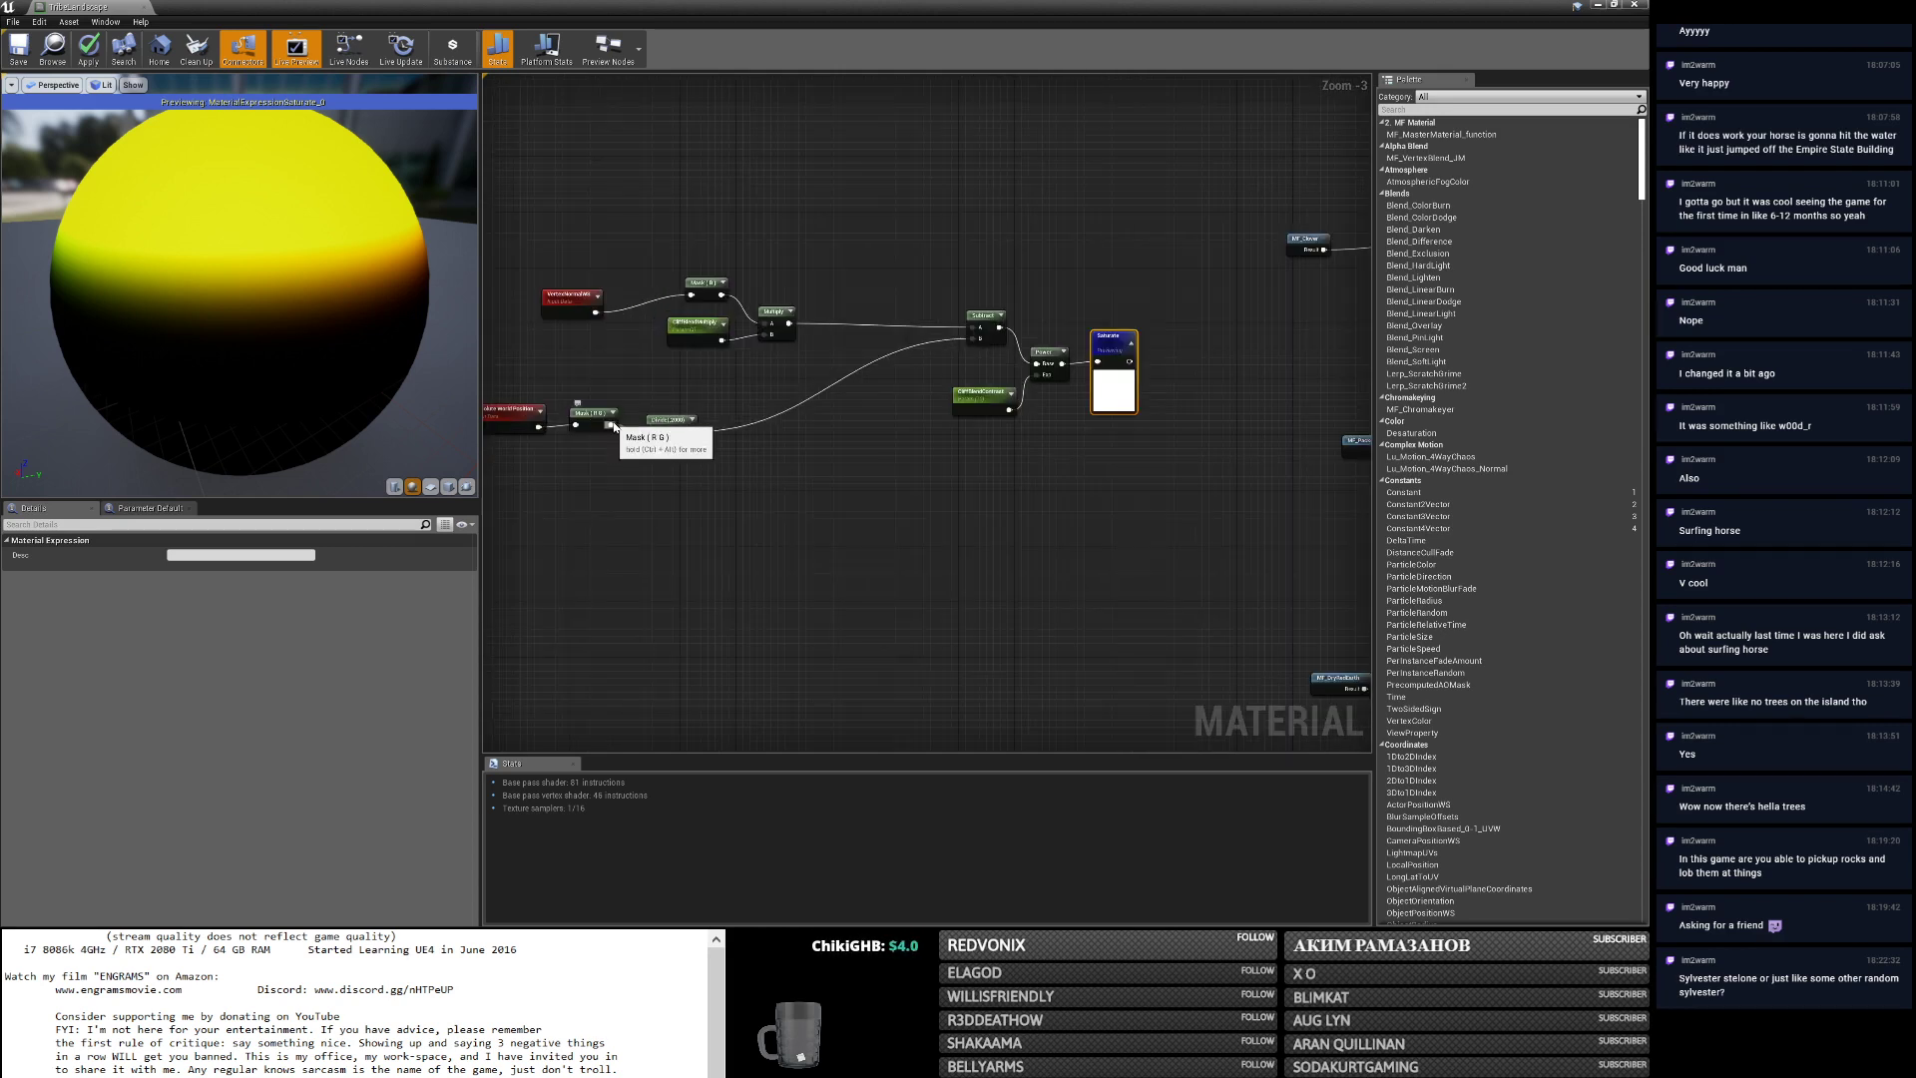
pyautogui.scroll(-2, 615, 427)
pyautogui.moveTo(1013, 420); pyautogui.dragTo(670, 406, button='right')
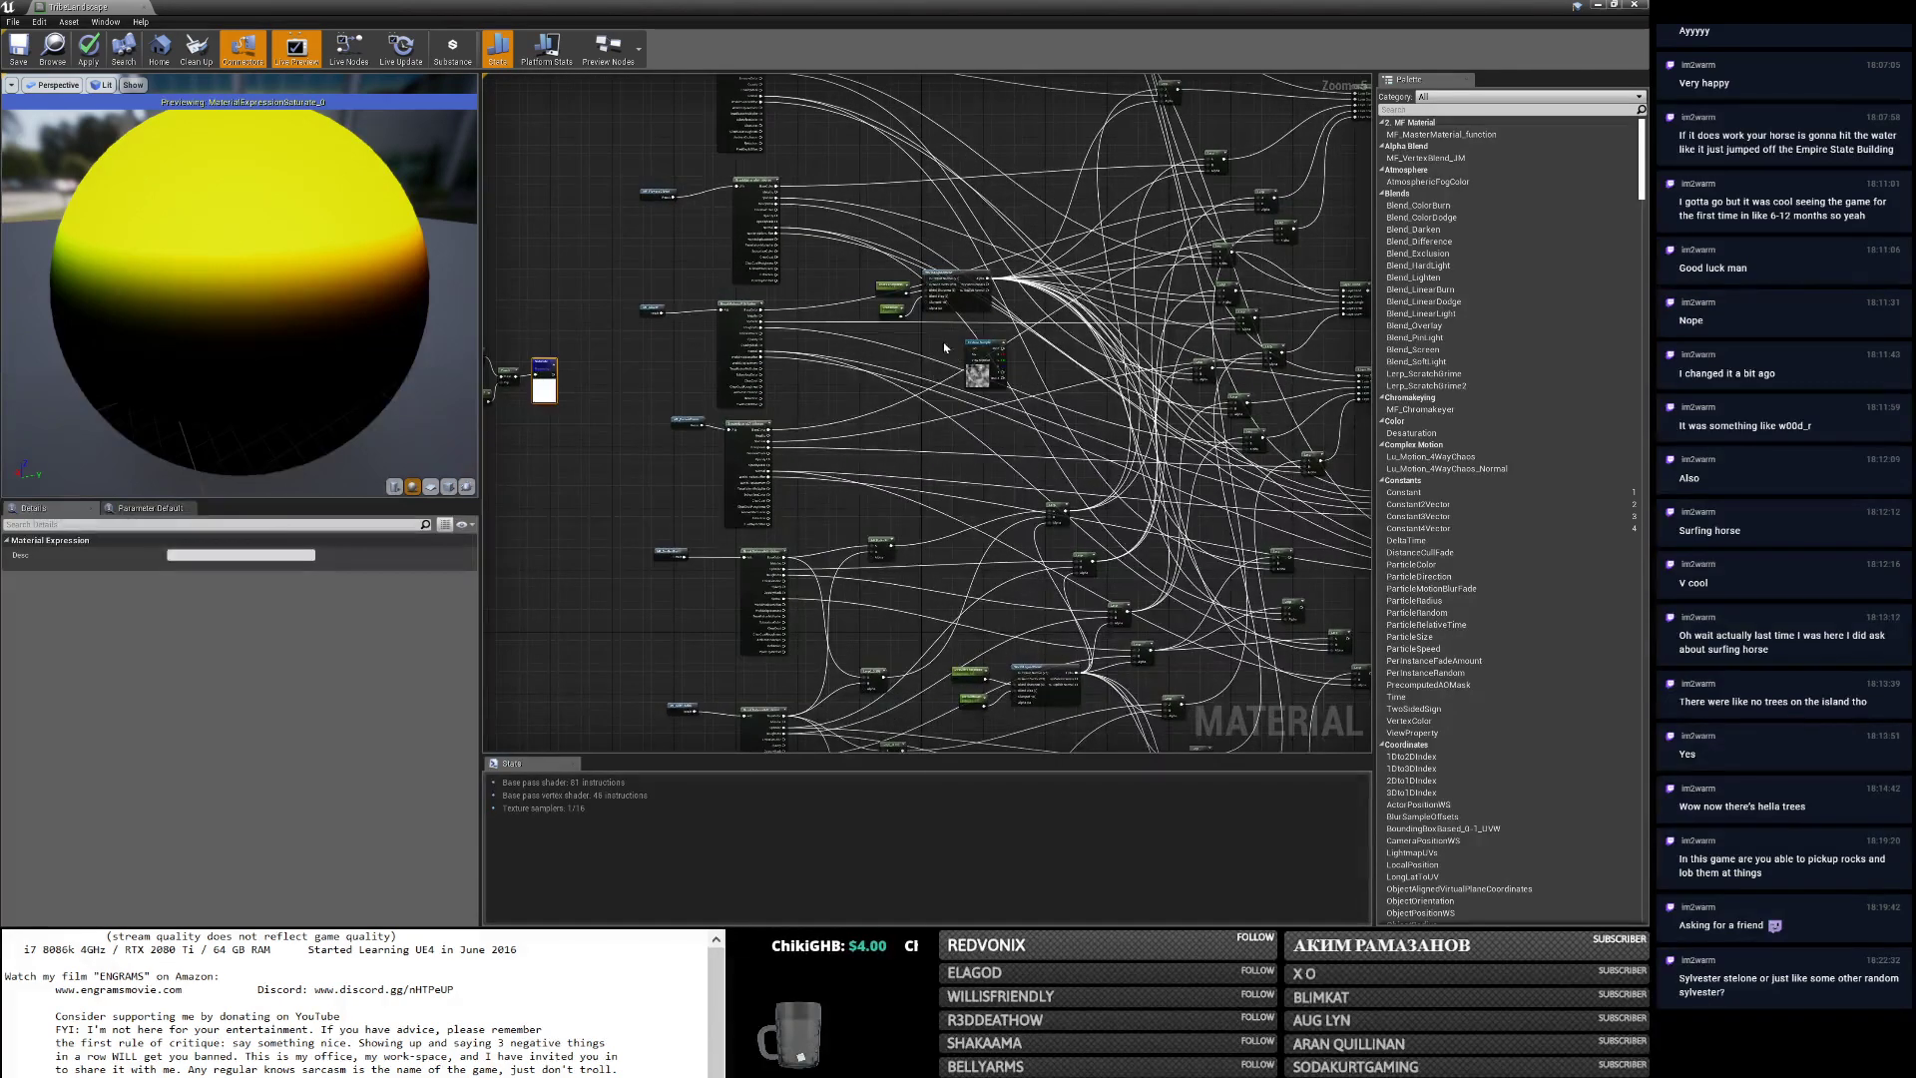
pyautogui.moveTo(588, 344); pyautogui.dragTo(809, 338, button='right')
pyautogui.click(983, 338)
pyautogui.moveTo(1212, 378); pyautogui.dragTo(1132, 439)
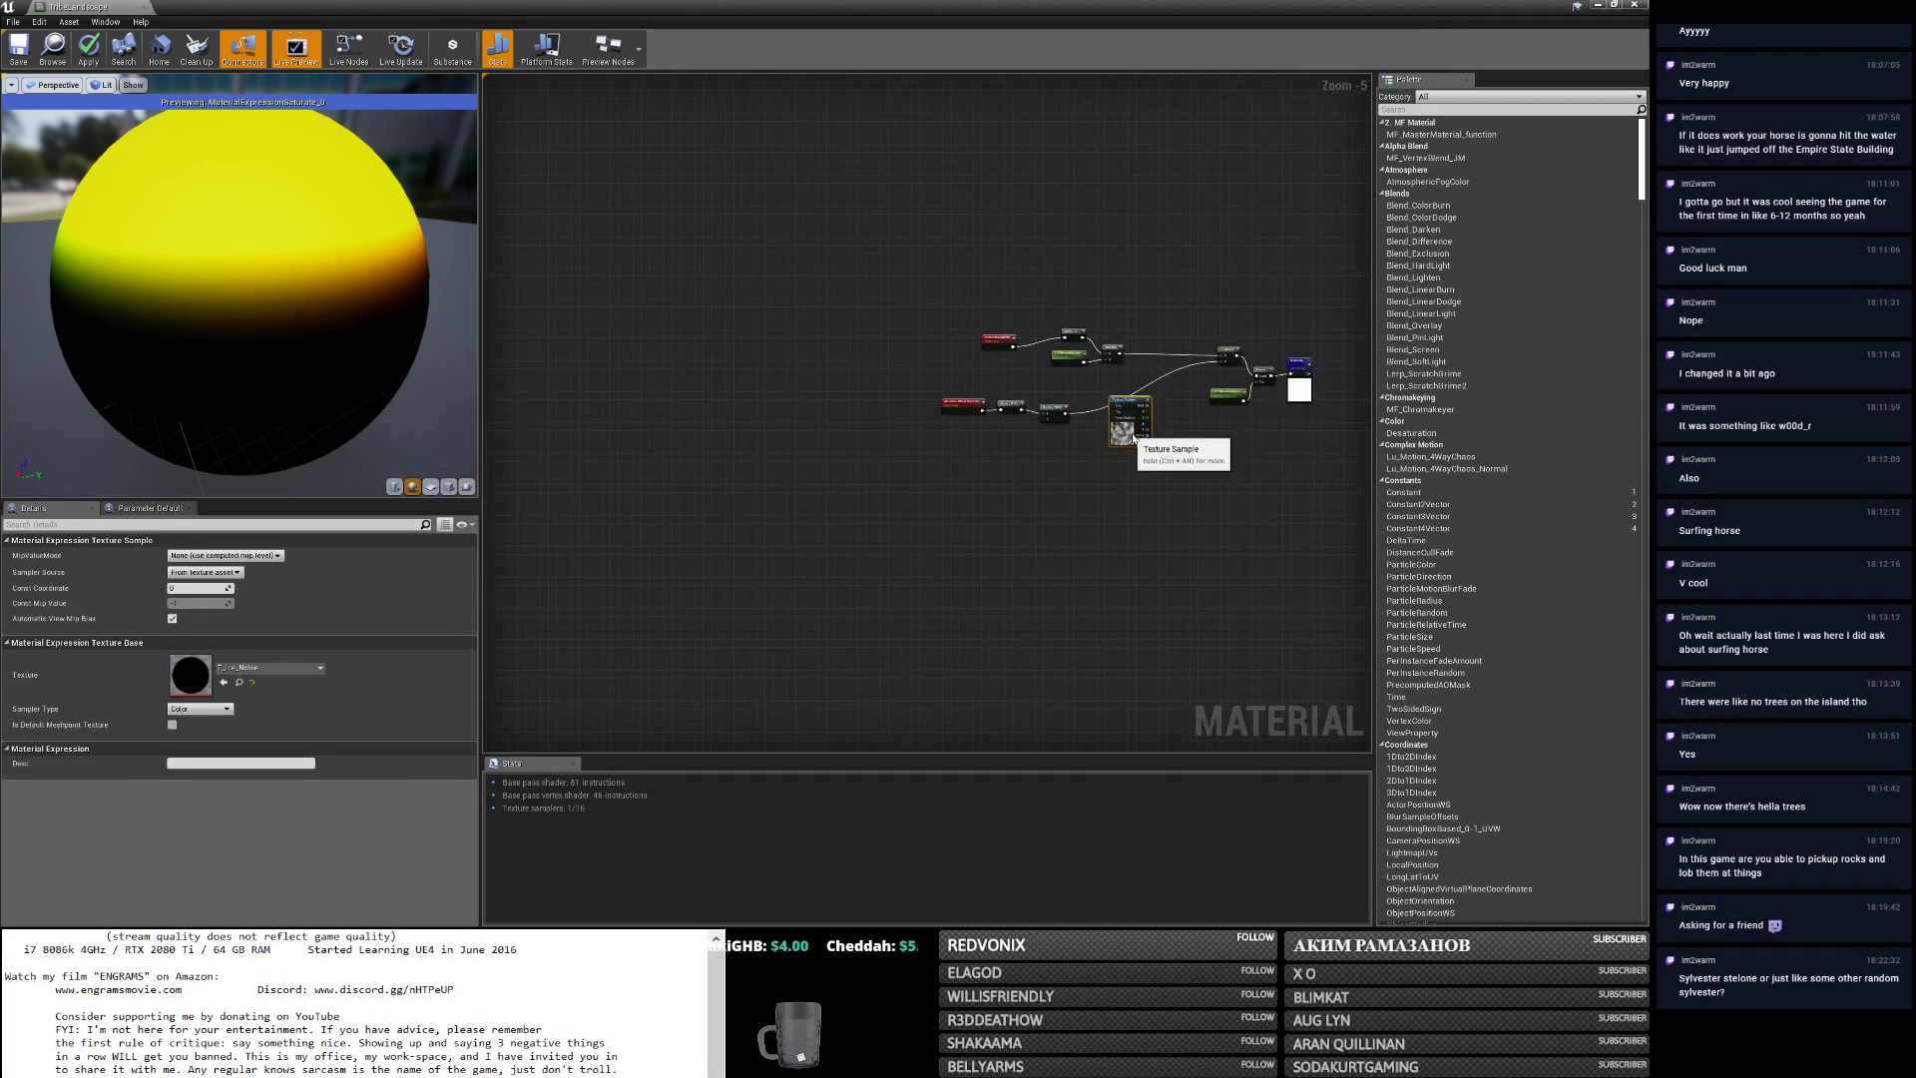
# Reconnect the Divide output to the Texture Sample's UVs and its R output to the Subtract node's B input.
pyautogui.scroll(2, 1347, 360)
pyautogui.keyDown('alt'); pyautogui.click(1117, 369); pyautogui.keyUp('alt')
pyautogui.scroll(1, 1117, 369)
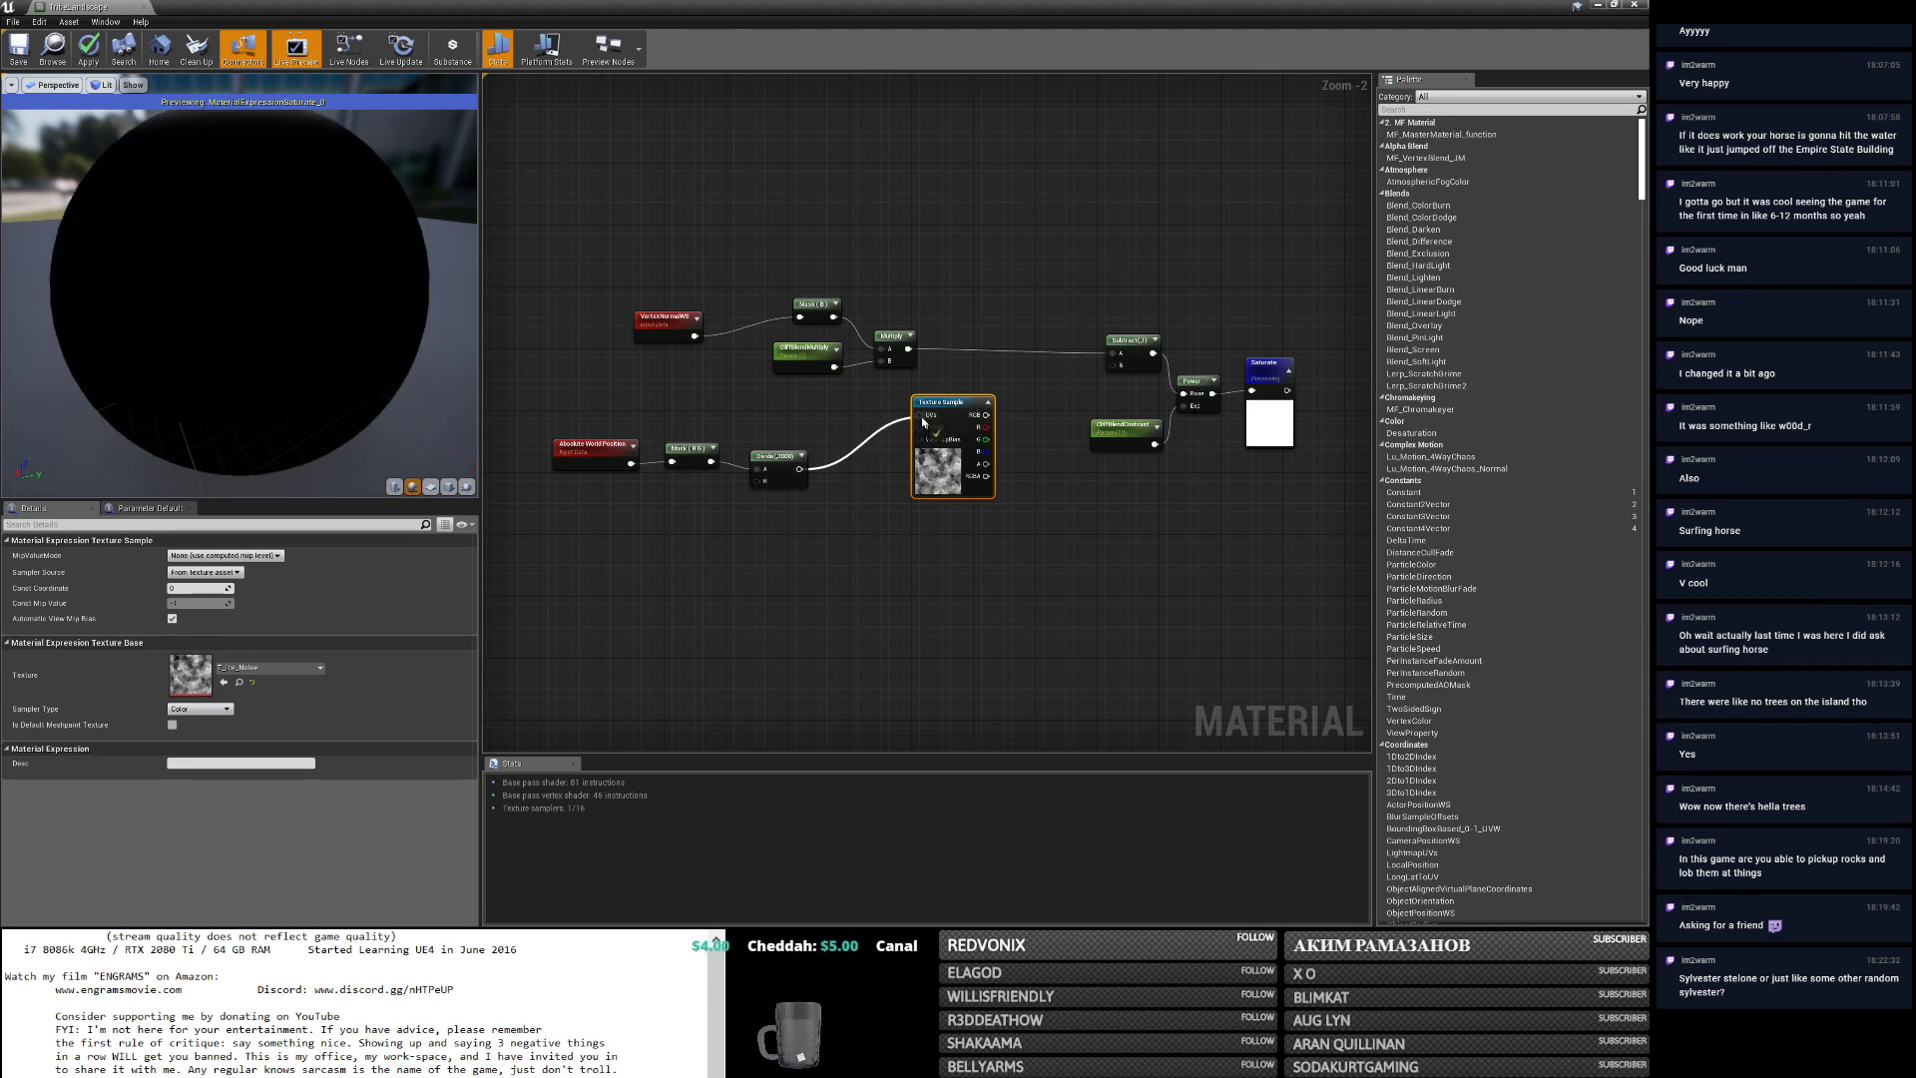
pyautogui.moveTo(986, 427); pyautogui.dragTo(1113, 365)
# Preview the WorldAlignedBlend node again to compare it with the restored noise mask.
pyautogui.moveTo(1122, 407); pyautogui.dragTo(831, 419, button='right')
pyautogui.scroll(-2, 600, 434)
pyautogui.rightClick(1201, 325)
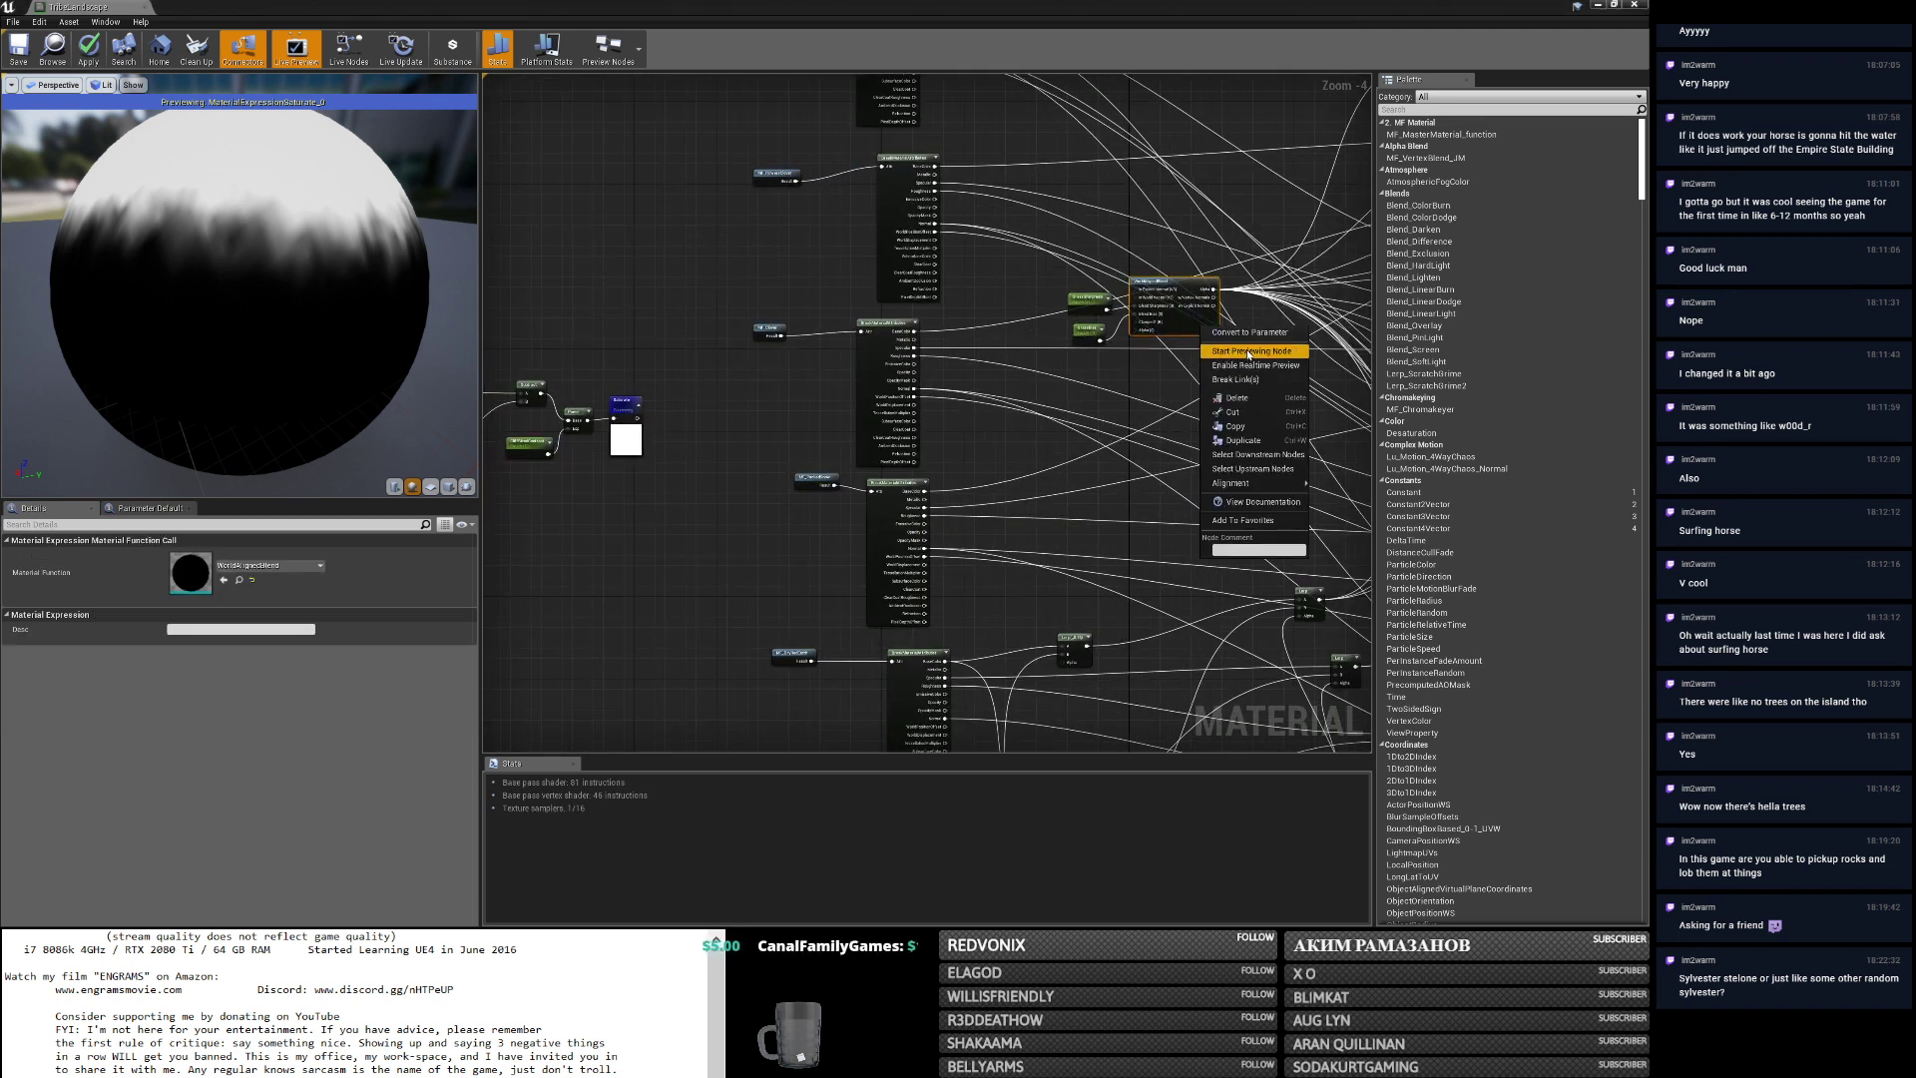
pyautogui.click(1243, 352)
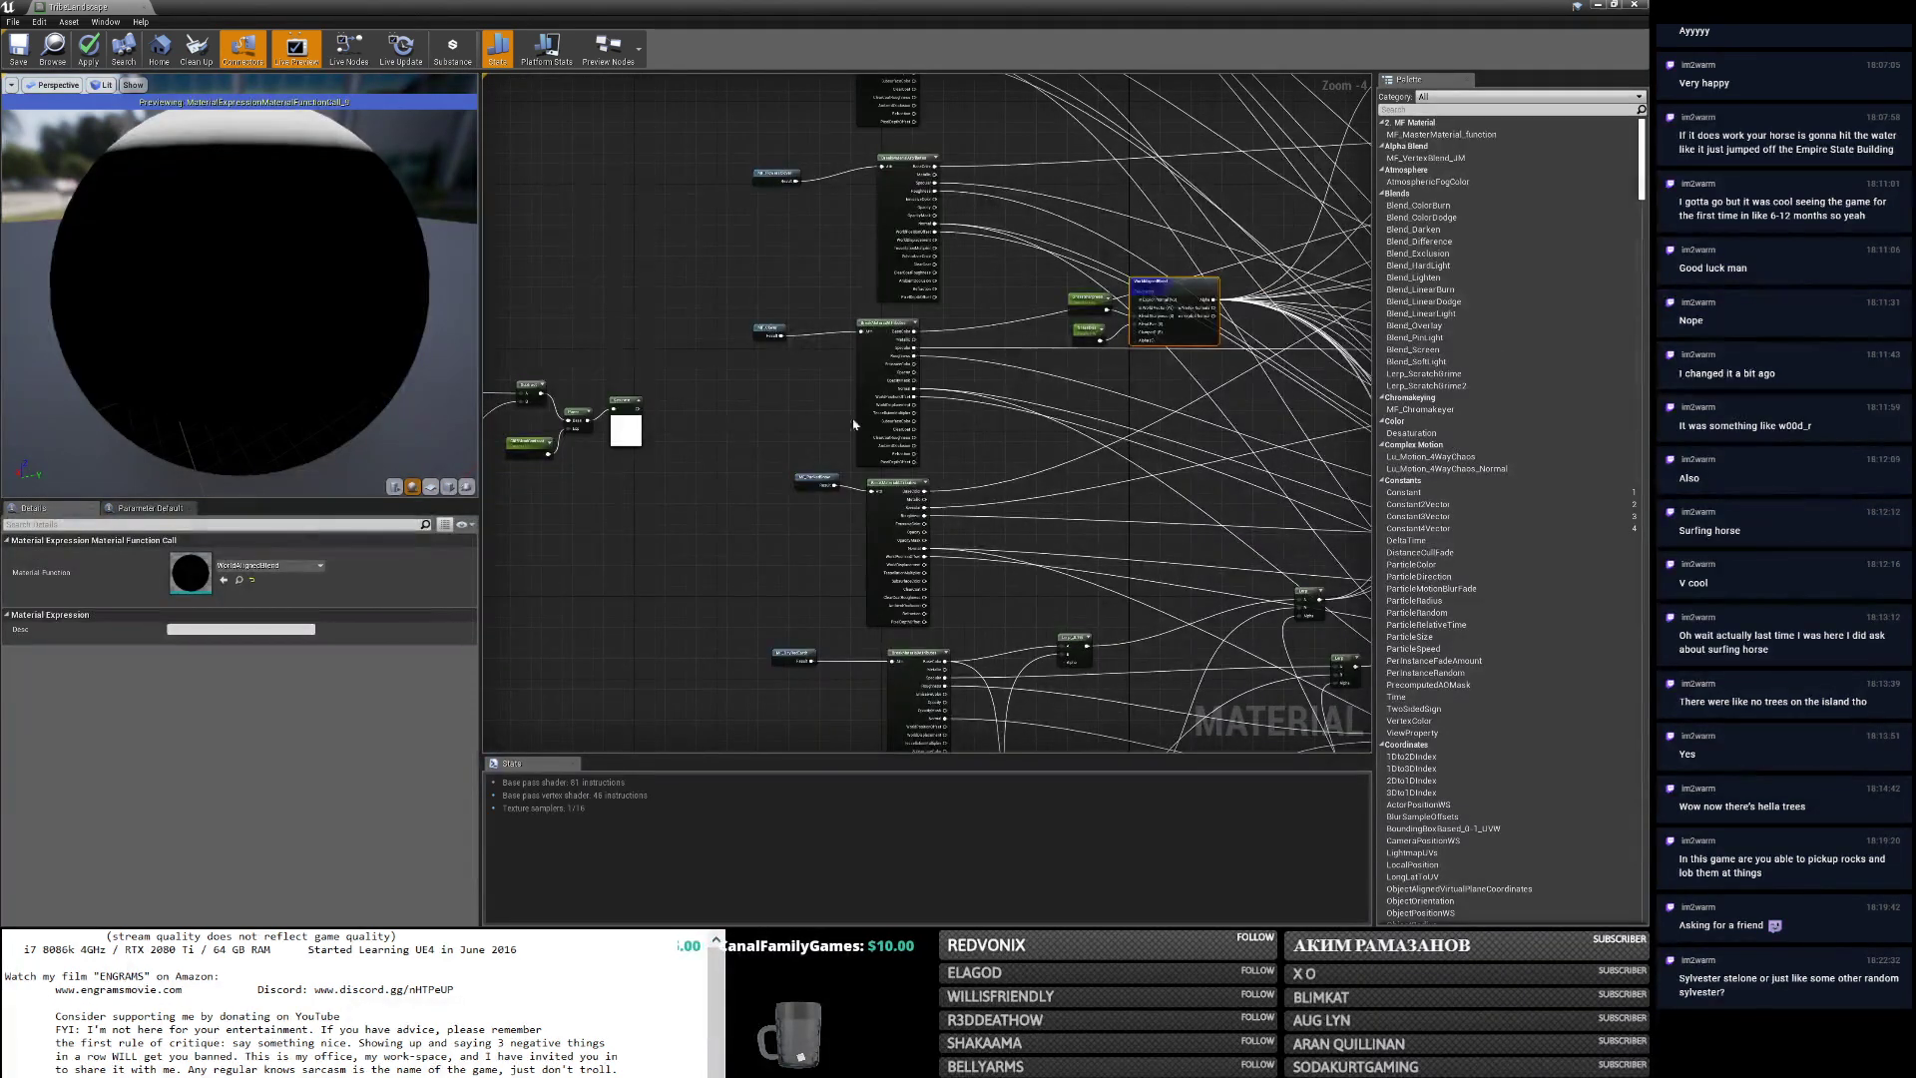
# Transfer all links from the WorldAlignedBlend Alpha output to the cliff mask's Saturate output and apply the material changes.
pyautogui.moveTo(638, 456); pyautogui.dragTo(769, 456, button='right')
pyautogui.scroll(-2, 769, 456)
pyautogui.moveTo(513, 406); pyautogui.dragTo(826, 448)
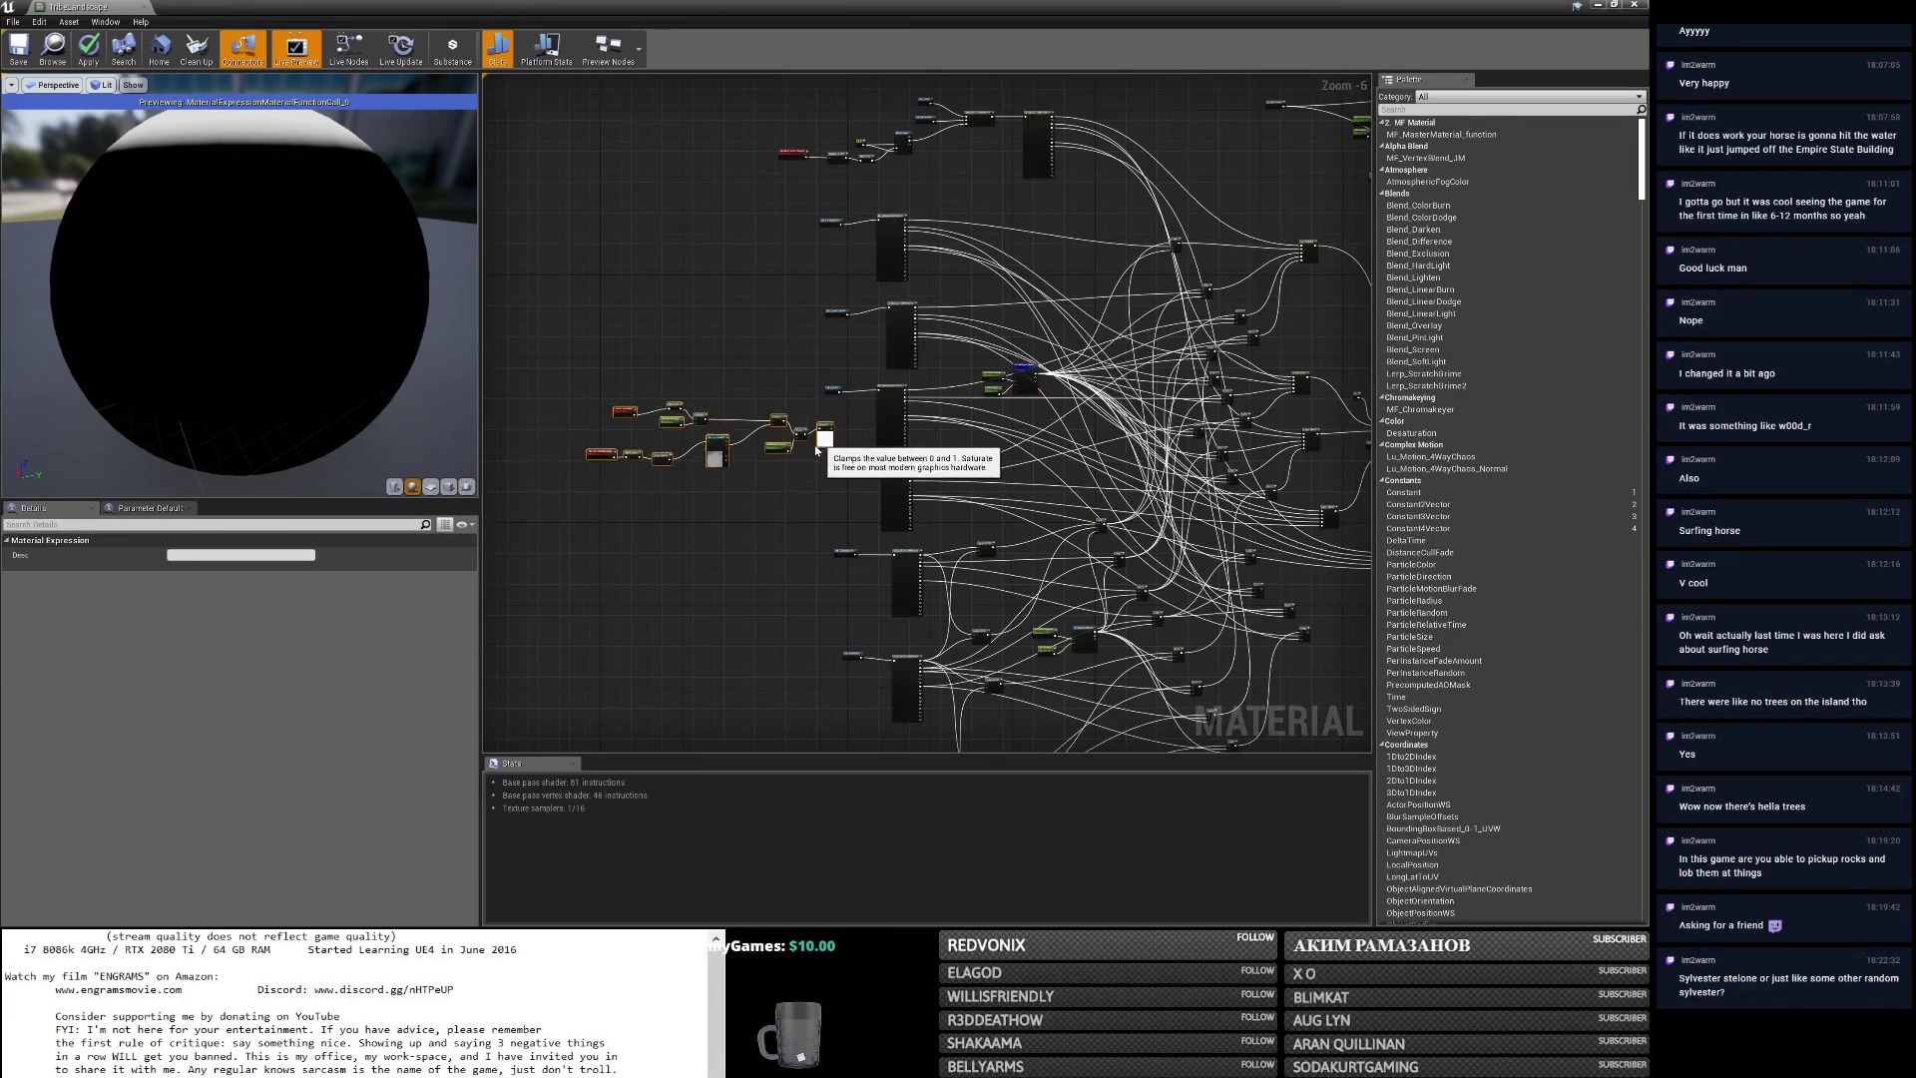
pyautogui.scroll(3, 986, 413)
pyautogui.keyDown('ctrl'); pyautogui.moveTo(1149, 295); pyautogui.dragTo(855, 458); pyautogui.keyUp('ctrl')
pyautogui.click(89, 46)
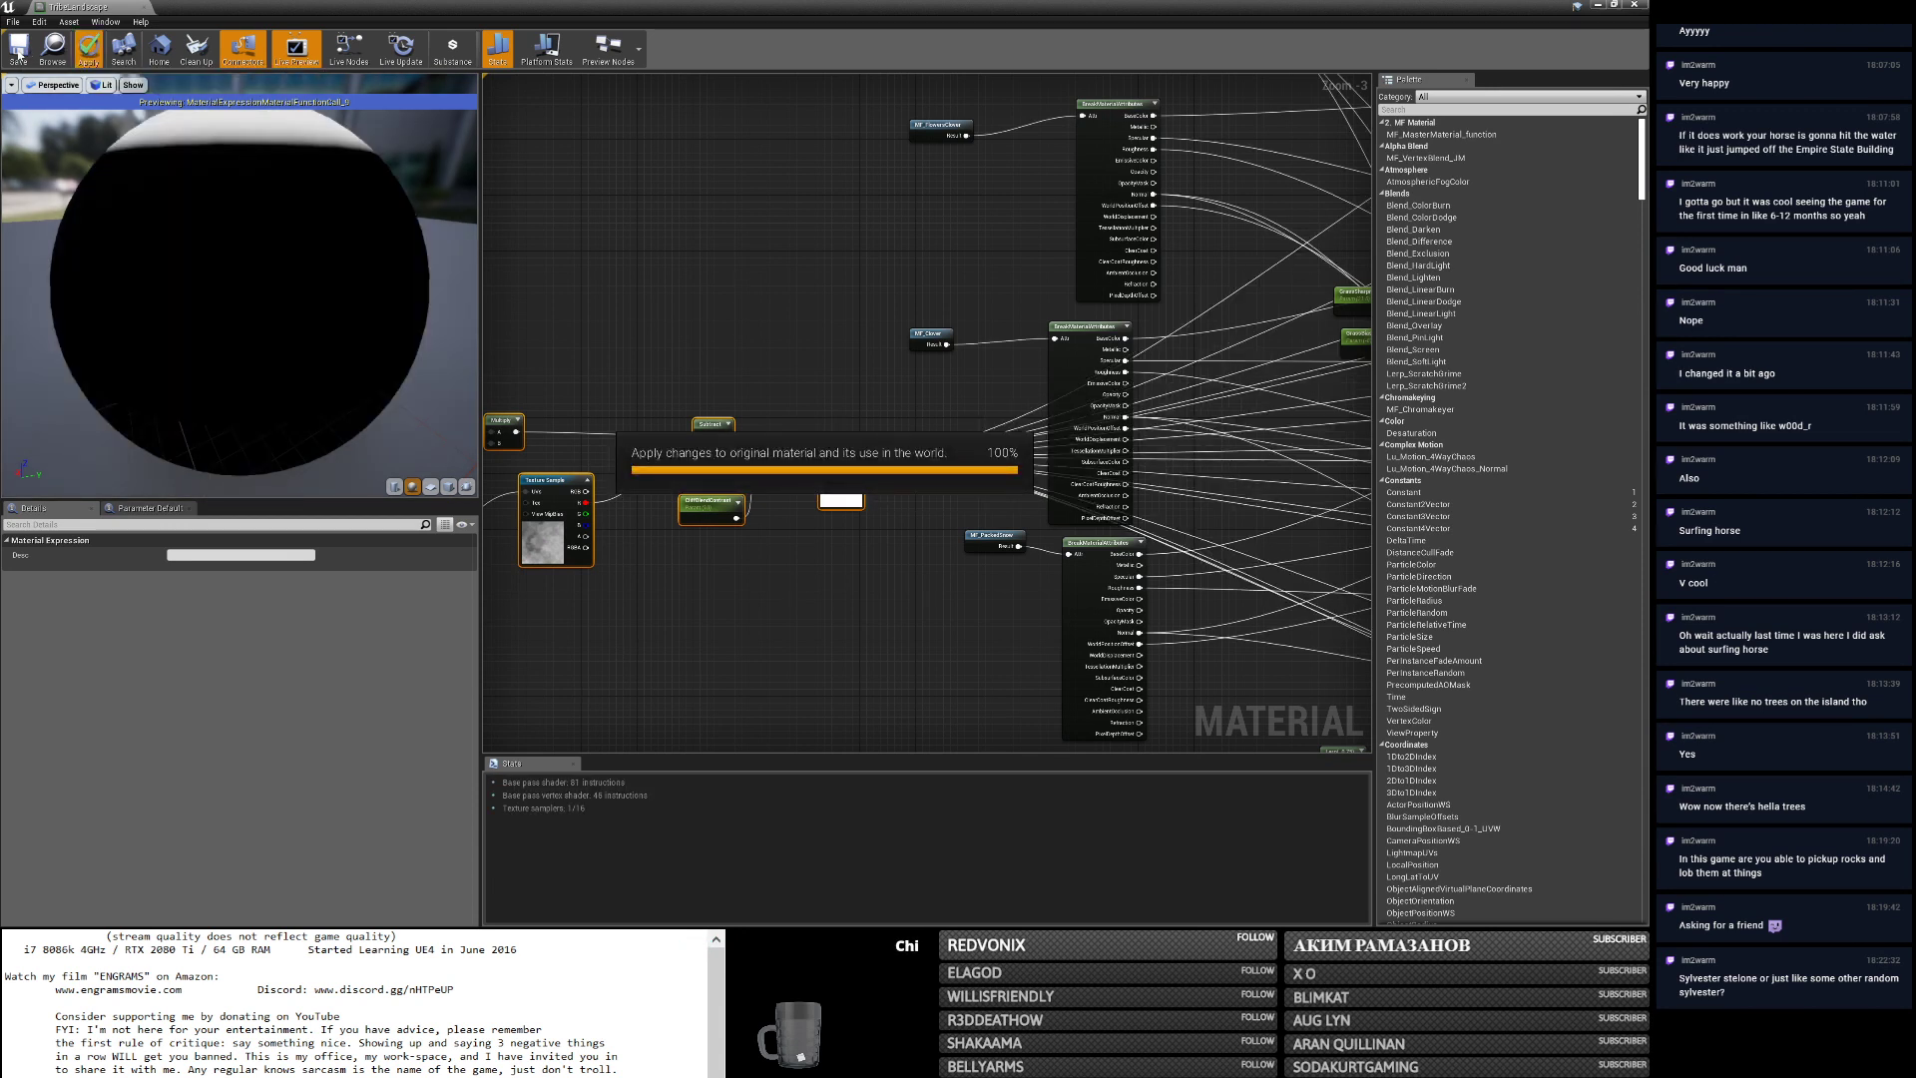
# Save the landscape material and open the MainMap level in the level editor.
pyautogui.hotkey('ctrl', 's')
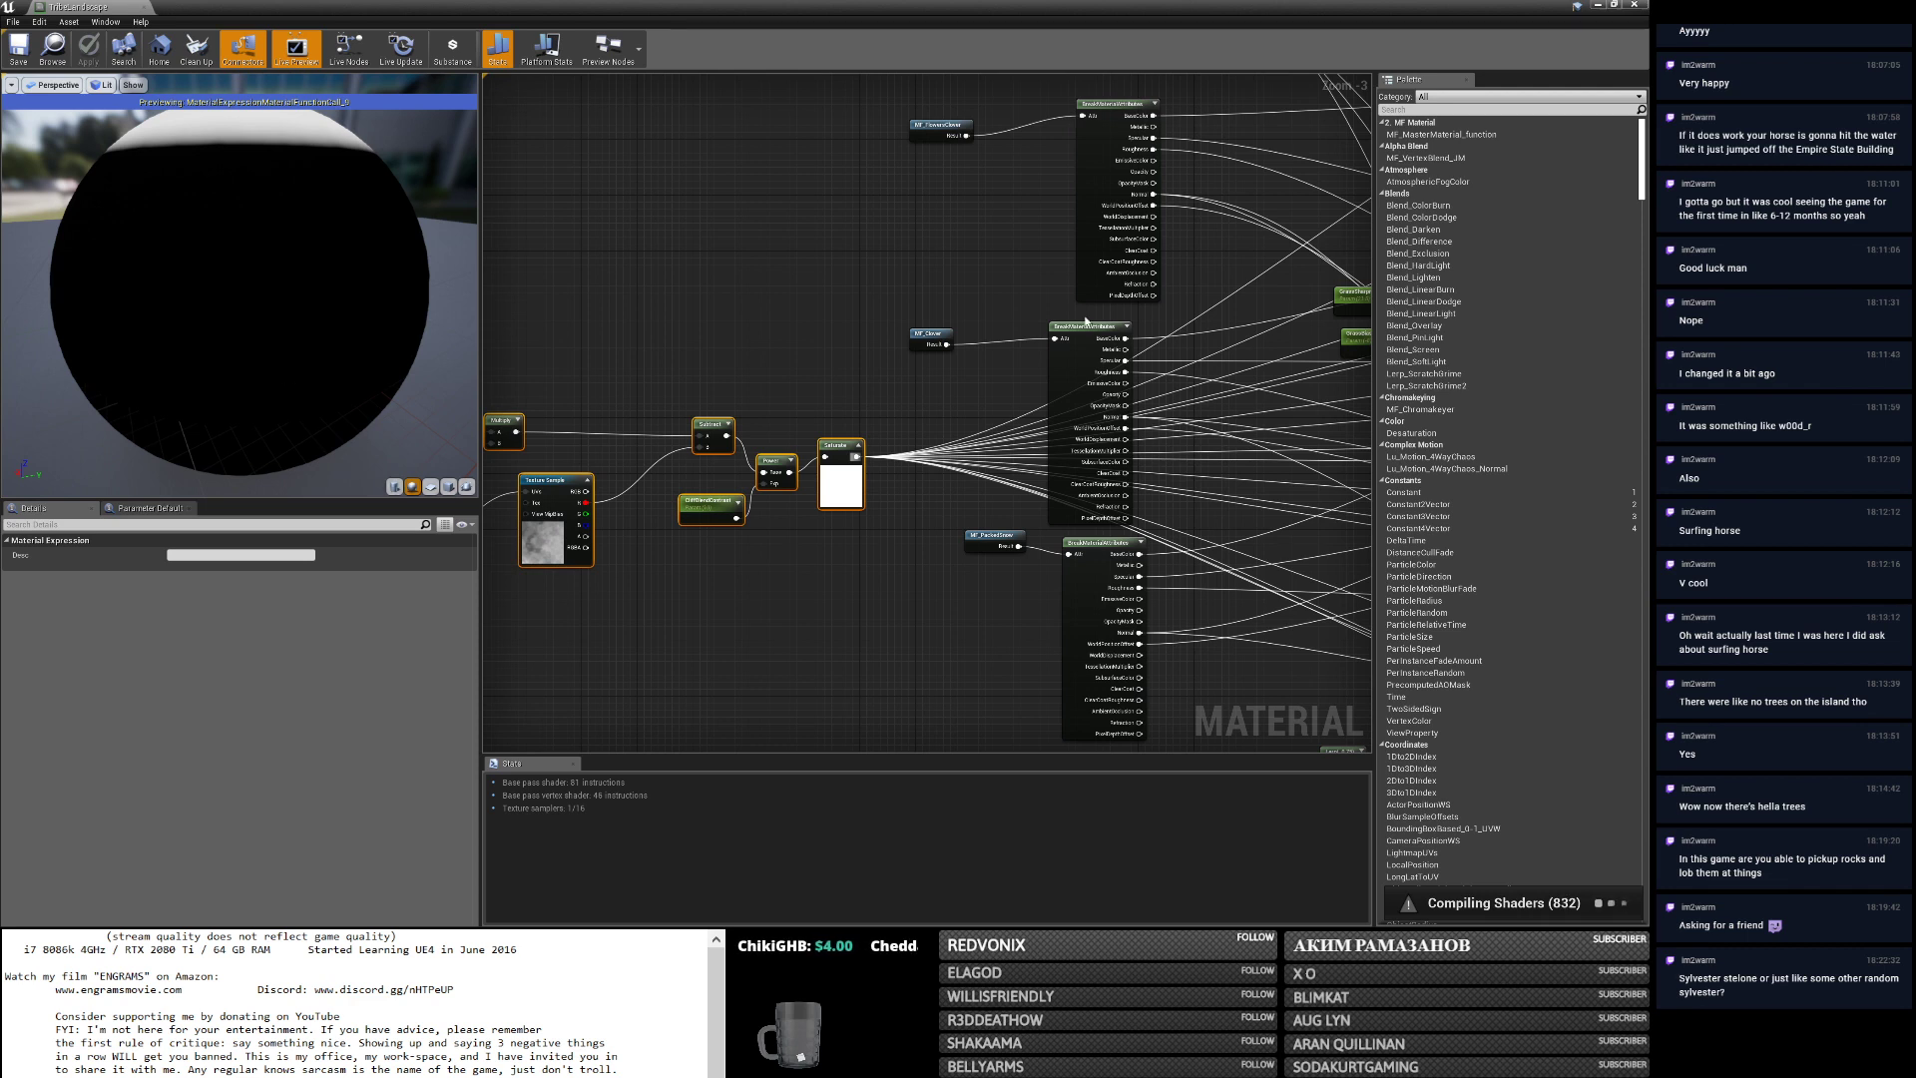
pyautogui.click(1598, 5)
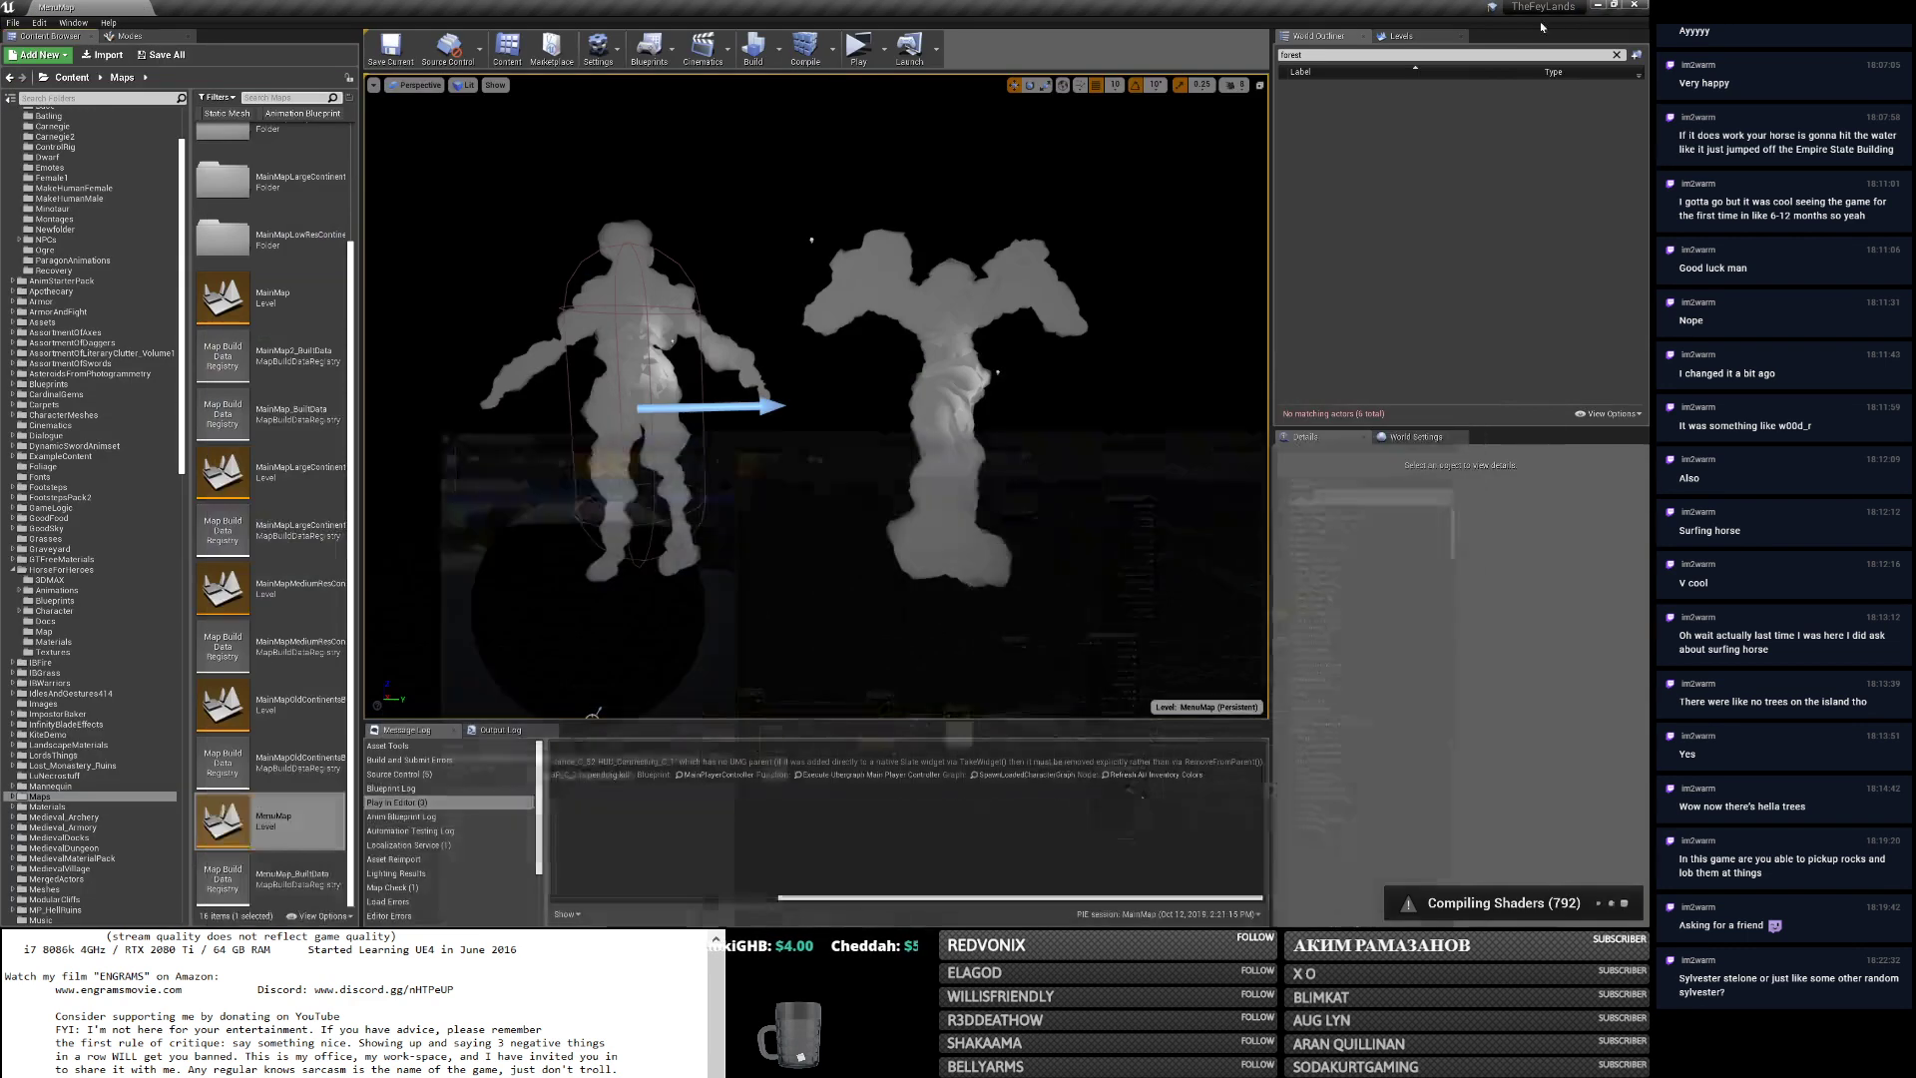
pyautogui.rightClick(290, 304)
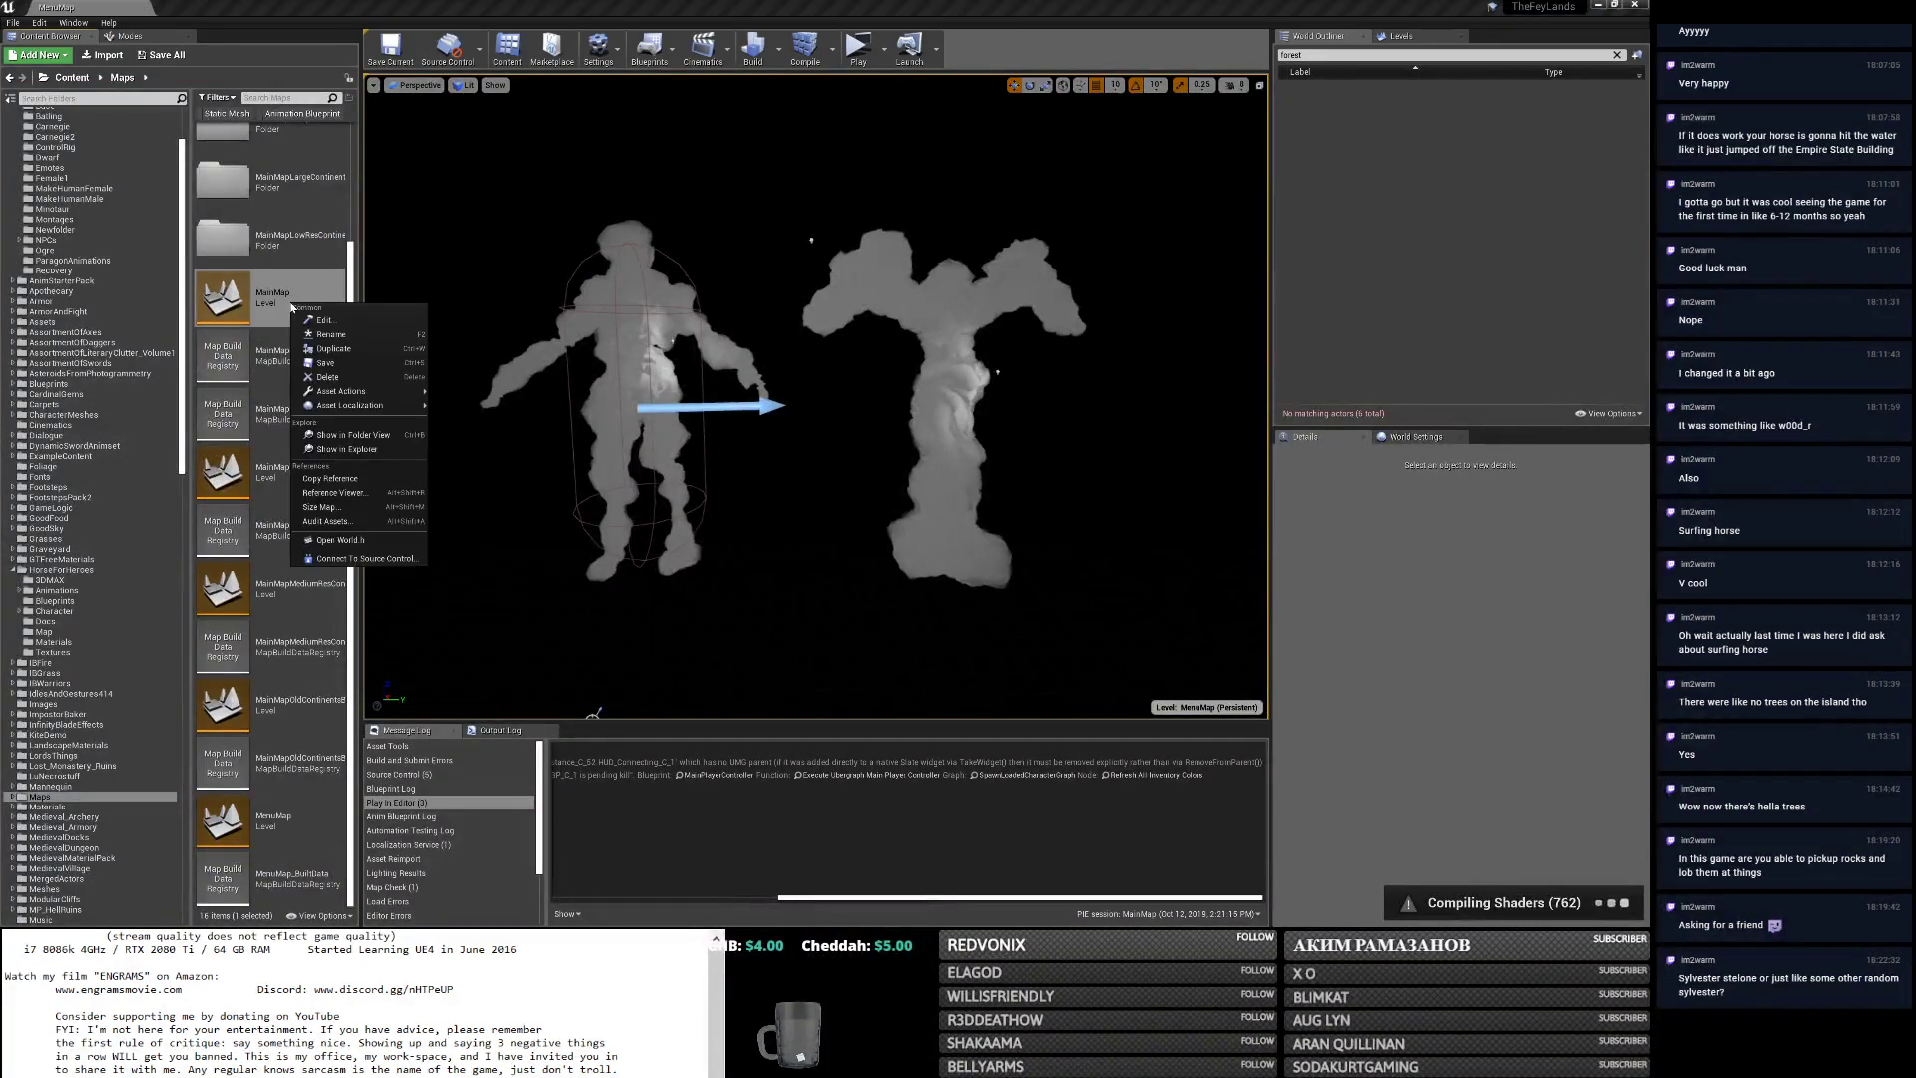
pyautogui.click(740, 749)
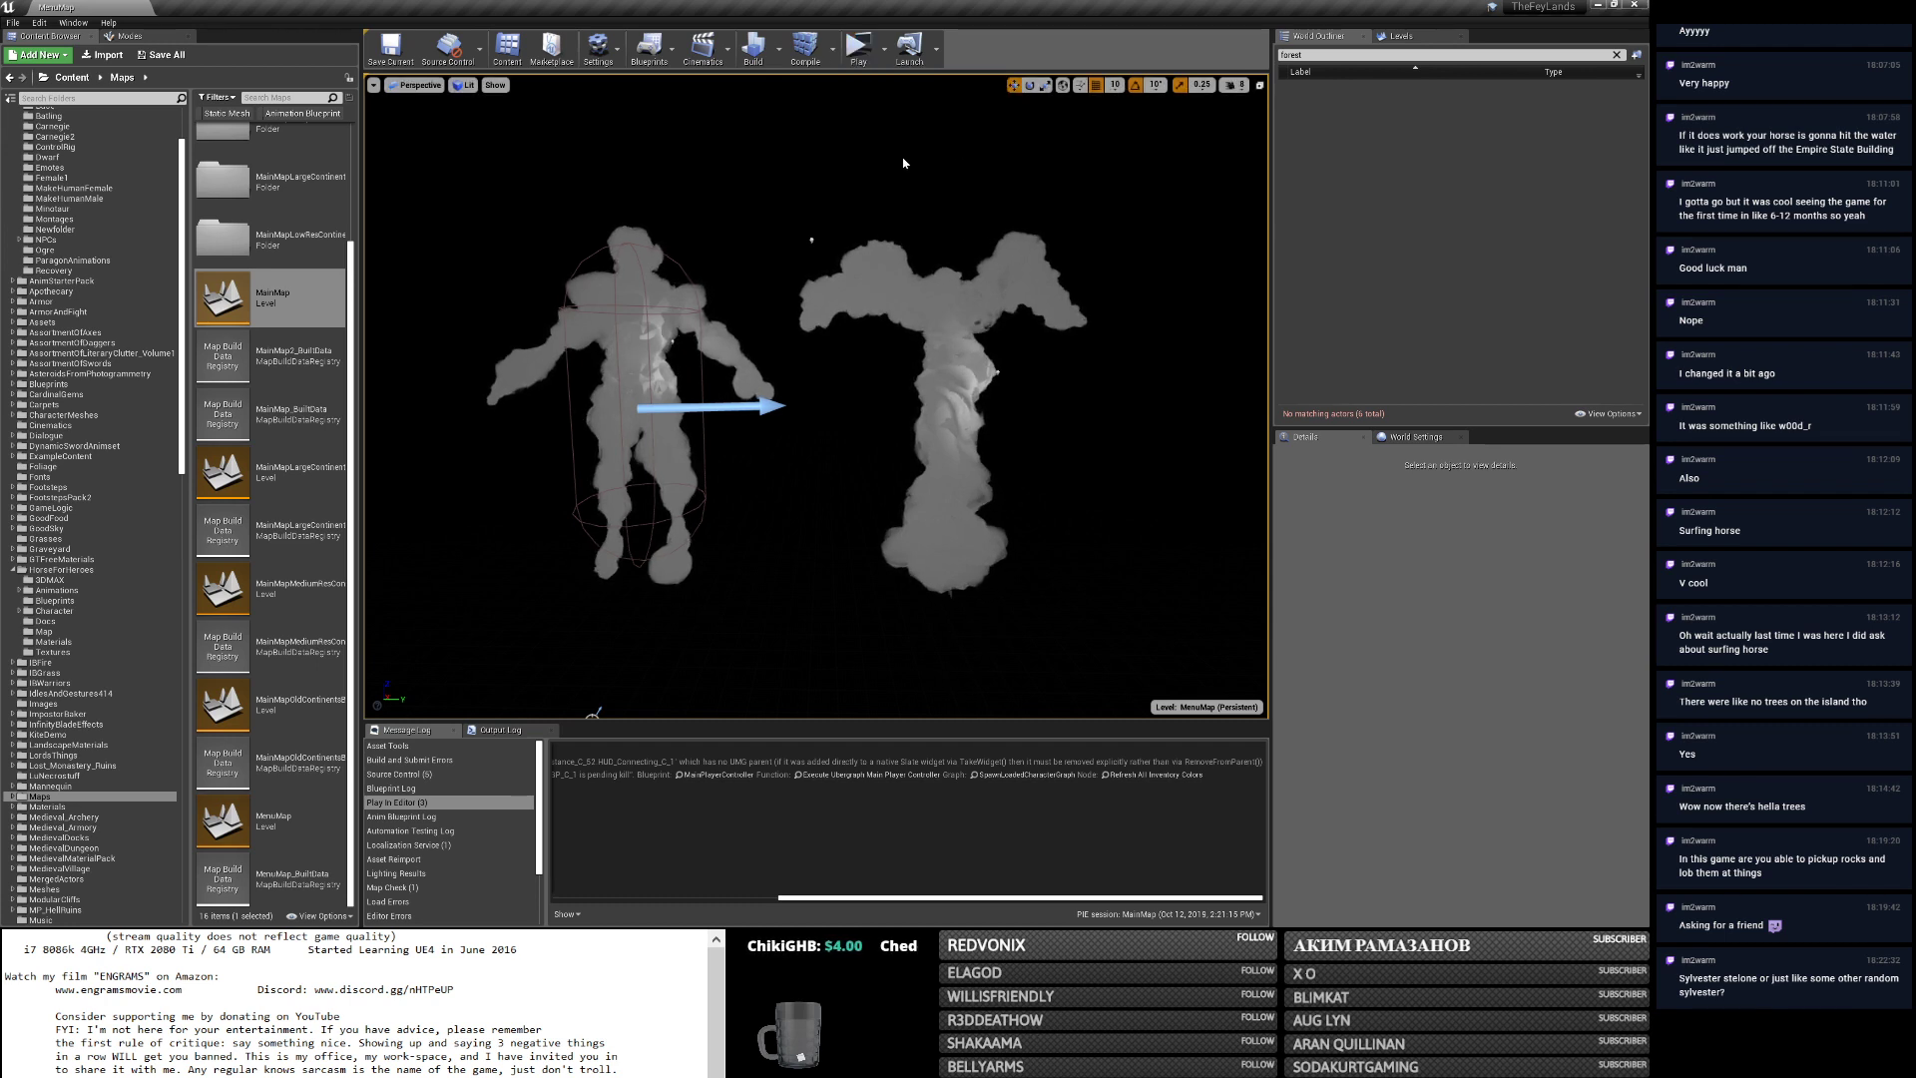
pyautogui.doubleClick(295, 293)
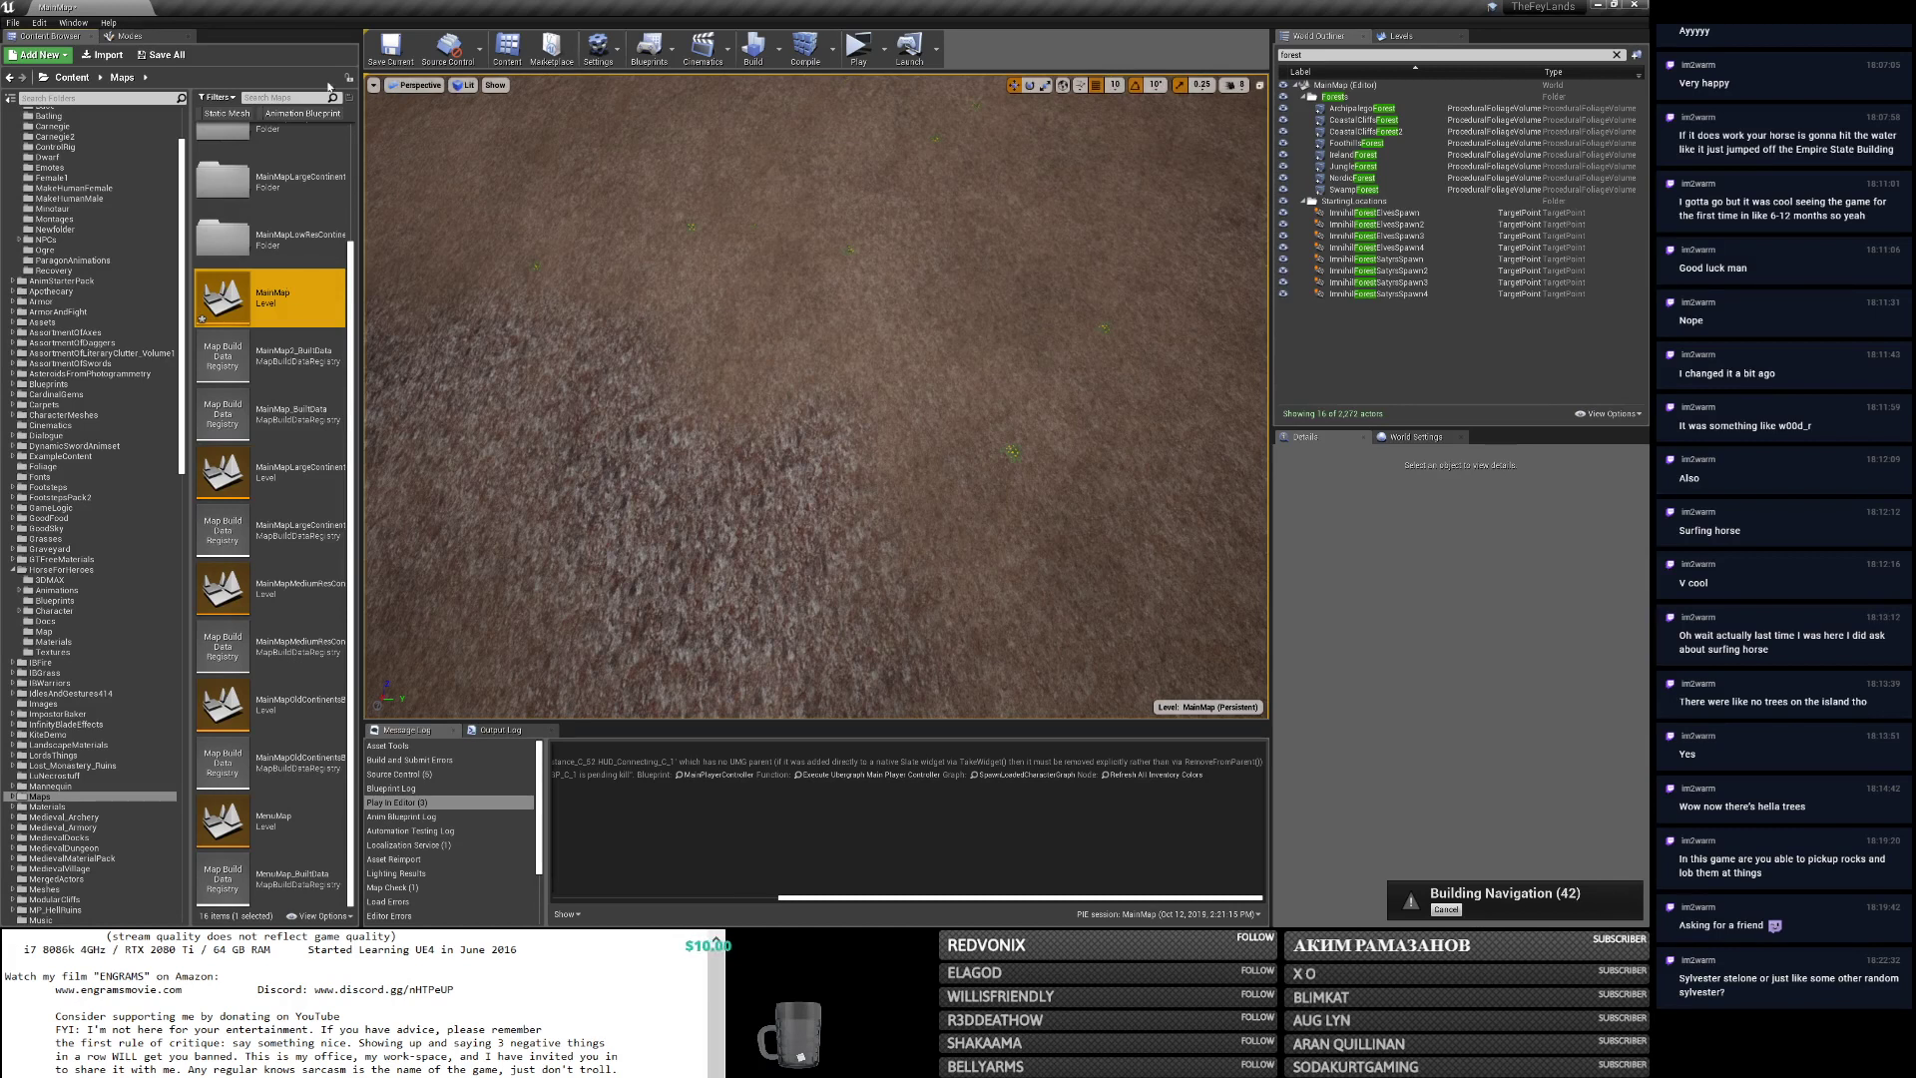
# Fly through MainMap to the forest terrain and examine the ground texture blending on its hillsides.
pyautogui.moveTo(883, 301); pyautogui.dragTo(836, 206, button='right')
pyautogui.hotkey('alt', 'Tab')
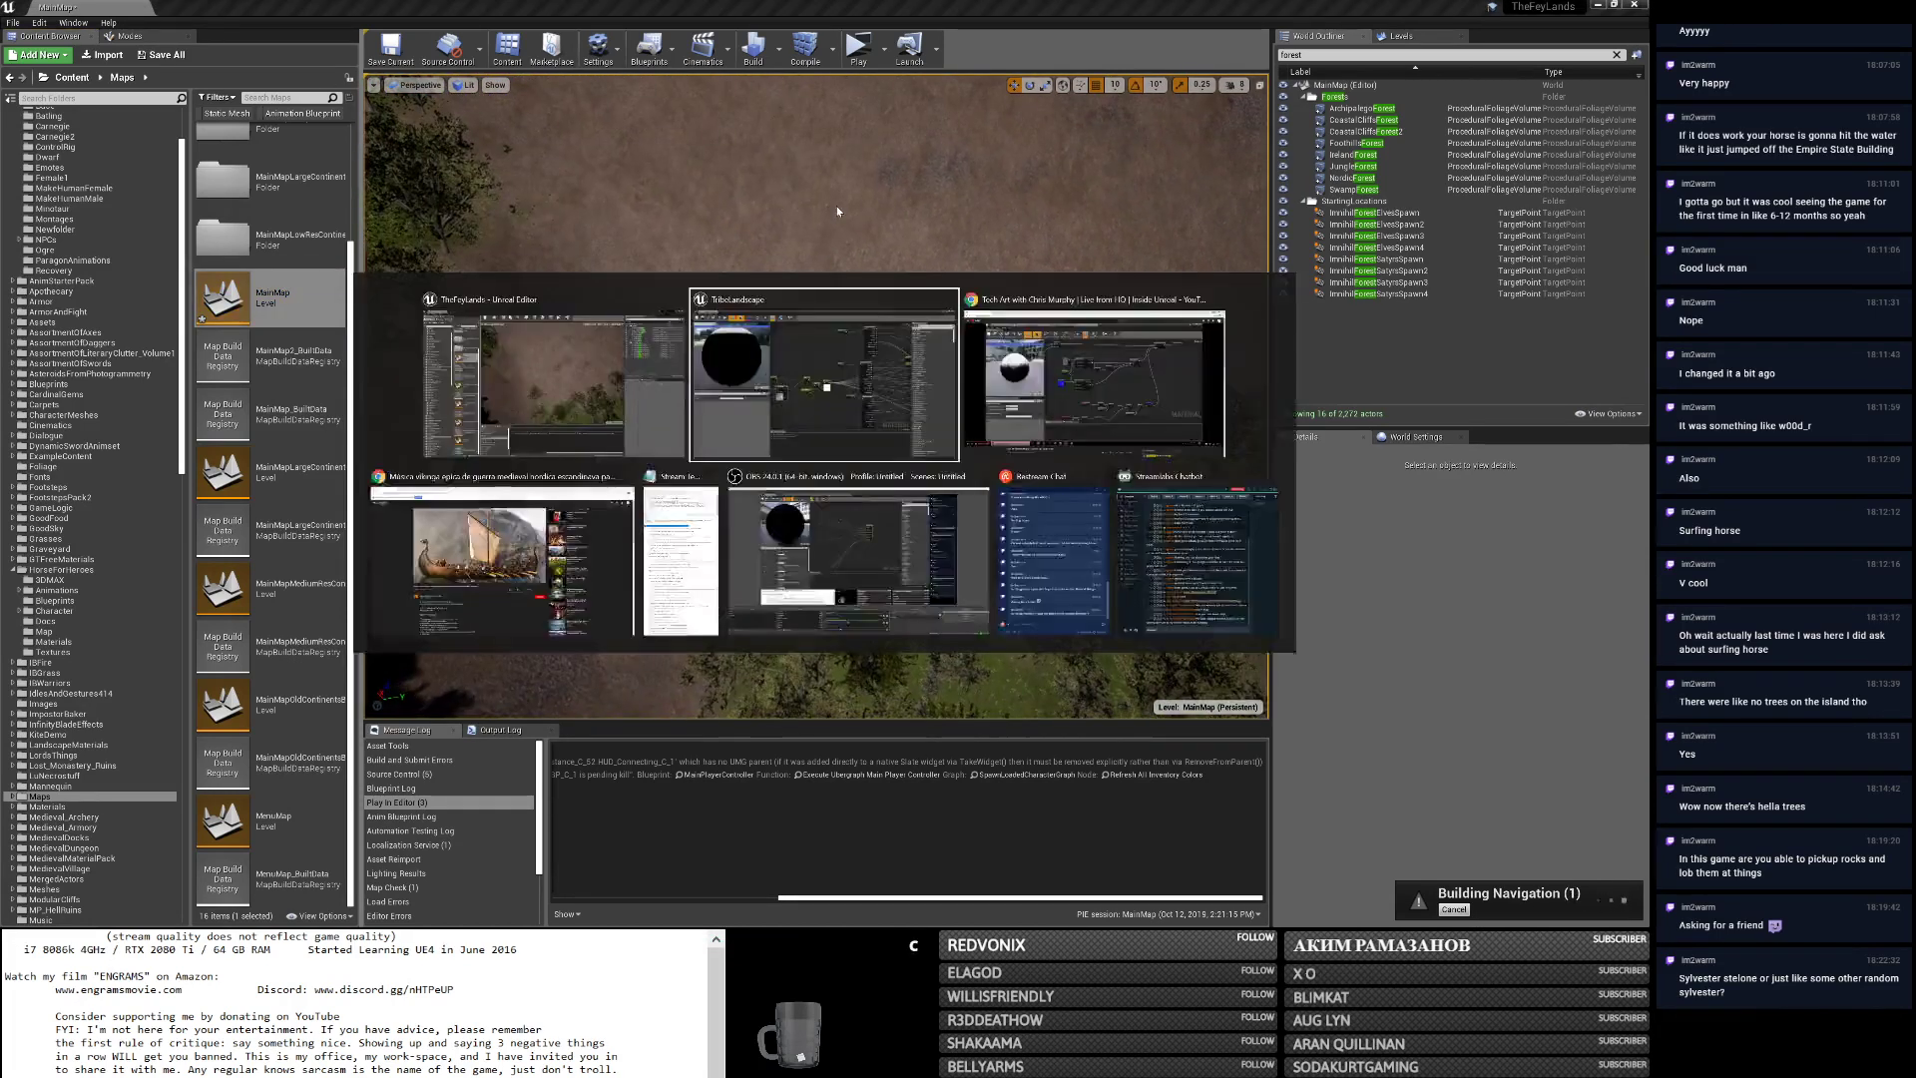
pyautogui.click(1597, 5)
pyautogui.moveTo(898, 299); pyautogui.dragTo(787, 267, button='right')
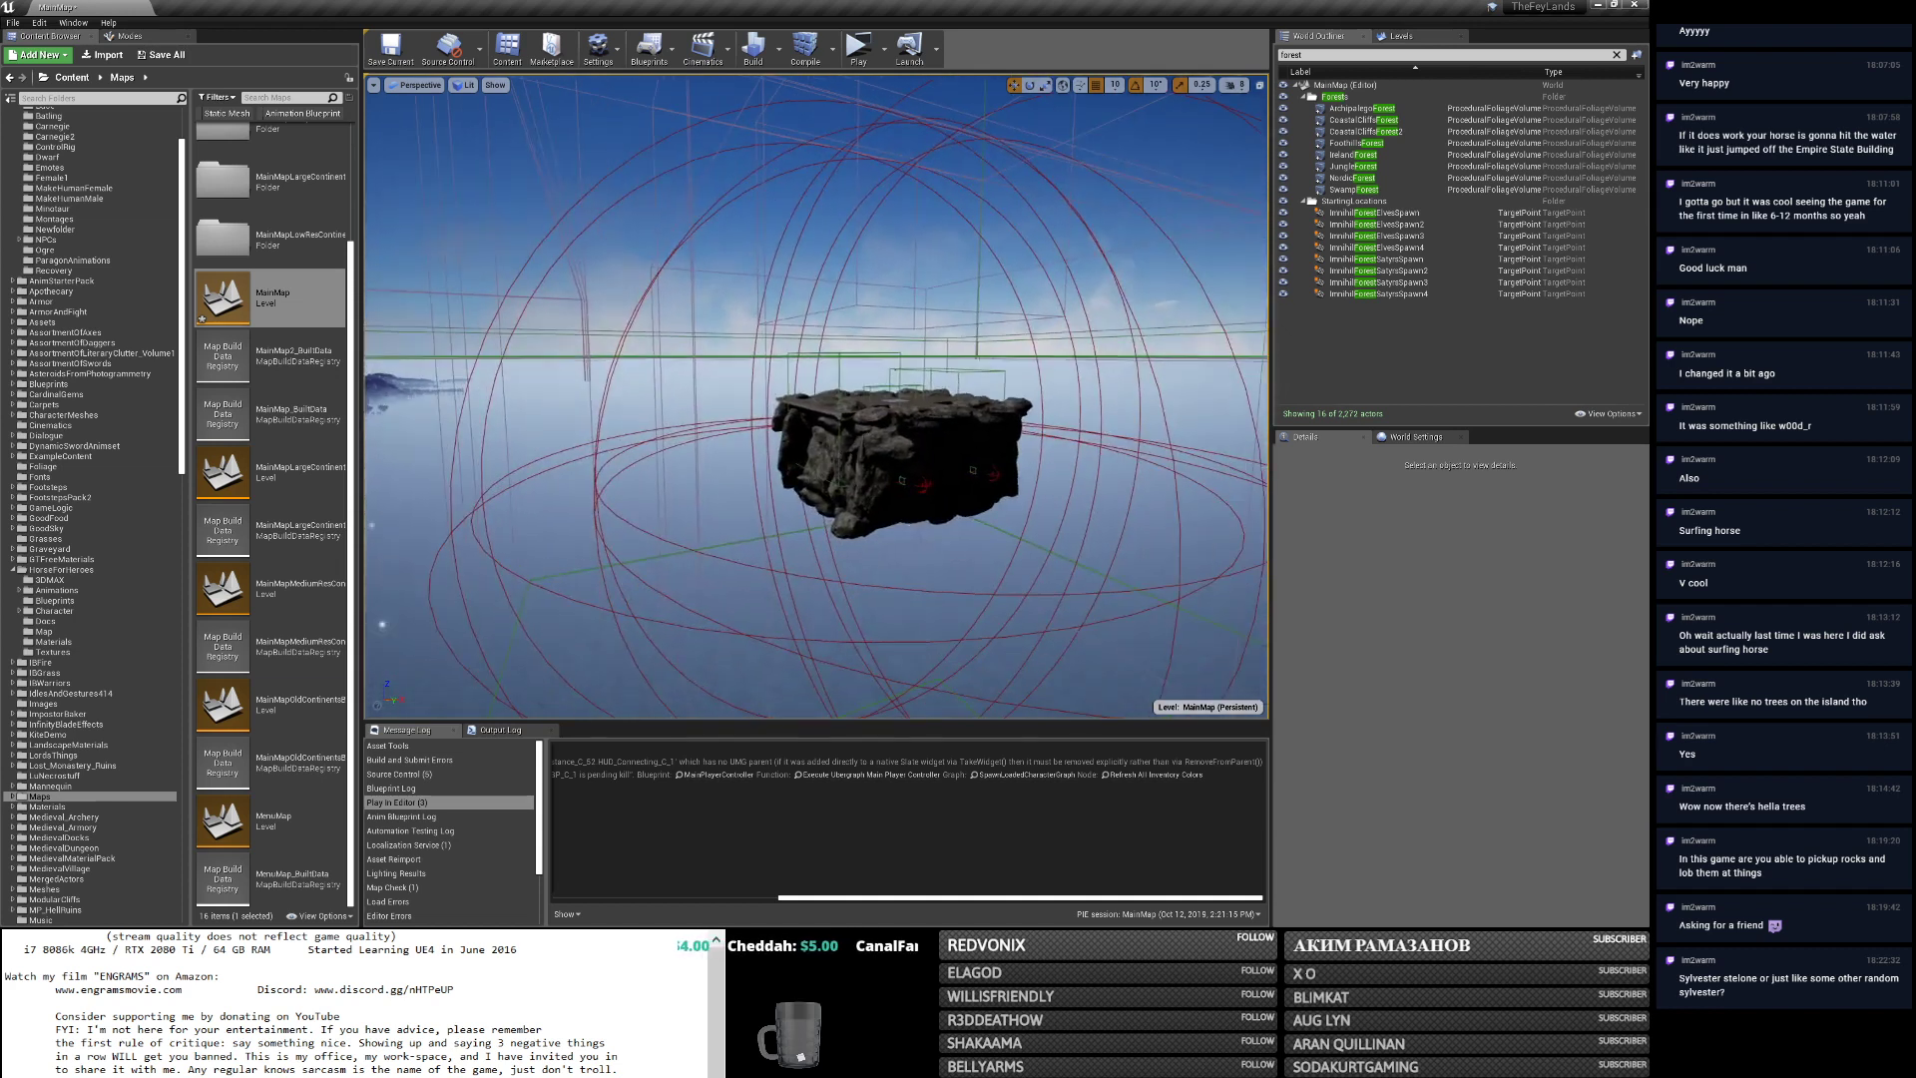
pyautogui.click(897, 183)
pyautogui.moveTo(898, 187); pyautogui.dragTo(898, 209, button='right')
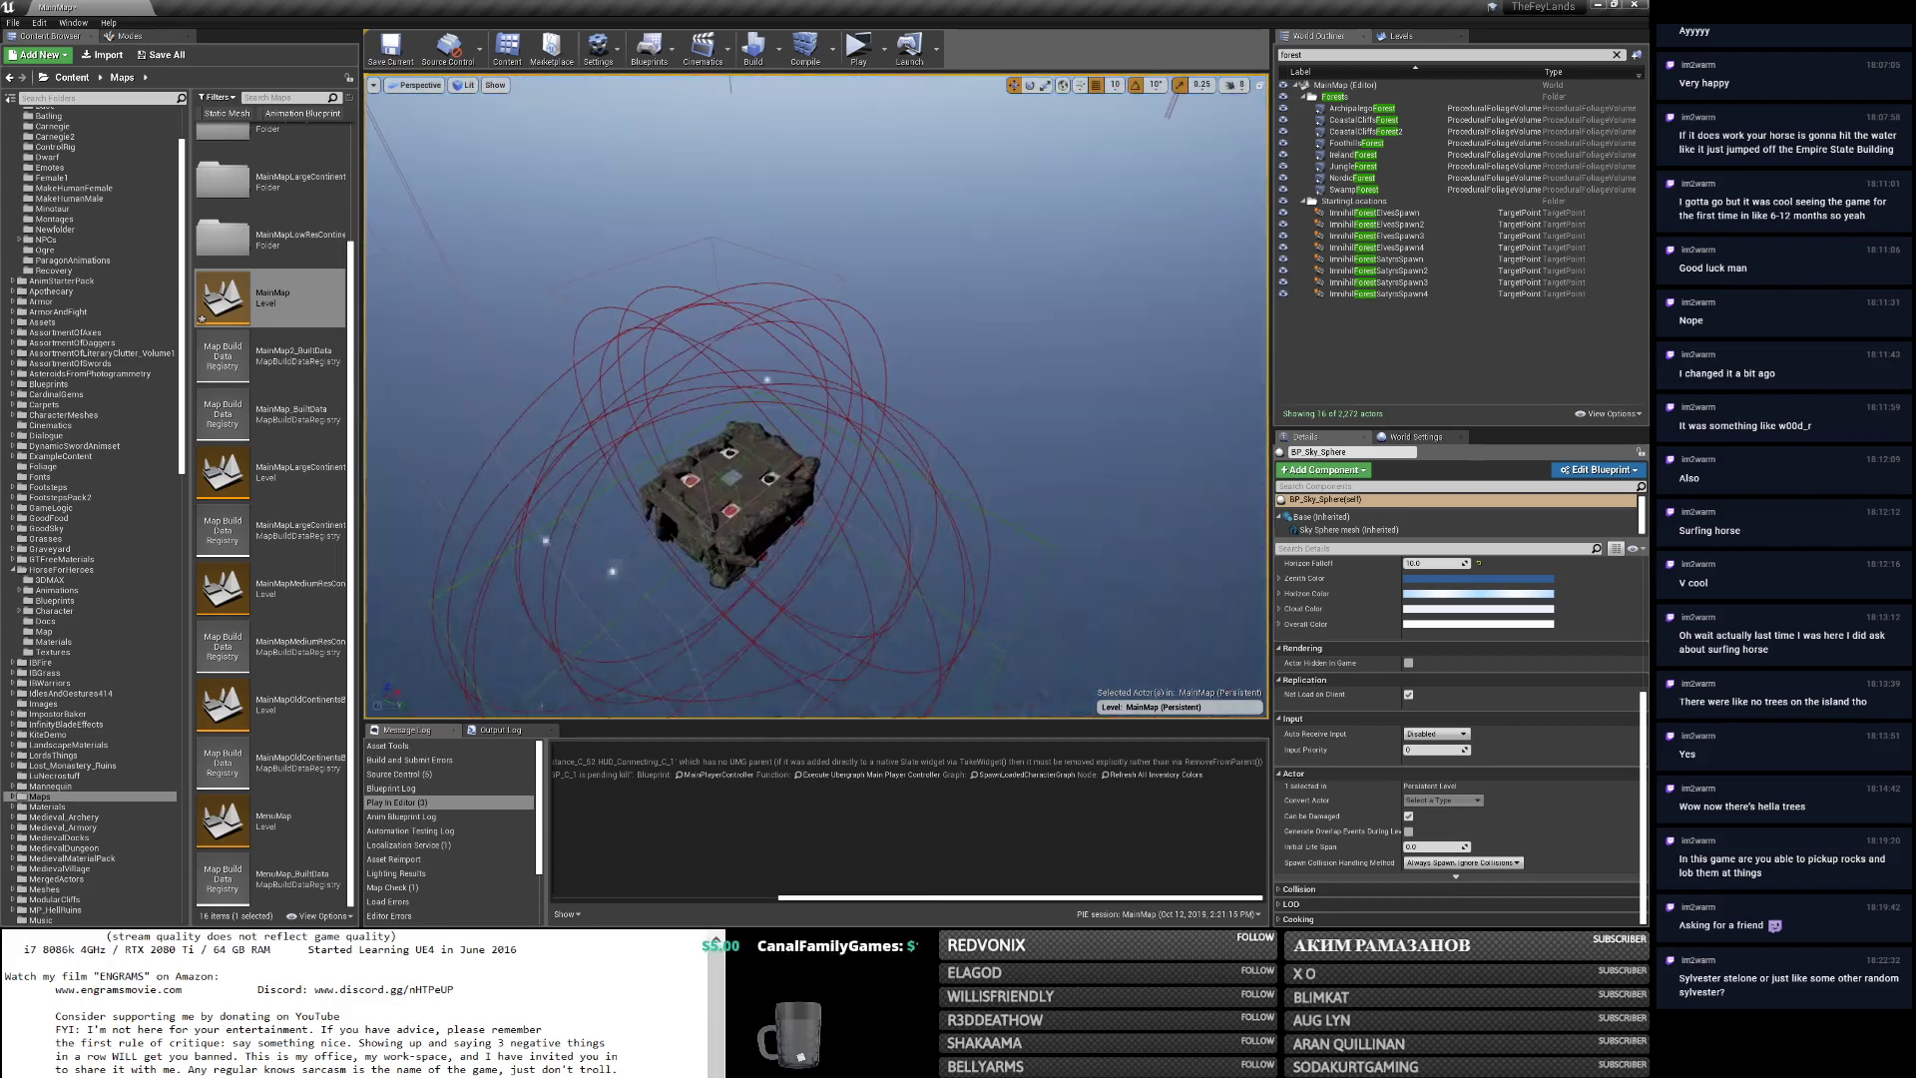
pyautogui.click(703, 354)
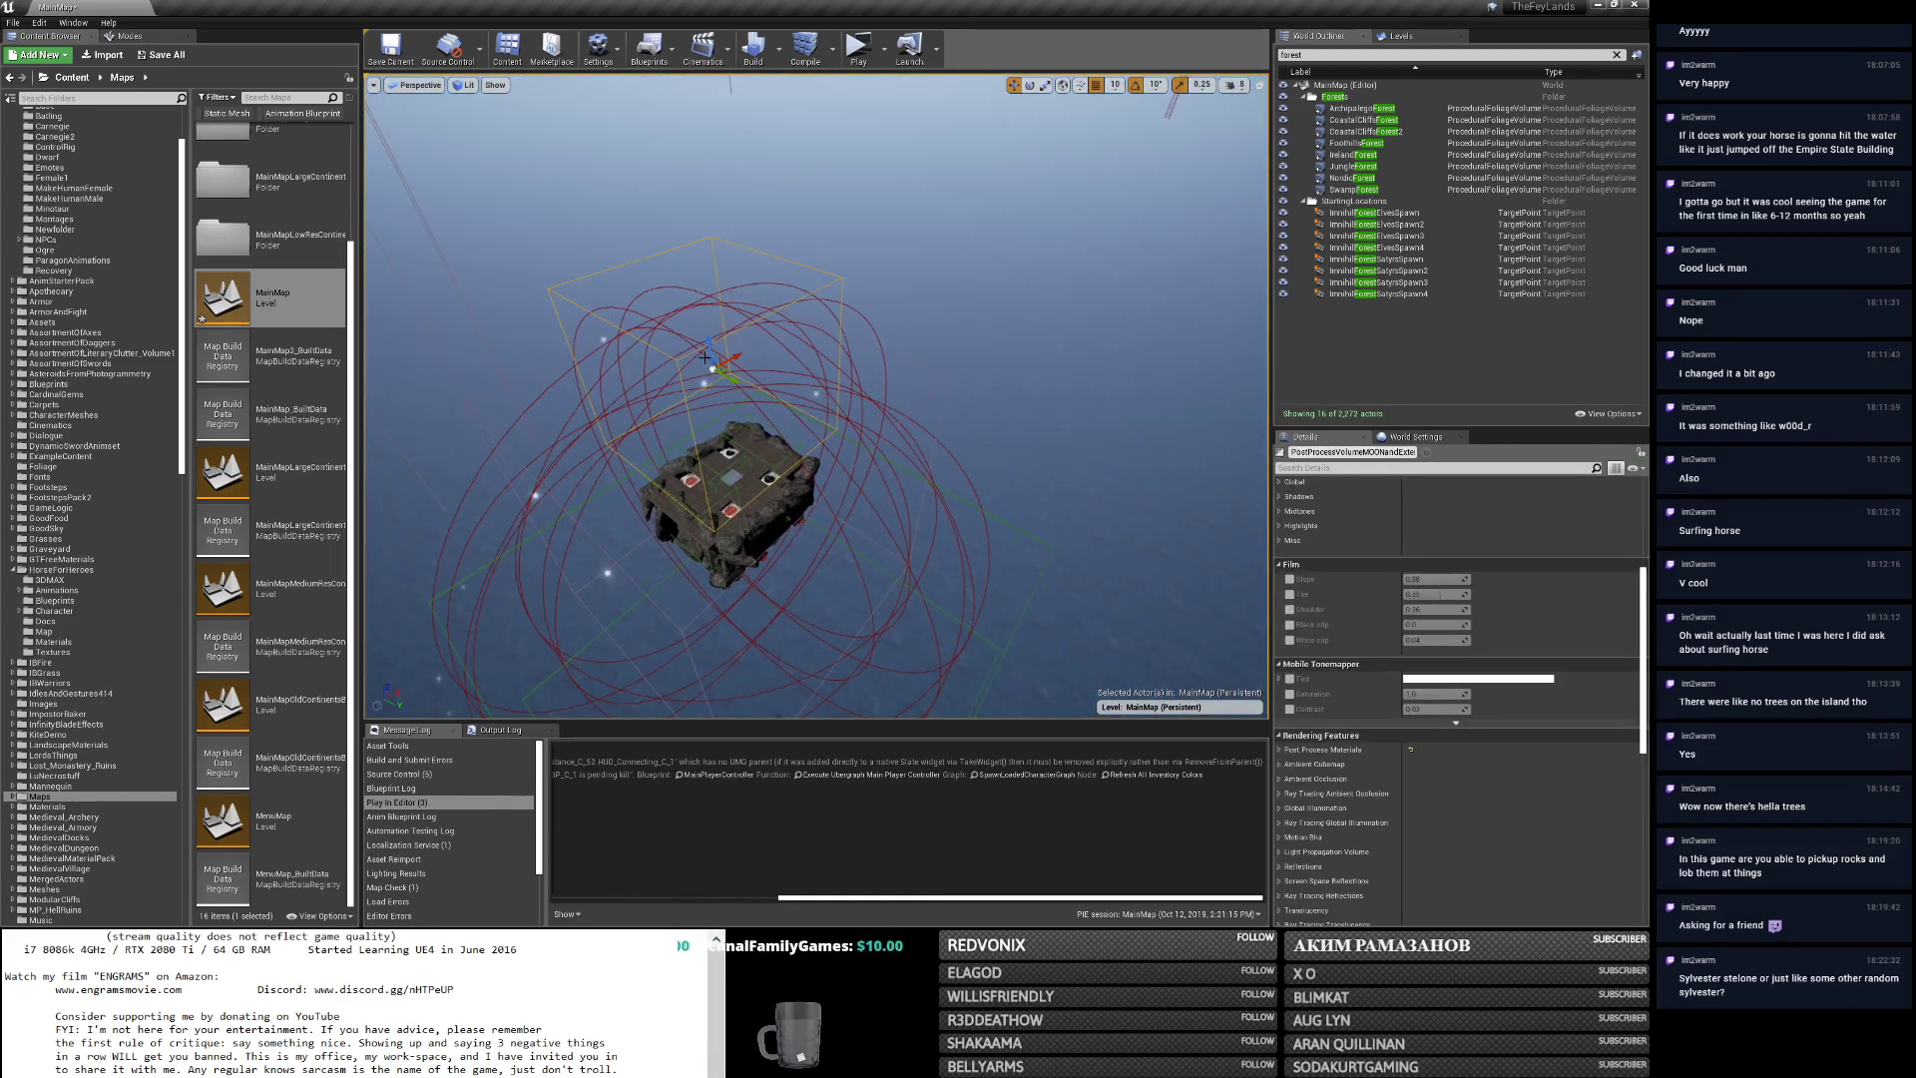
pyautogui.click(596, 483)
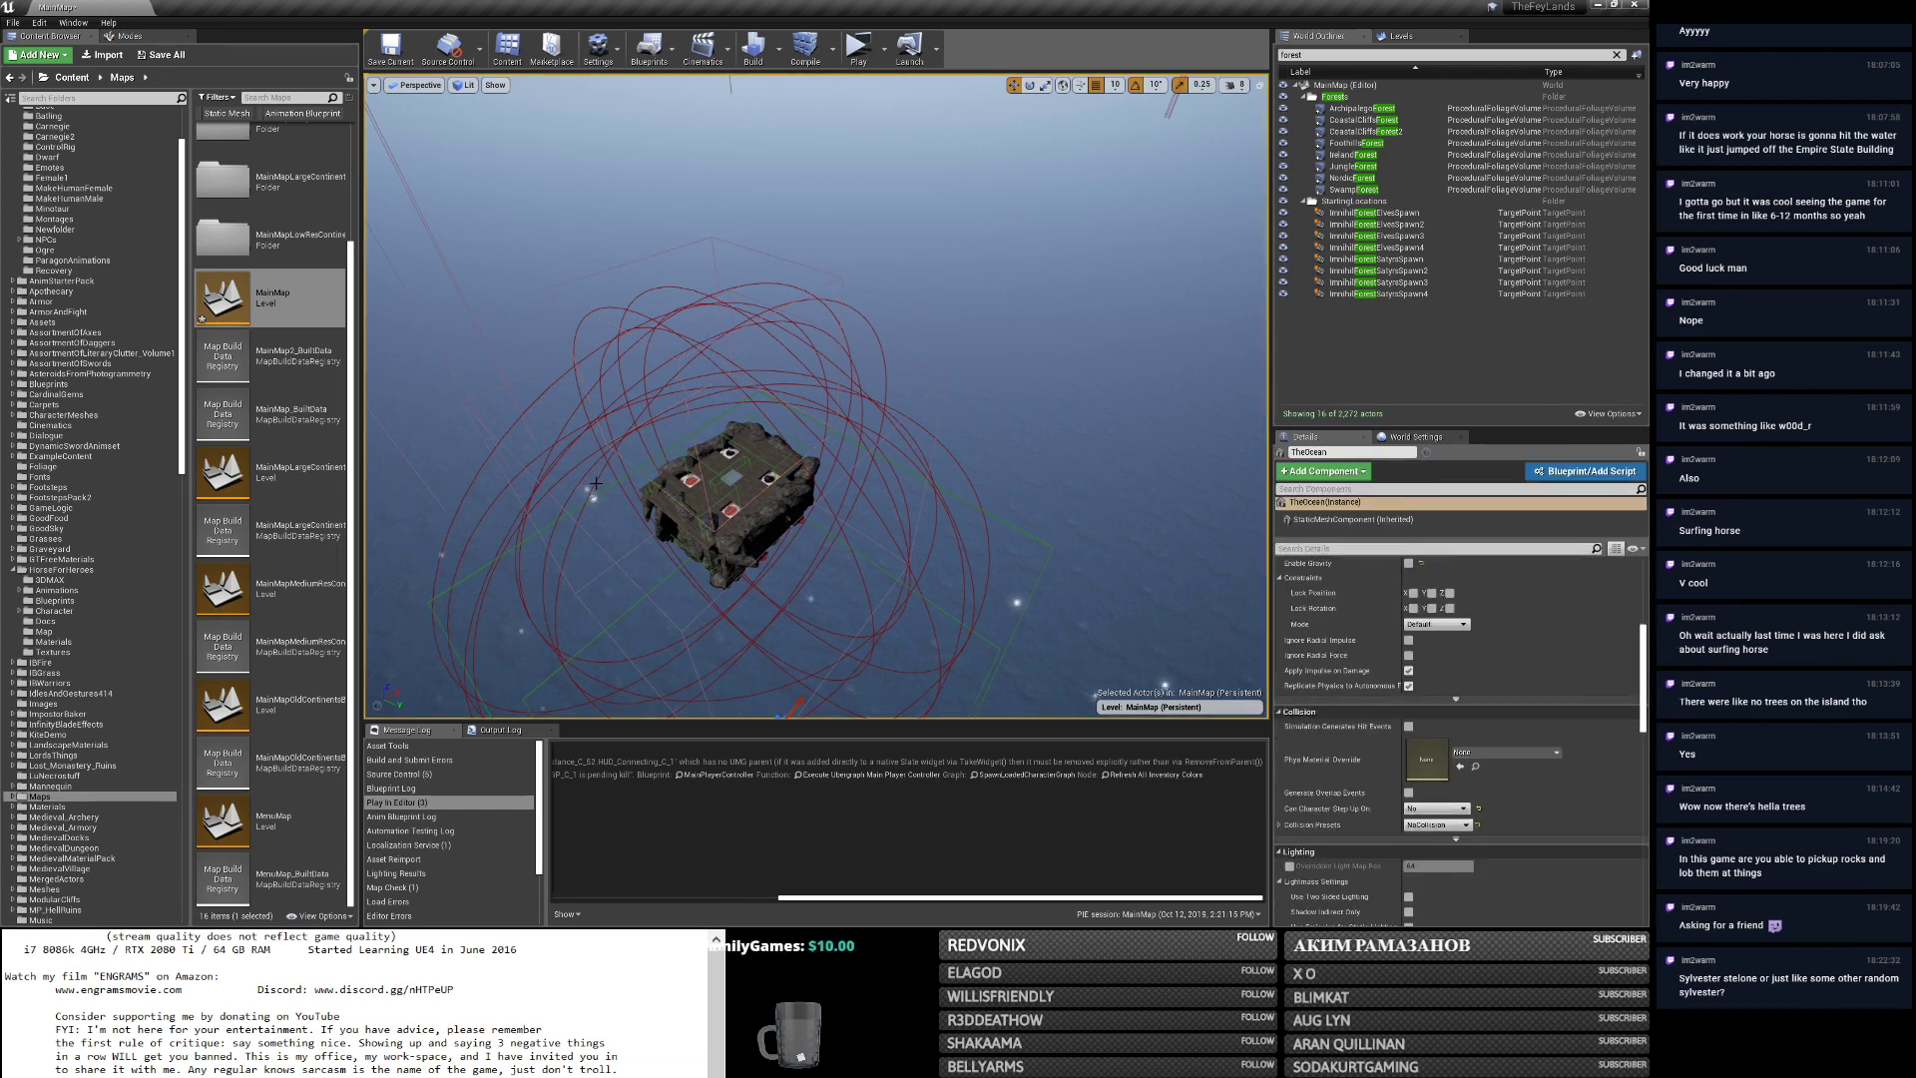
pyautogui.click(596, 483)
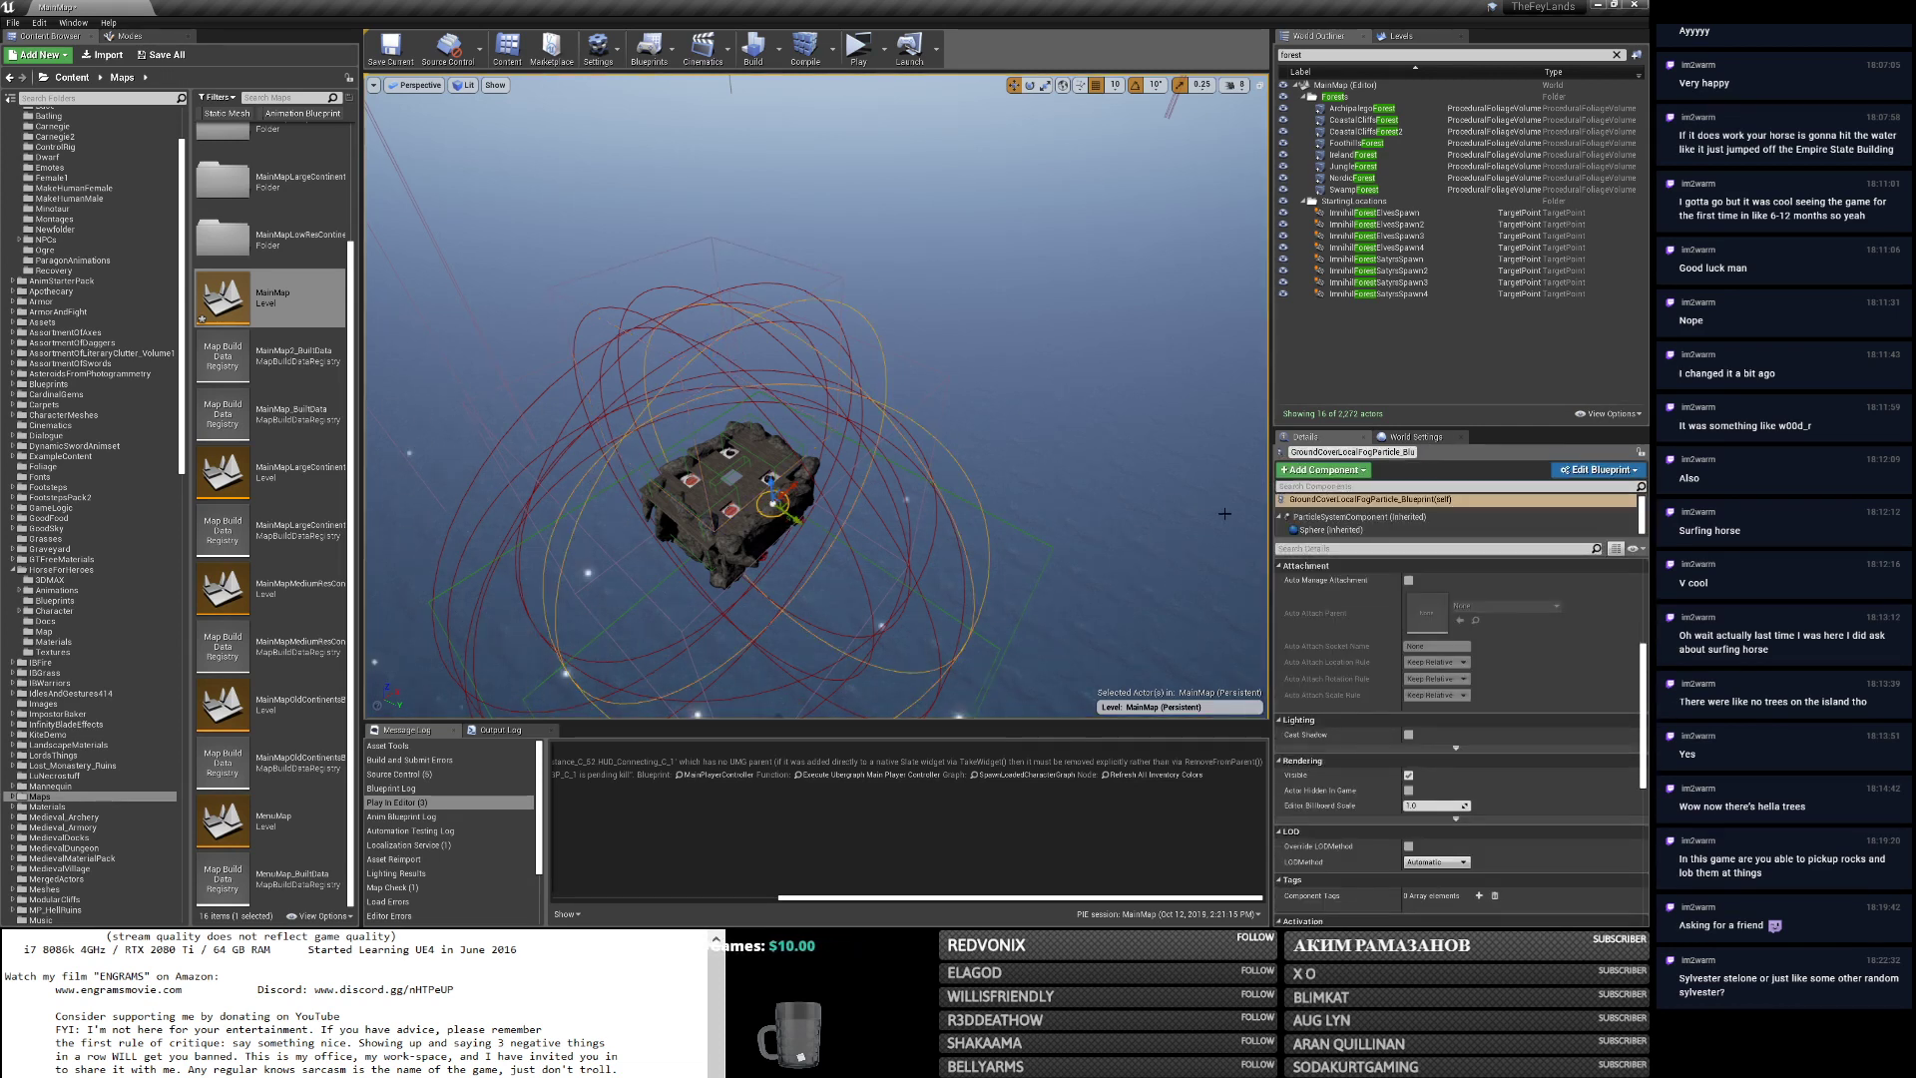
pyautogui.moveTo(596, 483); pyautogui.dragTo(377, 331, button='right')
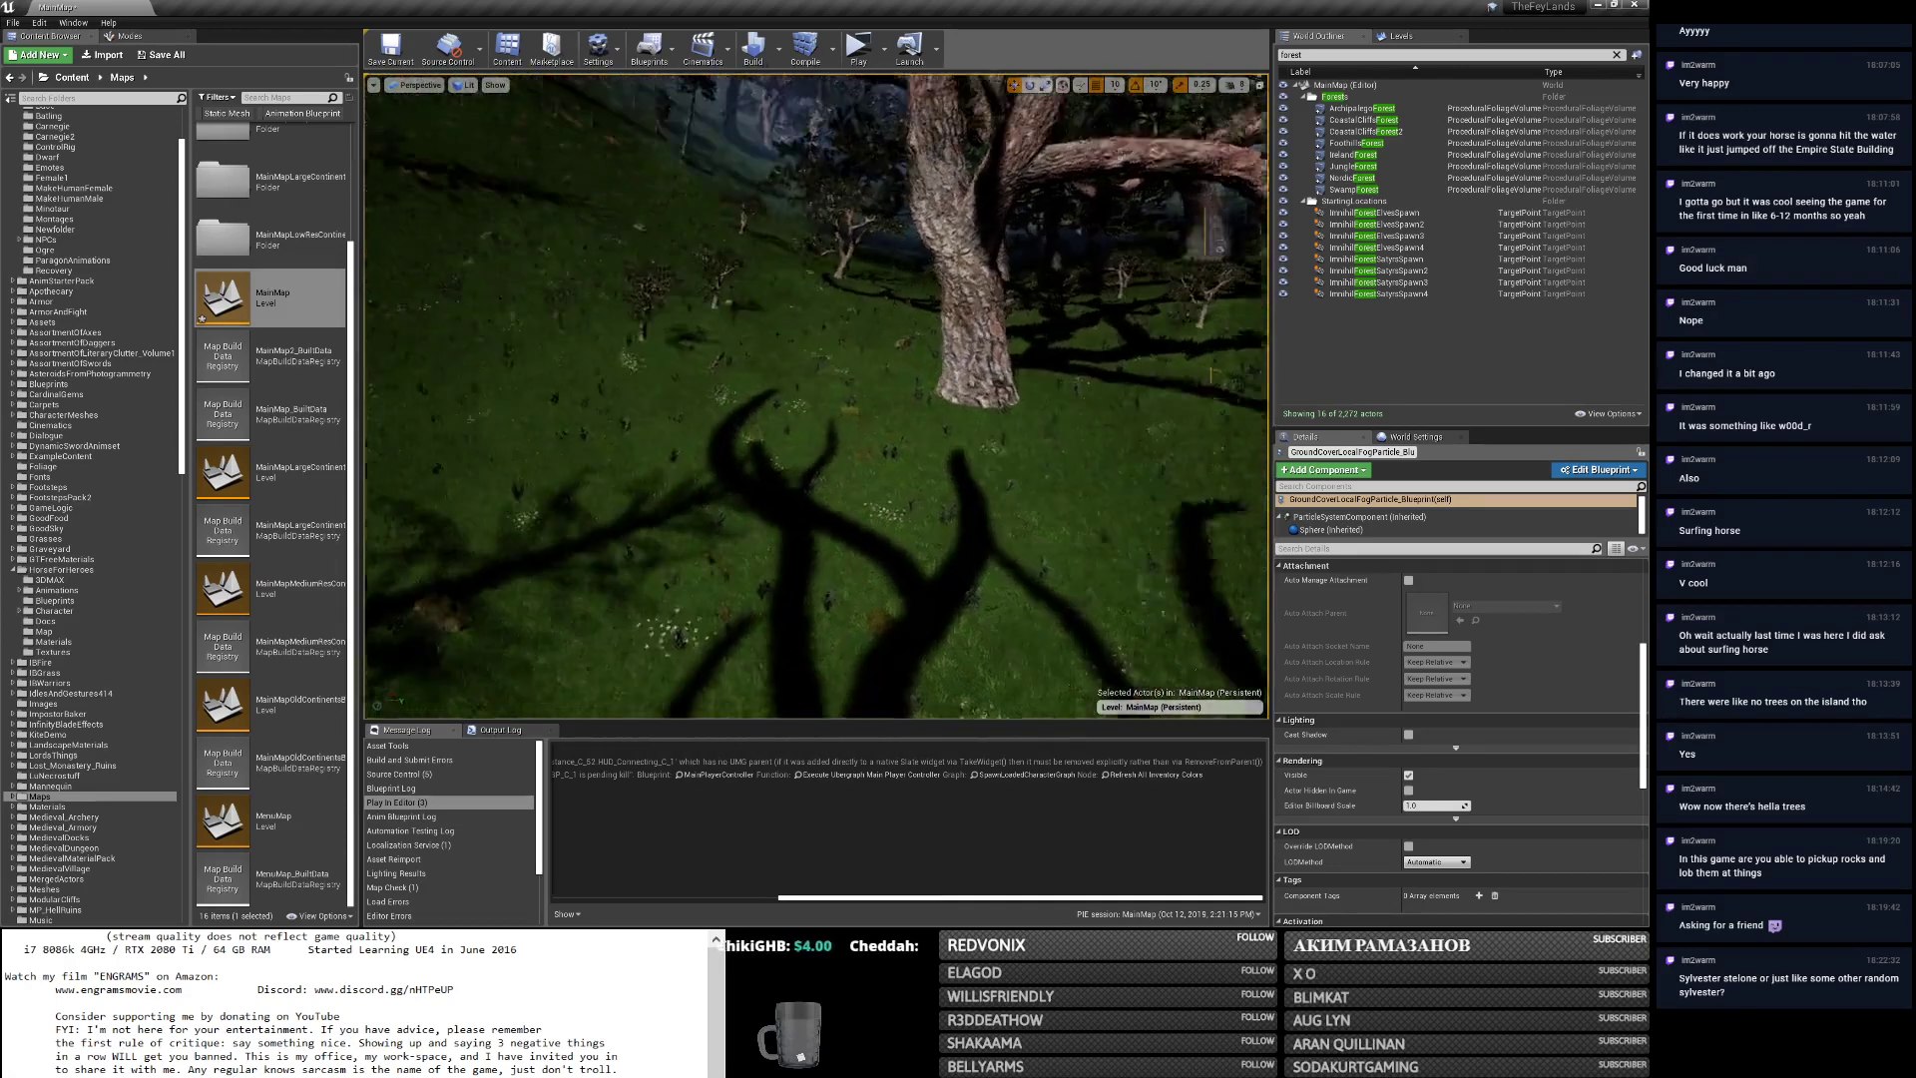
pyautogui.press('w')
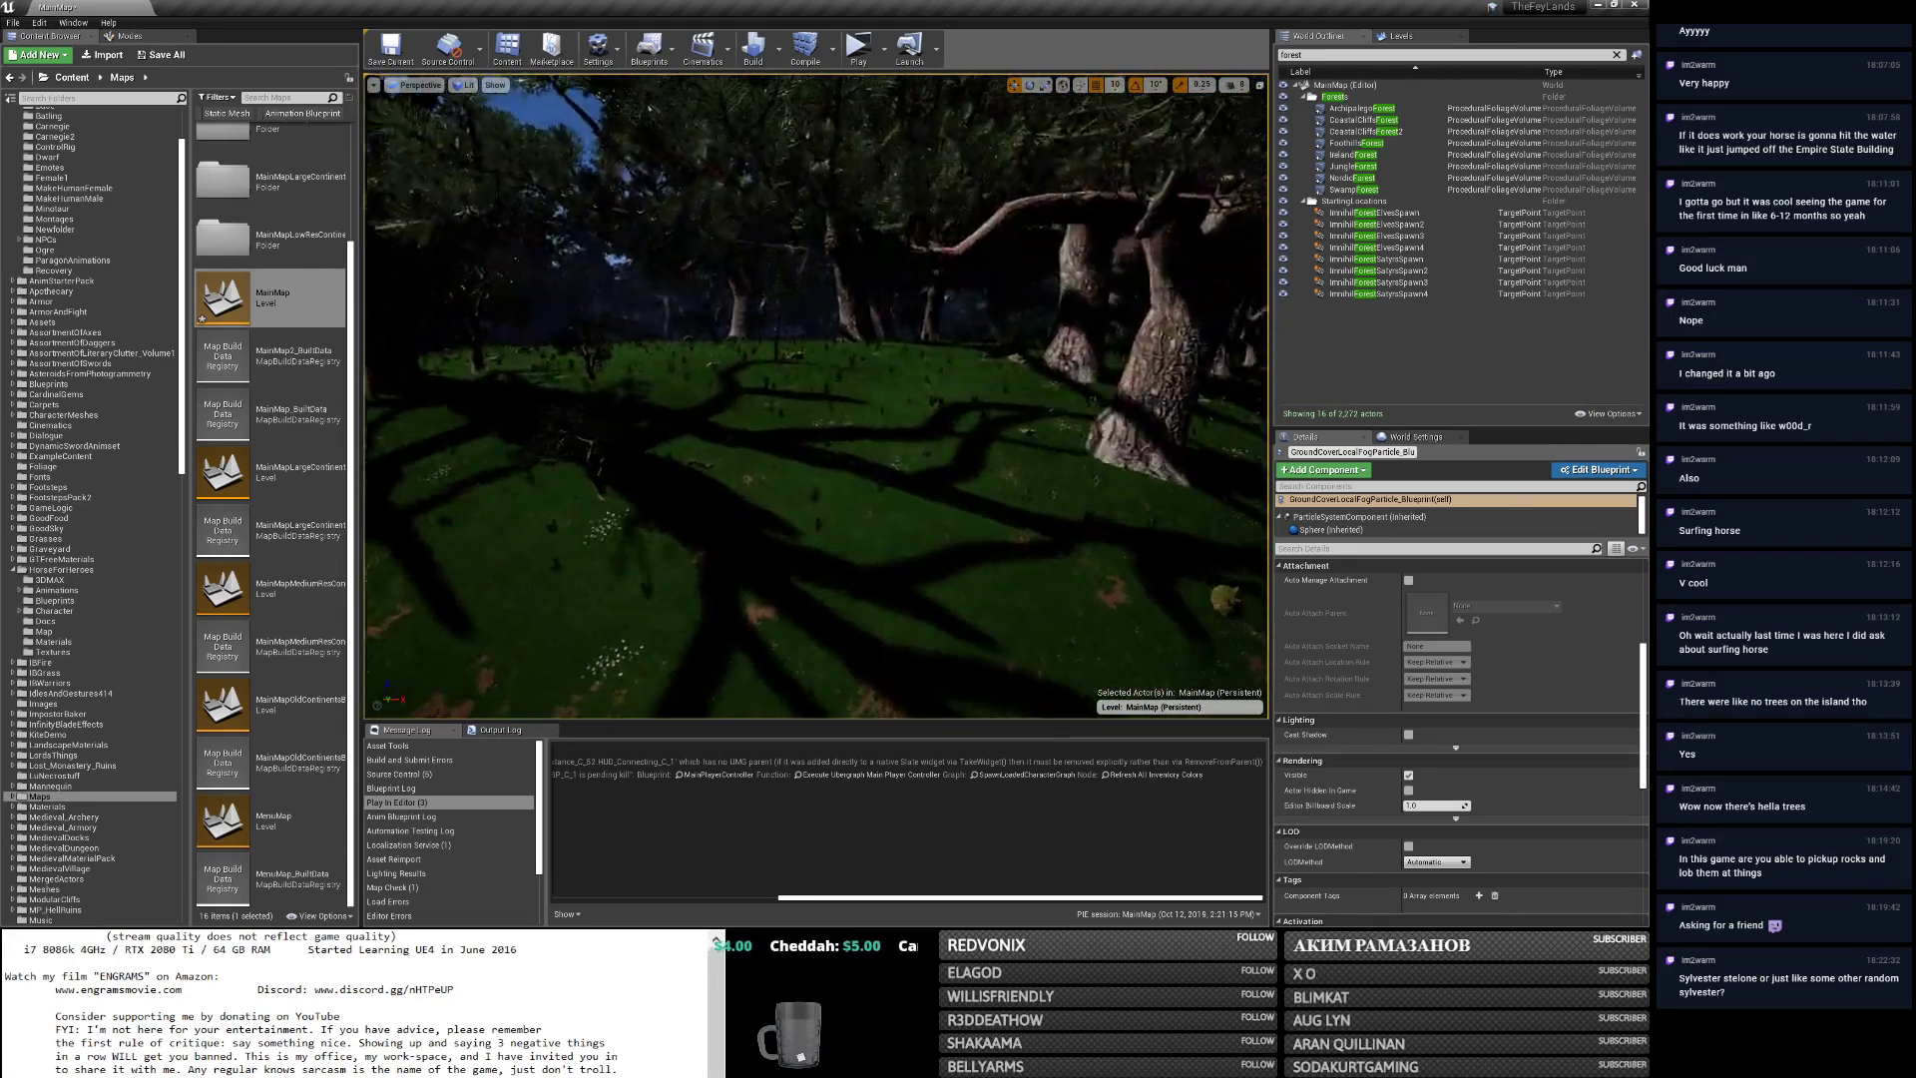
pyautogui.press('w')
pyautogui.moveTo(816, 396); pyautogui.dragTo(664, 387, button='right')
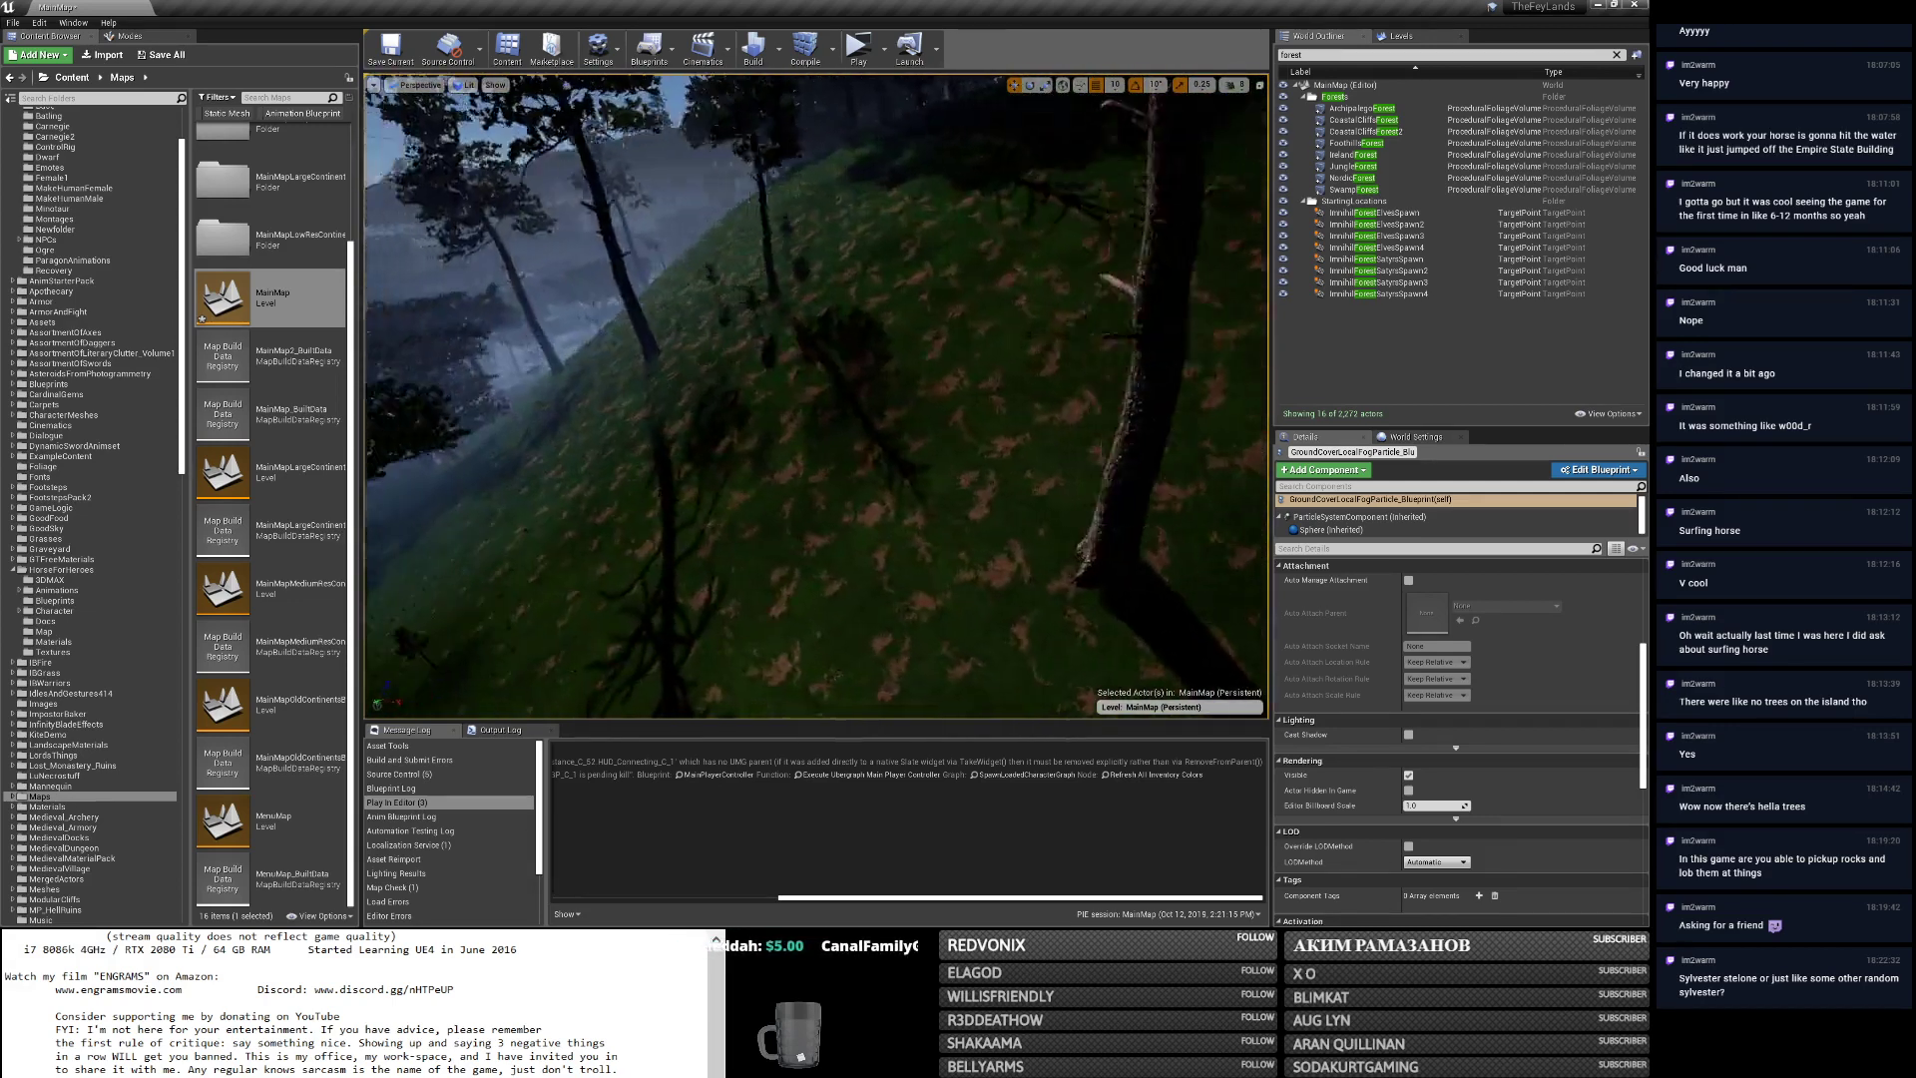
pyautogui.moveTo(816, 395); pyautogui.dragTo(763, 285, button='right')
pyautogui.press('s')
pyautogui.moveTo(816, 395); pyautogui.dragTo(820, 460, button='right')
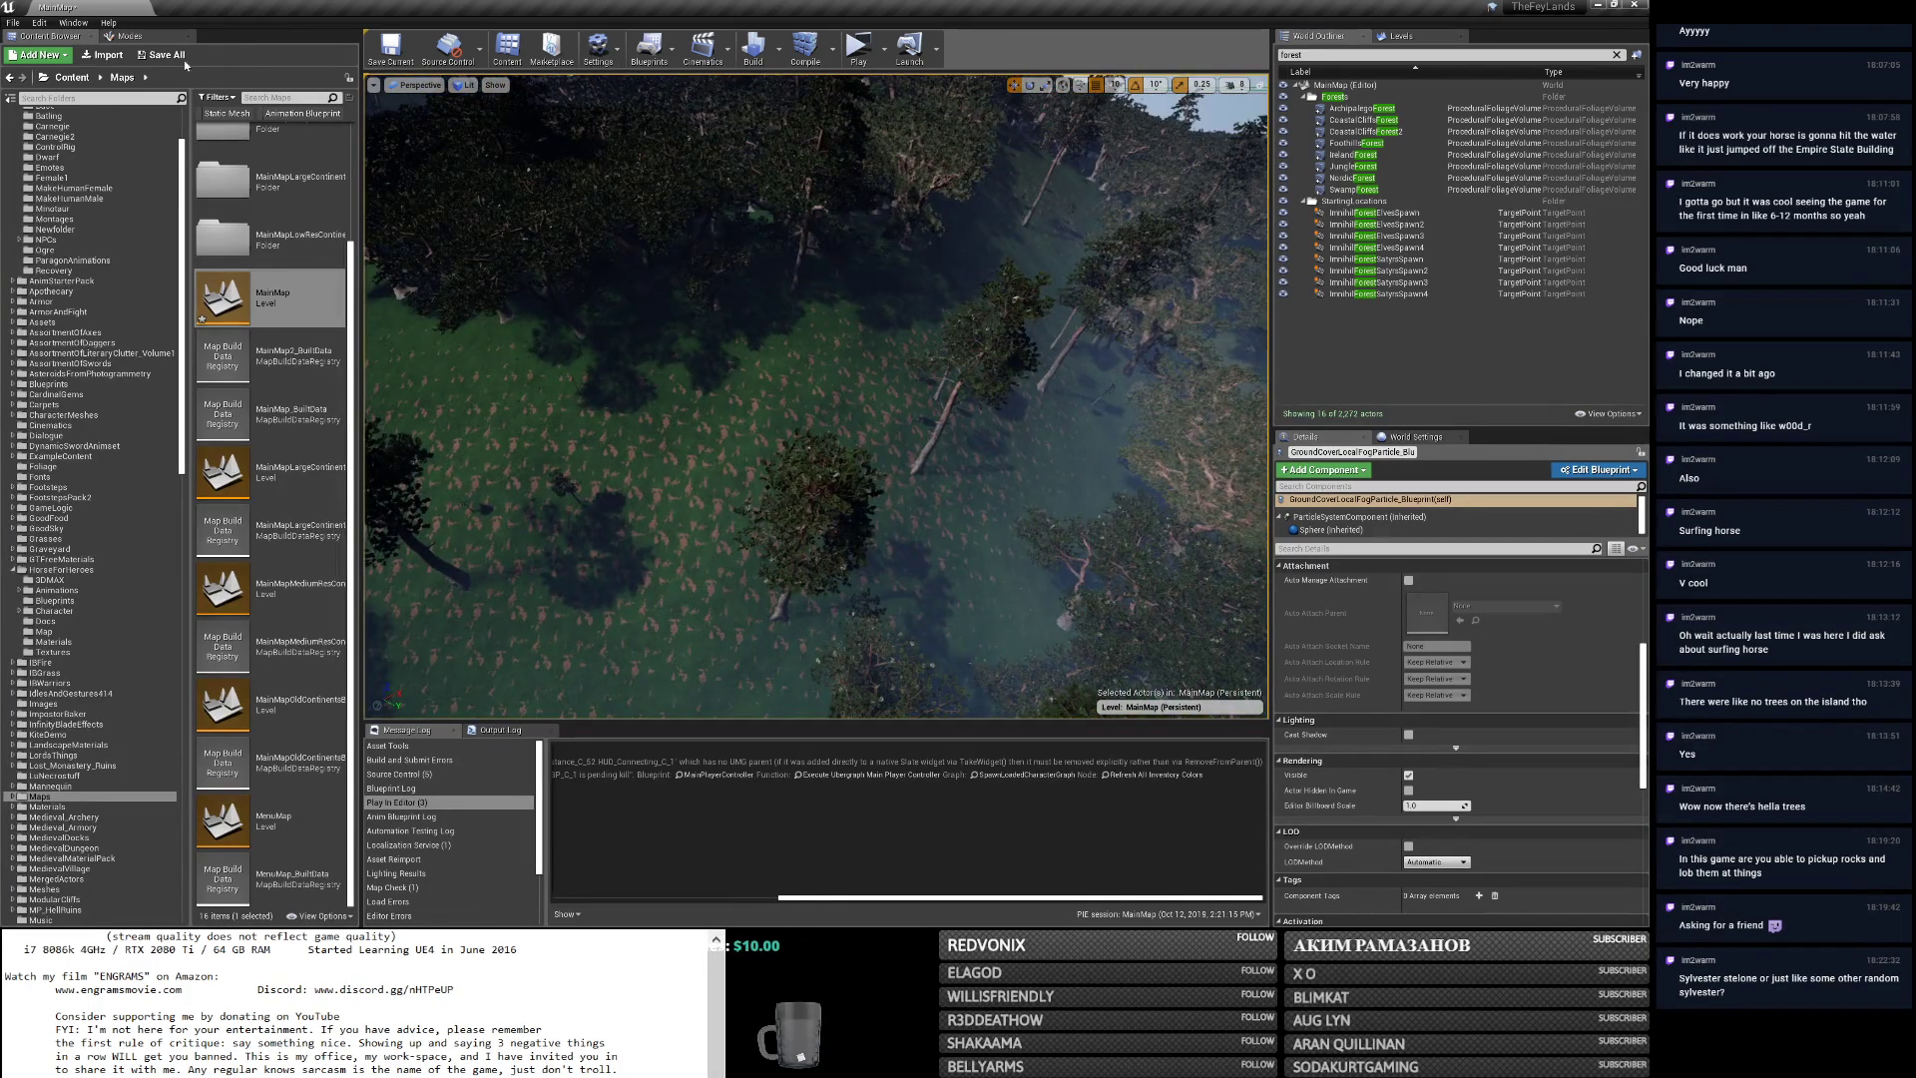
# Activate the landscape Sculpt tool and turn off its Use Target Value option.
pyautogui.click(159, 36)
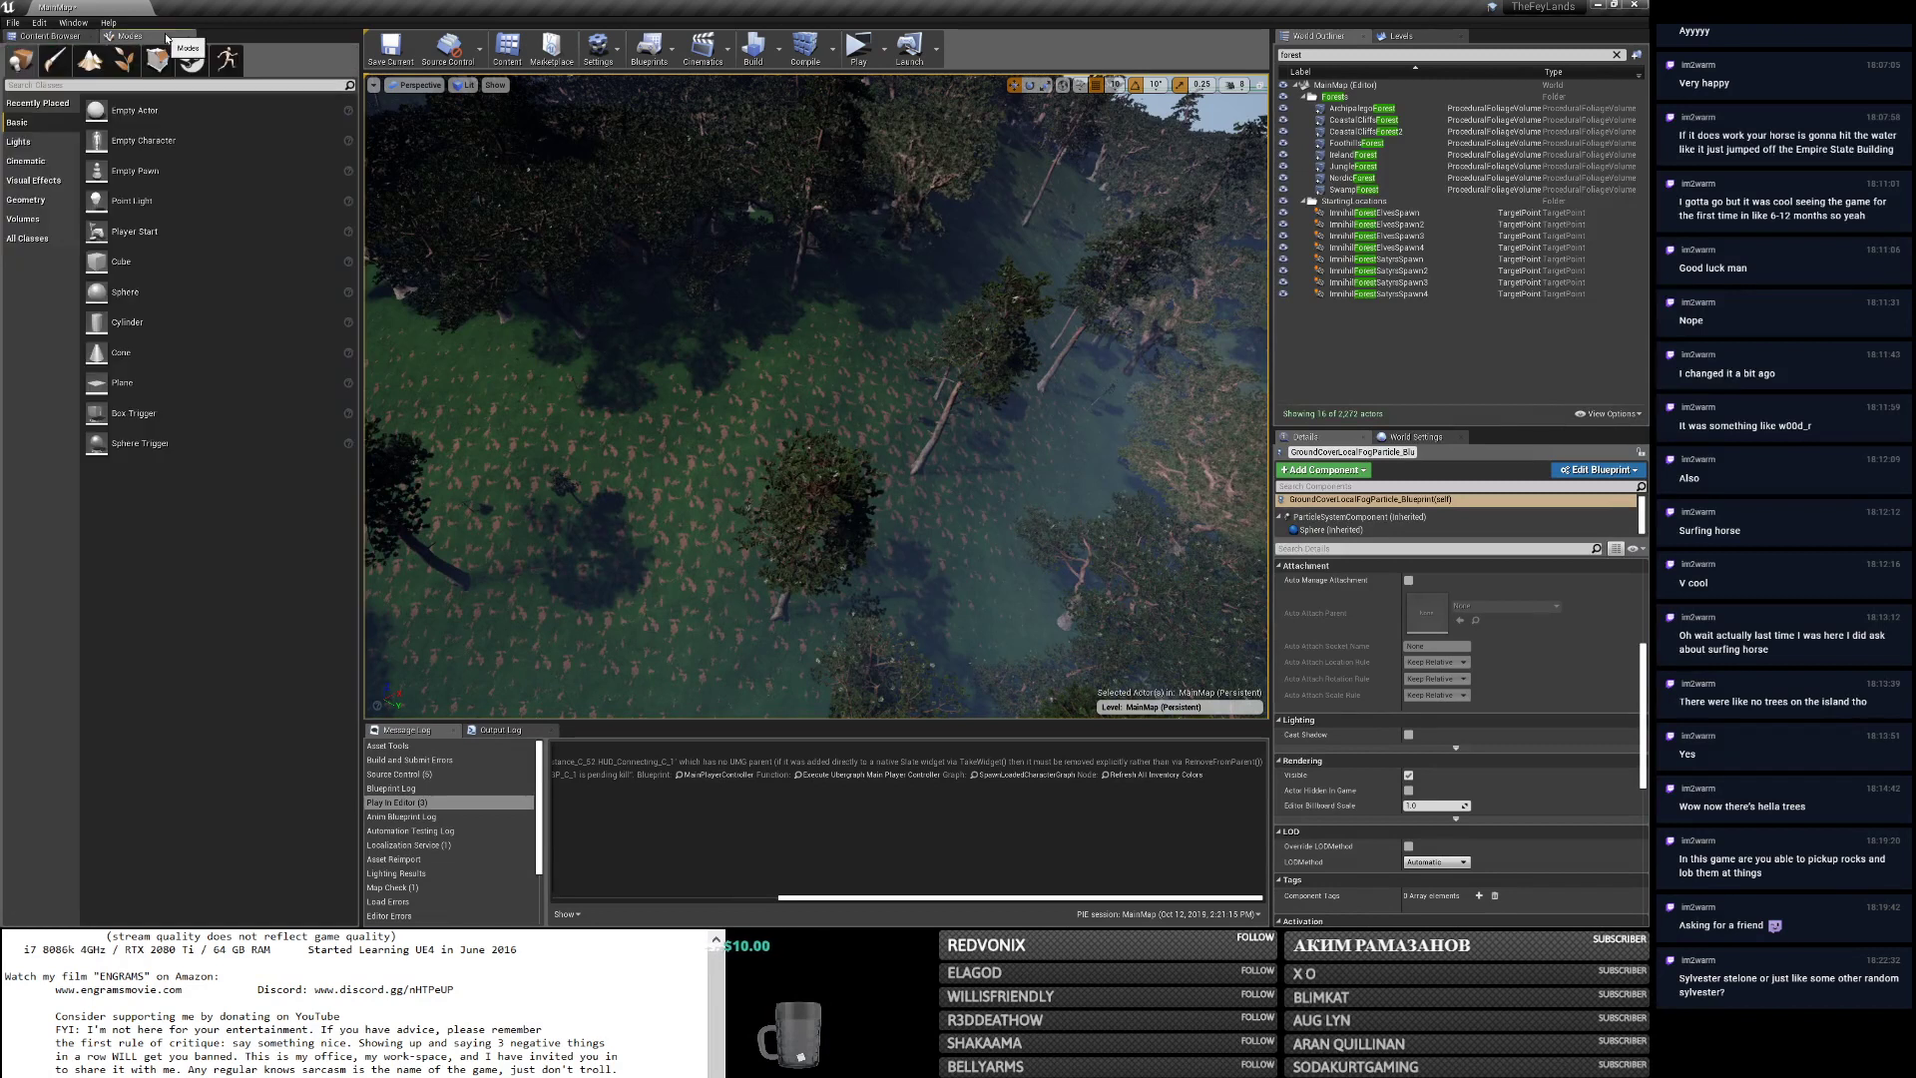
pyautogui.click(92, 64)
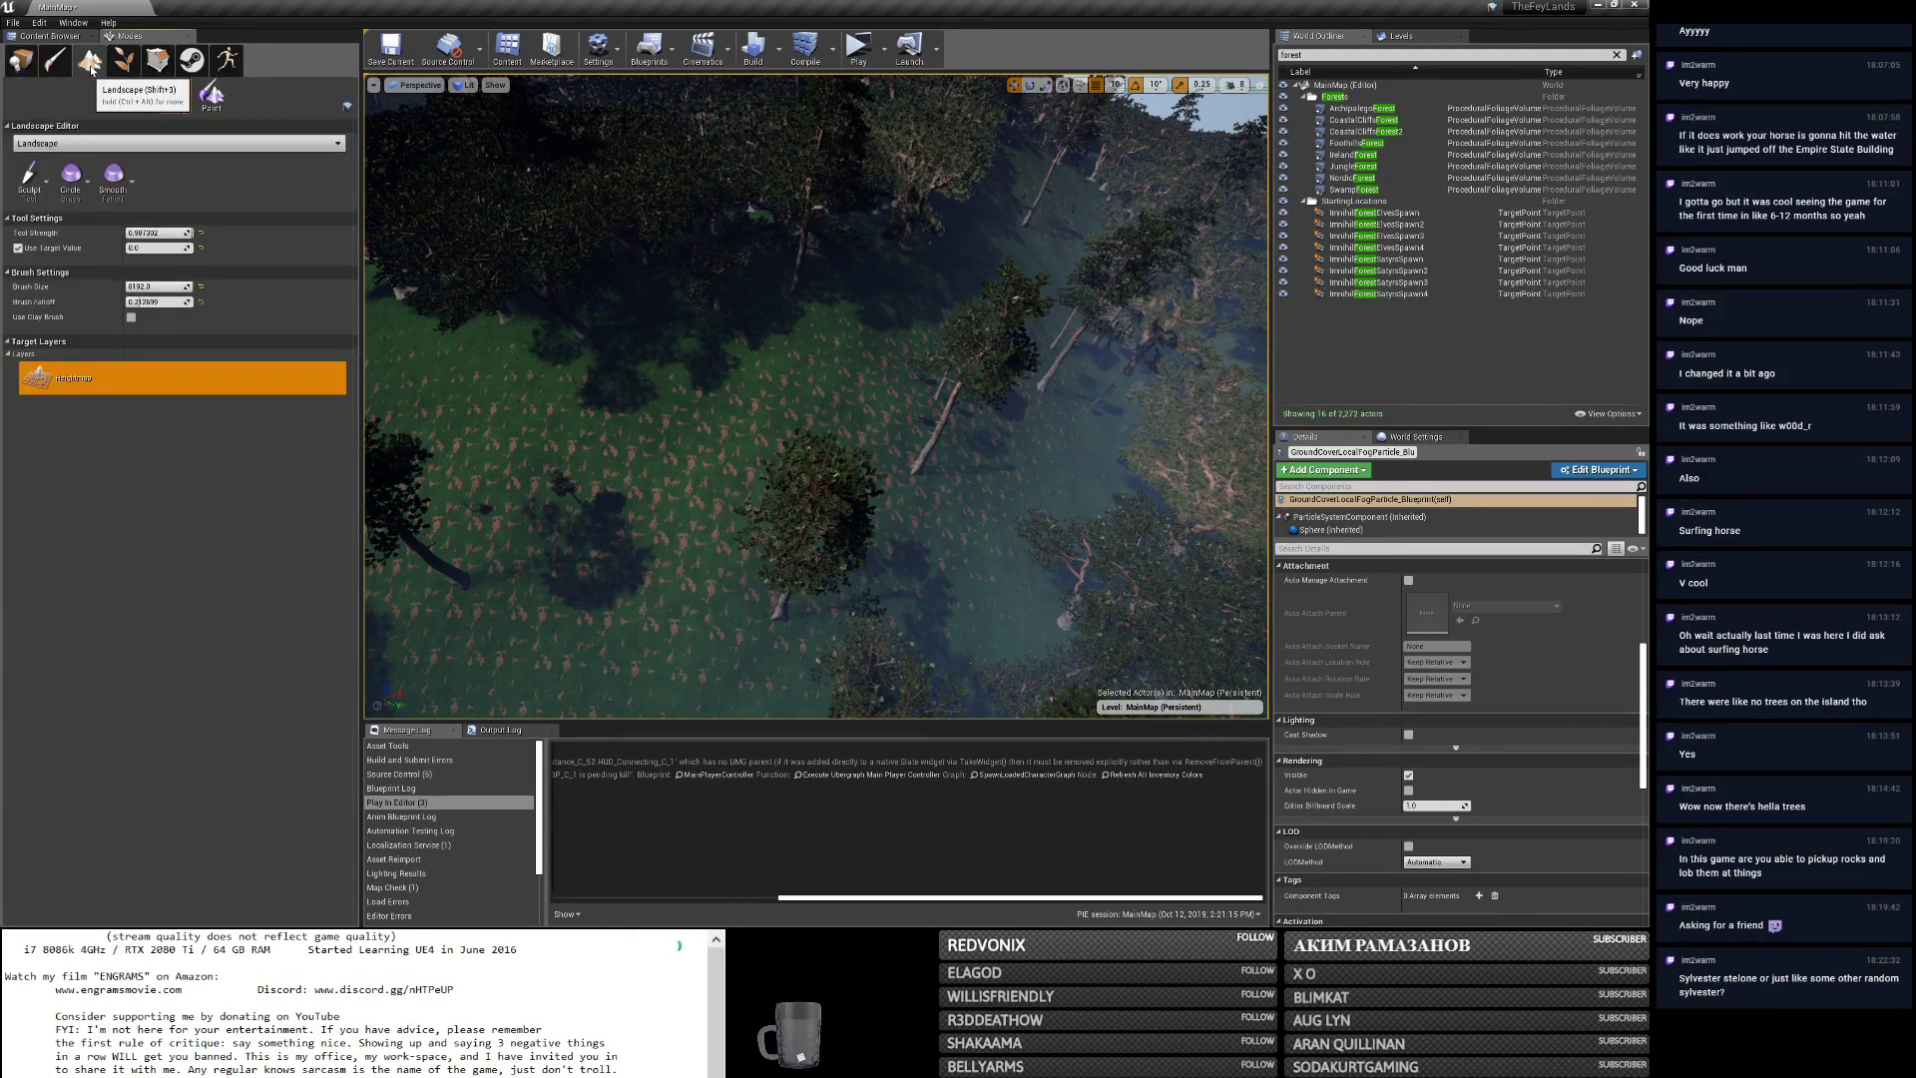
pyautogui.click(31, 183)
pyautogui.click(31, 187)
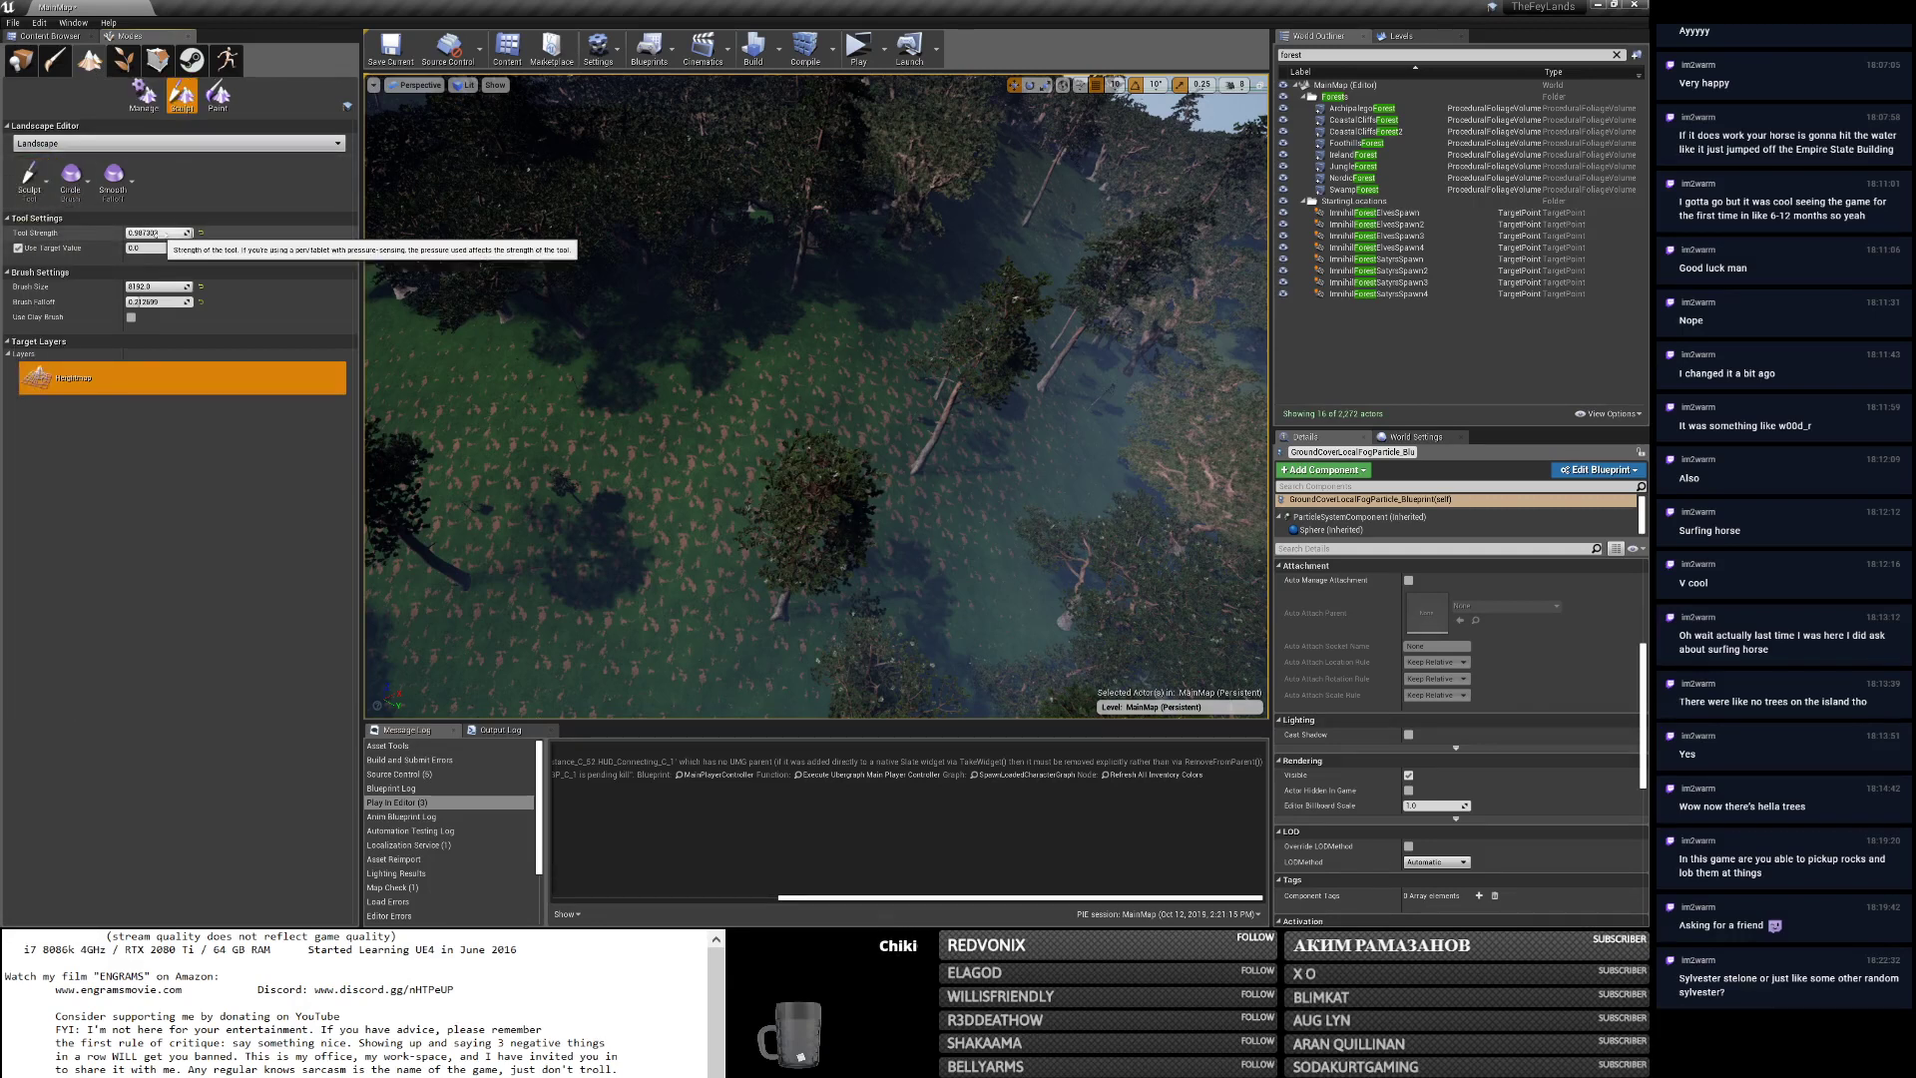
pyautogui.click(18, 247)
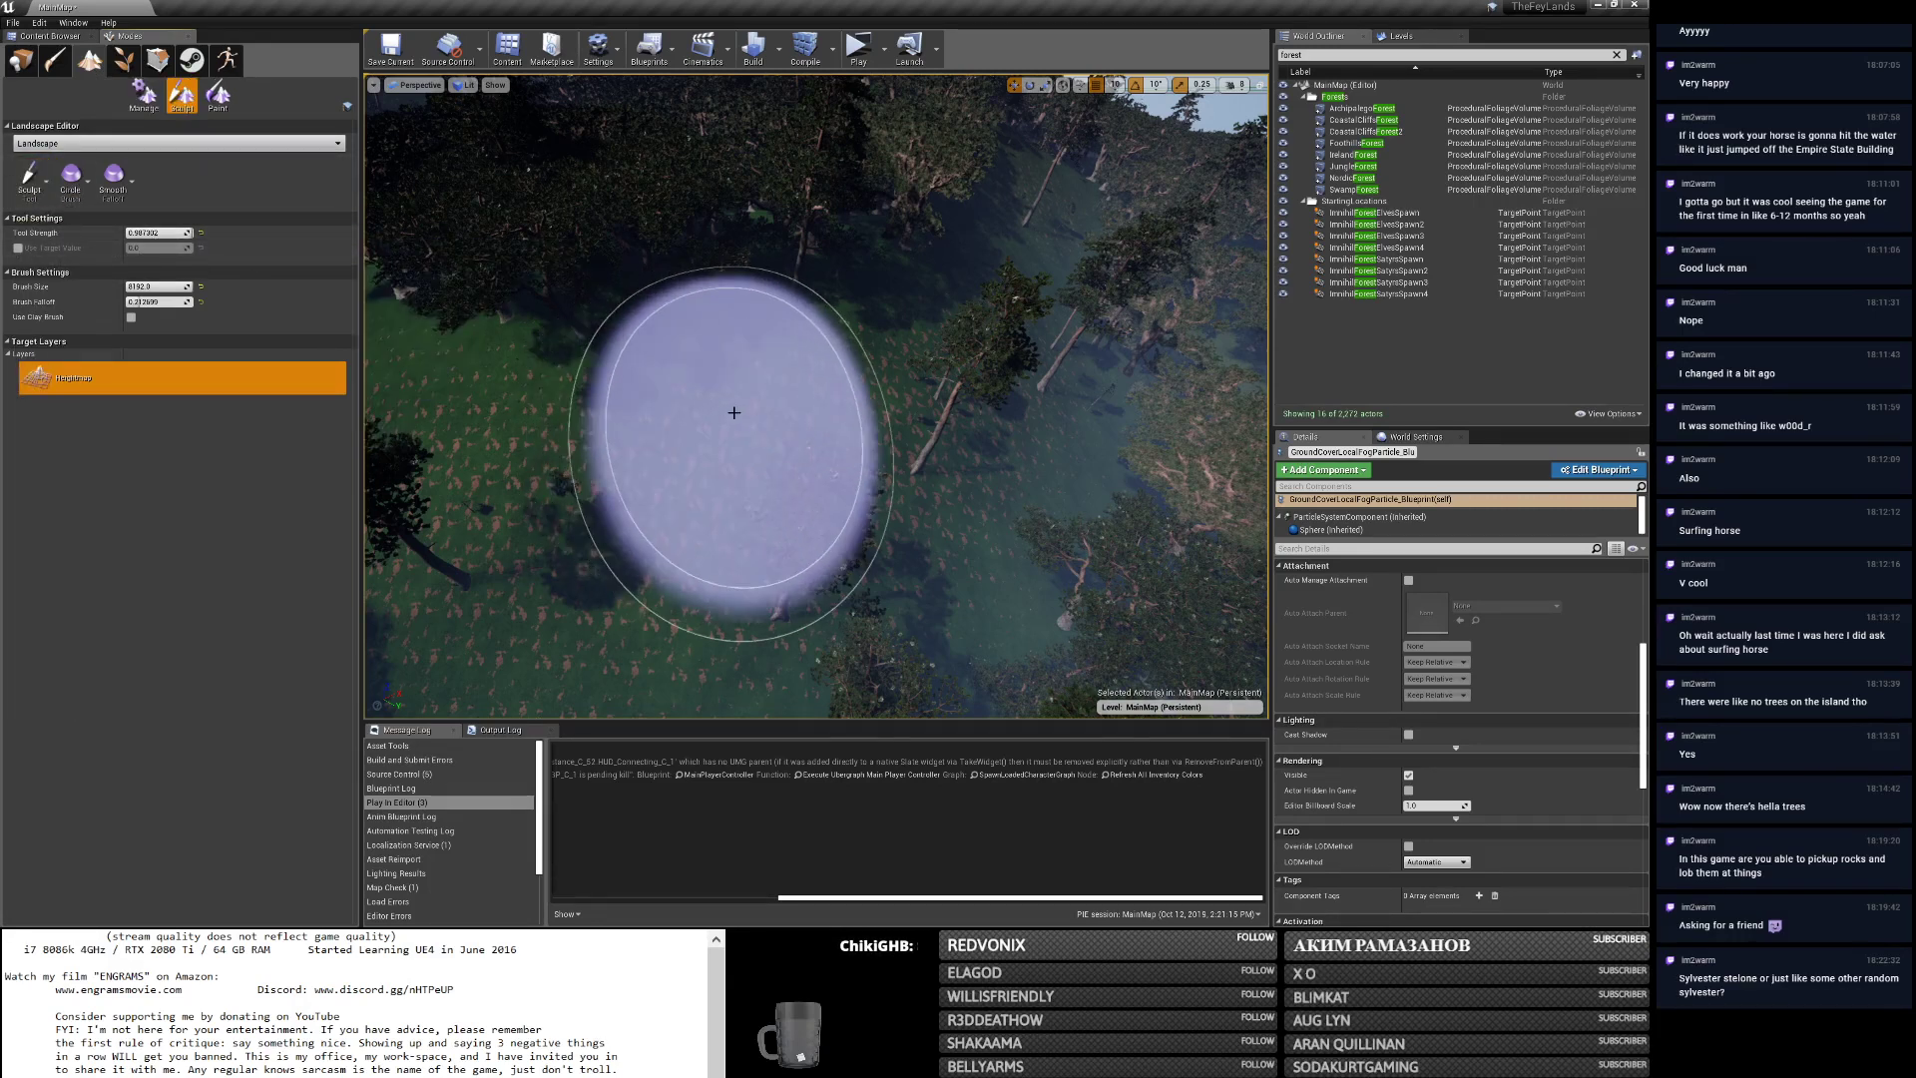
# Reduce the sculpt brush size and raise steep peaks in the forest terrain to test the cliff blend.
pyautogui.moveTo(166, 290); pyautogui.dragTo(124, 289)
pyautogui.moveTo(706, 429); pyautogui.dragTo(822, 364)
pyautogui.moveTo(645, 413); pyautogui.dragTo(619, 427, button='right')
pyautogui.moveTo(695, 414)
pyautogui.mouseDown()
pyautogui.moveTo(867, 385)
pyautogui.moveTo(594, 458)
pyautogui.moveTo(746, 534)
pyautogui.moveTo(785, 381)
pyautogui.mouseUp()
pyautogui.moveTo(579, 443)
pyautogui.mouseDown(button='right')
pyautogui.moveTo(584, 339)
pyautogui.moveTo(608, 300)
pyautogui.moveTo(549, 299)
pyautogui.mouseUp(button='right')
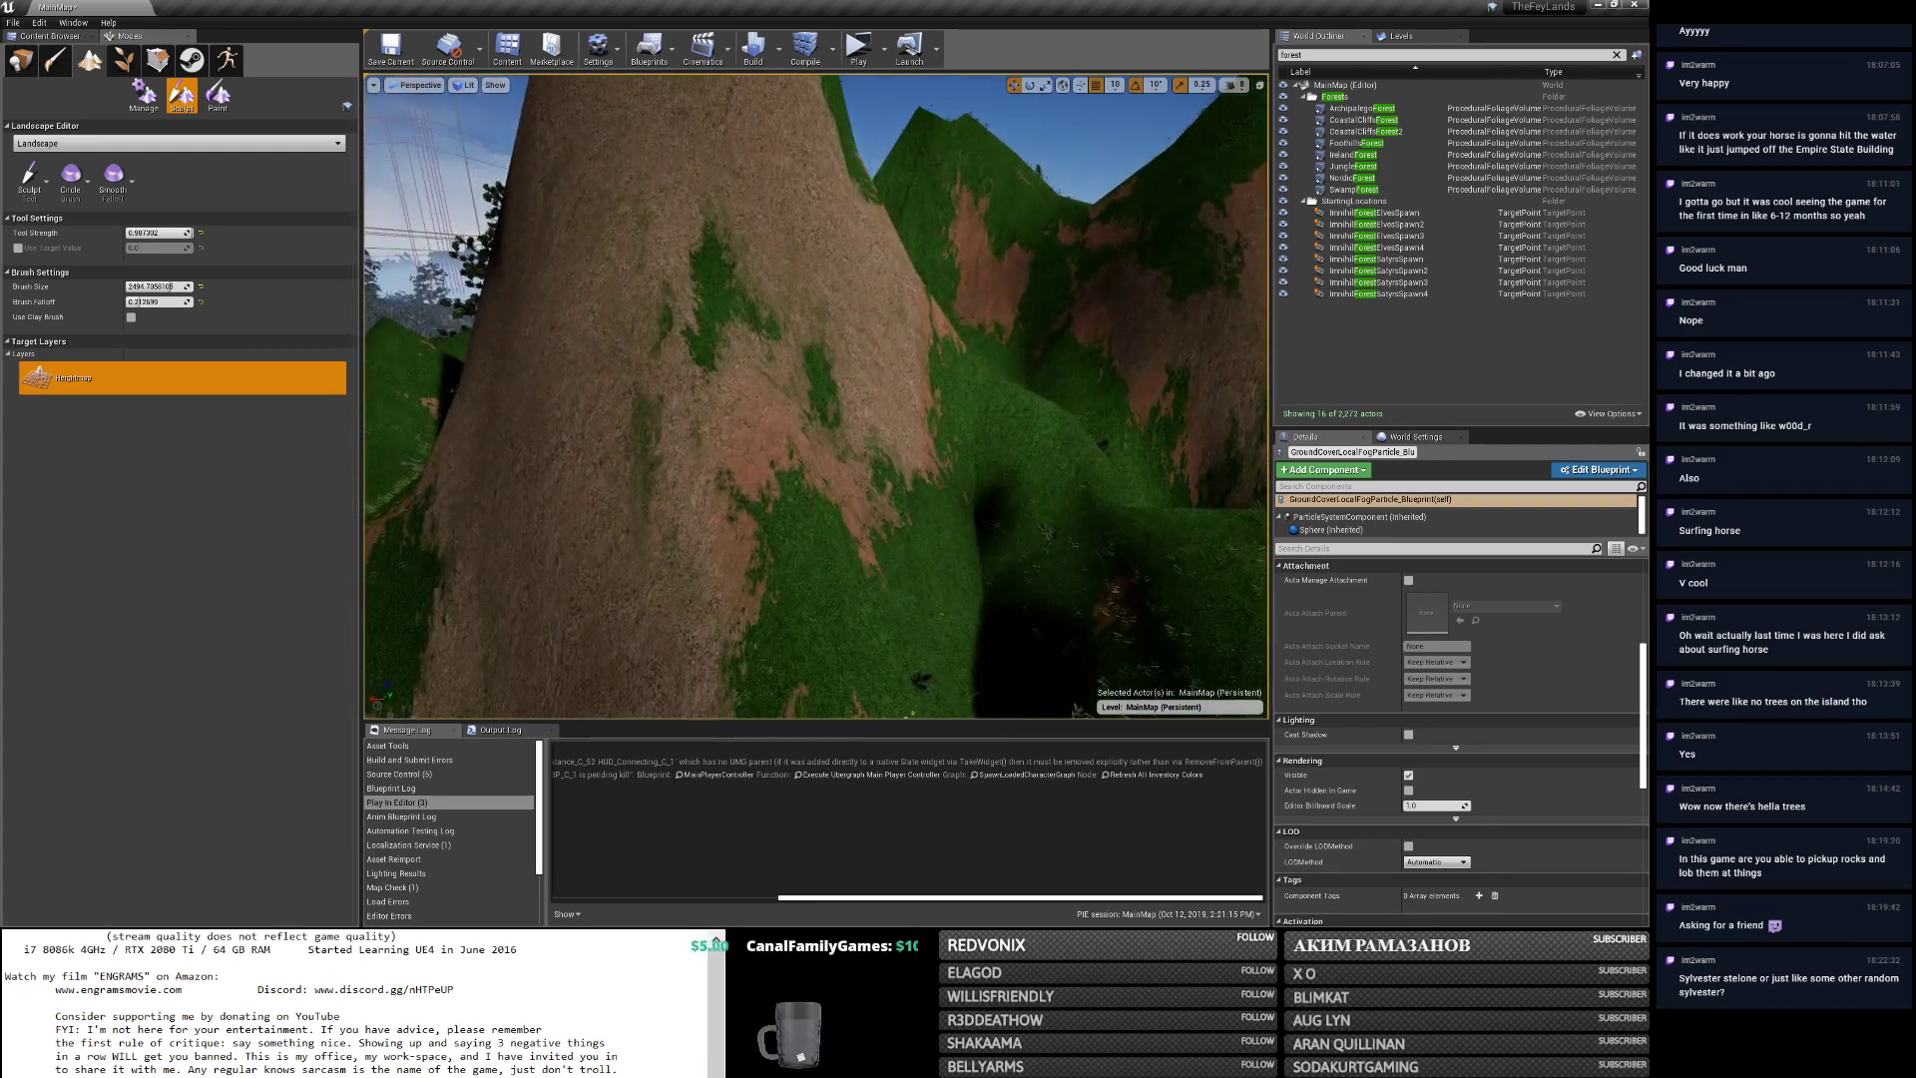
pyautogui.moveTo(1082, 406)
pyautogui.mouseDown(button='right')
pyautogui.moveTo(784, 440)
pyautogui.moveTo(992, 410)
pyautogui.moveTo(873, 359)
pyautogui.mouseUp(button='right')
# Return to the landscape material and transfer all links from the Saturate output back to the upper WorldAlignedBlend Alpha output.
pyautogui.hotkey('alt', 'Tab')
pyautogui.scroll(-3, 873, 359)
pyautogui.scroll(4, 857, 382)
pyautogui.moveTo(617, 394); pyautogui.dragTo(1292, 217)
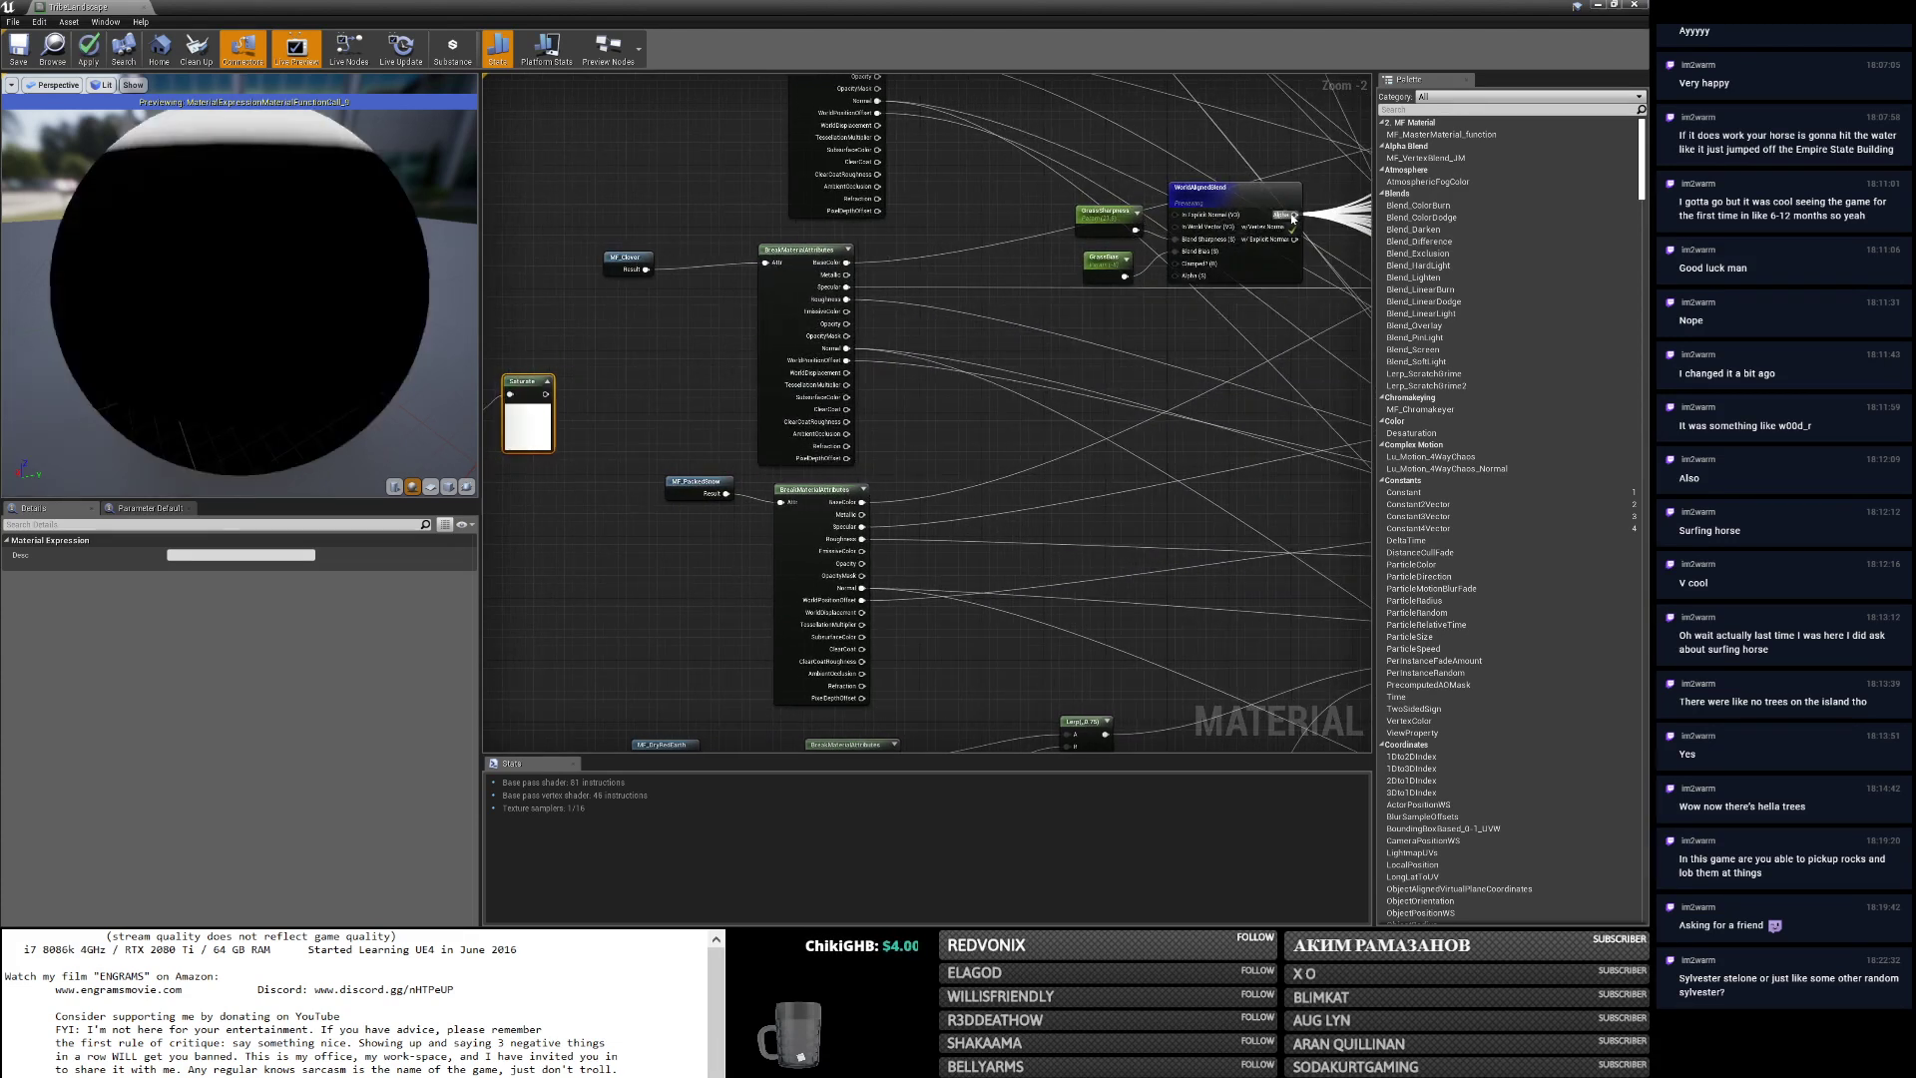
# Move the whole cliff mask node chain below the lower WorldAlignedBlend node and its blend network.
pyautogui.scroll(-3, 1058, 396)
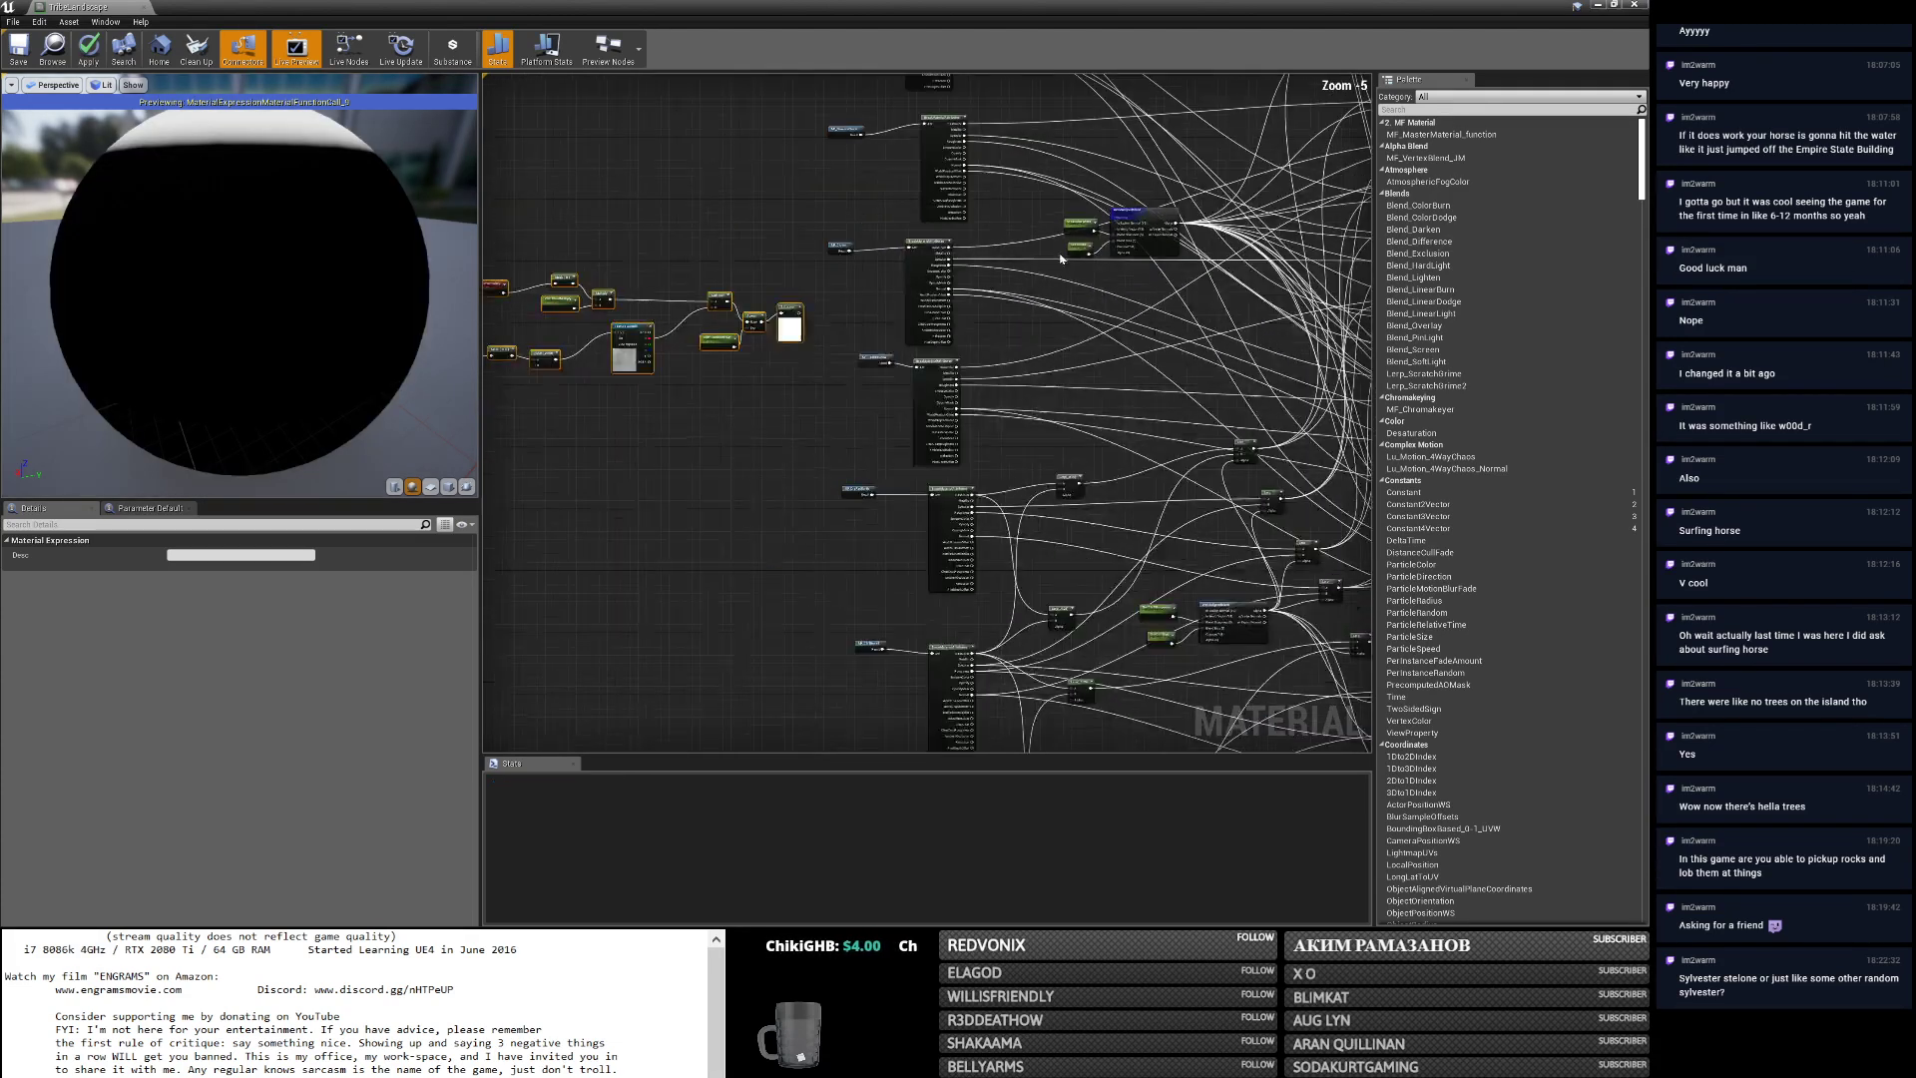
pyautogui.moveTo(649, 252); pyautogui.dragTo(956, 324, button='right')
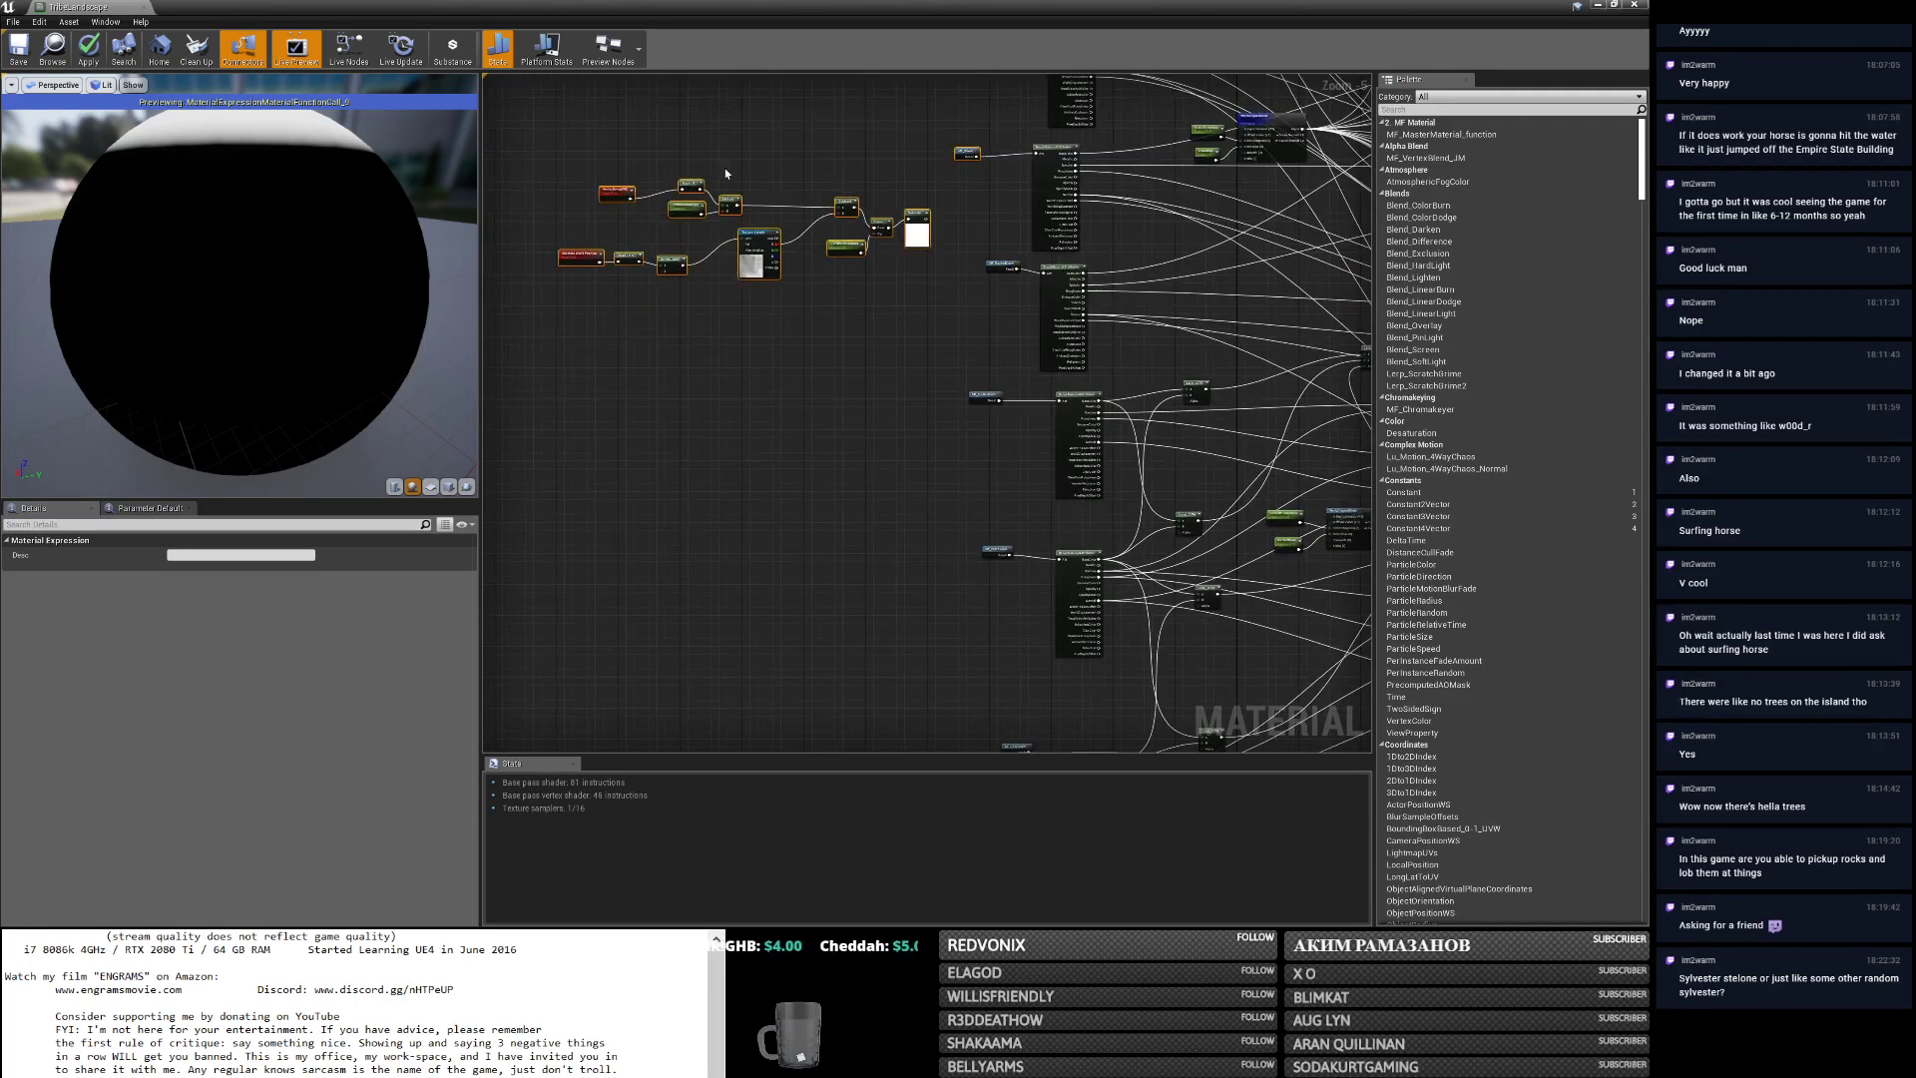
pyautogui.click(755, 189)
pyautogui.moveTo(556, 176); pyautogui.dragTo(924, 321)
pyautogui.moveTo(914, 236); pyautogui.dragTo(1012, 582)
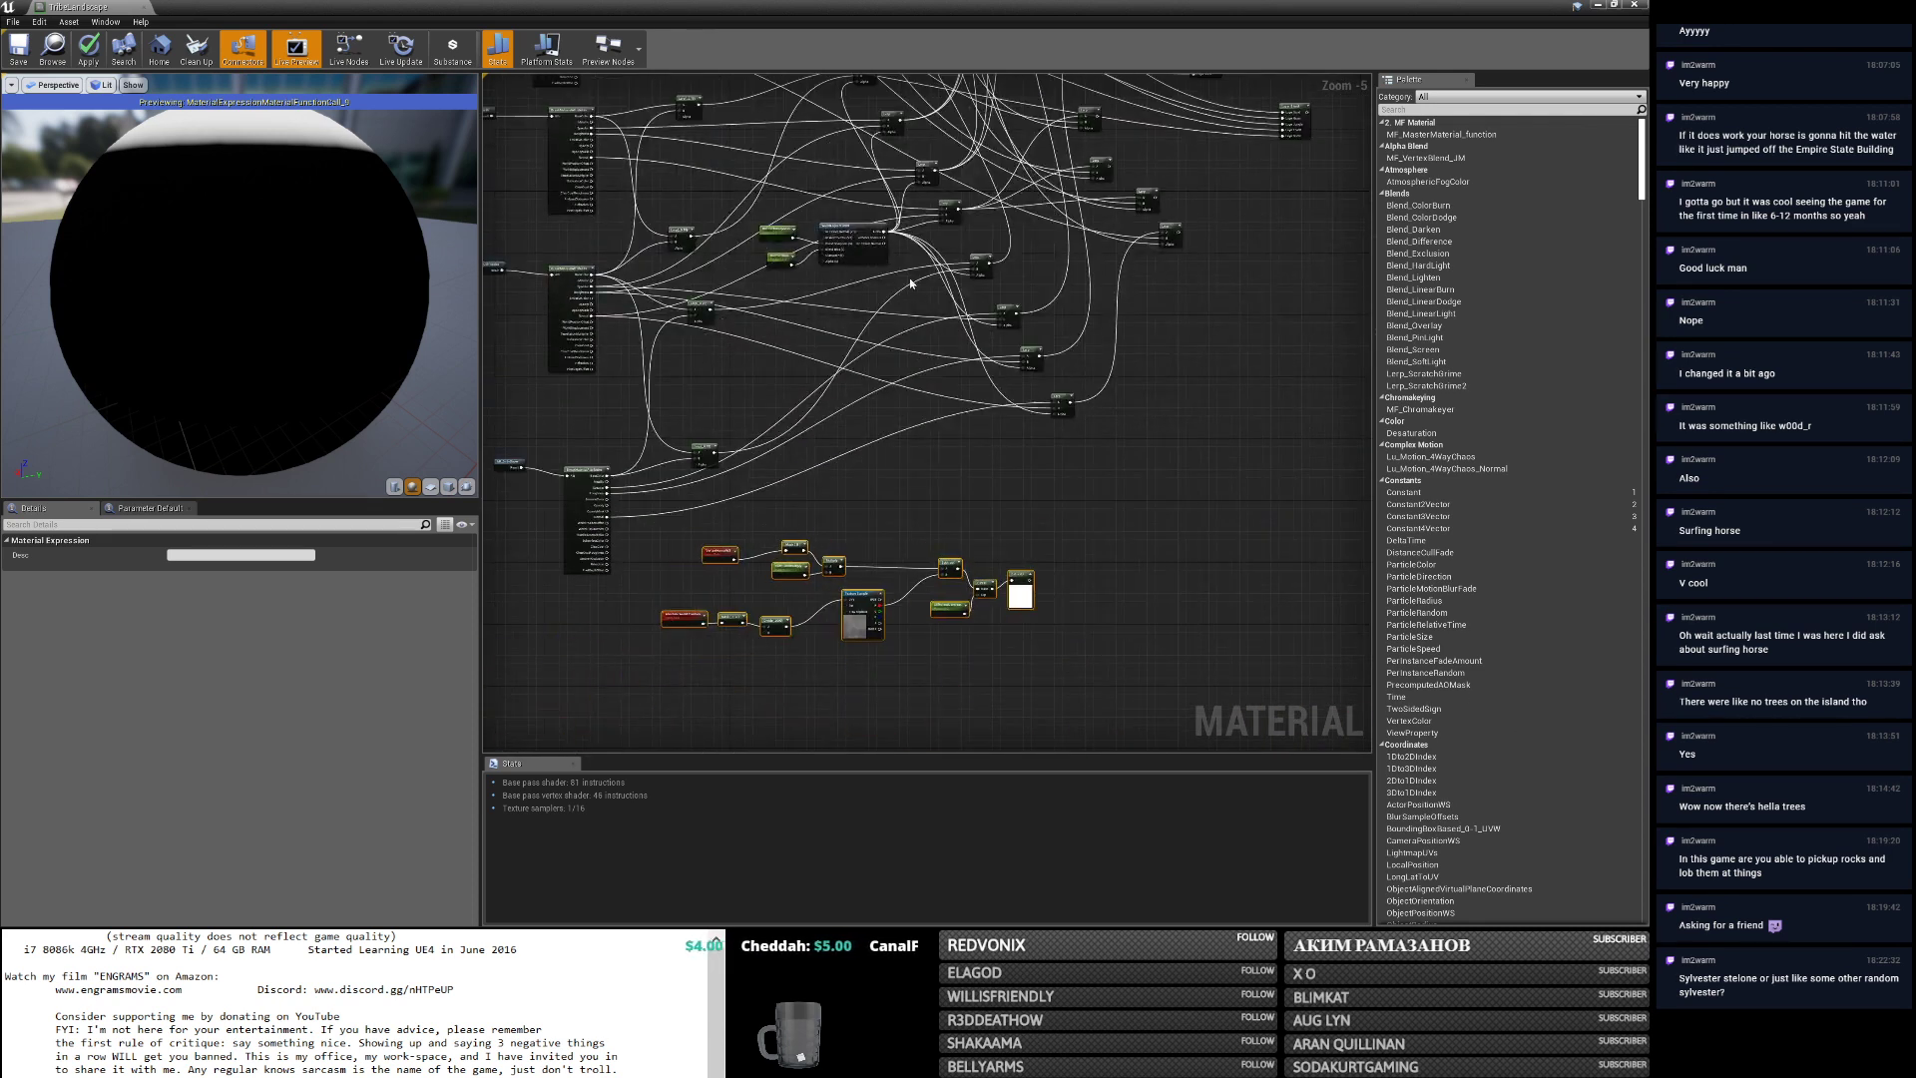
# Transfer all links from the lower WorldAlignedBlend output to the cliff mask's Saturate output, then apply and save the material.
pyautogui.keyDown('ctrl'); pyautogui.moveTo(886, 231); pyautogui.dragTo(1031, 586); pyautogui.keyUp('ctrl')
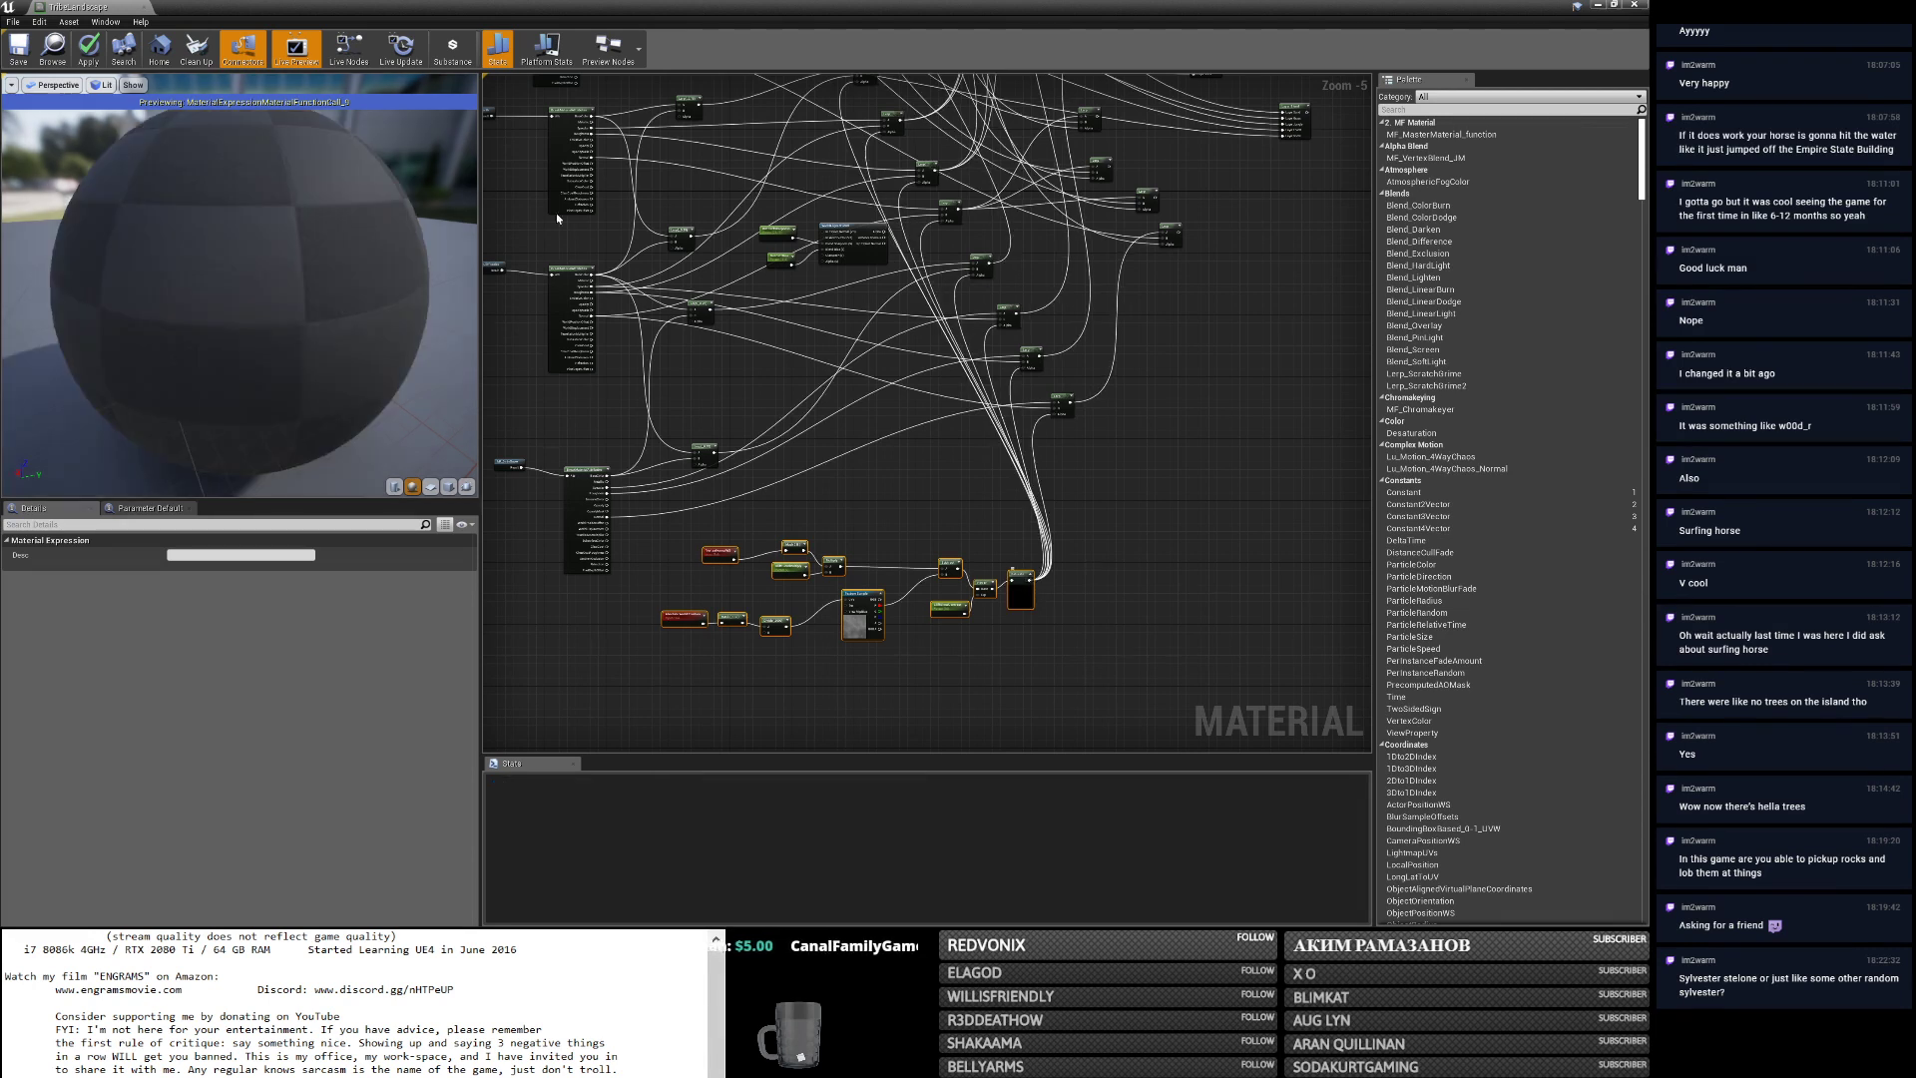
pyautogui.click(88, 47)
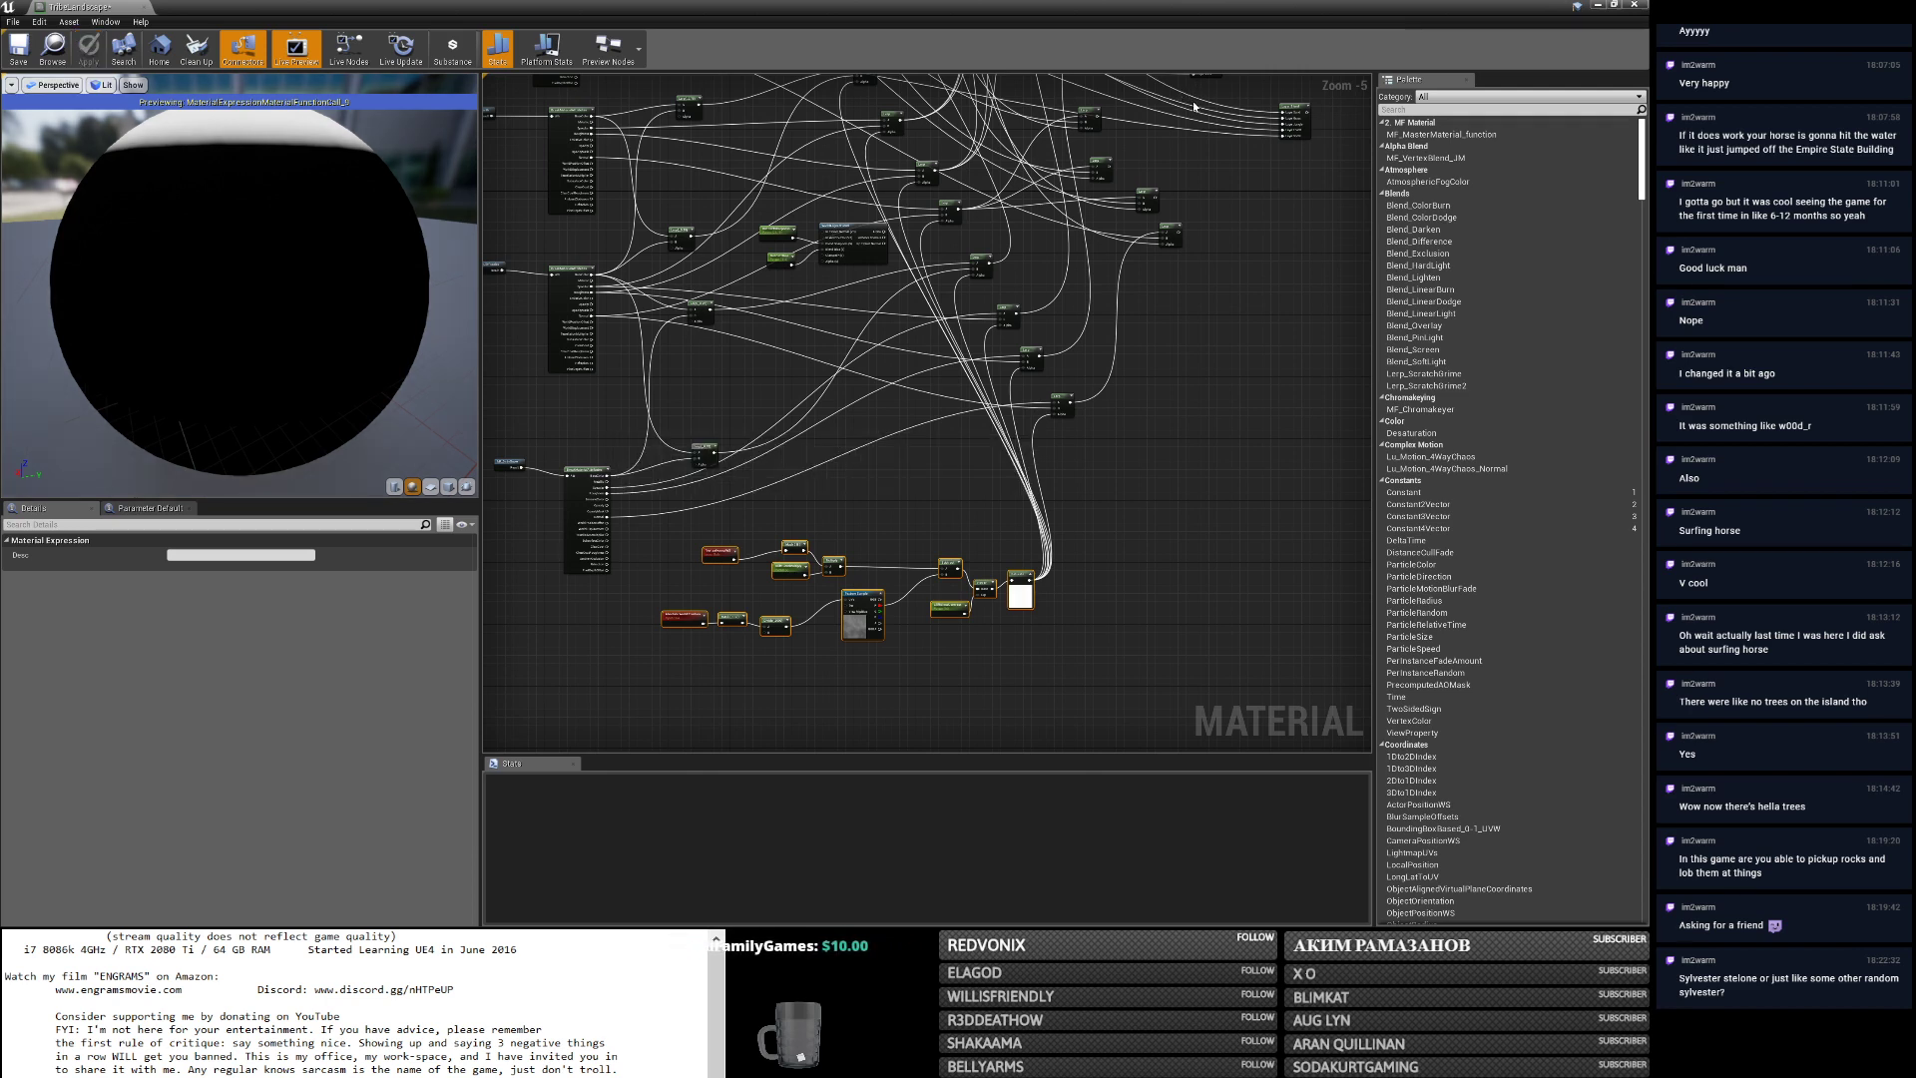
pyautogui.click(17, 49)
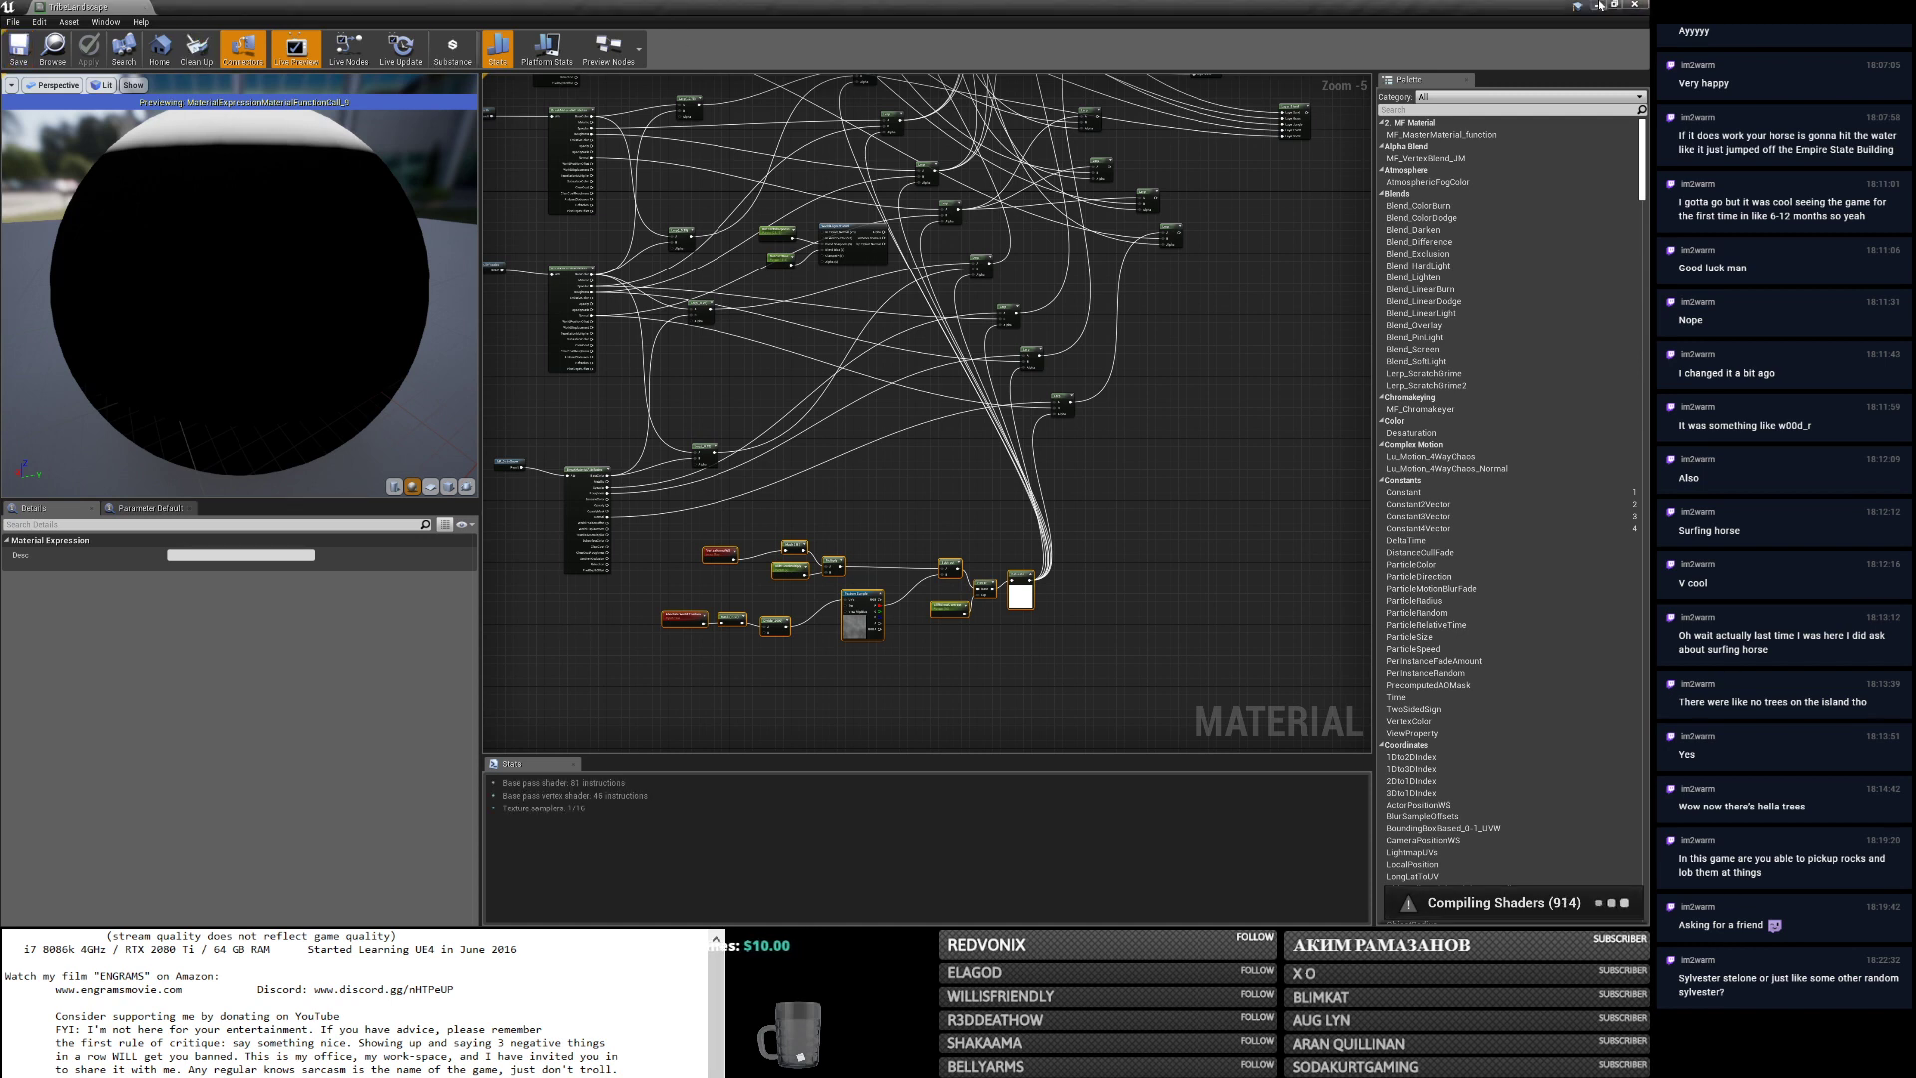
# Return to the level, leave landscape sculpting, and examine the rock, dirt and grass blending around the sculpted peaks.
pyautogui.click(1635, 4)
pyautogui.moveTo(815, 397); pyautogui.dragTo(815, 396, button='right')
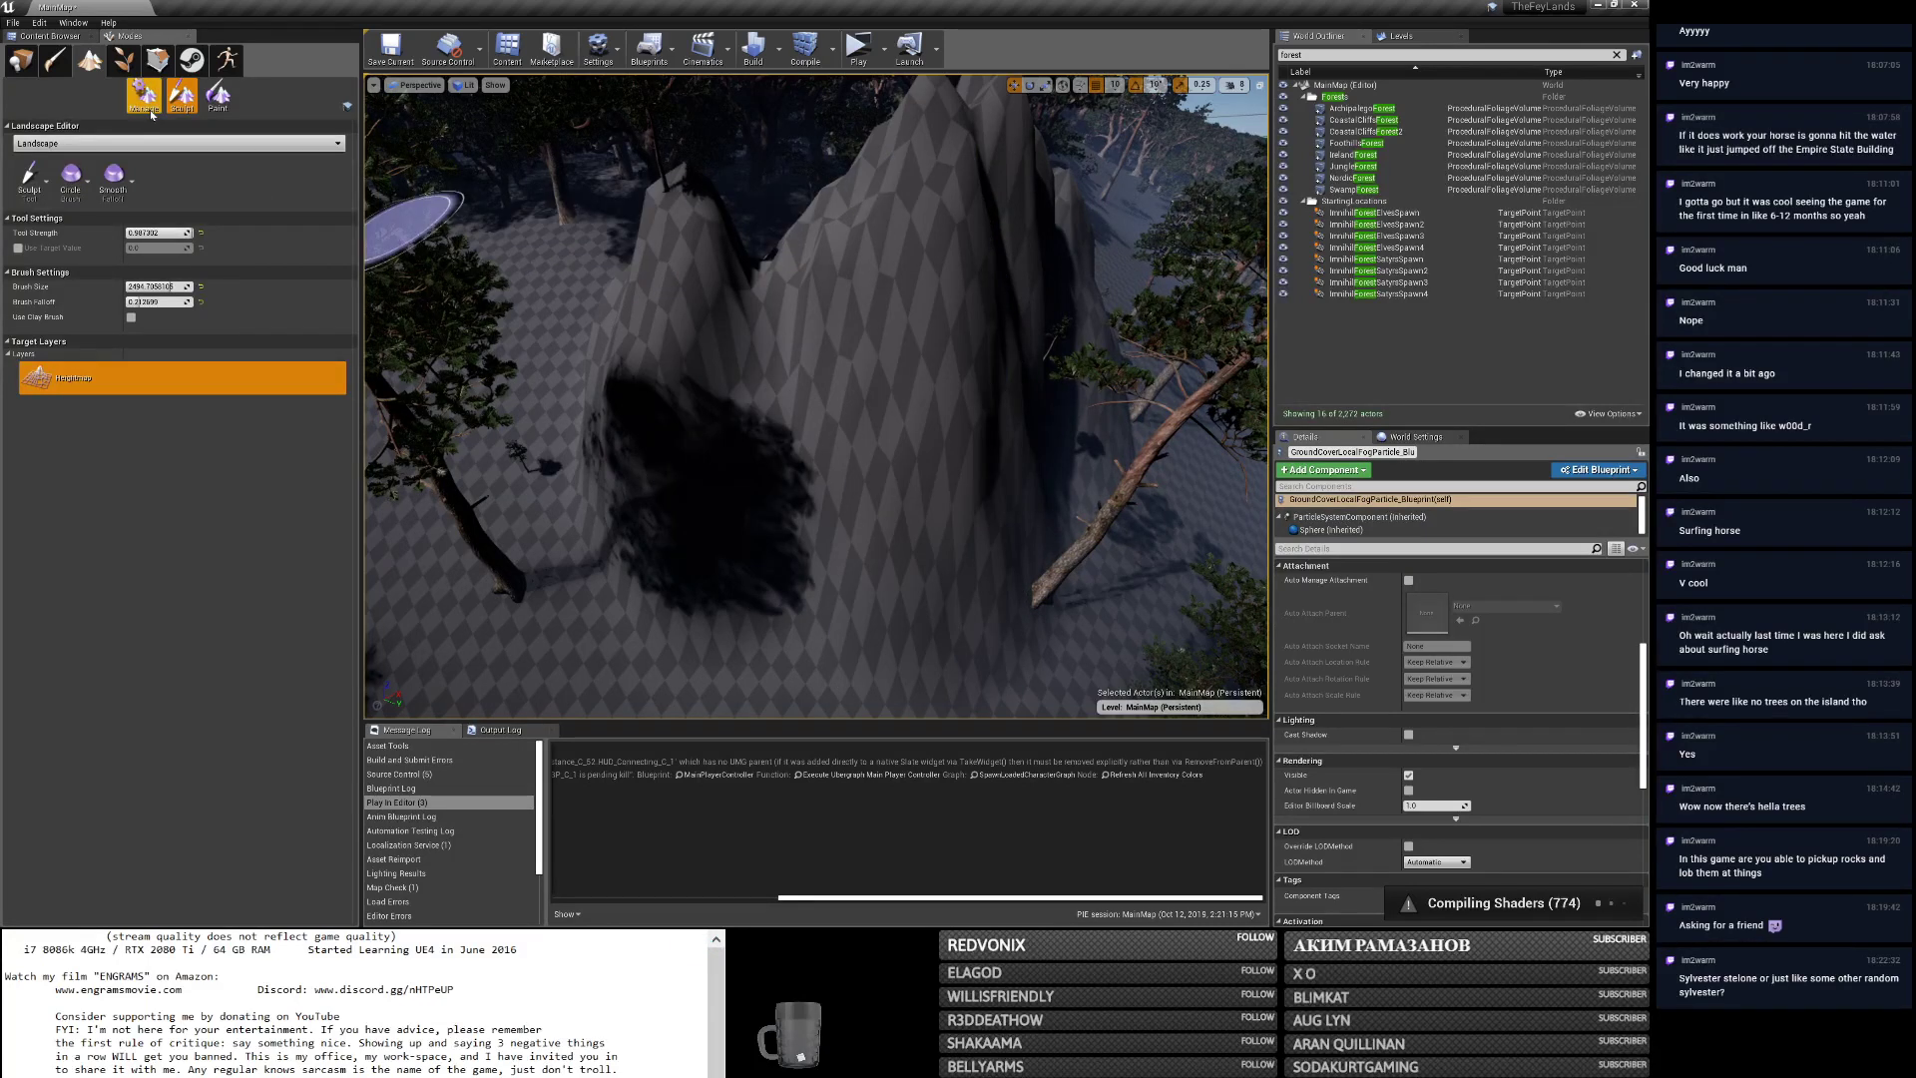
pyautogui.click(20, 60)
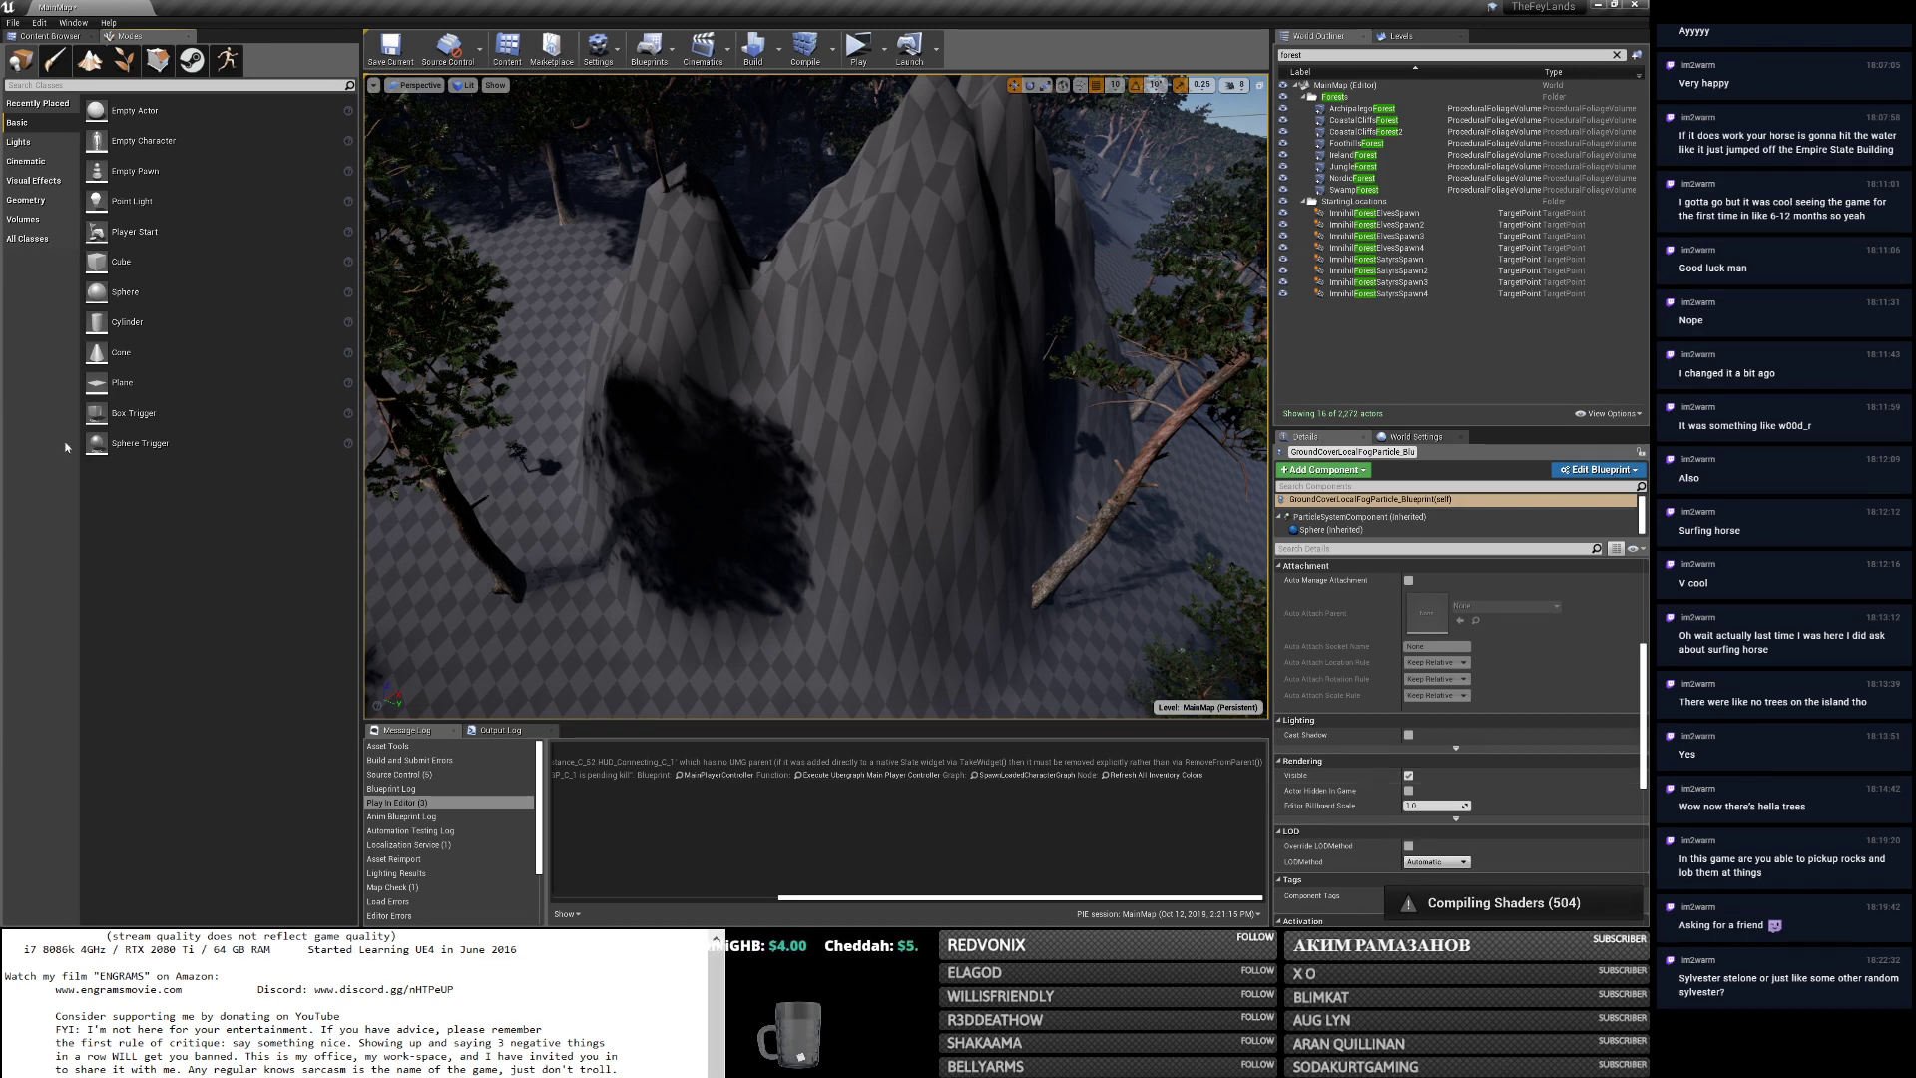
pyautogui.moveTo(765, 405); pyautogui.dragTo(1108, 319, button='right')
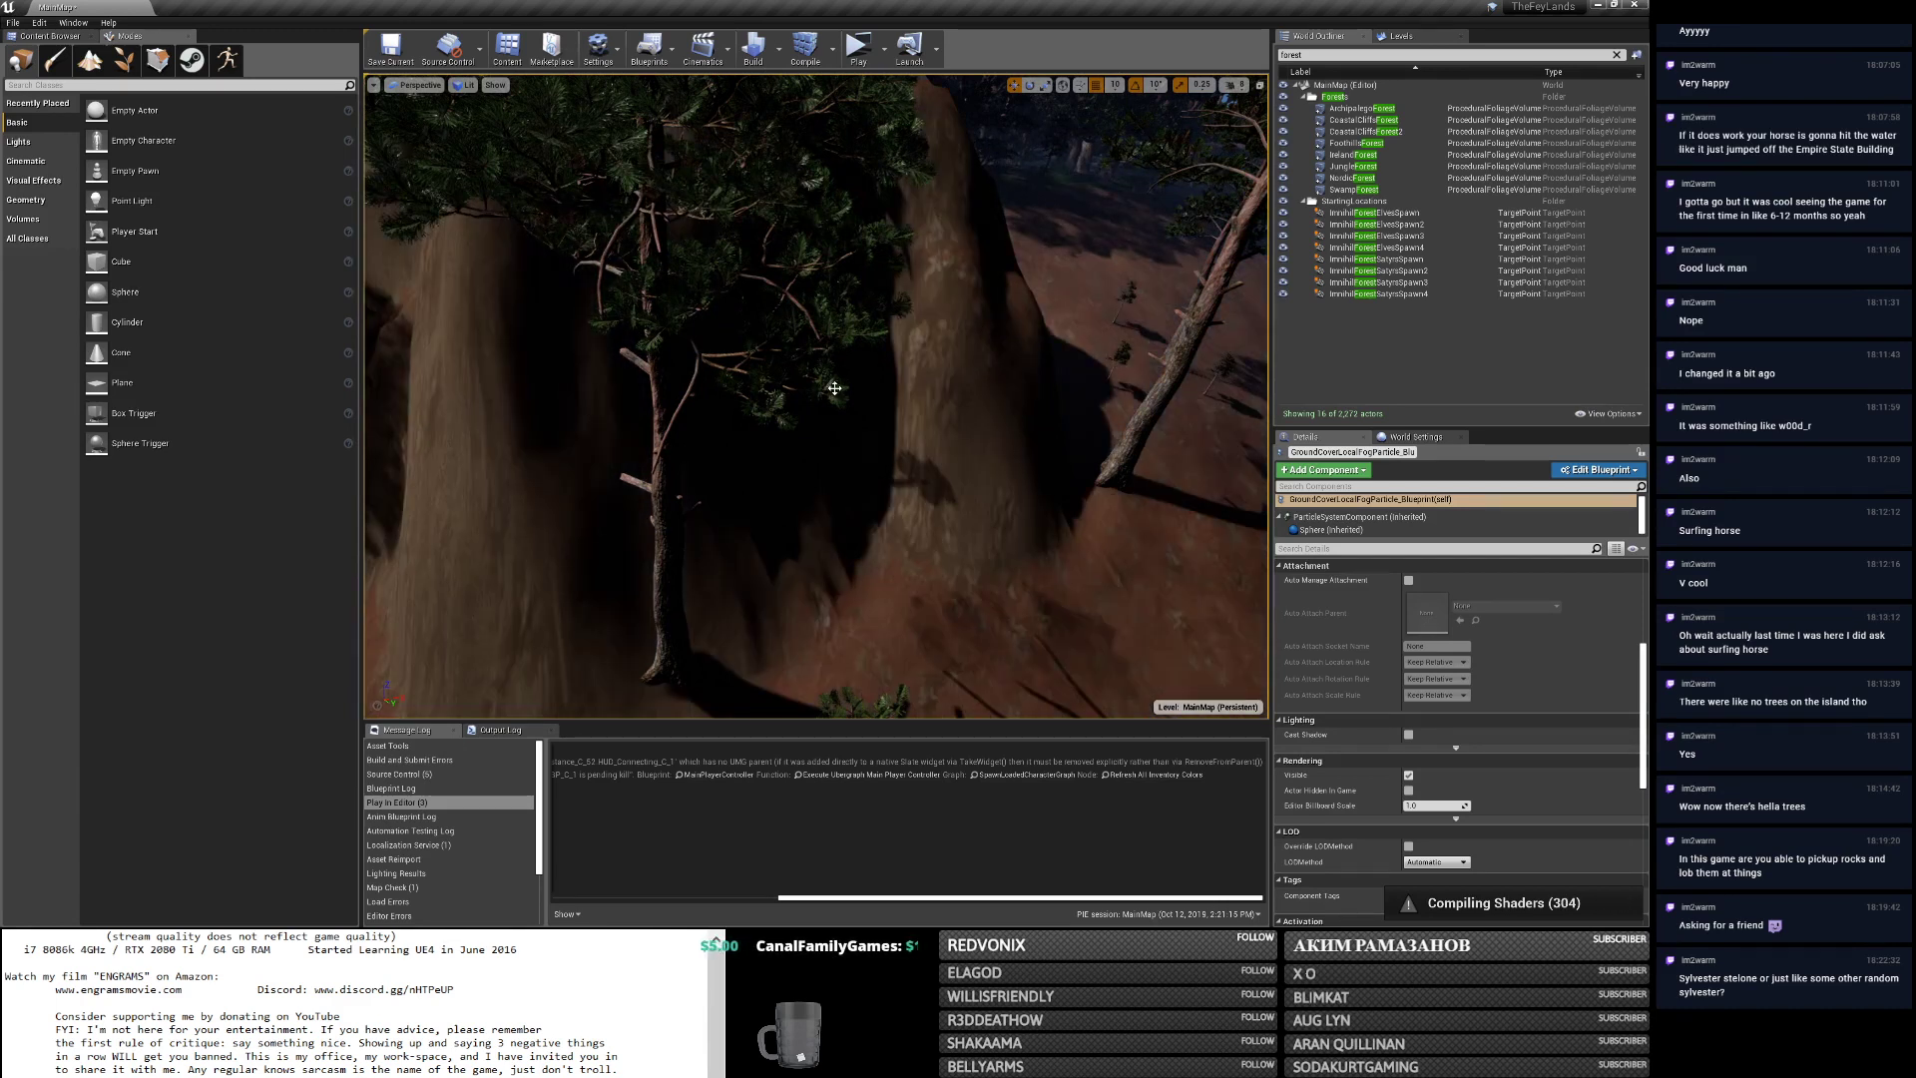
pyautogui.moveTo(847, 397); pyautogui.dragTo(514, 389, button='right')
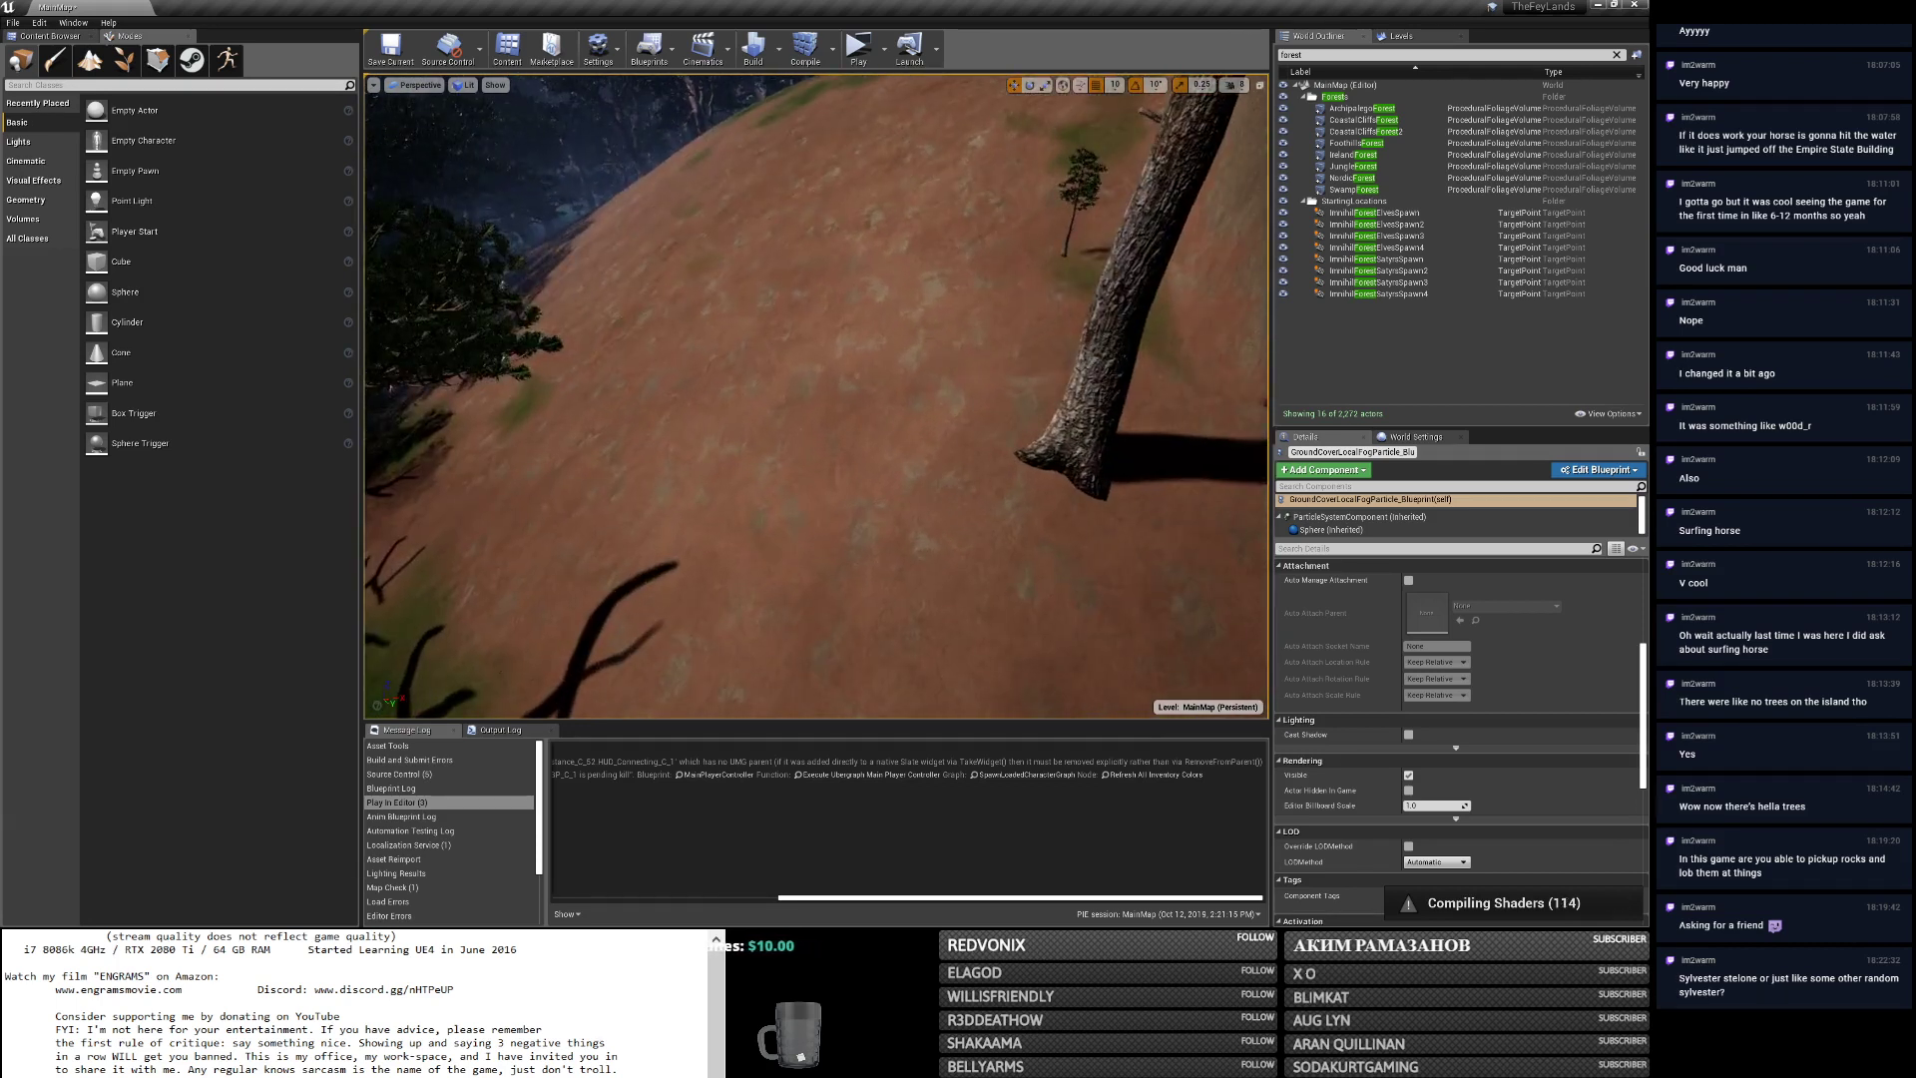
pyautogui.moveTo(816, 396); pyautogui.dragTo(958, 360, button='right')
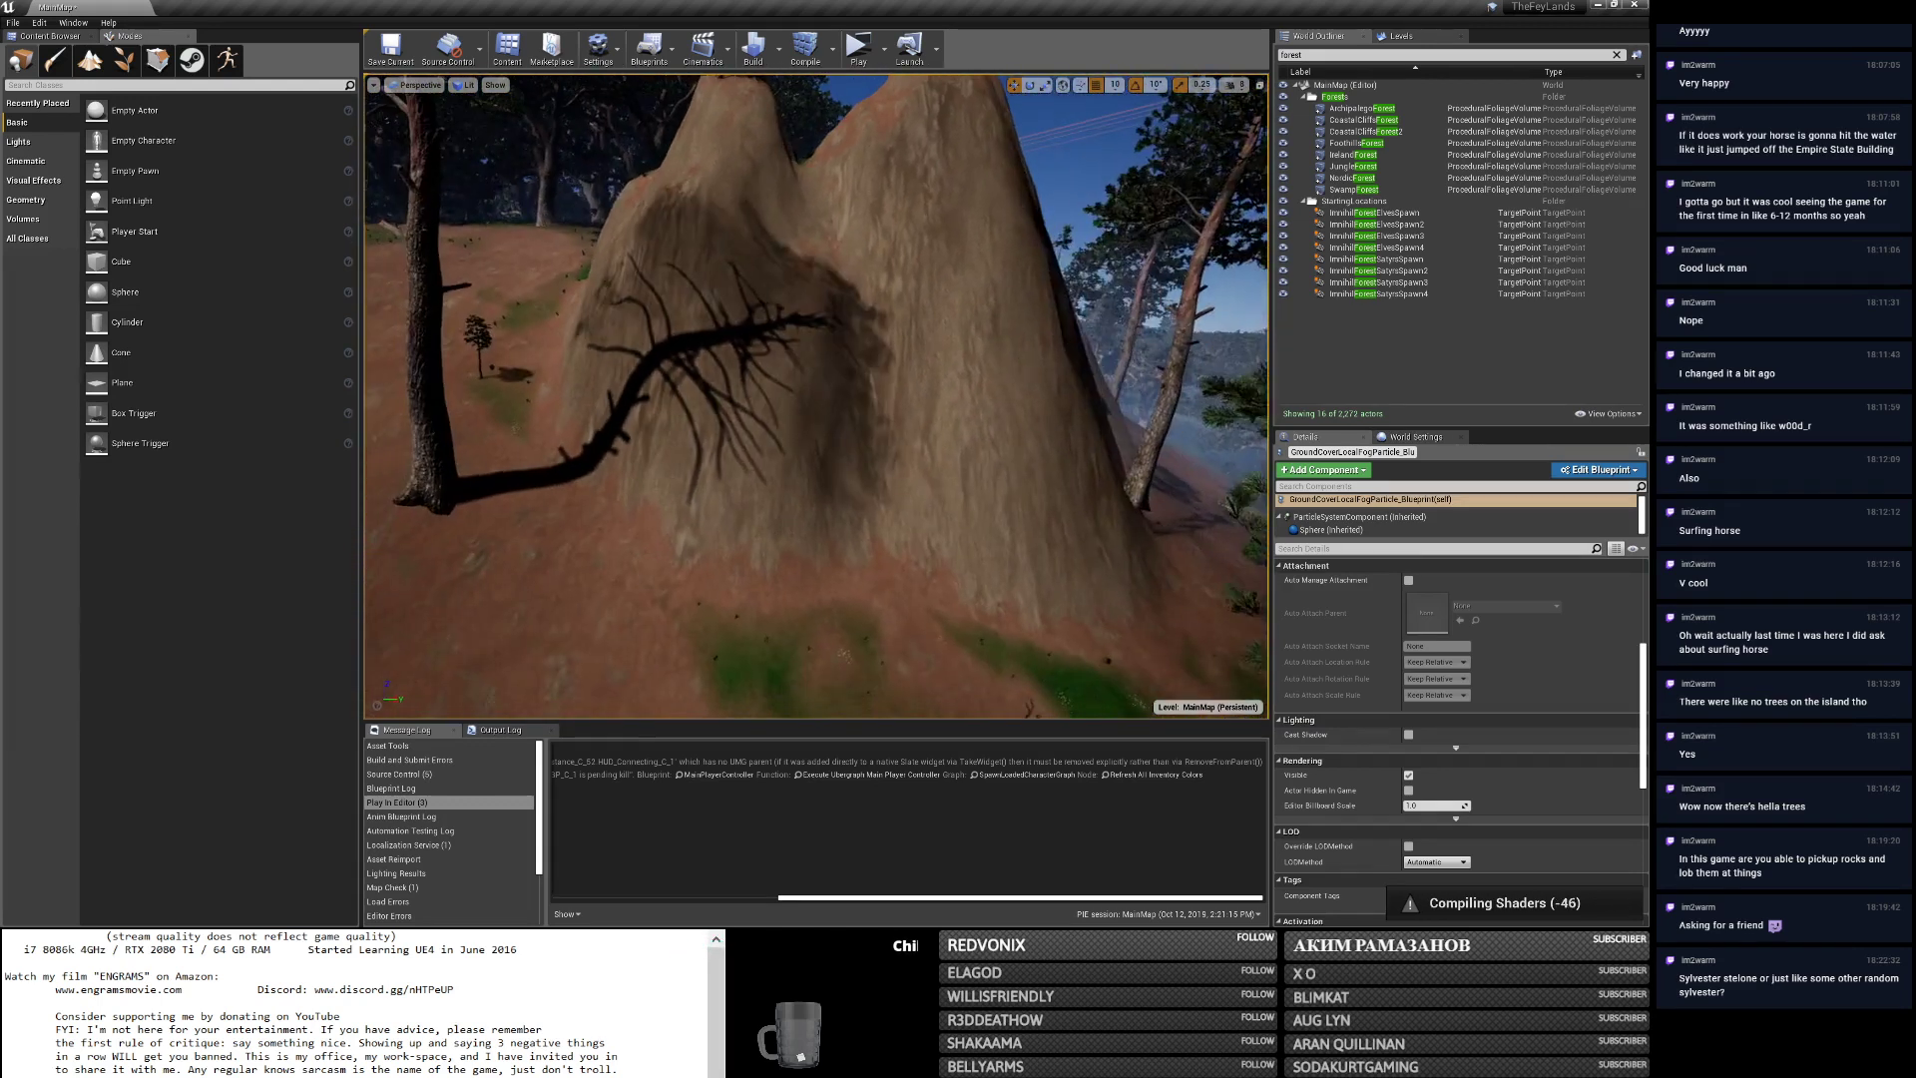
pyautogui.moveTo(958, 360); pyautogui.dragTo(928, 361, button='right')
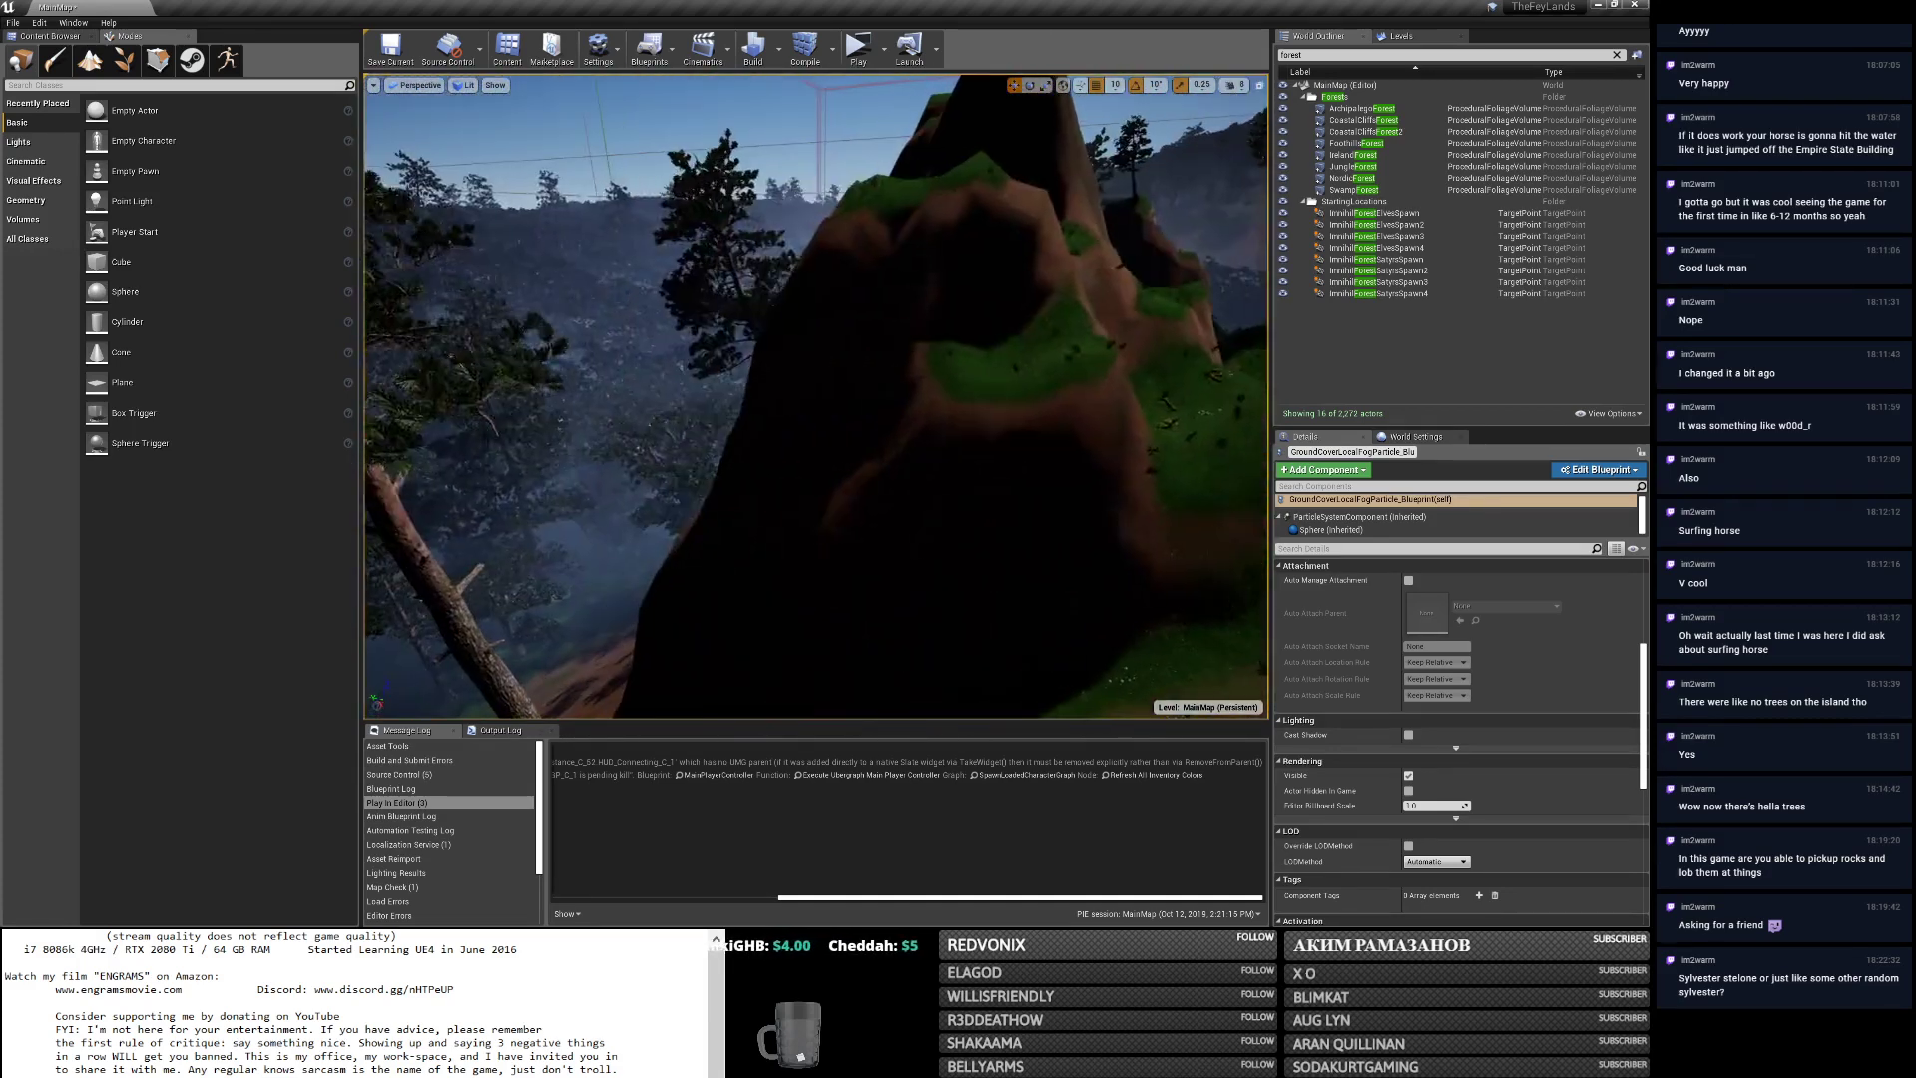
pyautogui.moveTo(816, 395); pyautogui.dragTo(609, 439, button='right')
pyautogui.moveTo(817, 396); pyautogui.dragTo(938, 394, button='right')
pyautogui.moveTo(840, 434); pyautogui.dragTo(840, 435, button='right')
# Return to the landscape material and restore the Saturate node's links to the lower WorldAlignedBlend output.
pyautogui.hotkey('alt', 'Tab')
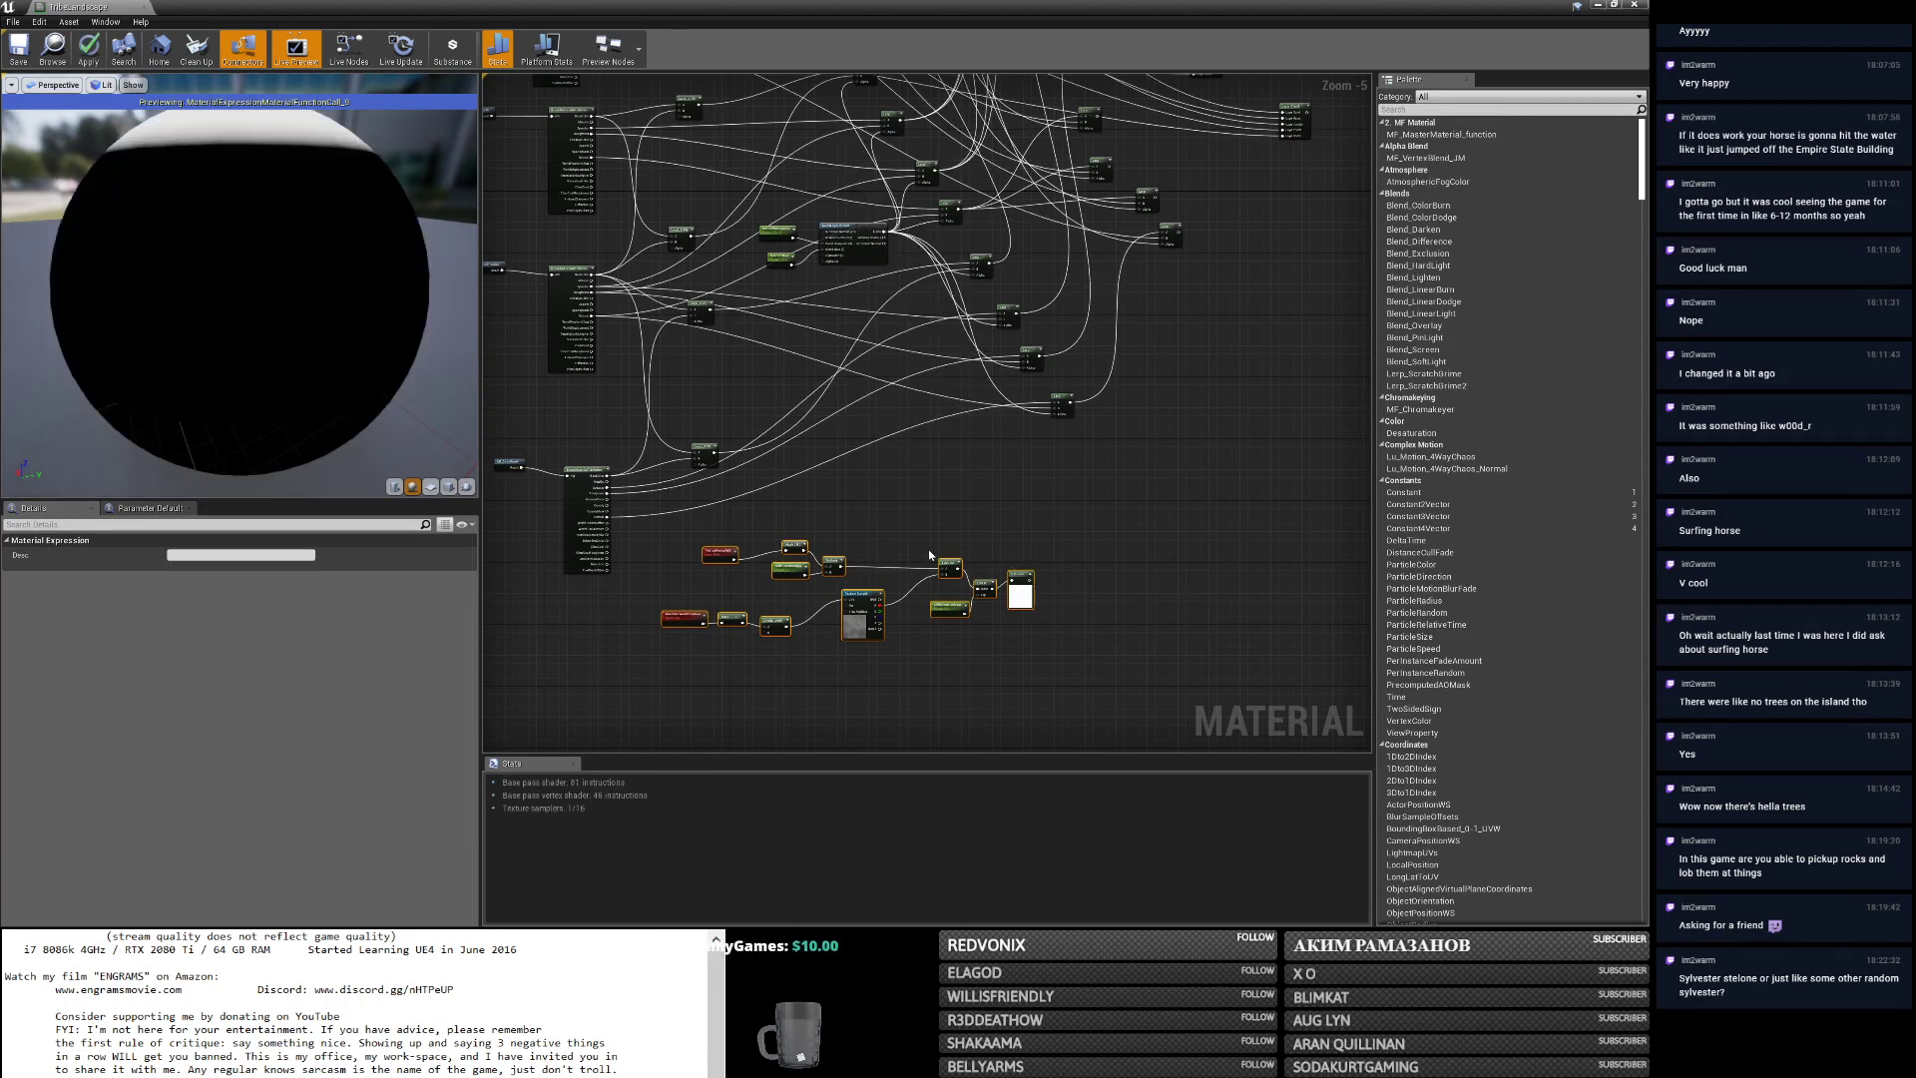
pyautogui.moveTo(1076, 534); pyautogui.dragTo(1265, 455, button='right')
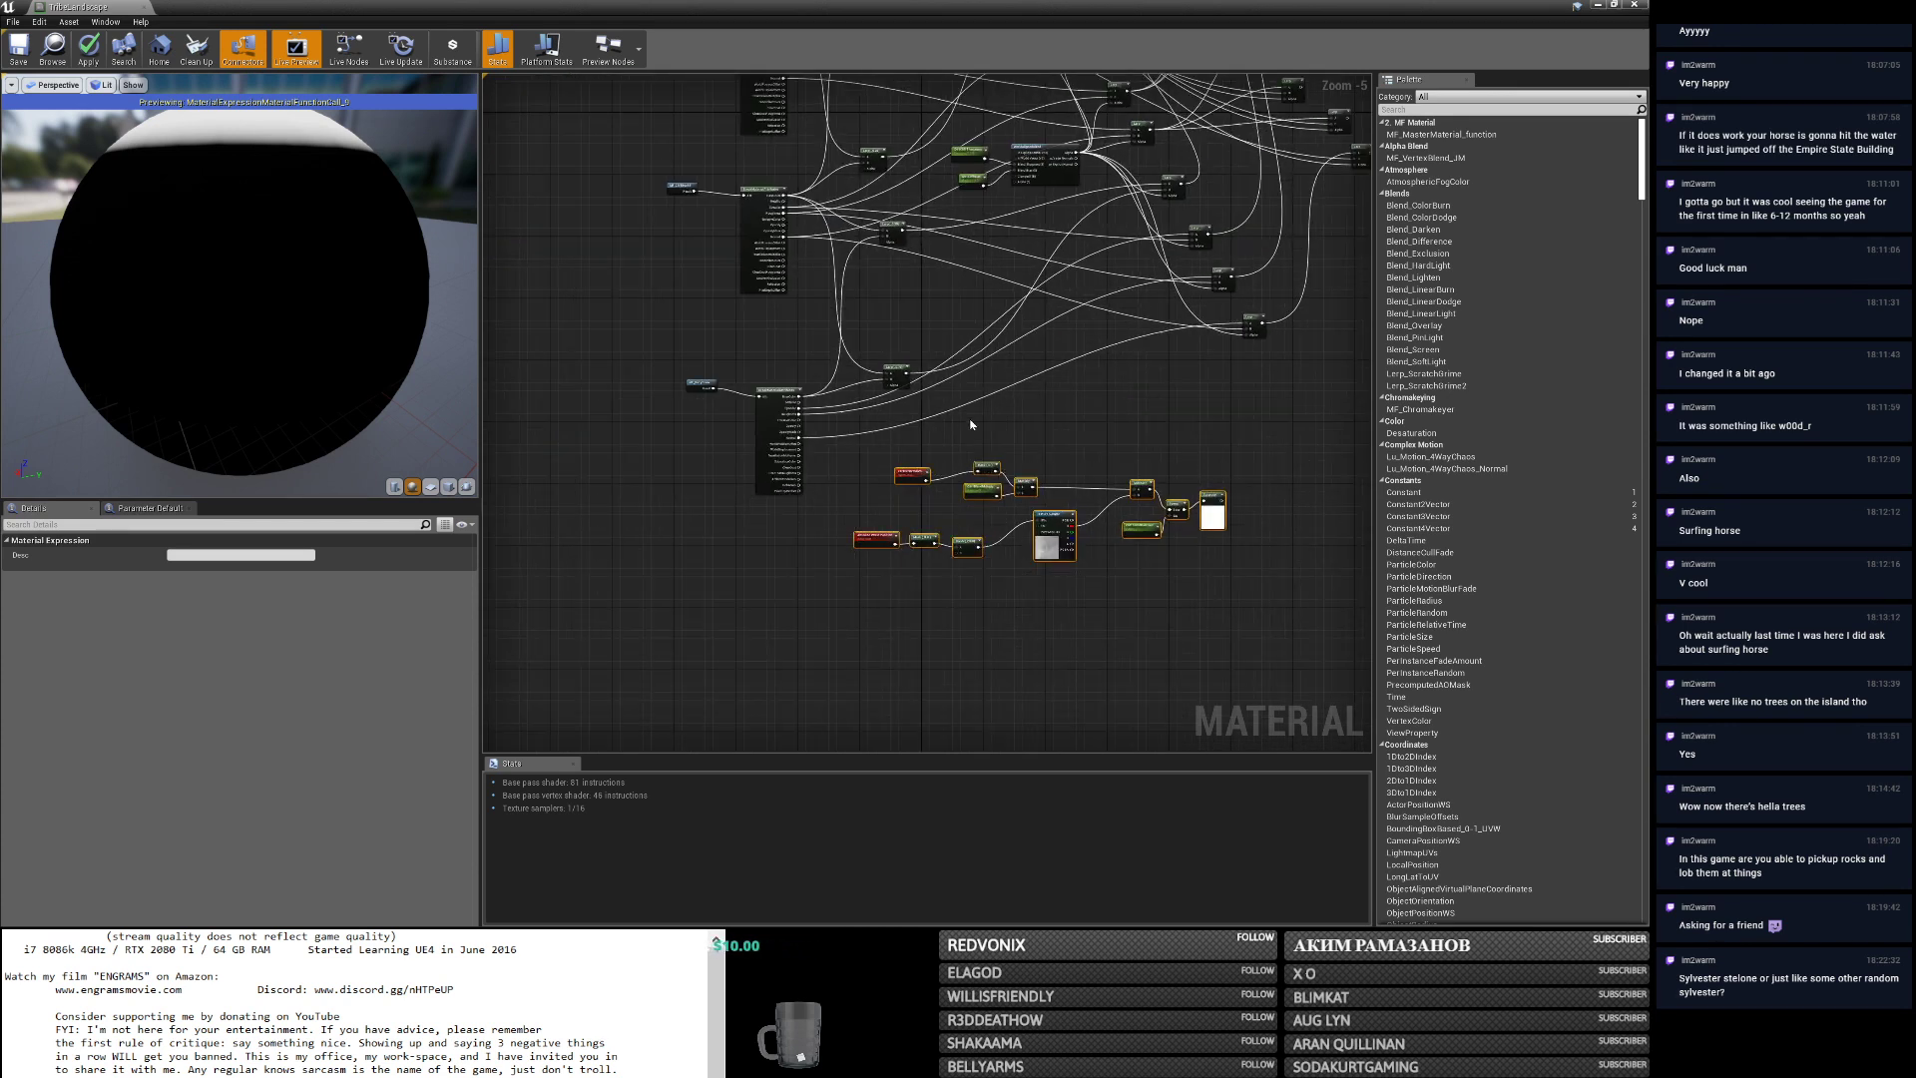
# Examine the layer function nodes and both WorldAlignedBlend networks across the landscape material graph.
pyautogui.scroll(-1, 967, 422)
pyautogui.scroll(2, 946, 576)
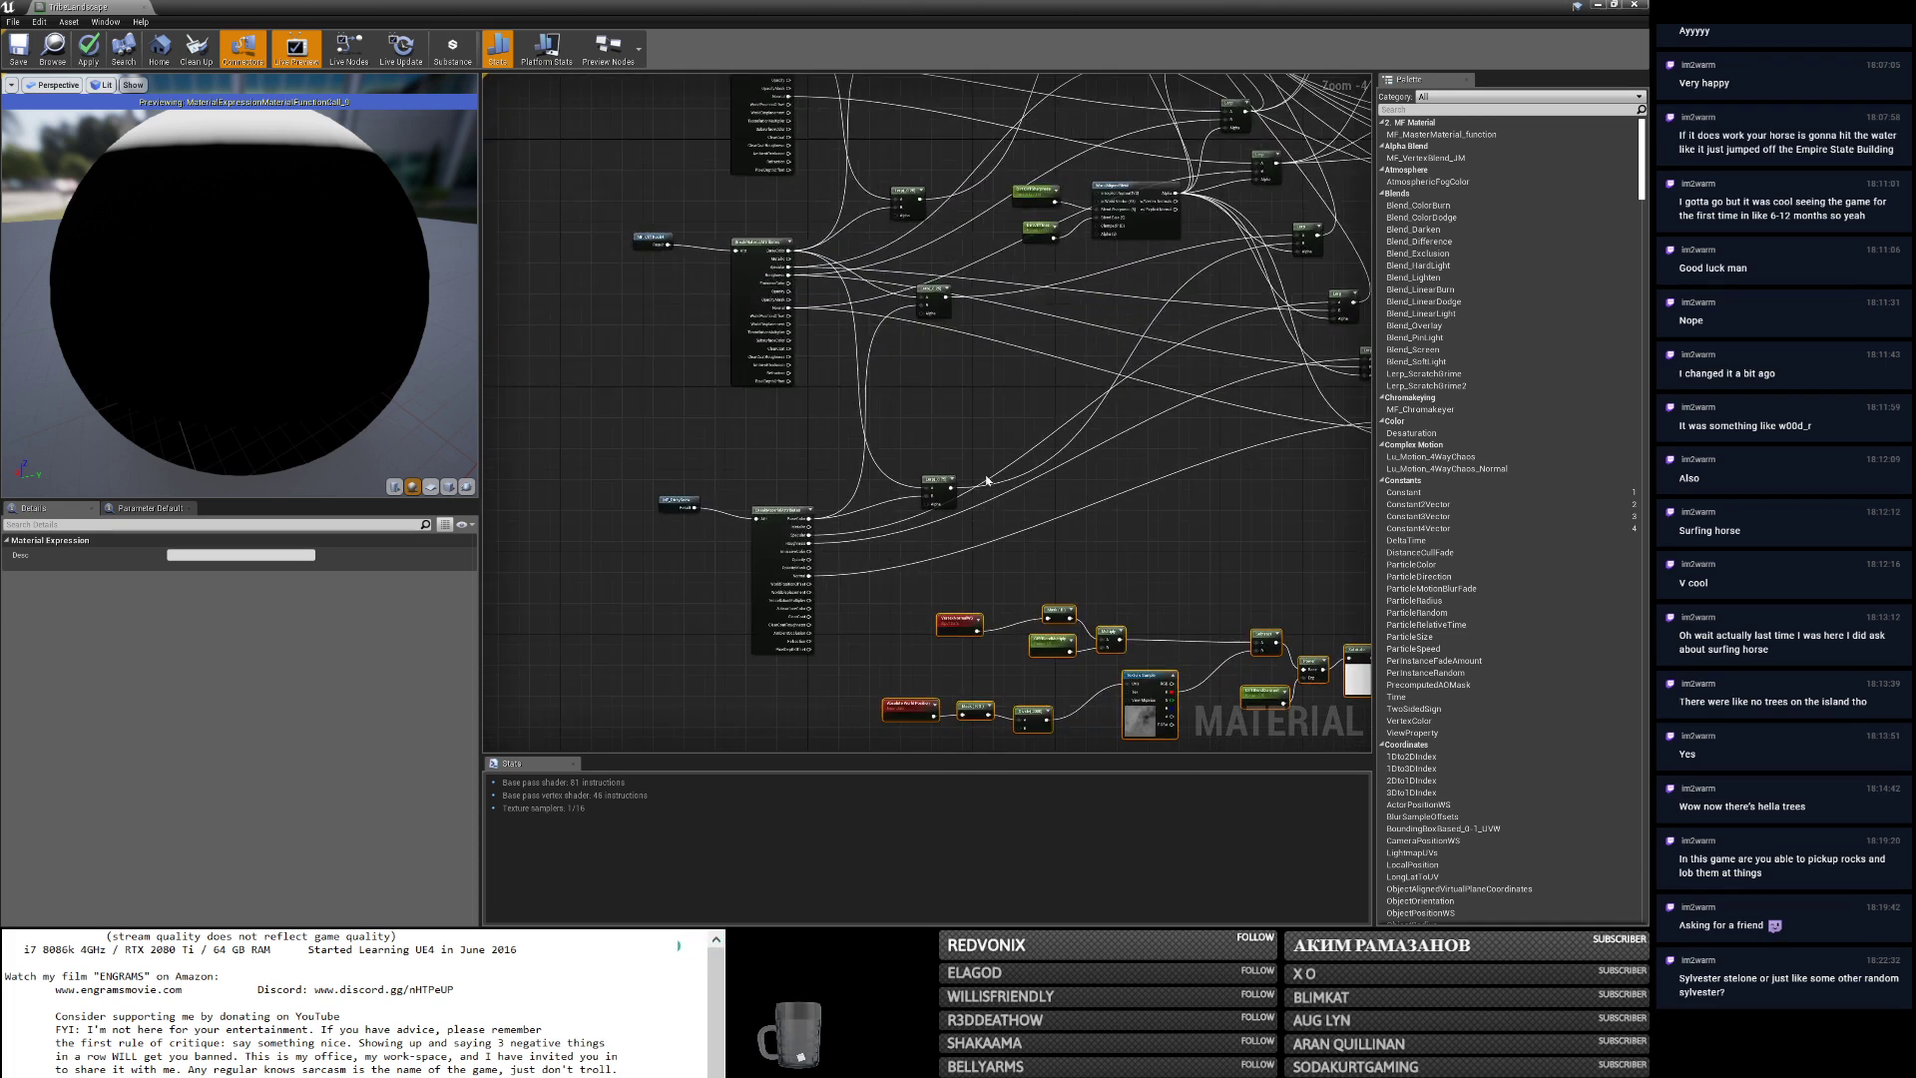
pyautogui.scroll(-2, 967, 480)
pyautogui.scroll(2, 908, 422)
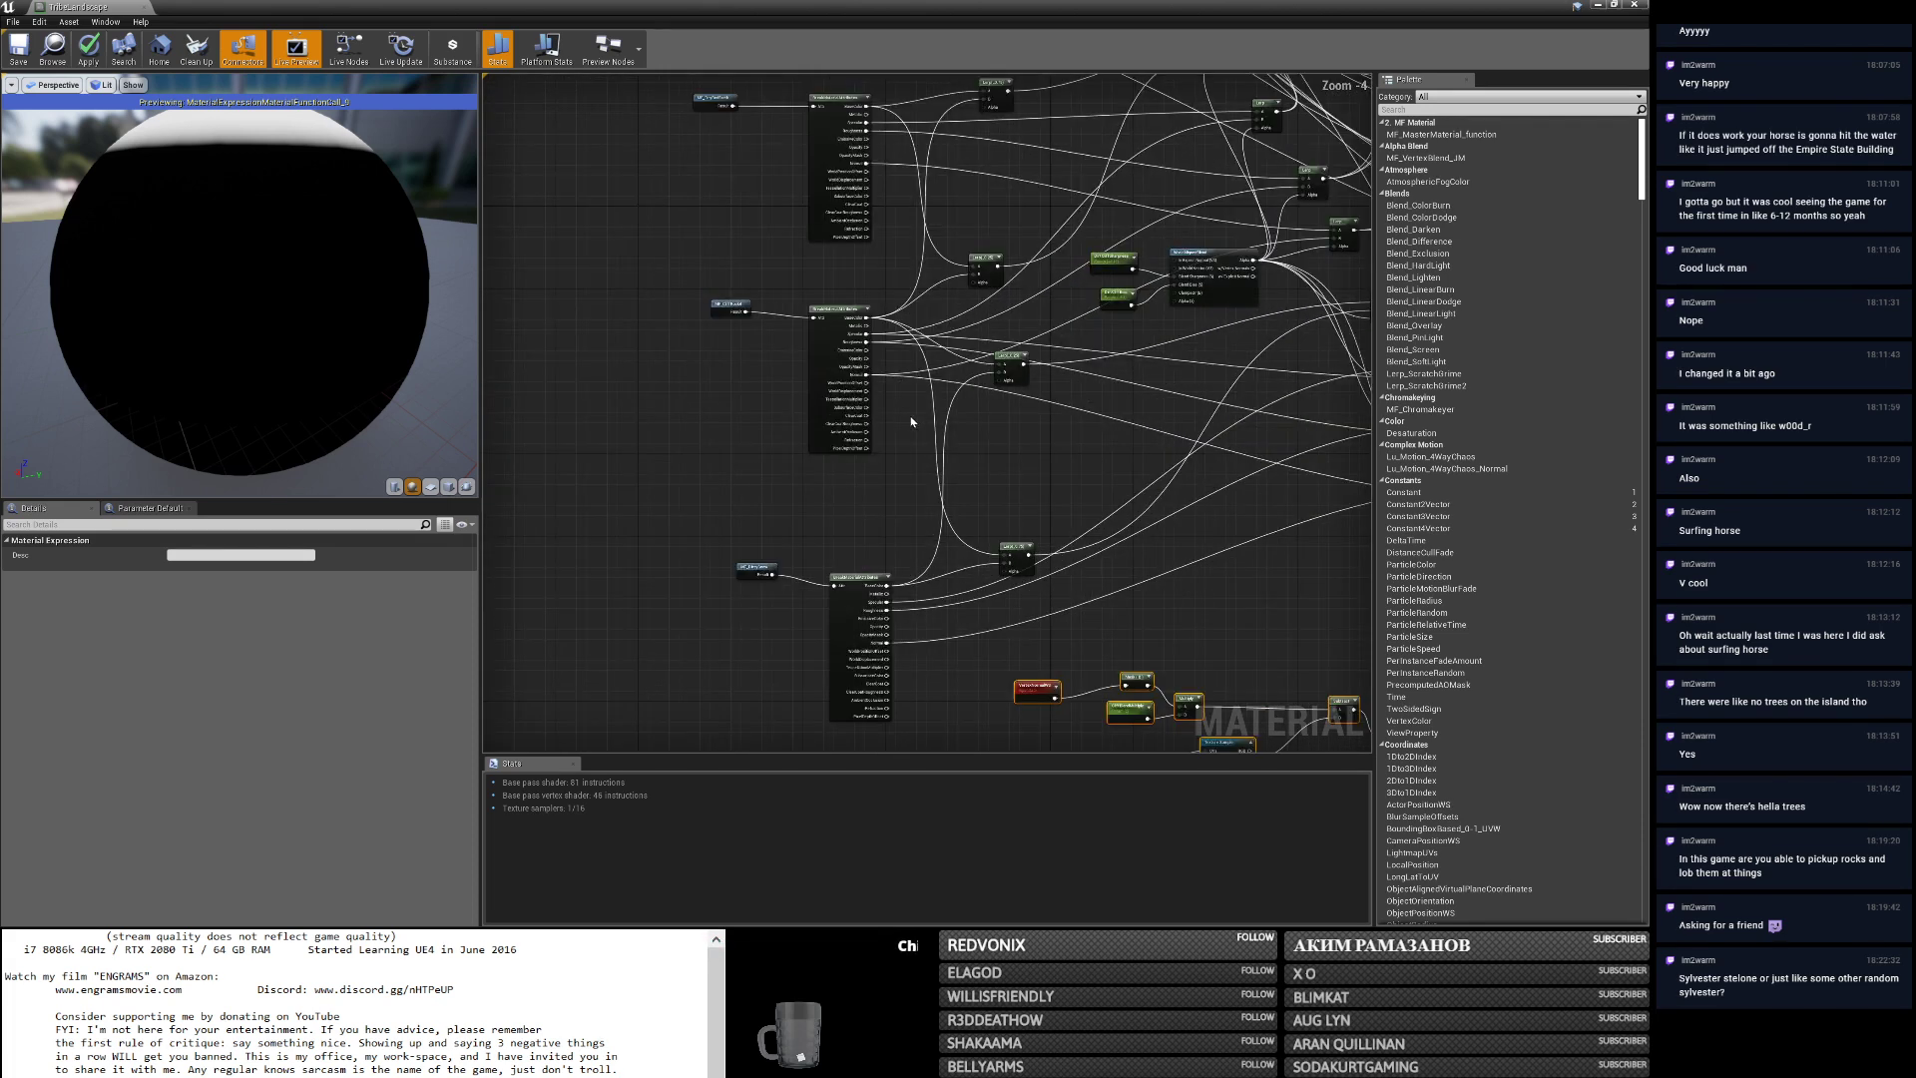
pyautogui.scroll(3, 732, 505)
pyautogui.moveTo(732, 505); pyautogui.dragTo(686, 525, button='right')
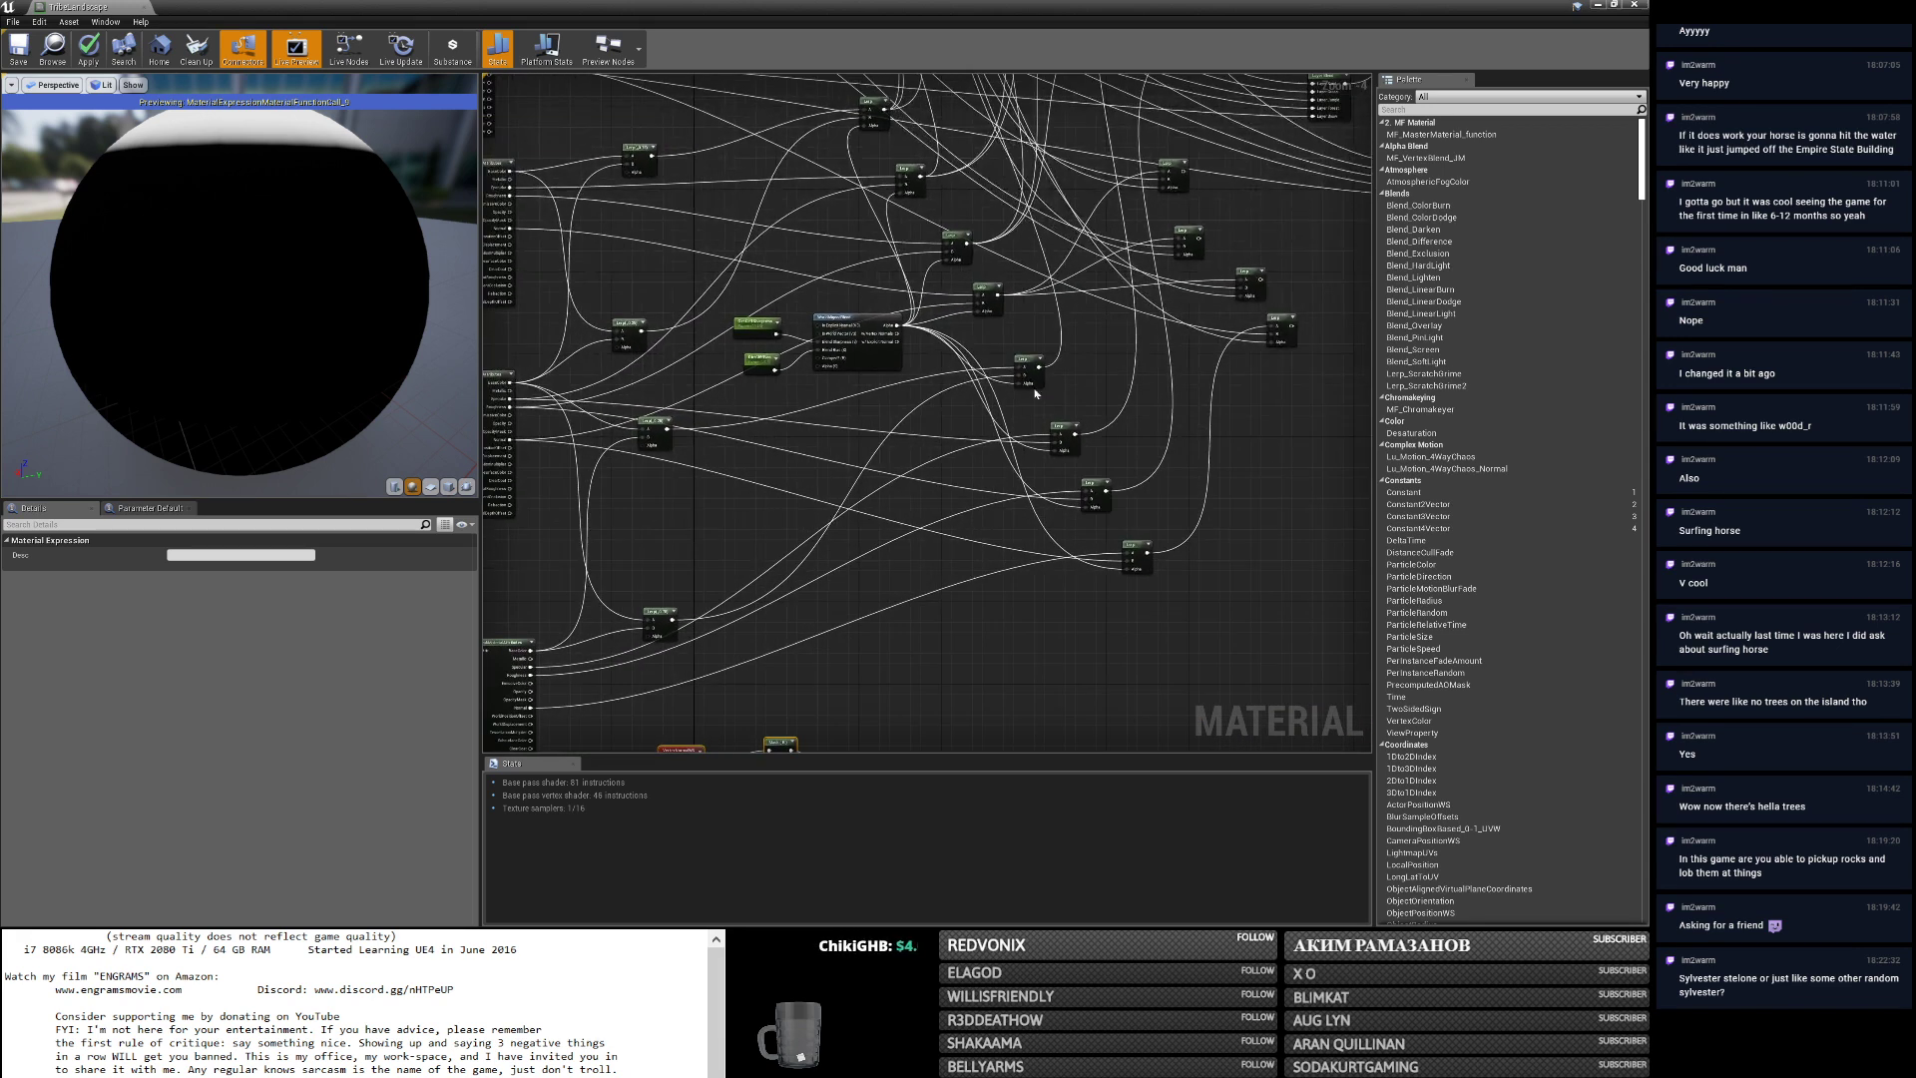
pyautogui.scroll(-2, 1035, 393)
pyautogui.scroll(2, 1073, 429)
pyautogui.moveTo(646, 369); pyautogui.dragTo(644, 273, button='right')
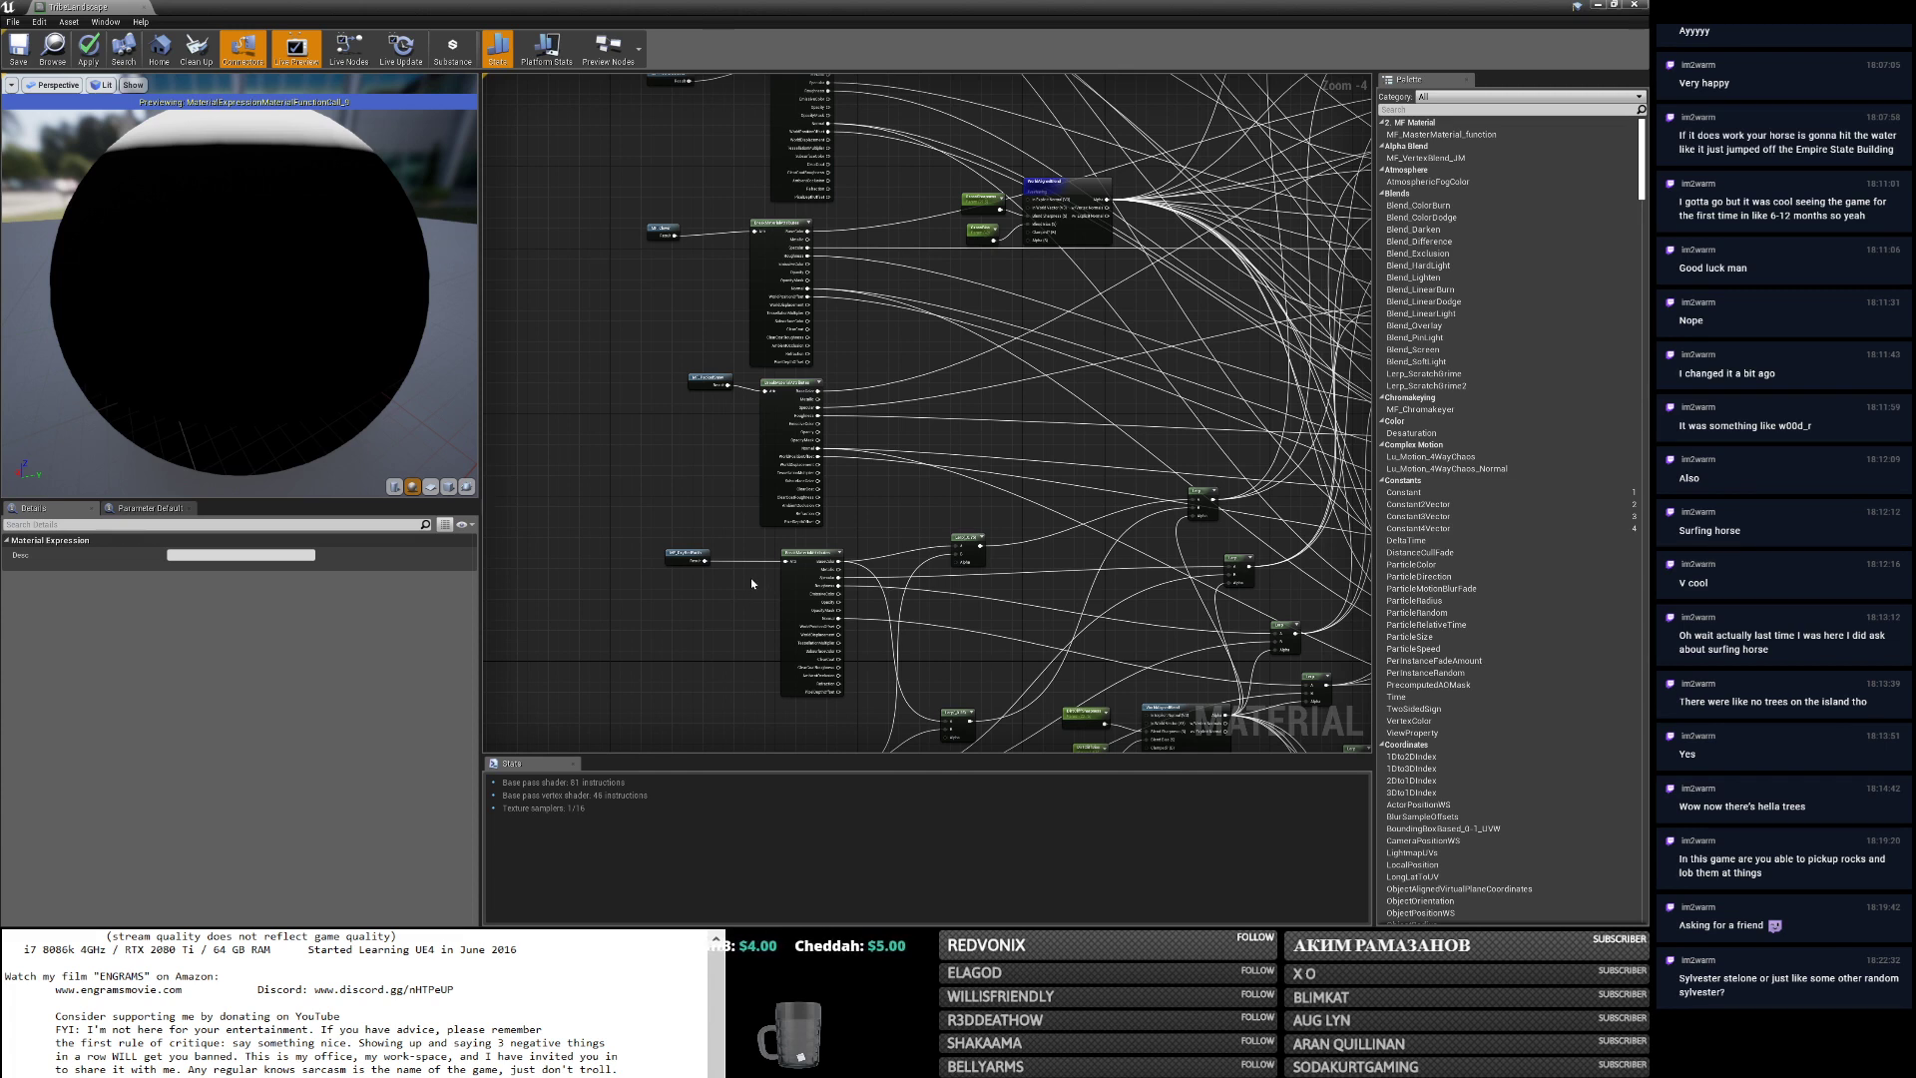
pyautogui.scroll(-2, 751, 586)
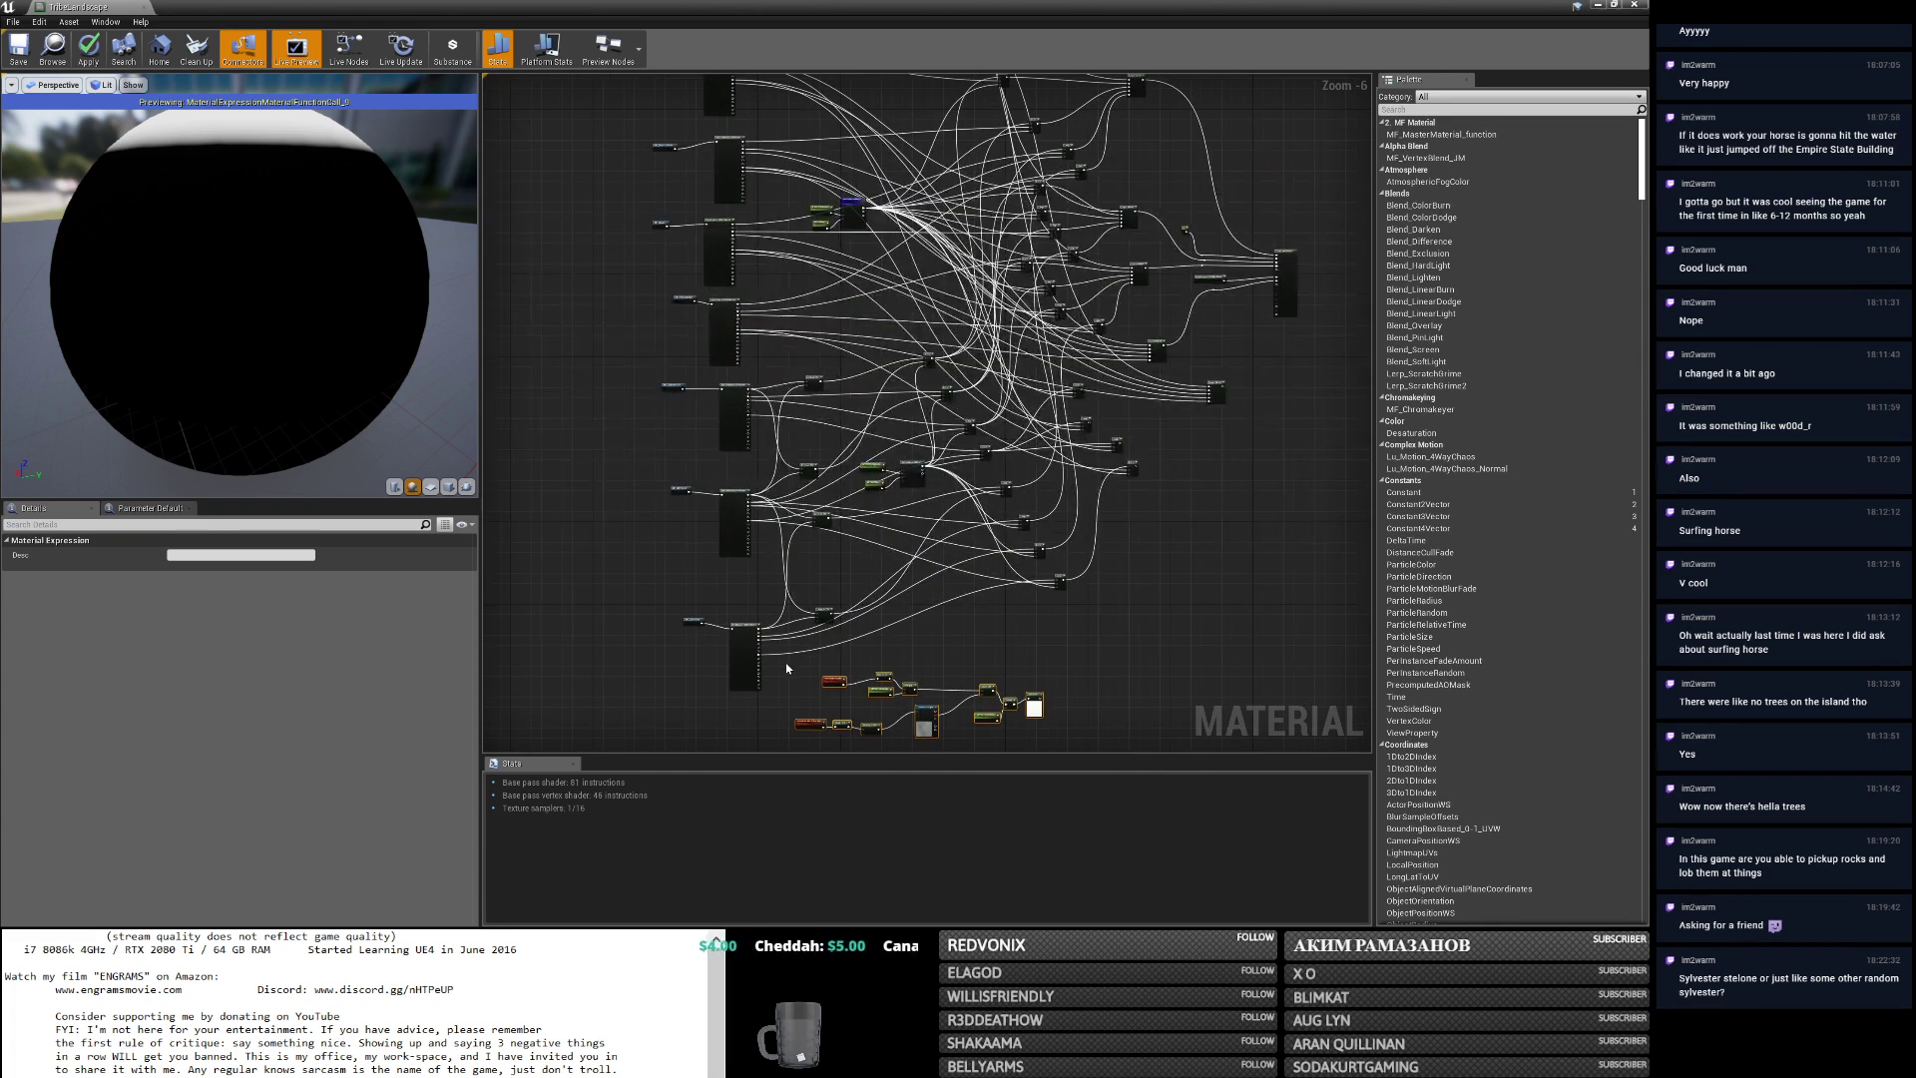
# Move the whole cliff mask node chain from below the graph to the open area beside the upper layer function nodes.
pyautogui.moveTo(787, 669); pyautogui.dragTo(787, 596, button='right')
pyautogui.moveTo(1026, 627); pyautogui.dragTo(679, 429)
pyautogui.scroll(4, 683, 452)
pyautogui.scroll(-1, 683, 452)
pyautogui.moveTo(684, 452); pyautogui.dragTo(1022, 437, button='right')
pyautogui.scroll(-1, 1035, 405)
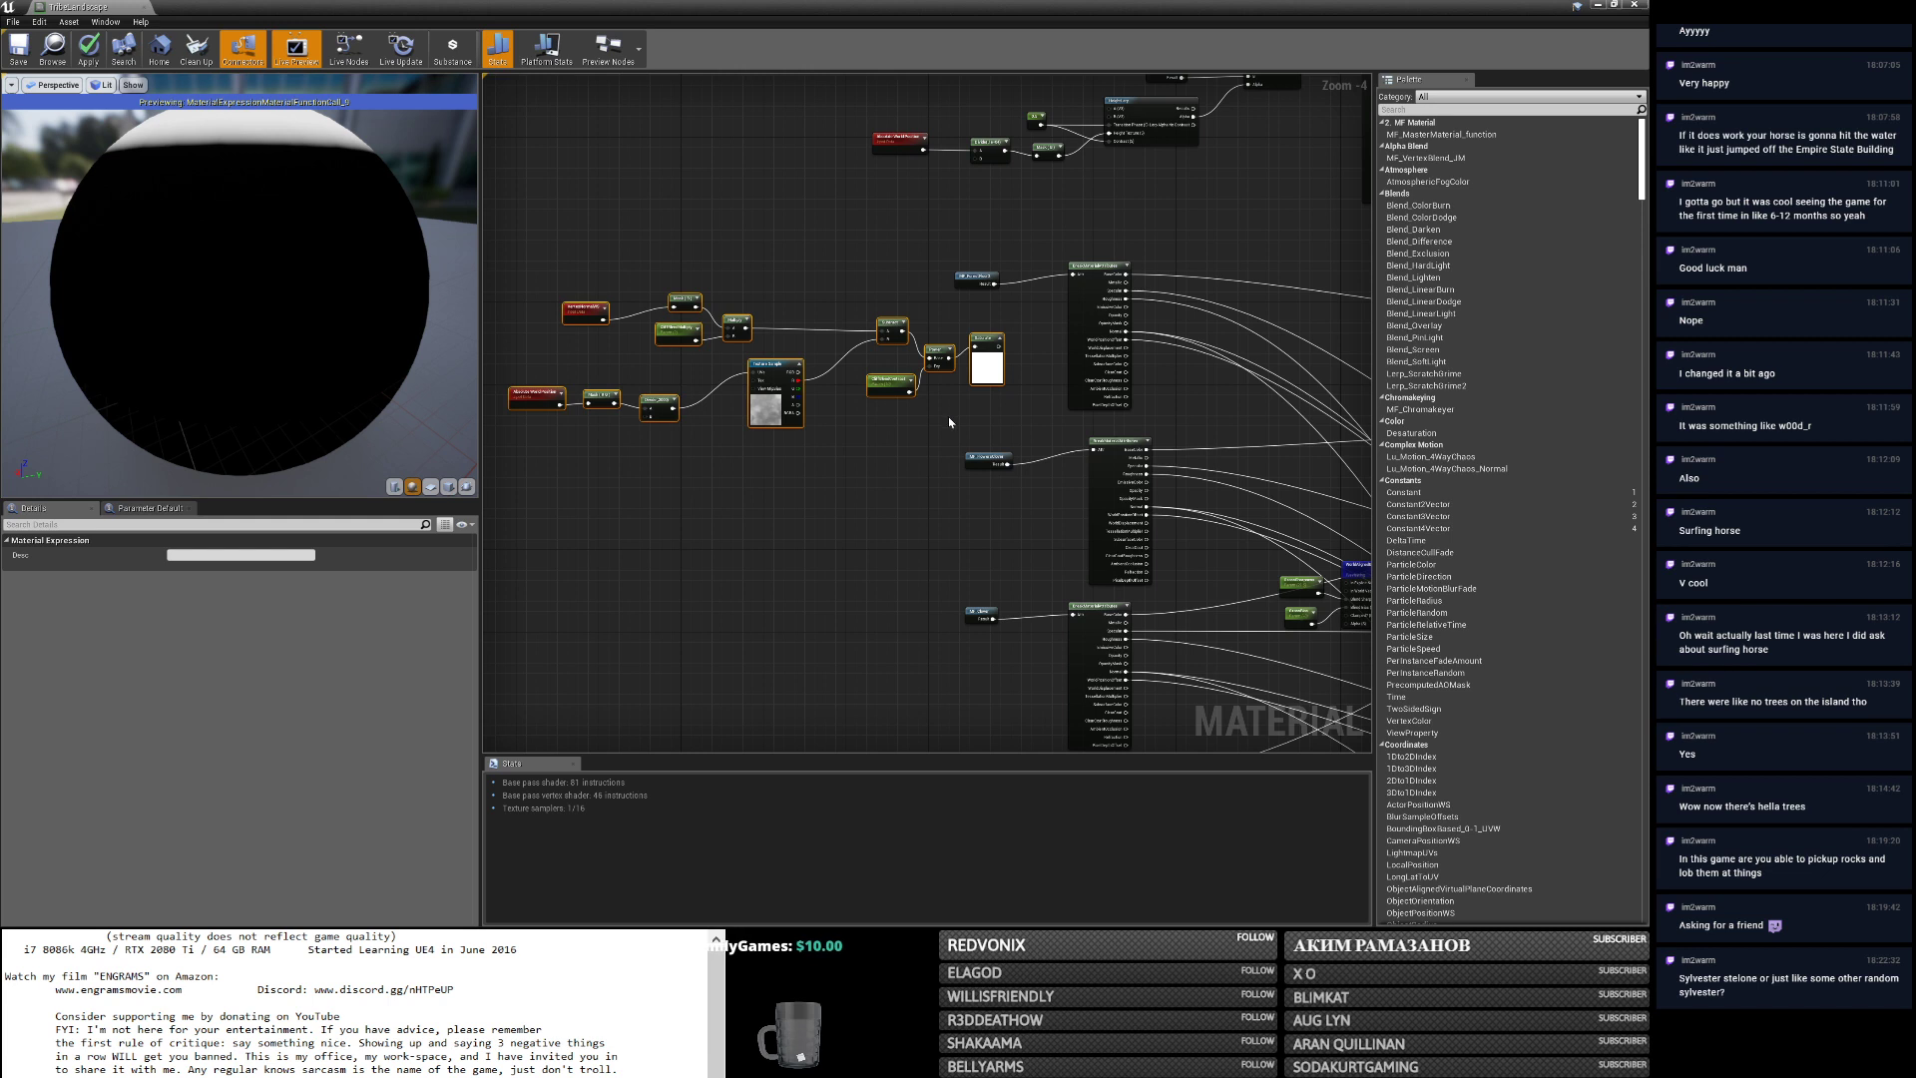
# Set the CliffBlendMultiply parameter's default value to 10 and inspect the previewed cliff mask from another angle.
pyautogui.click(760, 414)
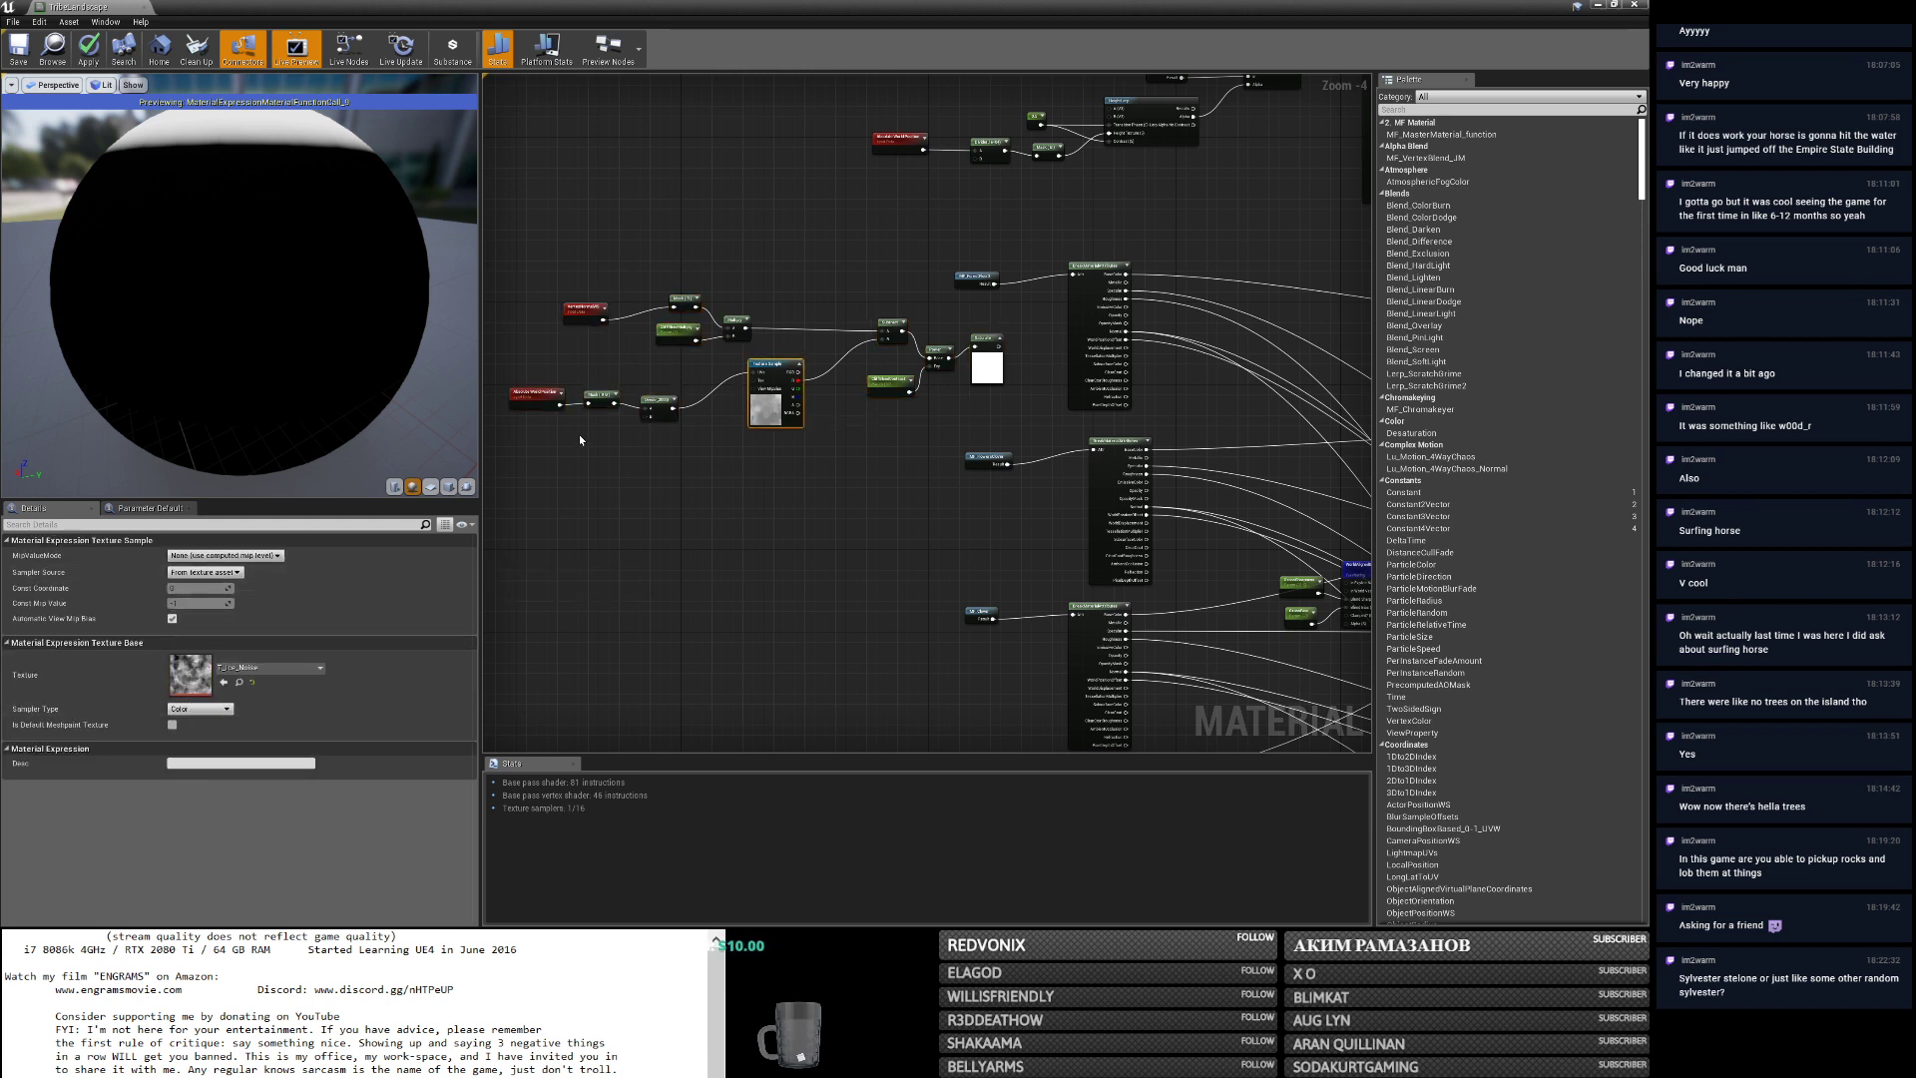
pyautogui.click(659, 407)
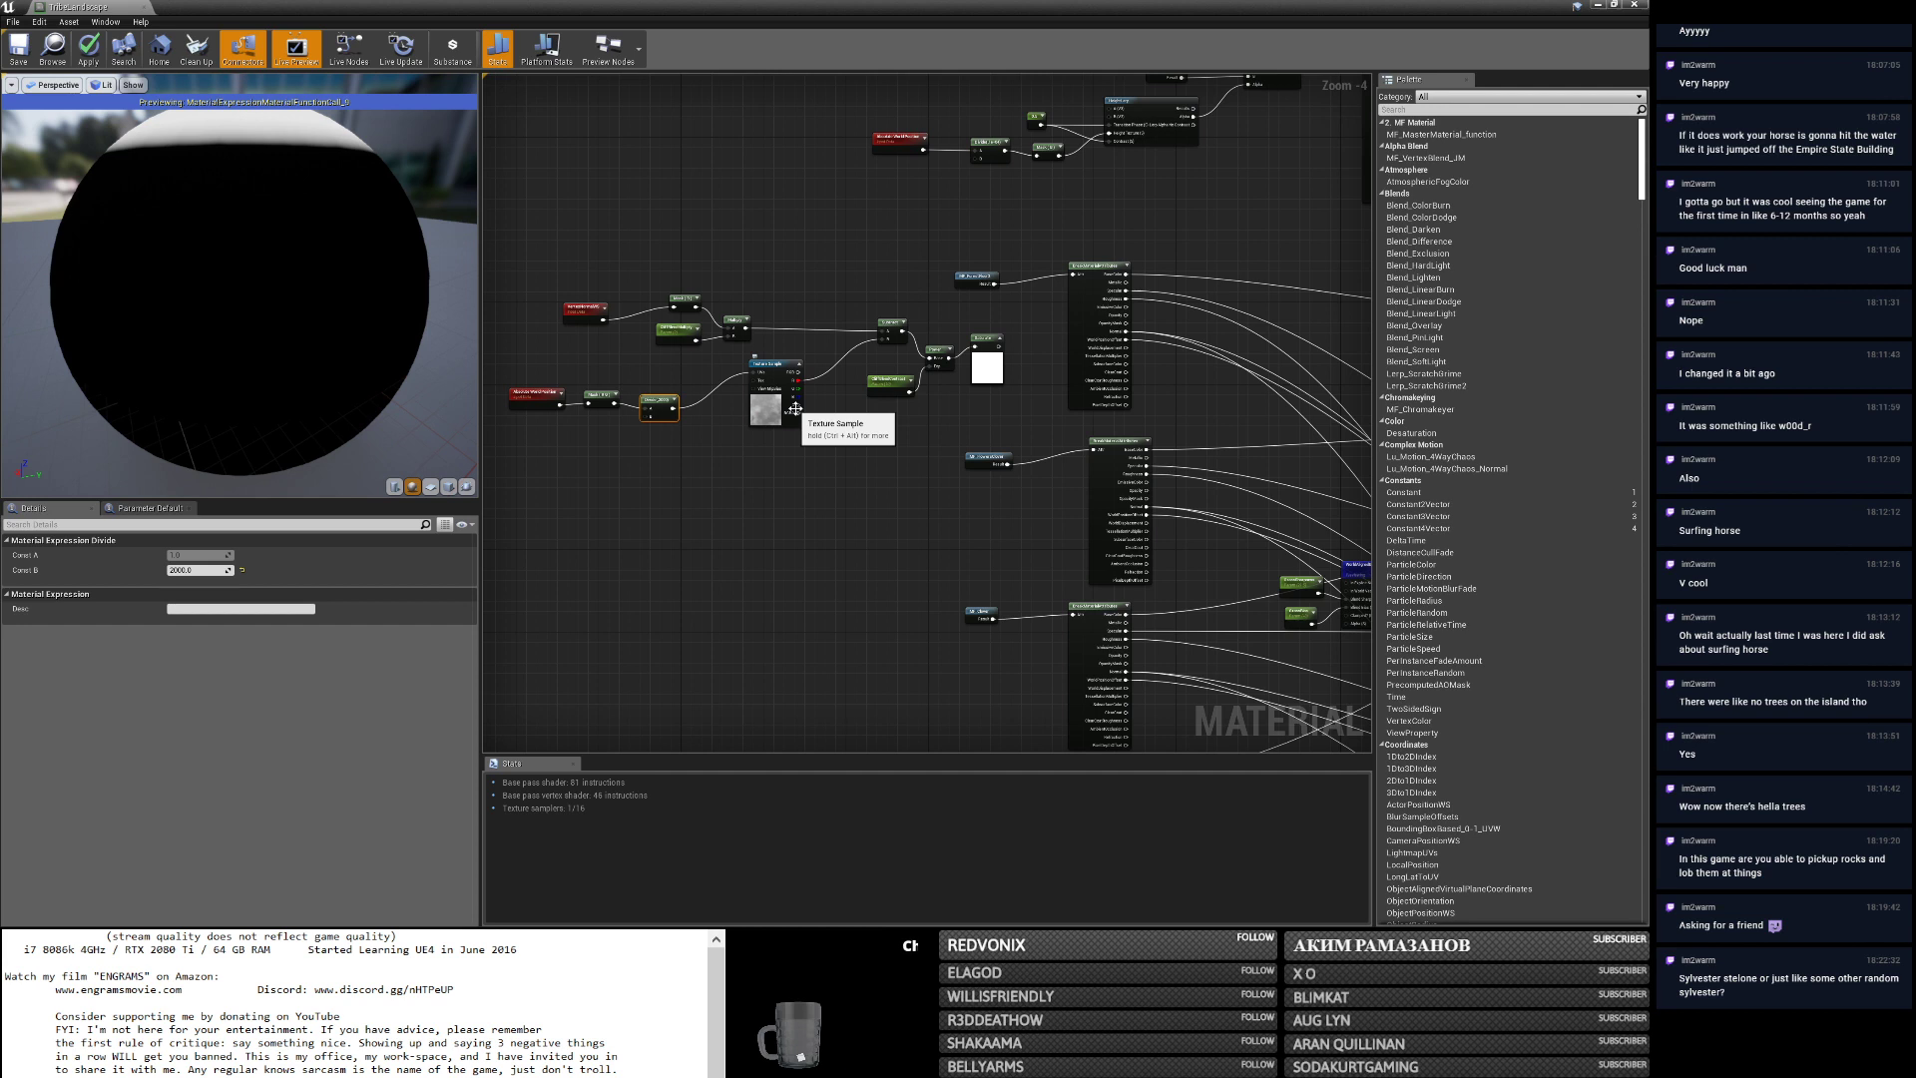
pyautogui.click(678, 332)
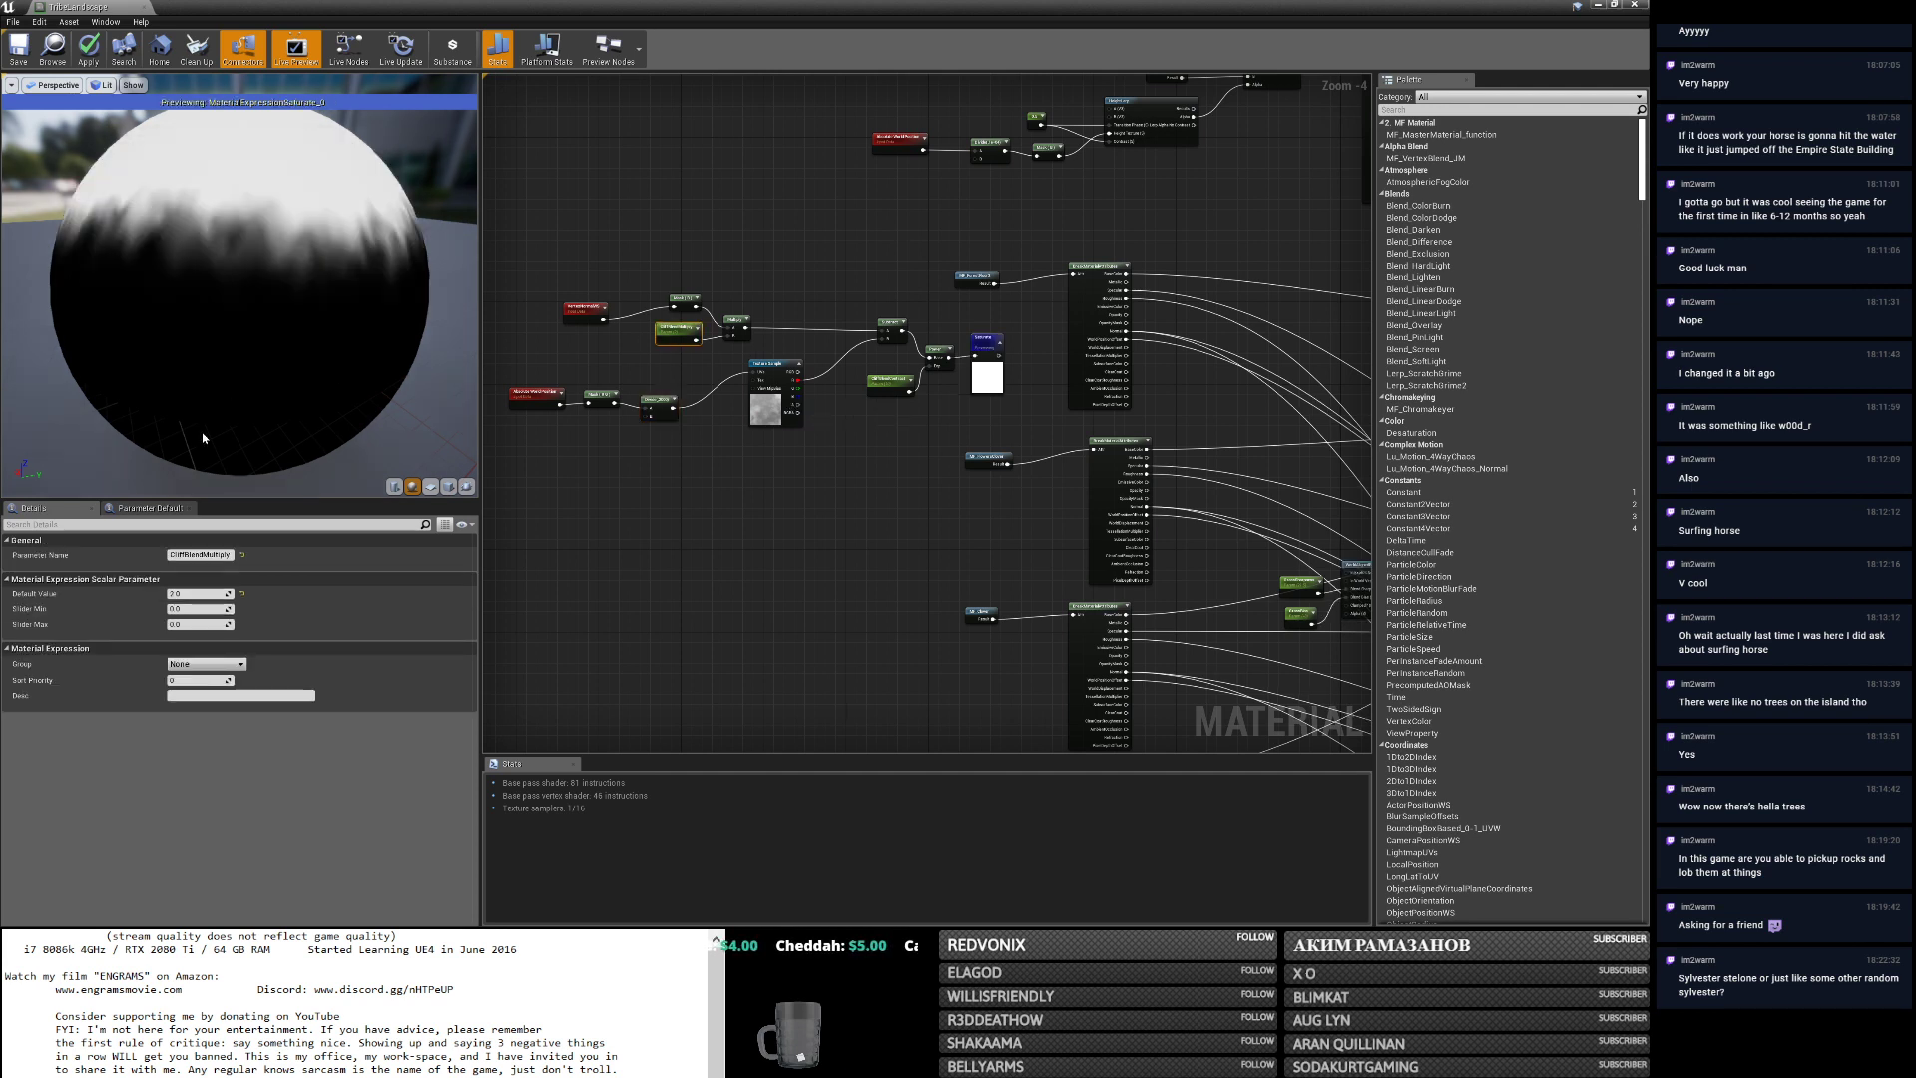
pyautogui.click(196, 593)
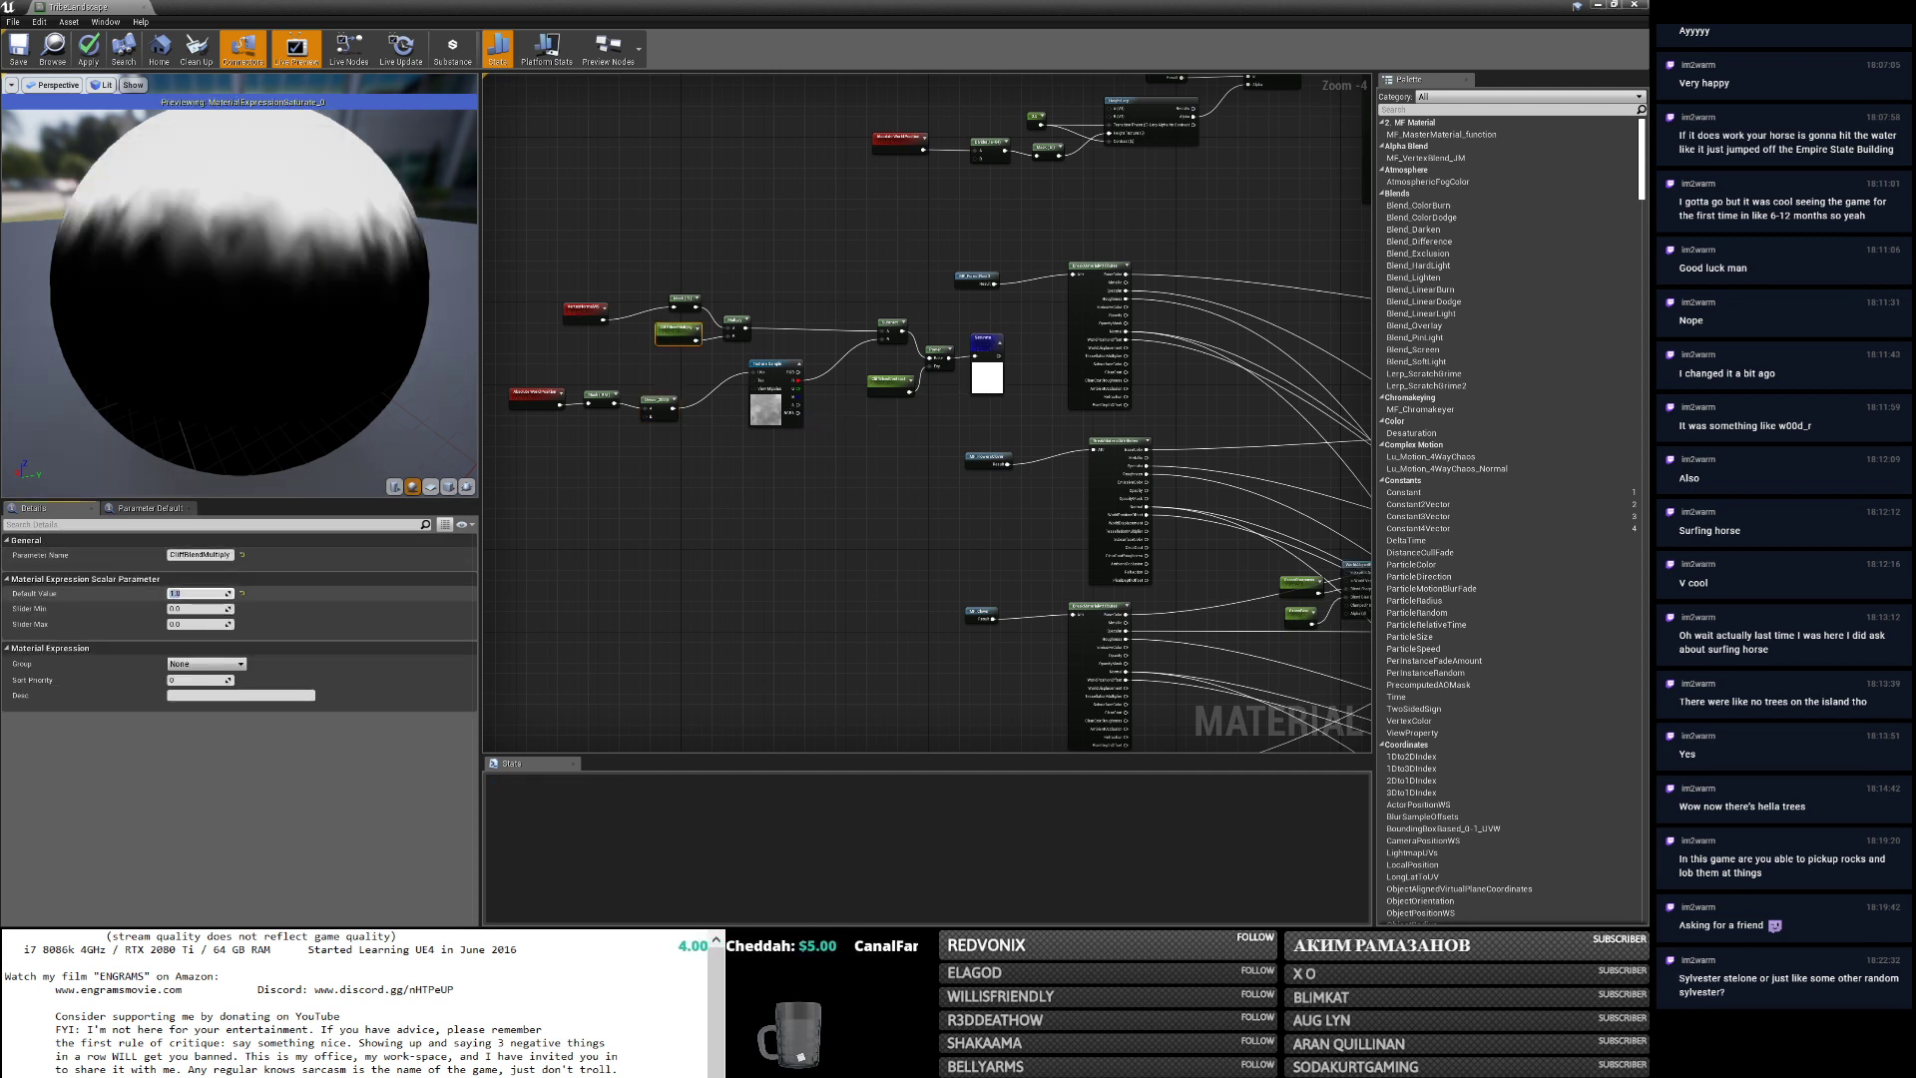
pyautogui.press('Return')
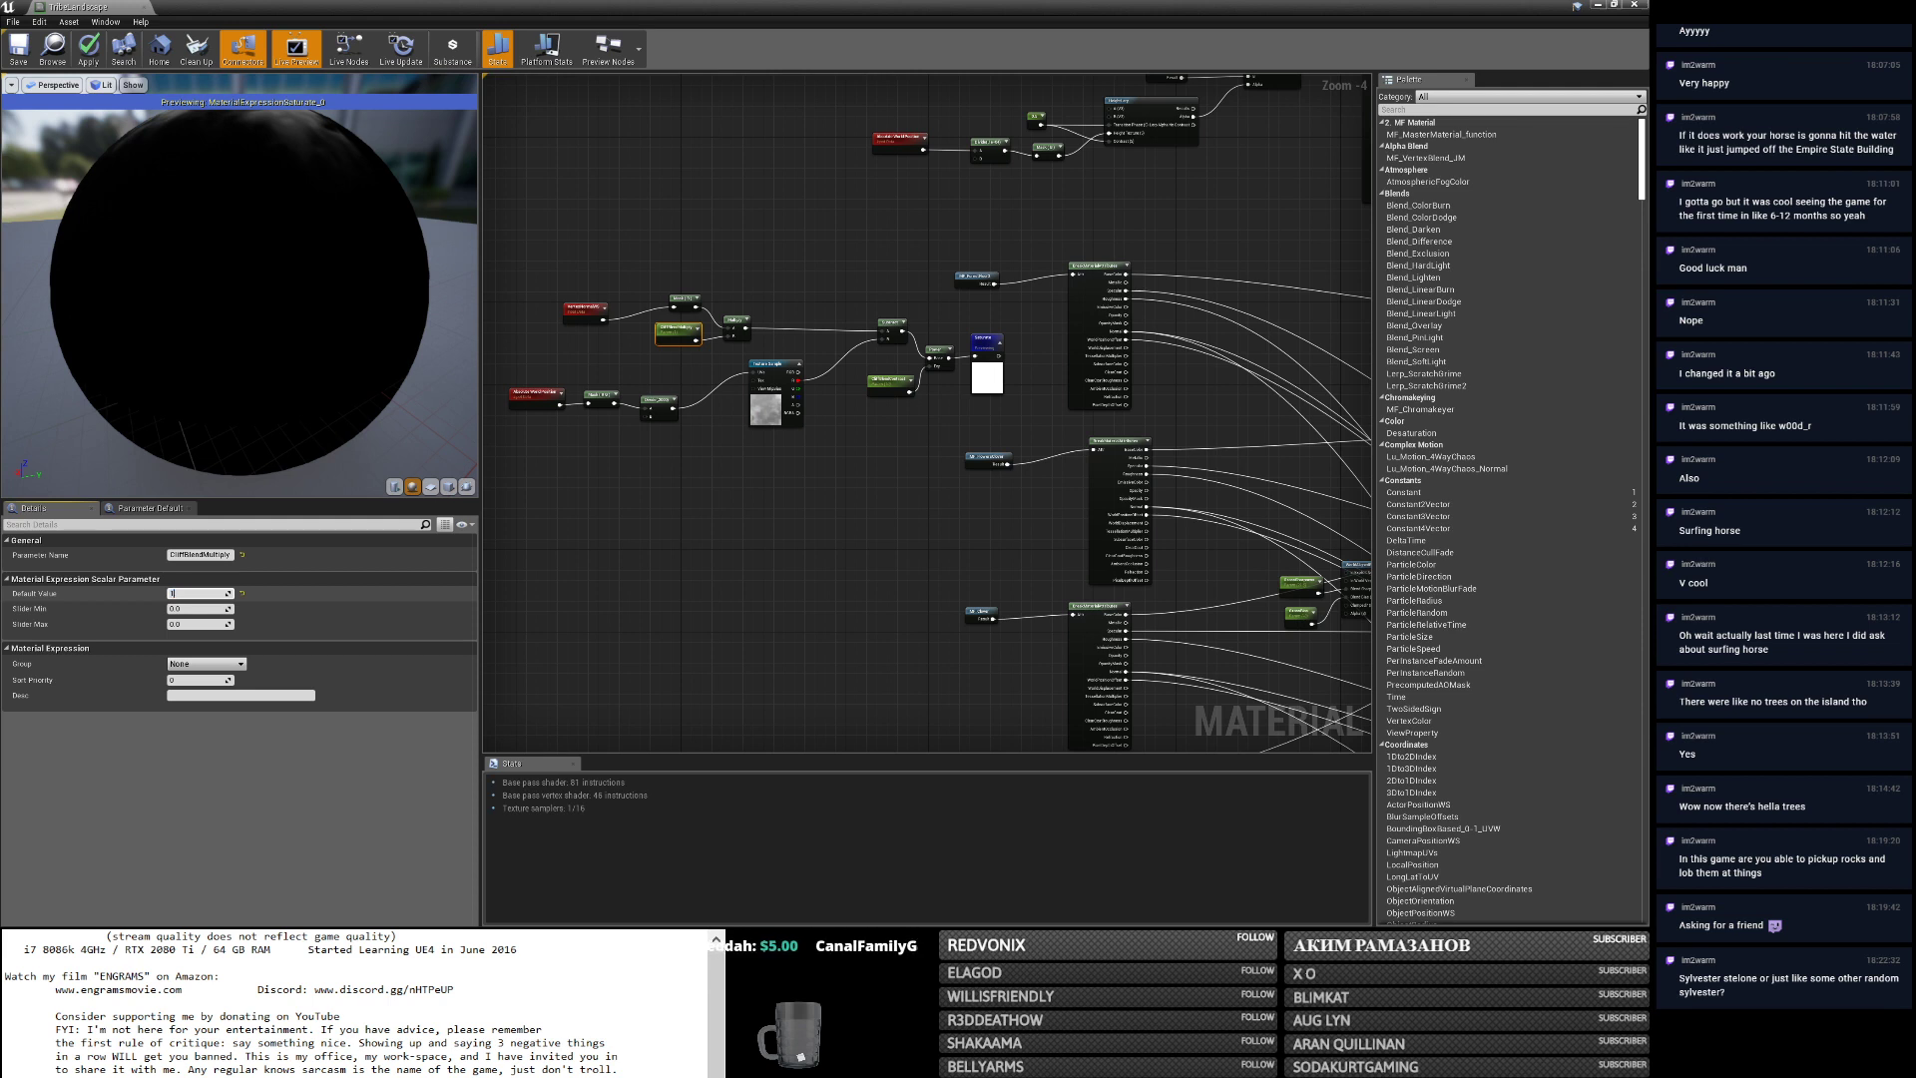
pyautogui.write('10')
pyautogui.press('Return')
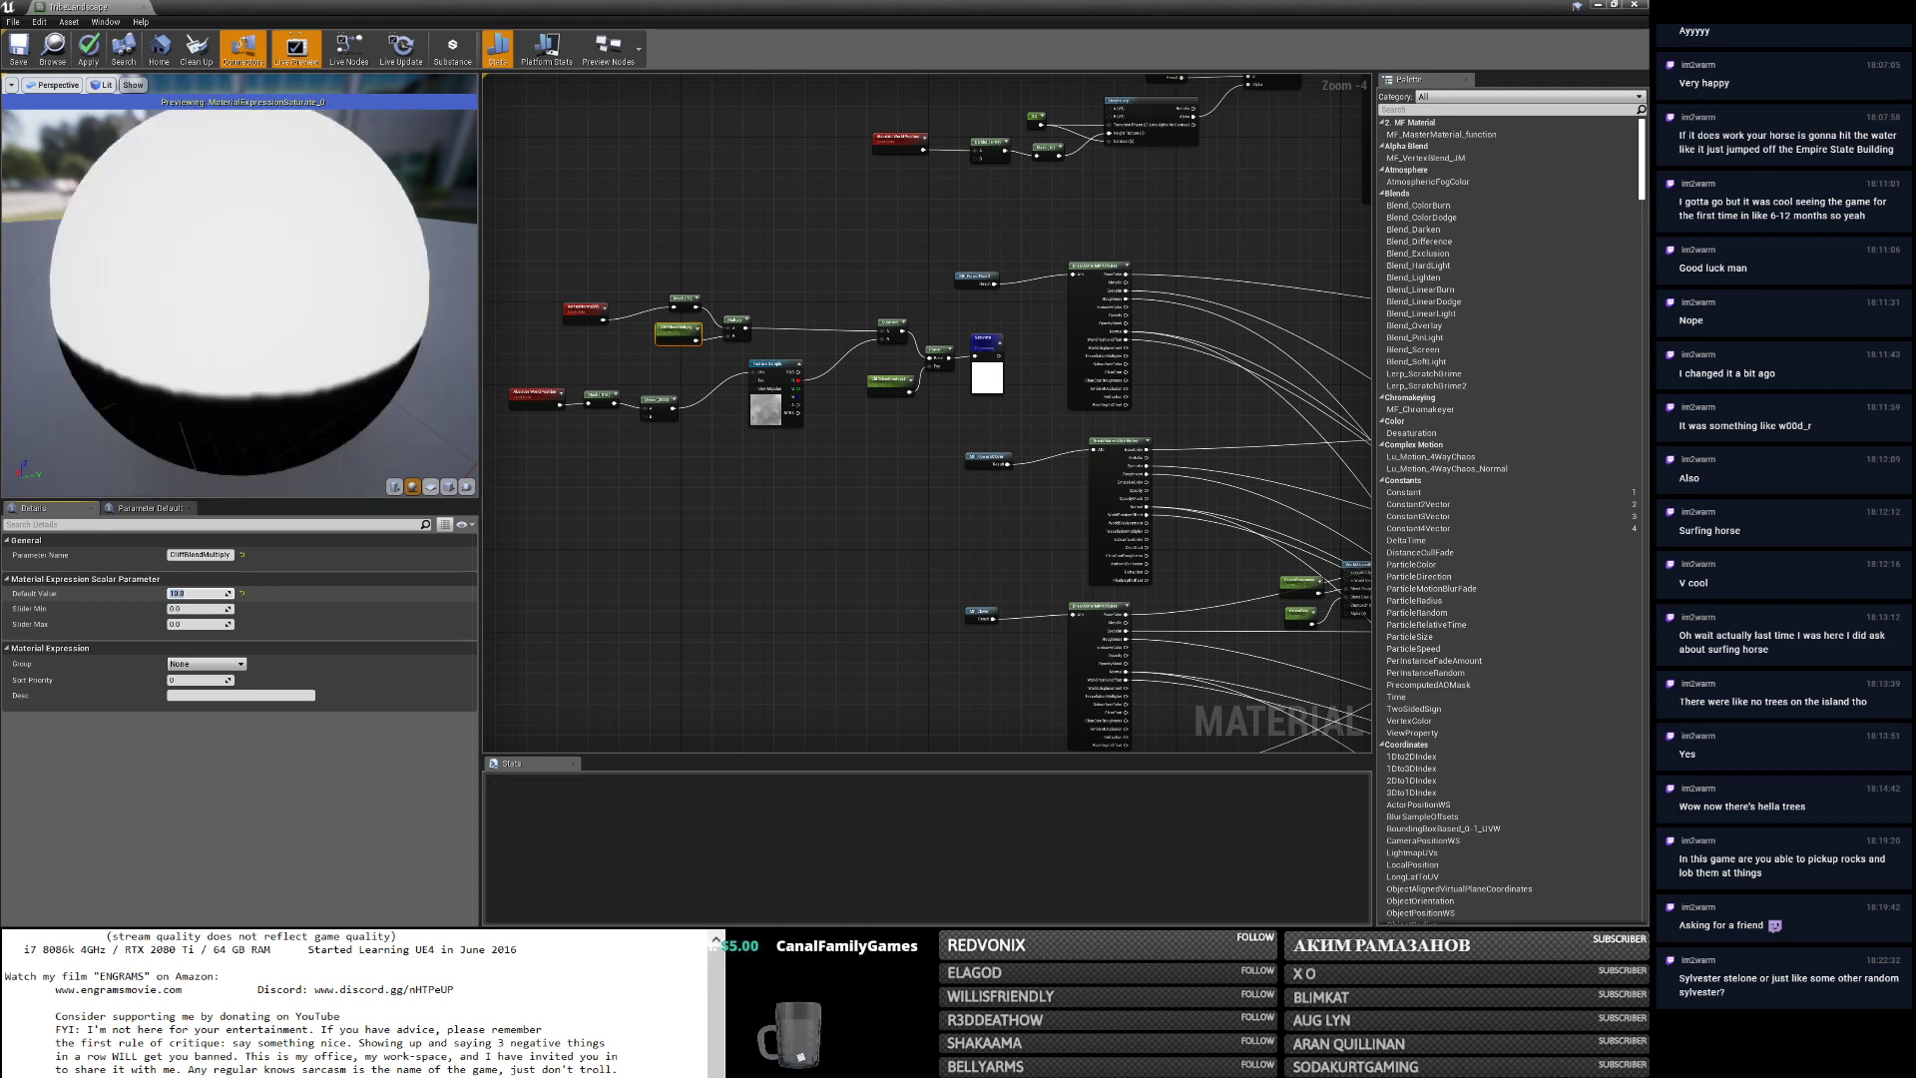
pyautogui.moveTo(180, 310); pyautogui.dragTo(174, 362)
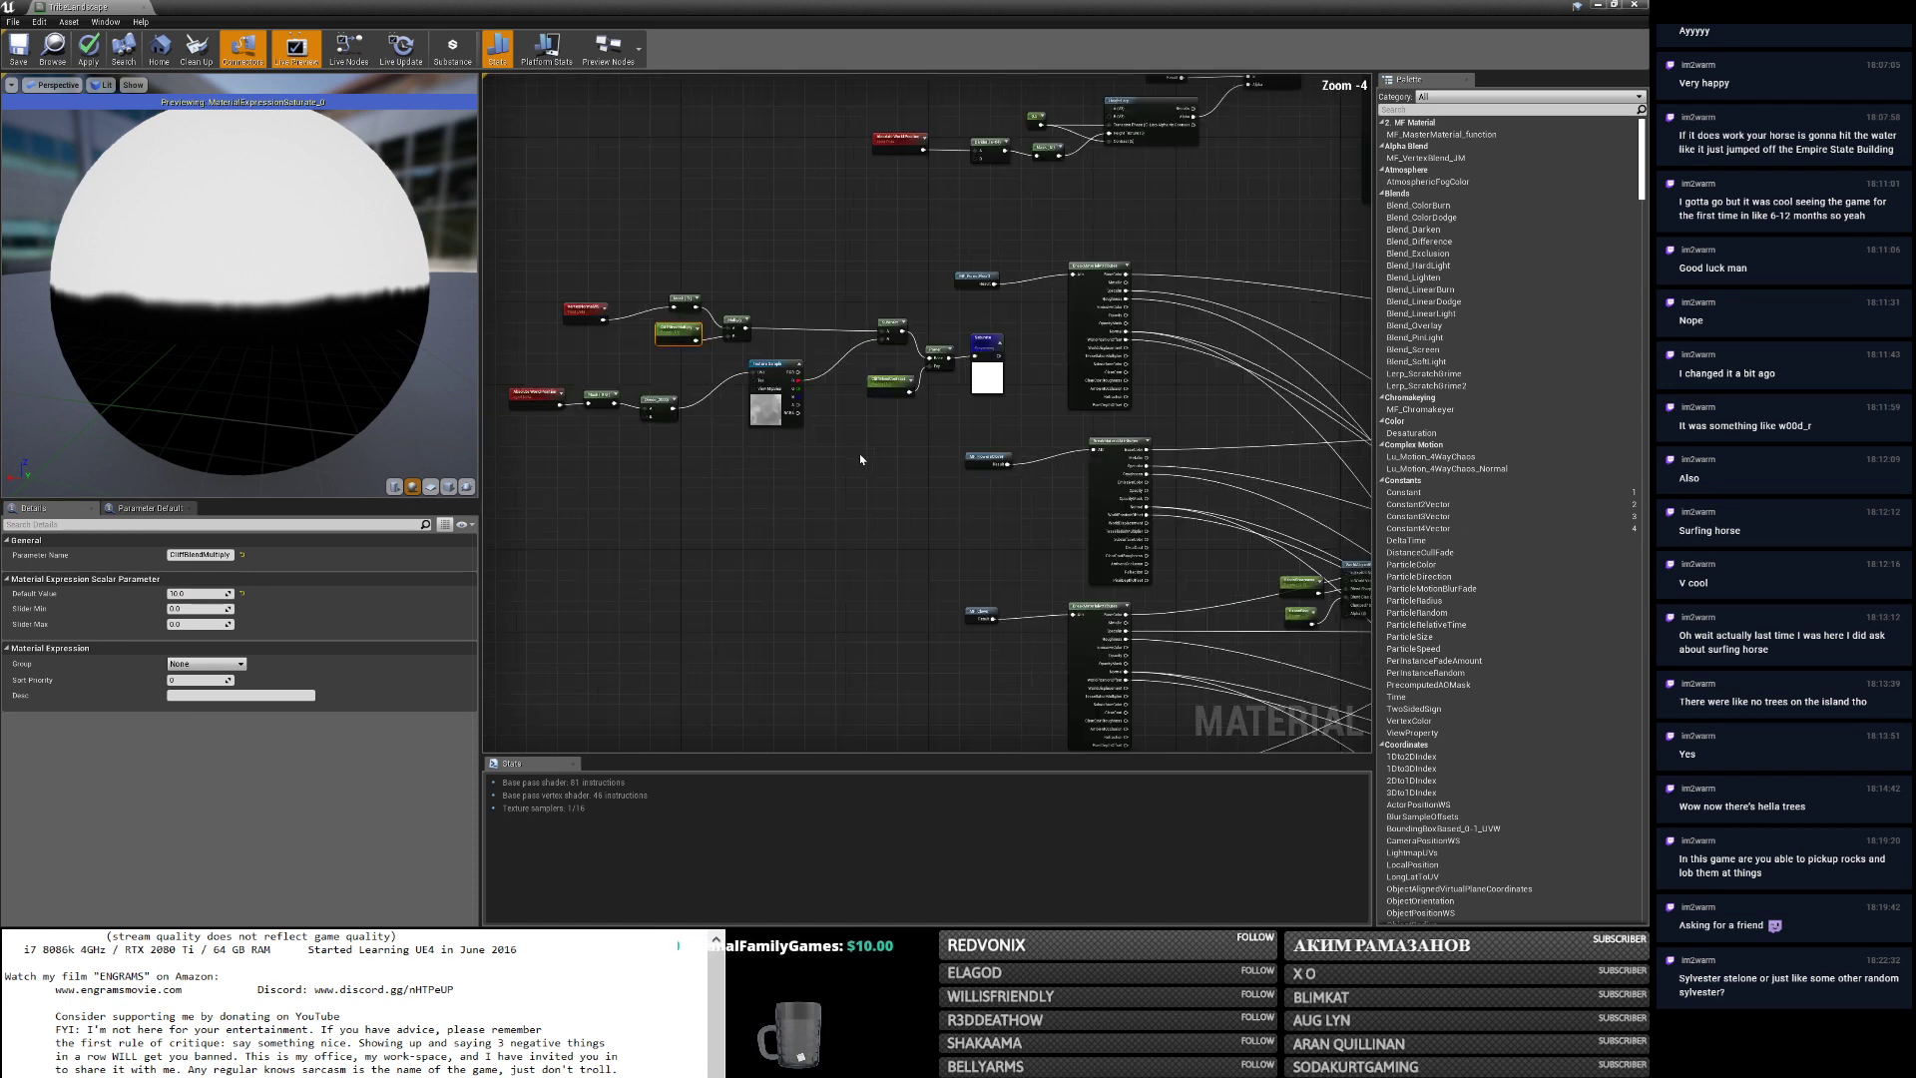
# Delete the cliff mask node chain, keeping only its noise Texture Sample.
pyautogui.moveTo(1011, 317); pyautogui.dragTo(856, 420)
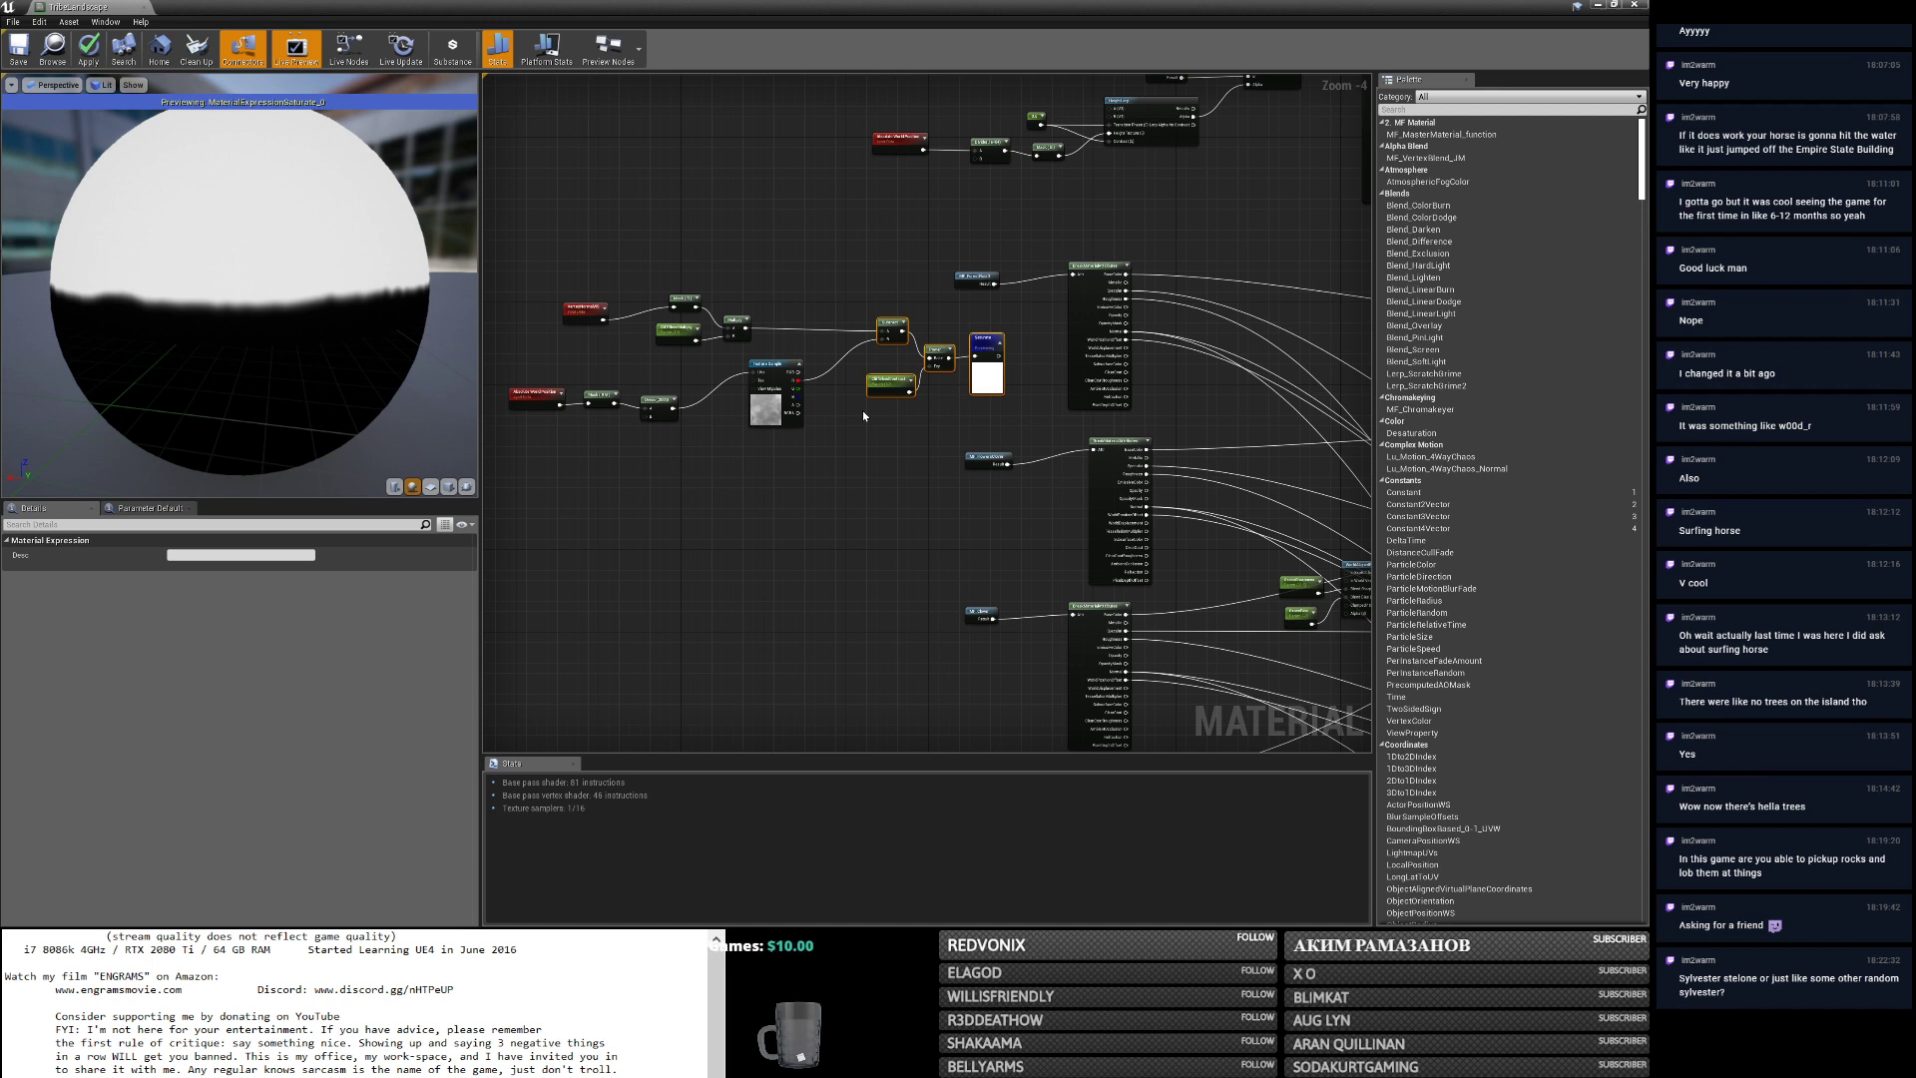
pyautogui.press('Delete')
pyautogui.moveTo(756, 277); pyautogui.dragTo(506, 431)
pyautogui.press('Delete')
pyautogui.press('Delete')
pyautogui.moveTo(852, 429); pyautogui.dragTo(664, 409, button='right')
pyautogui.scroll(-1, 664, 409)
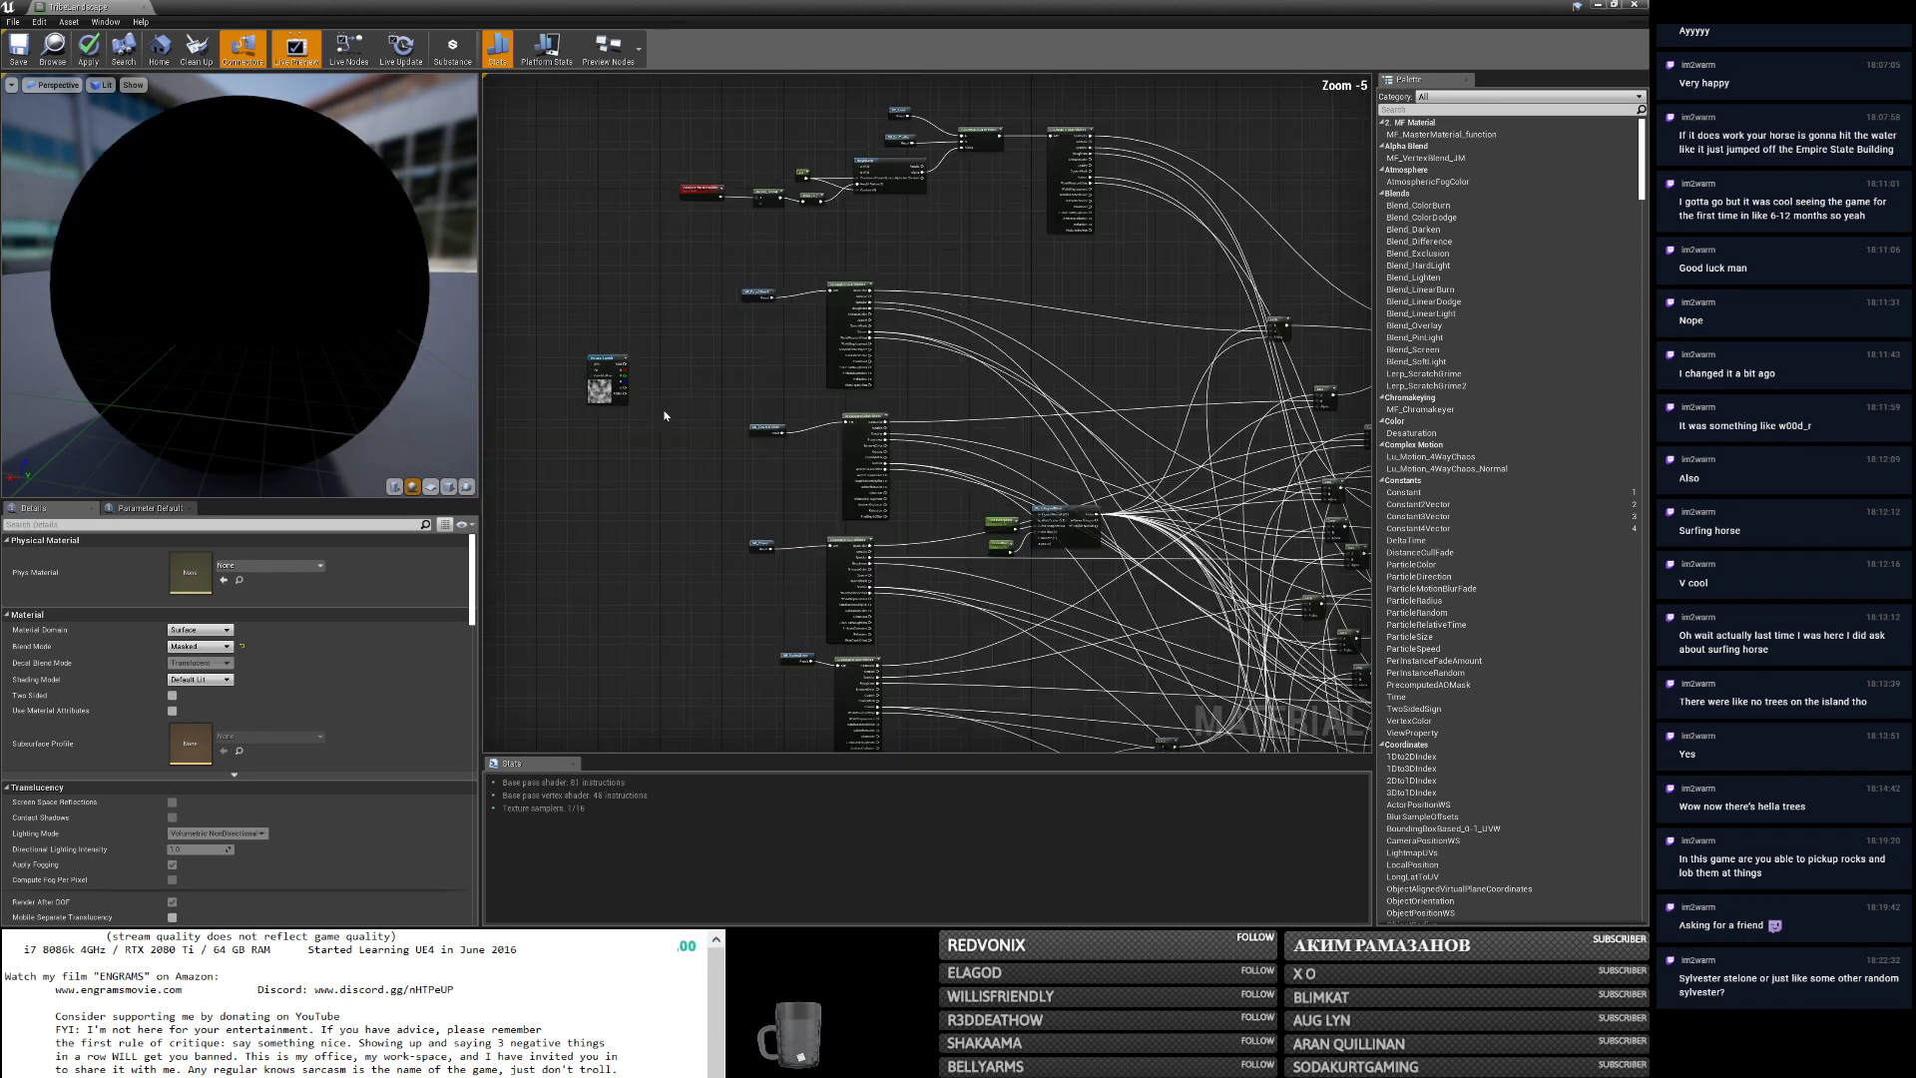
# Move the noise Texture Sample into the graph just below the upper WorldAlignedBlend node.
pyautogui.click(600, 394)
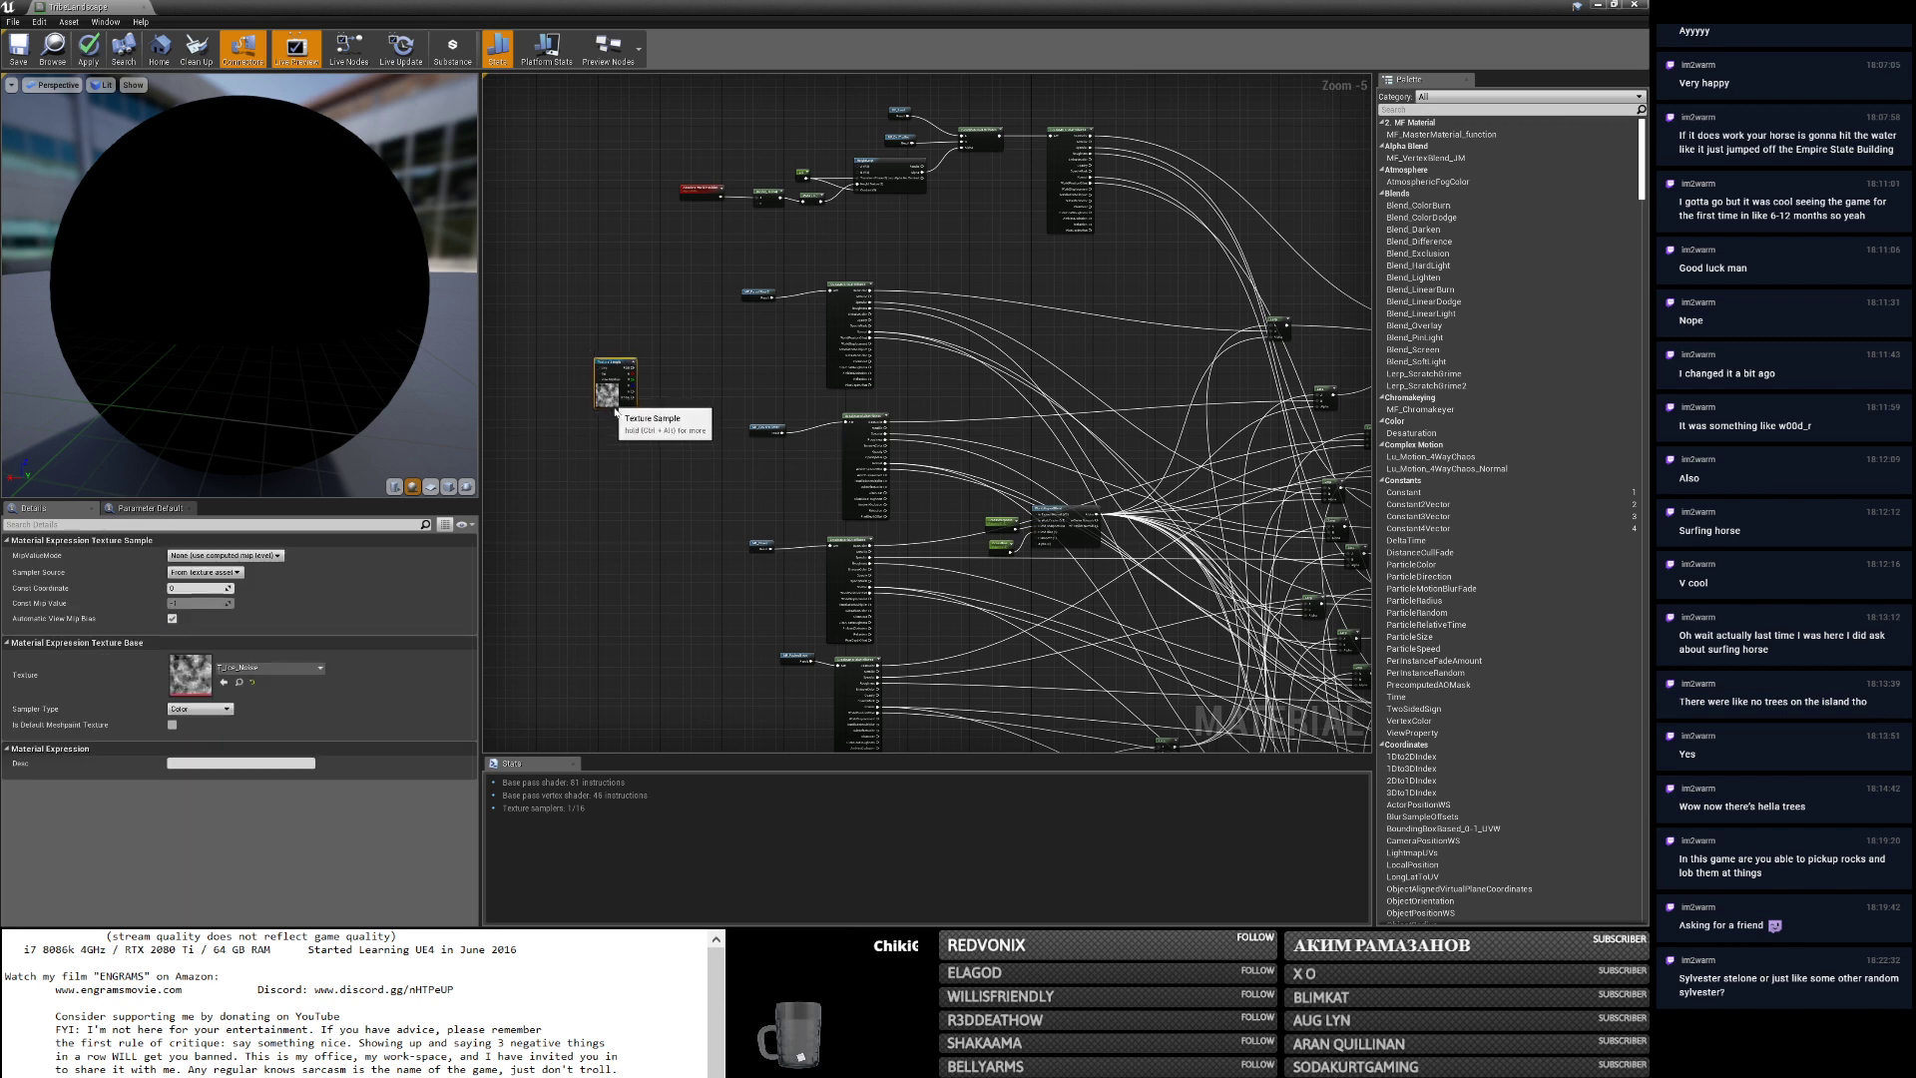
pyautogui.press('Home')
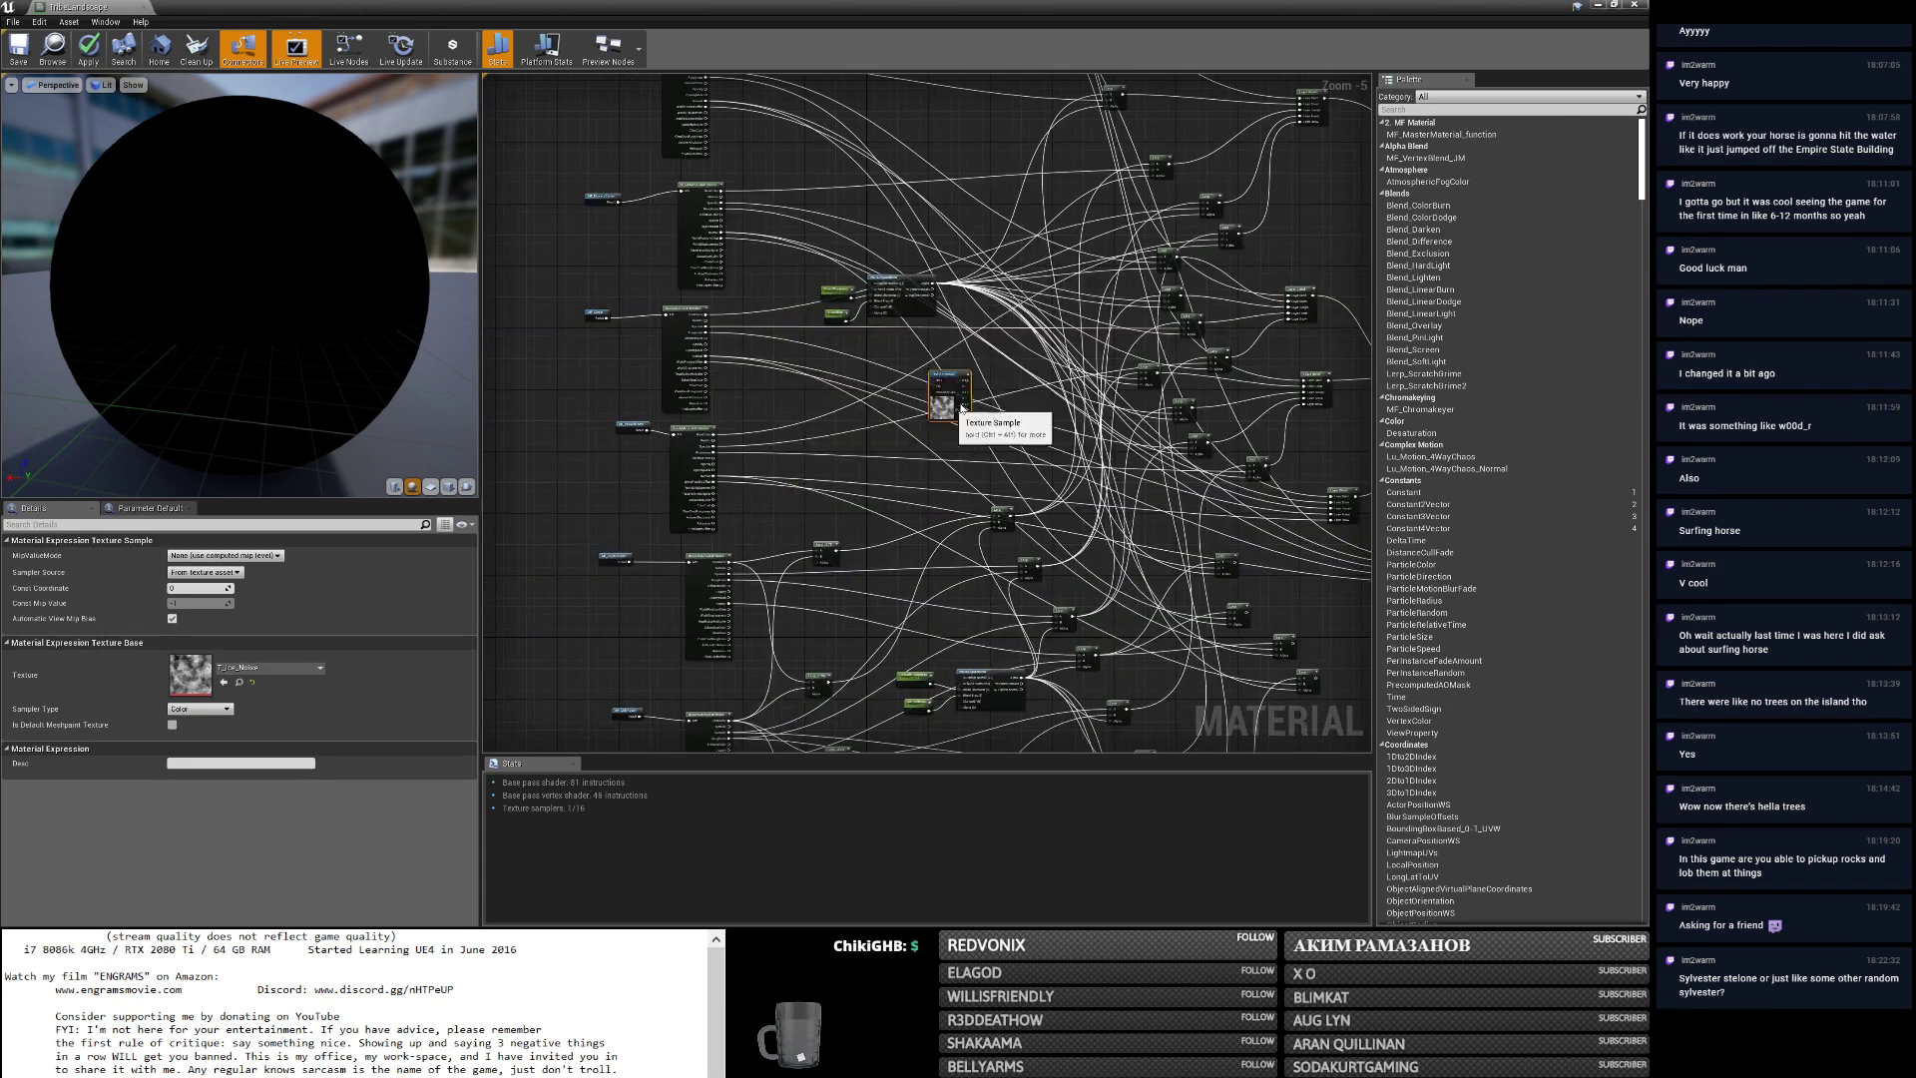
pyautogui.scroll(2, 940, 295)
pyautogui.scroll(2, 940, 295)
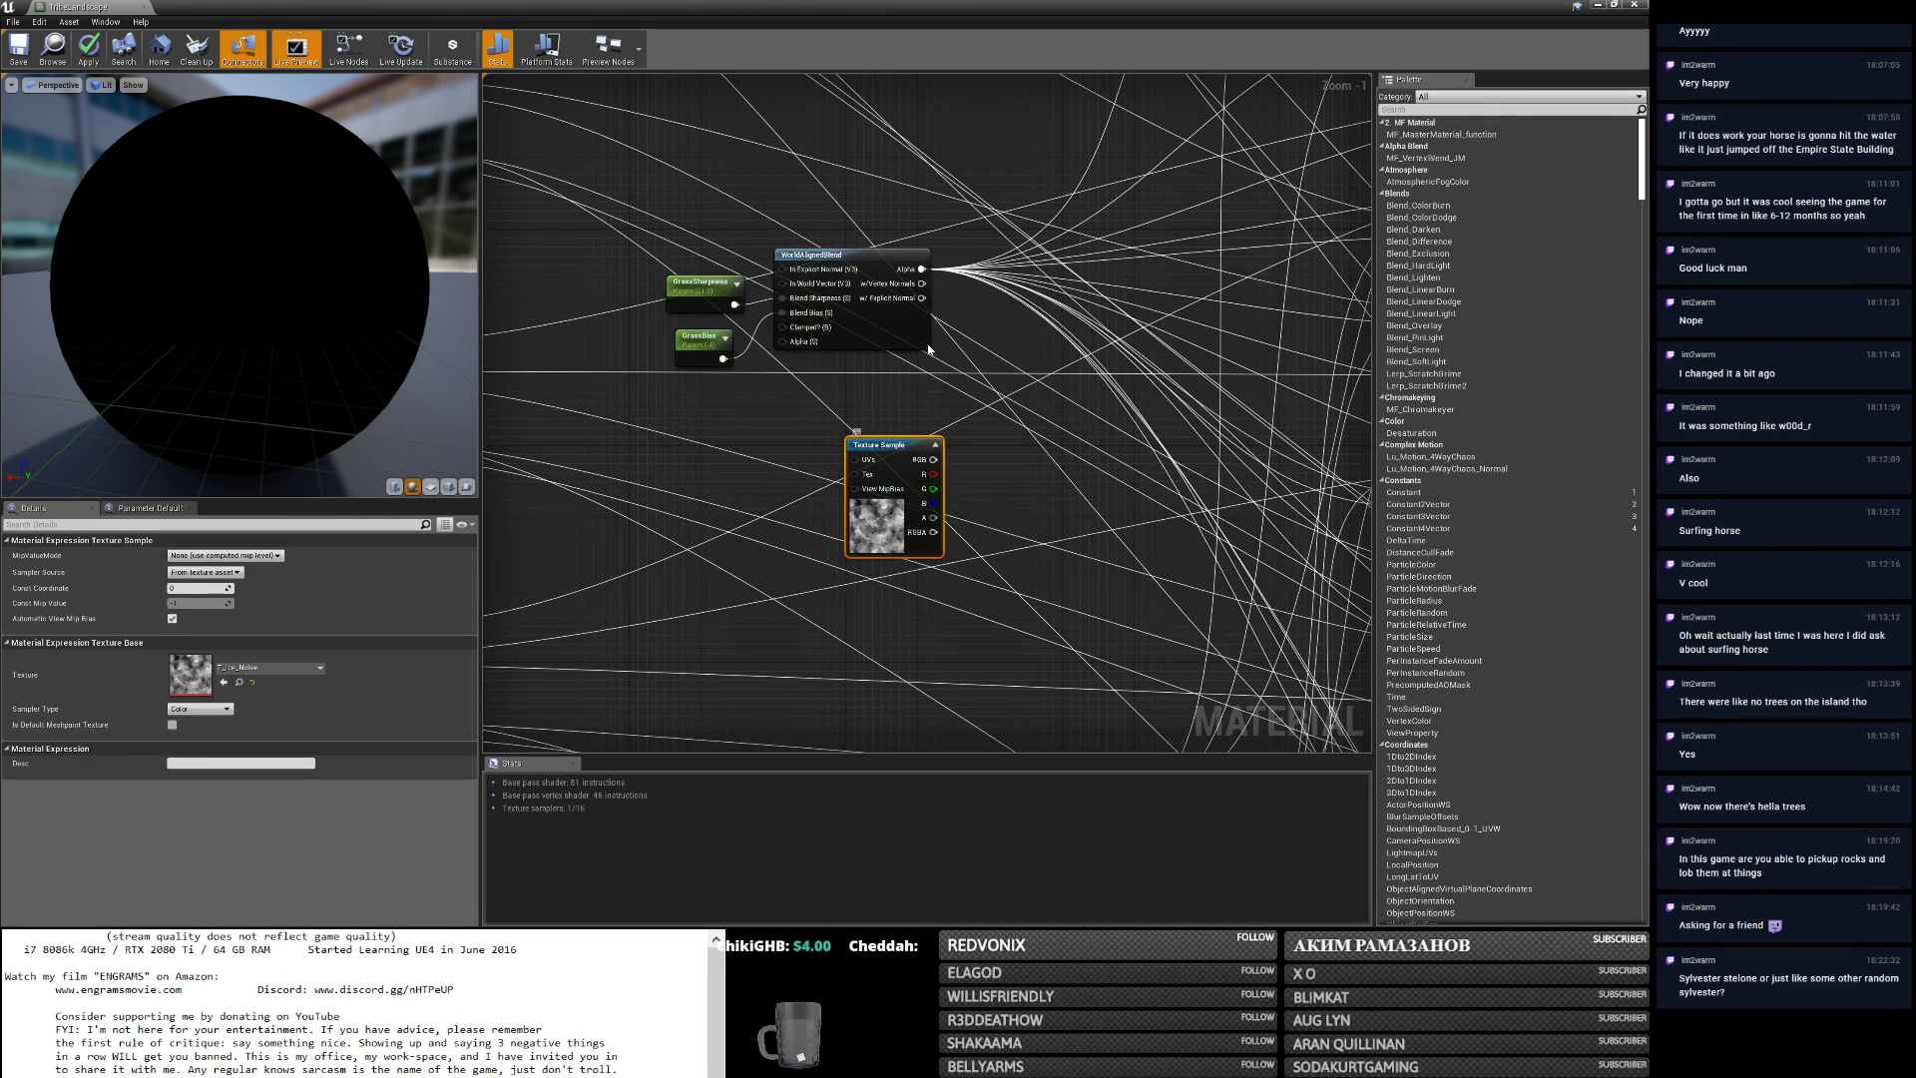
# Try mixing the upper WorldAlignedBlend's Alpha output with the noise texture's red channel through a new LinearInterpolate node.
pyautogui.moveTo(921, 268); pyautogui.dragTo(1016, 417)
pyautogui.write('lerp')
pyautogui.press('Up')
pyautogui.press('Up')
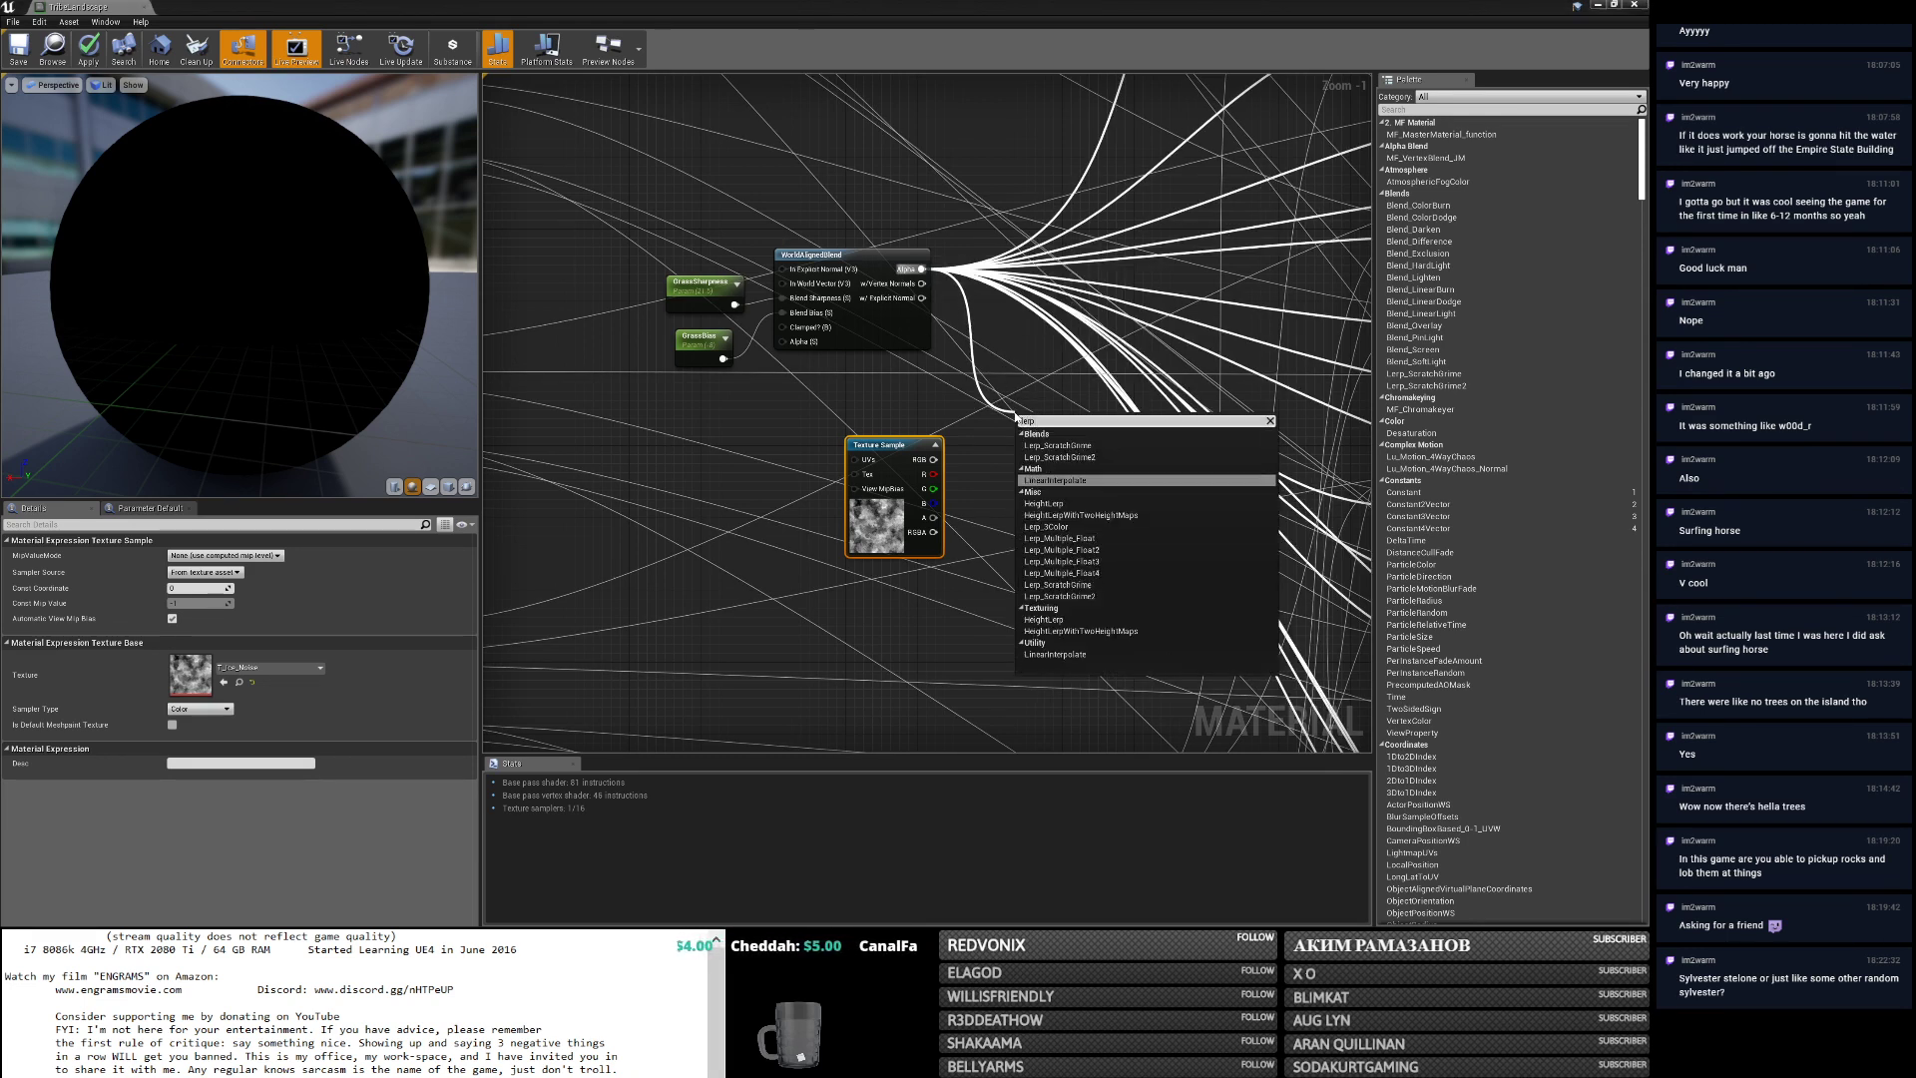
pyautogui.press('Return')
pyautogui.moveTo(933, 460); pyautogui.dragTo(1025, 452)
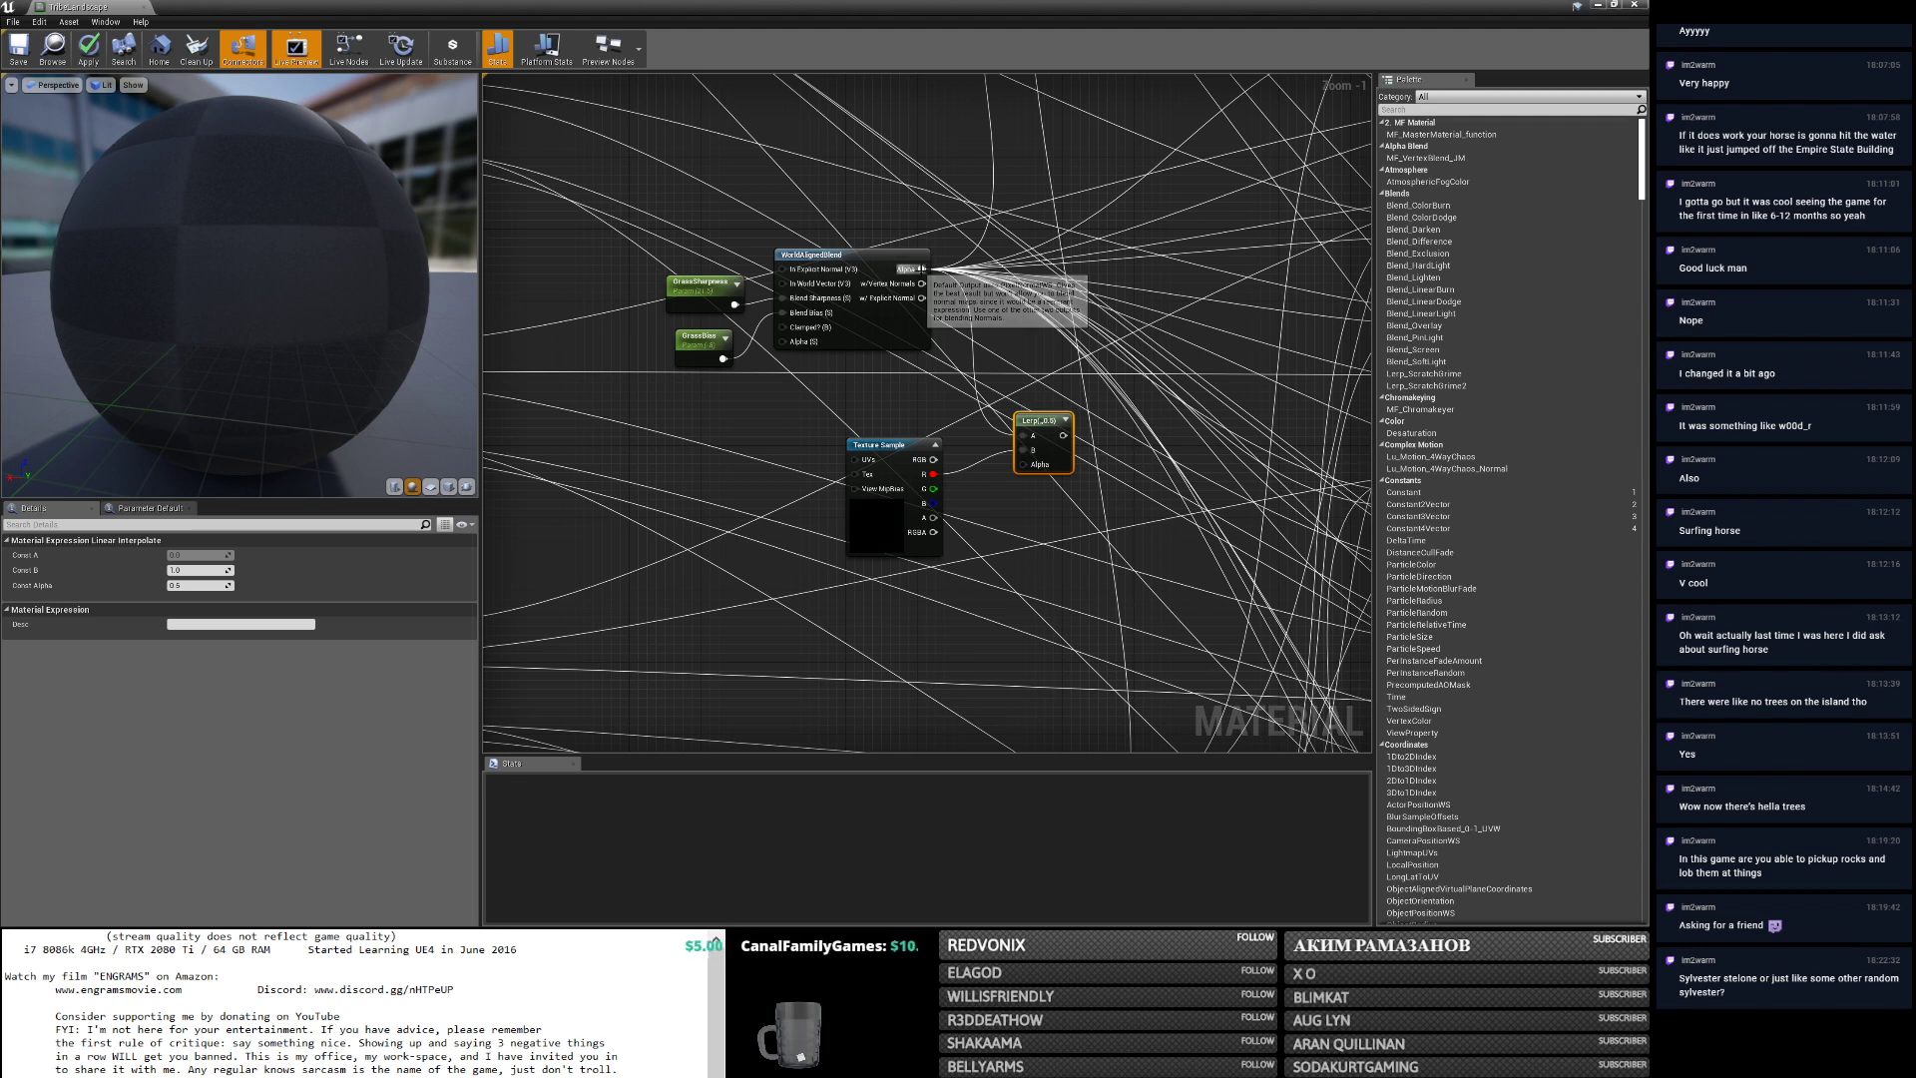
# Preview the Lerp result on the sphere and move the noise Texture Sample farther away from the Lerp node.
pyautogui.rightClick(1046, 424)
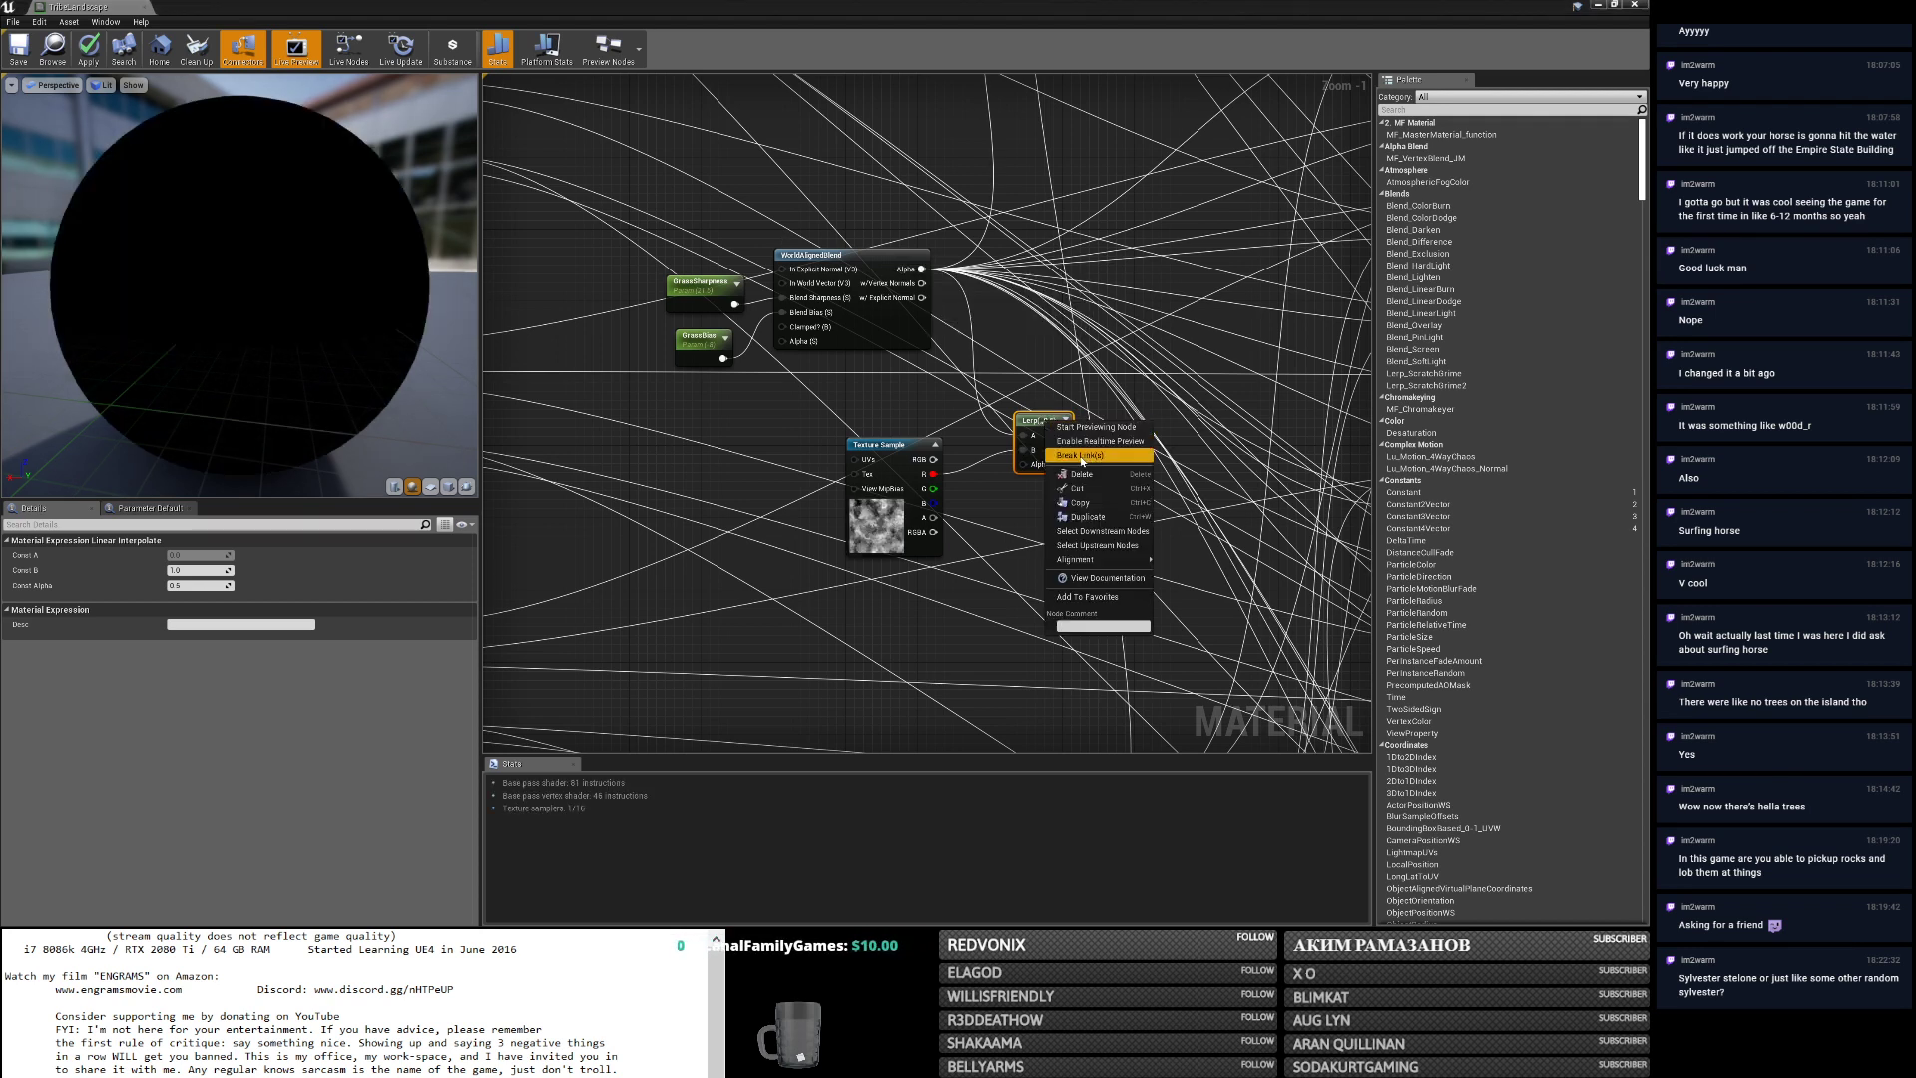
pyautogui.click(1069, 430)
pyautogui.moveTo(256, 340); pyautogui.dragTo(315, 364)
pyautogui.moveTo(886, 524); pyautogui.dragTo(689, 534)
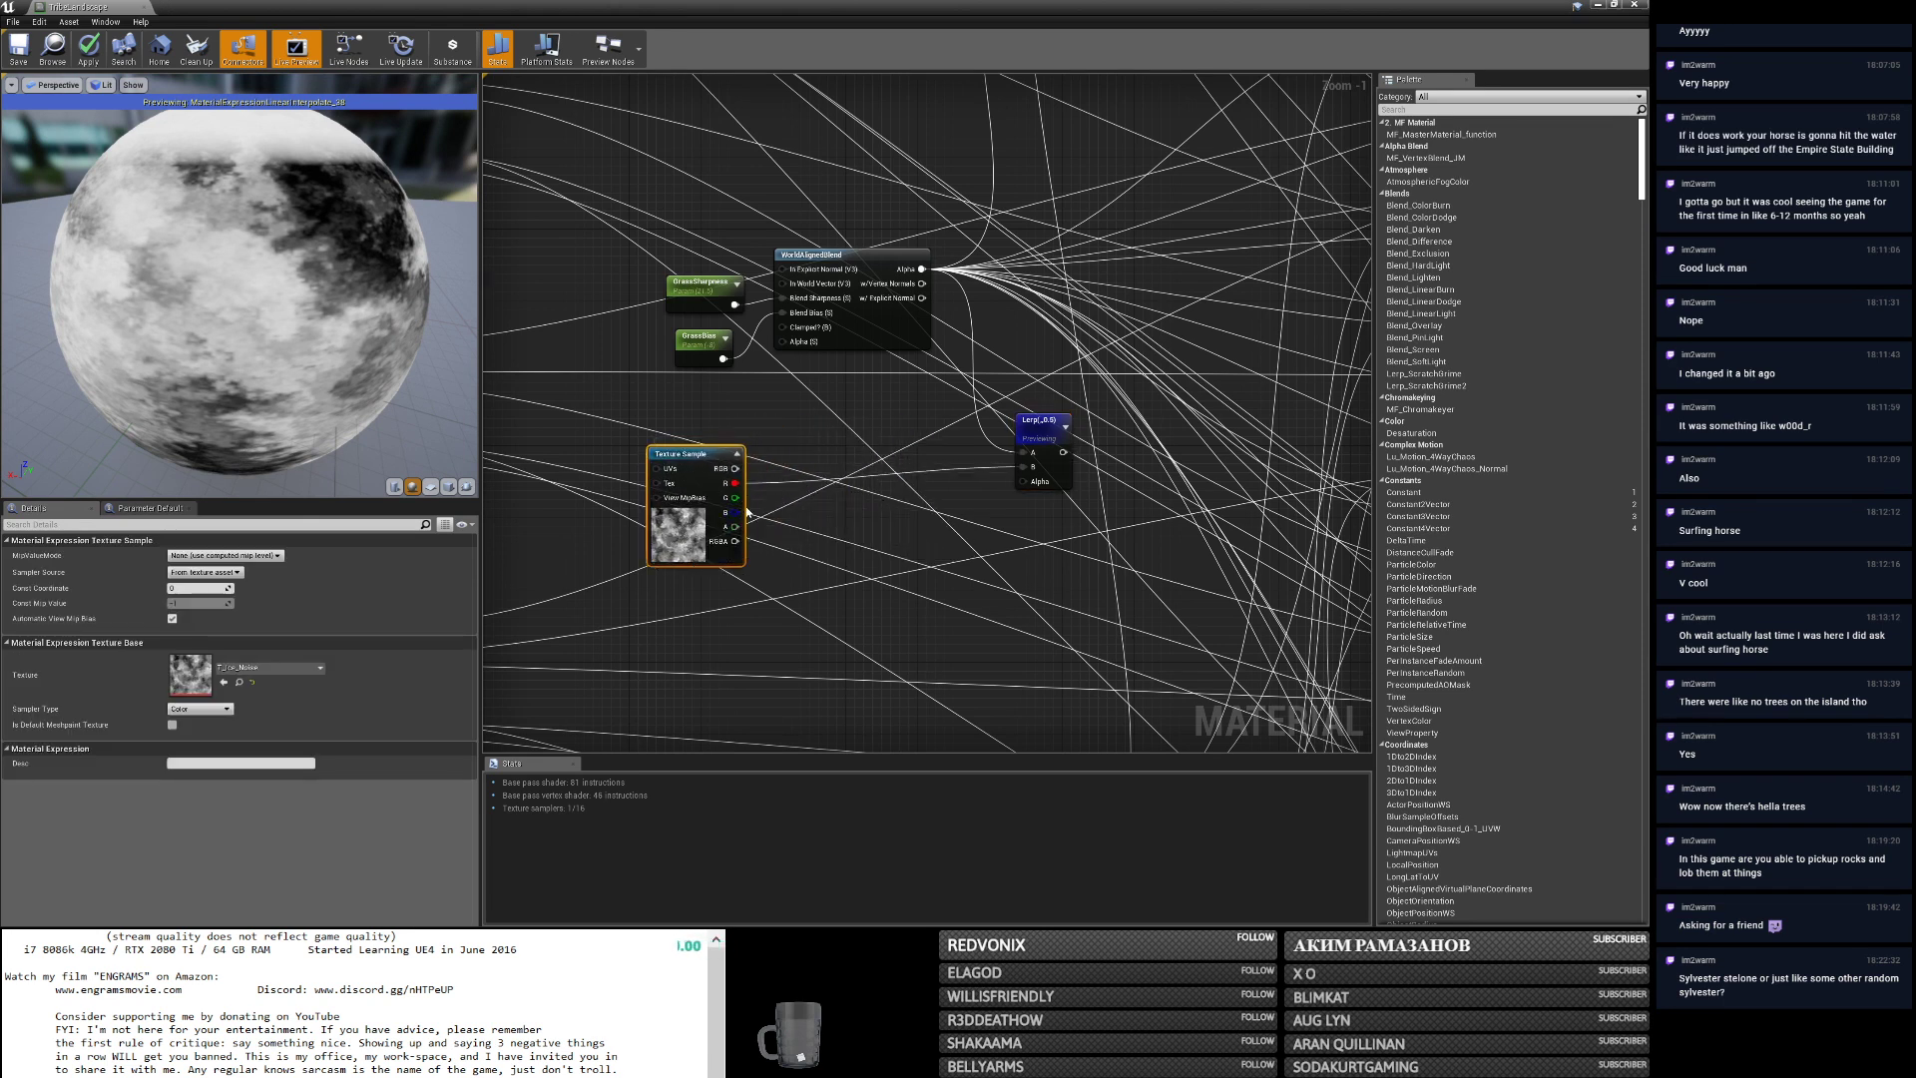
pyautogui.scroll(-1, 748, 496)
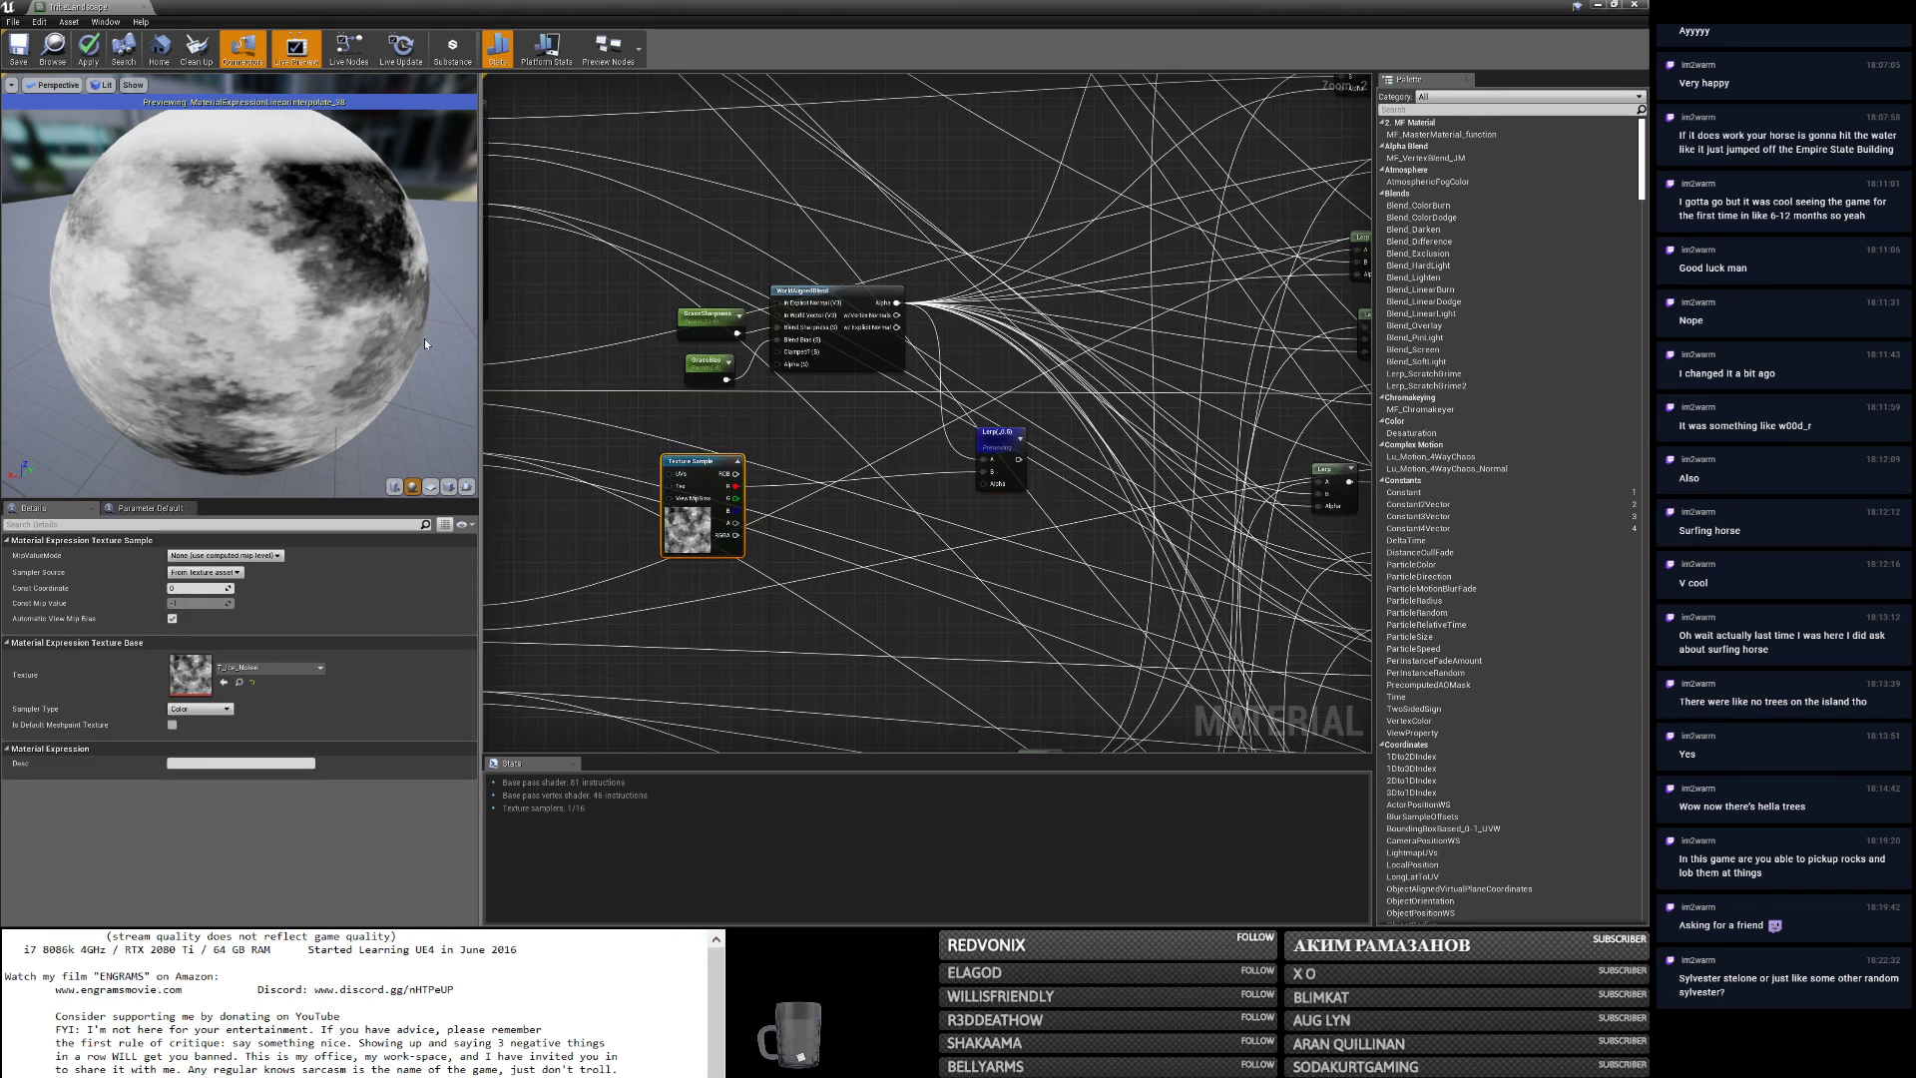
# Replace the Lerp with a Blend_Difference node fed by WorldAlignedBlend's Alpha output and the noise texture's red channel.
pyautogui.click(998, 432)
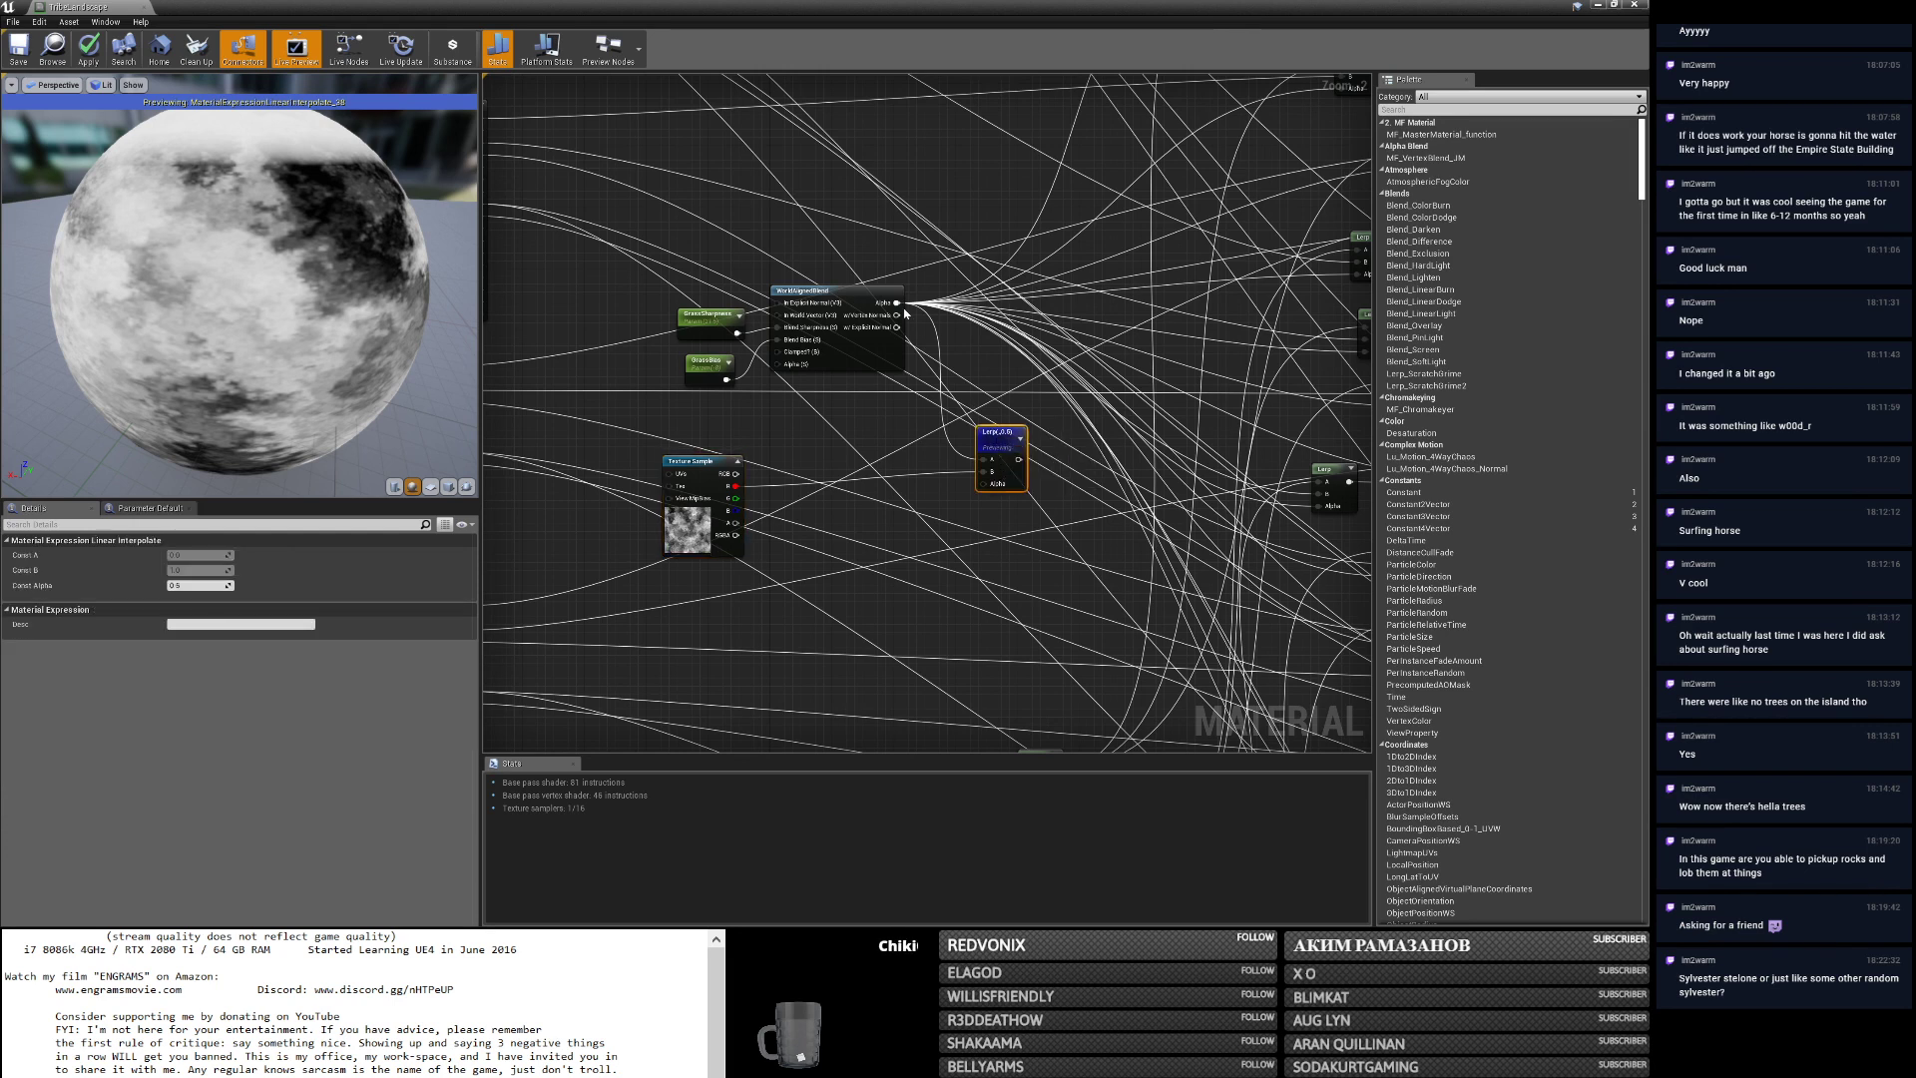
pyautogui.press('Delete')
pyautogui.moveTo(896, 303); pyautogui.dragTo(934, 446)
pyautogui.write('diff')
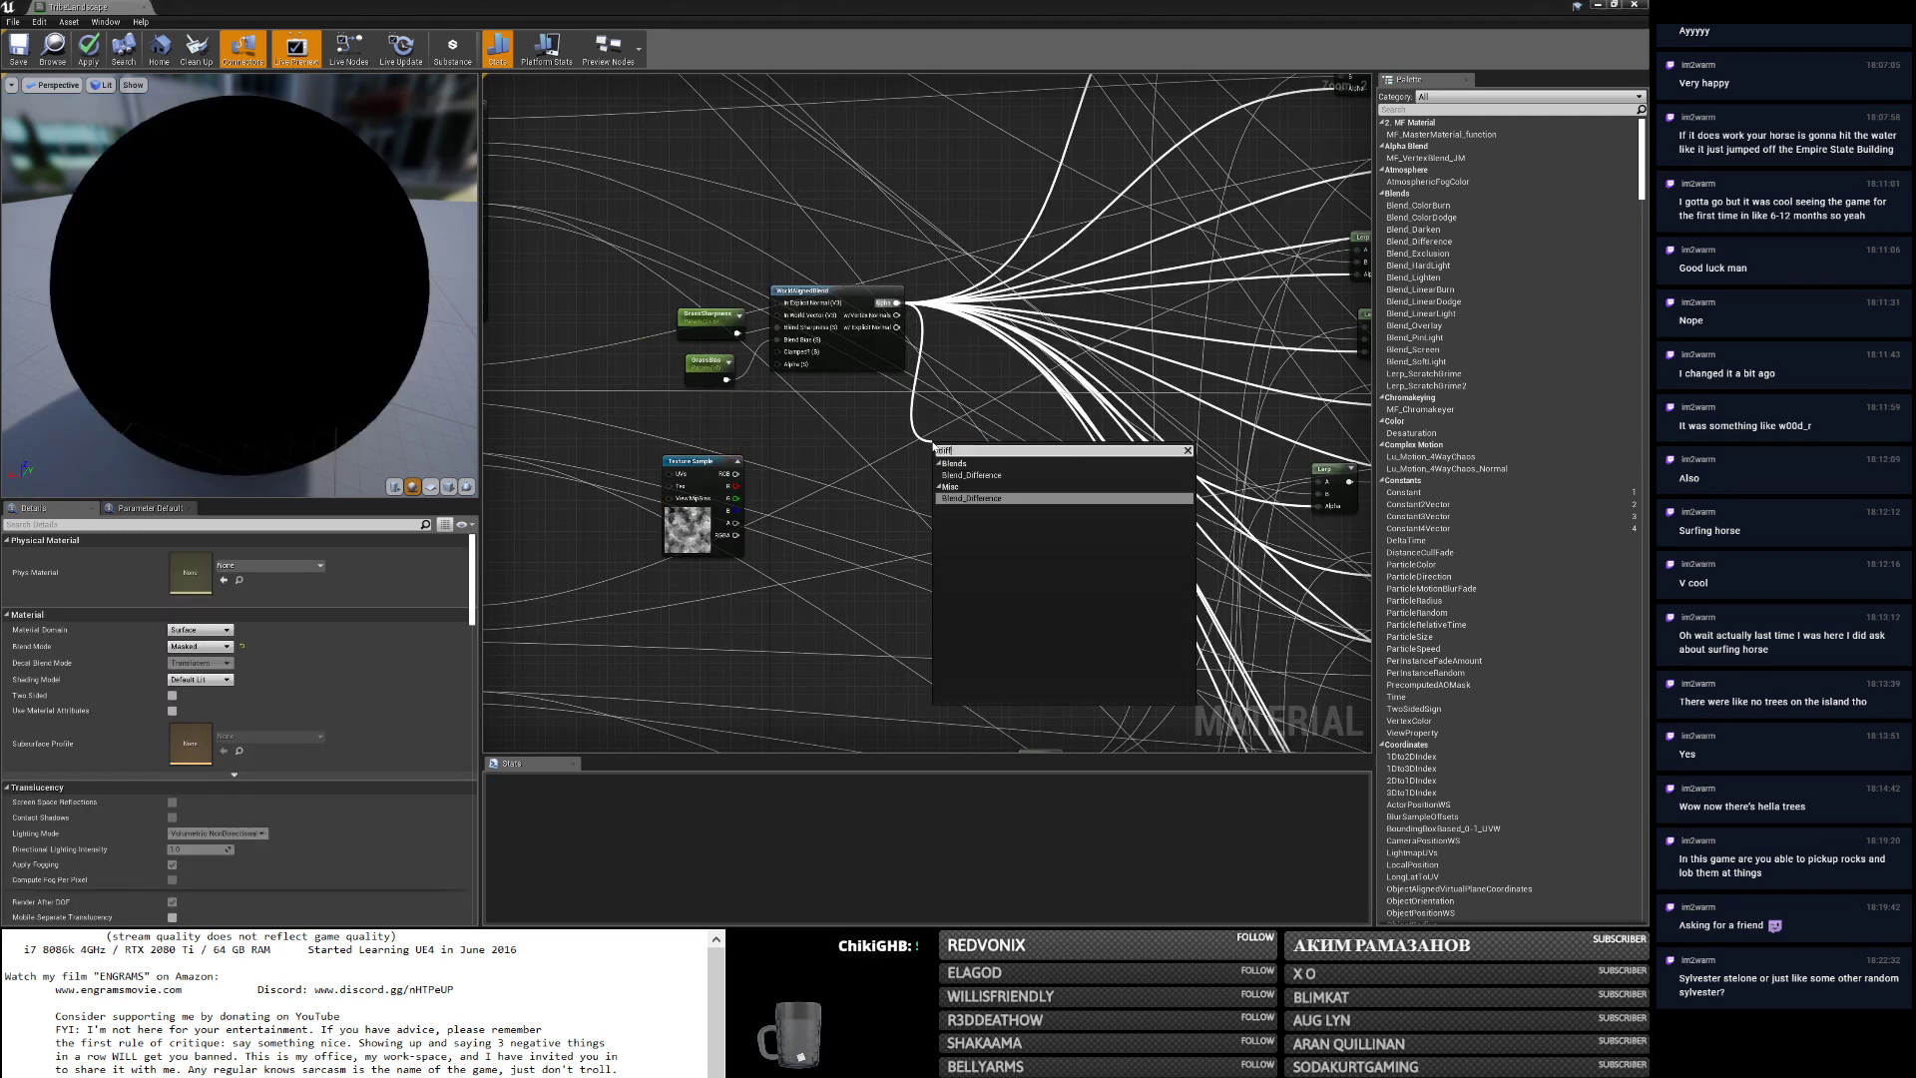
pyautogui.write('e')
pyautogui.click(971, 475)
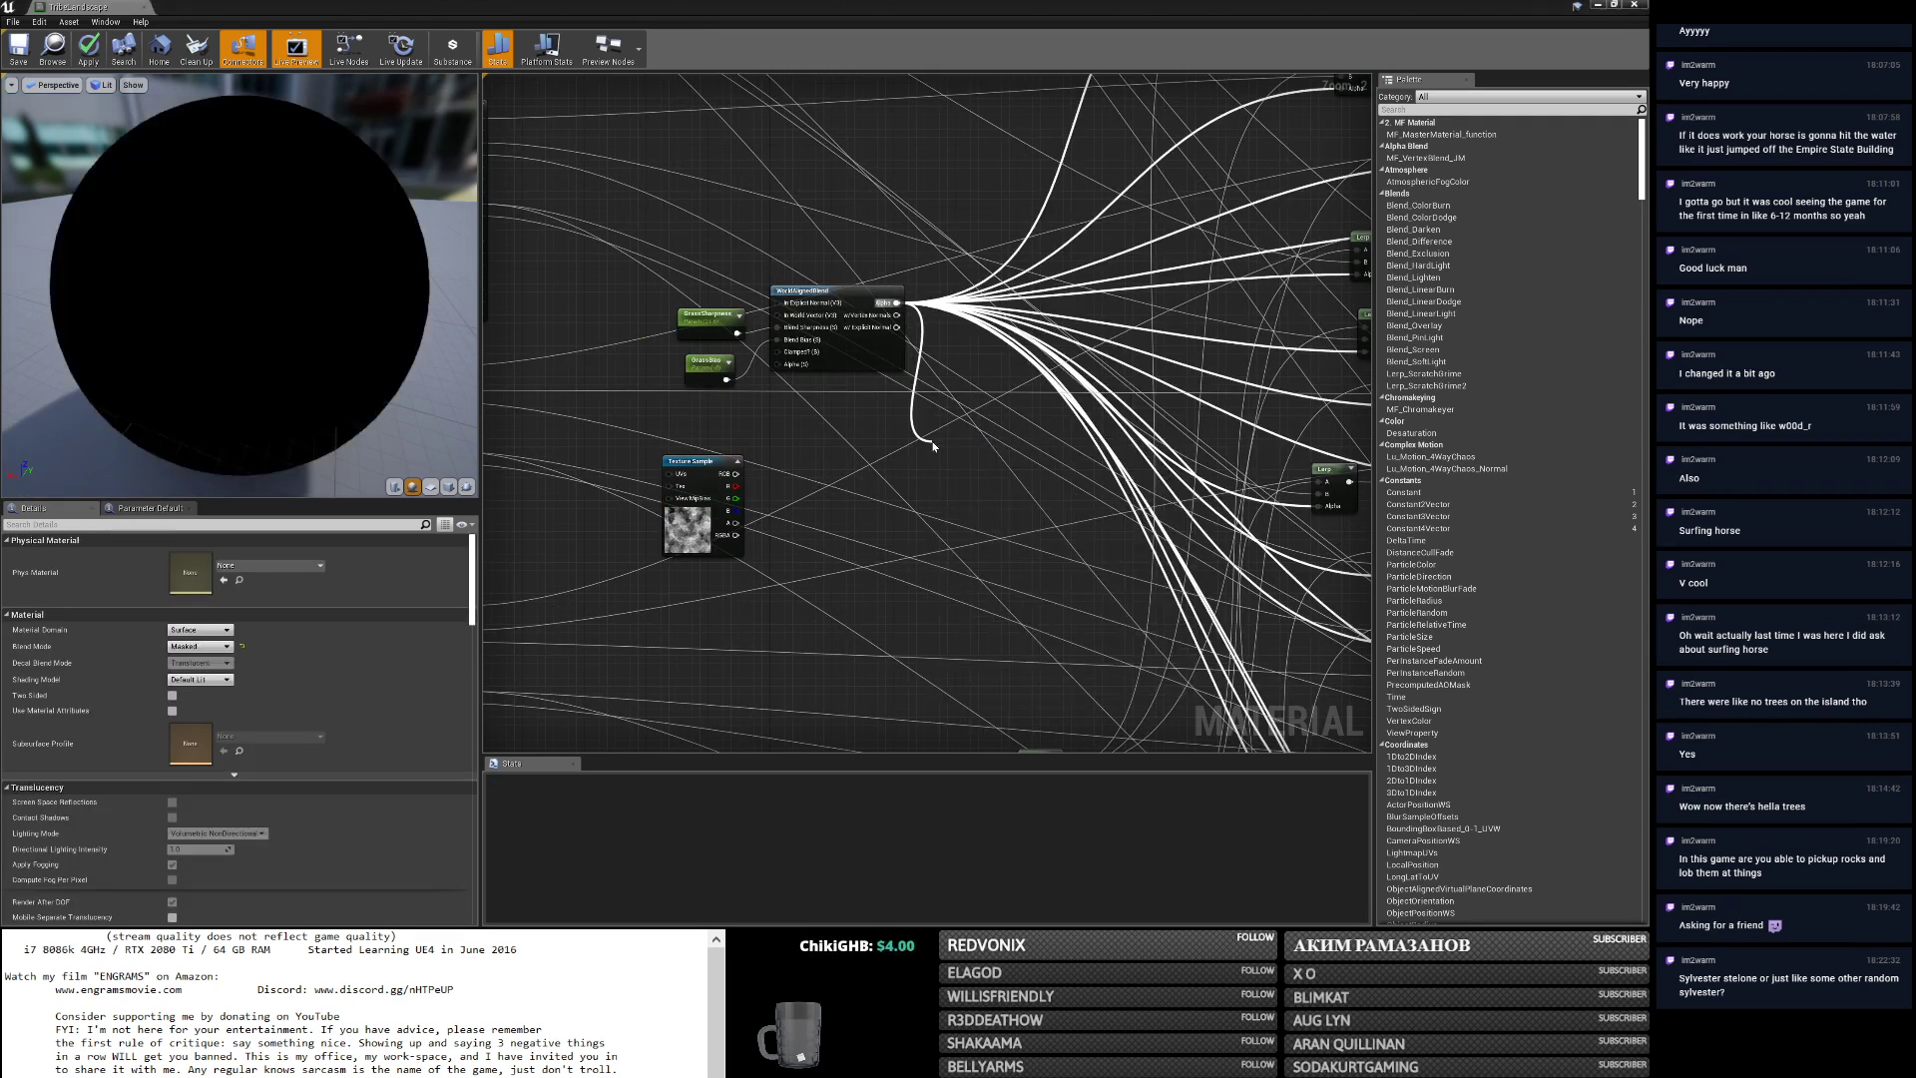
pyautogui.moveTo(736, 486); pyautogui.dragTo(941, 476)
pyautogui.keyDown('alt'); pyautogui.click(940, 473); pyautogui.keyUp('alt')
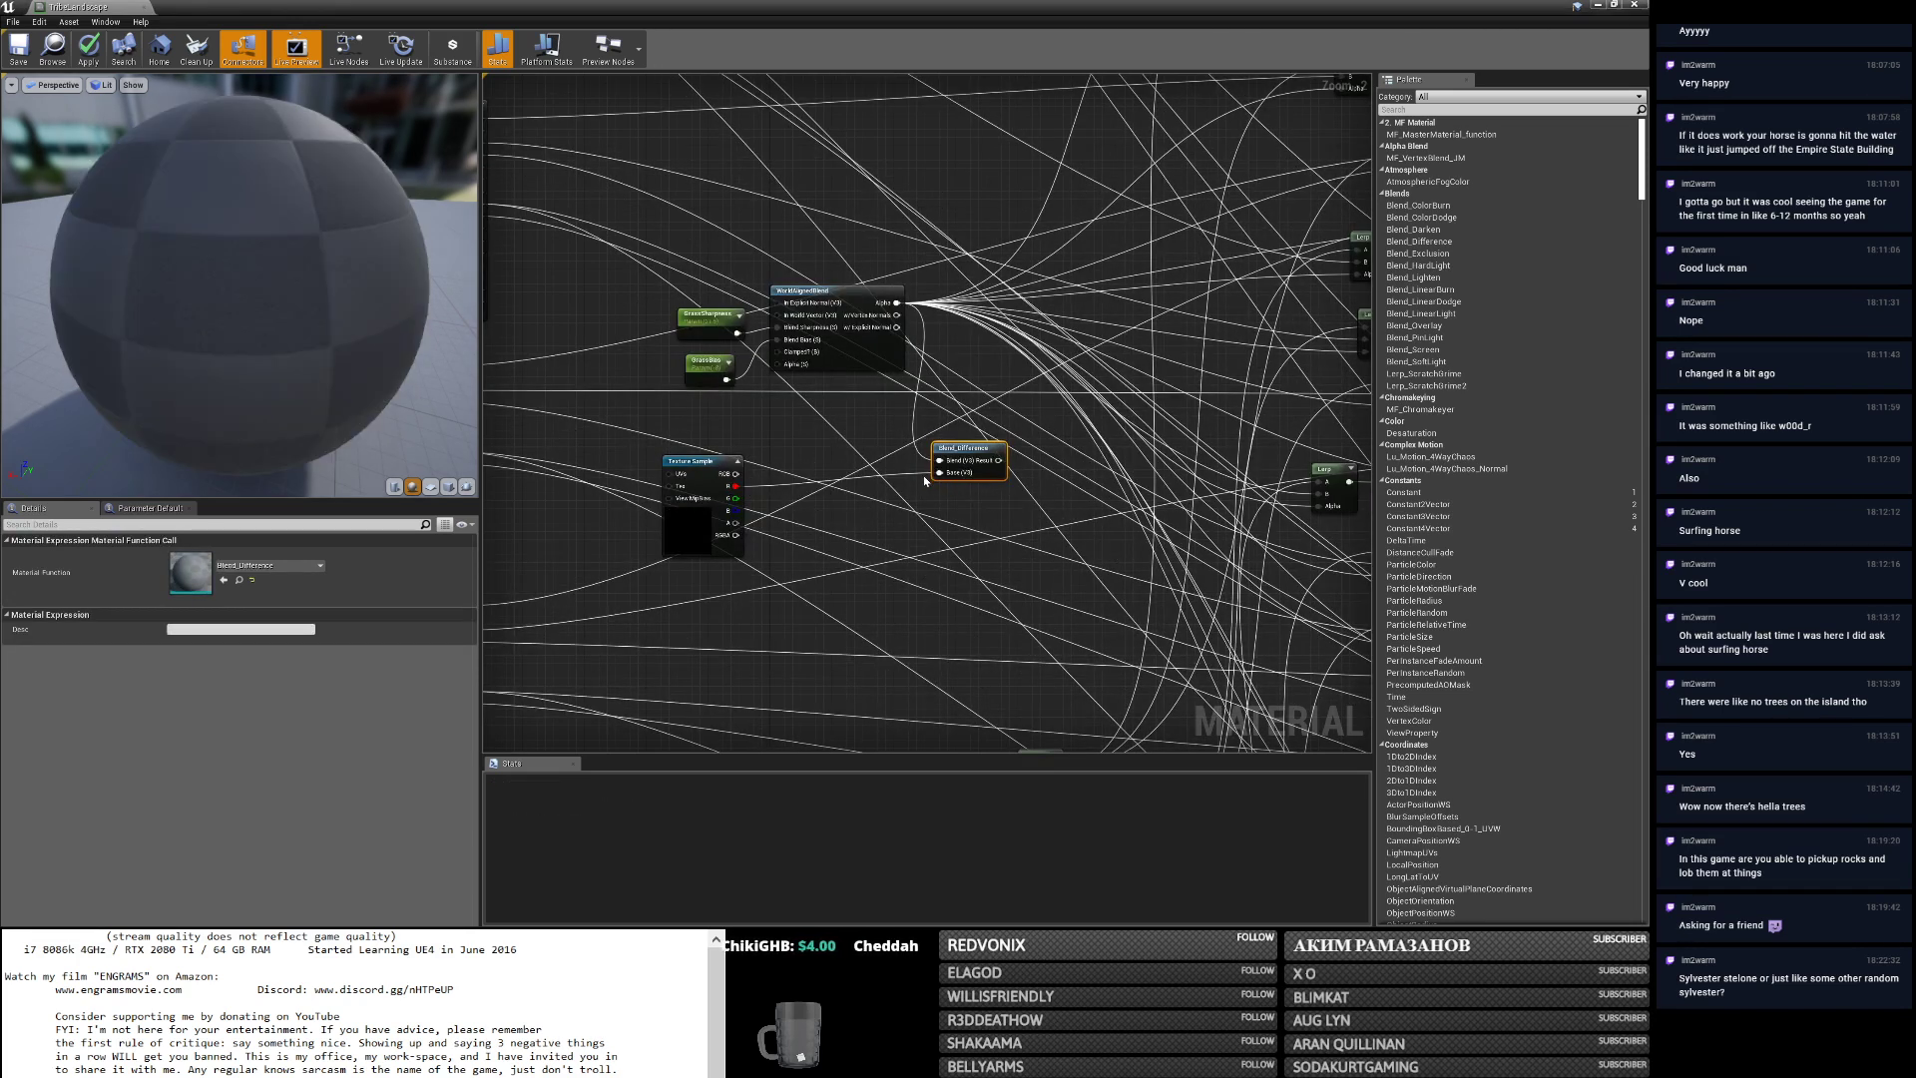
# Preview the Blend_Difference node and inspect its noisy transition on the preview sphere.
pyautogui.rightClick(964, 467)
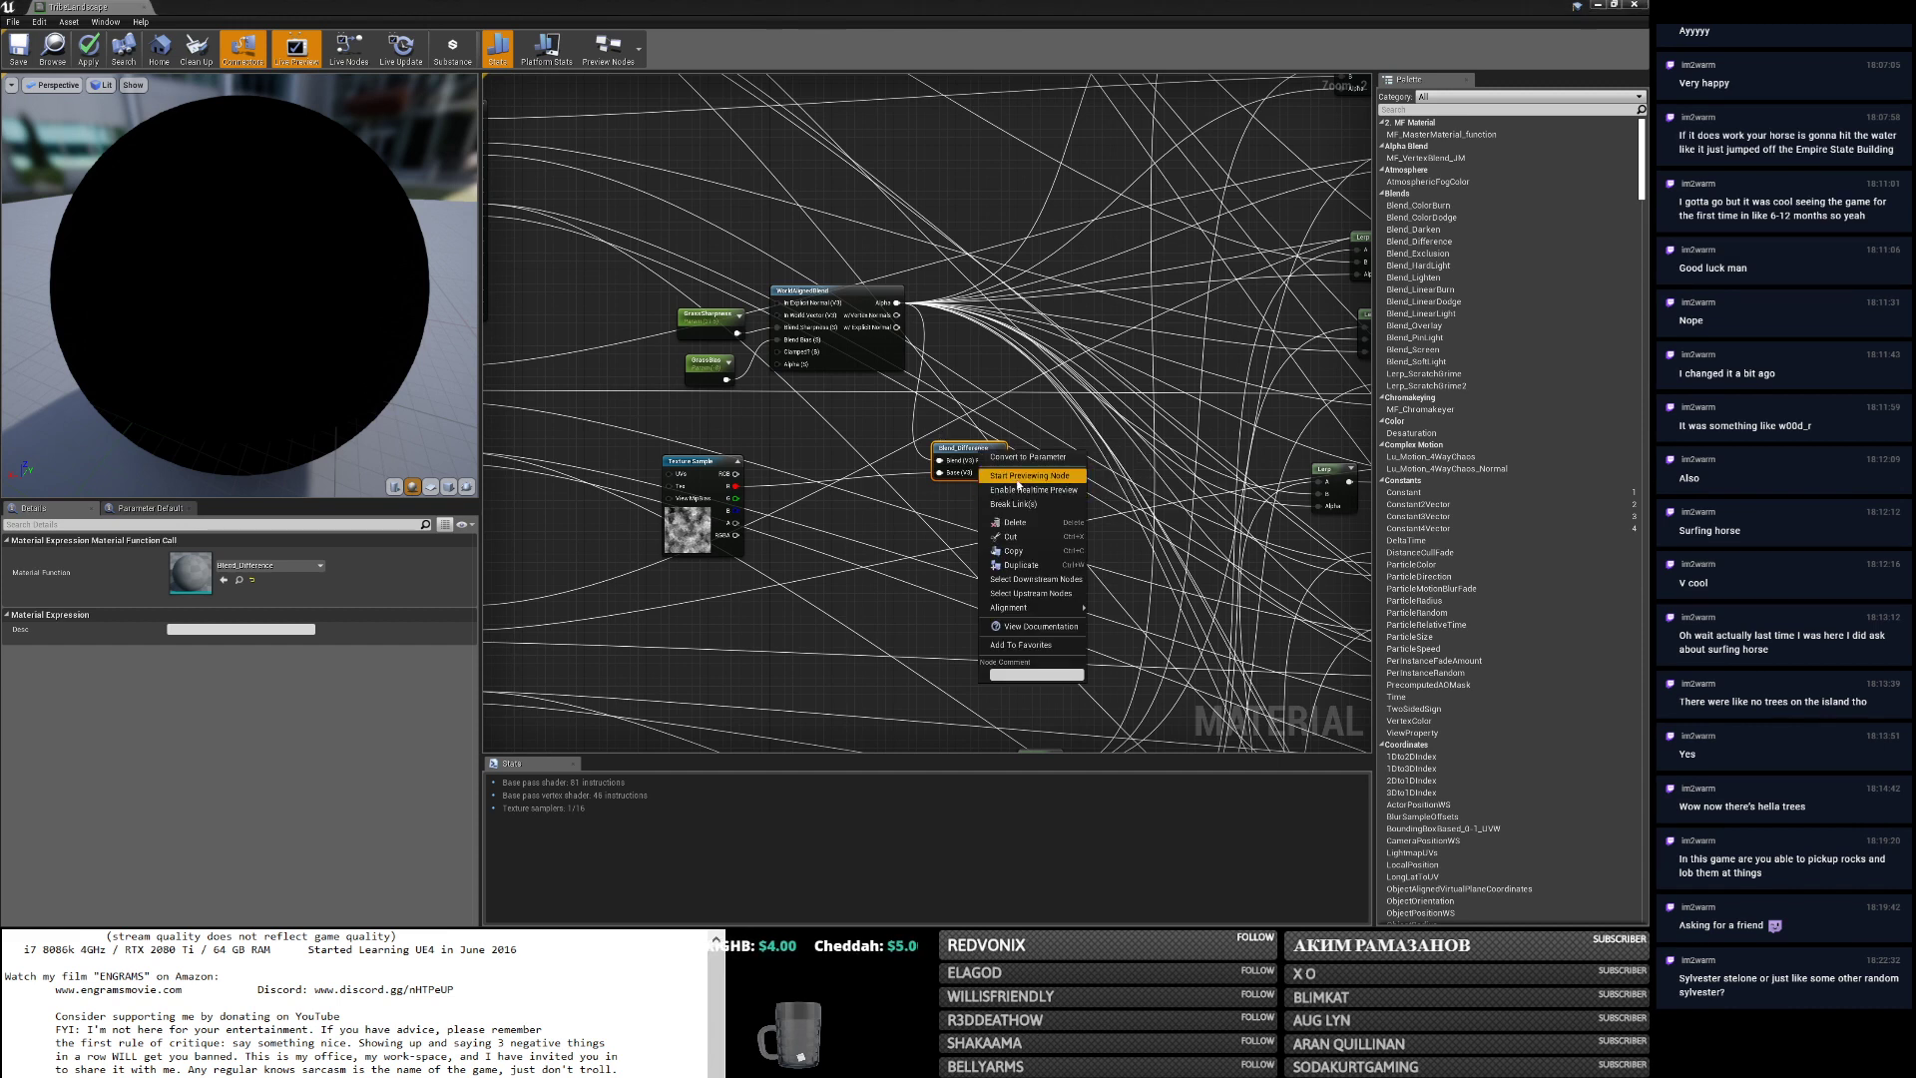
pyautogui.click(1008, 490)
pyautogui.moveTo(275, 336)
pyautogui.mouseDown()
pyautogui.moveTo(170, 479)
pyautogui.moveTo(129, 364)
pyautogui.moveTo(279, 335)
pyautogui.mouseUp()
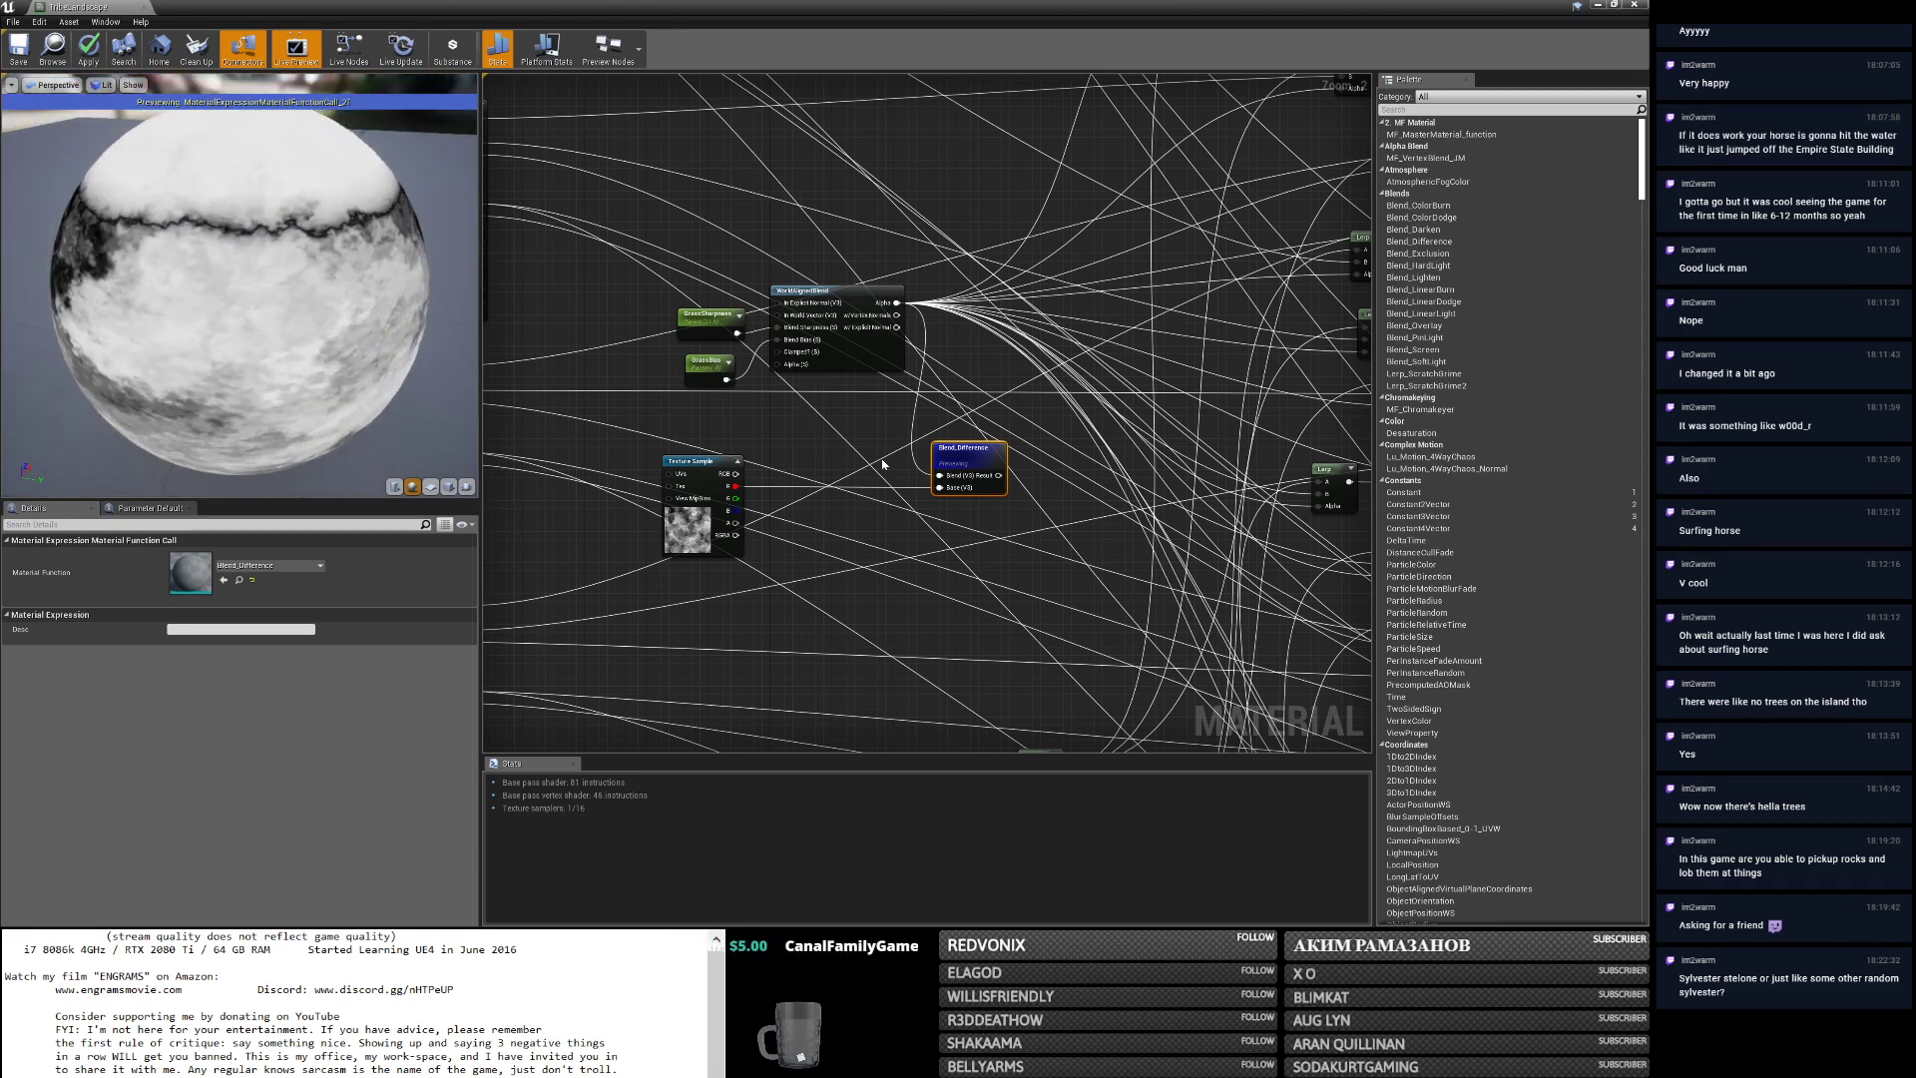
# Add a Subtract node that subtracts the noise texture's red channel from the Blend_Difference result.
pyautogui.moveTo(998, 475); pyautogui.dragTo(1025, 539)
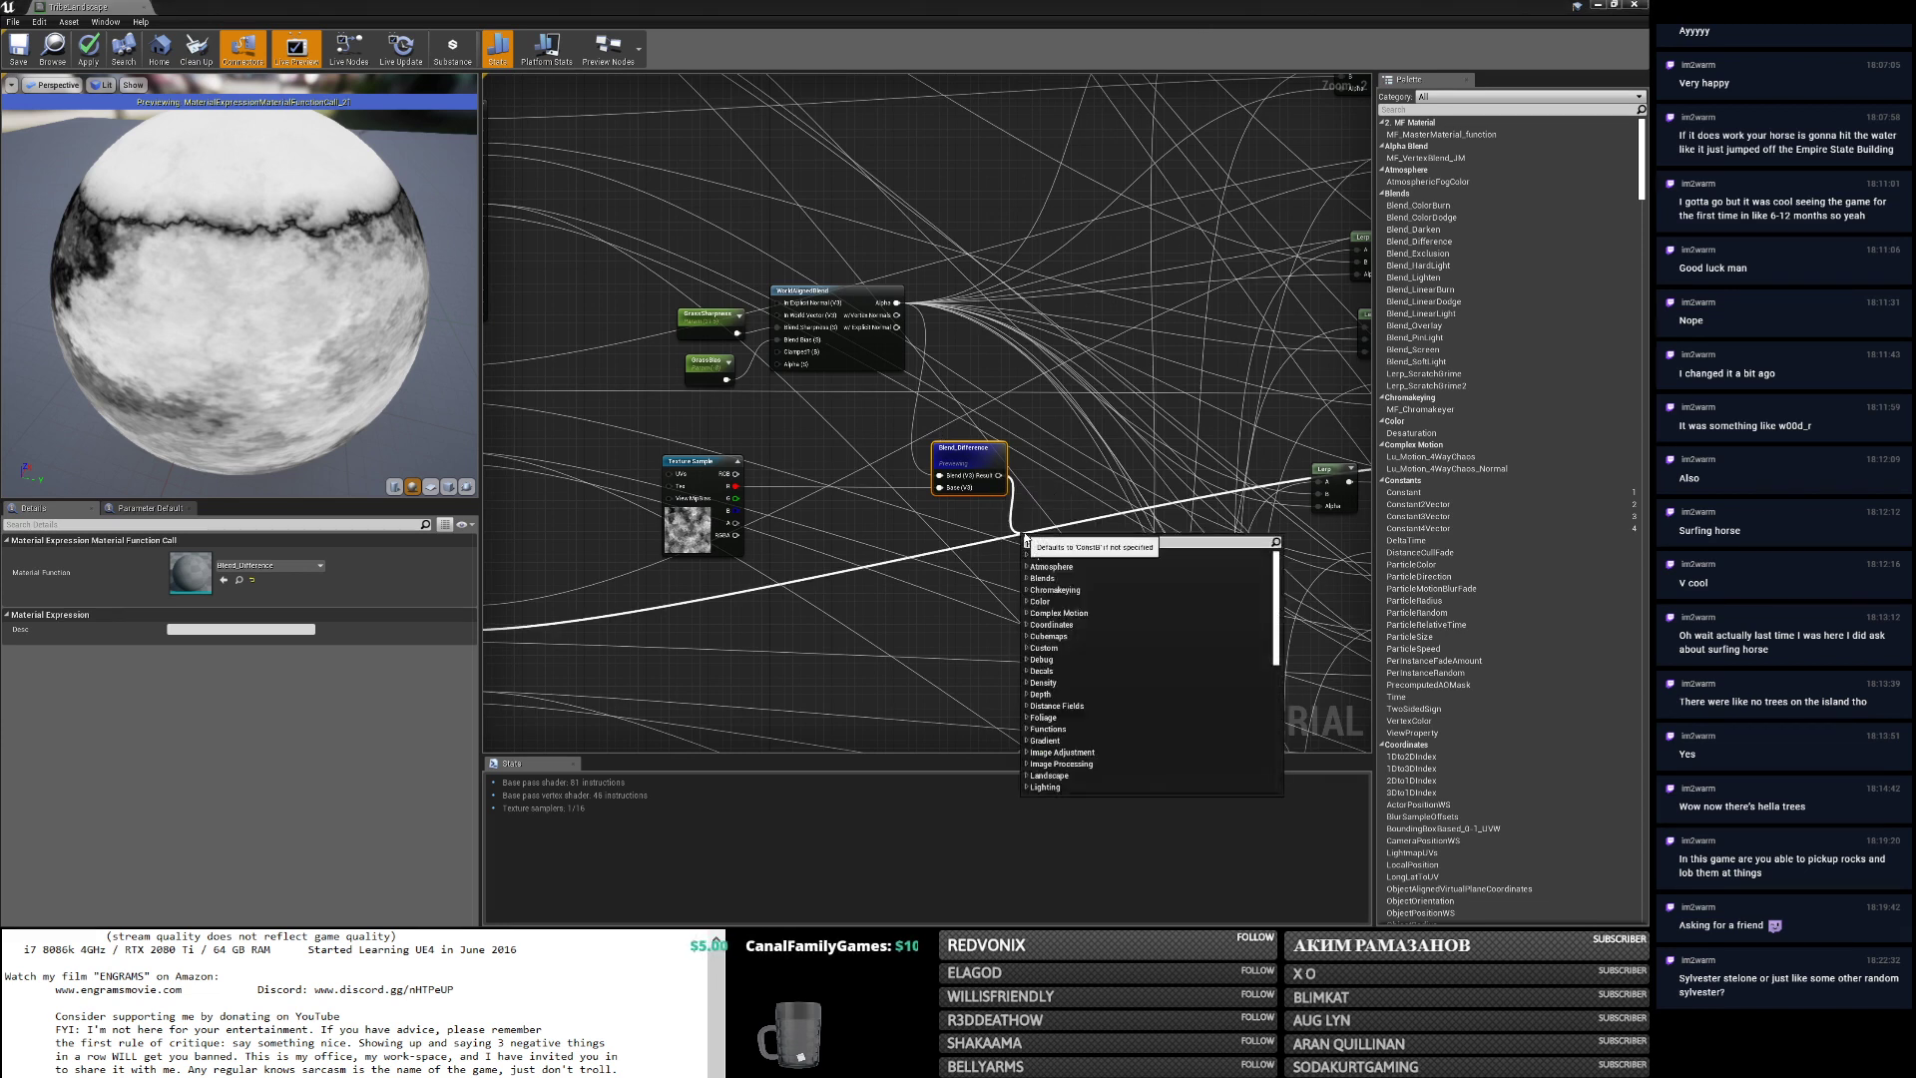
pyautogui.click(1044, 660)
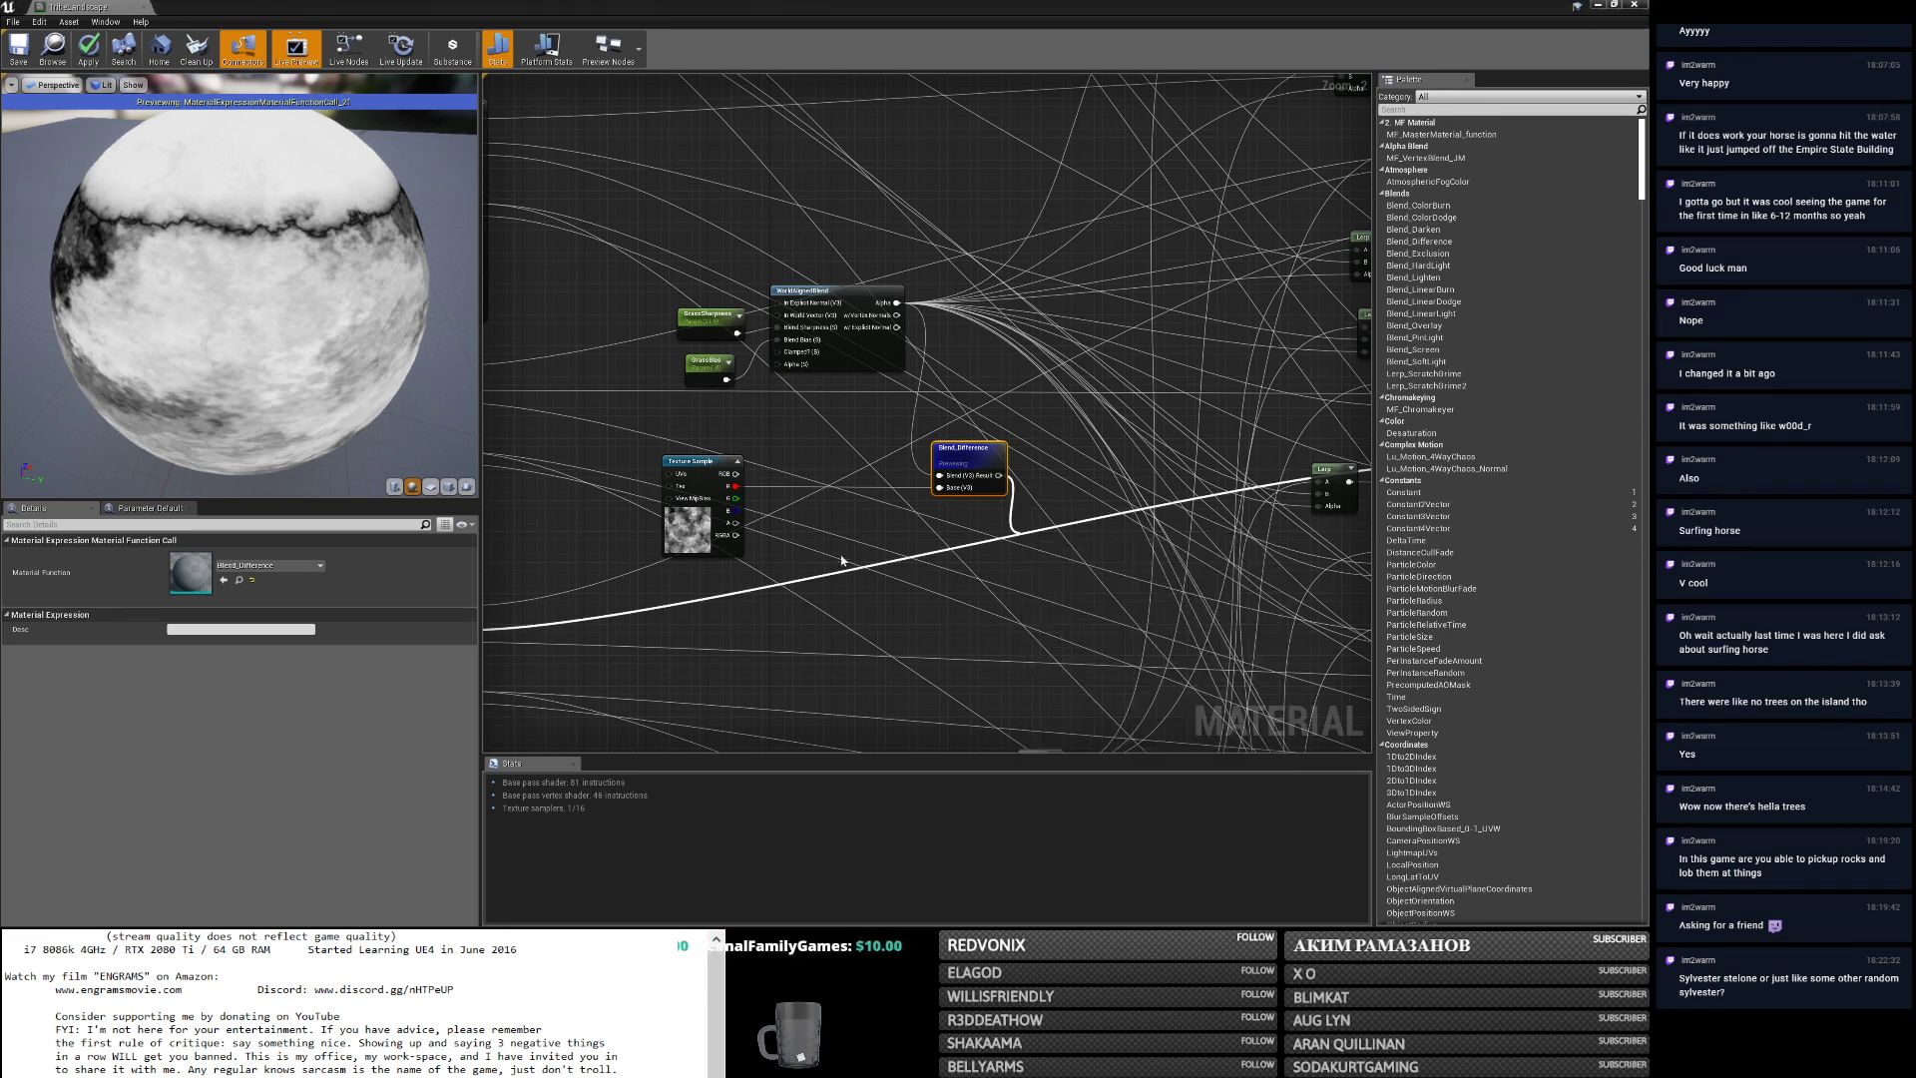
pyautogui.moveTo(735, 486); pyautogui.dragTo(1028, 551)
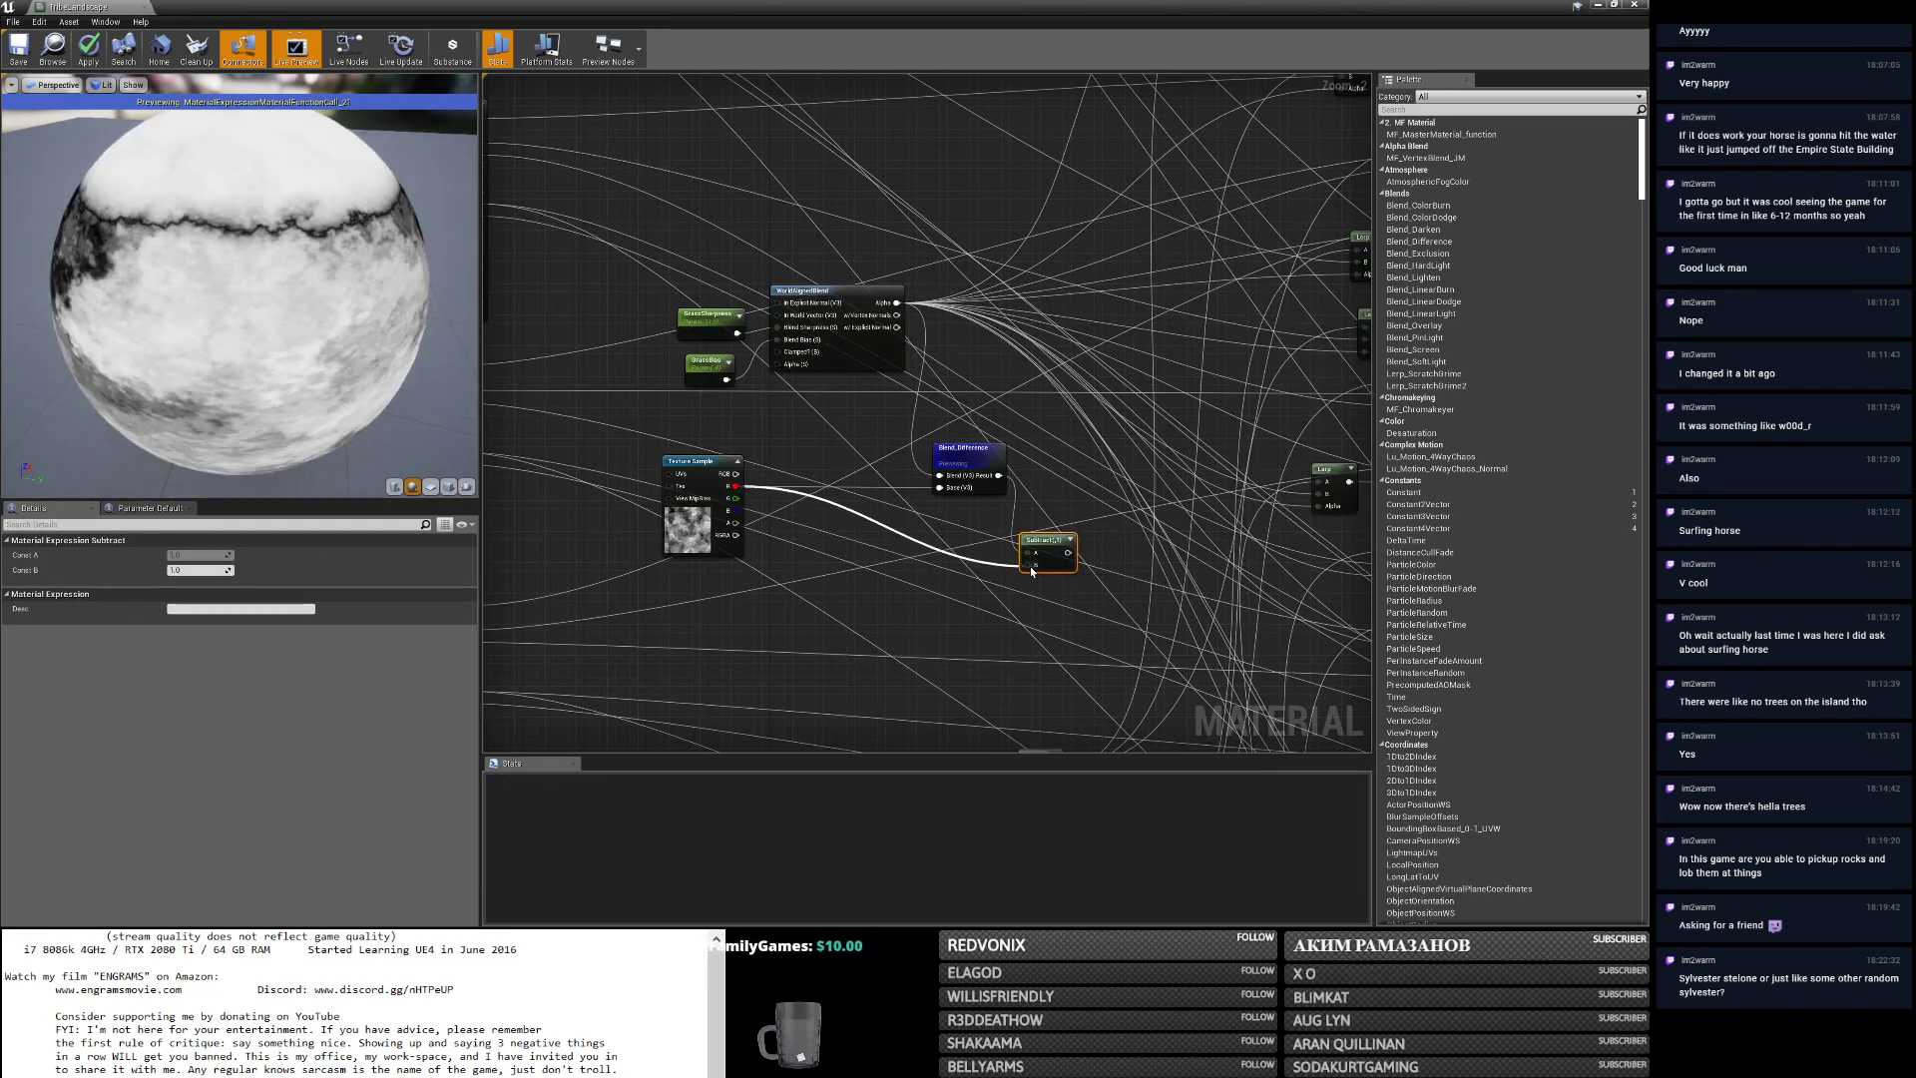
# Preview the Subtract node's mask, and preview the upper WorldAlignedBlend node for comparison.
pyautogui.rightClick(1041, 546)
pyautogui.click(1074, 555)
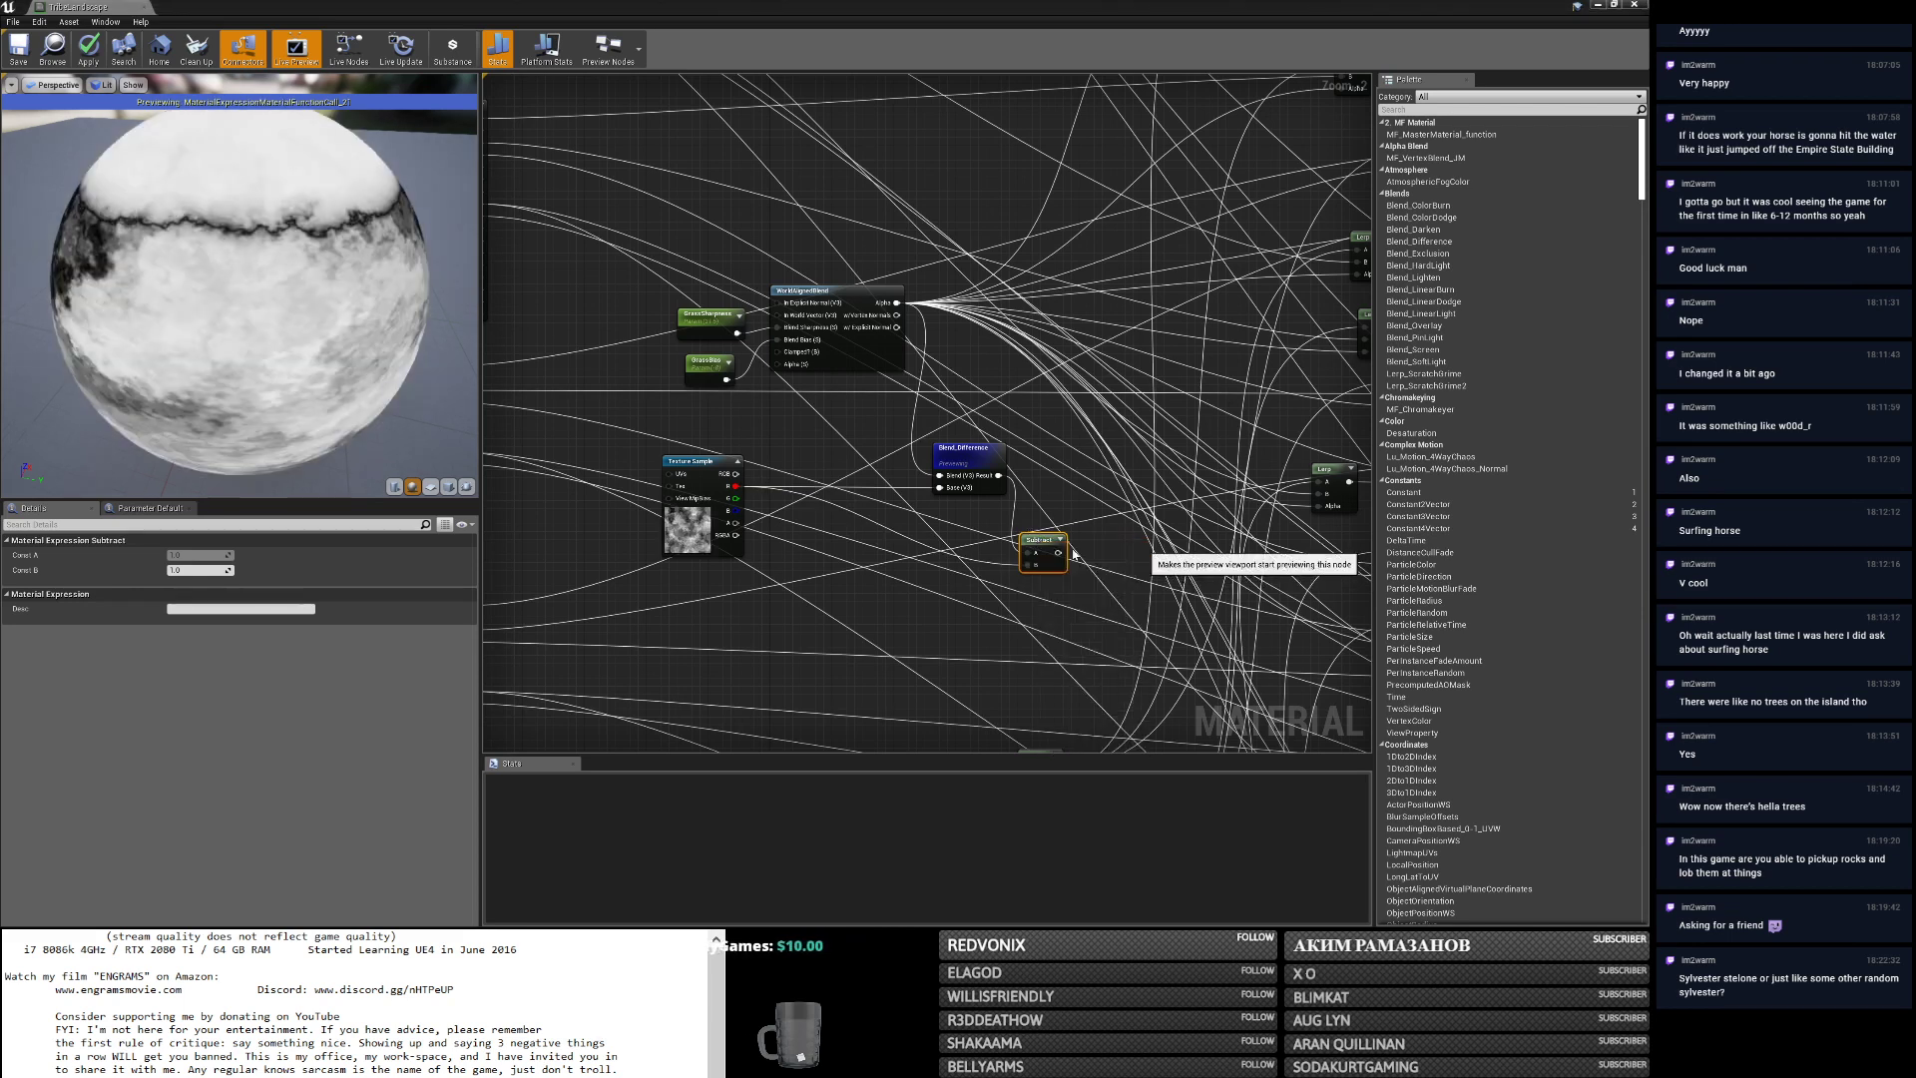
pyautogui.moveTo(377, 361)
pyautogui.mouseDown()
pyautogui.moveTo(370, 324)
pyautogui.moveTo(387, 335)
pyautogui.moveTo(377, 361)
pyautogui.mouseUp()
pyautogui.rightClick(865, 297)
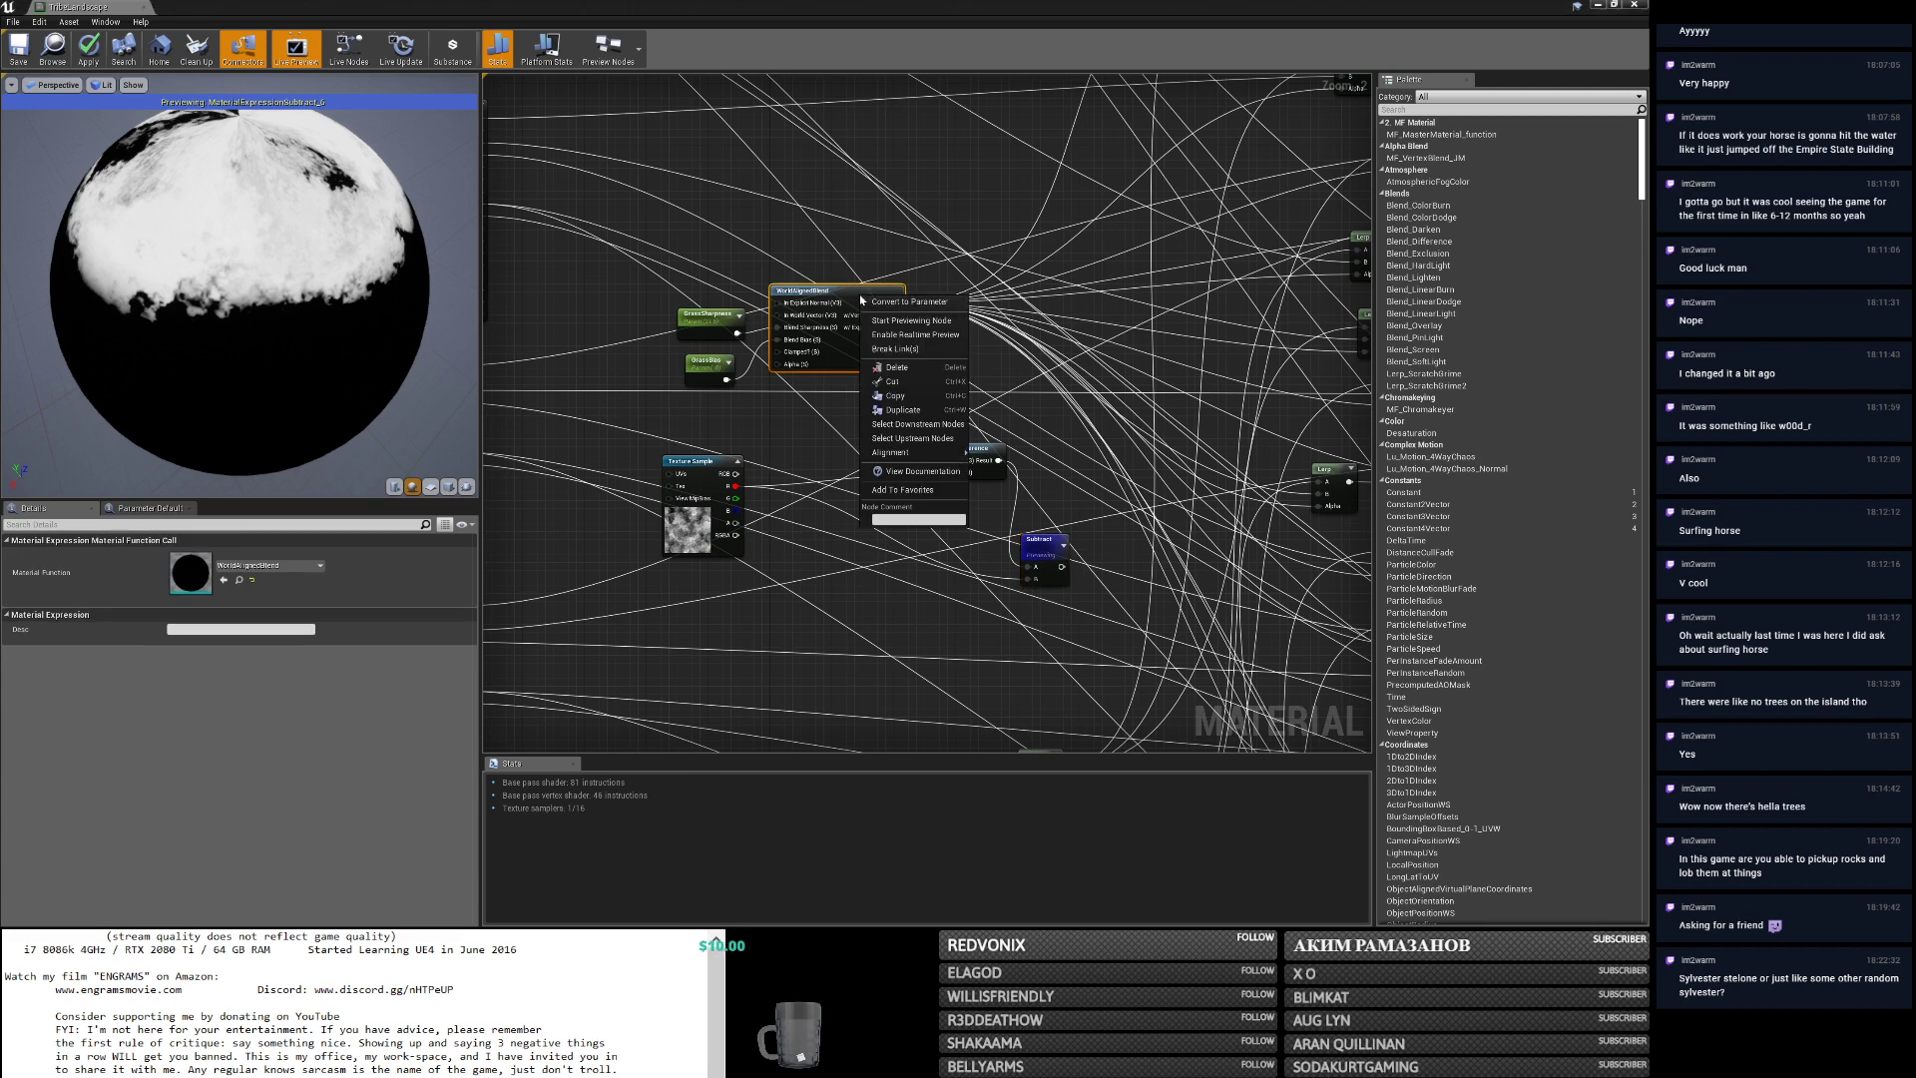
pyautogui.click(886, 323)
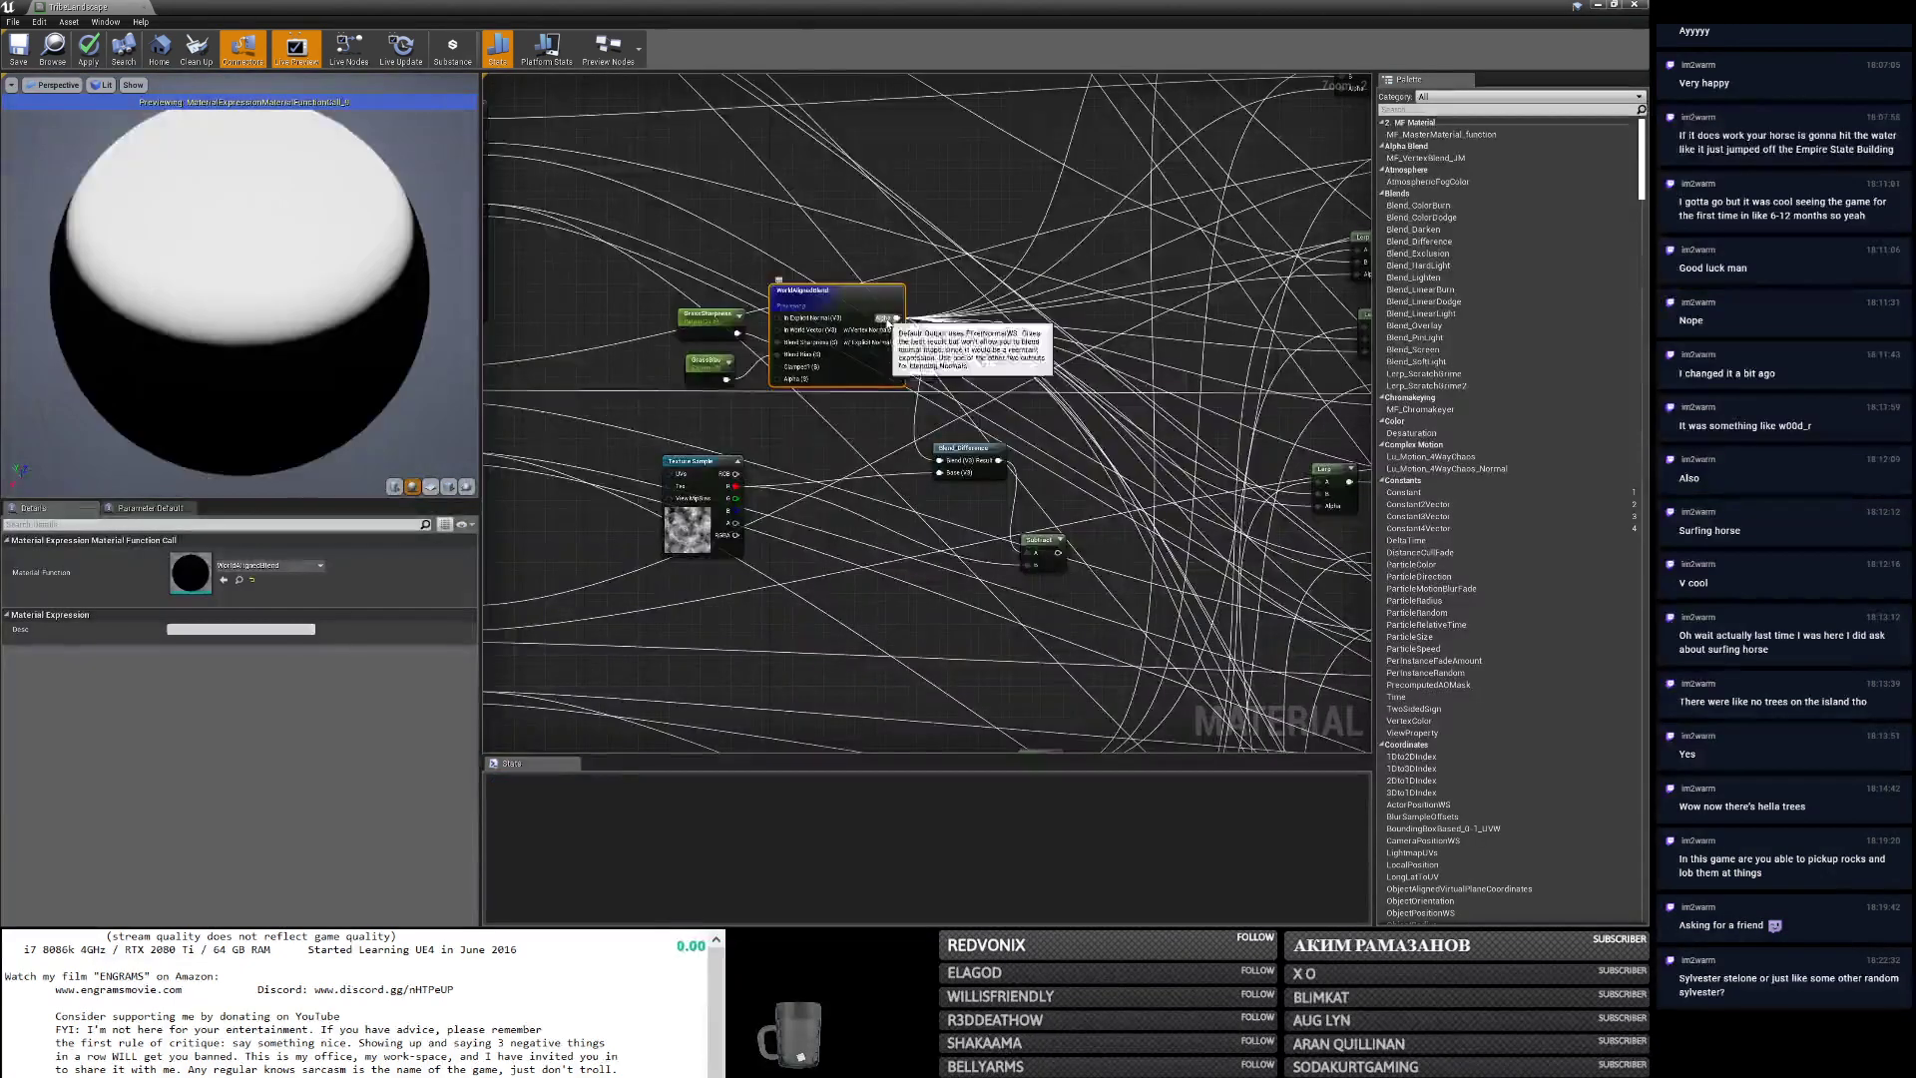
# Preview the Subtract node and inspect its noisy mask around the preview sphere.
pyautogui.rightClick(1043, 545)
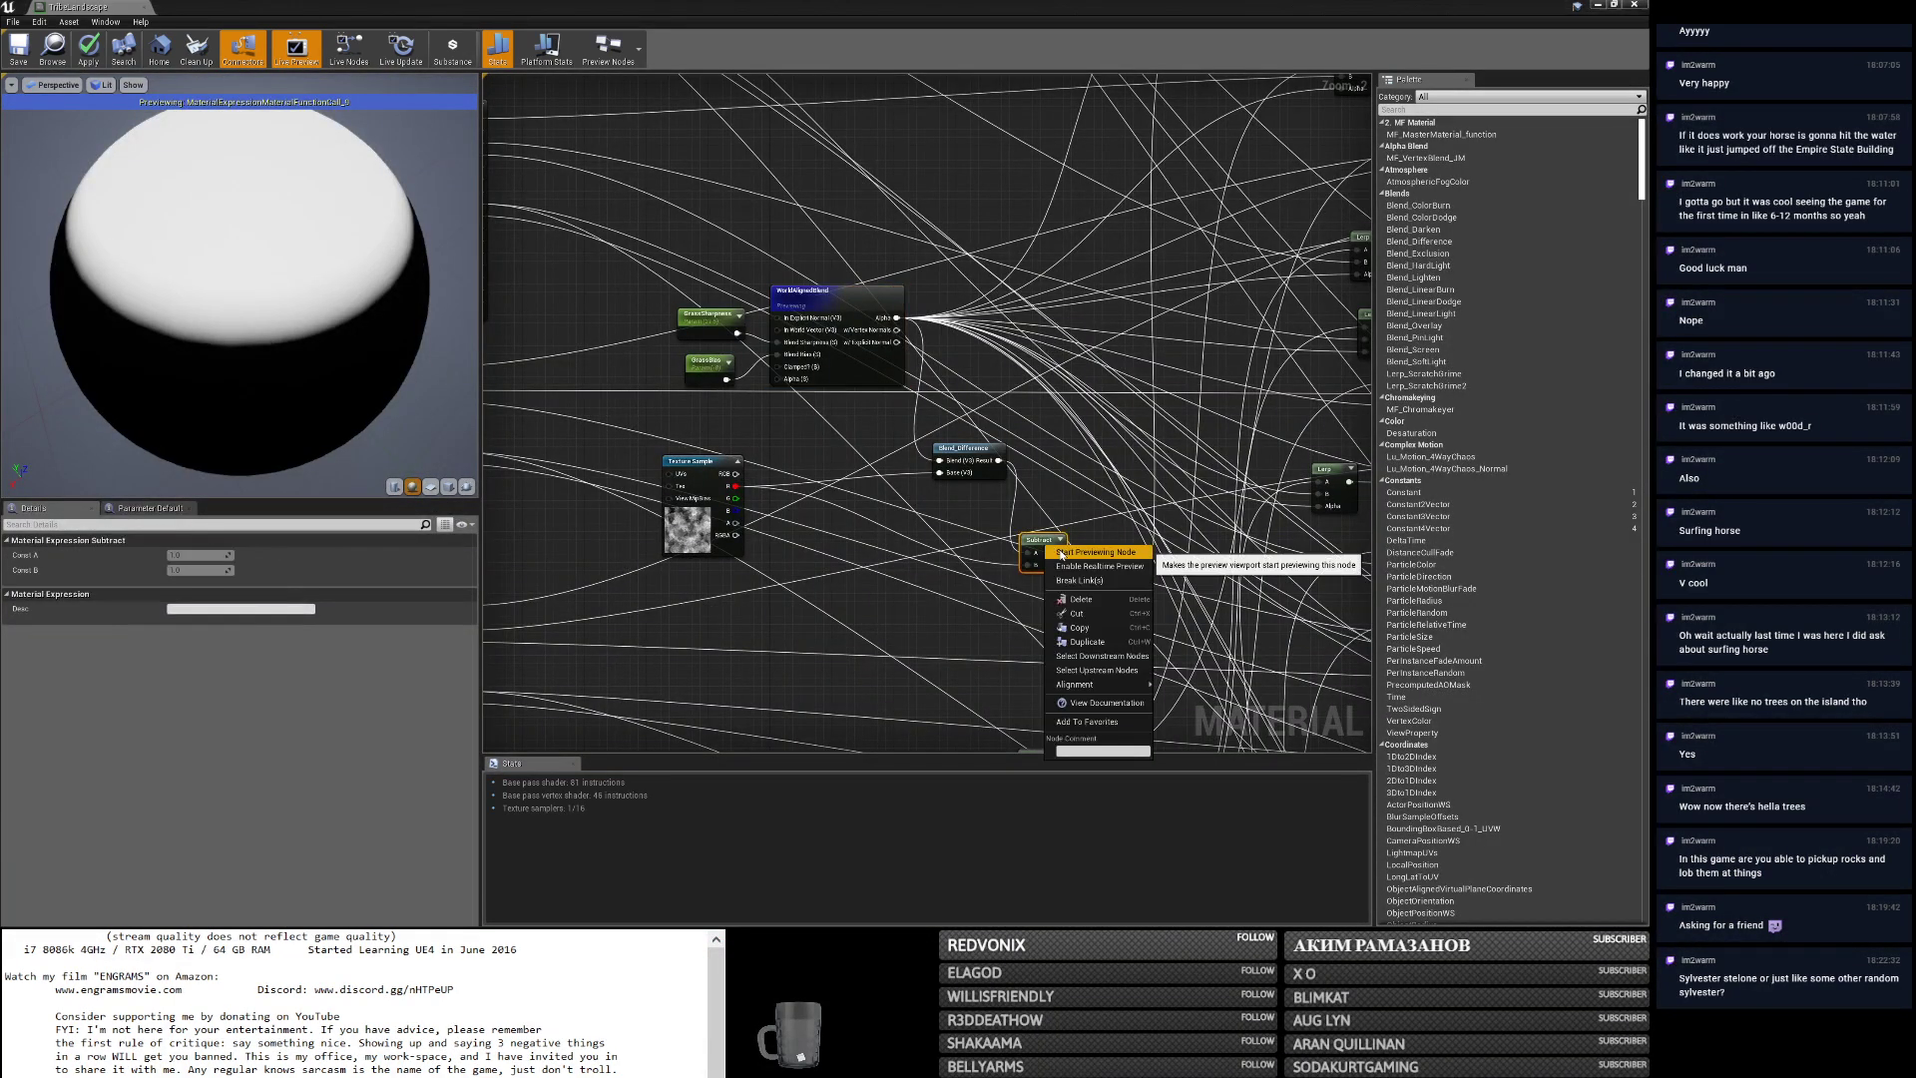
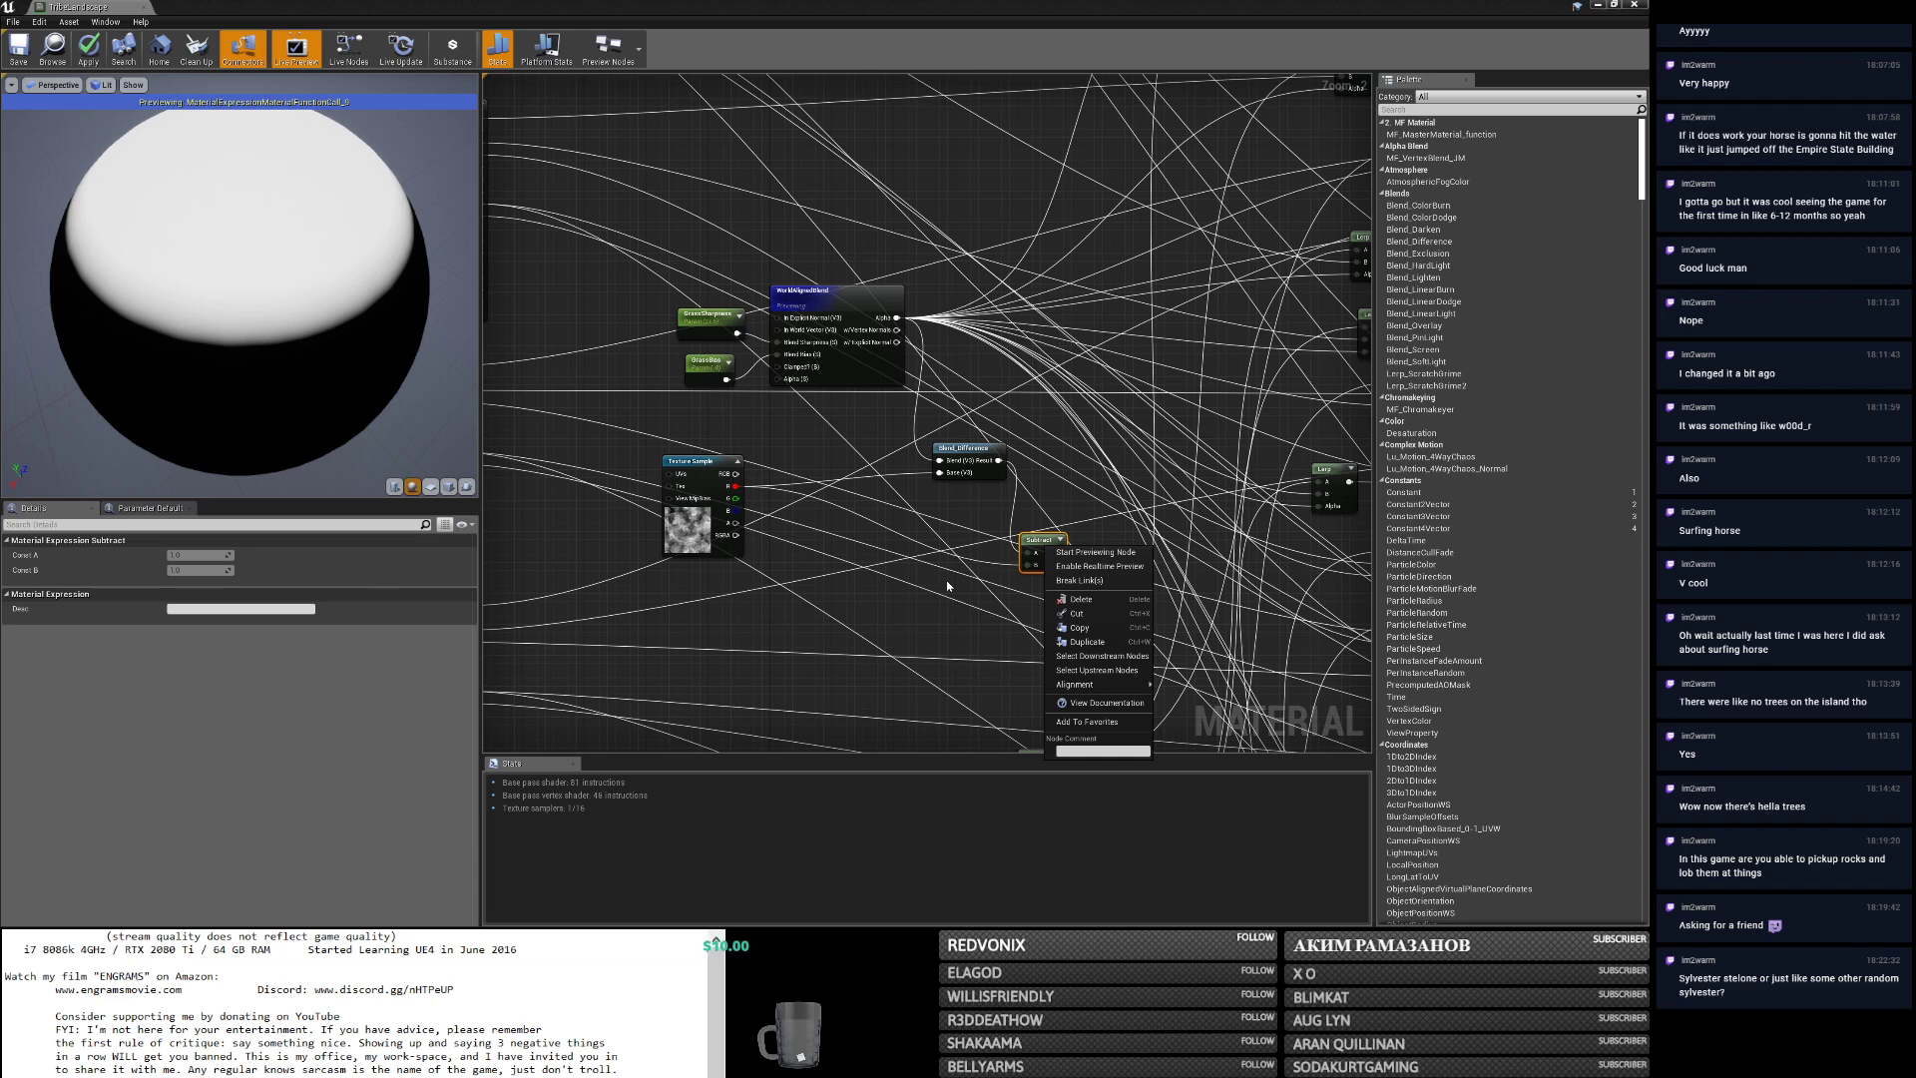
pyautogui.click(800, 502)
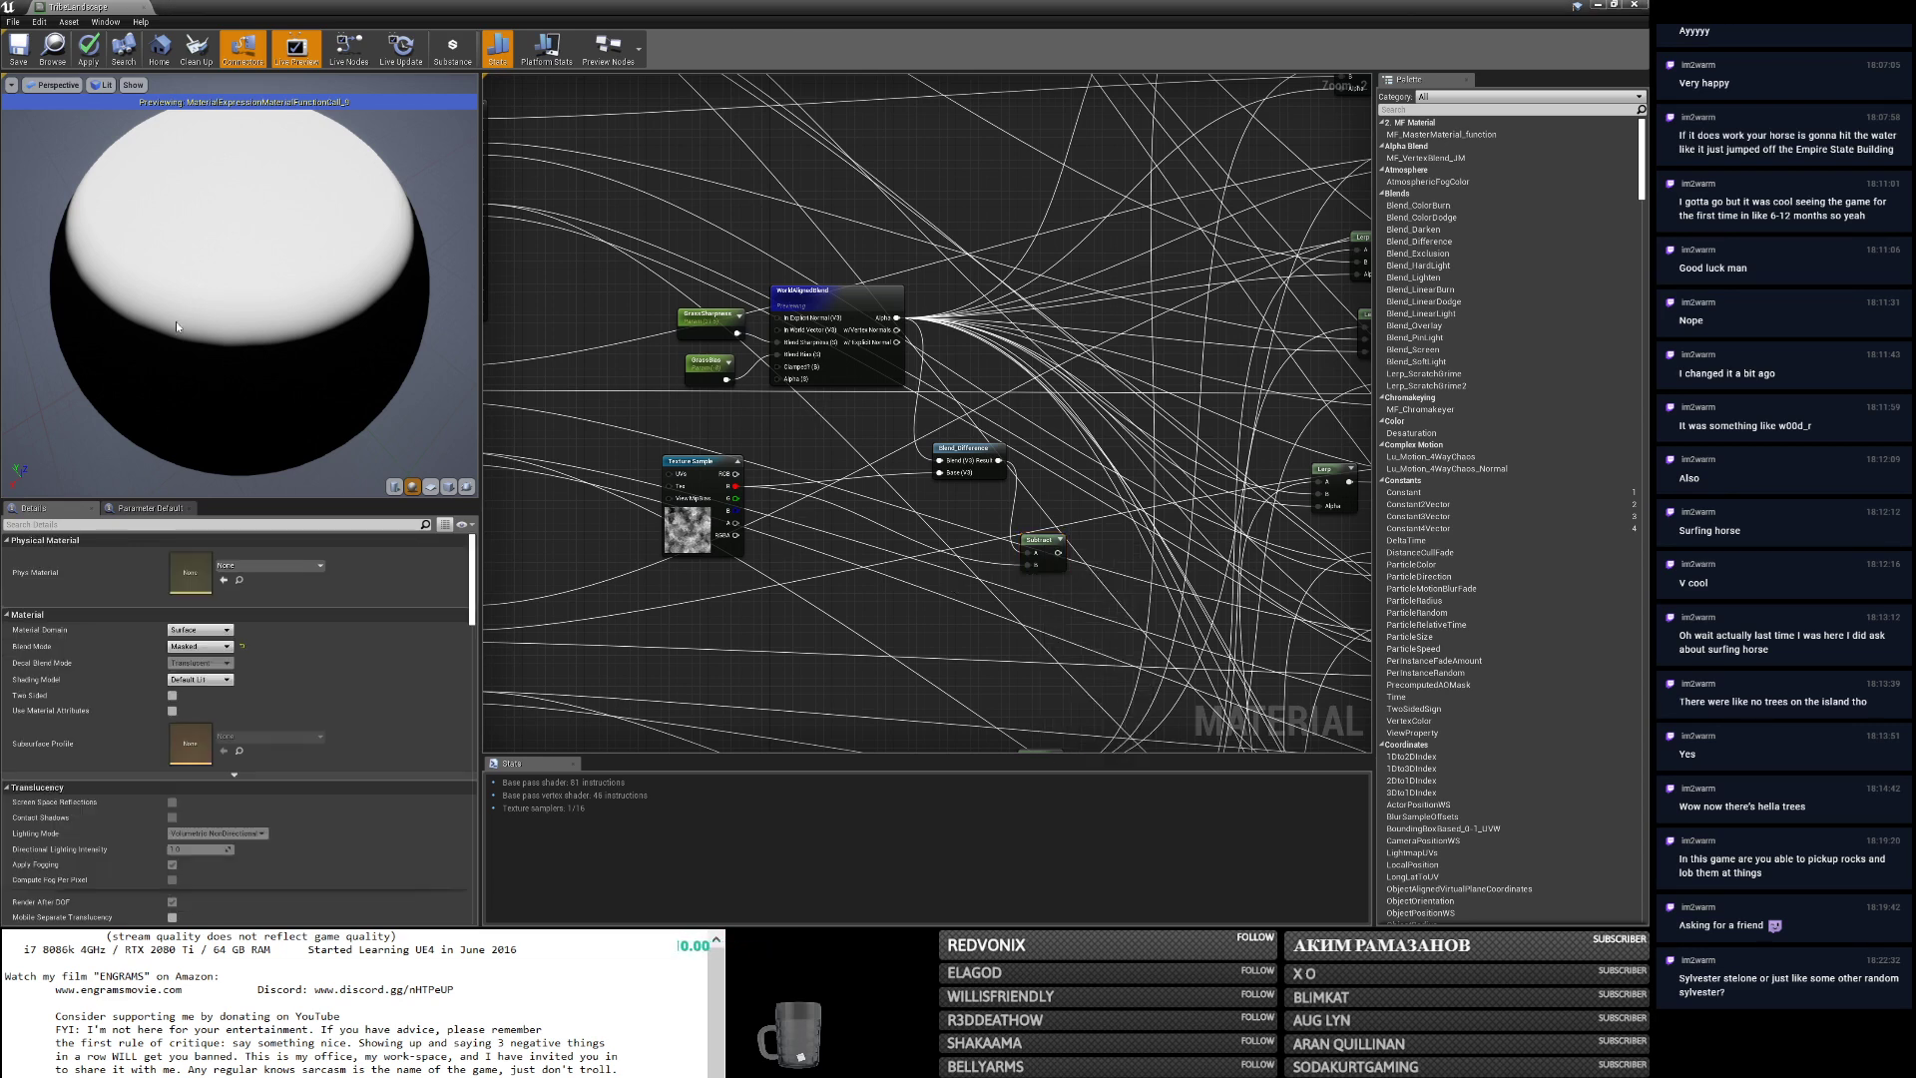
pyautogui.moveTo(300, 376); pyautogui.dragTo(300, 299)
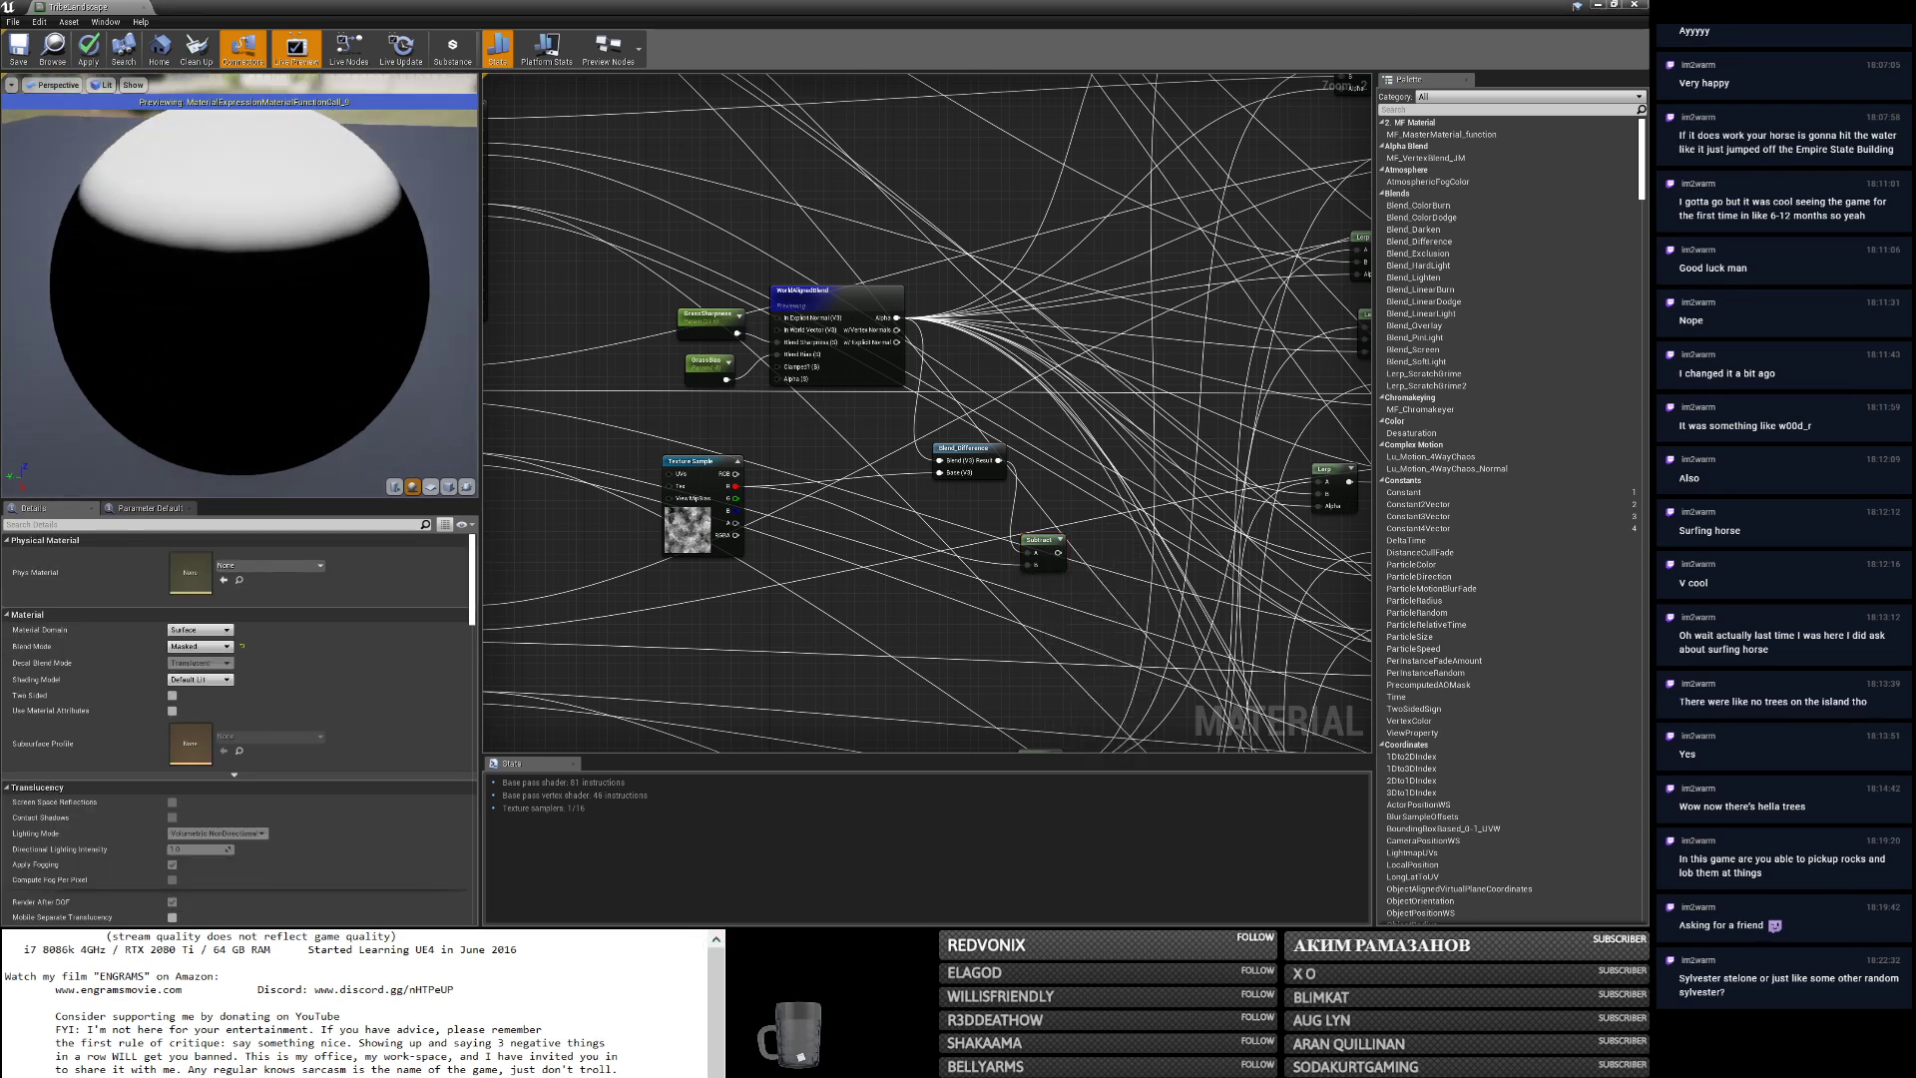
pyautogui.moveTo(648, 587); pyautogui.dragTo(711, 584, button='right')
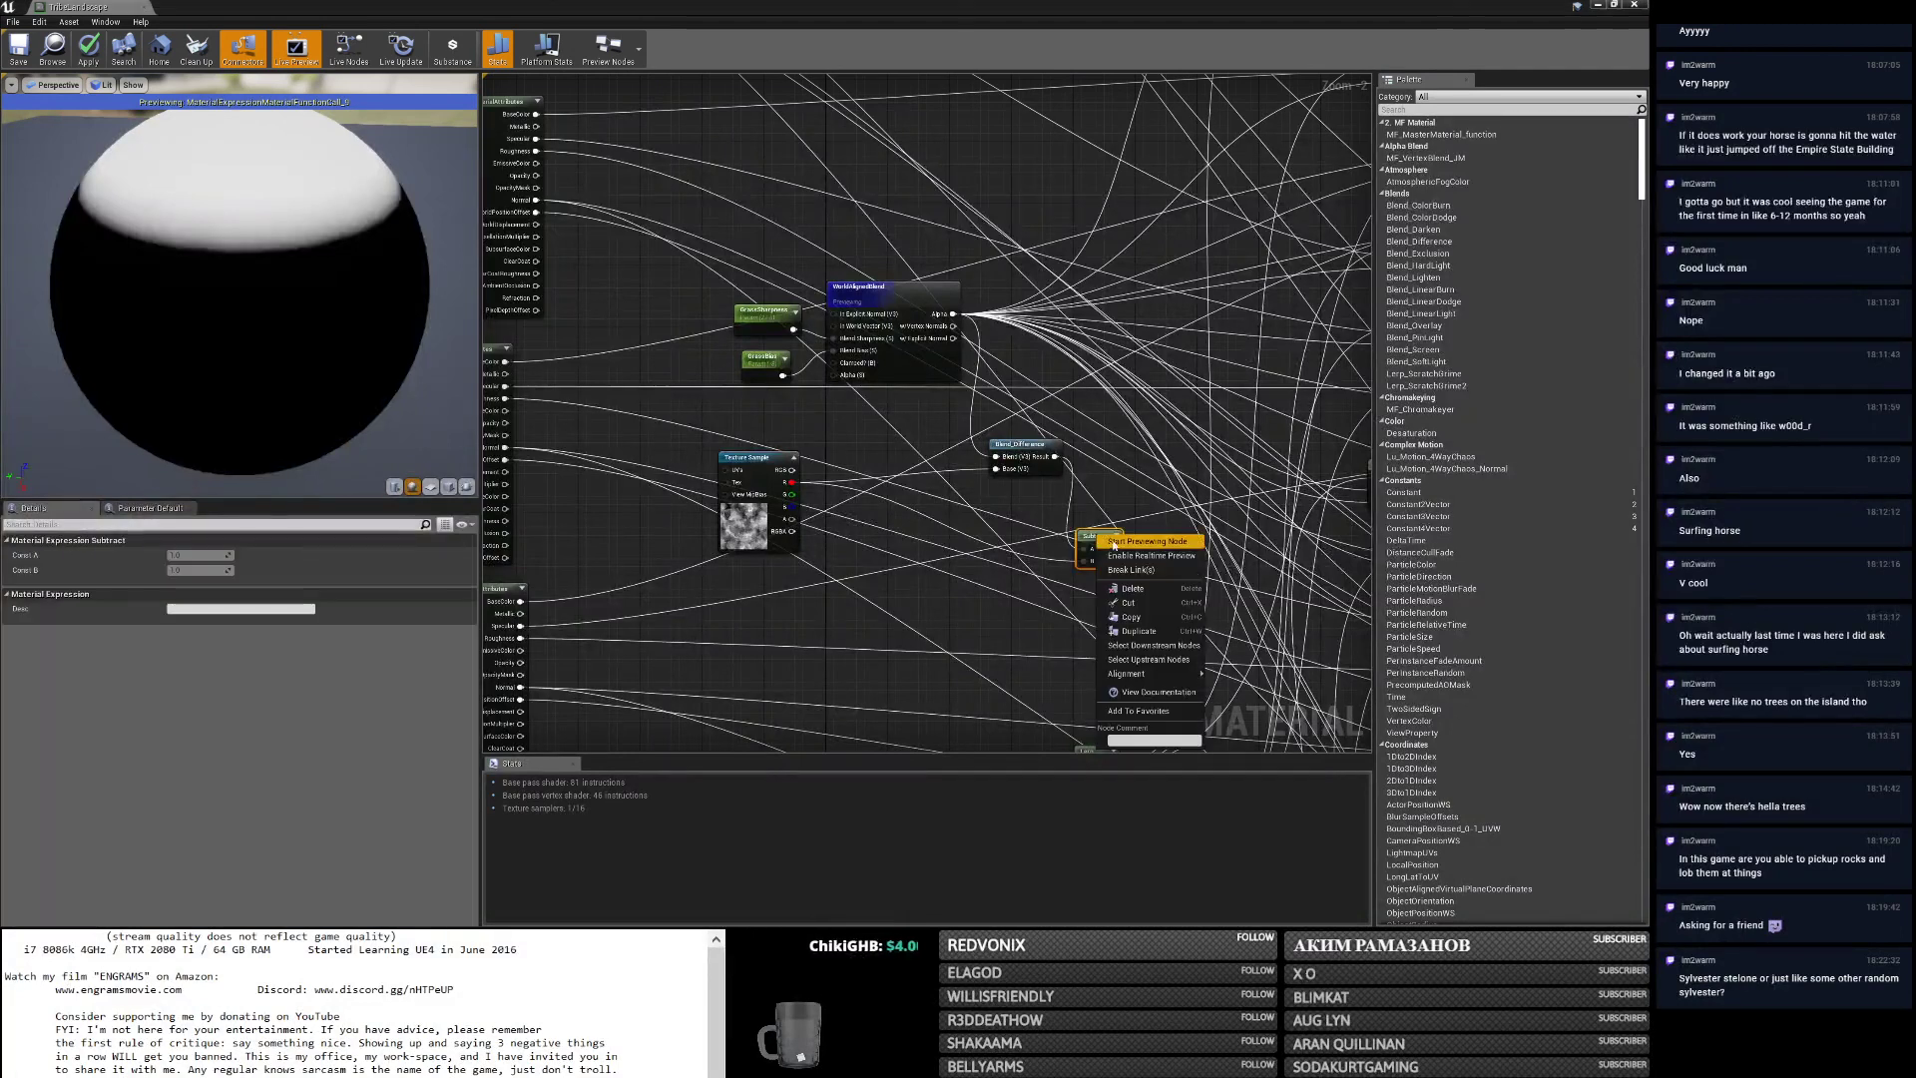
pyautogui.rightClick(1095, 536)
pyautogui.click(1115, 543)
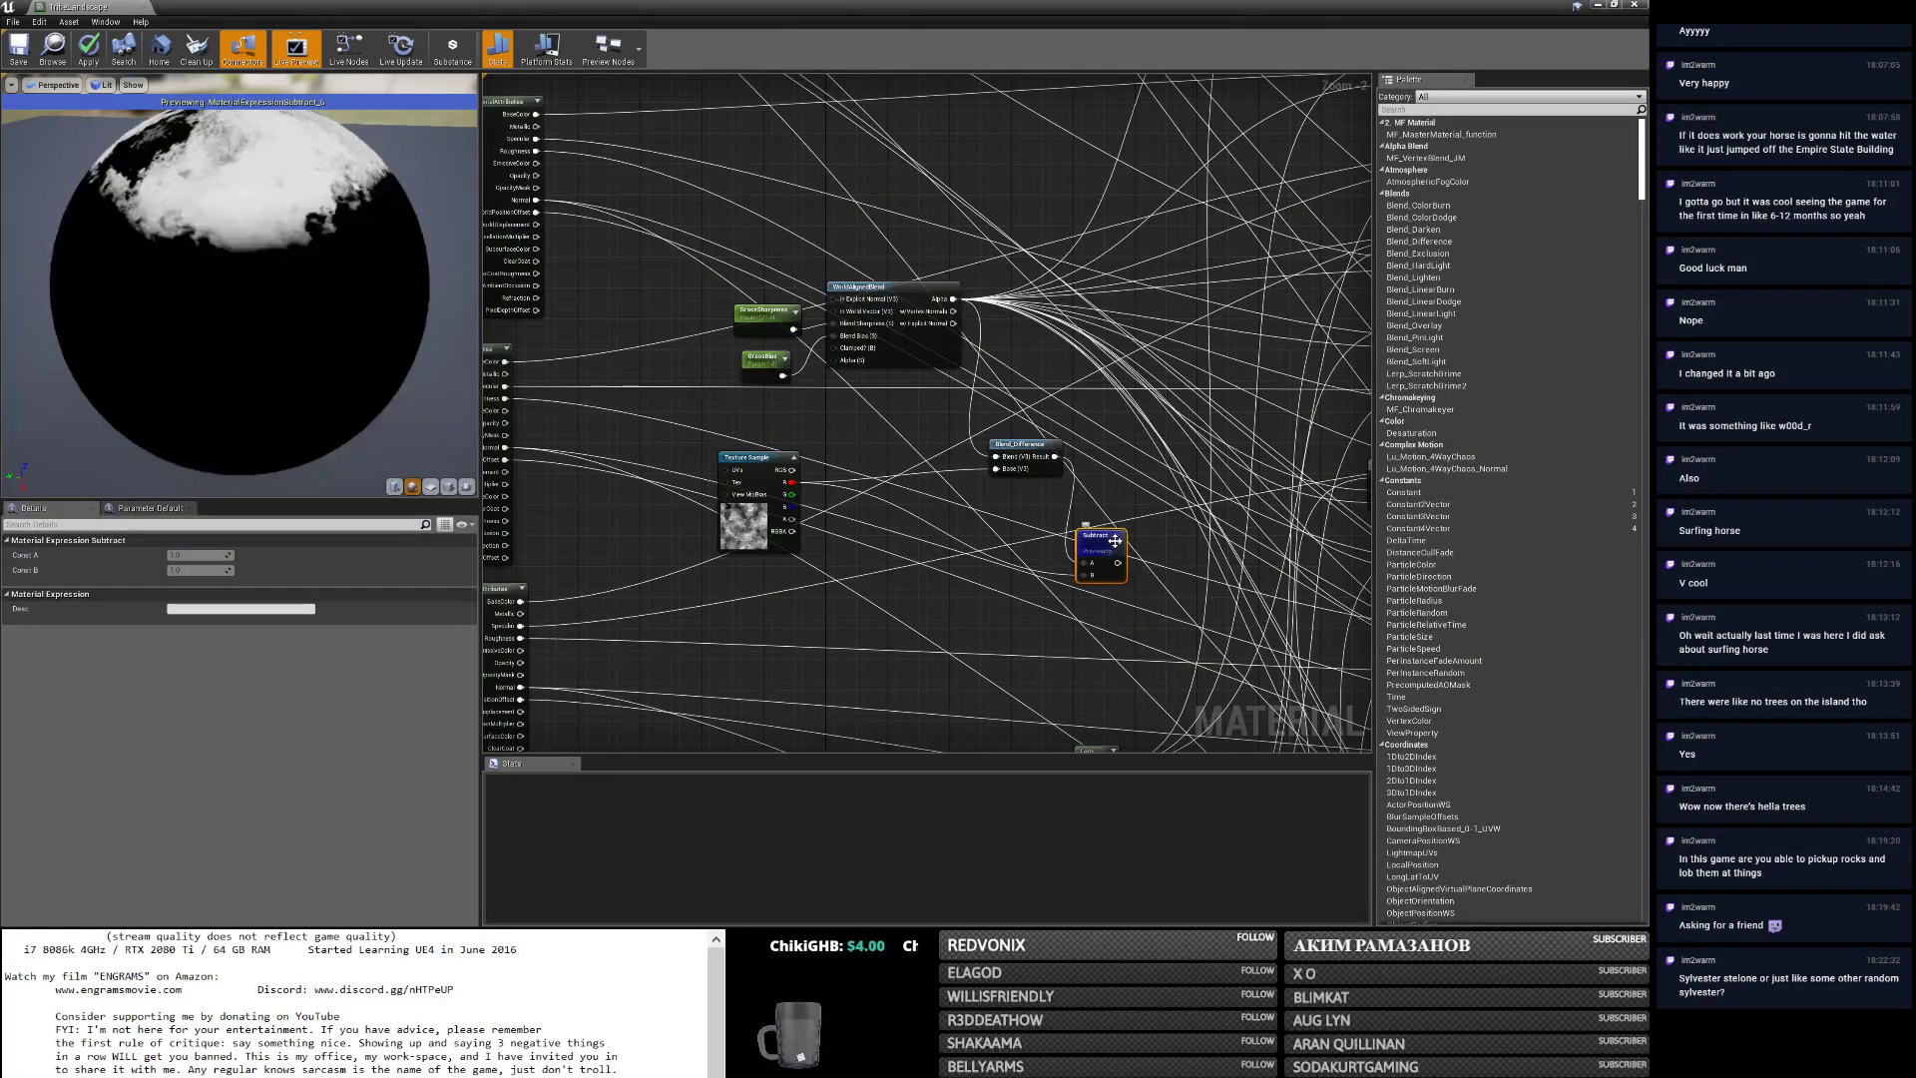
pyautogui.moveTo(239, 299); pyautogui.dragTo(260, 348)
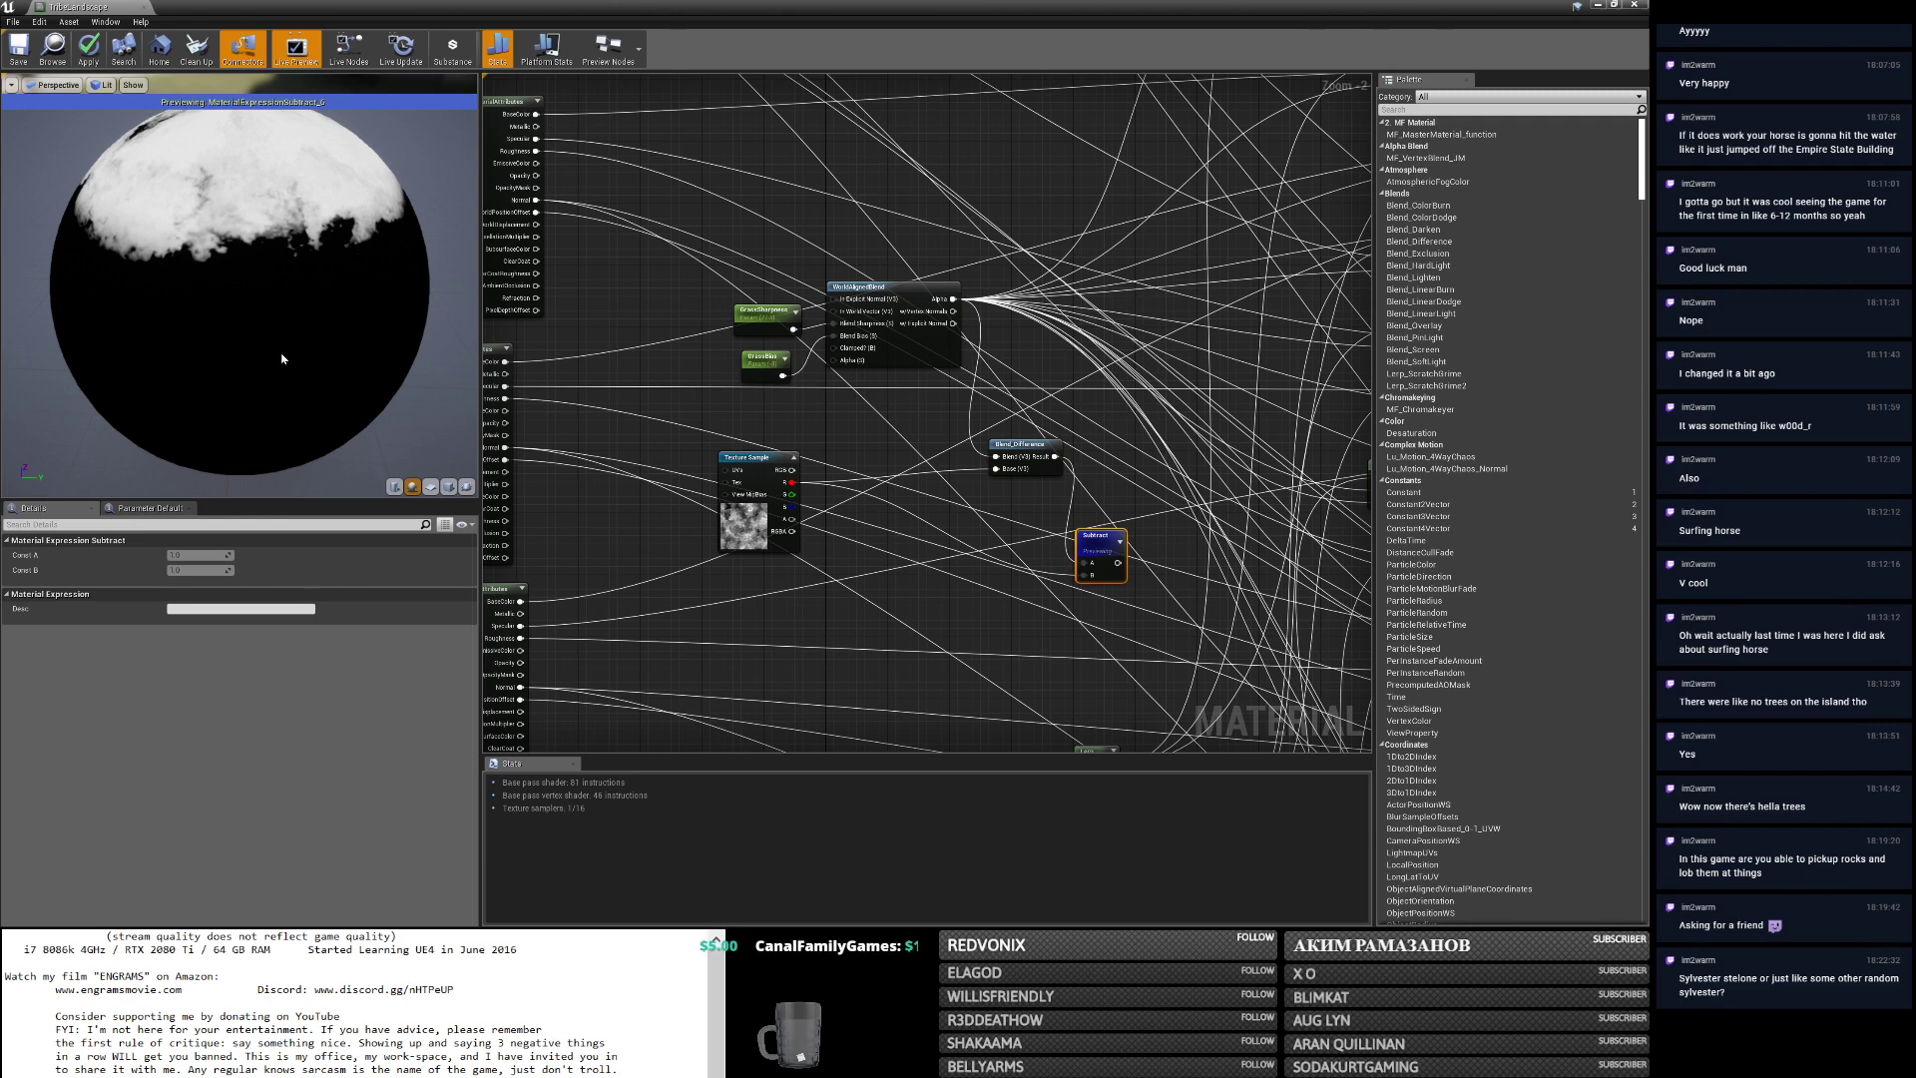
# Move WorldAlignedBlend's Alpha connections to the Subtract output, reconnect Alpha to Blend_Difference's Blend input, and save the material.
pyautogui.moveTo(953, 299); pyautogui.dragTo(779, 311, button='right')
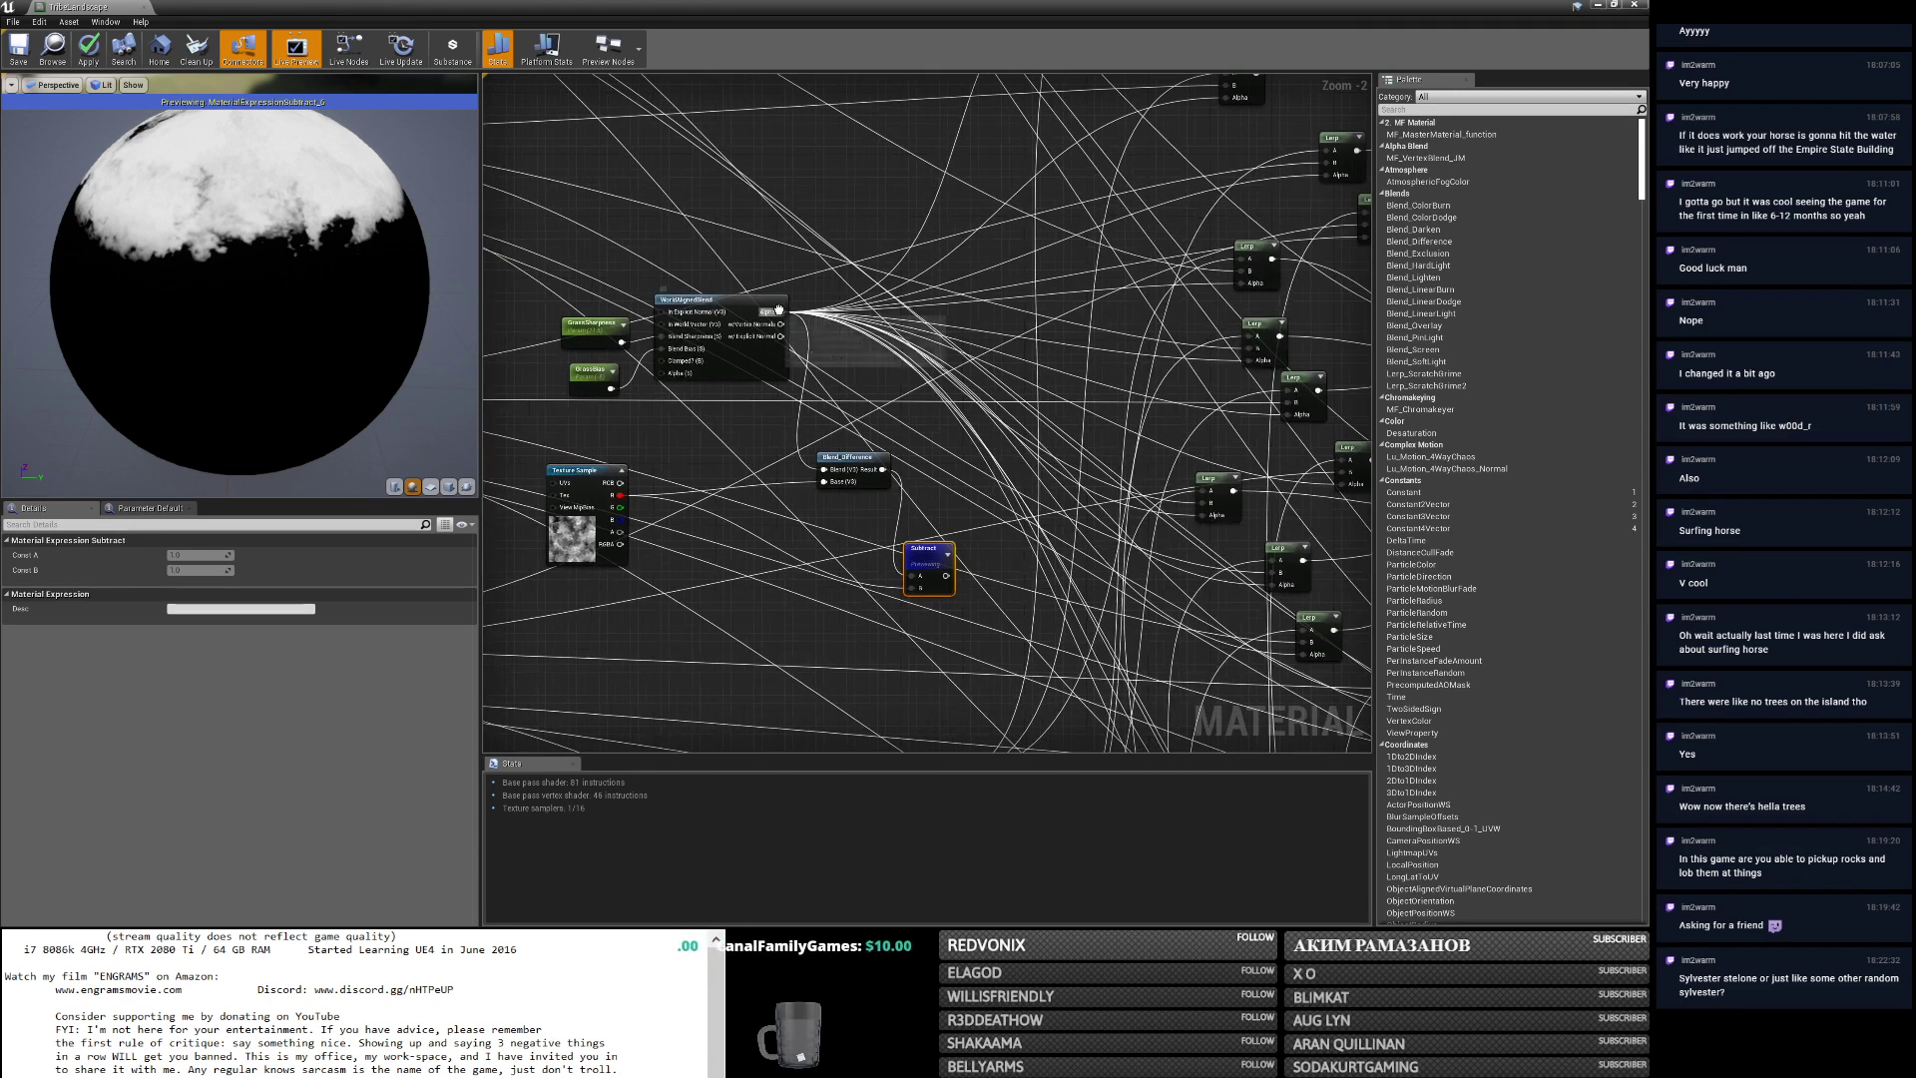
pyautogui.keyDown('alt'); pyautogui.click(825, 469); pyautogui.keyUp('alt')
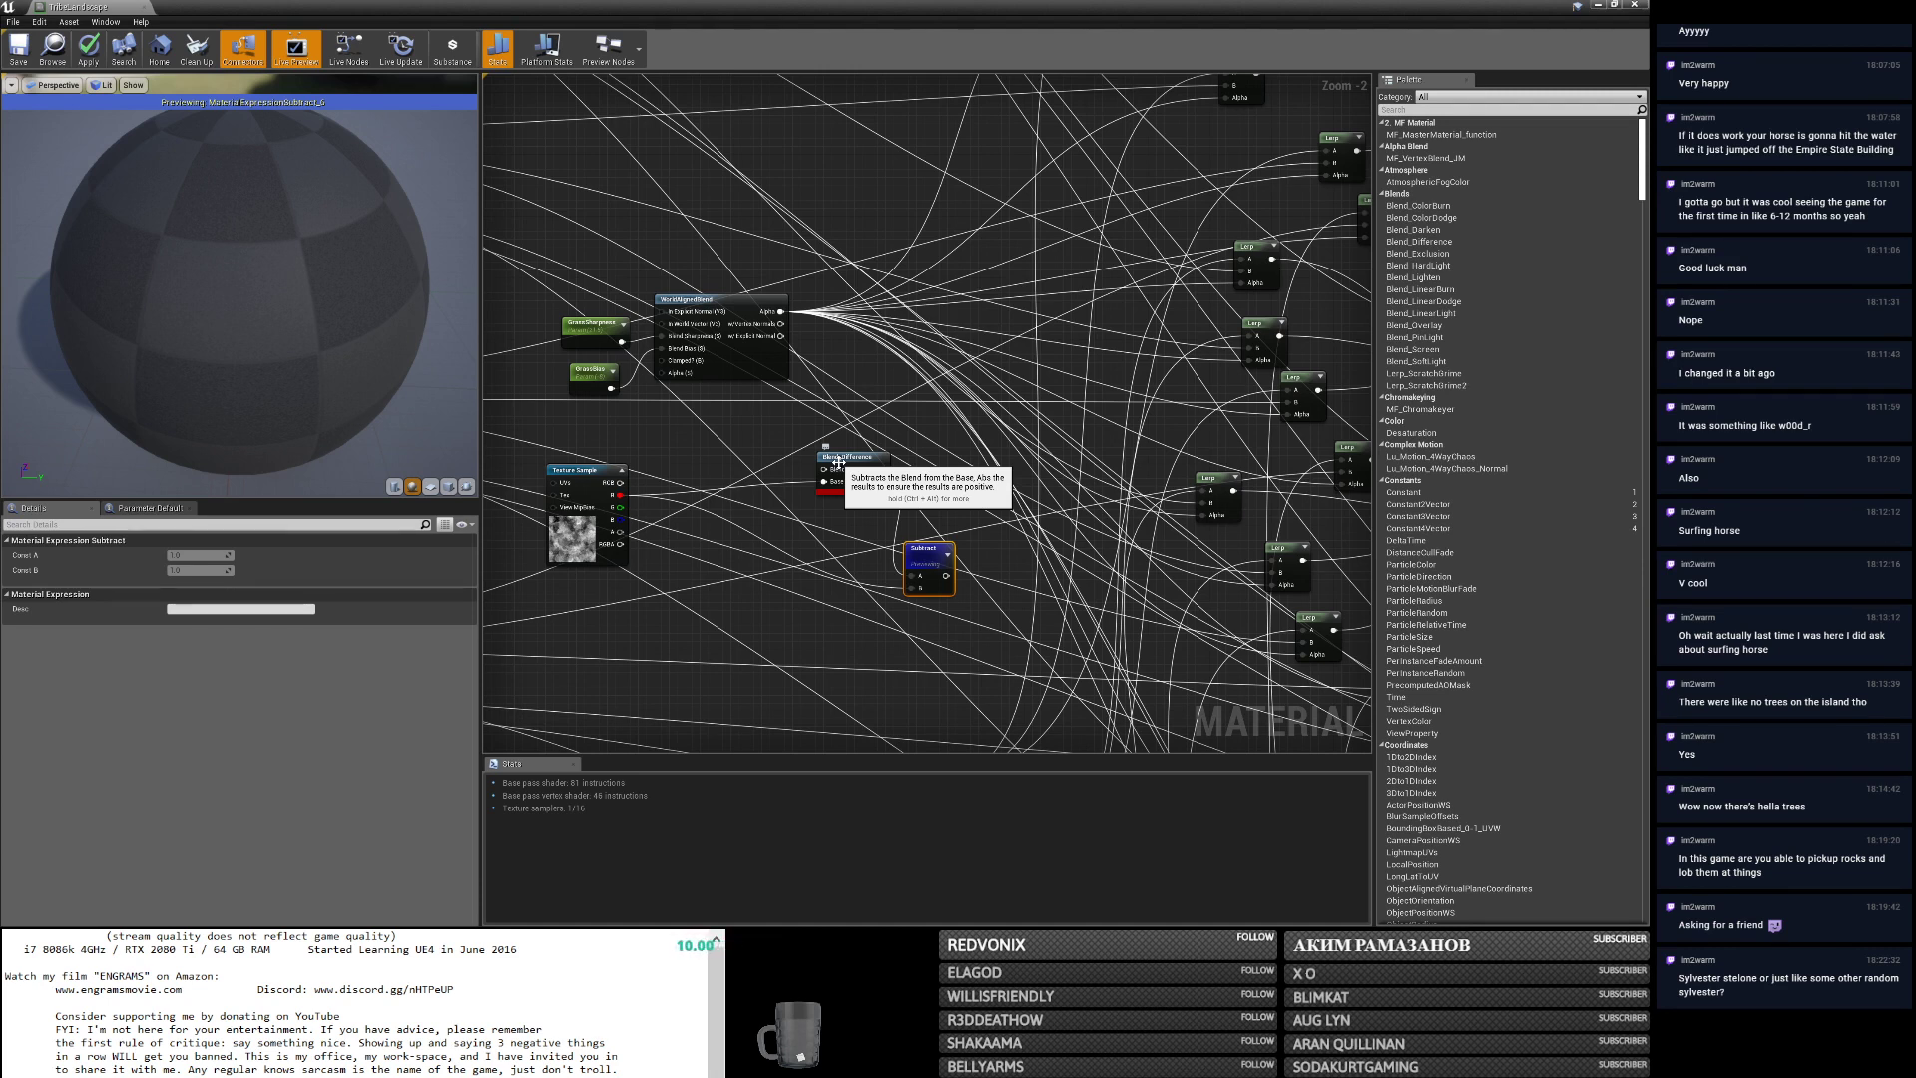
pyautogui.keyDown('ctrl'); pyautogui.moveTo(782, 311); pyautogui.dragTo(946, 577); pyautogui.keyUp('ctrl')
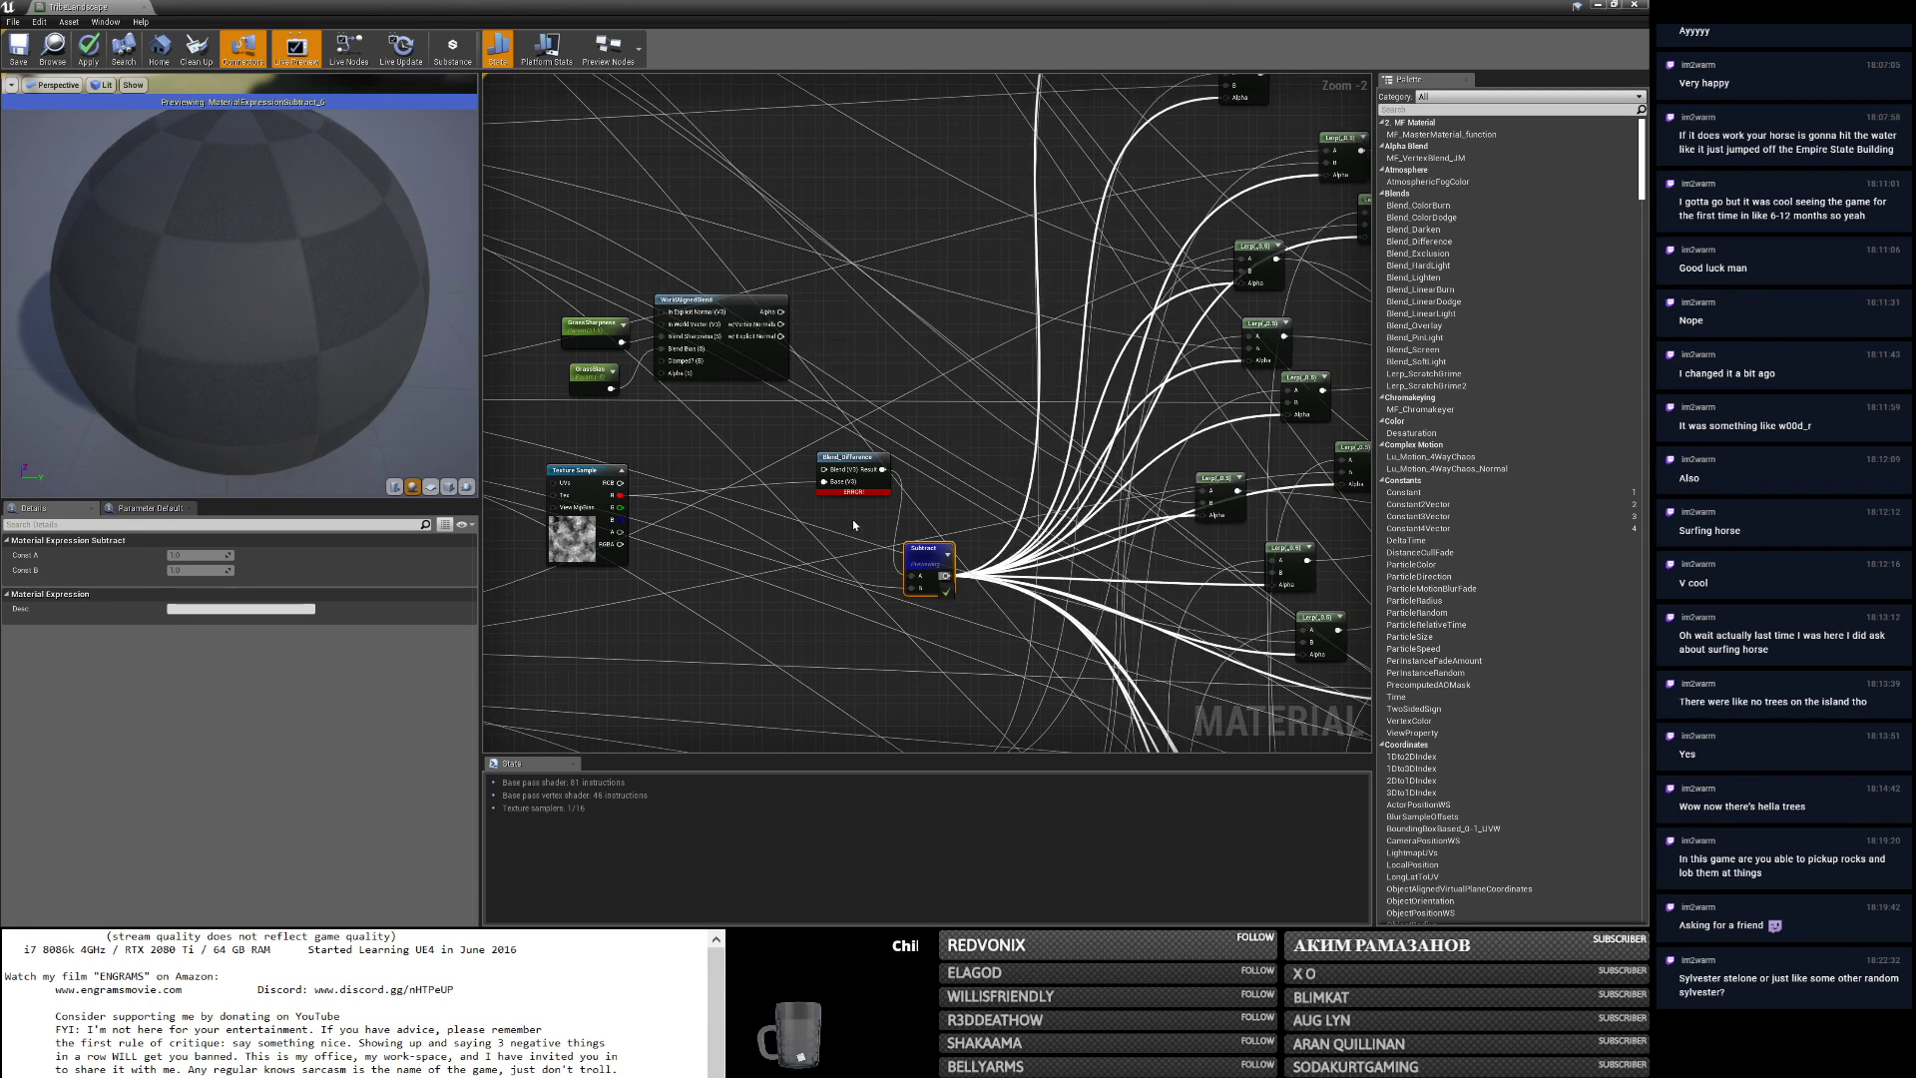
pyautogui.moveTo(824, 469); pyautogui.dragTo(782, 312)
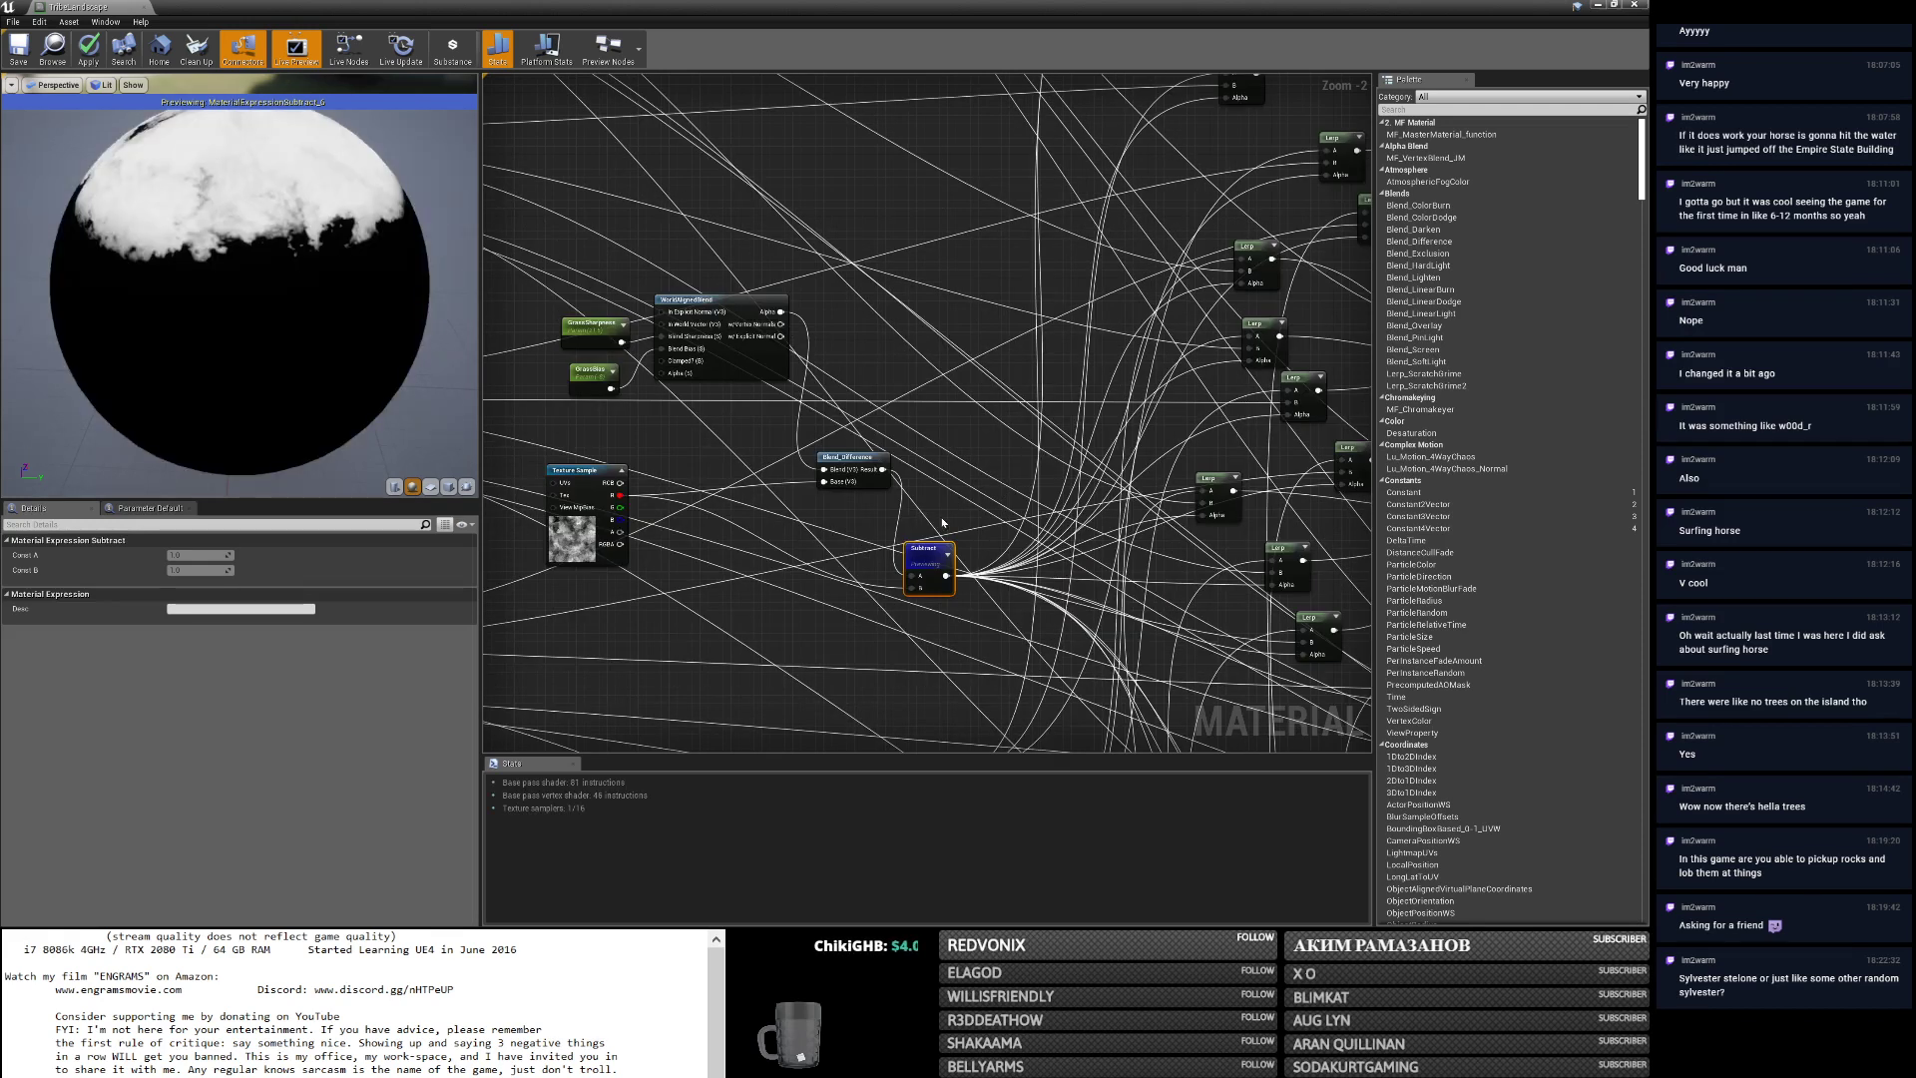
pyautogui.scroll(-2, 924, 515)
pyautogui.click(29, 46)
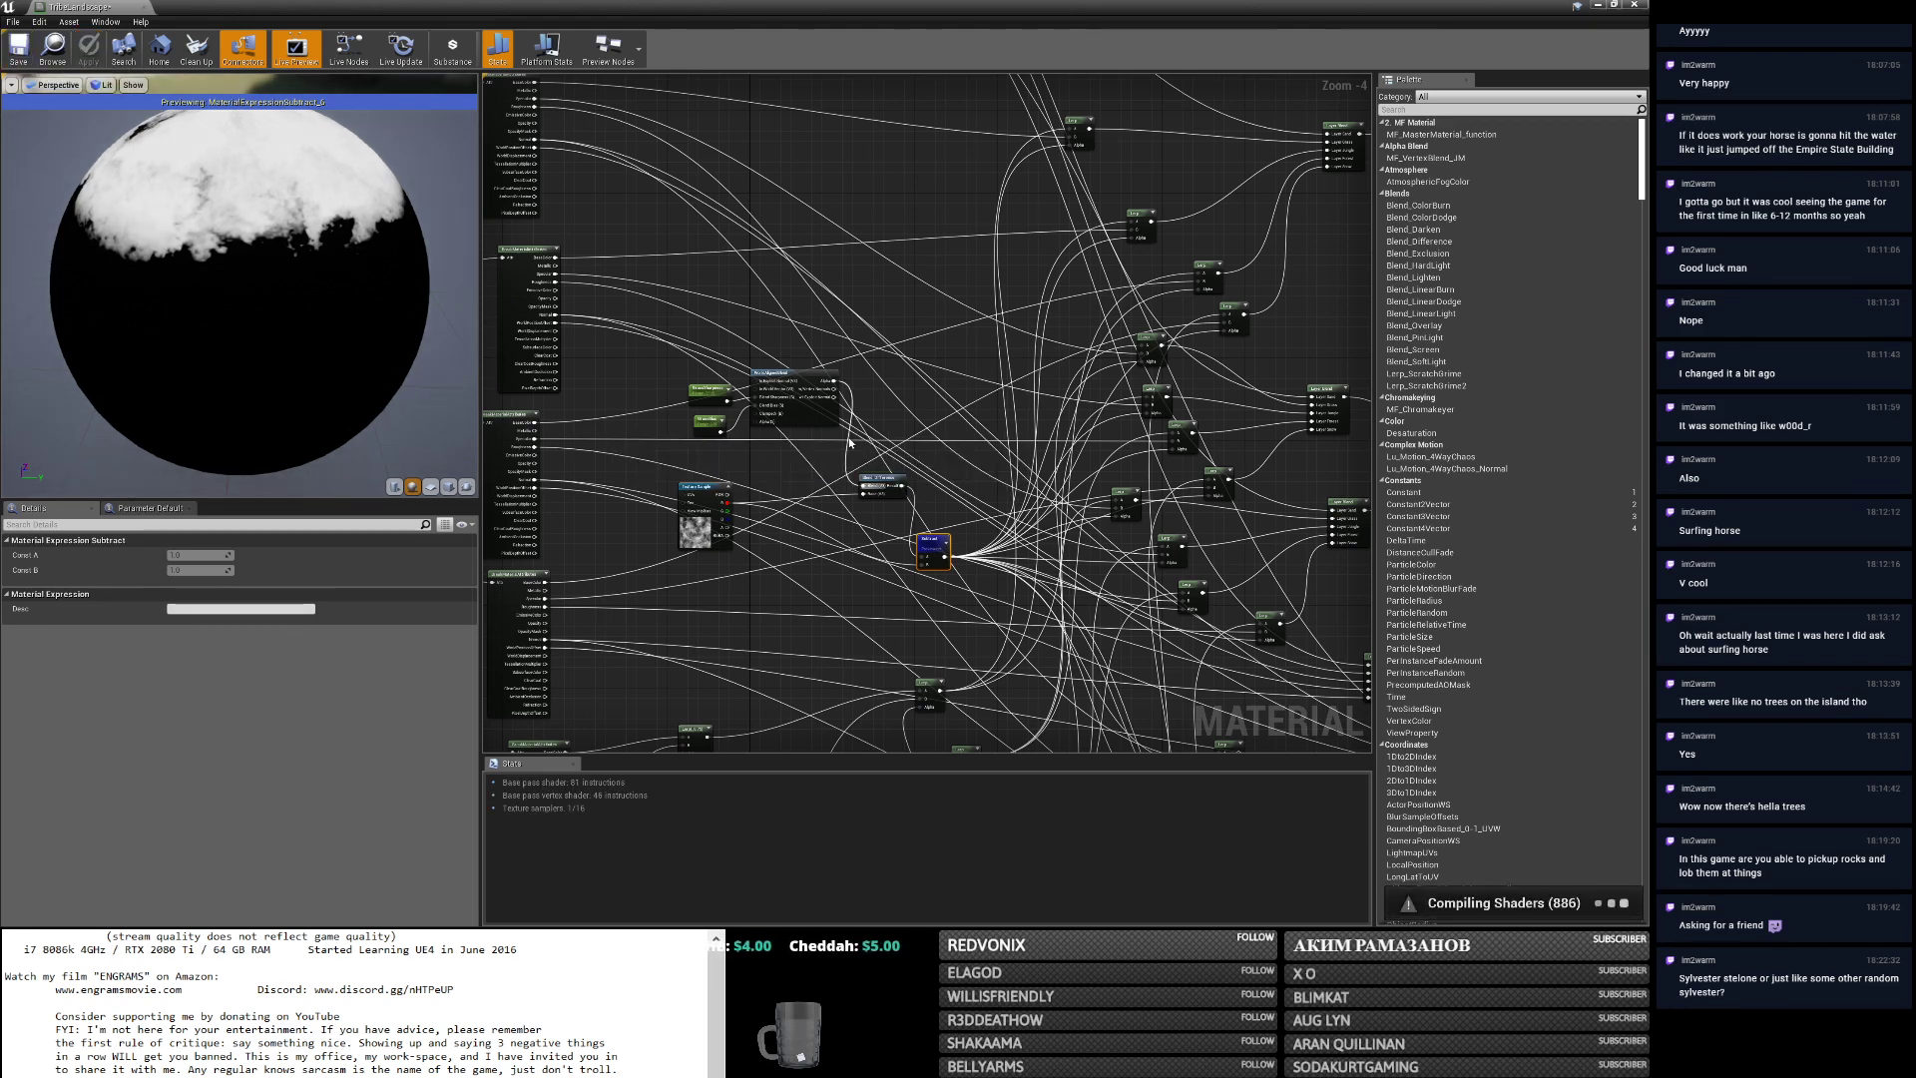
# Inspect the noisy slope blend on the level's cliffs, peaks and forest ground.
pyautogui.click(1607, 5)
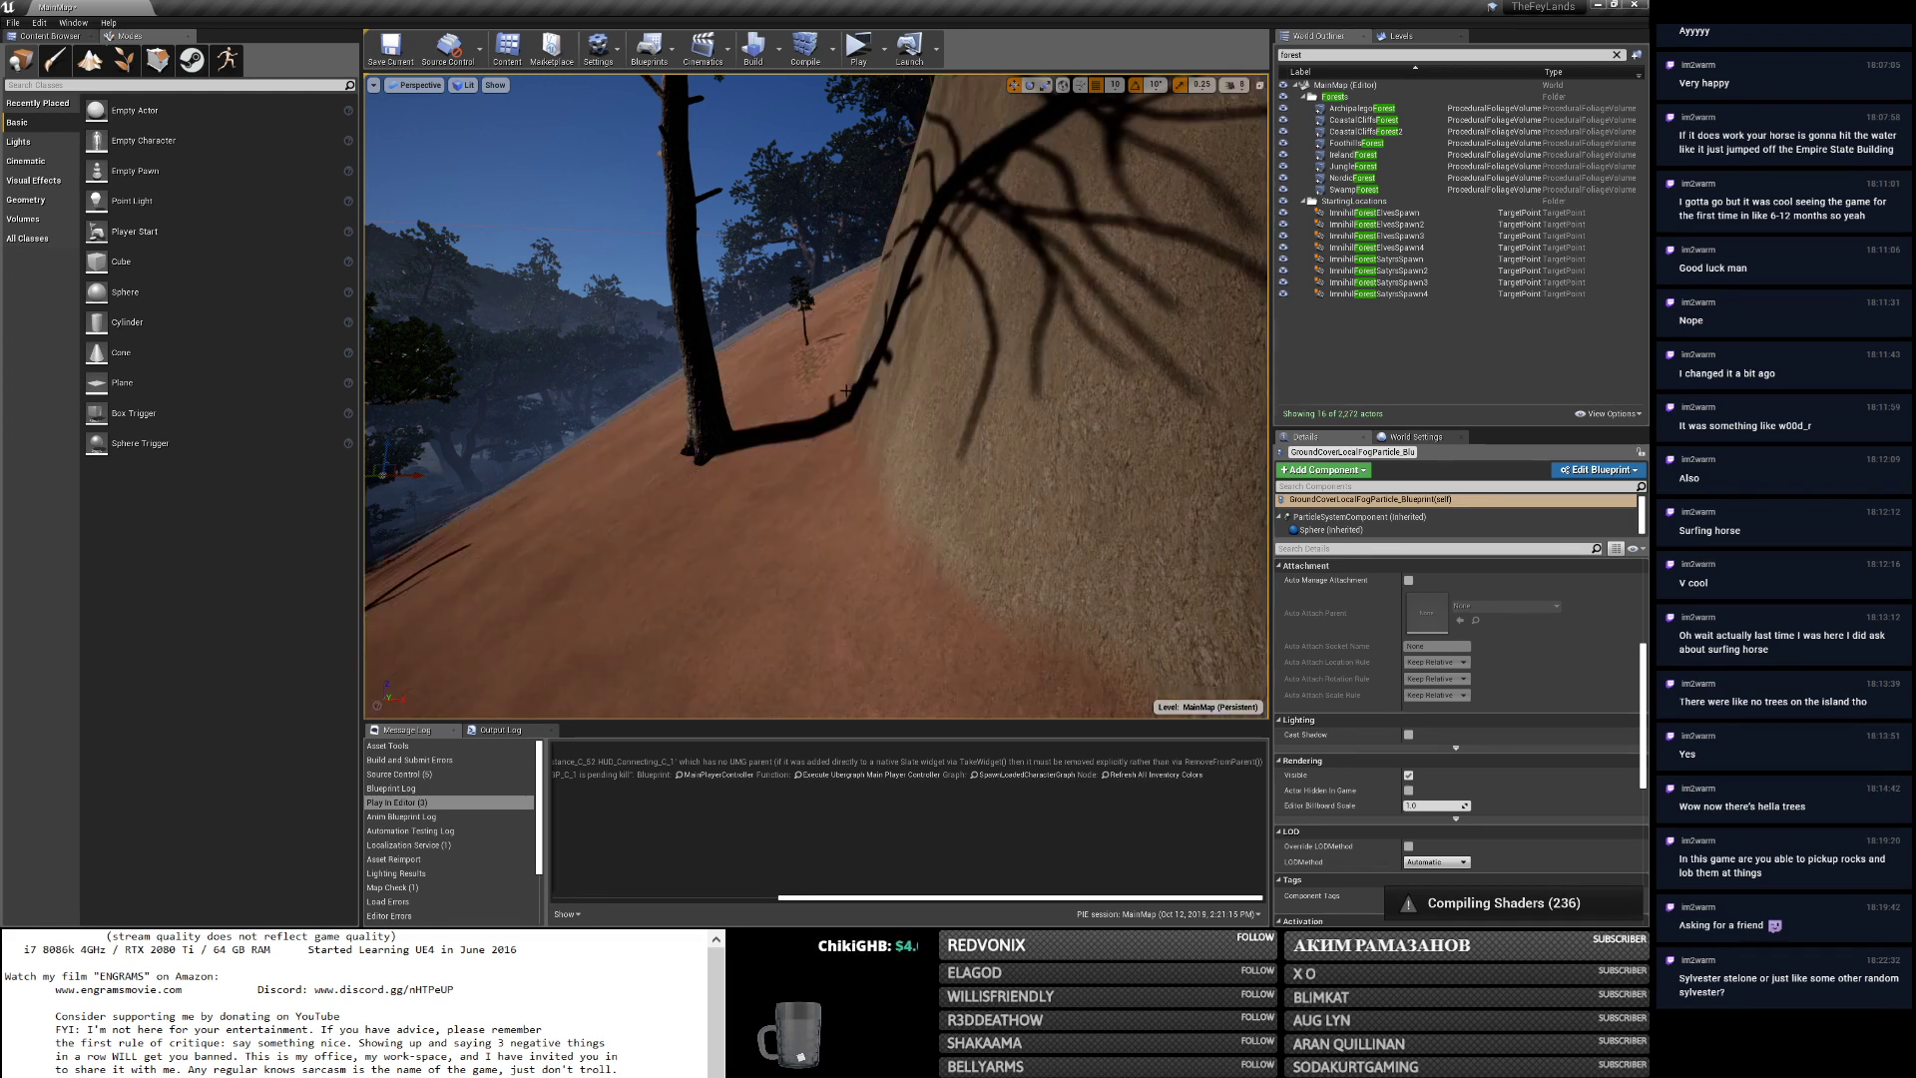
pyautogui.moveTo(817, 396); pyautogui.dragTo(904, 383, button='right')
pyautogui.press('w')
pyautogui.press('w')
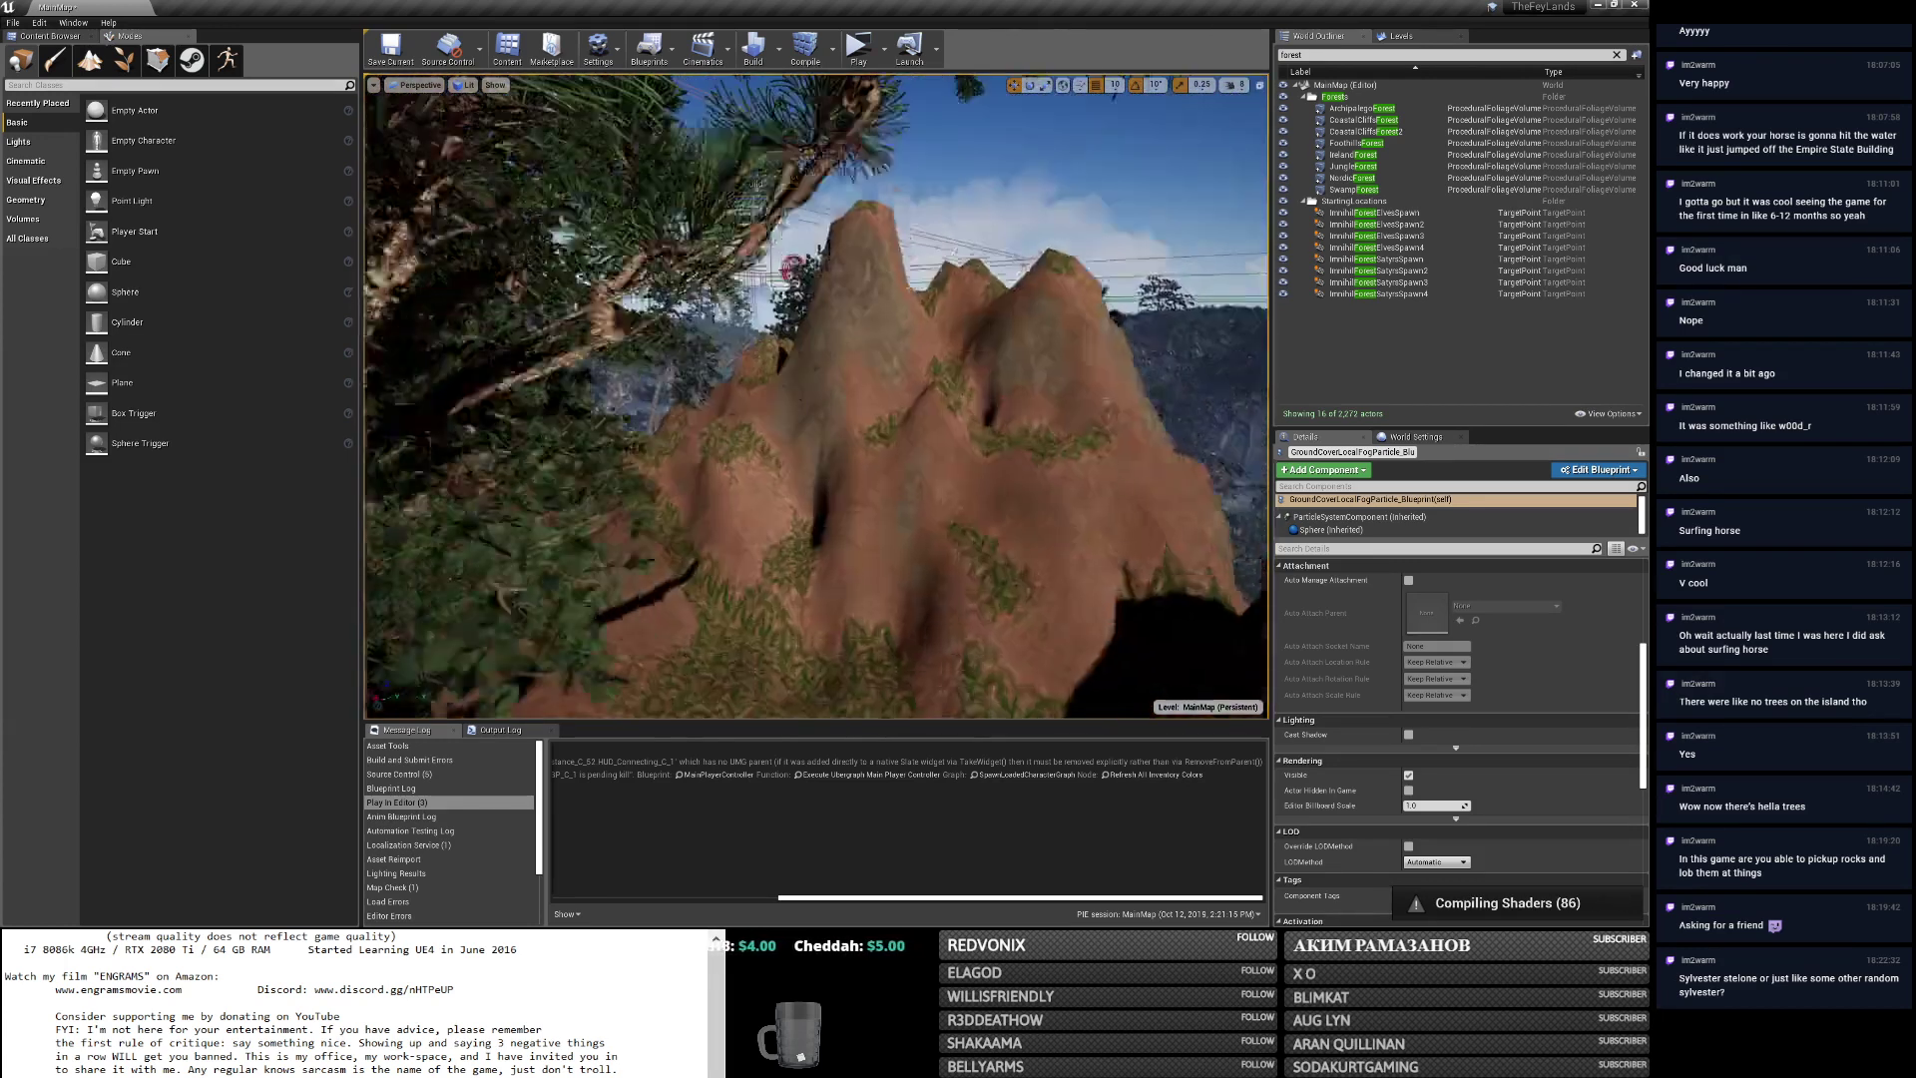
pyautogui.moveTo(903, 383); pyautogui.dragTo(878, 371, button='right')
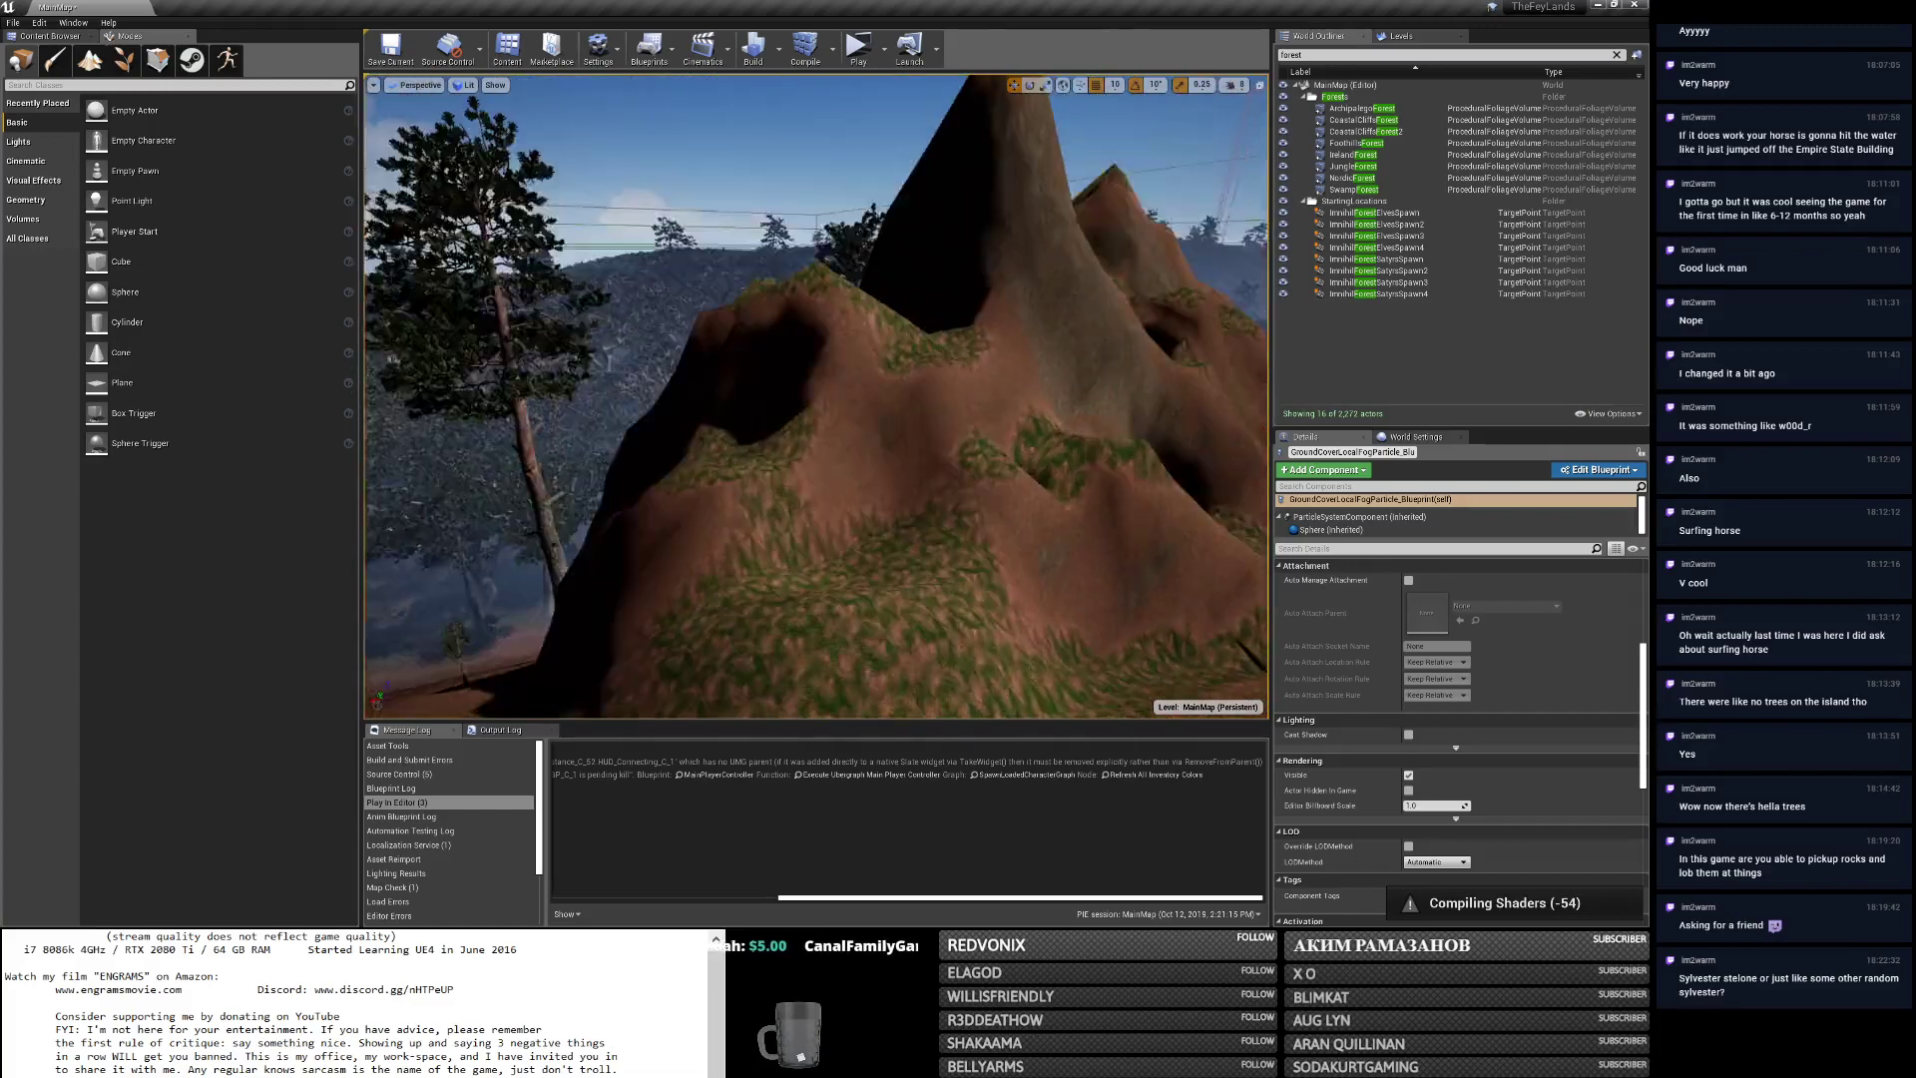
pyautogui.moveTo(816, 395)
pyautogui.mouseDown(button='right')
pyautogui.moveTo(833, 479)
pyautogui.moveTo(798, 419)
pyautogui.mouseUp(button='right')
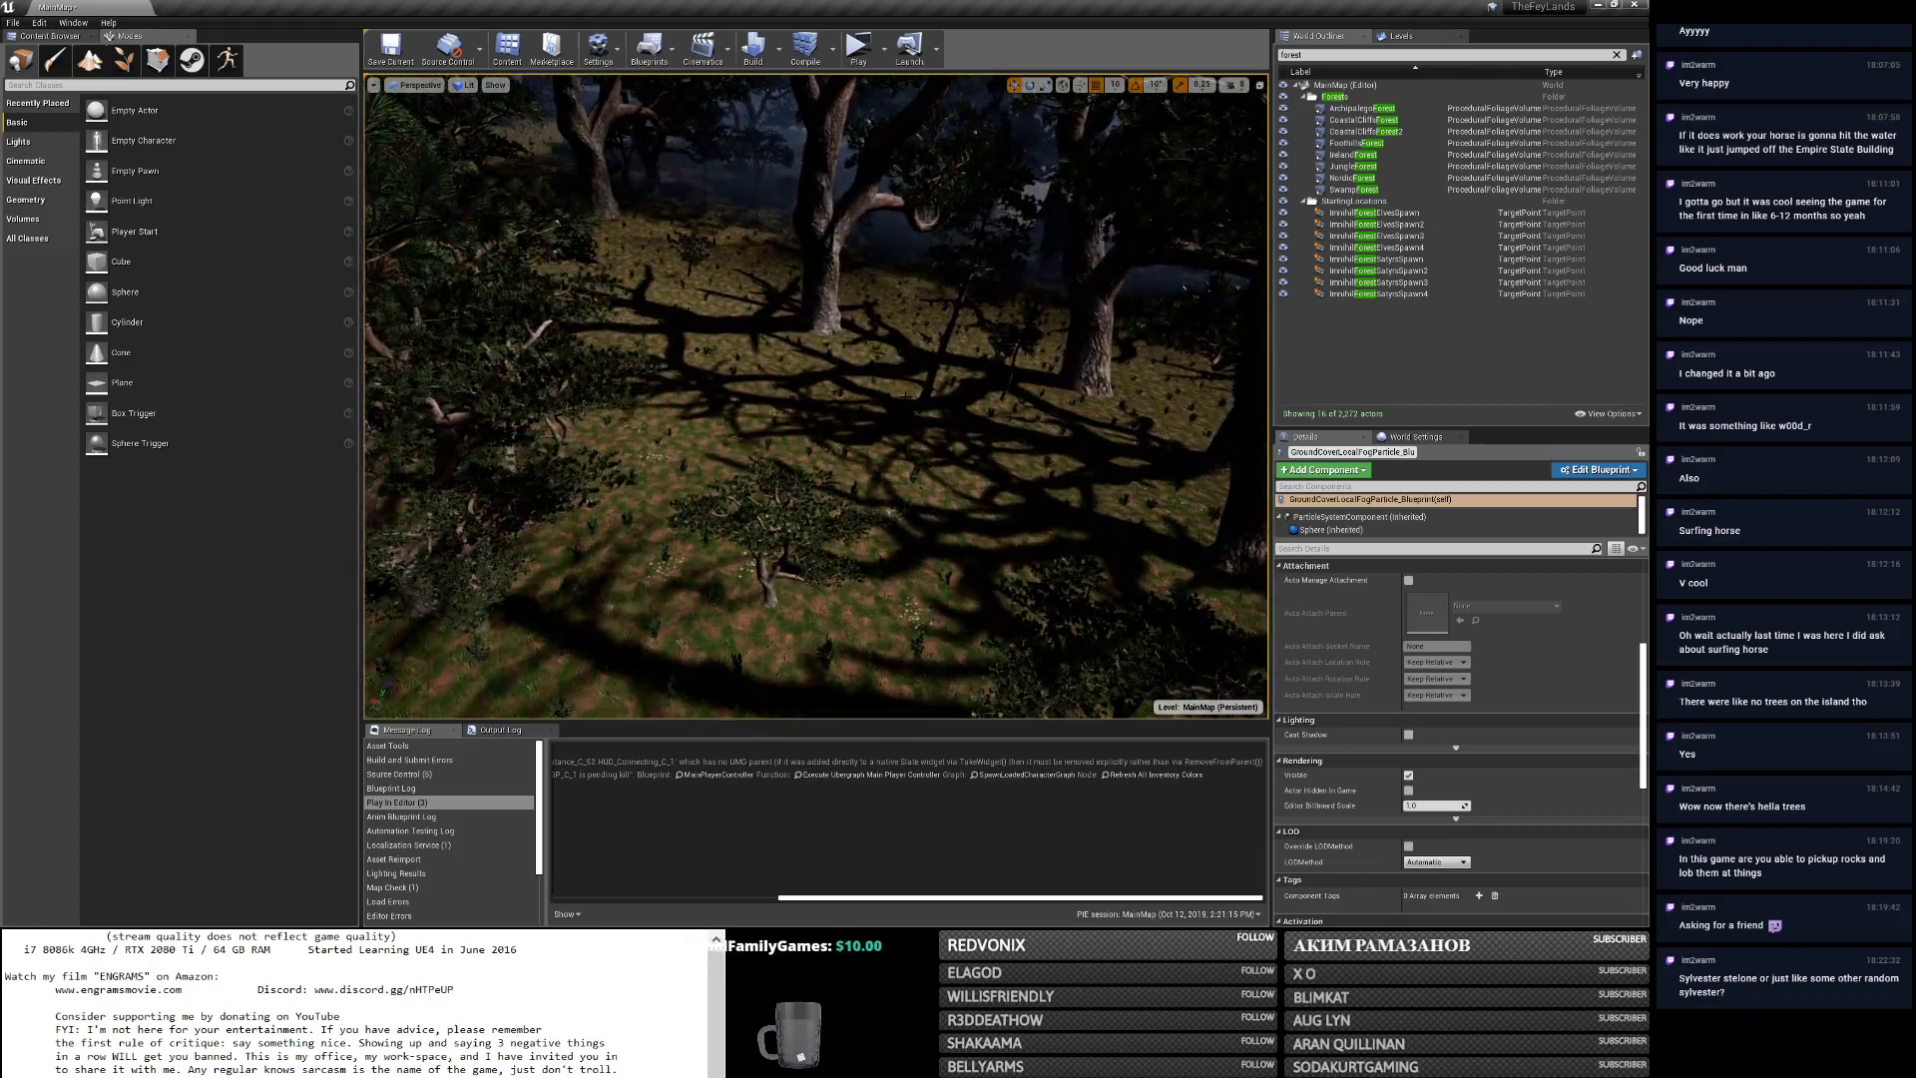
pyautogui.moveTo(798, 419); pyautogui.dragTo(810, 507, button='right')
# Move the Subtract output's connections back to WorldAlignedBlend's Alpha, preview WorldAlignedBlend, and apply the material changes.
pyautogui.hotkey('alt', 'Tab')
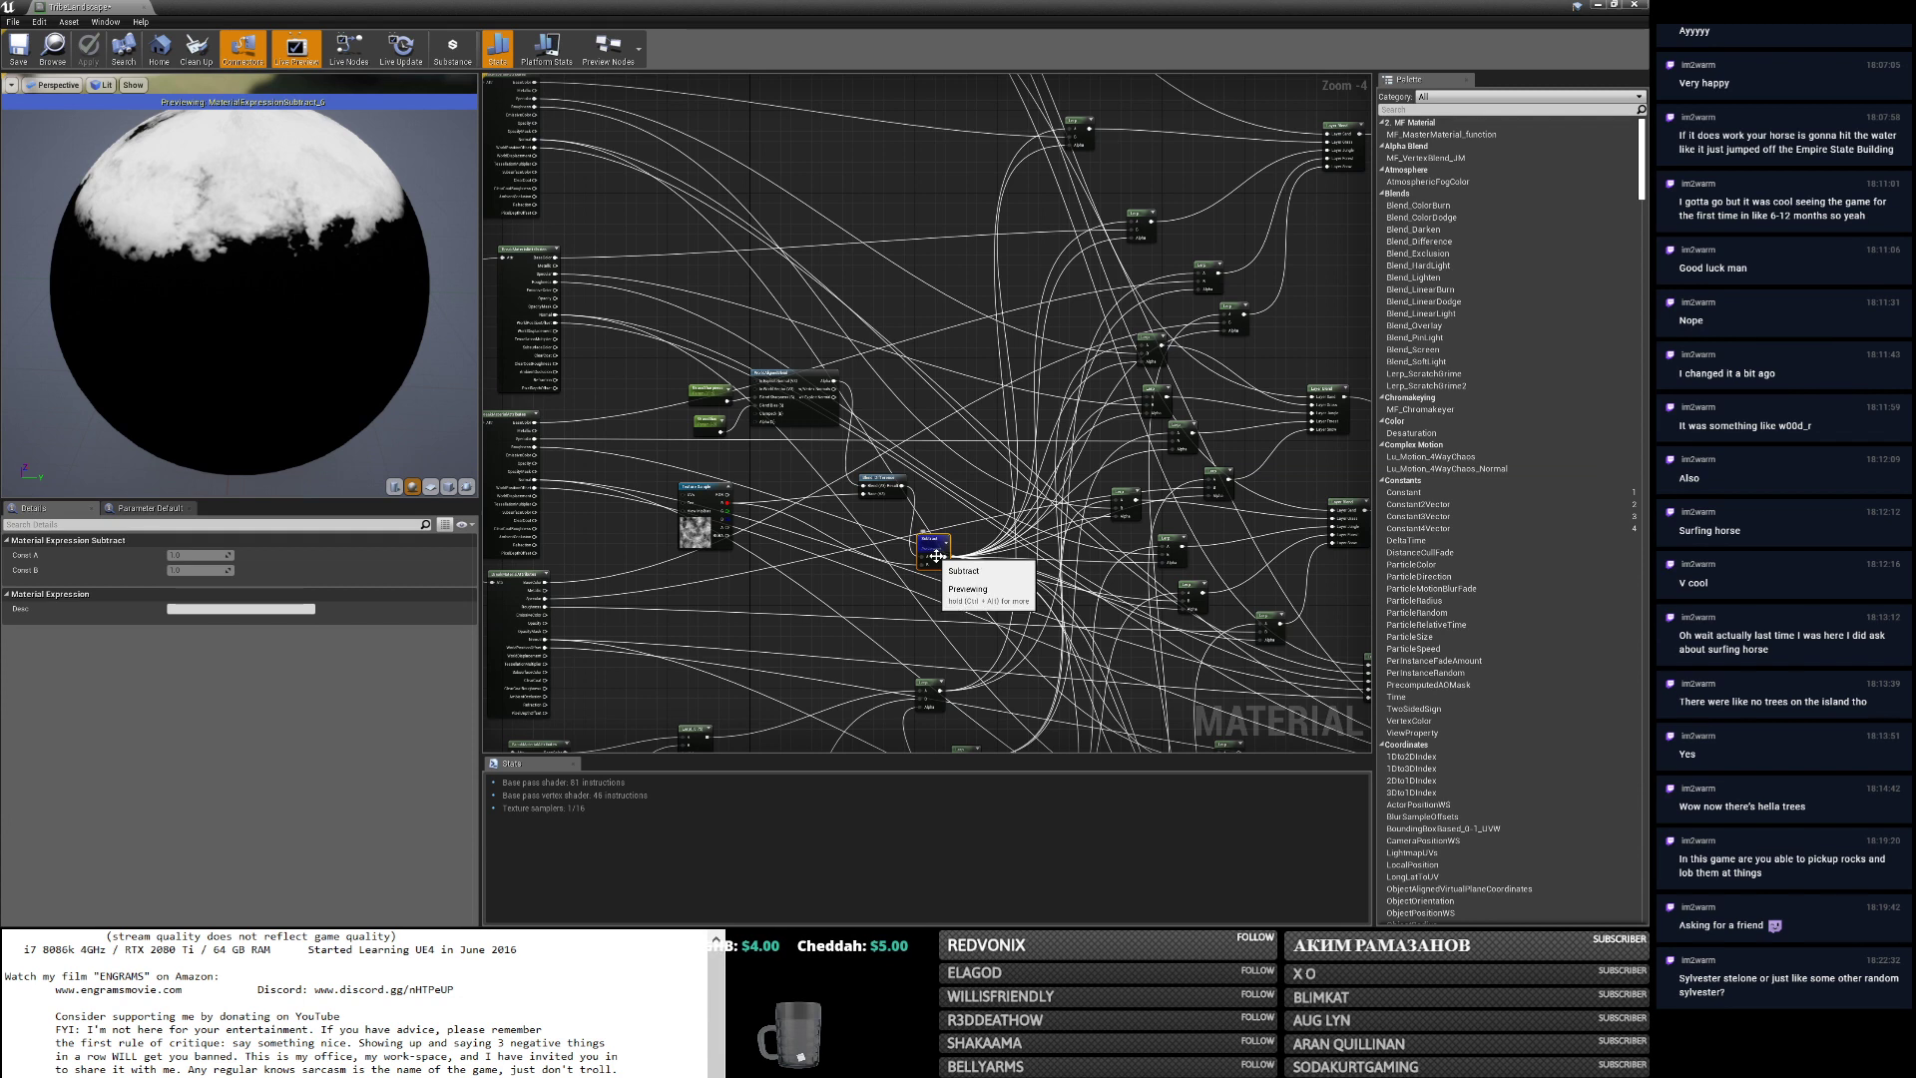
pyautogui.keyDown('ctrl'); pyautogui.moveTo(944, 558); pyautogui.dragTo(833, 383); pyautogui.keyUp('ctrl')
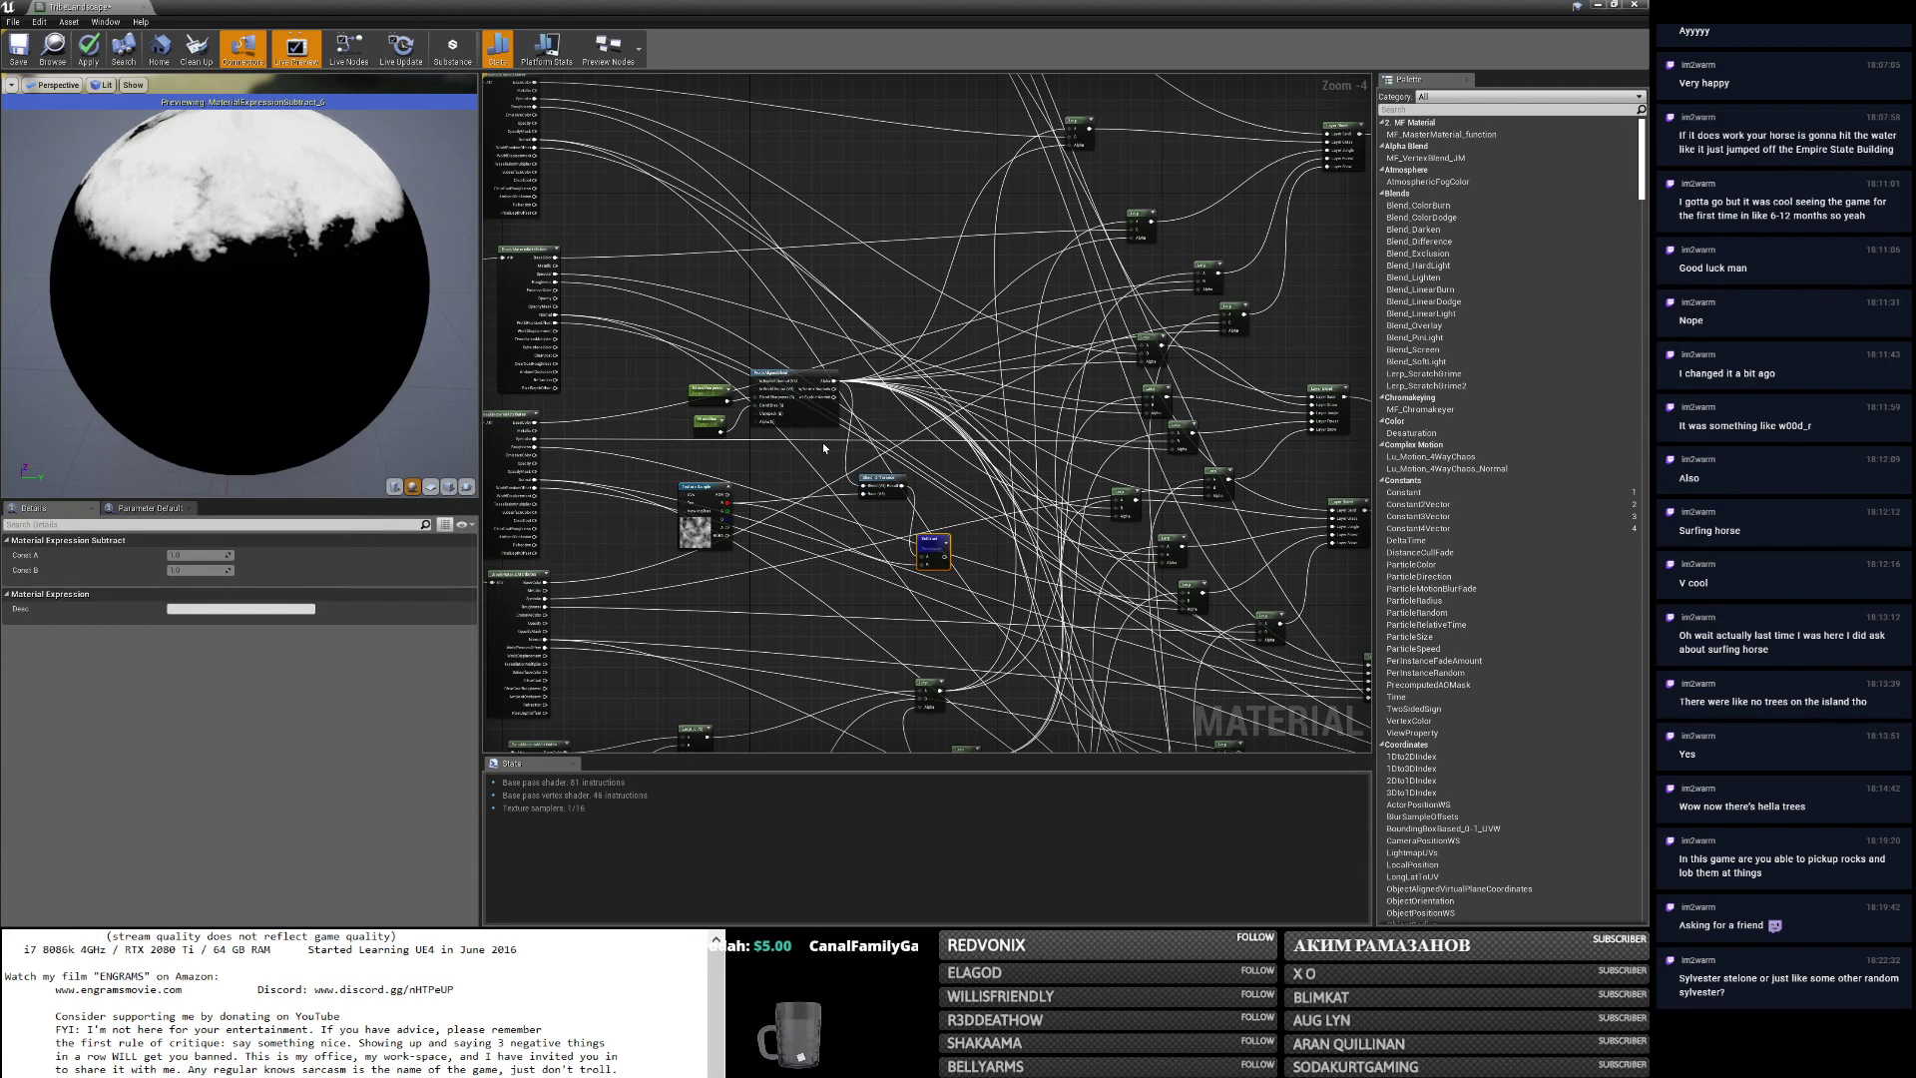
pyautogui.rightClick(821, 414)
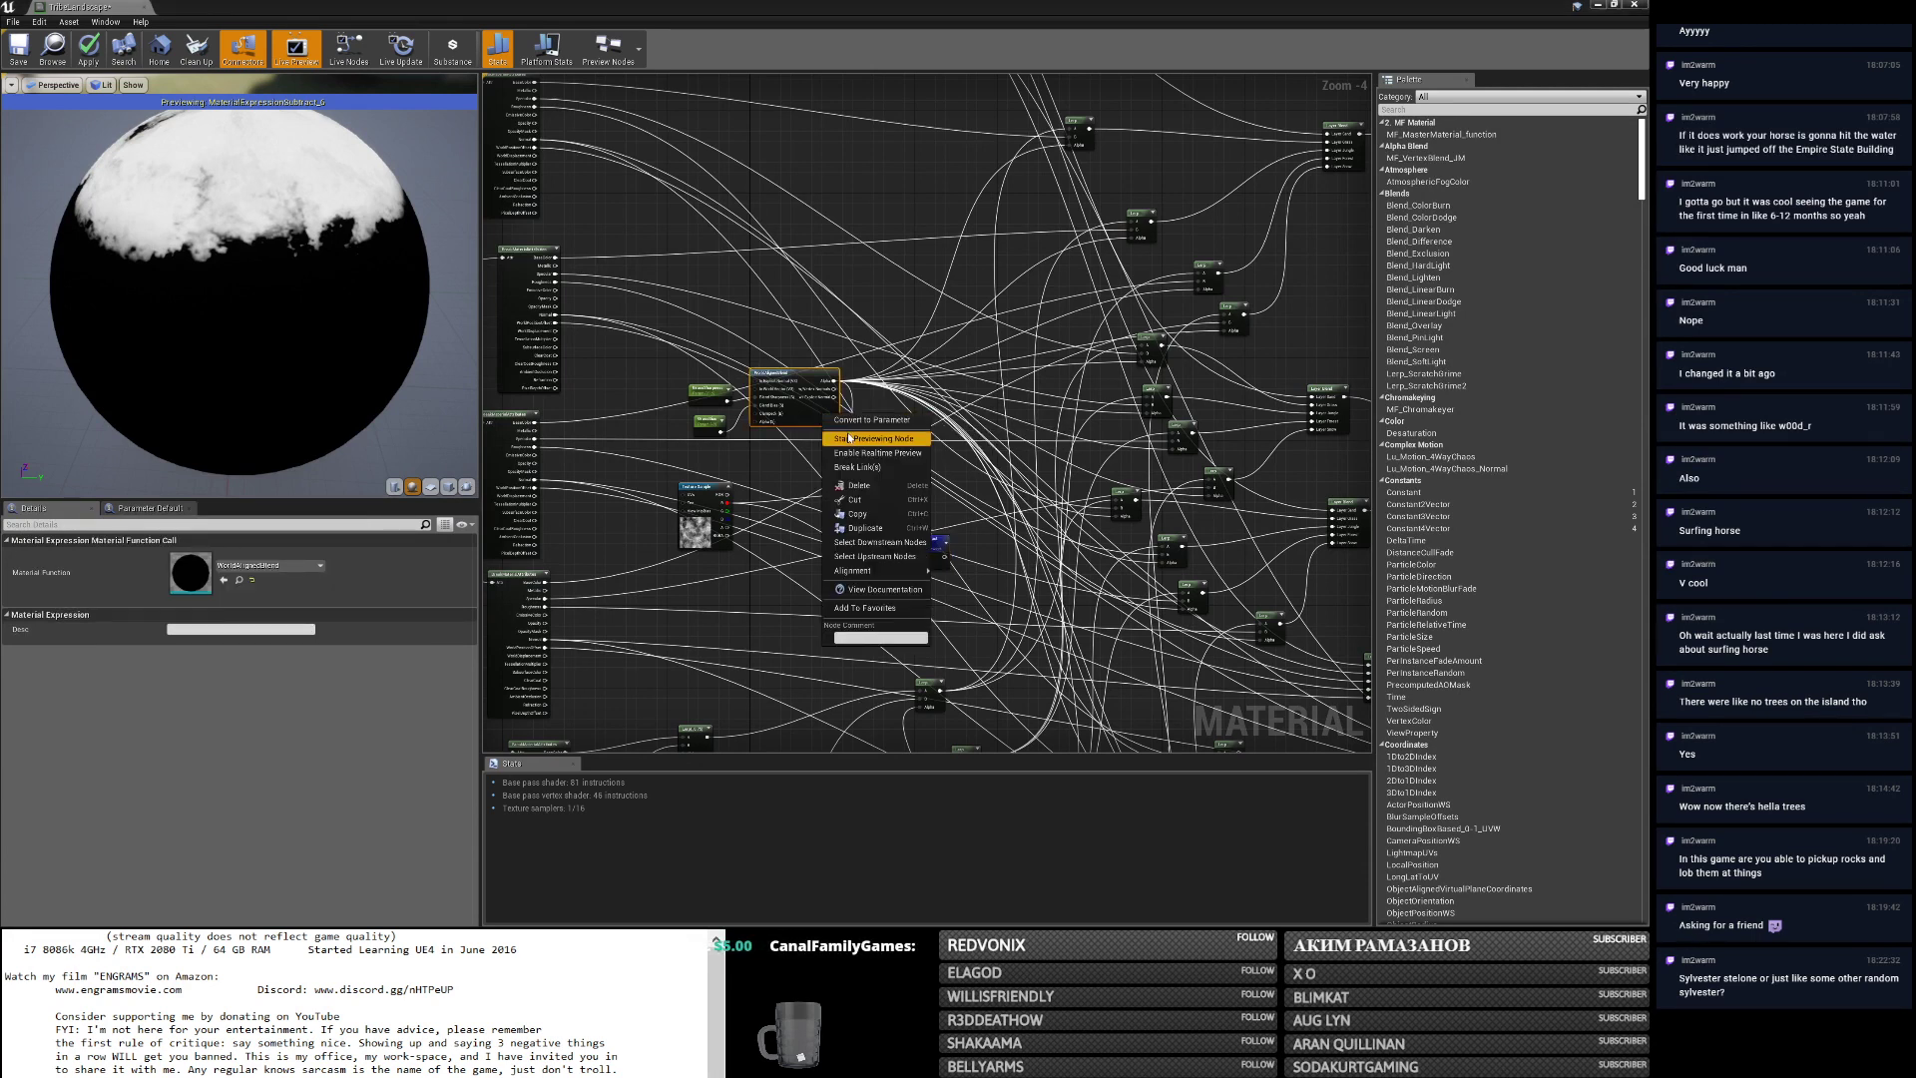
pyautogui.press('Escape')
pyautogui.press('space')
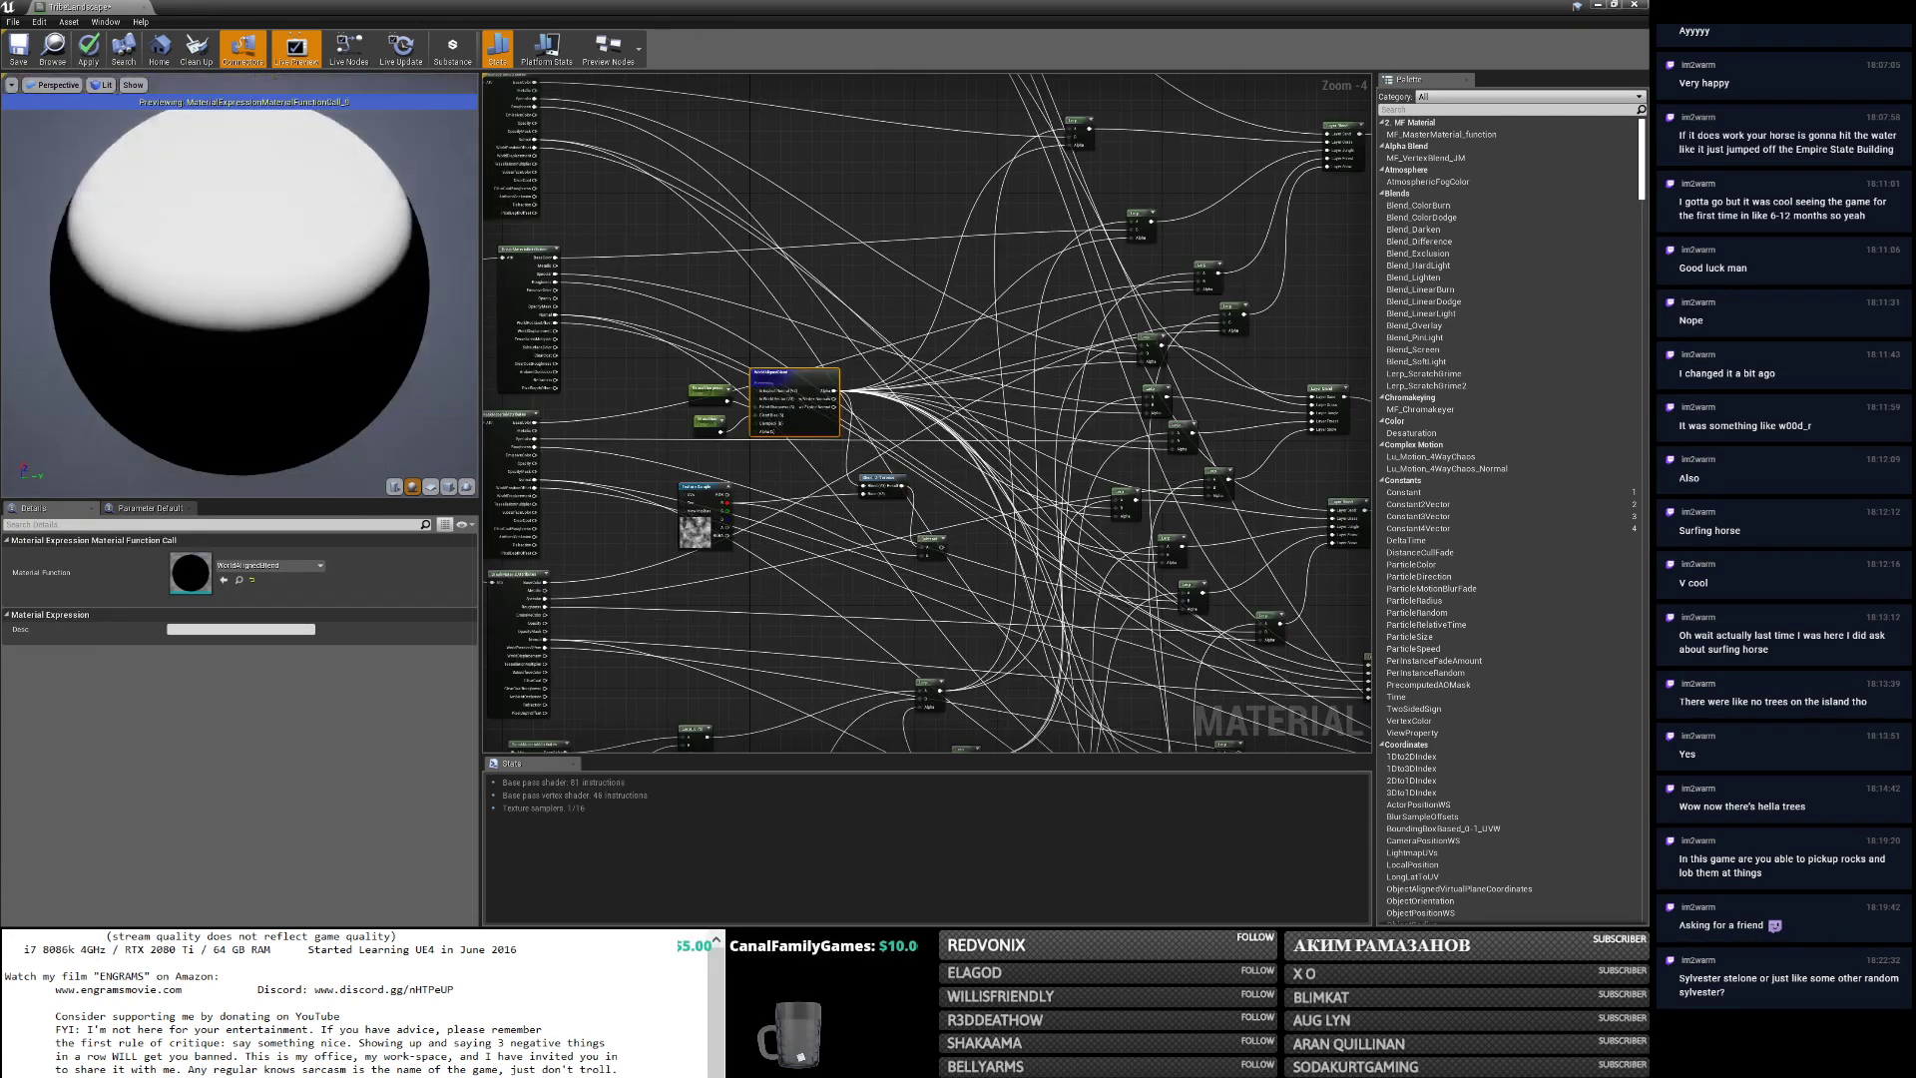
pyautogui.click(87, 47)
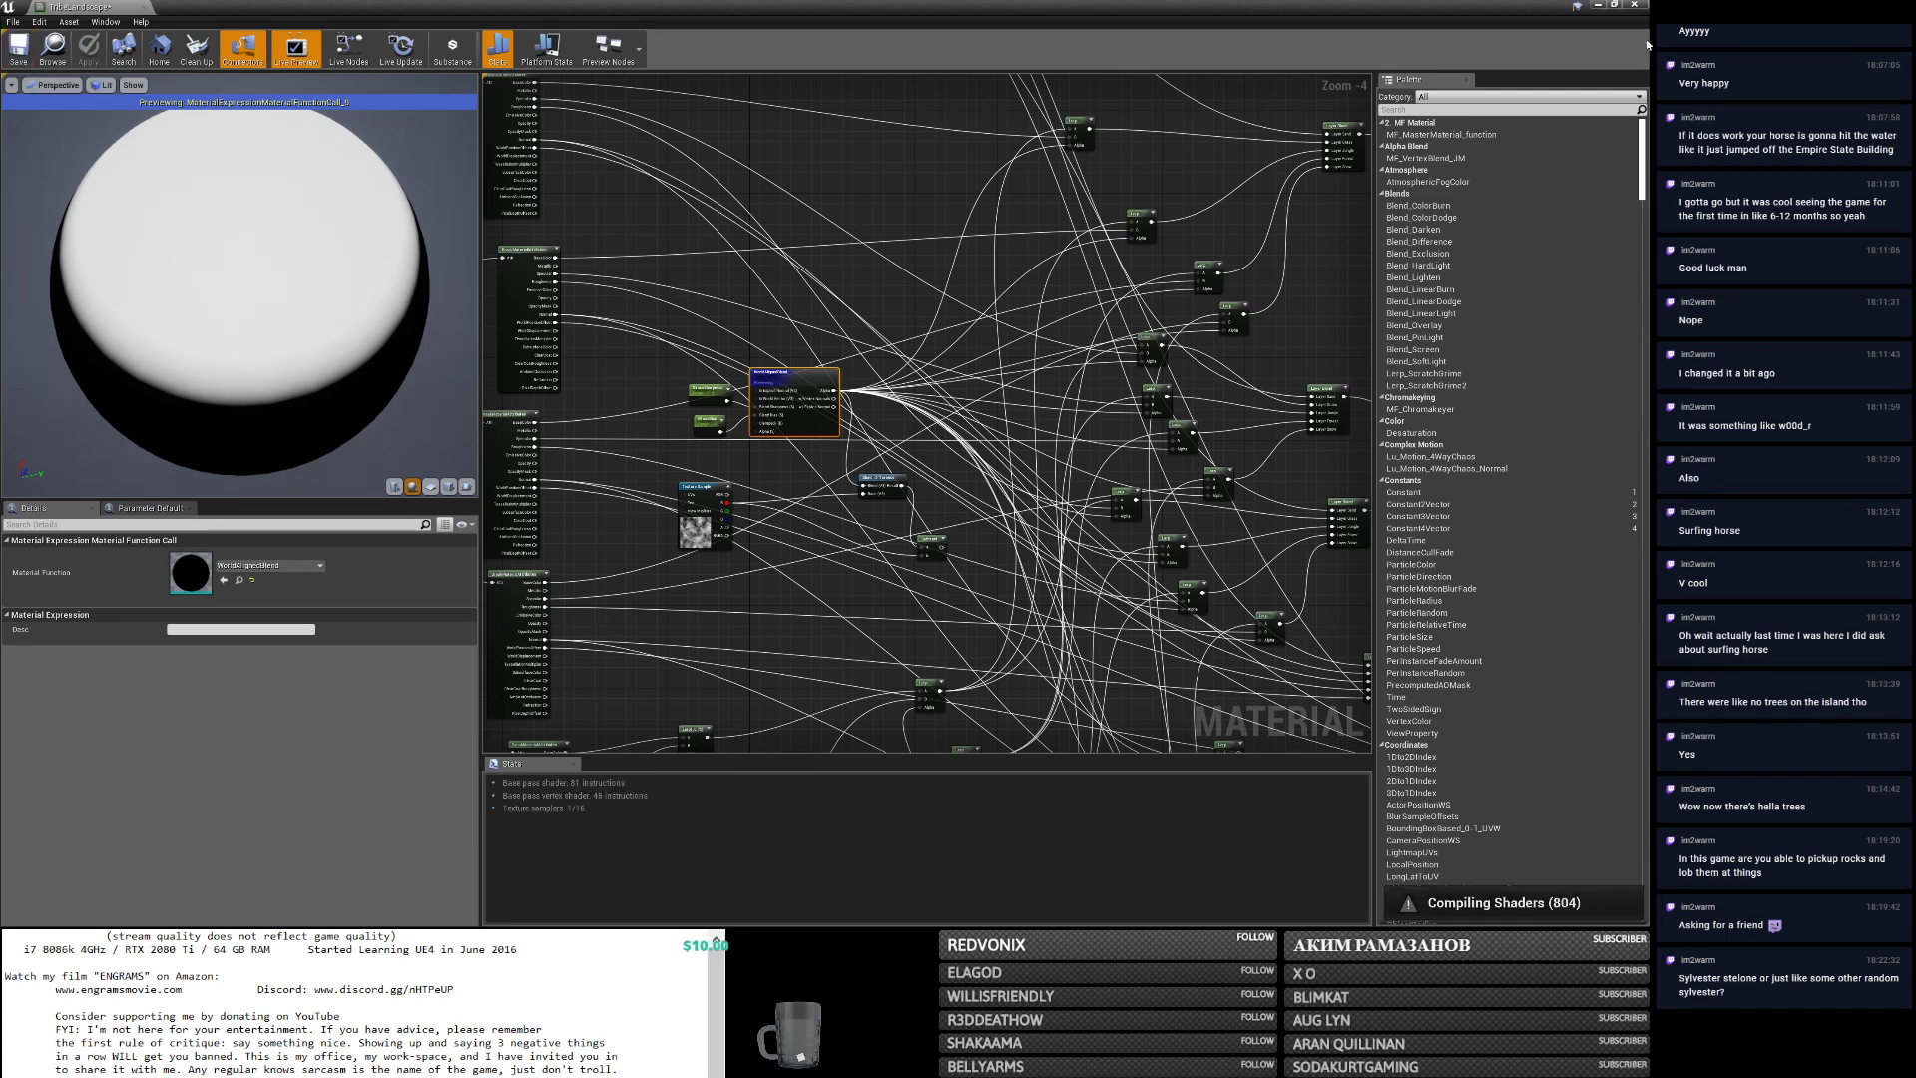
# Inspect the restored slope blend between grass, dirt and cliff across the level's terrain.
pyautogui.click(1597, 5)
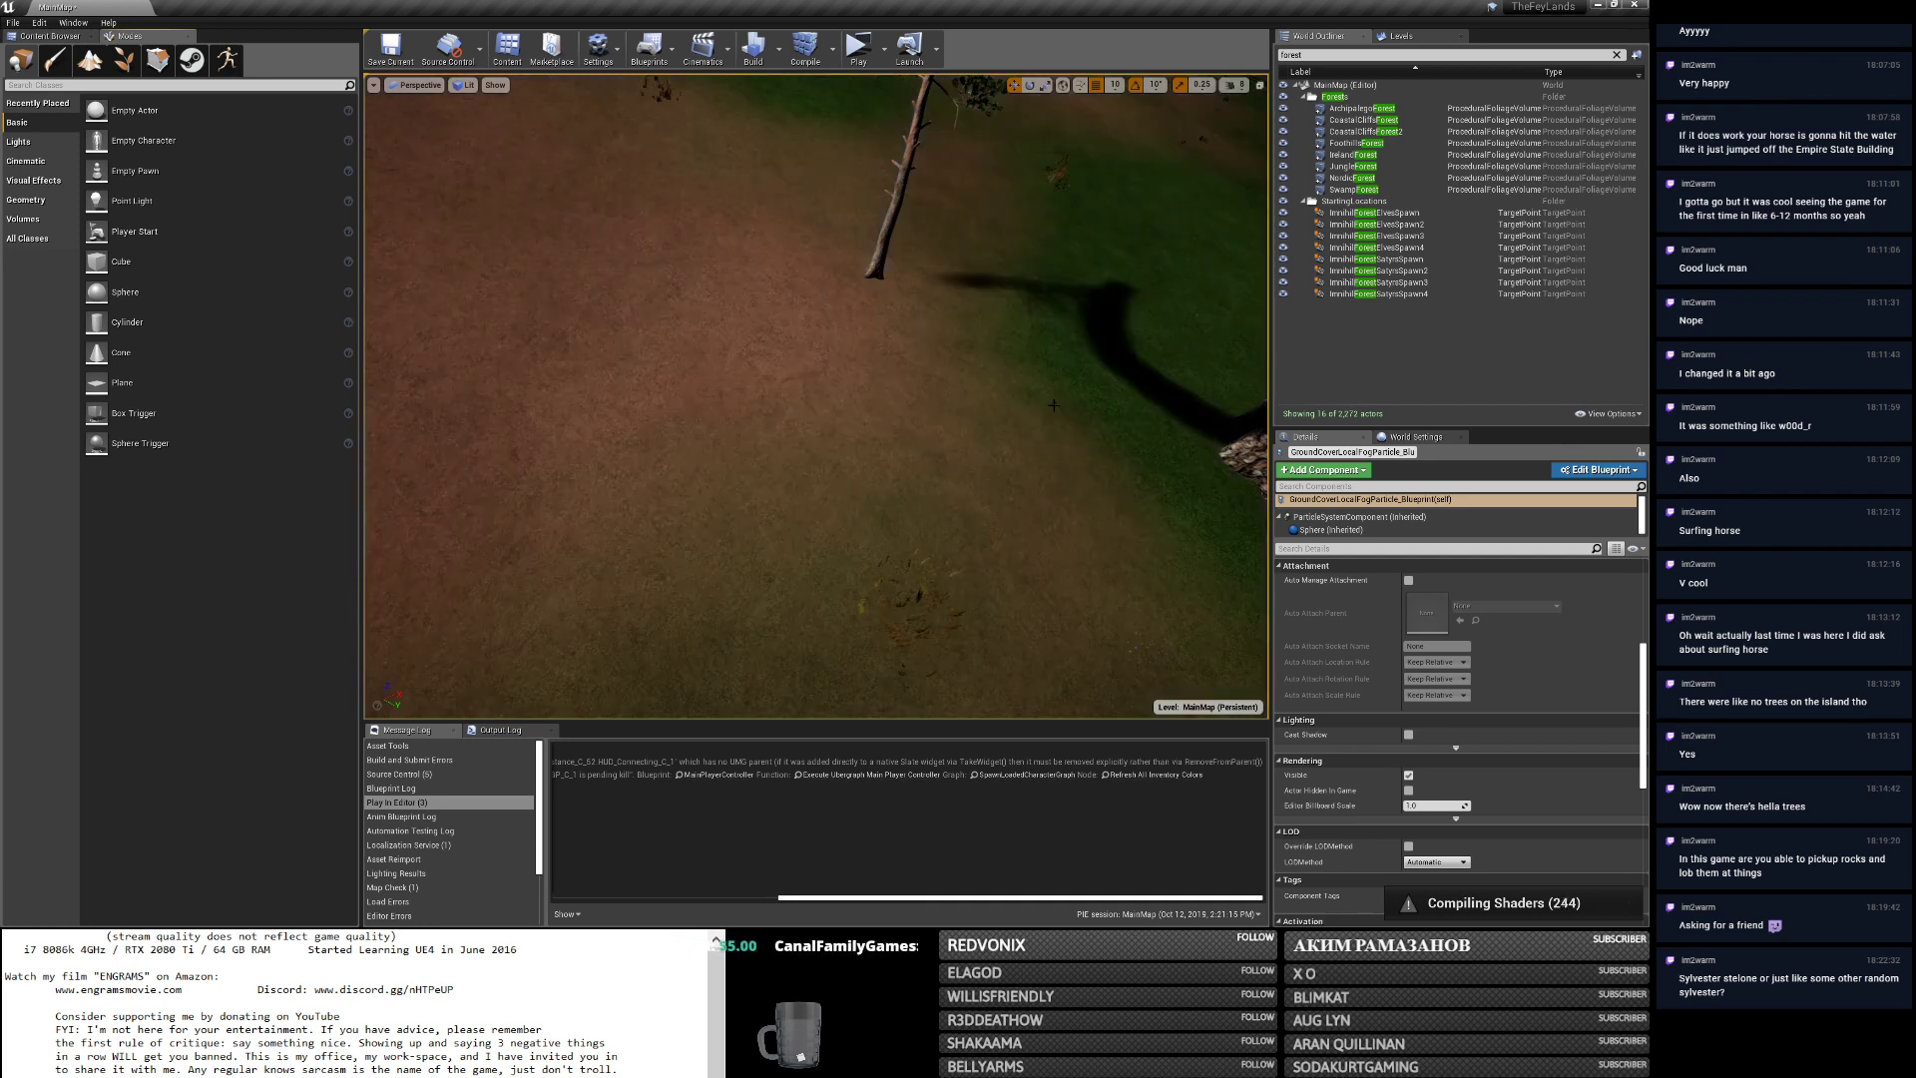
pyautogui.moveTo(1021, 429); pyautogui.dragTo(952, 393, button='right')
pyautogui.press('s')
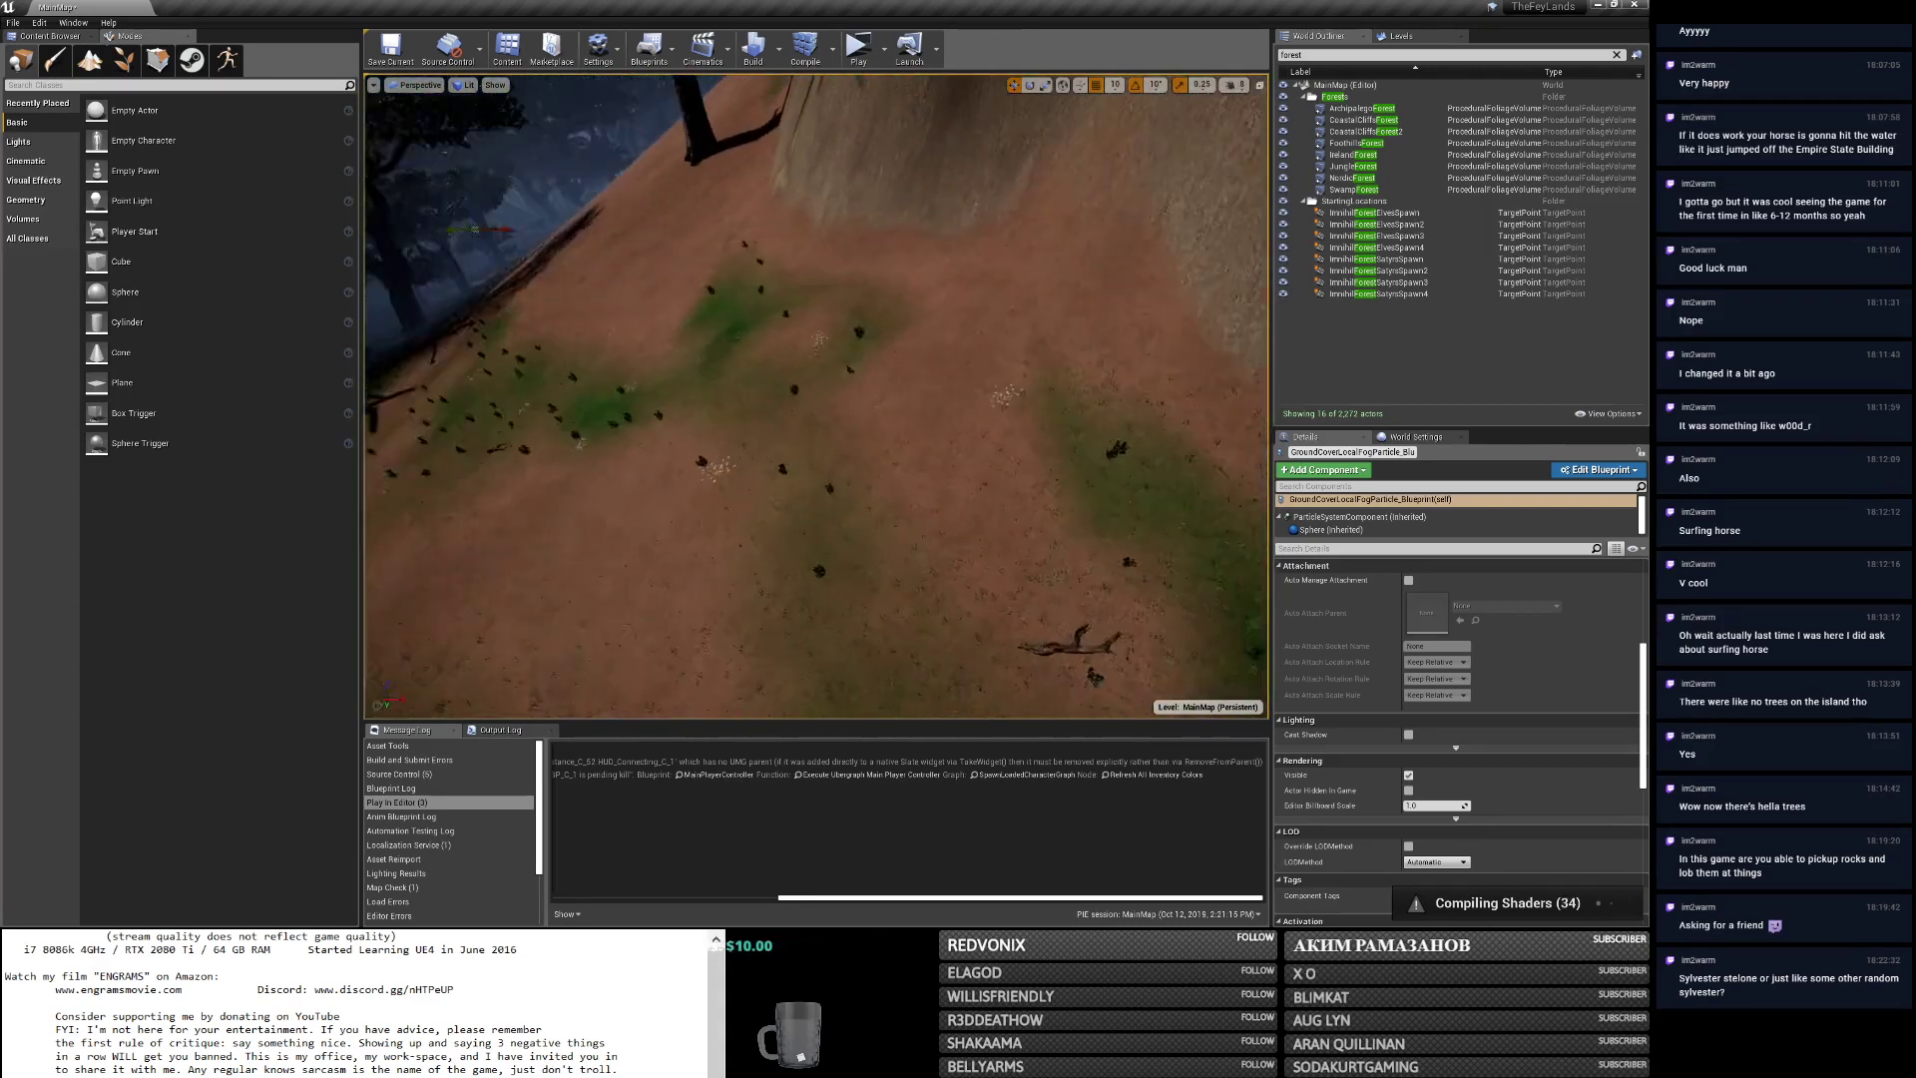
pyautogui.moveTo(952, 393); pyautogui.dragTo(949, 391, button='right')
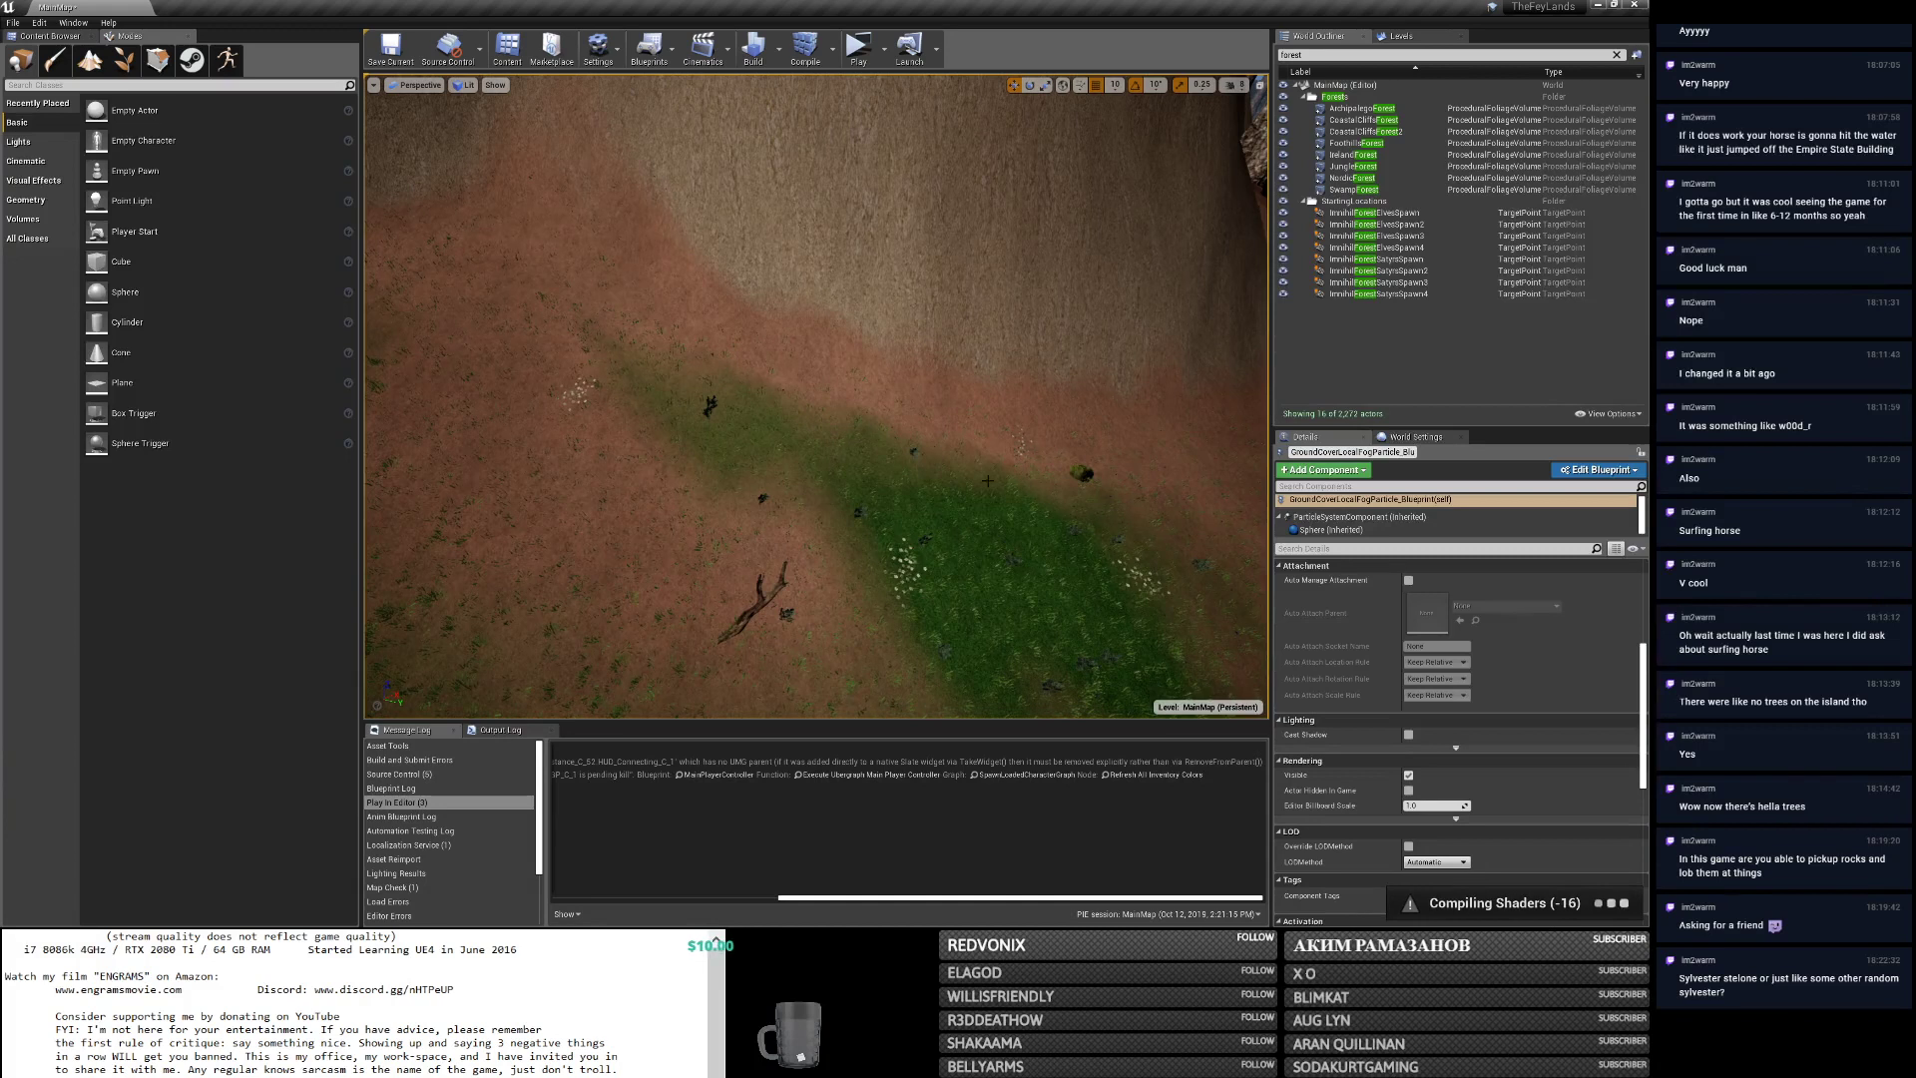
pyautogui.moveTo(607, 356); pyautogui.dragTo(611, 351, button='right')
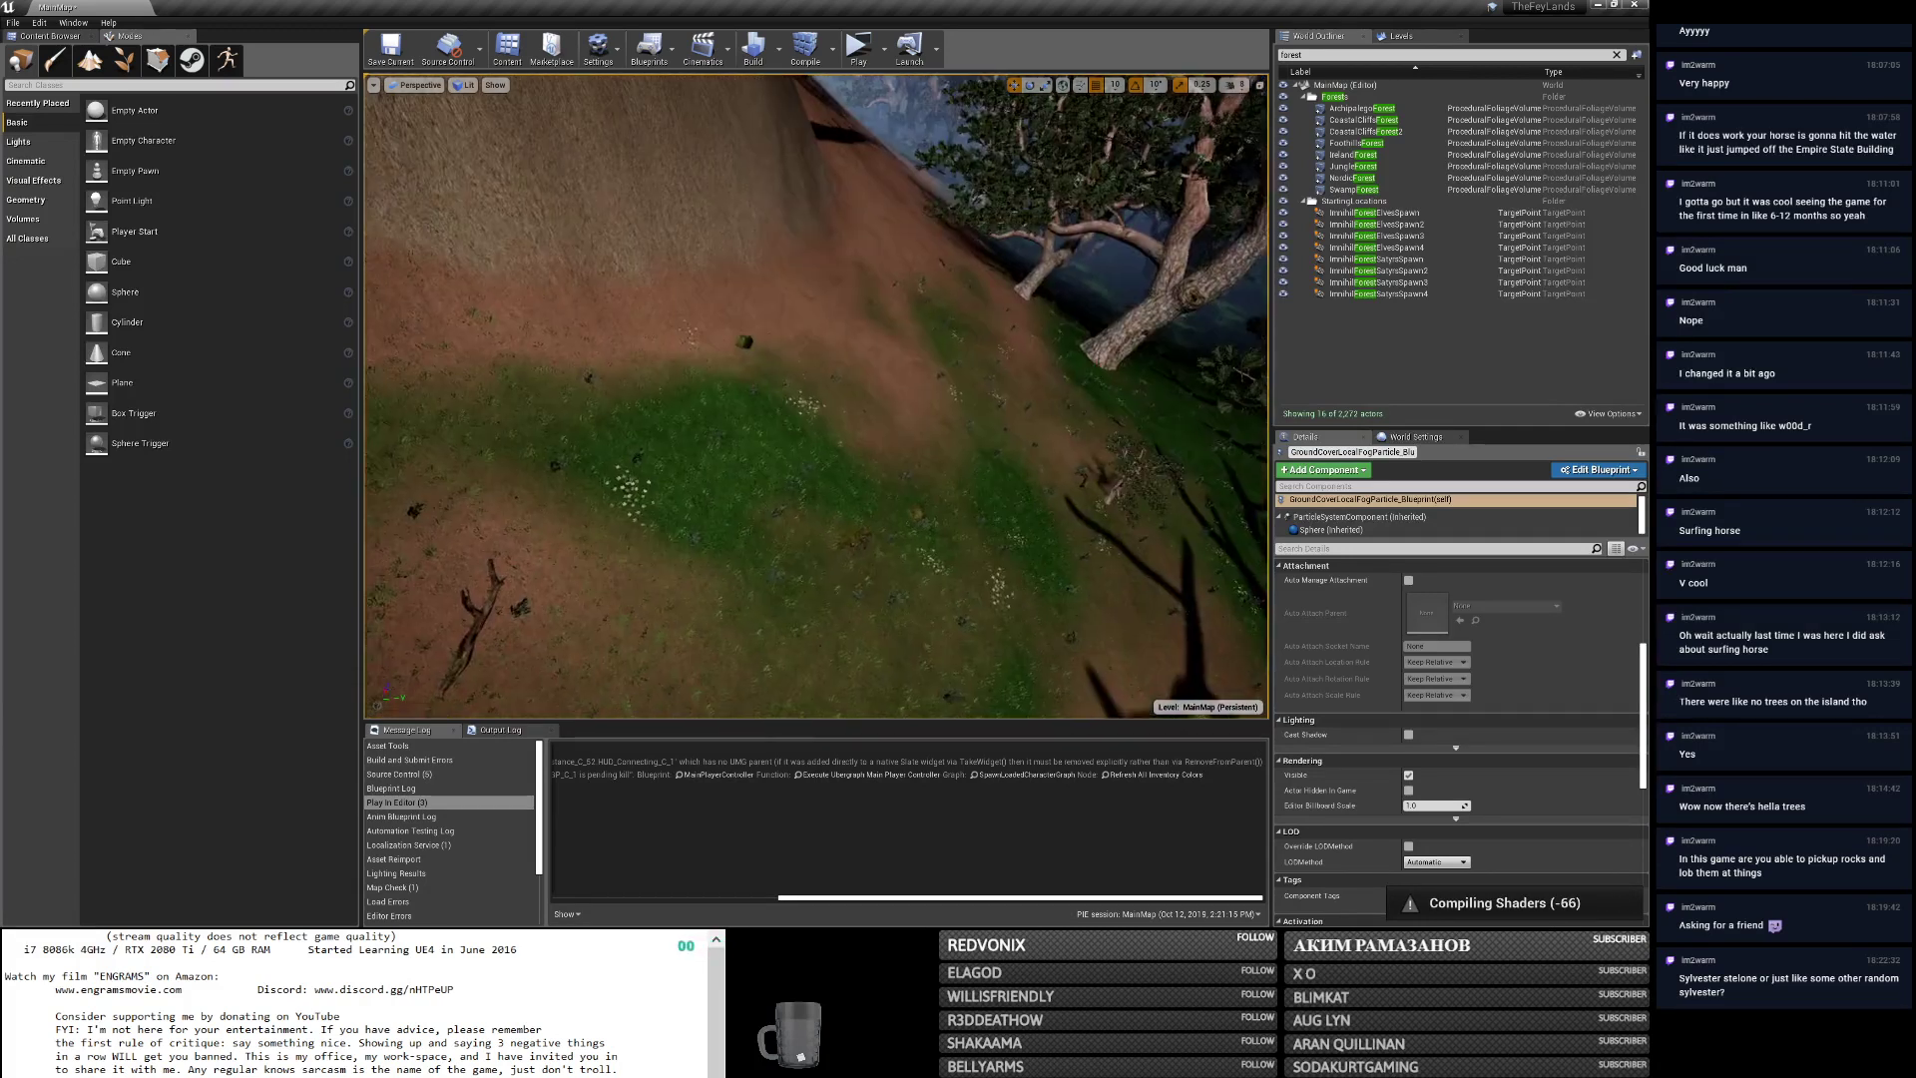
pyautogui.moveTo(611, 351); pyautogui.dragTo(663, 360, button='right')
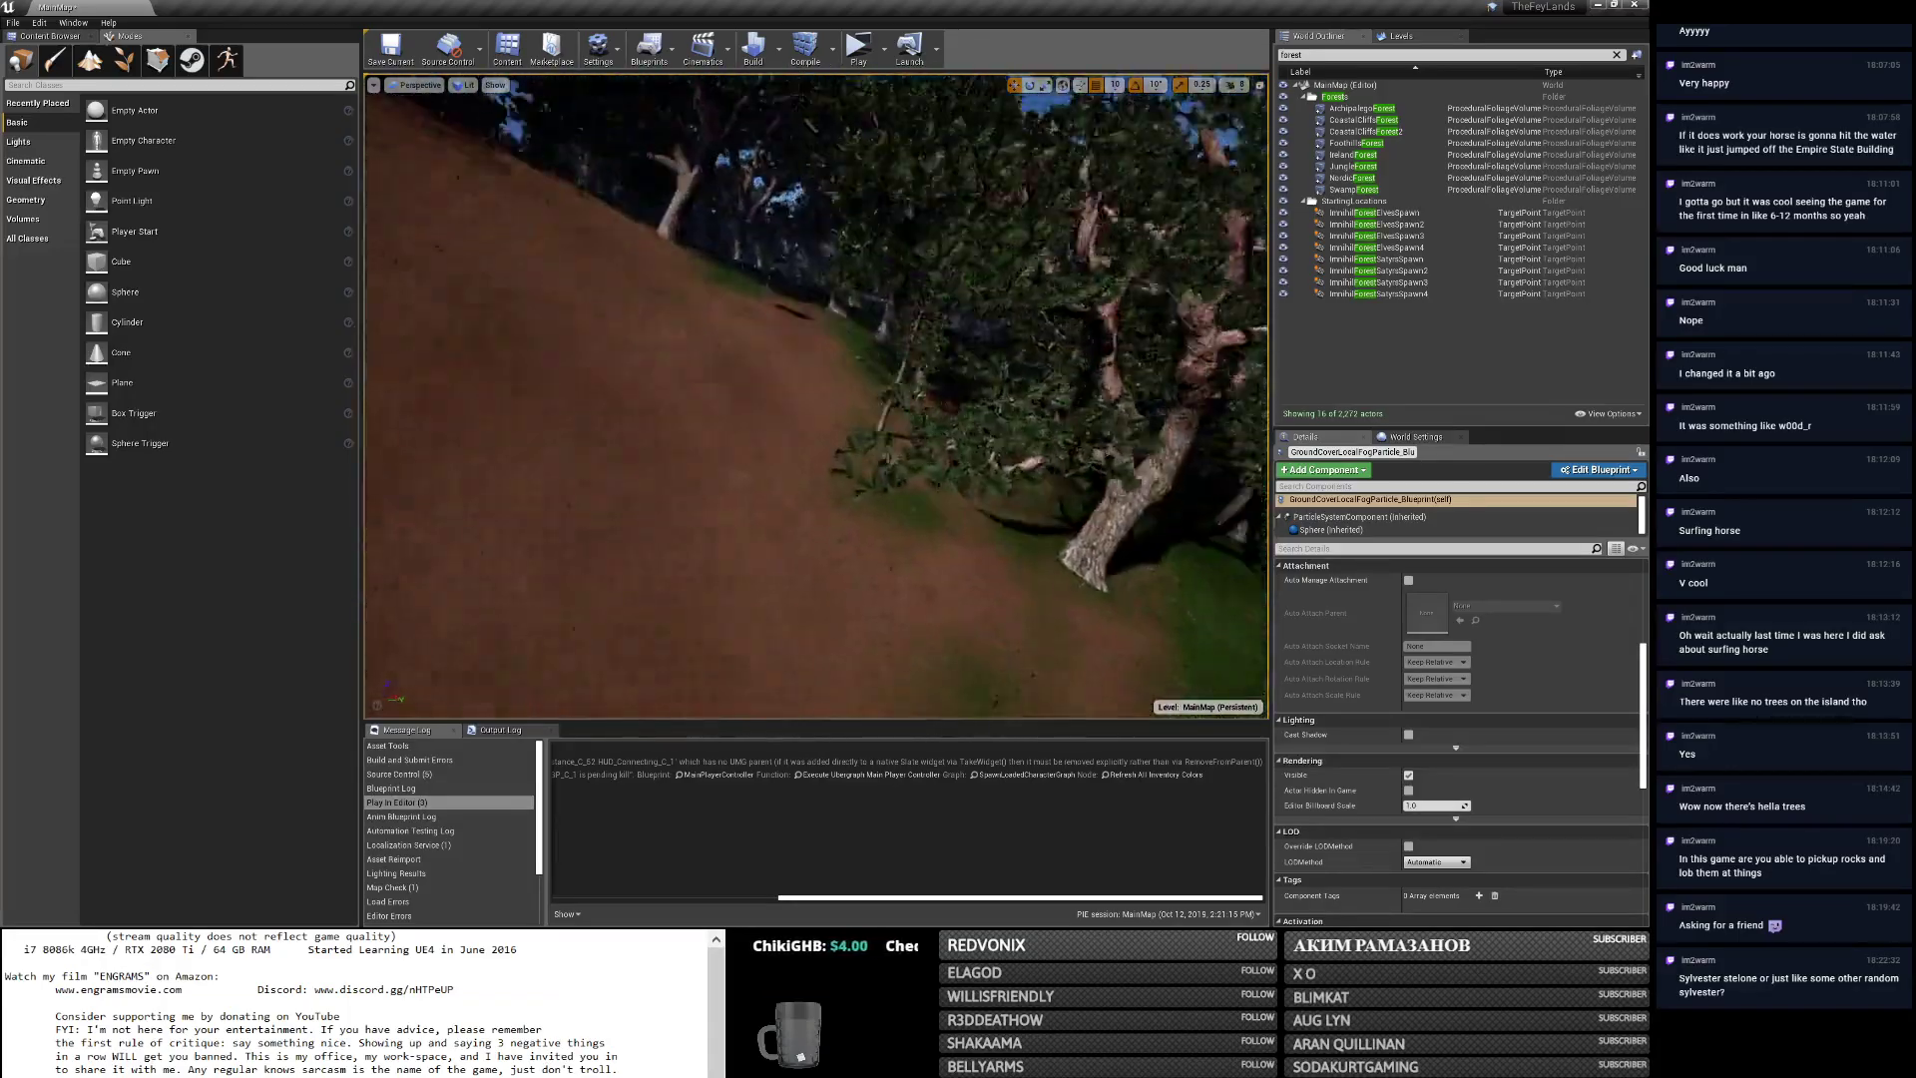
pyautogui.moveTo(816, 395); pyautogui.dragTo(954, 297, button='right')
pyautogui.press('w')
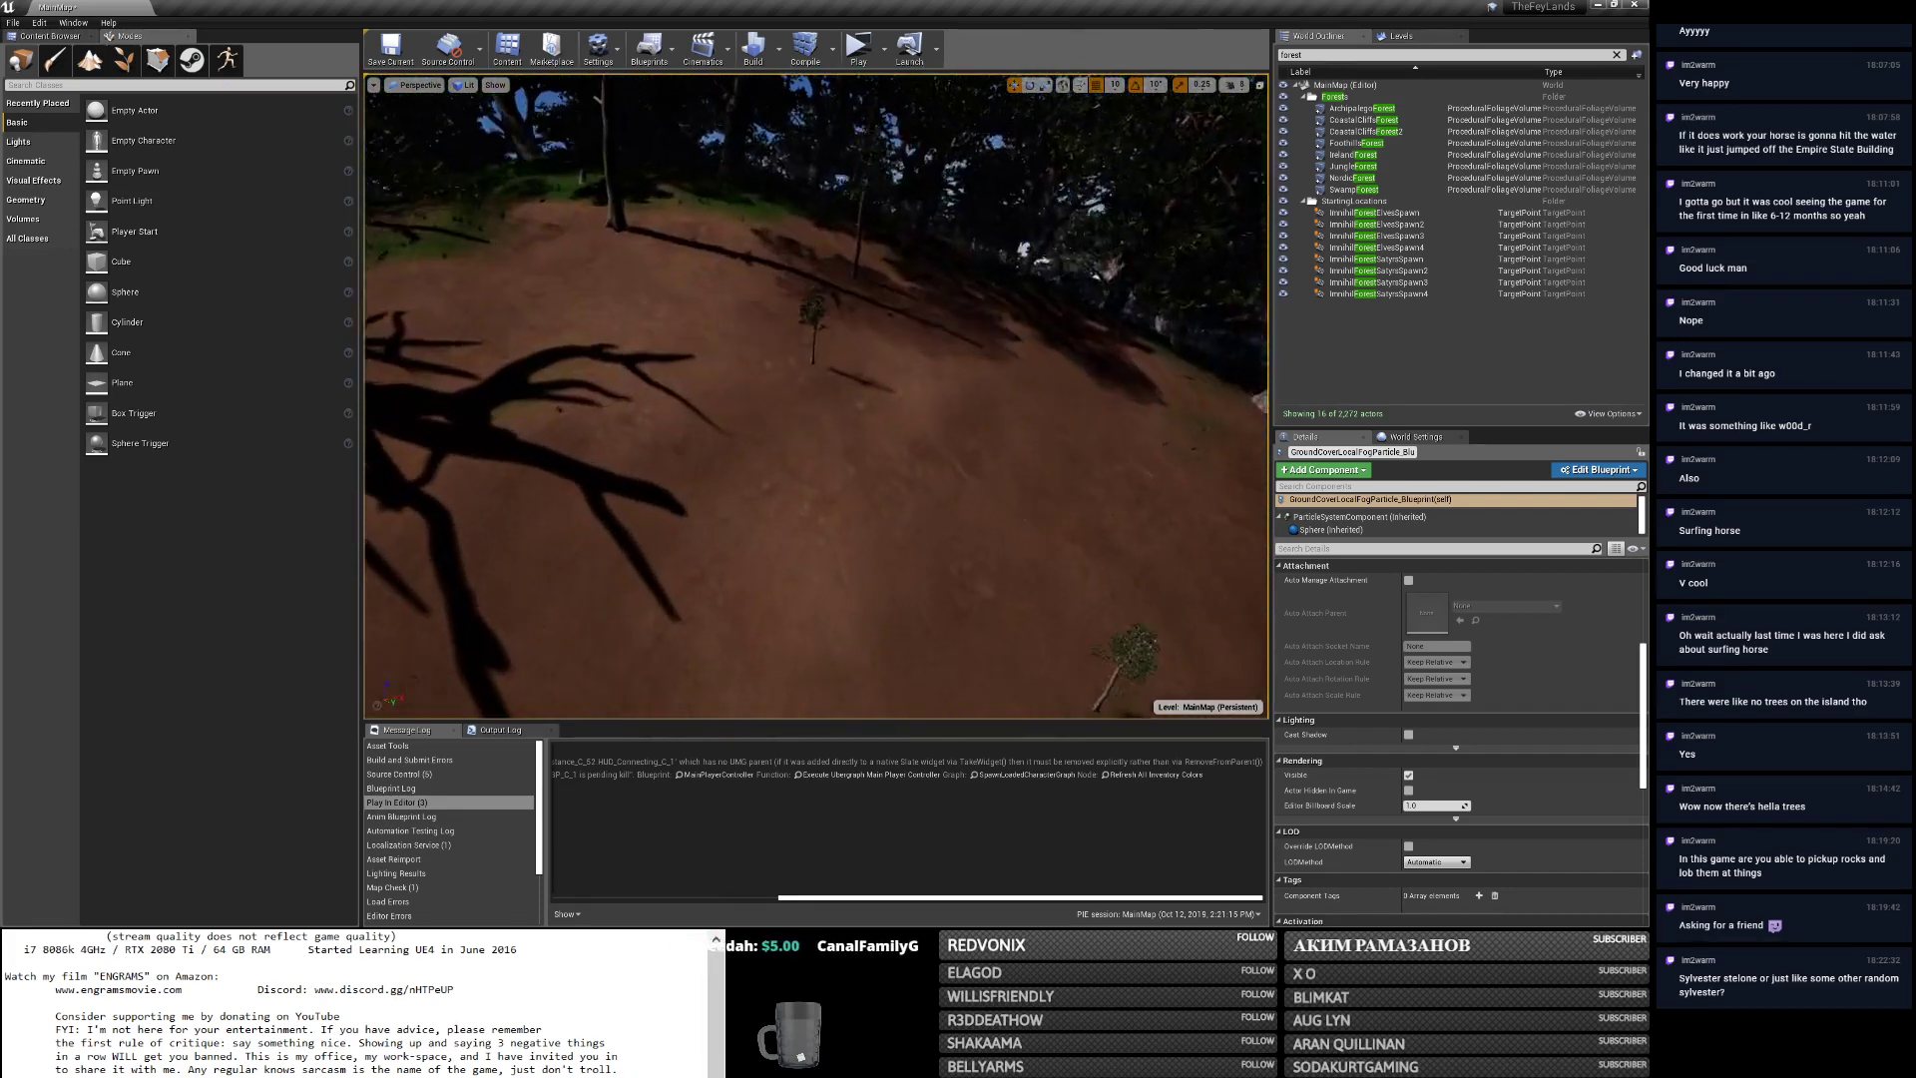
pyautogui.moveTo(685, 428); pyautogui.dragTo(684, 435, button='right')
# Delete the noise Texture Sample, Blend_Difference and Subtract nodes from the landscape material.
pyautogui.hotkey('alt', 'Tab')
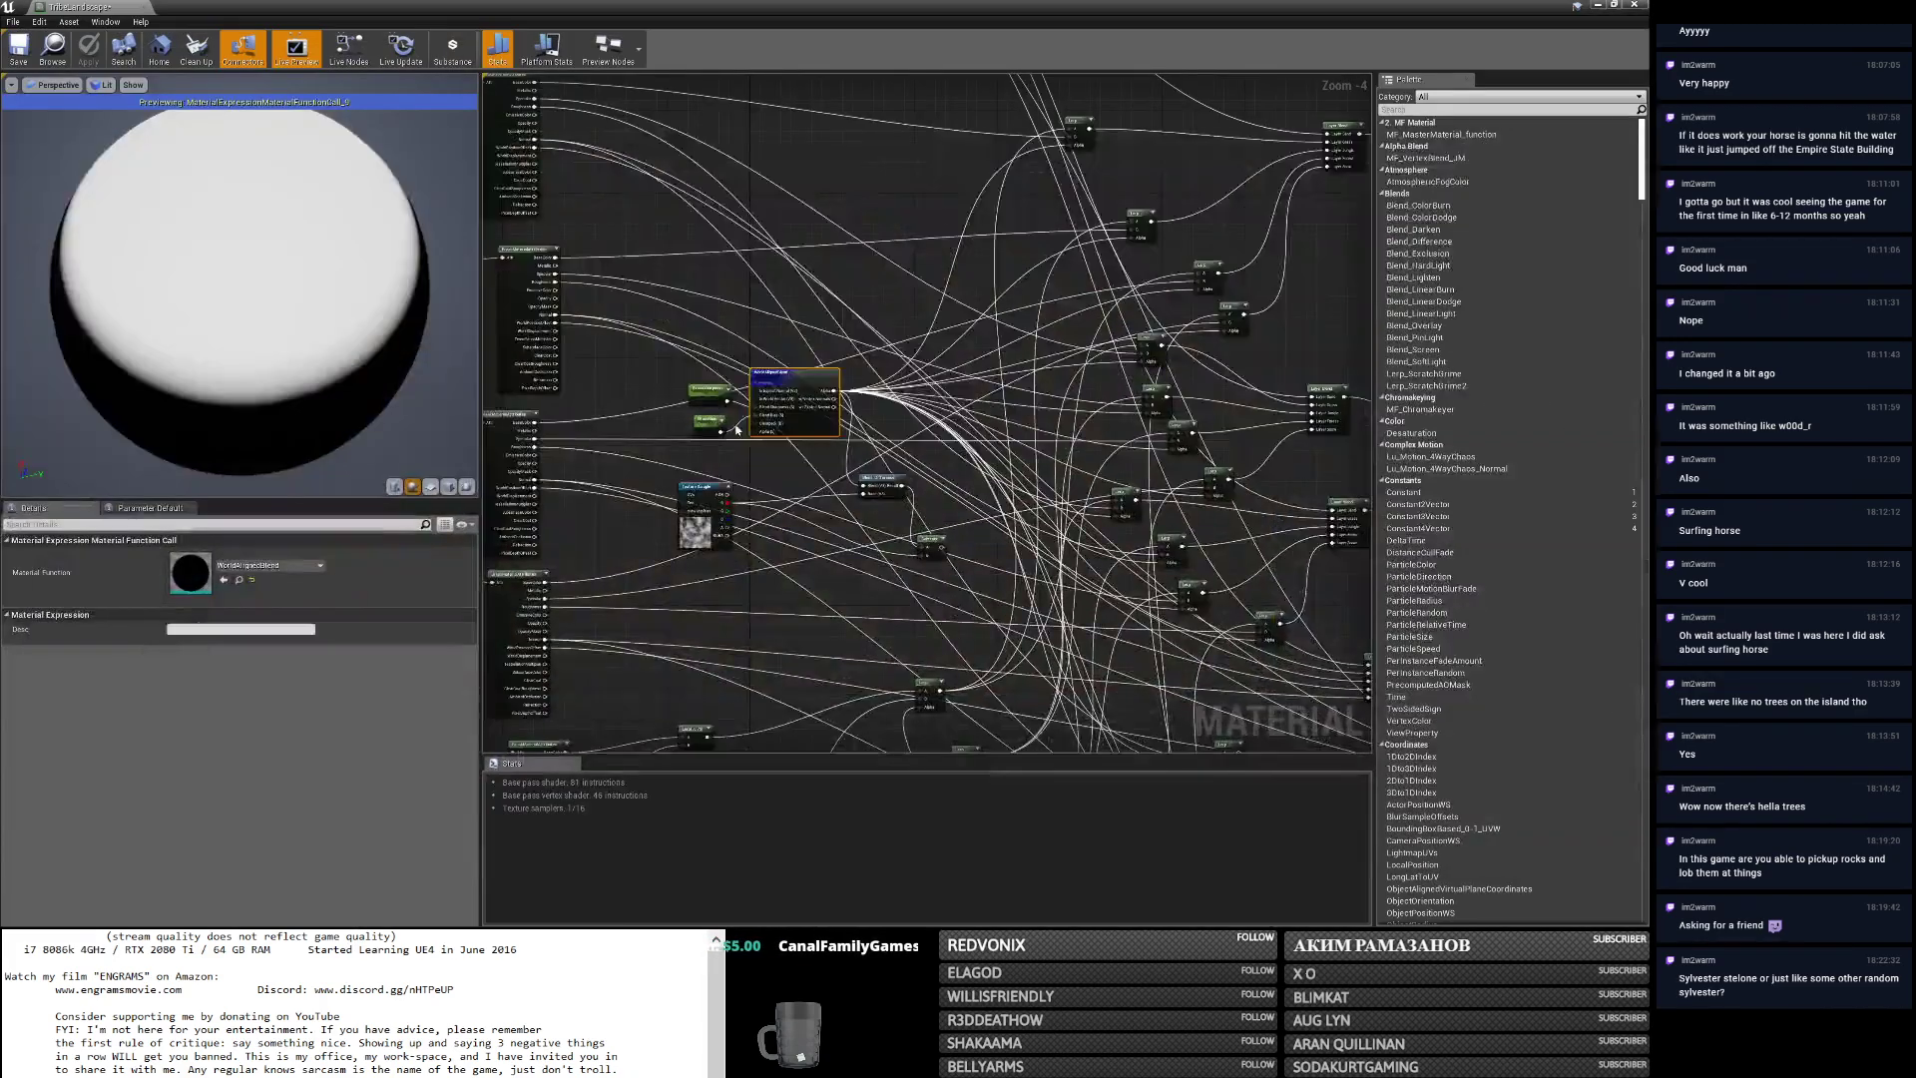
pyautogui.moveTo(737, 429); pyautogui.dragTo(1003, 495, button='right')
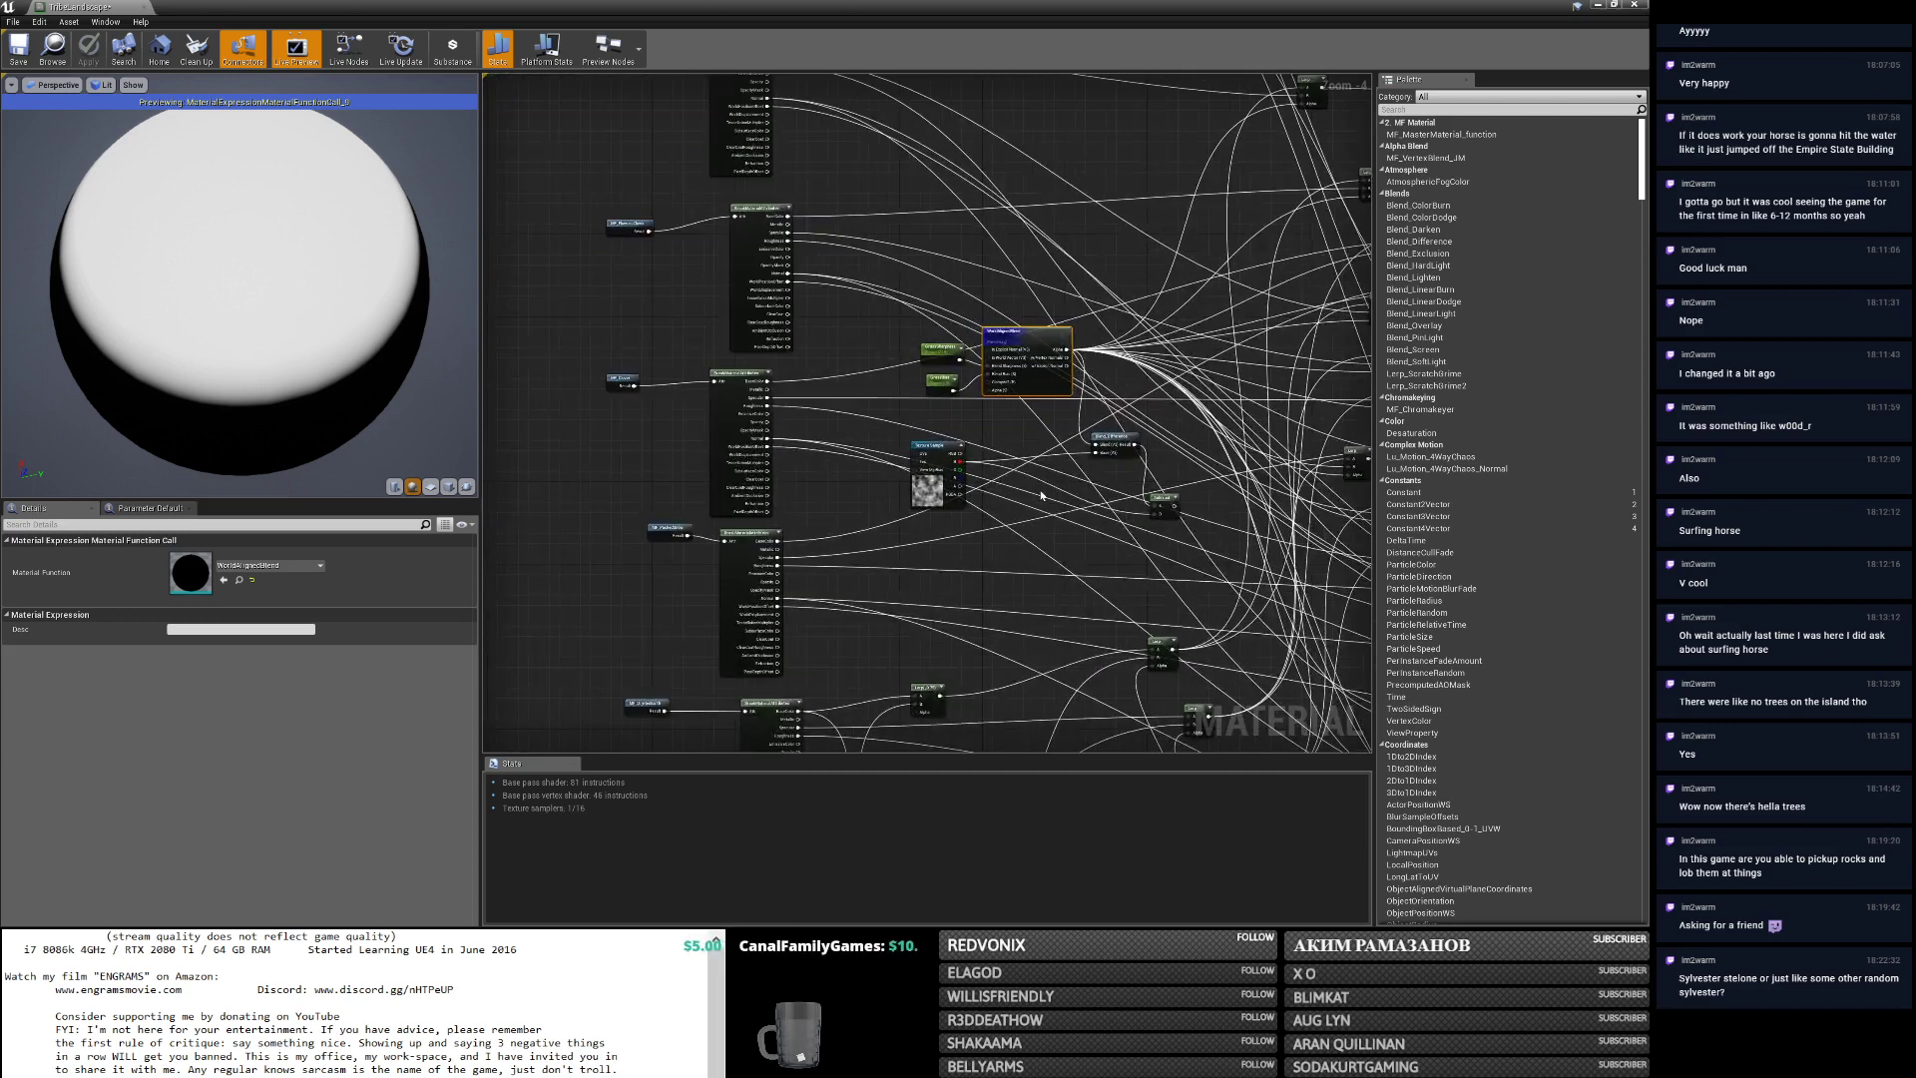
pyautogui.scroll(3, 1041, 495)
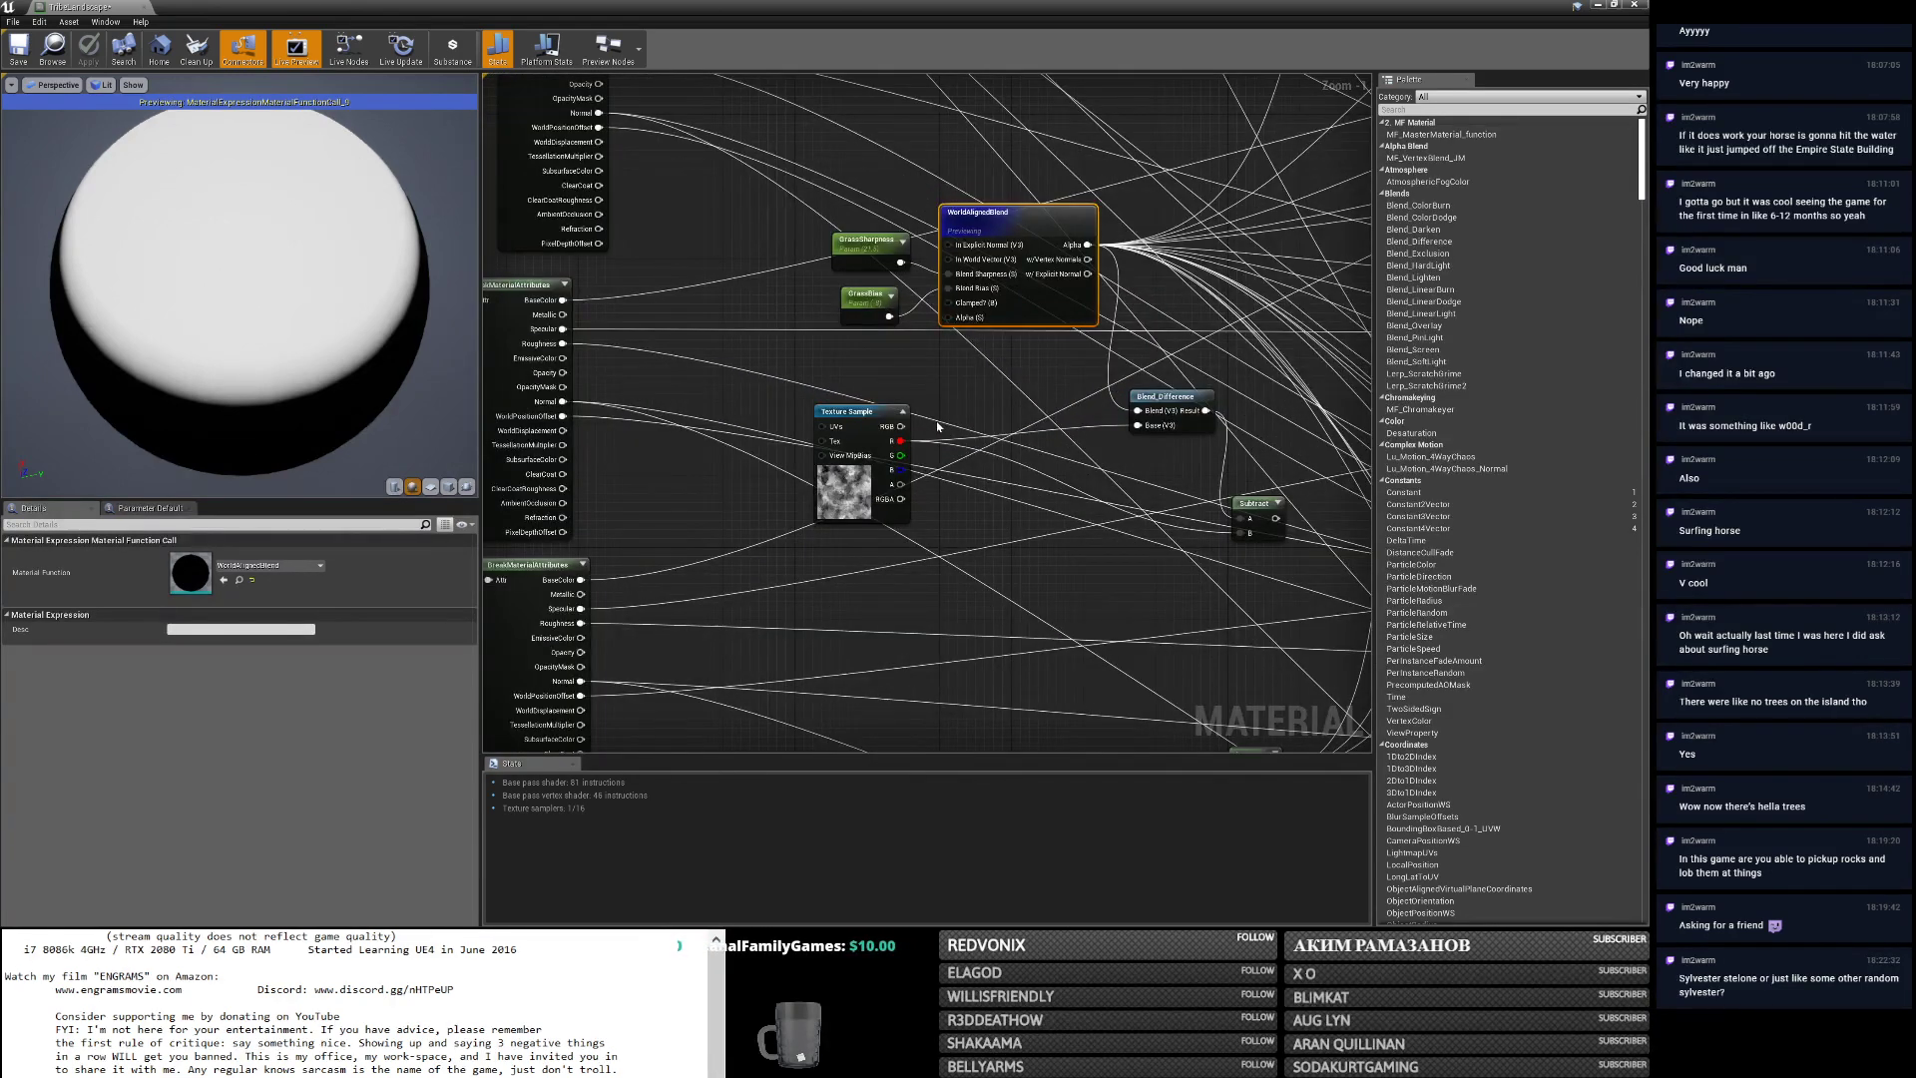
pyautogui.moveTo(799, 392); pyautogui.dragTo(756, 405)
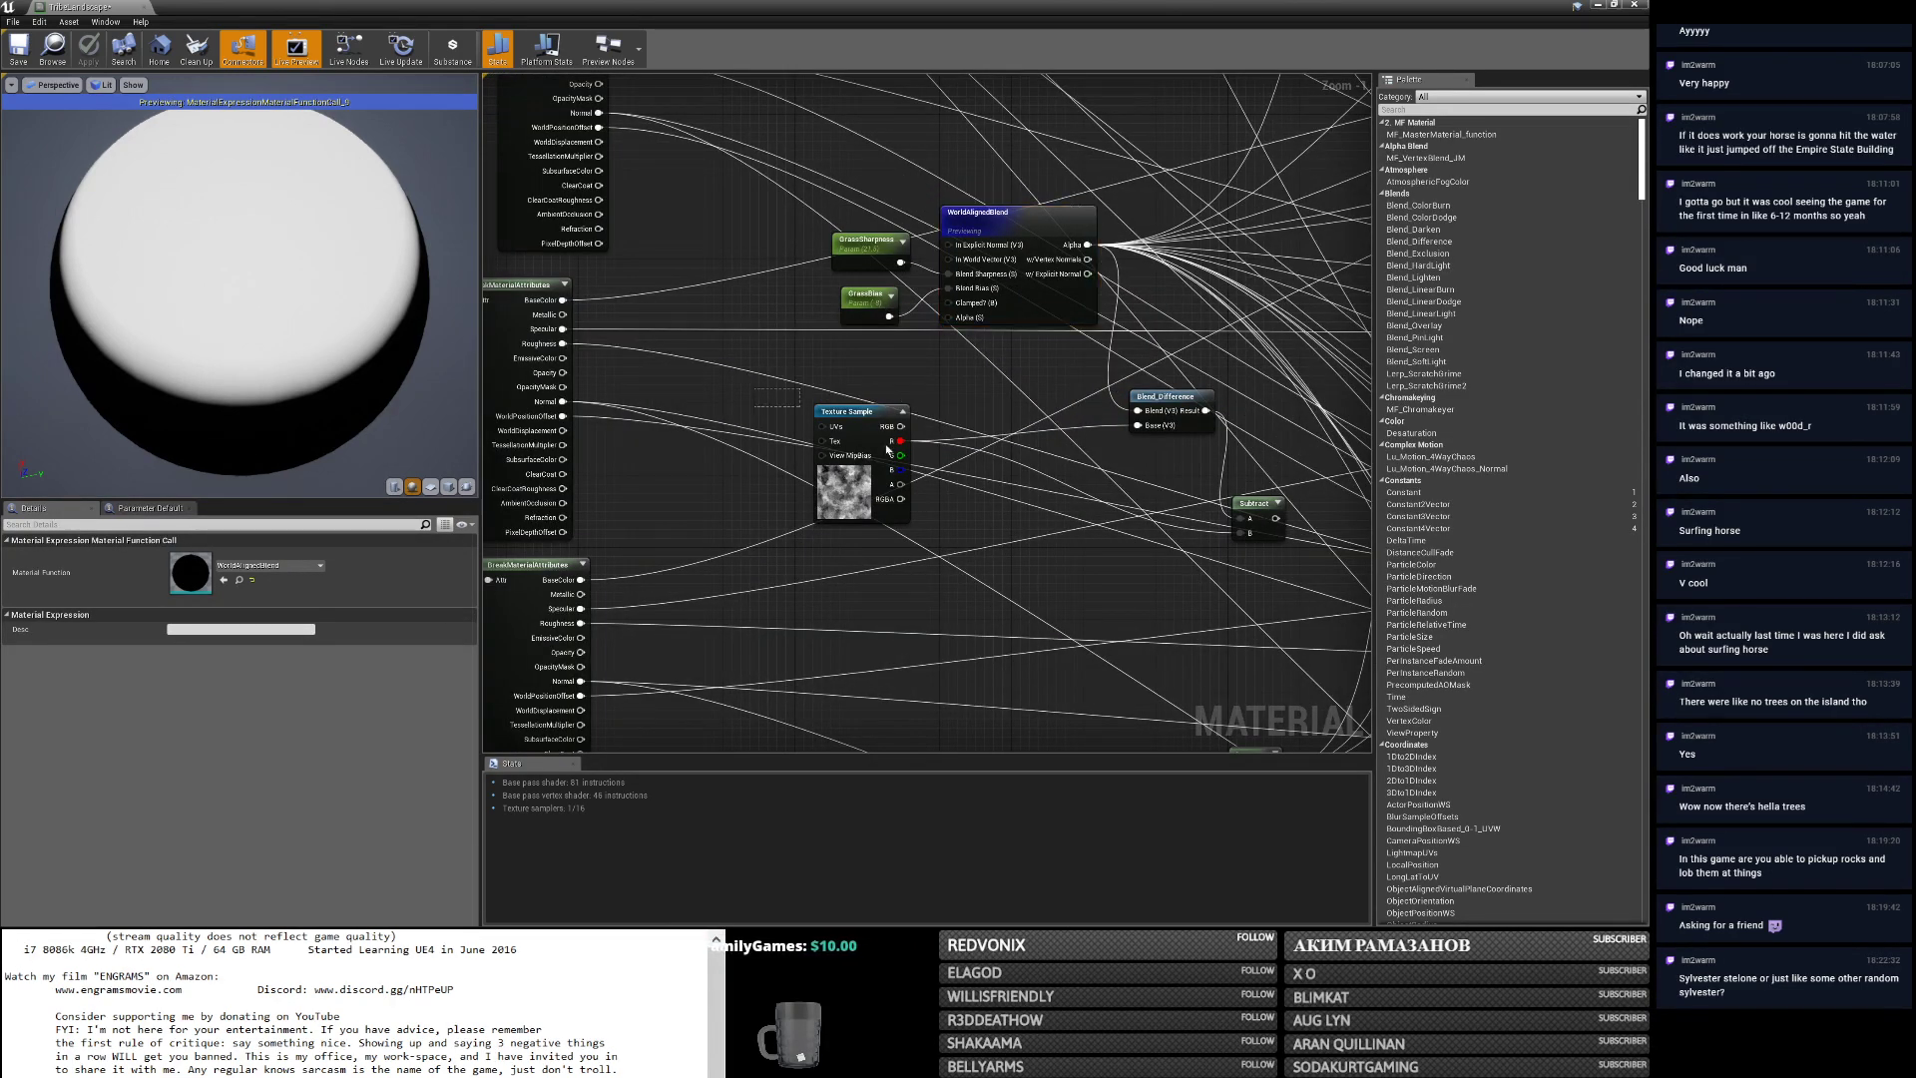
pyautogui.moveTo(887, 450); pyautogui.dragTo(1283, 588)
pyautogui.press('Delete')
pyautogui.scroll(-2, 1204, 529)
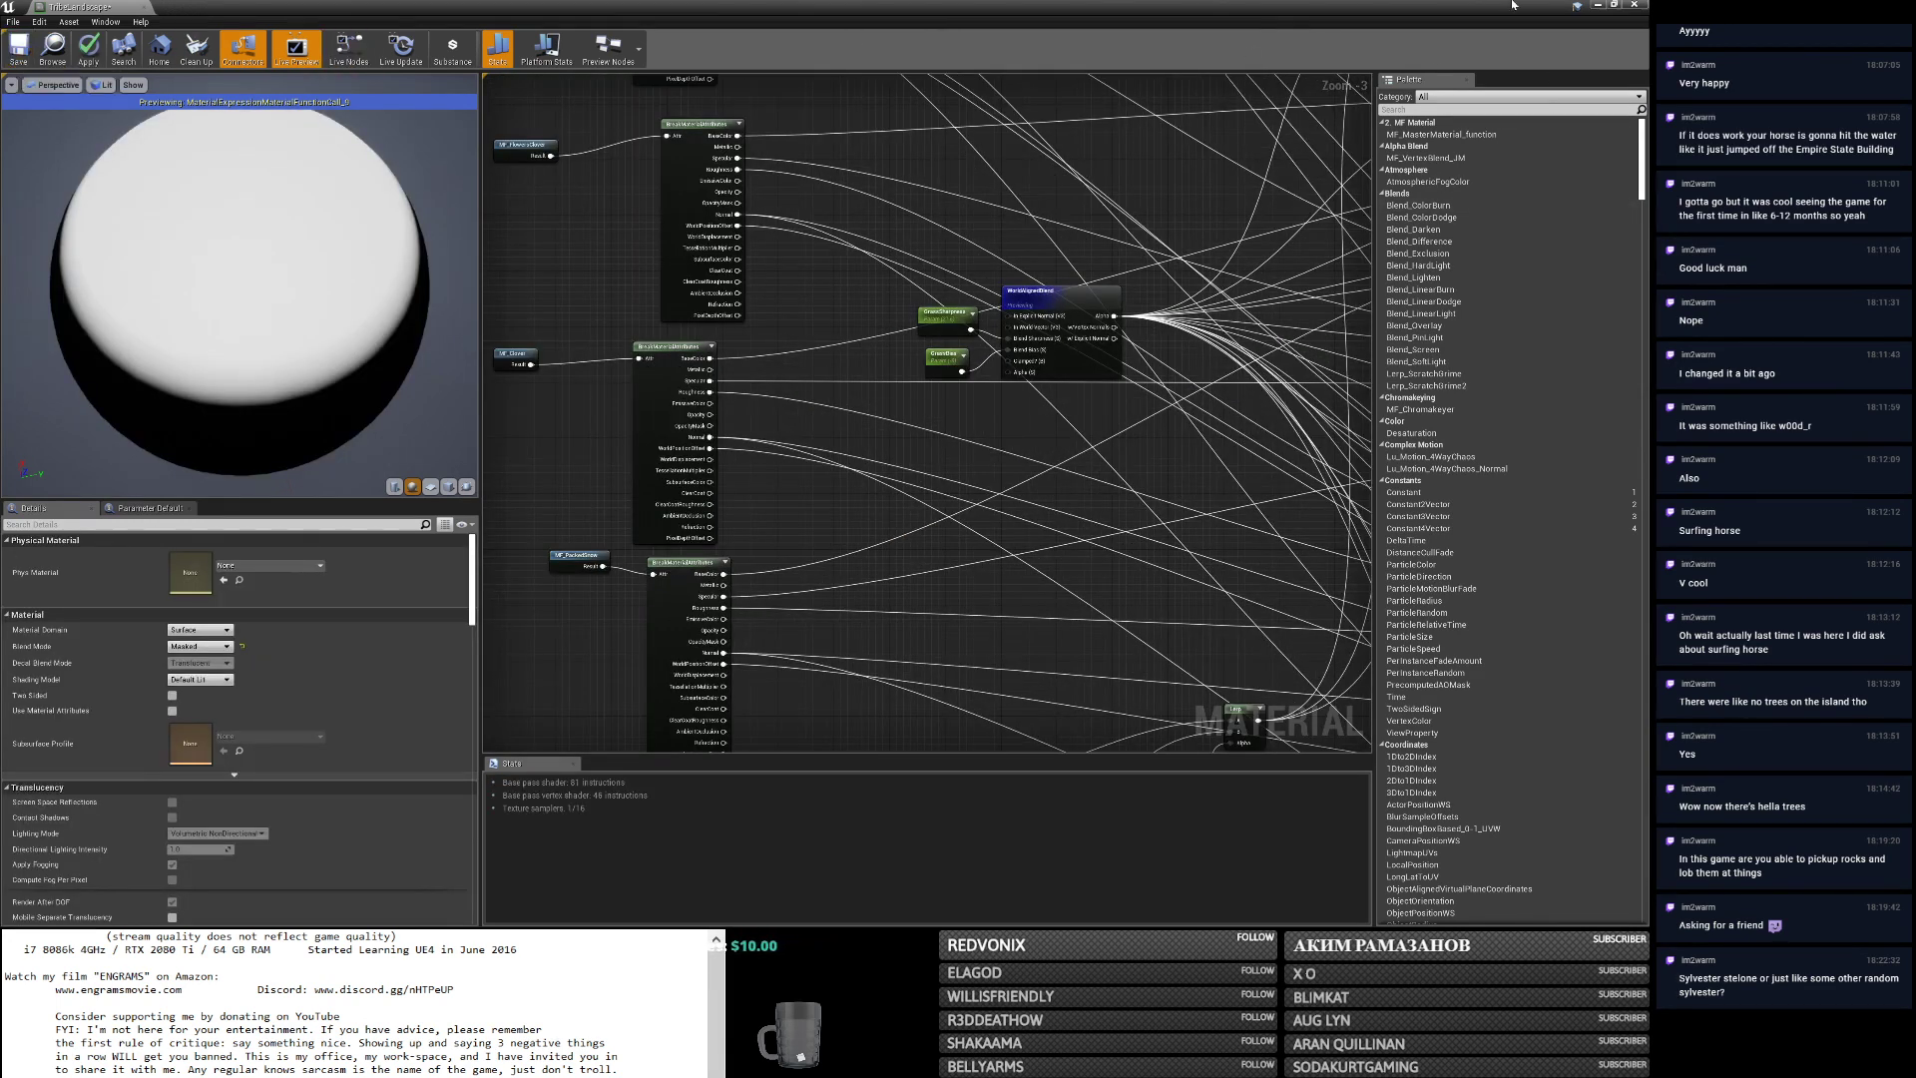
# Apply and save the TribeLandscape material, then check the level and bring up the open windows.
pyautogui.click(89, 47)
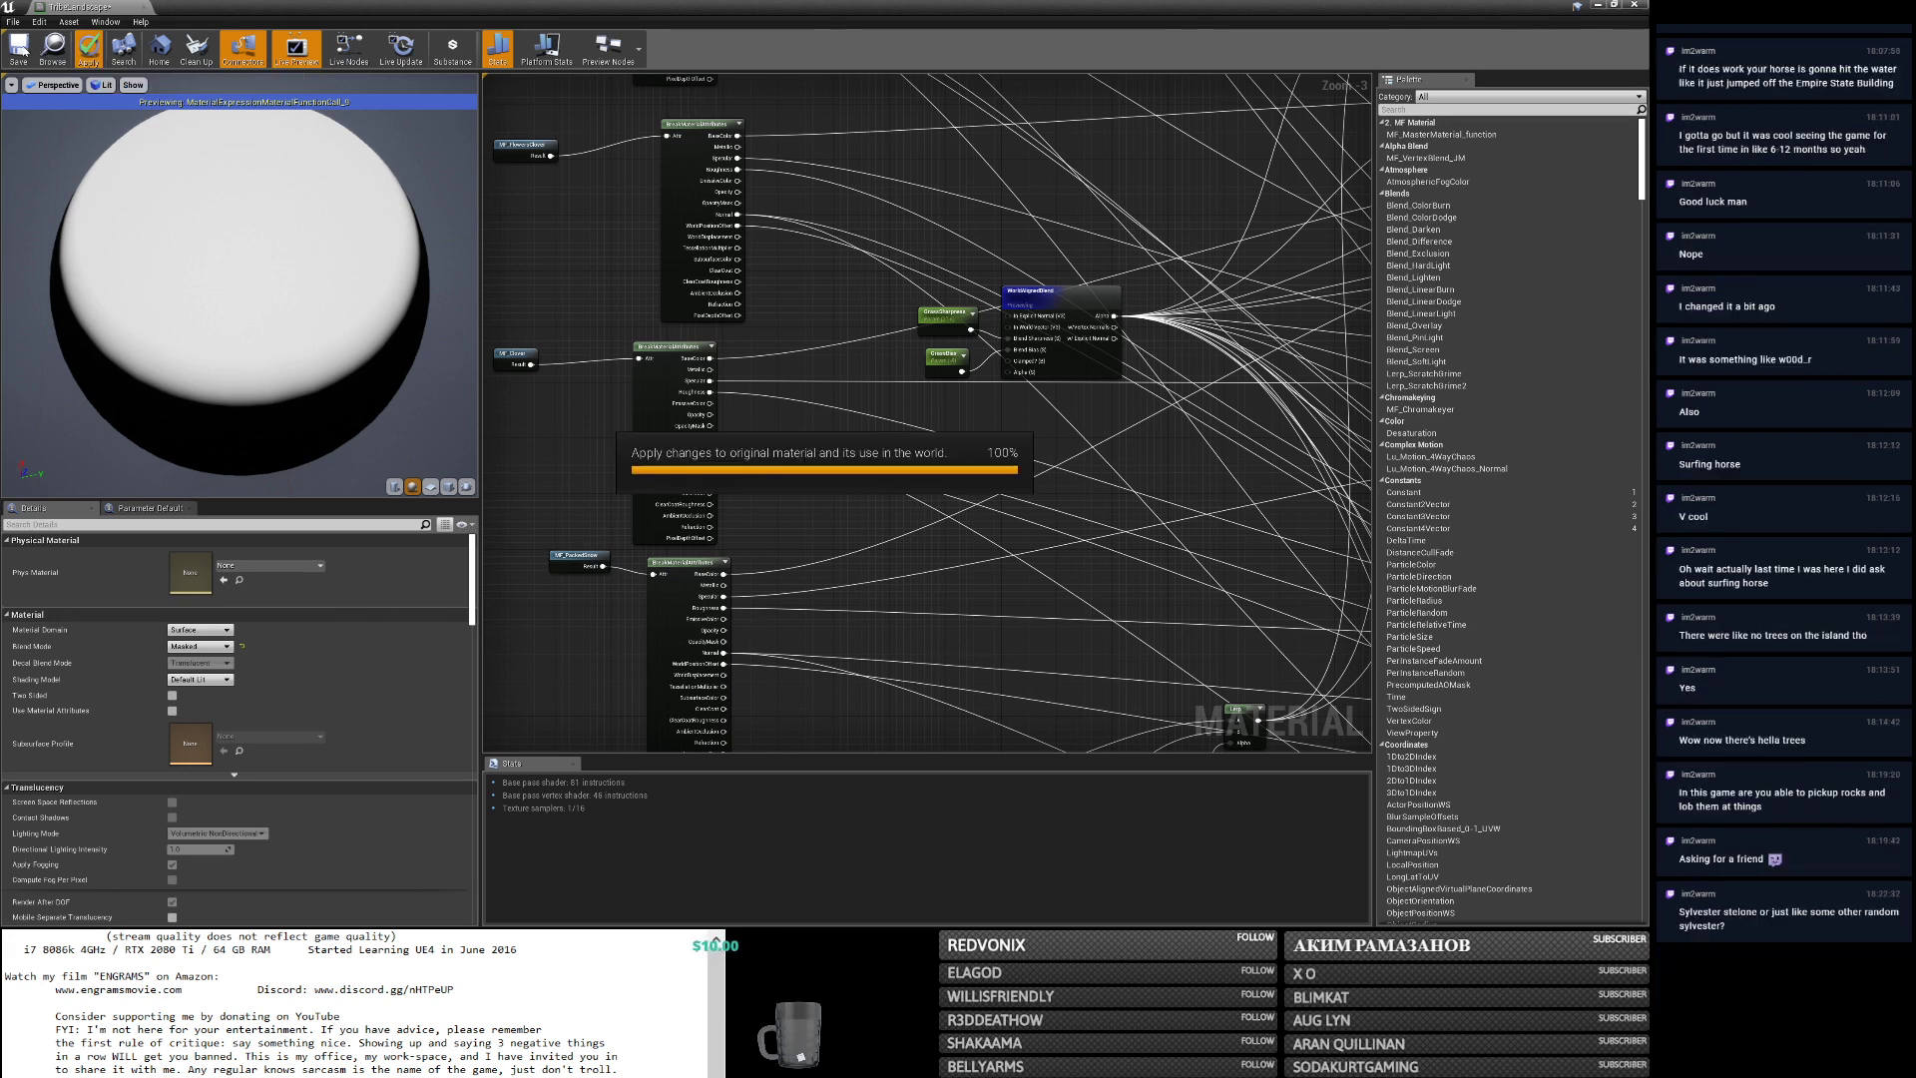
pyautogui.click(18, 46)
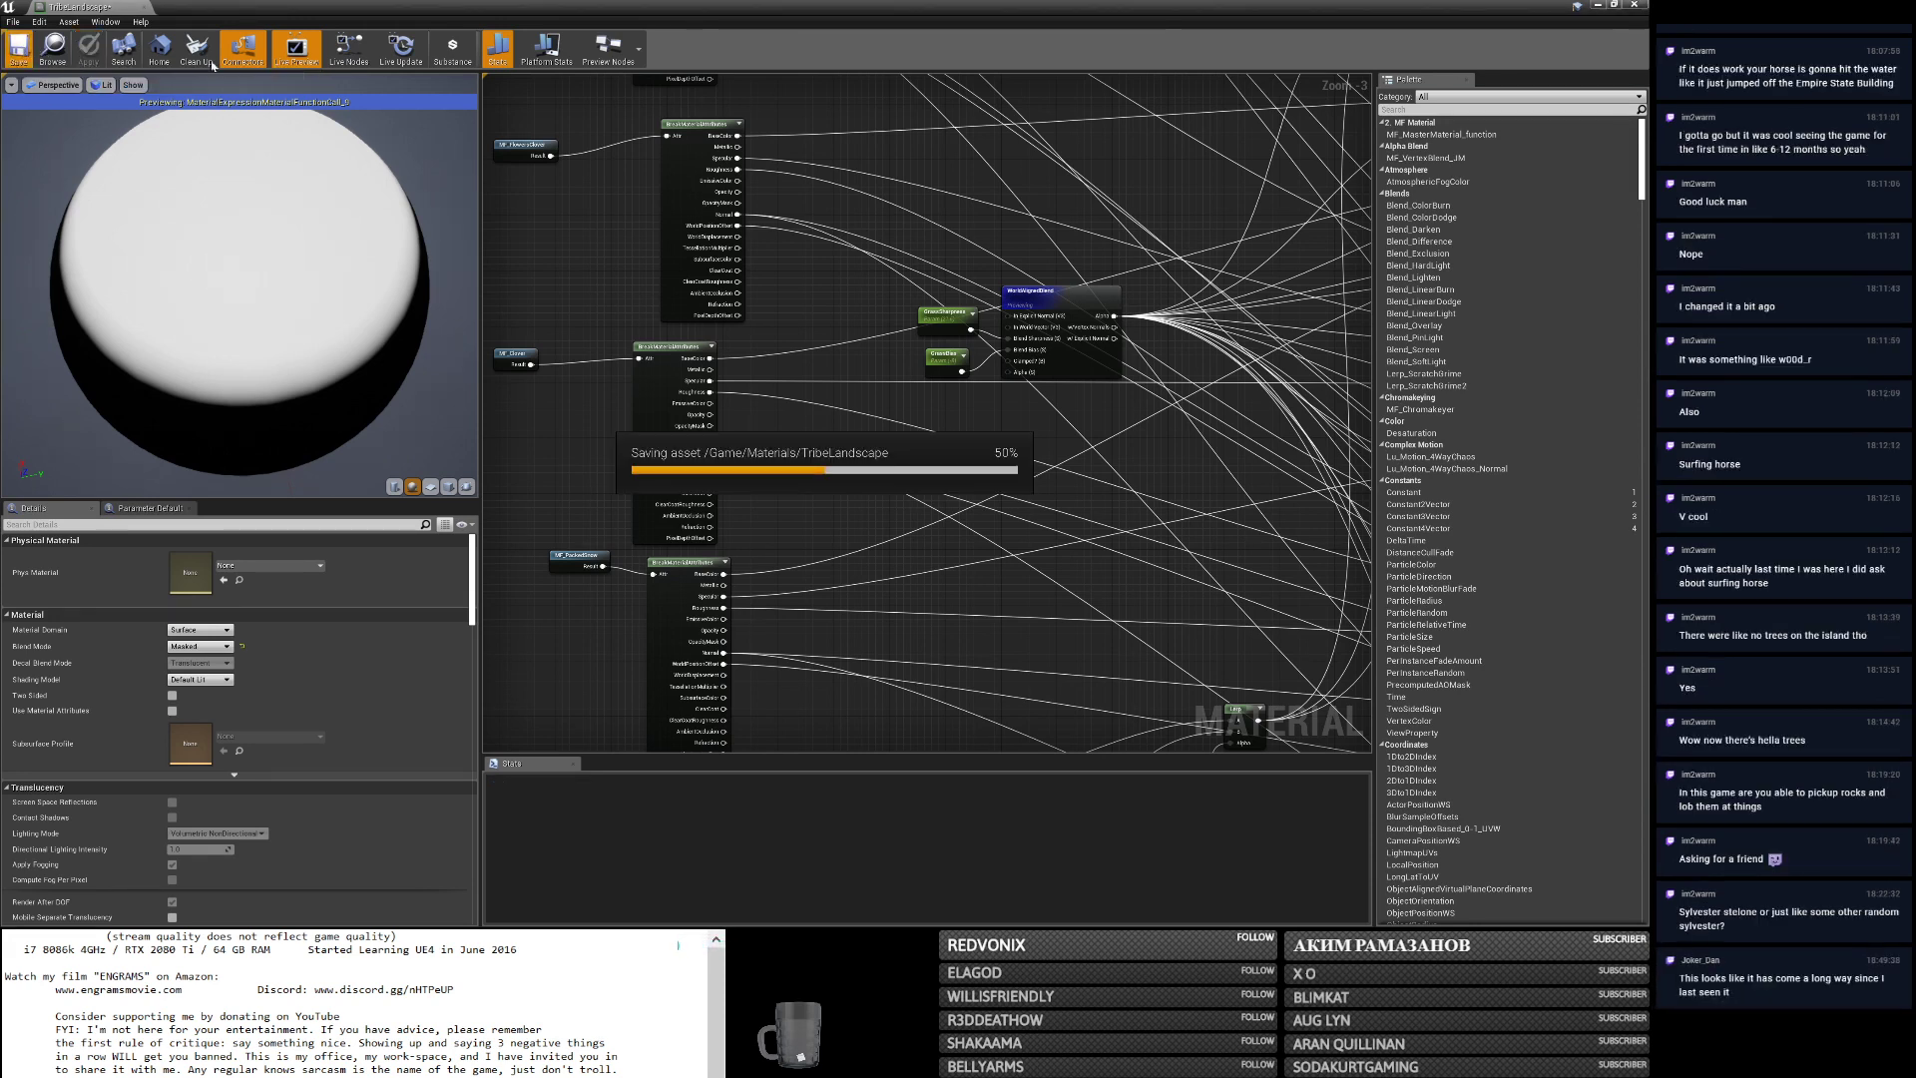
pyautogui.click(1598, 5)
pyautogui.hotkey('alt', 'Tab')
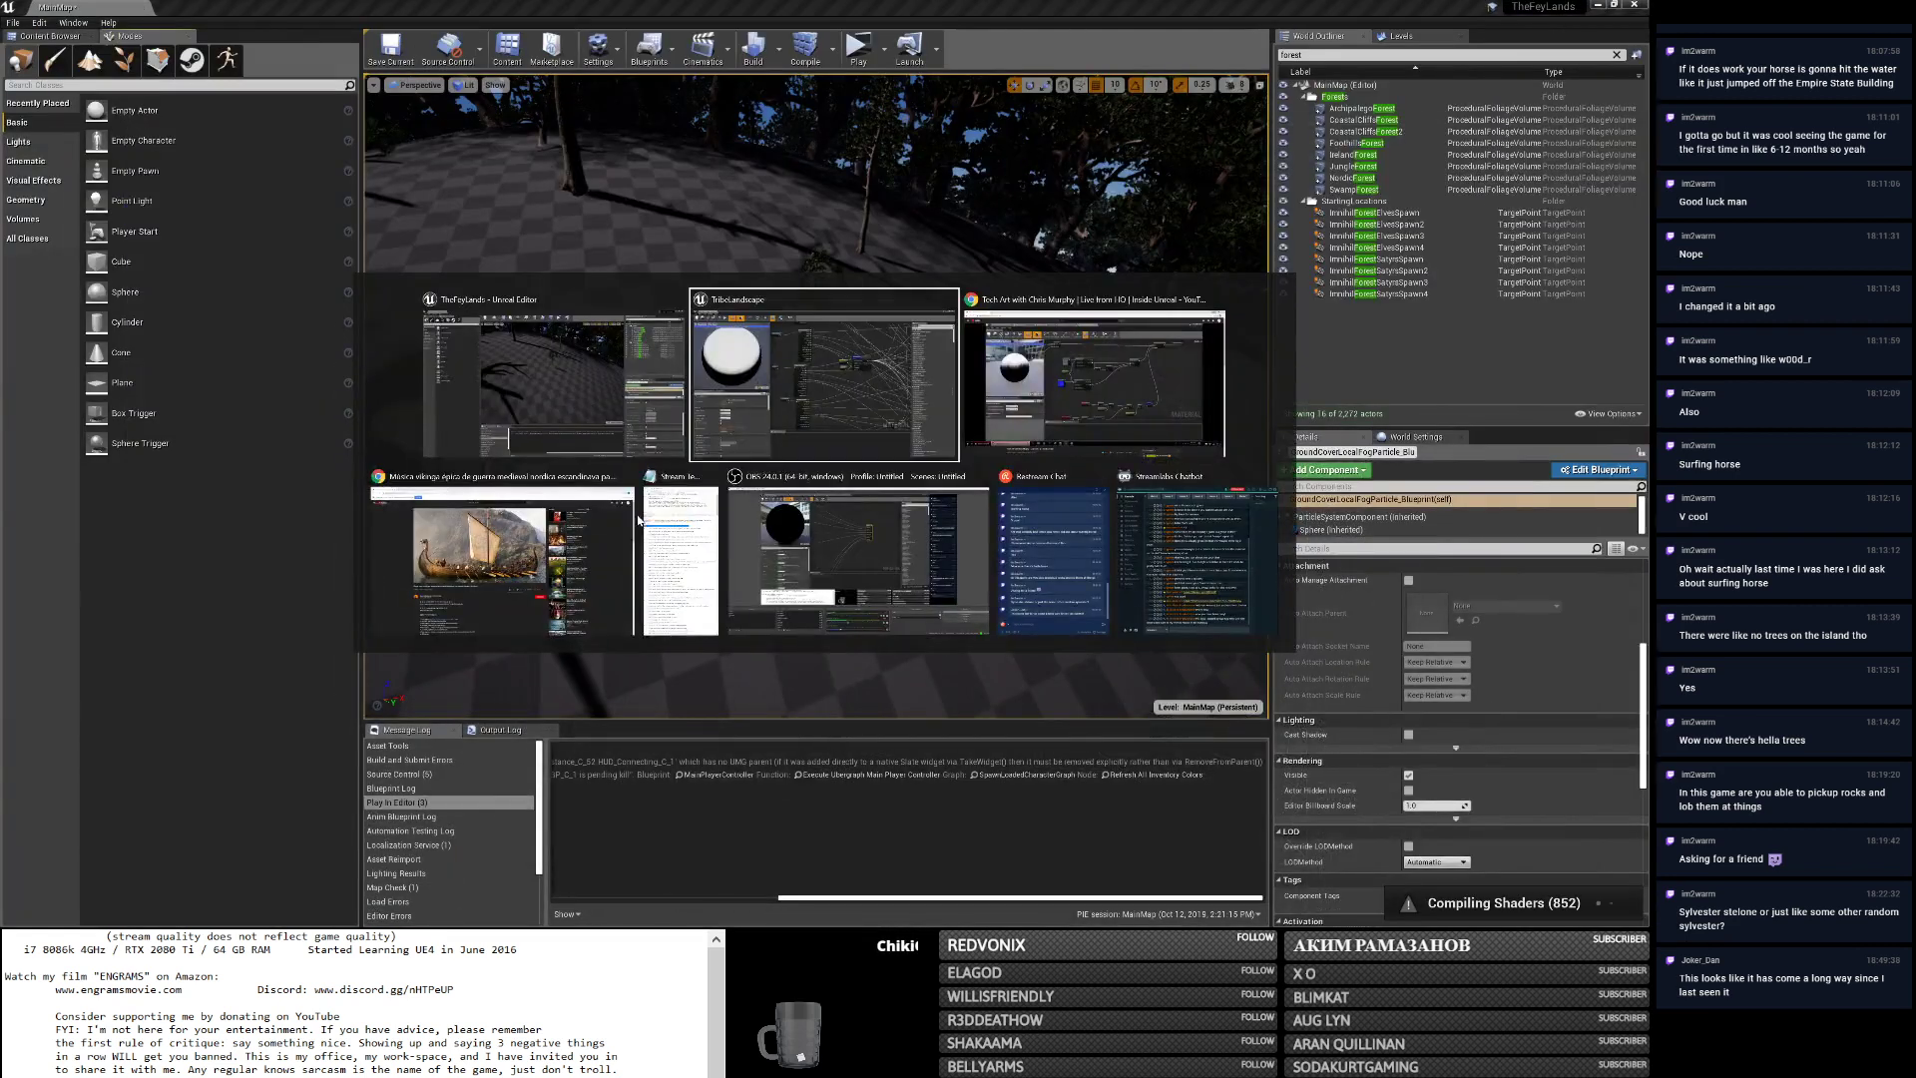
# Check the text notes and look over the TribeLandscape material graph, ending back in the level editor.
pyautogui.click(663, 519)
pyautogui.click(1183, 269)
pyautogui.hotkey('alt', 'Tab')
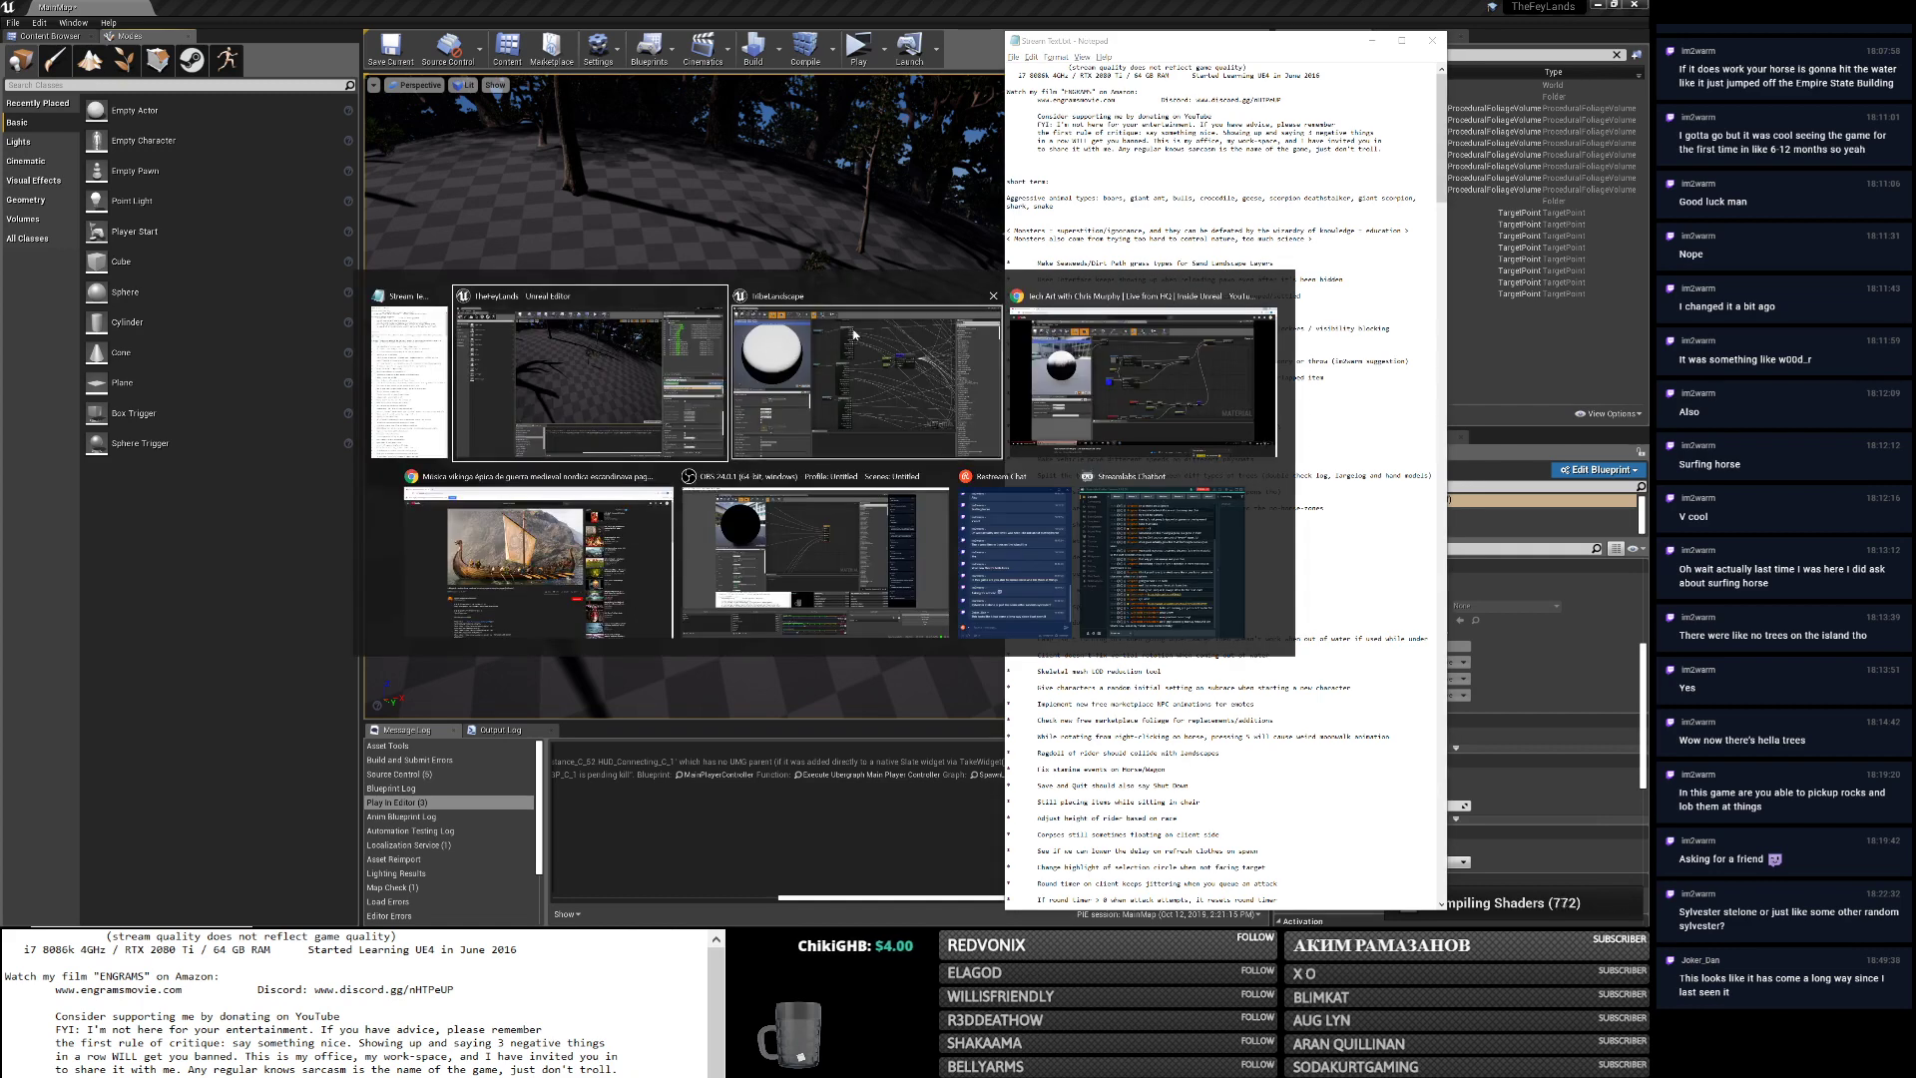
pyautogui.click(844, 349)
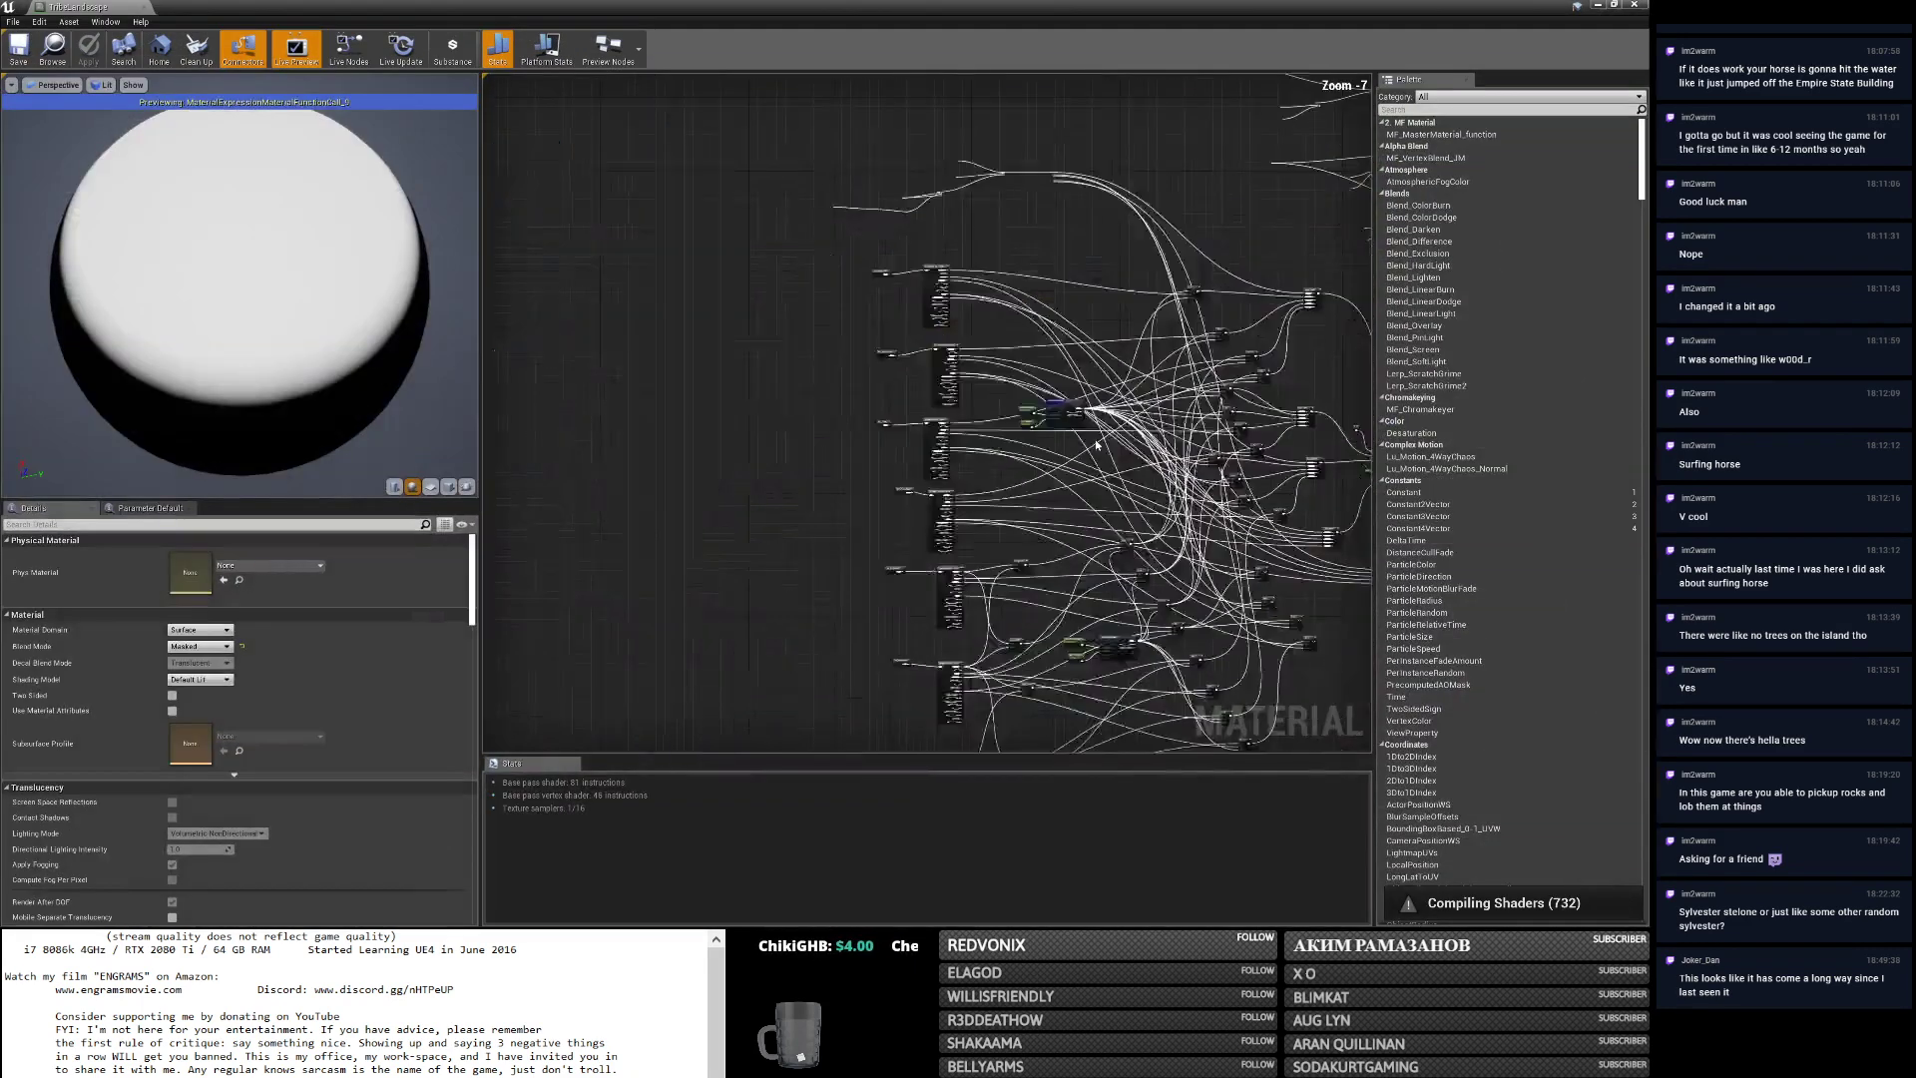
pyautogui.moveTo(1022, 413); pyautogui.dragTo(661, 635, button='right')
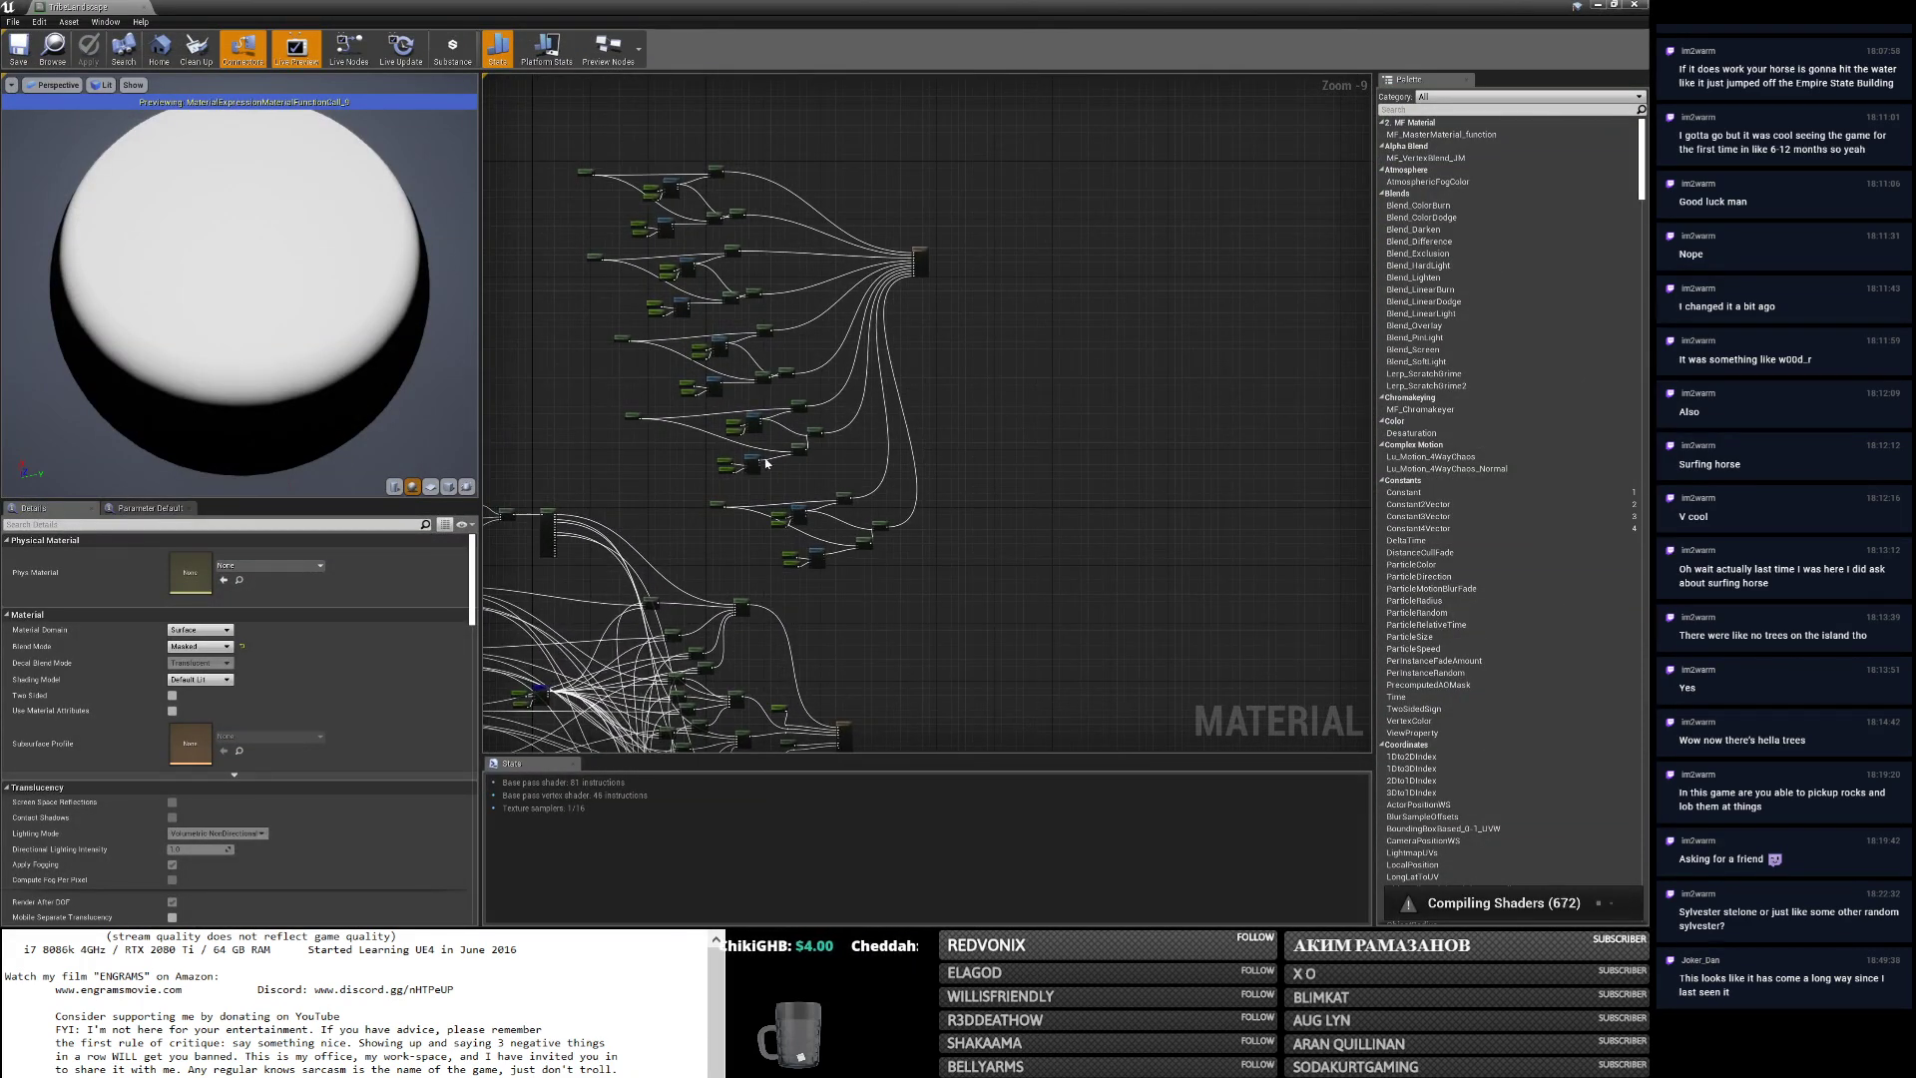
pyautogui.click(1630, 5)
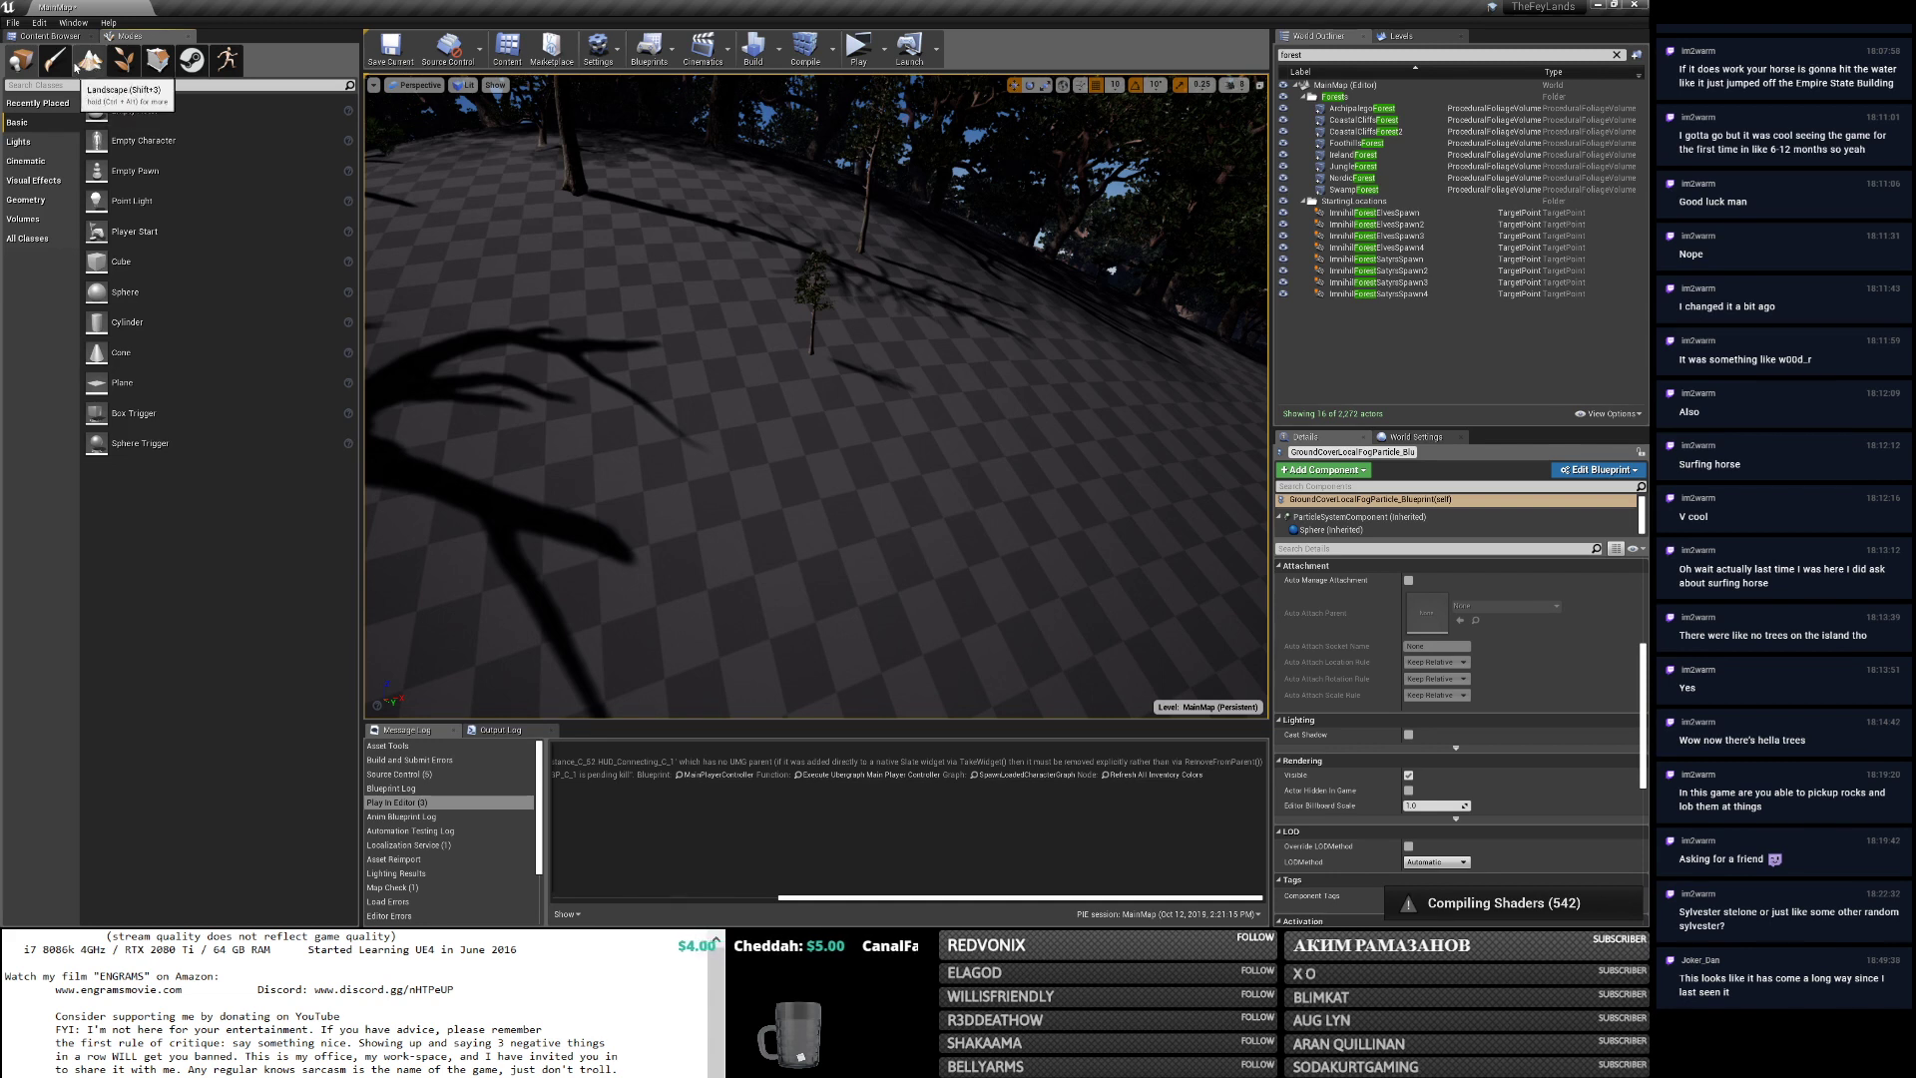
# Search the project's Materials folder for "plains" and open the PlainsLandscape material.
pyautogui.click(72, 22)
pyautogui.click(66, 26)
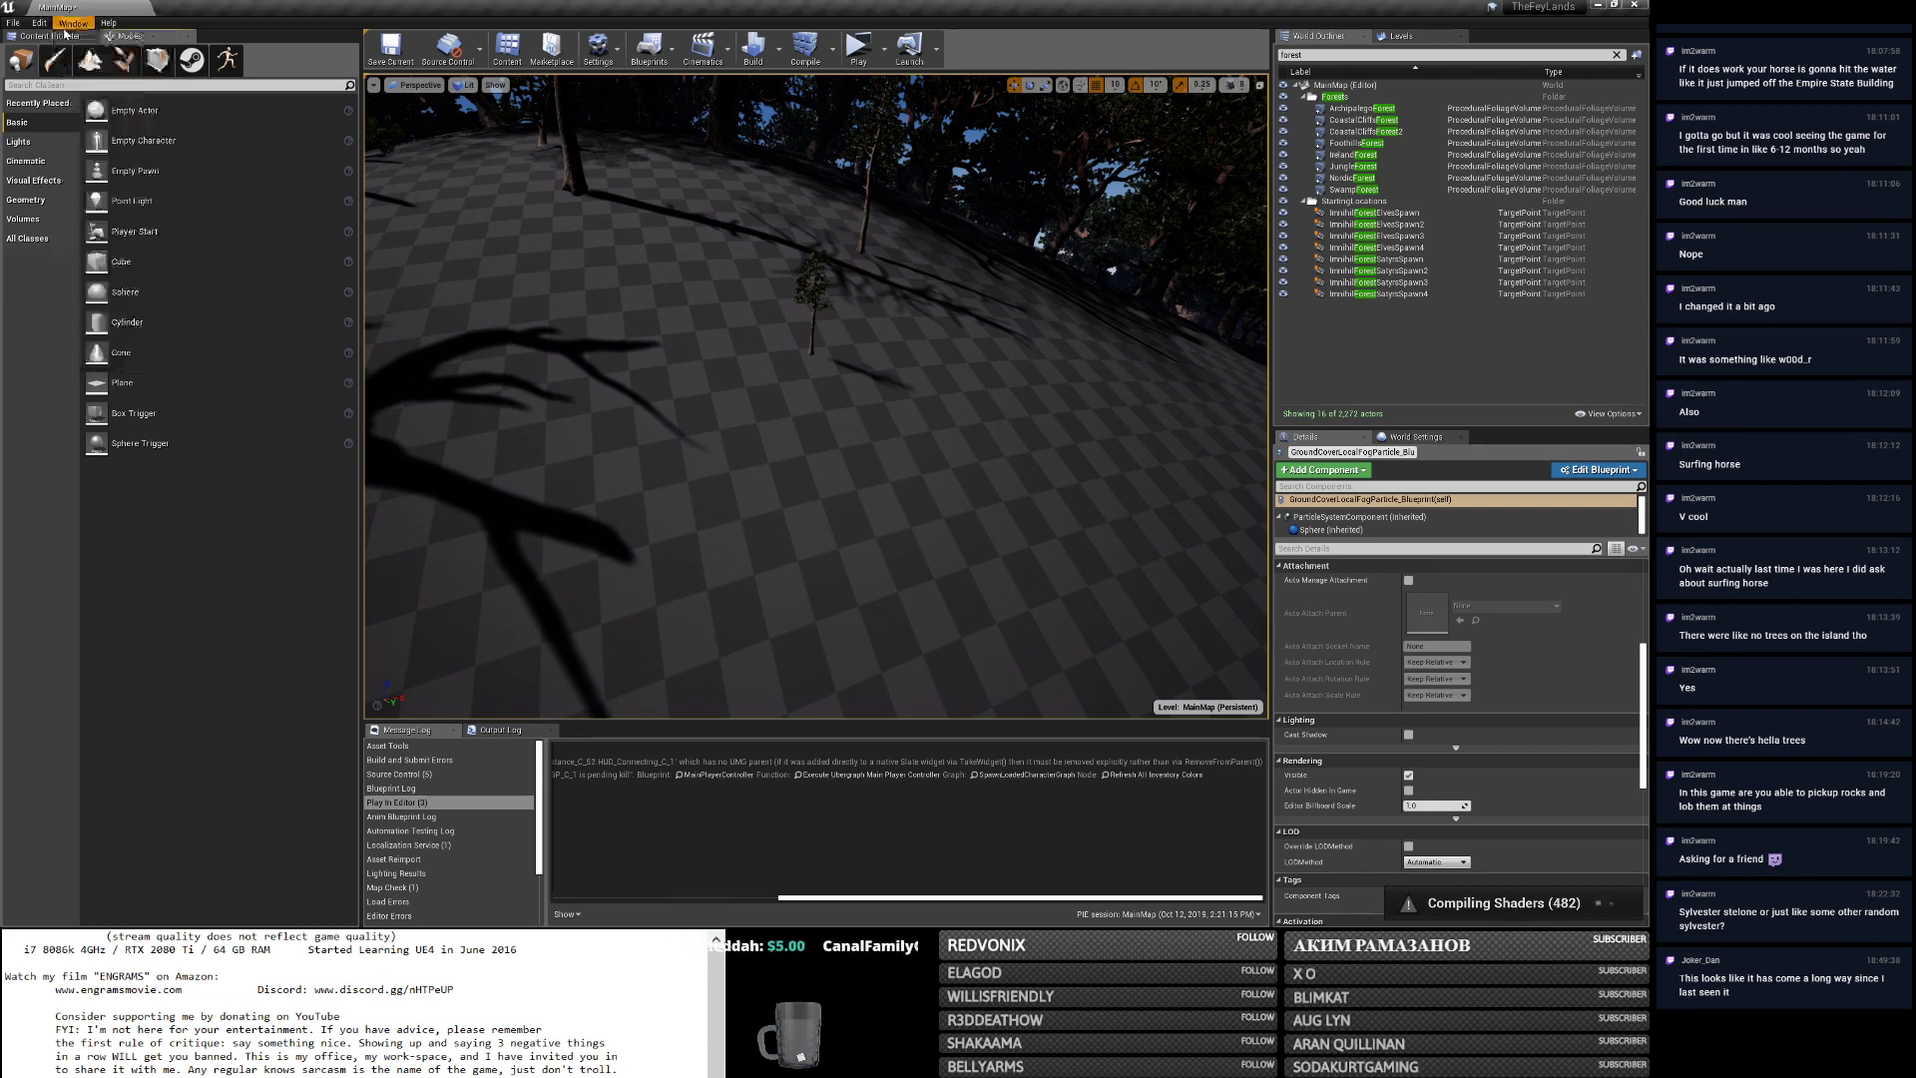
pyautogui.click(48, 36)
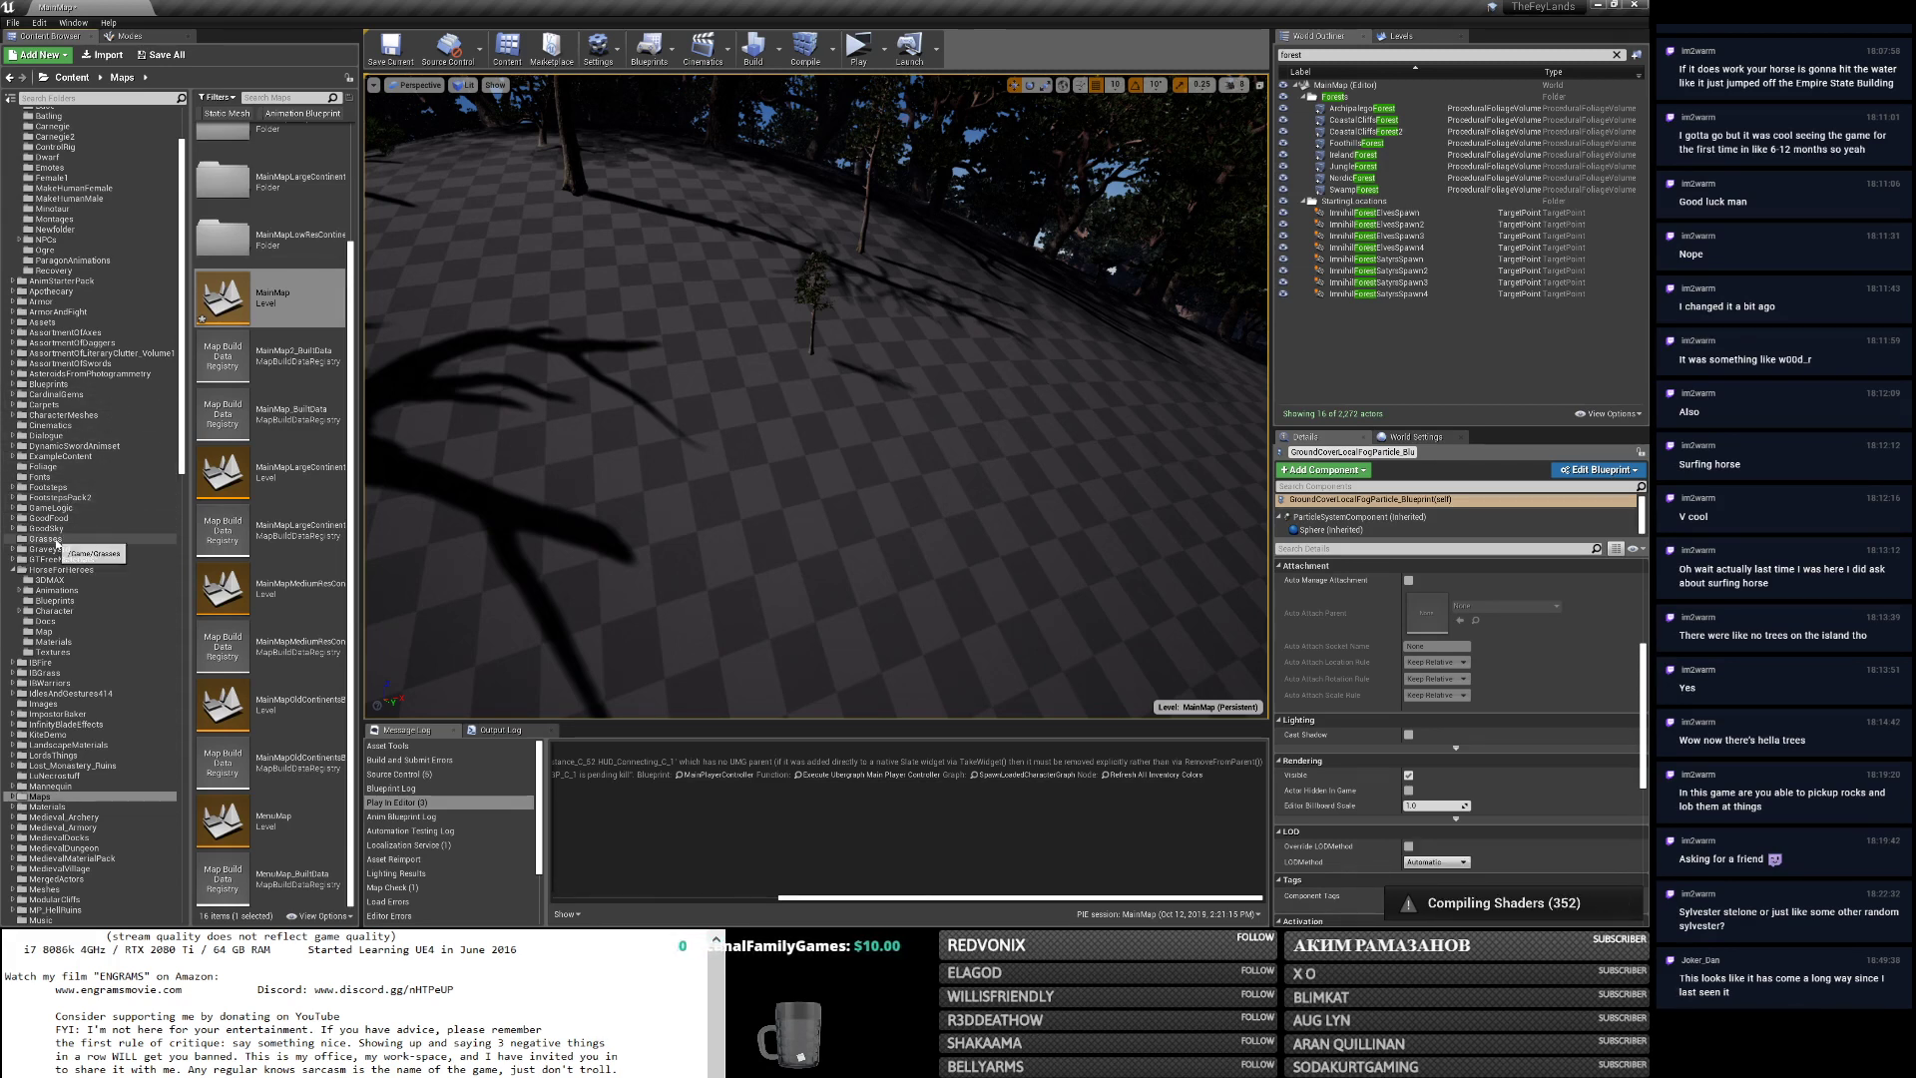
pyautogui.click(99, 805)
pyautogui.write('plains')
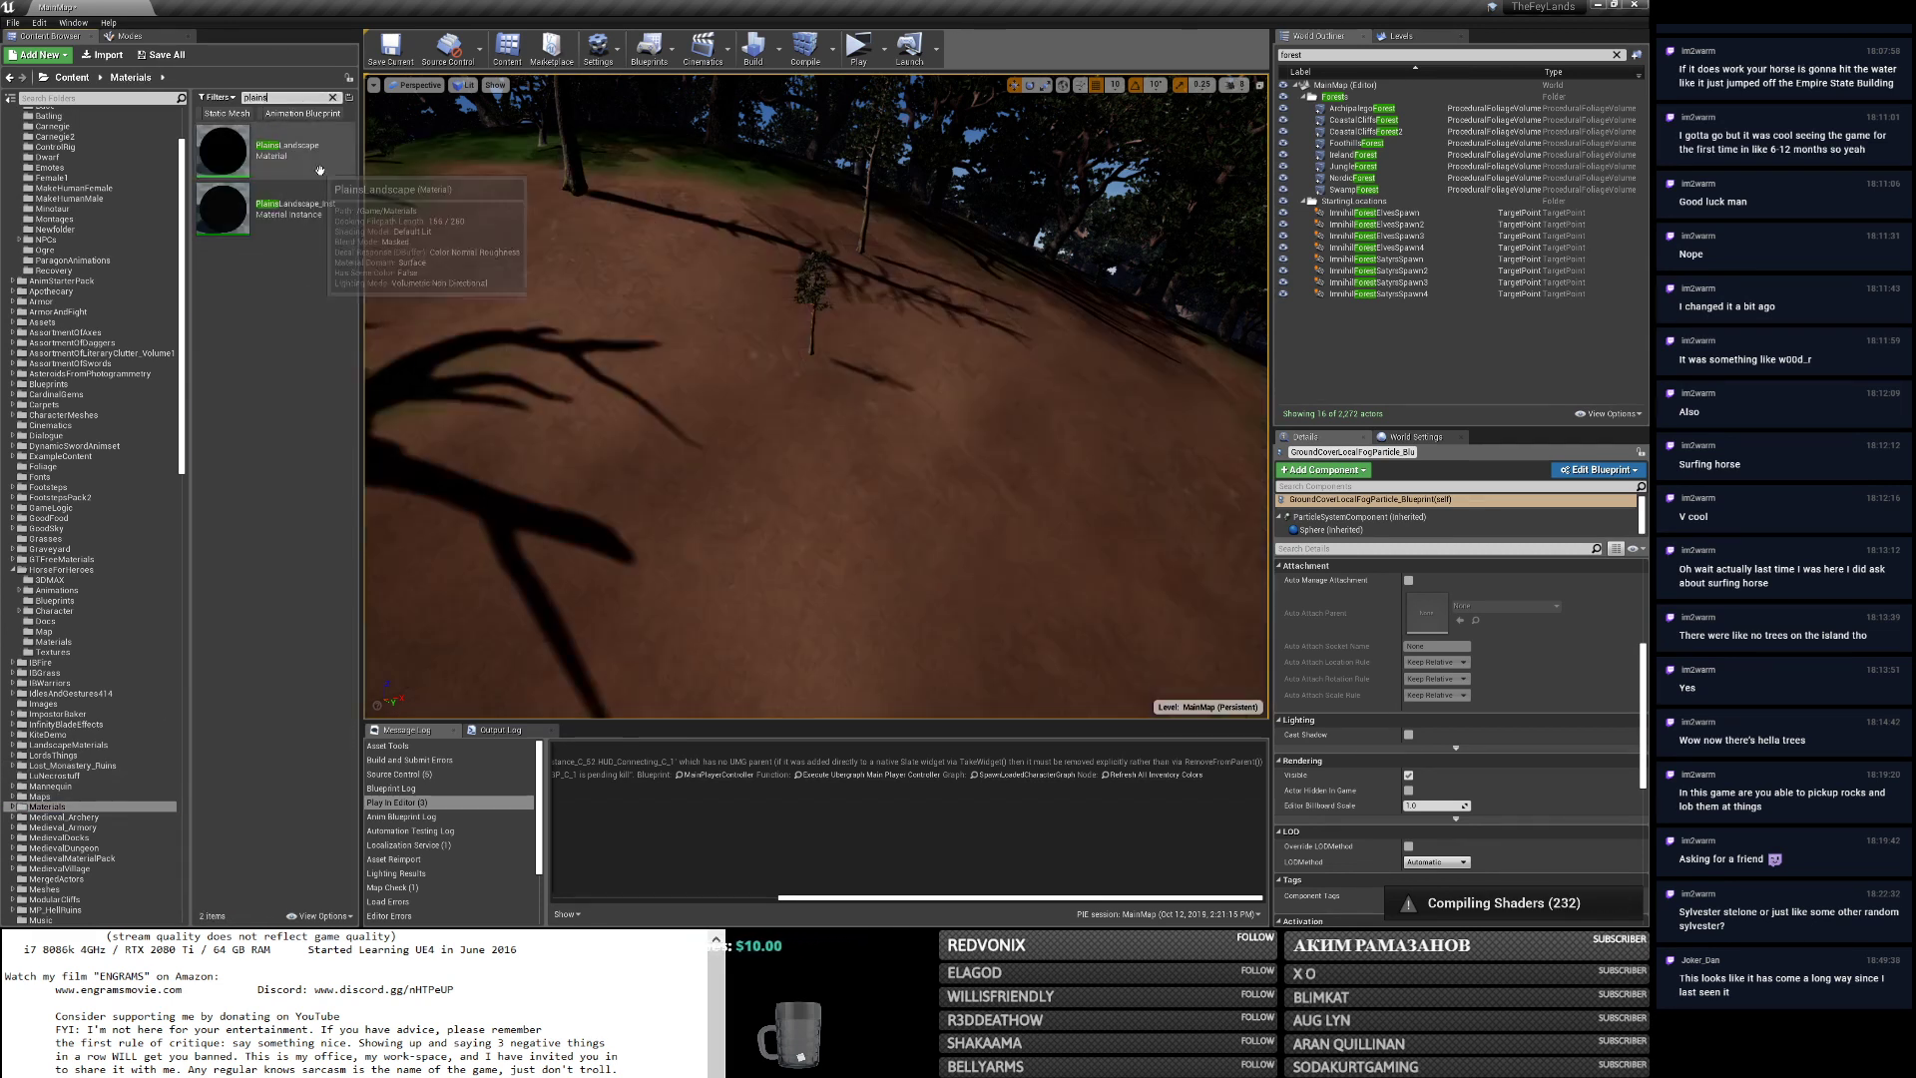
pyautogui.doubleClick(306, 173)
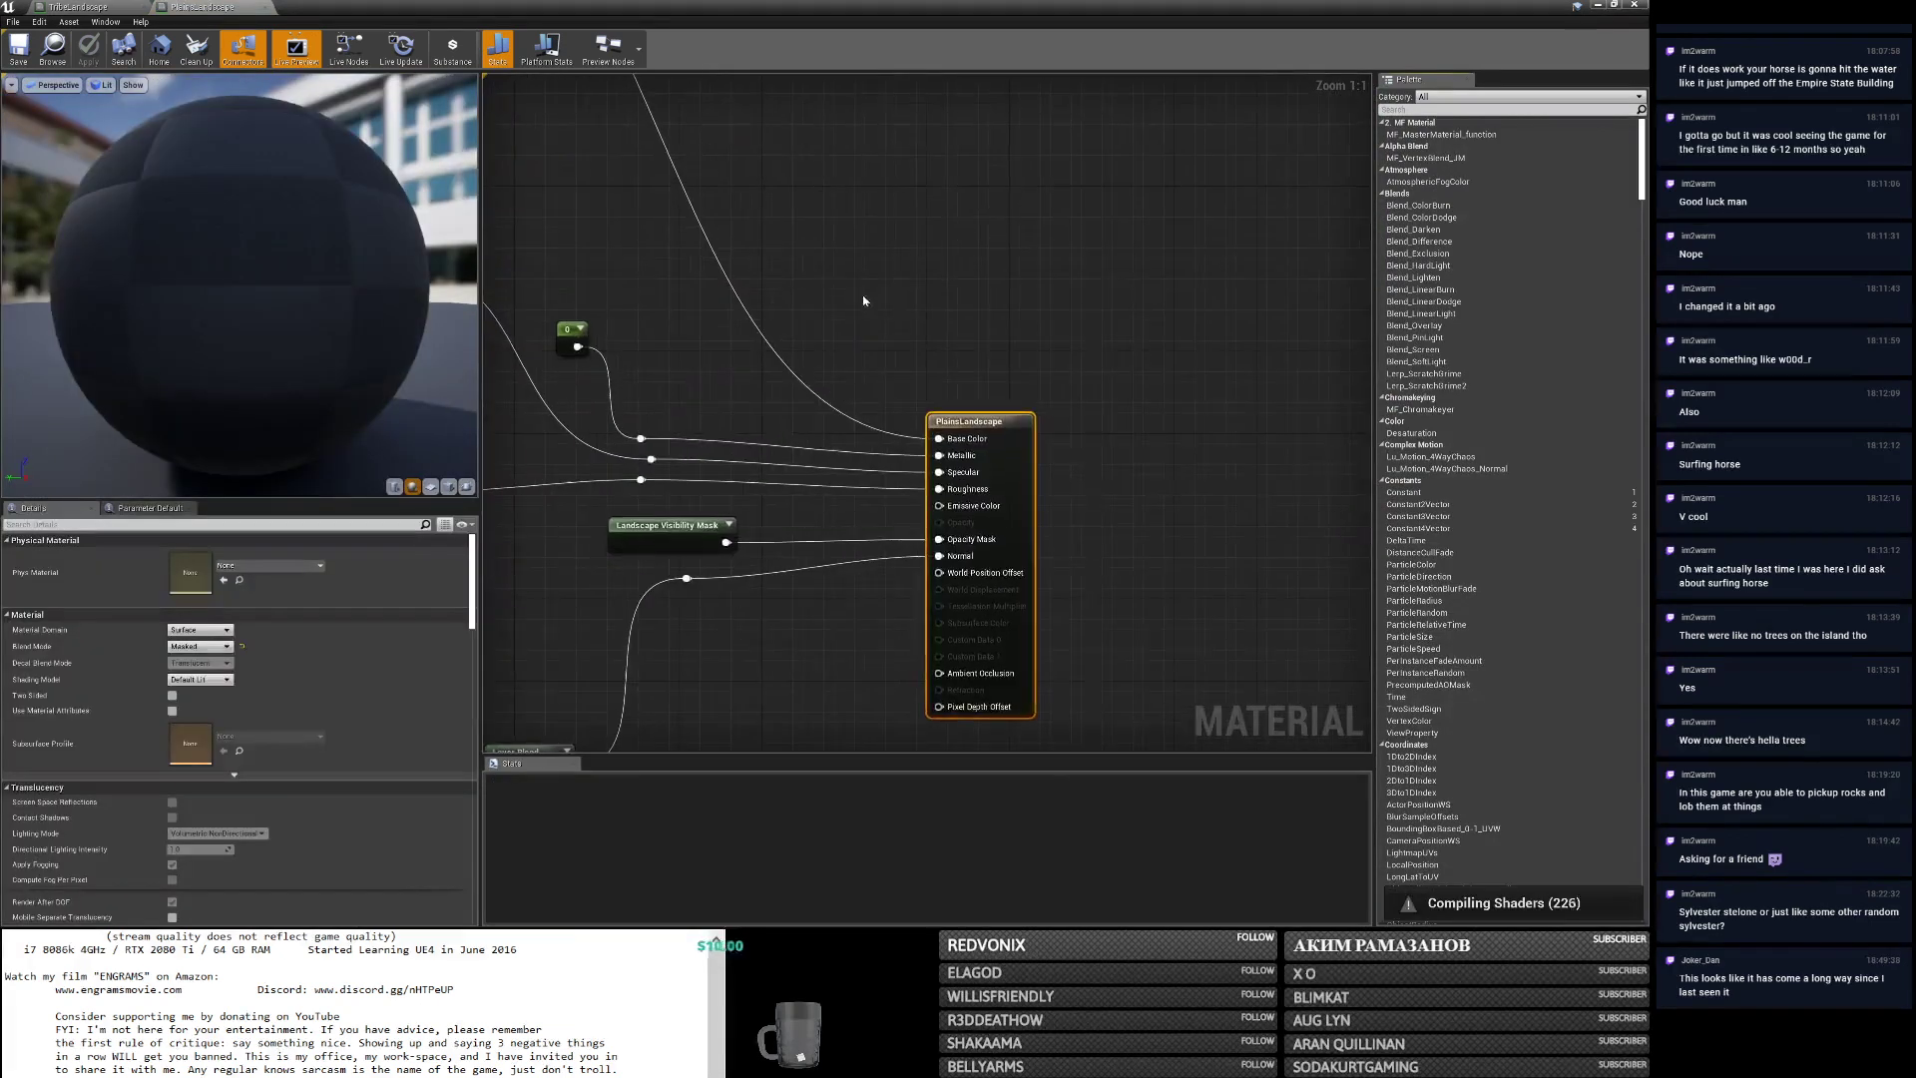
# Select PlainsLandscape's Grass output node and locate the CoastalDirt entry's grass type, CoastalCliffsGrassOnly, among the project assets.
pyautogui.scroll(-6, 1017, 445)
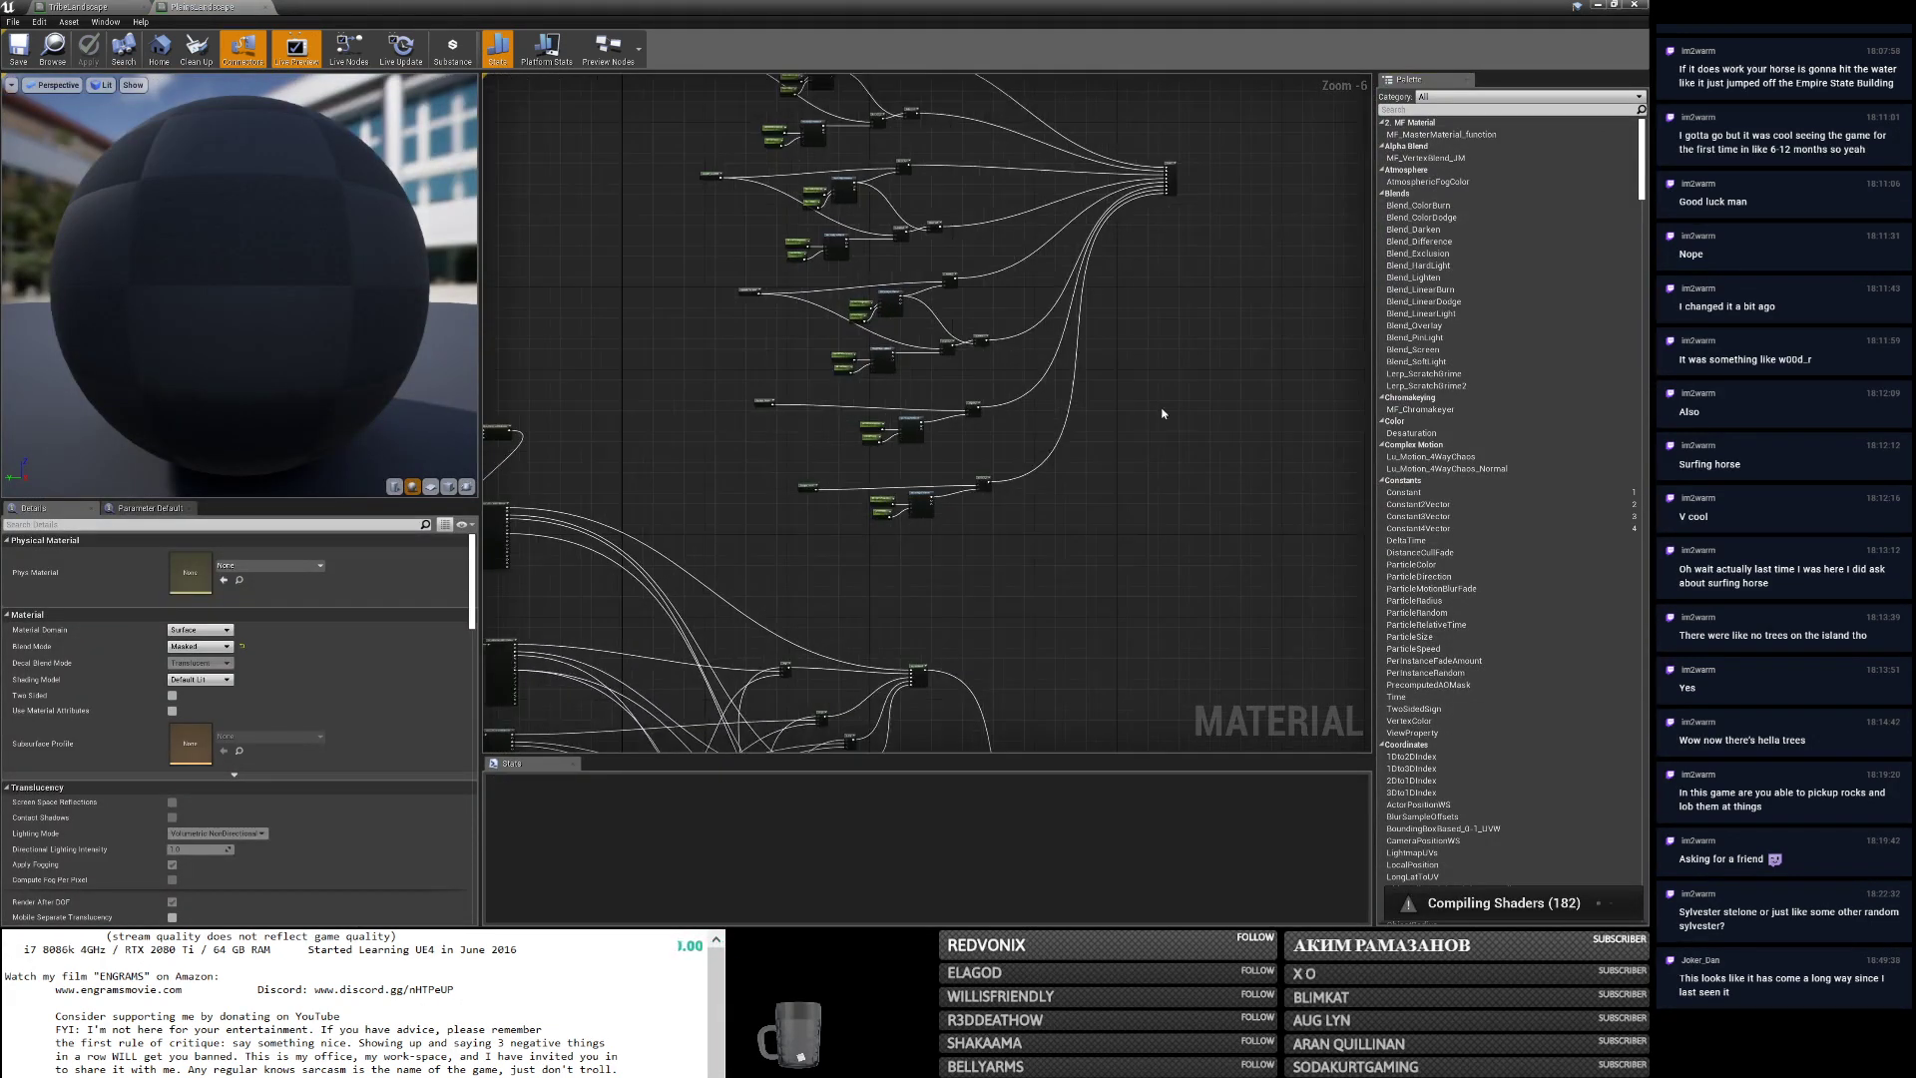
pyautogui.scroll(6, 1095, 374)
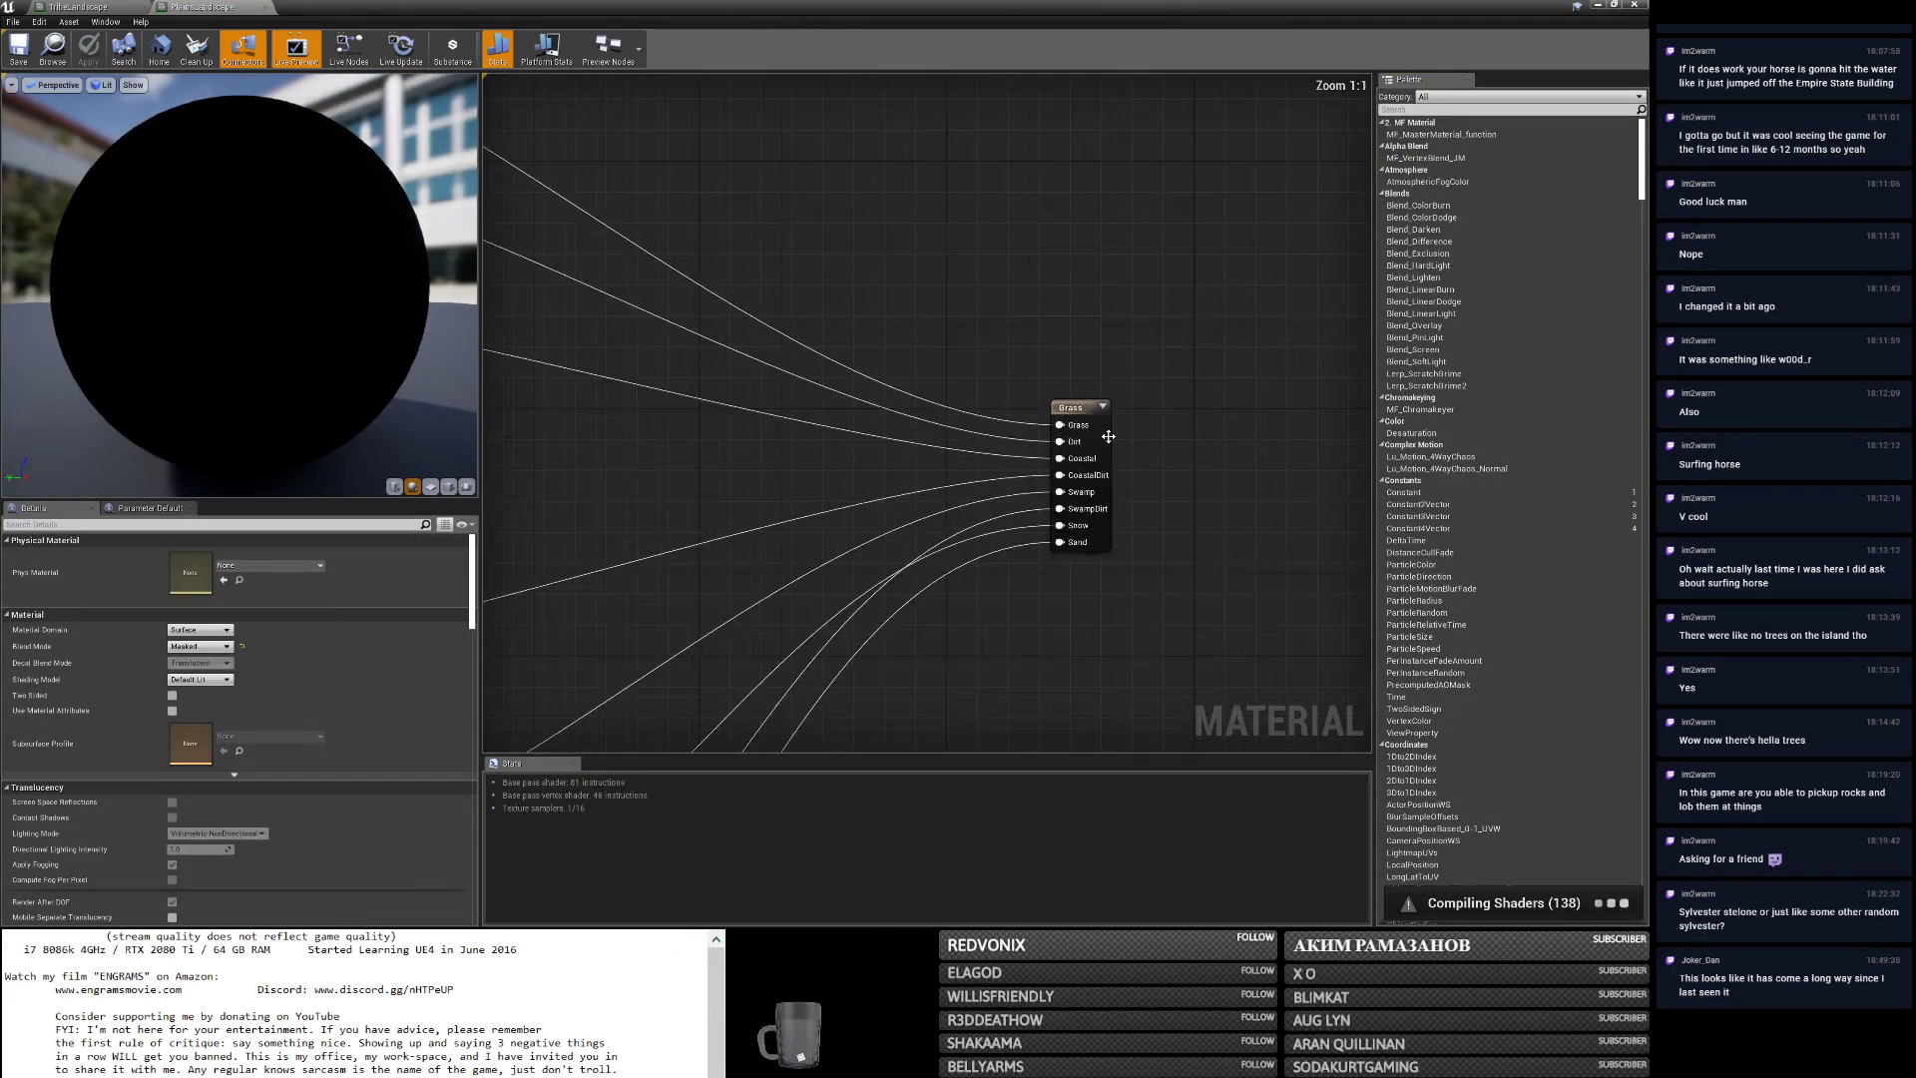
pyautogui.click(1108, 436)
pyautogui.scroll(-3, 299, 638)
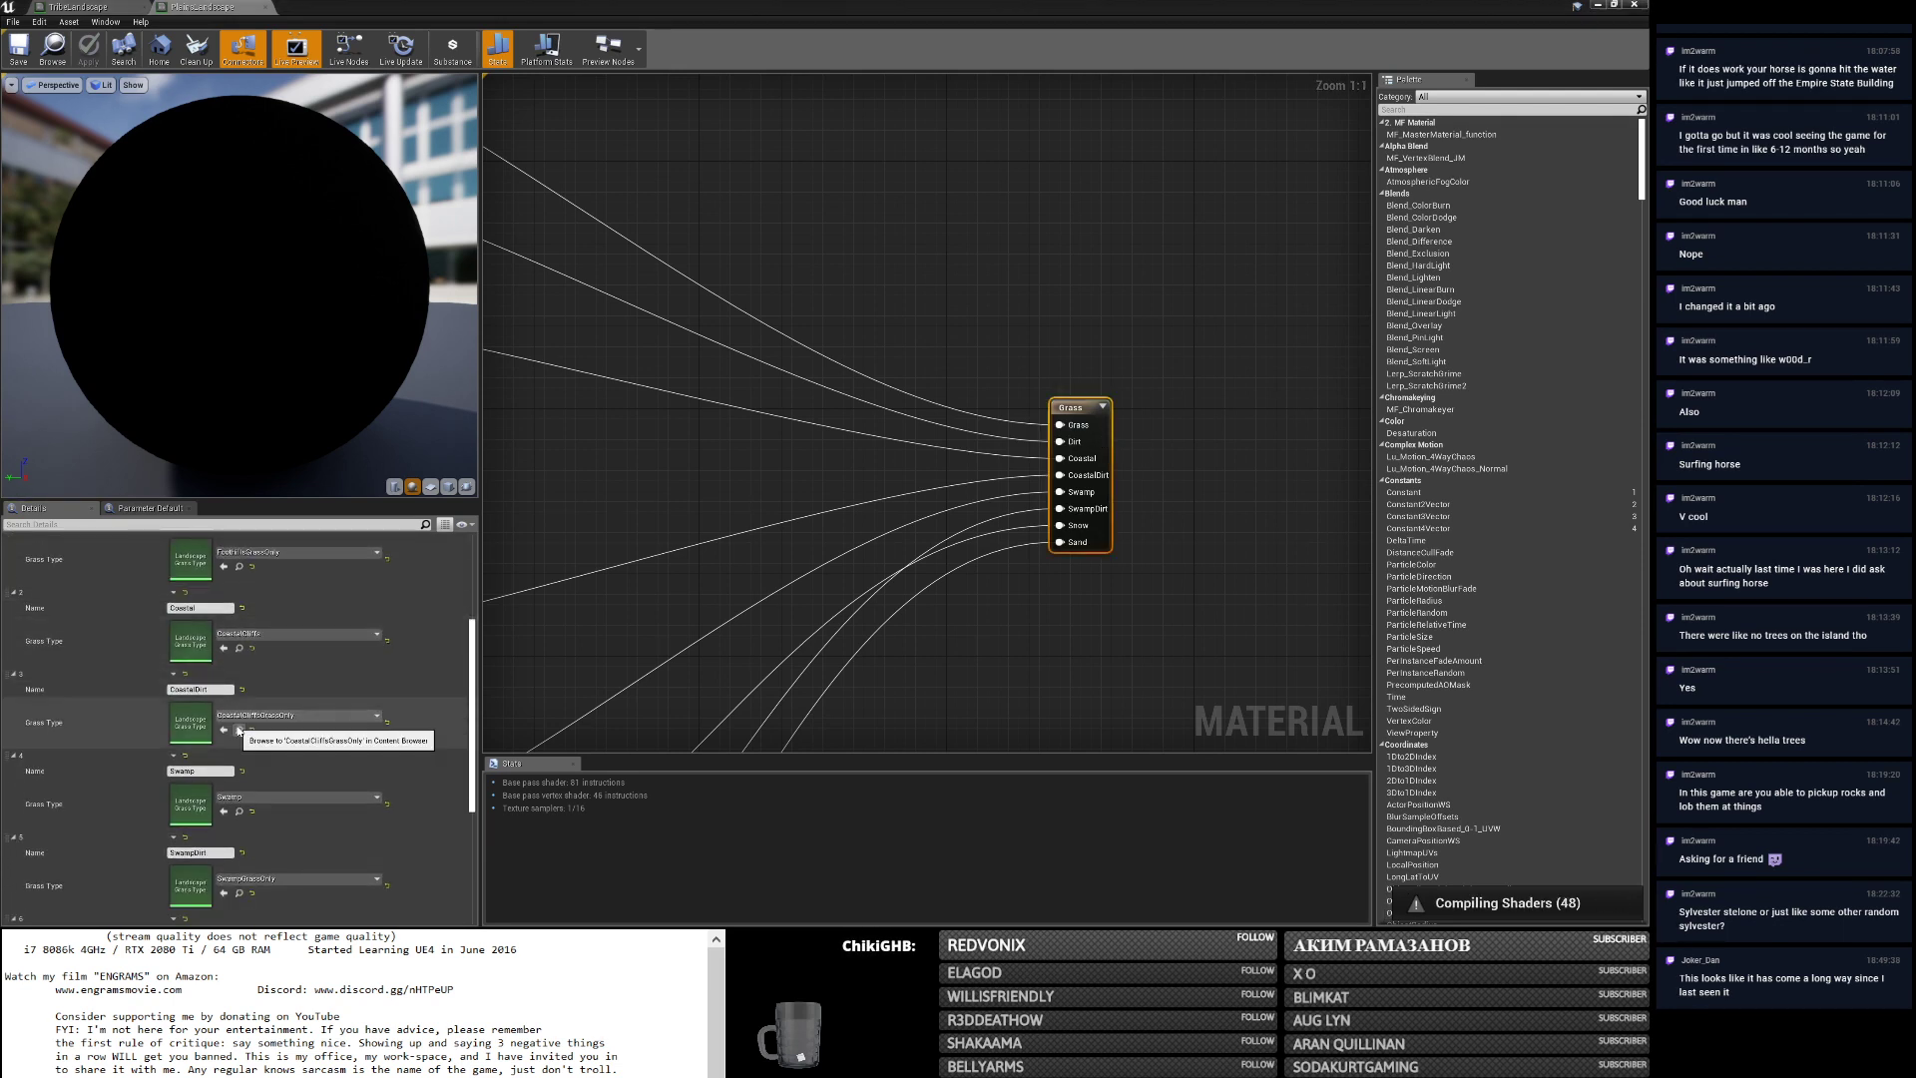
pyautogui.click(1597, 5)
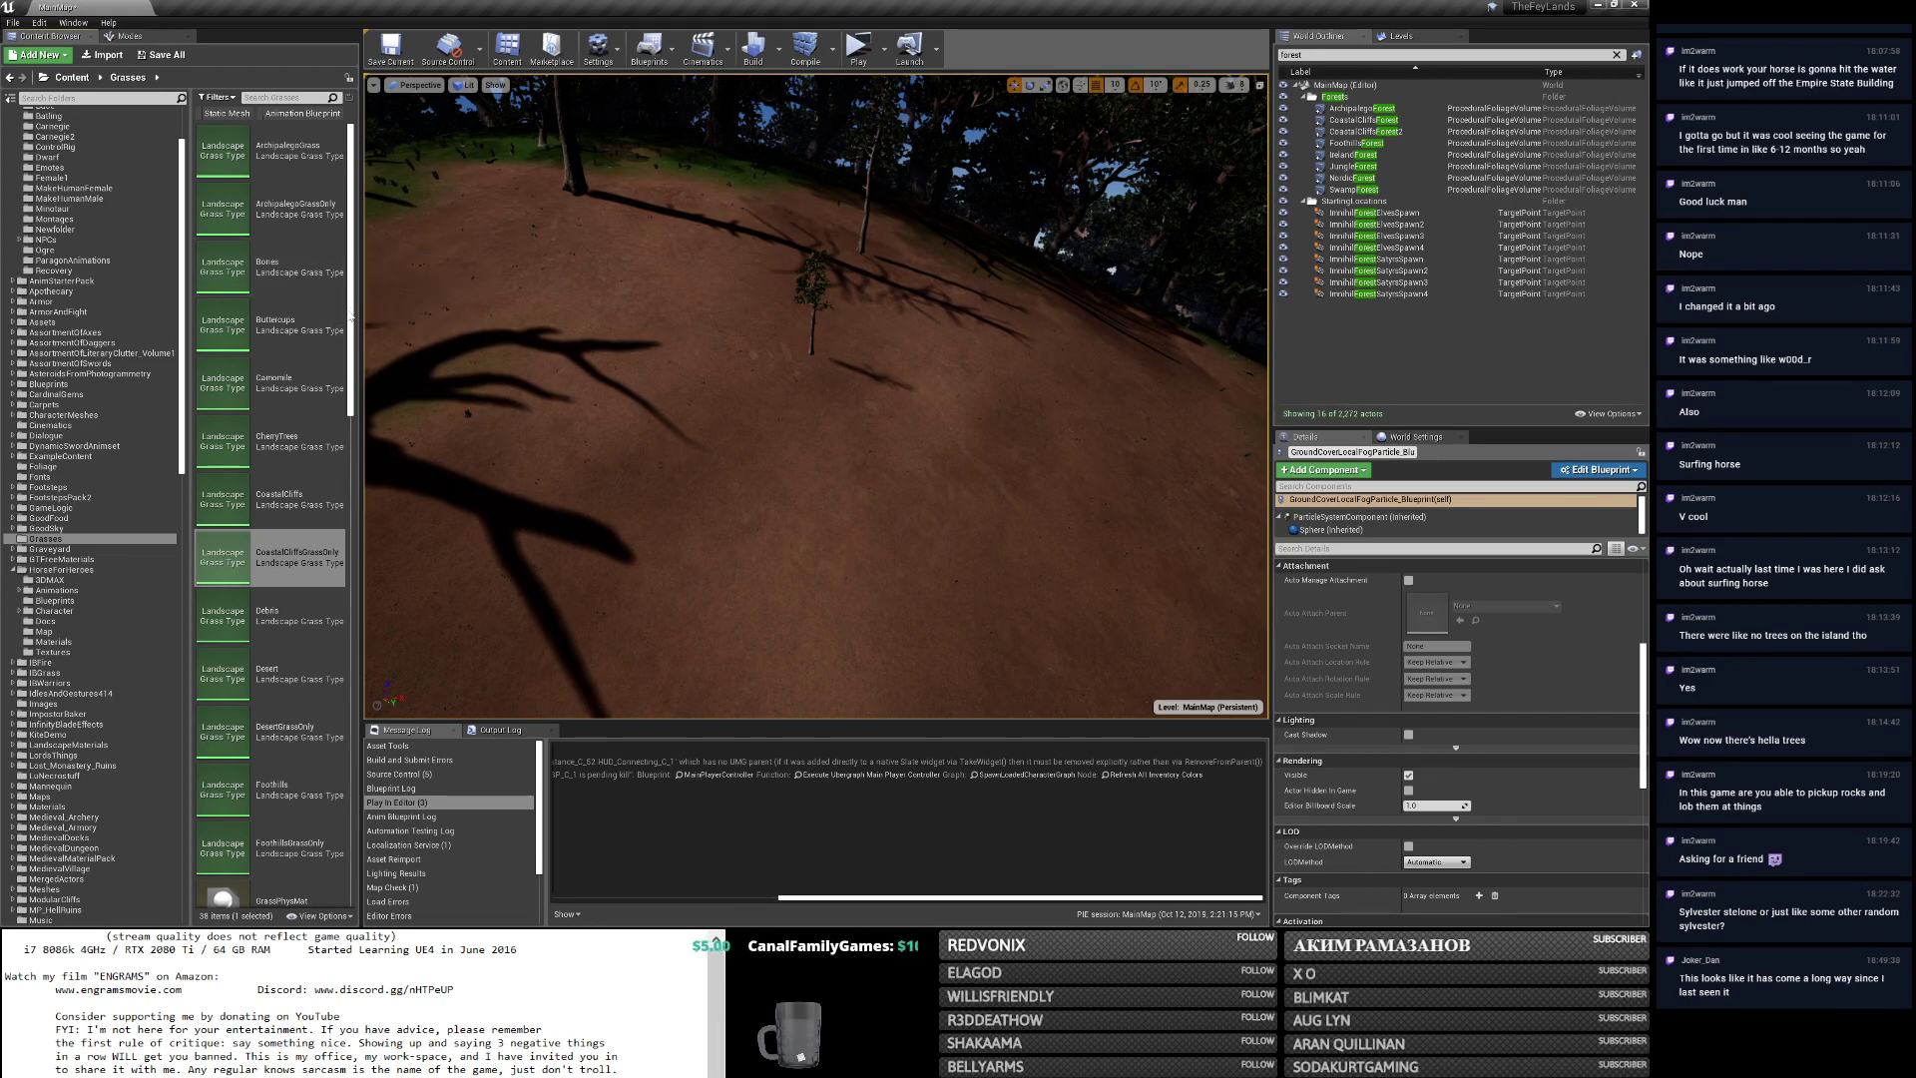
# Open the CoastalCliffsGrassOnly and CoastalCliffs grass types and look through the meshes and densities of the CoastalCliffs varieties.
pyautogui.doubleClick(272, 557)
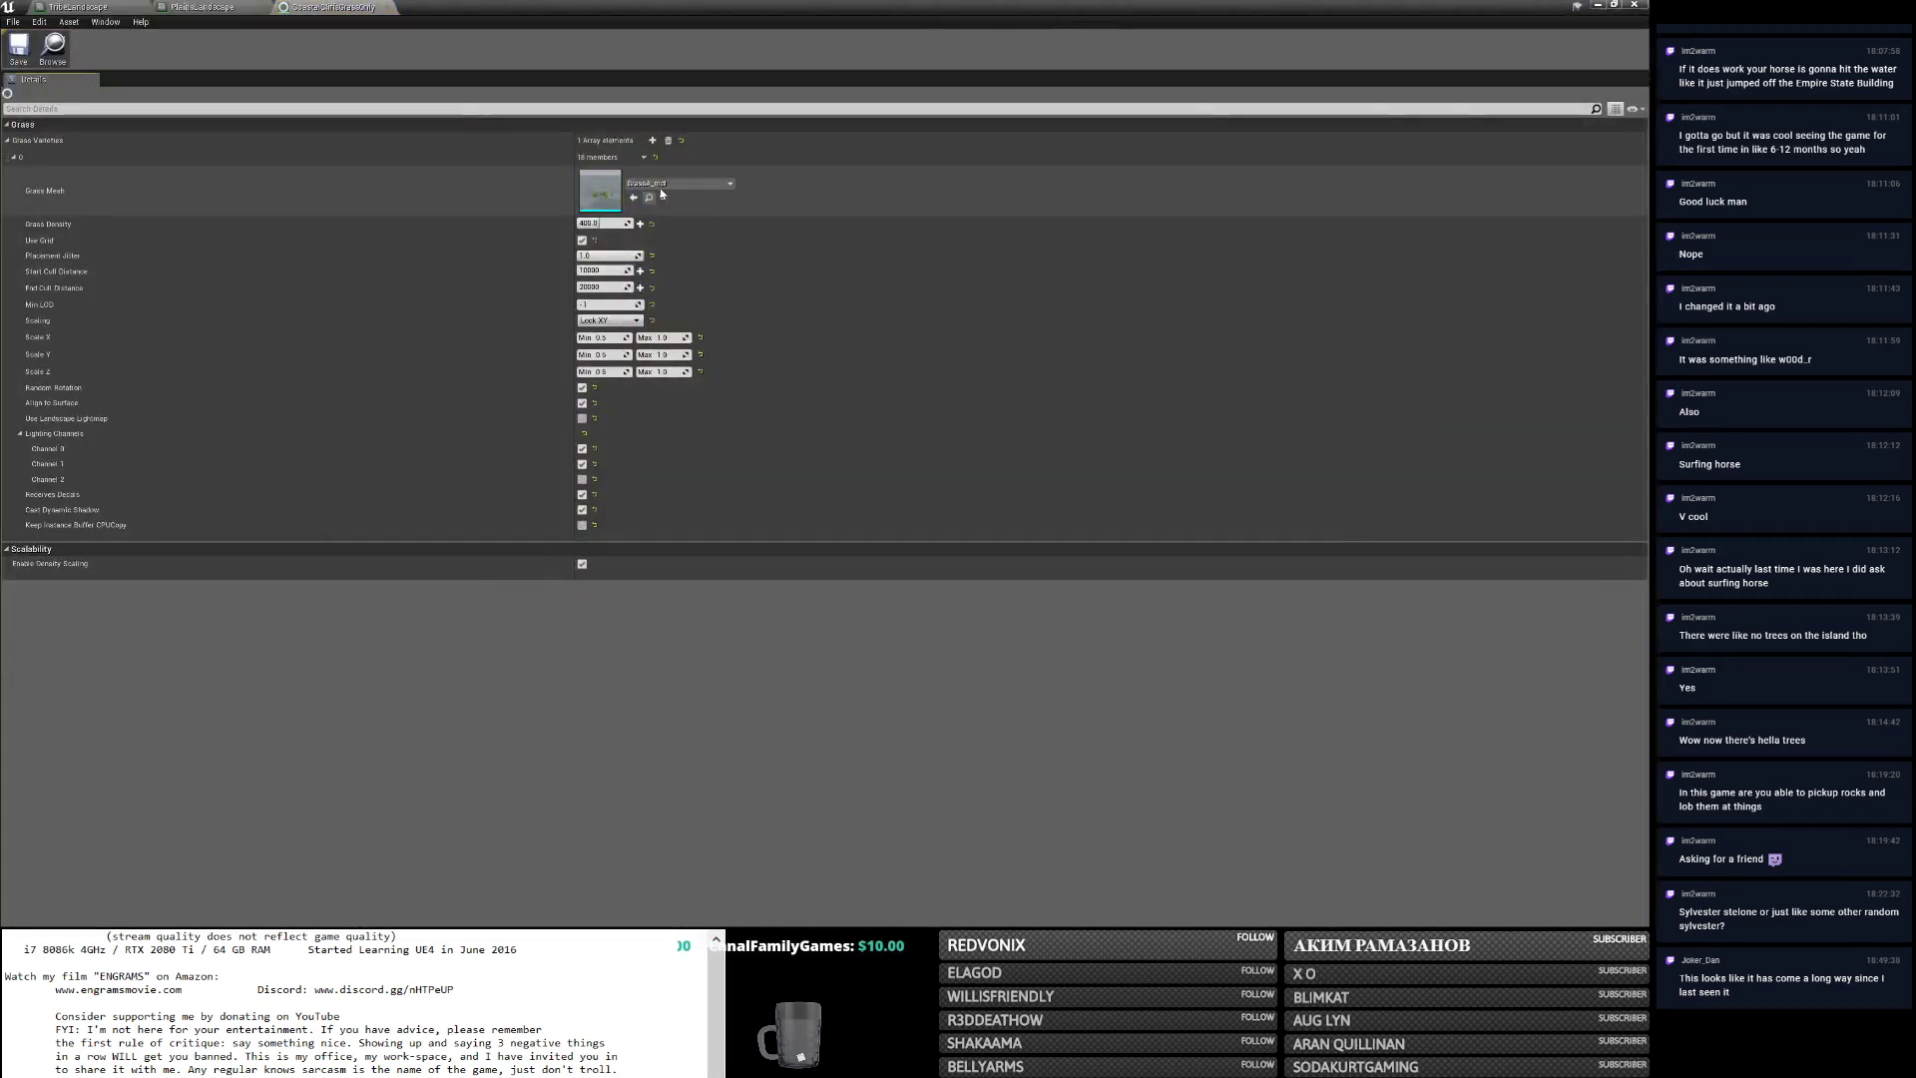
pyautogui.click(1599, 5)
pyautogui.doubleClick(275, 499)
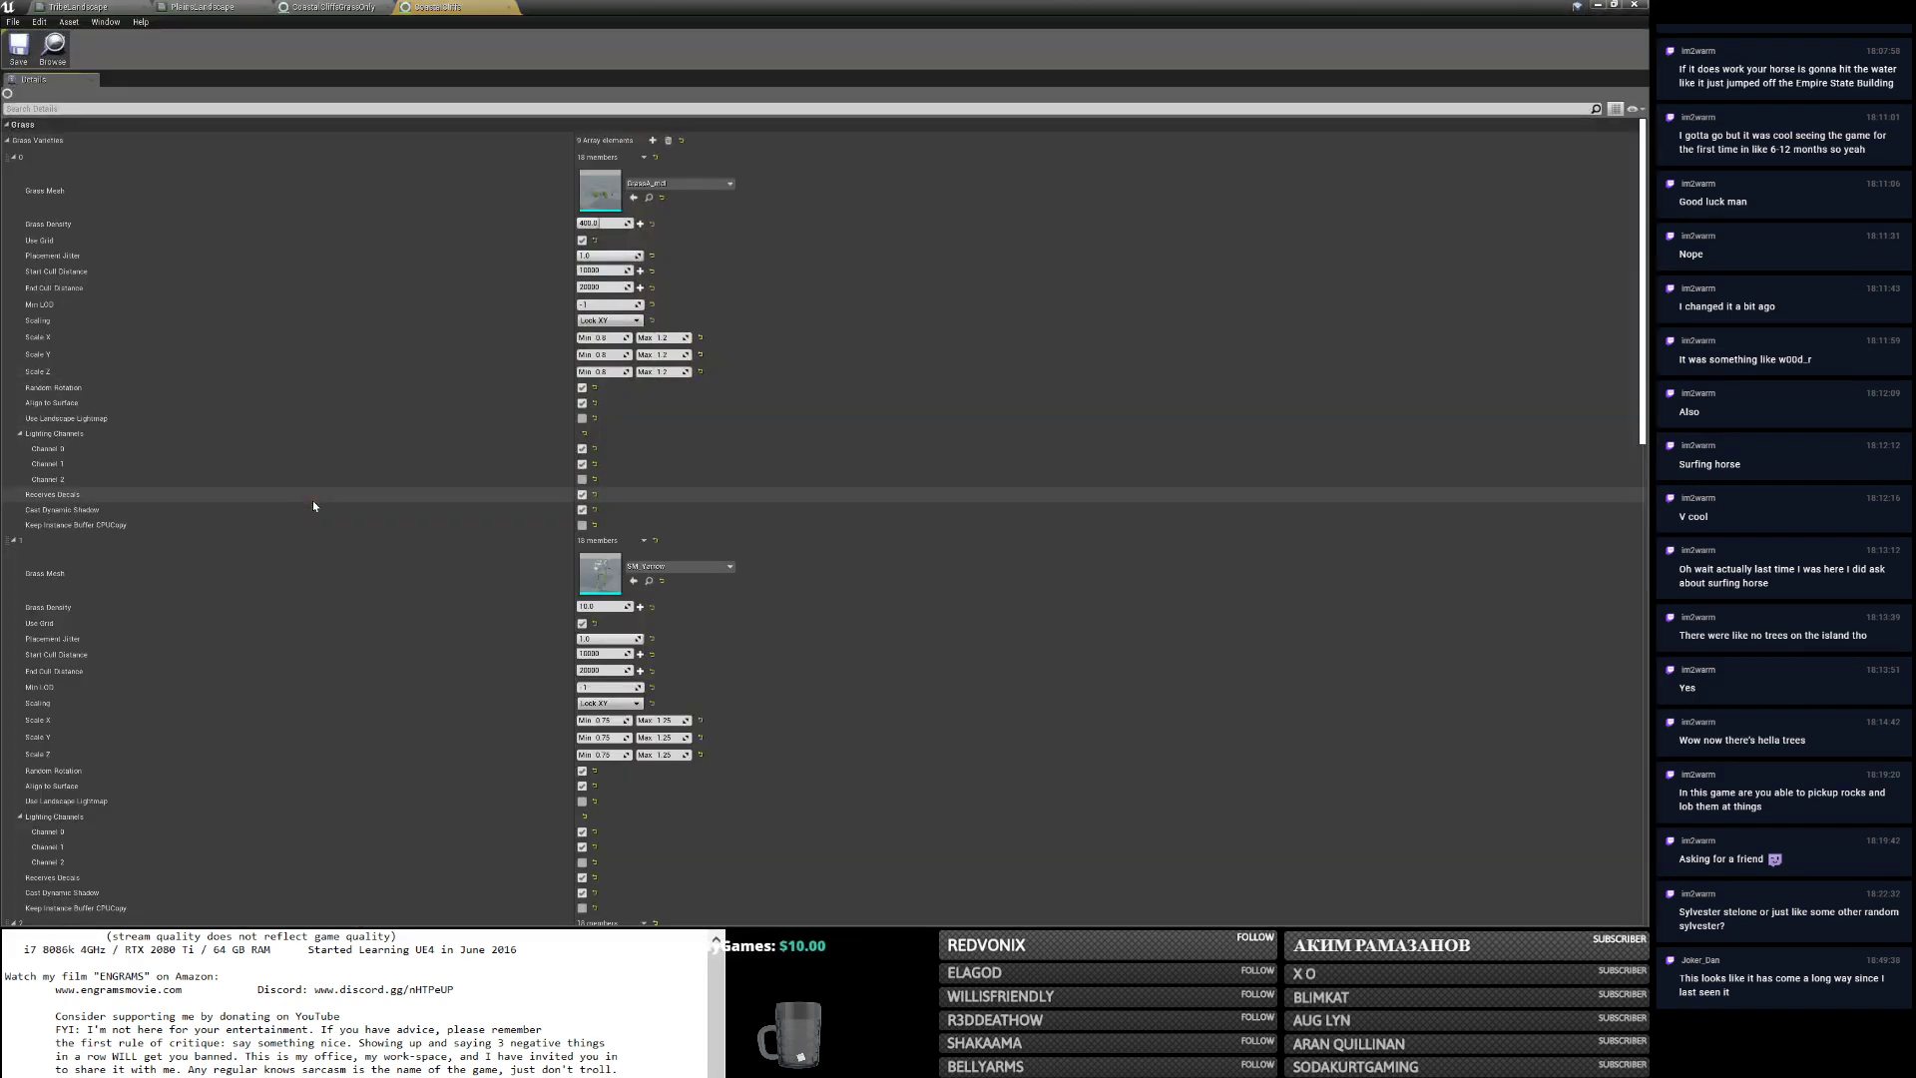
pyautogui.scroll(-5, 998, 439)
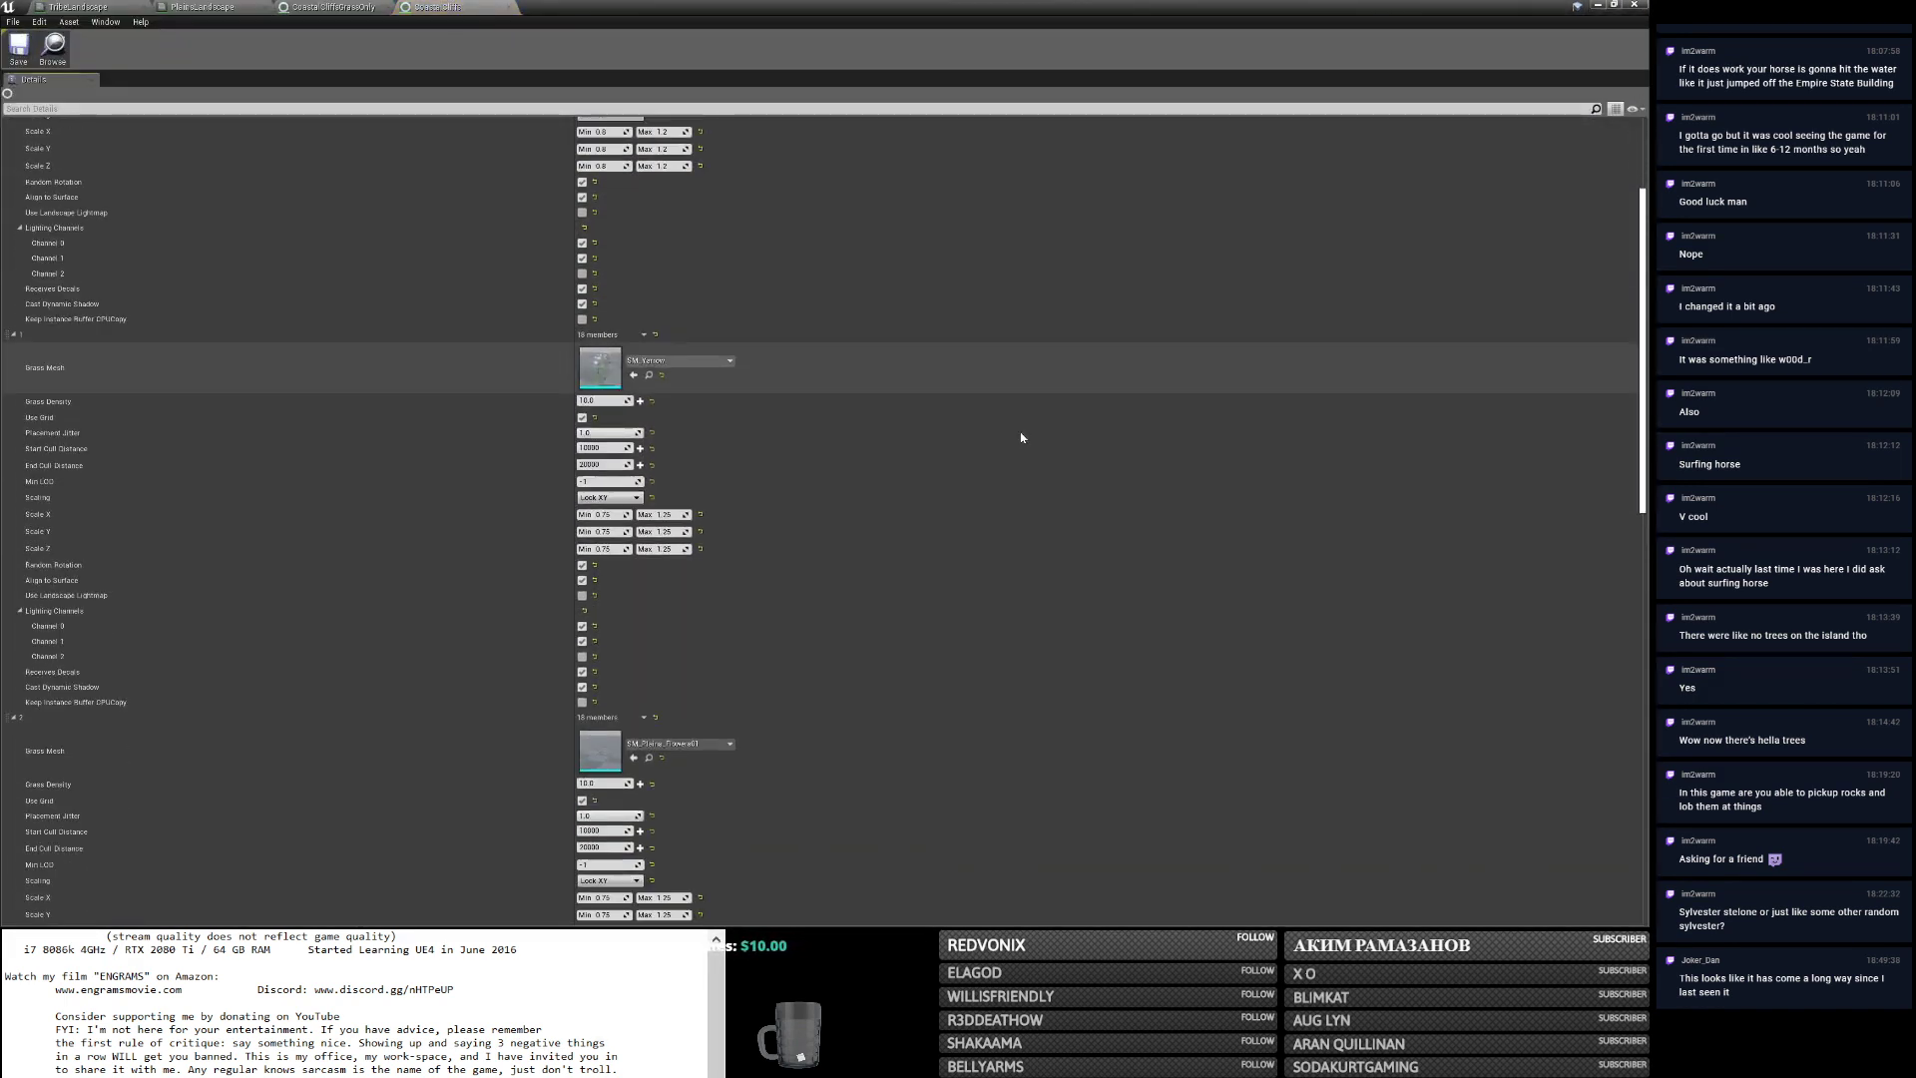
pyautogui.scroll(-2, 1022, 447)
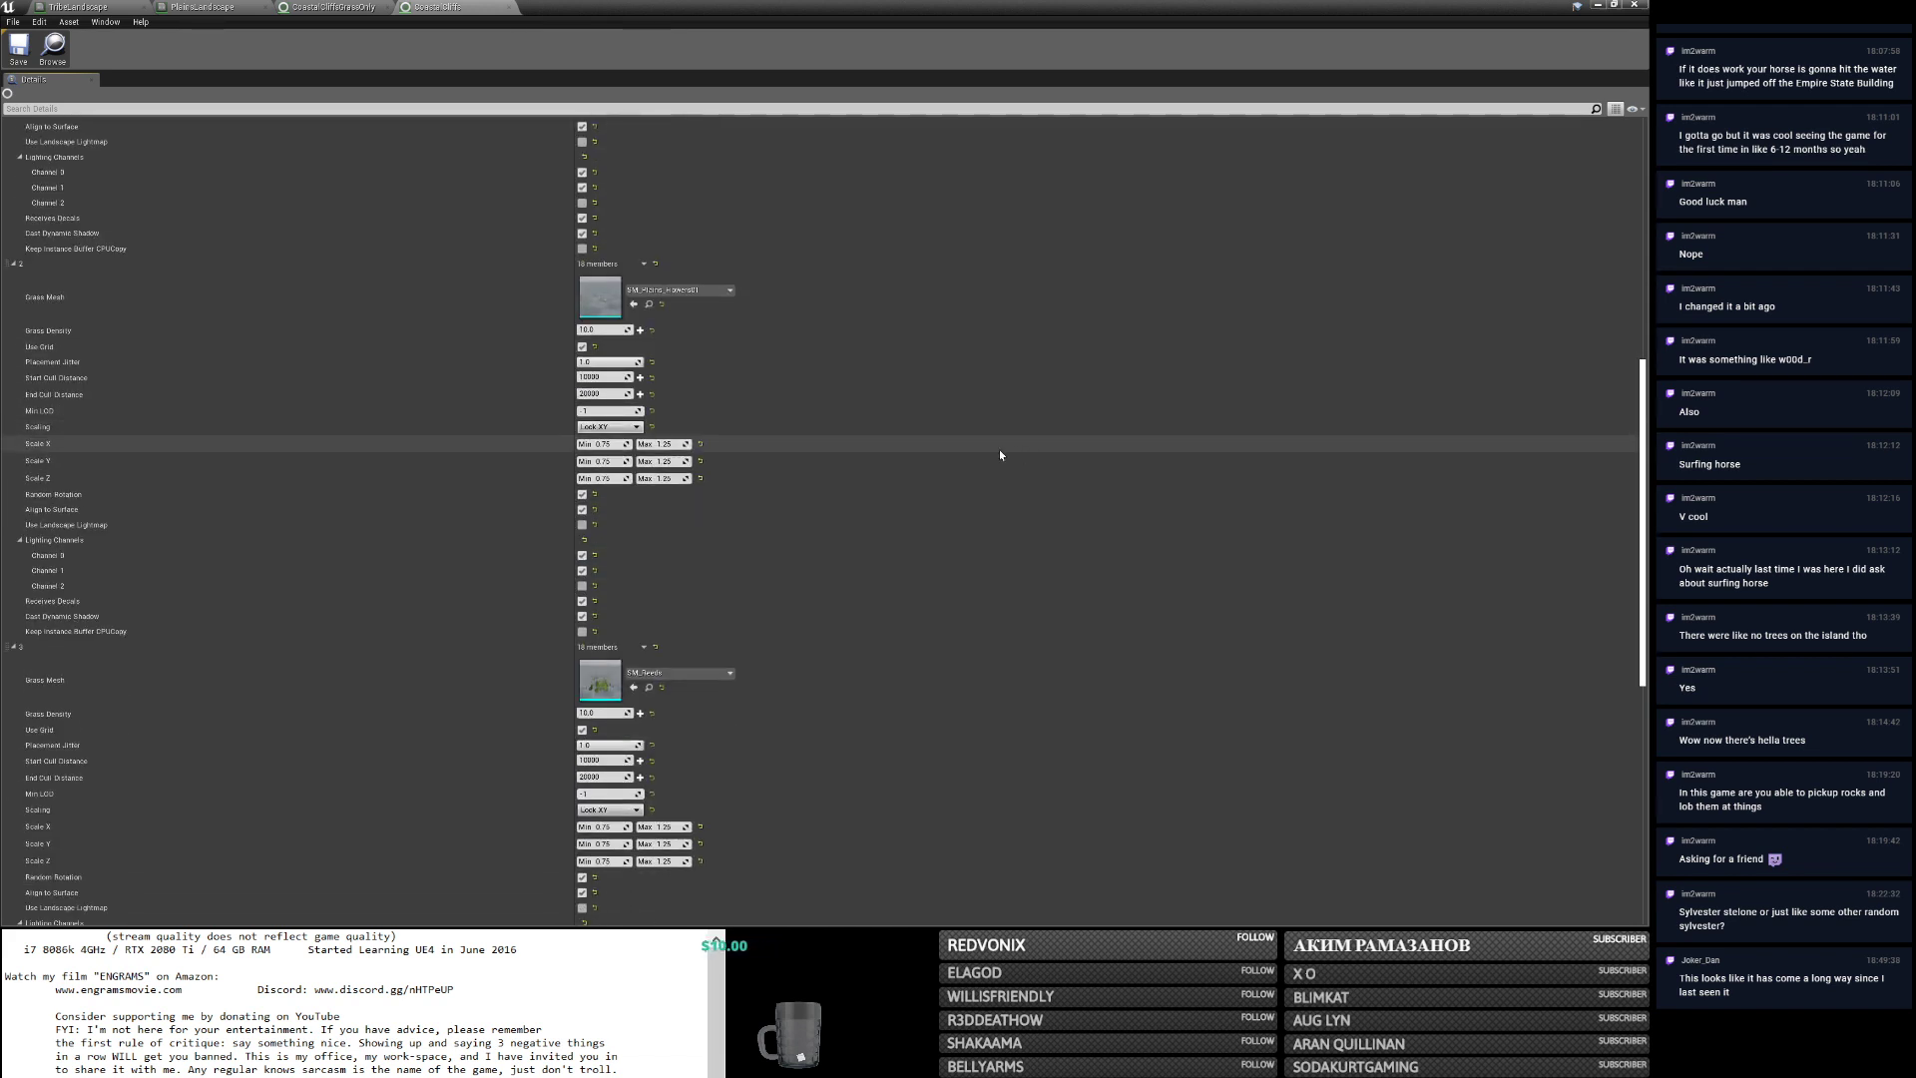
pyautogui.scroll(-3, 932, 433)
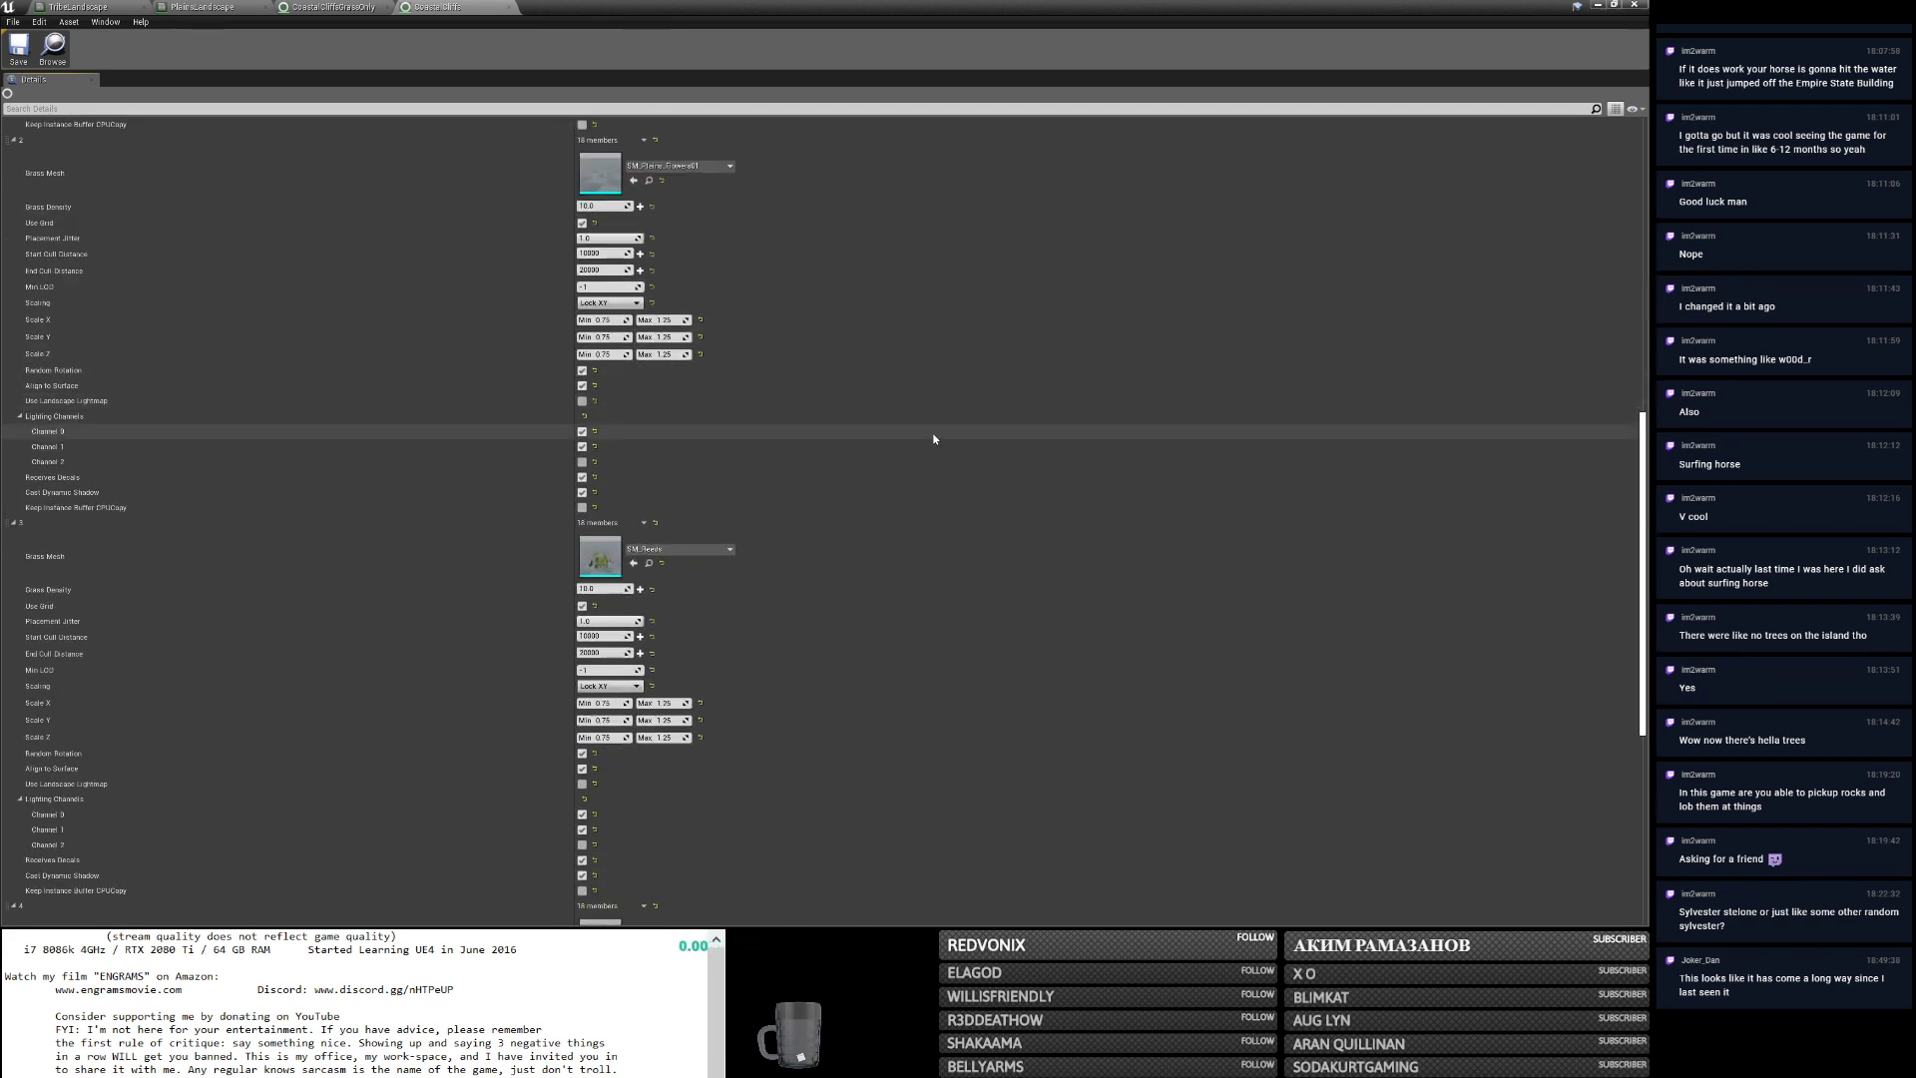
pyautogui.scroll(-4, 814, 439)
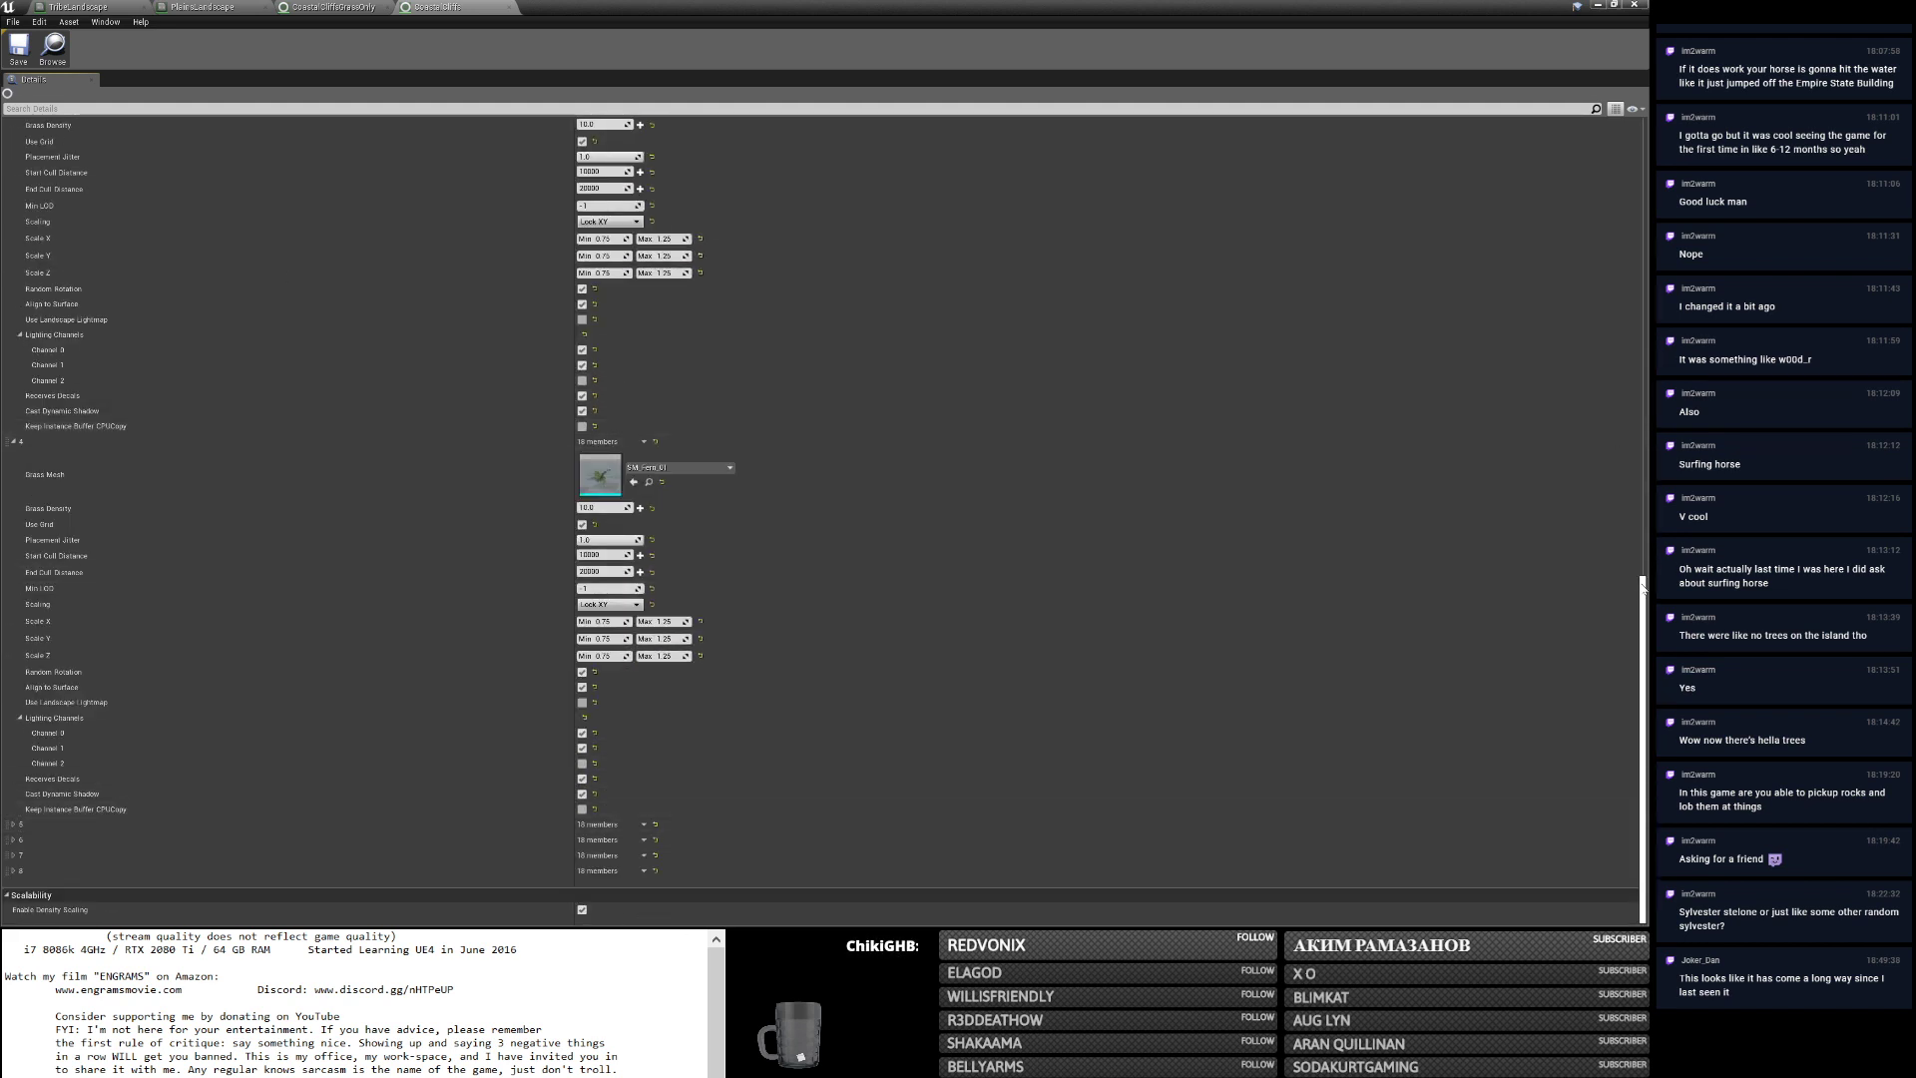
# Expand all grass varieties of CoastalCliffs and review their meshes and settings.
pyautogui.scroll(12, 652, 250)
pyautogui.rightClick(40, 145)
pyautogui.click(63, 175)
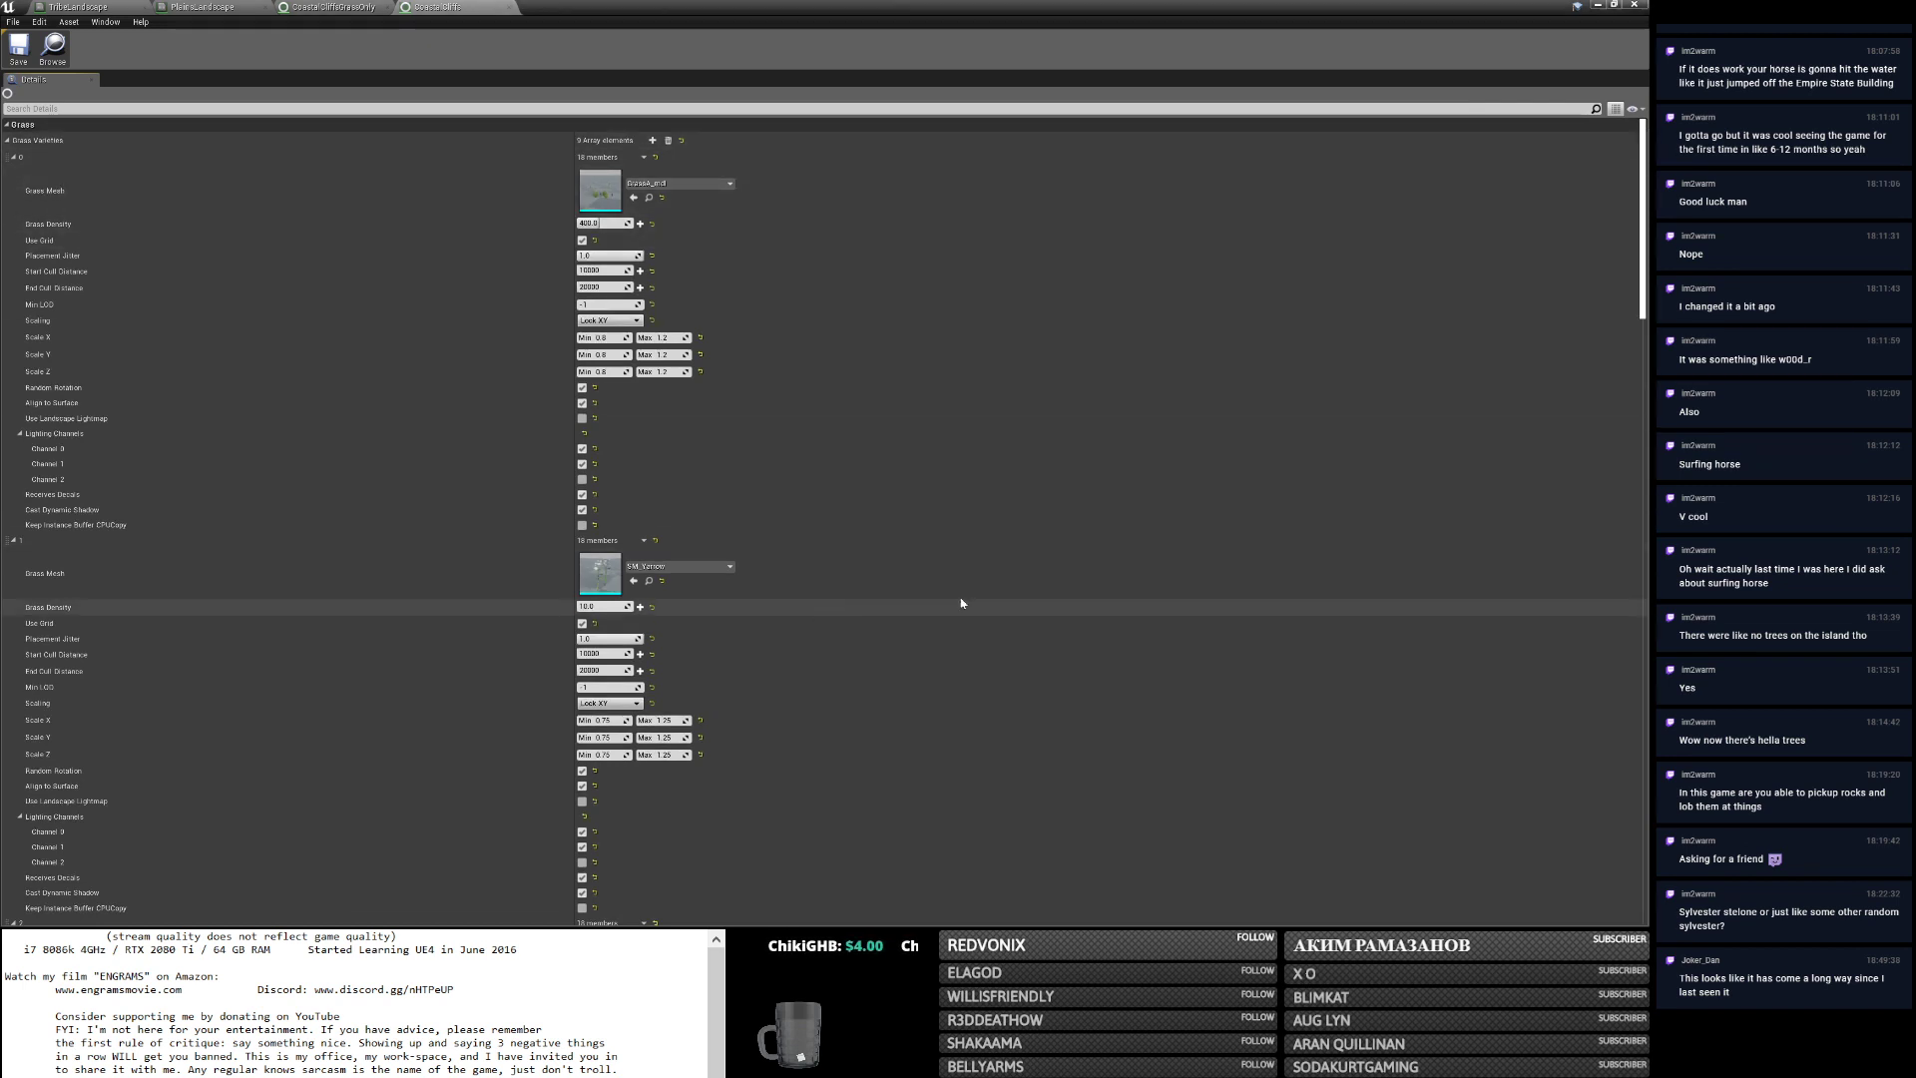
pyautogui.moveTo(1646, 225); pyautogui.dragTo(1646, 332)
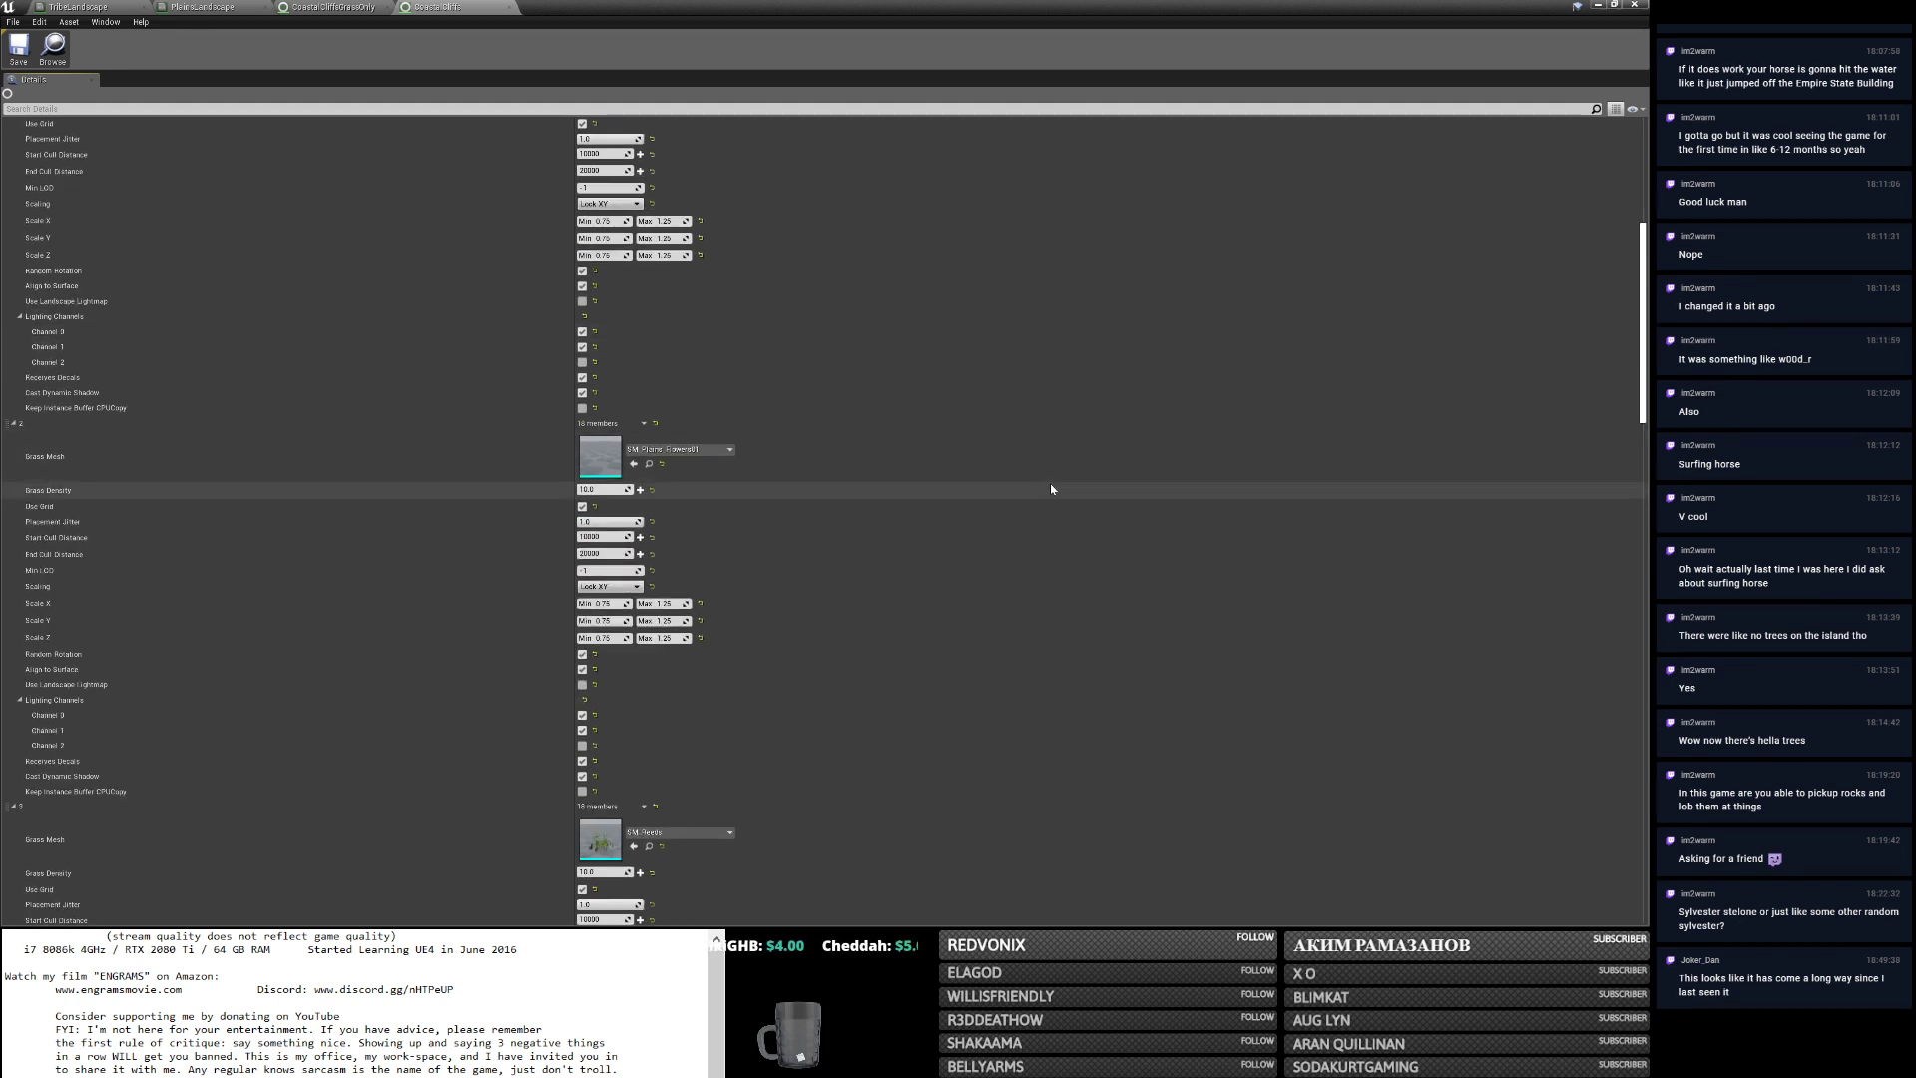
pyautogui.scroll(-2, 1050, 485)
pyautogui.scroll(-10, 1051, 485)
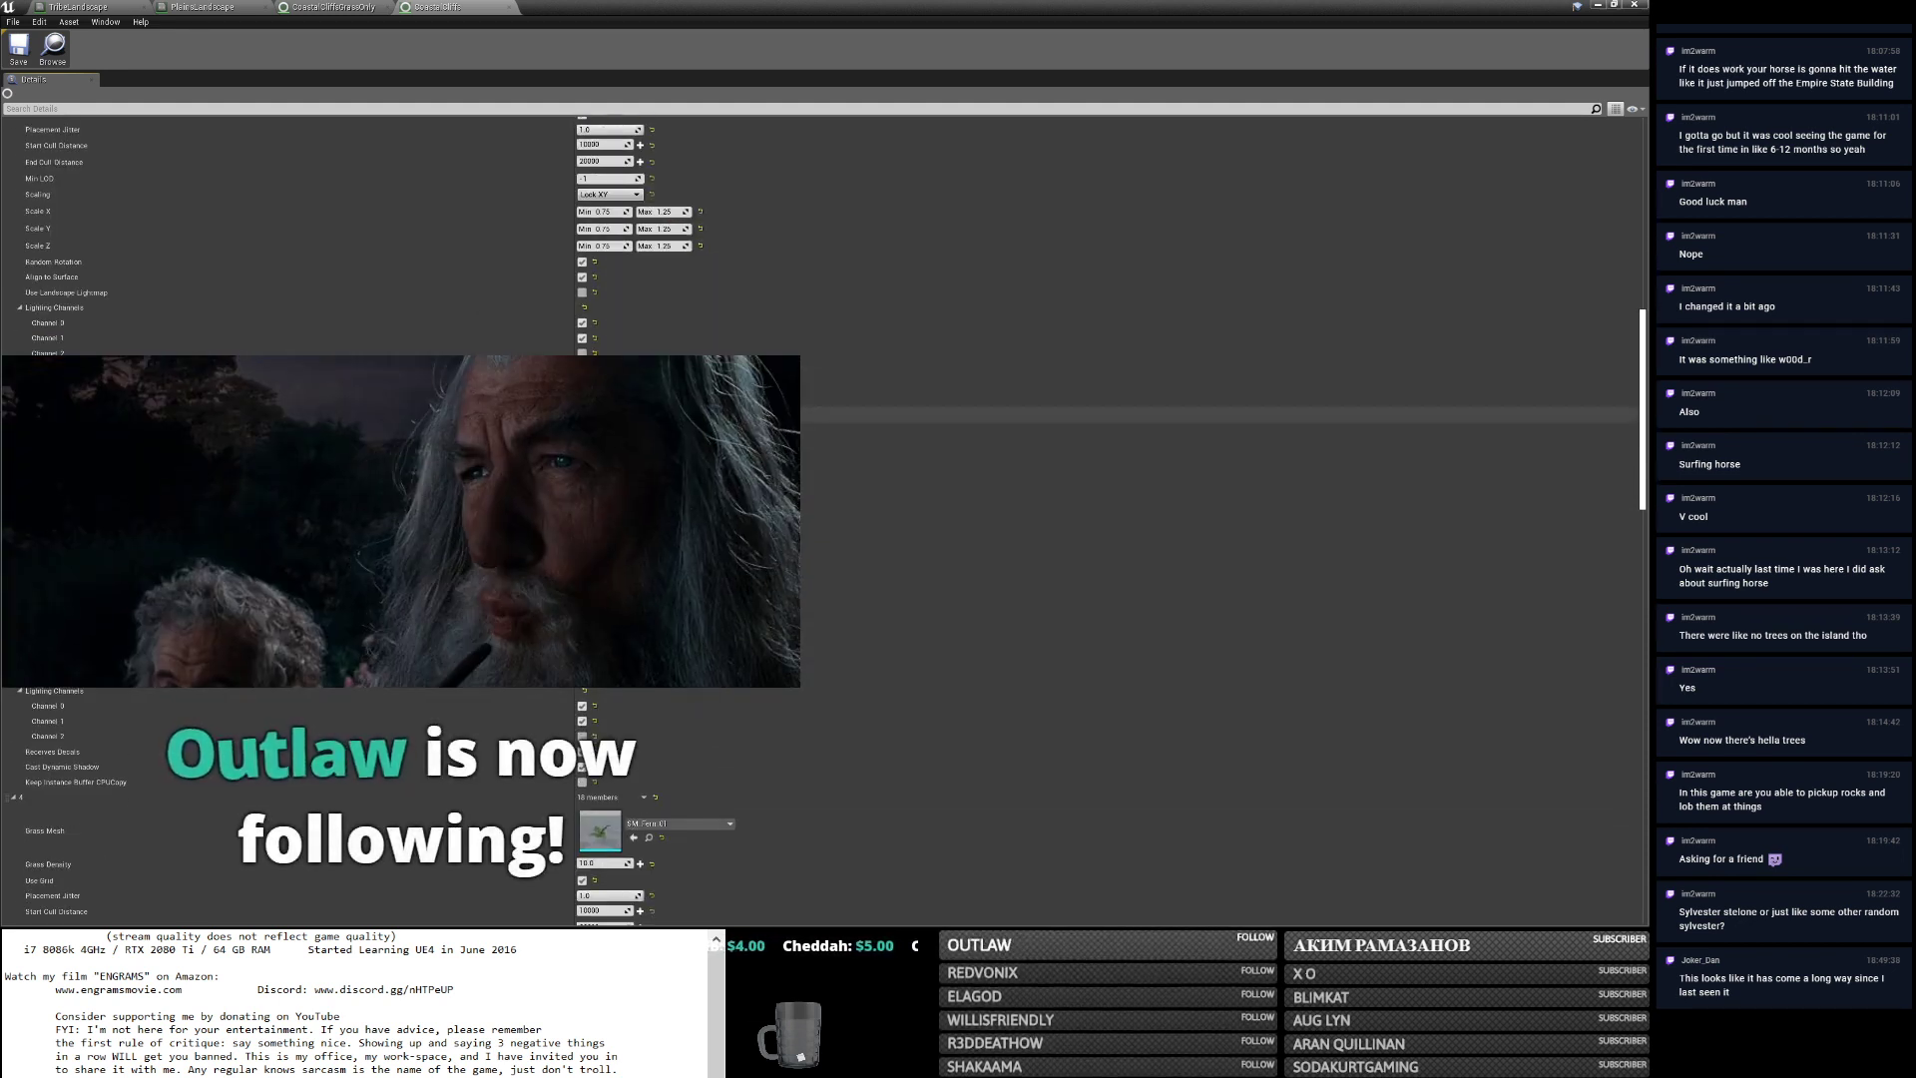
pyautogui.hotkey('alt', 'Tab')
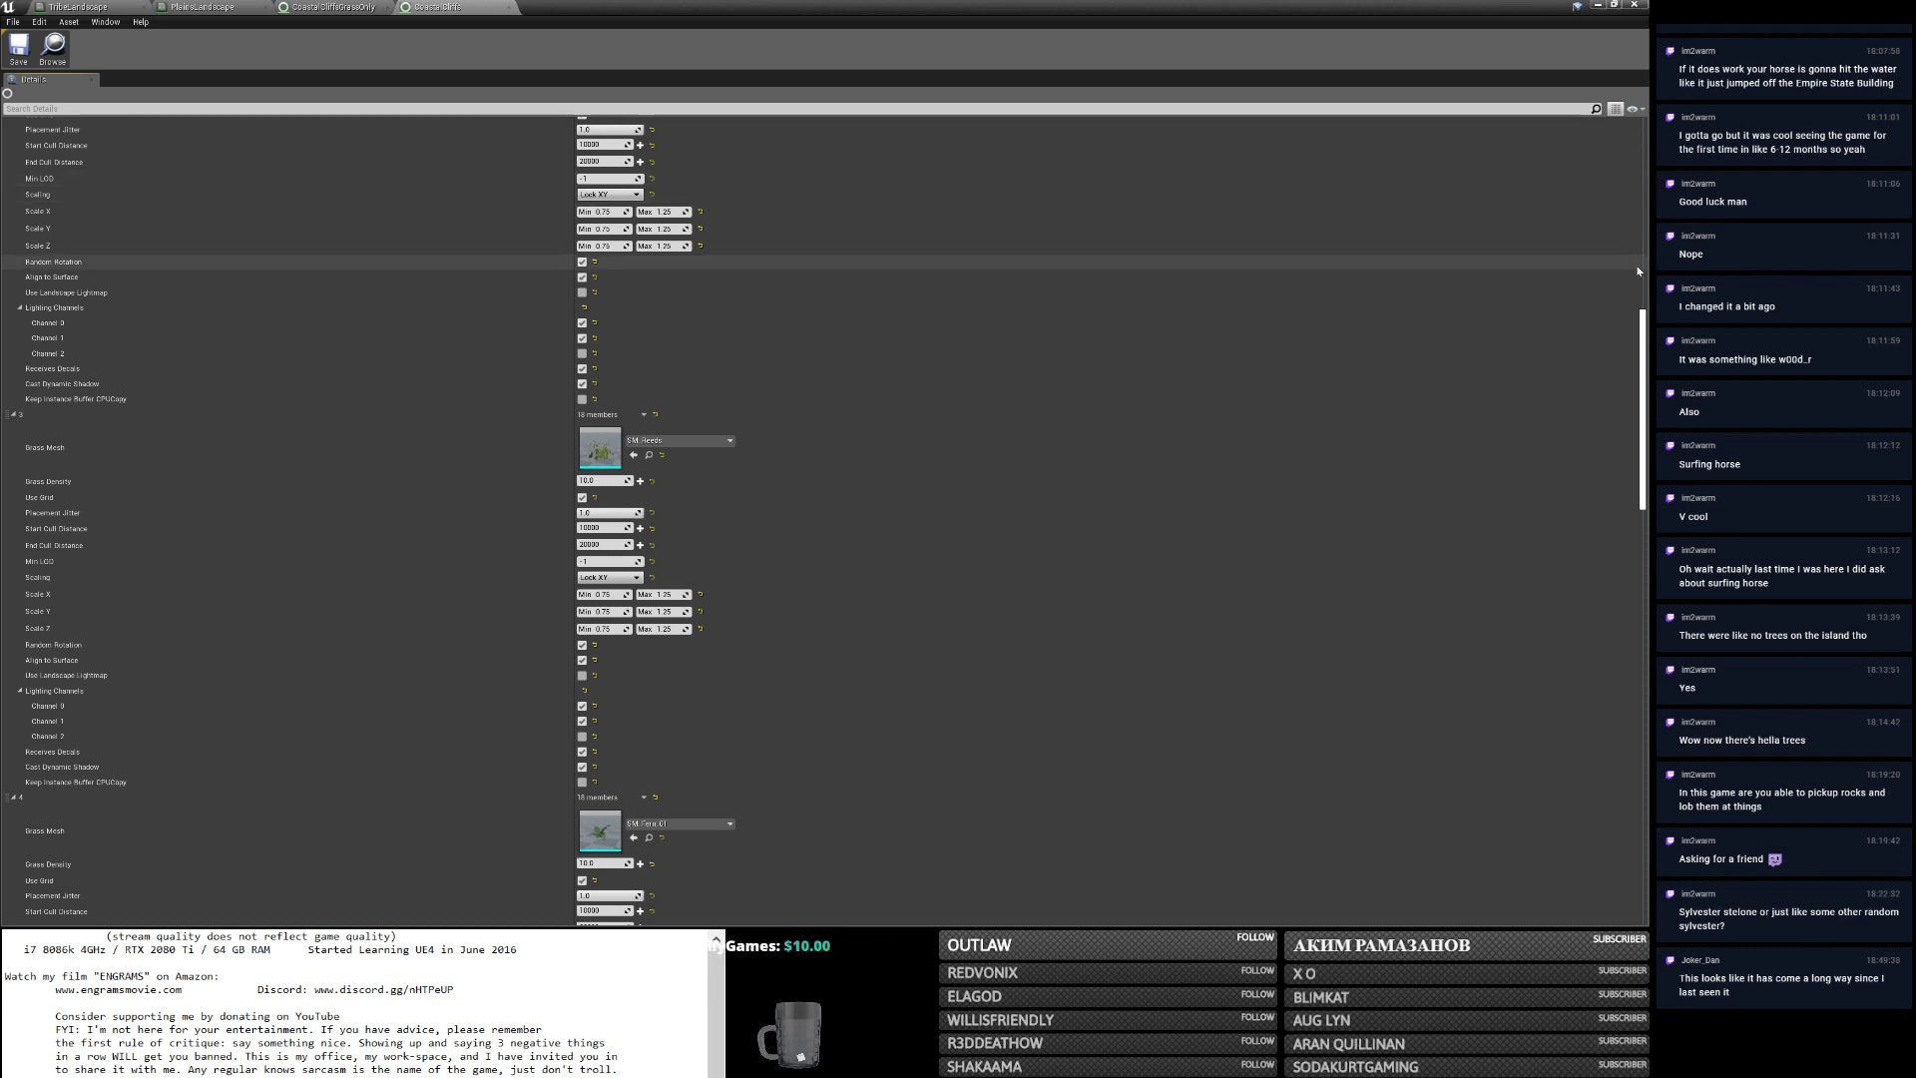
# Fly over and through the level's forest to inspect the ground cover, and return to the CoastalCliffs grass type.
pyautogui.click(1601, 4)
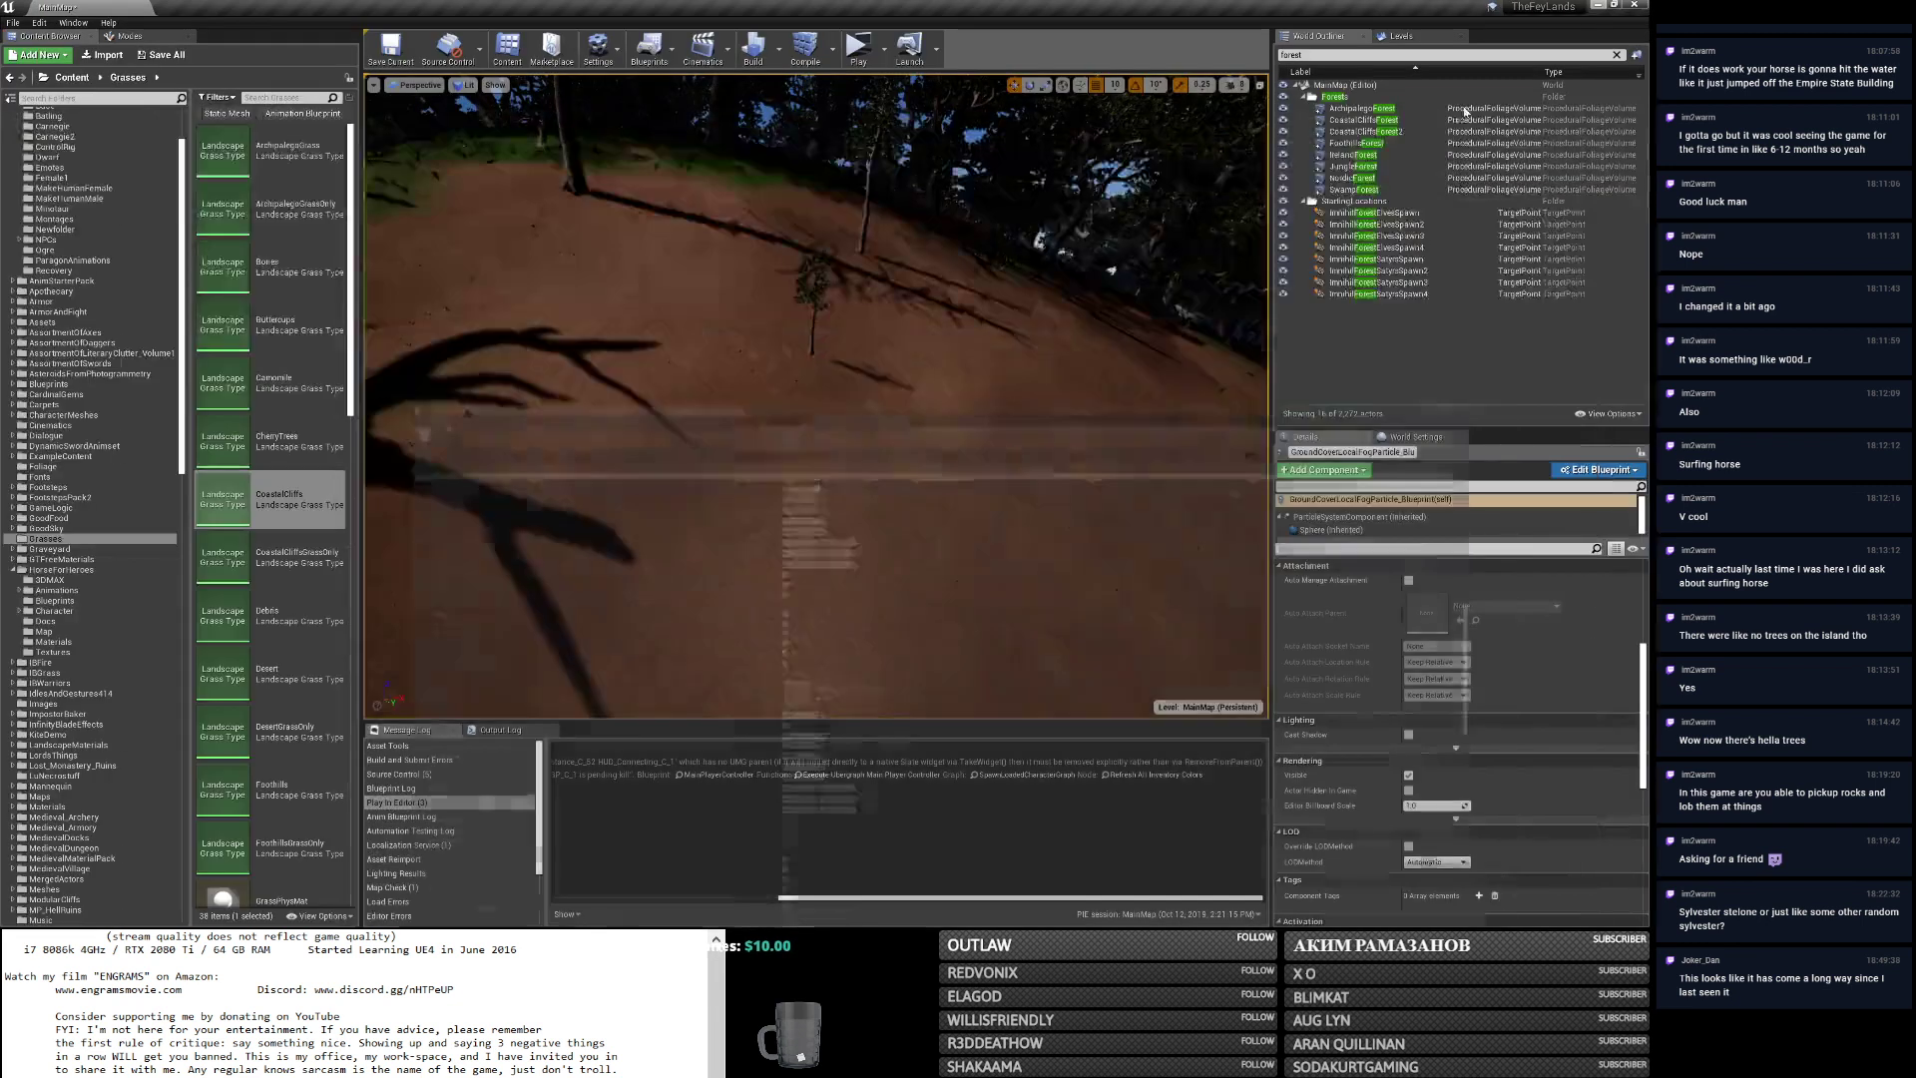
pyautogui.moveTo(816, 396); pyautogui.dragTo(1148, 364, button='right')
pyautogui.press('w')
pyautogui.press('e')
pyautogui.press('w')
pyautogui.press('e')
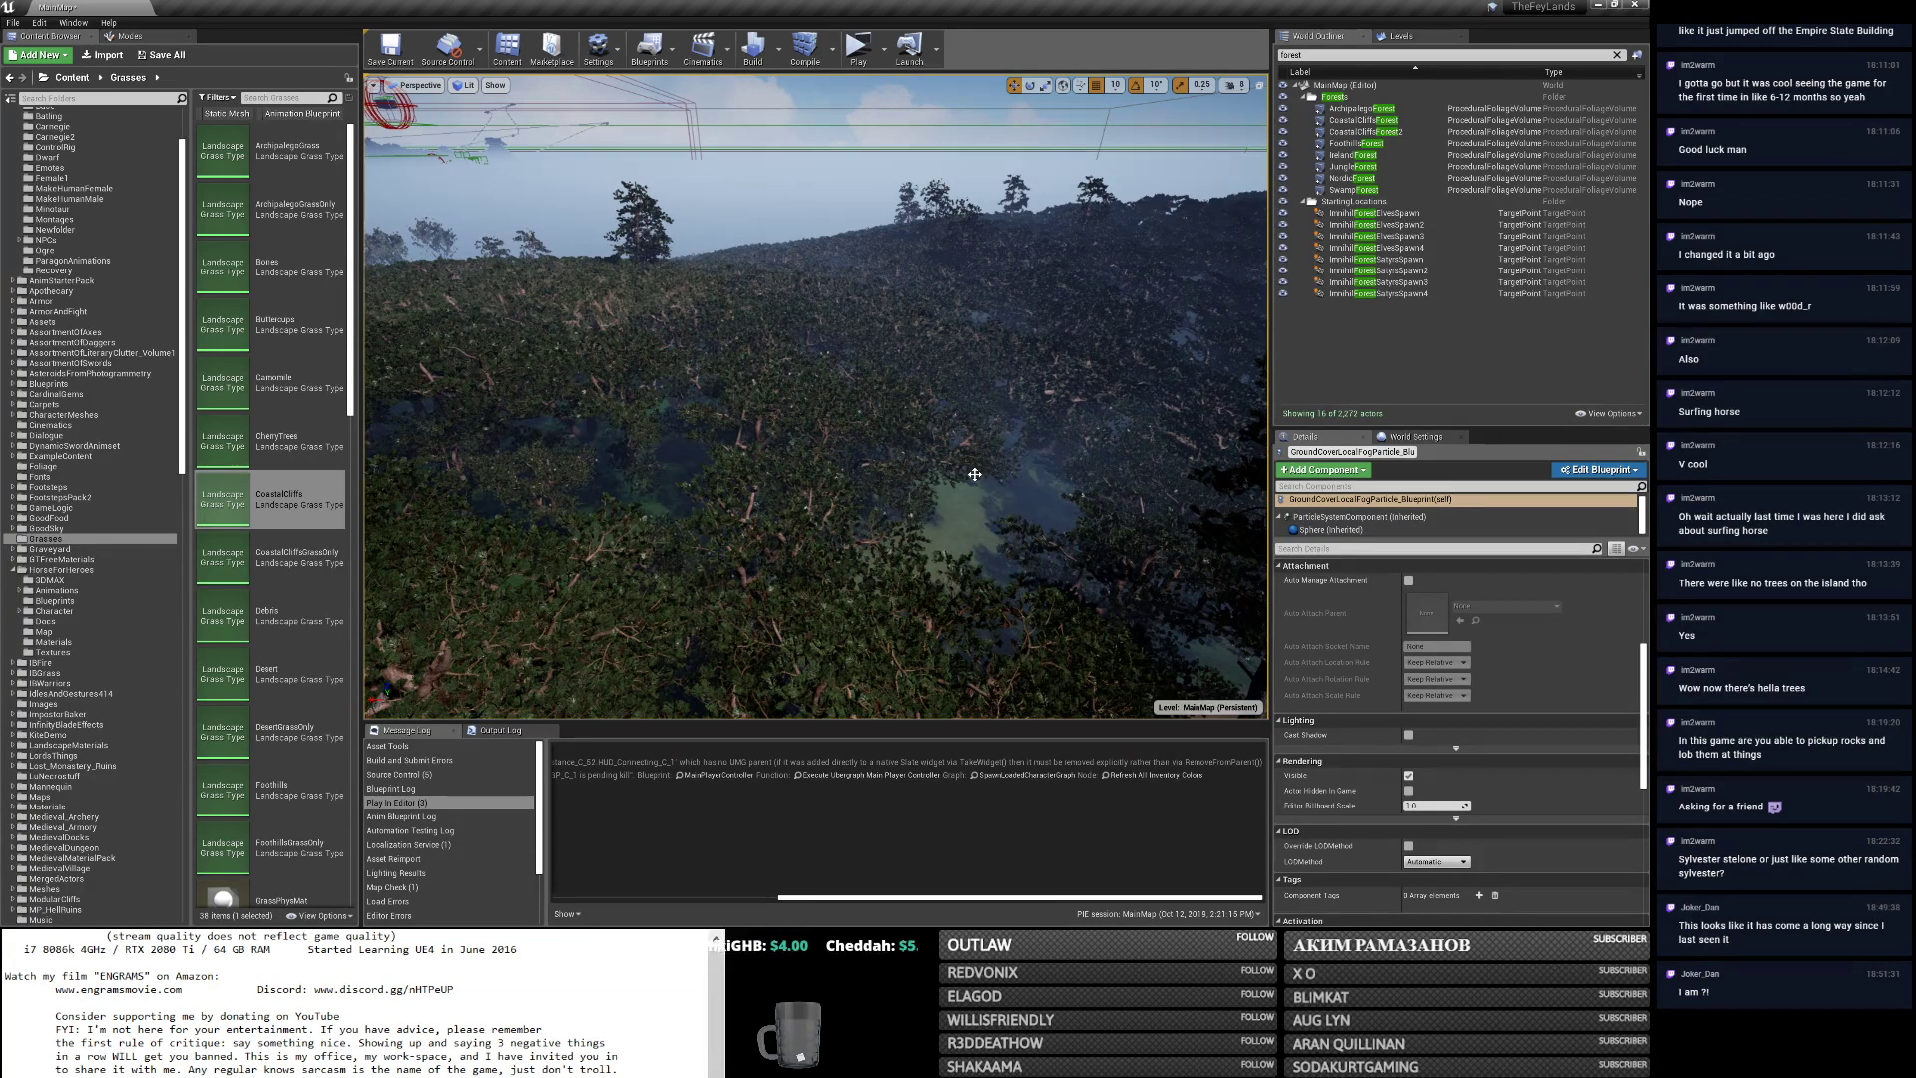
pyautogui.moveTo(974, 474)
pyautogui.mouseDown(button='right')
pyautogui.moveTo(974, 457)
pyautogui.moveTo(1088, 457)
pyautogui.moveTo(963, 482)
pyautogui.moveTo(990, 467)
pyautogui.mouseUp(button='right')
pyautogui.press('w')
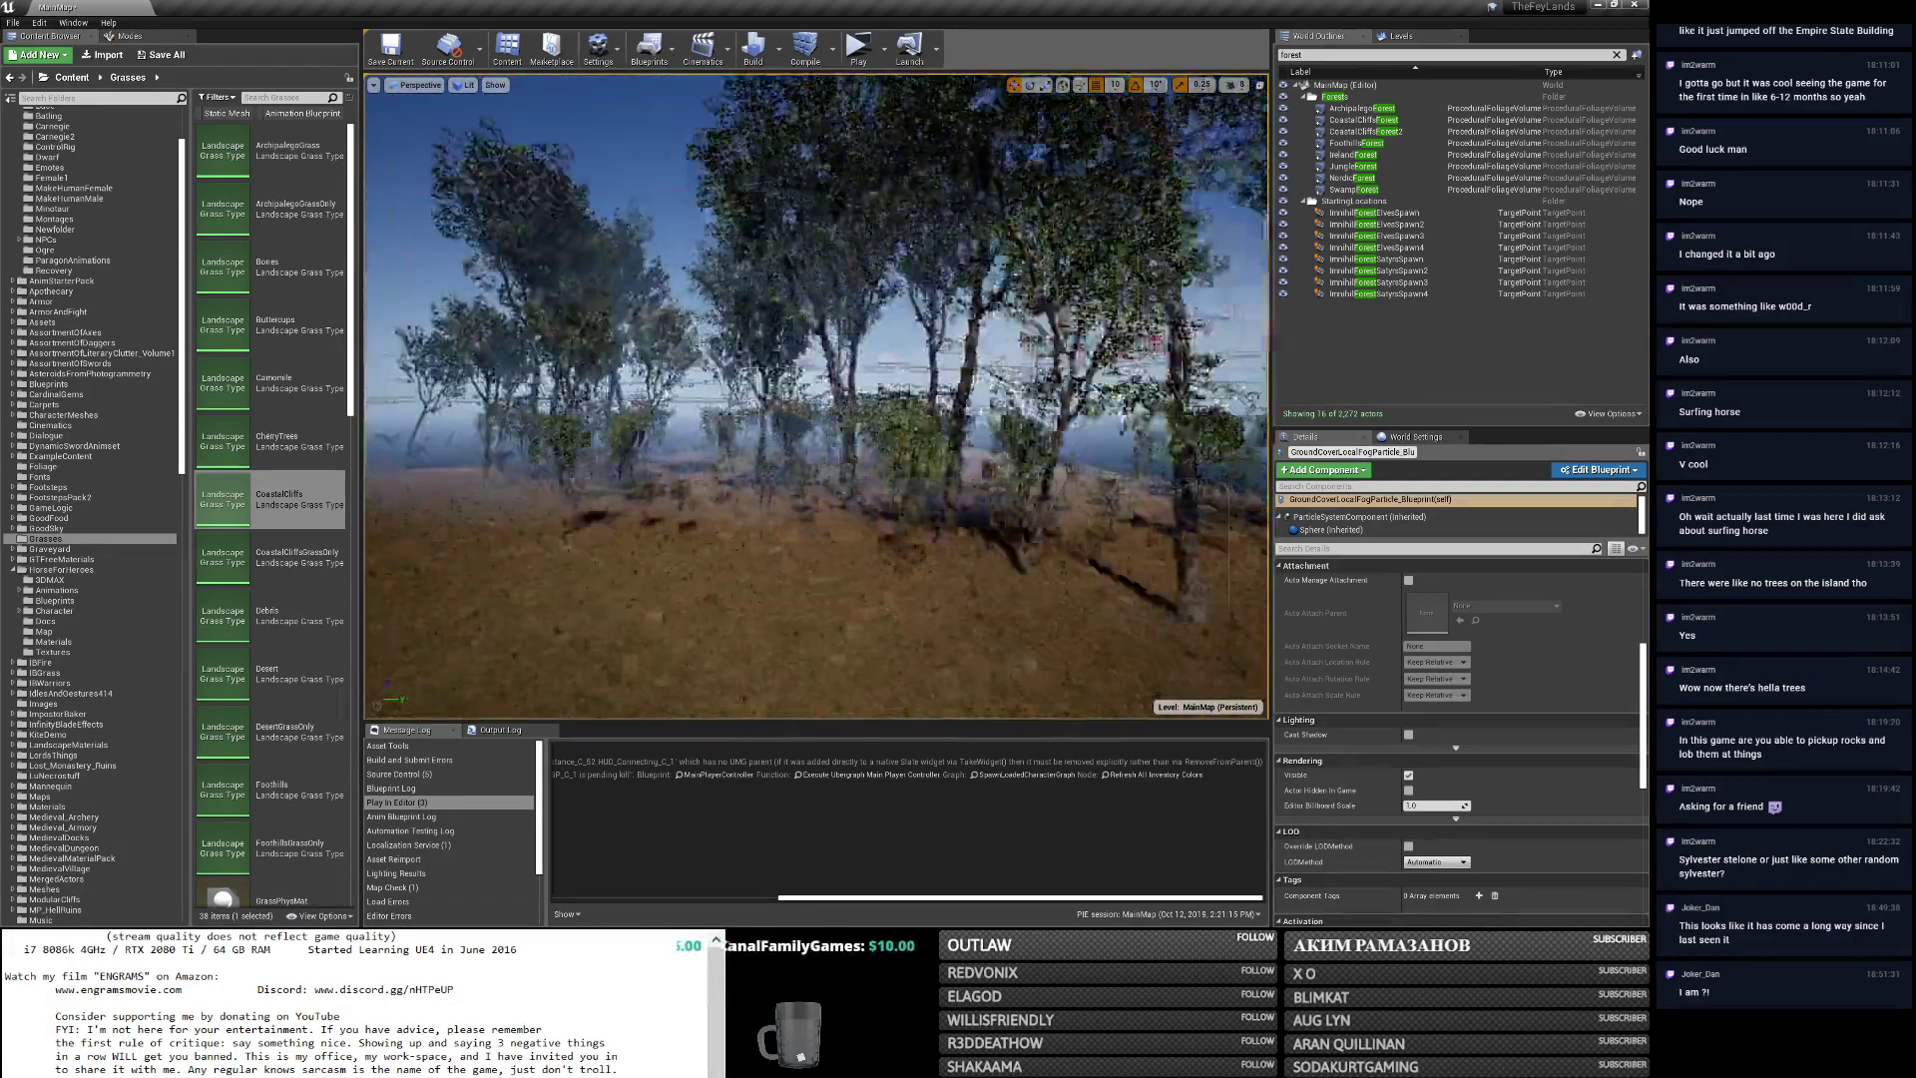
pyautogui.moveTo(990, 467); pyautogui.dragTo(1262, 523, button='right')
pyautogui.hotkey('alt', 'Tab')
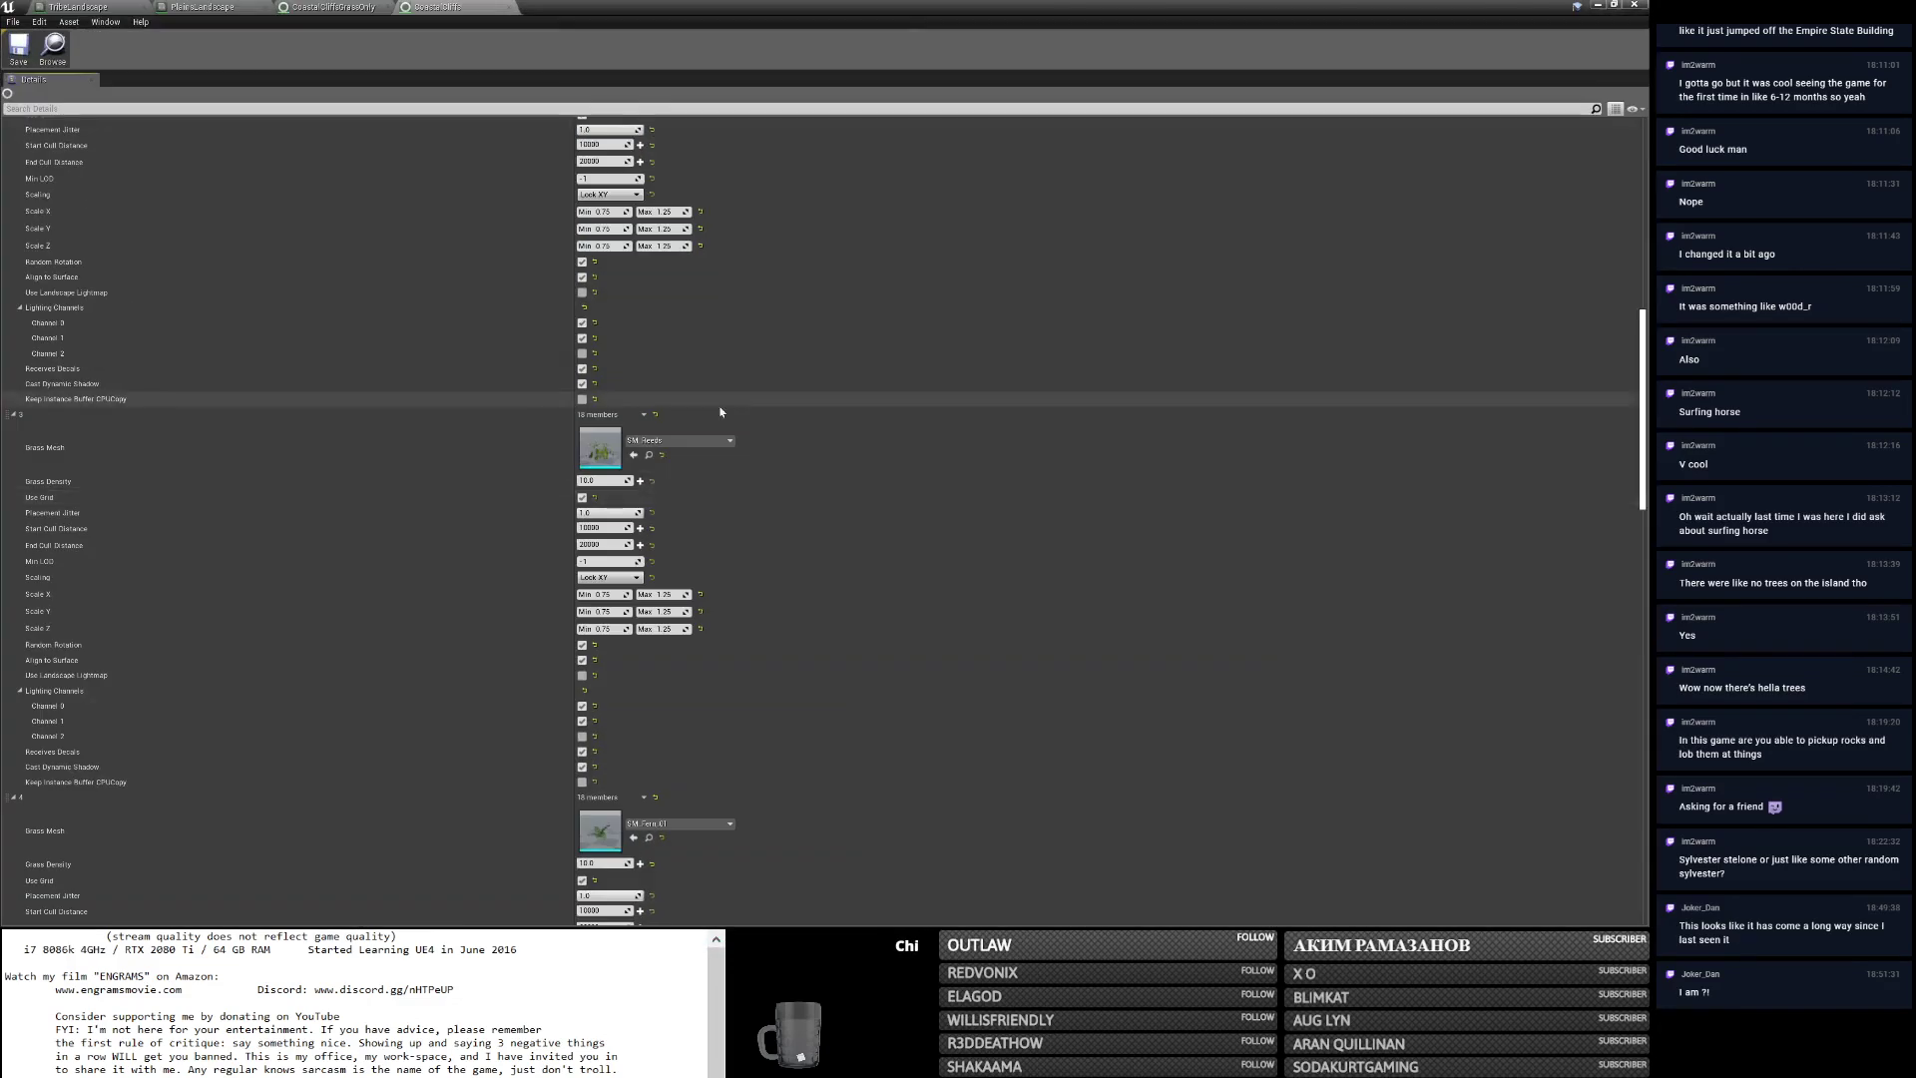
# Inspect the reeds mesh of CoastalCliffs variety 3, and review the remaining varieties down to the rocks.
pyautogui.doubleClick(603, 454)
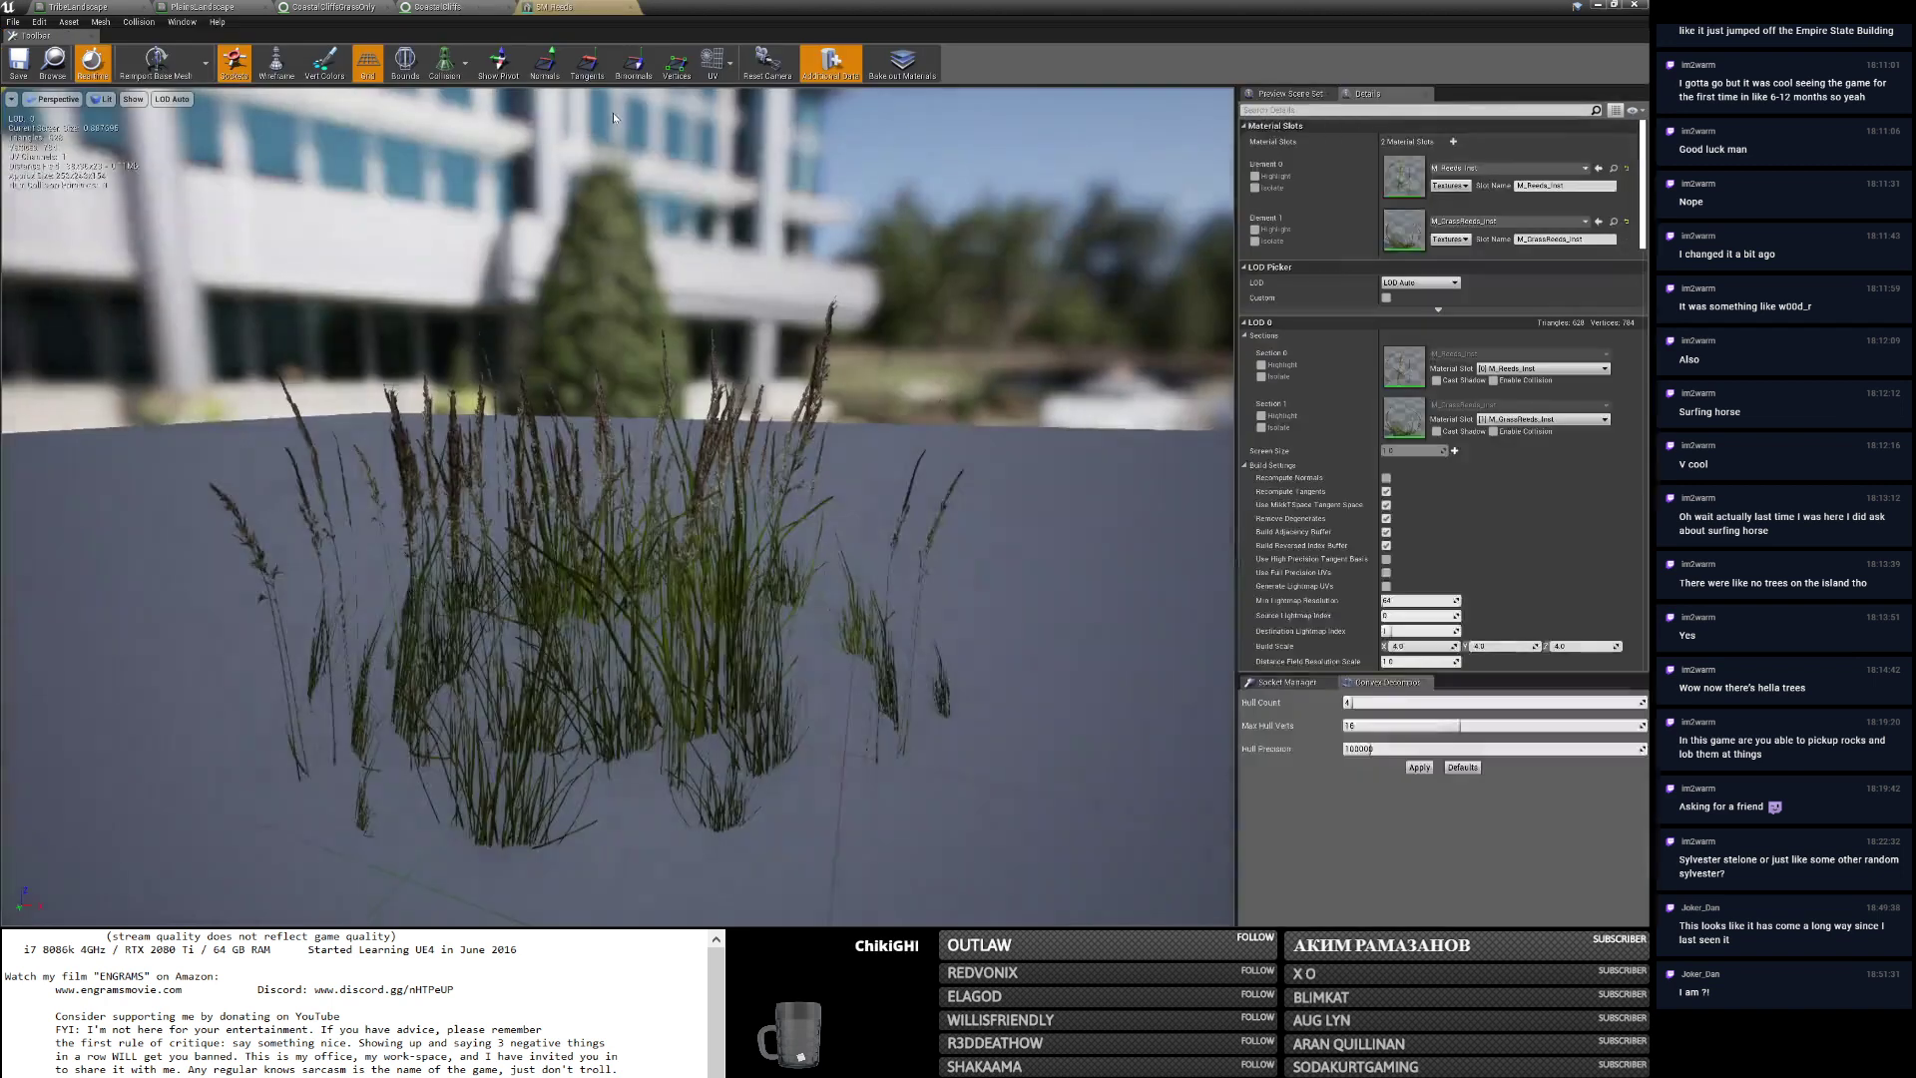
pyautogui.click(629, 9)
pyautogui.scroll(-5, 859, 542)
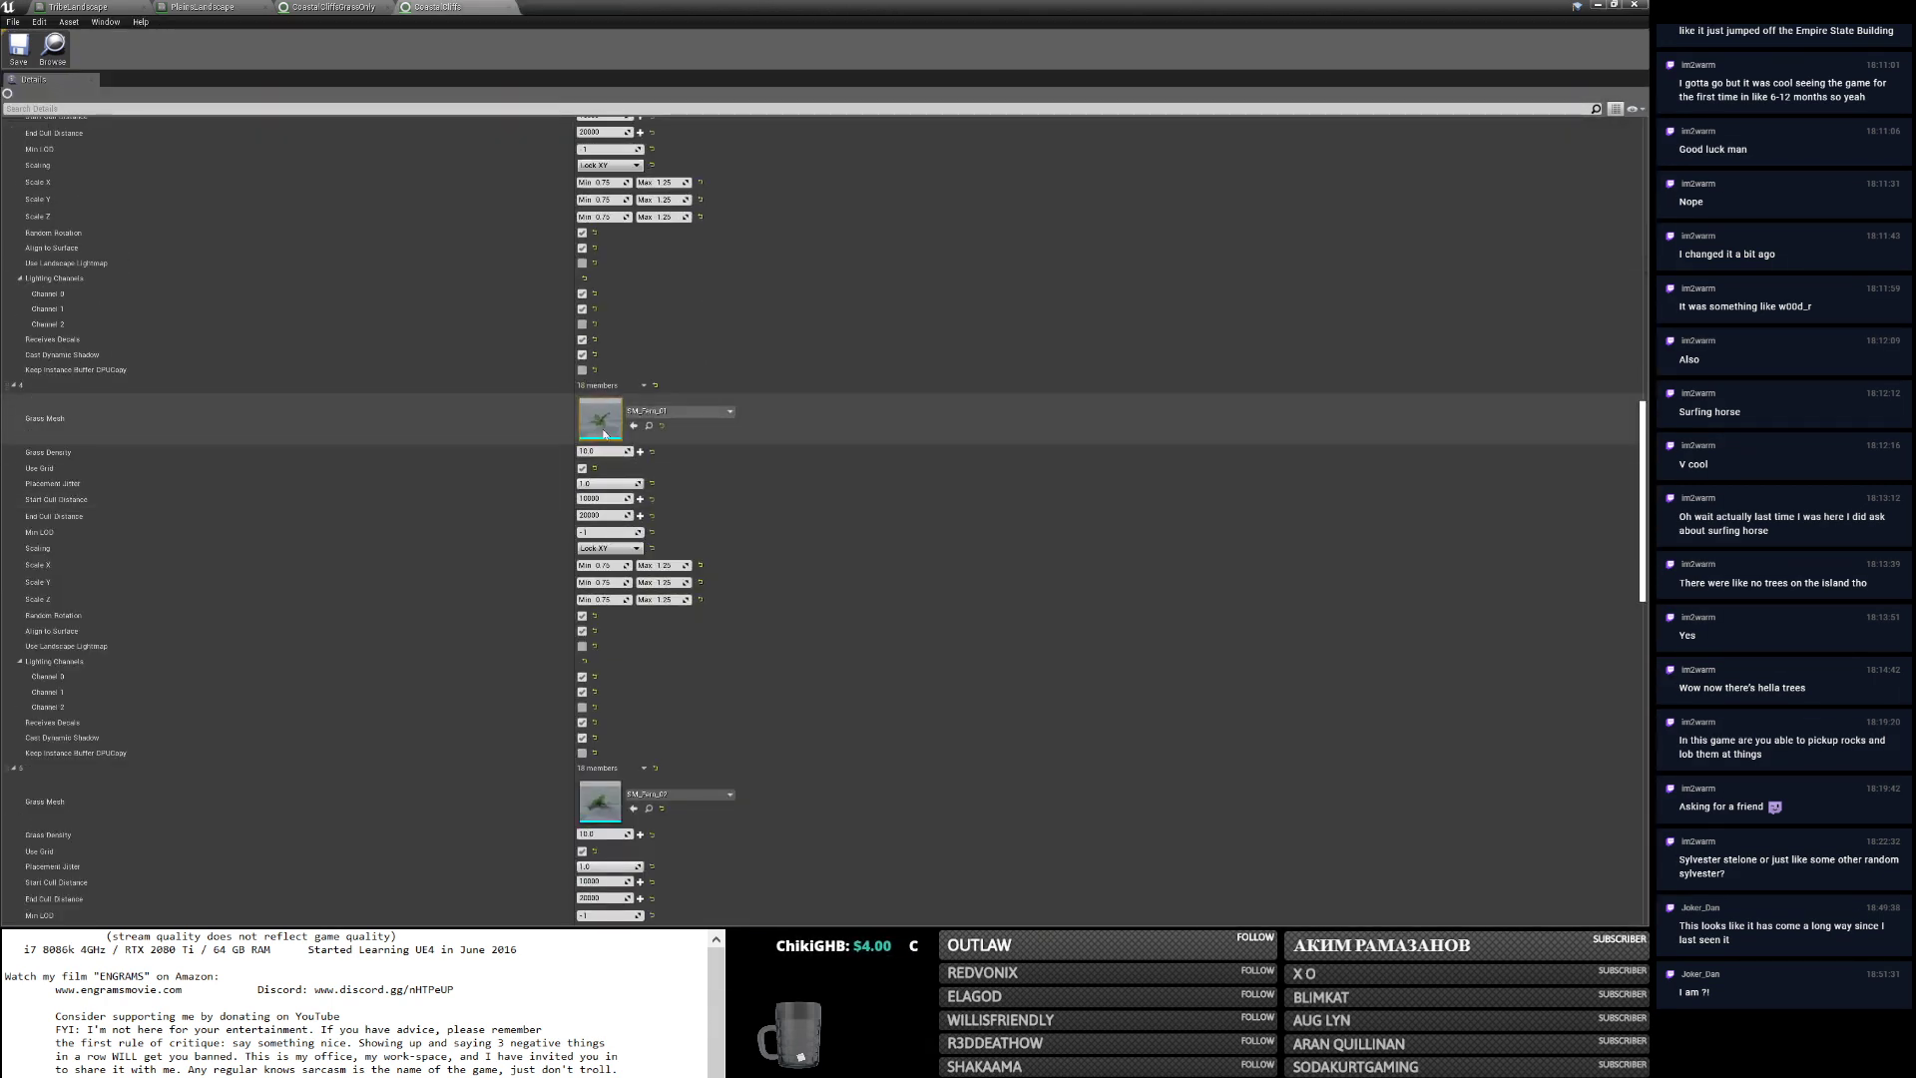
pyautogui.scroll(-5, 1066, 466)
pyautogui.scroll(-10, 1069, 467)
pyautogui.scroll(-7, 1076, 480)
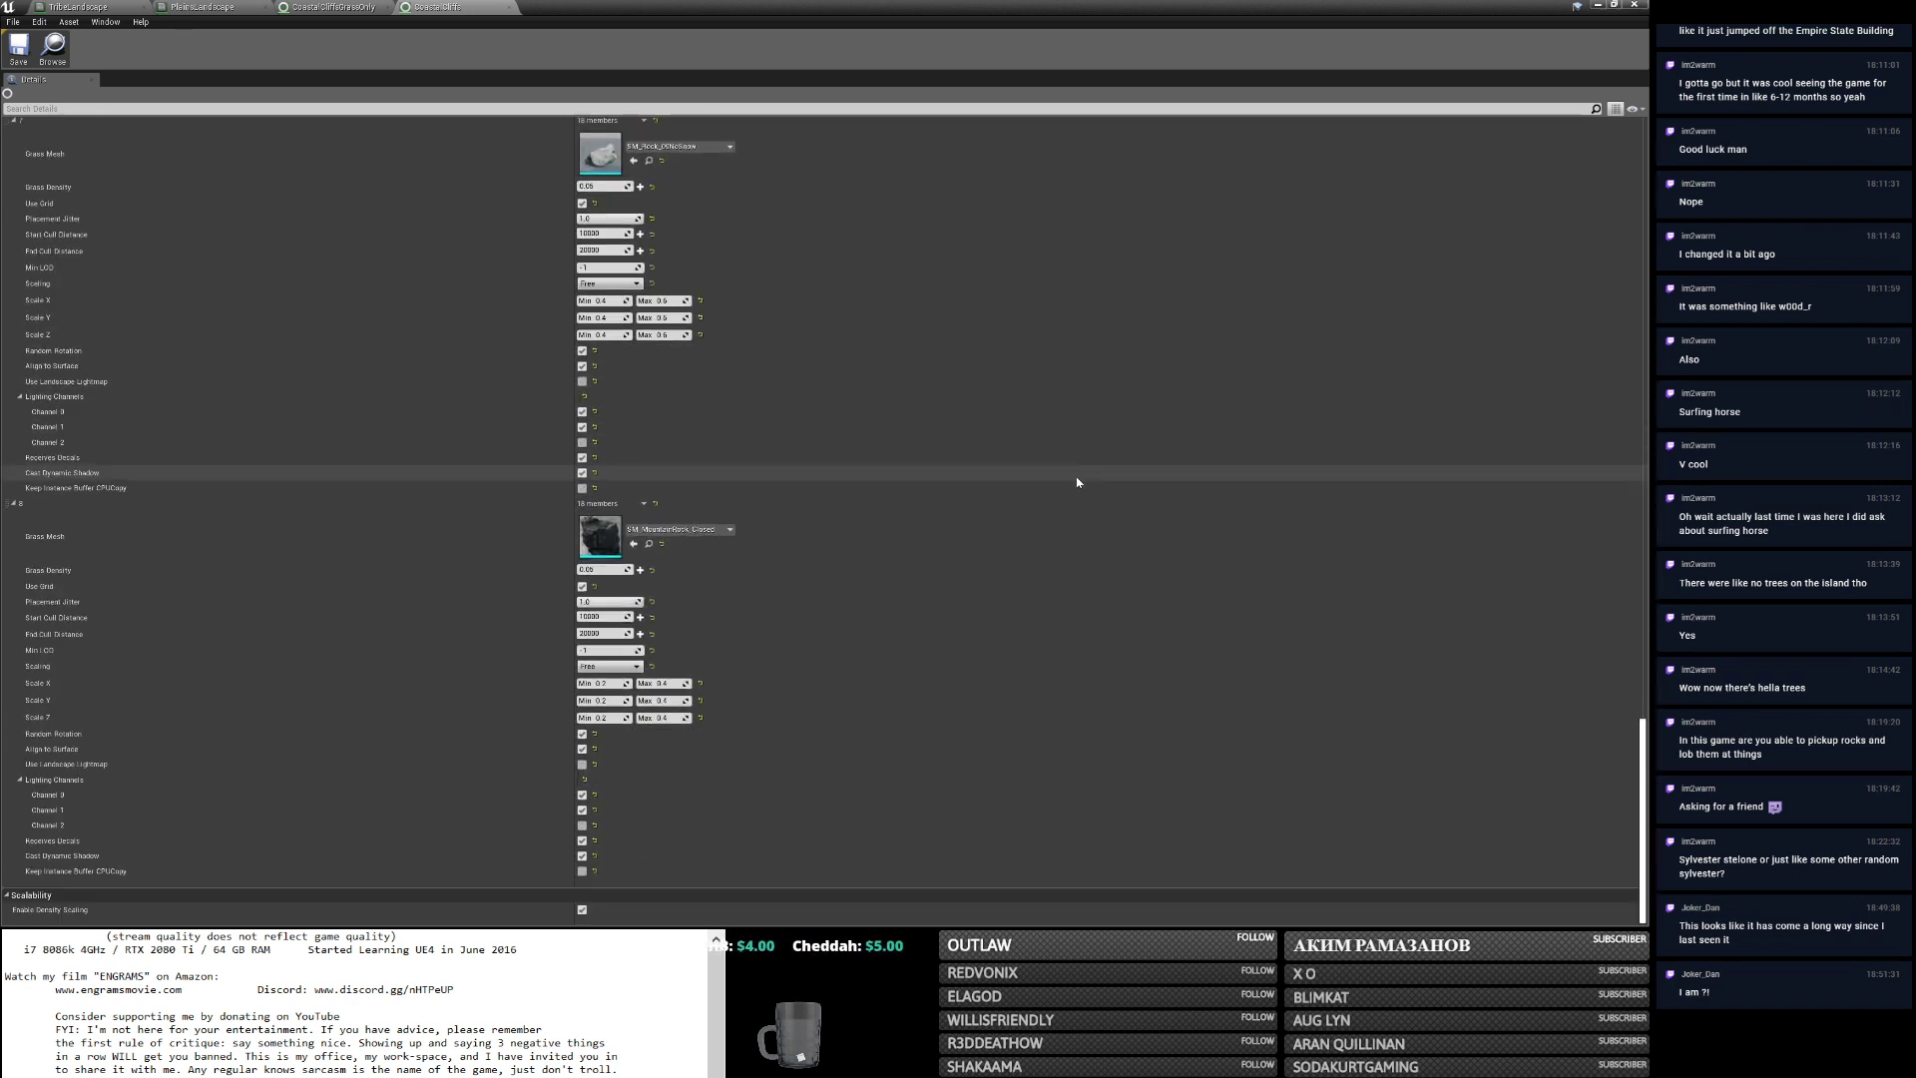
# Copy rock variety 7 from CoastalCliffs and paste it over variety 0 of CoastalCliffsGrassOnly.
pyautogui.scroll(1, 1077, 478)
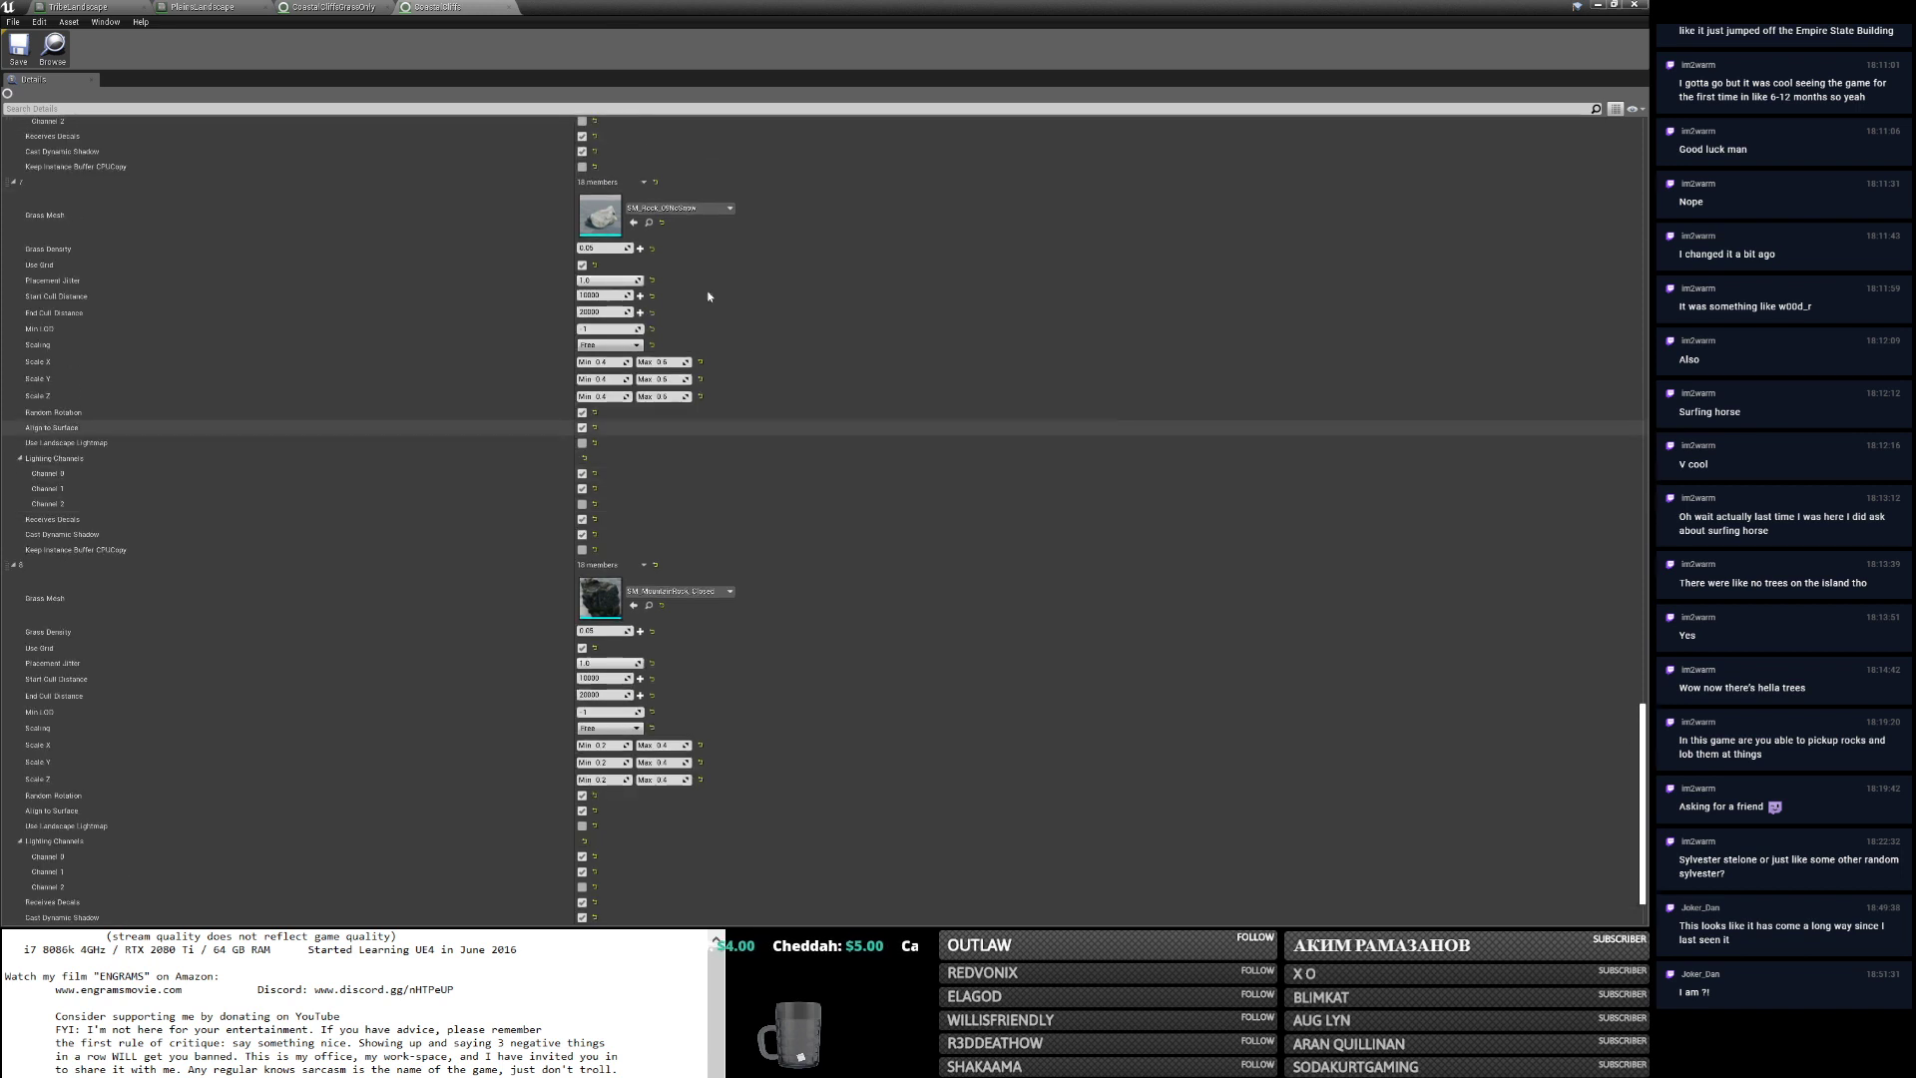
pyautogui.rightClick(29, 186)
pyautogui.click(57, 237)
pyautogui.click(332, 7)
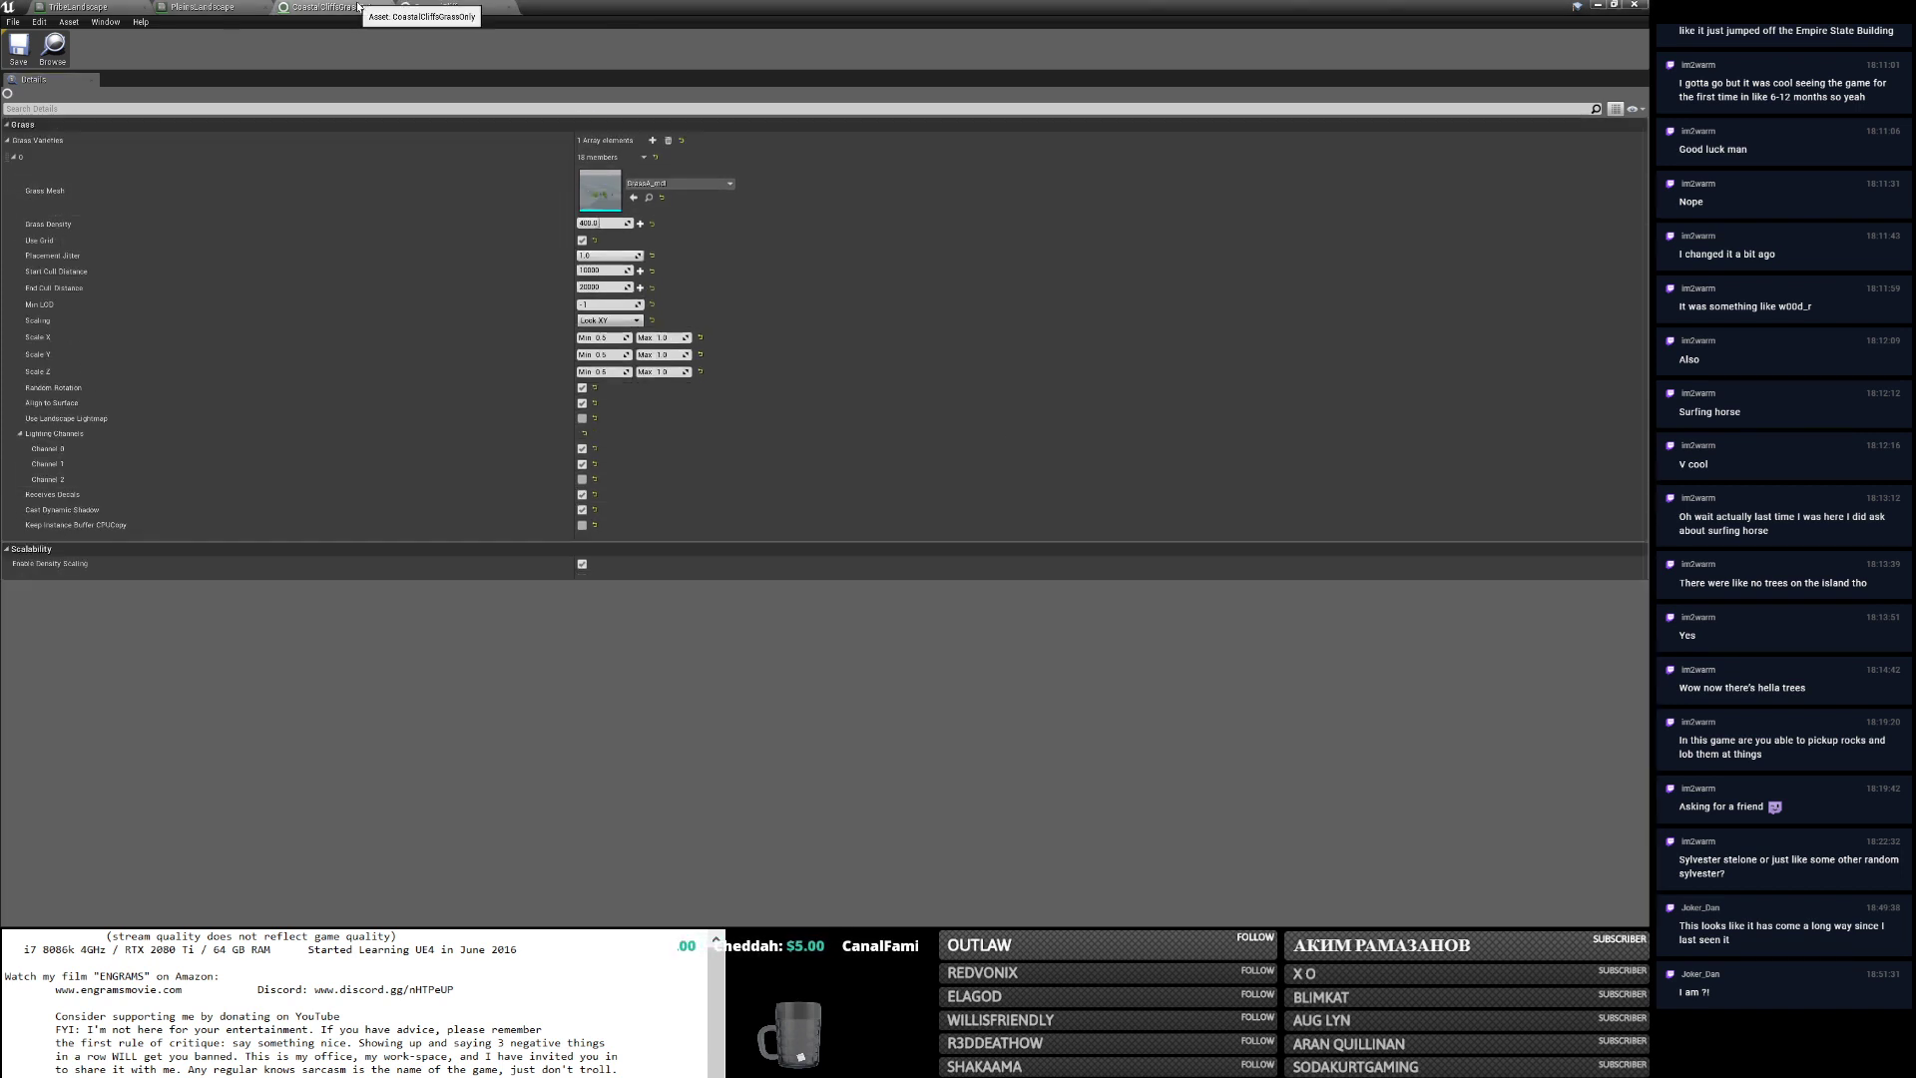
pyautogui.rightClick(24, 163)
pyautogui.click(56, 228)
# Copy dark rock variety 8 from CoastalCliffs and paste it into an added variety 1 of CoastalCliffsGrassOnly.
pyautogui.click(424, 7)
pyautogui.scroll(-2, 434, 601)
pyautogui.rightClick(30, 505)
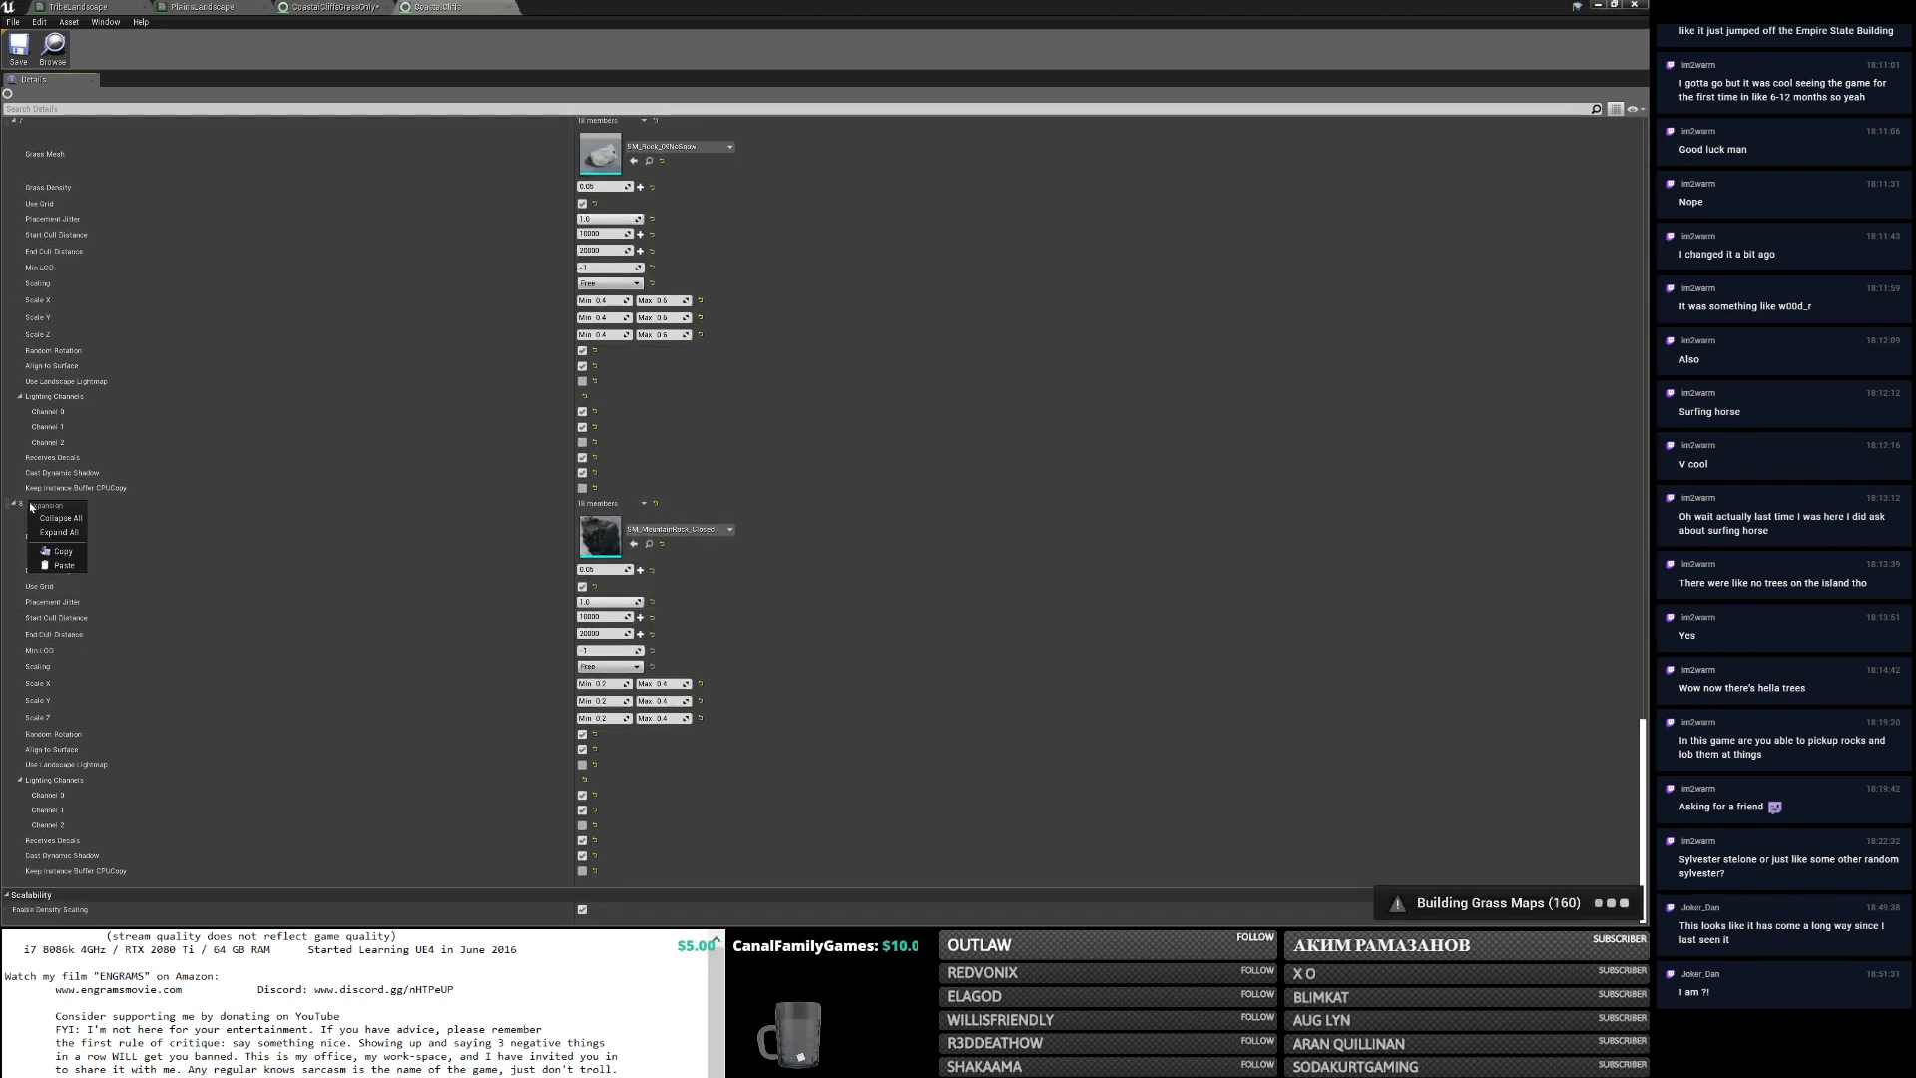
pyautogui.click(60, 565)
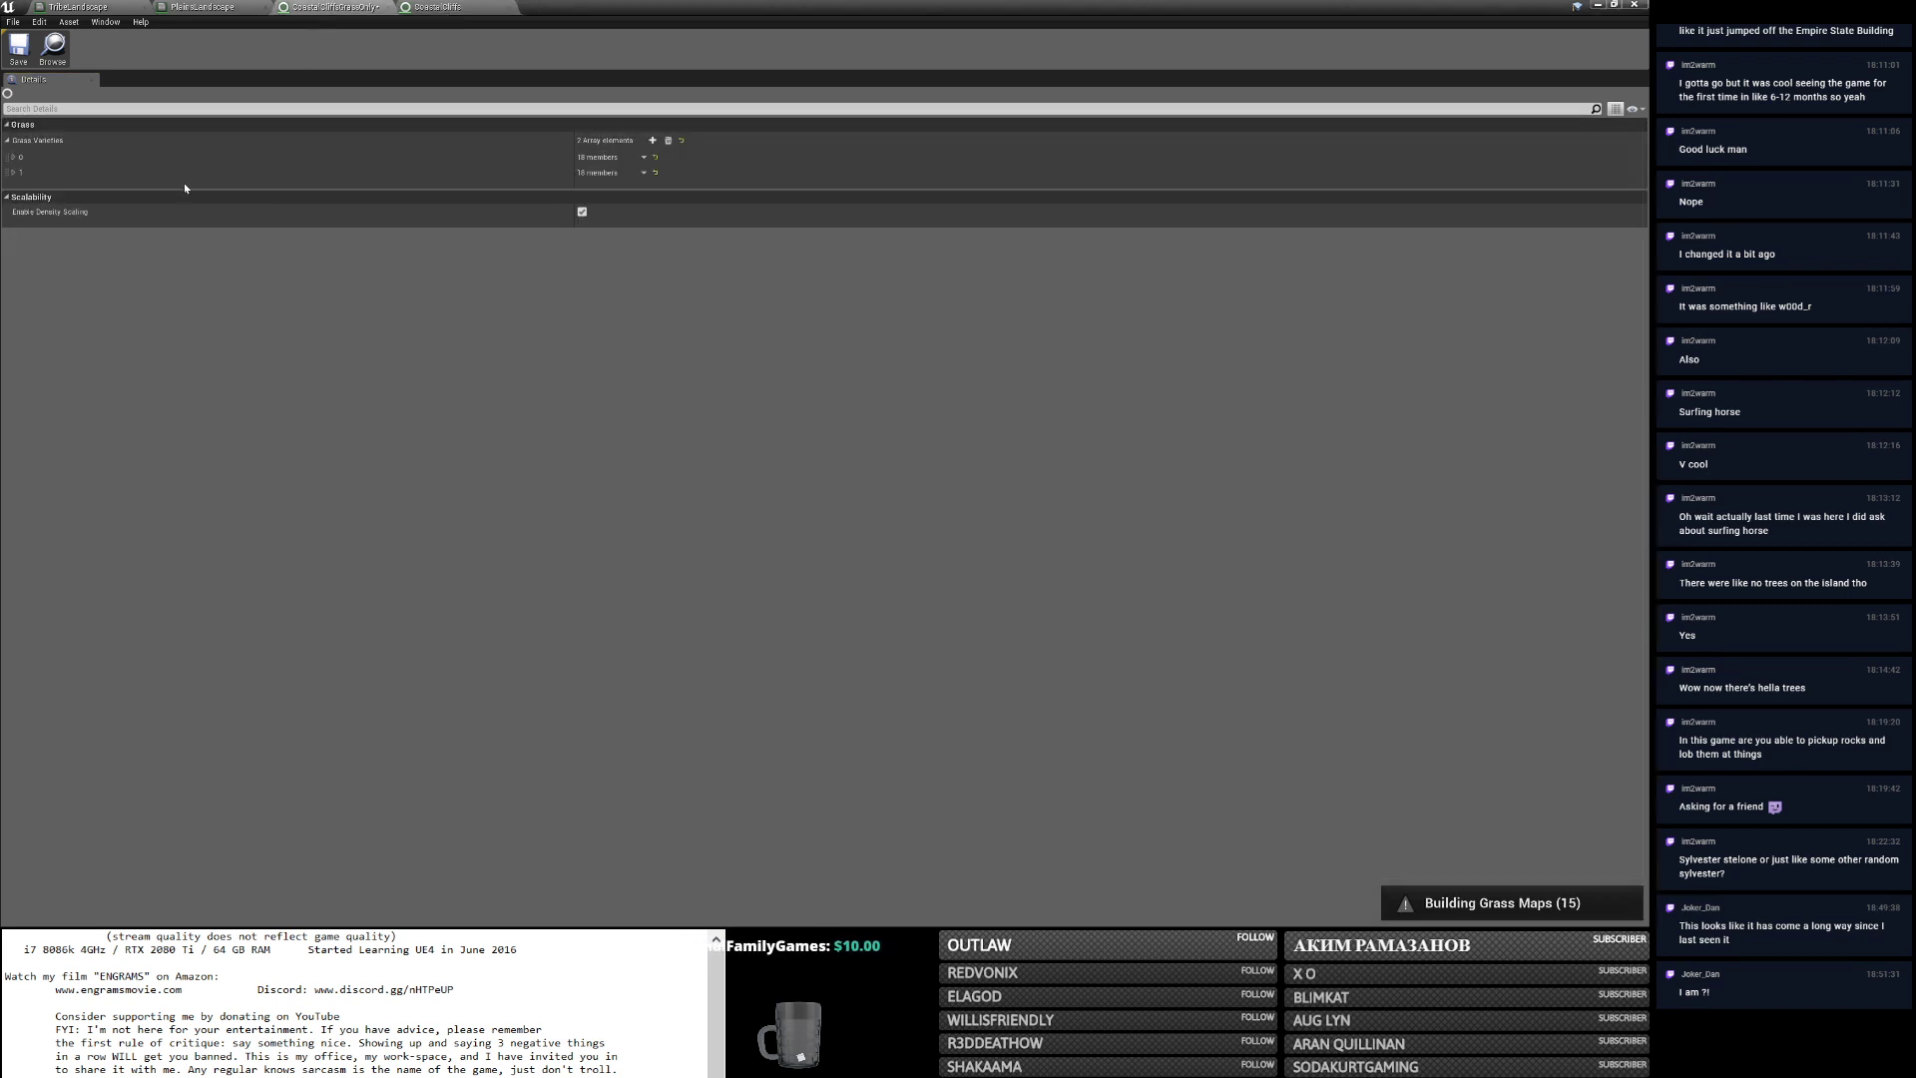
pyautogui.rightClick(26, 172)
pyautogui.click(57, 241)
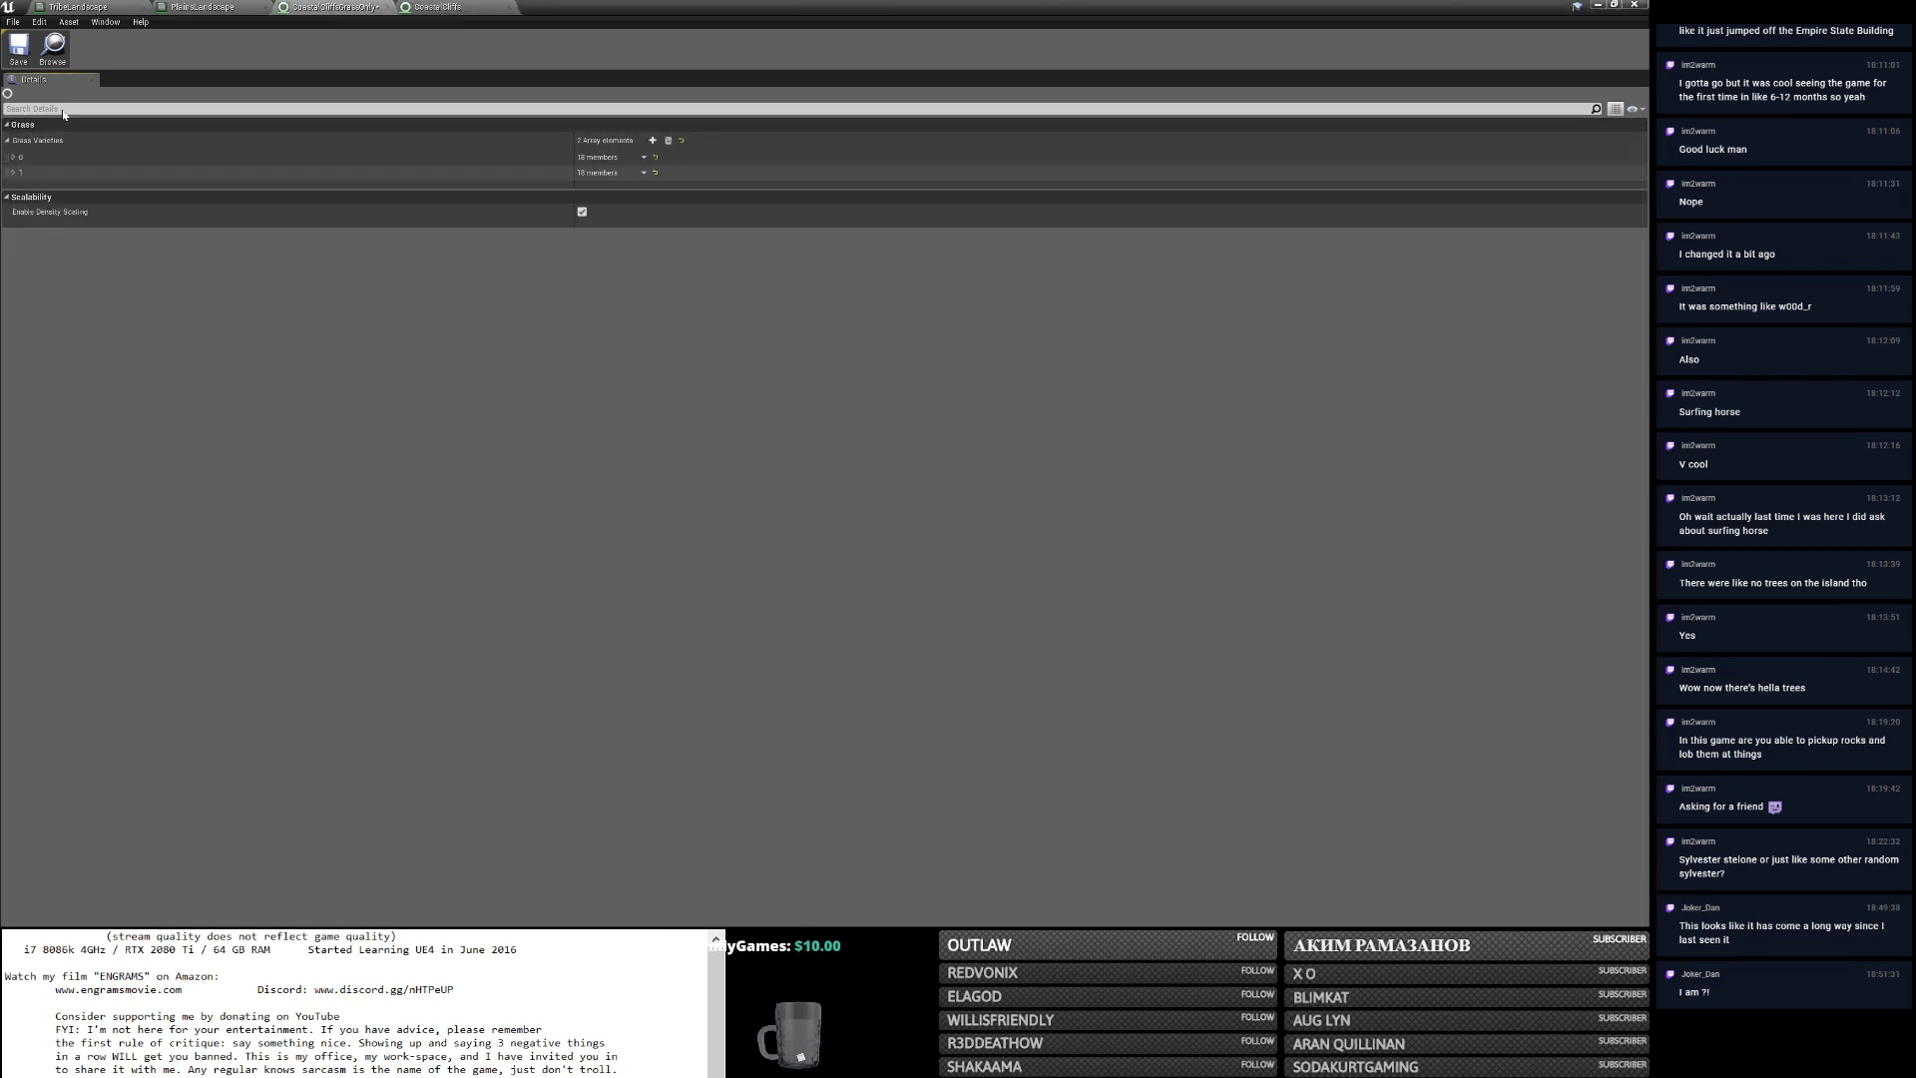
pyautogui.click(1594, 5)
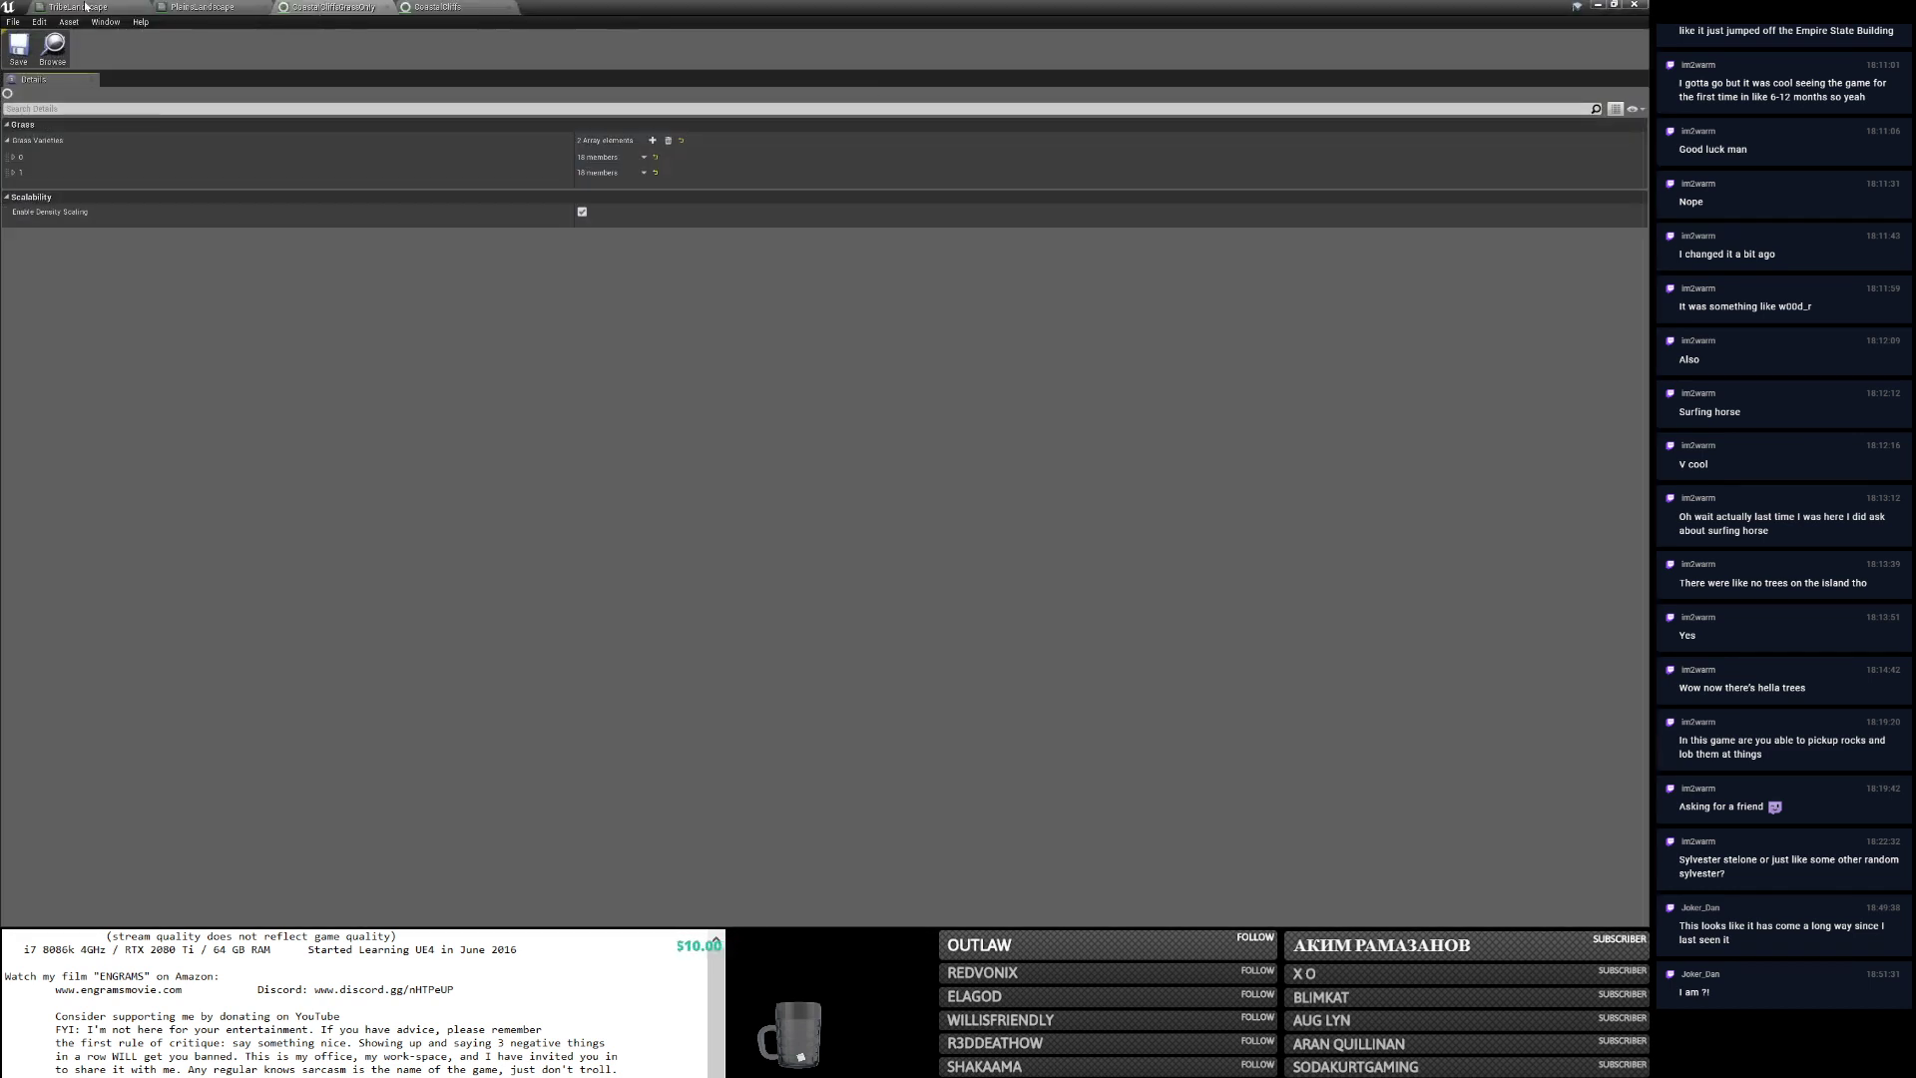
# Locate SwampDirt's grass type through the landscape material's grass node, and open the SwampGrassOnly and Swamp grass types.
pyautogui.click(93, 7)
pyautogui.scroll(6, 913, 260)
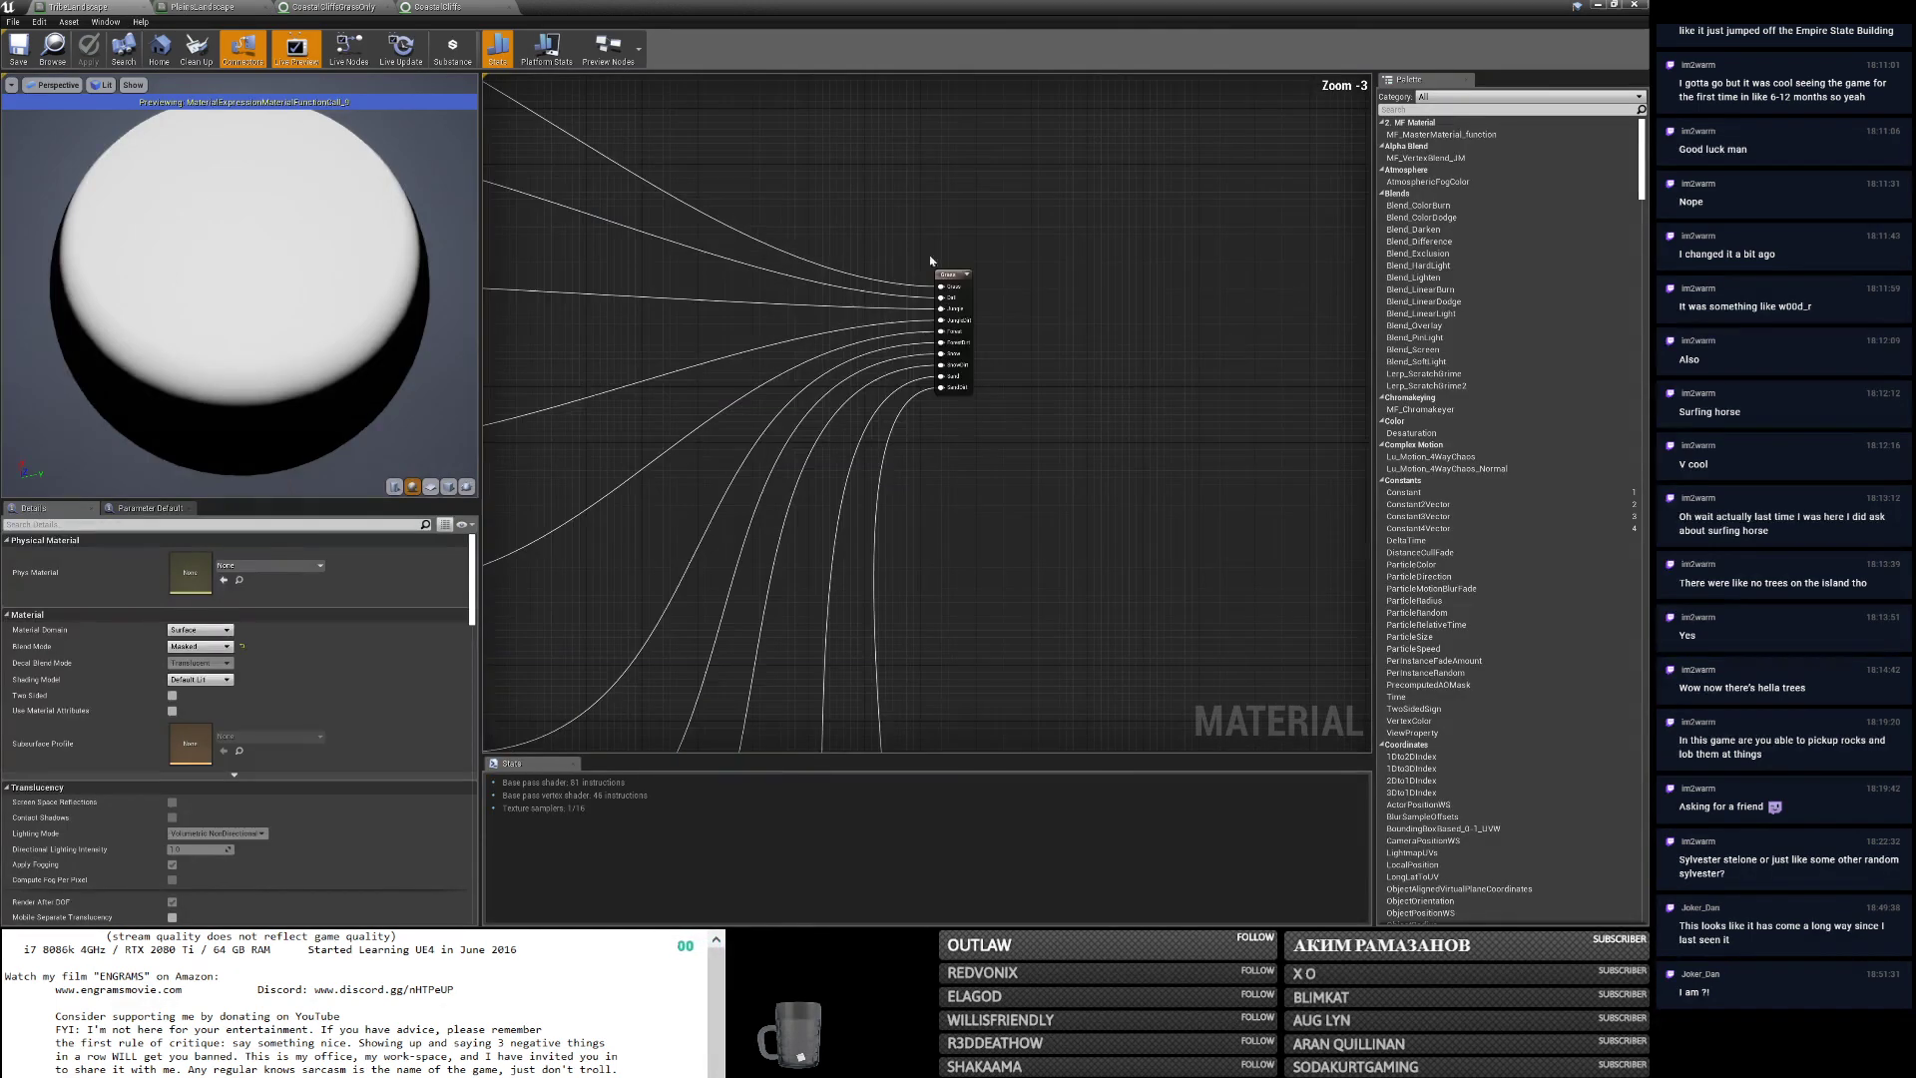
pyautogui.click(168, 5)
pyautogui.scroll(-3, 370, 735)
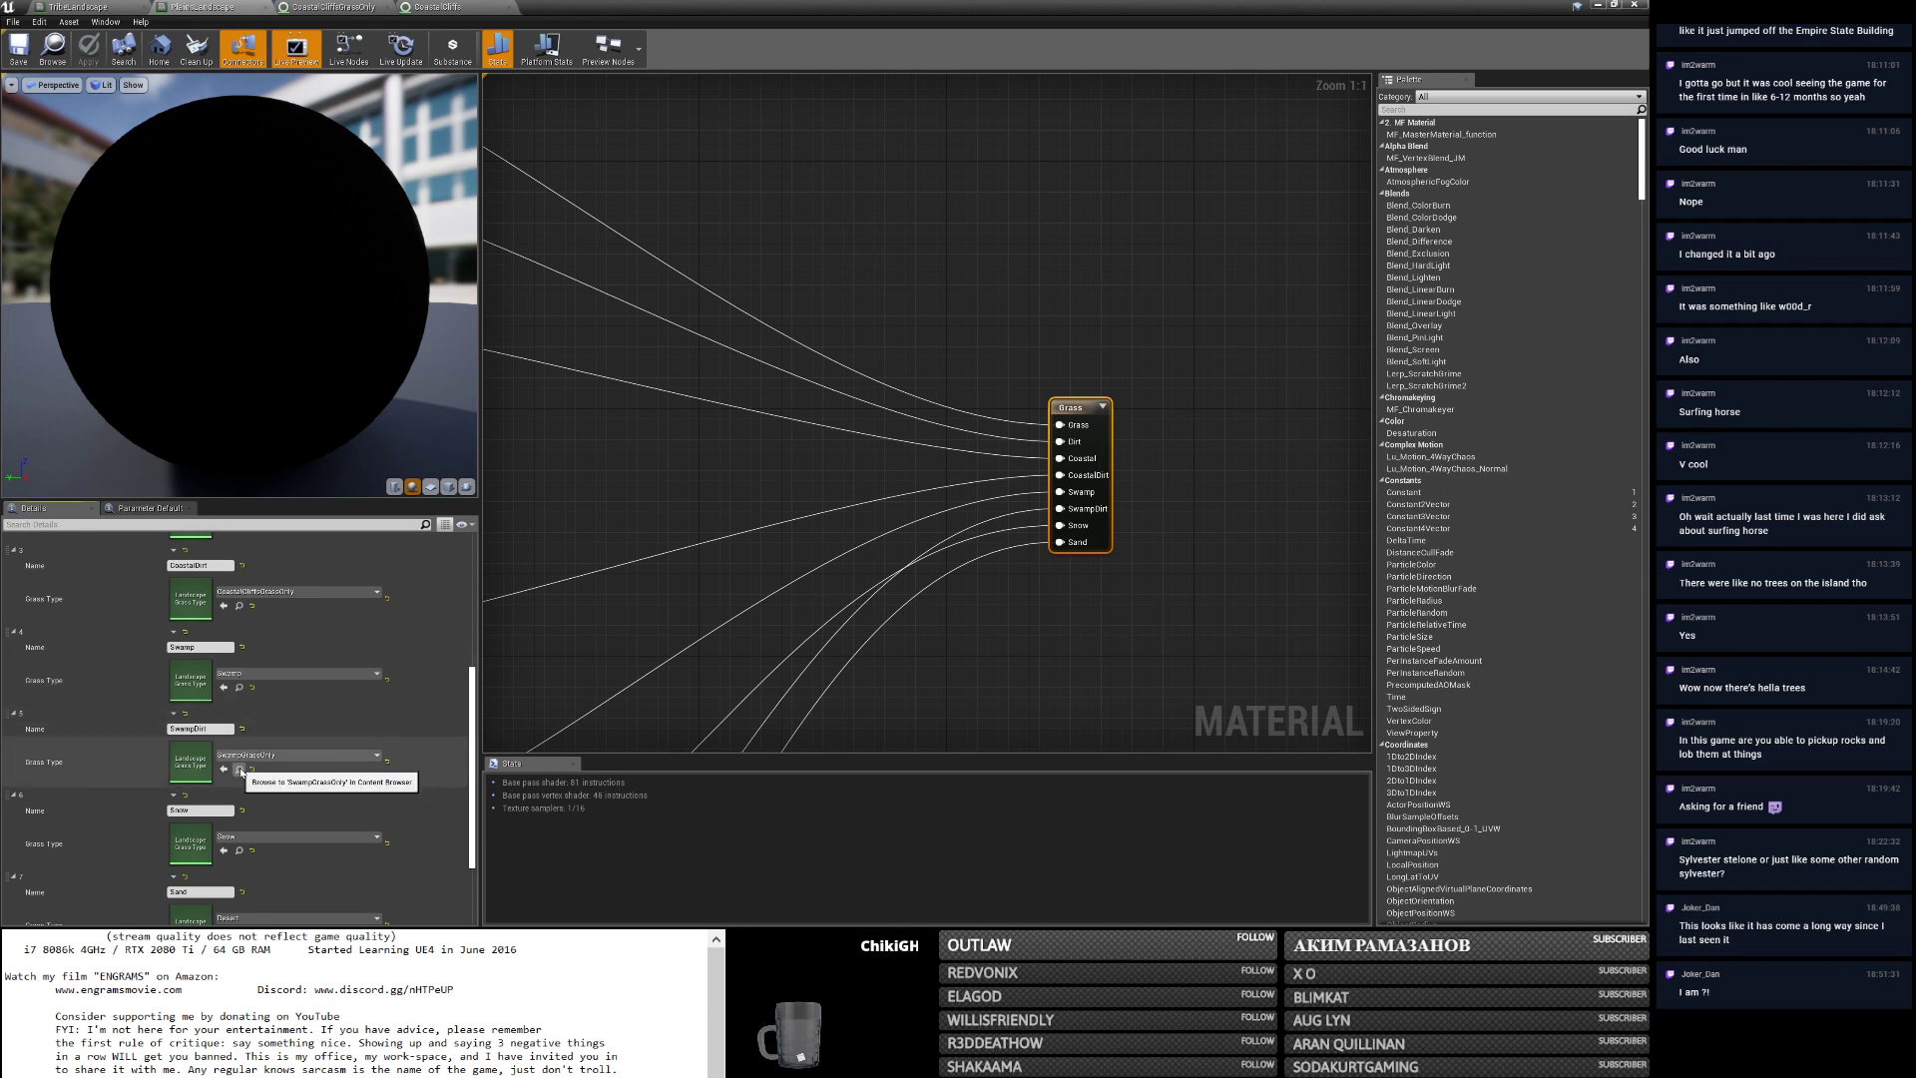
pyautogui.click(1595, 5)
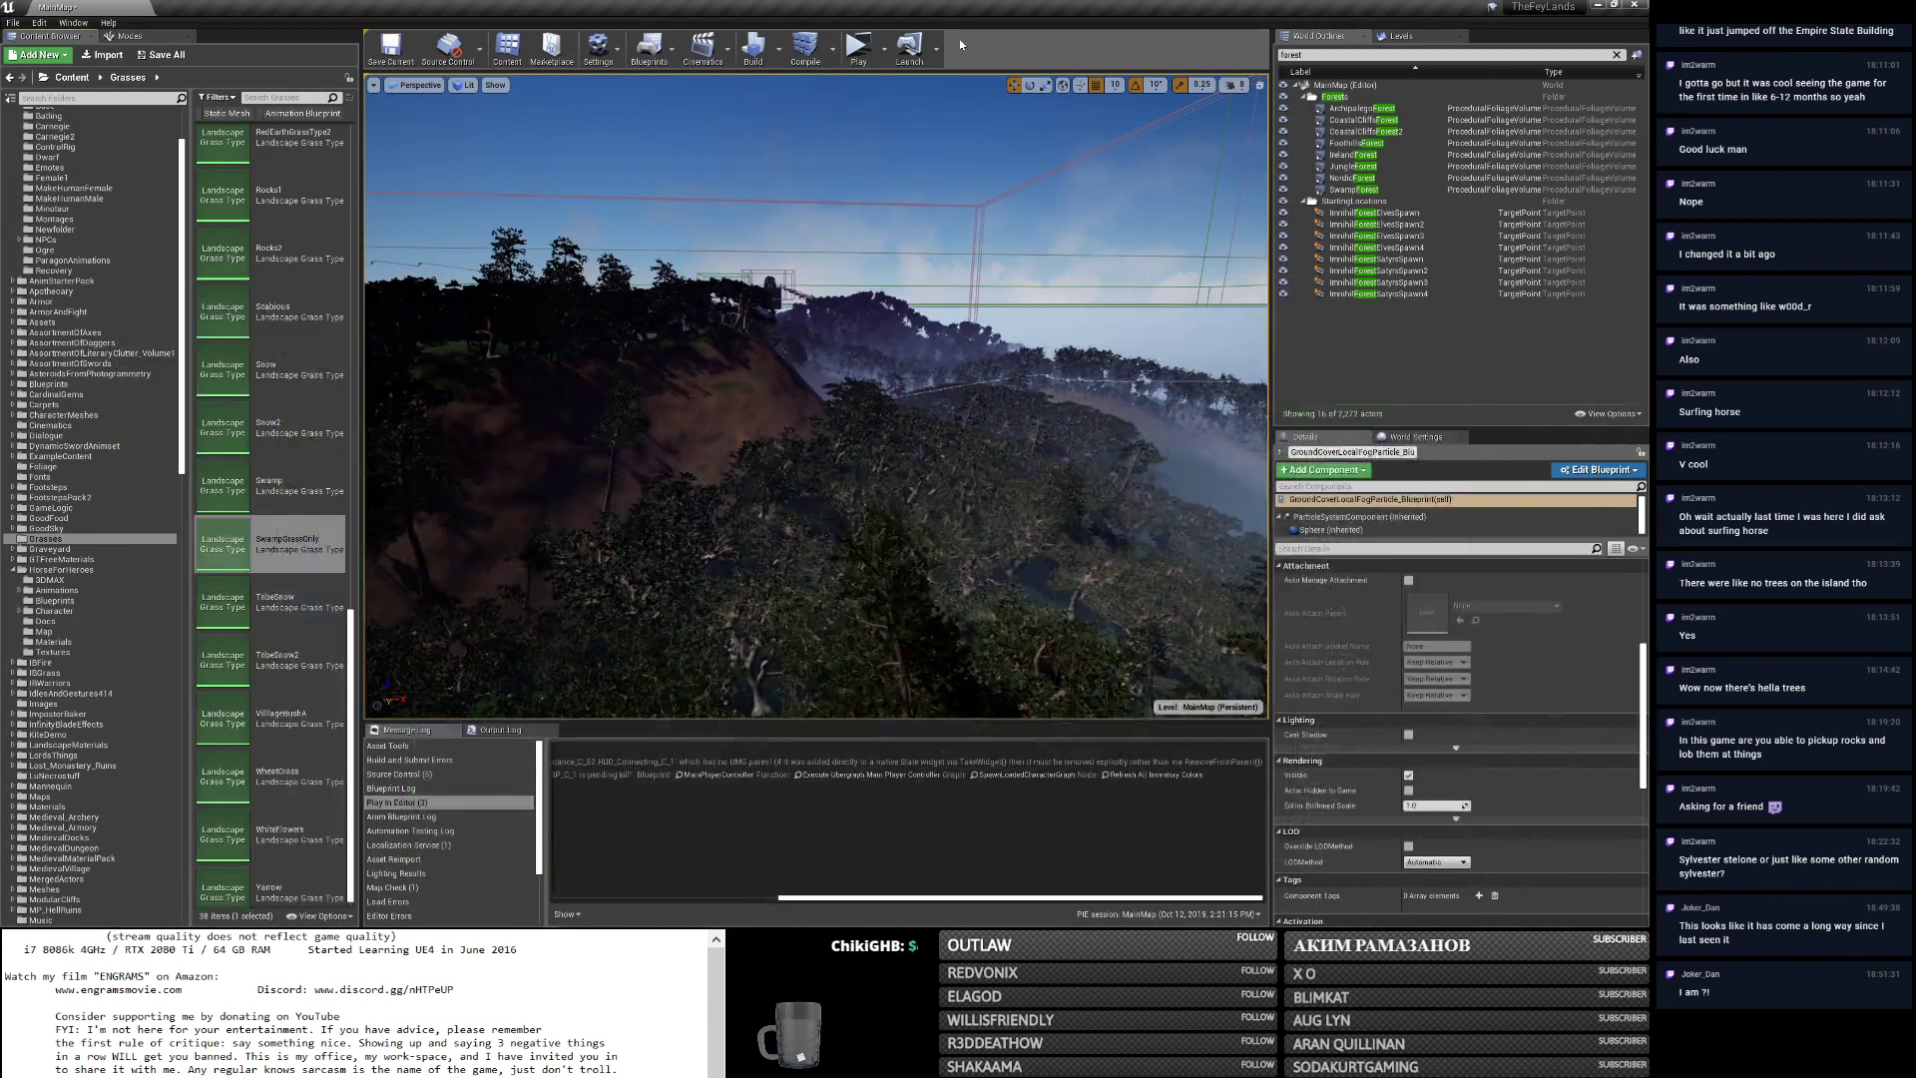
pyautogui.doubleClick(272, 534)
pyautogui.click(1601, 5)
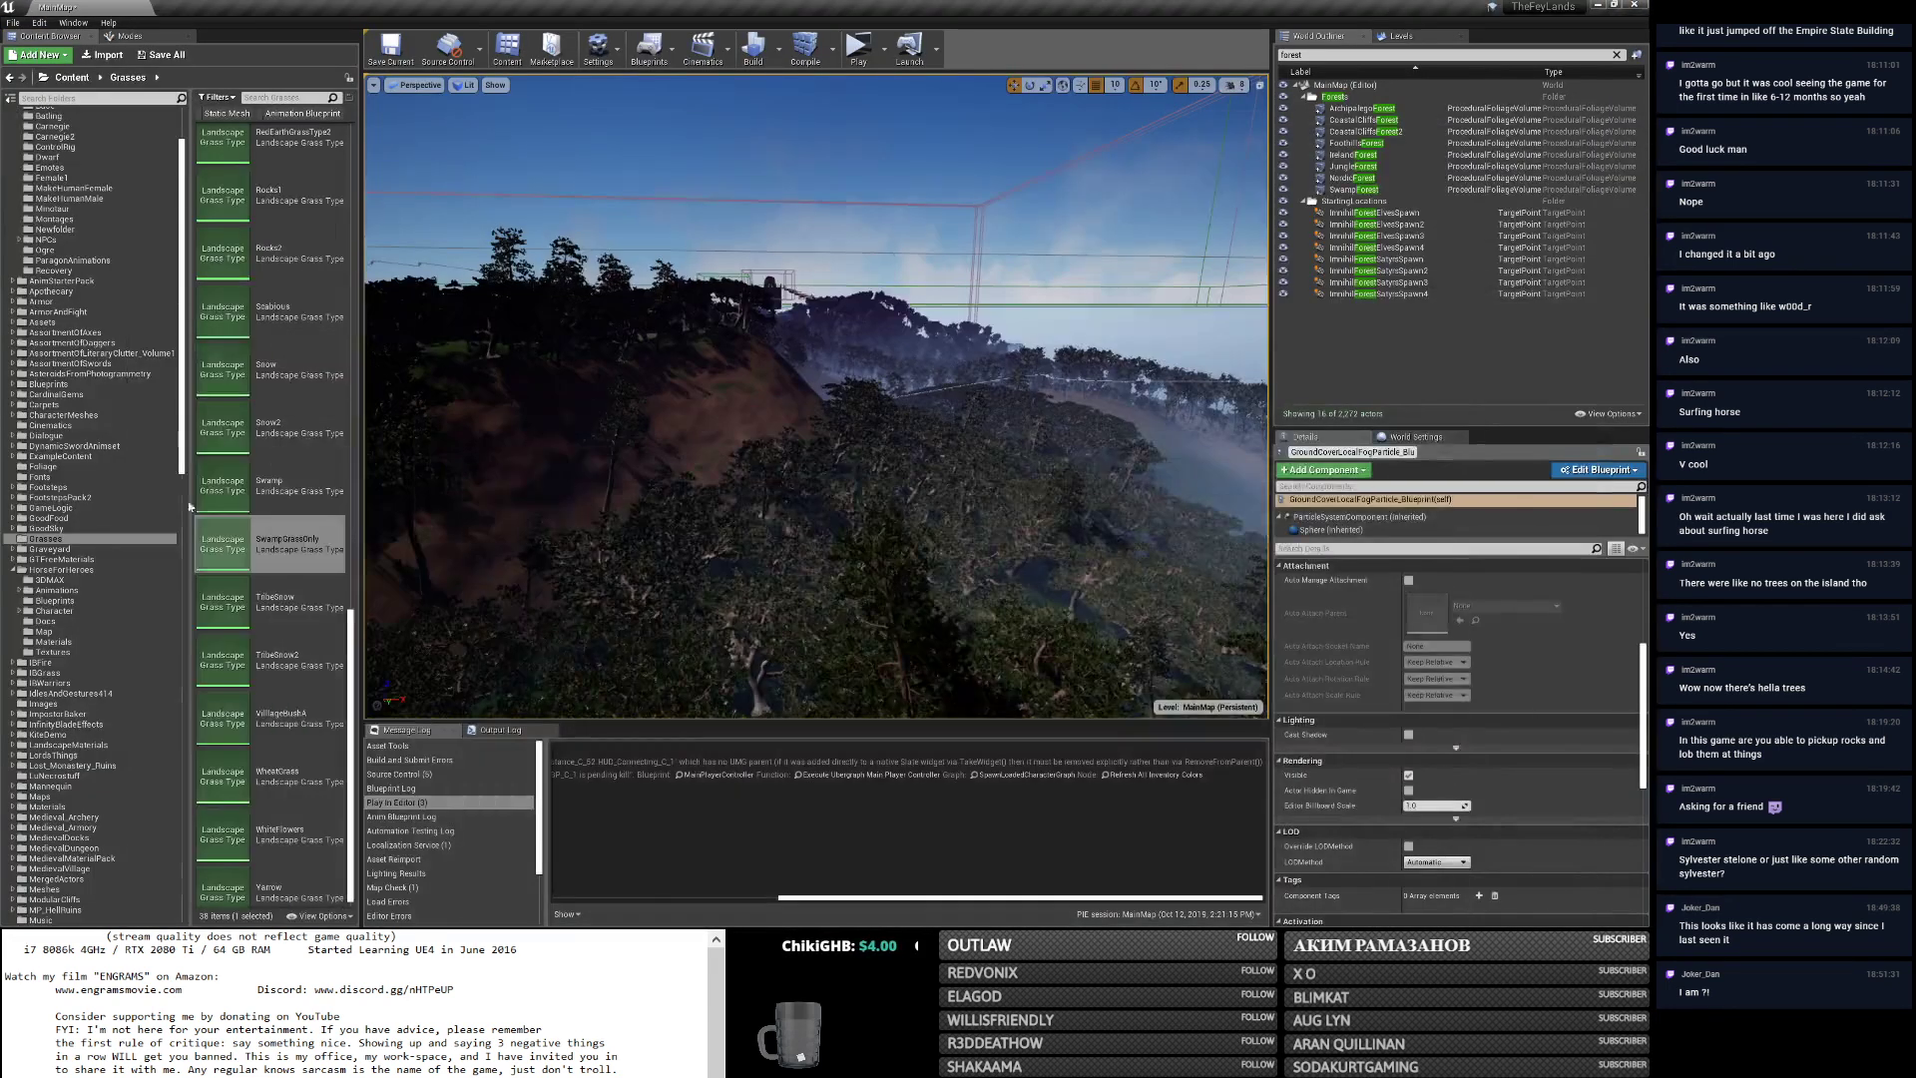
pyautogui.doubleClick(265, 503)
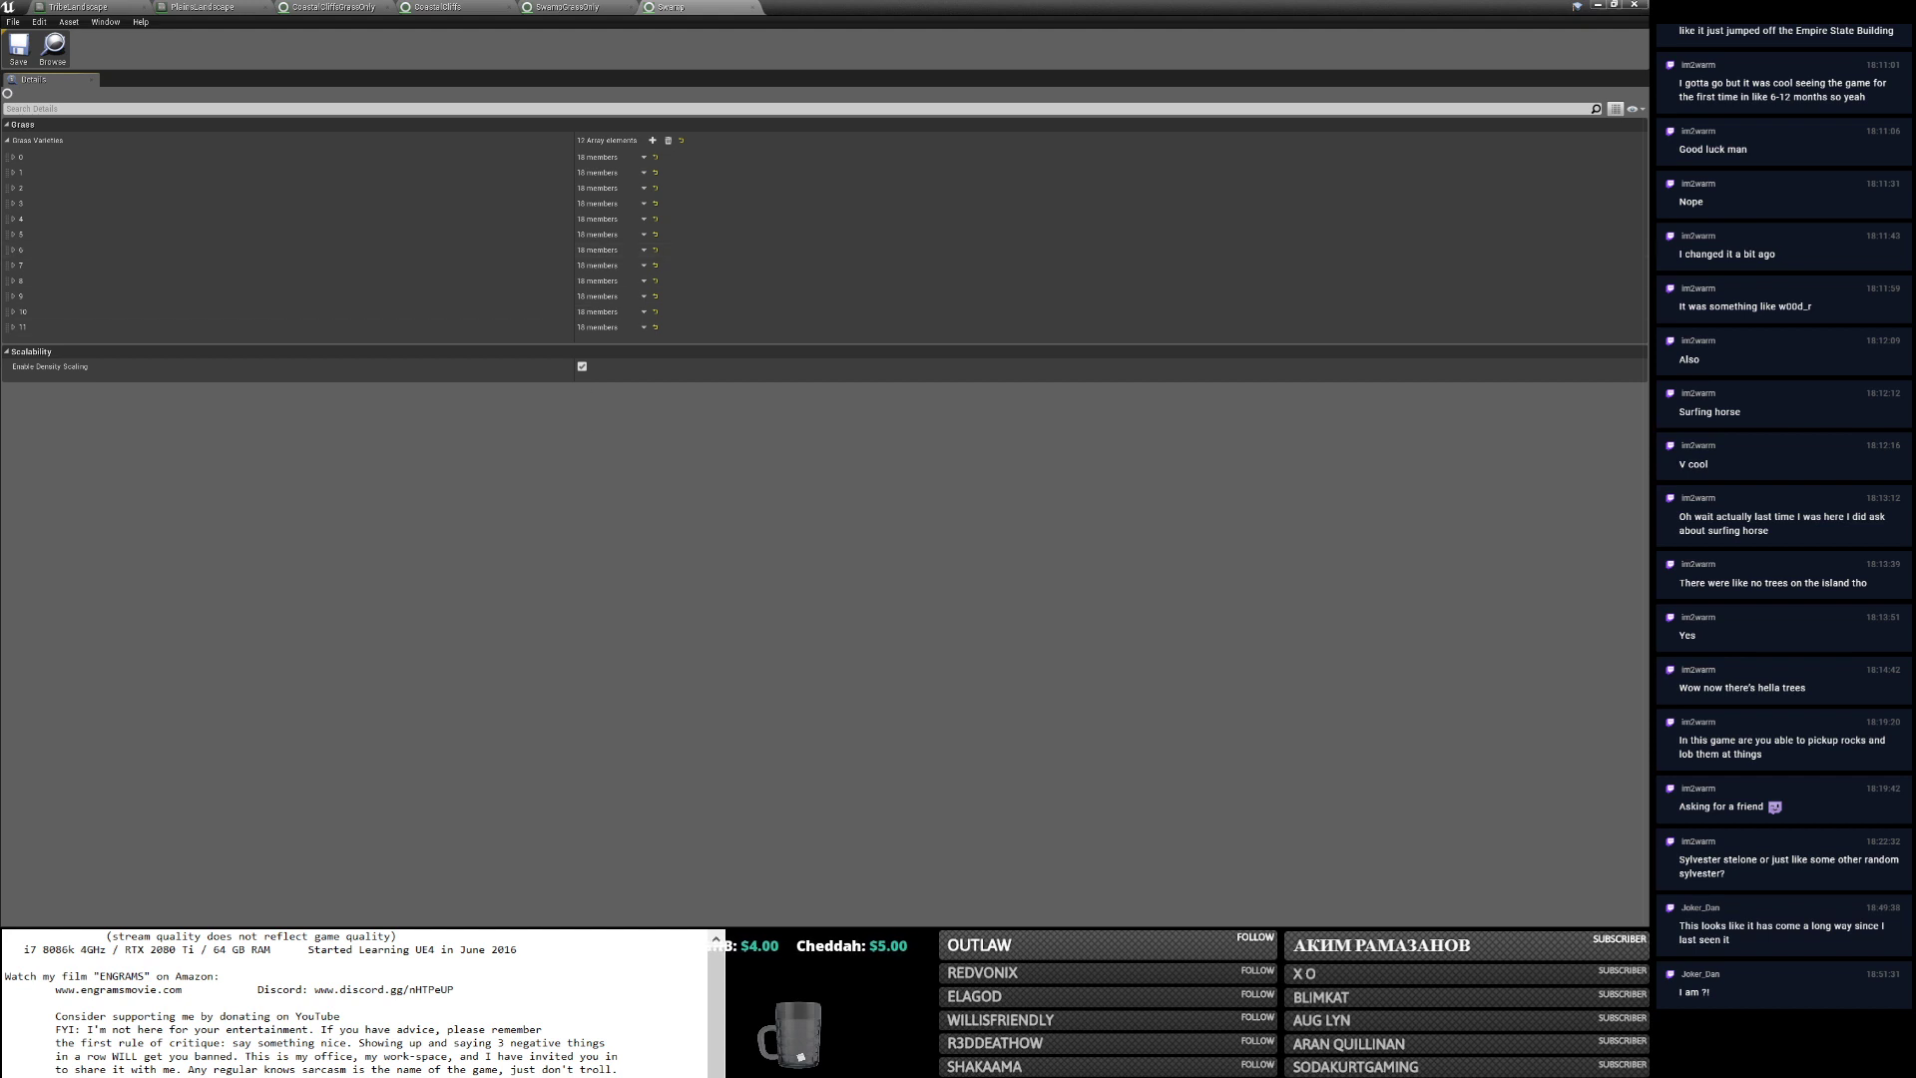
# Expand all grass varieties of Swamp and review their meshes and settings down to the rocks.
pyautogui.rightClick(36, 142)
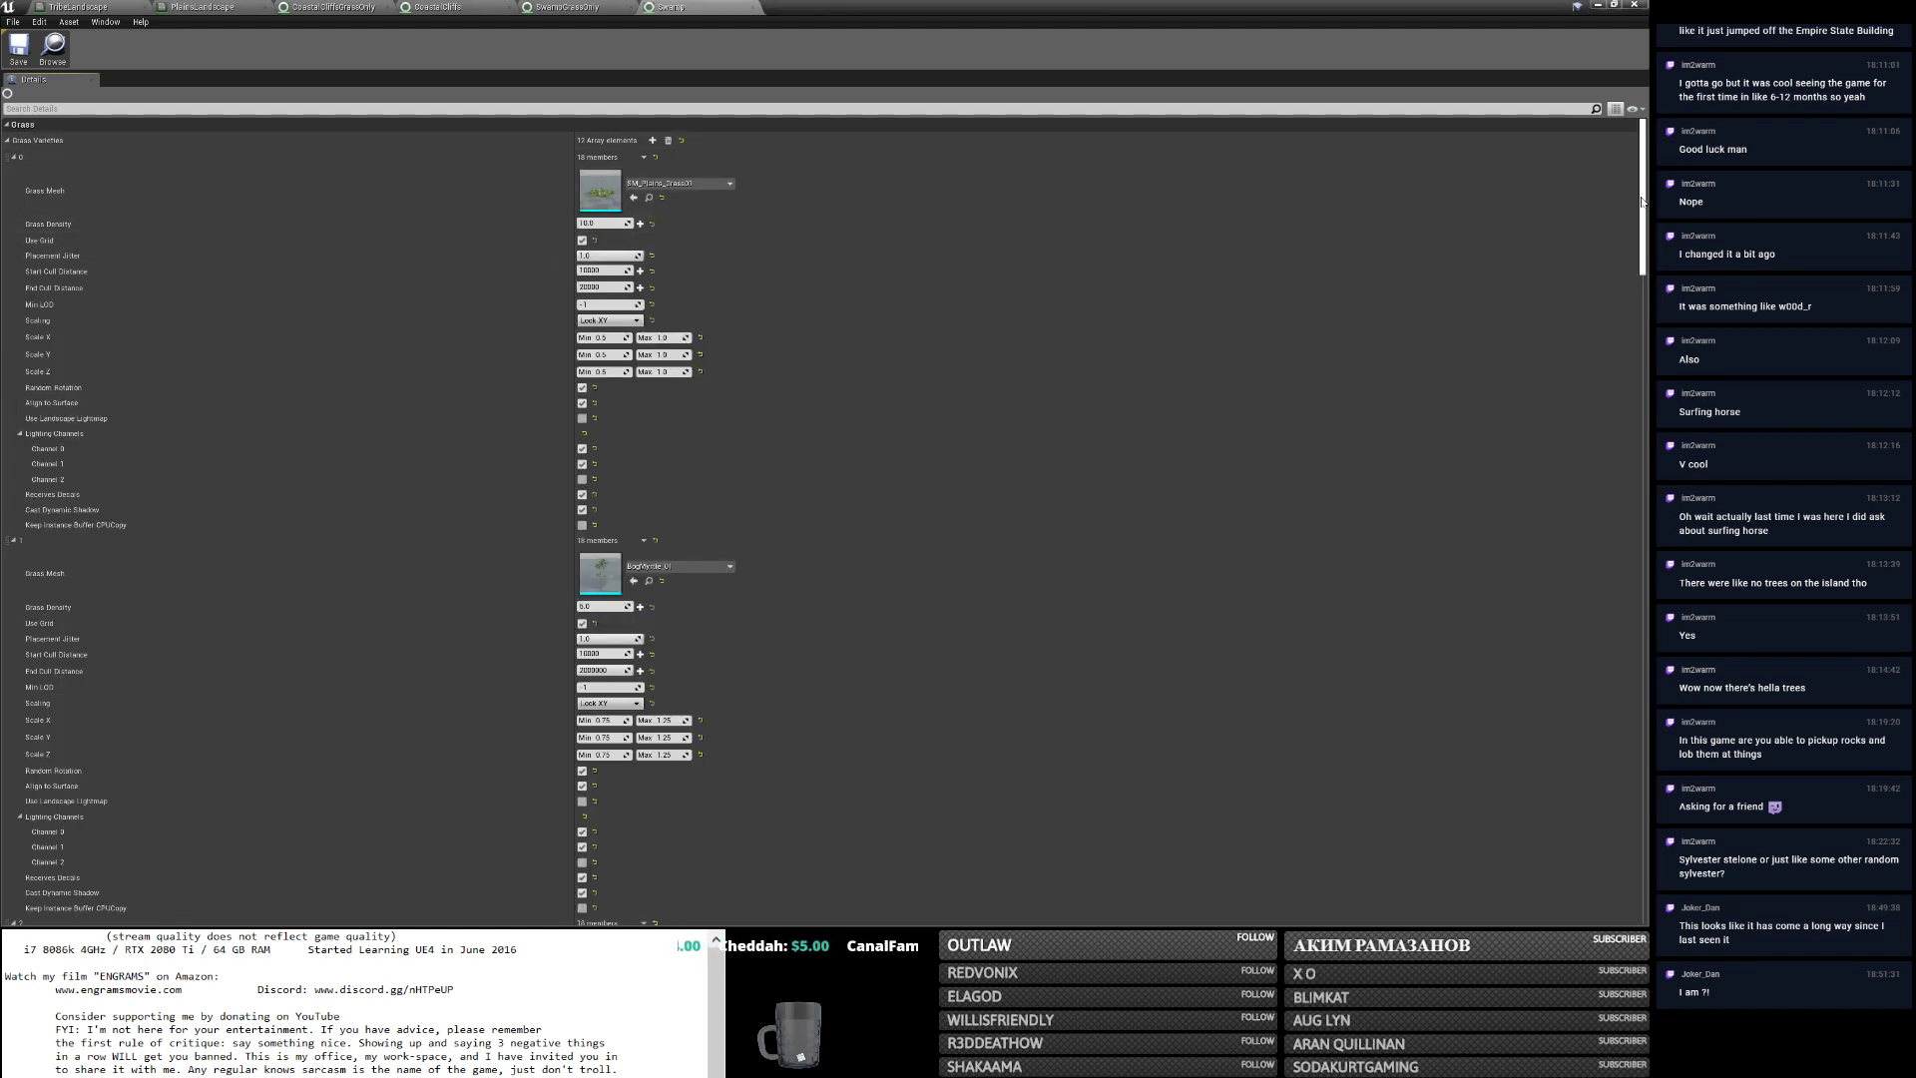
pyautogui.moveTo(1645, 202); pyautogui.dragTo(1643, 917)
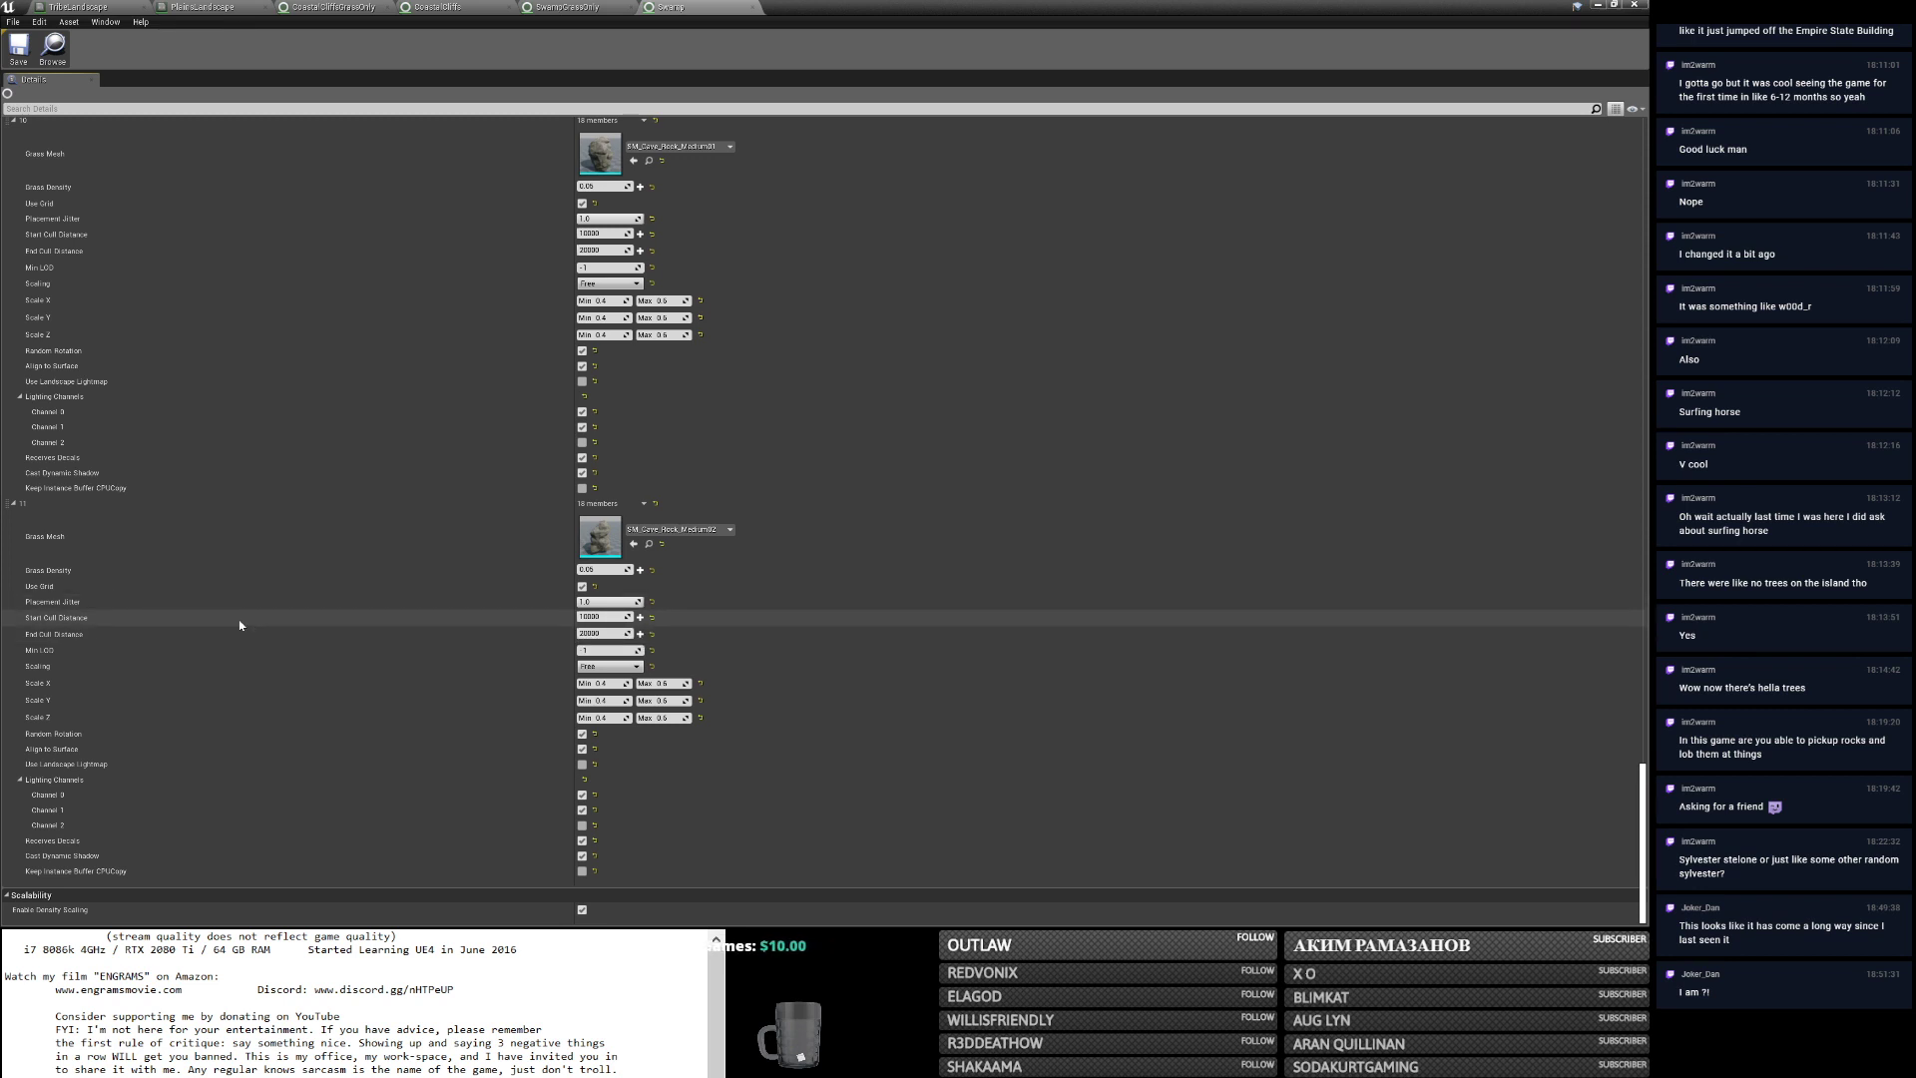
pyautogui.scroll(10, 429, 594)
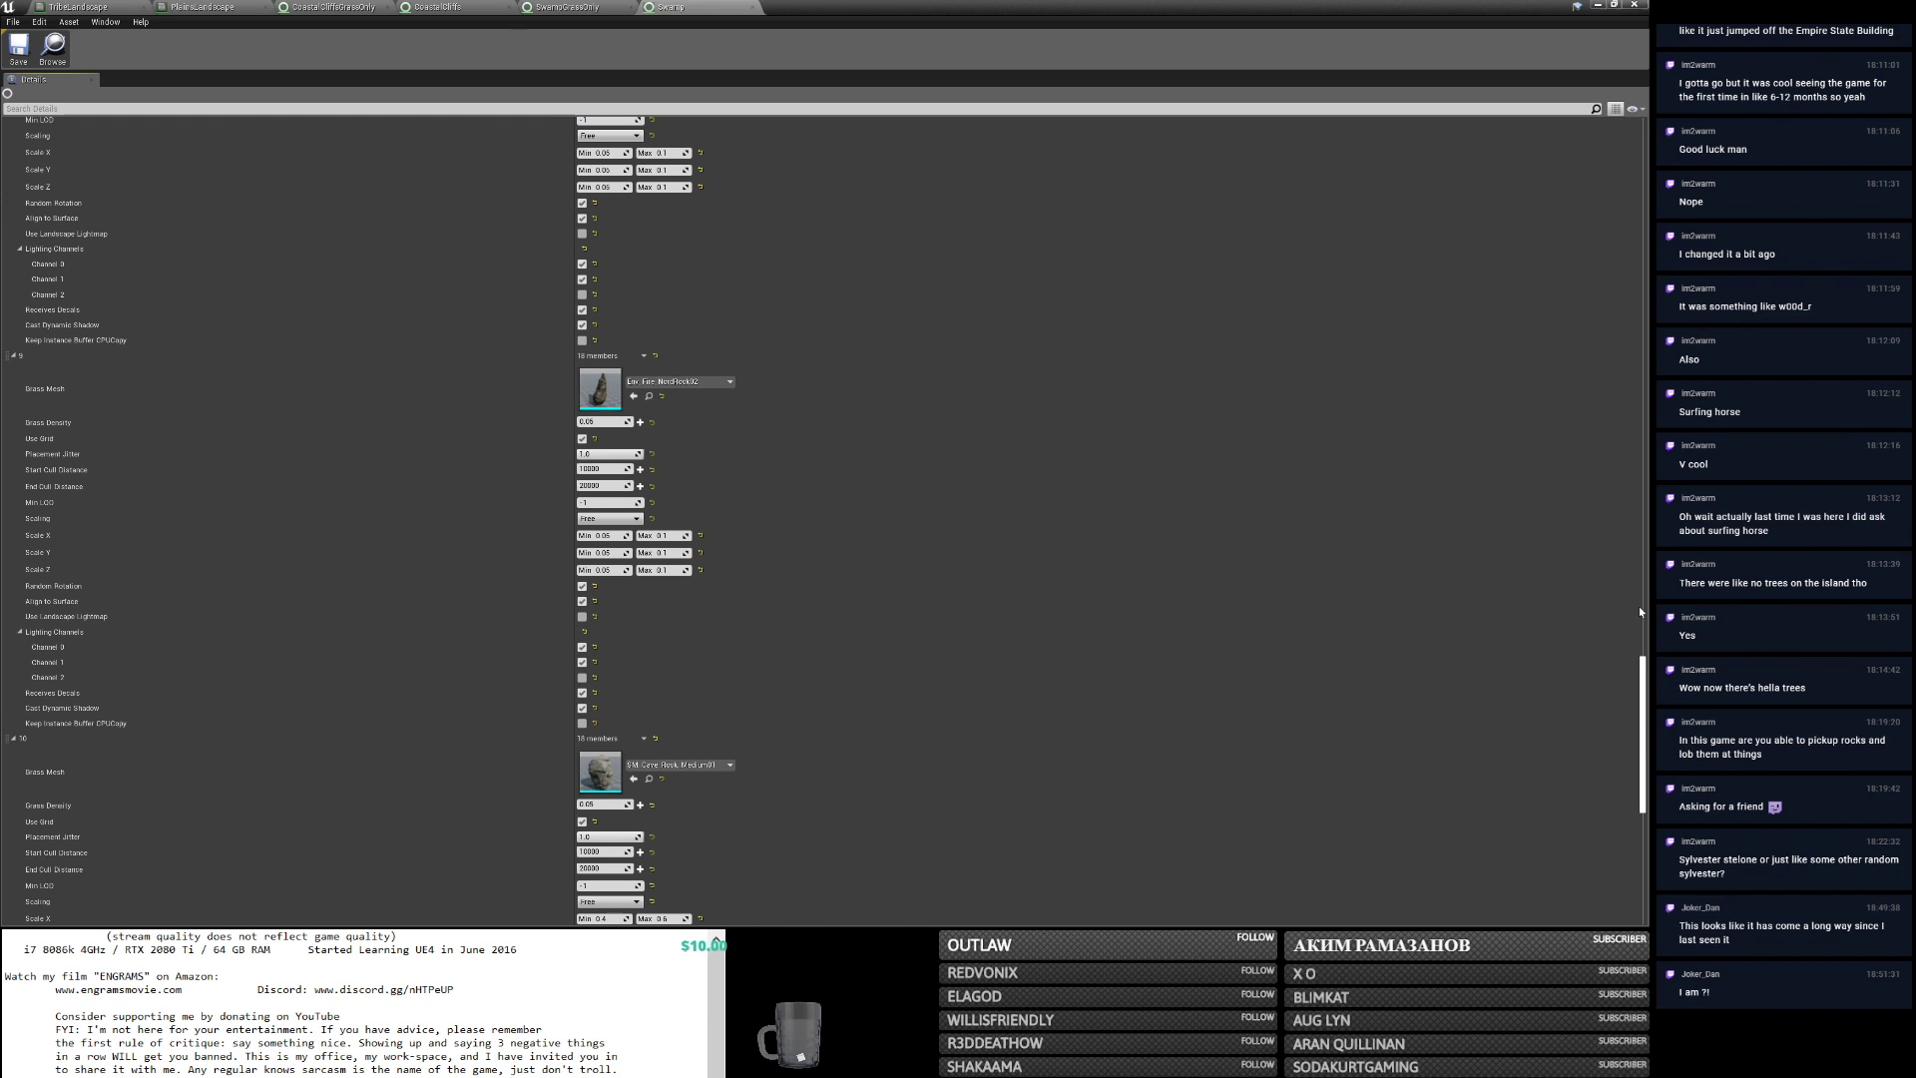
pyautogui.moveTo(1646, 678); pyautogui.dragTo(1650, 198)
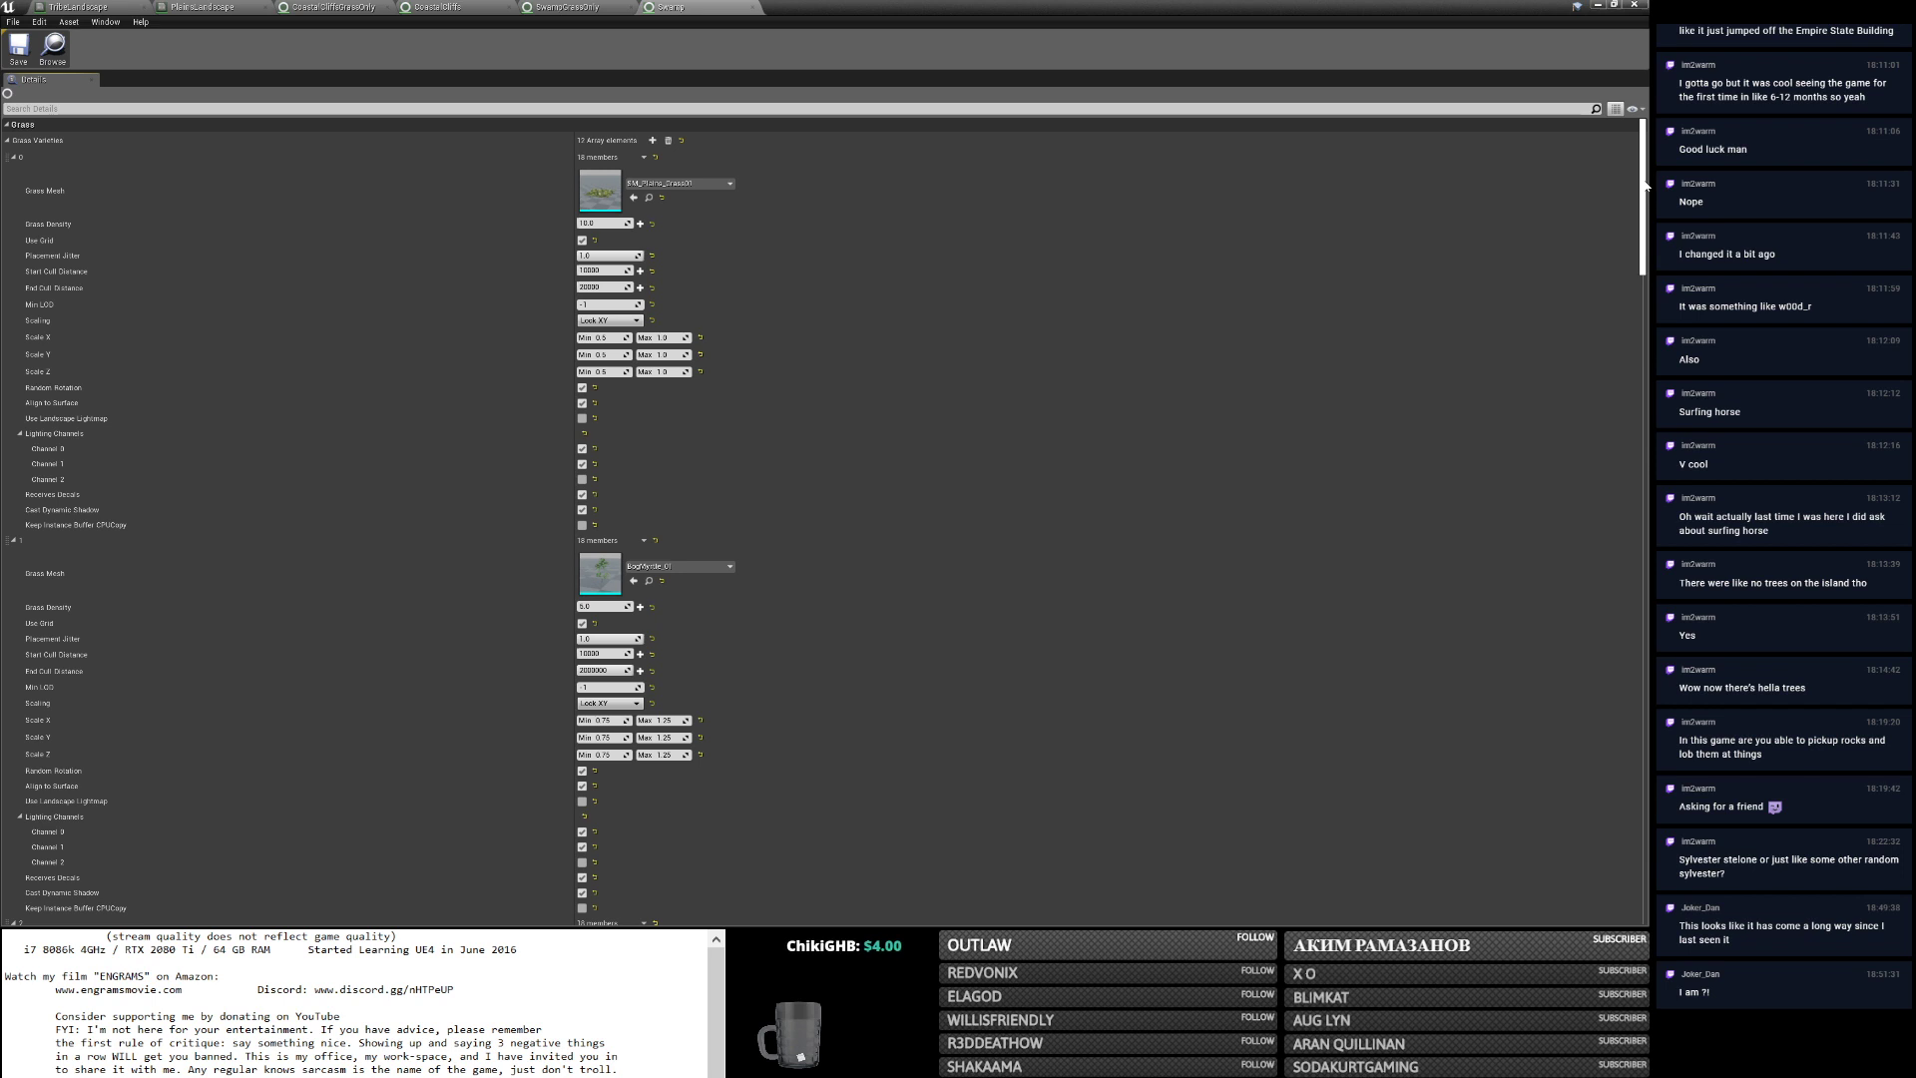
pyautogui.moveTo(1644, 189); pyautogui.dragTo(1650, 392)
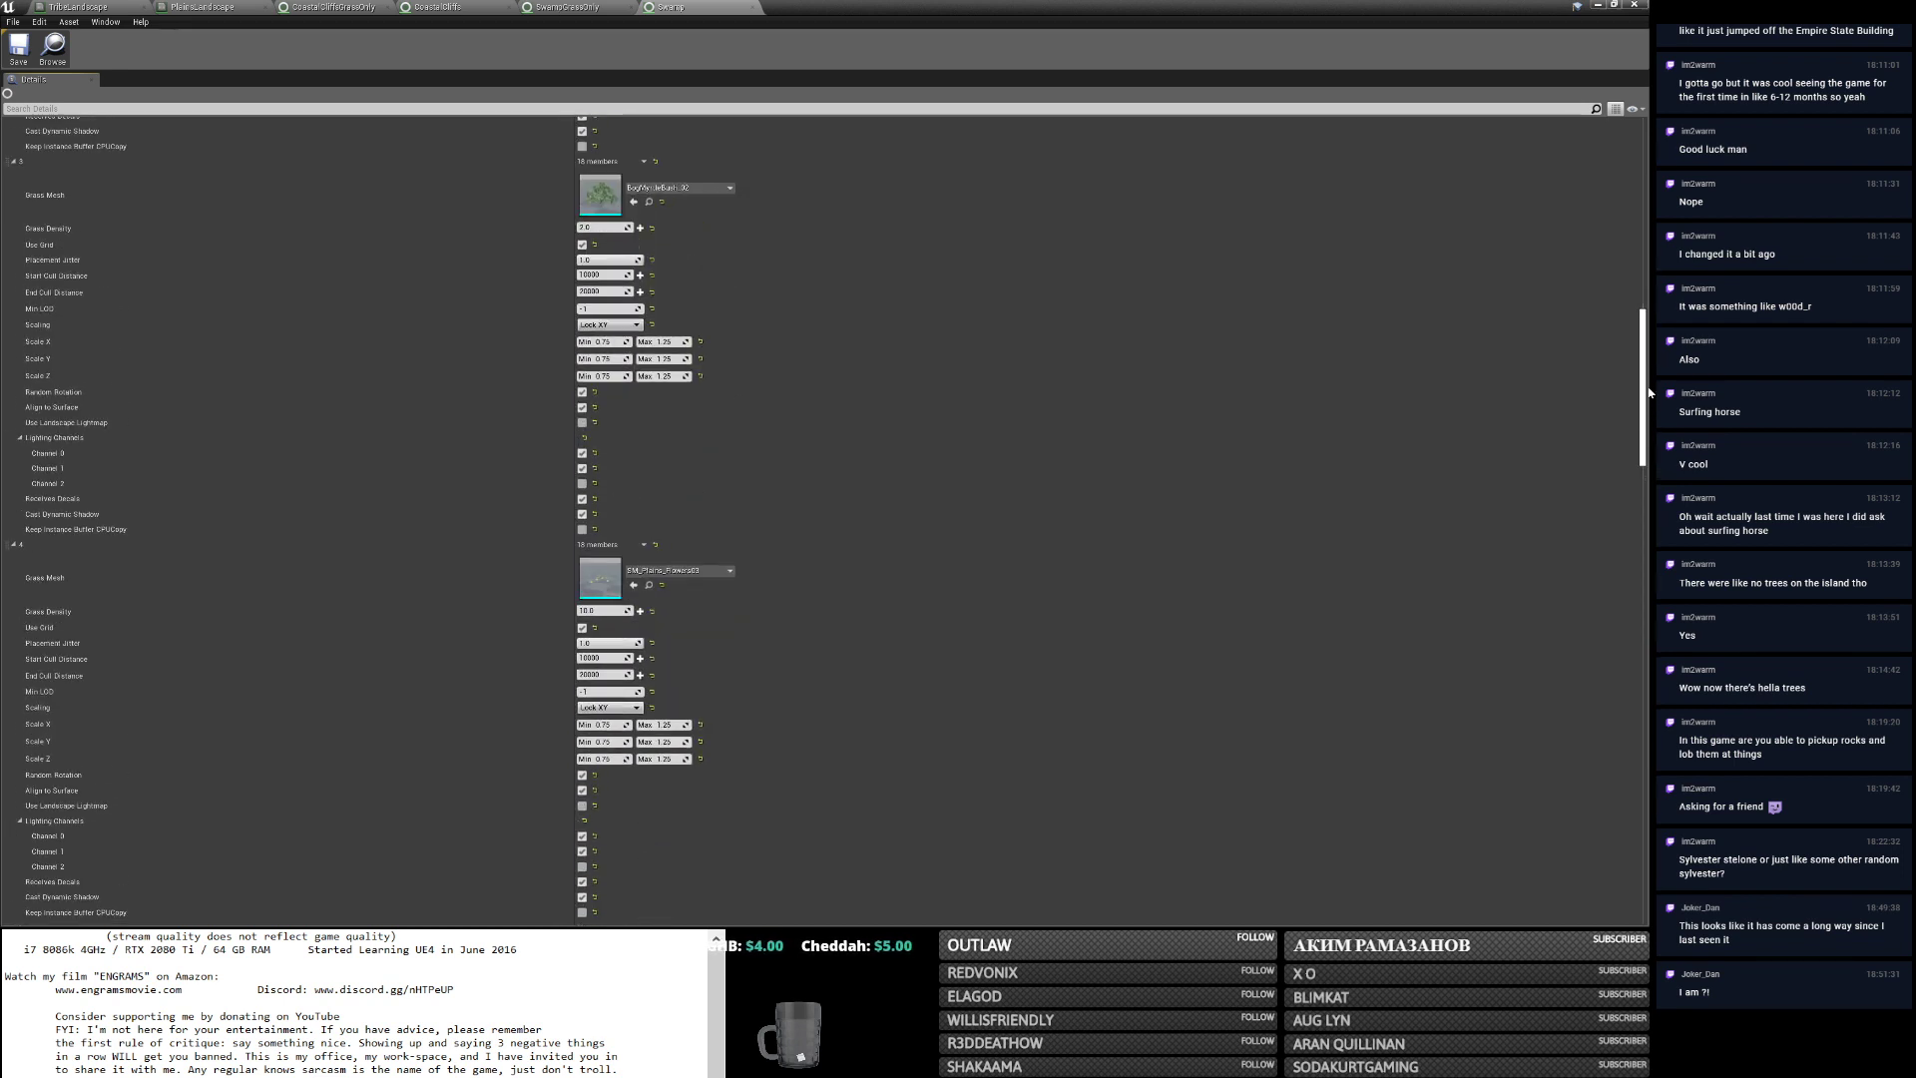
# Inspect the bog myrtle bush meshes used by Swamp's grass varieties, viewing them from different distances.
pyautogui.doubleClick(615, 206)
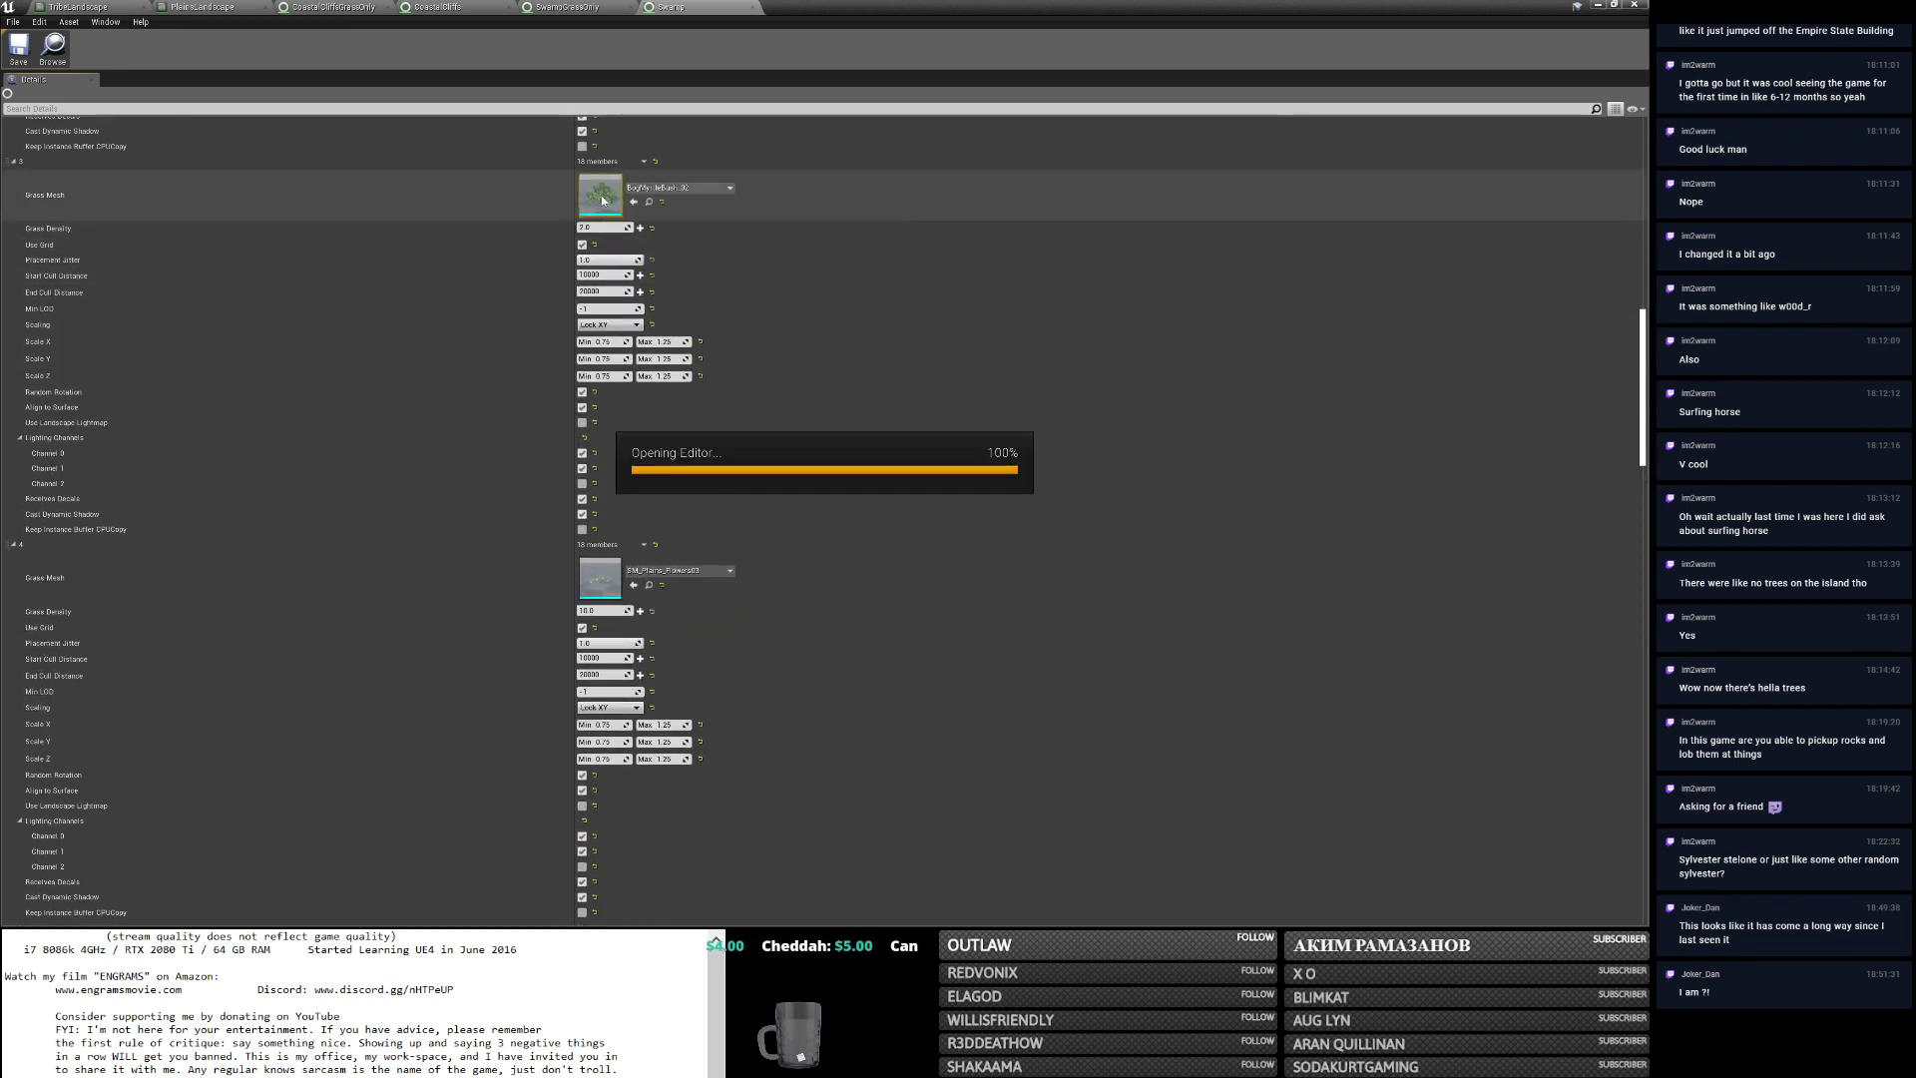
pyautogui.moveTo(697, 427); pyautogui.dragTo(849, 429, button='right')
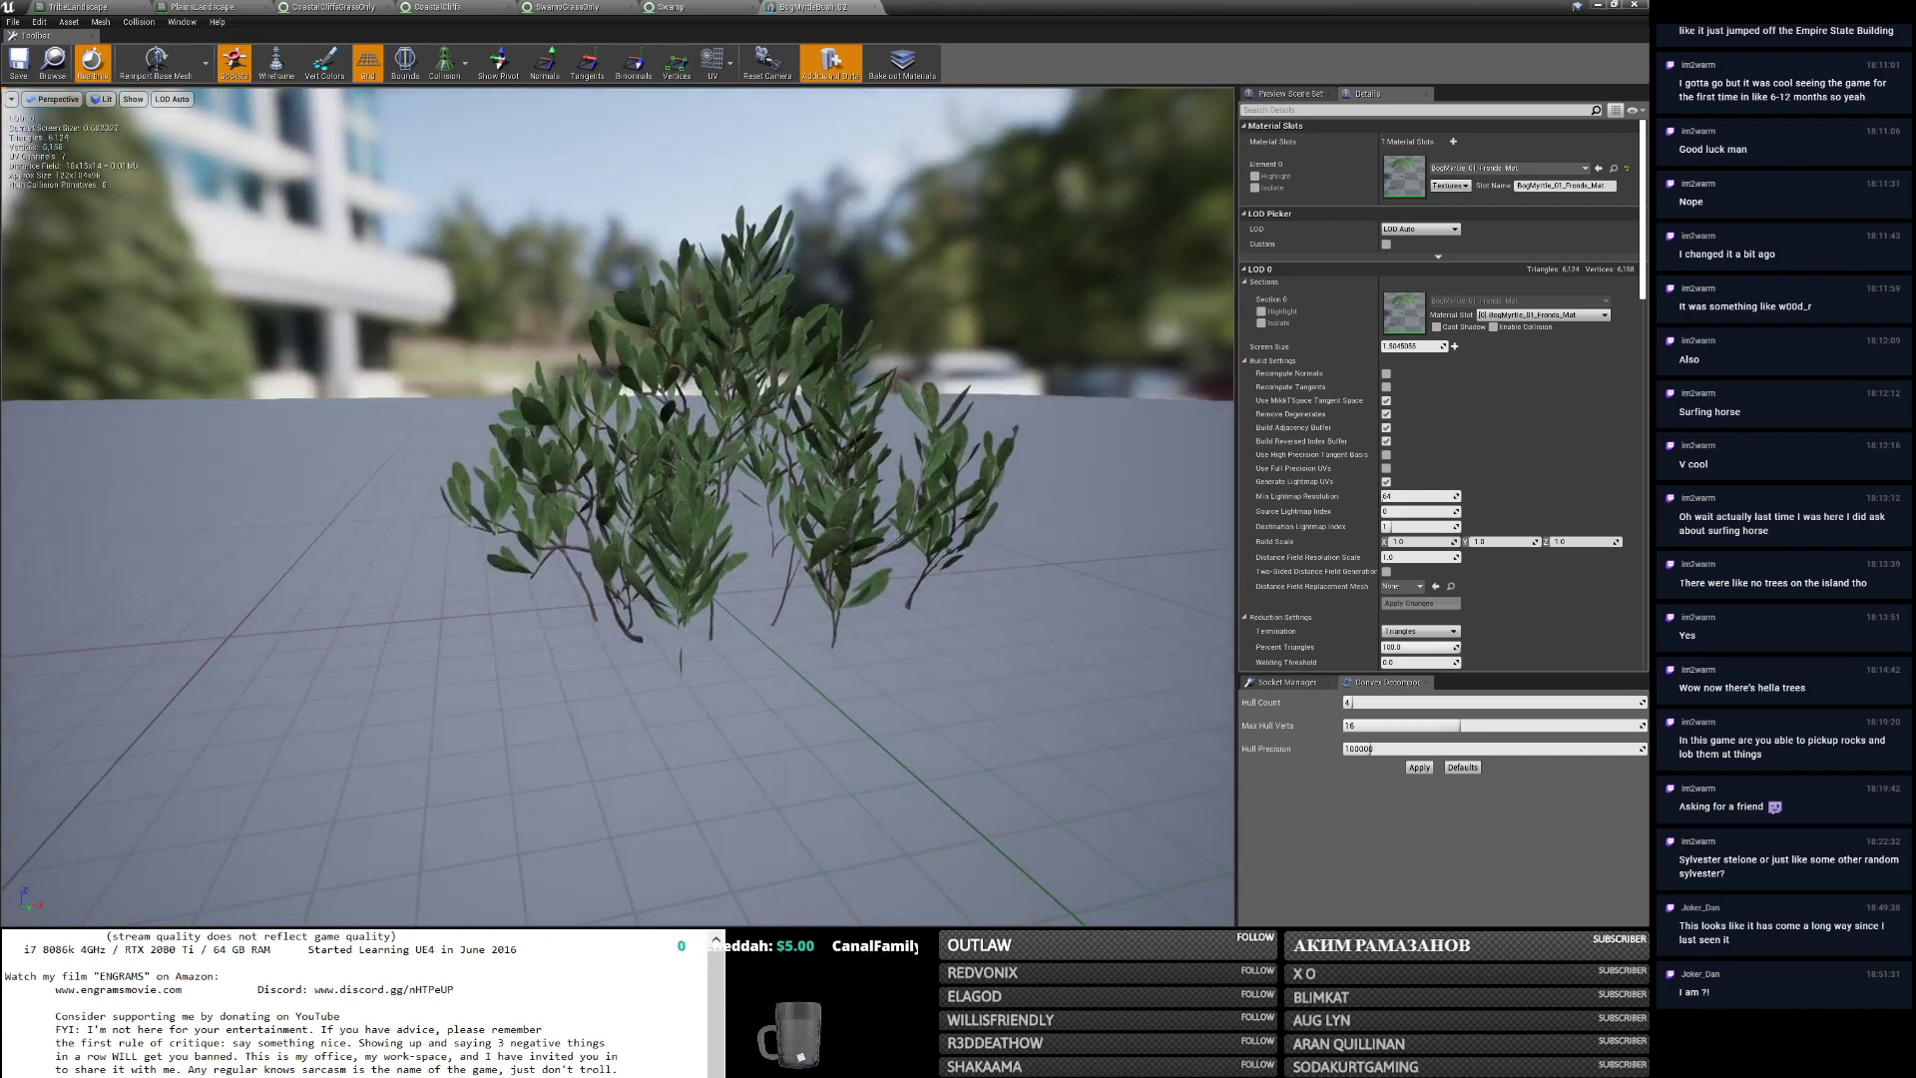
pyautogui.click(875, 7)
pyautogui.scroll(10, 824, 397)
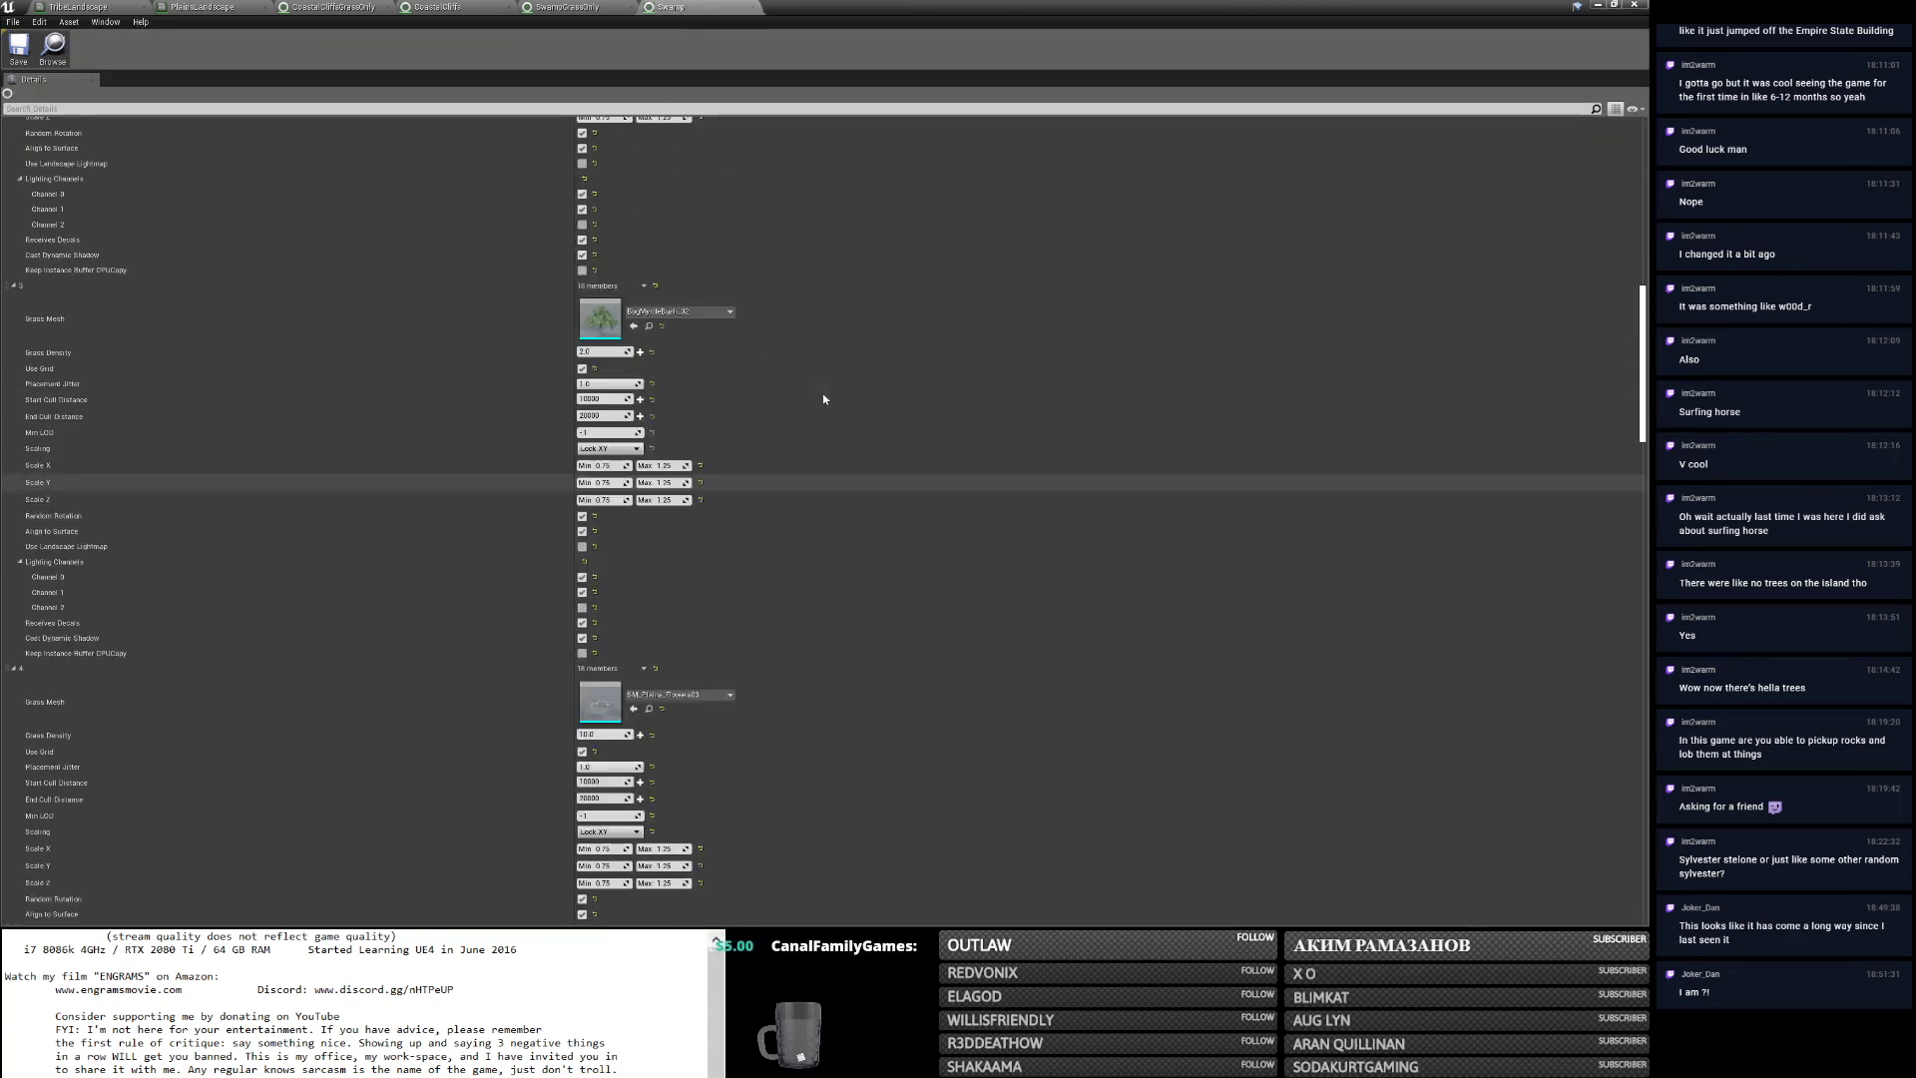
pyautogui.doubleClick(602, 317)
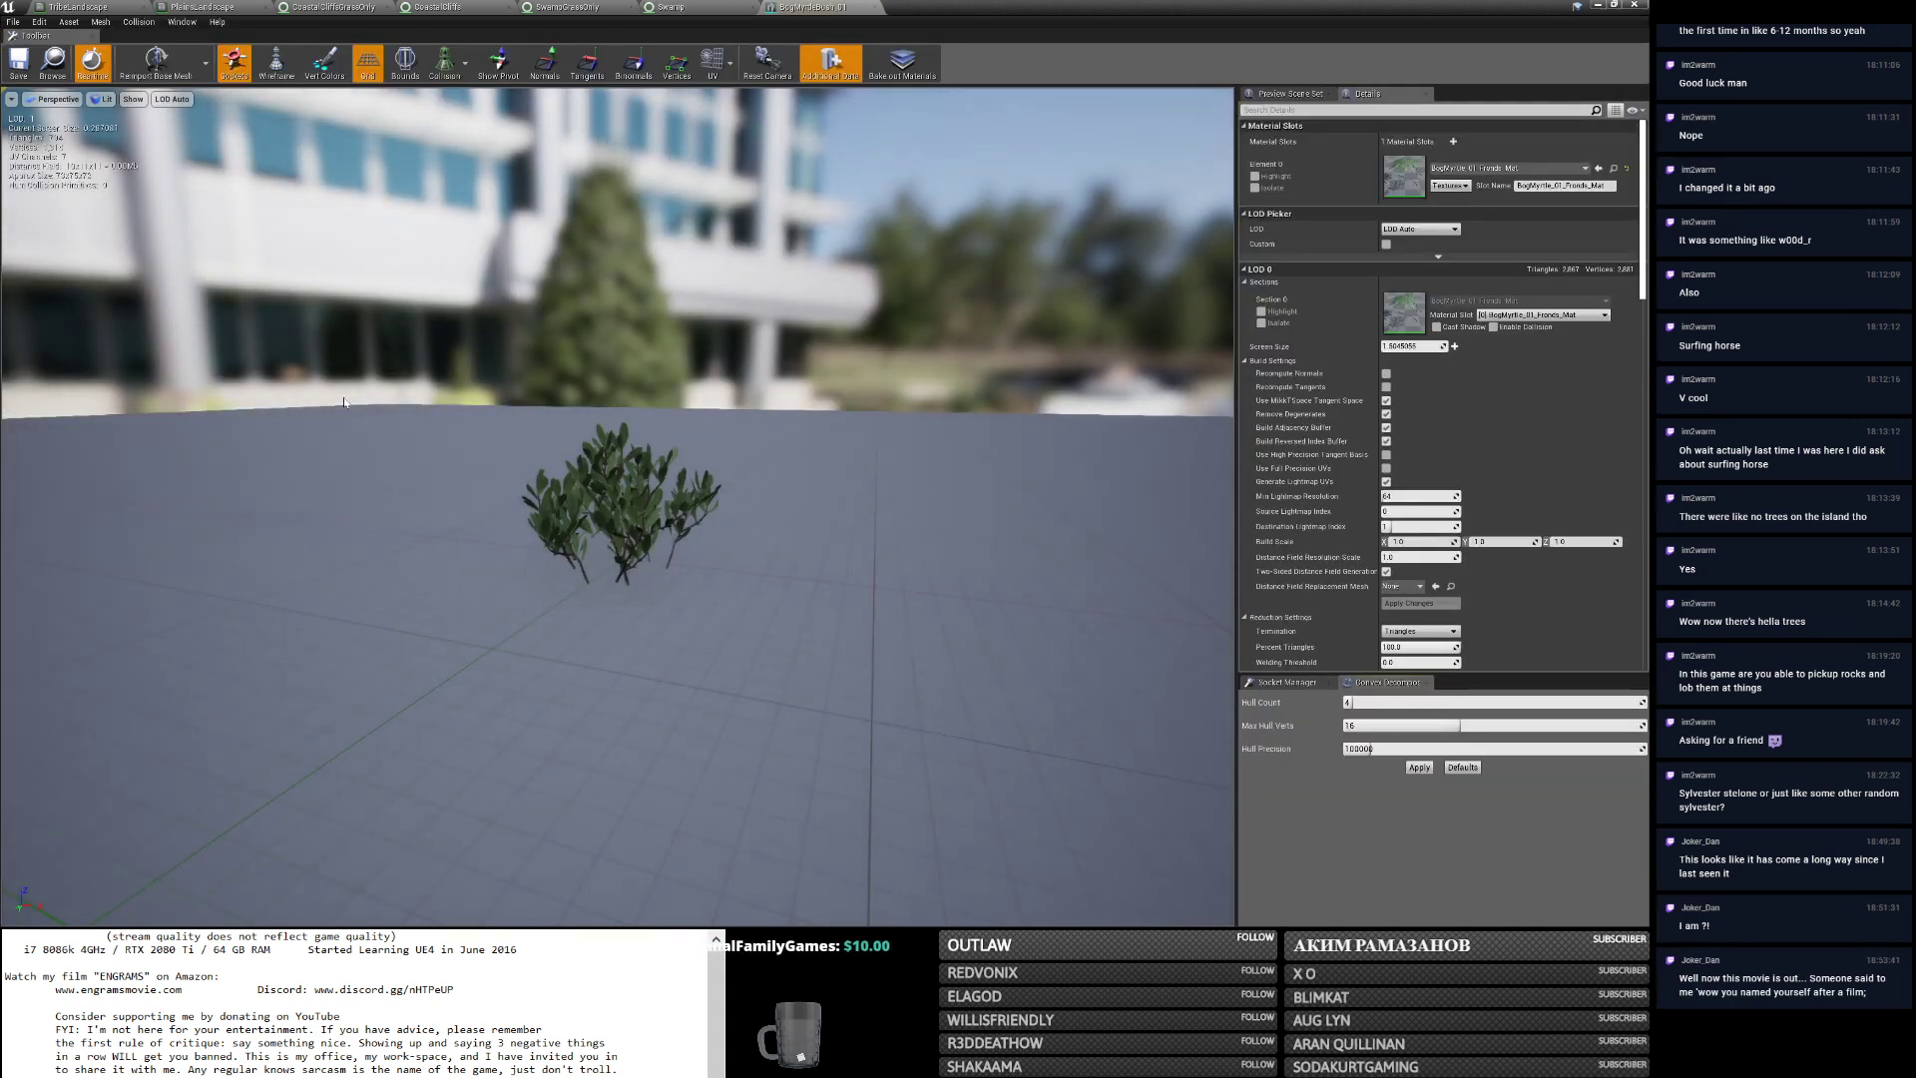
pyautogui.press('w')
pyautogui.moveTo(619, 449); pyautogui.dragTo(489, 504, button='right')
pyautogui.press('s')
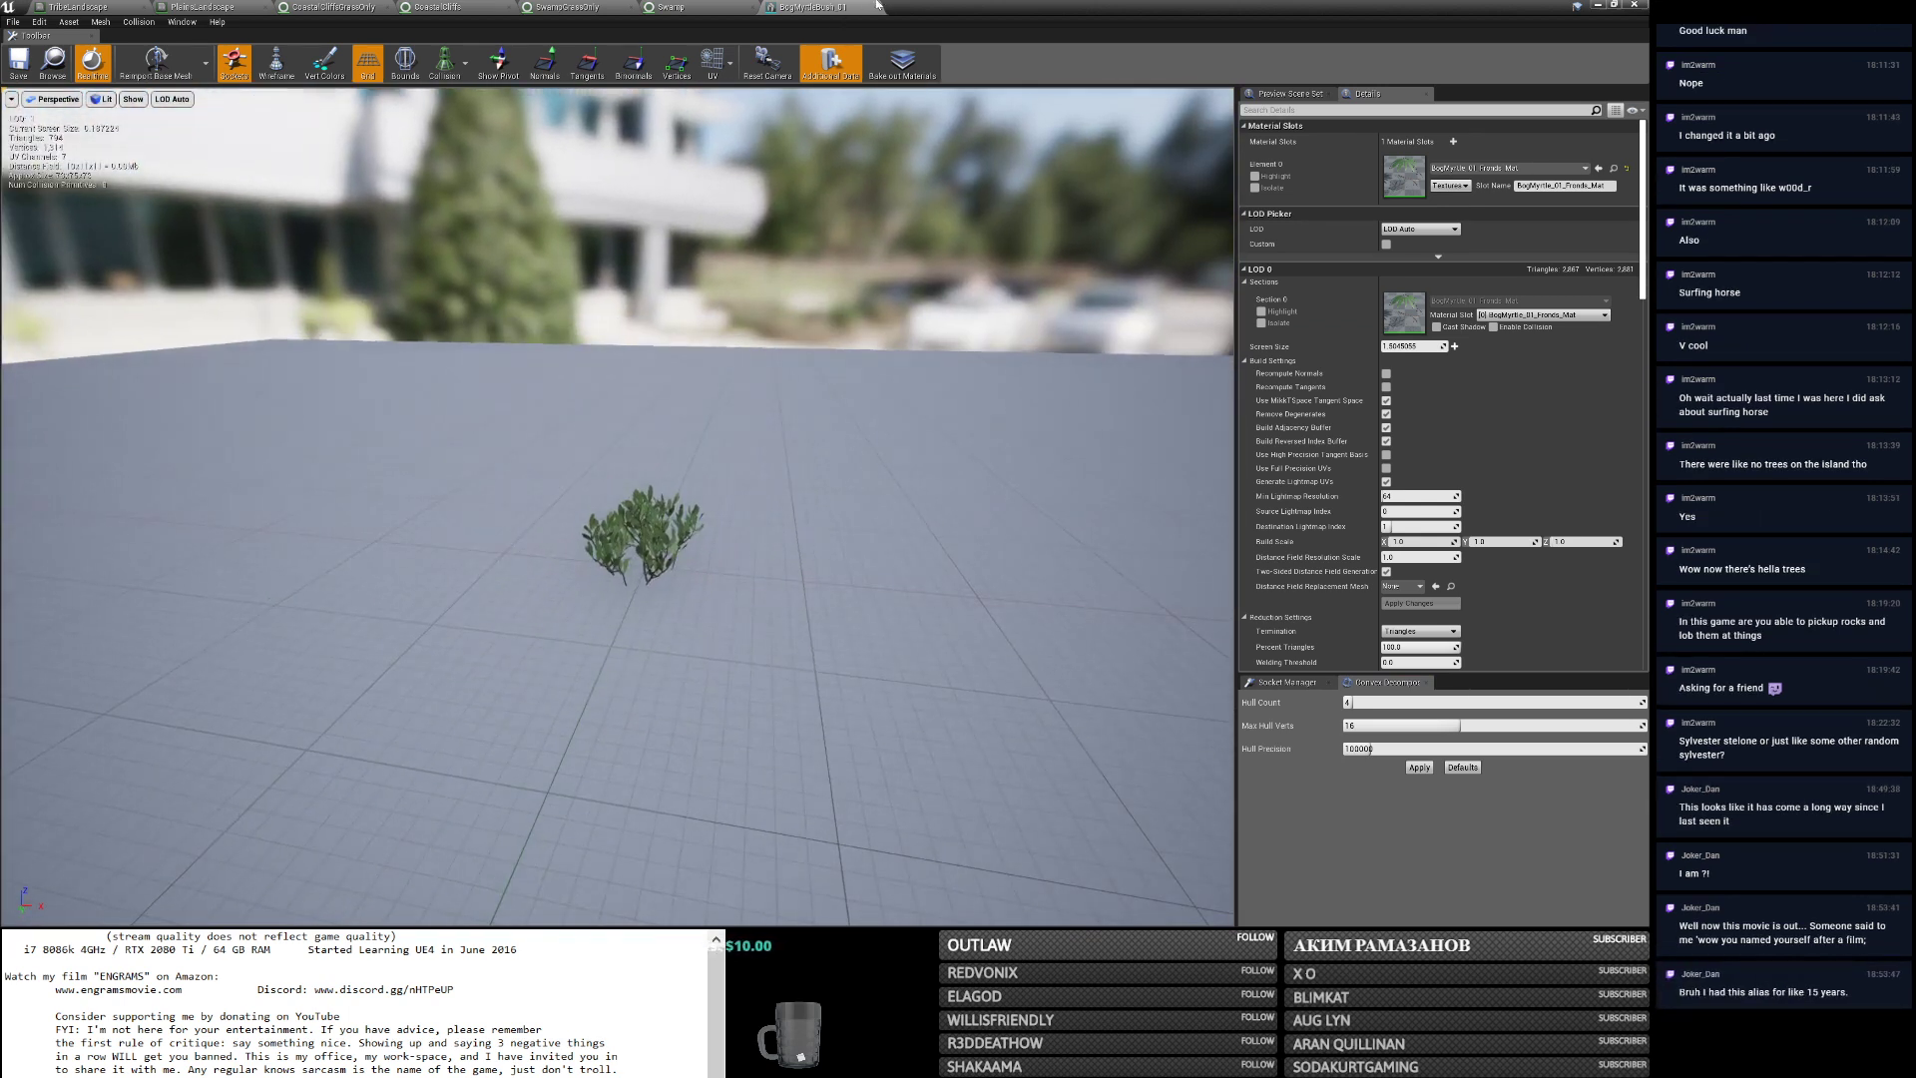
pyautogui.click(875, 8)
# Review Swamp's plant varieties from 3 down to the rocks, inspecting the ground cover leaf mesh of variety 5.
pyautogui.scroll(-5, 823, 477)
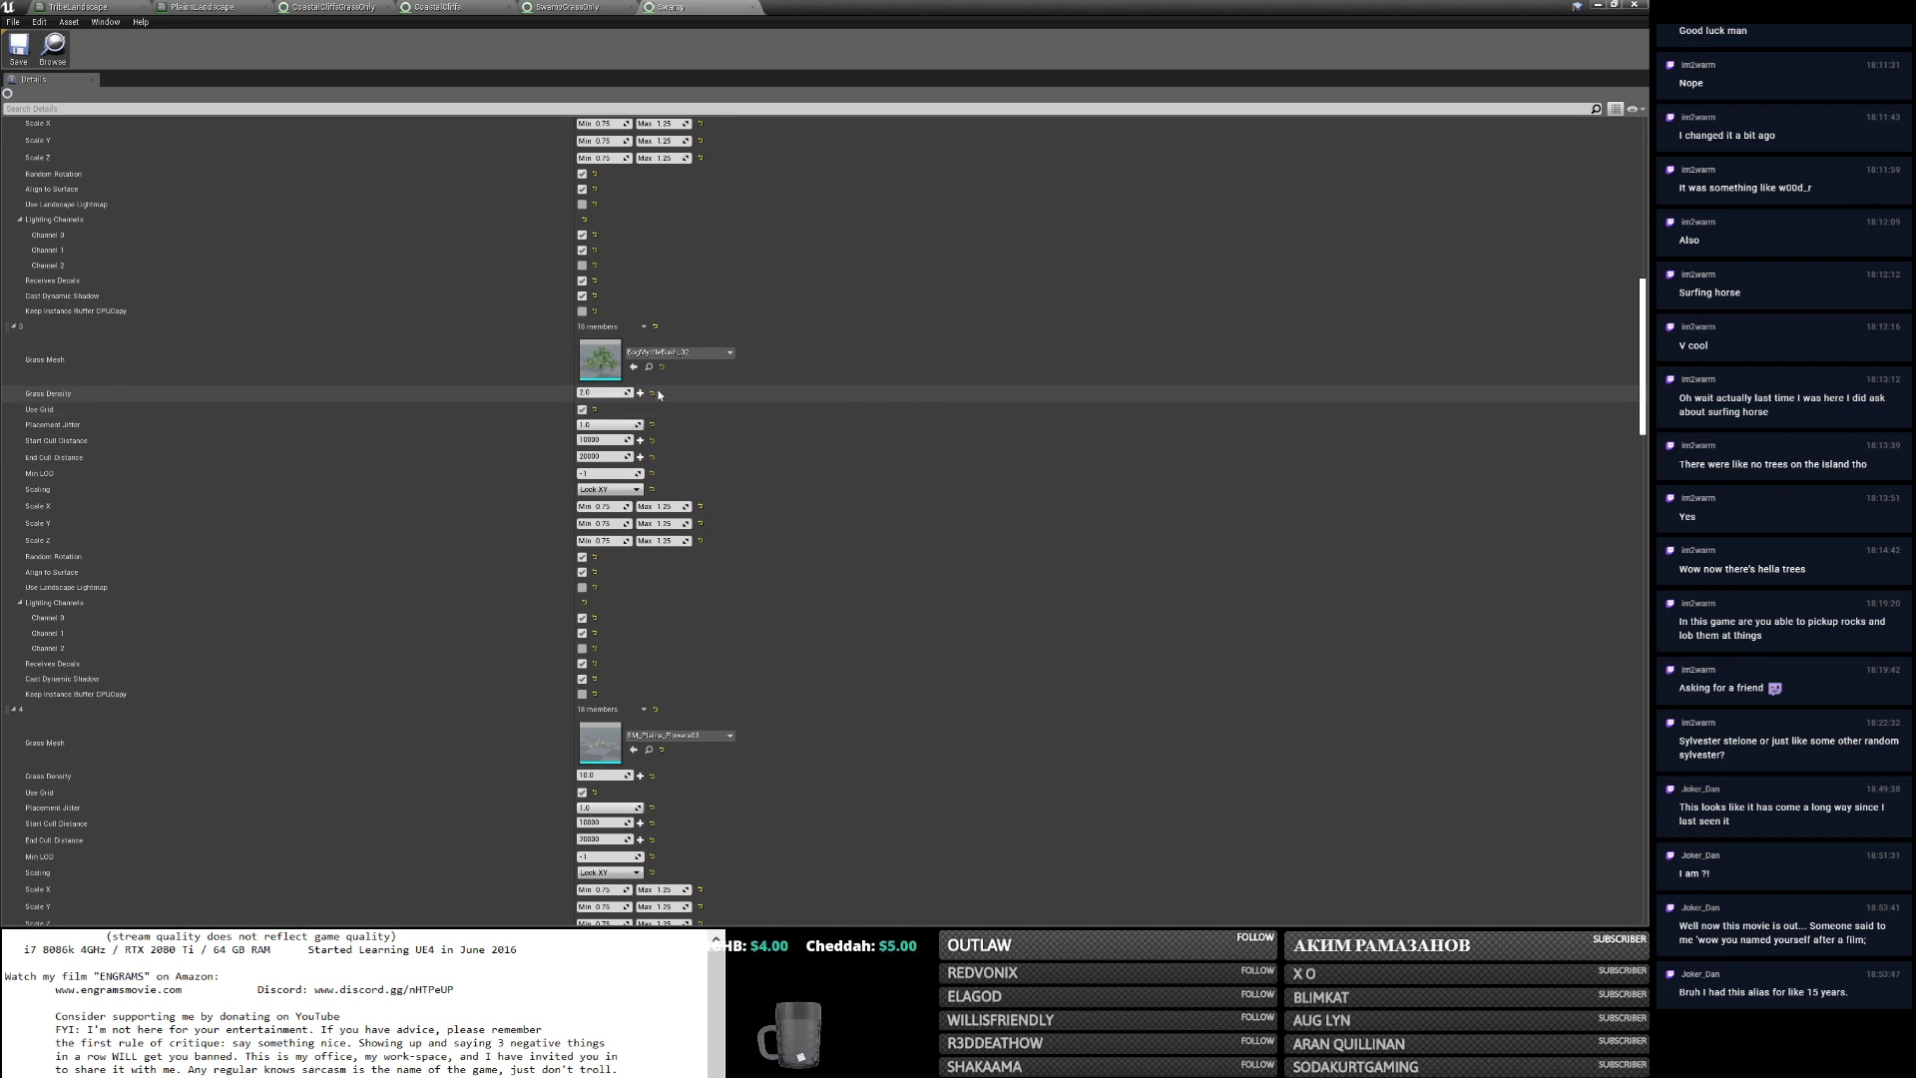
pyautogui.scroll(-5, 1178, 511)
pyautogui.scroll(-2, 1098, 479)
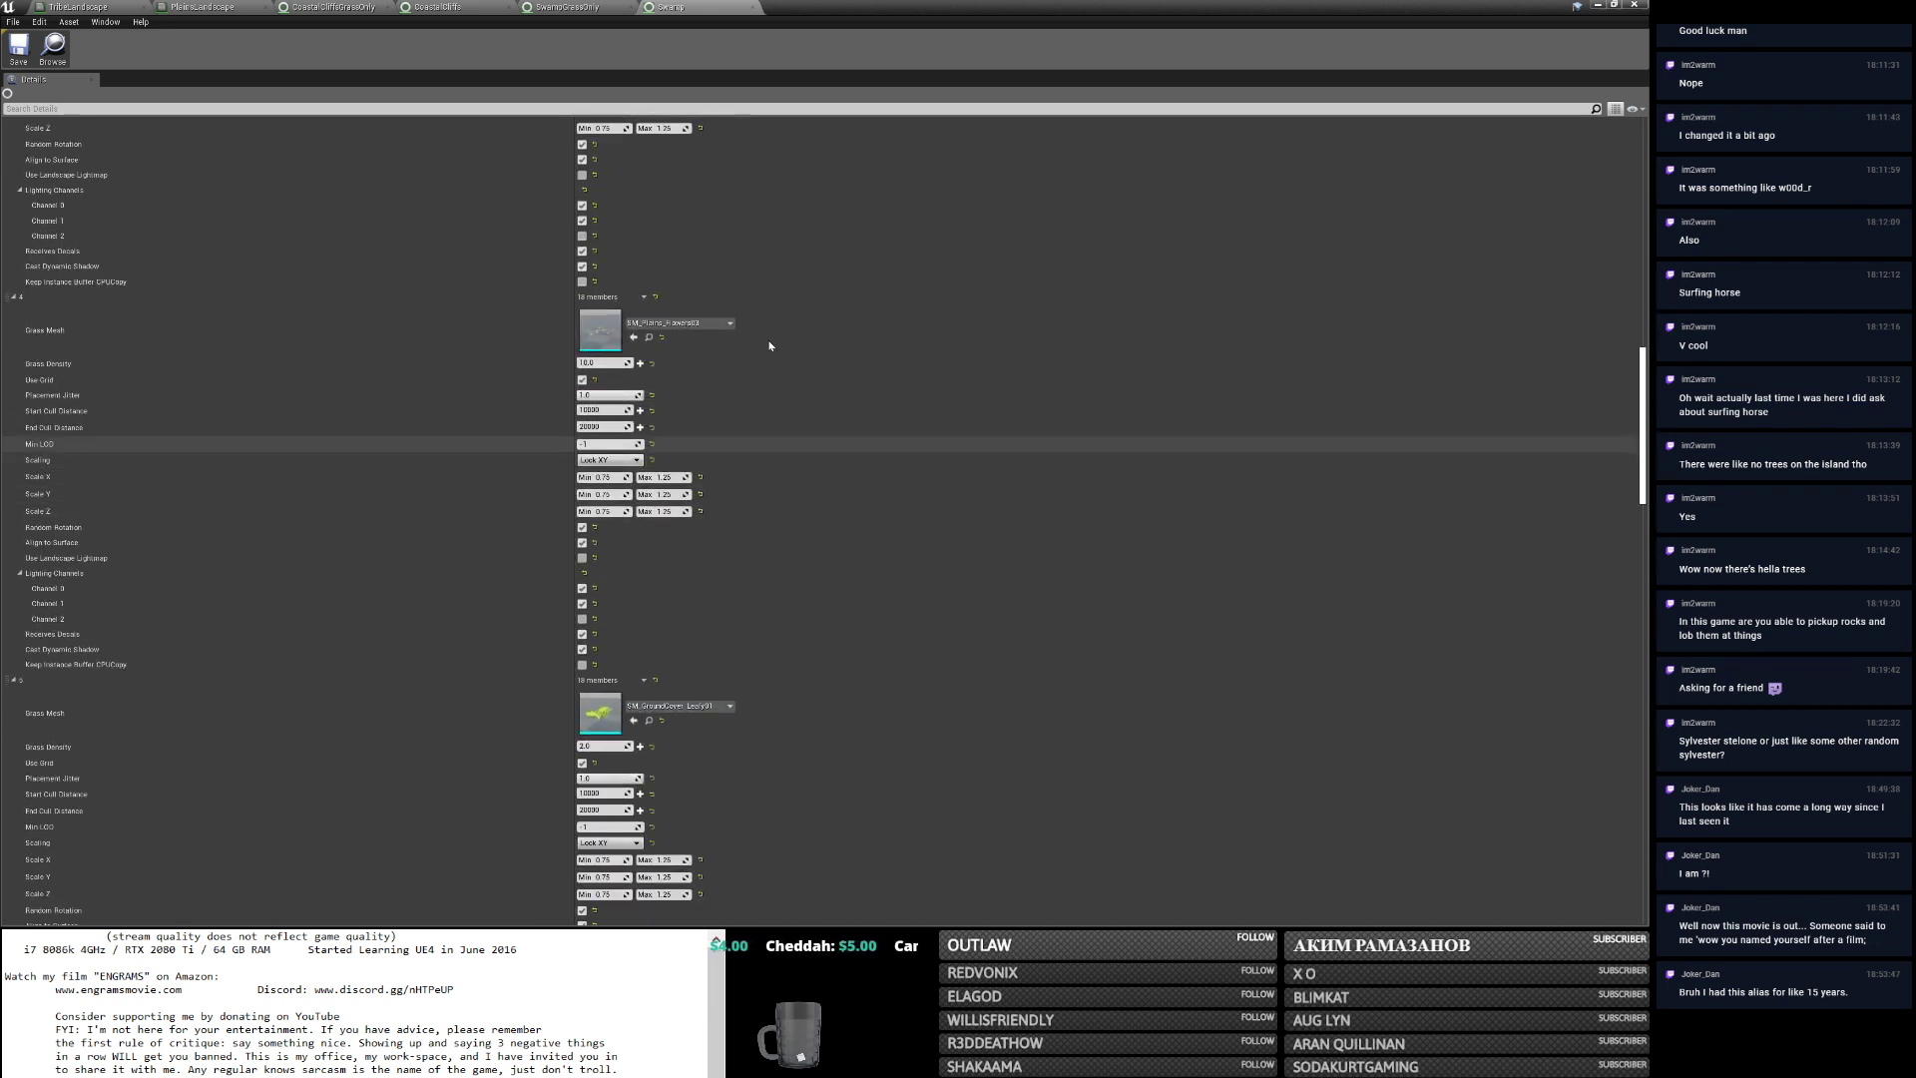
pyautogui.scroll(-4, 948, 379)
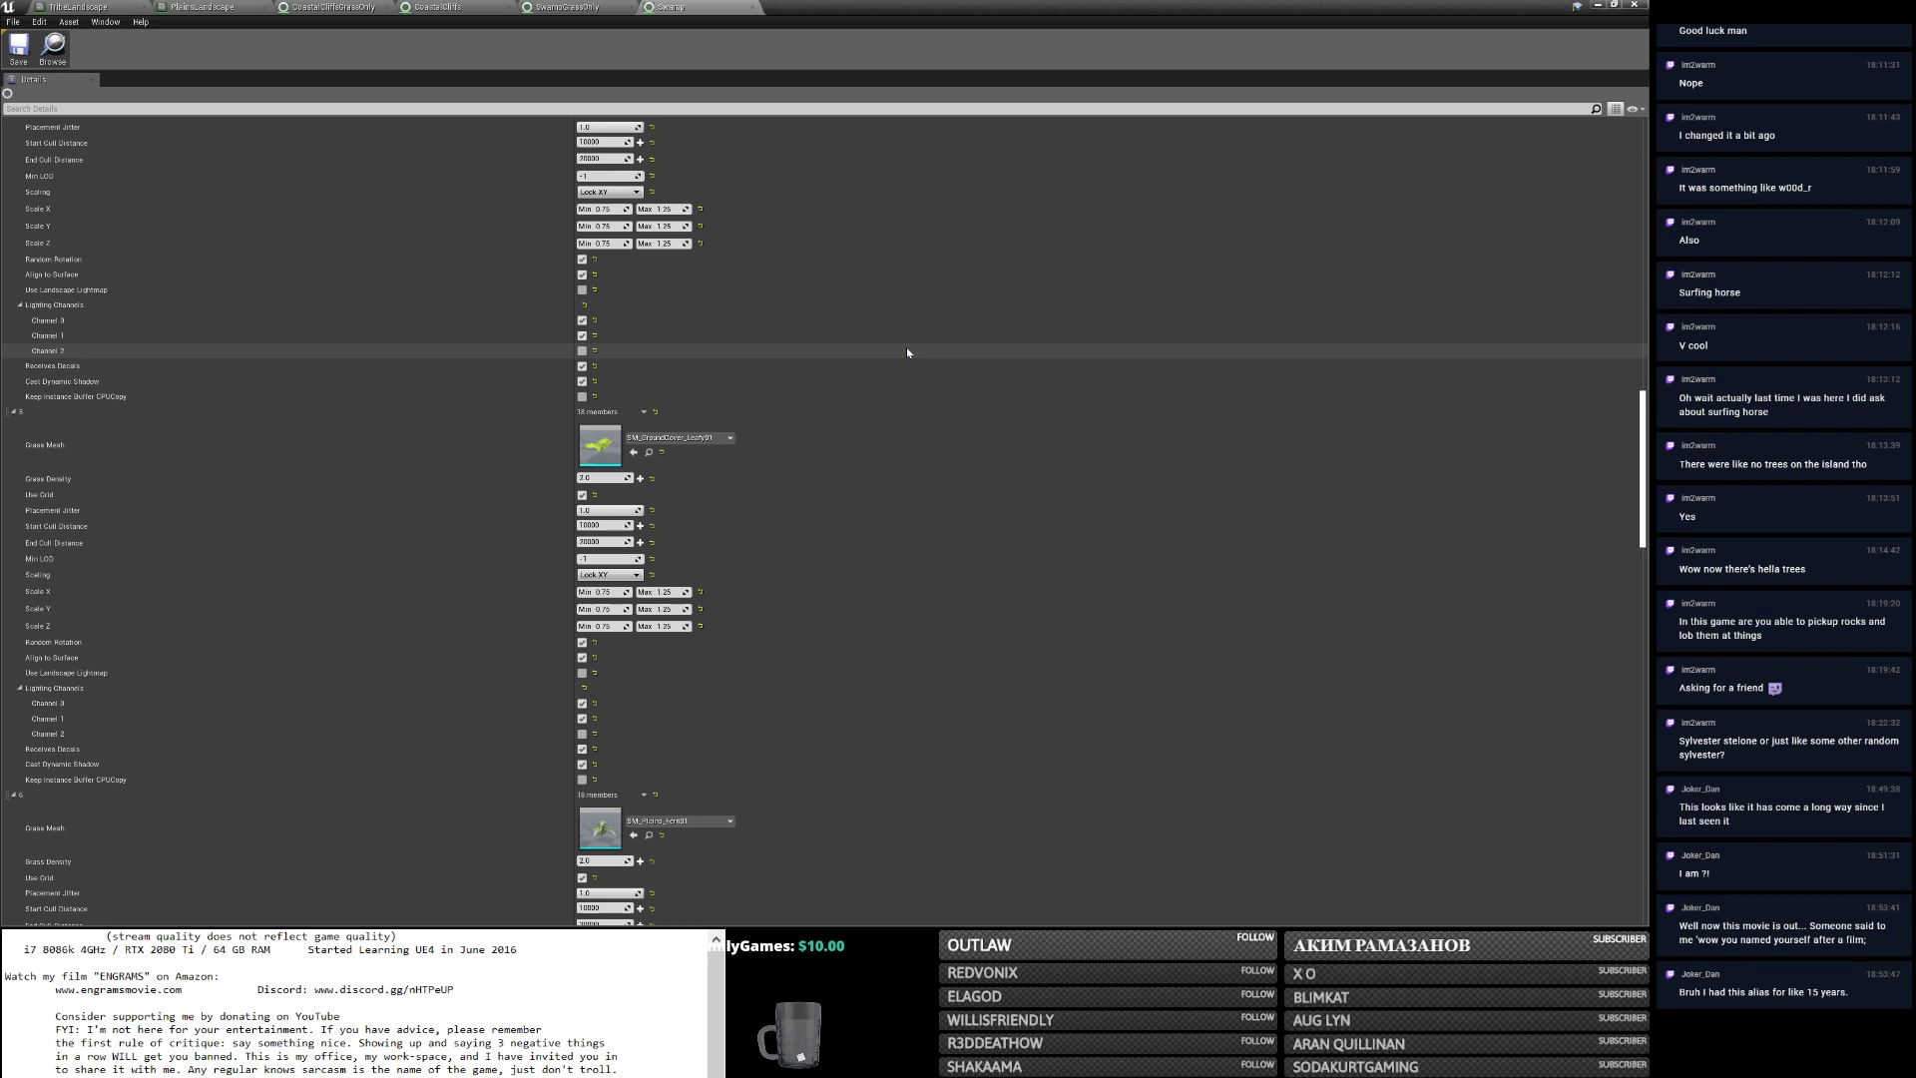
pyautogui.scroll(-4, 906, 350)
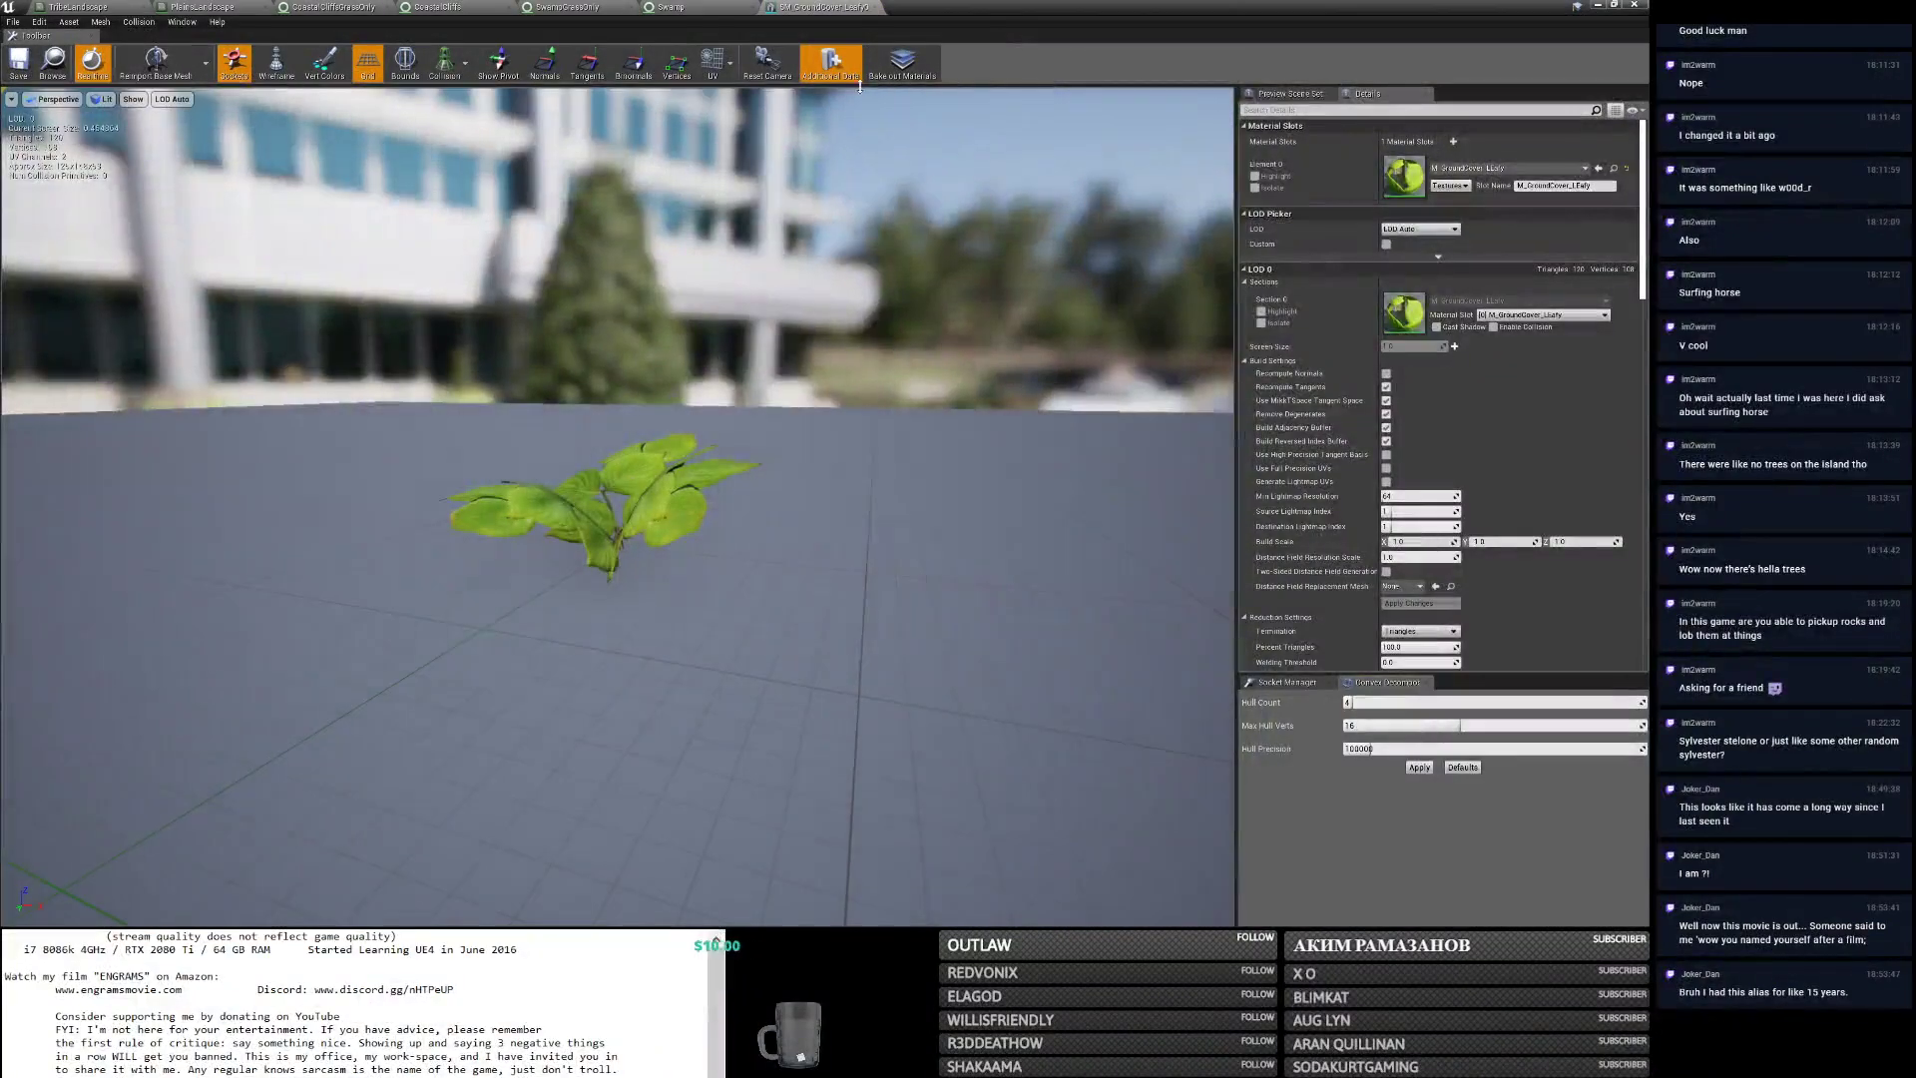
pyautogui.click(876, 7)
pyautogui.scroll(-5, 880, 505)
pyautogui.scroll(7, 885, 505)
pyautogui.scroll(7, 896, 505)
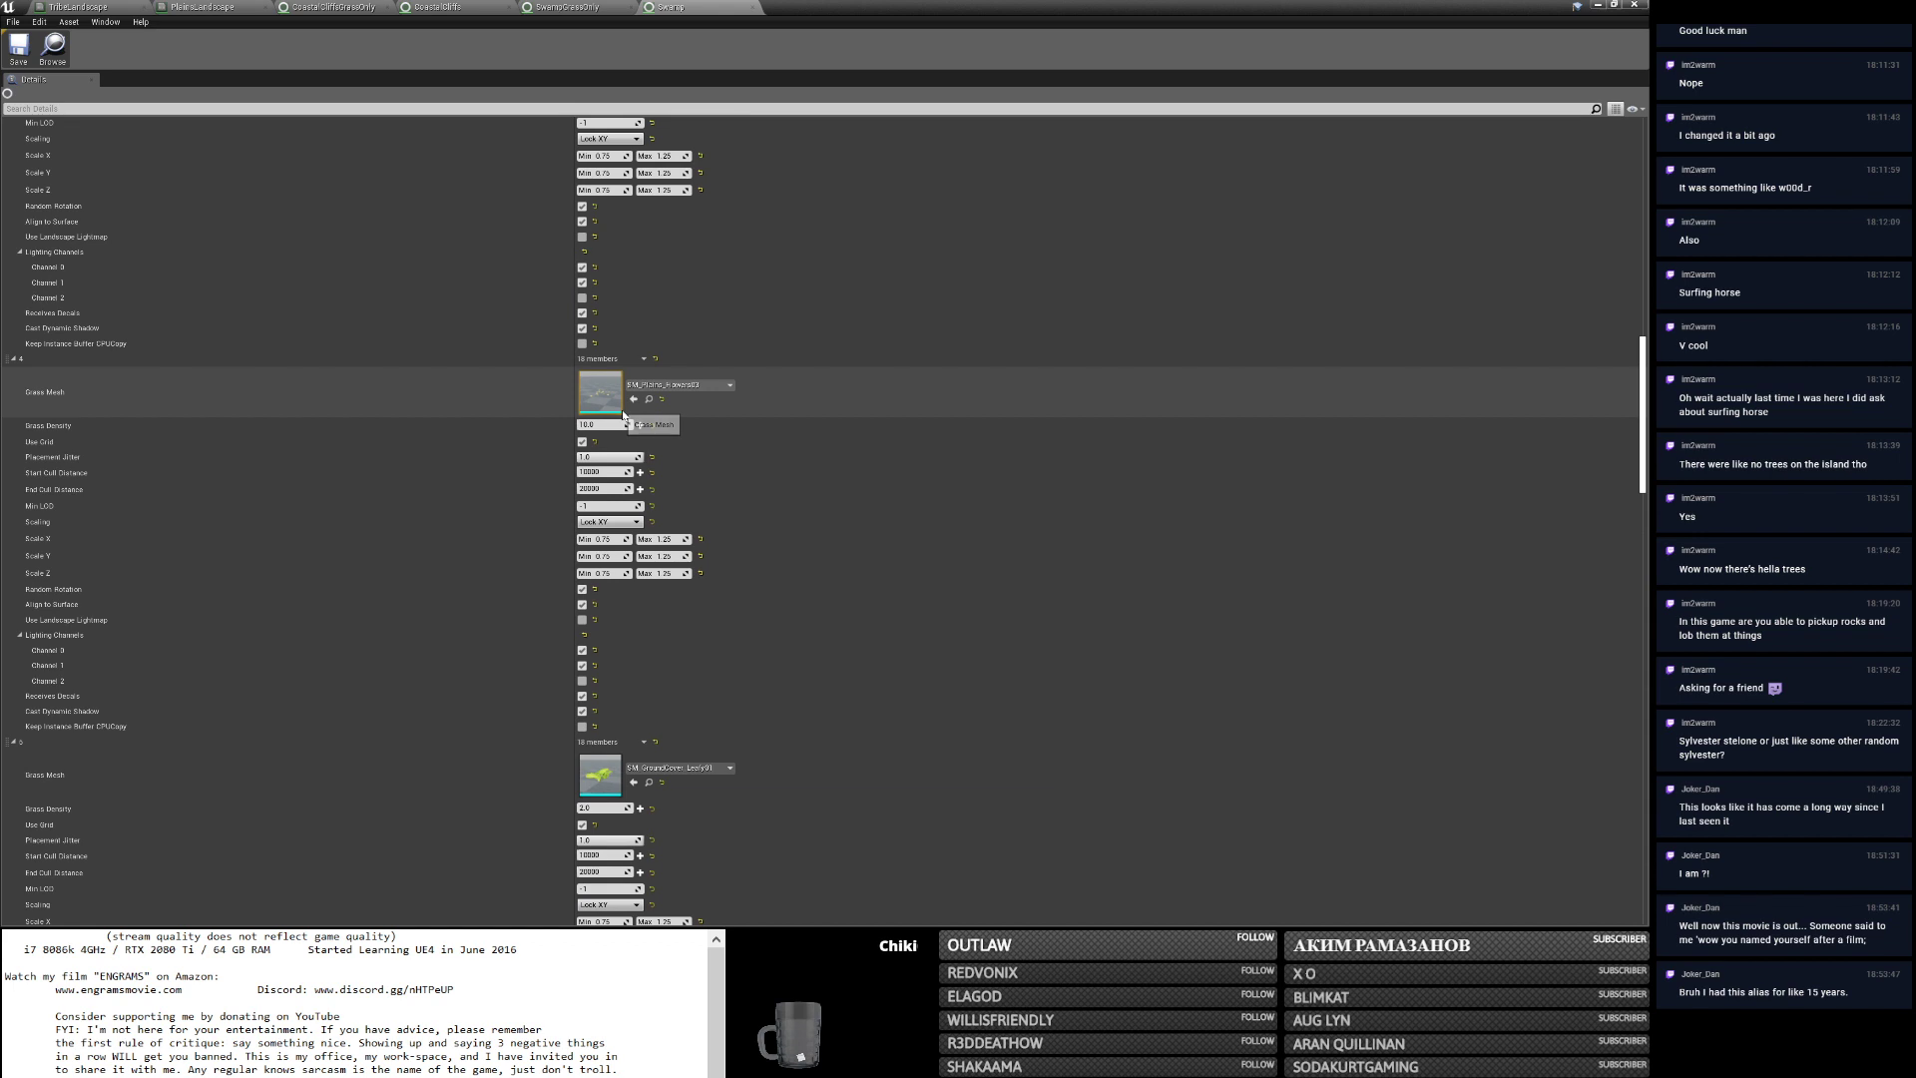
pyautogui.moveTo(1641, 436); pyautogui.dragTo(1625, 352)
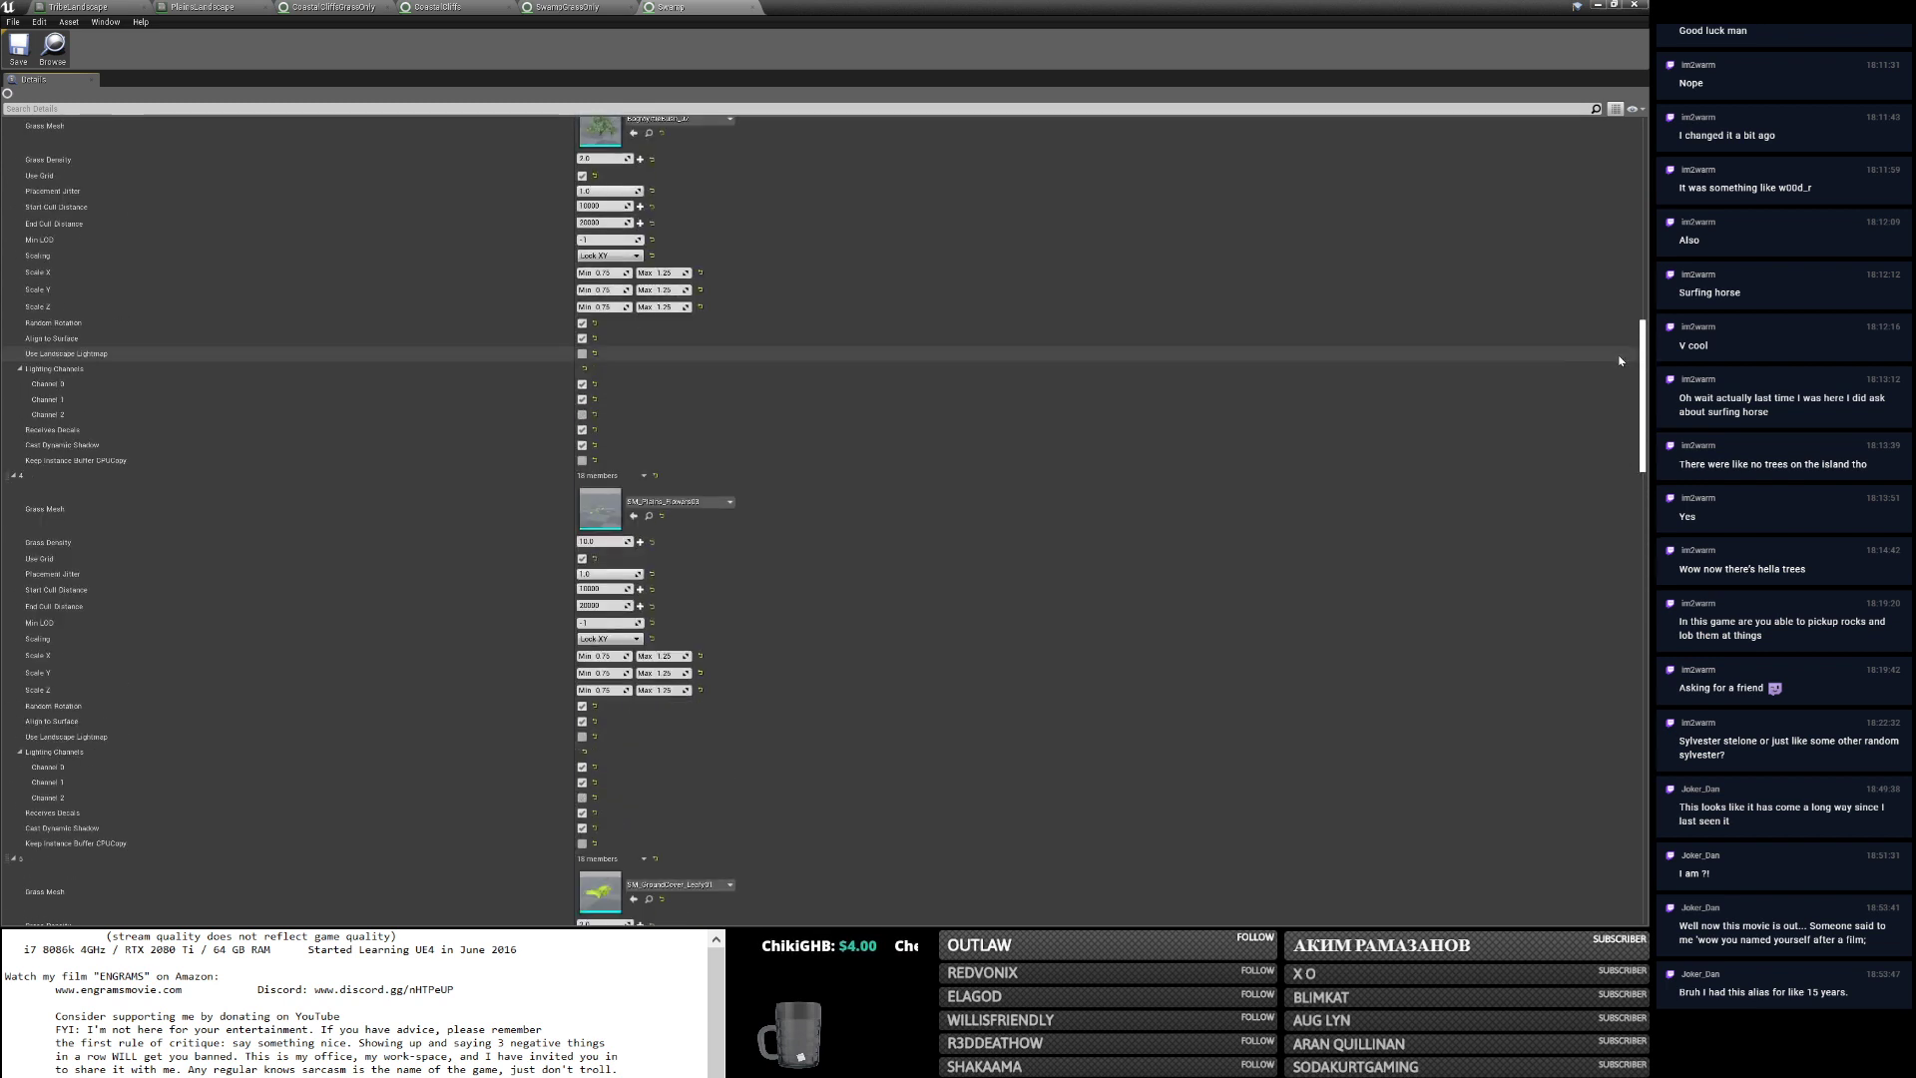
pyautogui.moveTo(1642, 442); pyautogui.dragTo(1651, 622)
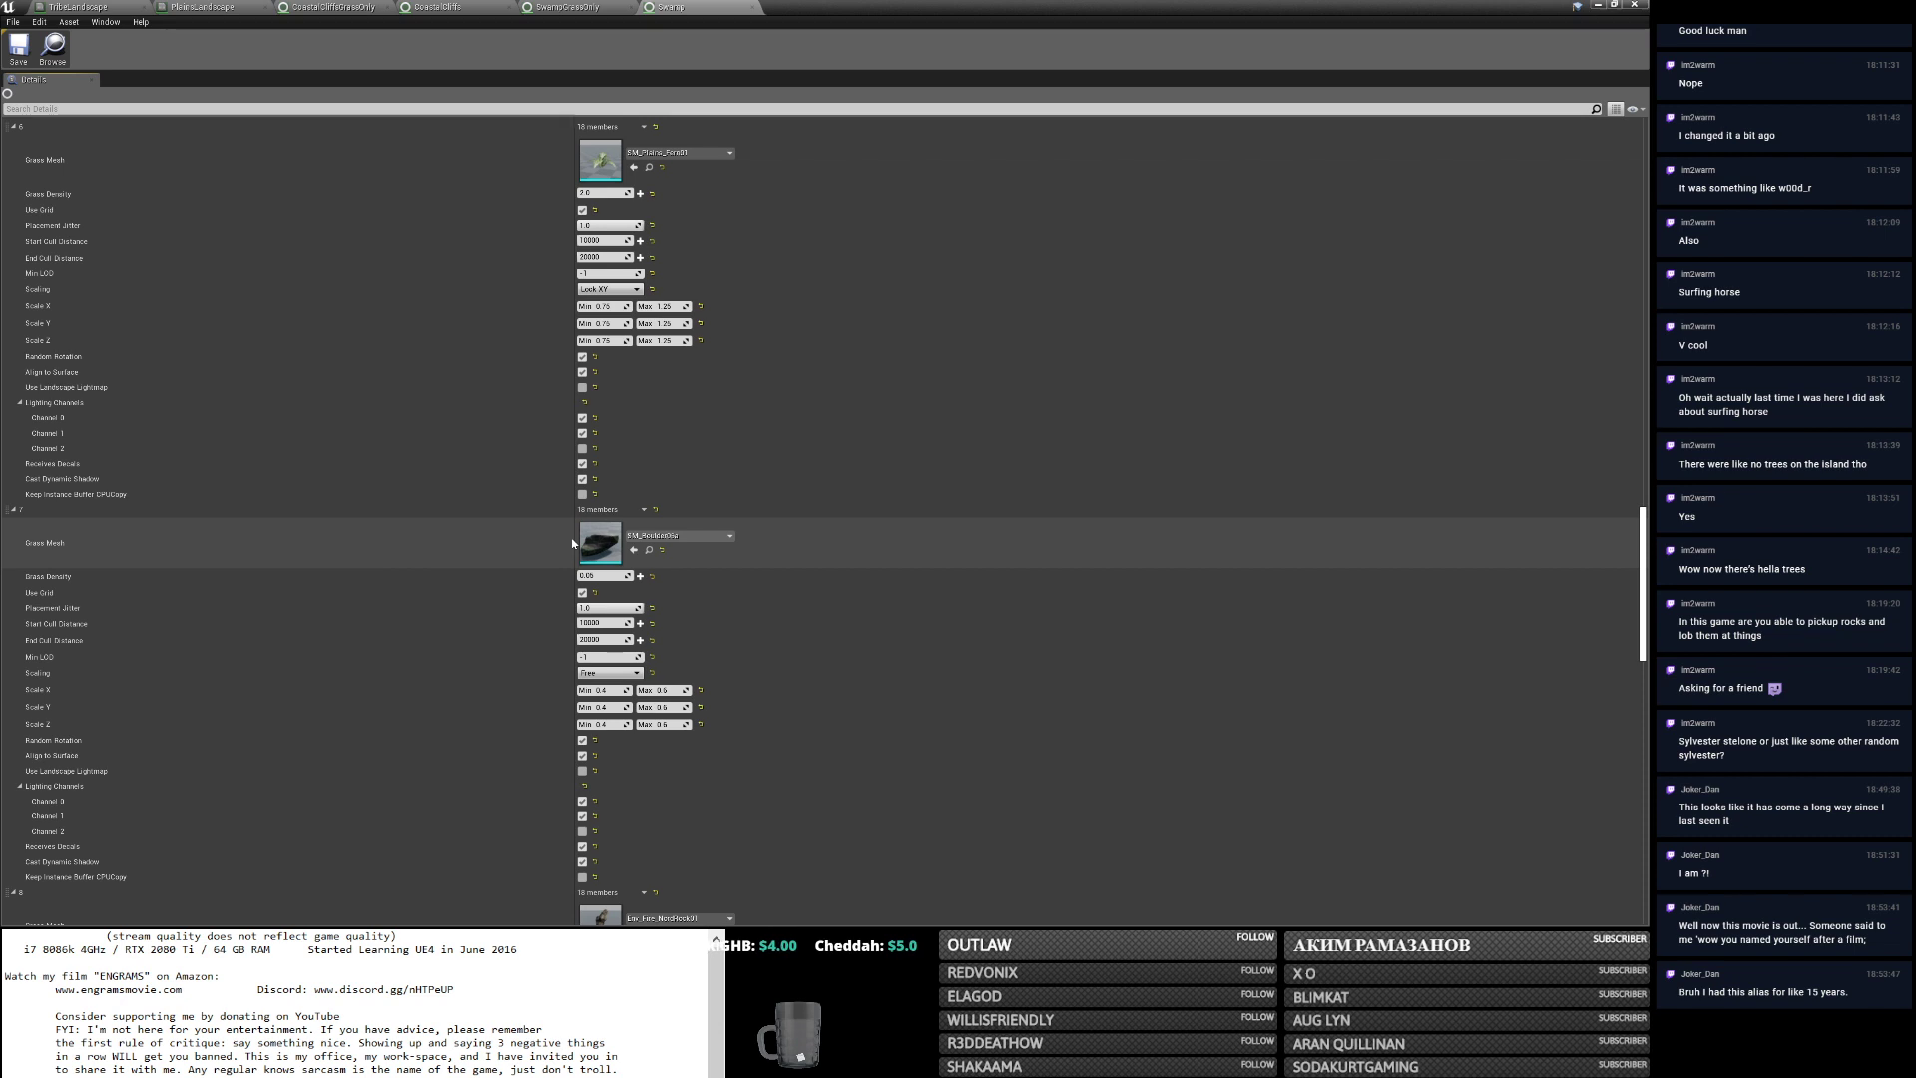
# Copy dark rock variety 7 from Swamp and paste it into an added variety 1 of SwampGrassOnly.
pyautogui.rightClick(26, 510)
pyautogui.click(57, 562)
pyautogui.click(569, 7)
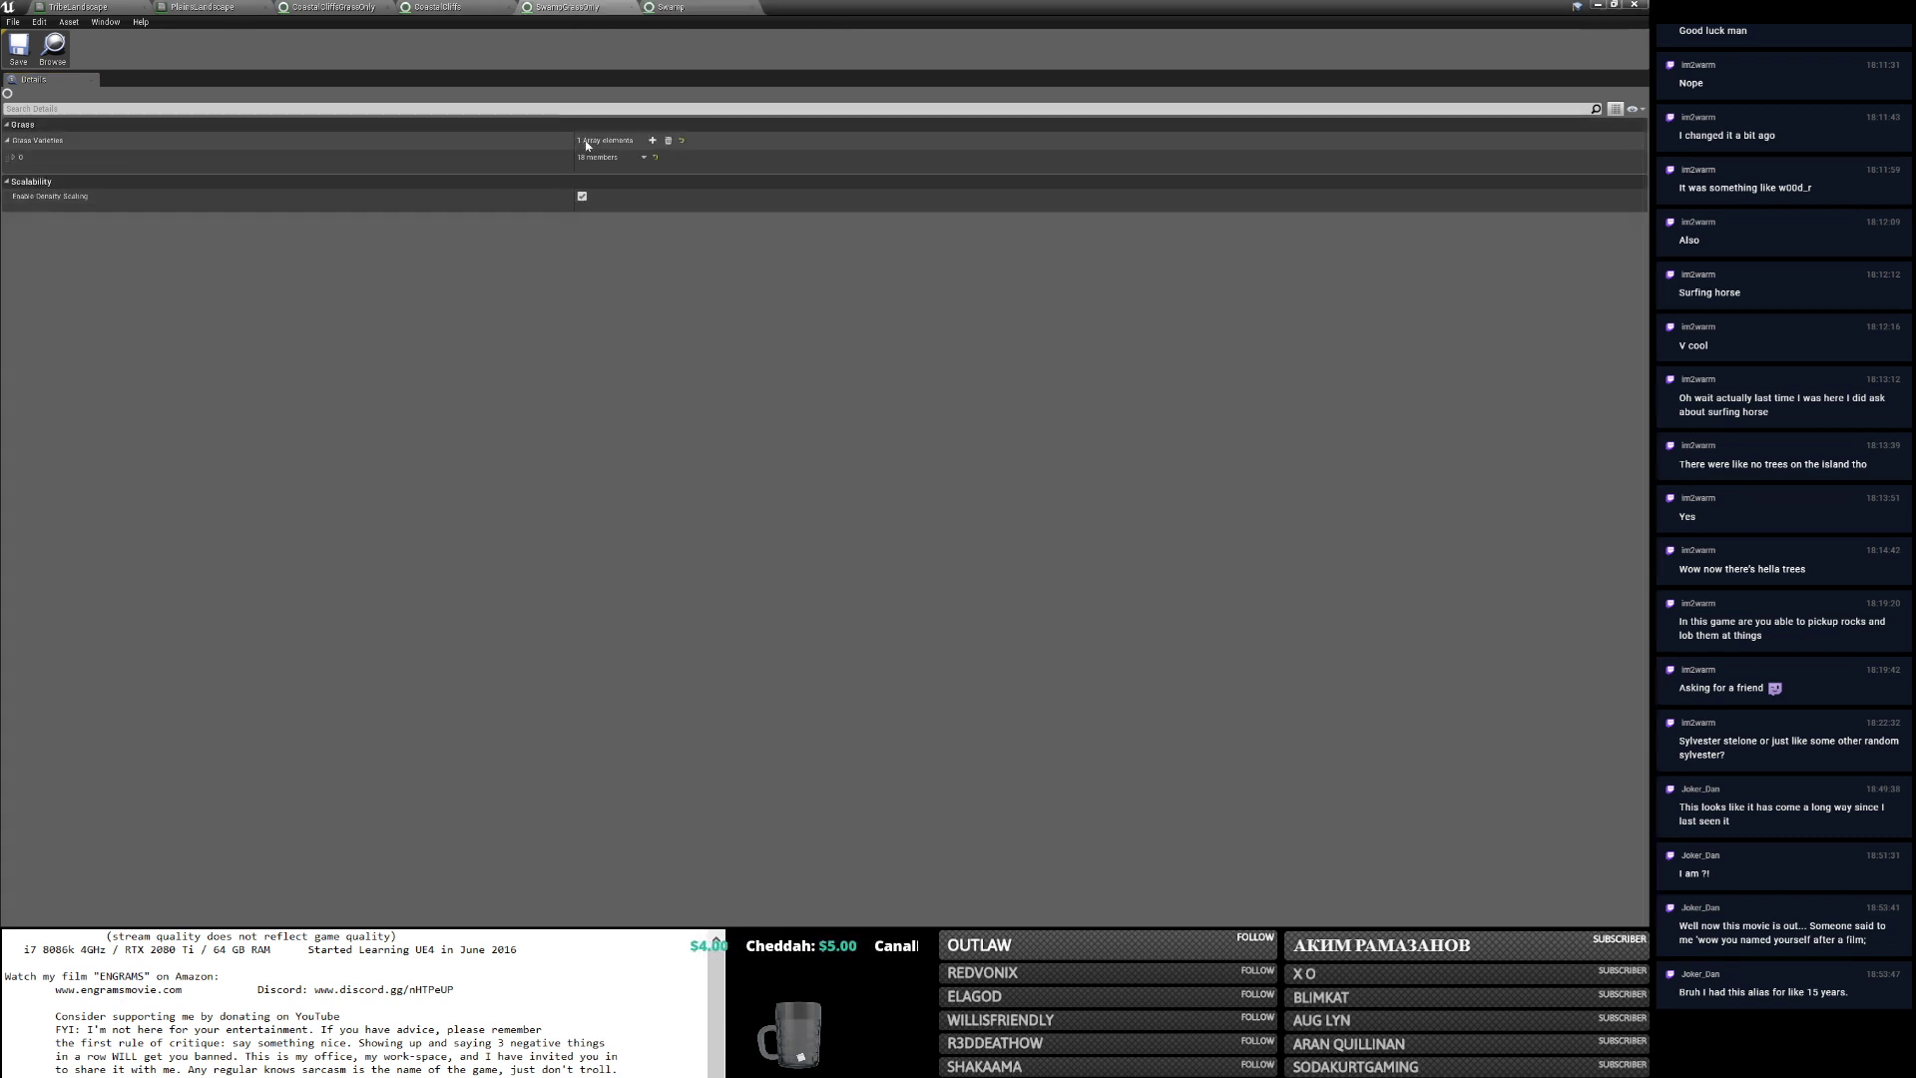
pyautogui.click(653, 140)
pyautogui.rightClick(31, 175)
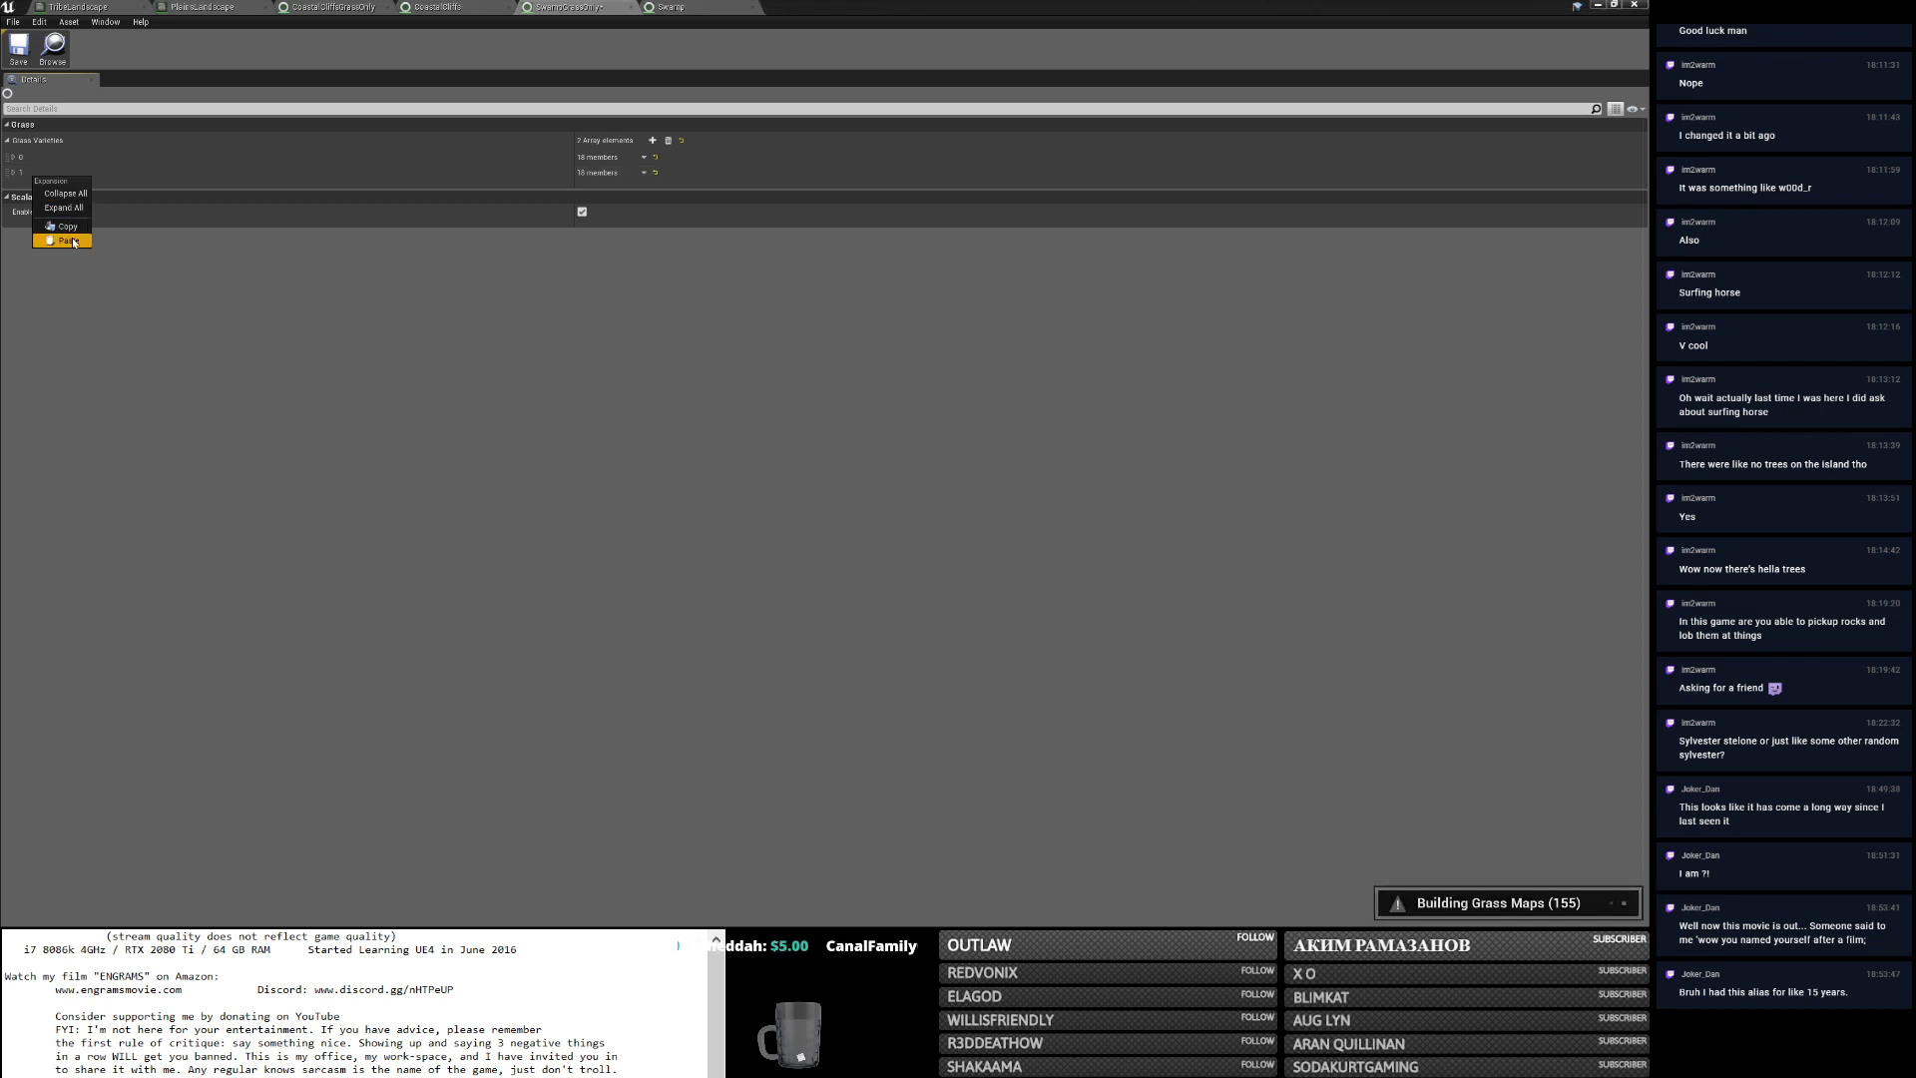
pyautogui.click(67, 241)
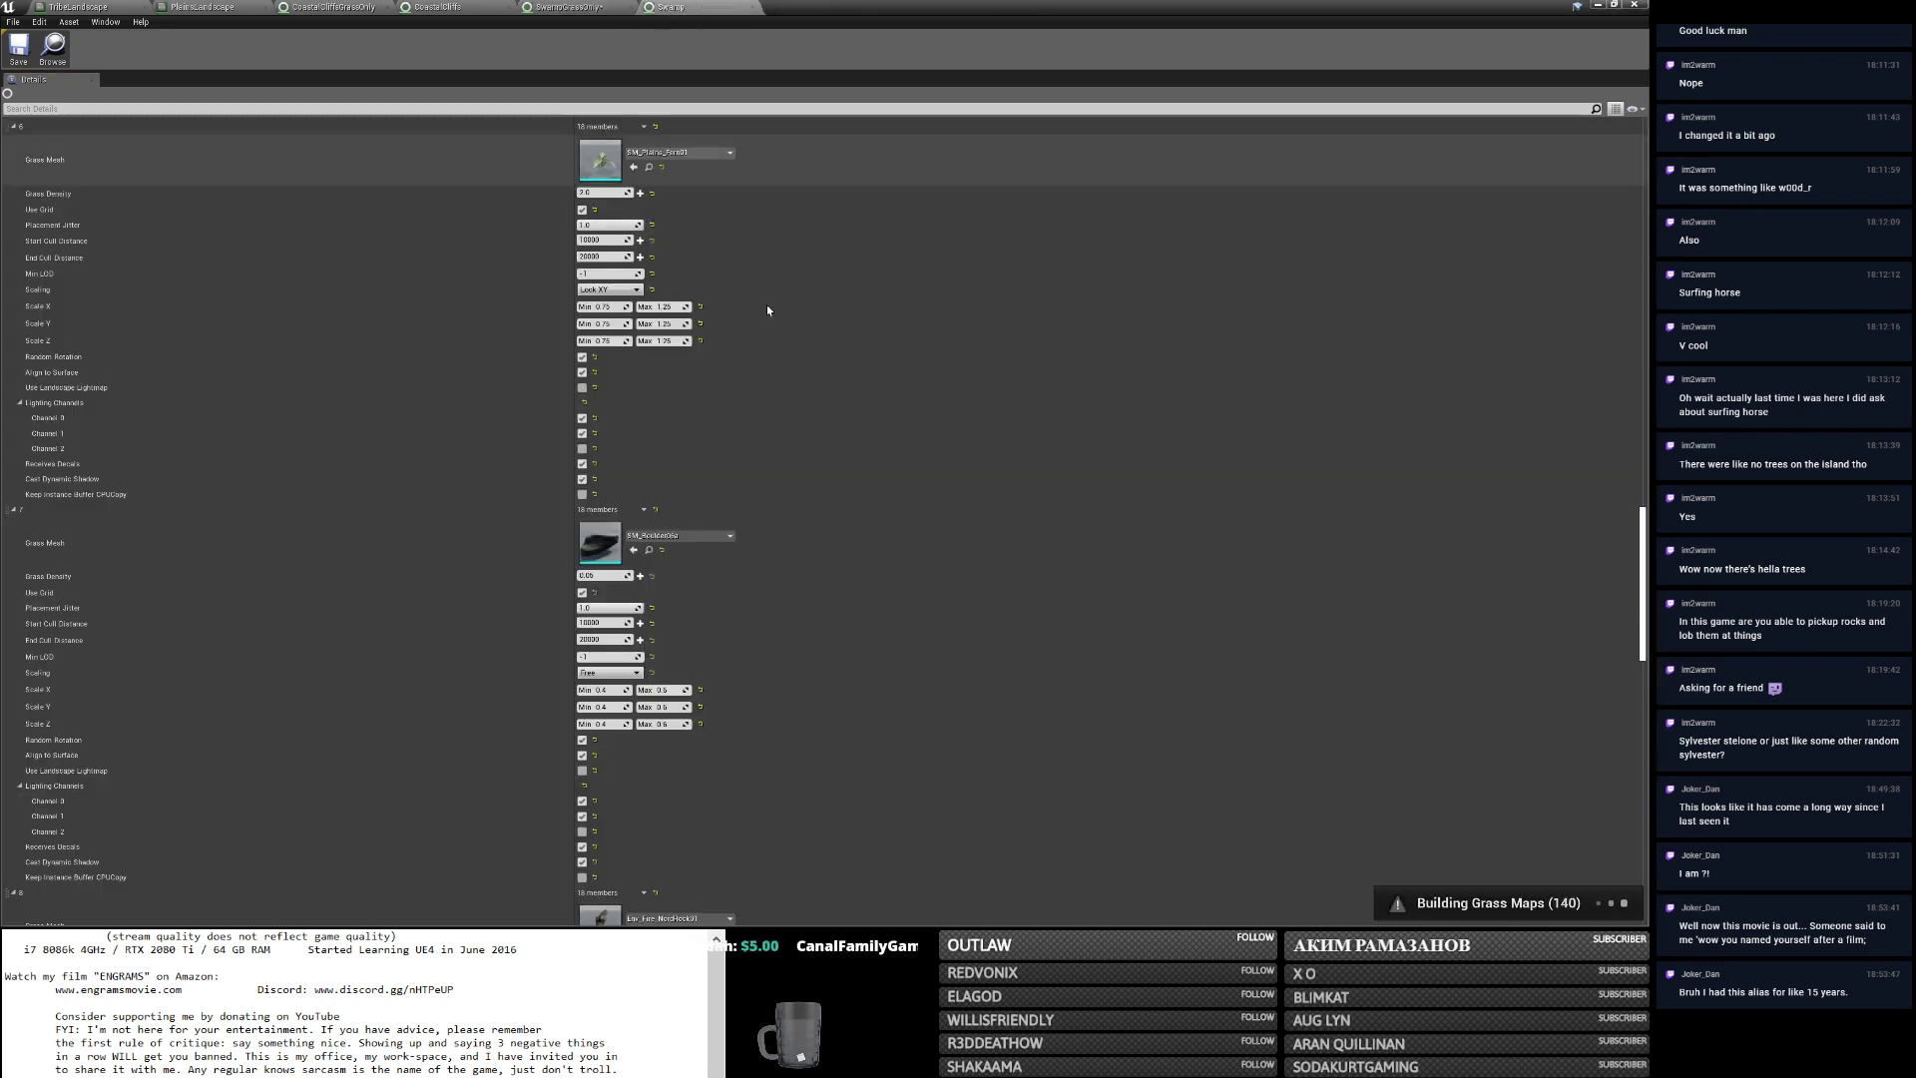
# Copy rock variety 8 from Swamp and paste it over grass variety 0 of SwampGrassOnly.
pyautogui.scroll(-5, 998, 519)
pyautogui.rightClick(66, 562)
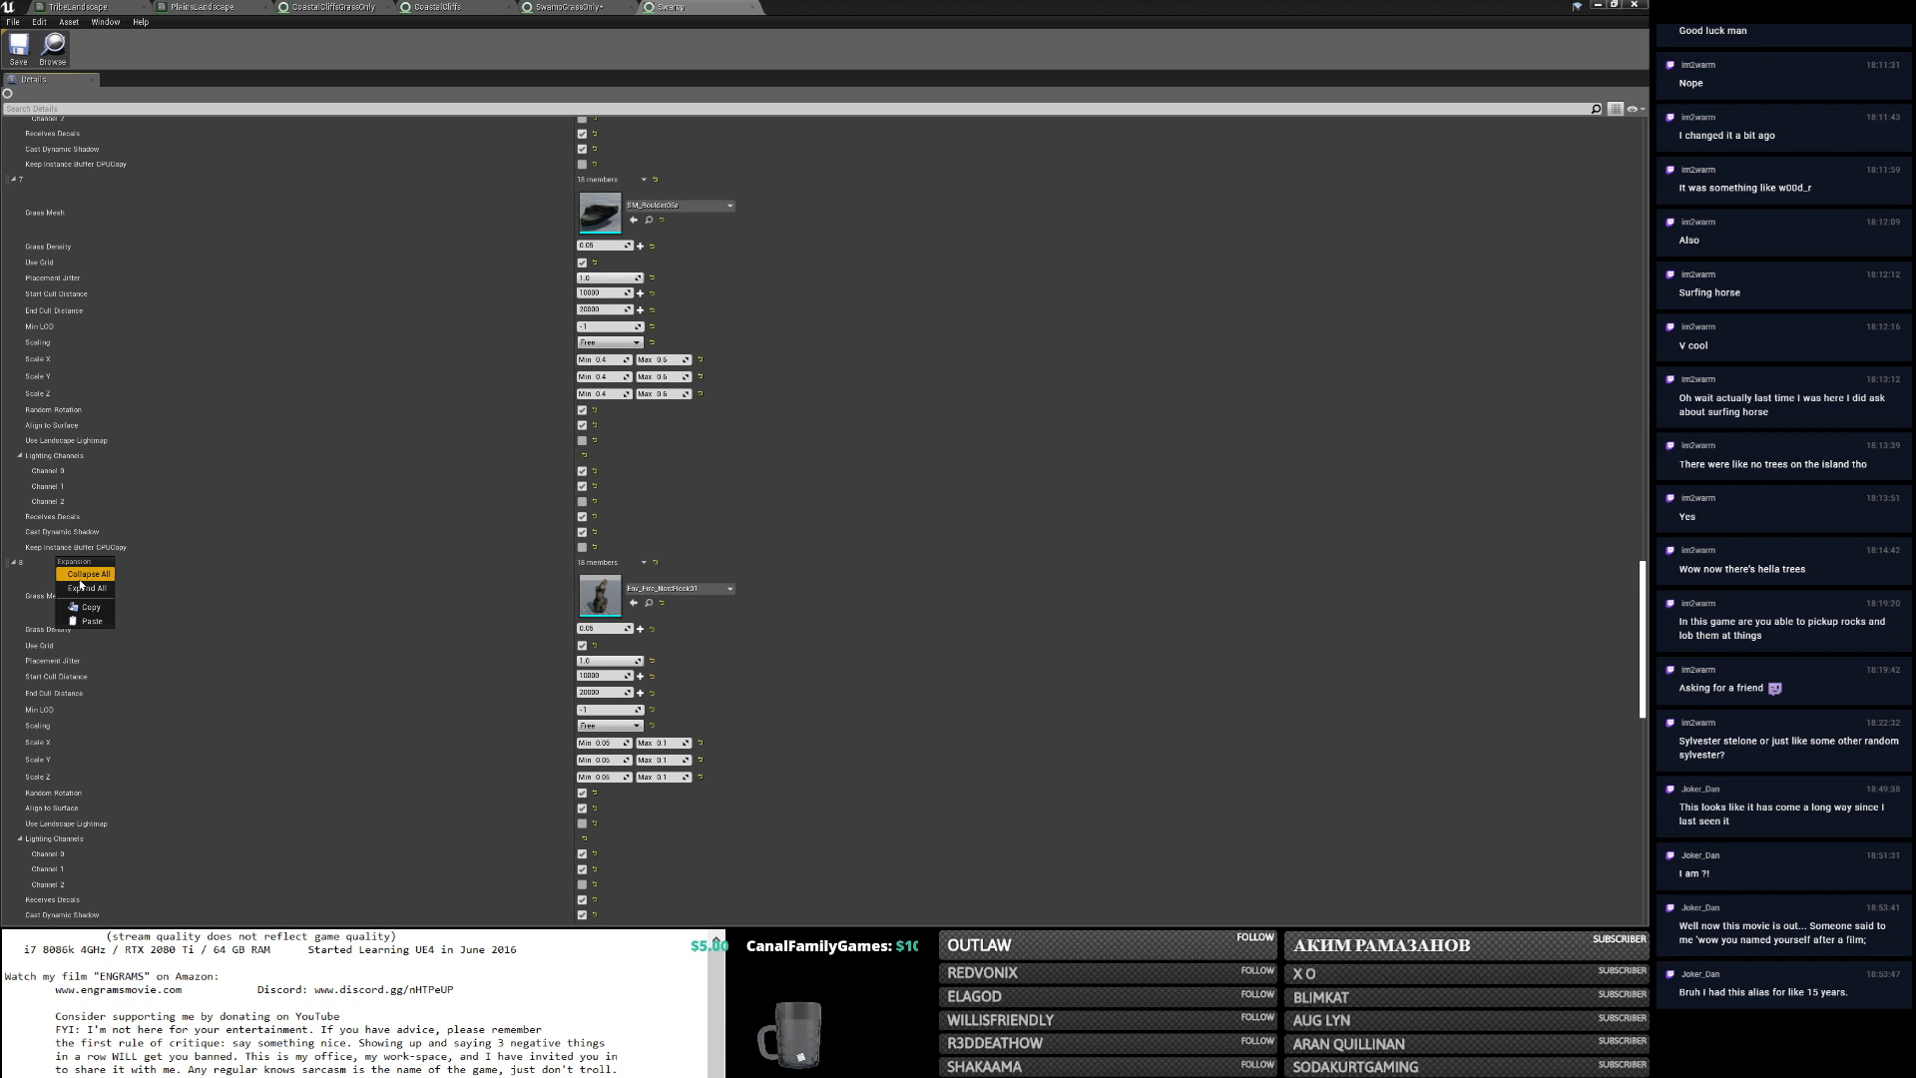
pyautogui.click(86, 608)
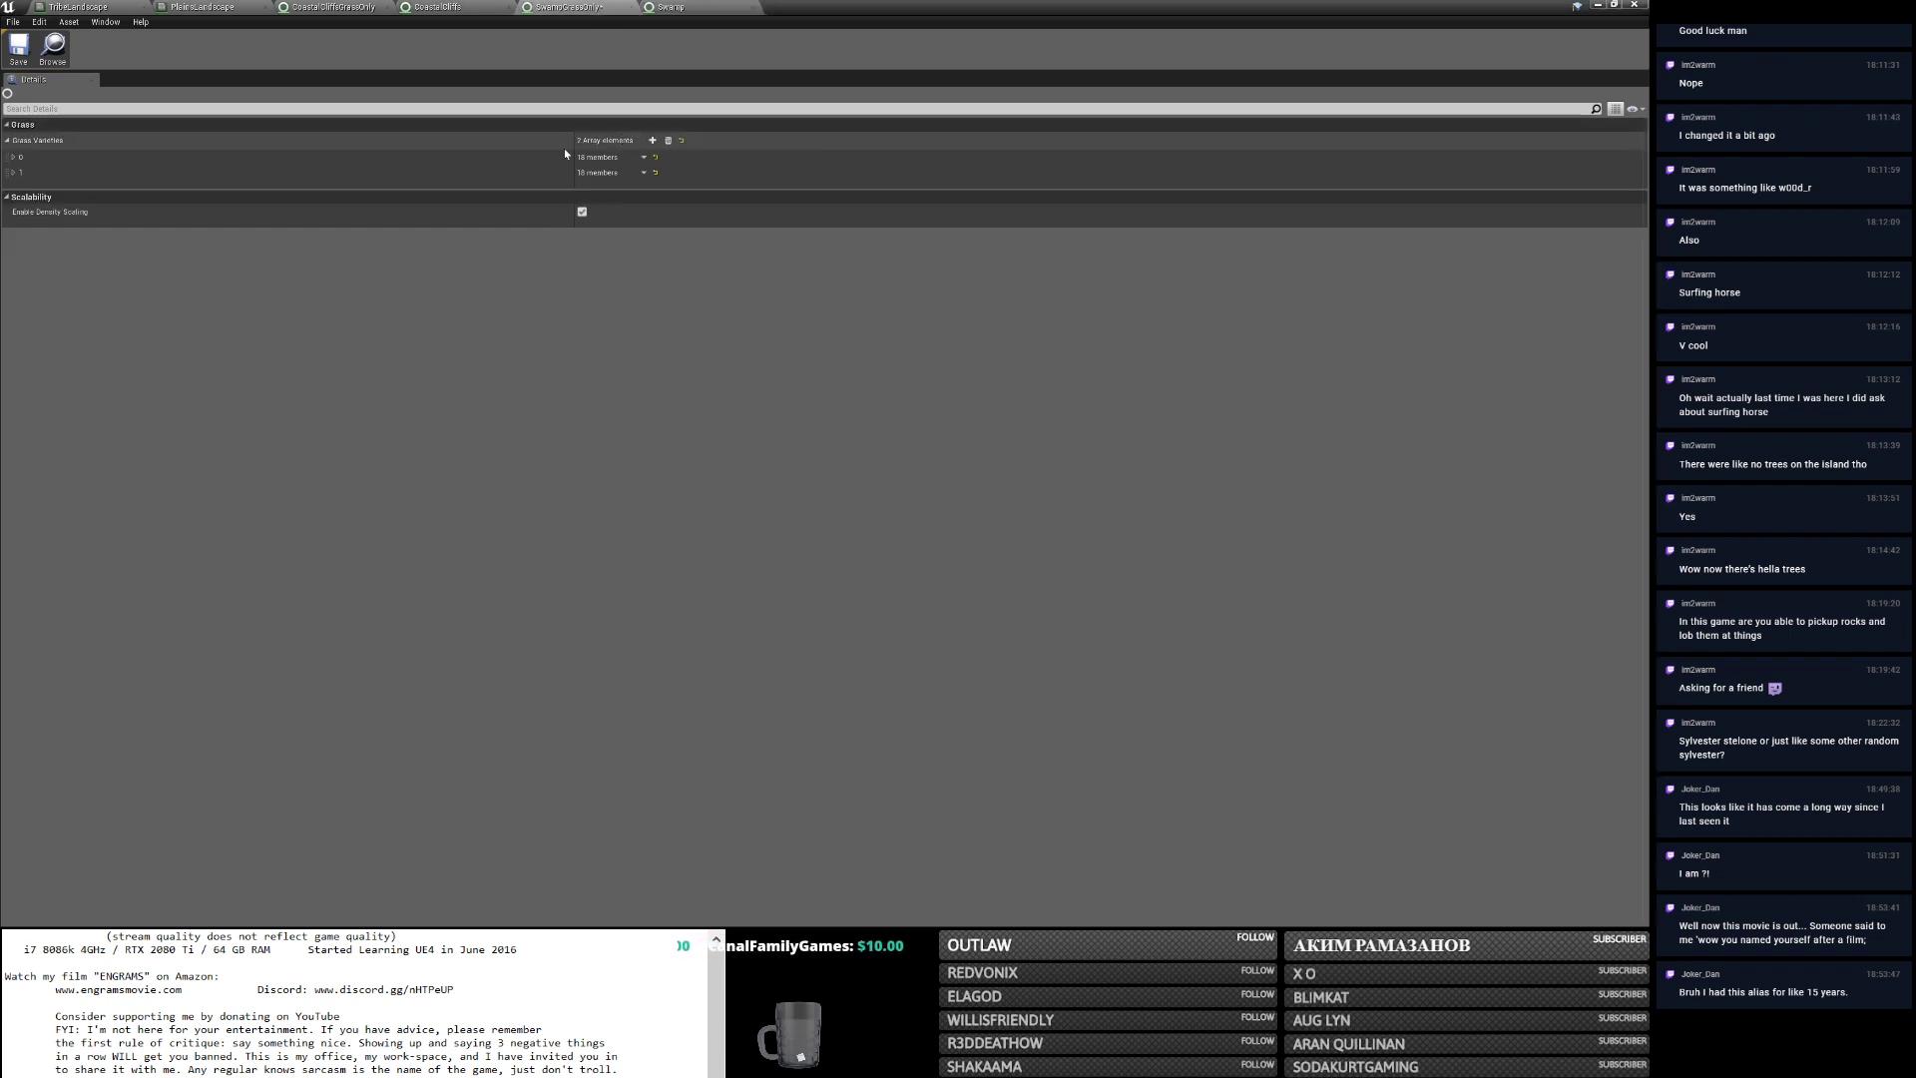
pyautogui.click(13, 173)
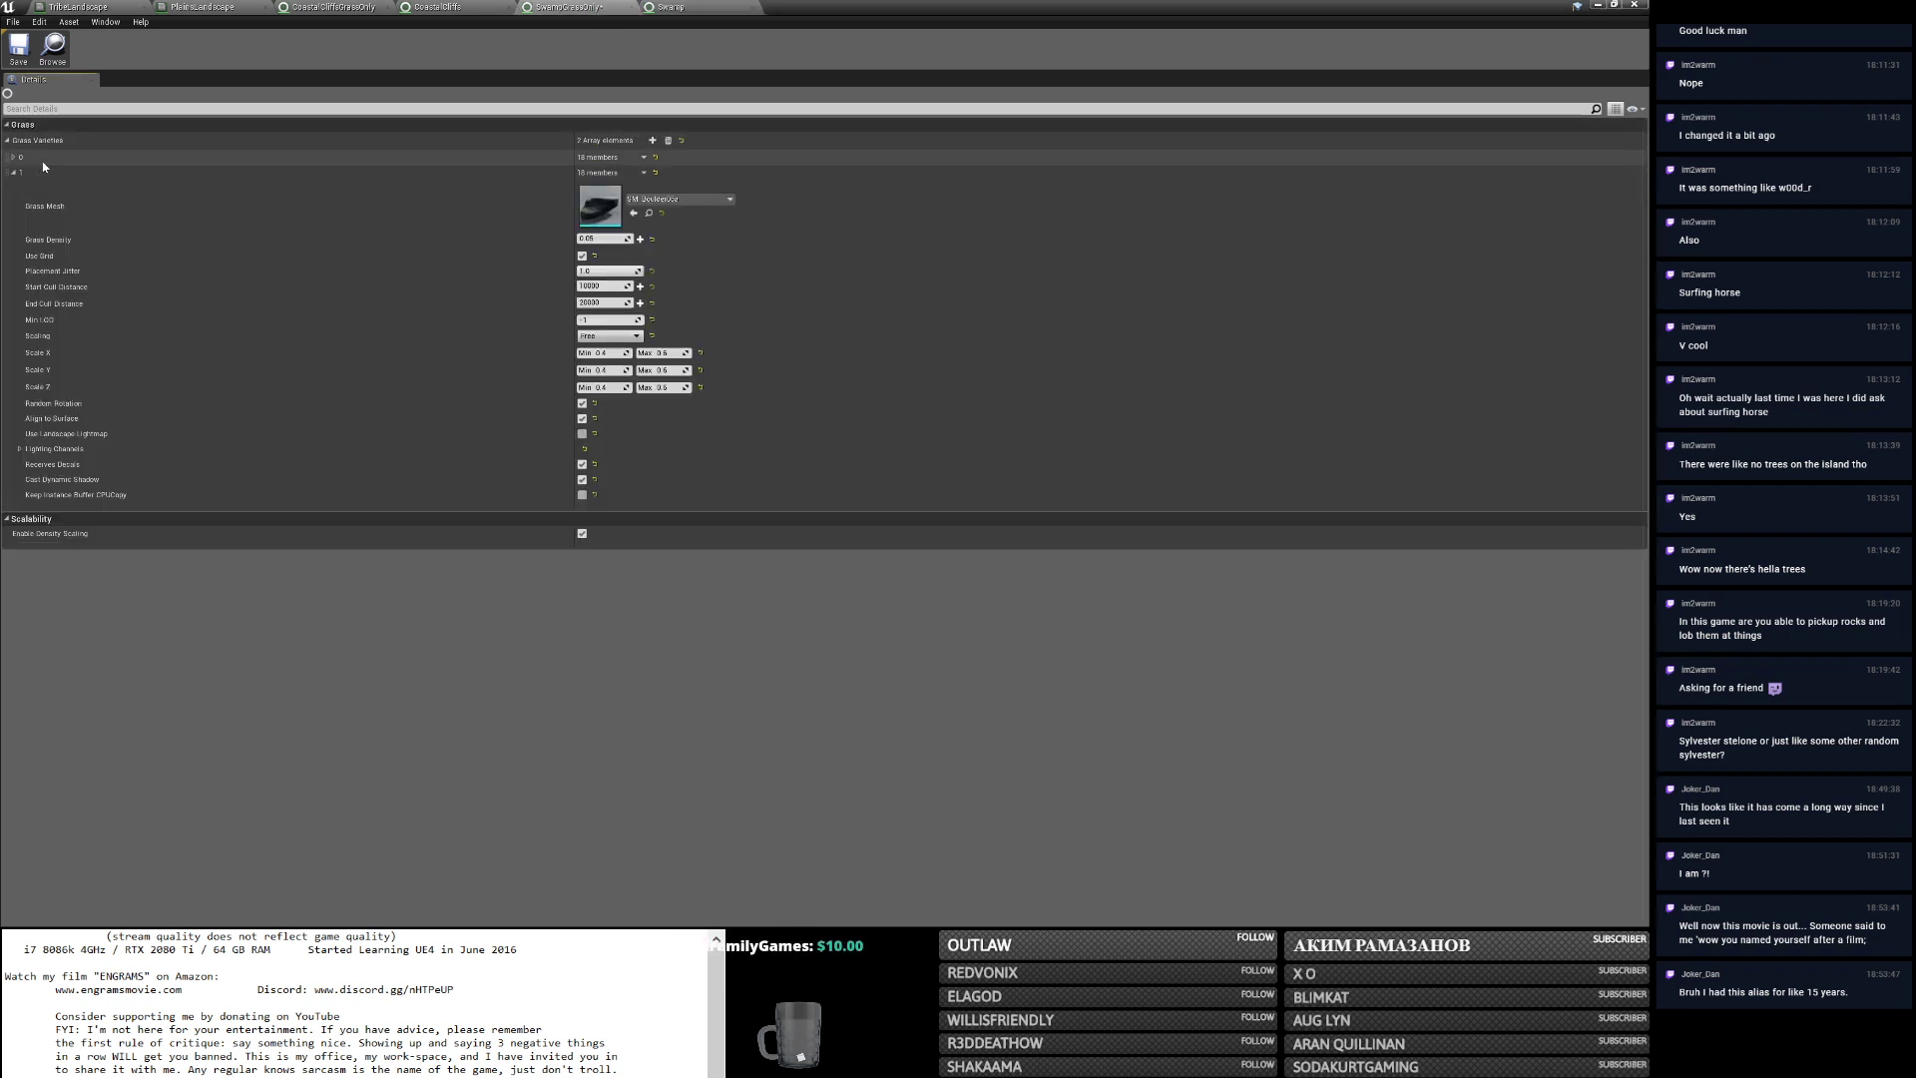
pyautogui.click(13, 160)
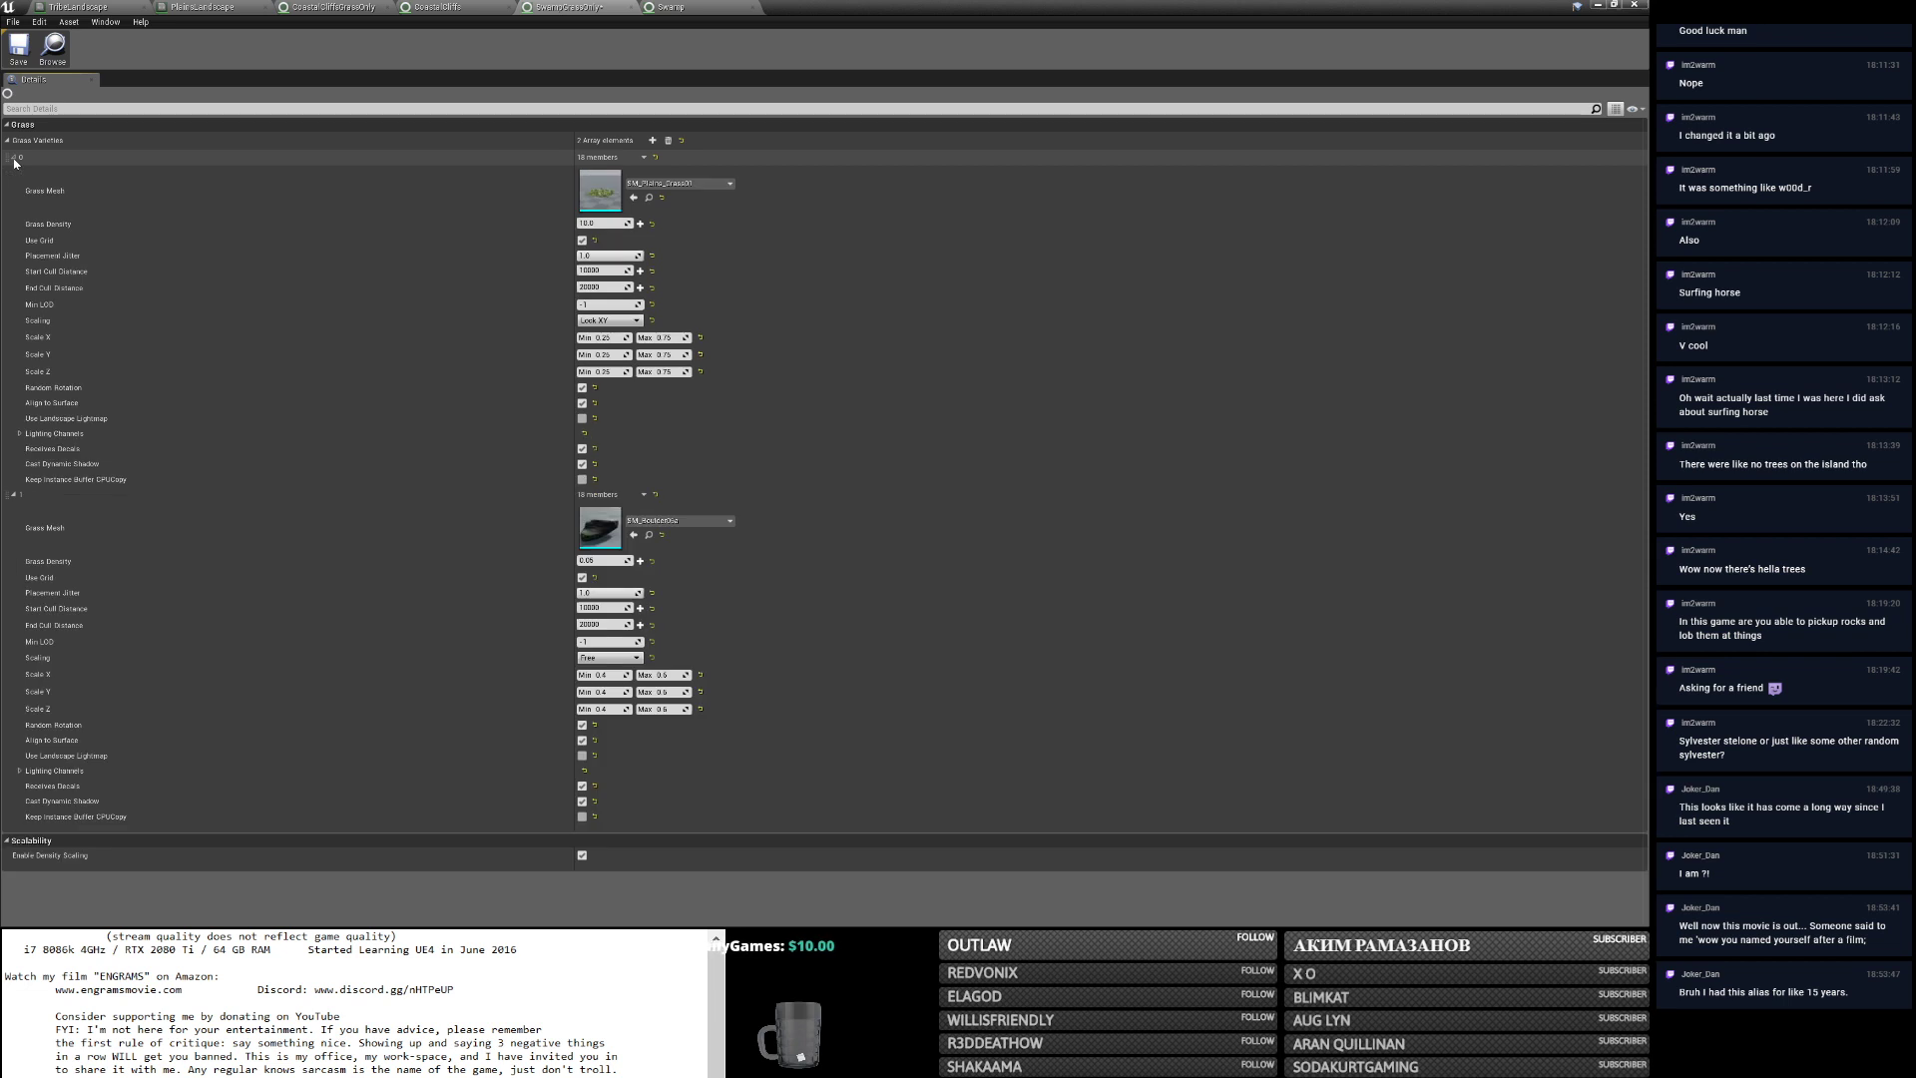
pyautogui.rightClick(103, 158)
pyautogui.click(140, 223)
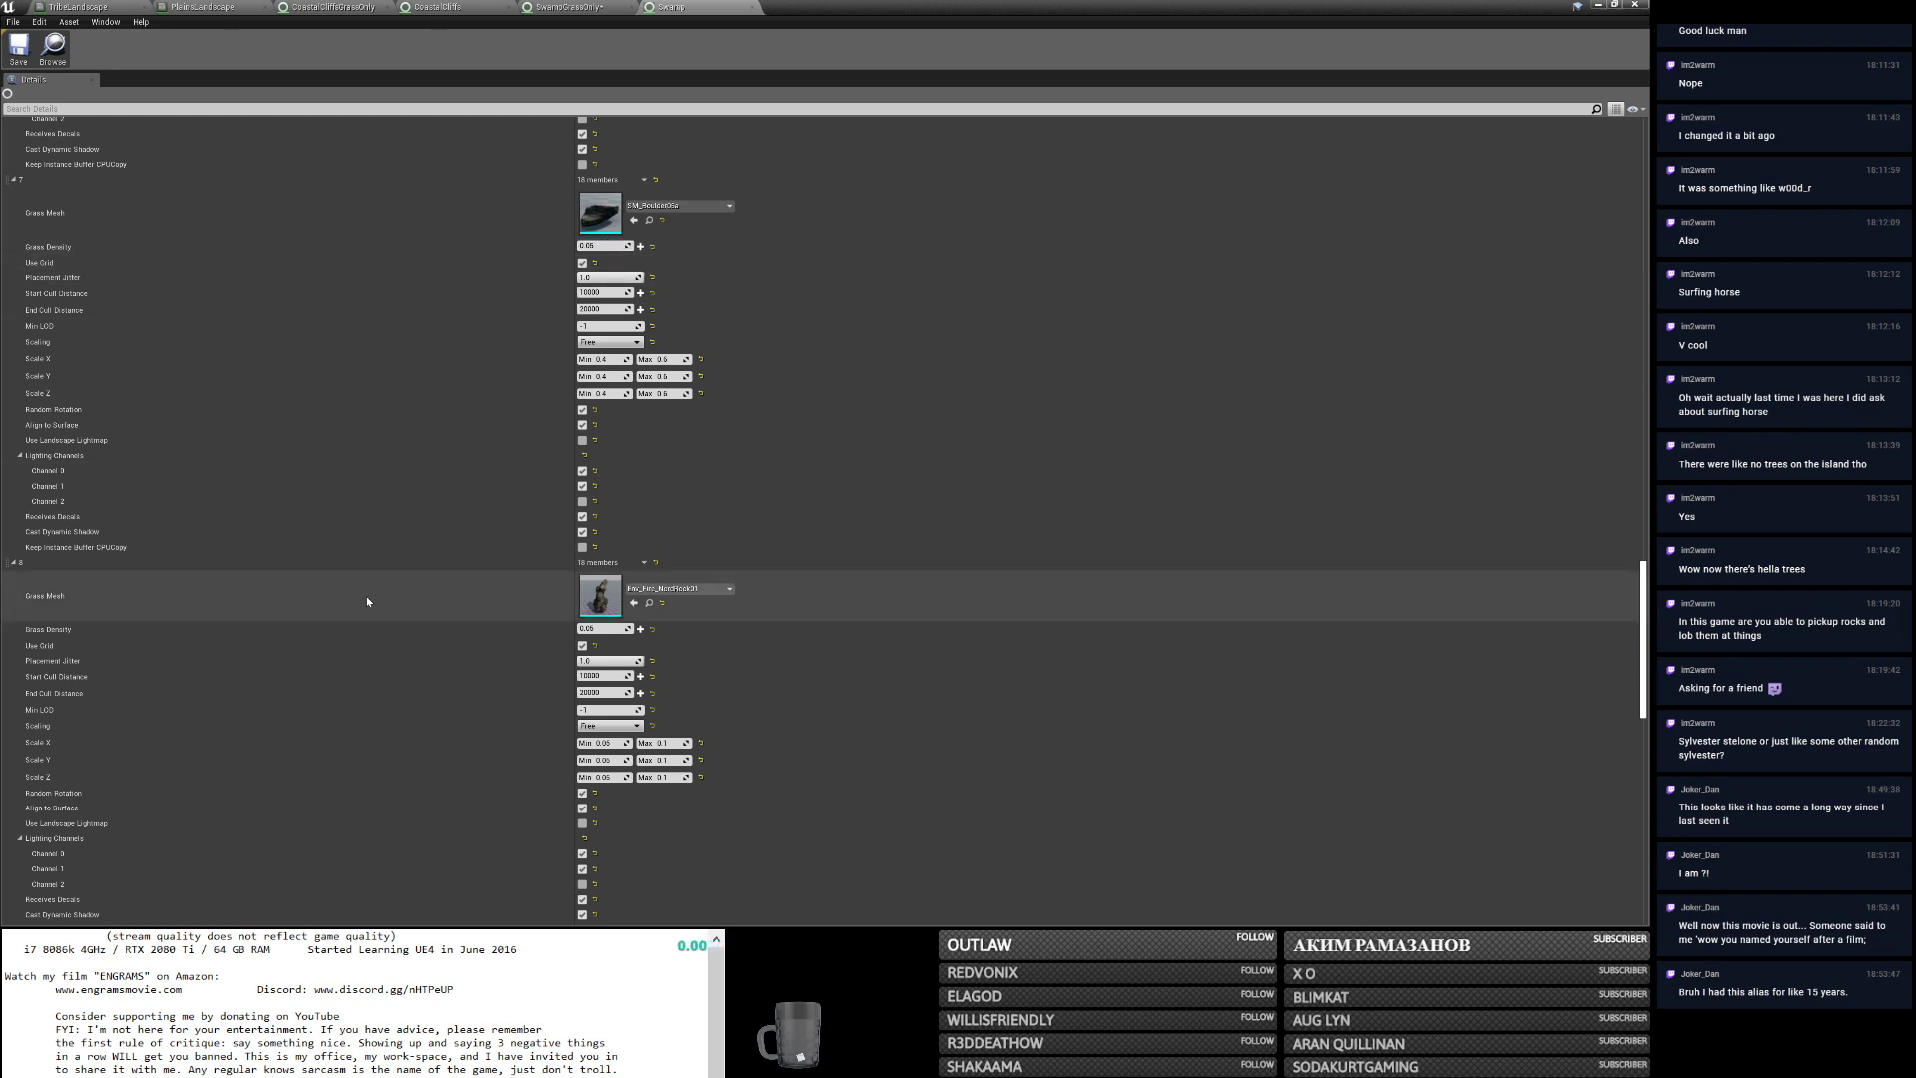
# Copy rock variety 8 from Swamp again and paste it into an added variety 2 of SwampGrassOnly.
pyautogui.rightClick(44, 572)
pyautogui.click(68, 616)
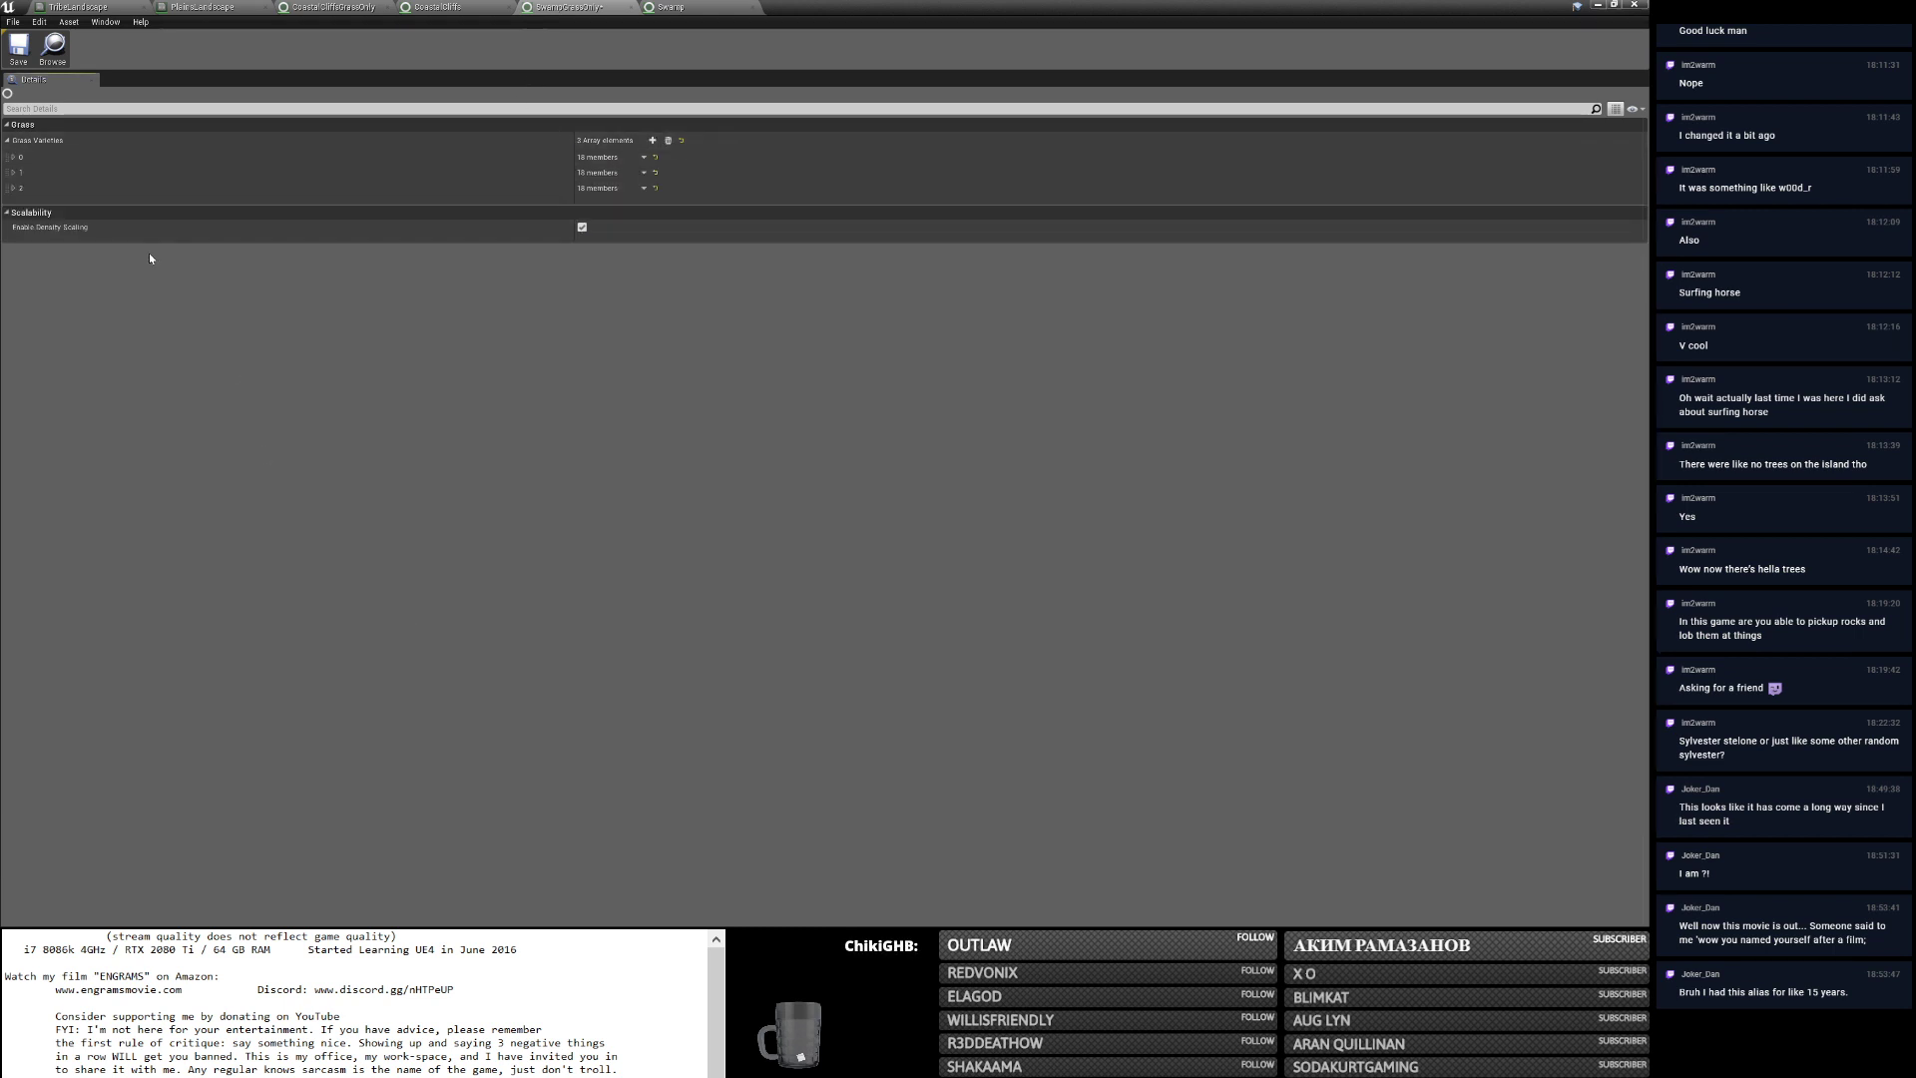
pyautogui.rightClick(34, 191)
pyautogui.click(67, 258)
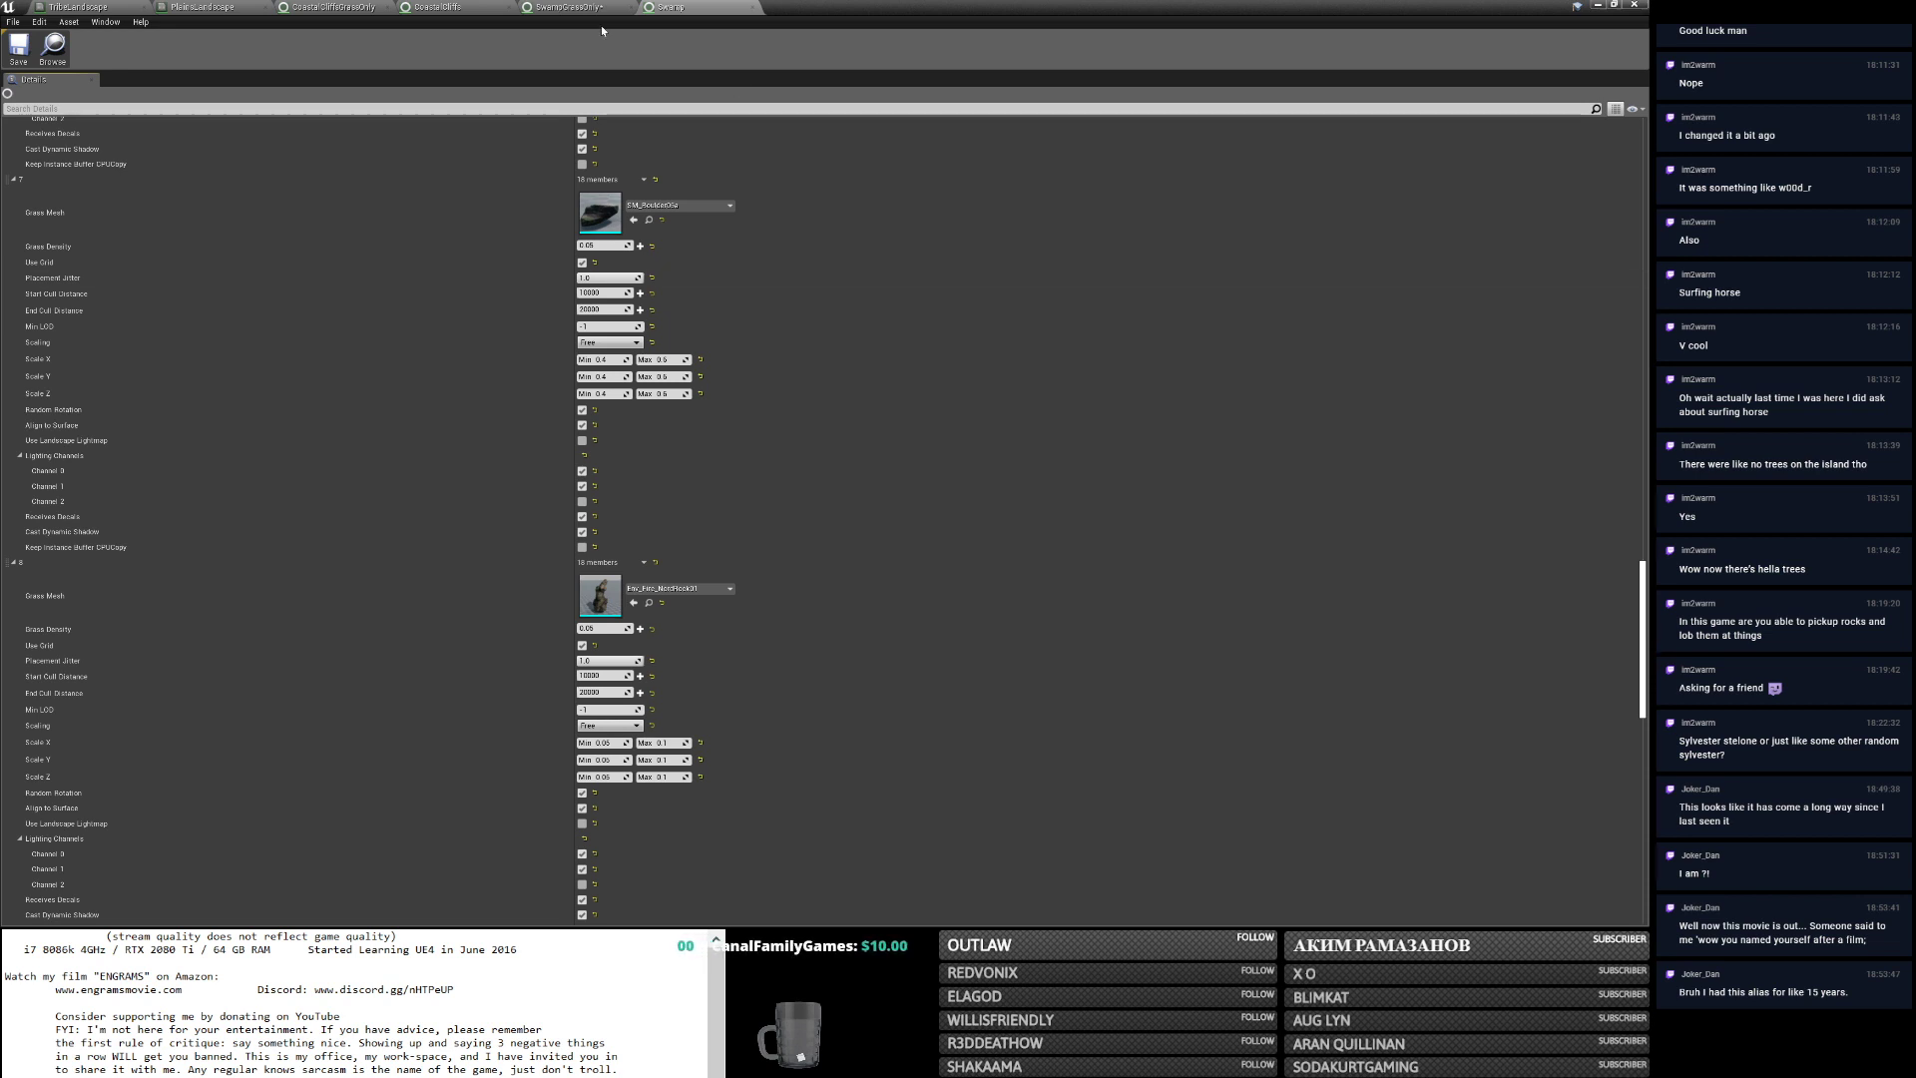
# Copy rock variety 9 from Swamp and paste it into an added variety 3 of SwampGrassOnly.
pyautogui.click(640, 7)
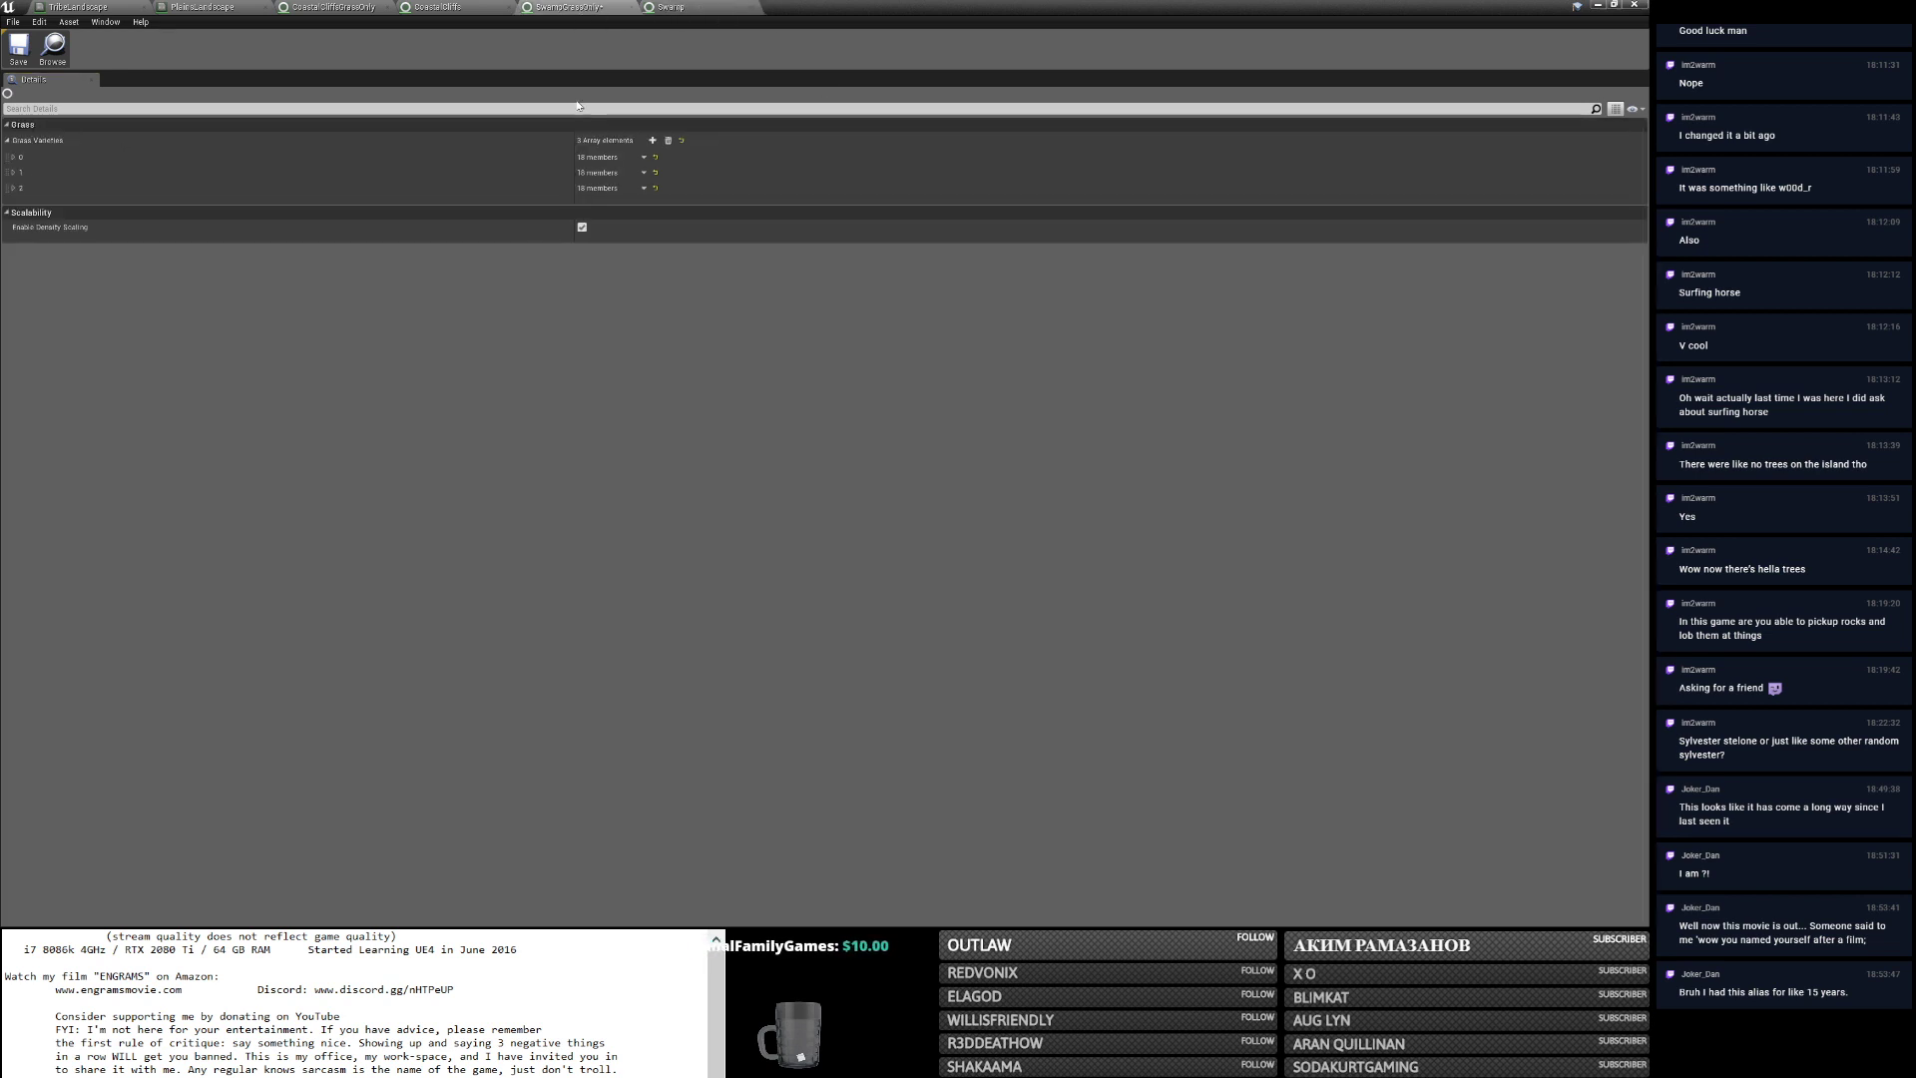
pyautogui.click(13, 187)
pyautogui.click(689, 7)
pyautogui.scroll(-10, 1125, 566)
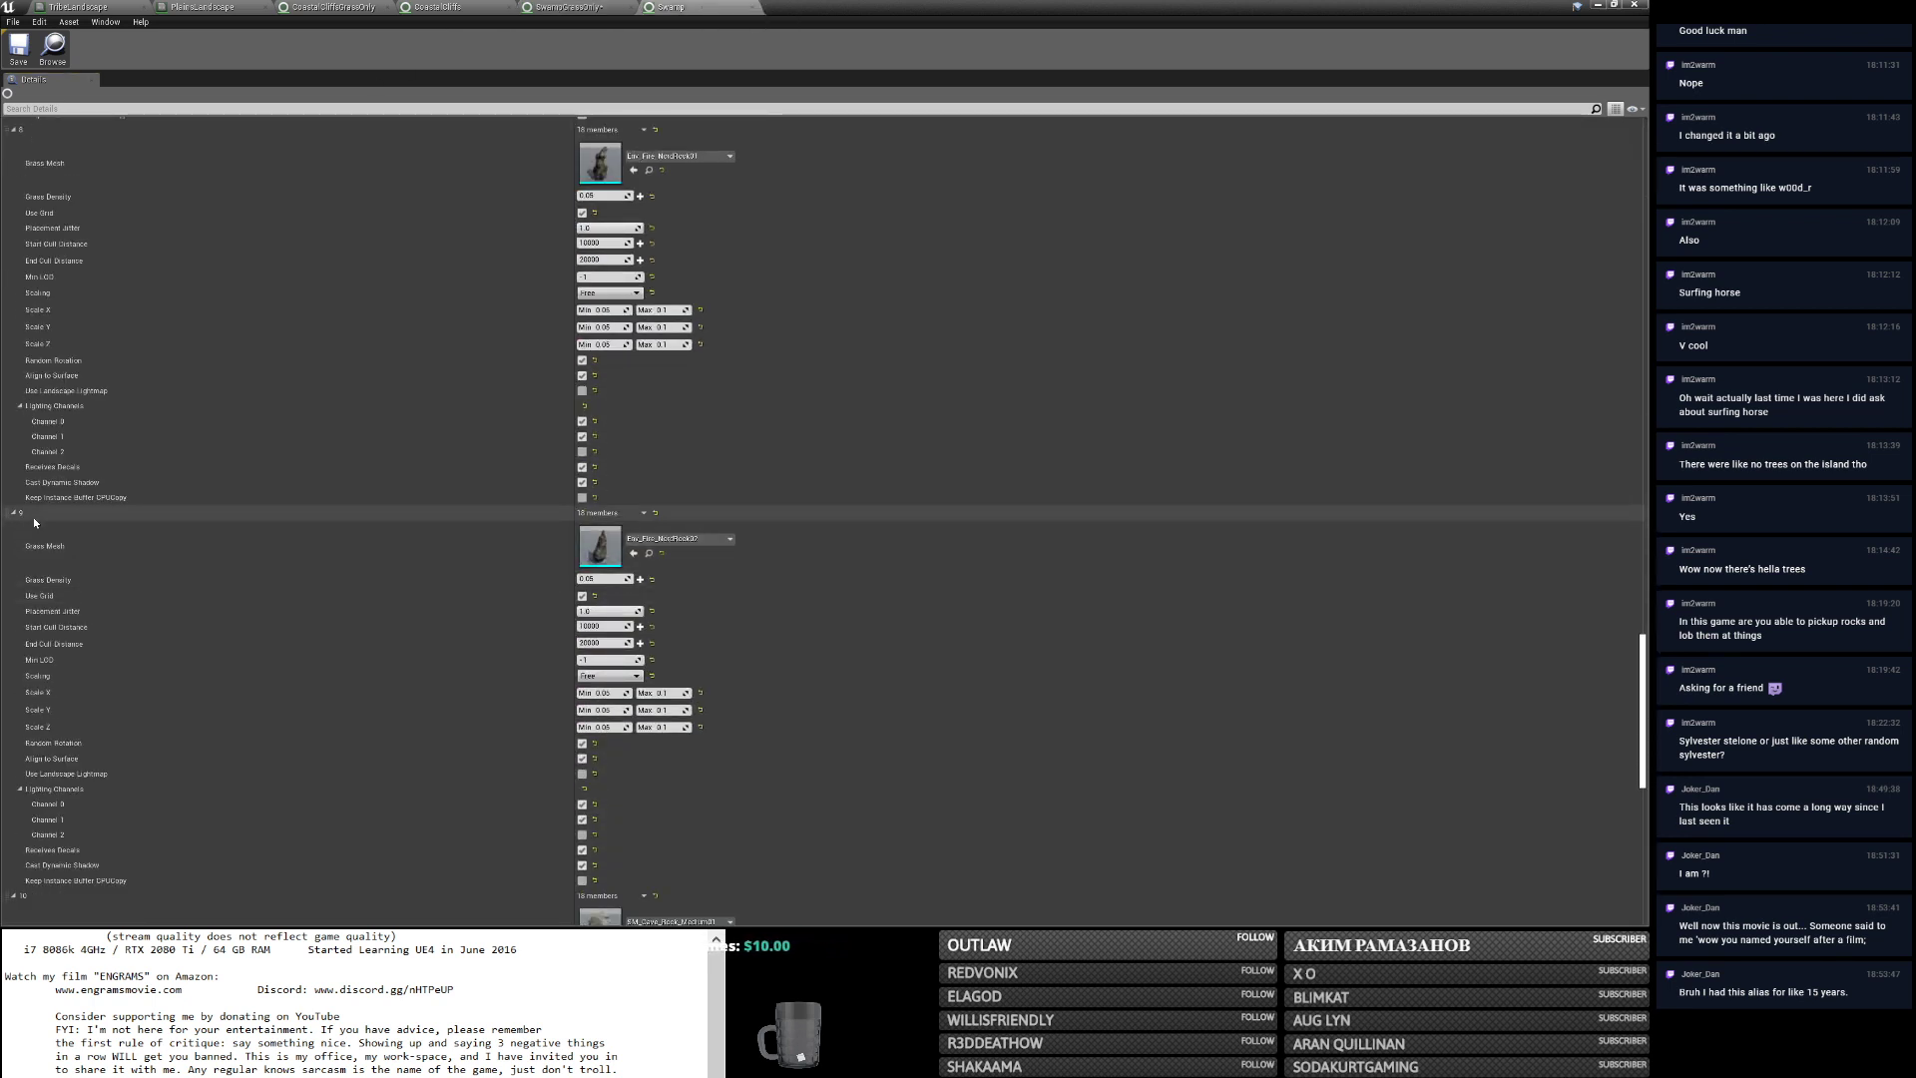
pyautogui.rightClick(33, 516)
pyautogui.click(62, 565)
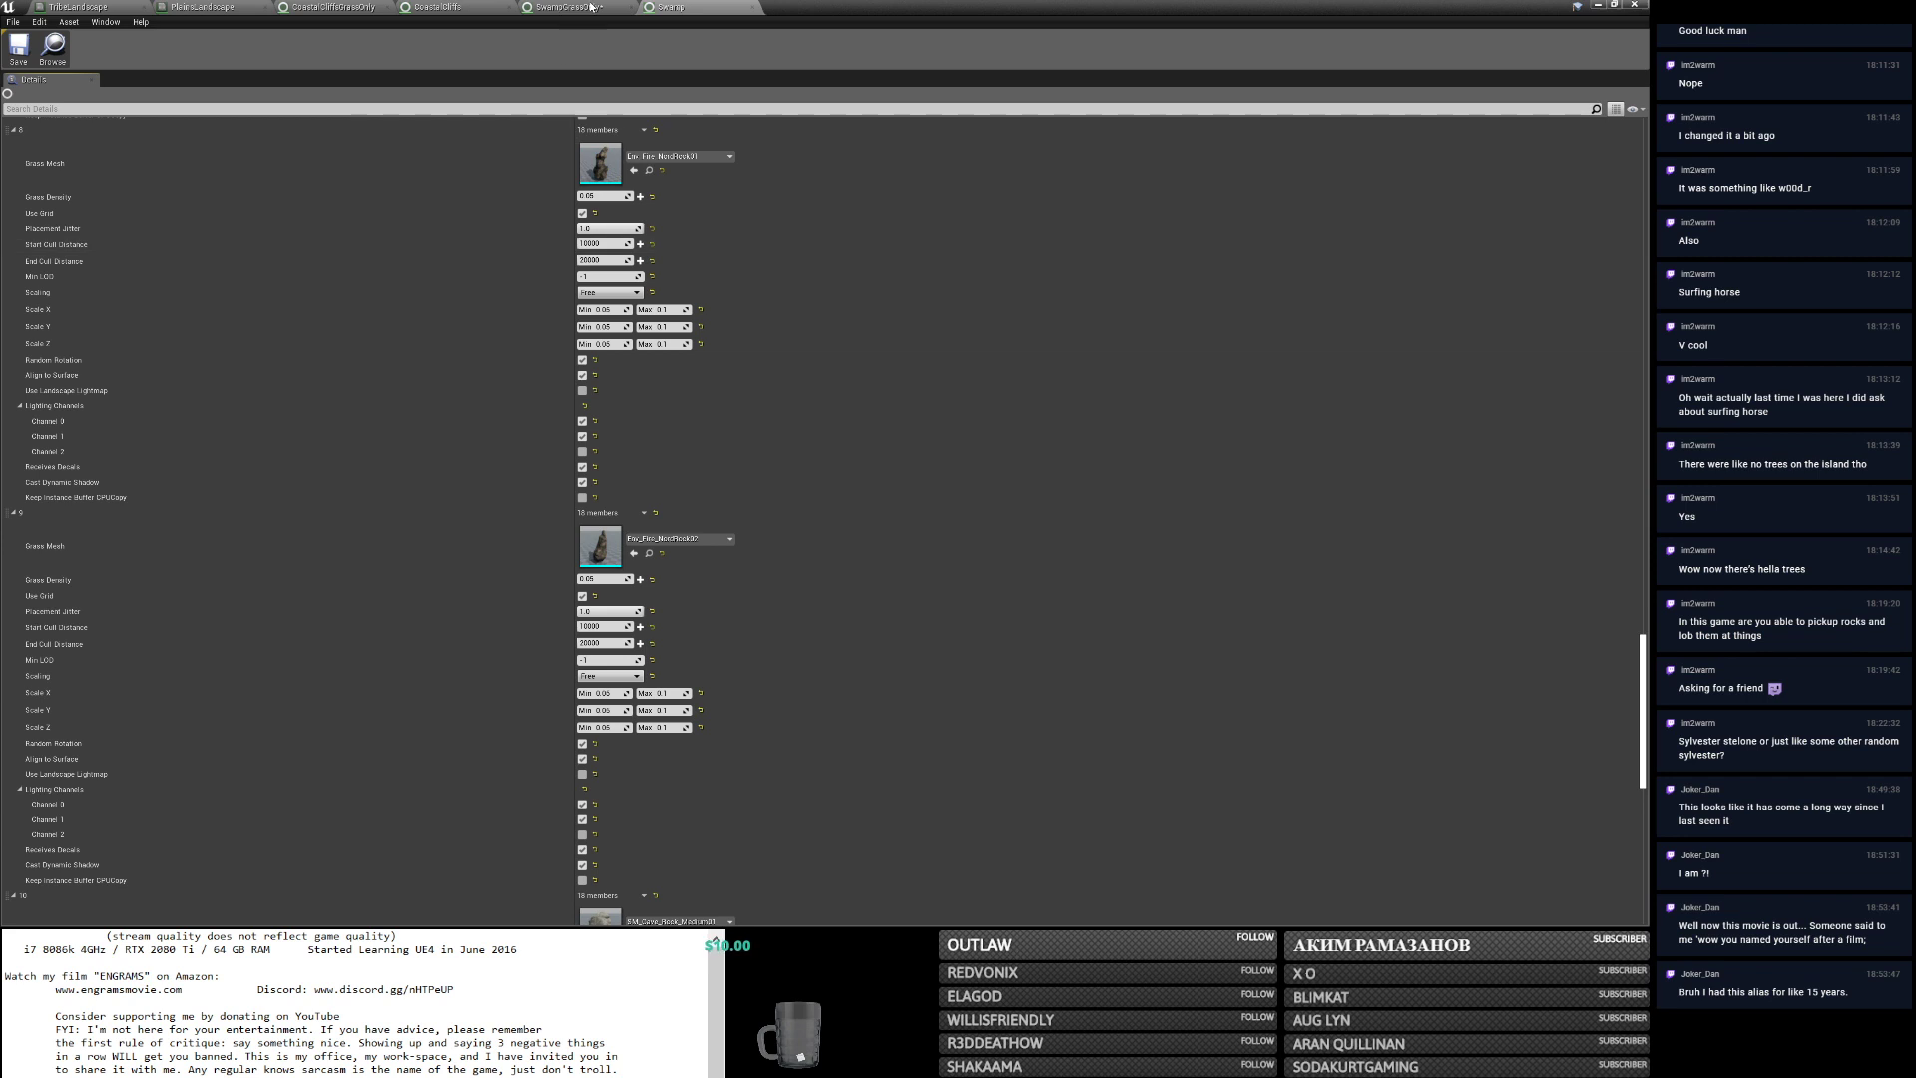
pyautogui.click(564, 7)
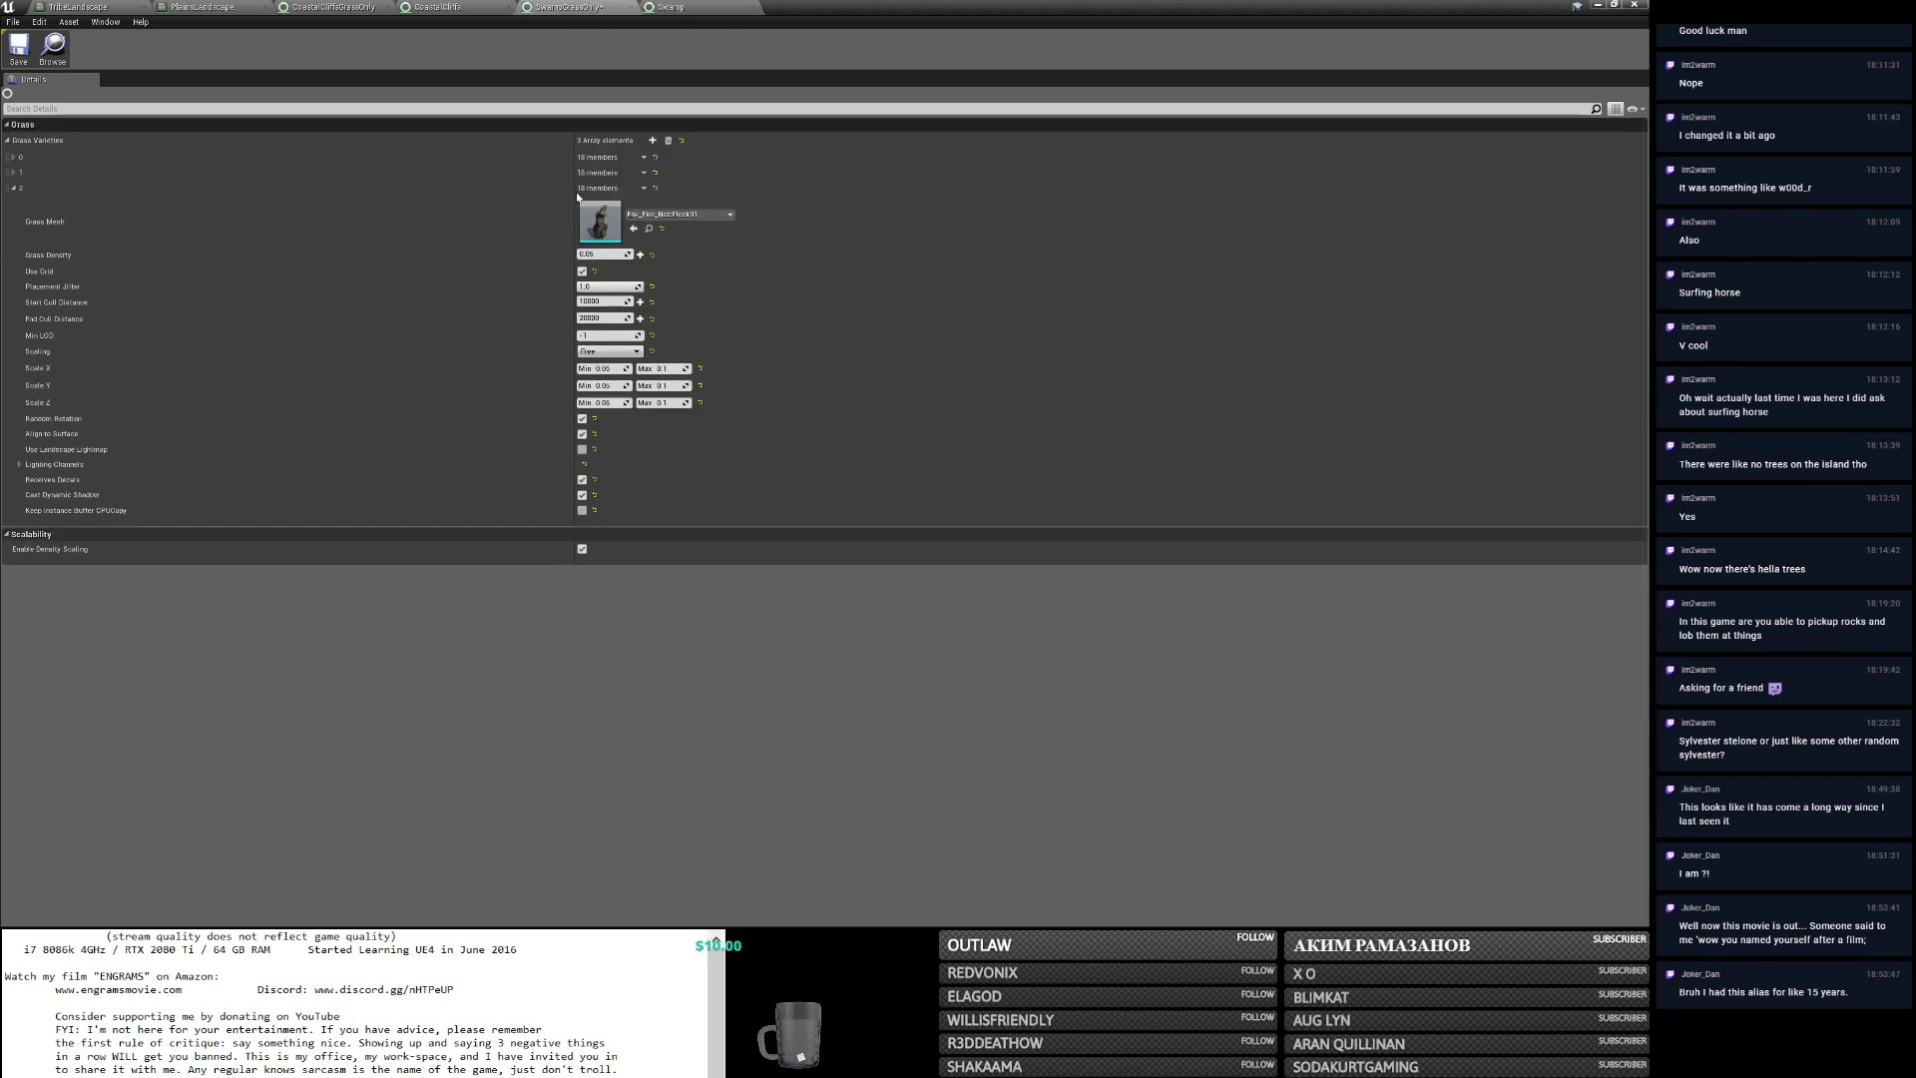
pyautogui.click(653, 141)
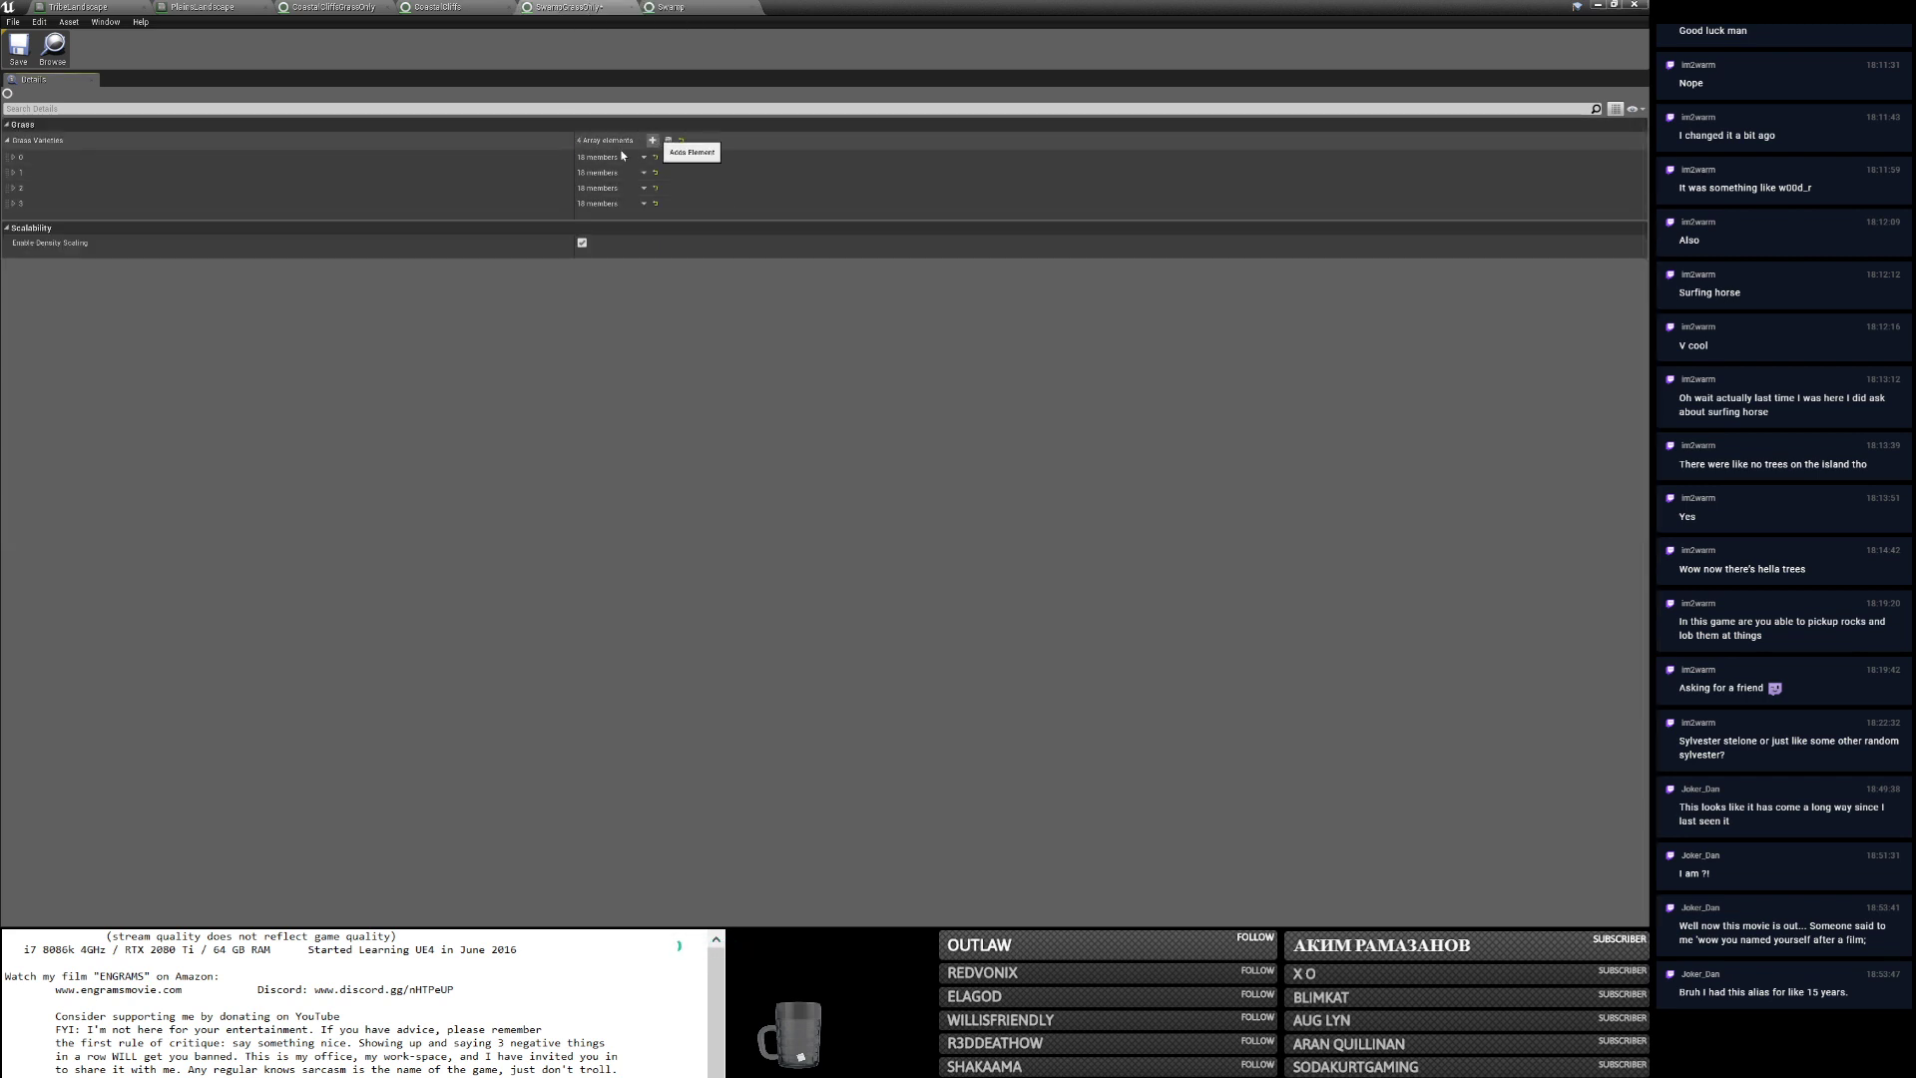
pyautogui.rightClick(28, 208)
pyautogui.click(78, 269)
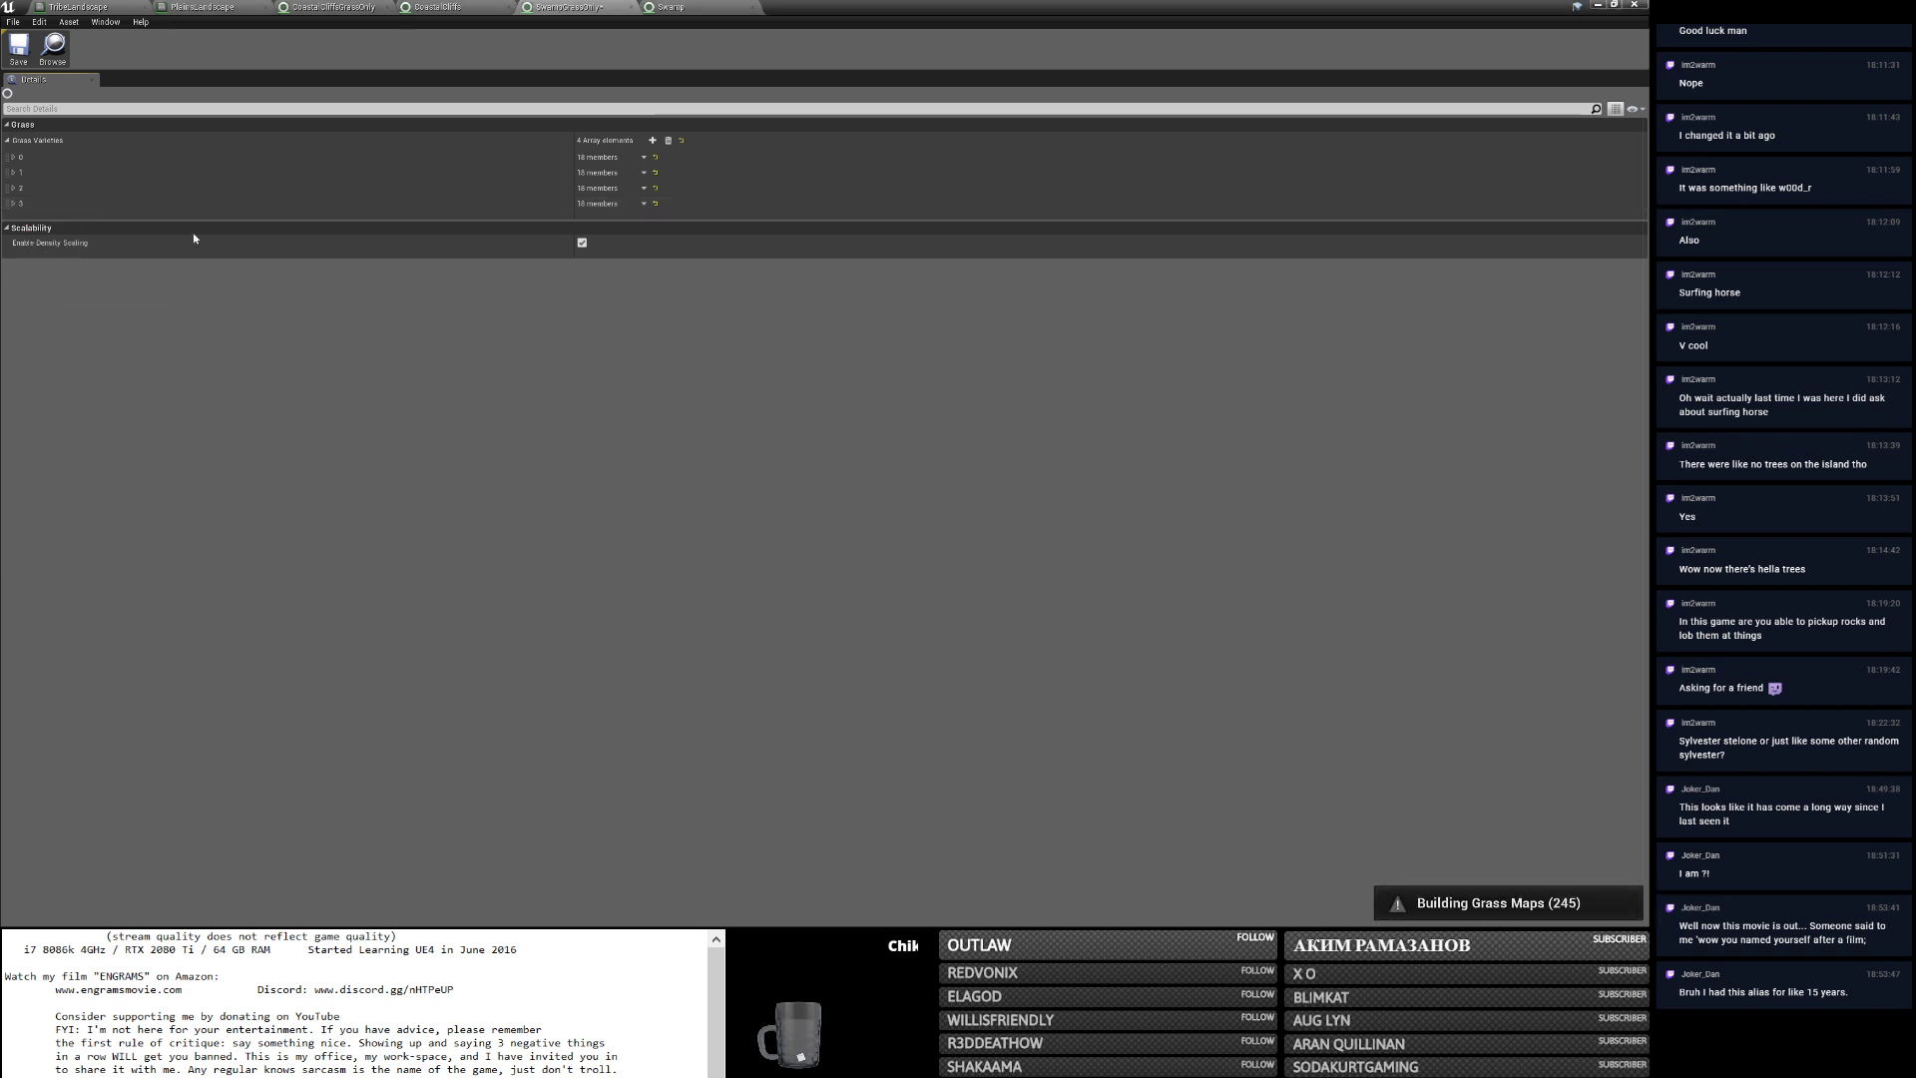
# Copy cave rock variety 10 from Swamp and paste it into an added variety 4 of SwampGrassOnly.
pyautogui.click(663, 6)
pyautogui.click(595, 7)
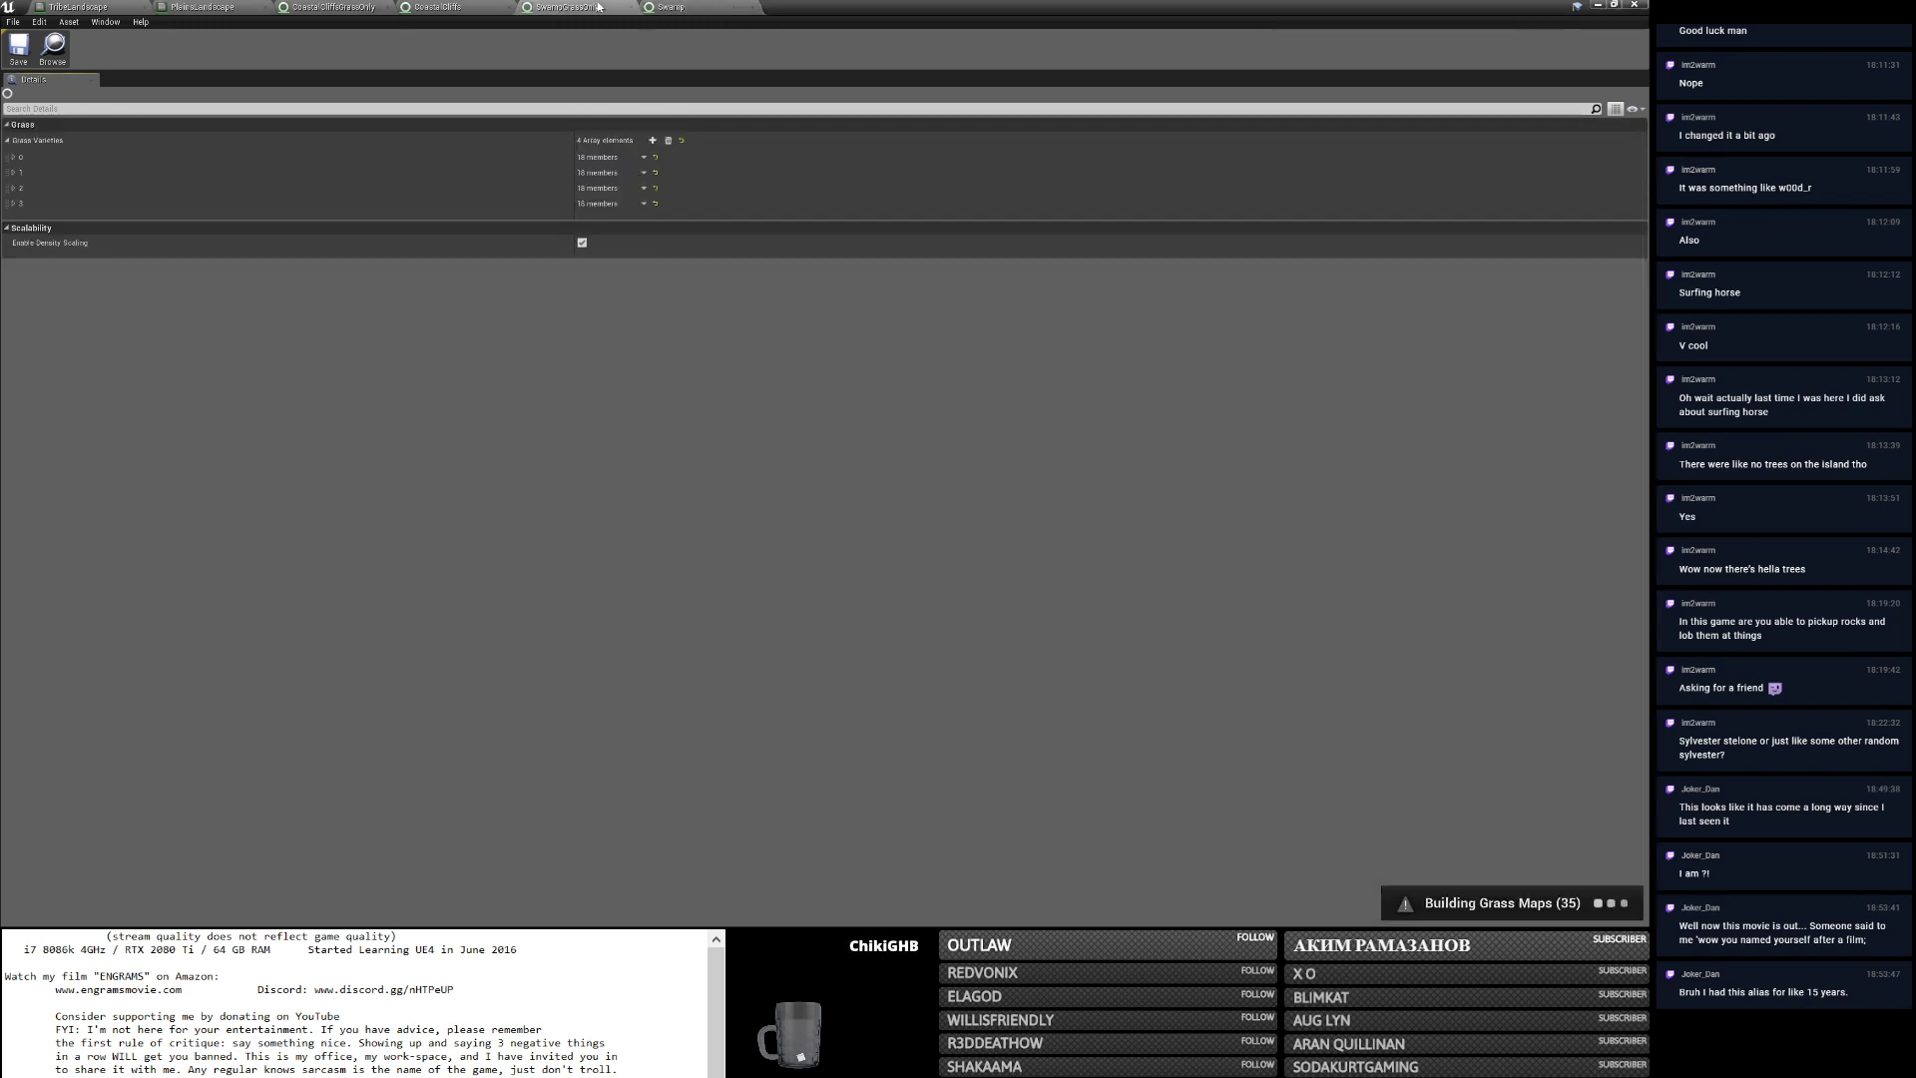
pyautogui.click(13, 205)
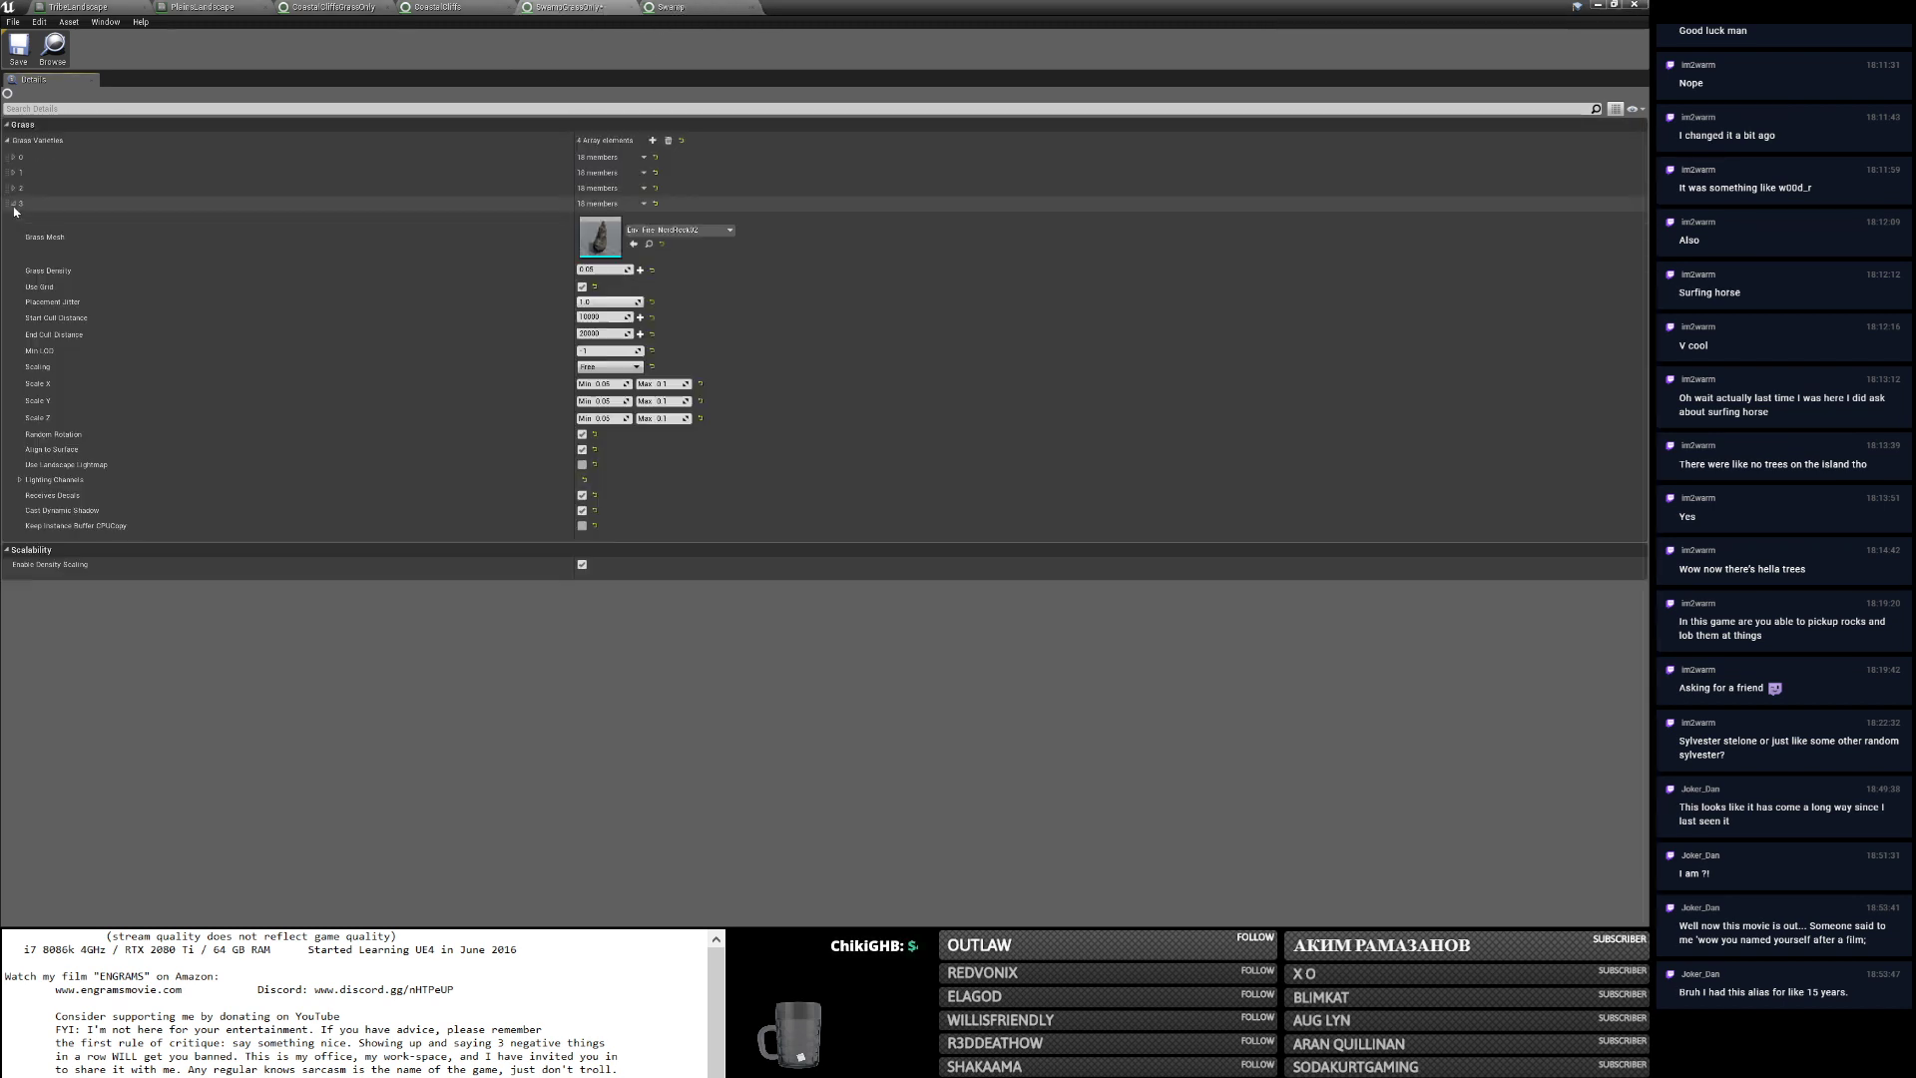
pyautogui.click(696, 8)
pyautogui.scroll(-8, 1063, 409)
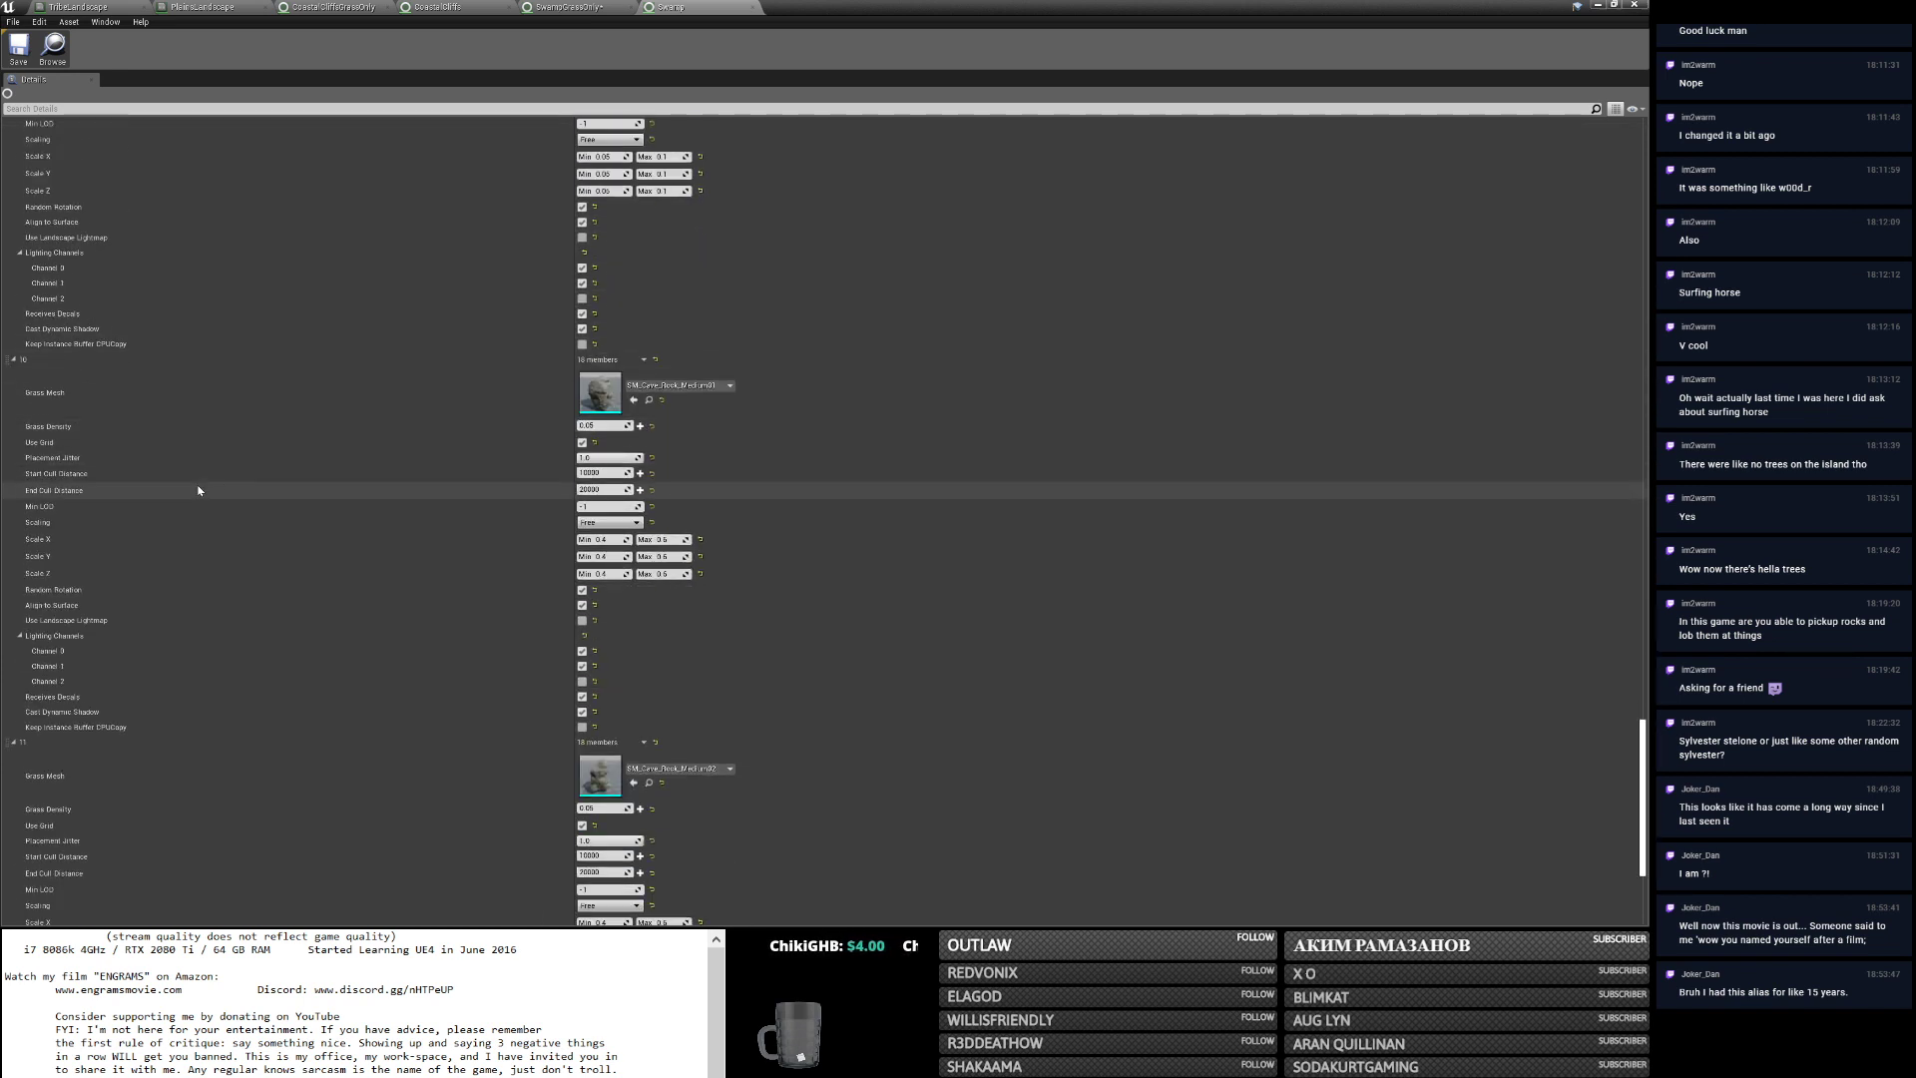
pyautogui.rightClick(40, 369)
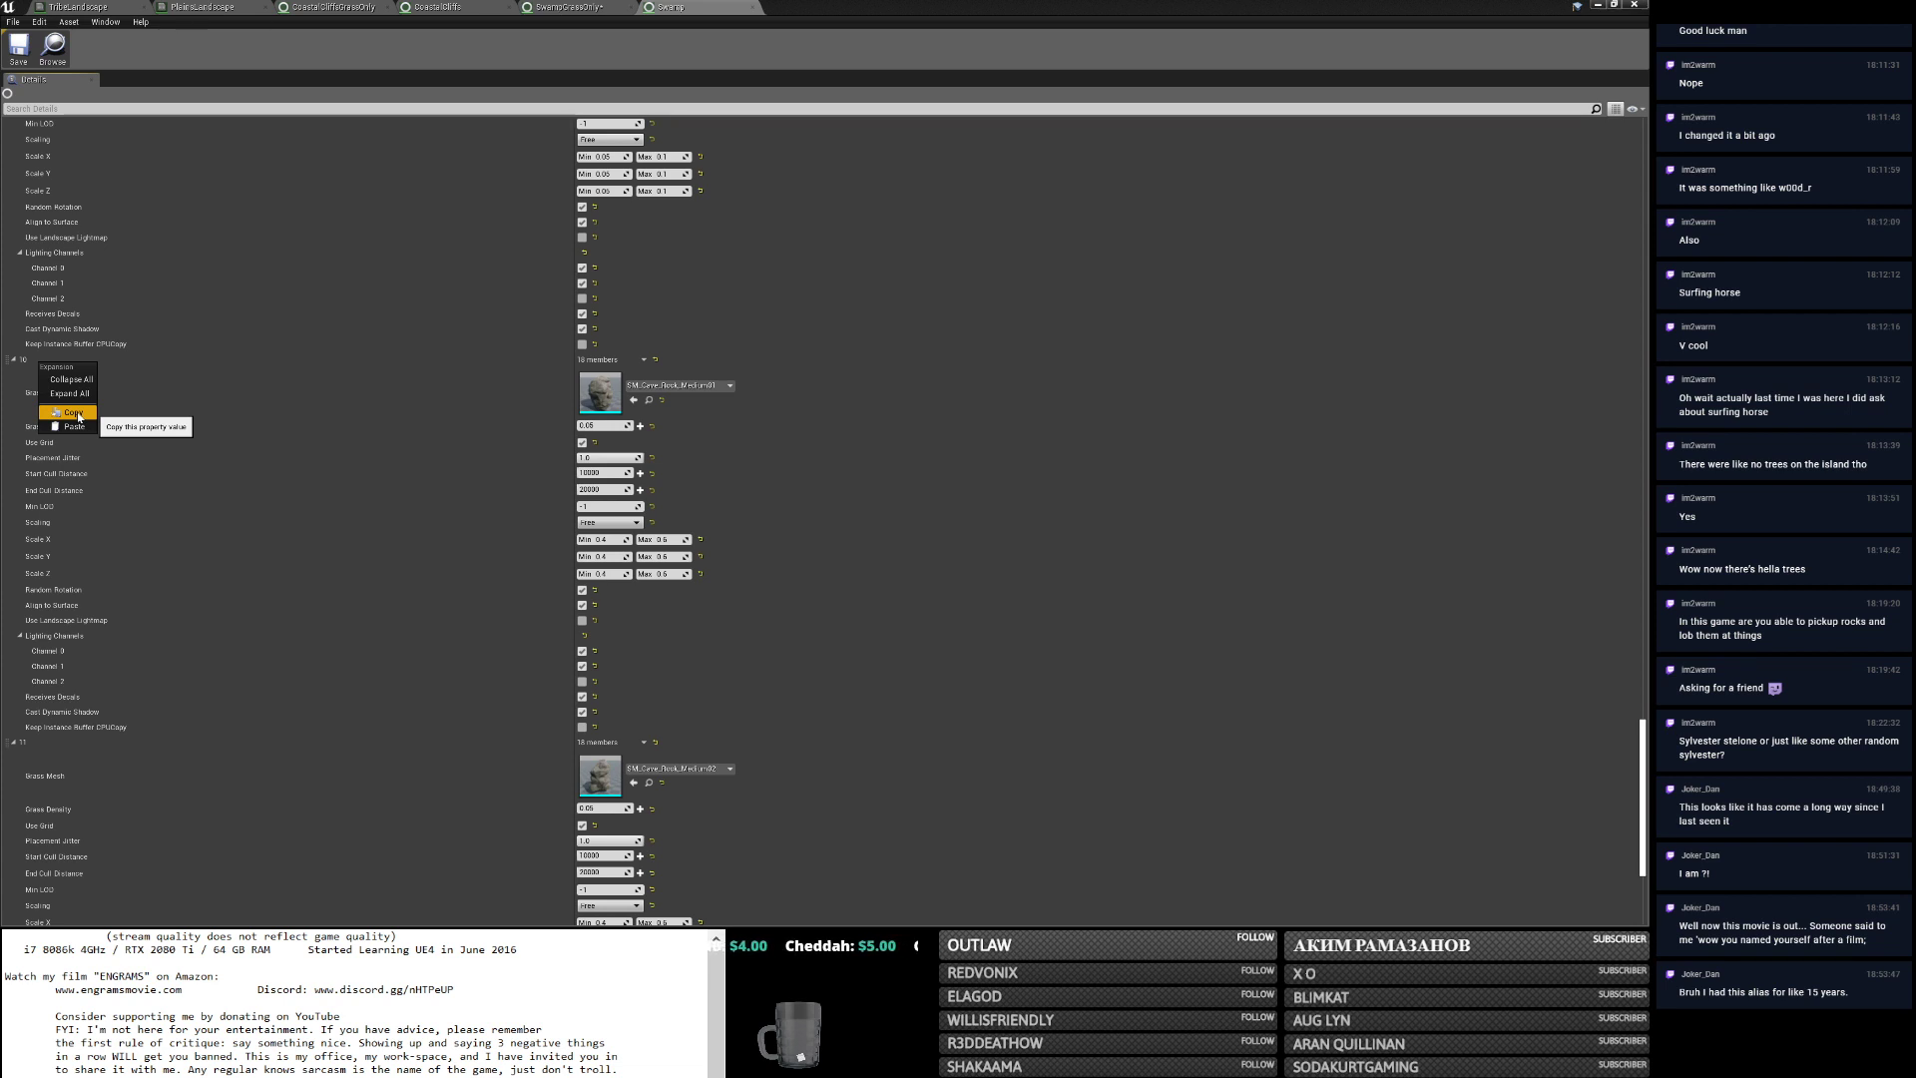
pyautogui.click(65, 413)
pyautogui.click(564, 7)
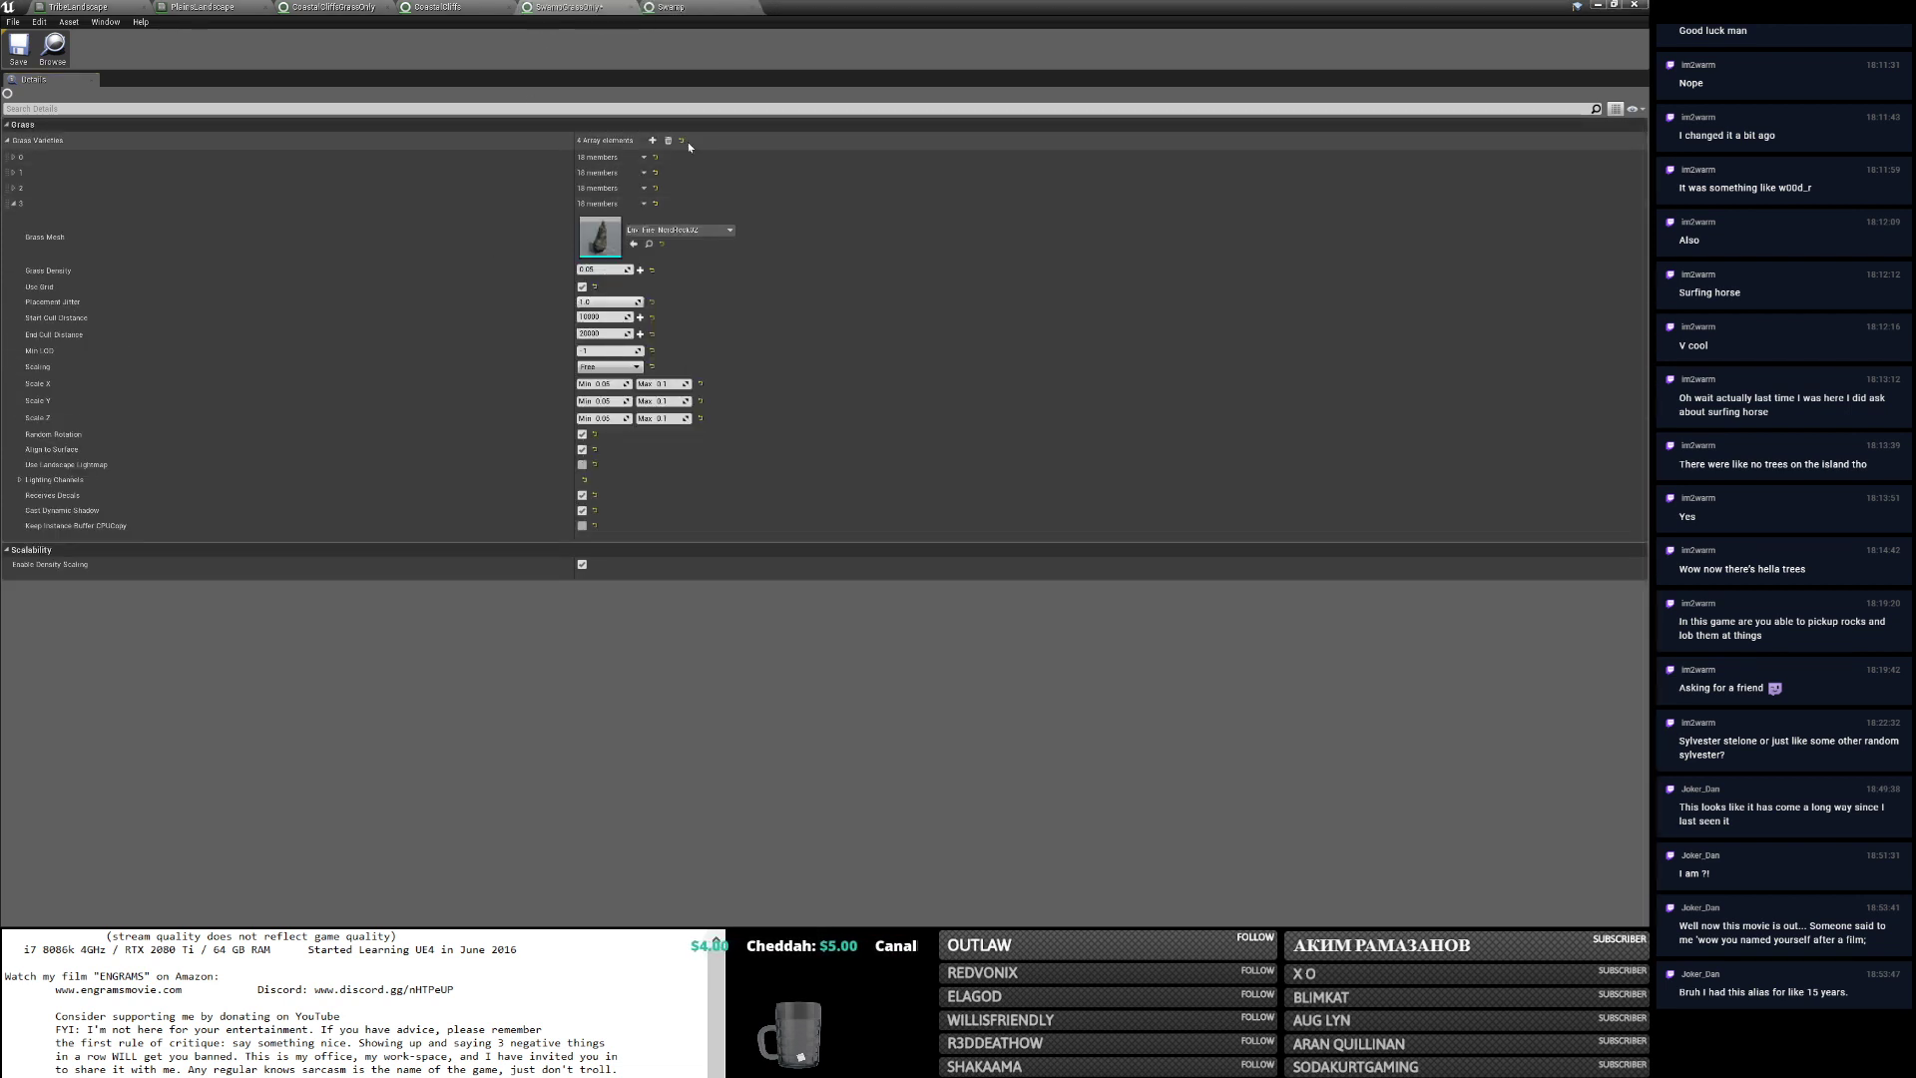
pyautogui.click(654, 142)
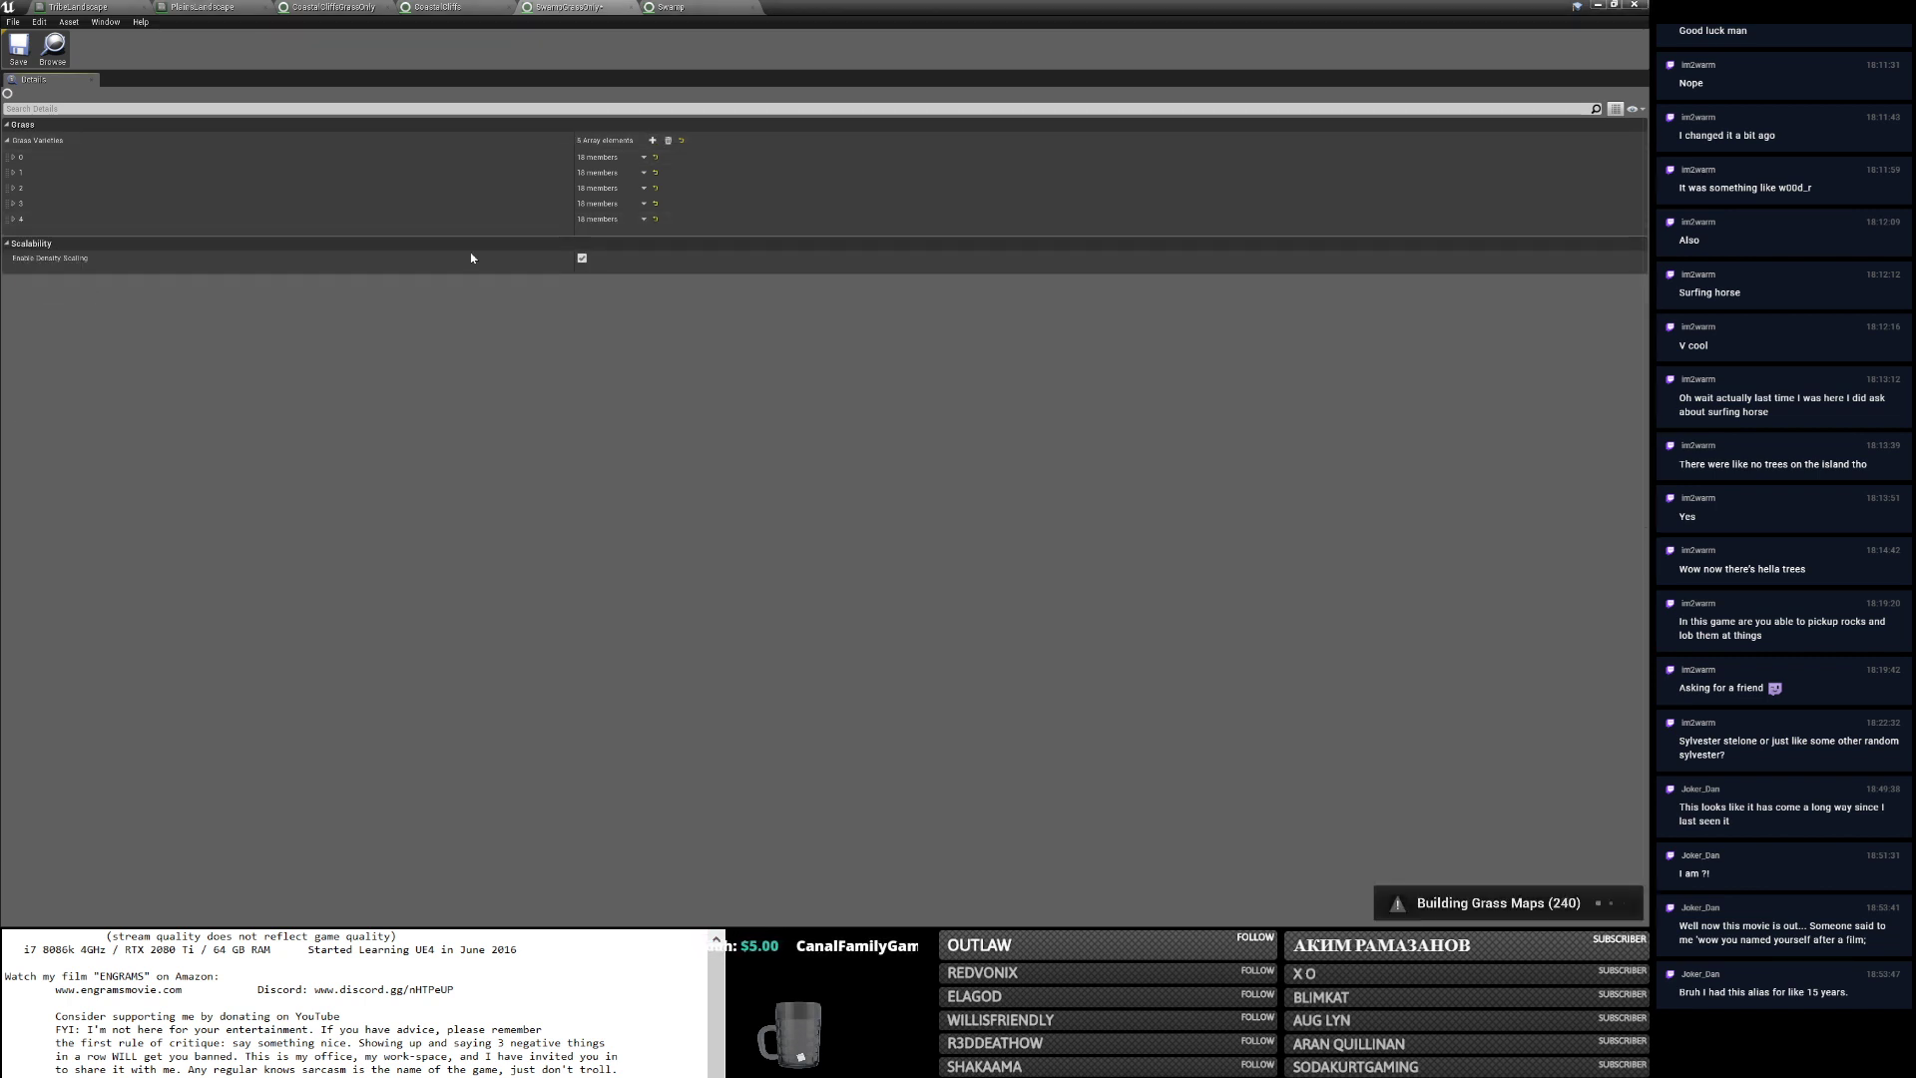
# Copy cave rock variety 11 from Swamp and paste it into an added variety 5 of SwampGrassOnly.
pyautogui.click(699, 6)
pyautogui.click(574, 7)
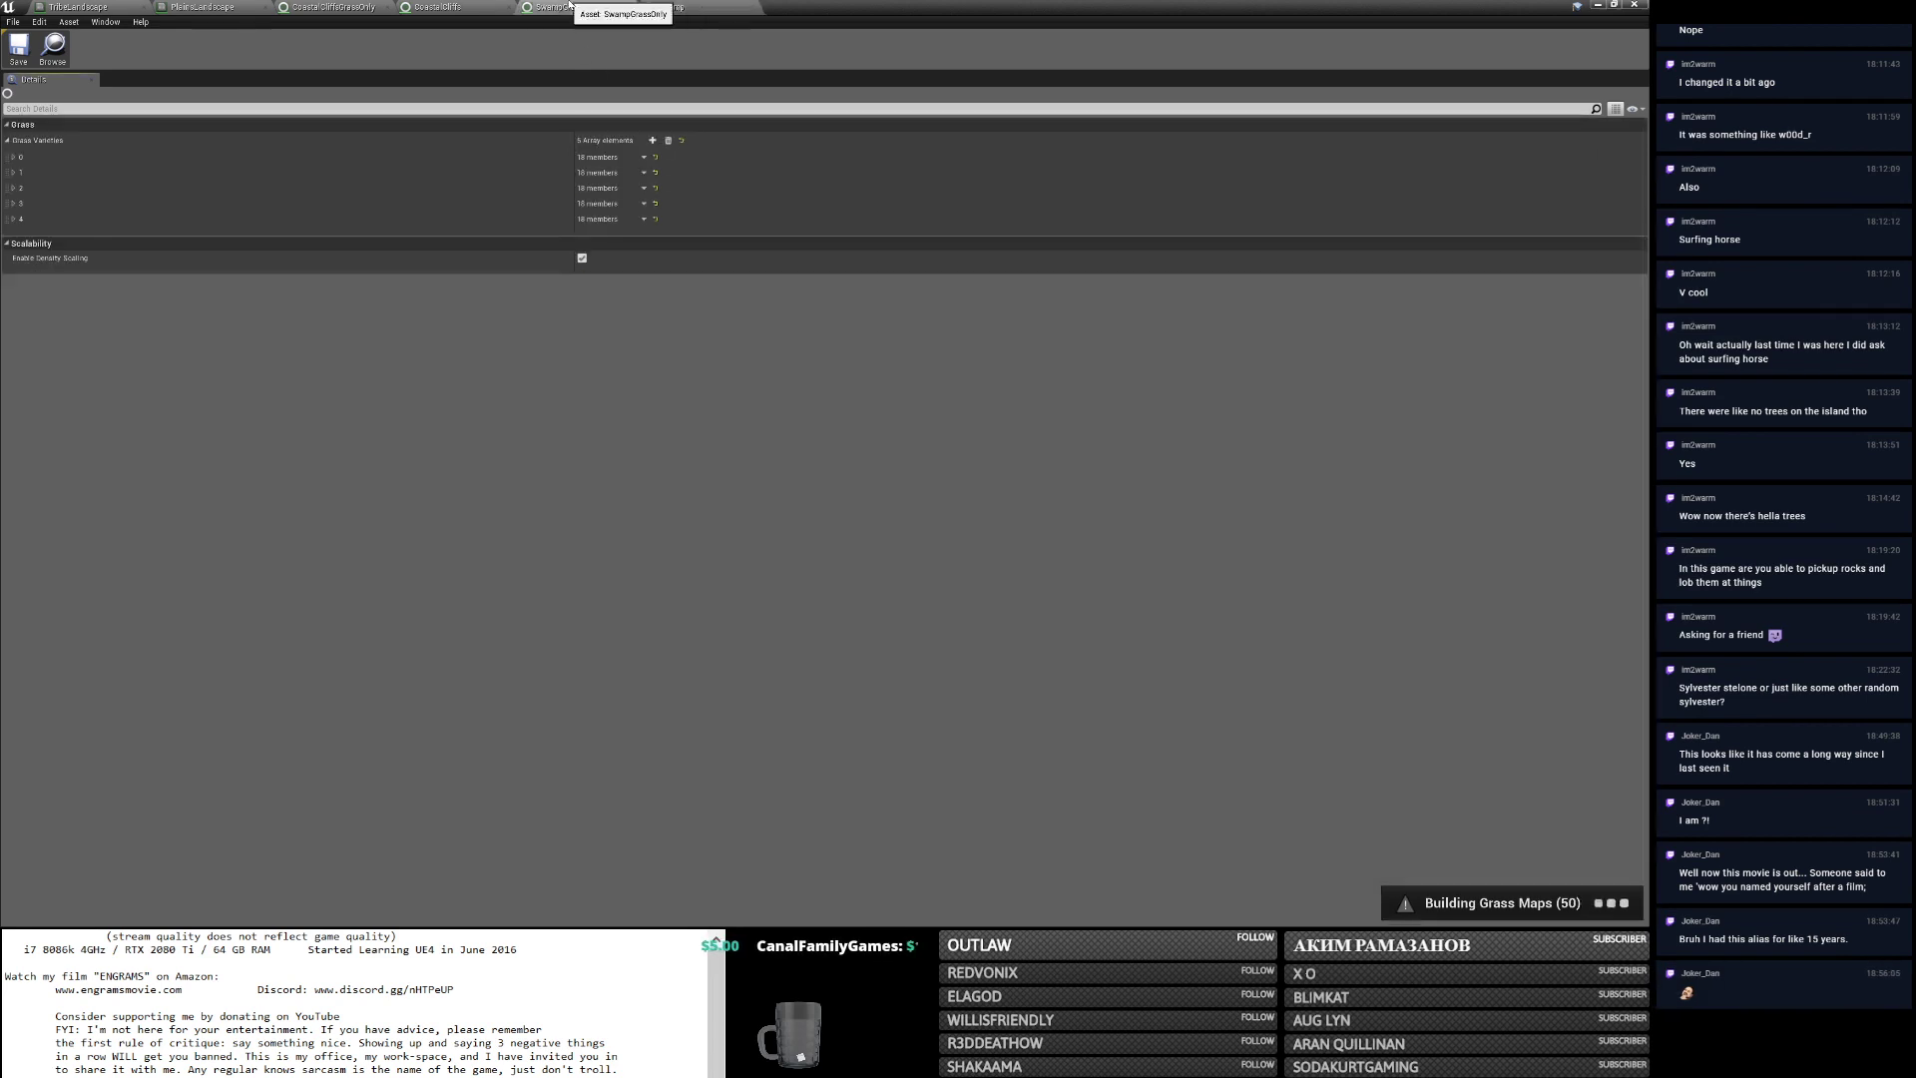
pyautogui.click(15, 218)
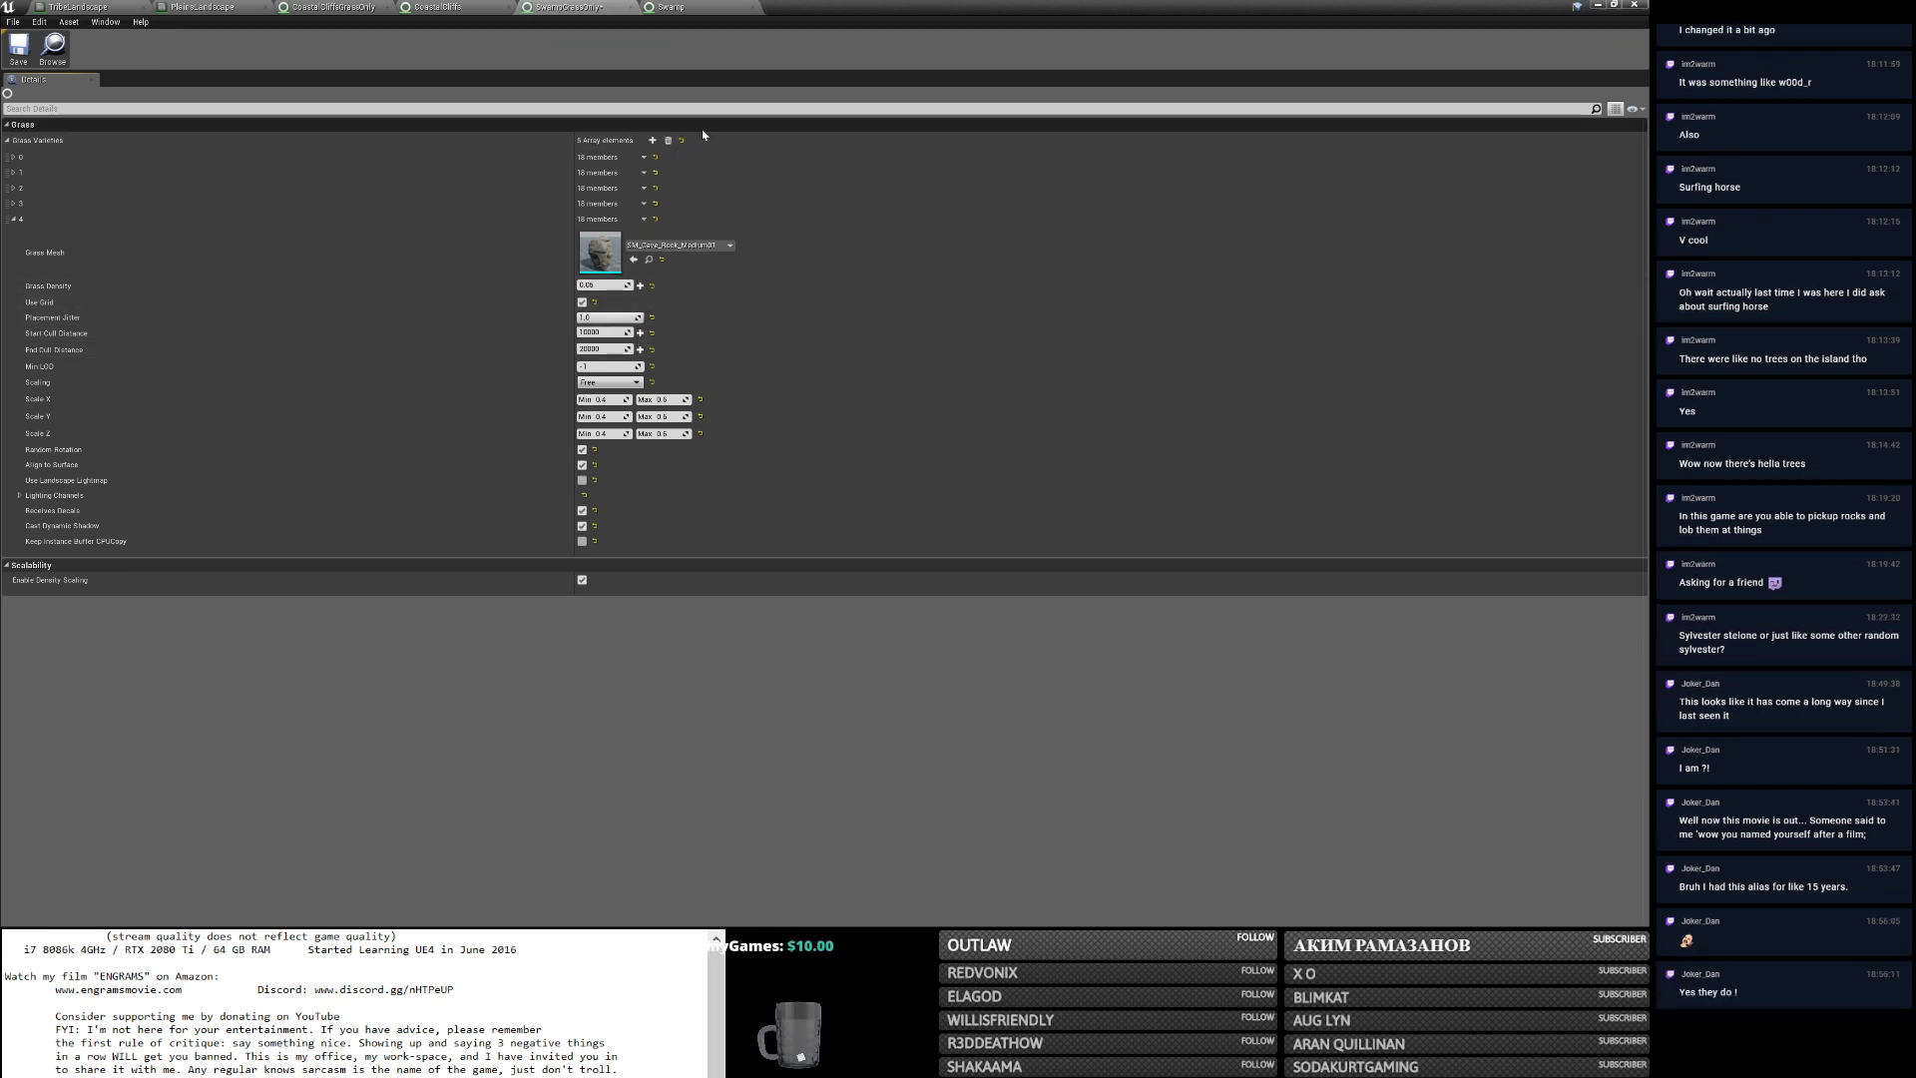
pyautogui.click(682, 6)
pyautogui.scroll(-3, 820, 391)
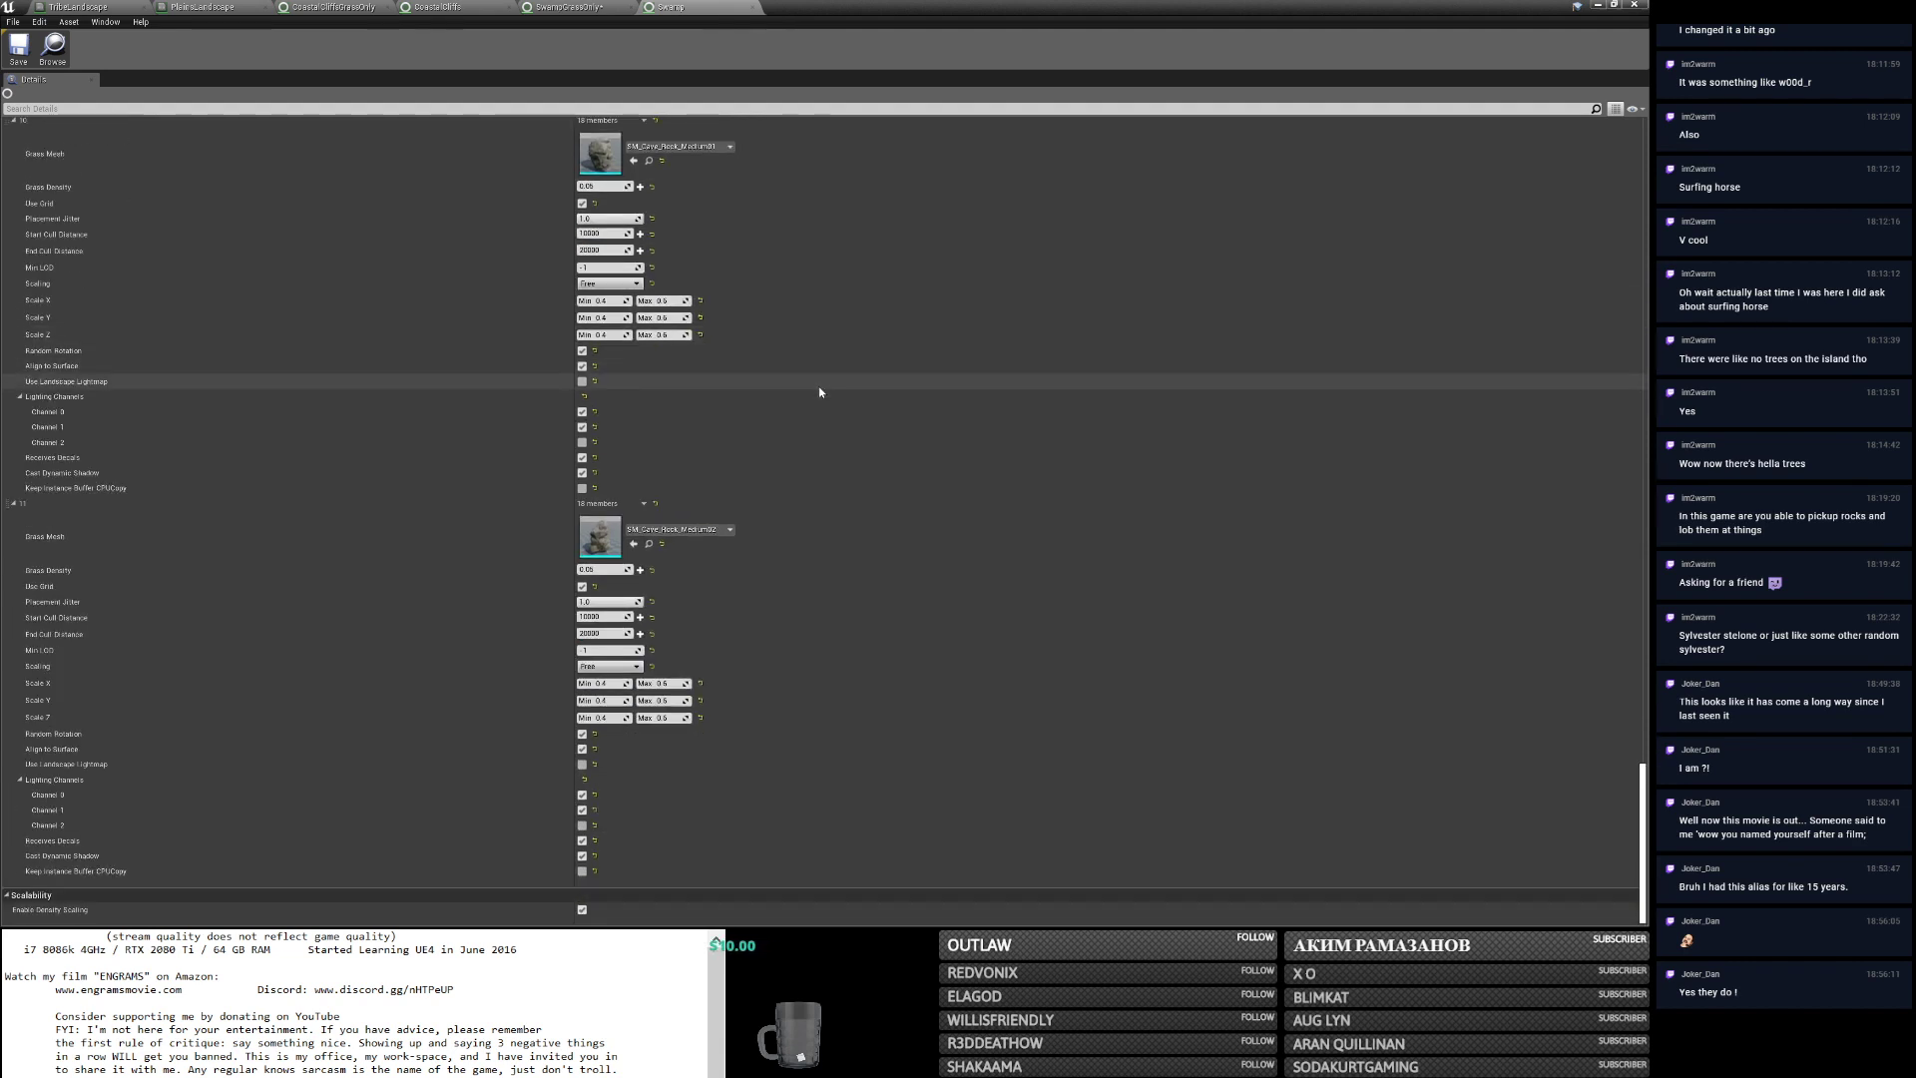
pyautogui.rightClick(24, 504)
pyautogui.click(51, 556)
pyautogui.click(565, 7)
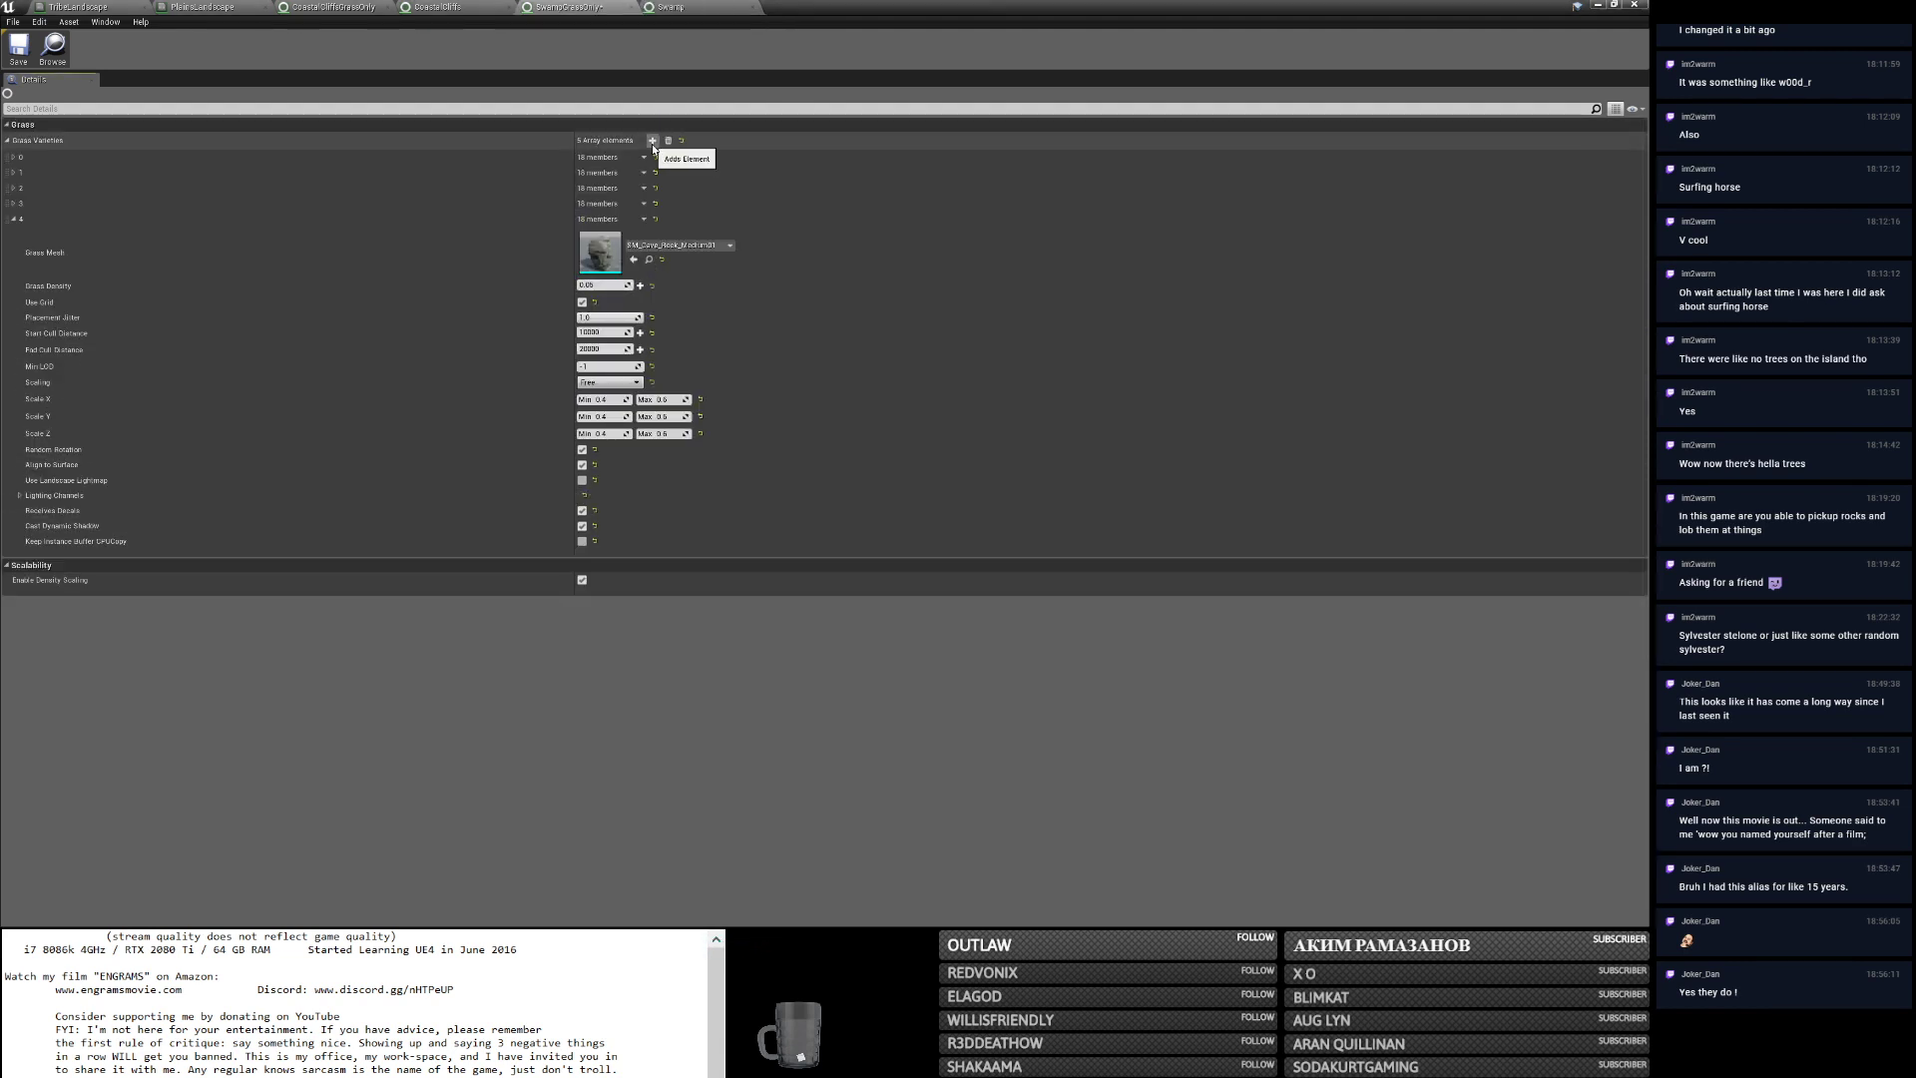
pyautogui.click(653, 141)
pyautogui.rightClick(24, 236)
pyautogui.click(60, 307)
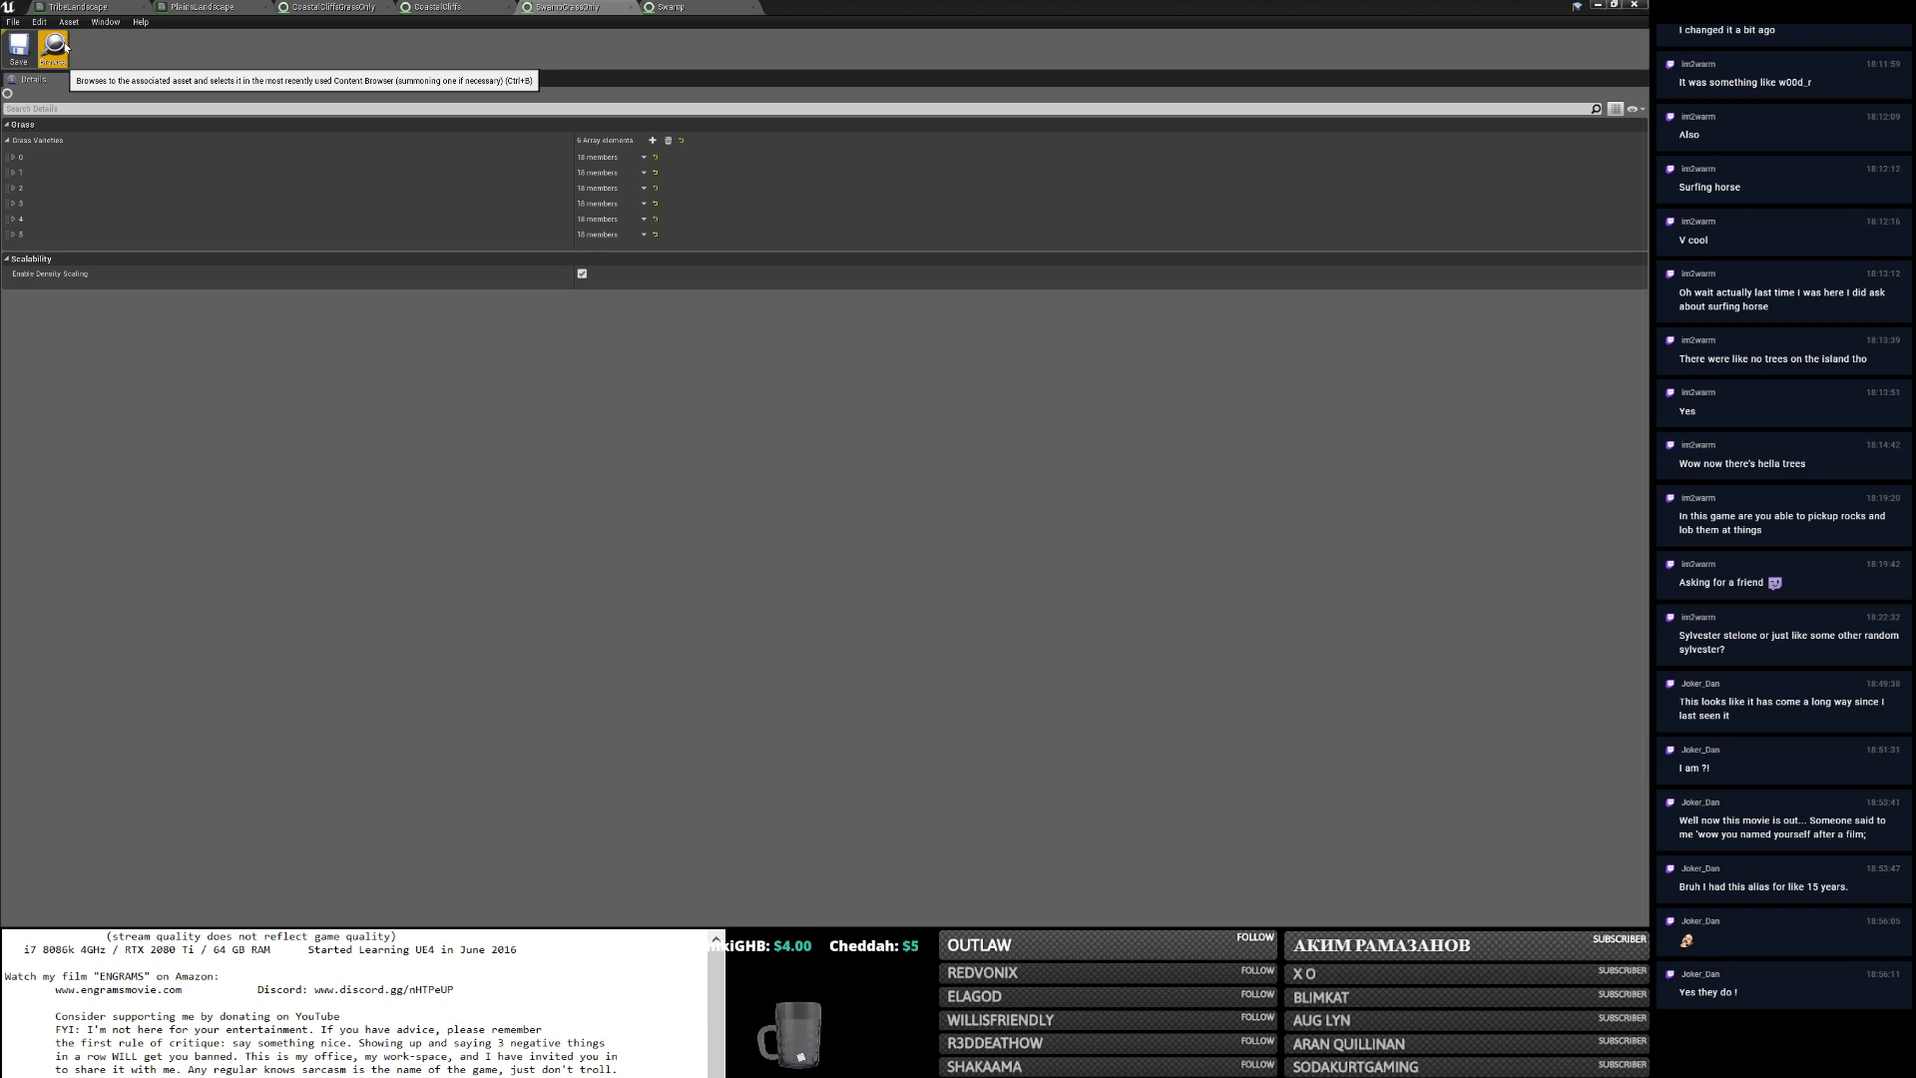
# Check the landscape material's grass type assignments and inspect variety 1 of the FoothillsGrassOnly grass type.
pyautogui.click(452, 7)
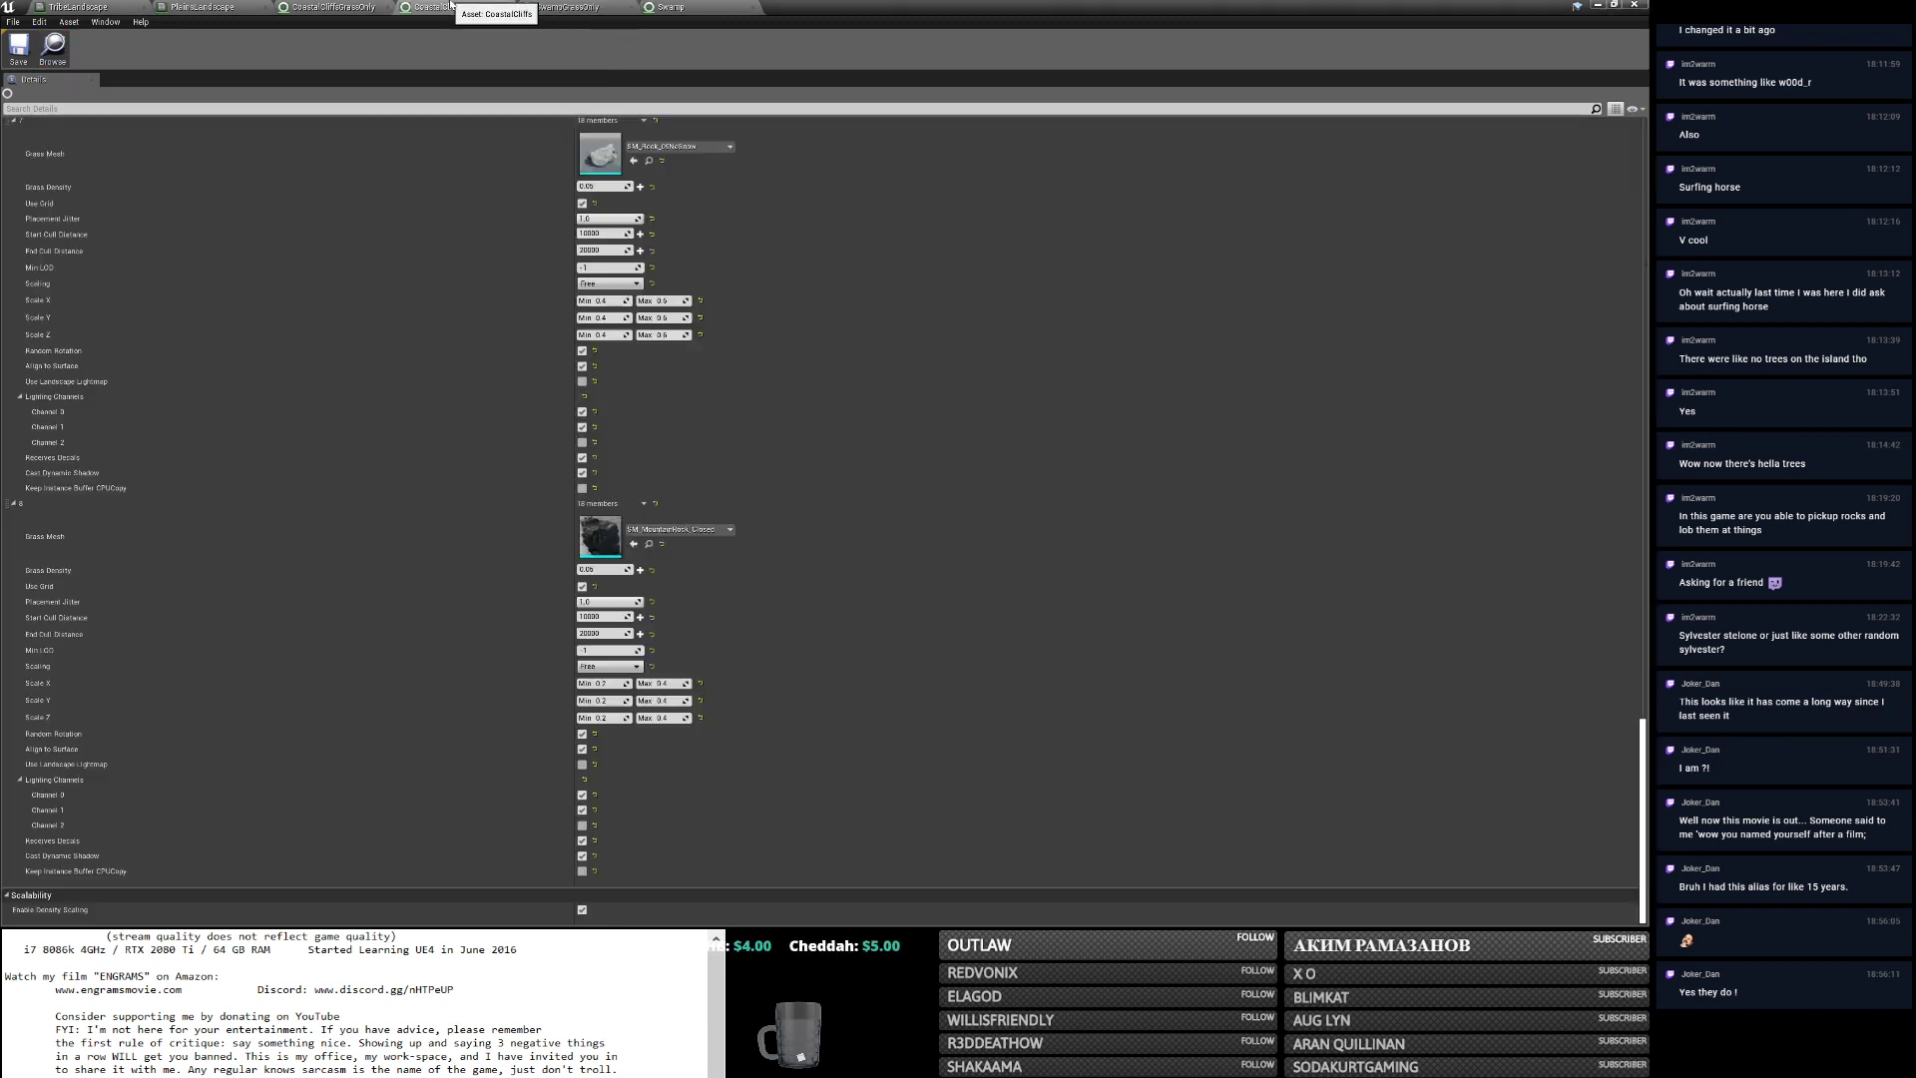
pyautogui.click(229, 8)
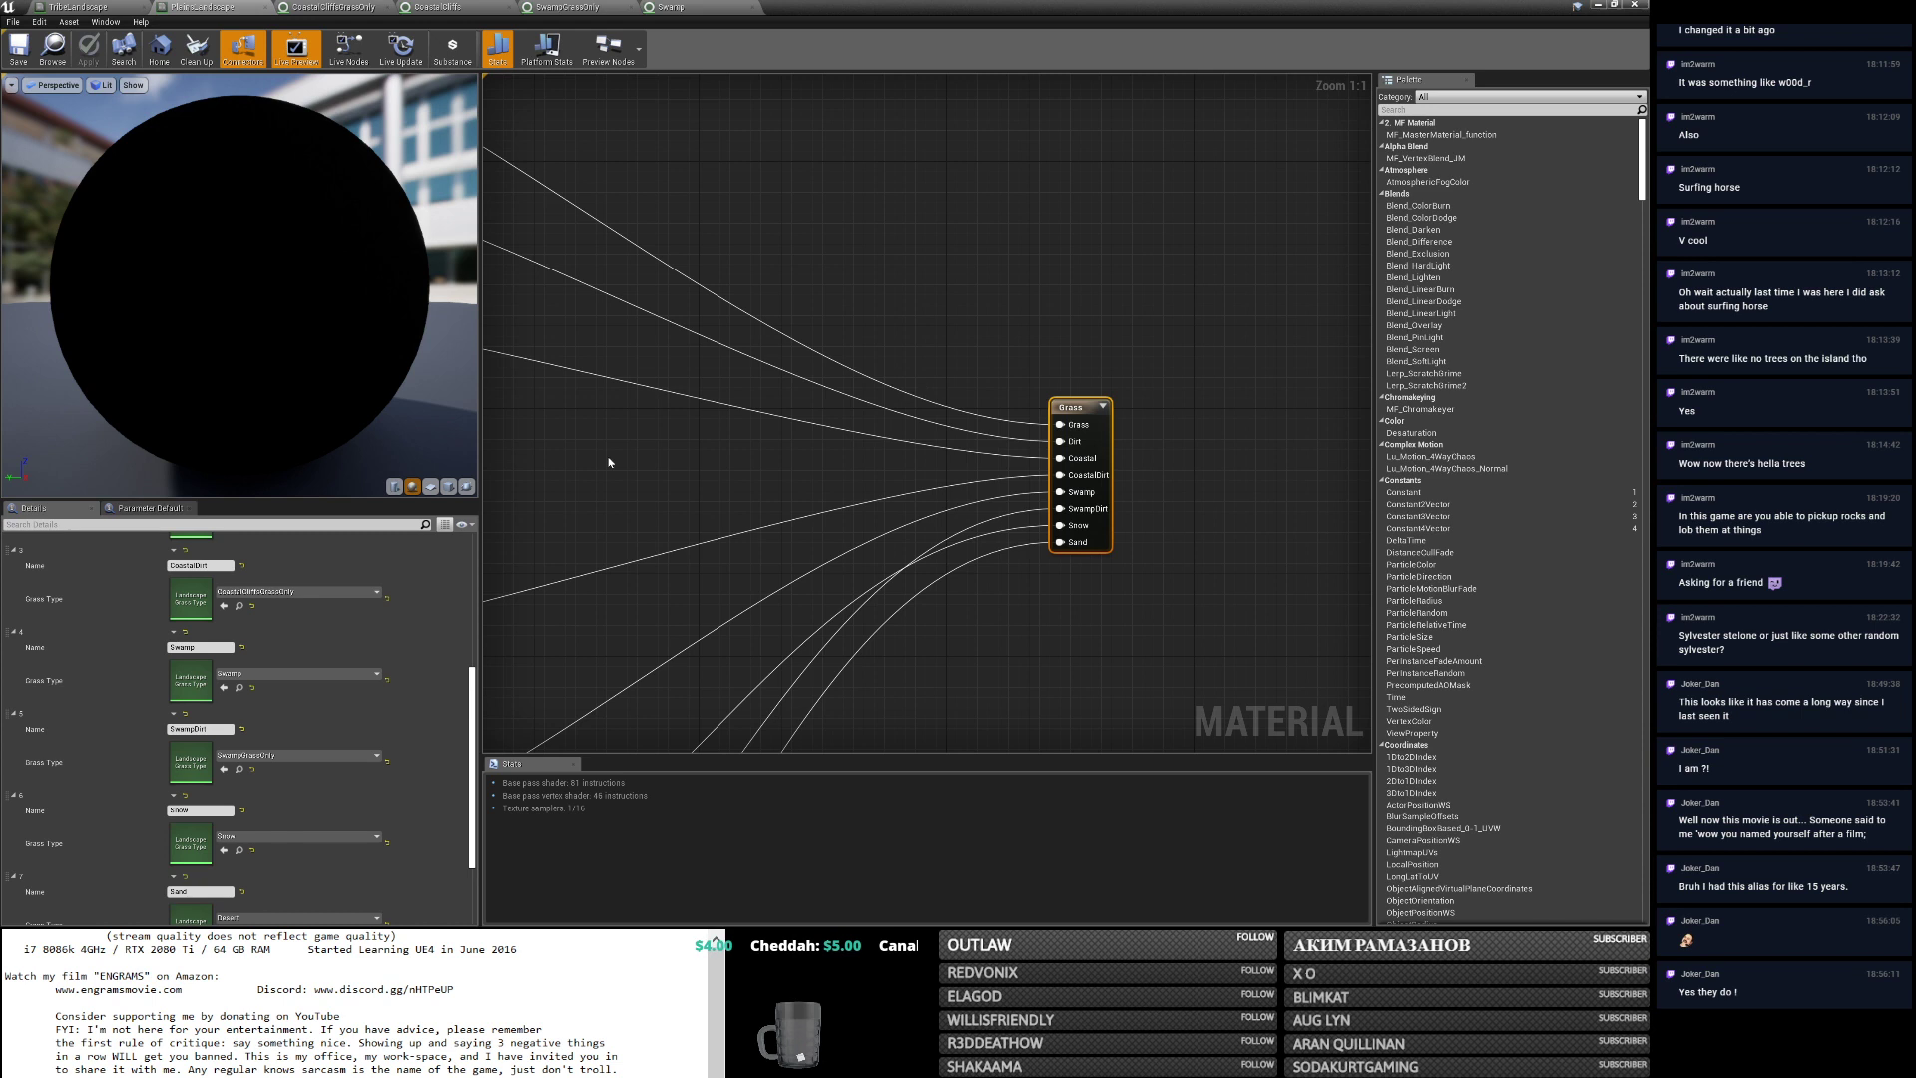
pyautogui.scroll(5, 354, 639)
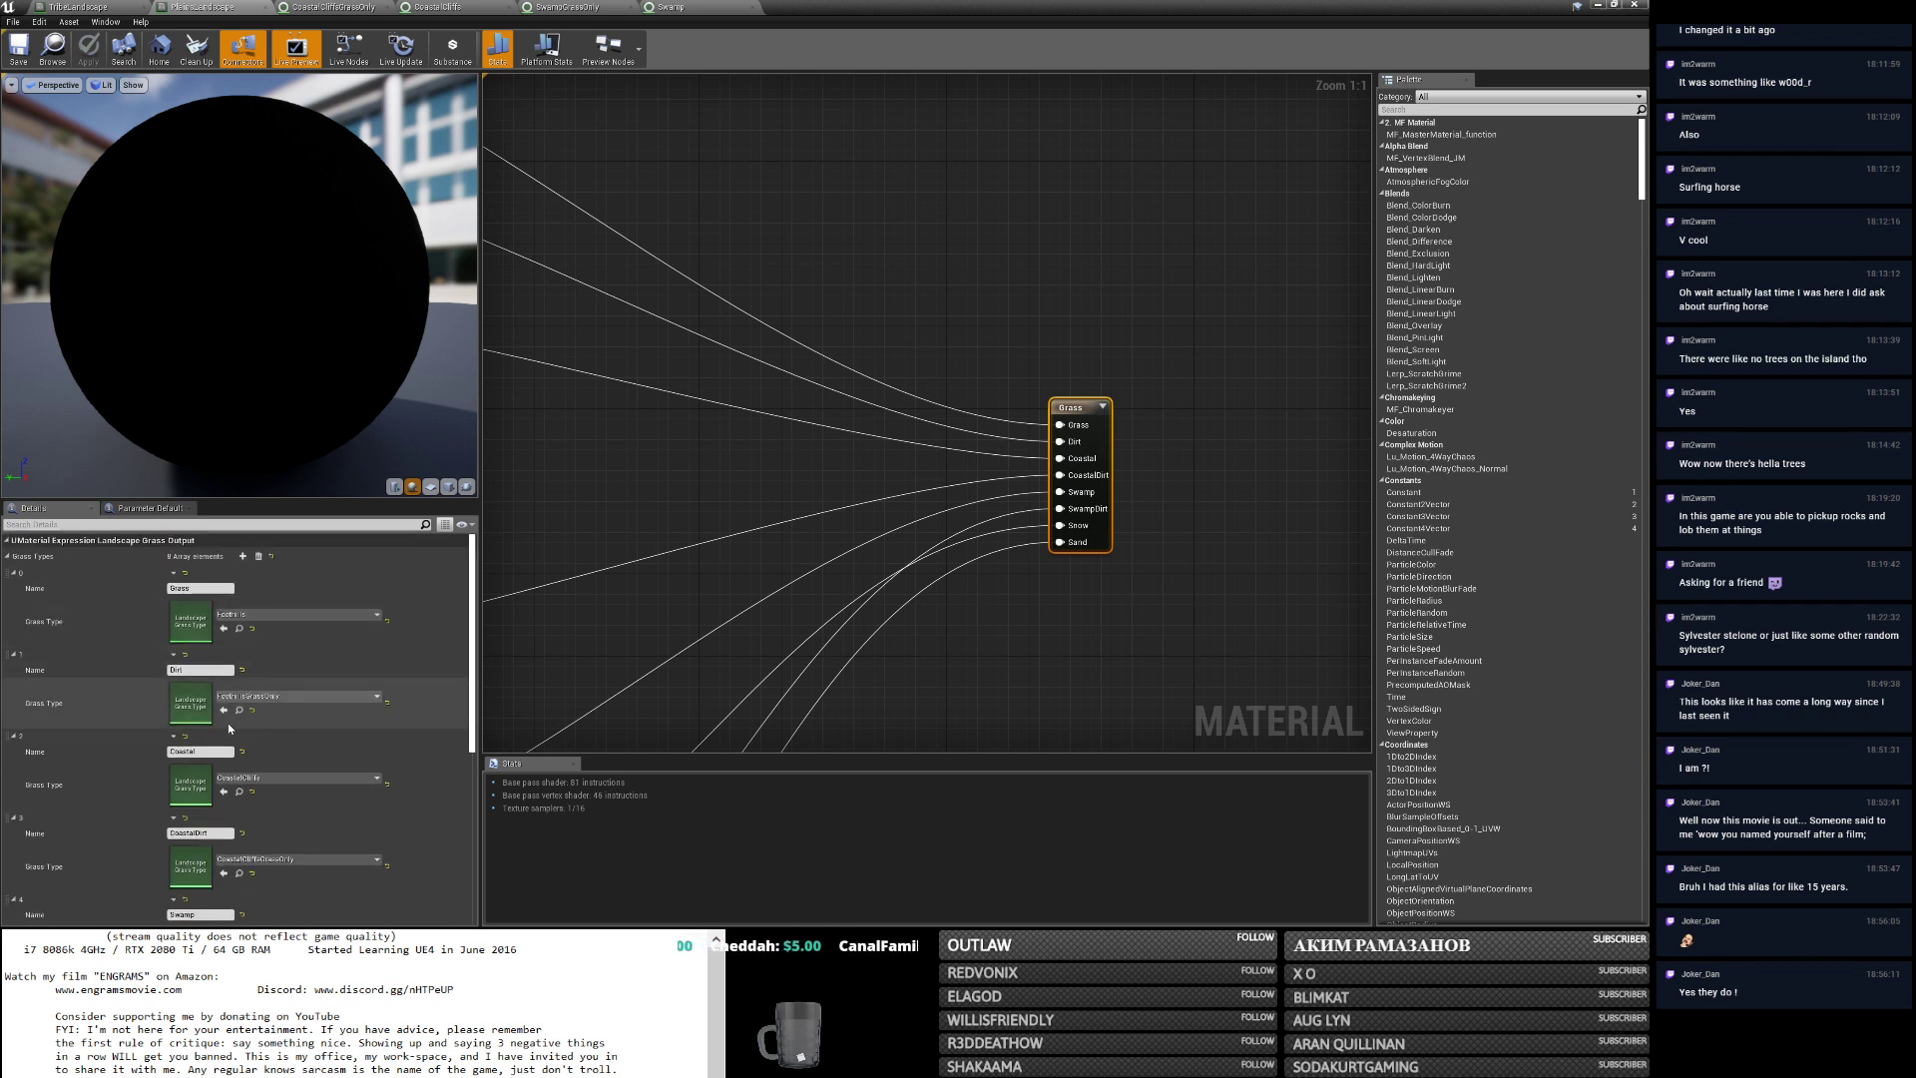
pyautogui.click(1607, 5)
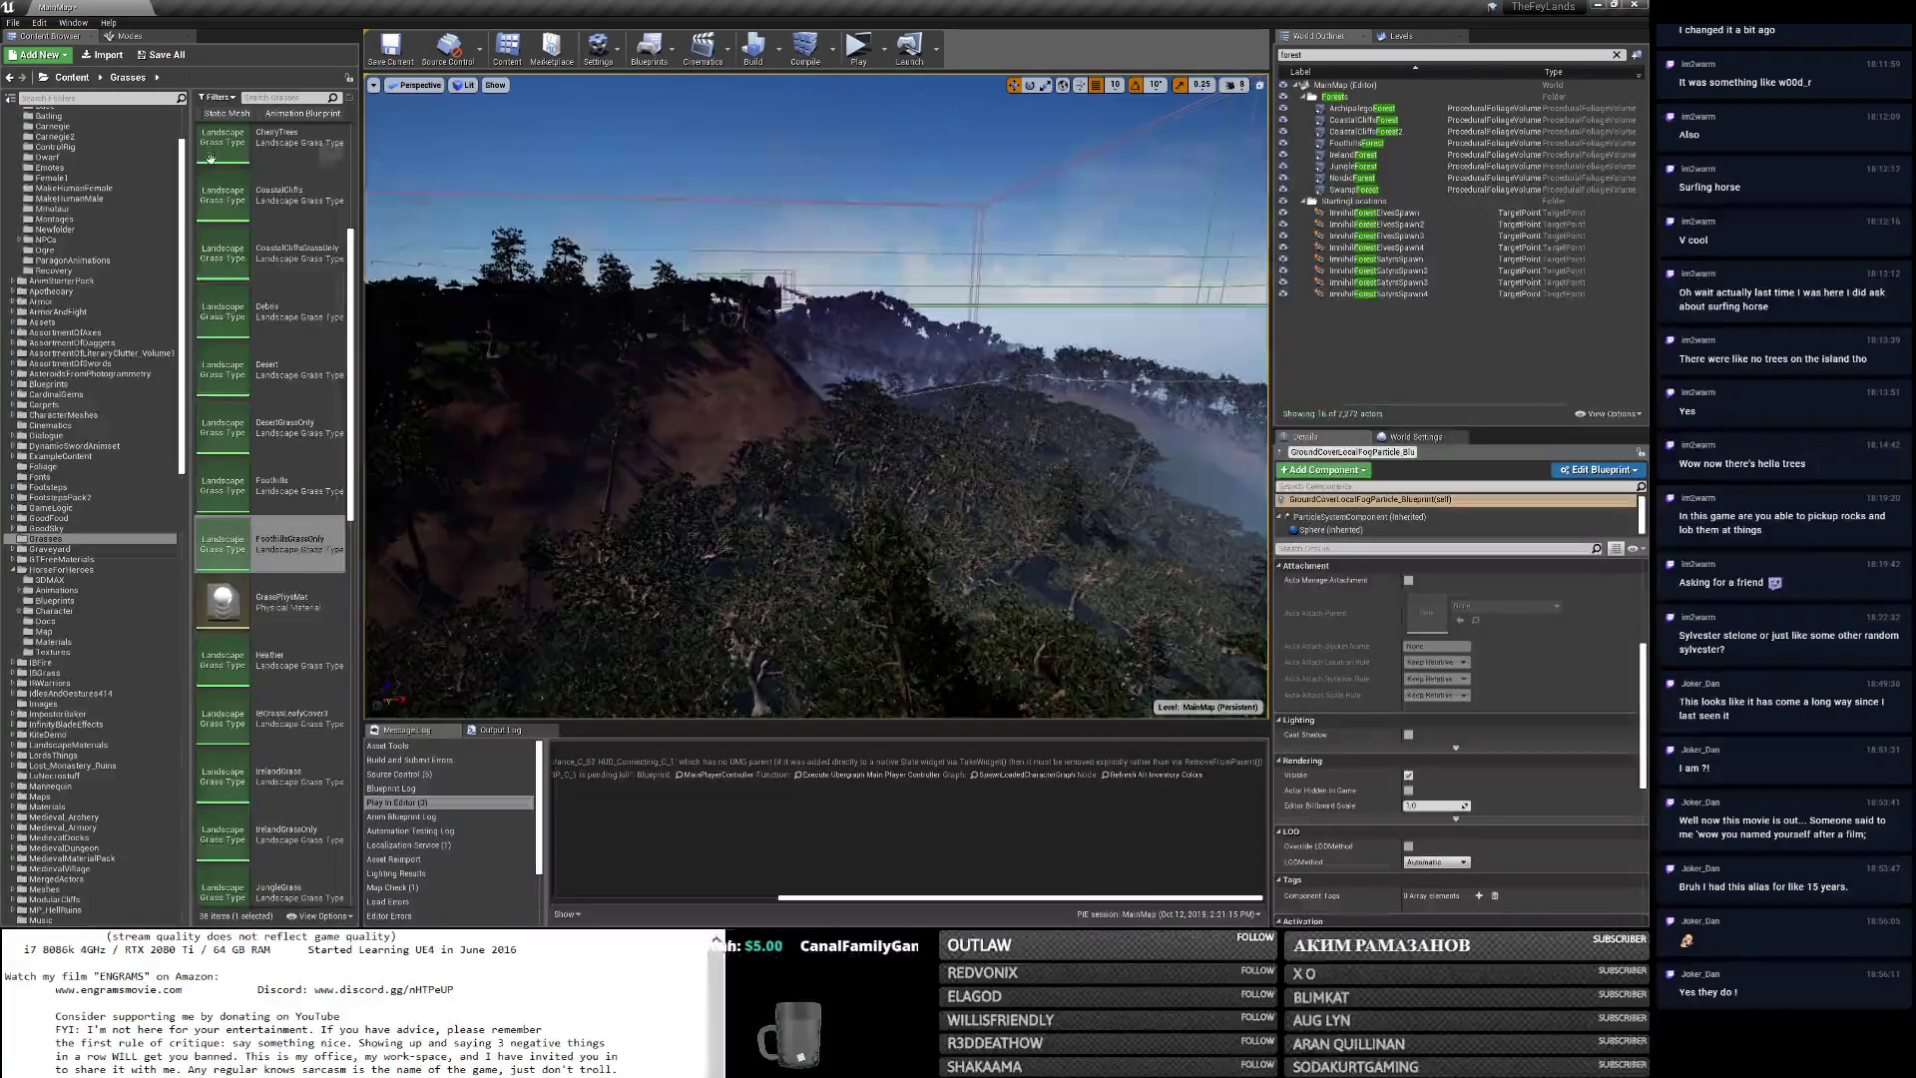
pyautogui.doubleClick(298, 529)
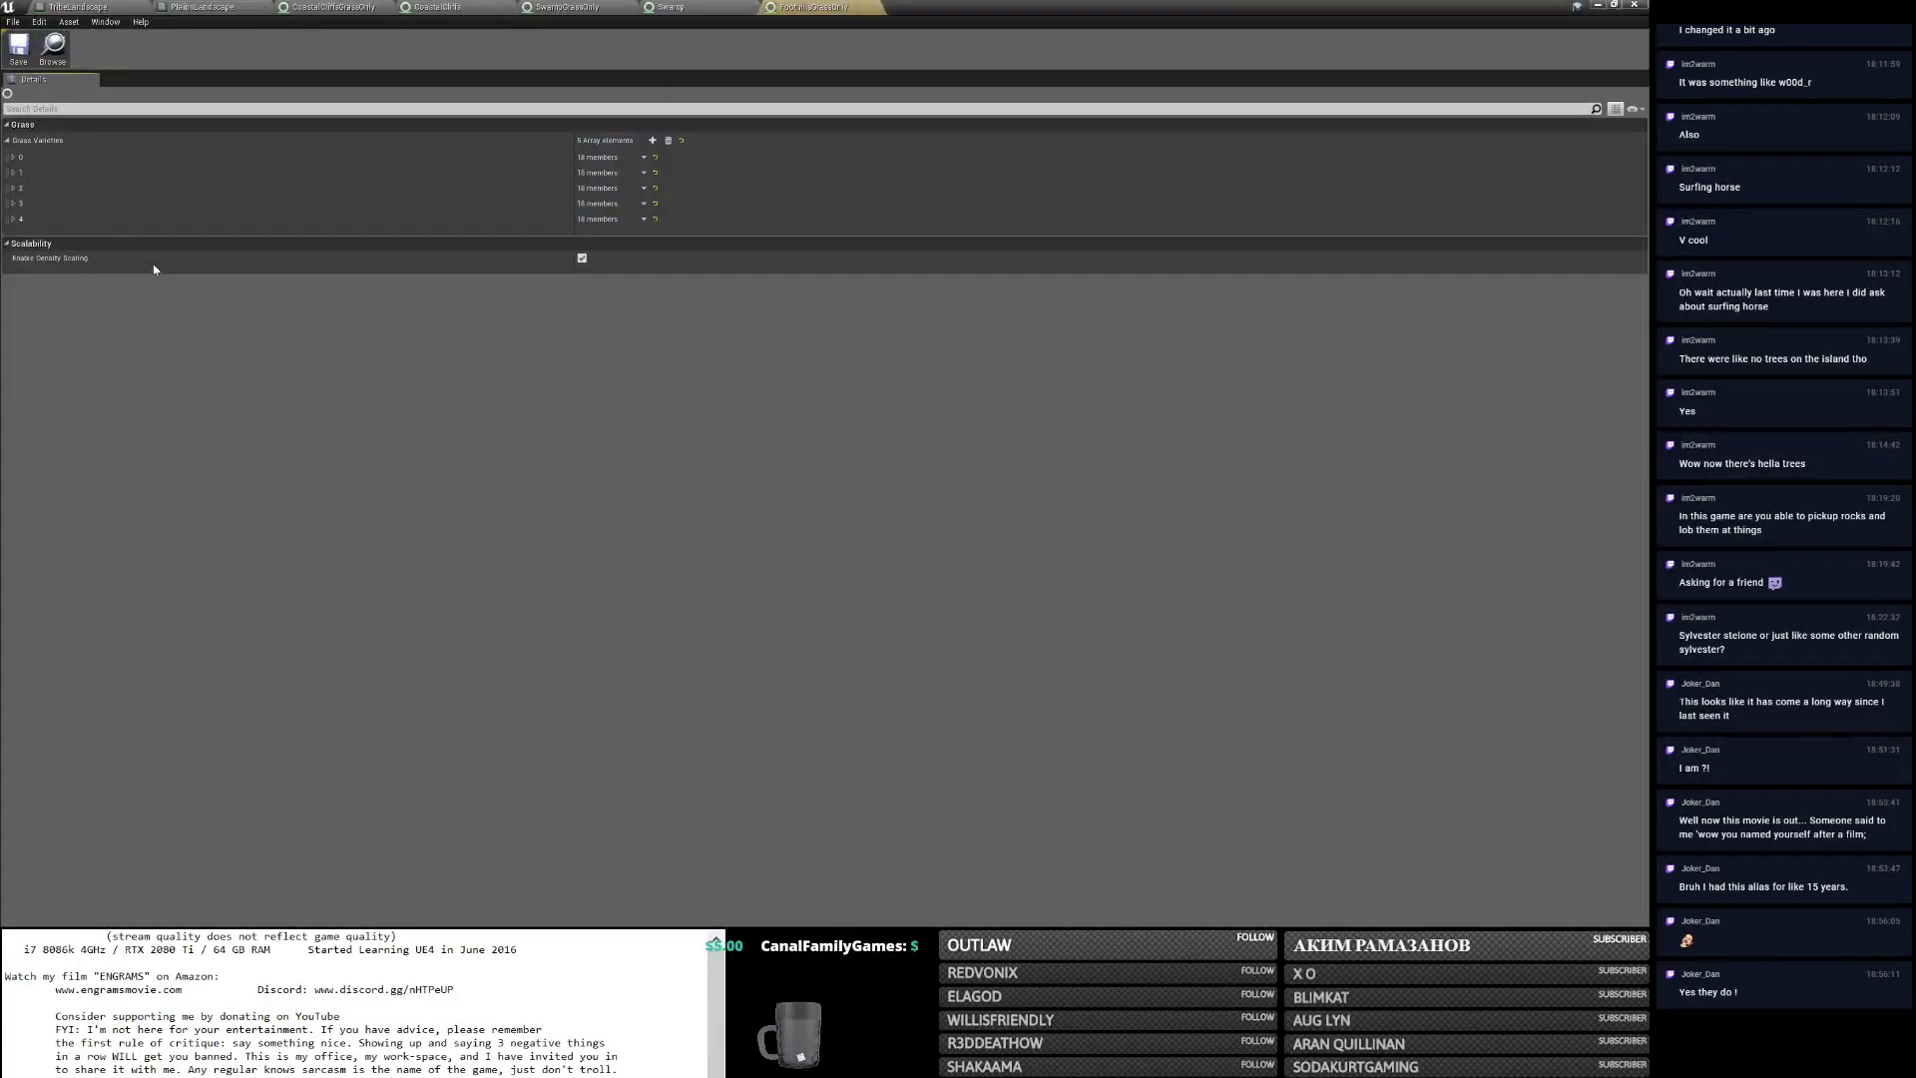
pyautogui.click(13, 172)
pyautogui.click(14, 174)
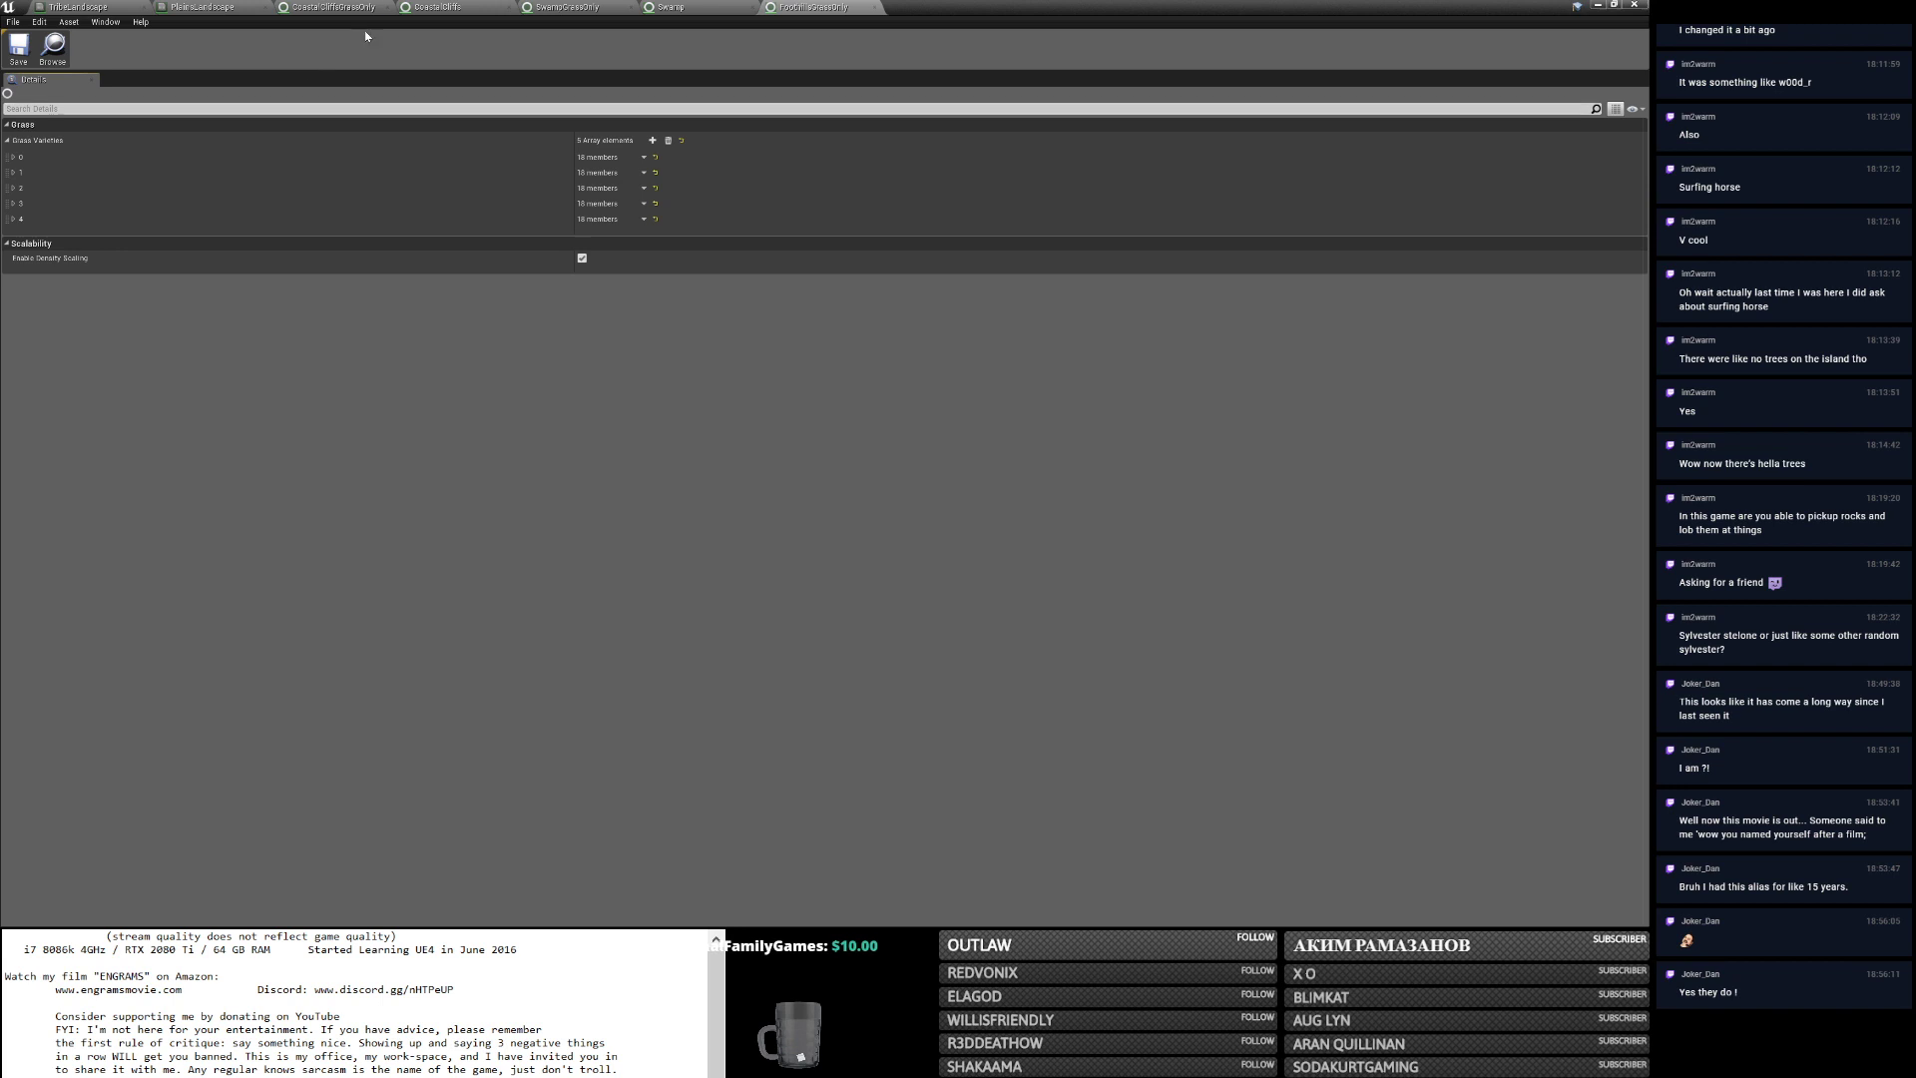
# Set the Grass Density of both rock varieties in CoastalCliffsGrassOnly to 0.02 and save the asset.
pyautogui.click(370, 5)
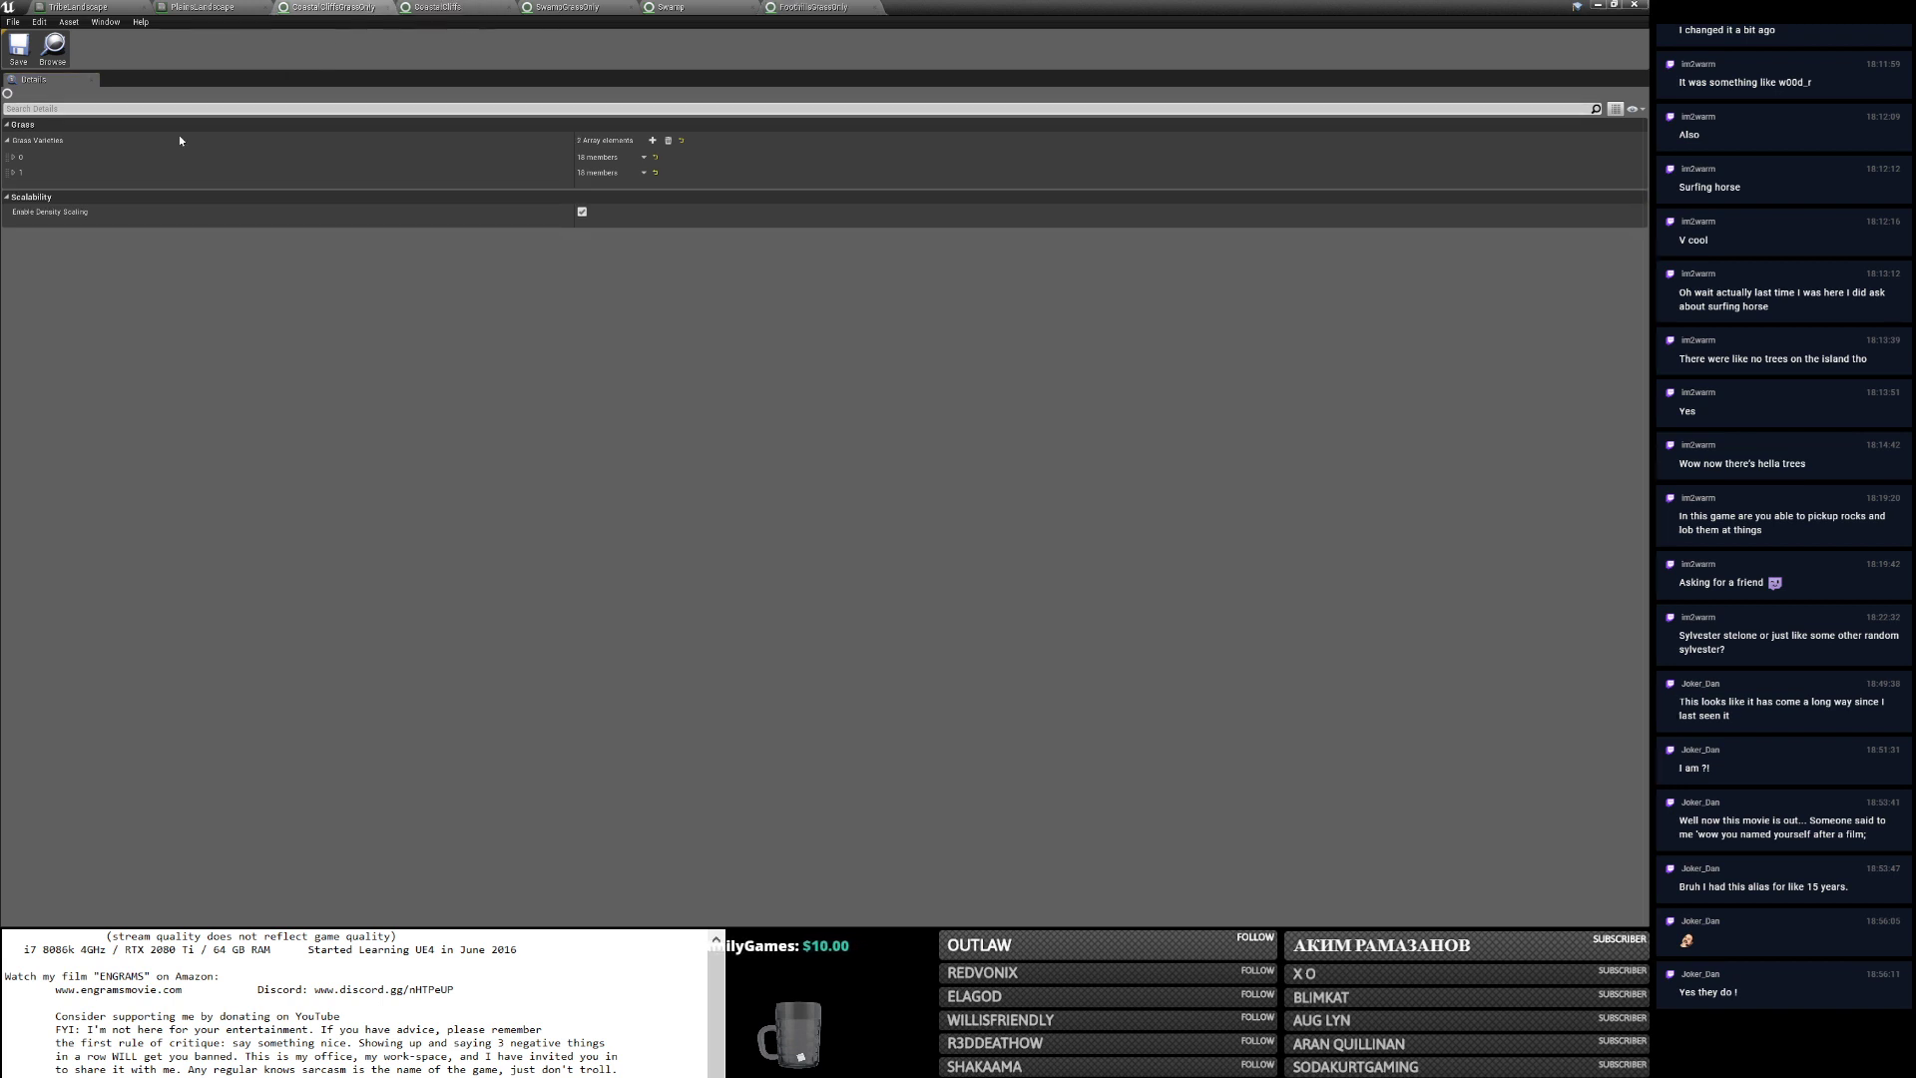
pyautogui.click(13, 172)
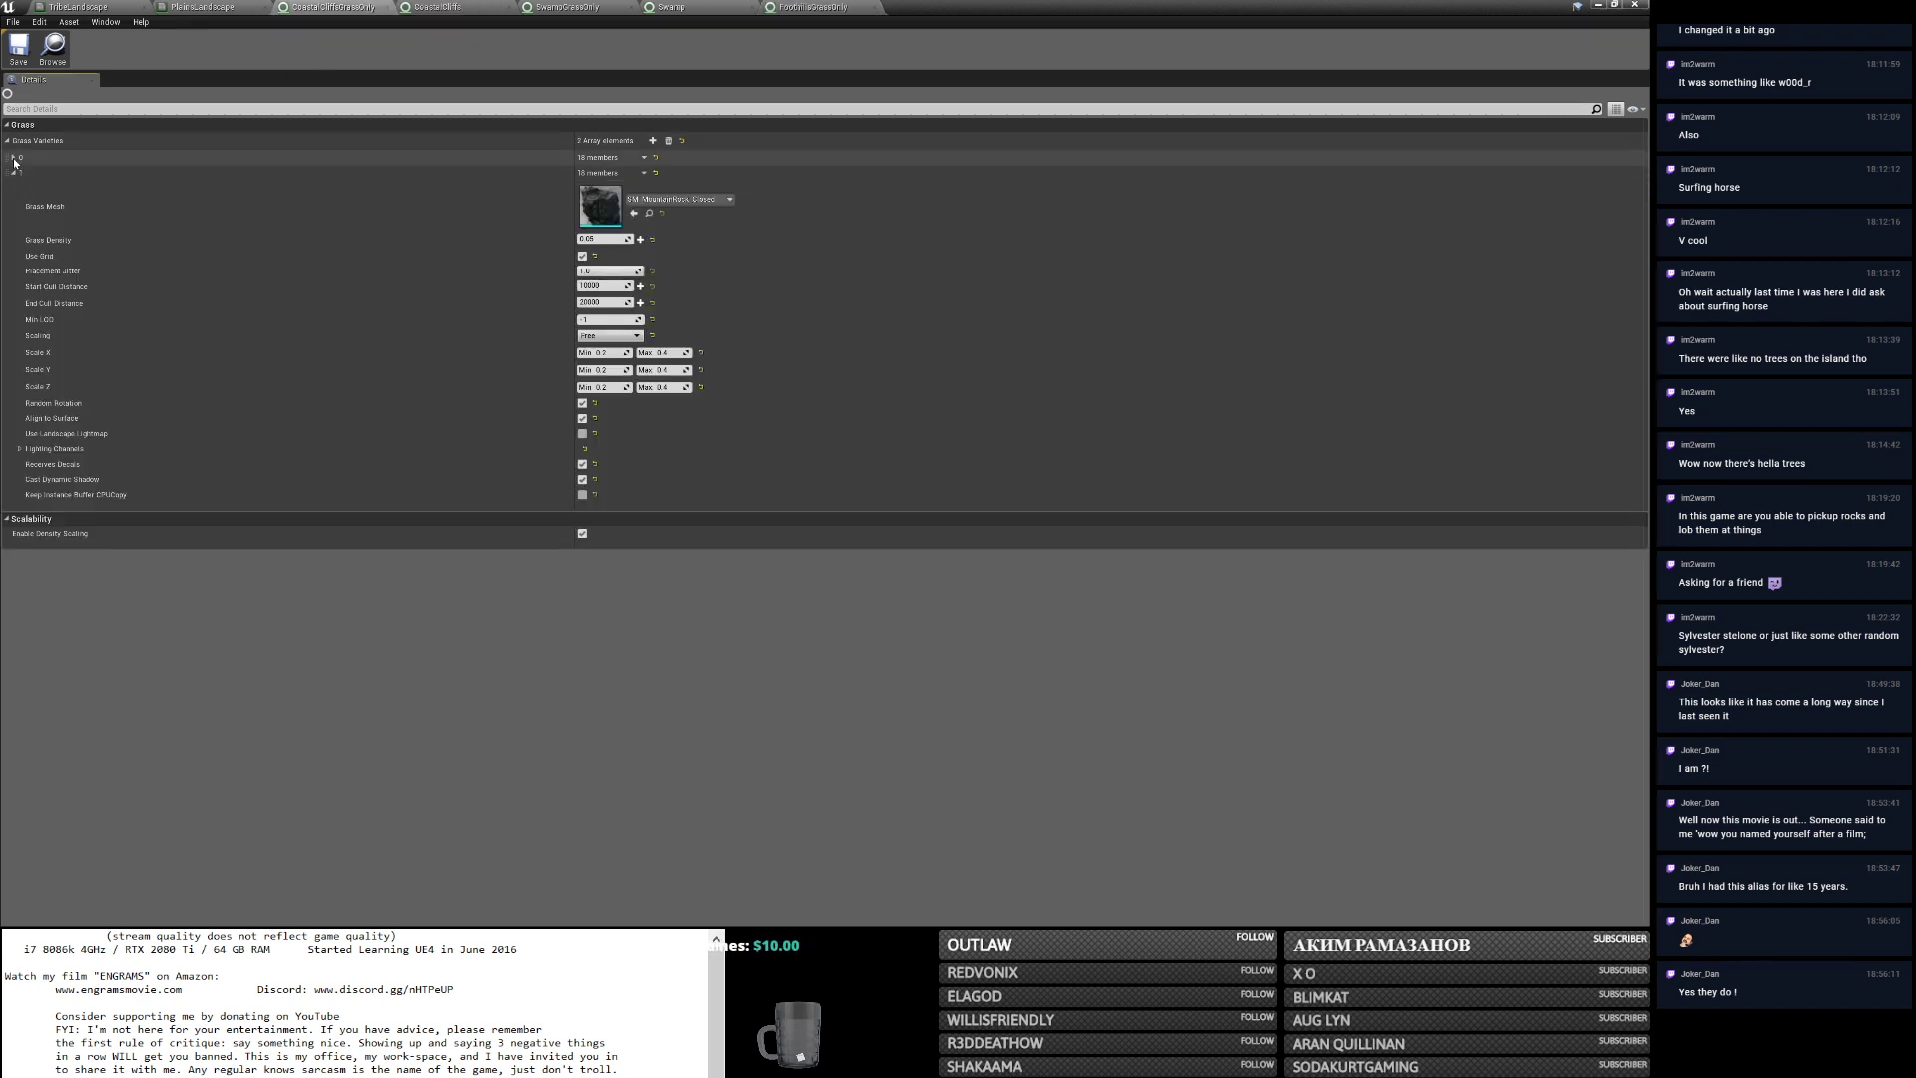
pyautogui.click(13, 157)
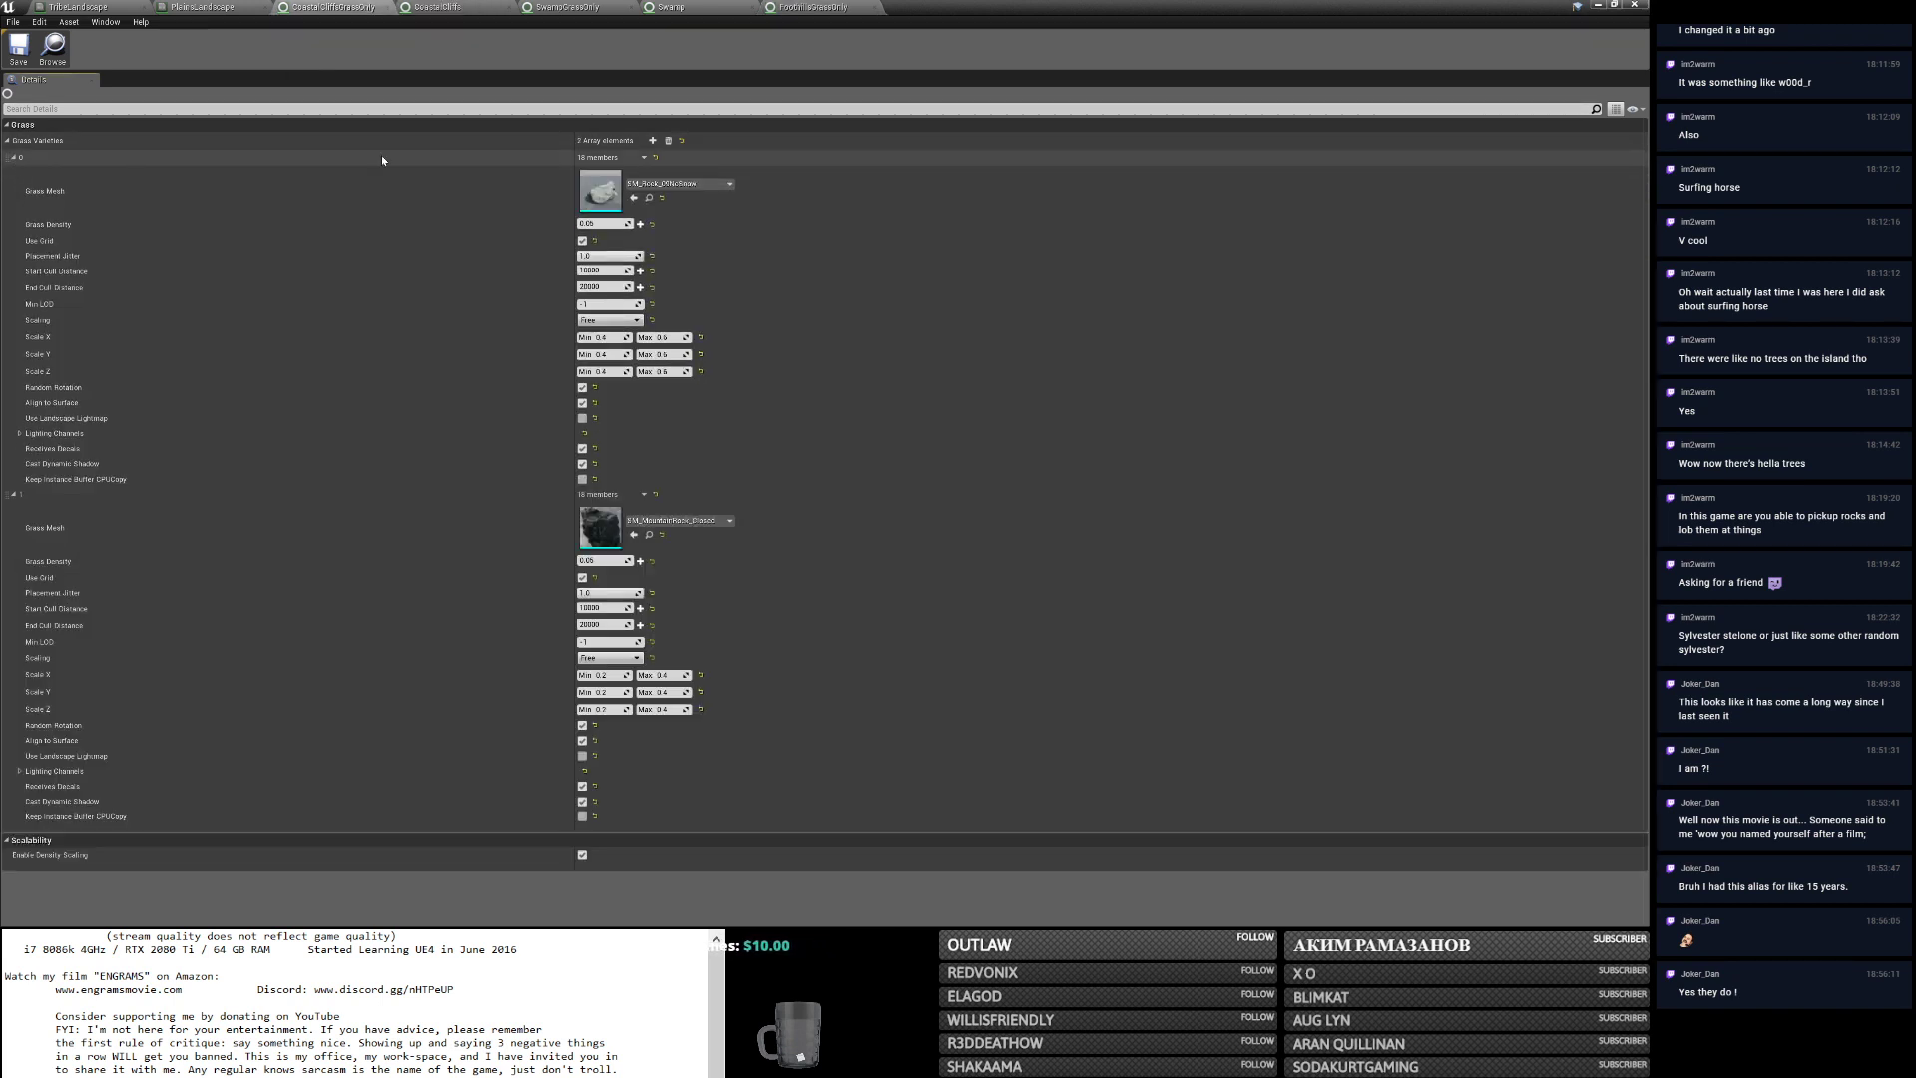
pyautogui.click(596, 224)
pyautogui.write('0.02')
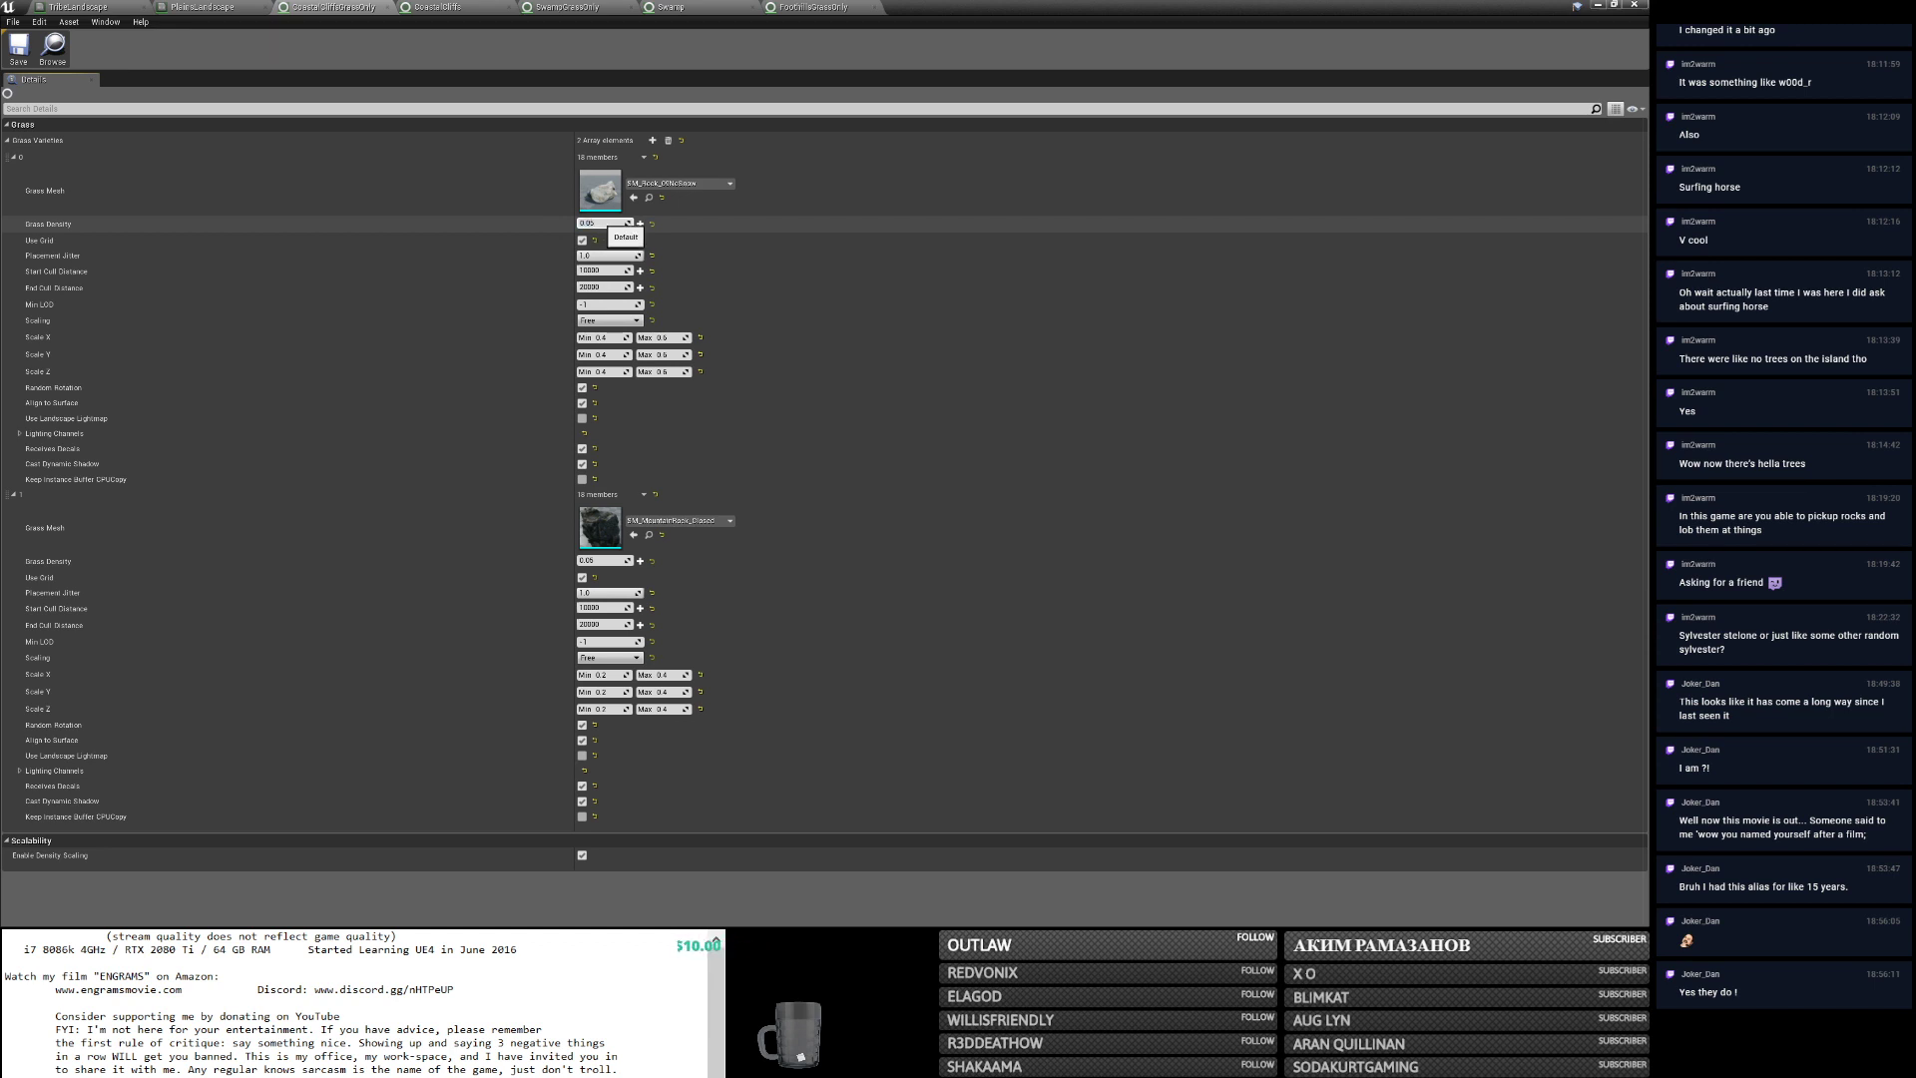
pyautogui.click(600, 560)
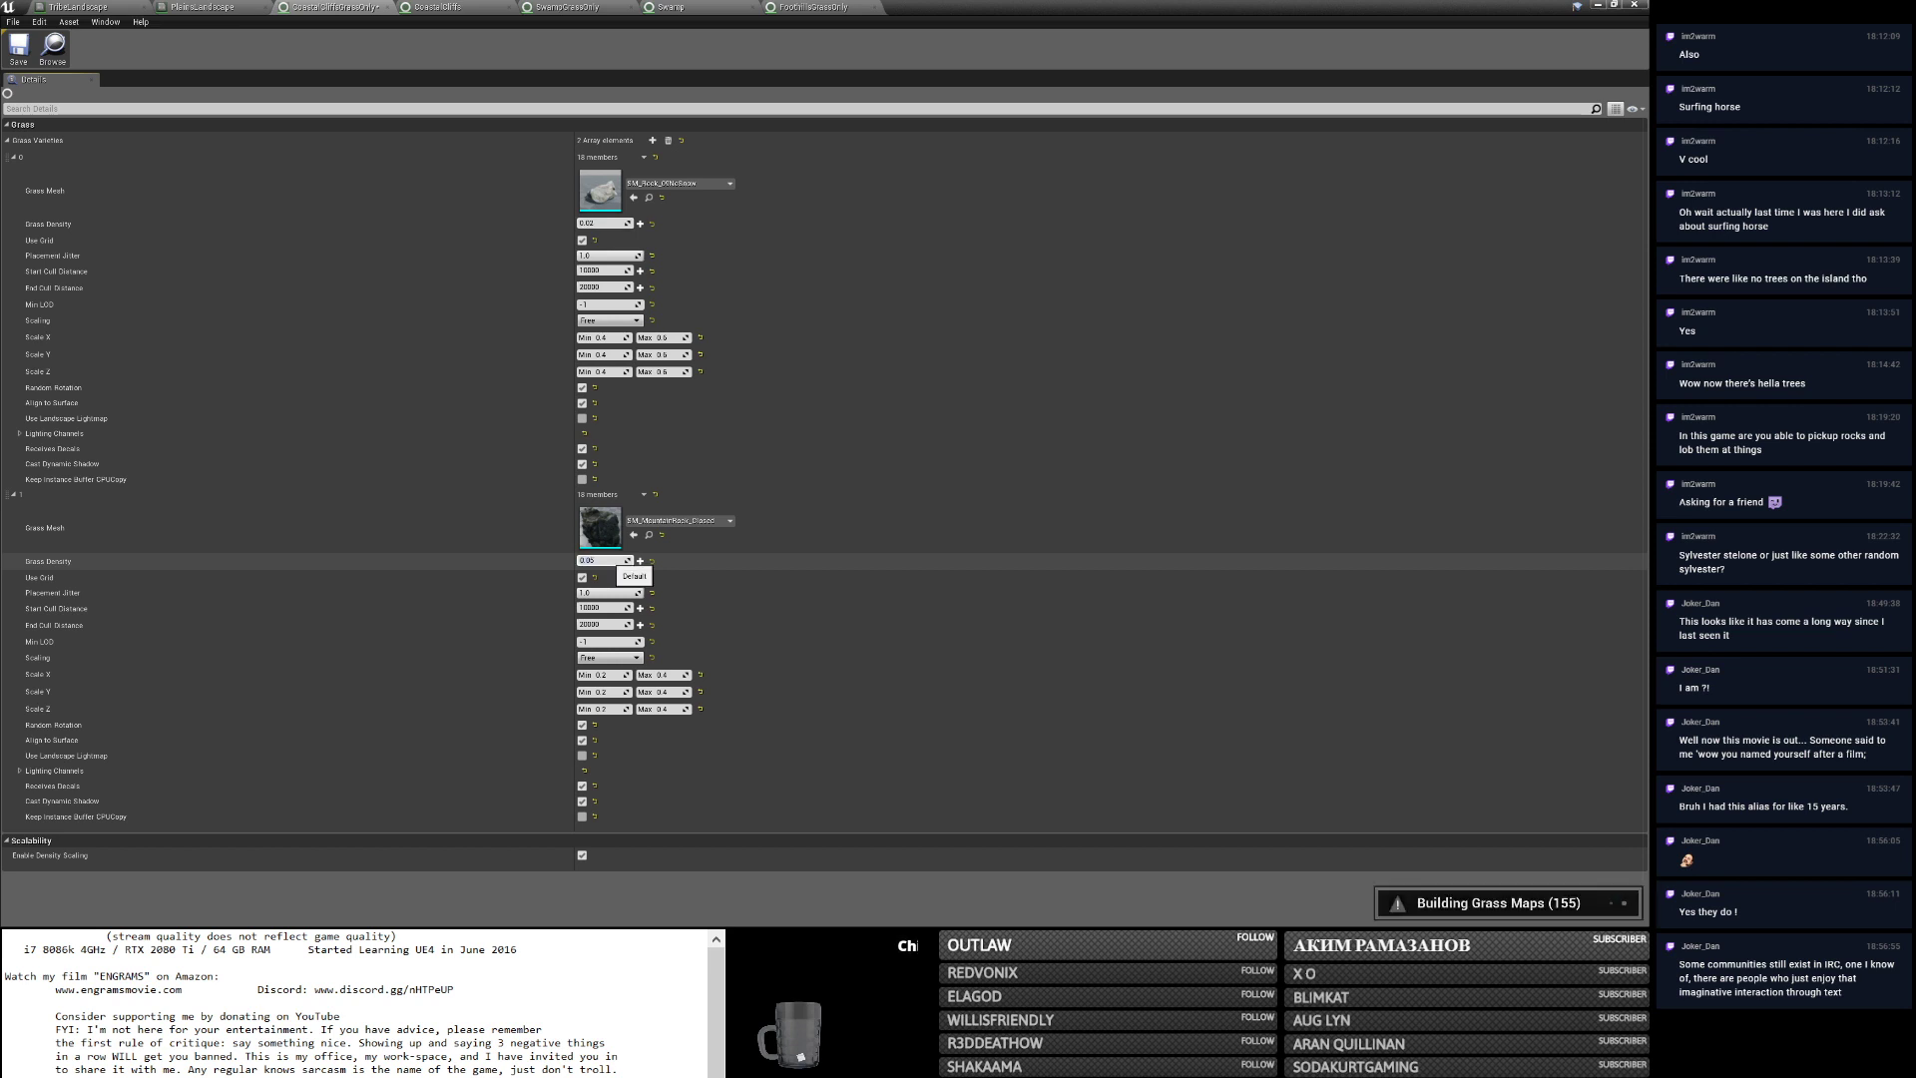
pyautogui.write('0.02')
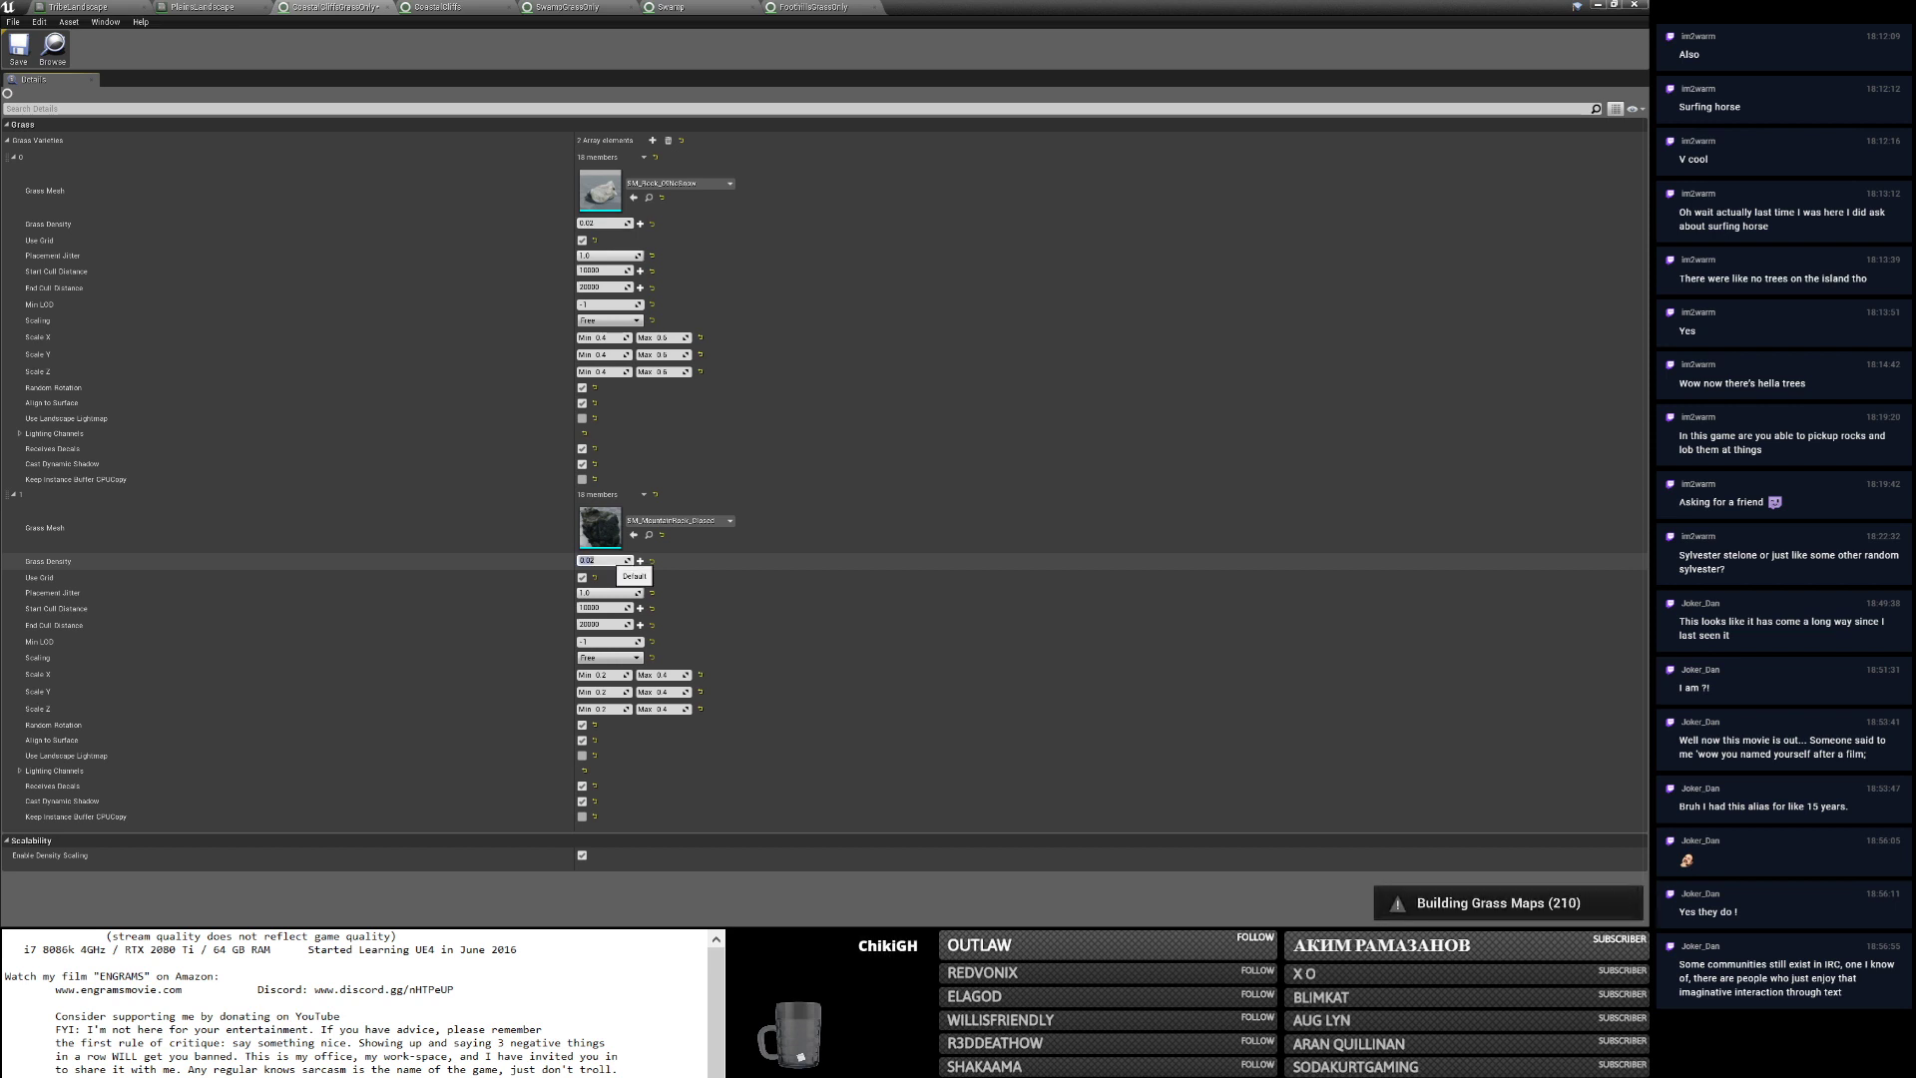
pyautogui.click(548, 6)
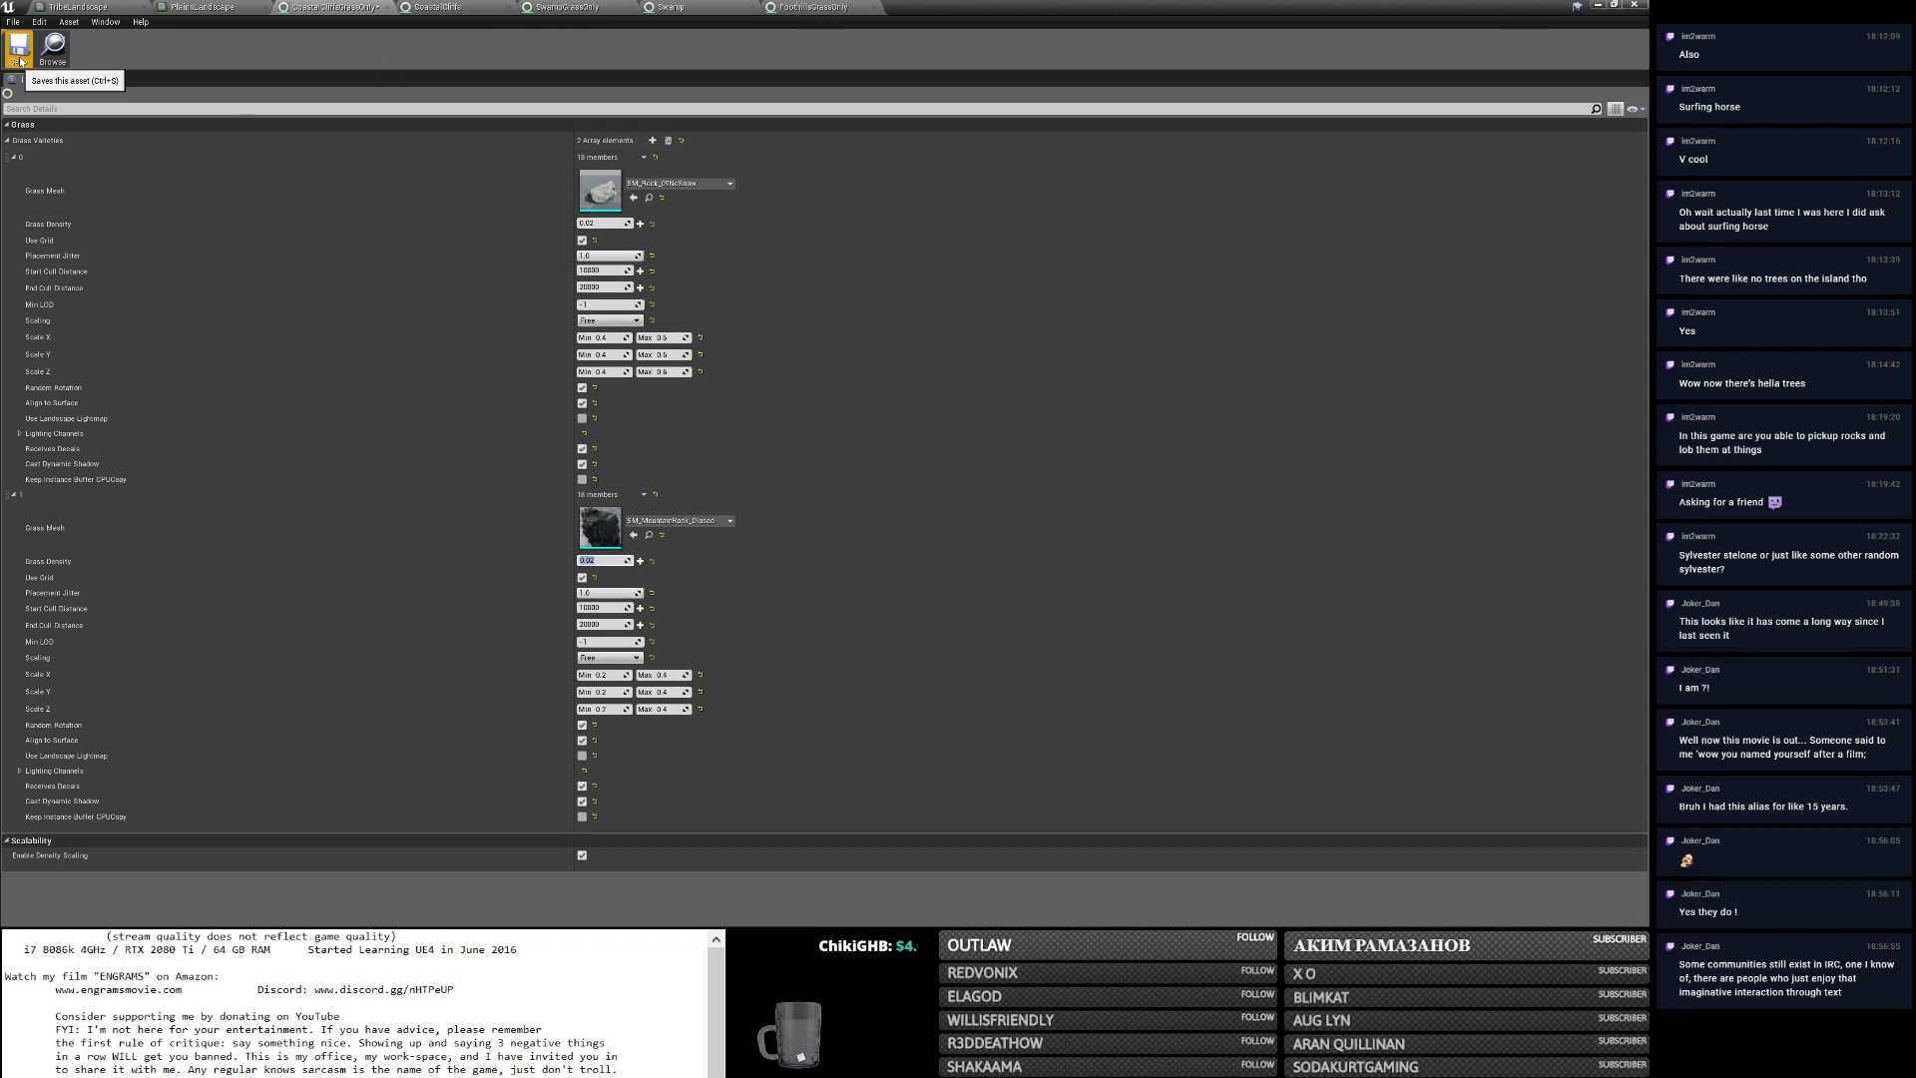
# Expand varieties 0 through 5 of the SwampGrassOnly grass type.
pyautogui.click(563, 8)
pyautogui.click(14, 235)
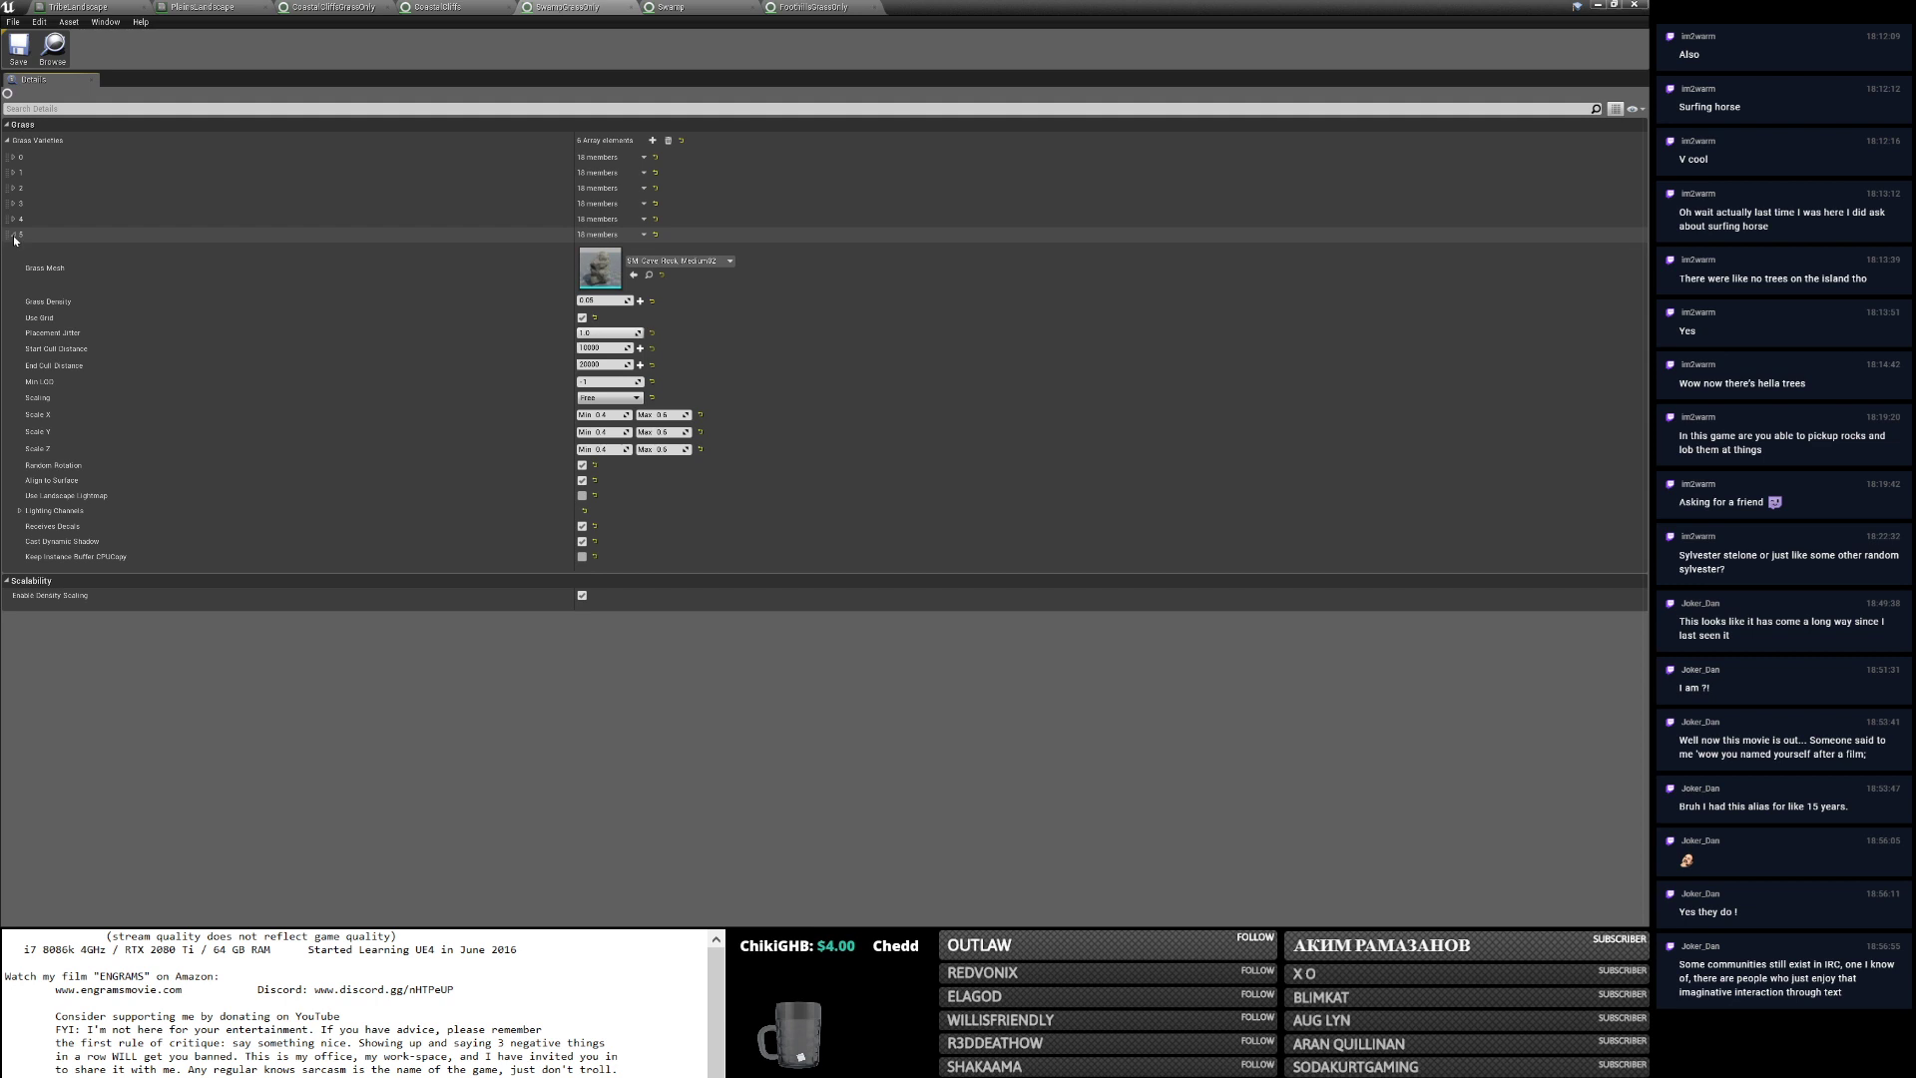
pyautogui.click(14, 218)
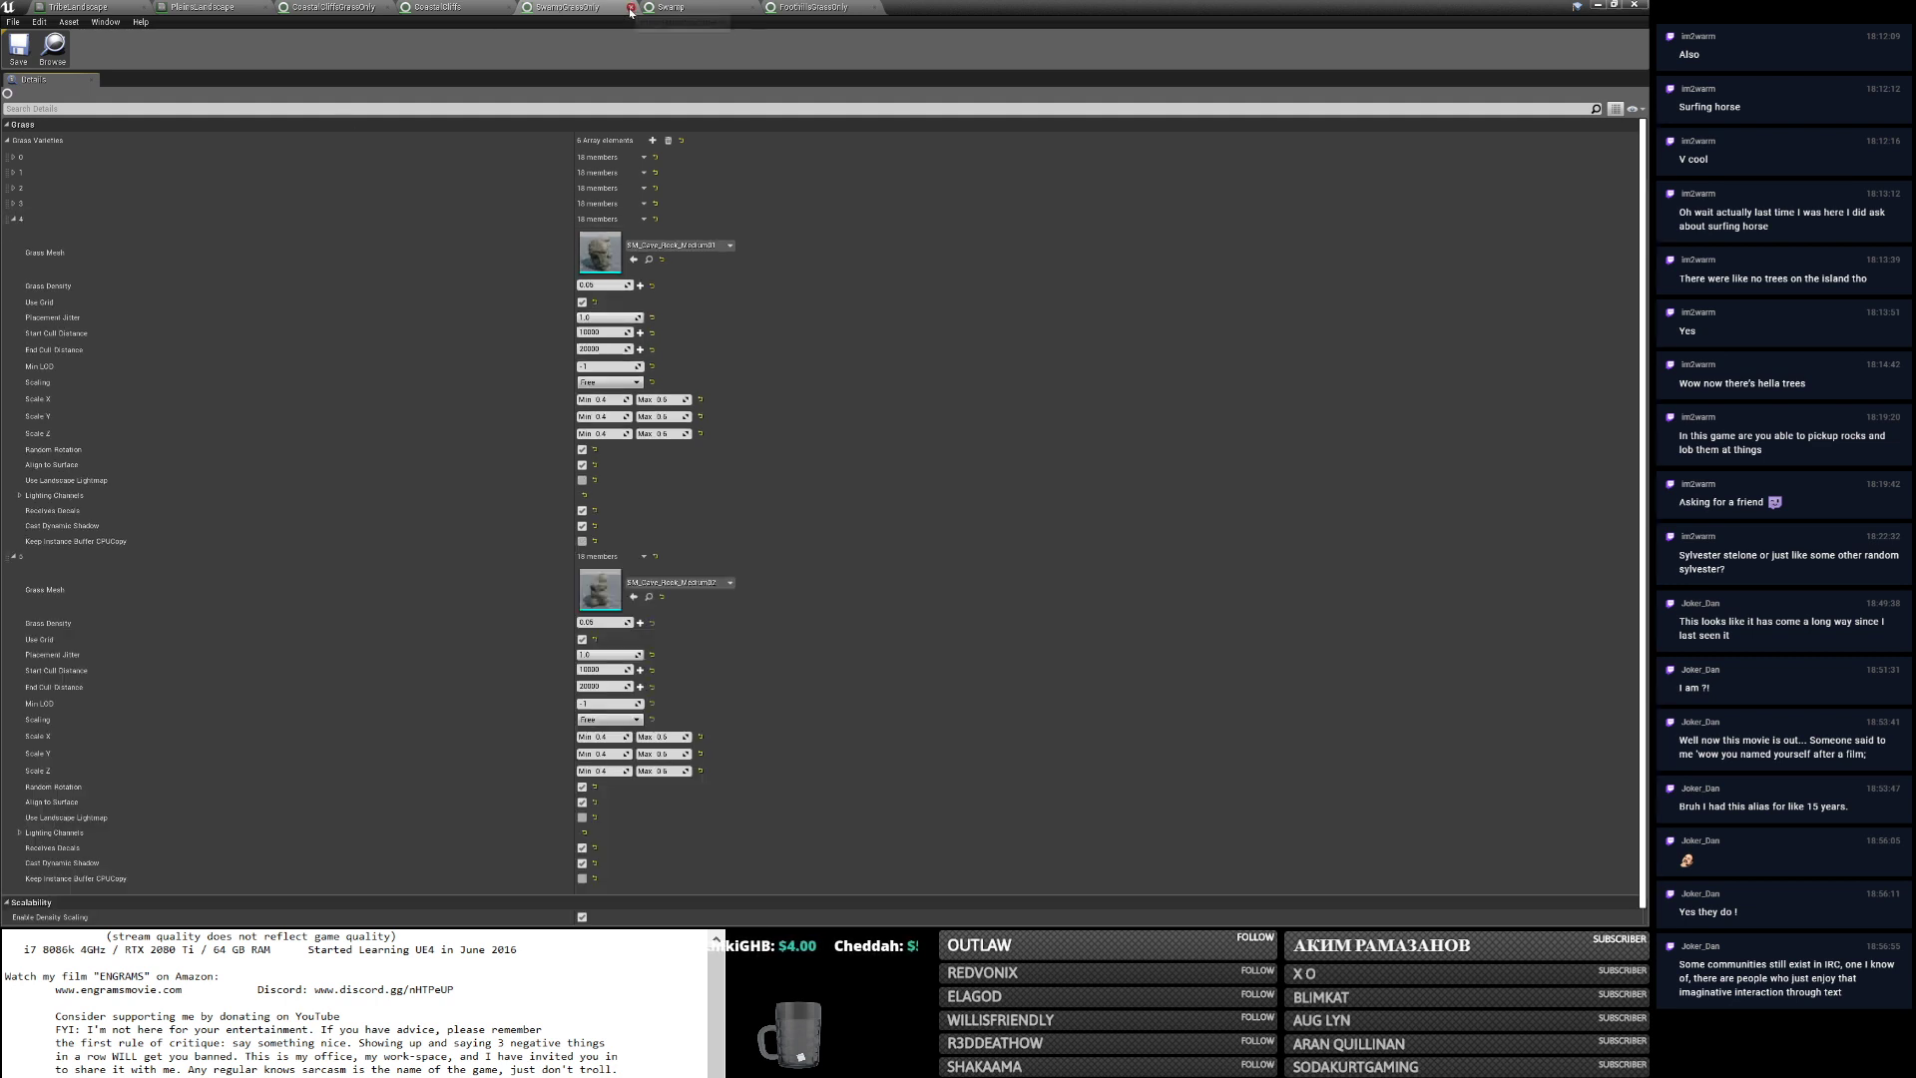
pyautogui.click(14, 204)
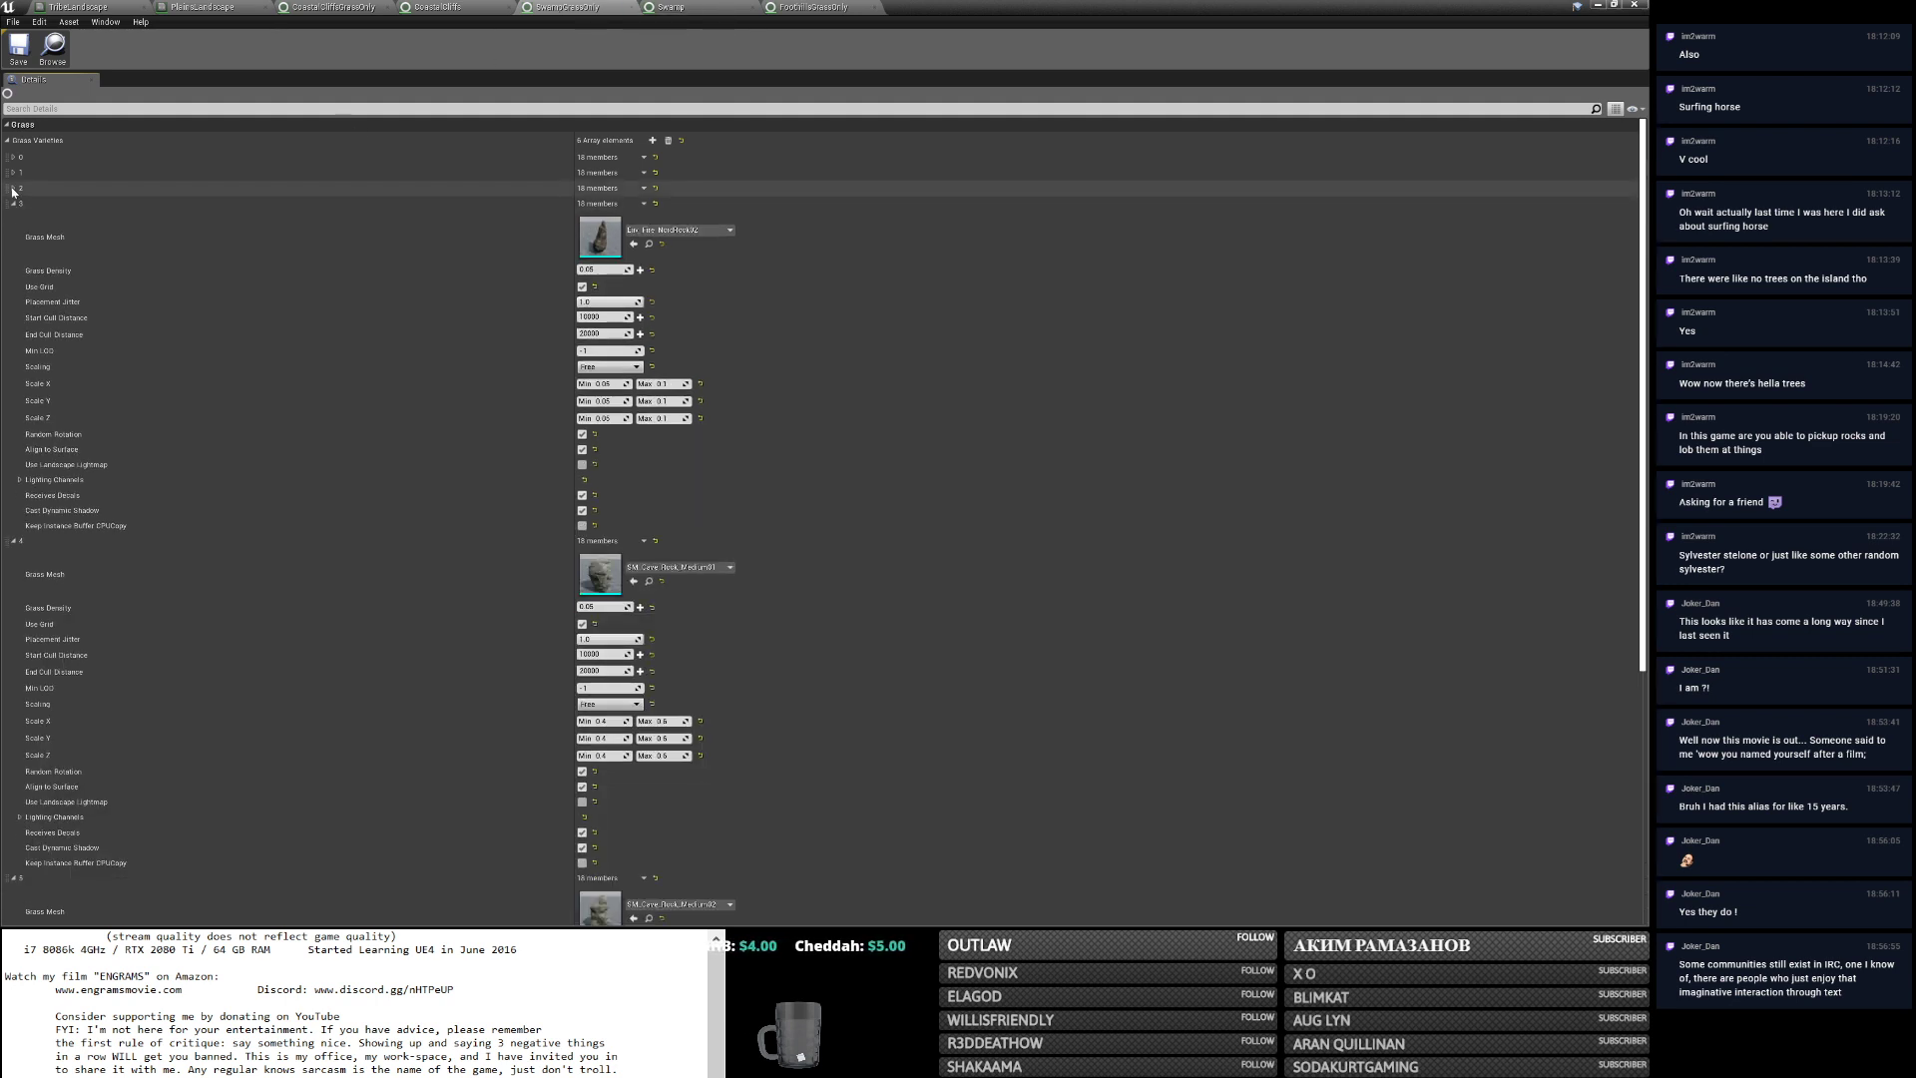
pyautogui.click(14, 189)
pyautogui.click(14, 172)
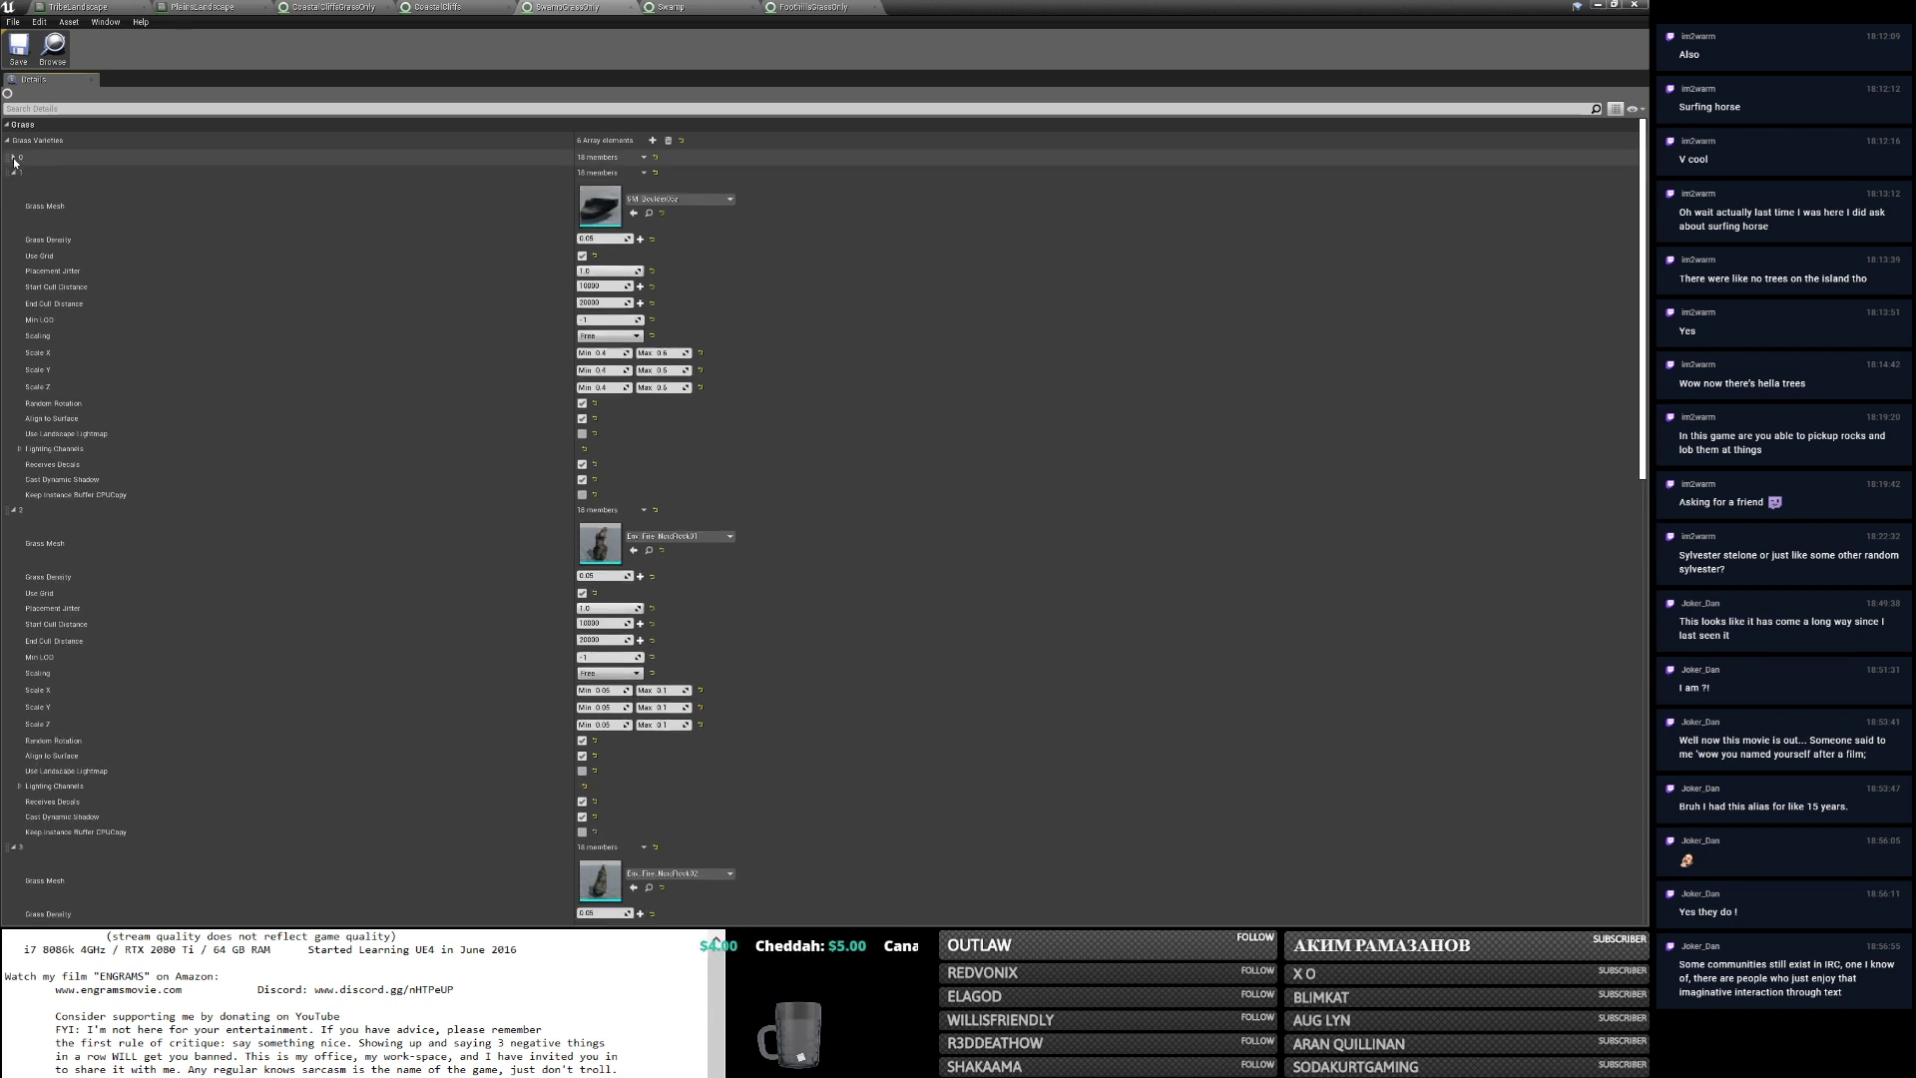
pyautogui.click(13, 157)
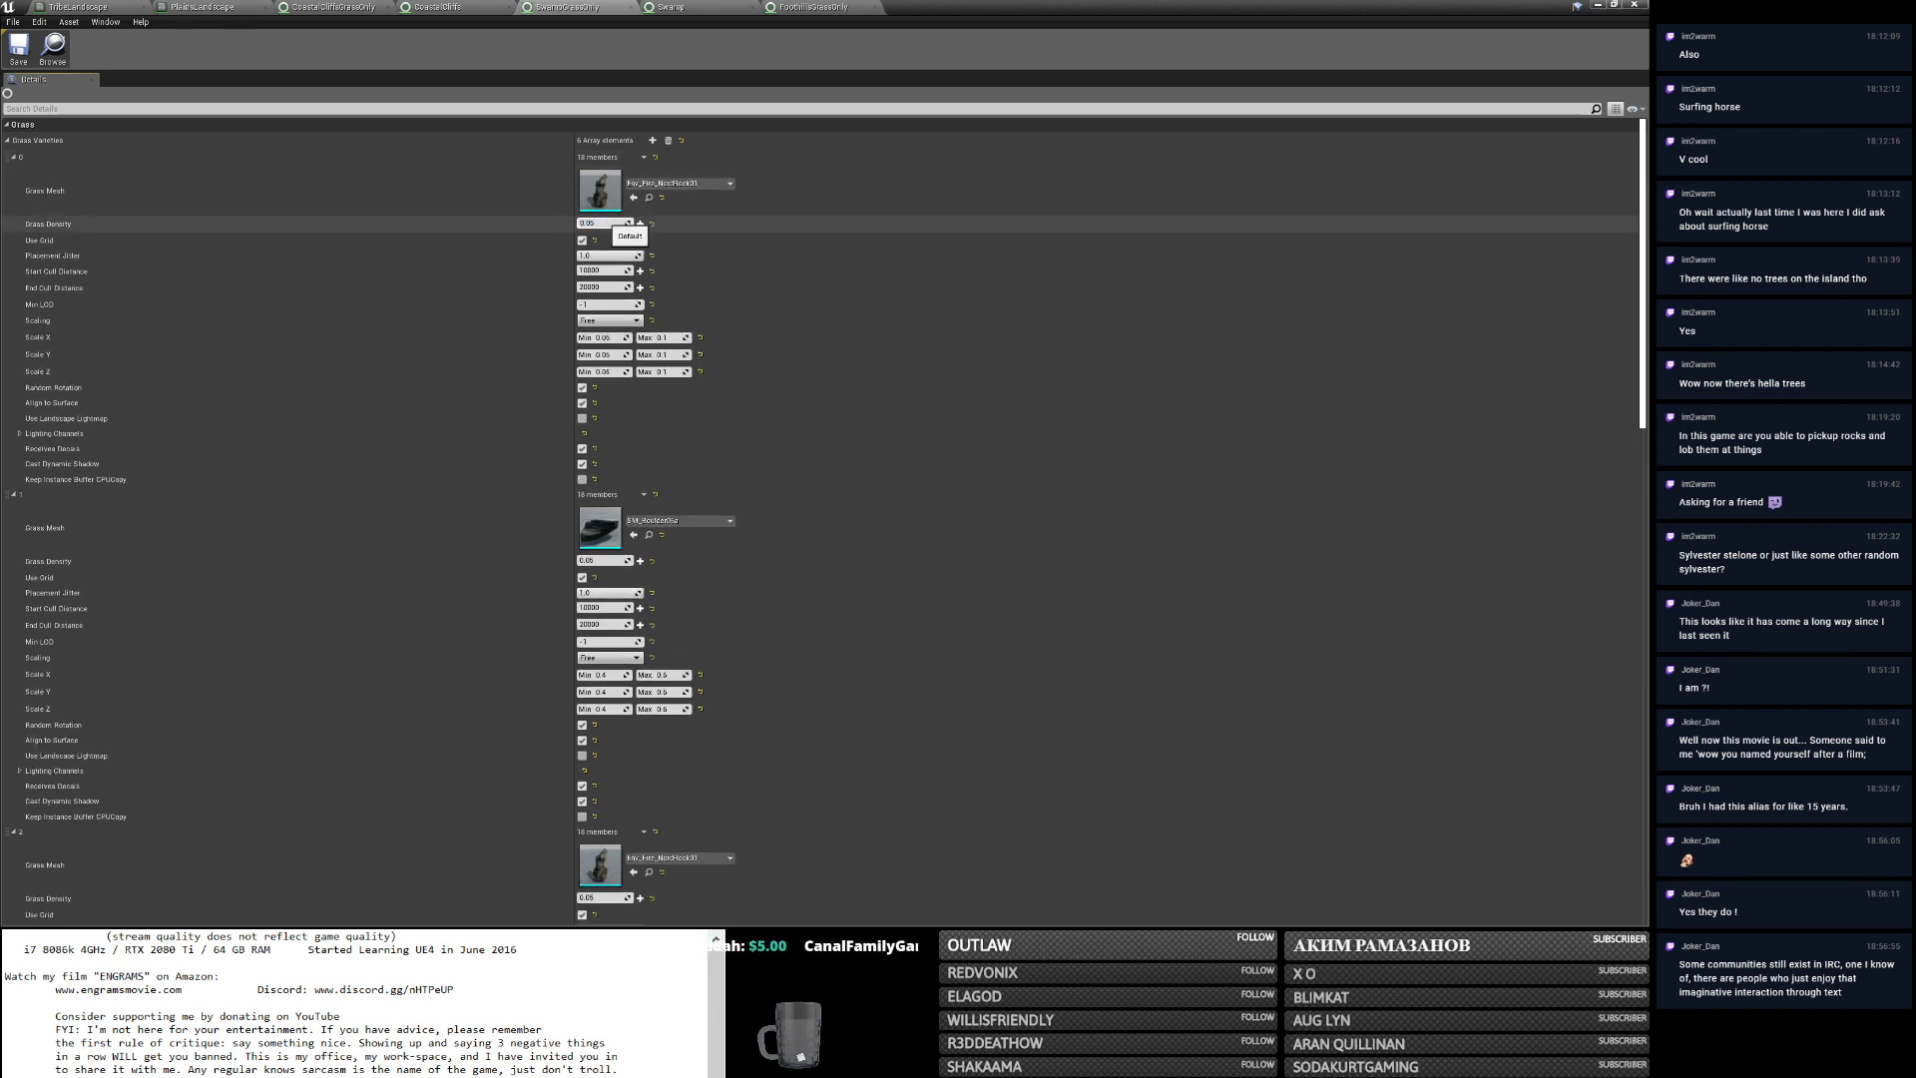
# Set the Grass Density of varieties 0 through 3 in SwampGrassOnly to 0.005.
pyautogui.write('0')
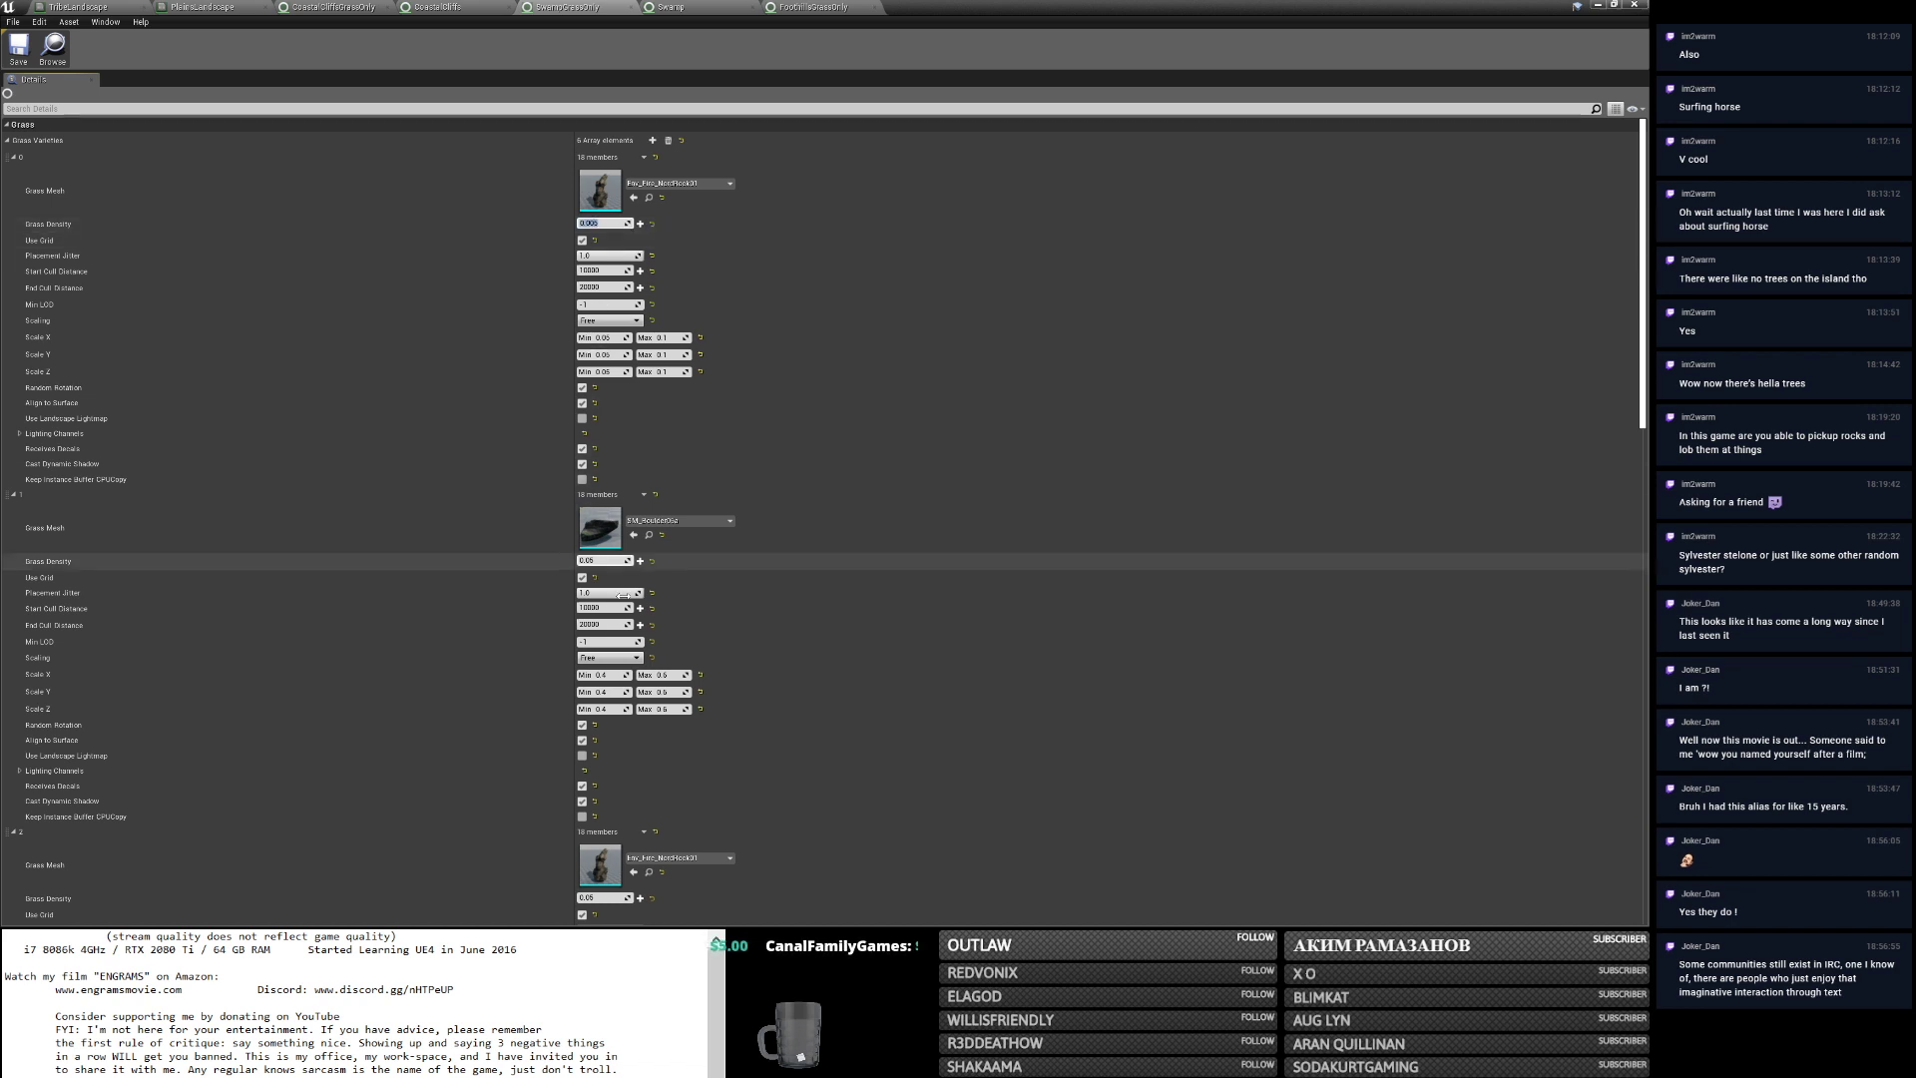
pyautogui.click(605, 561)
pyautogui.write('0')
pyautogui.scroll(-3, 817, 771)
pyautogui.click(604, 753)
pyautogui.write('0')
pyautogui.press('Return')
pyautogui.scroll(-3, 977, 661)
pyautogui.scroll(-5, 977, 661)
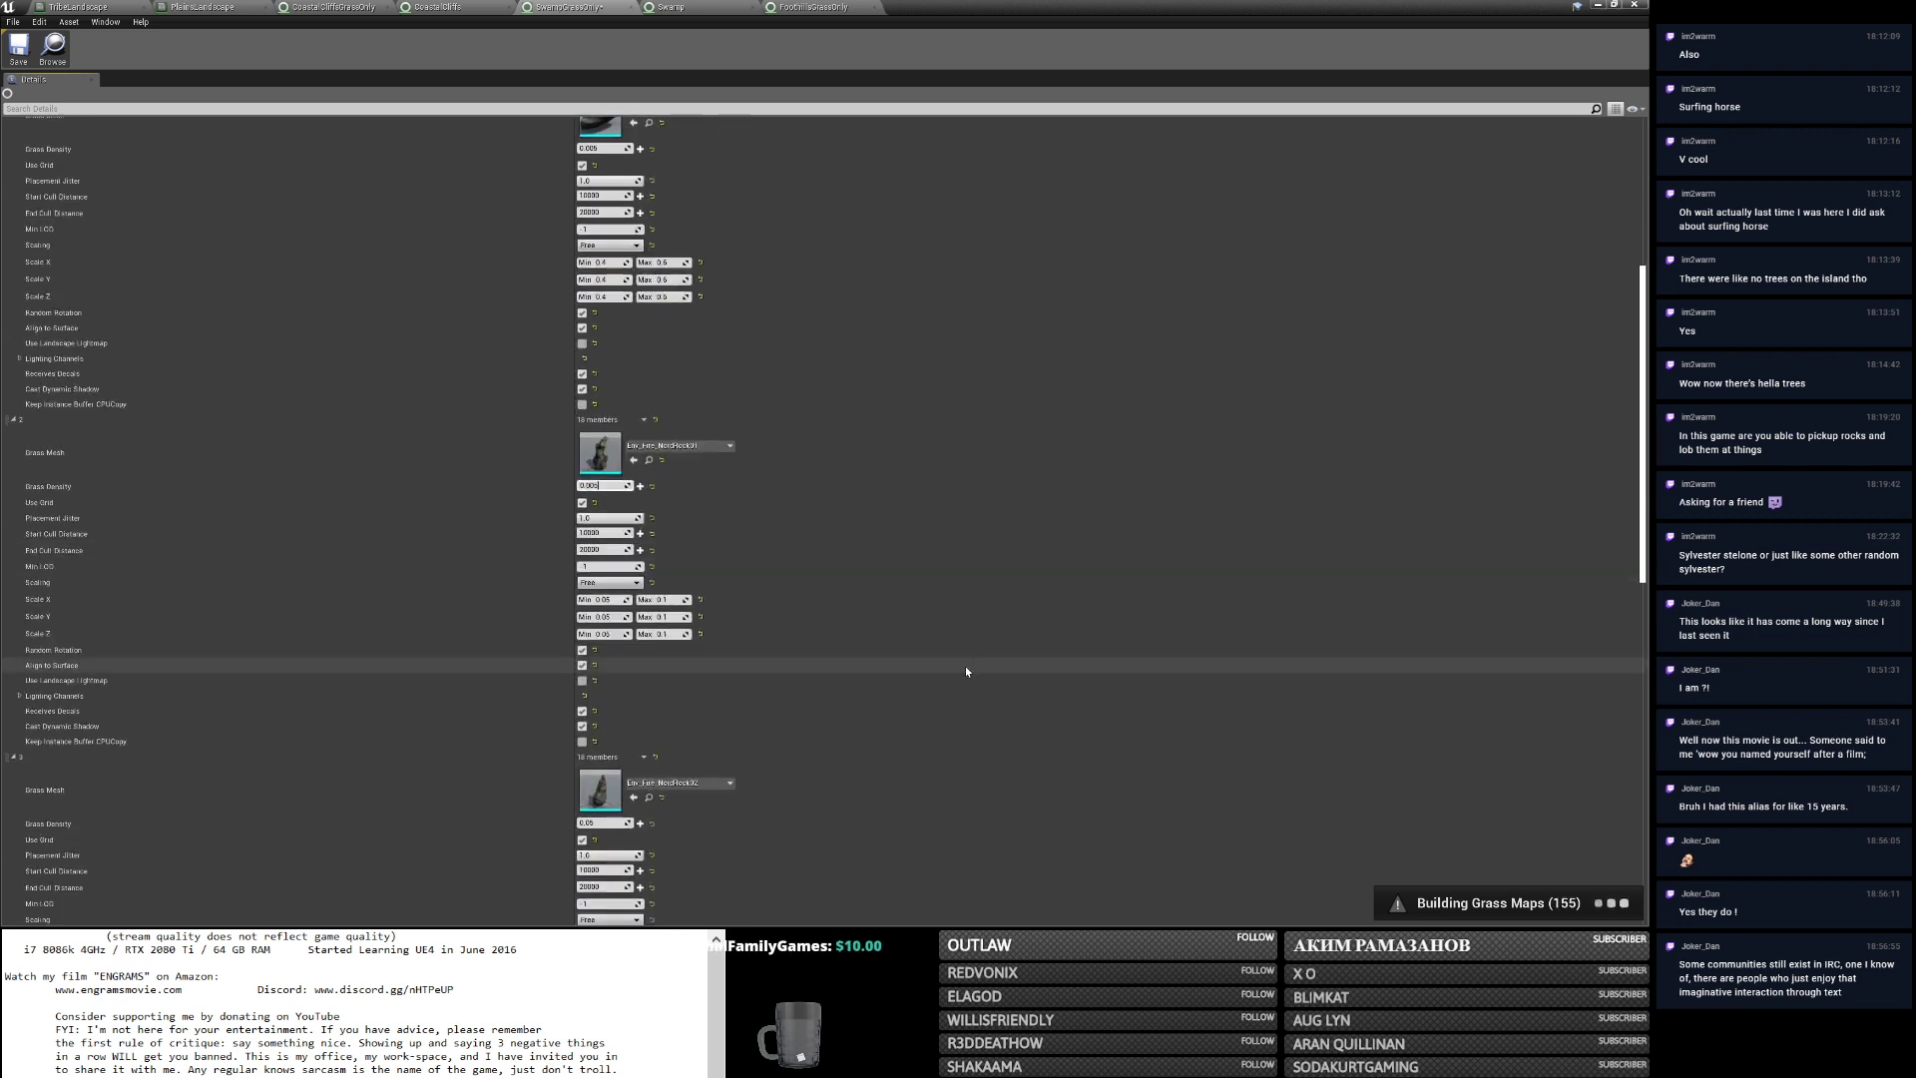
pyautogui.scroll(5, 831, 642)
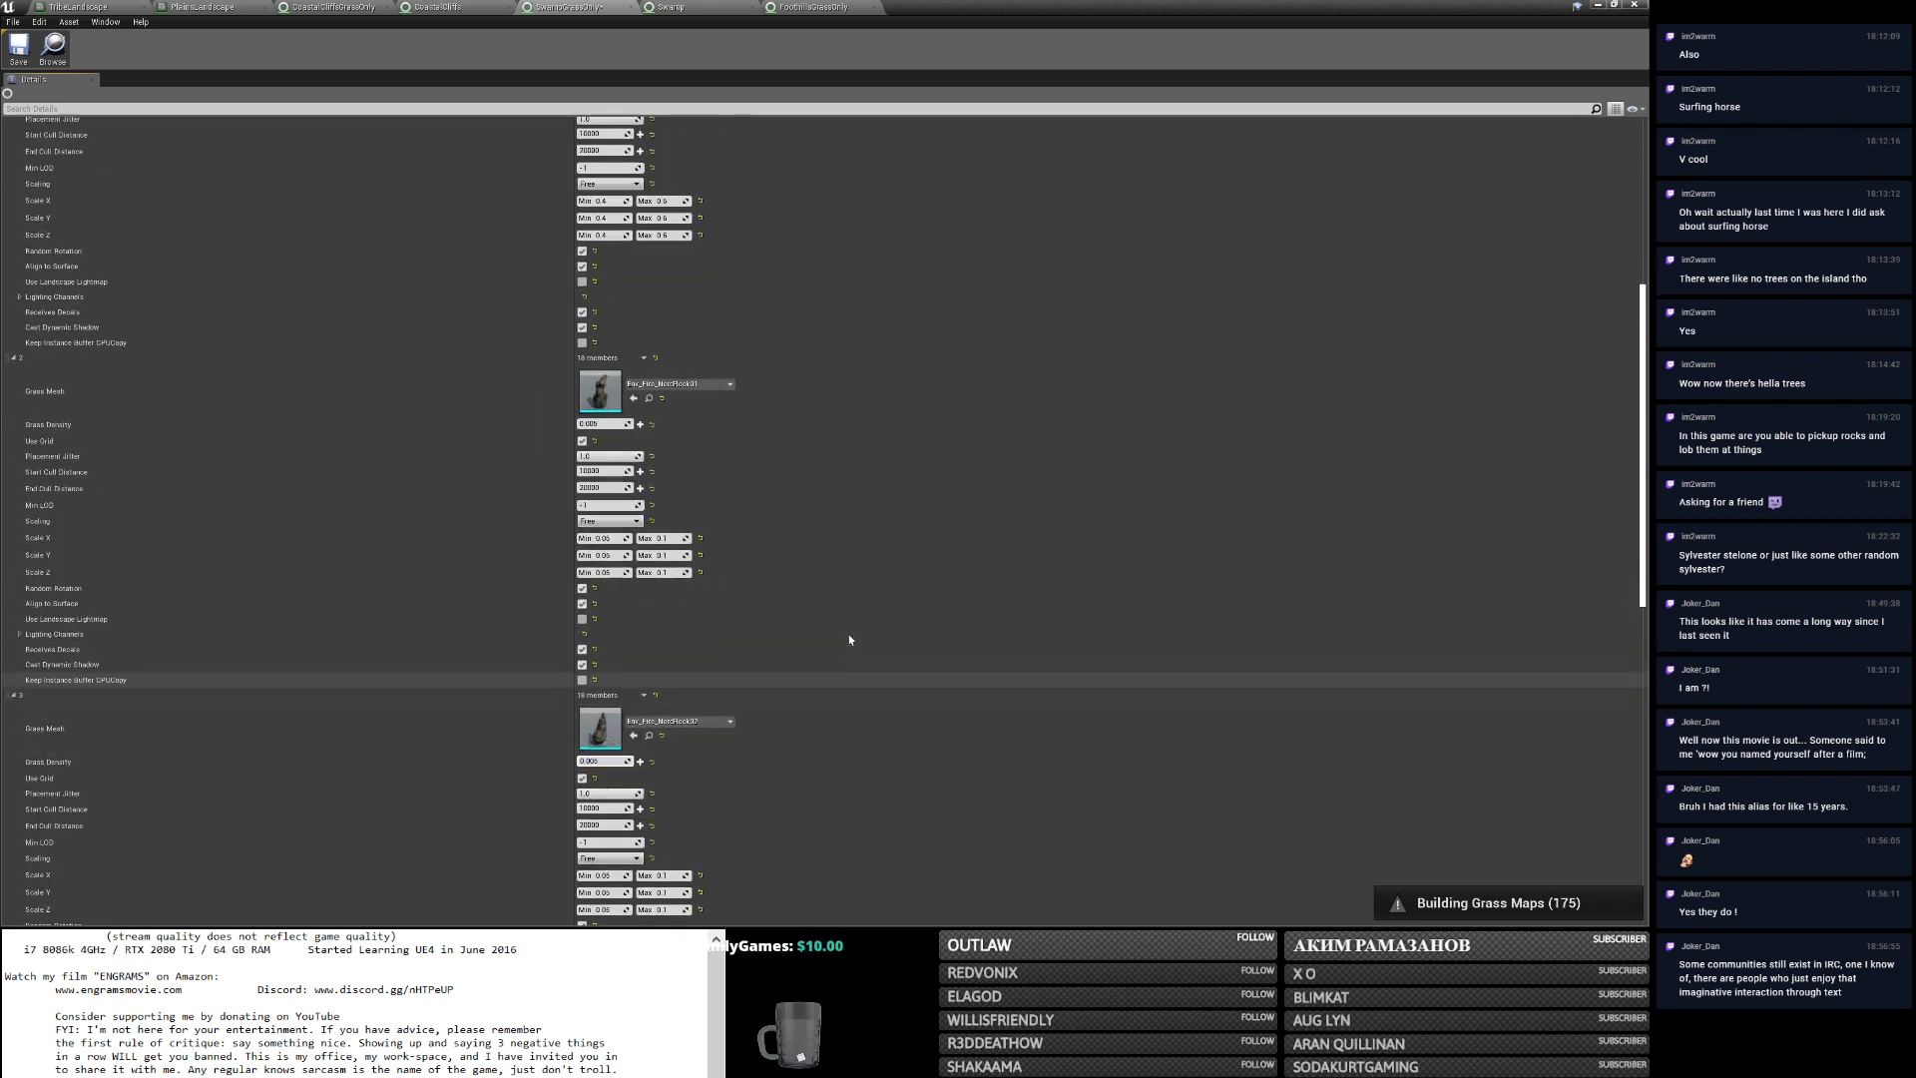
pyautogui.scroll(-4, 853, 648)
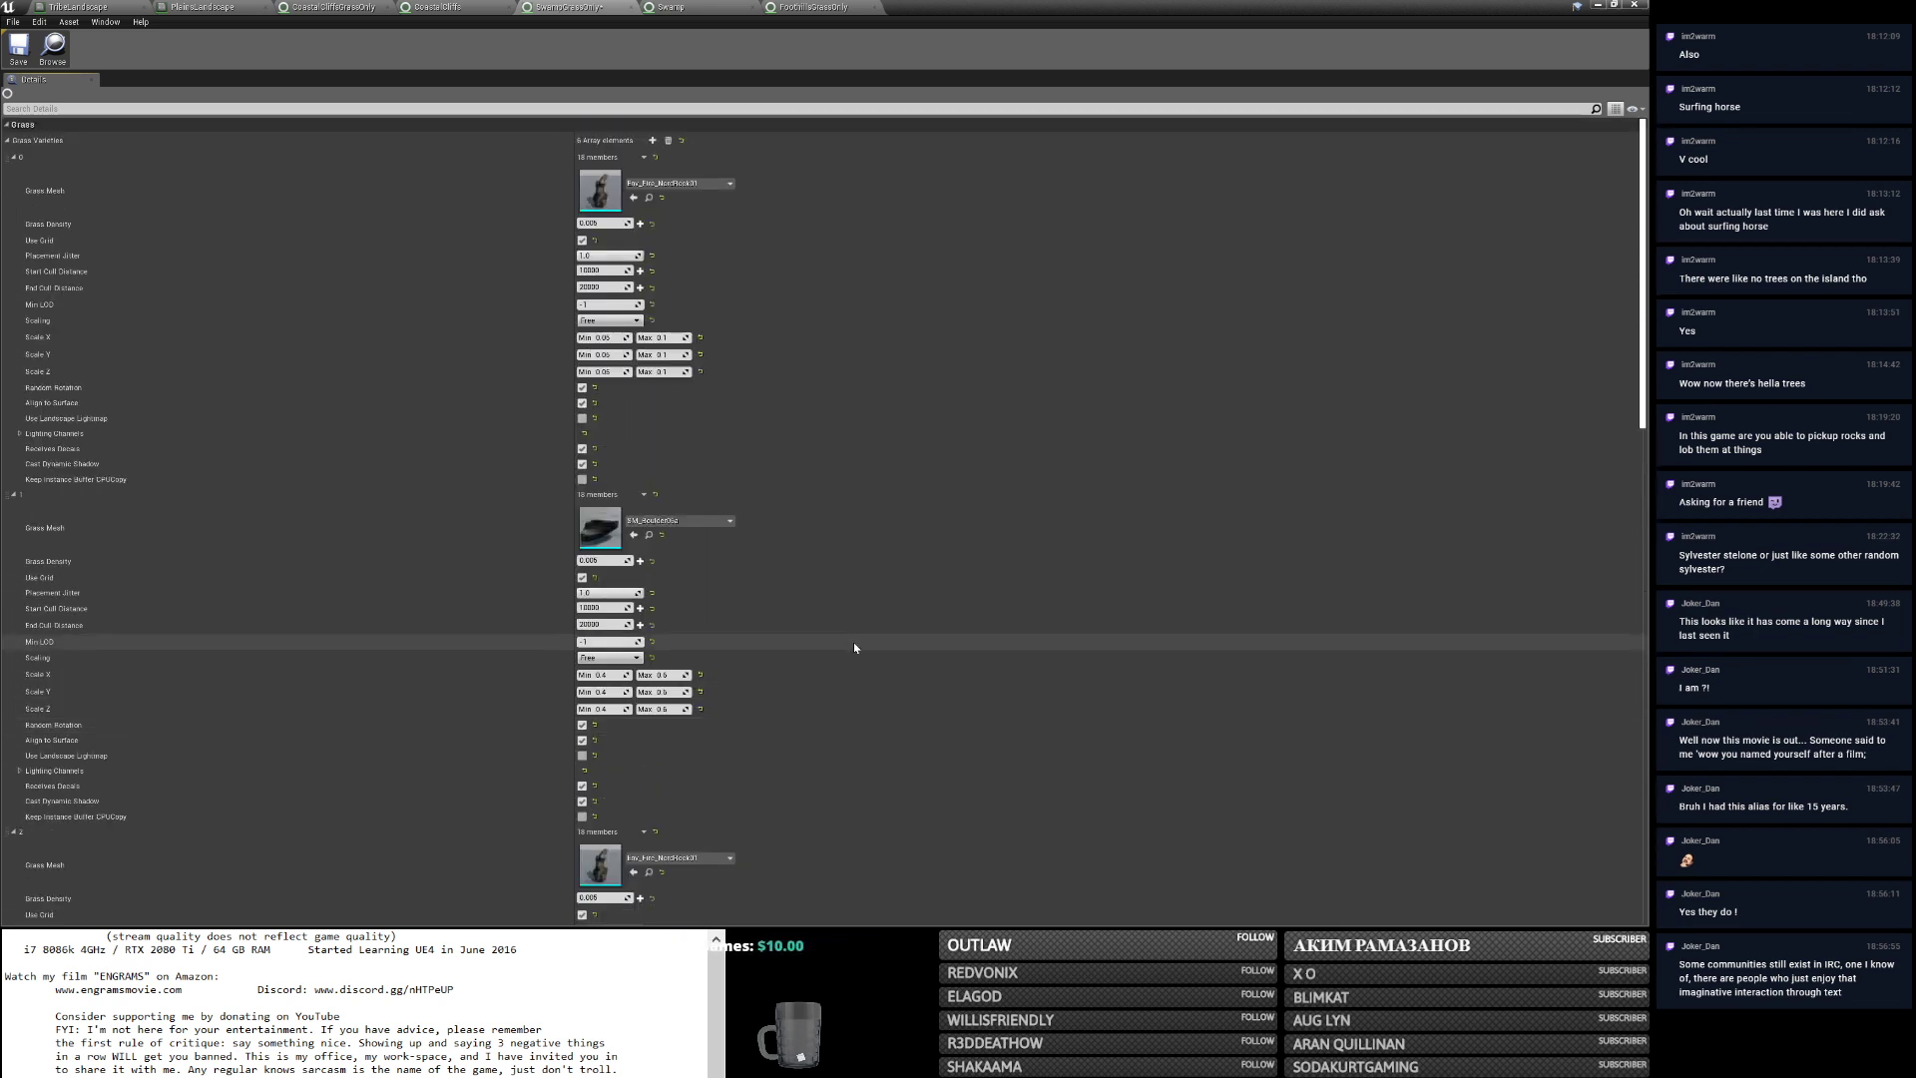
pyautogui.scroll(-7, 857, 649)
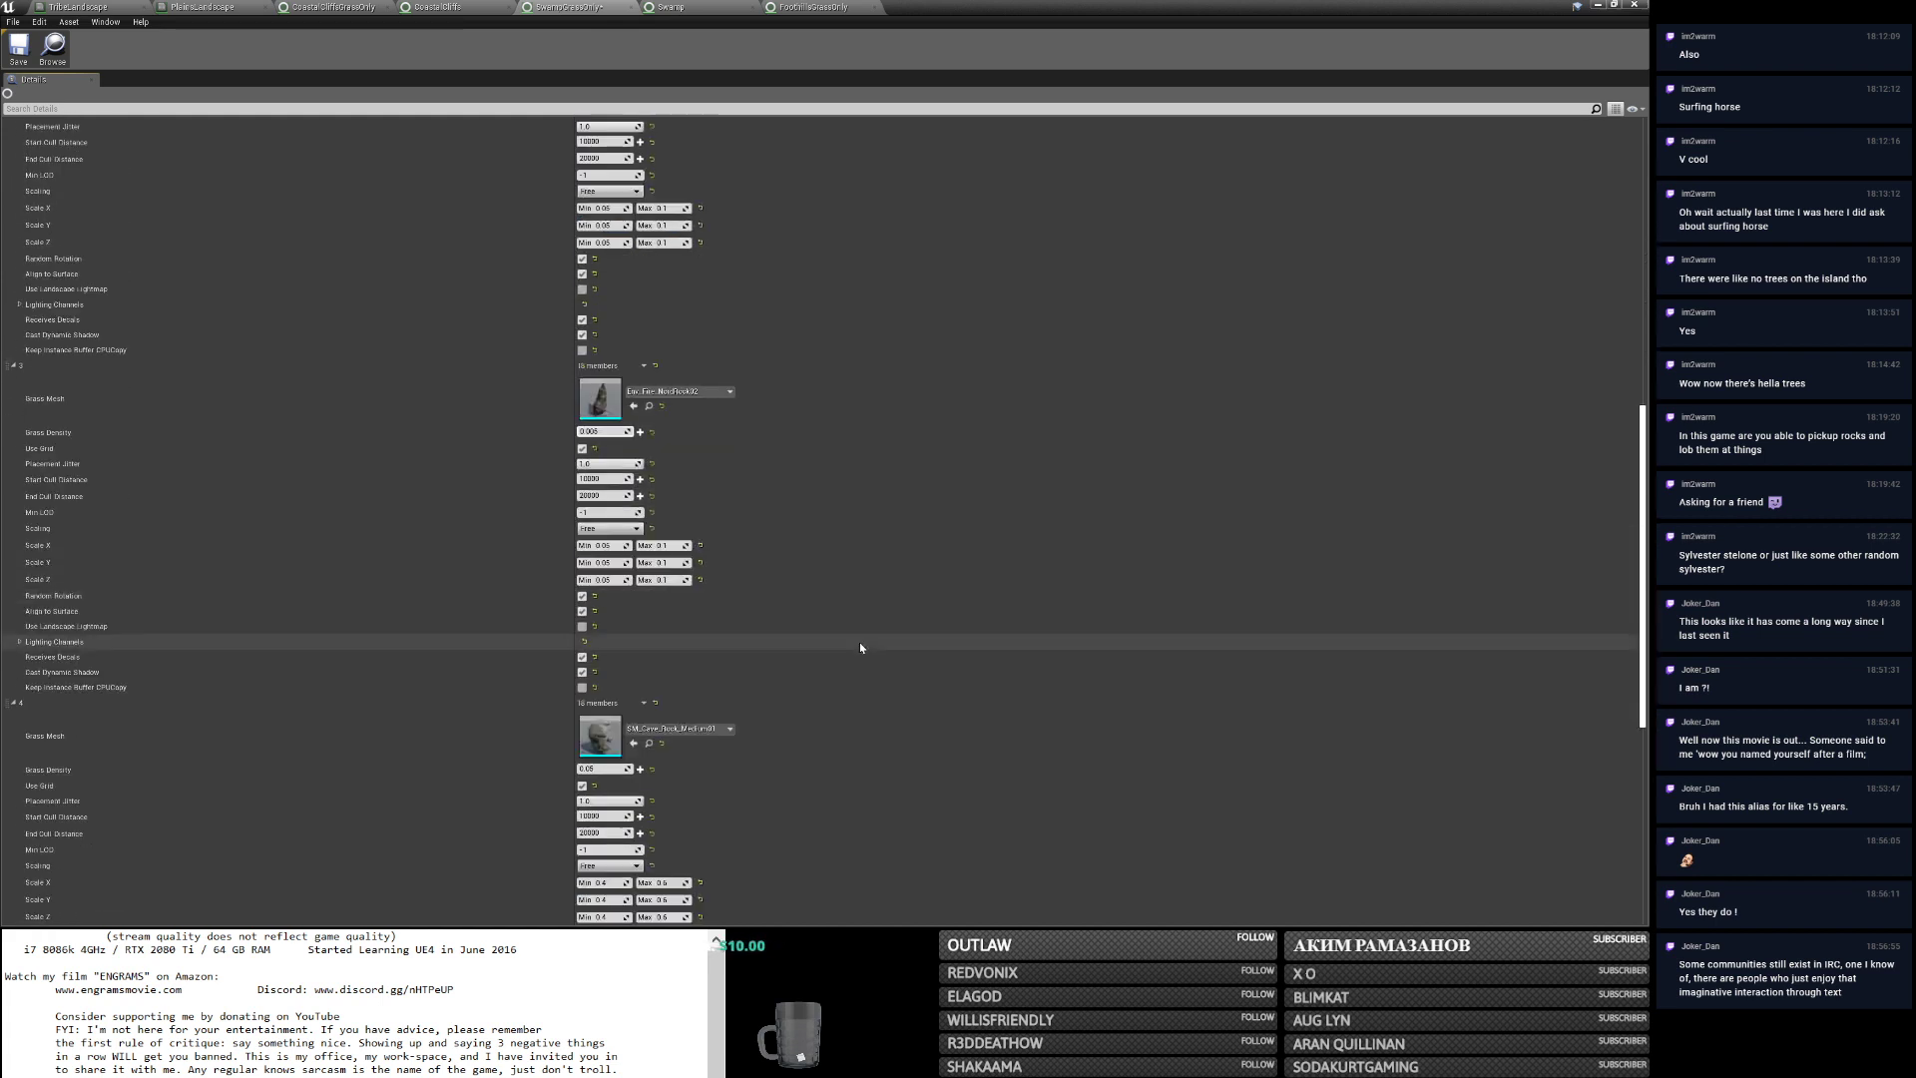
# Set the Grass Density of both cave rock varieties 4 and 5 in SwampGrassOnly to 0.005 and save the asset.
pyautogui.click(602, 439)
pyautogui.write('0.005')
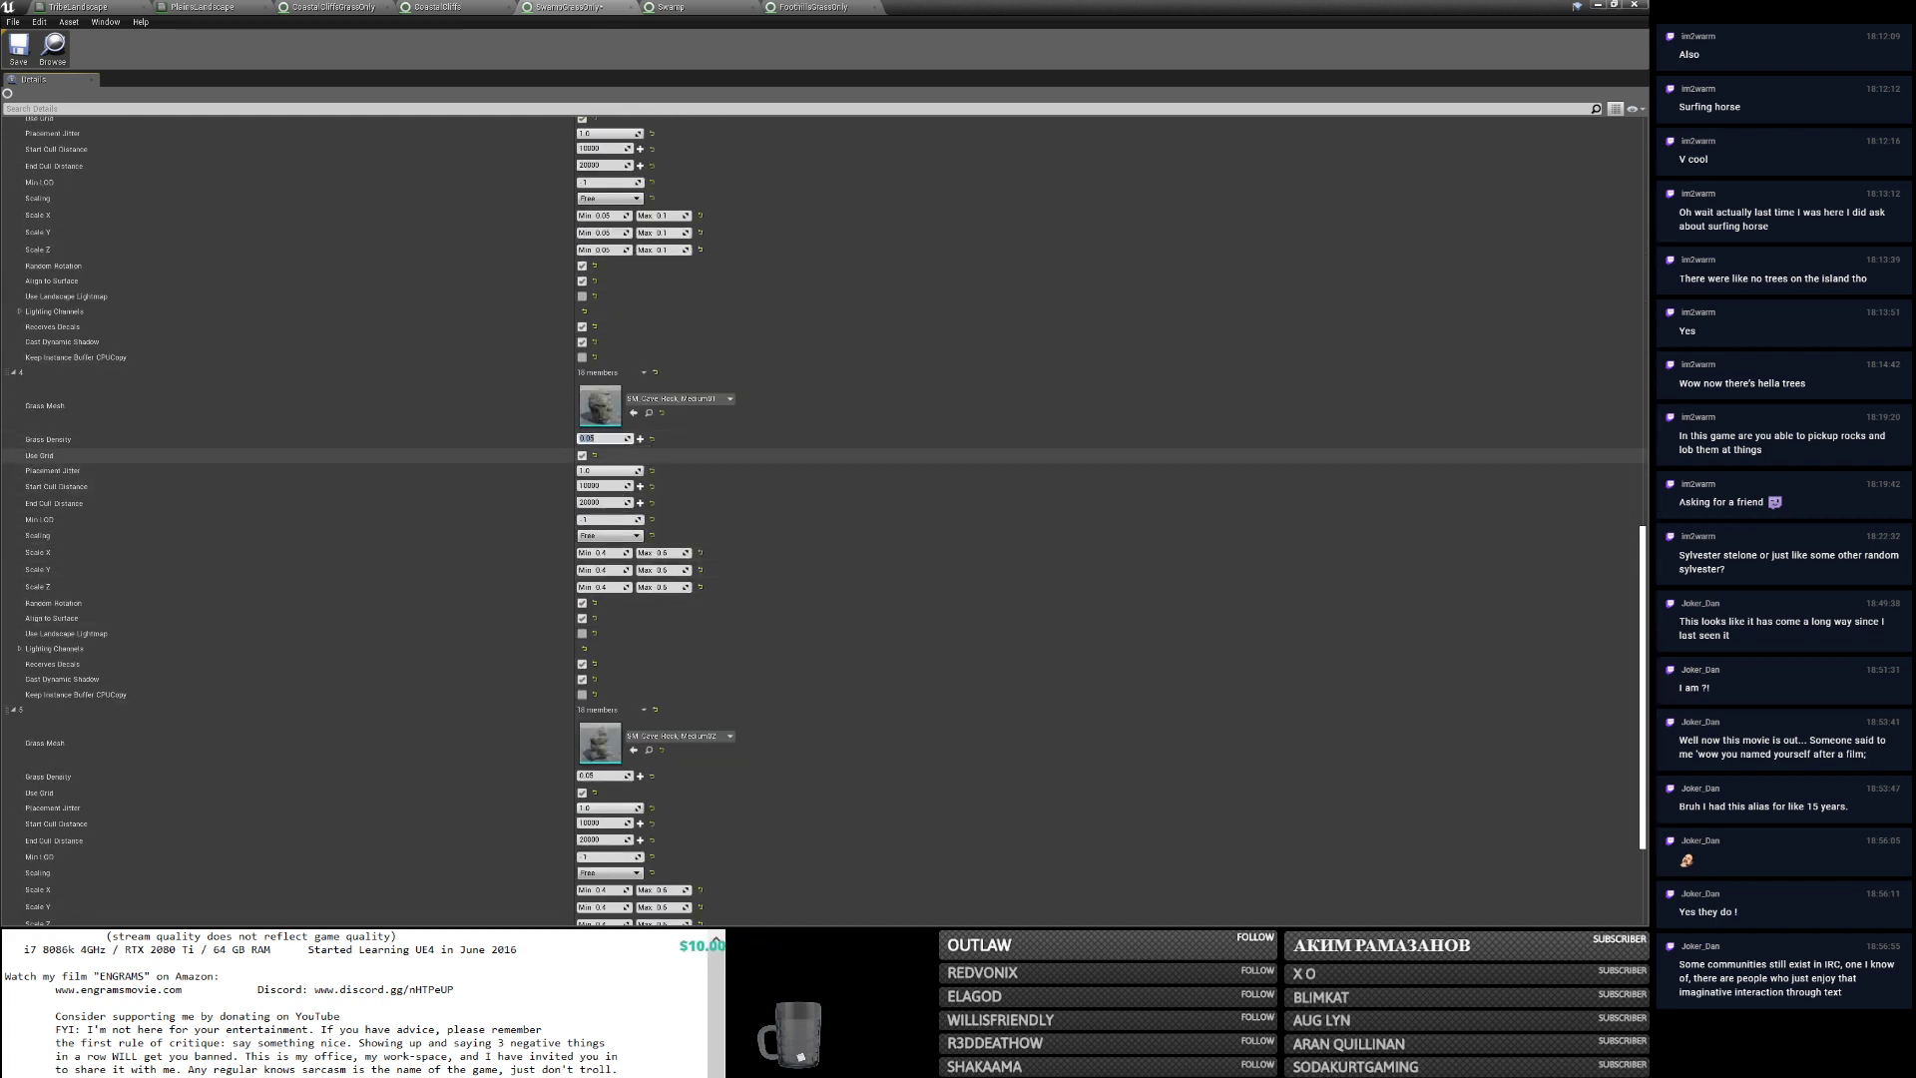
pyautogui.click(601, 776)
pyautogui.write('0.005')
pyautogui.scroll(-2, 947, 660)
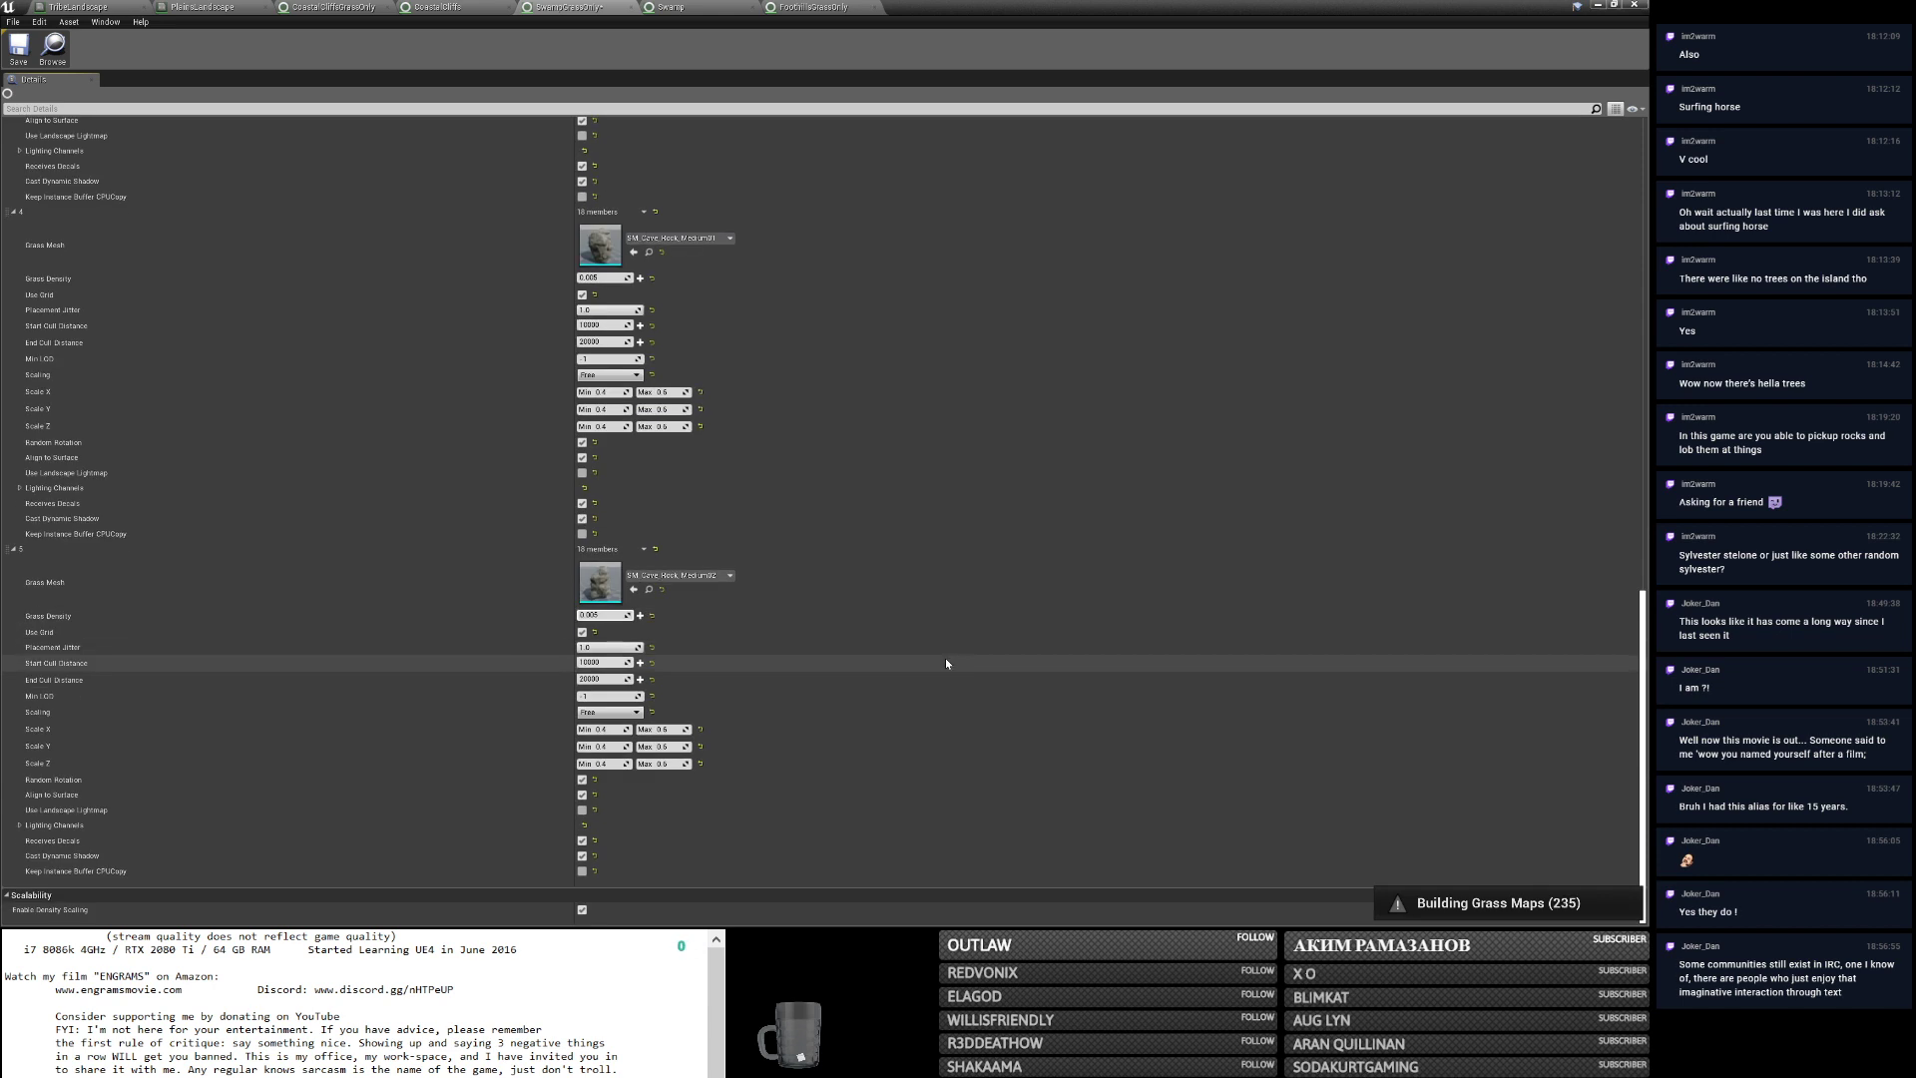
pyautogui.click(18, 45)
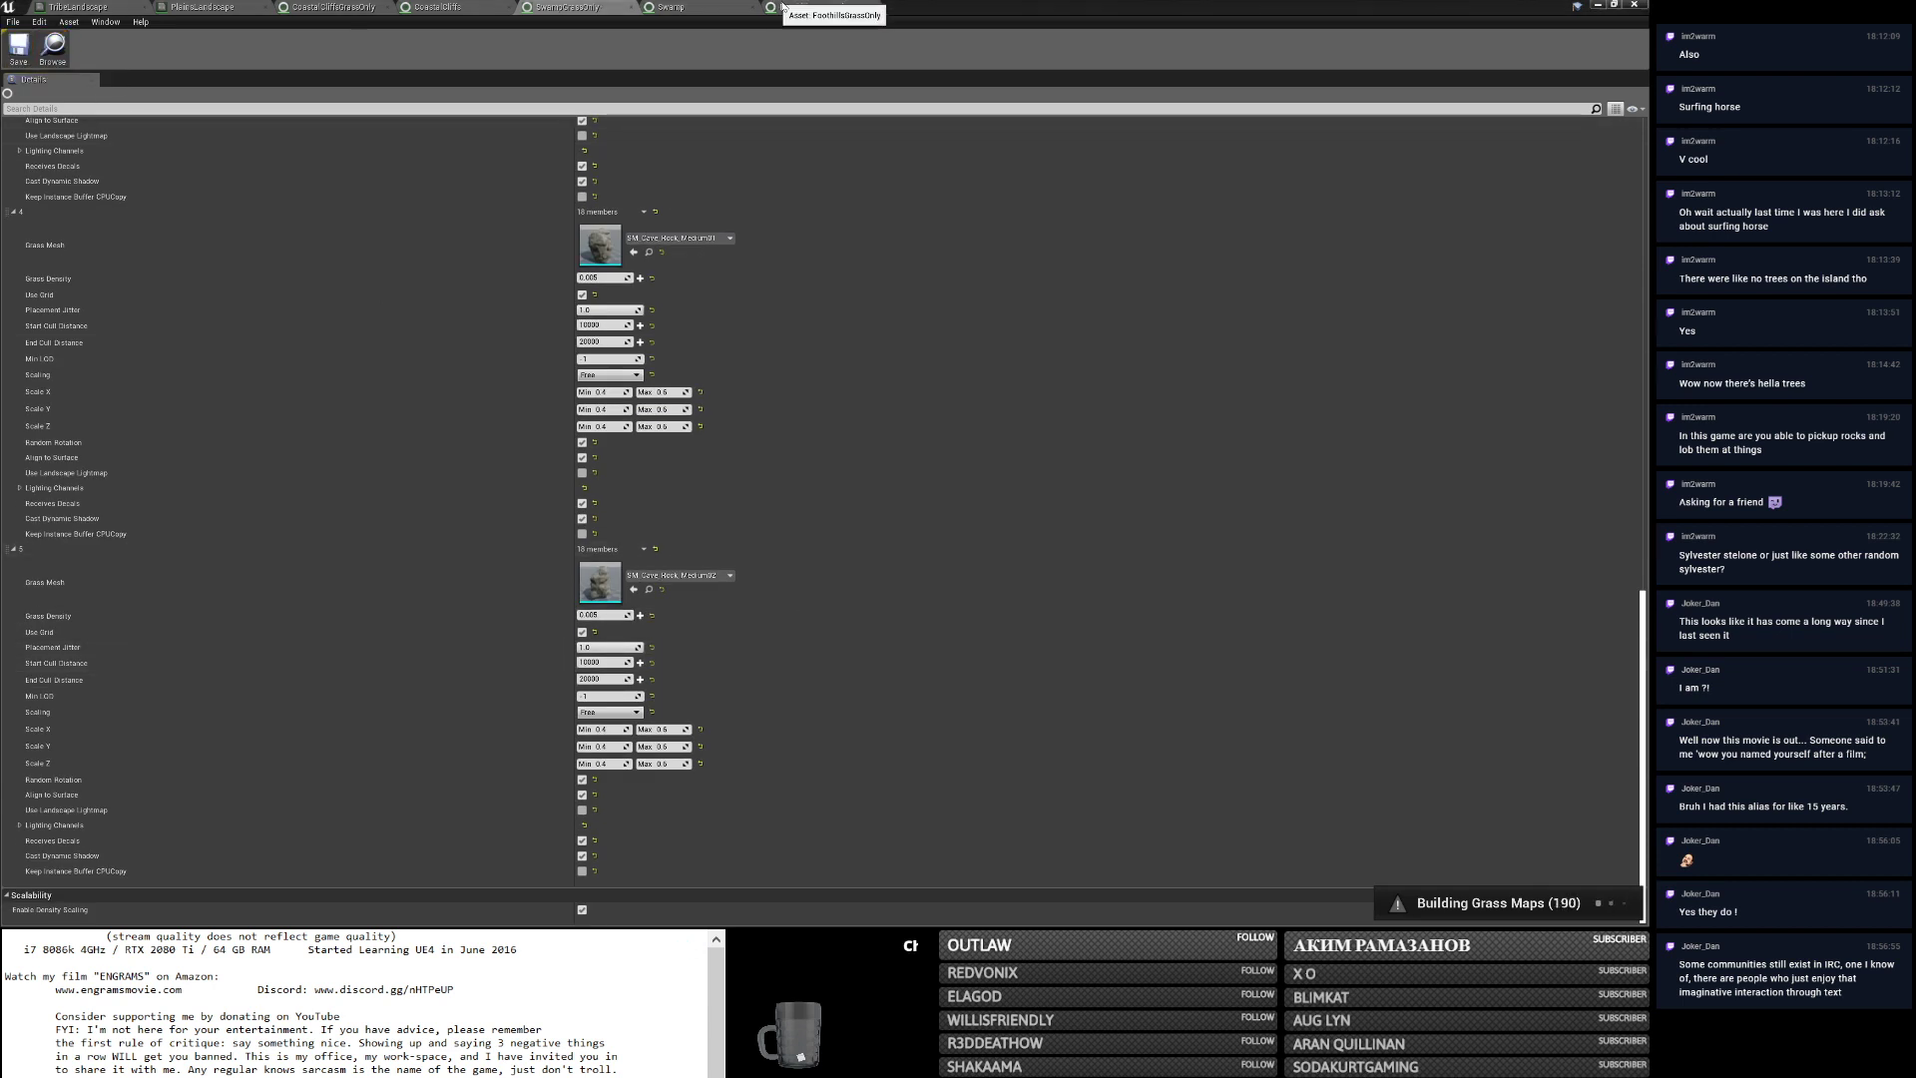
# Check the FoothillsGrassOnly varieties and examine the Grass node's layer inputs in both landscape materials.
pyautogui.click(847, 6)
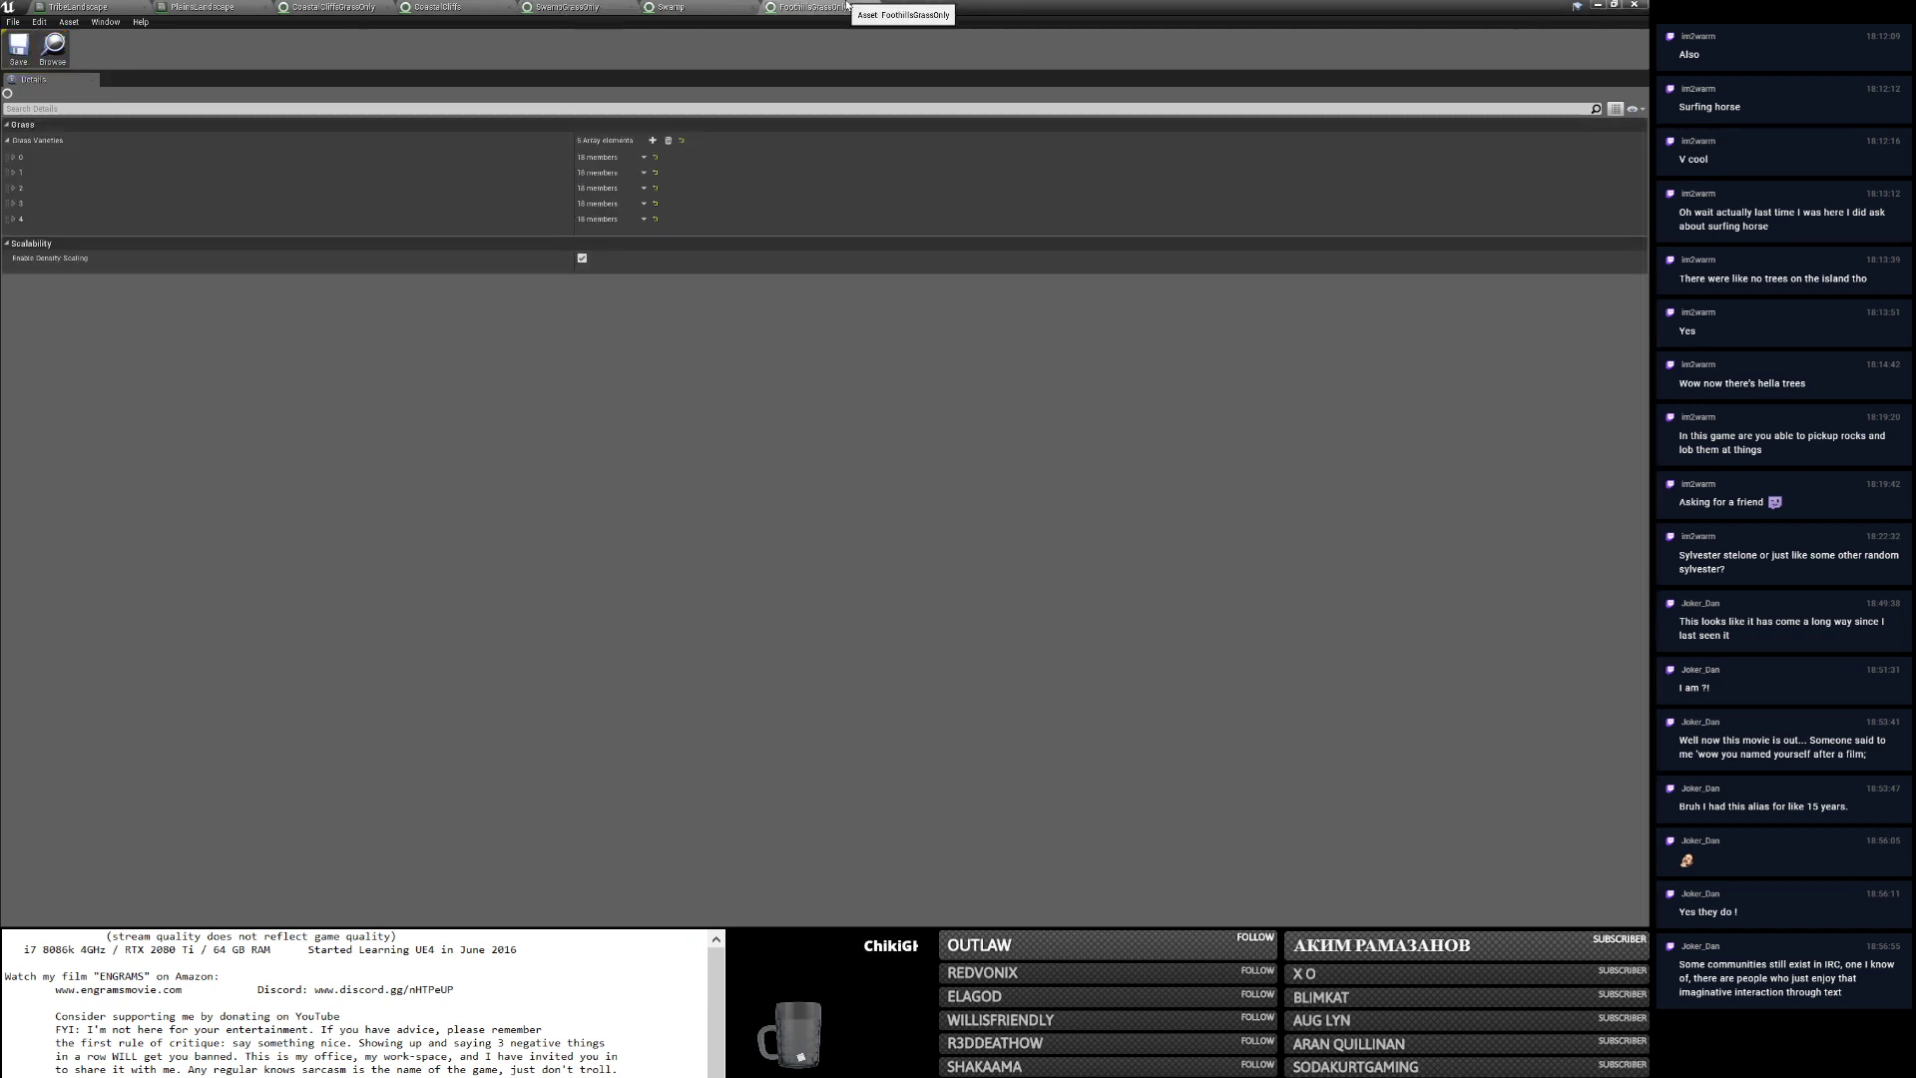
pyautogui.click(235, 8)
pyautogui.scroll(-5, 337, 730)
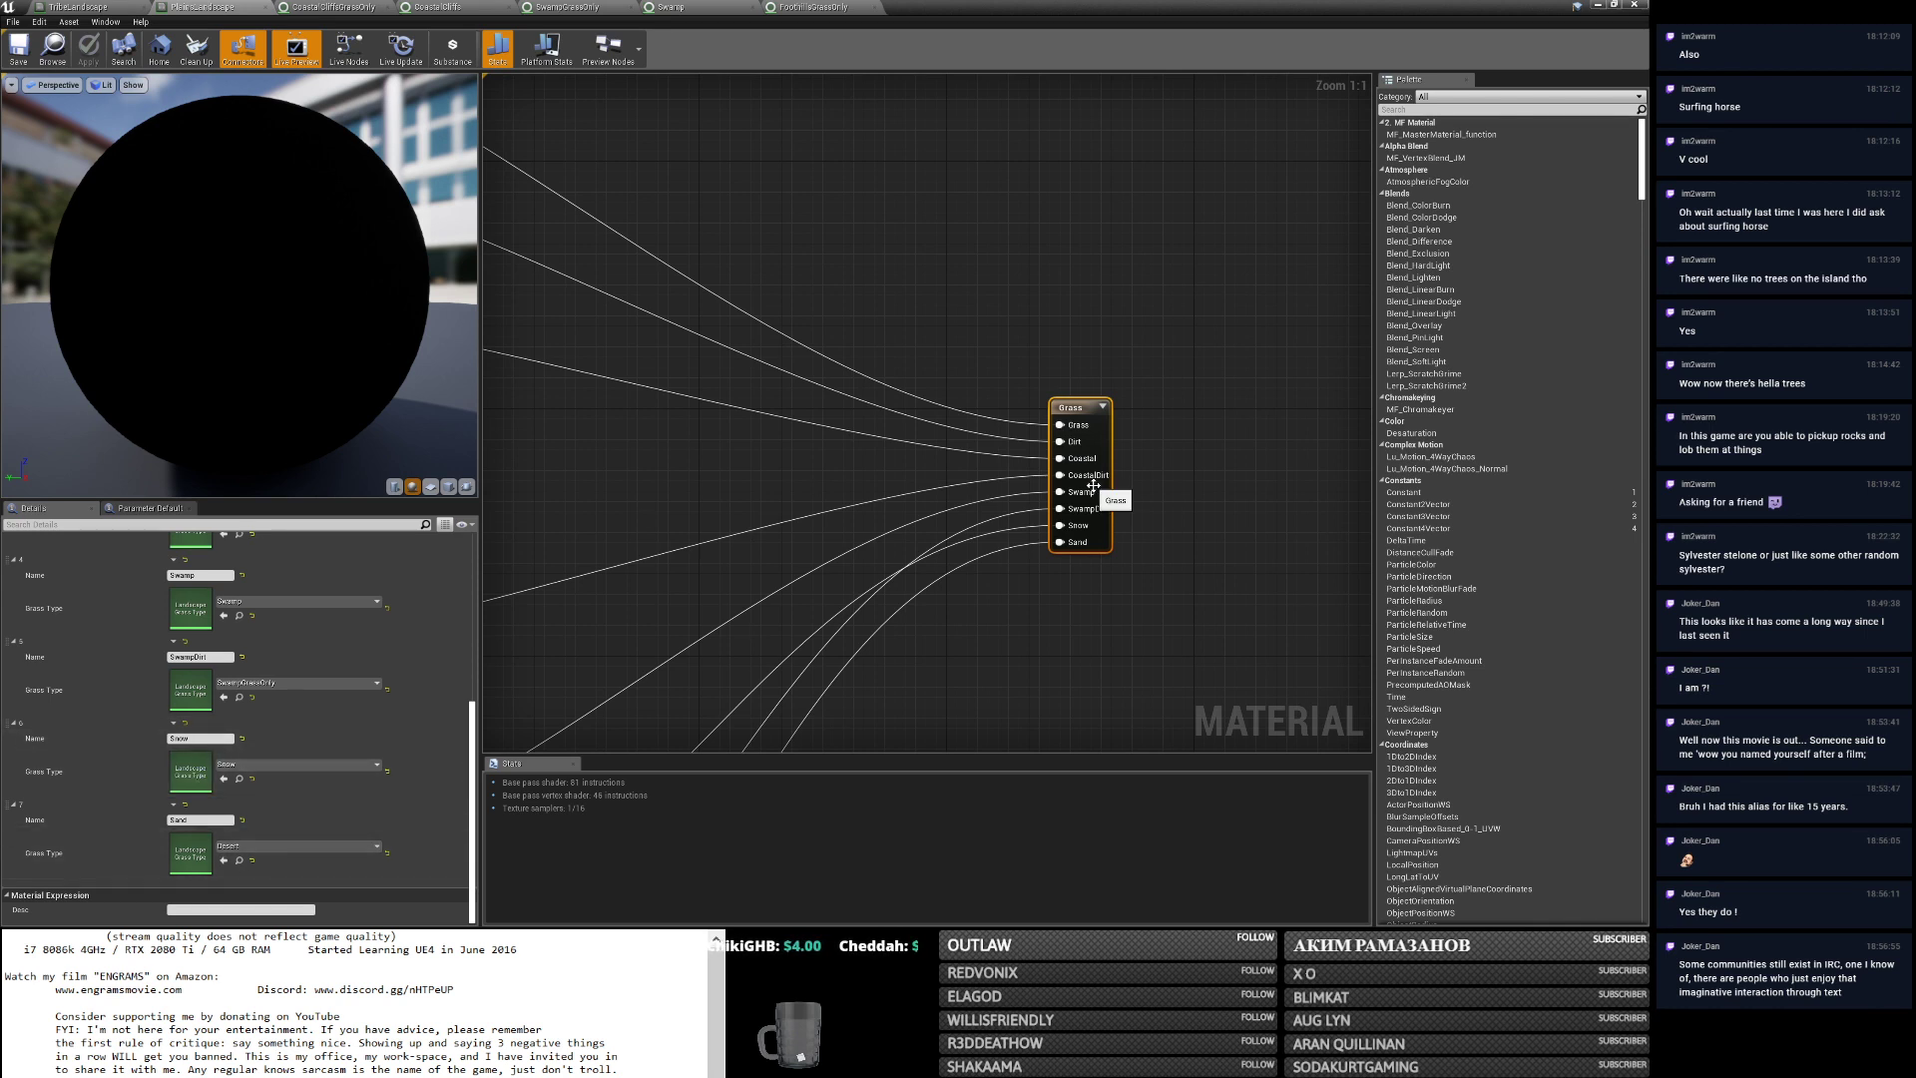
pyautogui.click(80, 7)
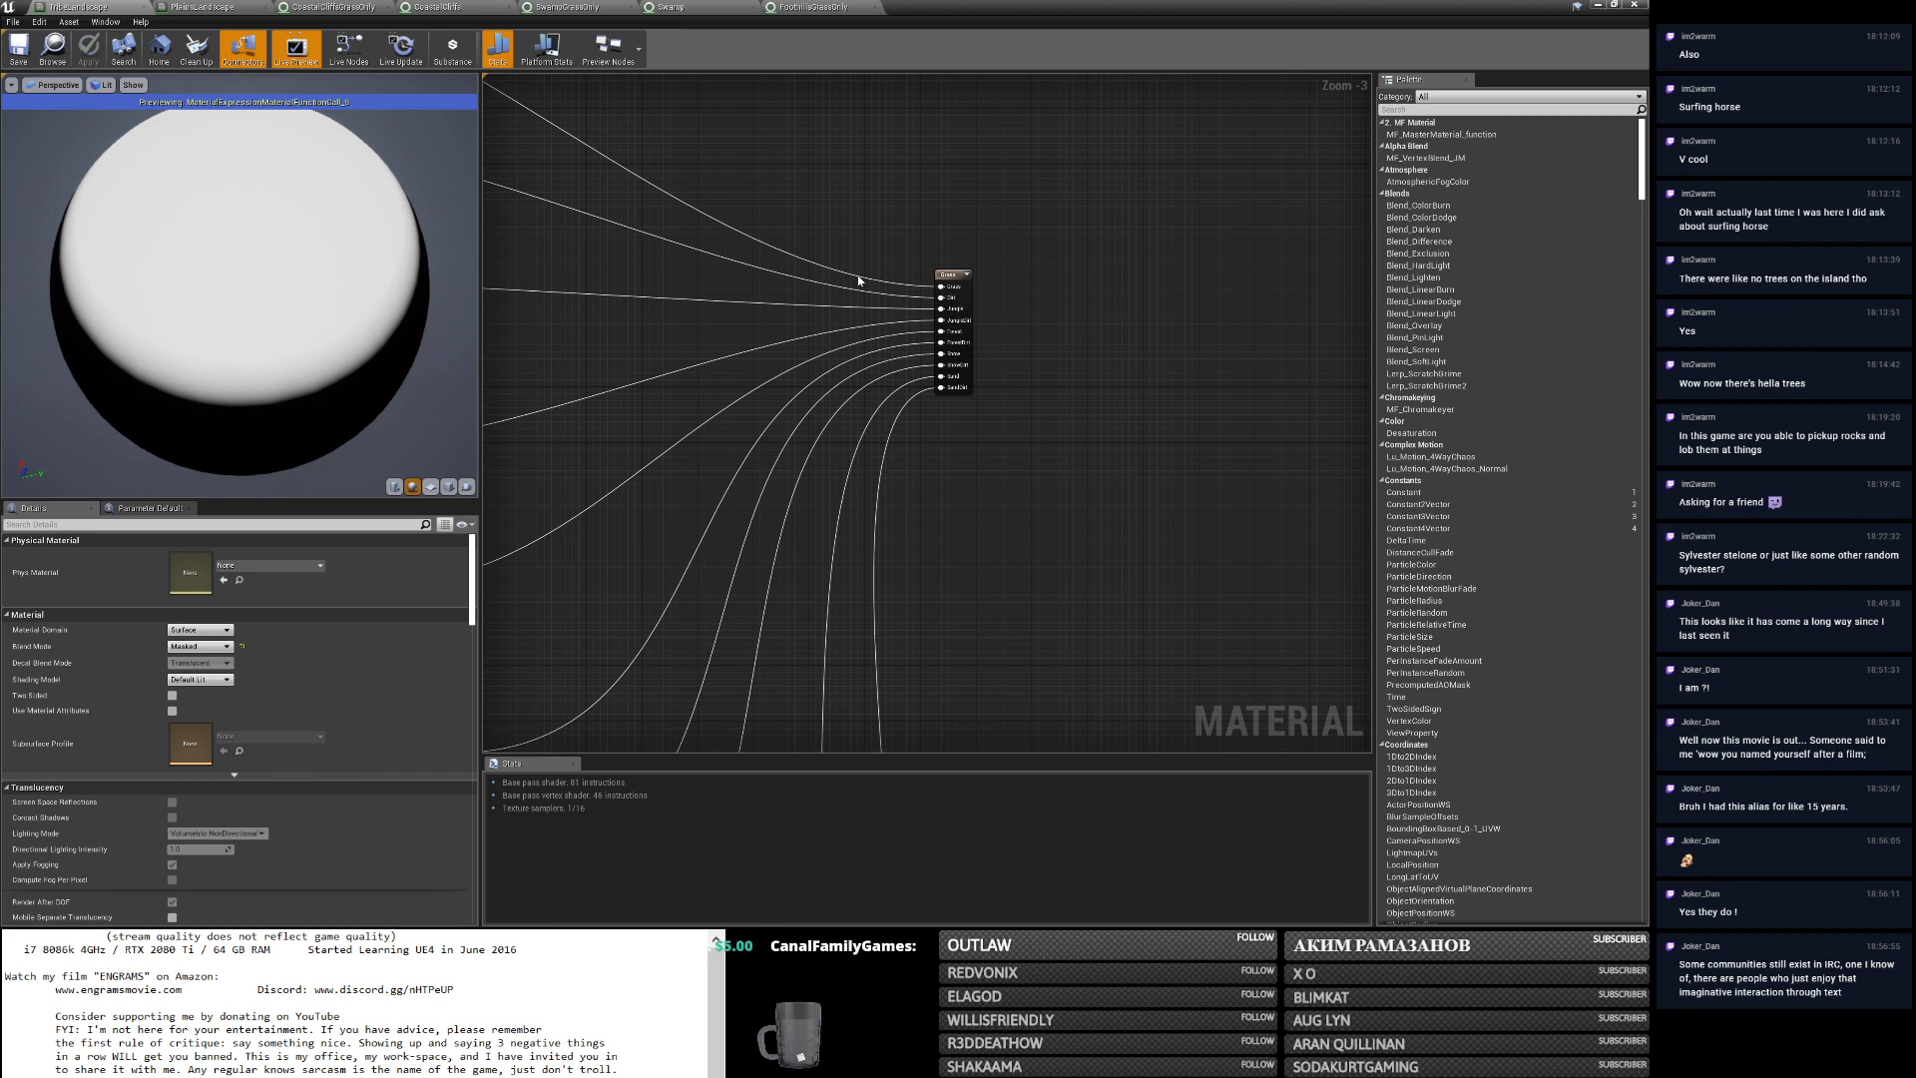
pyautogui.moveTo(407, 289); pyautogui.dragTo(305, 204)
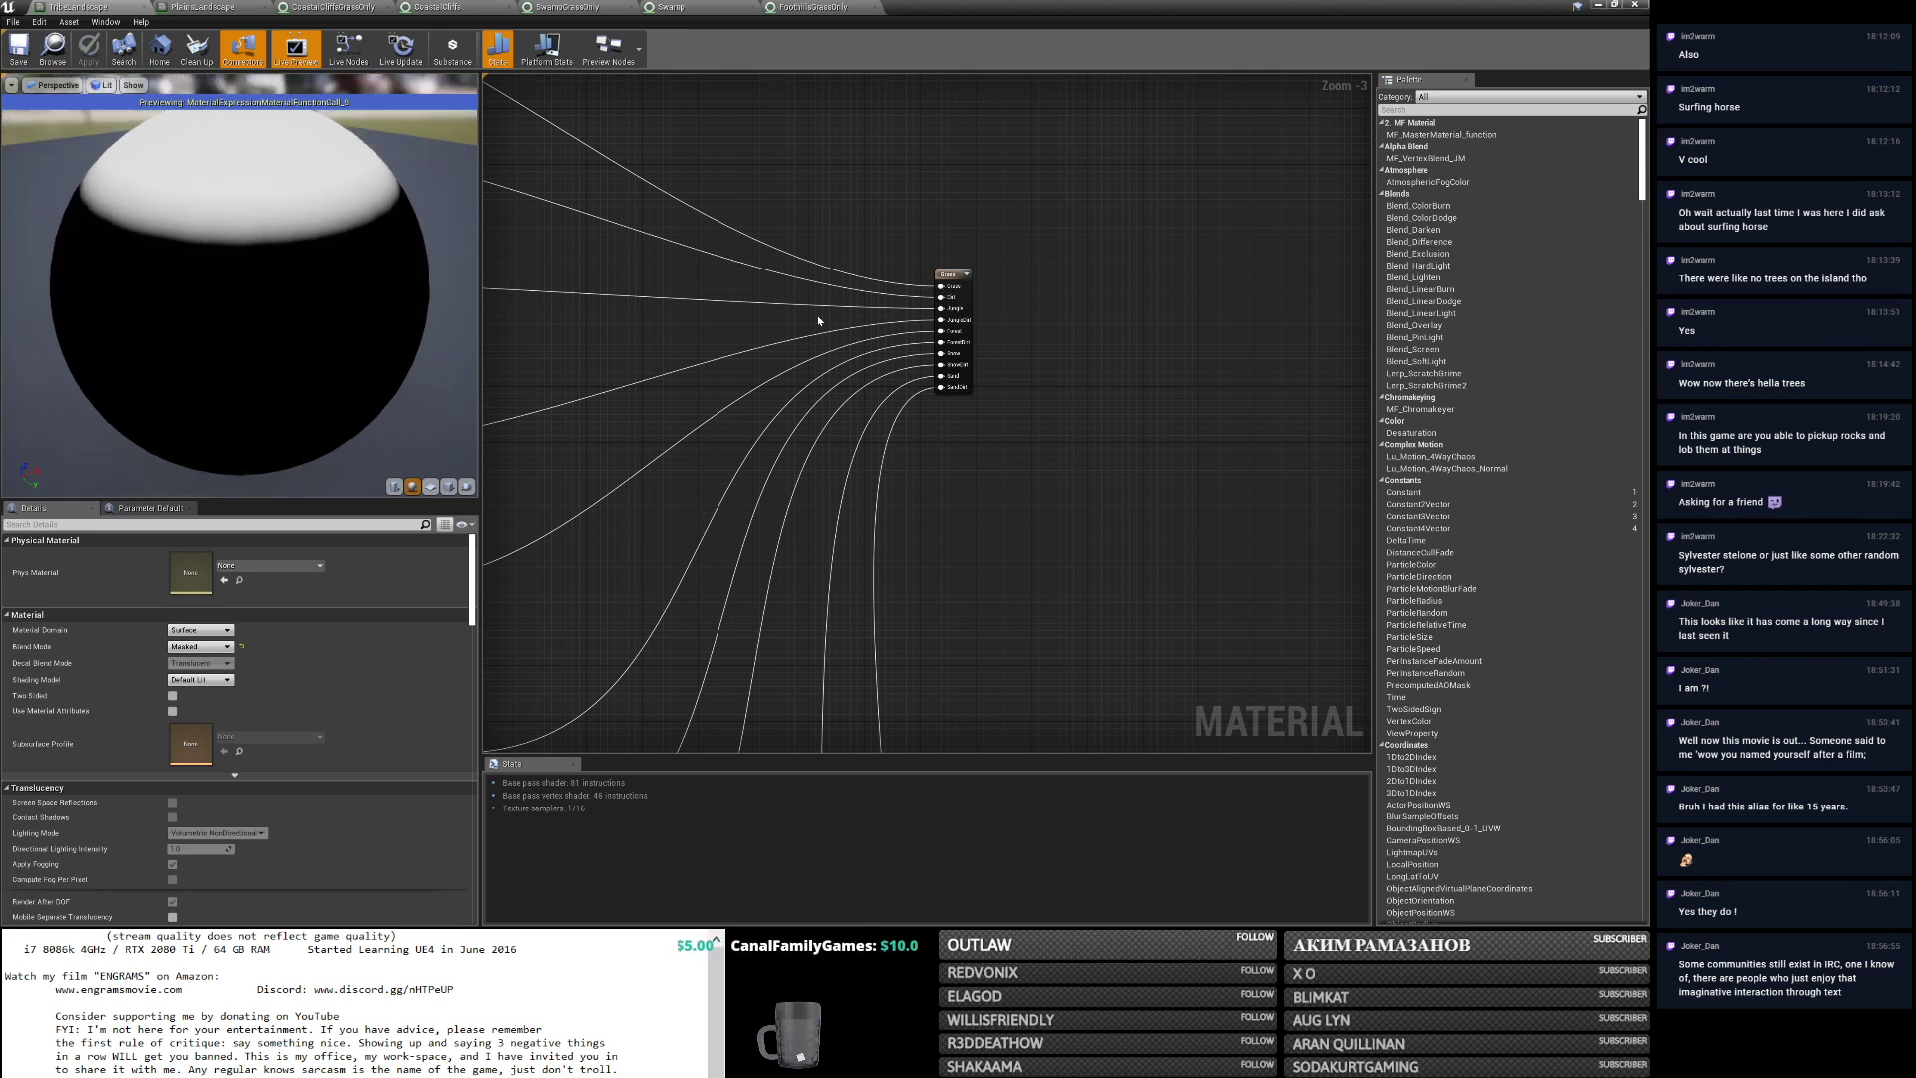
pyautogui.scroll(1, 945, 300)
pyautogui.scroll(2, 901, 291)
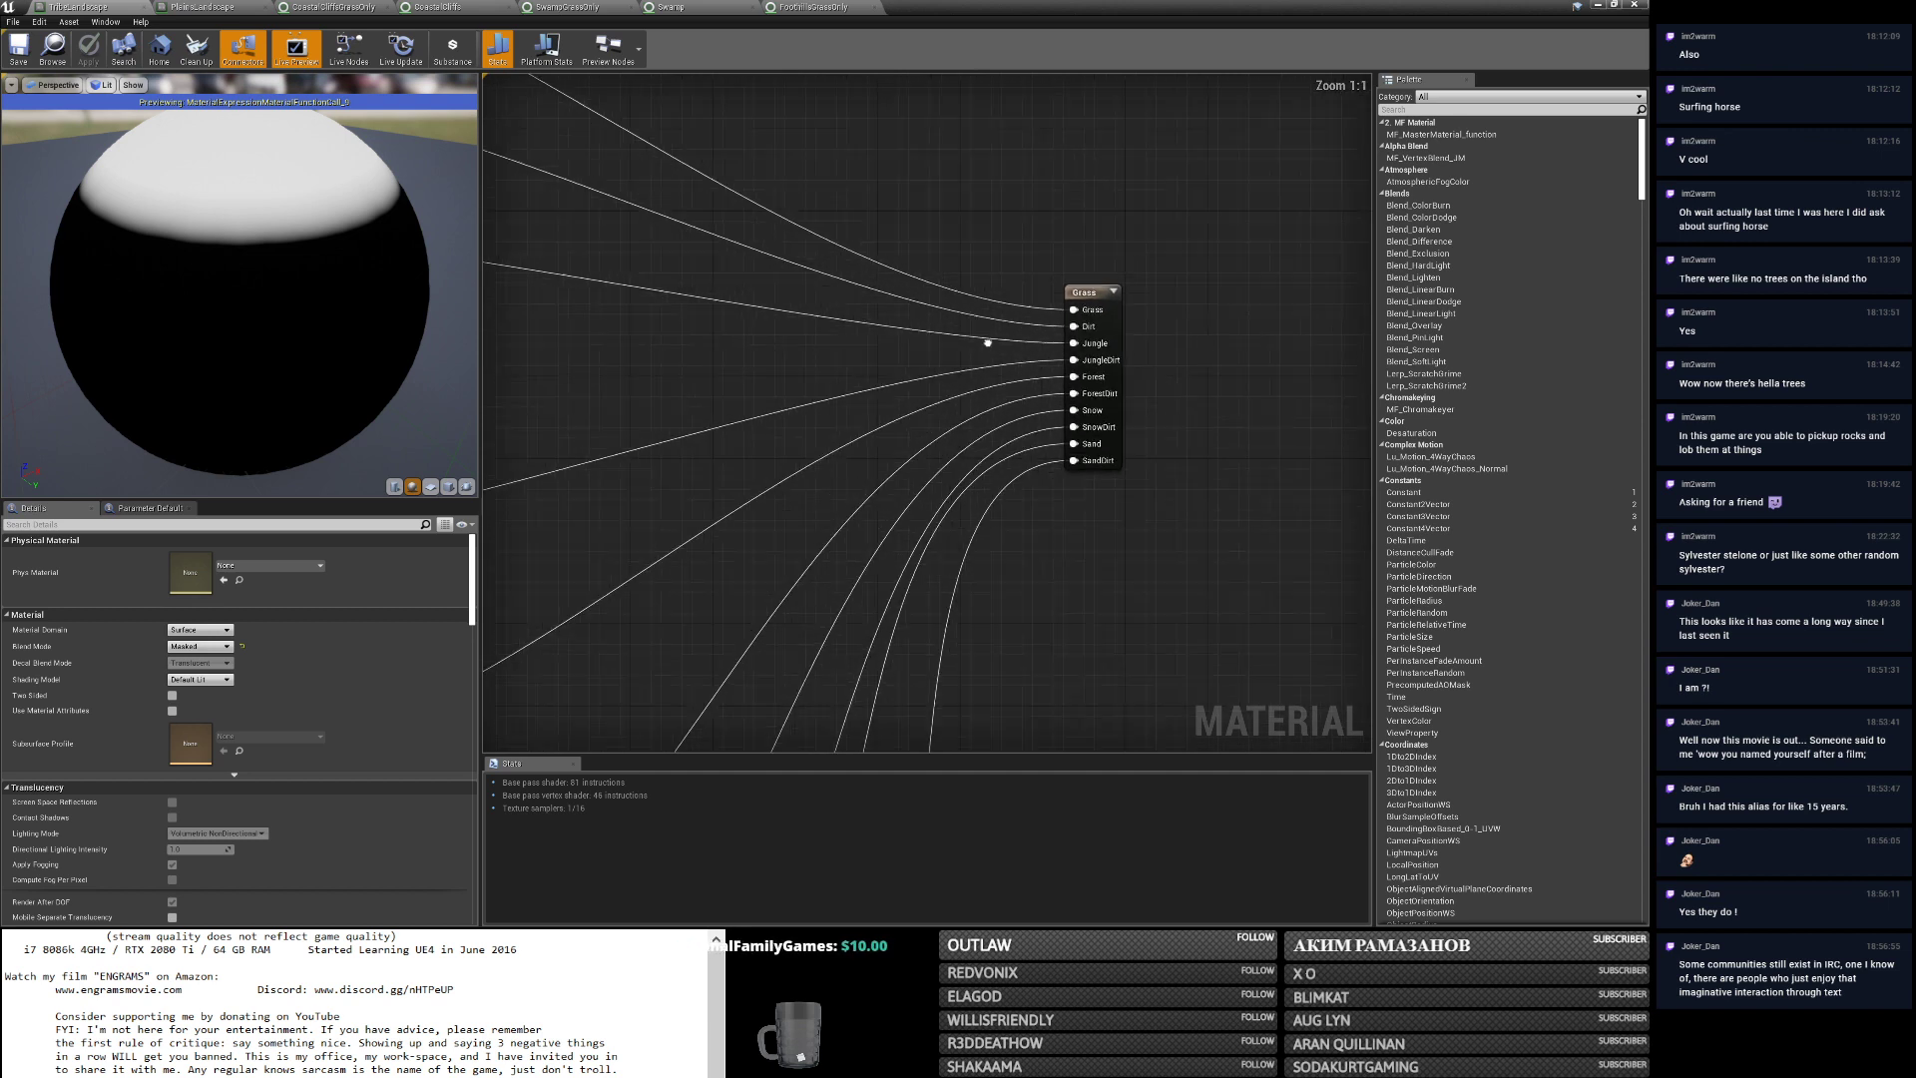
# Return to the main level editor and look through the project's content folders for usable ground cover assets.
pyautogui.hotkey('alt', 'Tab')
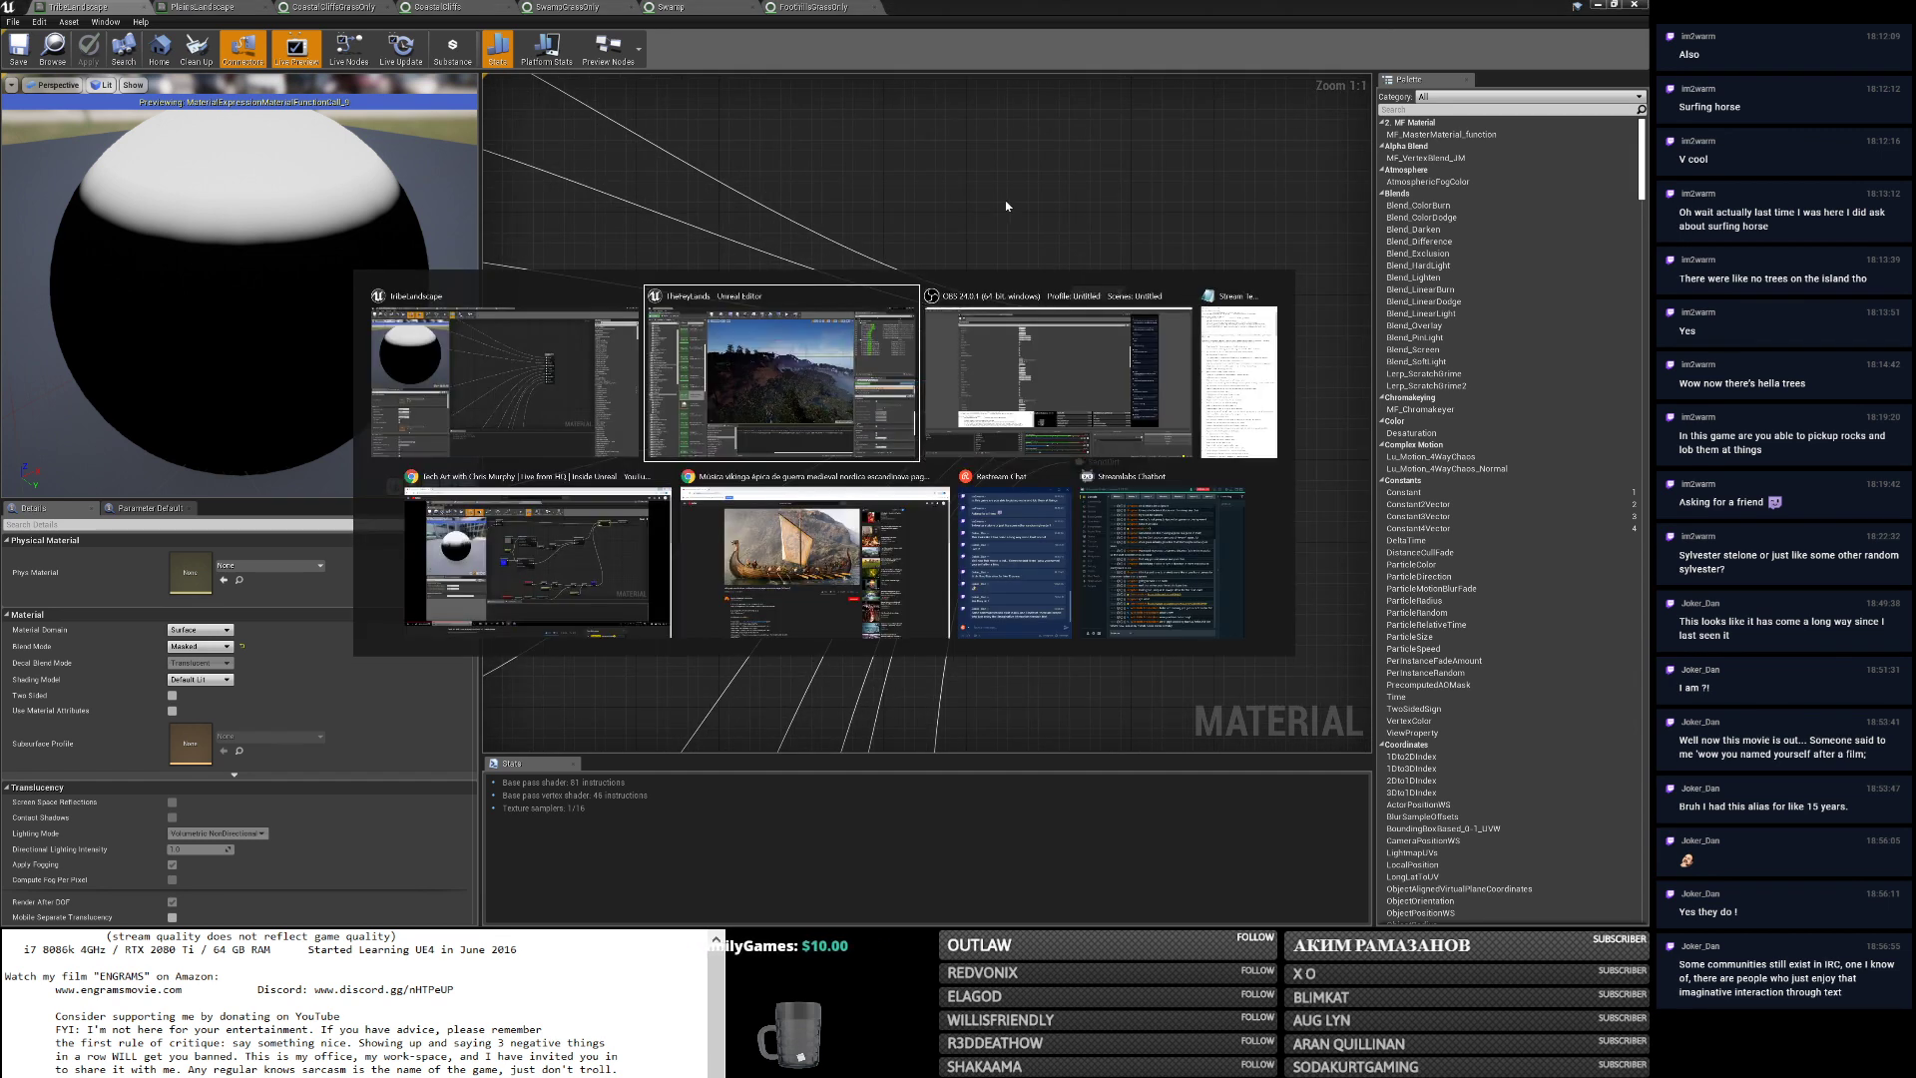
pyautogui.press('Escape')
pyautogui.press('super')
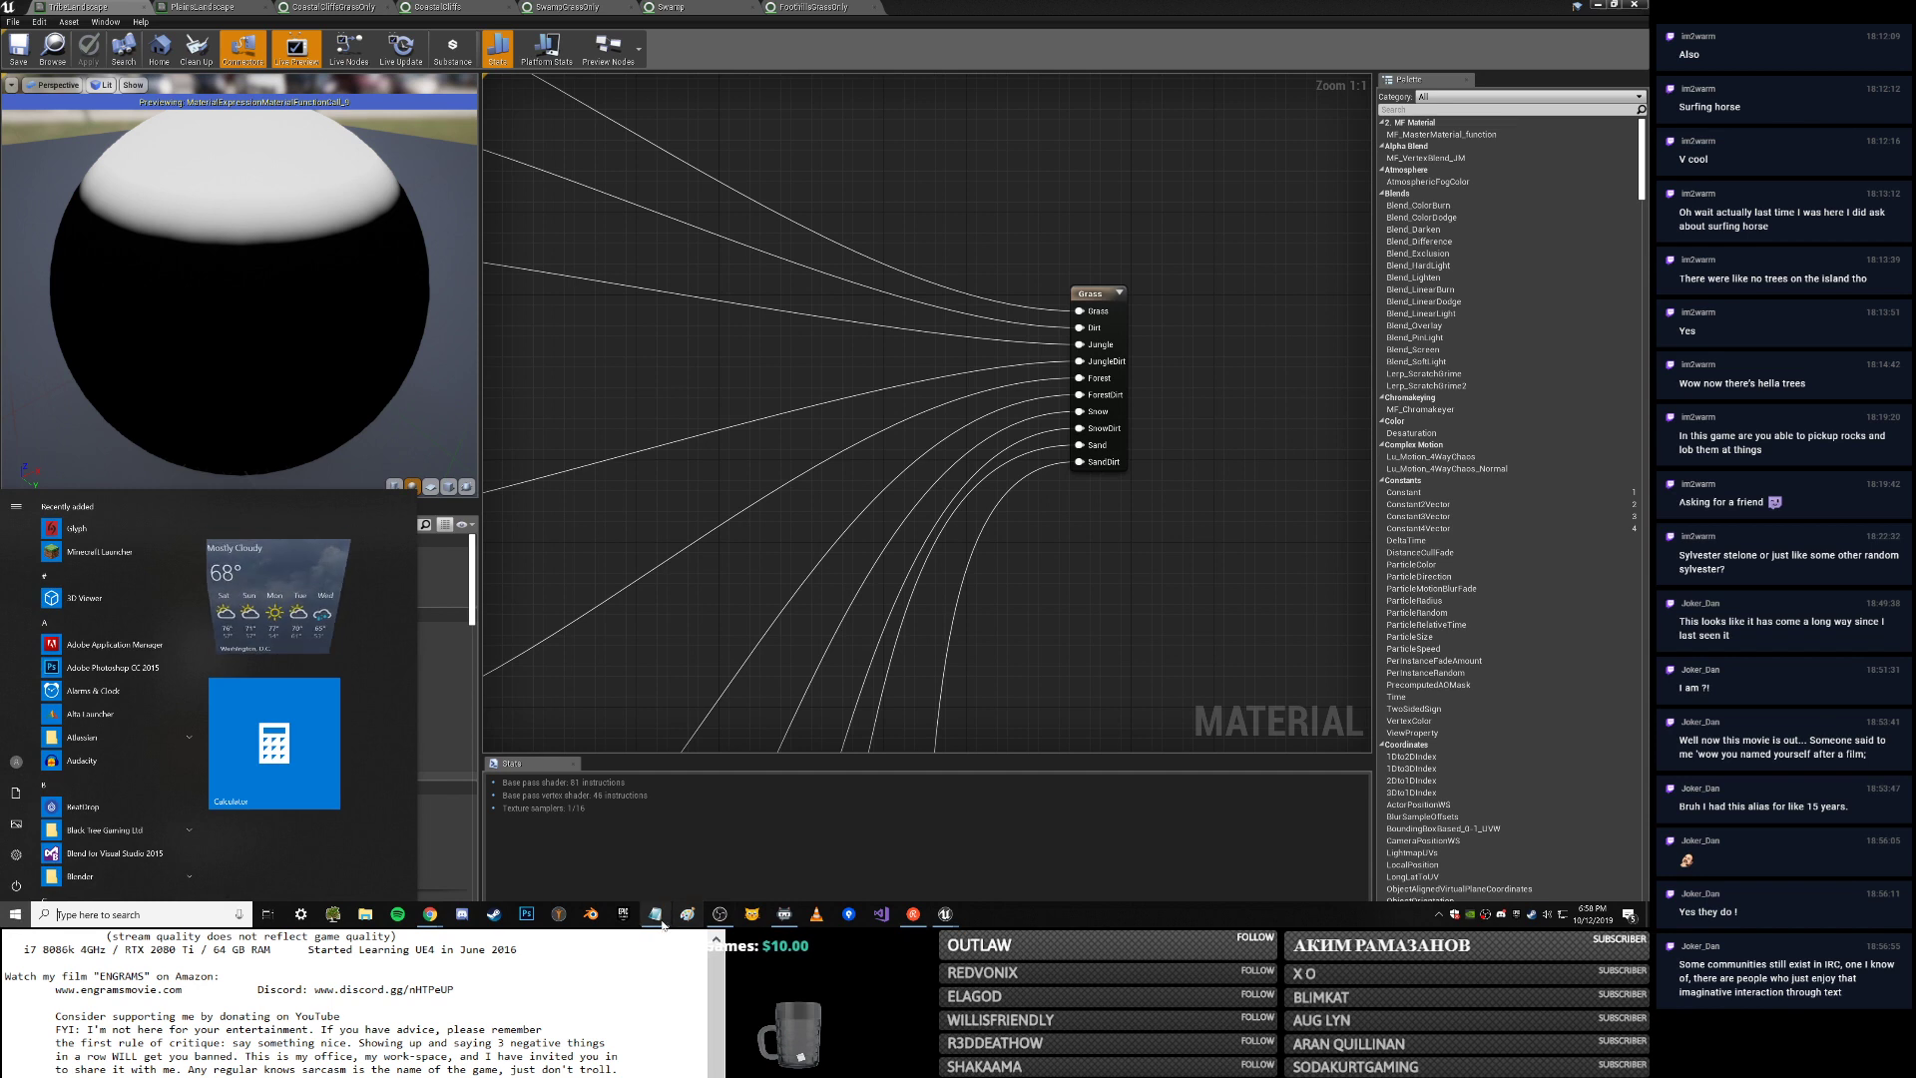
pyautogui.press('super')
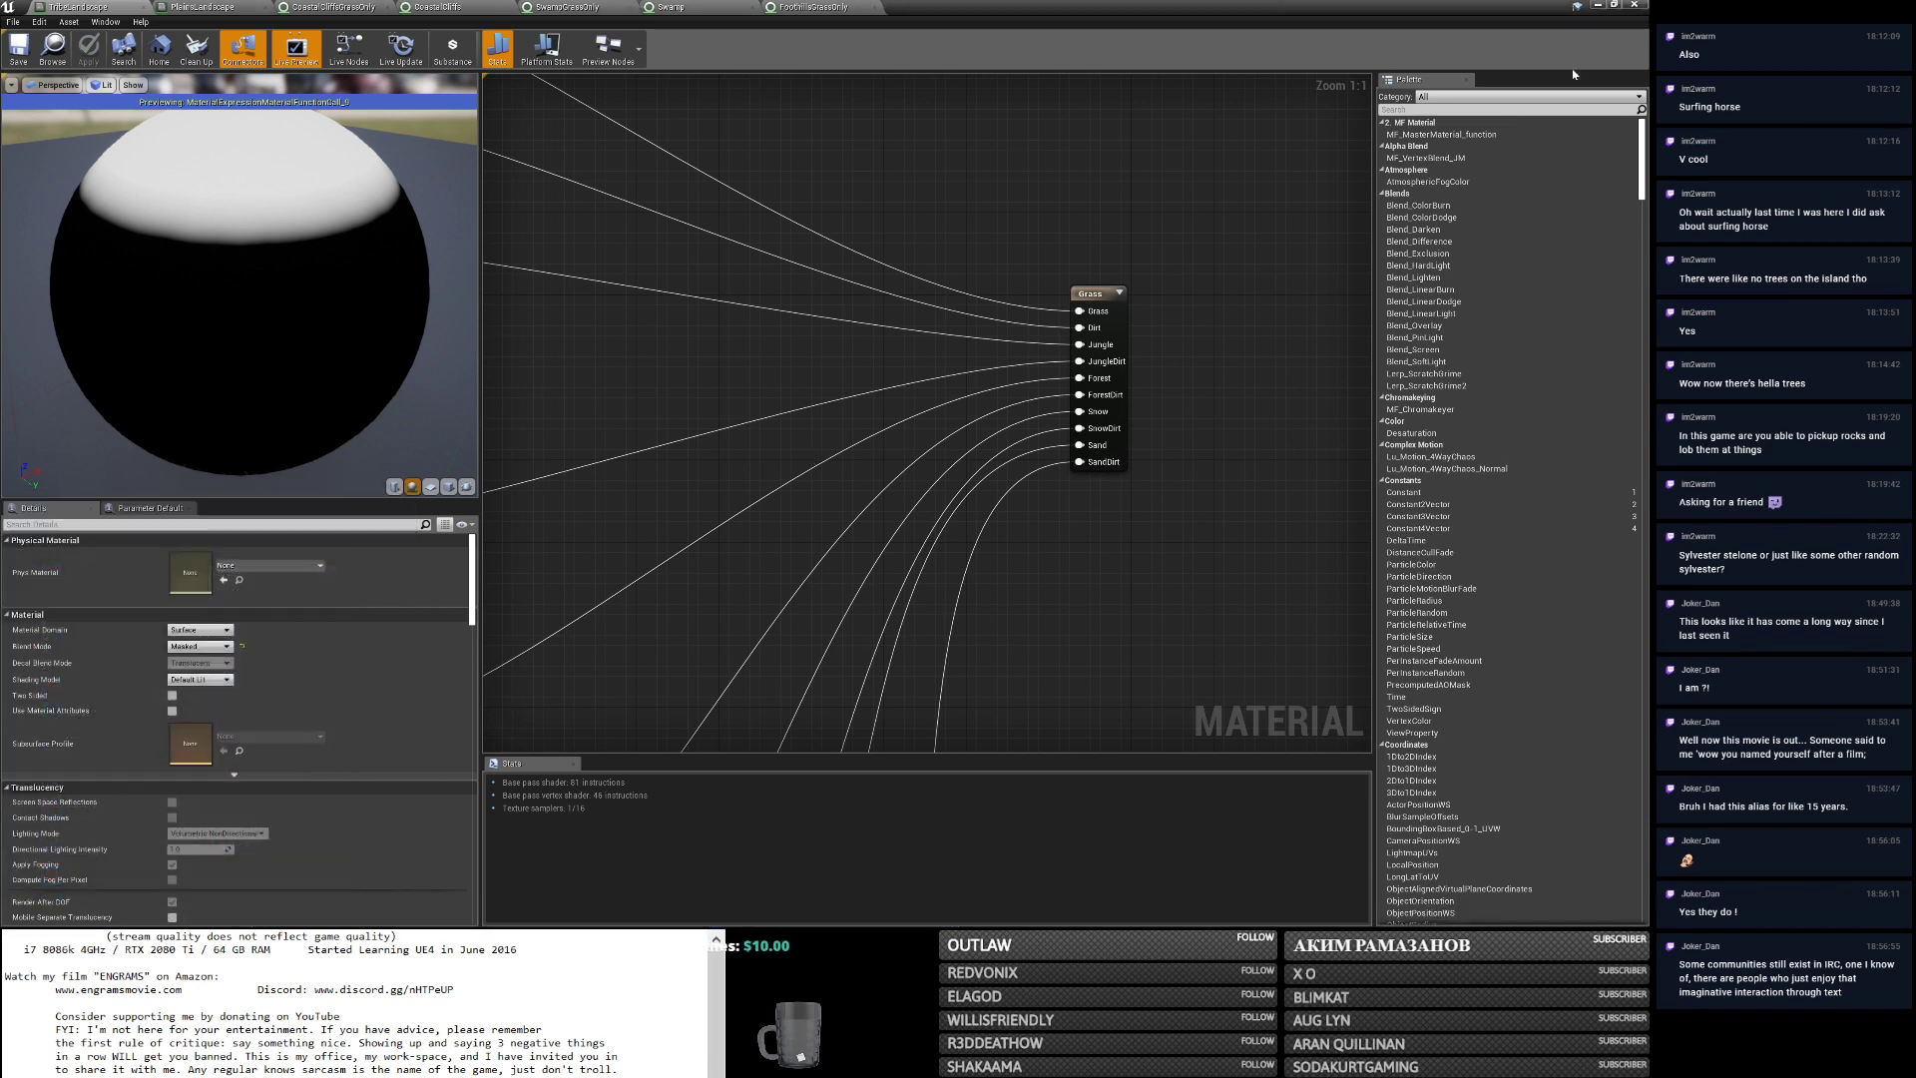
pyautogui.click(1601, 8)
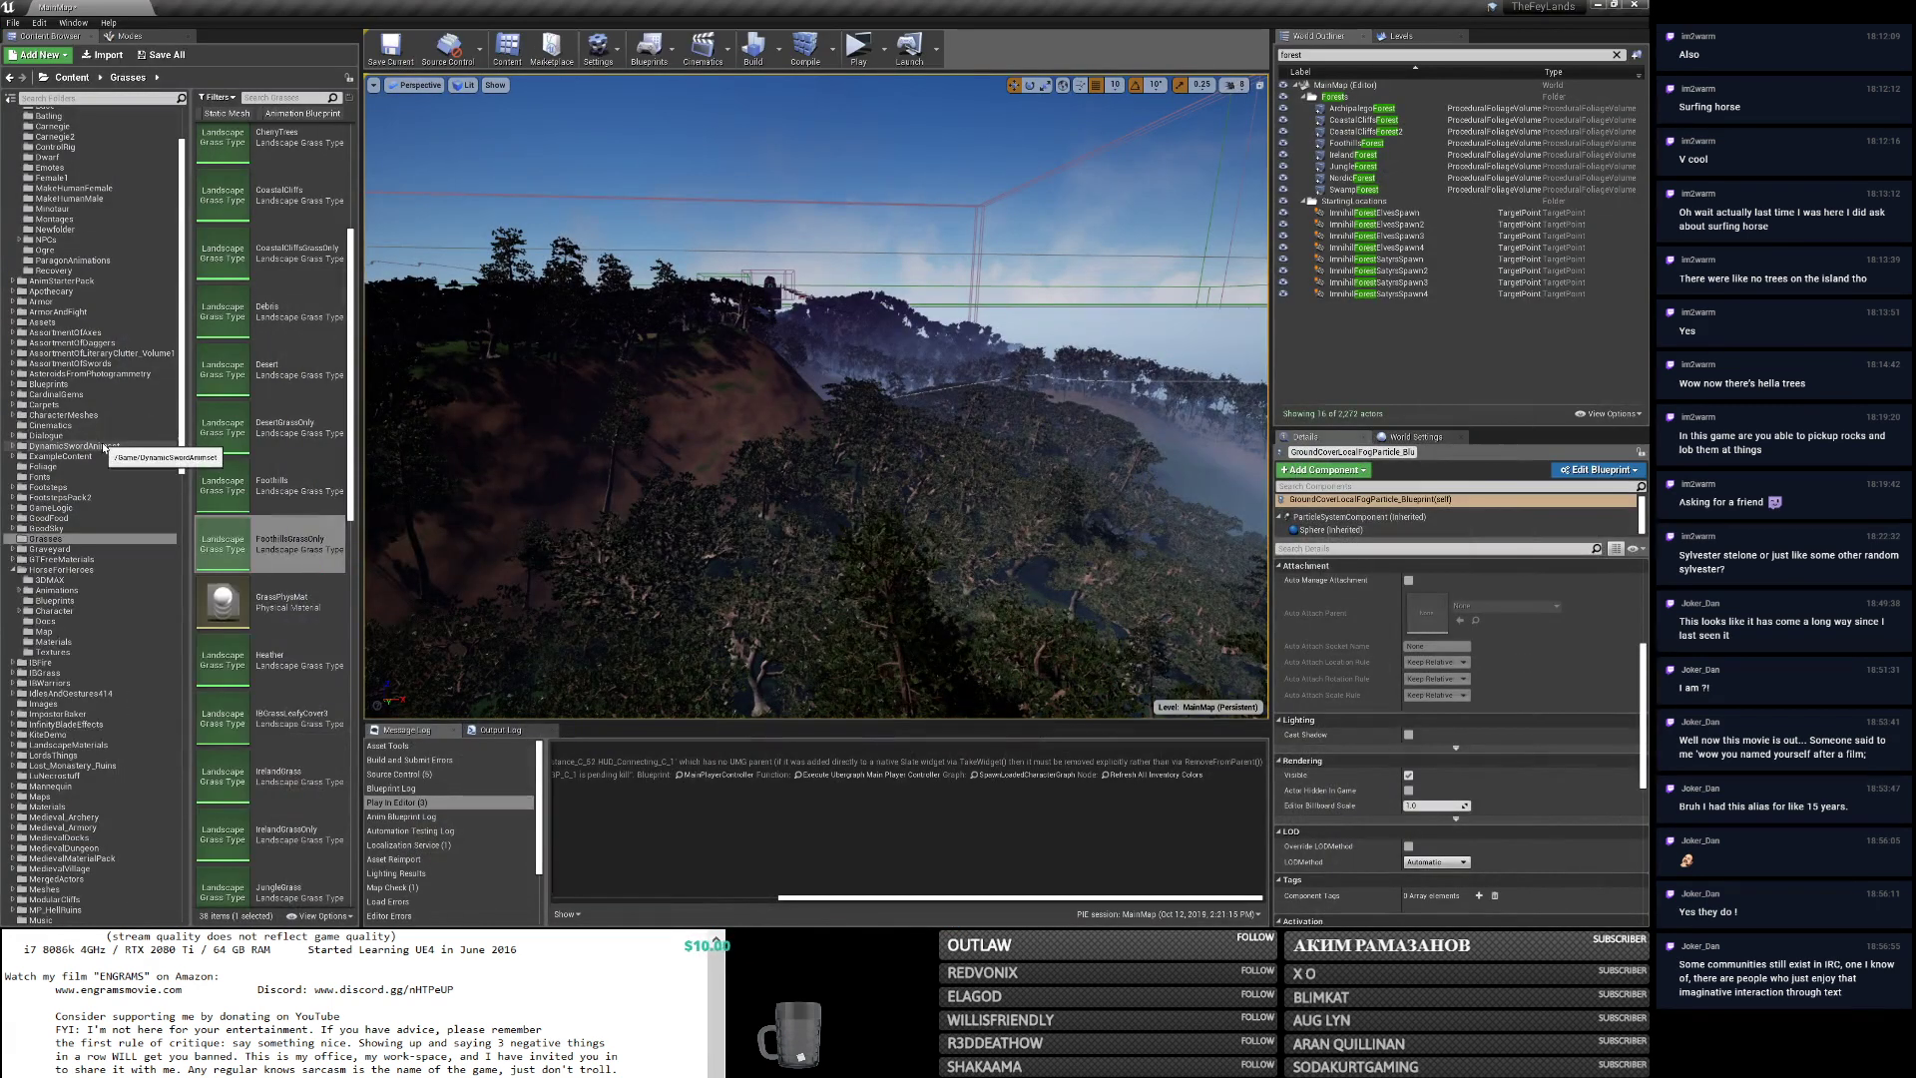
pyautogui.press('super')
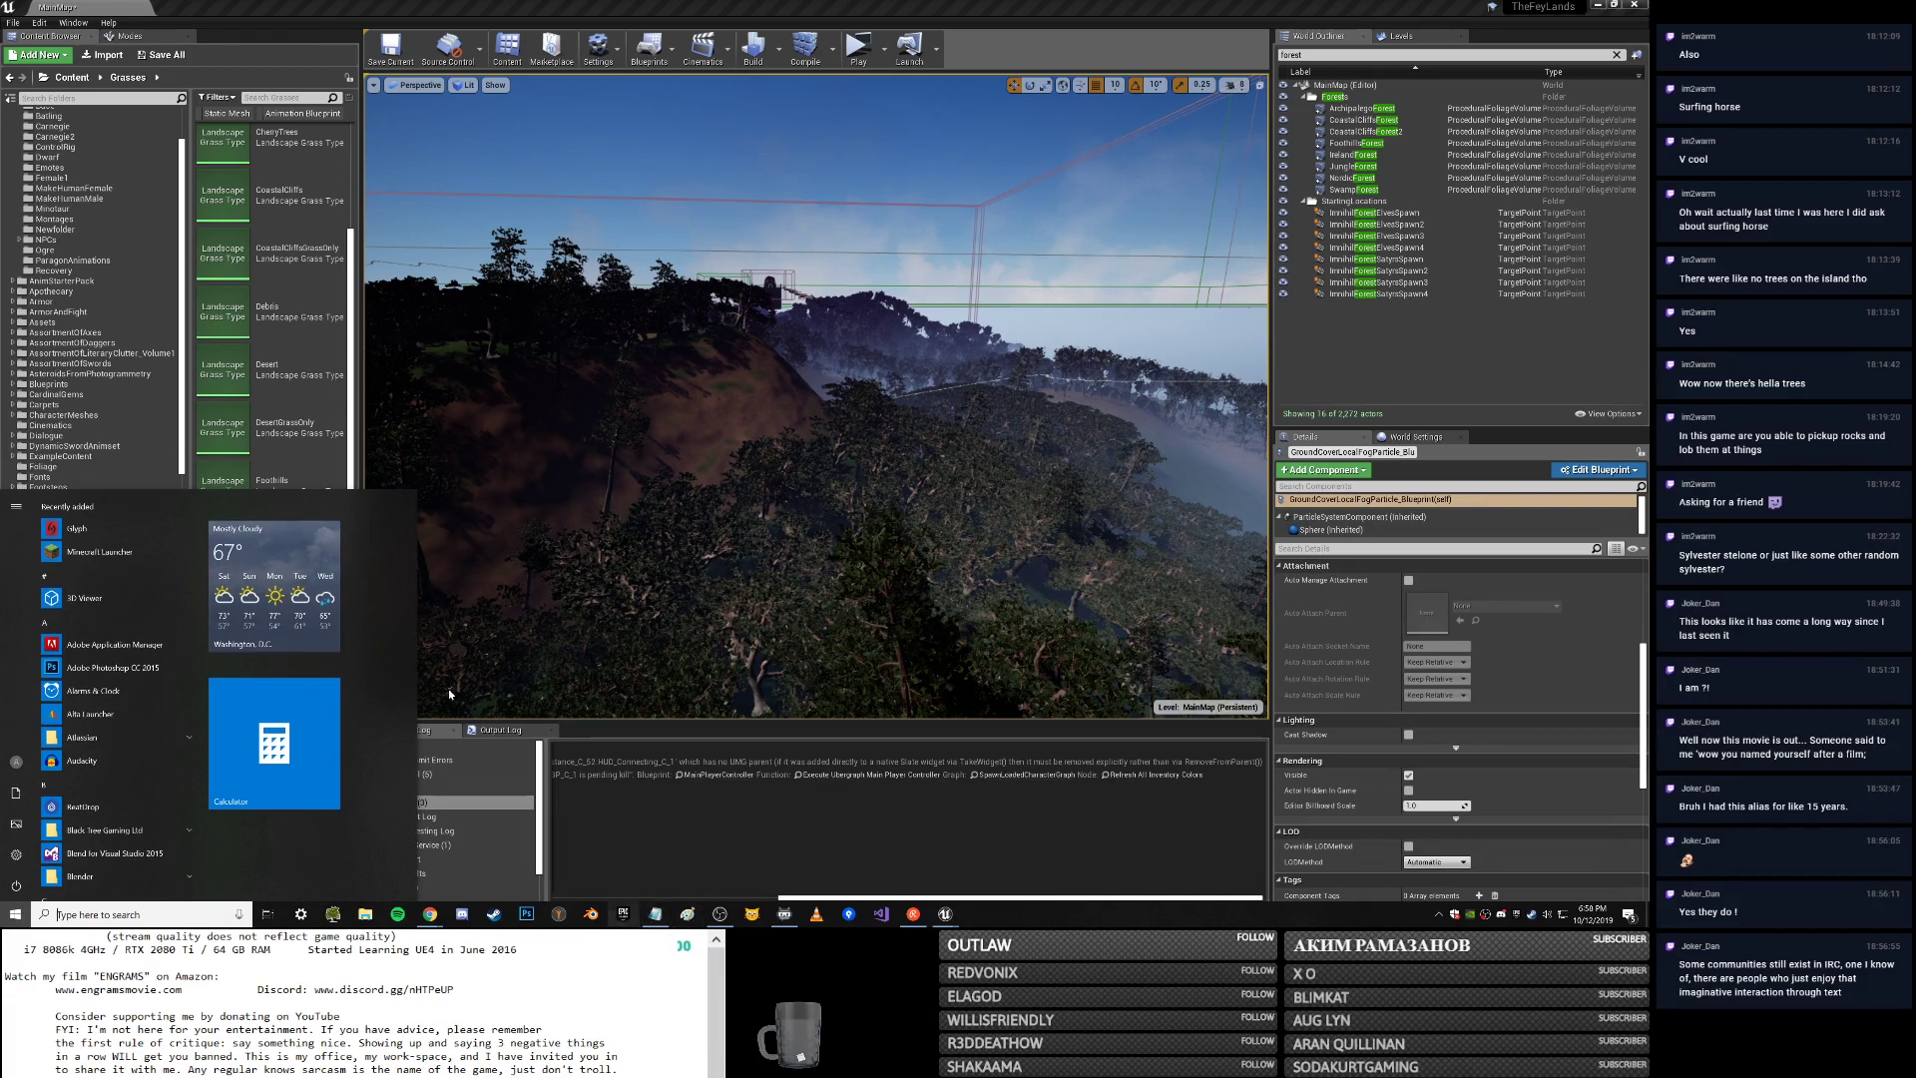
pyautogui.click(182, 364)
pyautogui.scroll(3, 182, 364)
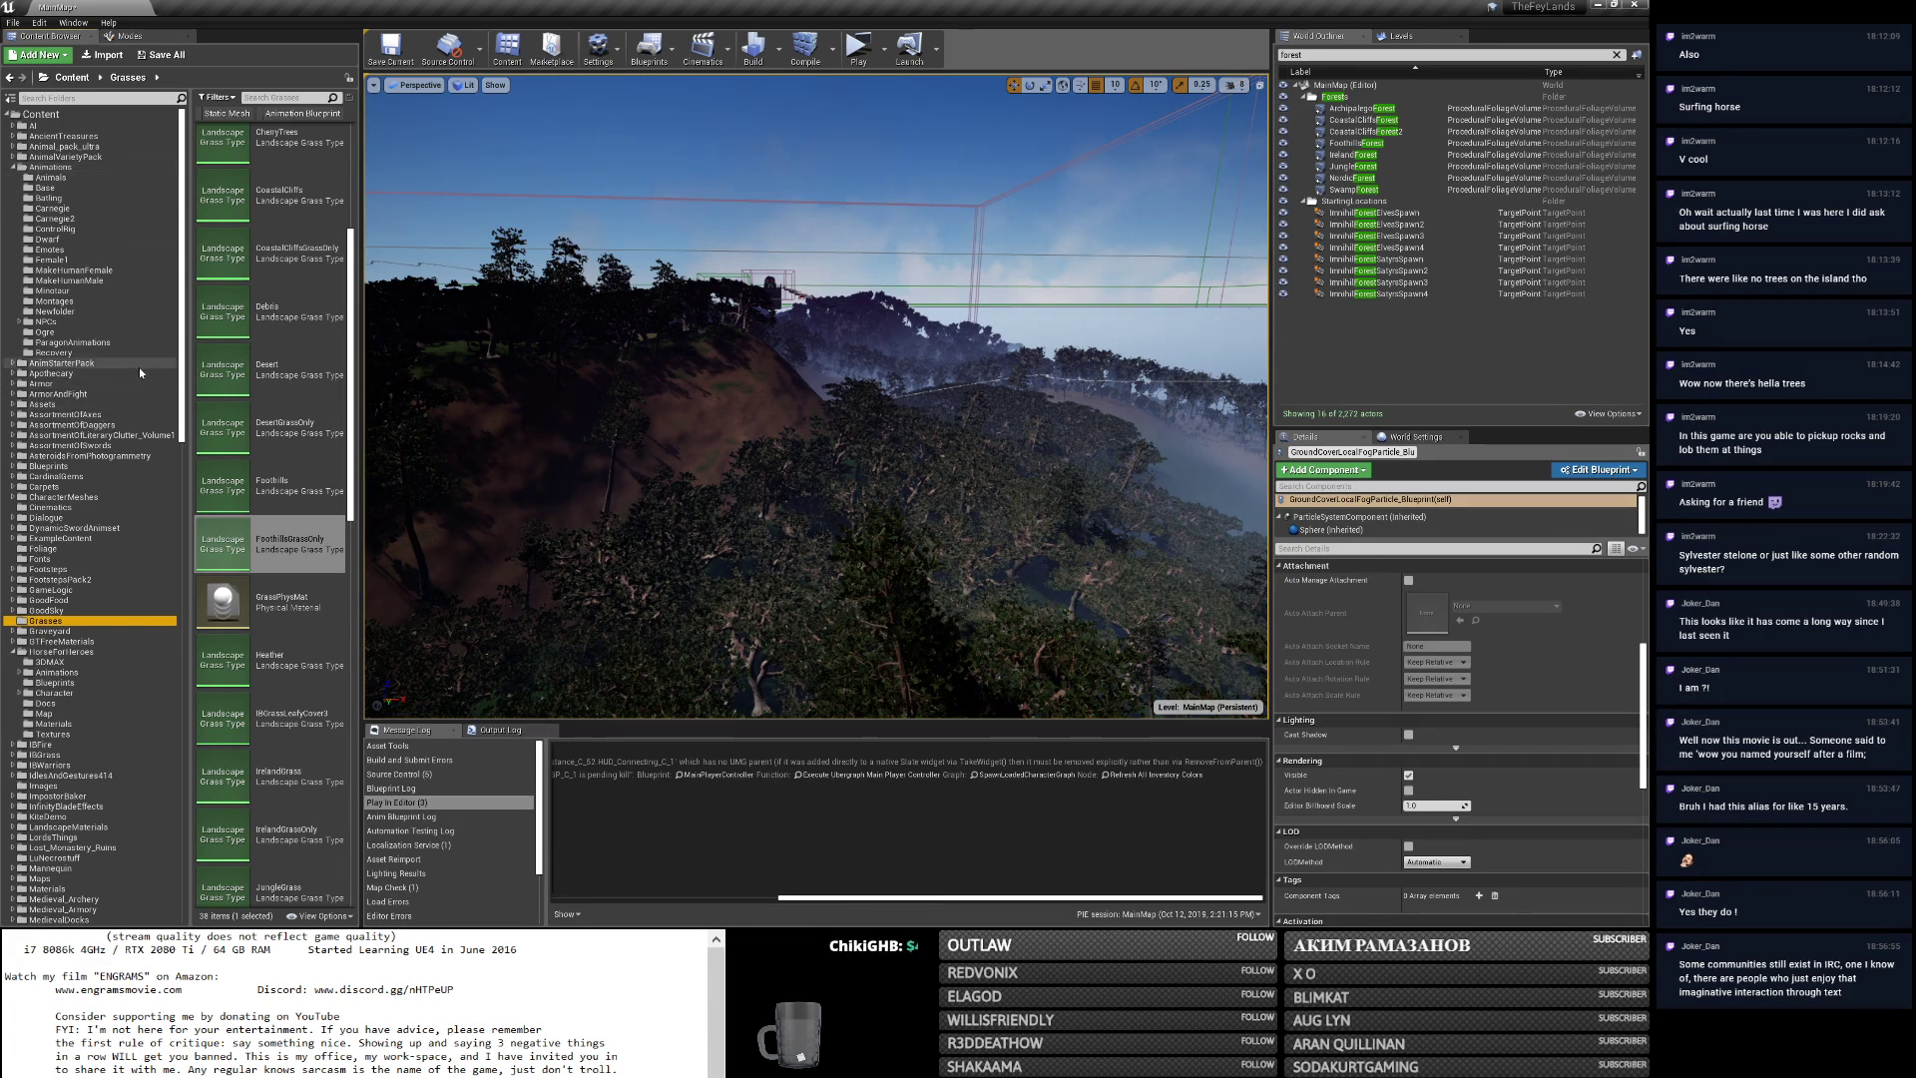
pyautogui.moveTo(184, 366); pyautogui.dragTo(171, 391)
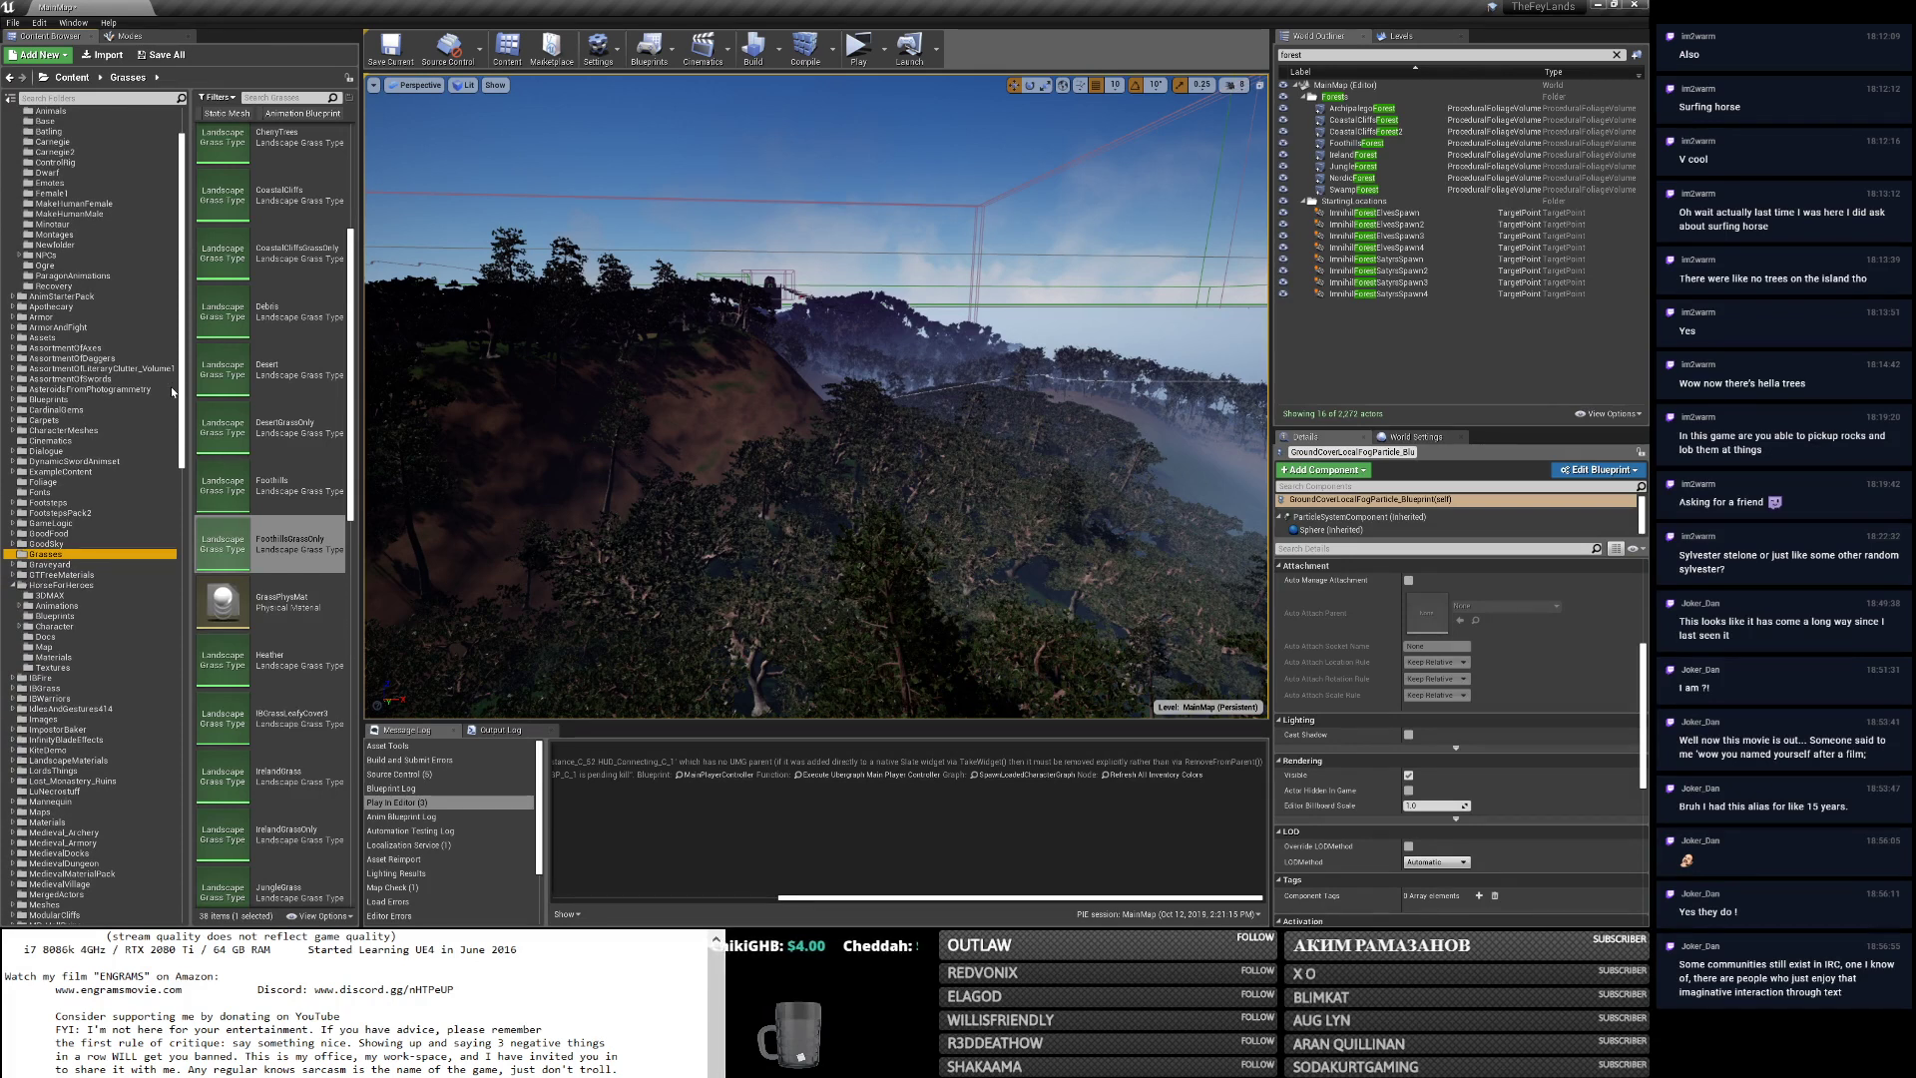
pyautogui.scroll(-5, 172, 393)
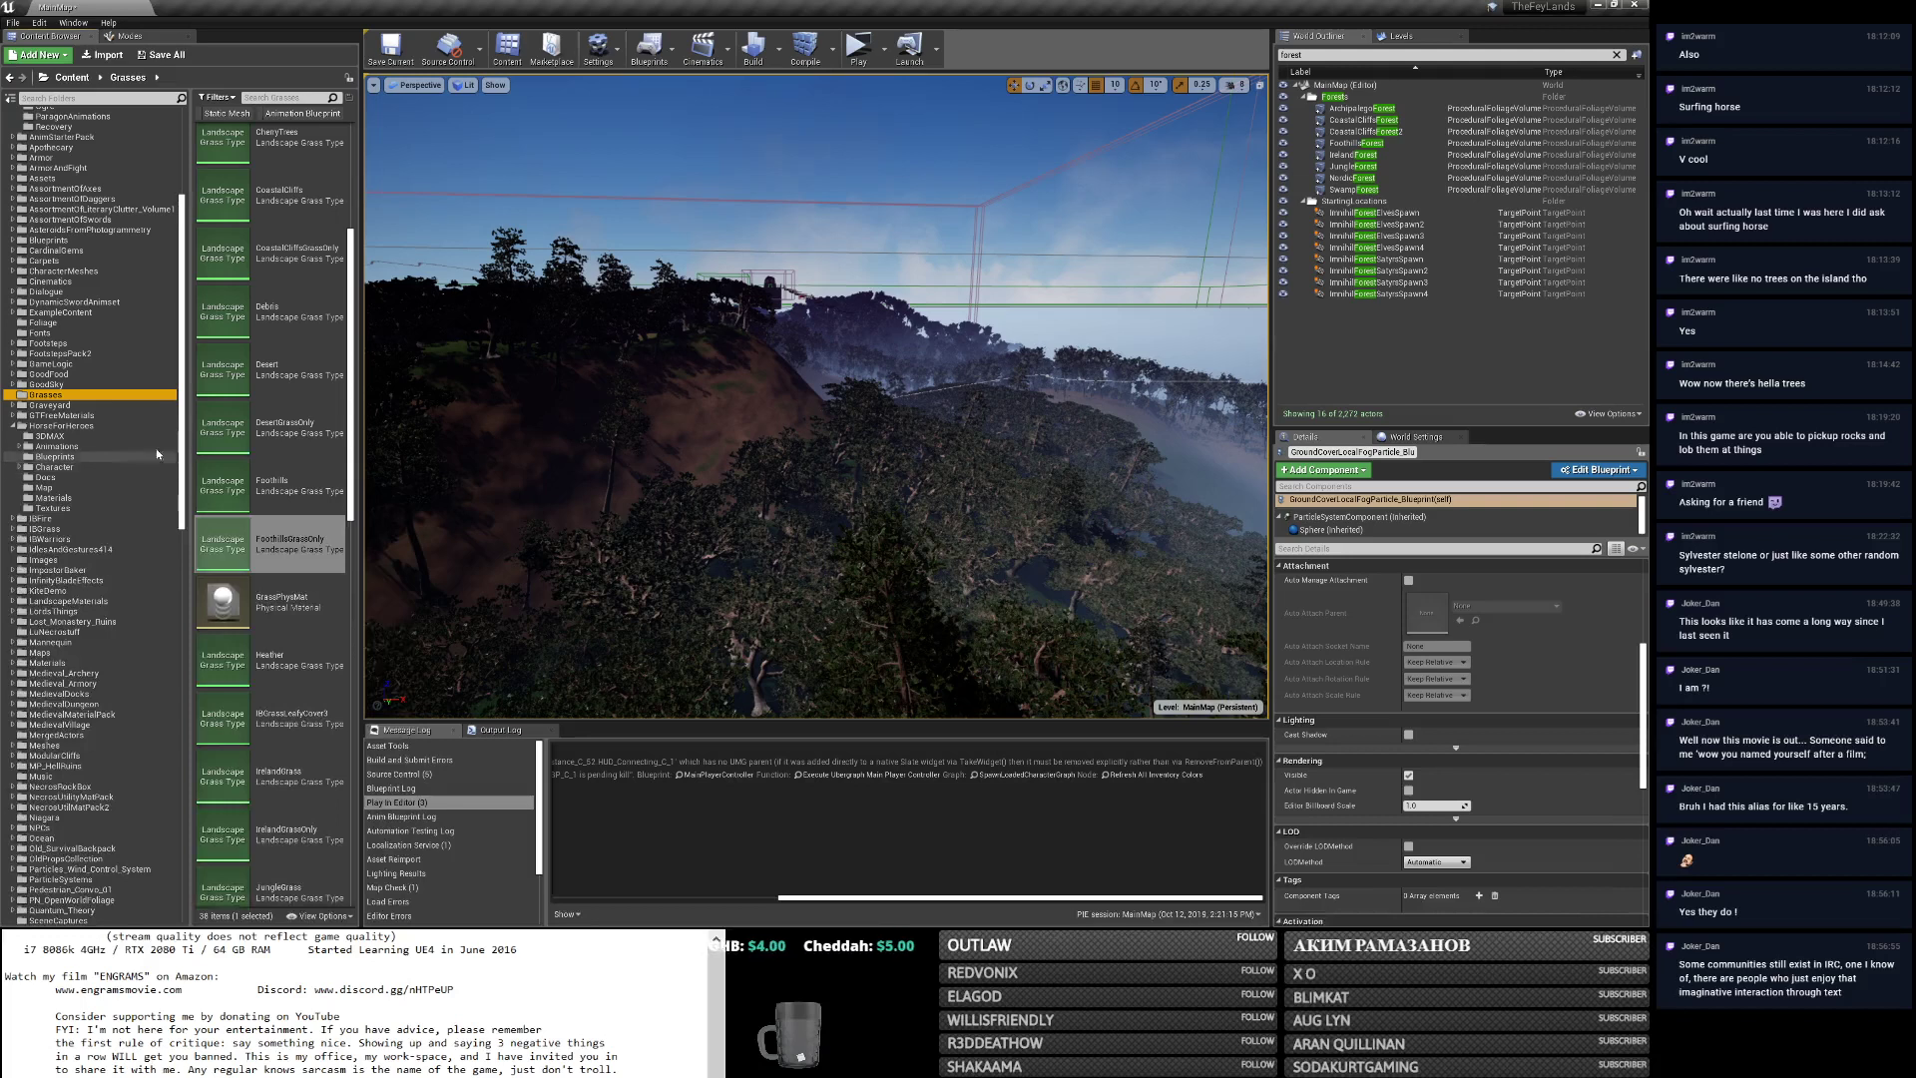
# Switch to the Epic Games Launcher, search the library vault for "emot" and "di", and browse the full list of owned assets.
pyautogui.press('super')
pyautogui.click(616, 923)
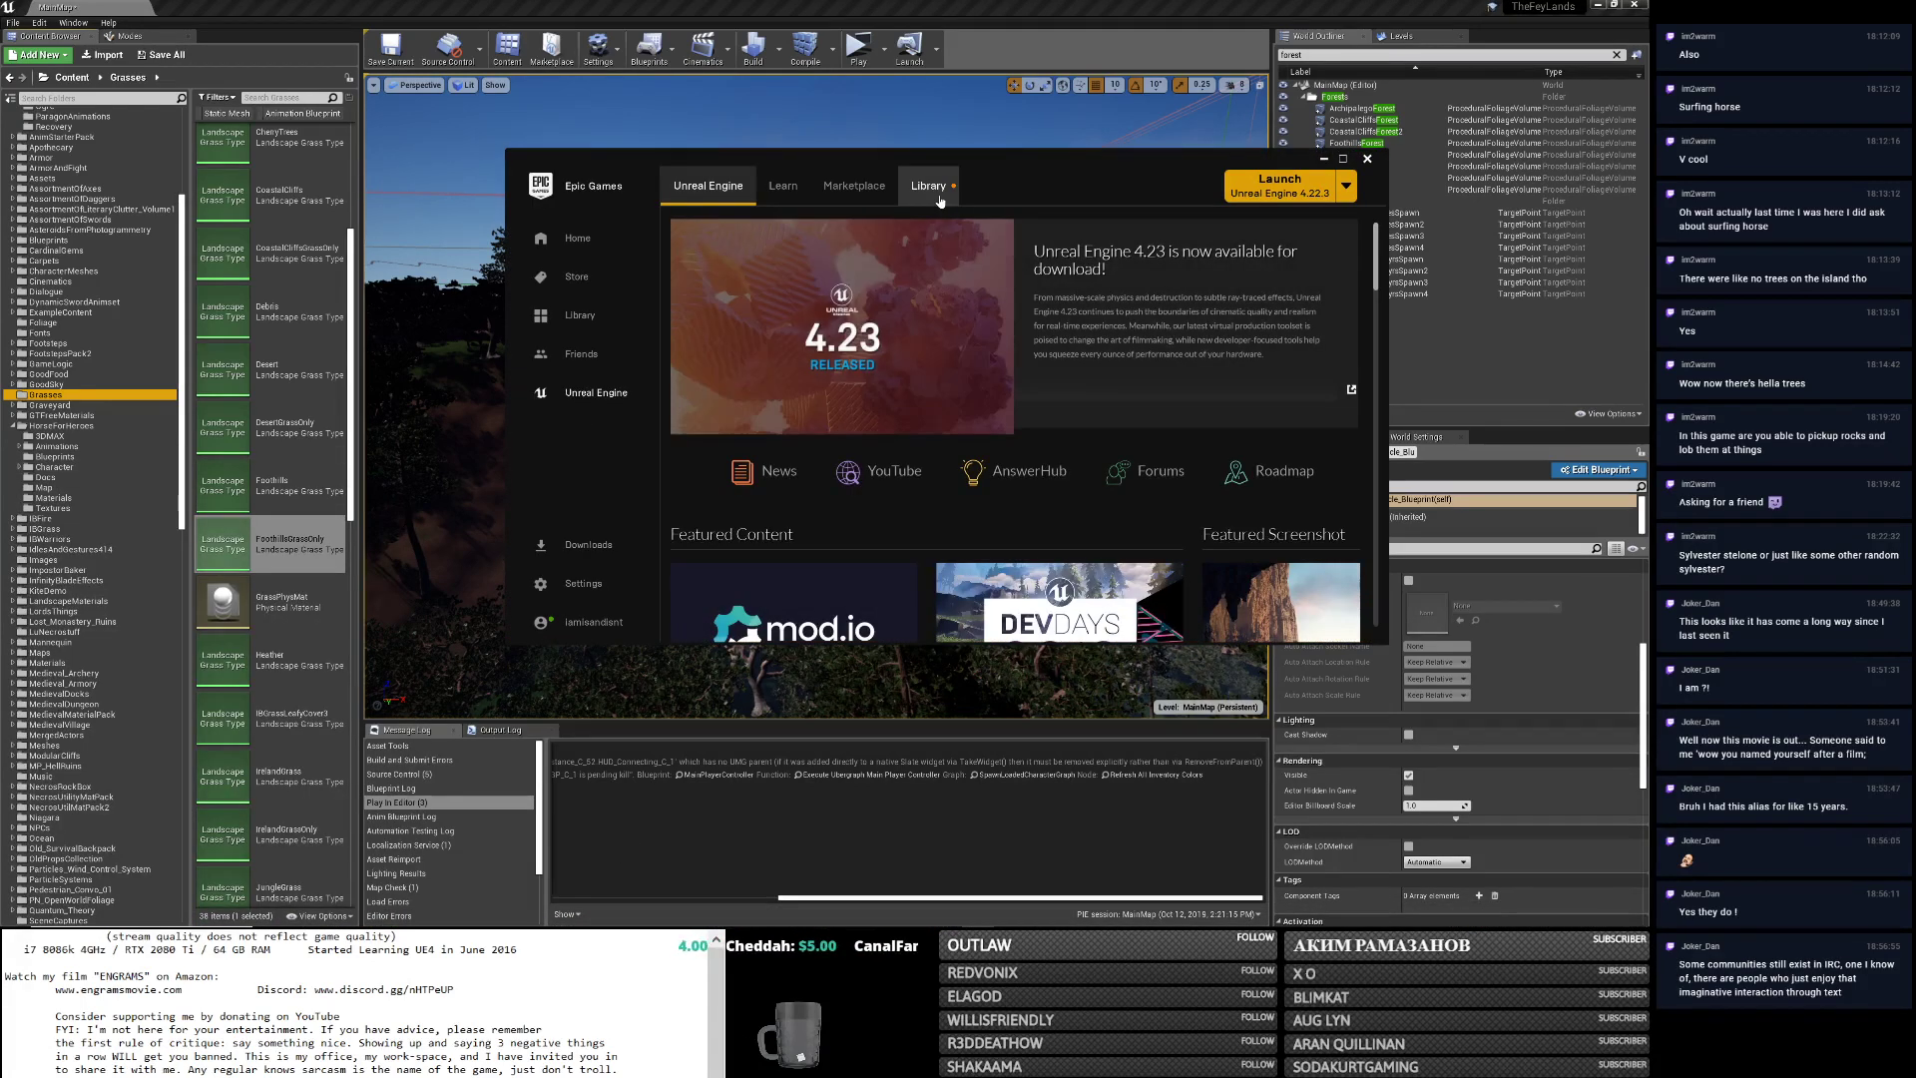
pyautogui.click(939, 189)
pyautogui.scroll(-5, 1136, 493)
pyautogui.scroll(-4, 1136, 493)
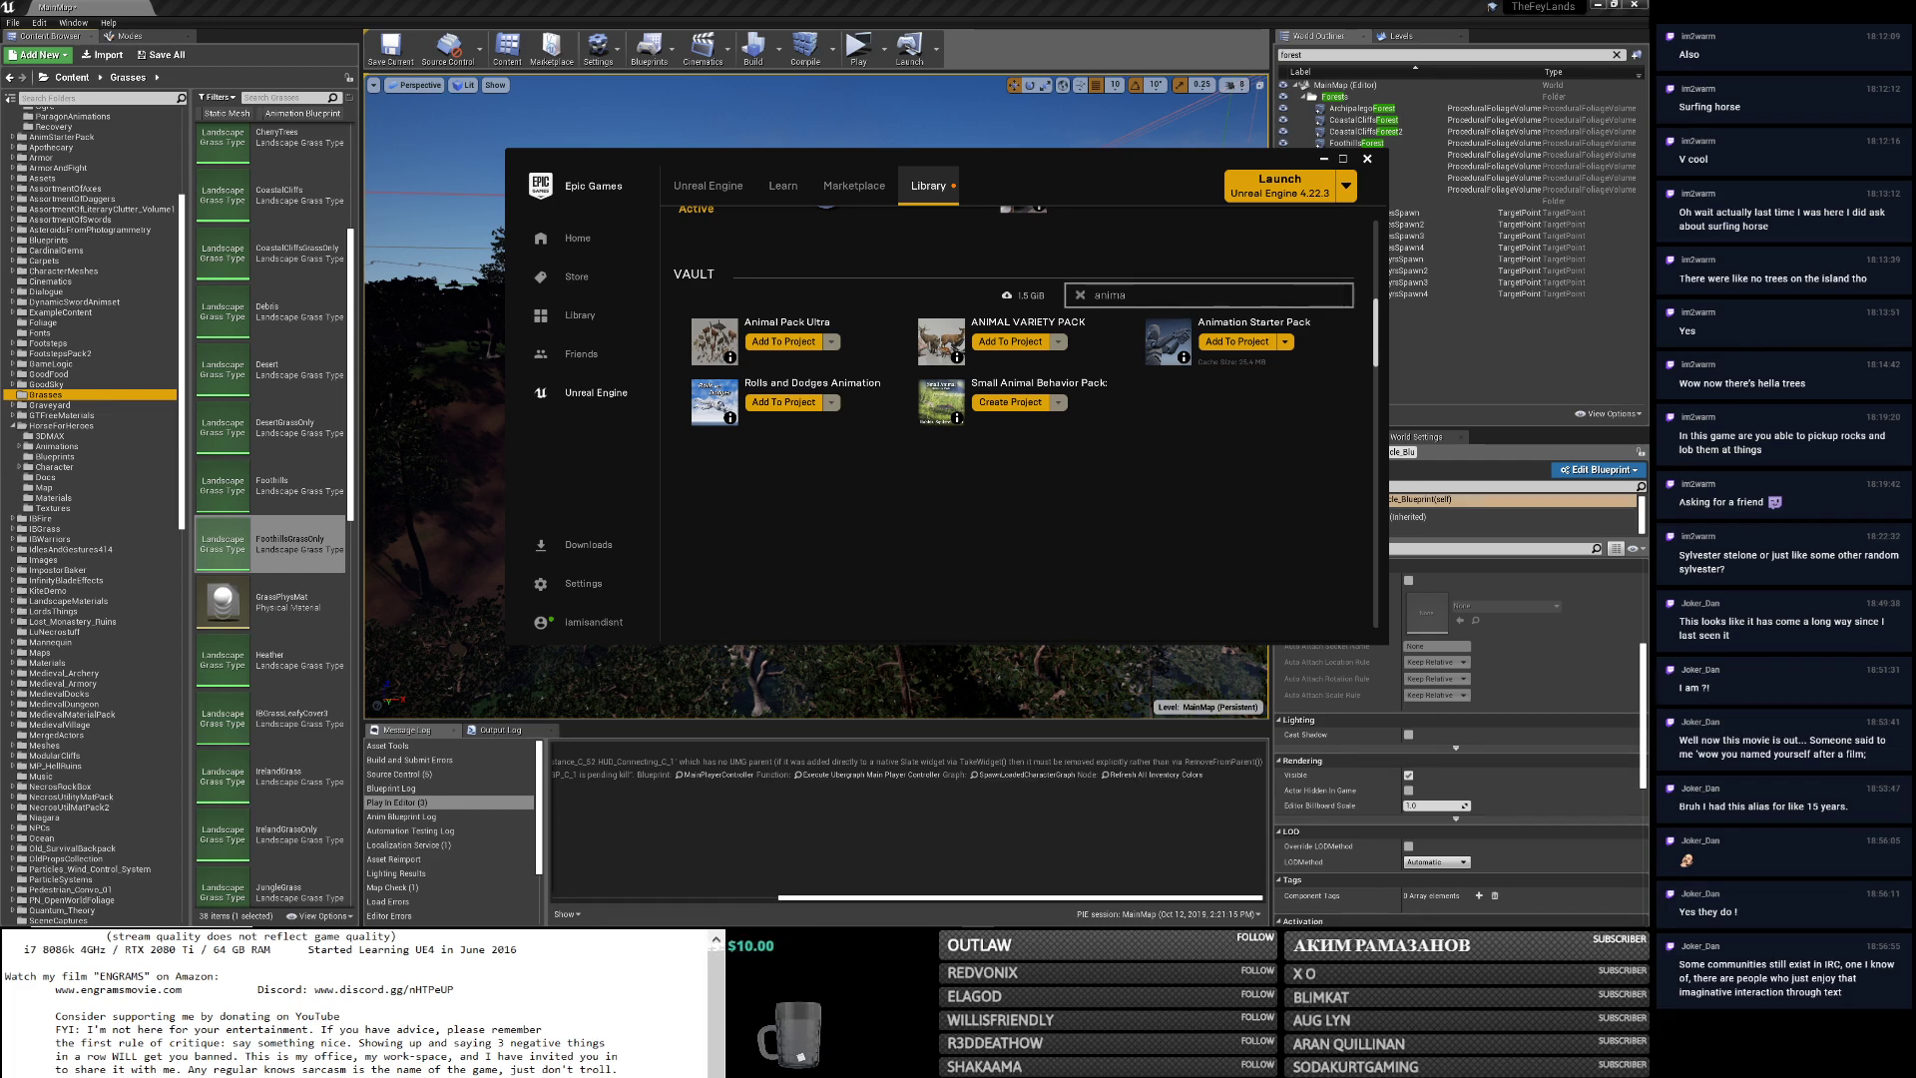
pyautogui.write('emot')
pyautogui.hotkey('ctrl', 'a')
pyautogui.write('di')
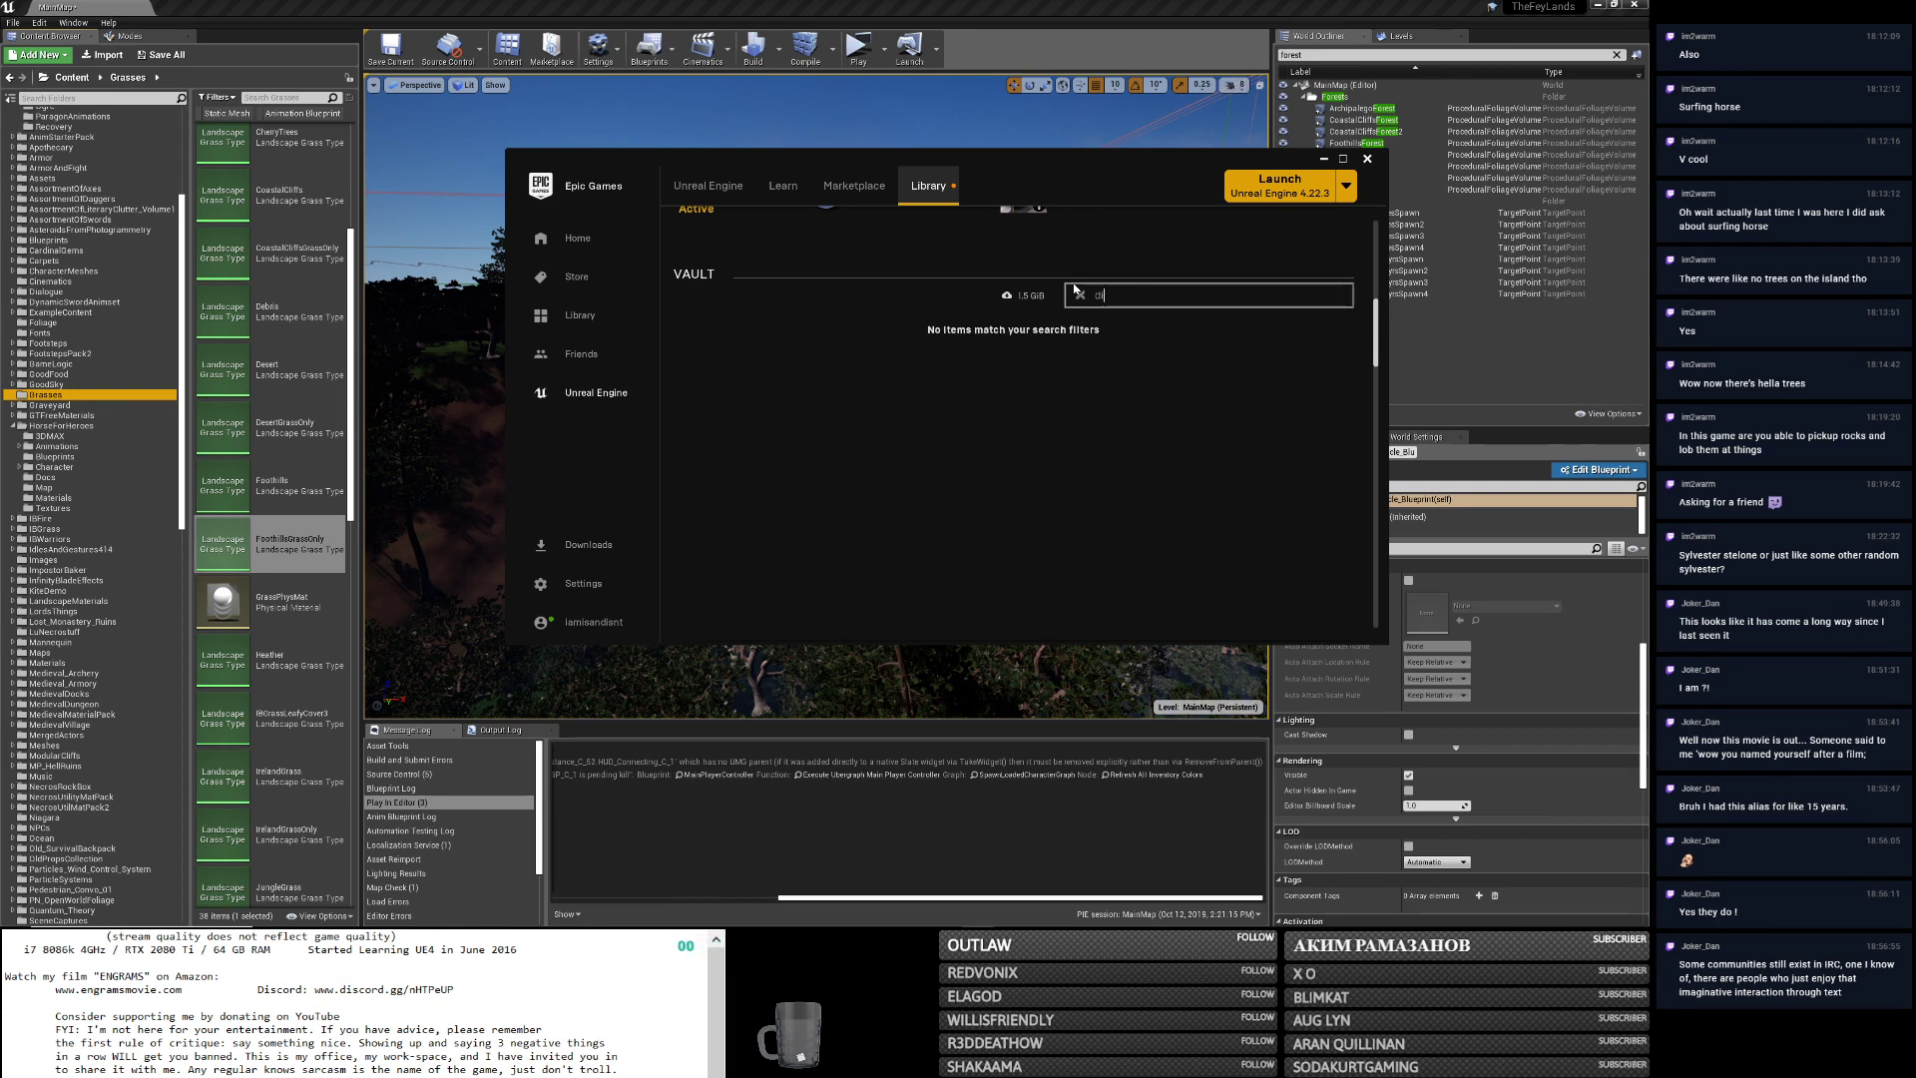
pyautogui.press('BackSpace')
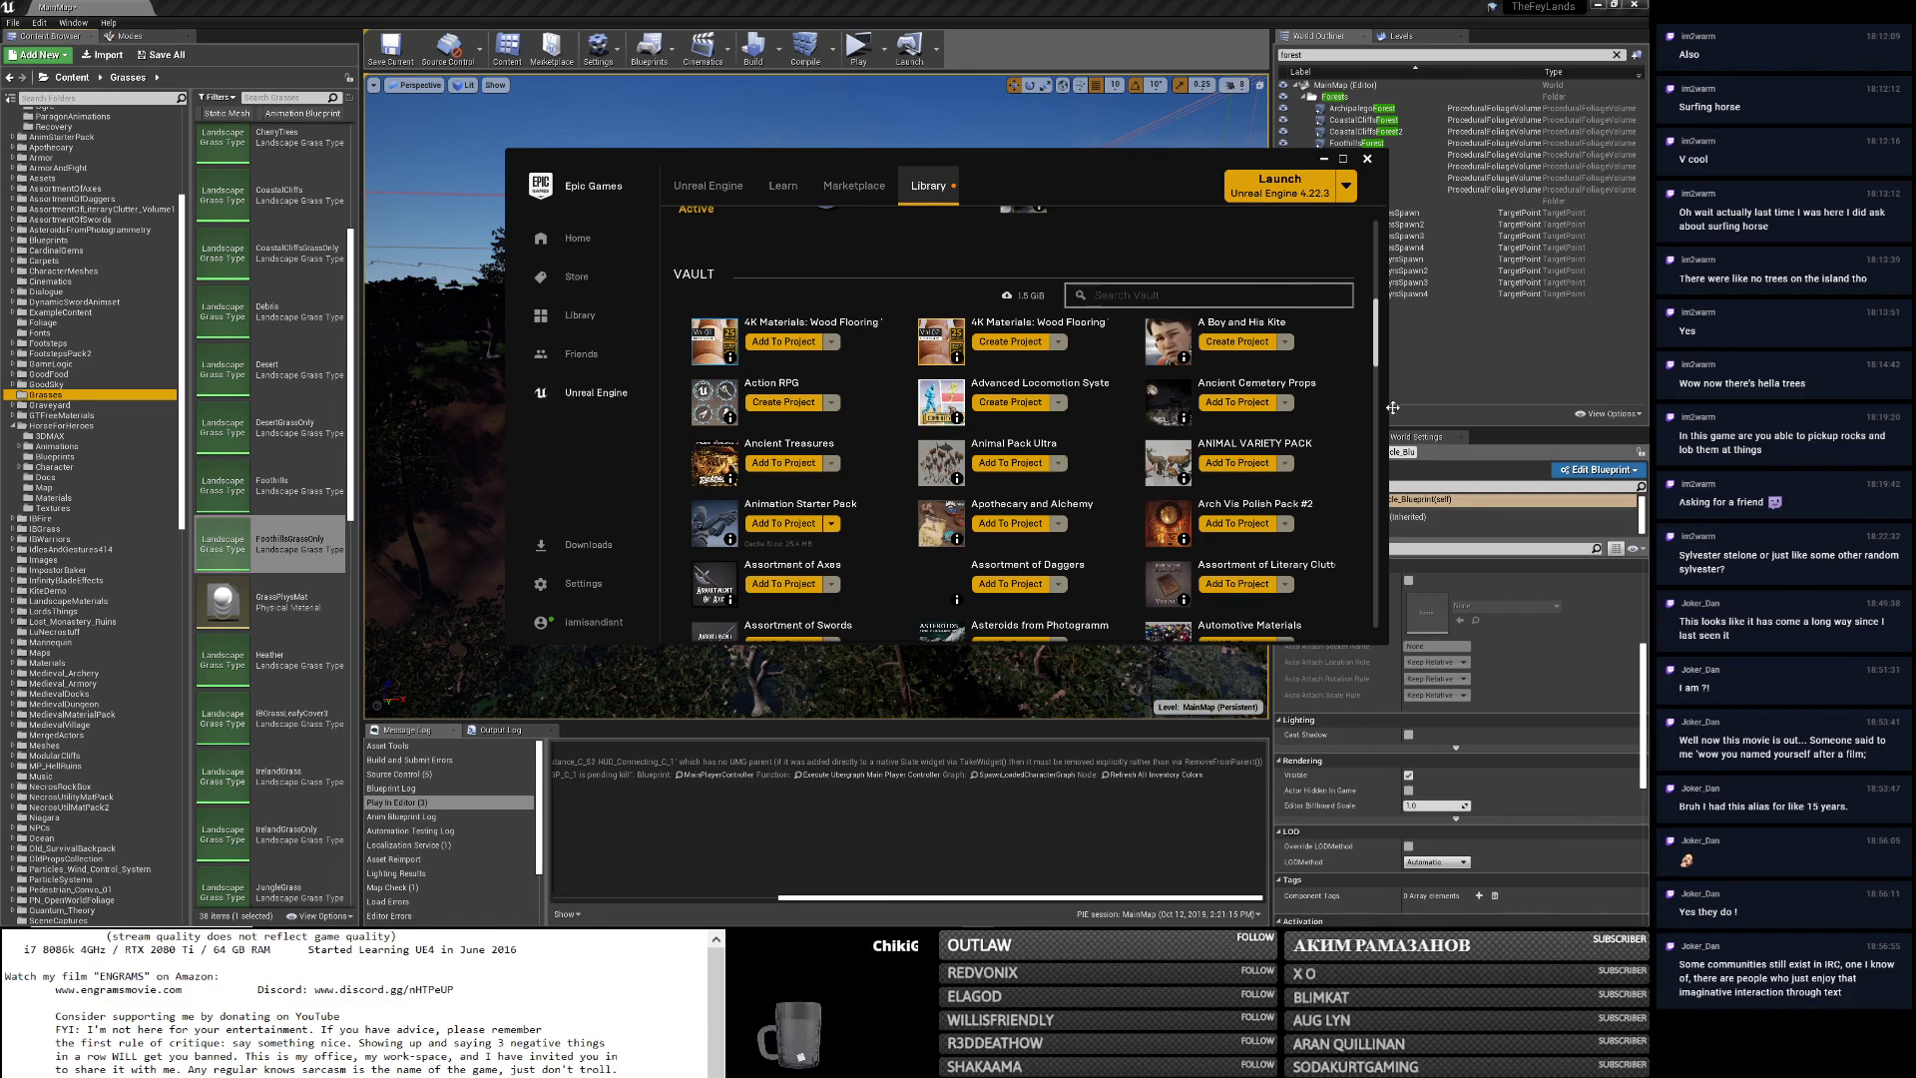
pyautogui.moveTo(1382, 338); pyautogui.dragTo(1380, 605)
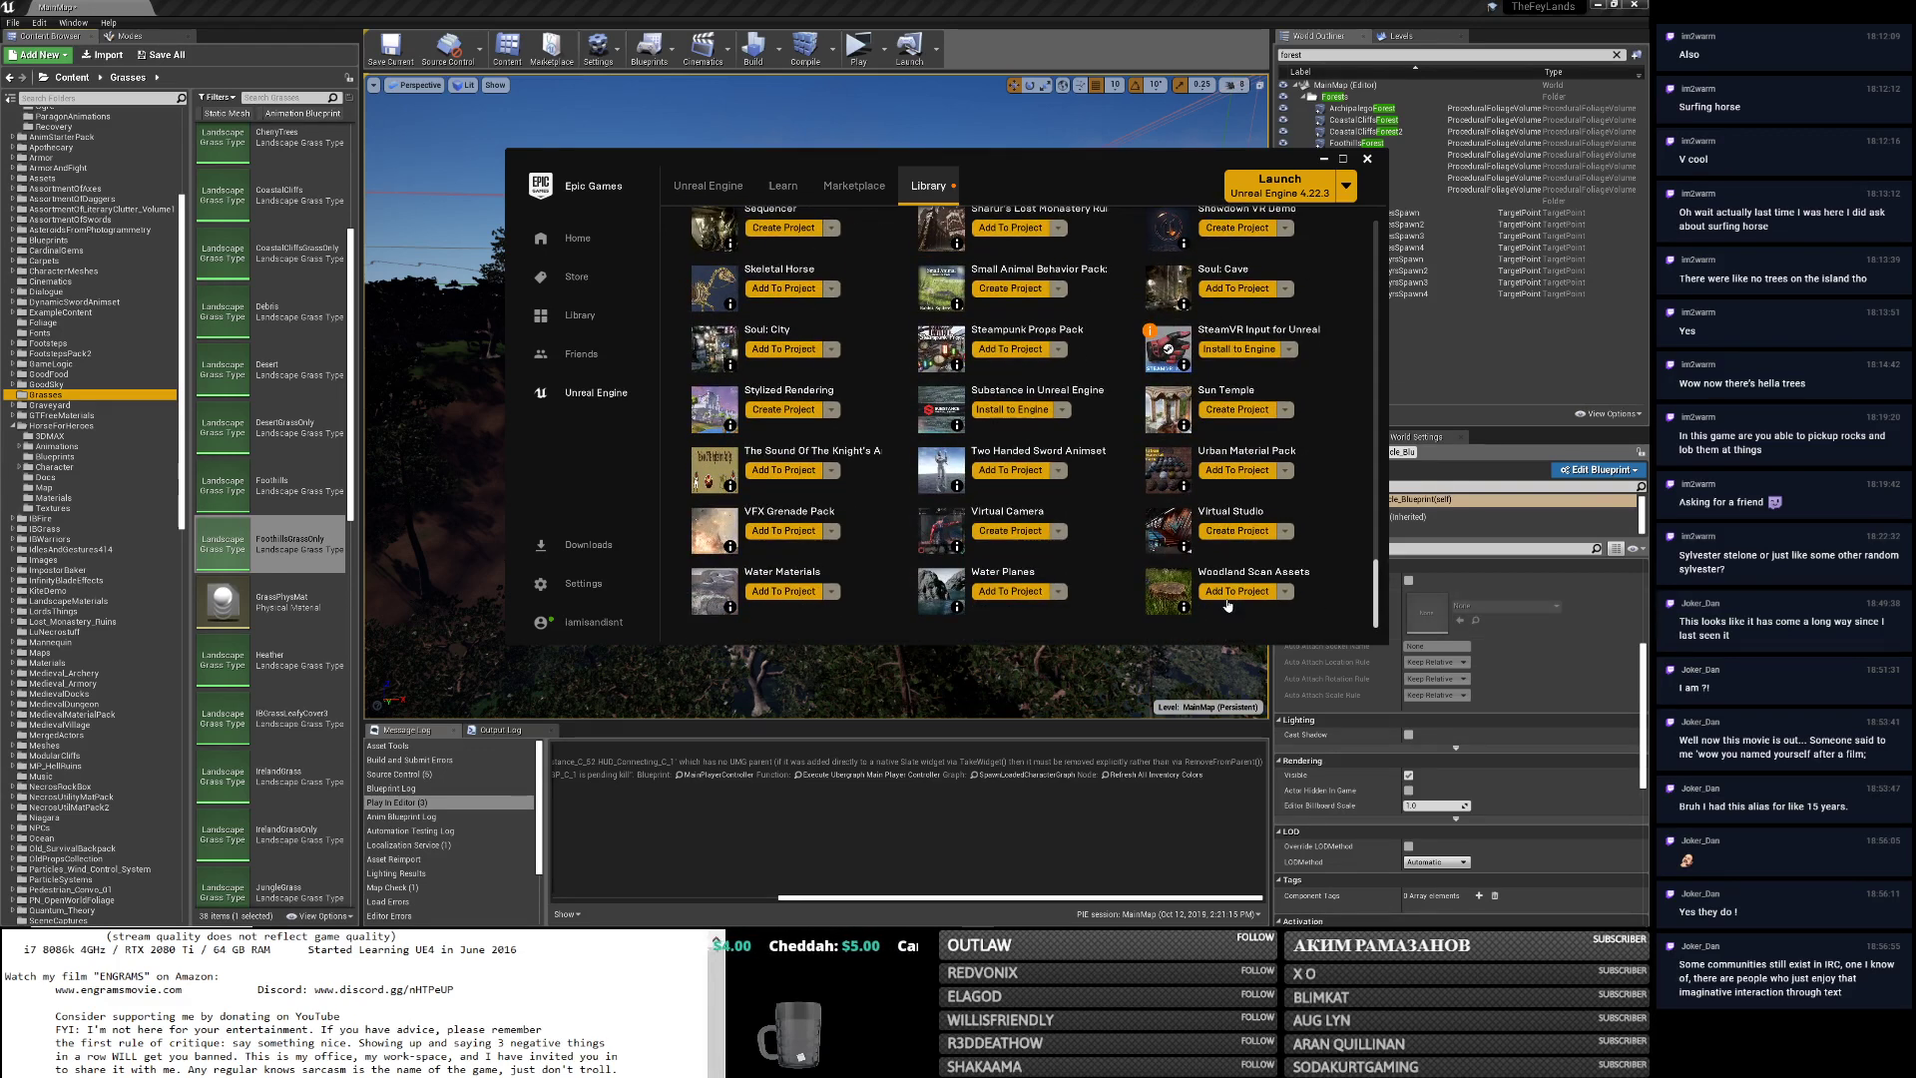
# Open the Meshes folder of WoodlandScanAssets in the project content and select the Log05c static mesh.
pyautogui.scroll(-5, 120, 529)
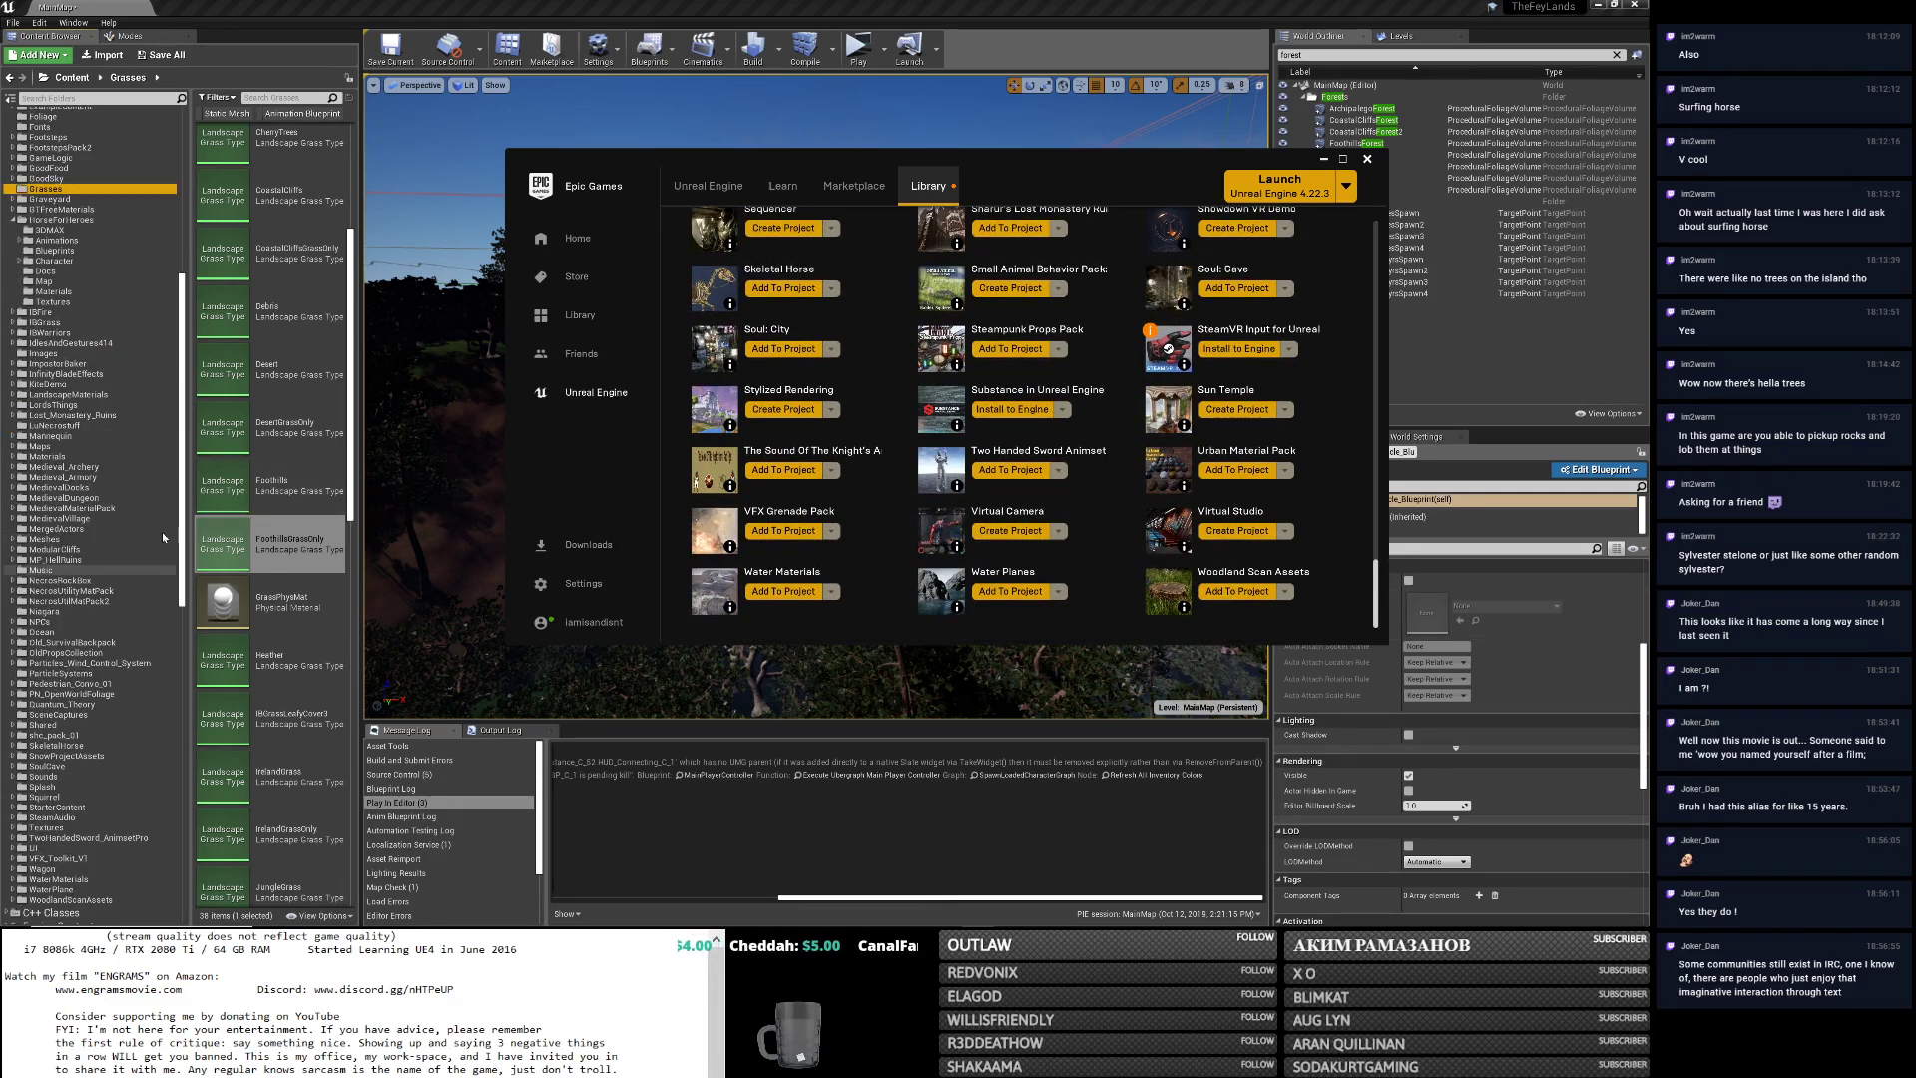
pyautogui.moveTo(182, 526); pyautogui.dragTo(182, 603)
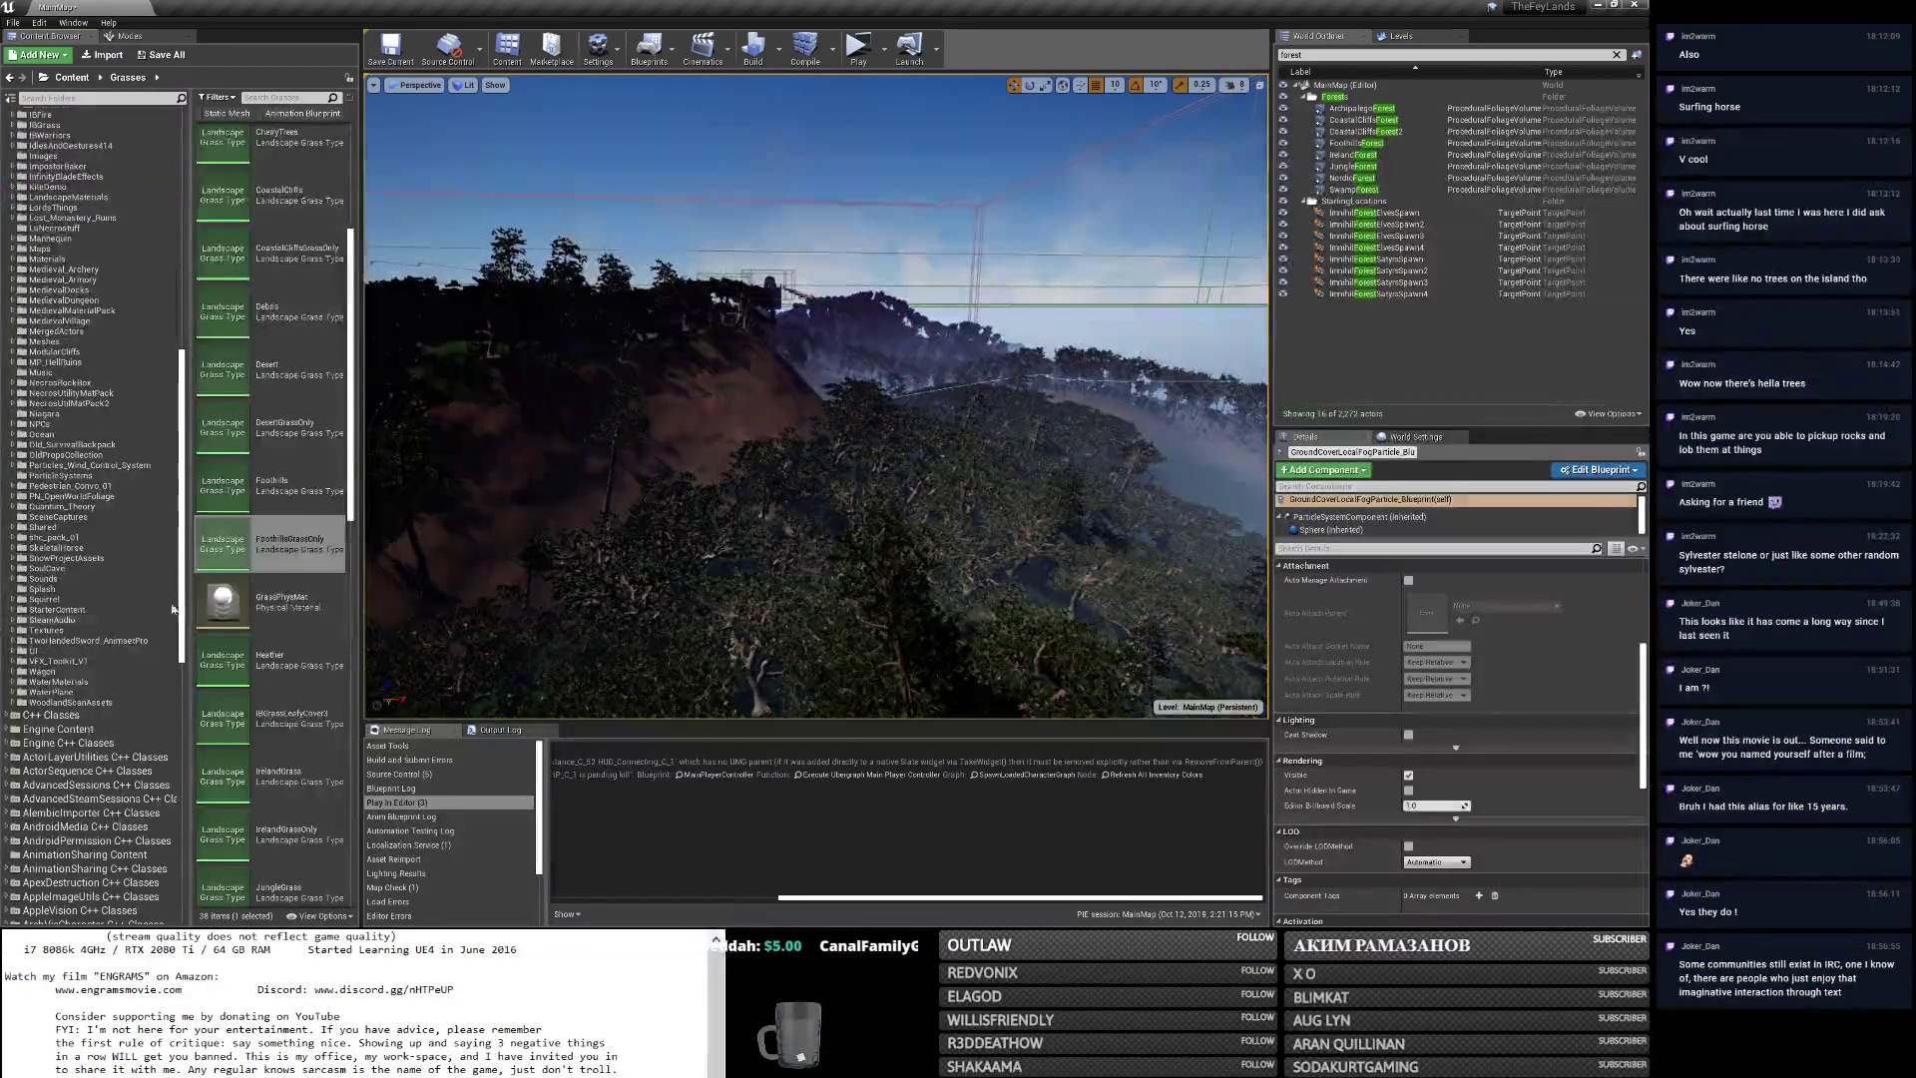
pyautogui.click(69, 703)
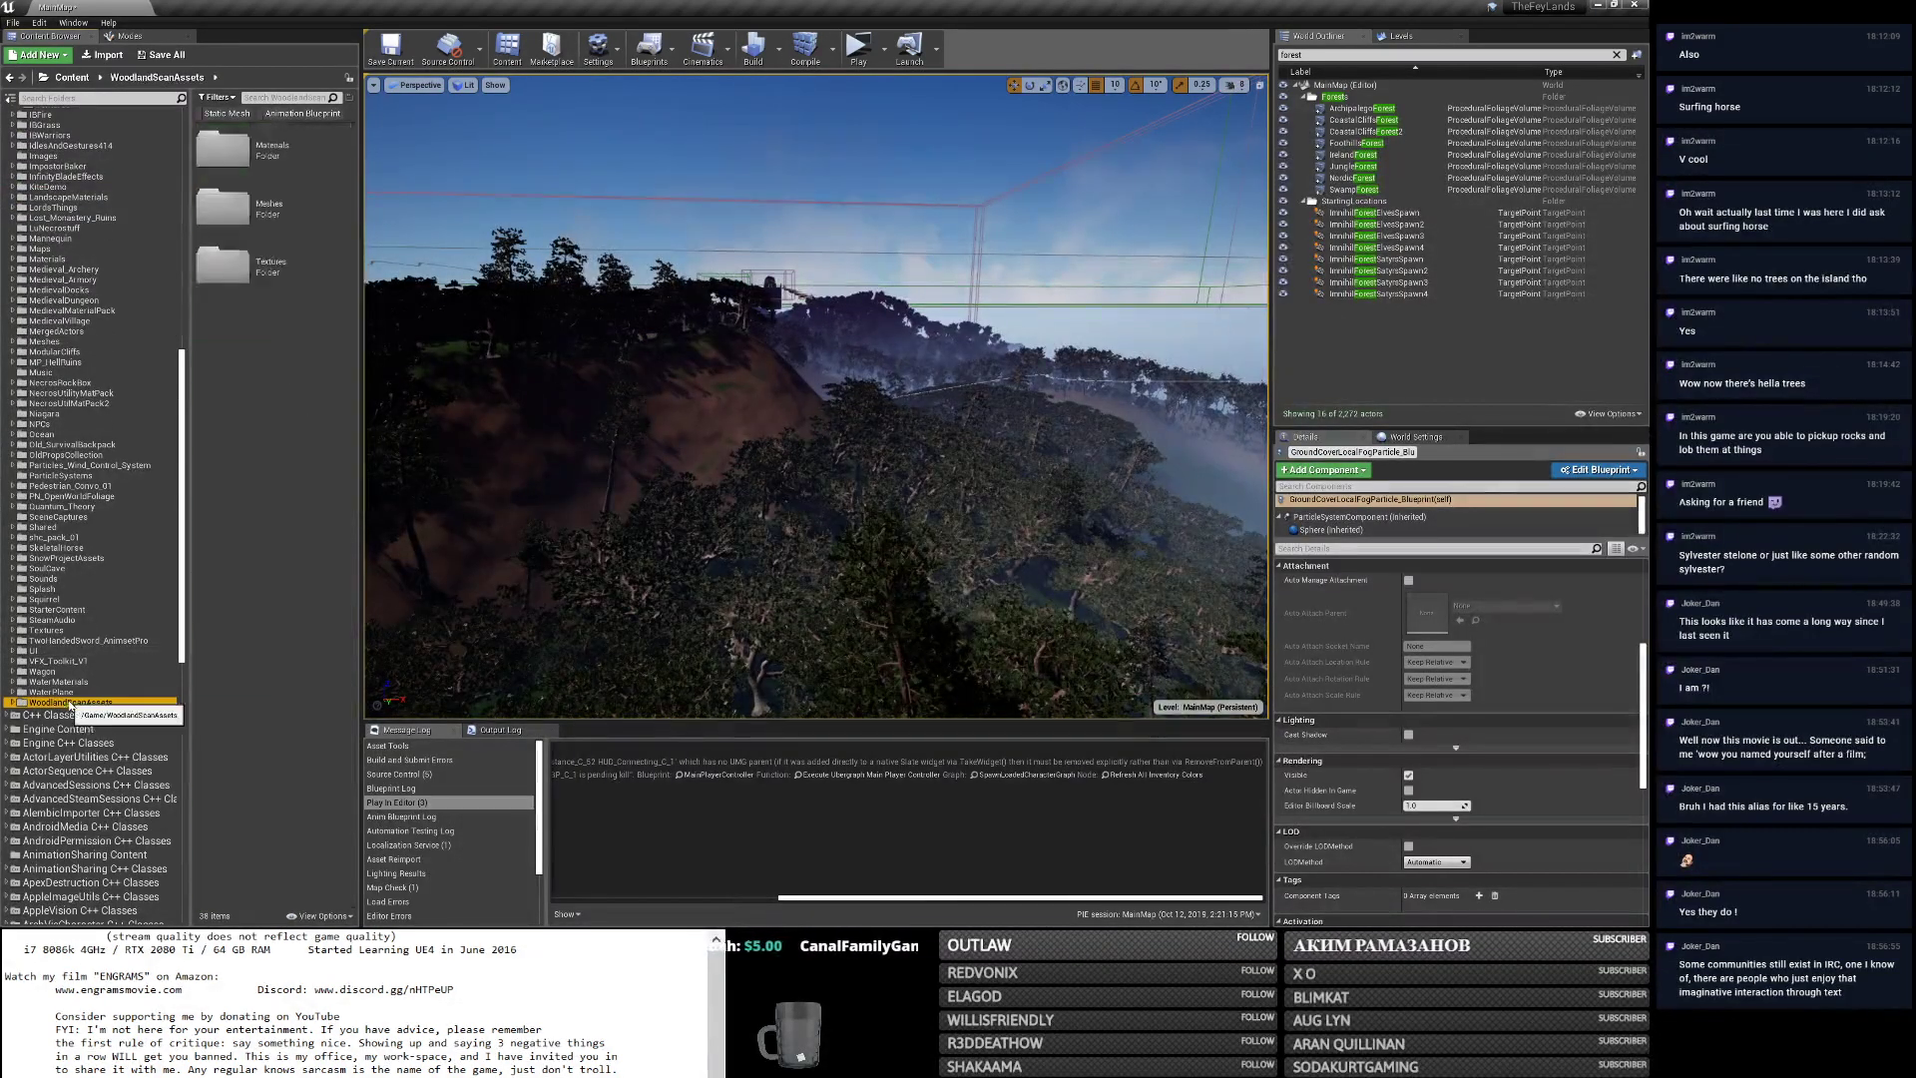
pyautogui.doubleClick(271, 206)
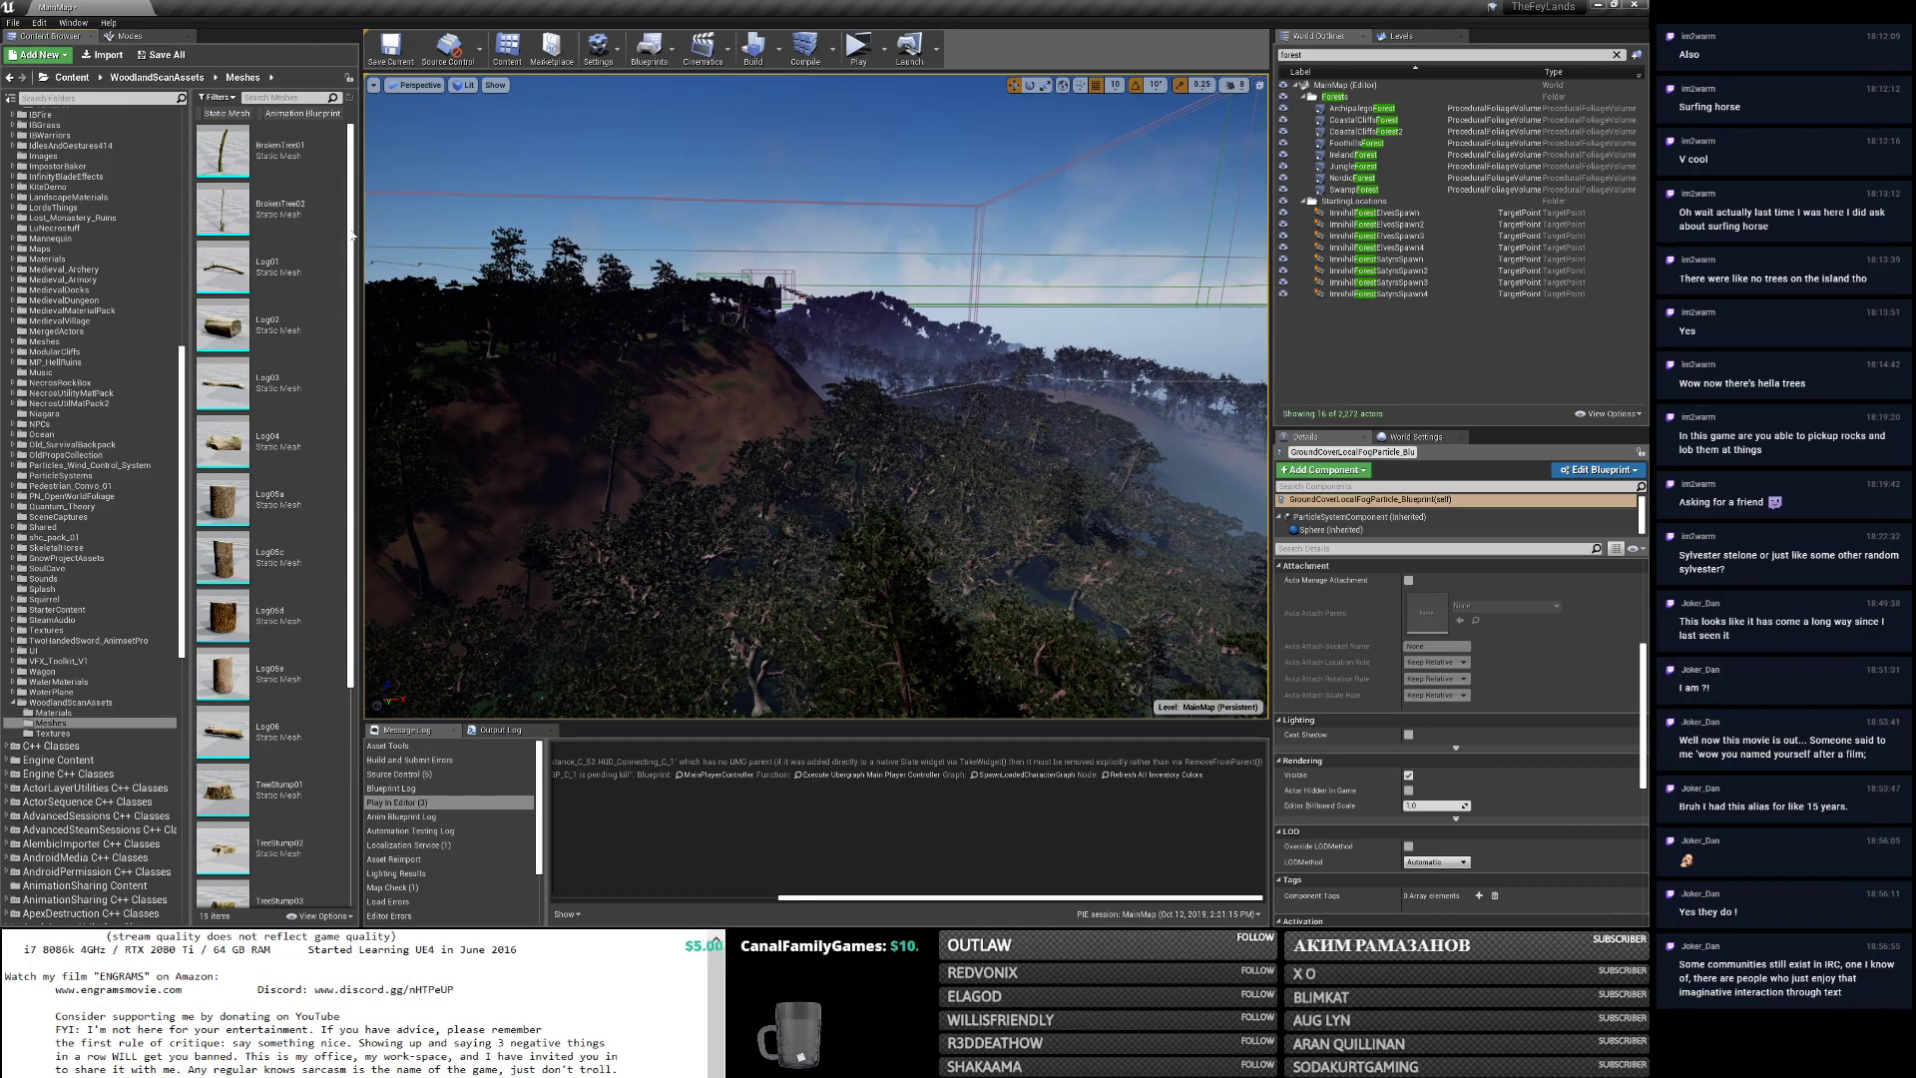
pyautogui.moveTo(351, 235); pyautogui.dragTo(350, 338)
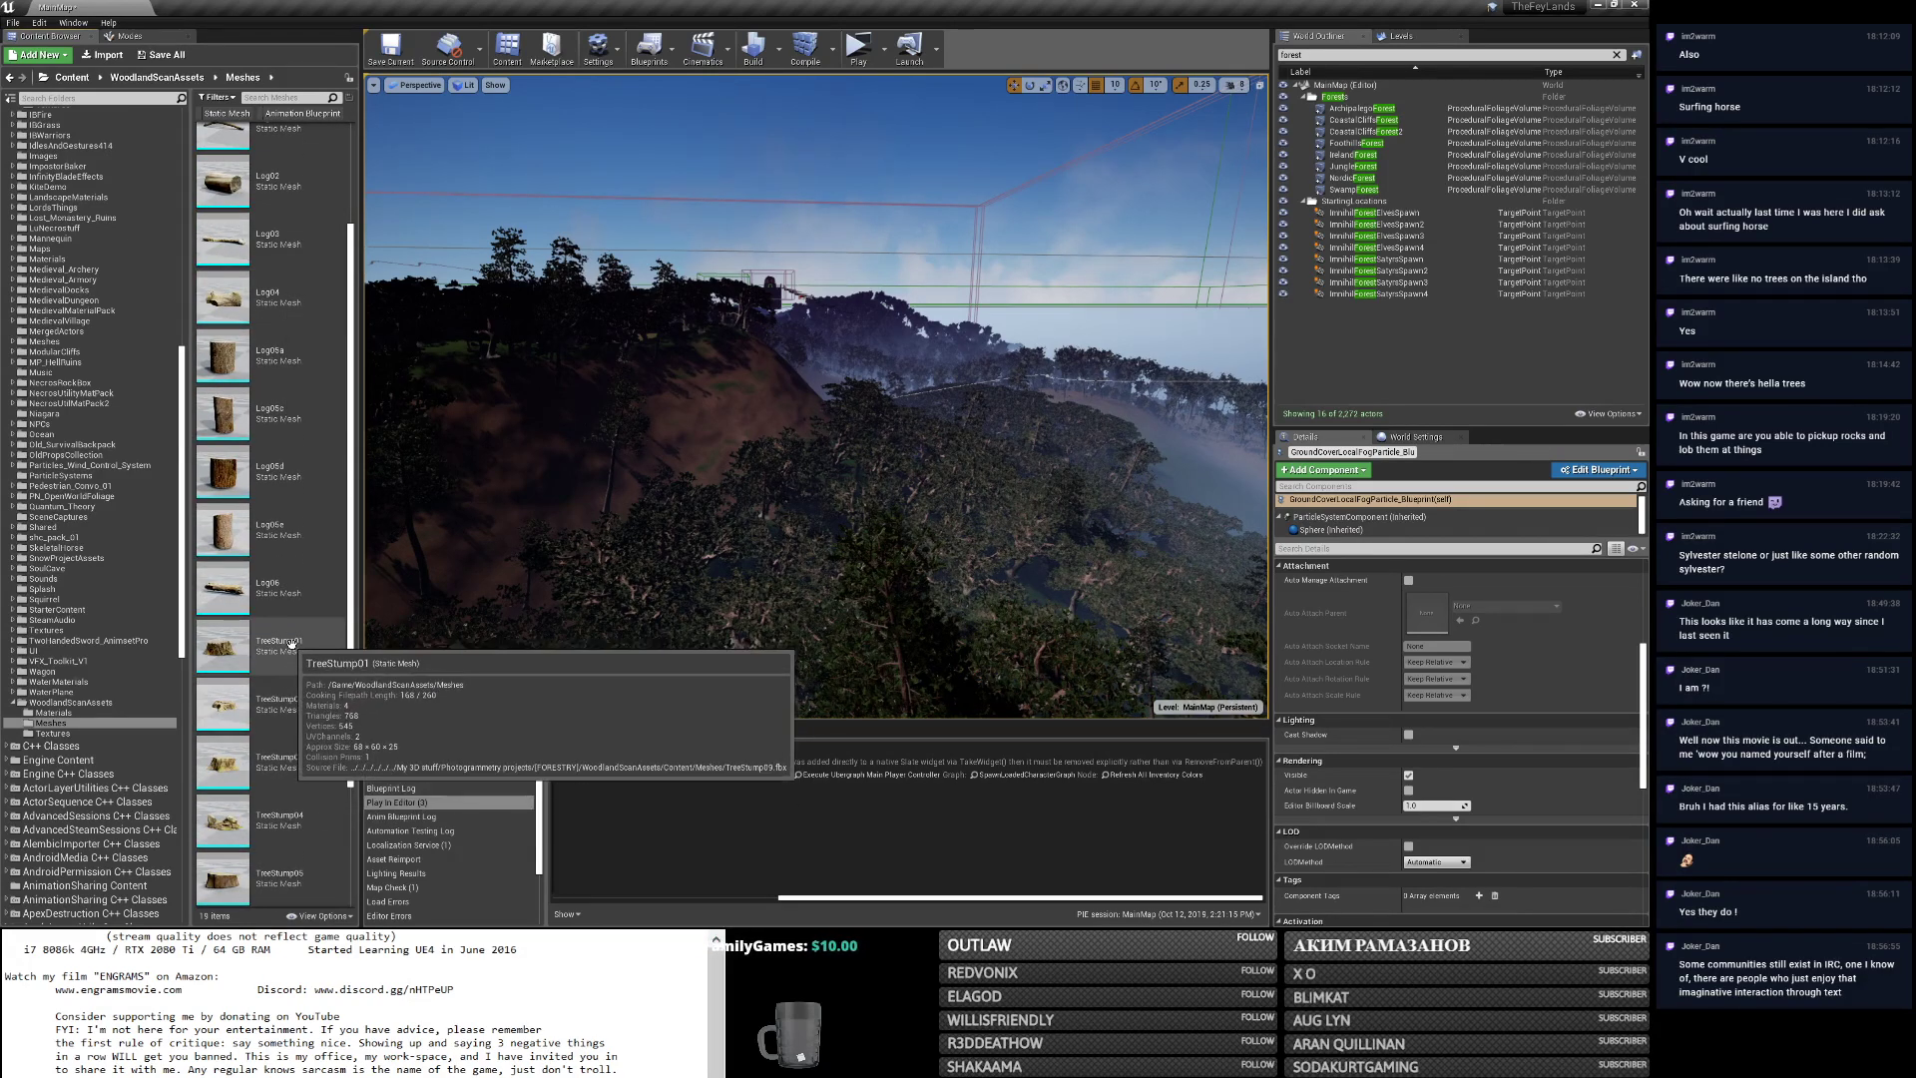
pyautogui.click(282, 420)
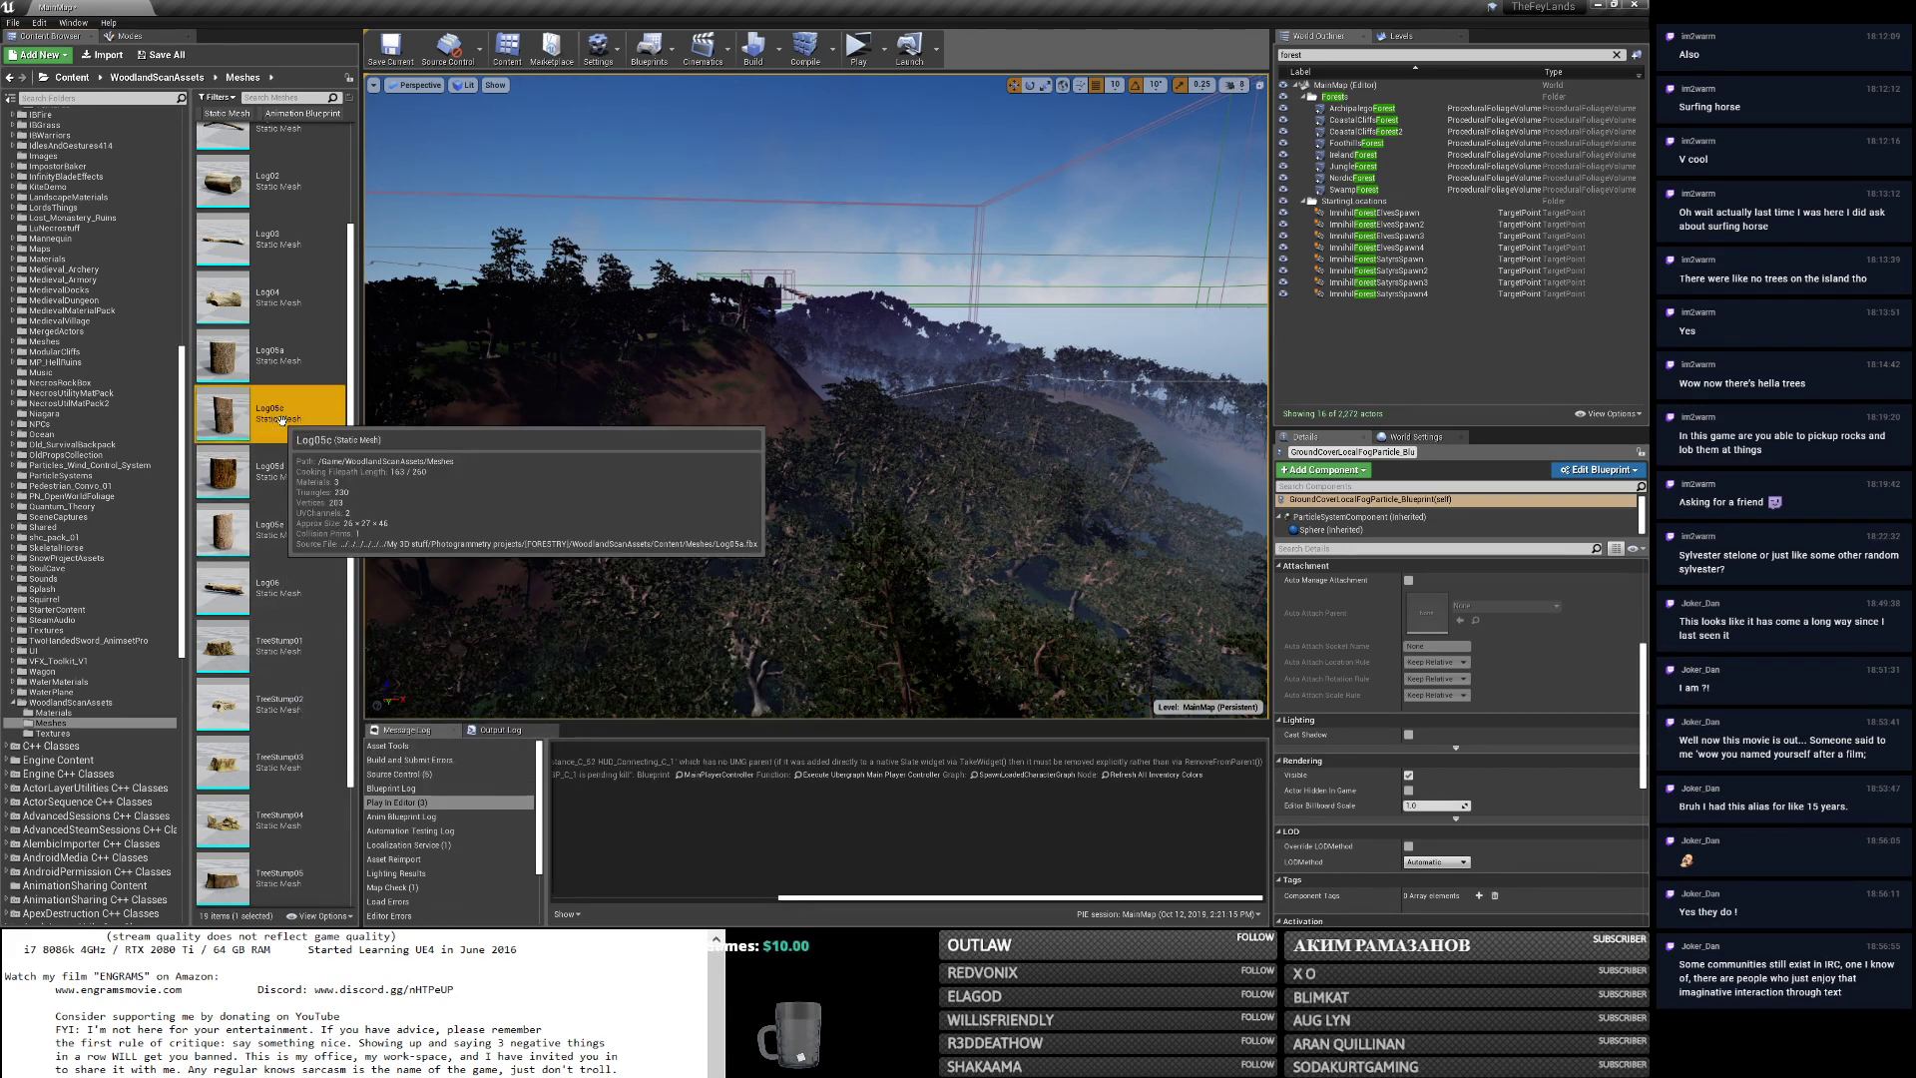
# Open the Log05c static mesh, inspect it from below in Lit view mode, and return to the level editor.
pyautogui.doubleClick(336, 417)
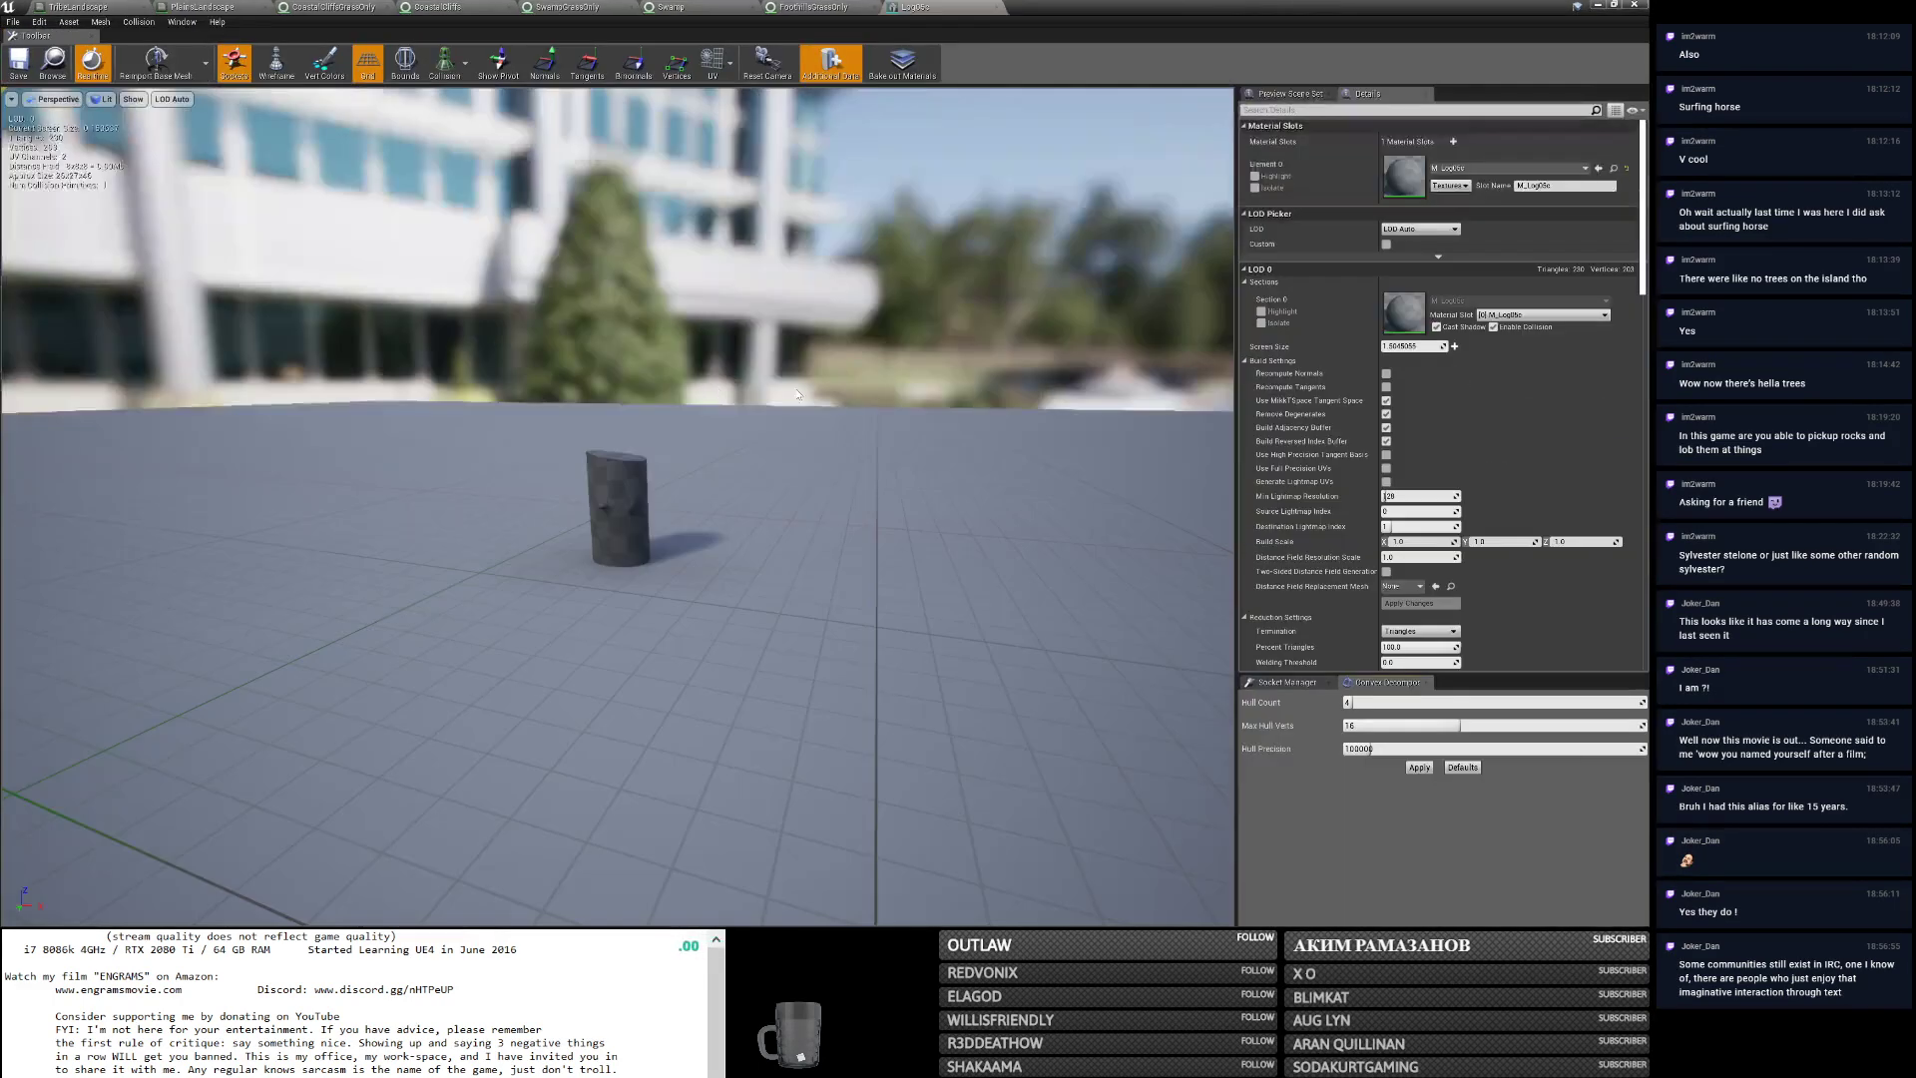
pyautogui.moveTo(619, 499); pyautogui.dragTo(619, 329, button='right')
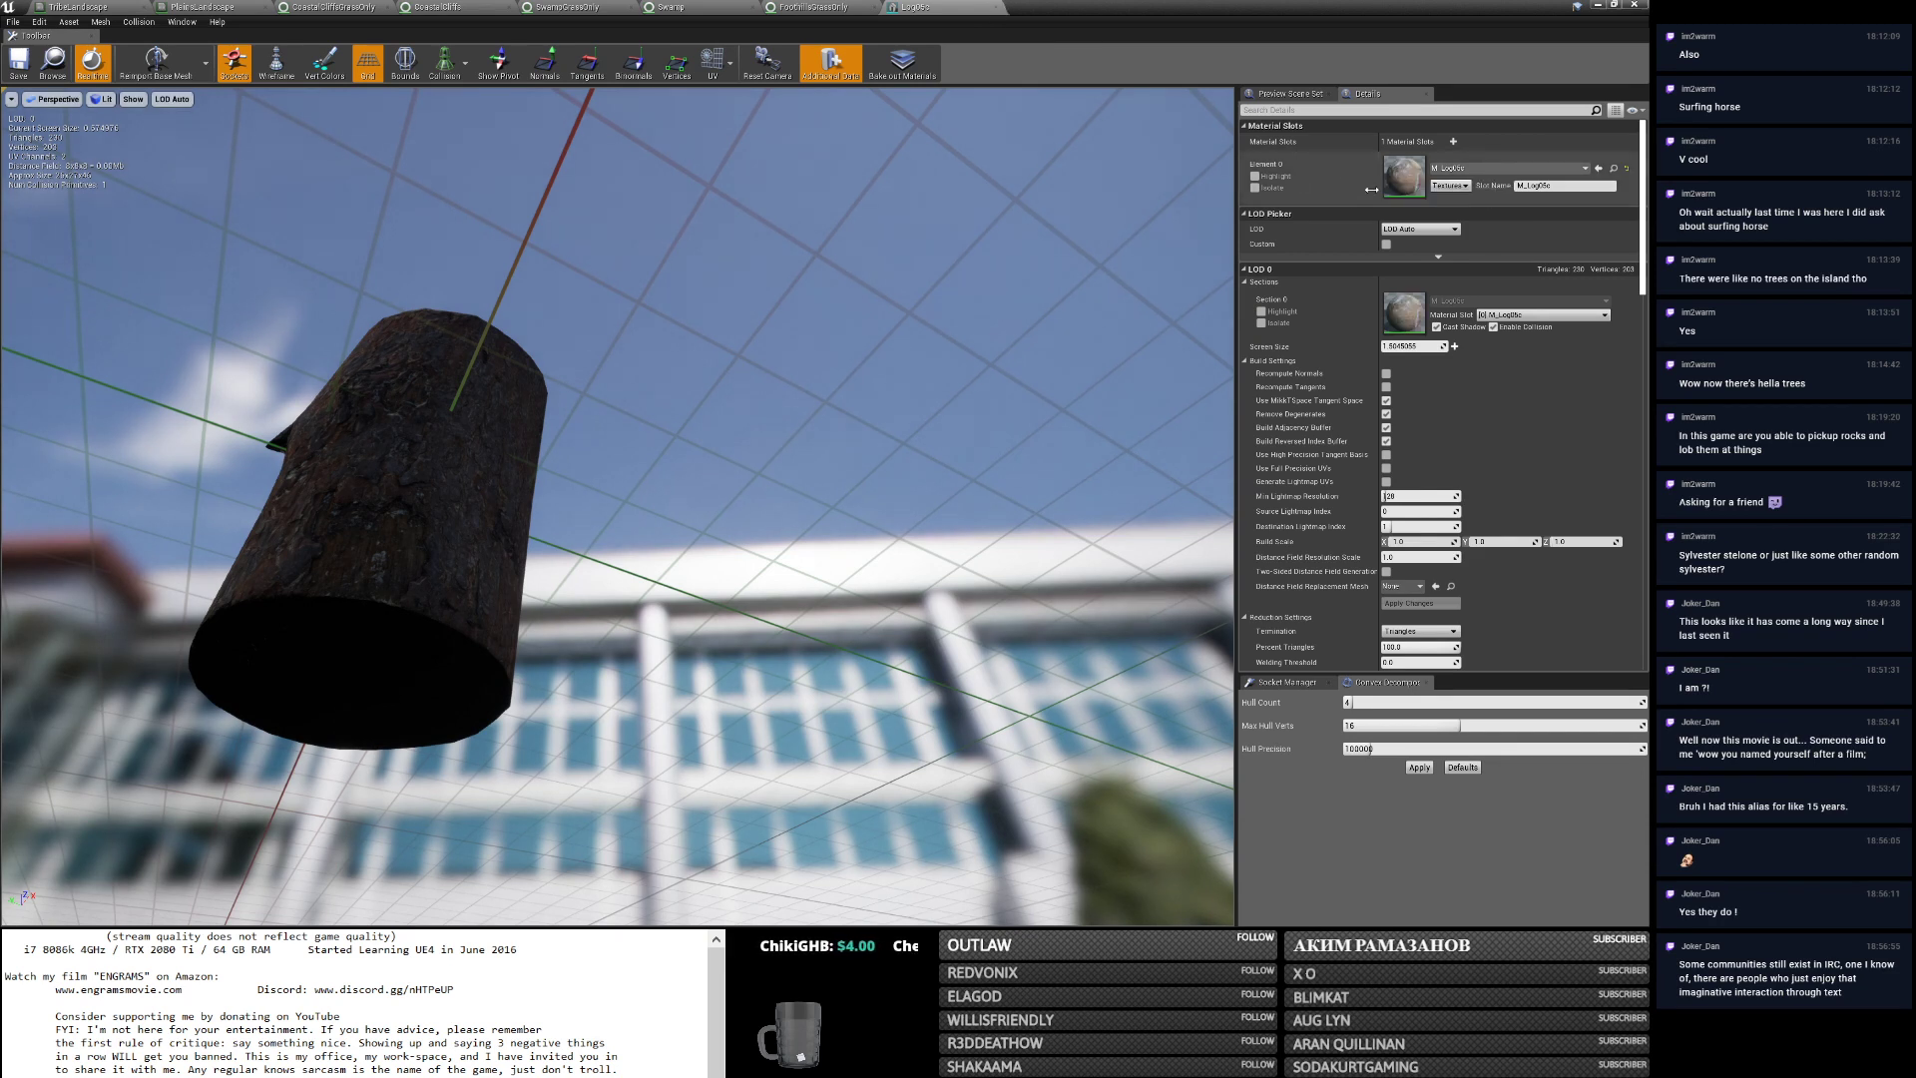
pyautogui.moveTo(913, 259); pyautogui.dragTo(849, 369, button='right')
pyautogui.click(104, 99)
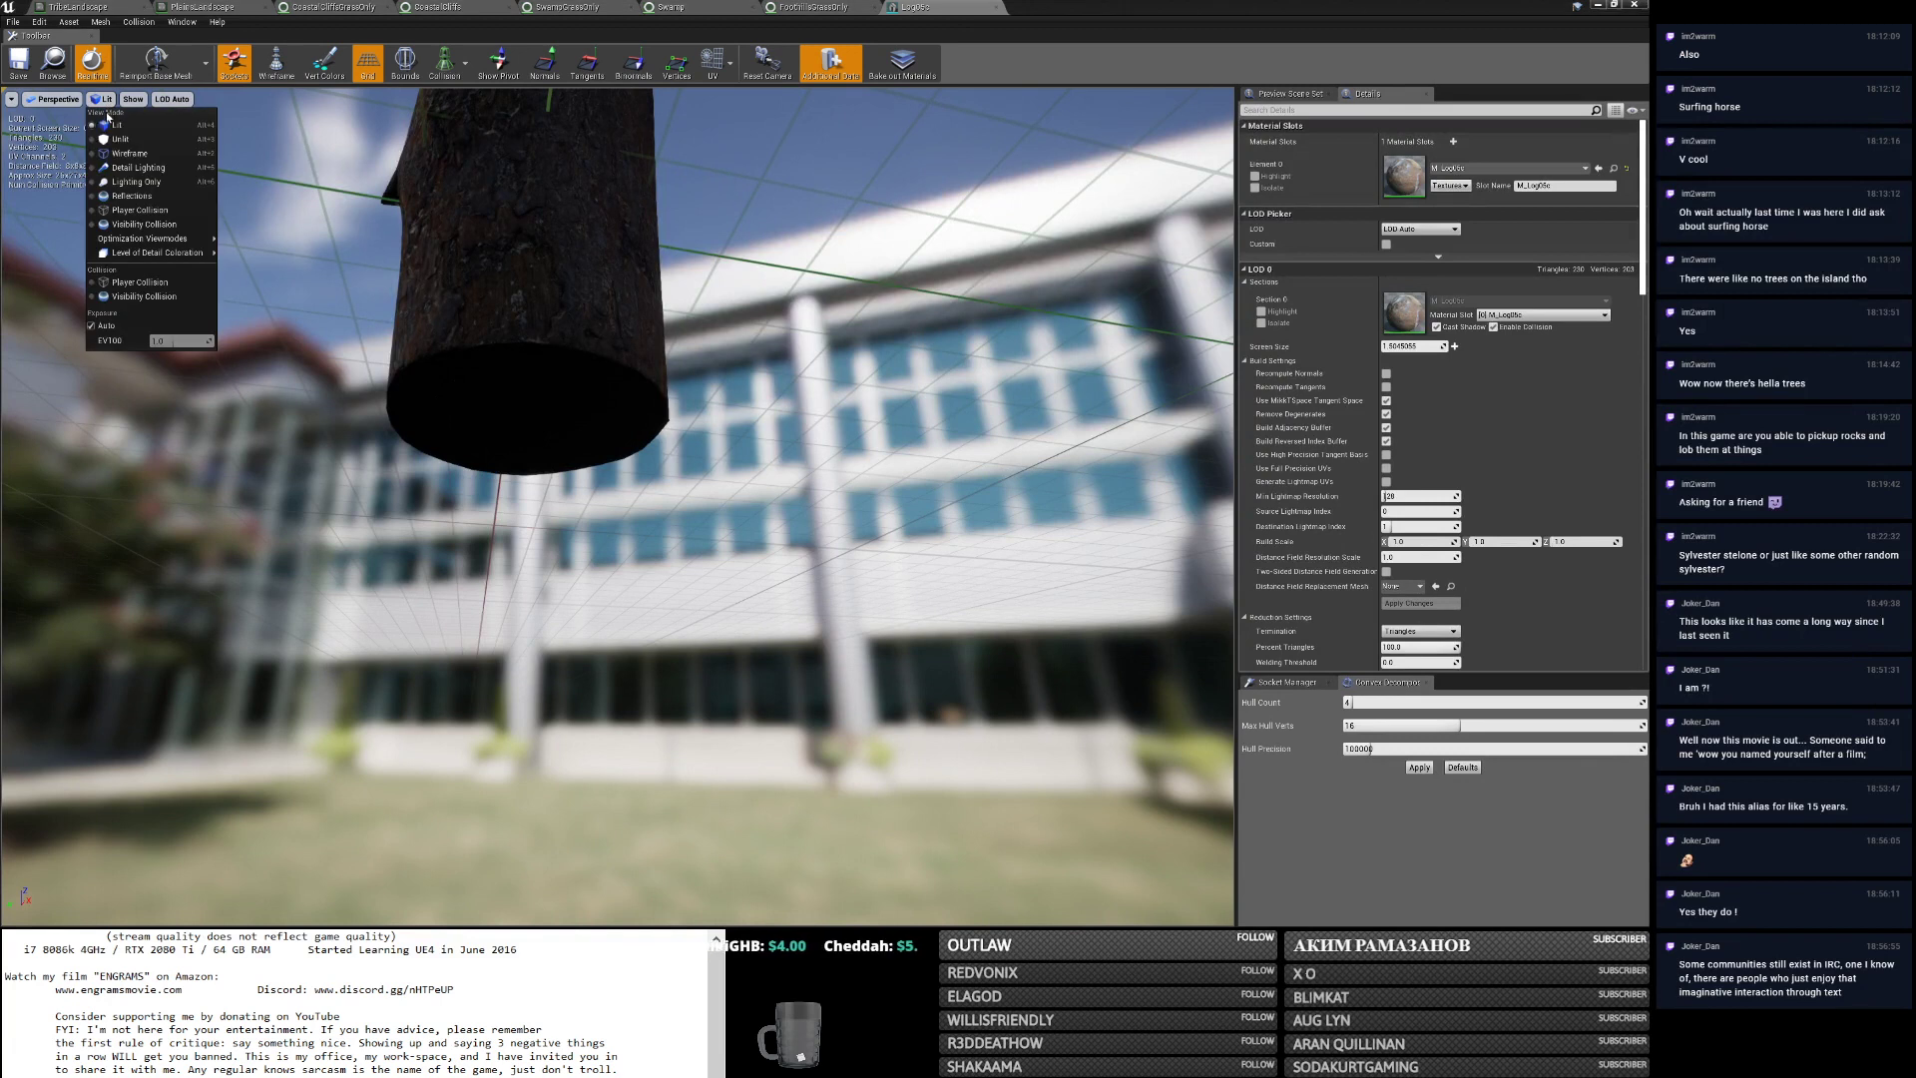
pyautogui.click(124, 126)
pyautogui.moveTo(125, 127); pyautogui.dragTo(244, 98, button='right')
pyautogui.click(104, 99)
pyautogui.click(122, 127)
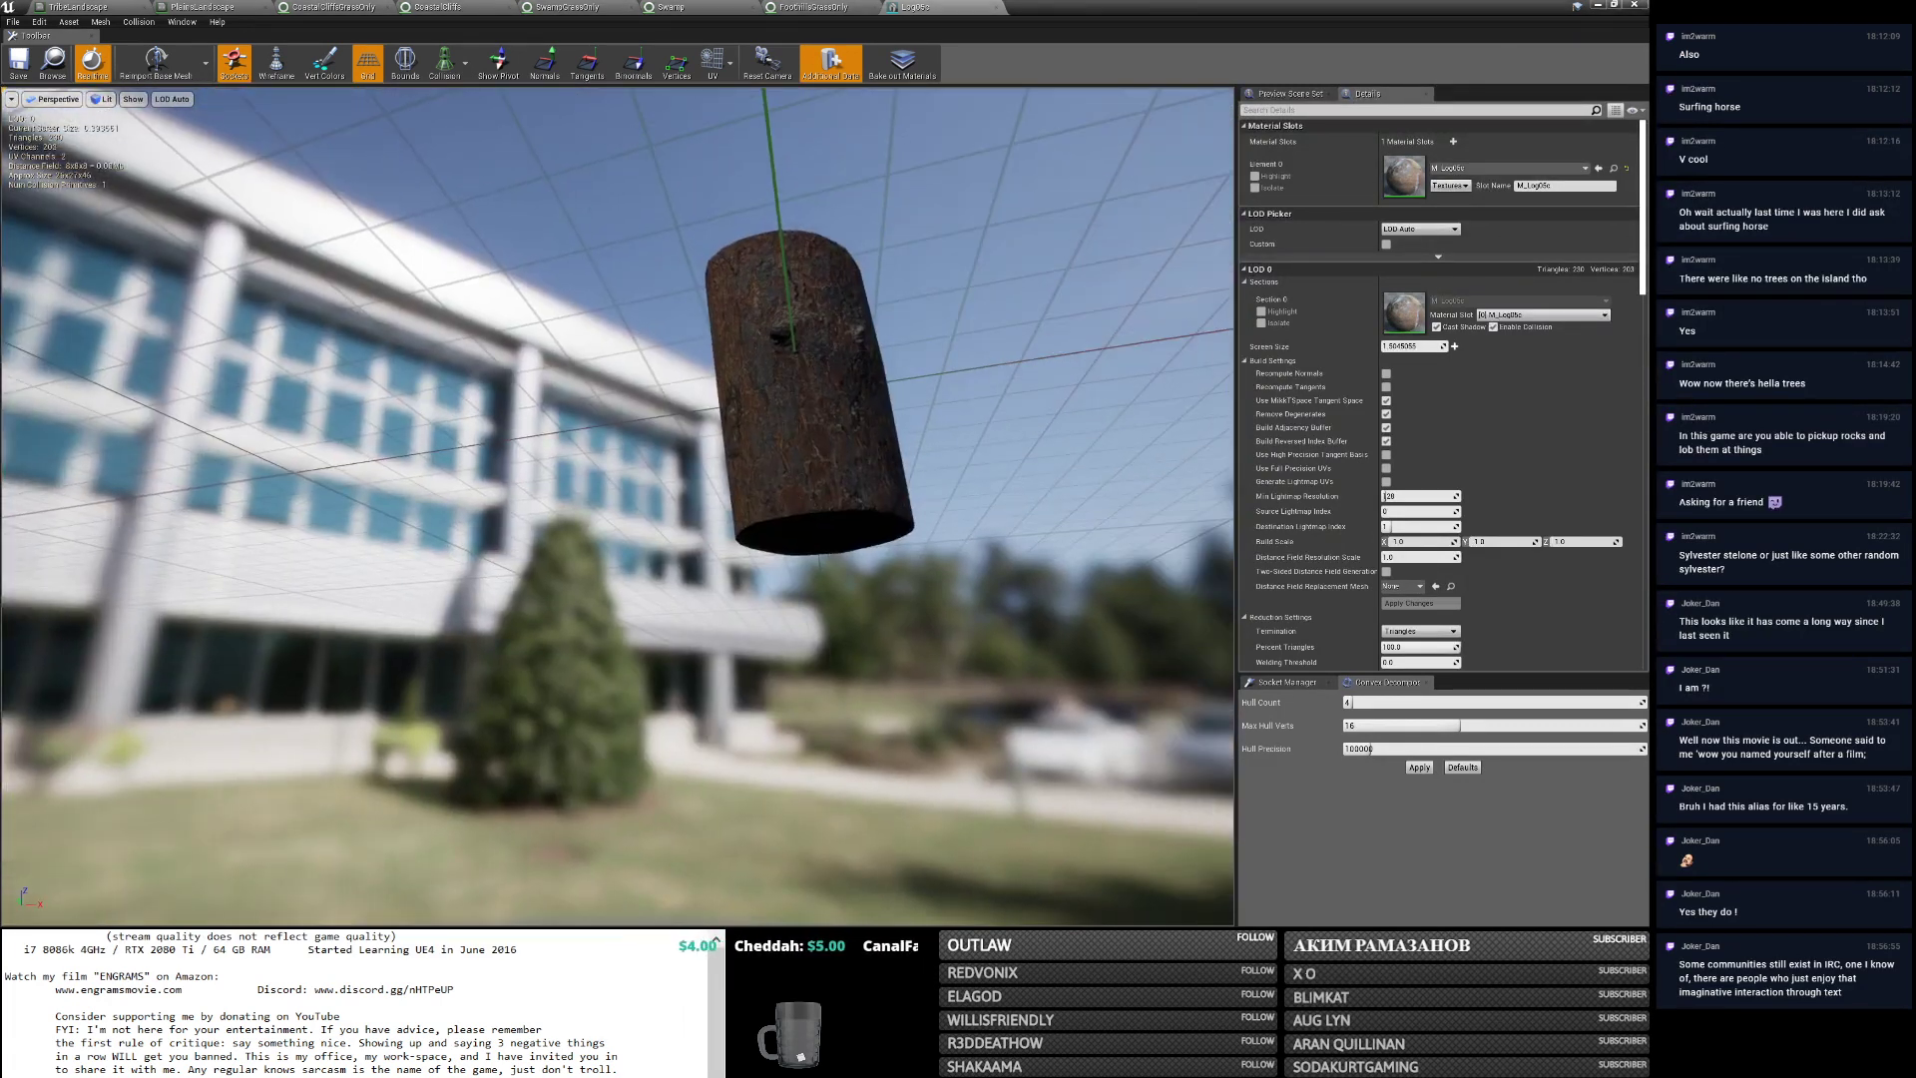
pyautogui.click(1598, 4)
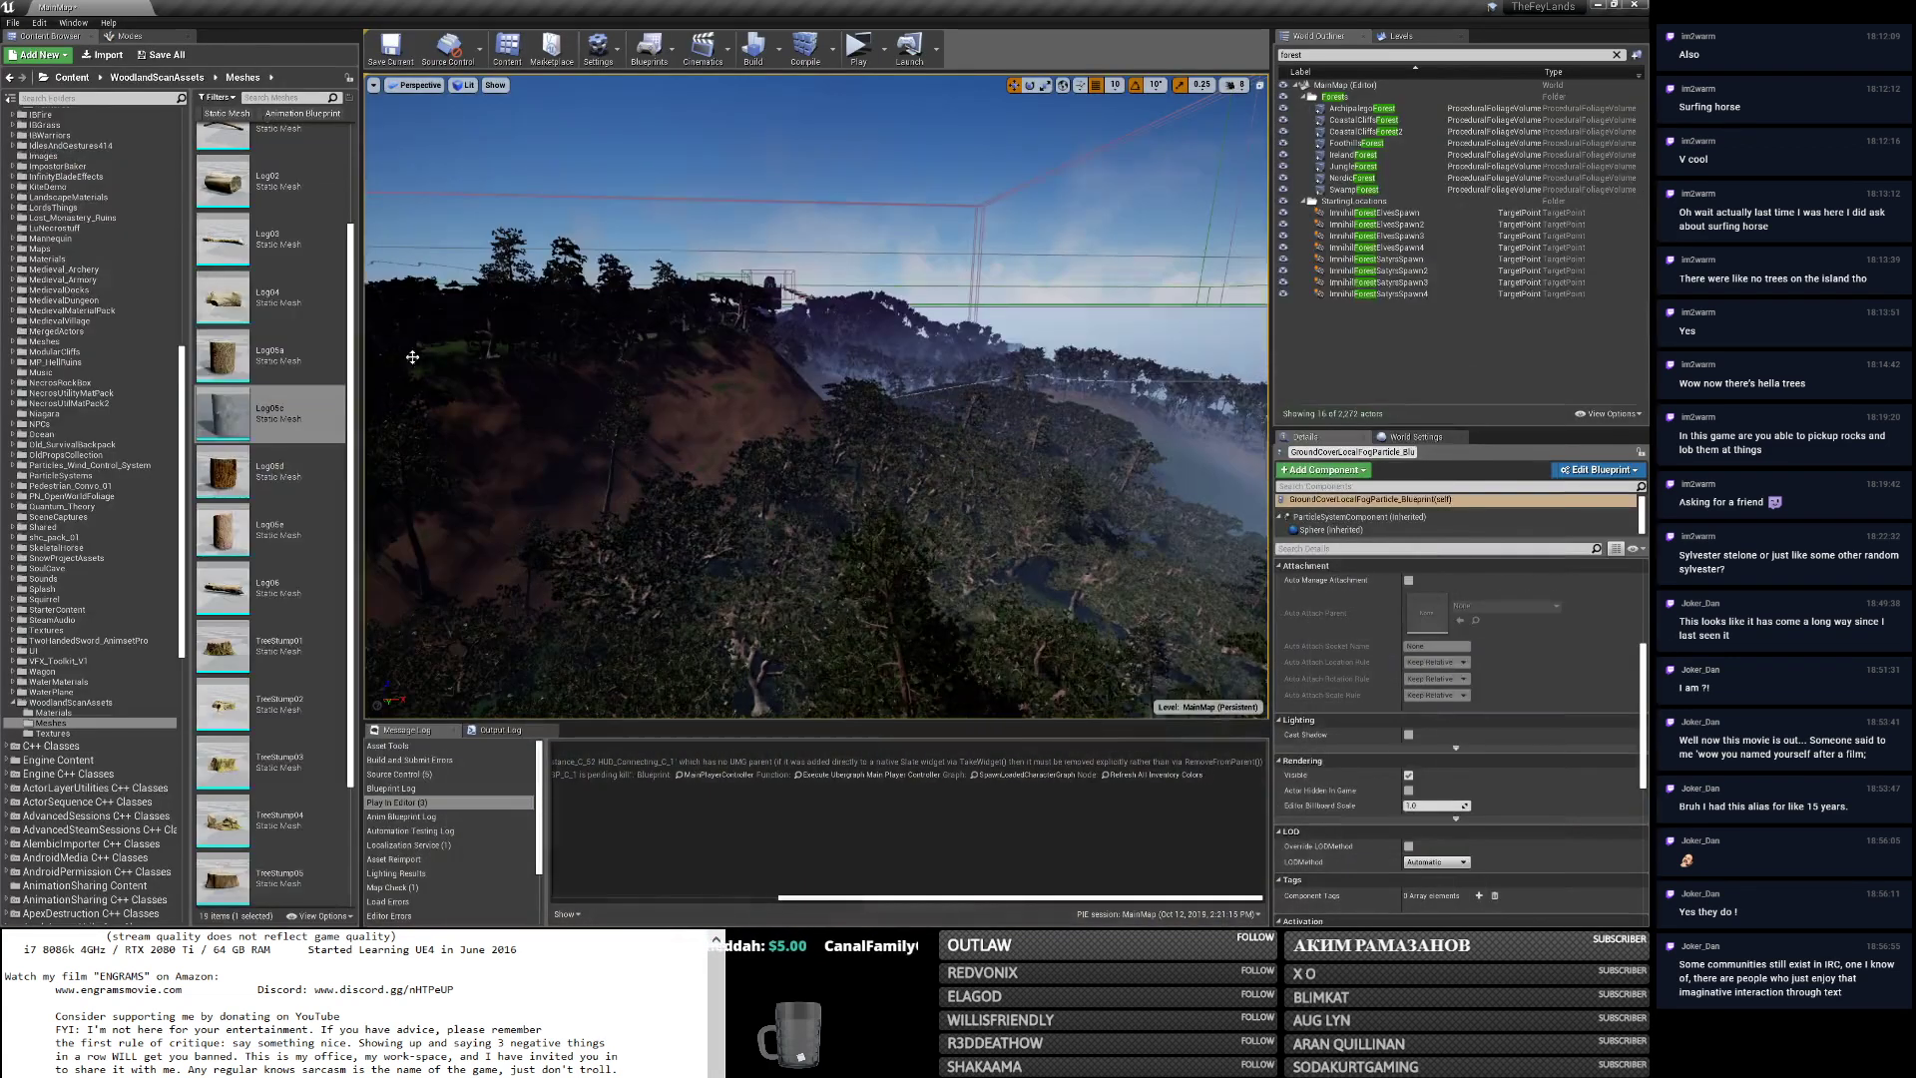
# Compare the Log05a, Log05c, Log05d and Log05e meshes in the WoodlandScanAssets Meshes folder.
pyautogui.click(277, 531)
pyautogui.click(270, 356)
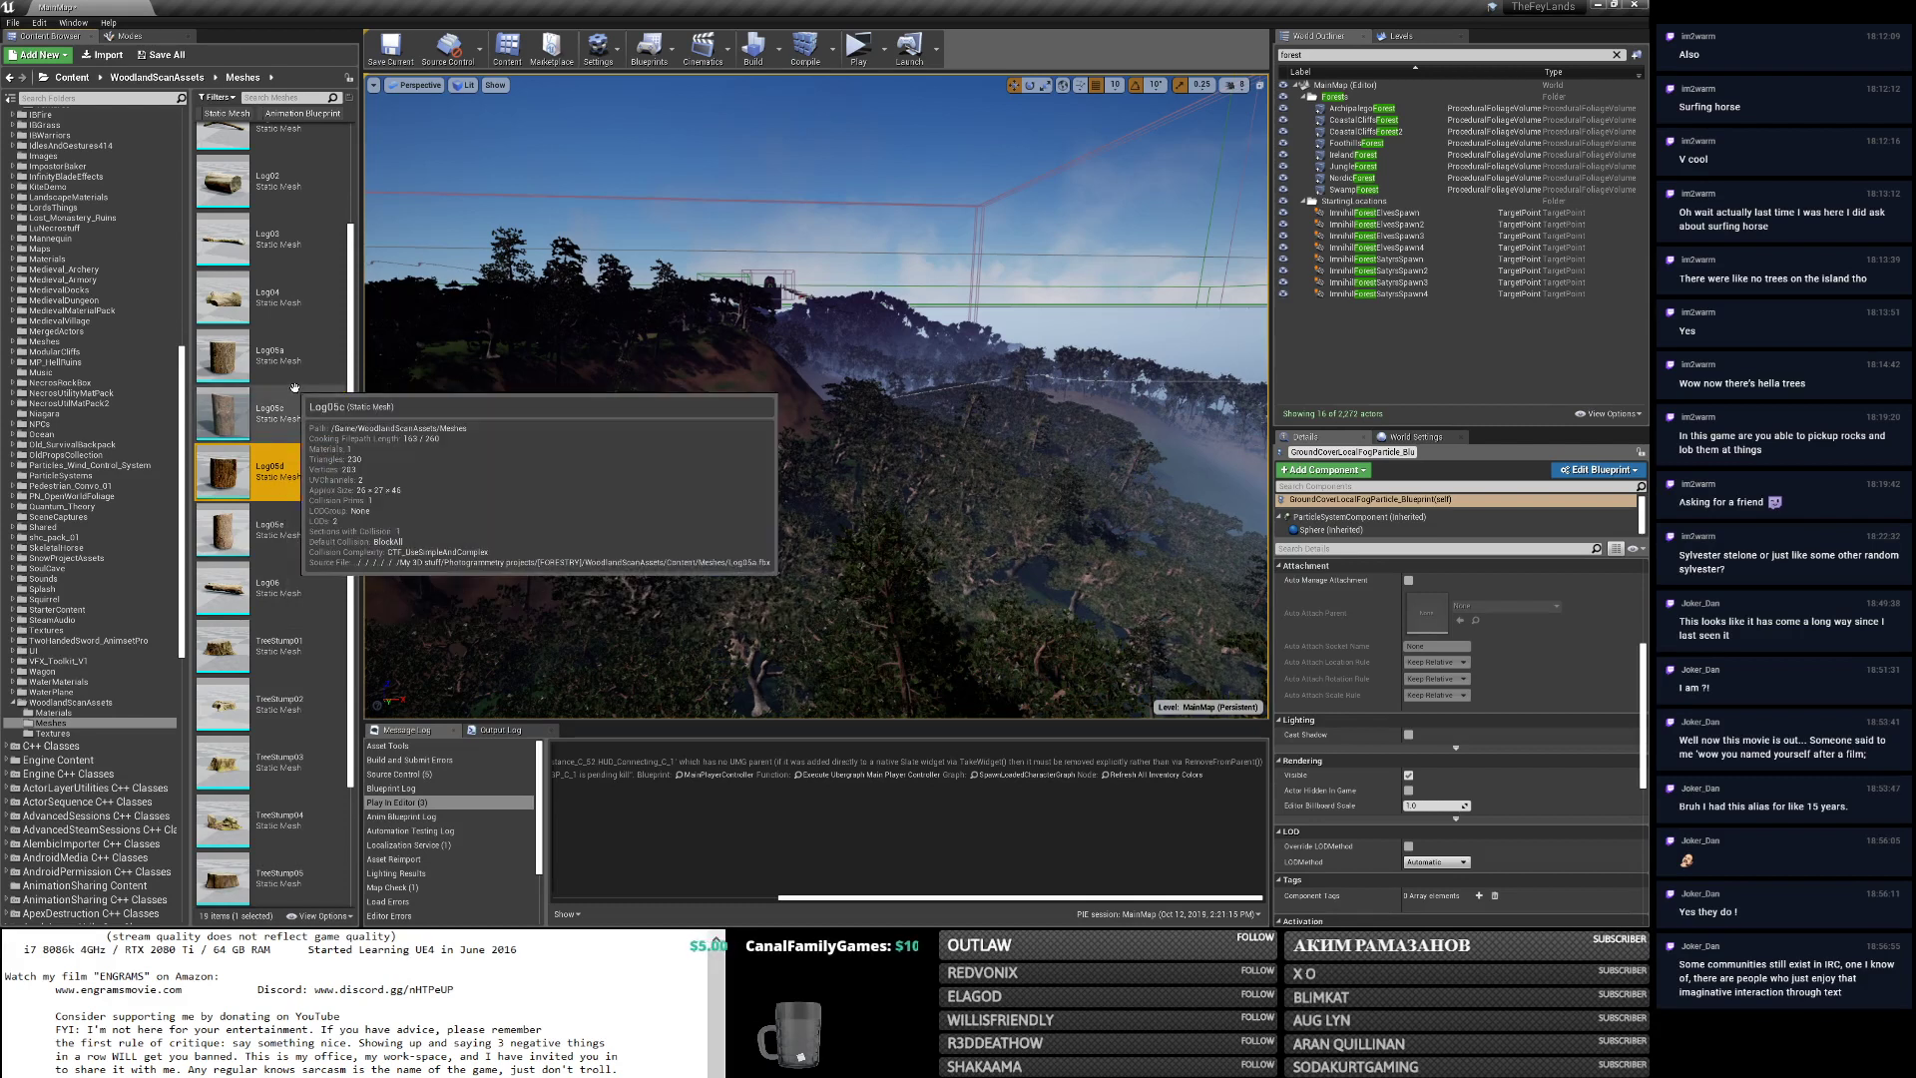
pyautogui.moveTo(354, 304); pyautogui.dragTo(361, 195)
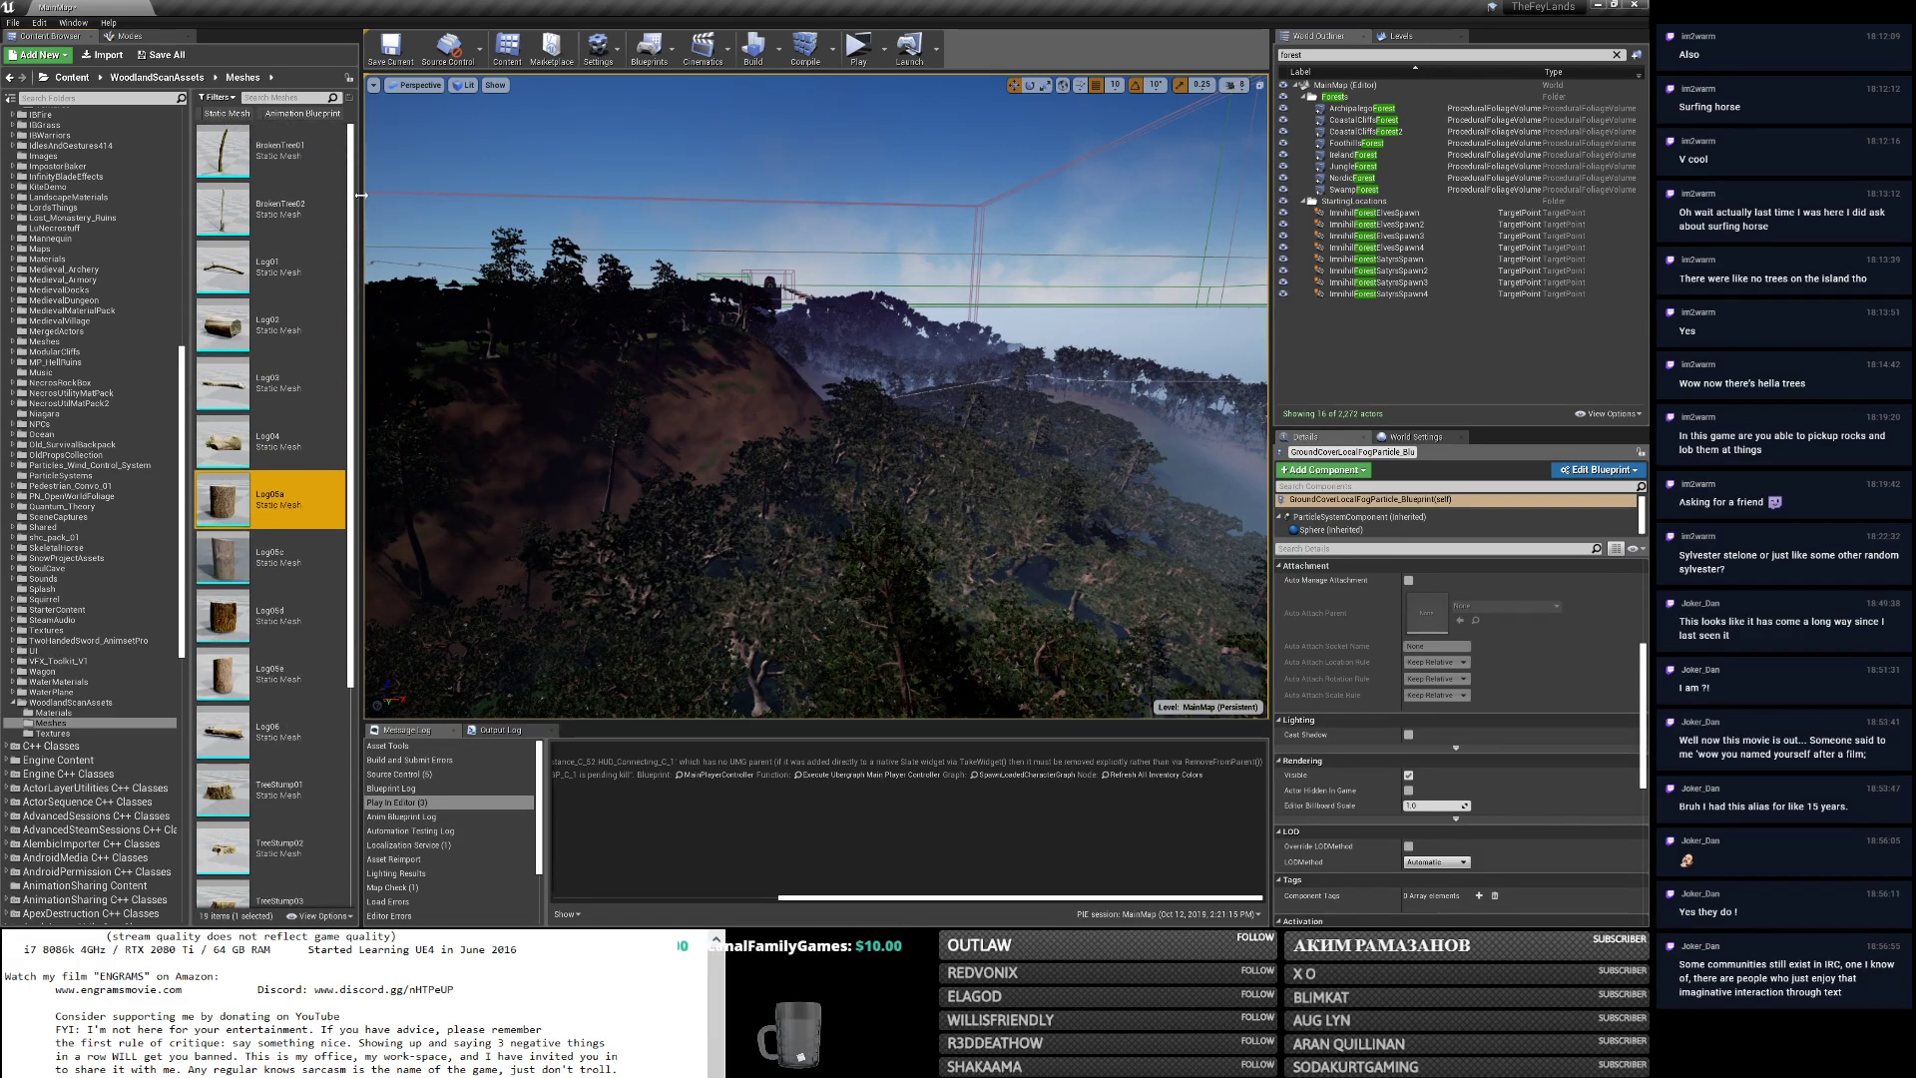
pyautogui.scroll(-2, 270, 399)
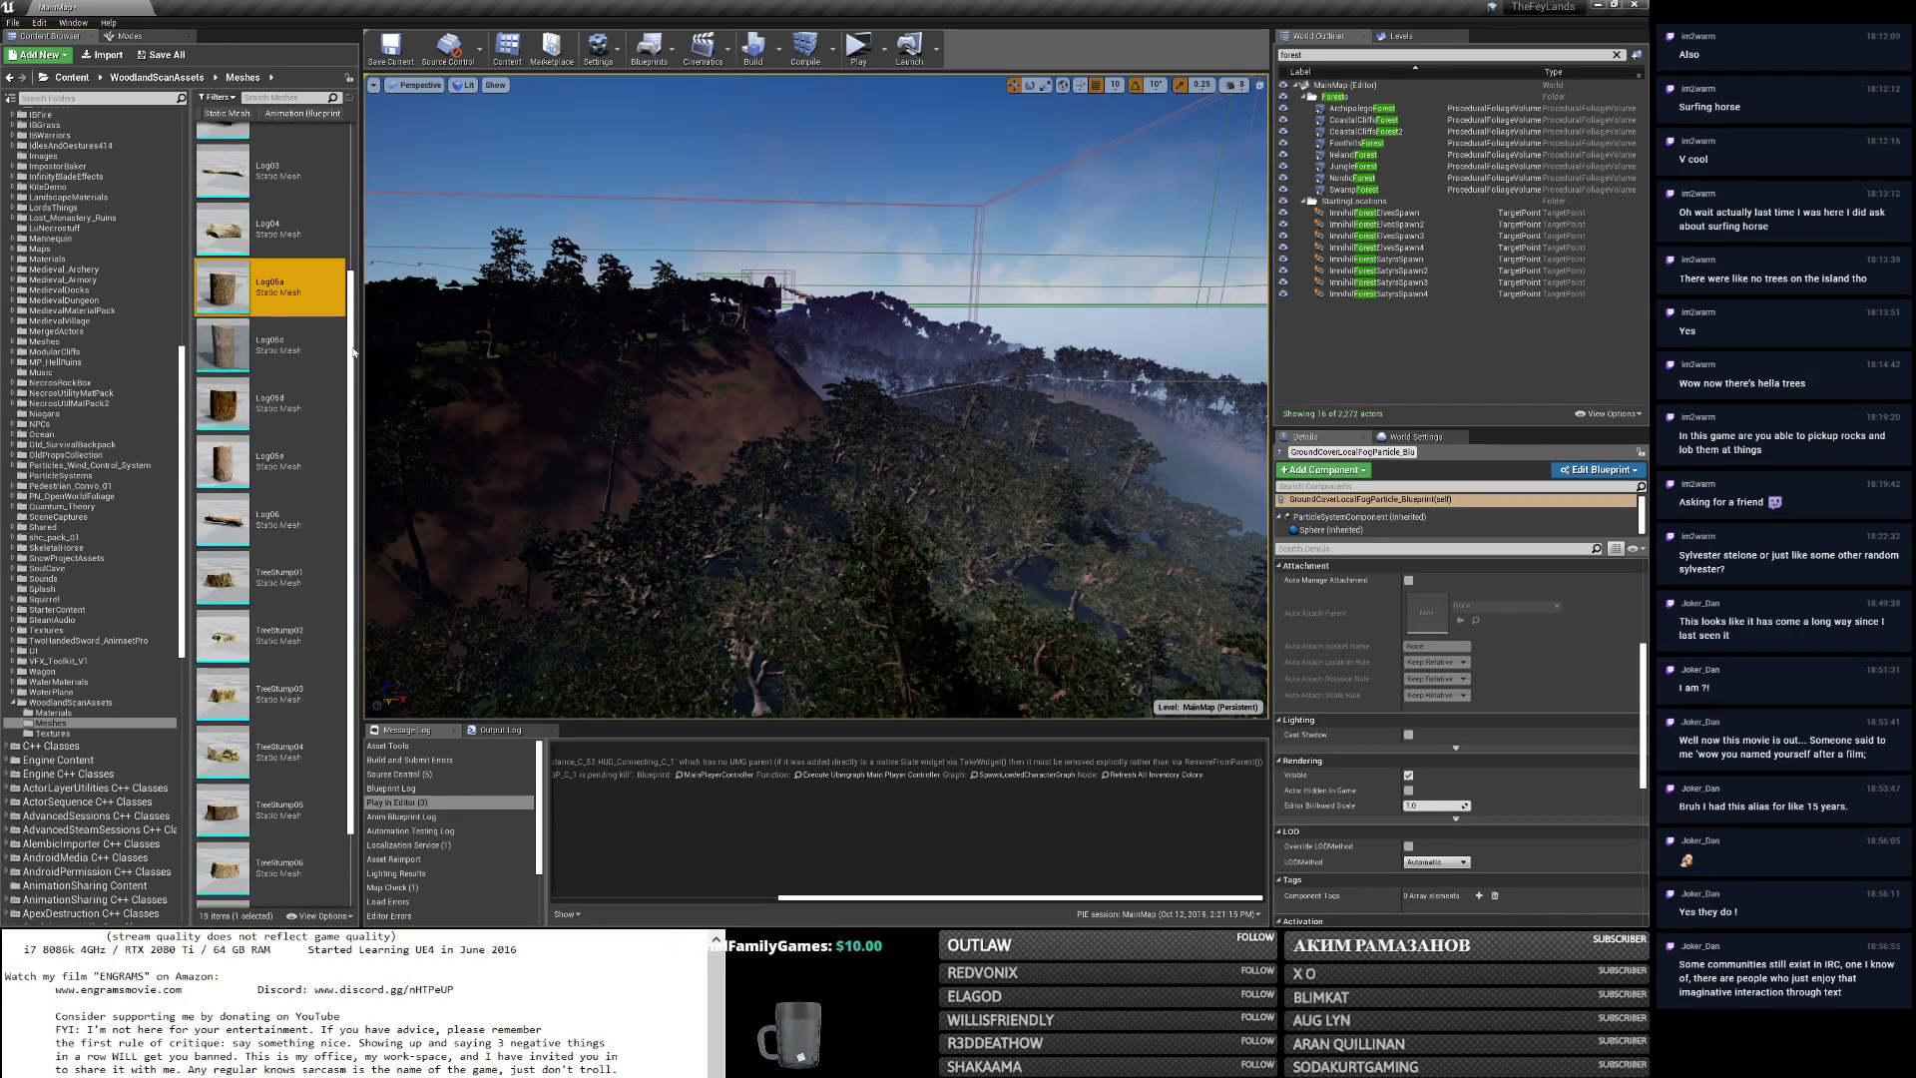
pyautogui.click(287, 339)
pyautogui.click(271, 399)
pyautogui.click(271, 457)
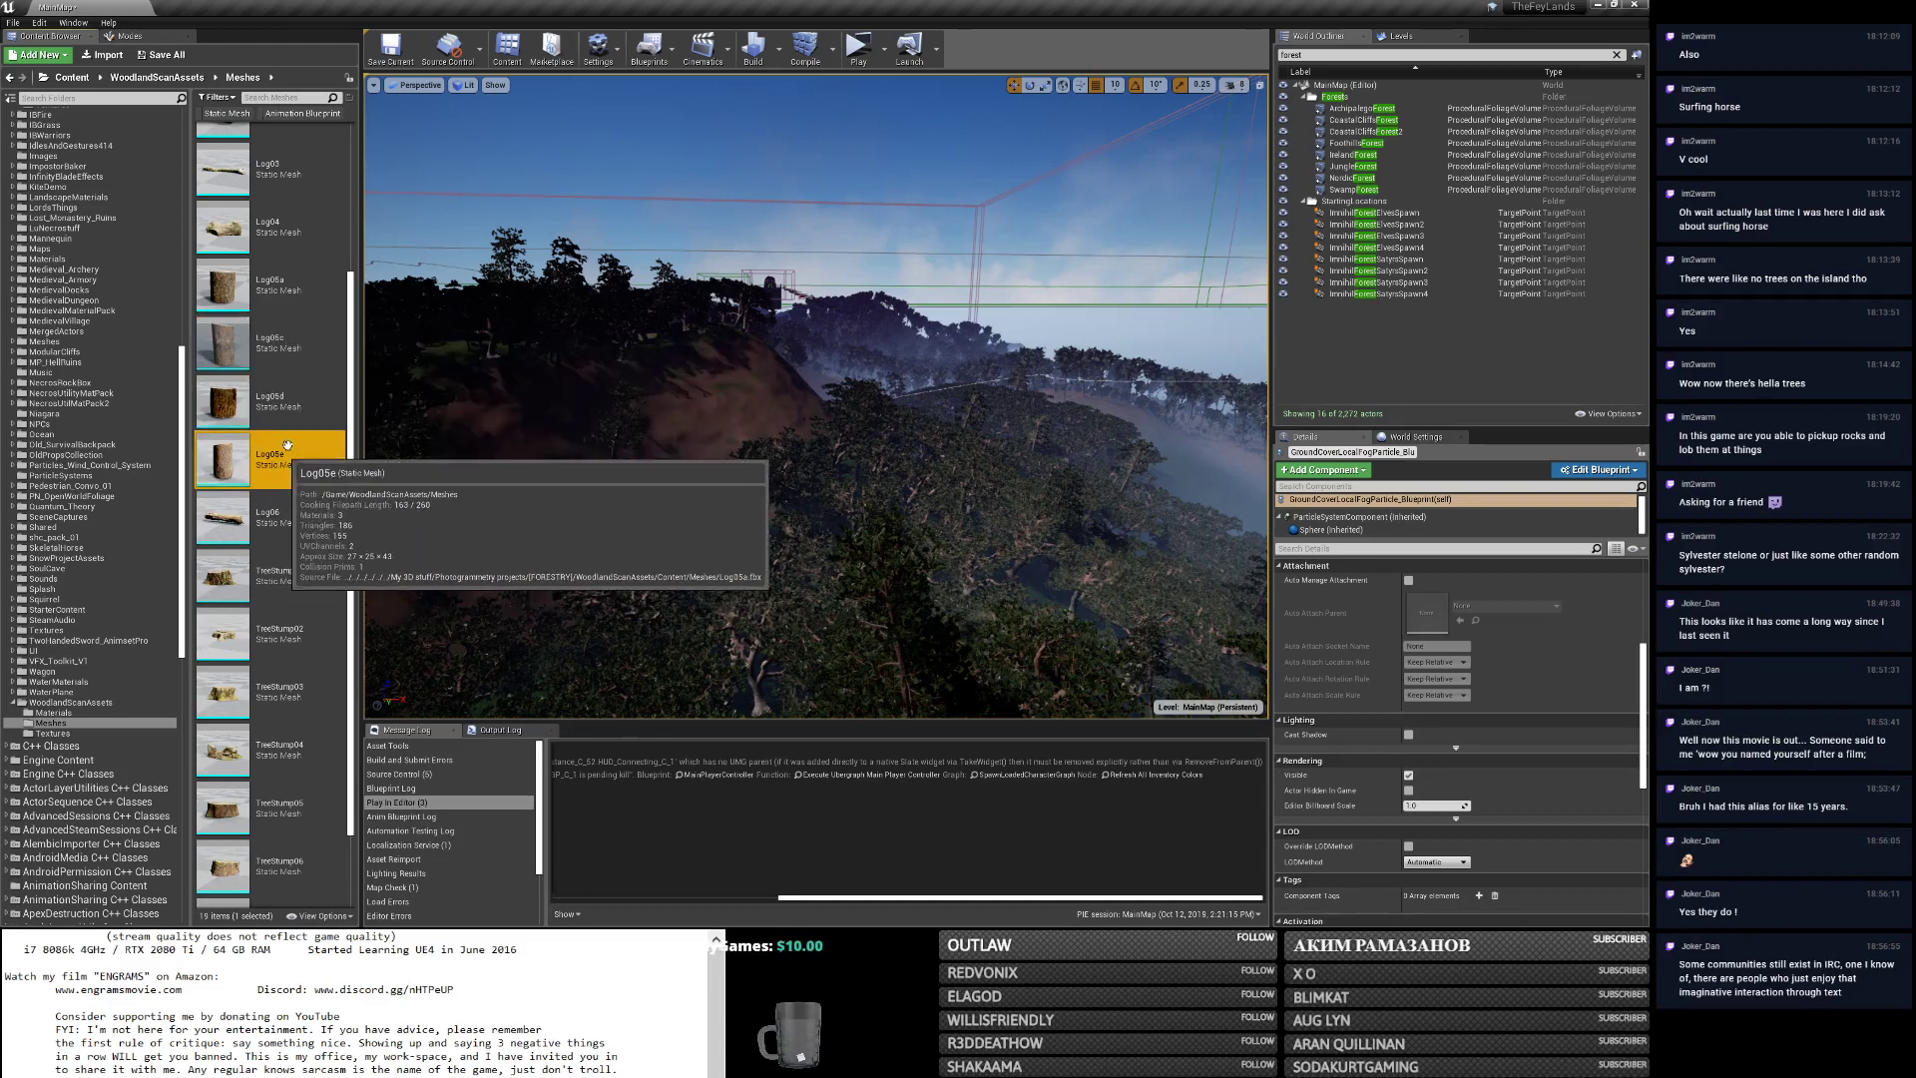
pyautogui.click(277, 411)
pyautogui.click(276, 339)
pyautogui.click(282, 287)
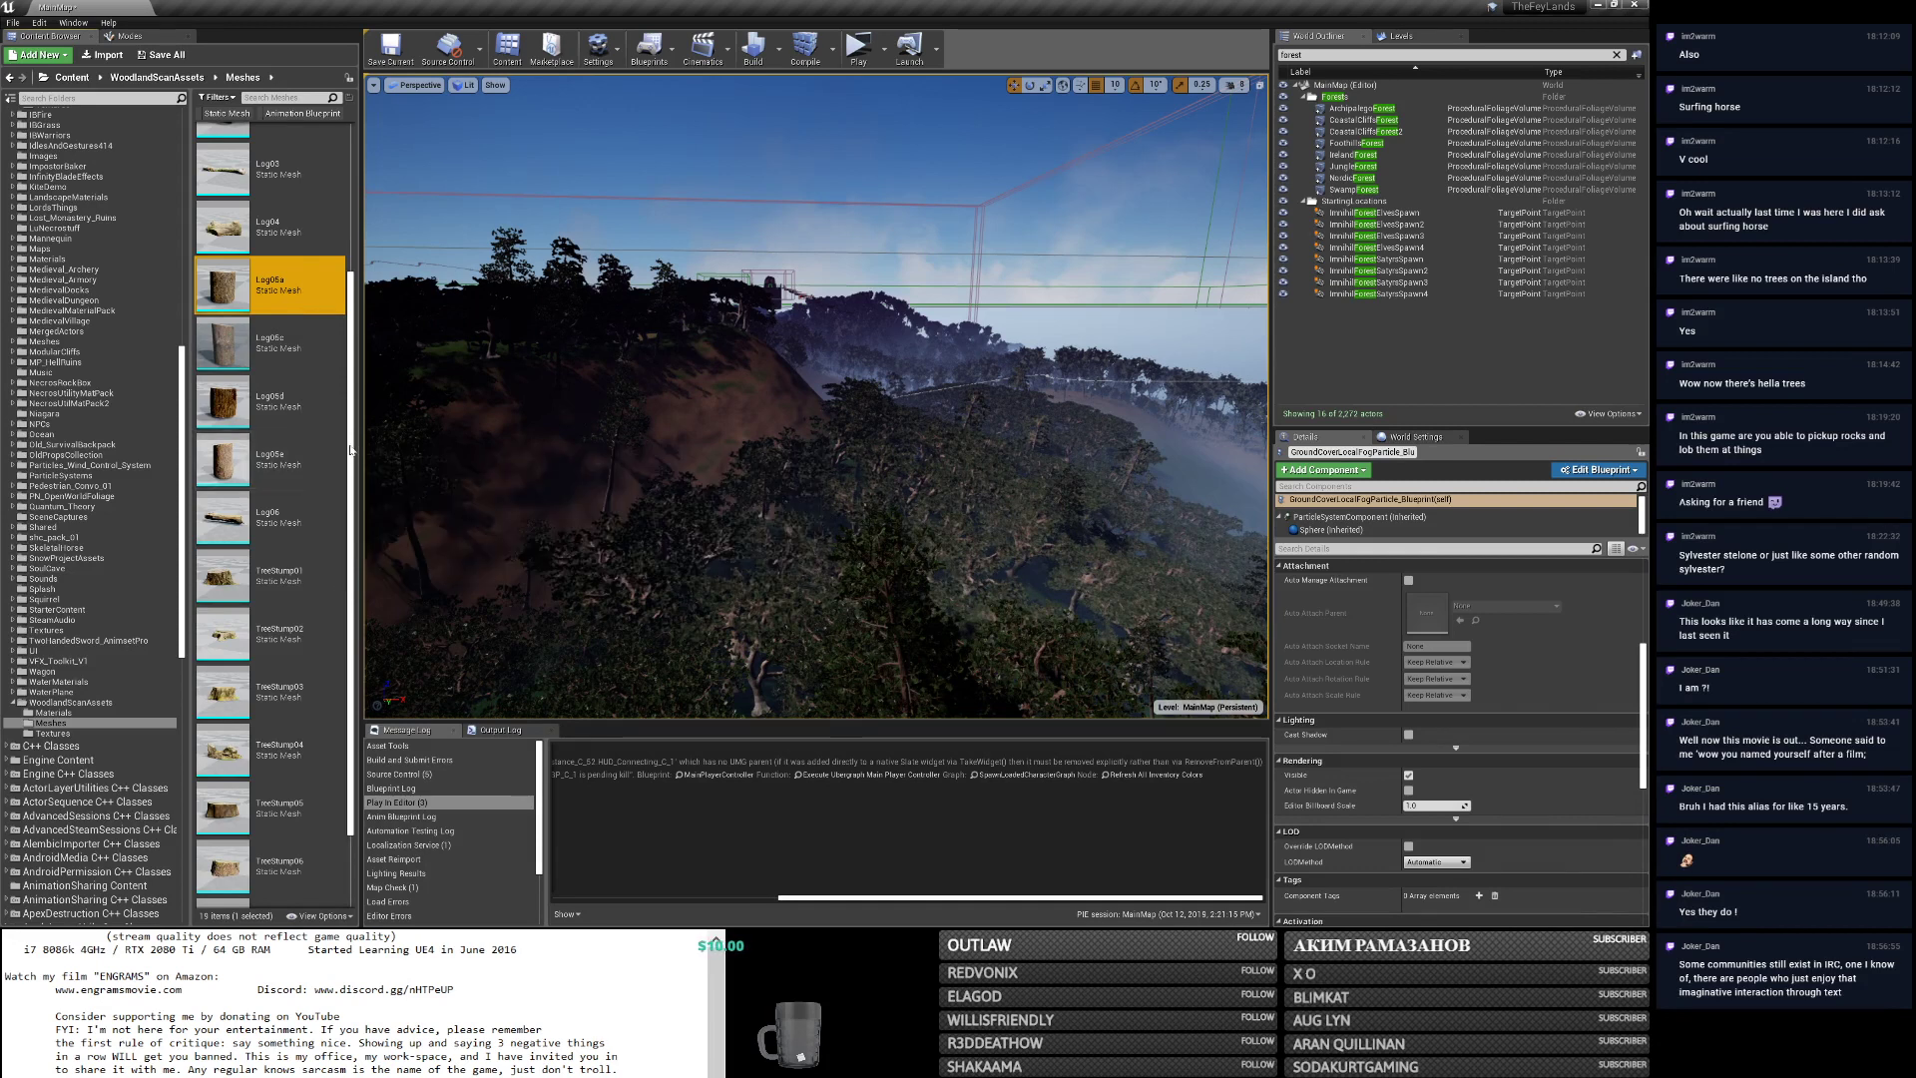
pyautogui.scroll(1, 358, 366)
pyautogui.scroll(2, 357, 367)
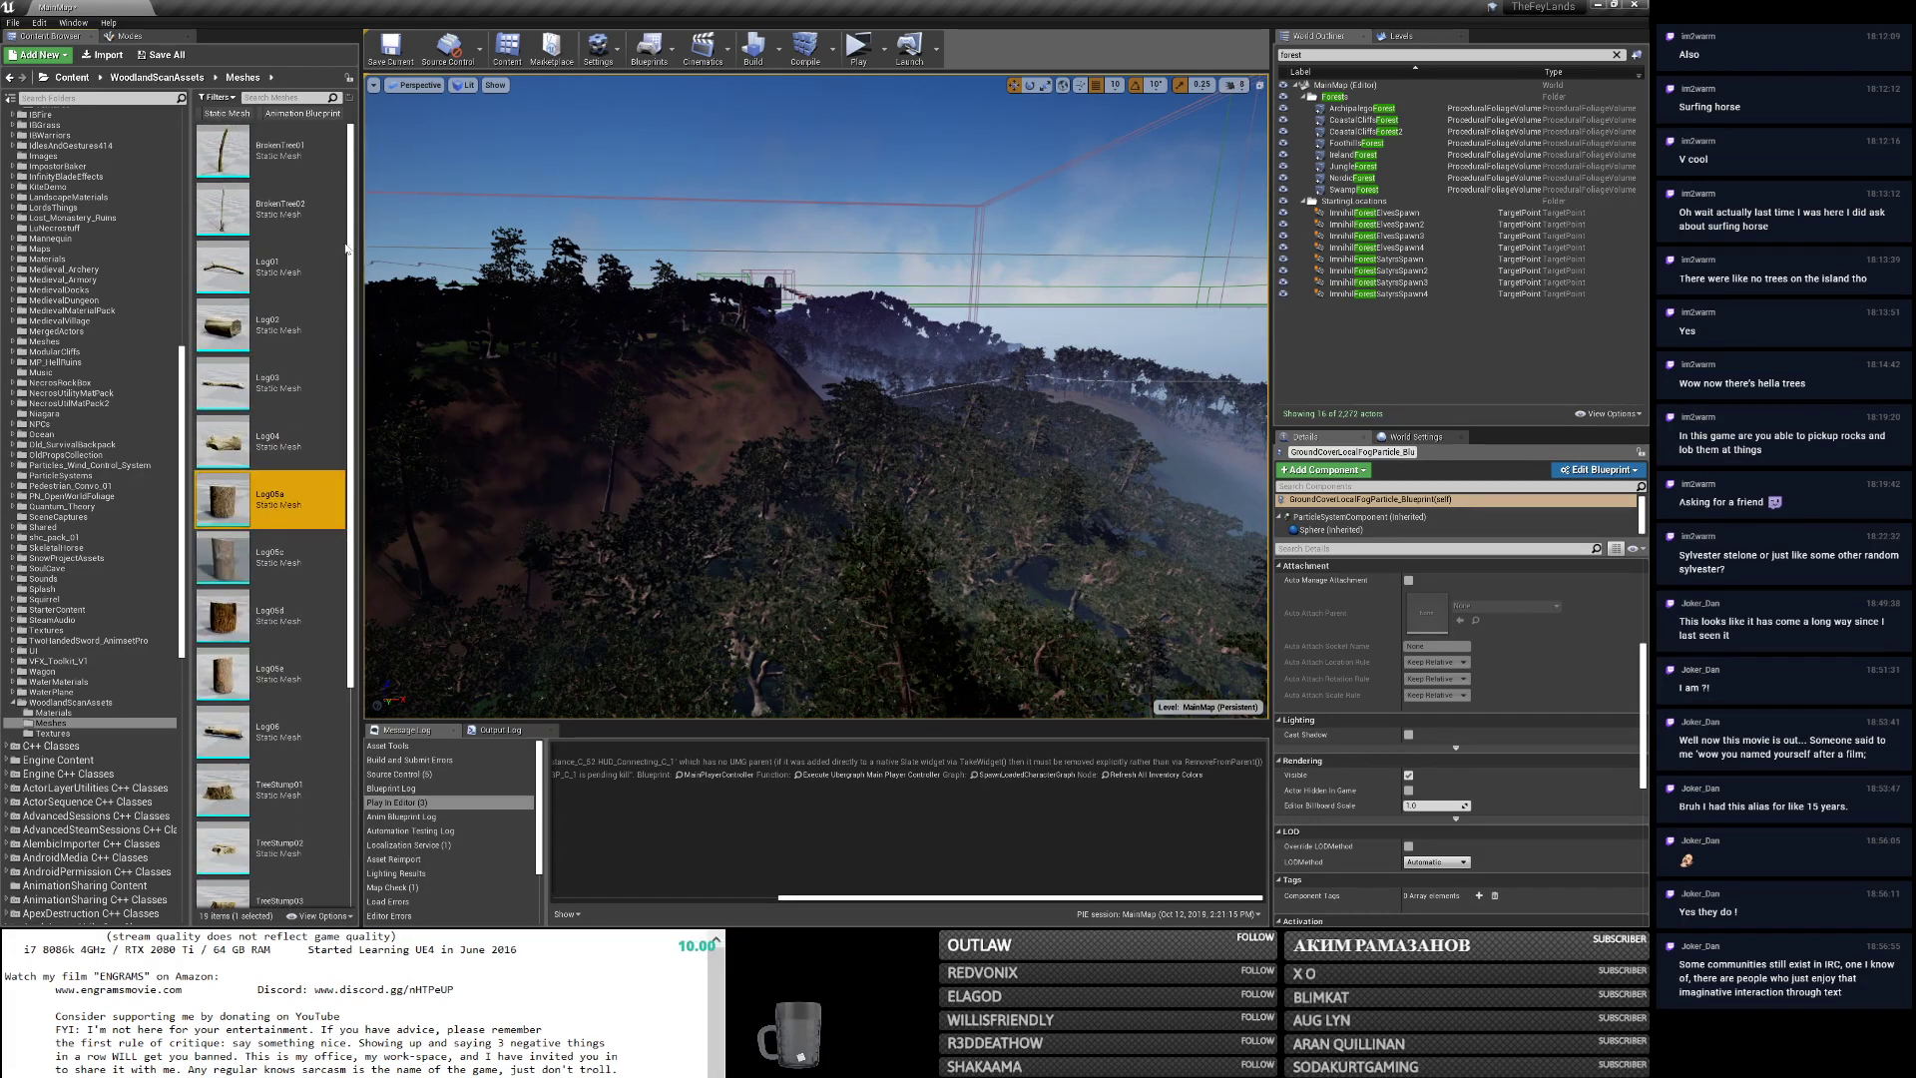
# Open the Log02 static mesh, inspect its underside, and close both log mesh editors.
pyautogui.doubleClick(281, 320)
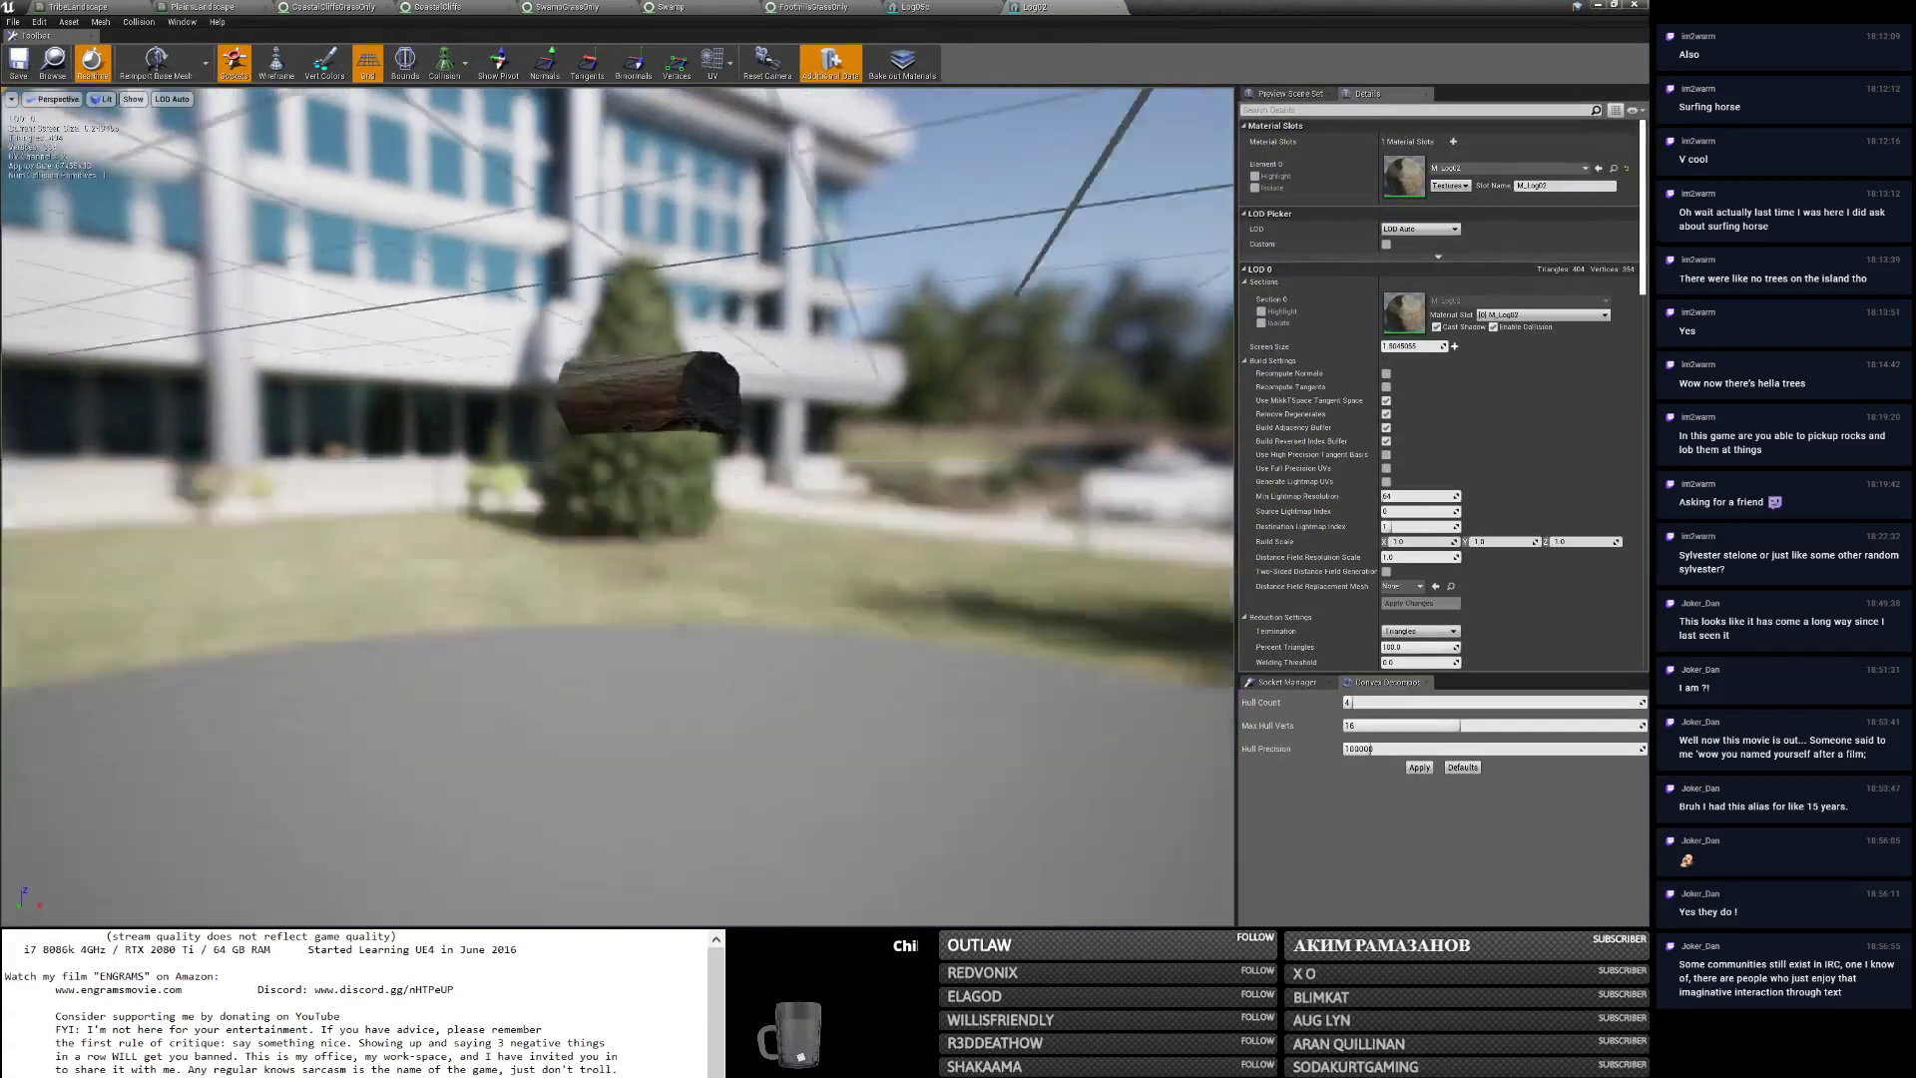
pyautogui.moveTo(619, 499); pyautogui.dragTo(617, 430, button='right')
pyautogui.press('w')
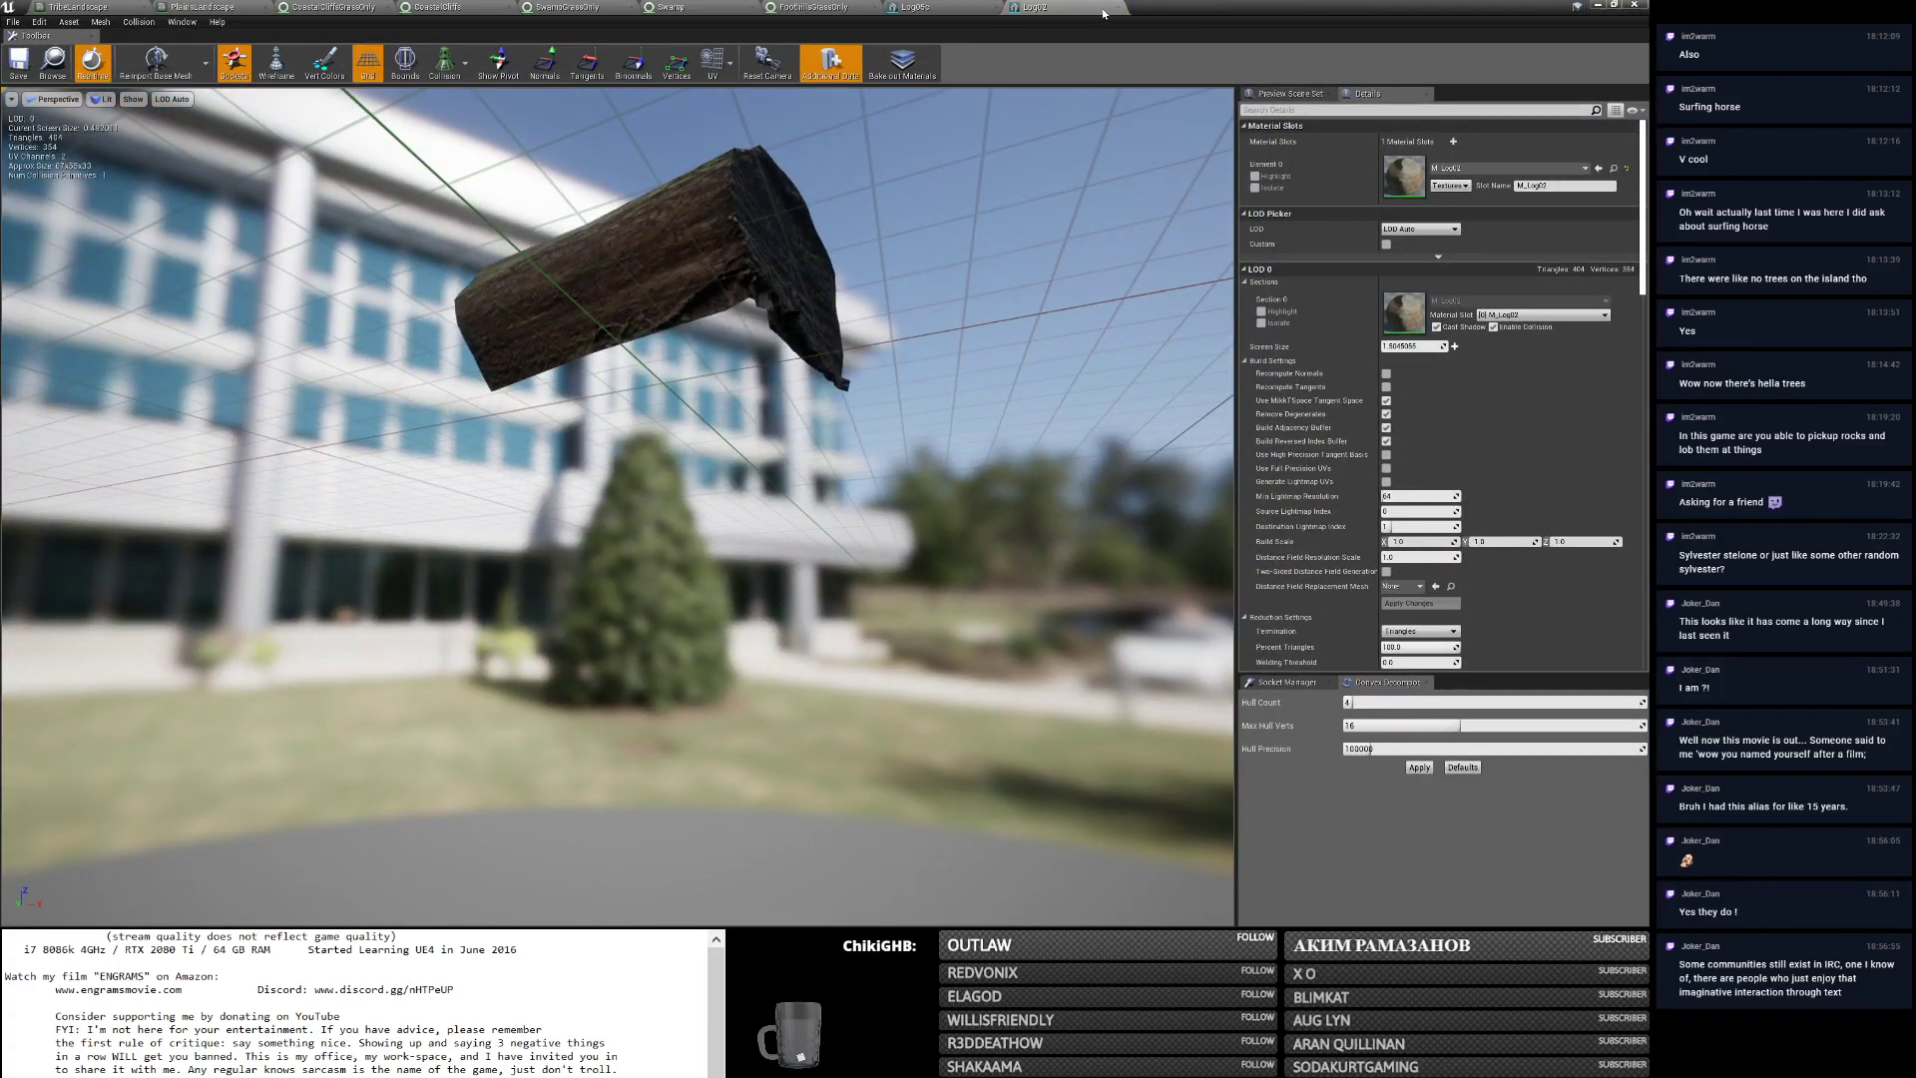
pyautogui.click(1118, 8)
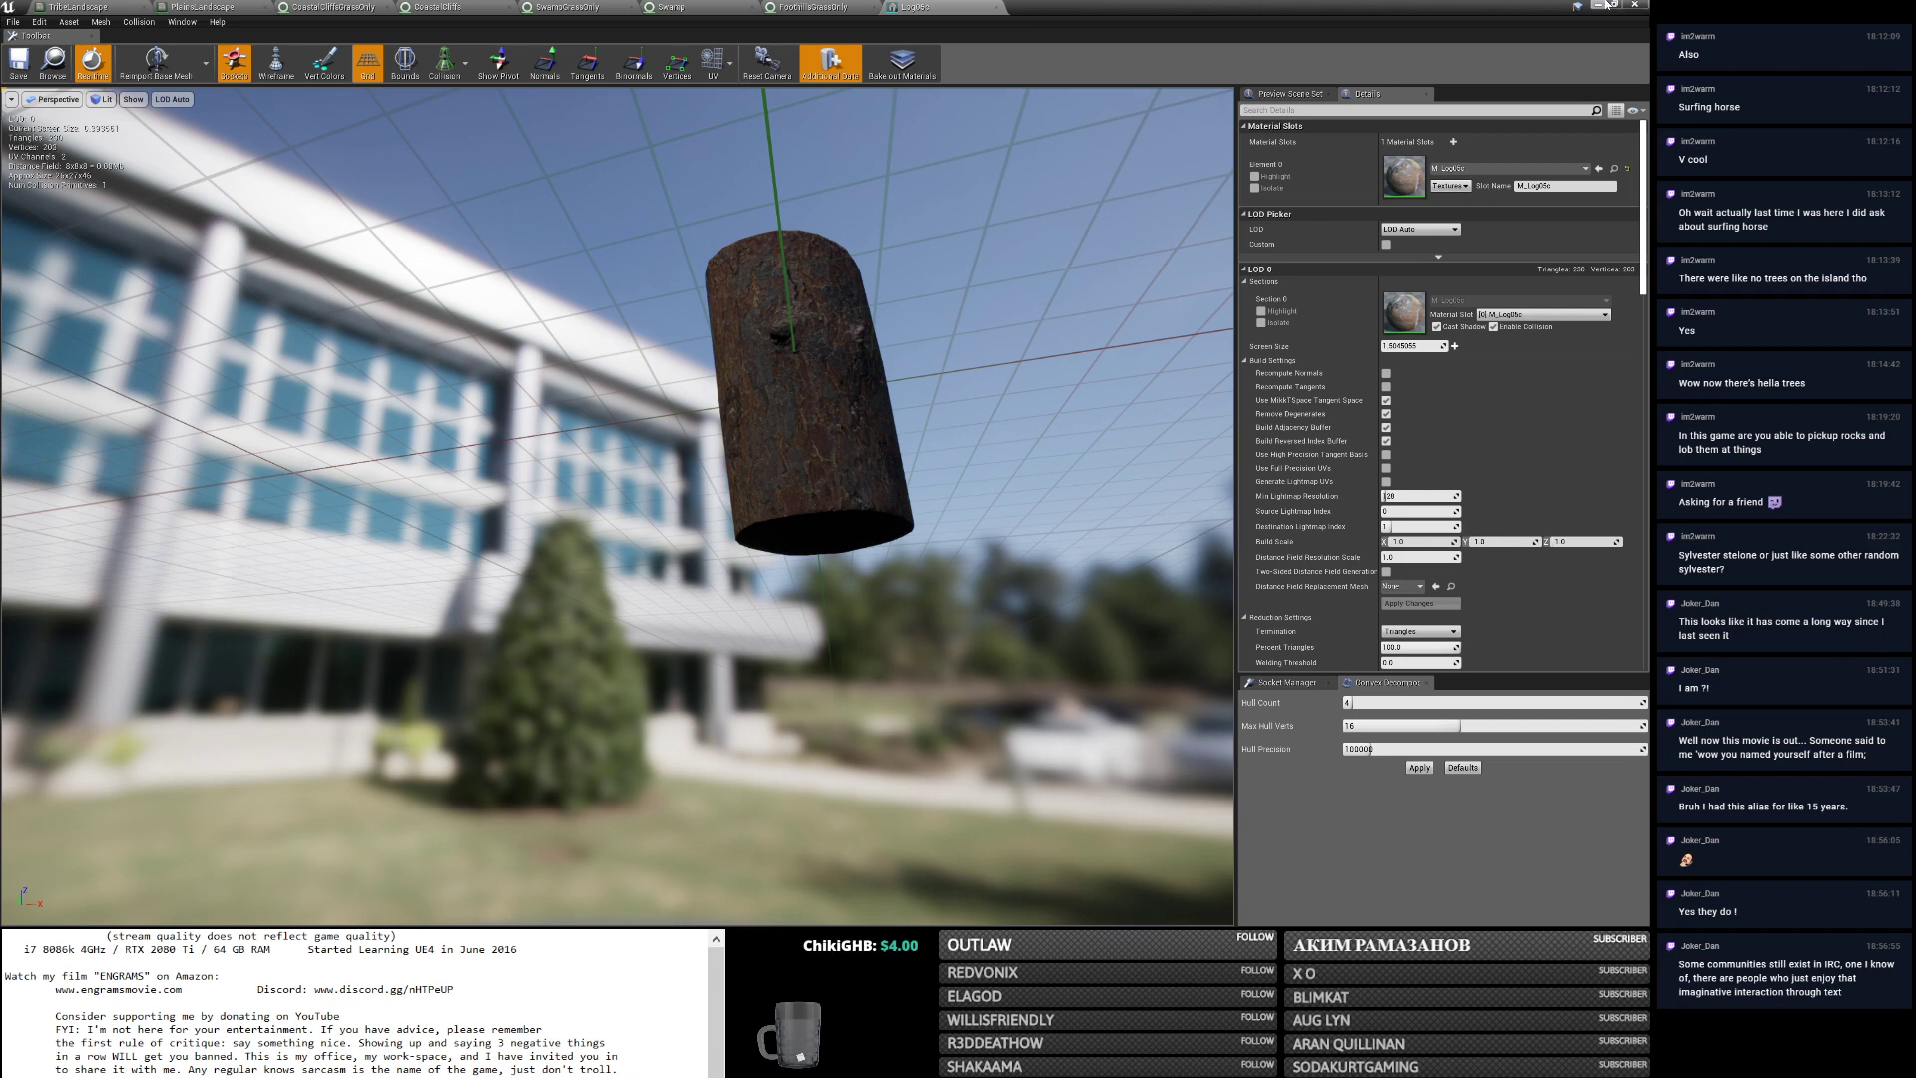
pyautogui.click(995, 8)
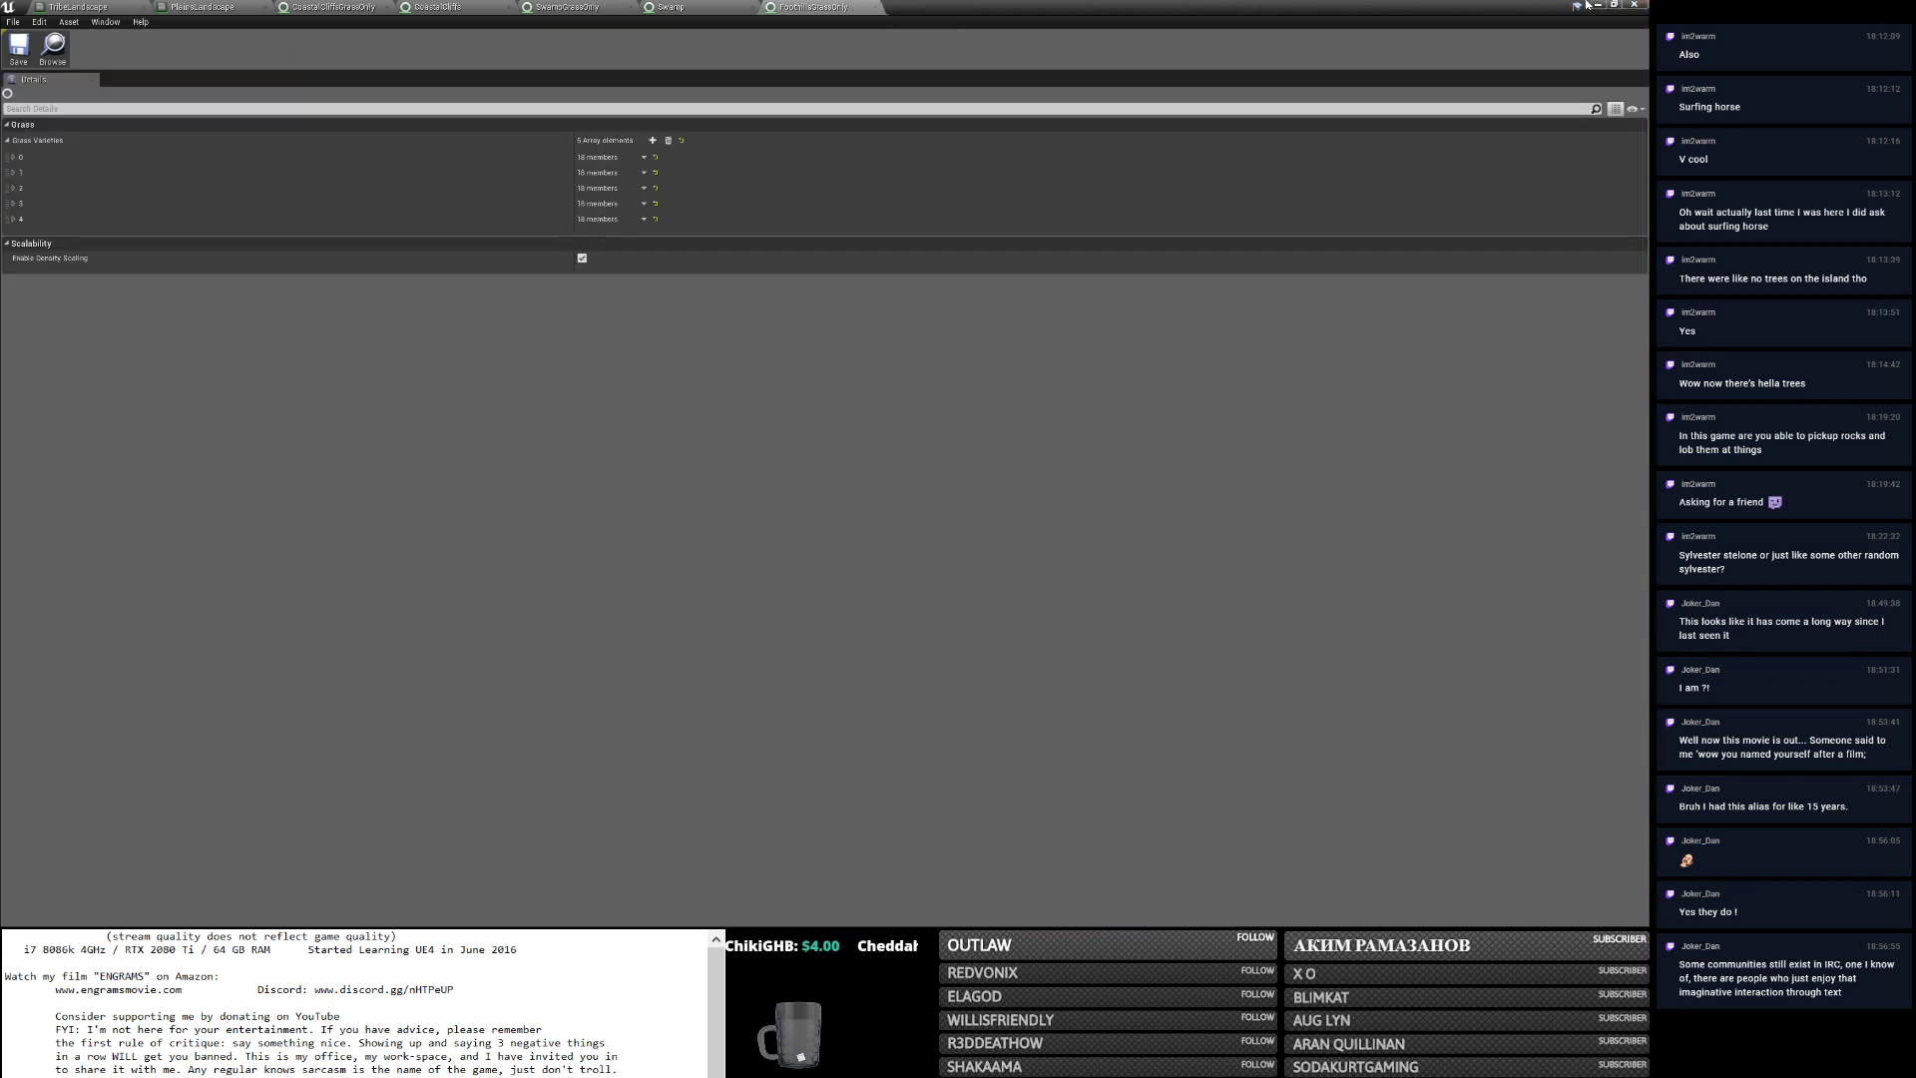
# Switch to the Epic Games Launcher and look through the end of the asset library for nature packs.
pyautogui.hotkey('alt', 'Tab')
pyautogui.press('Tab')
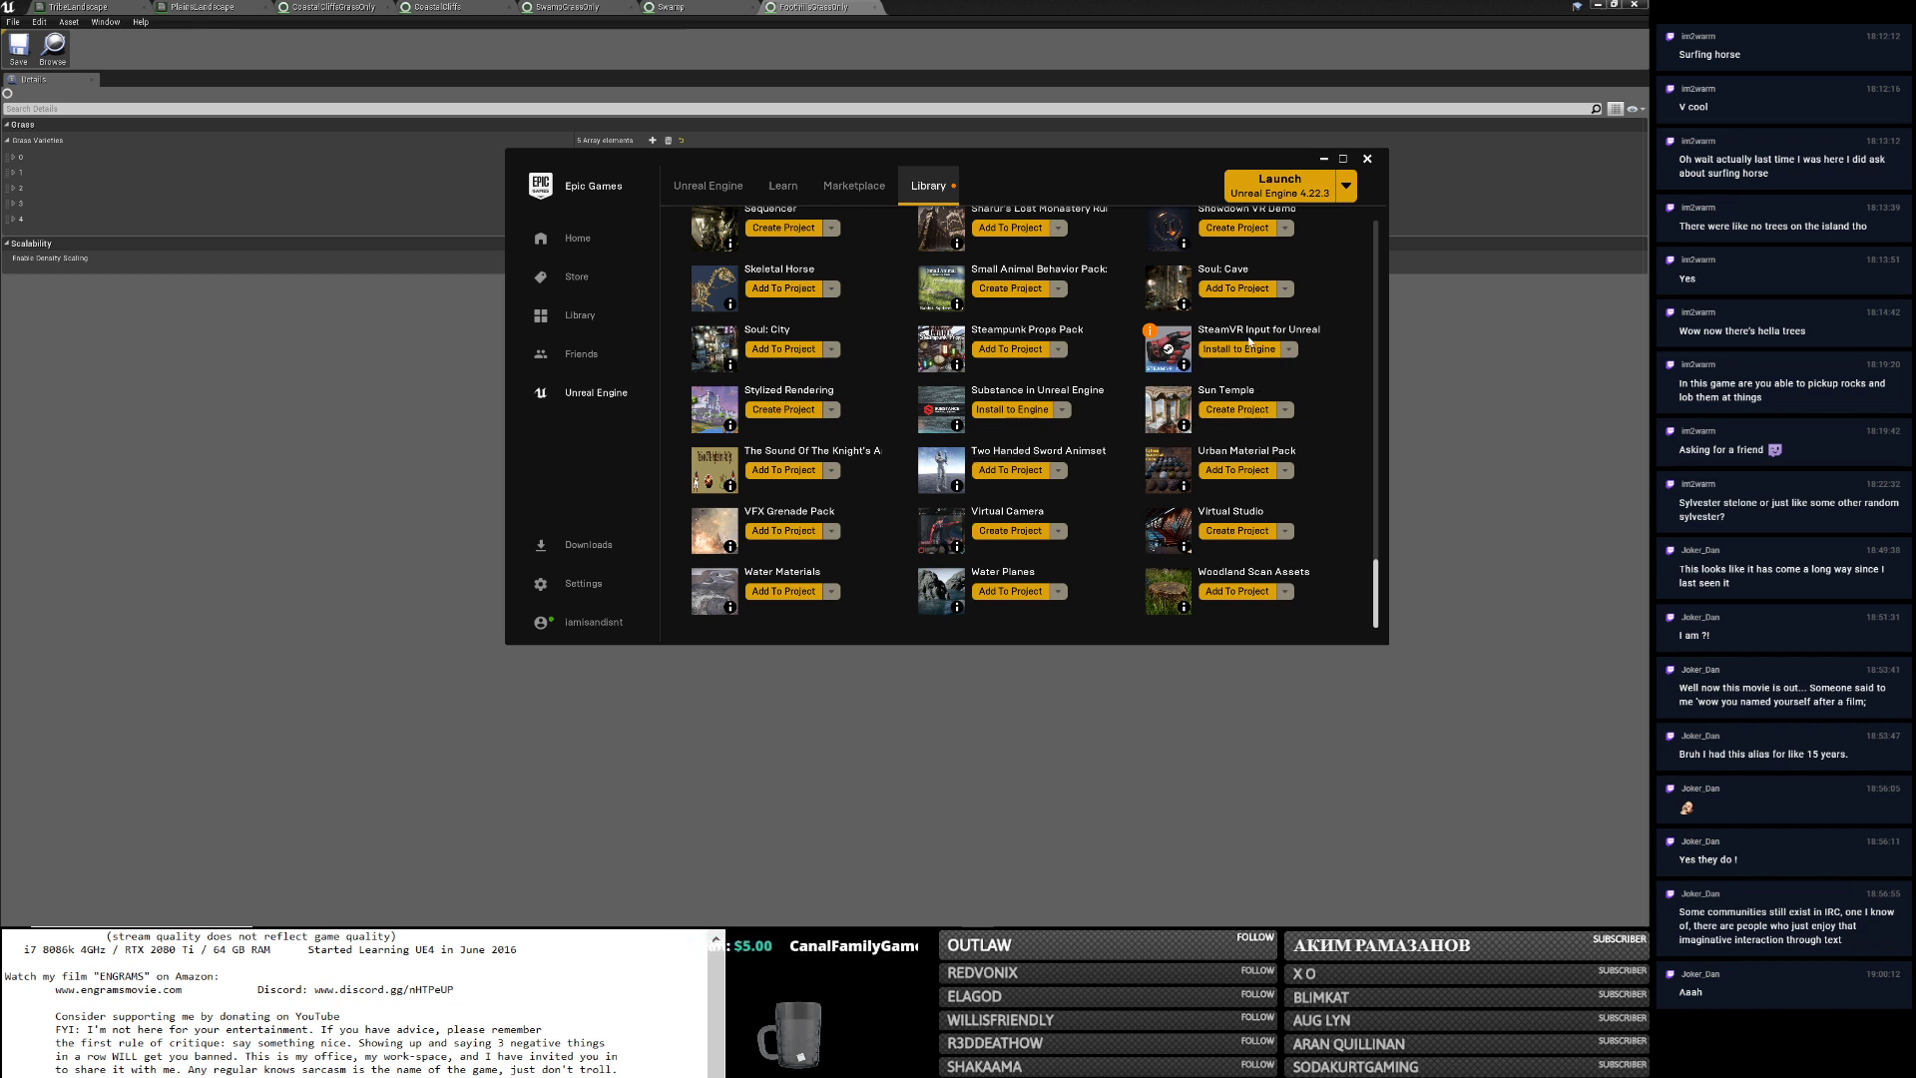
pyautogui.moveTo(1378, 611); pyautogui.dragTo(1375, 588)
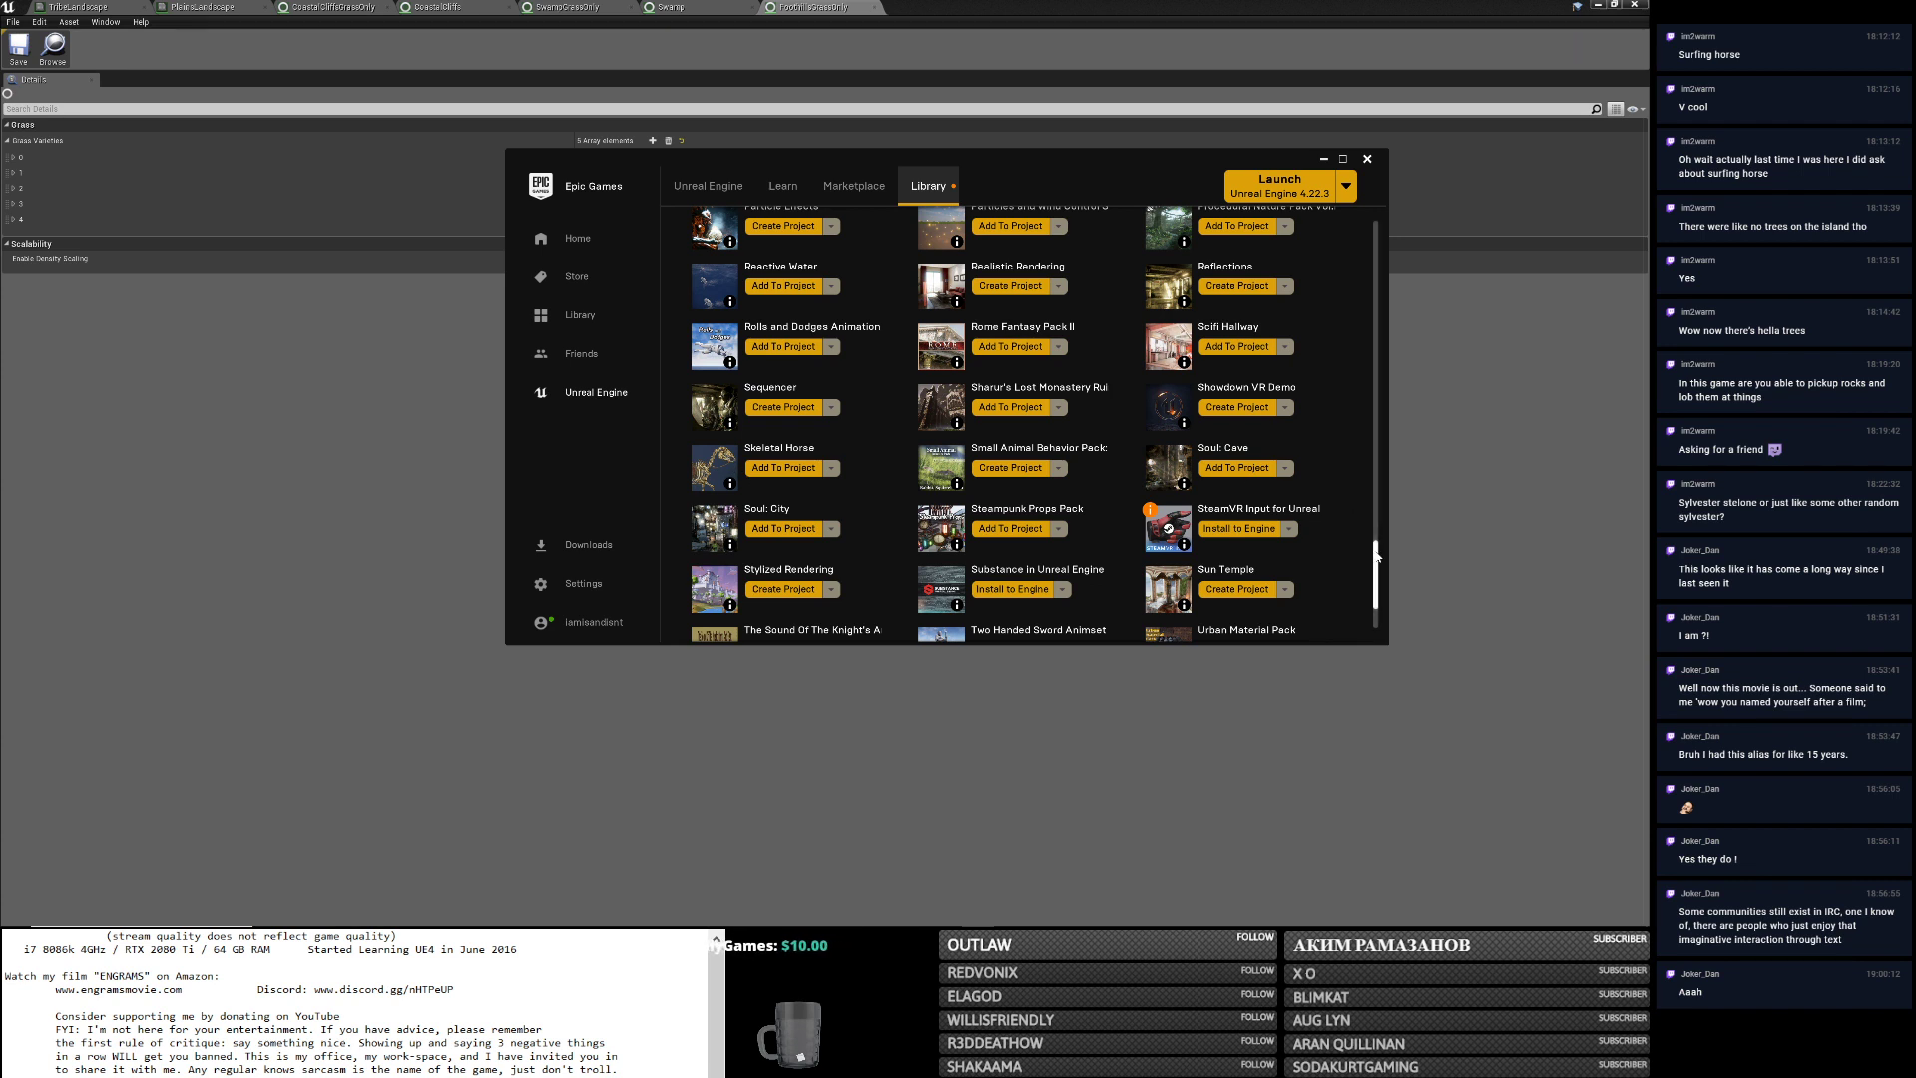
pyautogui.moveTo(1380, 558); pyautogui.dragTo(1381, 555)
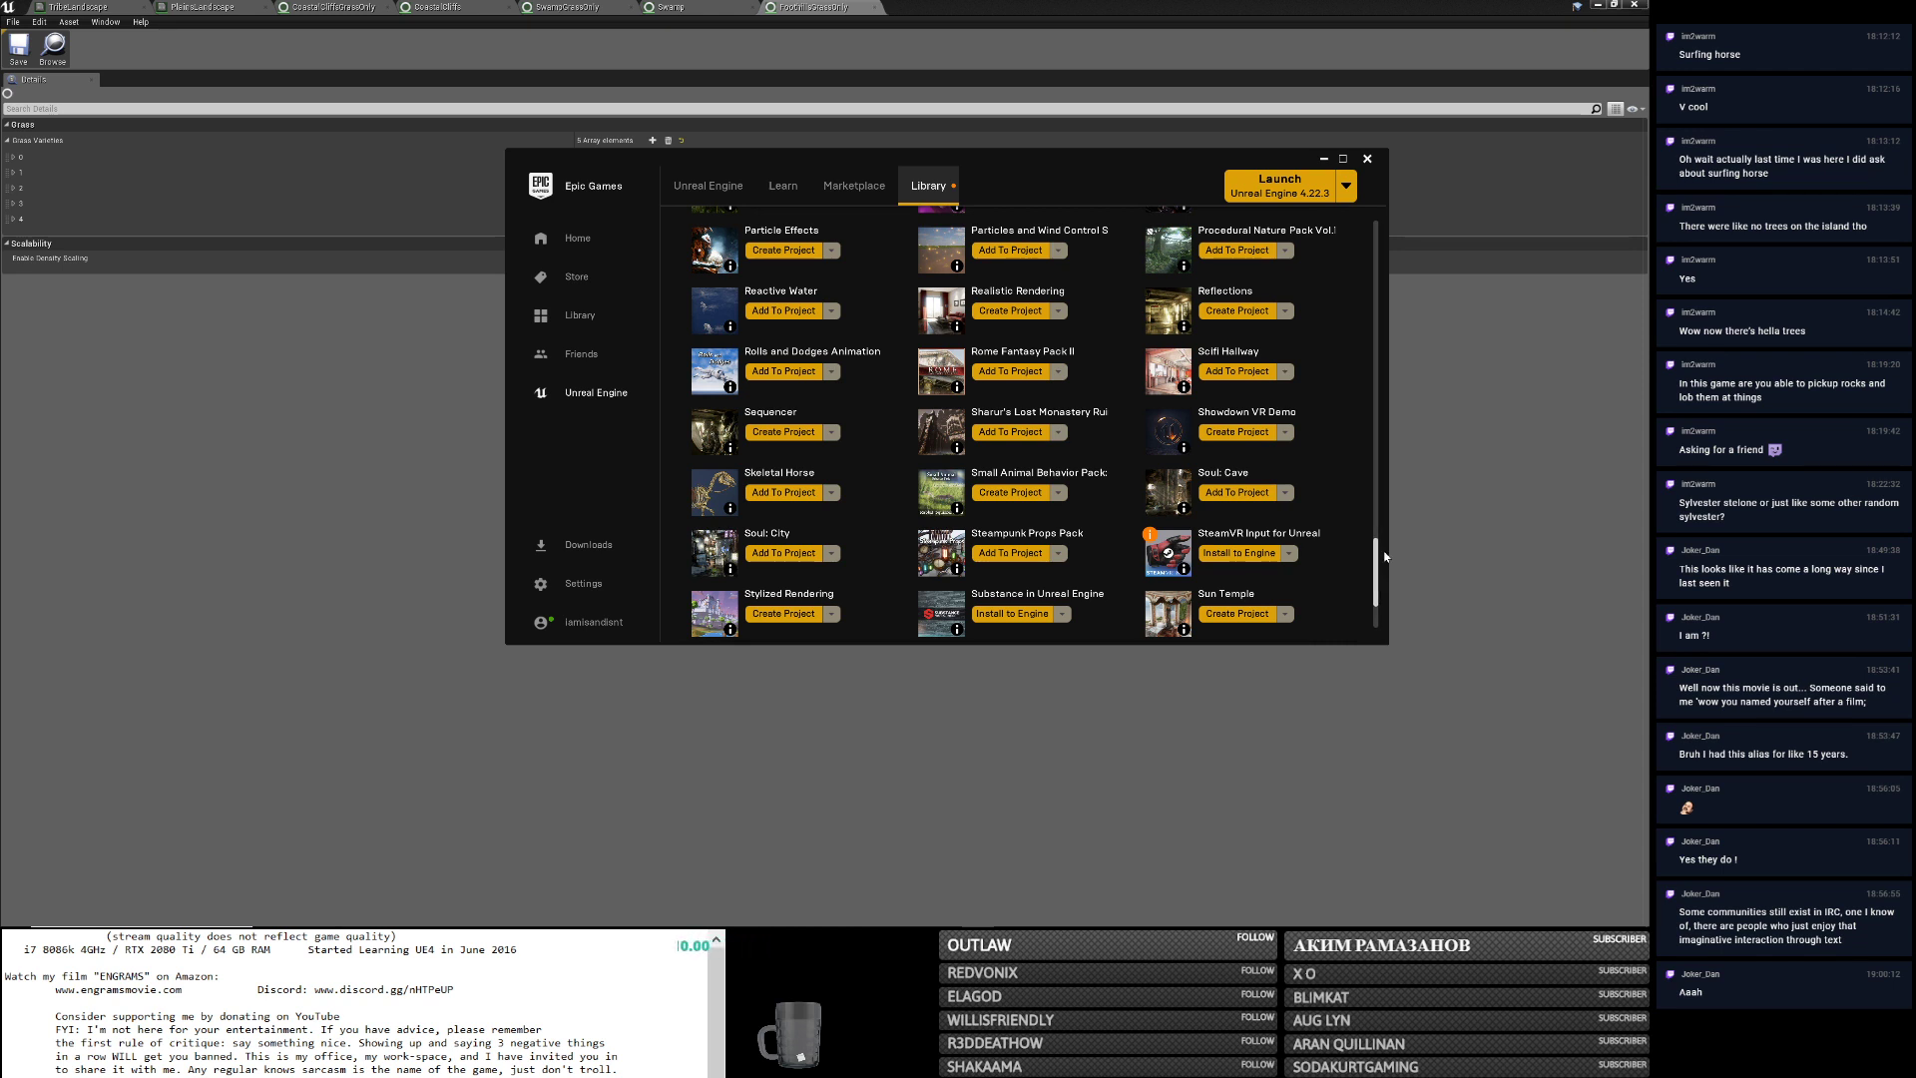
pyautogui.moveTo(1376, 559); pyautogui.dragTo(1381, 555)
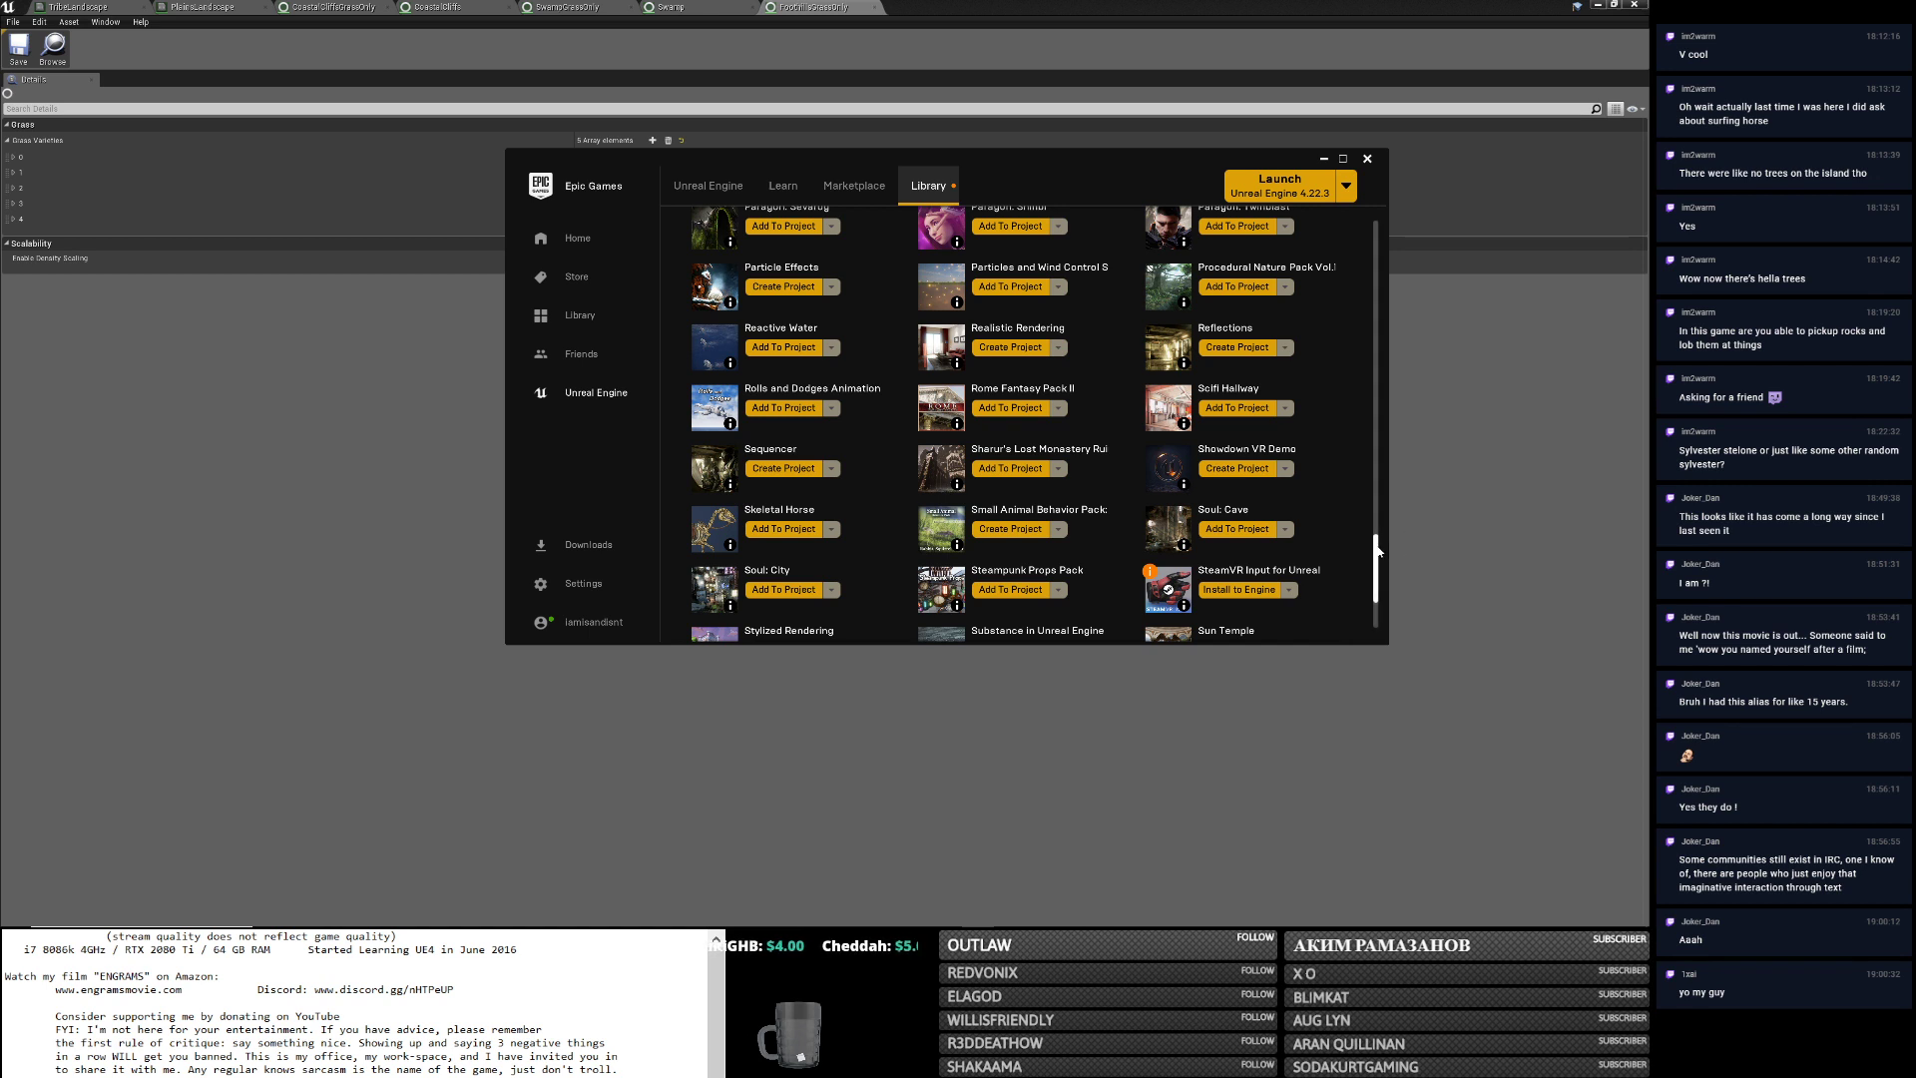
pyautogui.scroll(1, 1377, 551)
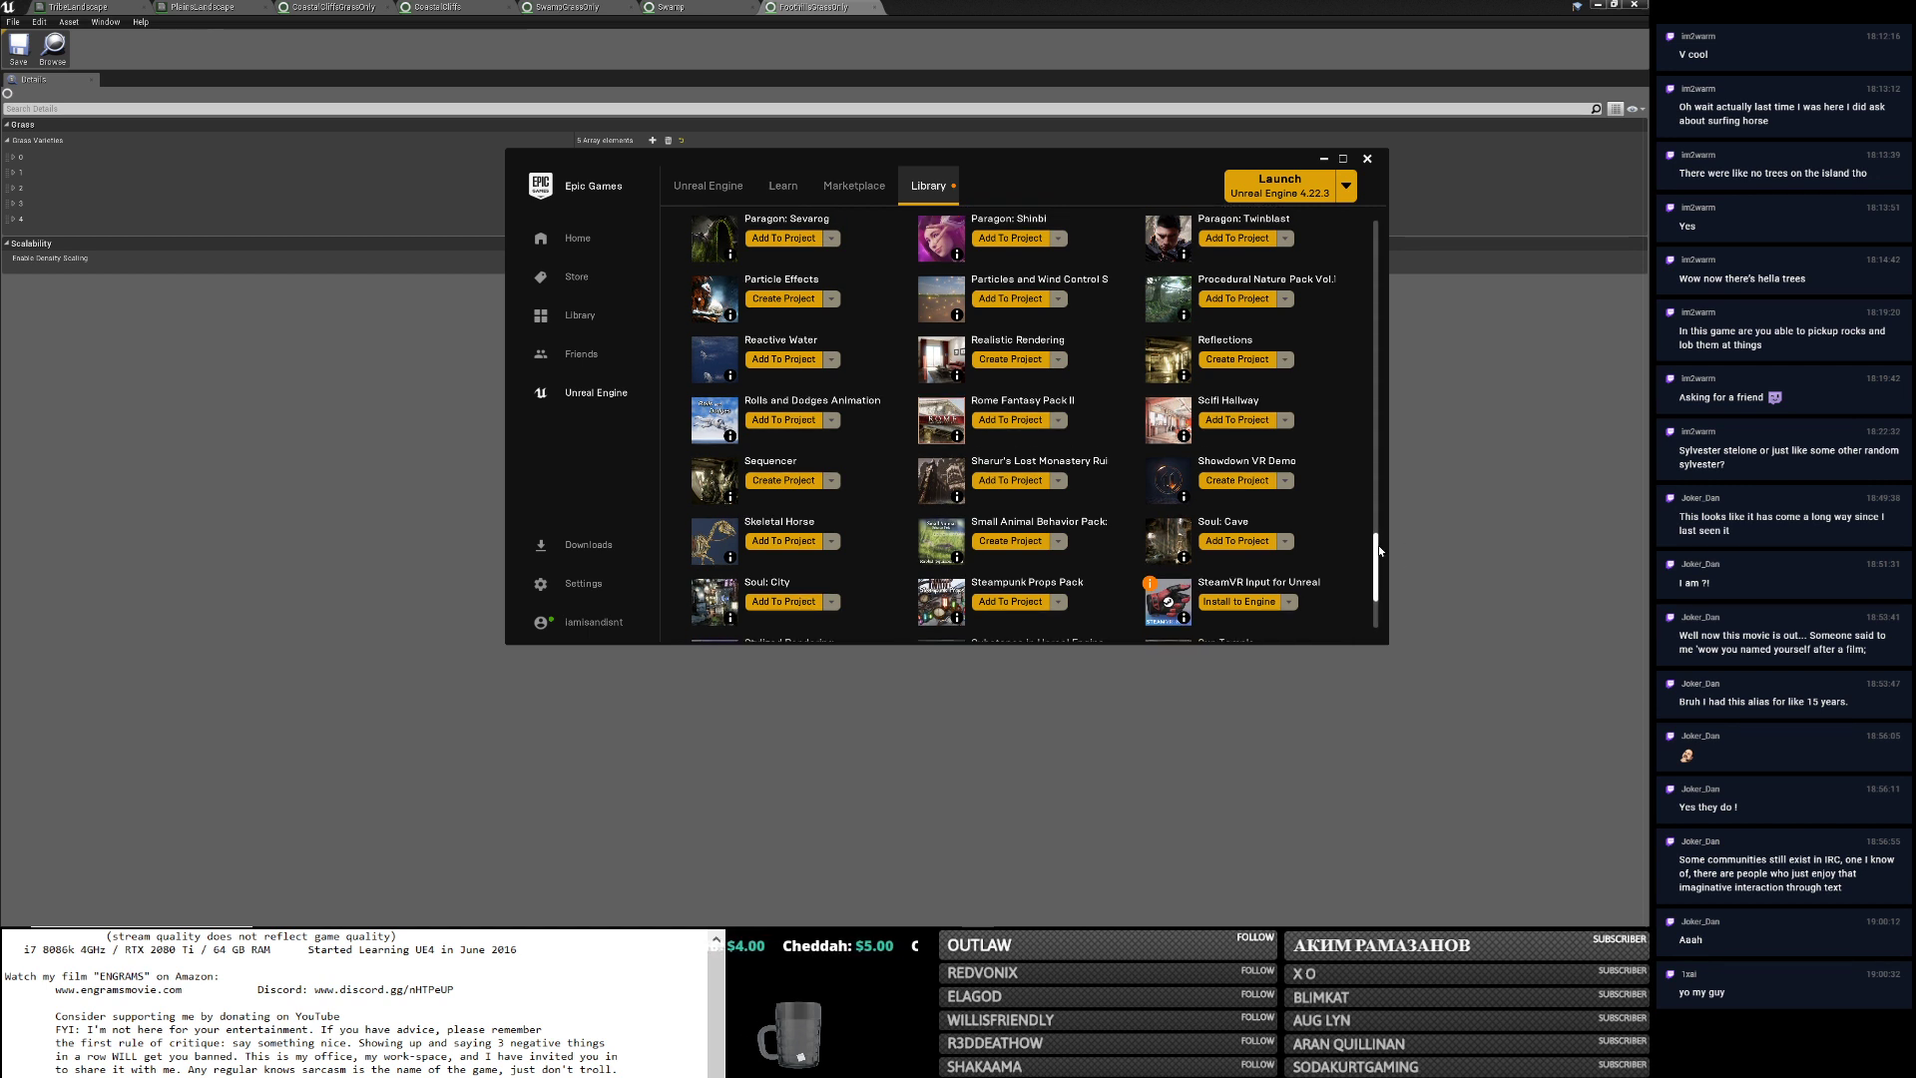
pyautogui.scroll(3, 1381, 549)
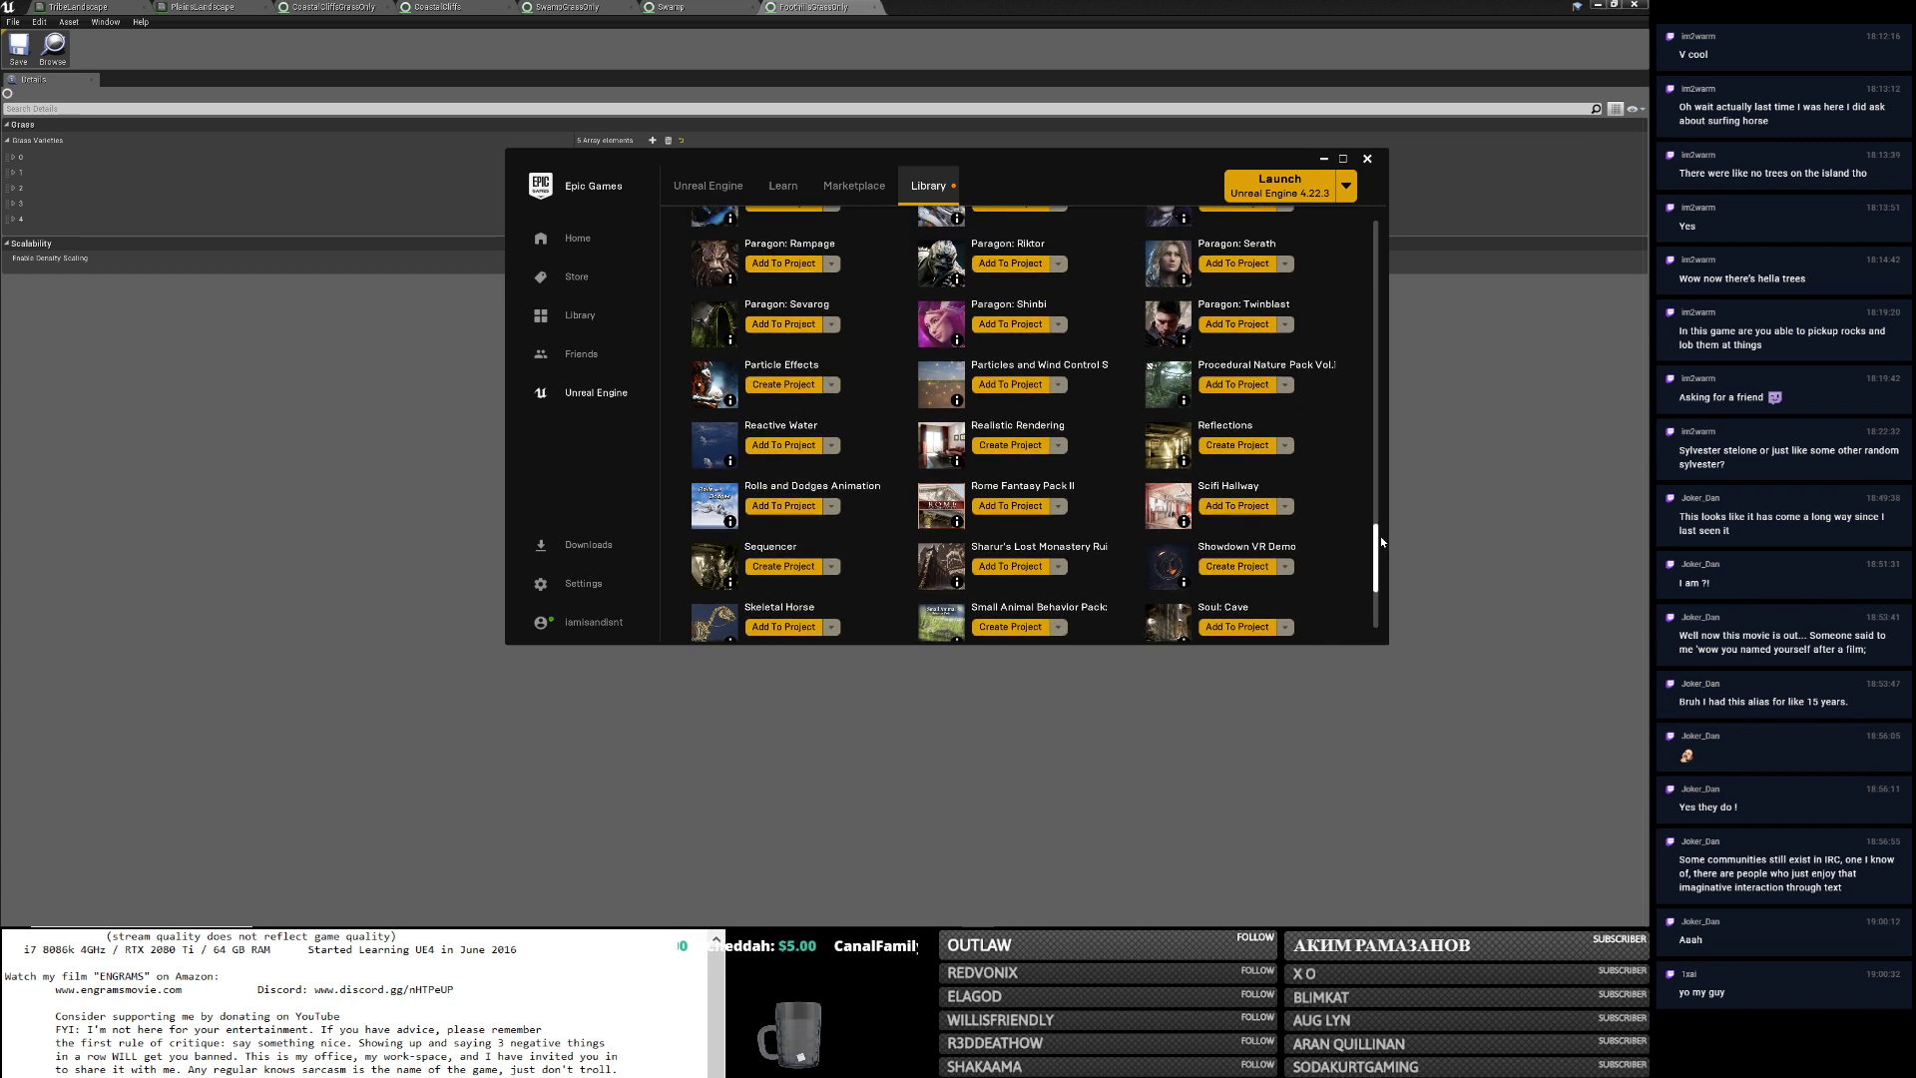
pyautogui.scroll(1, 1381, 536)
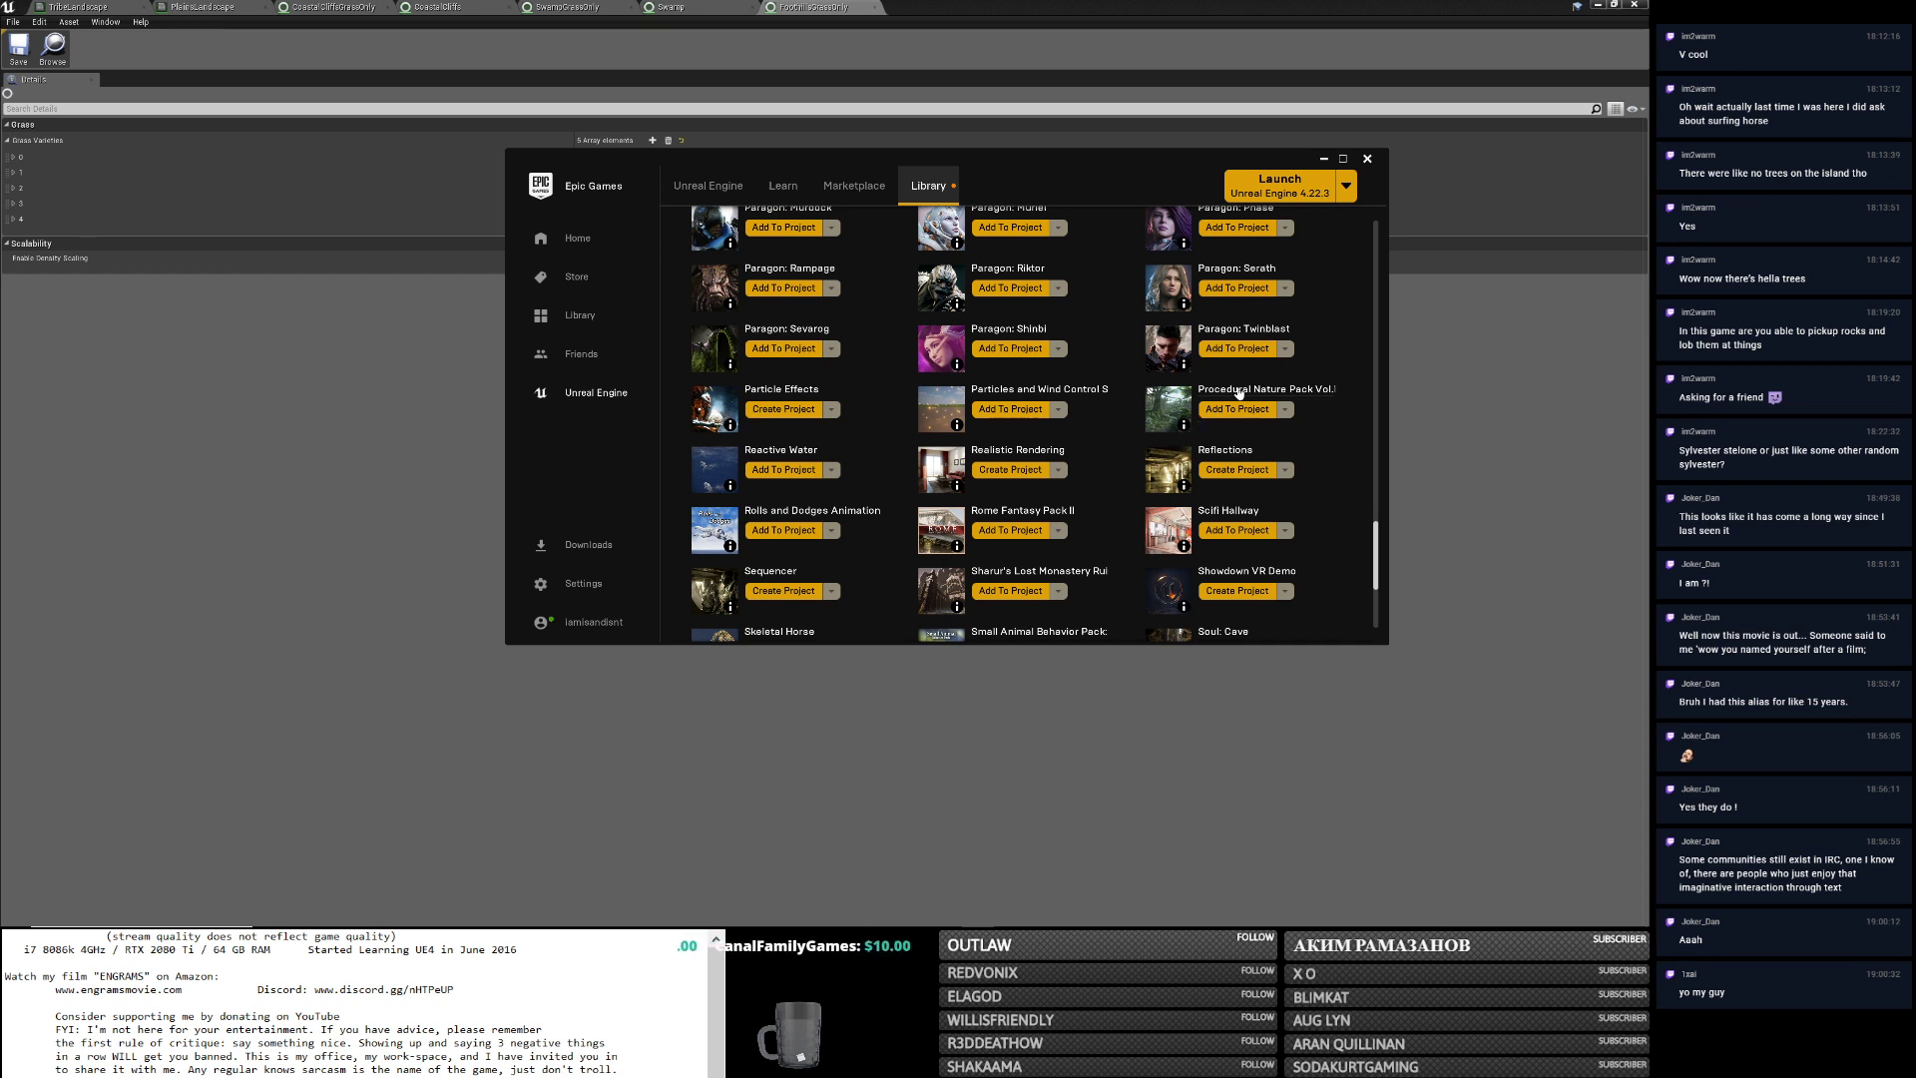
pyautogui.scroll(2, 1341, 499)
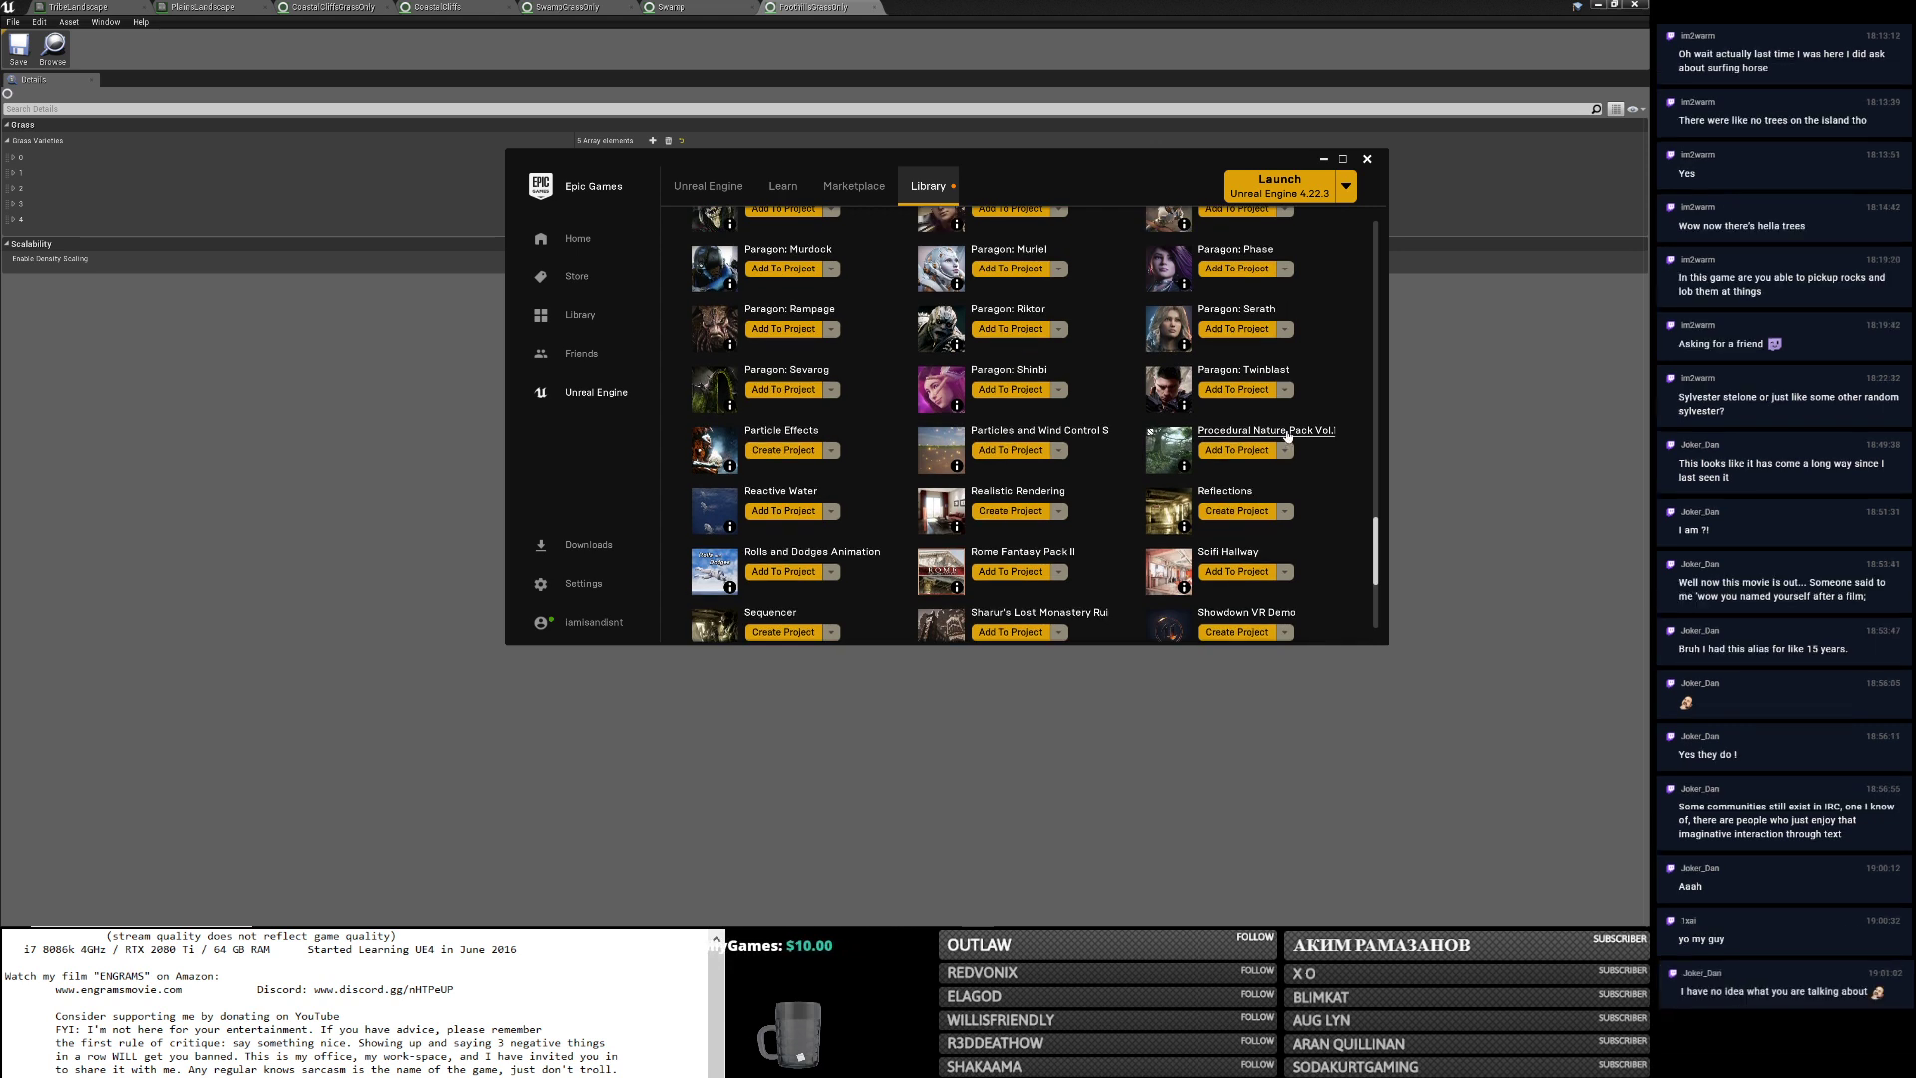
# Return to the Epic Games Launcher library and examine the packs listed before Procedural Nature Pack Vol.1.
pyautogui.click(1607, 7)
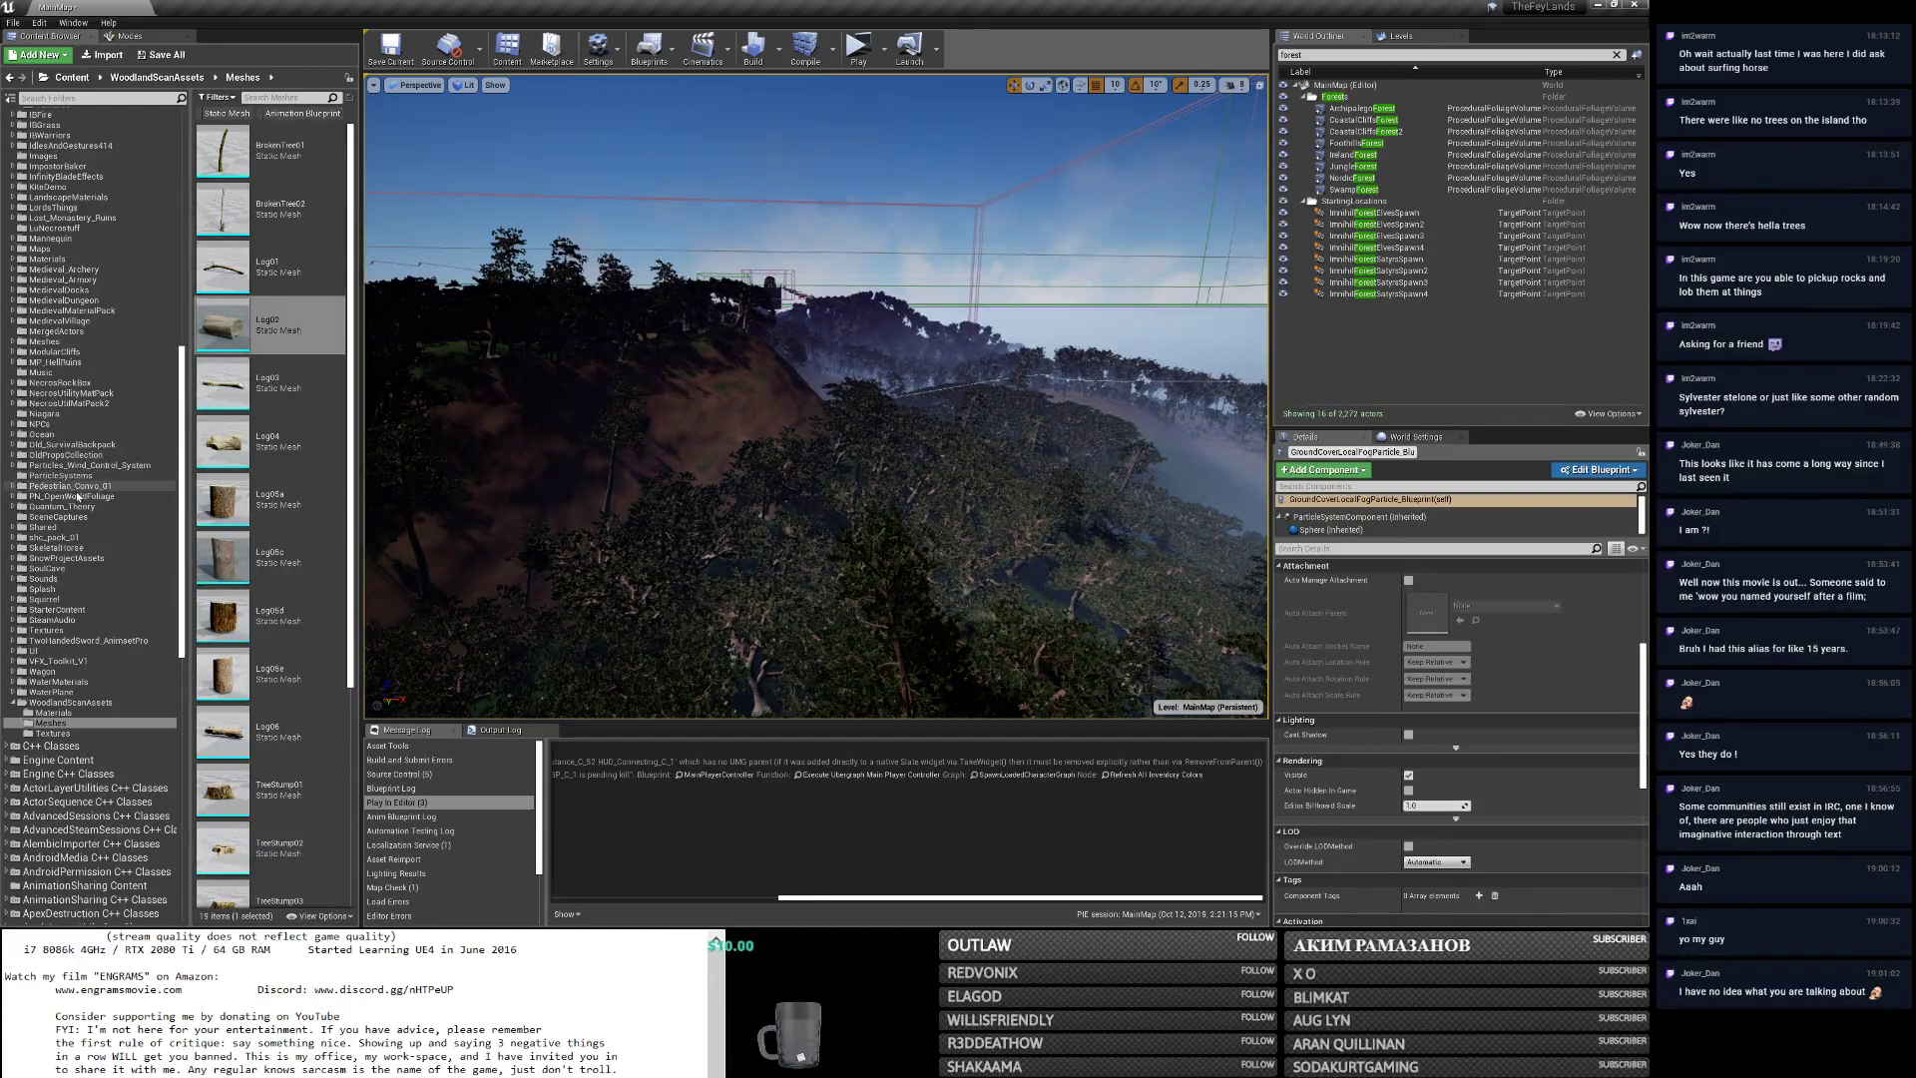
pyautogui.hotkey('alt', 'Tab')
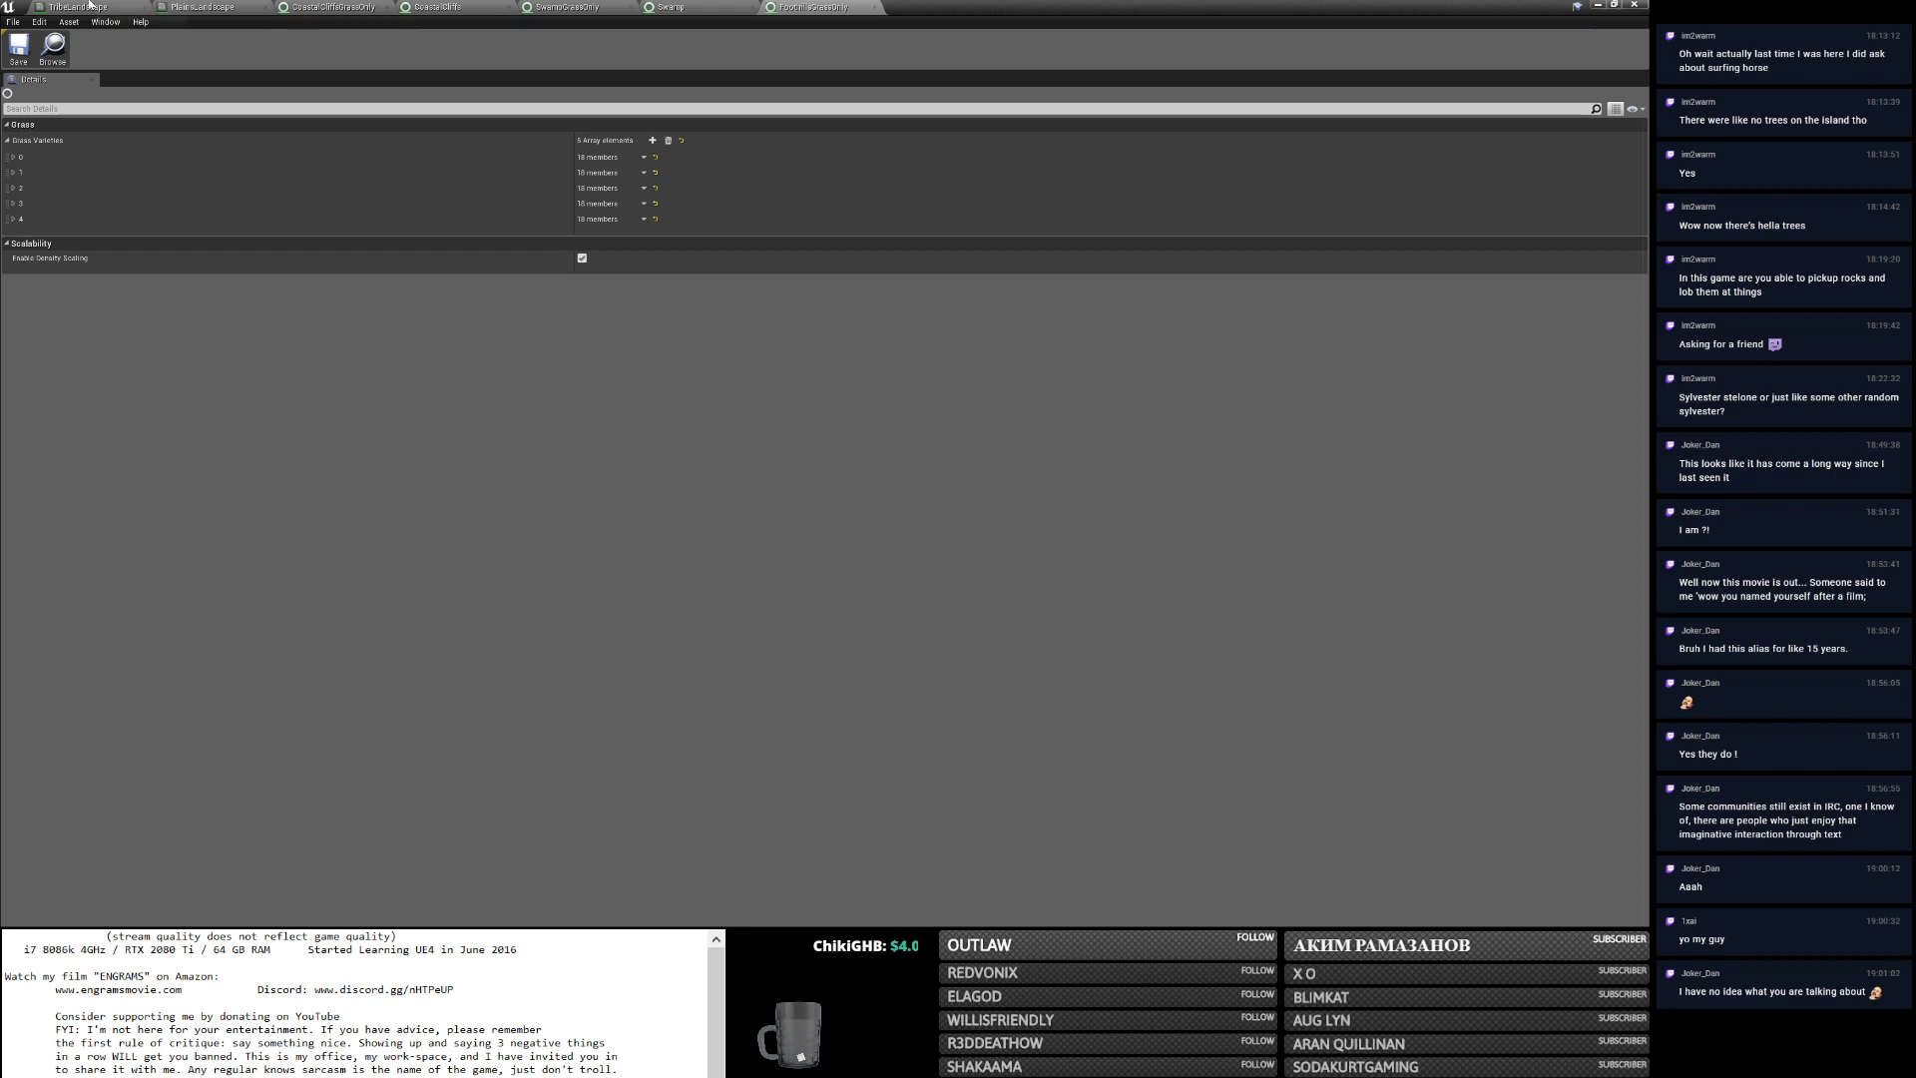
pyautogui.hotkey('alt', 'Tab')
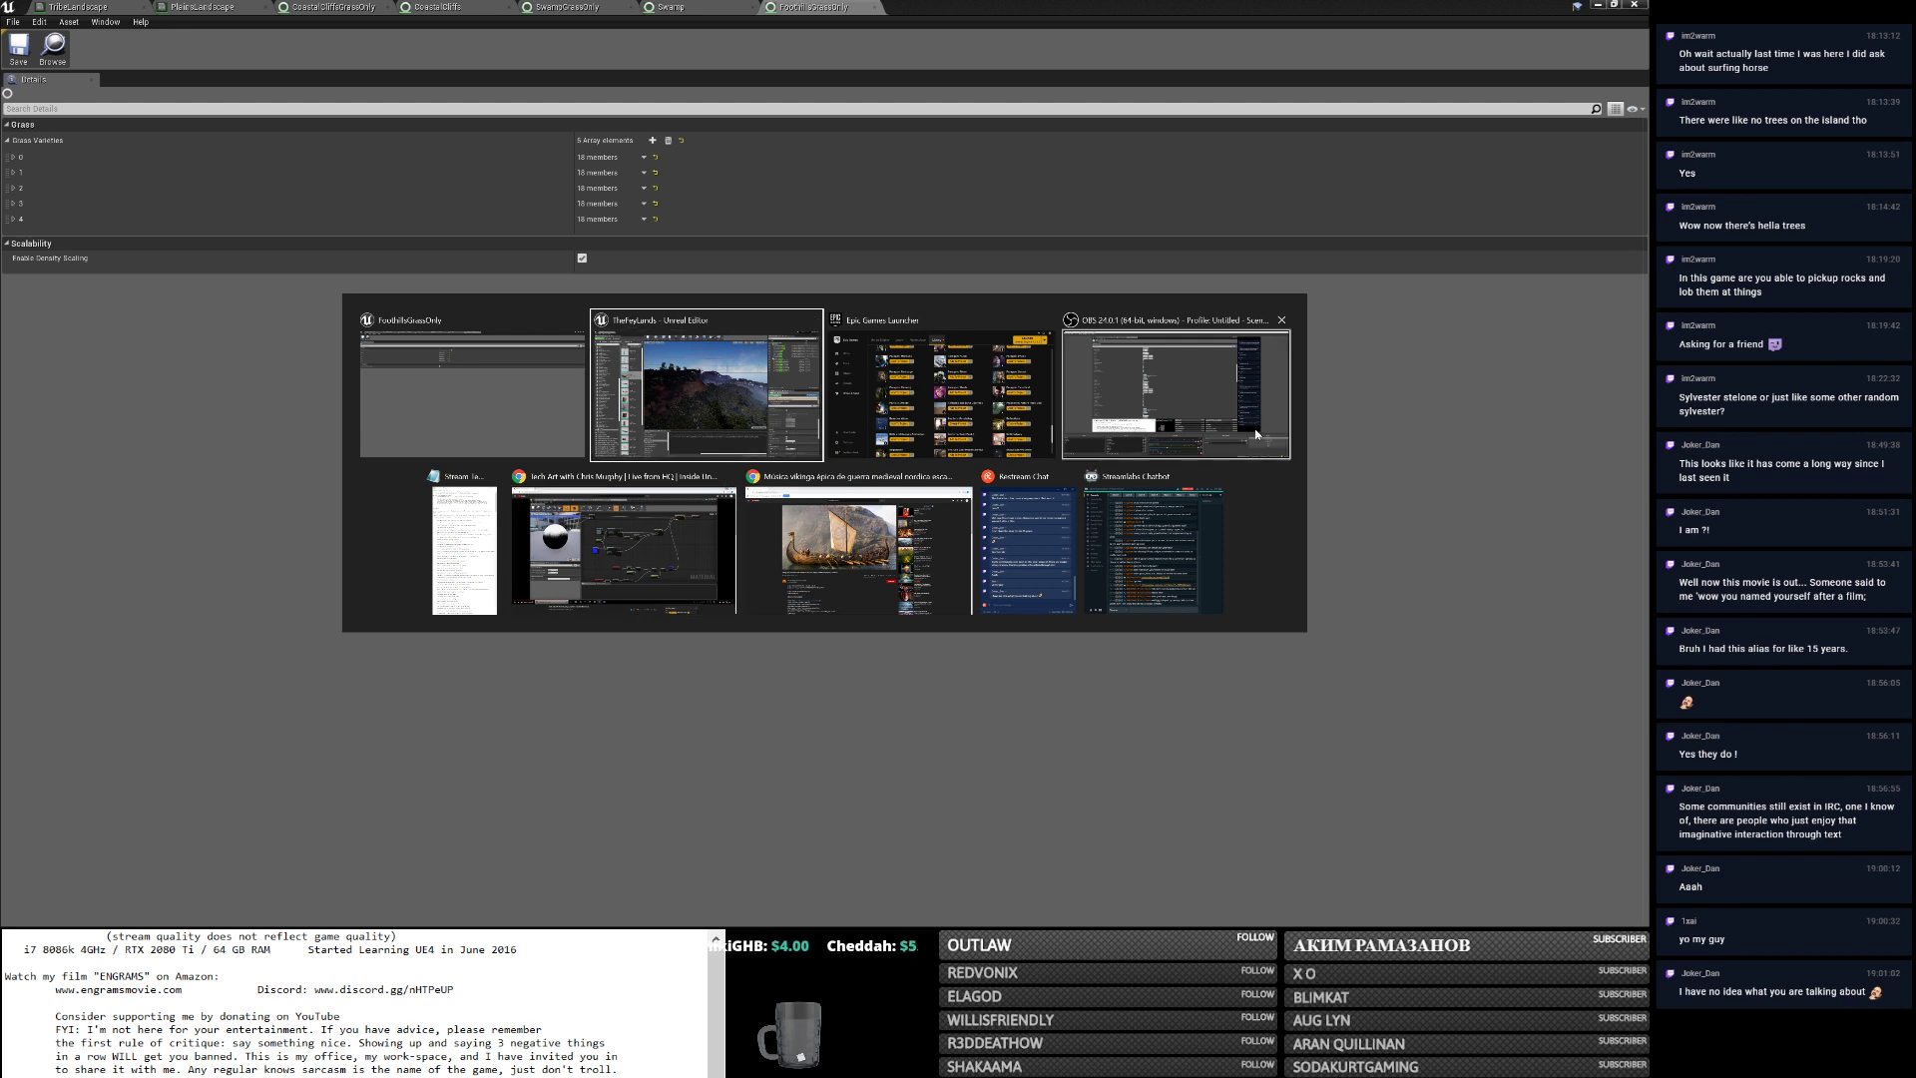
pyautogui.click(1008, 422)
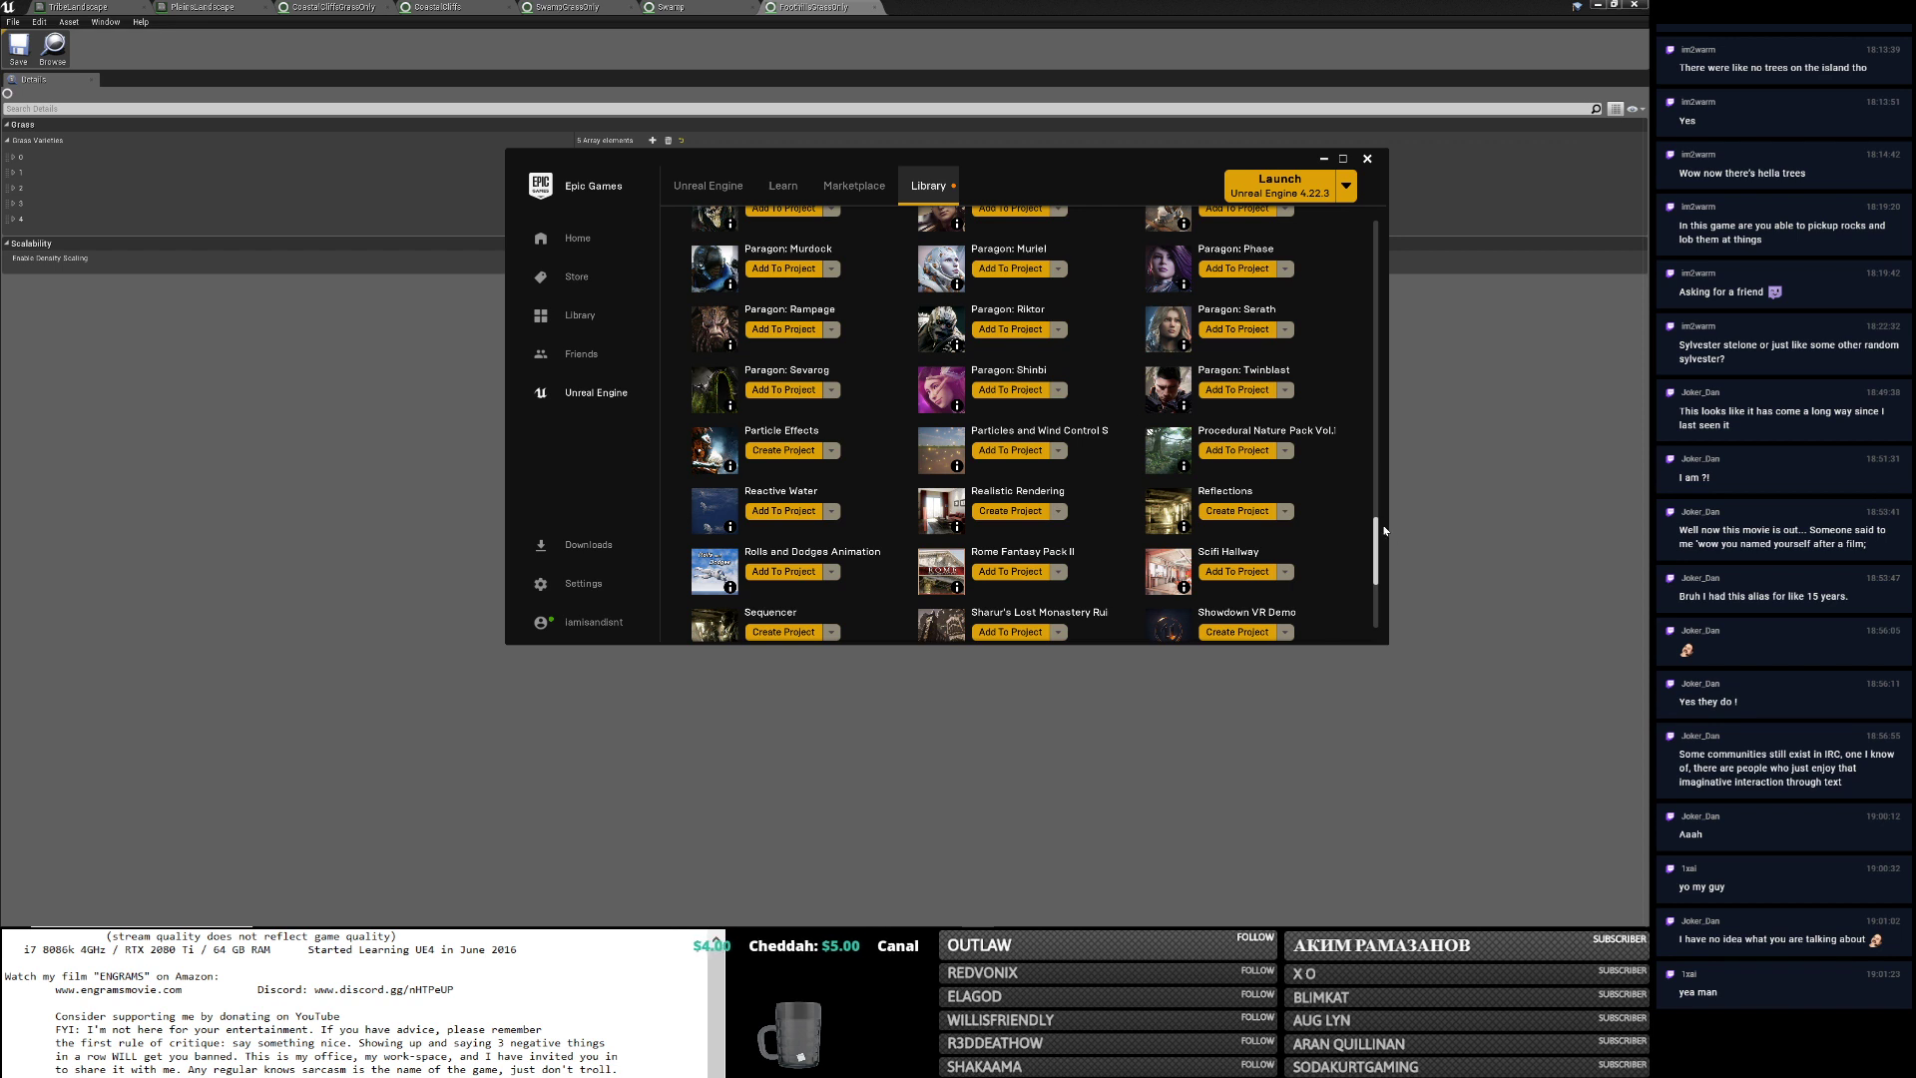
pyautogui.scroll(1, 1378, 536)
pyautogui.moveTo(1377, 536); pyautogui.dragTo(1375, 523)
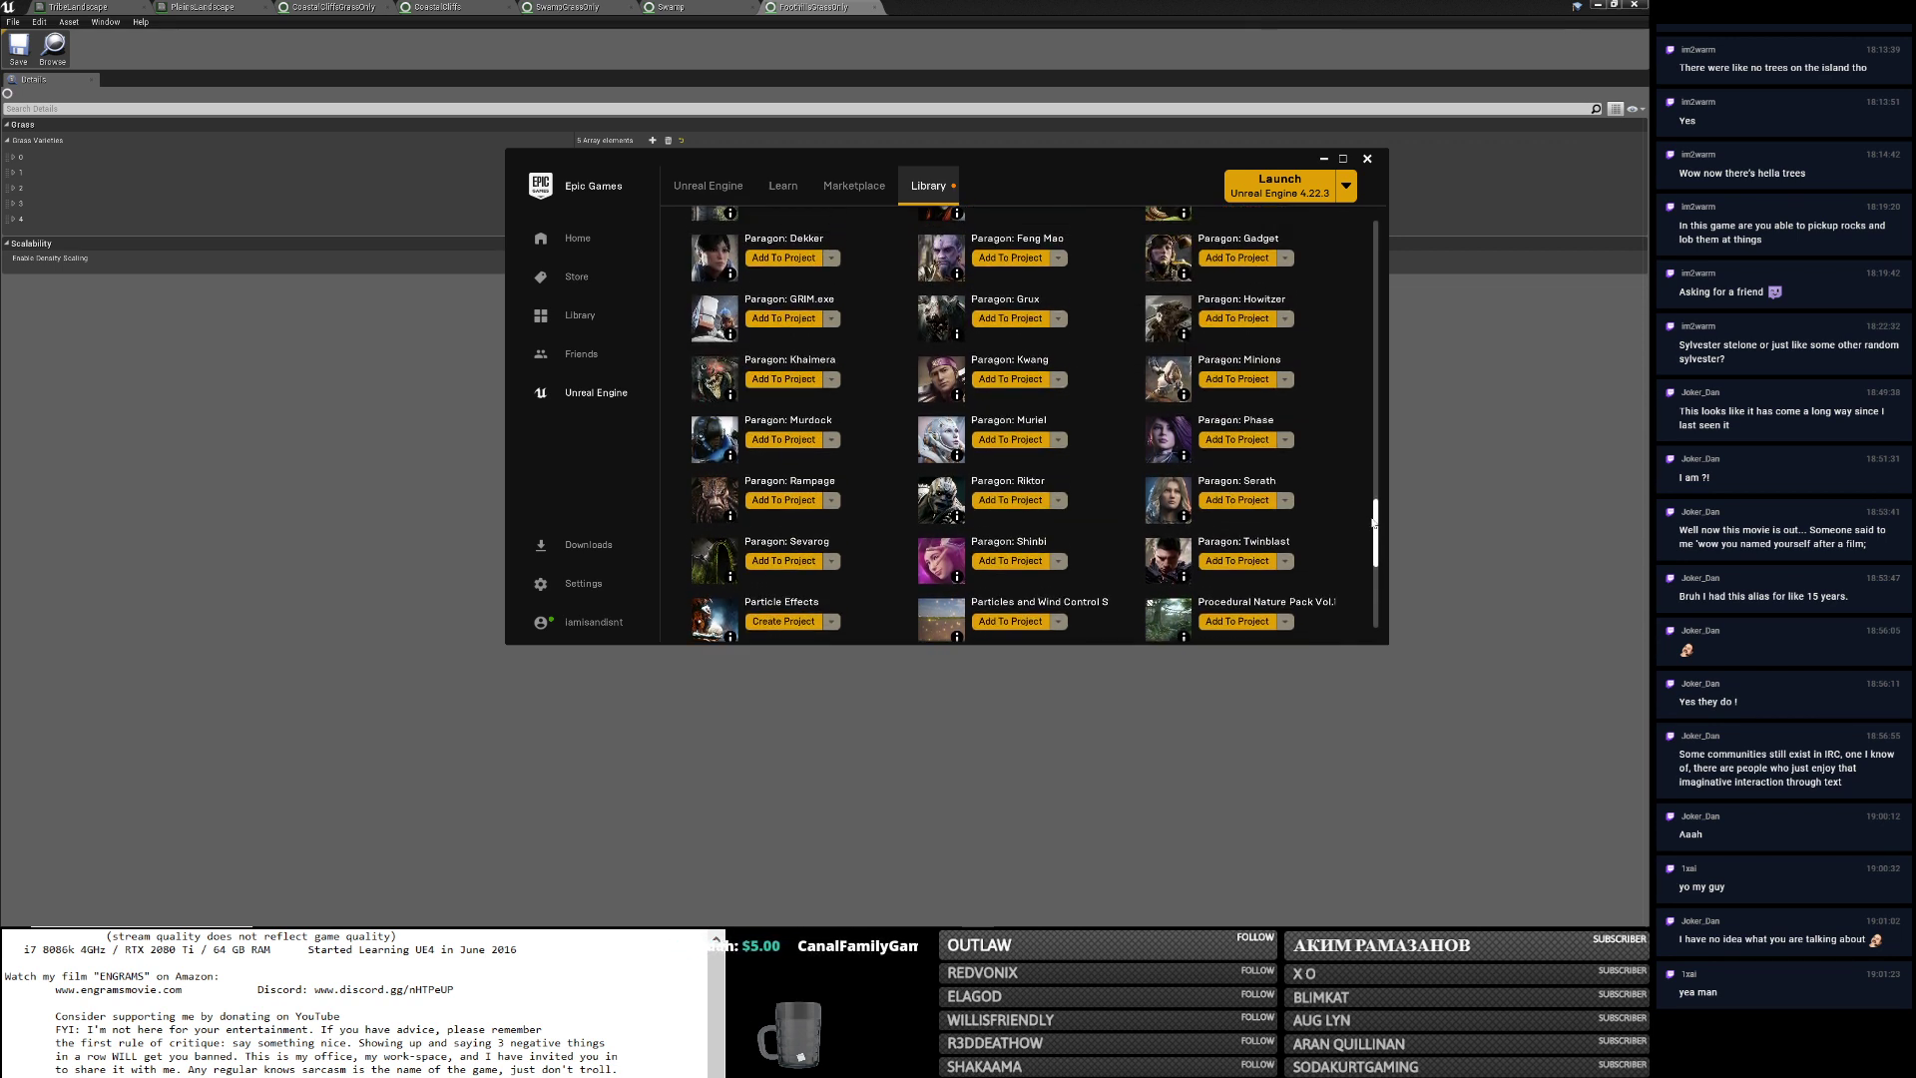
pyautogui.scroll(1, 1375, 523)
pyautogui.scroll(5, 1383, 514)
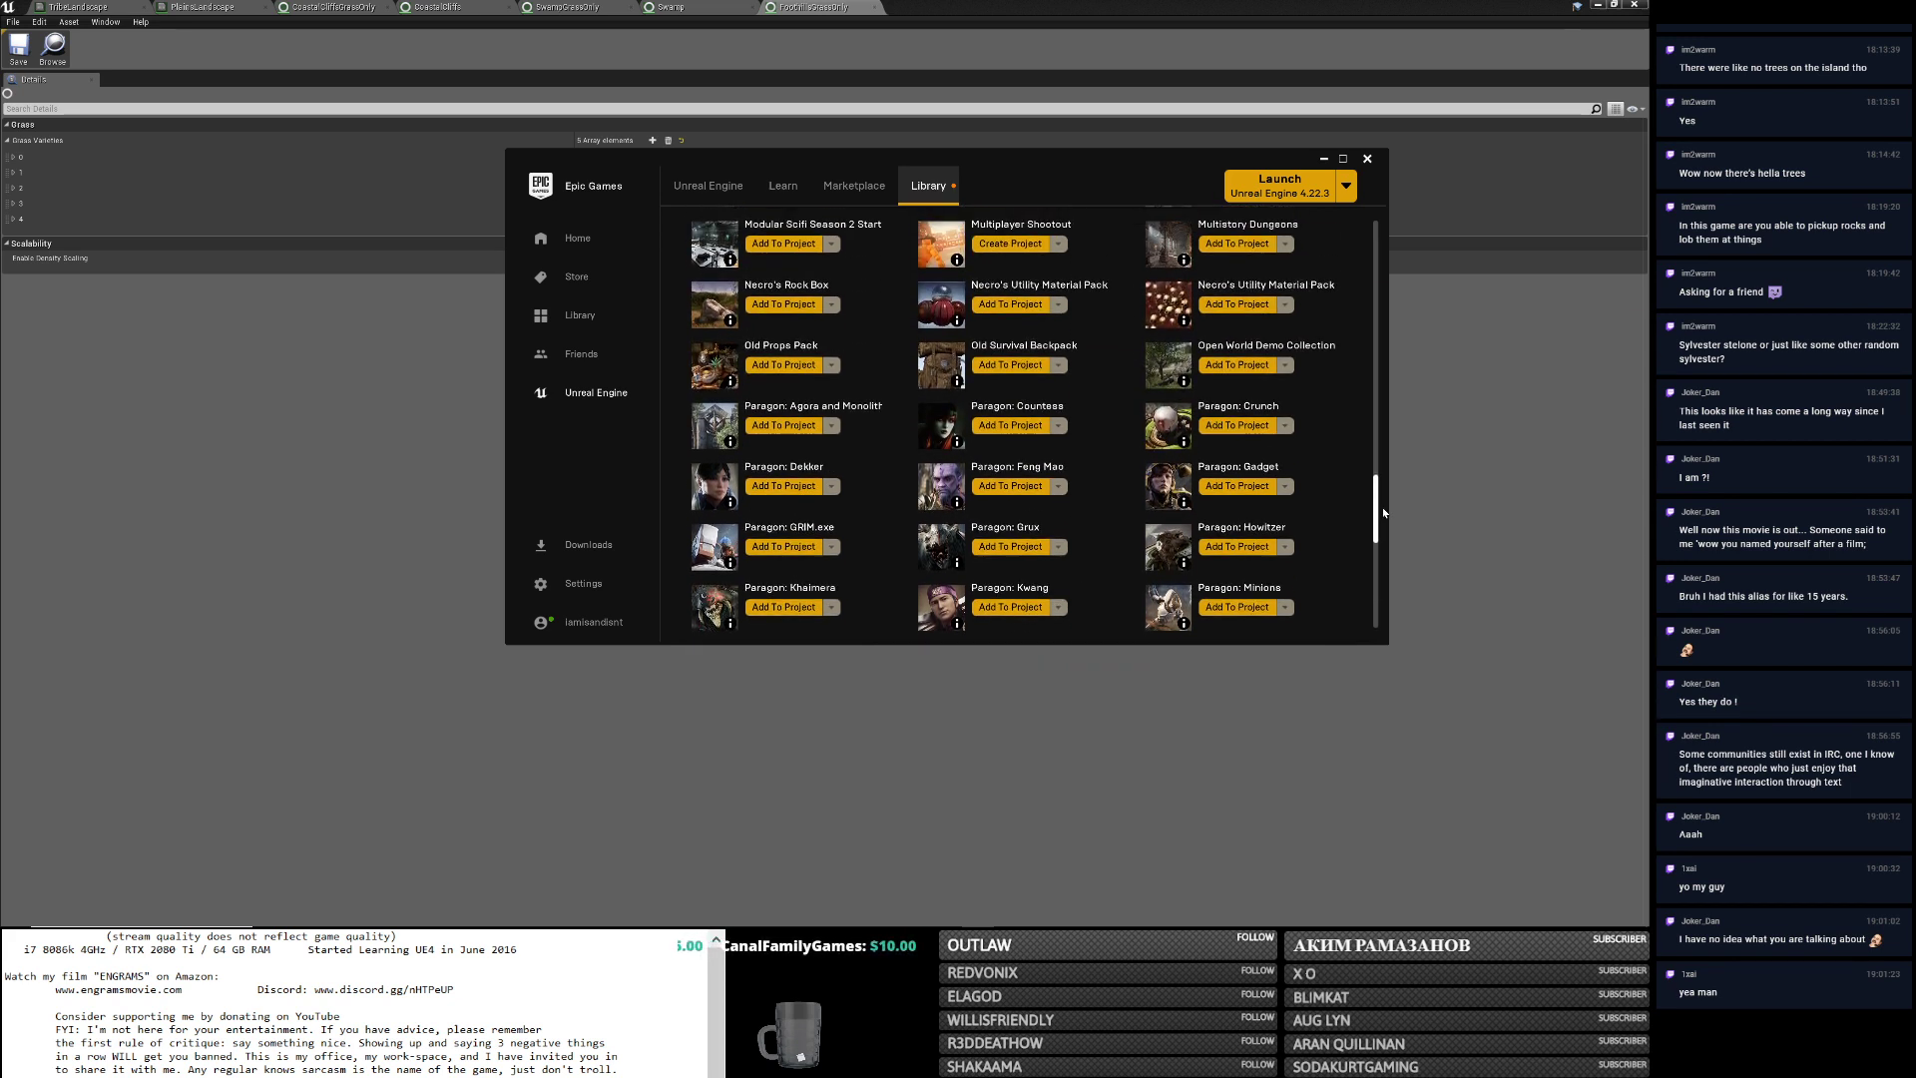
# Open the Procedural Nature Pack Vol.1 content page from the library and view its preview images.
pyautogui.scroll(-6, 1383, 512)
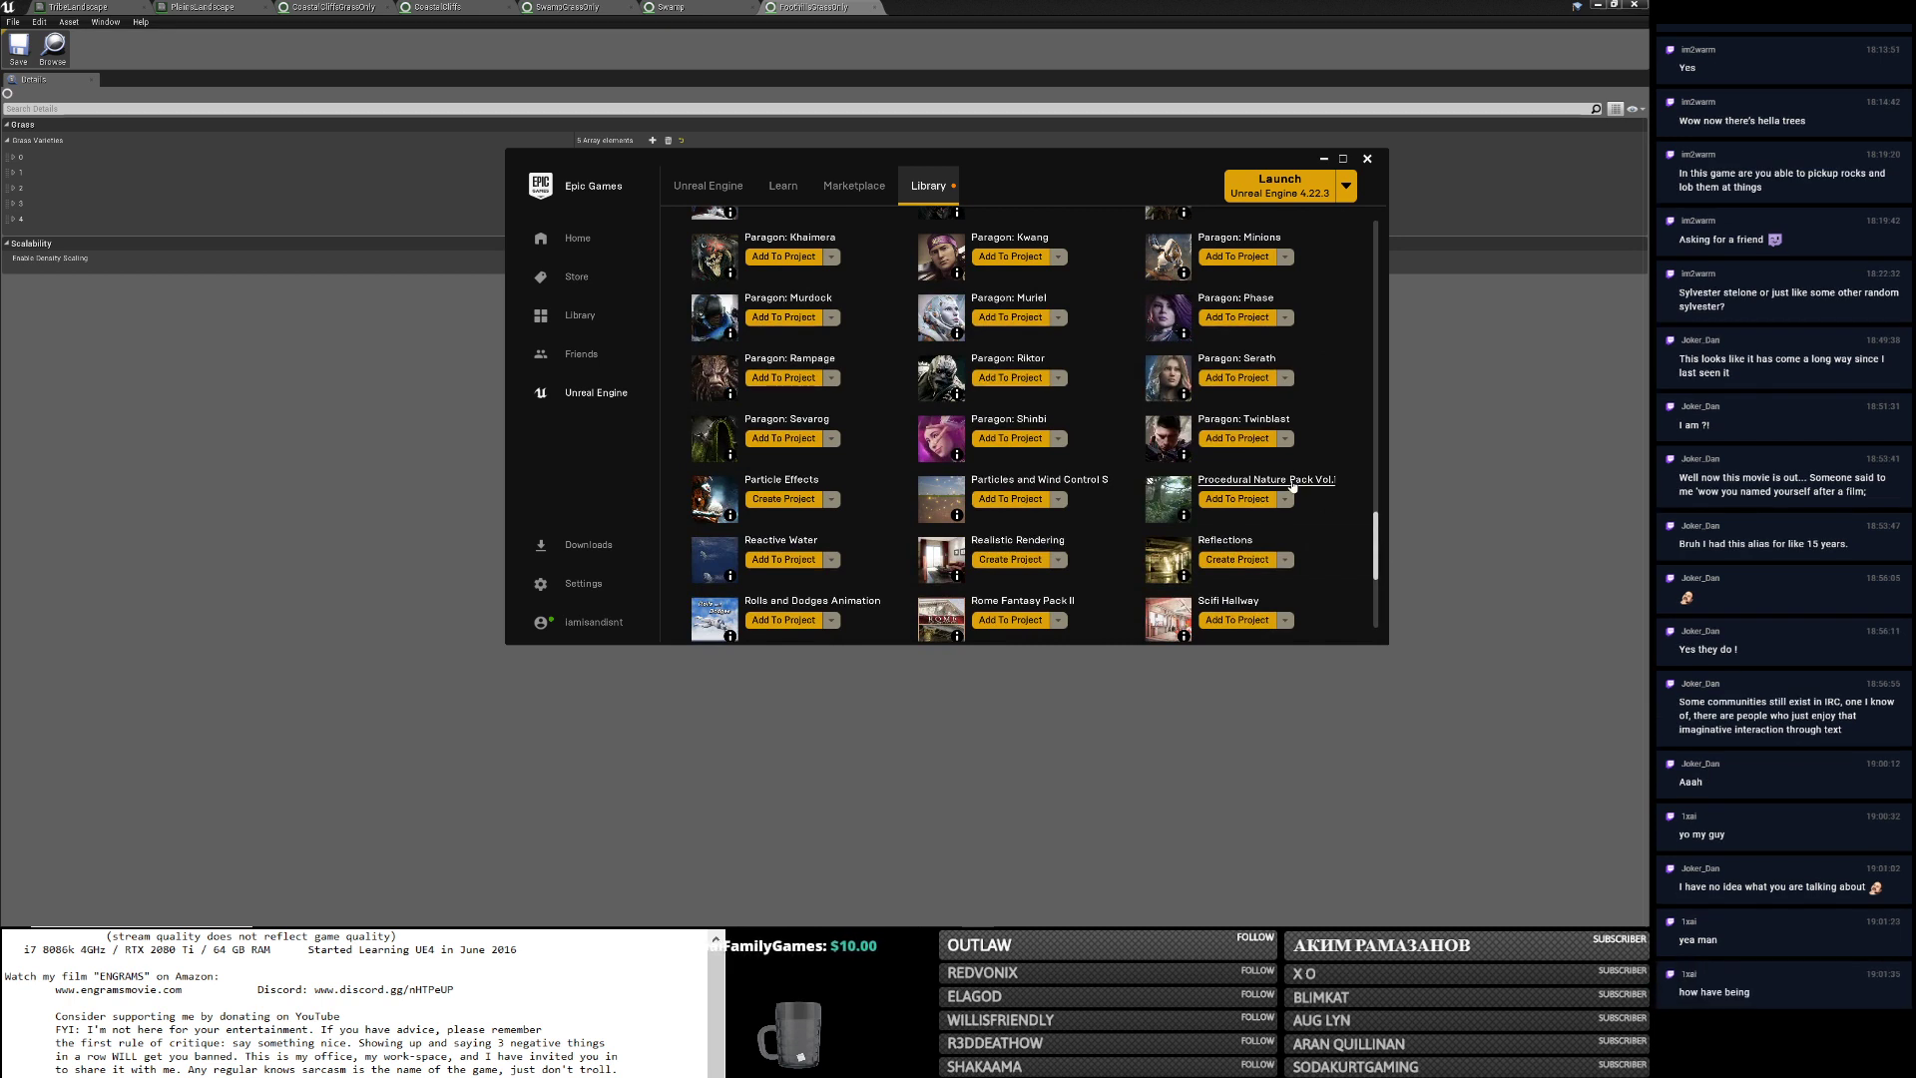
pyautogui.moveTo(1183, 517)
pyautogui.click(1183, 517)
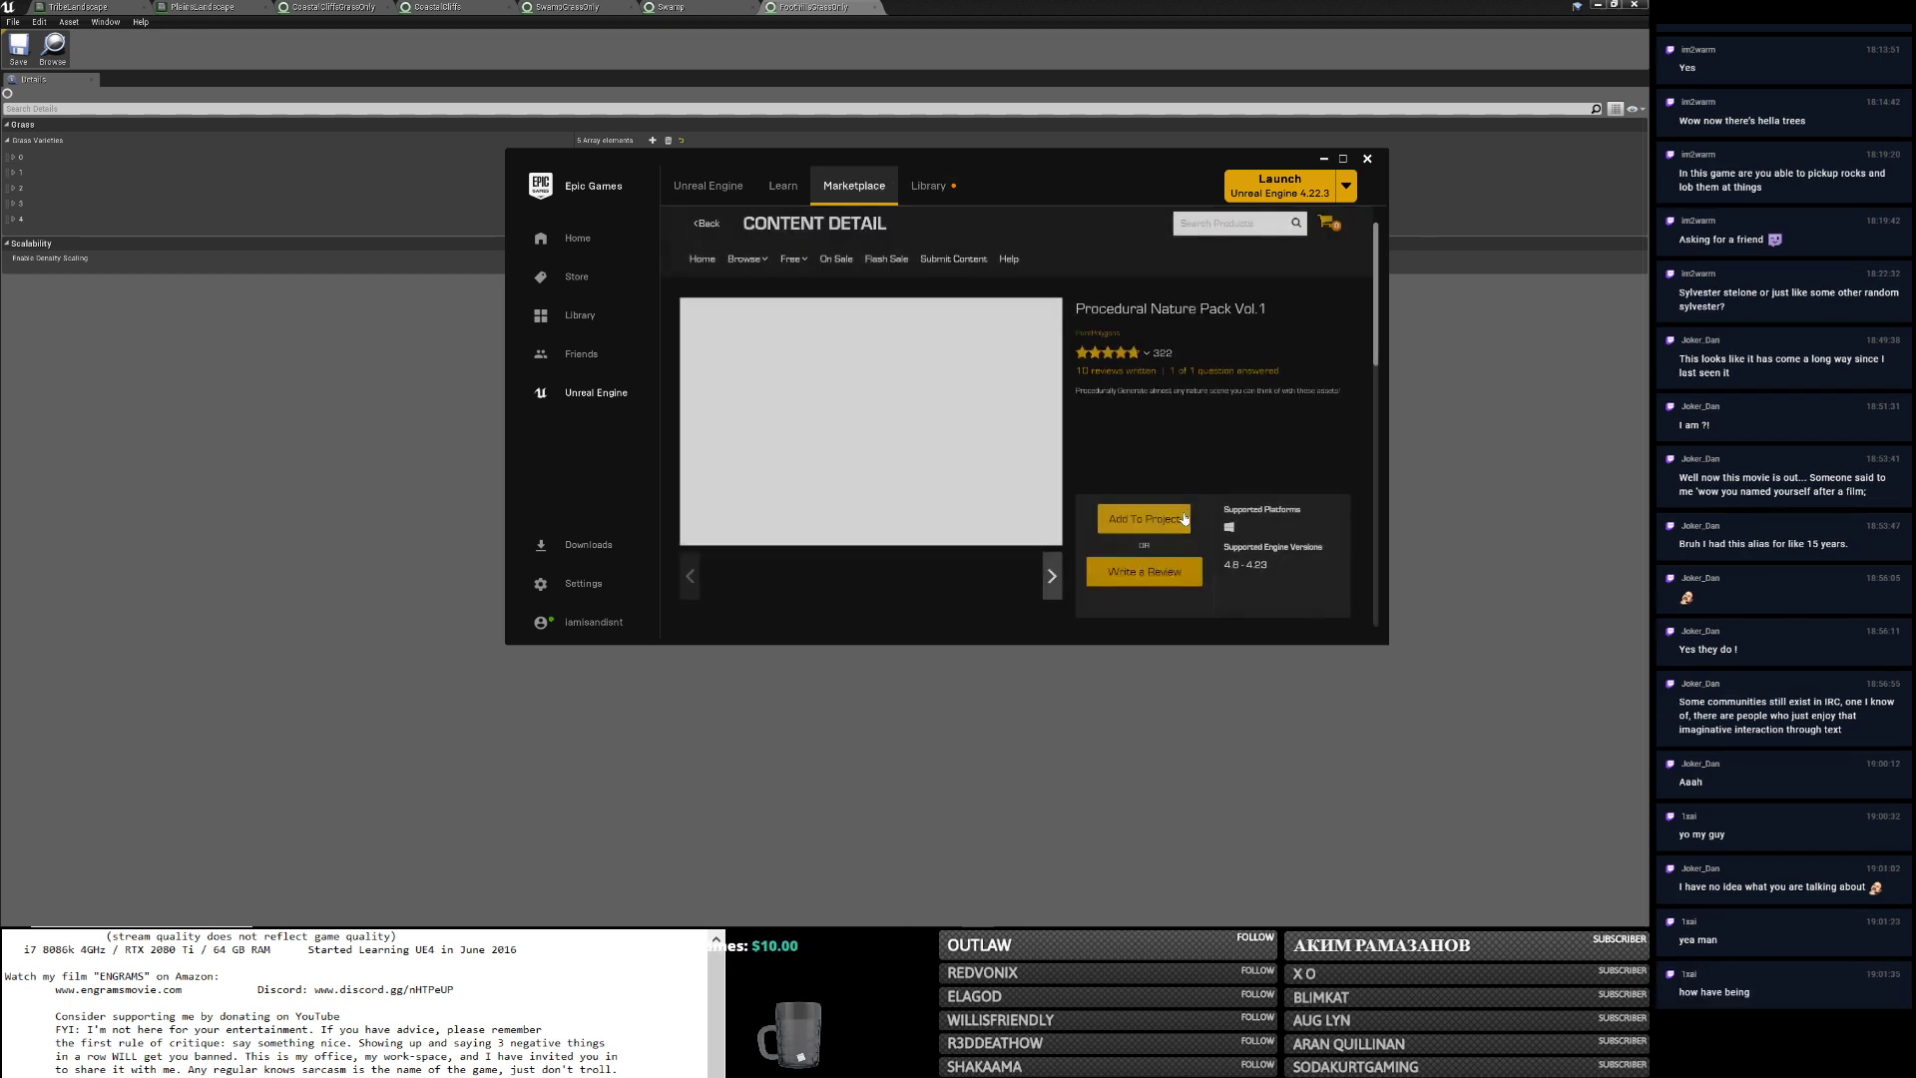
pyautogui.scroll(-1, 971, 433)
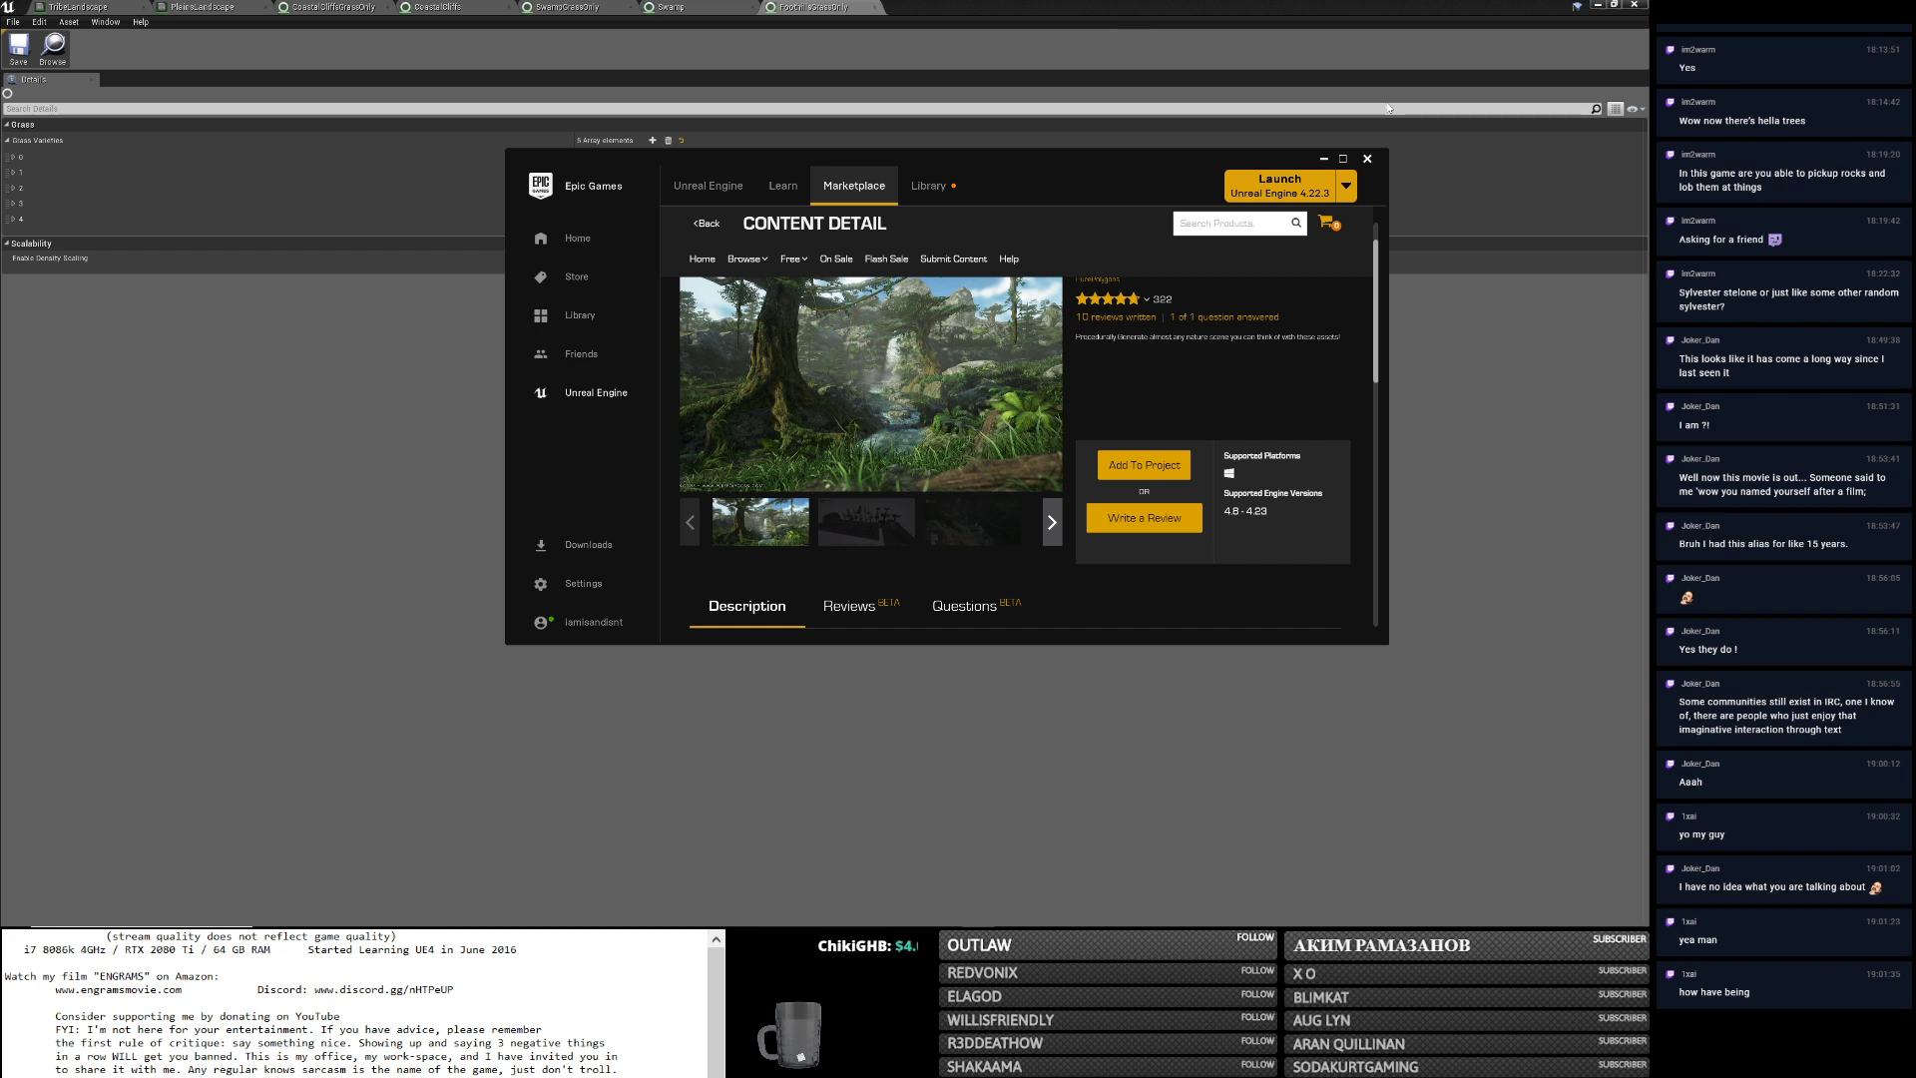
# Return to the level editor, inspect the forested hills in a full-screen viewport, and switch back to the grass asset window.
pyautogui.click(1604, 3)
pyautogui.click(1598, 4)
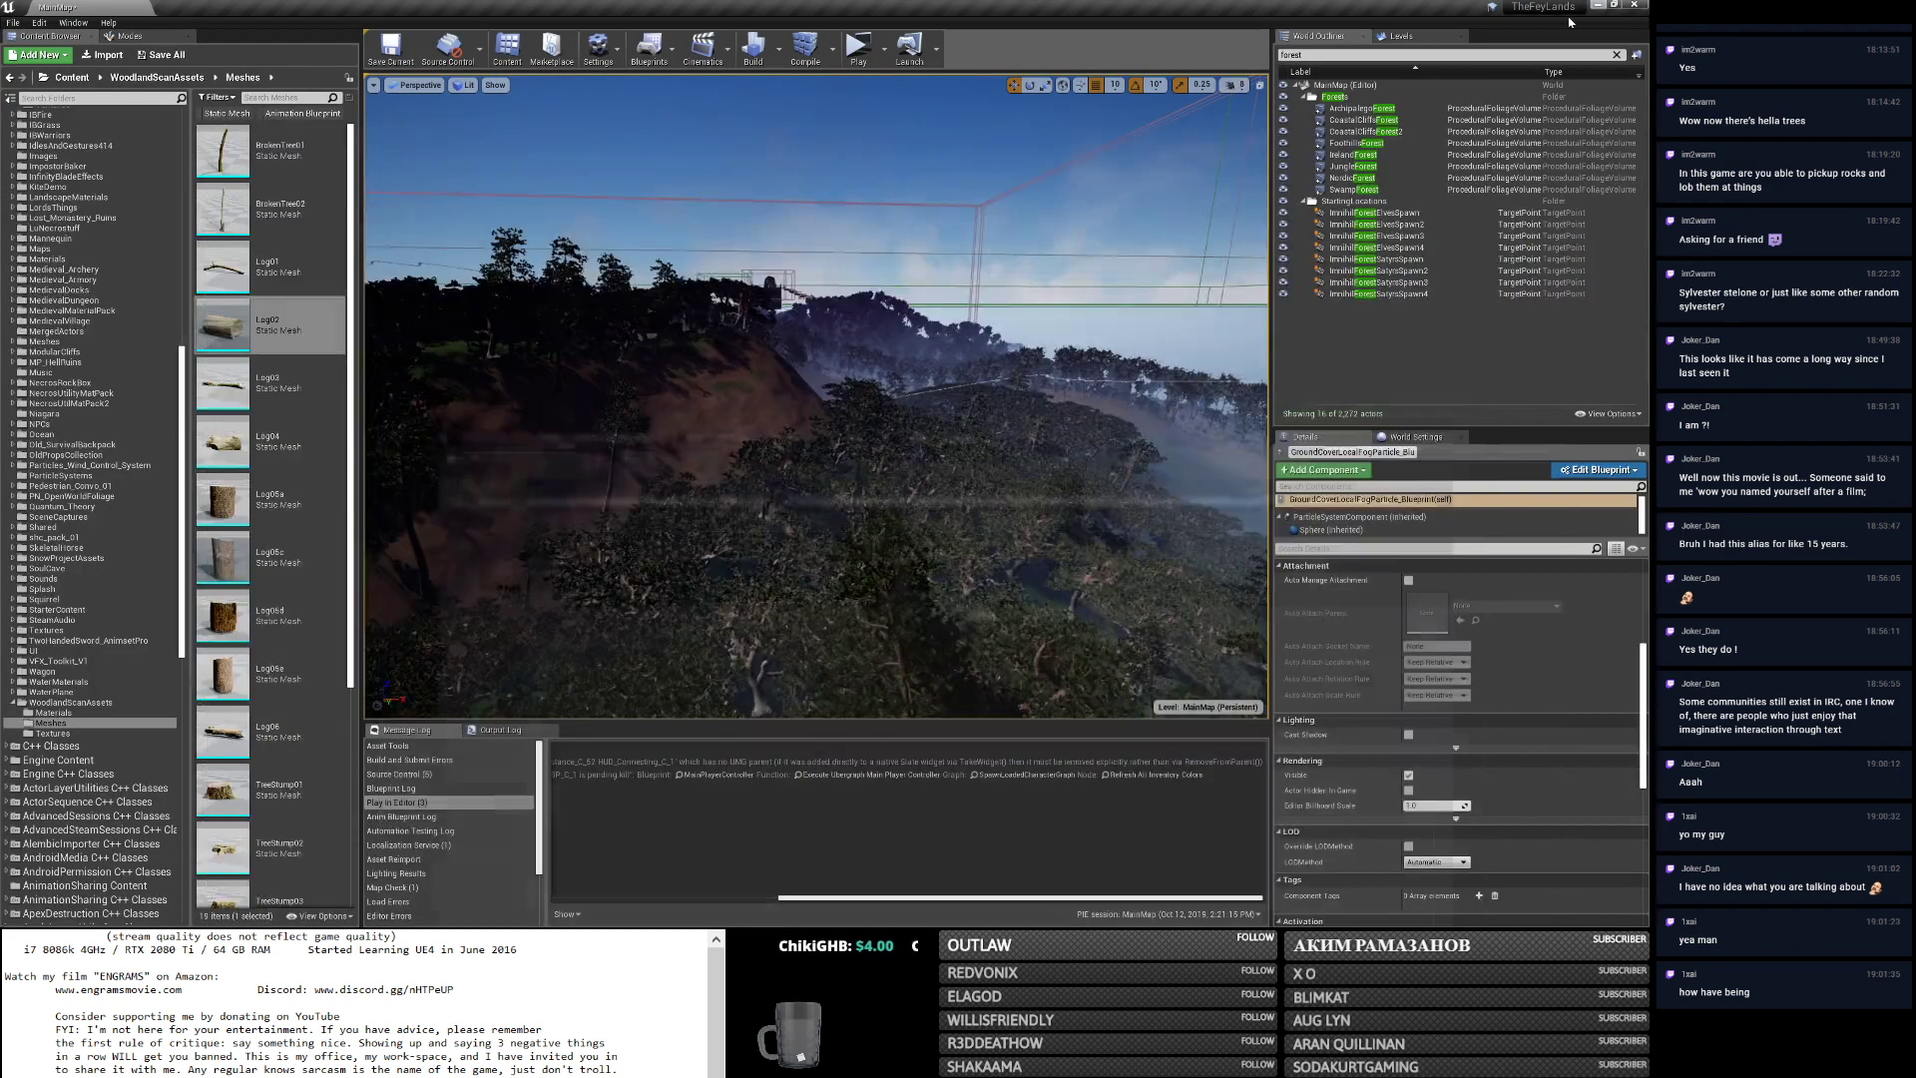
pyautogui.moveTo(880, 403); pyautogui.dragTo(869, 369)
pyautogui.press('F11')
pyautogui.moveTo(593, 347); pyautogui.dragTo(150, 350, button='right')
pyautogui.moveTo(593, 347); pyautogui.dragTo(92, 397, button='right')
pyautogui.press('w')
pyautogui.moveTo(1134, 137); pyautogui.dragTo(1084, 161, button='right')
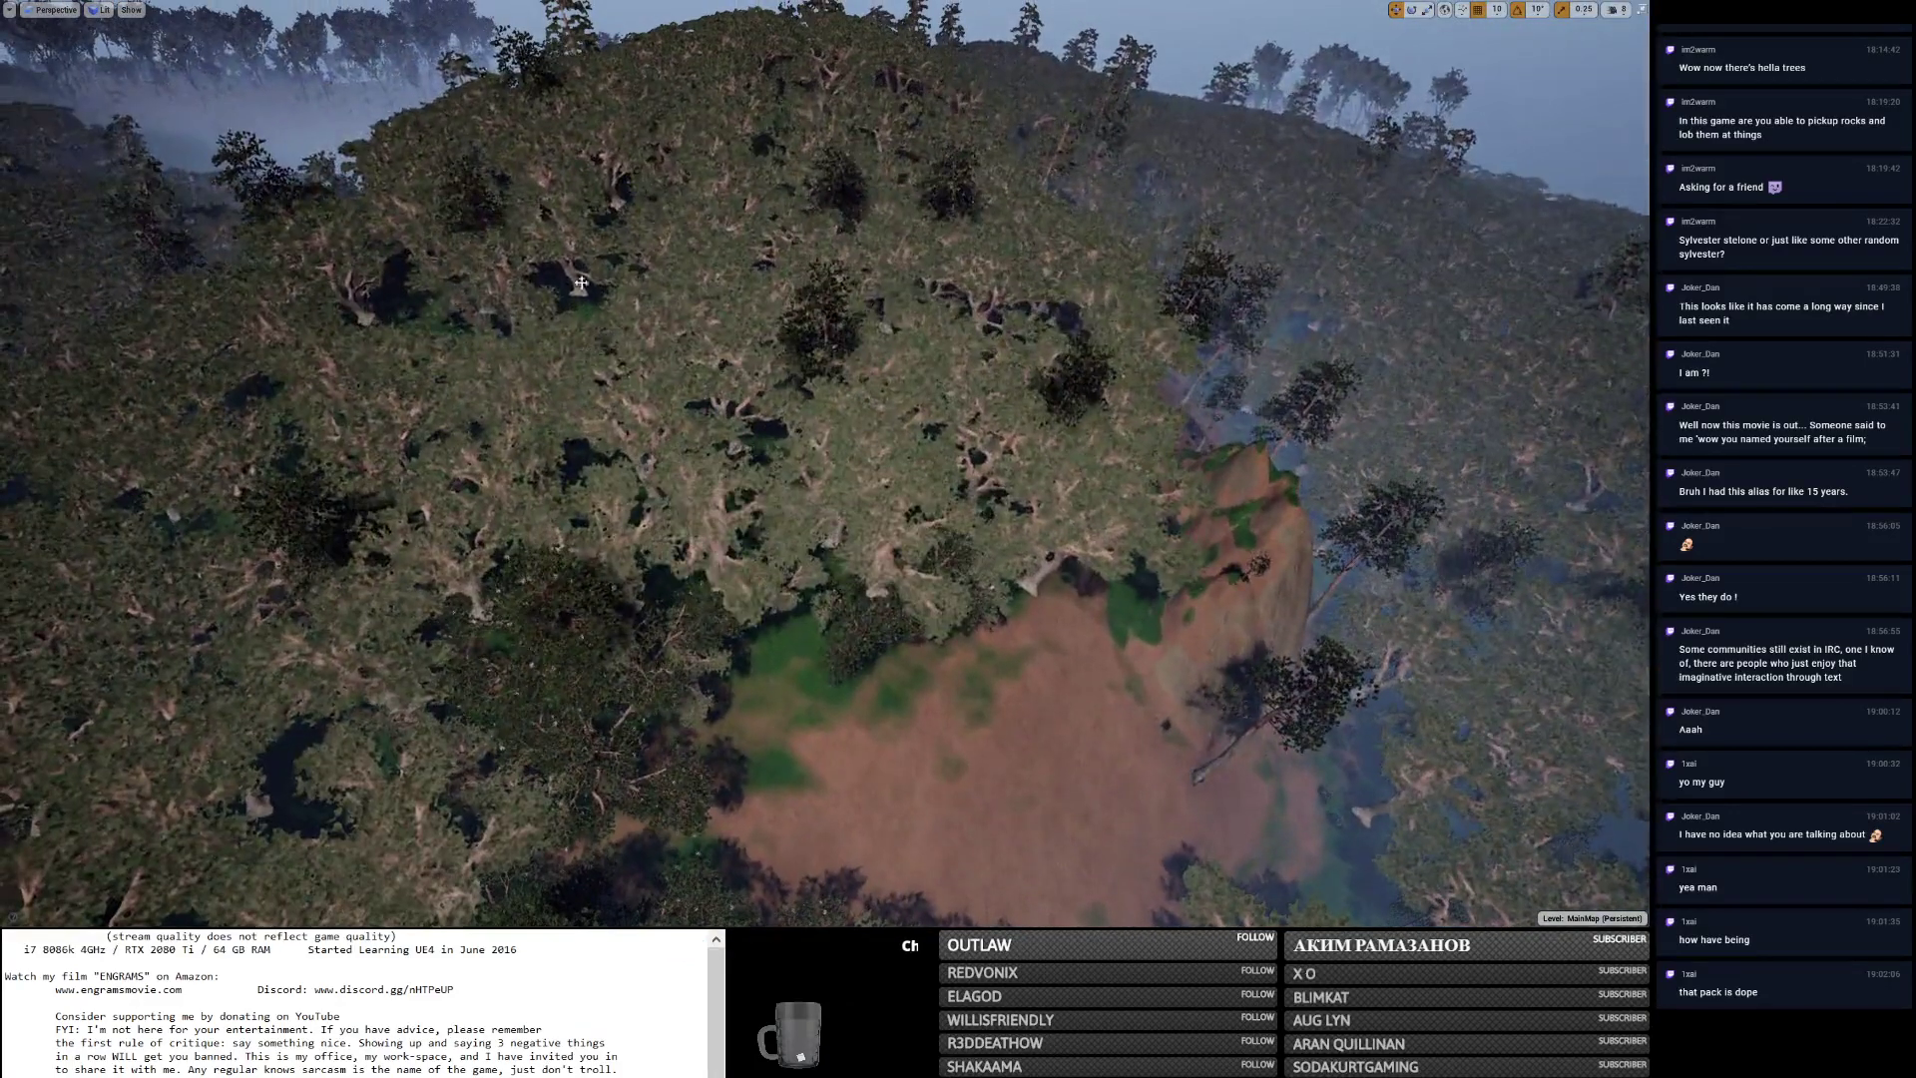
pyautogui.hotkey('alt', 'Tab')
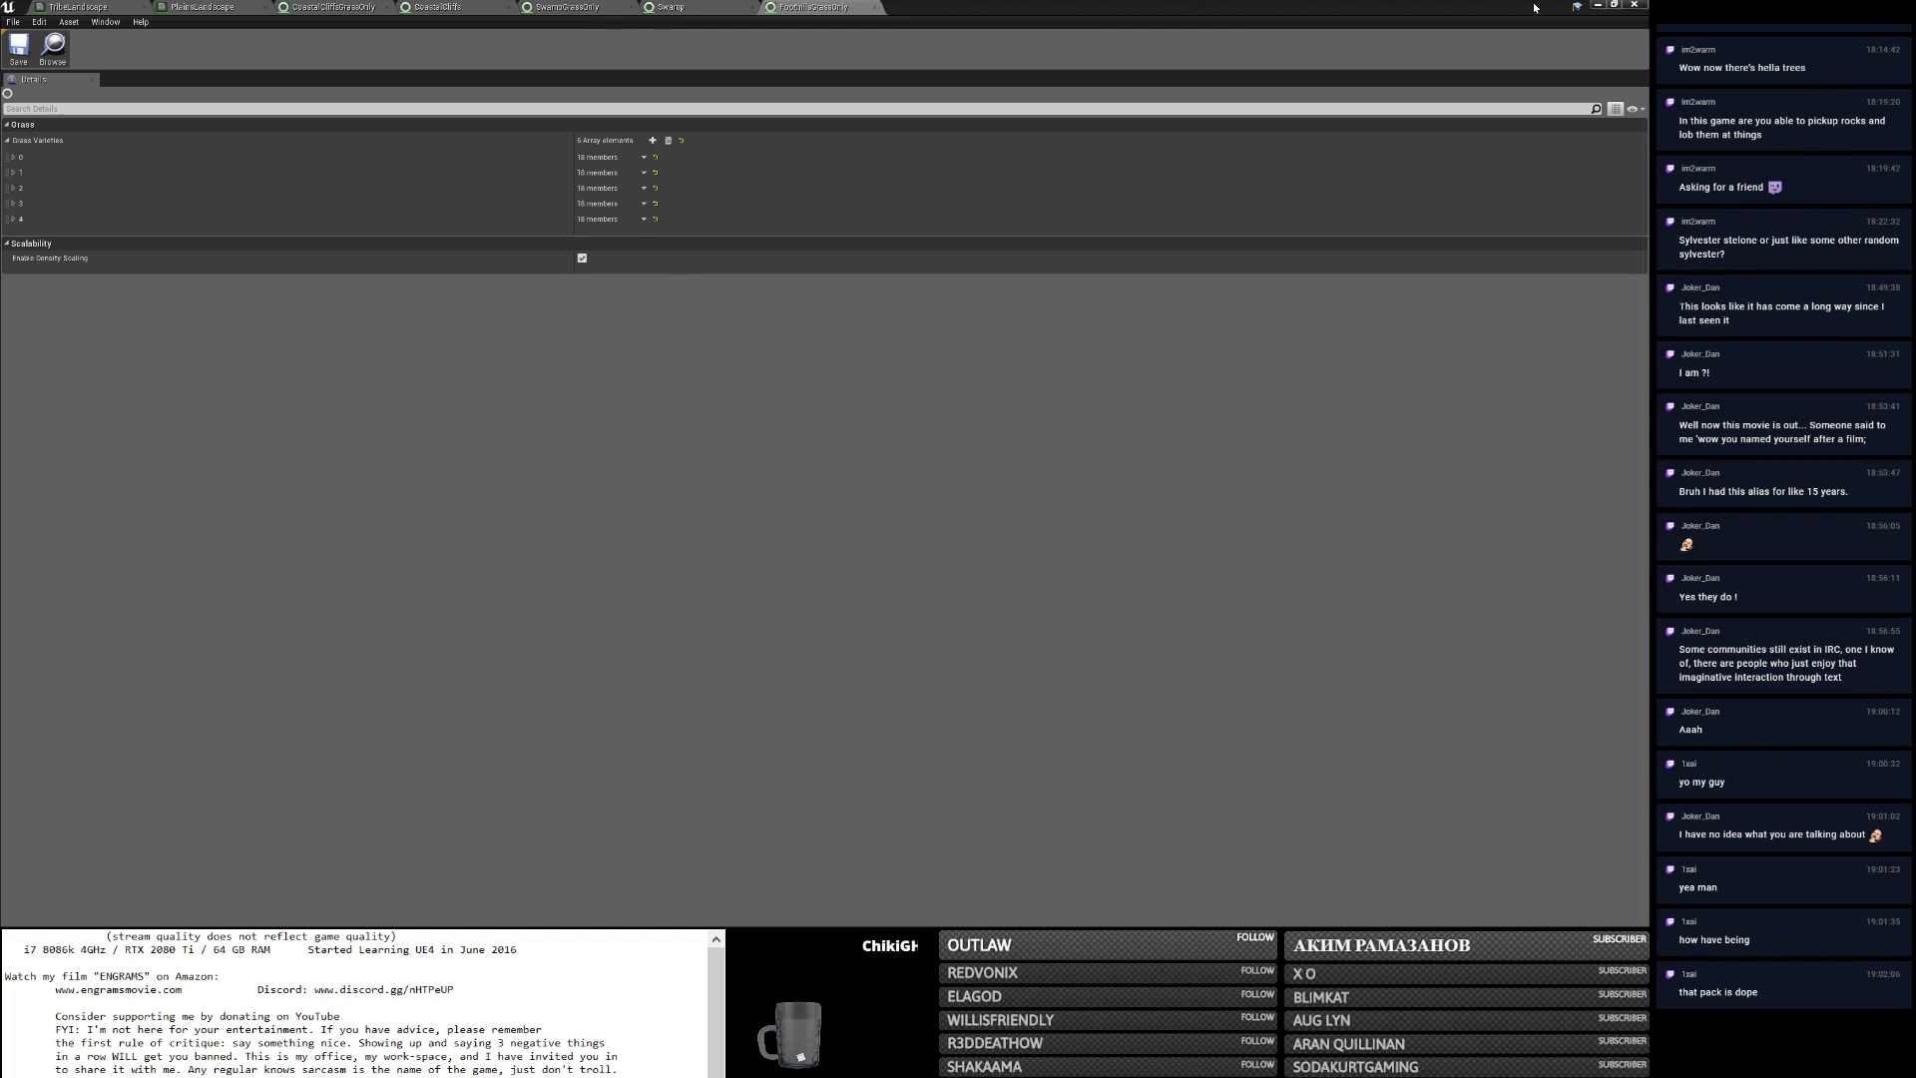
# Bring up the nature pack's content page in the Epic Games Launcher to check its preview image, and minimize the grass asset window.
pyautogui.hotkey('alt', 'Tab')
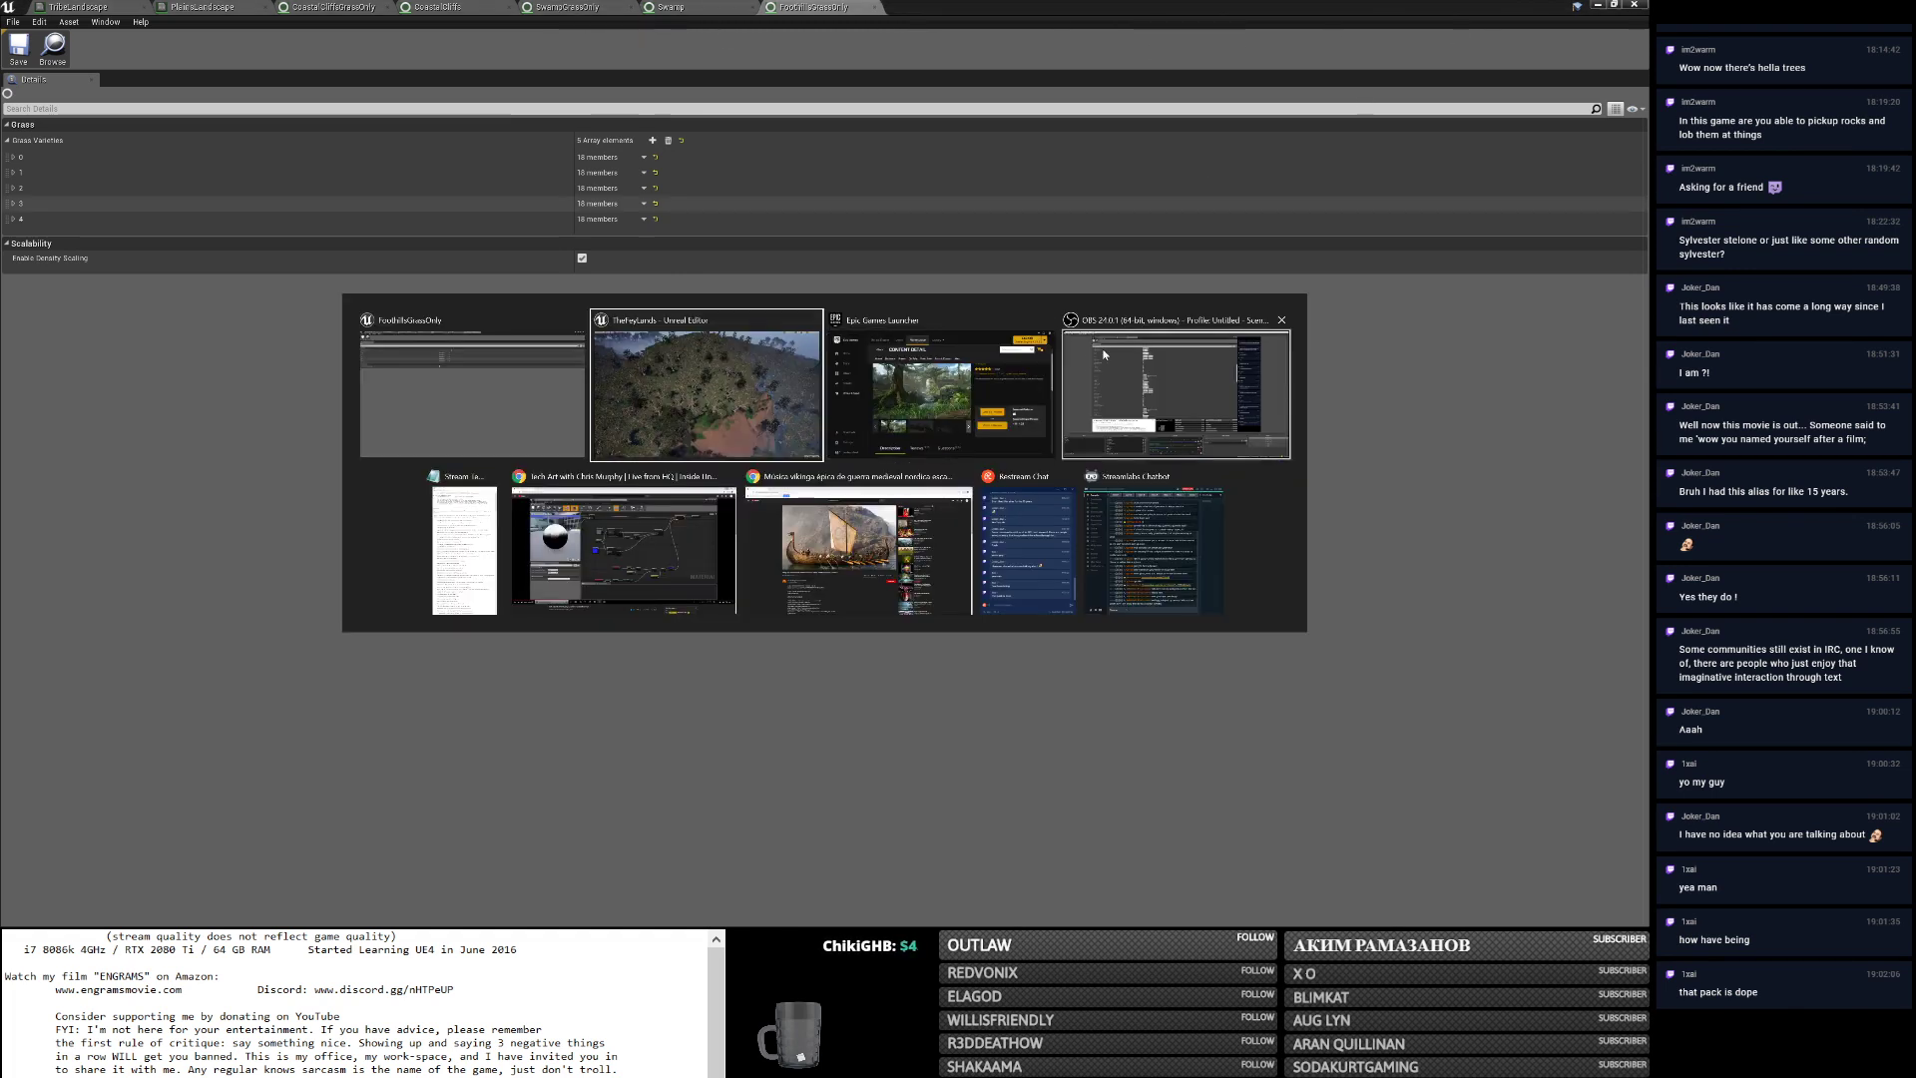
pyautogui.click(864, 507)
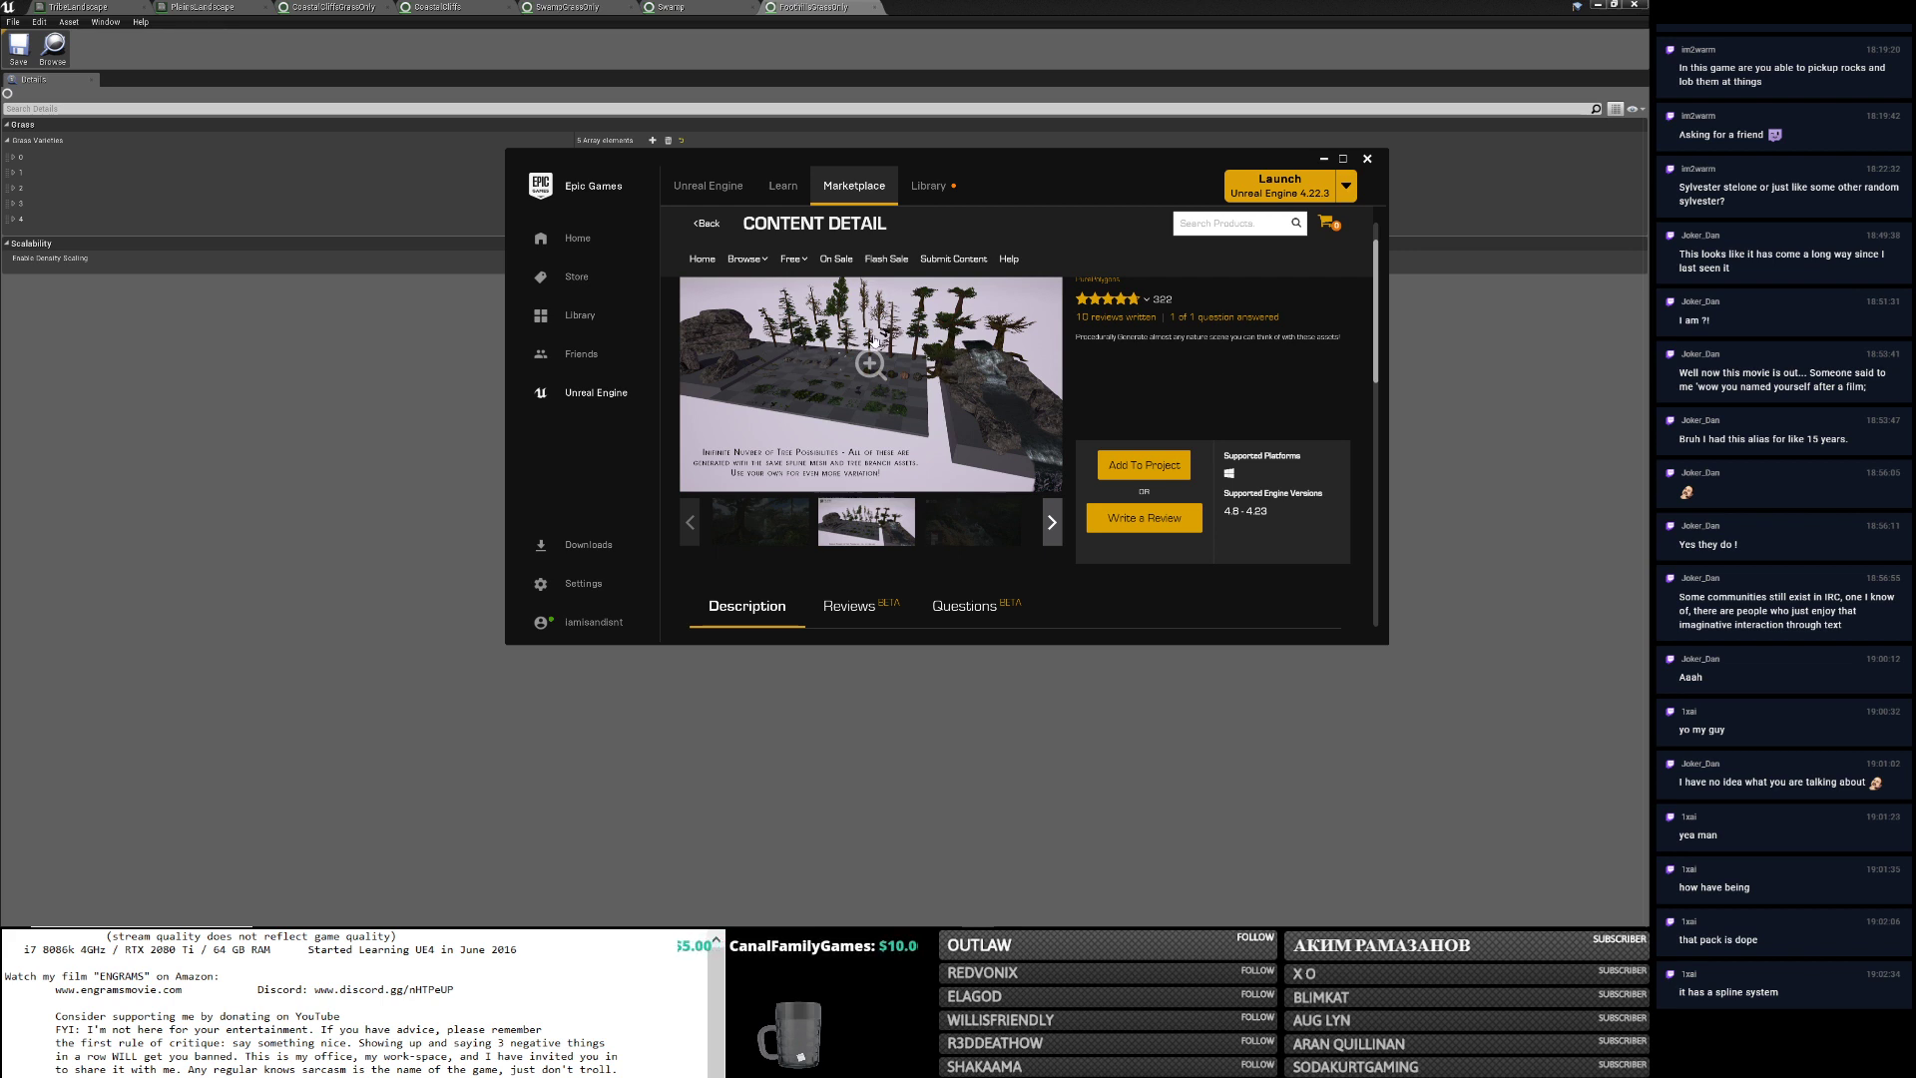
pyautogui.click(1599, 5)
# Fly the level's full-screen viewport across the sea to the island and inspect the conifer forest along its shoreline.
pyautogui.moveTo(1144, 238); pyautogui.dragTo(778, 100, button='right')
pyautogui.scroll(-10, 824, 464)
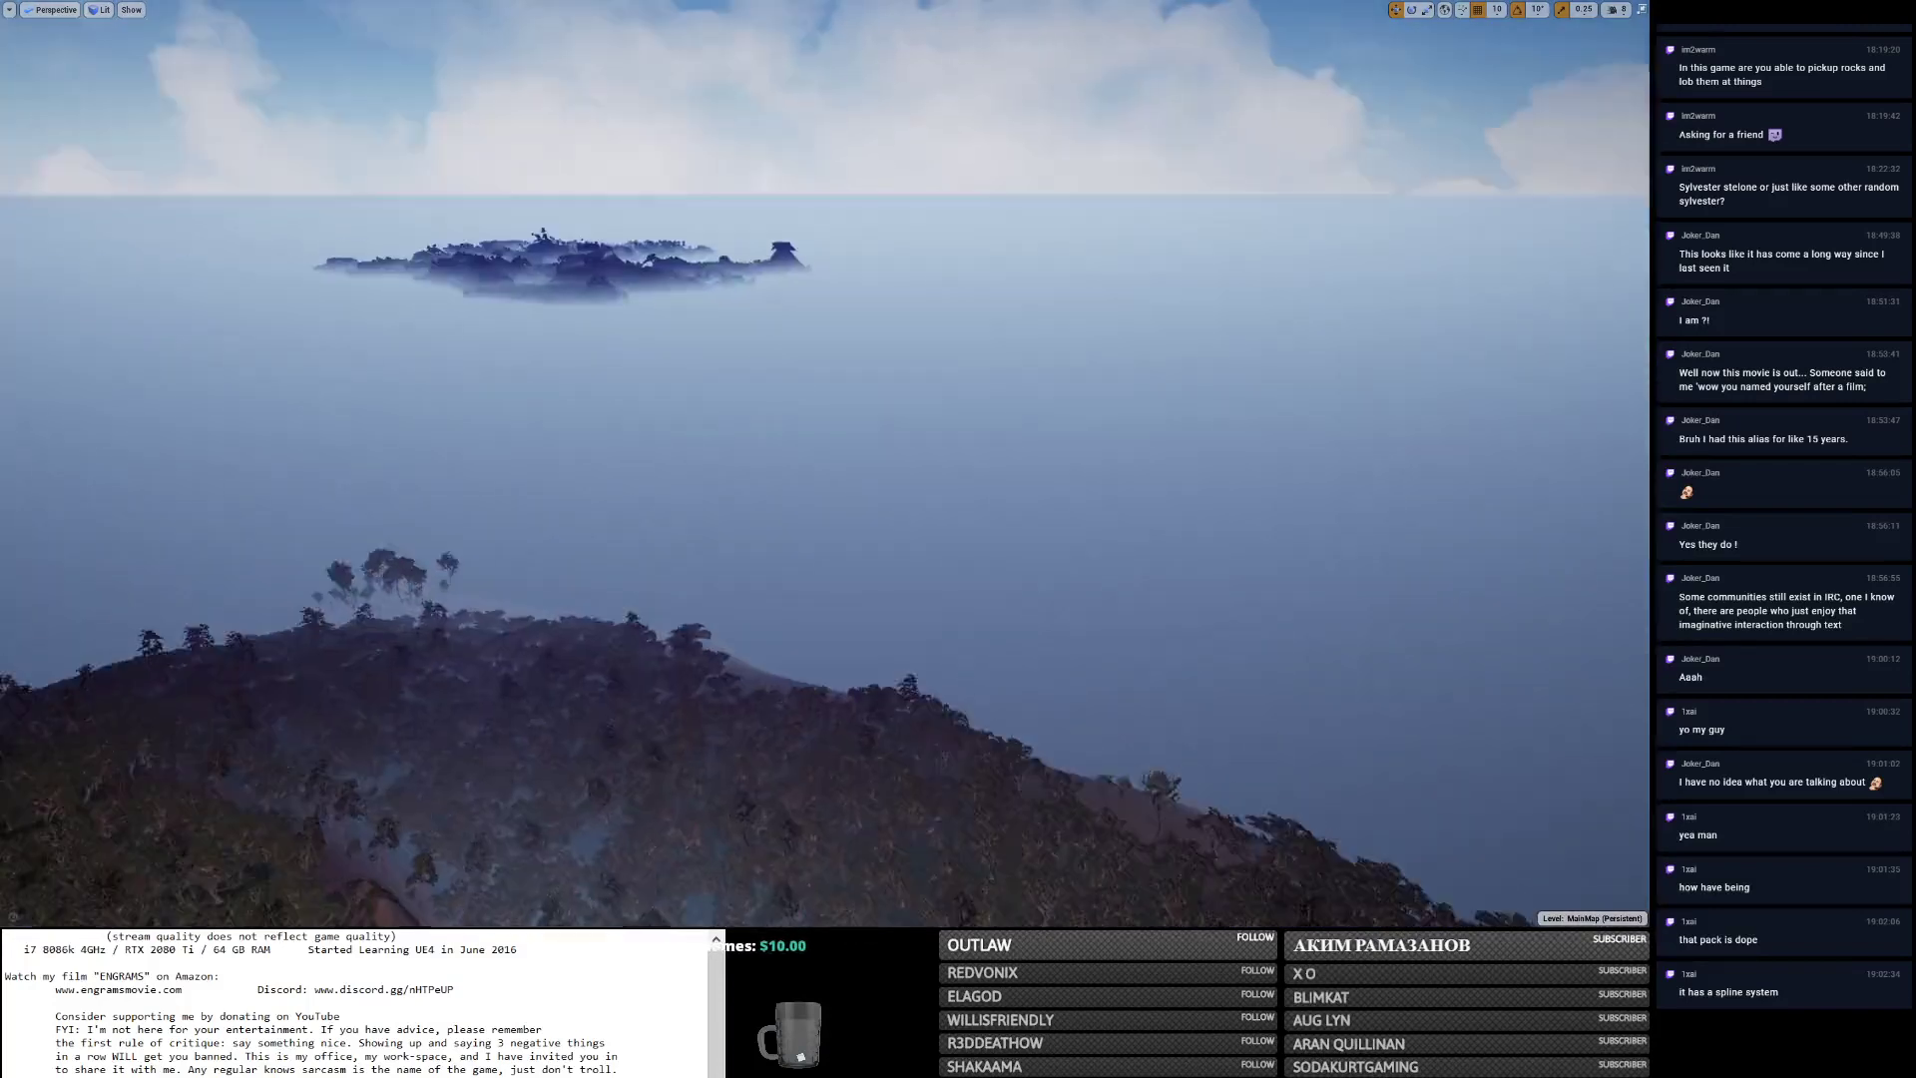
pyautogui.scroll(2, 824, 465)
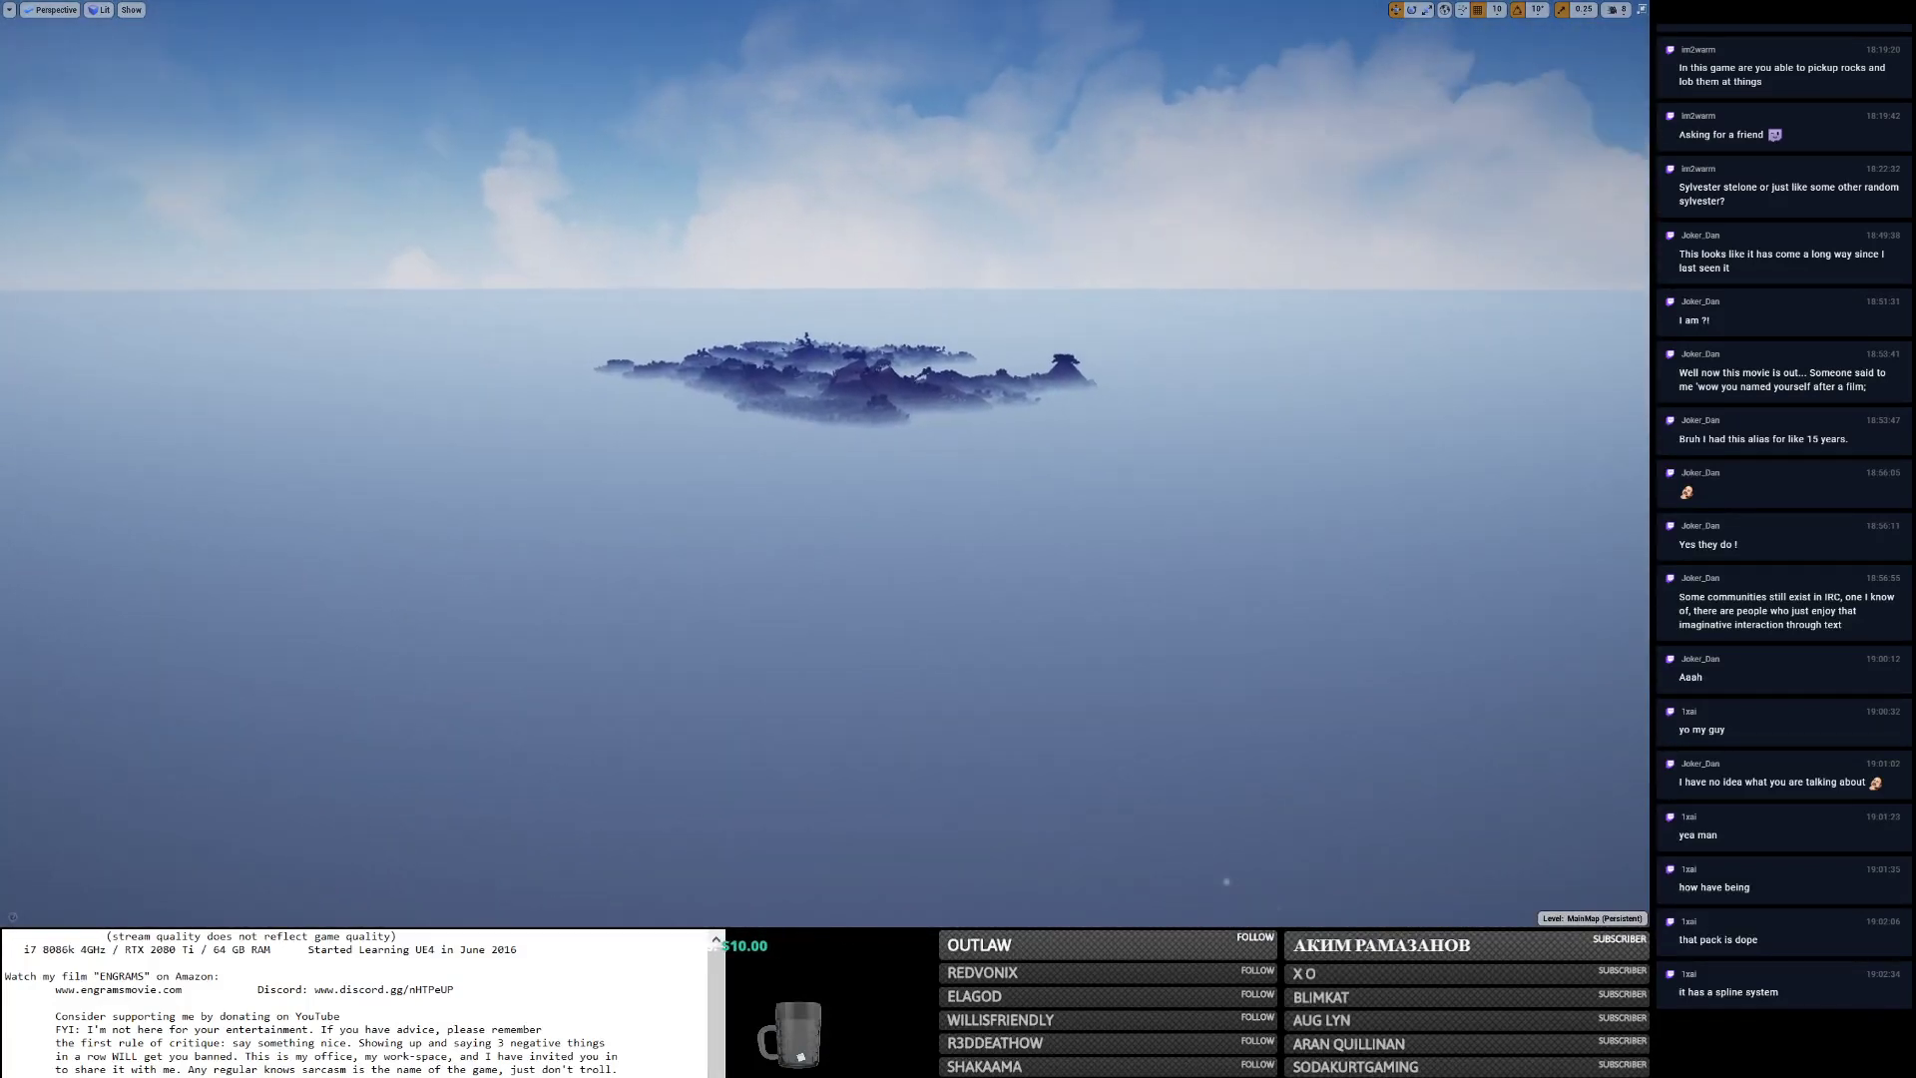
pyautogui.moveTo(824, 464); pyautogui.dragTo(898, 439, button='right')
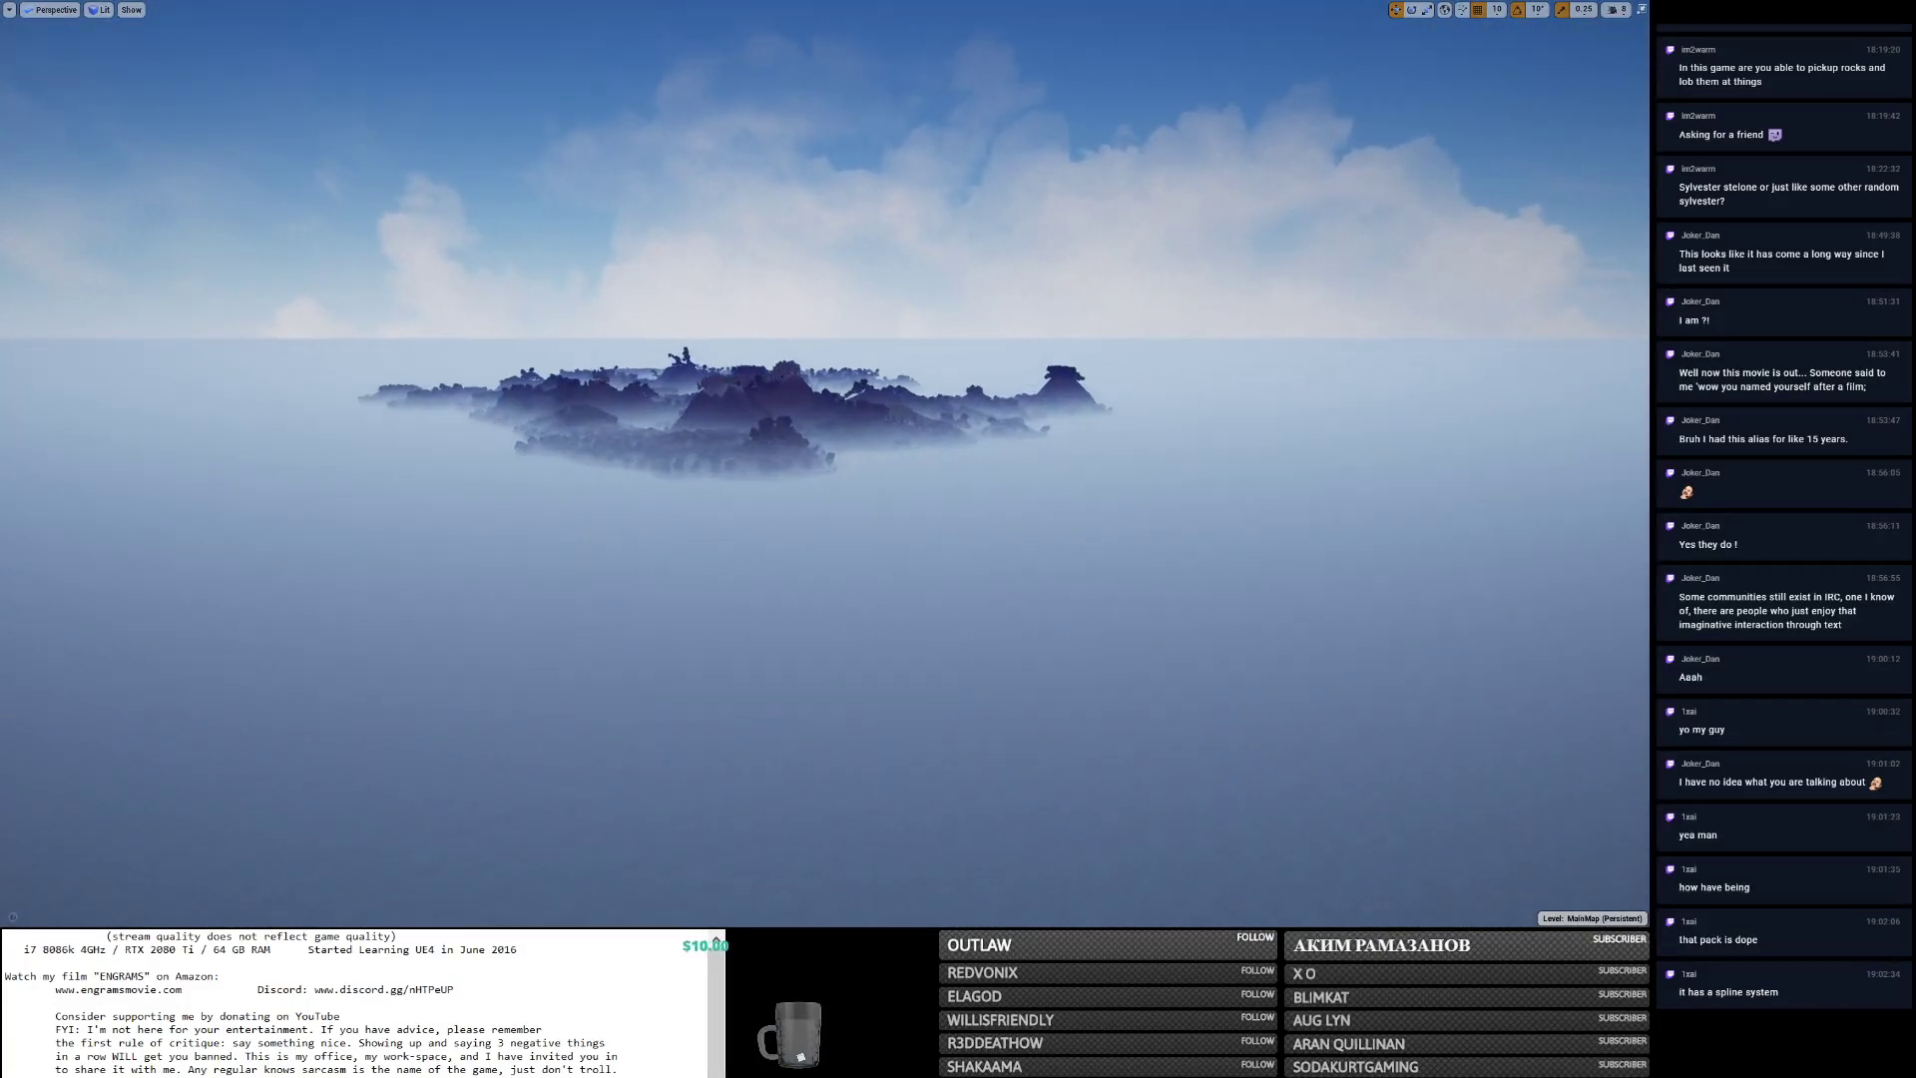
pyautogui.scroll(10, 825, 464)
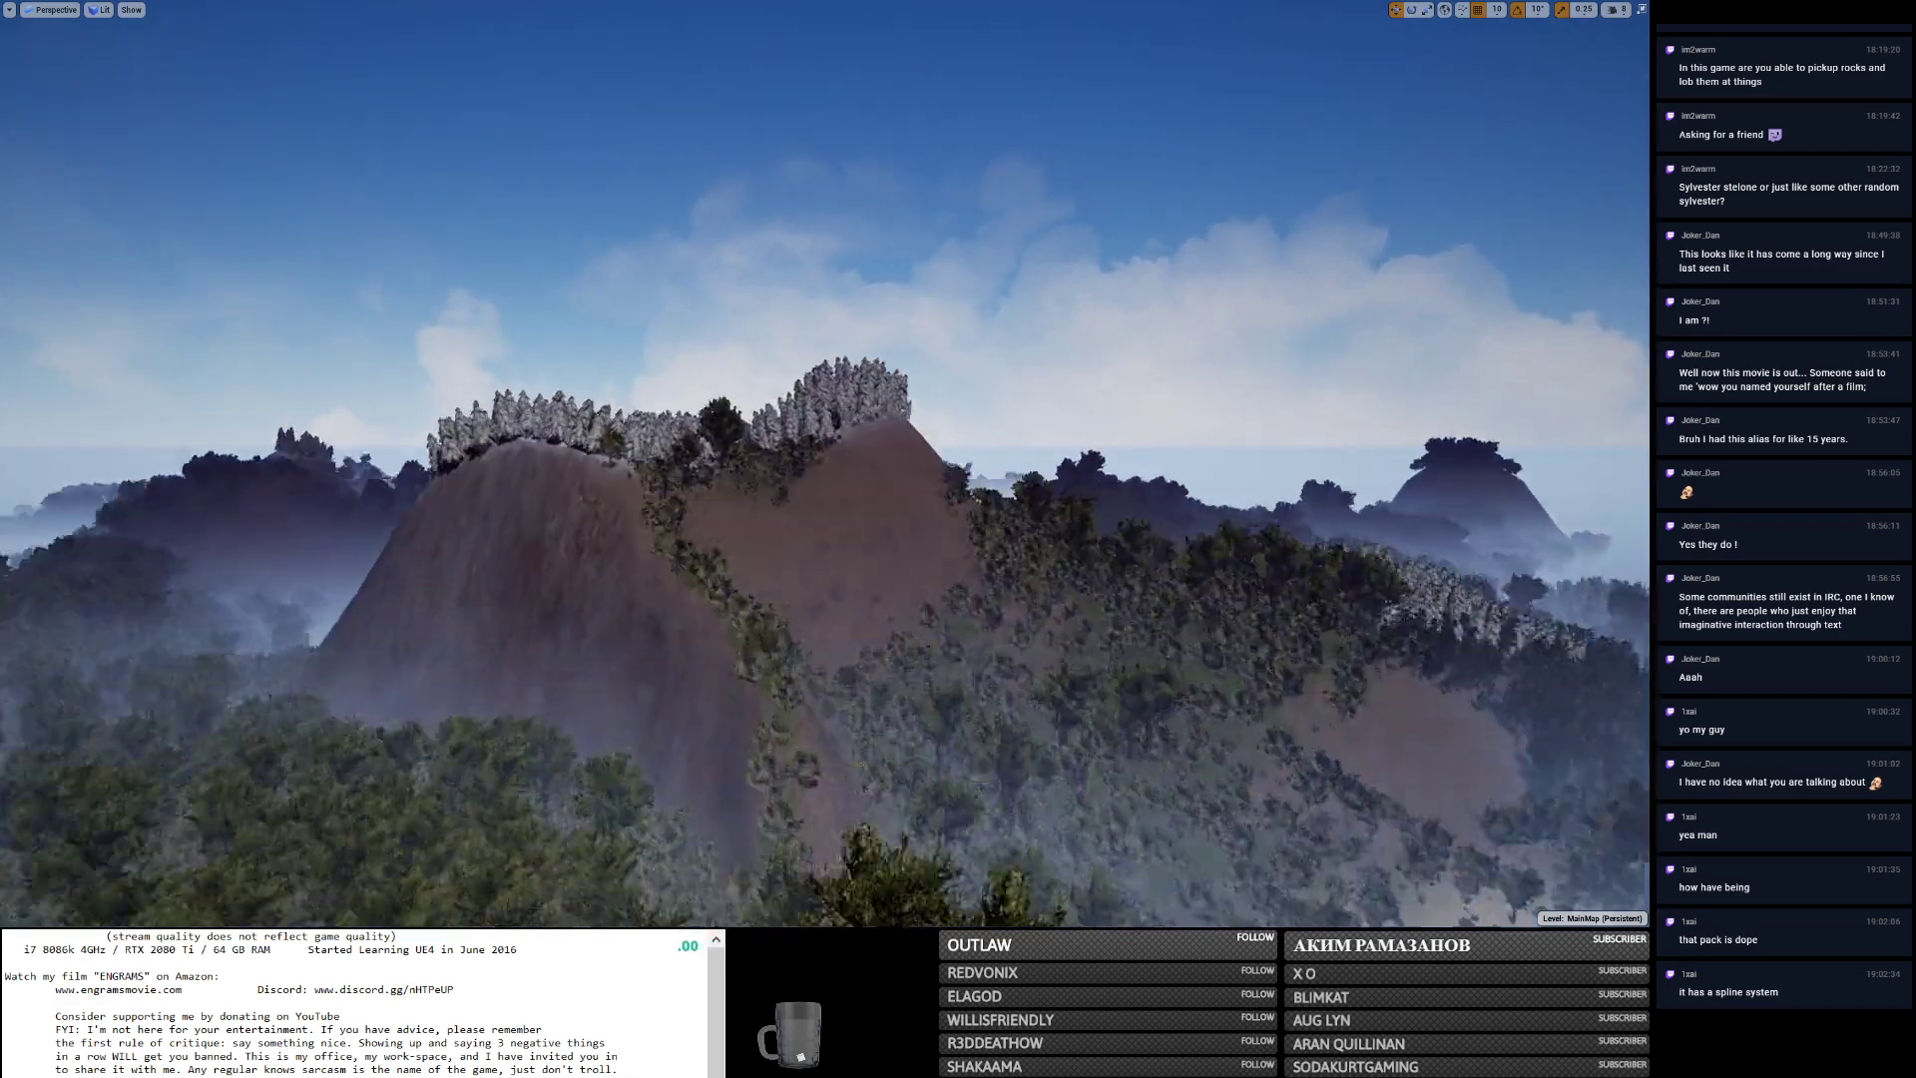
pyautogui.scroll(3, 824, 464)
pyautogui.moveTo(825, 464); pyautogui.dragTo(894, 485, button='right')
pyautogui.press('w')
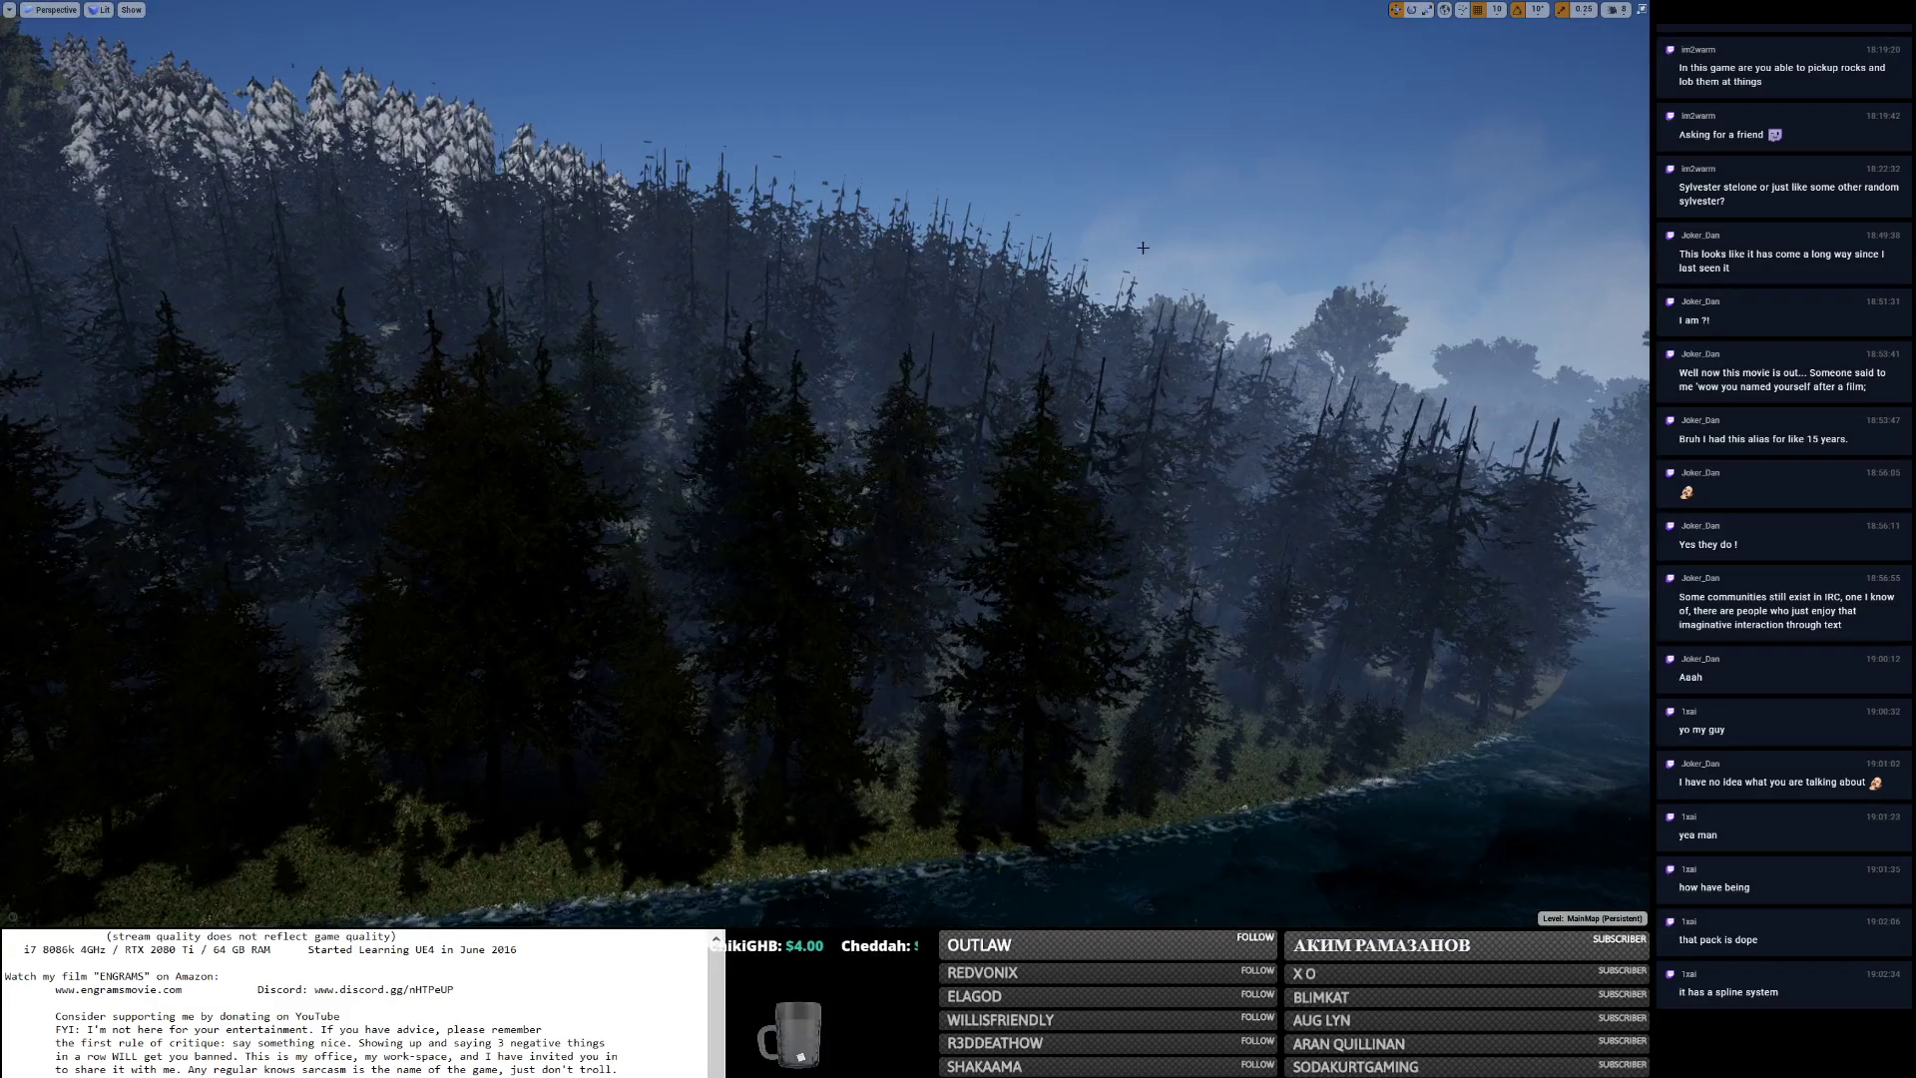
# Switch back to the Epic Games Launcher, view further preview images of the nature pack, and return to the asset library.
pyautogui.hotkey('alt', 'Tab')
pyautogui.click(1595, 5)
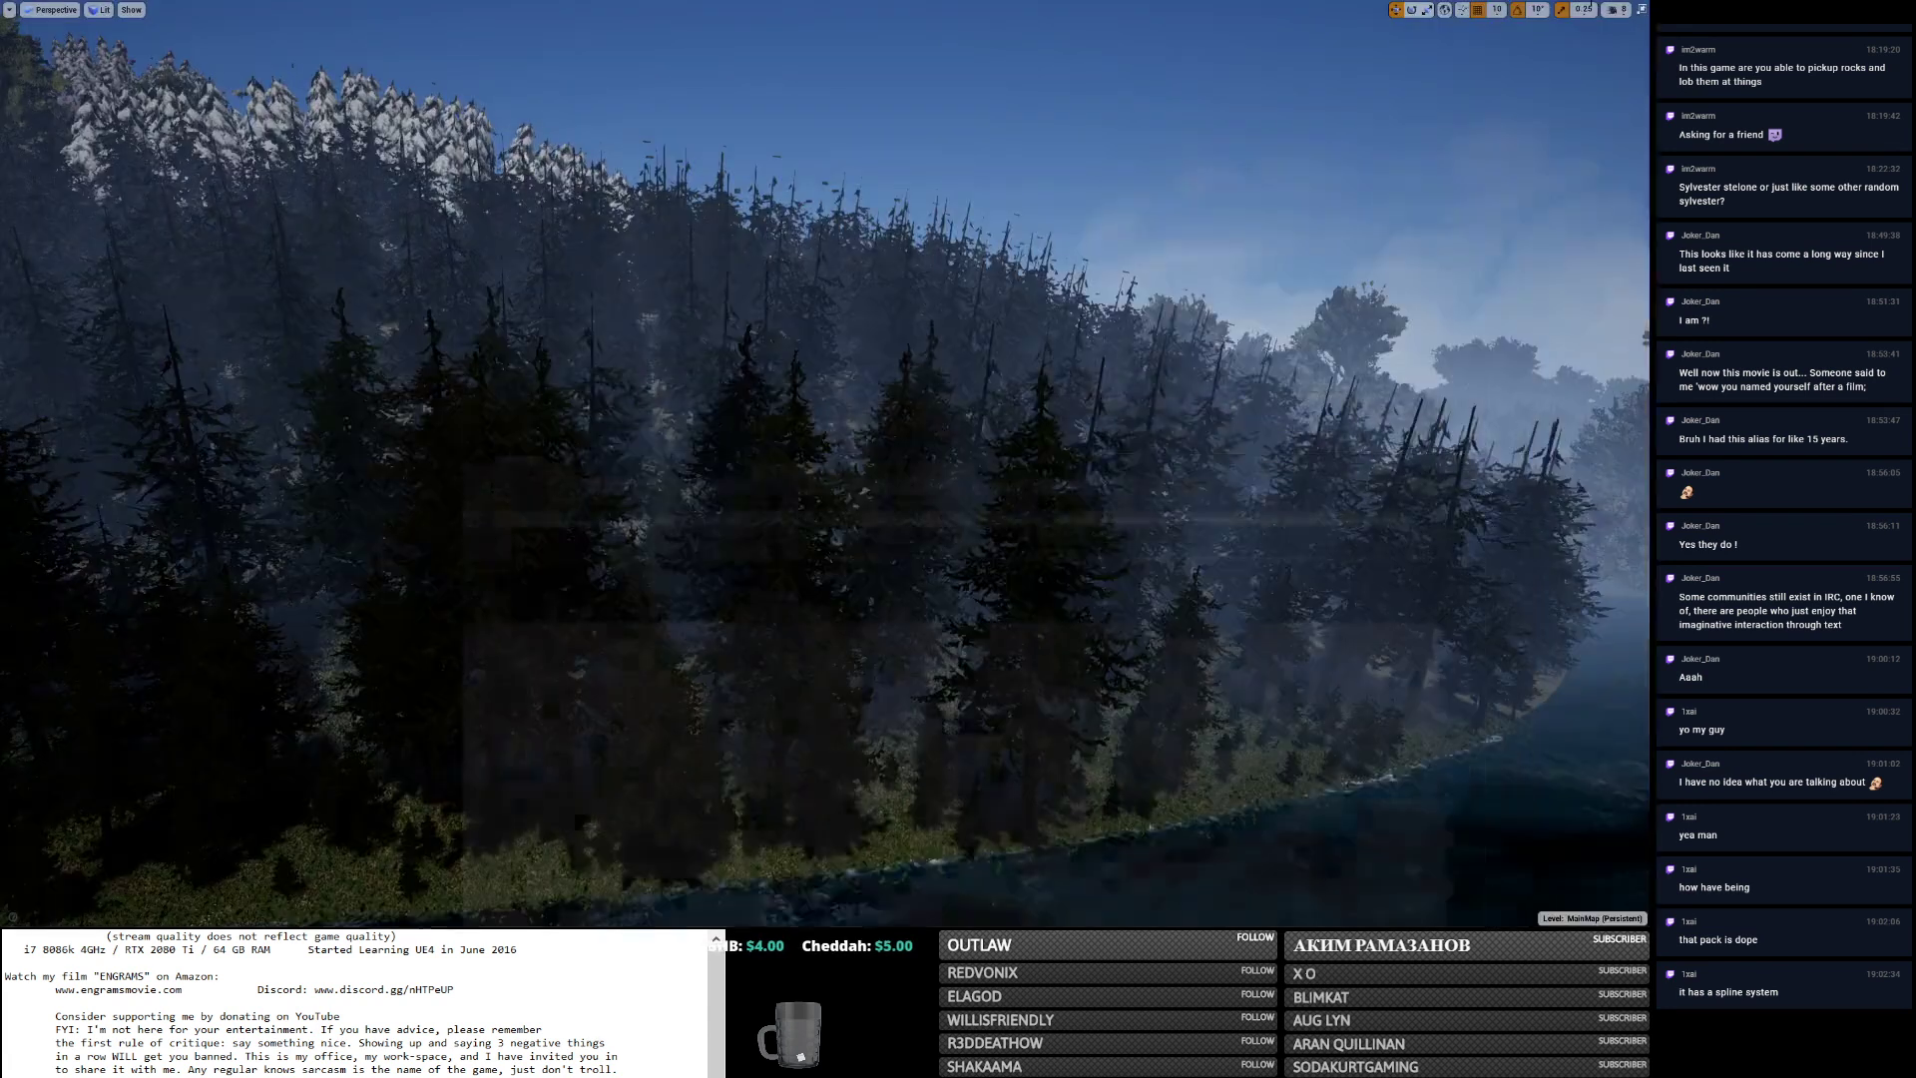
pyautogui.hotkey('alt', 'Tab')
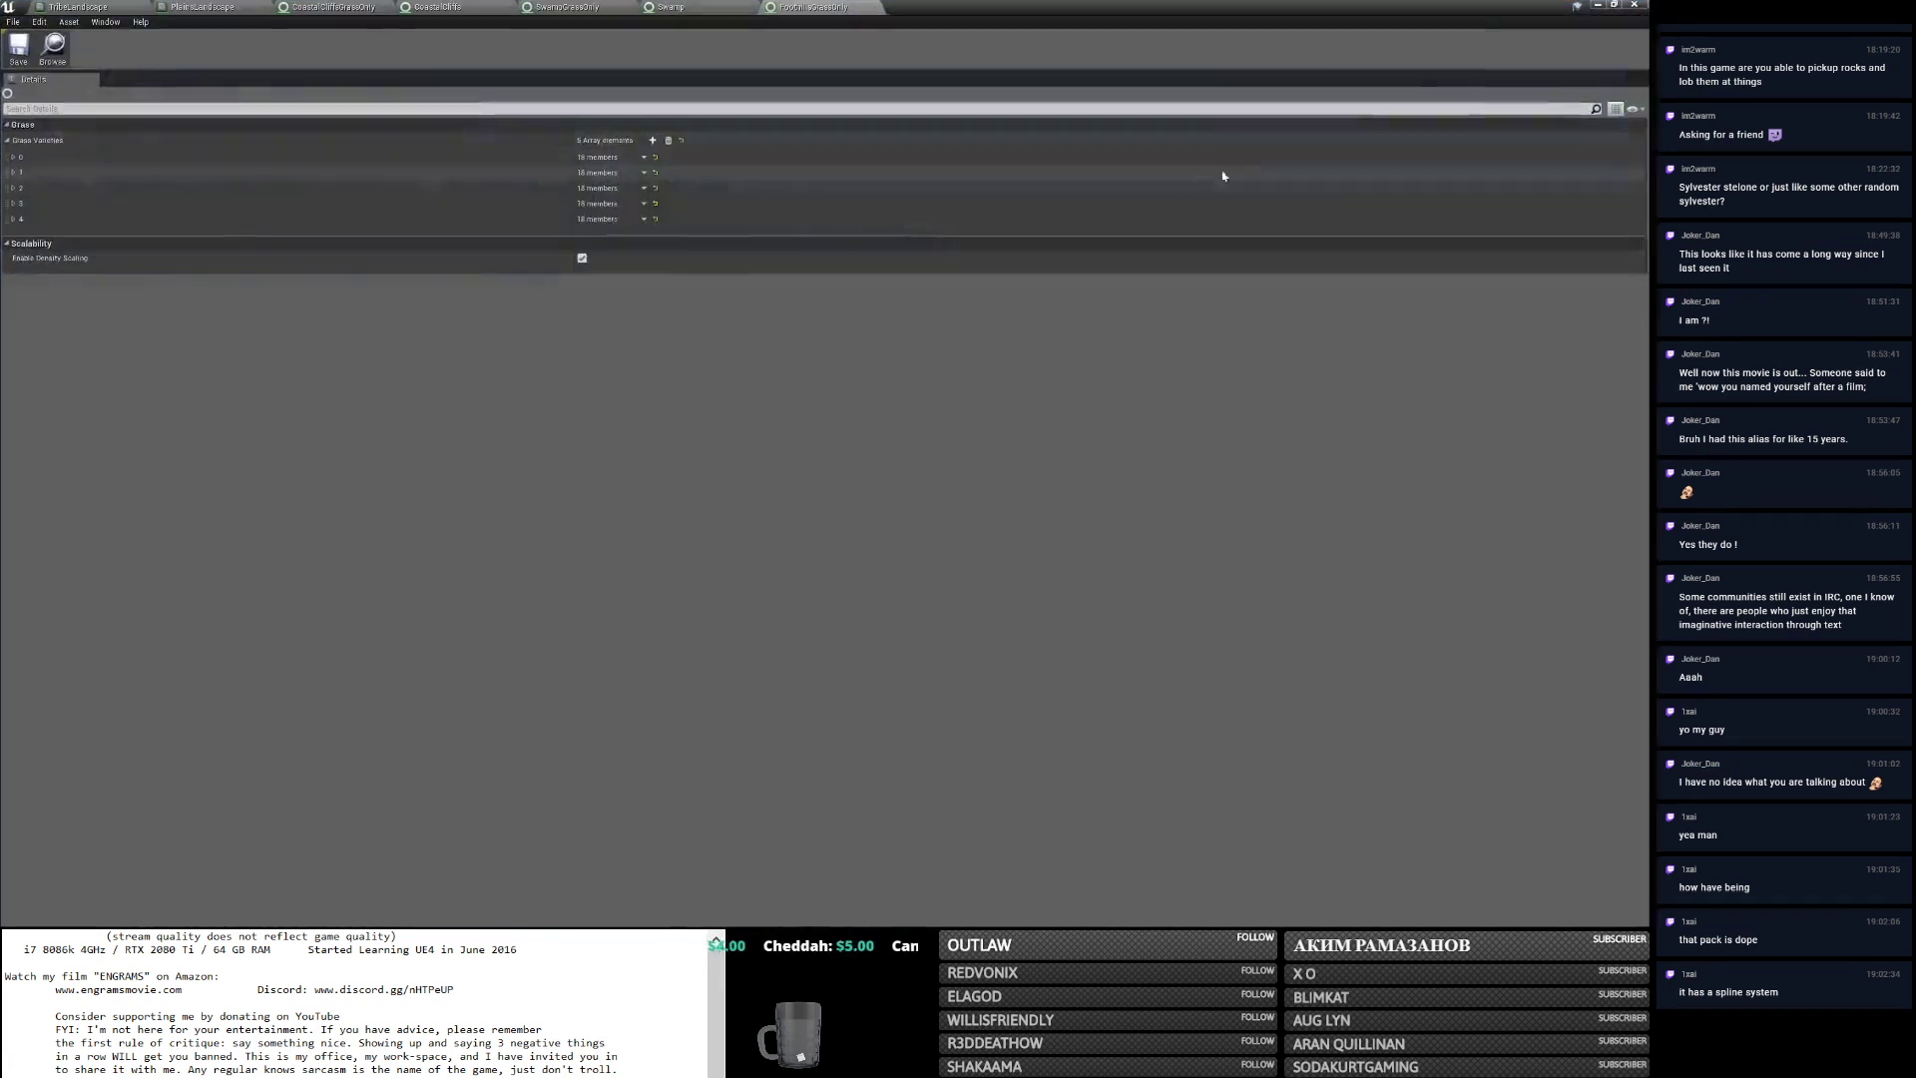
pyautogui.click(1594, 5)
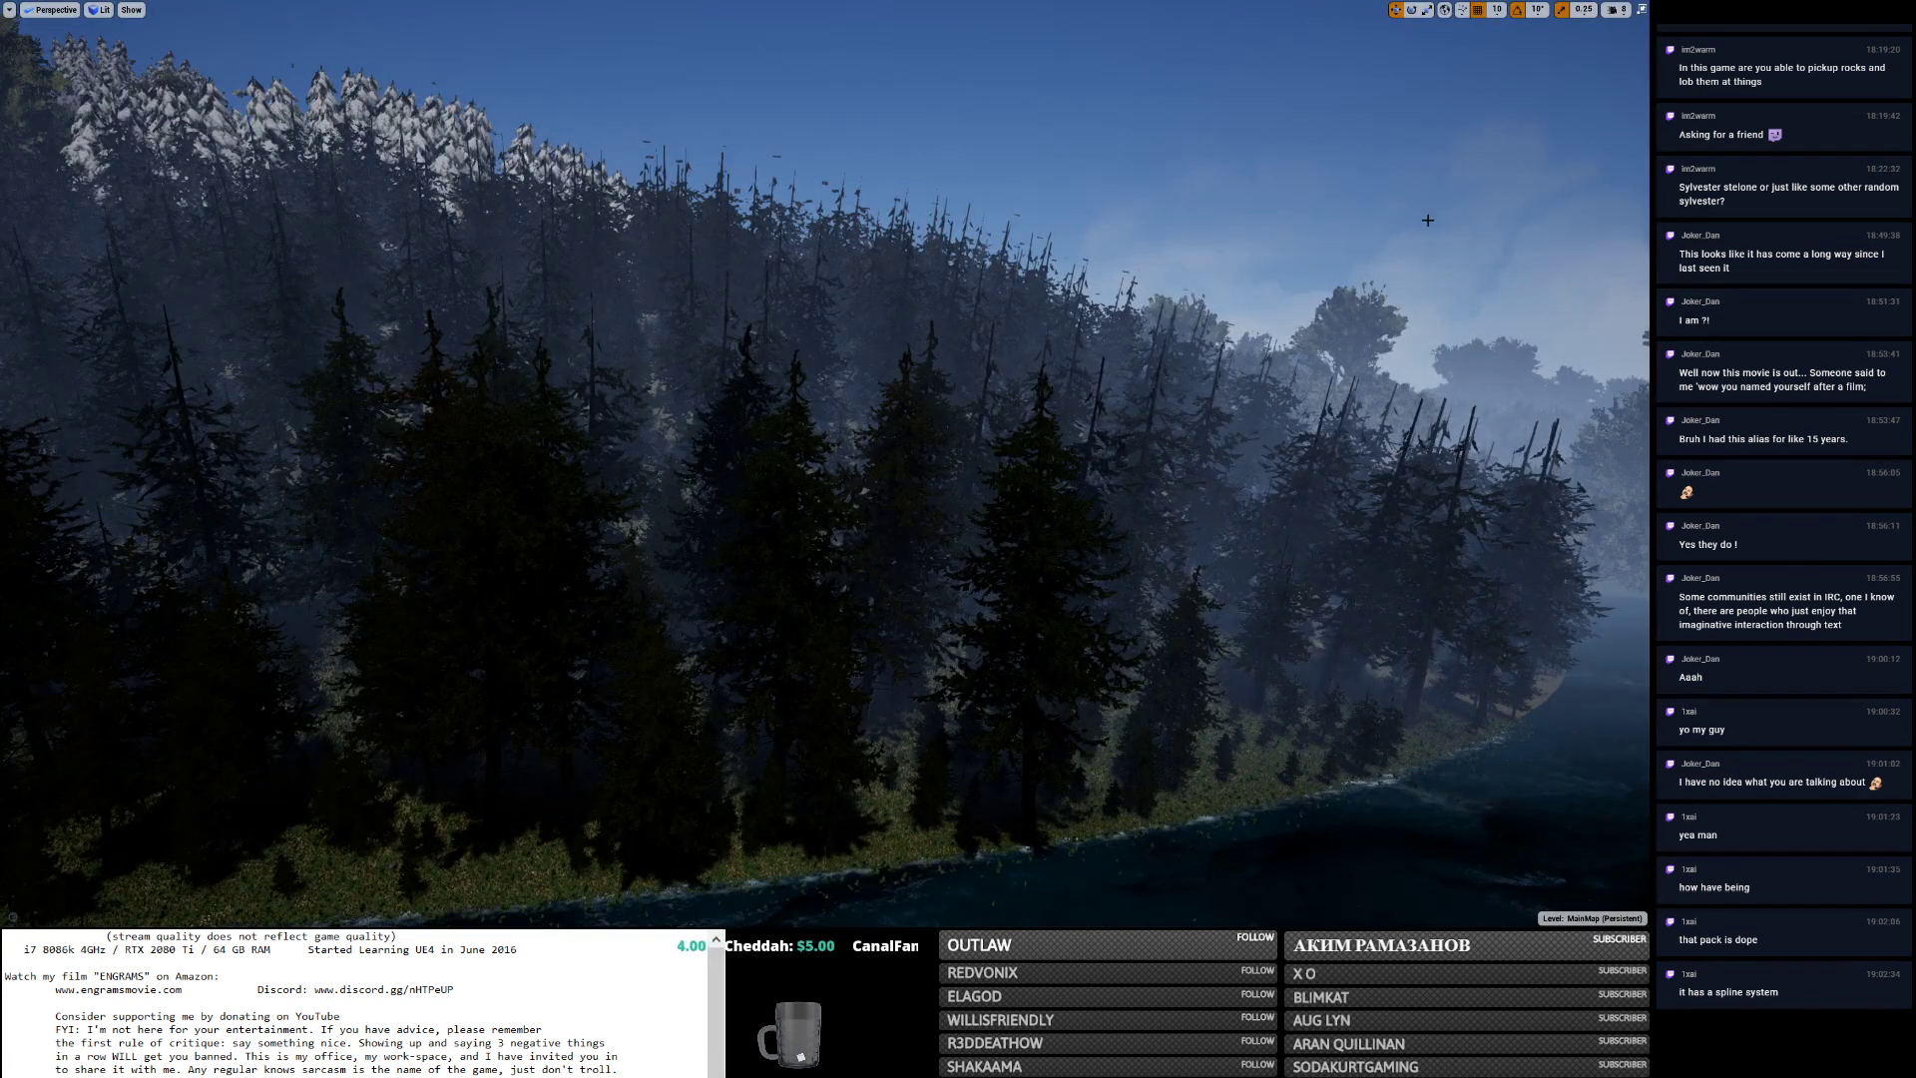
pyautogui.hotkey('alt', 'Tab')
pyautogui.click(991, 362)
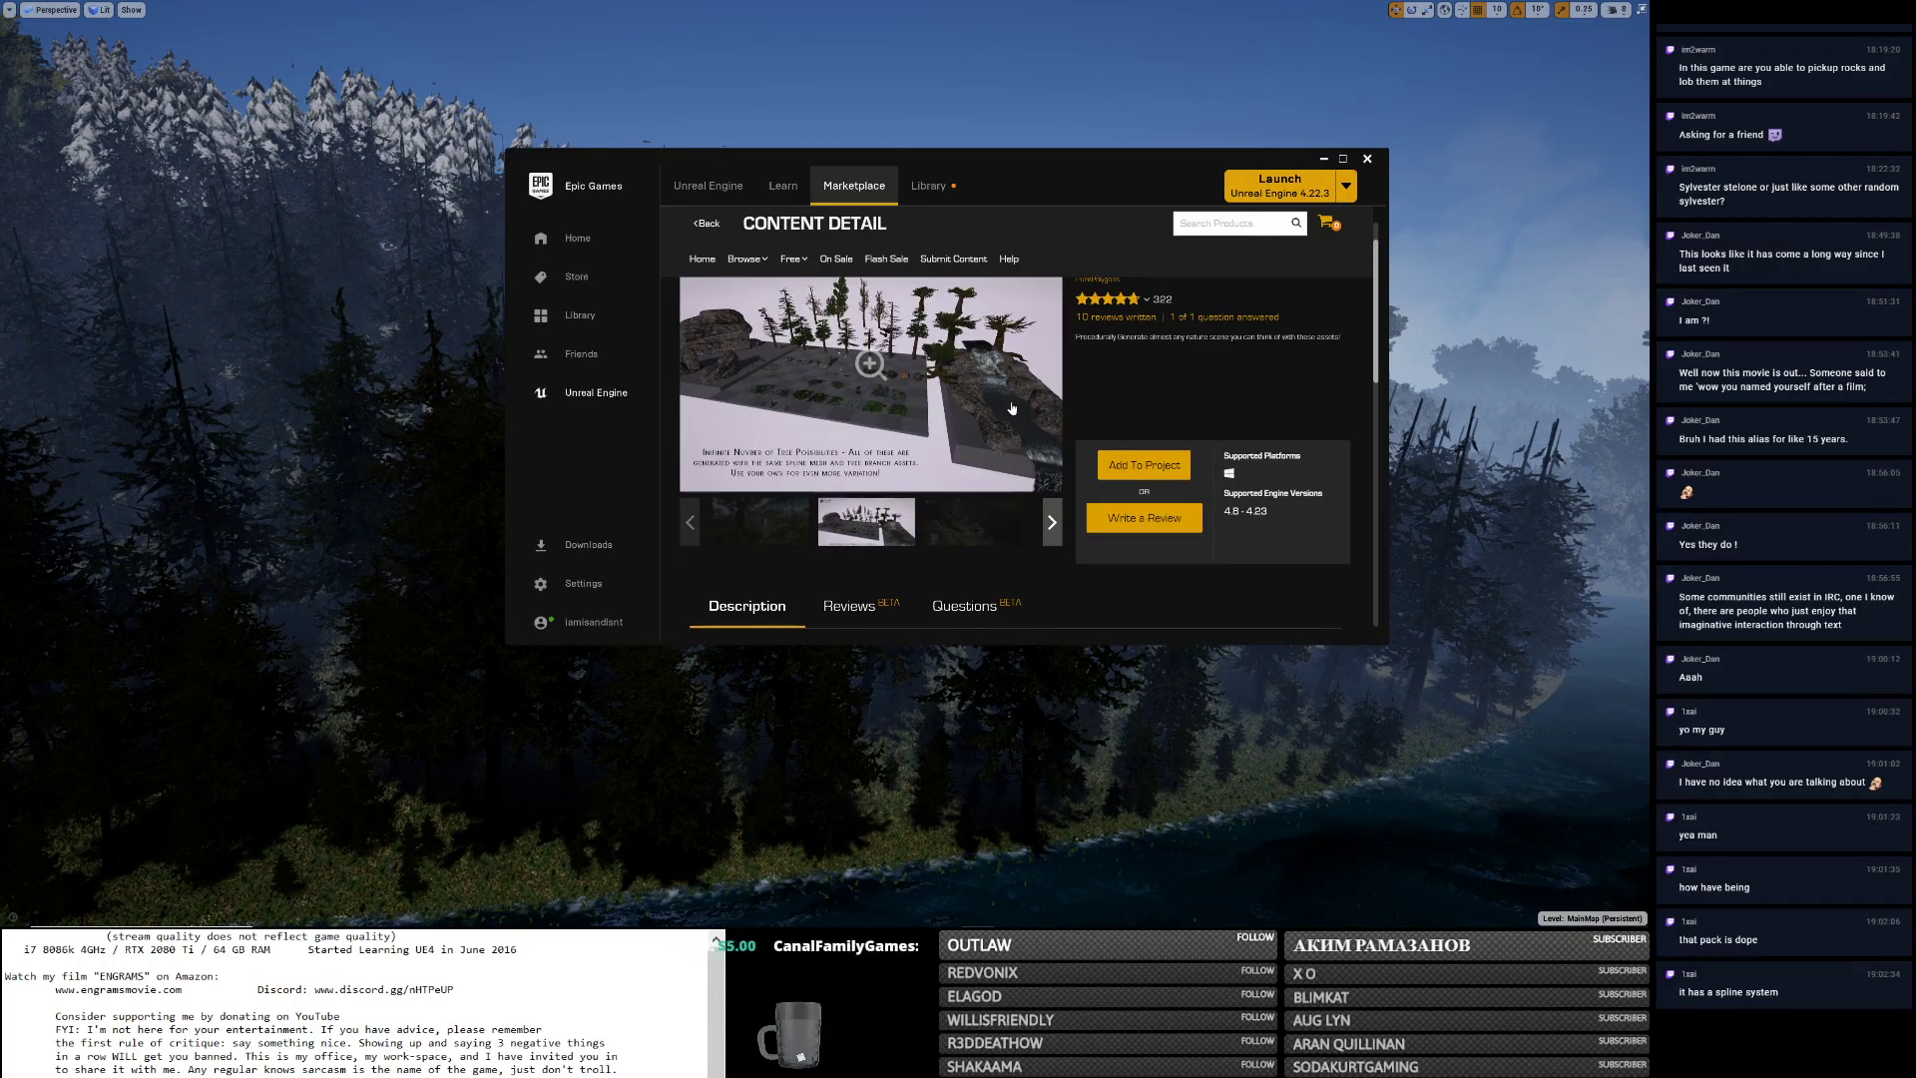
pyautogui.click(1054, 522)
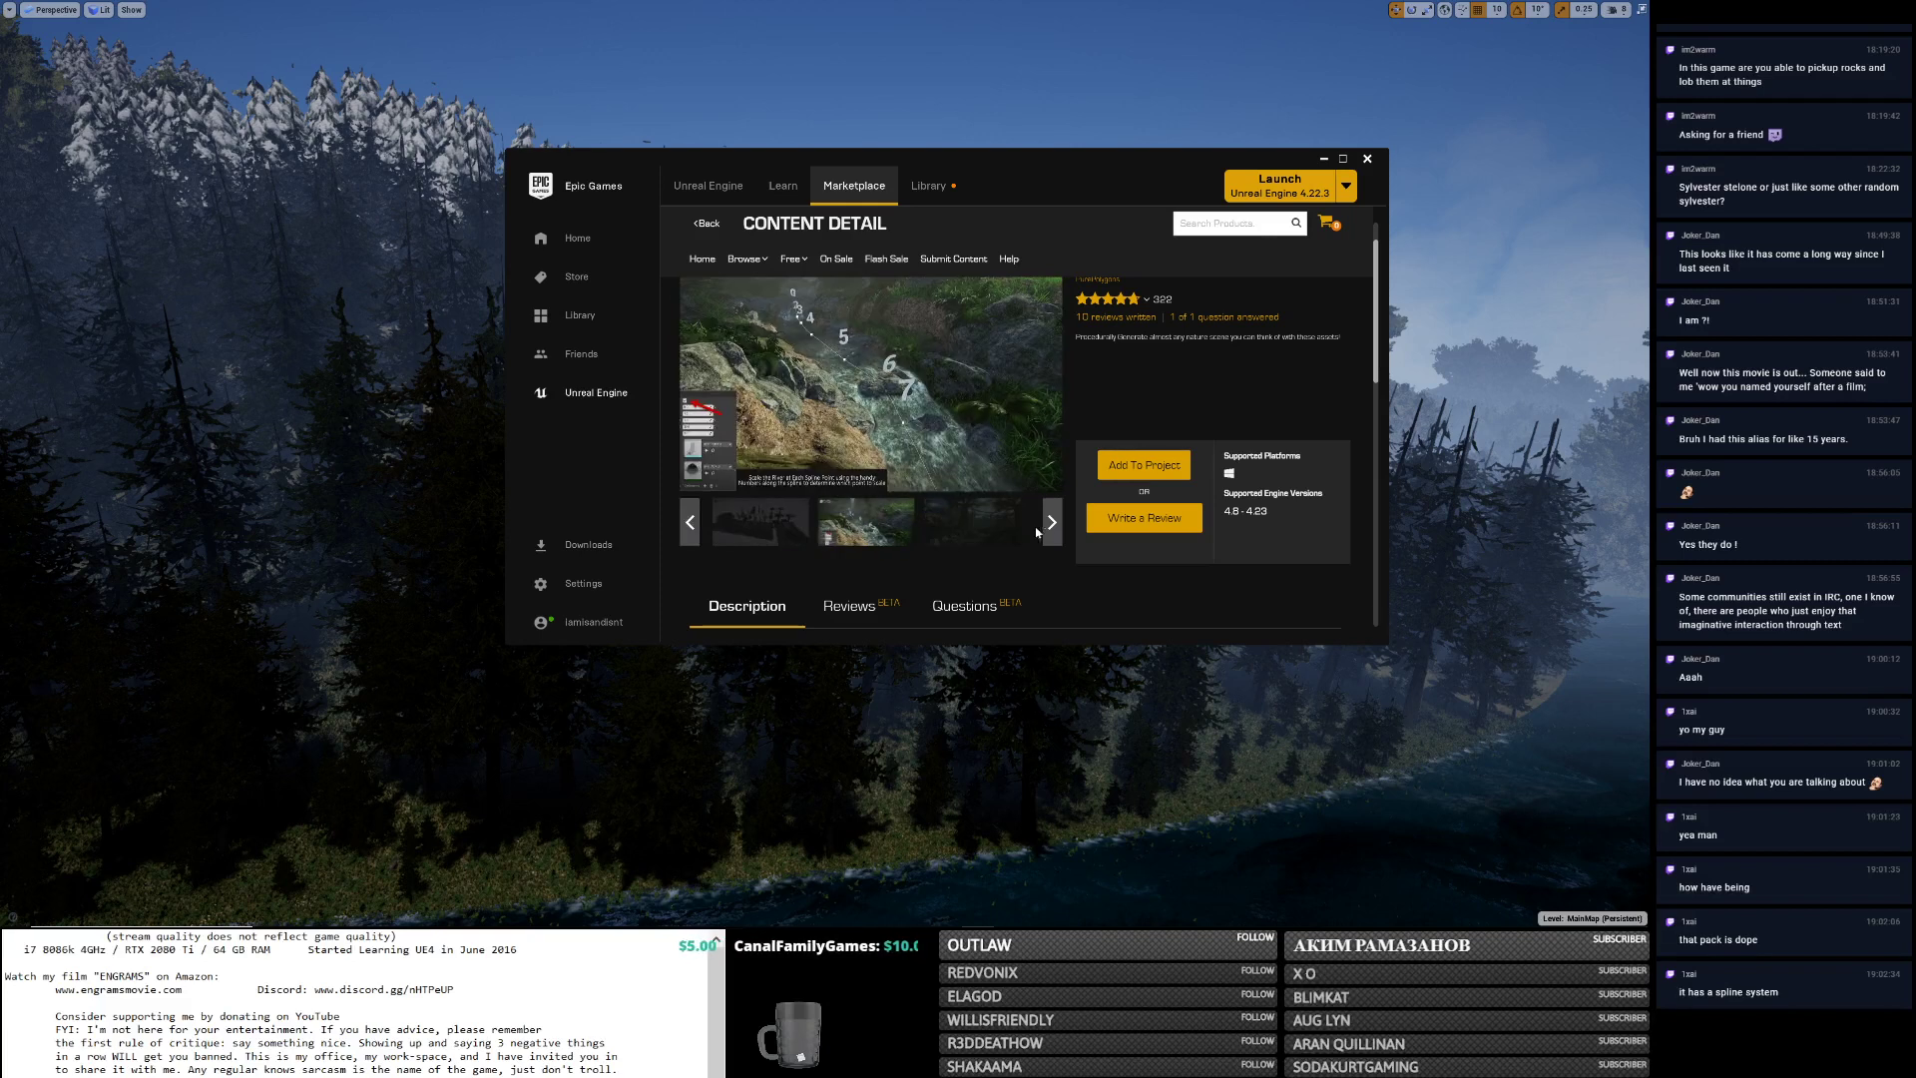
pyautogui.click(928, 186)
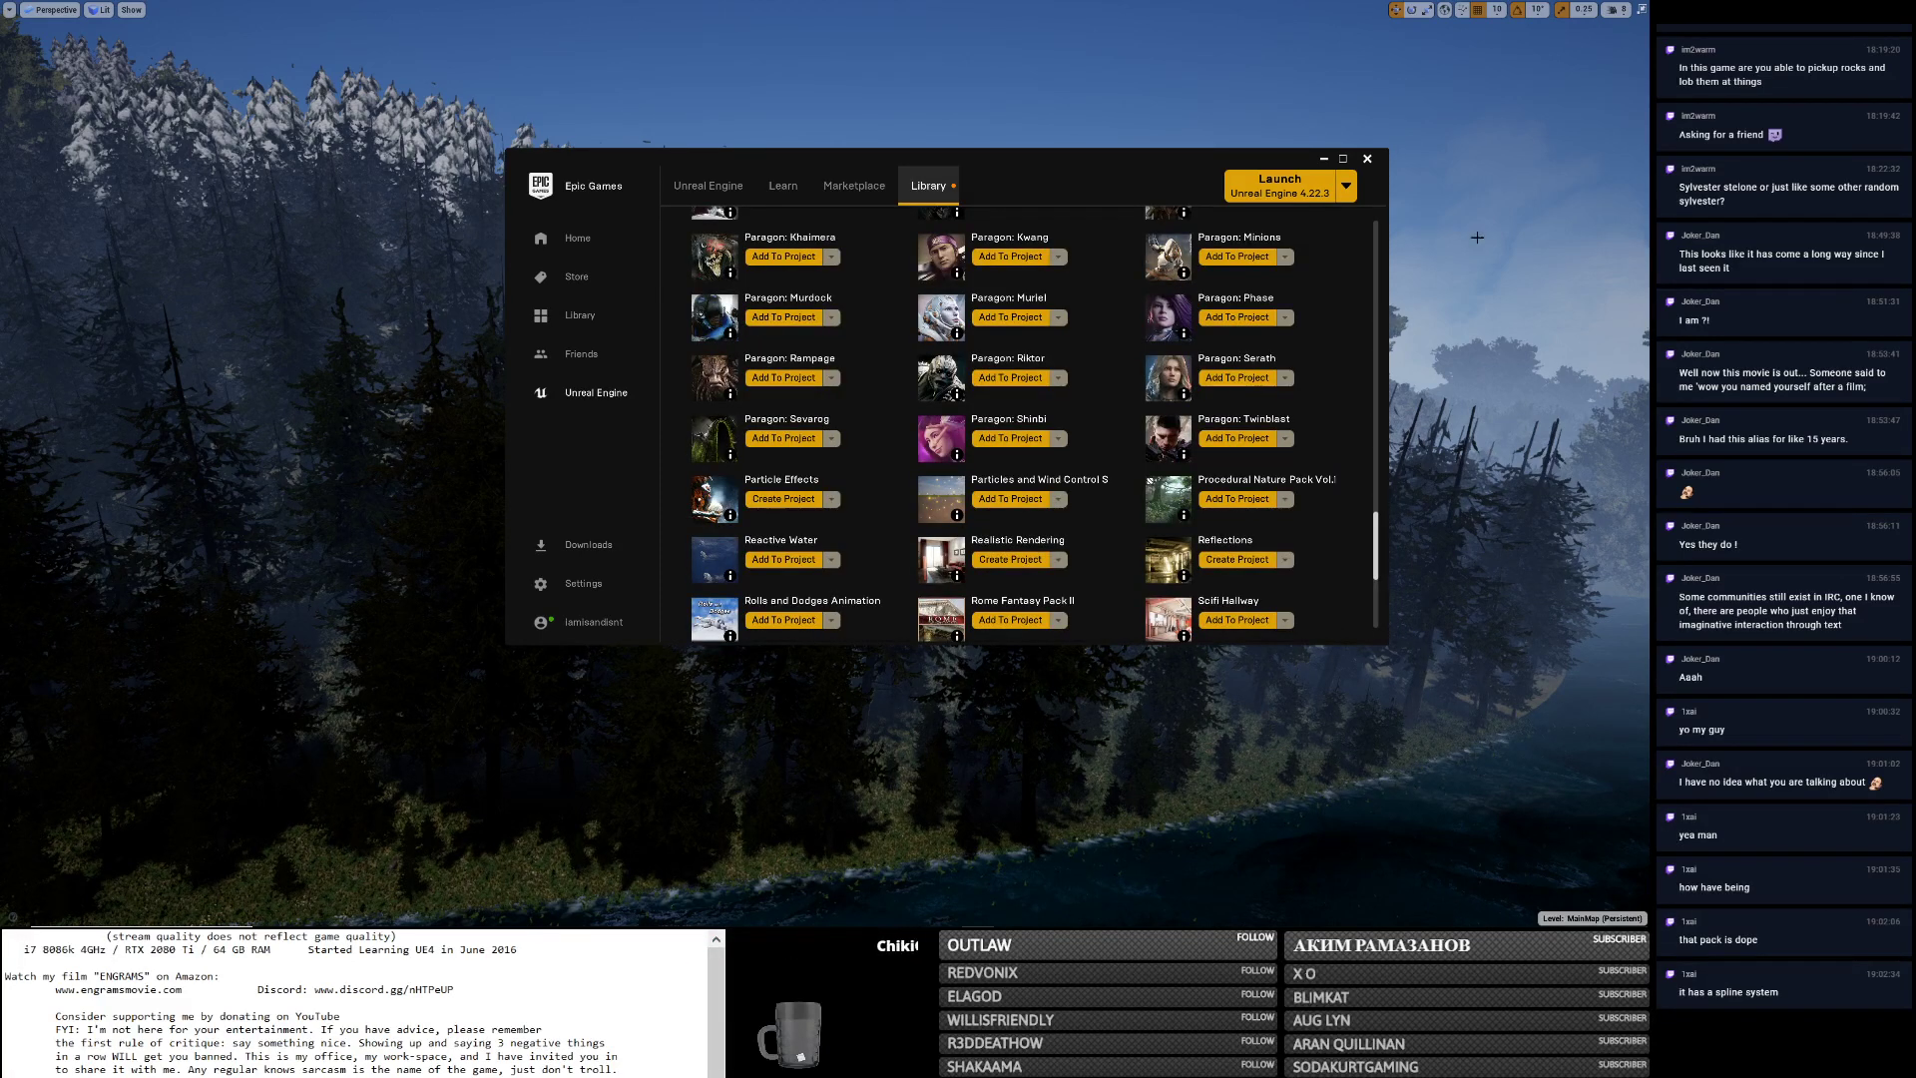
# Return to the level editor, turn the view along the shoreline, and exit the full-screen viewport.
pyautogui.click(1470, 276)
pyautogui.rightClick(1470, 277)
pyautogui.moveTo(1470, 277); pyautogui.dragTo(1407, 281, button='right')
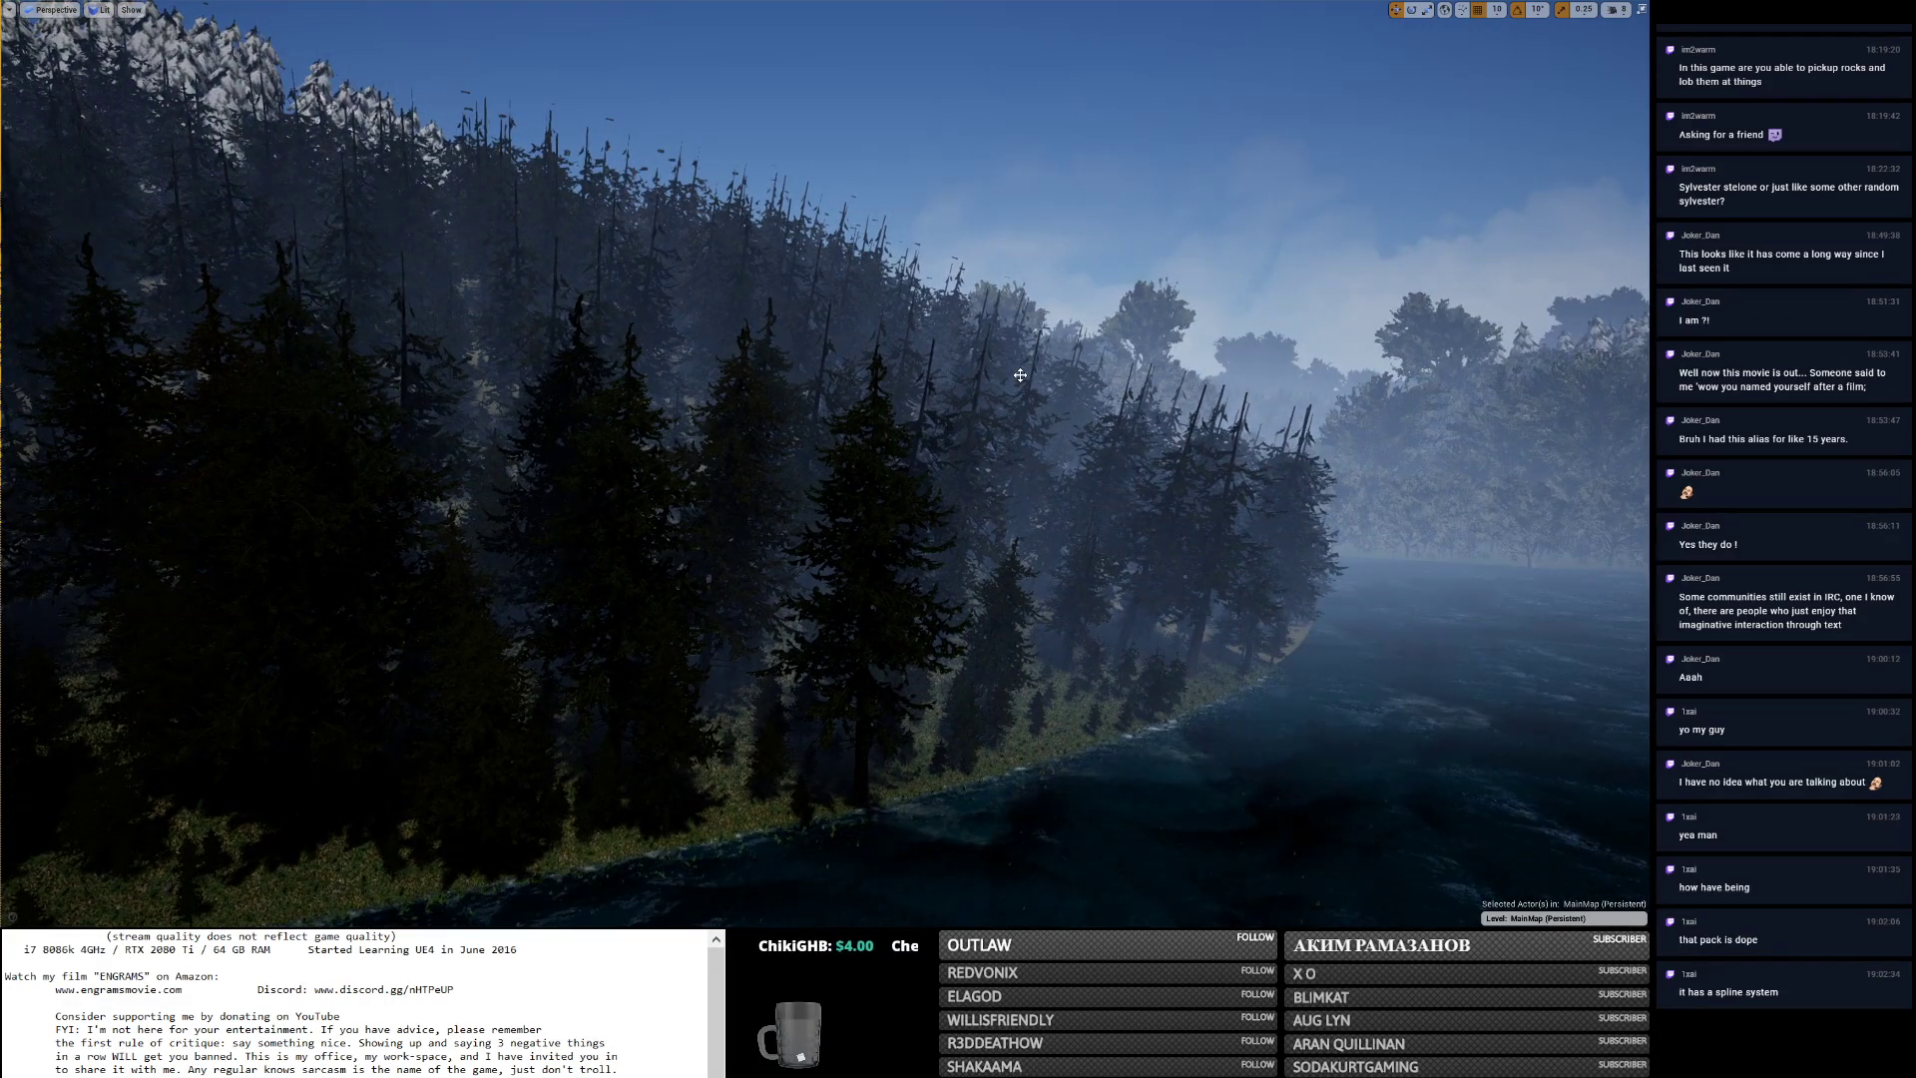
pyautogui.press('F11')
# In the Notepad to-do list, delete the log spawn item below the hand-free climbing entry and begin a new note there.
pyautogui.hotkey('alt', 'Tab')
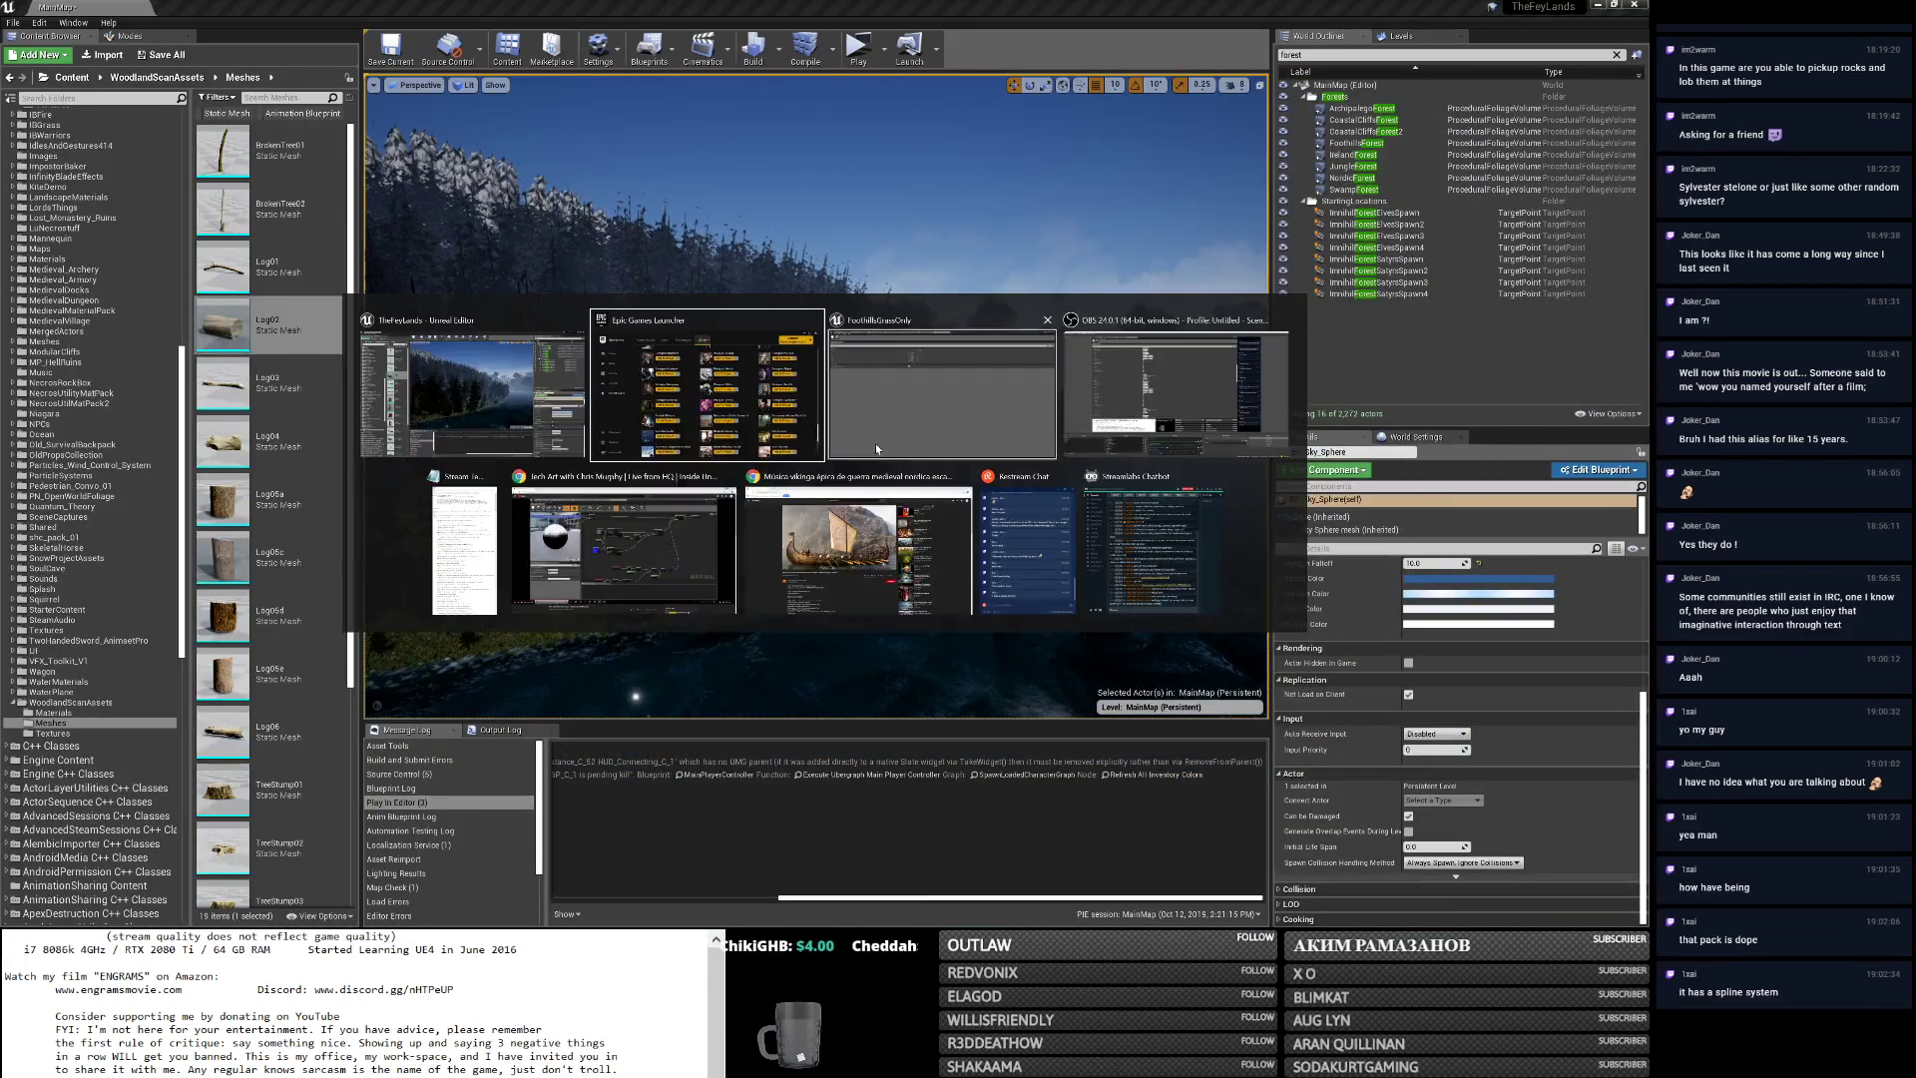
pyautogui.click(477, 544)
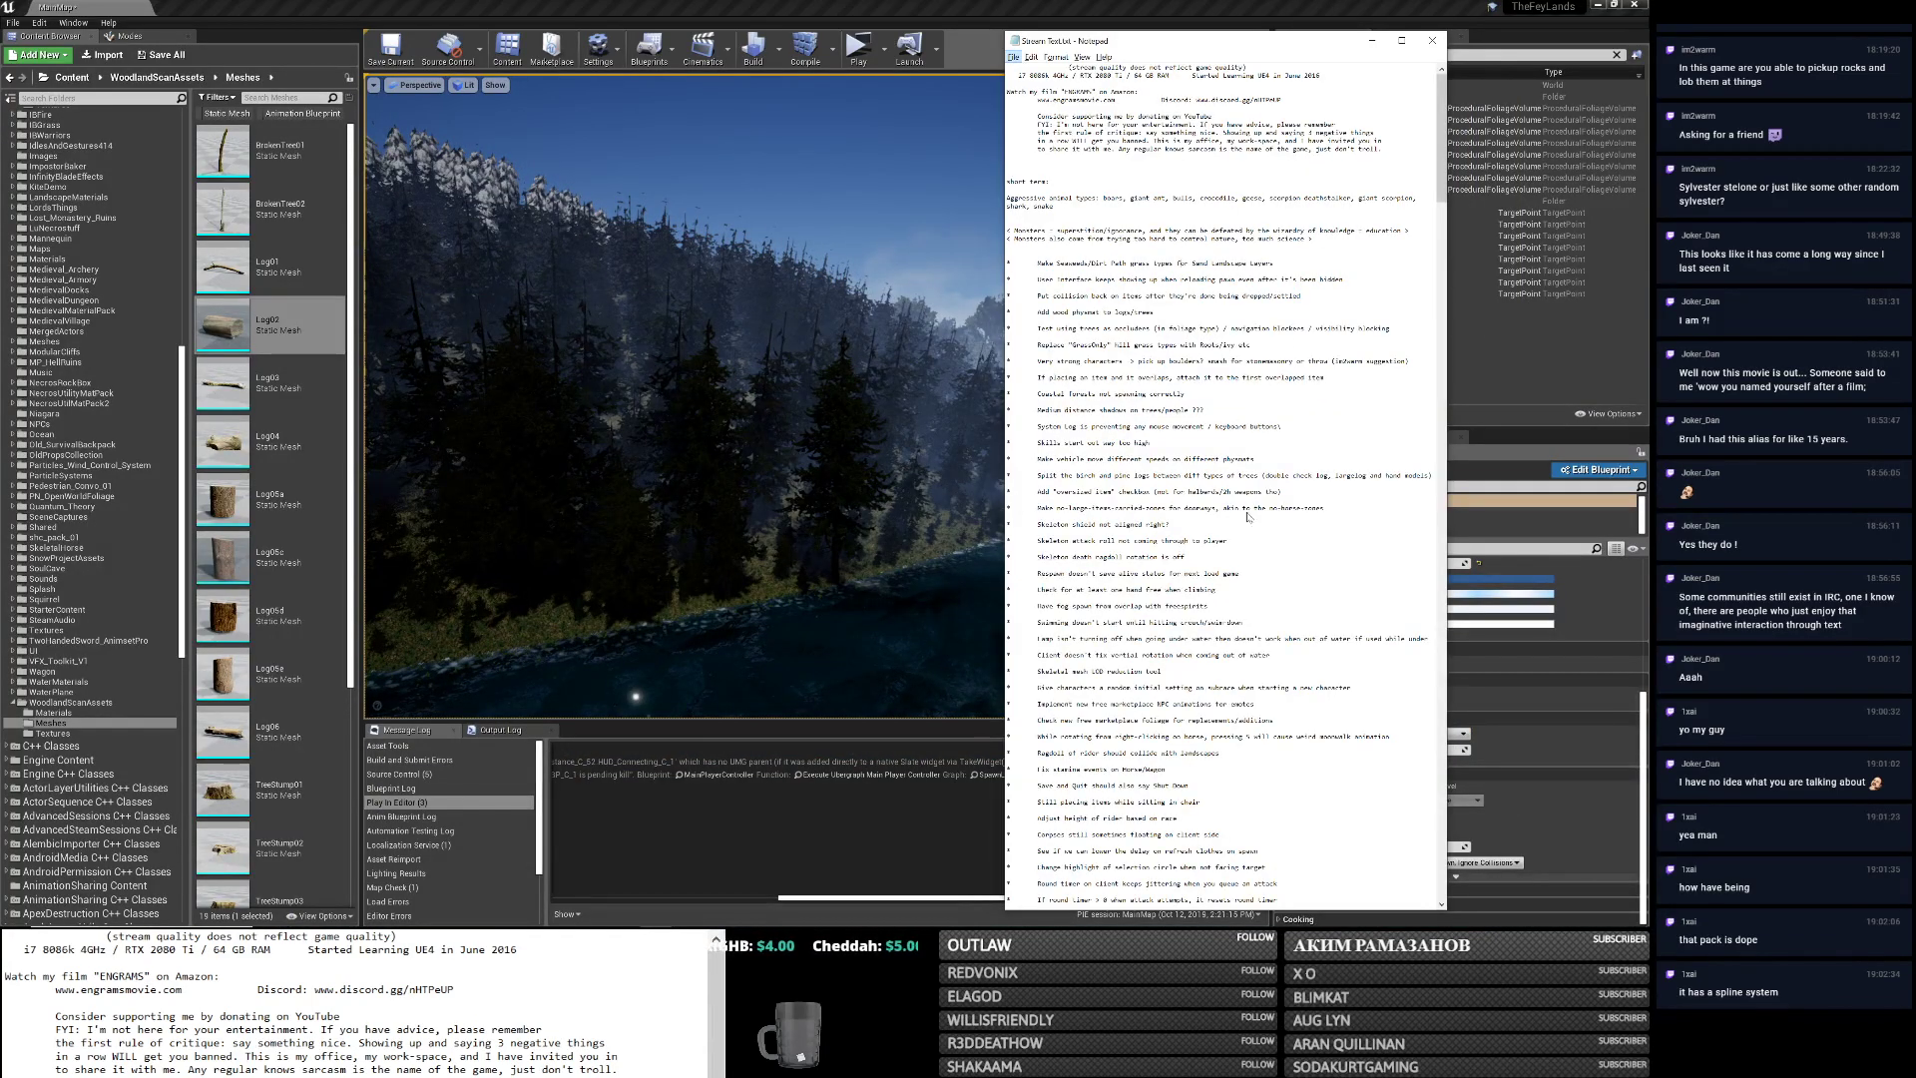
pyautogui.click(1230, 602)
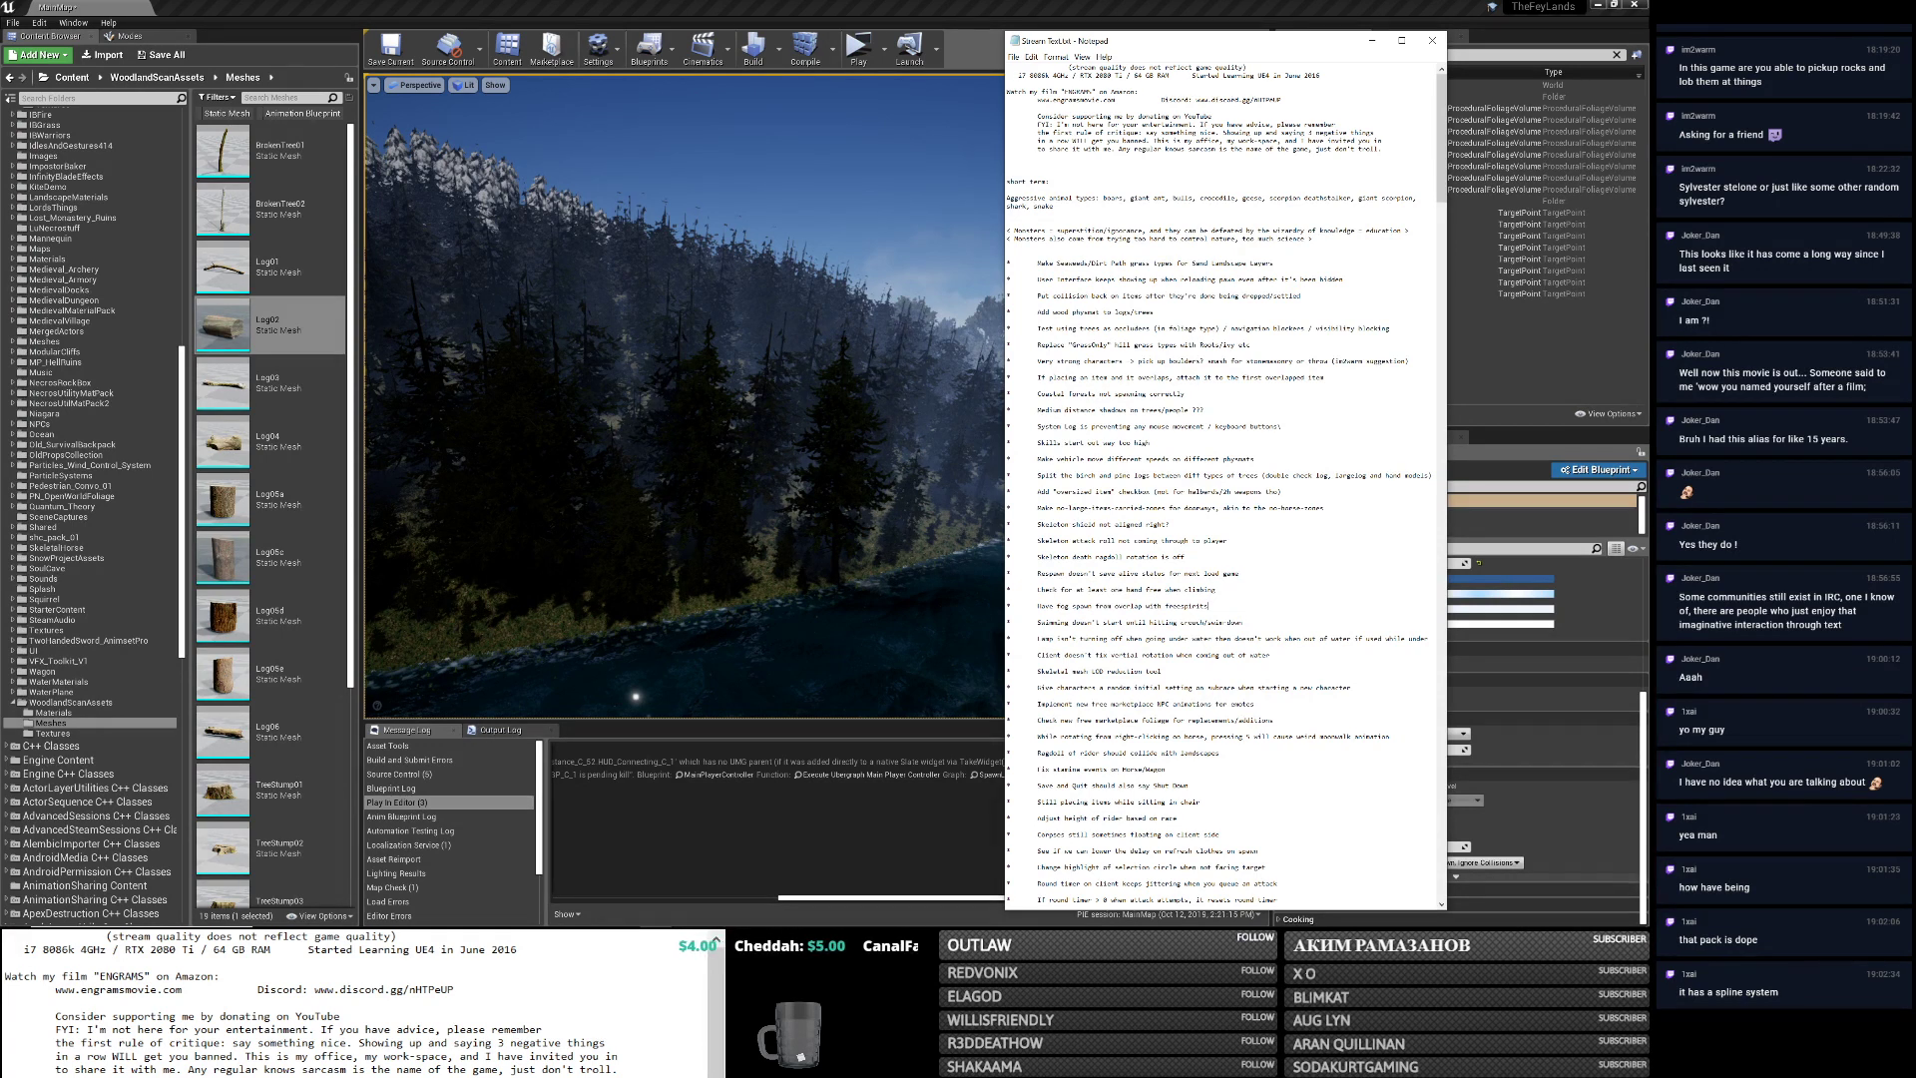
pyautogui.hotkey('shift', 'Home')
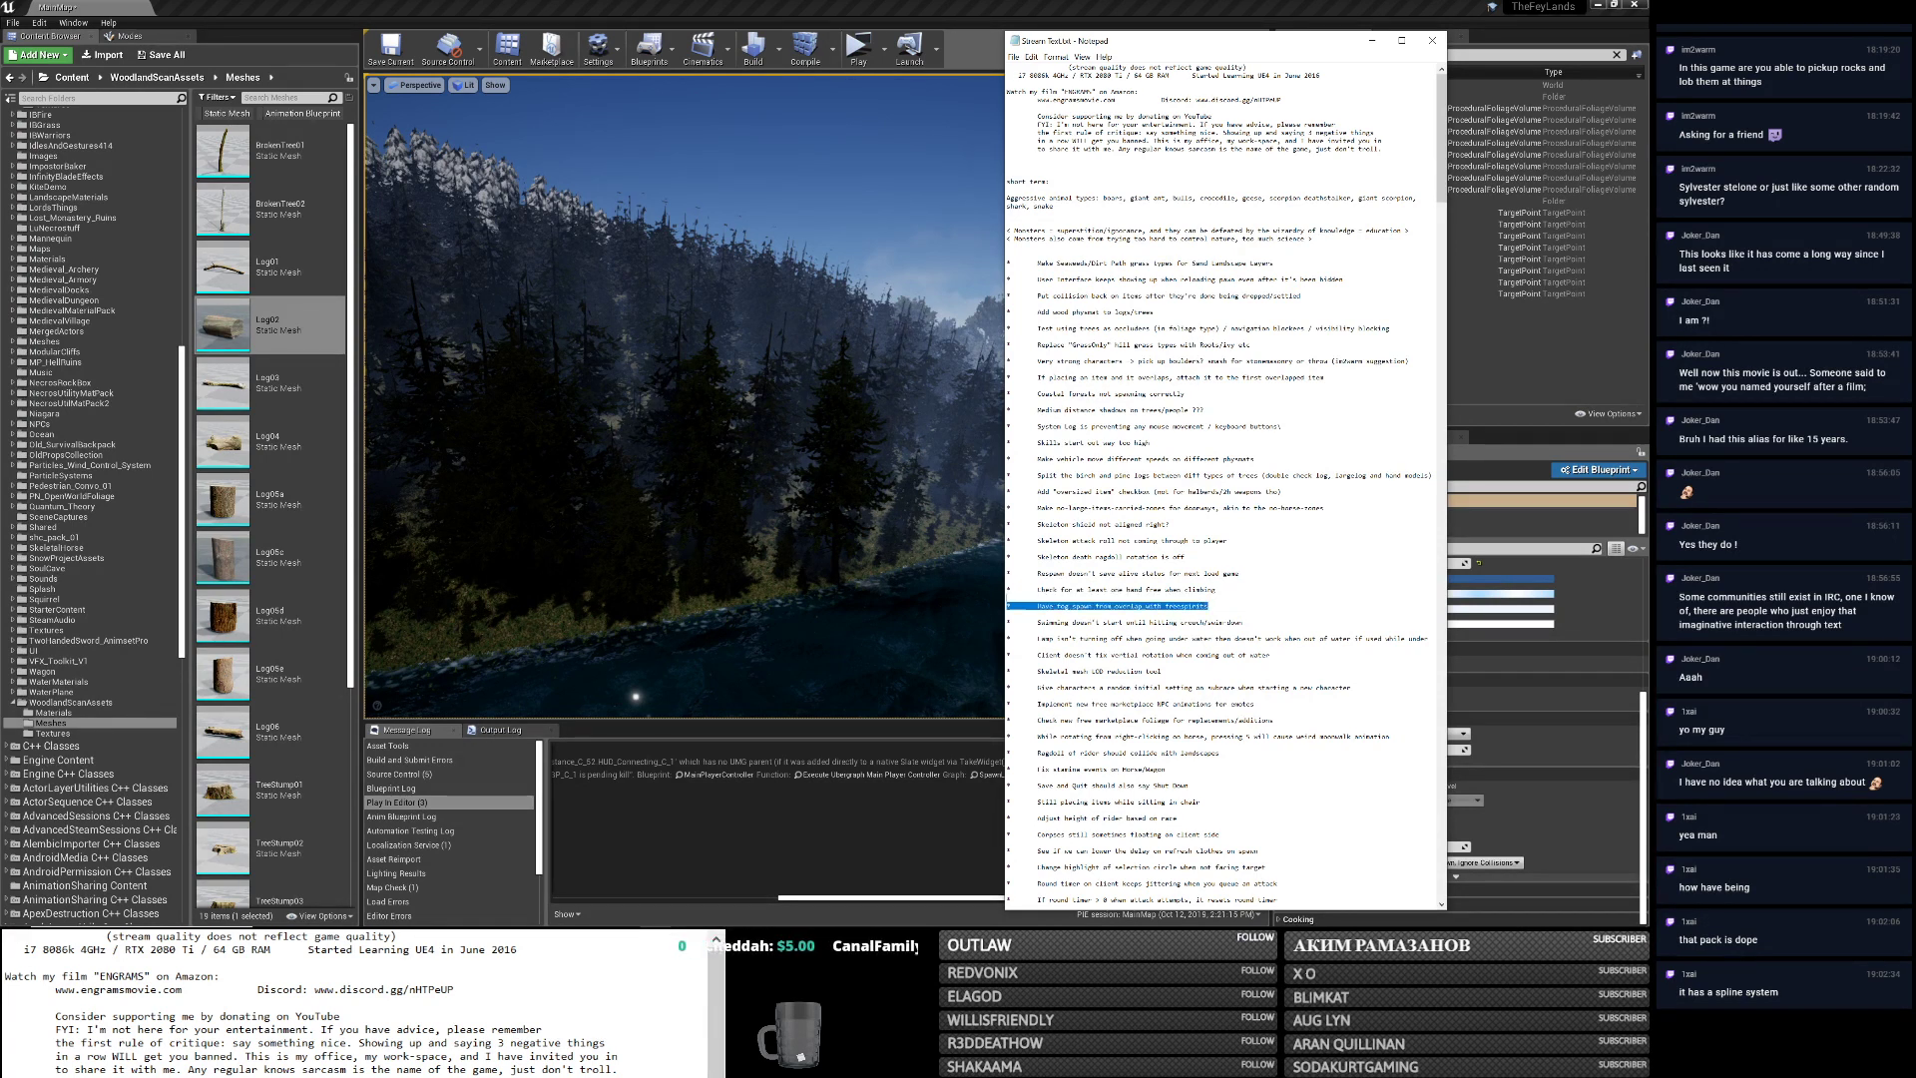
pyautogui.press('BackSpace')
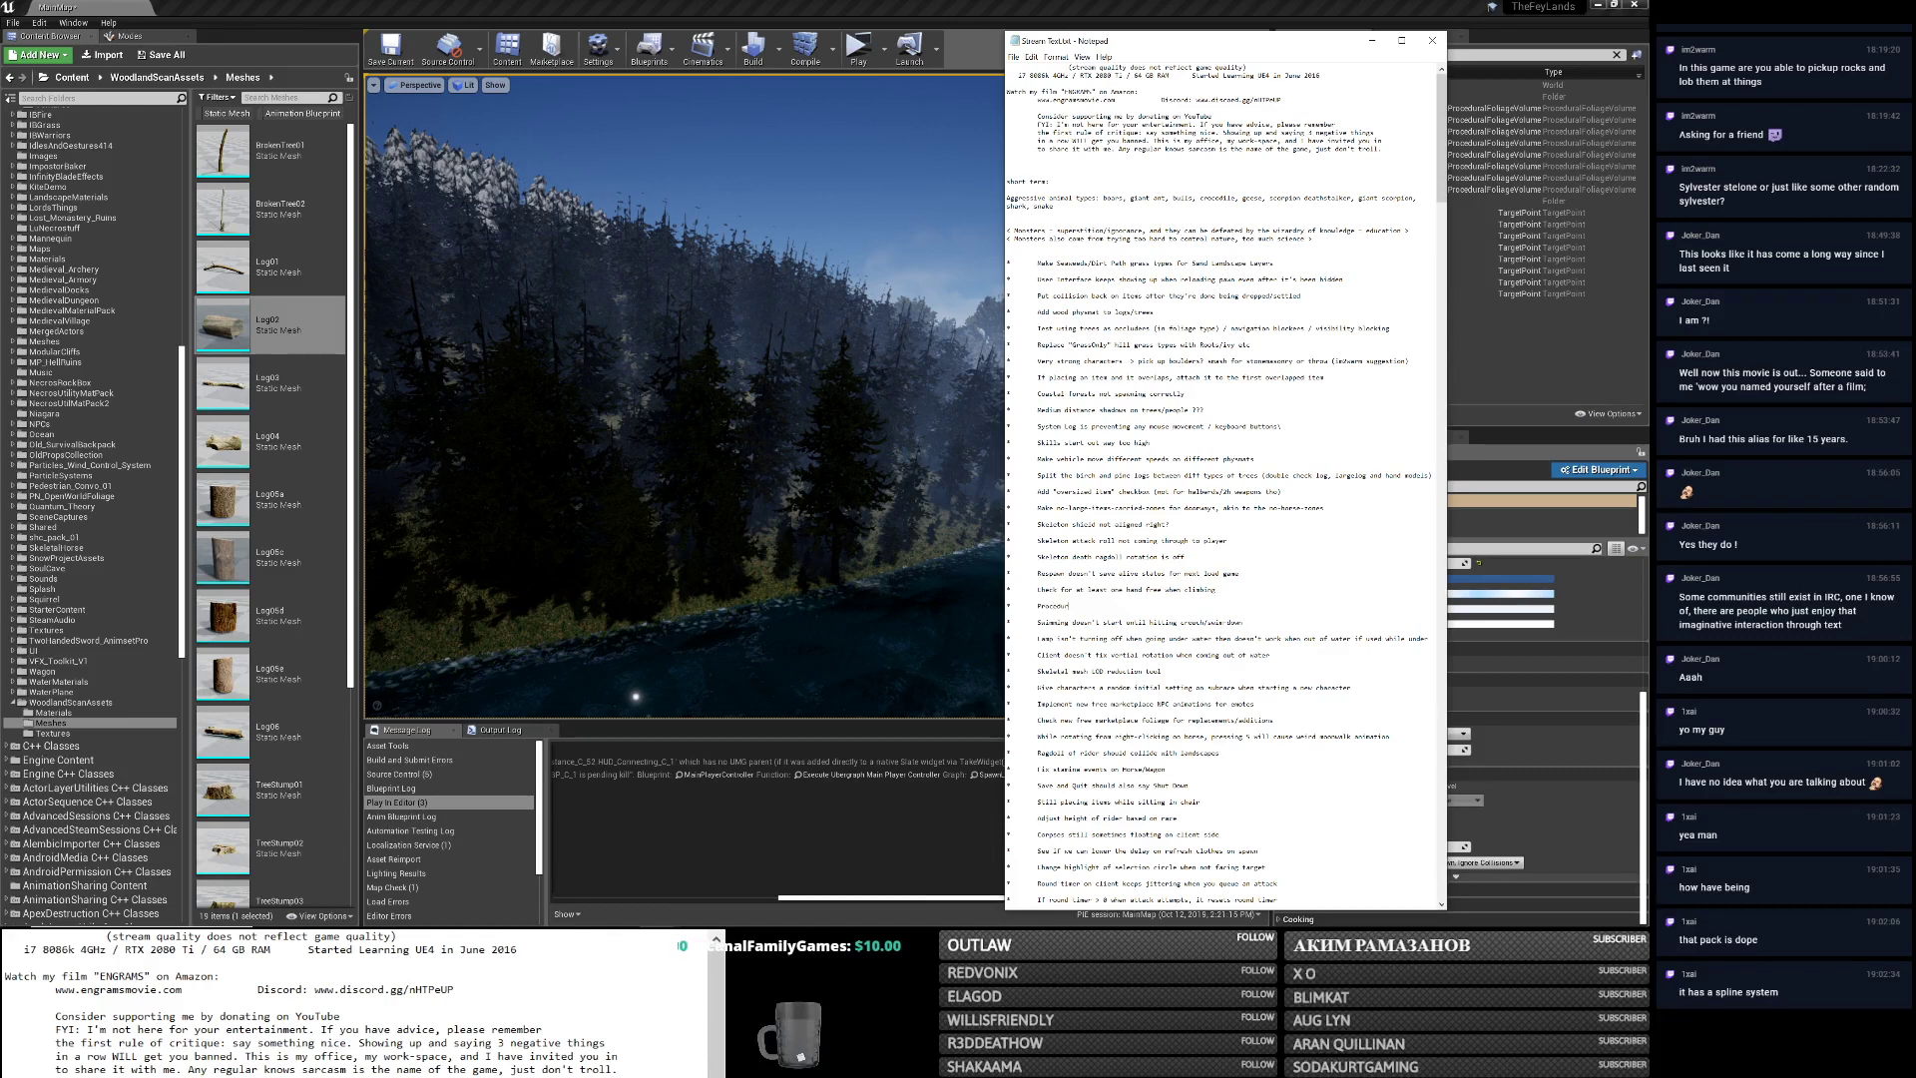
# Check the pack's name in the Epic Games Launcher library and complete the new to-do note about Procedural Nature Pack Vol 1.
pyautogui.hotkey('alt', 'Tab')
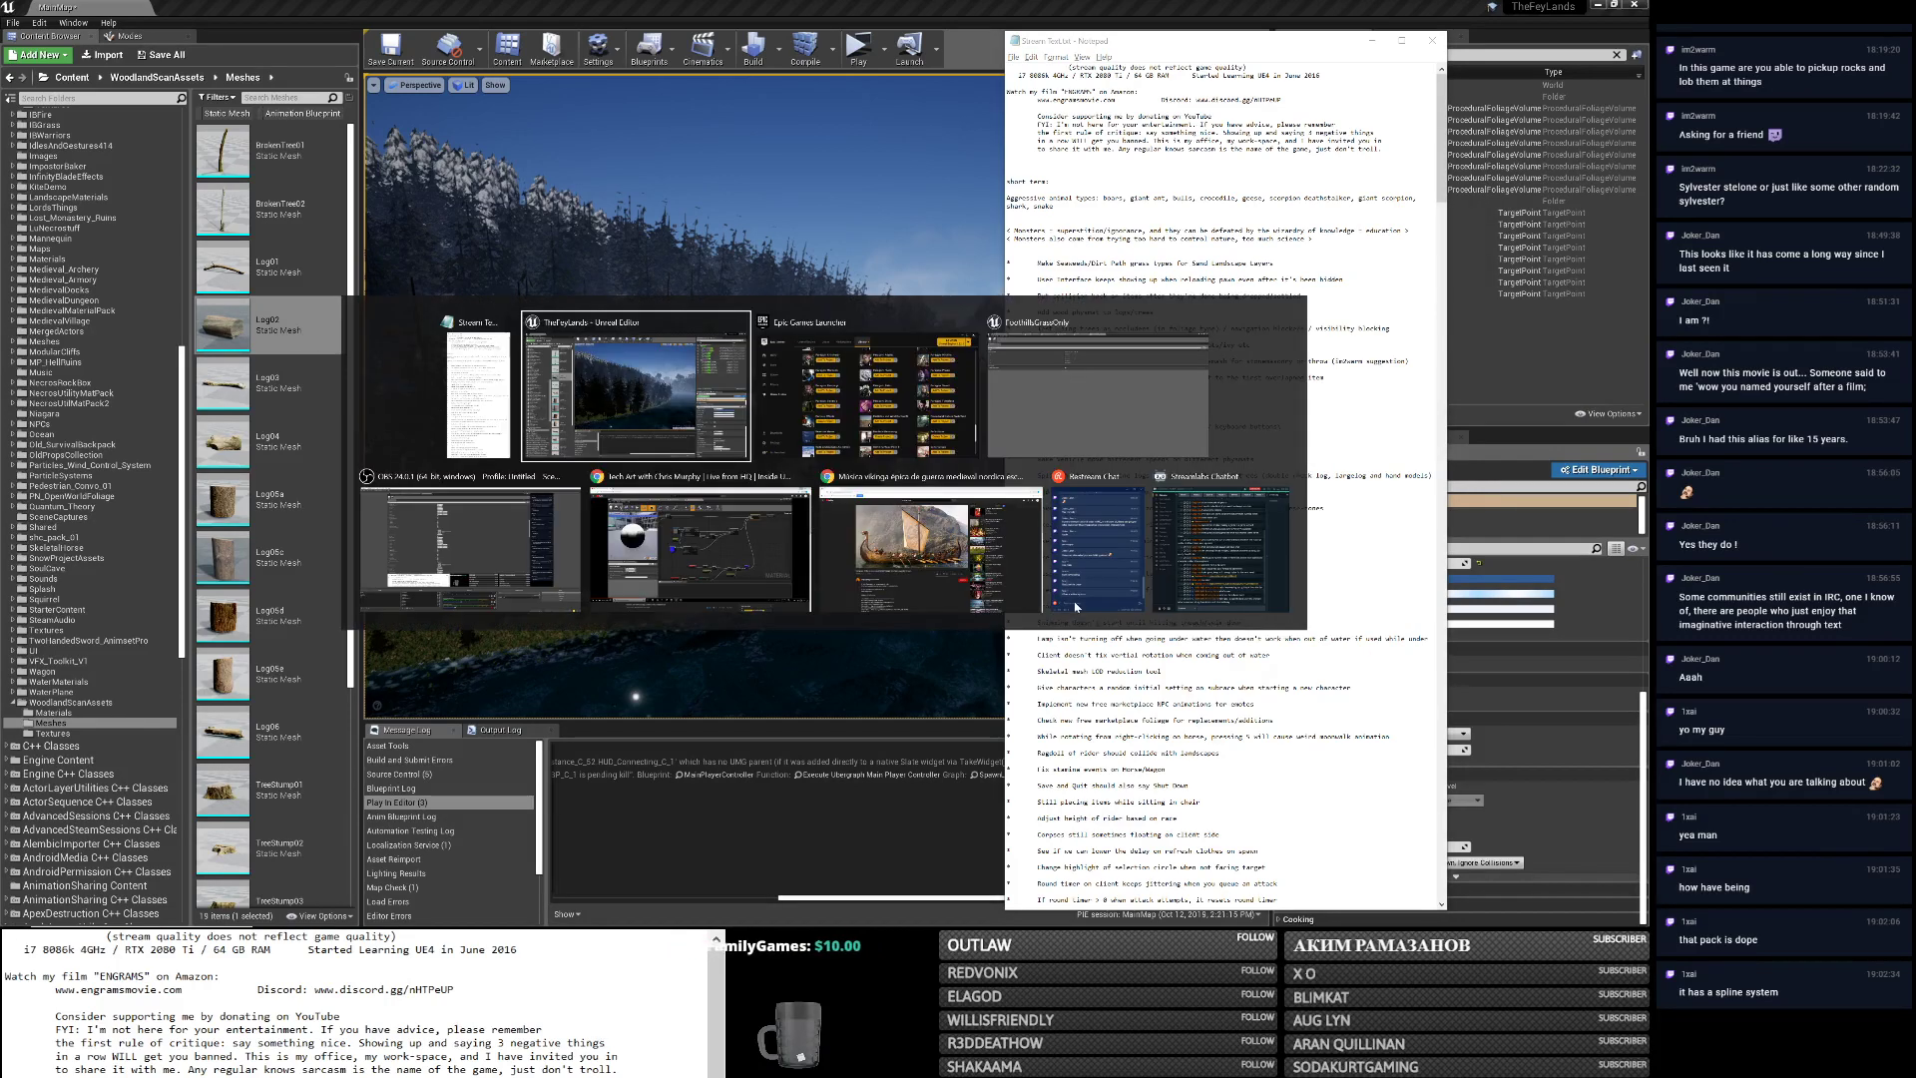
pyautogui.hotkey('alt', 'Tab')
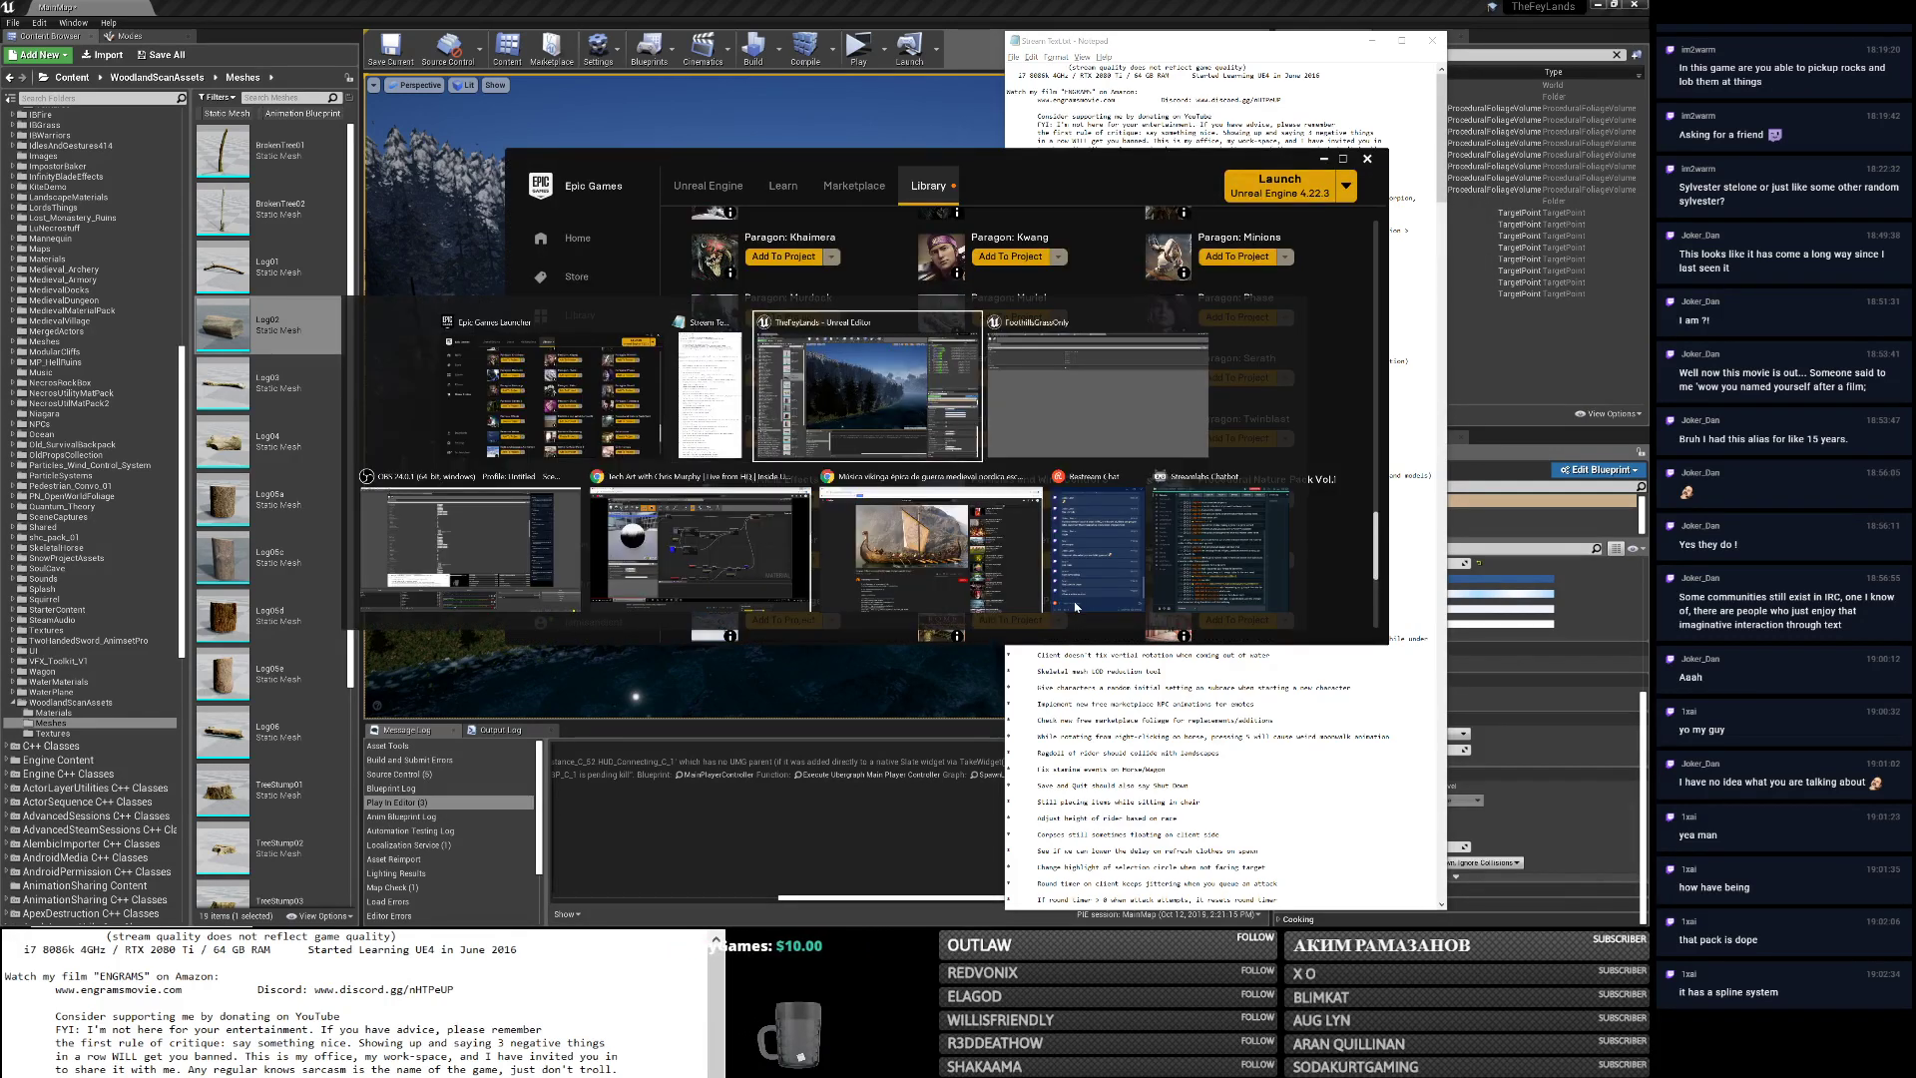
pyautogui.hotkey('alt', 'Tab')
pyautogui.hotkey('alt', 'Tab')
pyautogui.hotkey('alt', 'Tab')
pyautogui.hotkey('alt', 'Tab')
pyautogui.hotkey('alt', 'Tab')
pyautogui.hotkey('alt', 'Tab')
pyautogui.hotkey('alt', 'Tab')
pyautogui.hotkey('alt', 'Tab')
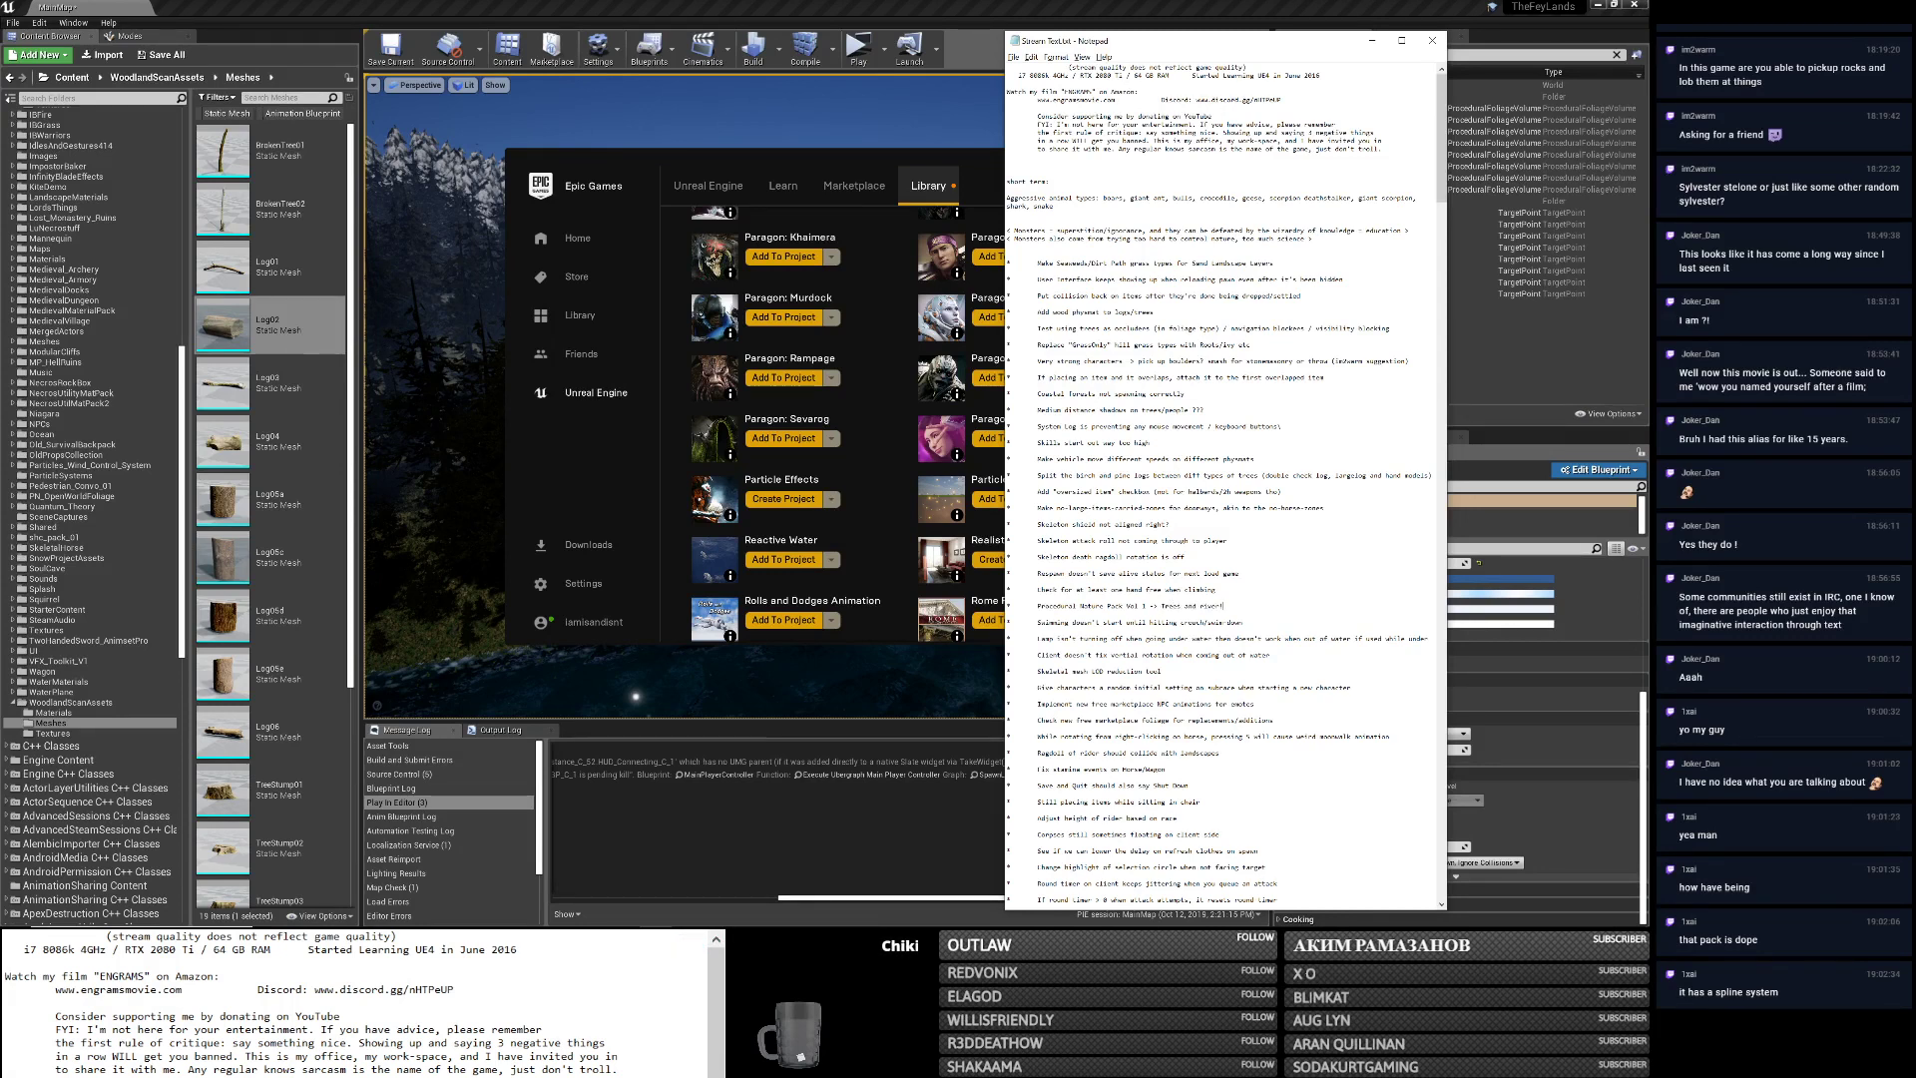
# Return to the level editor and inspect the ground texture and sparse foliage on the steep hillsides beside the forest.
pyautogui.click(843, 836)
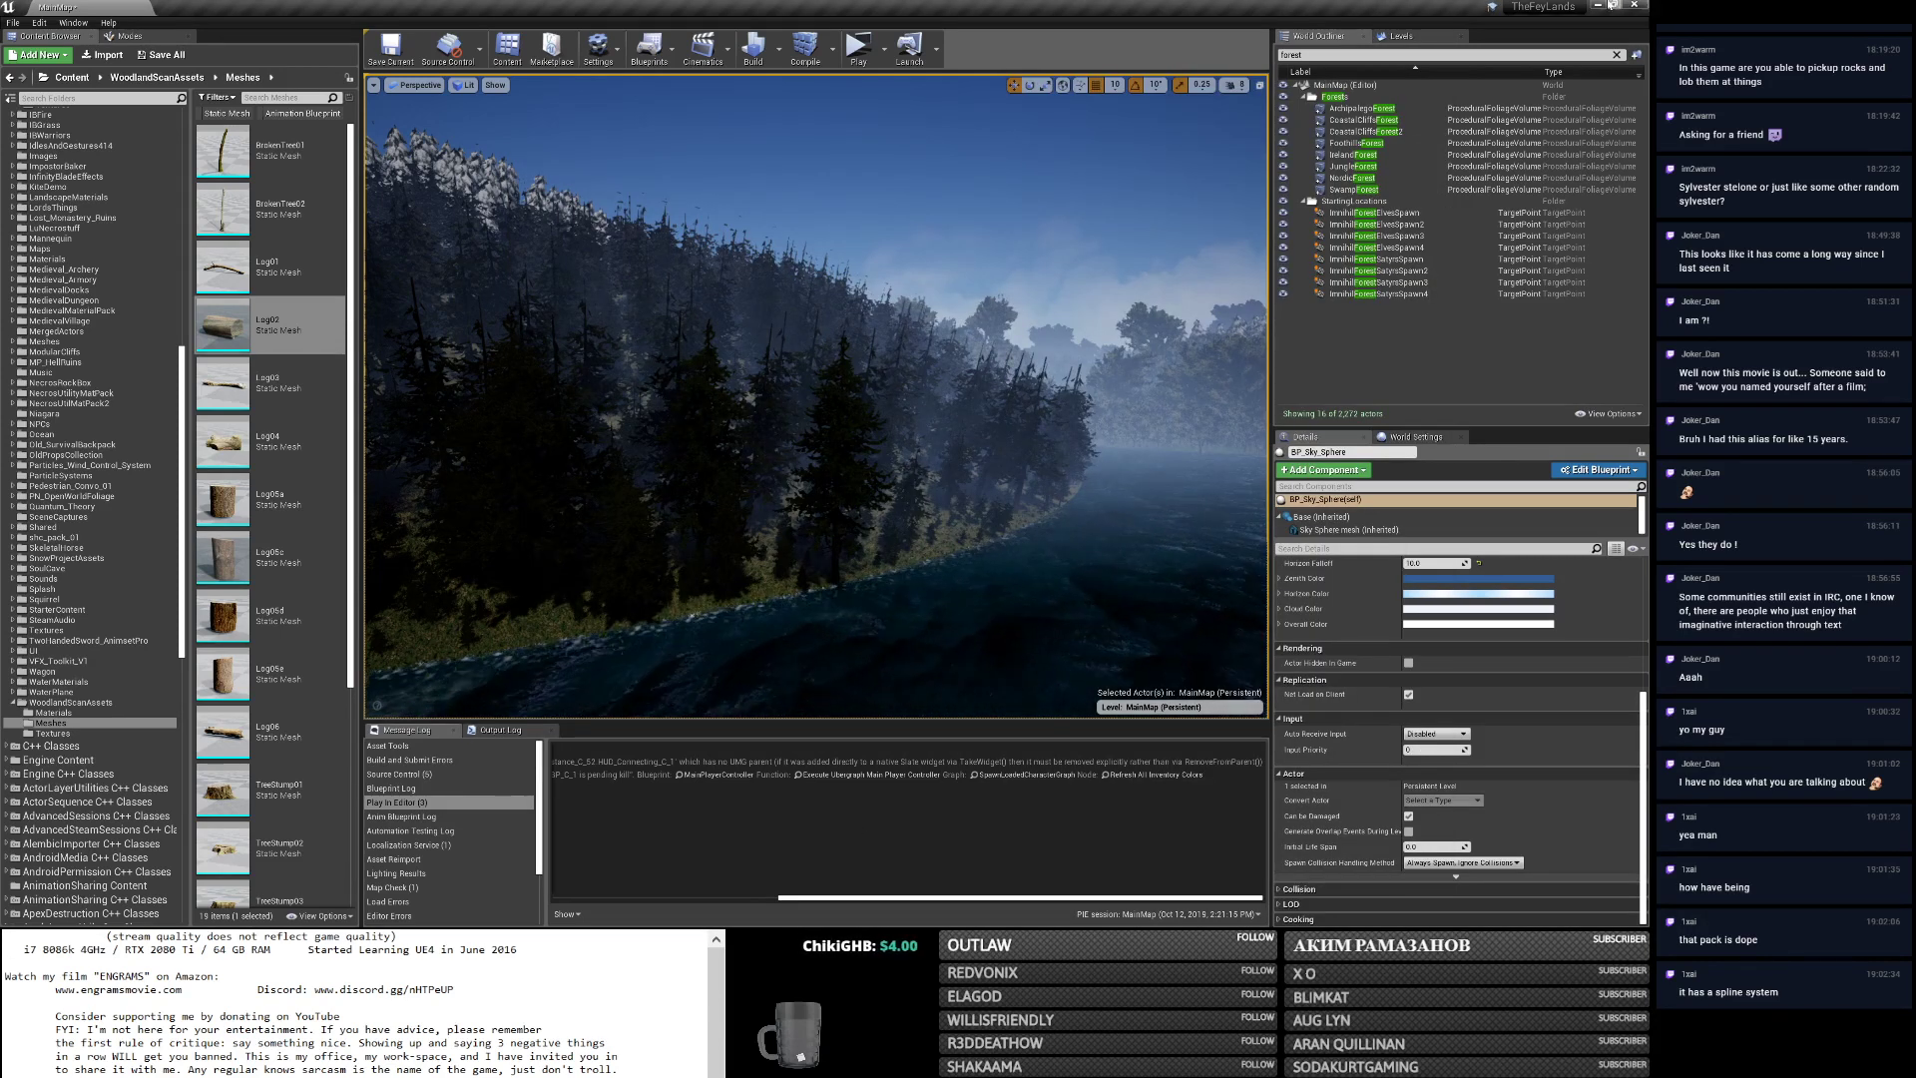
pyautogui.moveTo(998, 399); pyautogui.dragTo(649, 399, button='right')
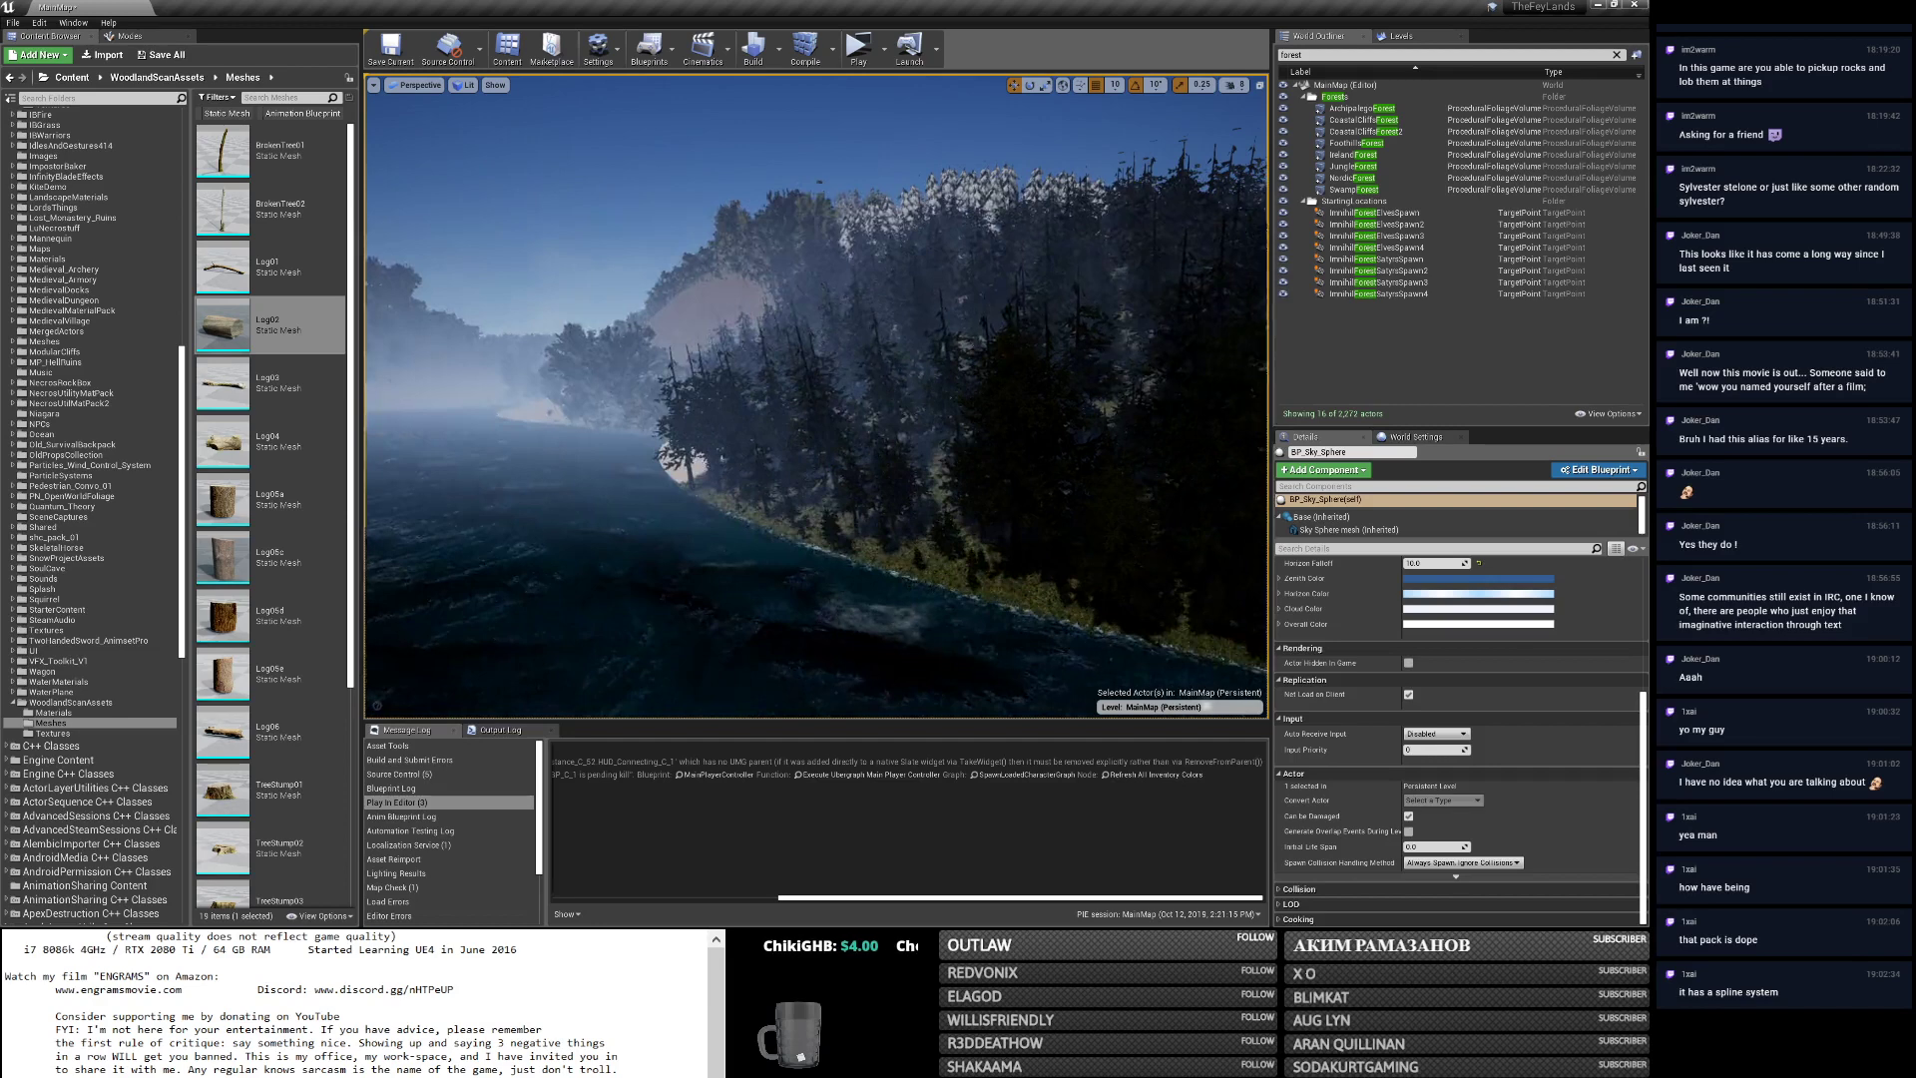
pyautogui.press('w')
pyautogui.moveTo(816, 399); pyautogui.dragTo(799, 538, button='right')
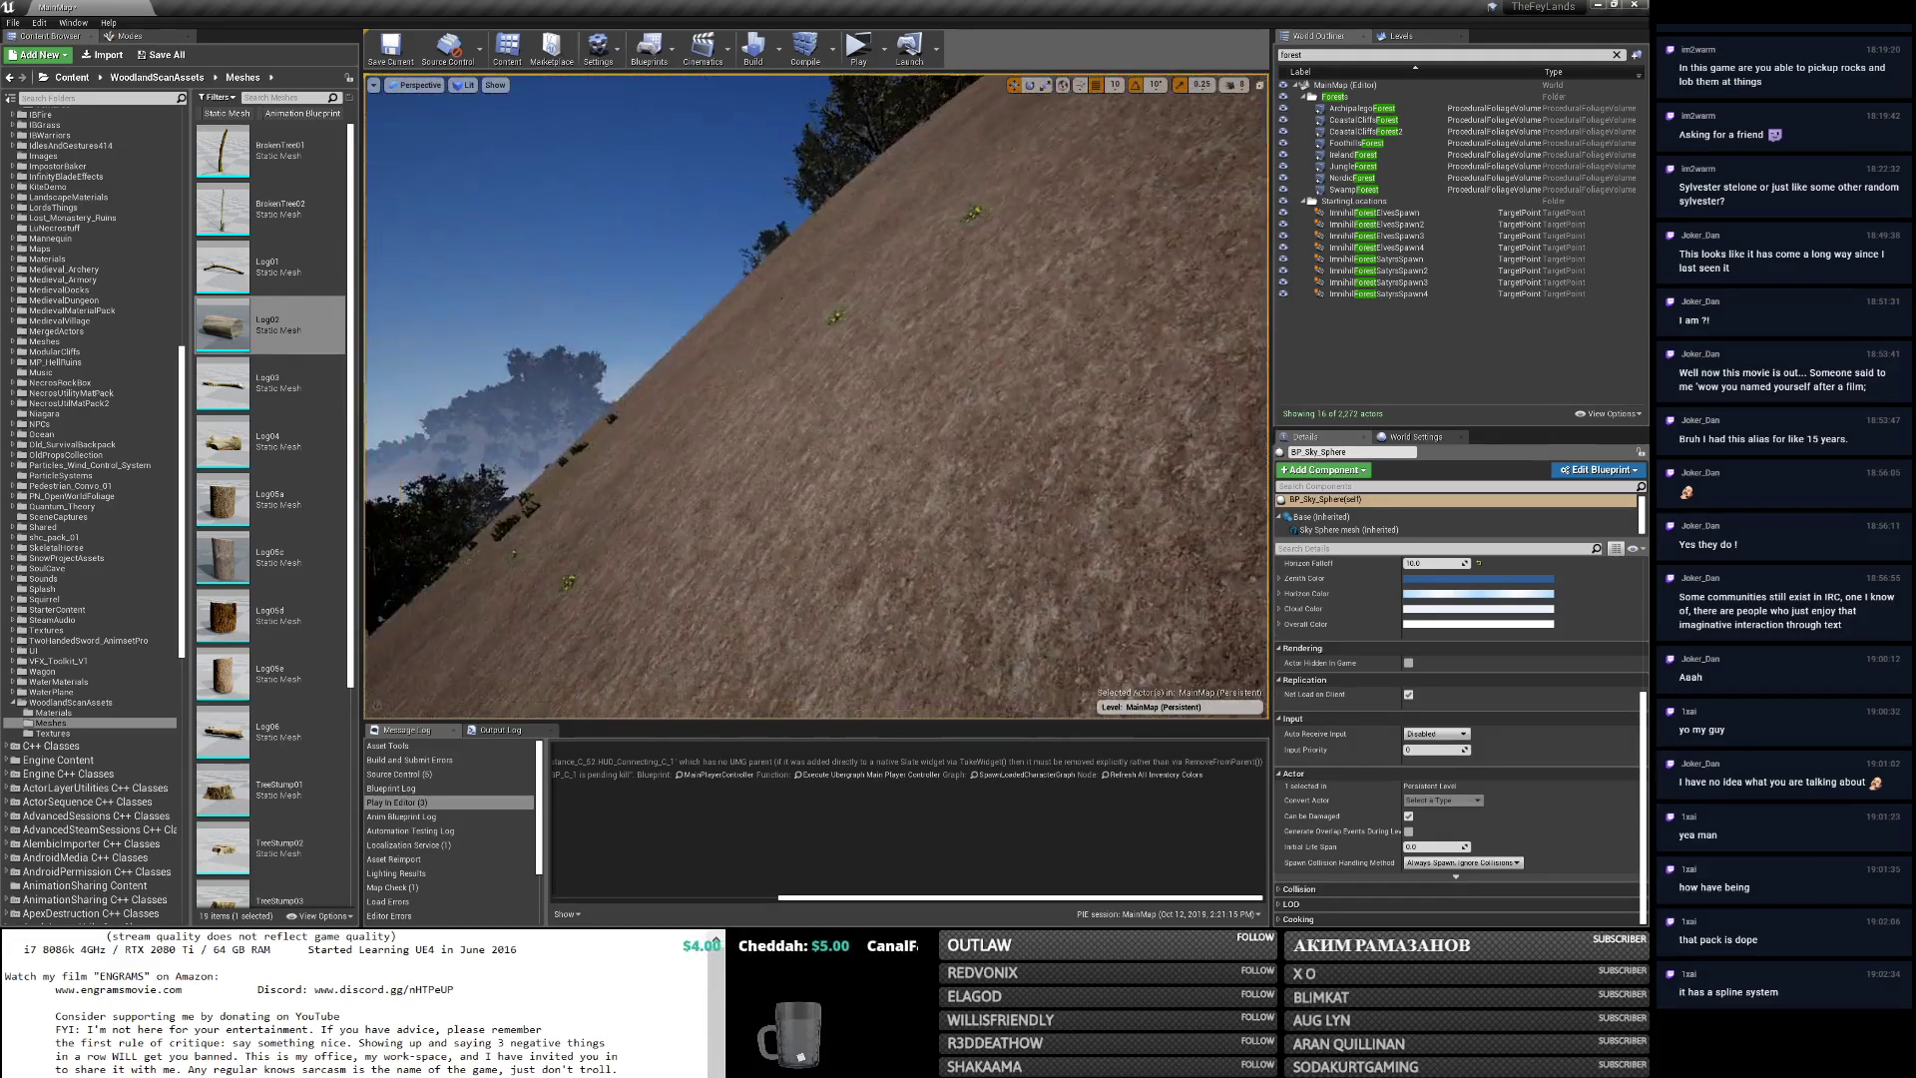
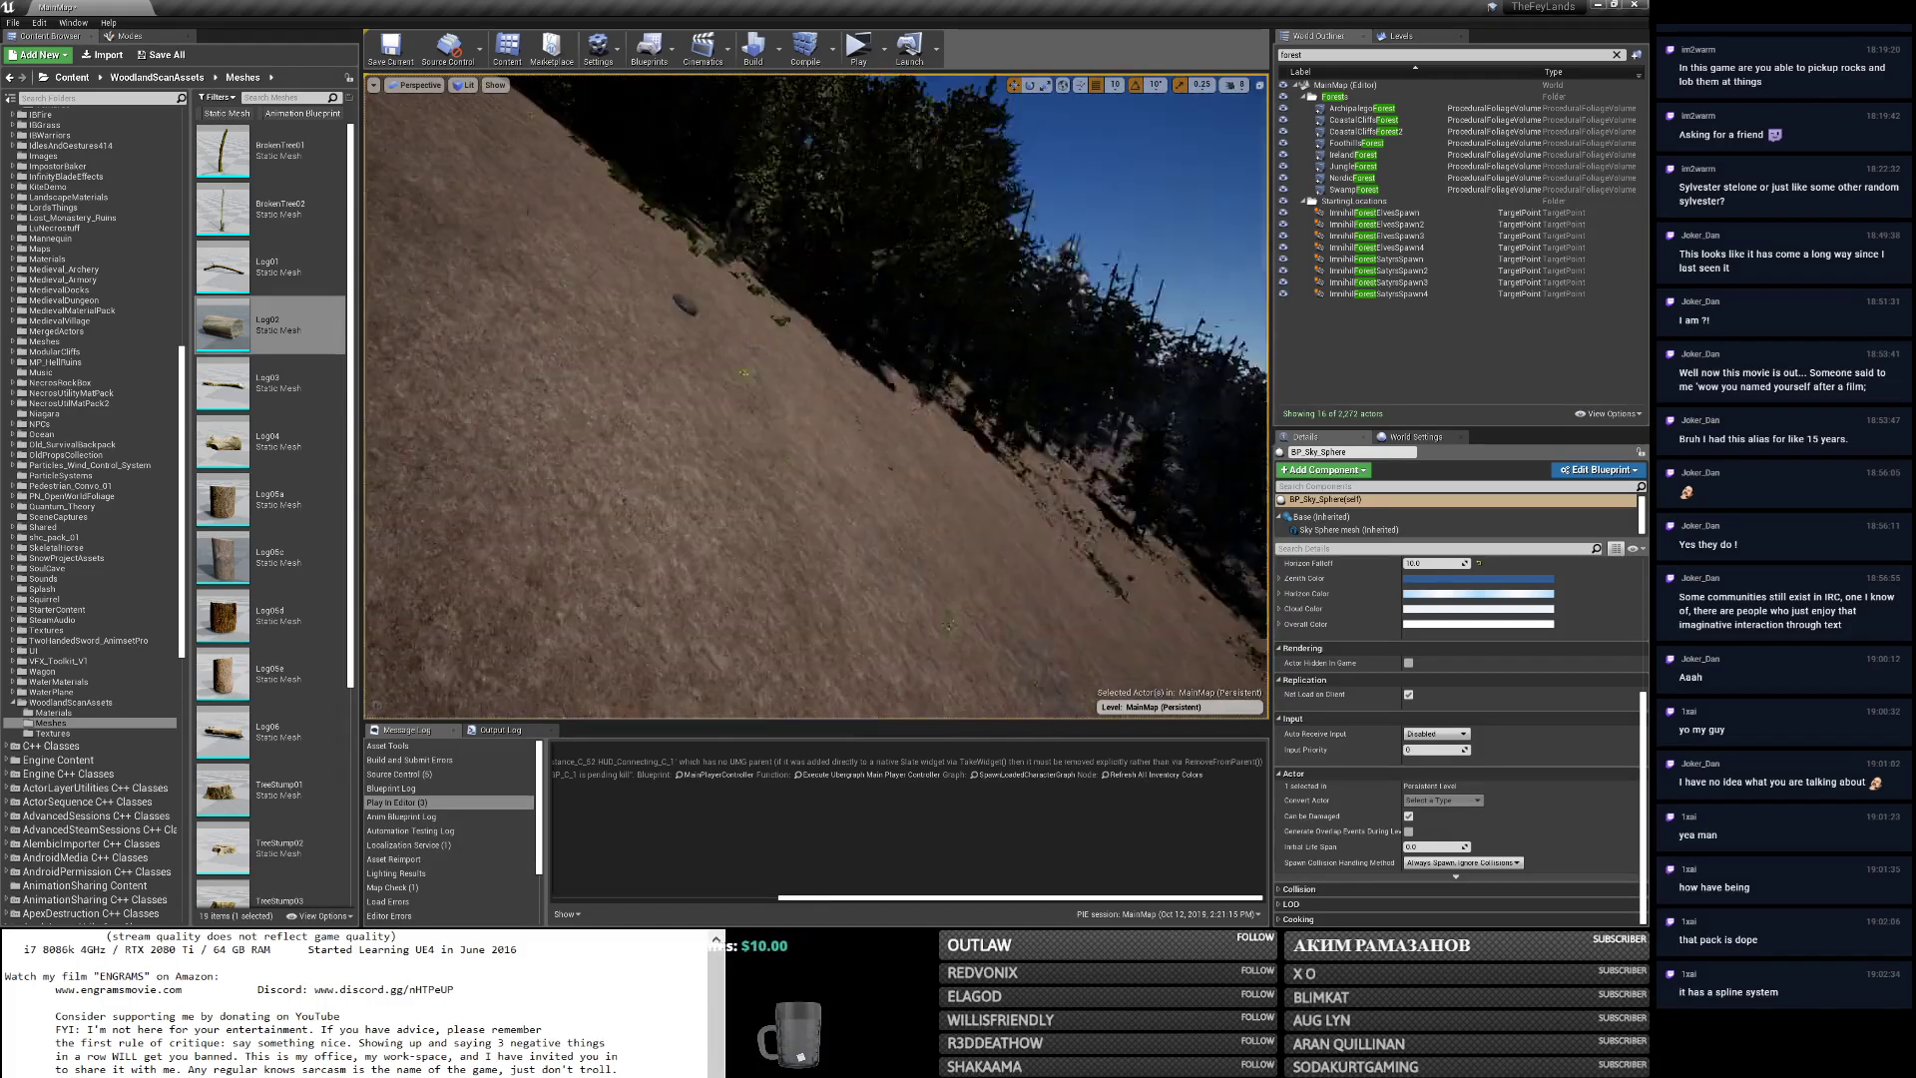
pyautogui.press('w')
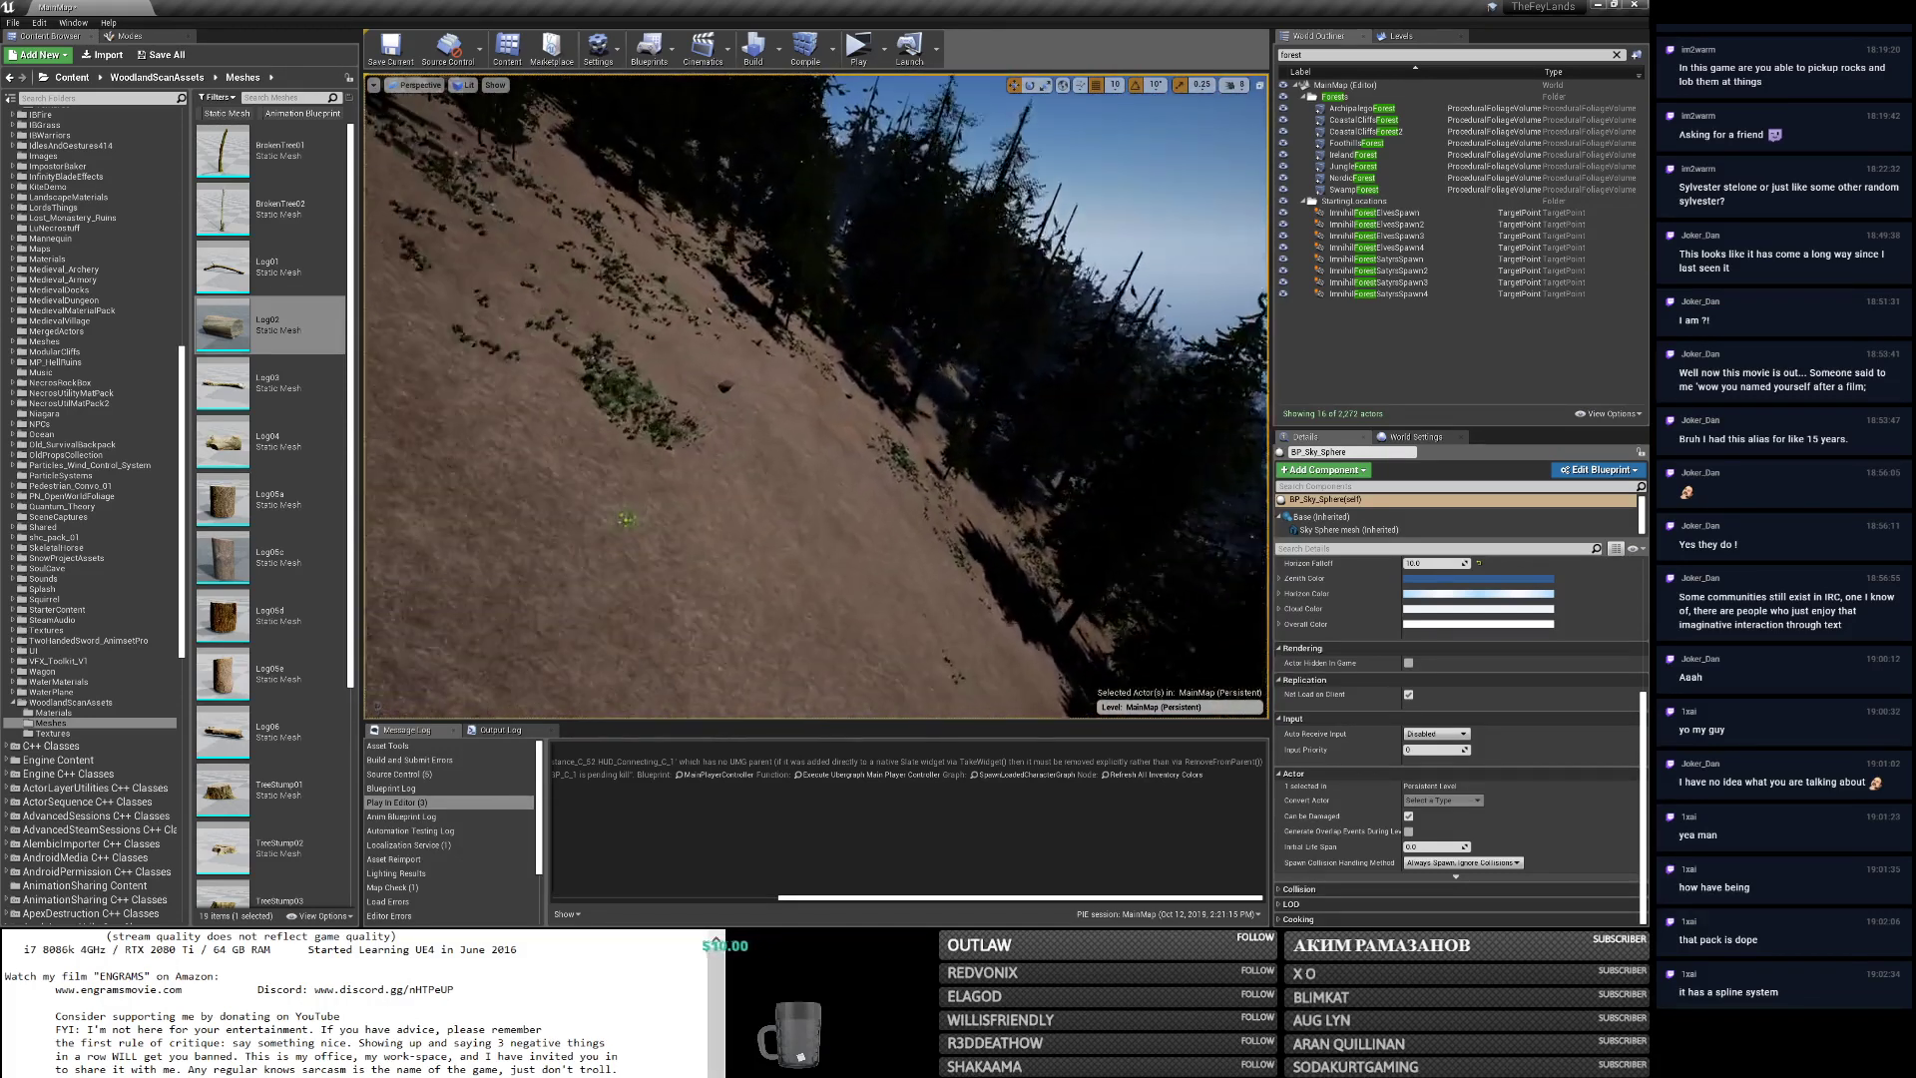
pyautogui.press('w')
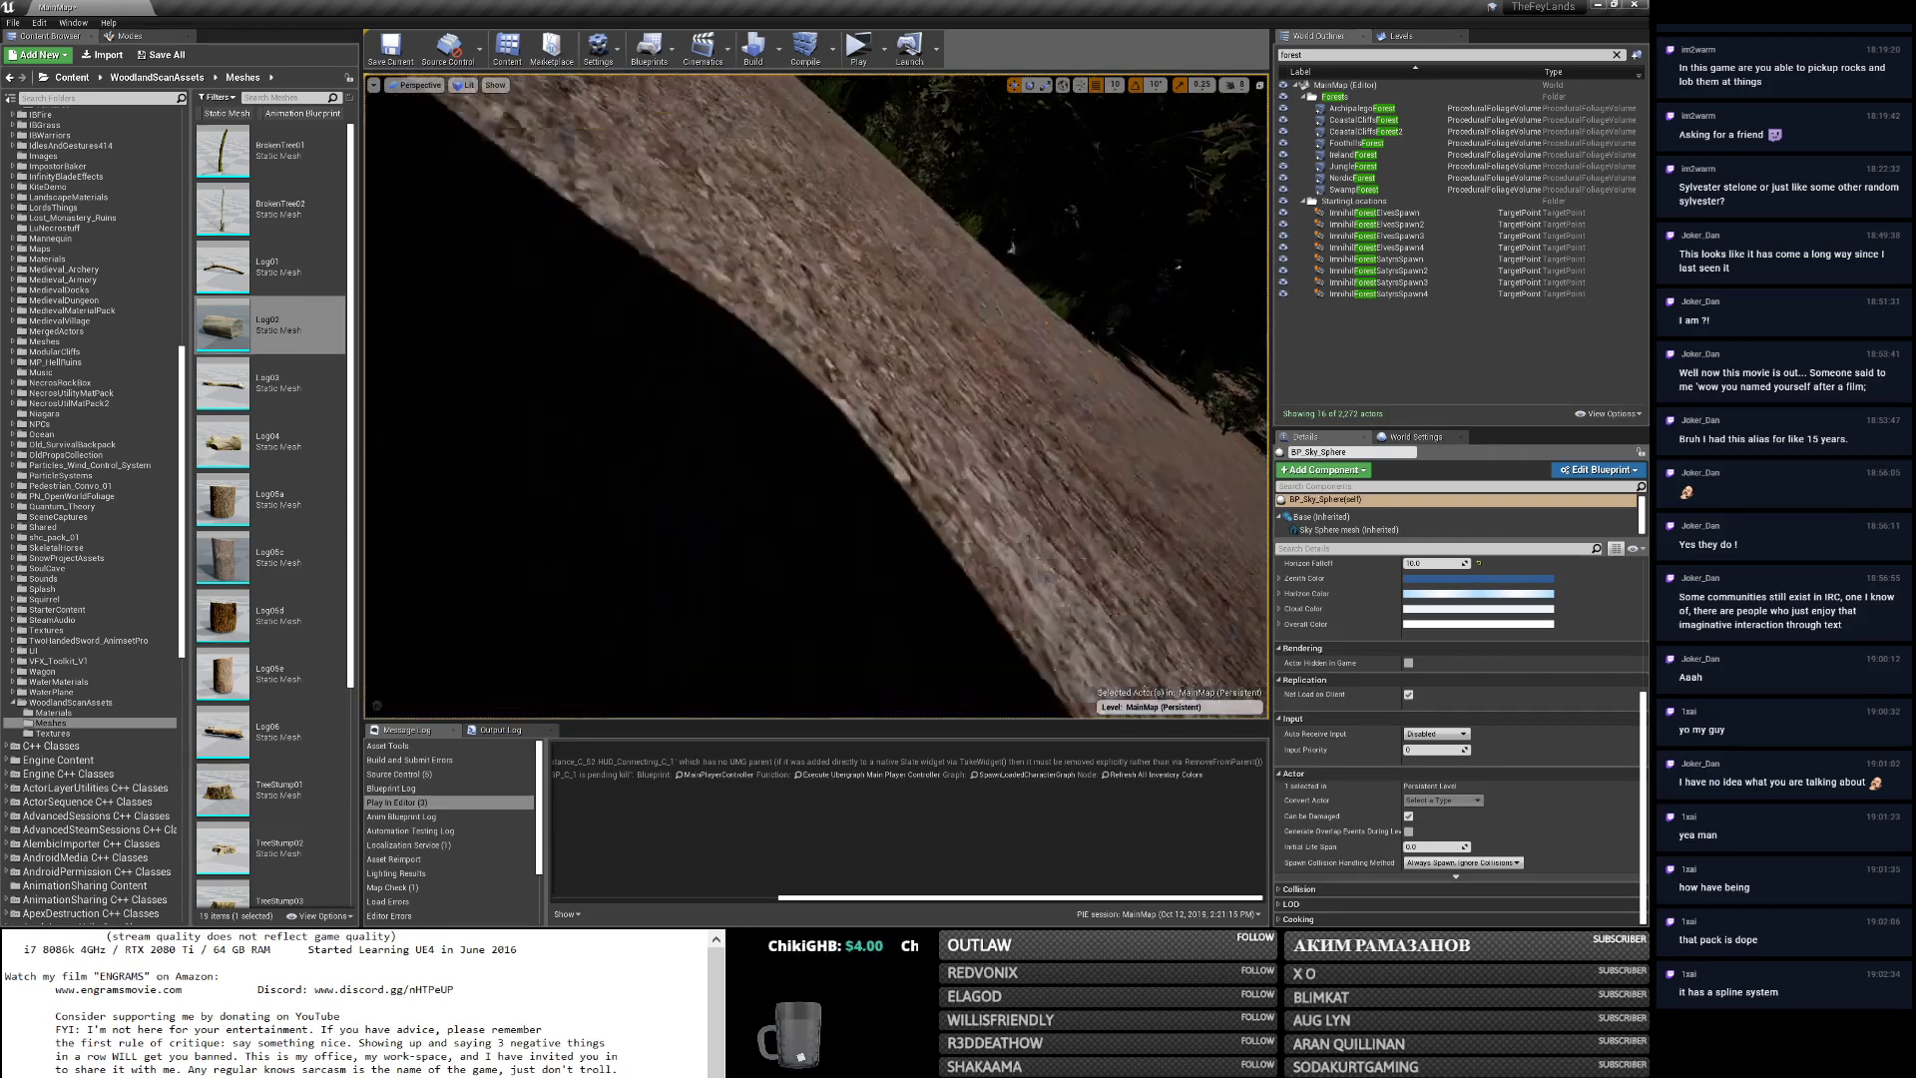
pyautogui.moveTo(816, 396); pyautogui.dragTo(878, 309, button='right')
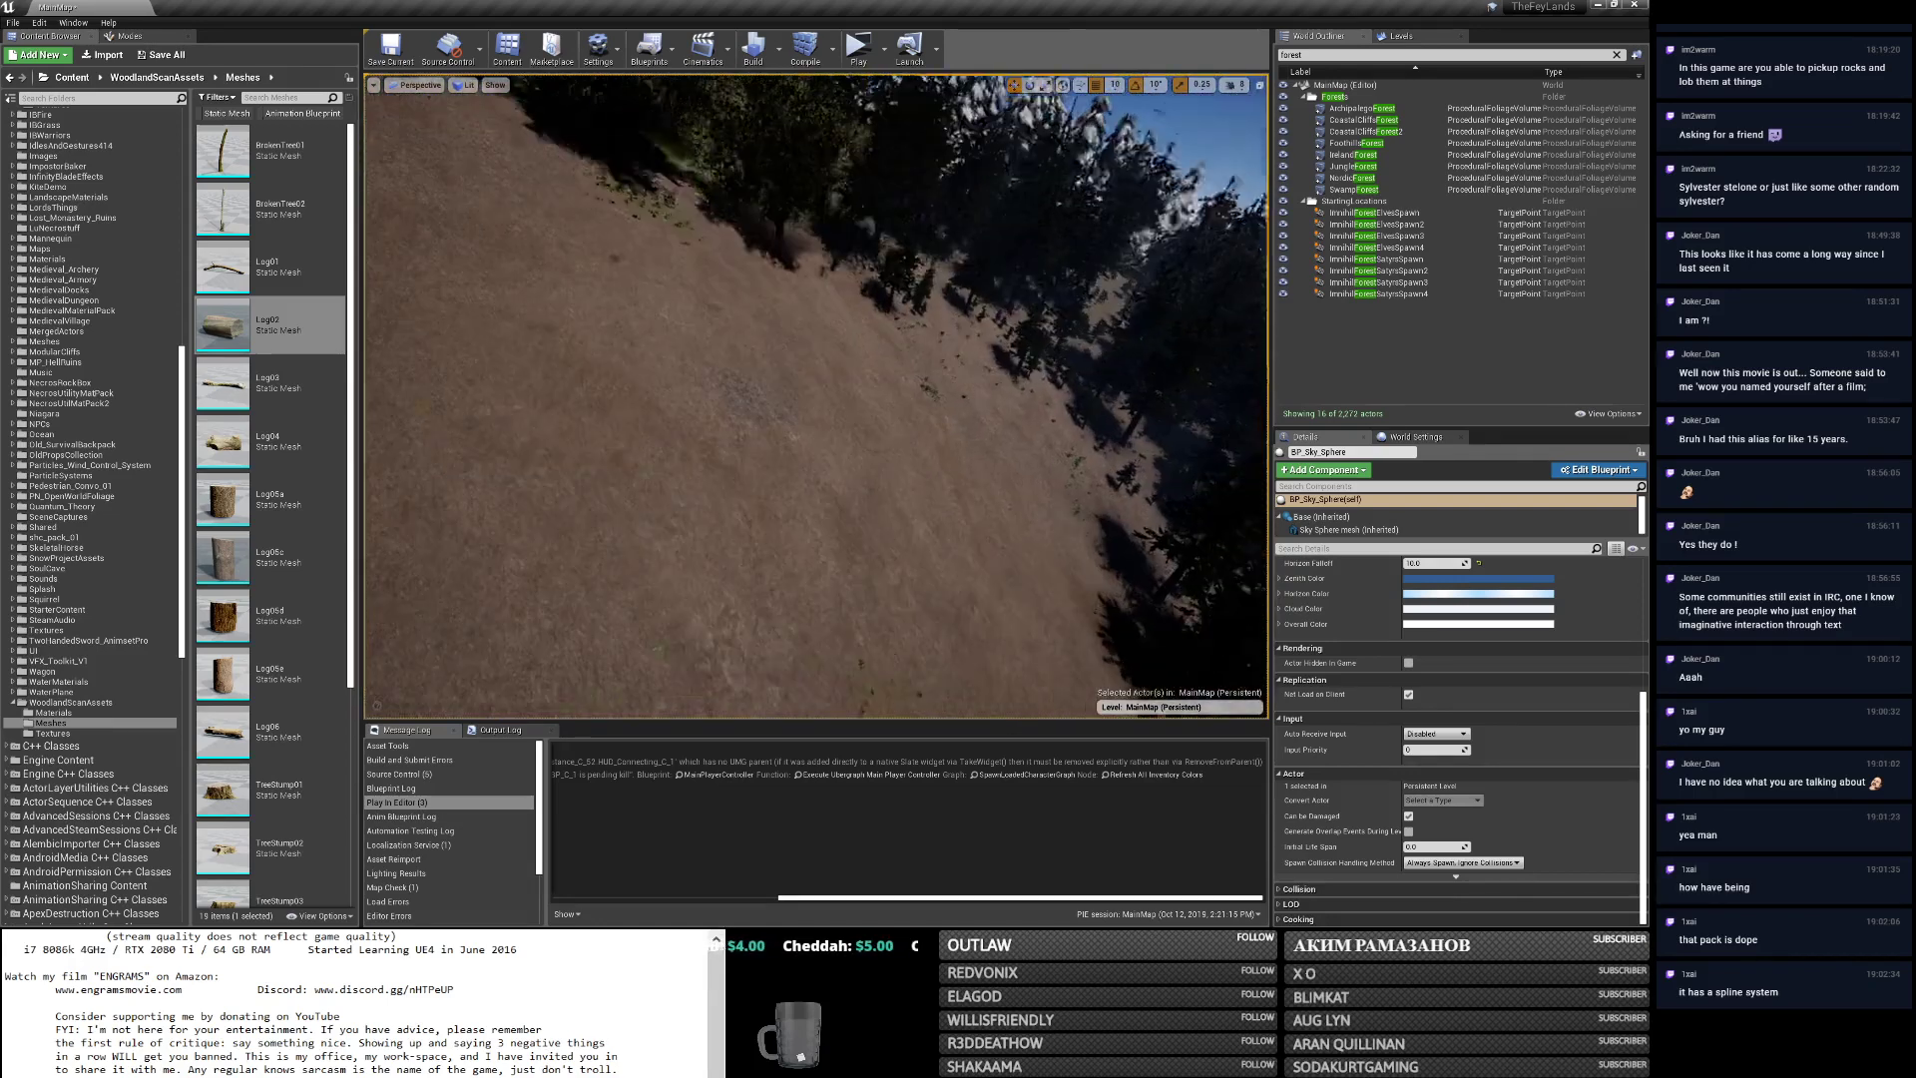
pyautogui.press('w')
pyautogui.moveTo(850, 403); pyautogui.dragTo(836, 494, button='right')
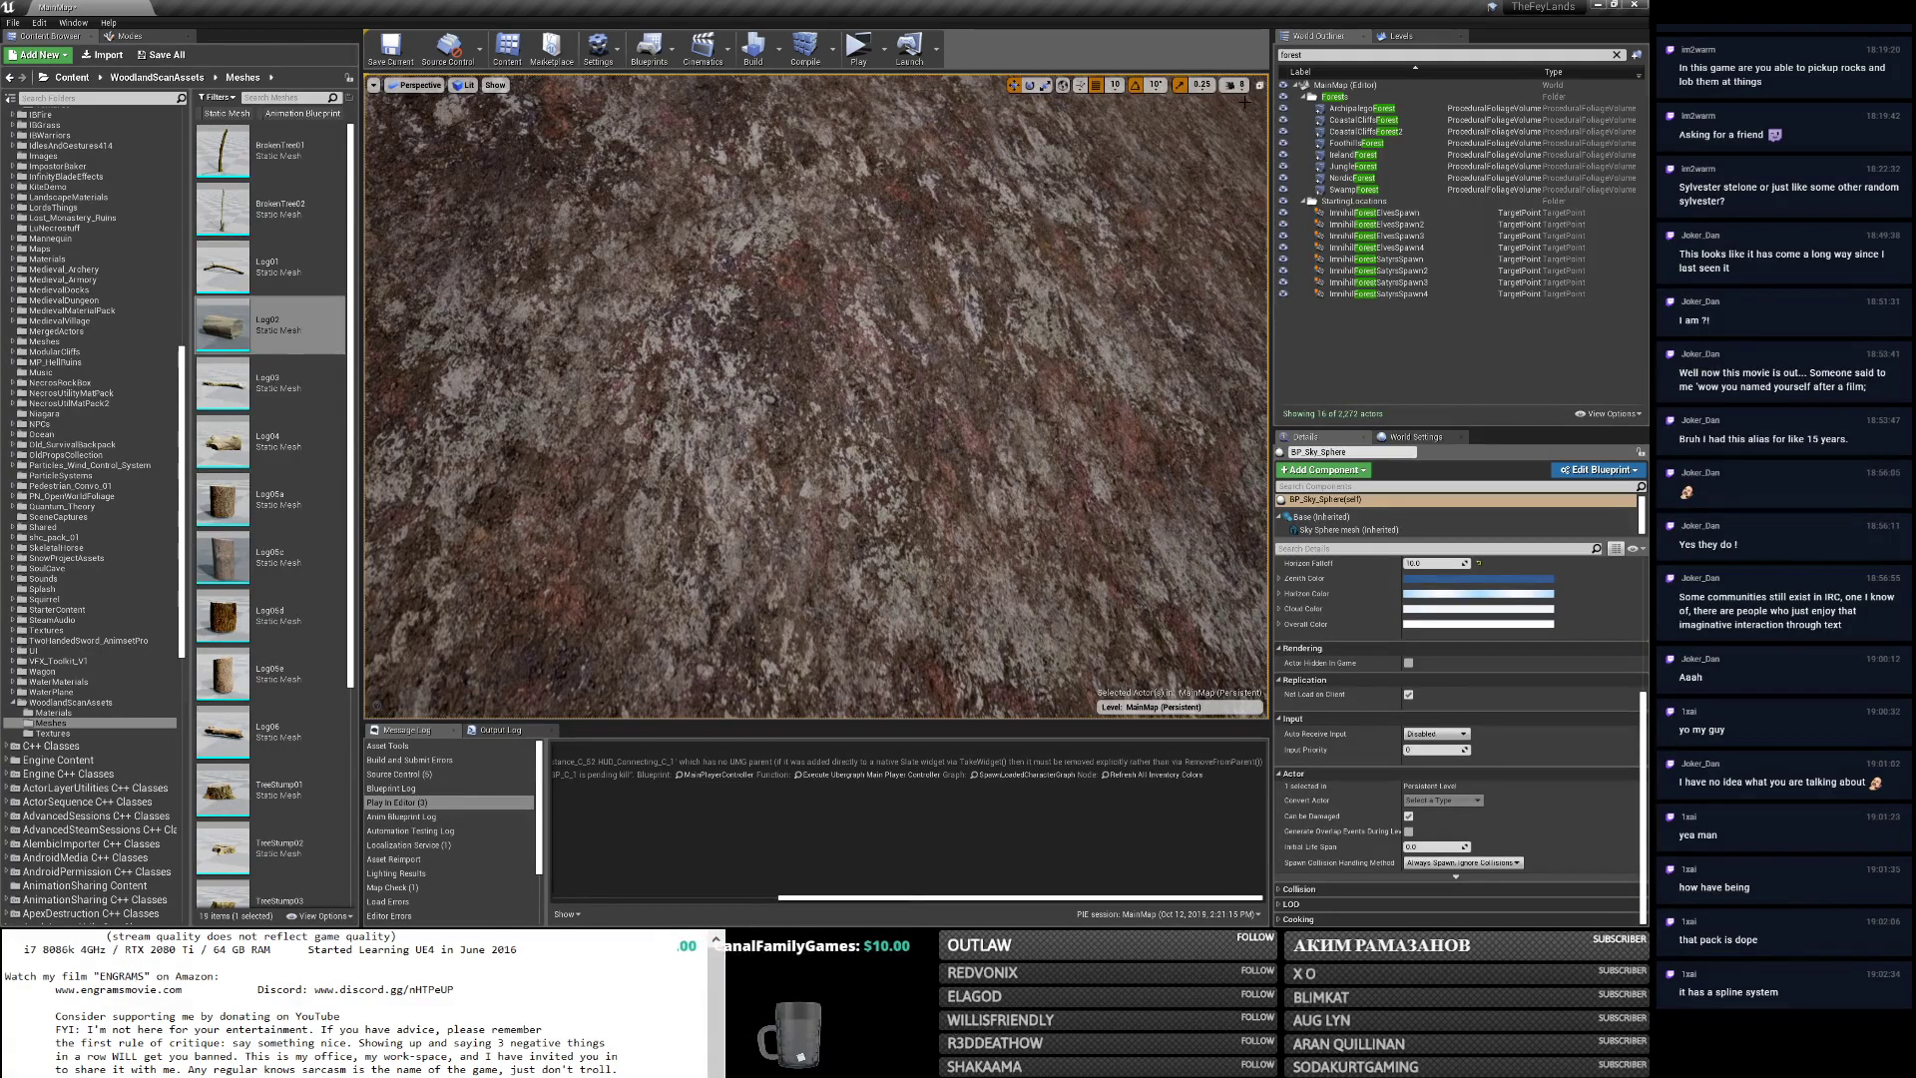
# Show the editor's placement modes and examine the bare ground and grass patches near the trees.
pyautogui.click(126, 36)
pyautogui.moveTo(798, 419); pyautogui.dragTo(762, 366, button='right')
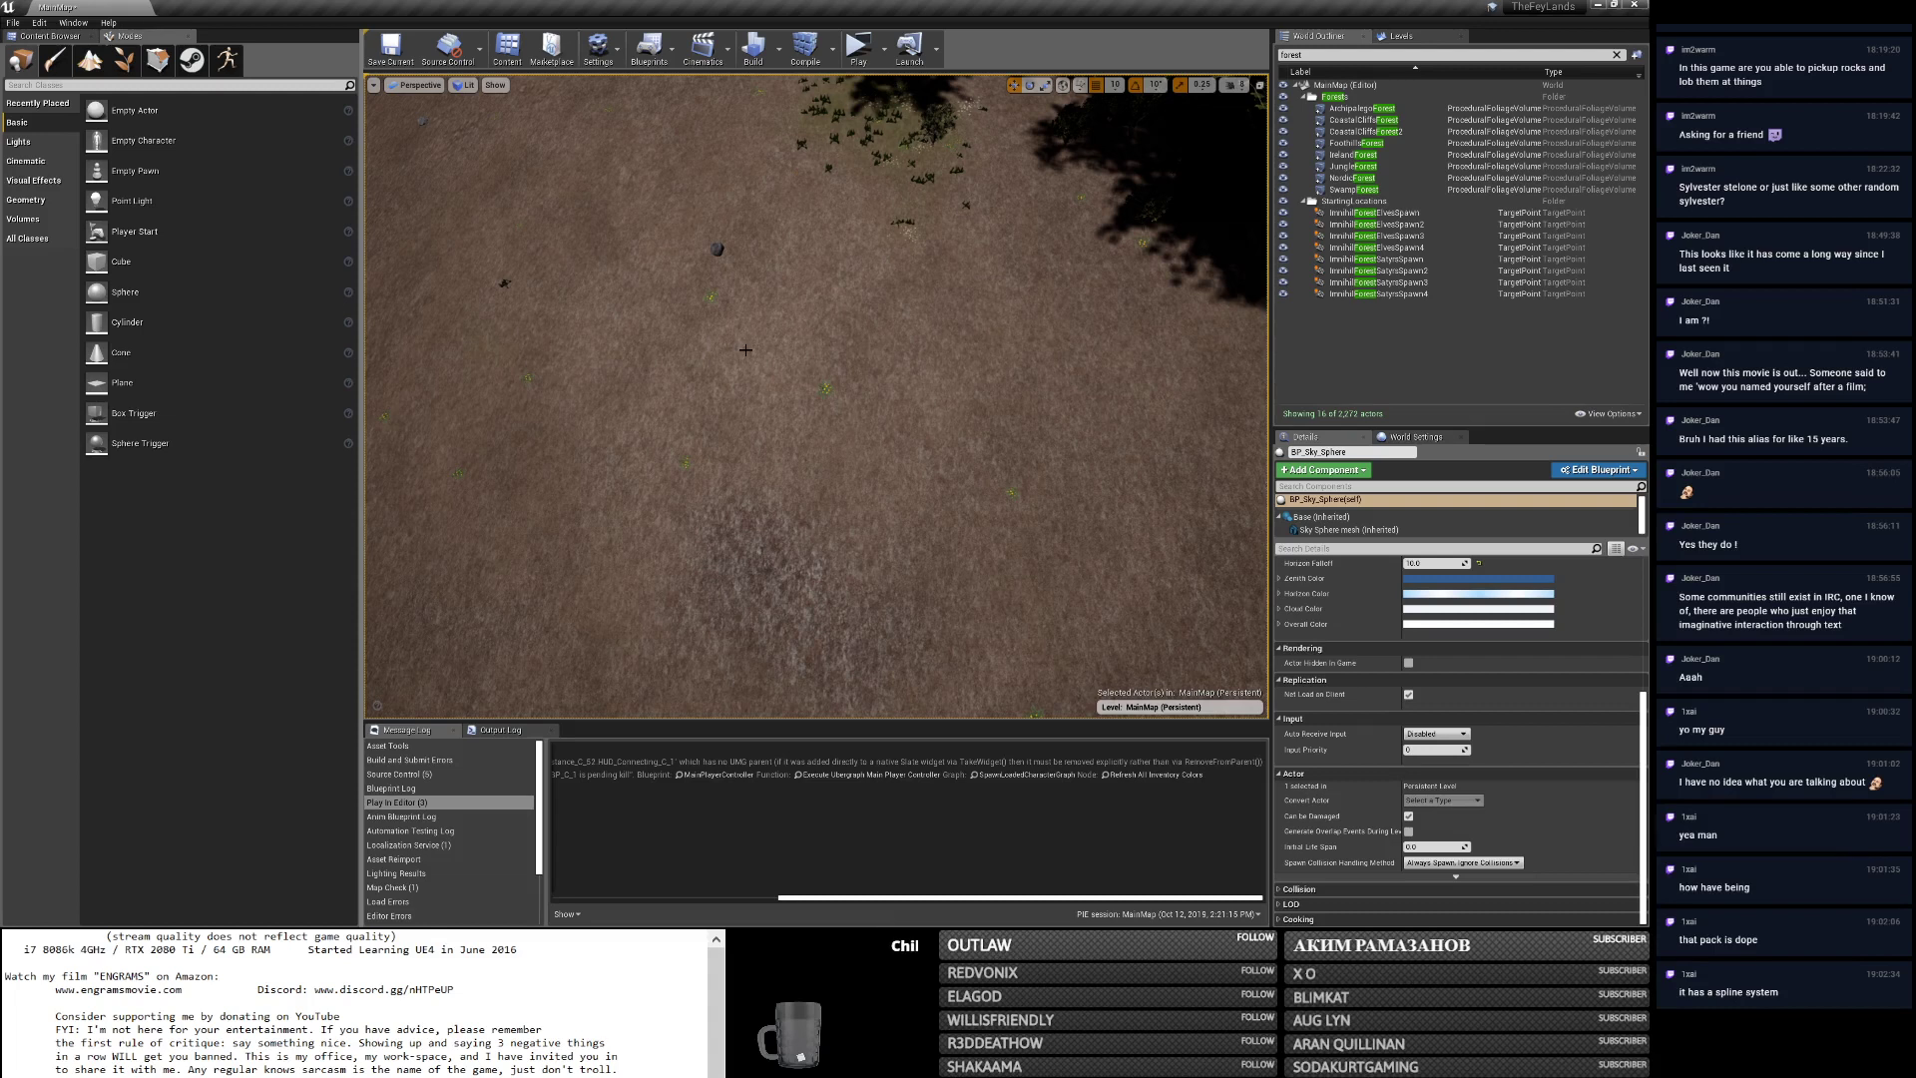
pyautogui.moveTo(872, 372); pyautogui.dragTo(648, 389, button='right')
pyautogui.moveTo(878, 319); pyautogui.dragTo(889, 363, button='right')
# Switch to the landscape material's node graph, move from its grass output to the Layer Blend node, and select that node.
pyautogui.hotkey('alt', 'Tab')
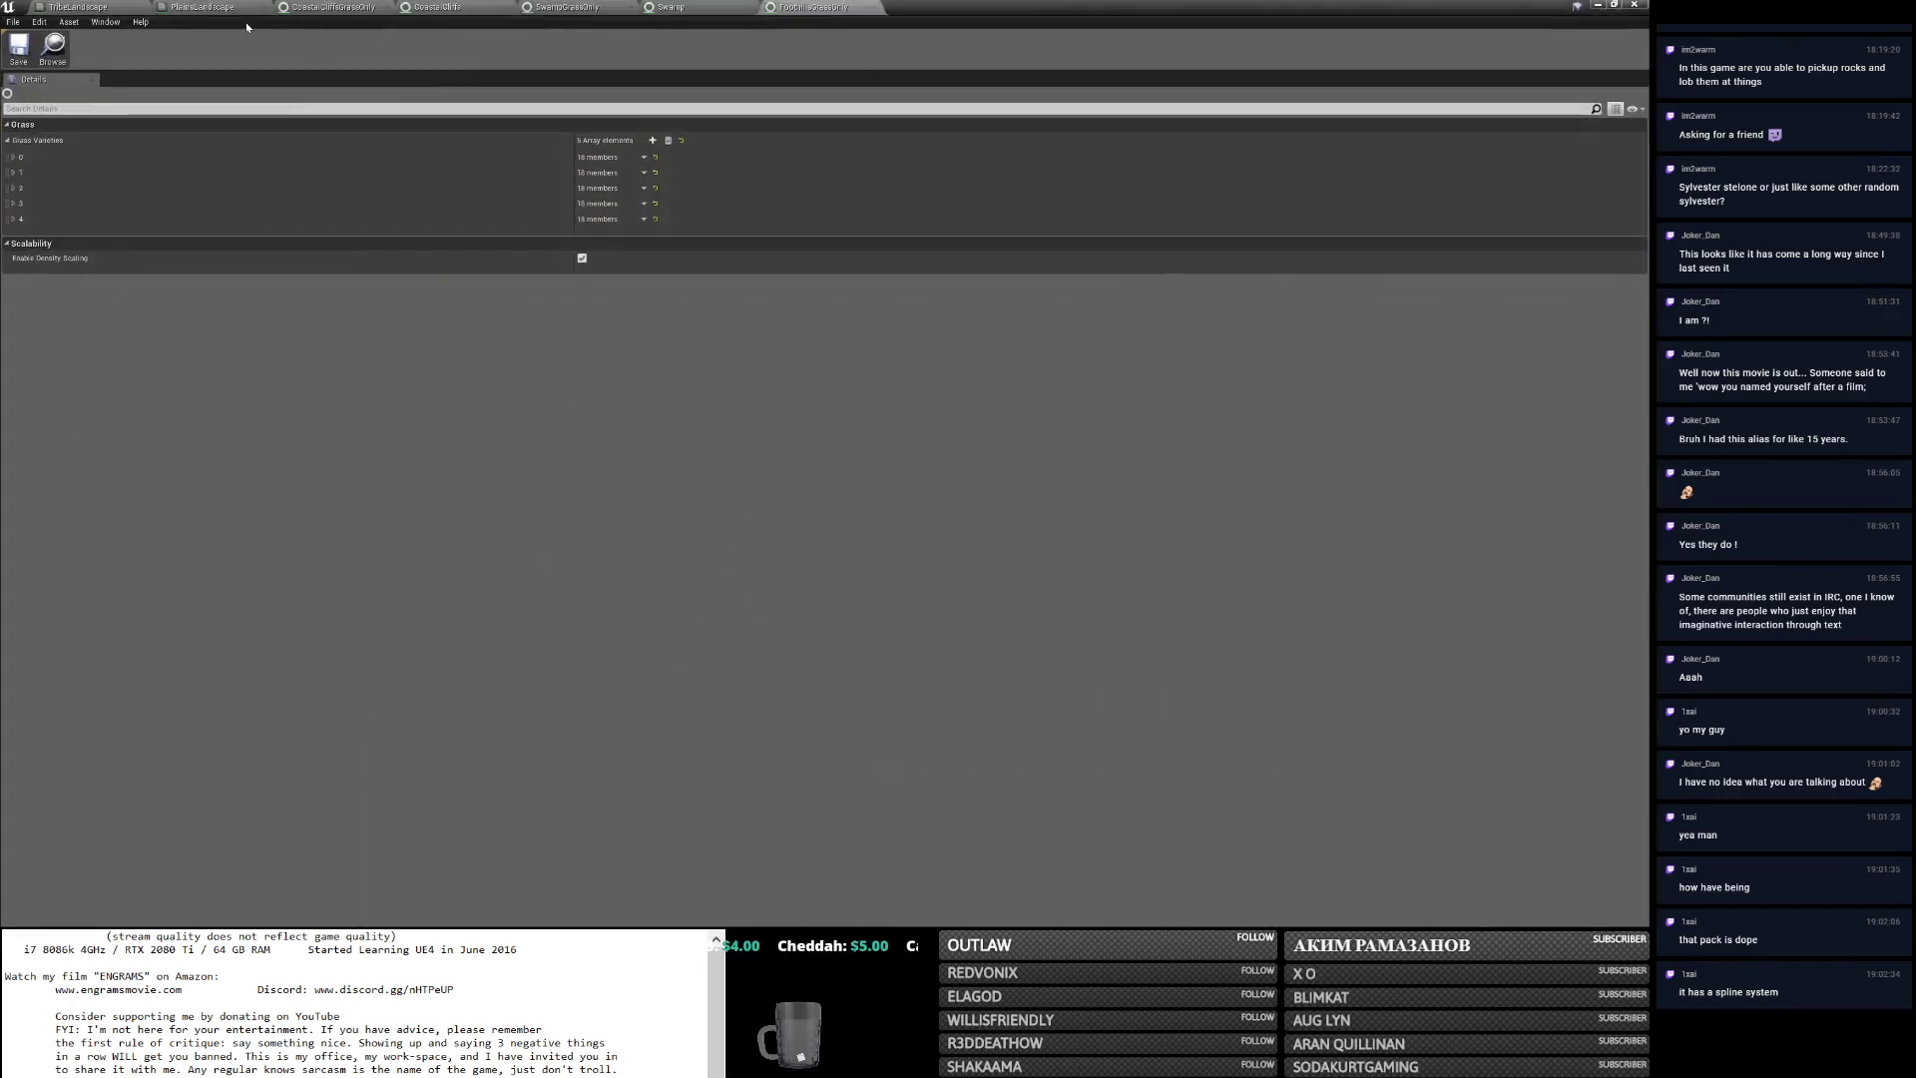
pyautogui.click(202, 7)
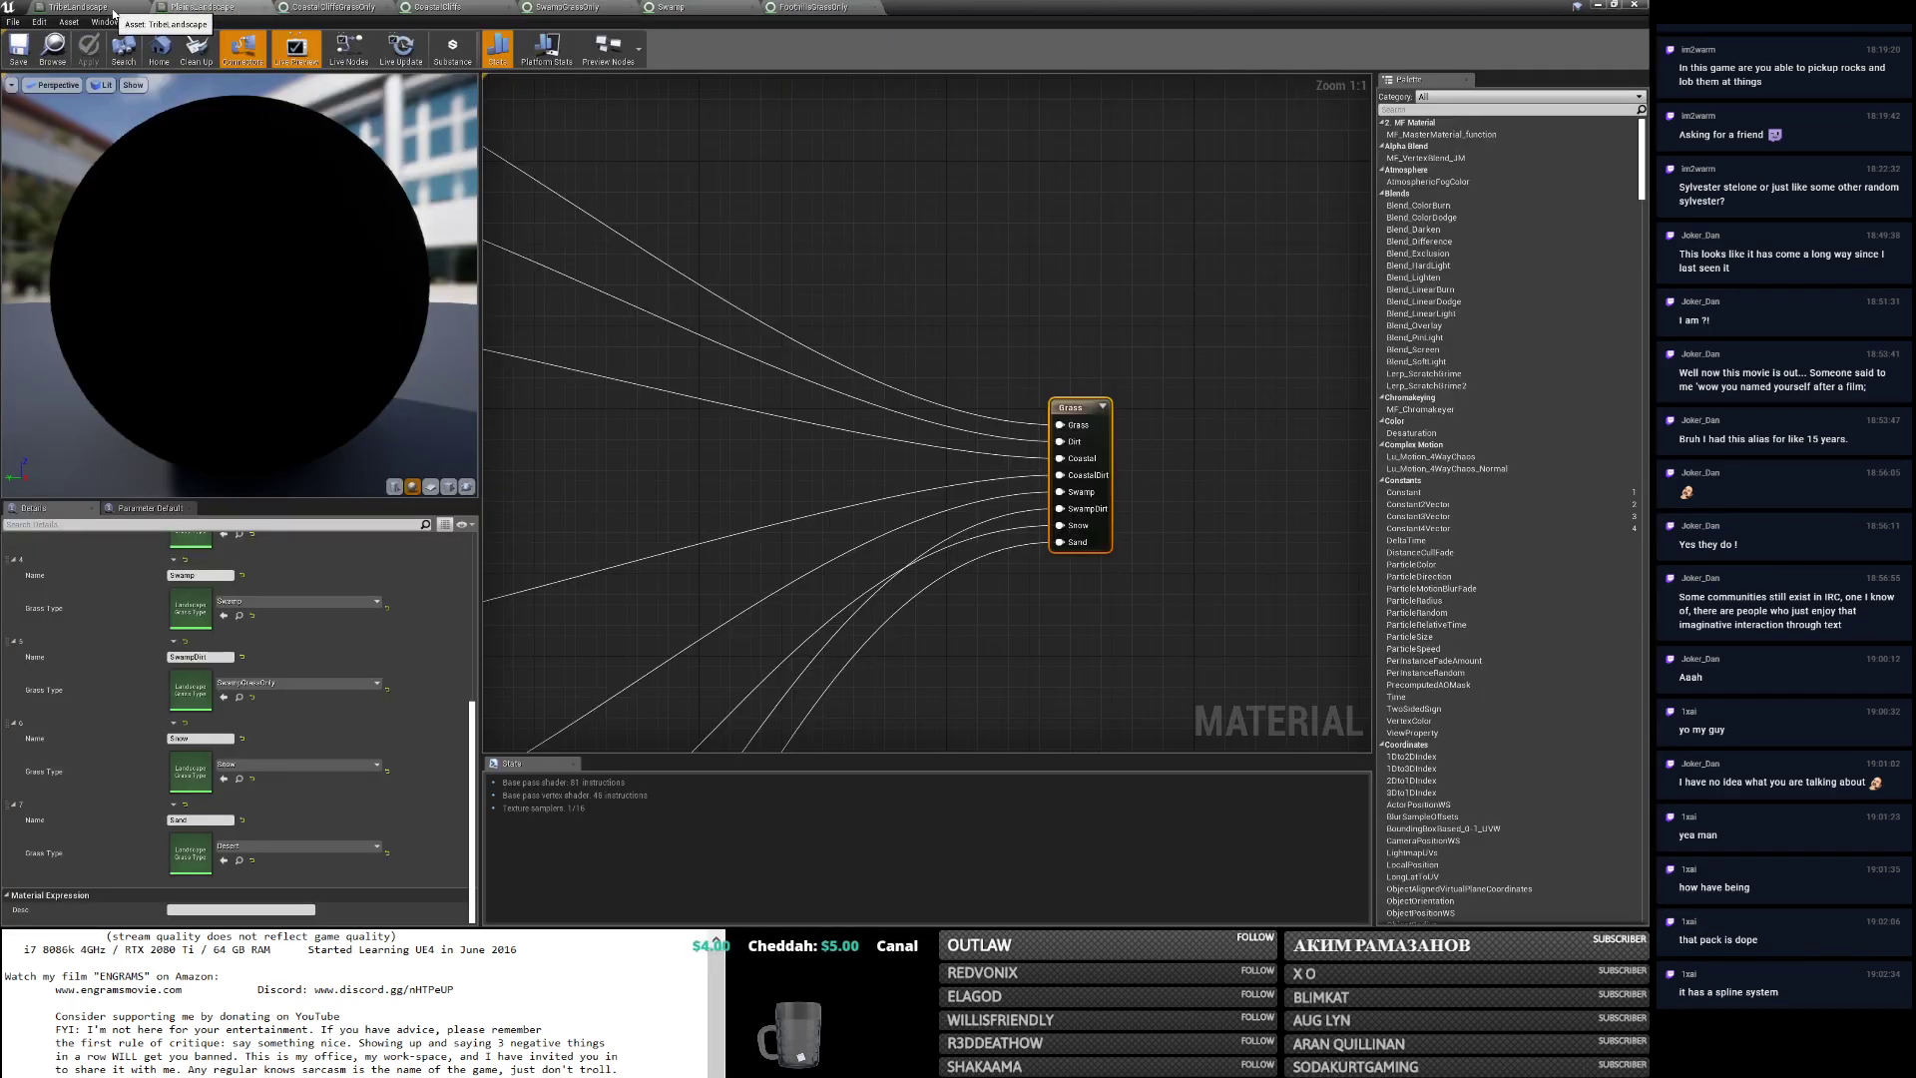
pyautogui.scroll(-7, 1038, 243)
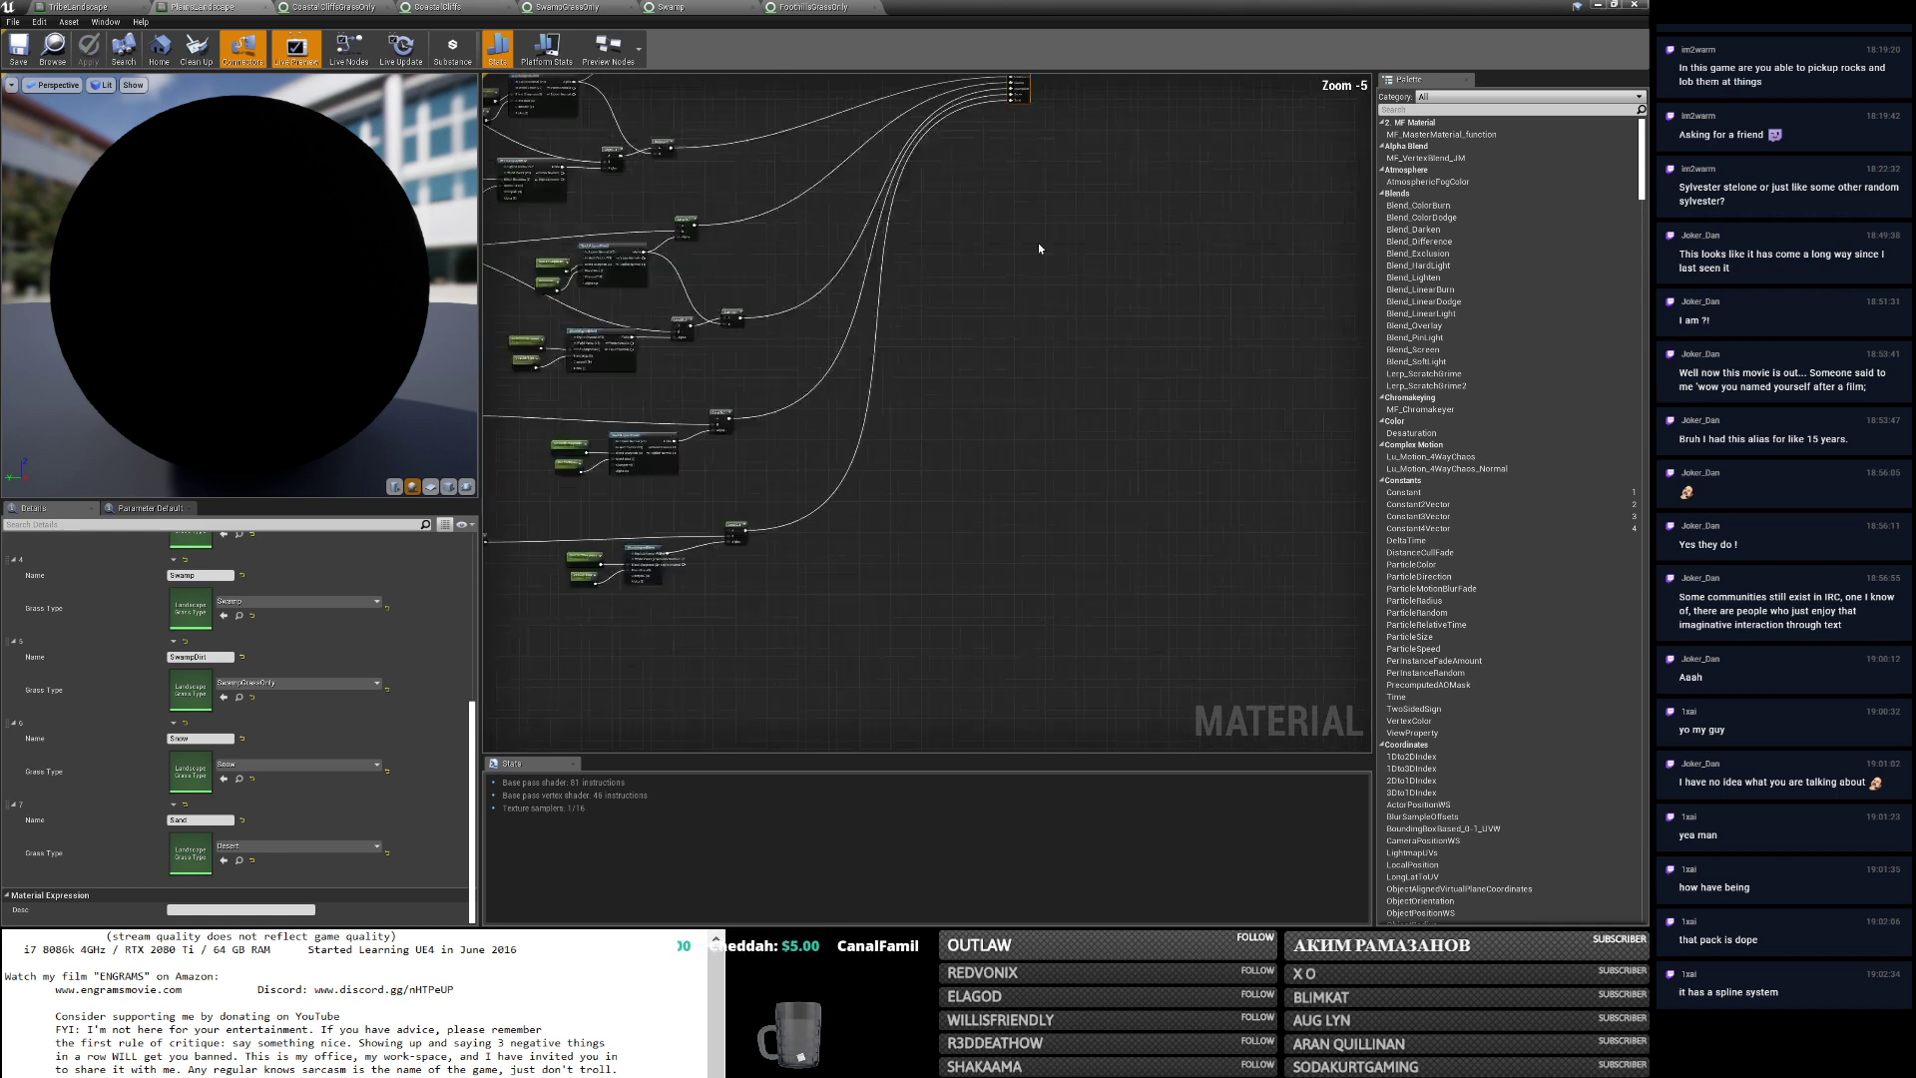
pyautogui.scroll(7, 783, 614)
pyautogui.click(794, 587)
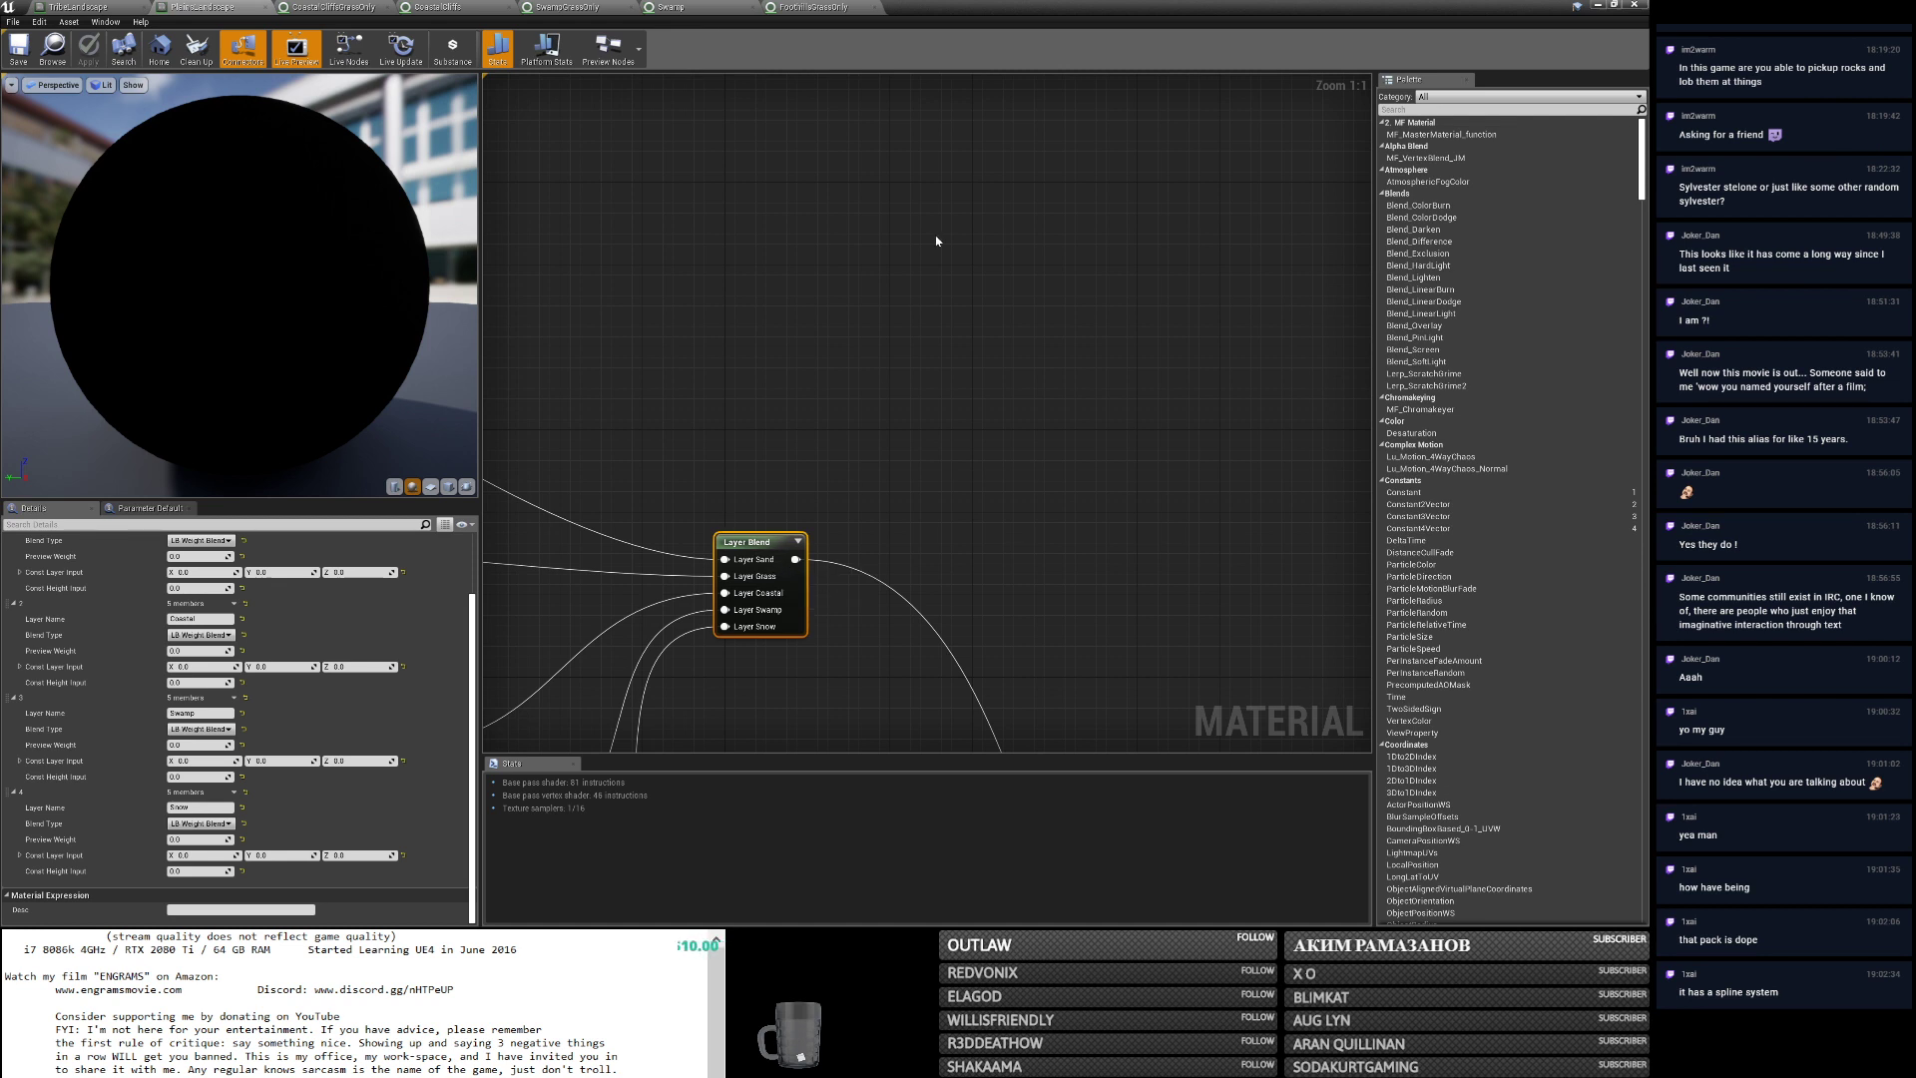
# Return from the material graph to the level editor and inspect the bare hillside and the snowy ground beneath the trees.
pyautogui.scroll(-5, 947, 241)
pyautogui.scroll(5, 1040, 306)
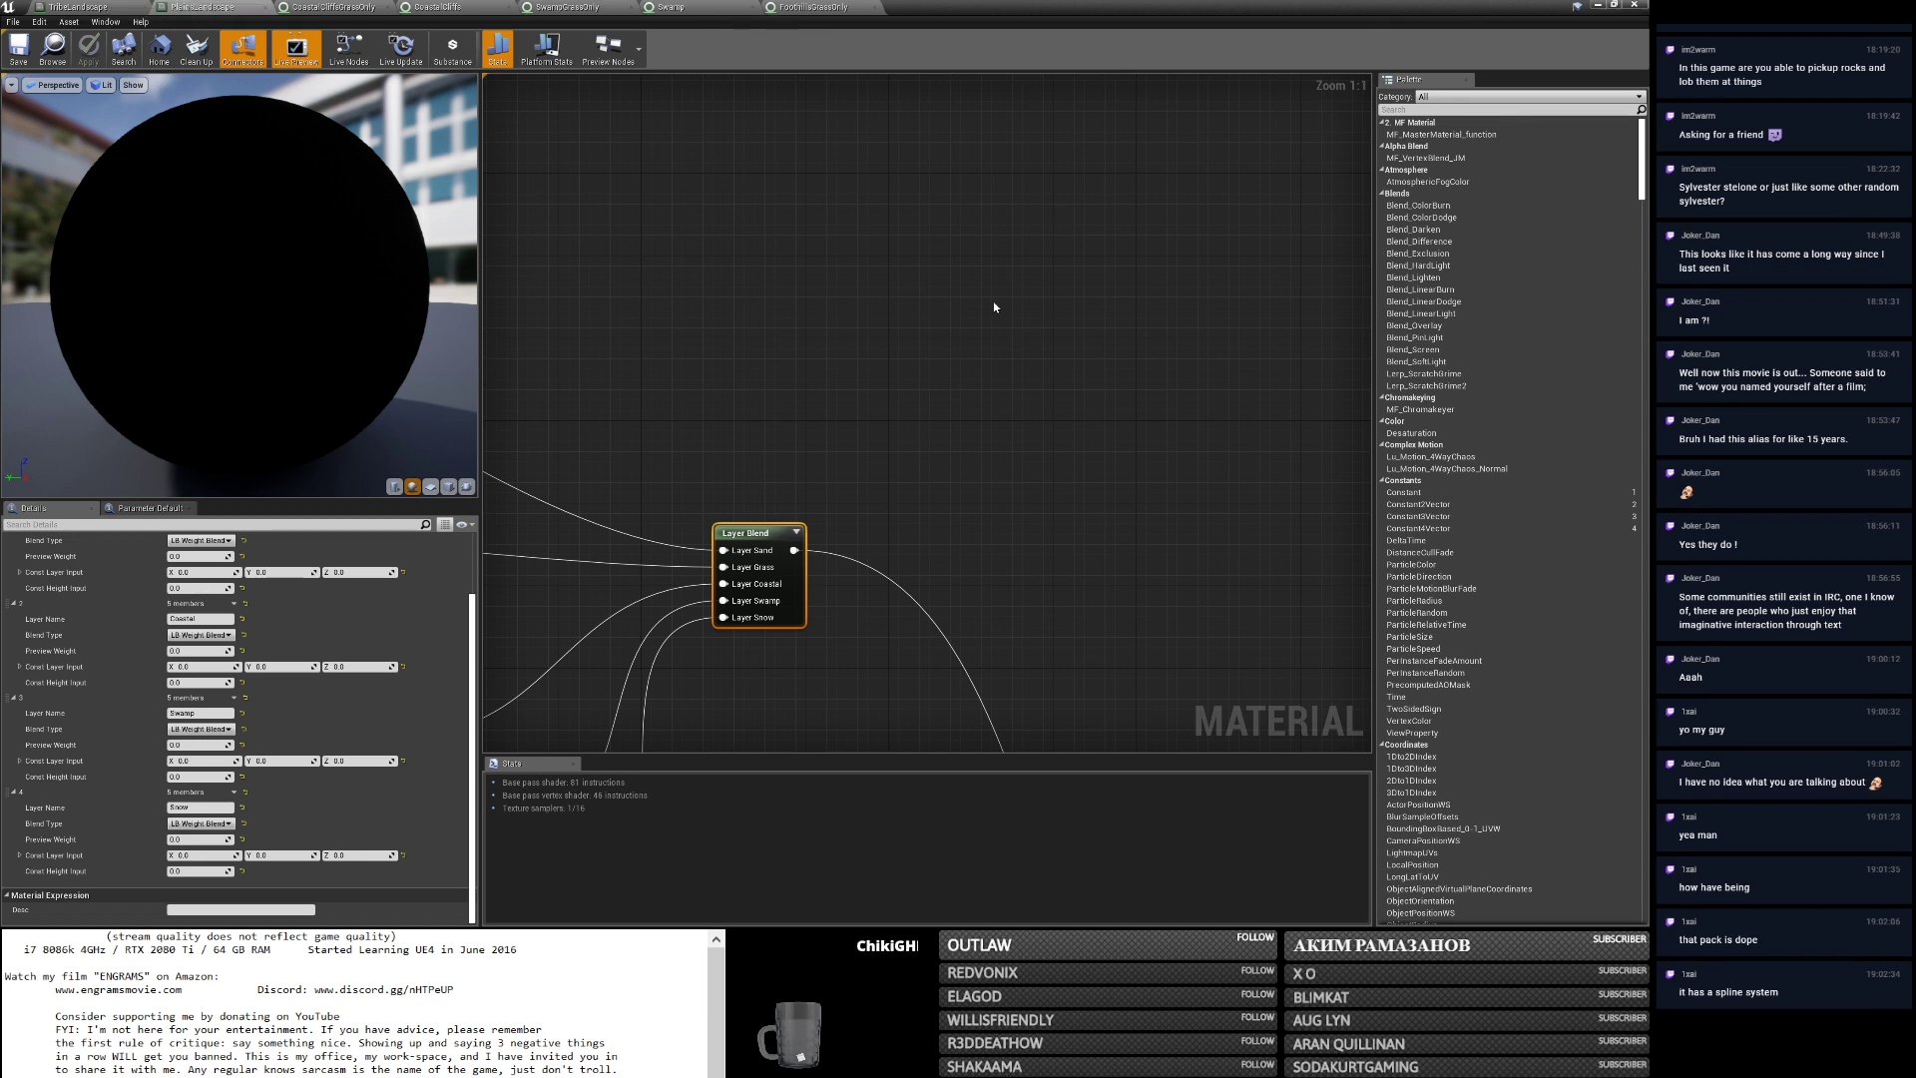
pyautogui.click(1600, 6)
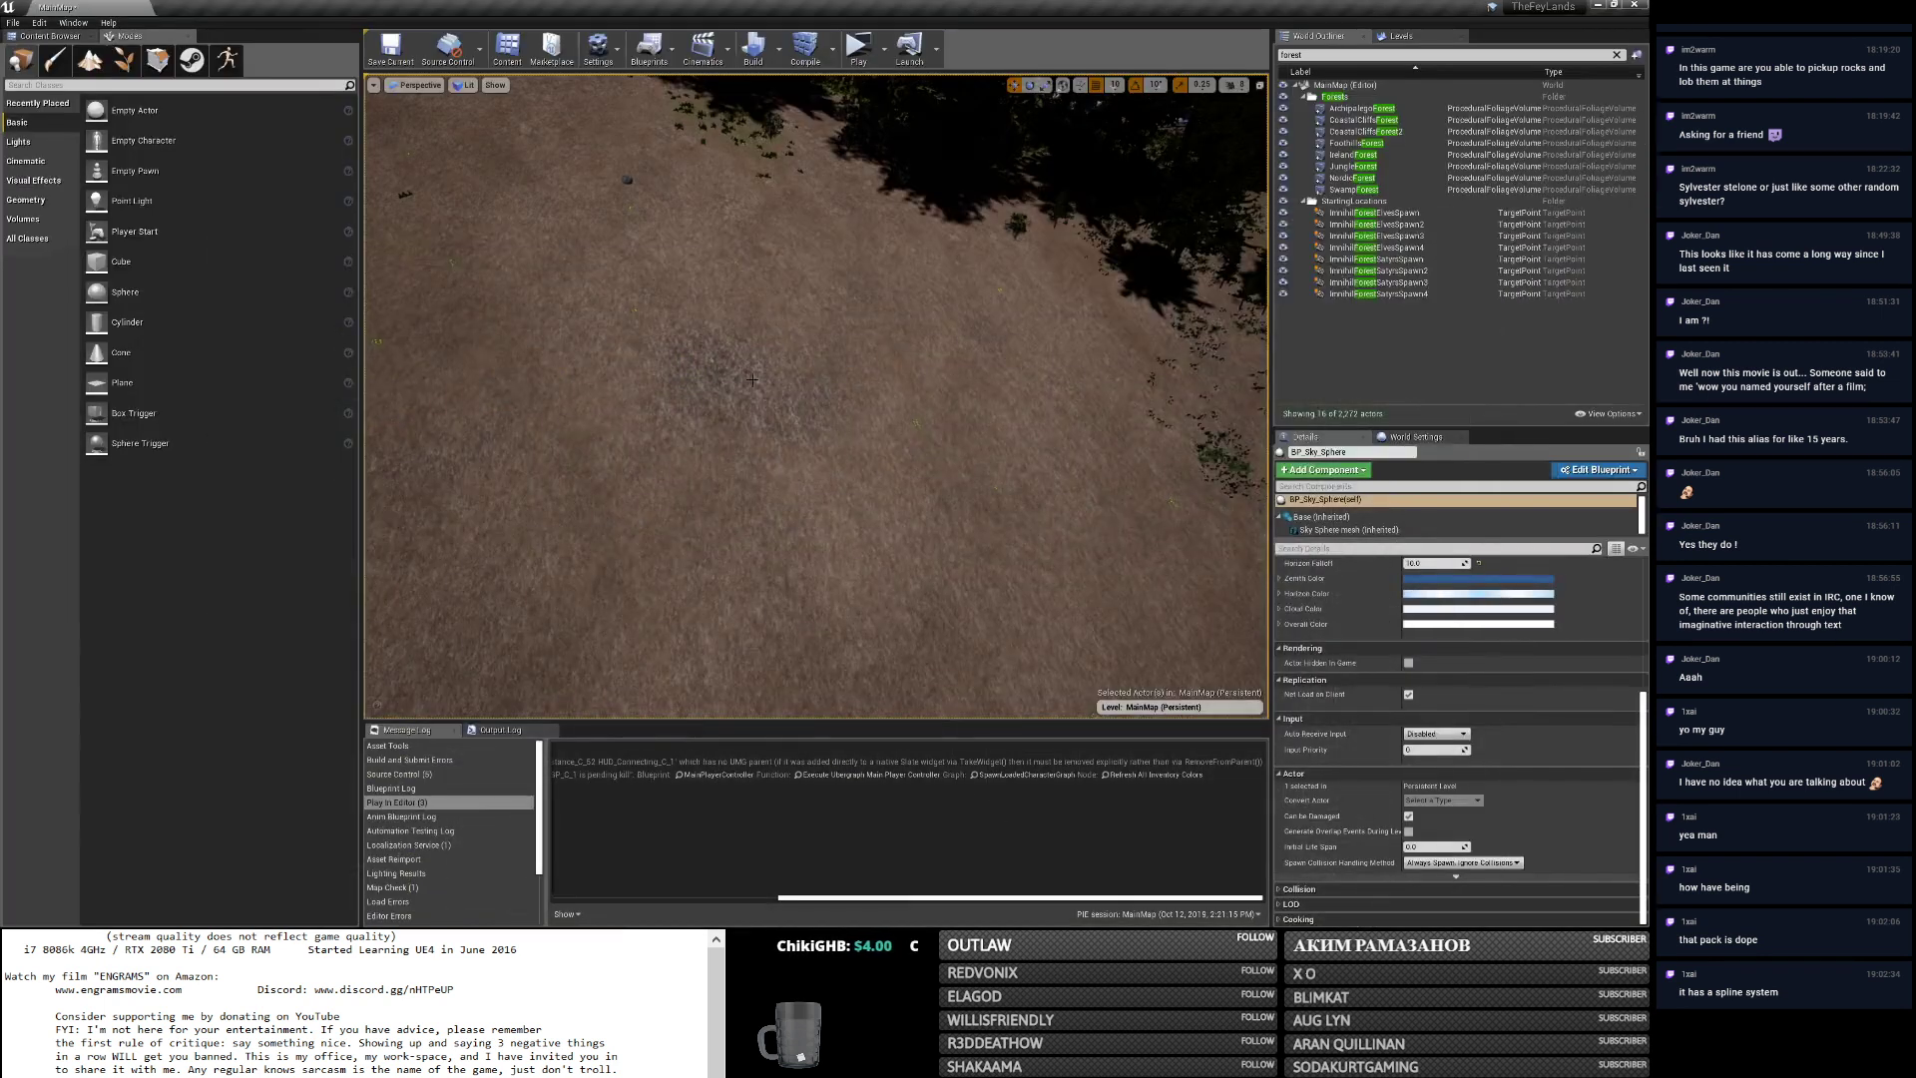
pyautogui.moveTo(766, 388); pyautogui.dragTo(754, 279, button='right')
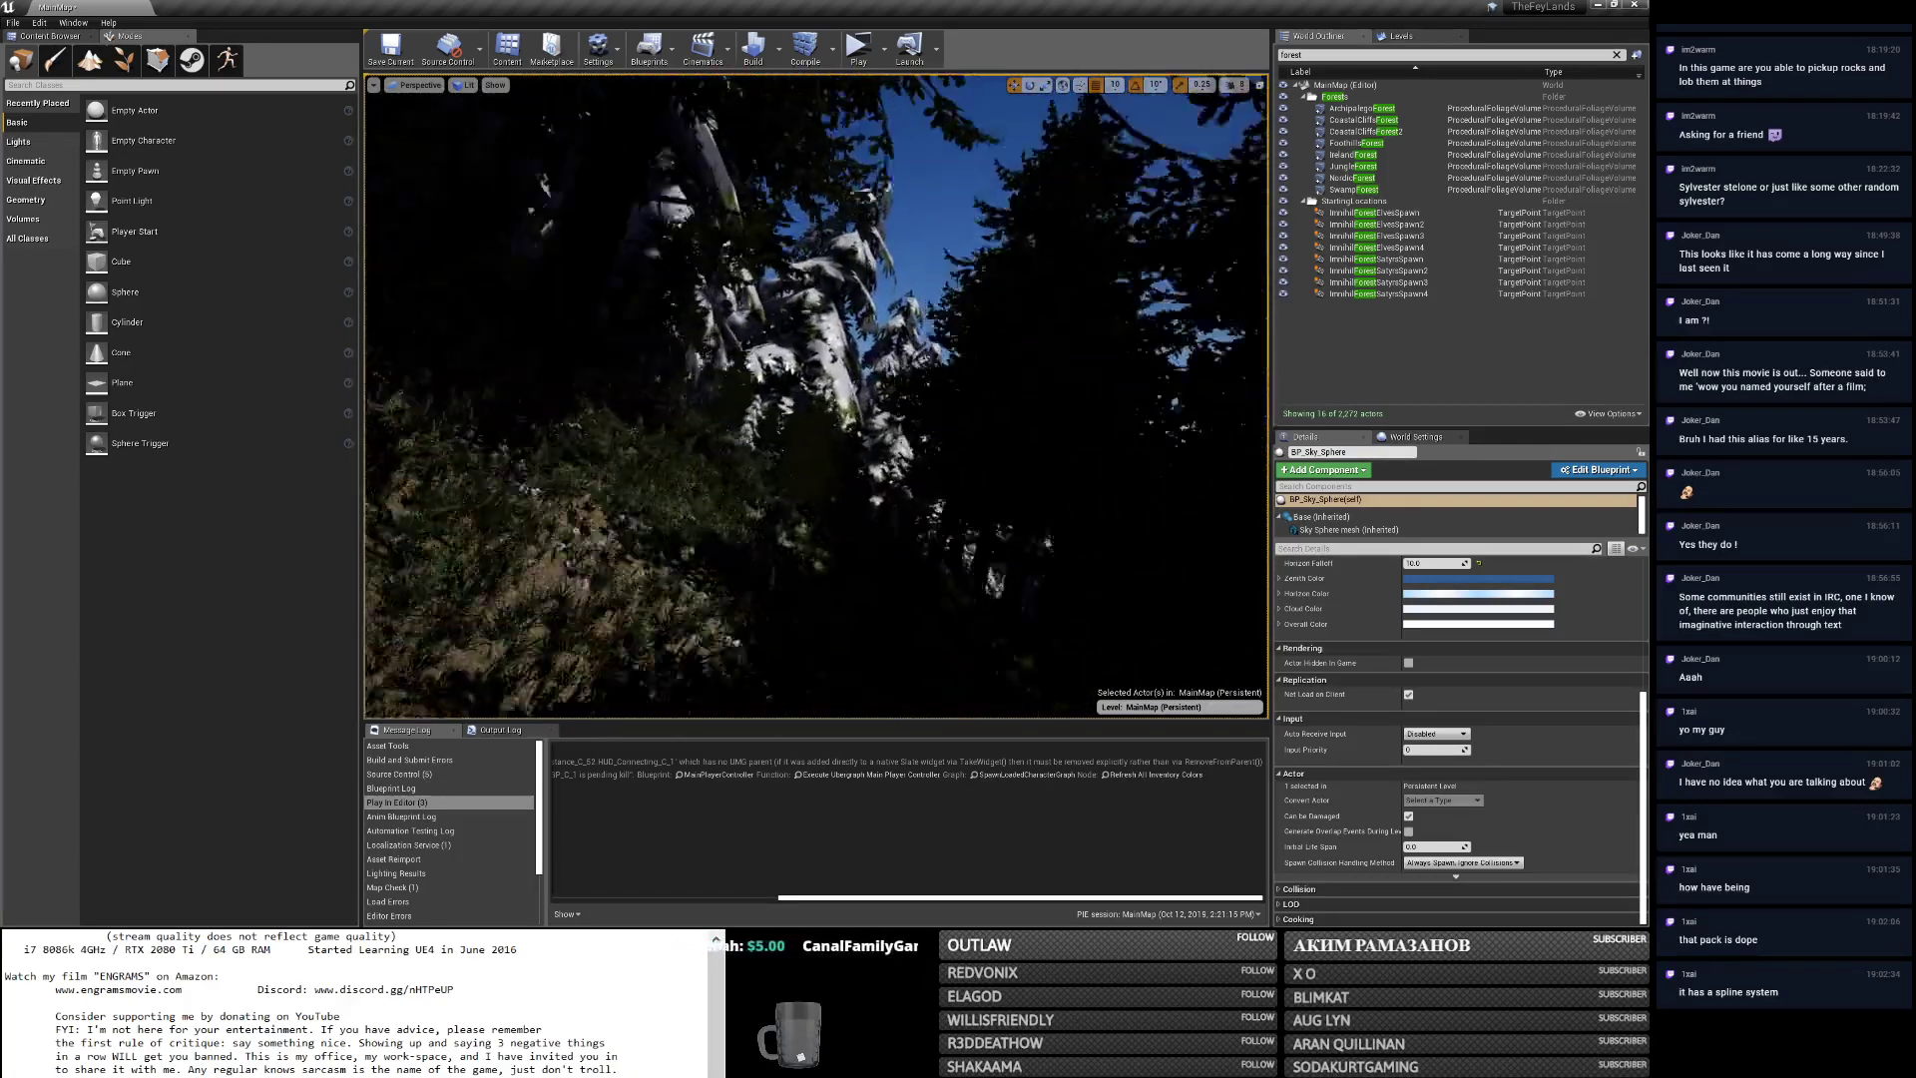
pyautogui.moveTo(754, 279); pyautogui.dragTo(759, 278, button='right')
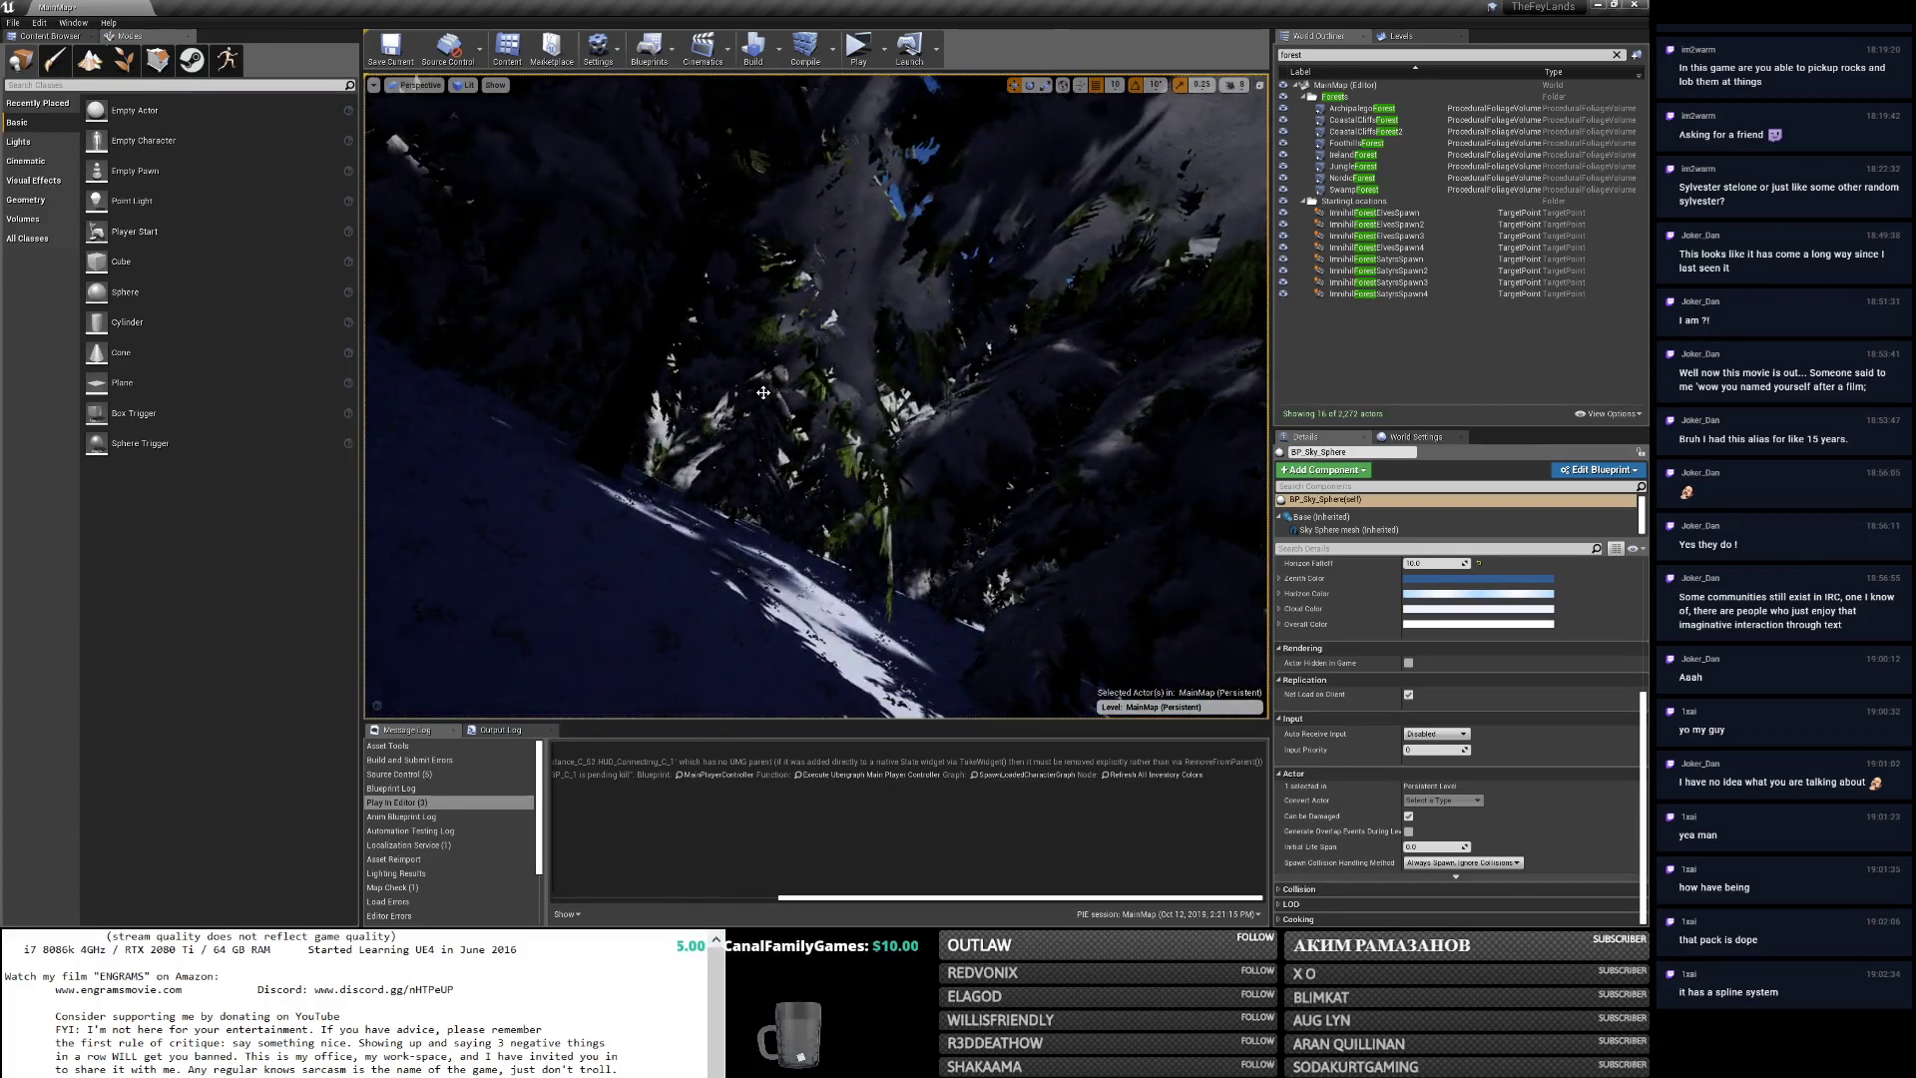
pyautogui.press('F11')
pyautogui.moveTo(763, 392); pyautogui.dragTo(672, 435, button='right')
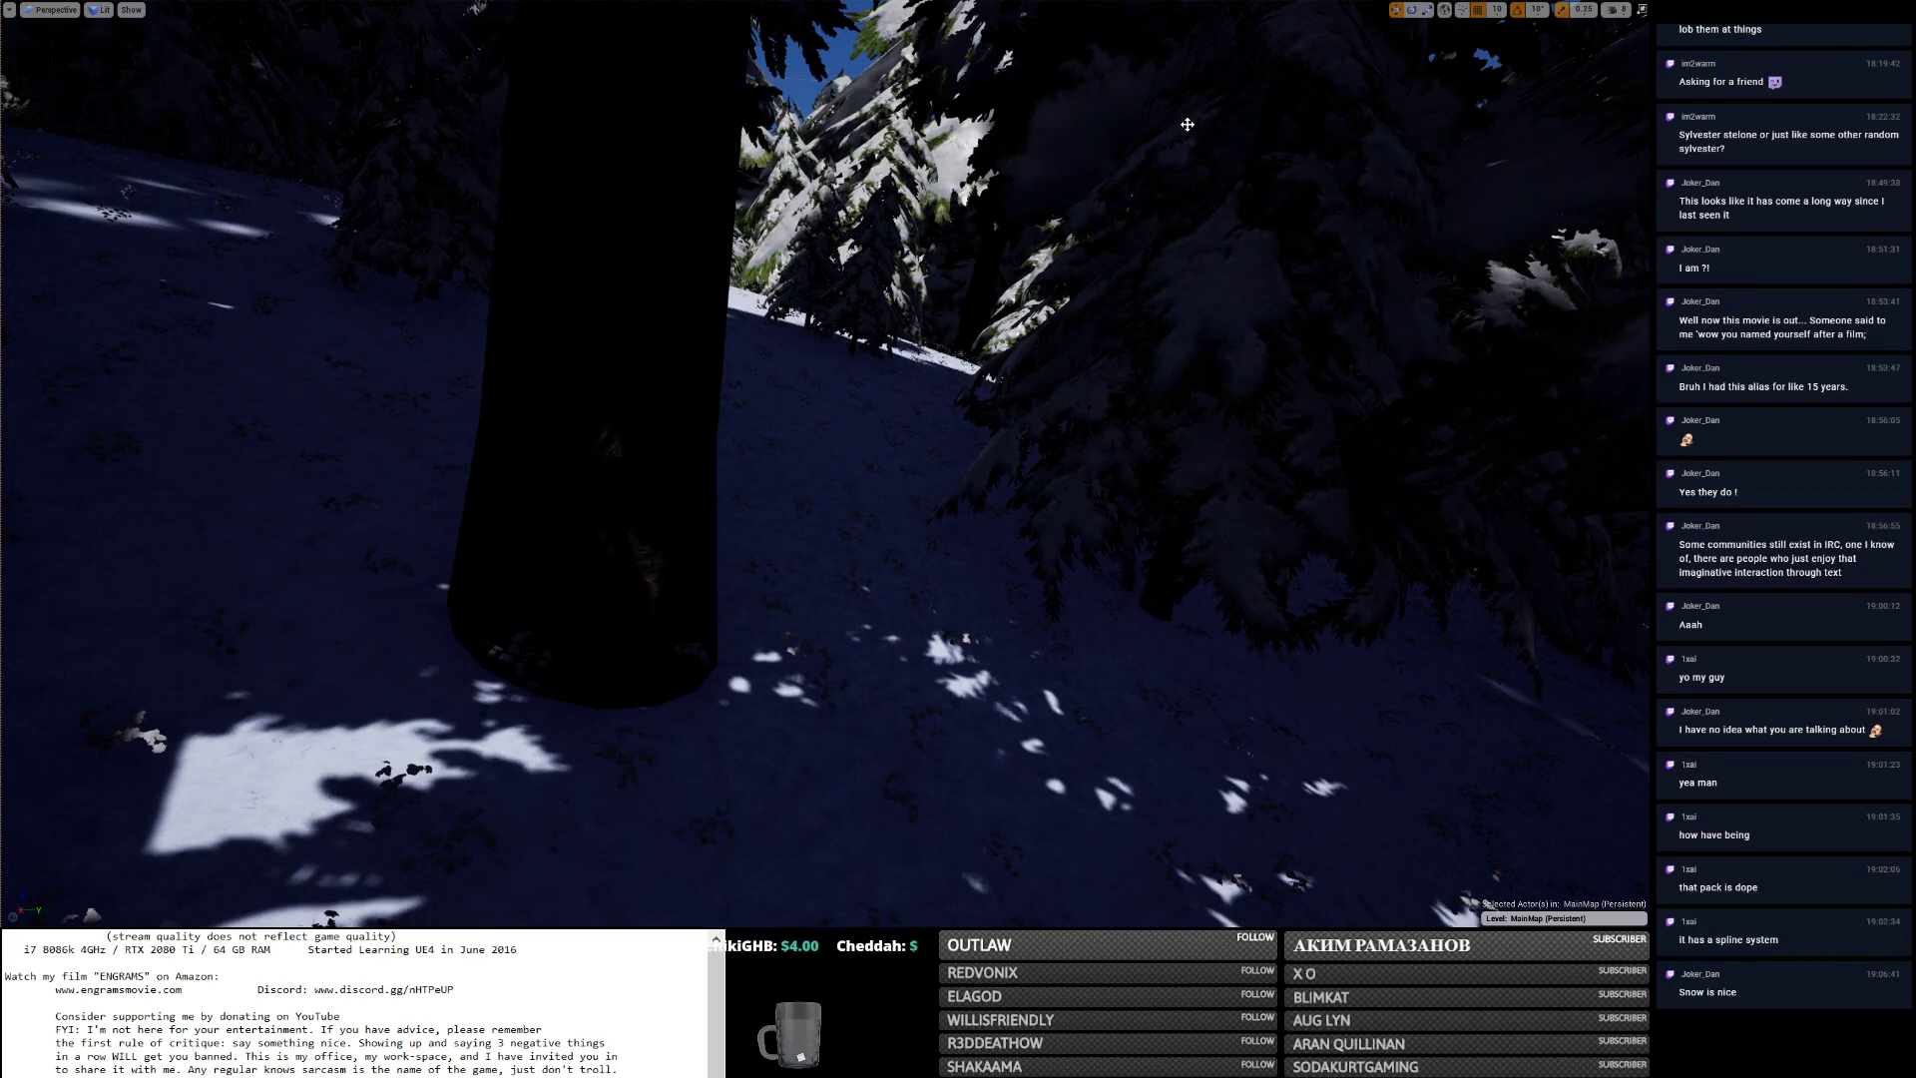
pyautogui.press('F11')
# Switch to the PlainsLandscape material graph and examine the nodes feeding its layer blends and the separate node groups above them.
pyautogui.hotkey('alt', 'Tab')
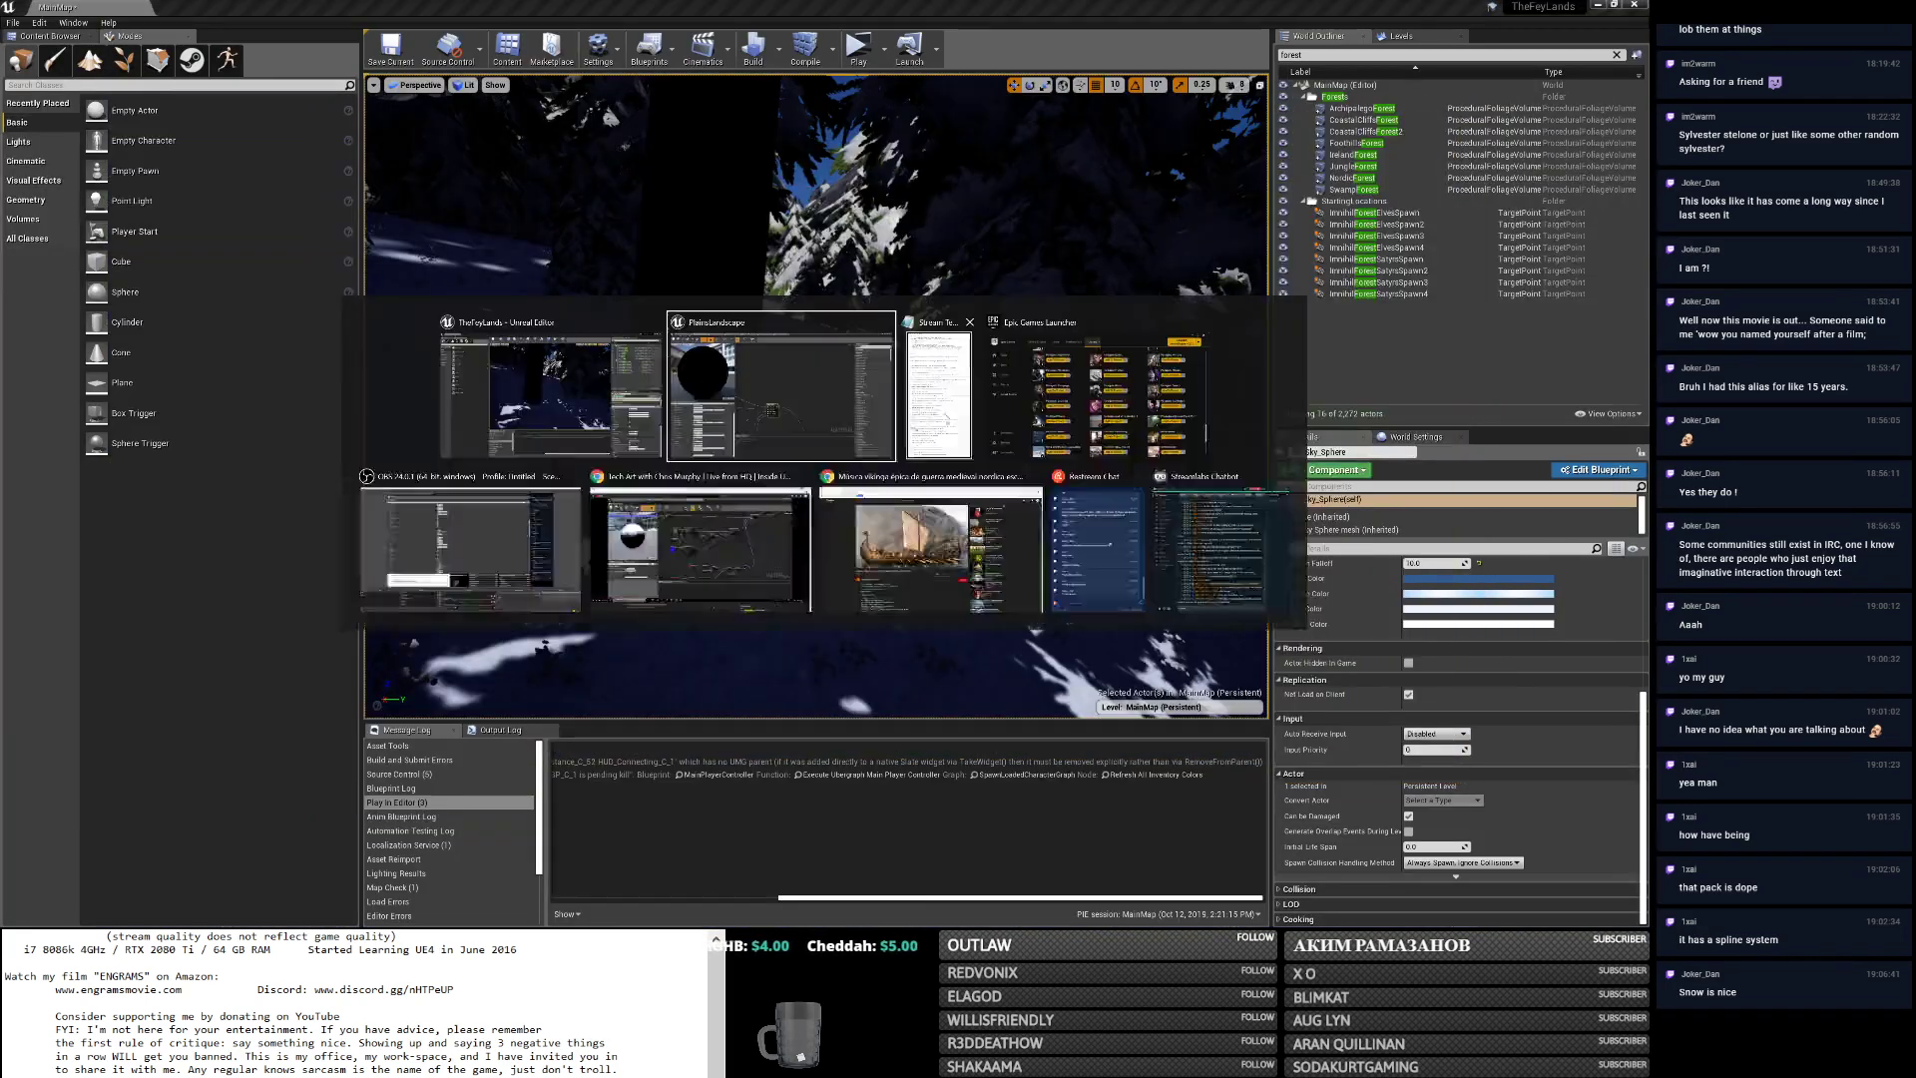
pyautogui.click(869, 424)
pyautogui.scroll(-6, 868, 431)
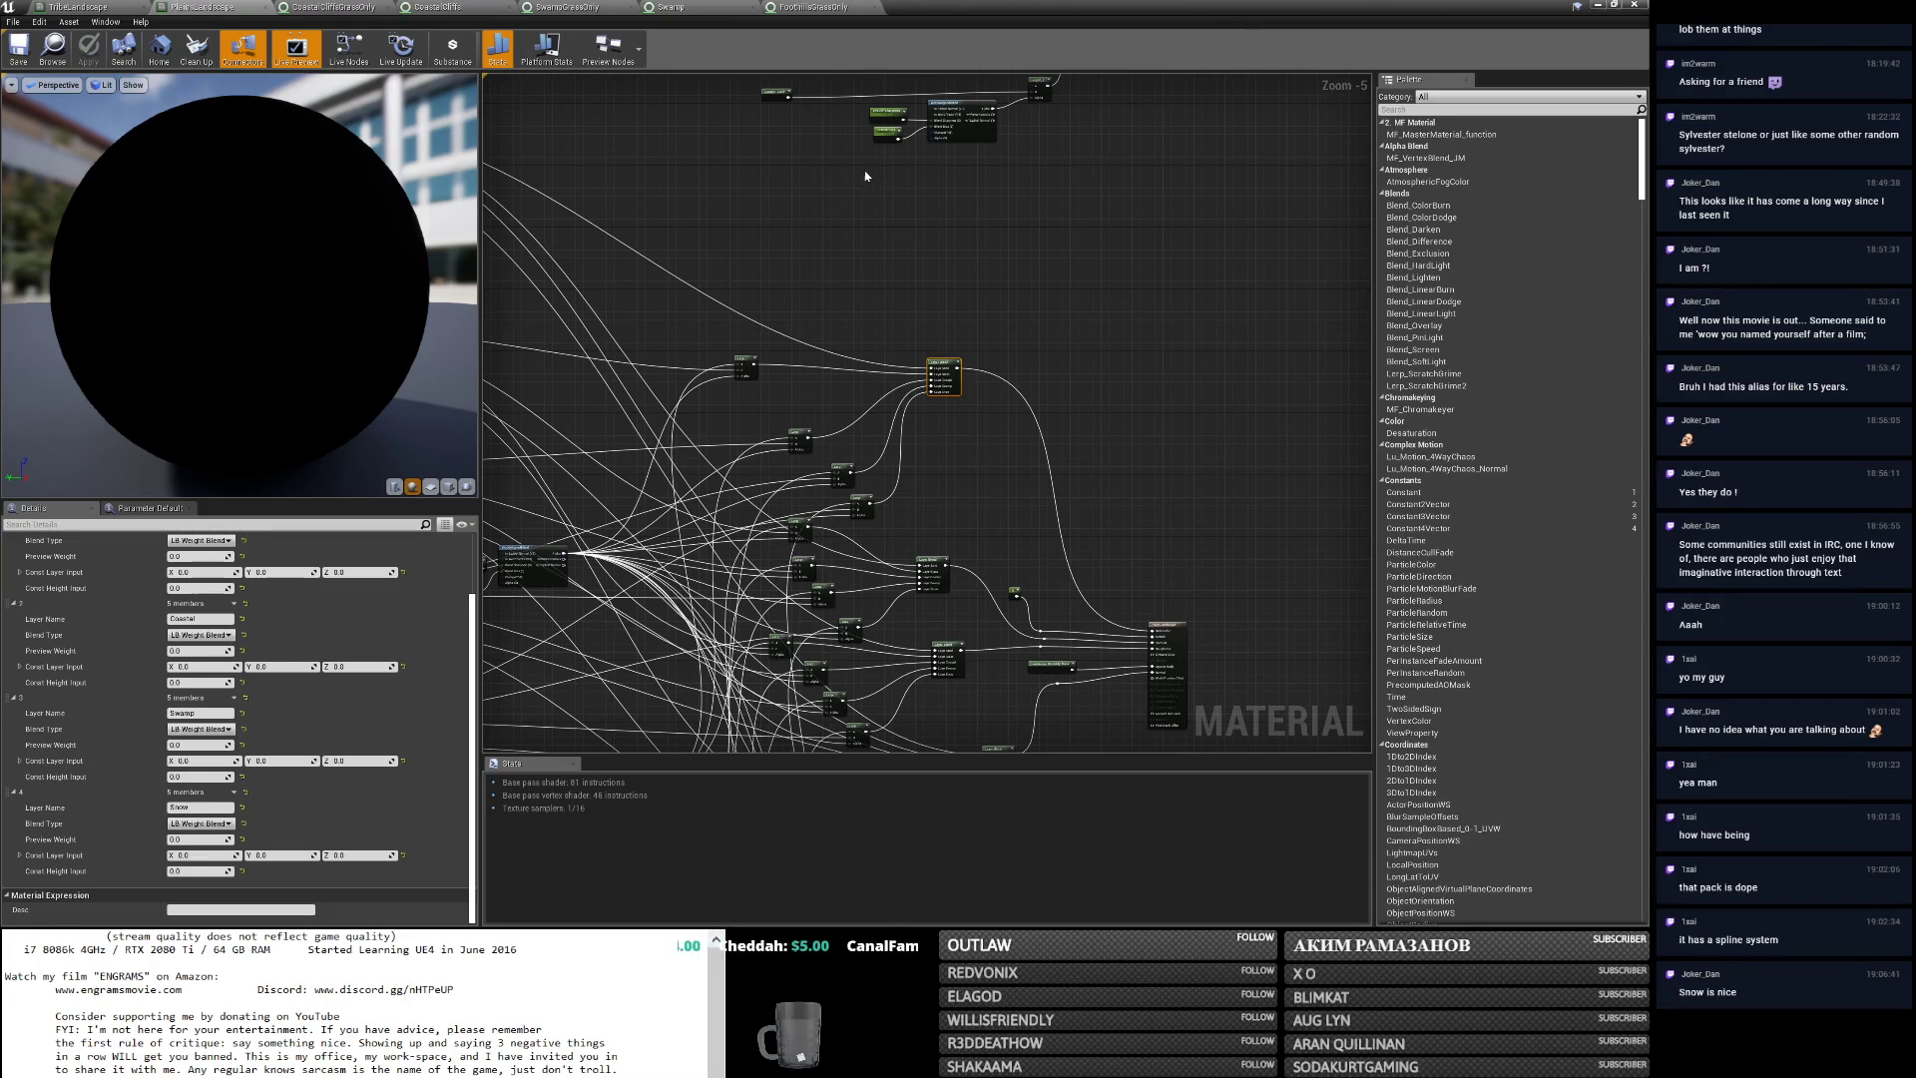
pyautogui.scroll(1, 878, 320)
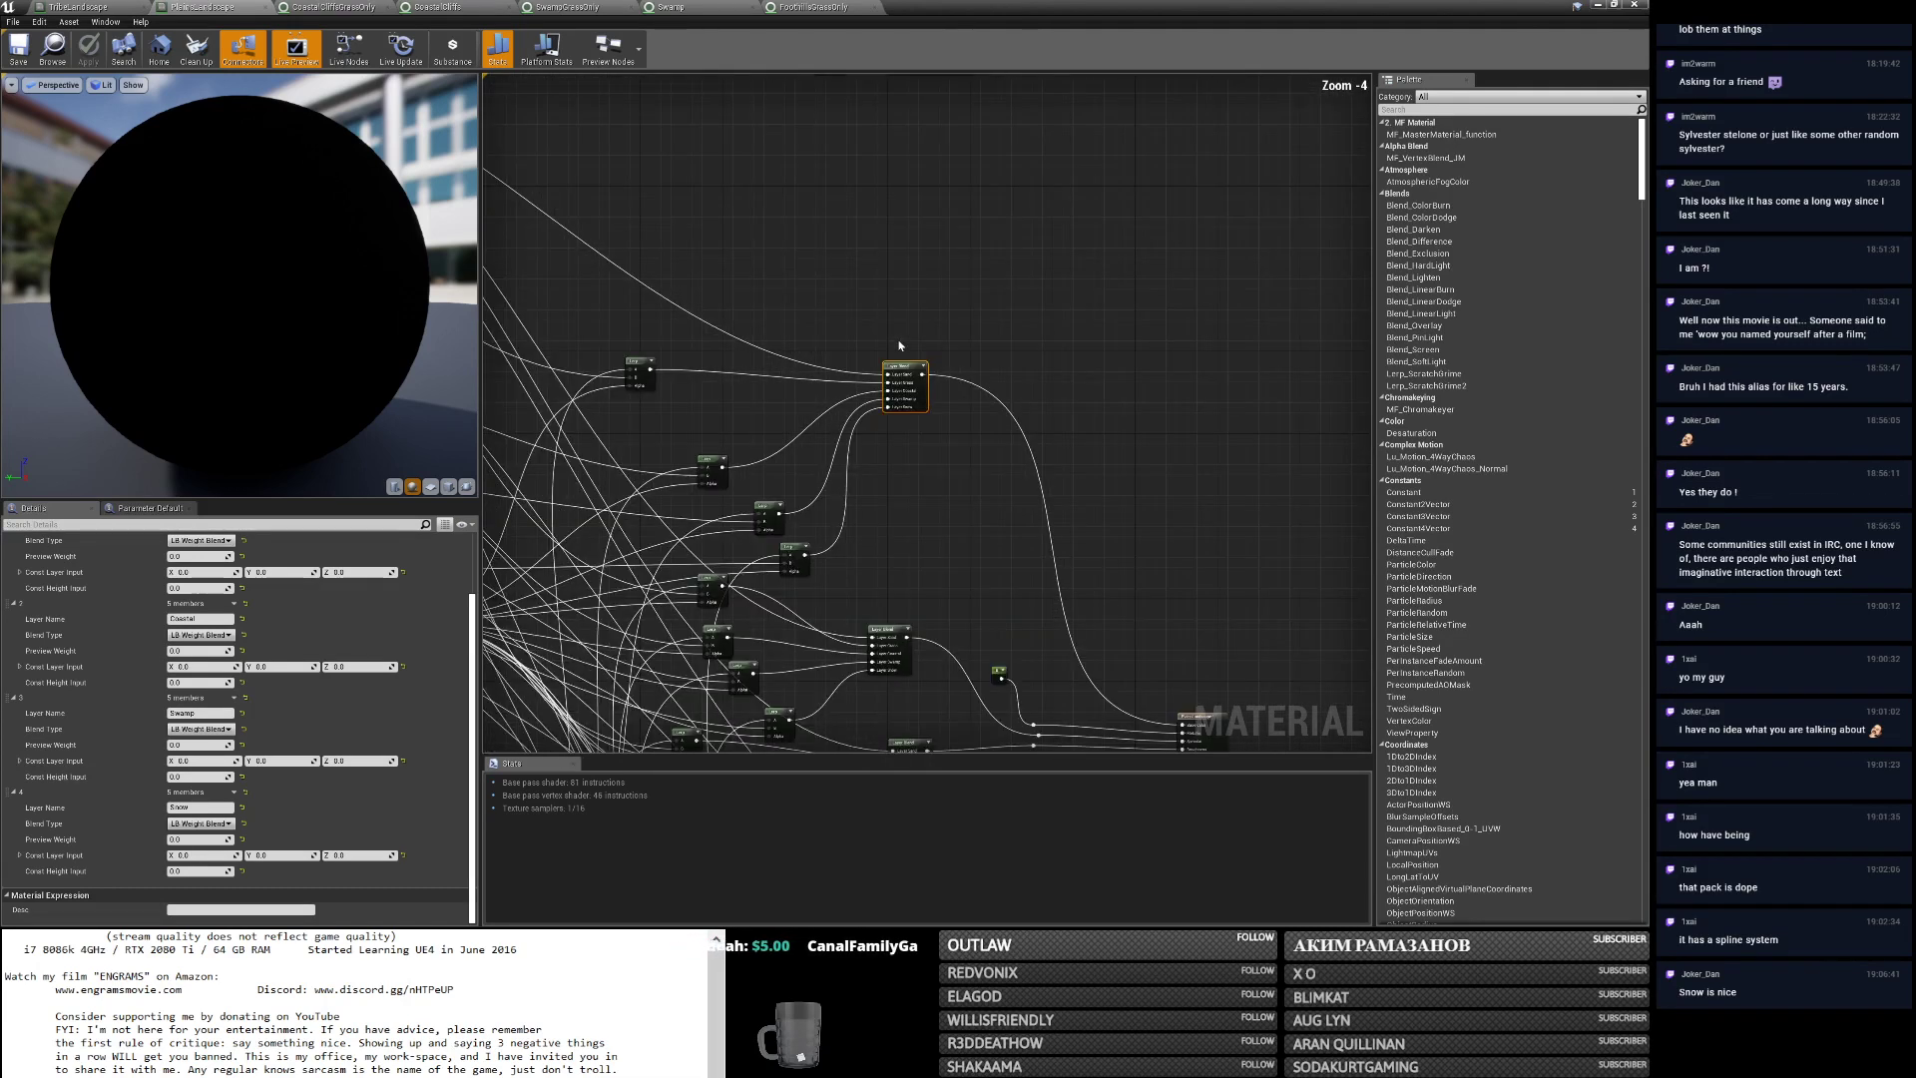
pyautogui.scroll(-2, 899, 345)
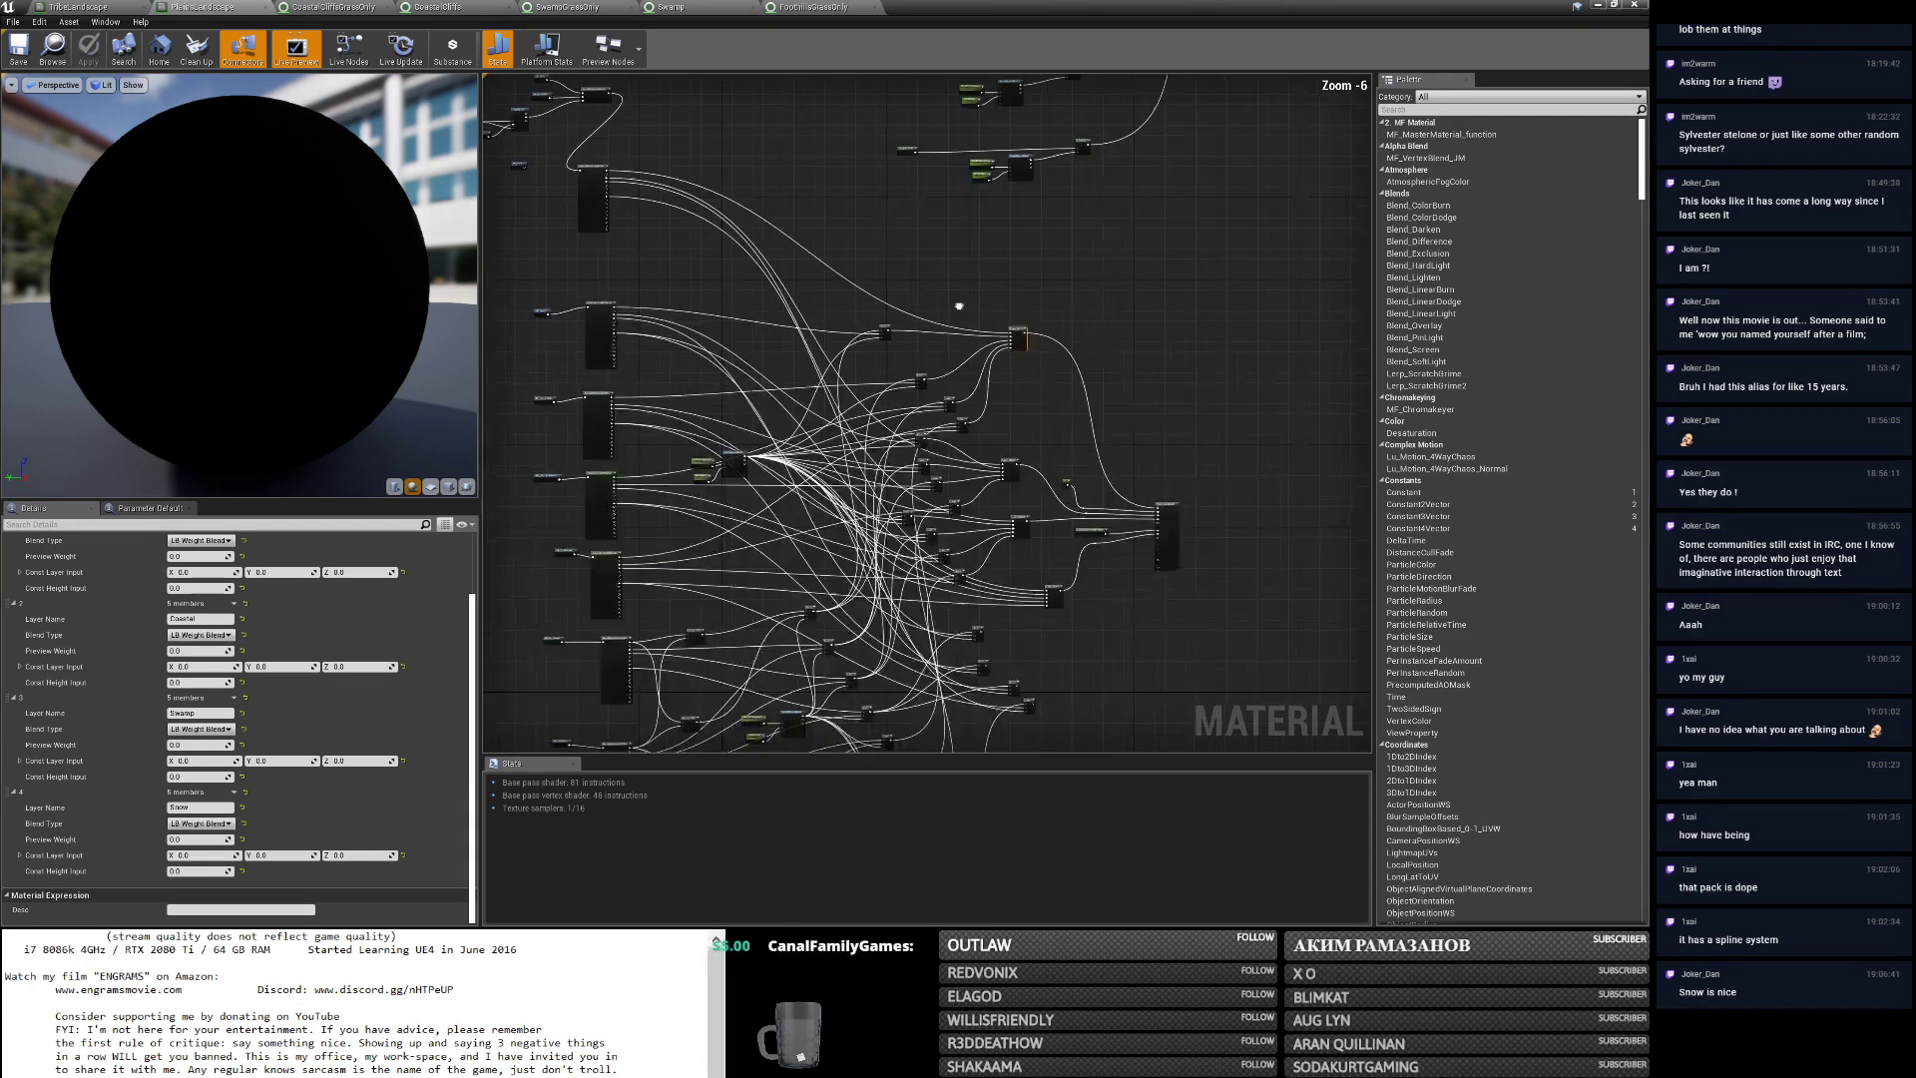
pyautogui.moveTo(958, 311); pyautogui.dragTo(1057, 342, button='right')
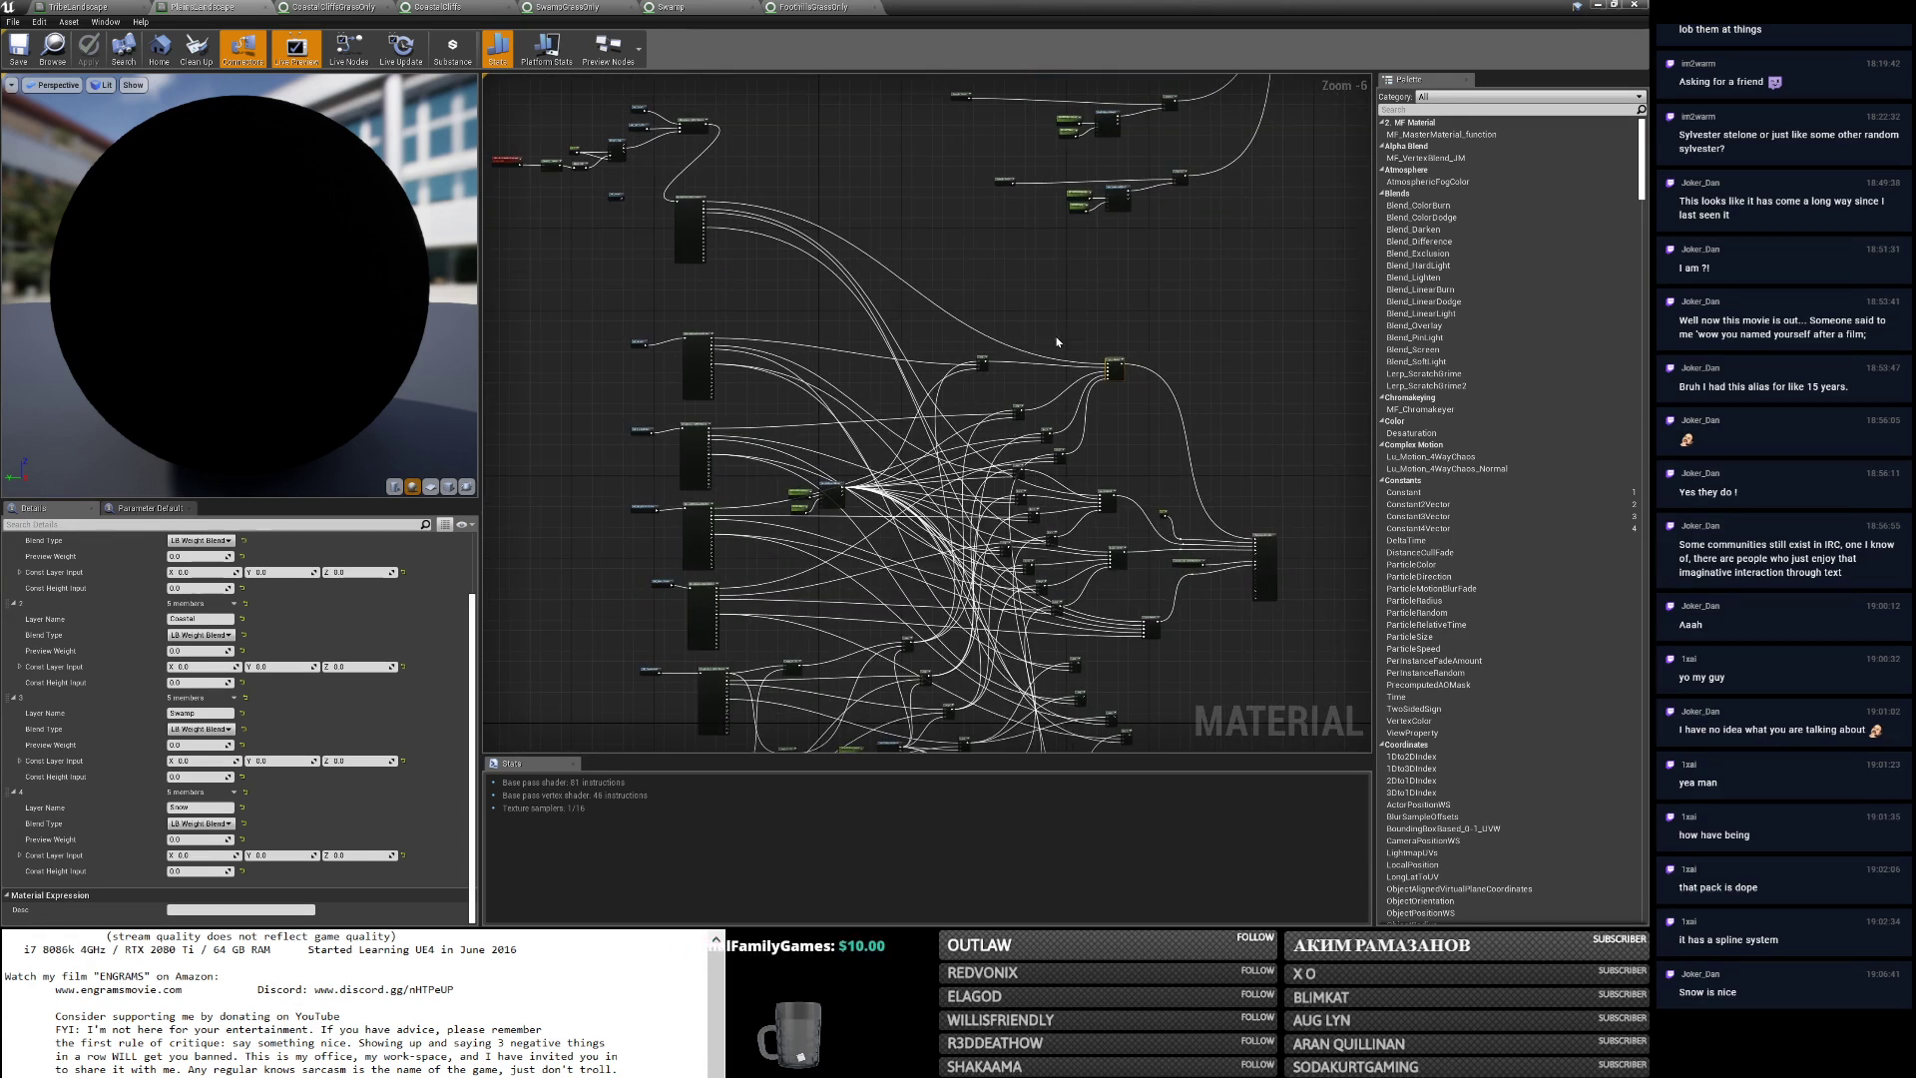
pyautogui.moveTo(1018, 229); pyautogui.dragTo(818, 387, button='right')
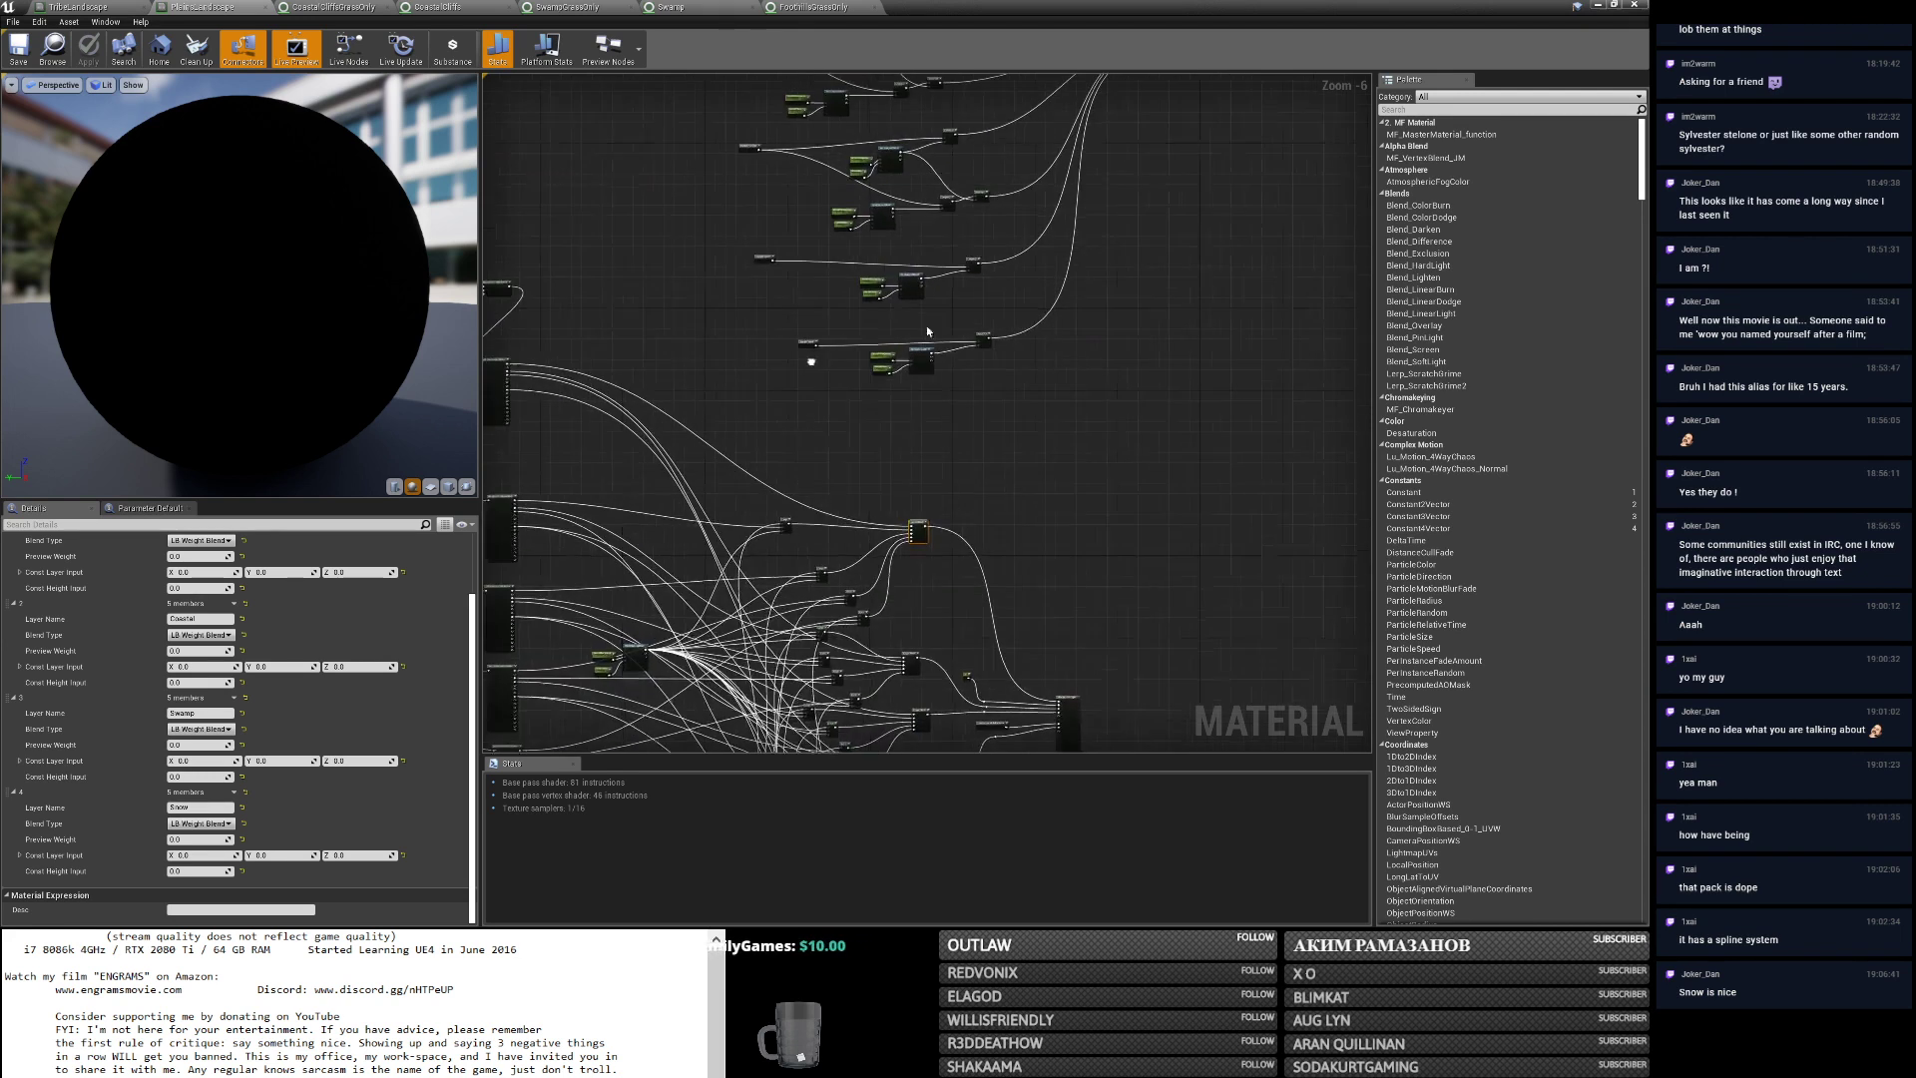
# Switch to the Epic Games Launcher library and look back through the owned packs from Procedural Nature Pack to the Medieval packs.
pyautogui.click(1598, 5)
pyautogui.hotkey('alt', 'Tab')
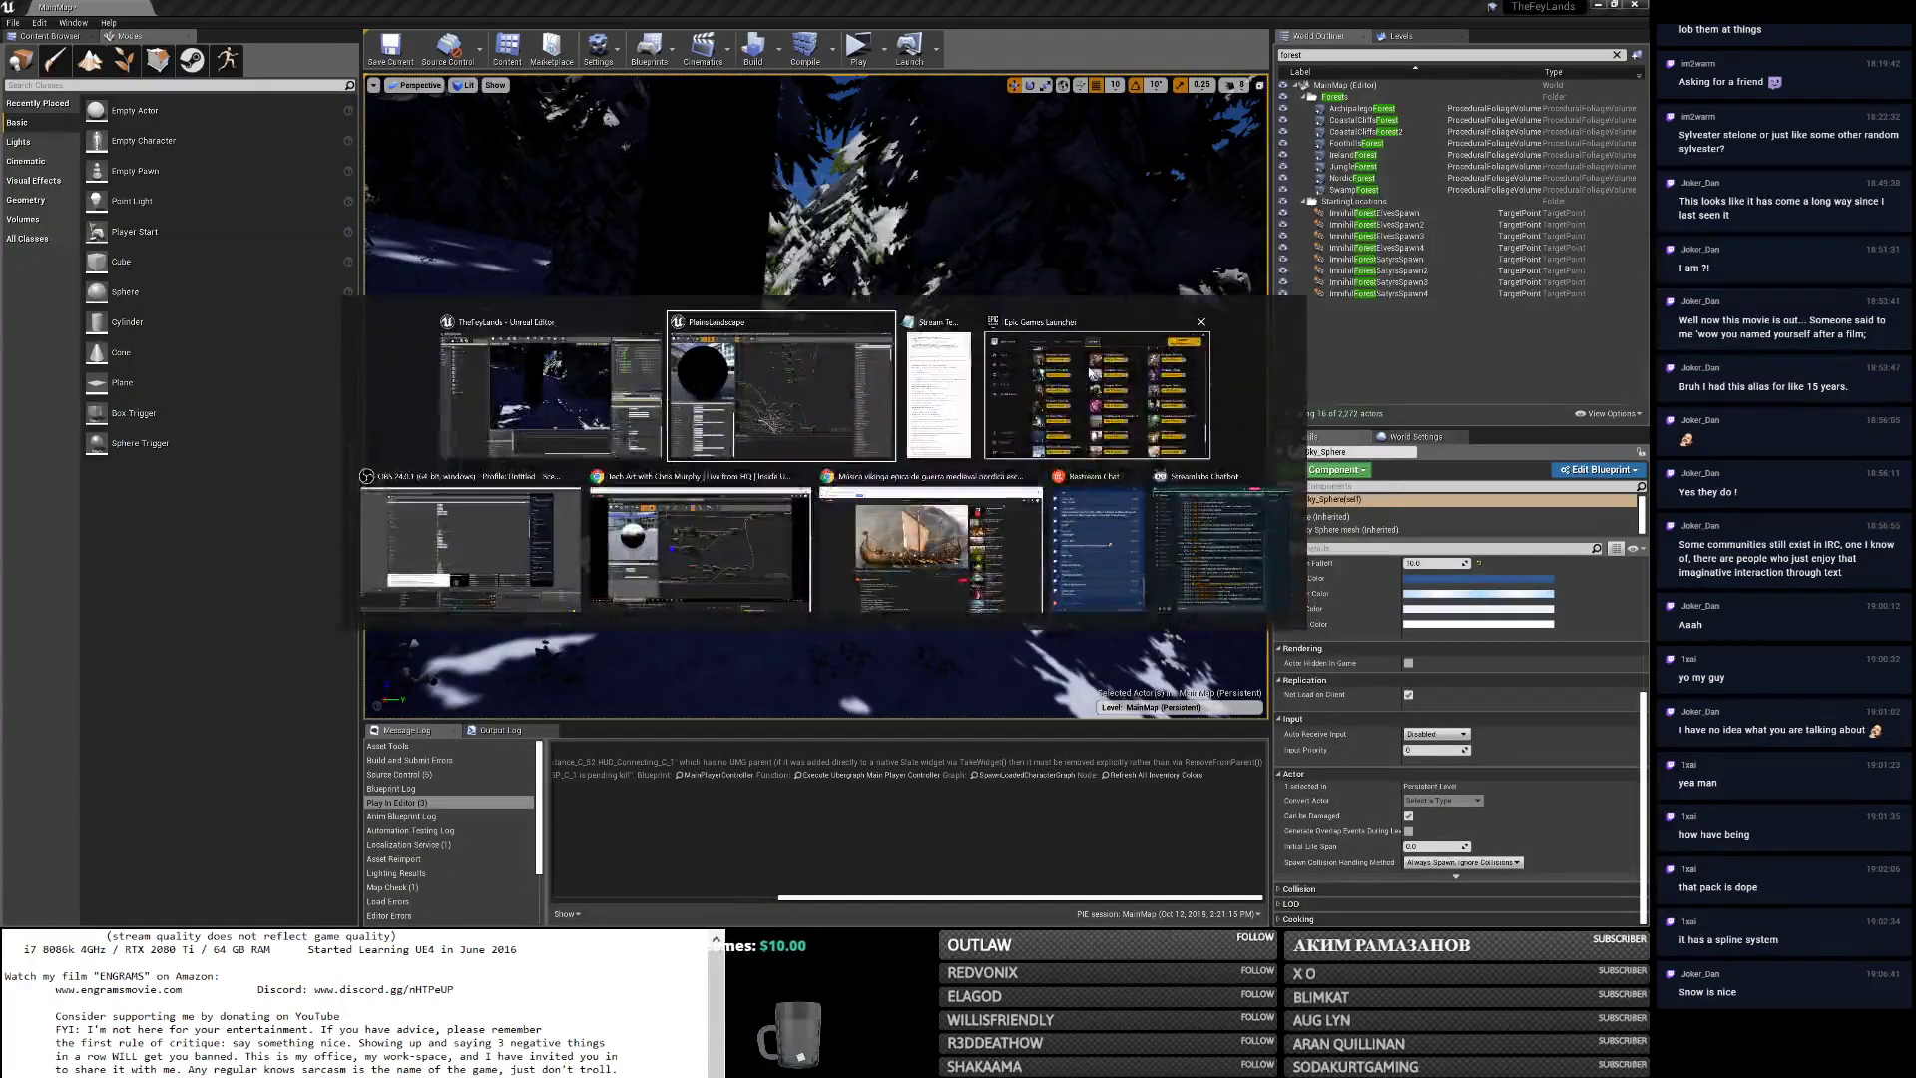
pyautogui.click(1092, 394)
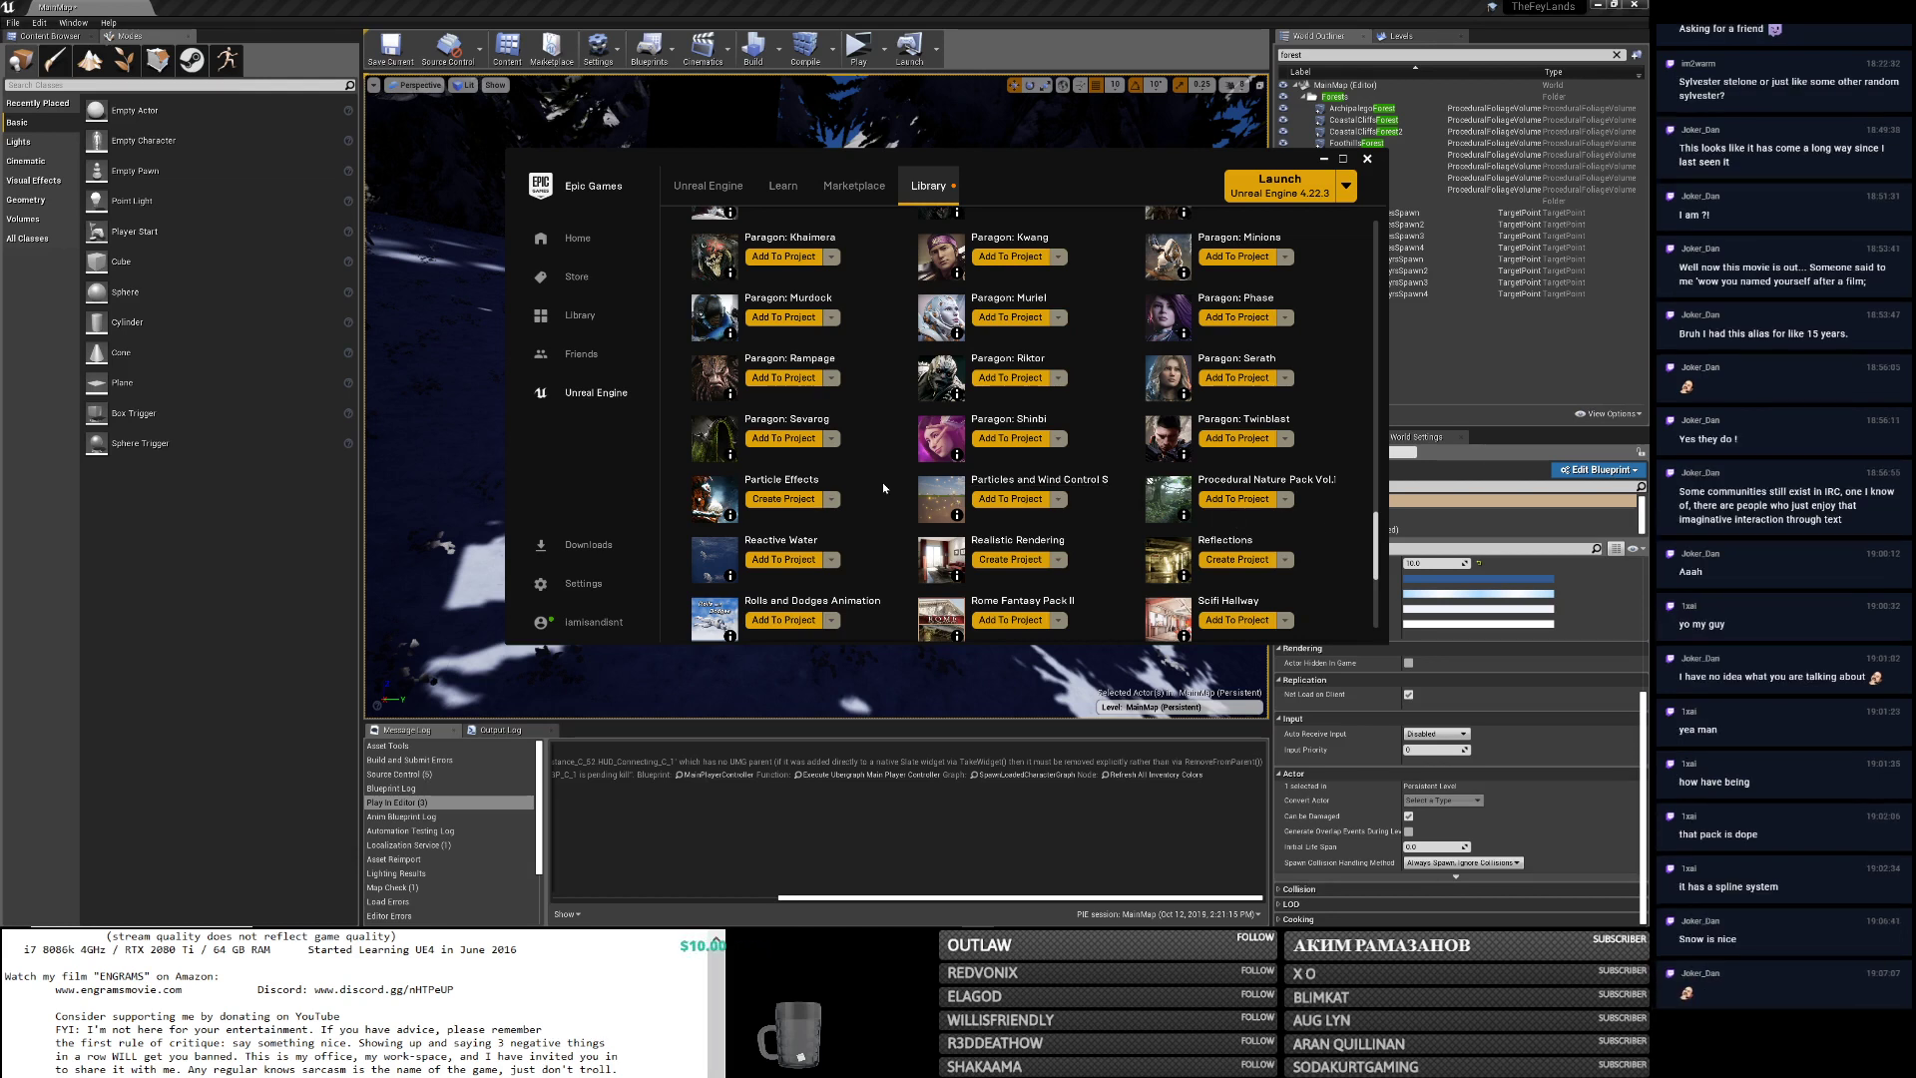
pyautogui.scroll(1, 953, 511)
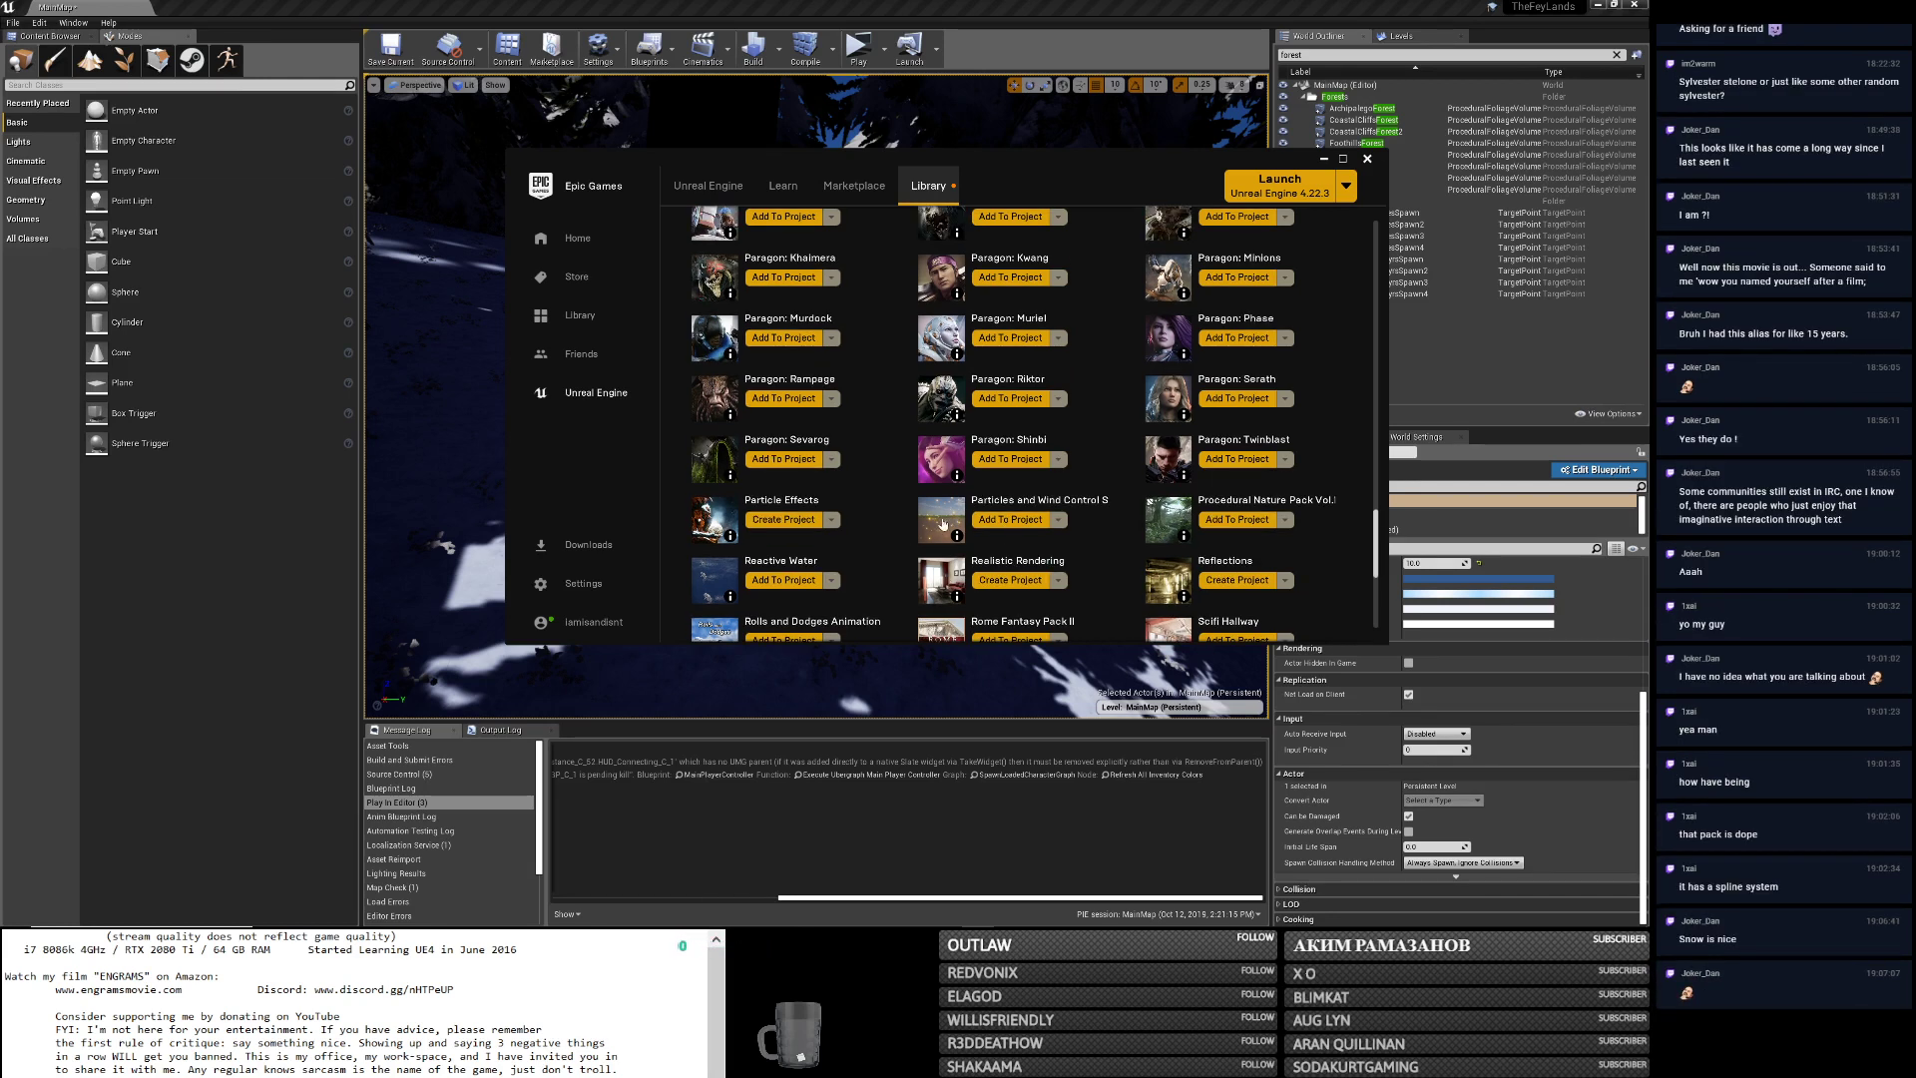
pyautogui.scroll(3, 855, 544)
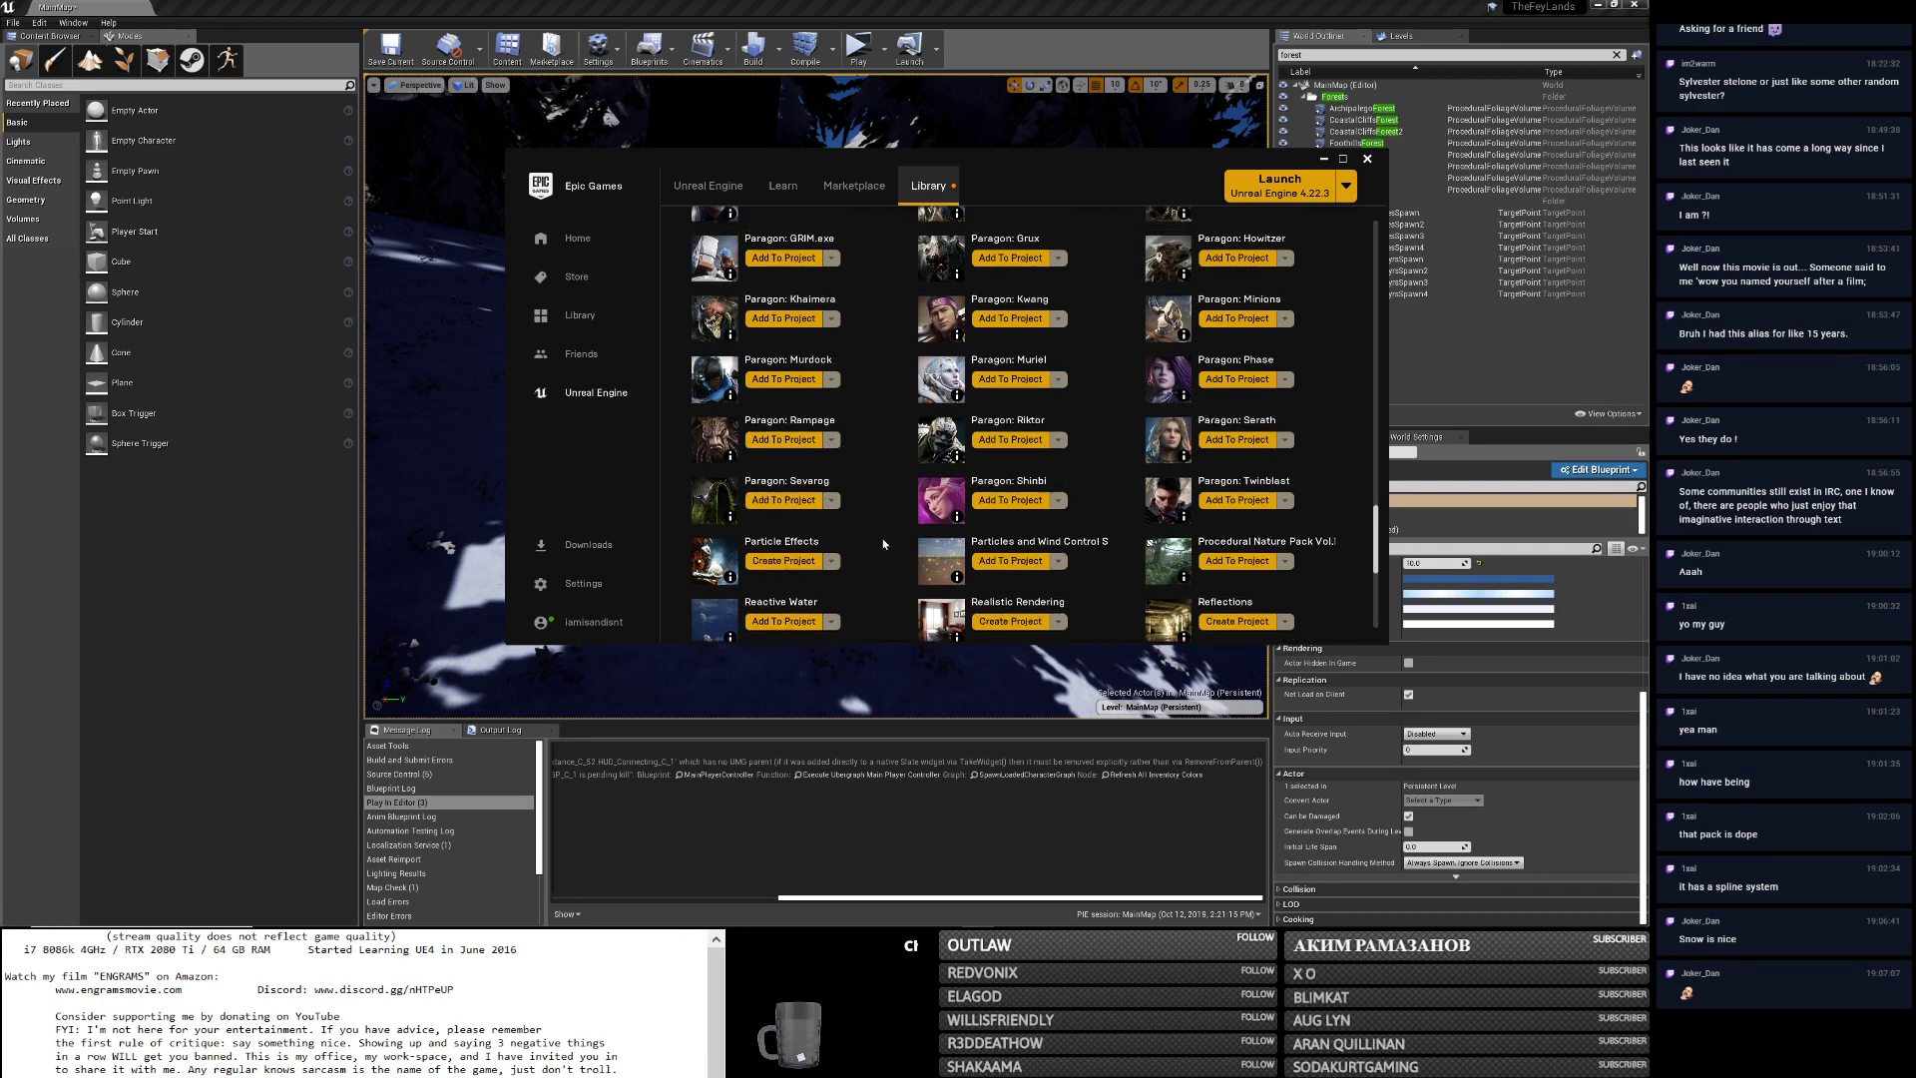
pyautogui.scroll(15, 845, 524)
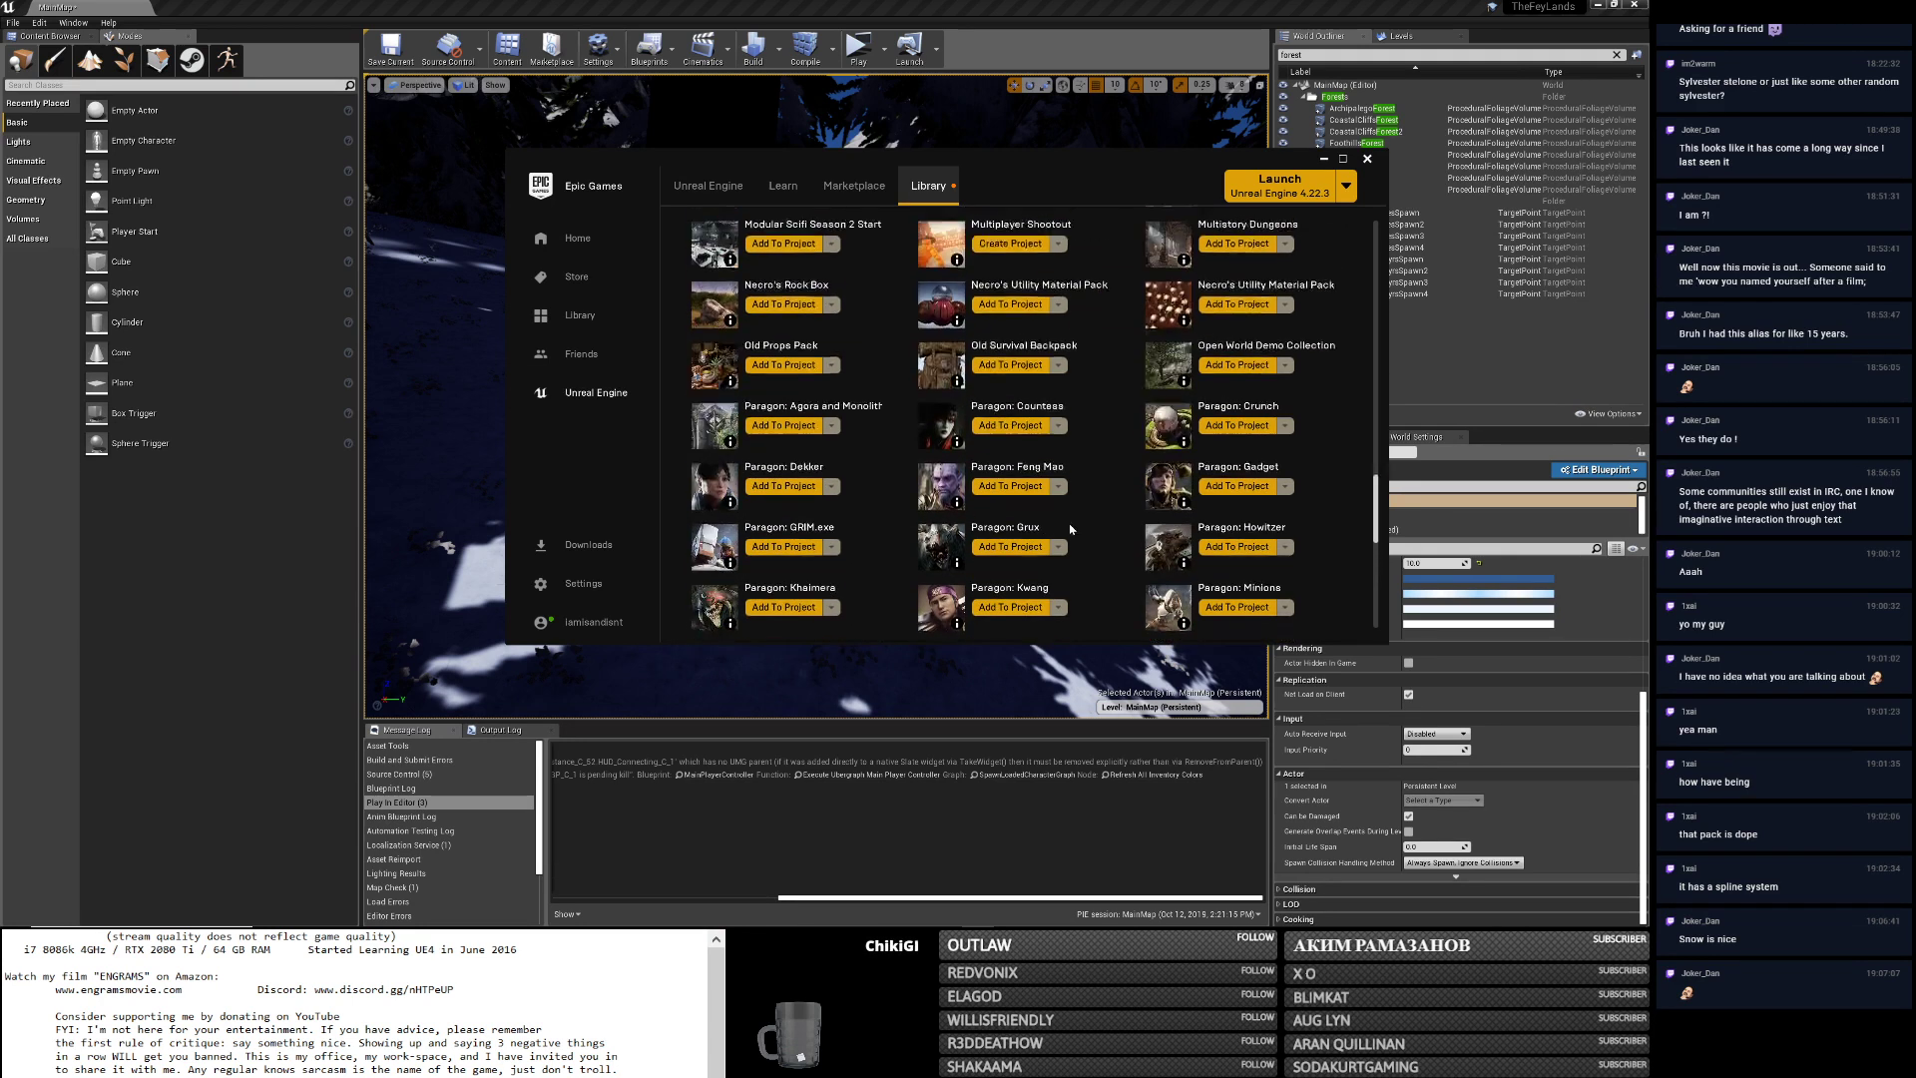
pyautogui.scroll(5, 859, 542)
pyautogui.scroll(3, 1197, 514)
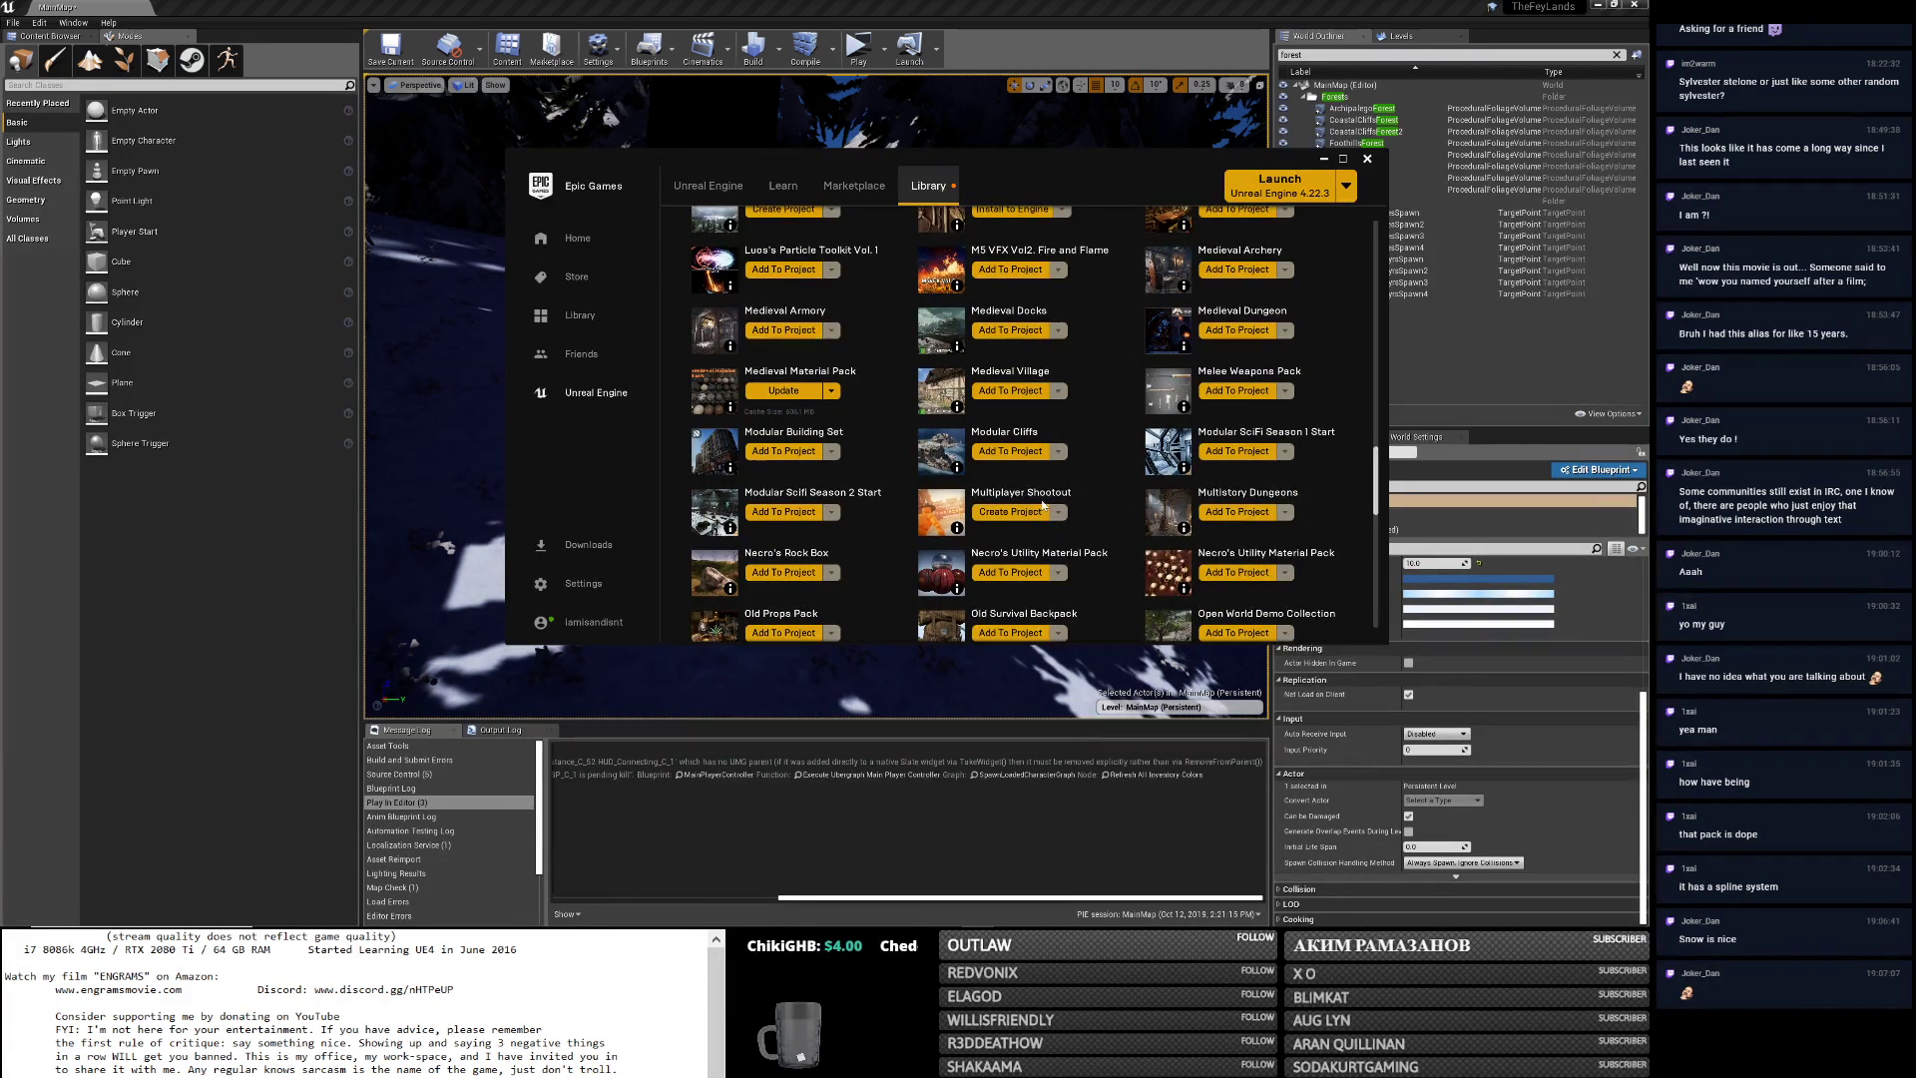
# Return to the level editor and show the project's content folders to check which asset packs are included.
pyautogui.click(1507, 23)
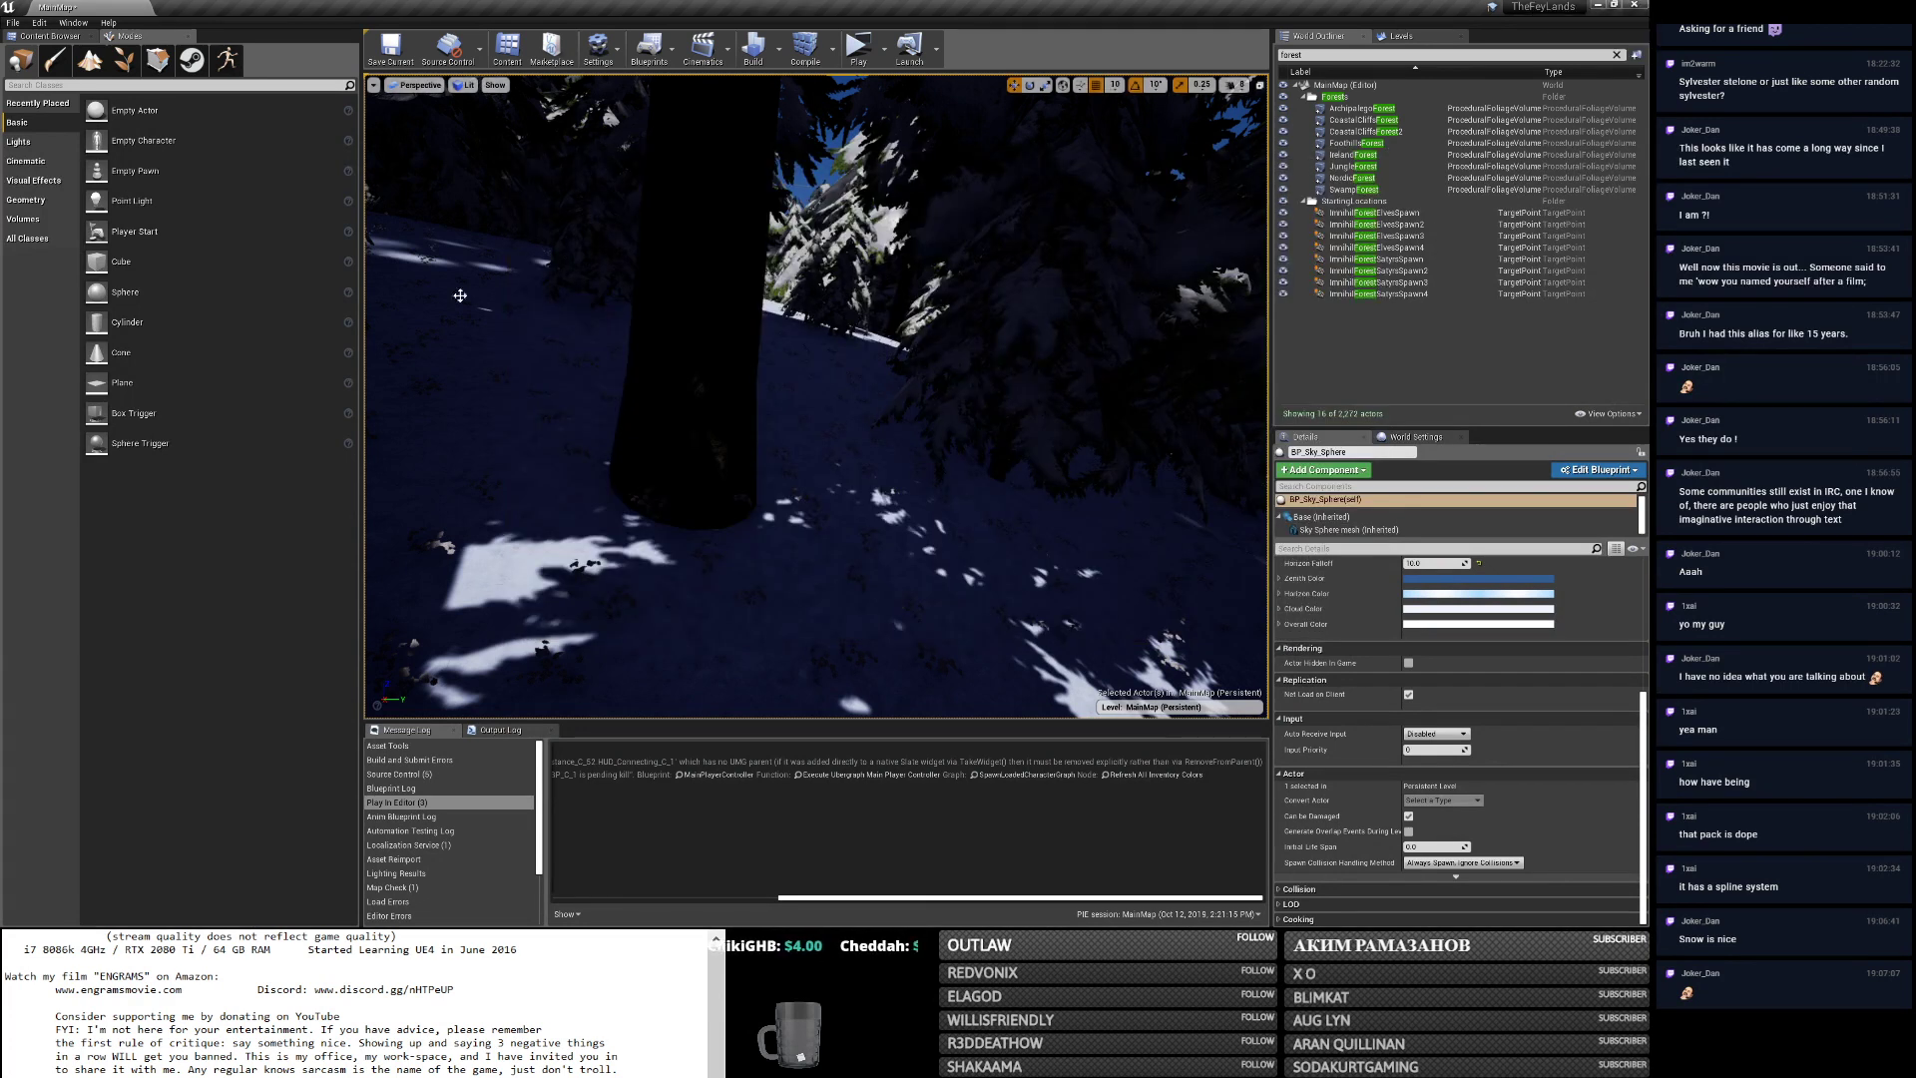
pyautogui.click(1597, 4)
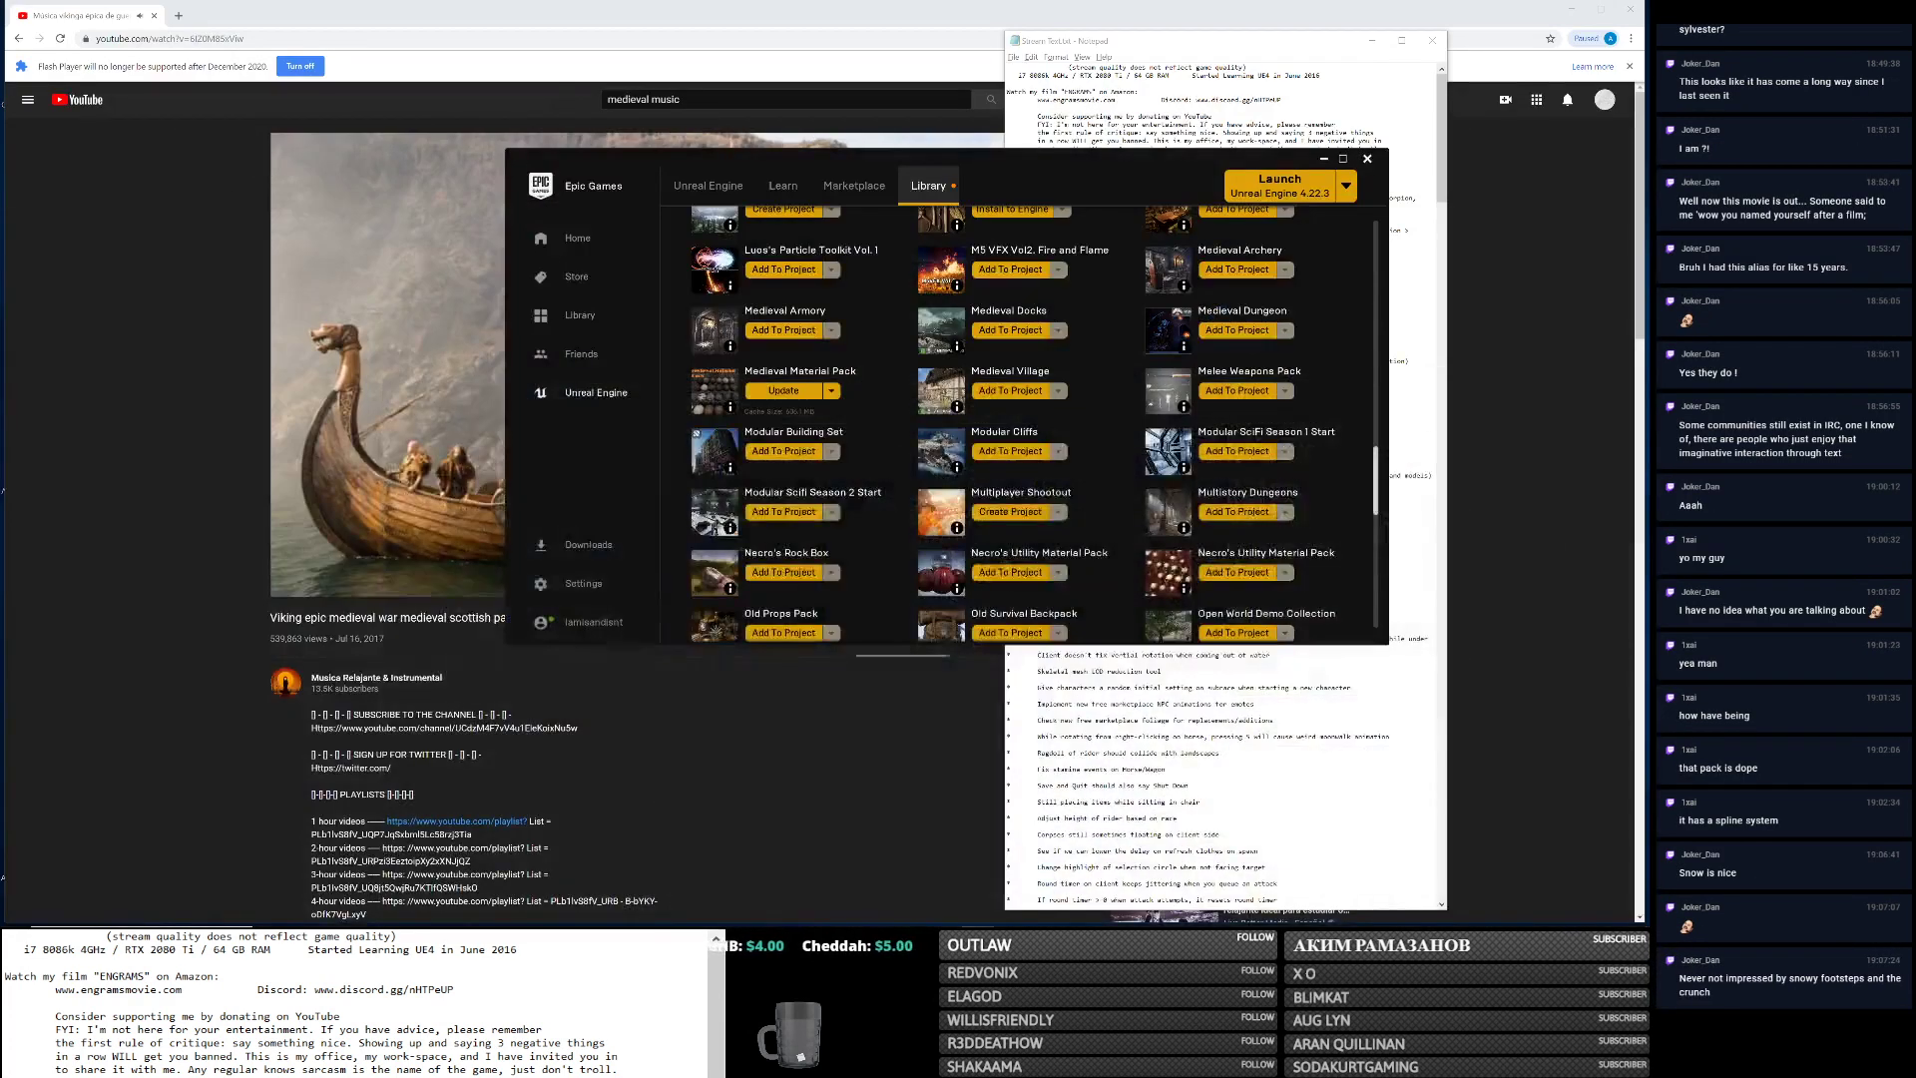
pyautogui.hotkey('alt', 'Tab')
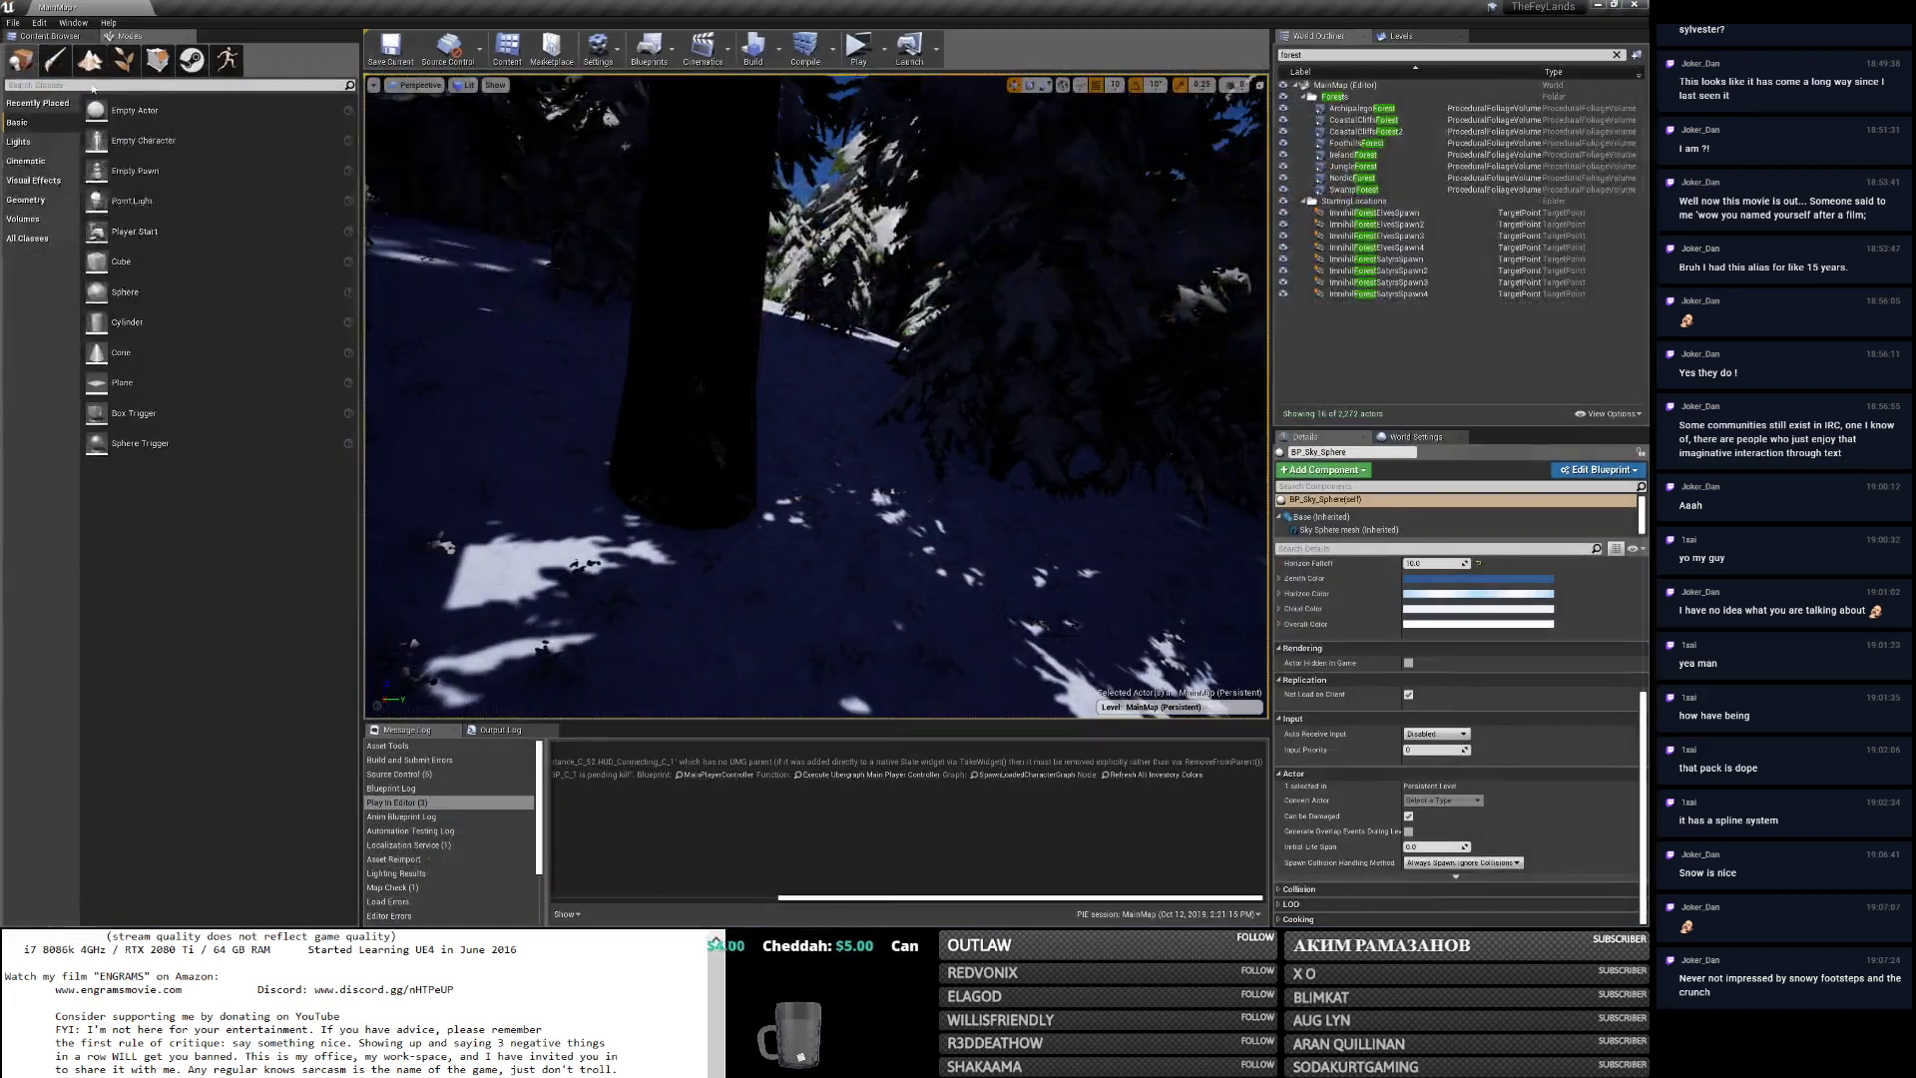
pyautogui.click(67, 40)
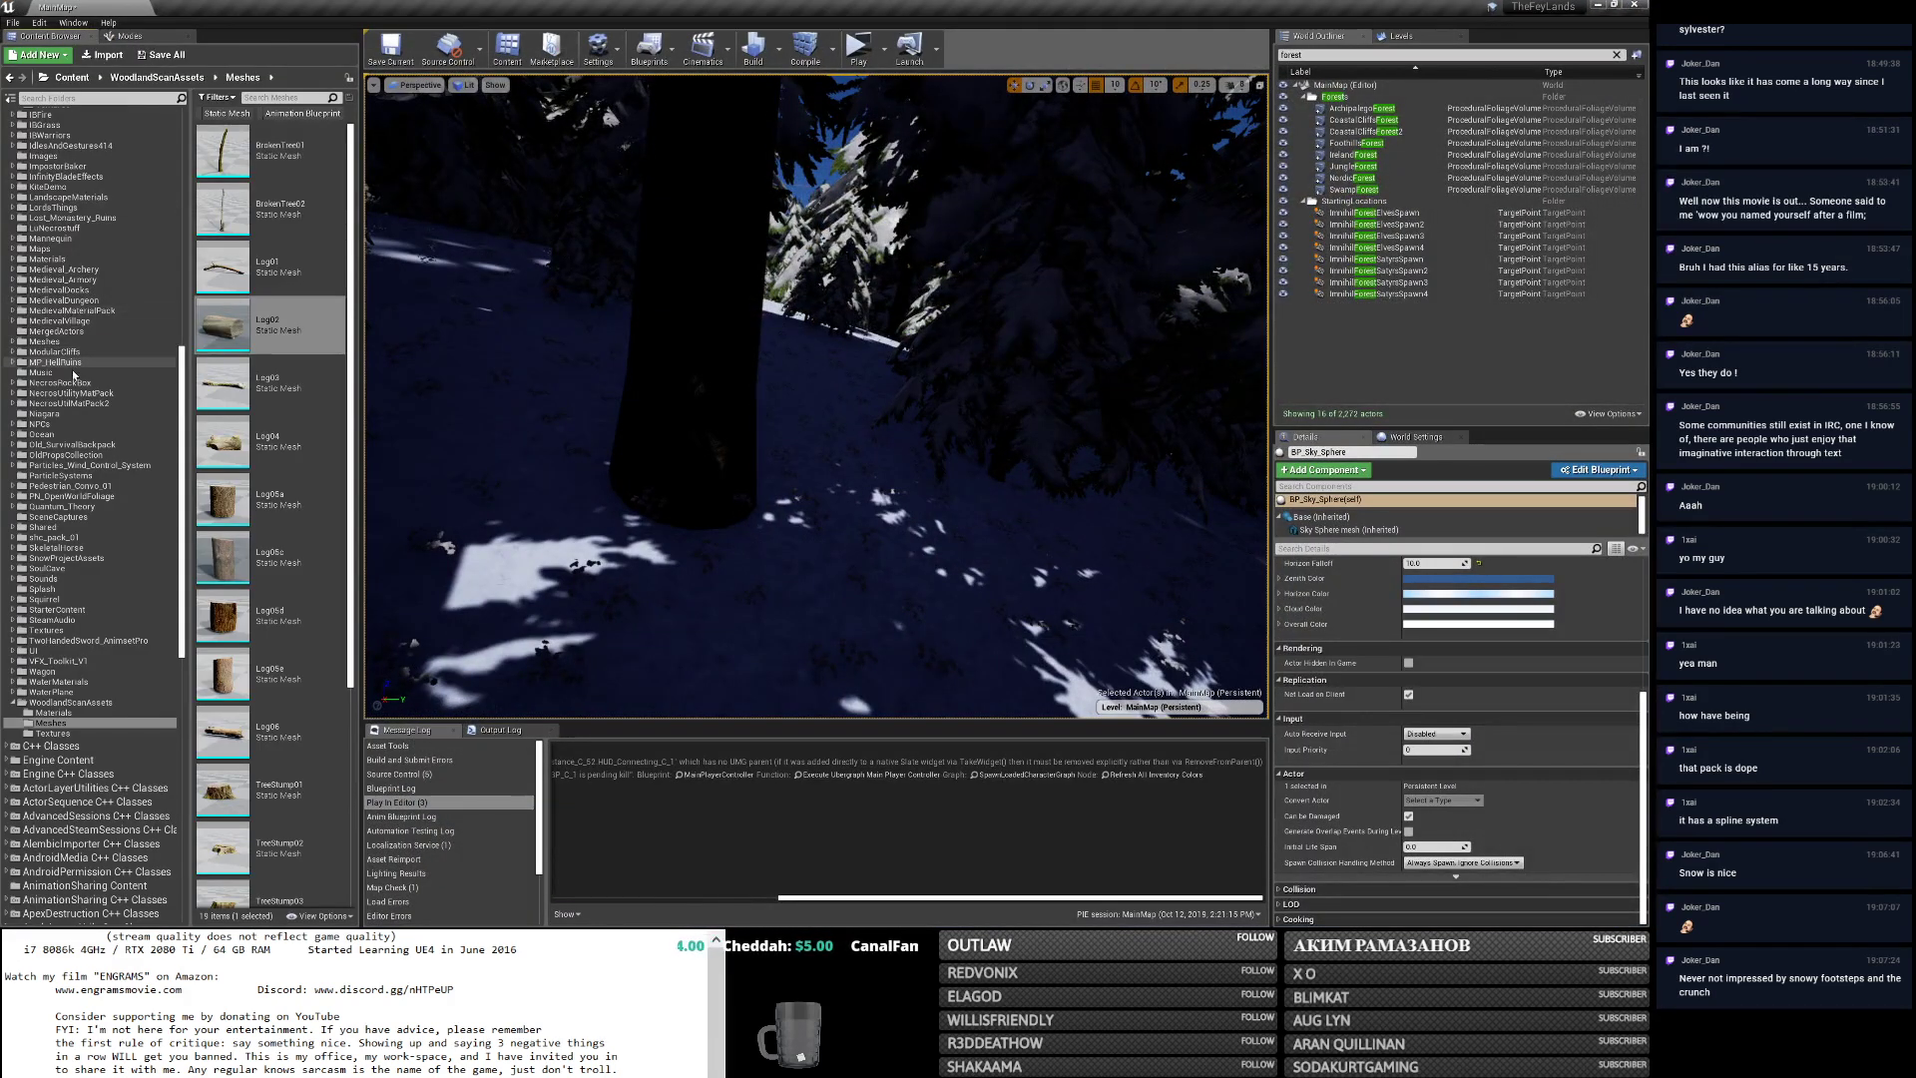
# Switch to the Notepad to-do list and add the note "Multistory Dungeons Pack" below the Procedural Nature Pack entry.
pyautogui.hotkey('alt', 'Tab')
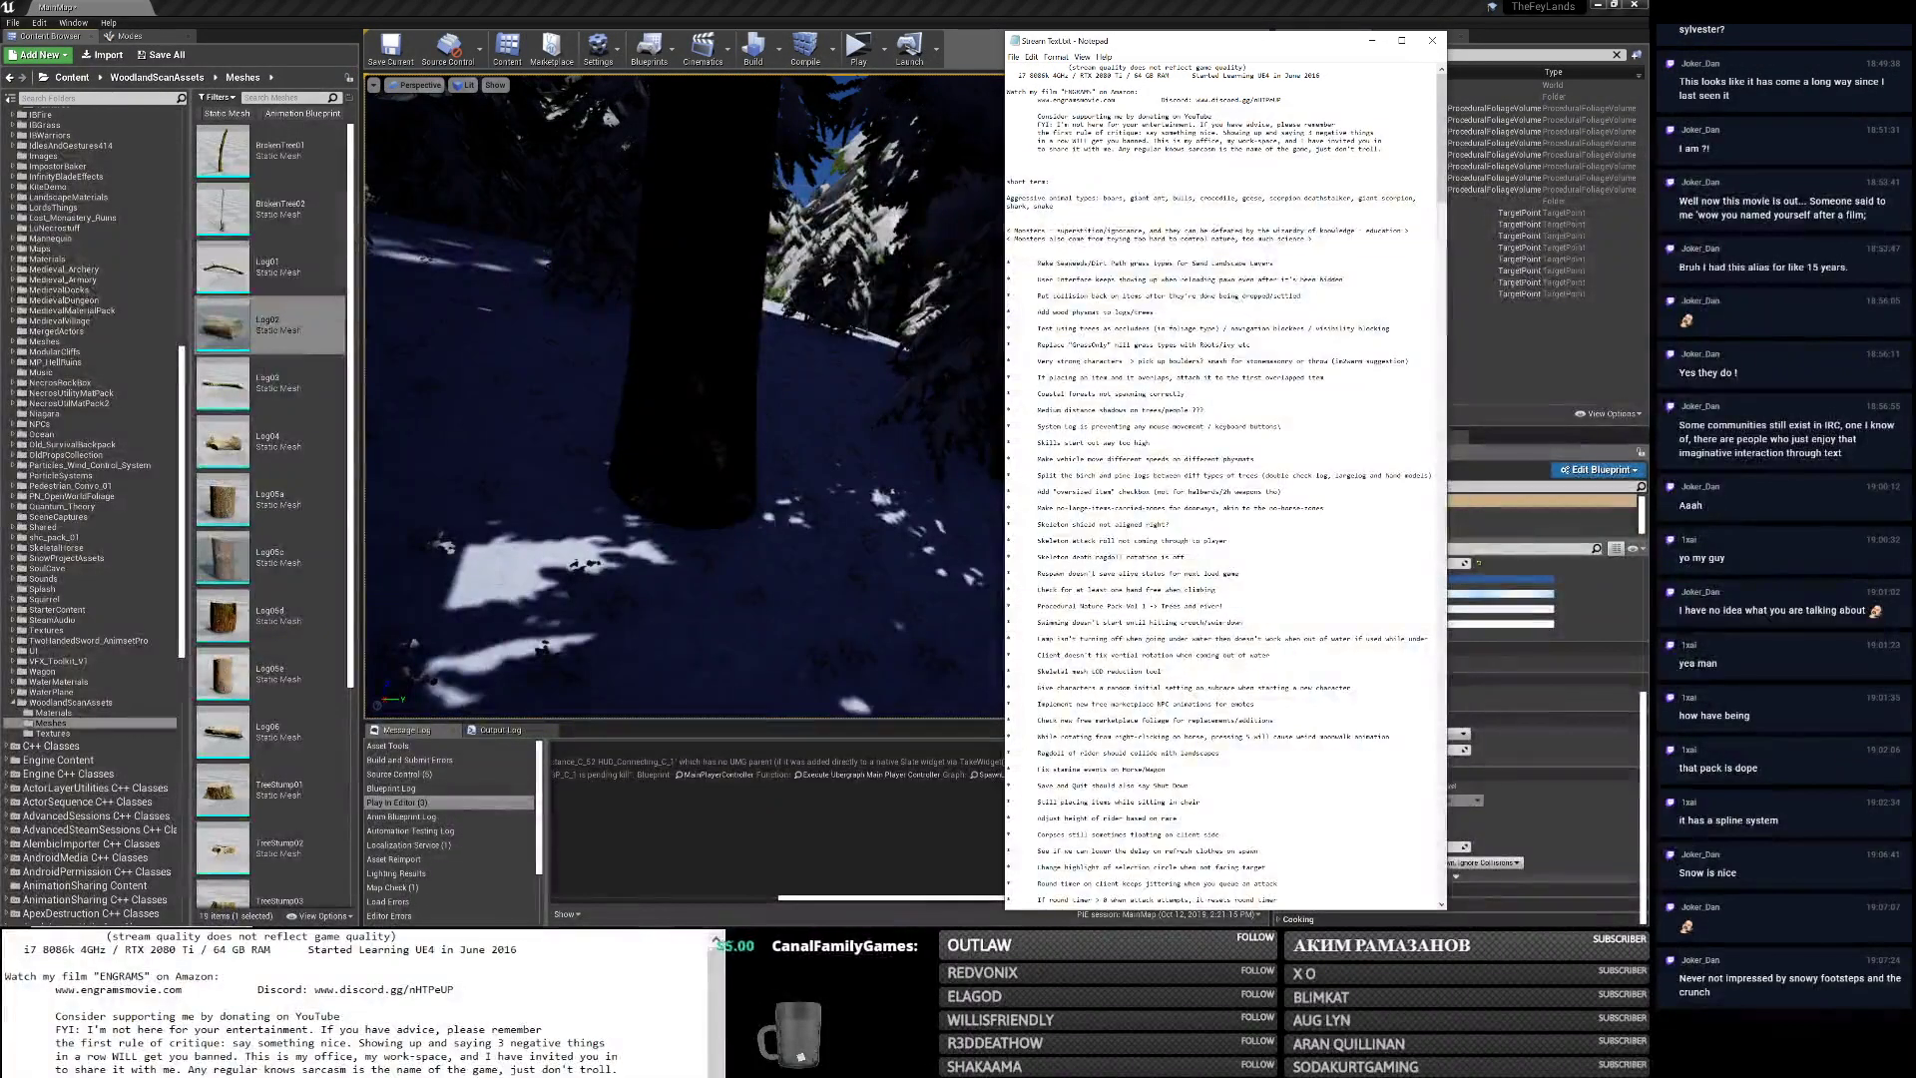
pyautogui.write('Multiuto')
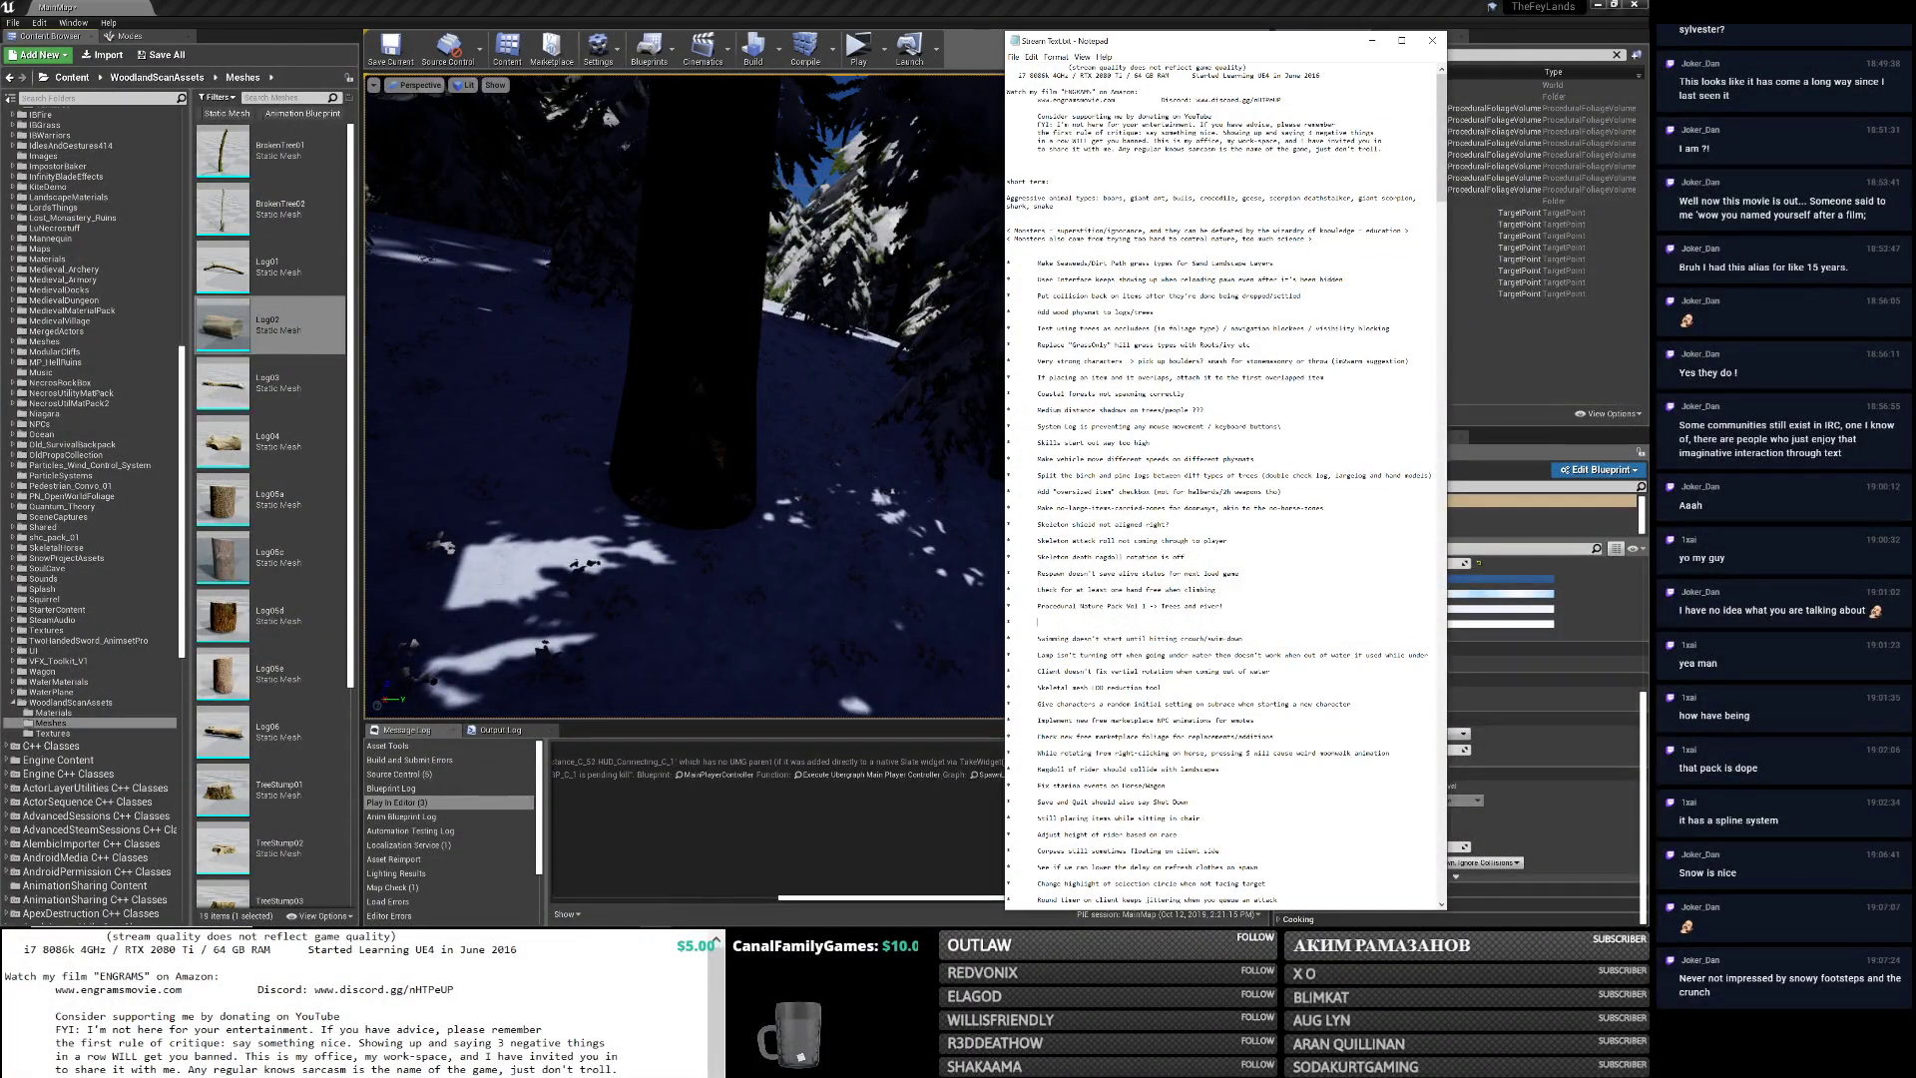
pyautogui.write('ry Dungeons Pack')
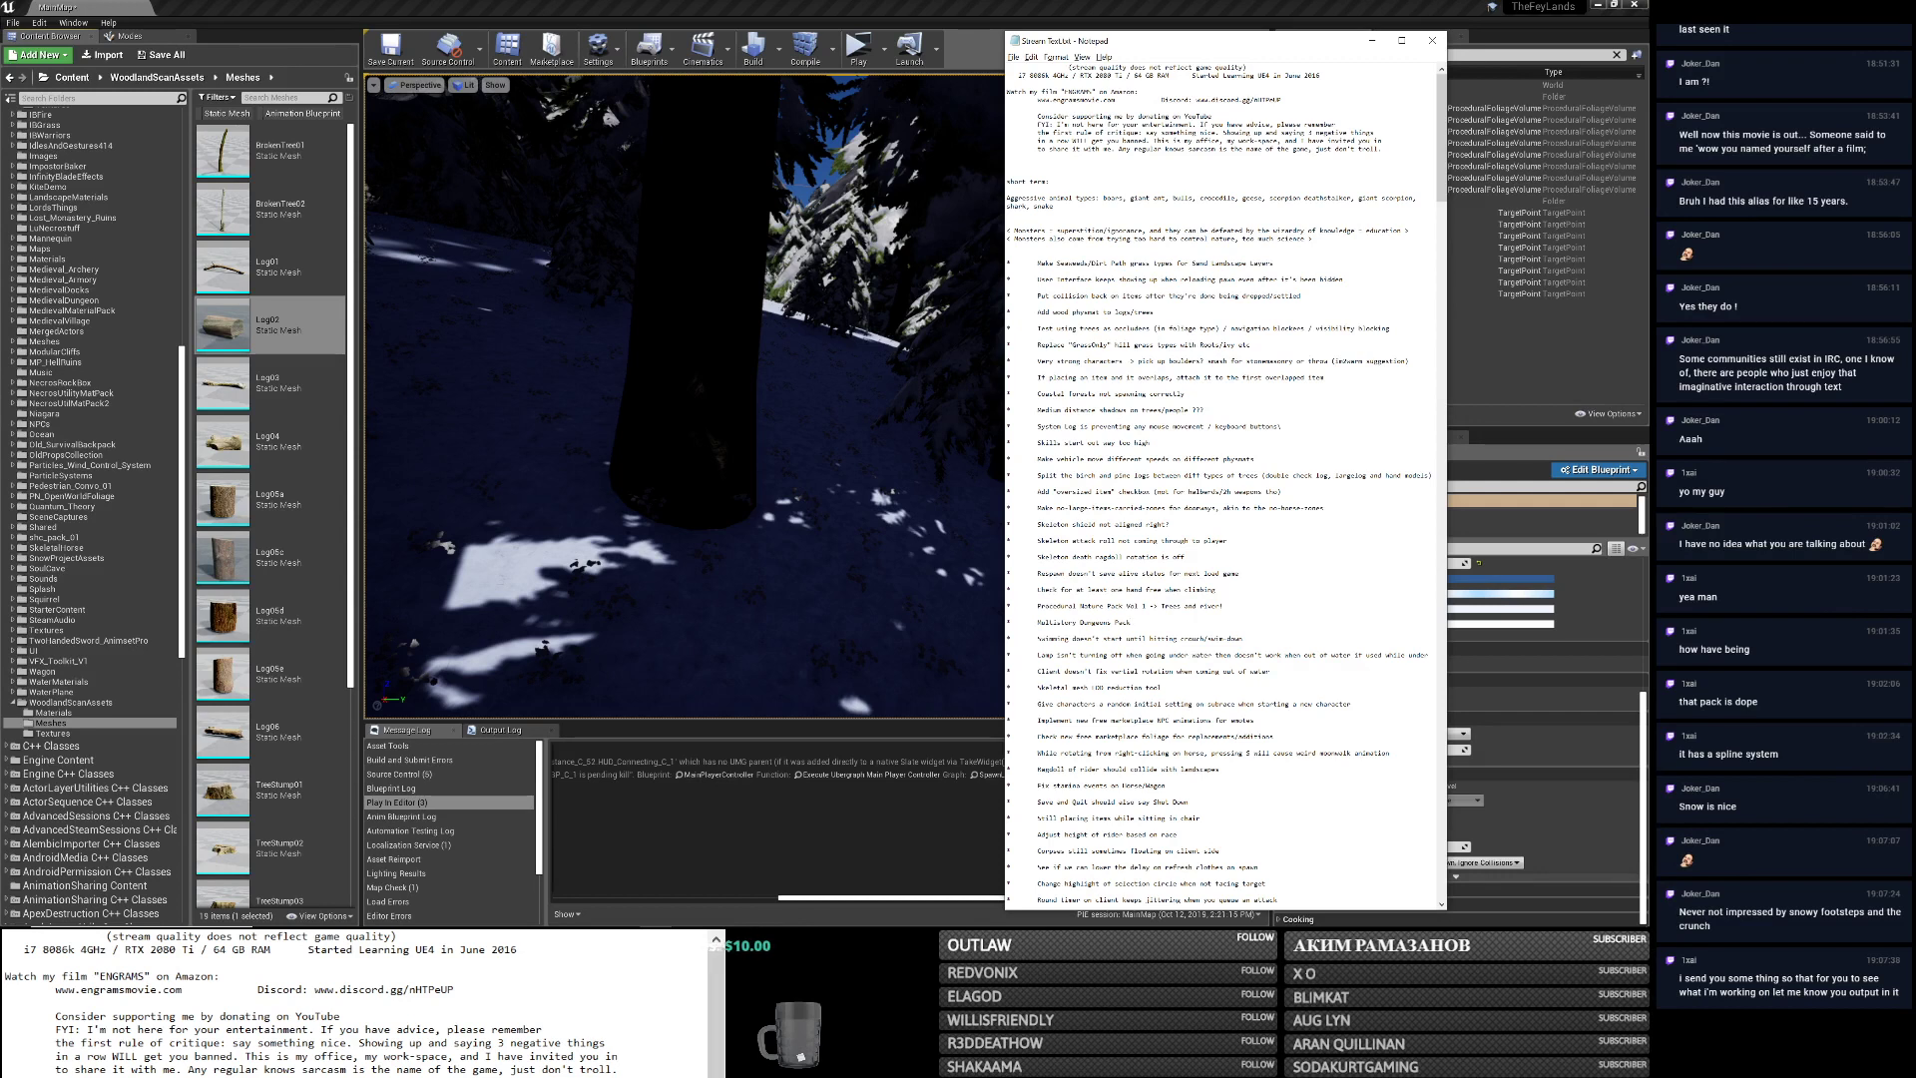
# Switch back to the Epic Games Launcher library and look over the Medieval and Modular packs, including Modular Cliffs.
pyautogui.hotkey('alt', 'Tab')
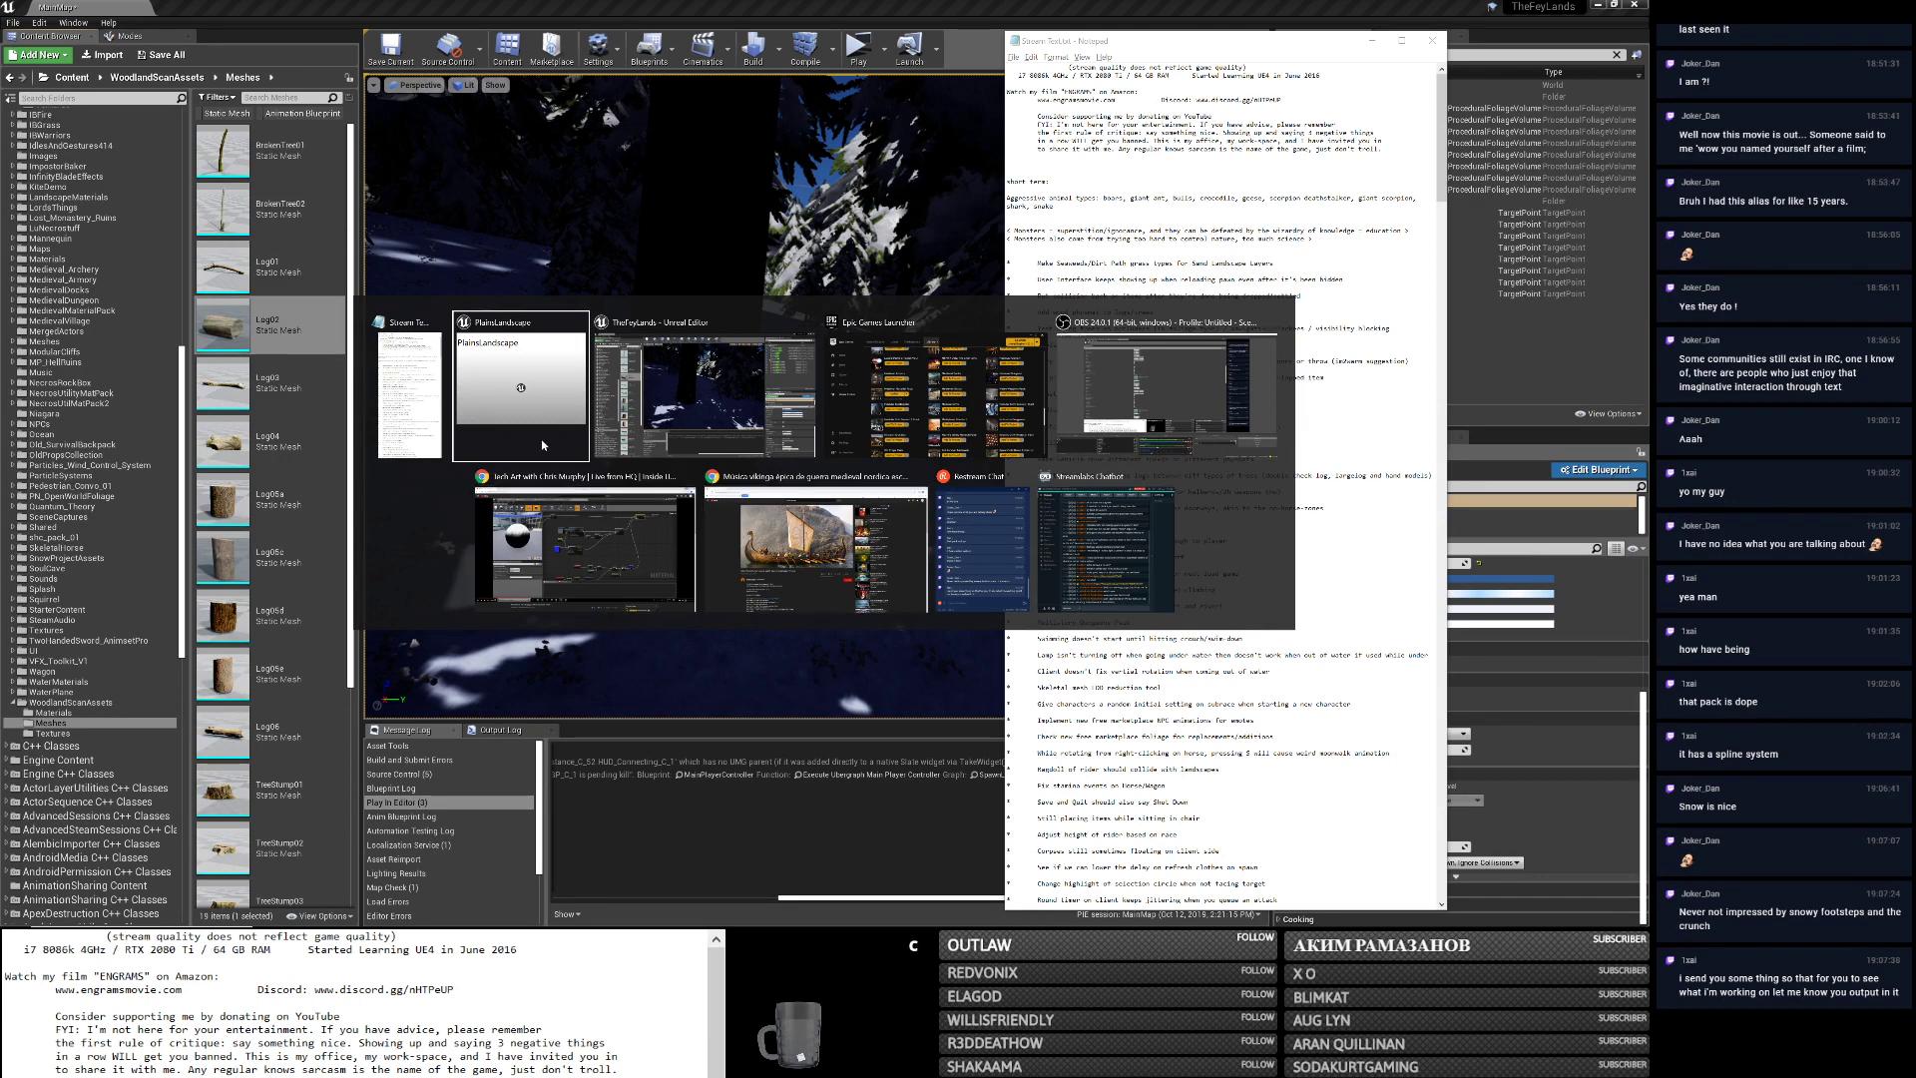
pyautogui.click(704, 390)
pyautogui.press('super')
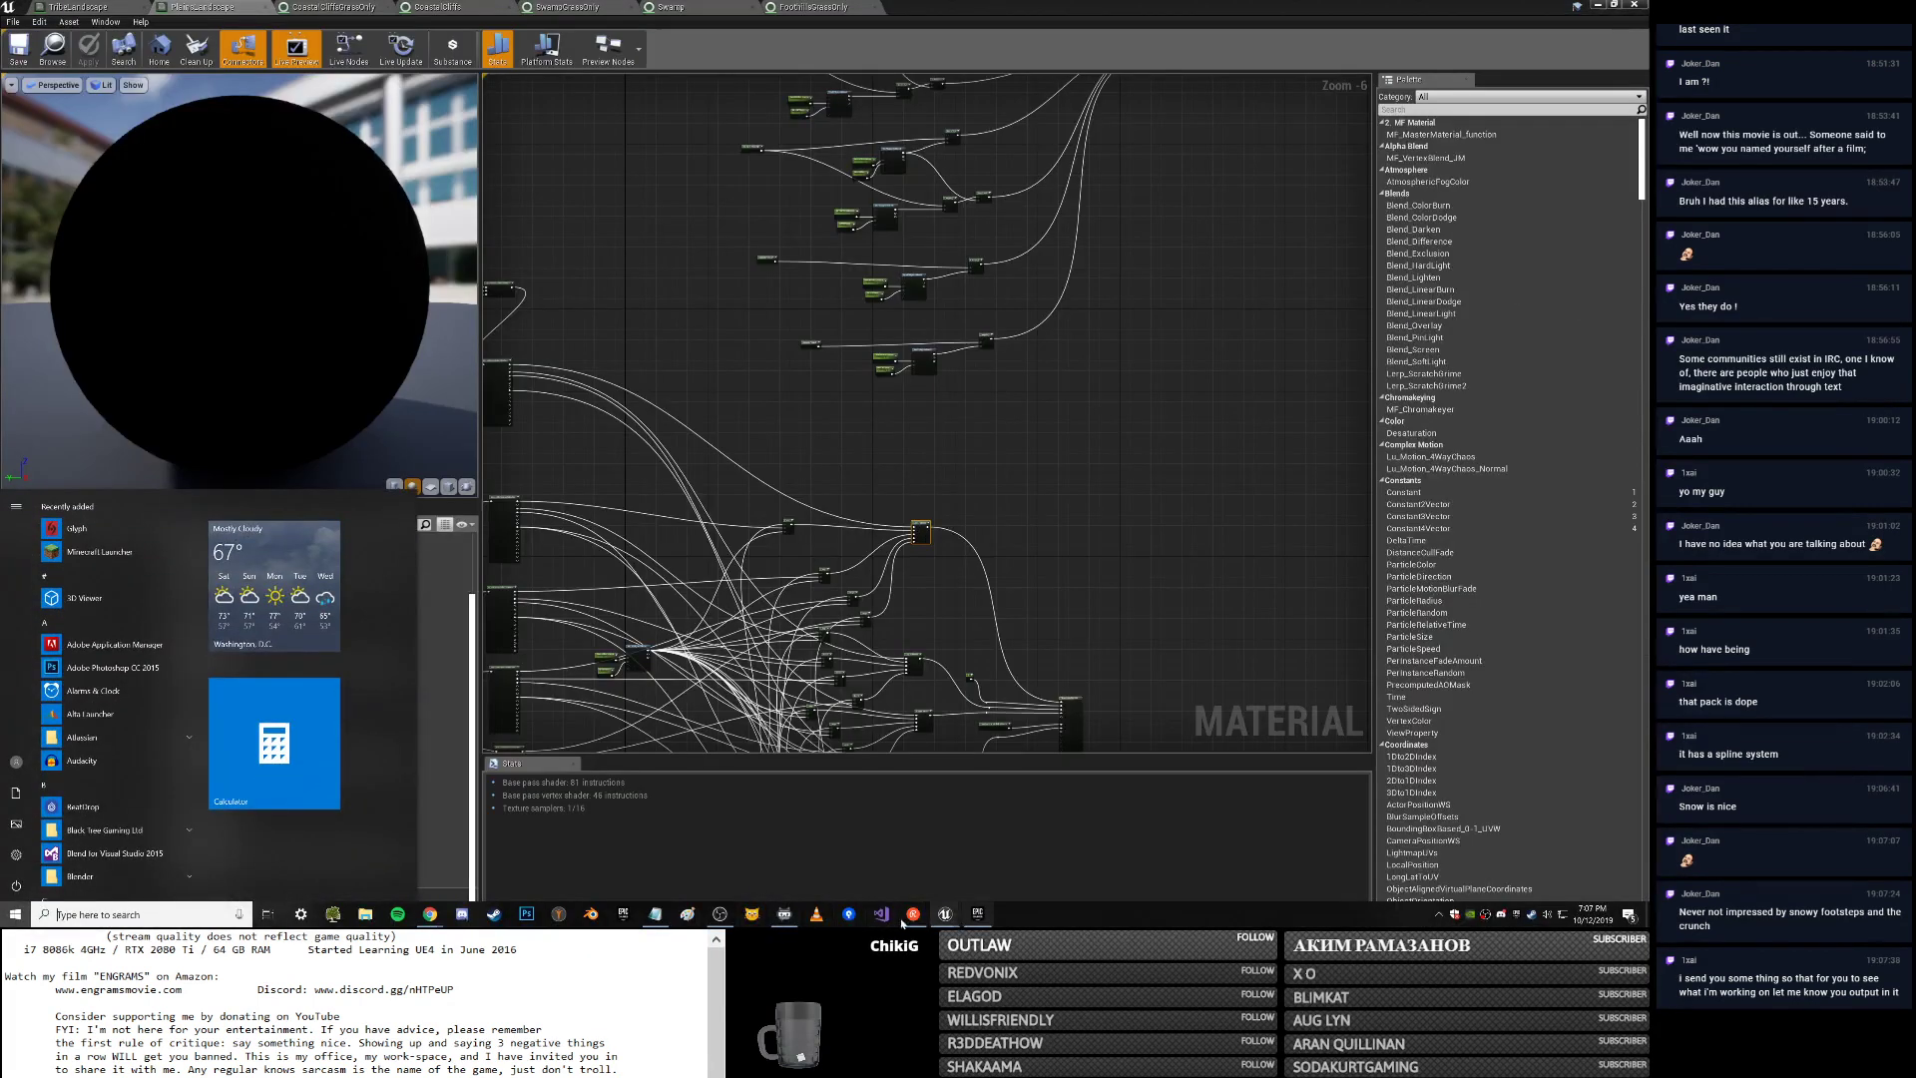
pyautogui.click(460, 915)
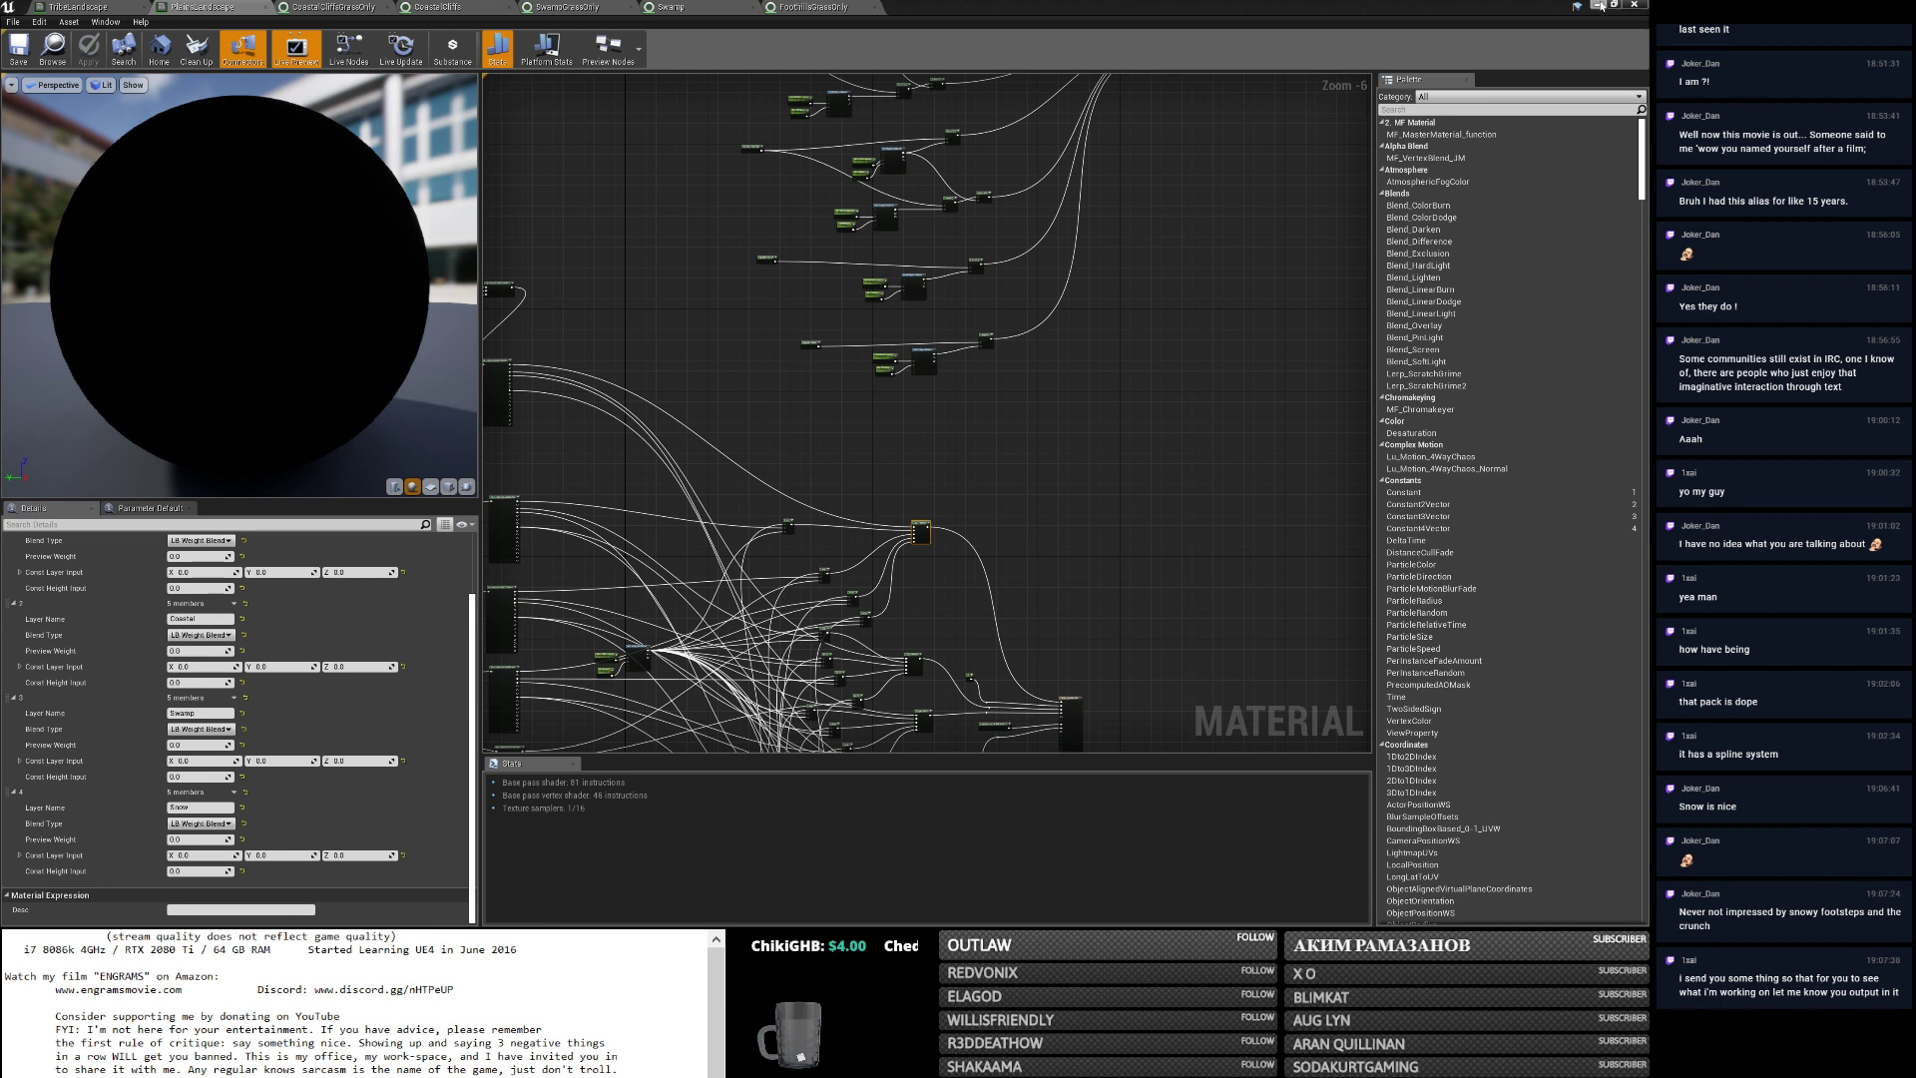
pyautogui.hotkey('alt', 'Tab')
pyautogui.click(1021, 410)
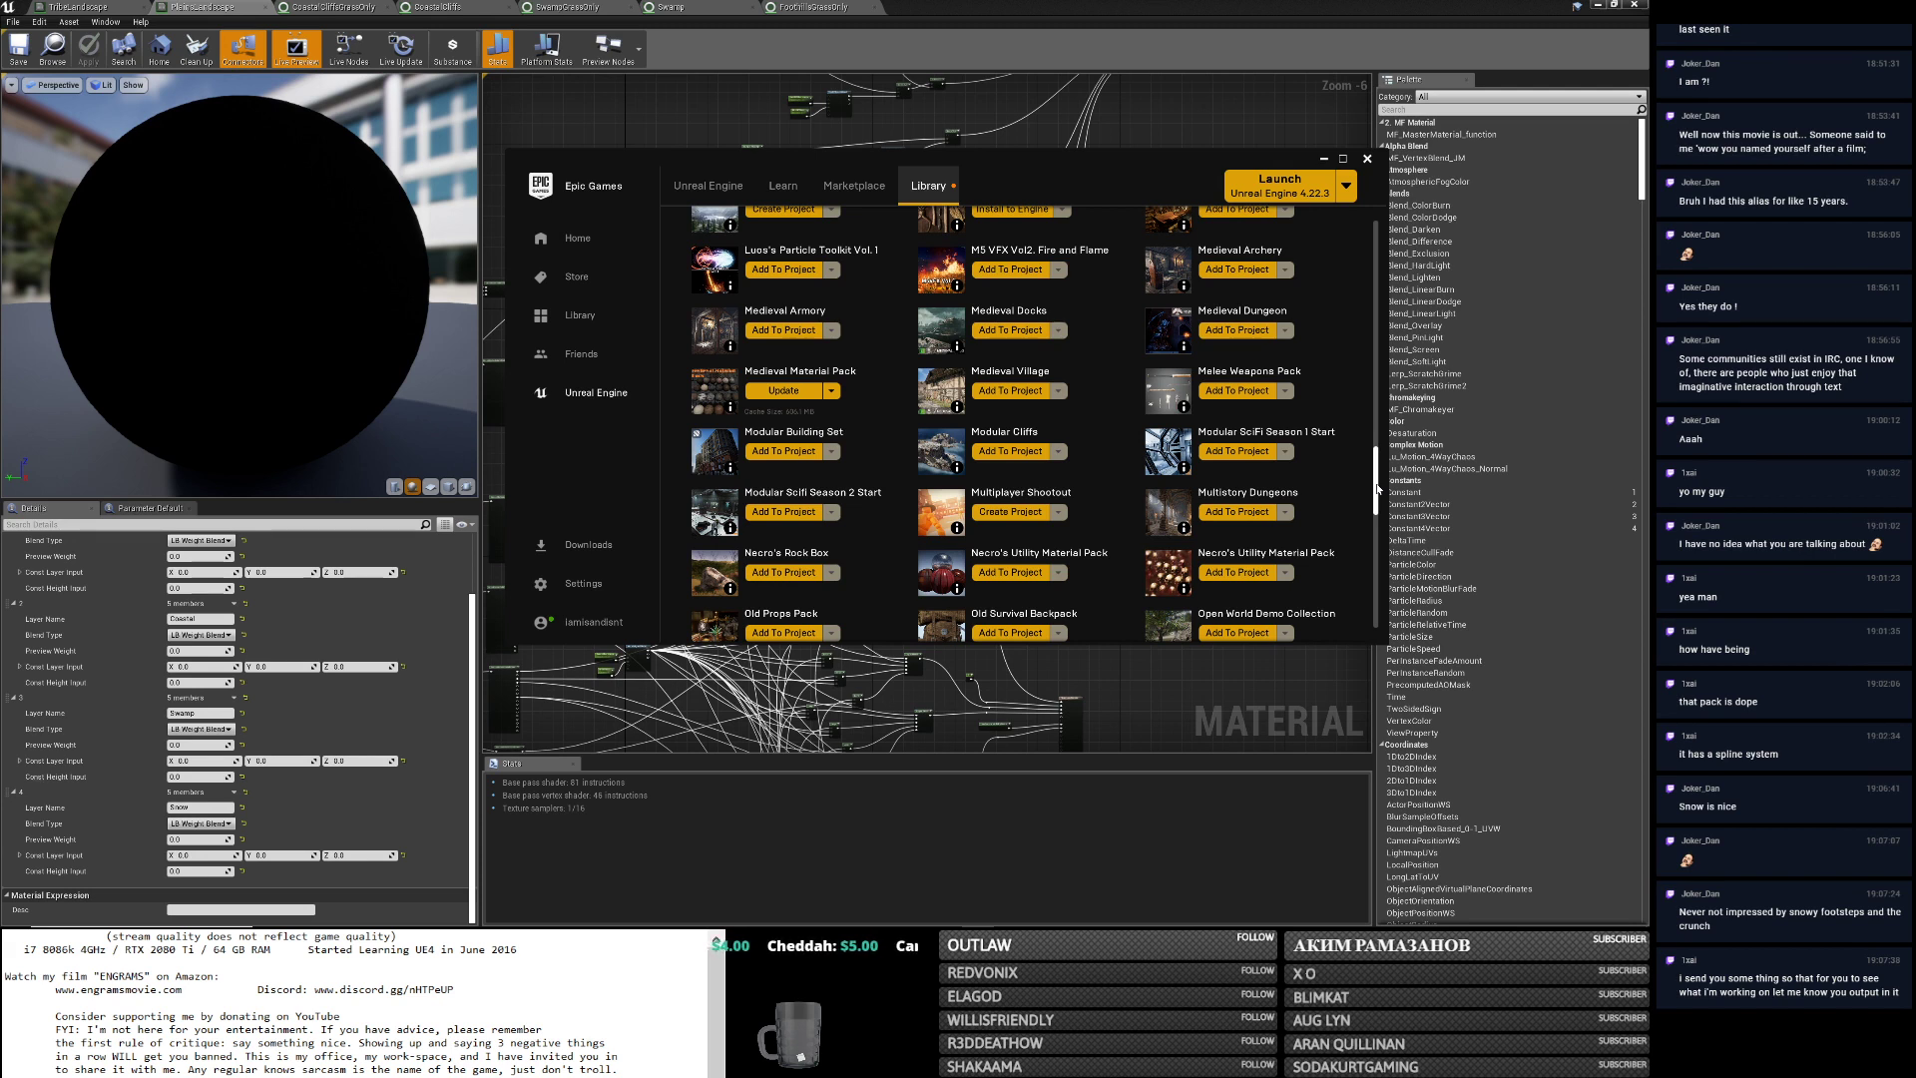
pyautogui.moveTo(1381, 489); pyautogui.dragTo(1387, 477)
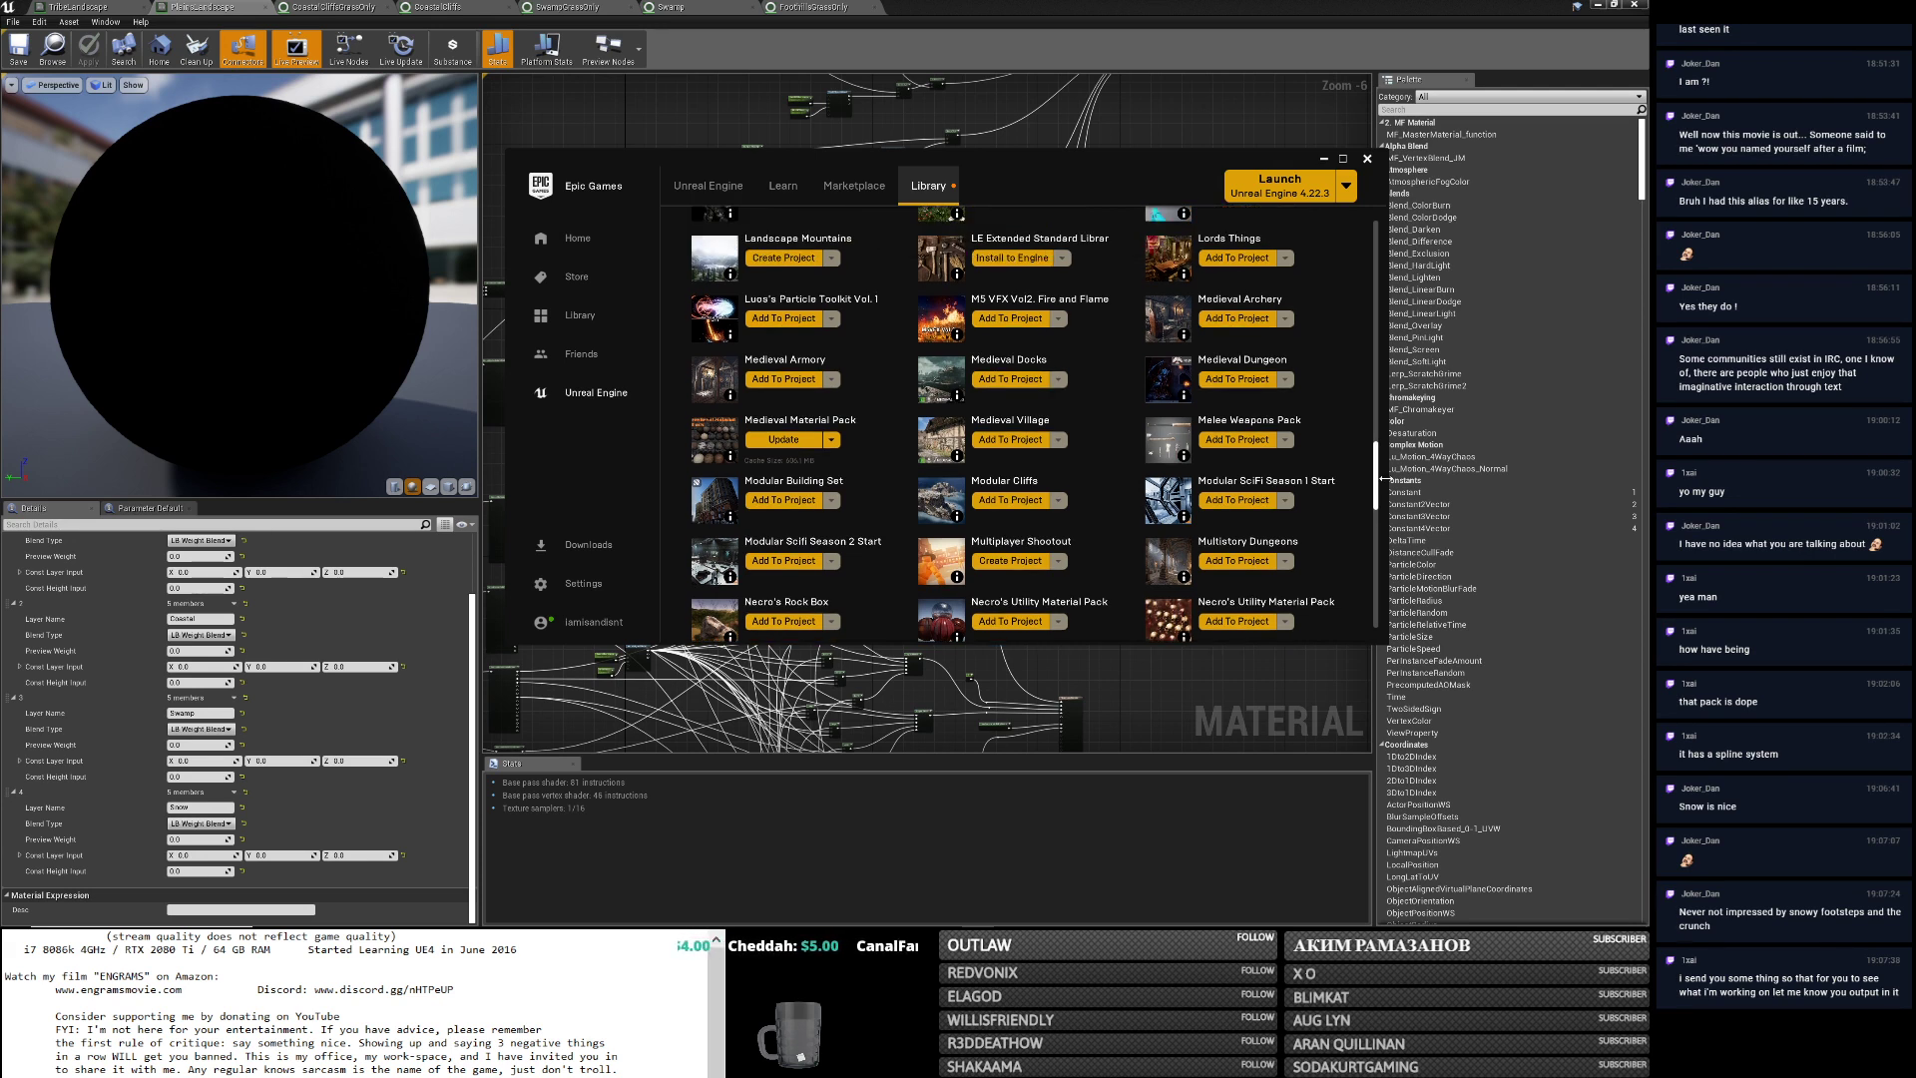
pyautogui.moveTo(734, 539)
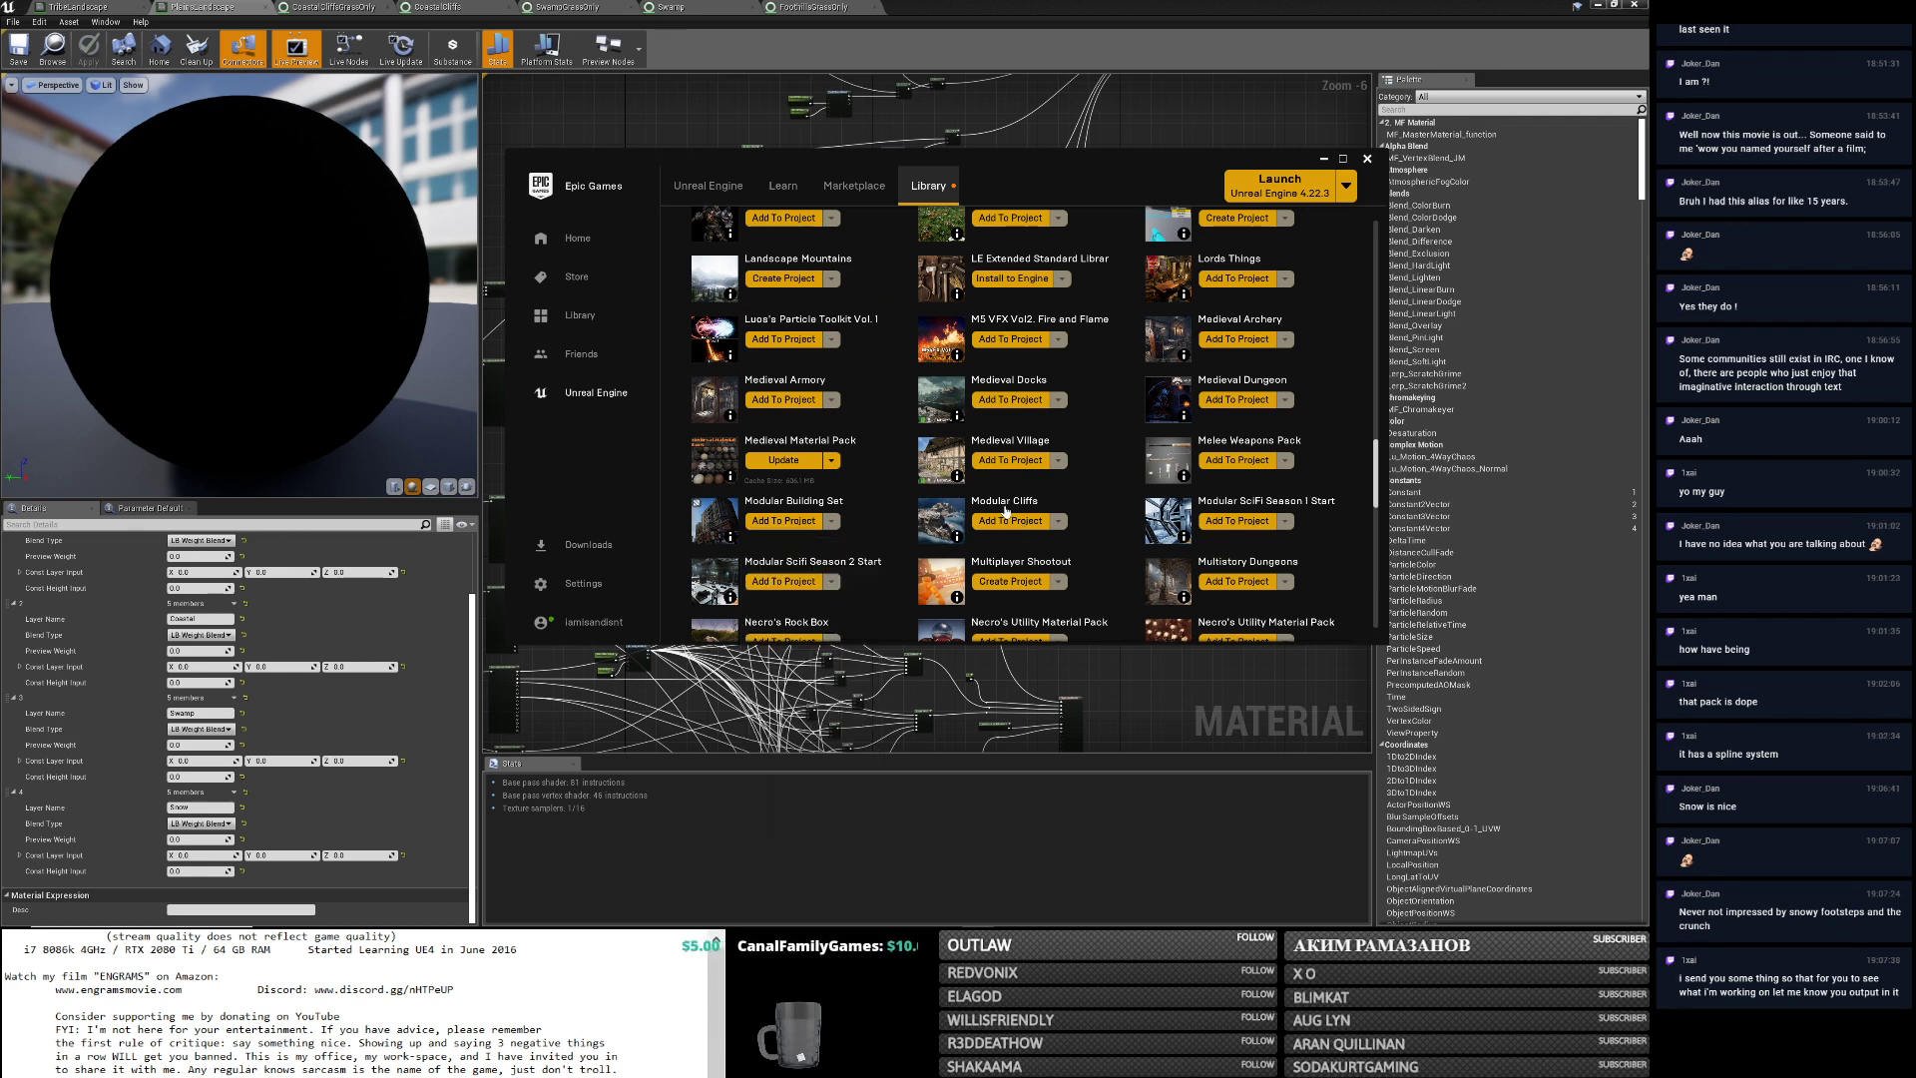
pyautogui.moveTo(956, 542)
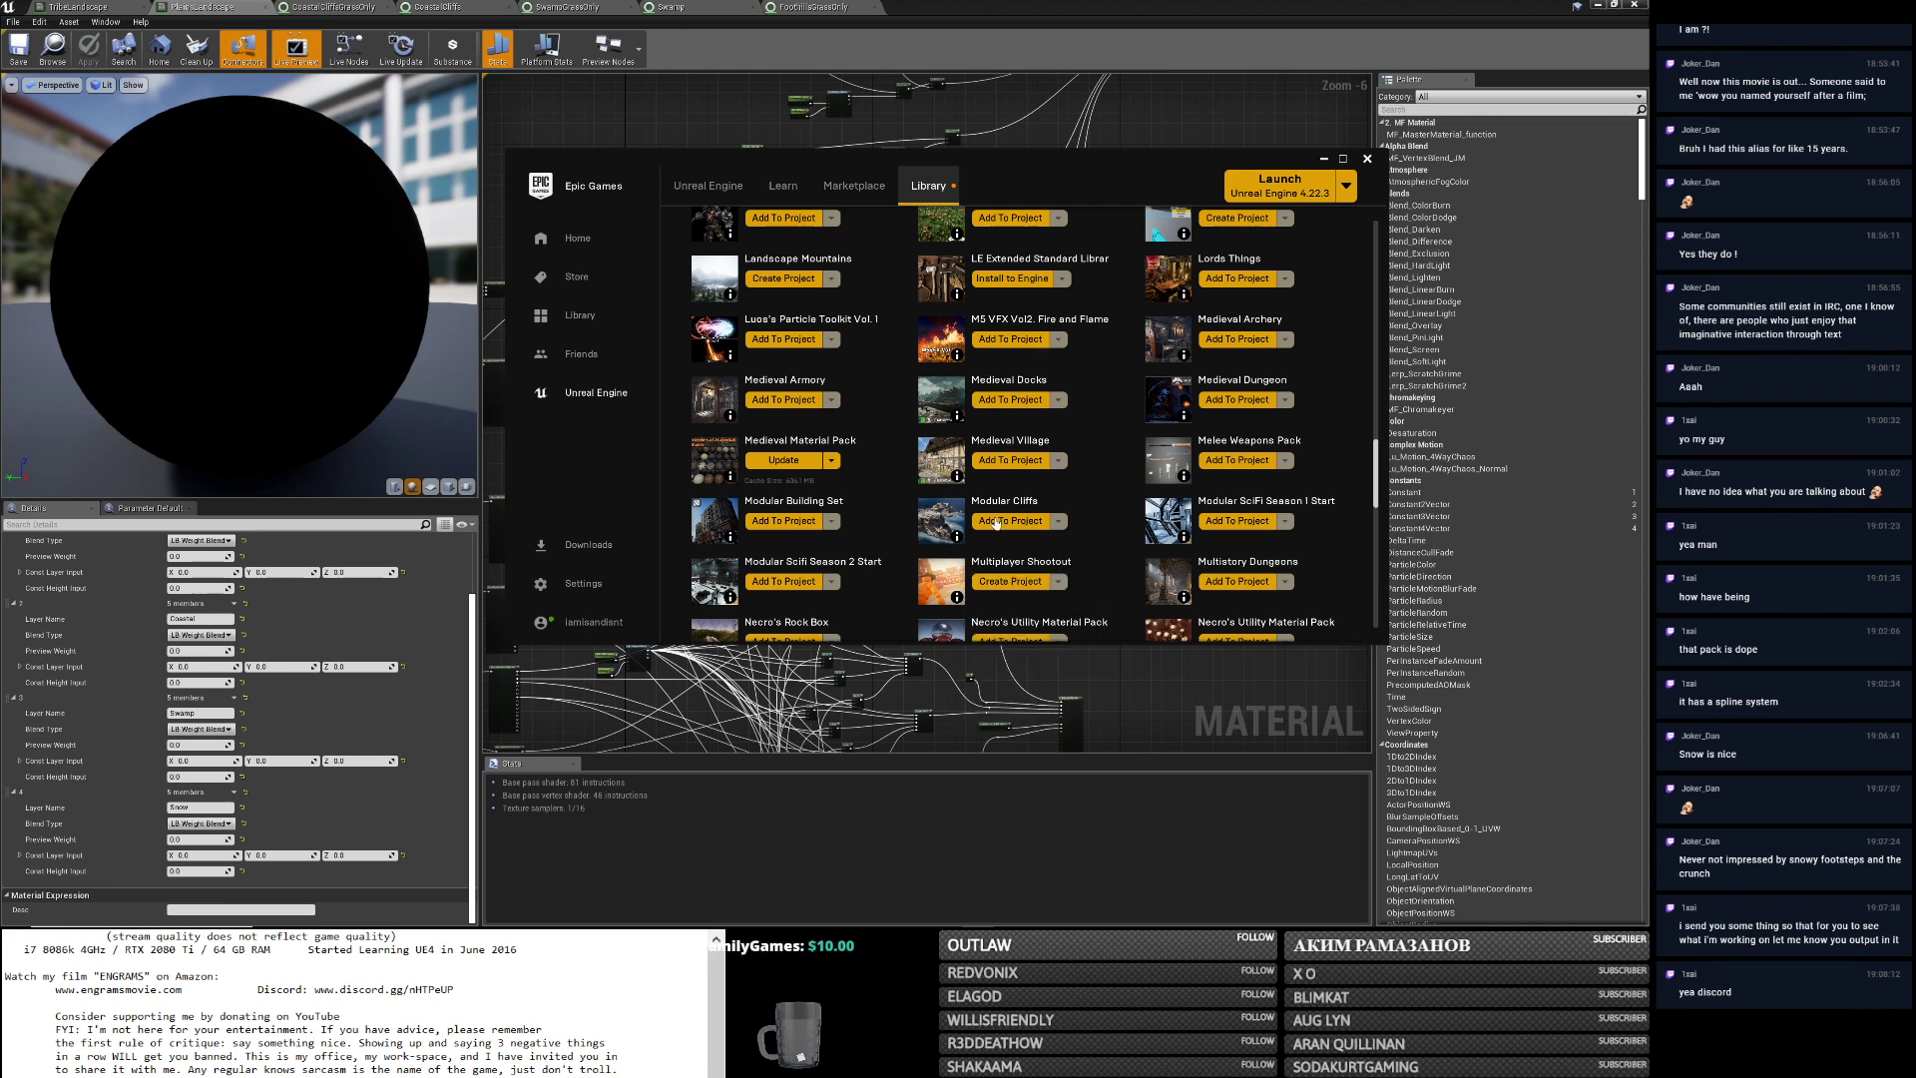
# Add "Modular Cliffs" as a new asterisk-bulleted, indented entry below the Multistory Dungeons note in the Notepad to-do list.
pyautogui.hotkey('alt', 'Tab')
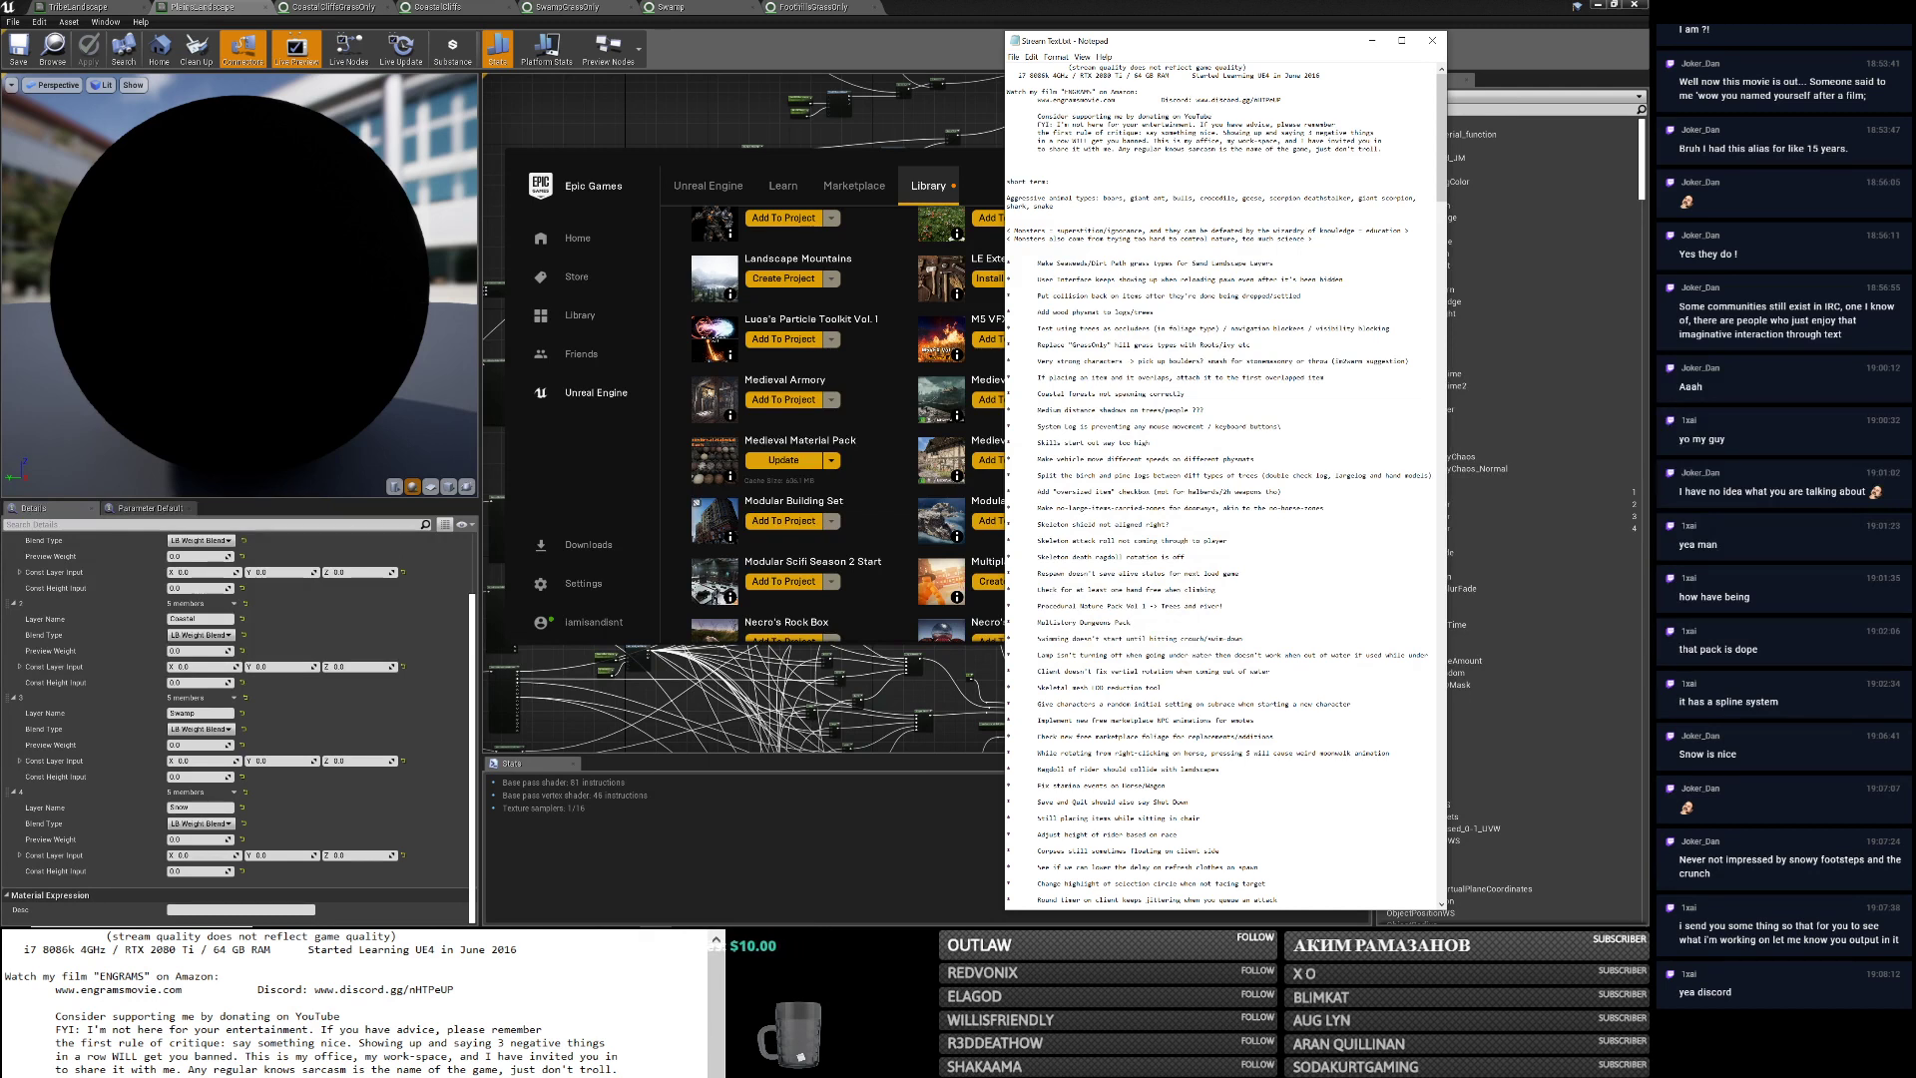
pyautogui.press('Return')
pyautogui.write('Modular Cliffs')
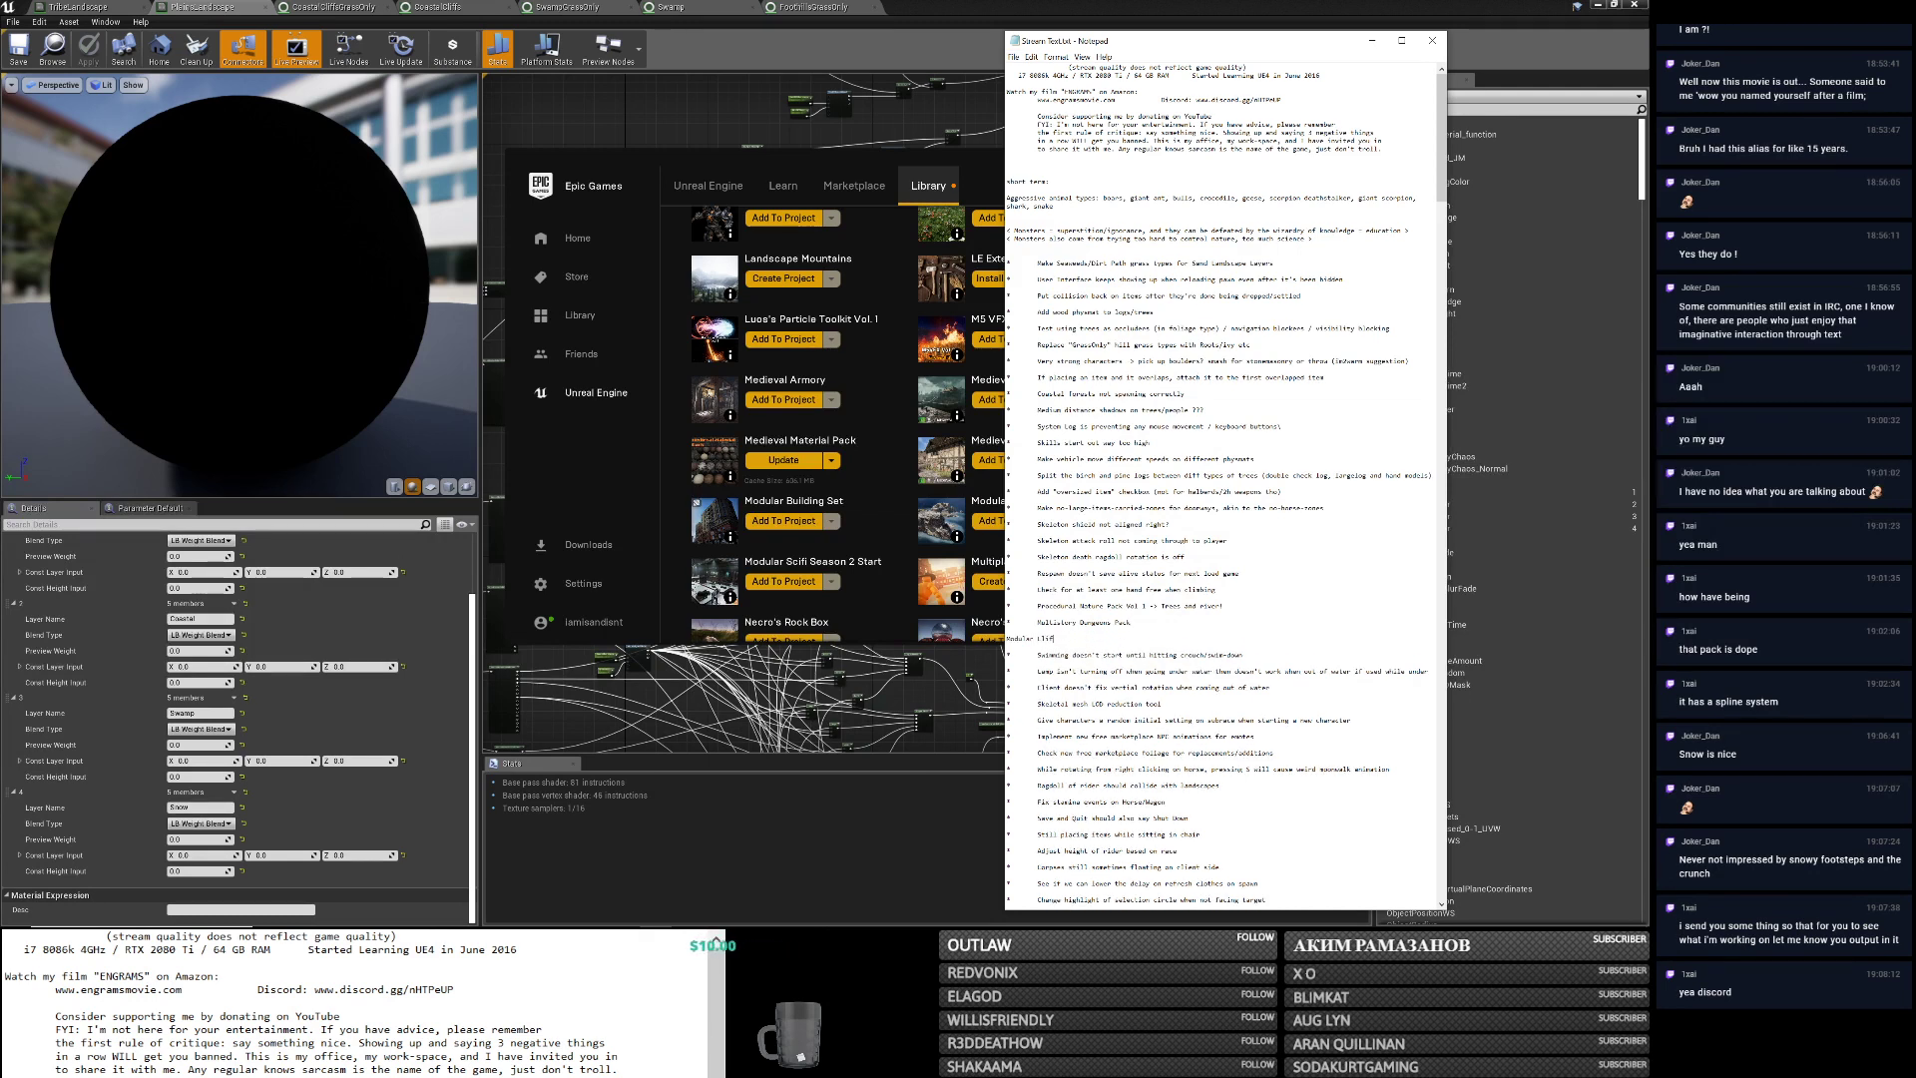
pyautogui.press('Home')
pyautogui.write('*')
pyautogui.press('Tab')
# Switch back to the Epic Games Launcher library and look over the owned packs from the Modular entries back to Fabric Materials.
pyautogui.click(896, 465)
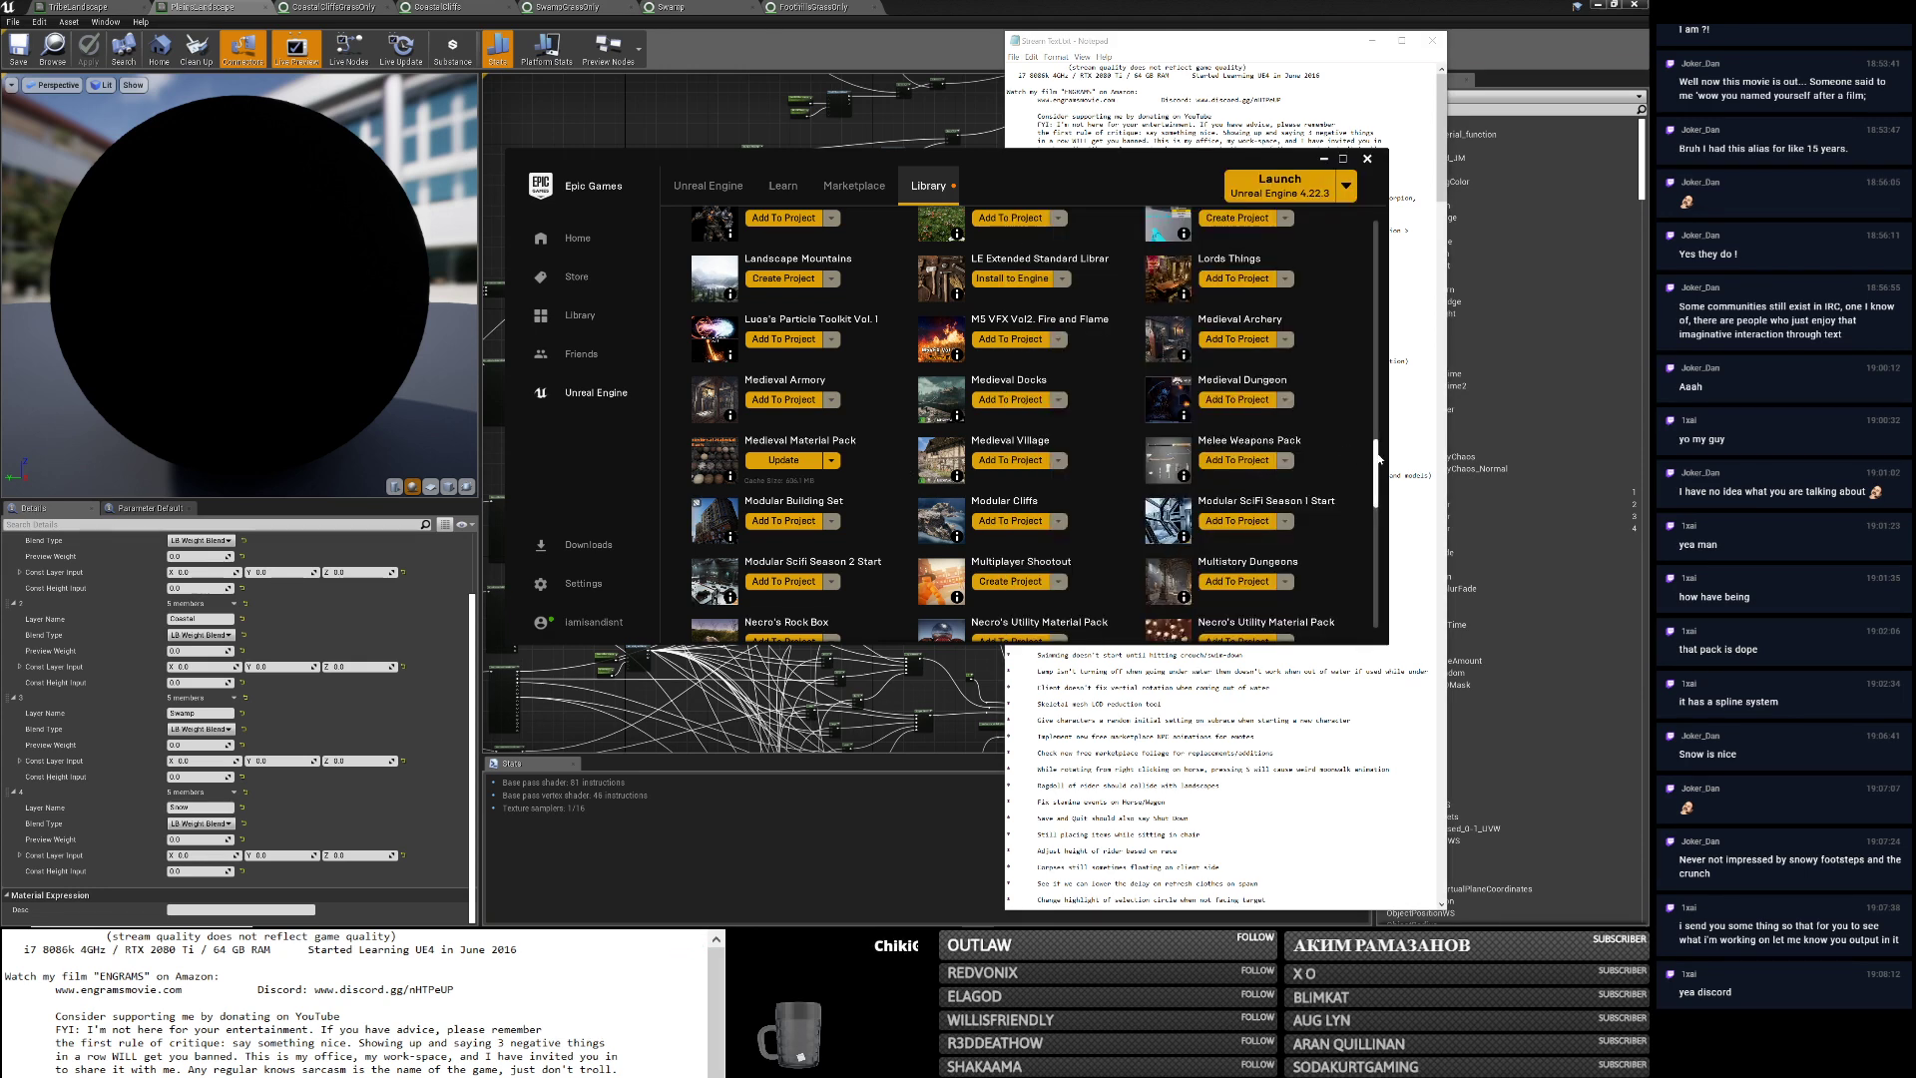
pyautogui.scroll(1, 1376, 458)
pyautogui.scroll(1, 1376, 458)
pyautogui.moveTo(1381, 456); pyautogui.dragTo(1378, 429)
pyautogui.scroll(1, 1297, 469)
pyautogui.scroll(1, 1244, 504)
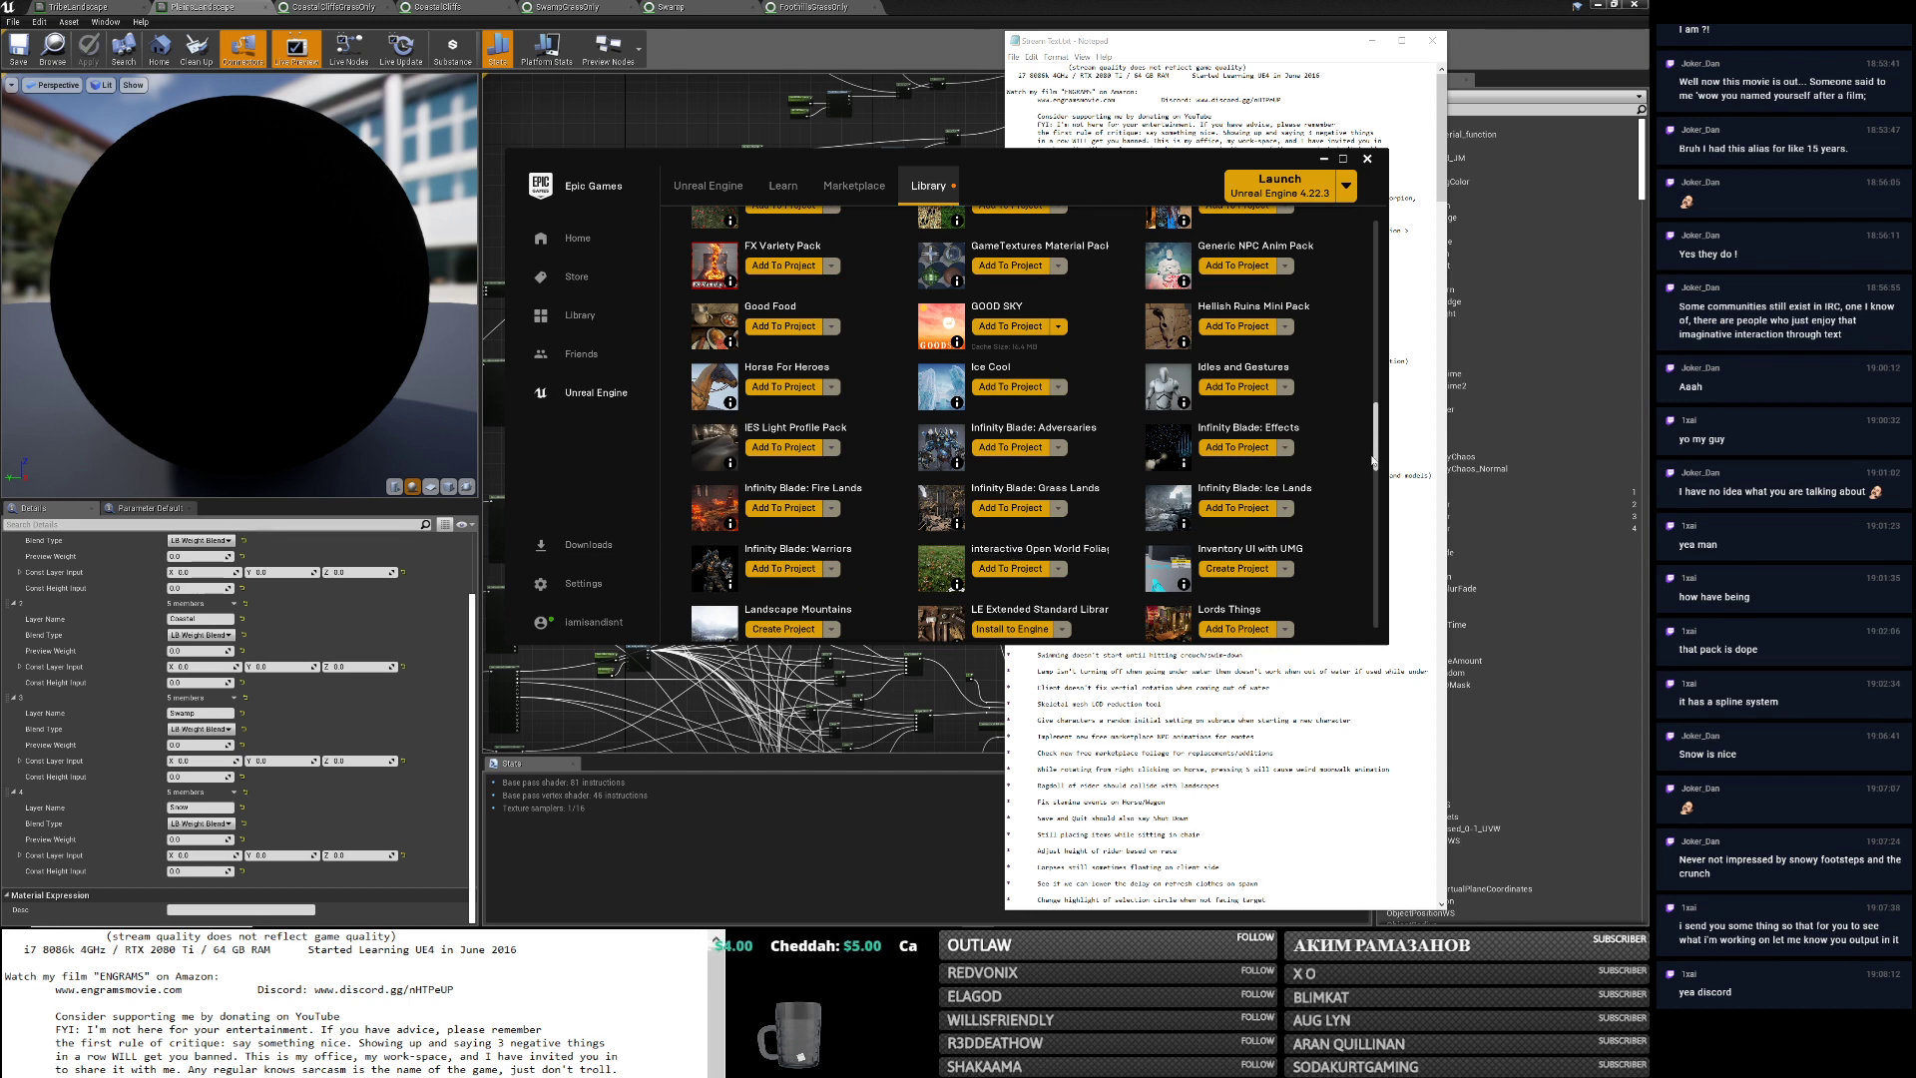
pyautogui.scroll(1, 1375, 459)
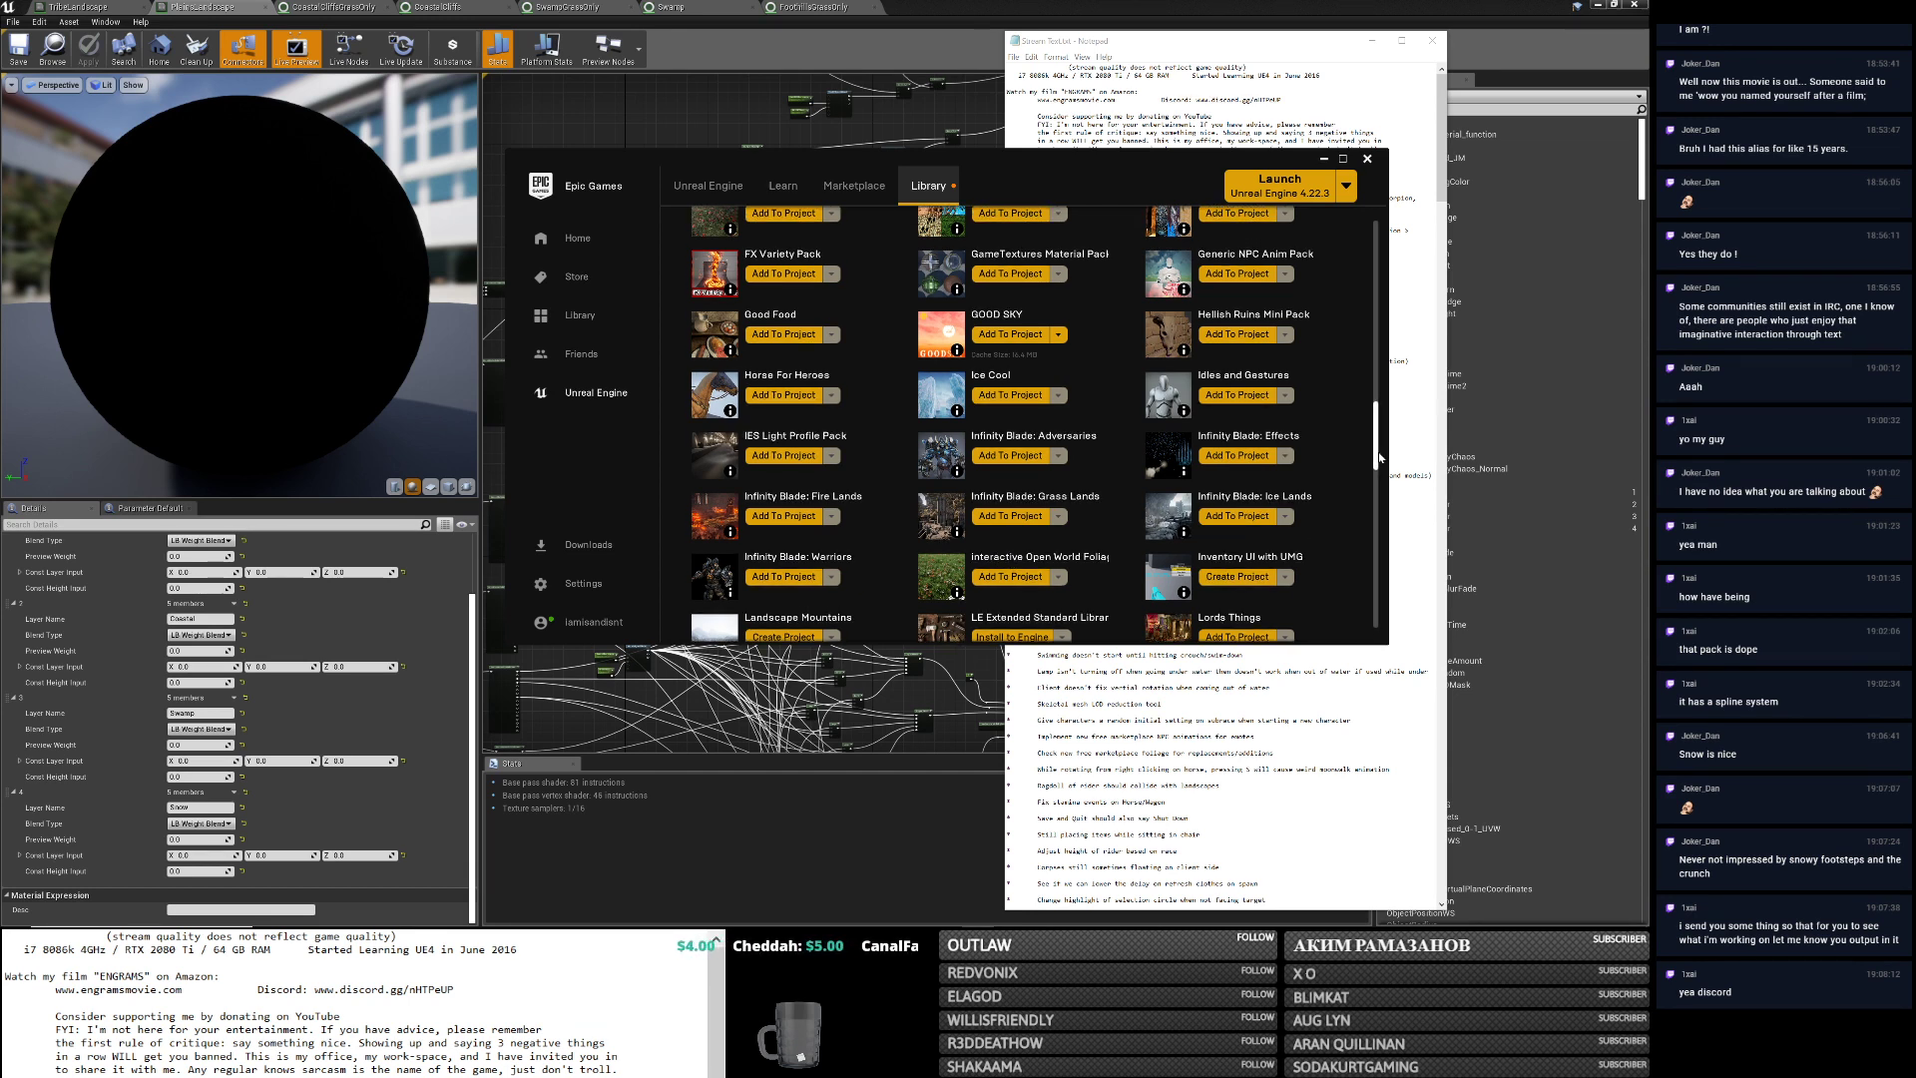
pyautogui.scroll(1, 1380, 457)
pyautogui.scroll(1, 1385, 454)
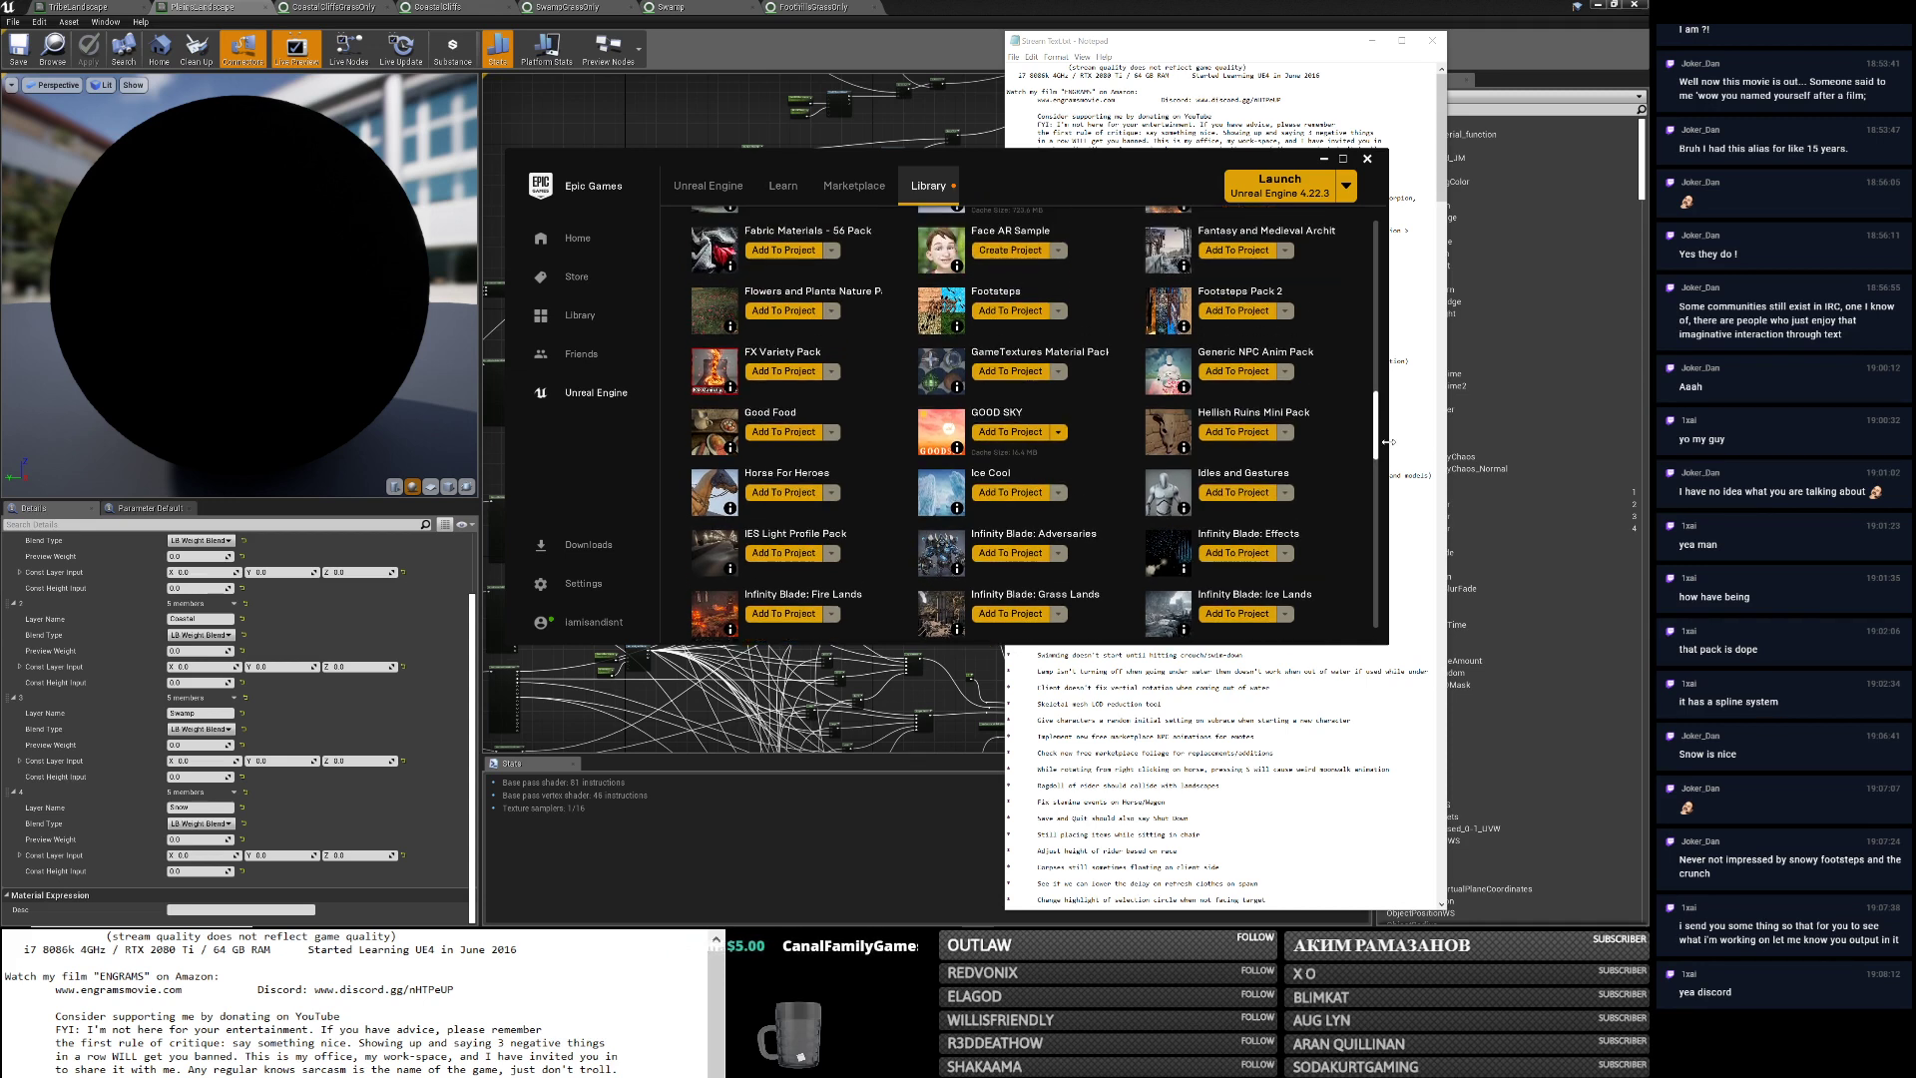
pyautogui.scroll(1, 1385, 441)
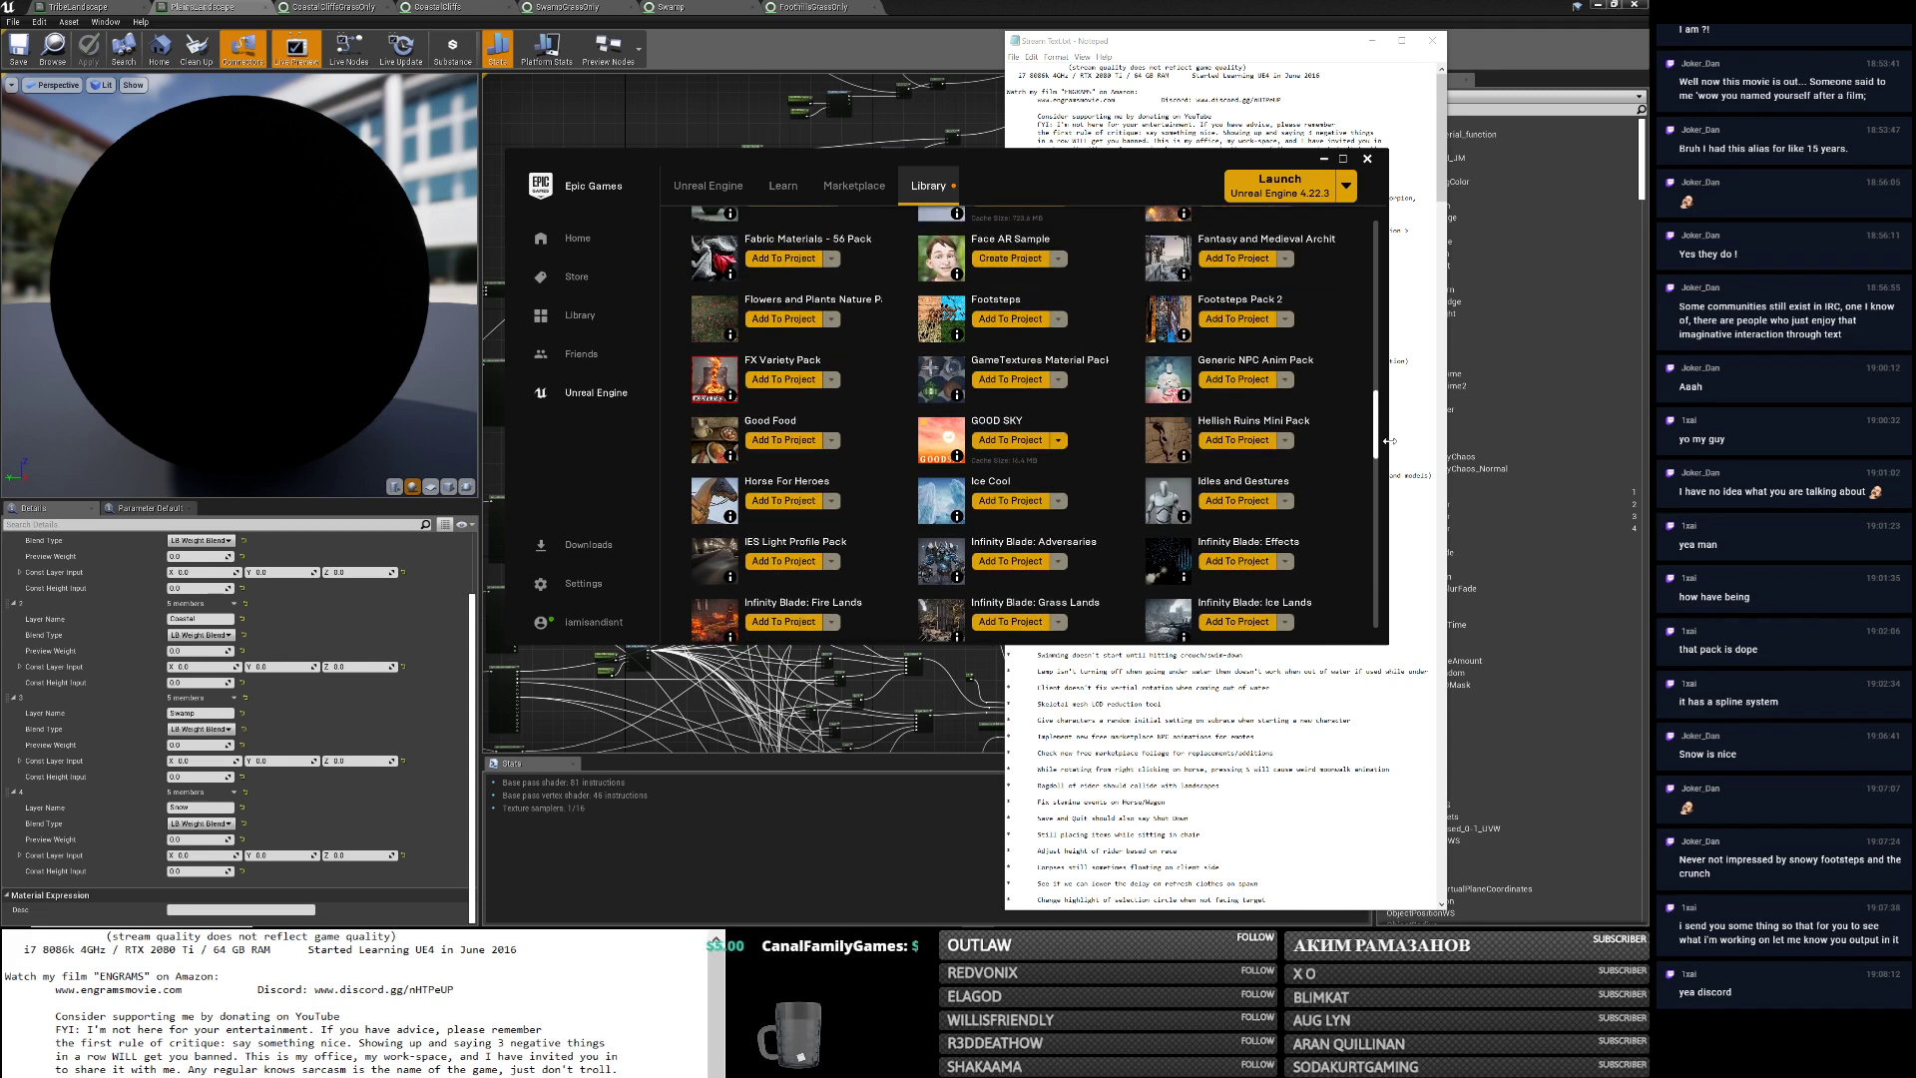
# Open the Idles and Gestures pack's details, read its description and list of included animations, and return to the library.
pyautogui.click(1256, 483)
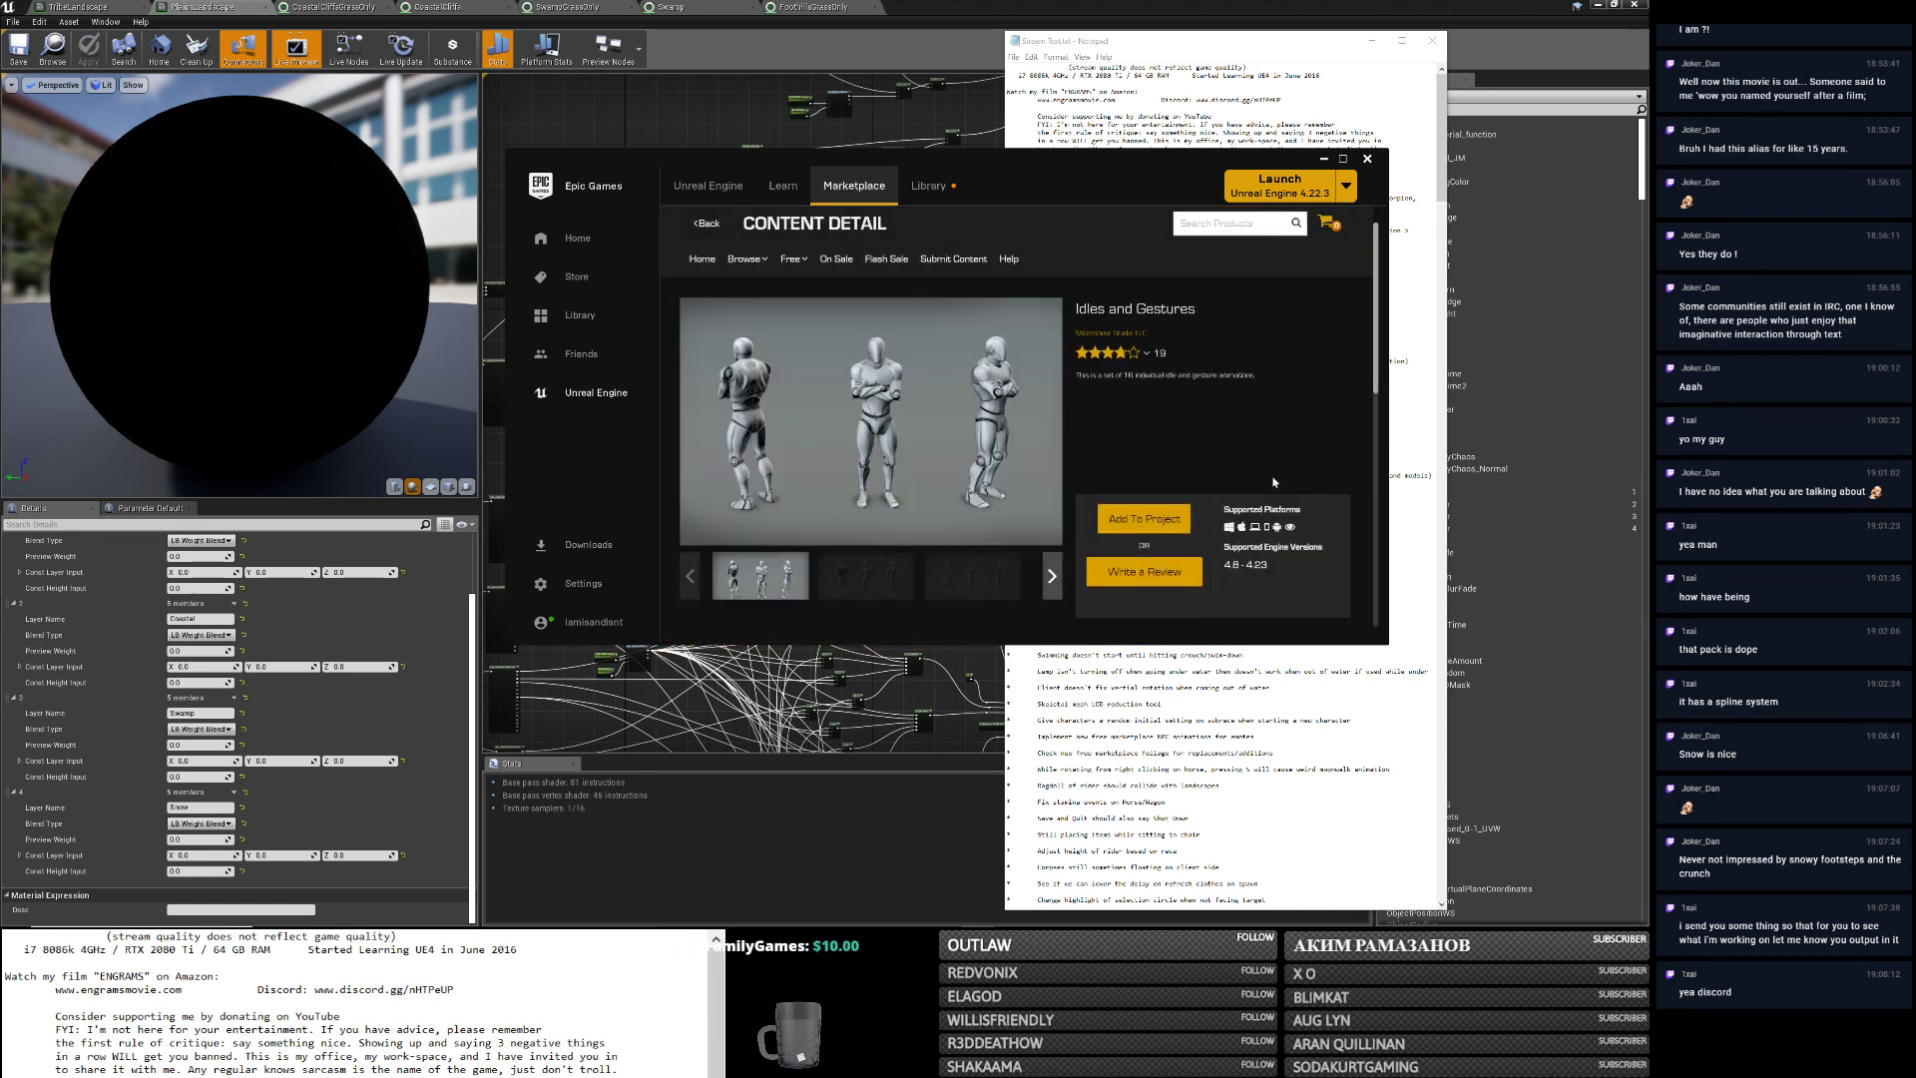
pyautogui.scroll(-5, 1303, 445)
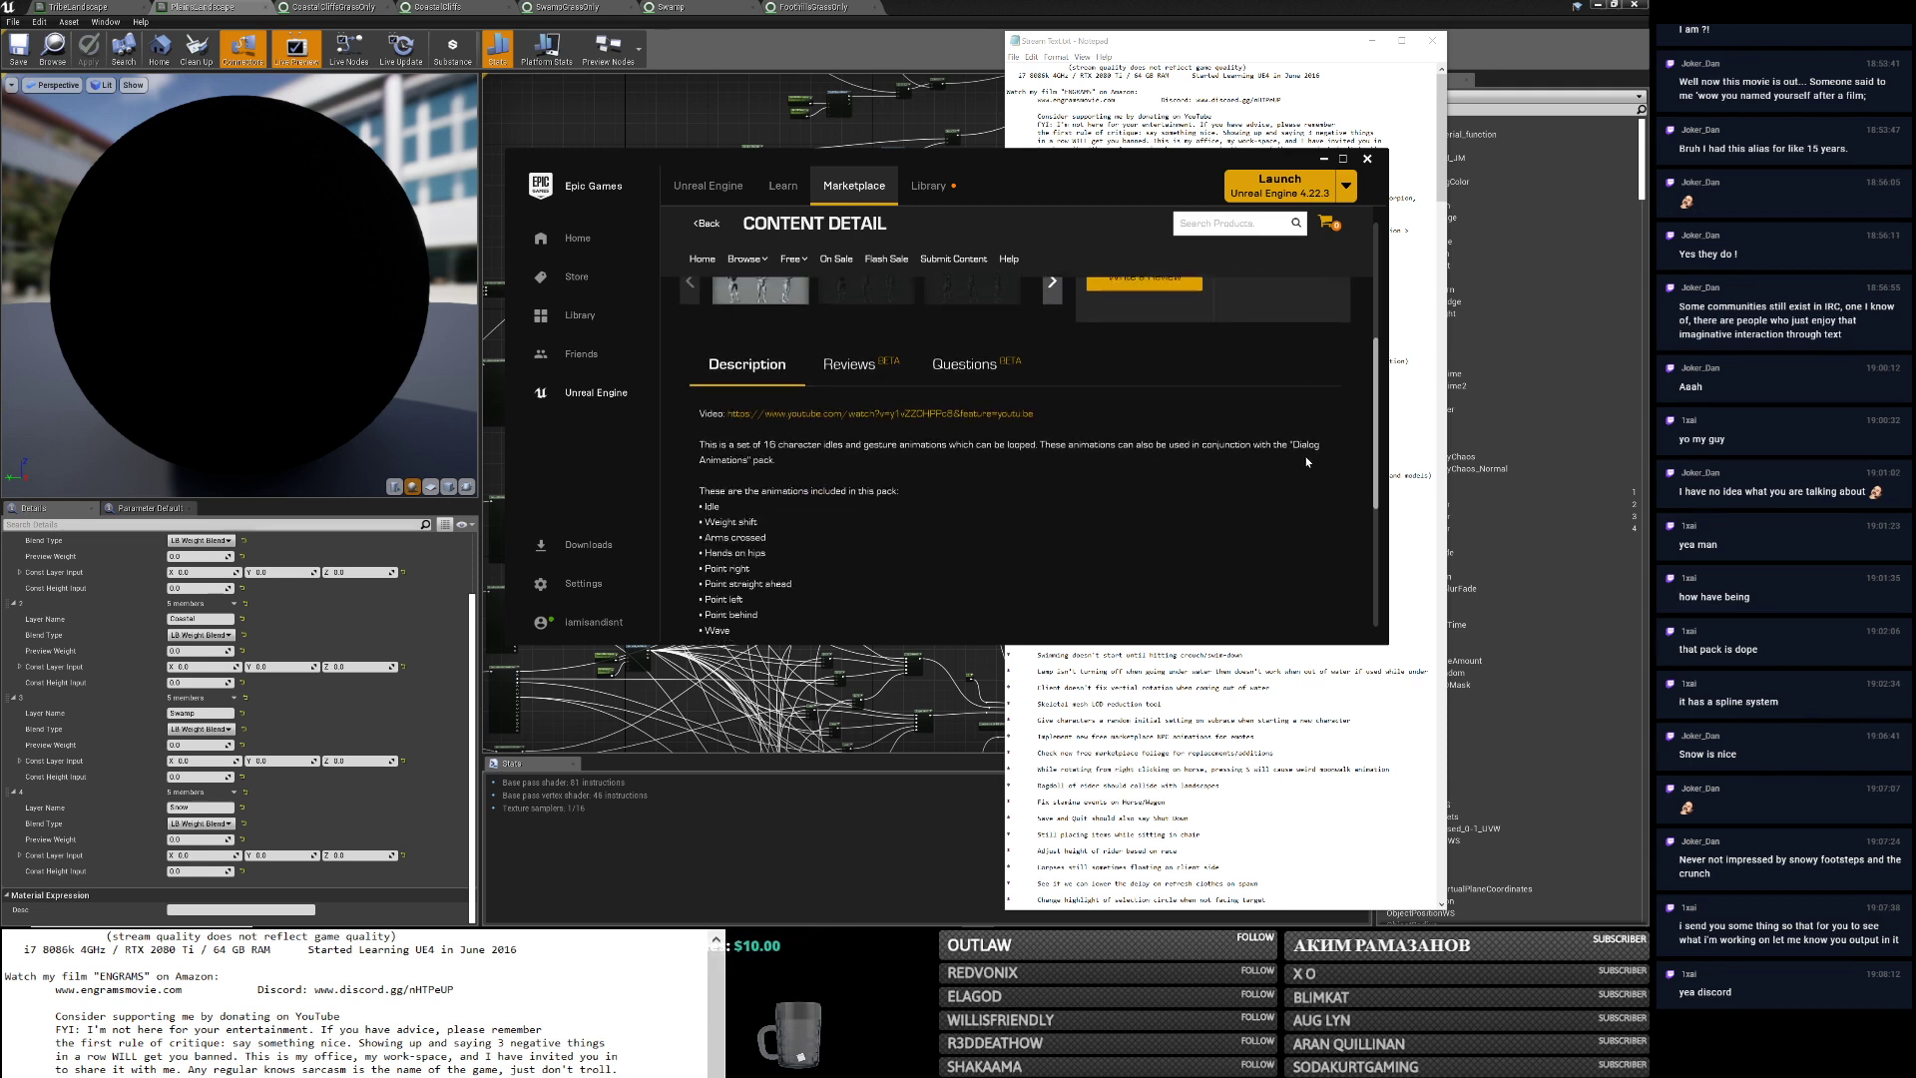
pyautogui.scroll(-3, 1305, 457)
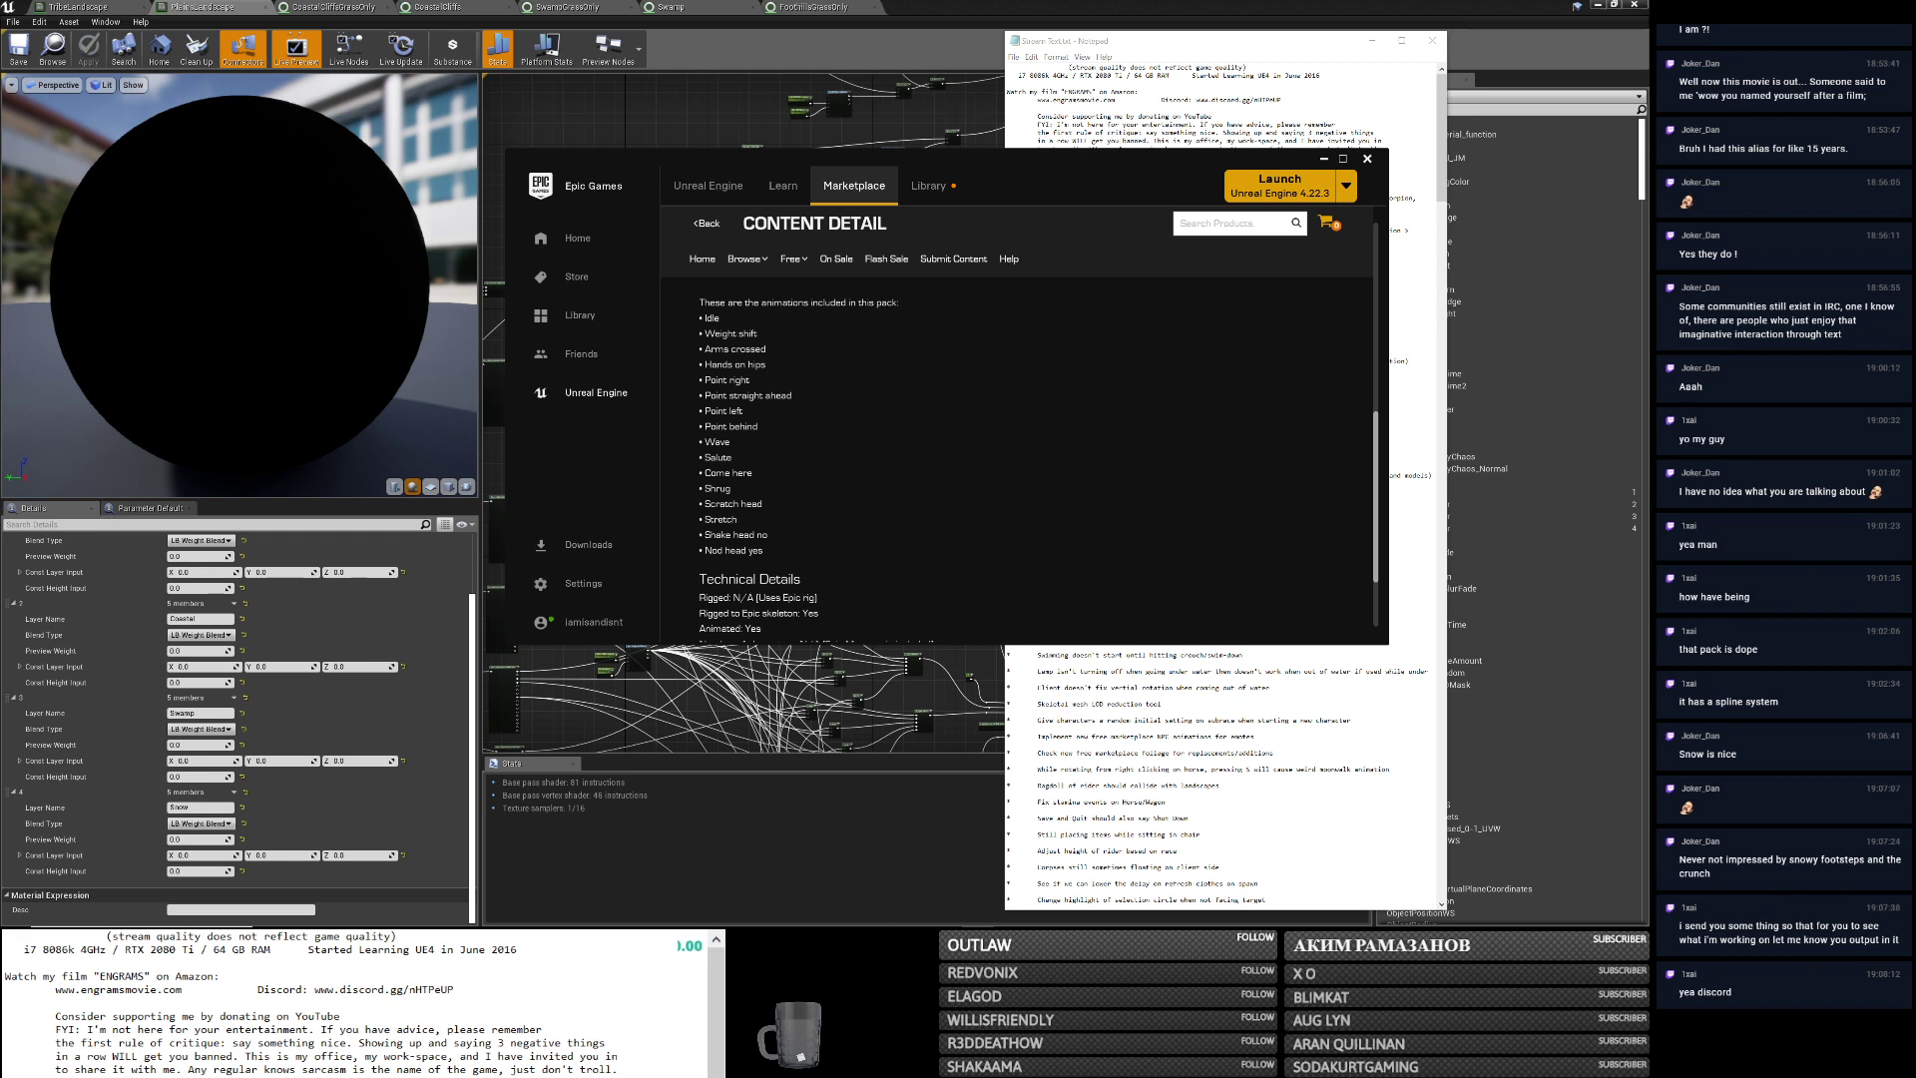
pyautogui.scroll(1, 1018, 449)
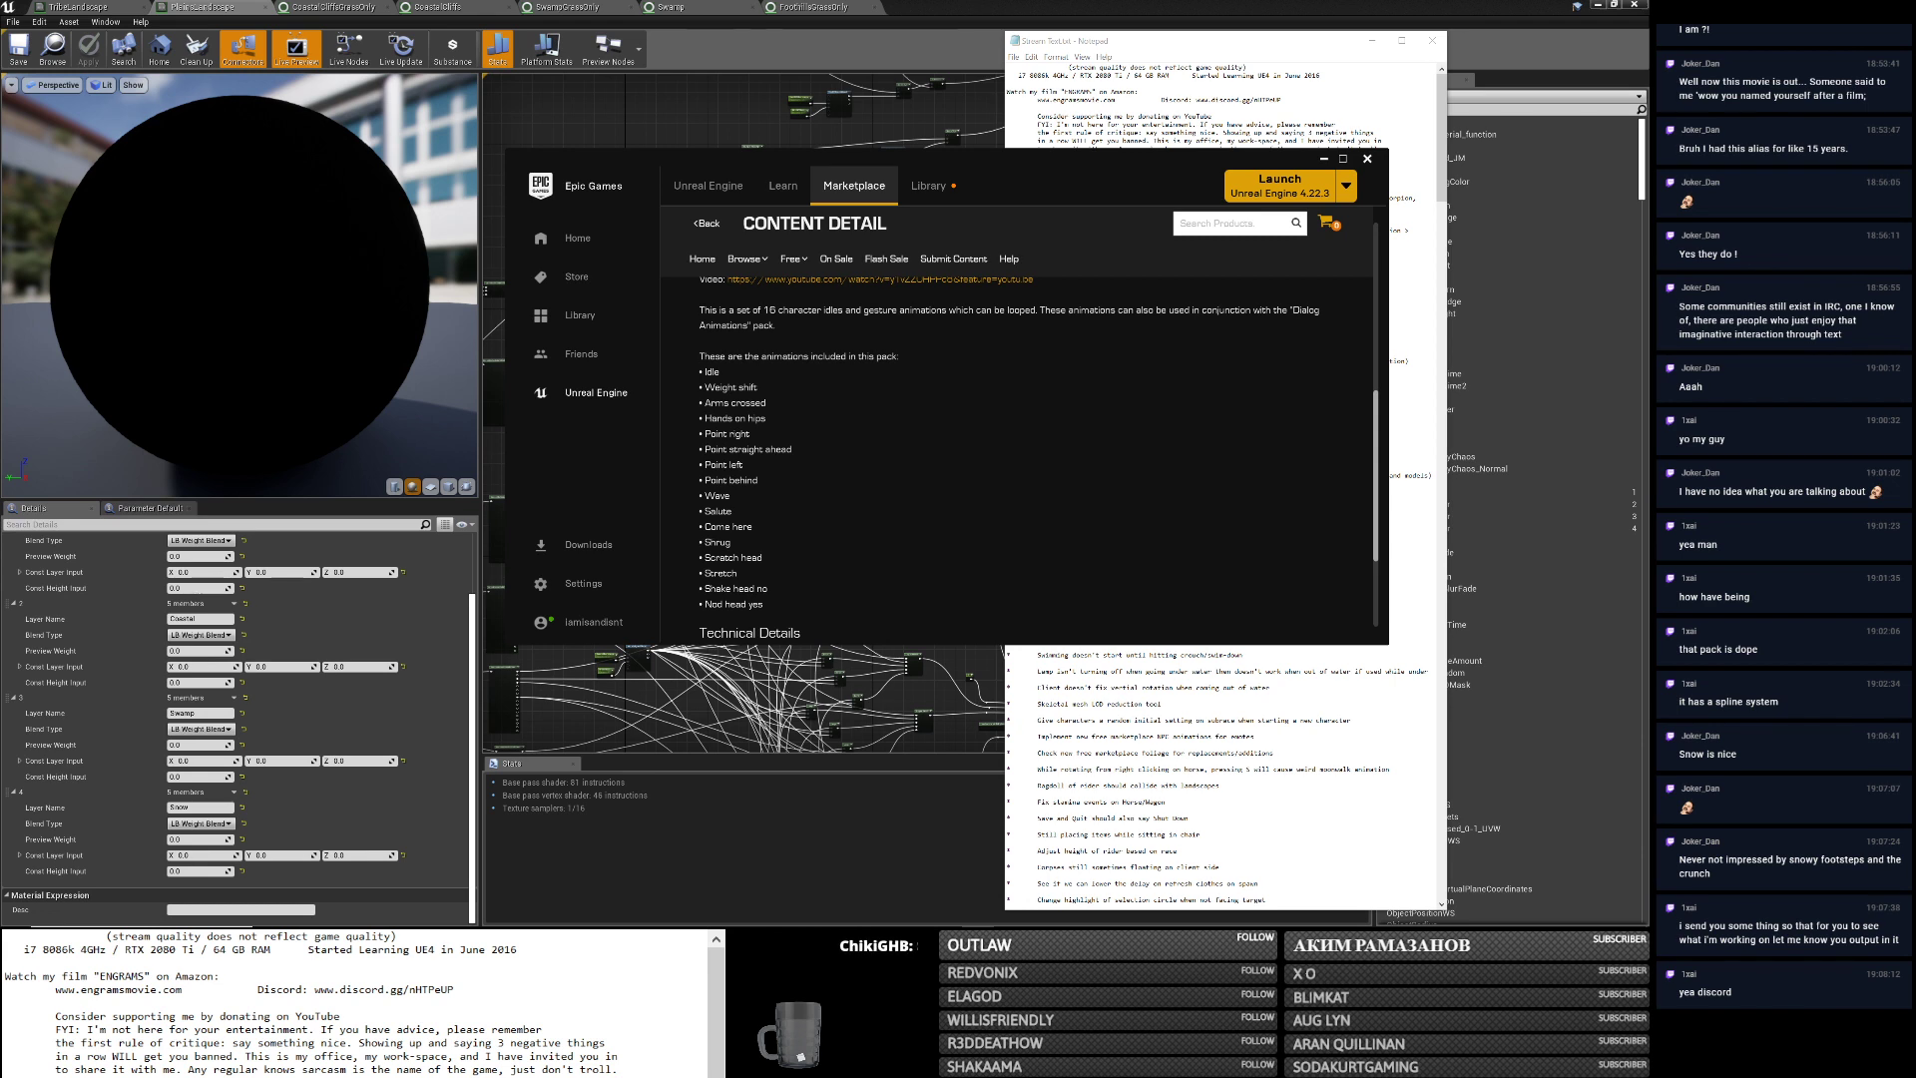
pyautogui.scroll(-1, 722, 517)
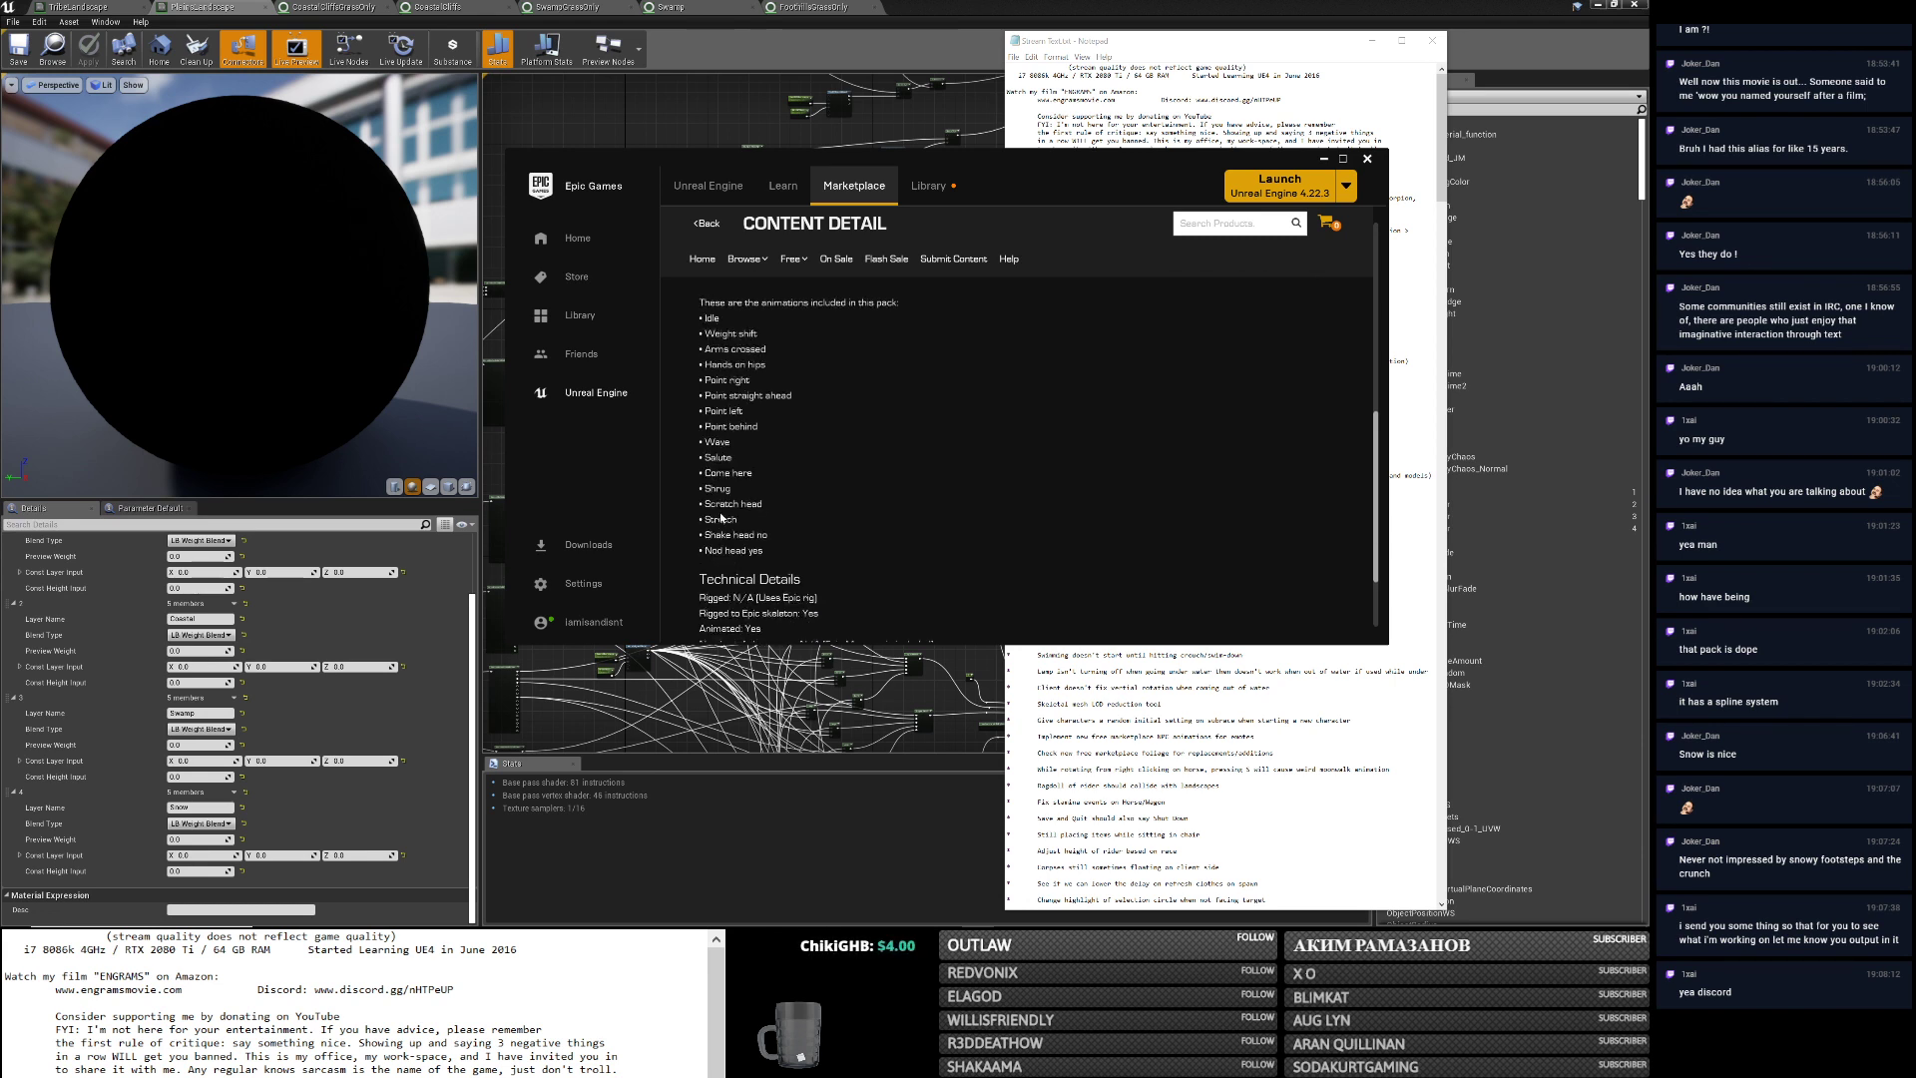
pyautogui.scroll(-2, 721, 517)
pyautogui.scroll(6, 932, 557)
pyautogui.scroll(2, 967, 543)
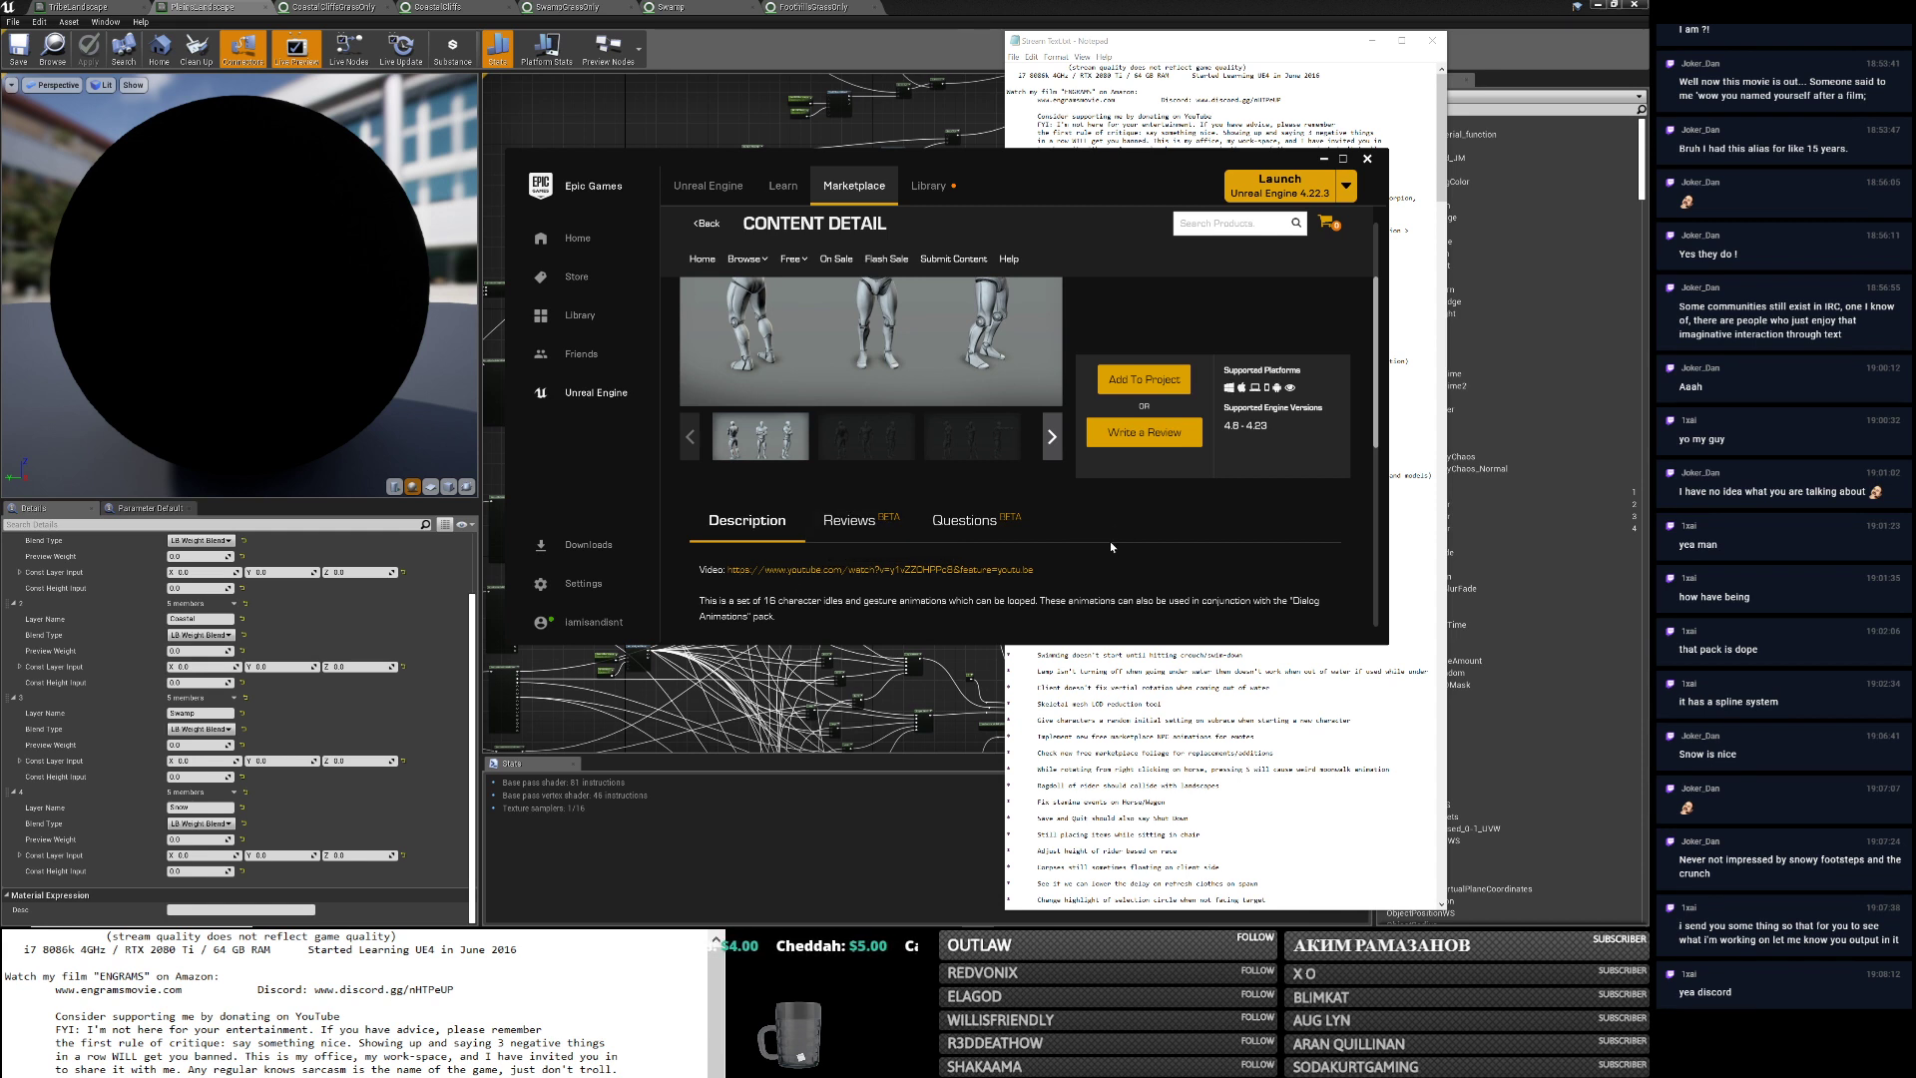
pyautogui.scroll(3, 1116, 536)
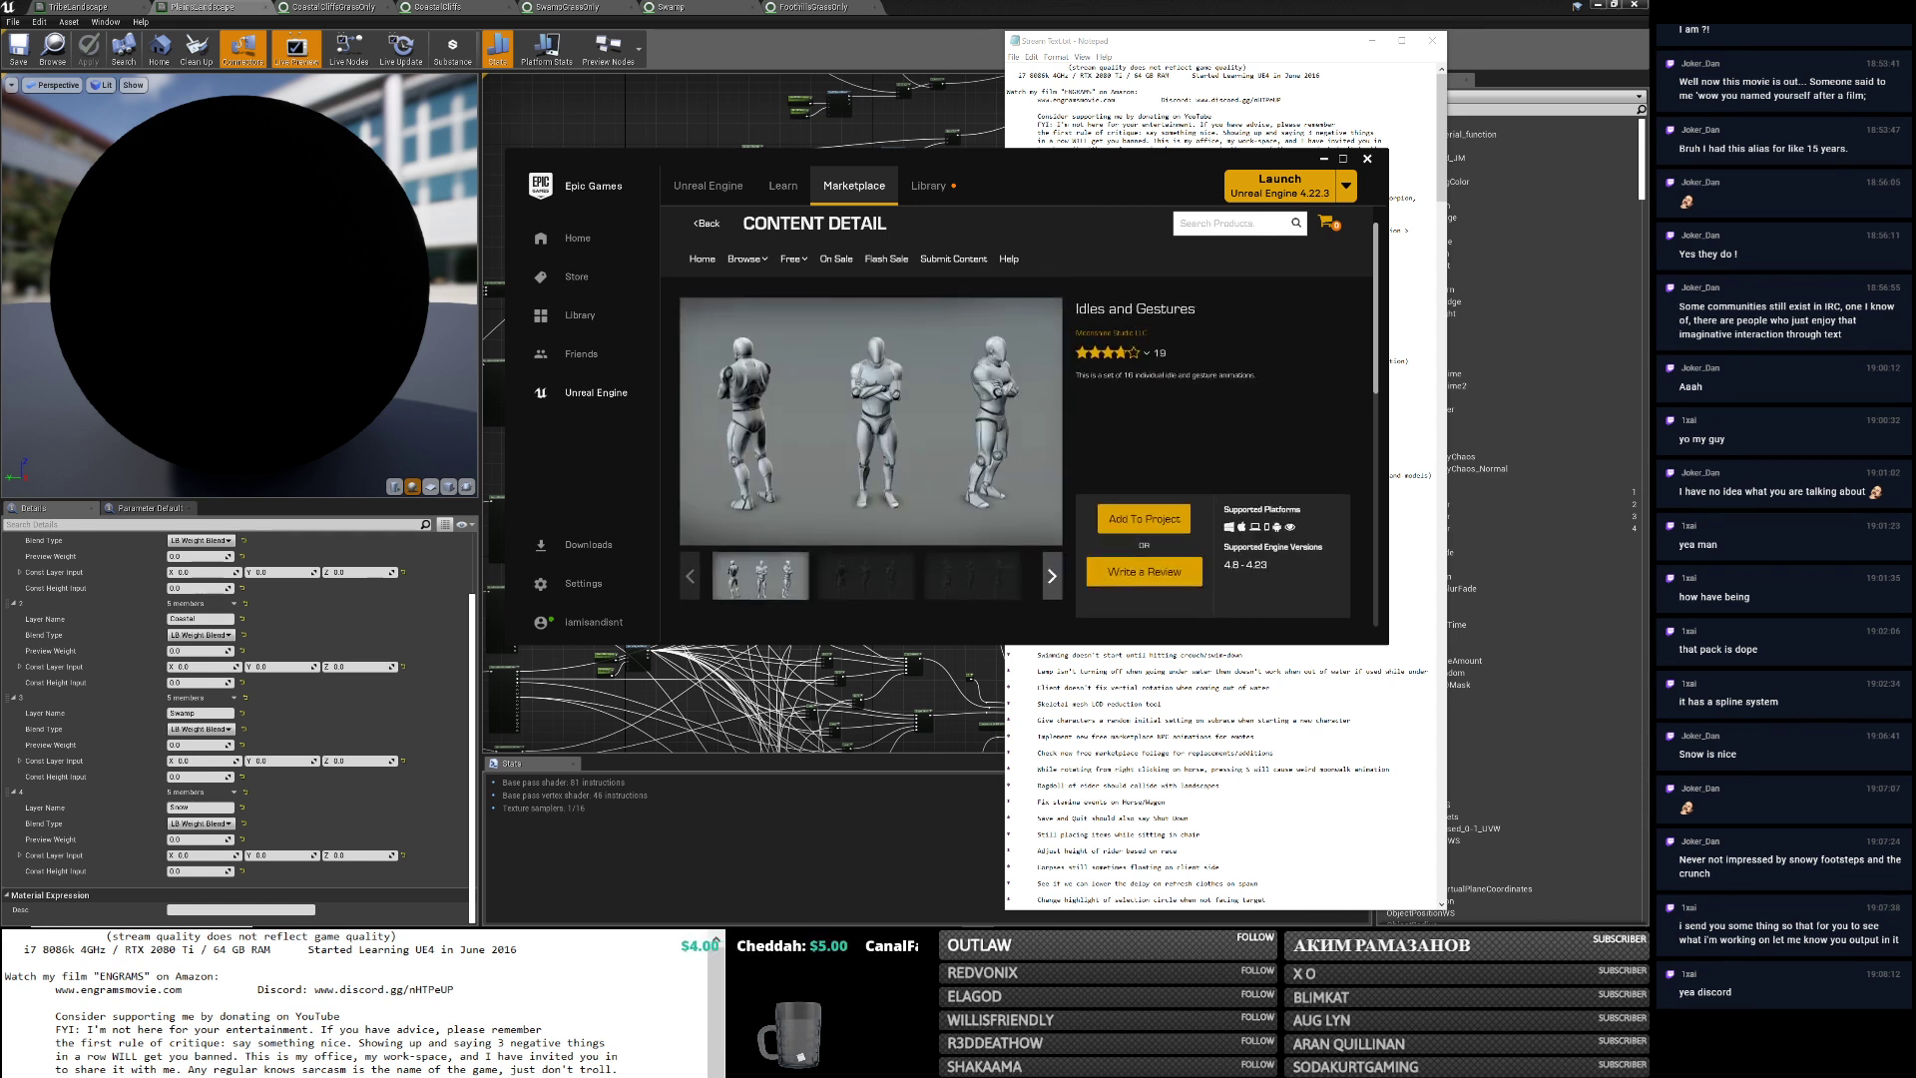
pyautogui.click(708, 224)
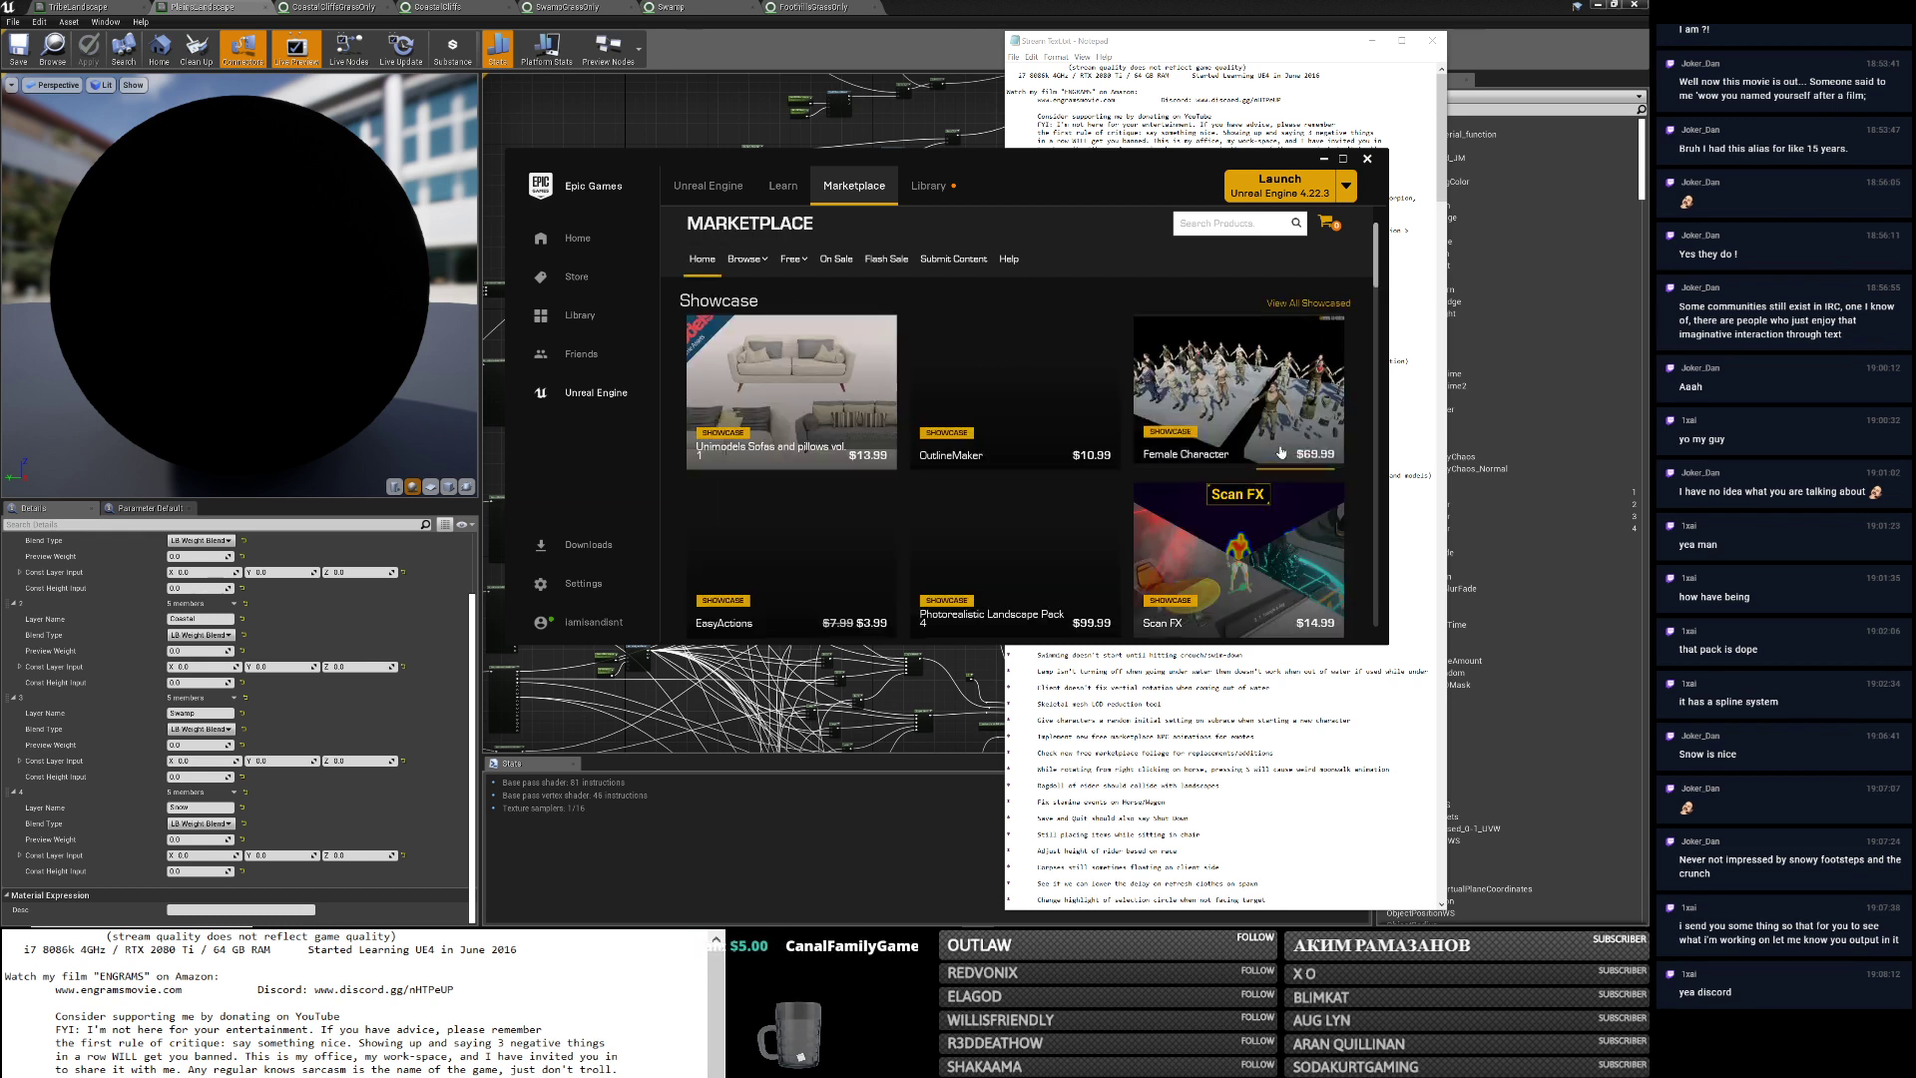
pyautogui.click(913, 189)
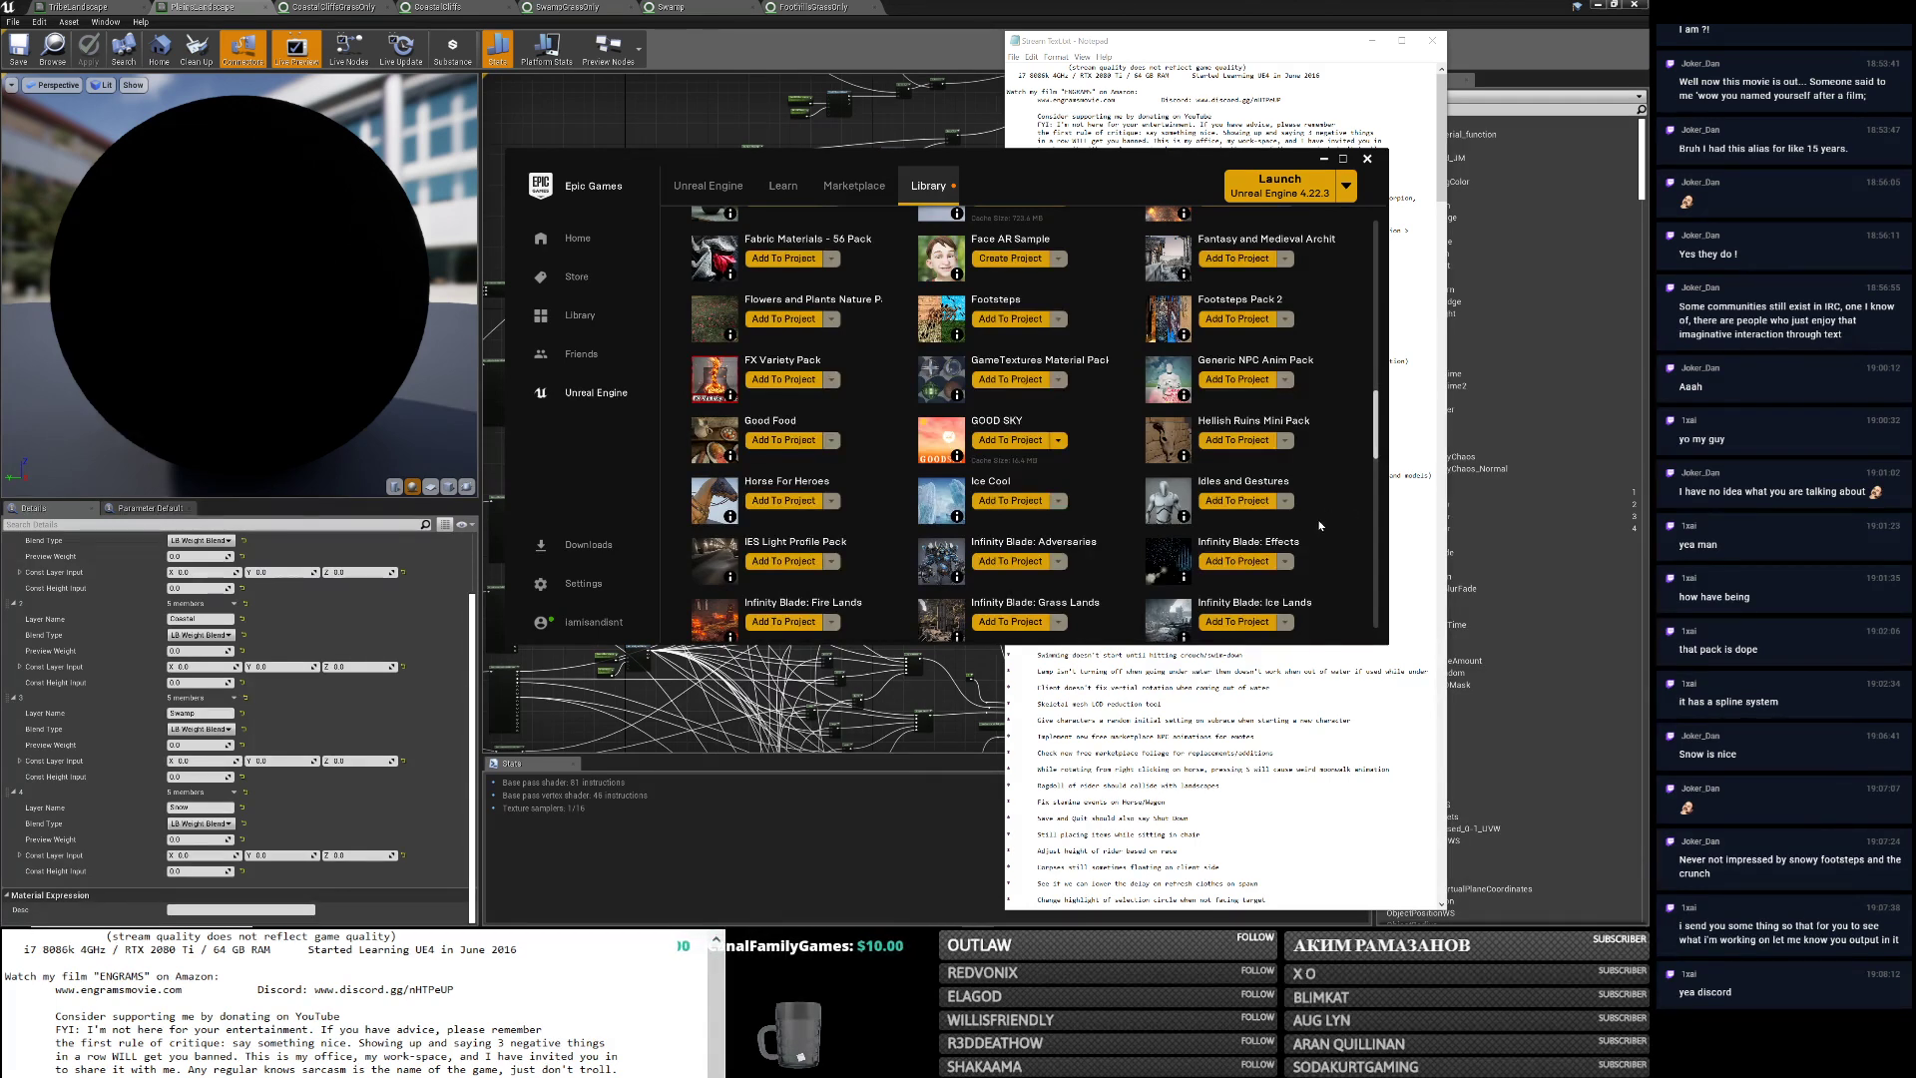
# Look over the neighbouring library packs, open the Generic NPC Anim Pack's details and read its description and technical details.
pyautogui.scroll(1, 1129, 509)
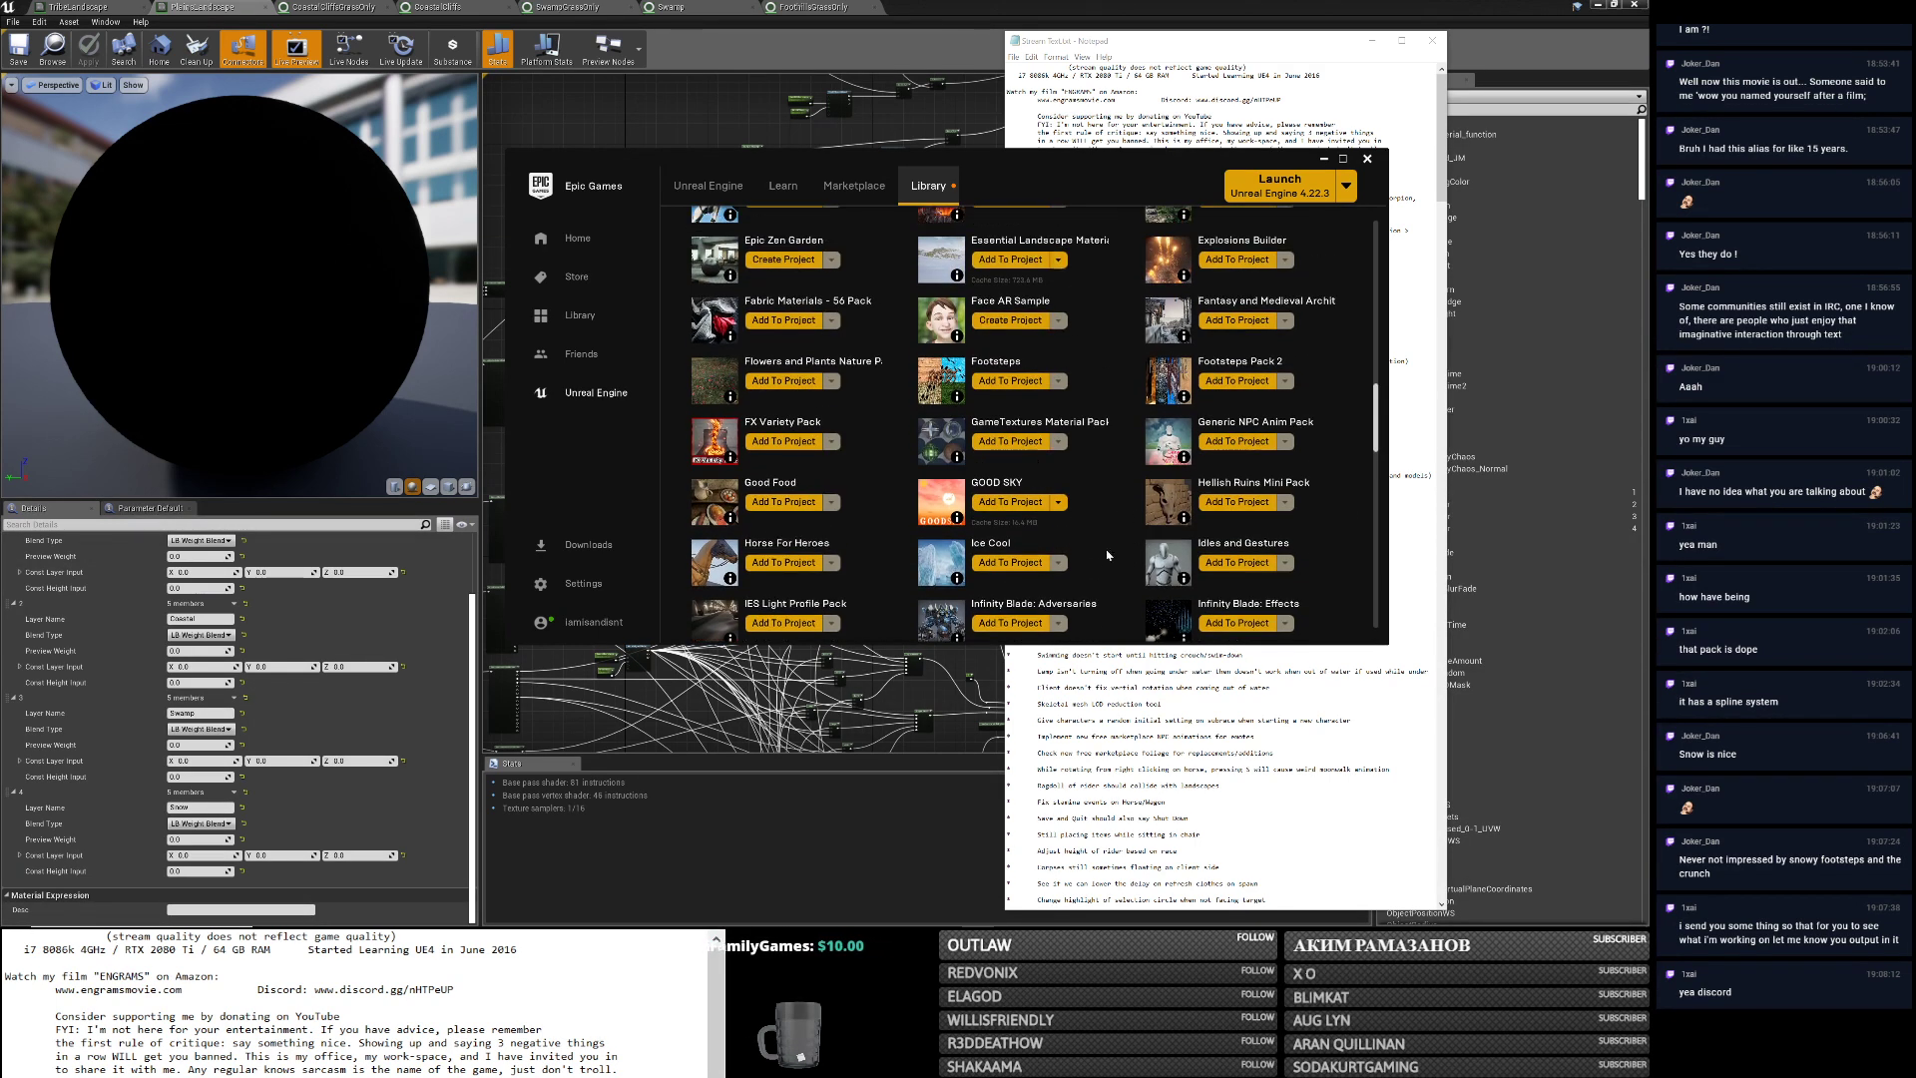
pyautogui.moveTo(955, 581)
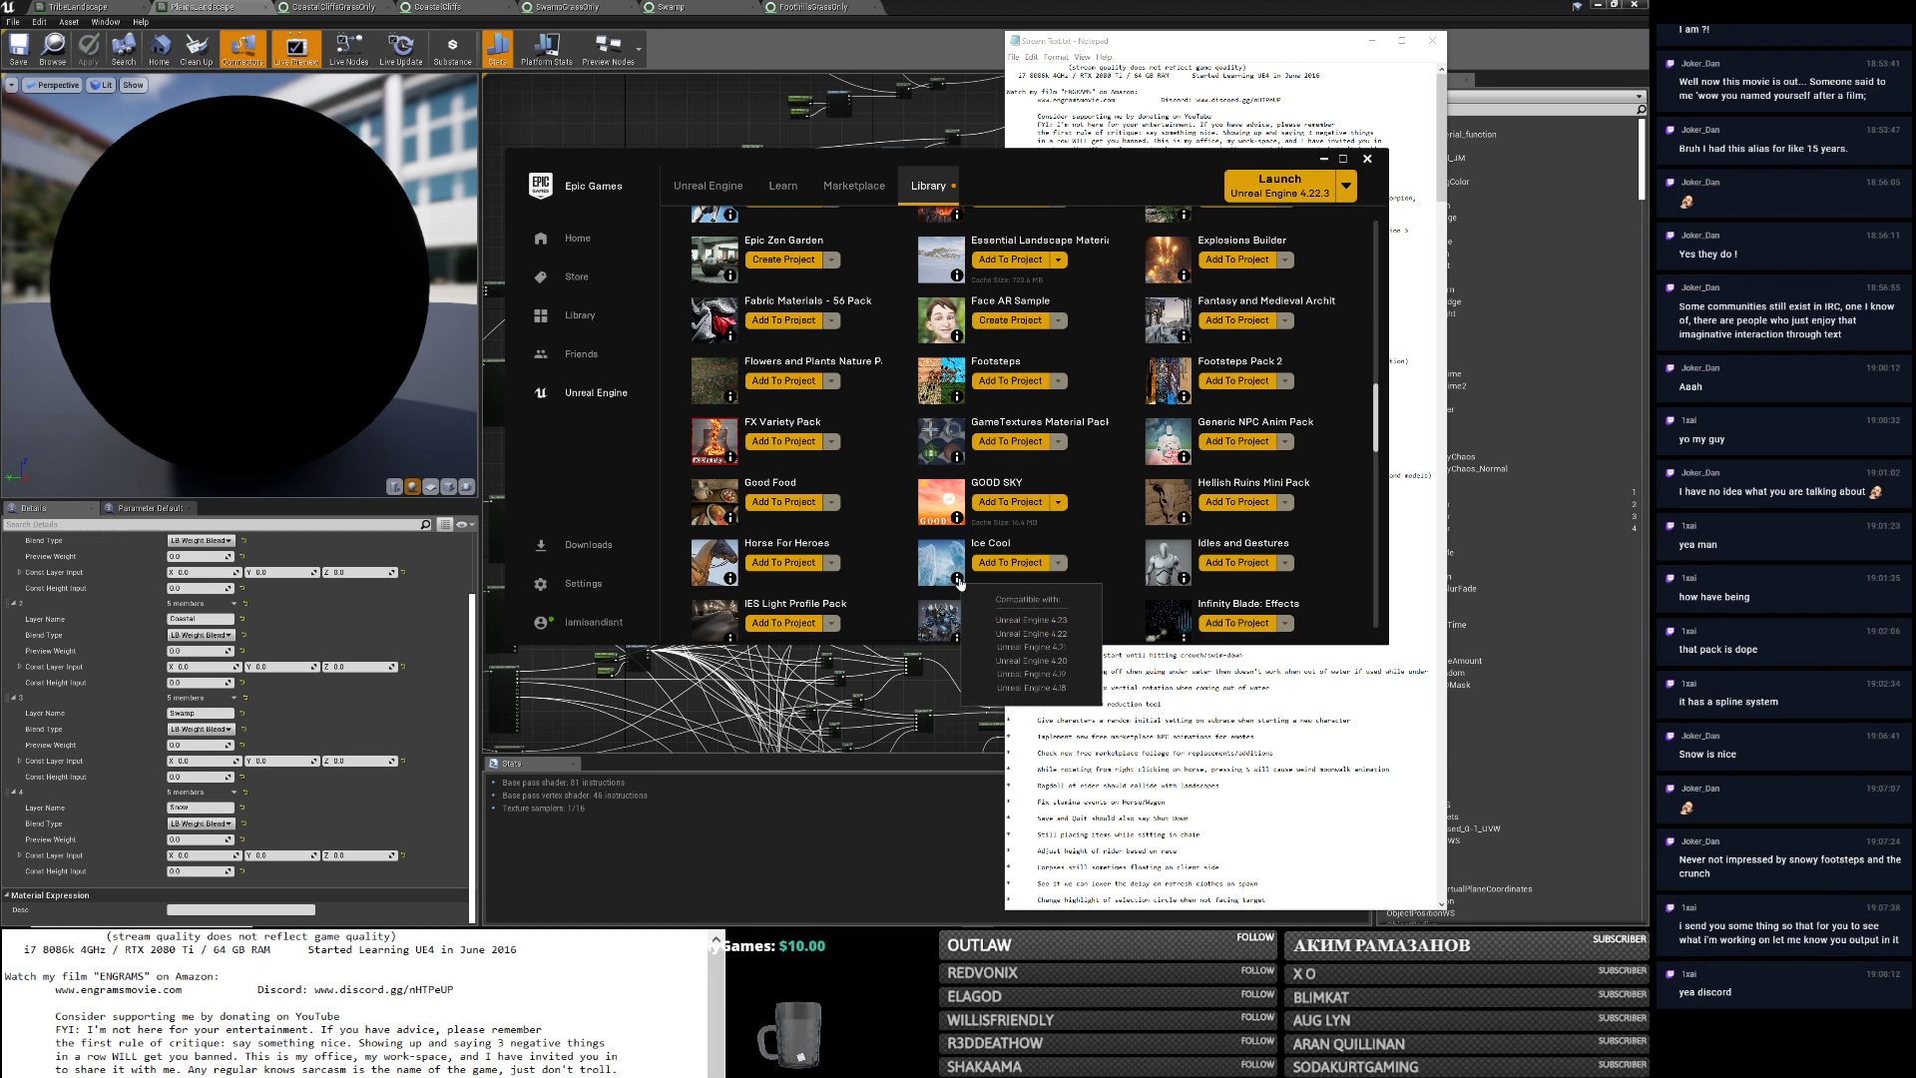
pyautogui.scroll(2, 1074, 563)
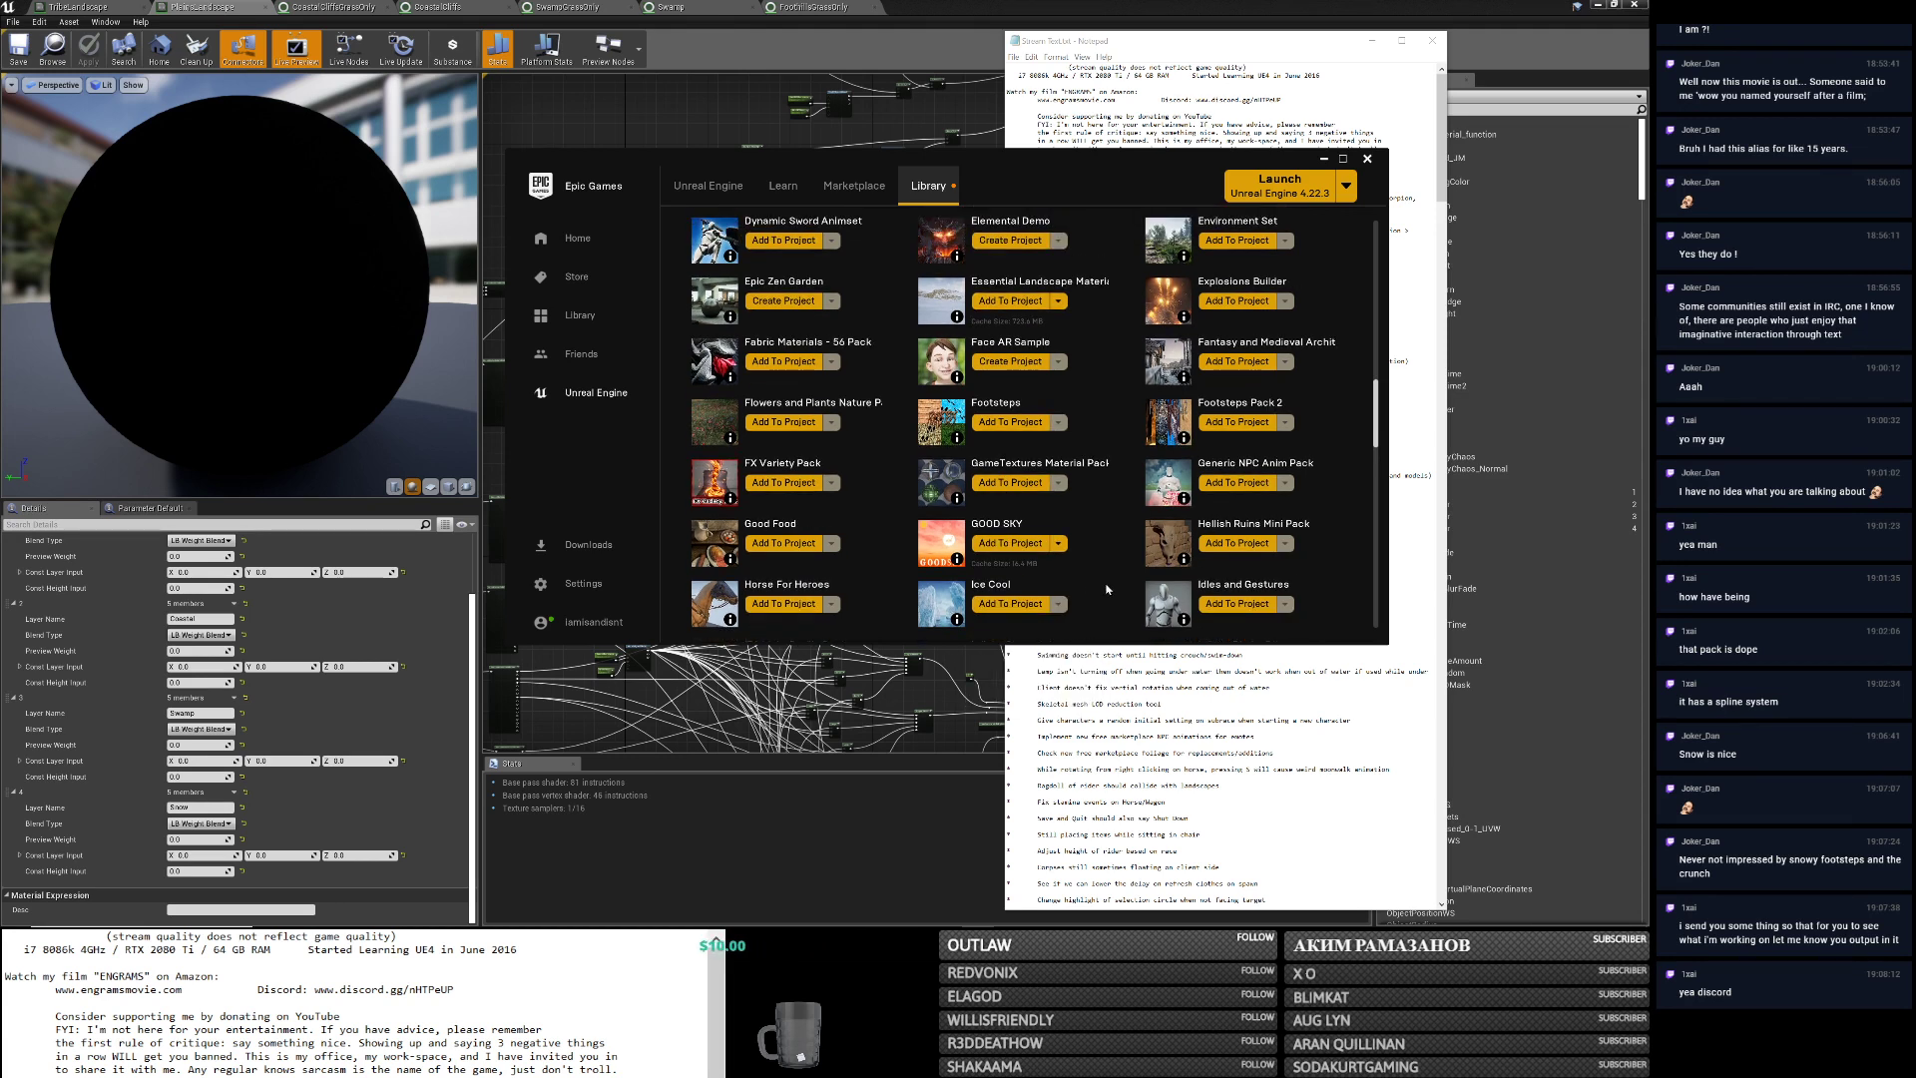
pyautogui.scroll(2, 1106, 588)
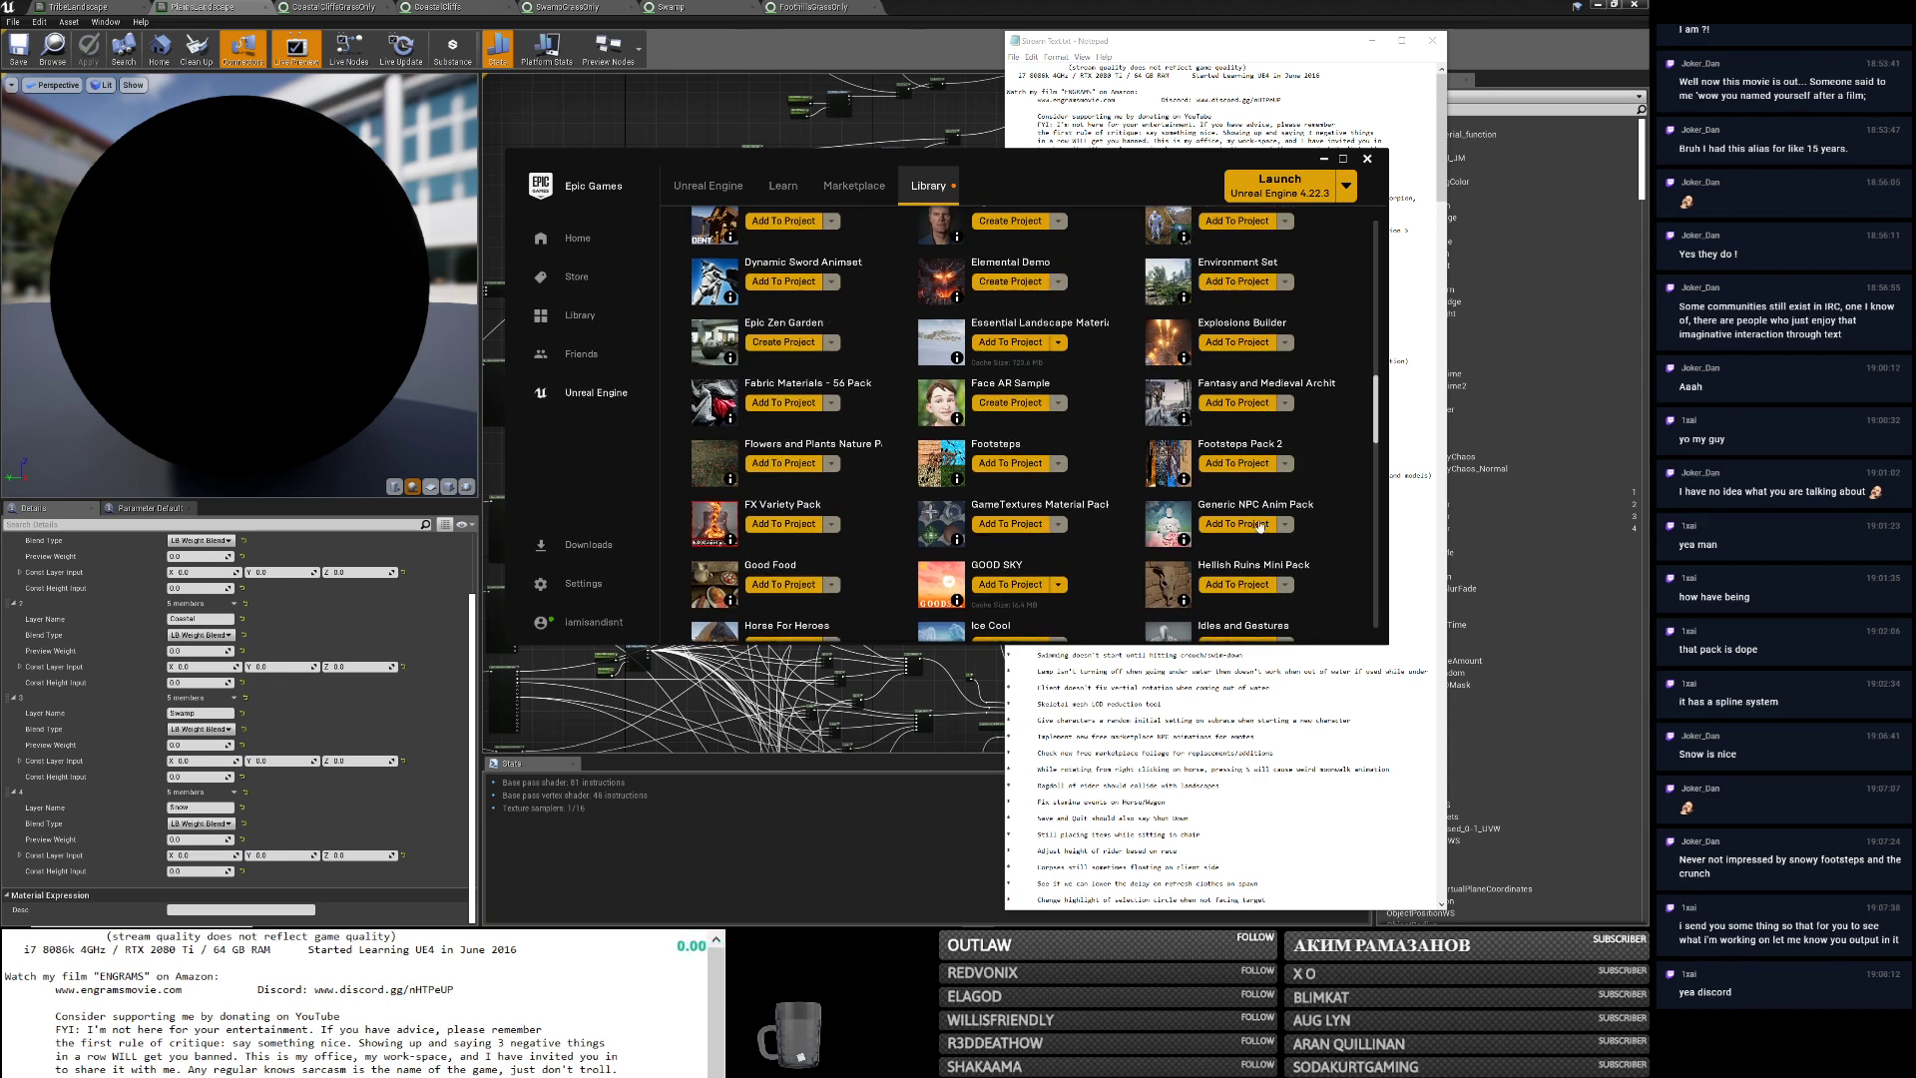
pyautogui.click(1268, 509)
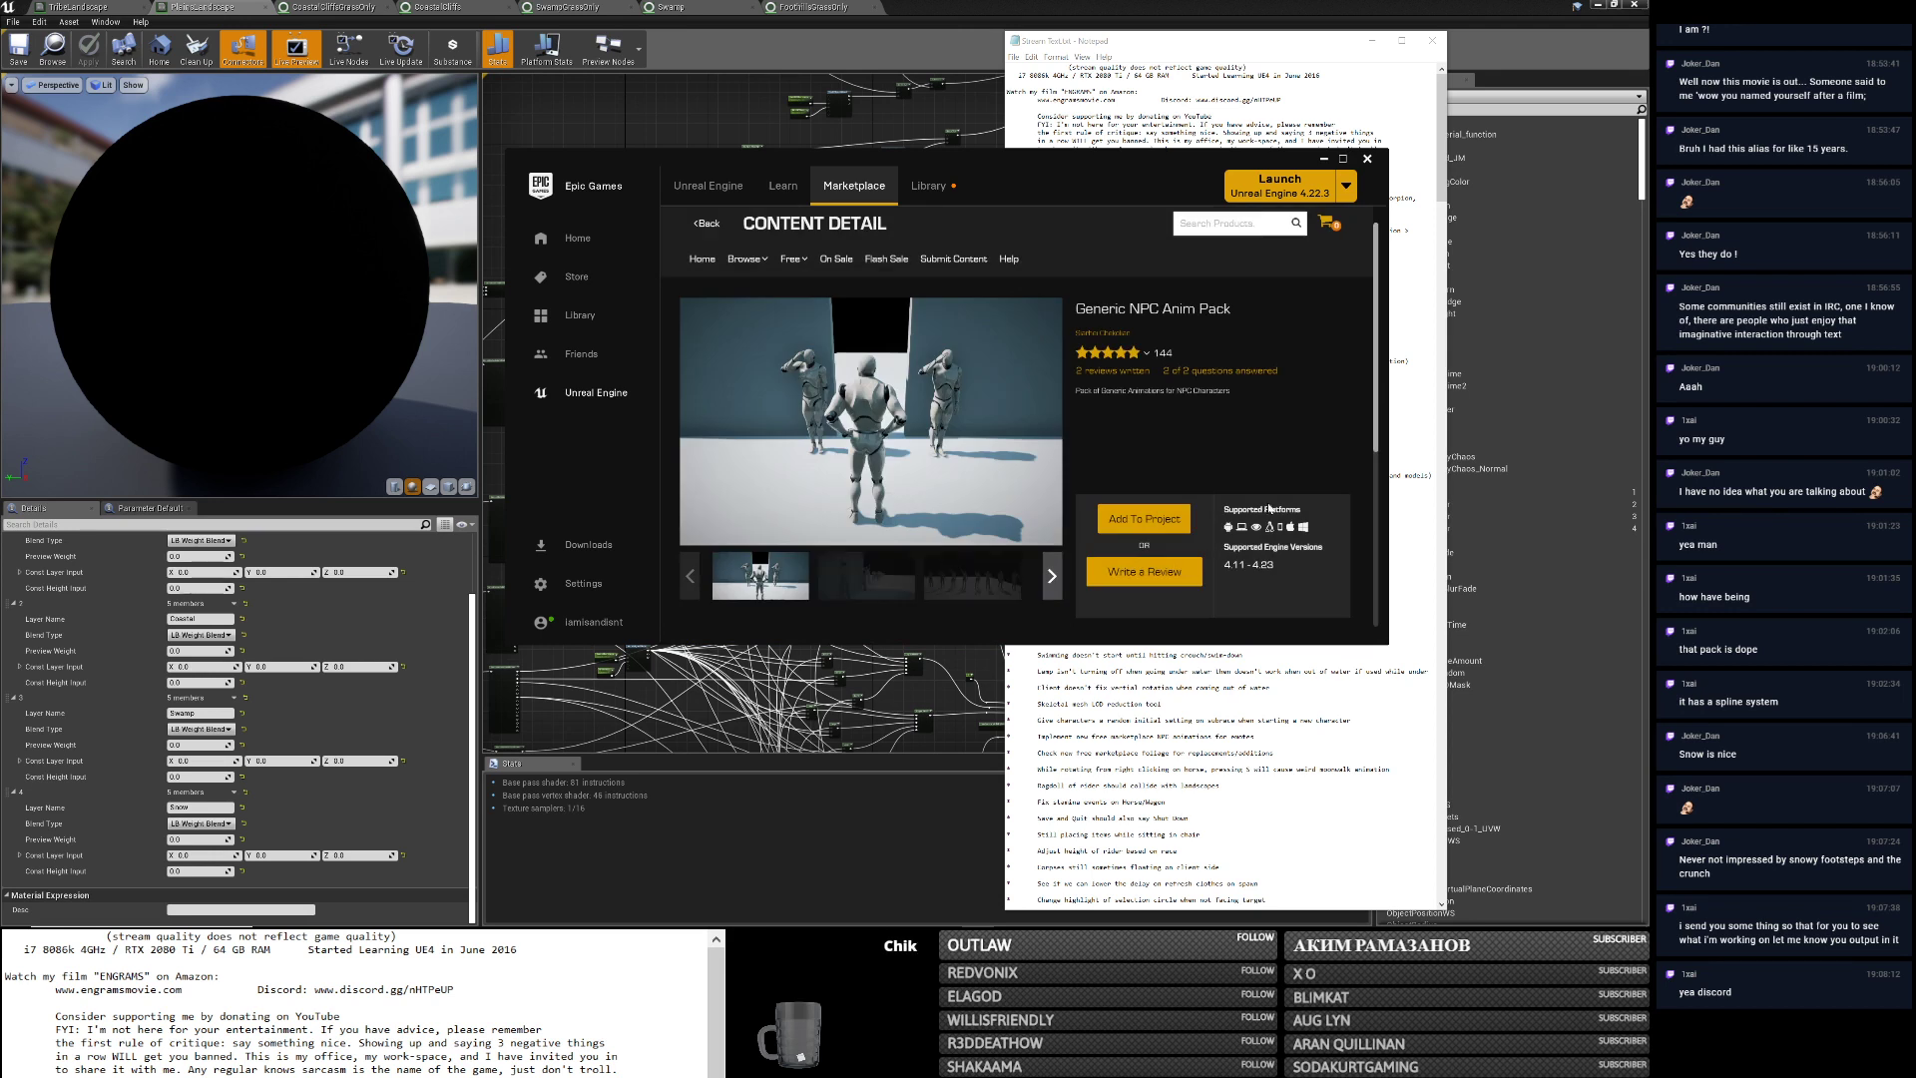
pyautogui.scroll(-3, 1247, 521)
pyautogui.scroll(-1, 1224, 526)
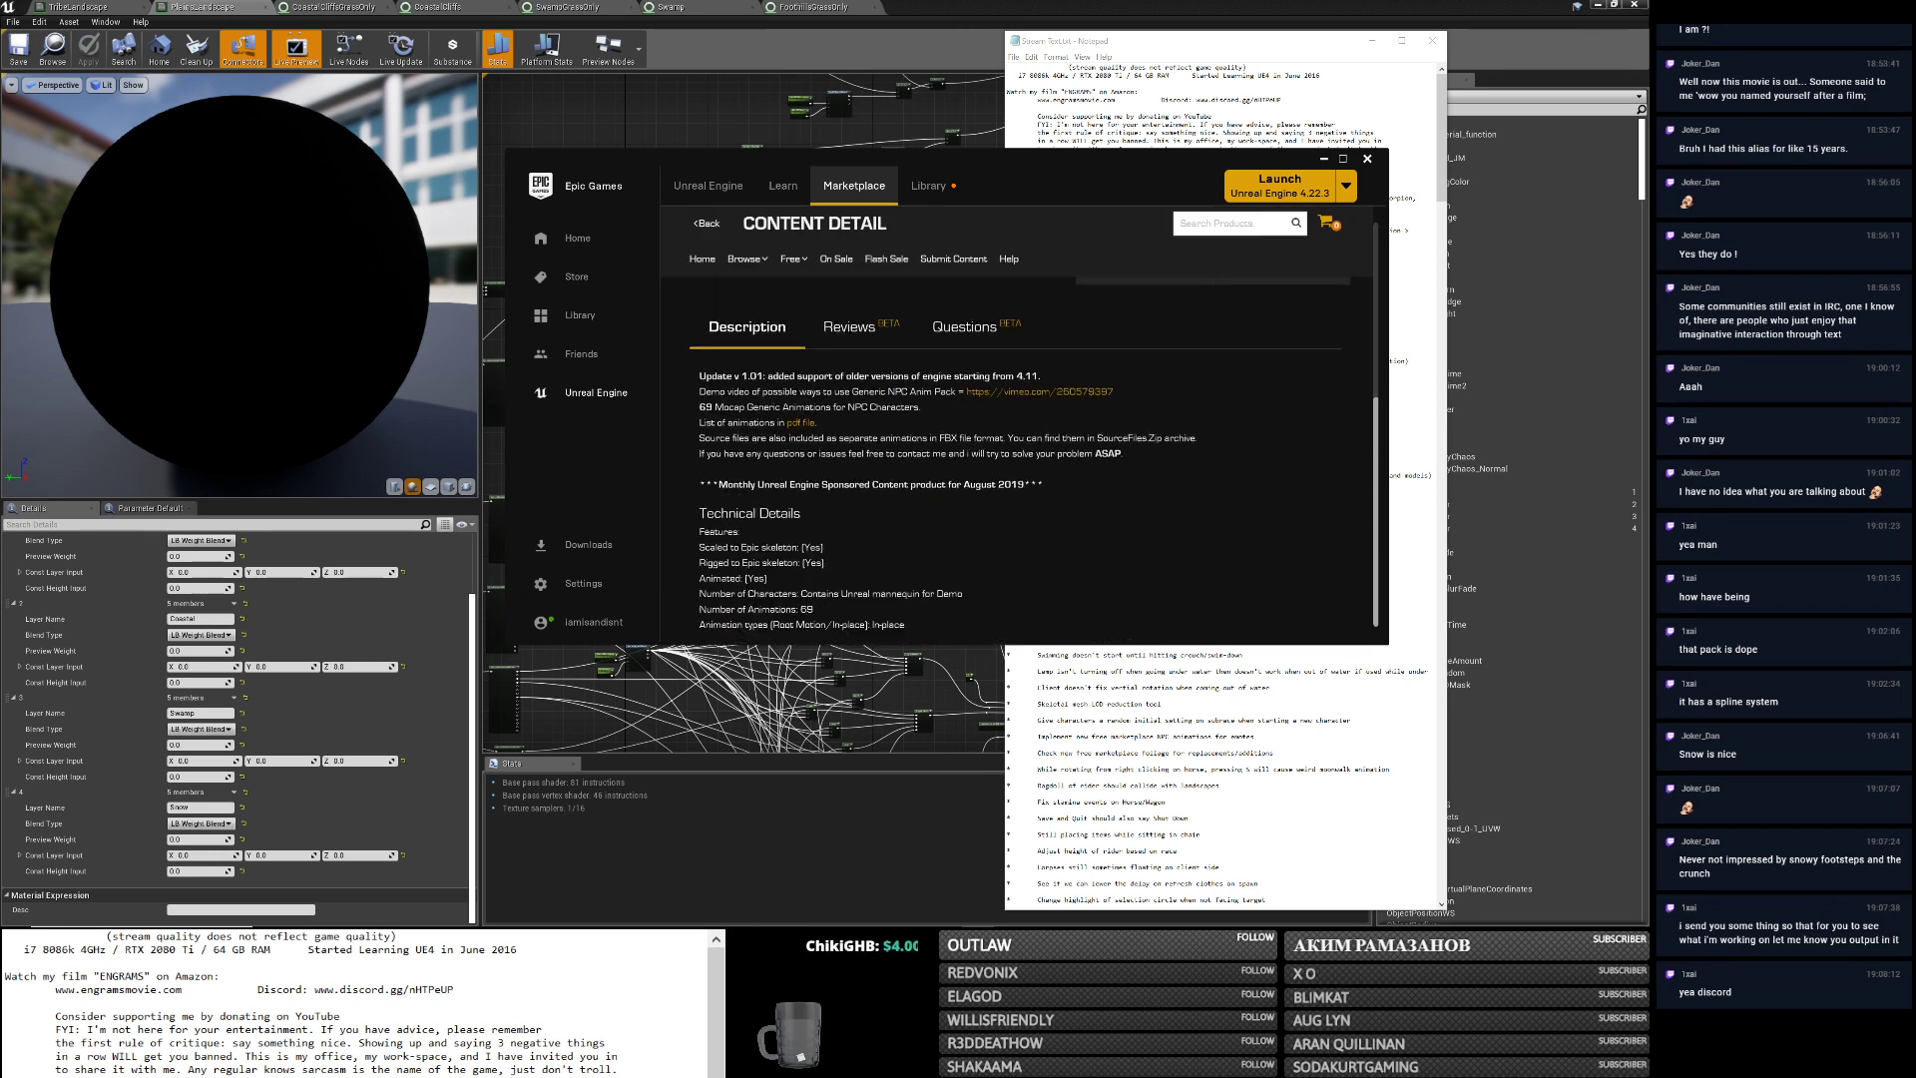
pyautogui.scroll(3, 849, 496)
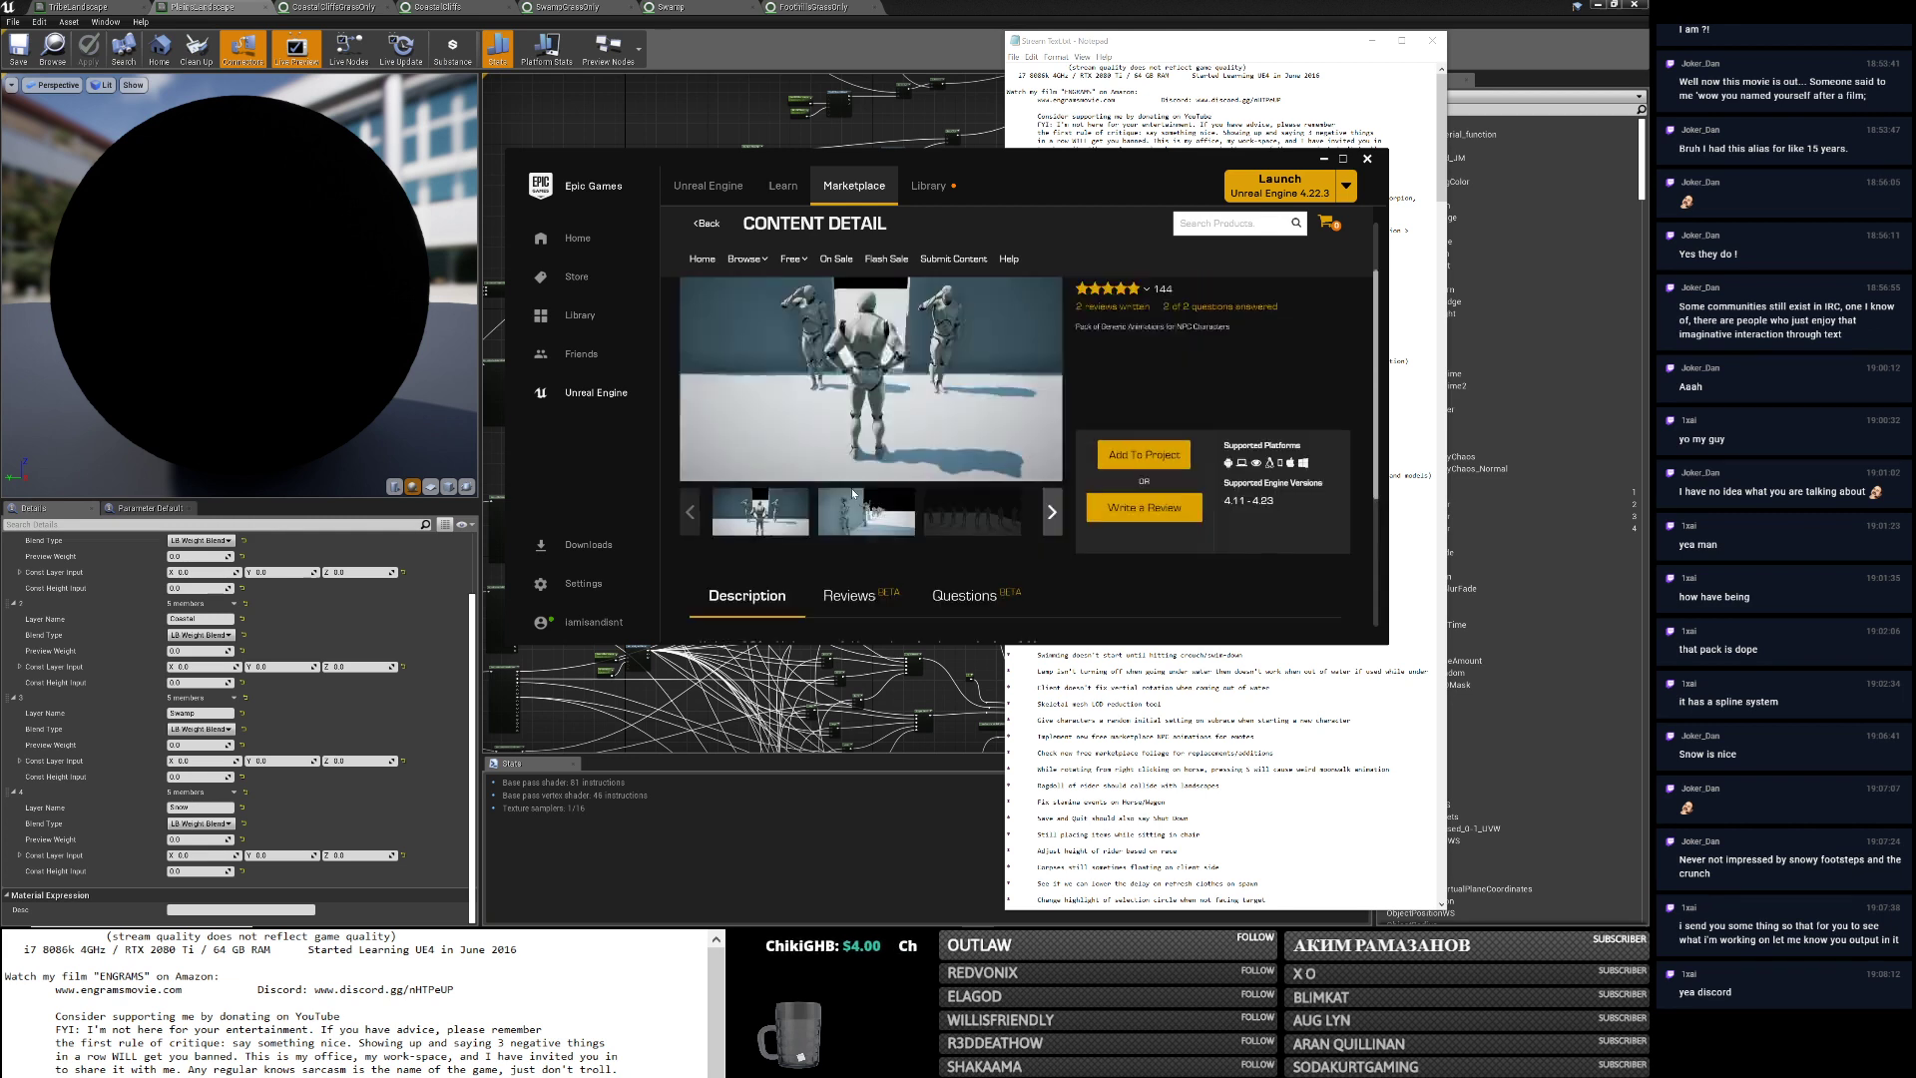
# View the Generic NPC Anim Pack's preview images and return to the library.
pyautogui.click(906, 525)
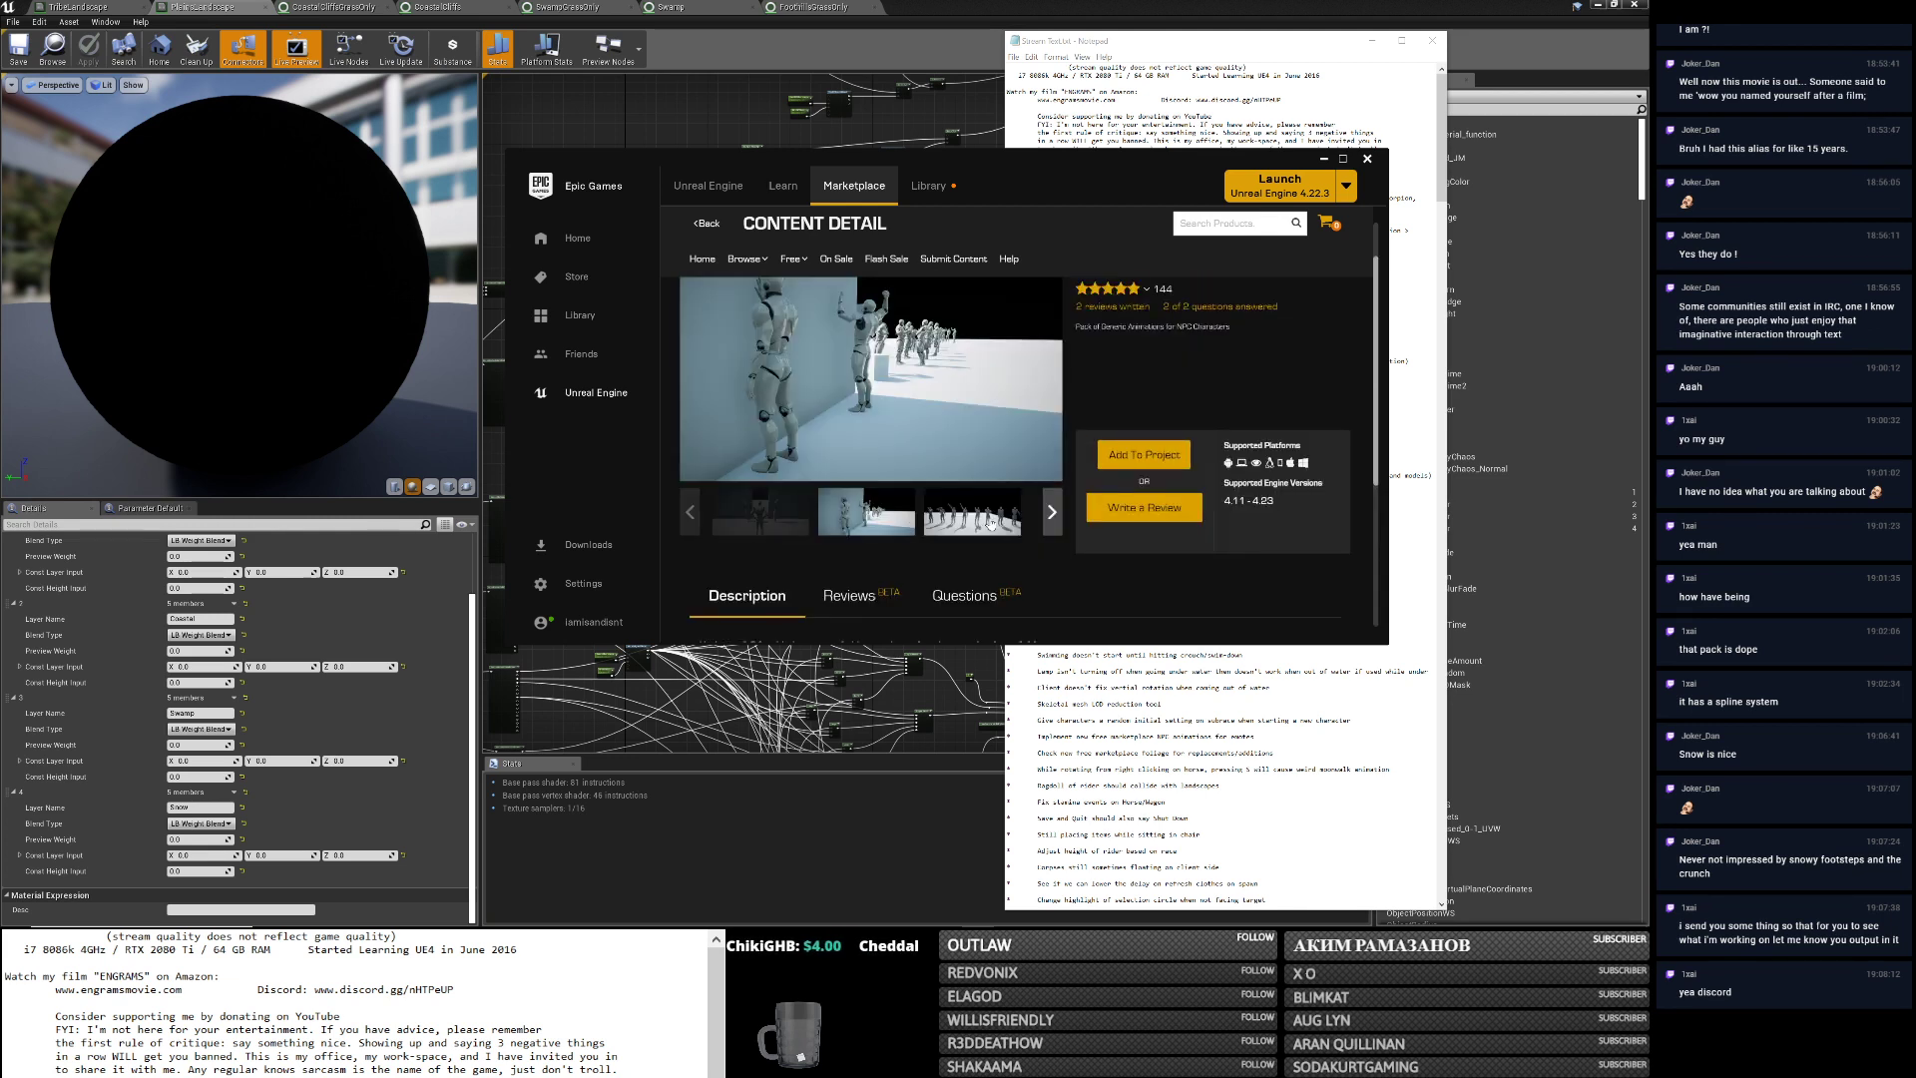
pyautogui.click(927, 521)
pyautogui.click(1052, 511)
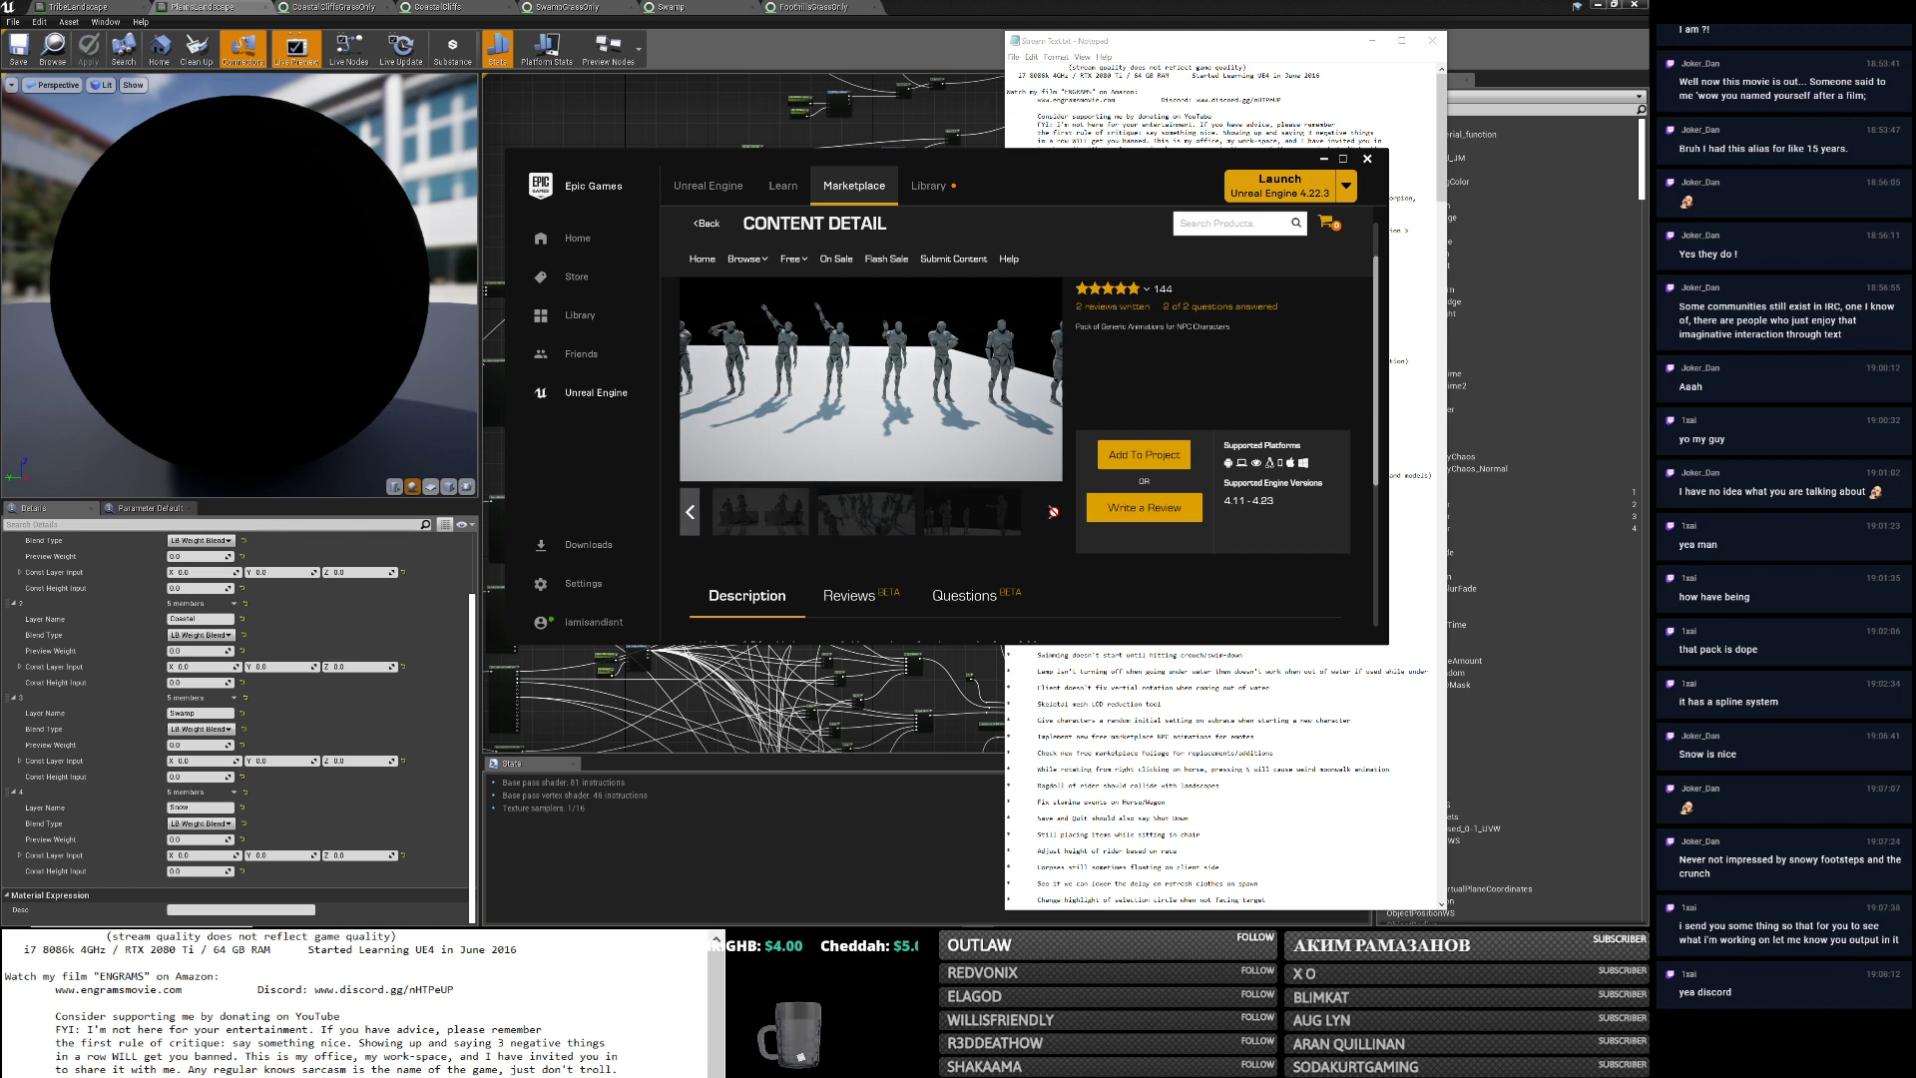
pyautogui.click(877, 521)
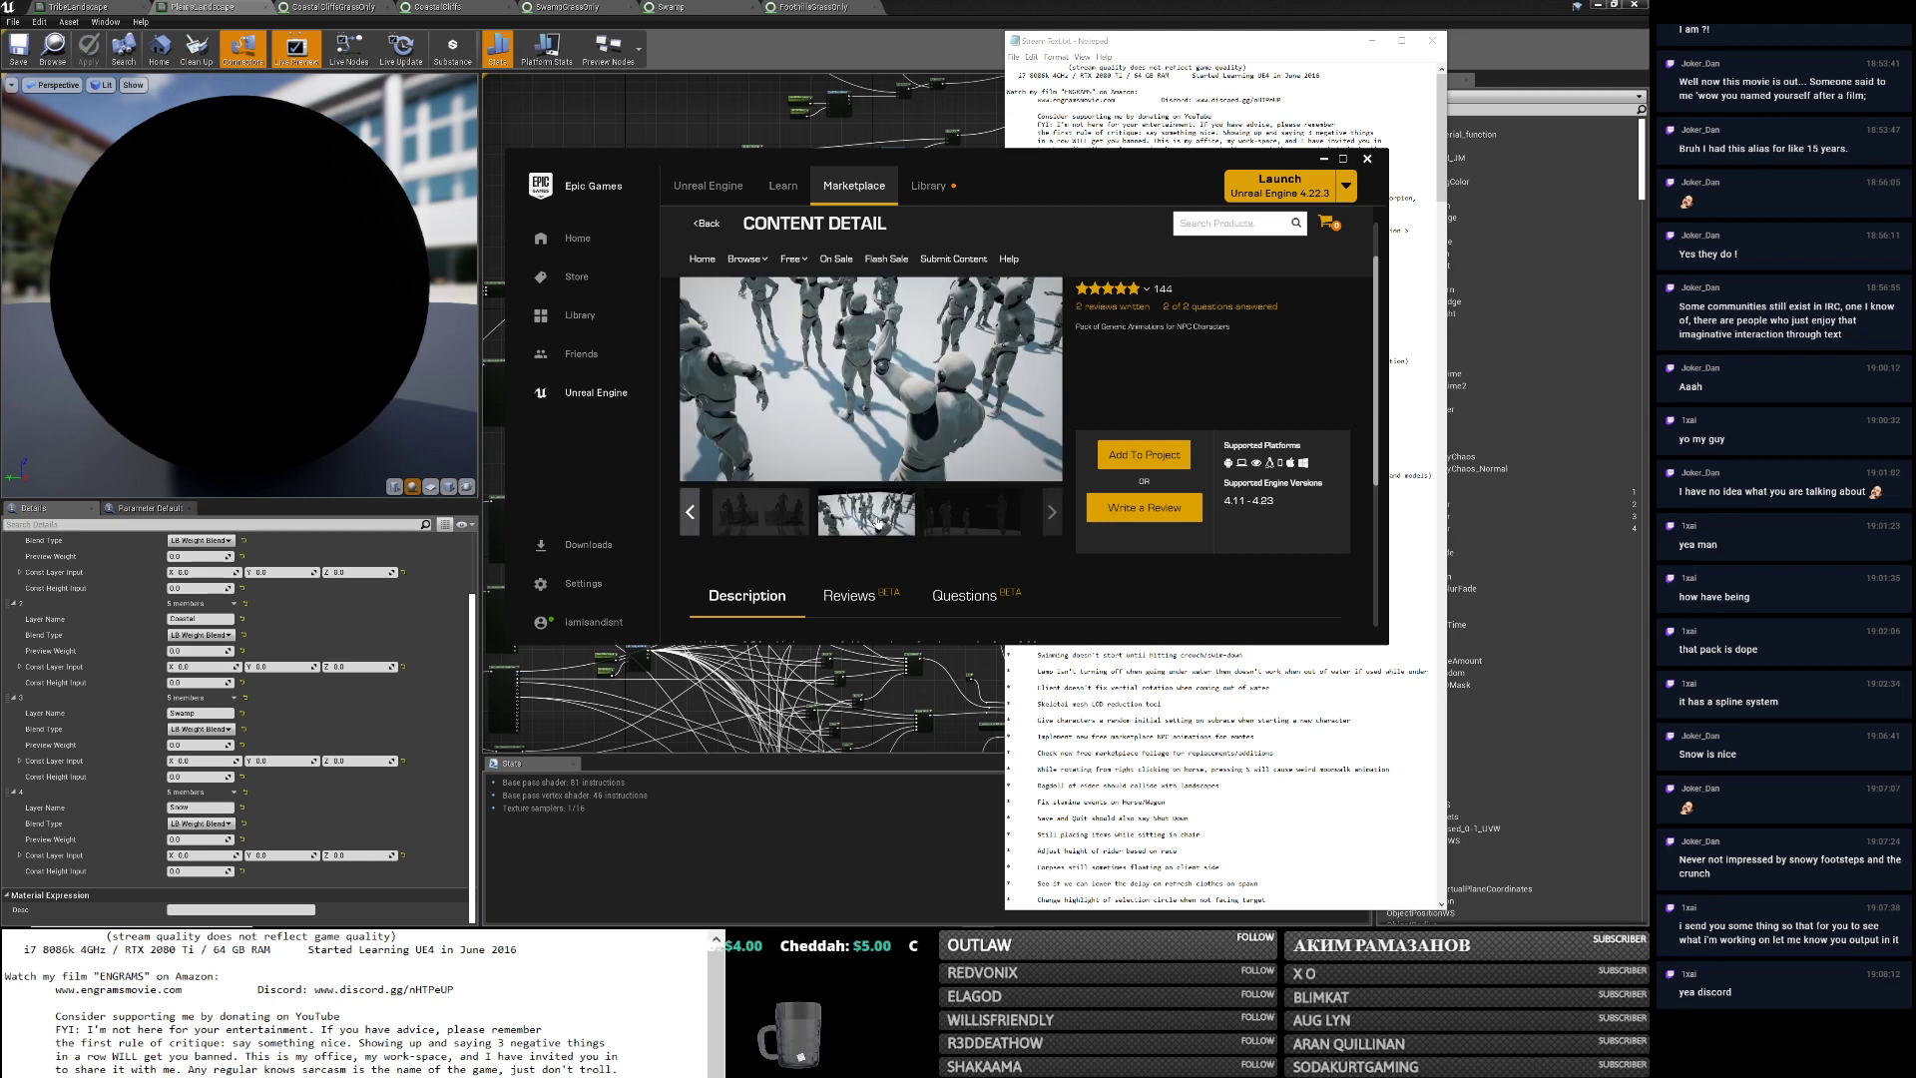
pyautogui.click(956, 522)
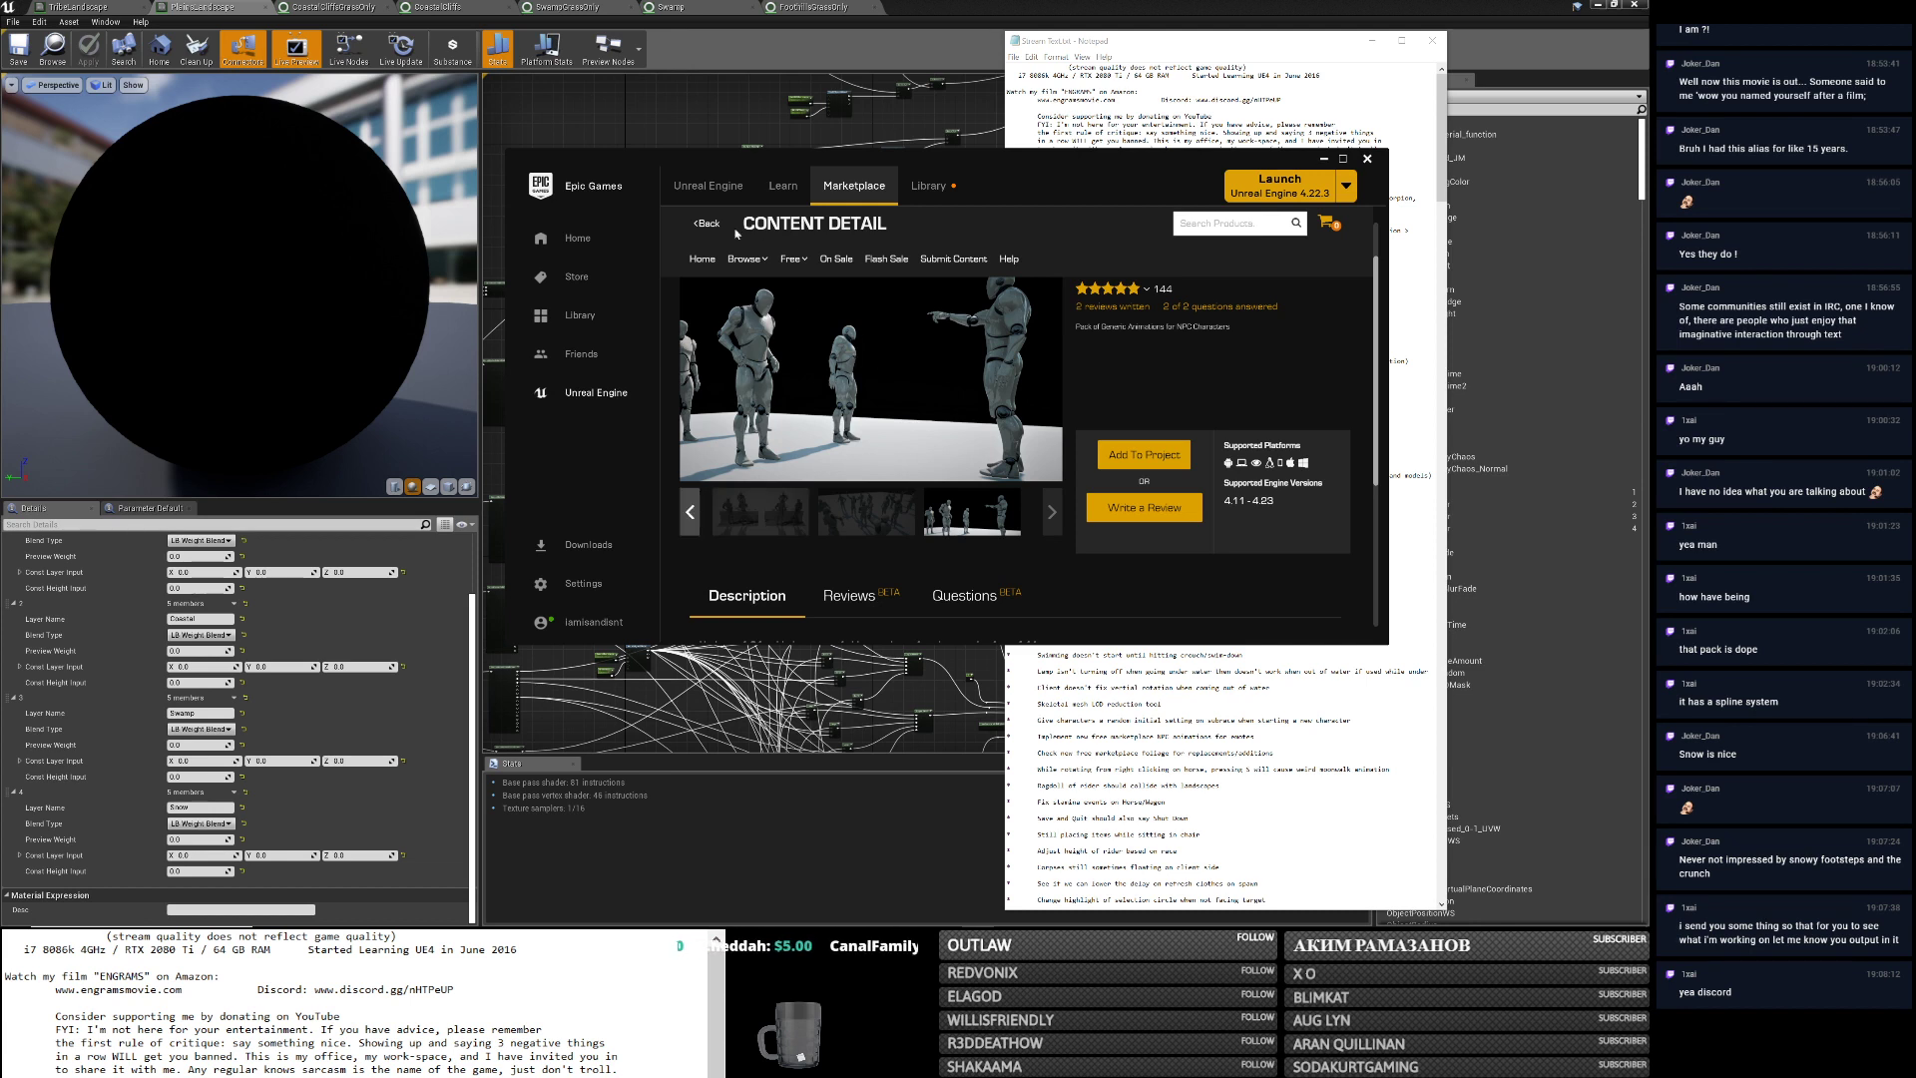
pyautogui.click(928, 186)
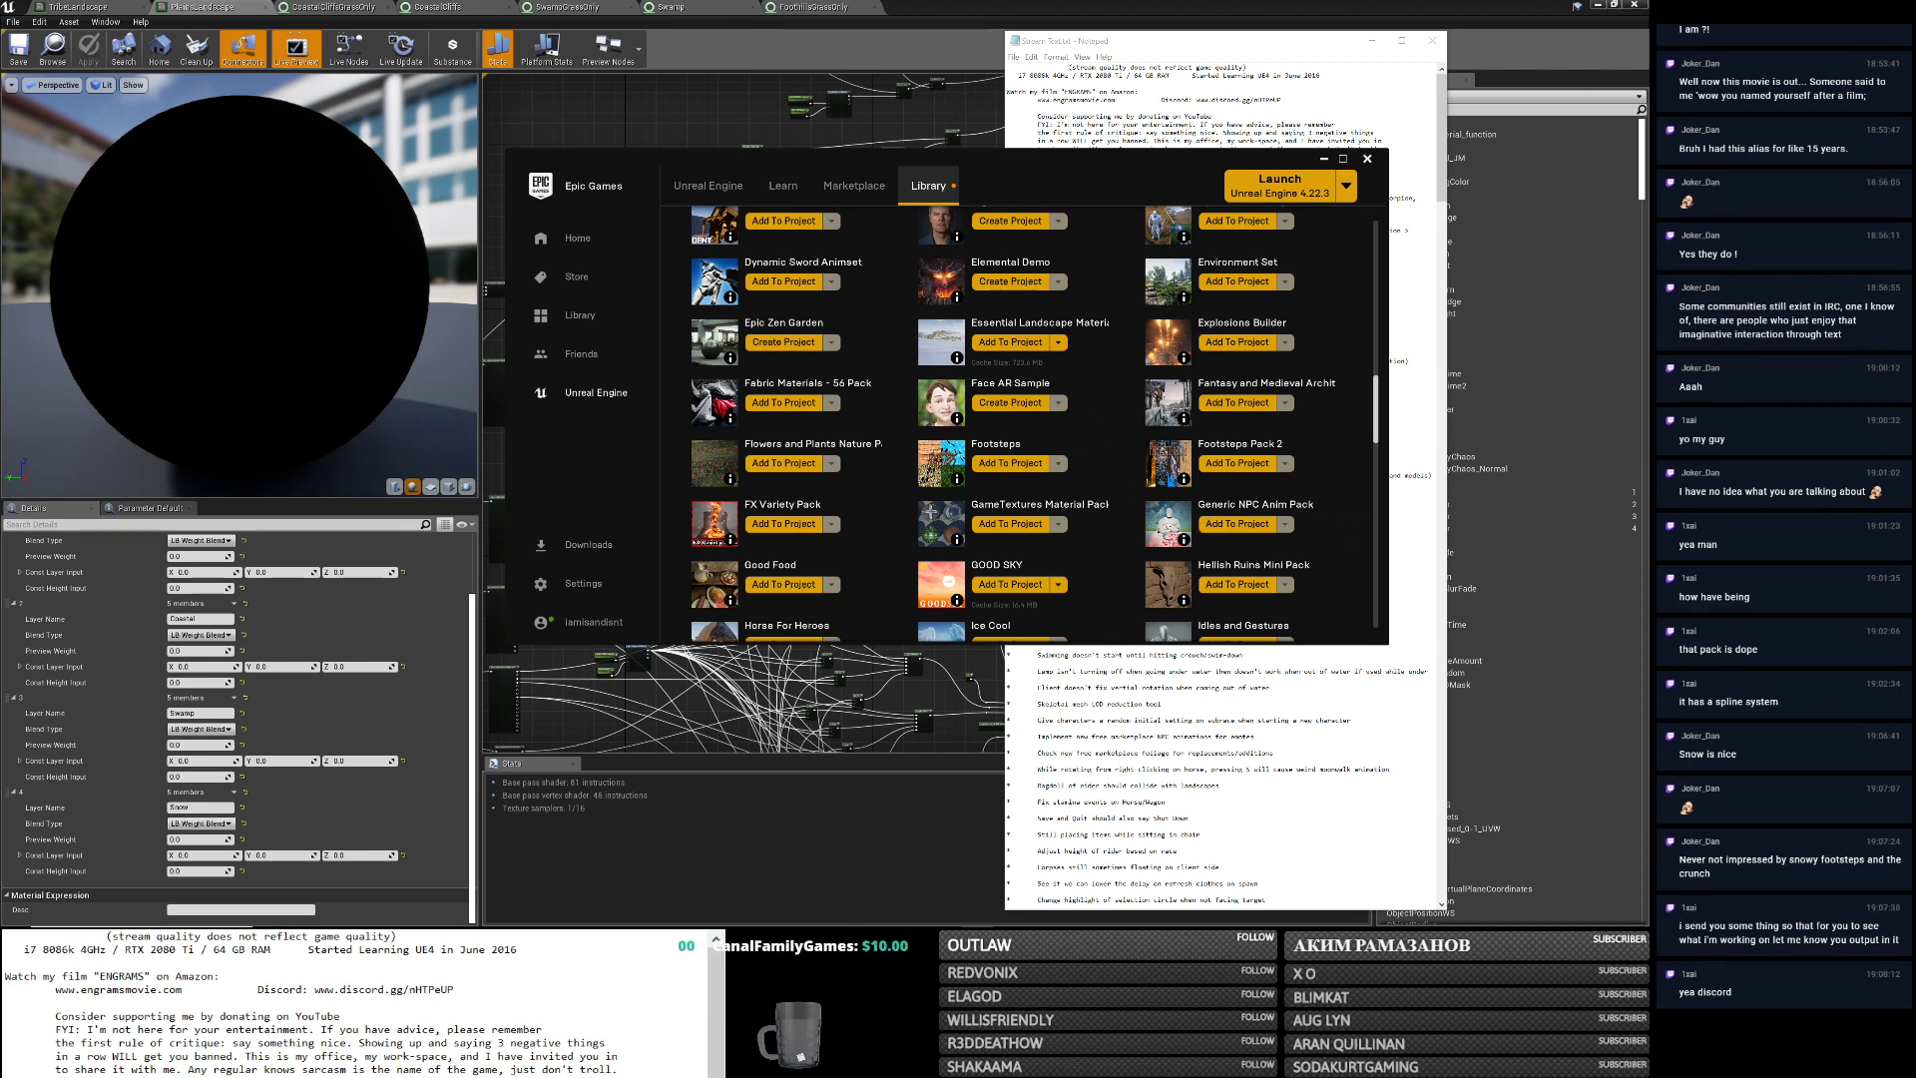
# Add "Generic NPC Anim Pack" as a new bulleted entry below Modular Cliffs in the Notepad to-do list.
pyautogui.click(1413, 524)
pyautogui.press('Return')
pyautogui.press('Return')
pyautogui.write('Generic')
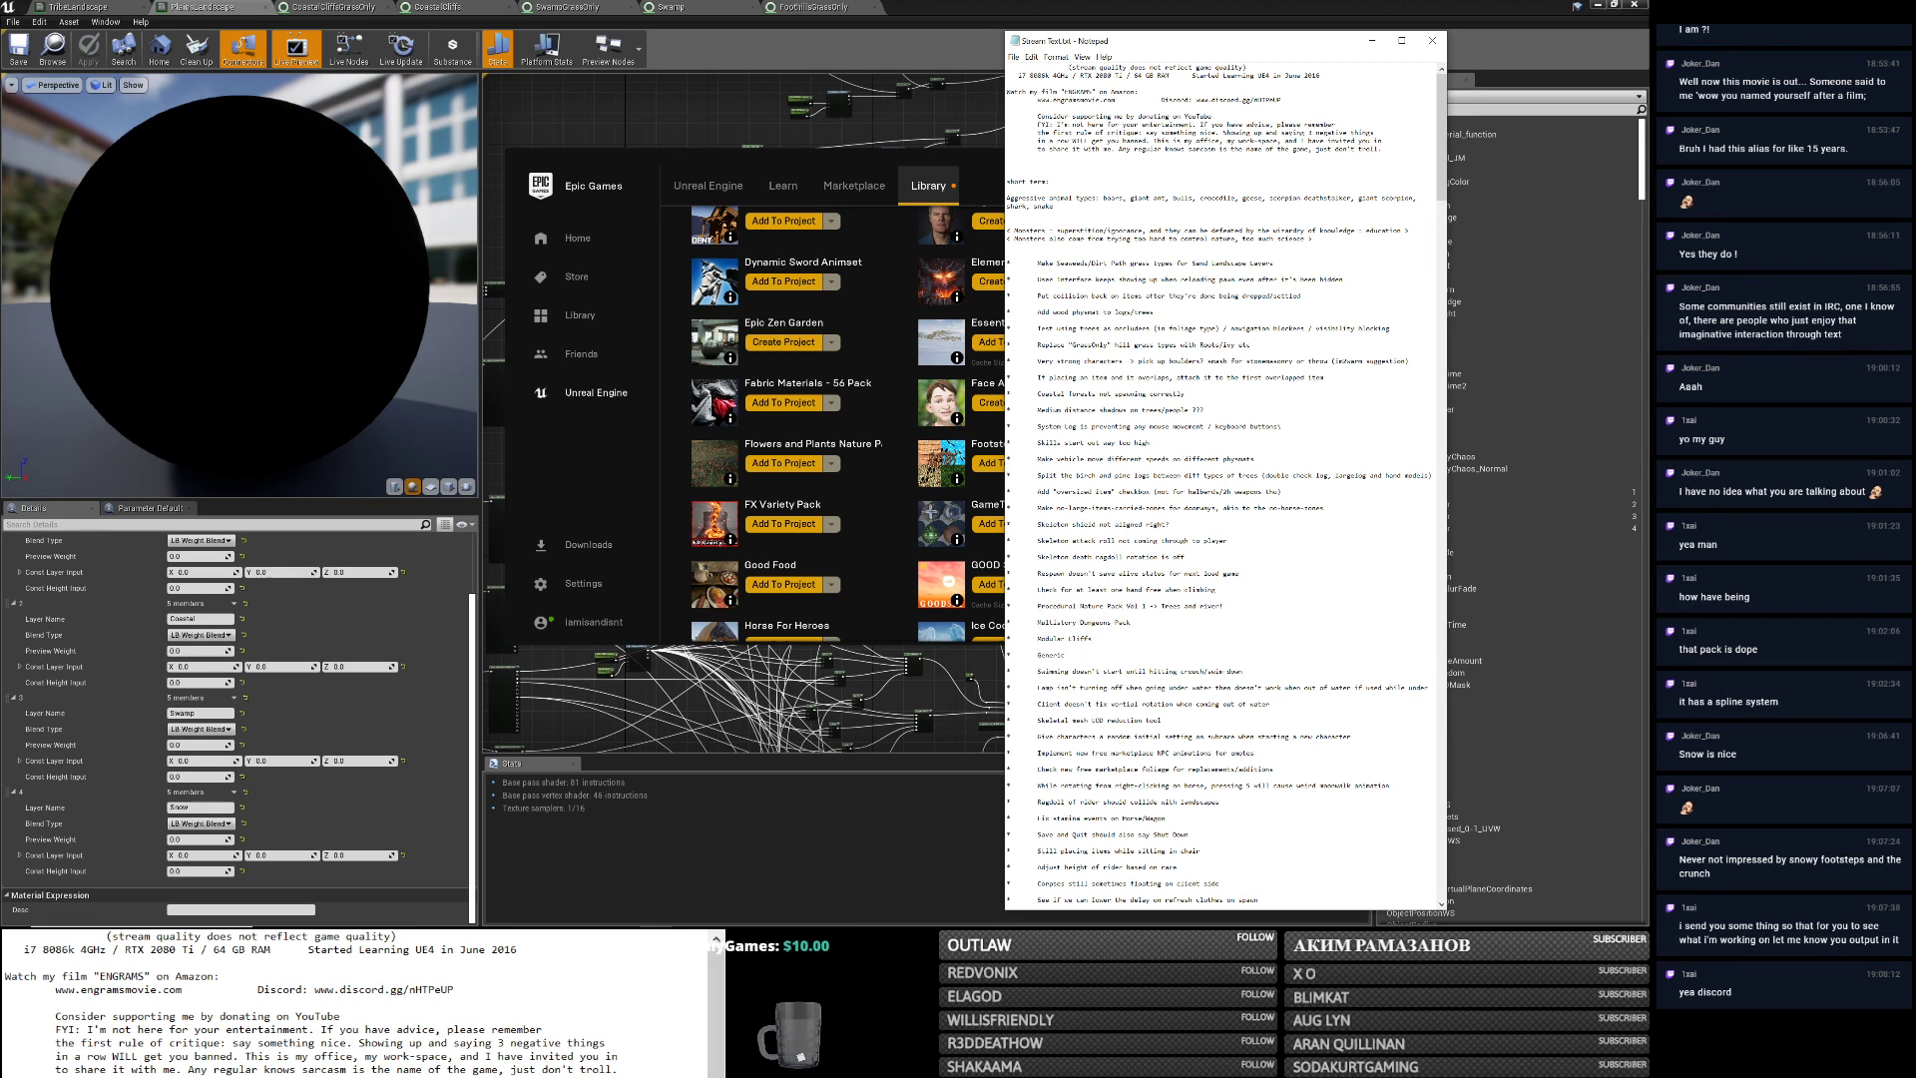
pyautogui.write(' NPC Anim Pack')
# Switch back to the launcher library, reopen the Generic NPC Anim Pack's details and watch its linked demo video on Vimeo.
pyautogui.hotkey('alt', 'Tab')
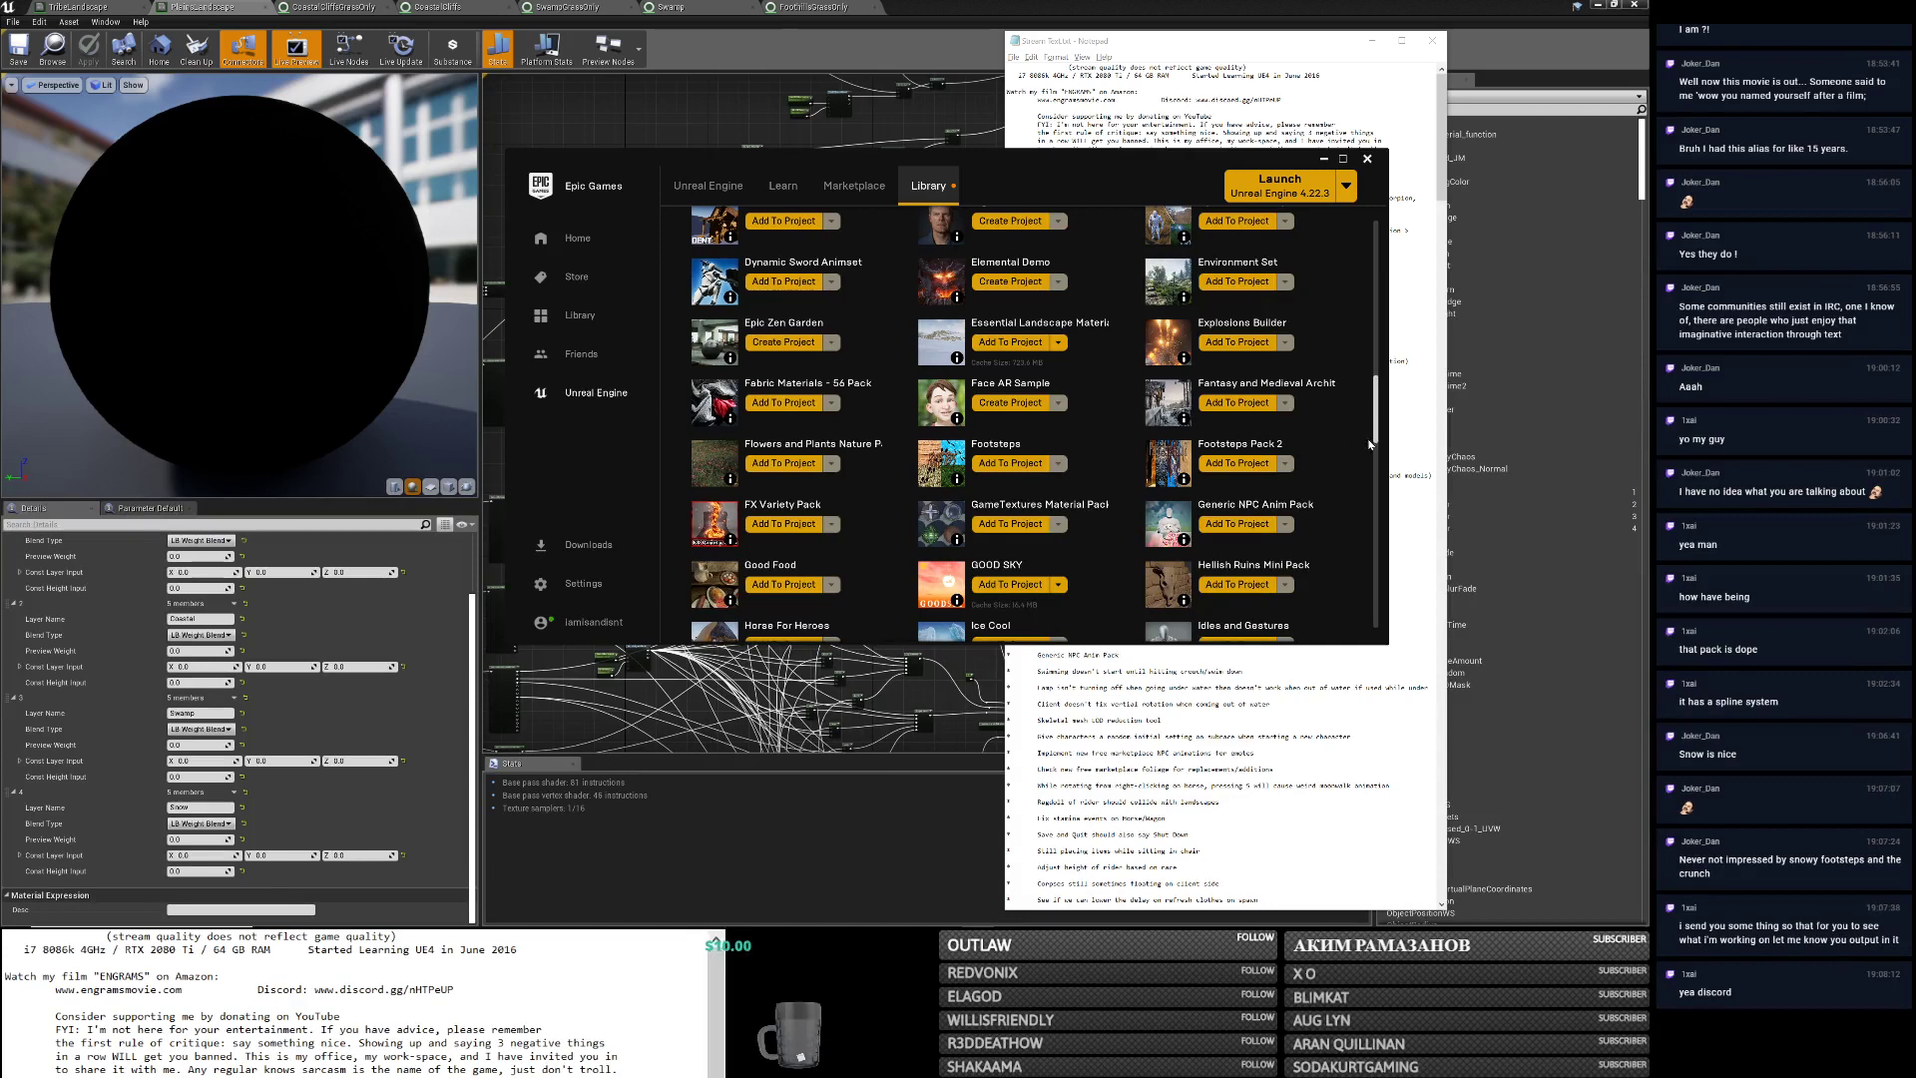
pyautogui.scroll(1, 1387, 421)
pyautogui.scroll(3, 1388, 421)
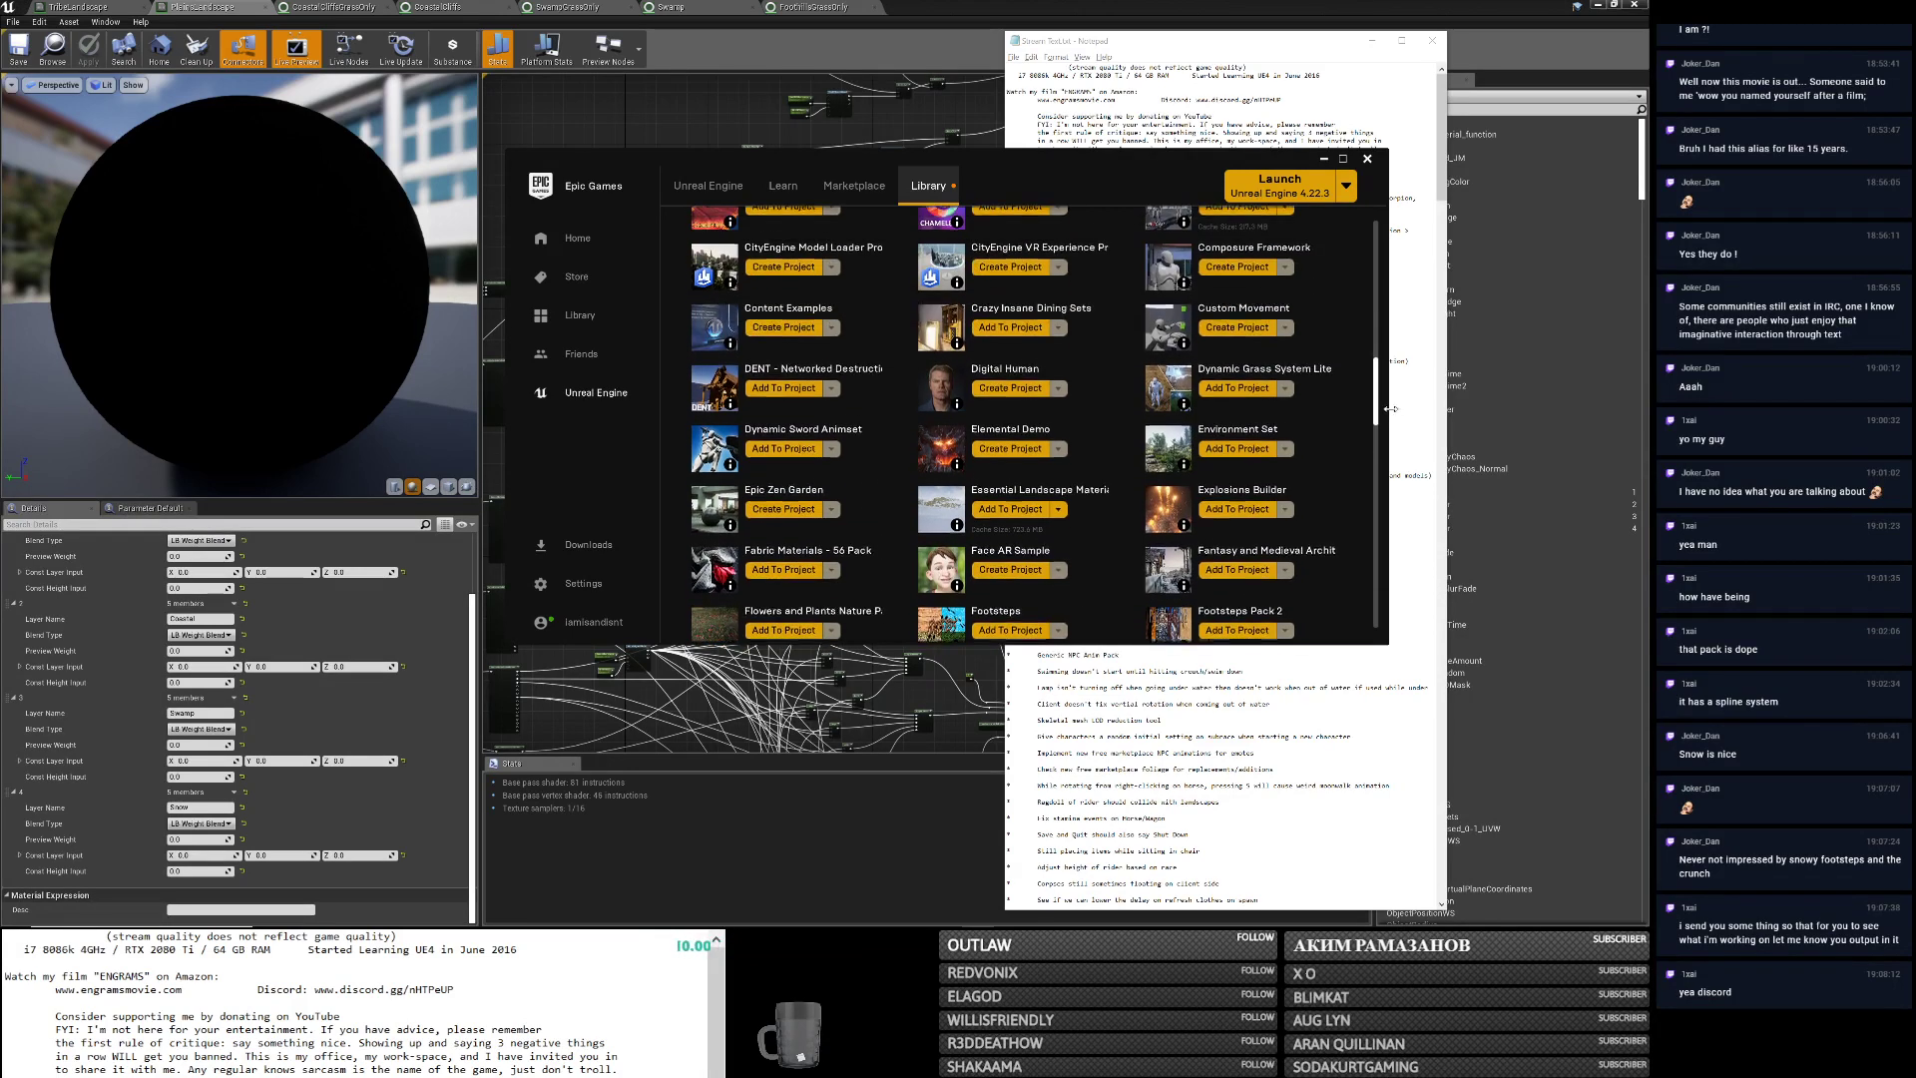
pyautogui.scroll(3, 1392, 405)
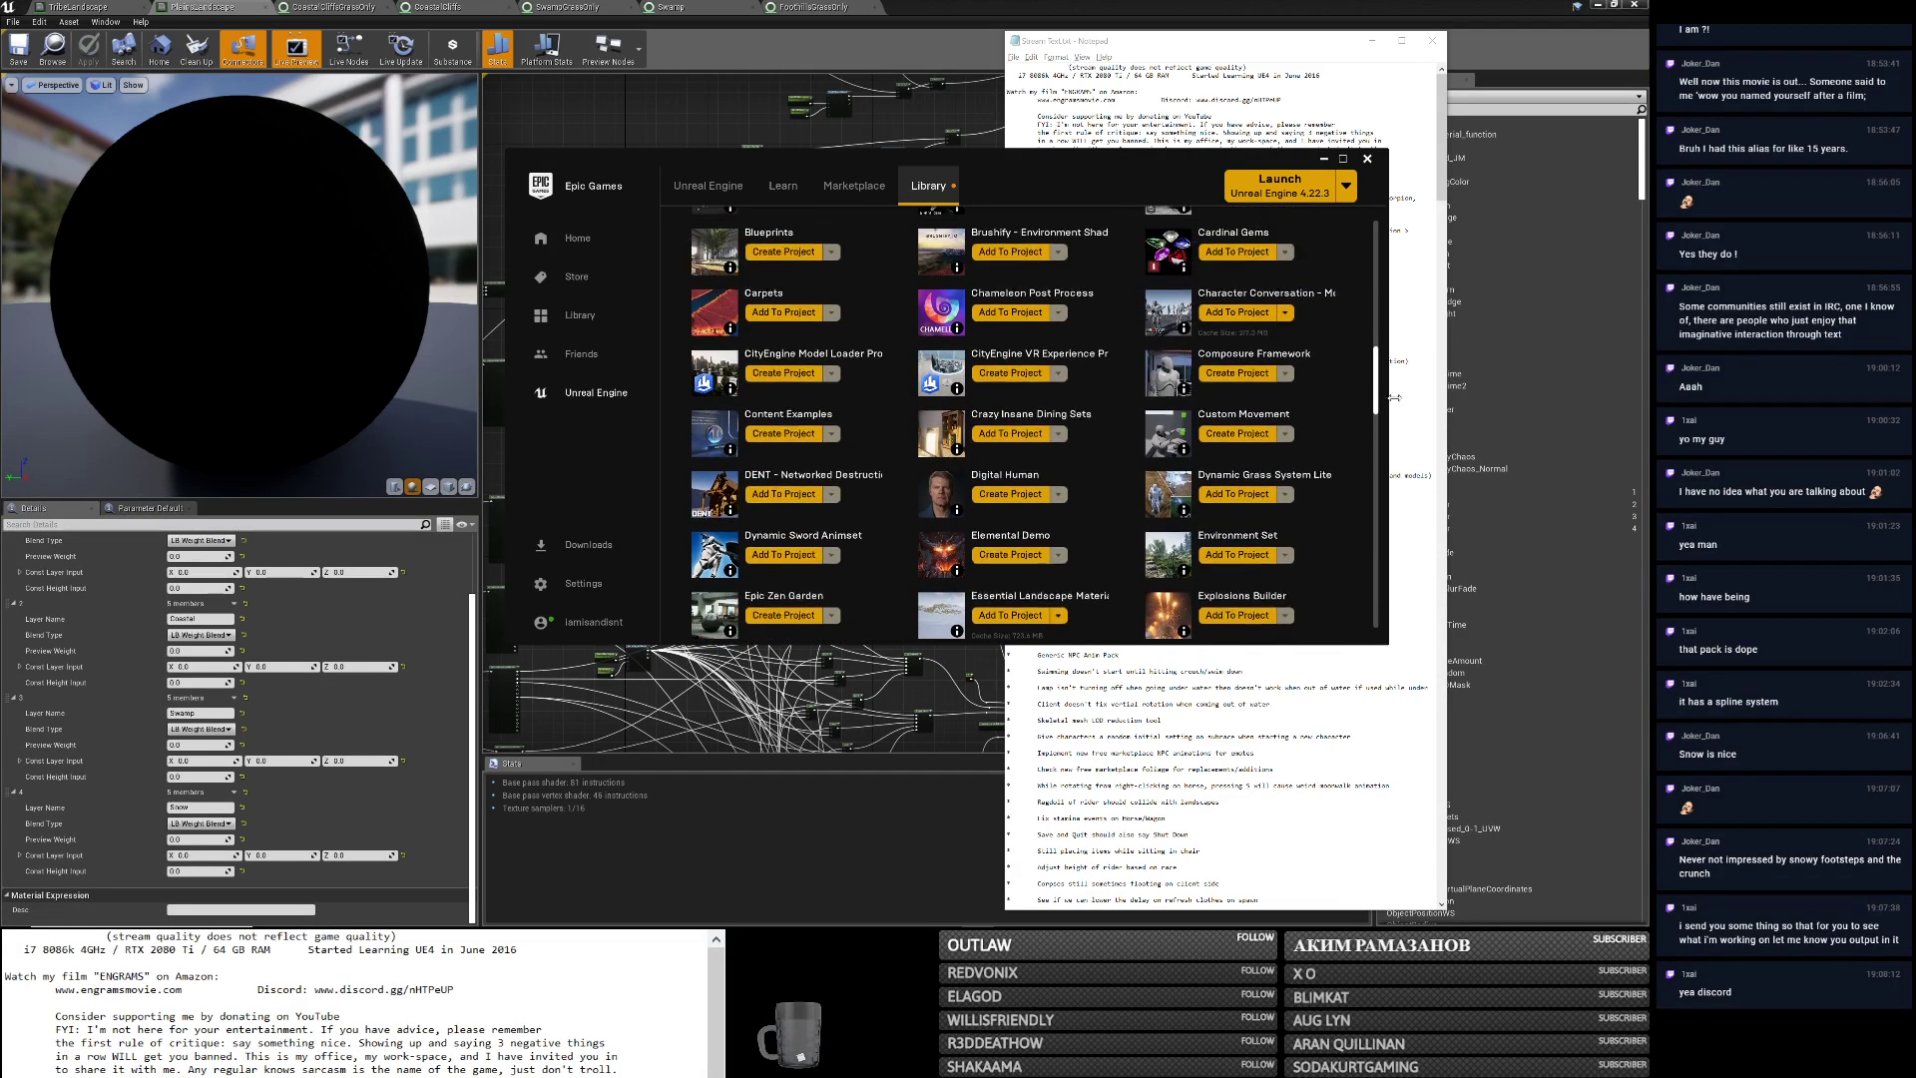
pyautogui.scroll(-10, 1377, 390)
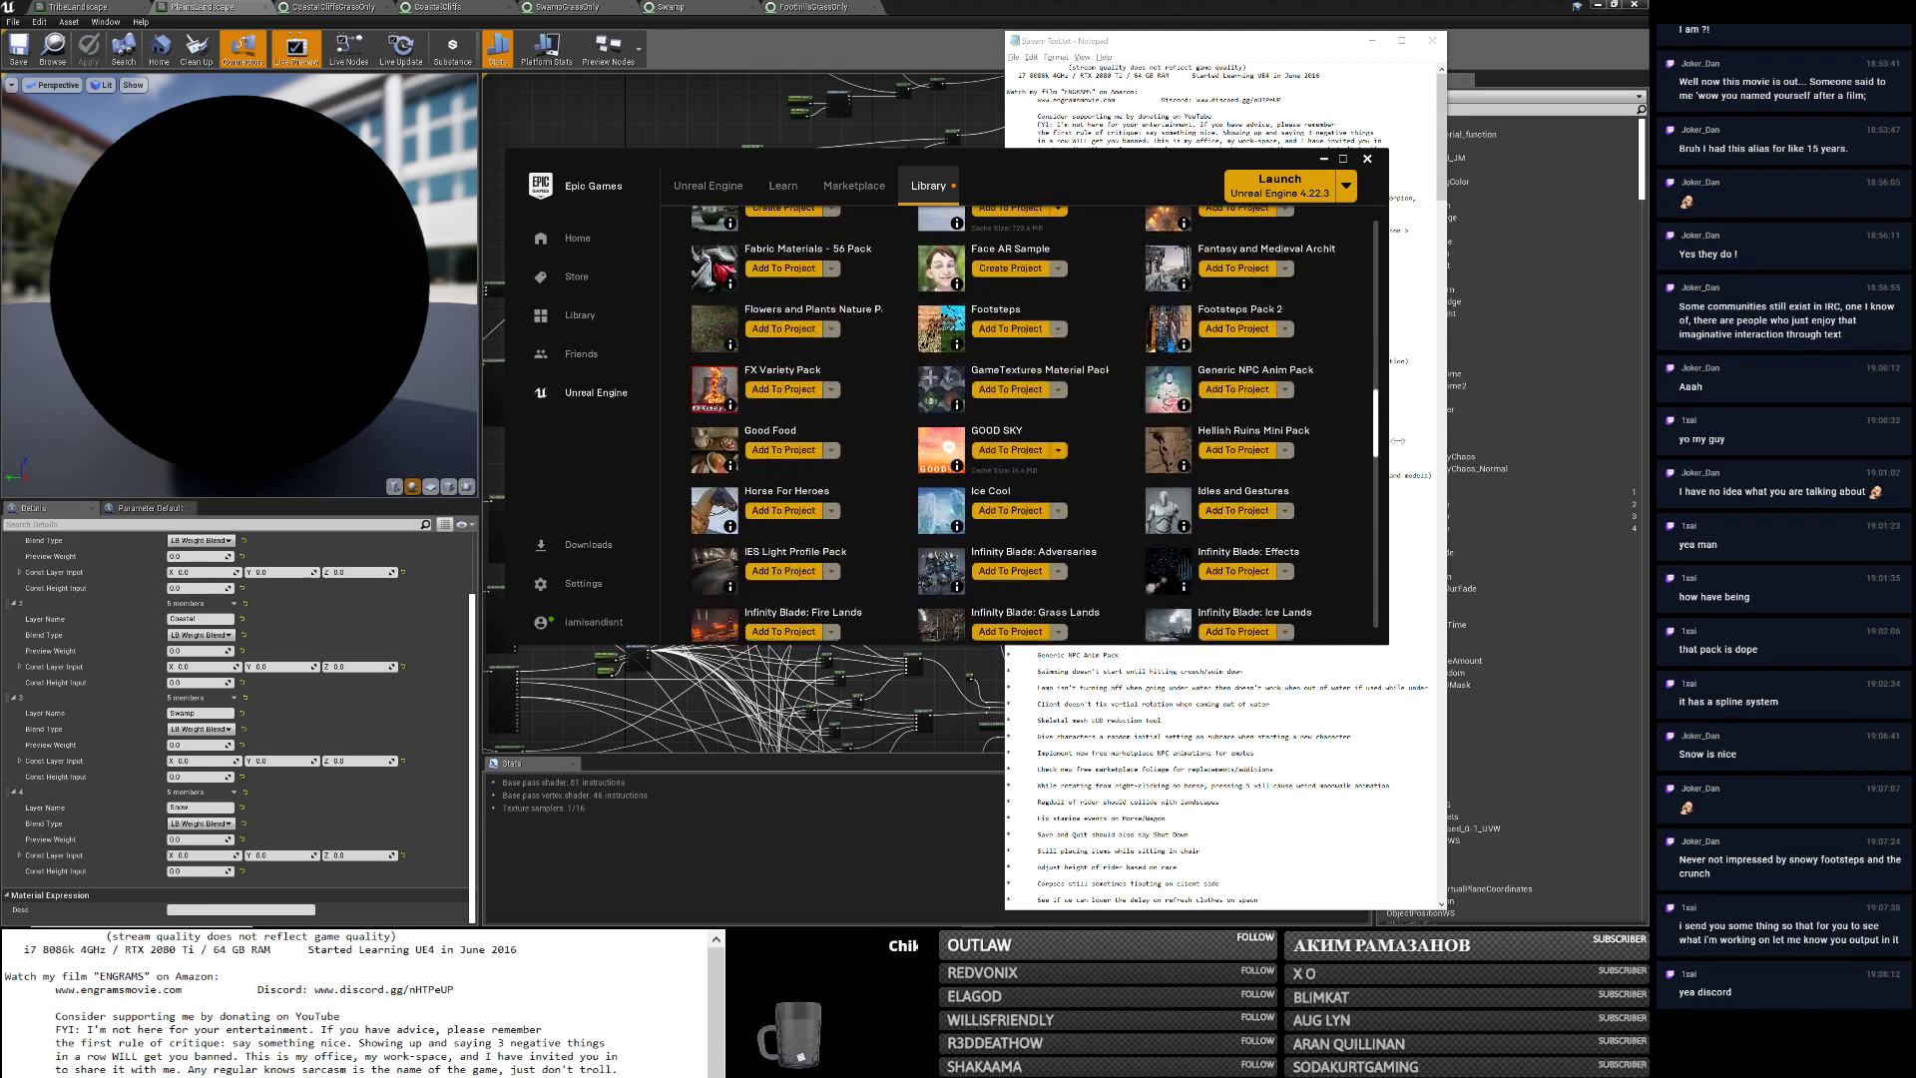
pyautogui.click(1276, 370)
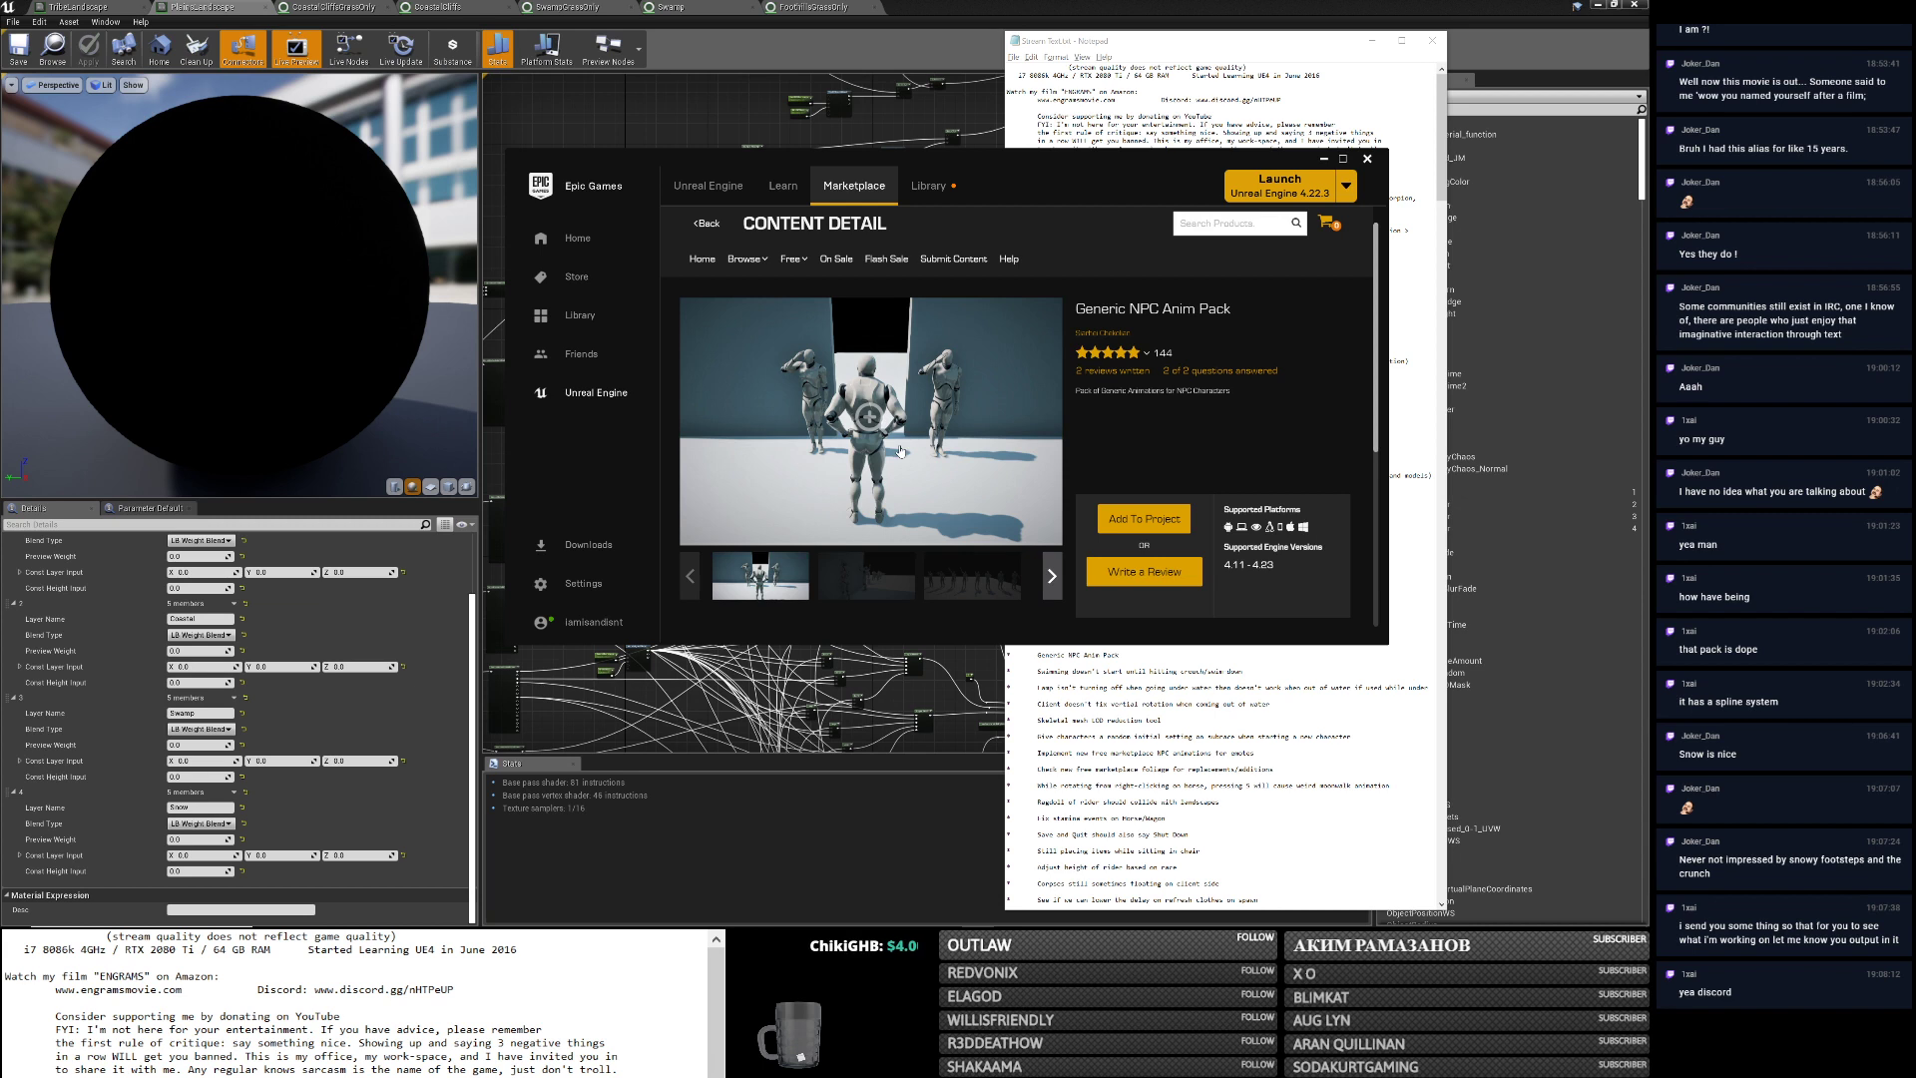
pyautogui.scroll(-5, 922, 464)
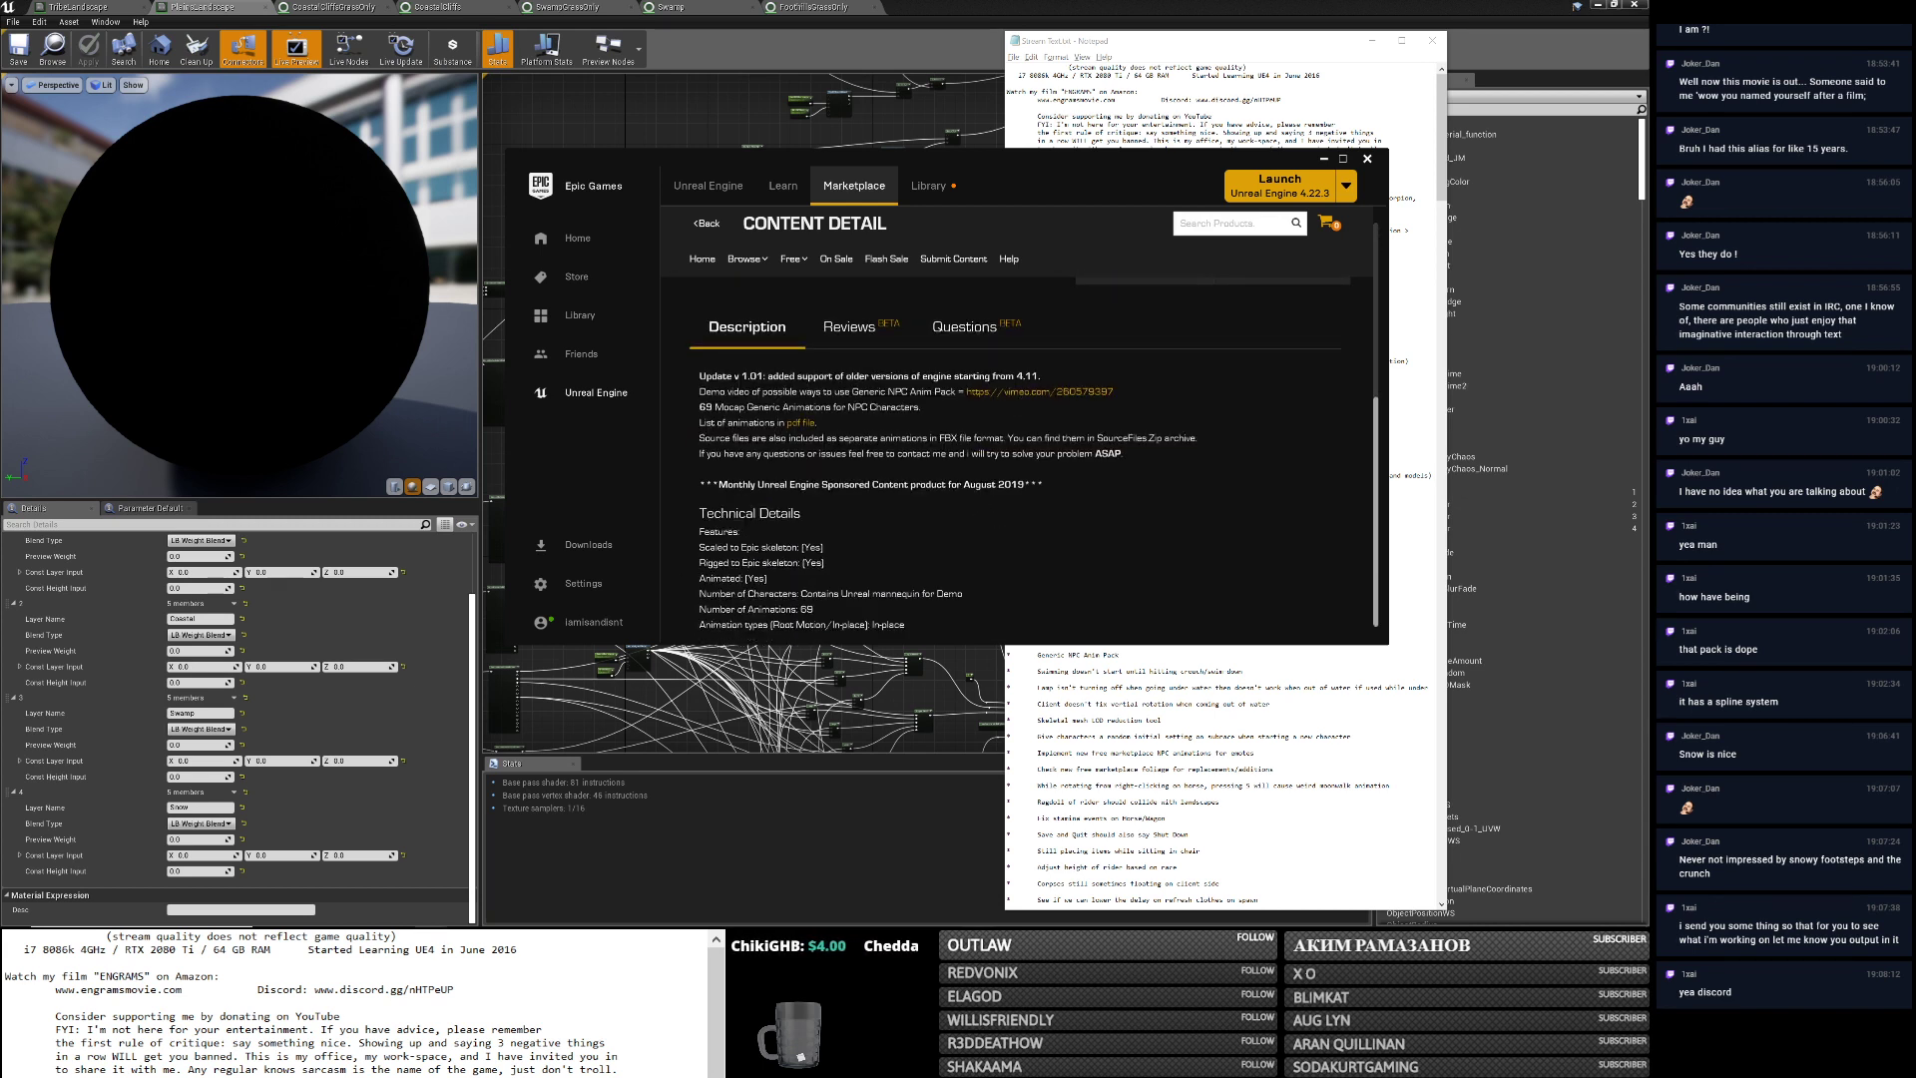
pyautogui.click(1039, 391)
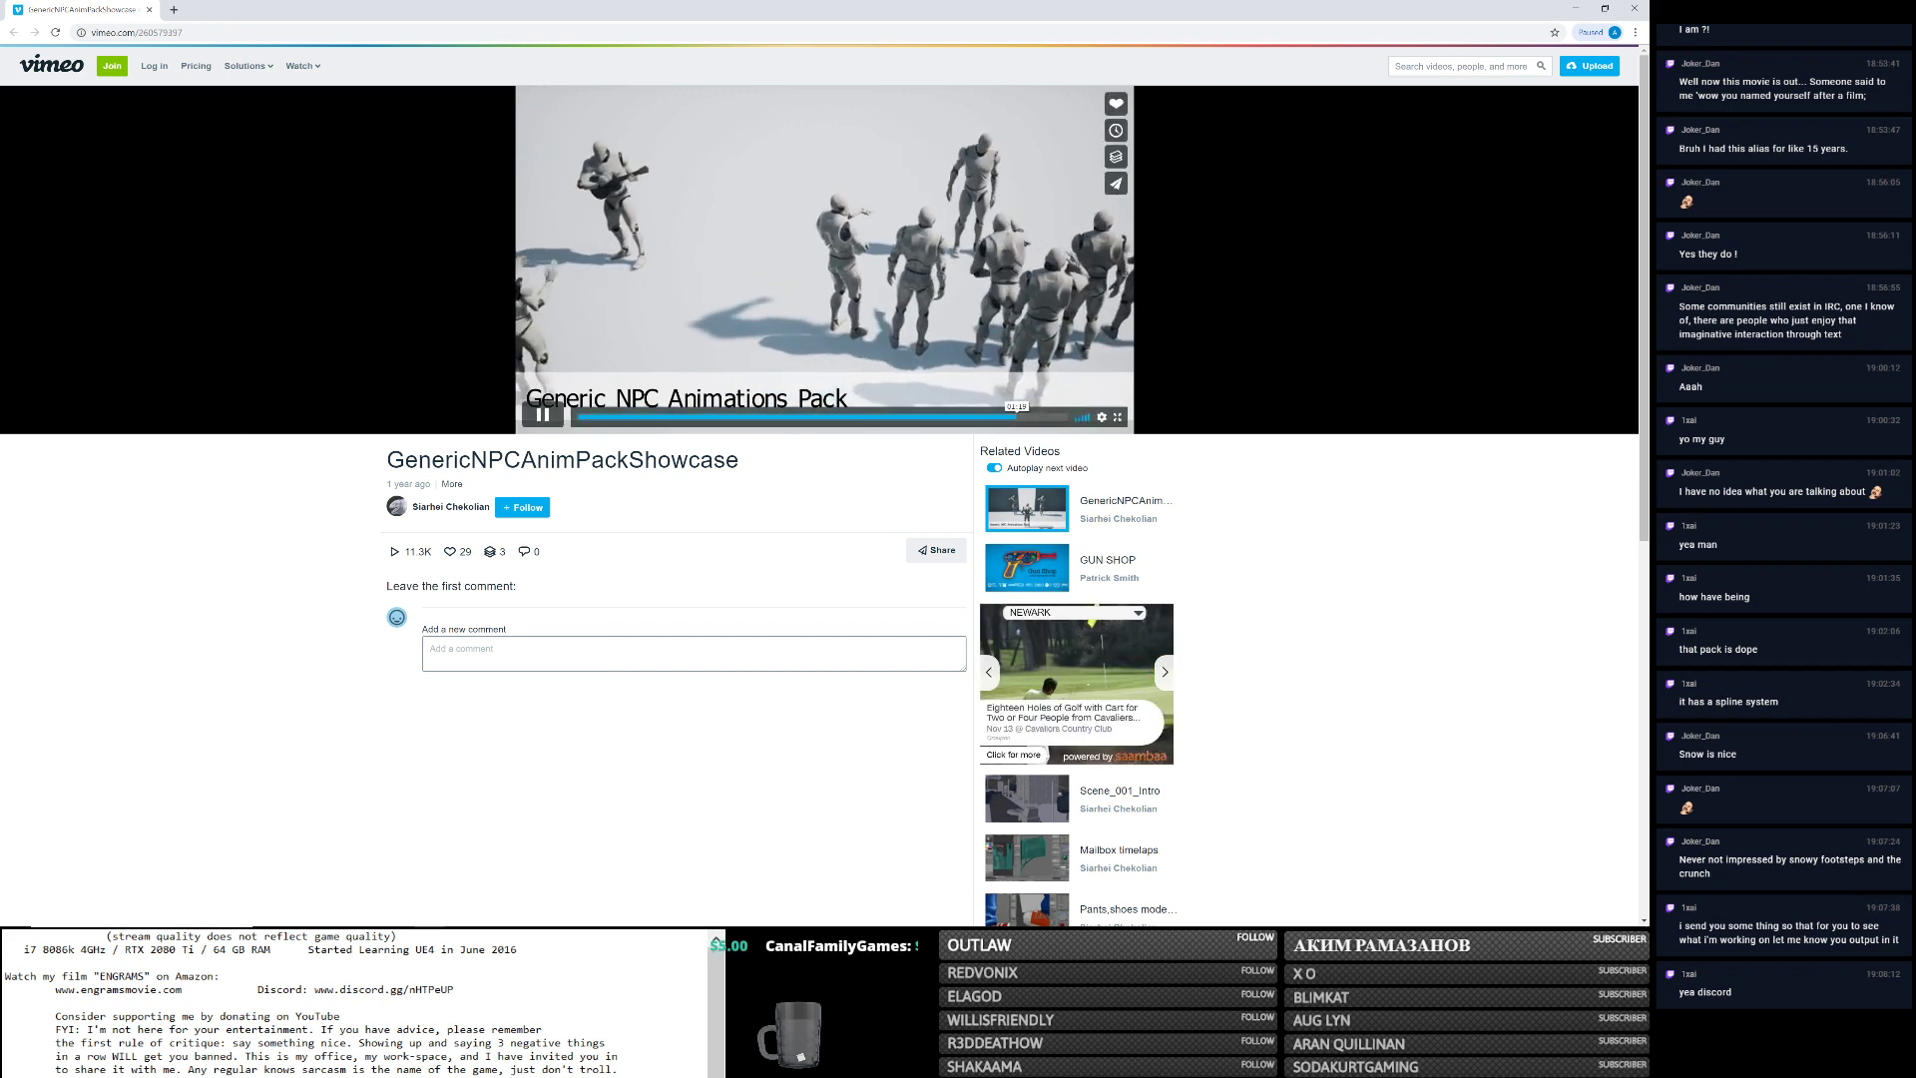
pyautogui.hotkey('alt', 'Tab')
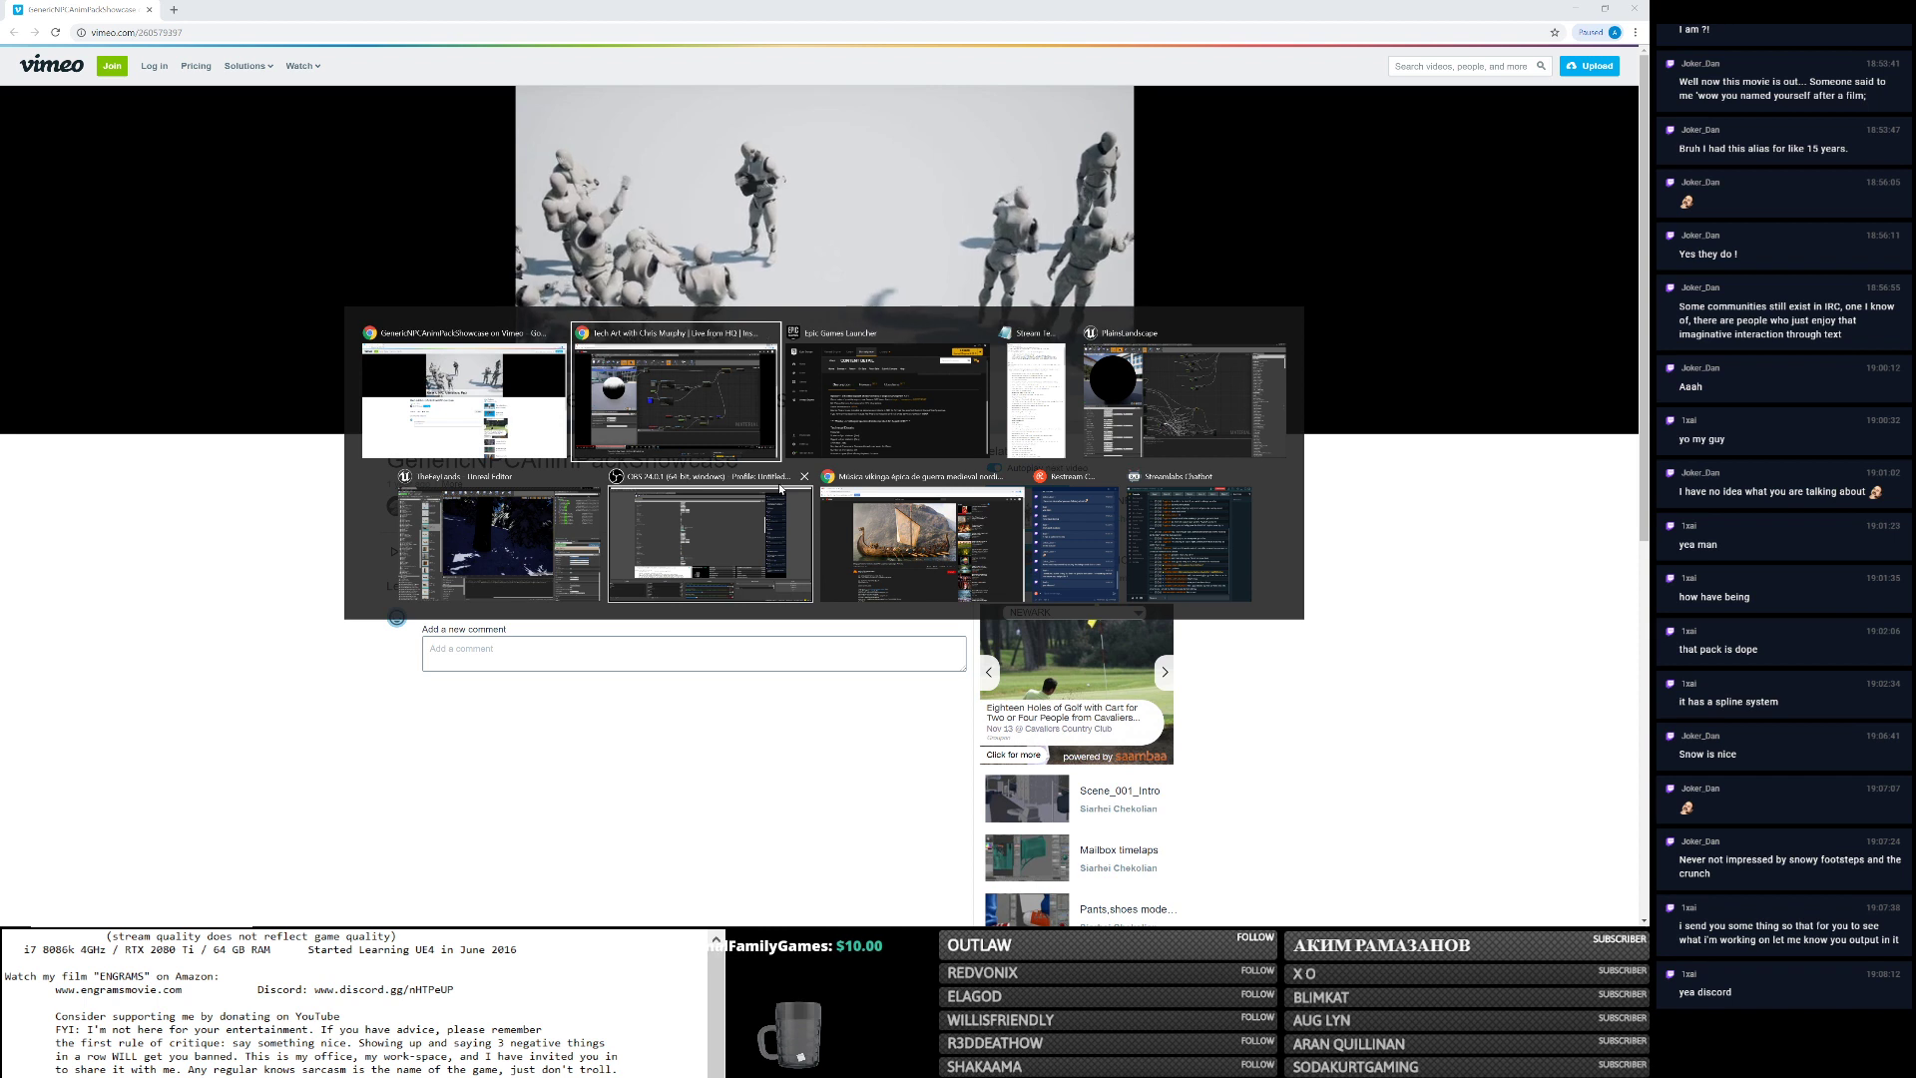
# Close the Vimeo video page and the Epic Games Launcher, put away the to-do notes and return to the landscape material graph.
pyautogui.press('super')
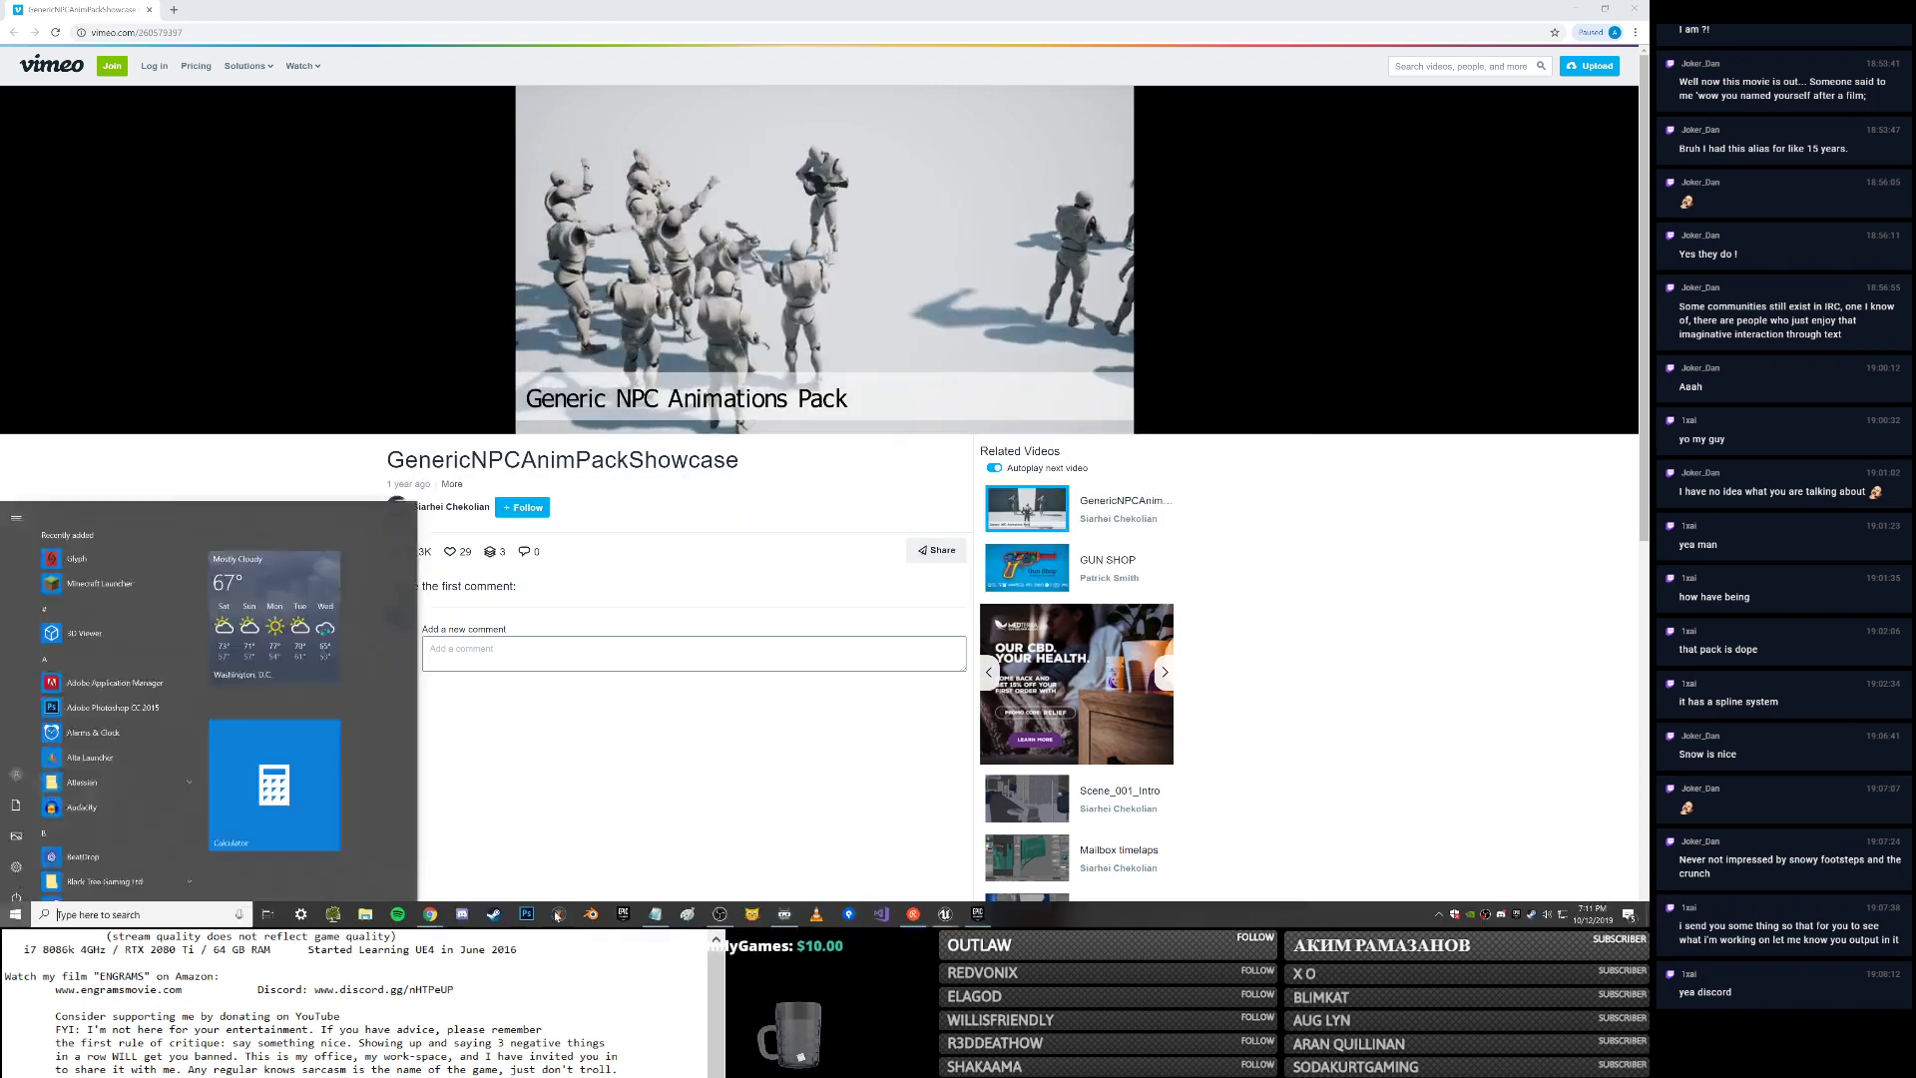
pyautogui.click(464, 910)
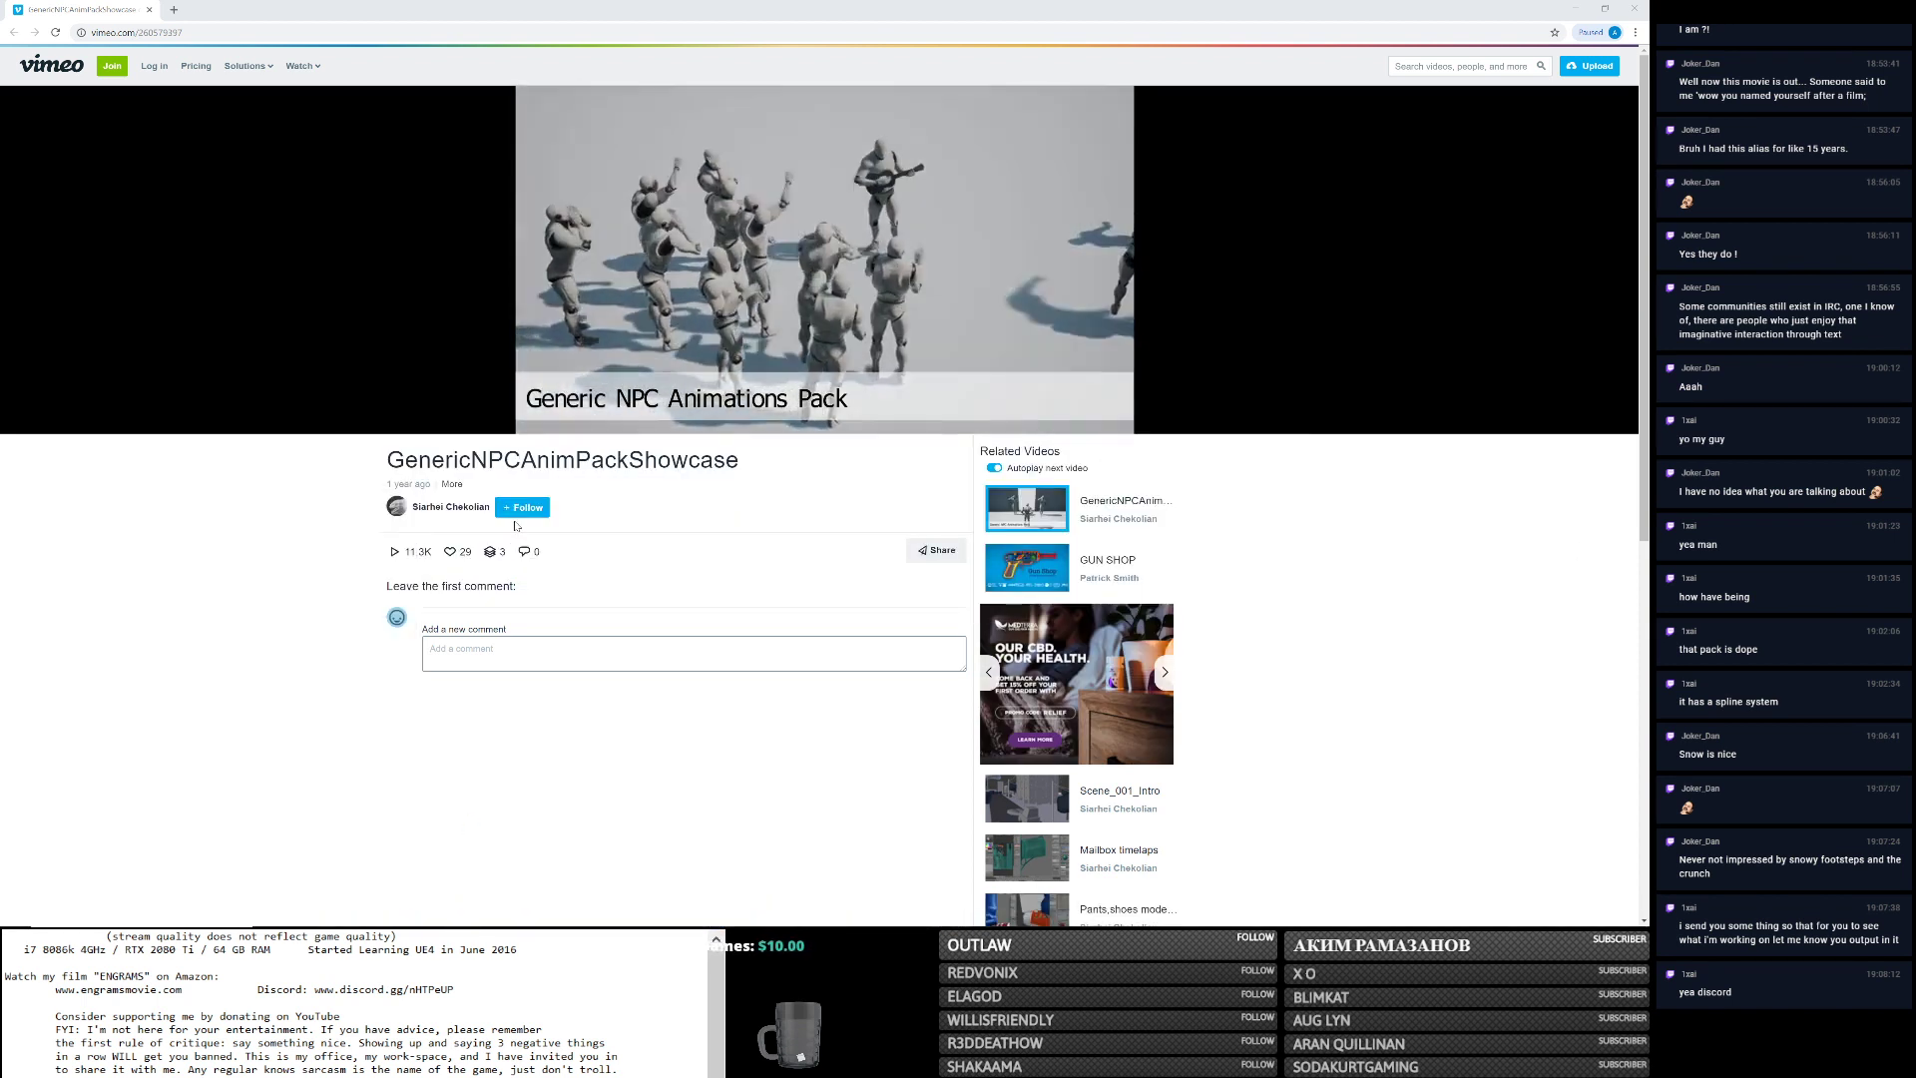
pyautogui.click(1635, 8)
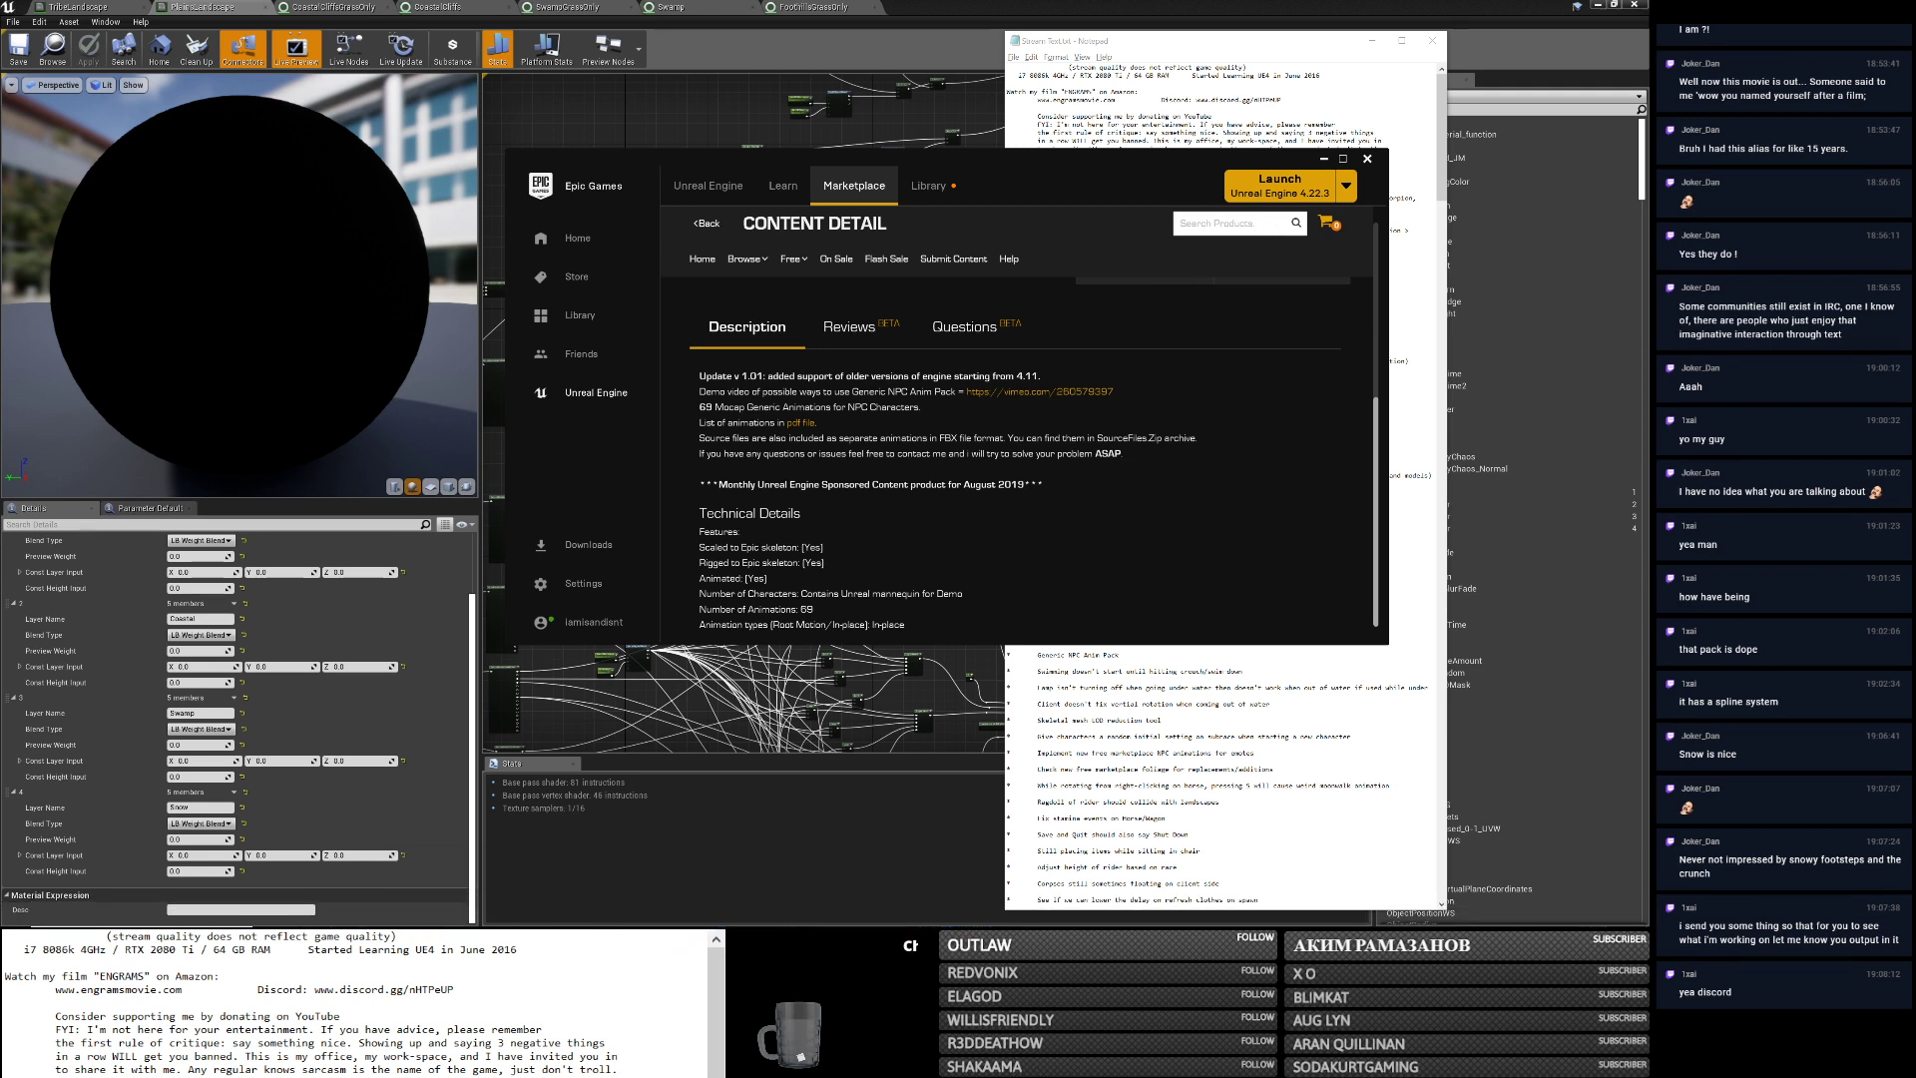
pyautogui.click(1368, 158)
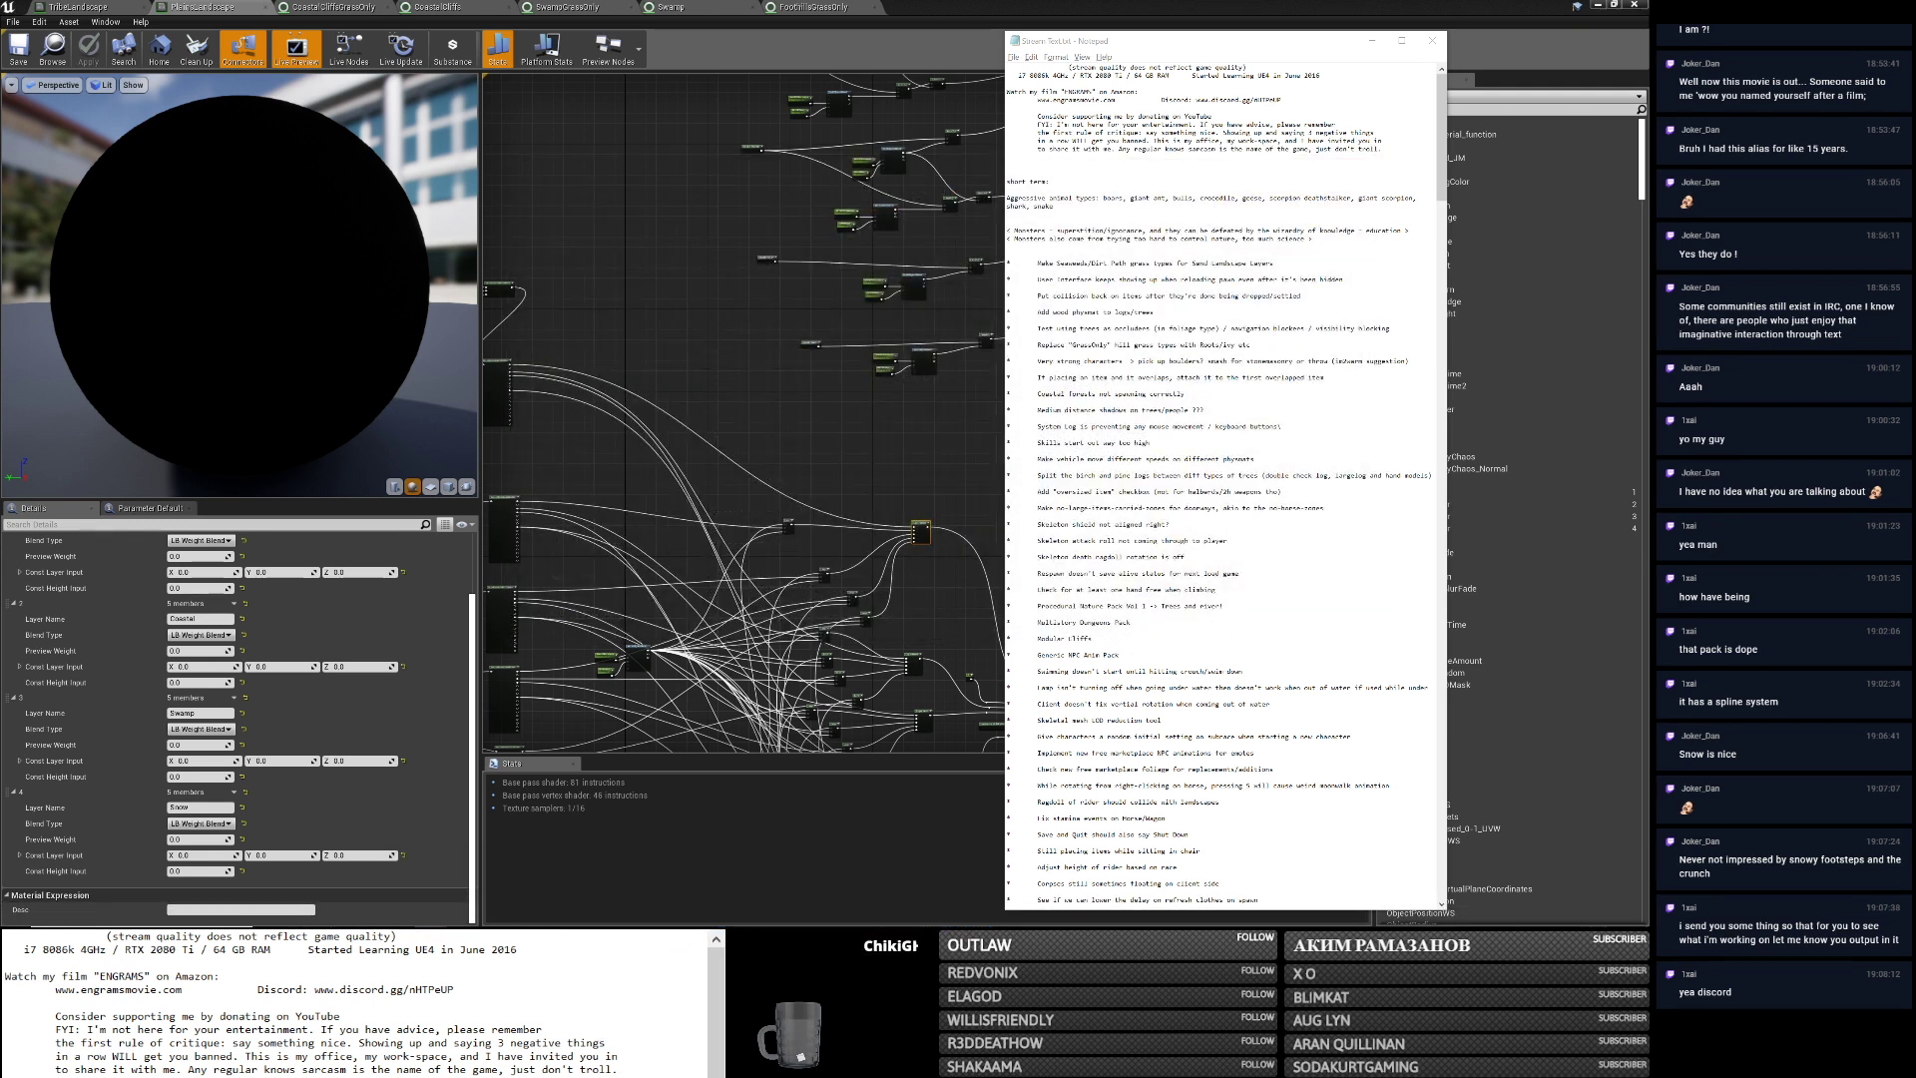
pyautogui.click(1084, 159)
pyautogui.hotkey('alt', 'Tab')
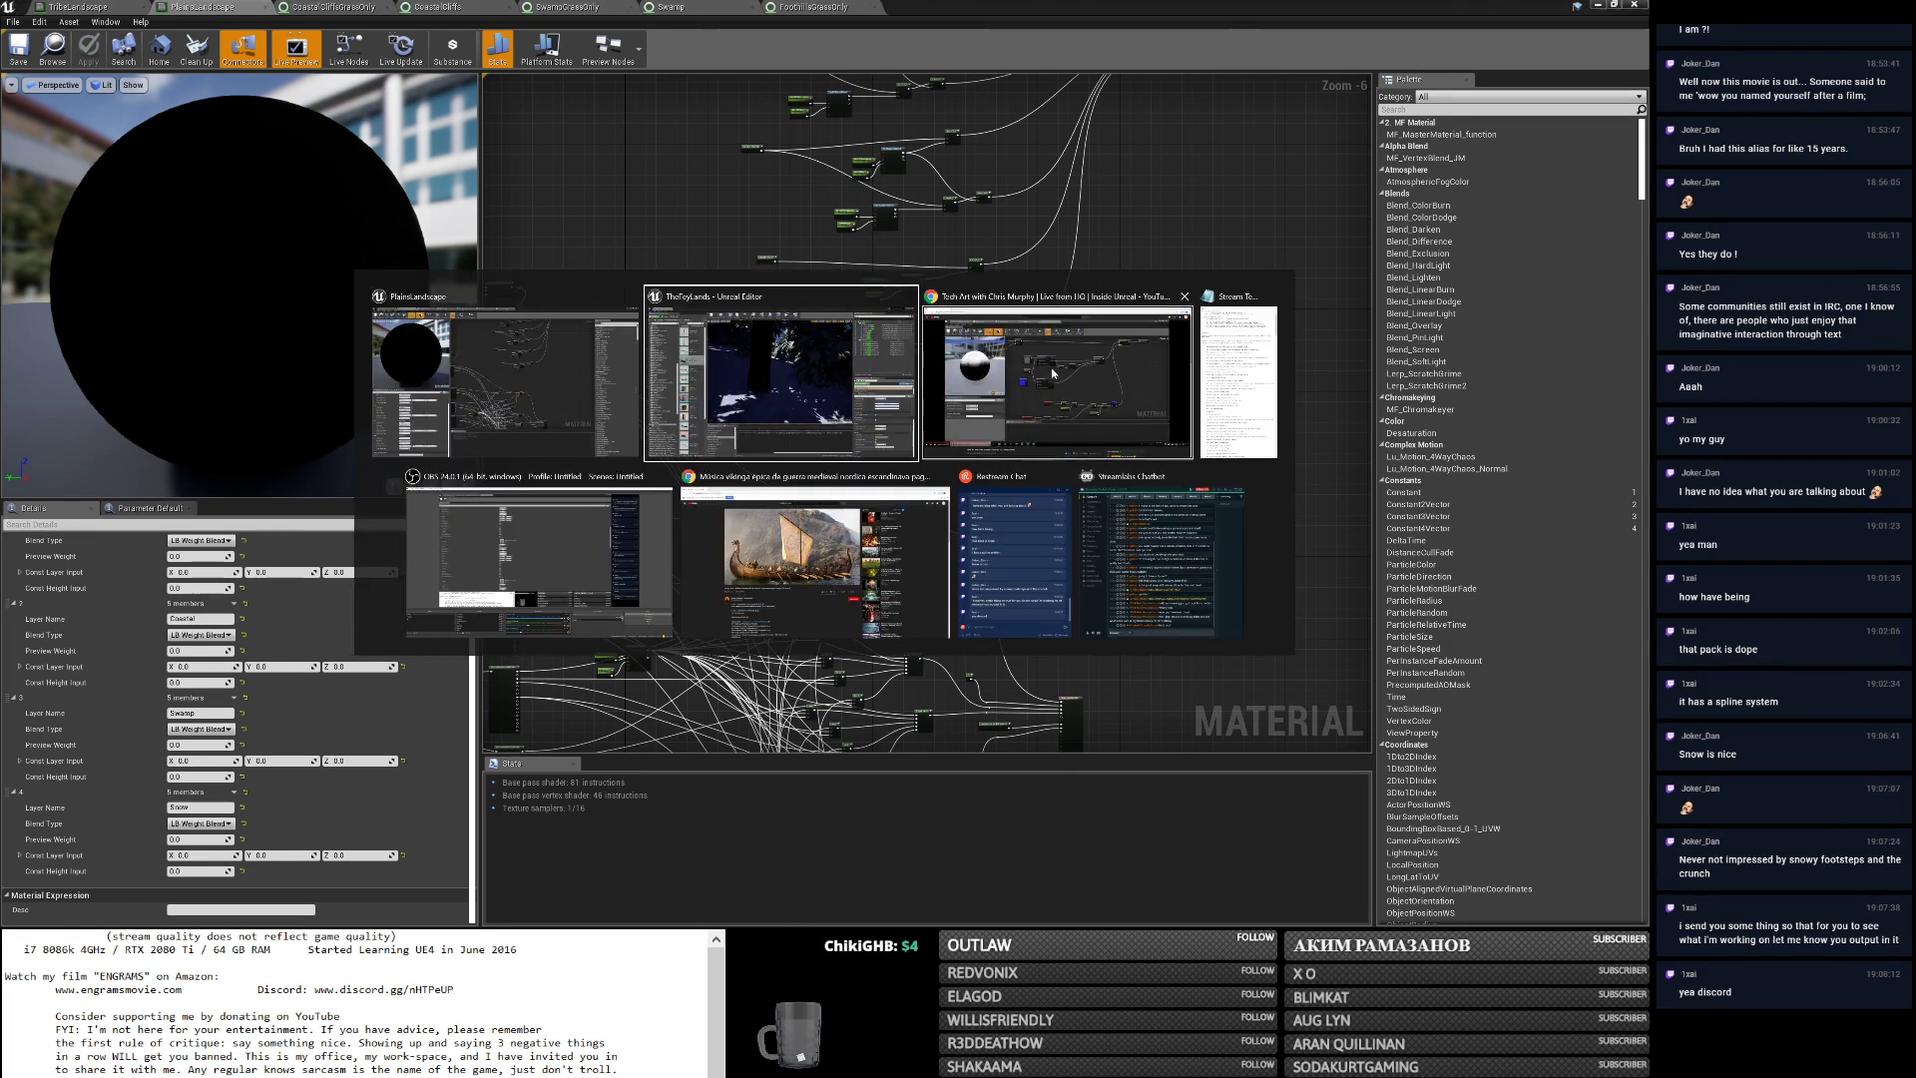
# End the running Discord process in Task Manager and close Task Manager.
pyautogui.press('super')
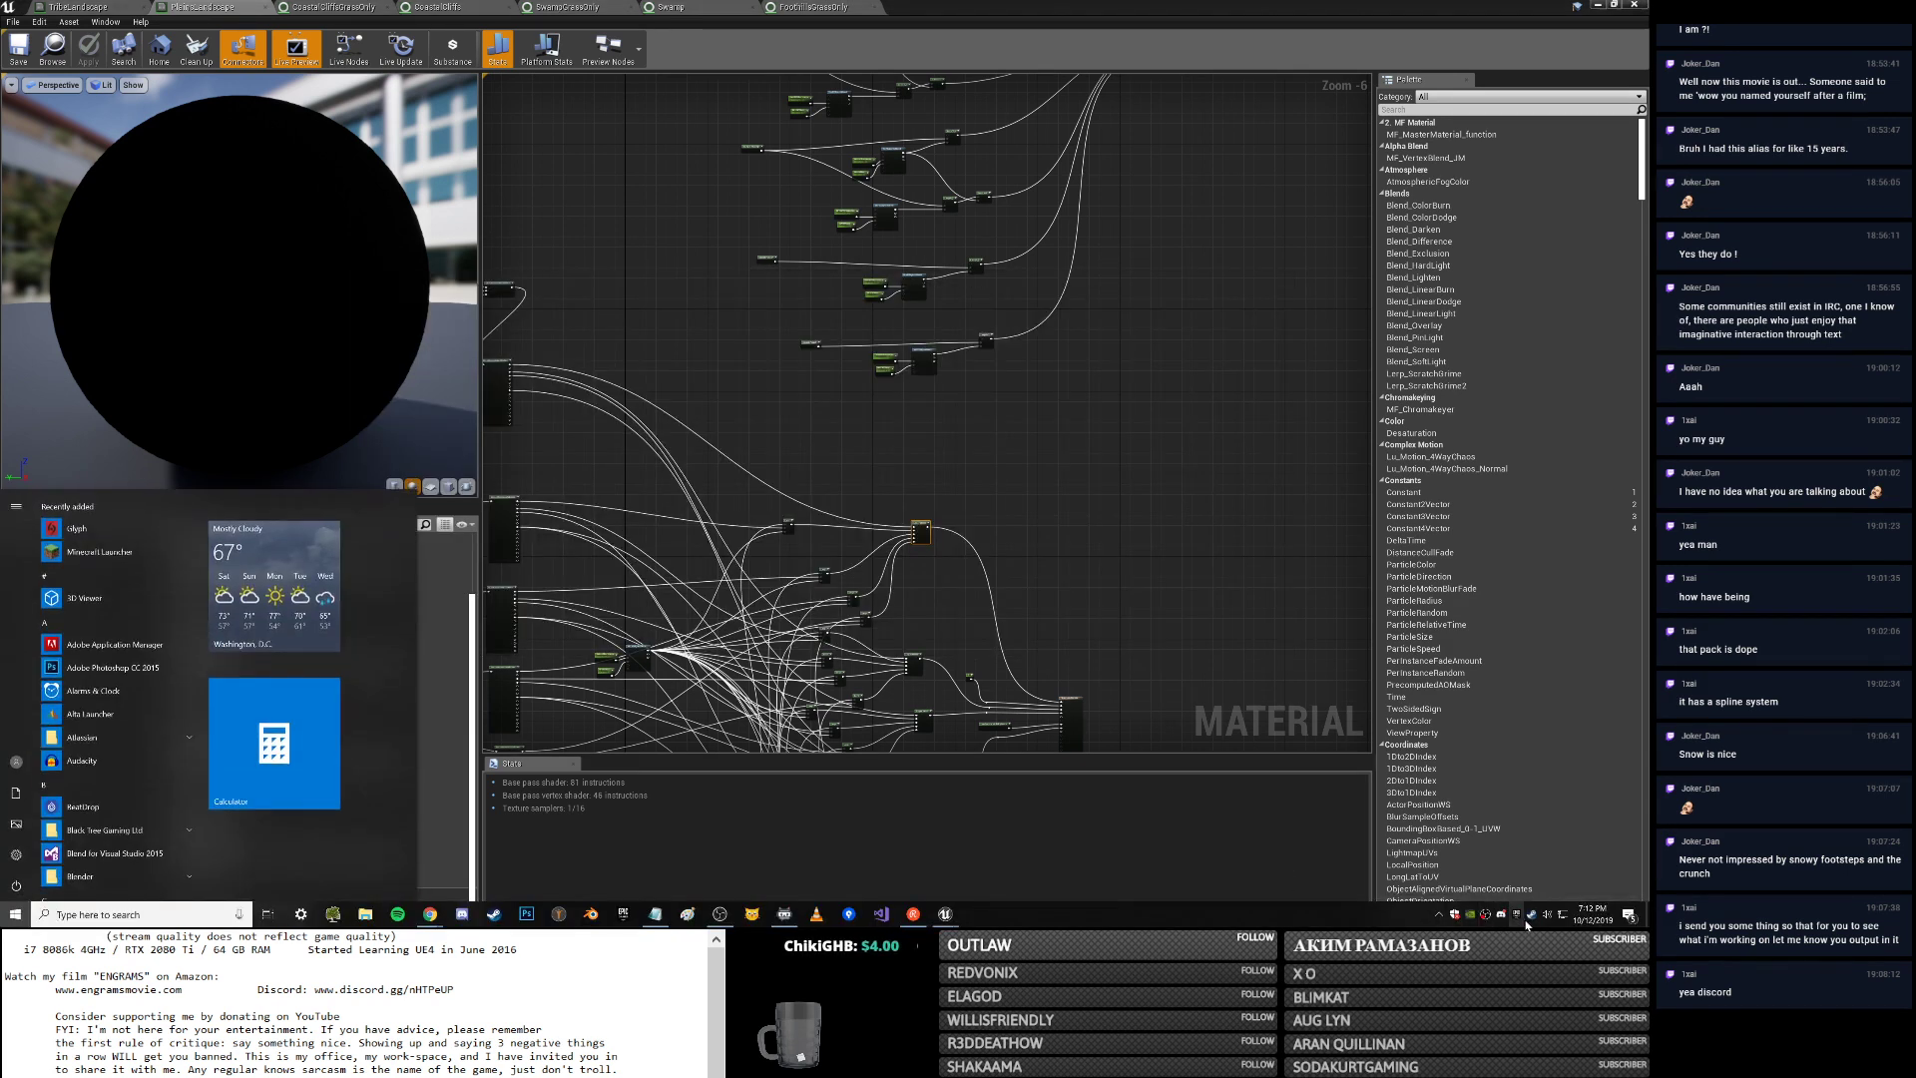
pyautogui.press('super')
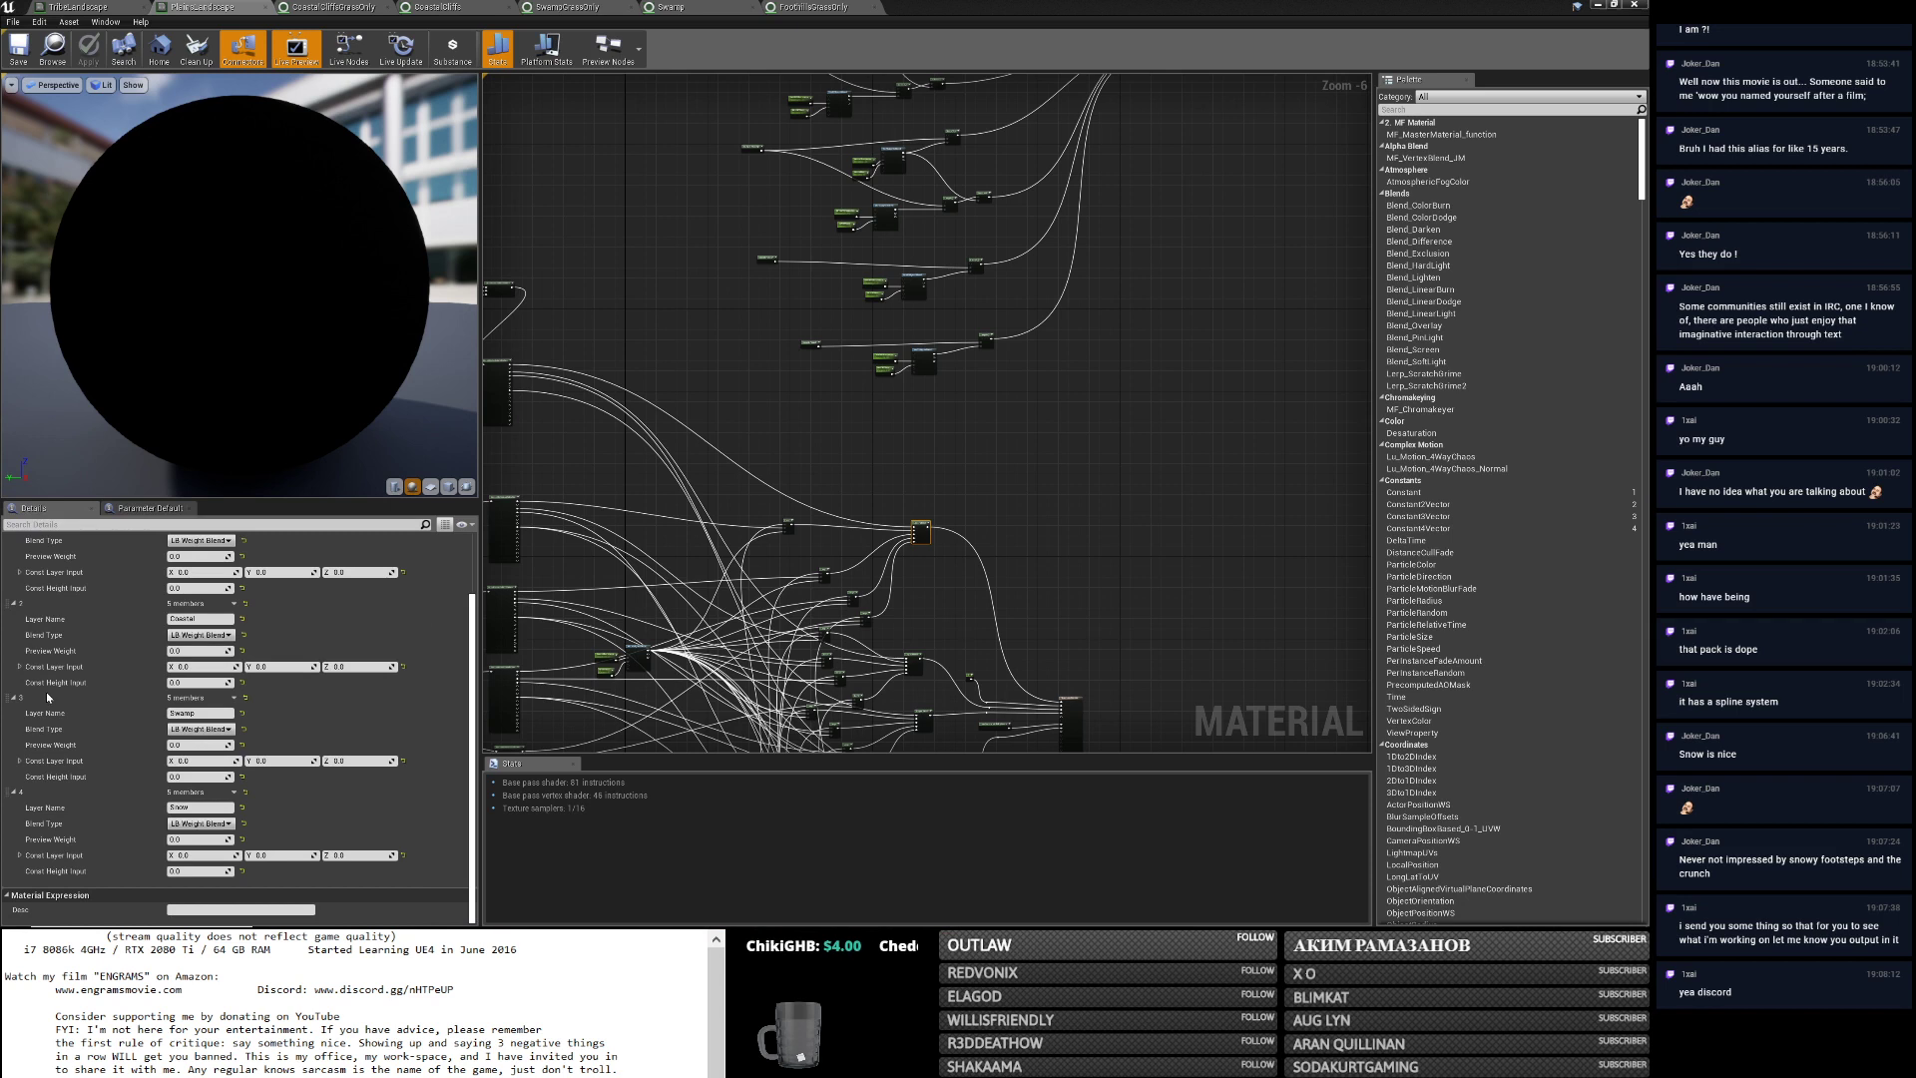
pyautogui.moveTo(1219, 928)
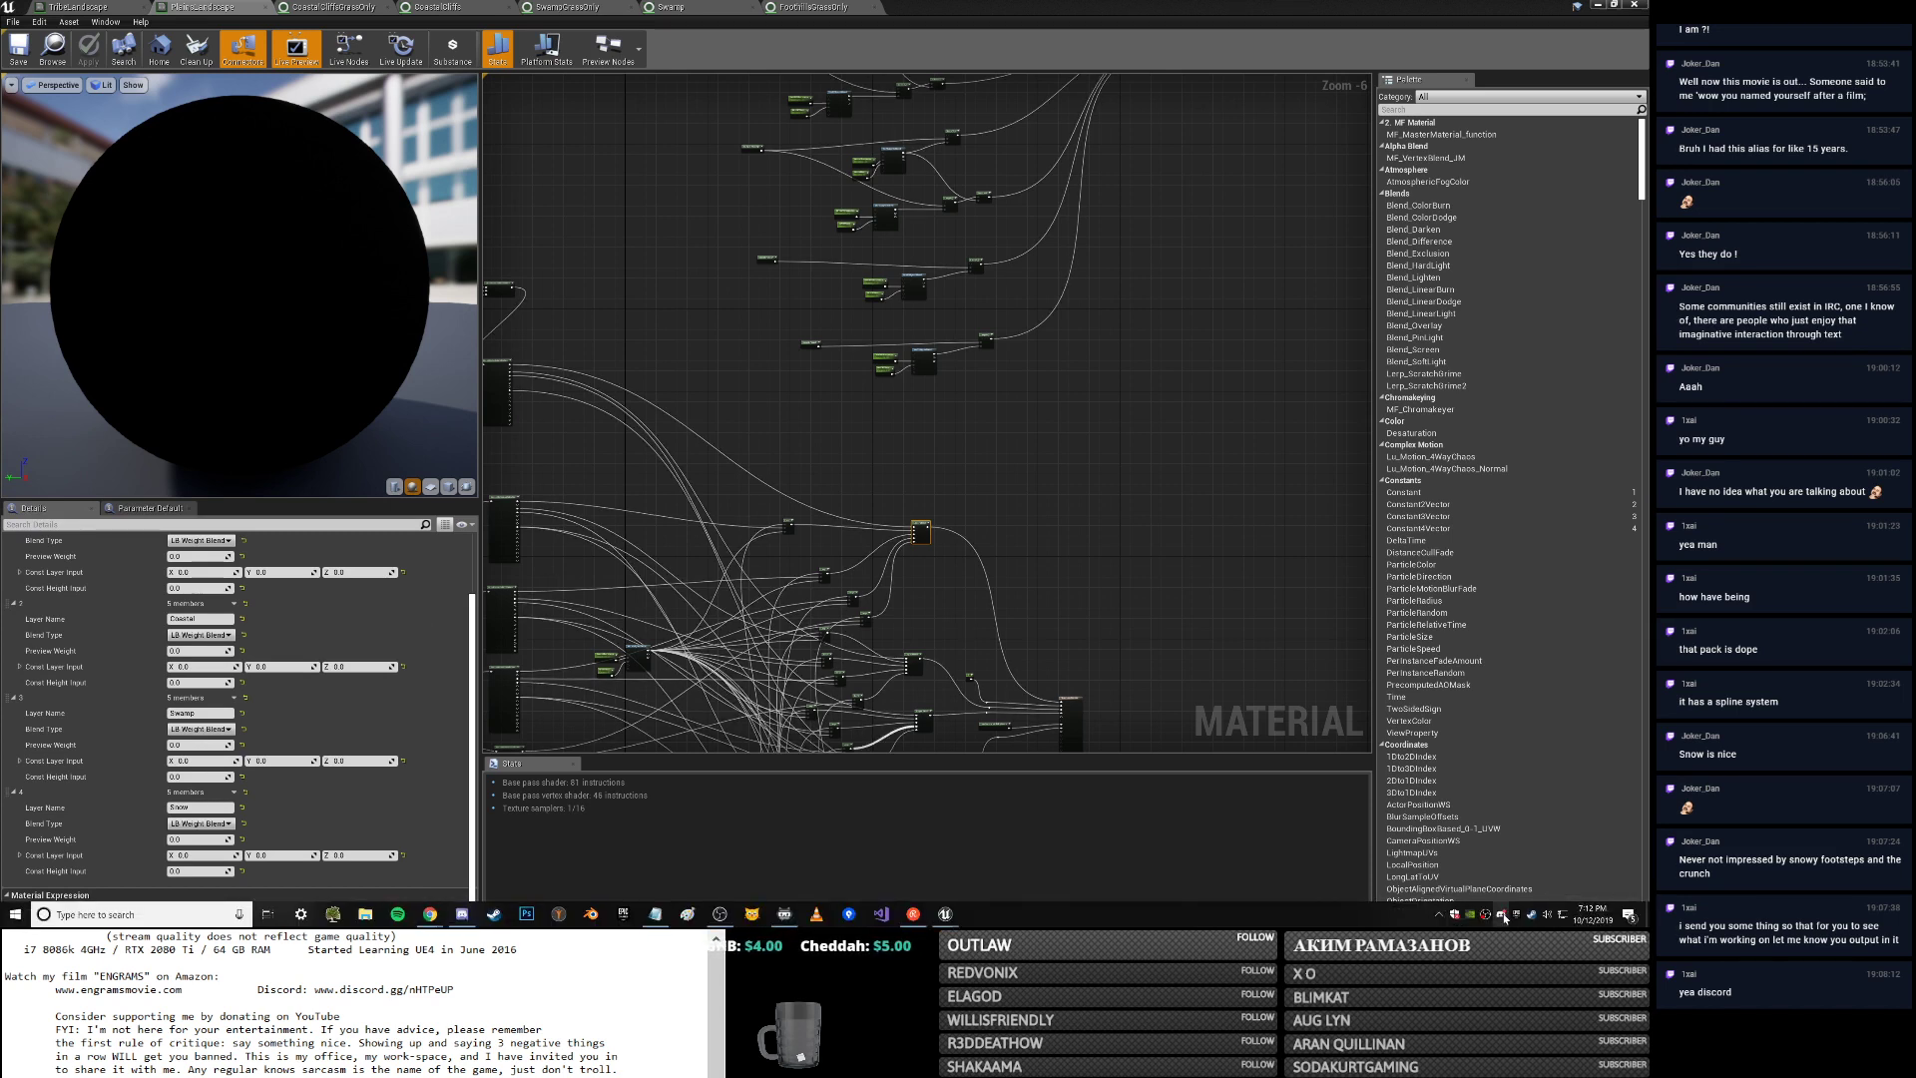
pyautogui.click(1503, 918)
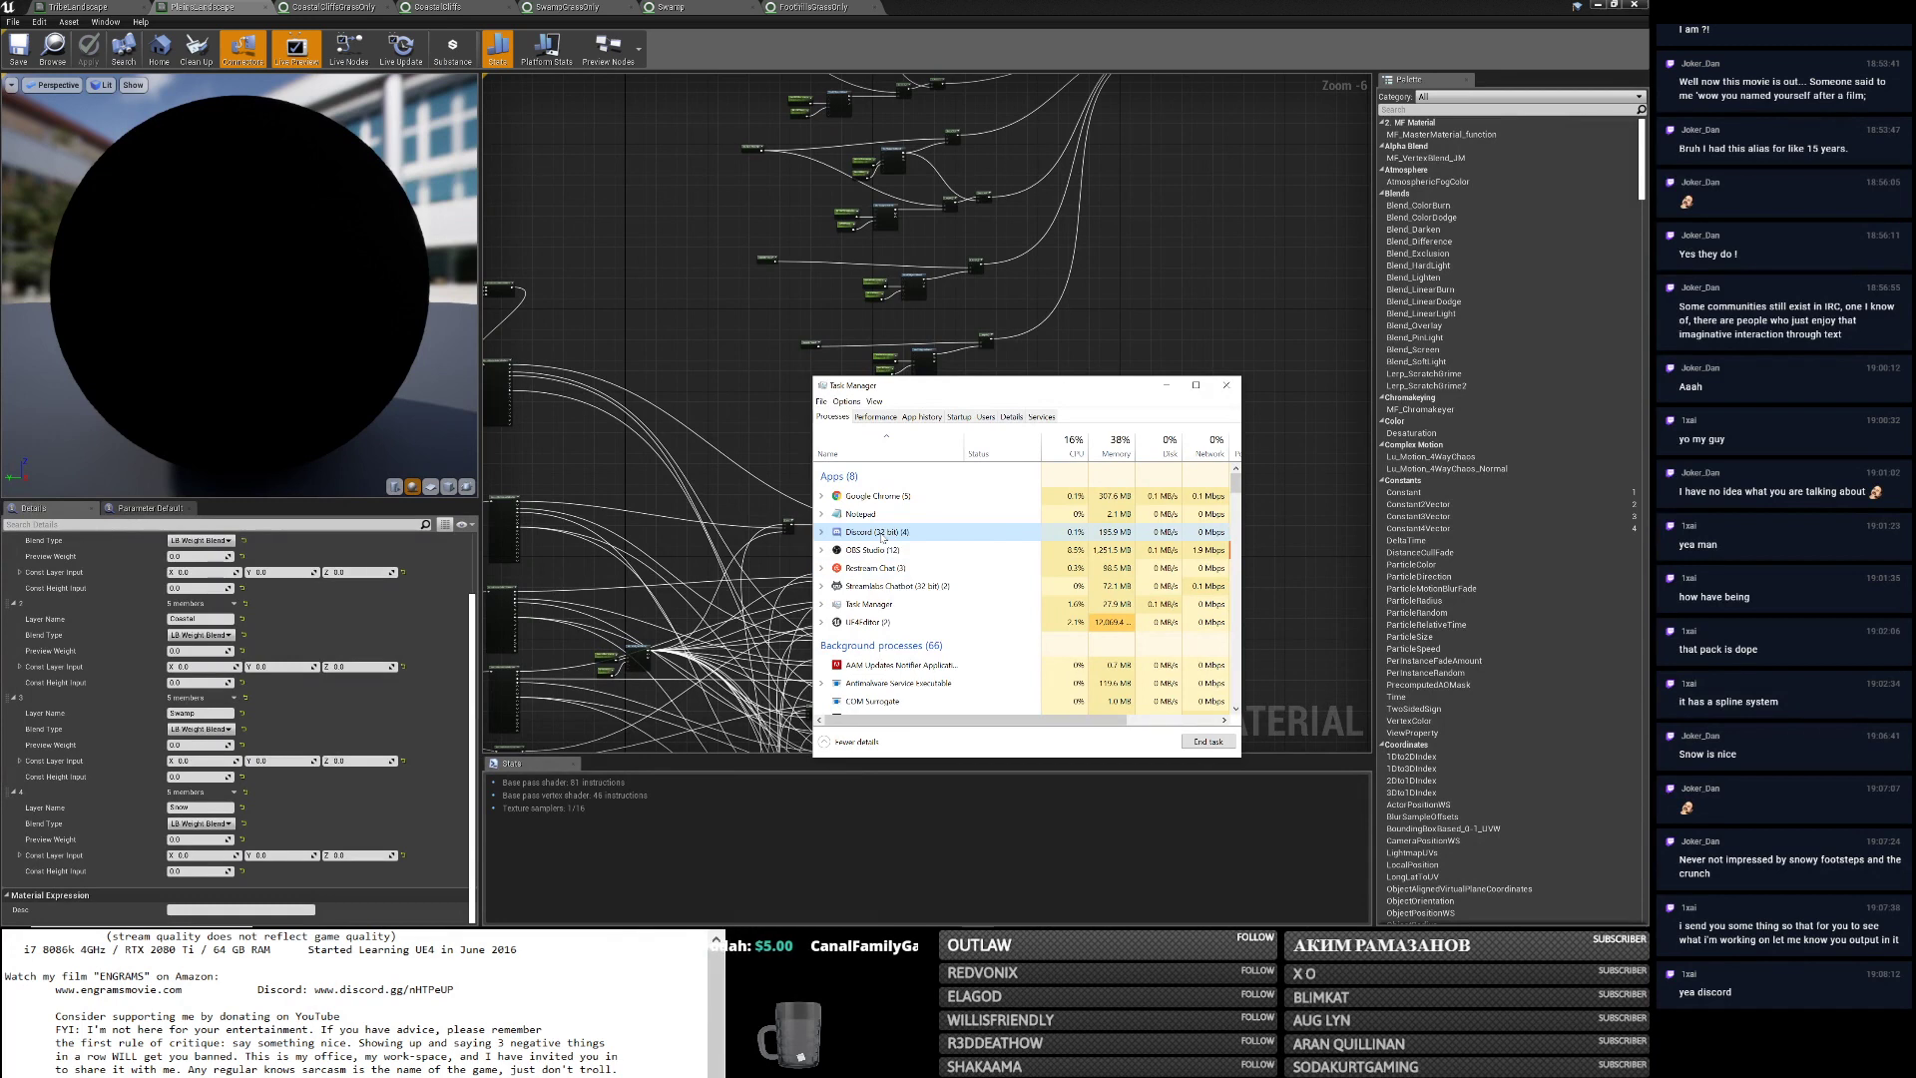
pyautogui.rightClick(882, 538)
pyautogui.click(921, 570)
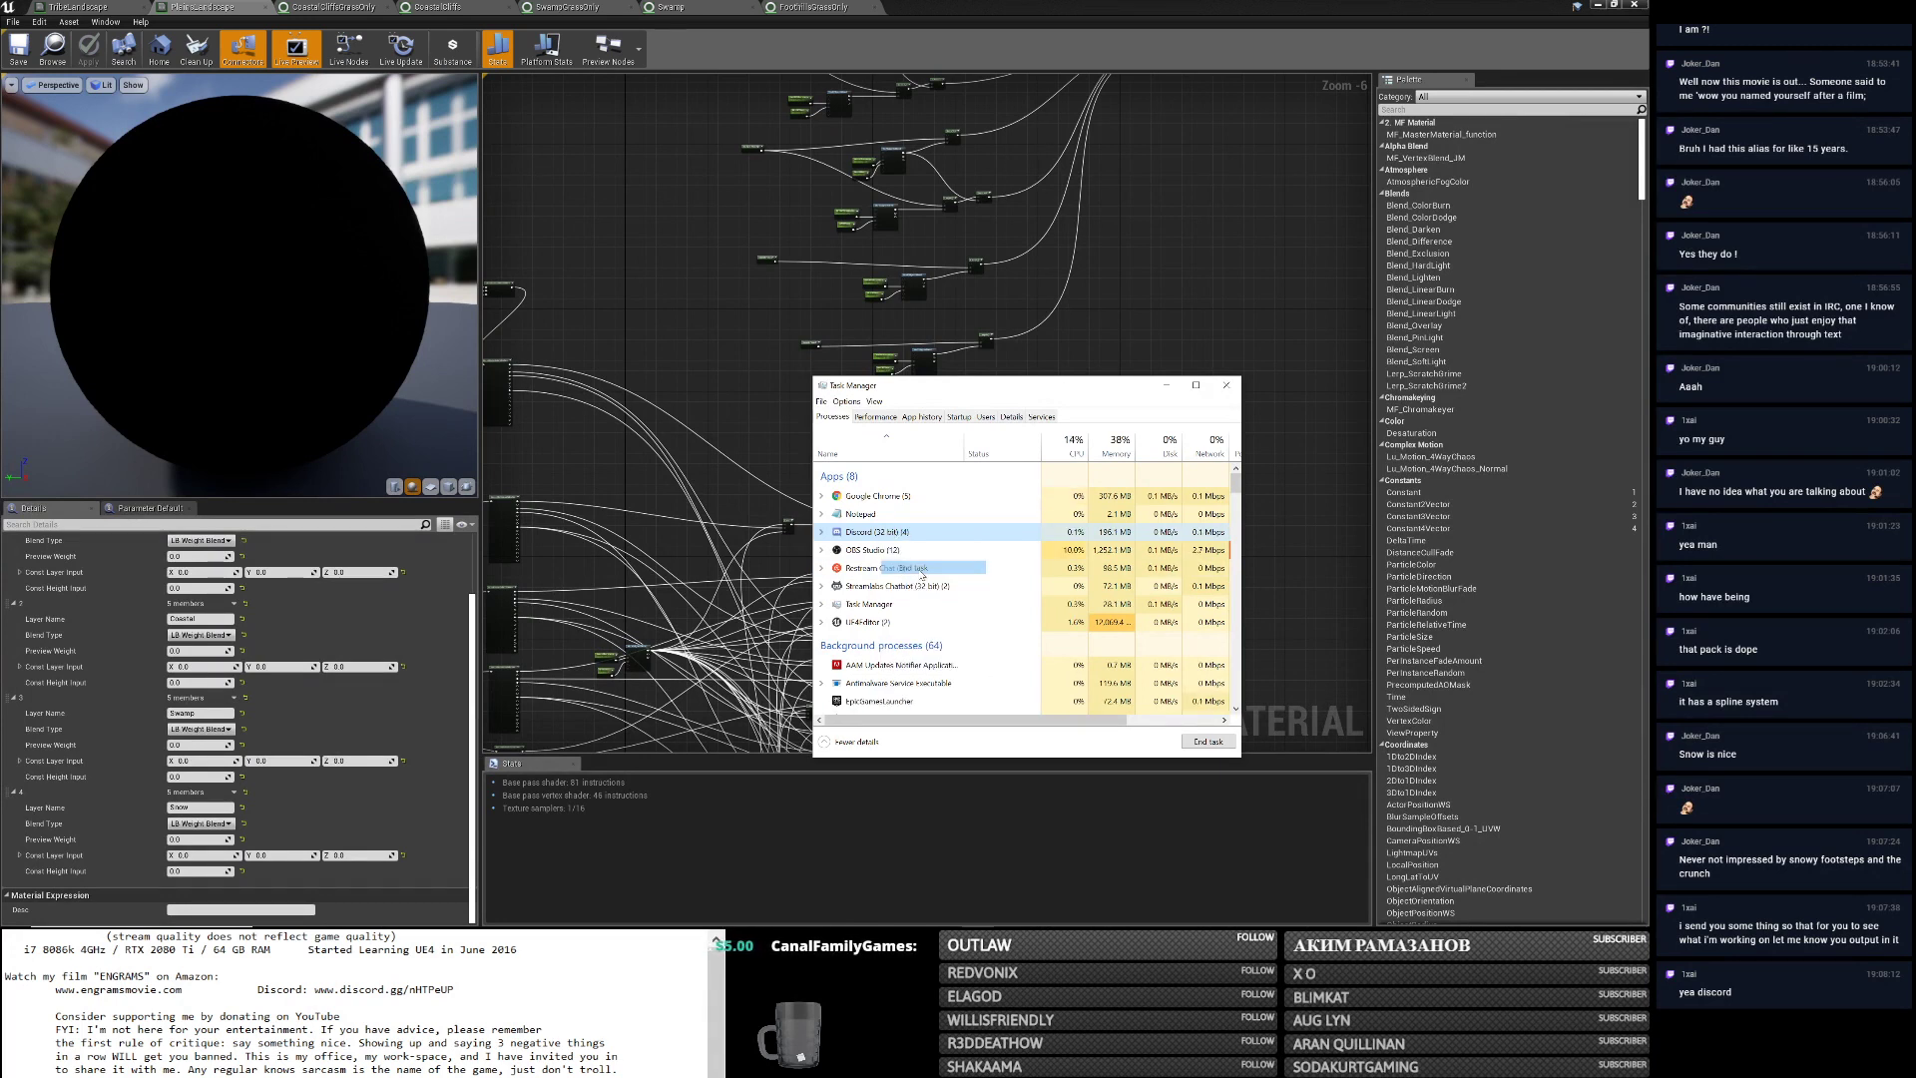
pyautogui.click(1227, 385)
# Relaunch Discord, move its window off this screen and return to the material editor.
pyautogui.moveTo(556, 931)
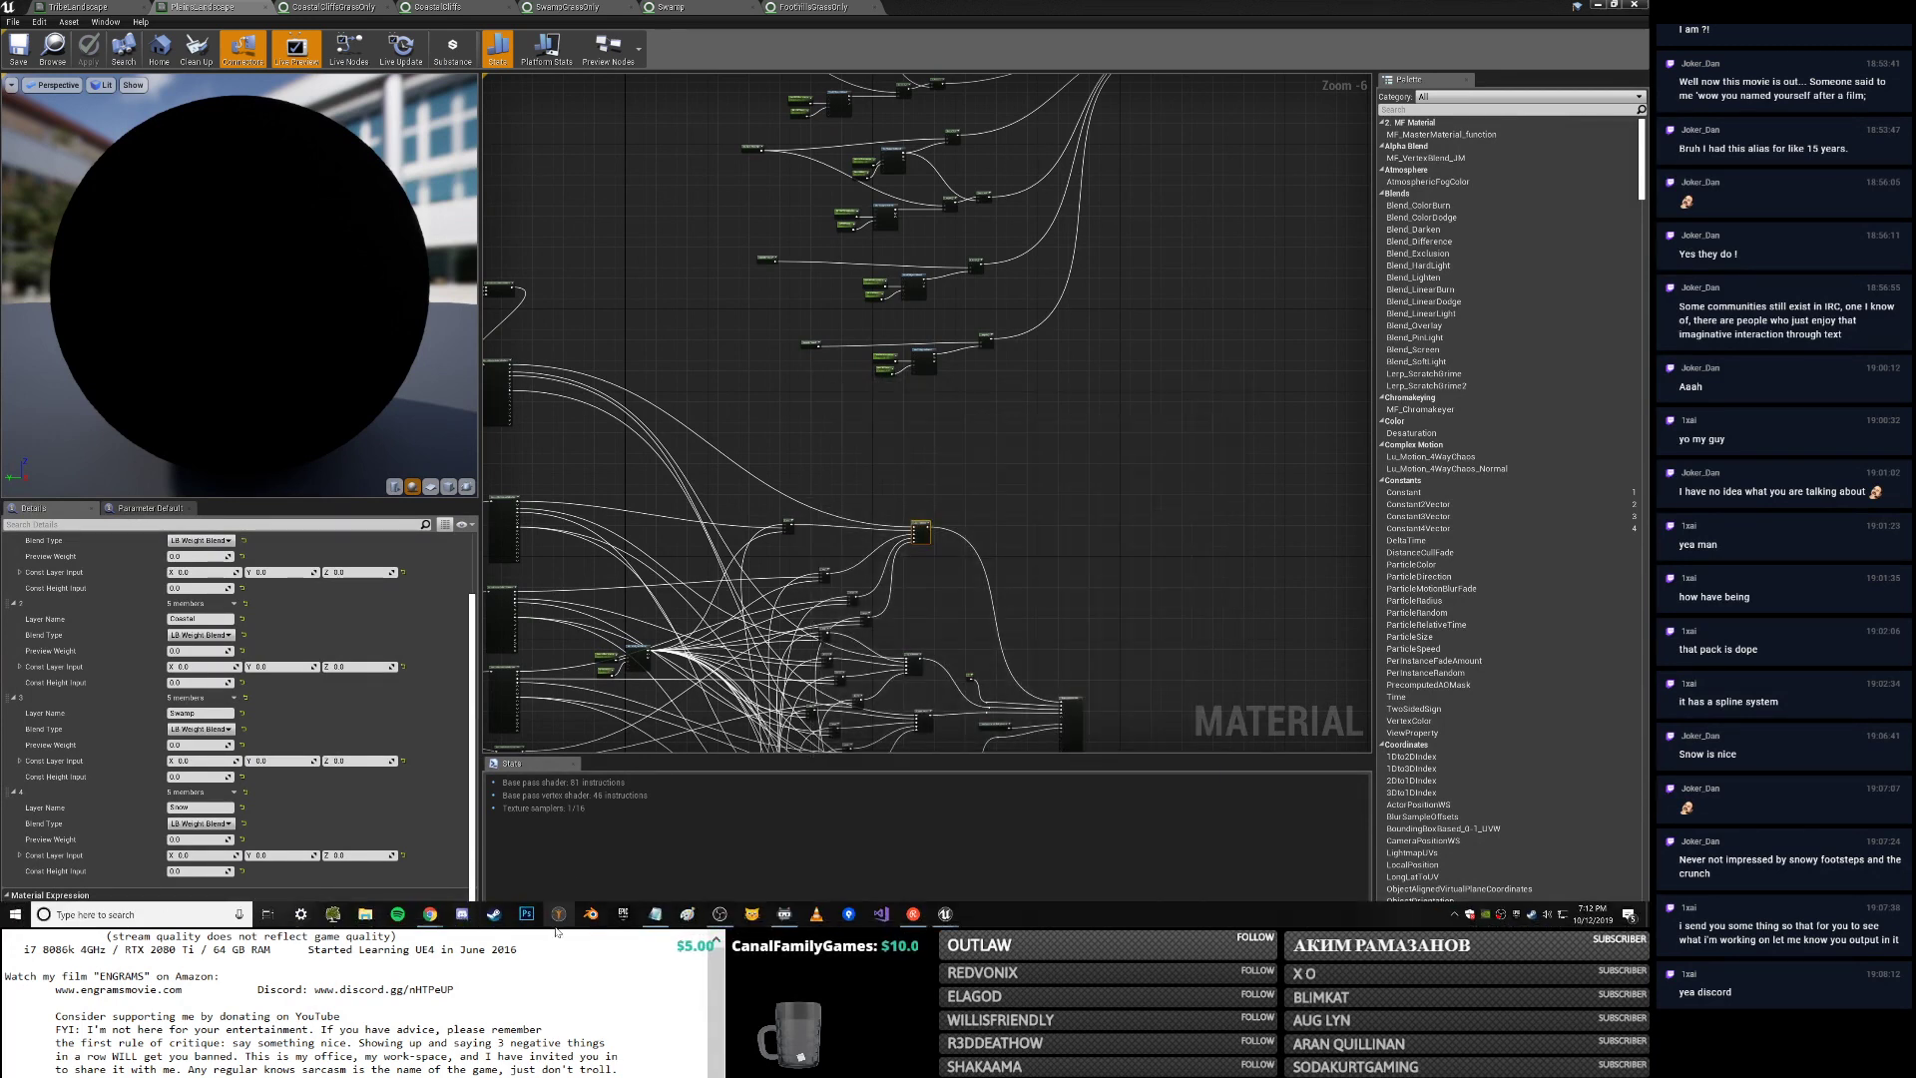
pyautogui.click(462, 914)
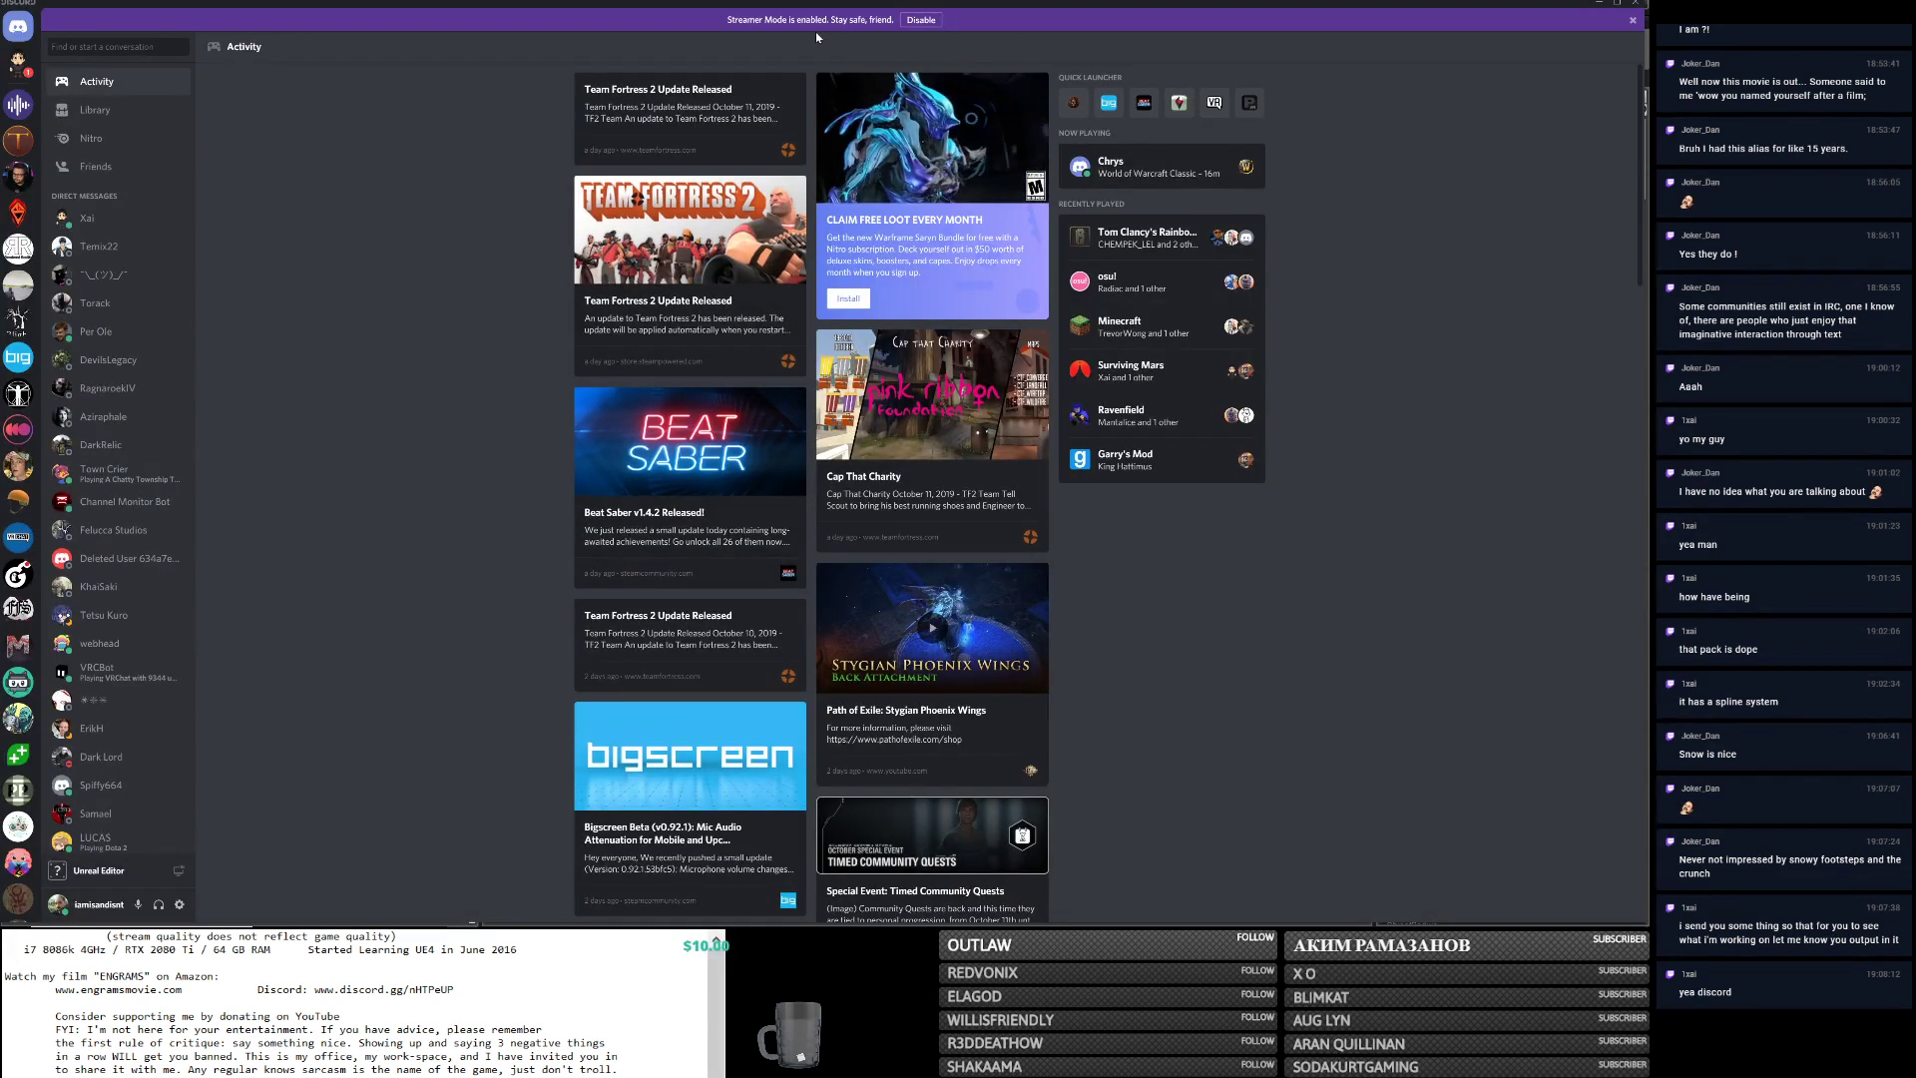
pyautogui.moveTo(1060, 4); pyautogui.dragTo(0, 199)
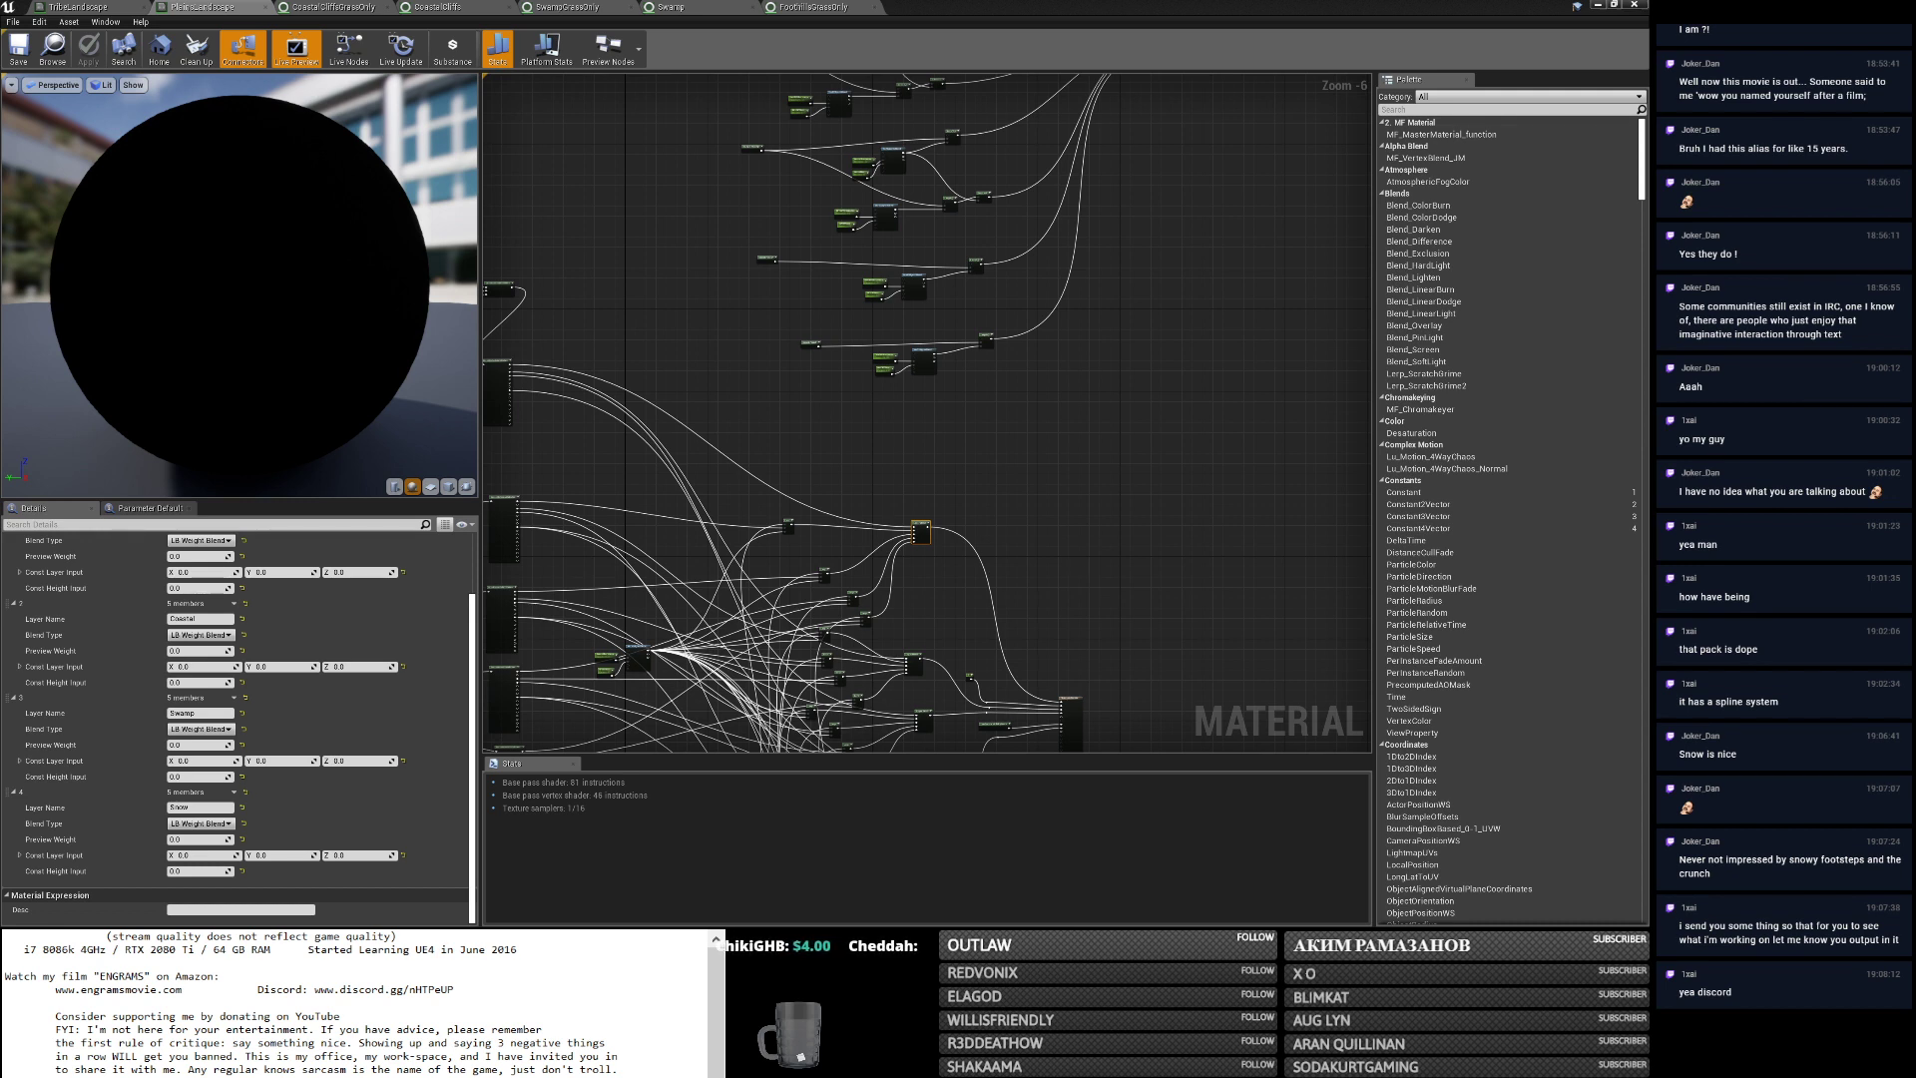
pyautogui.hotkey('alt', 'Tab')
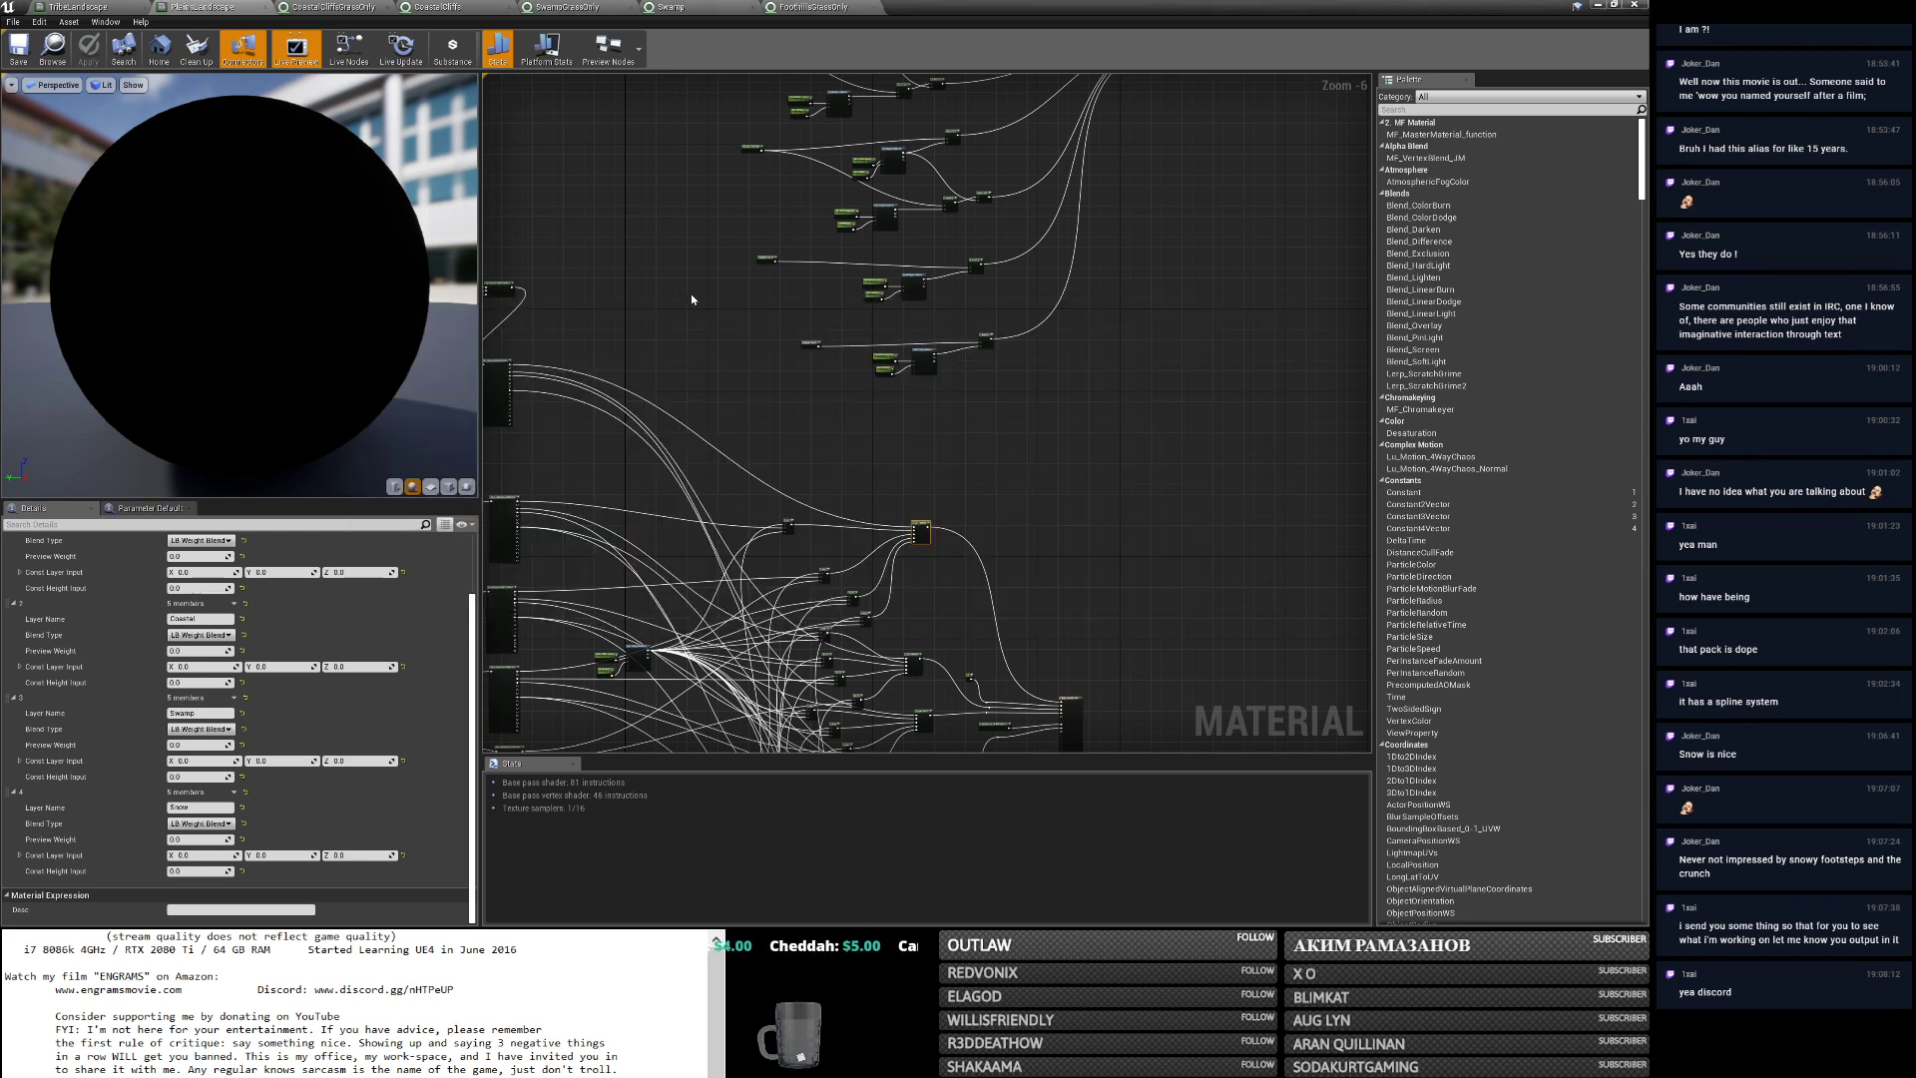
# Select the Grass output node in the first landscape material and open its ArchipelagoGrassOnly and ArchipelagoGrass assets.
pyautogui.click(88, 7)
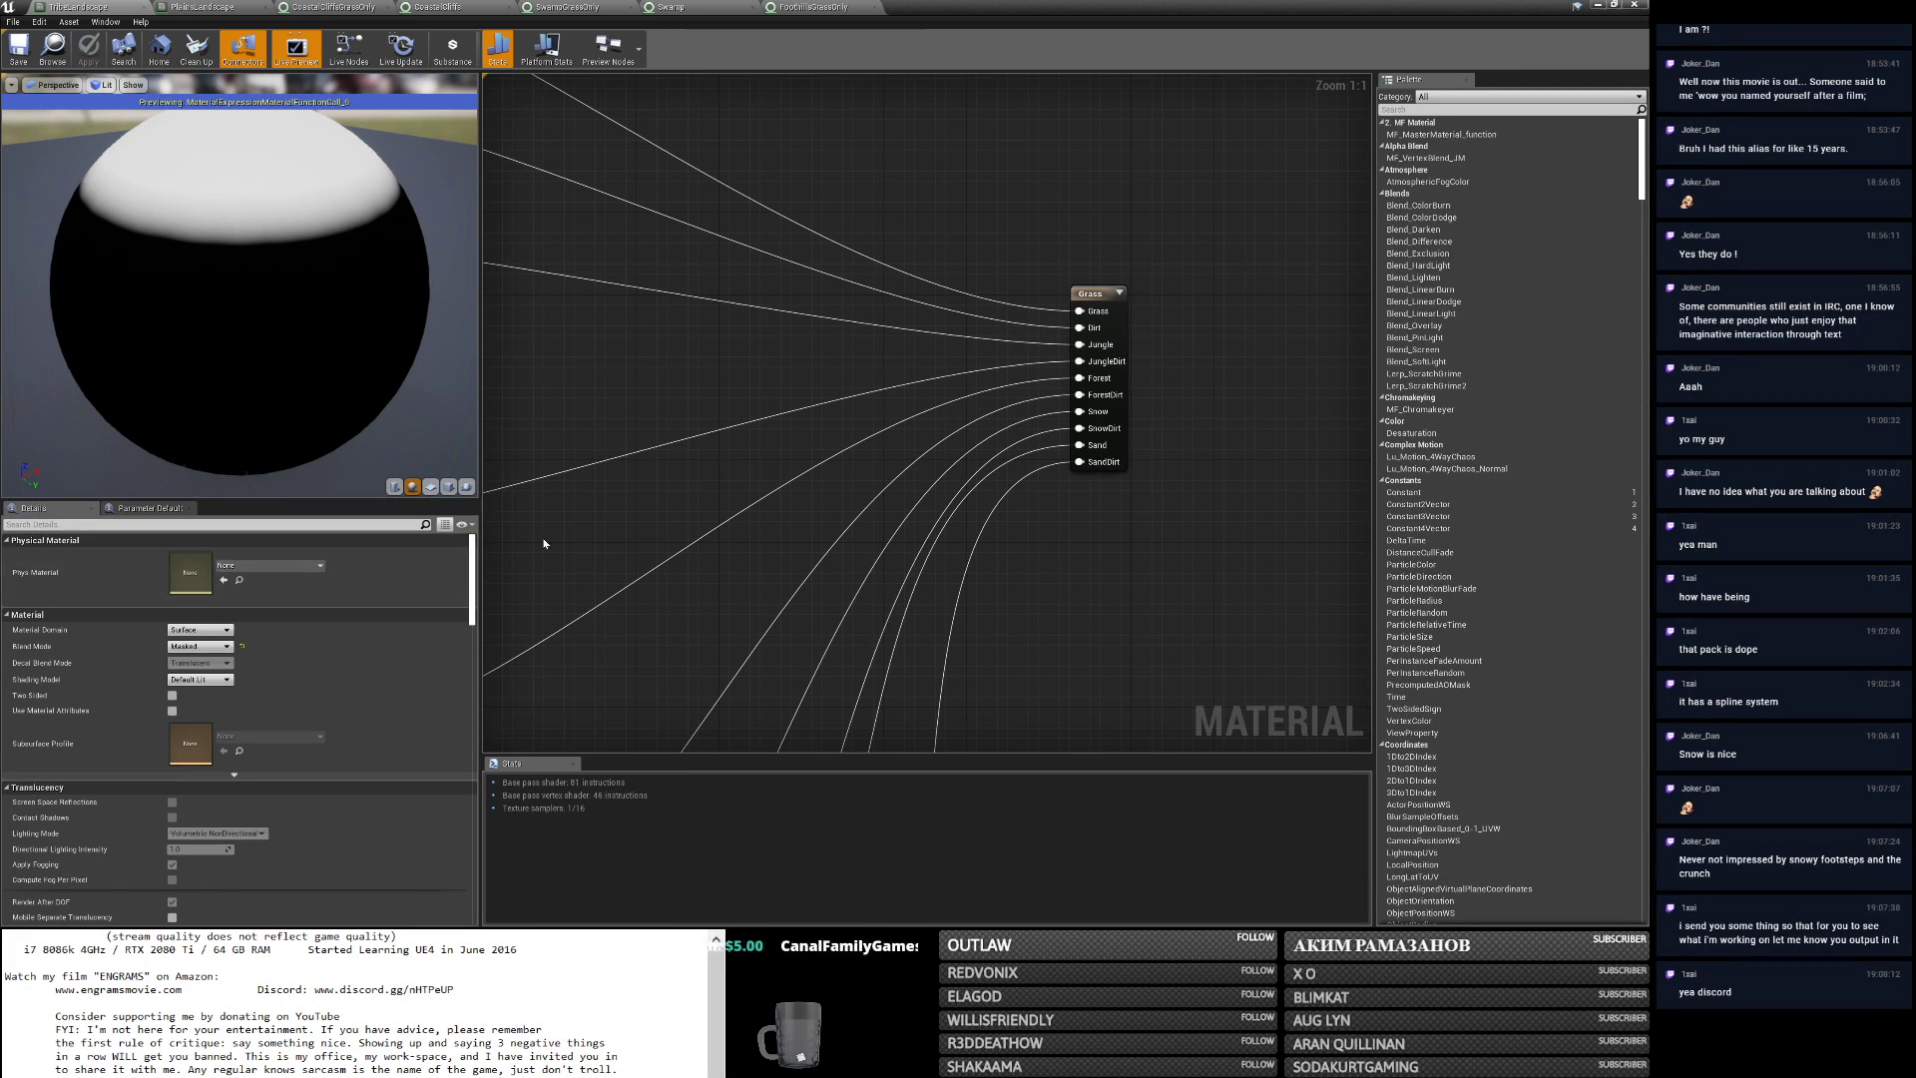
pyautogui.scroll(-2, 855, 372)
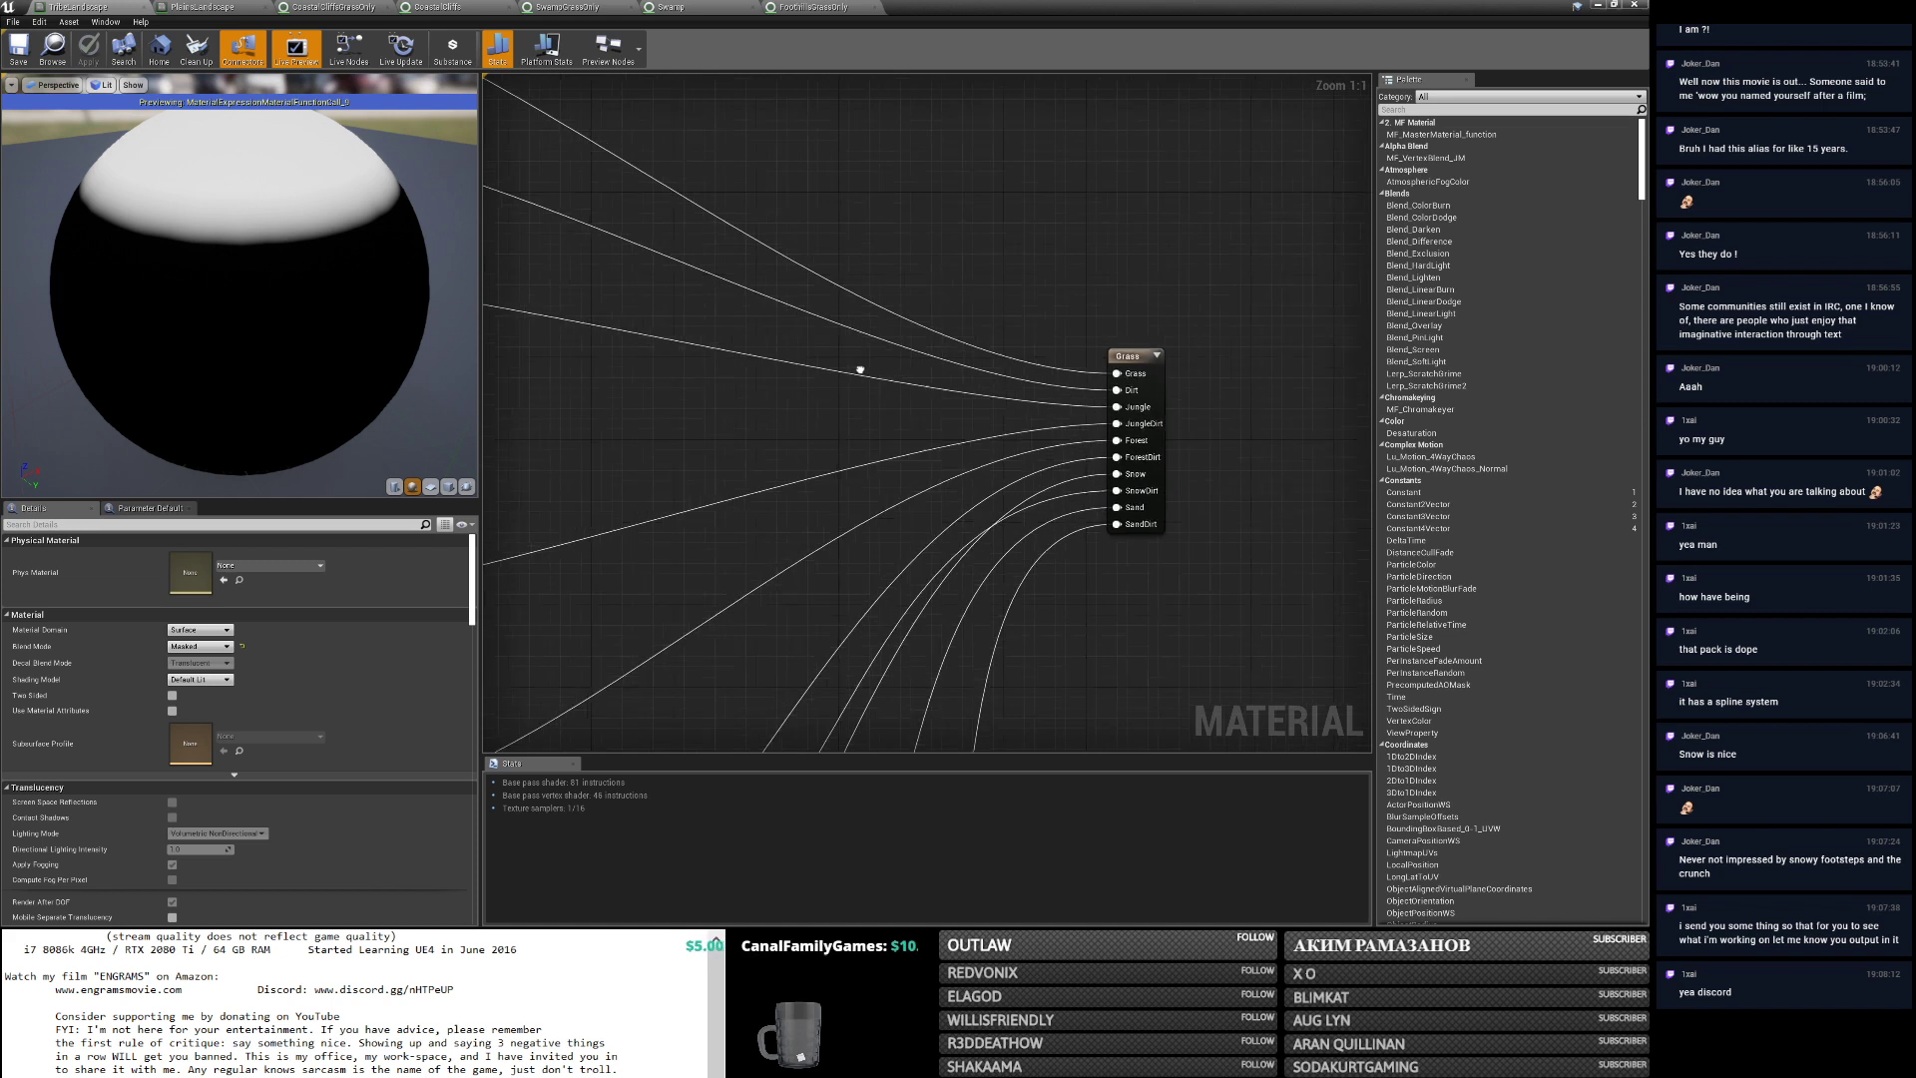
pyautogui.click(1108, 410)
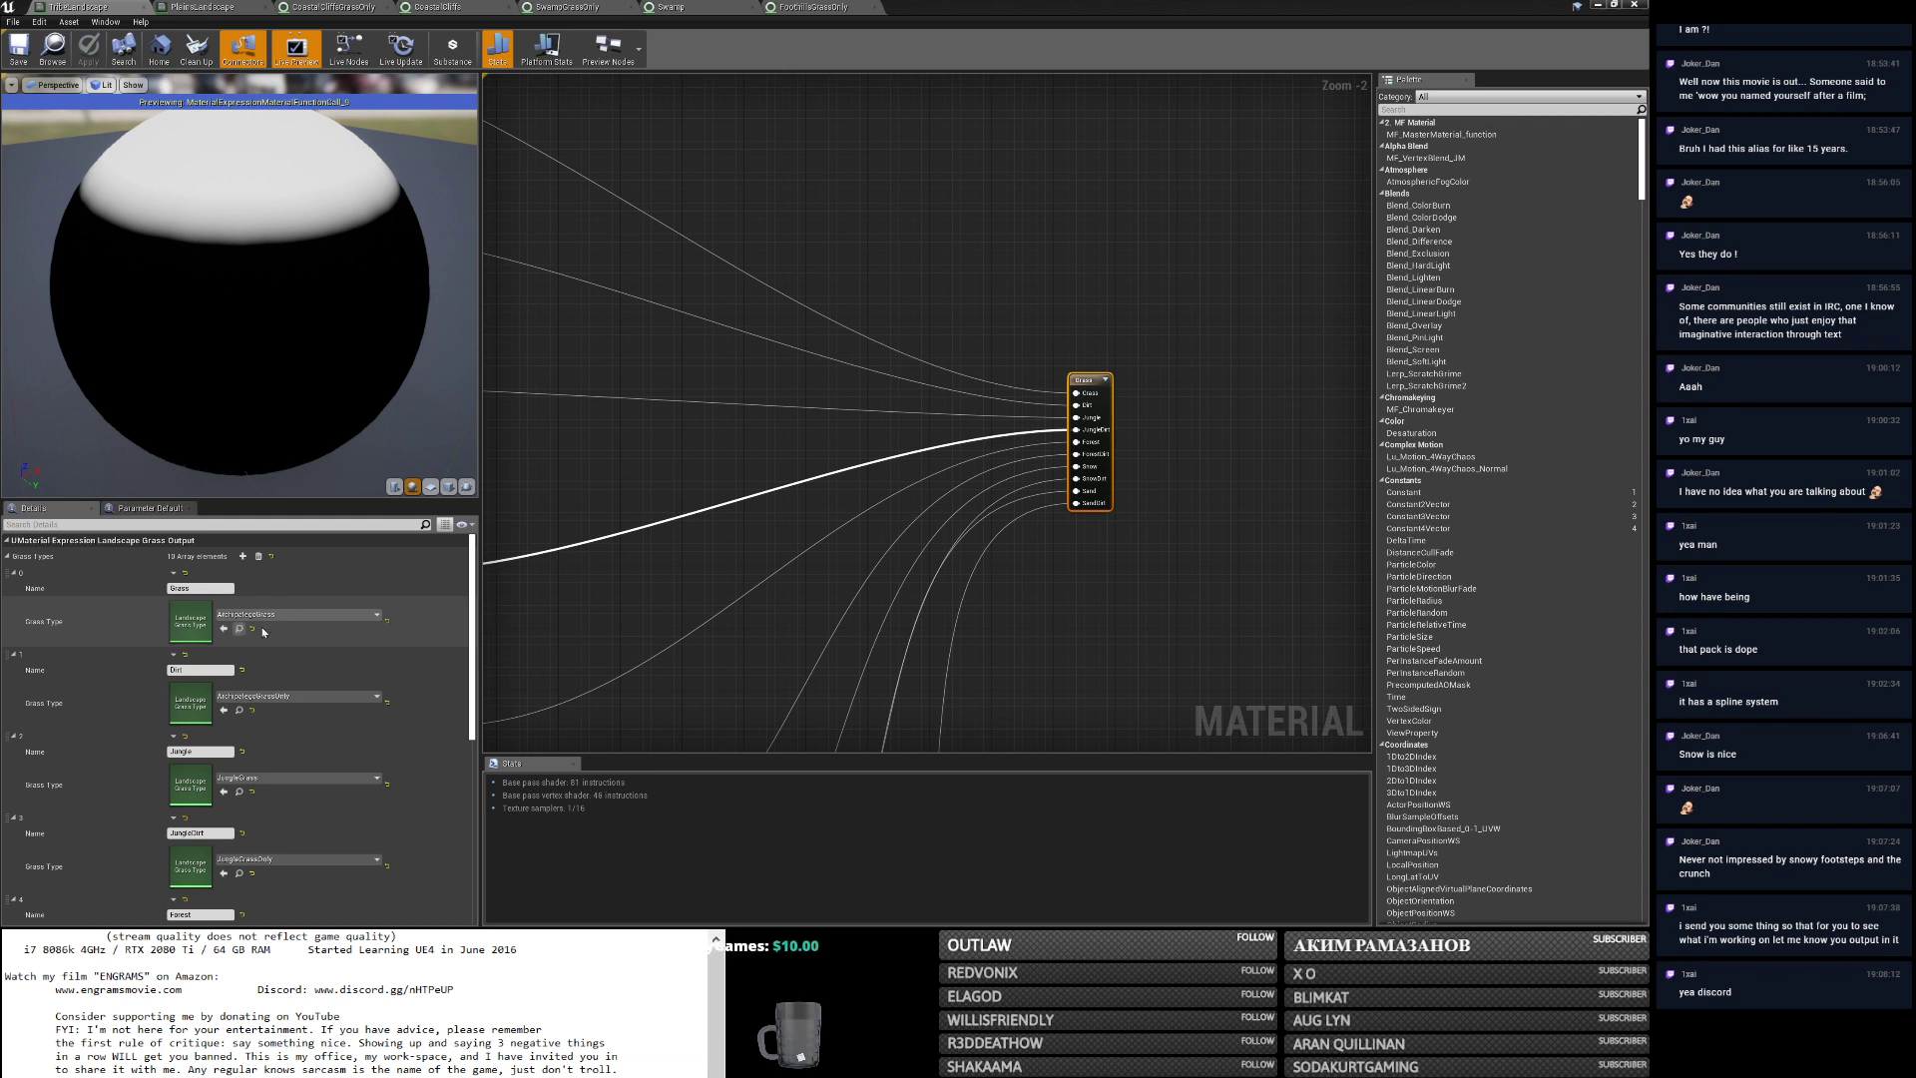
pyautogui.click(1598, 5)
pyautogui.doubleClick(306, 203)
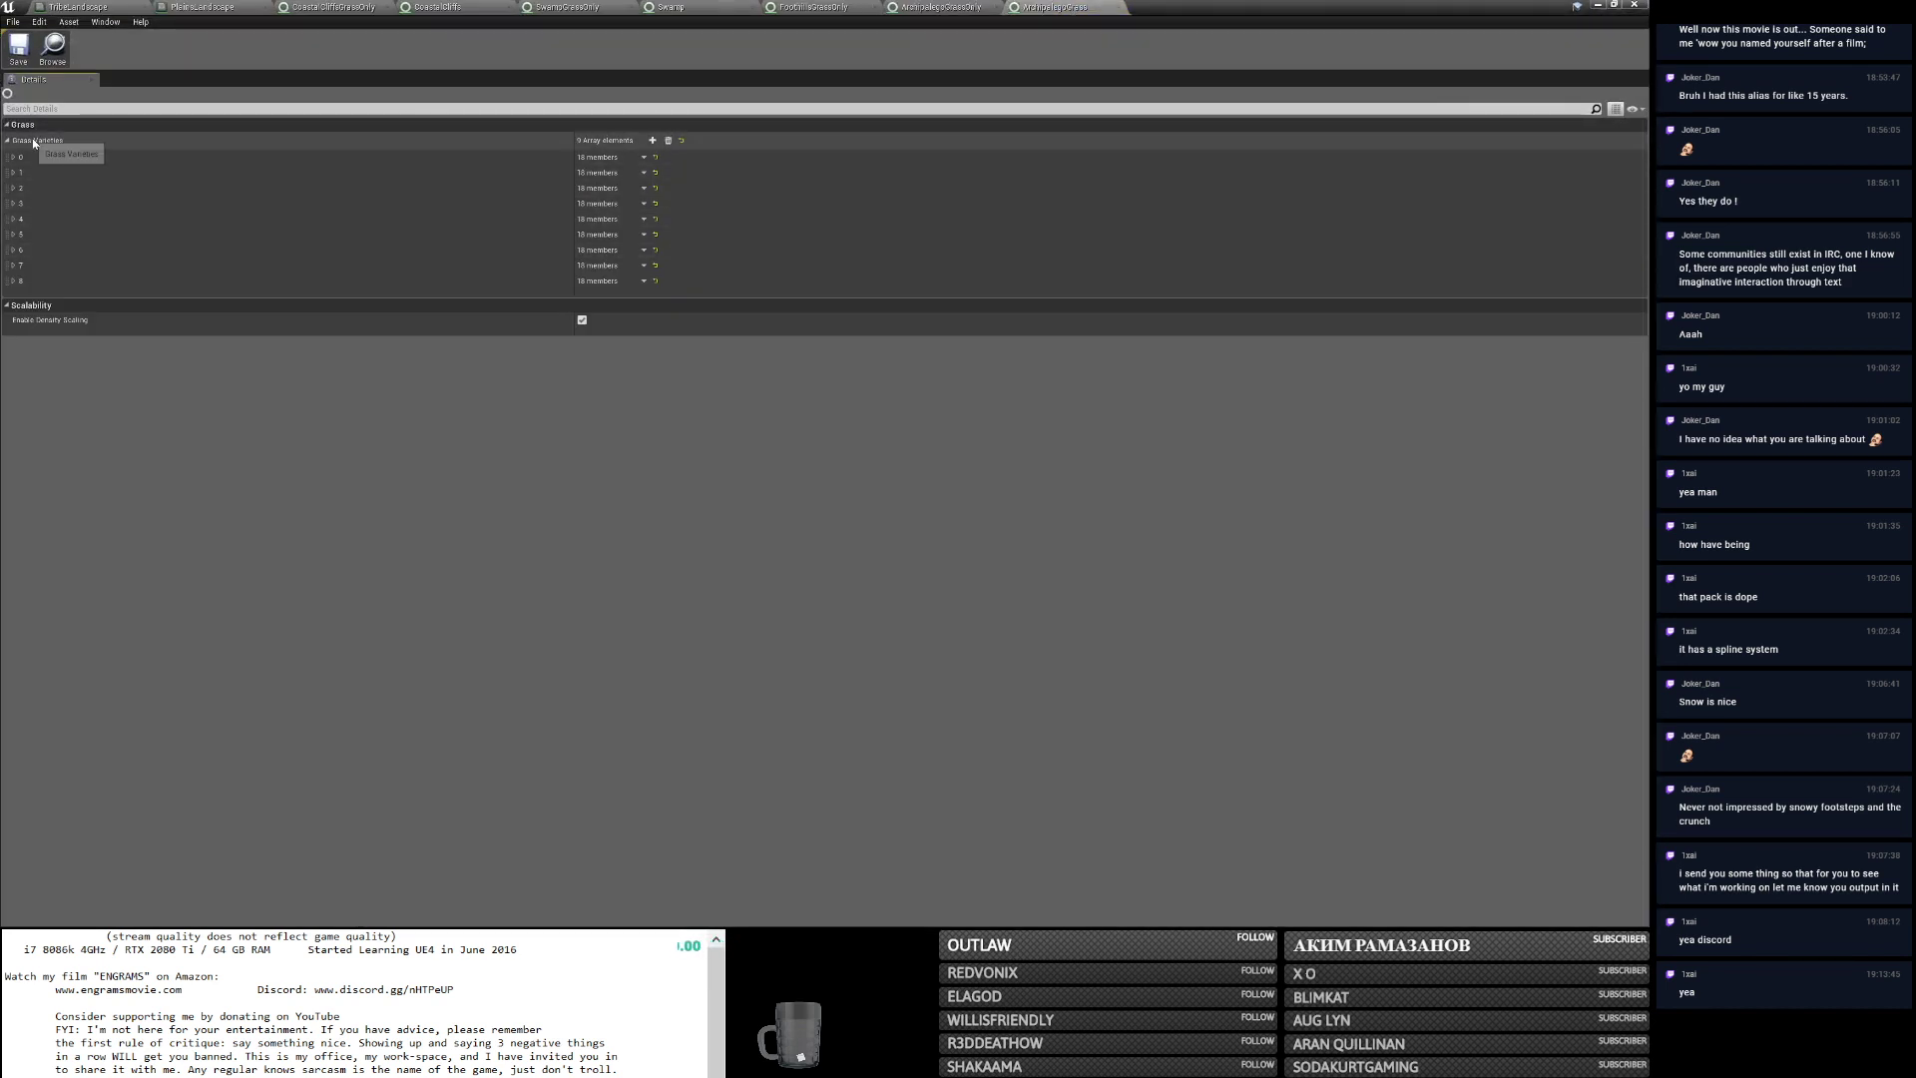
# Expand the ArchipelagoGrass varieties, copy the large rock variety at index 8 and paste it over variety 0 in ArchipelagoGrassOnly.
pyautogui.rightClick(34, 142)
pyautogui.click(59, 187)
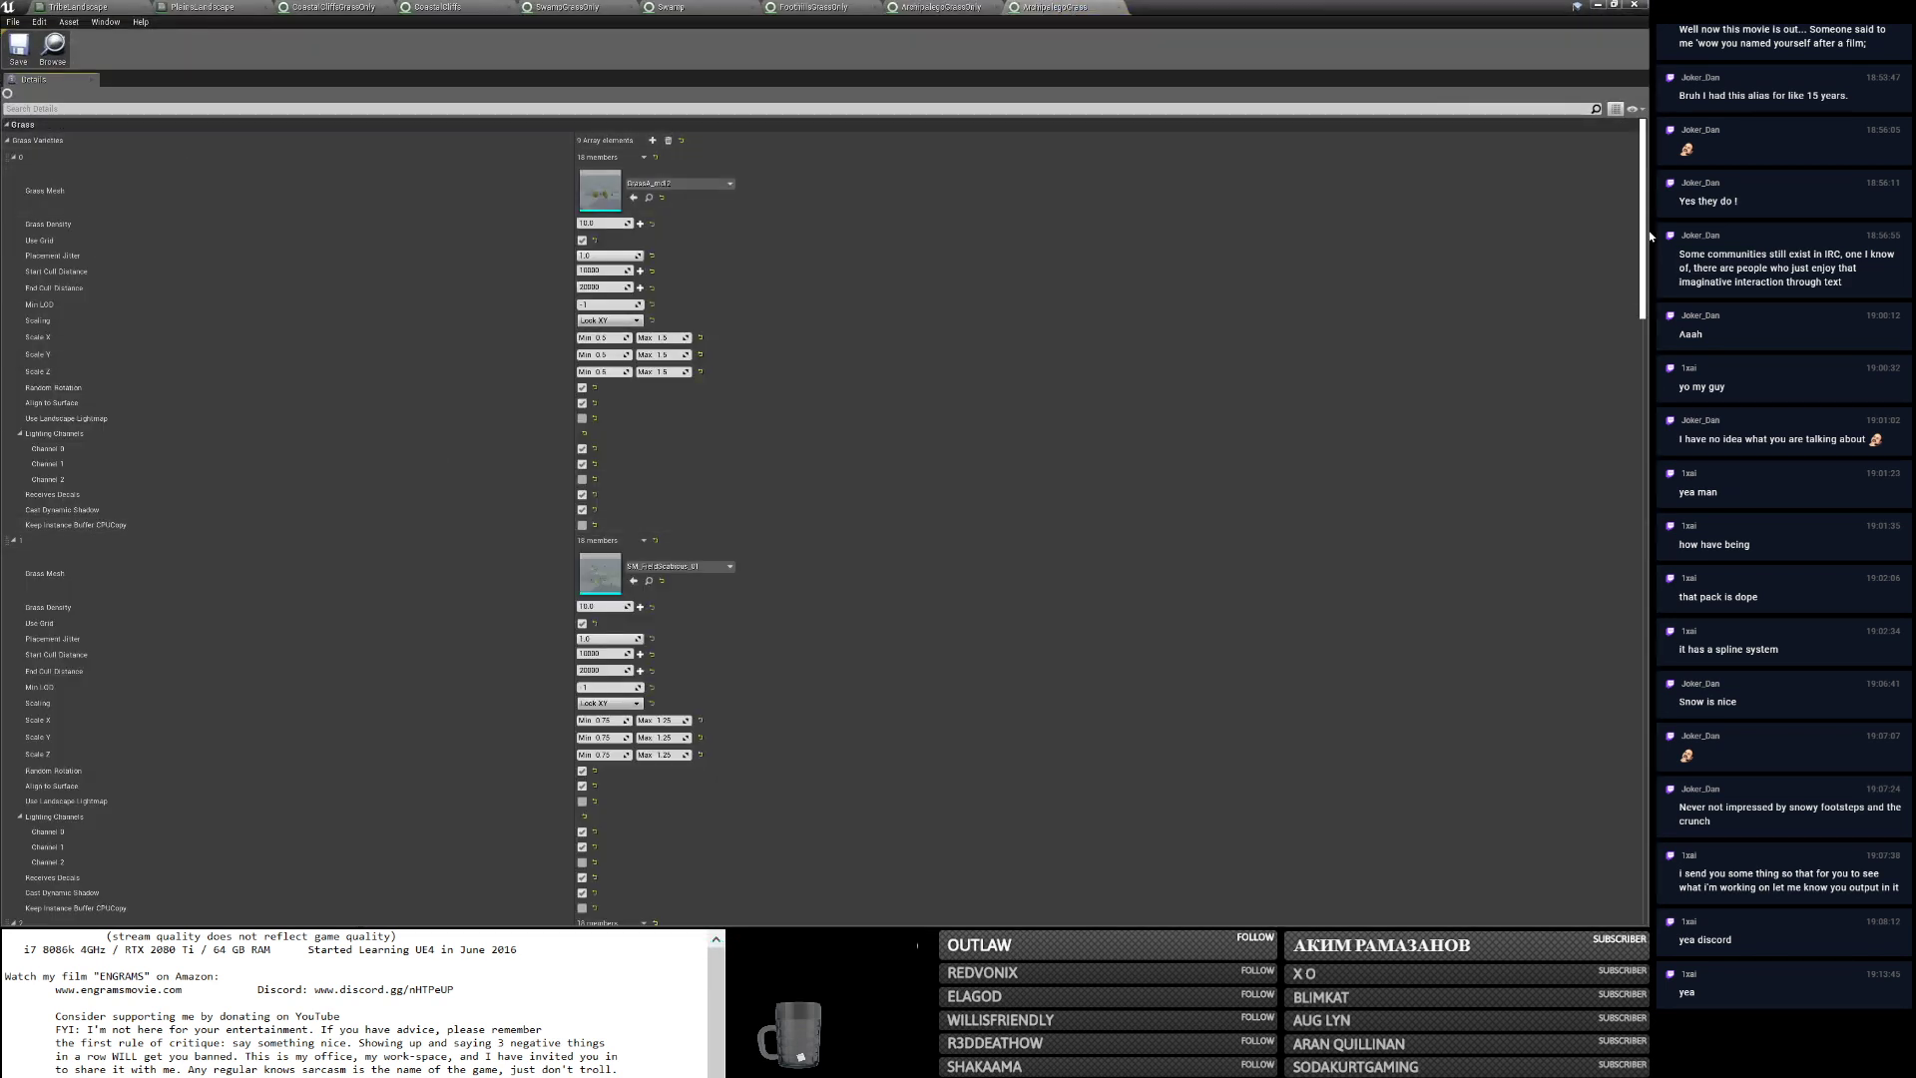
pyautogui.moveTo(1643, 222); pyautogui.dragTo(1642, 820)
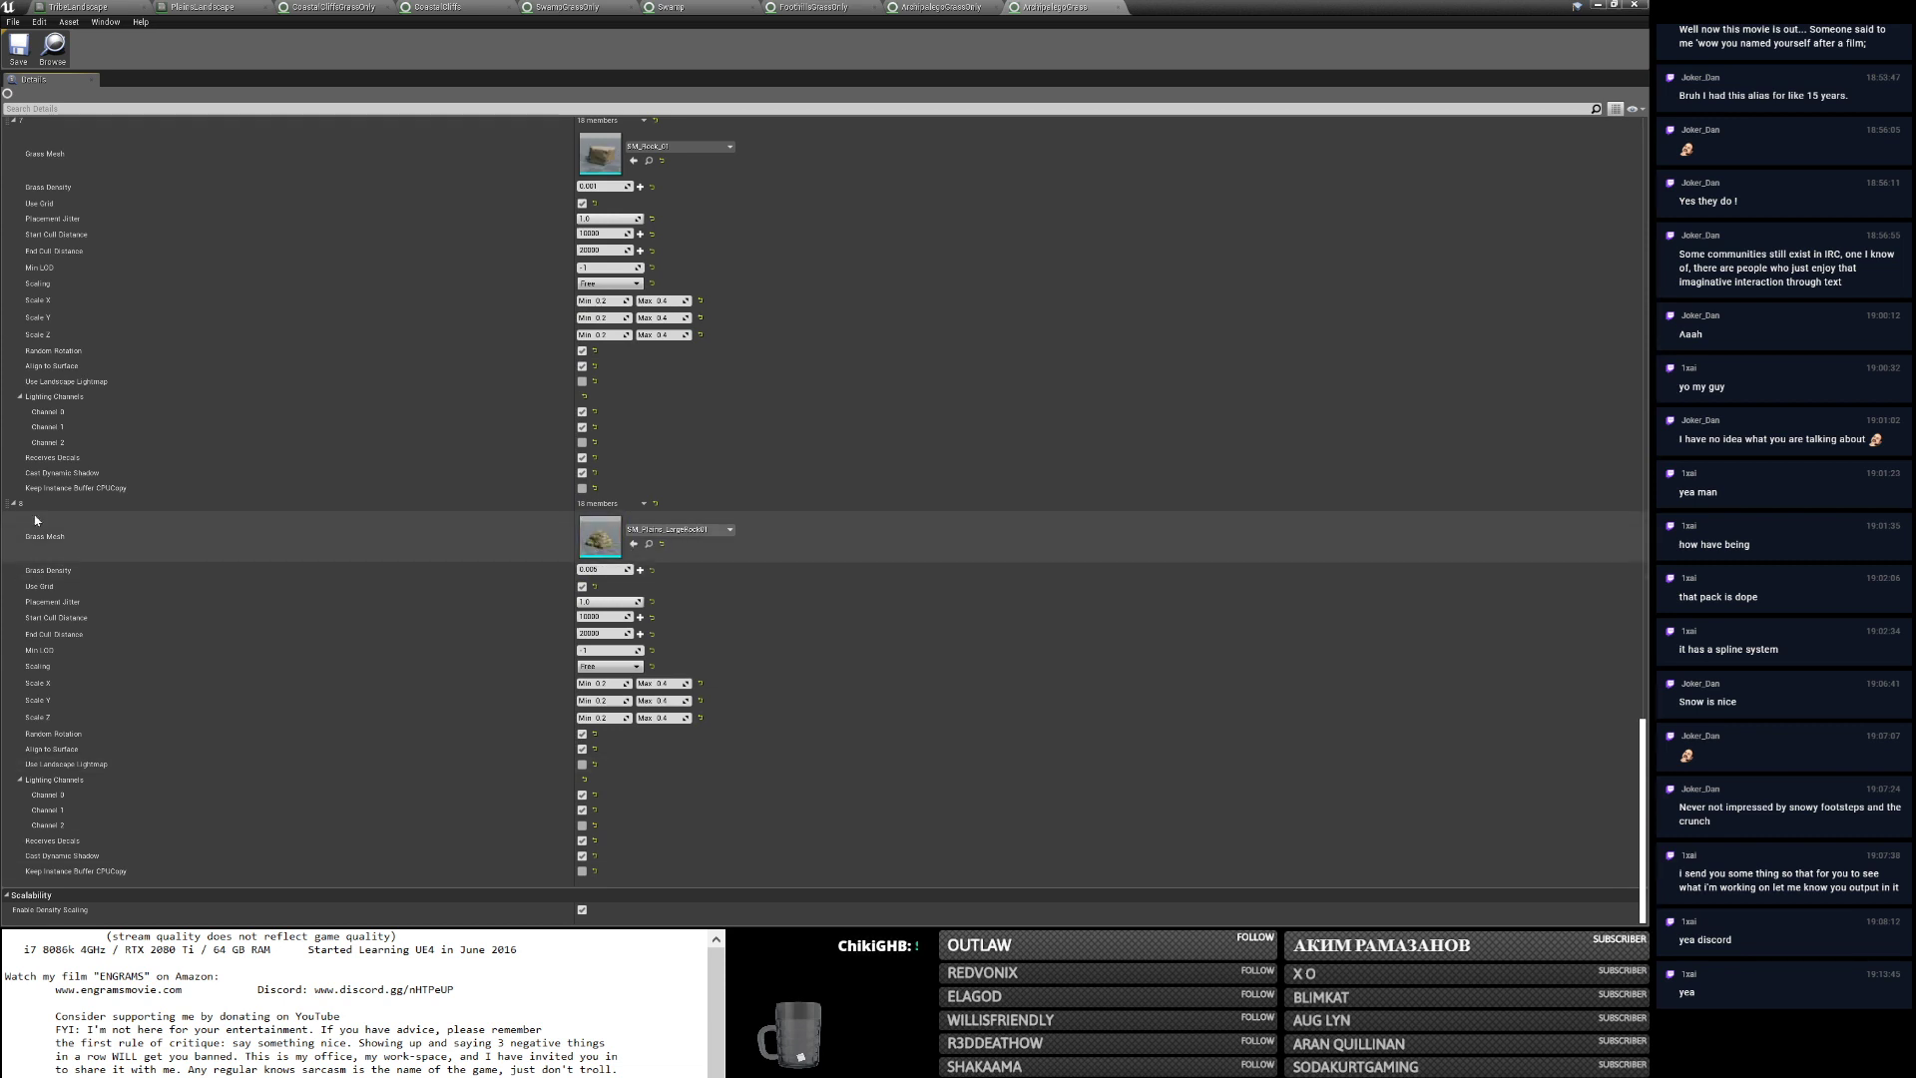
pyautogui.click(946, 5)
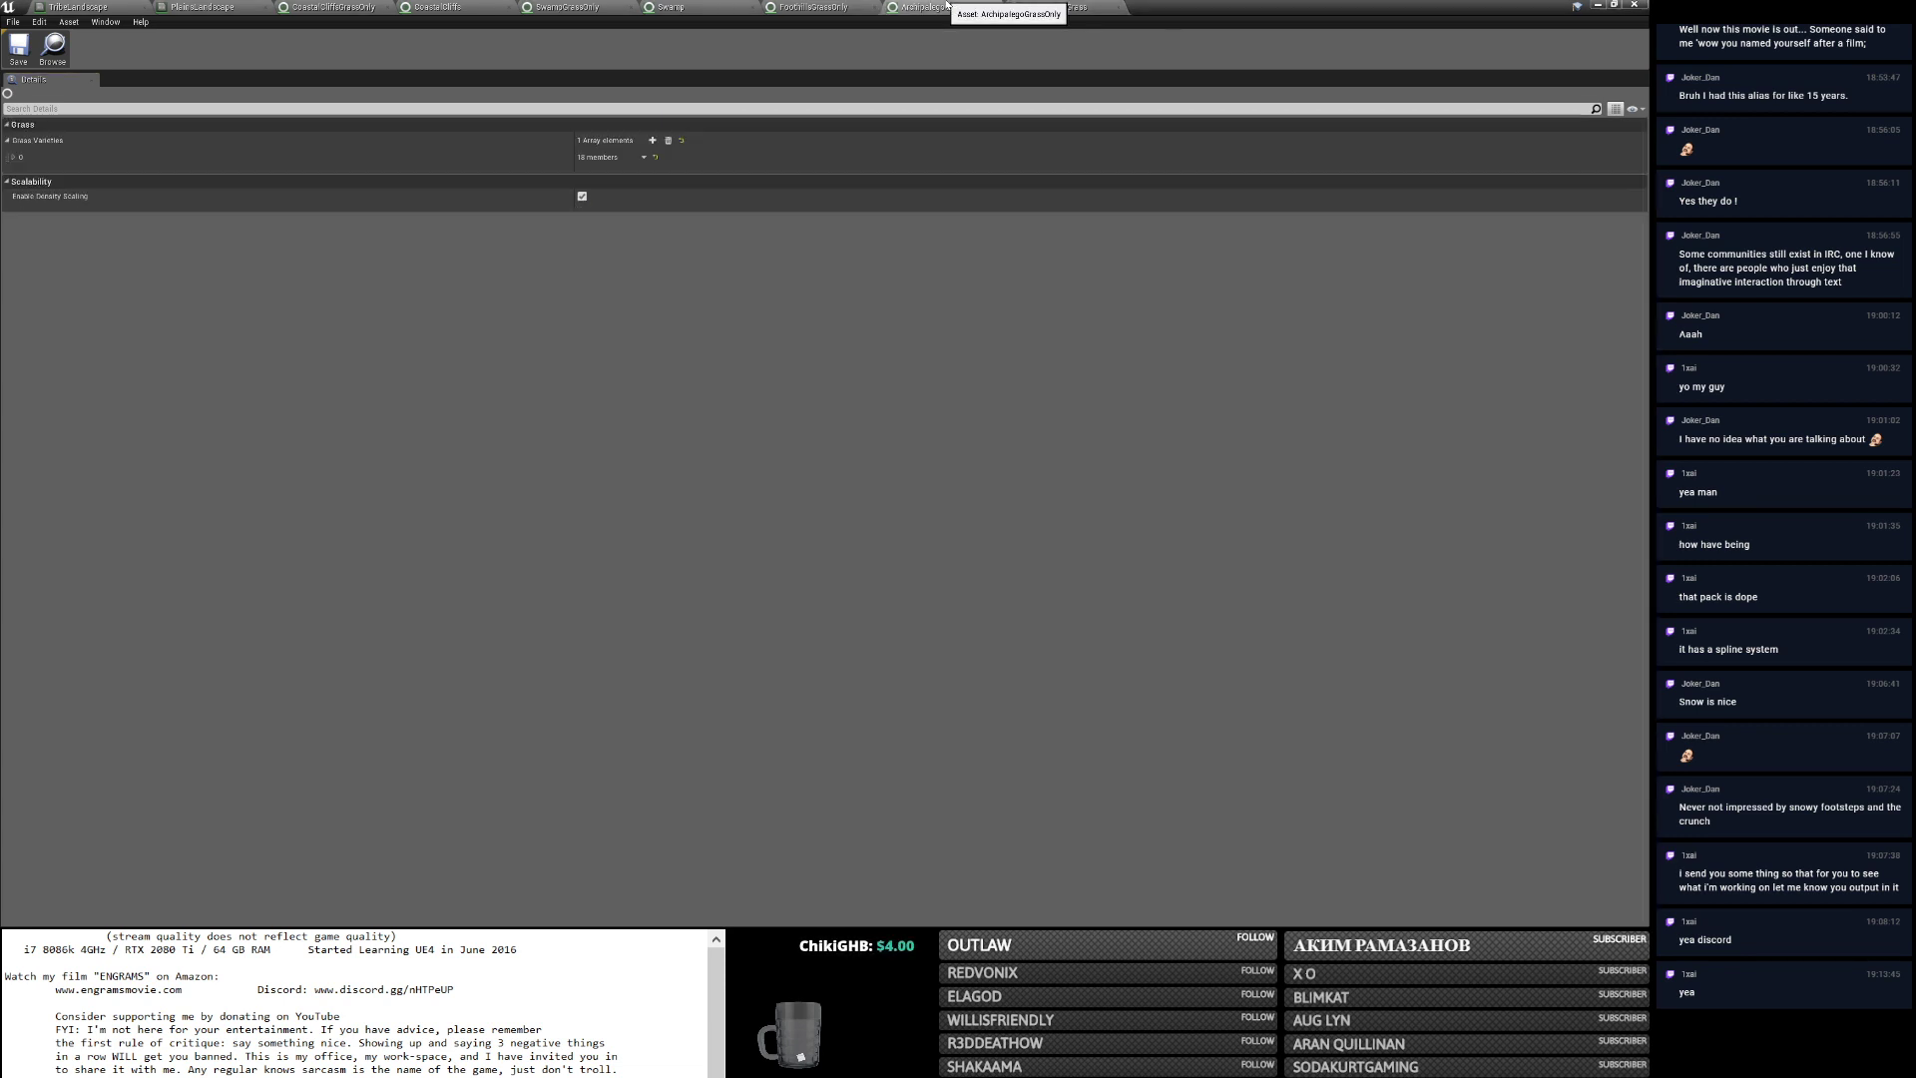
pyautogui.click(13, 158)
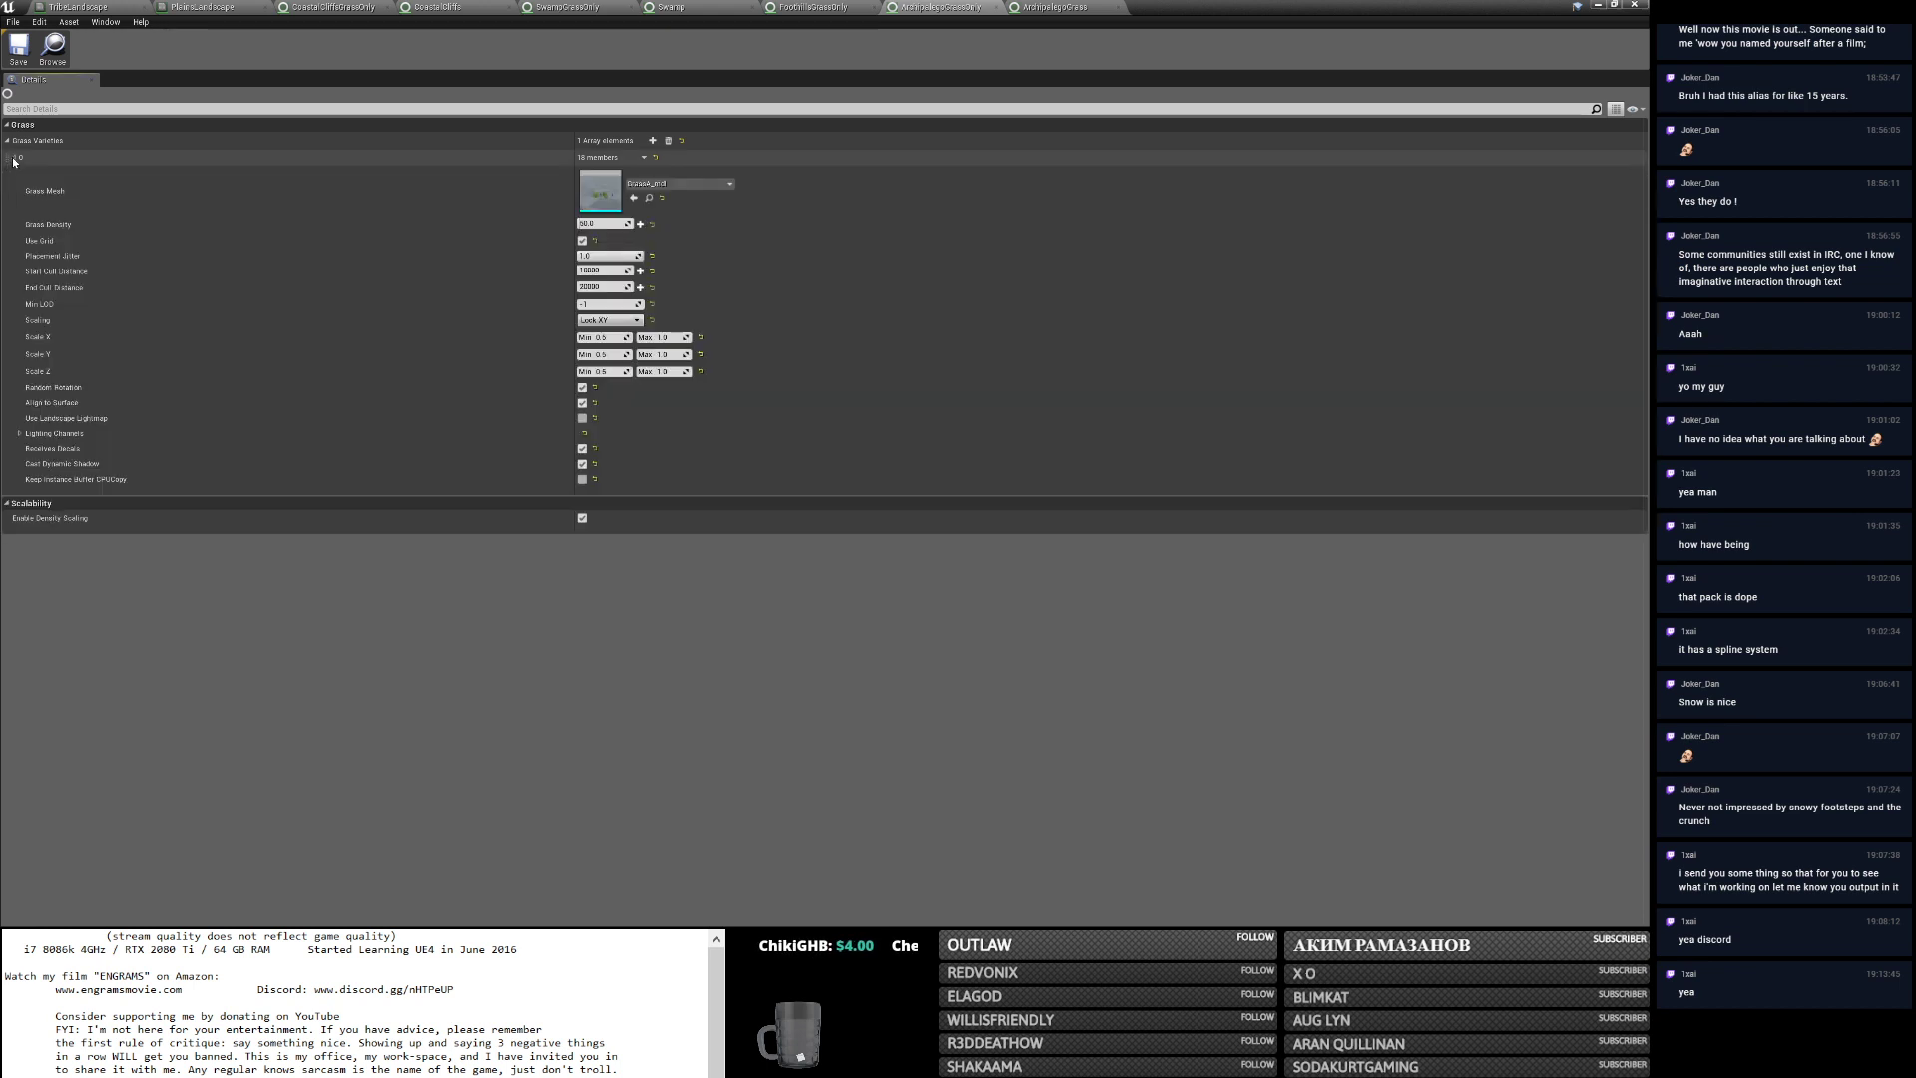
pyautogui.rightClick(38, 161)
pyautogui.click(84, 199)
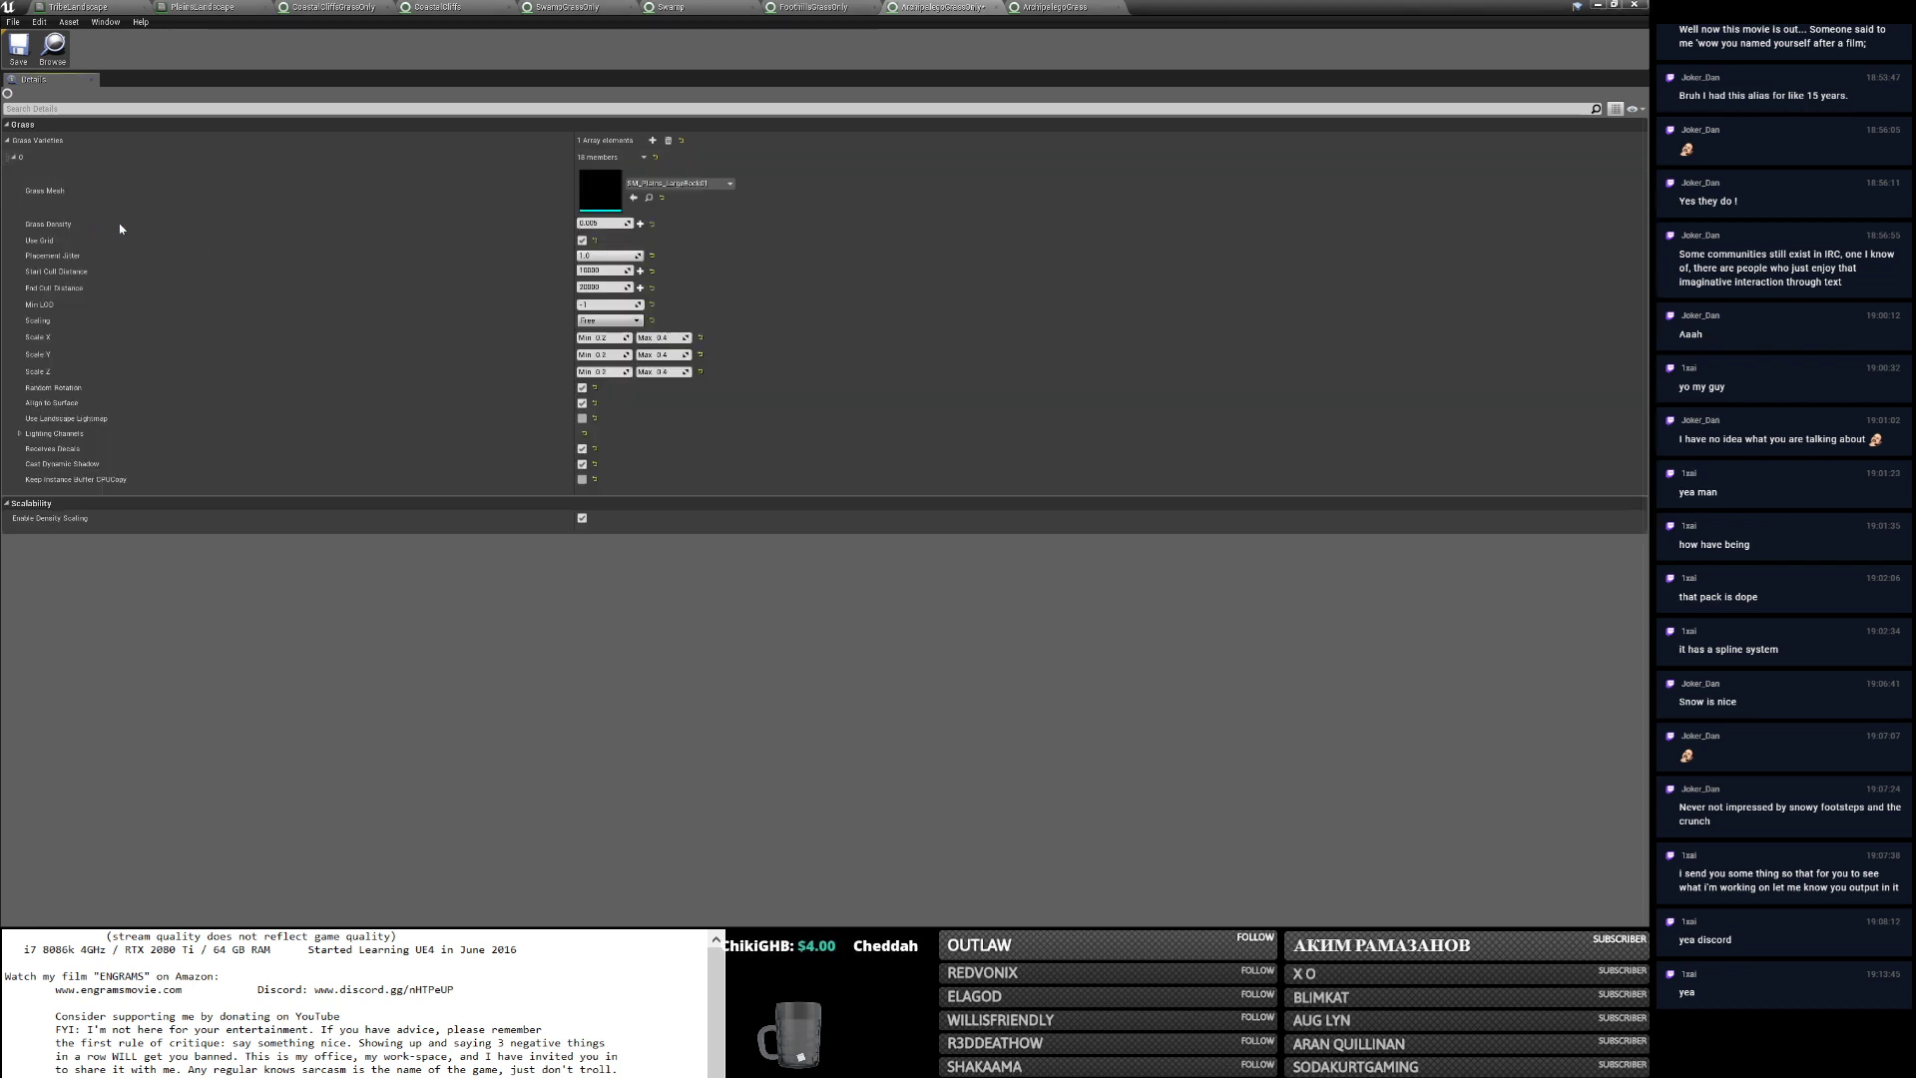
# Copy the rock variety at index 7 of ArchipelagoGrass into a new second variety in ArchipelagoGrassOnly.
pyautogui.click(1118, 7)
pyautogui.scroll(-10, 302, 704)
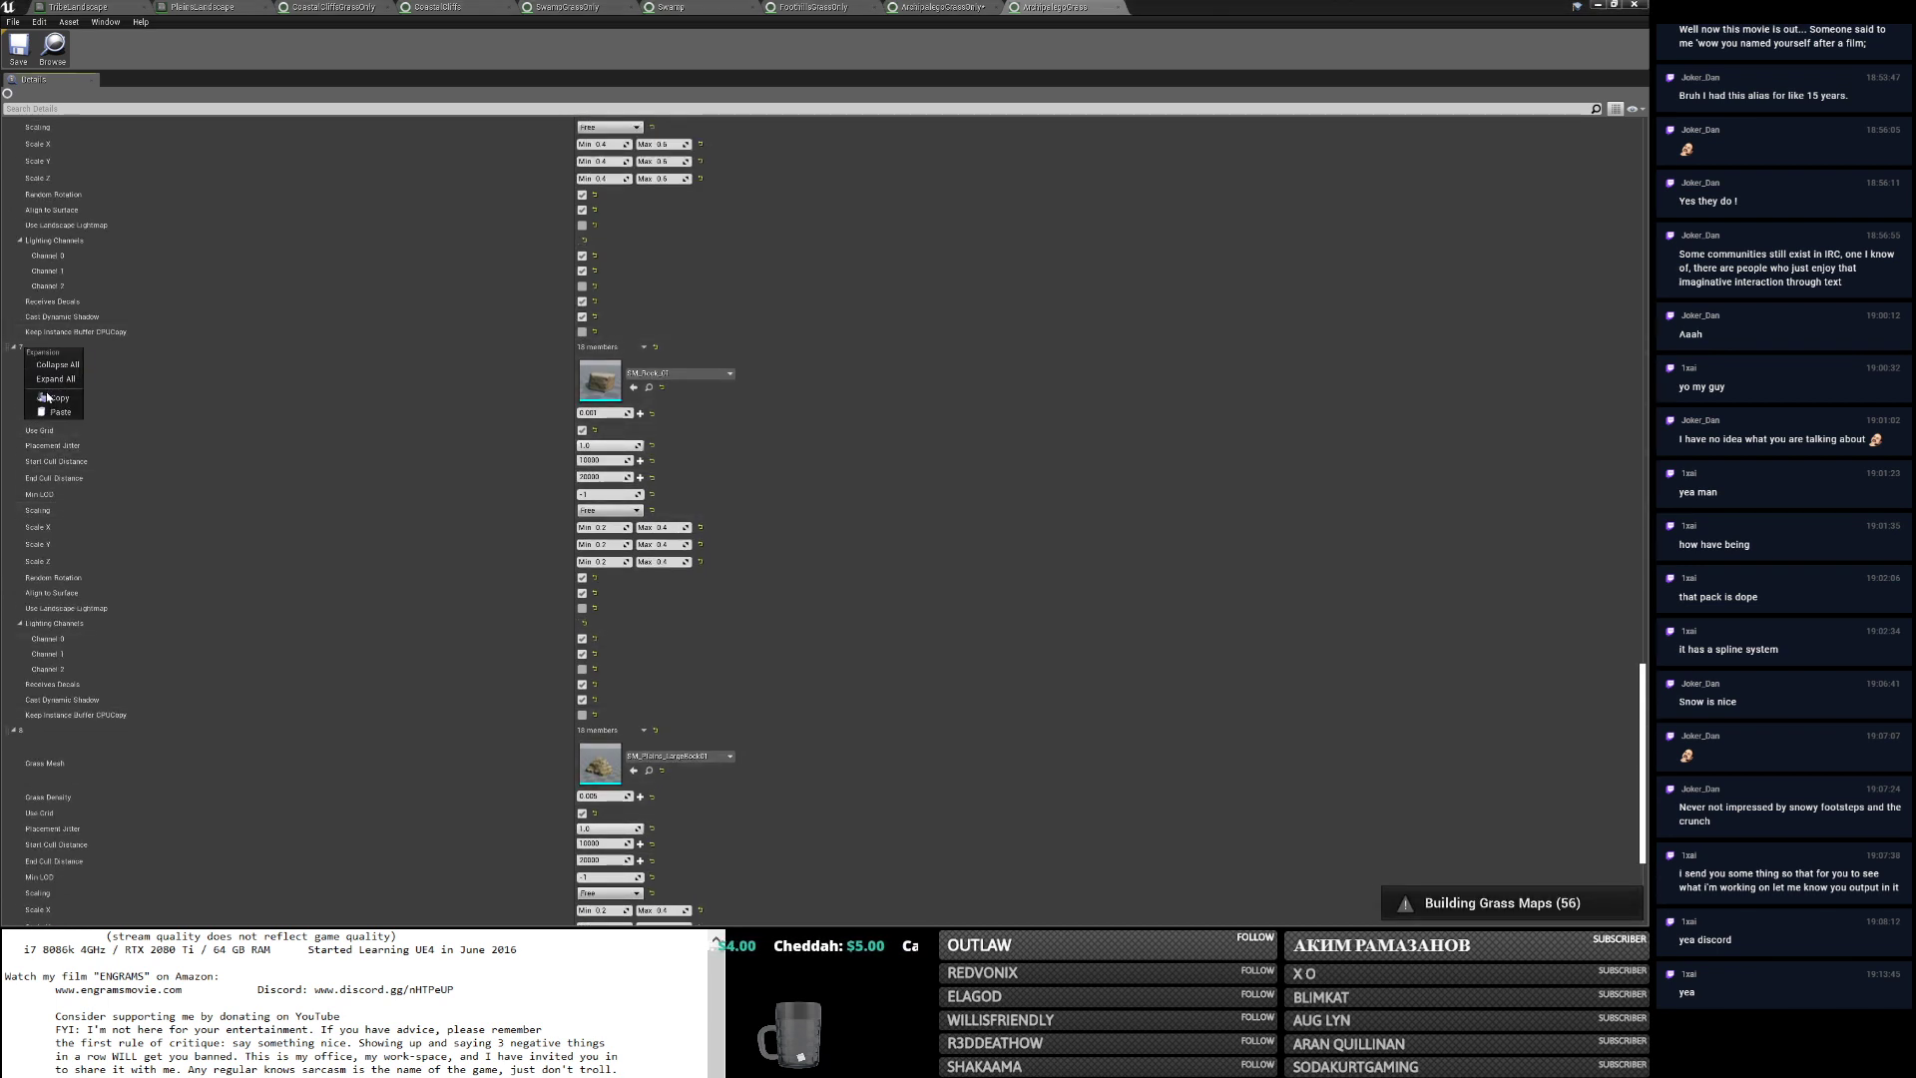
pyautogui.click(943, 7)
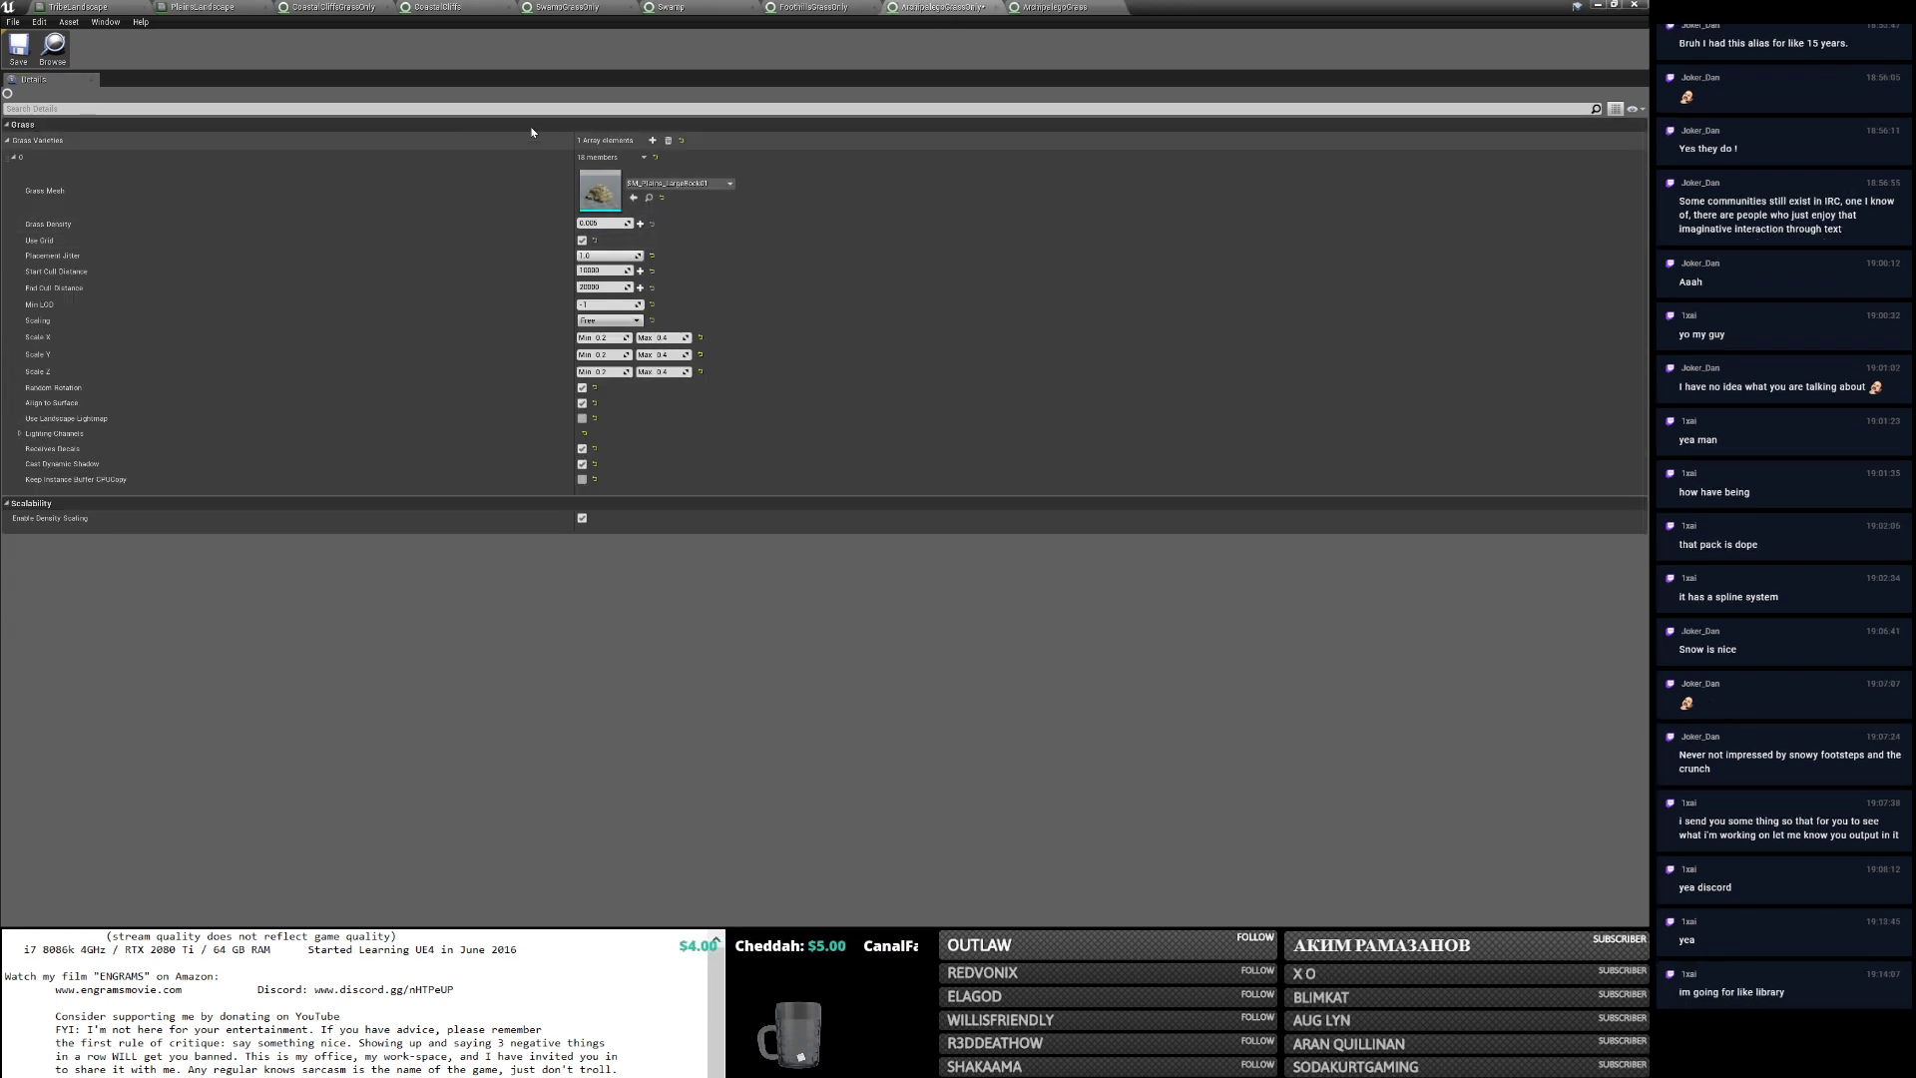
pyautogui.click(651, 141)
pyautogui.rightClick(30, 174)
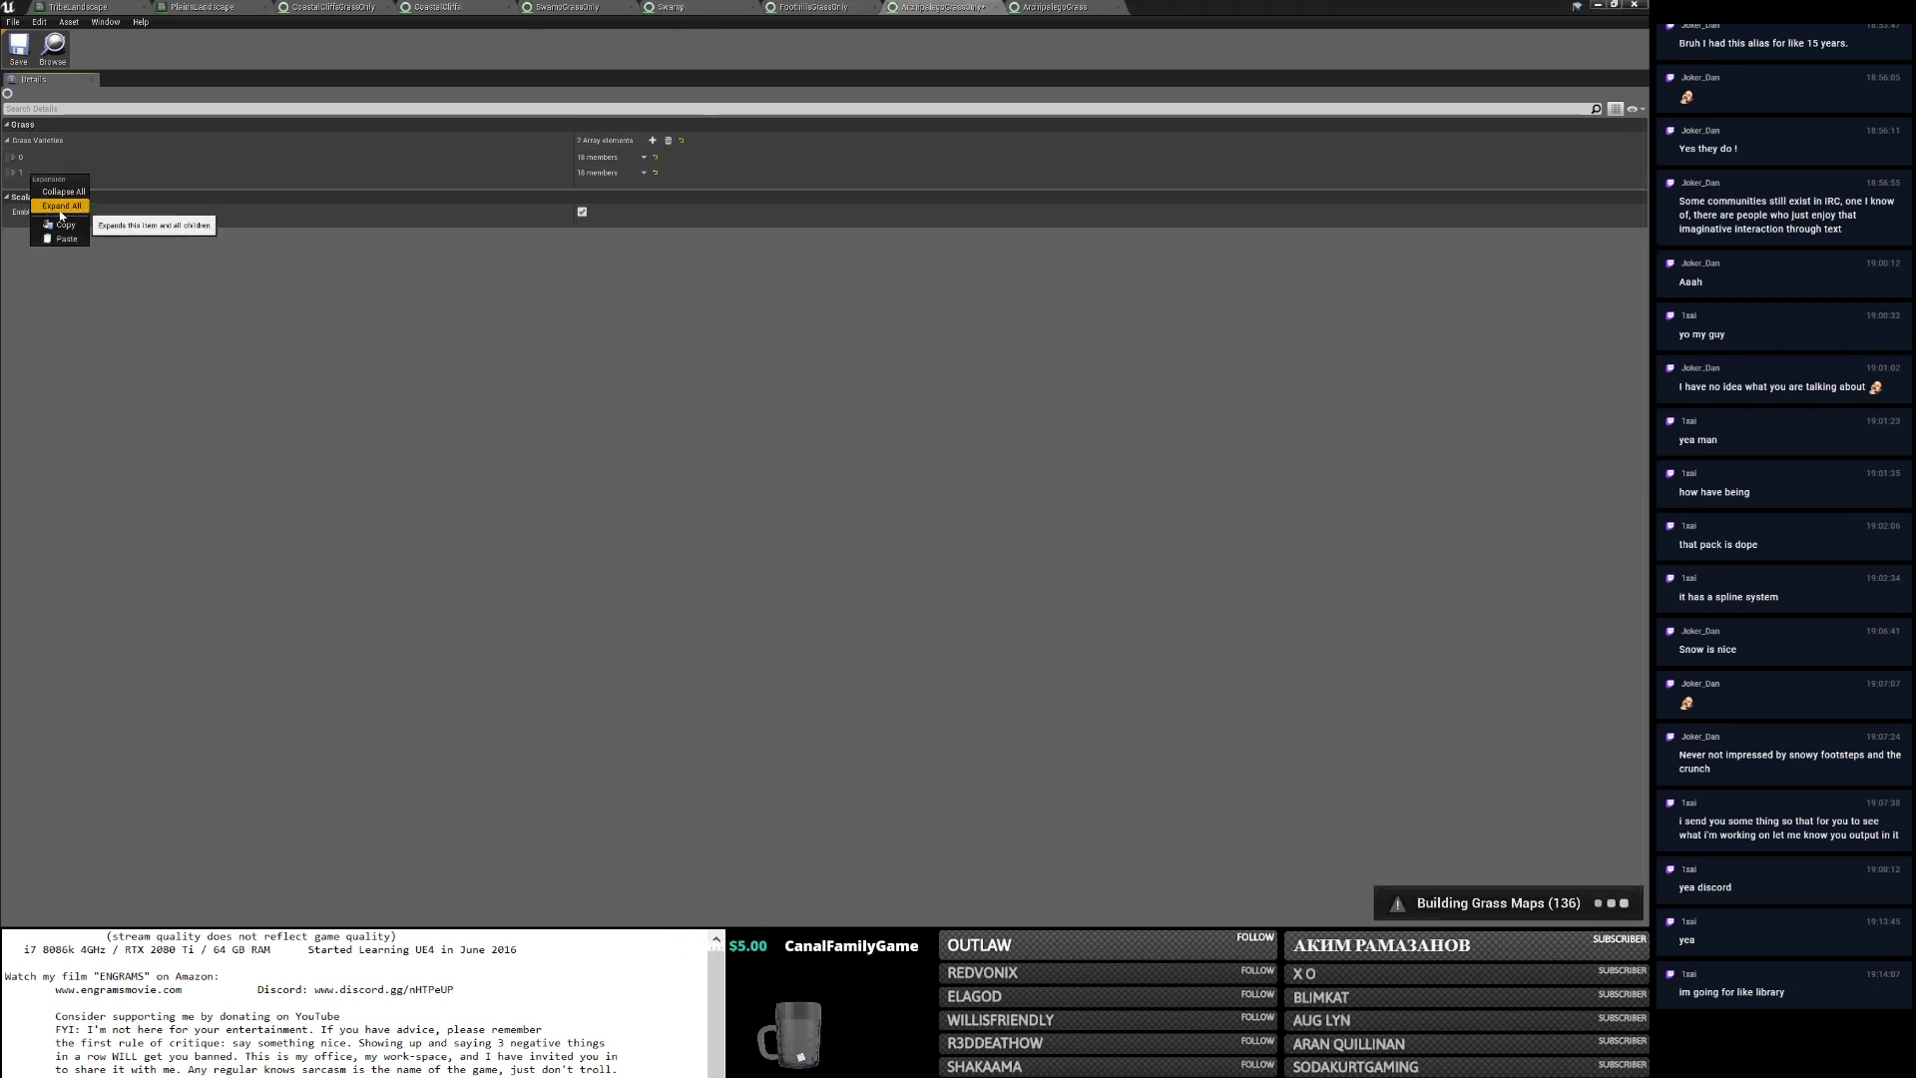
pyautogui.click(68, 240)
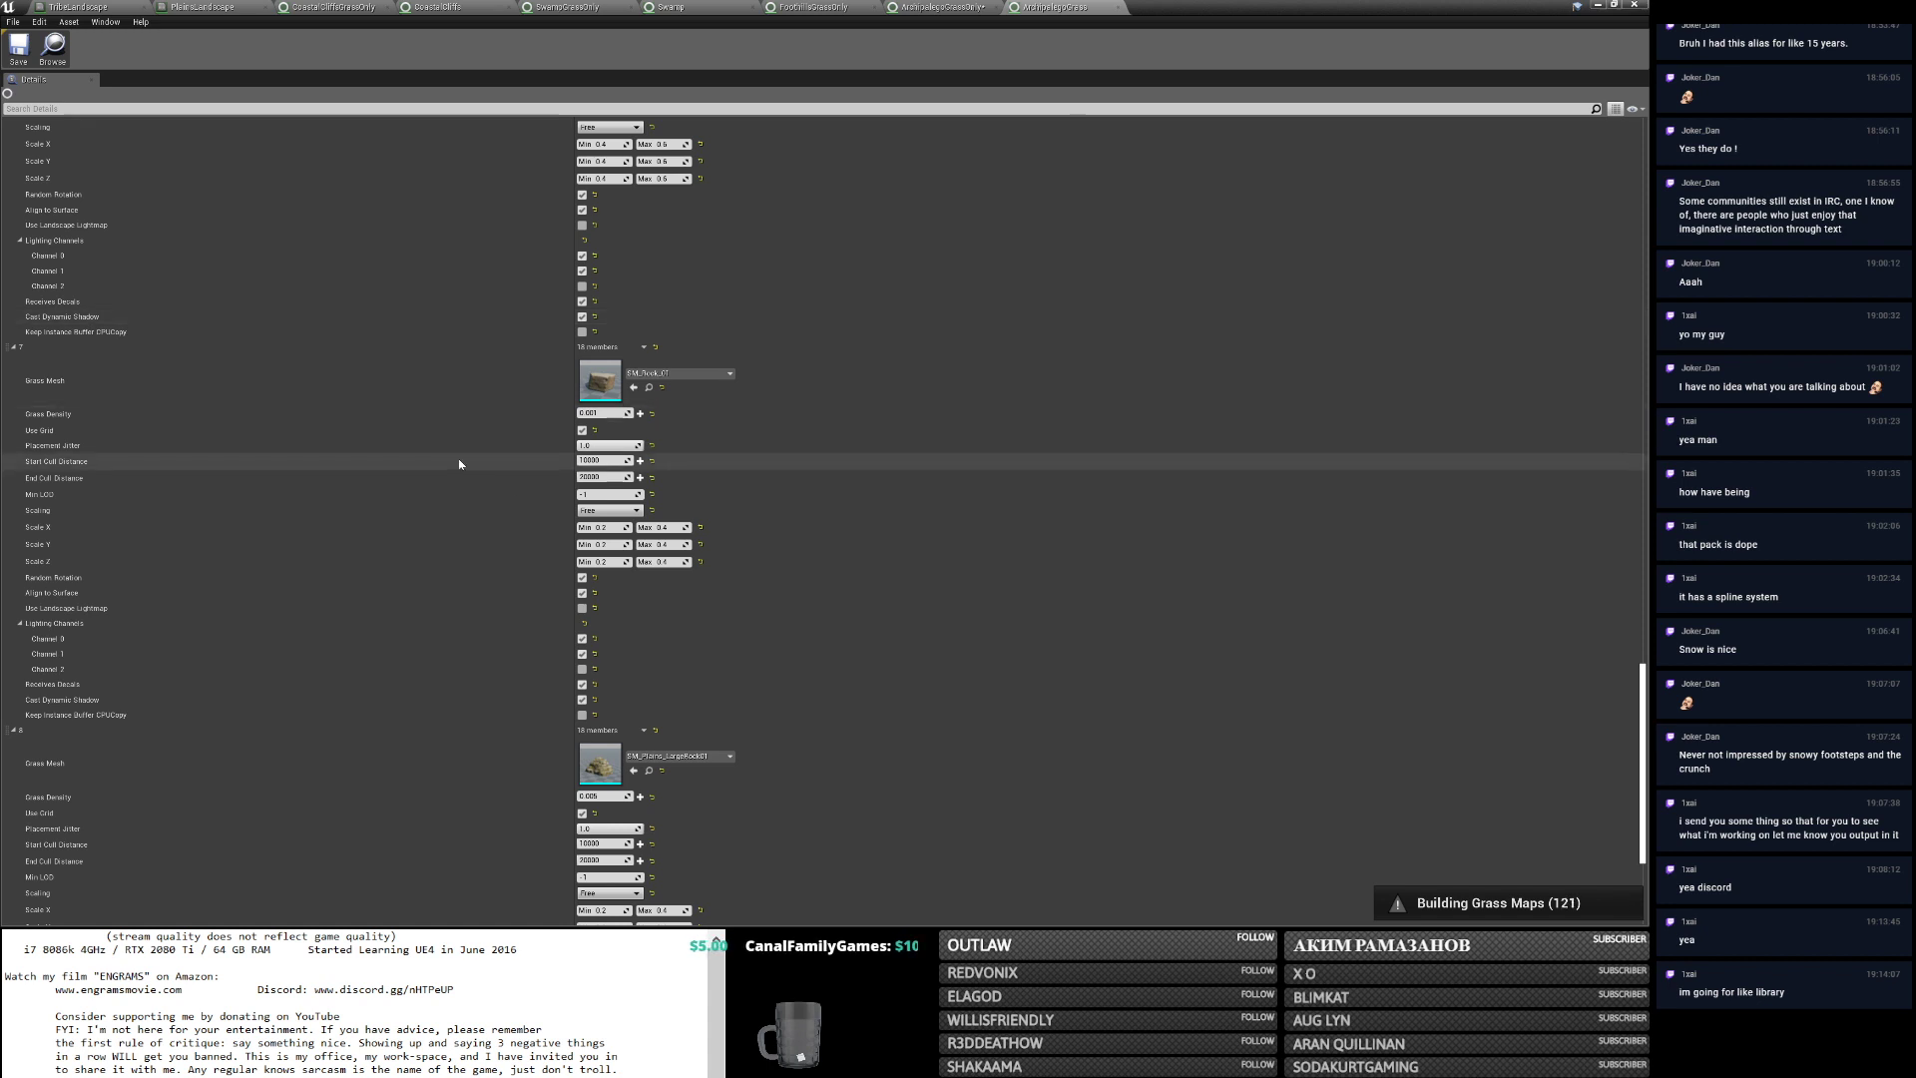
# Copy the rock variety at index 6 of ArchipelagoGrass into a new third variety in ArchipelagoGrassOnly.
pyautogui.scroll(-3, 462, 476)
pyautogui.scroll(2, 335, 397)
pyautogui.rightClick(83, 302)
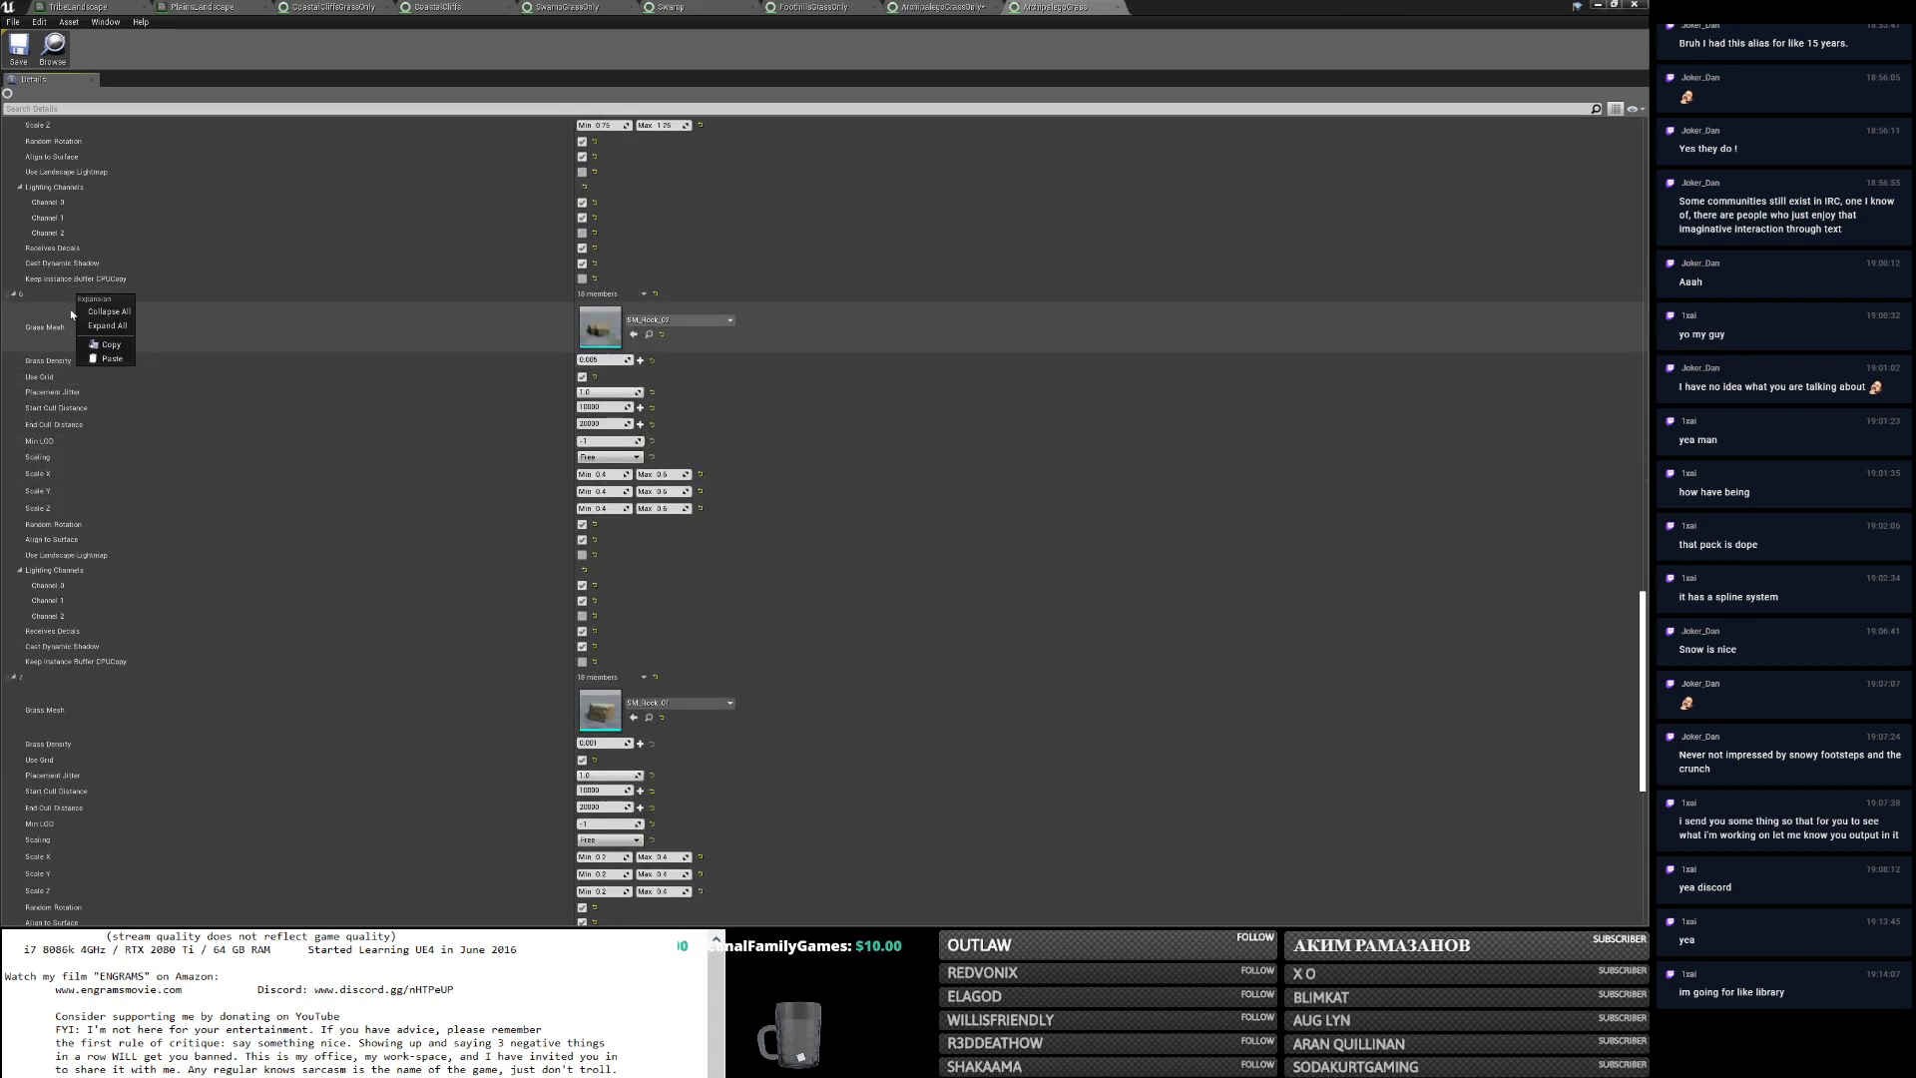
pyautogui.click(938, 7)
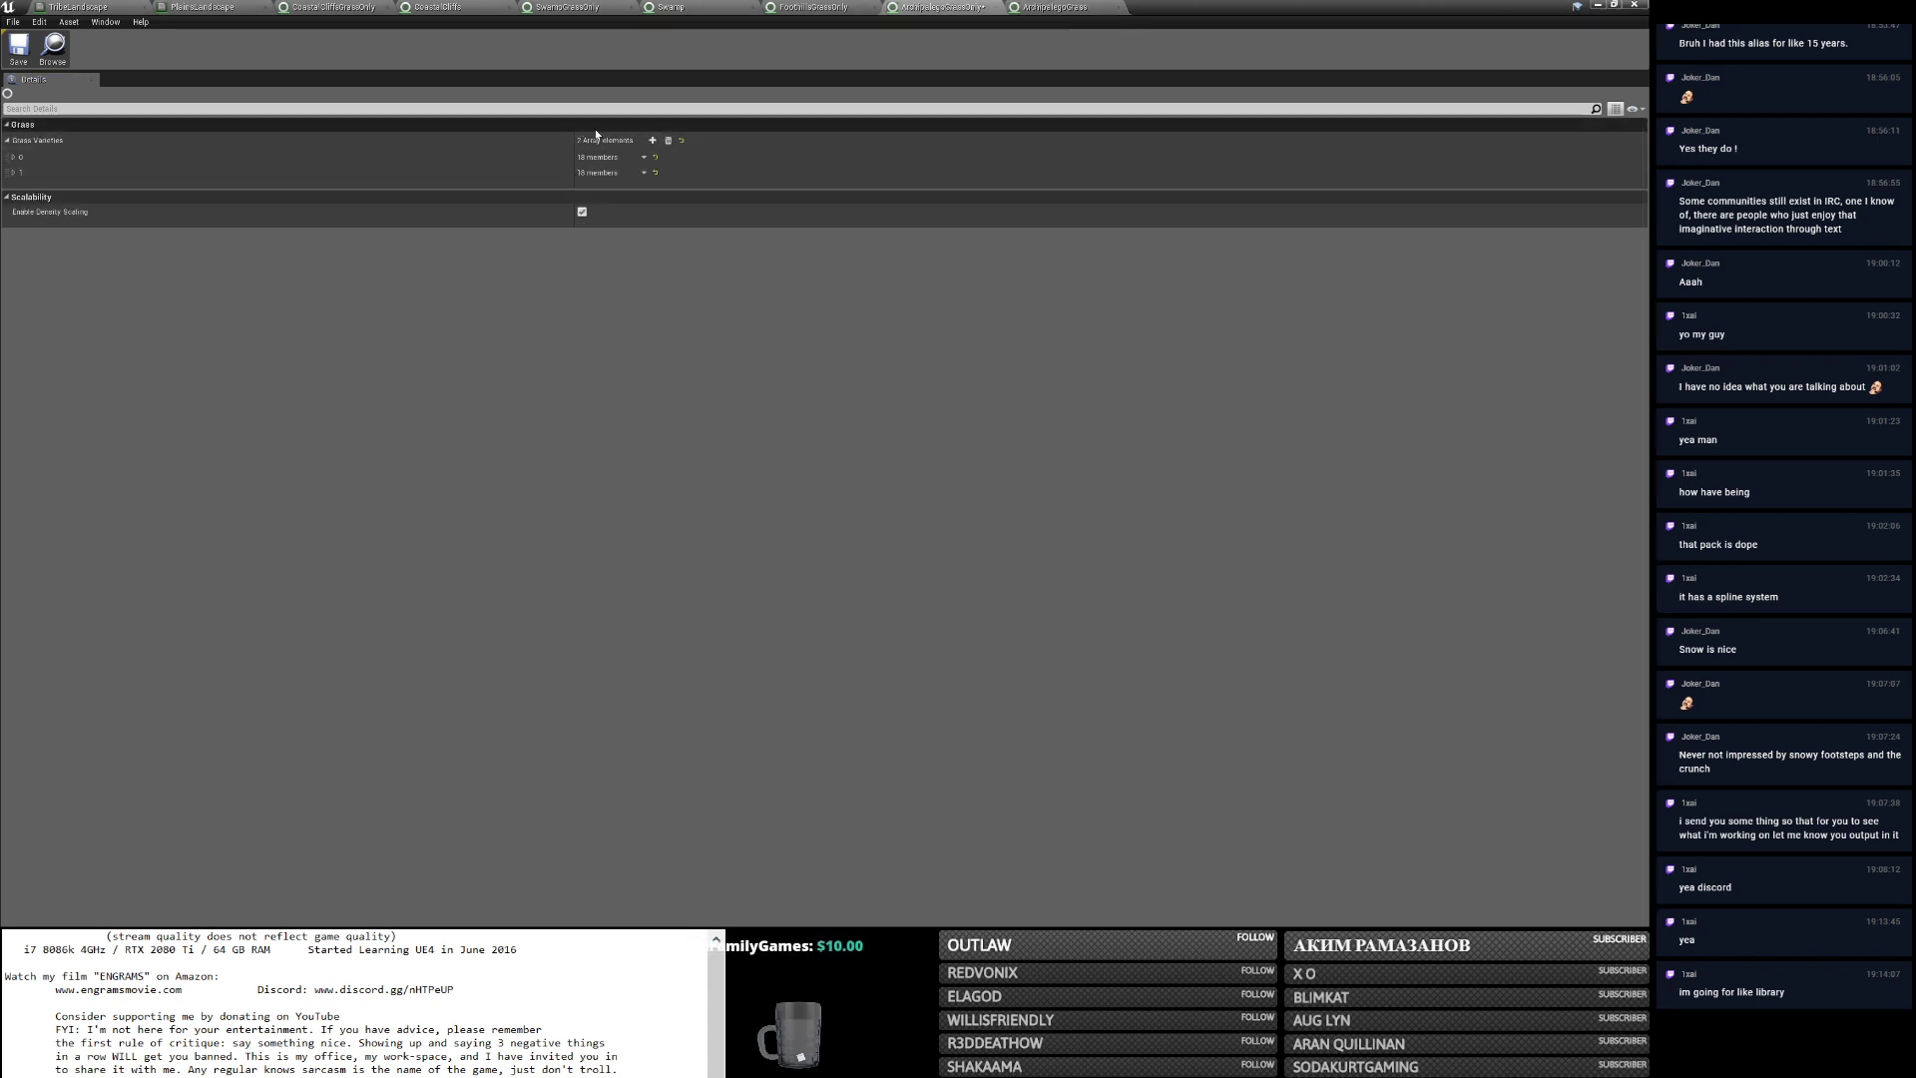
pyautogui.click(653, 140)
pyautogui.rightClick(39, 185)
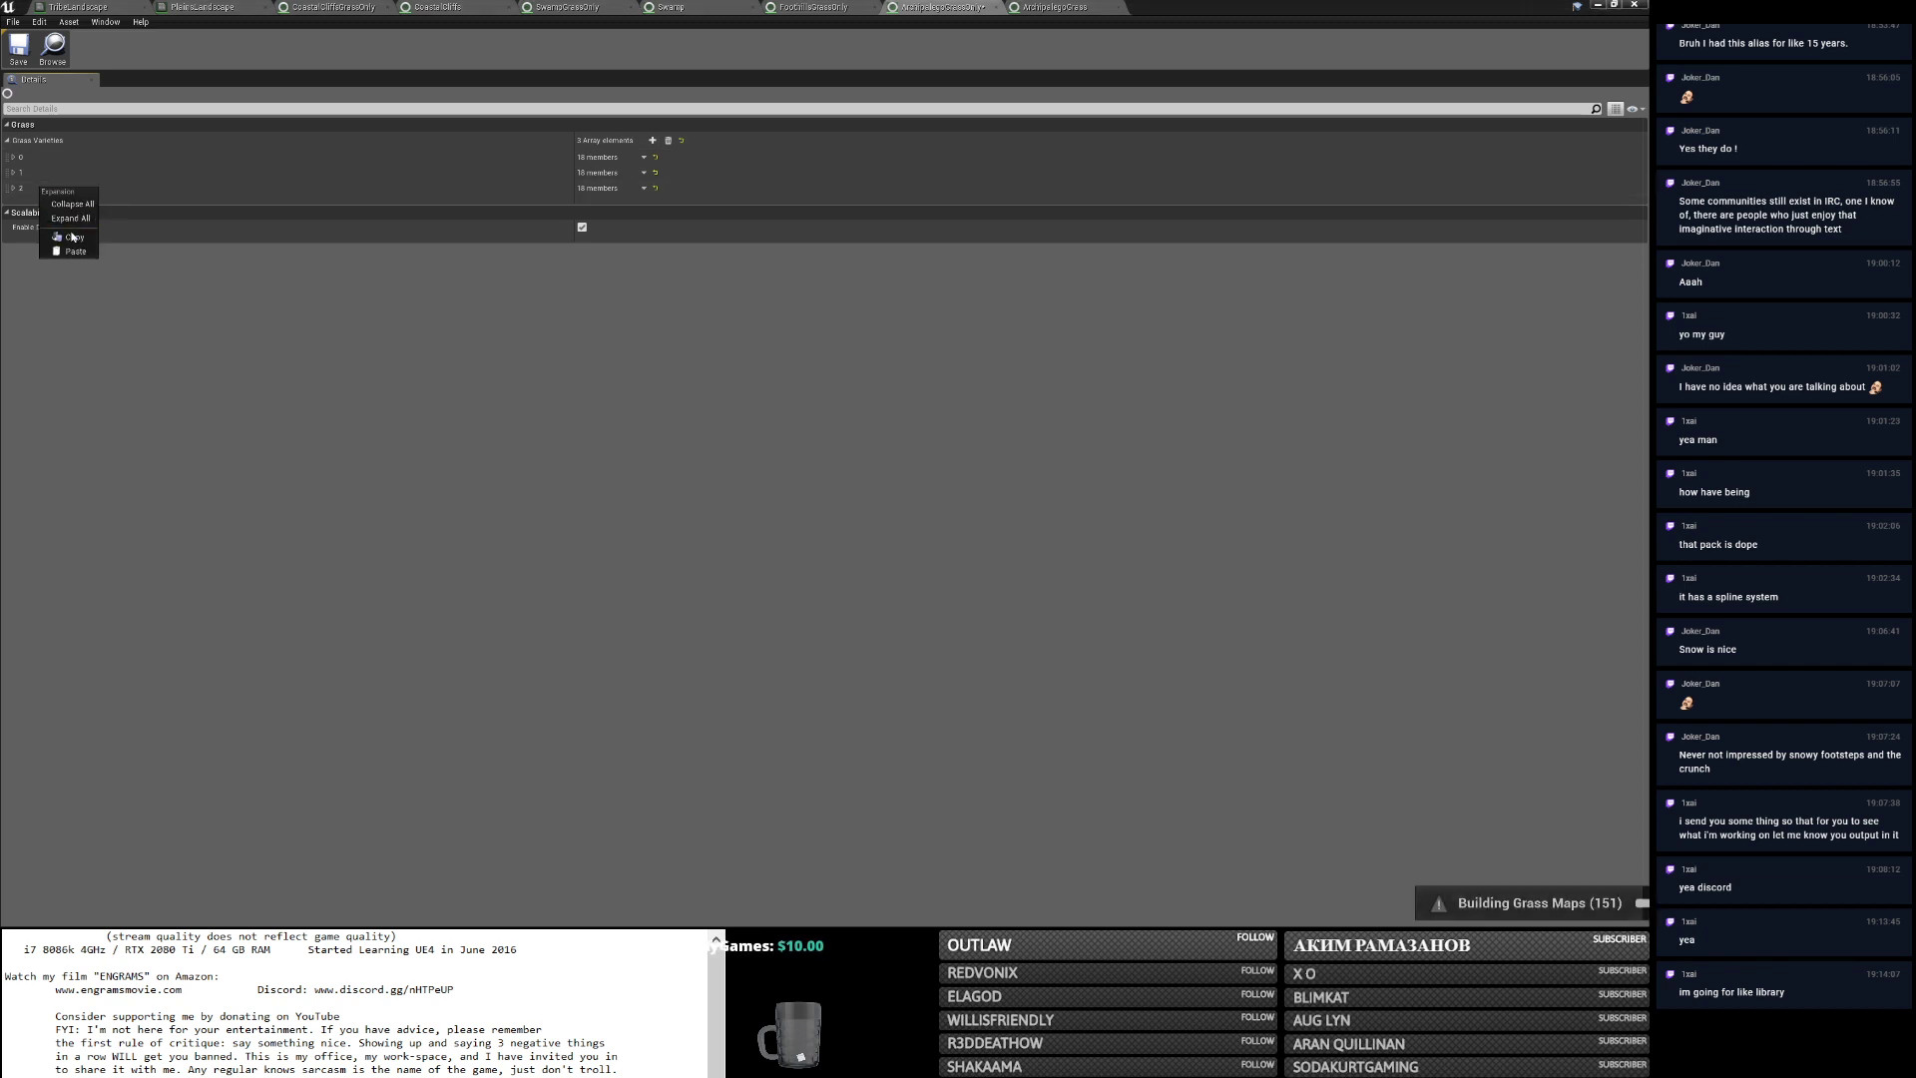
pyautogui.click(69, 247)
# Look through the remaining ArchipelagoGrass varieties and check the flower plant mesh in its own editor.
pyautogui.click(1063, 7)
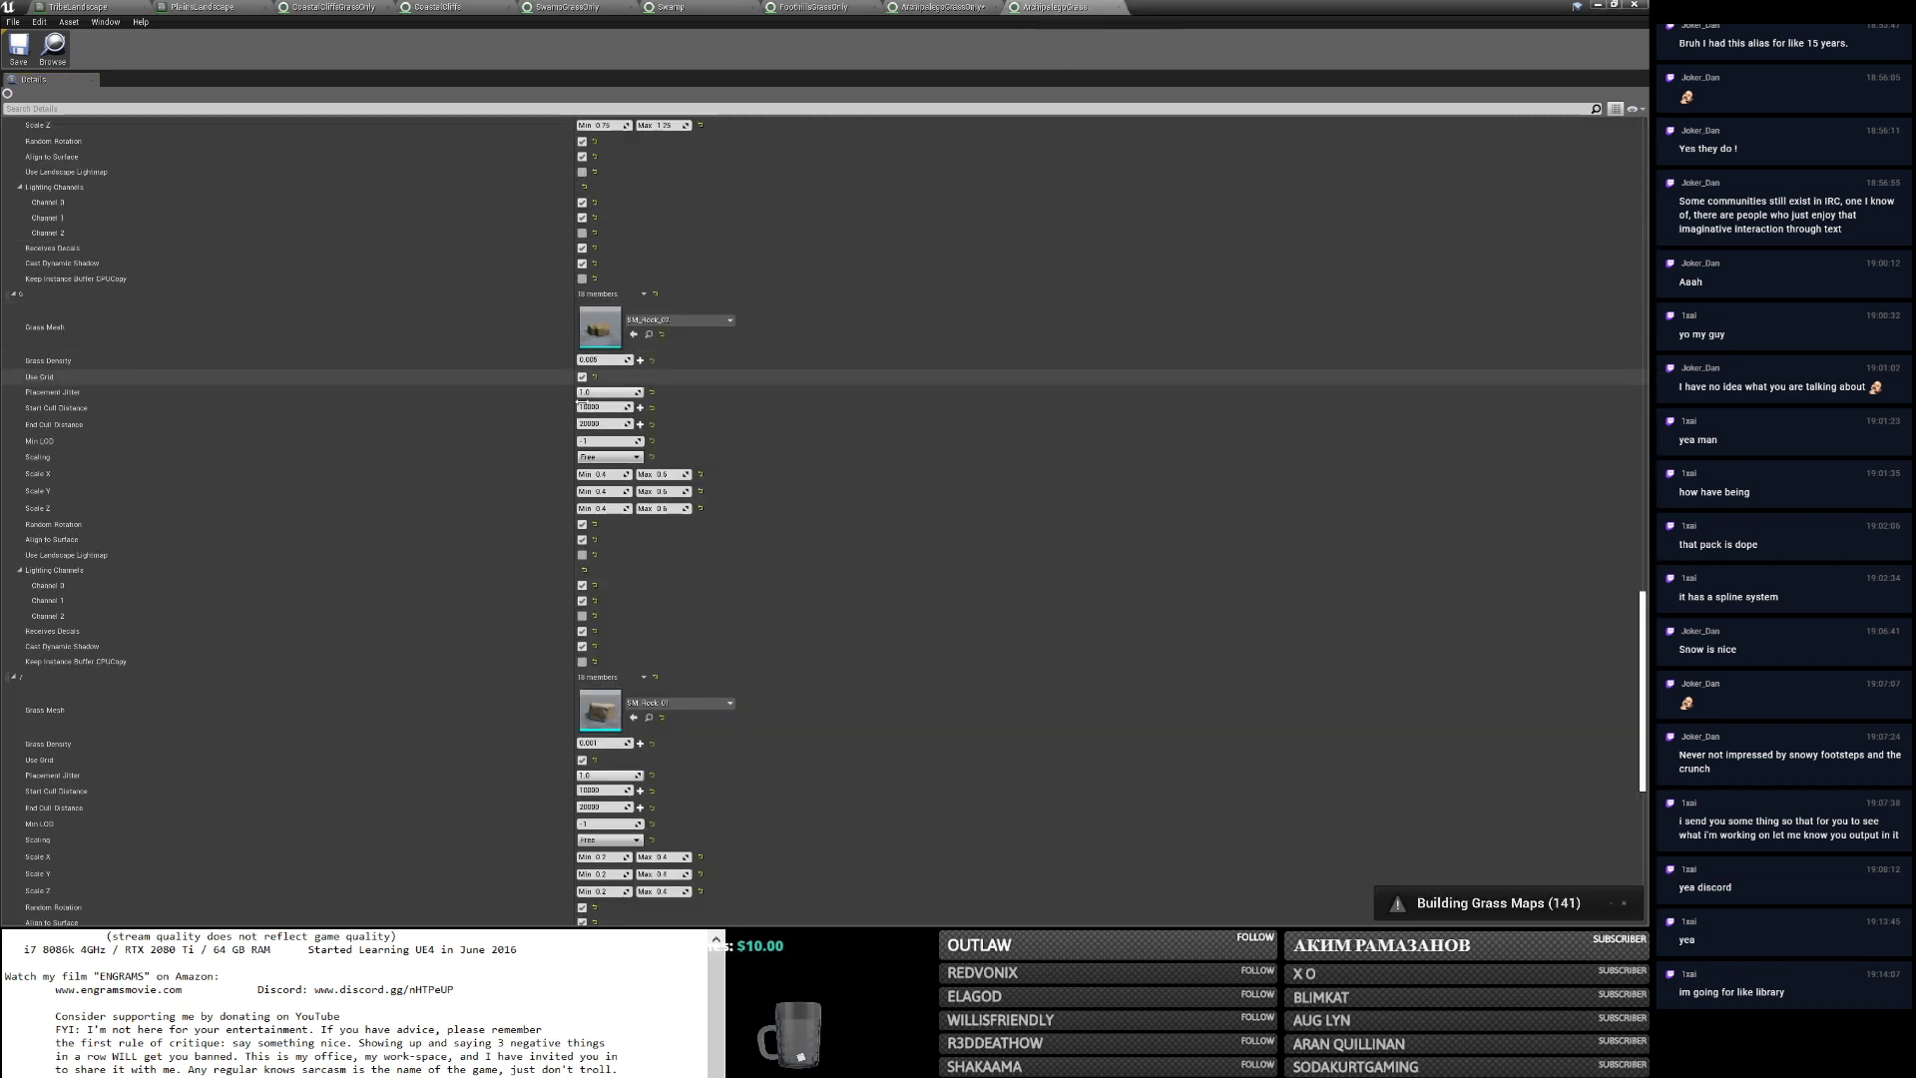
pyautogui.scroll(5, 511, 433)
pyautogui.scroll(5, 511, 446)
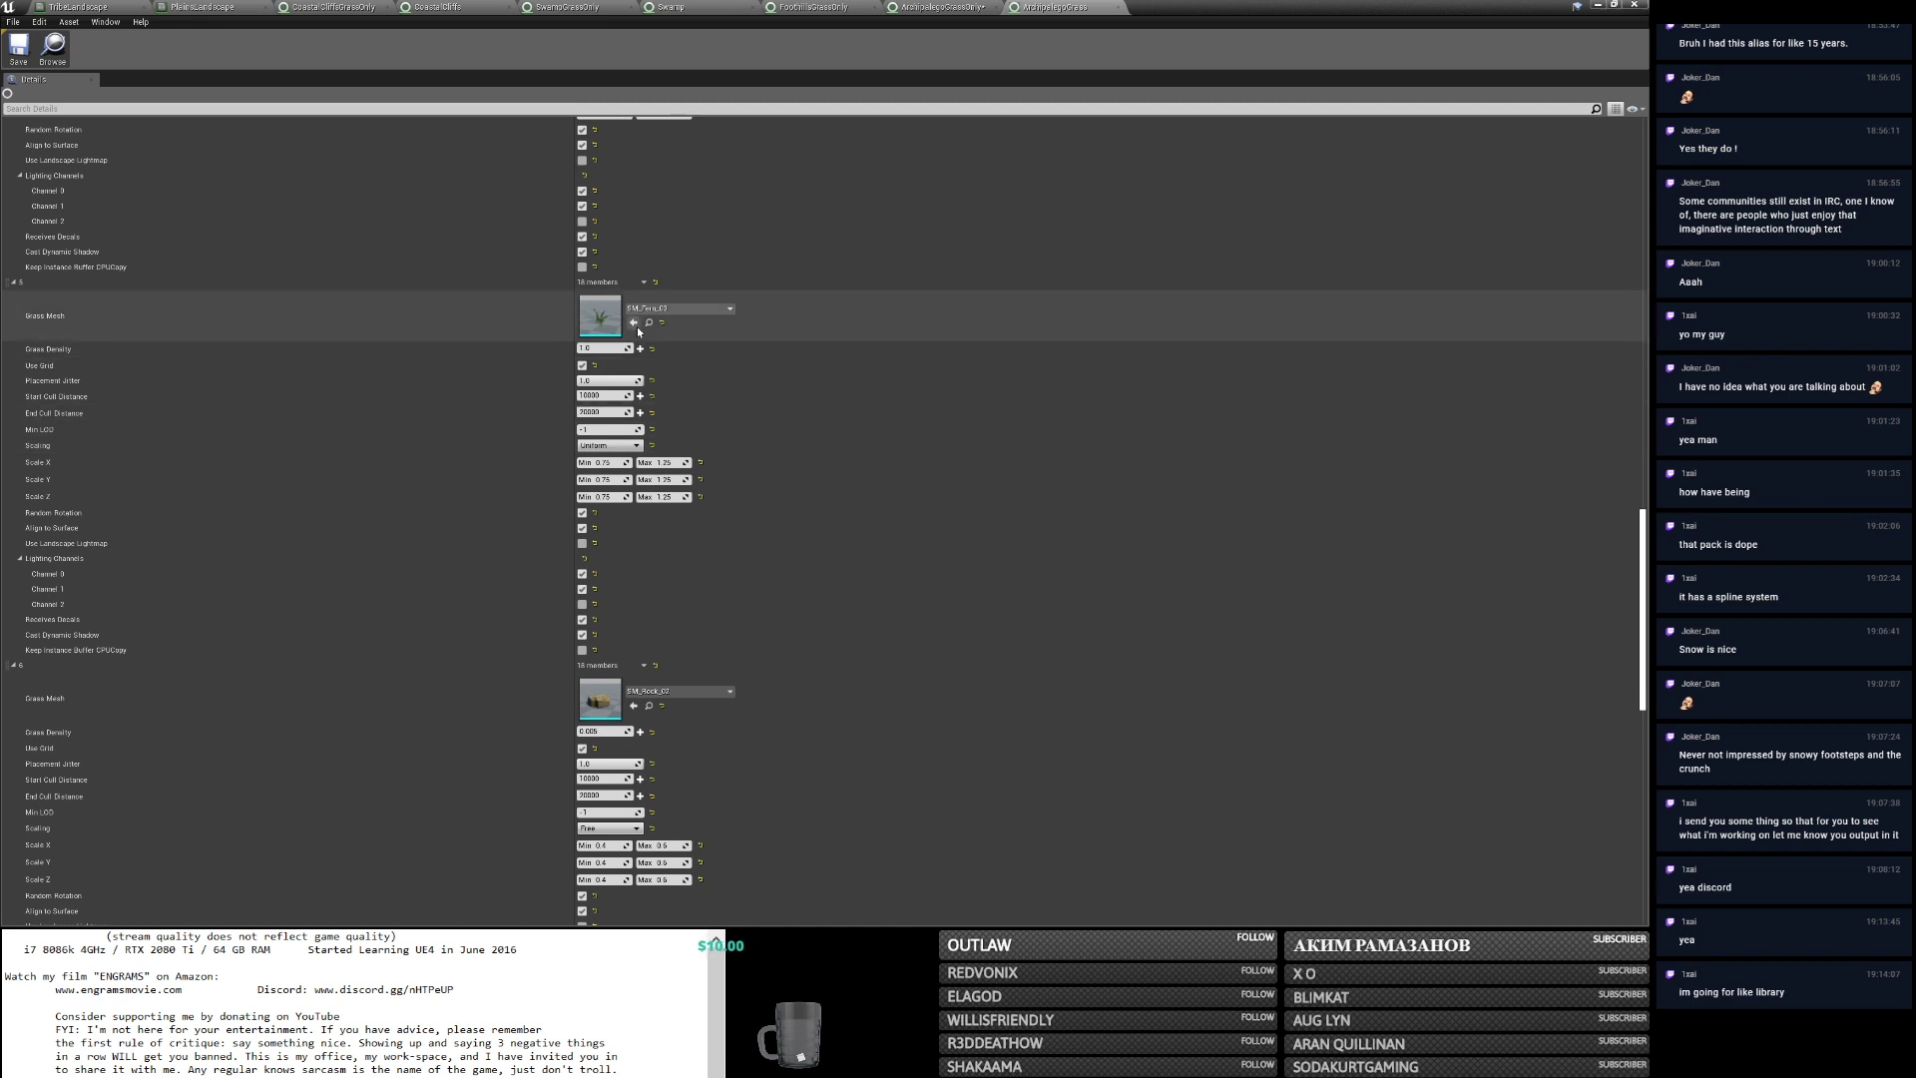
pyautogui.scroll(5, 572, 419)
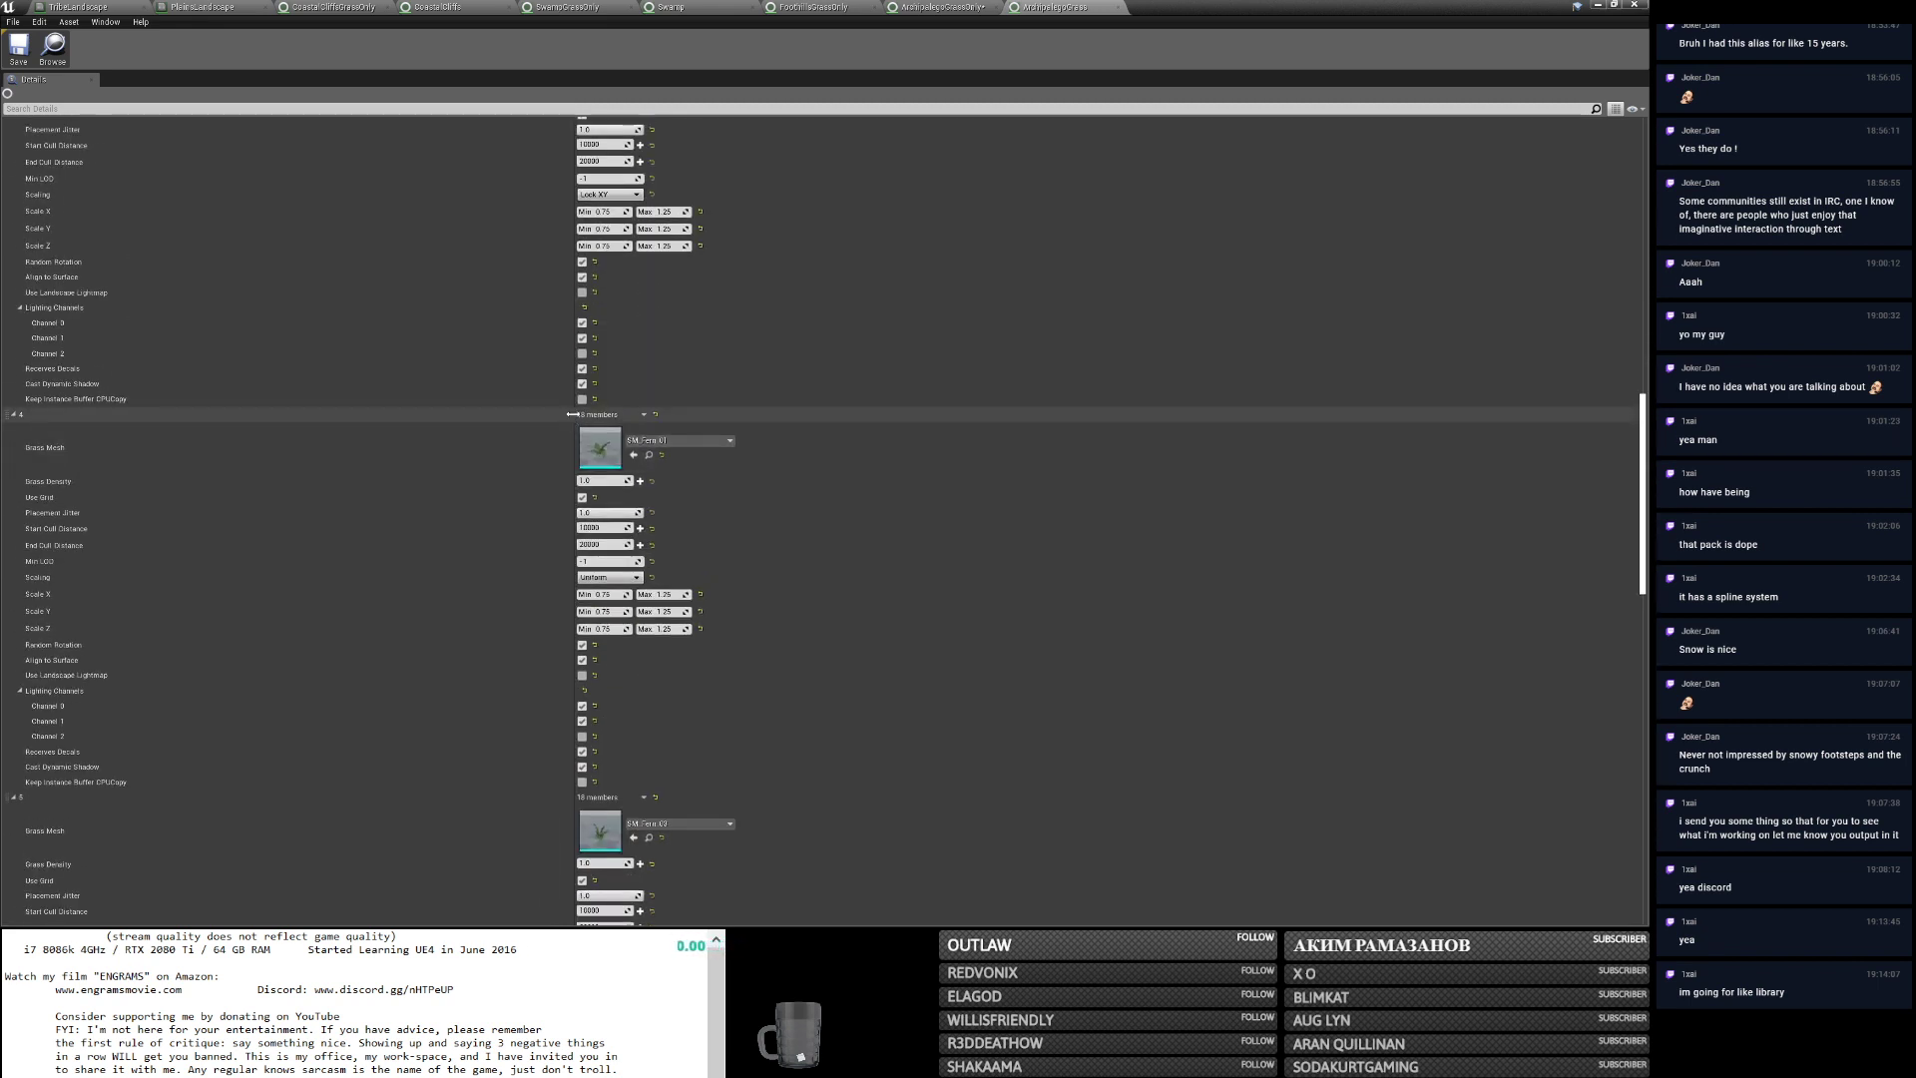
pyautogui.scroll(6, 572, 410)
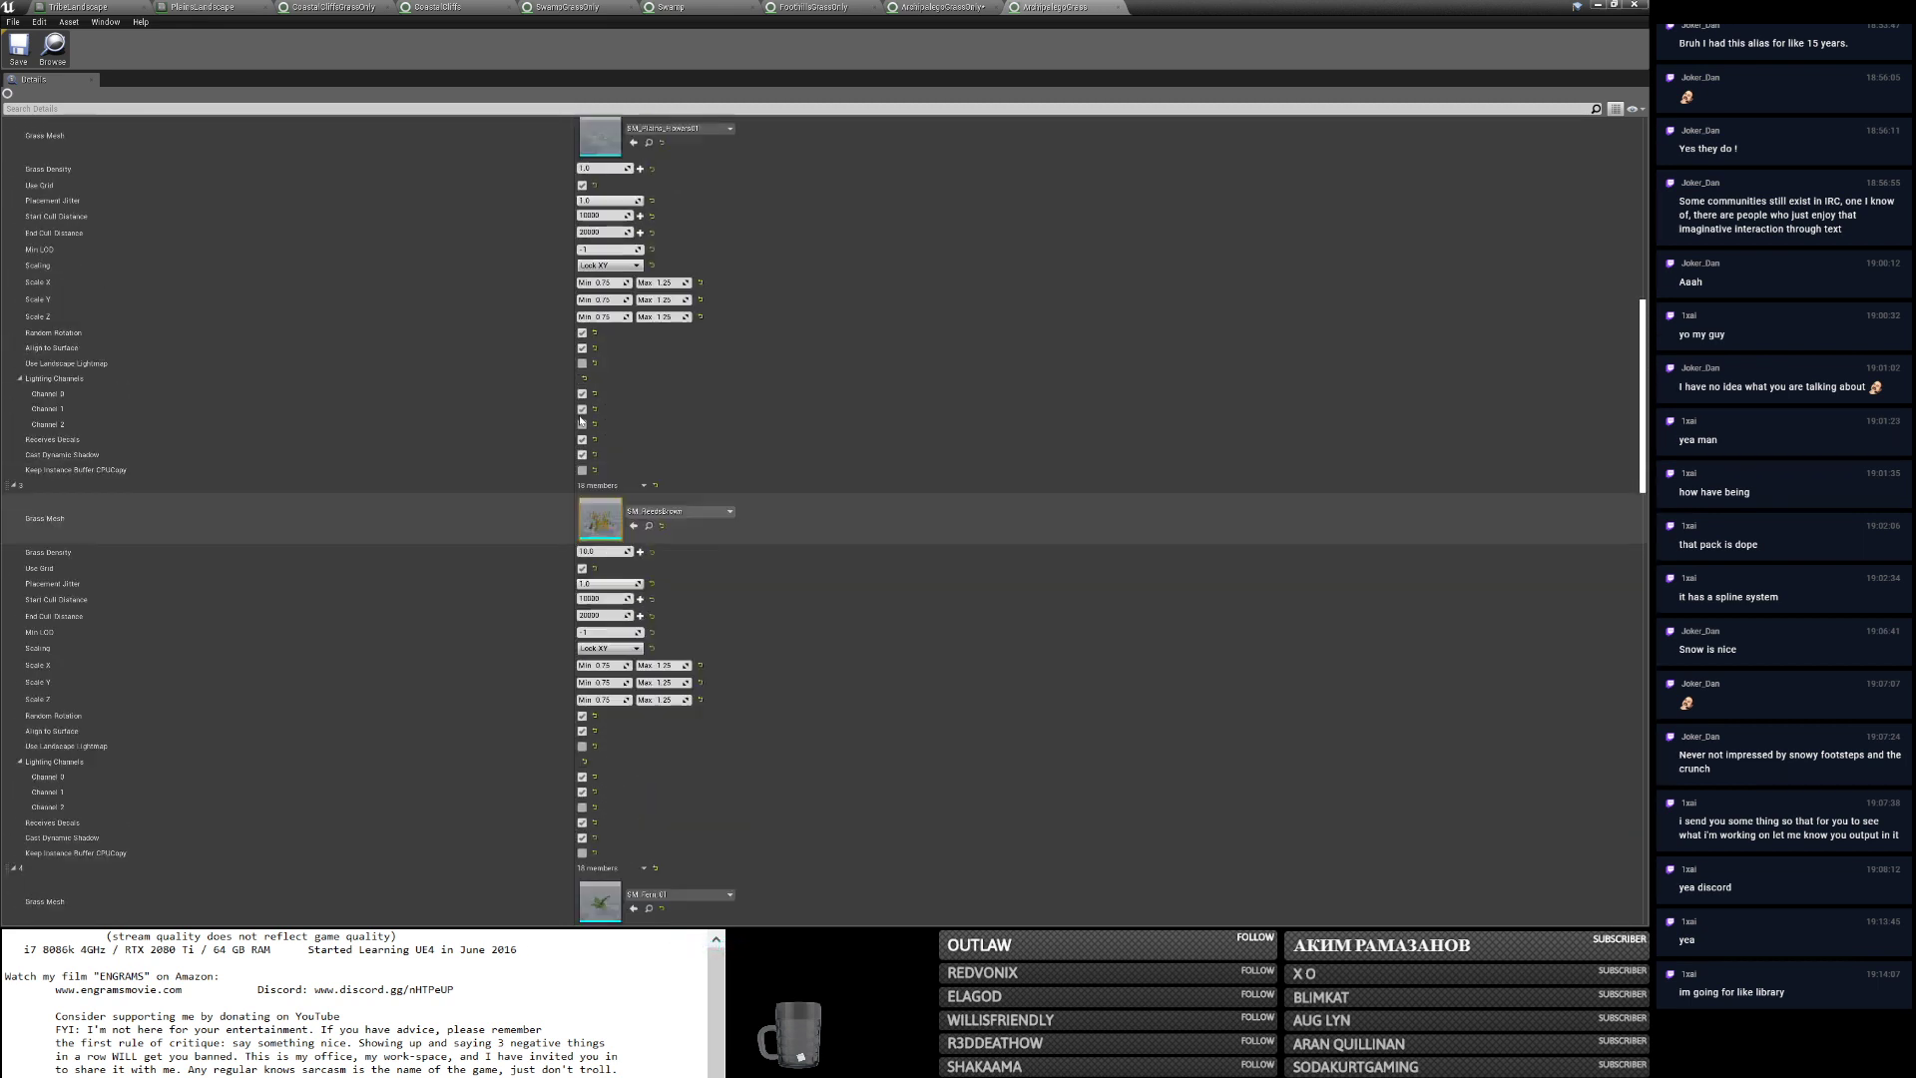
pyautogui.scroll(5, 570, 427)
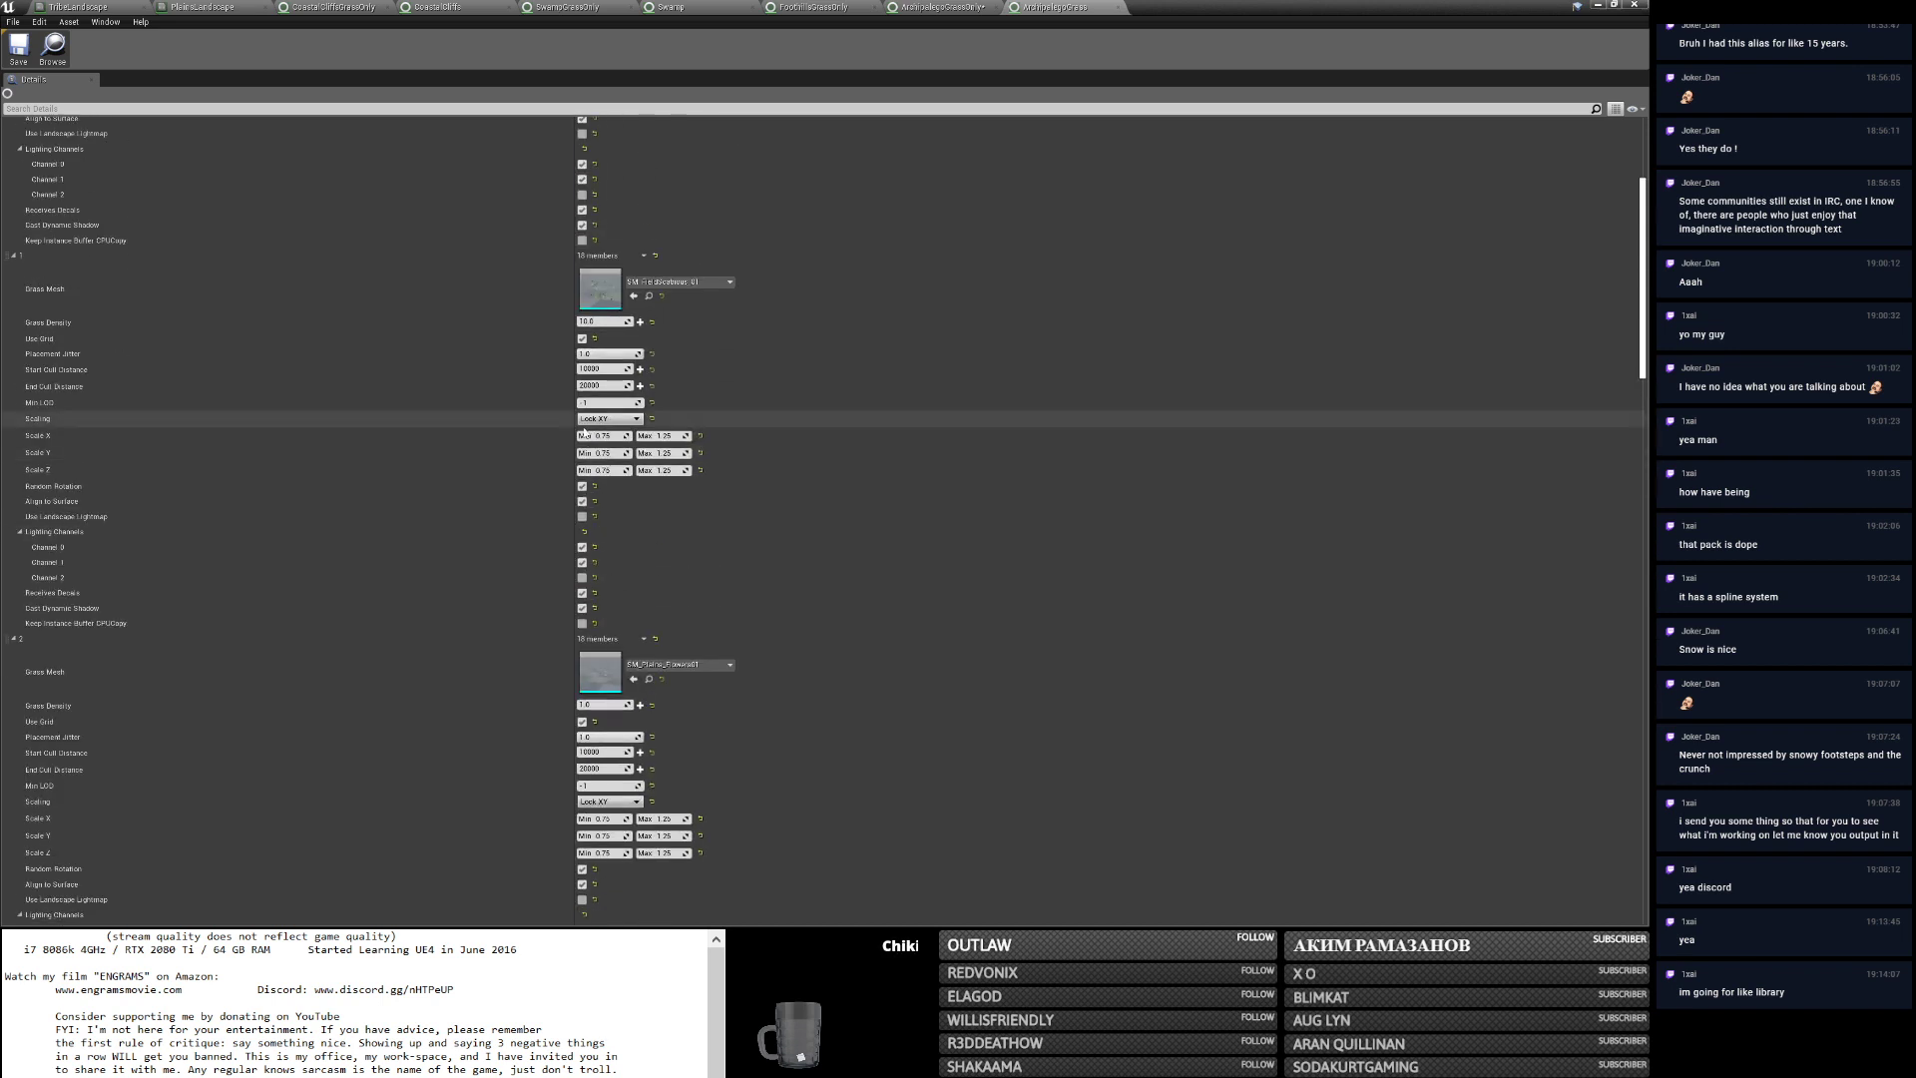
pyautogui.doubleClick(604, 431)
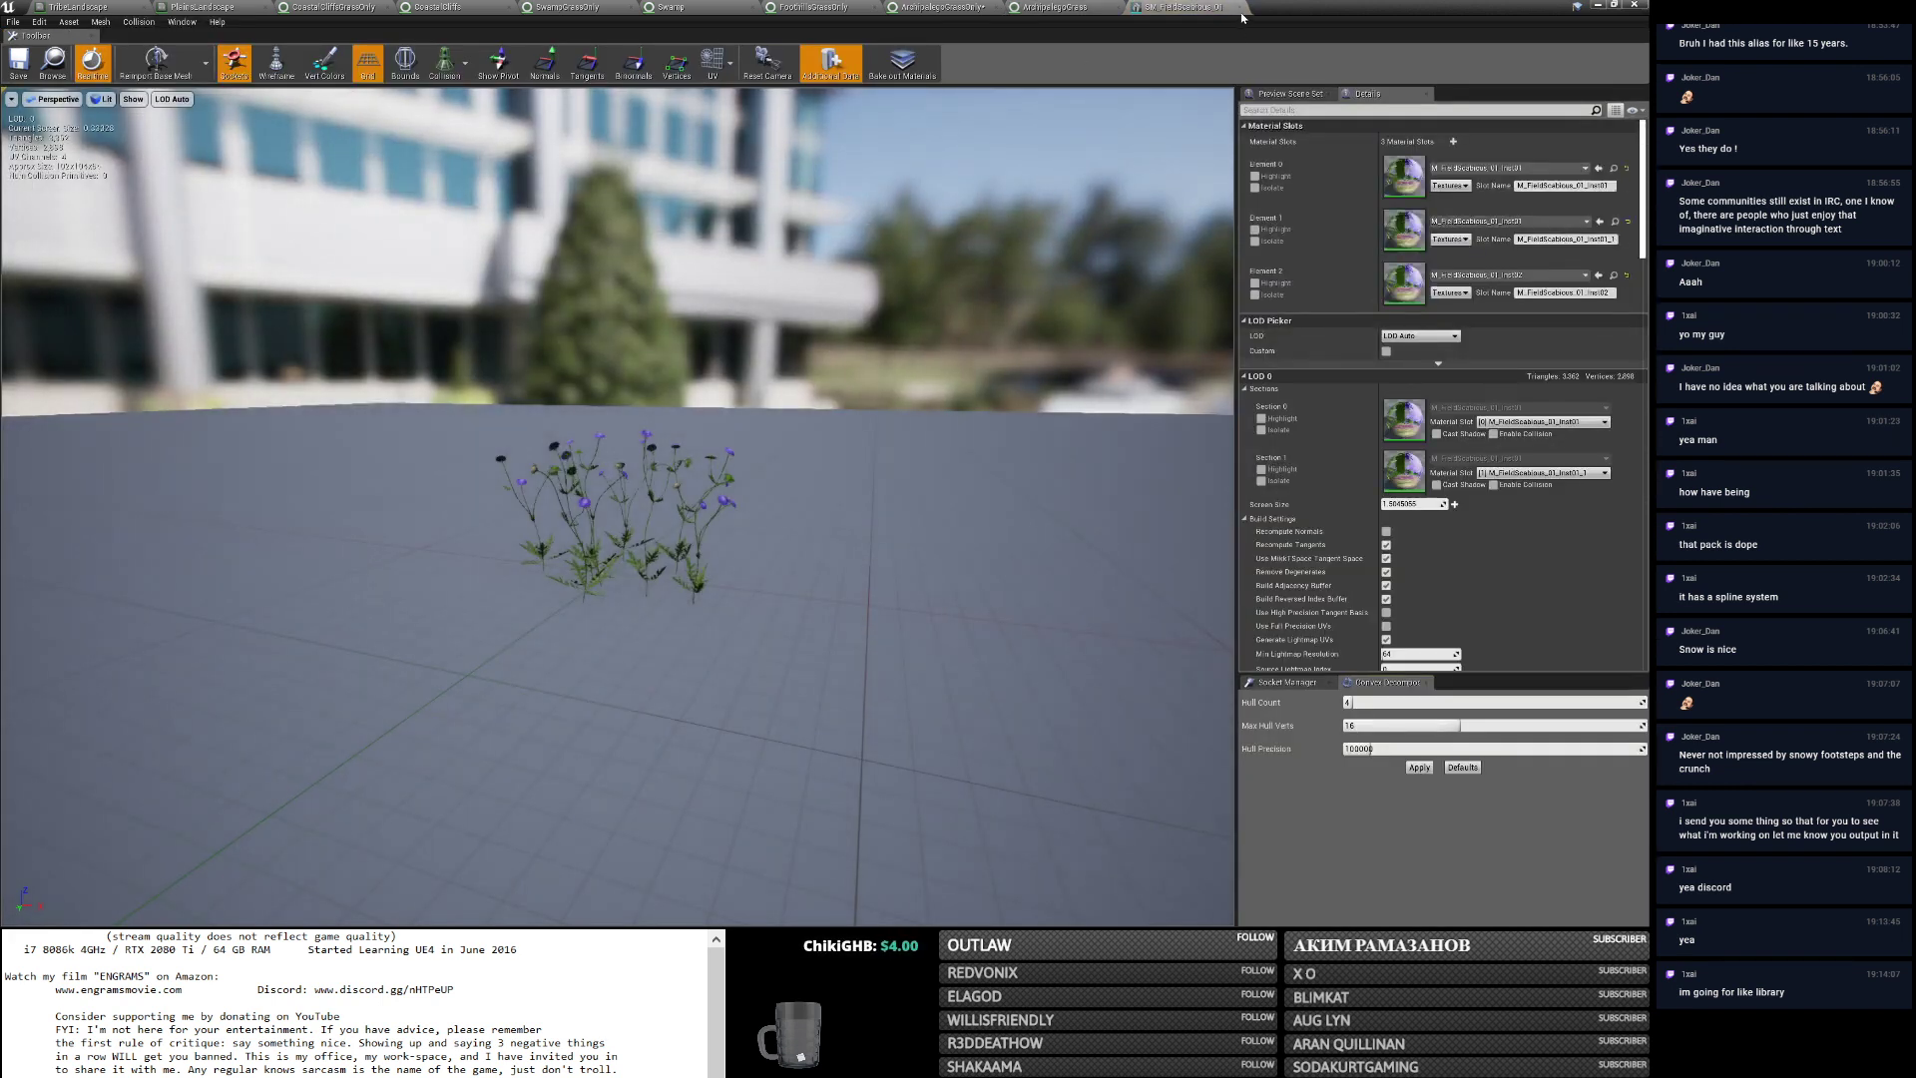
pyautogui.click(1242, 8)
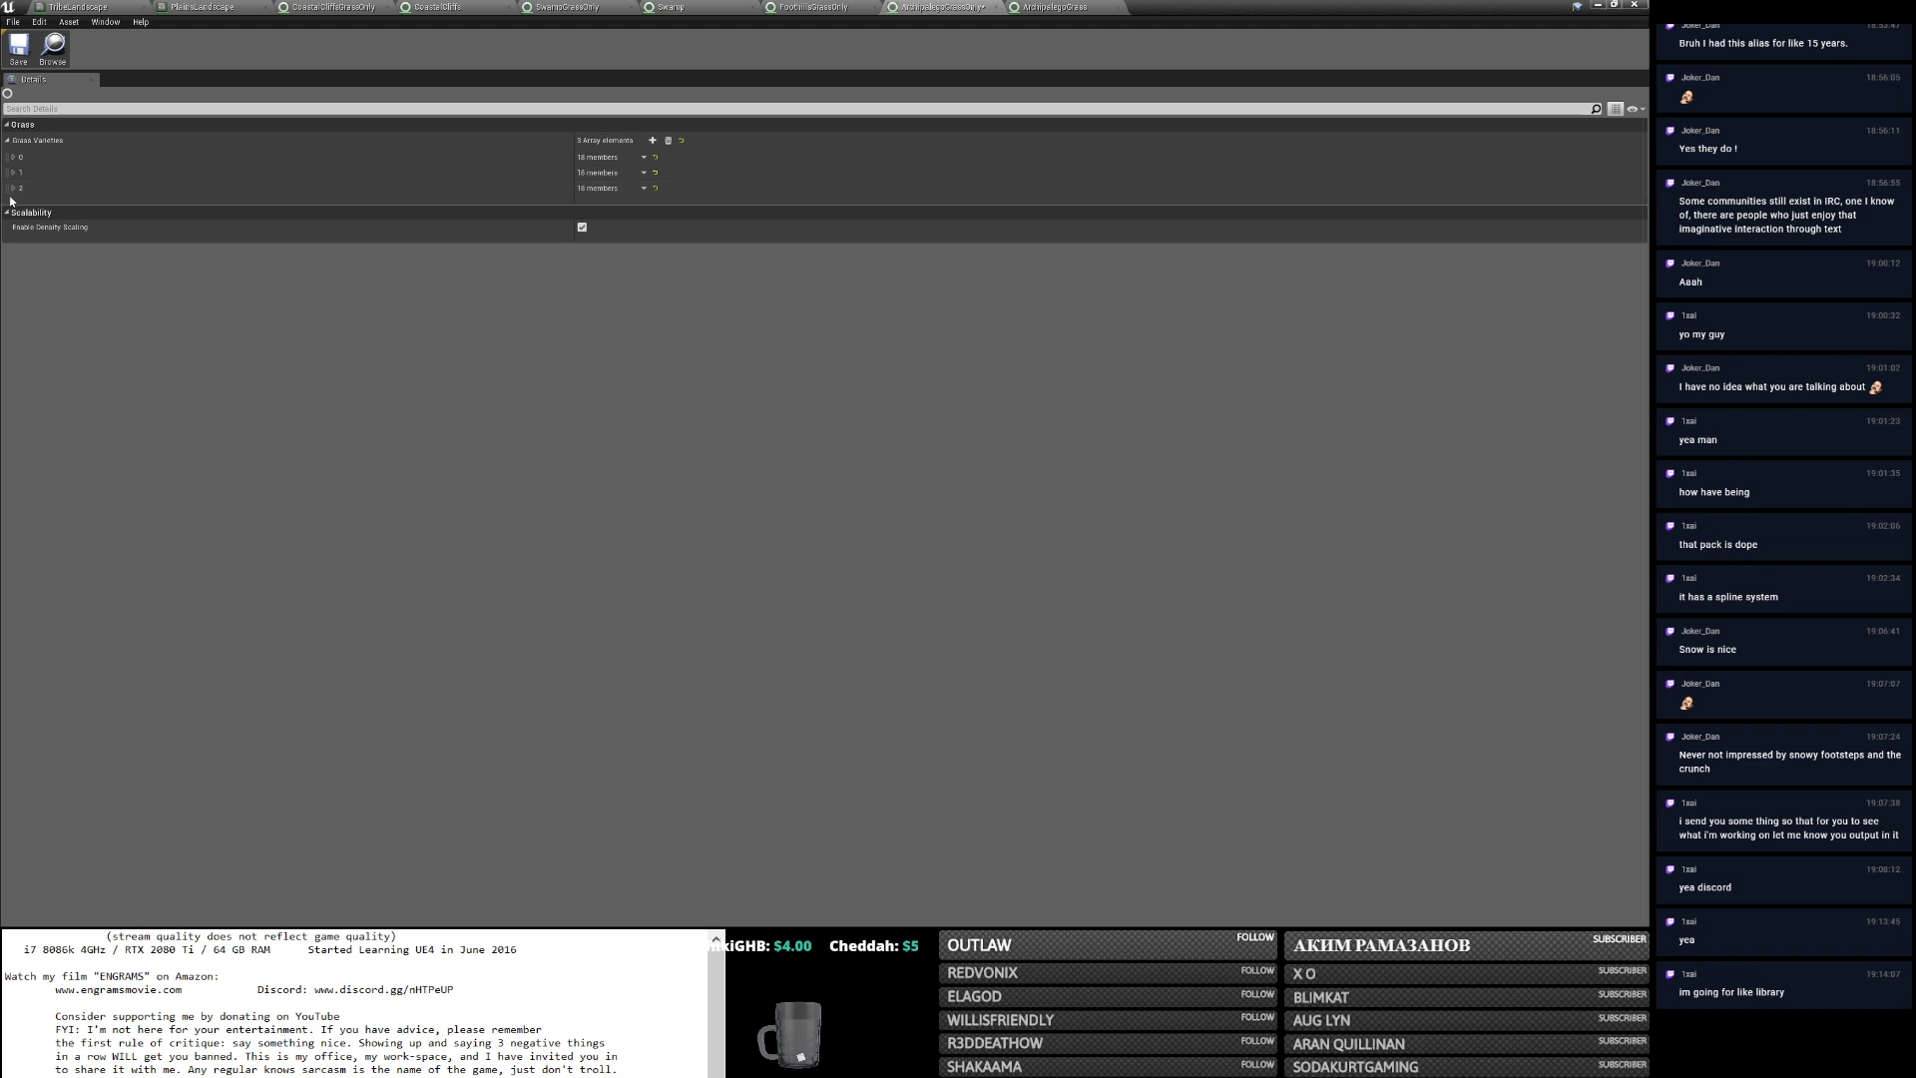
# Expand the three rock varieties in ArchipelagoGrassOnly, set each one's grass density to 0.01 and save the asset.
pyautogui.click(12, 187)
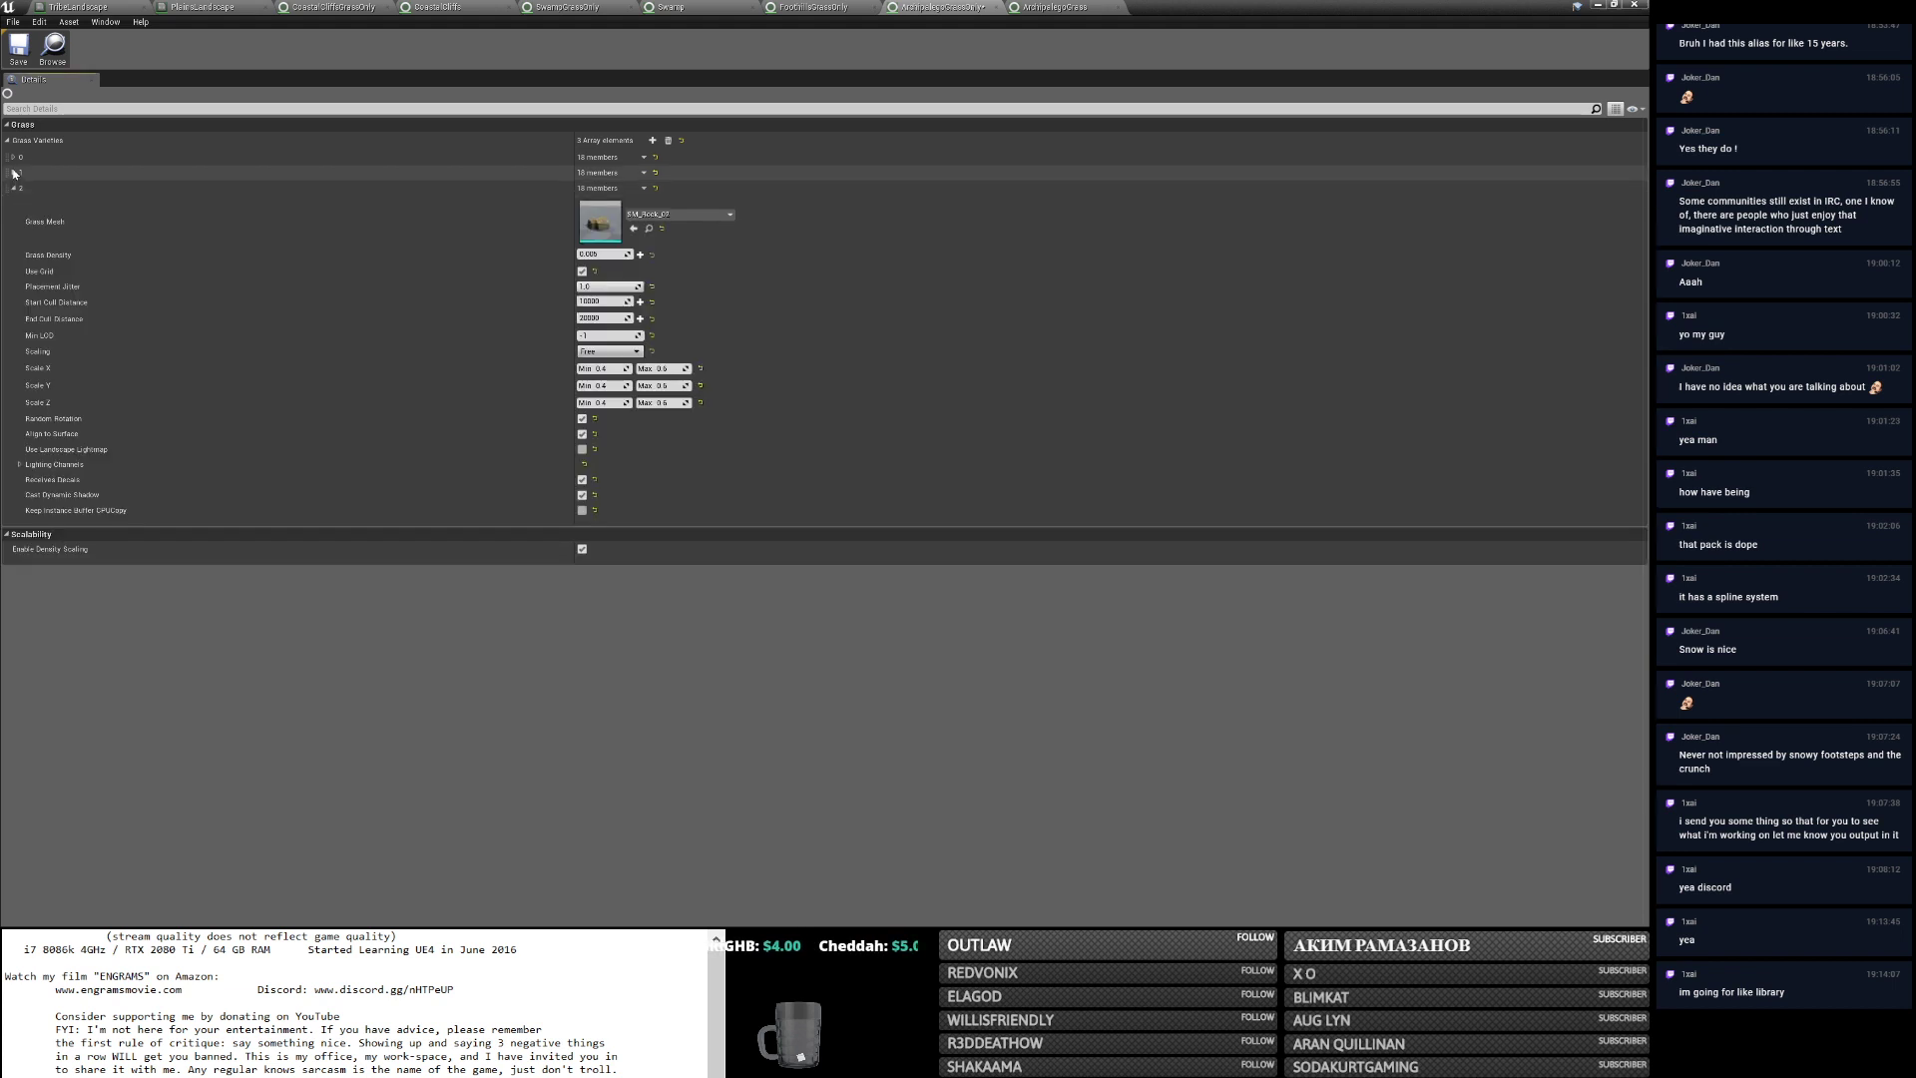
pyautogui.click(12, 172)
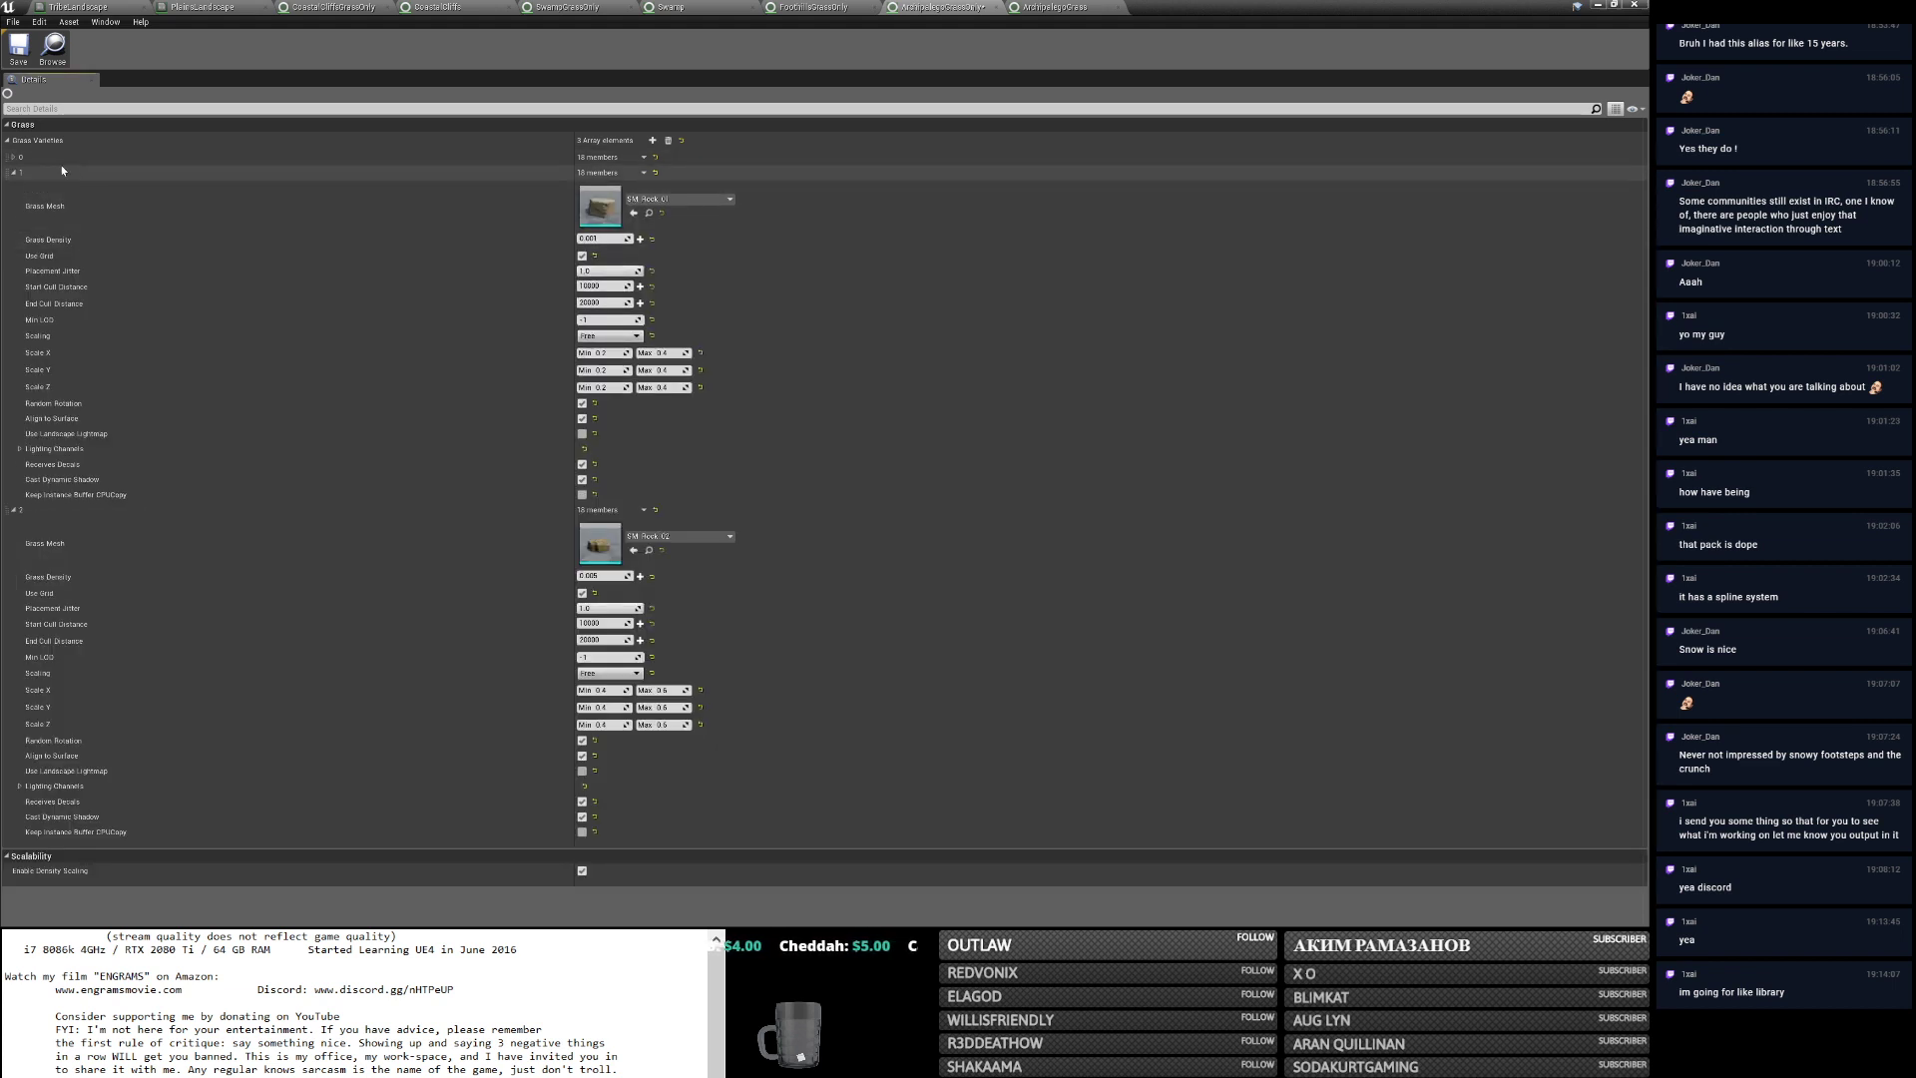
pyautogui.click(15, 160)
pyautogui.click(603, 223)
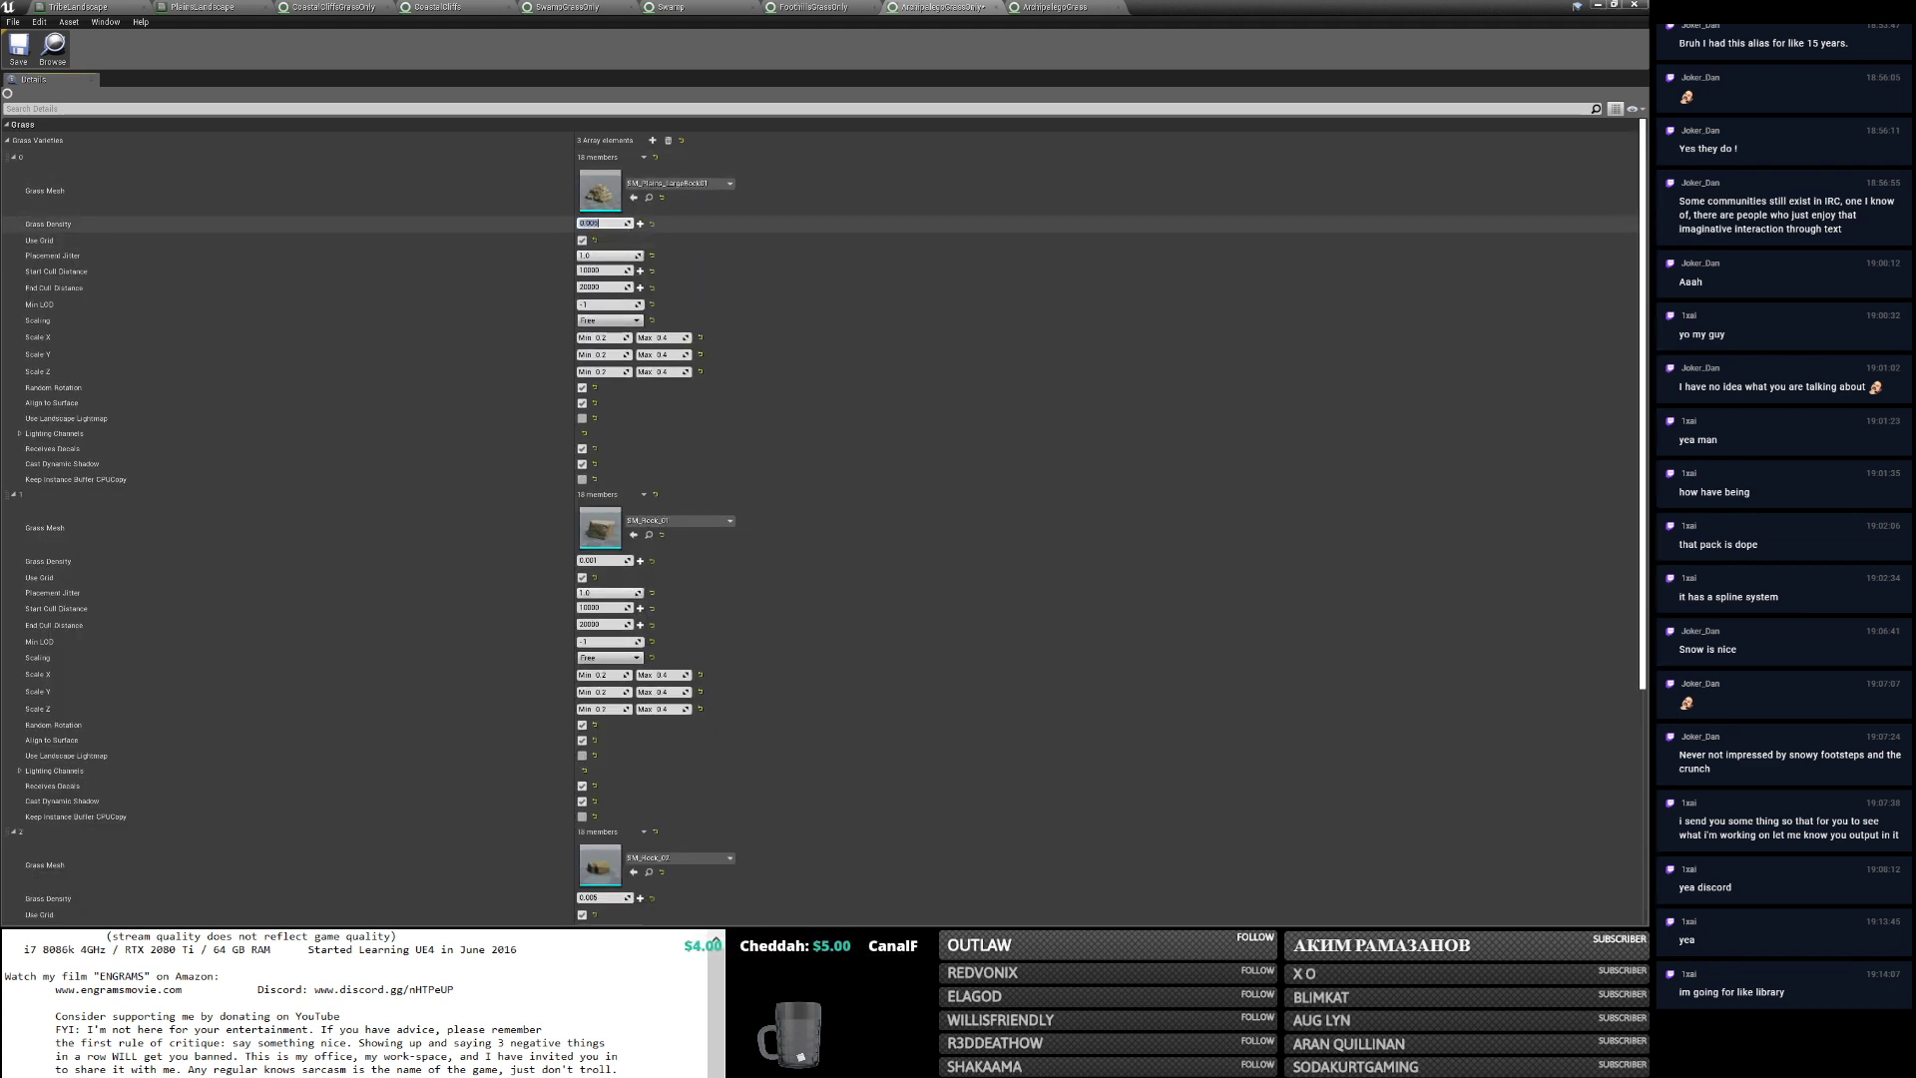
pyautogui.write('01')
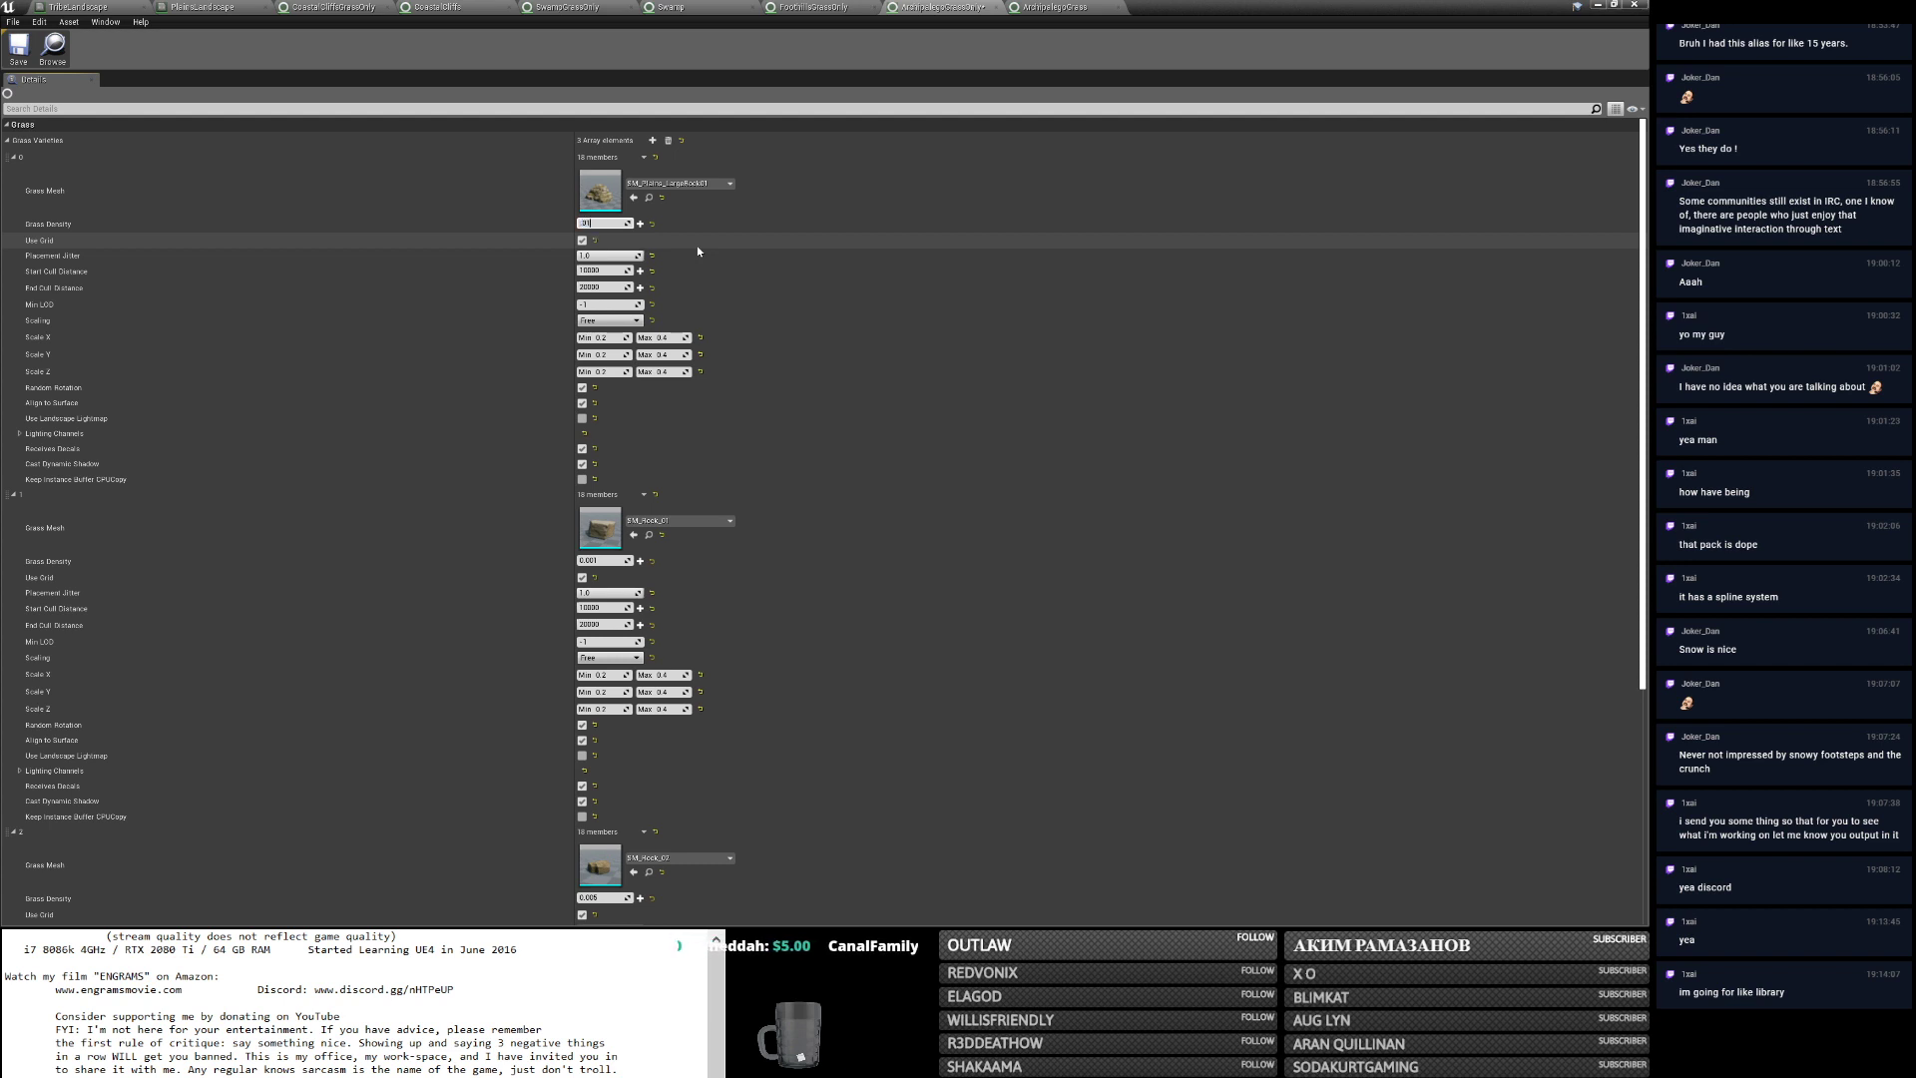
pyautogui.press('Return')
pyautogui.click(607, 562)
pyautogui.write('0.01')
pyautogui.click(605, 899)
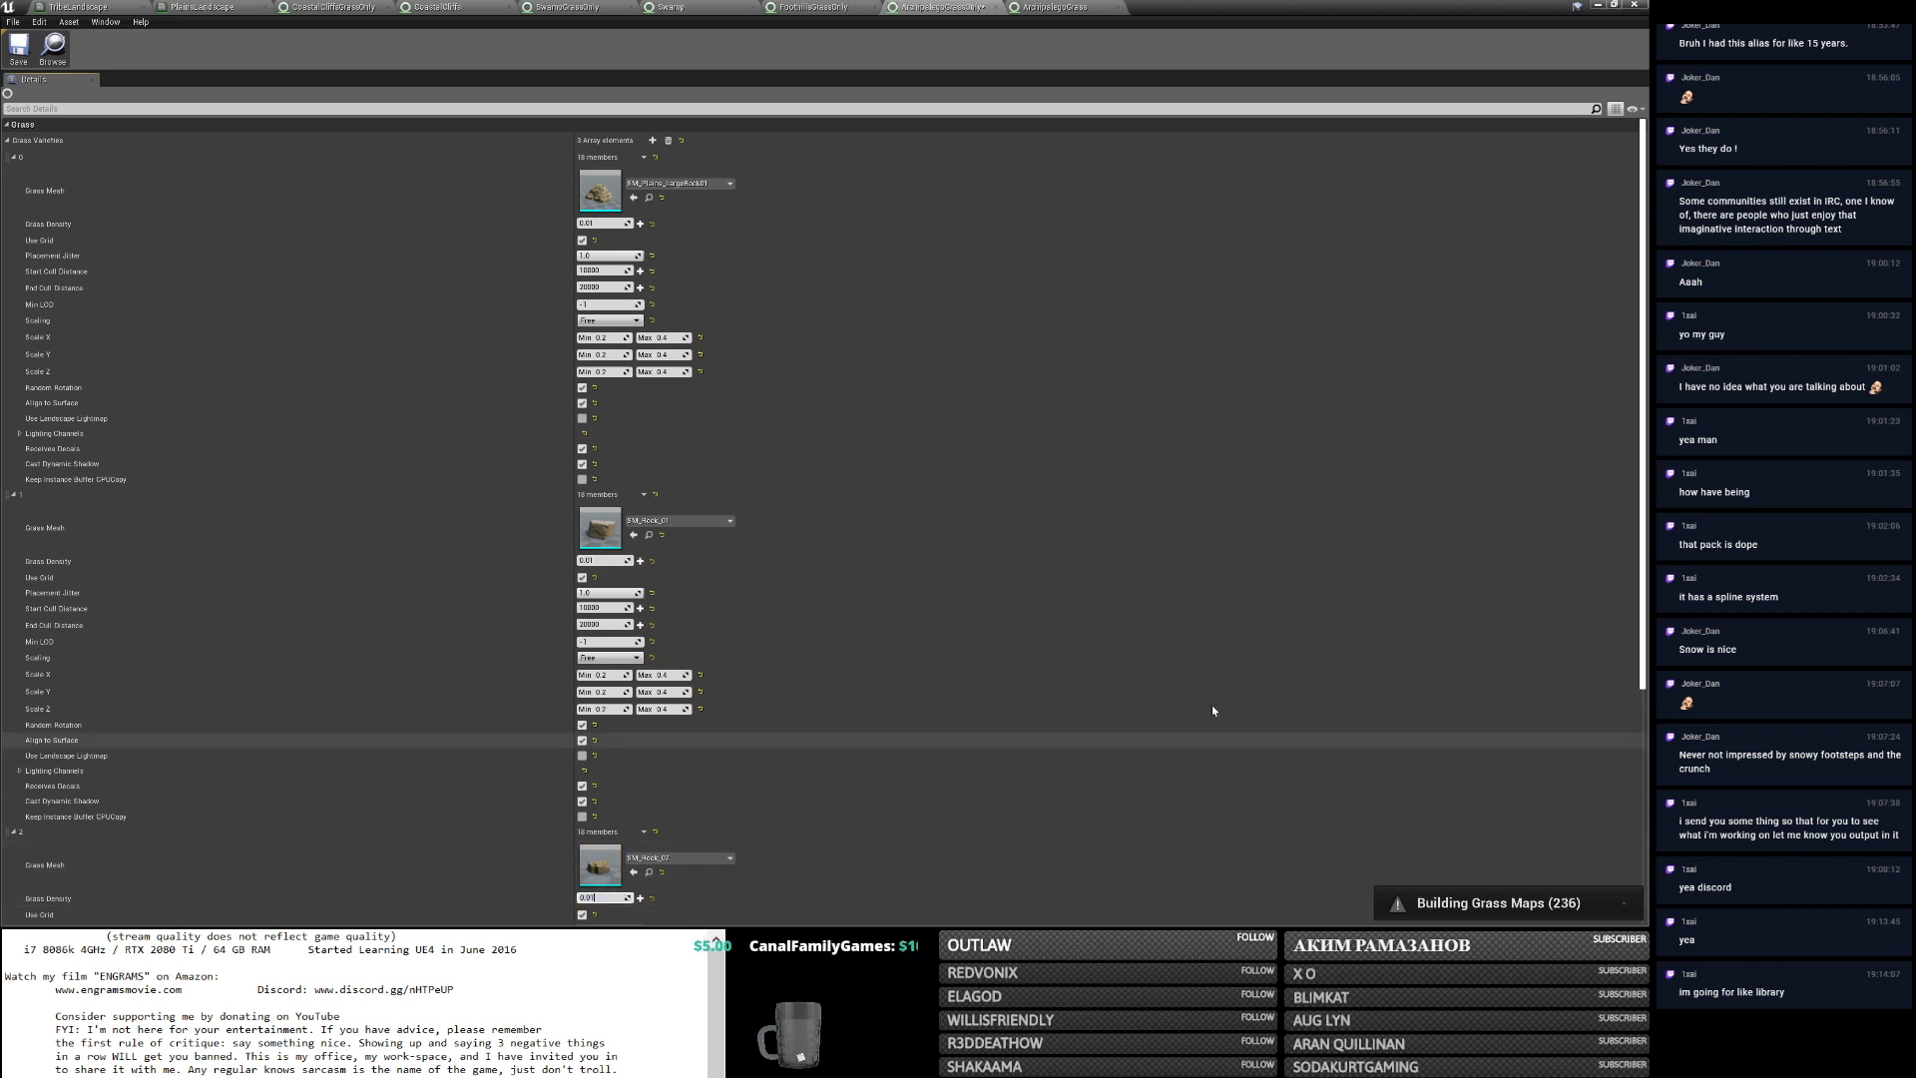
pyautogui.write('0.01')
pyautogui.scroll(-3, 1376, 626)
pyautogui.click(17, 51)
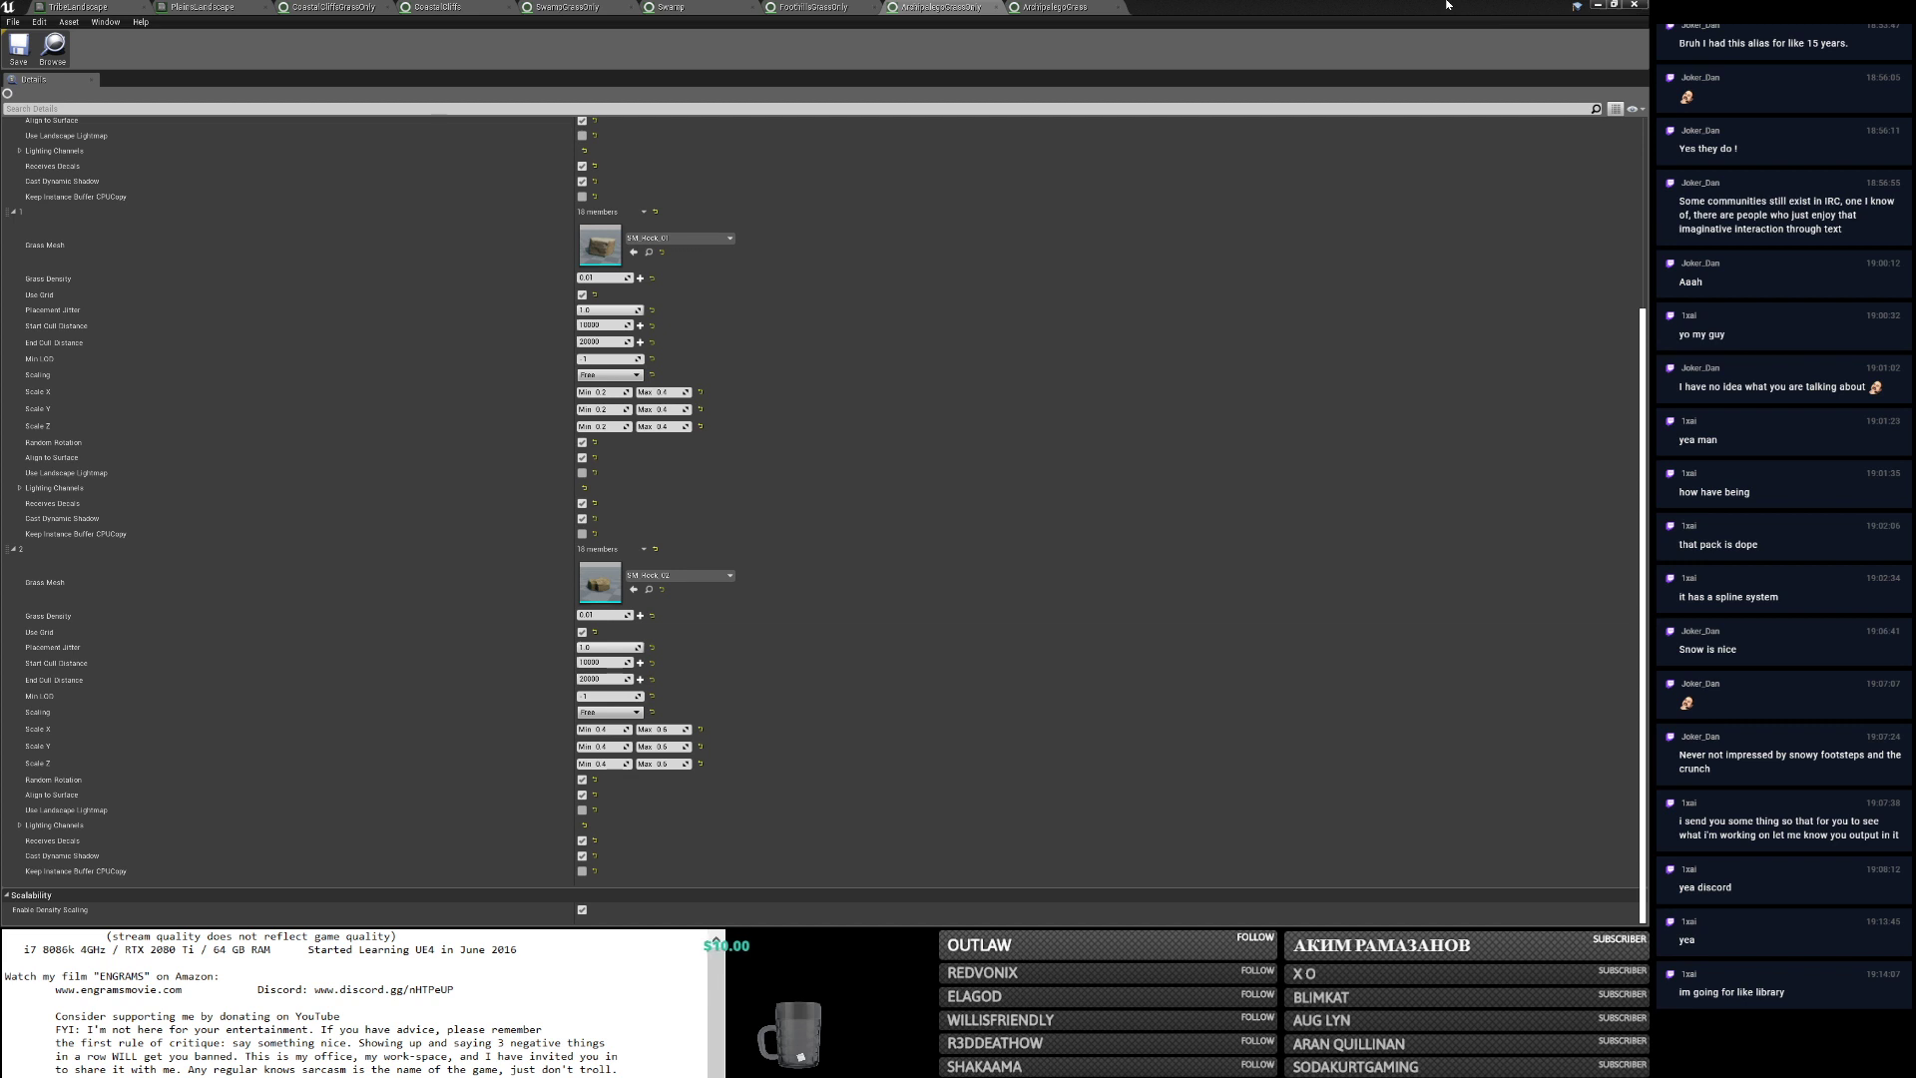
# Switch to Discord to view the shared sci-fi interior image at full size, and return to the ArchipelagoGrassOnly asset.
pyautogui.hotkey('alt', 'Tab')
pyautogui.hotkey('alt', 'Tab')
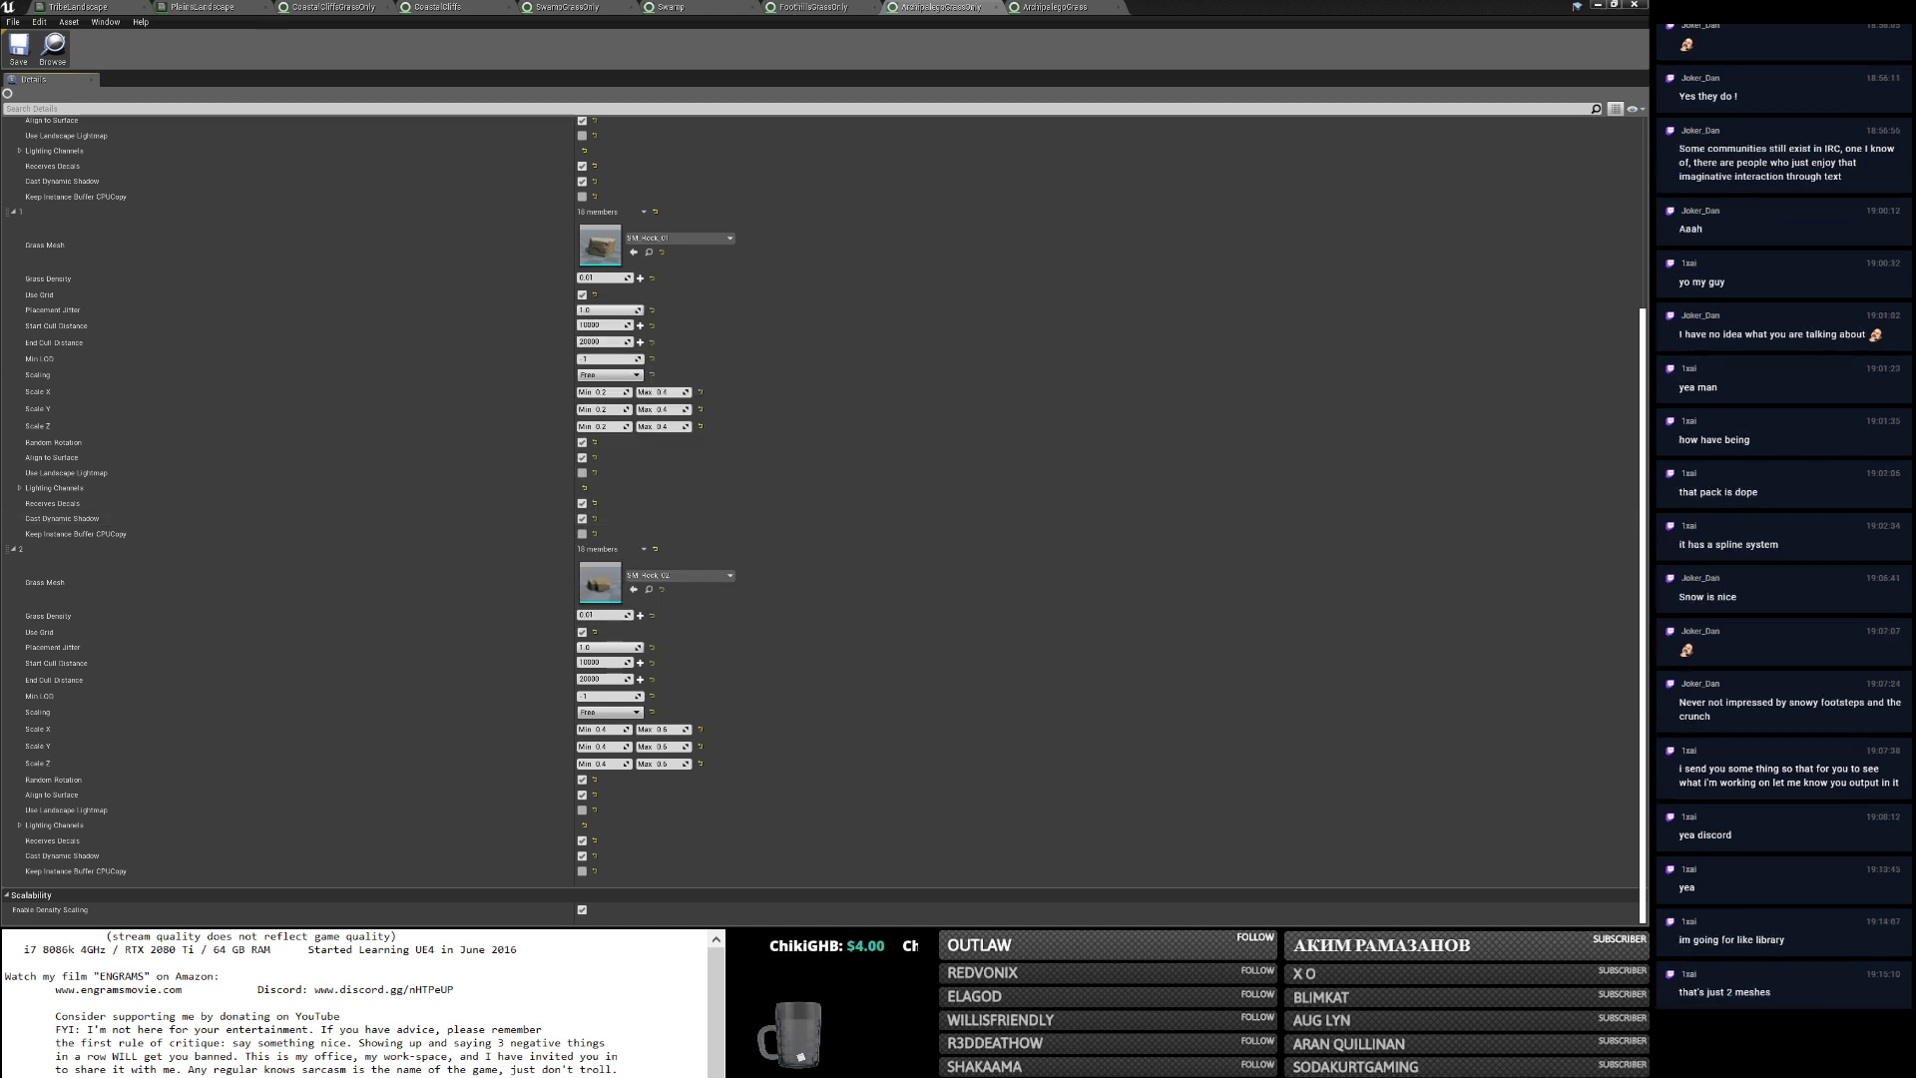
pyautogui.hotkey('alt', 'Tab')
pyautogui.click(612, 862)
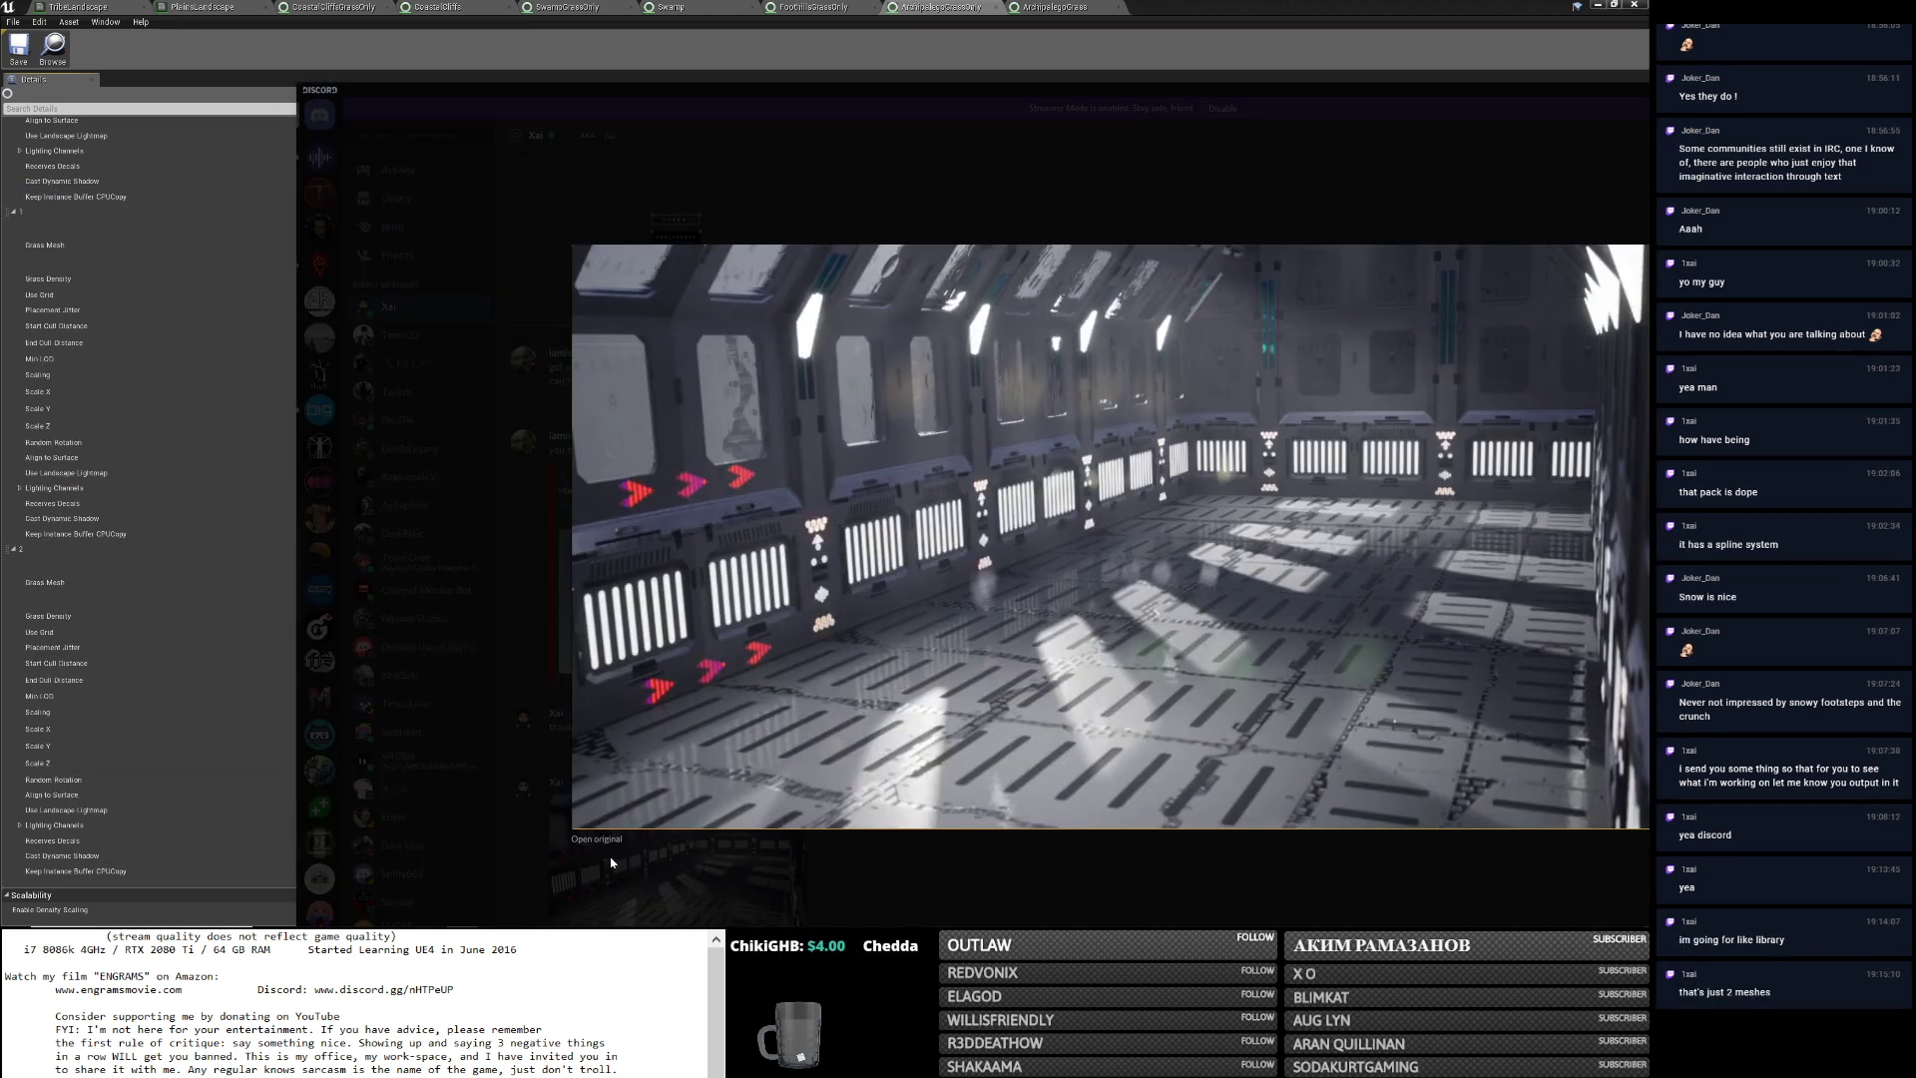
pyautogui.moveTo(1167, 90); pyautogui.dragTo(911, 22)
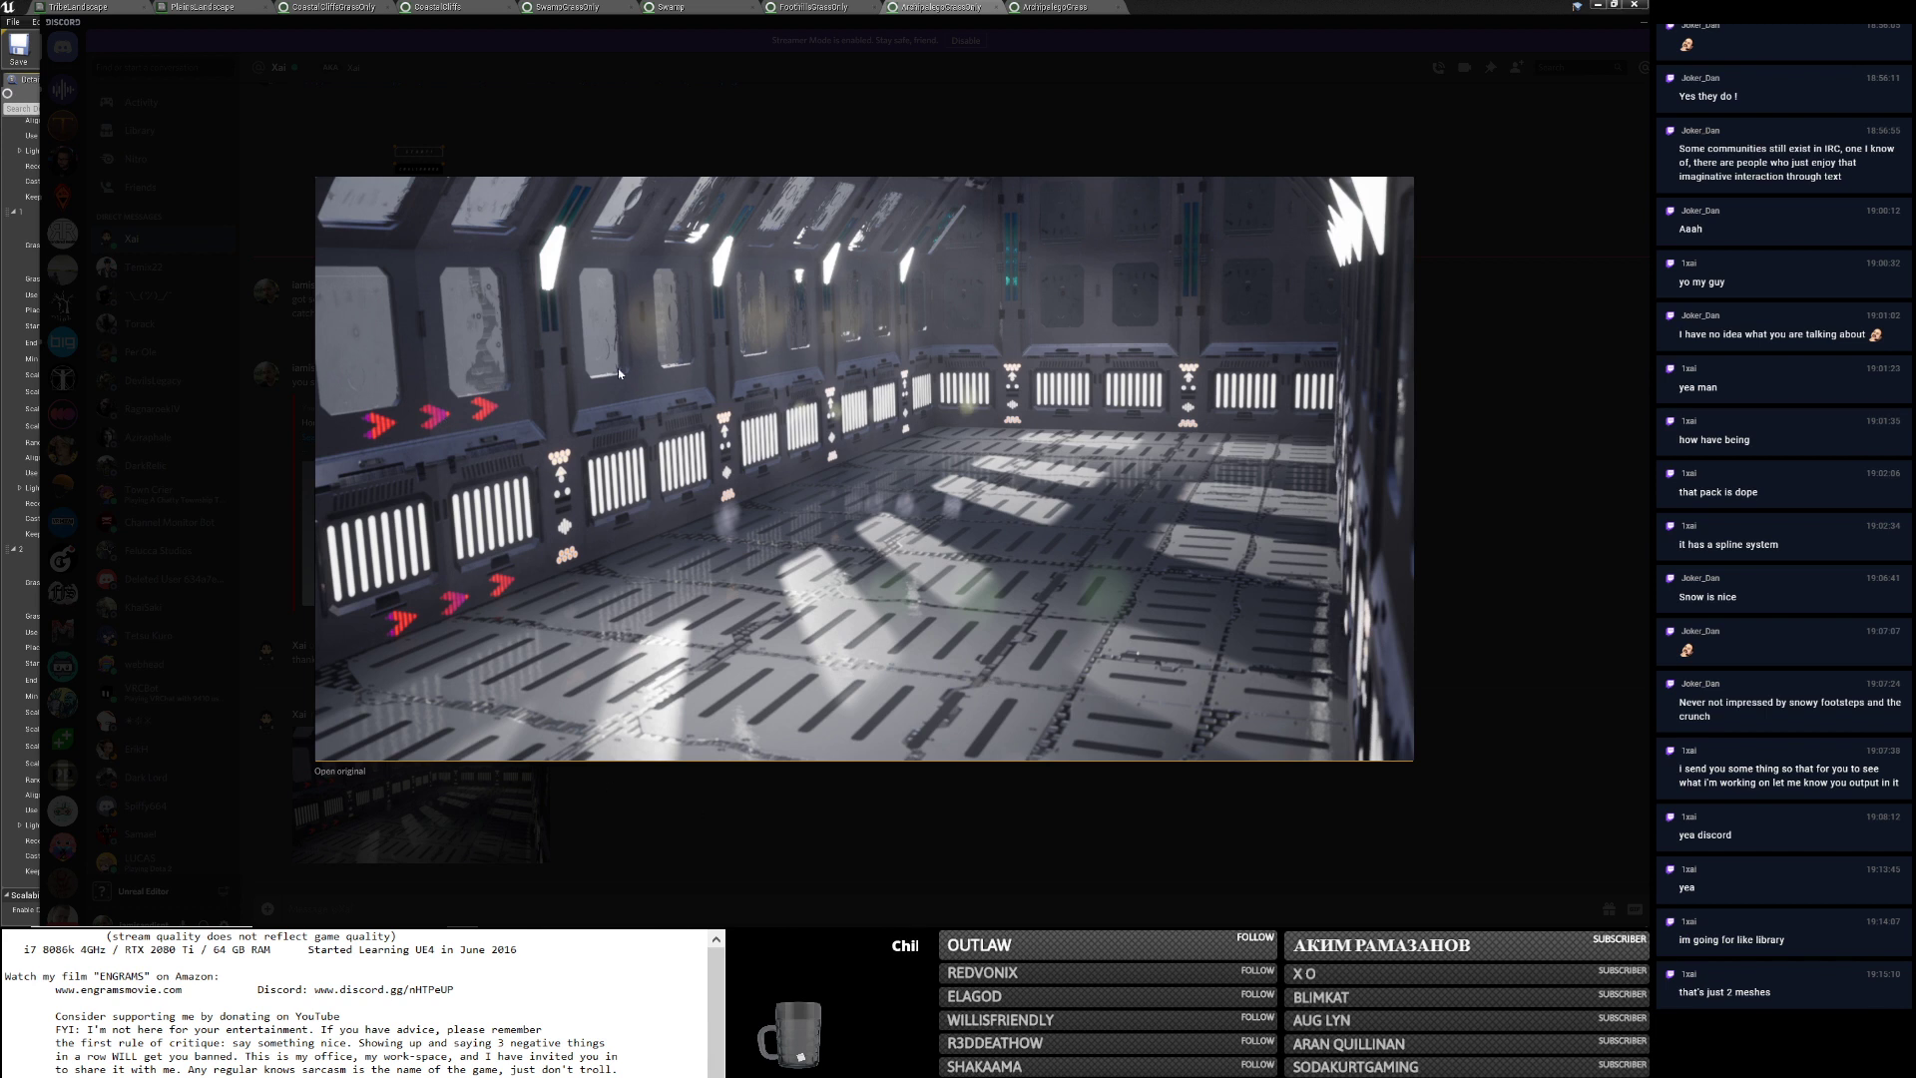
pyautogui.click(963, 876)
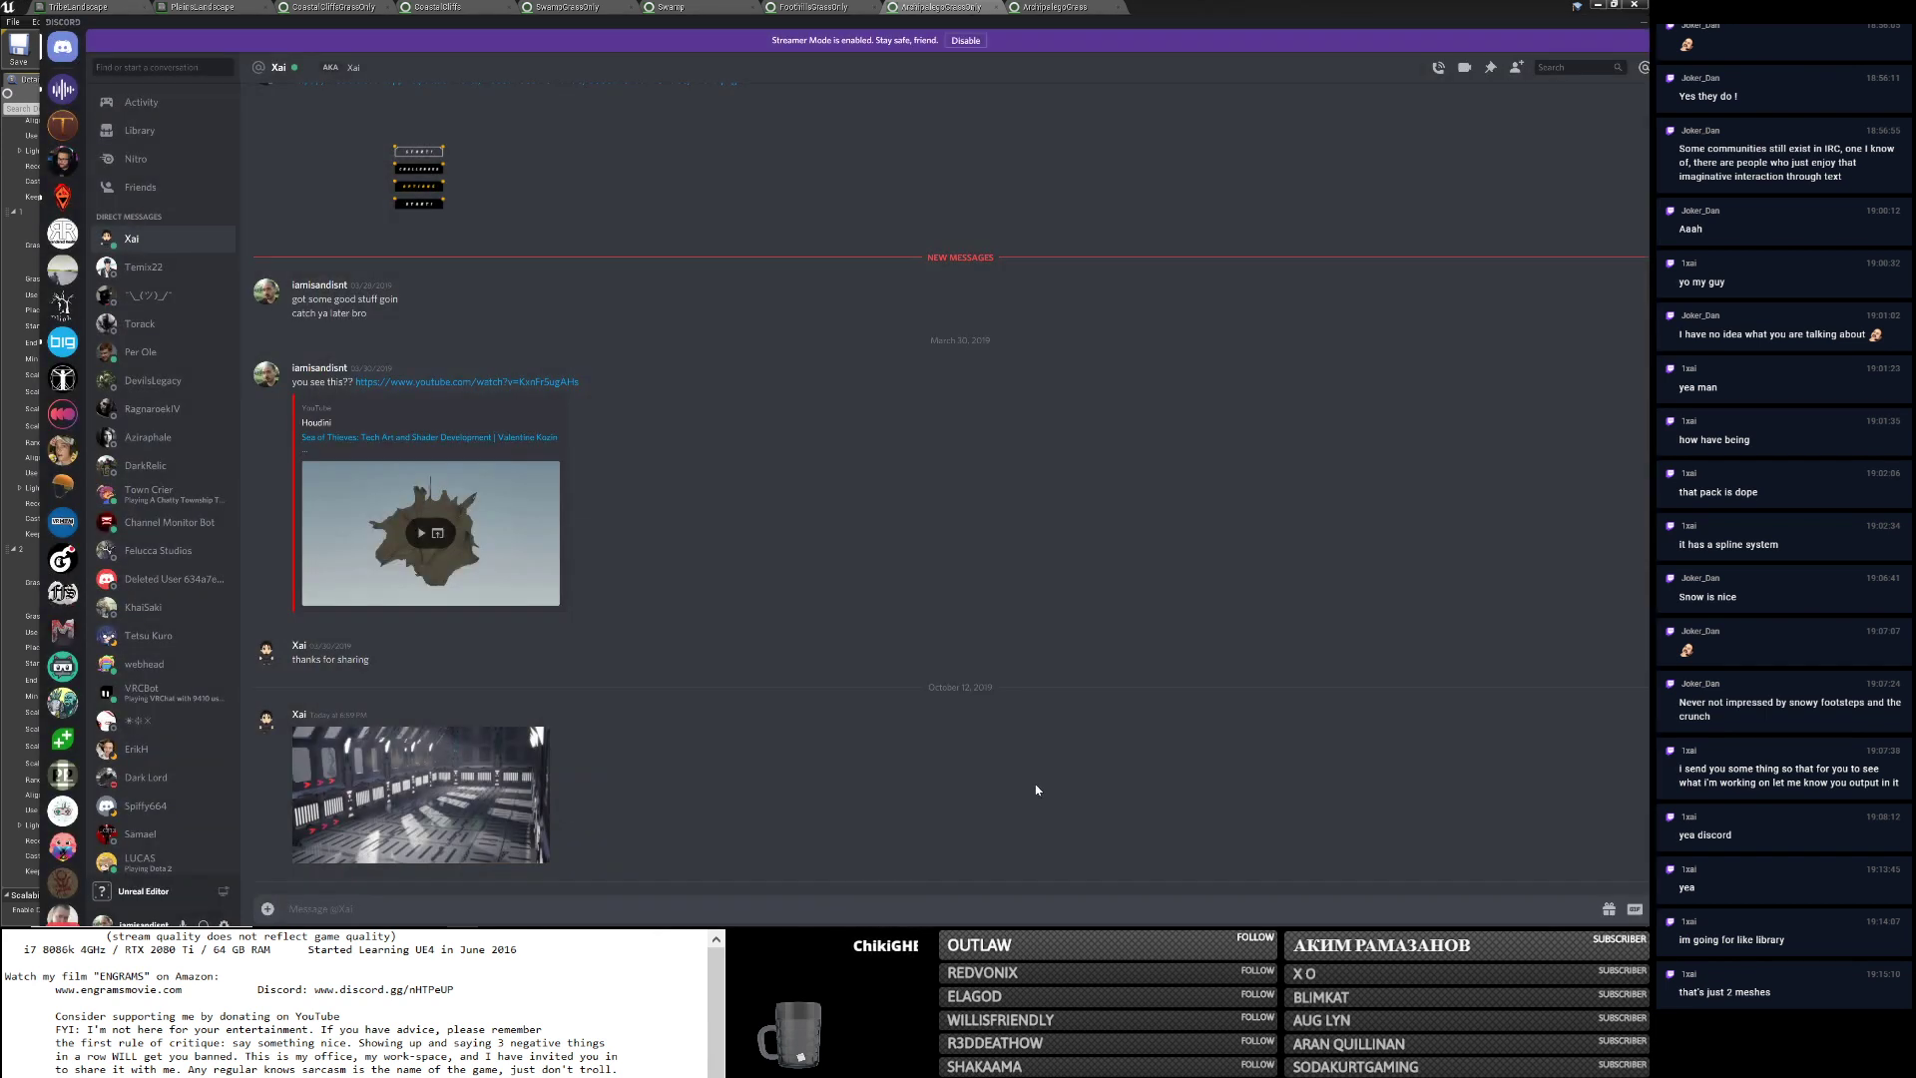
pyautogui.click(1597, 5)
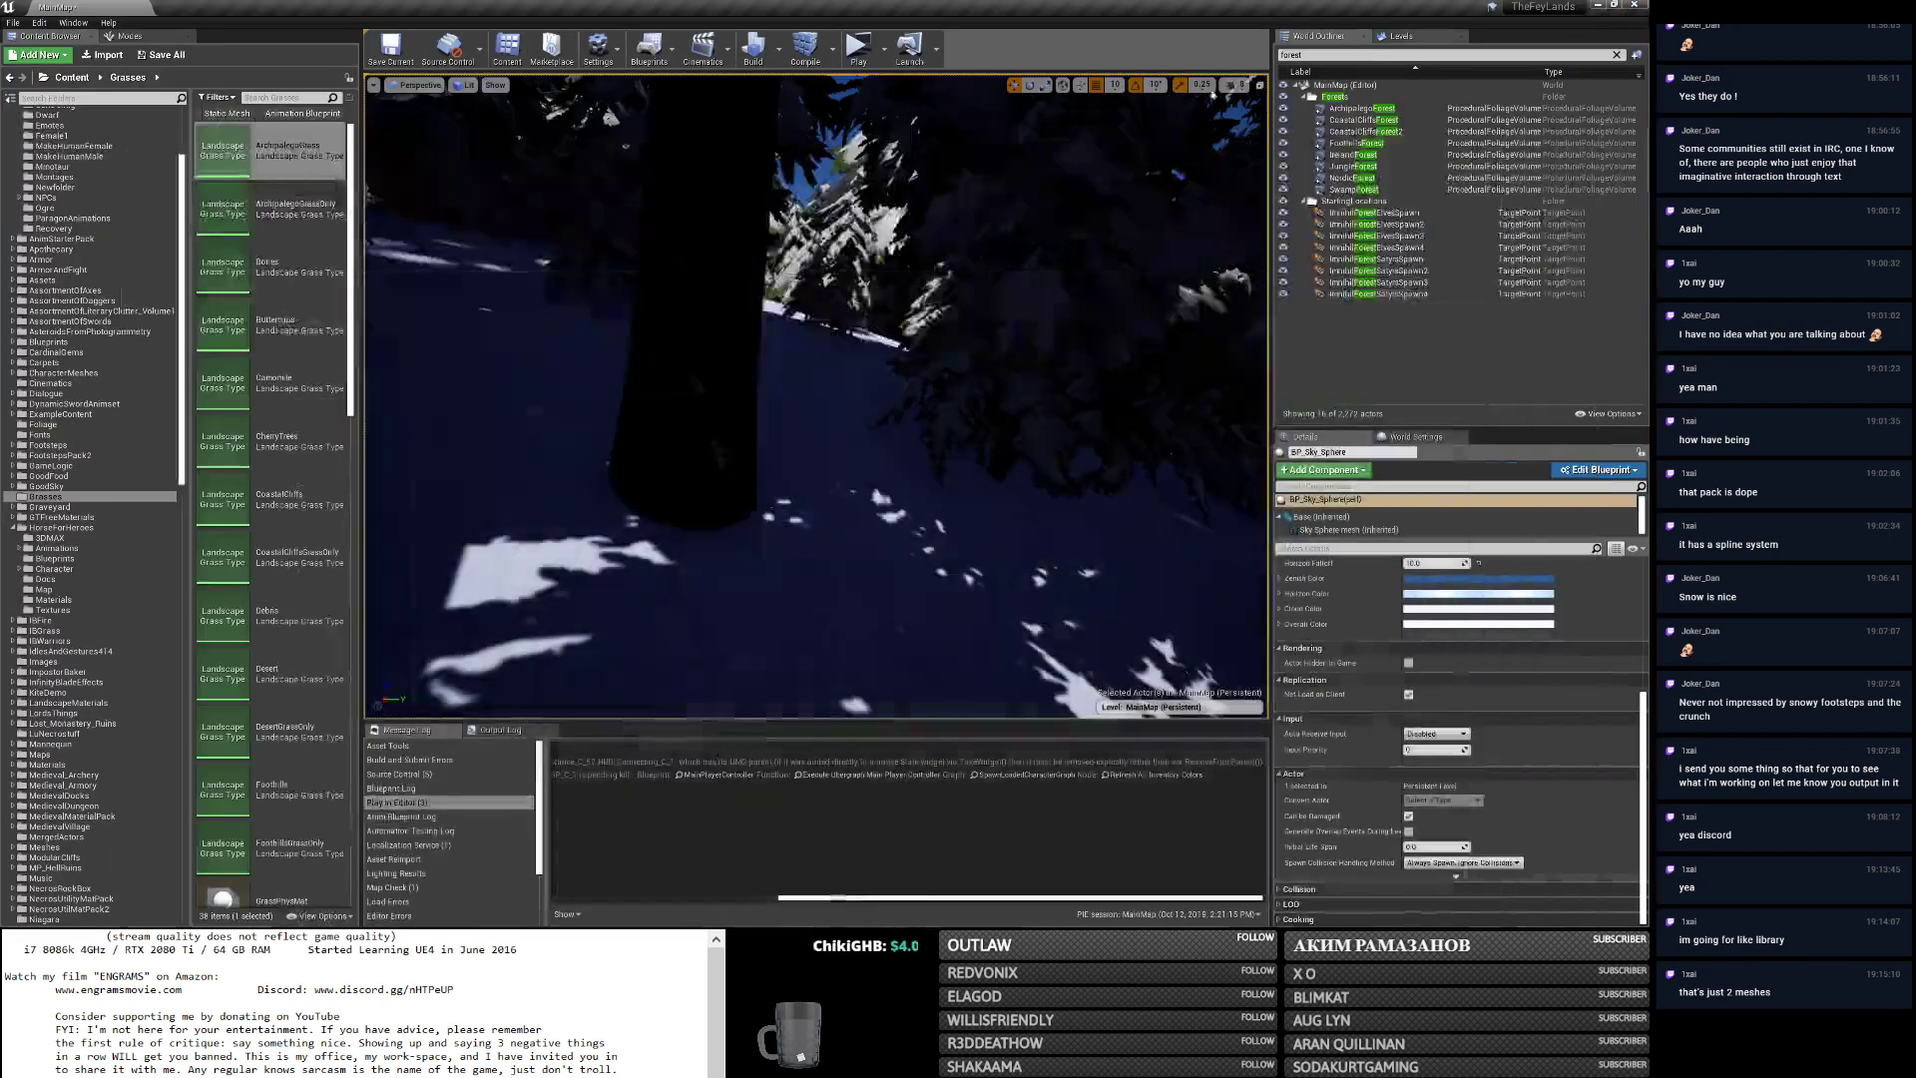
pyautogui.hotkey('alt', 'Tab')
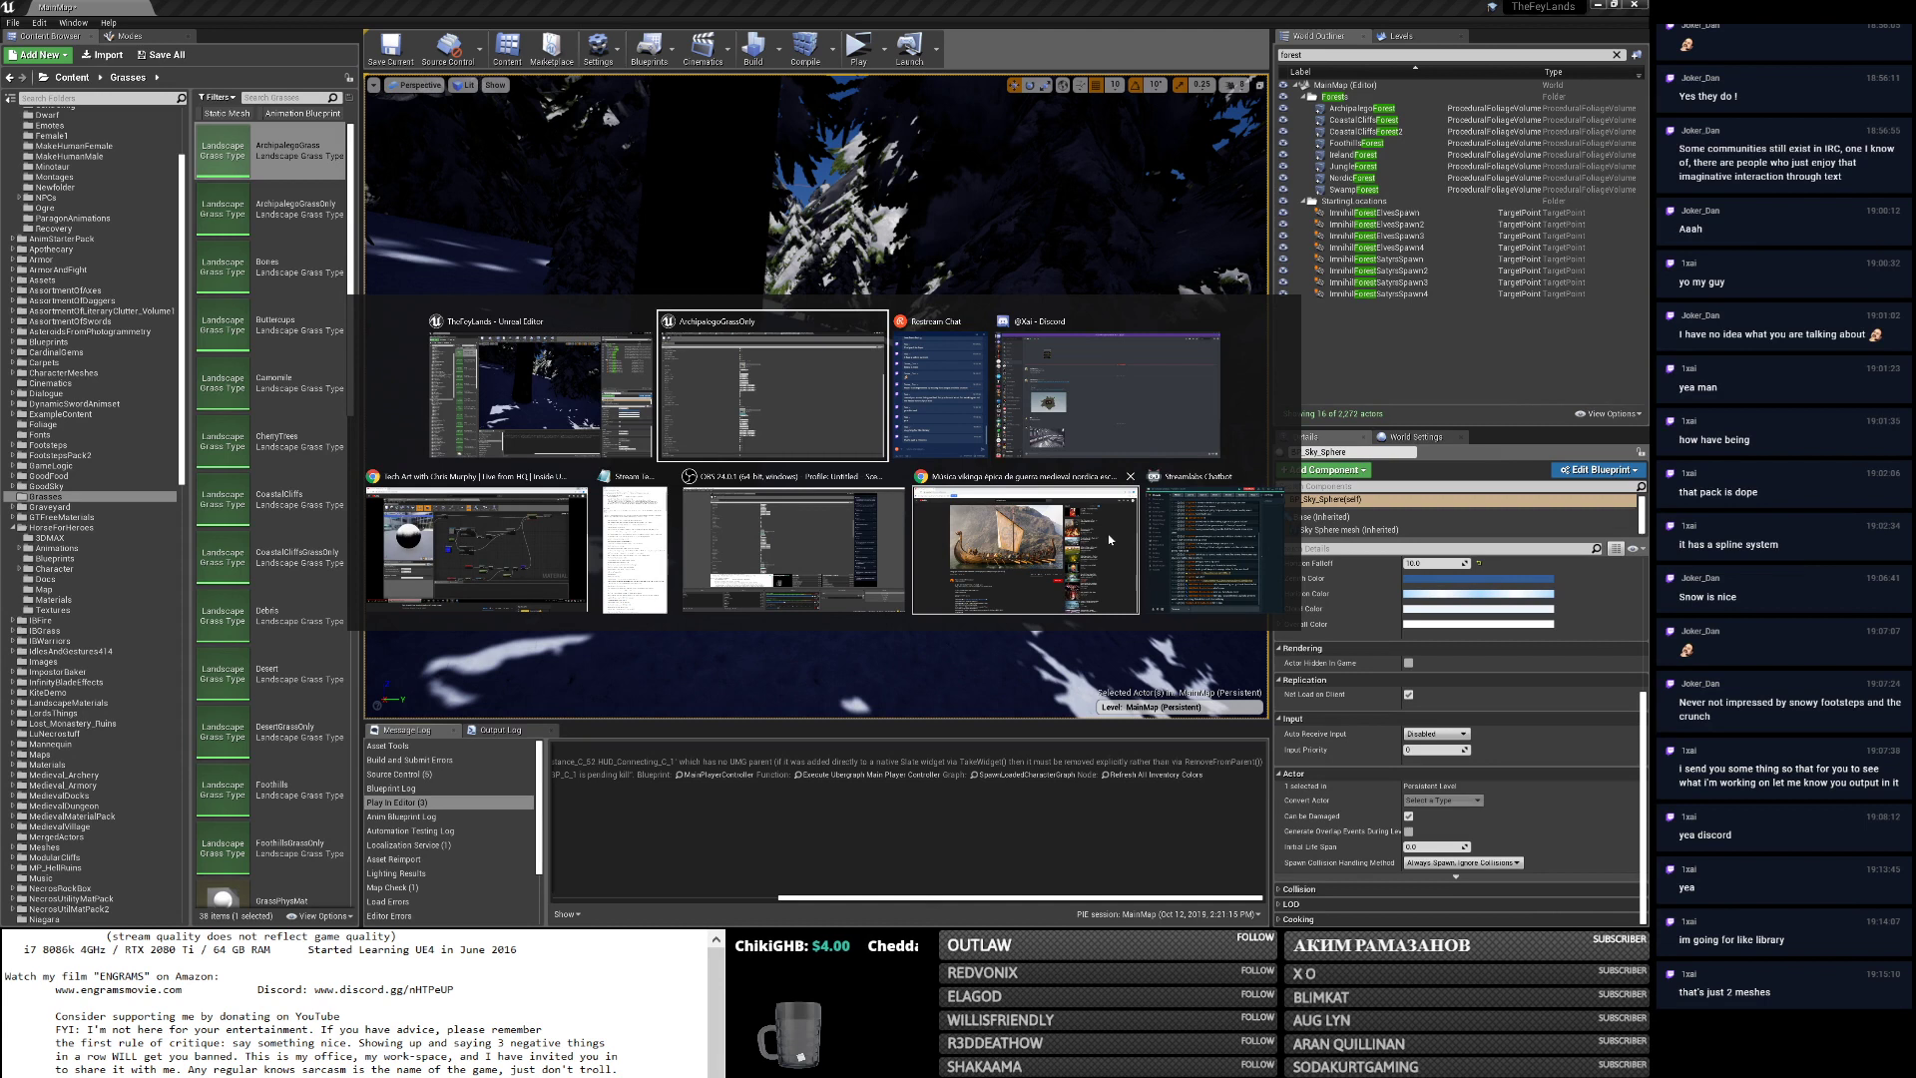
pyautogui.click(747, 371)
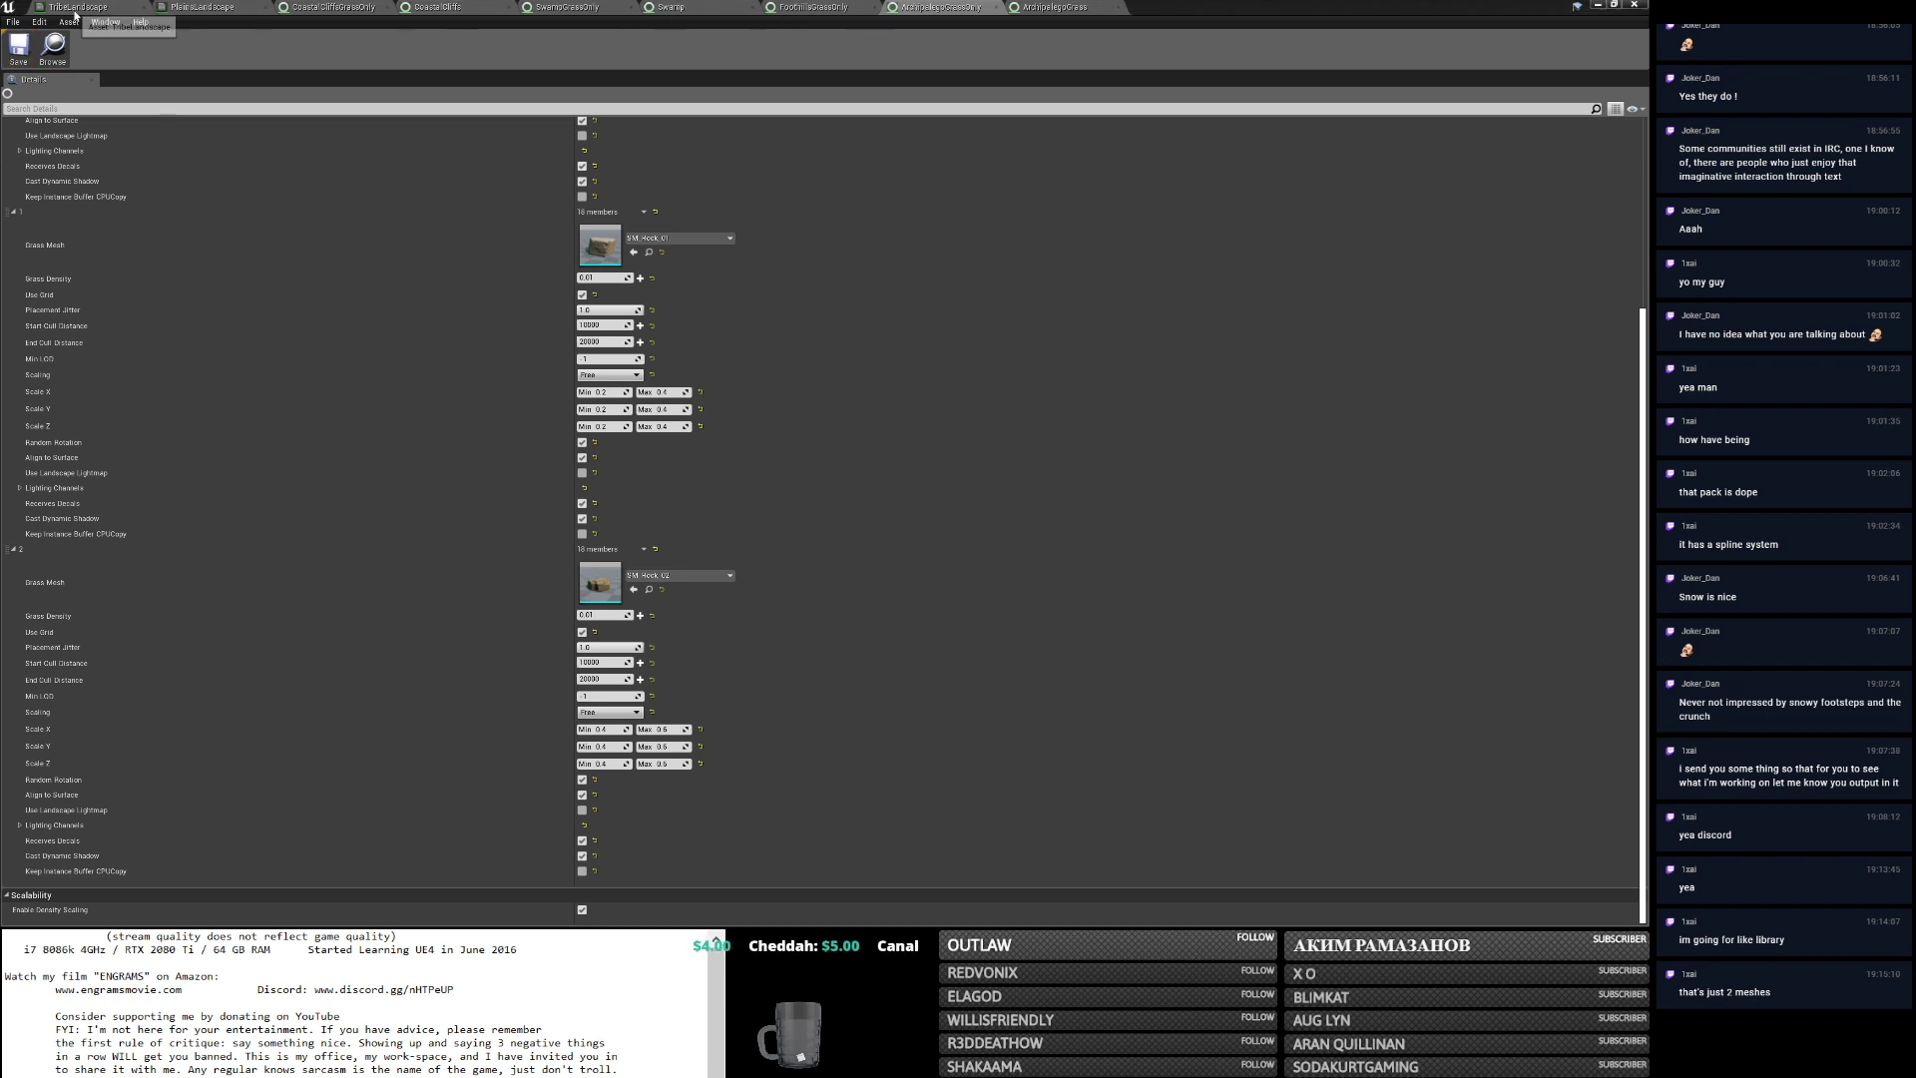
# Locate the Jungle grass type from the landscape material's Grass output, open JungleGrassOnly and JungleGrass, and expand variety 0 of JungleGrassOnly.
pyautogui.click(76, 8)
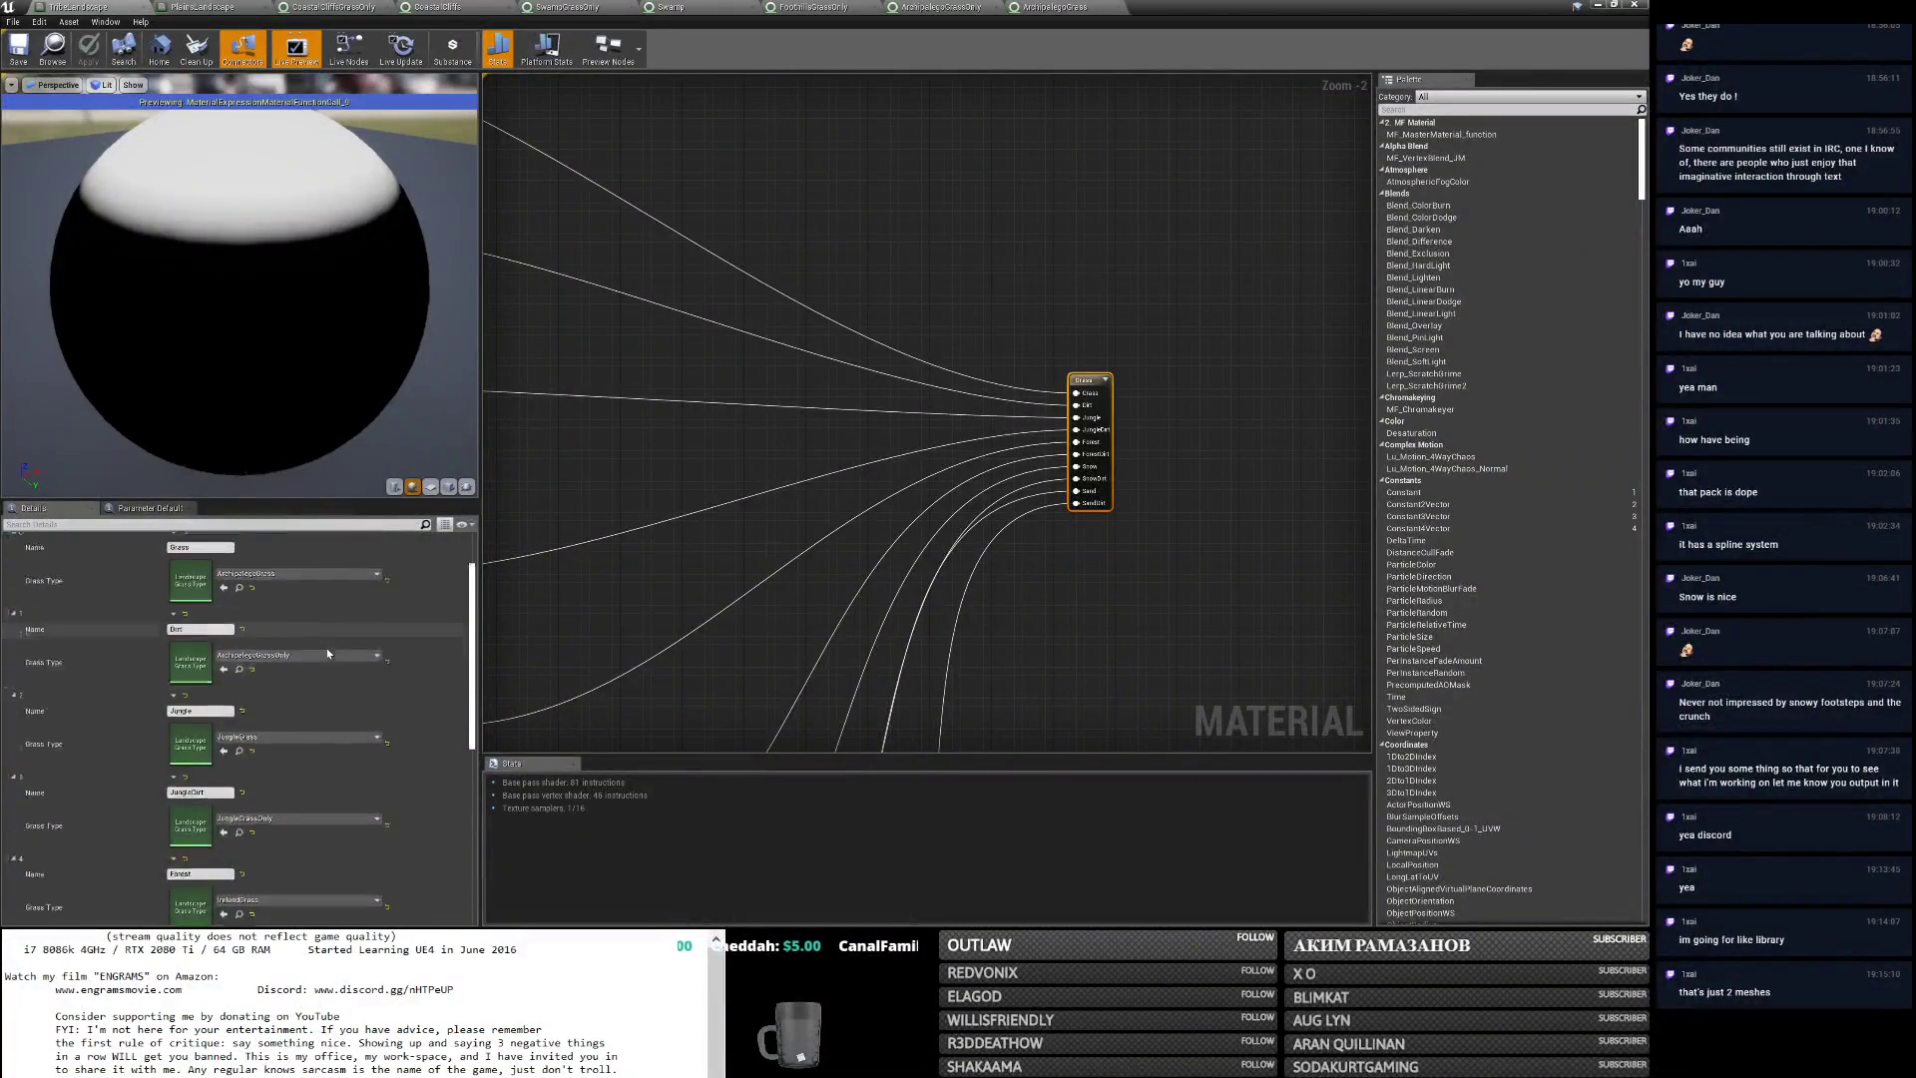
pyautogui.scroll(-2, 315, 655)
pyautogui.click(239, 669)
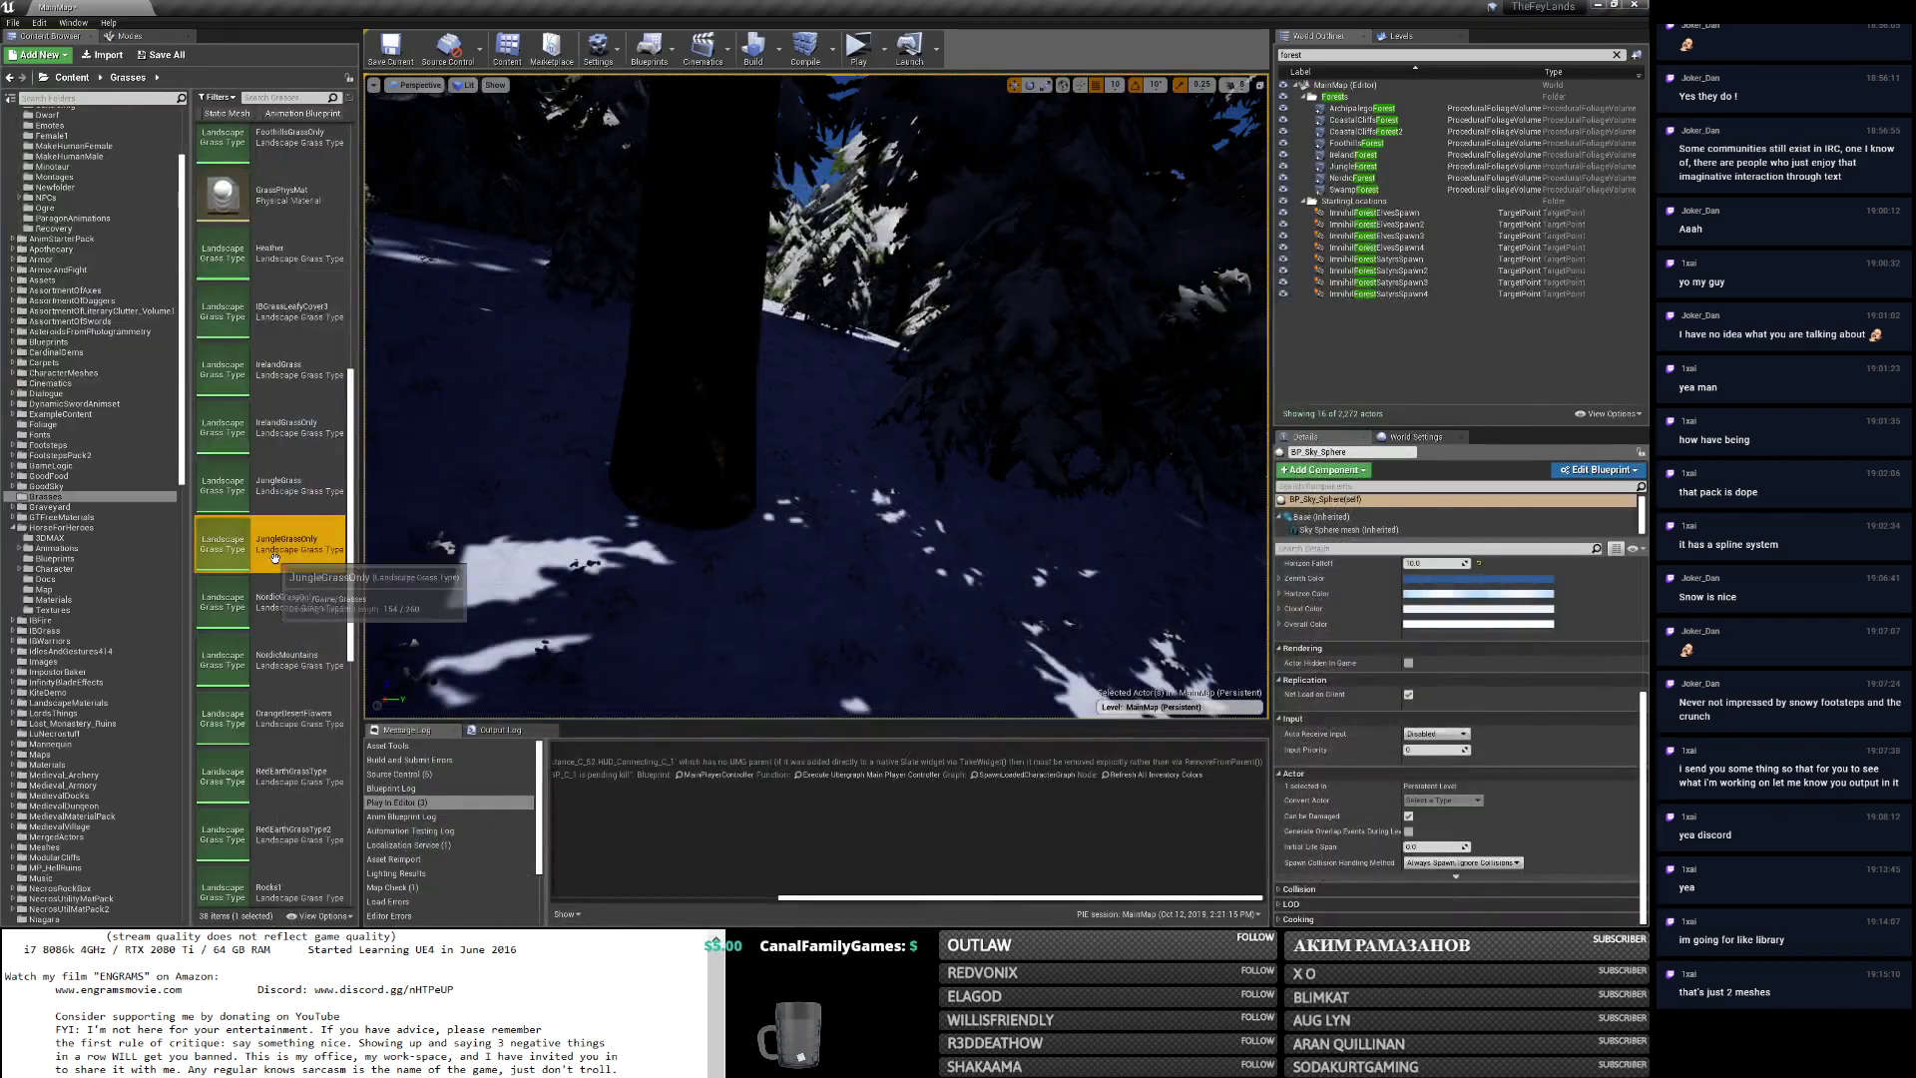
pyautogui.doubleClick(274, 558)
pyautogui.click(1599, 5)
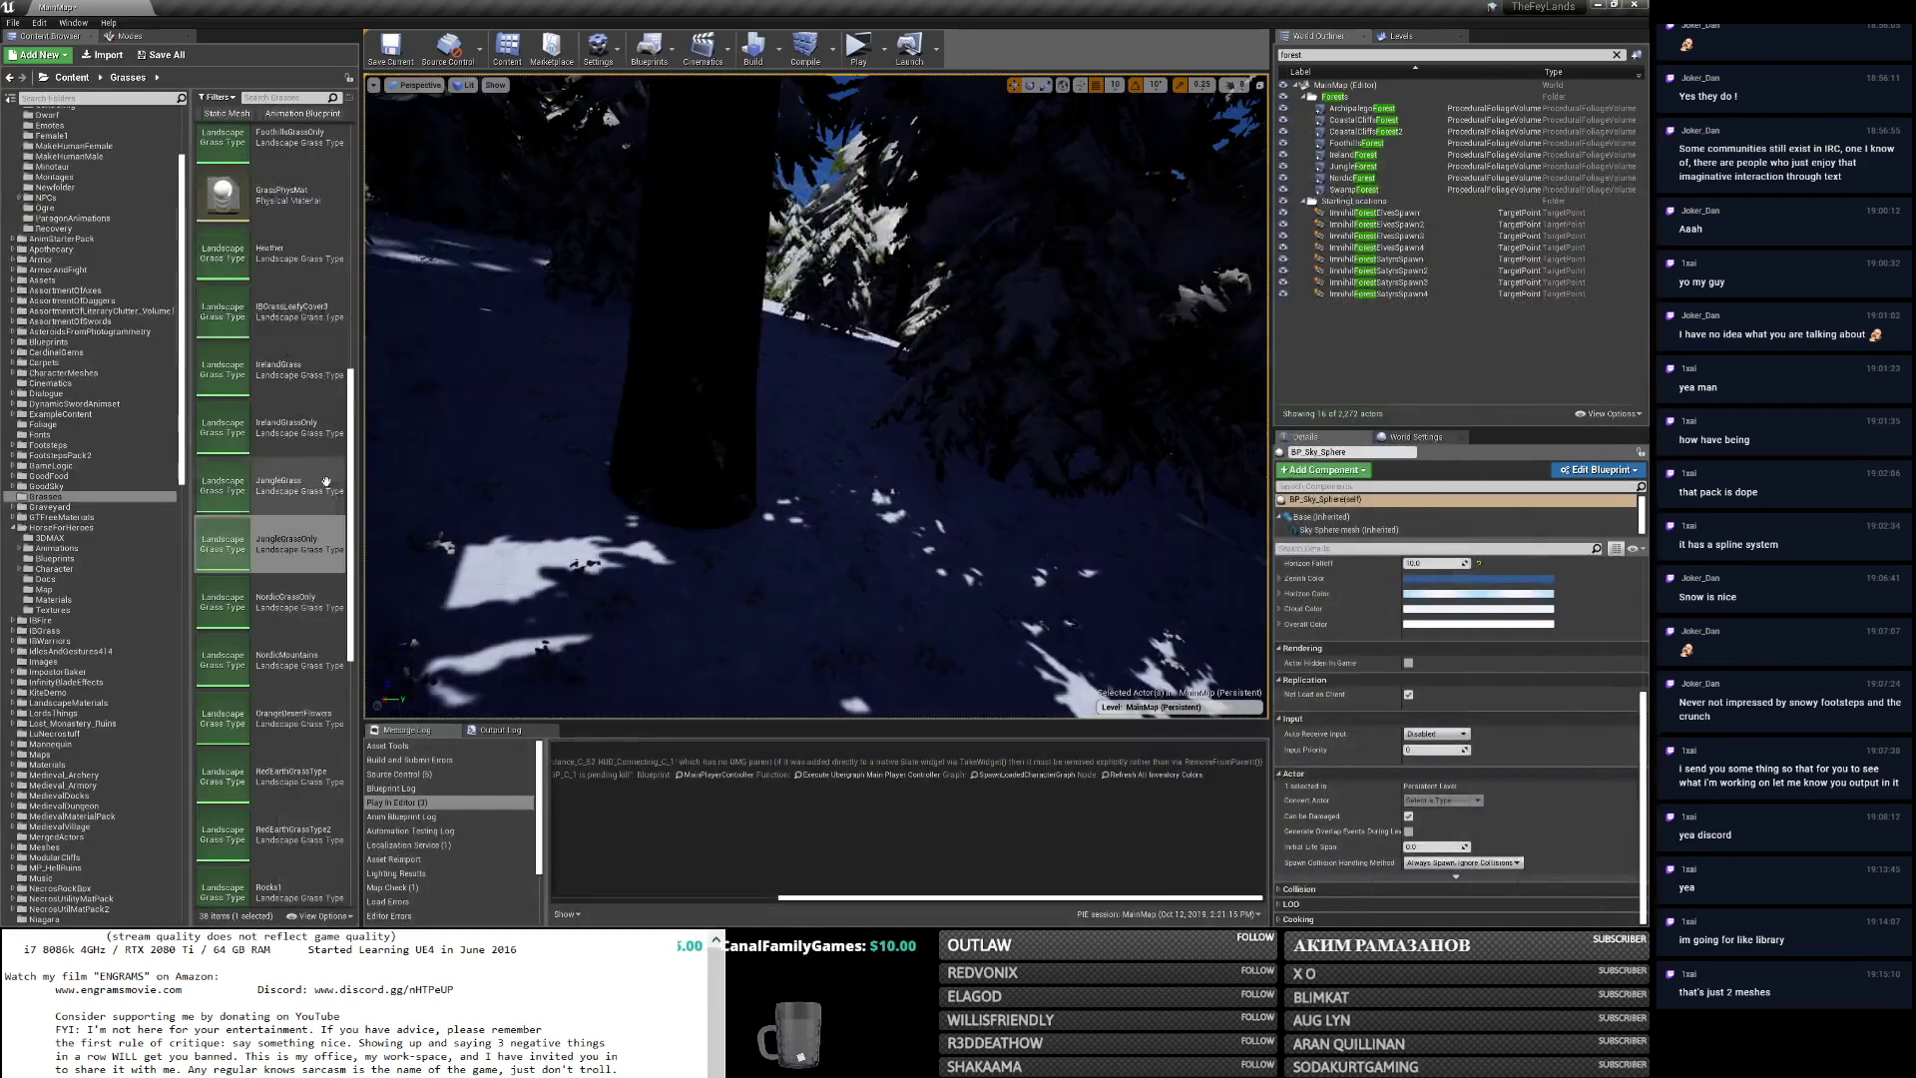
pyautogui.doubleClick(325, 482)
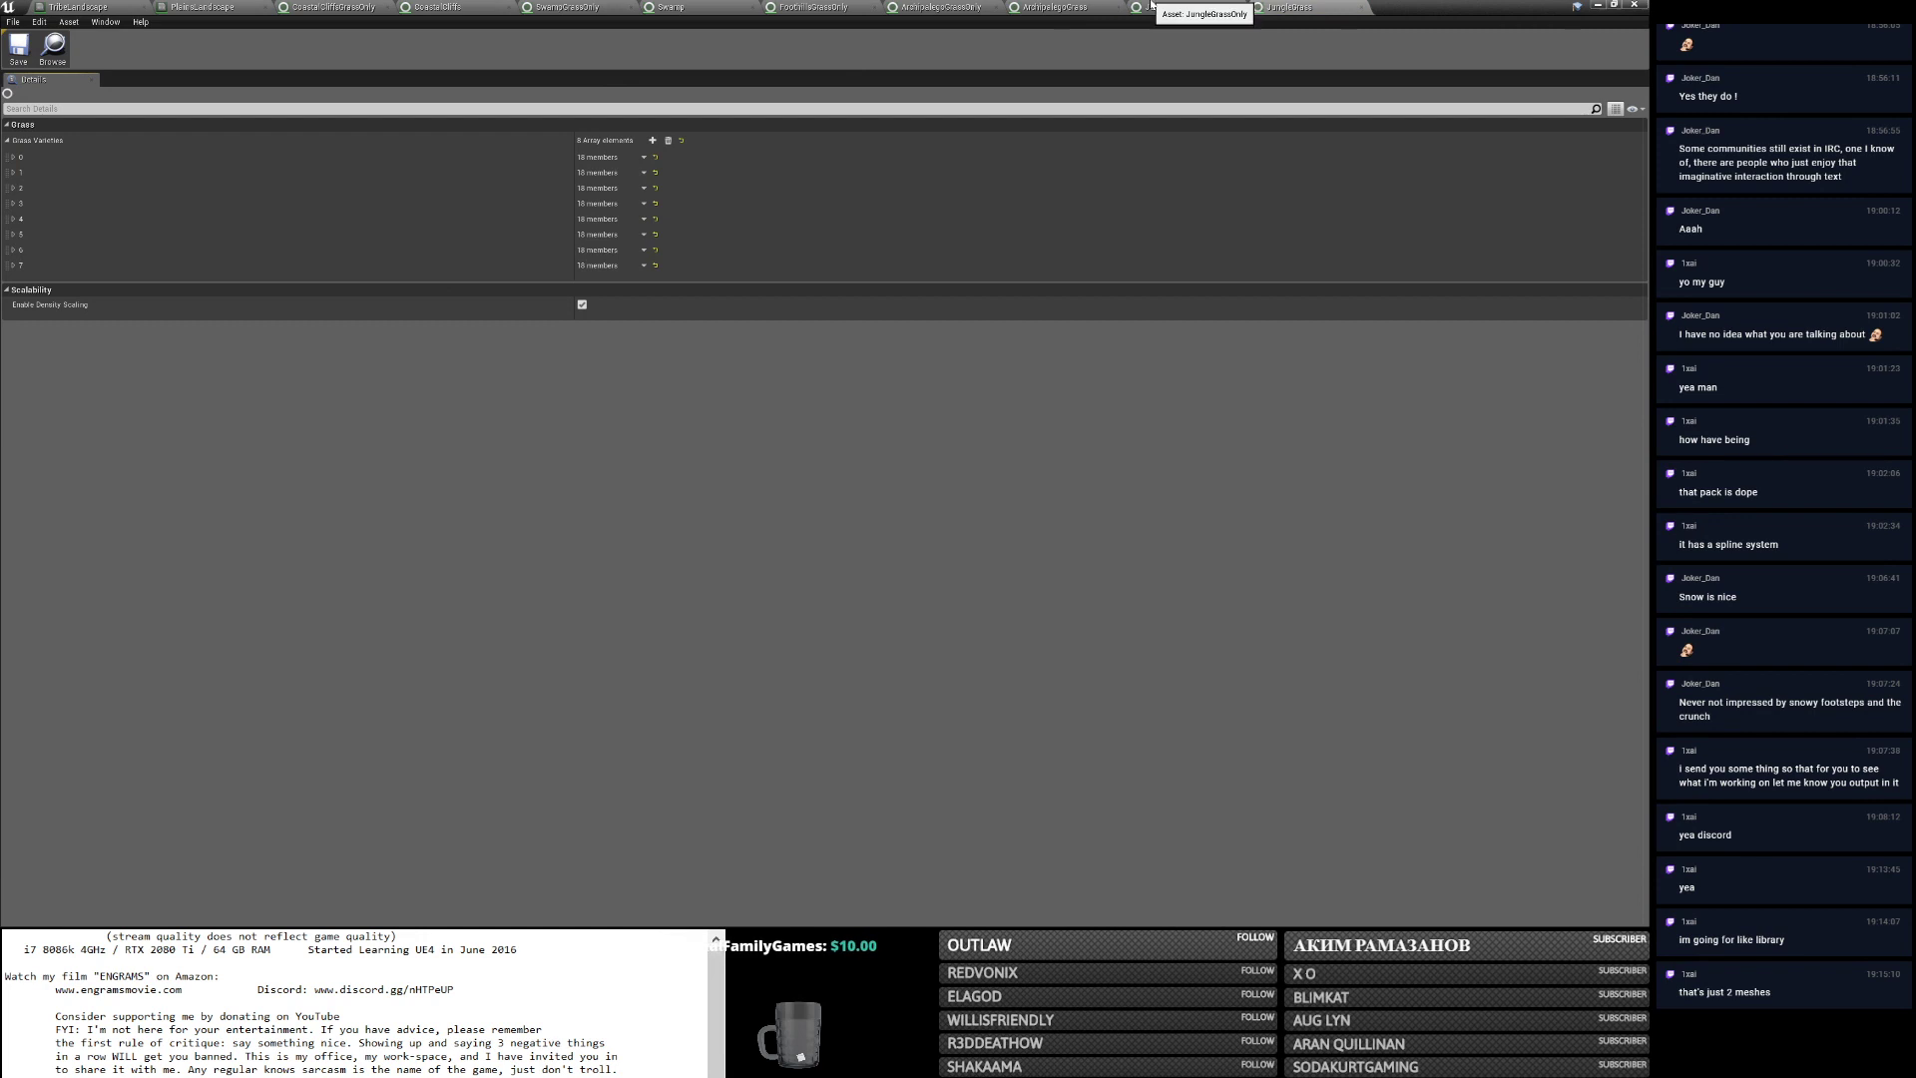
pyautogui.click(1150, 6)
pyautogui.click(14, 157)
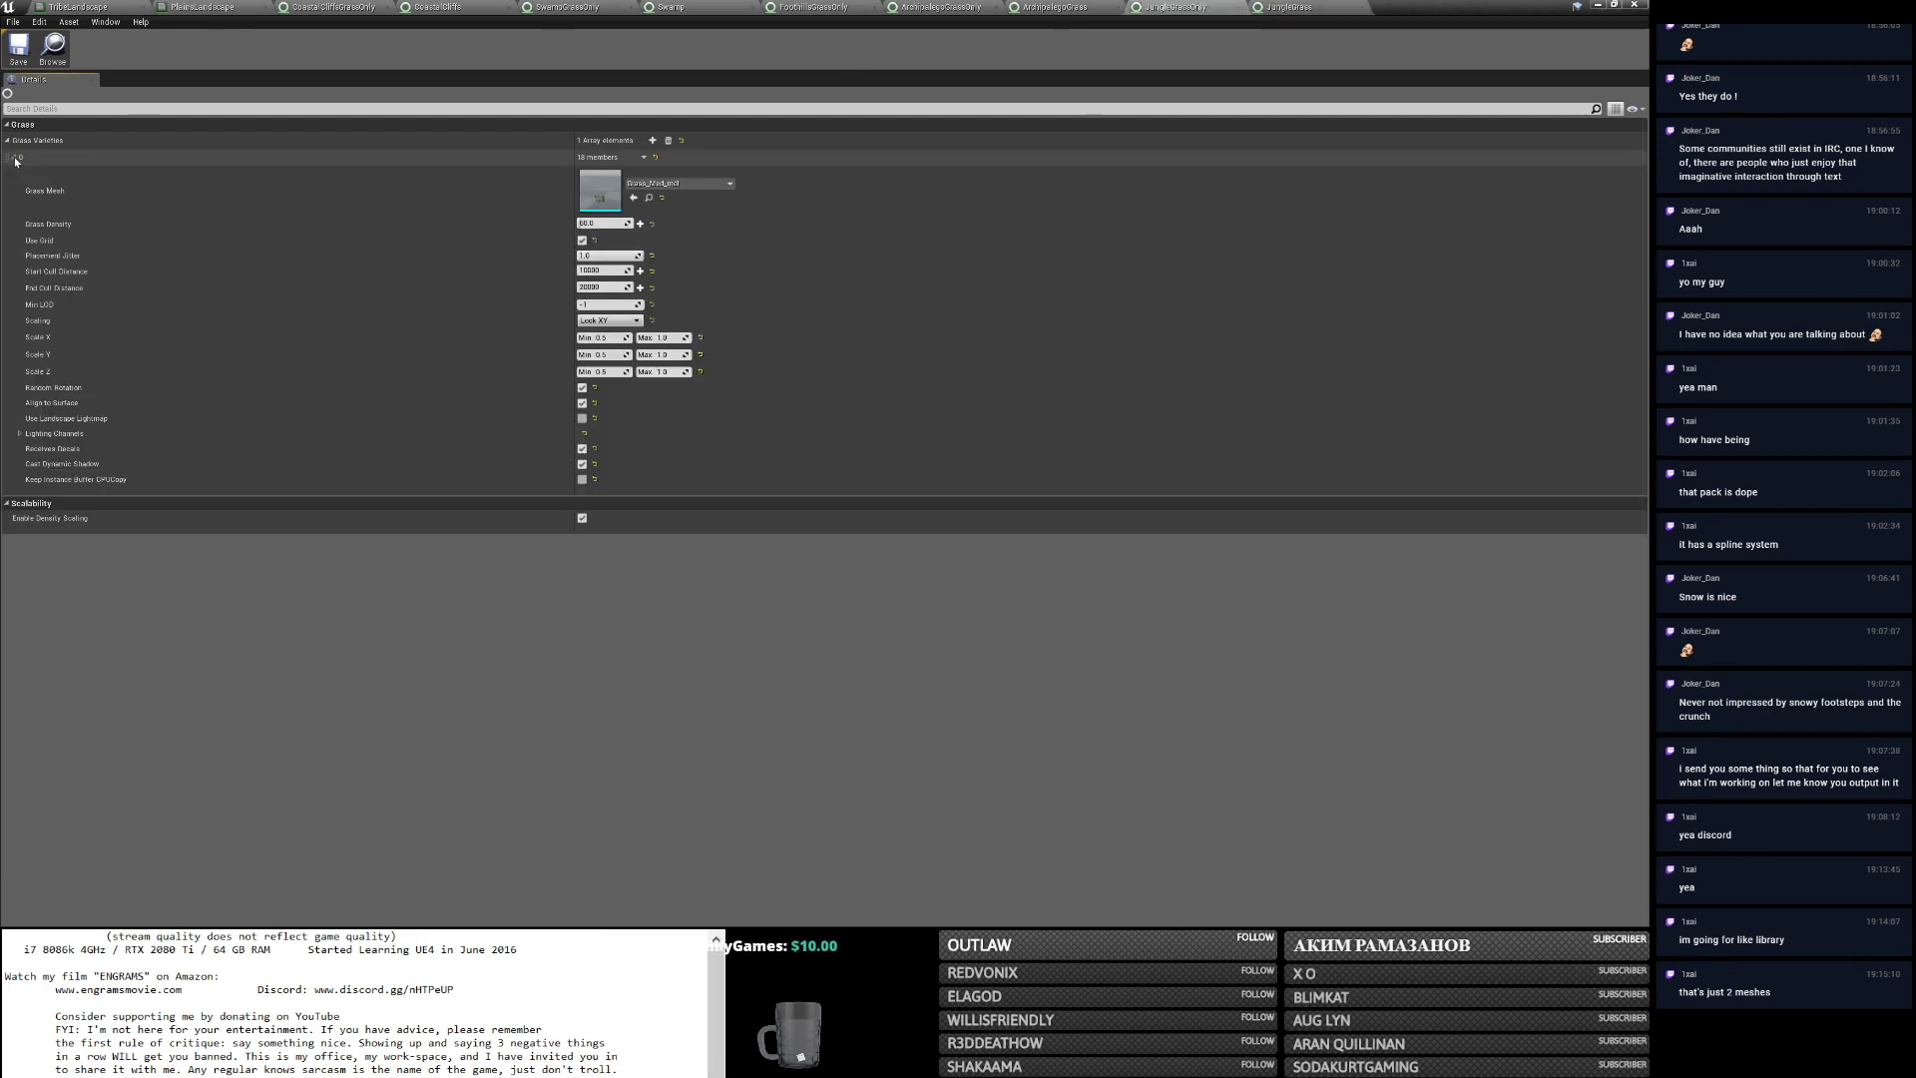
# Expand all JungleGrass varieties, copy the rock variety at index 5 and paste it over variety 0 in JungleGrassOnly.
pyautogui.click(1287, 7)
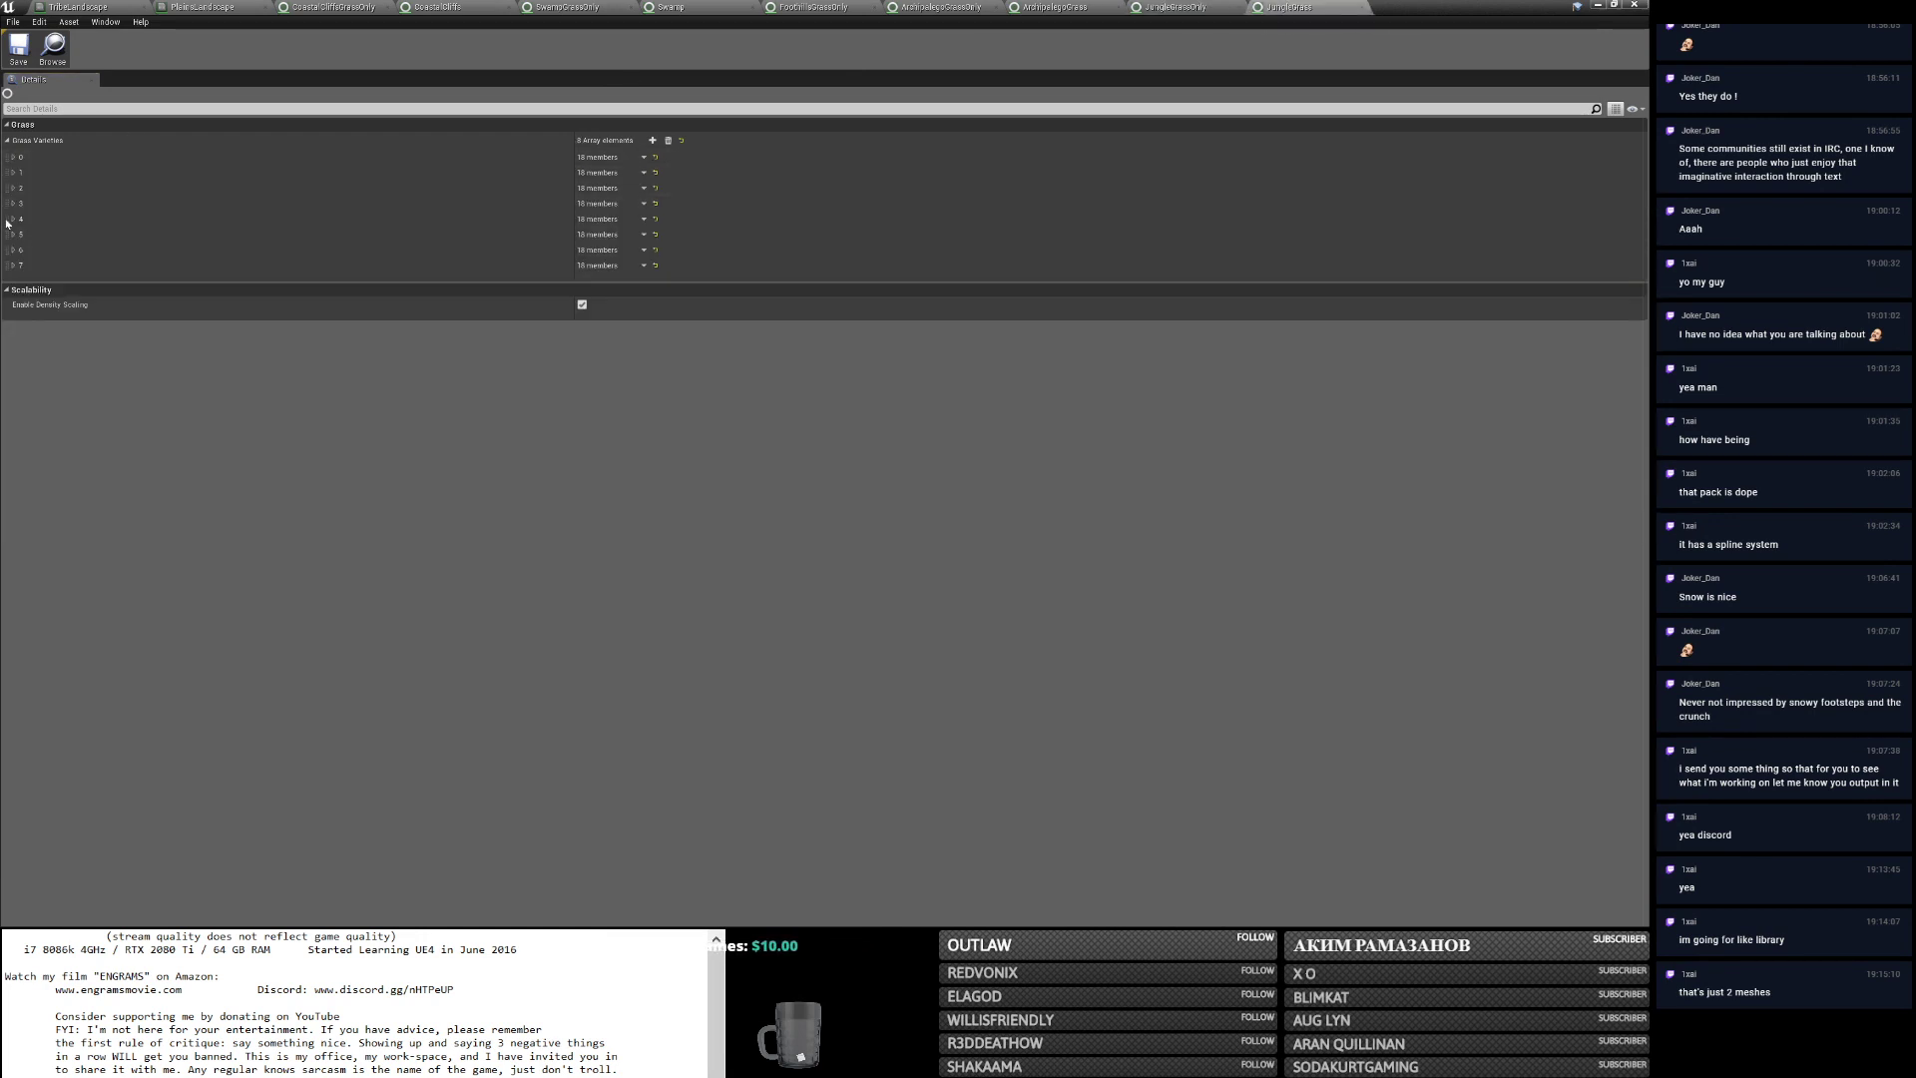
pyautogui.rightClick(27, 141)
pyautogui.click(68, 173)
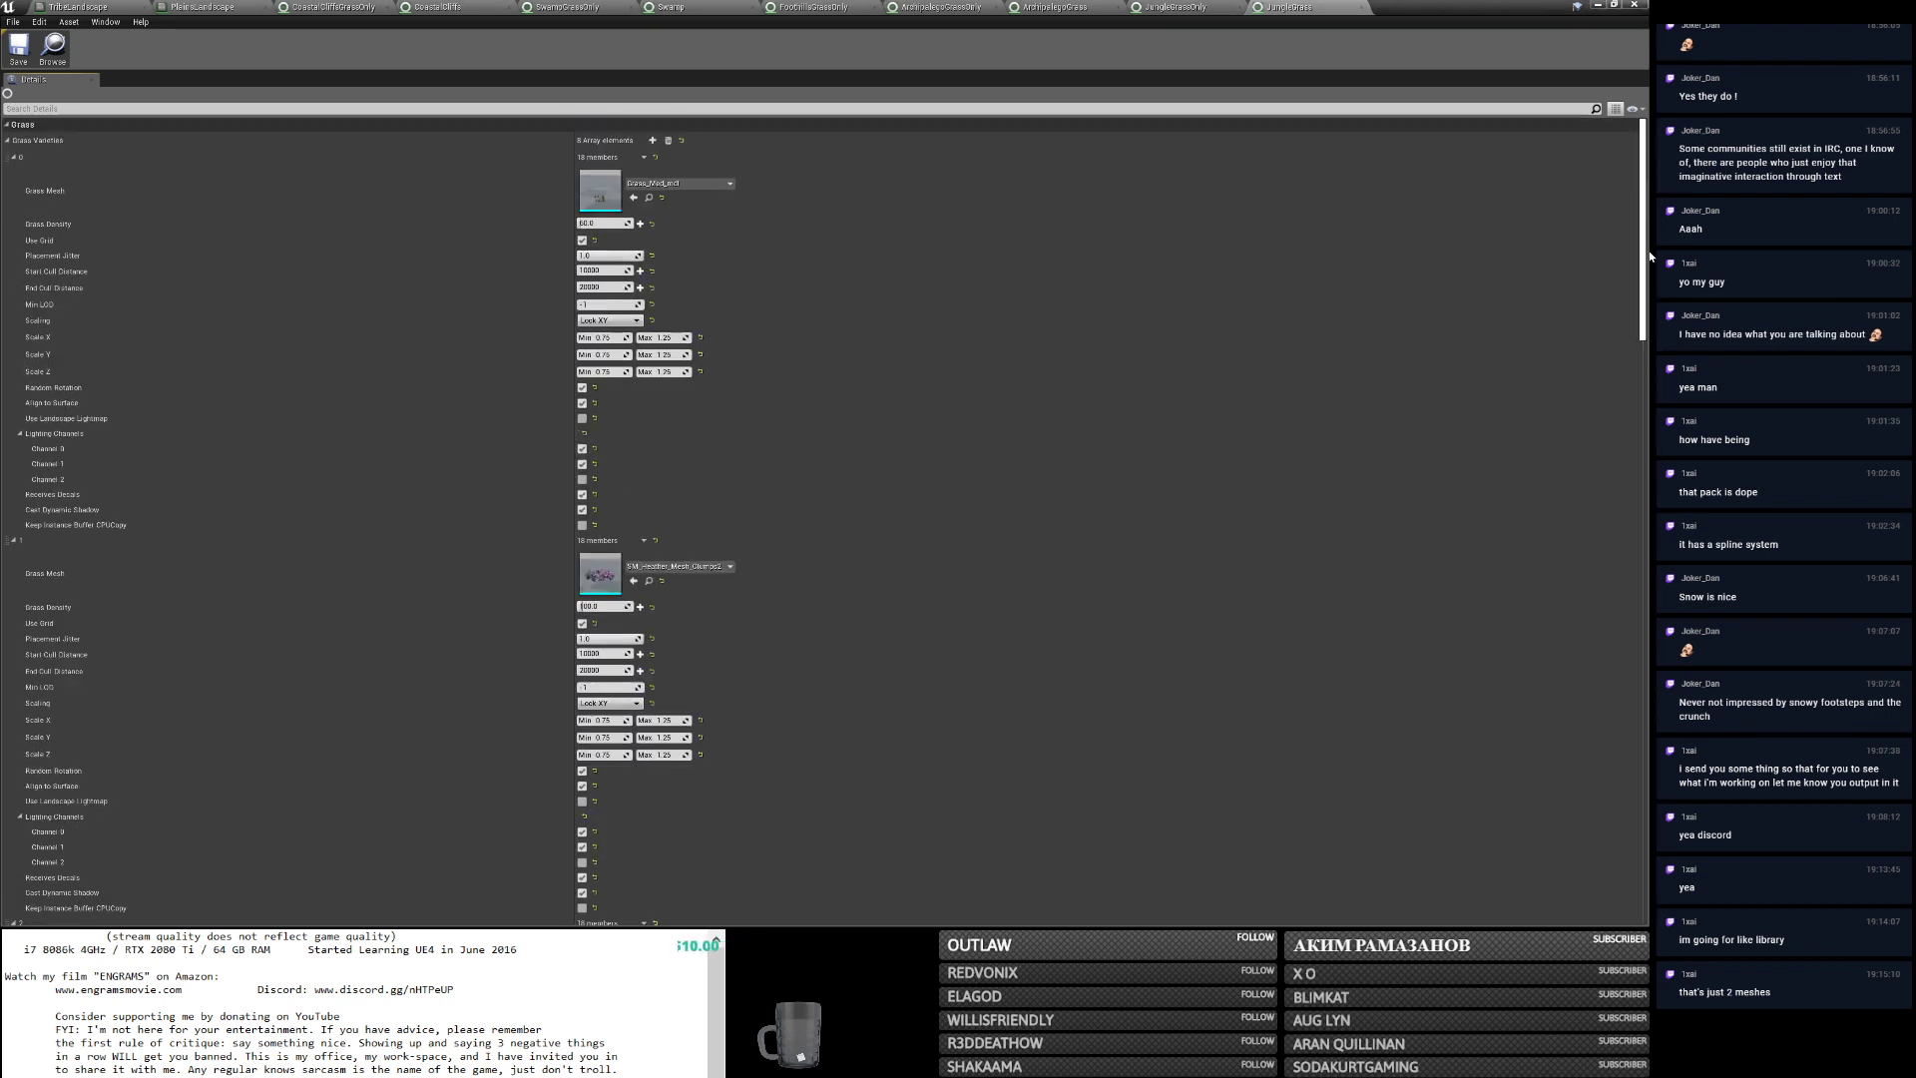
pyautogui.moveTo(1647, 261); pyautogui.dragTo(1650, 340)
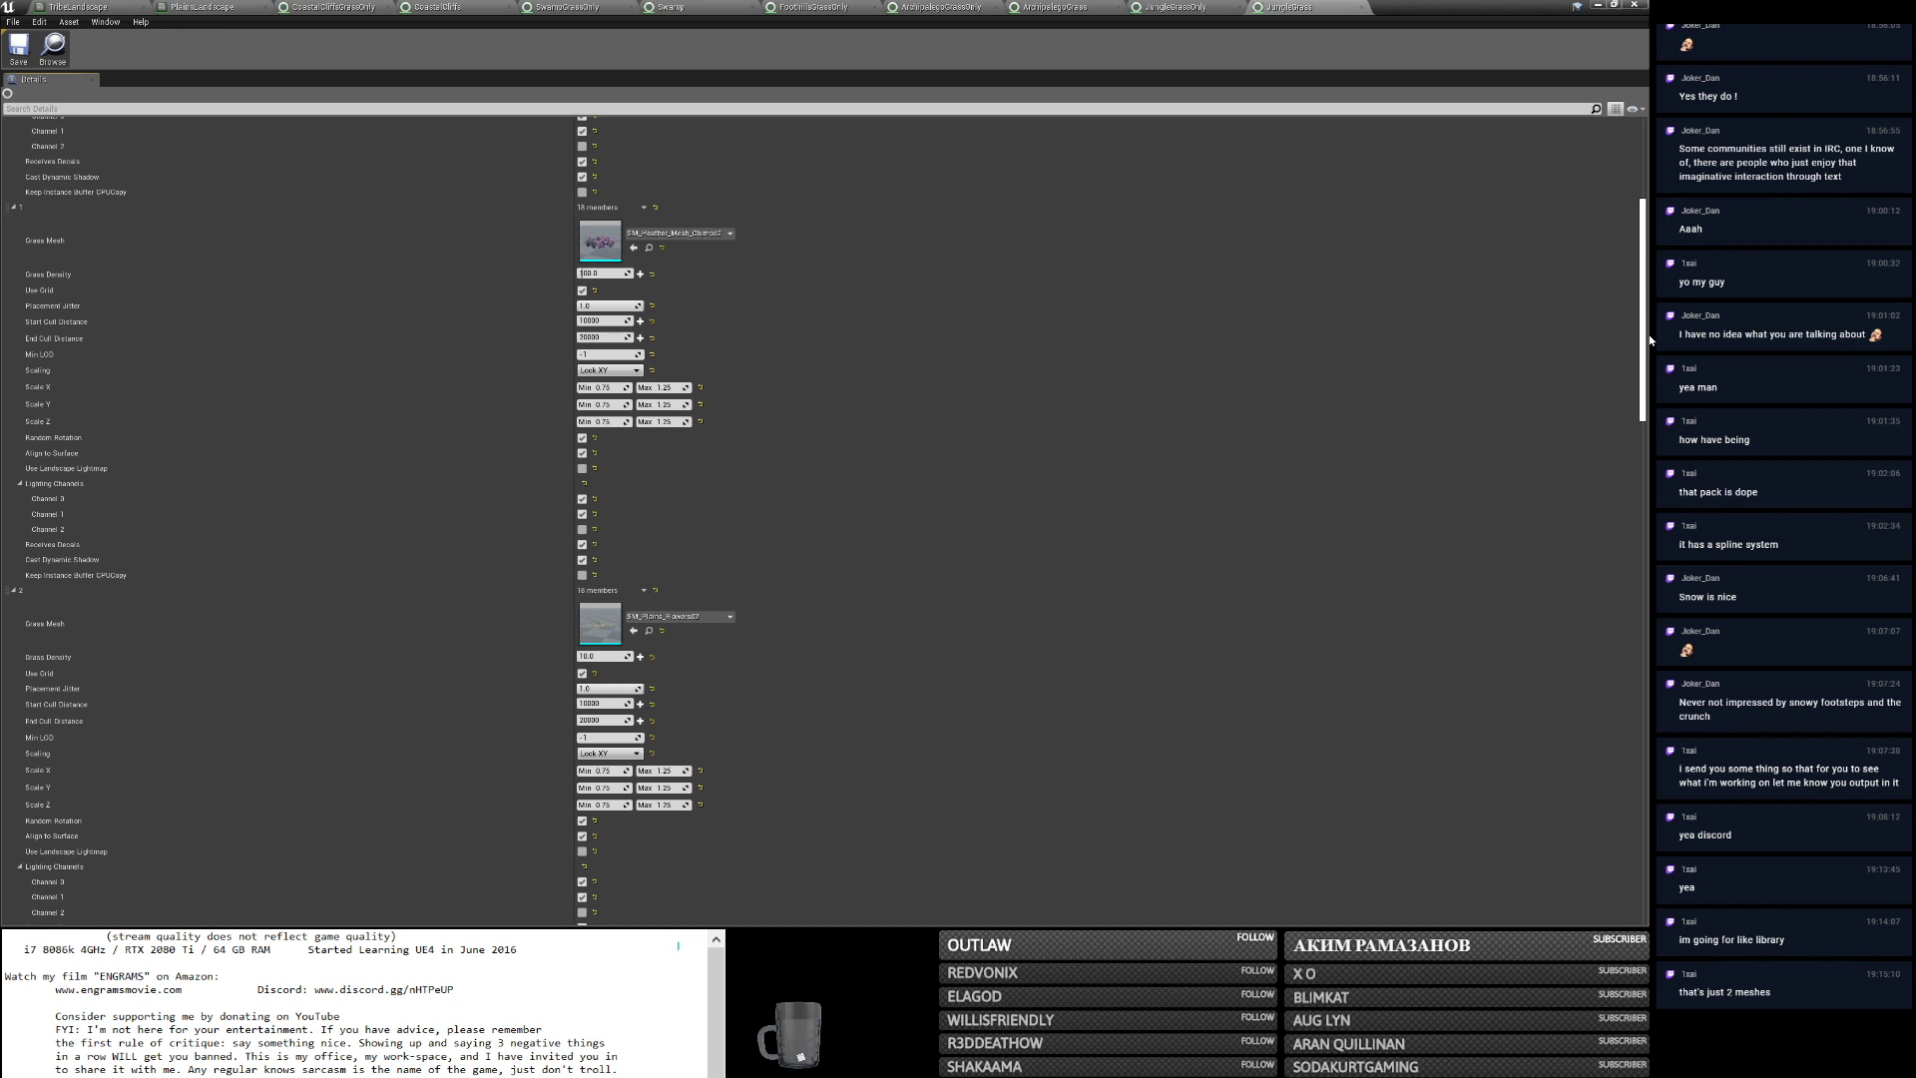
pyautogui.moveTo(1642, 380); pyautogui.dragTo(1650, 540)
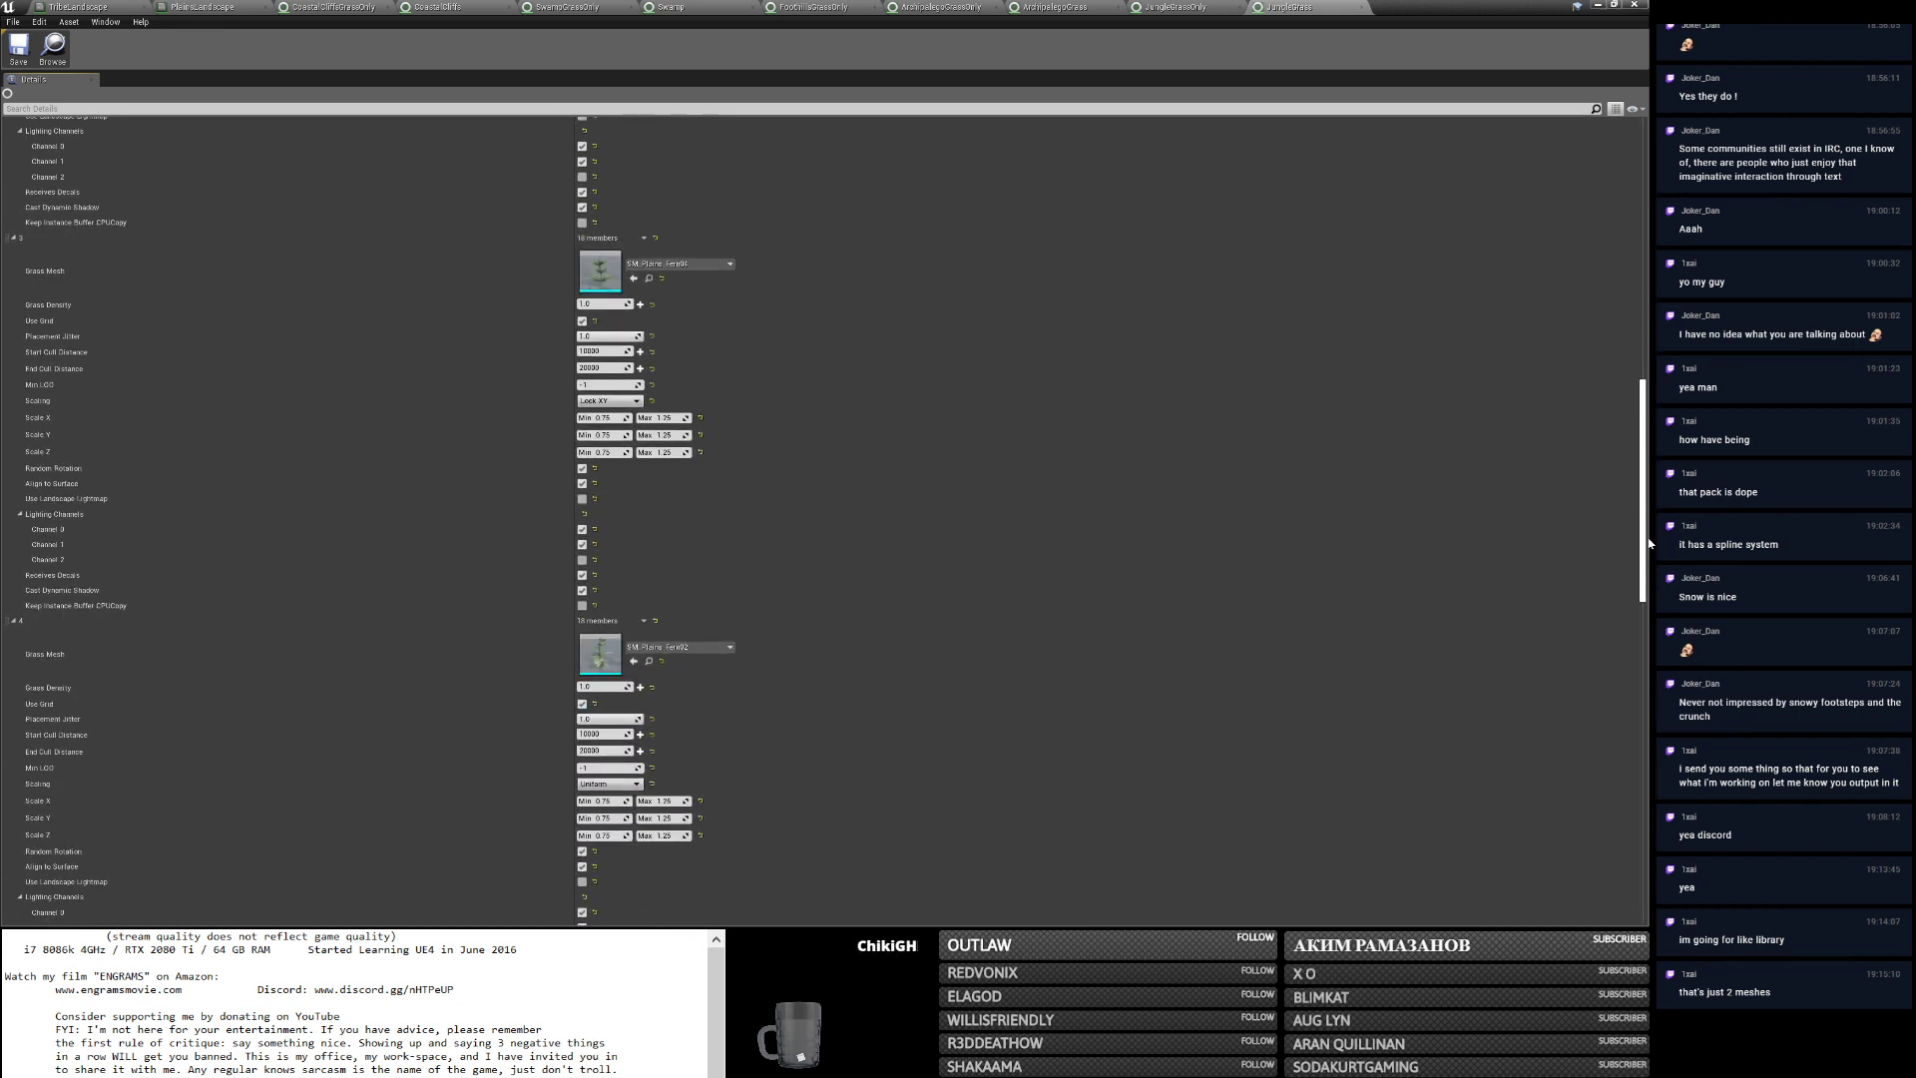
pyautogui.moveTo(1650, 539); pyautogui.dragTo(1646, 740)
pyautogui.rightClick(40, 258)
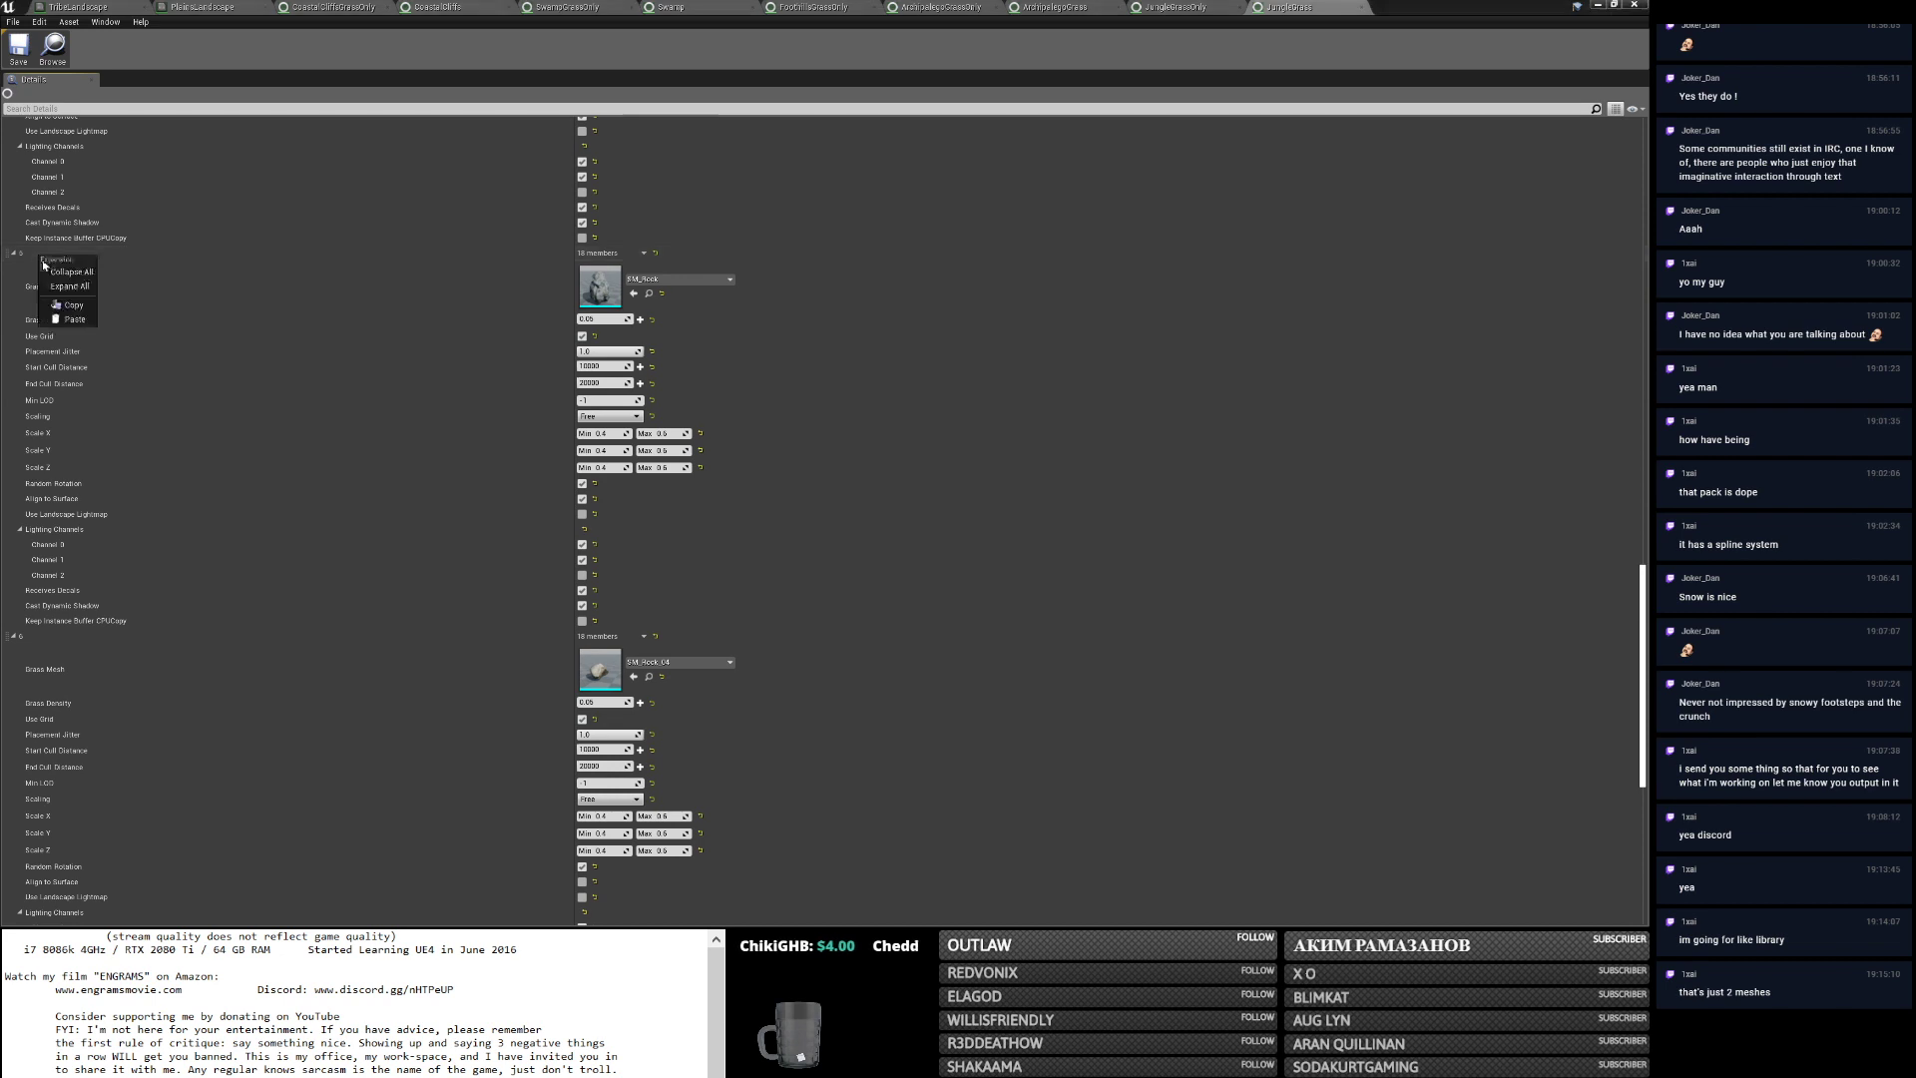
pyautogui.click(63, 308)
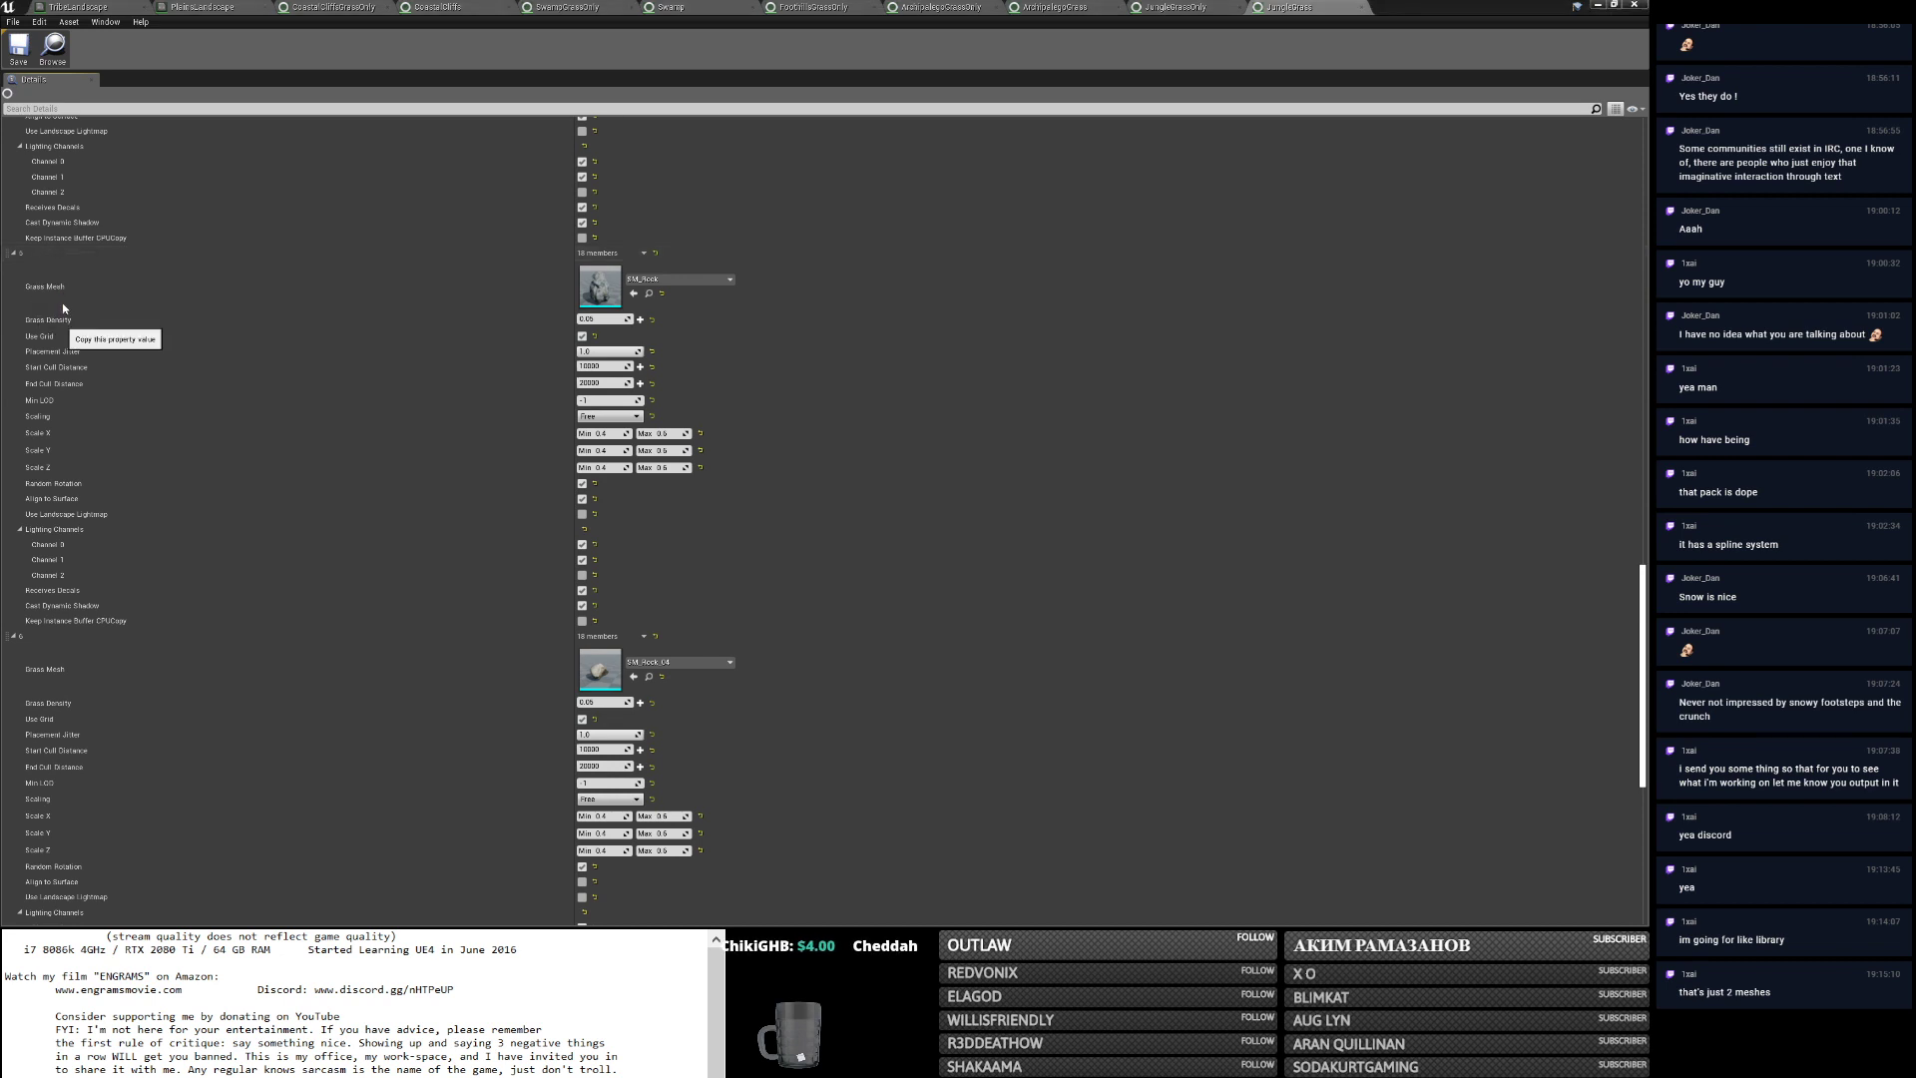
pyautogui.click(1178, 7)
pyautogui.rightClick(35, 163)
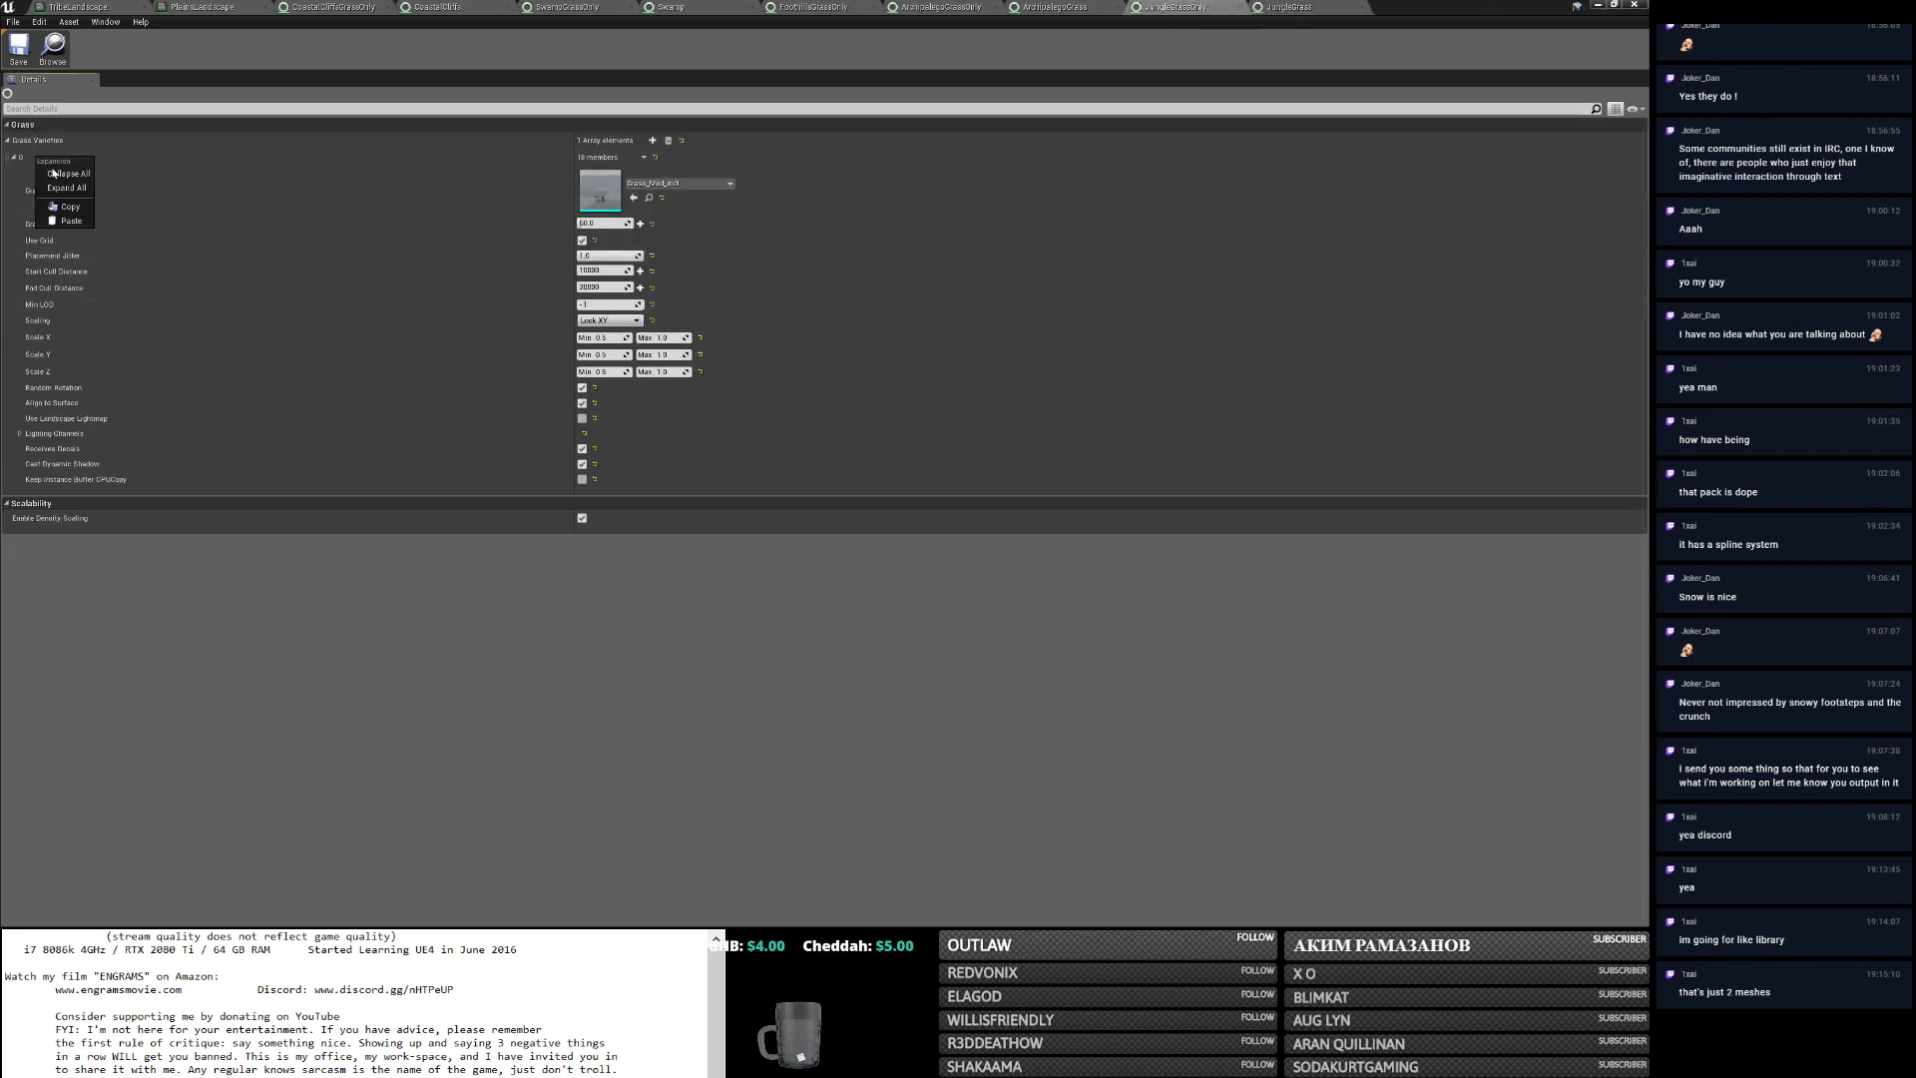
pyautogui.click(63, 222)
# Copy the rock variety at index 6 of JungleGrass and paste it into a newly added second variety in JungleGrassOnly.
pyautogui.click(1287, 7)
pyautogui.scroll(-10, 984, 445)
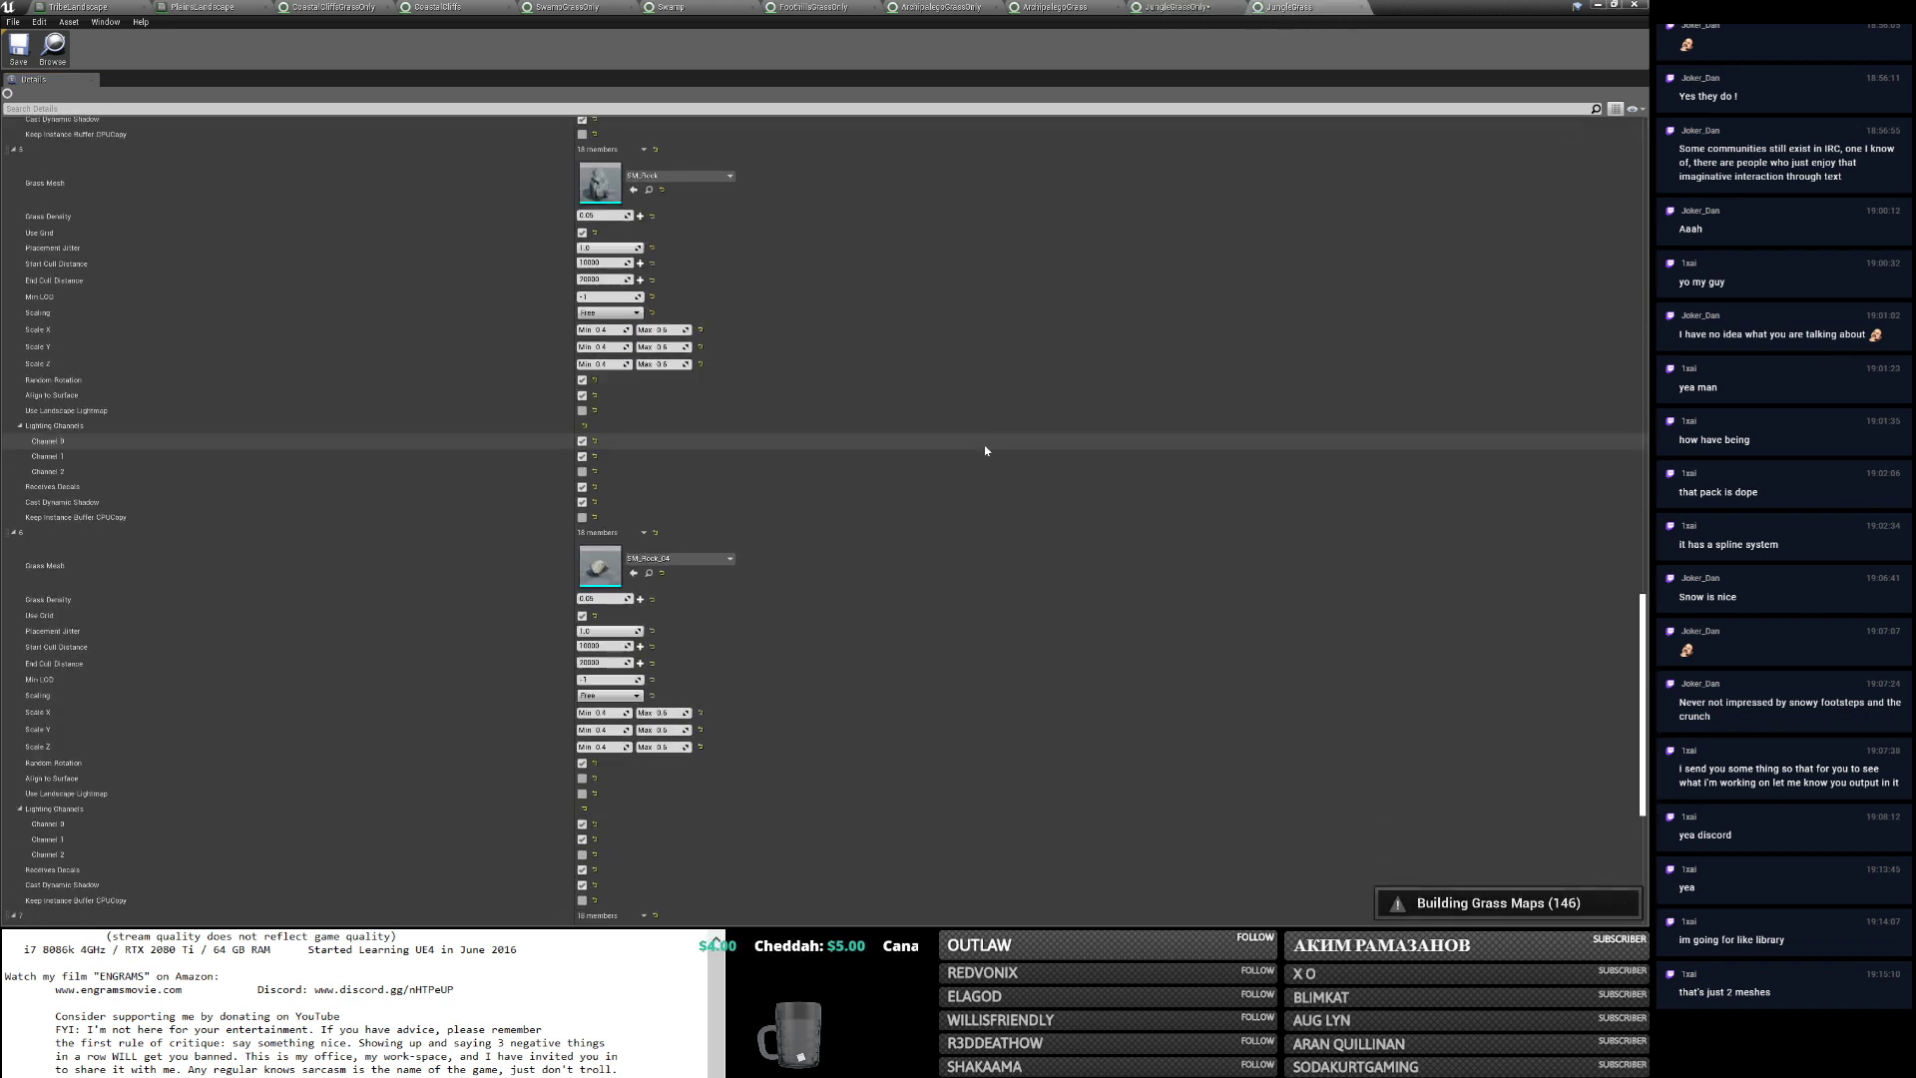
pyautogui.rightClick(138, 397)
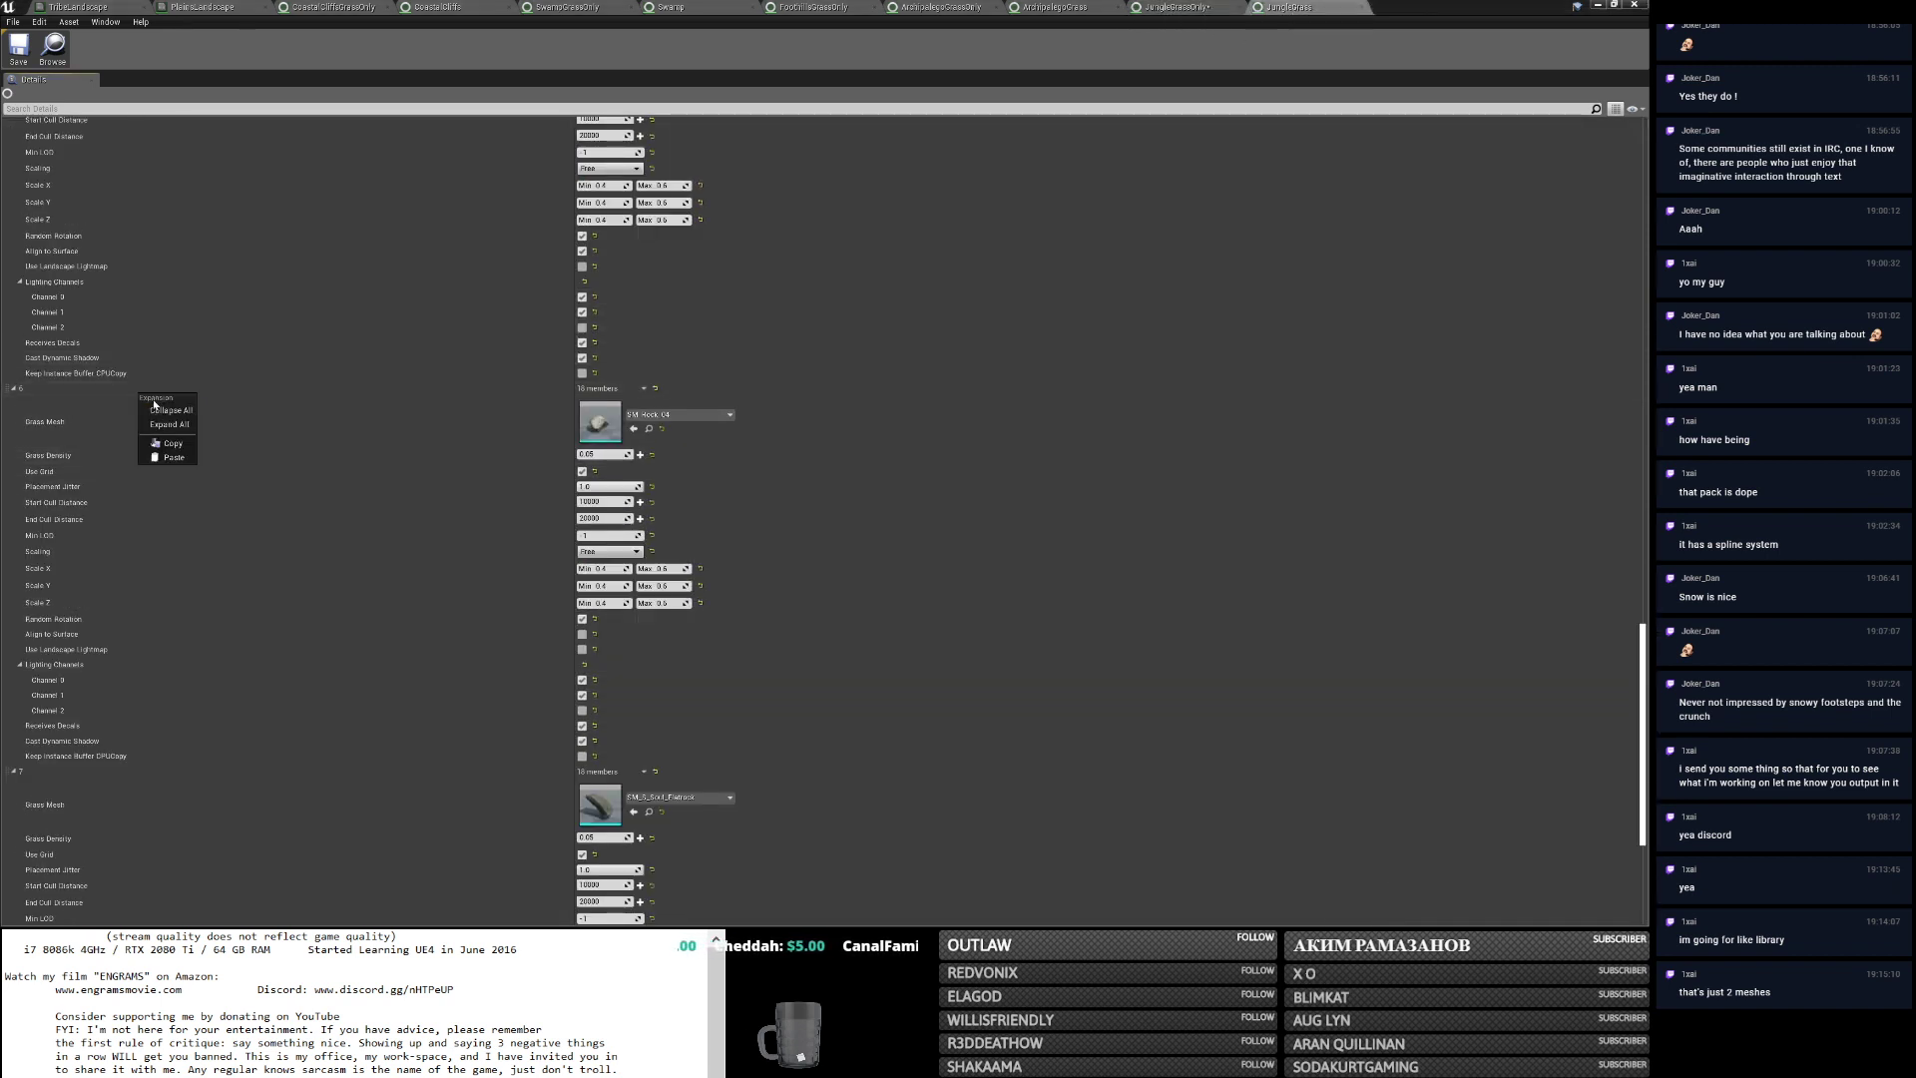
pyautogui.click(164, 441)
pyautogui.click(1193, 6)
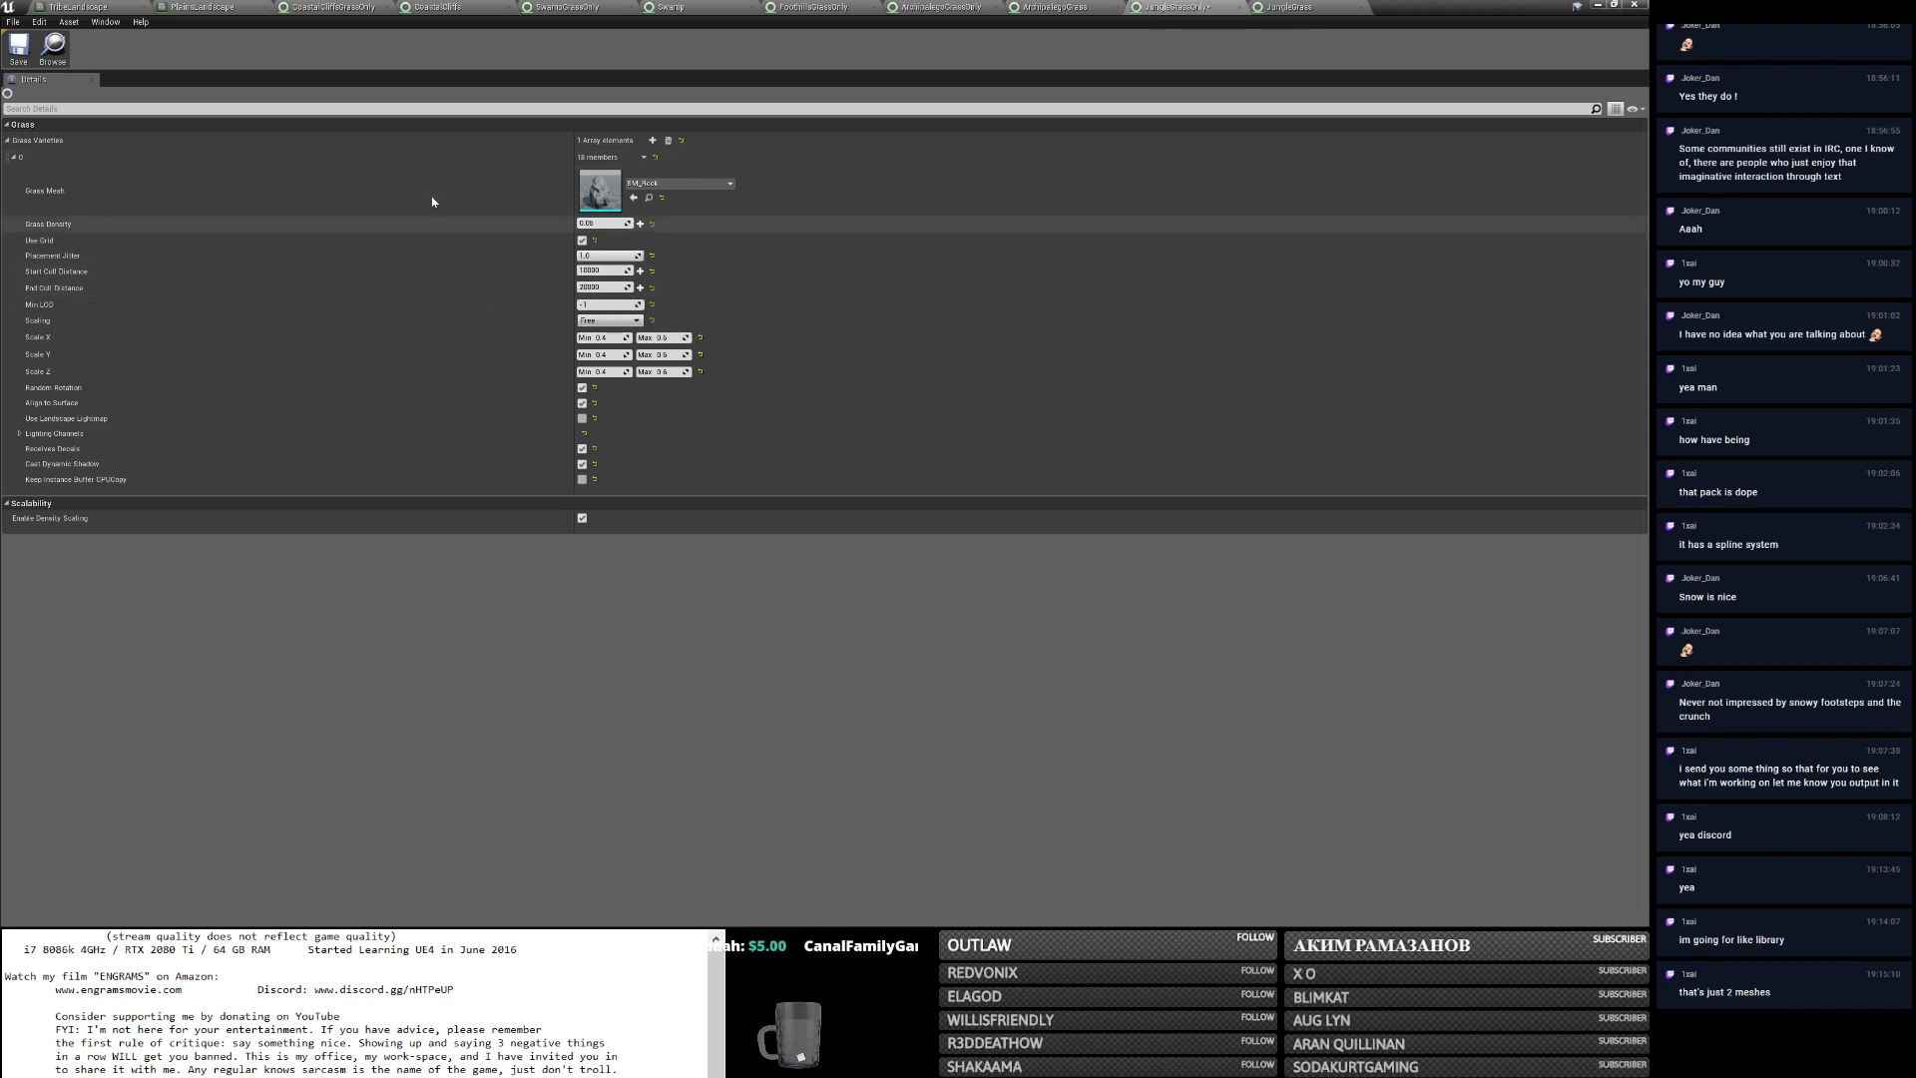
pyautogui.click(652, 139)
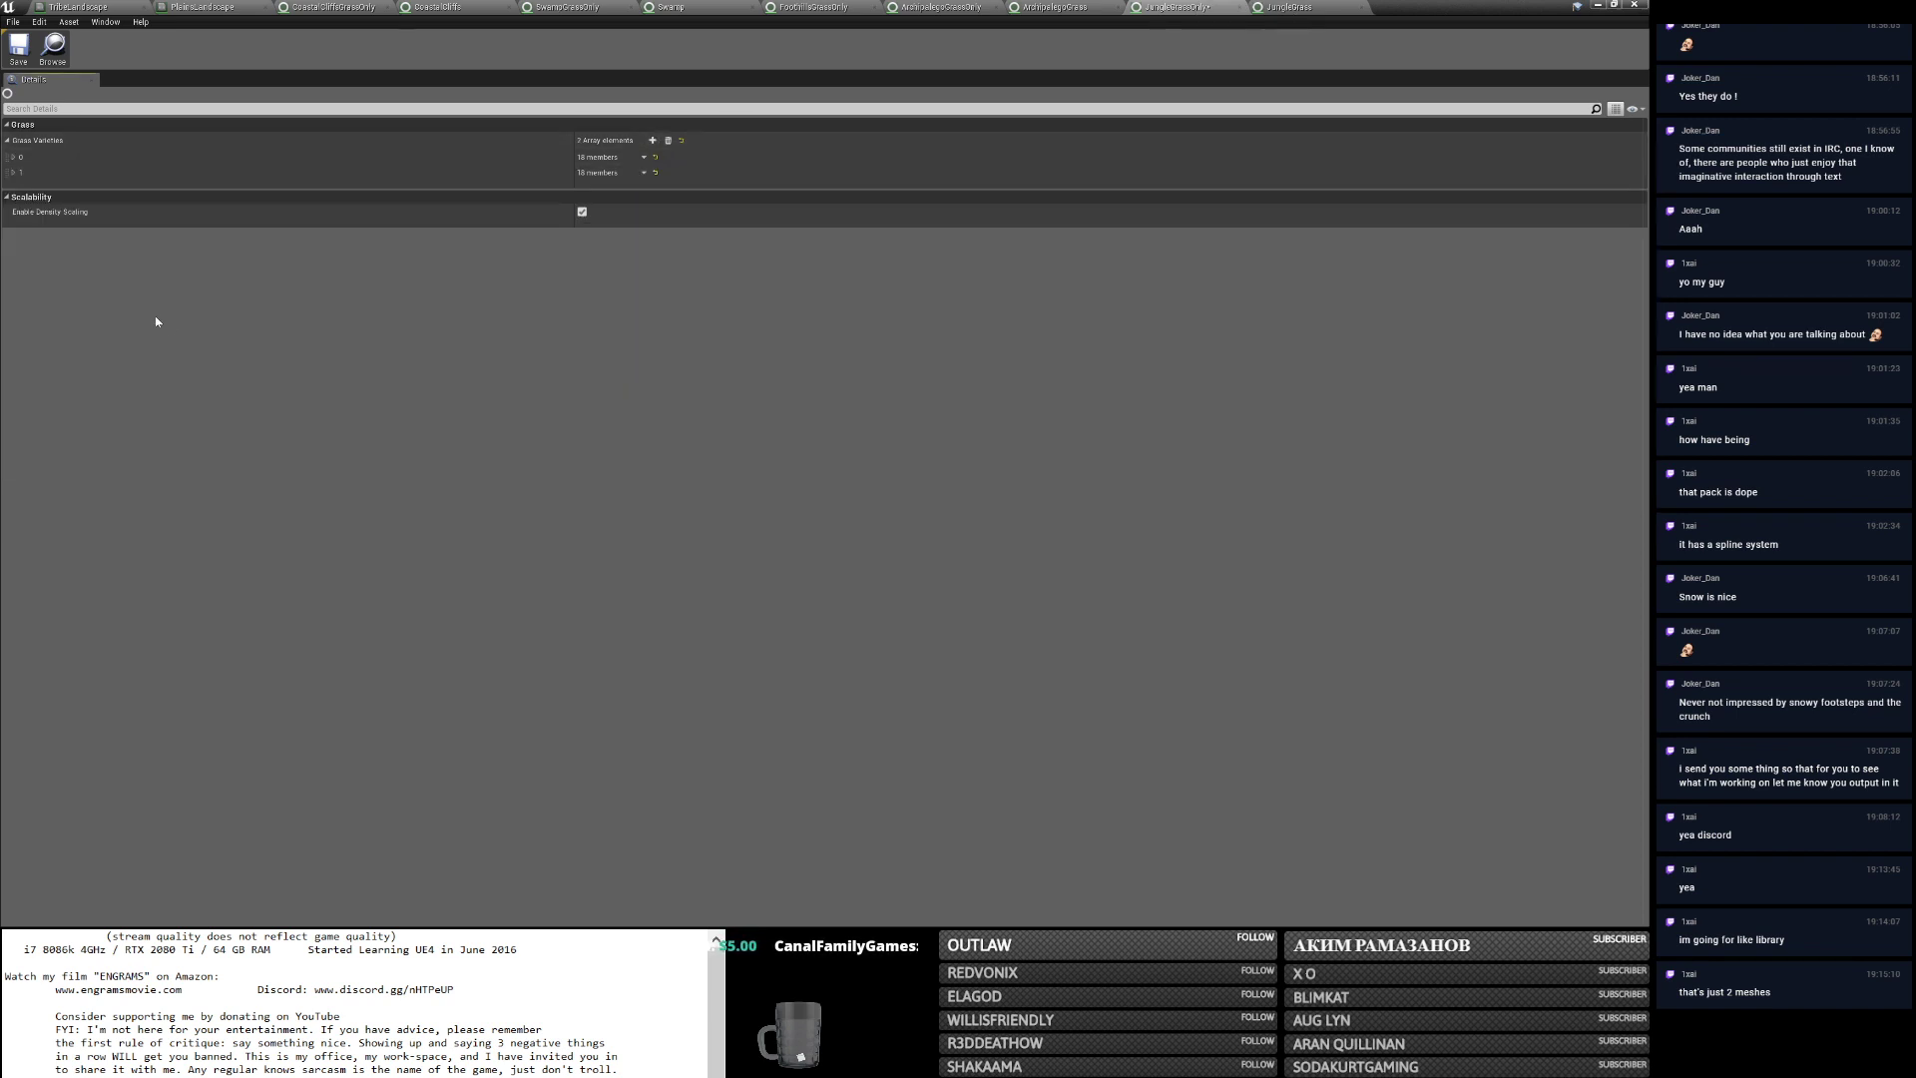
pyautogui.rightClick(32, 173)
pyautogui.click(60, 231)
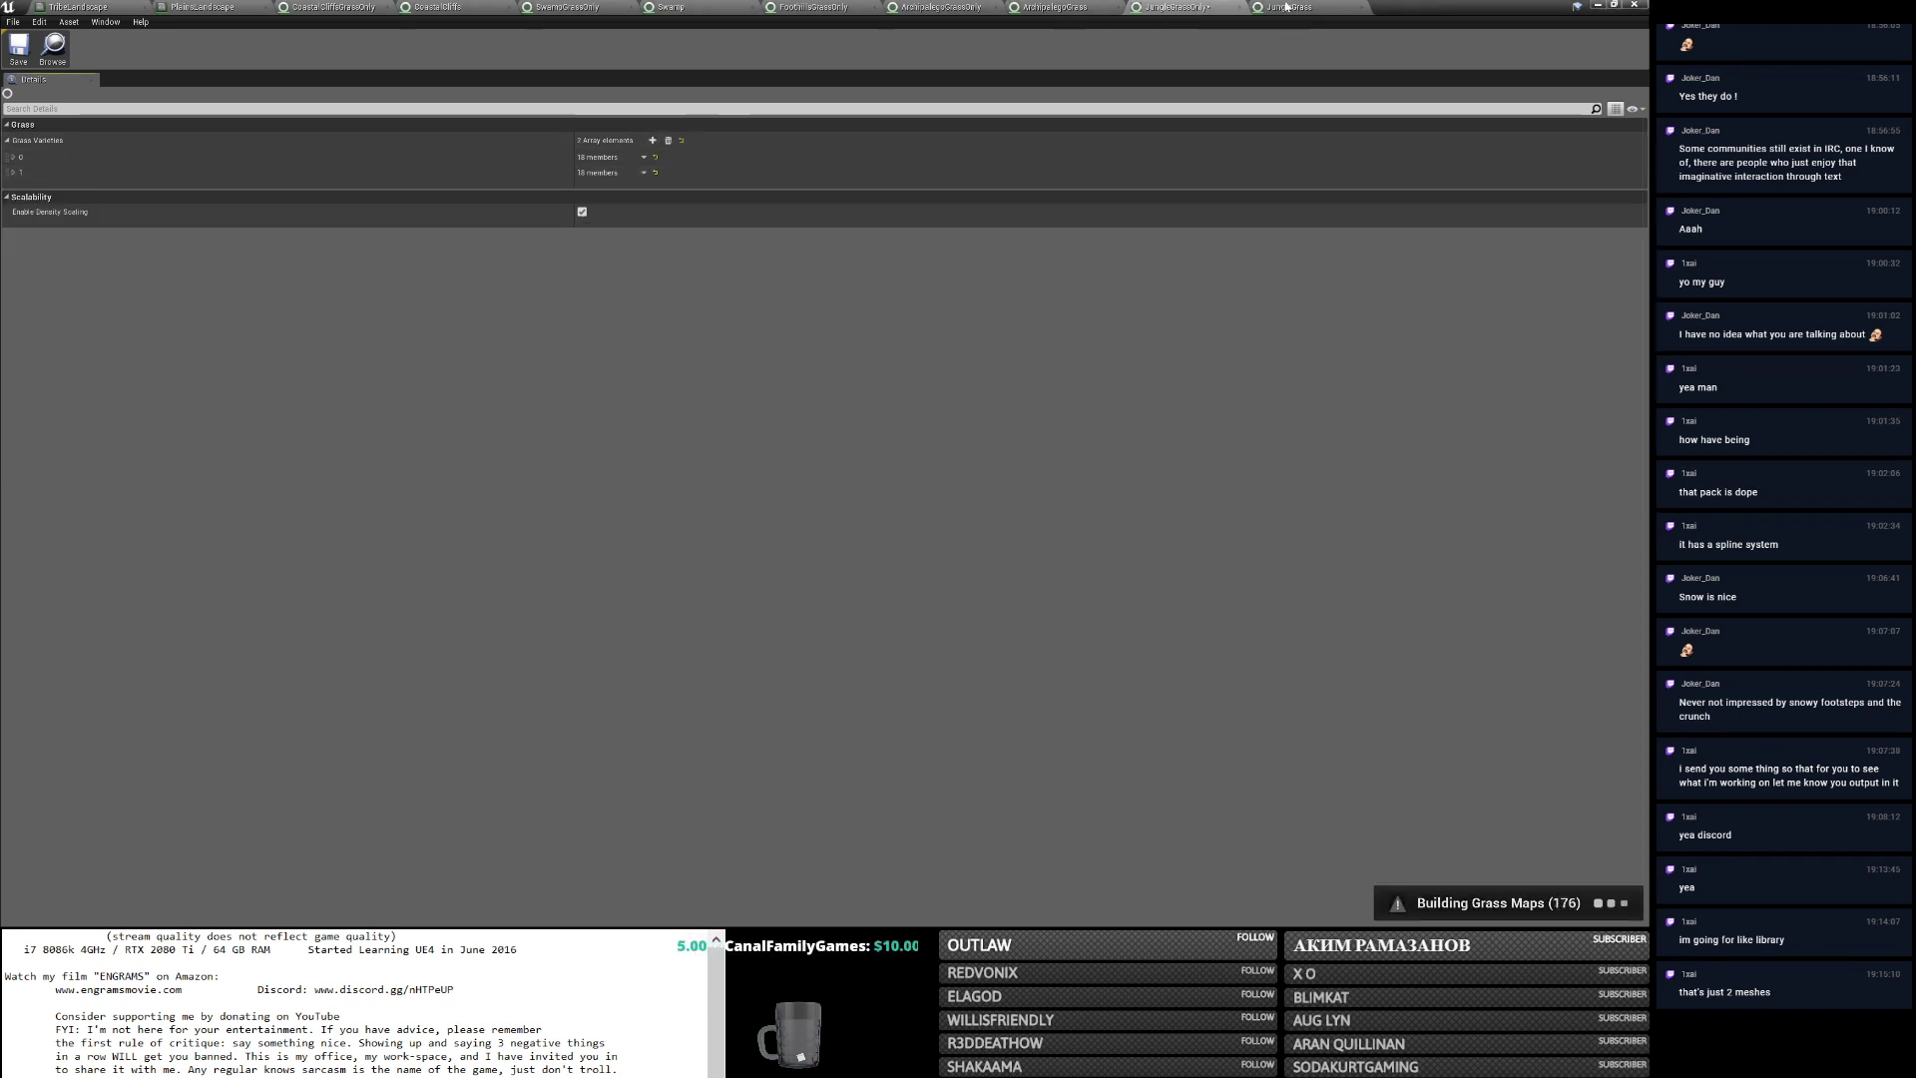
# Copy the variety at index 7 of JungleGrass and paste it into a newly added third variety in JungleGrassOnly.
pyautogui.click(1287, 6)
pyautogui.scroll(-5, 1297, 469)
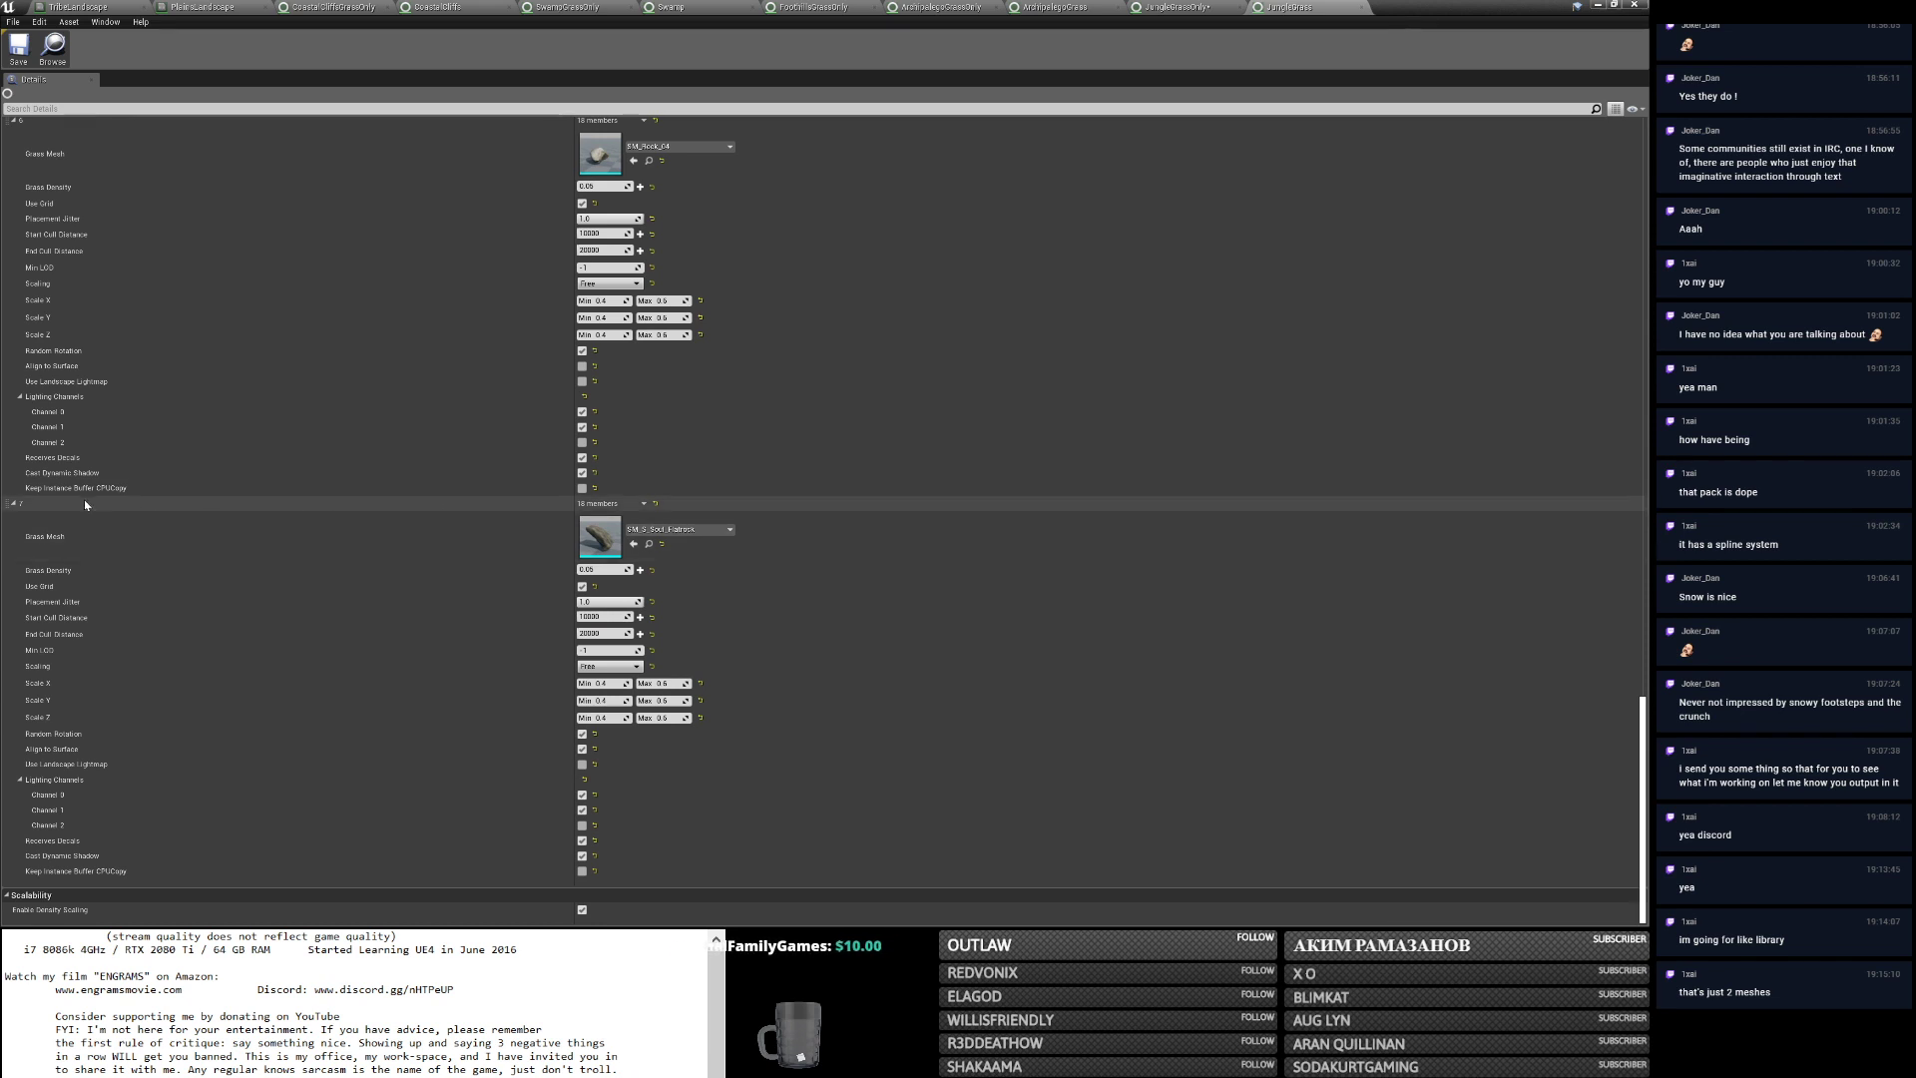
pyautogui.click(1196, 8)
pyautogui.click(653, 140)
pyautogui.rightClick(26, 190)
pyautogui.click(54, 255)
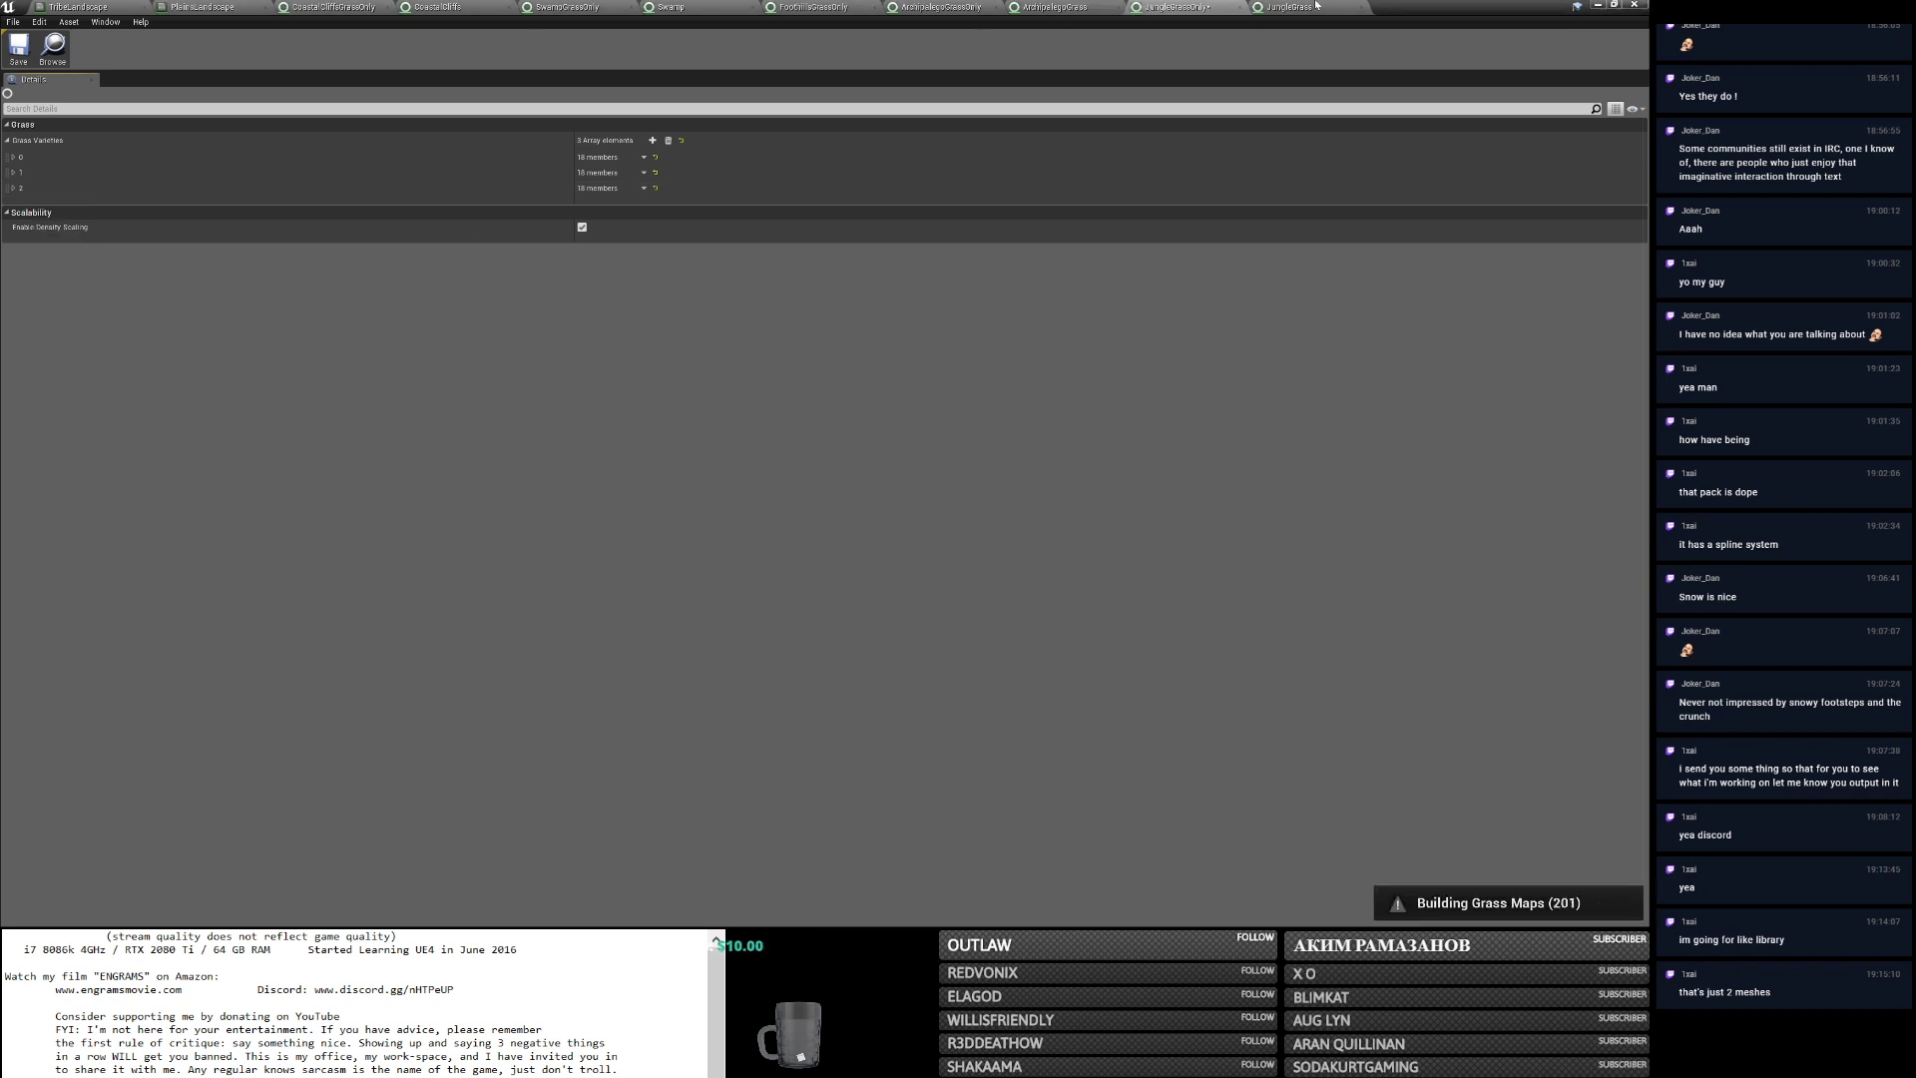
# Expand all three JungleGrassOnly varieties and compare their settings with the rock varieties in ArchipelagoGrassOnly.
pyautogui.click(1290, 7)
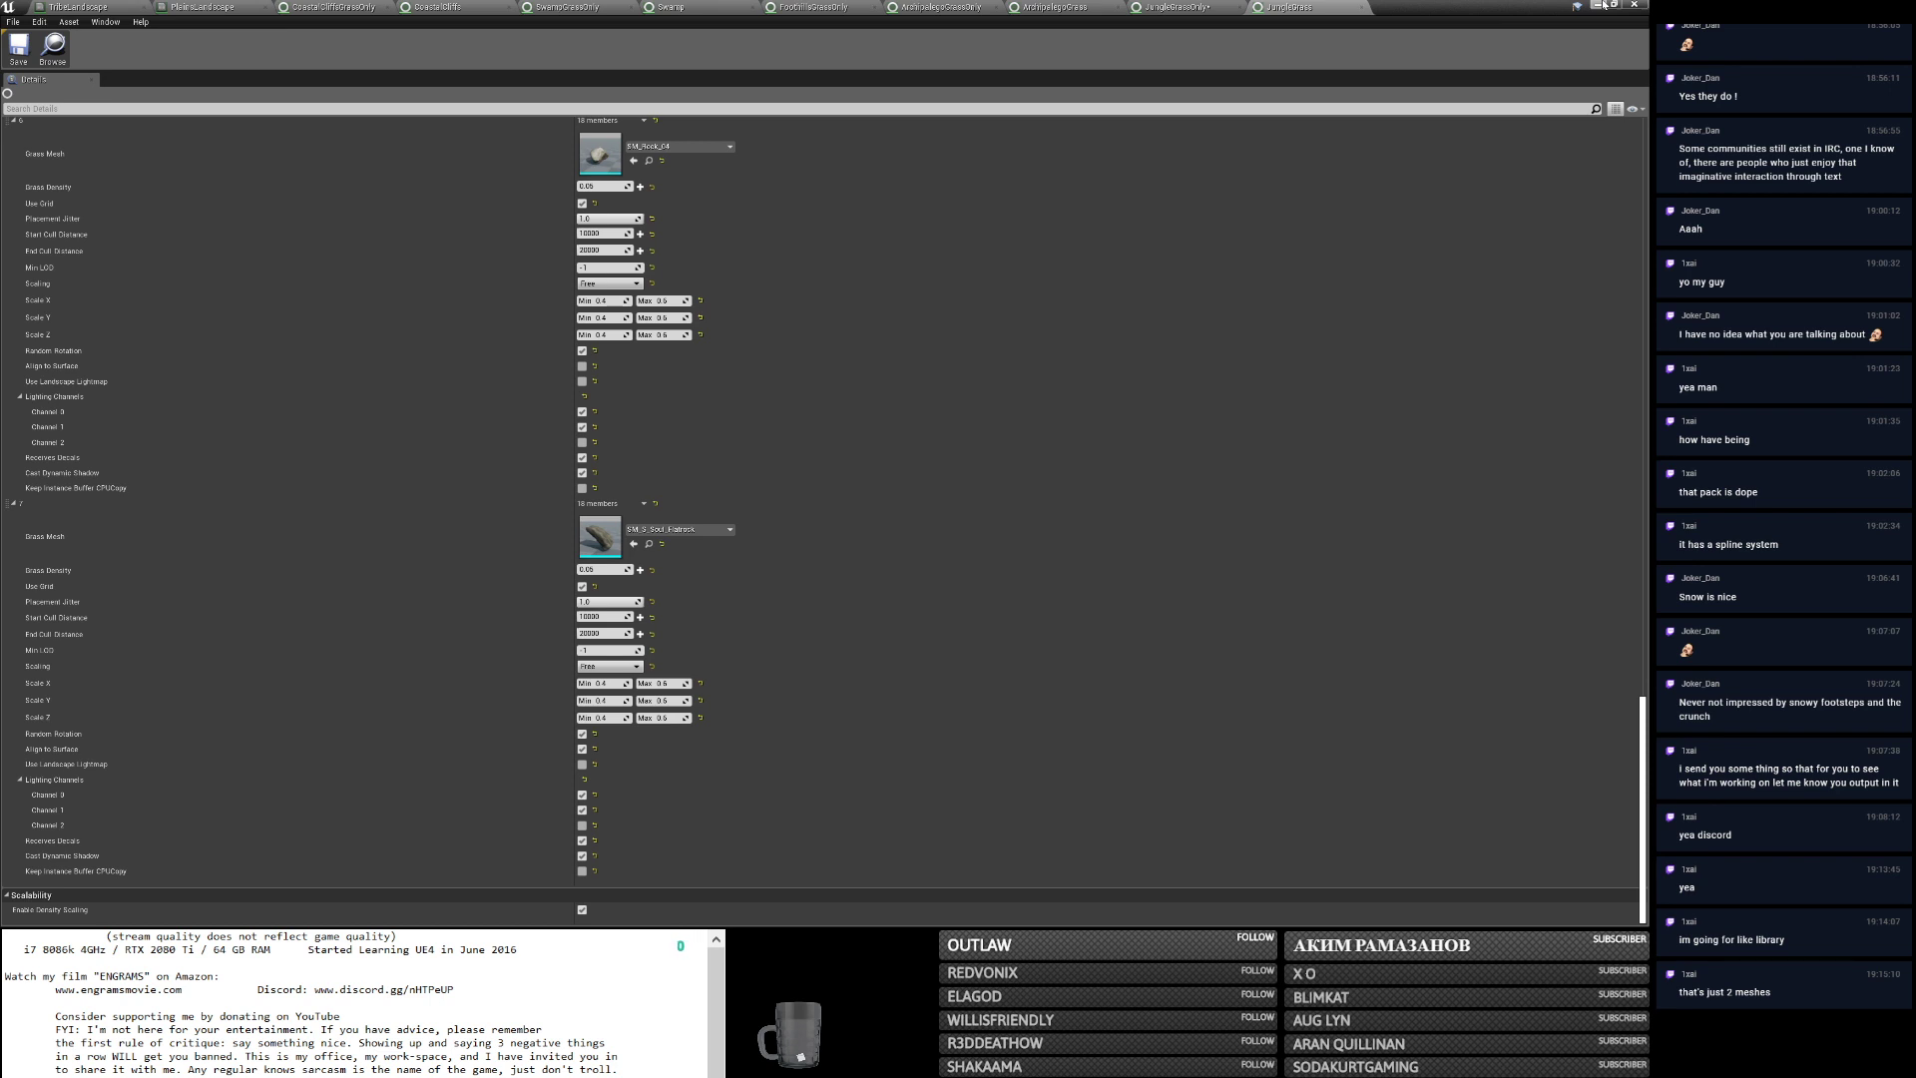
pyautogui.click(72, 7)
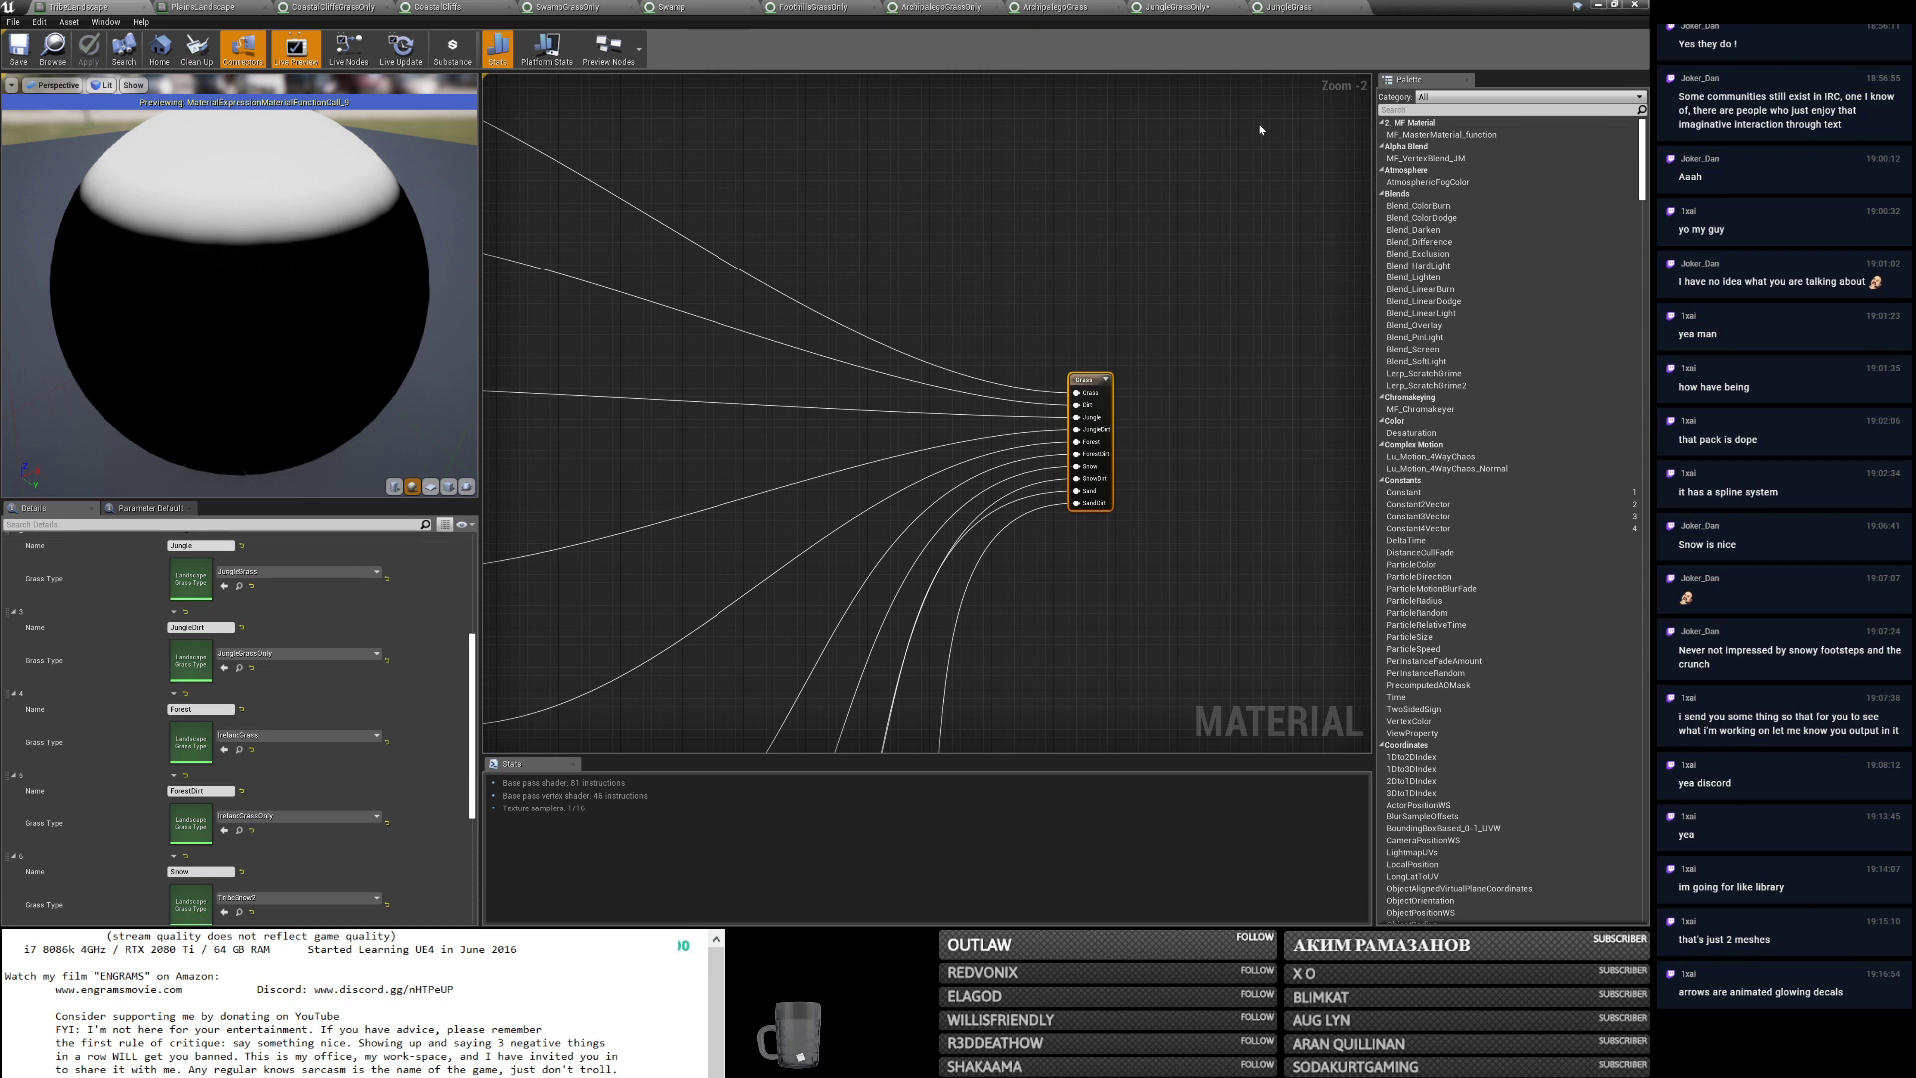
pyautogui.click(1210, 8)
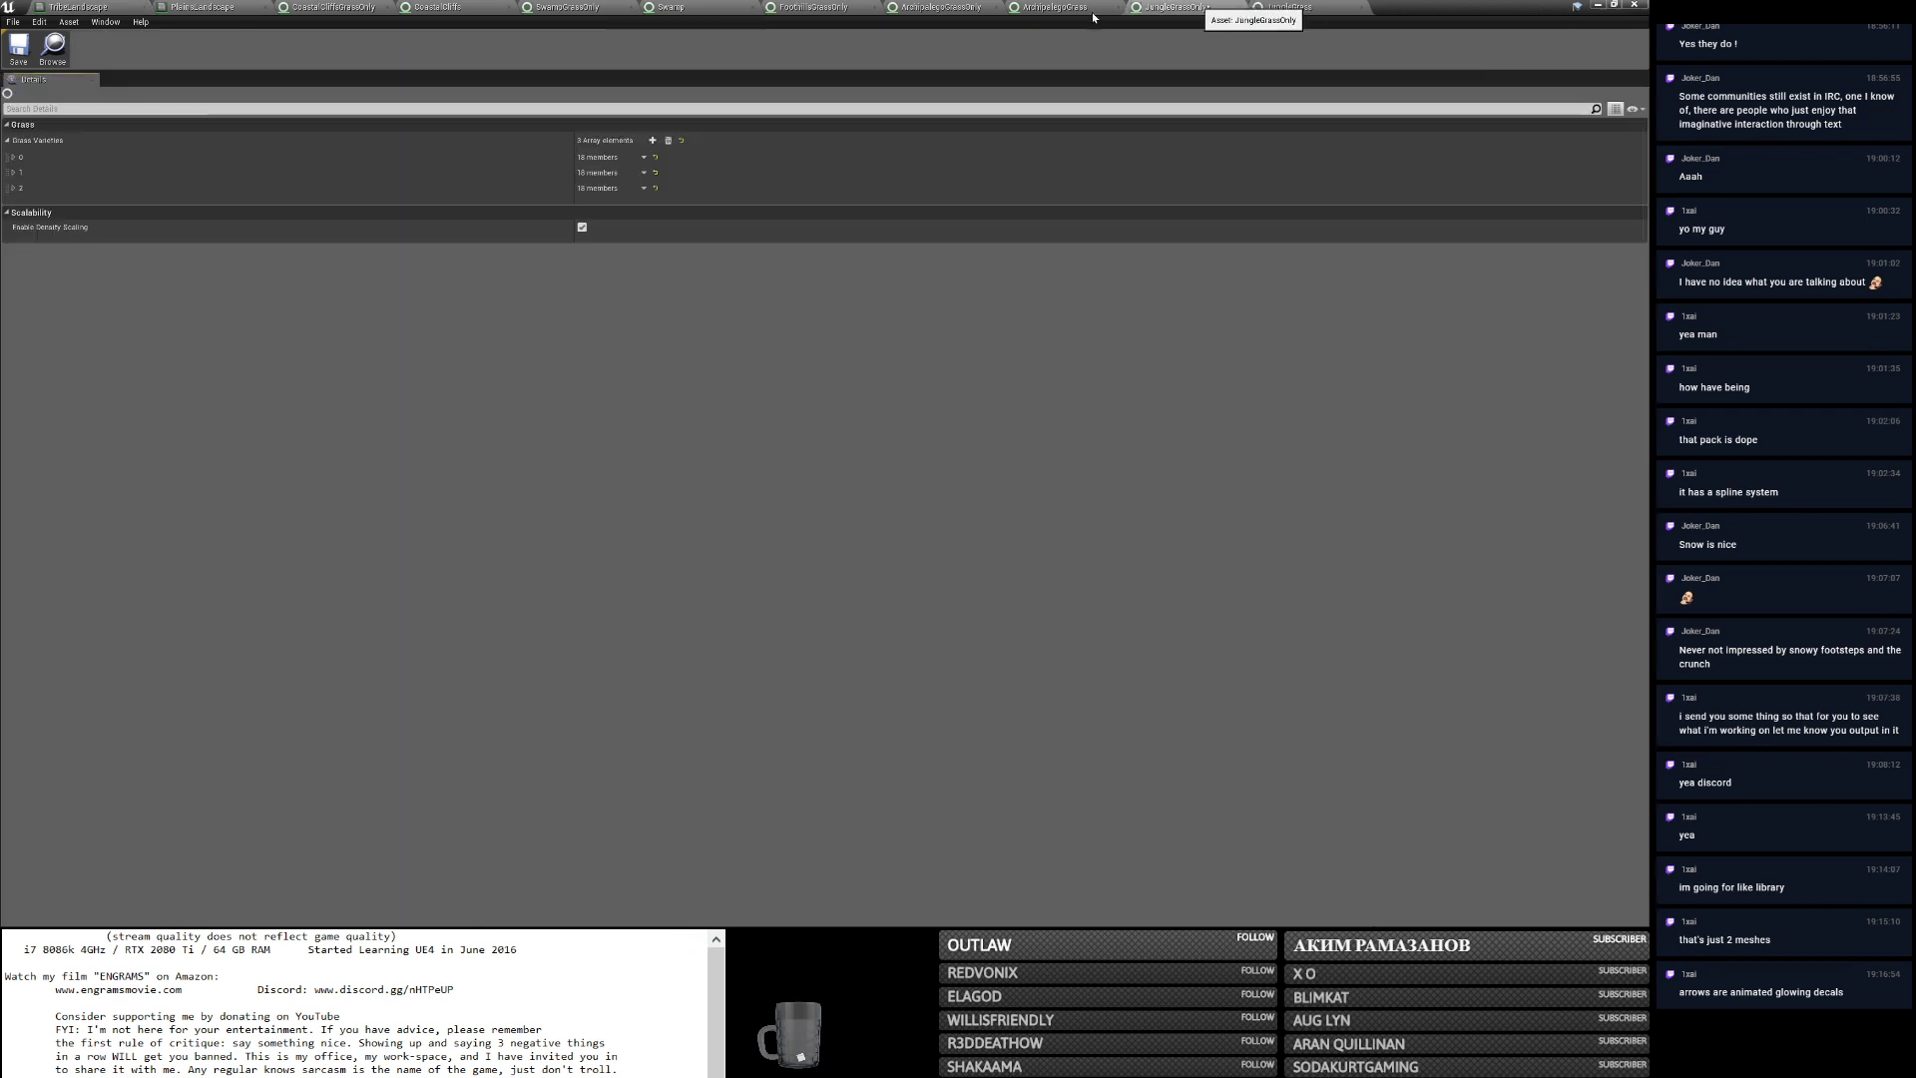
pyautogui.rightClick(27, 142)
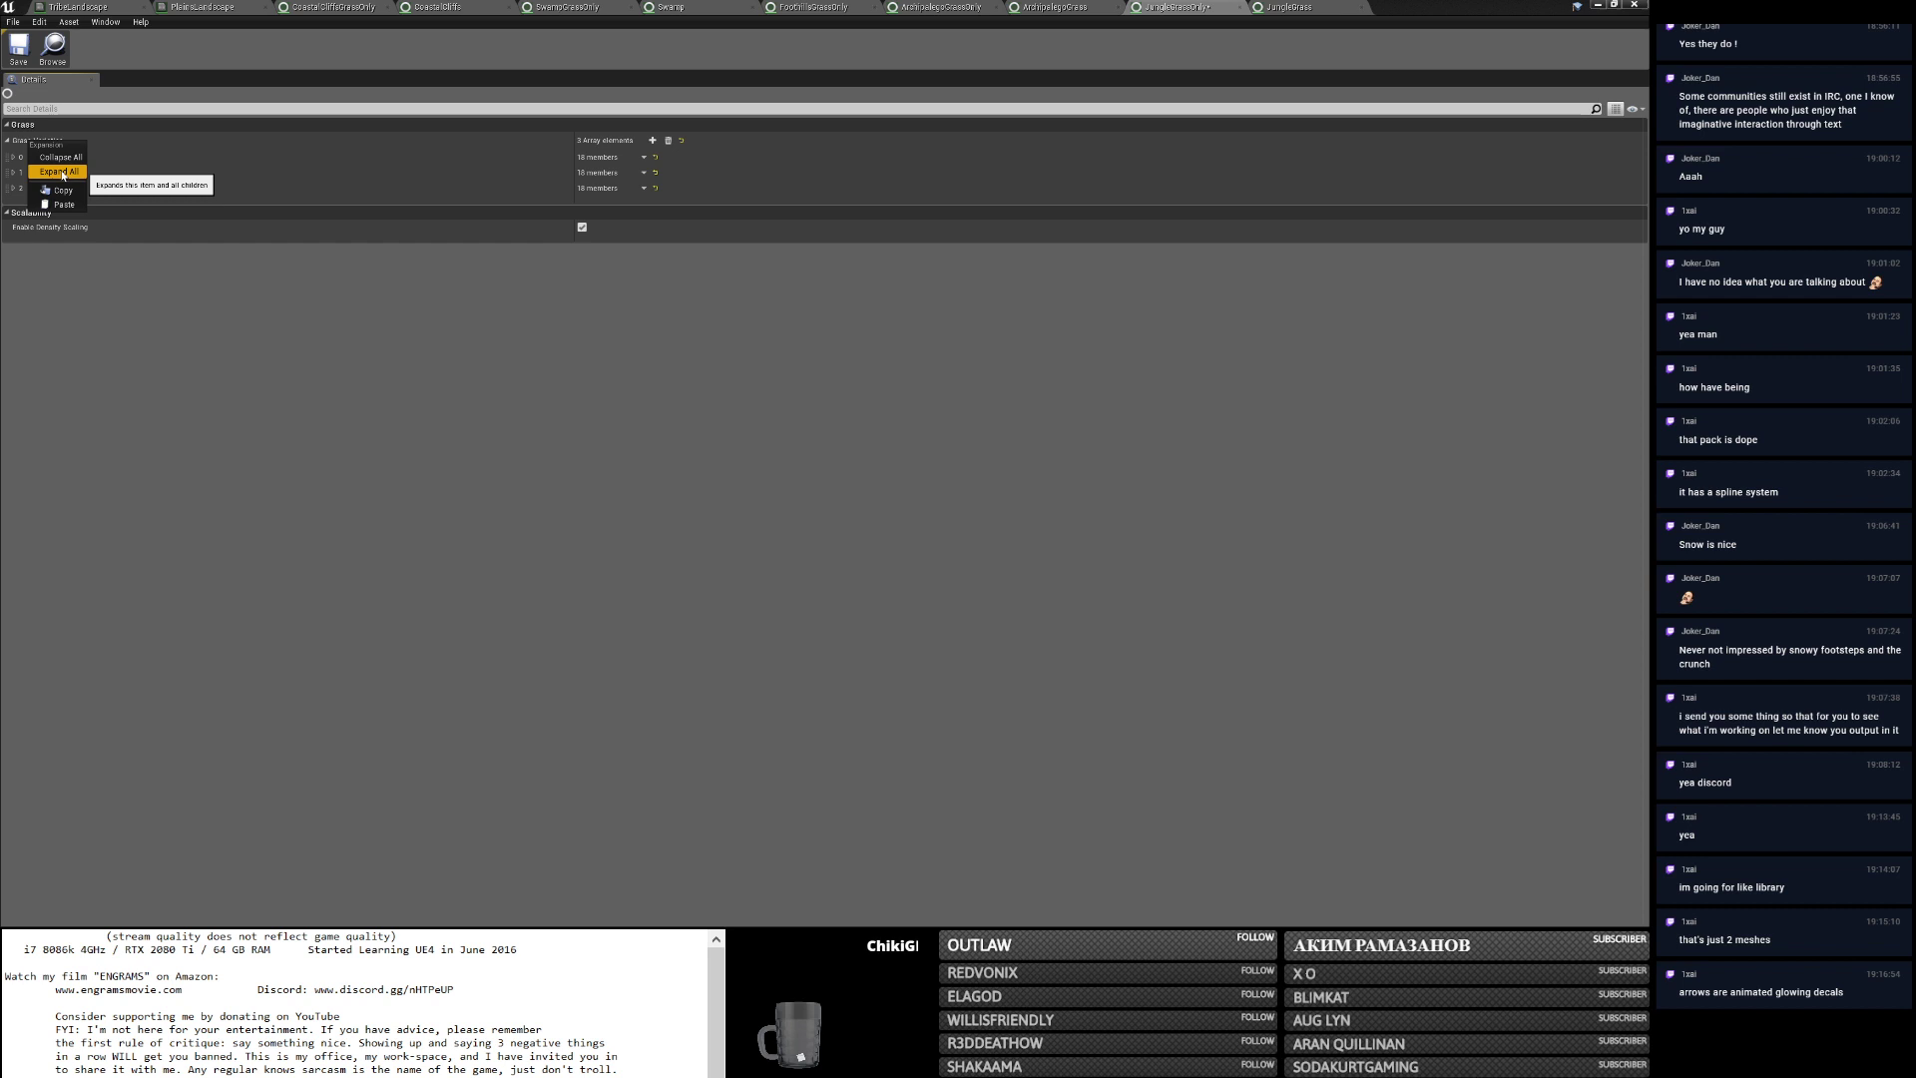
pyautogui.click(62, 176)
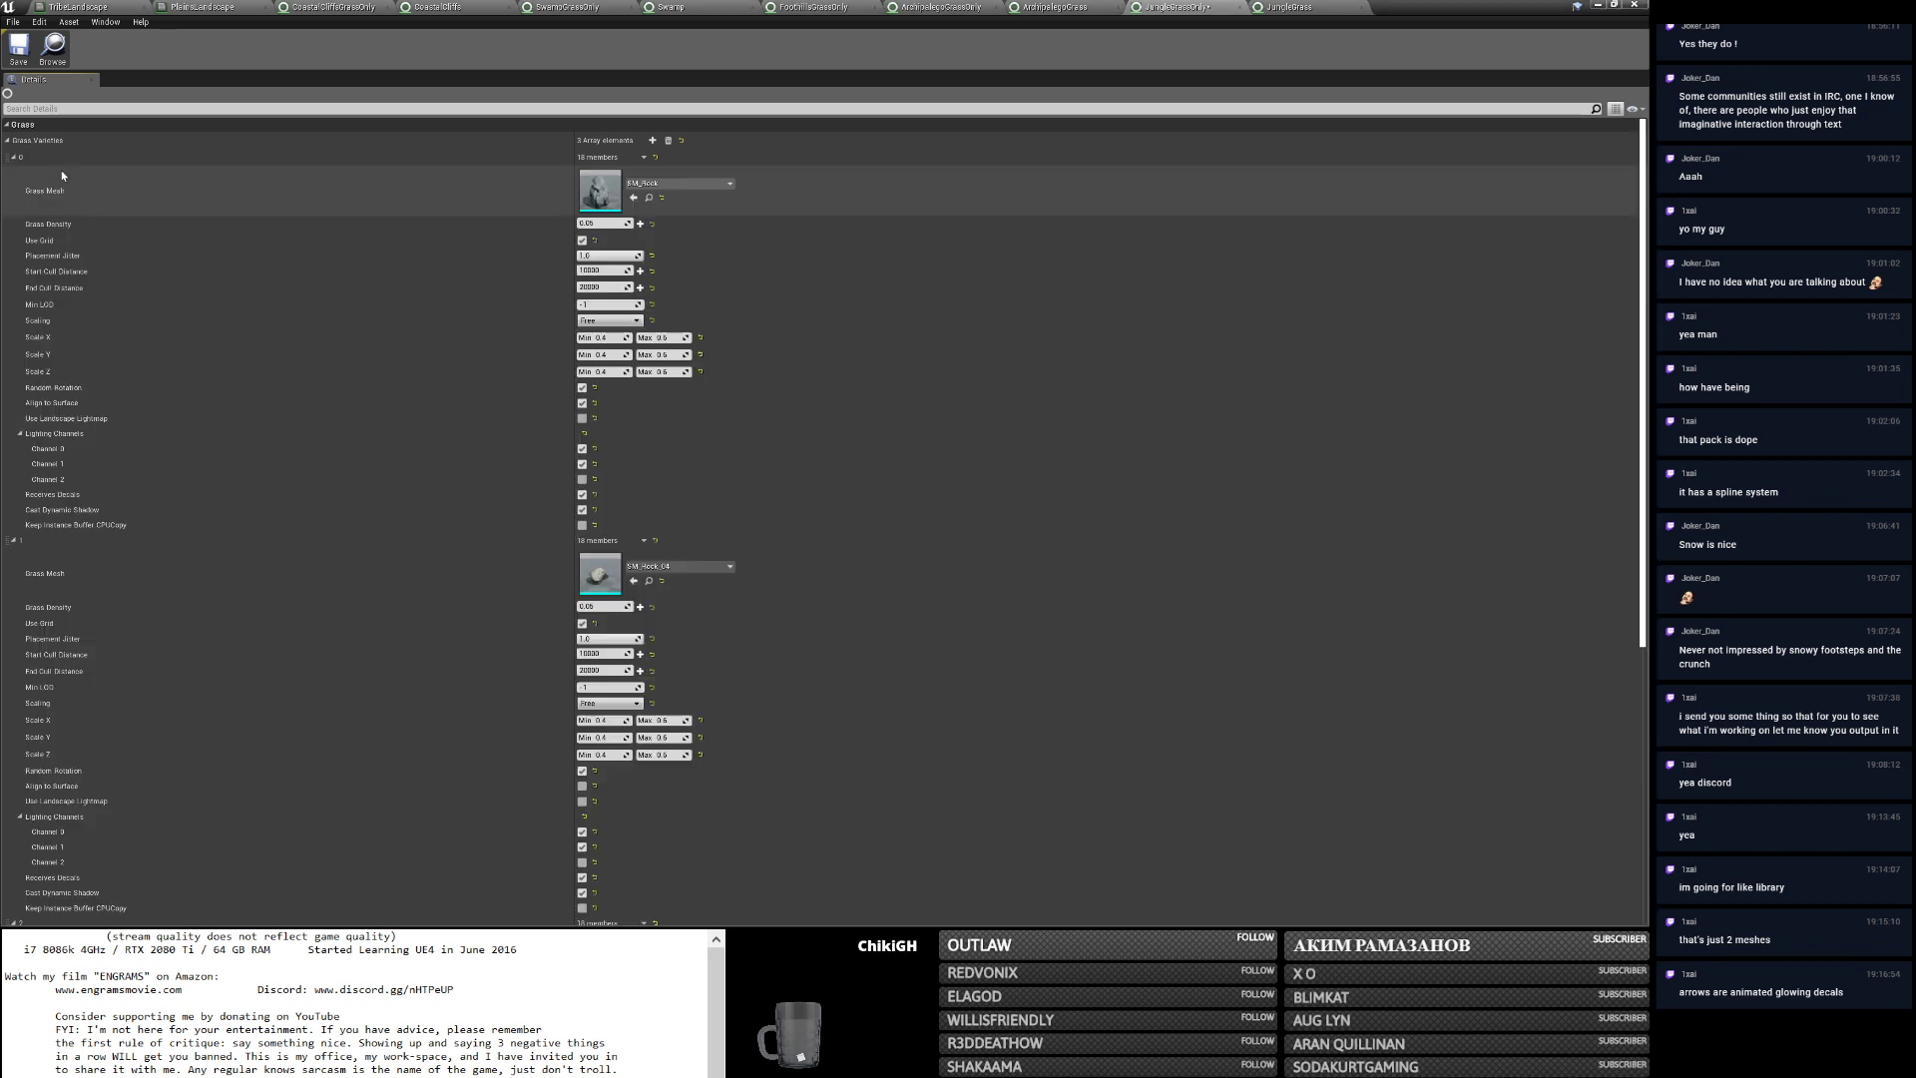
pyautogui.click(606, 221)
pyautogui.scroll(-10, 892, 484)
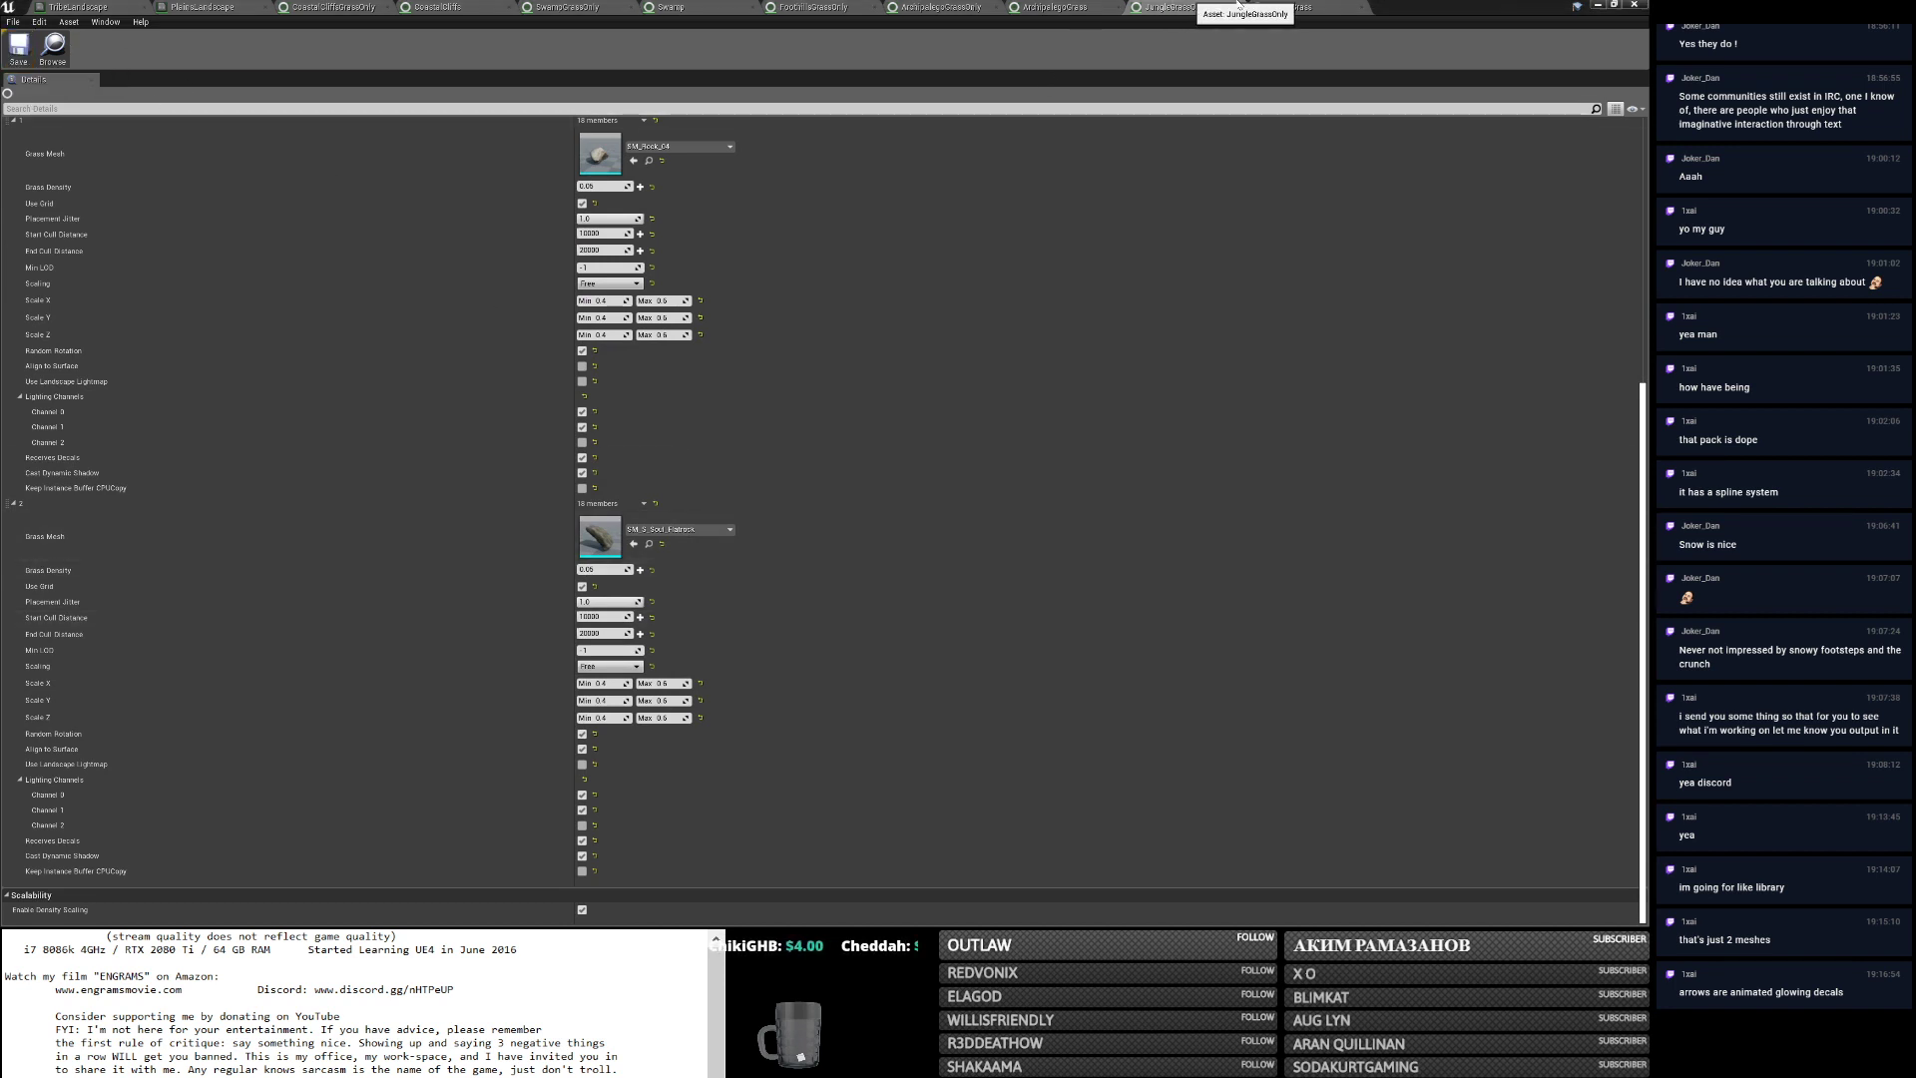
pyautogui.click(1054, 4)
pyautogui.click(955, 4)
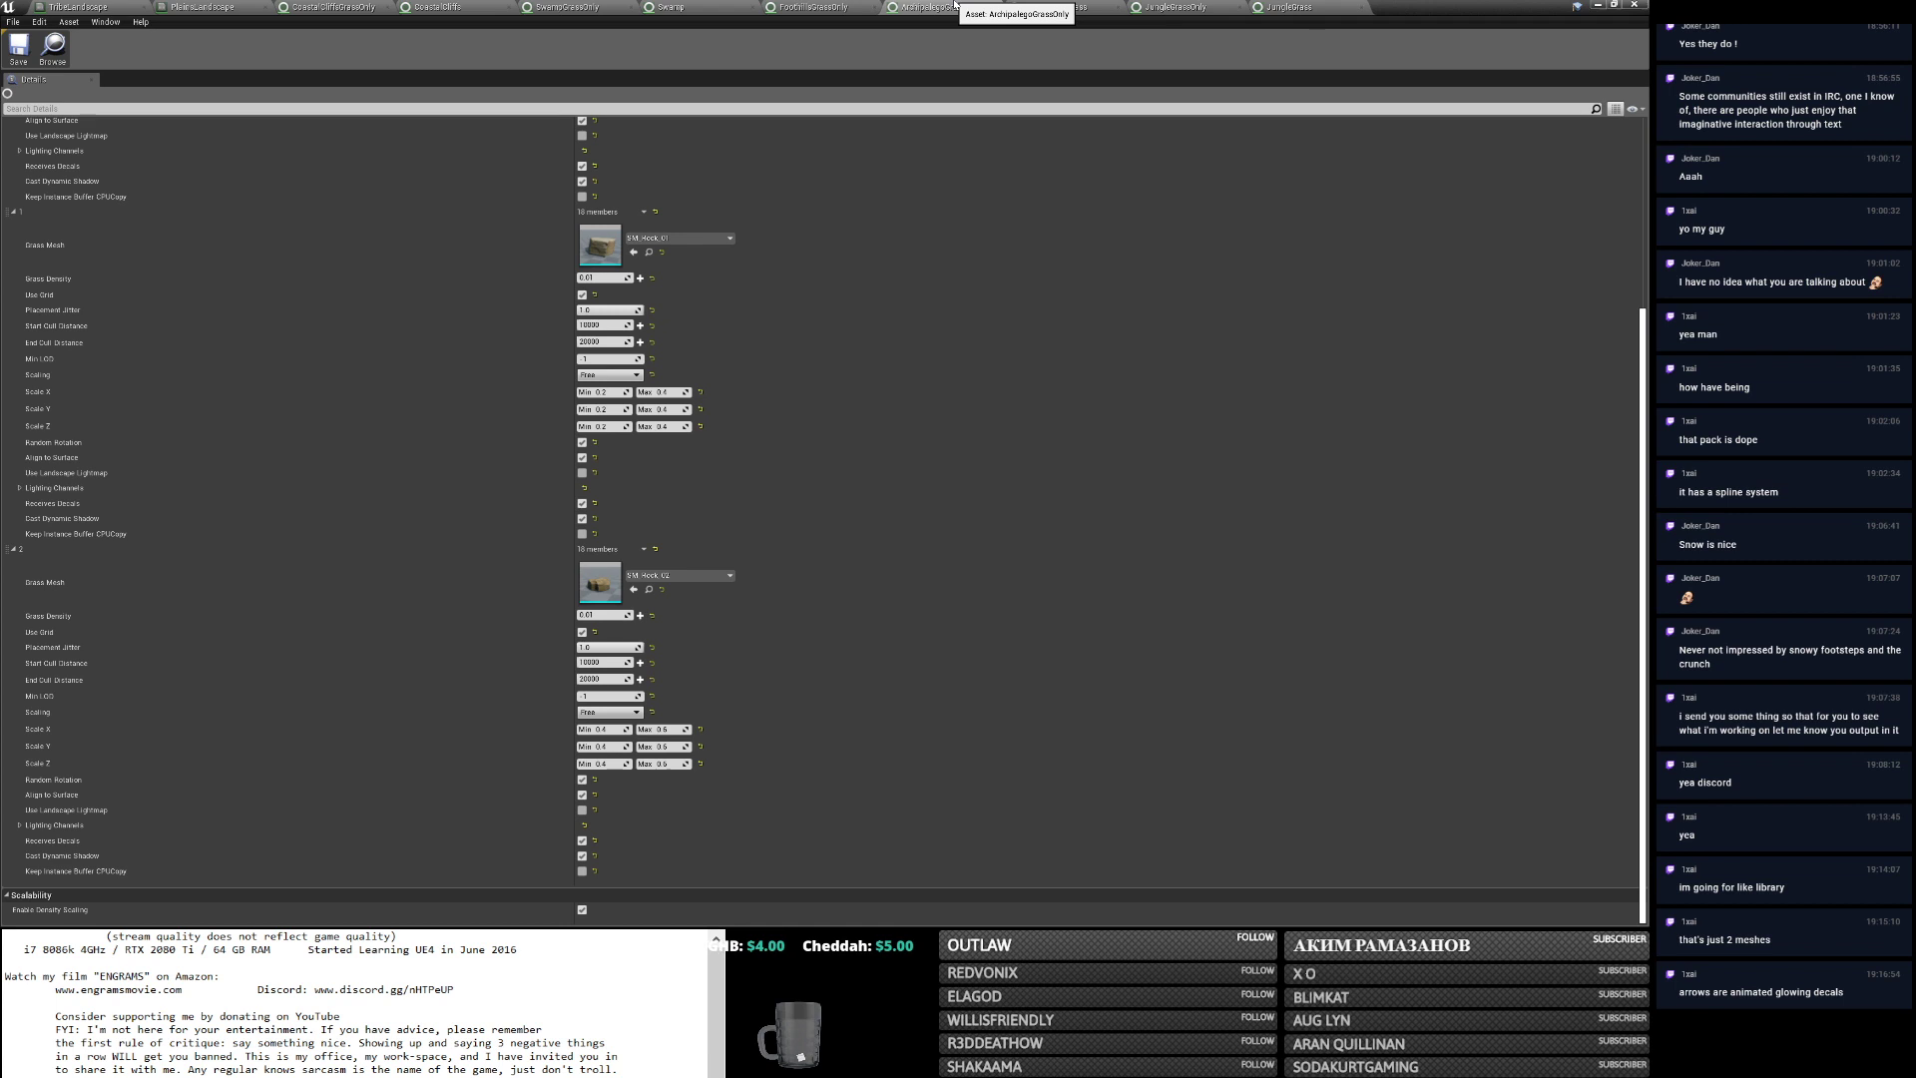
pyautogui.click(1201, 5)
pyautogui.scroll(4, 1125, 312)
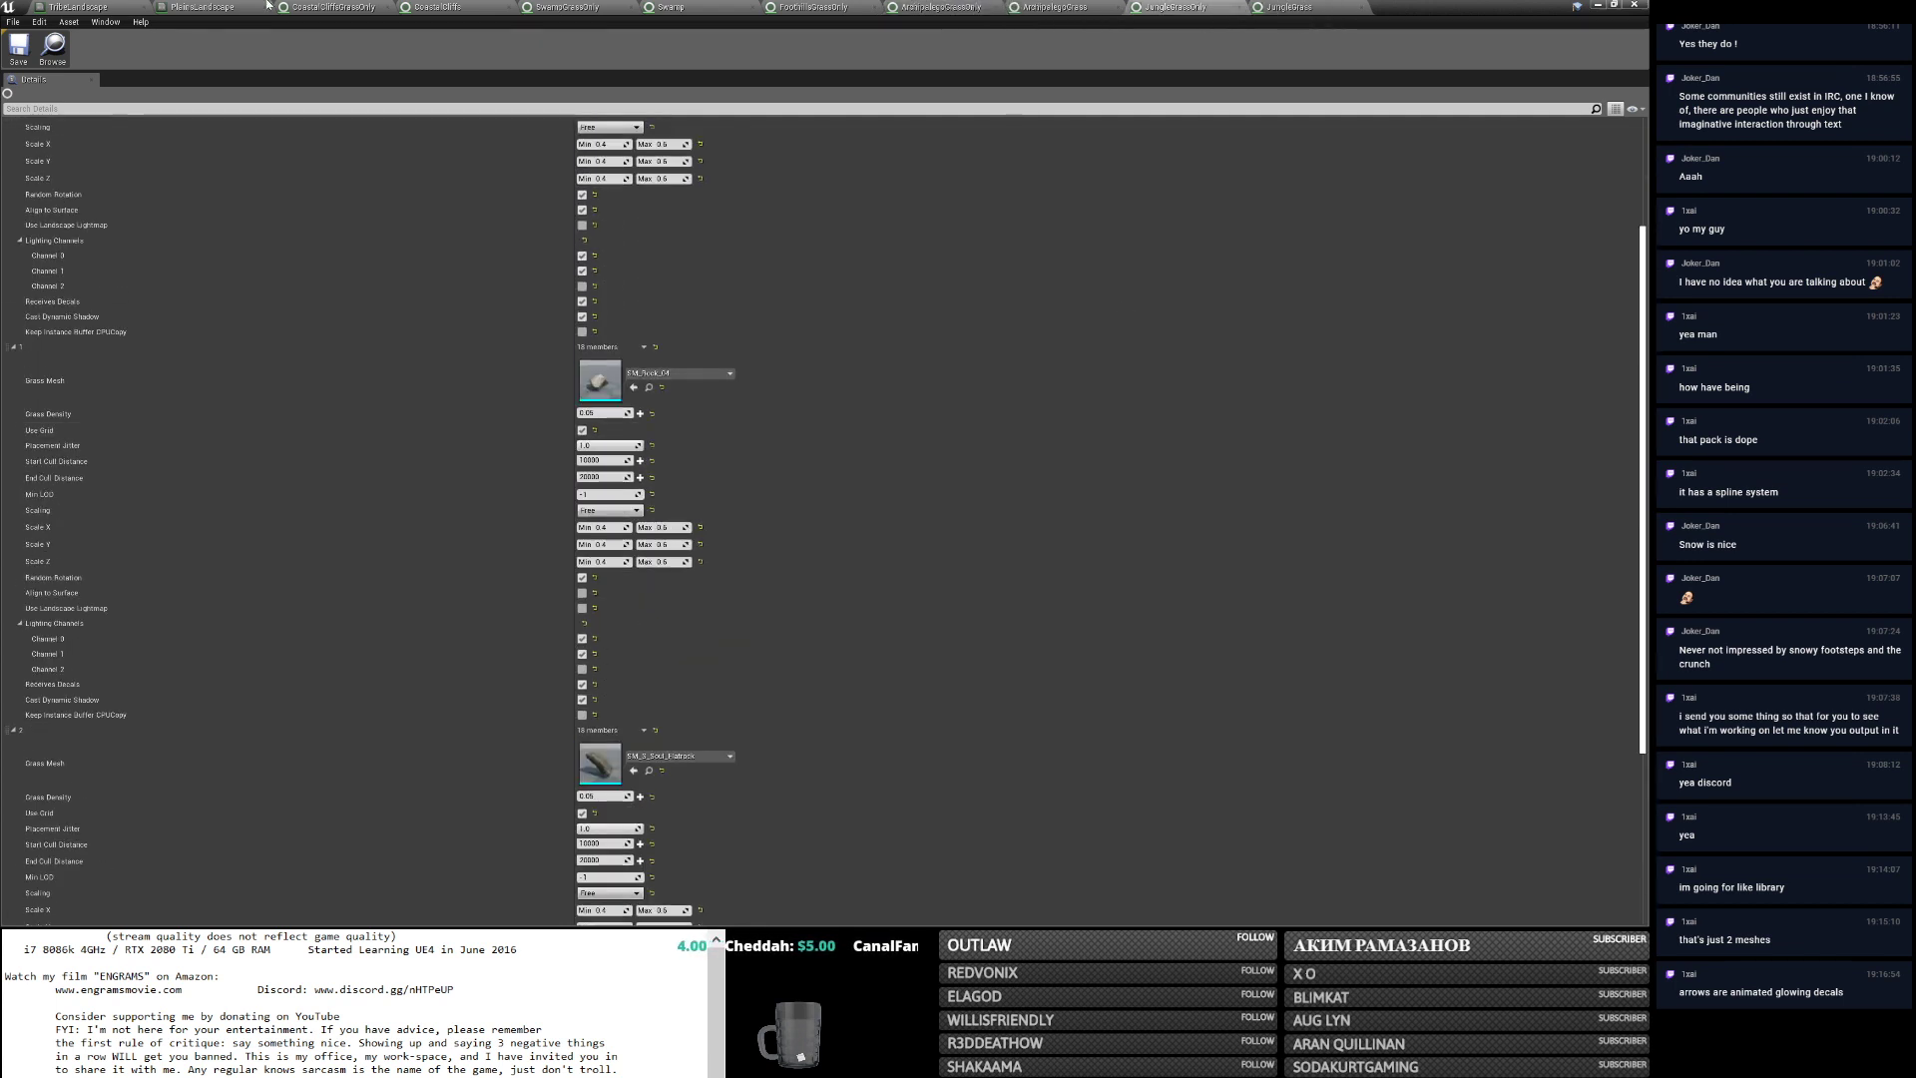
# Find the Forest grass types in the landscape material's Grass output, open IrelandGrassOnly and IrelandGrass, and expand variety 0 of IrelandGrassOnly.
pyautogui.click(73, 5)
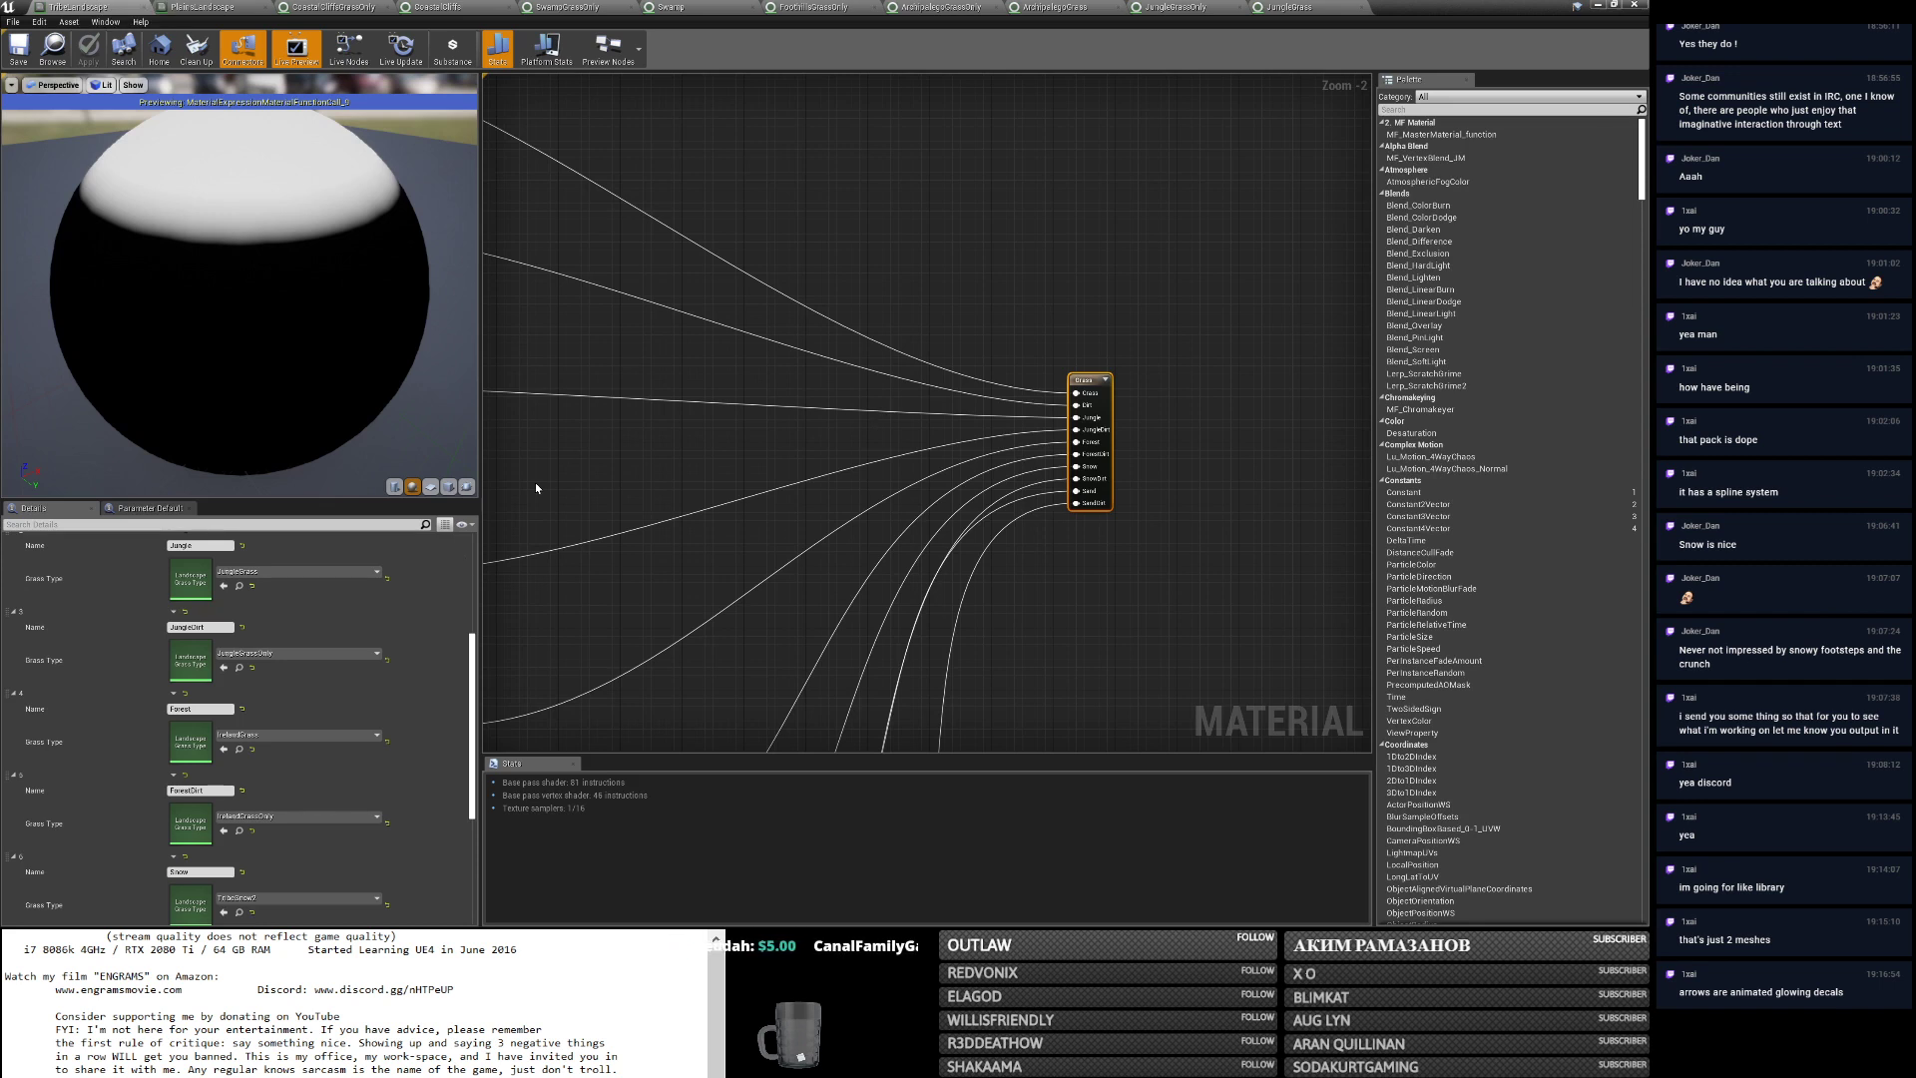
pyautogui.scroll(-2, 340, 681)
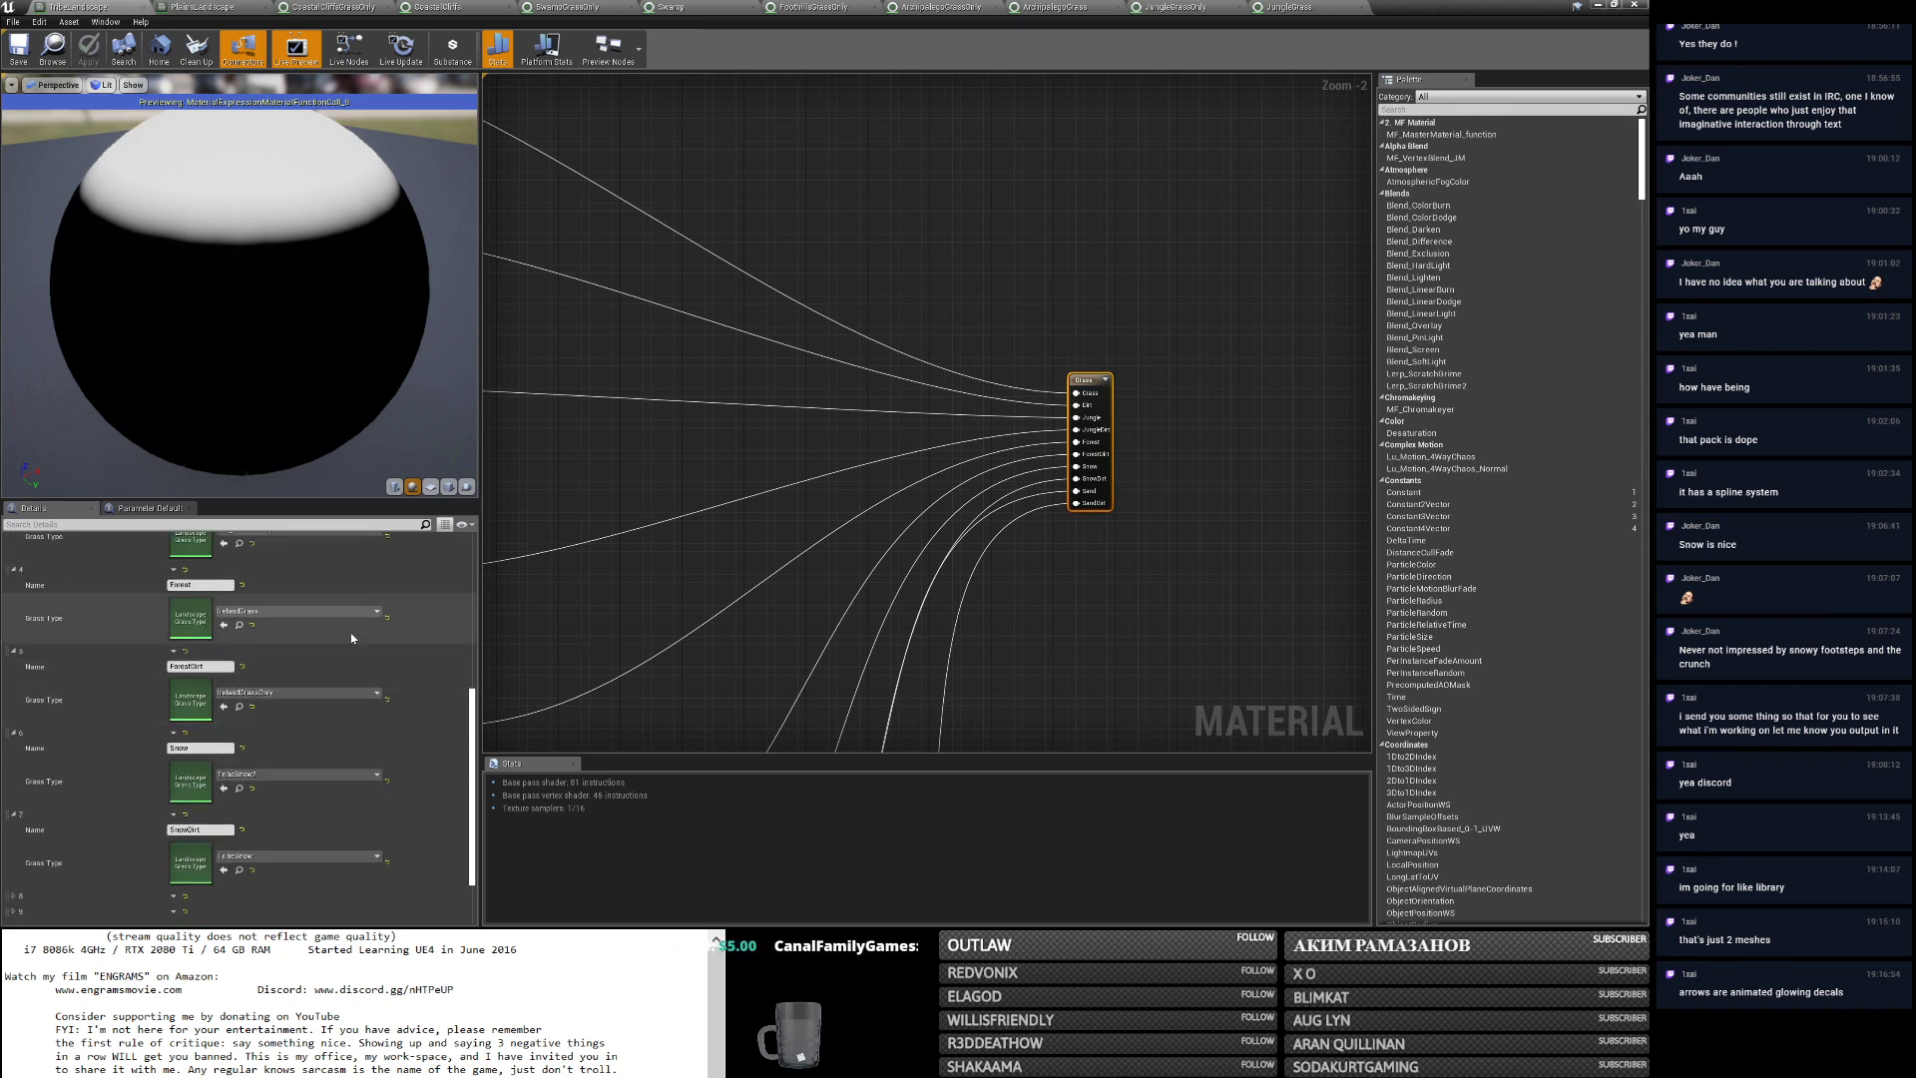
pyautogui.click(1597, 5)
pyautogui.doubleClick(279, 429)
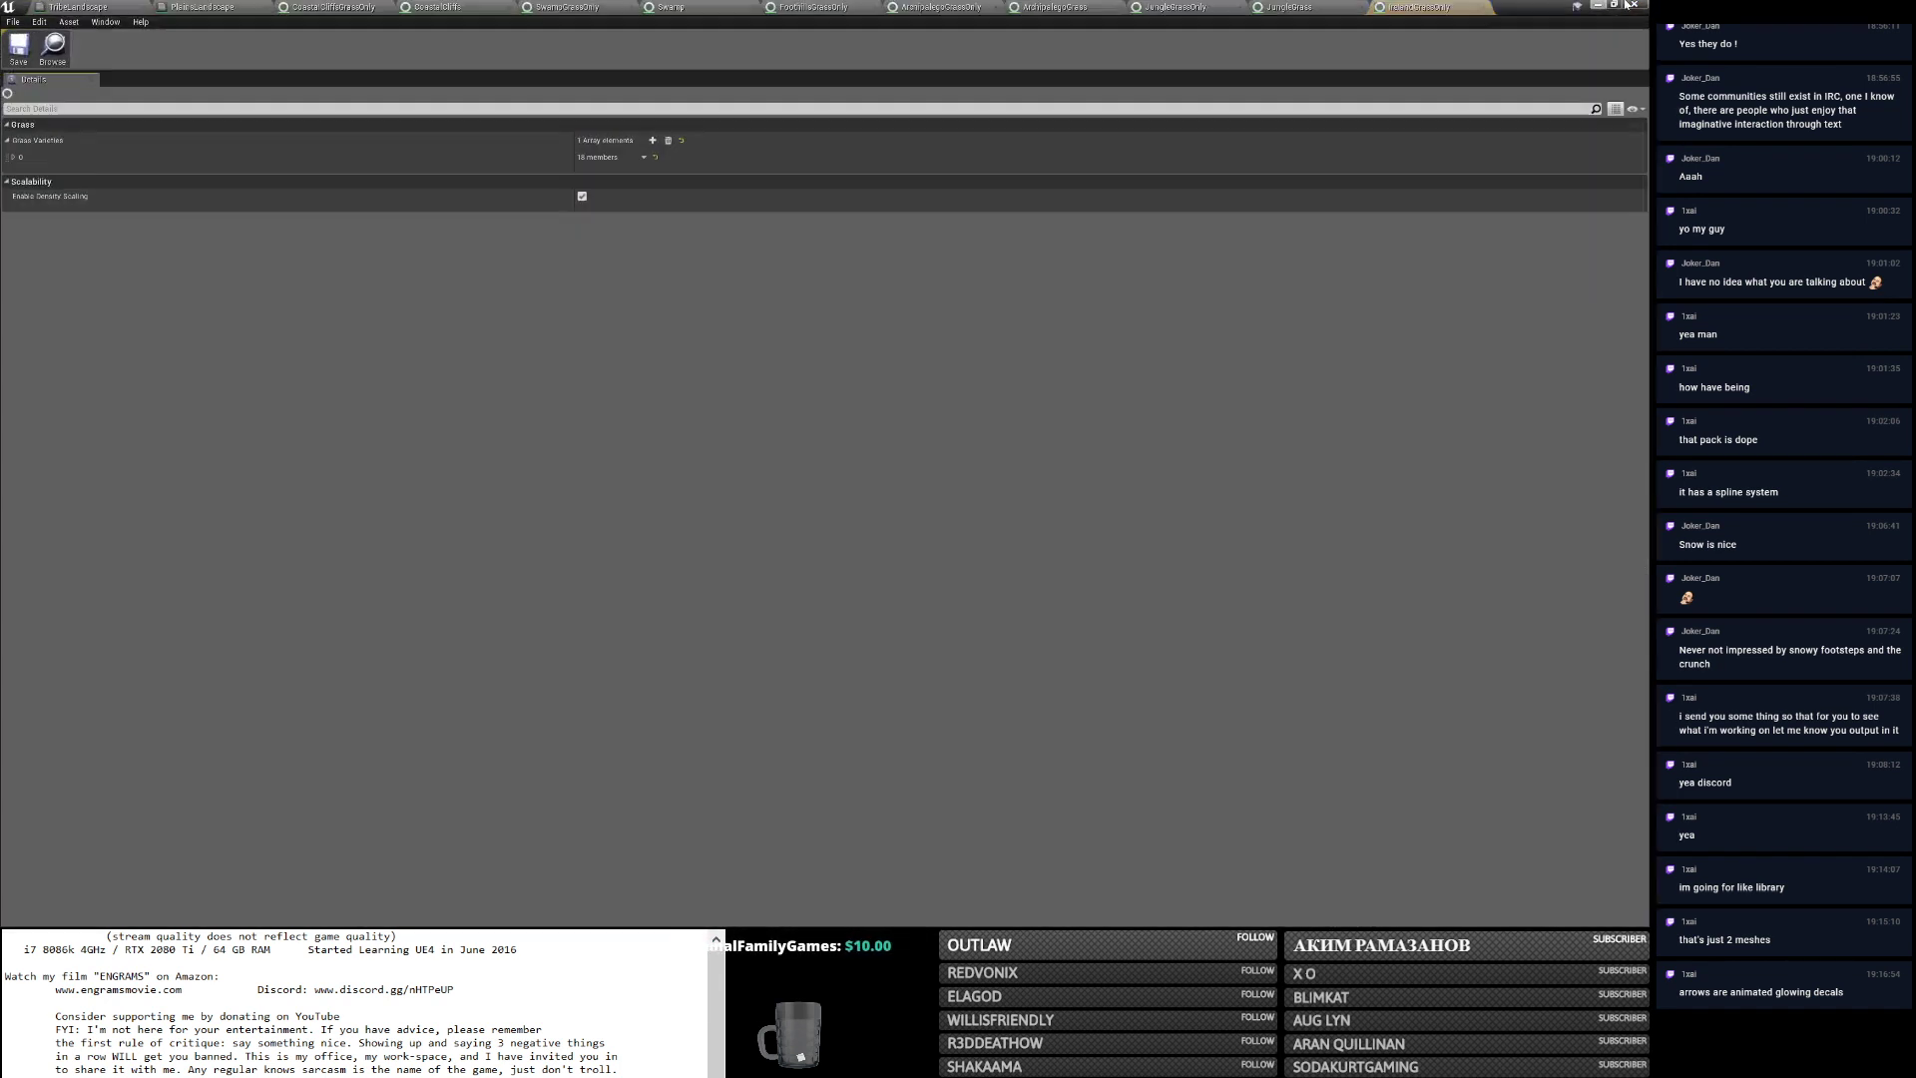
pyautogui.click(1600, 5)
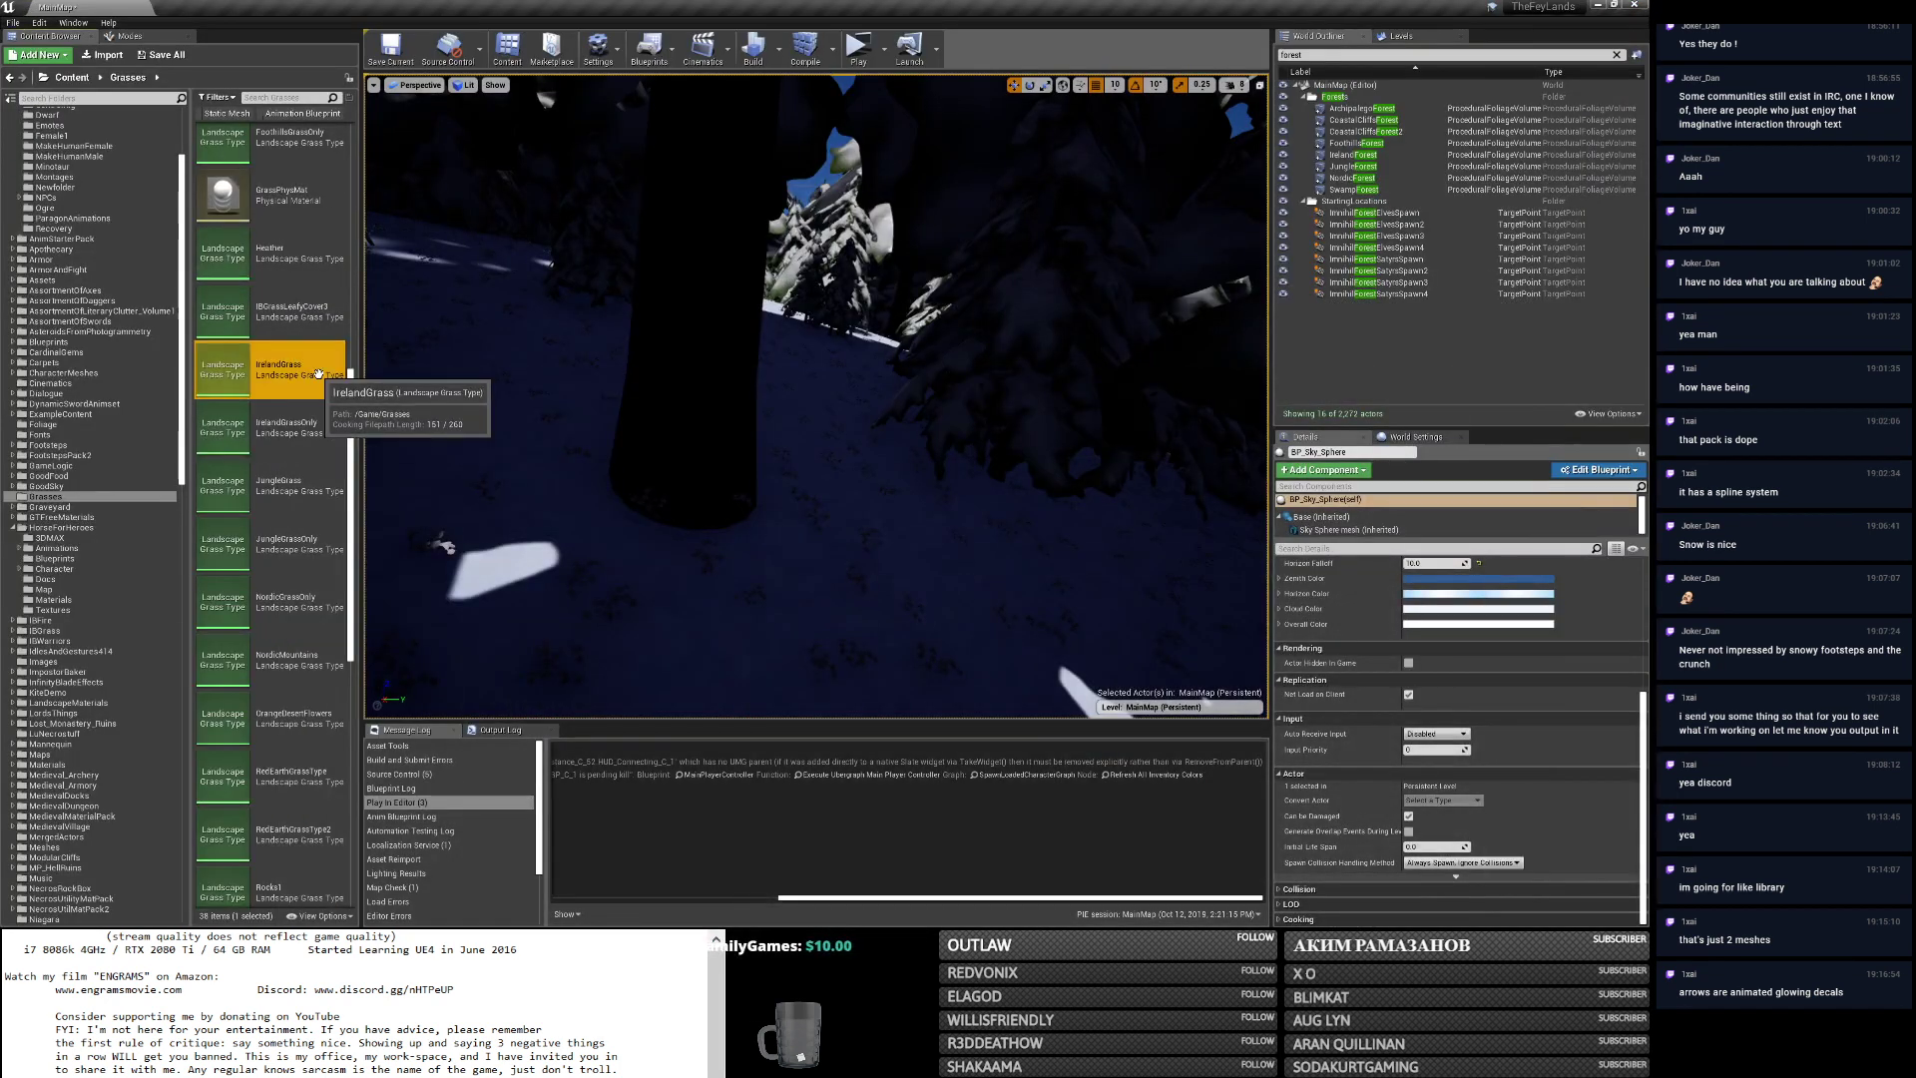
pyautogui.doubleClick(290, 384)
pyautogui.click(1347, 6)
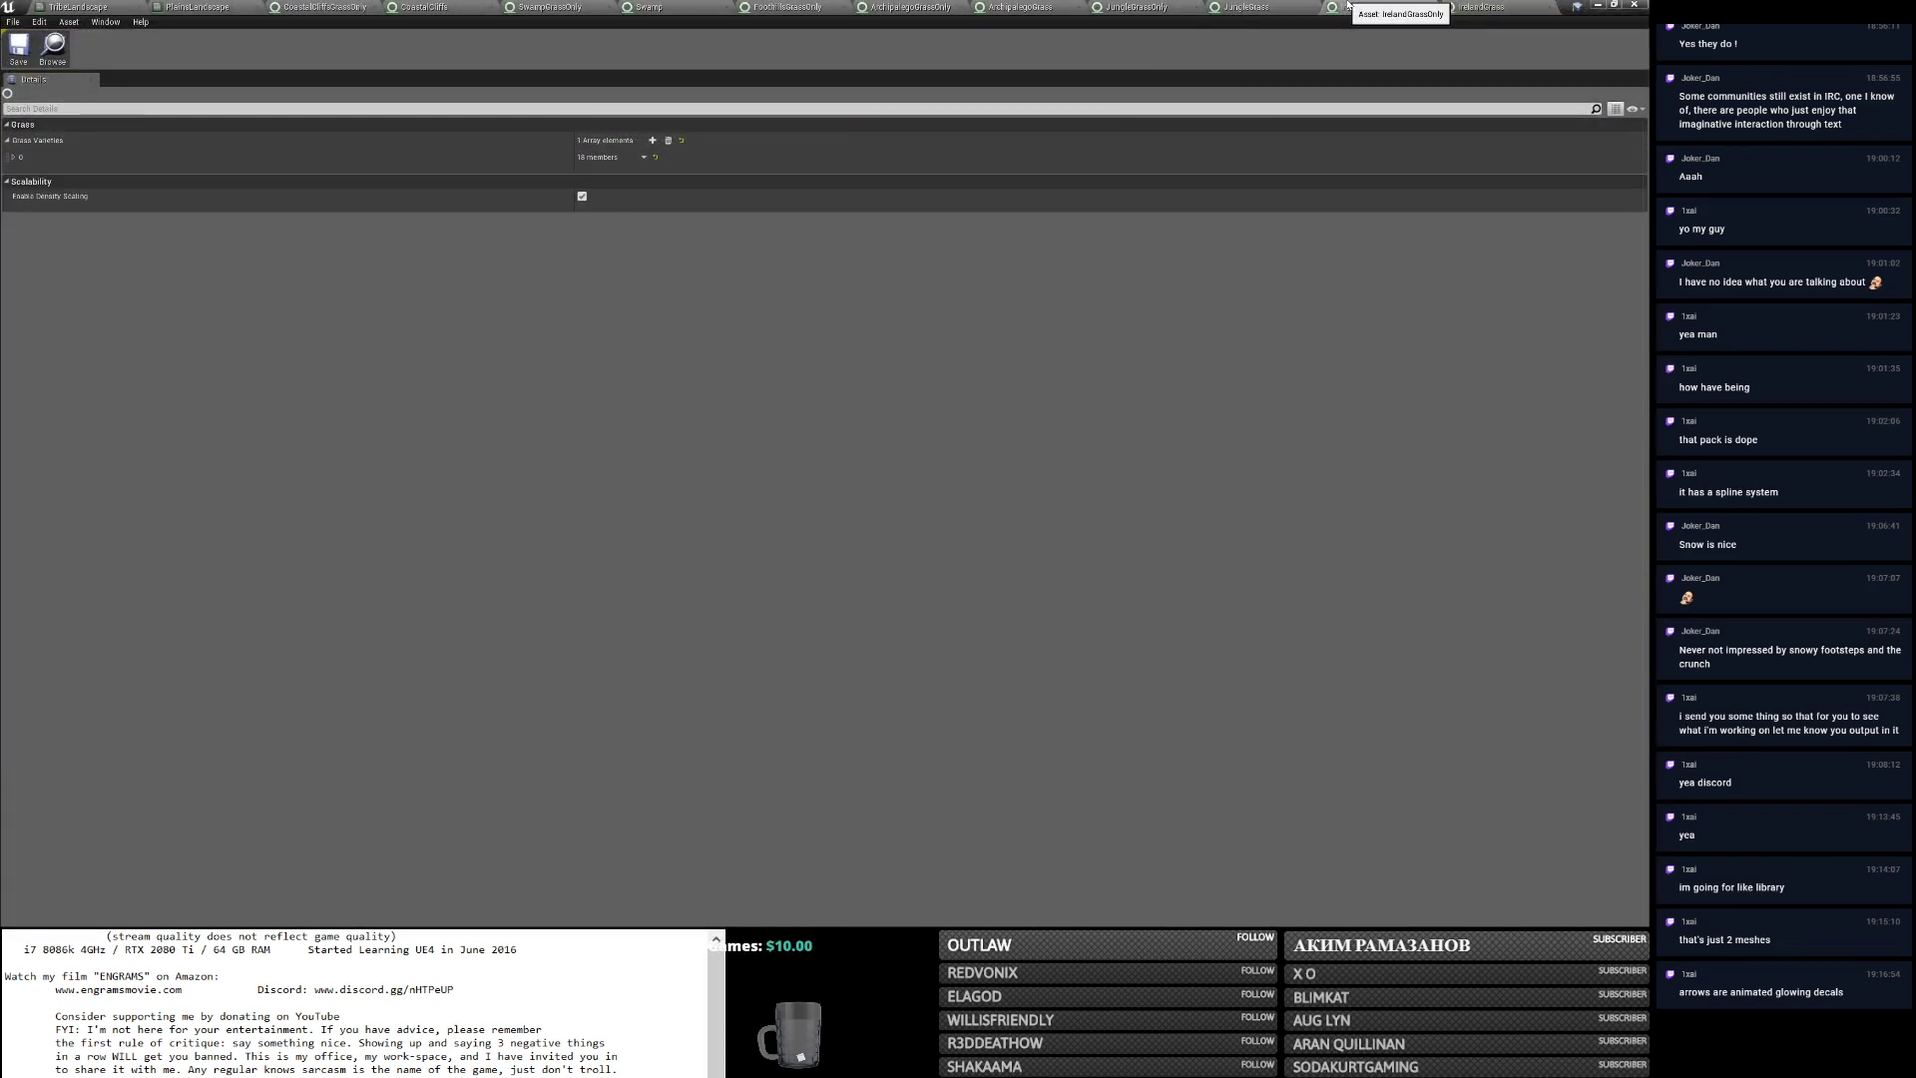
pyautogui.click(15, 157)
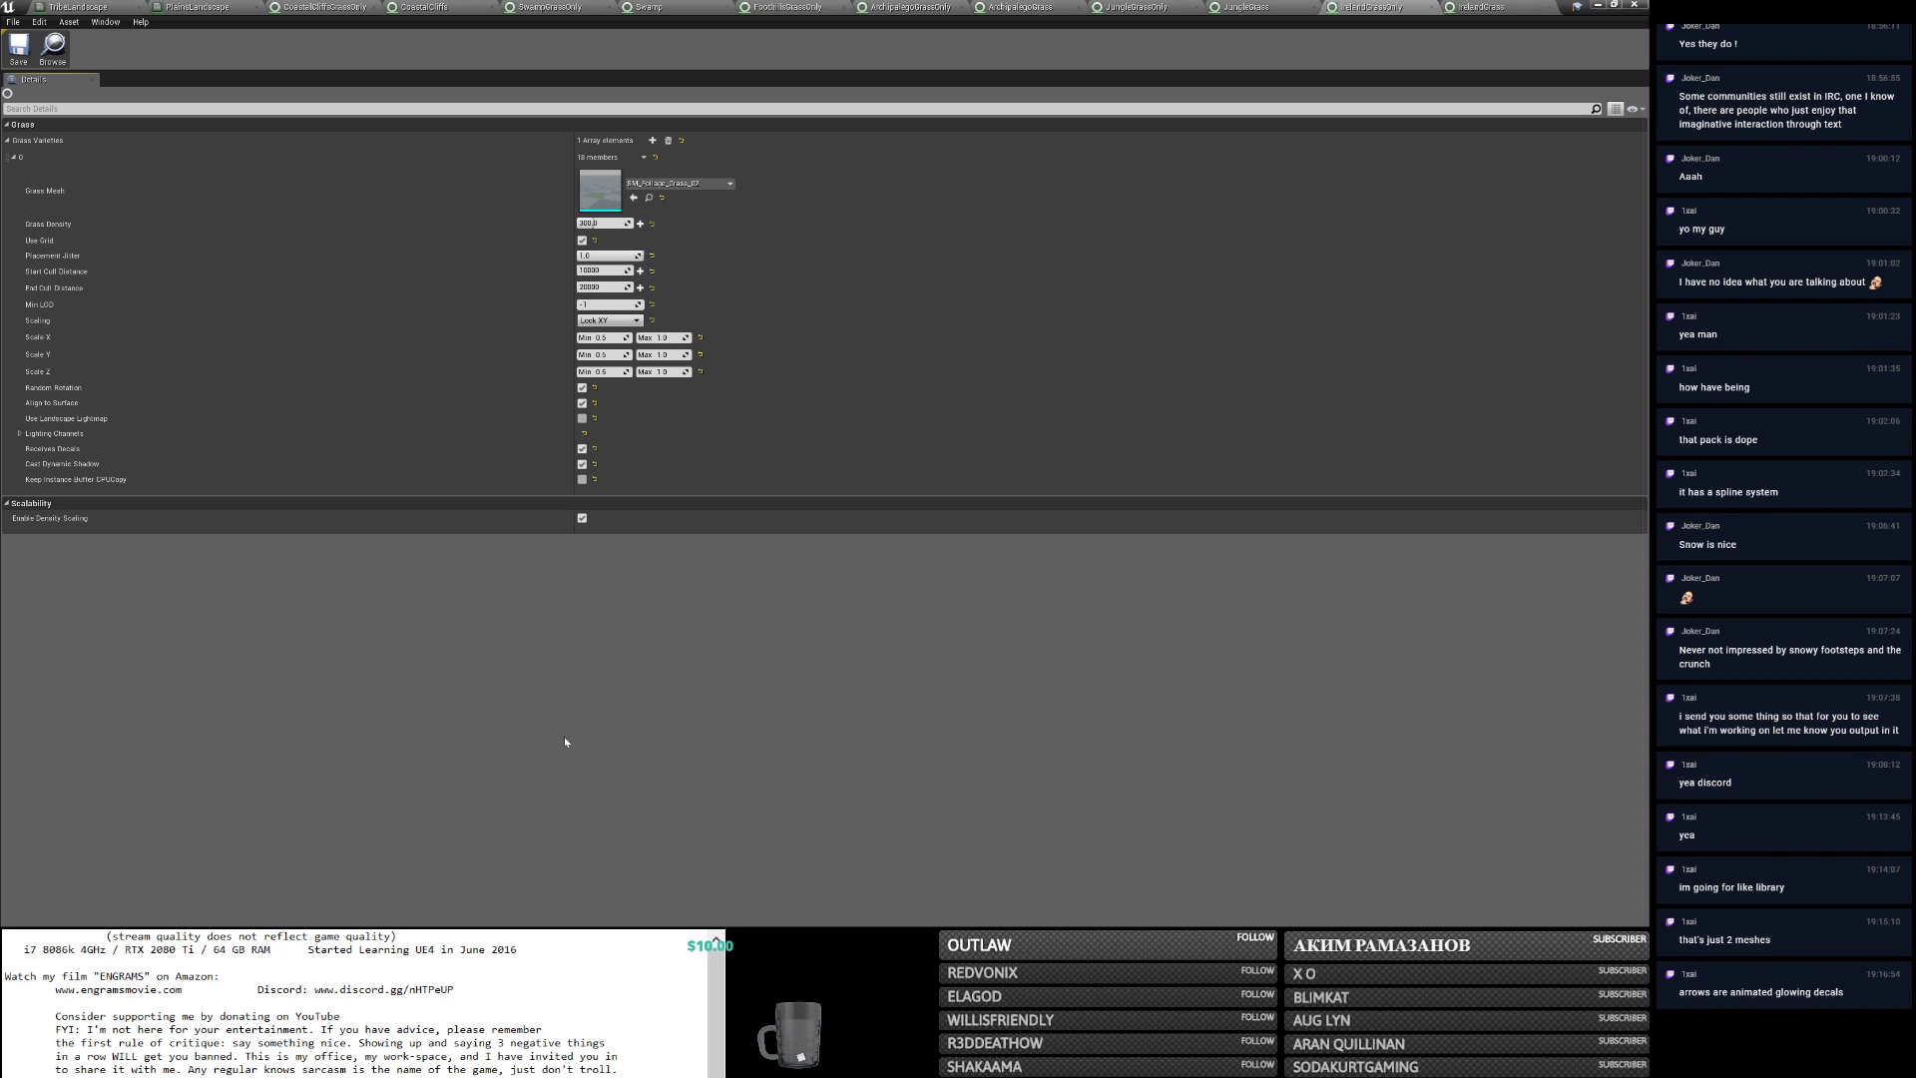
# Expand all grass varieties in IrelandGrass and look through their meshes.
pyautogui.click(1464, 14)
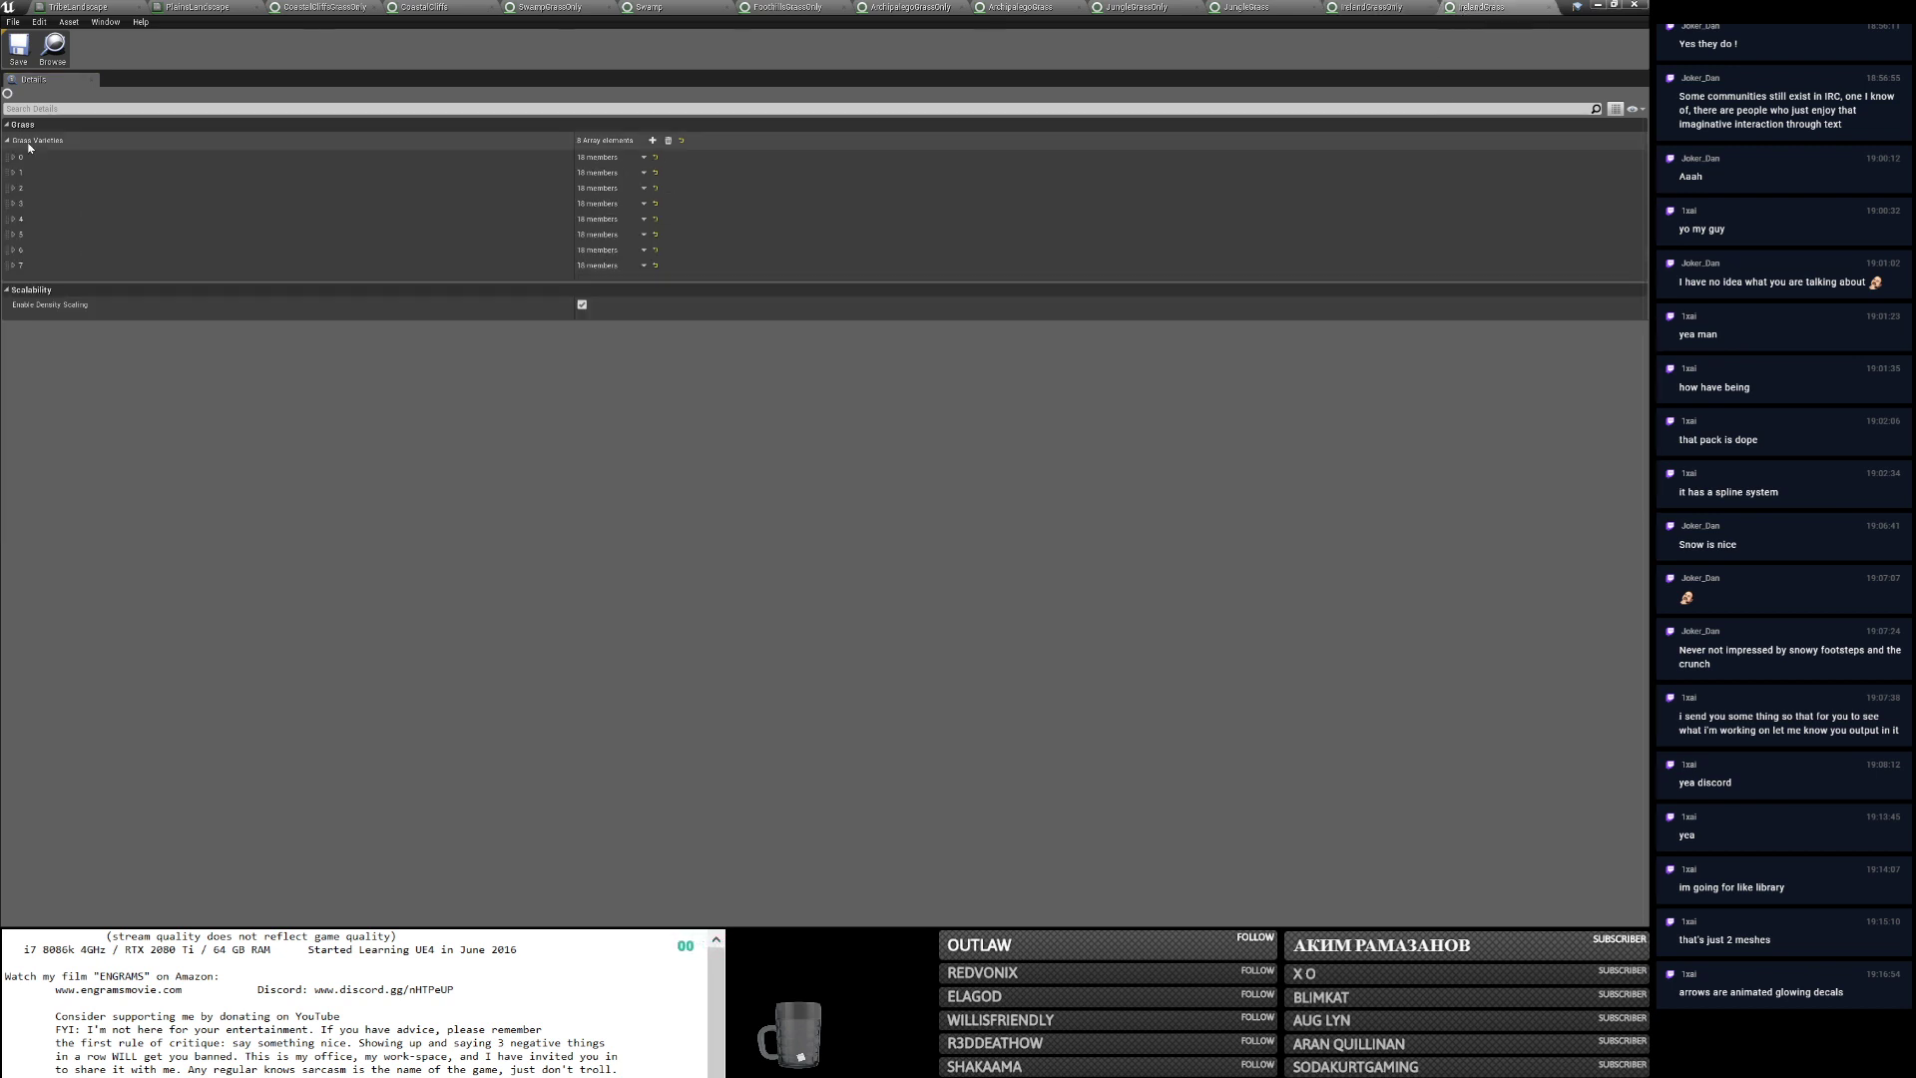
pyautogui.rightClick(38, 140)
pyautogui.click(65, 164)
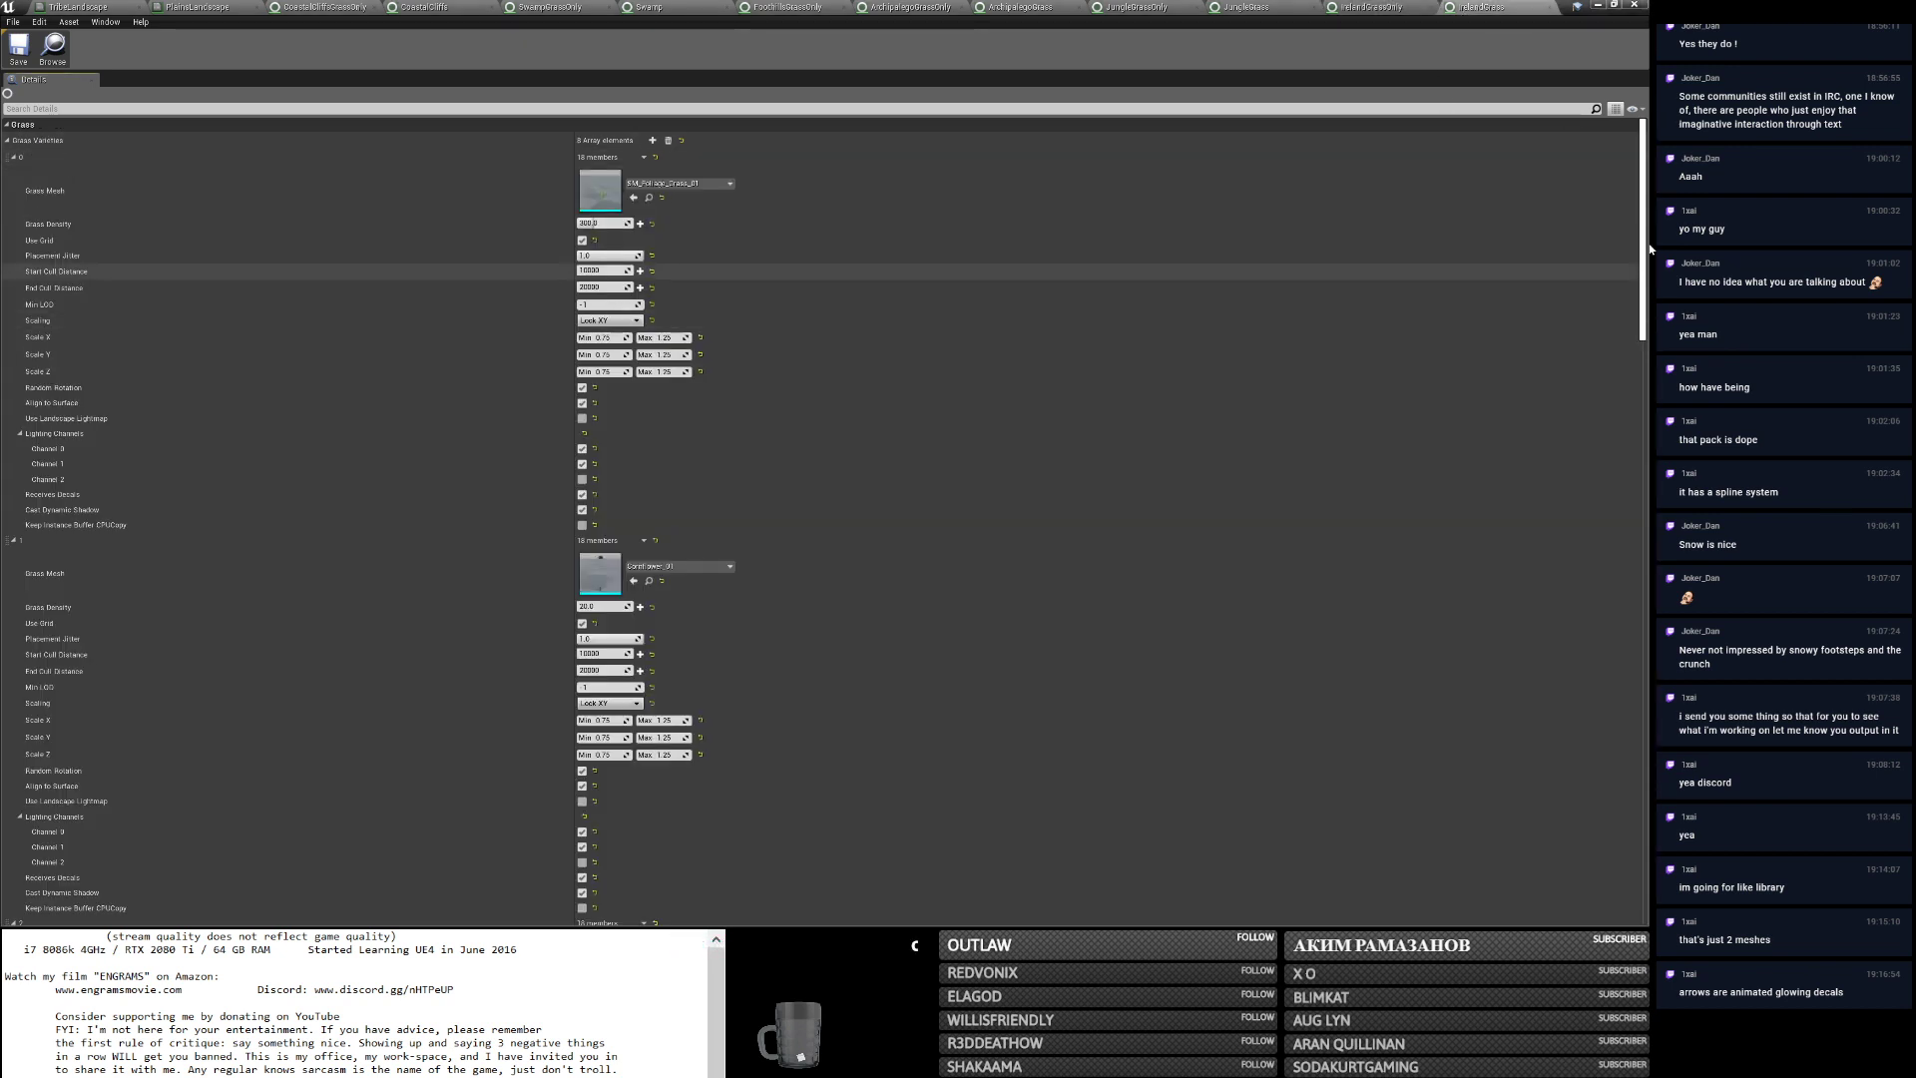
pyautogui.moveTo(1641, 207); pyautogui.dragTo(1649, 467)
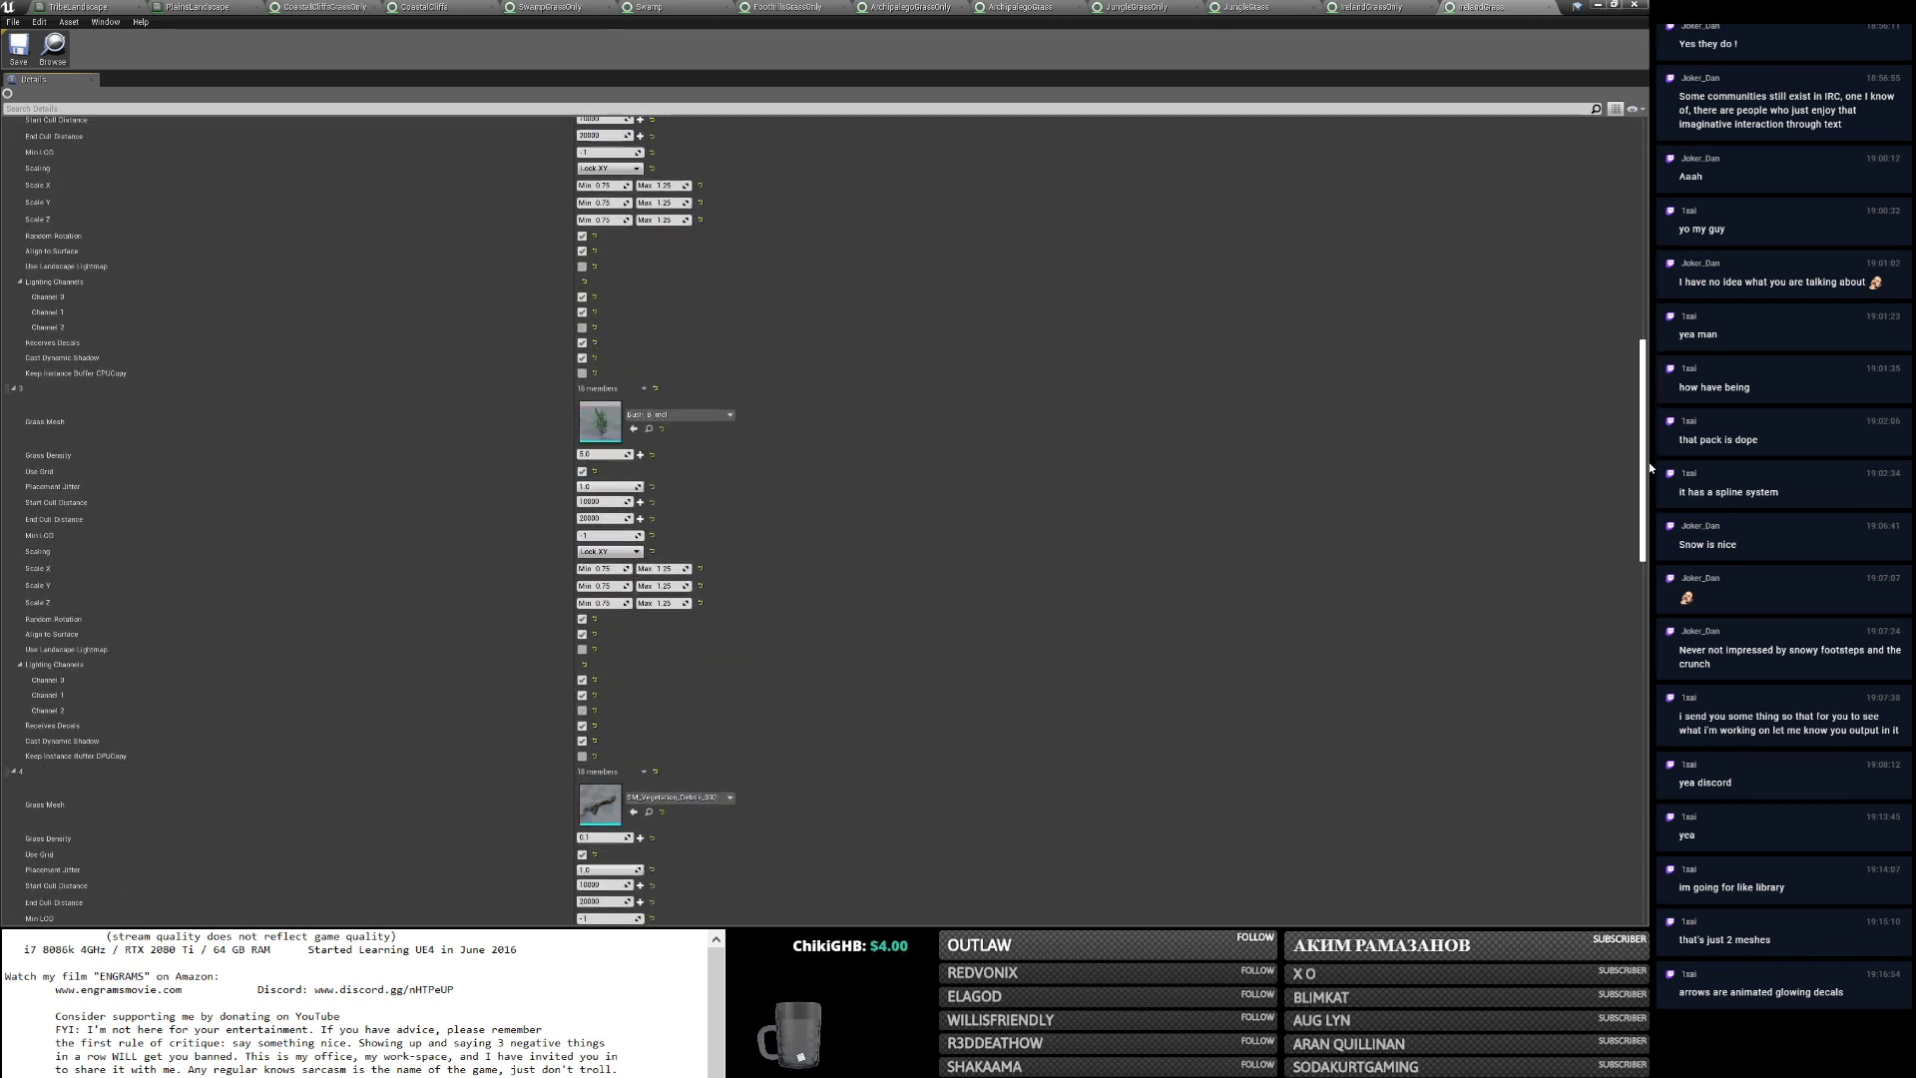
# Inspect the bush mesh used by variety 3 of IrelandGrass in the static mesh editor, then close that editor.
pyautogui.doubleClick(592, 414)
pyautogui.moveTo(905, 380)
pyautogui.mouseDown(button='right')
pyautogui.moveTo(894, 409)
pyautogui.moveTo(911, 384)
pyautogui.mouseUp(button='right')
pyautogui.press('w')
pyautogui.press('s')
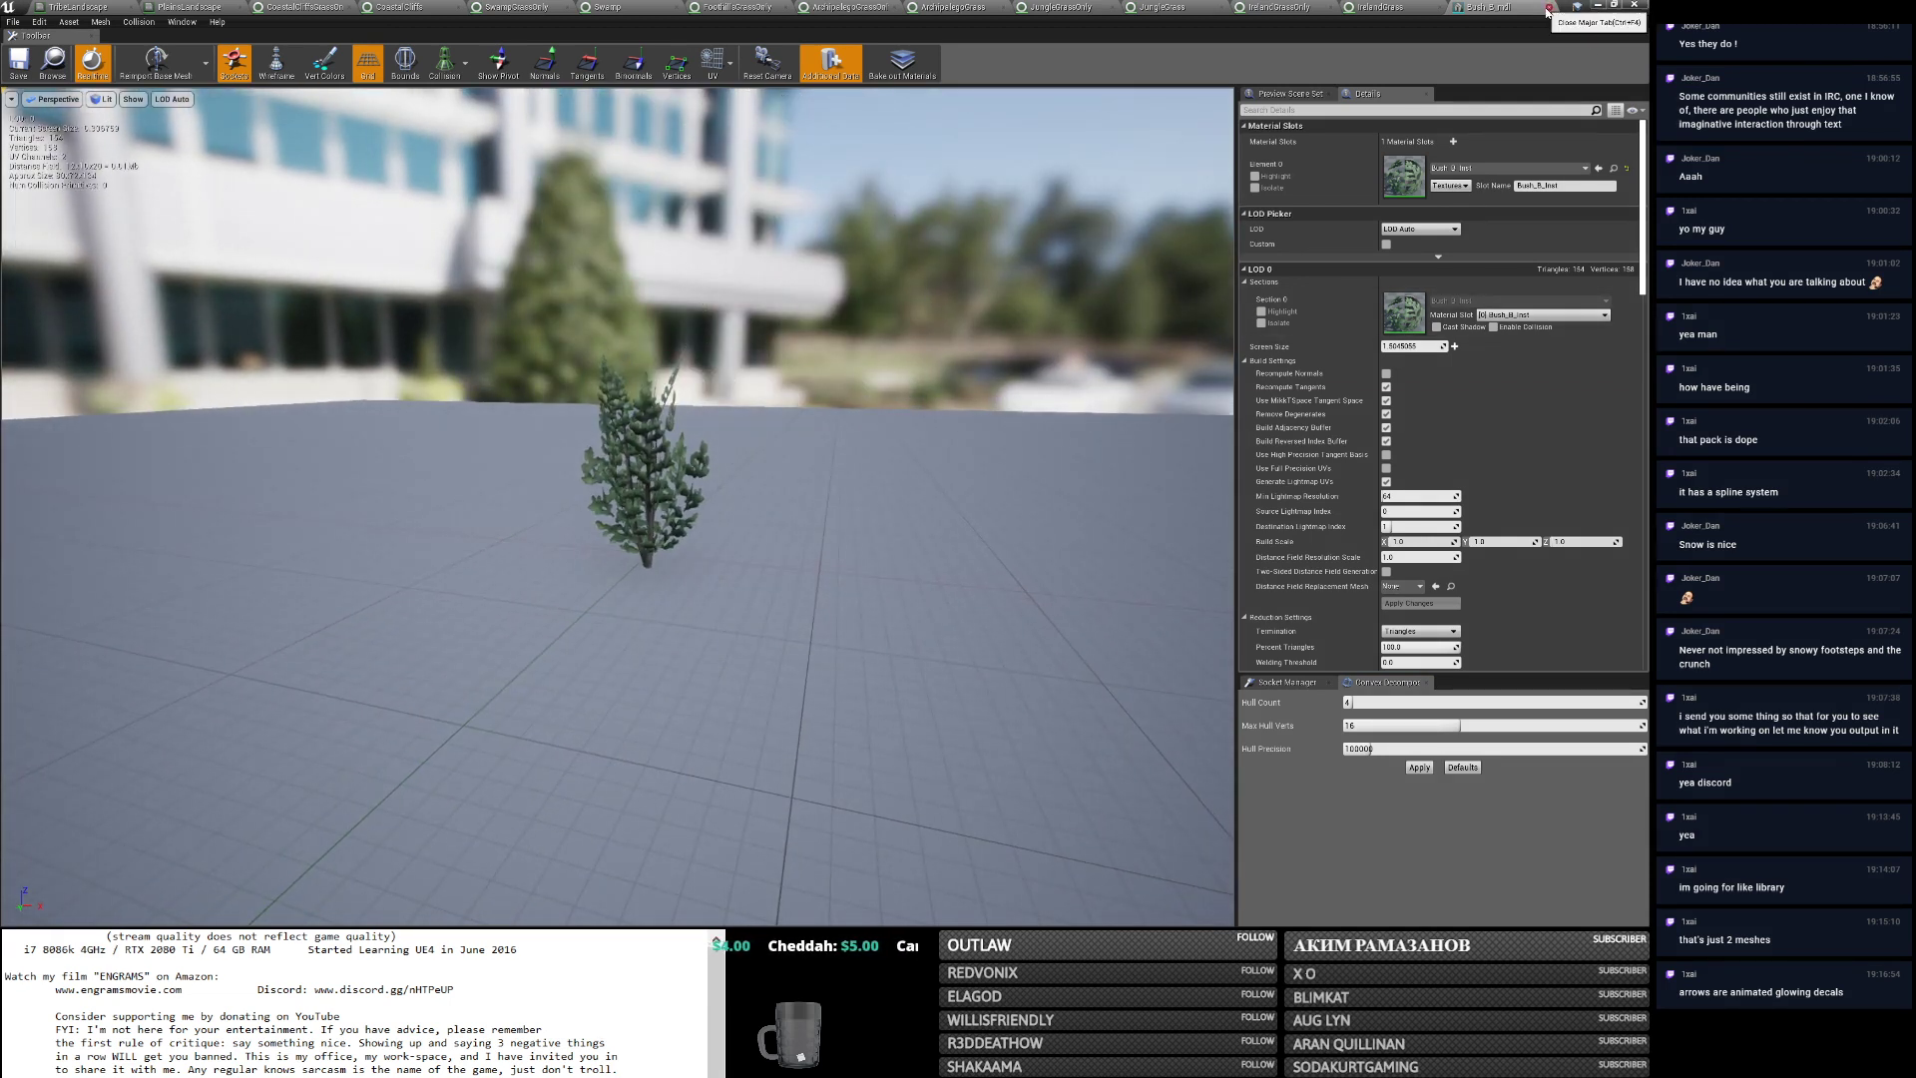
pyautogui.click(1548, 8)
# Copy the rock variety at index 5 of IrelandGrass and paste it over variety 0 in IrelandGrassOnly.
pyautogui.moveTo(1645, 348); pyautogui.dragTo(1642, 580)
pyautogui.rightClick(37, 288)
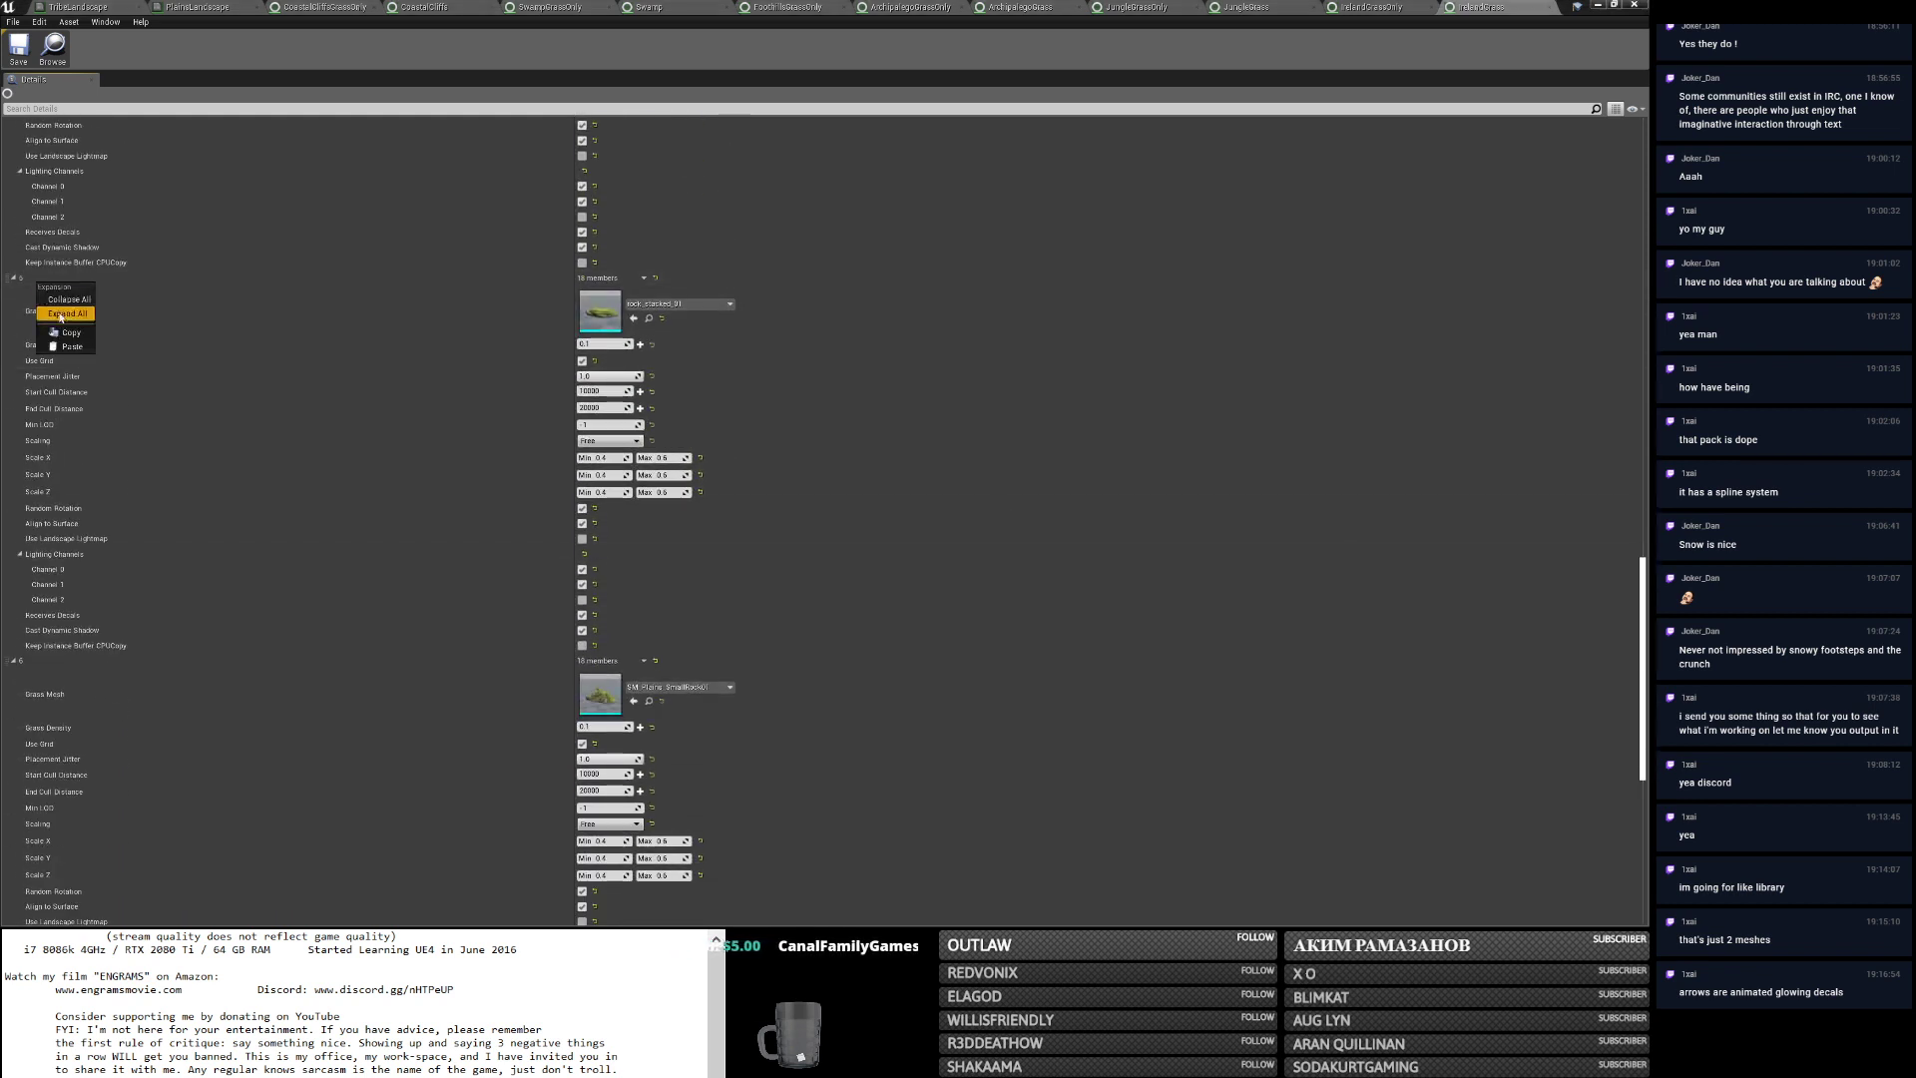
pyautogui.click(74, 339)
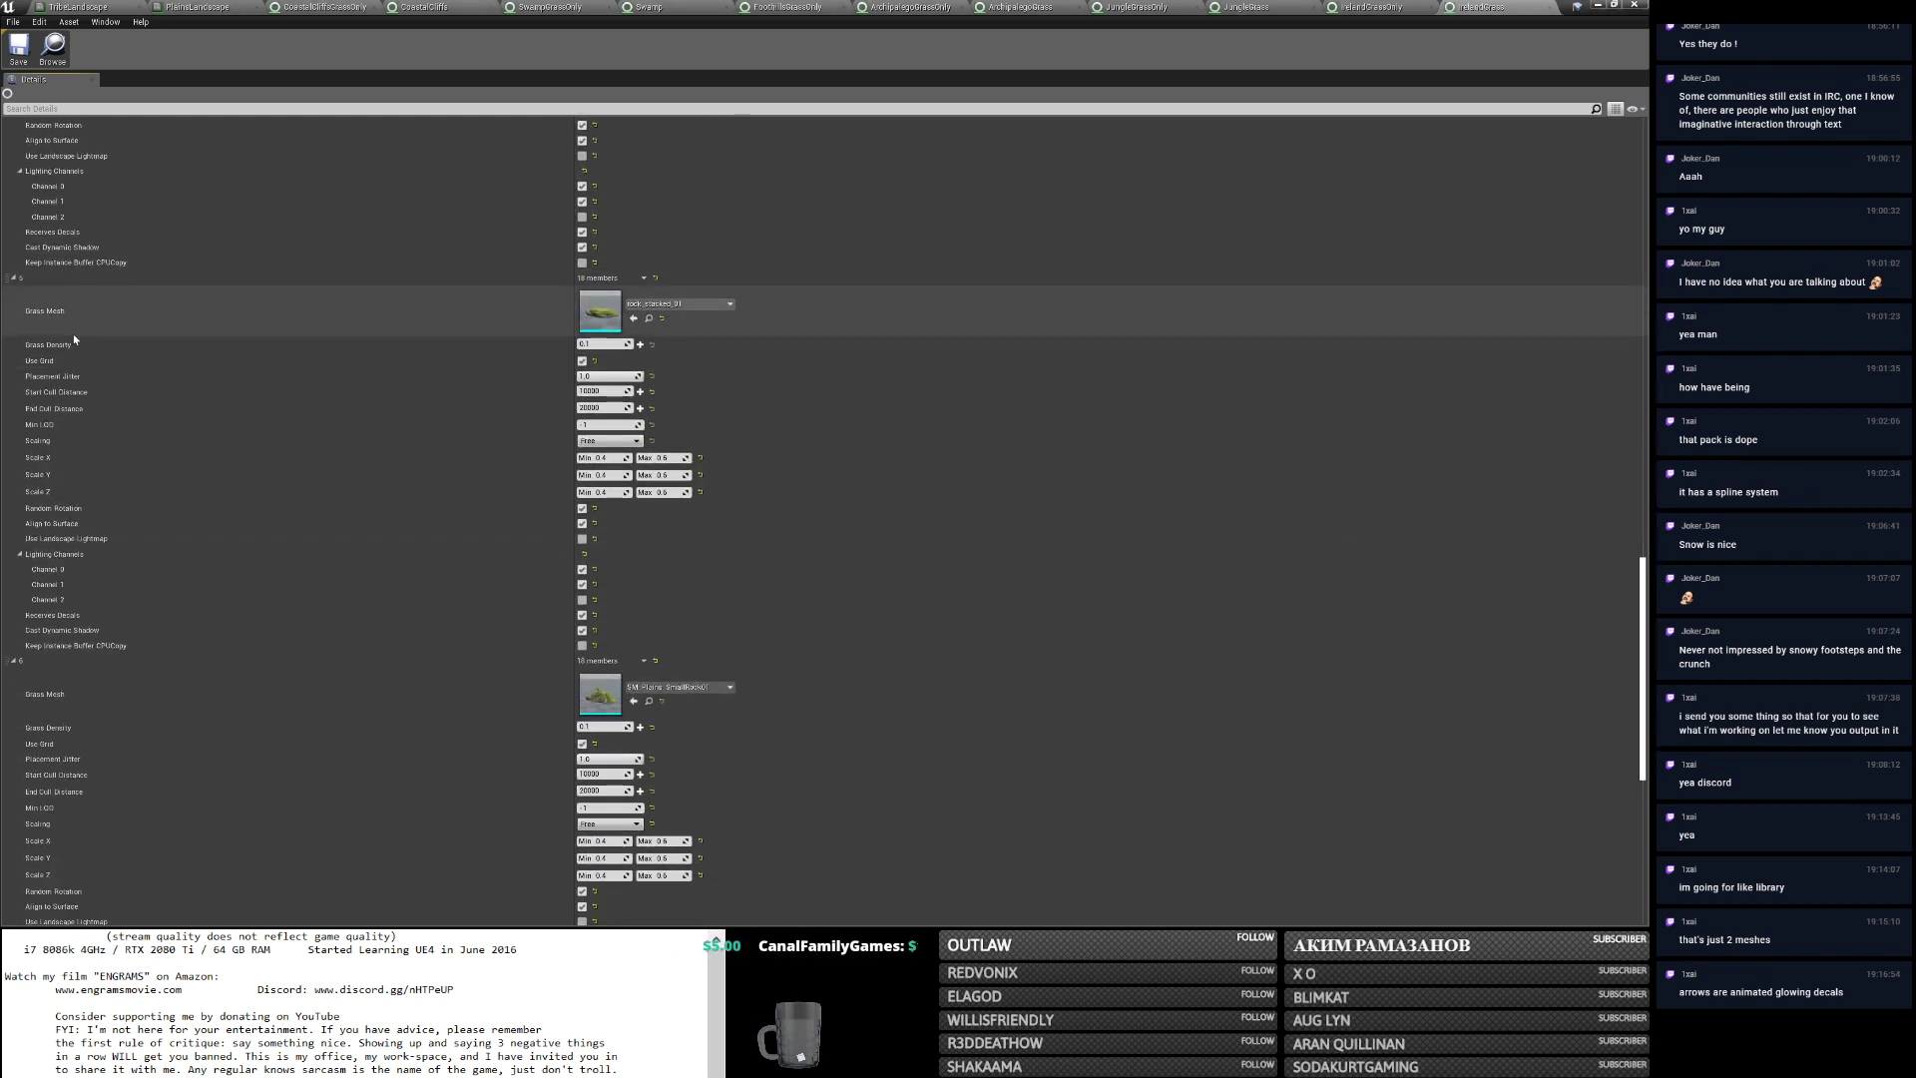
pyautogui.click(1347, 9)
pyautogui.rightClick(34, 157)
pyautogui.click(68, 223)
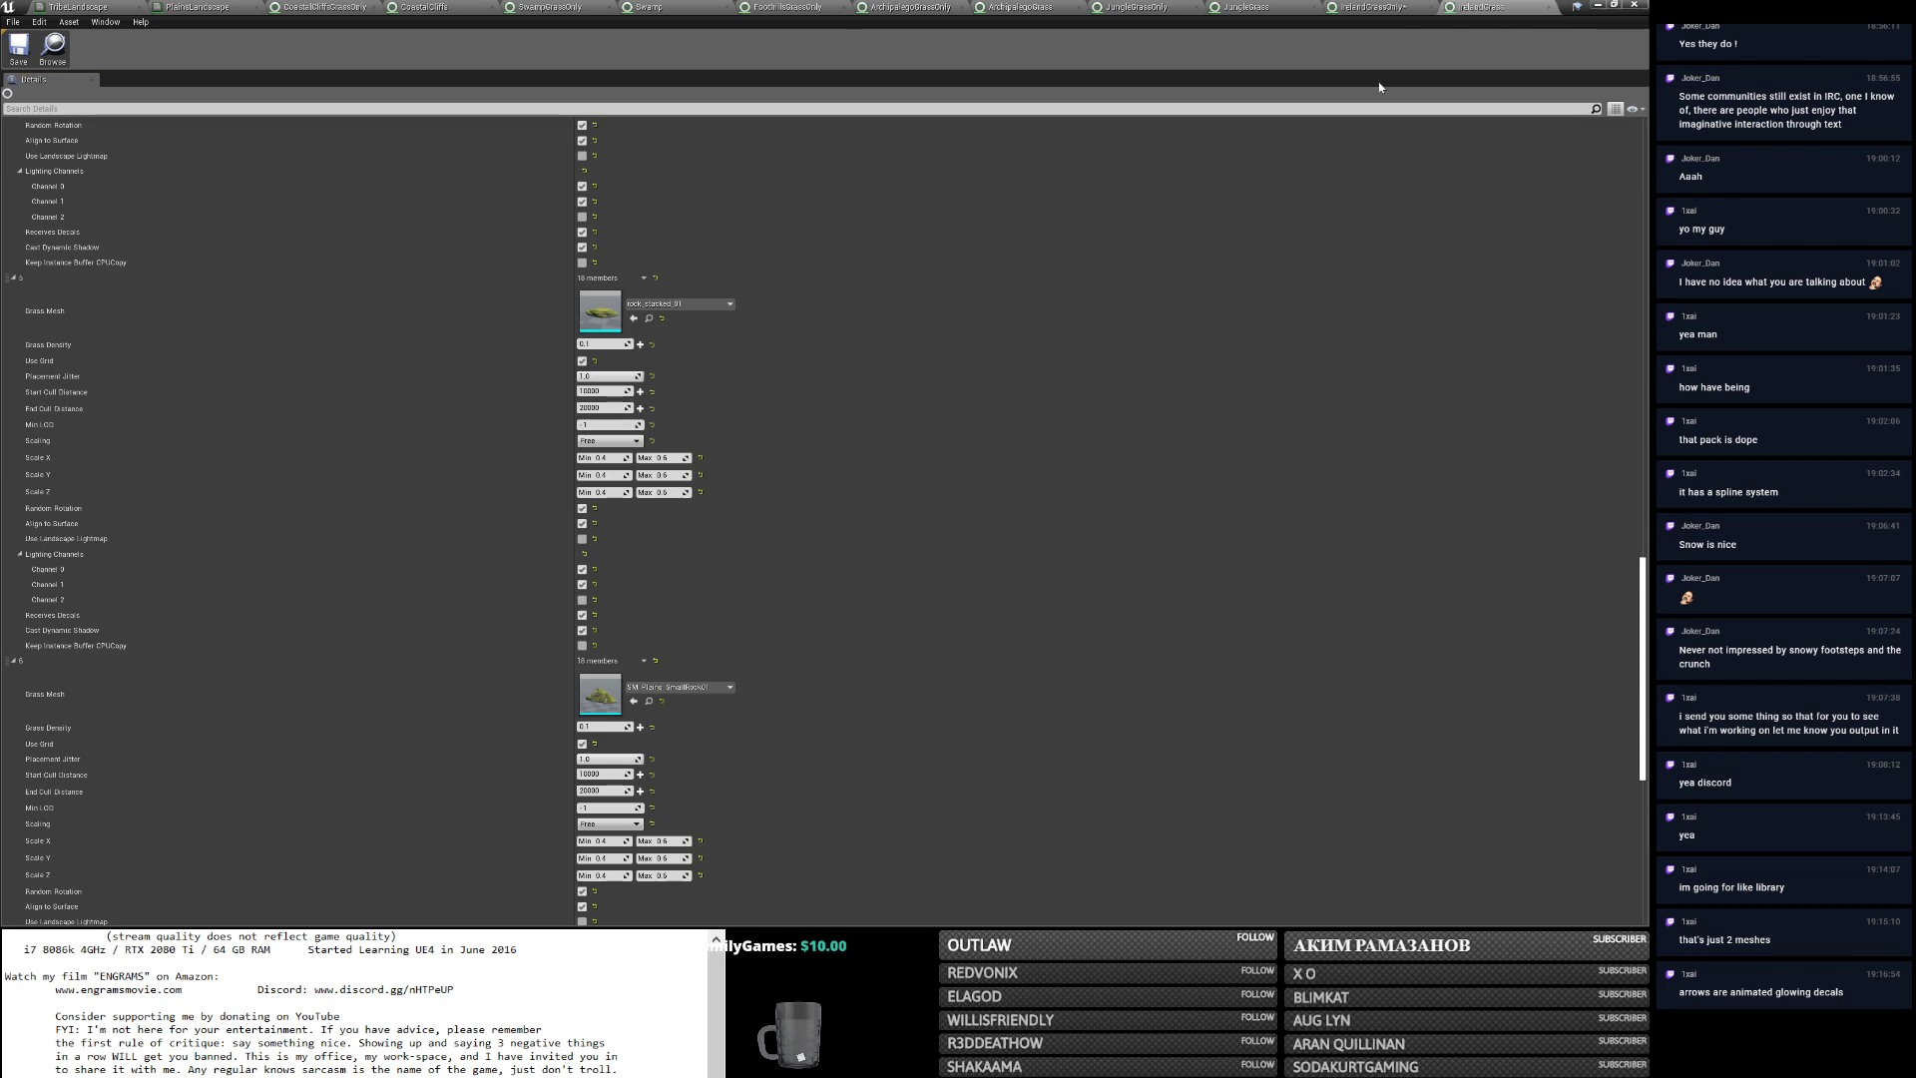
# Copy the rock variety at index 6 of IrelandGrass and paste it into a newly added second variety in IrelandGrassOnly.
pyautogui.scroll(-10, 968, 404)
pyautogui.scroll(-5, 968, 403)
pyautogui.rightClick(34, 310)
pyautogui.click(70, 357)
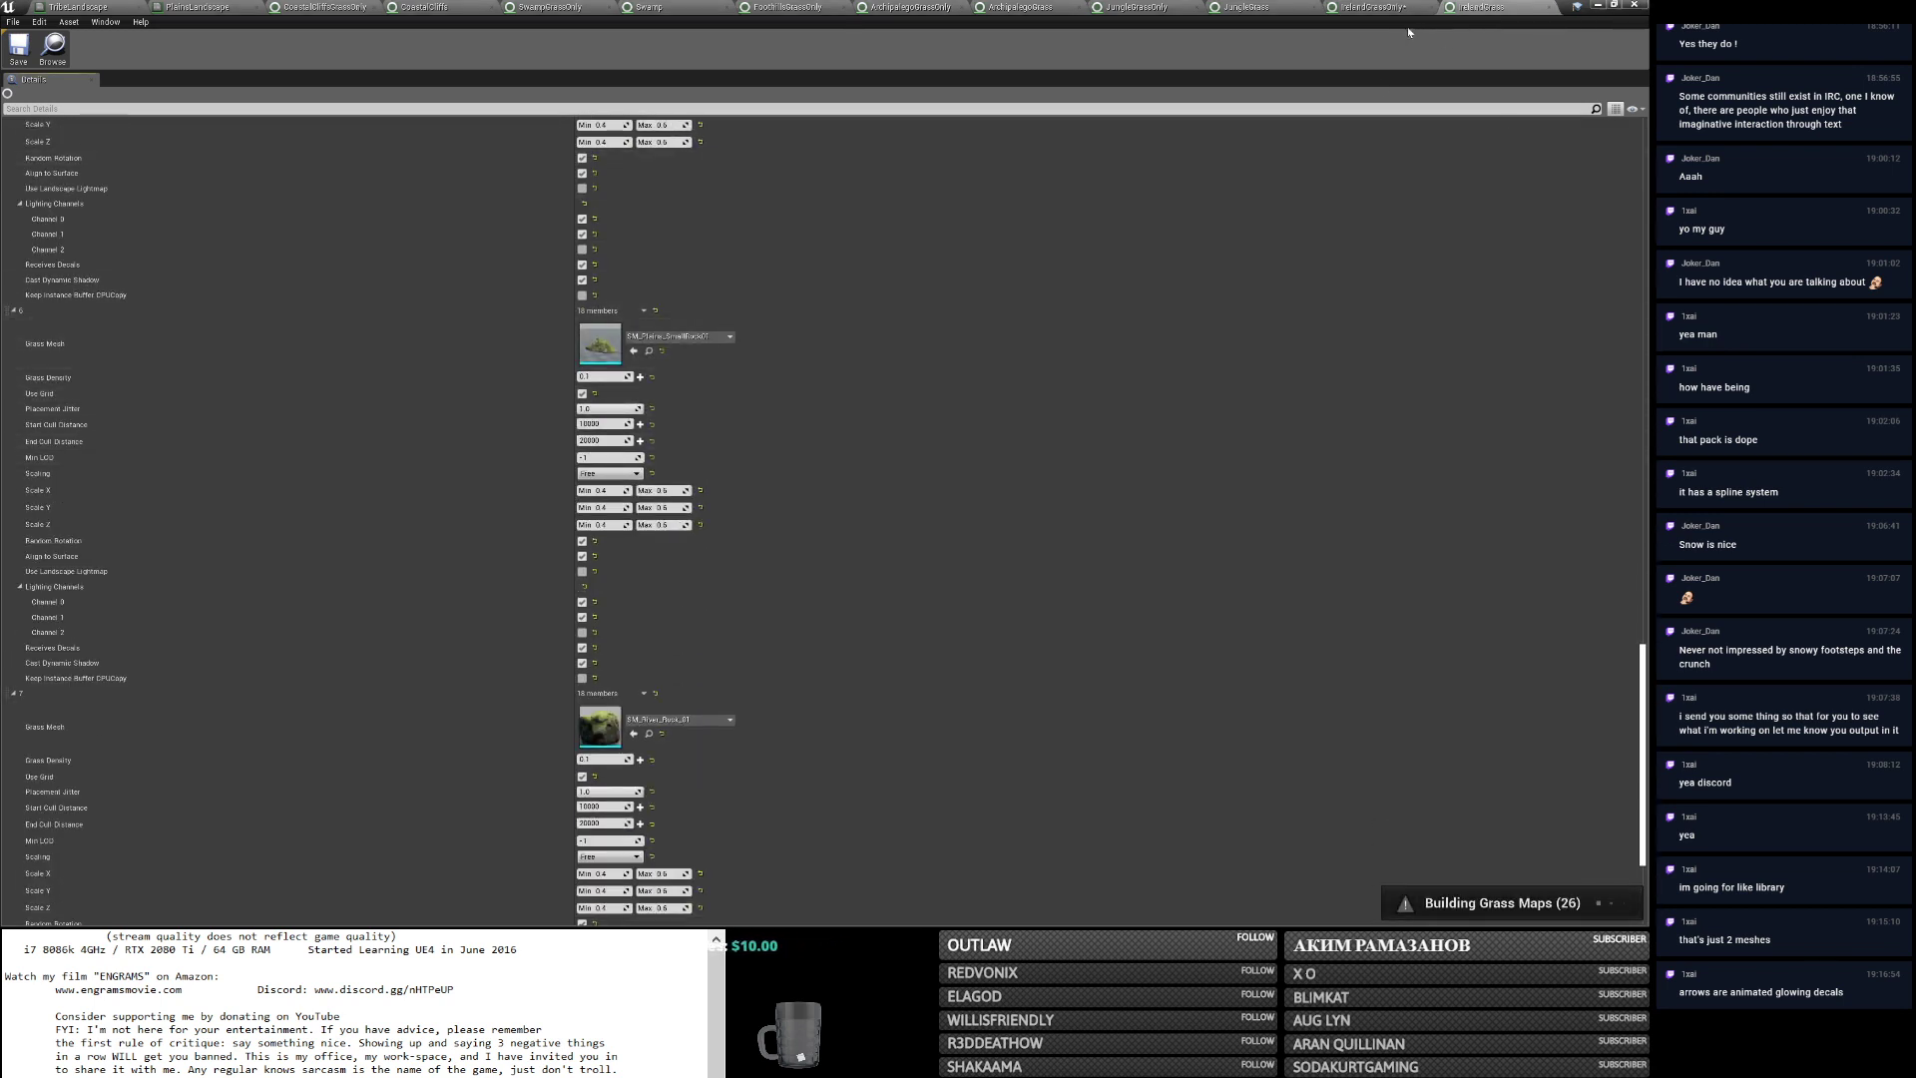
pyautogui.click(1388, 8)
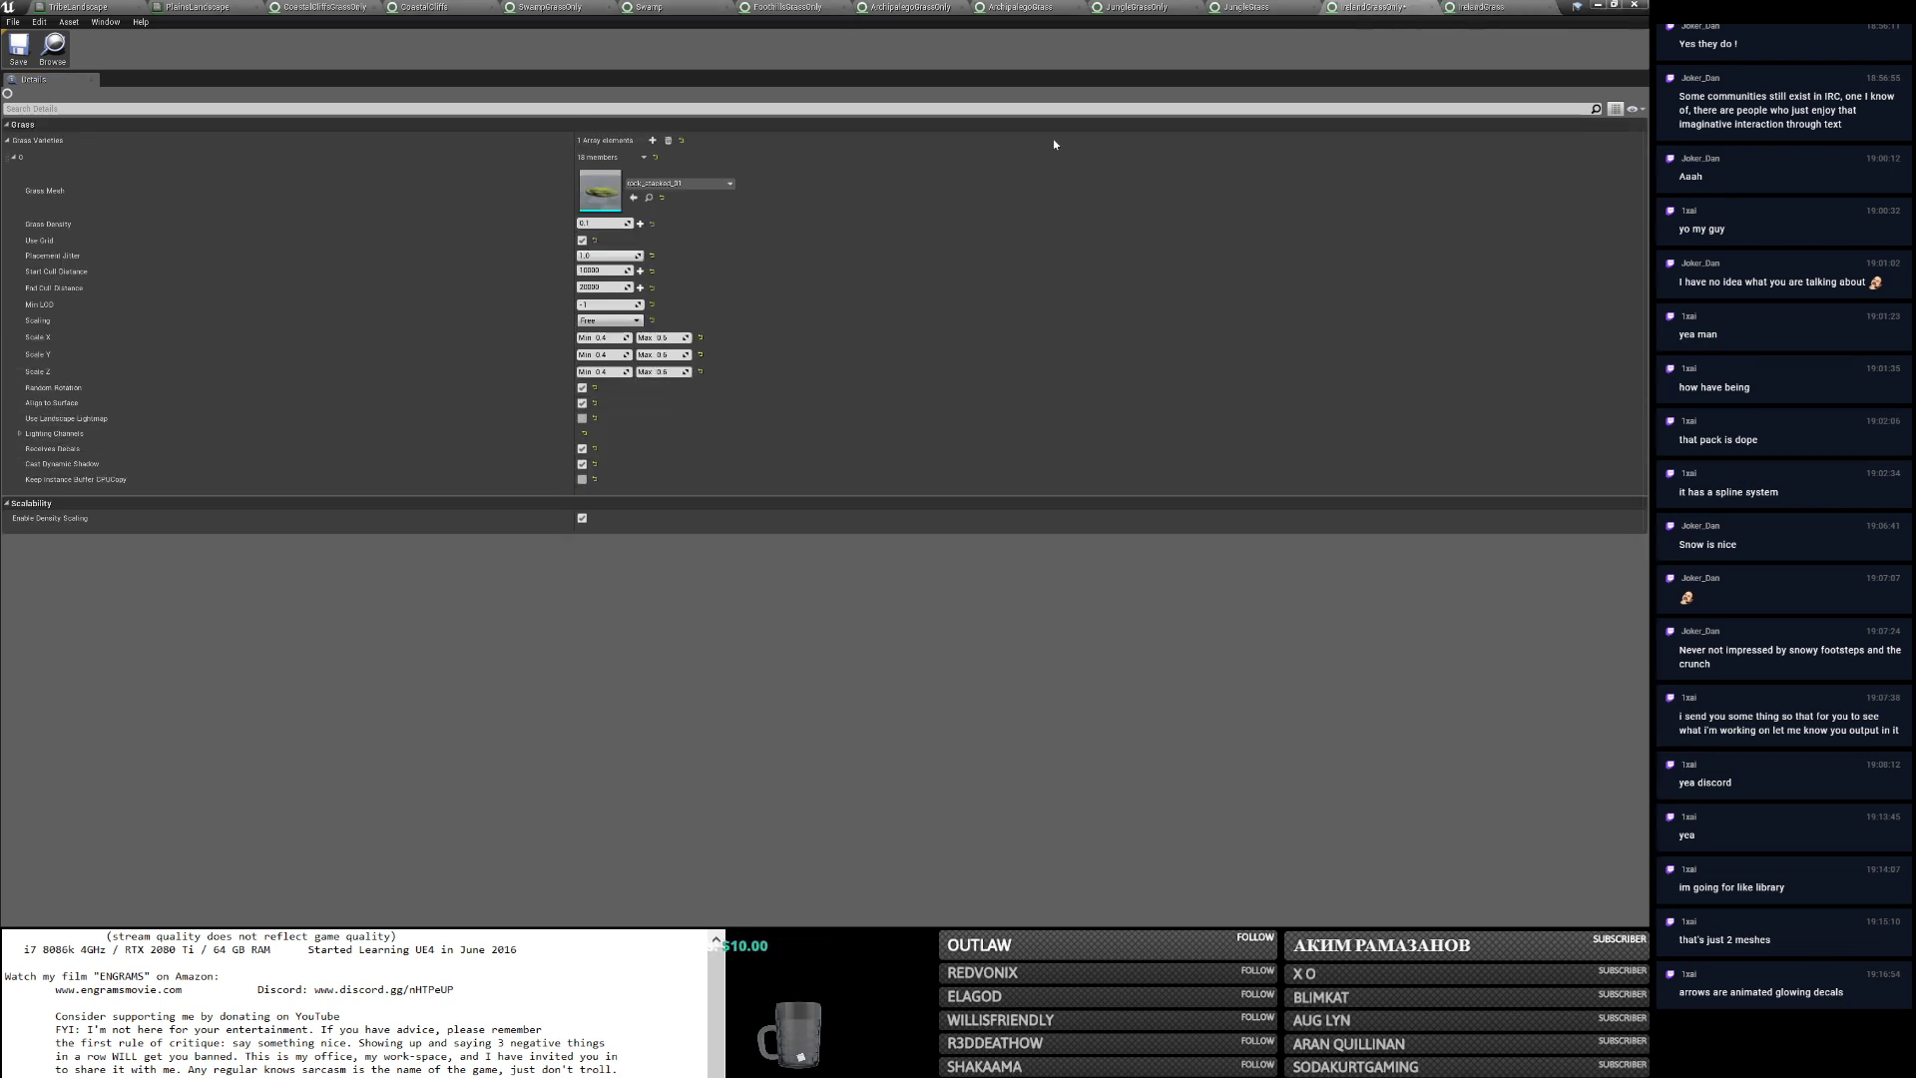
pyautogui.click(653, 140)
pyautogui.rightClick(26, 177)
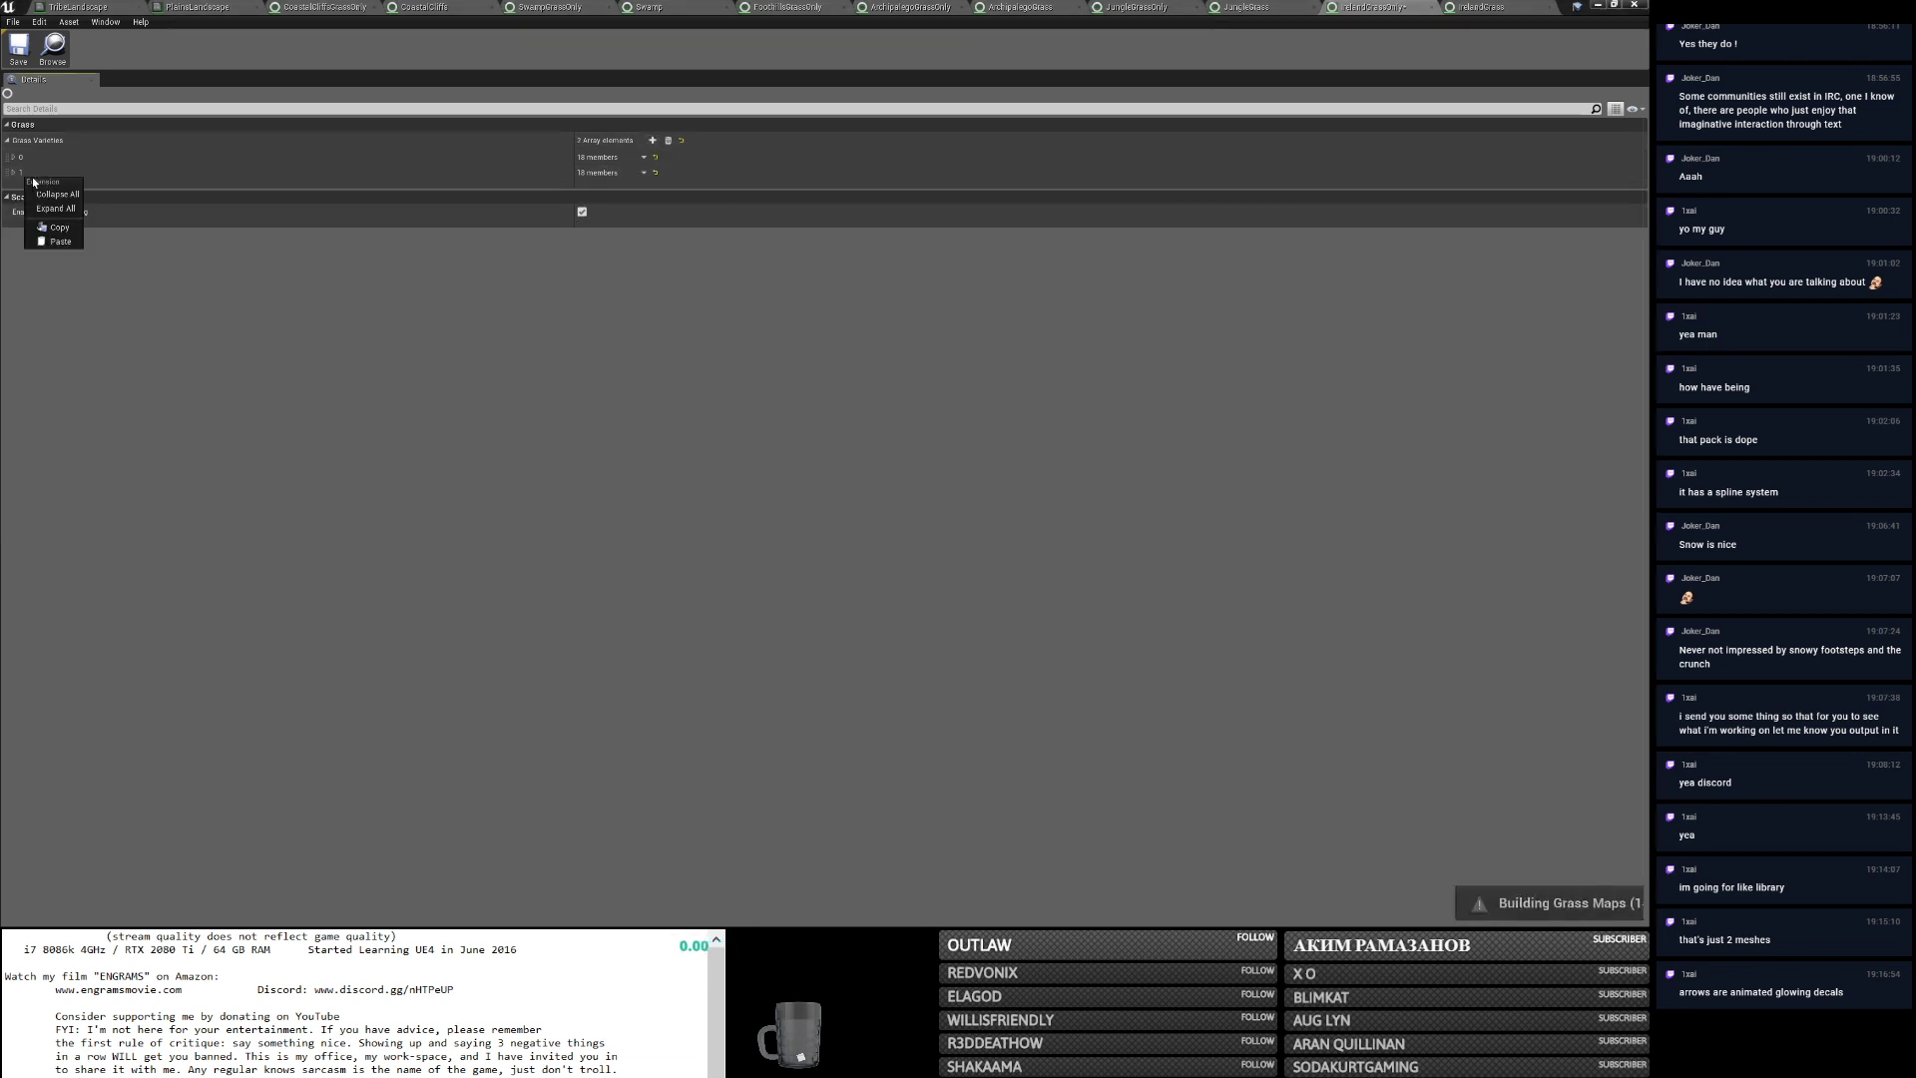
pyautogui.click(62, 241)
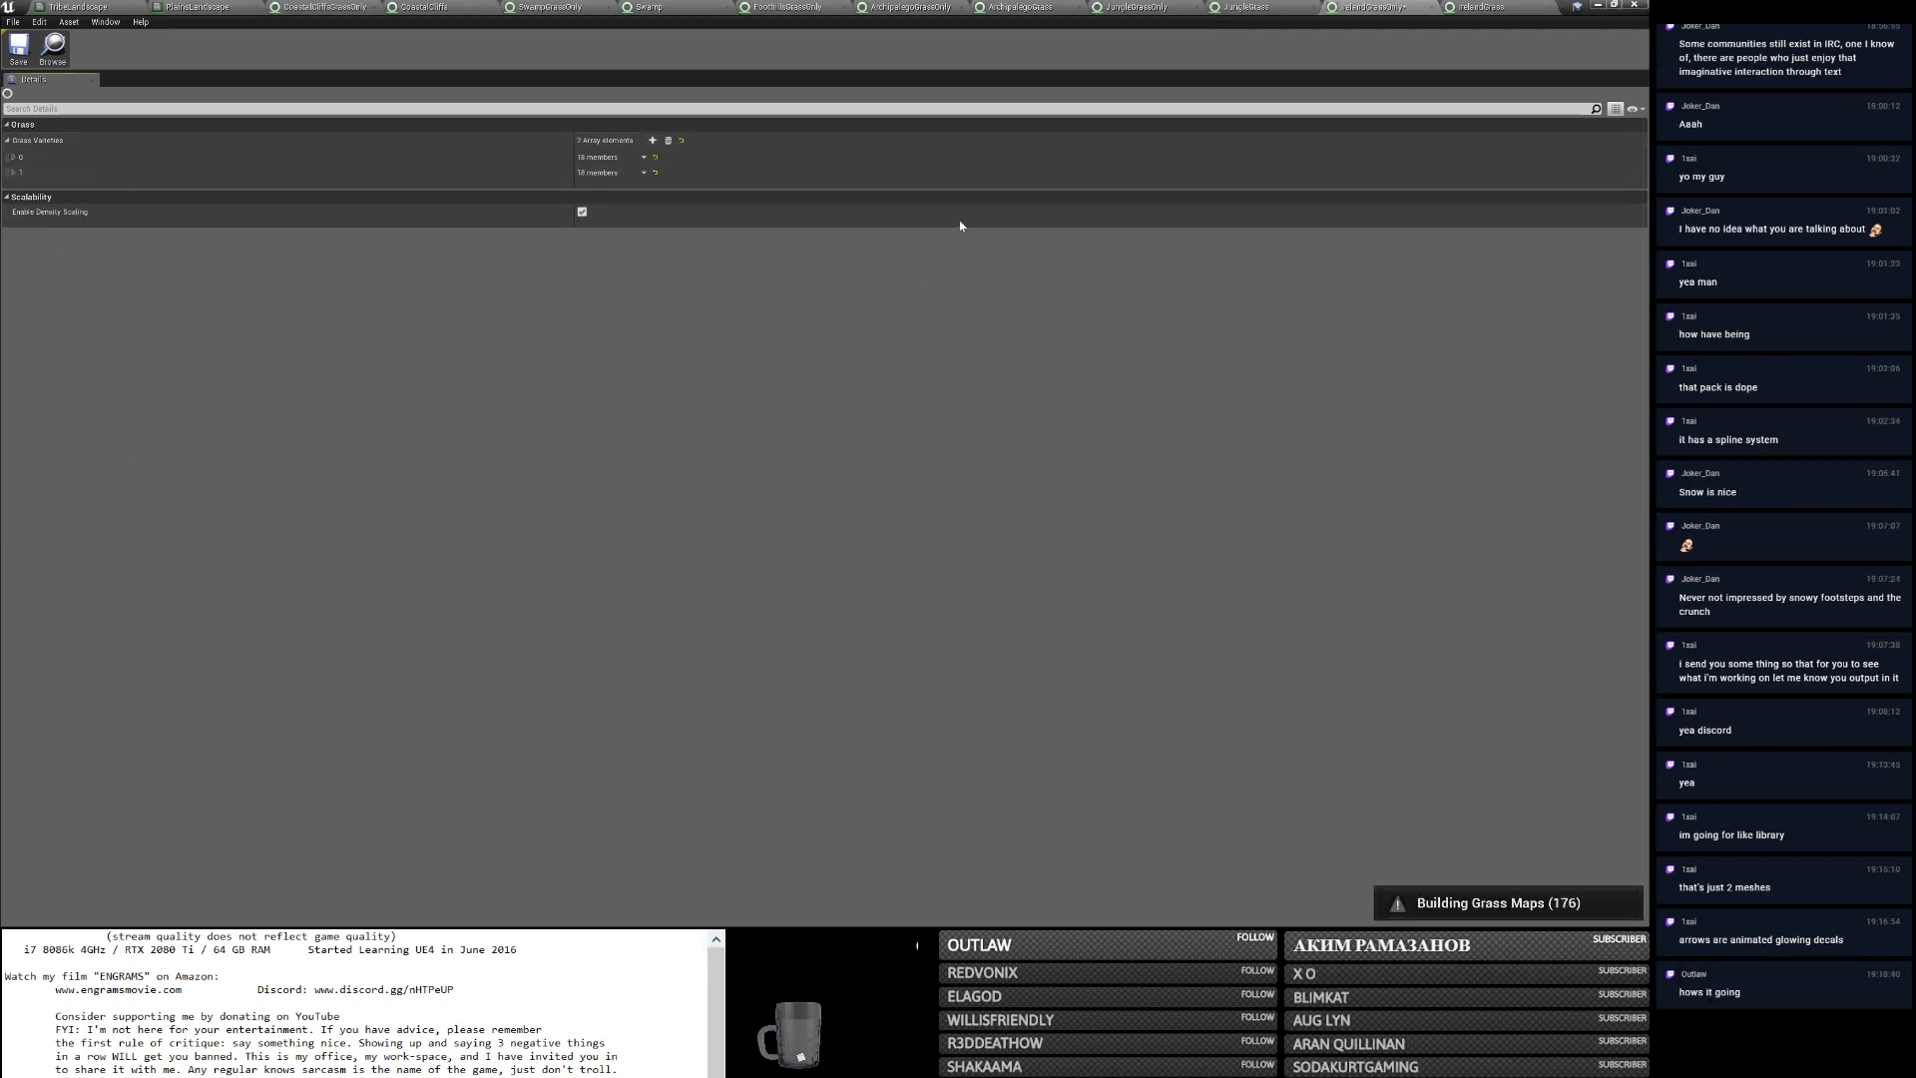
# Copy the river rock variety at index 7 of IrelandGrass into a newly added third variety in IrelandGrassOnly and save the asset.
pyautogui.click(1483, 6)
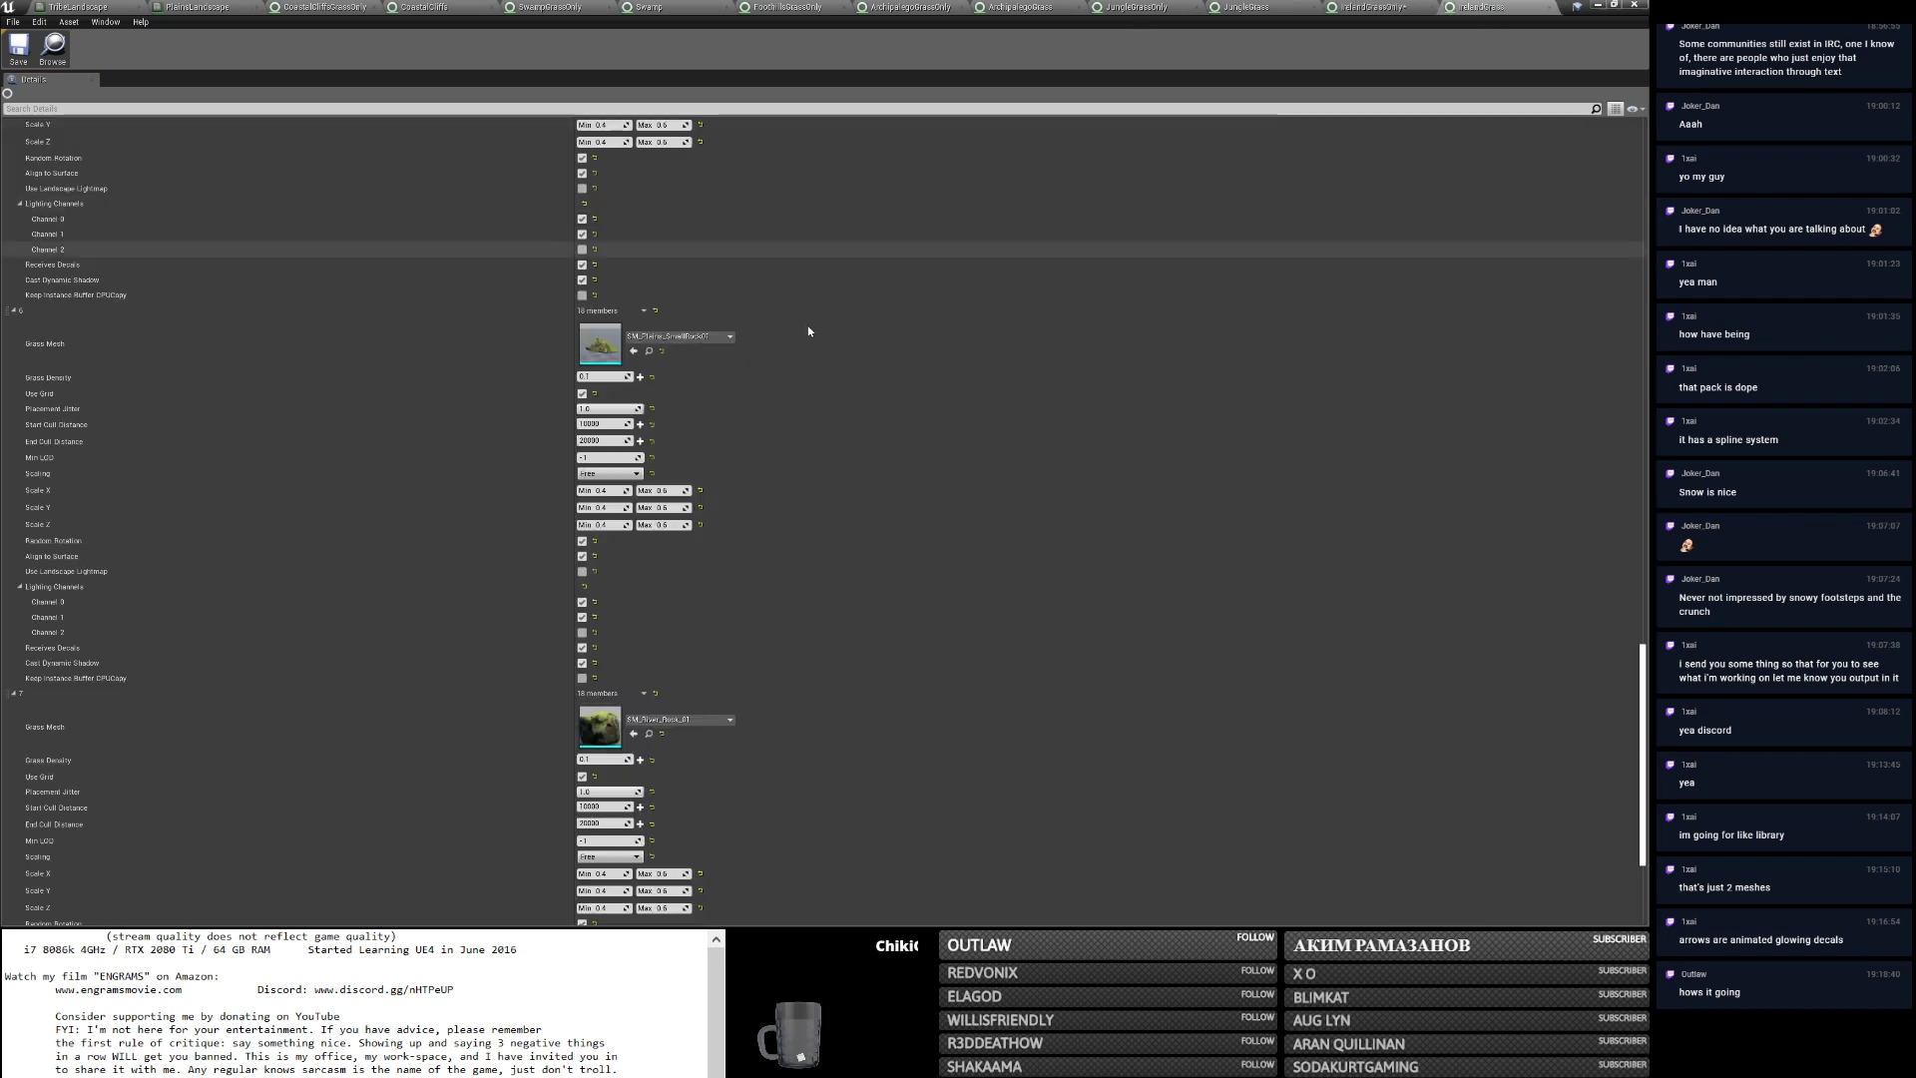
pyautogui.scroll(-3, 846, 338)
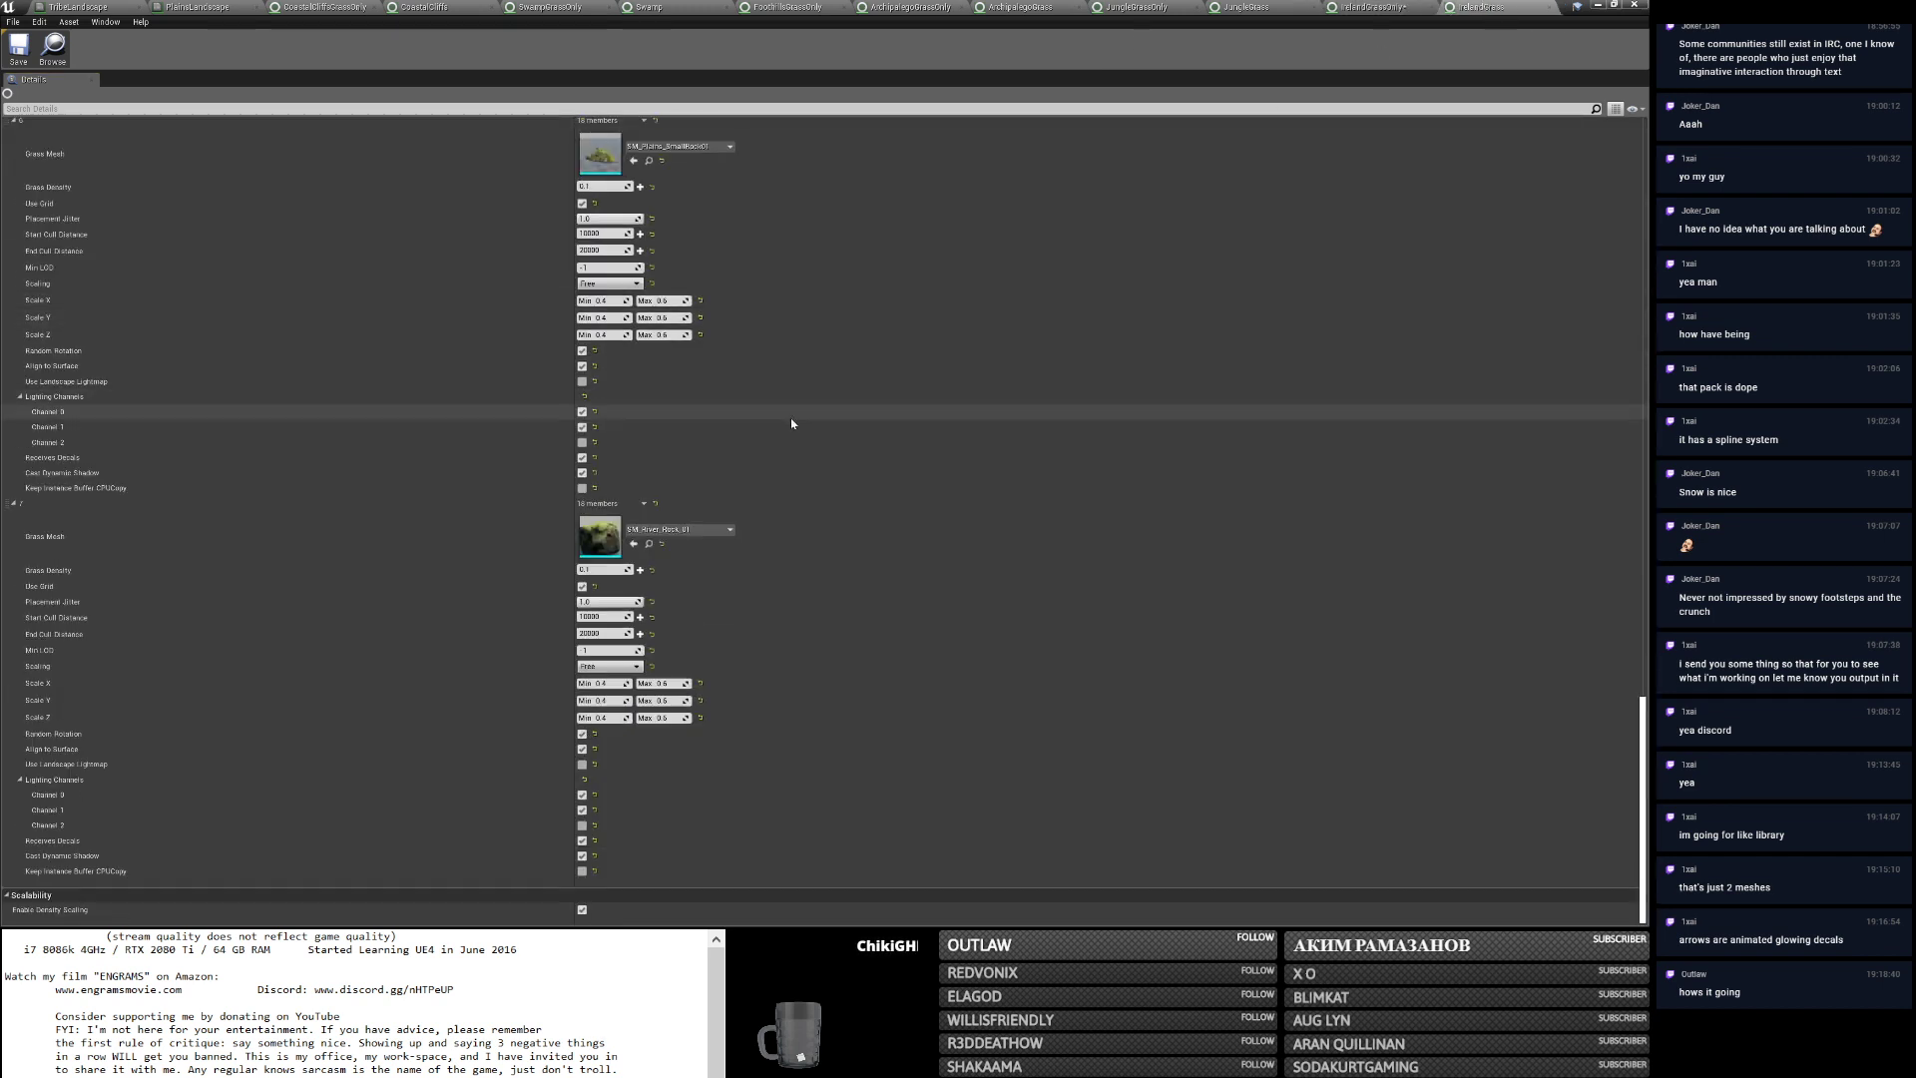
pyautogui.rightClick(50, 507)
pyautogui.click(81, 560)
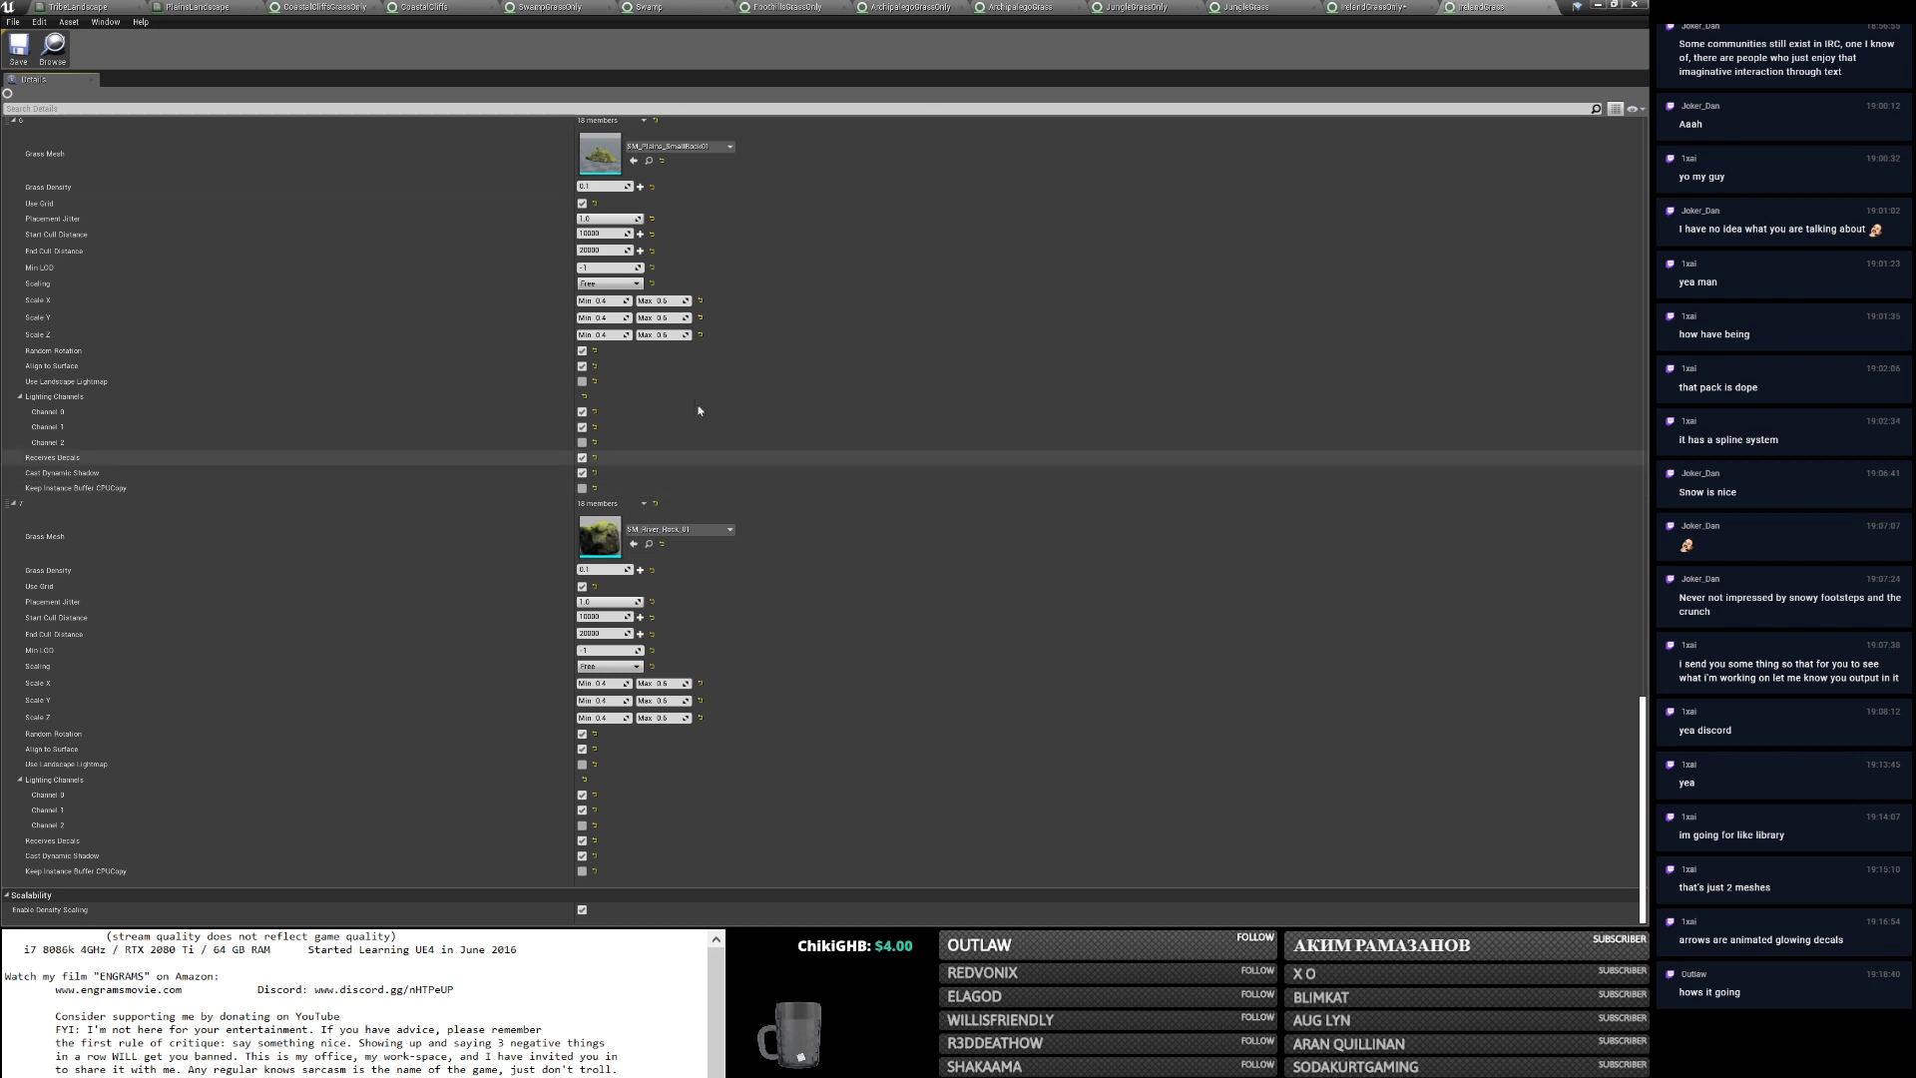
pyautogui.click(1357, 5)
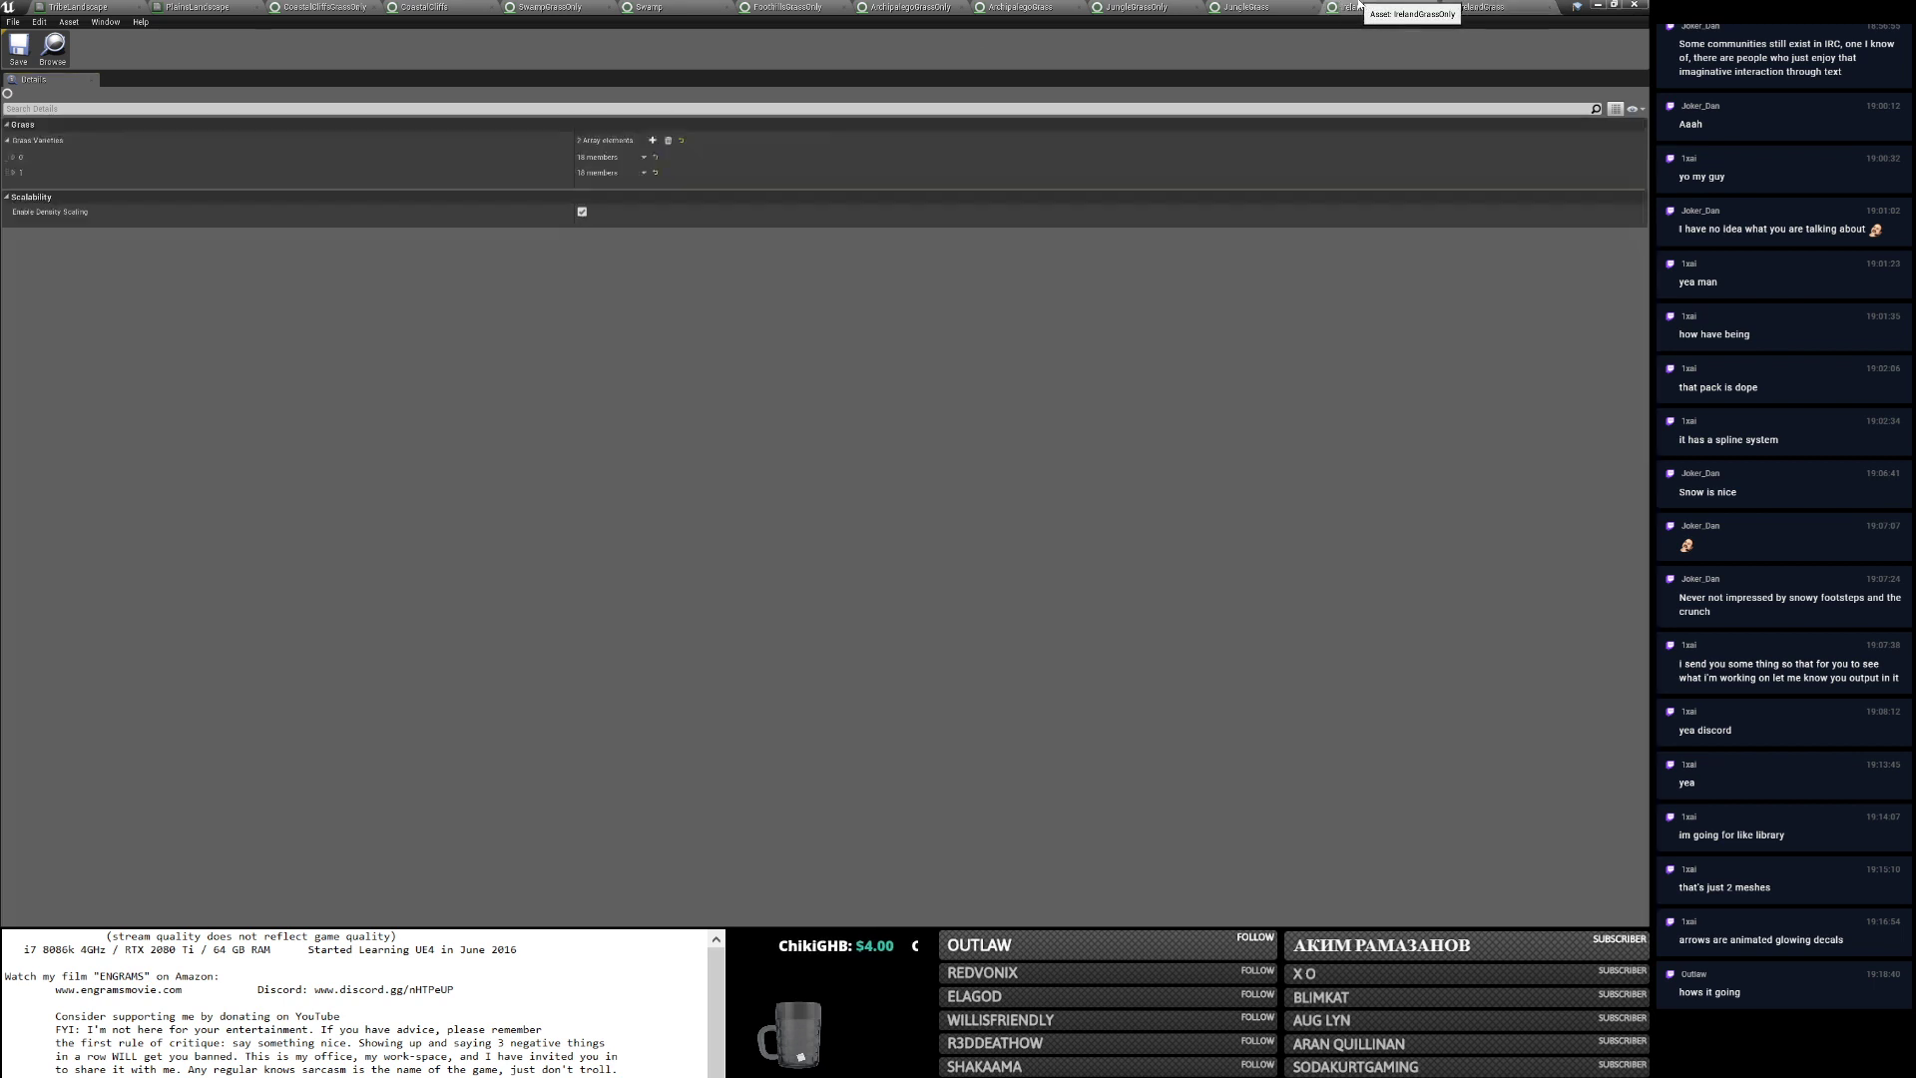
pyautogui.click(653, 143)
pyautogui.rightClick(30, 188)
pyautogui.click(67, 250)
pyautogui.click(18, 46)
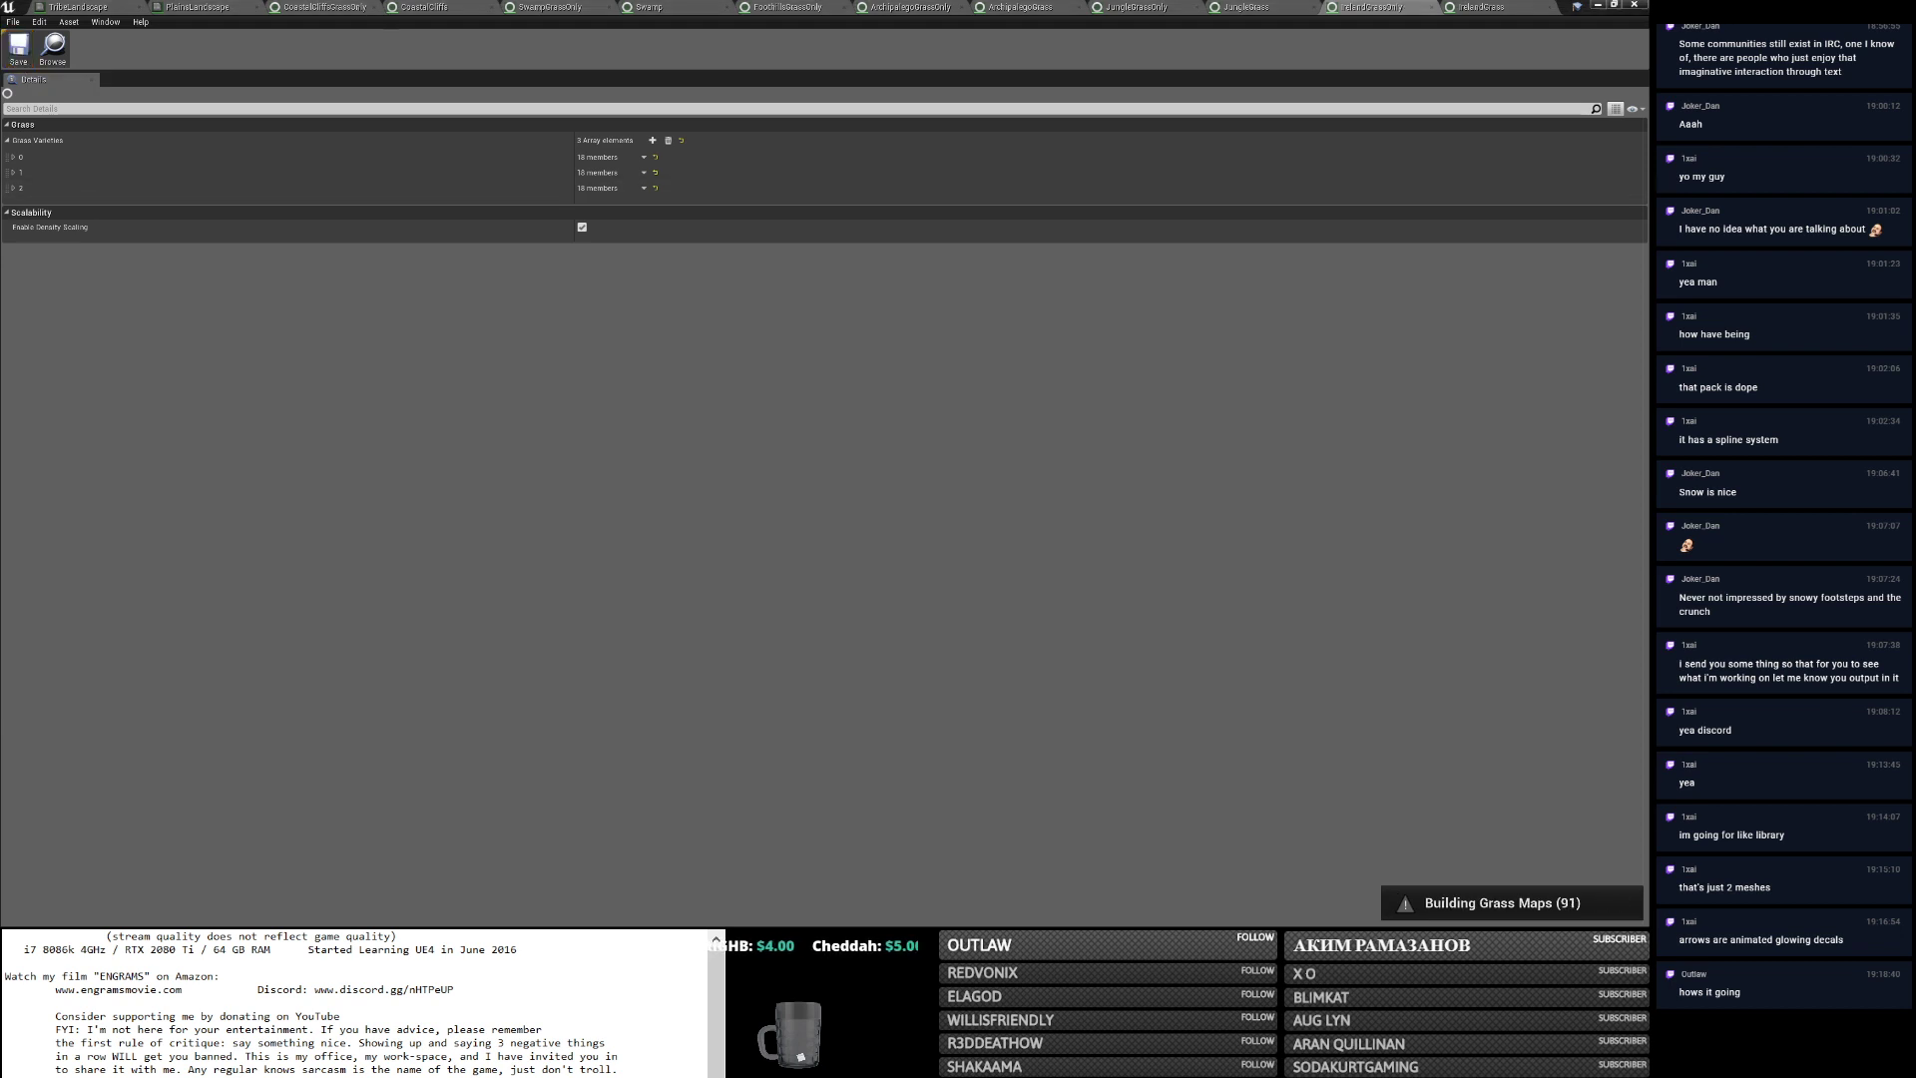
# Expand all varieties in IrelandGrassOnly, check their meshes and densities, and save the asset again.
pyautogui.rightClick(45, 141)
pyautogui.click(75, 171)
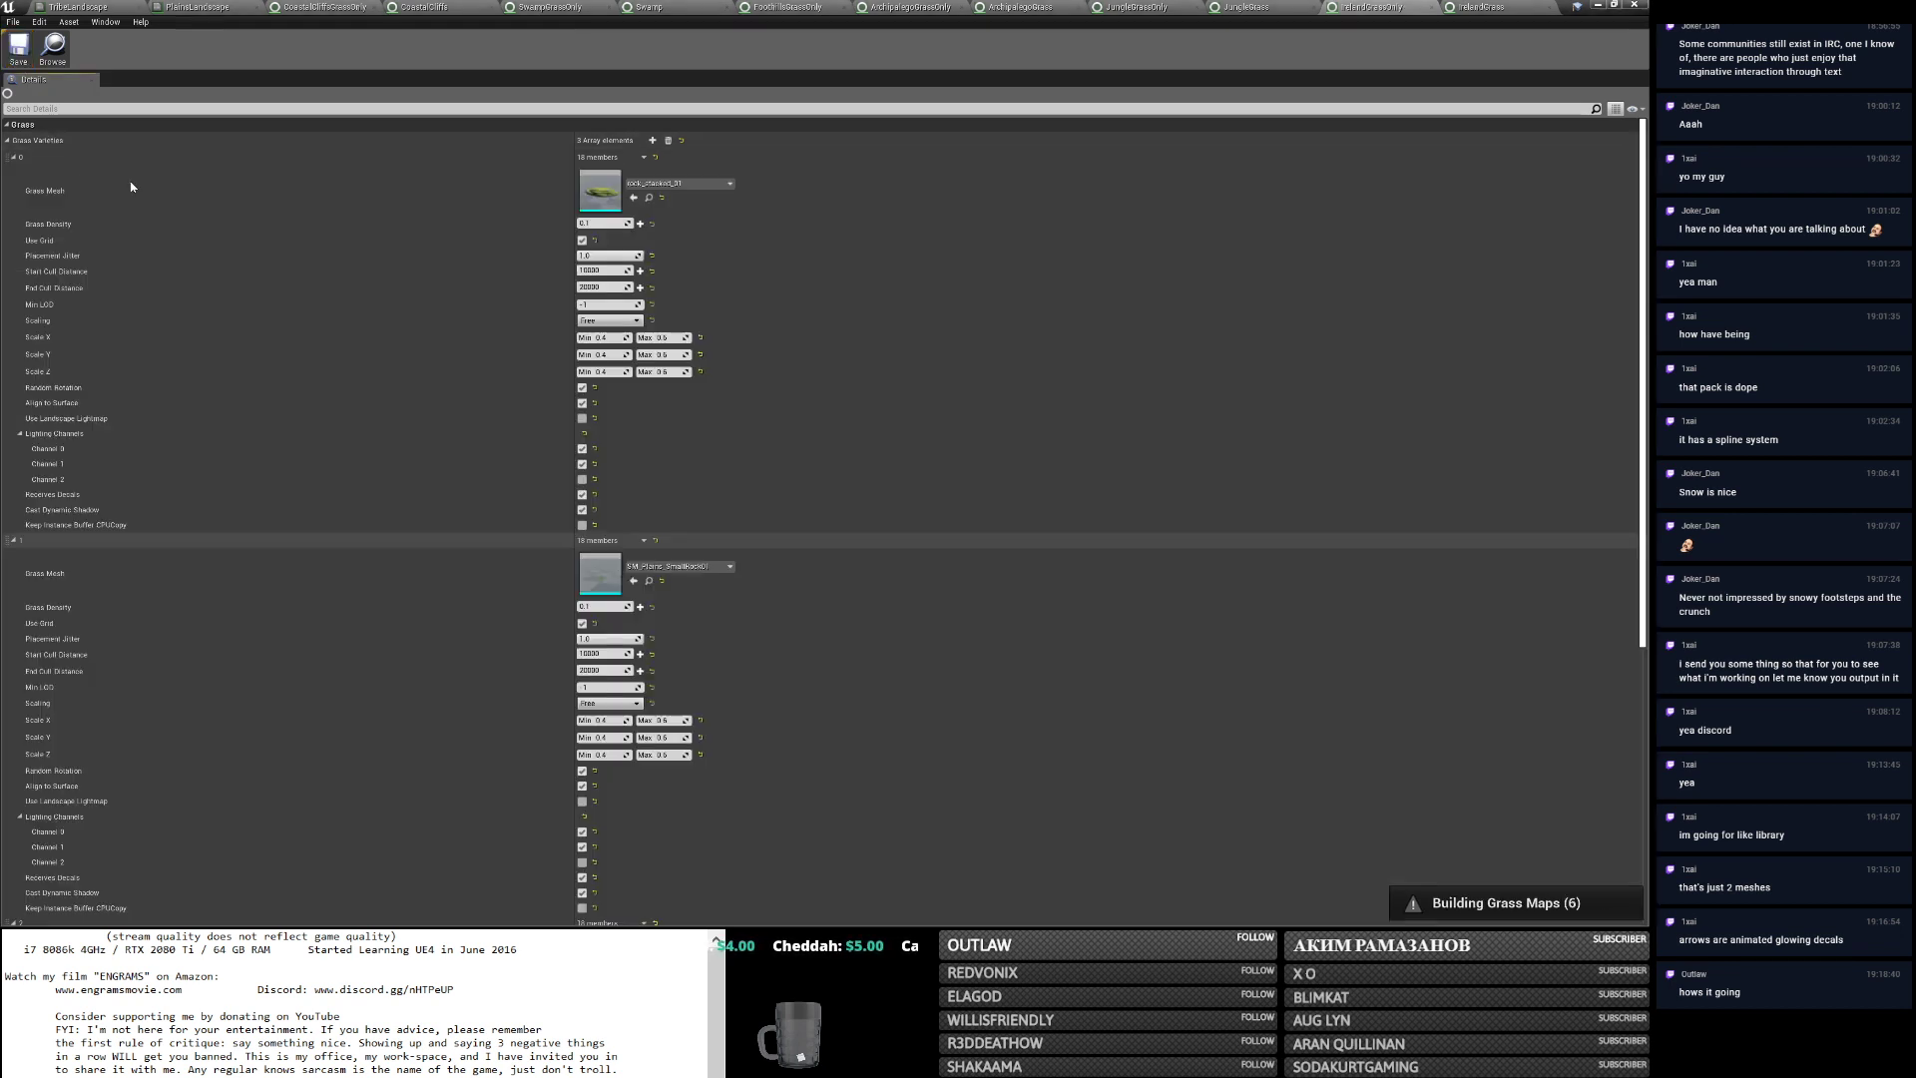
pyautogui.scroll(-6, 626, 668)
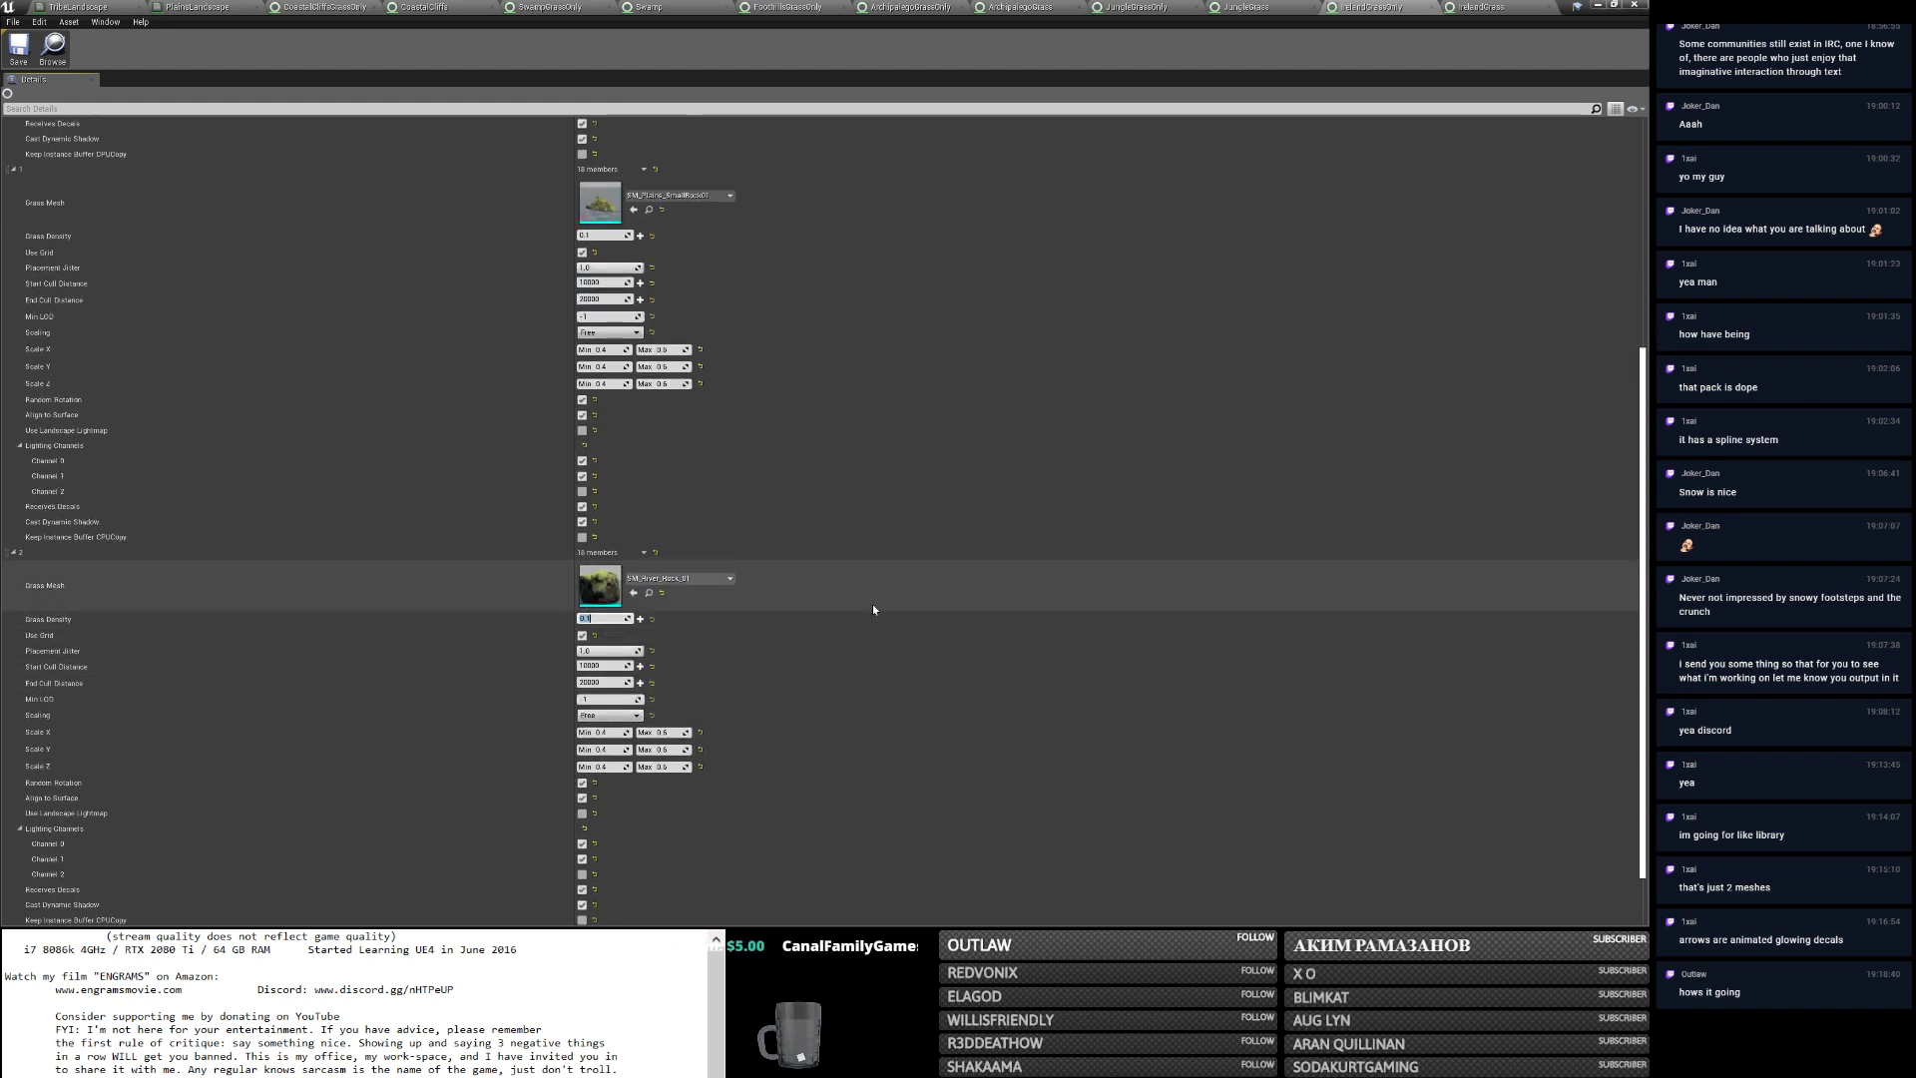
pyautogui.click(14, 50)
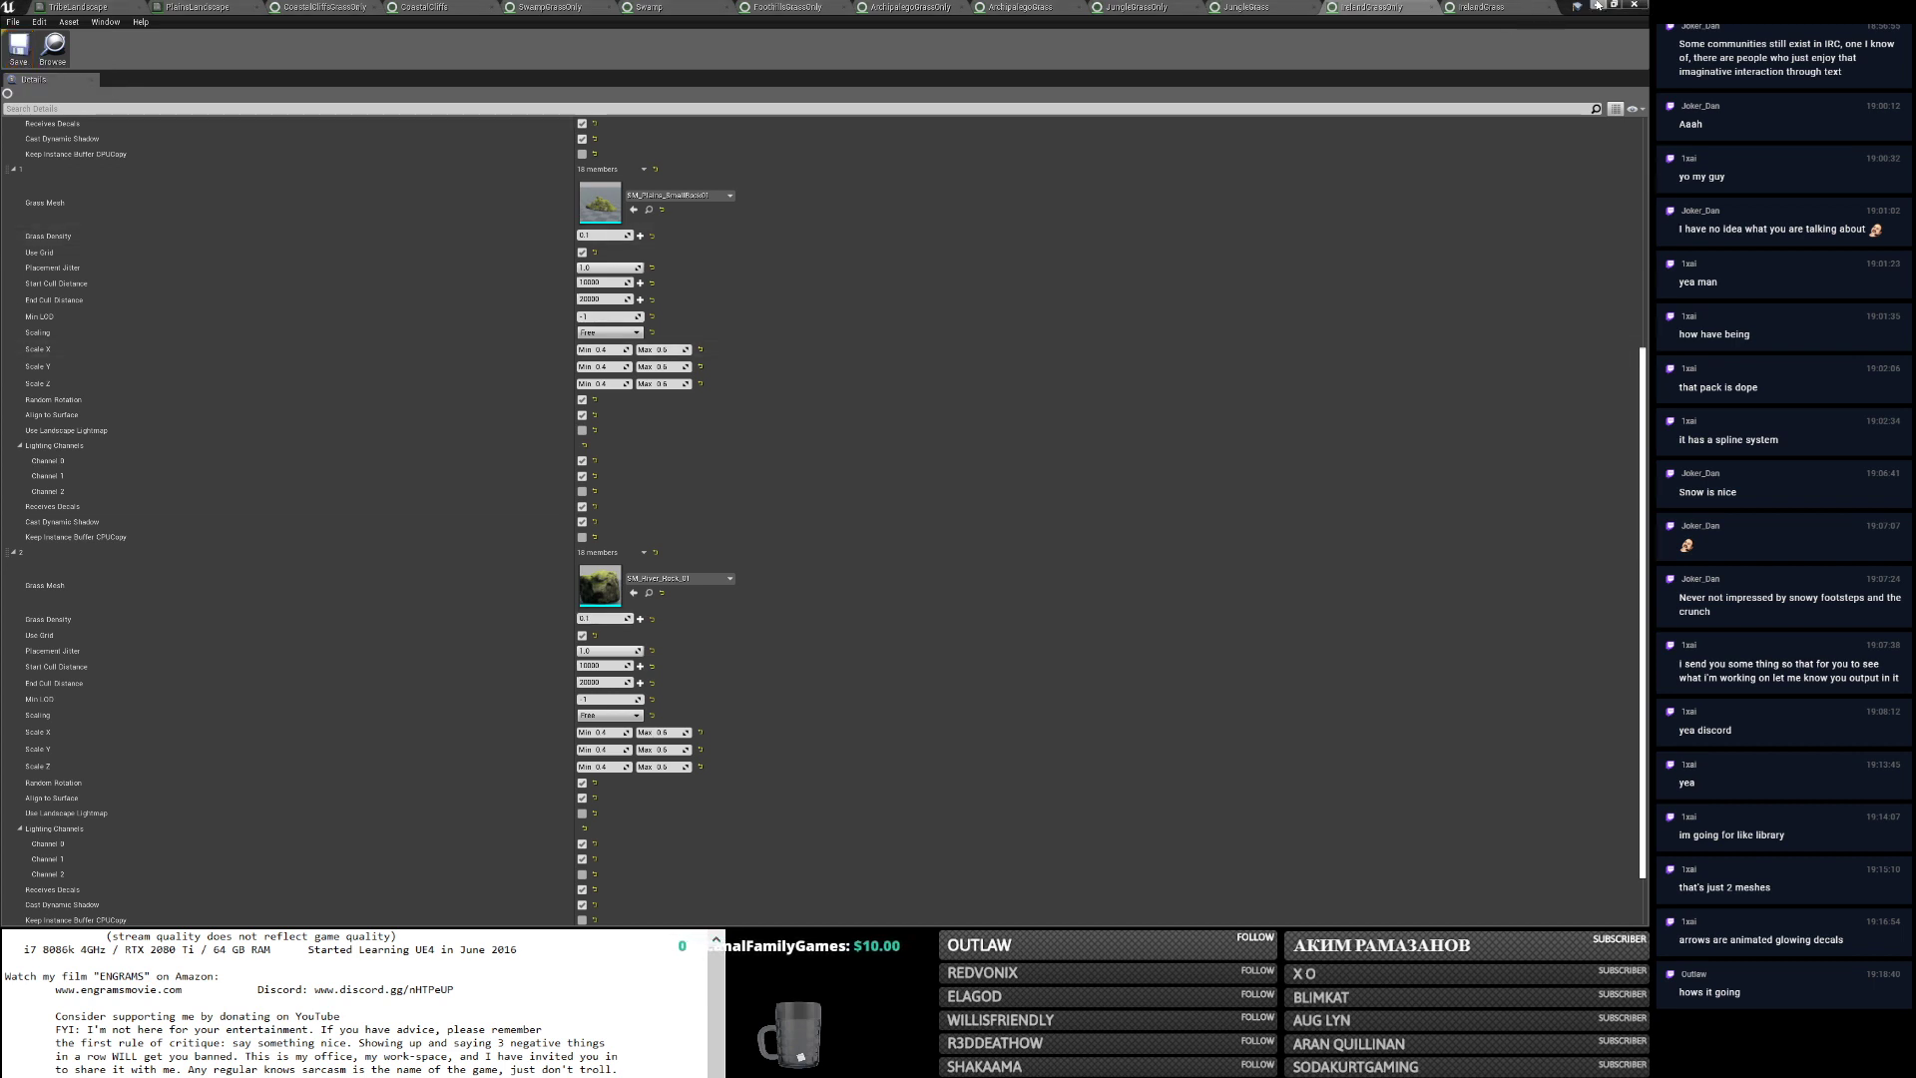
# Check the grass types assigned to Snow and SnowDirt in the landscape material, and open TribeSnow2 and TribeSnow from the Grasses folder.
pyautogui.click(100, 10)
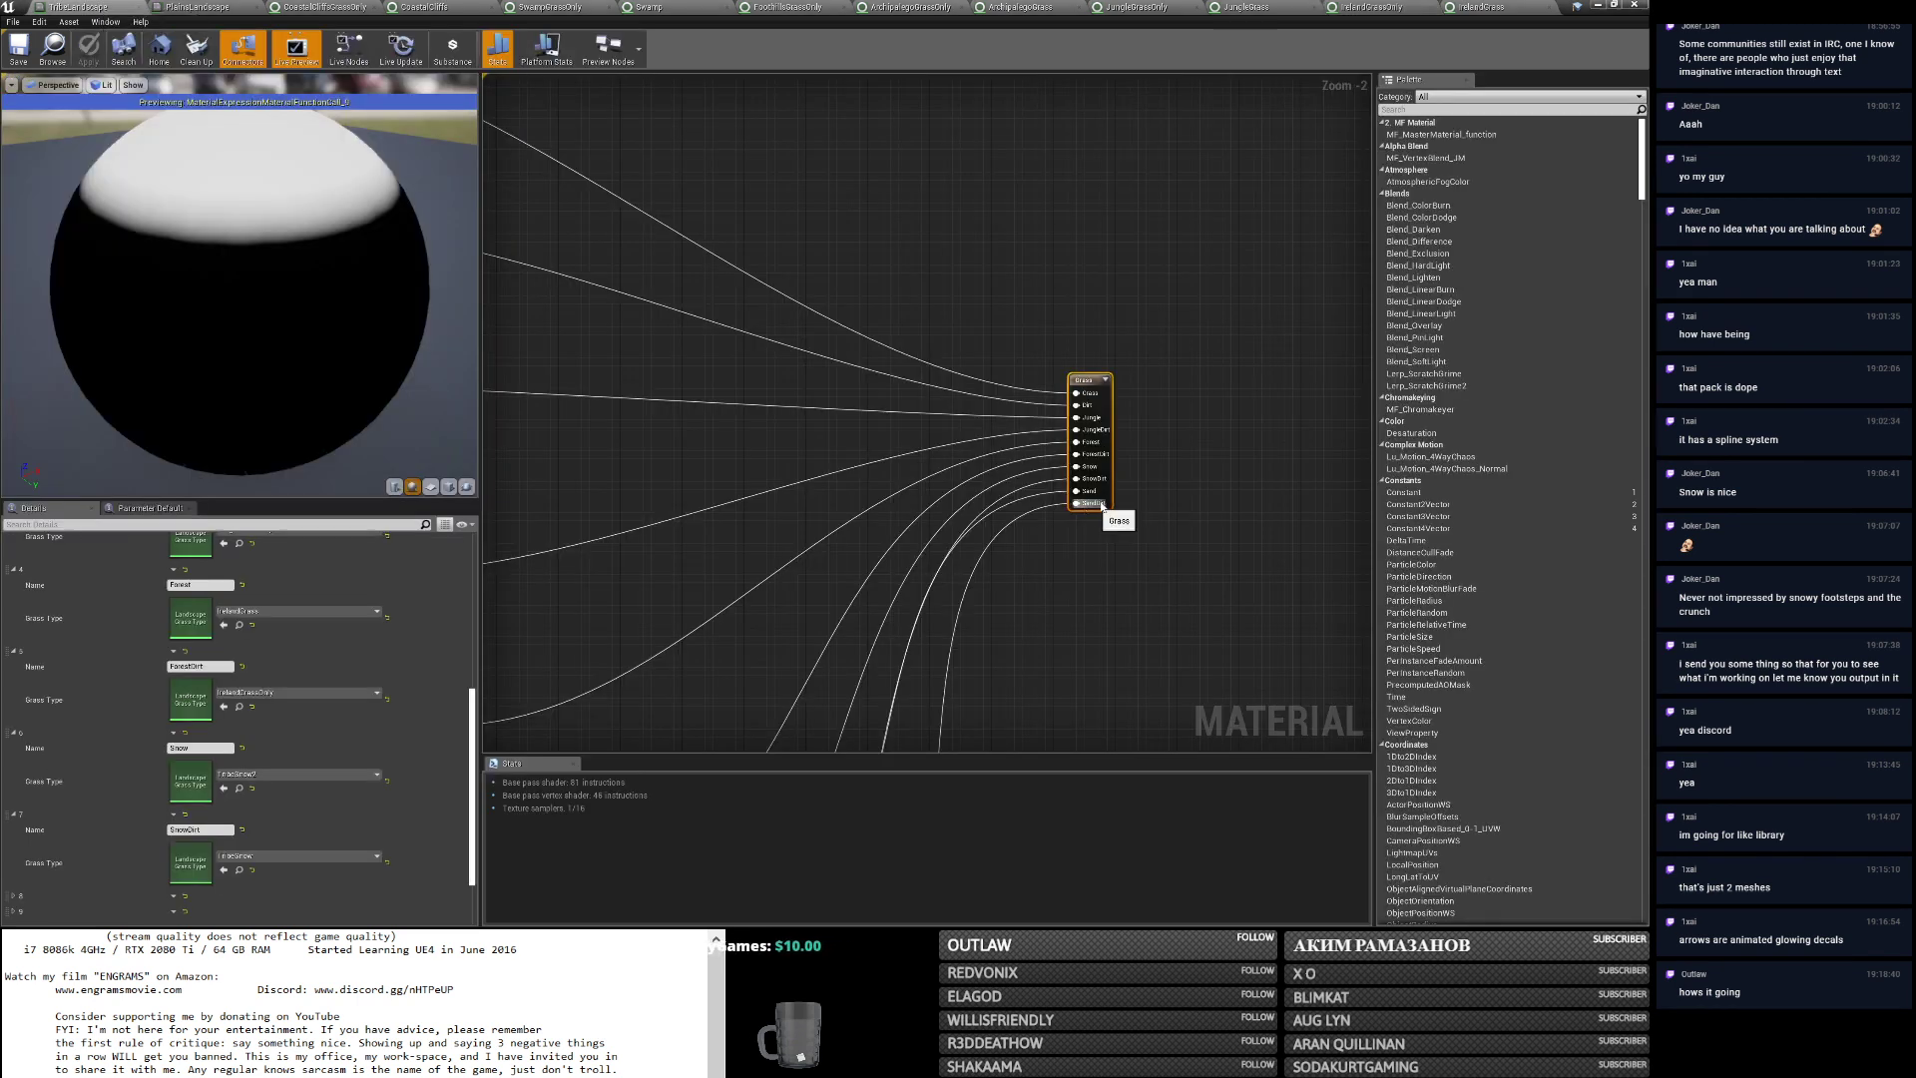
pyautogui.scroll(-1, 311, 719)
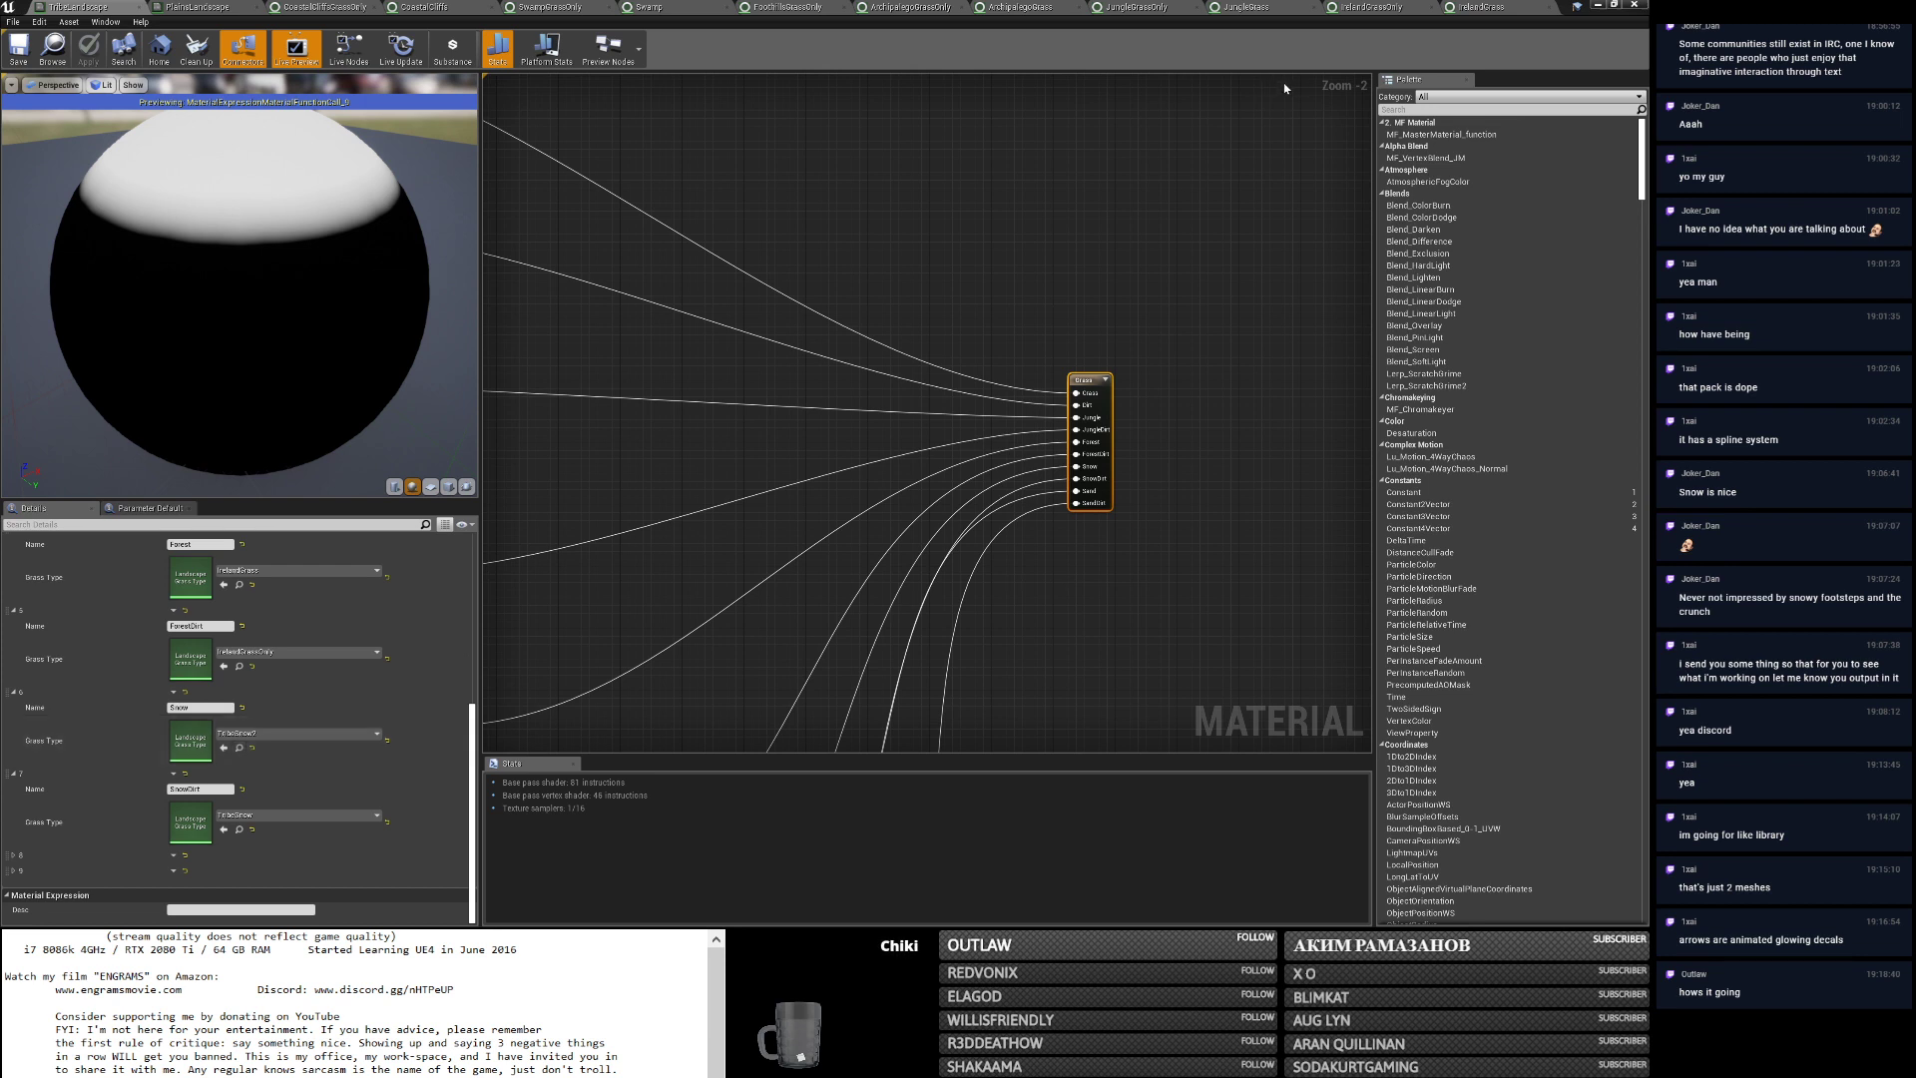
pyautogui.click(1598, 4)
pyautogui.doubleClick(317, 625)
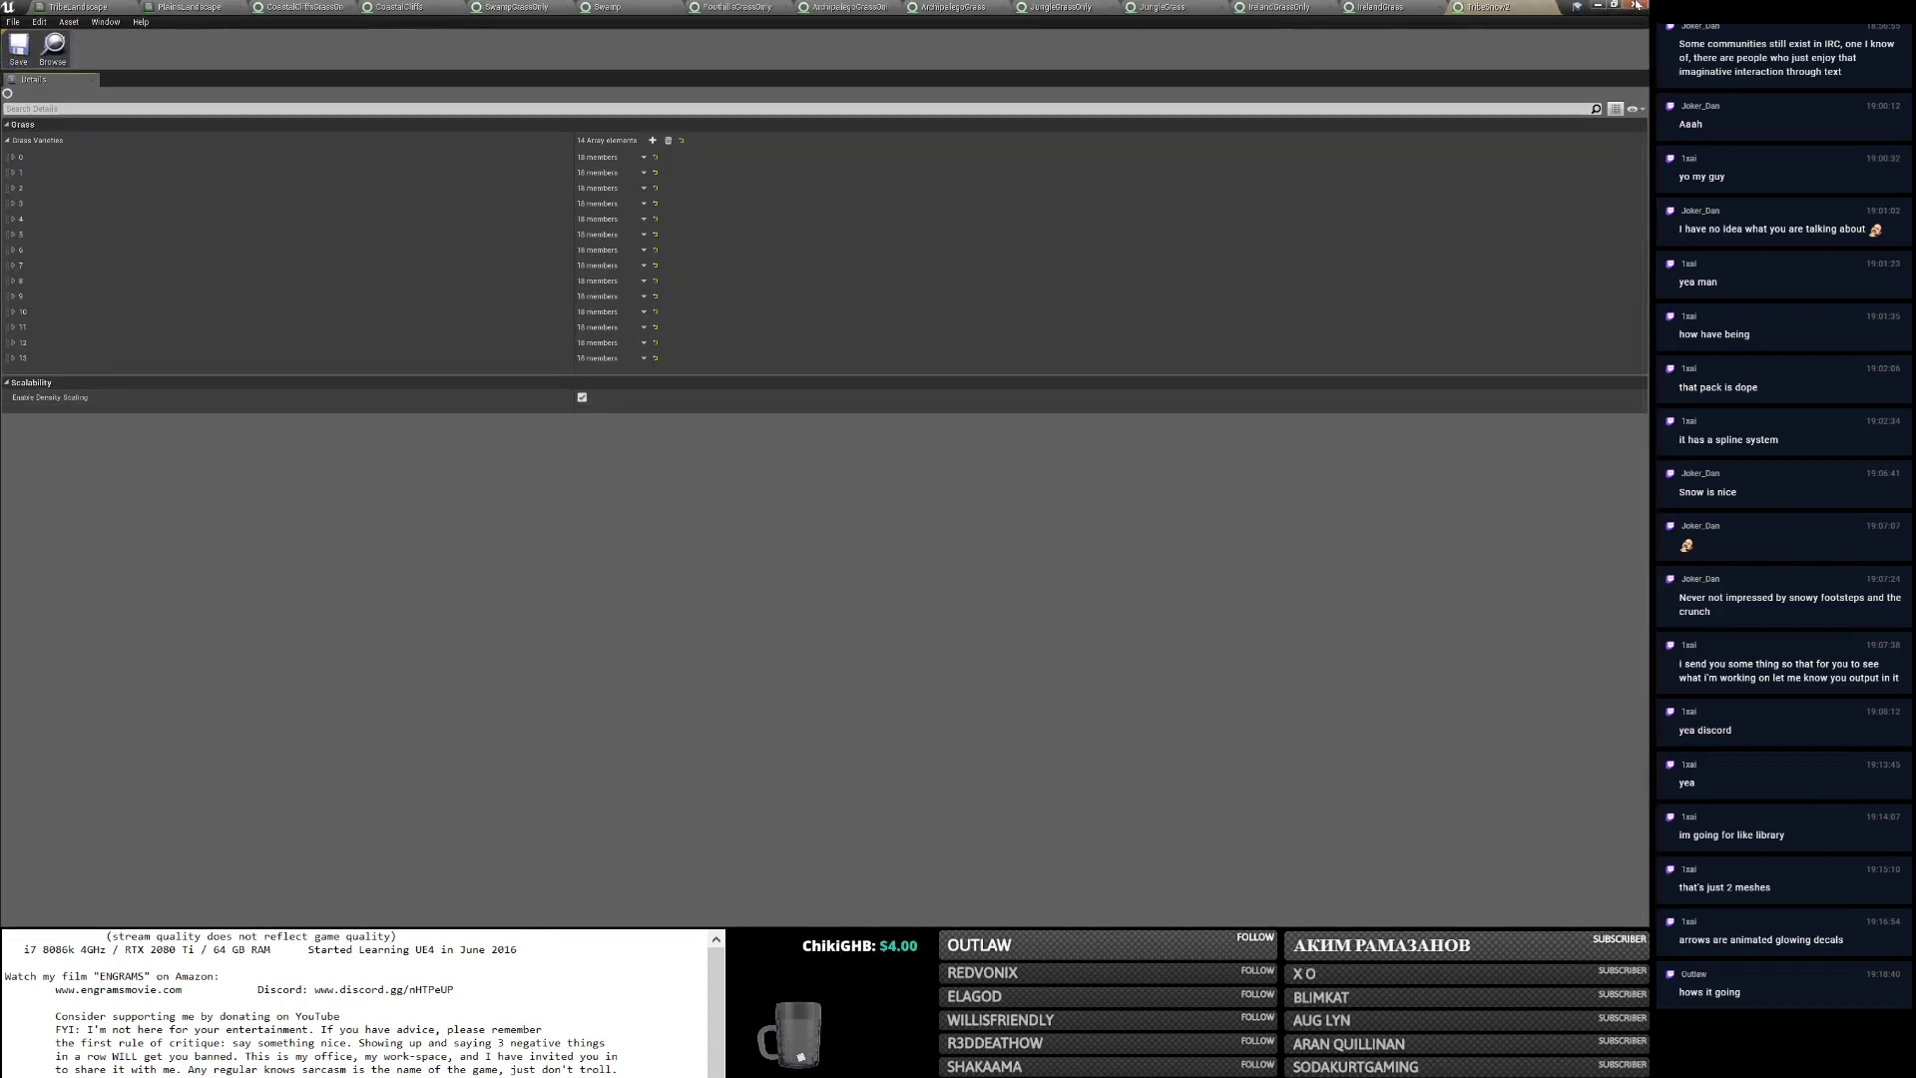
pyautogui.click(1597, 4)
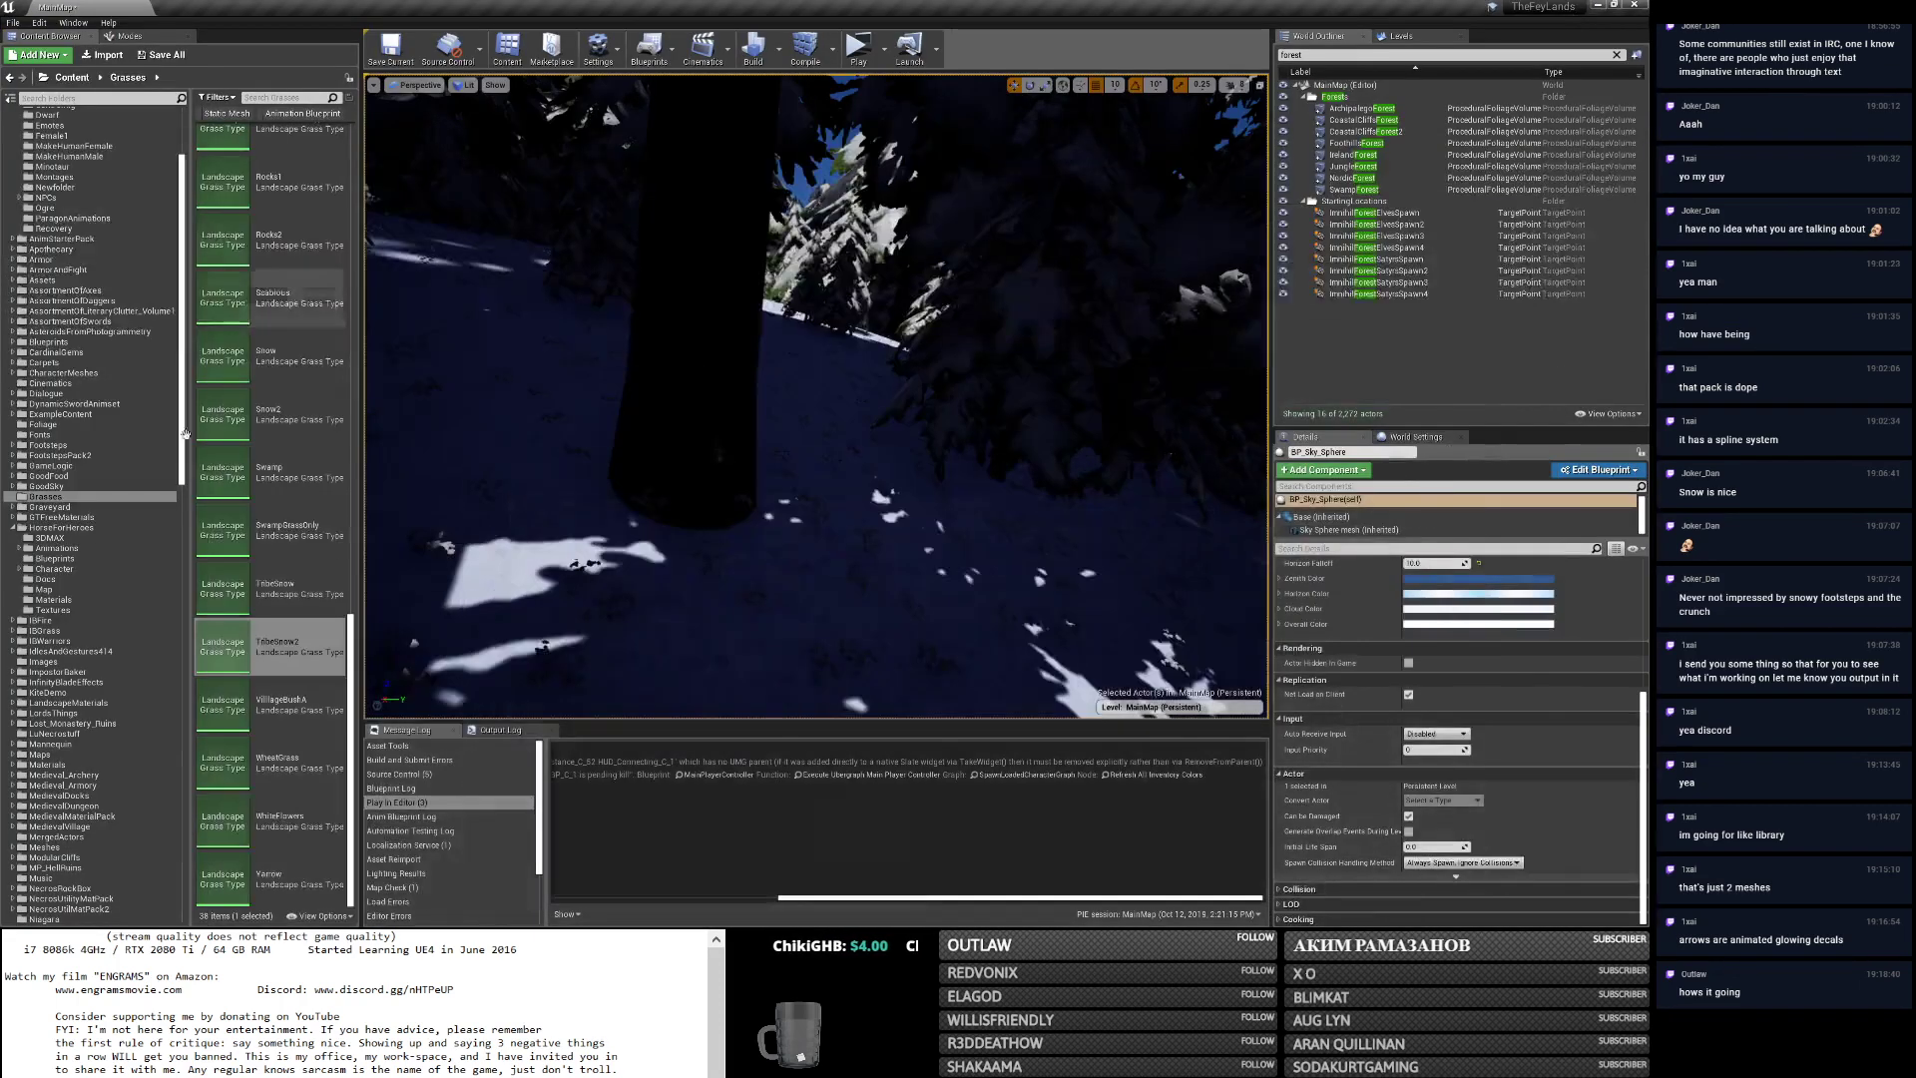
pyautogui.doubleClick(255, 588)
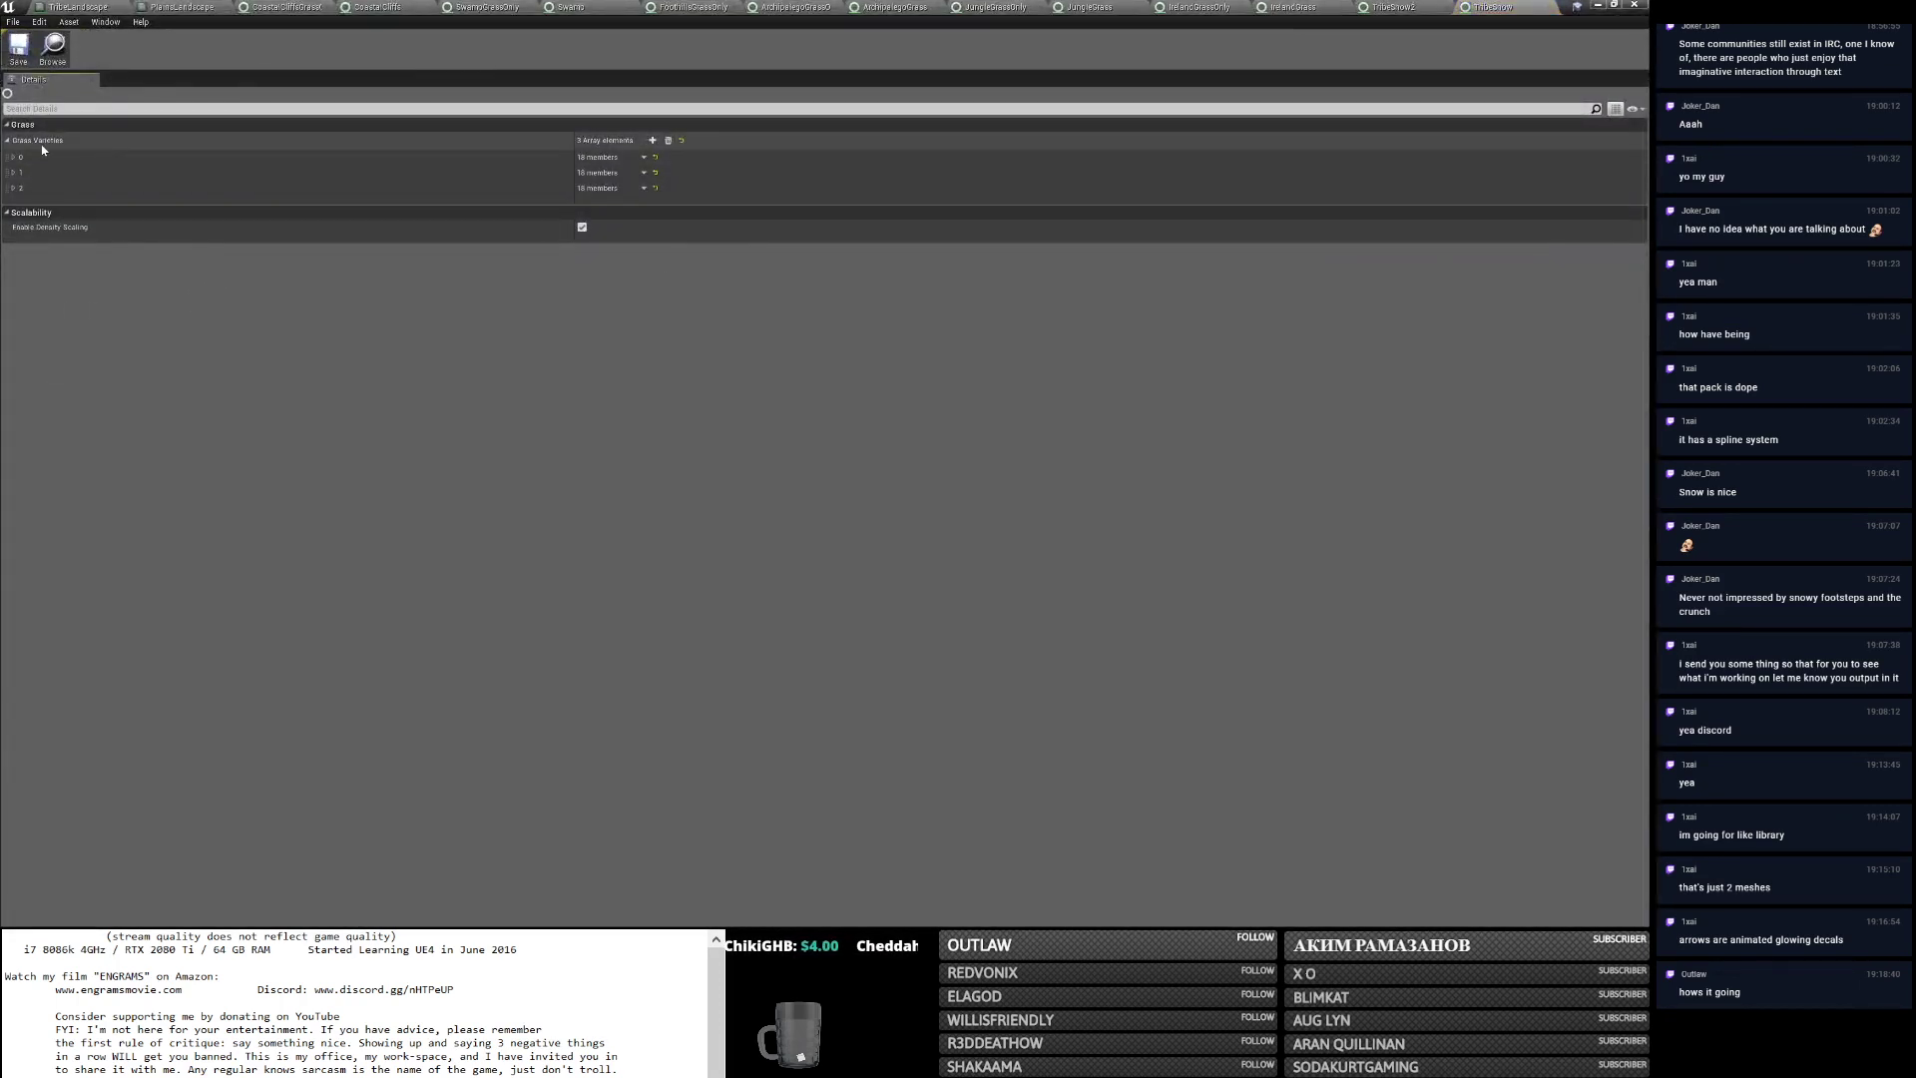
# Expand all grass varieties in TribeSnow and look through their meshes and settings, ending on TribeSnow2.
pyautogui.rightClick(41, 141)
pyautogui.click(65, 175)
pyautogui.scroll(-5, 361, 412)
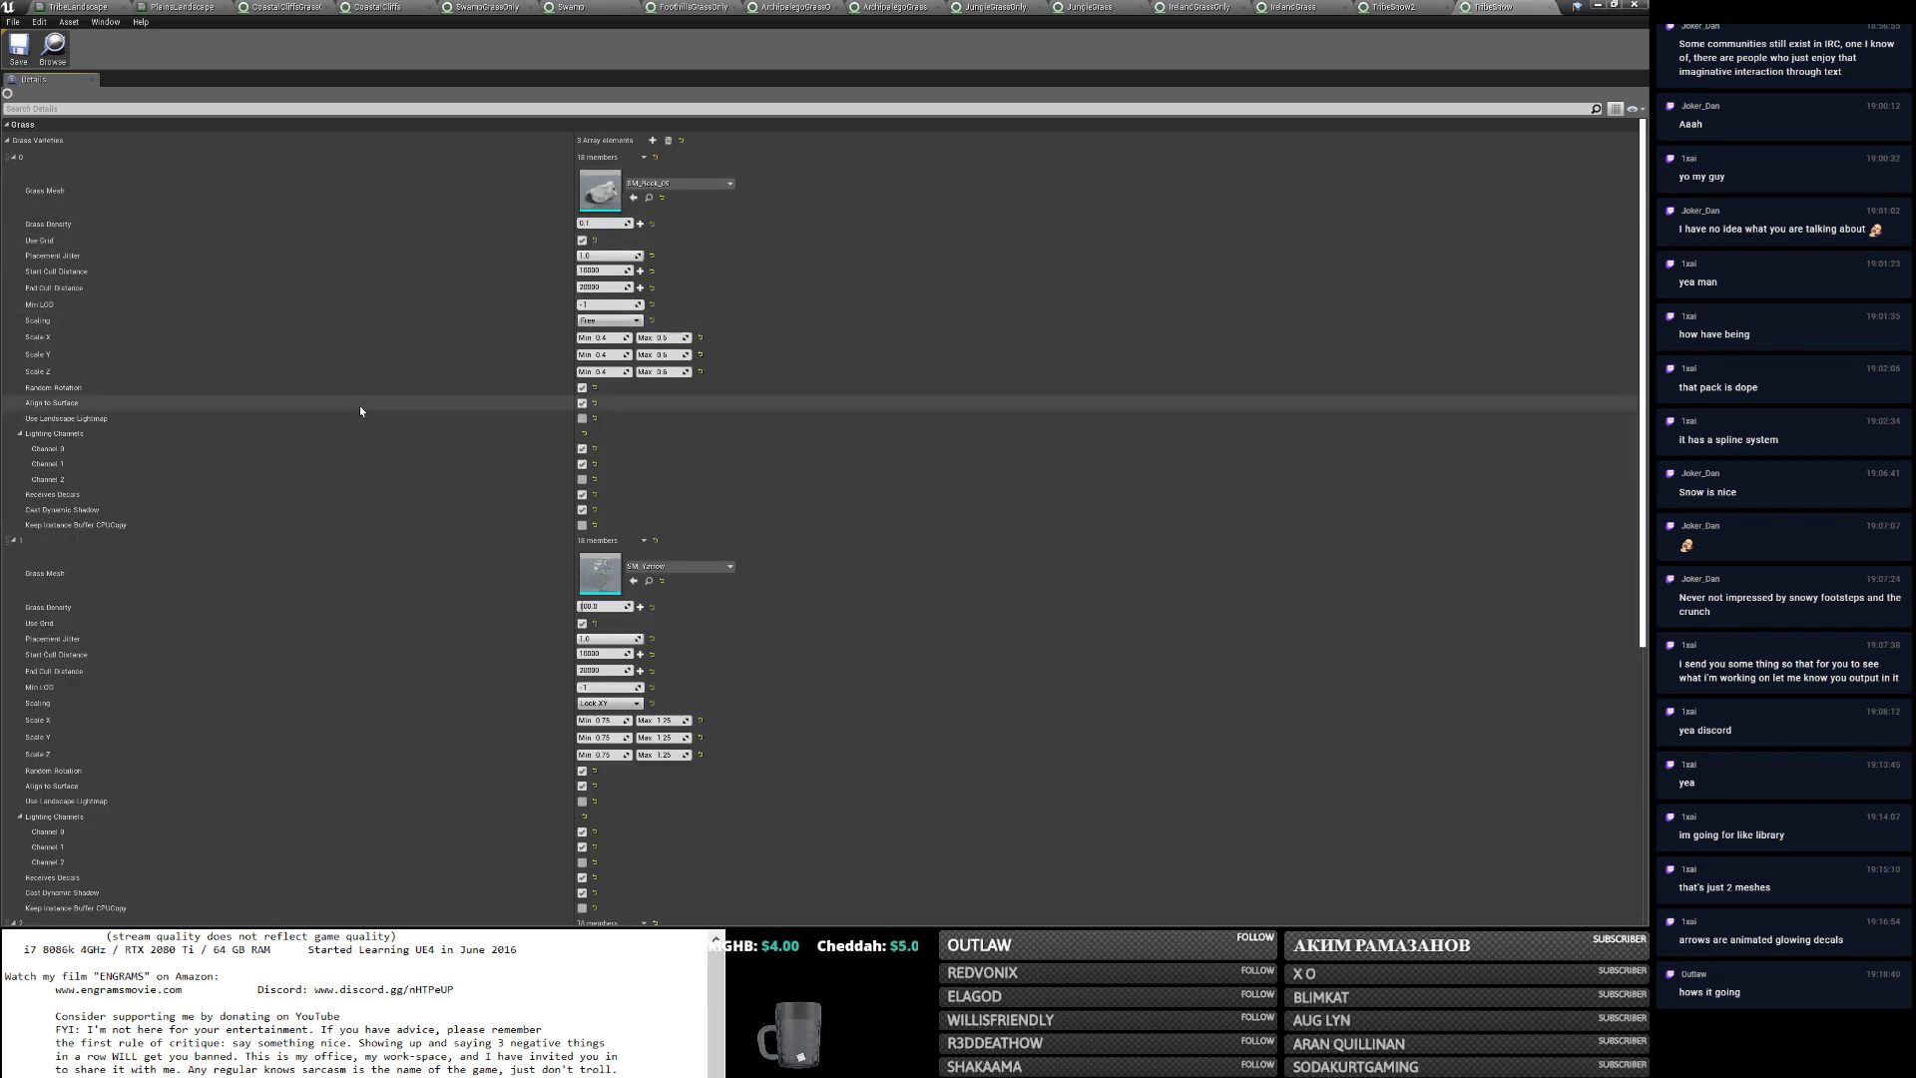
pyautogui.scroll(-3, 369, 423)
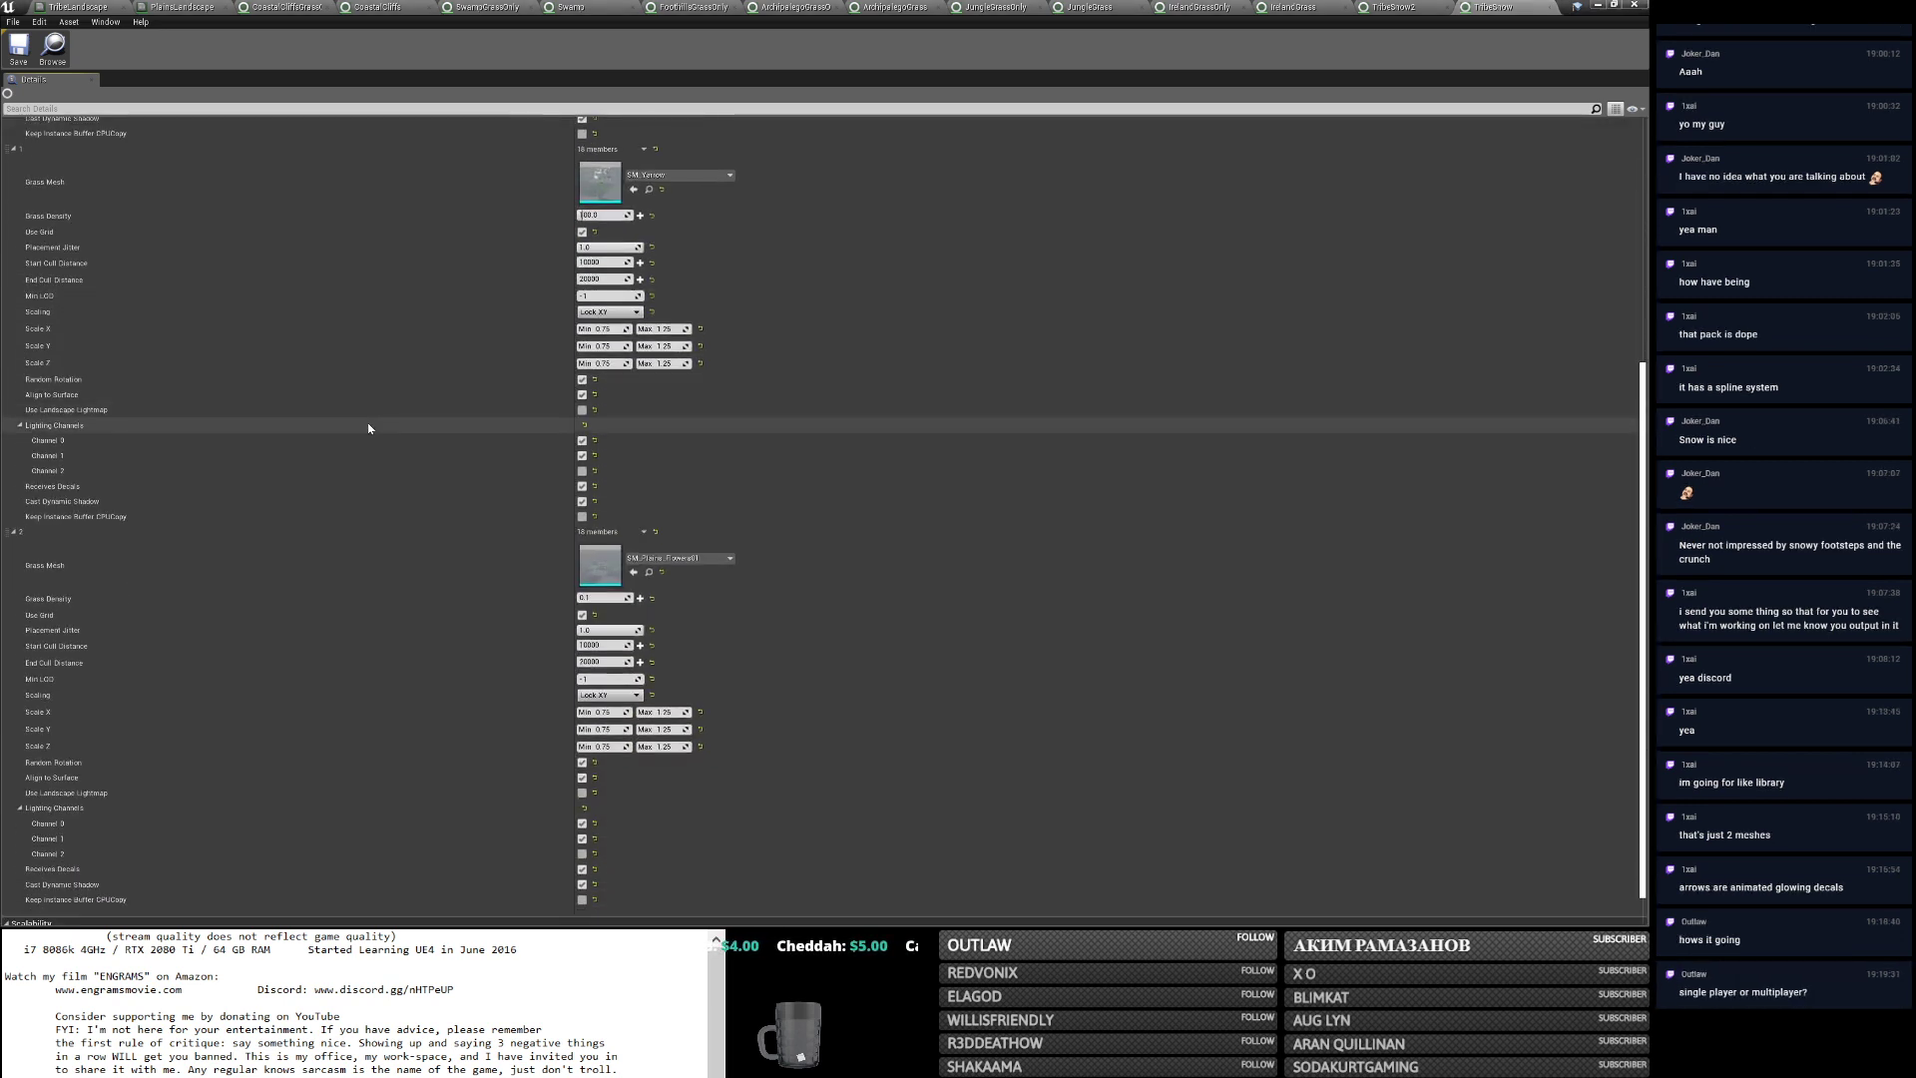
pyautogui.scroll(8, 370, 423)
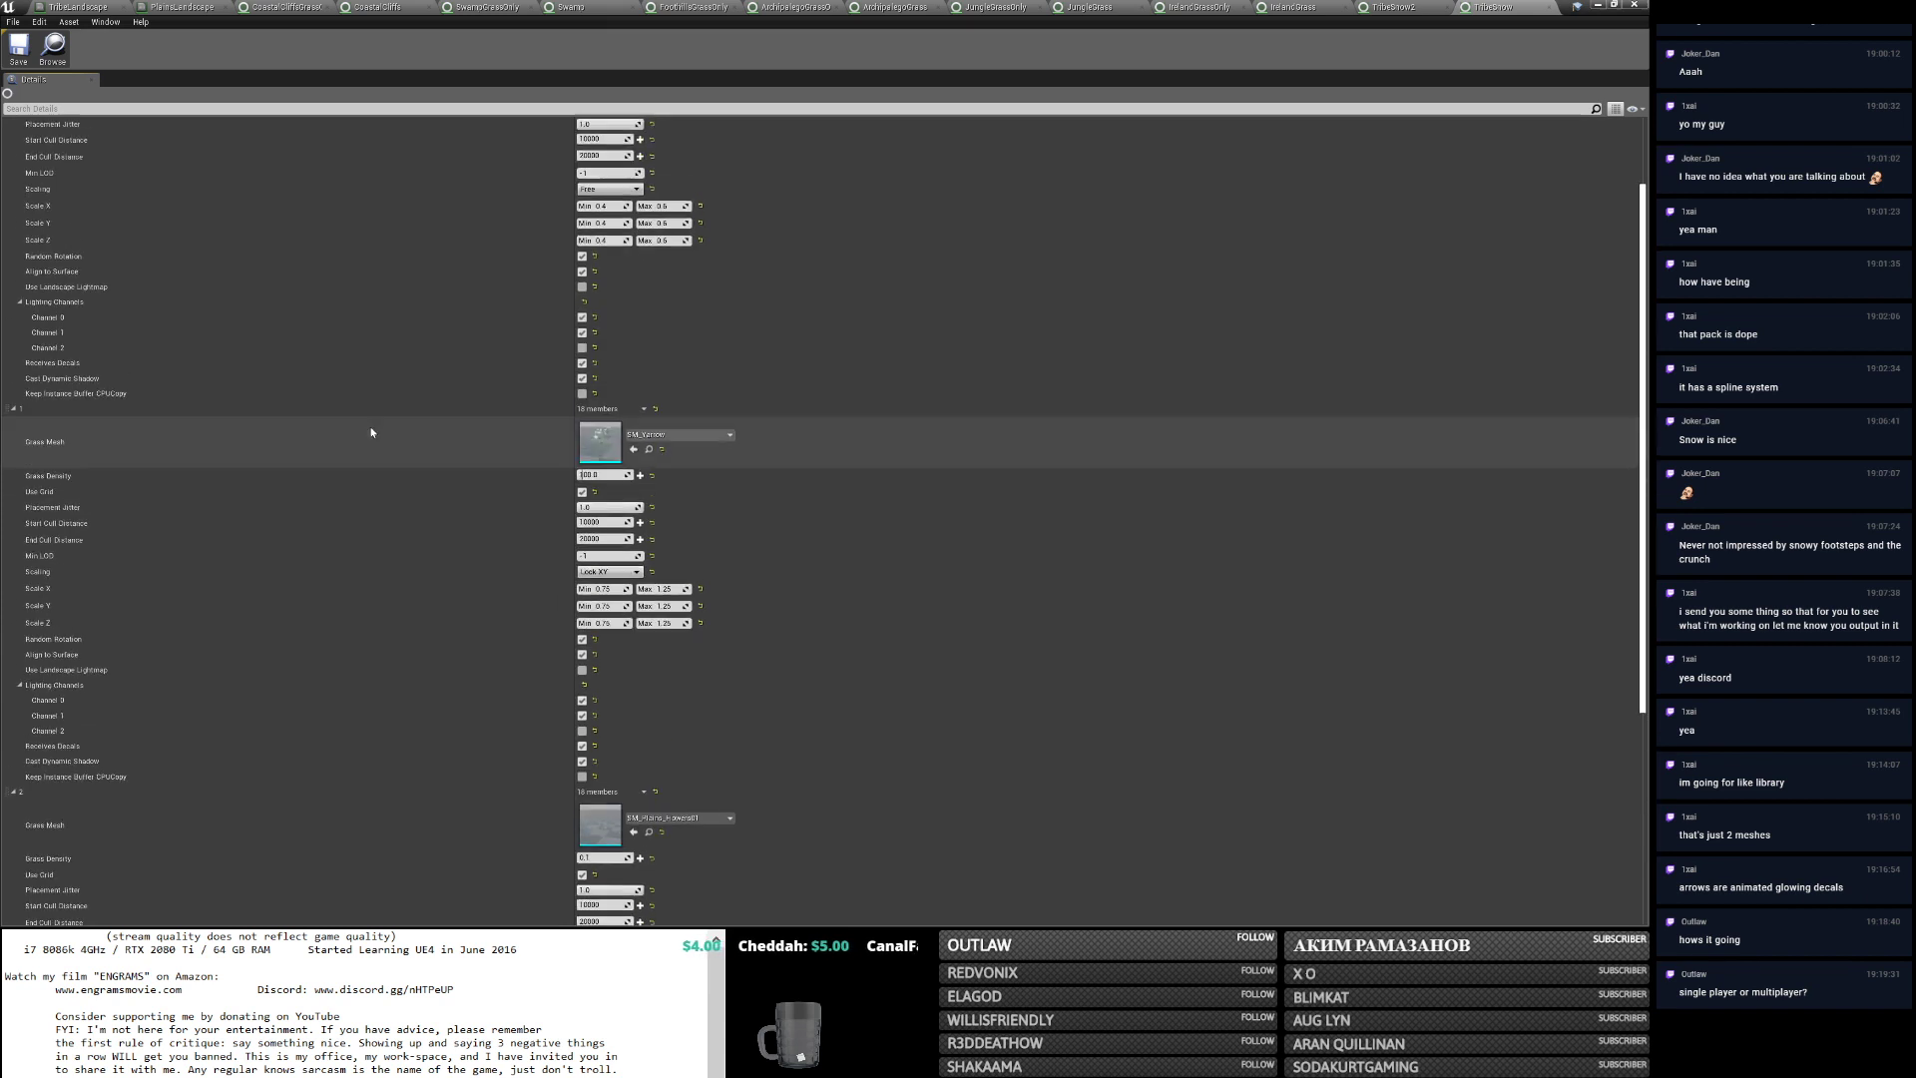
pyautogui.scroll(1, 375, 436)
pyautogui.click(1400, 6)
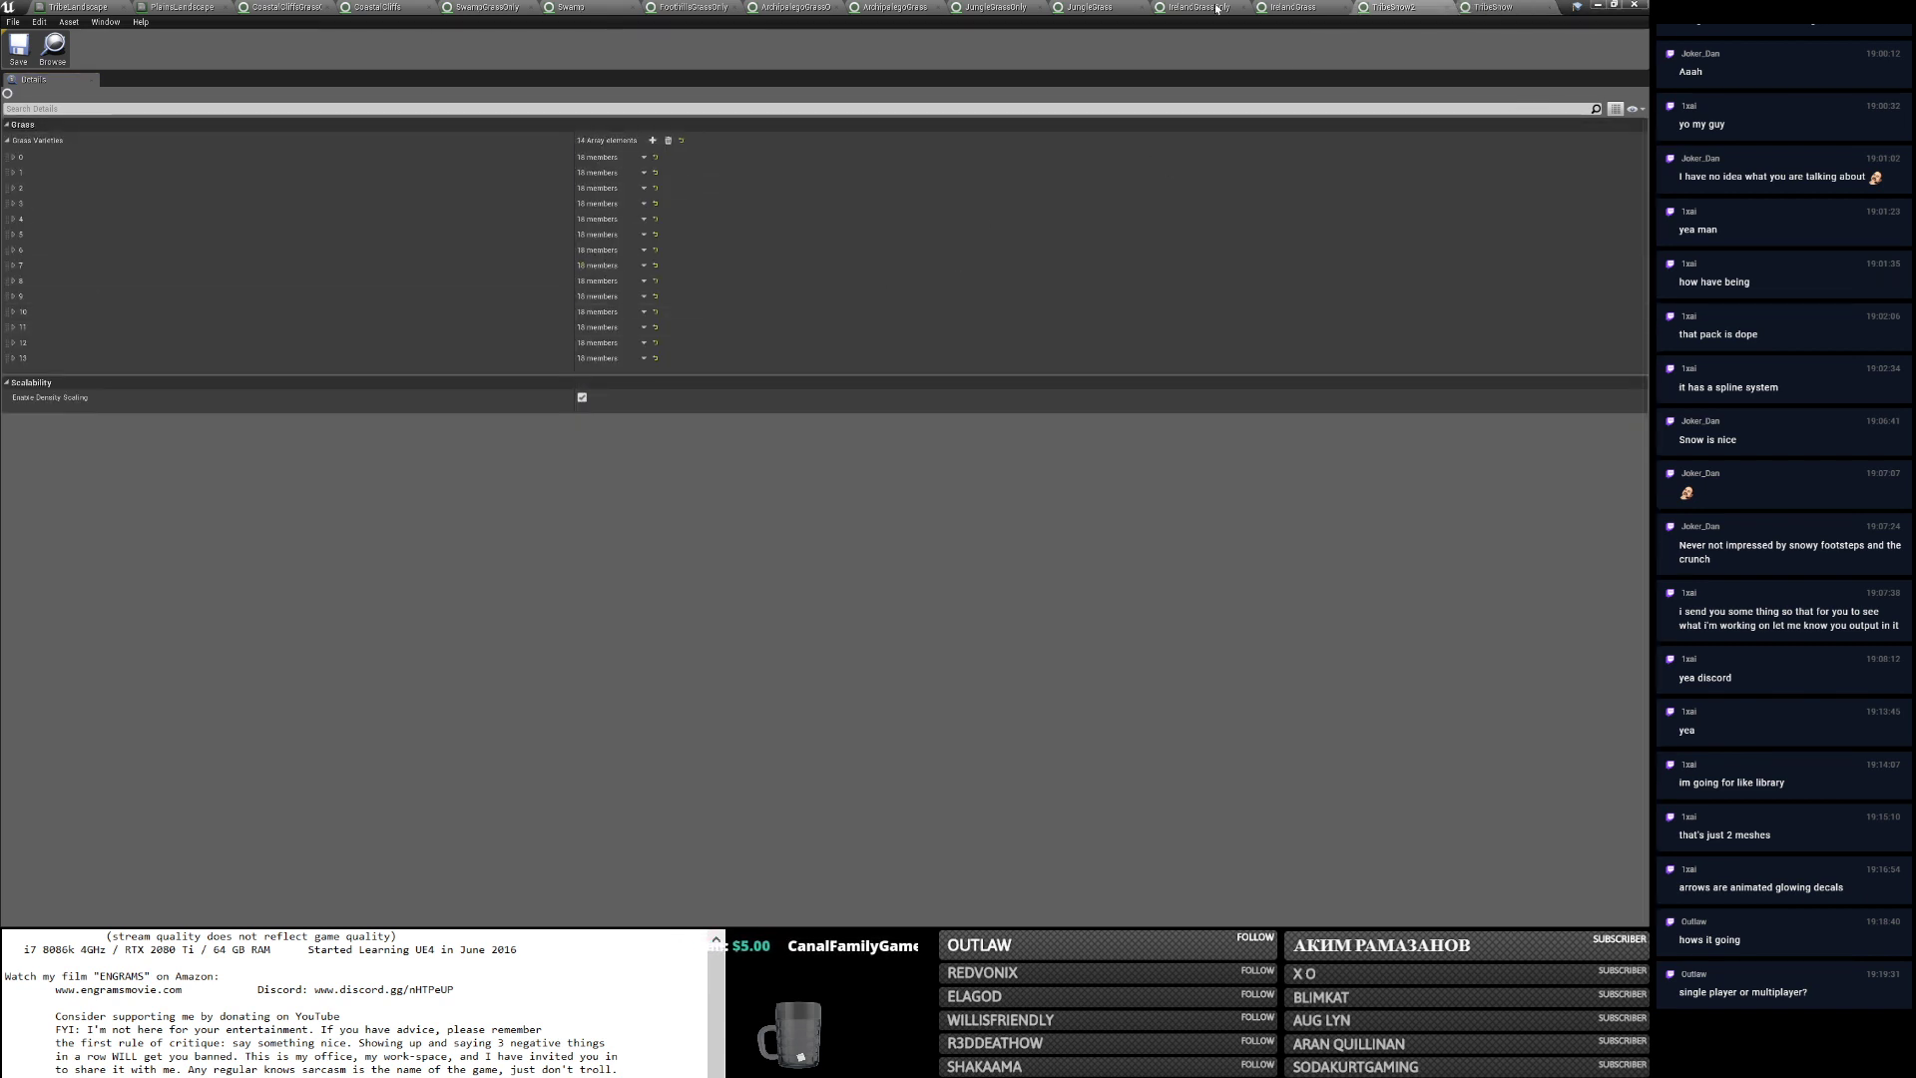
# Expand the last two entries of the landscape material's grass node and examine the grass types assigned to Sand and SandDirt.
pyautogui.click(72, 6)
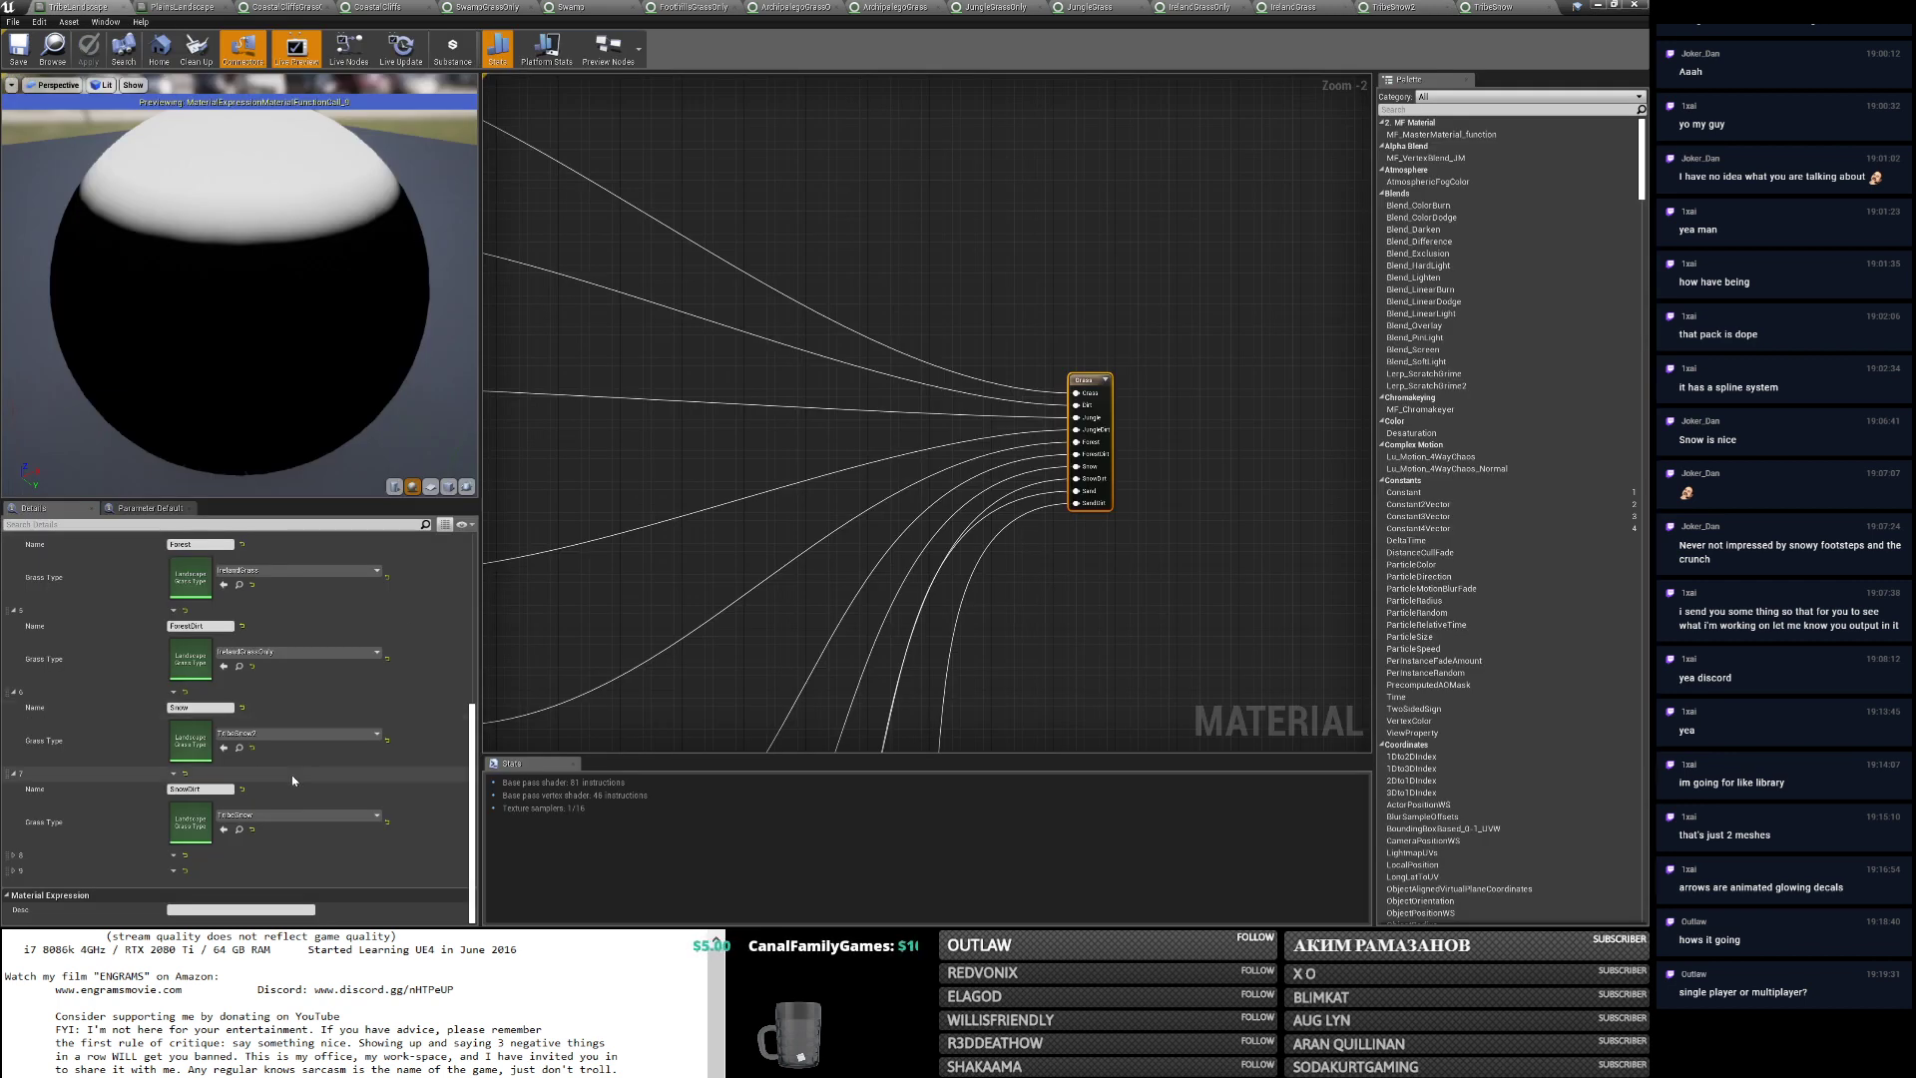
pyautogui.click(40, 855)
pyautogui.scroll(-3, 114, 823)
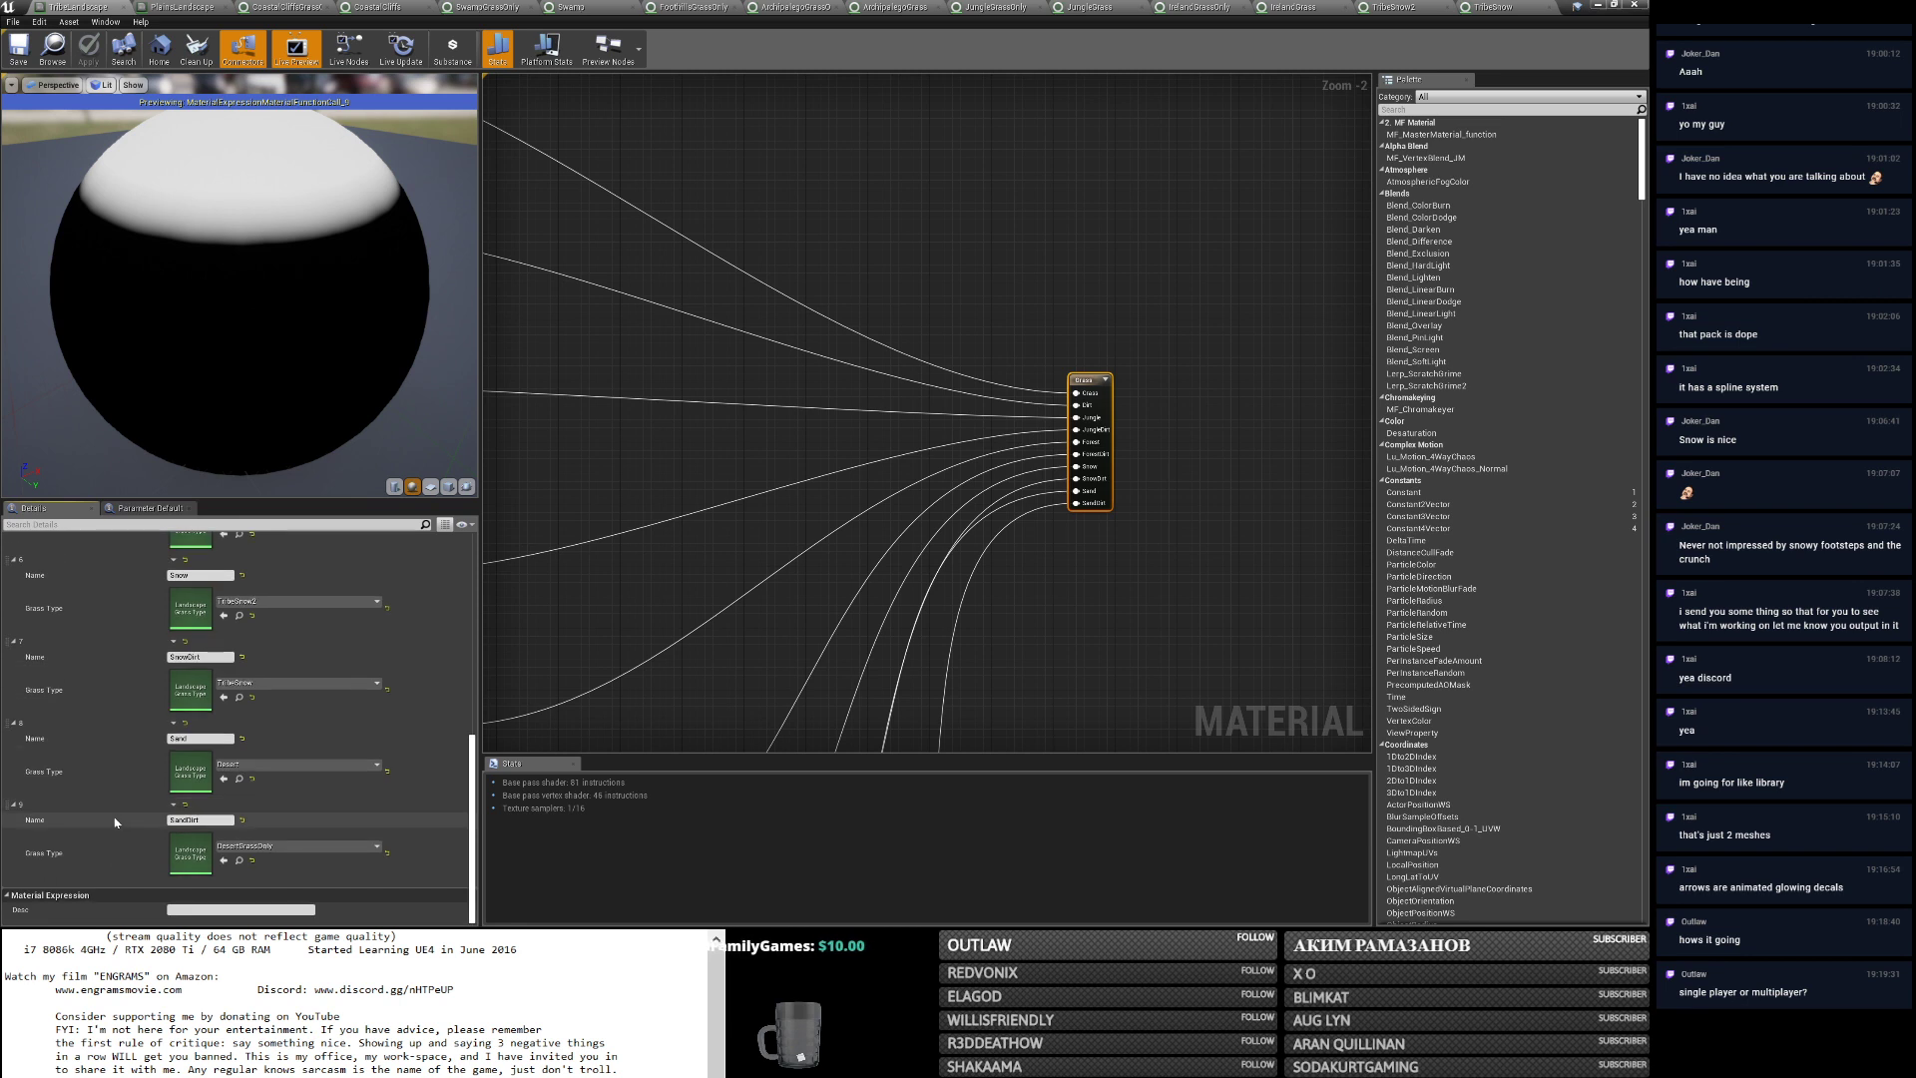
pyautogui.scroll(-3, 1128, 532)
pyautogui.moveTo(1122, 529); pyautogui.dragTo(1044, 430, button='right')
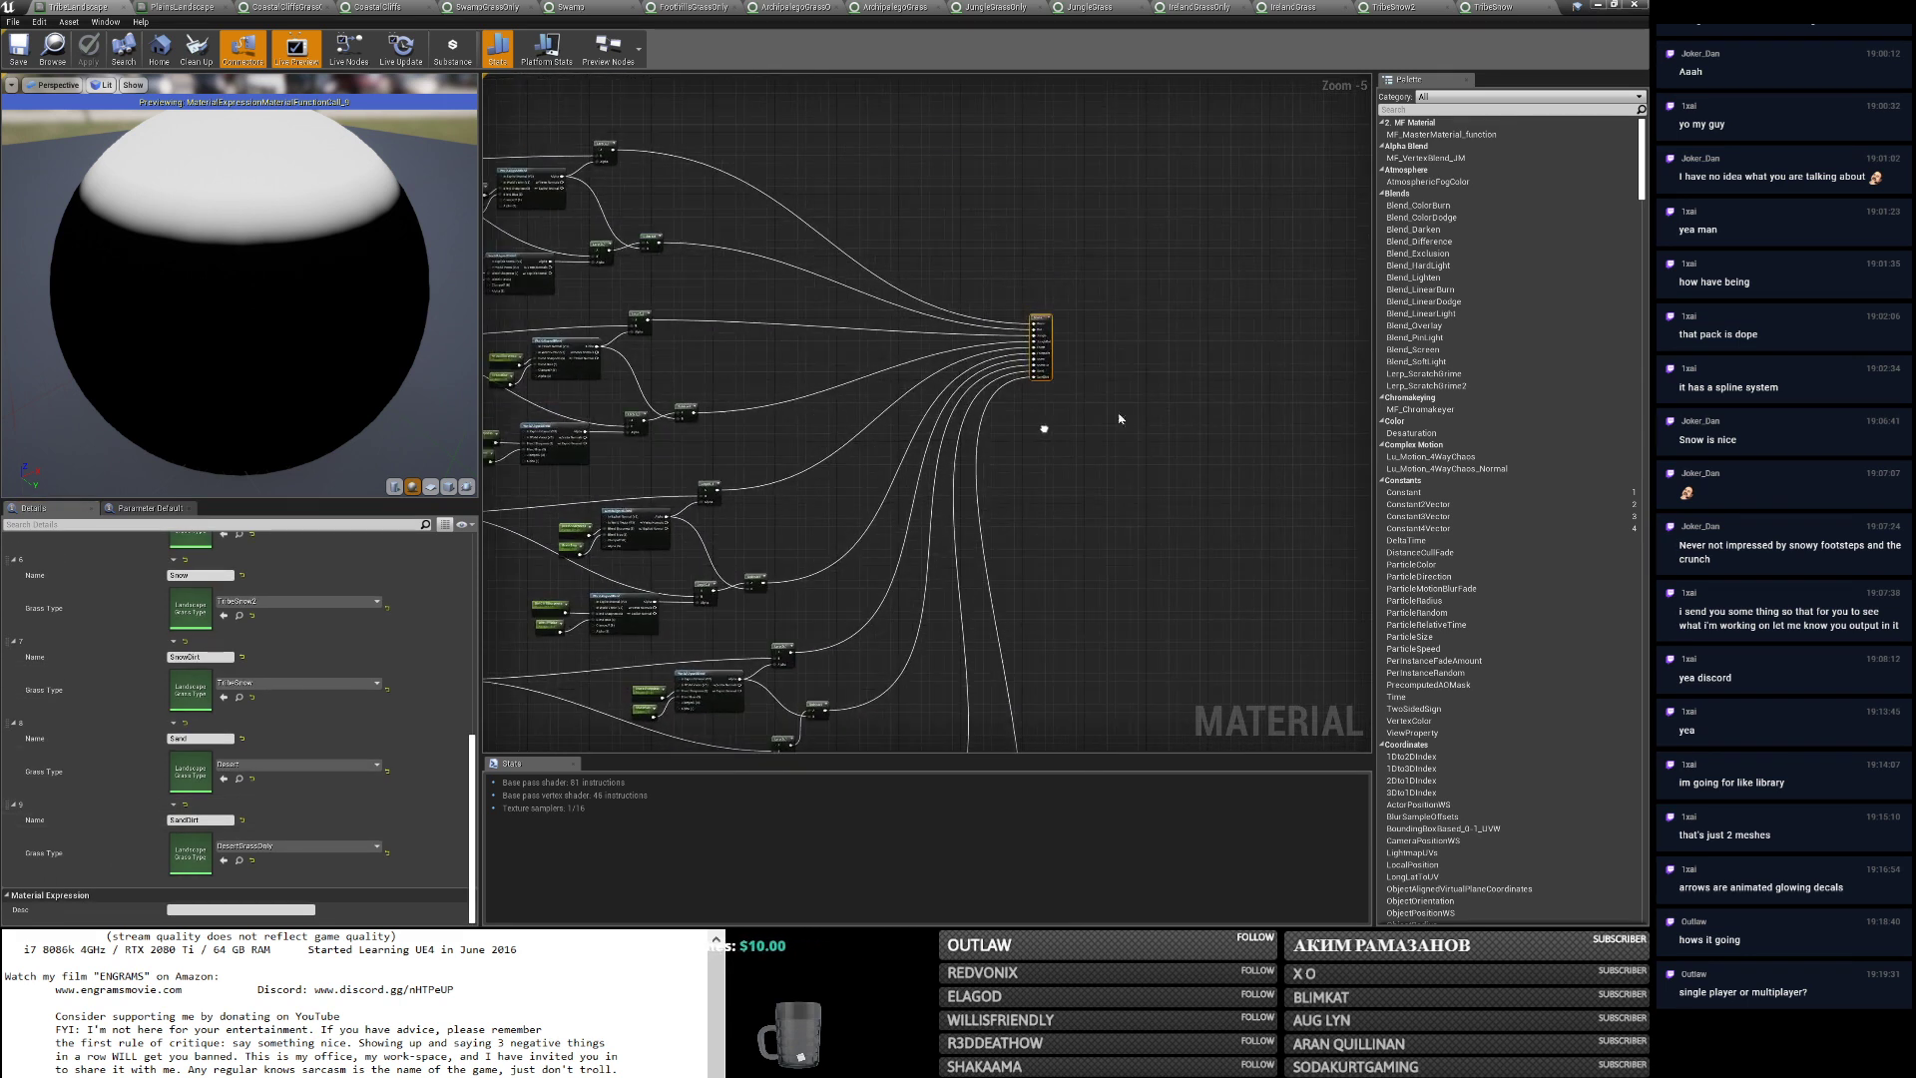
# Expand all grass varieties in TribeSnow2 and look through them for the rock meshes.
pyautogui.click(1424, 9)
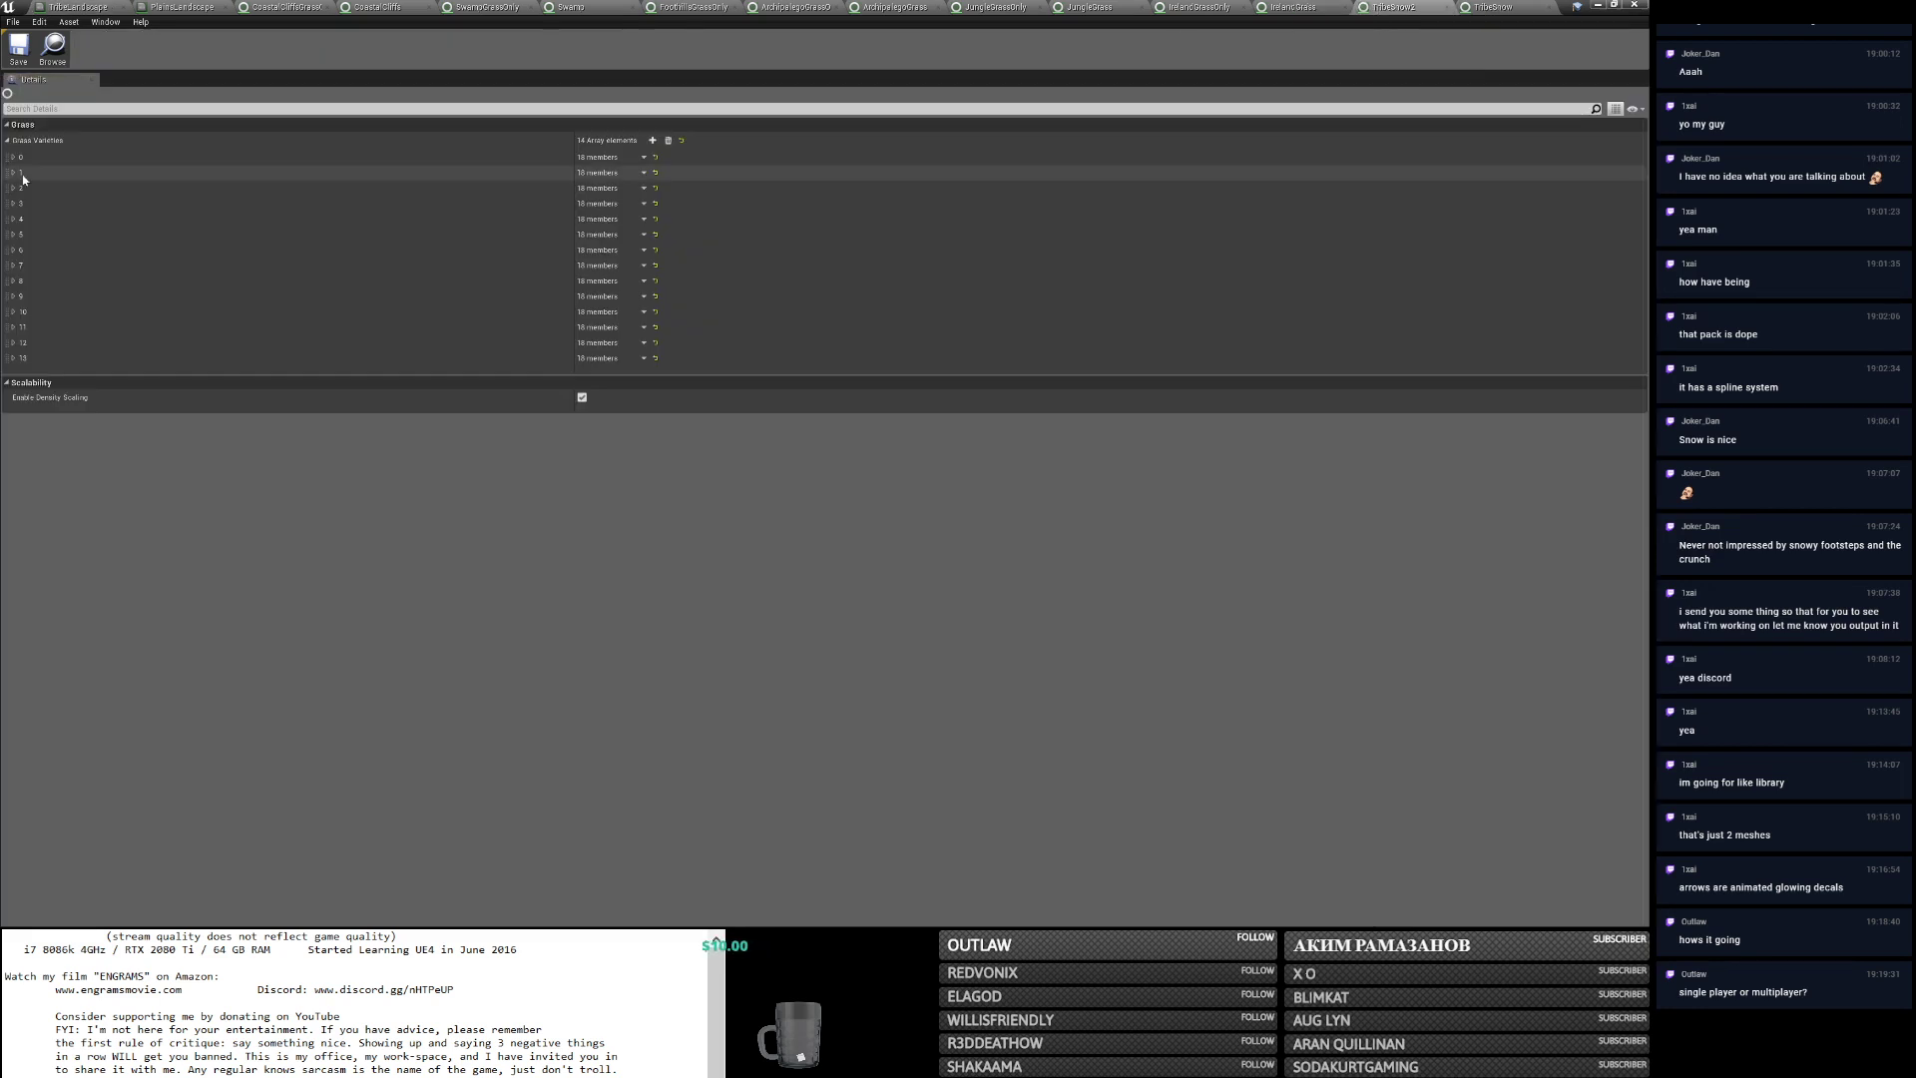
pyautogui.rightClick(22, 141)
pyautogui.click(42, 177)
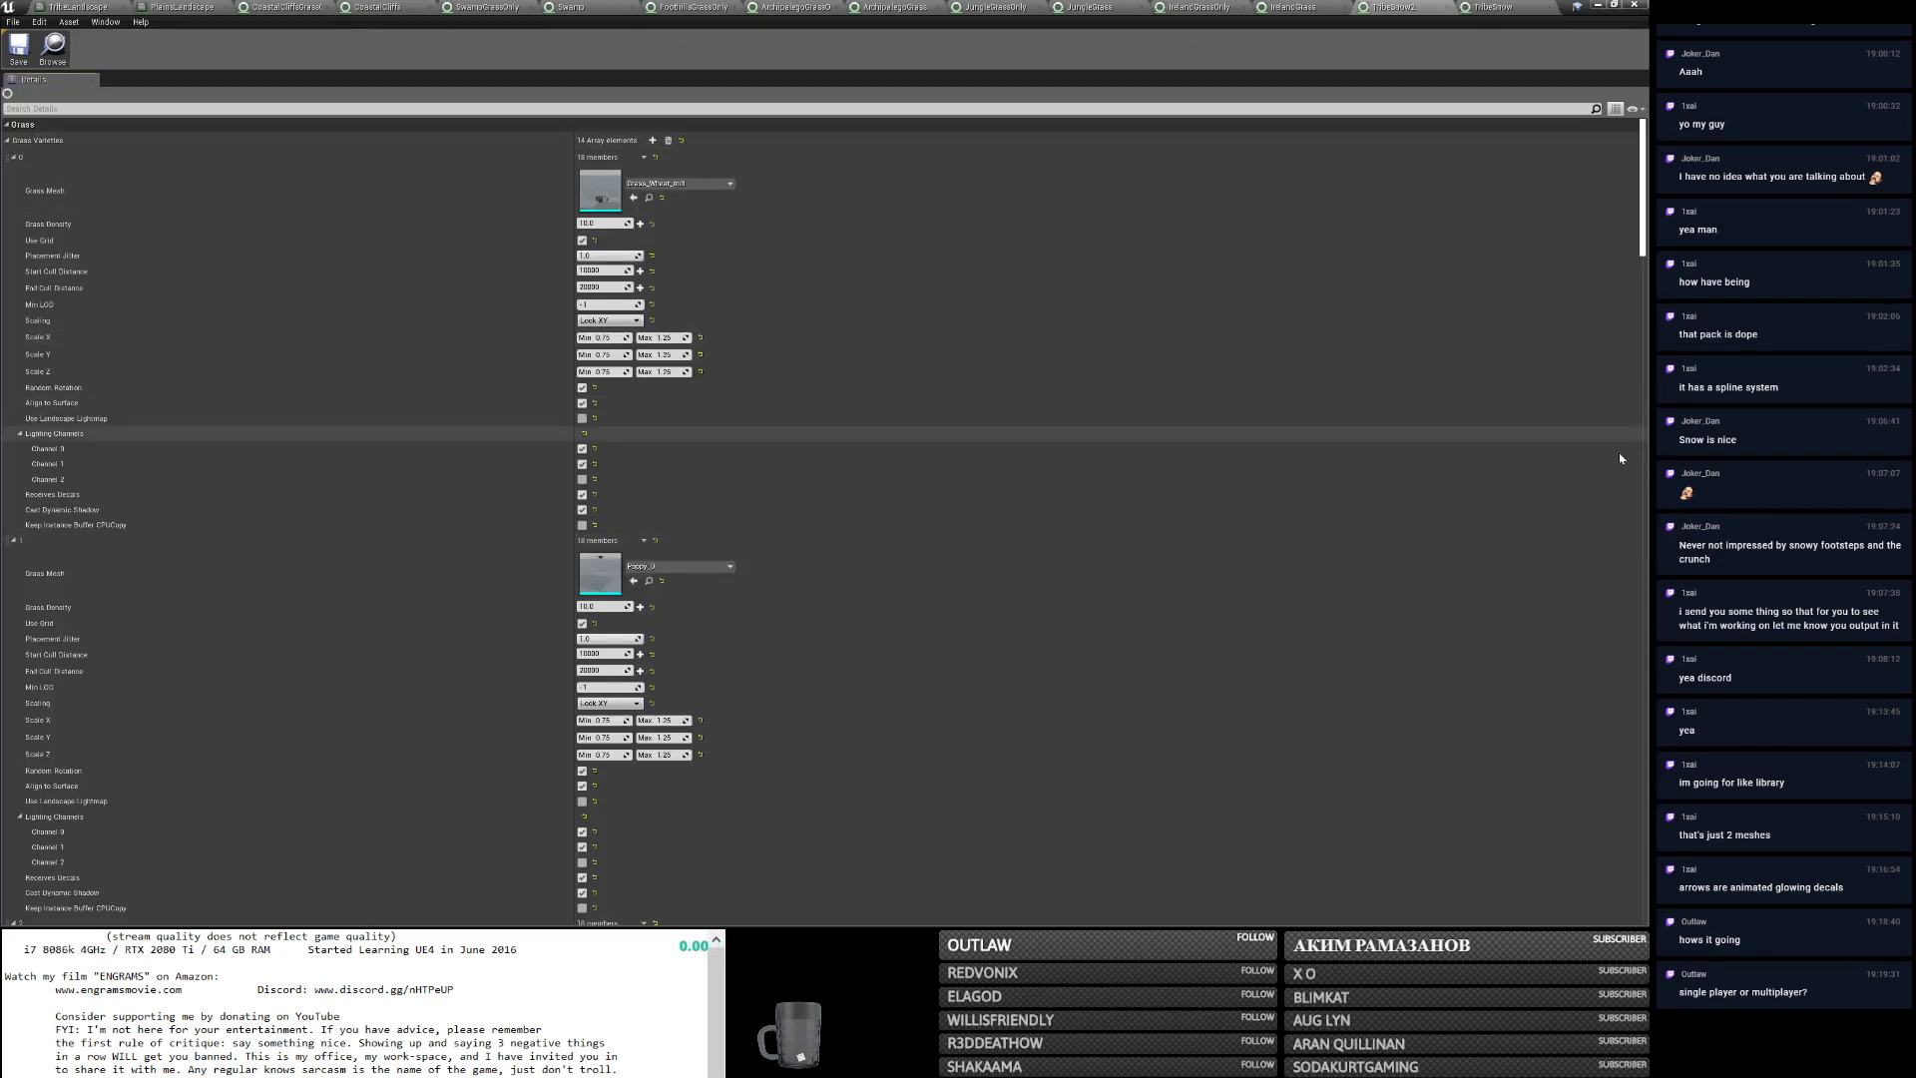
pyautogui.scroll(-5, 1524, 527)
pyautogui.scroll(-8, 1513, 541)
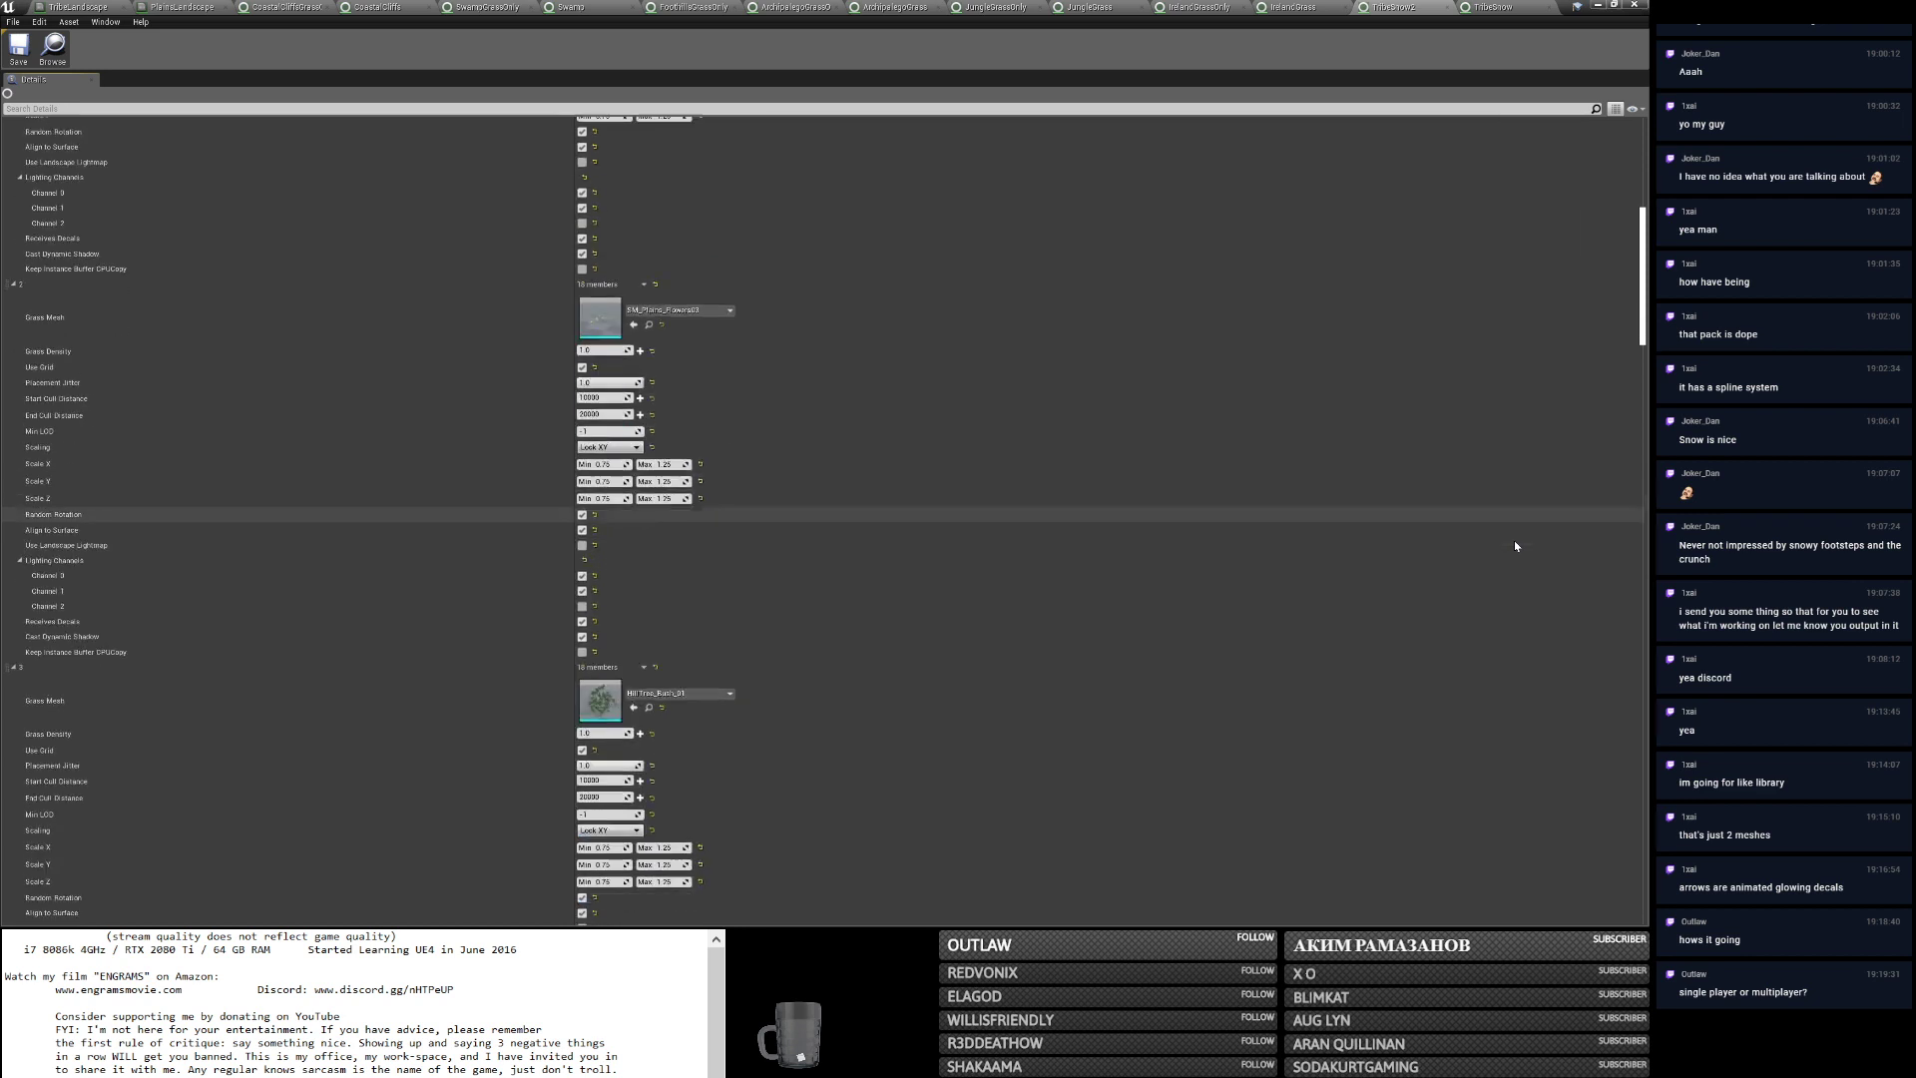
pyautogui.scroll(-6, 1471, 556)
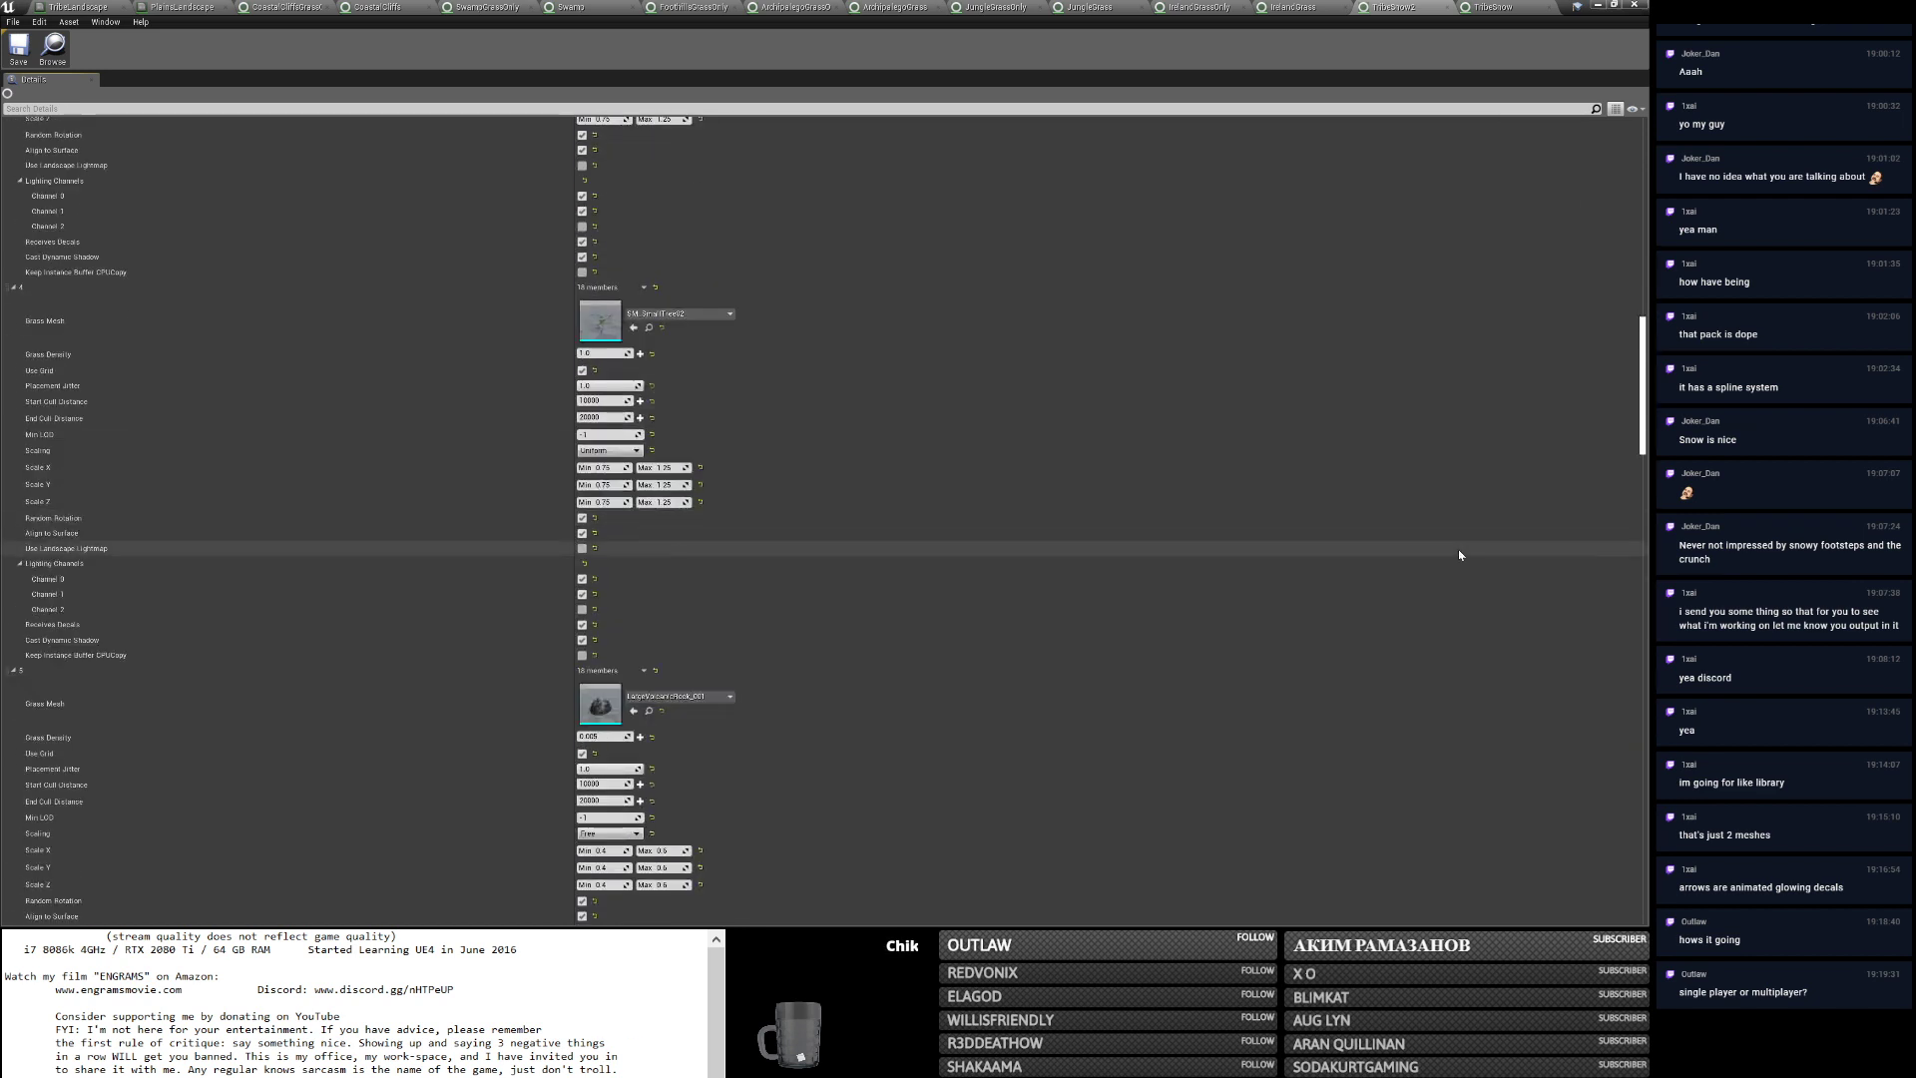
pyautogui.scroll(-2, 1464, 555)
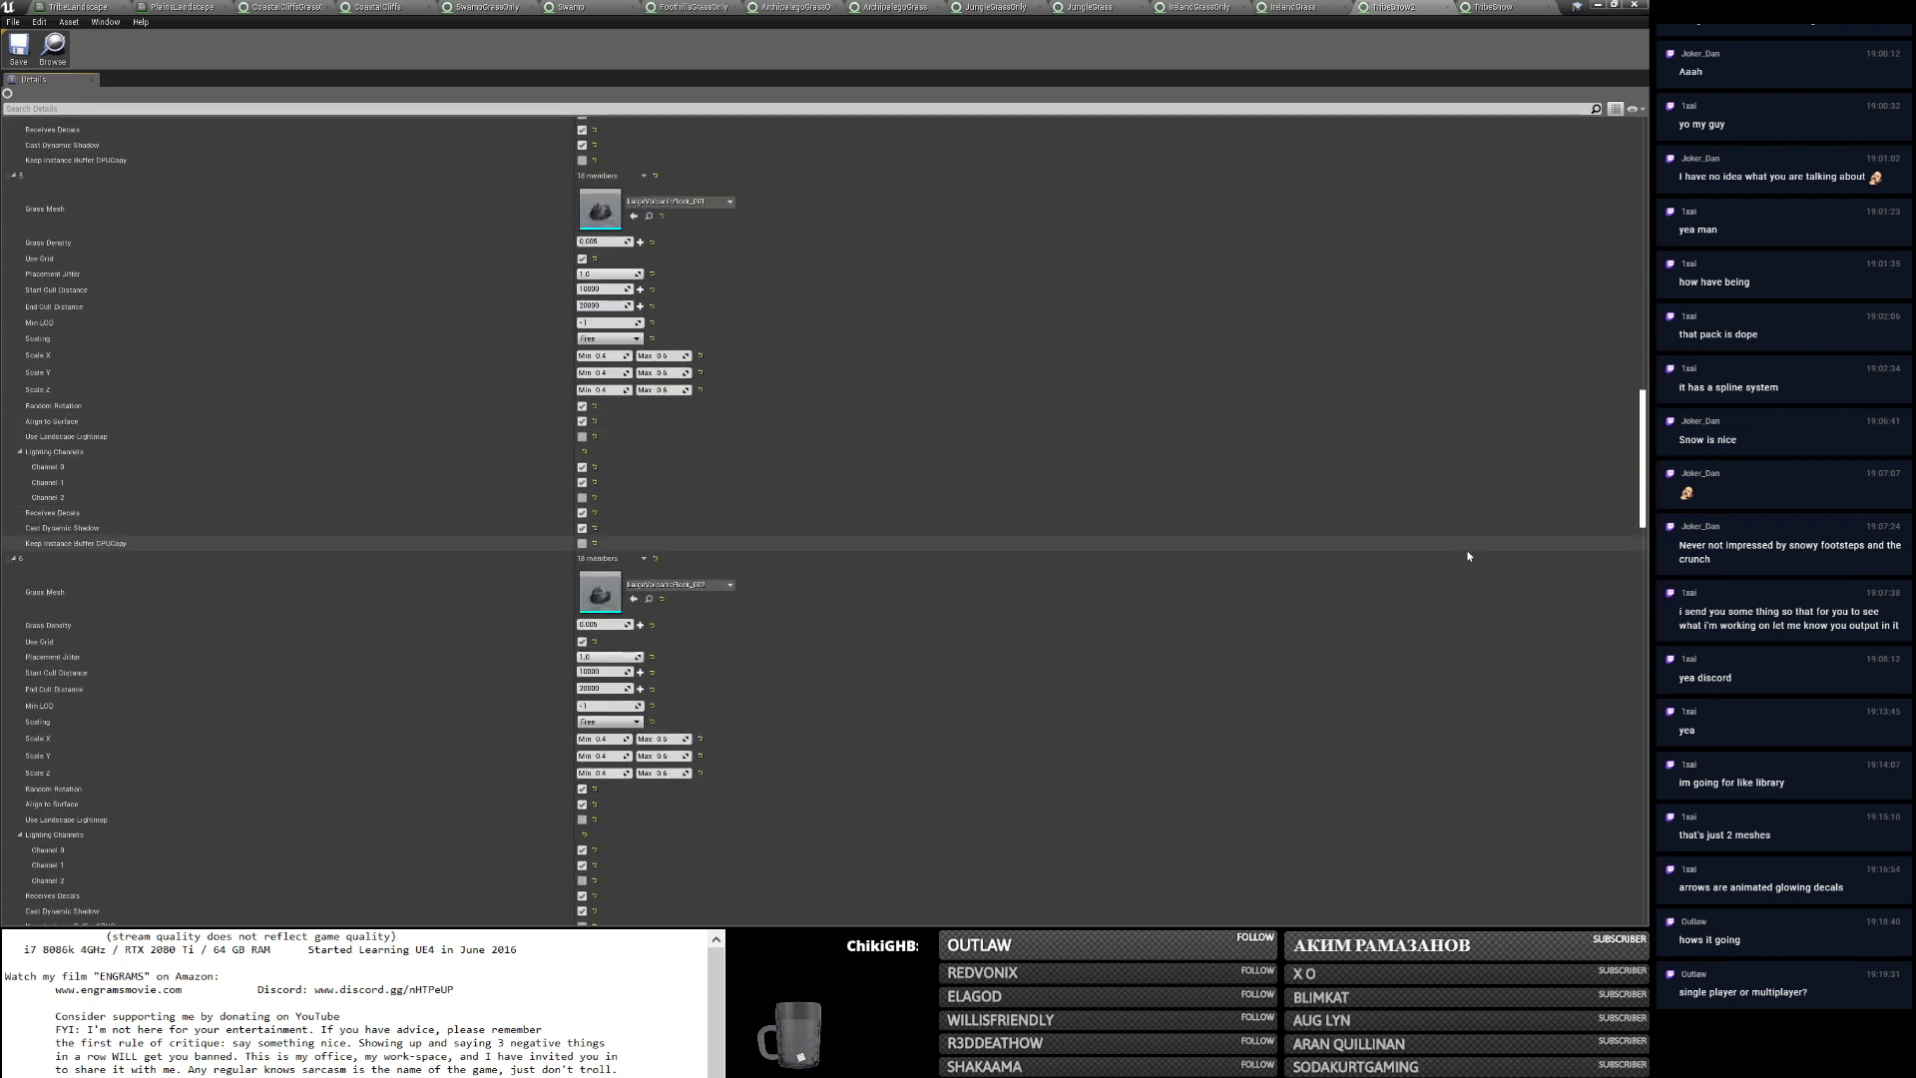
# Copy the rock variety at index 5 of TribeSnow2 and paste it over variety 2 in TribeSnow.
pyautogui.rightClick(65, 209)
pyautogui.rightClick(36, 181)
pyautogui.click(69, 231)
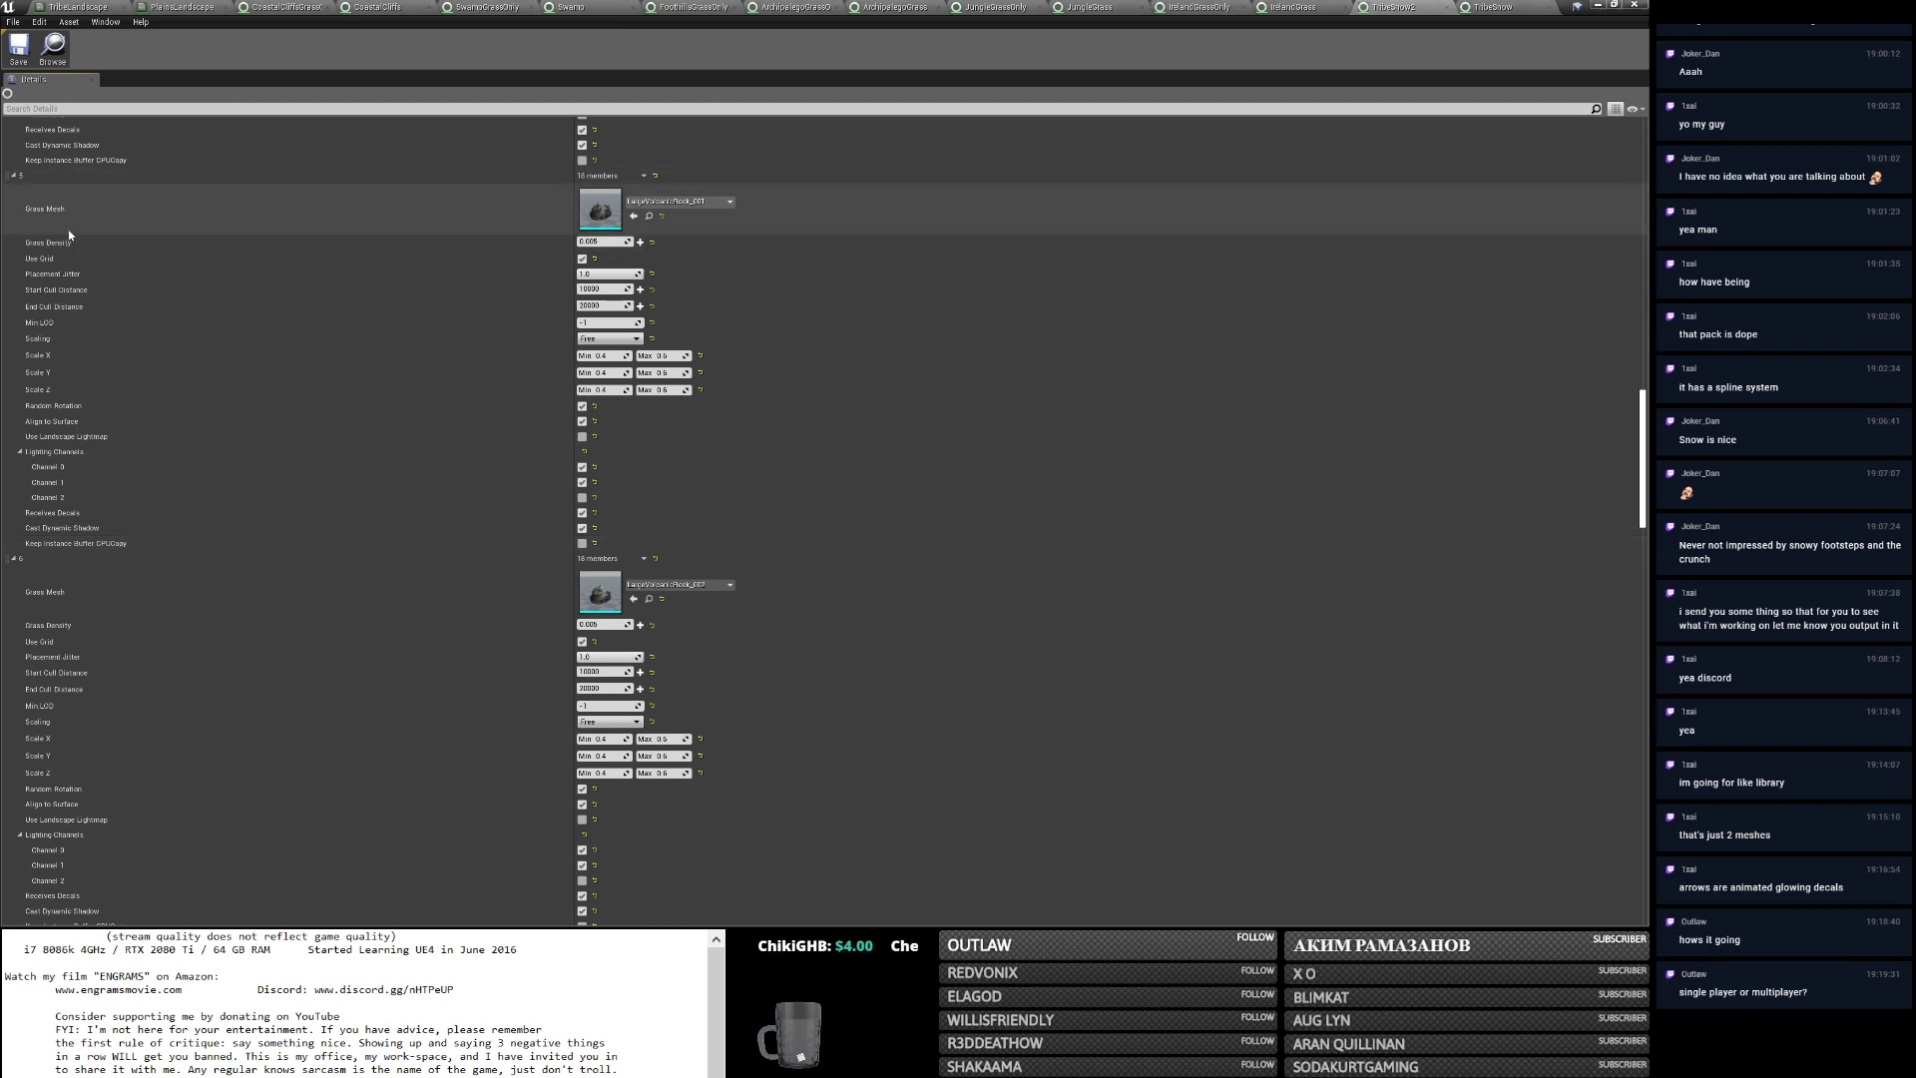
pyautogui.click(1499, 6)
pyautogui.scroll(-8, 275, 539)
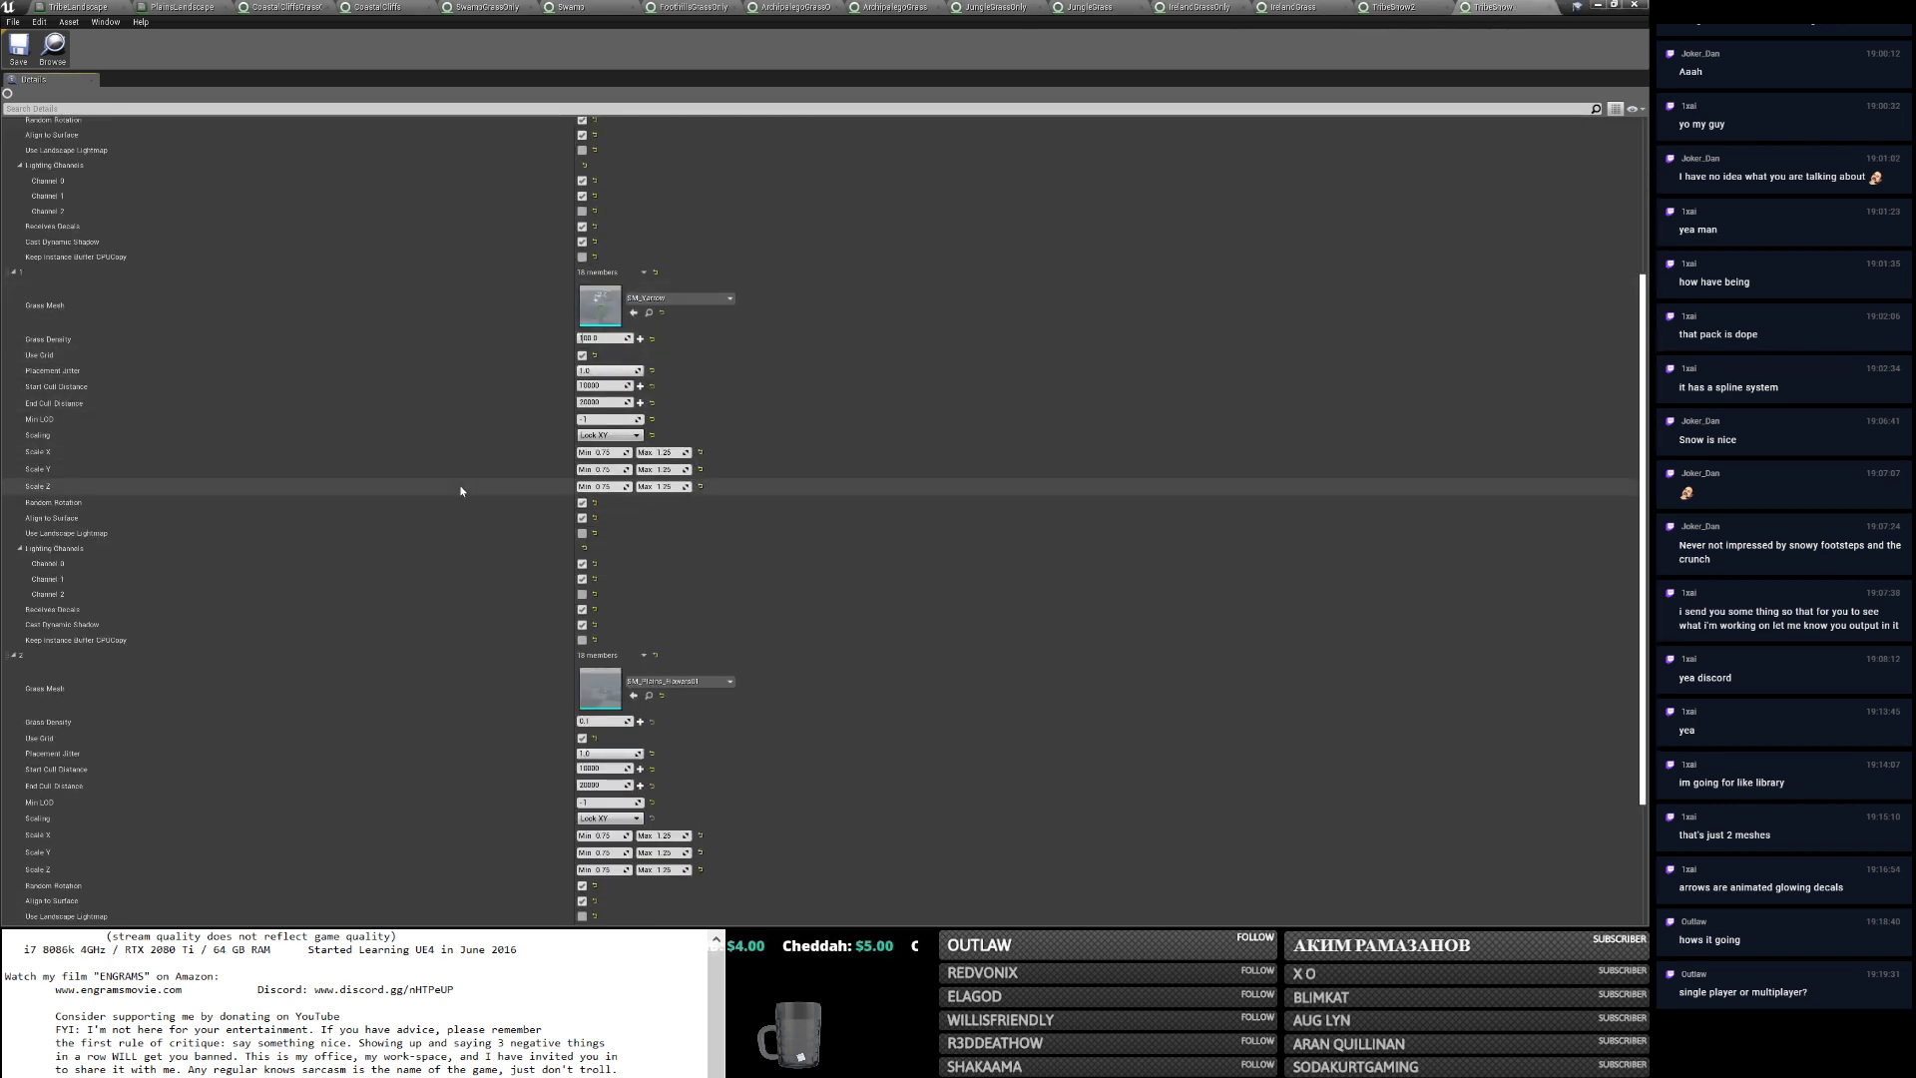
pyautogui.scroll(-3, 500, 492)
pyautogui.click(1394, 7)
pyautogui.scroll(-3, 804, 451)
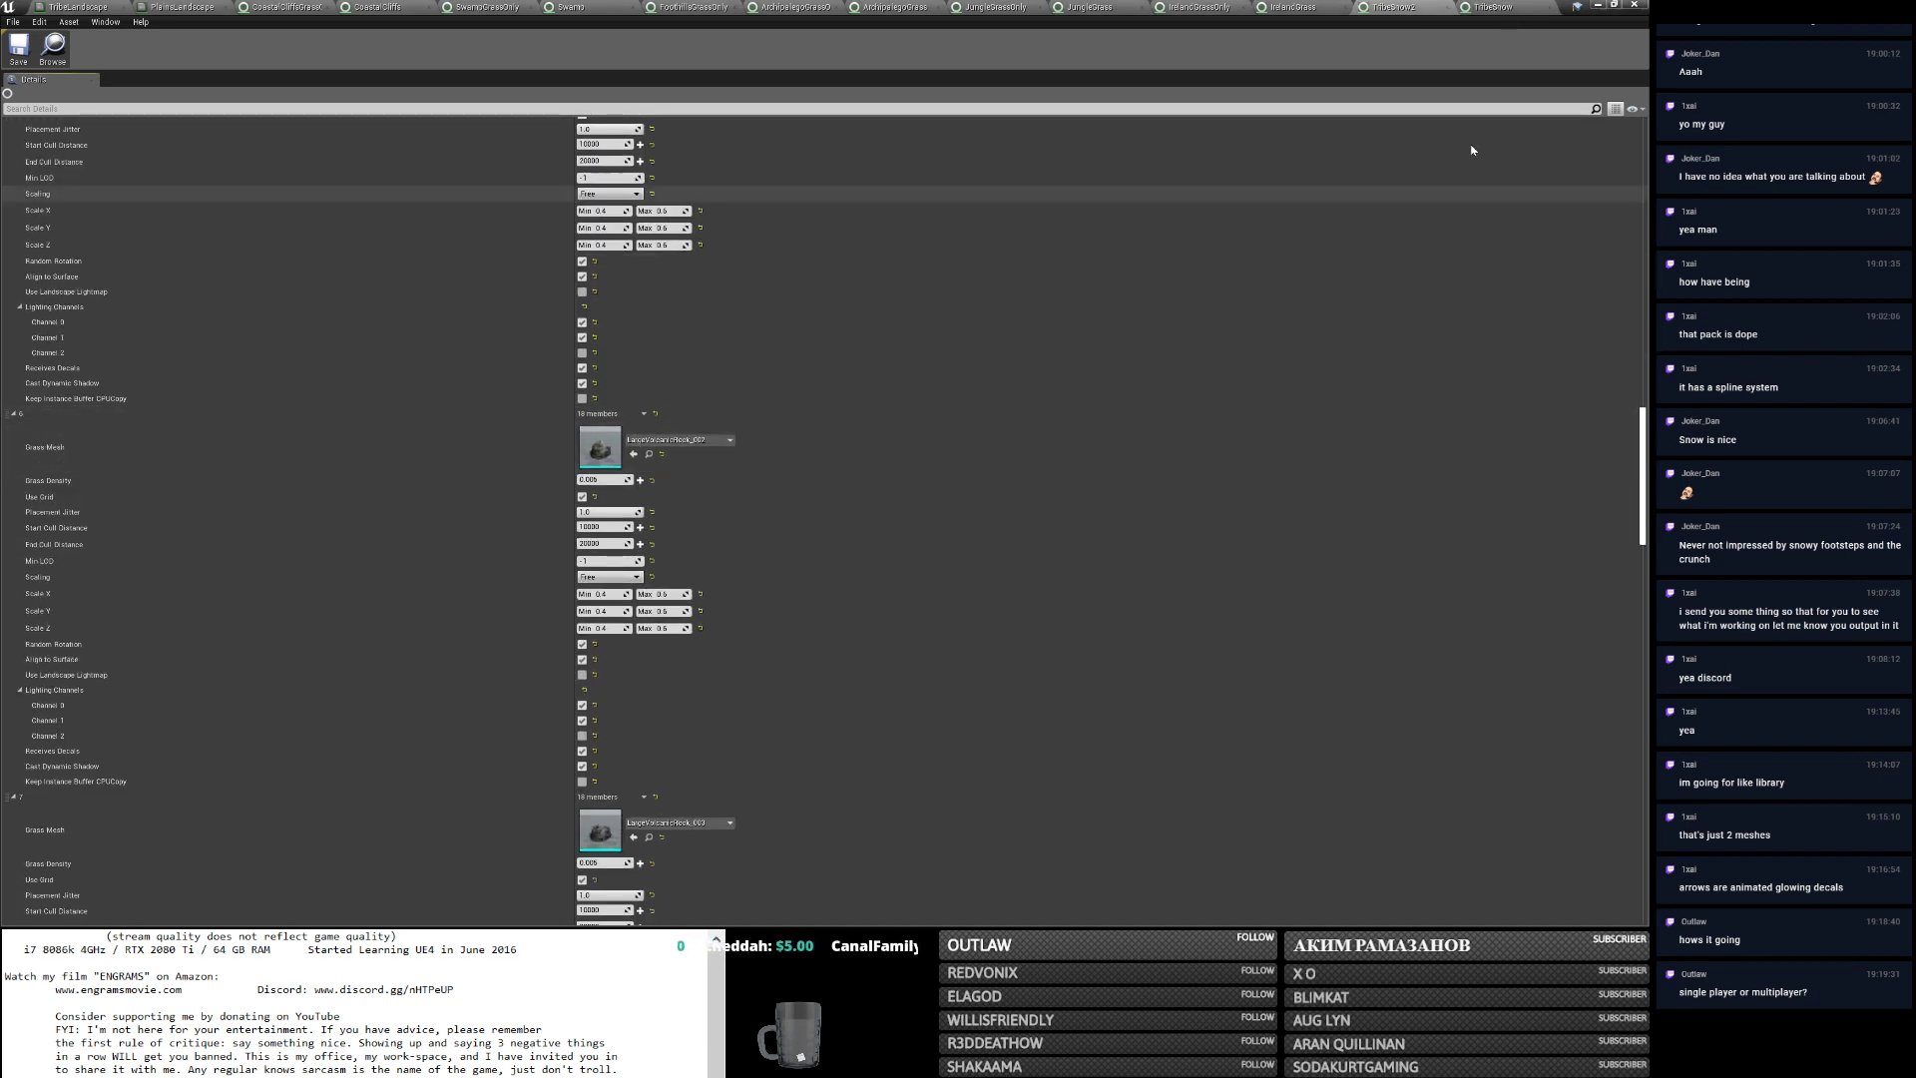
pyautogui.click(1491, 6)
pyautogui.rightClick(80, 501)
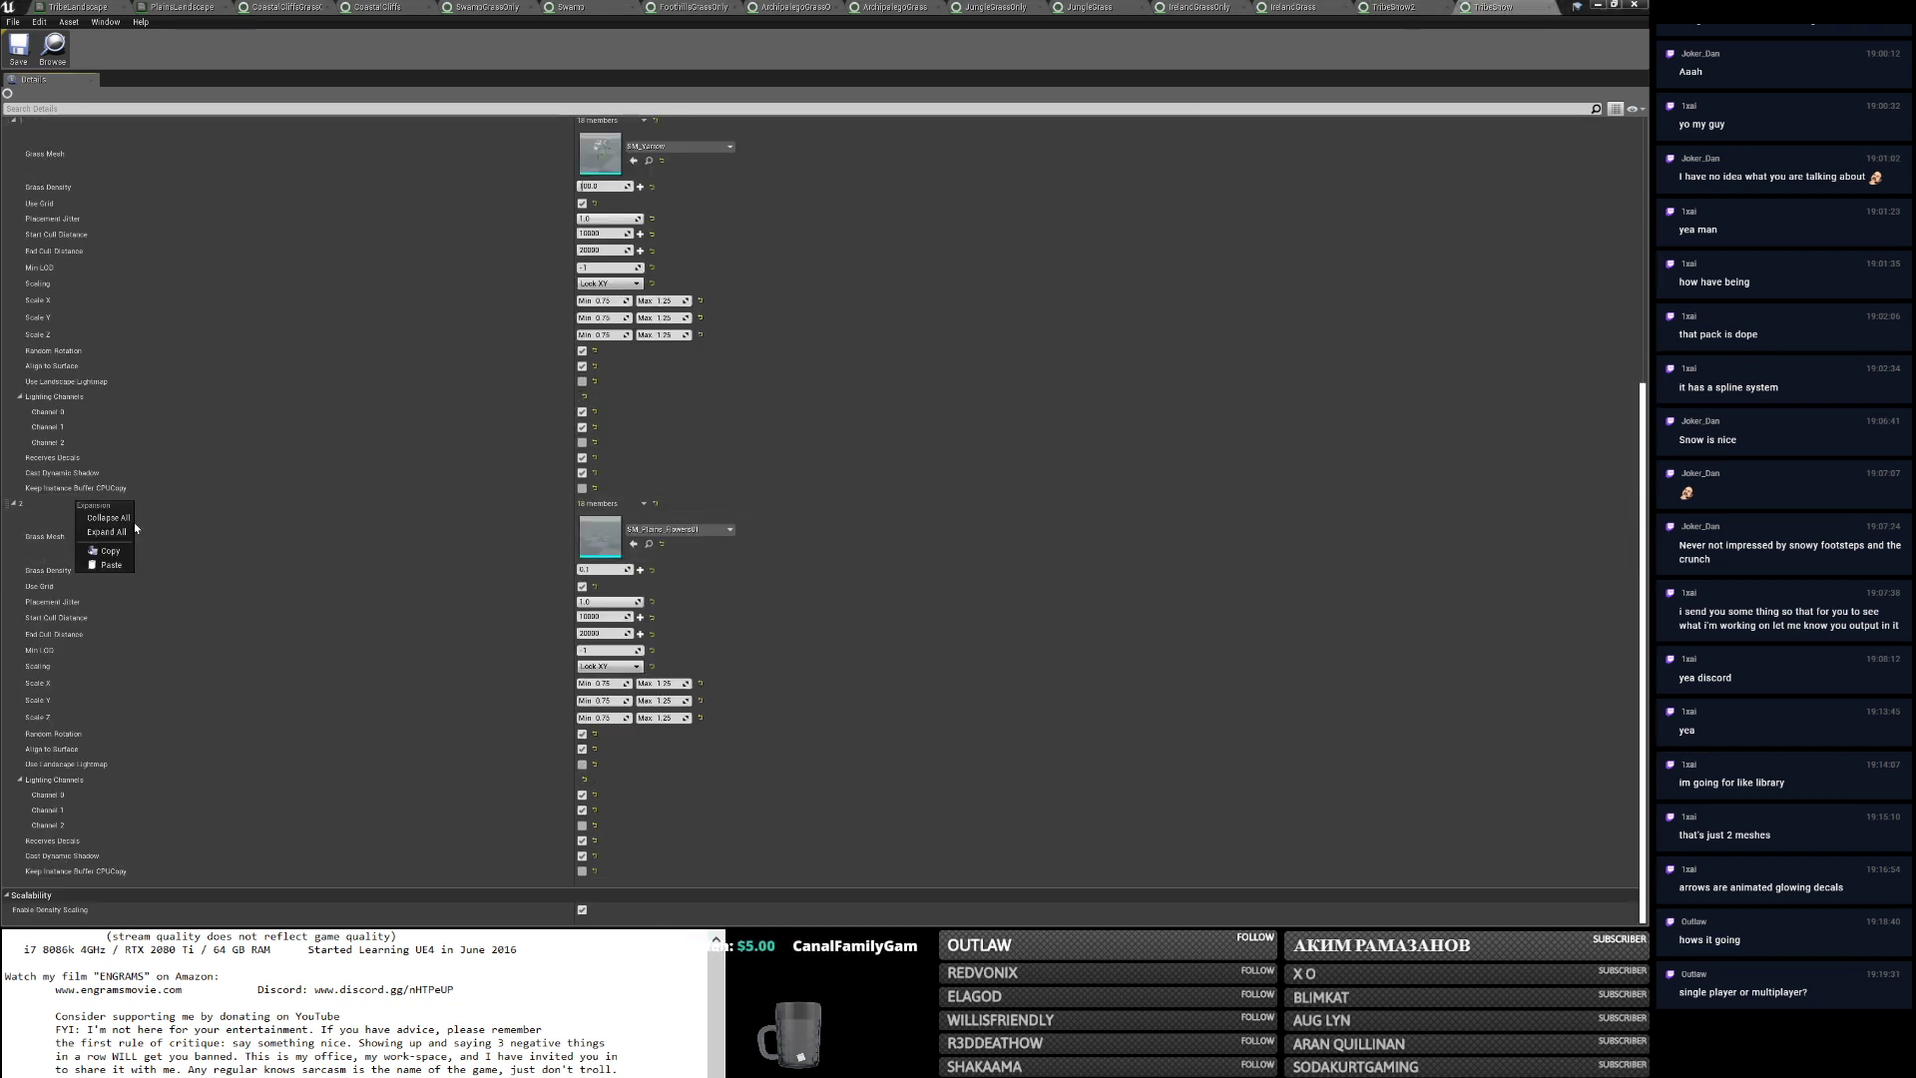
pyautogui.click(125, 565)
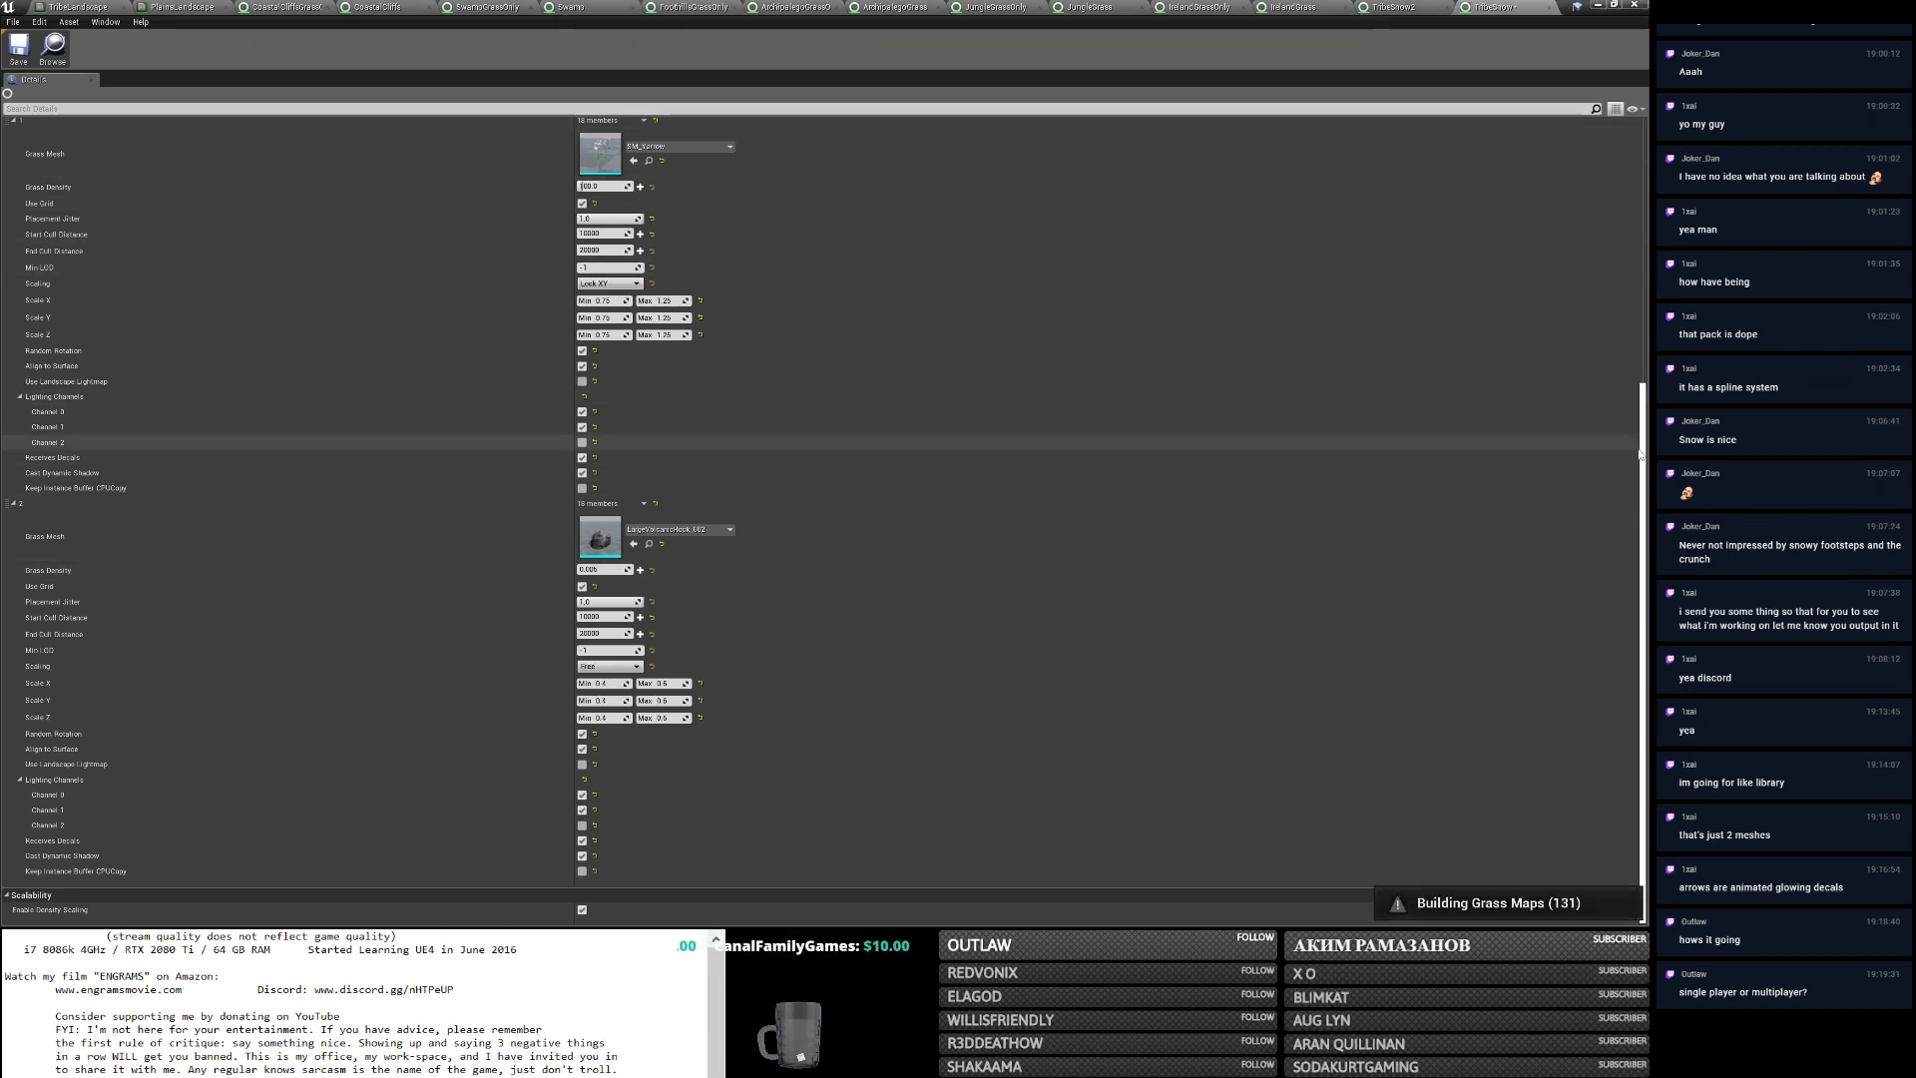
# Add a fourth grass variety to TribeSnow and paste a rock variety from TribeSnow2 into it, then expand variety 2 for comparison.
pyautogui.scroll(5, 1641, 414)
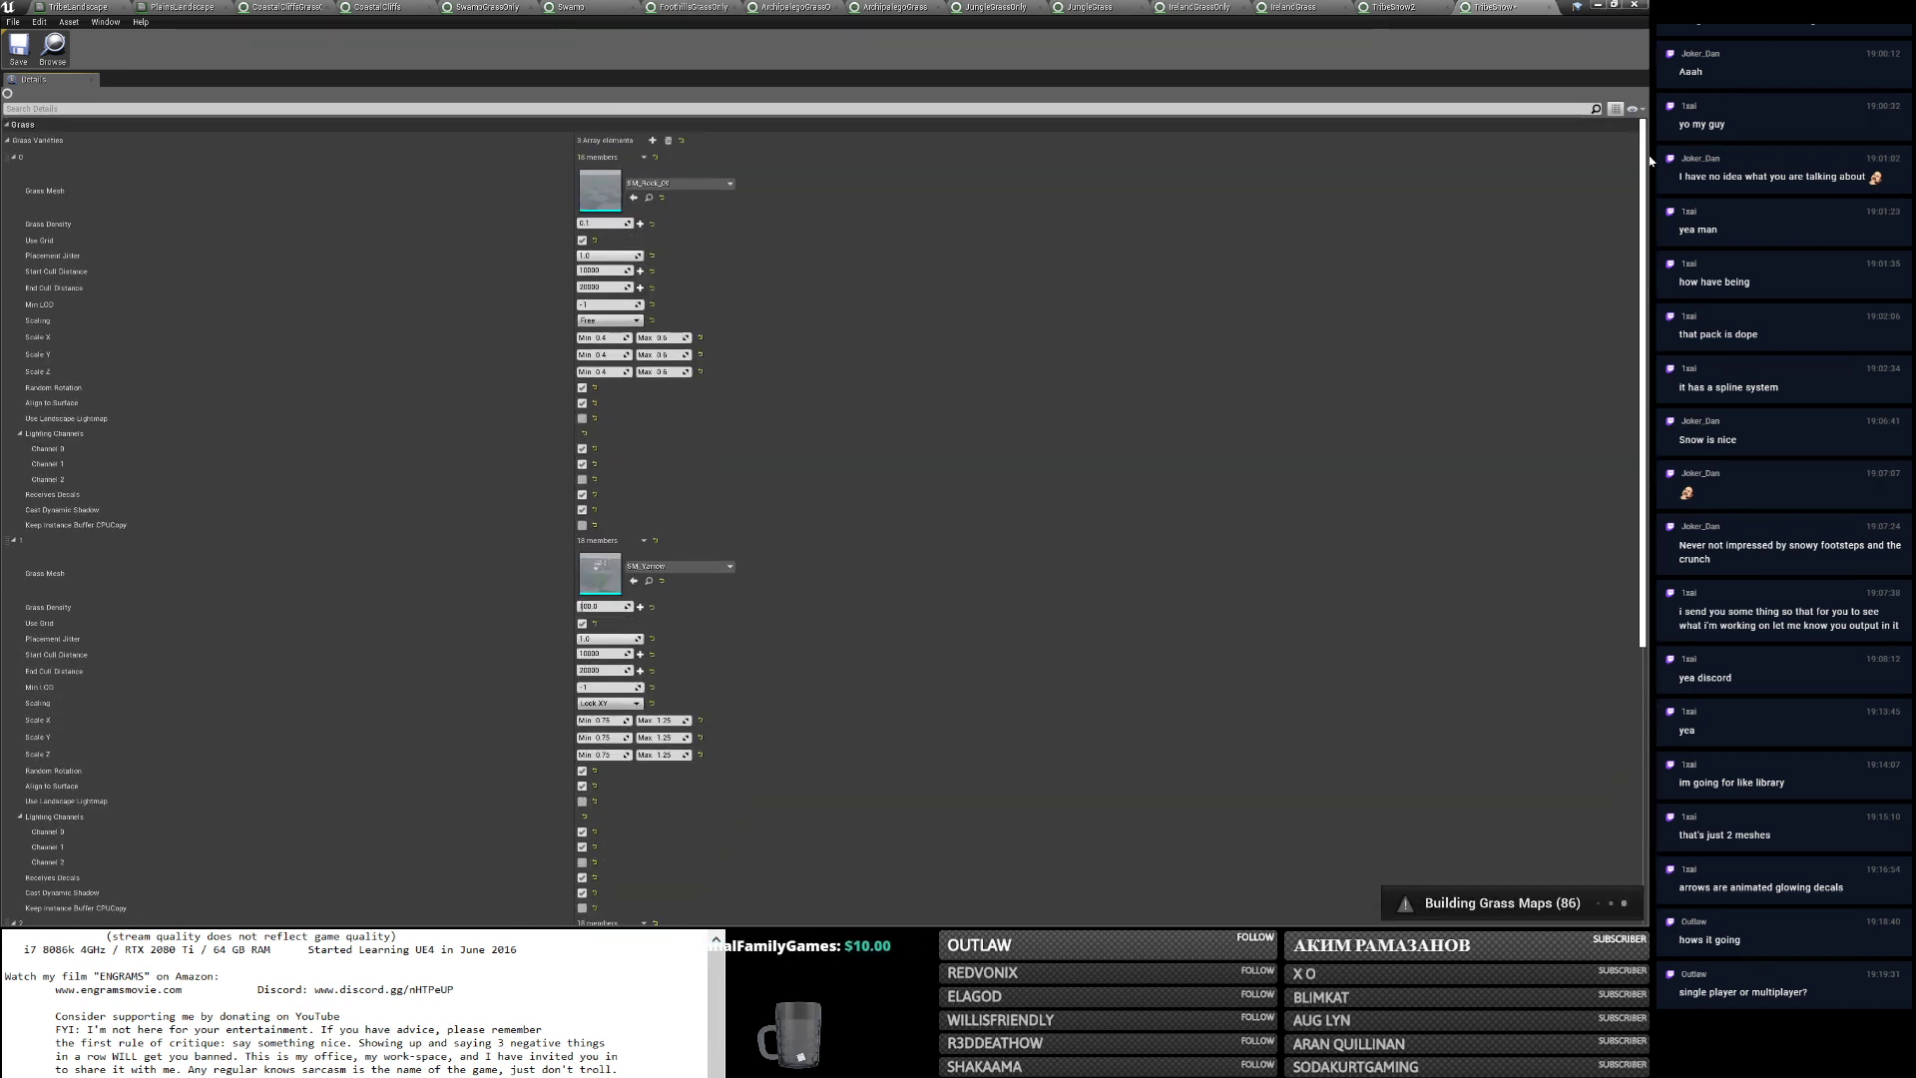
pyautogui.click(653, 140)
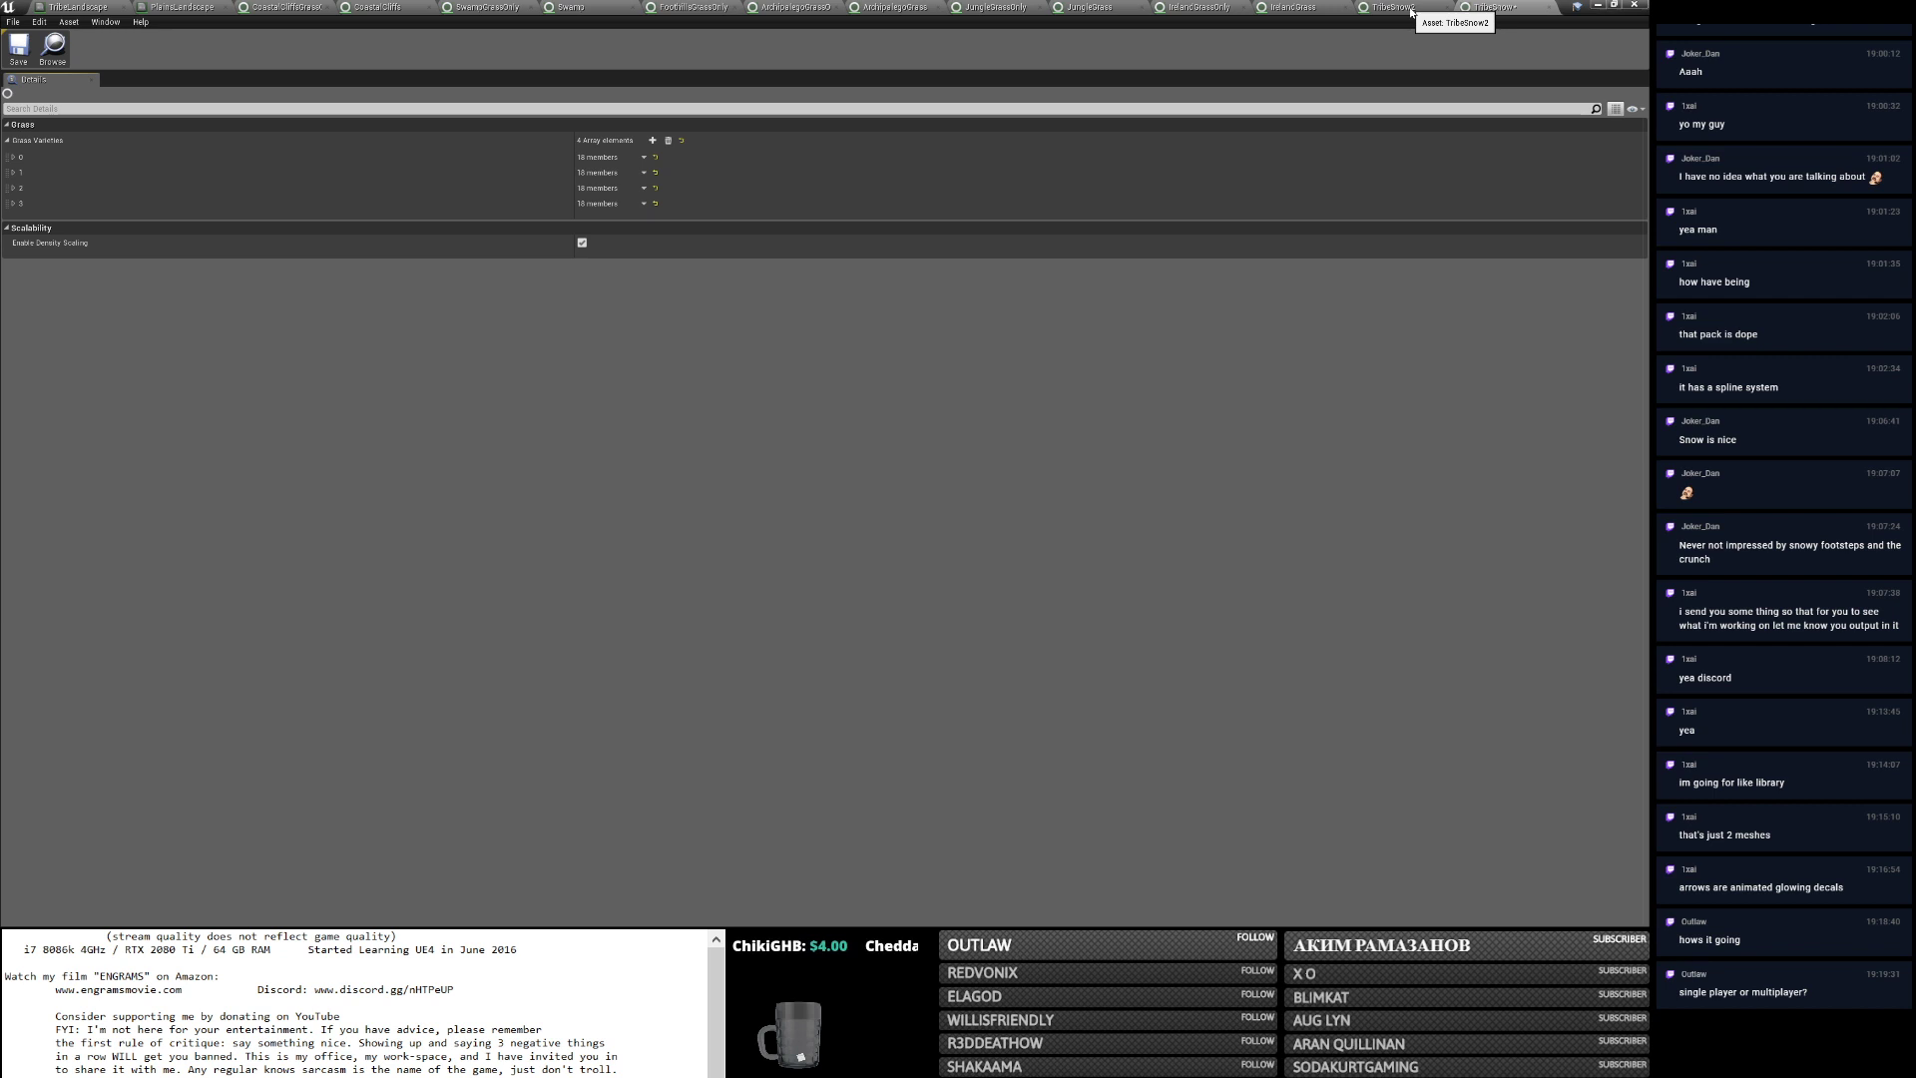
pyautogui.click(1410, 11)
pyautogui.scroll(3, 1136, 350)
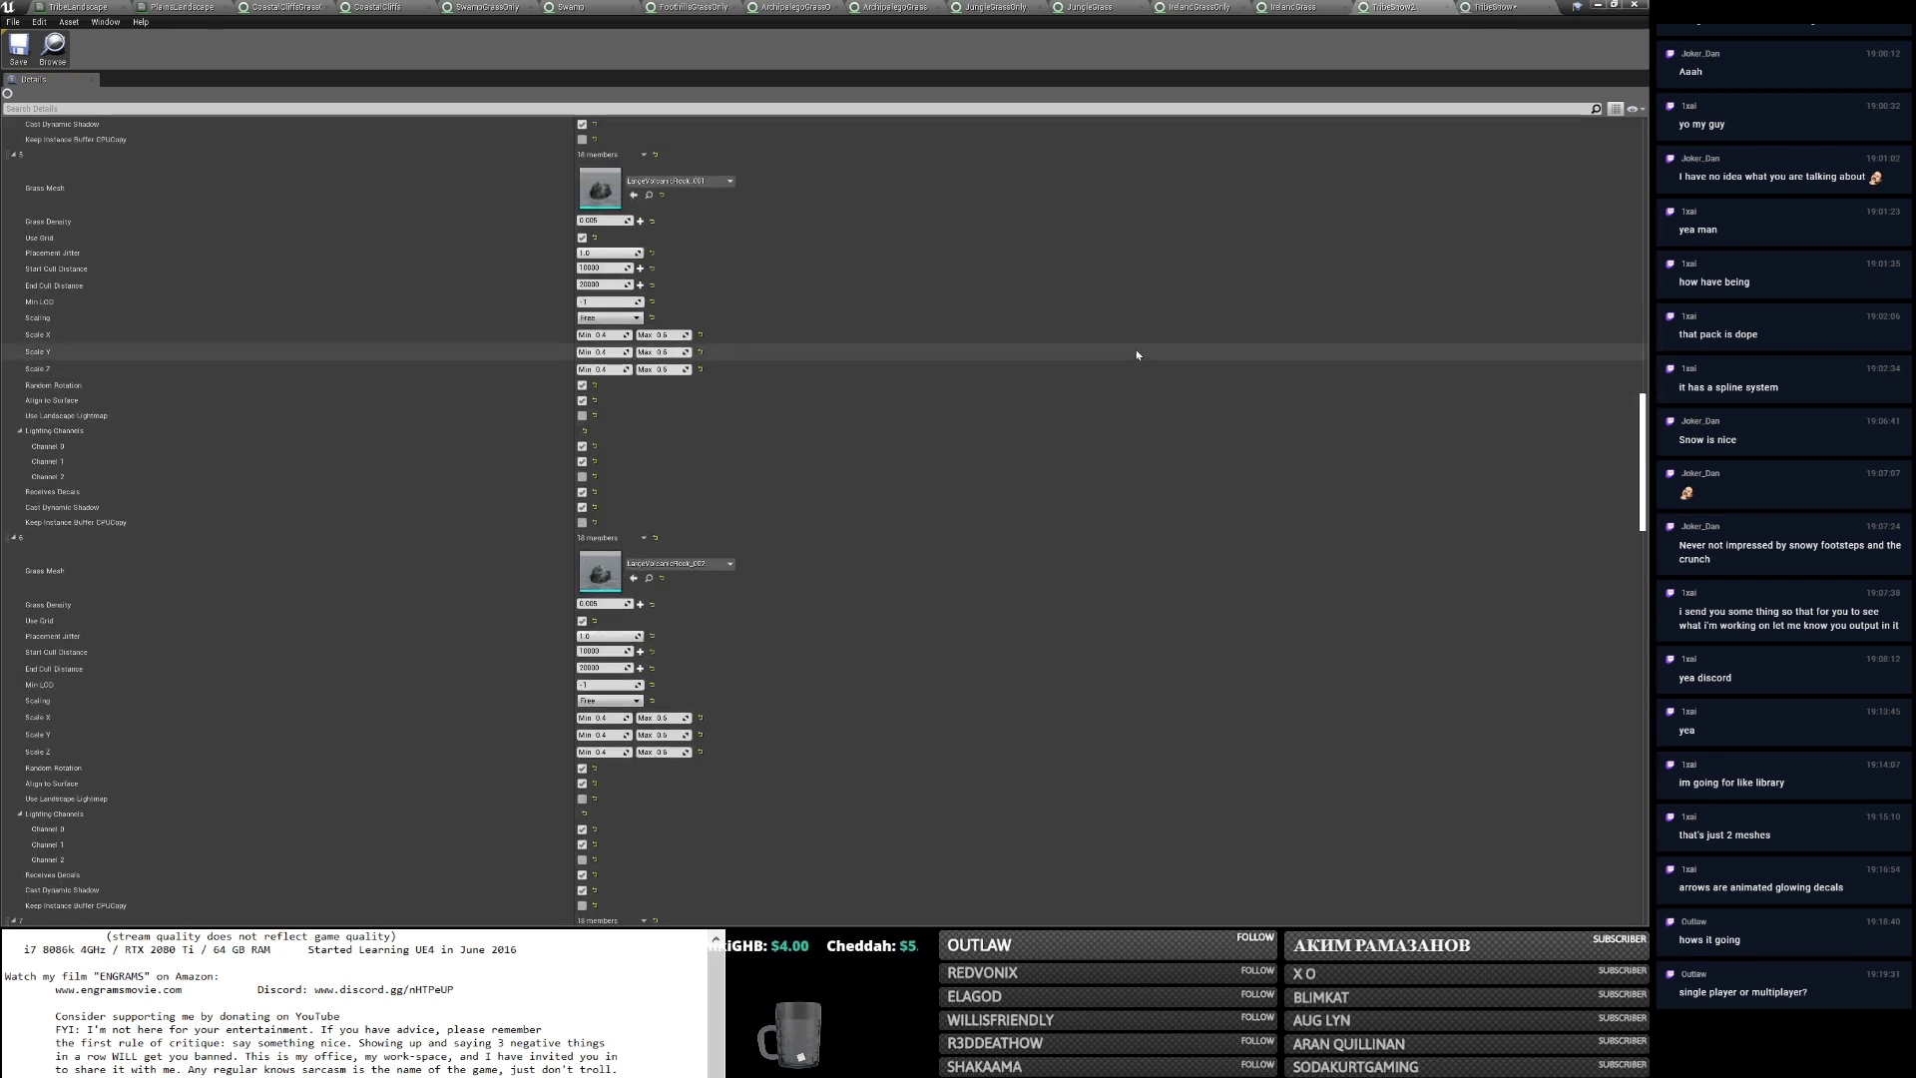
pyautogui.scroll(3, 1136, 350)
pyautogui.click(1492, 6)
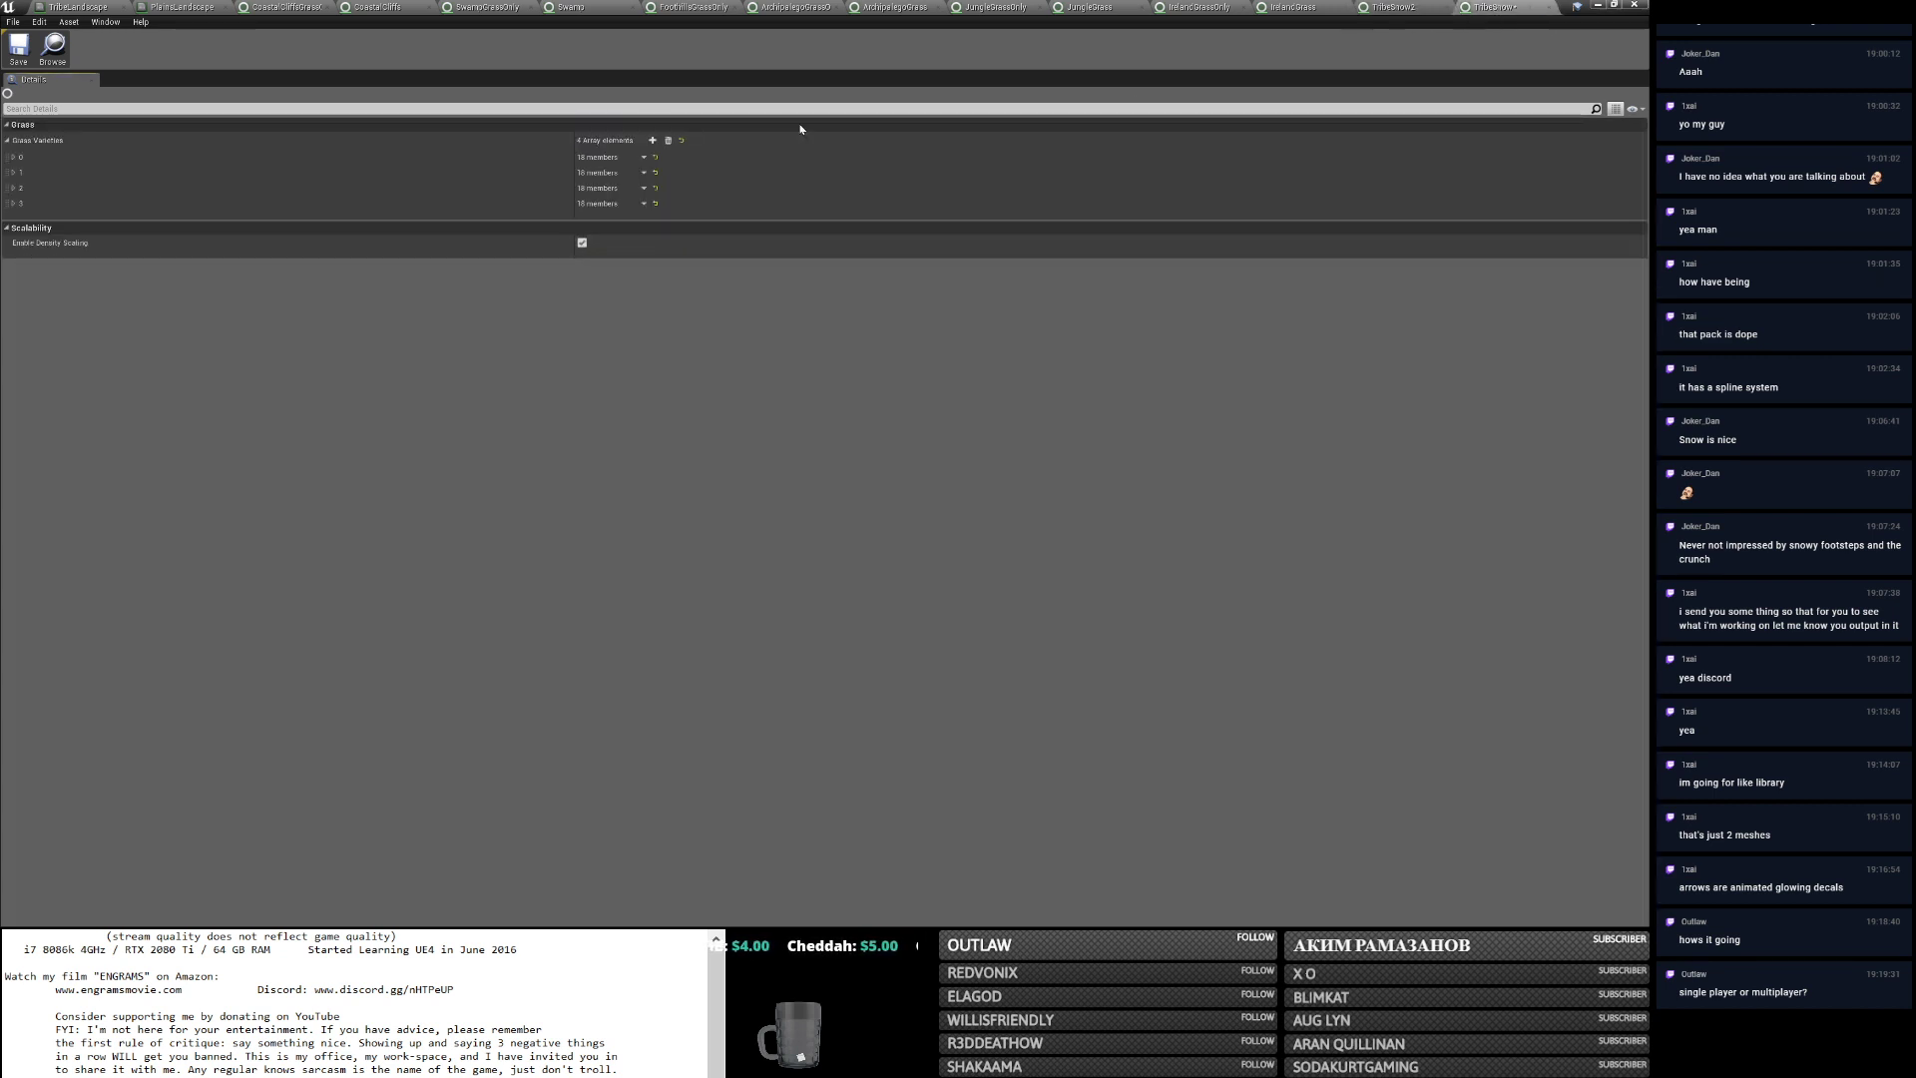
pyautogui.click(599, 203)
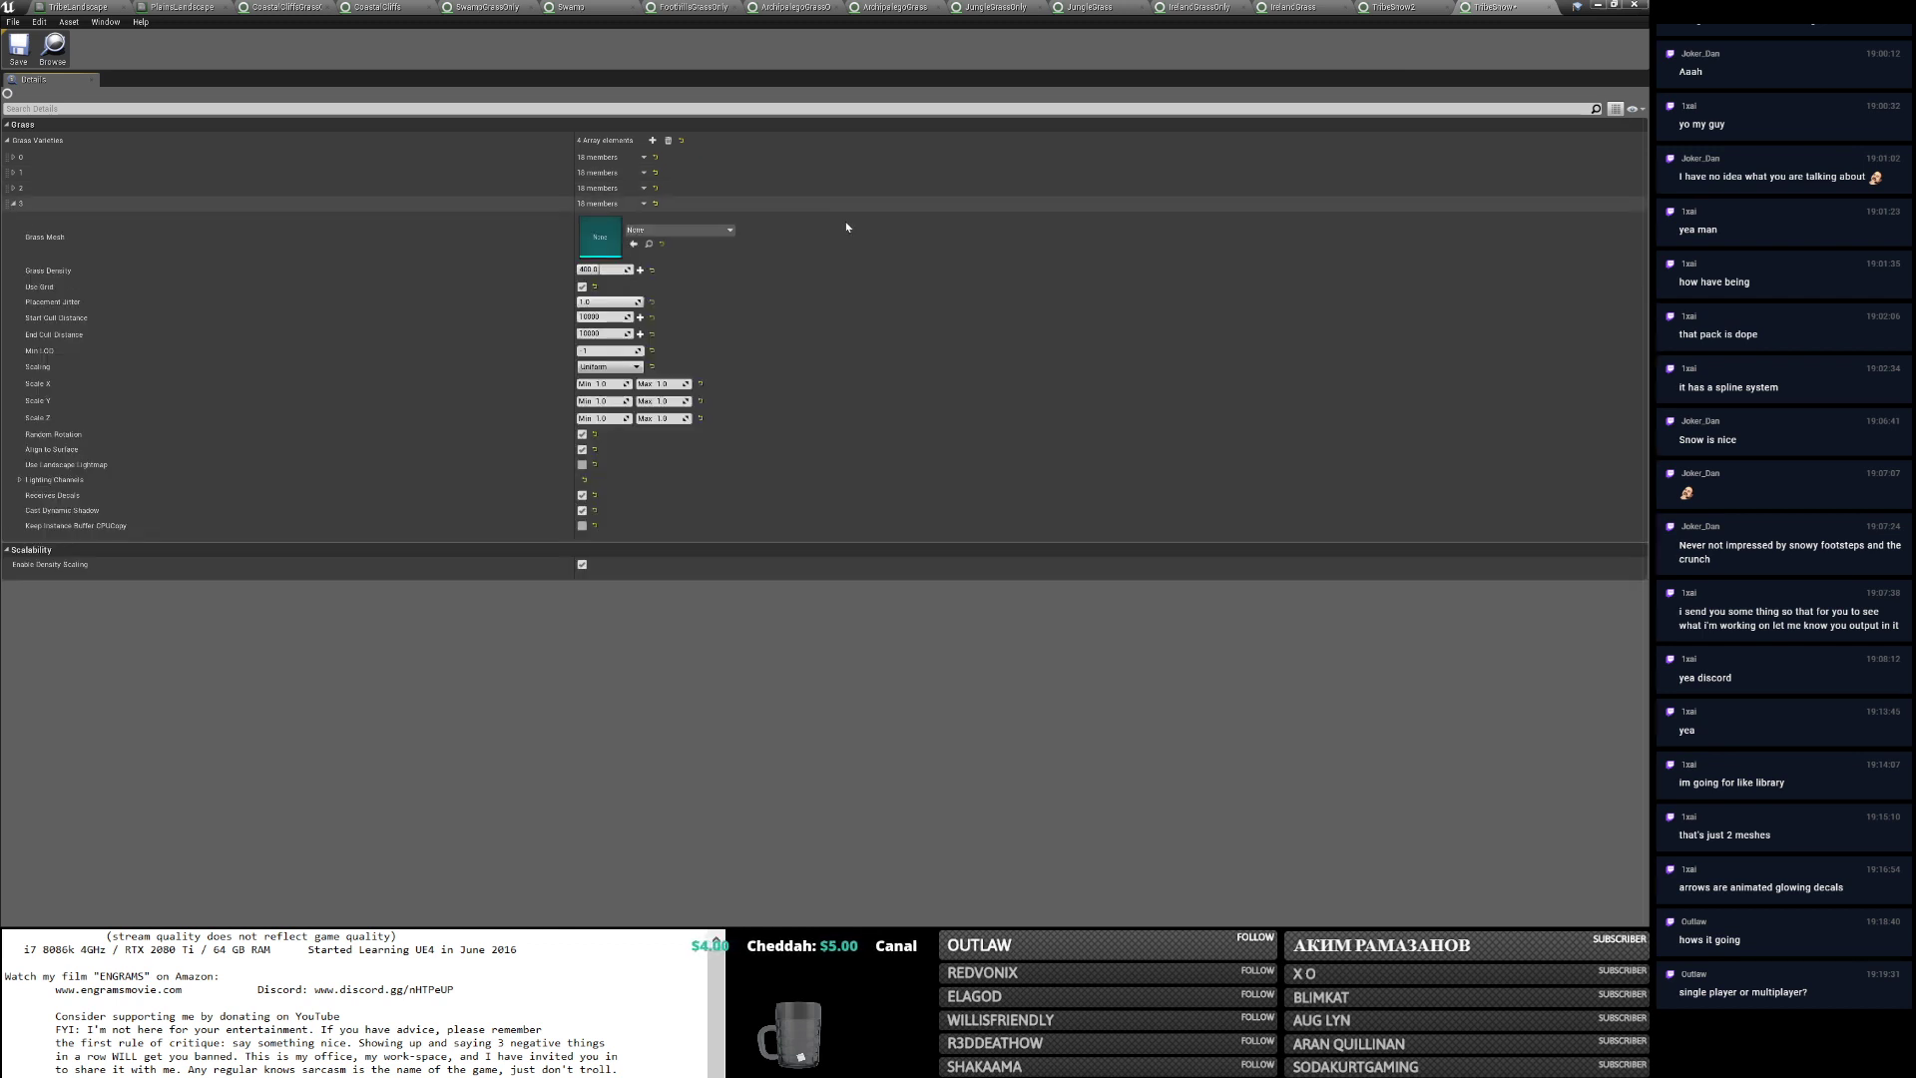
pyautogui.rightClick(29, 204)
pyautogui.click(50, 240)
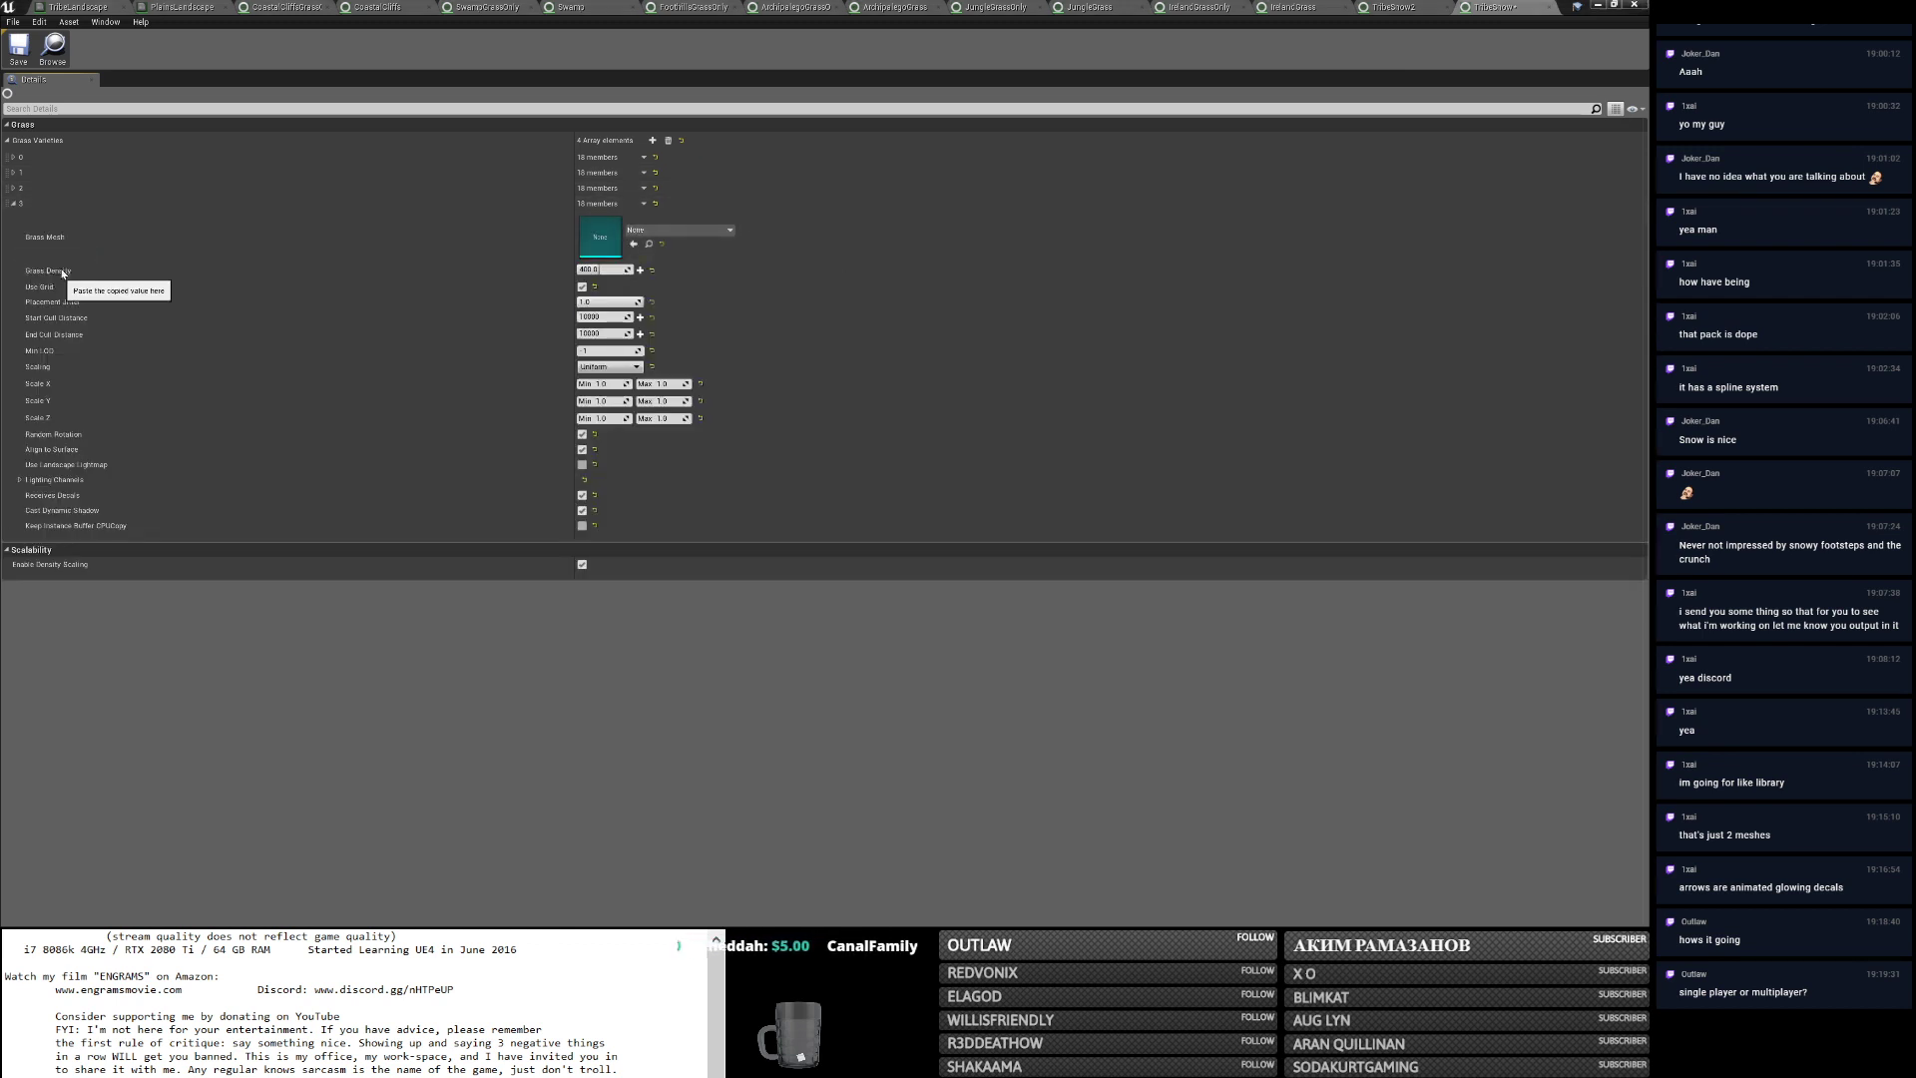
pyautogui.click(14, 187)
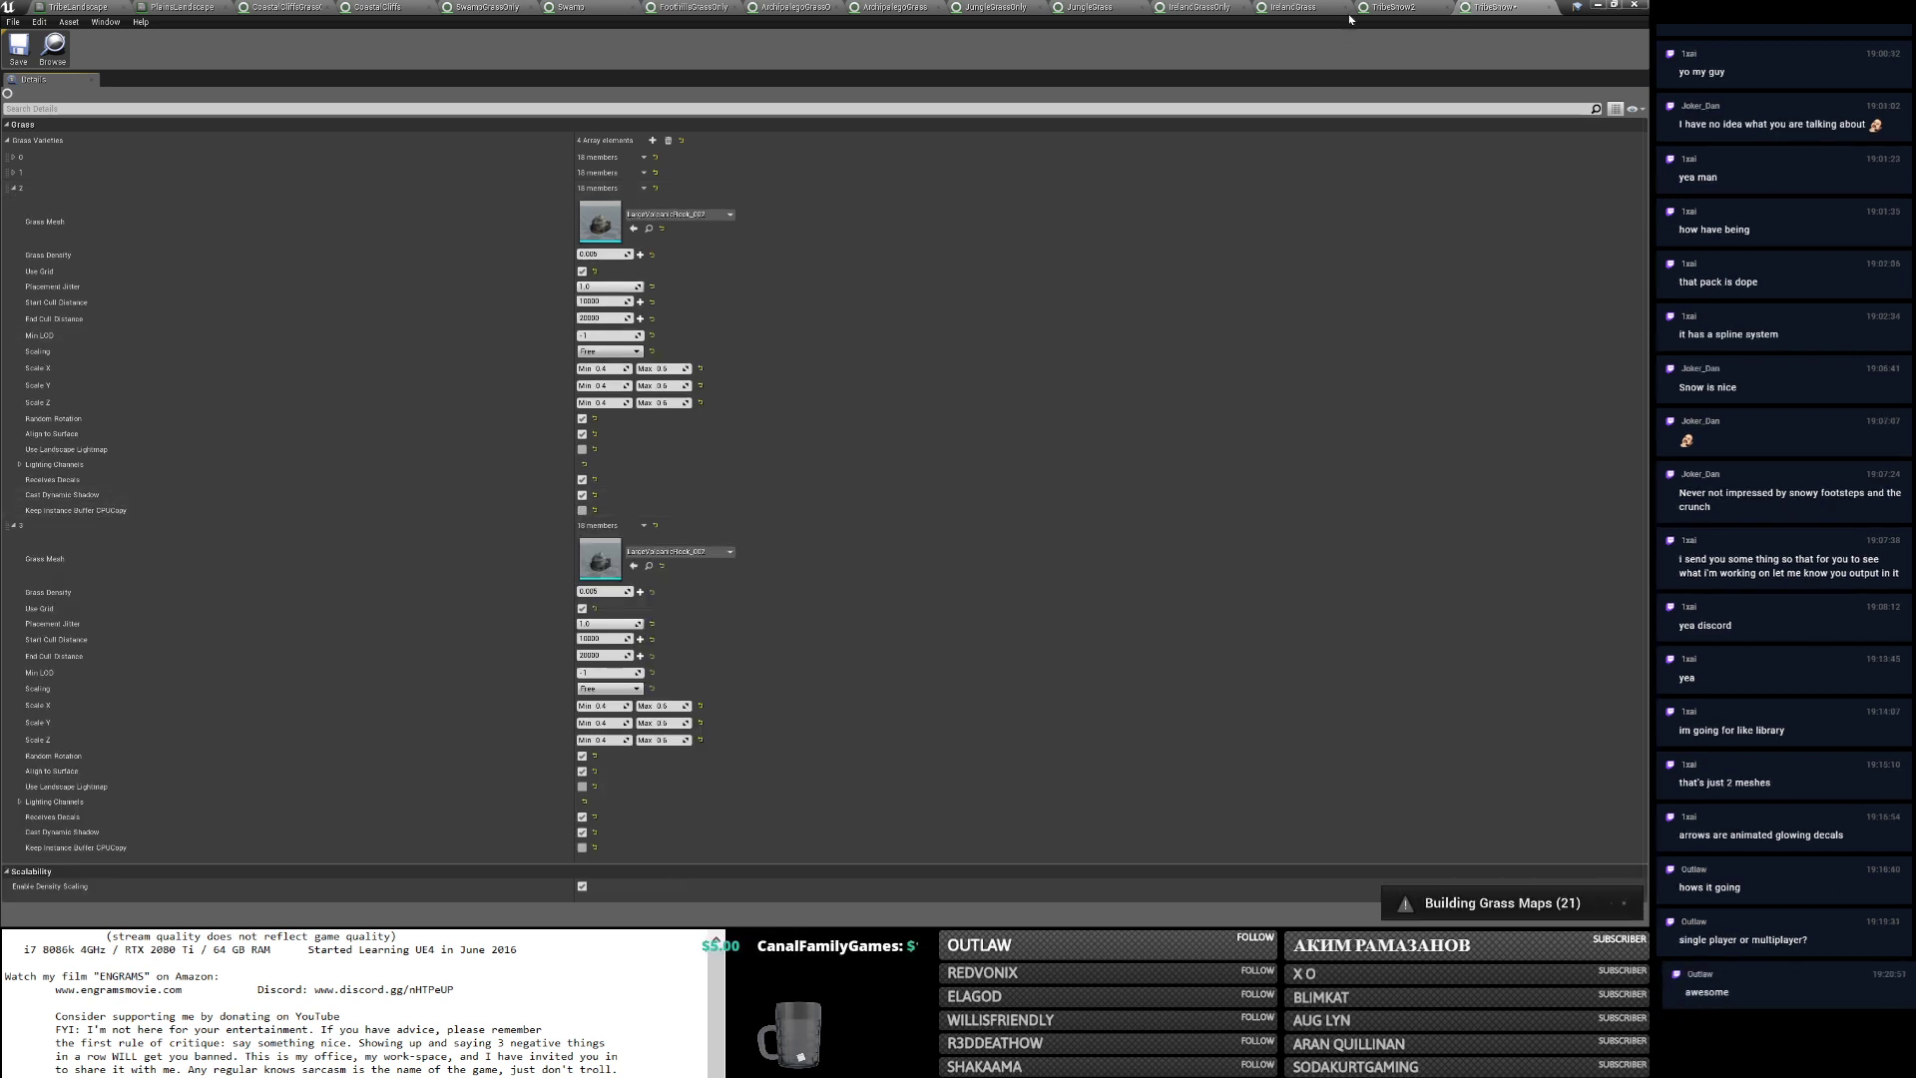
# Copy the rock variety at index 7 of TribeSnow2 and paste it over variety 3 in TribeSnow.
pyautogui.scroll(-15, 872, 377)
pyautogui.scroll(-2, 871, 376)
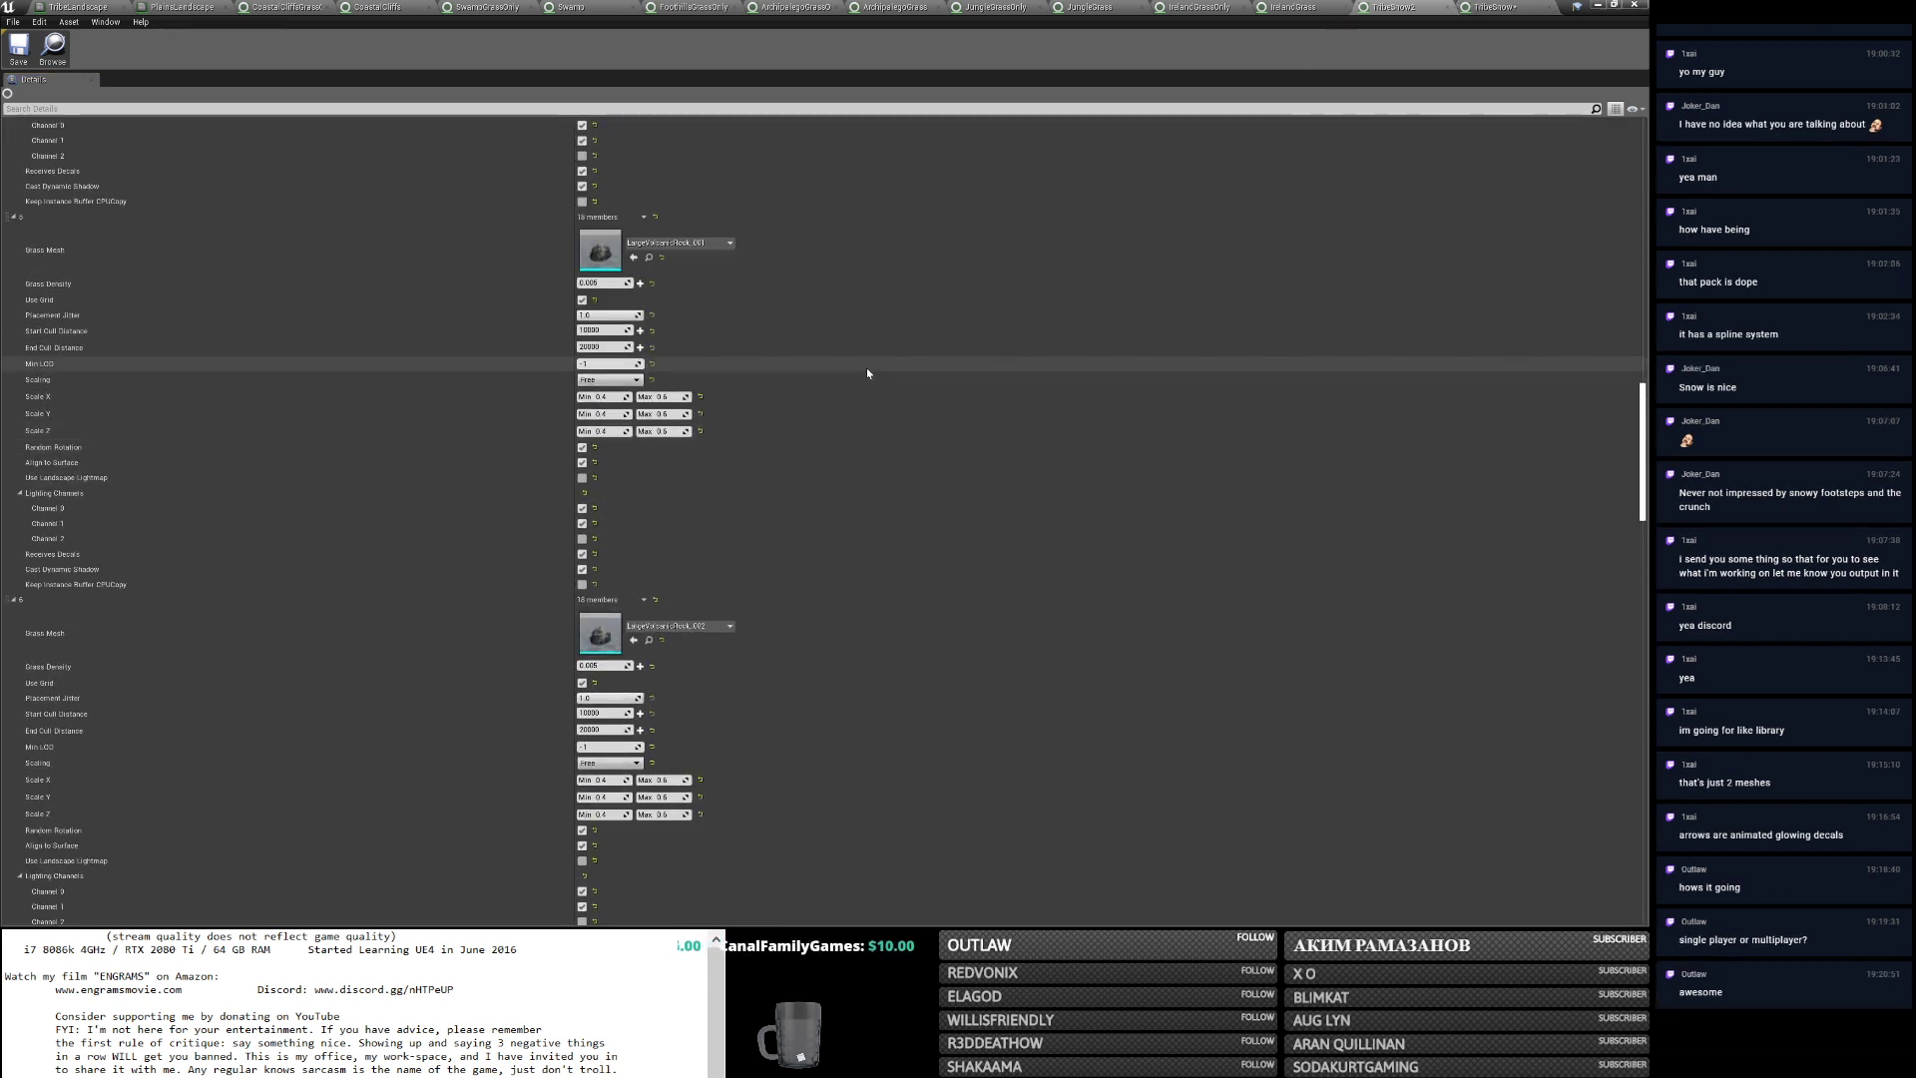
pyautogui.scroll(-1, 269, 576)
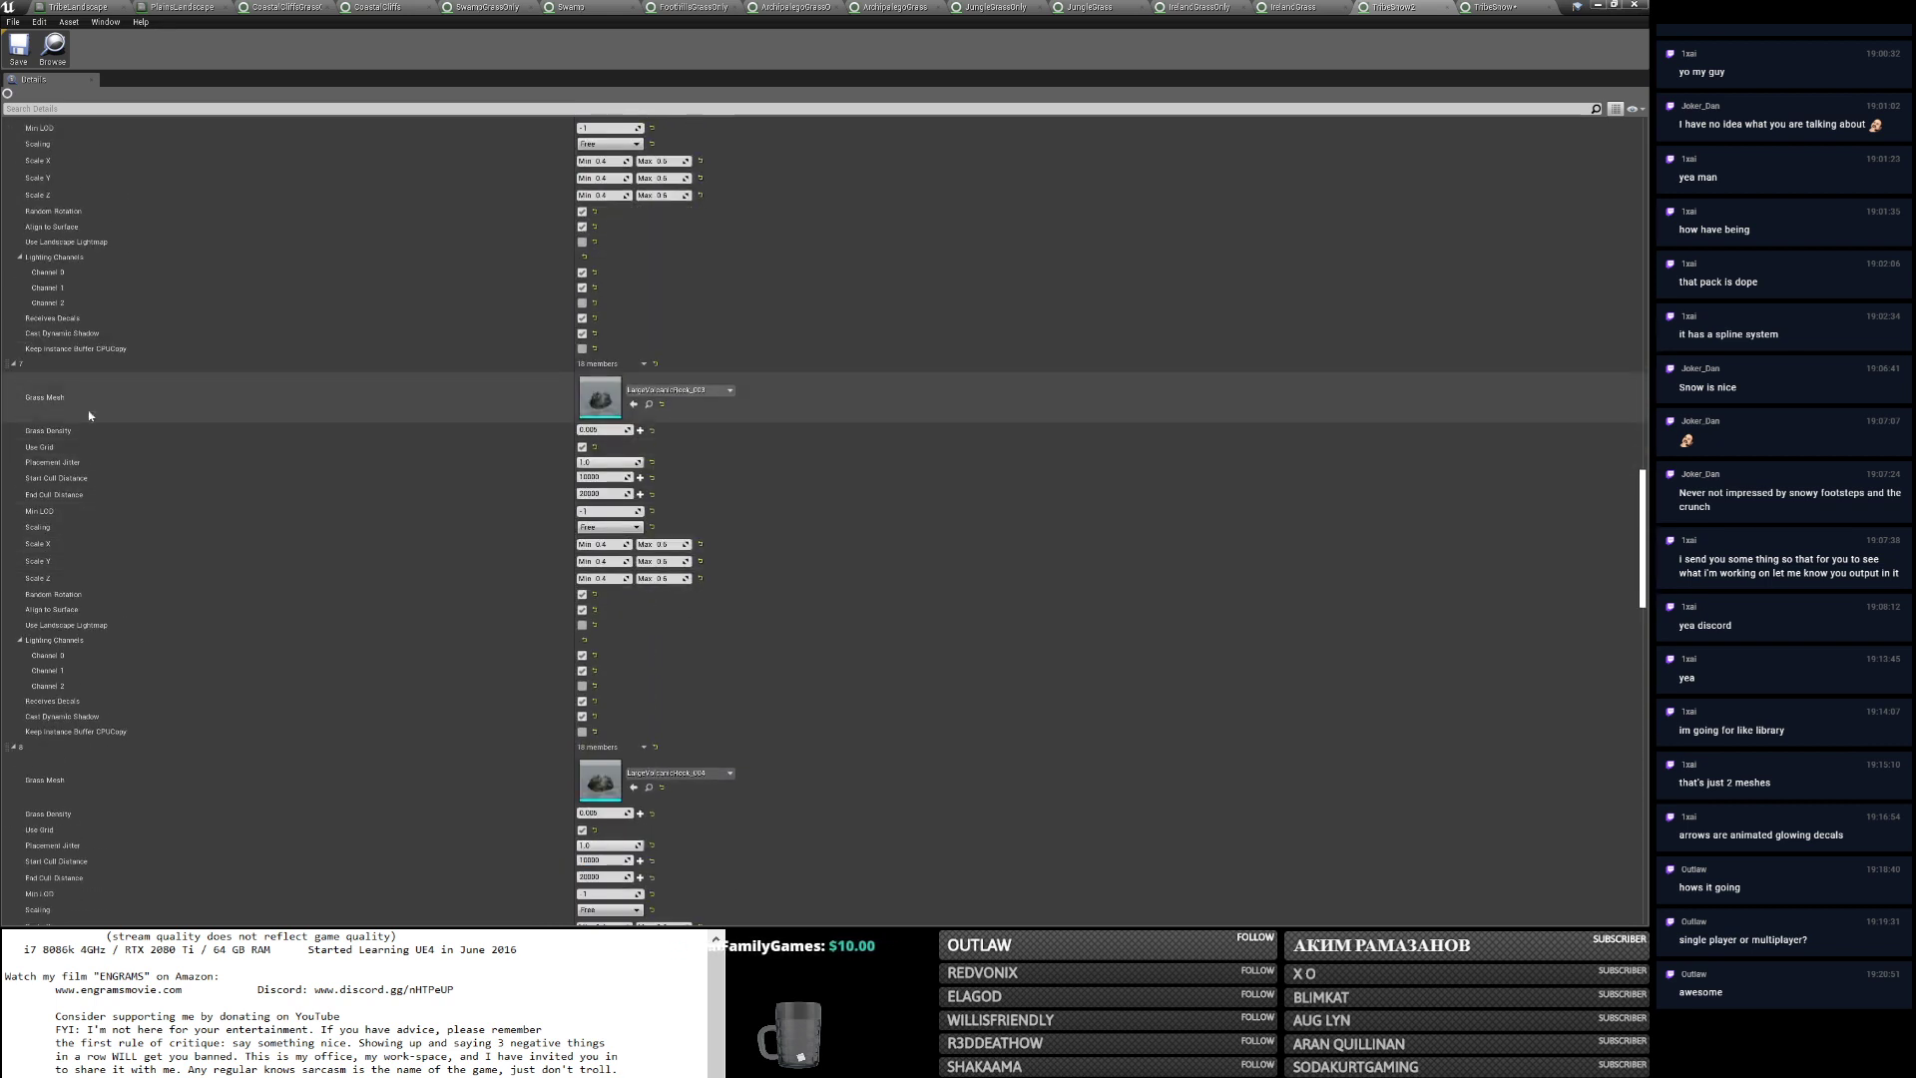
pyautogui.rightClick(28, 369)
pyautogui.click(58, 420)
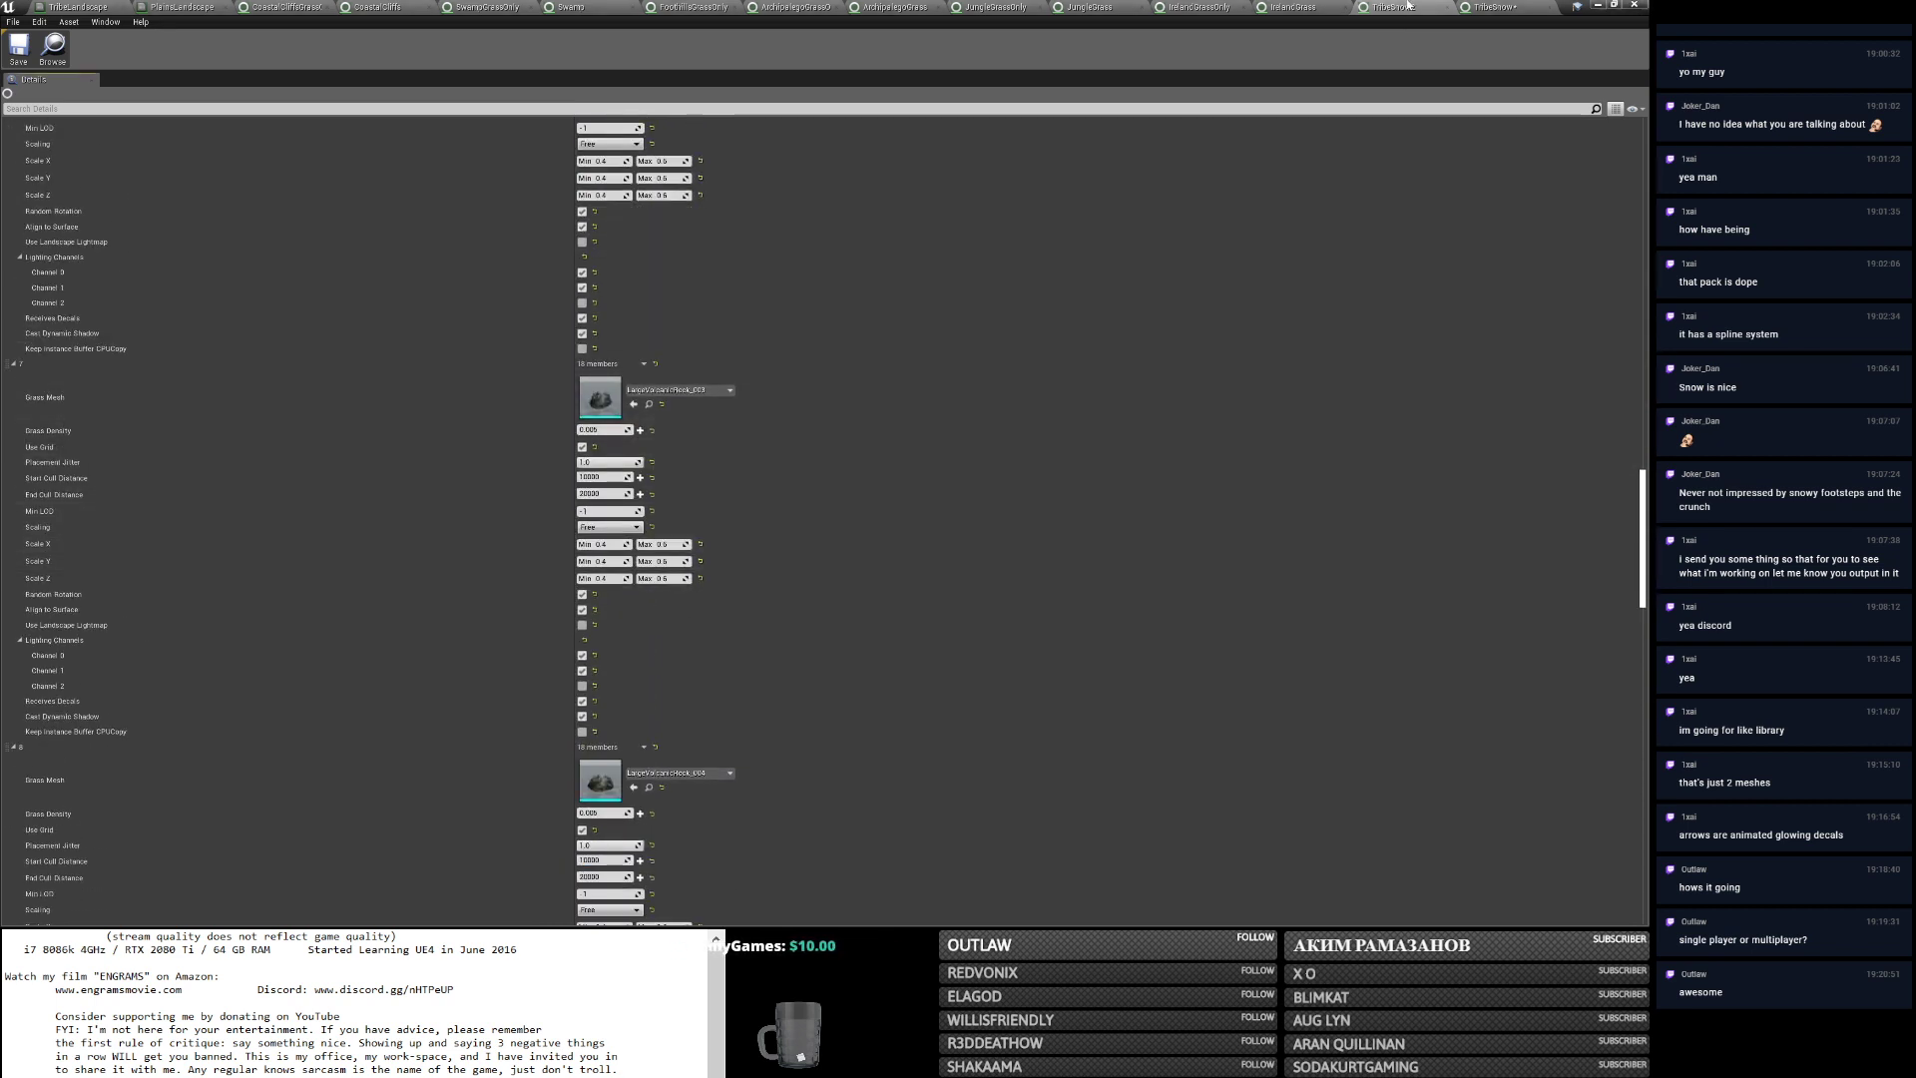
pyautogui.rightClick(25, 531)
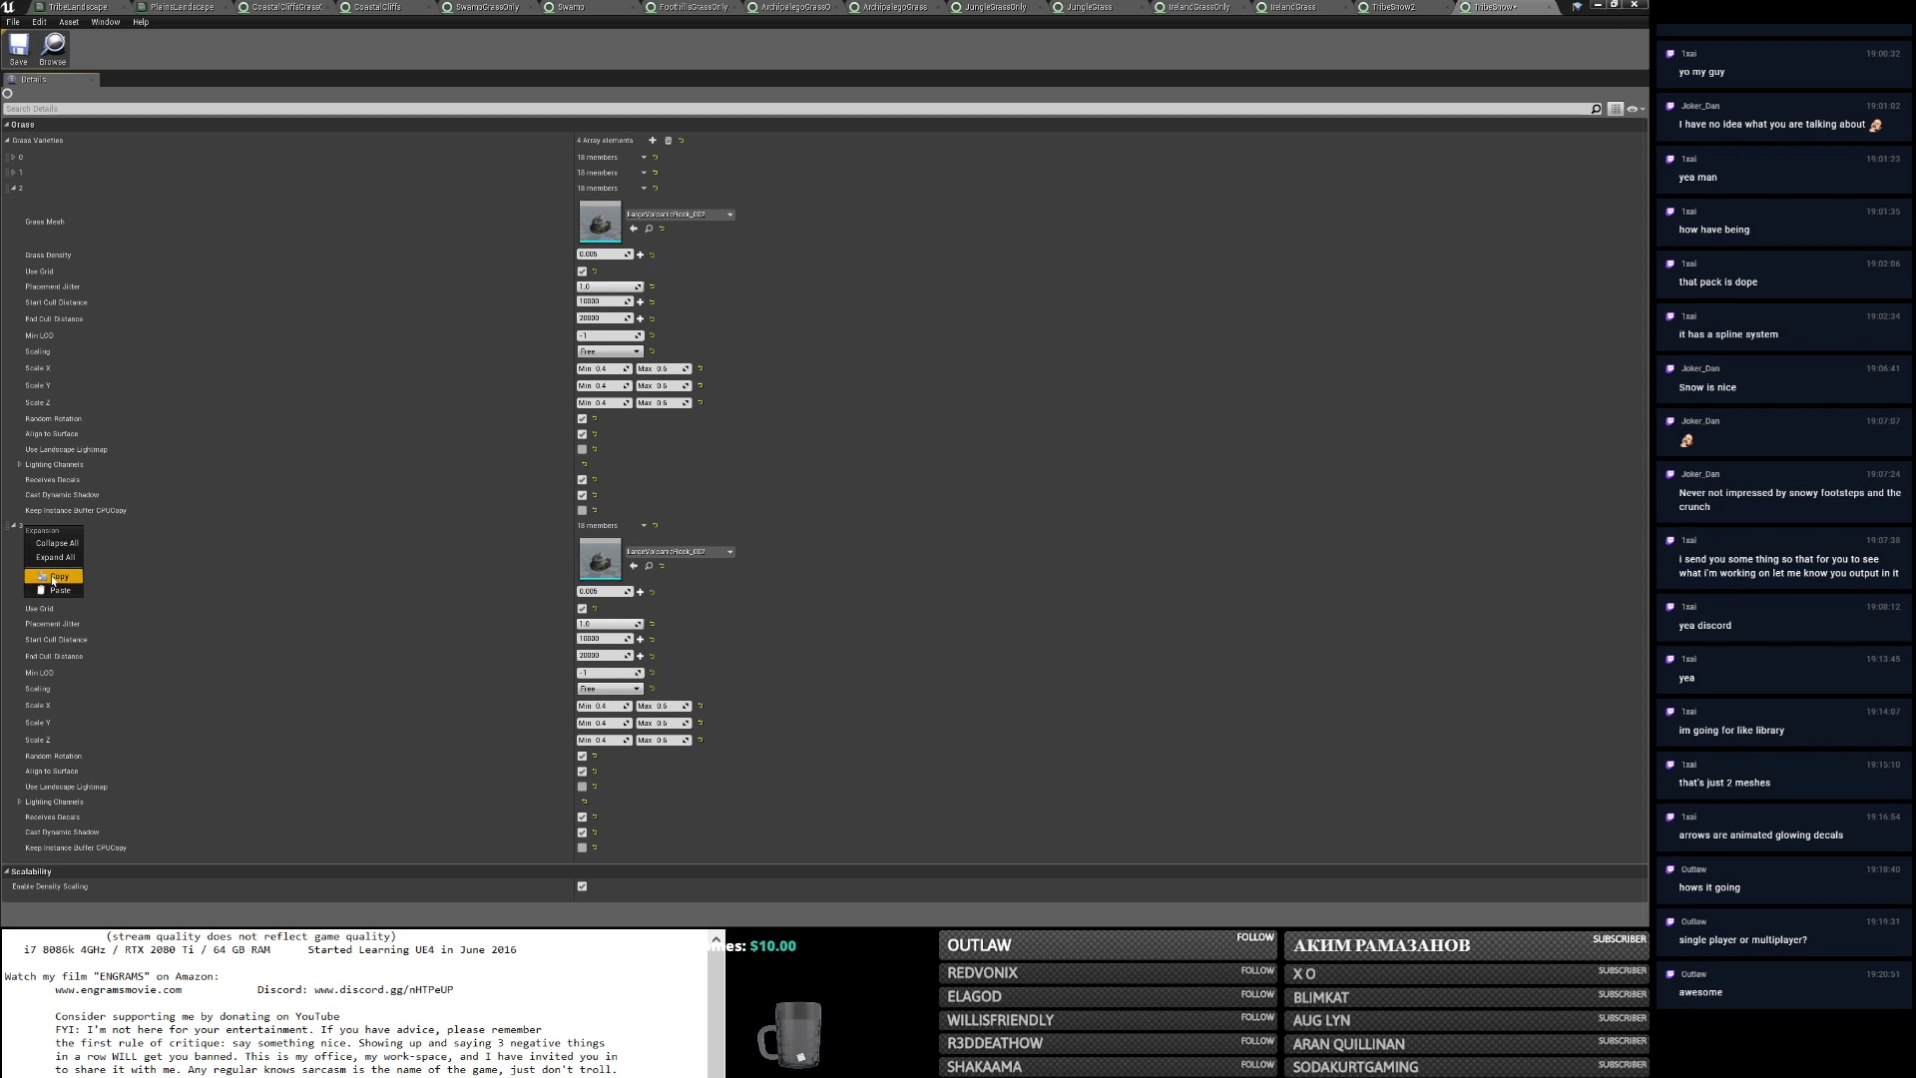
pyautogui.click(56, 589)
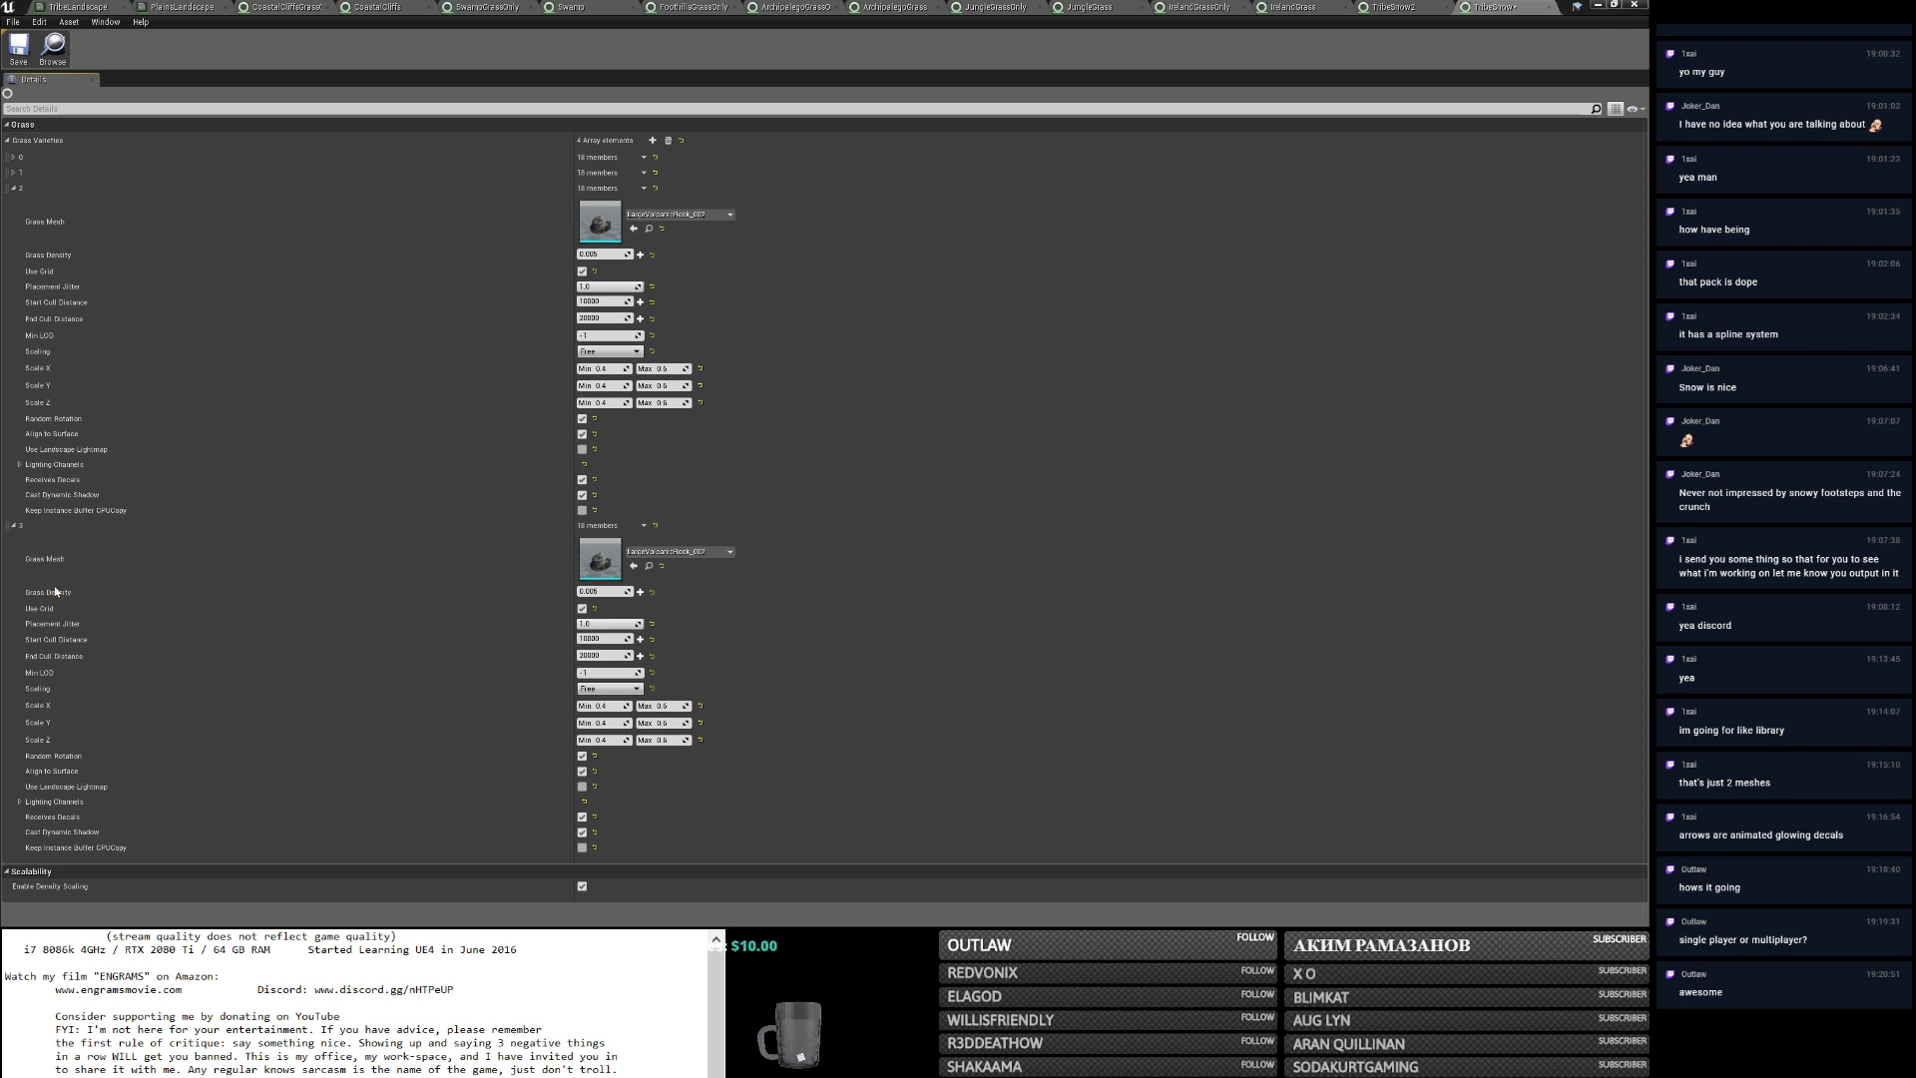
# Add two more varieties to TribeSnow and paste the rock variety at index 8 of TribeSnow2 over variety 5.
pyautogui.click(652, 139)
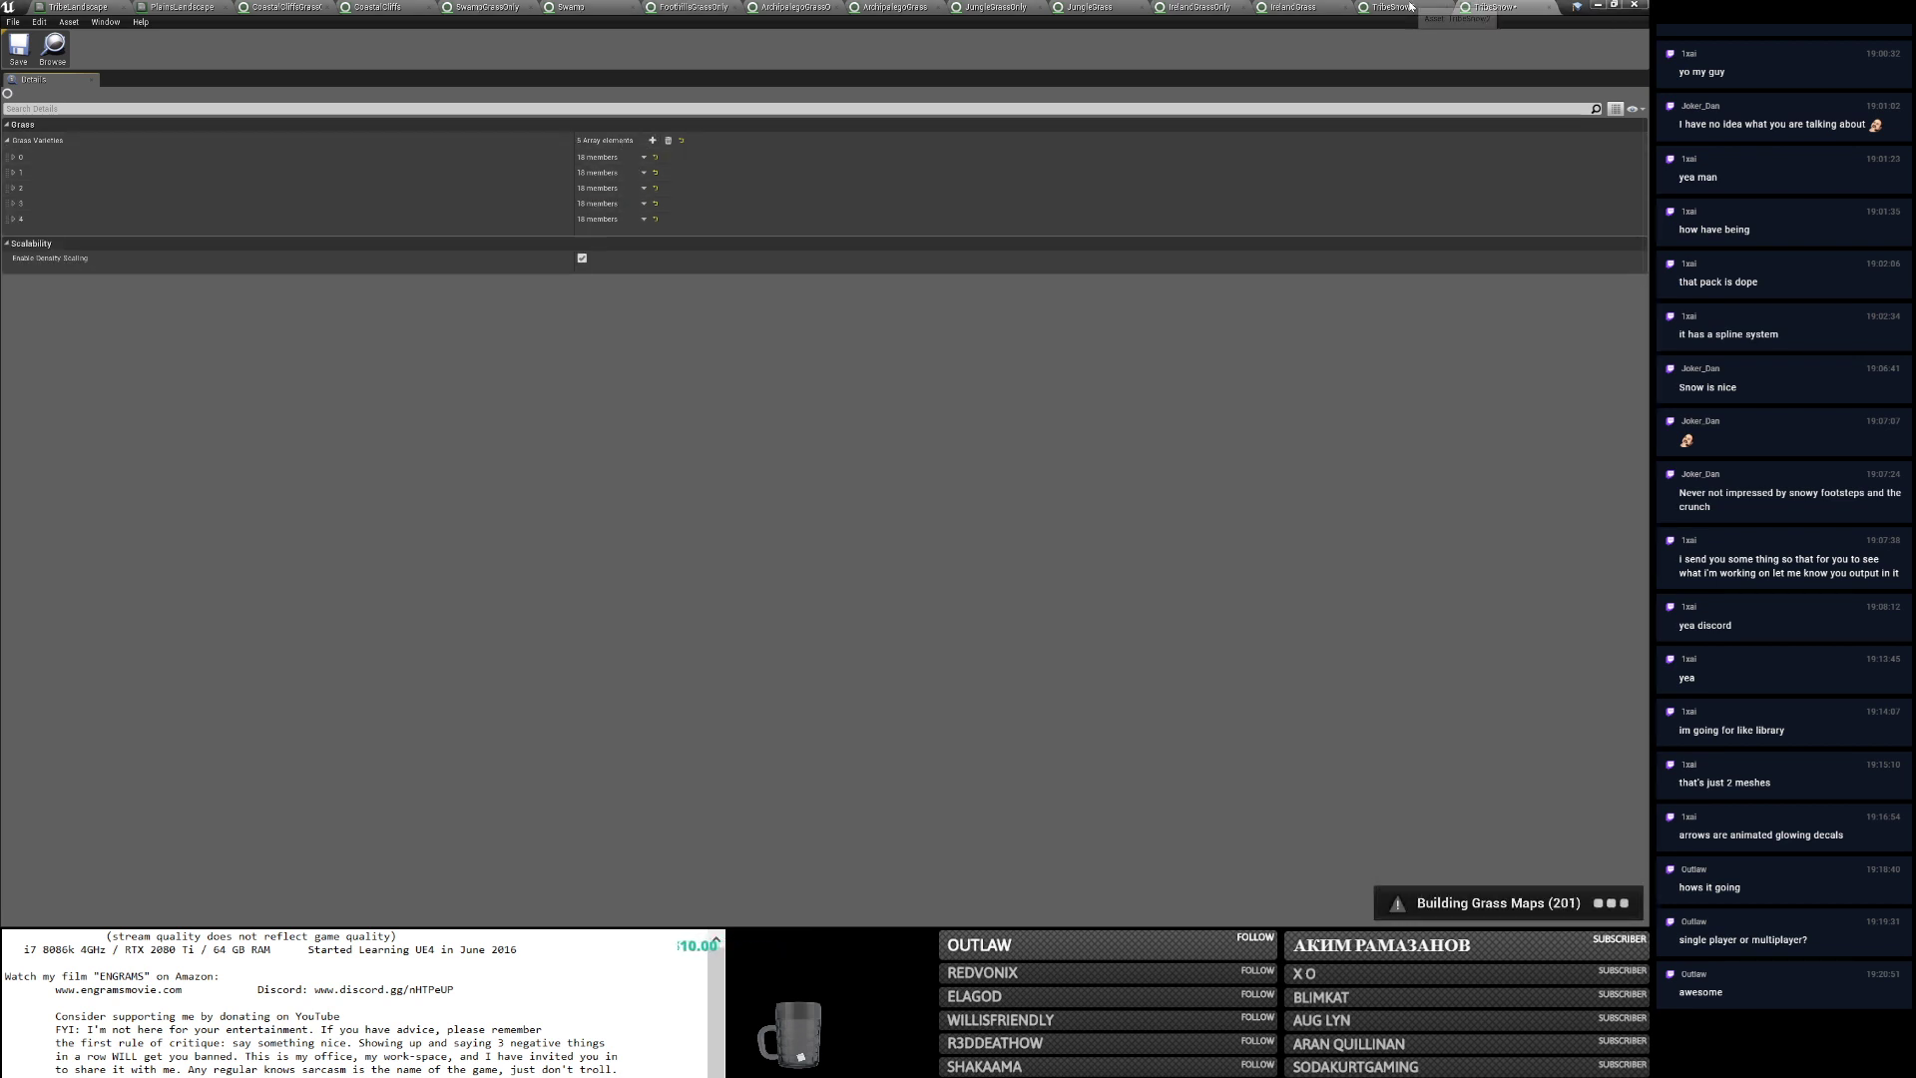
pyautogui.click(1393, 7)
pyautogui.scroll(-8, 1095, 474)
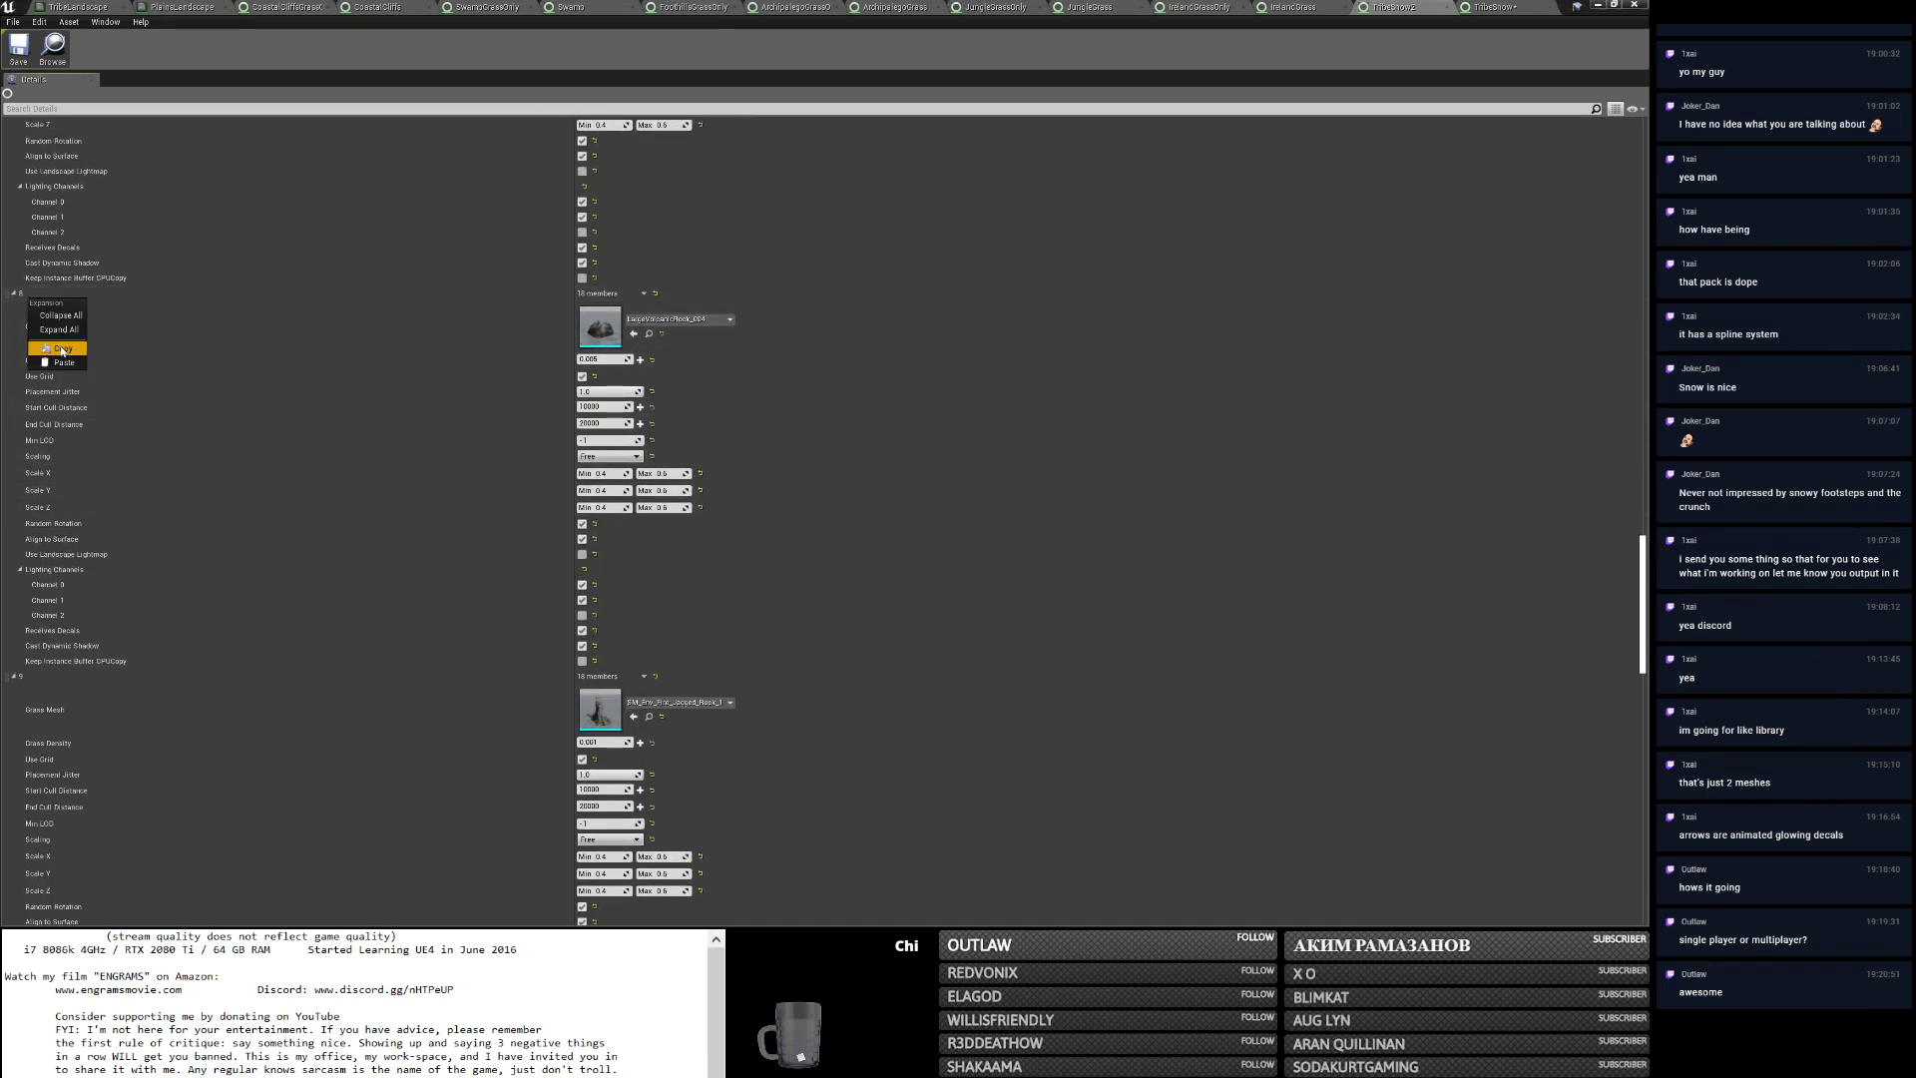
pyautogui.click(1491, 8)
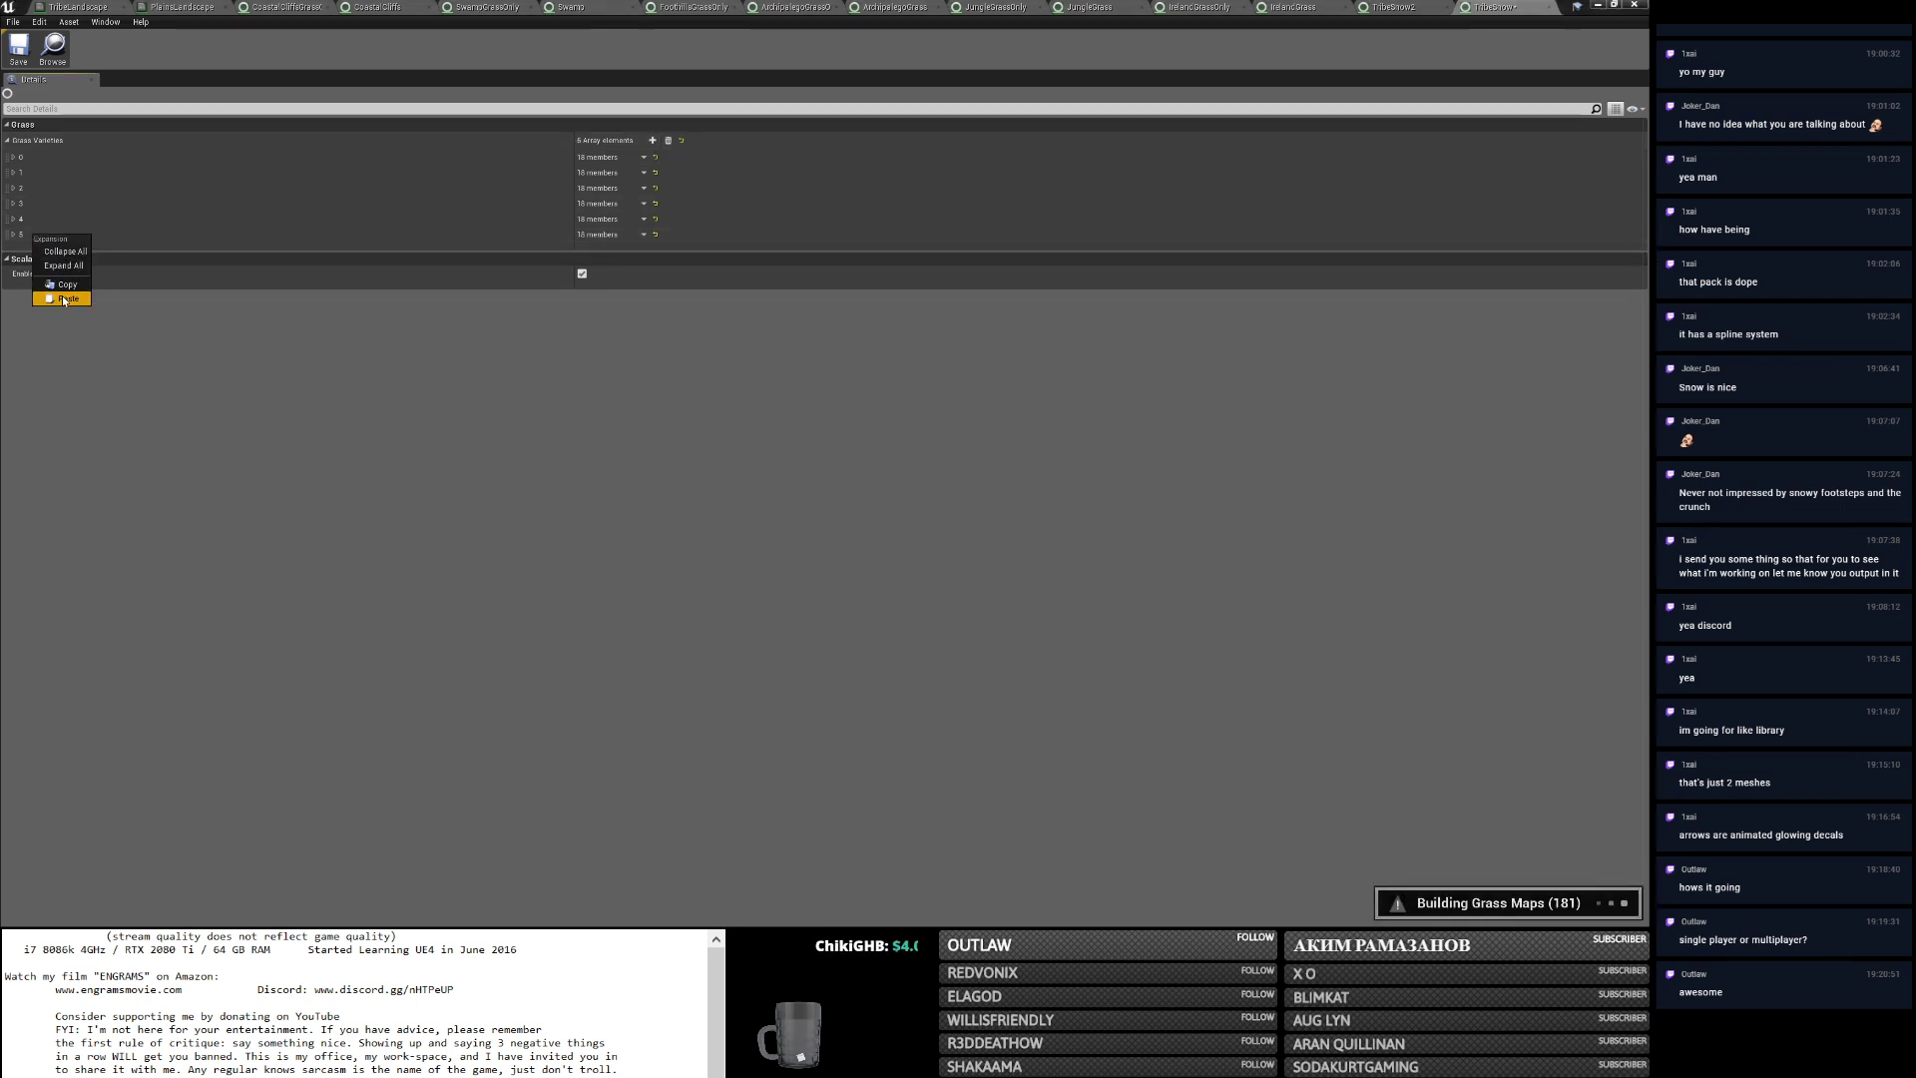
# Look through the remaining varieties of TribeSnow2, from index 8 to the last, and examine their jagged rock meshes and densities.
pyautogui.click(1387, 6)
pyautogui.scroll(-10, 1066, 543)
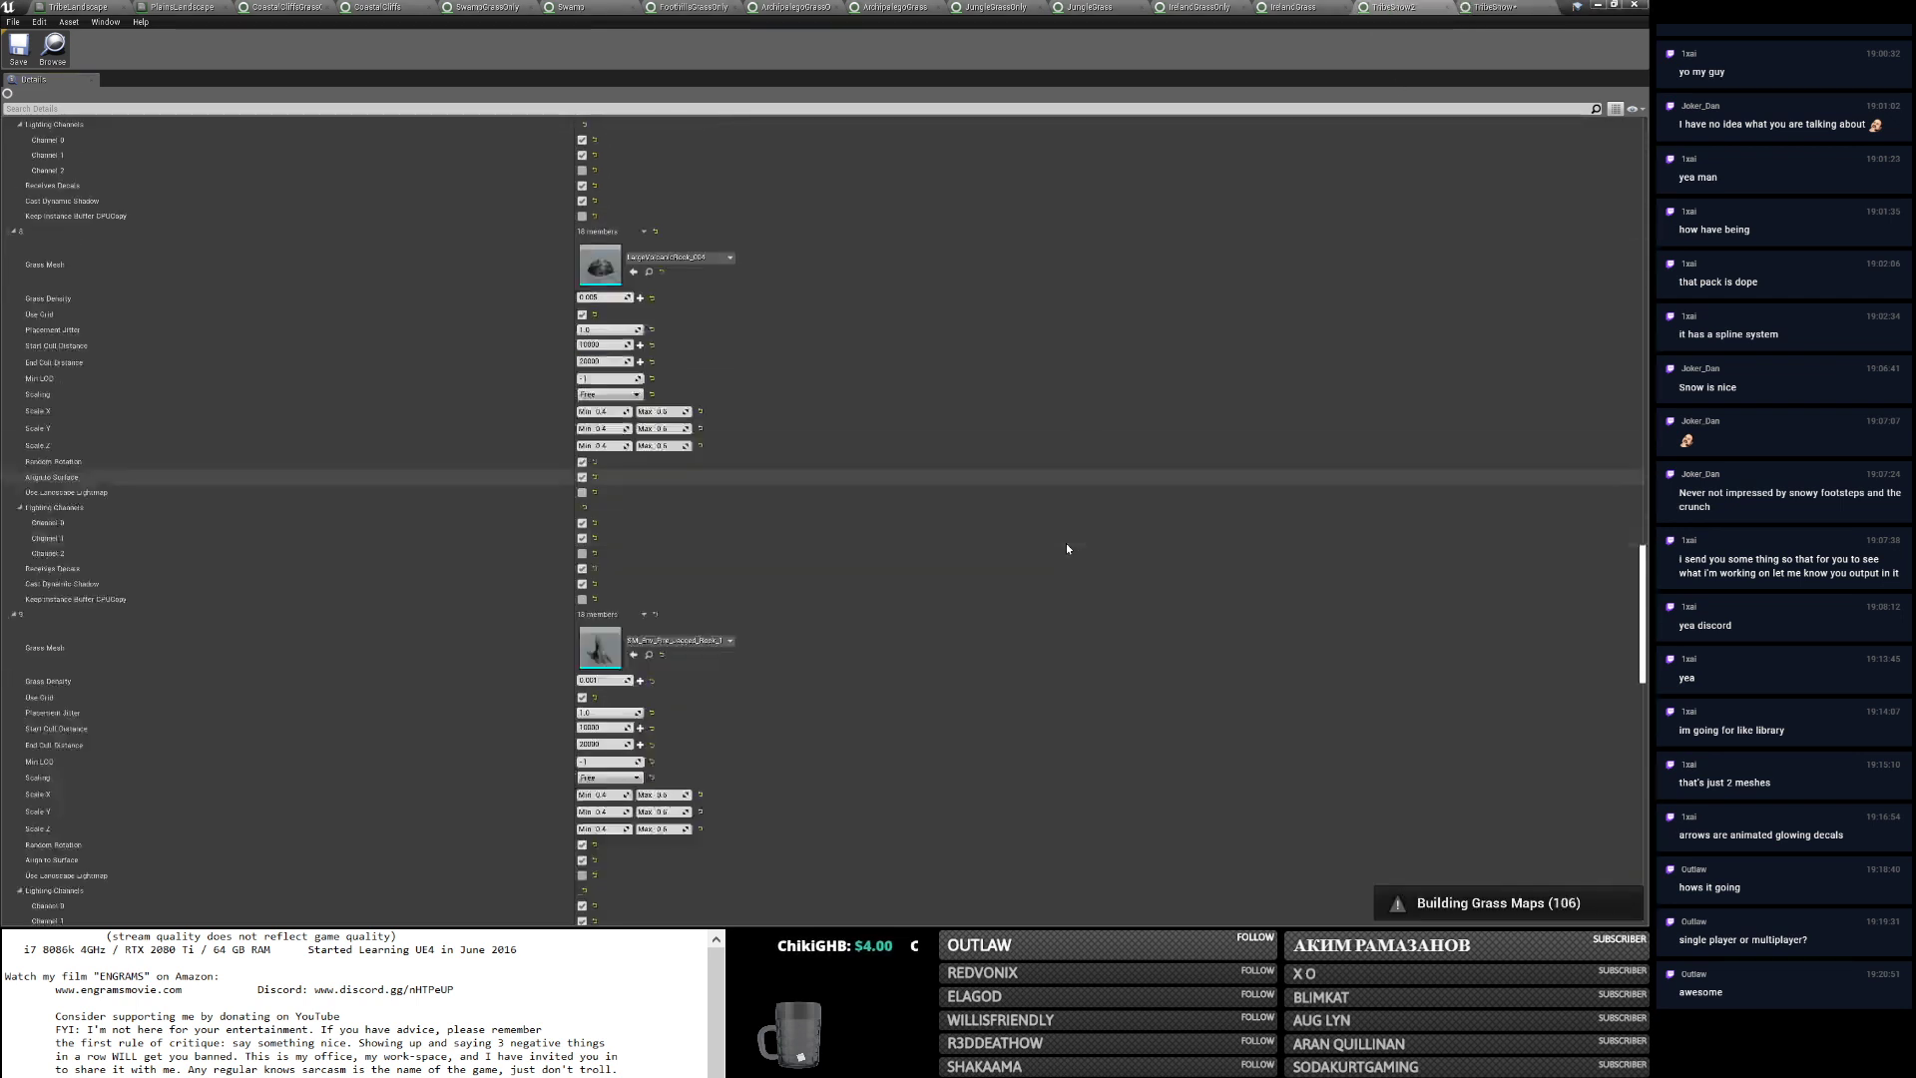
pyautogui.scroll(-8, 1048, 525)
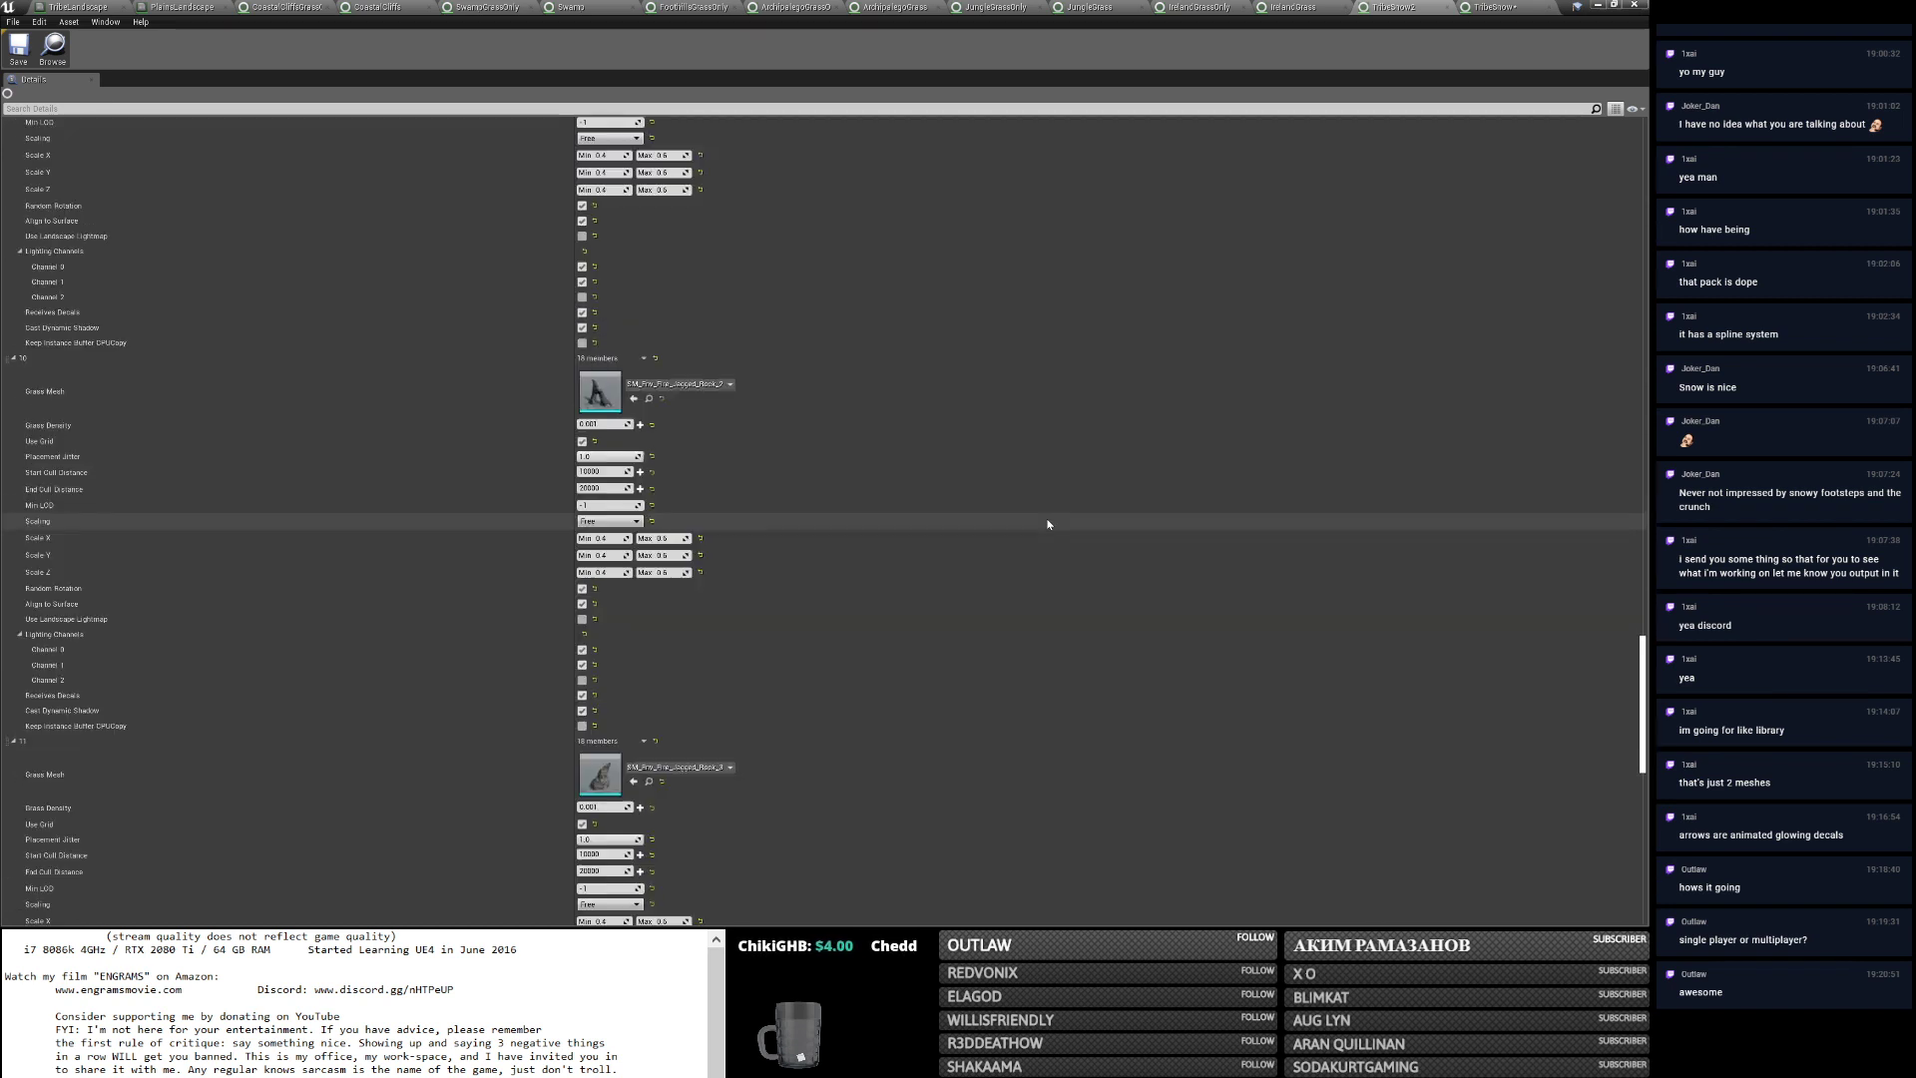
pyautogui.scroll(-5, 1044, 525)
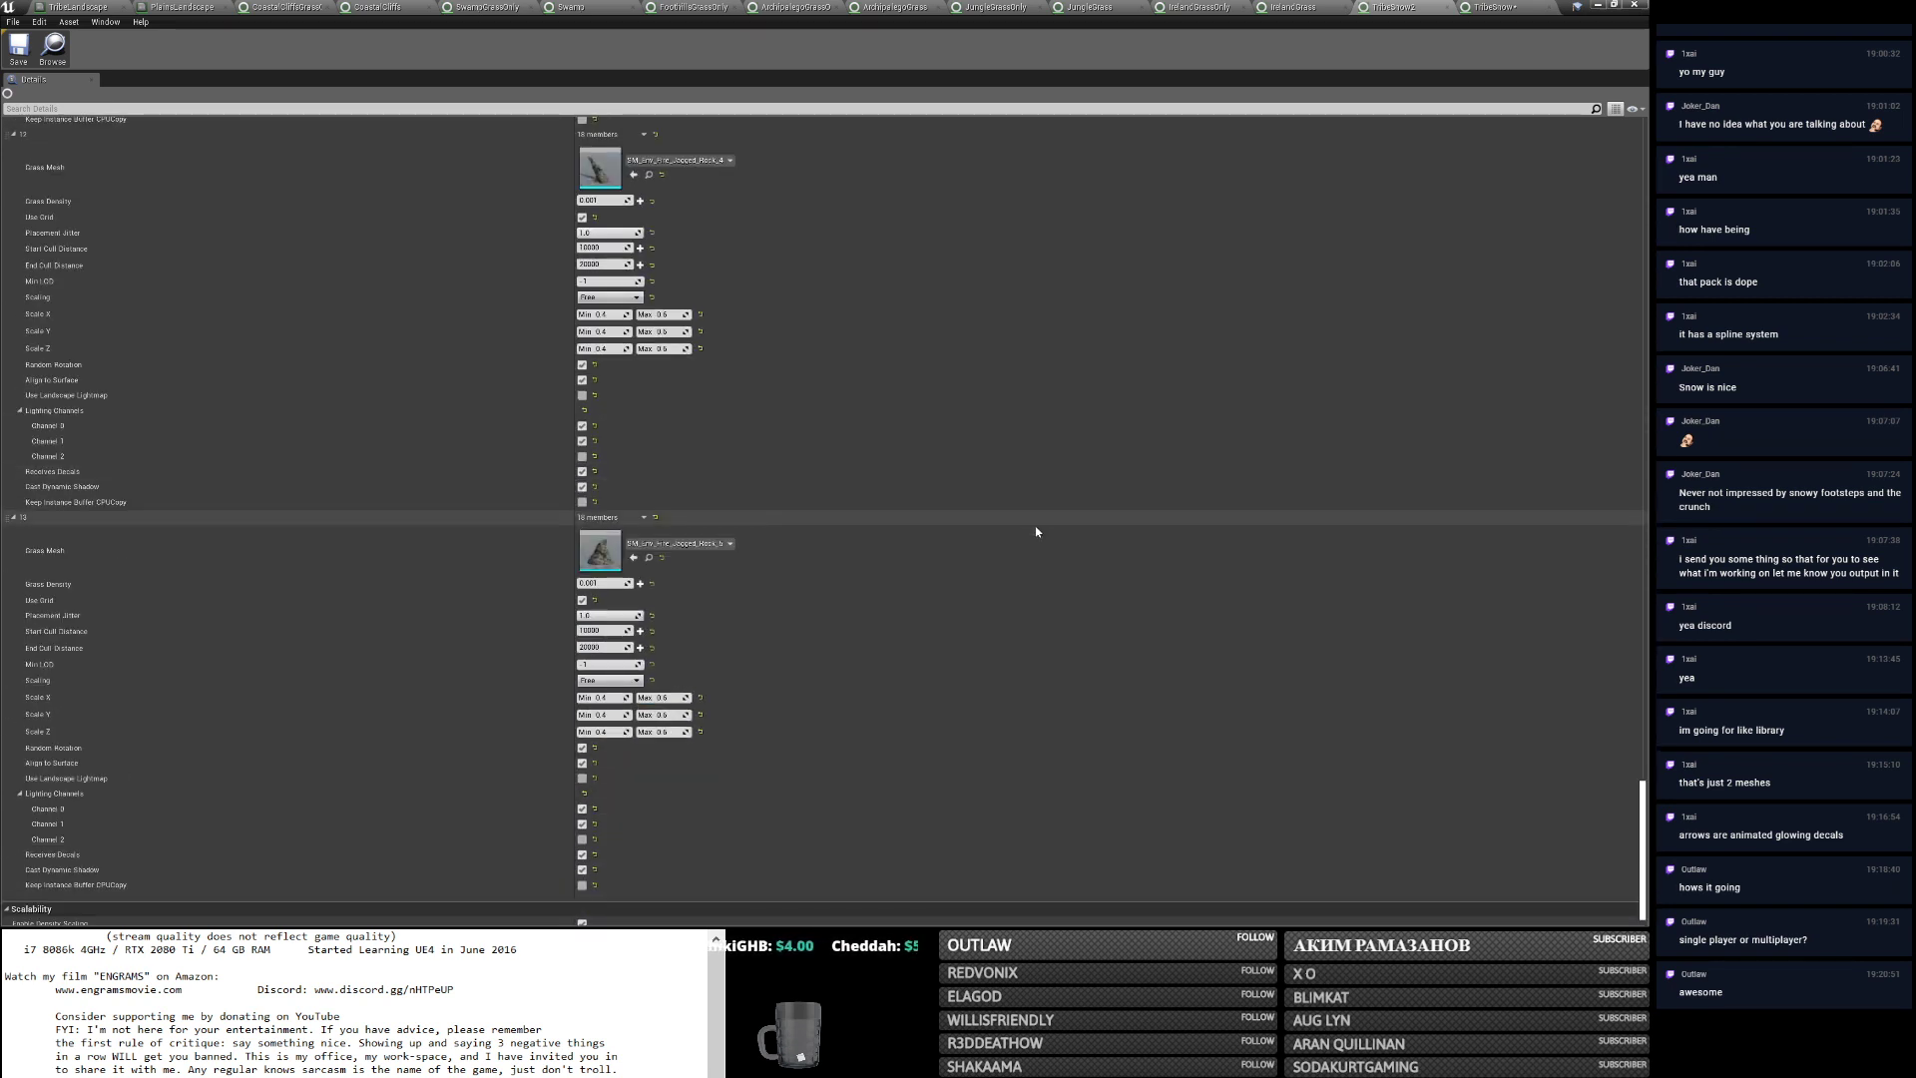
pyautogui.scroll(9, 844, 521)
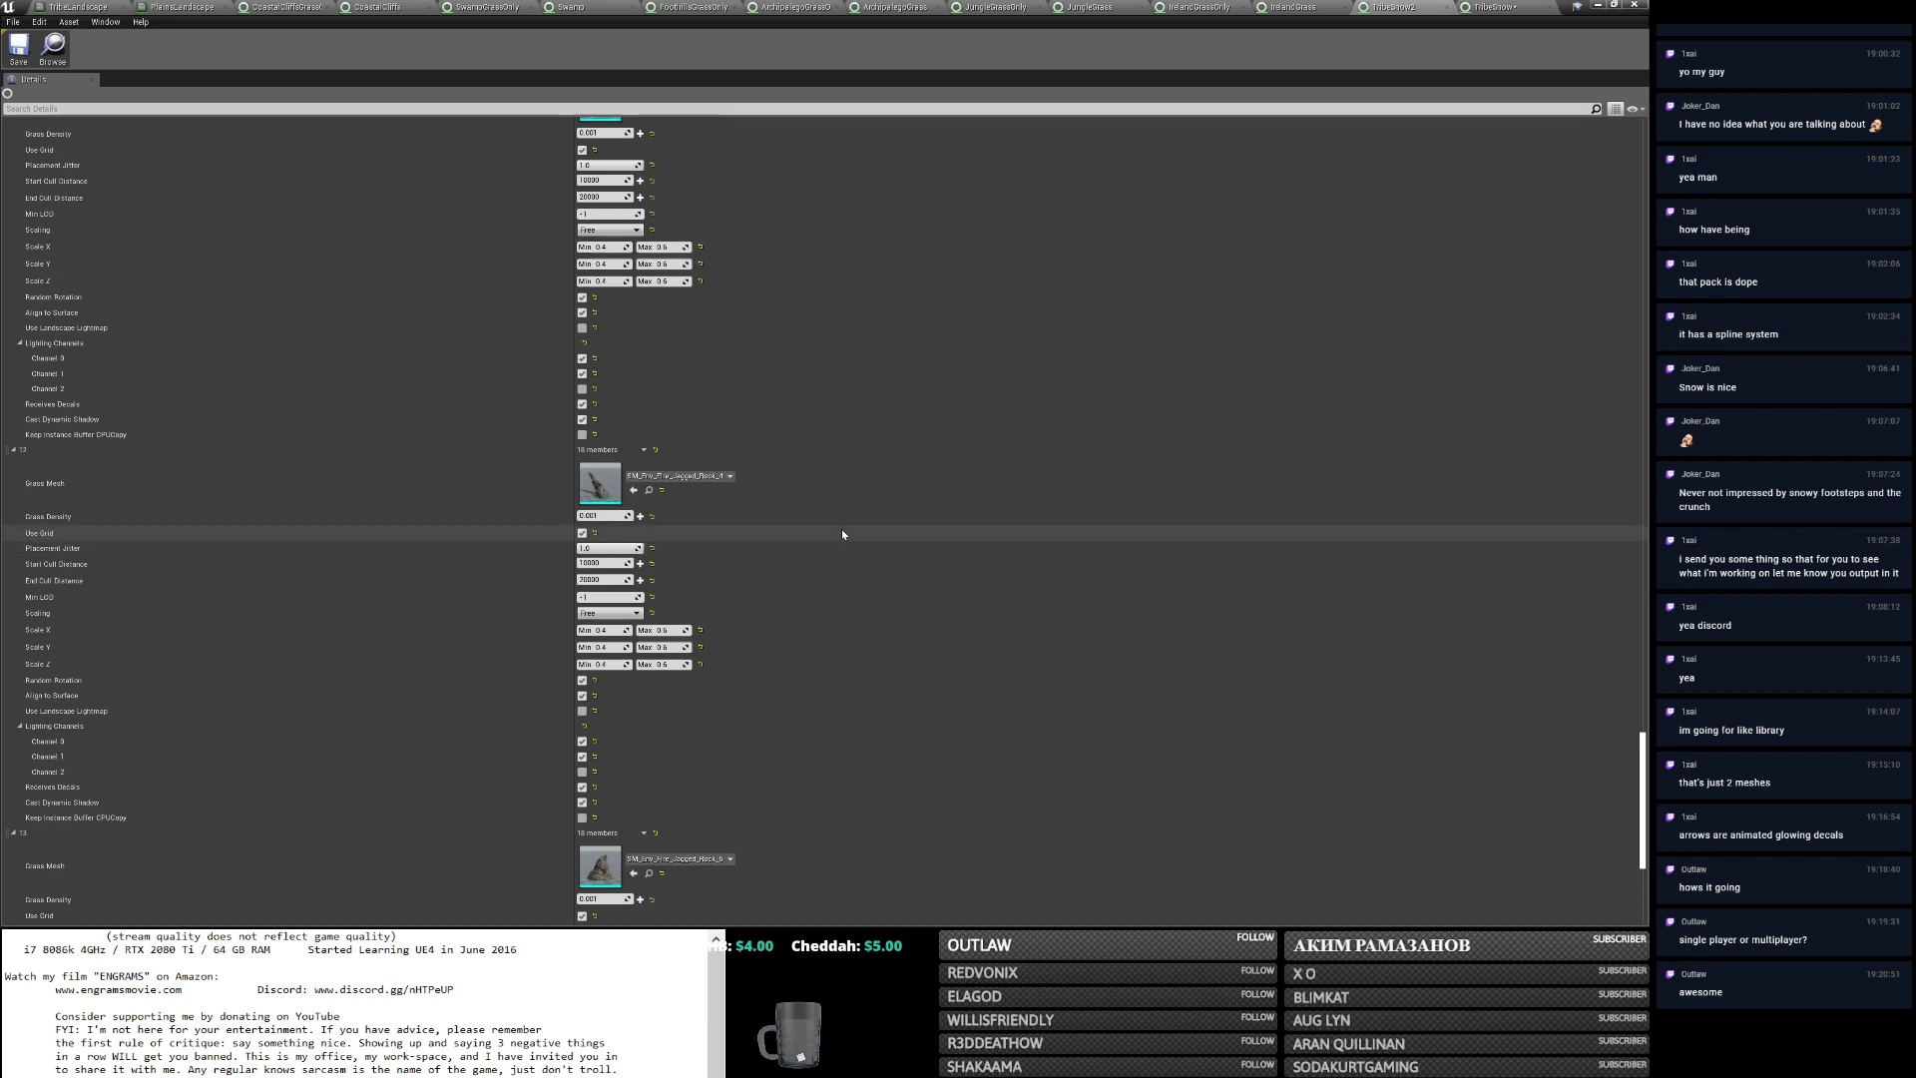
pyautogui.scroll(4, 848, 536)
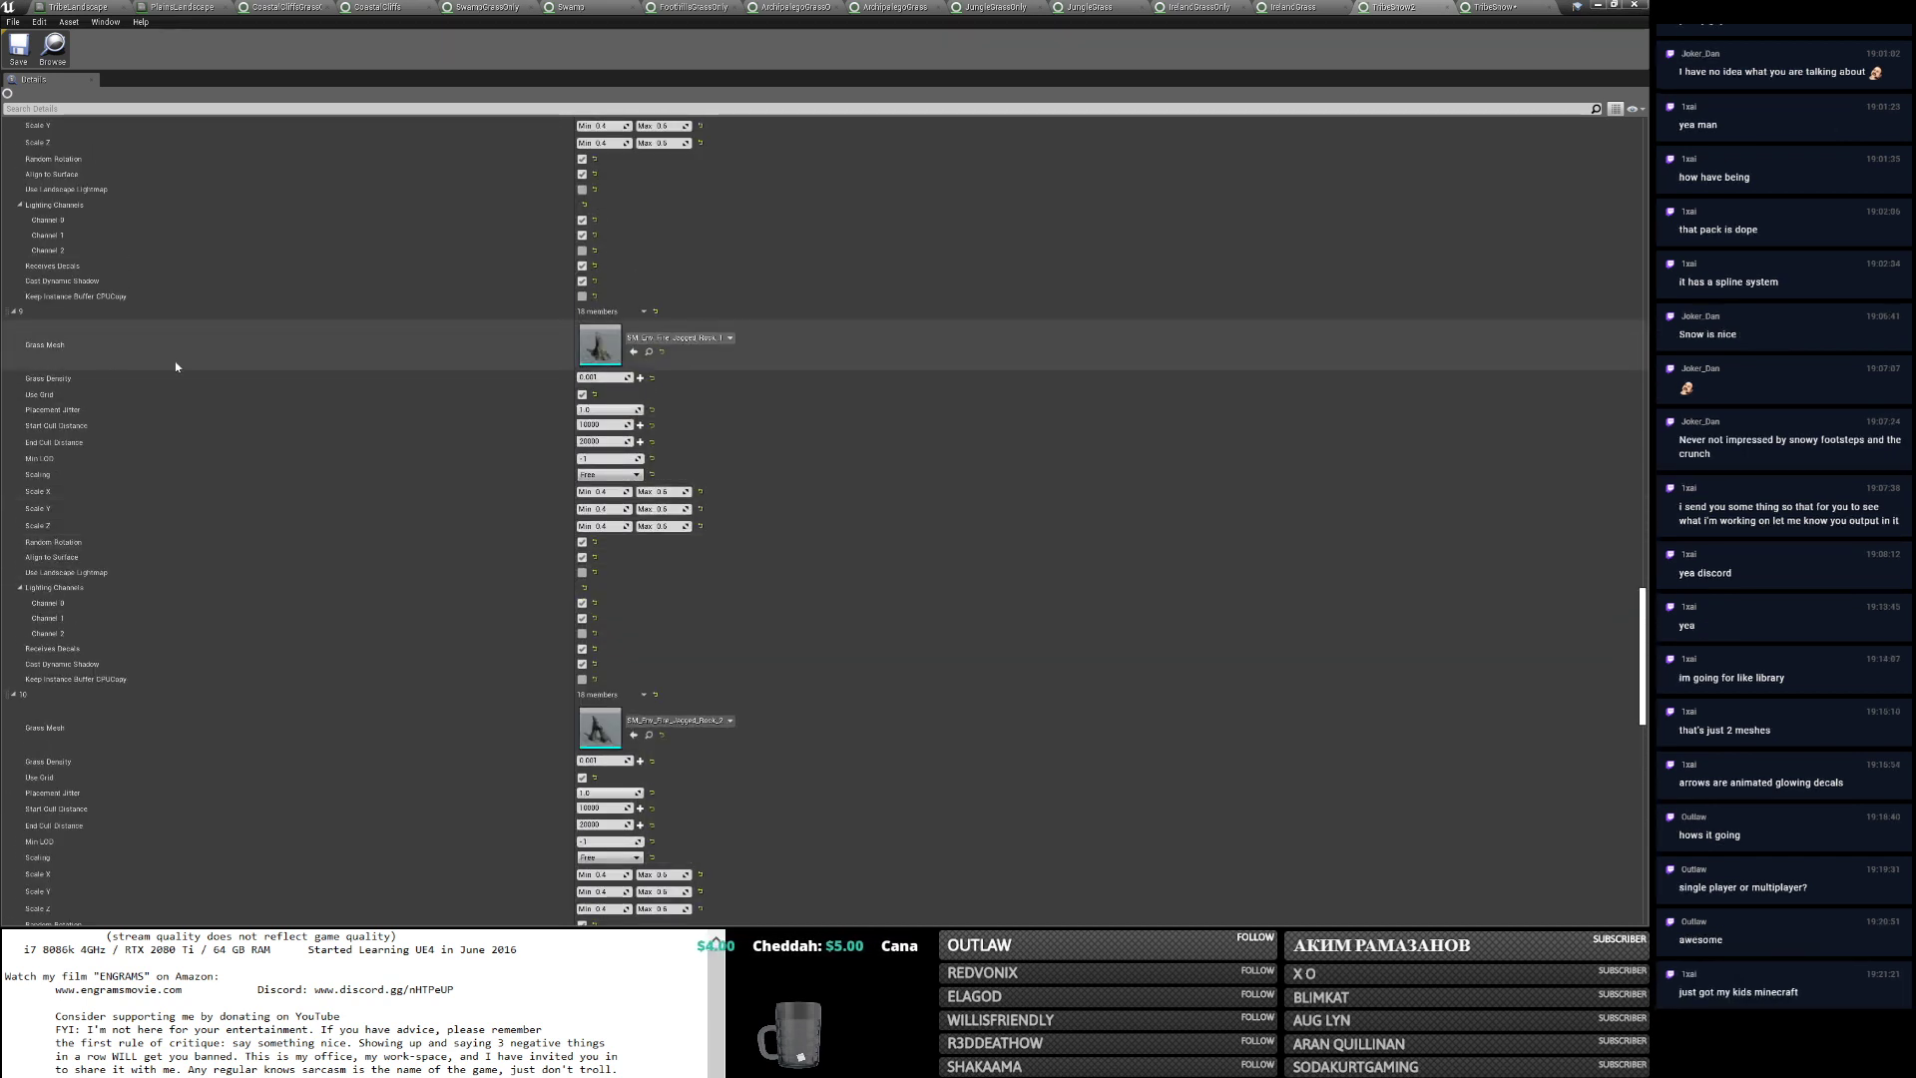
pyautogui.scroll(-9, 305, 601)
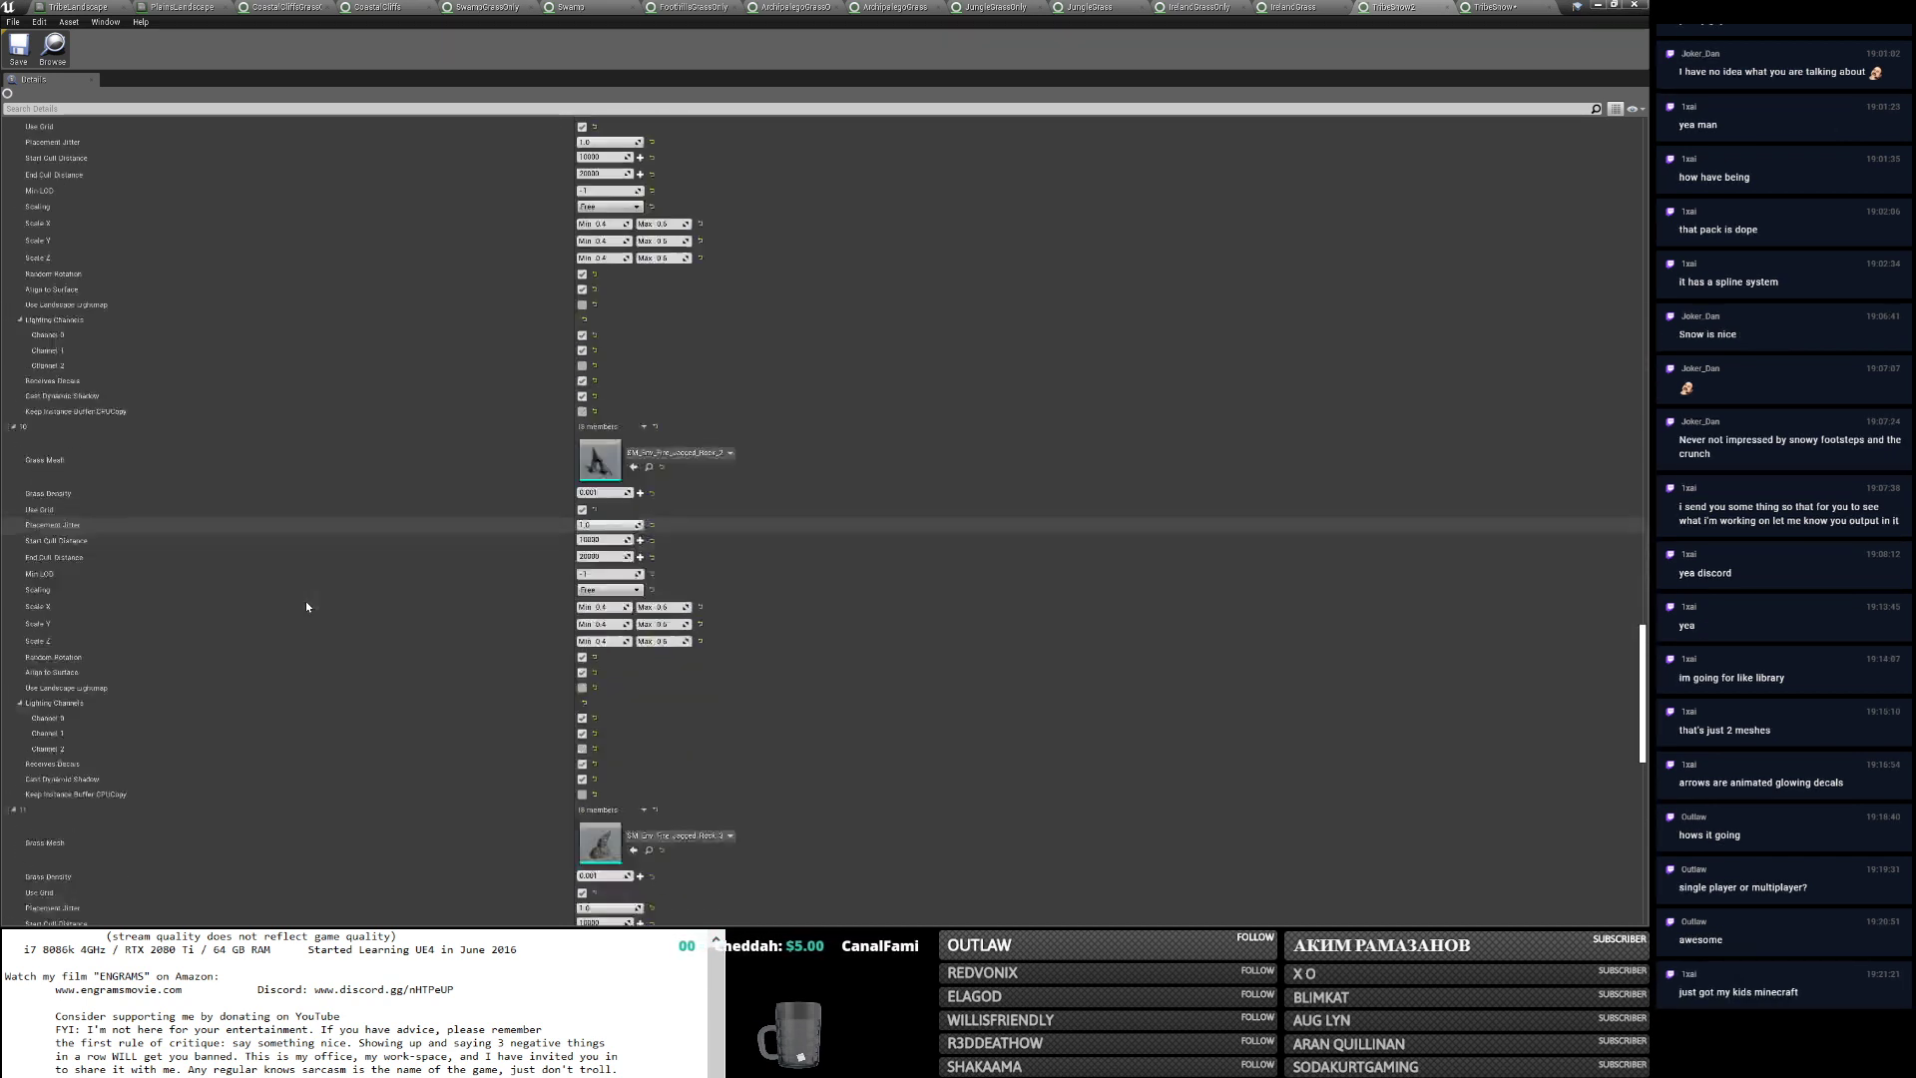
pyautogui.scroll(-6, 304, 602)
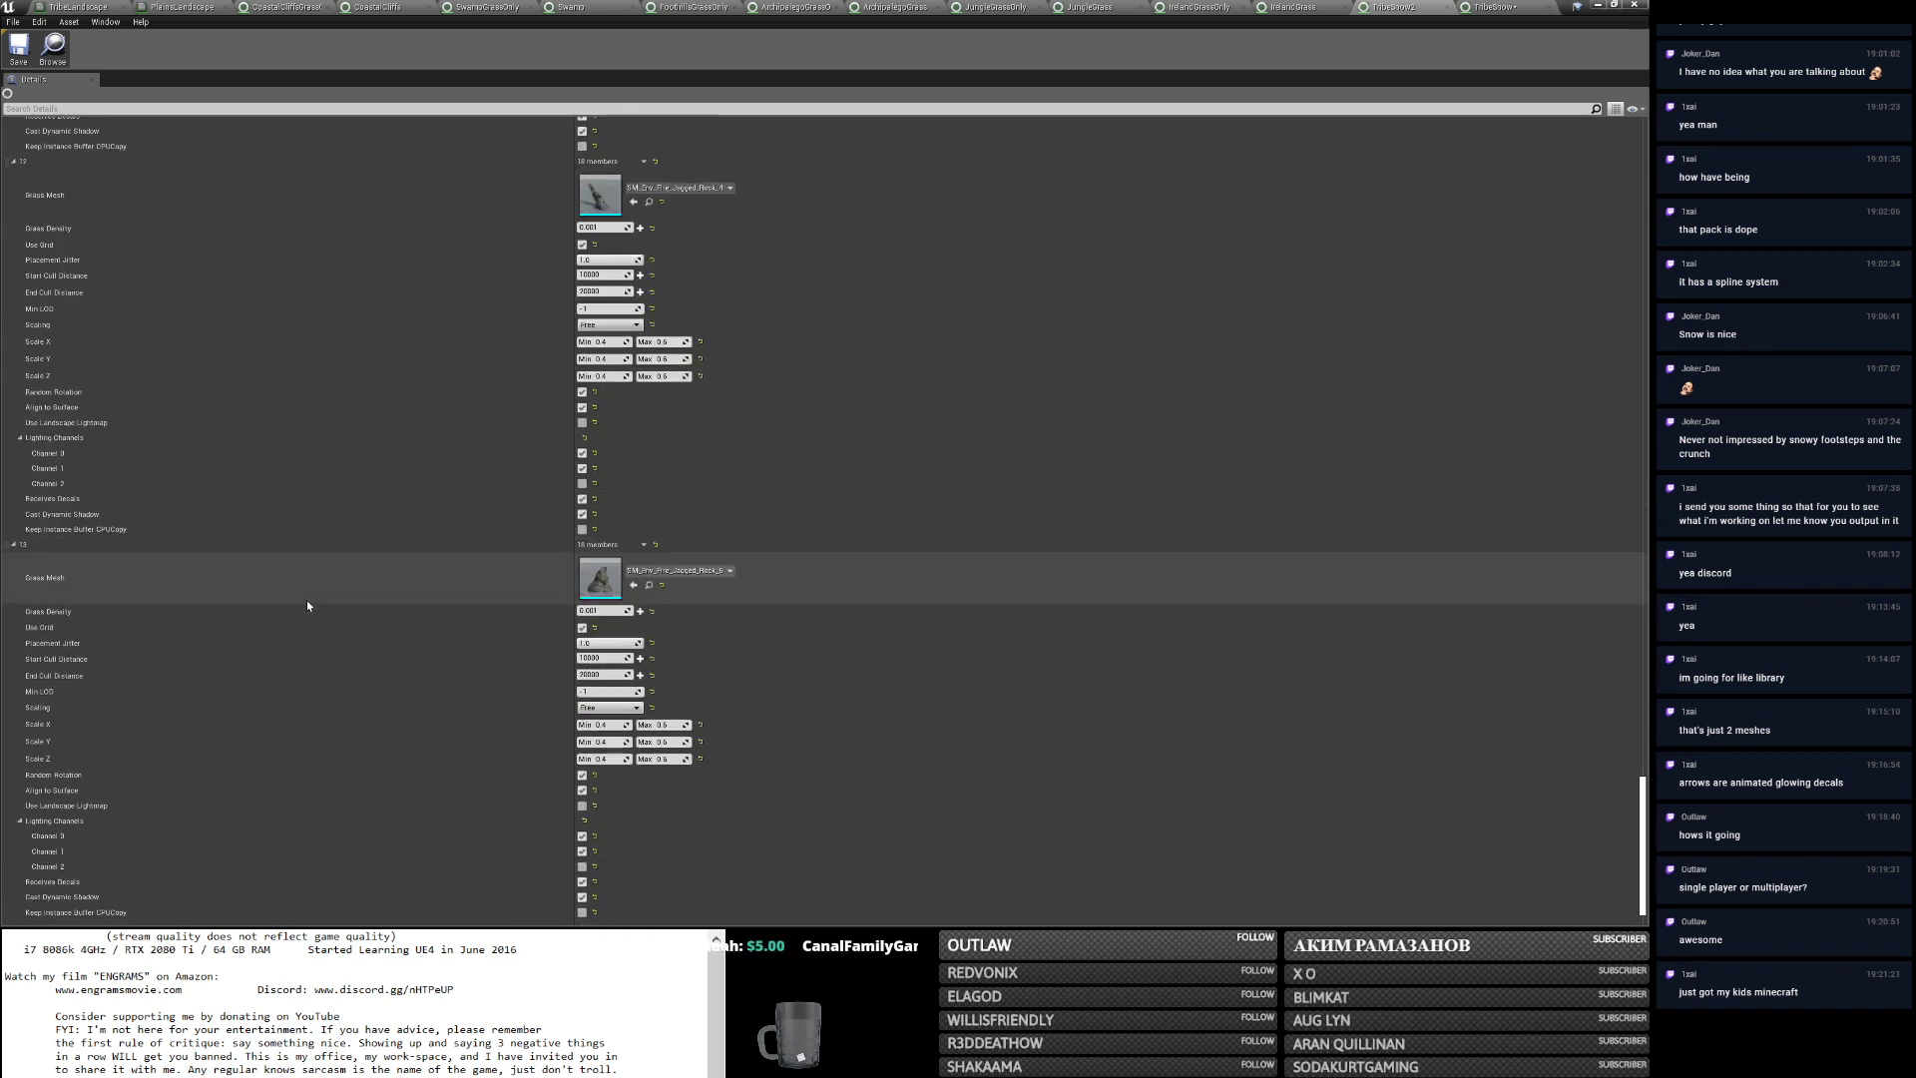
pyautogui.click(1495, 8)
pyautogui.rightClick(33, 143)
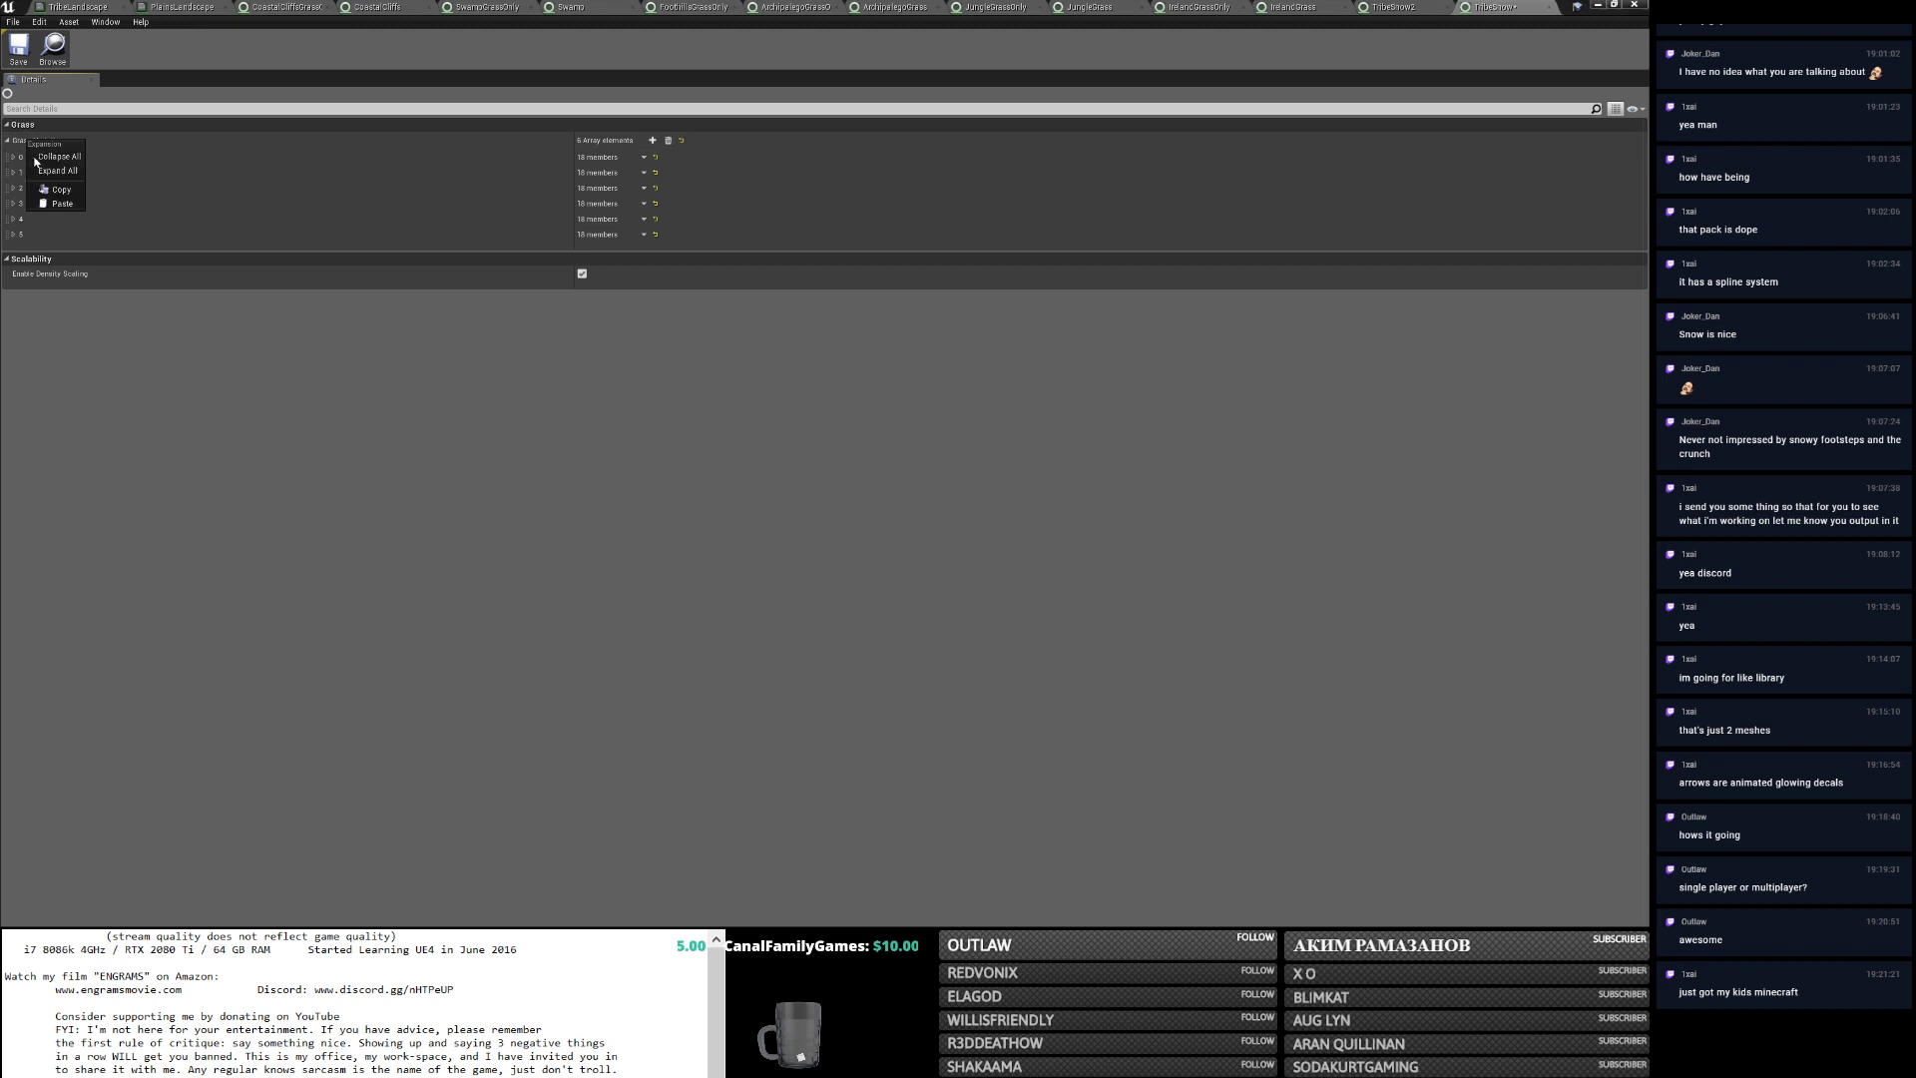
pyautogui.click(47, 203)
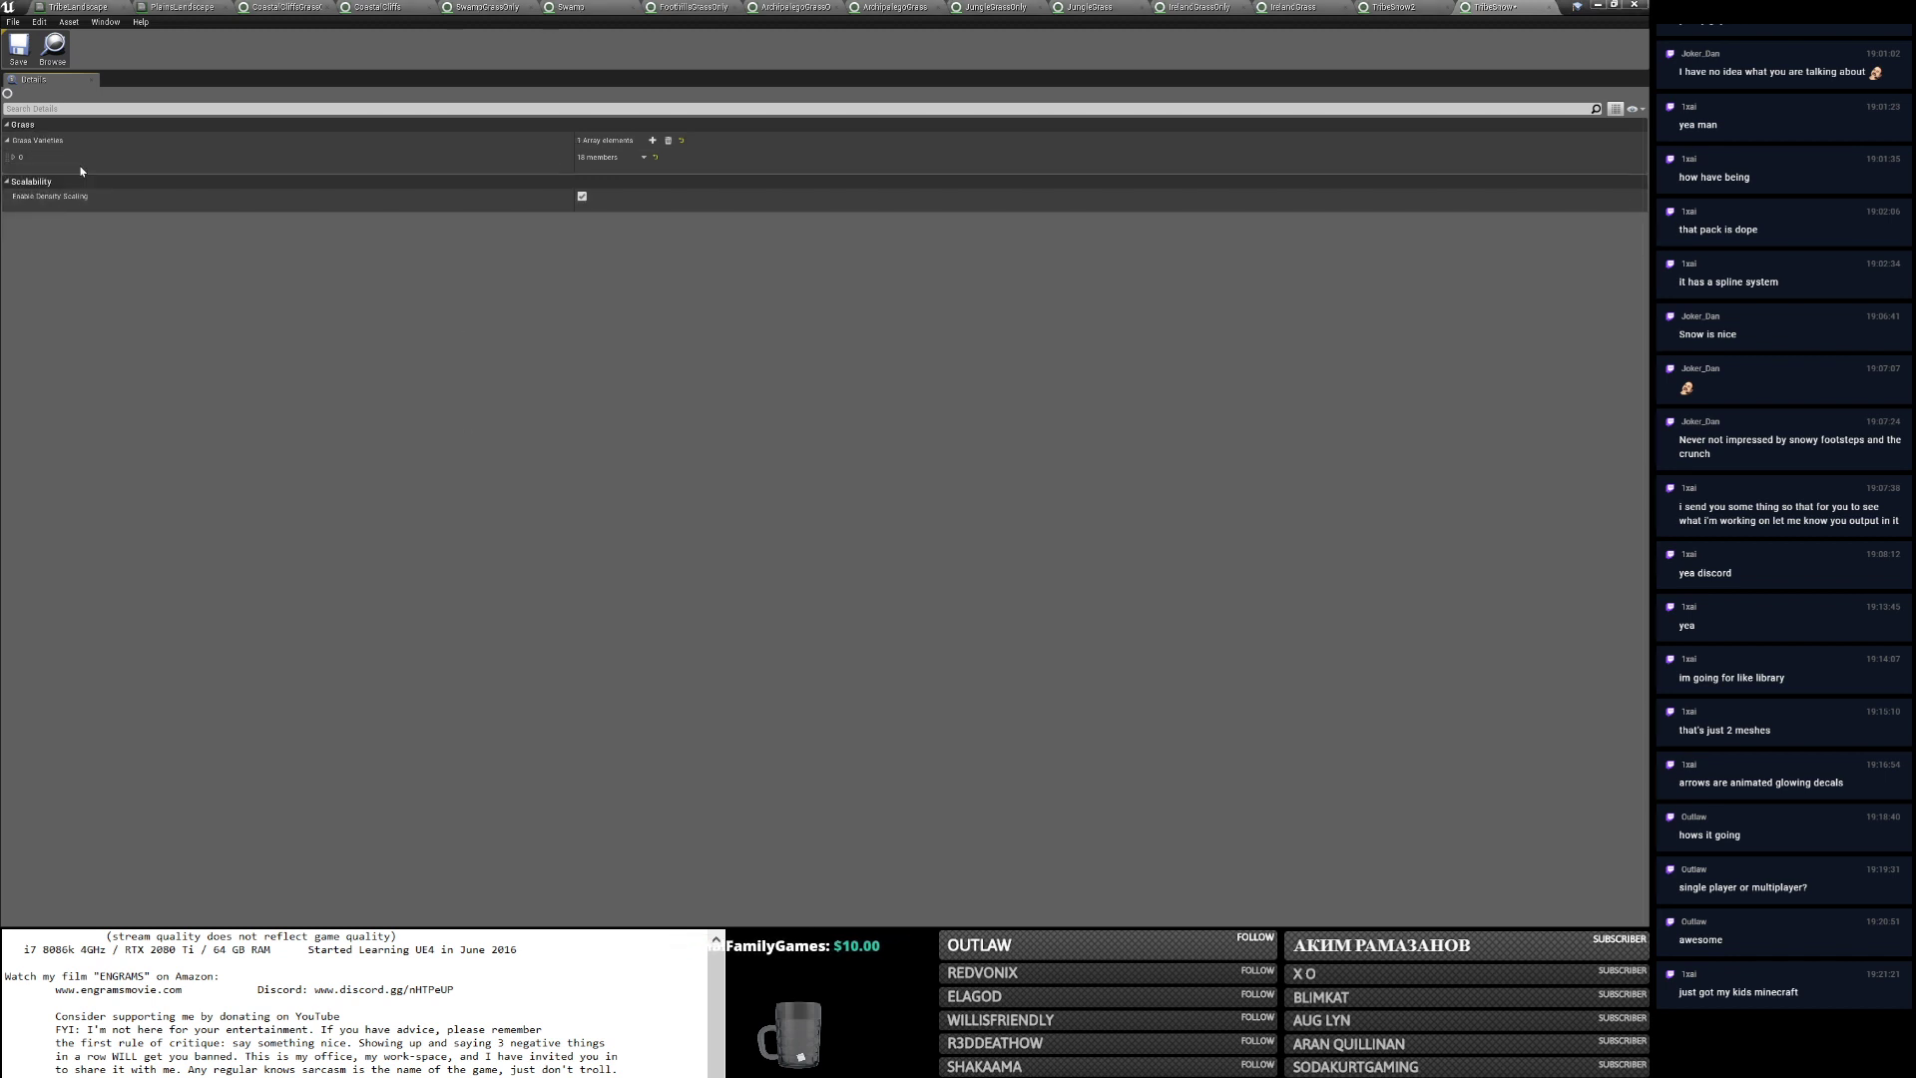
pyautogui.hotkey('ctrl', 'z')
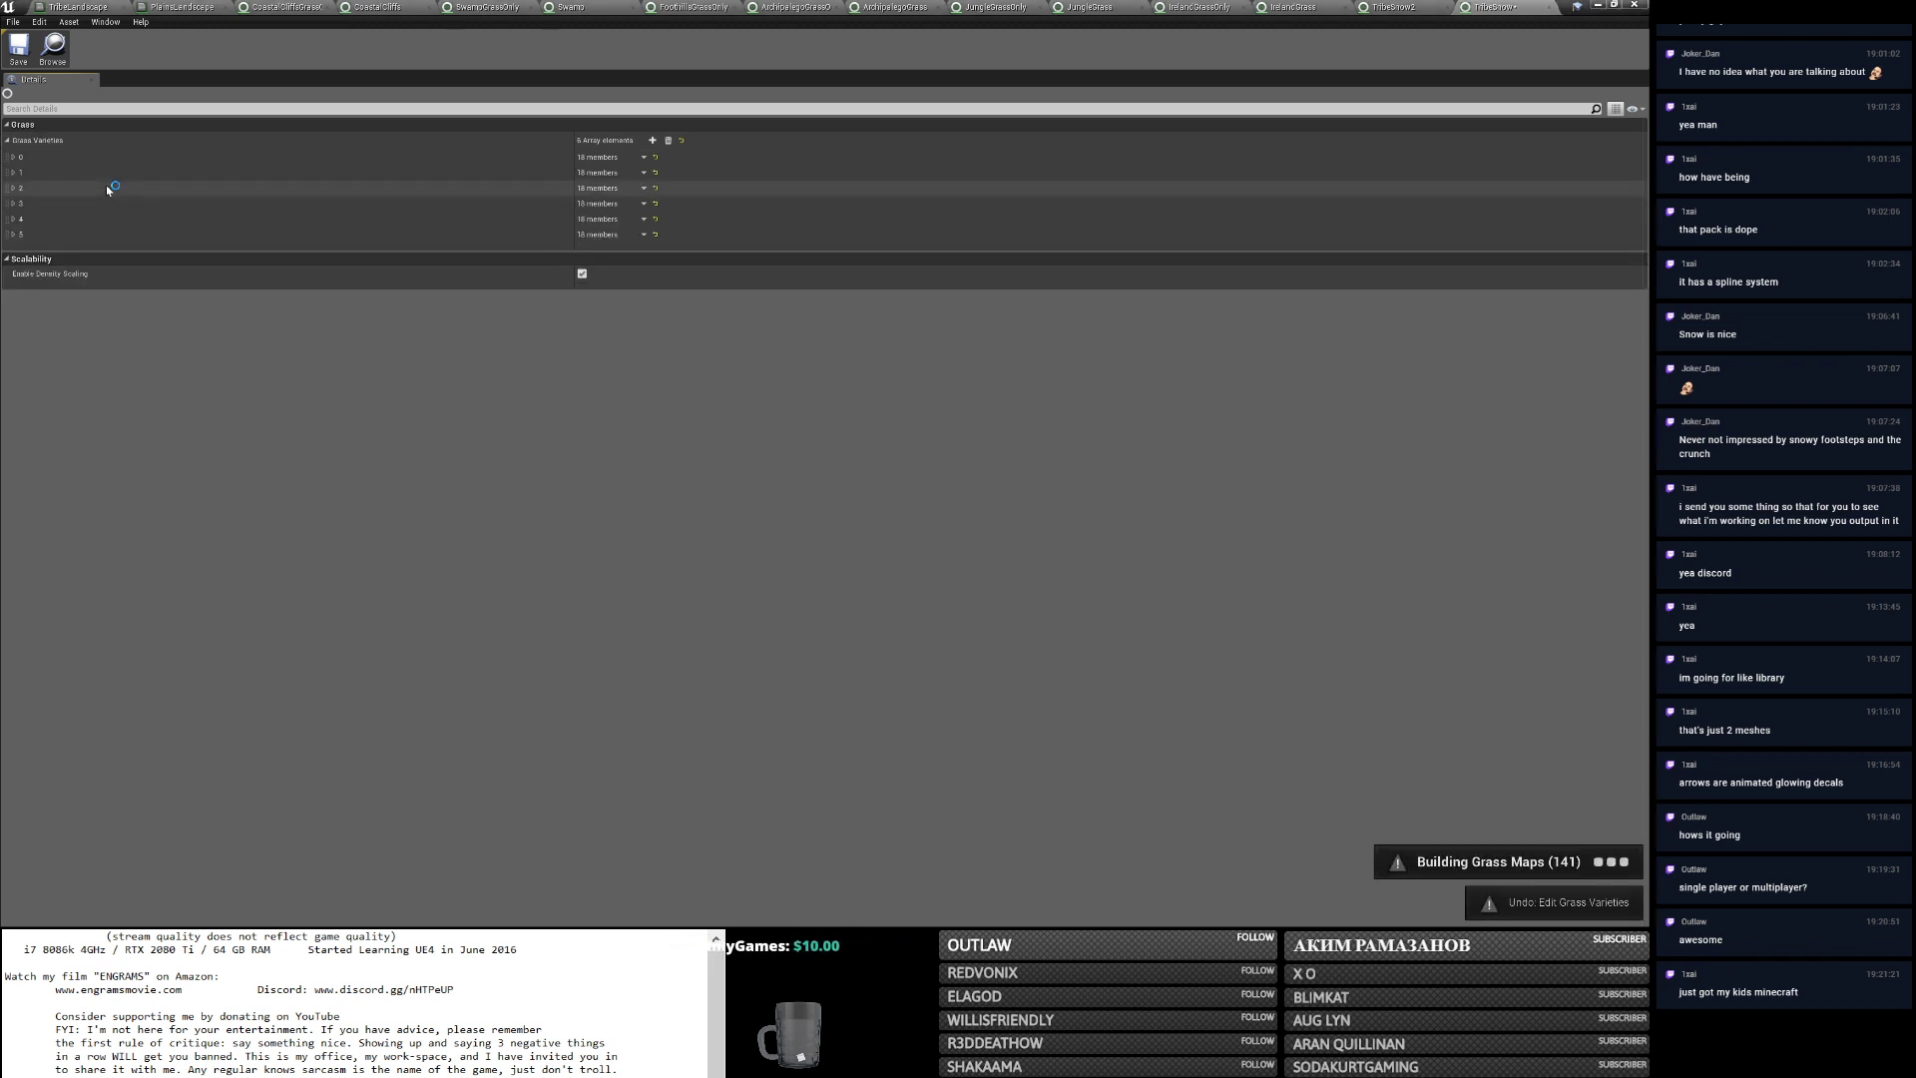
# Expand all grass varieties in TribeSnow and delete the variety at index 4 that has no mesh.
pyautogui.rightClick(28, 140)
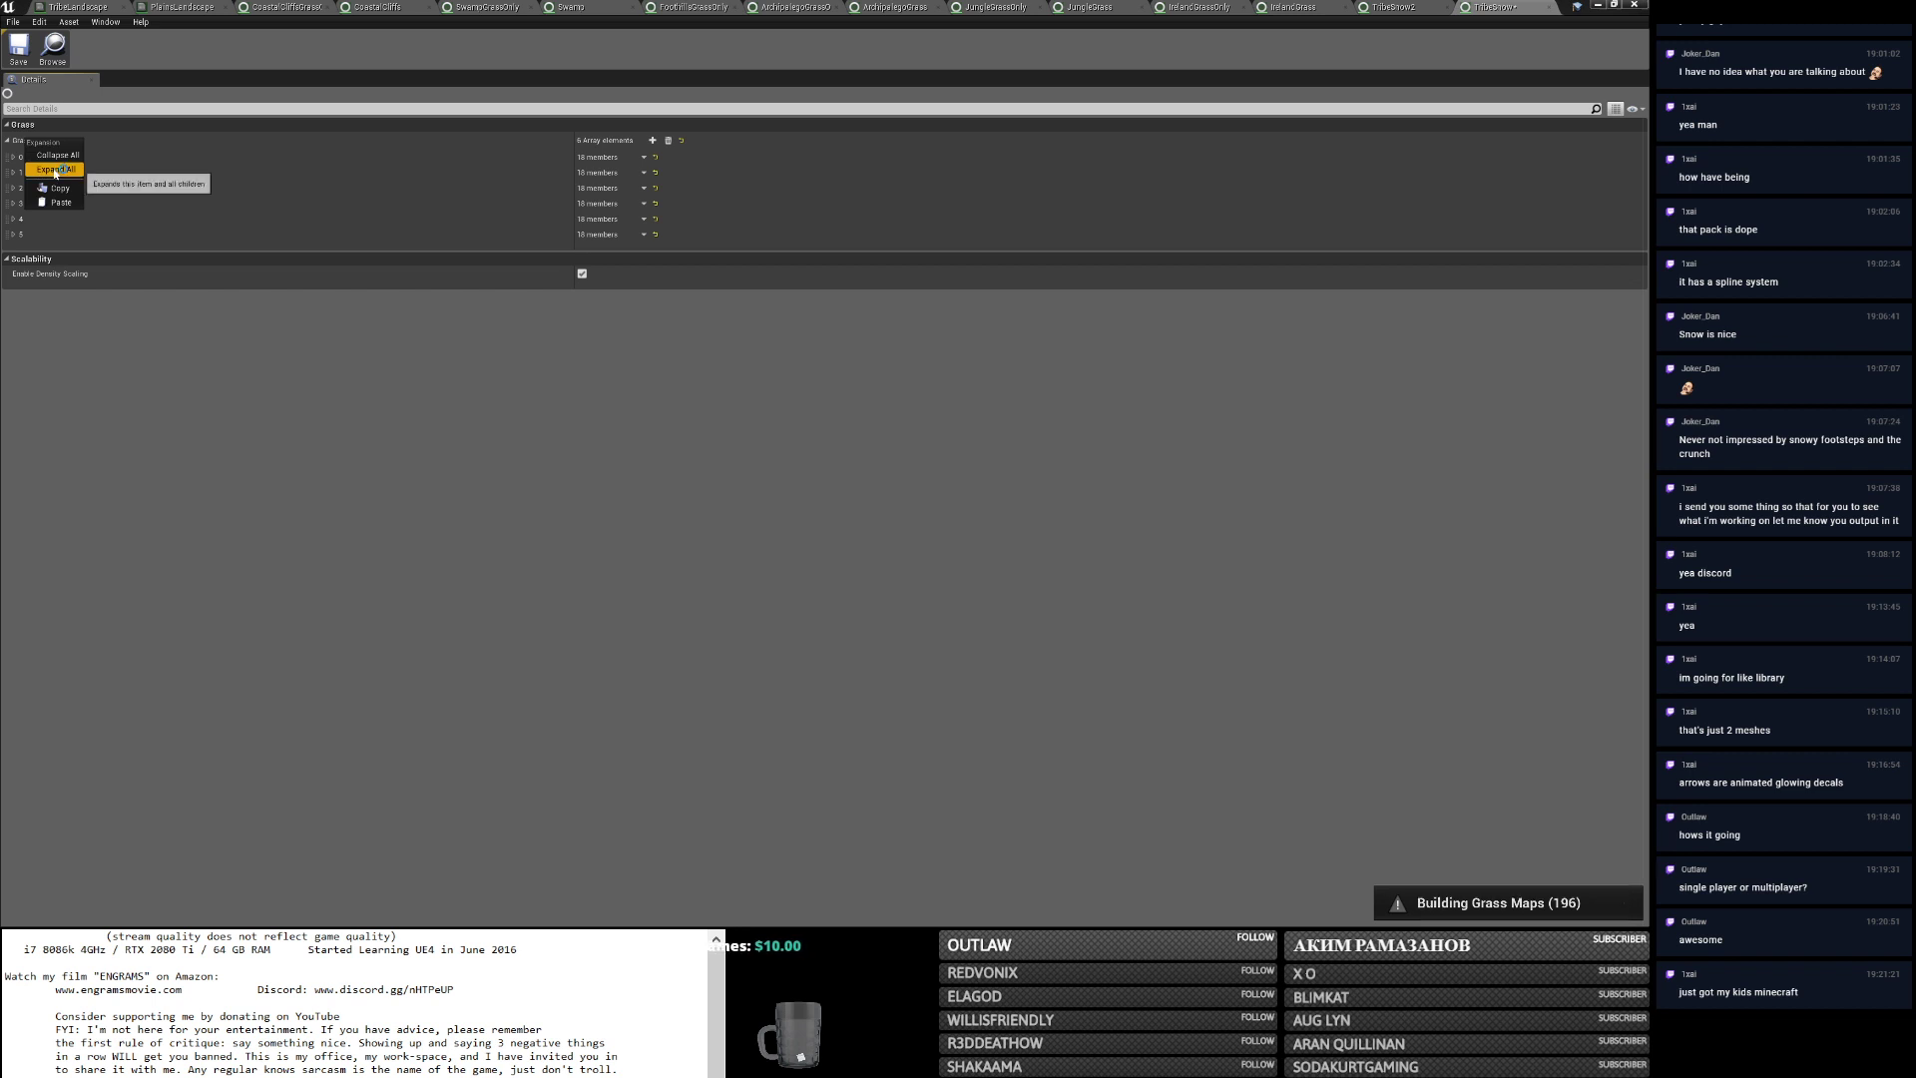
pyautogui.click(56, 170)
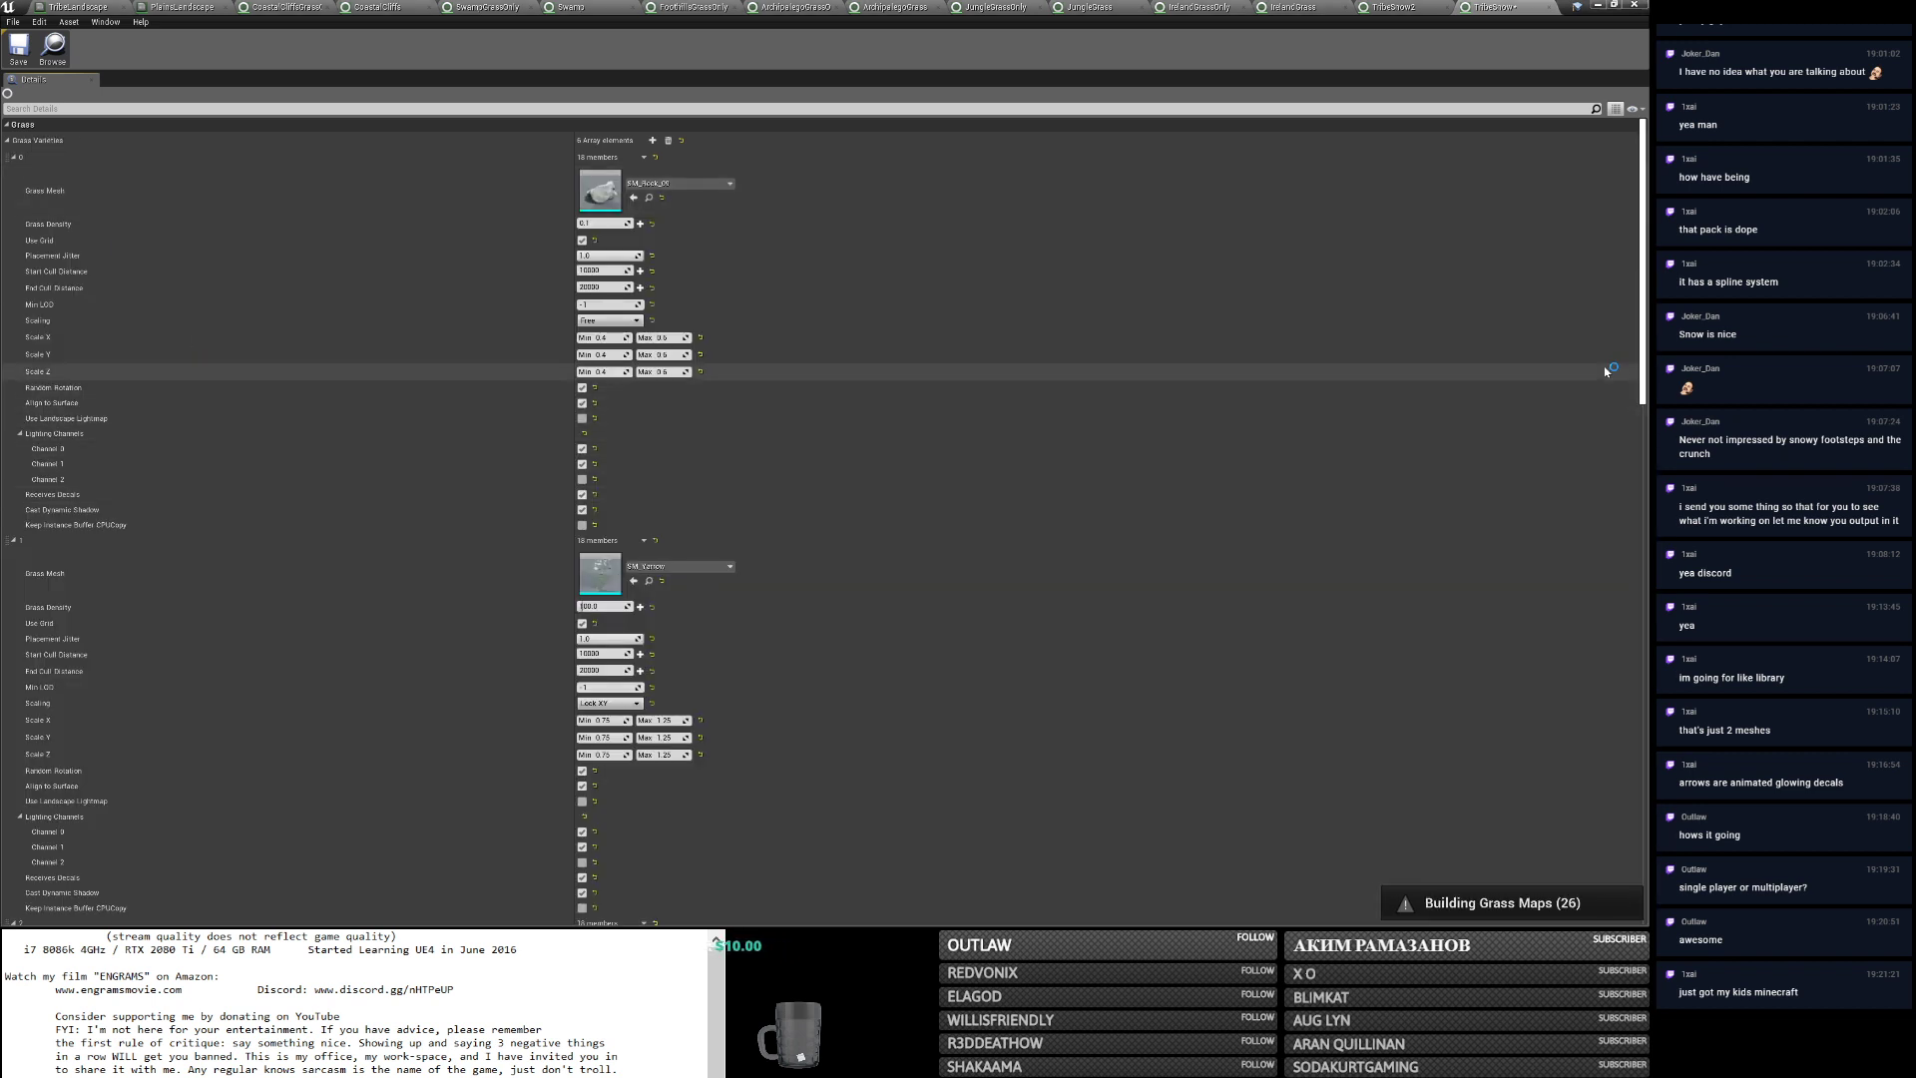
pyautogui.moveTo(1645, 265); pyautogui.dragTo(1625, 533)
pyautogui.scroll(-5, 1397, 539)
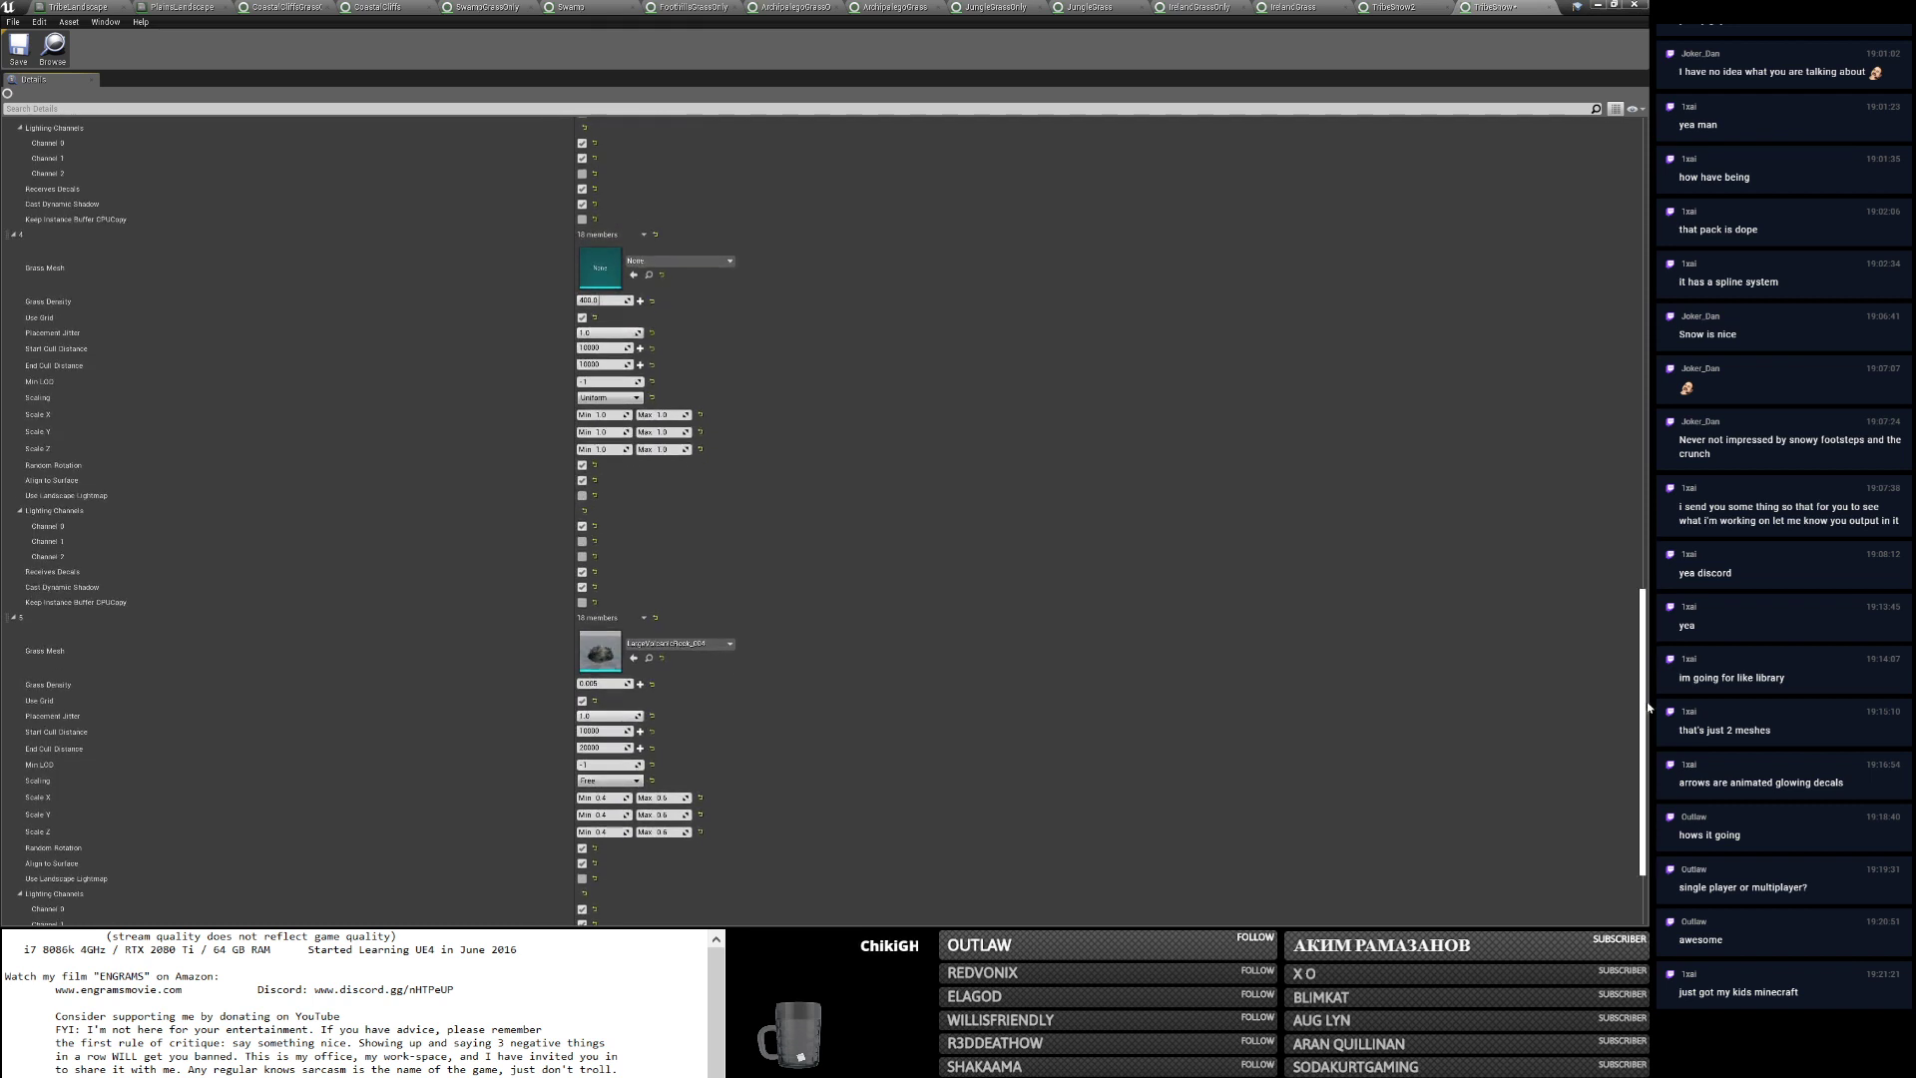
pyautogui.scroll(-2, 1068, 554)
pyautogui.scroll(5, 1068, 564)
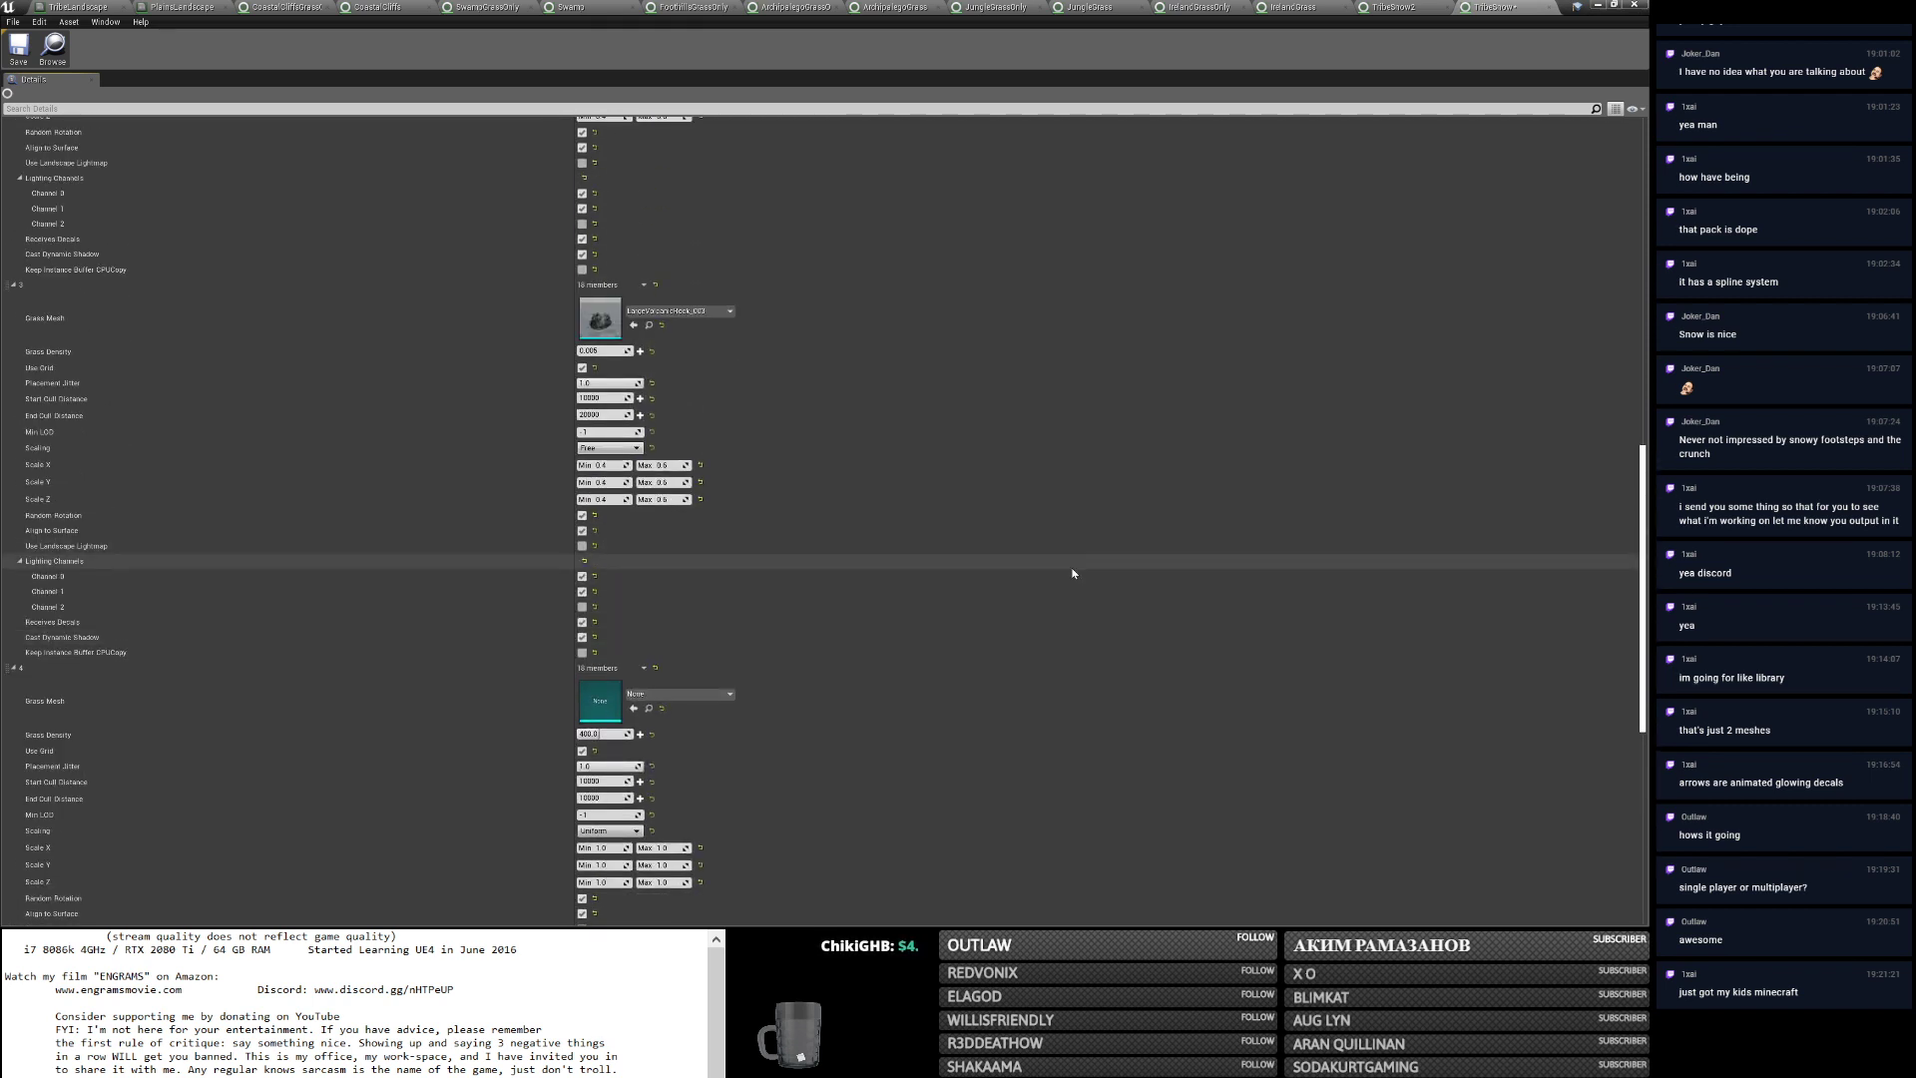
pyautogui.rightClick(14, 671)
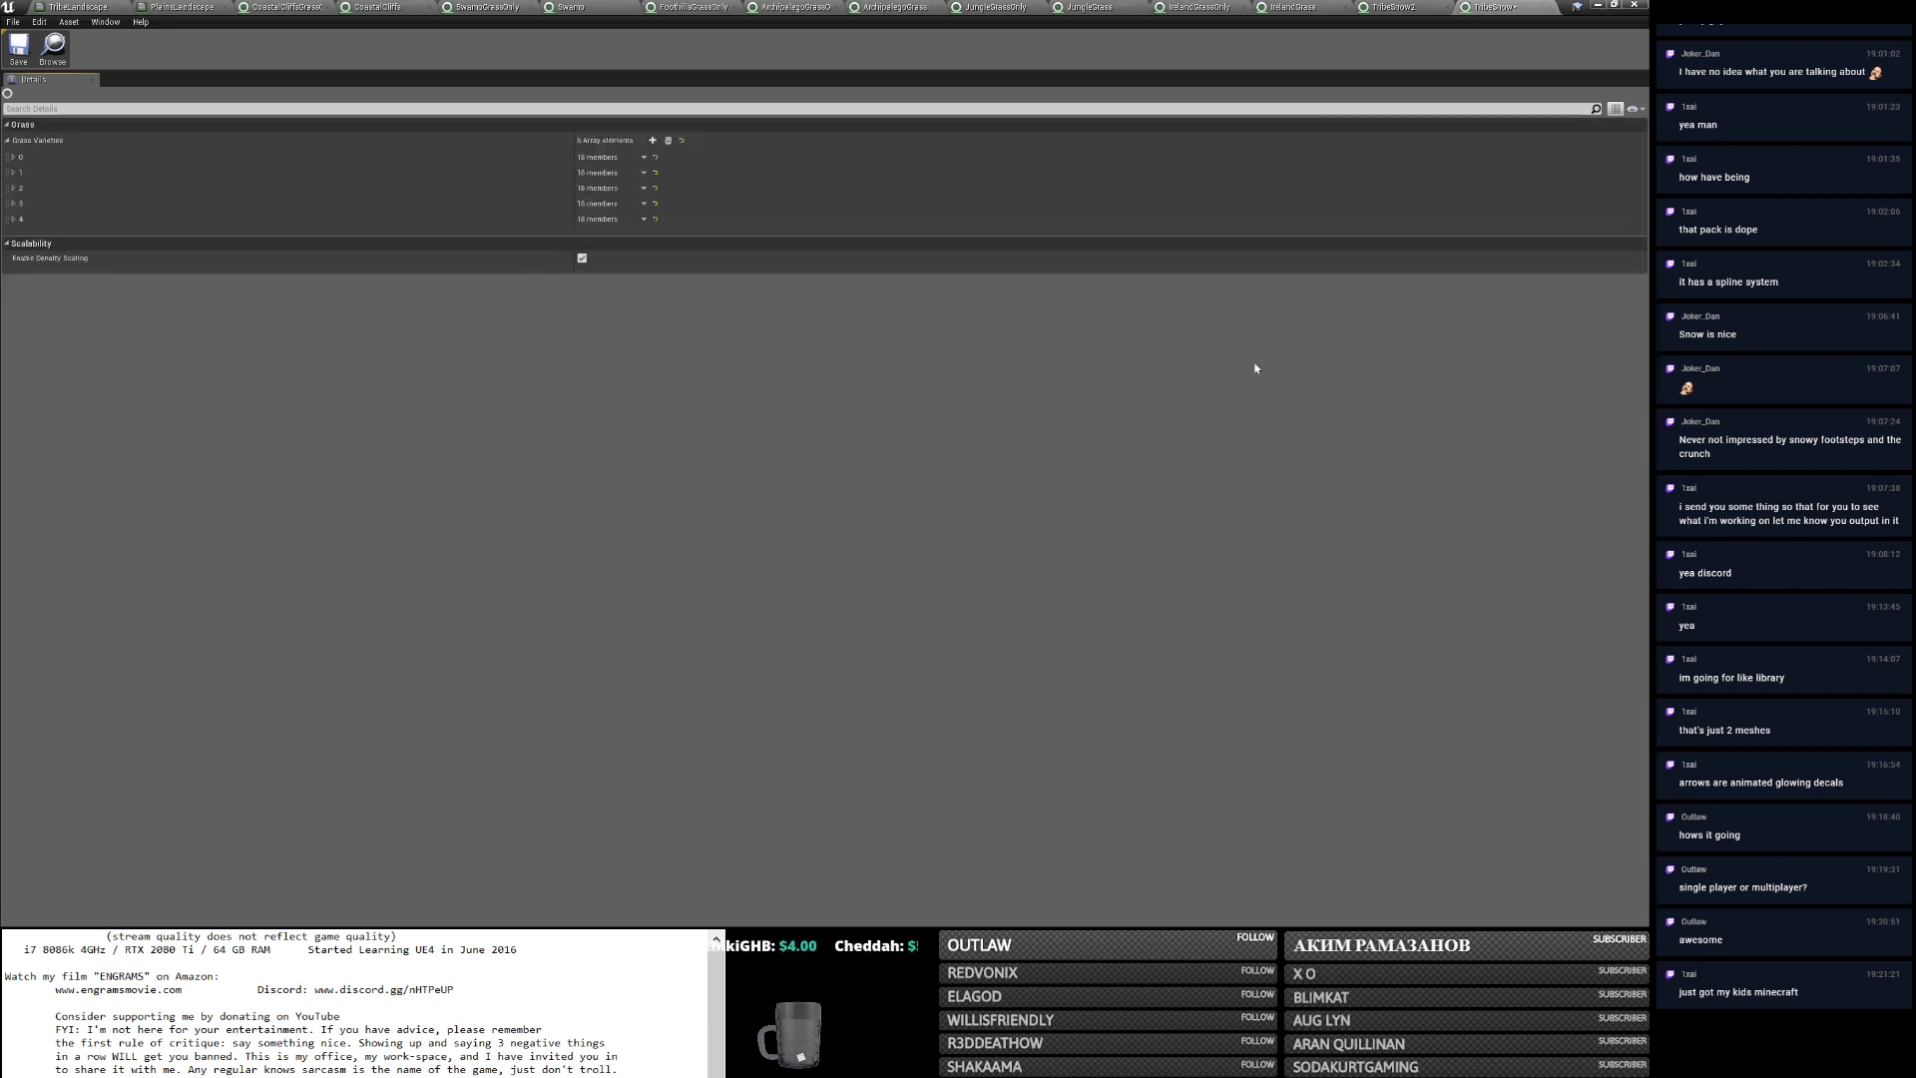
# Expand all TribeSnow varieties again, check their meshes and delete the Lock XY scaled variety at index 1.
pyautogui.click(52, 185)
pyautogui.moveTo(1644, 264); pyautogui.dragTo(1649, 750)
pyautogui.scroll(8, 1450, 671)
pyautogui.scroll(10, 1449, 671)
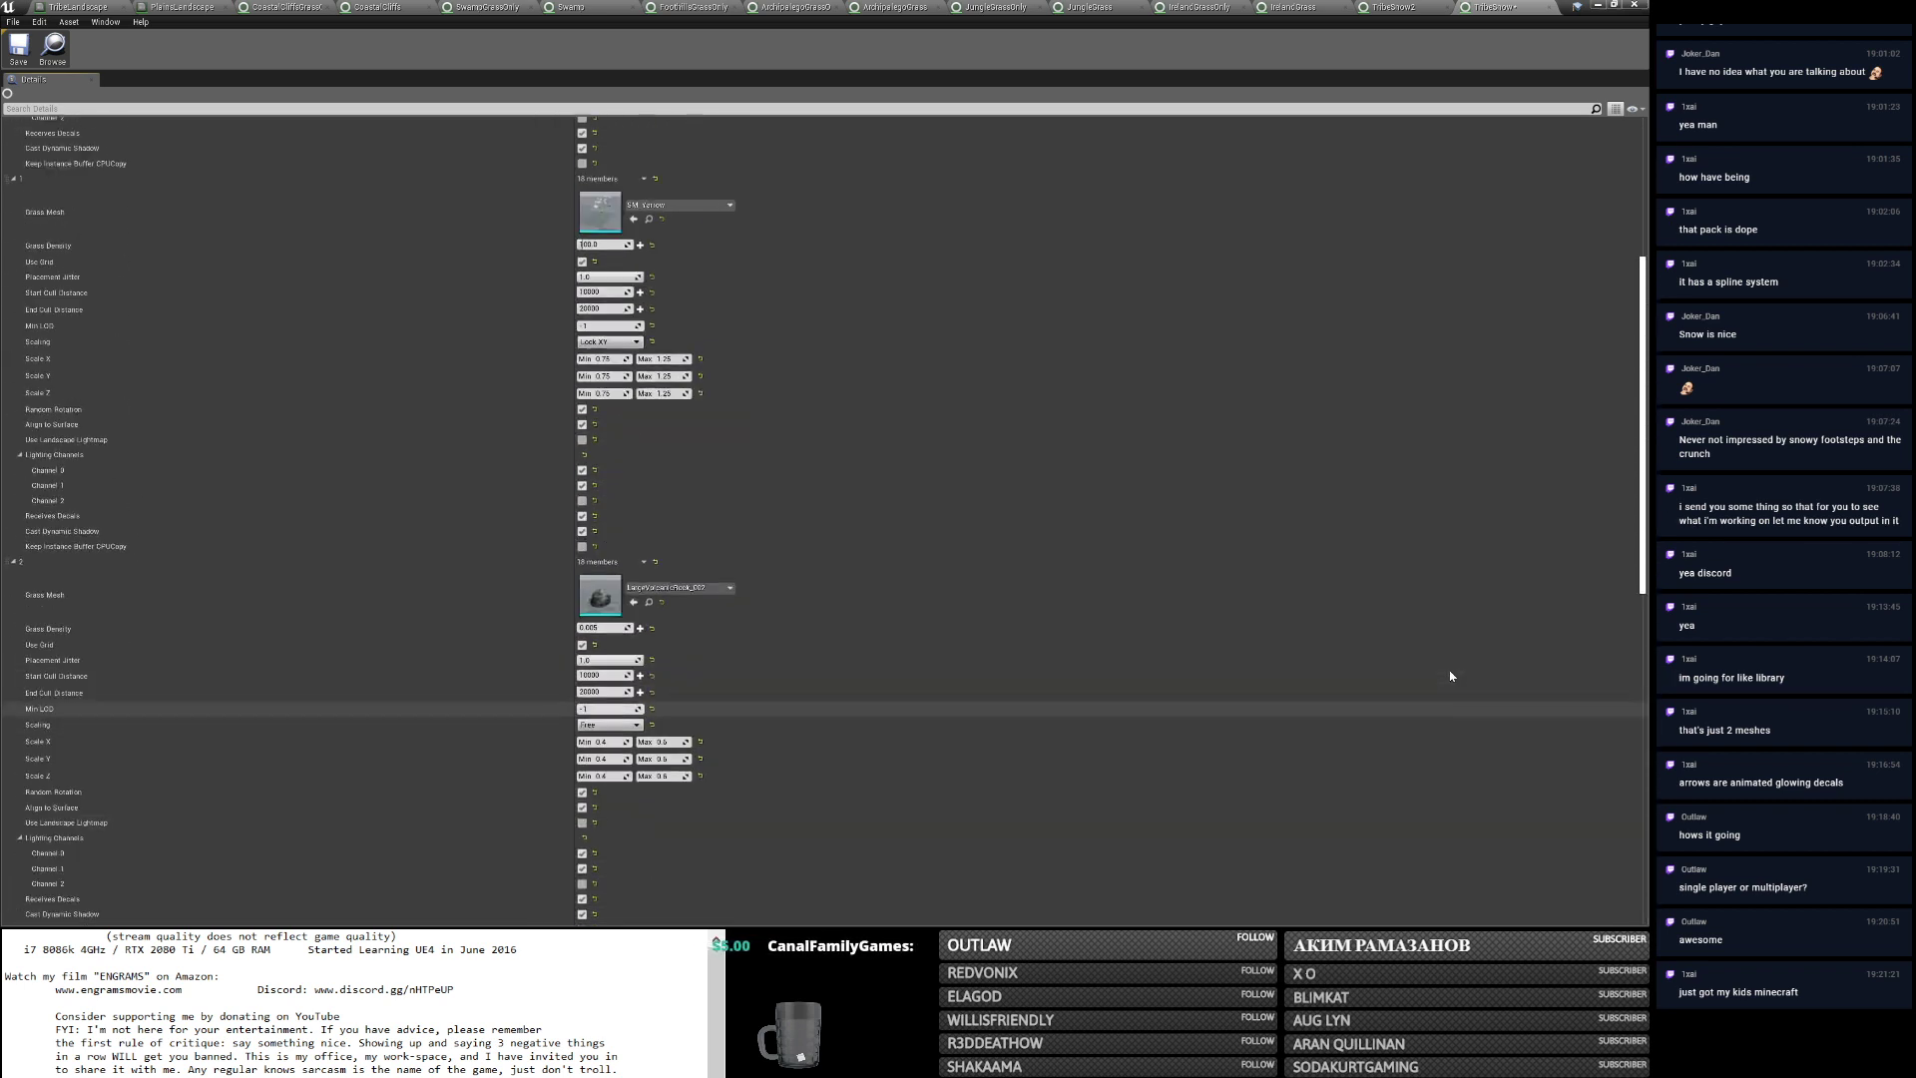
pyautogui.click(643, 529)
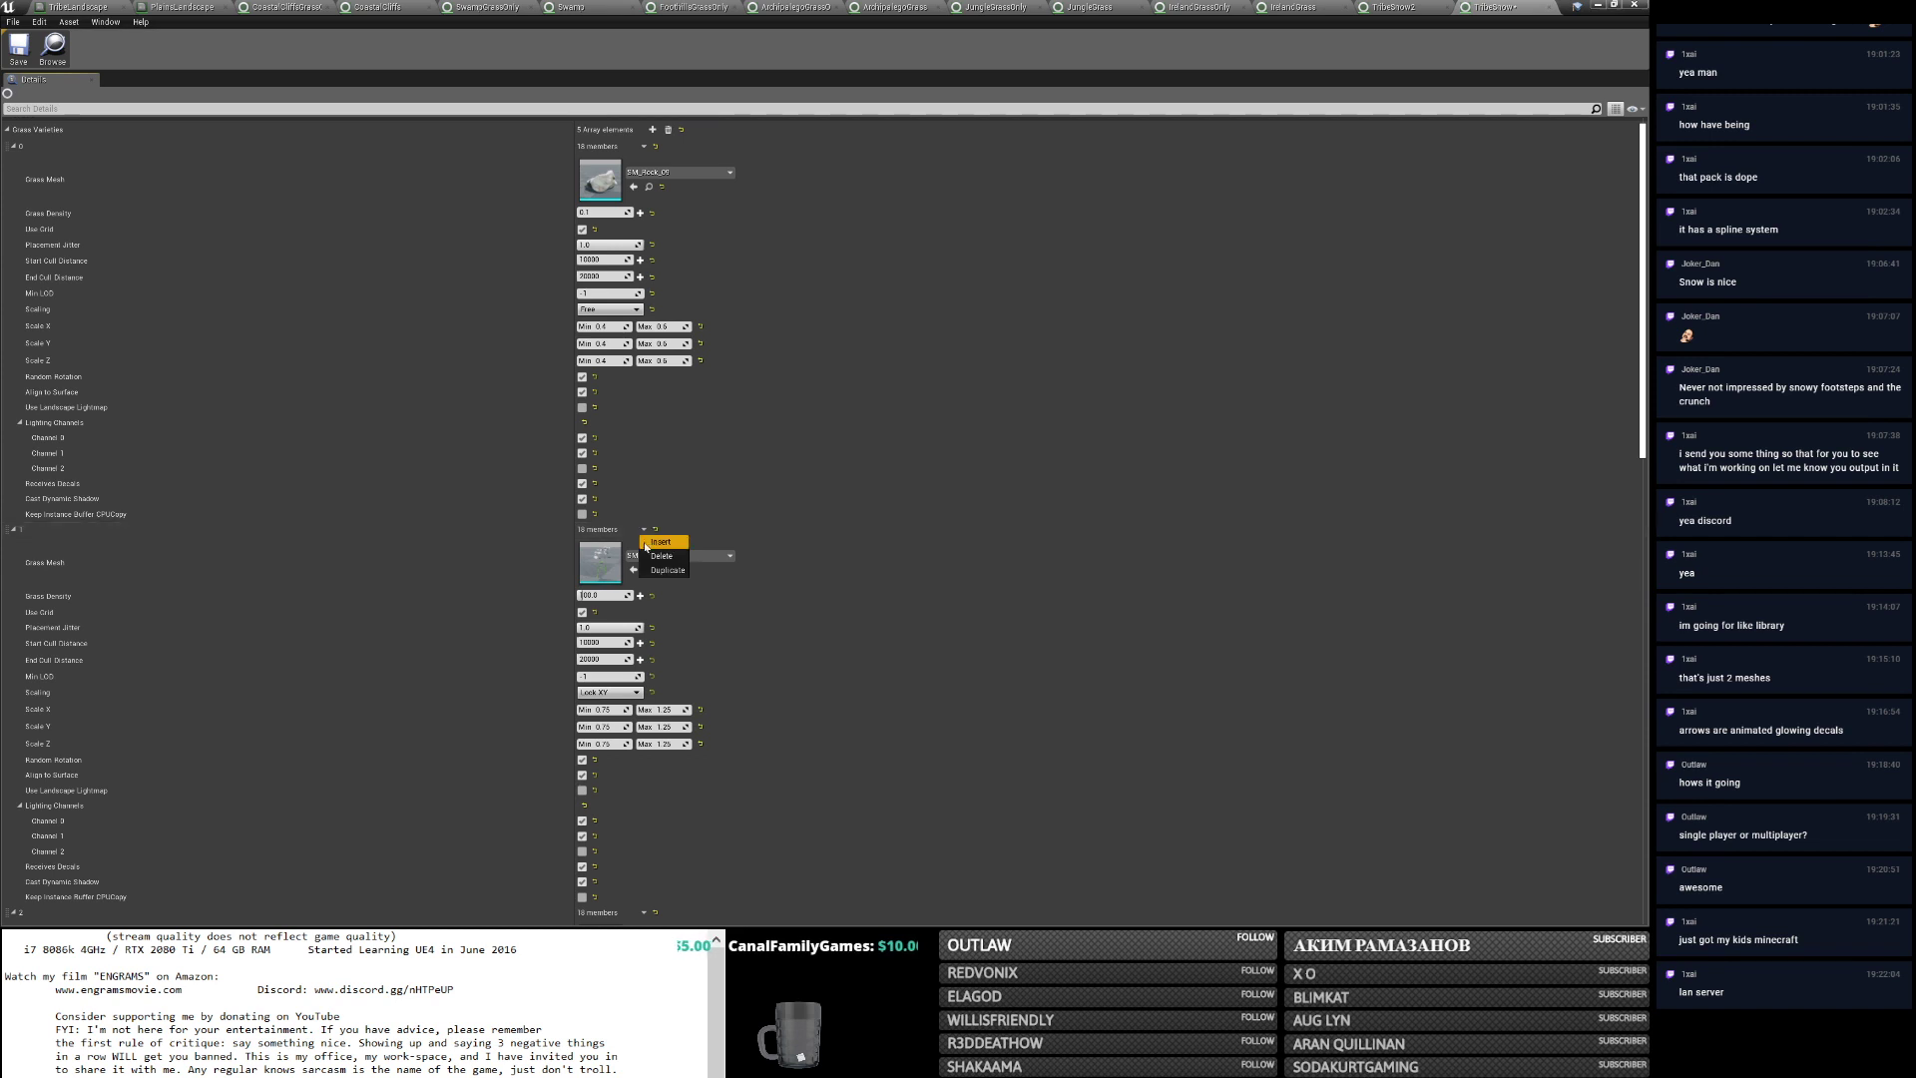
pyautogui.click(659, 555)
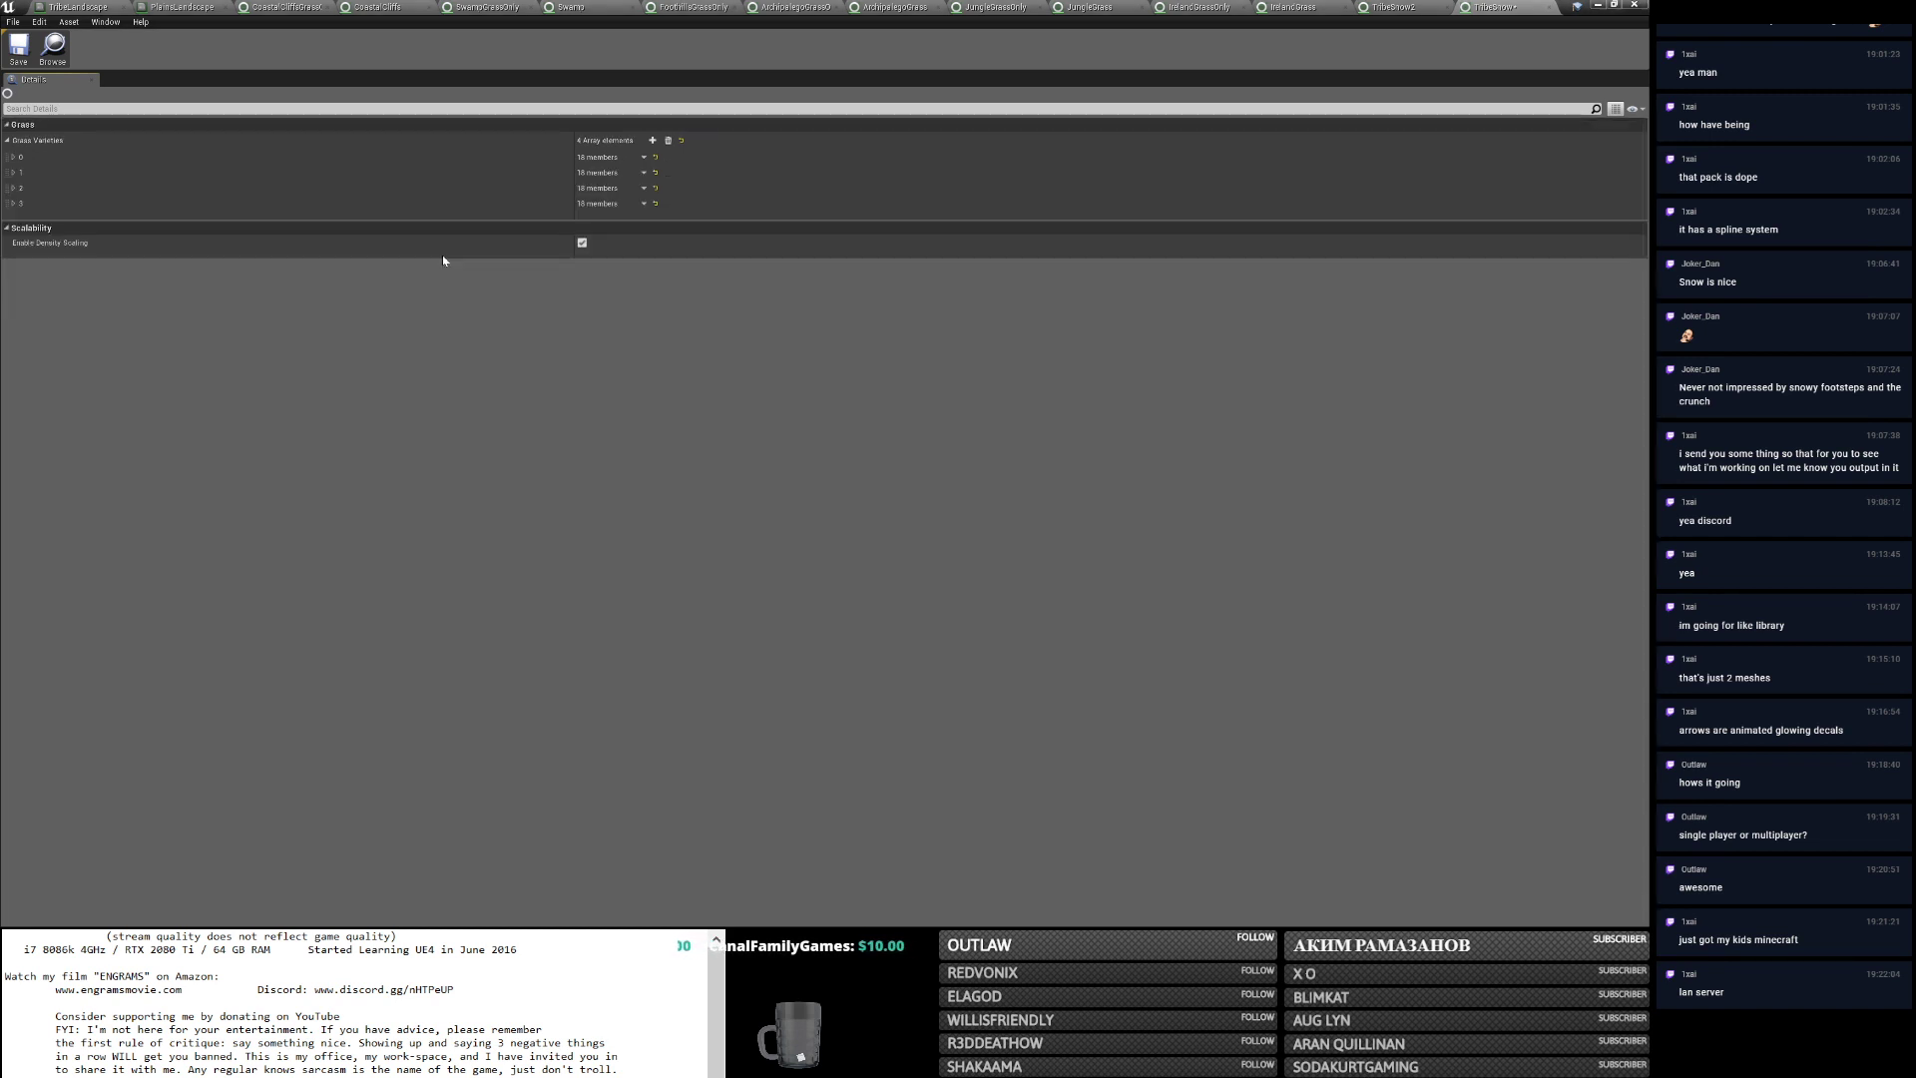
# Save TribeSnow, close the asset editor window and apply the pending changes to the original TribeLandscape material.
pyautogui.click(19, 46)
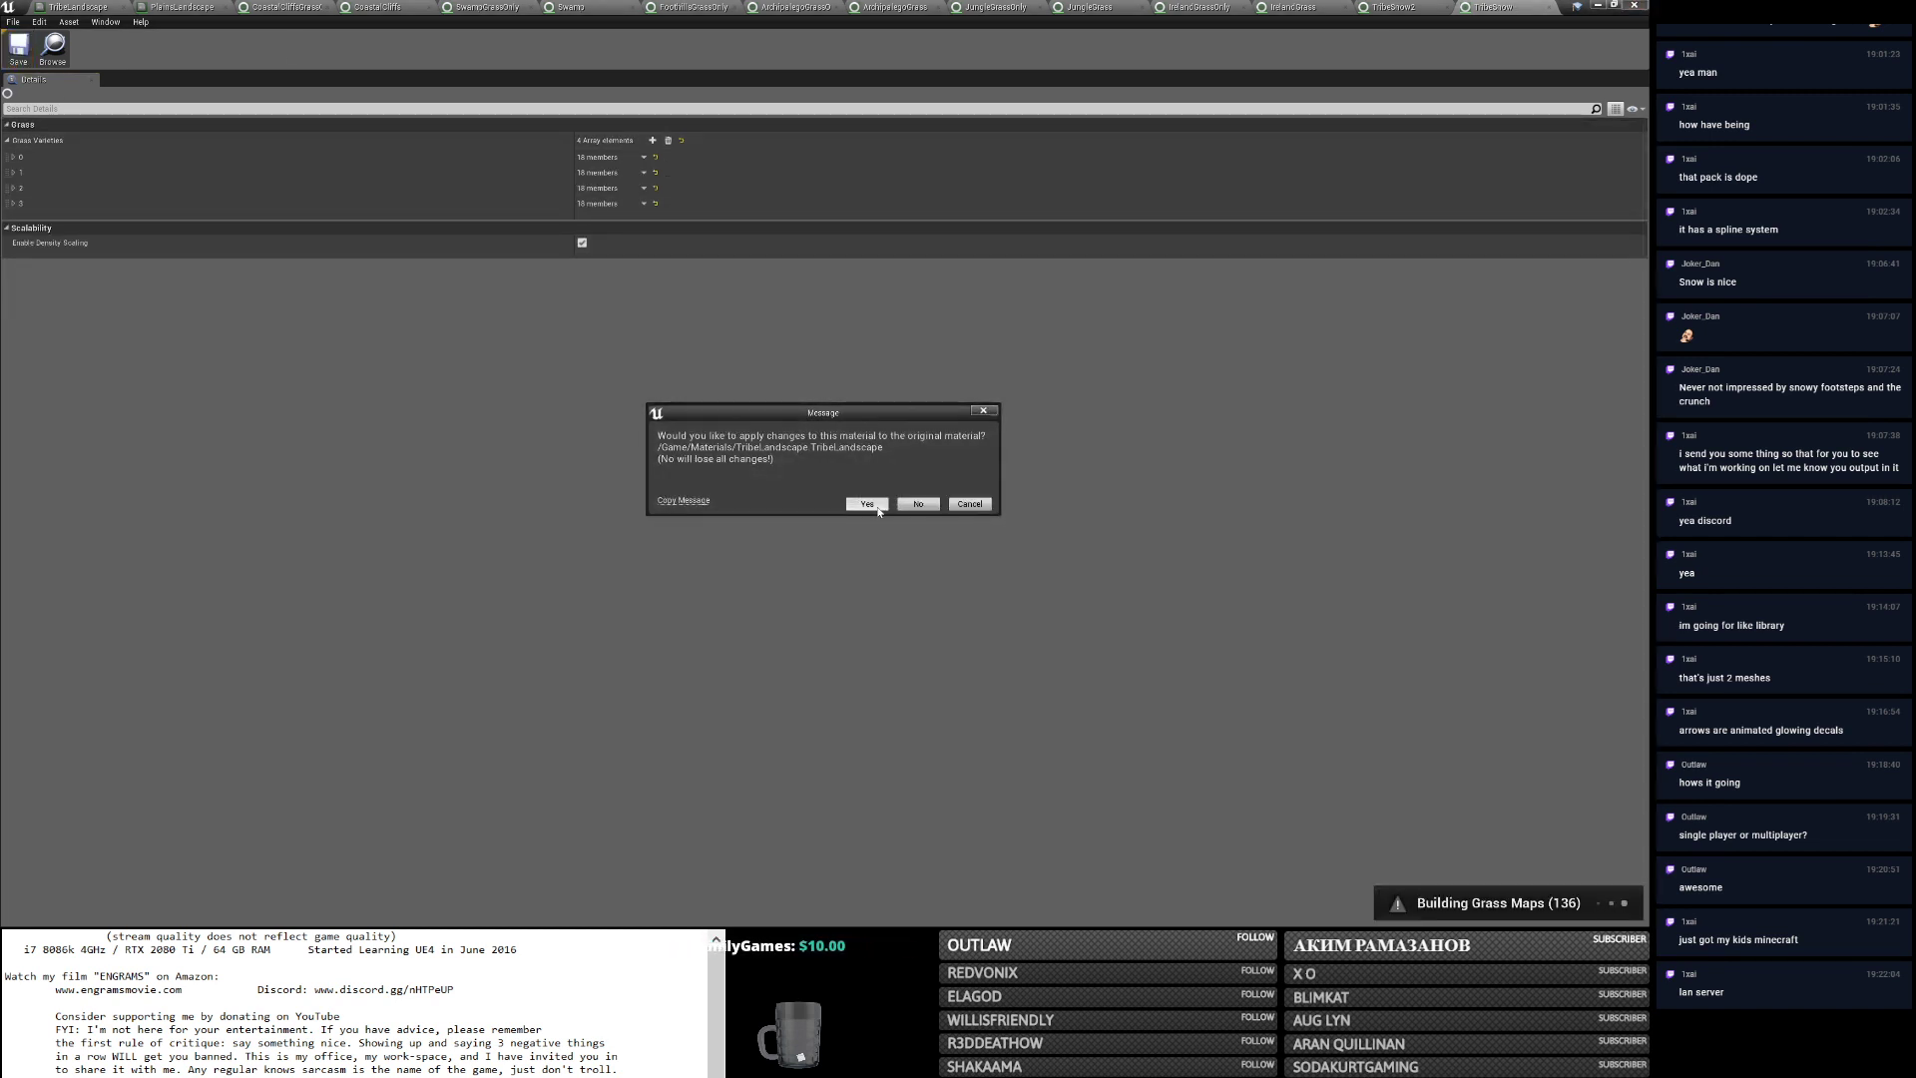
pyautogui.click(877, 506)
pyautogui.click(882, 507)
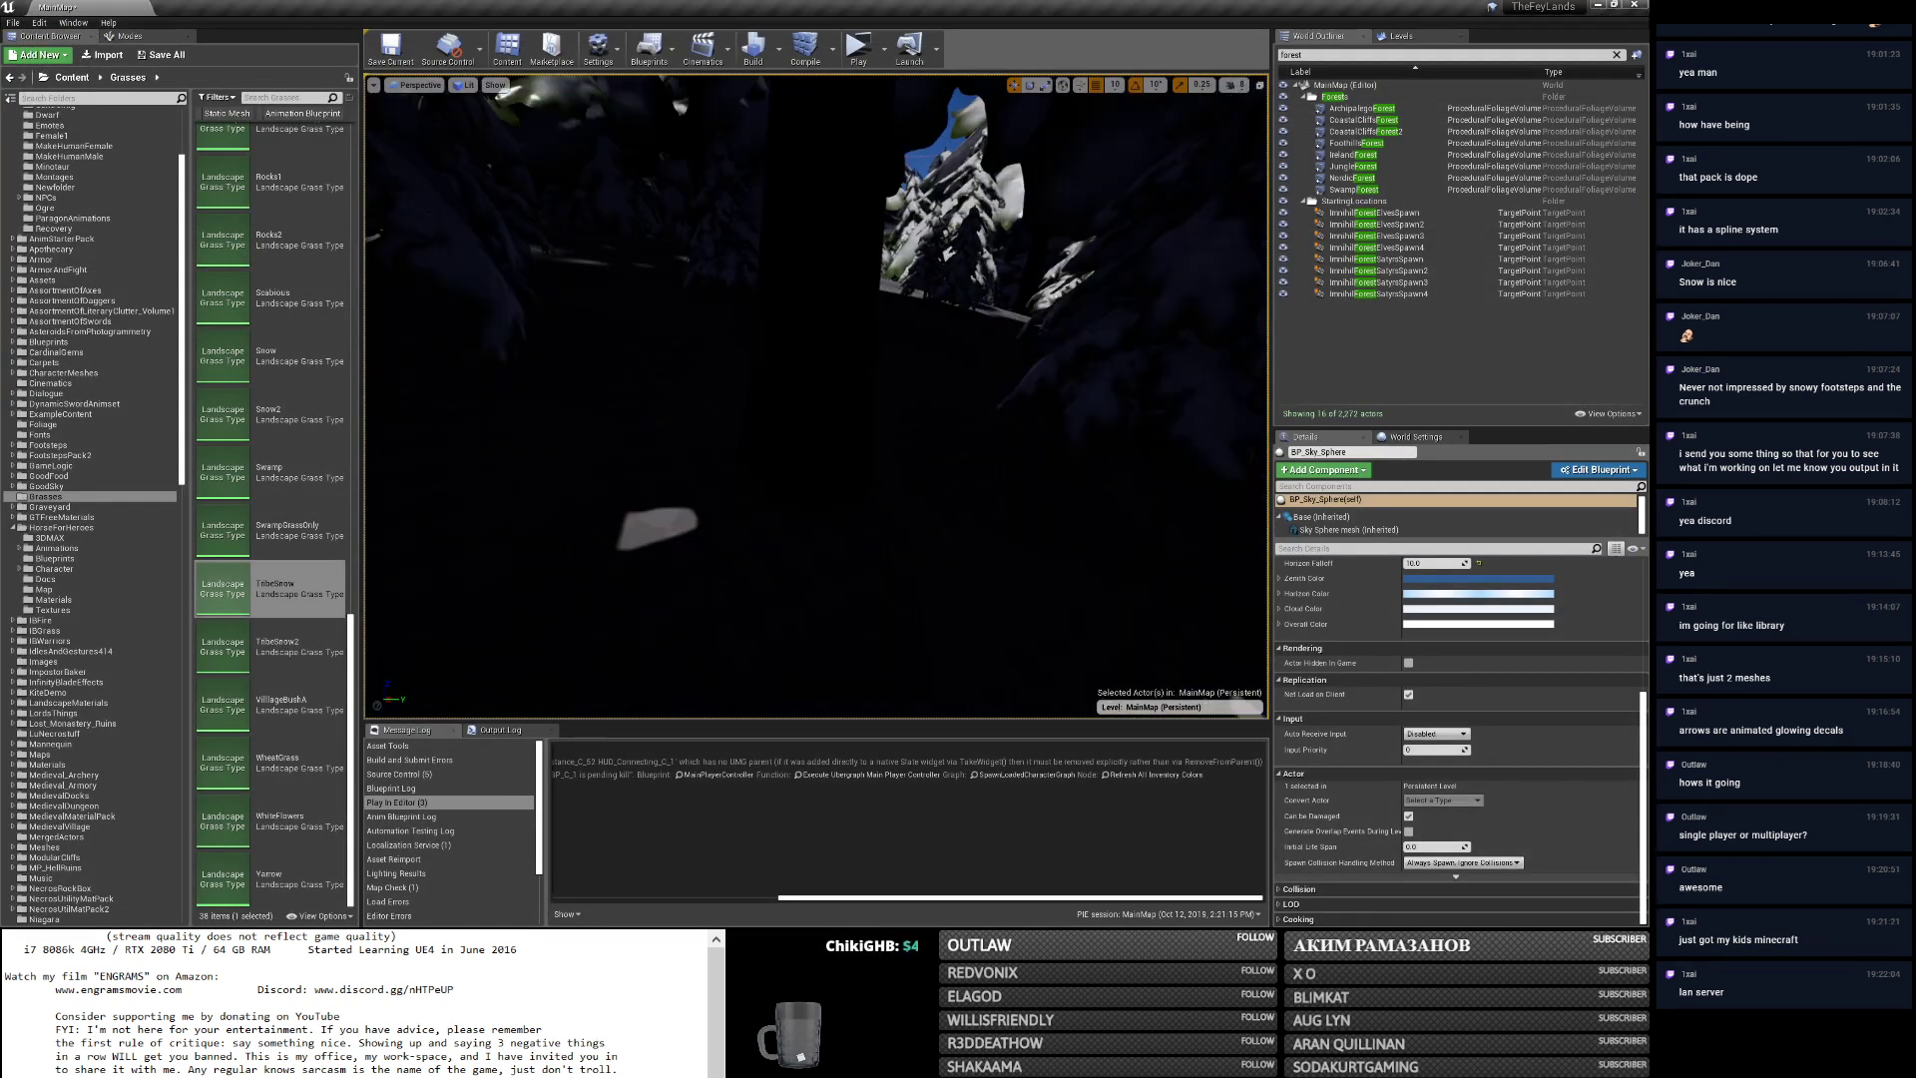
# Inspect the landscape from the air and at ground level, checking the forested hillsides, unpainted slopes and dark shadowed areas.
pyautogui.moveTo(867, 370); pyautogui.dragTo(728, 454, button='right')
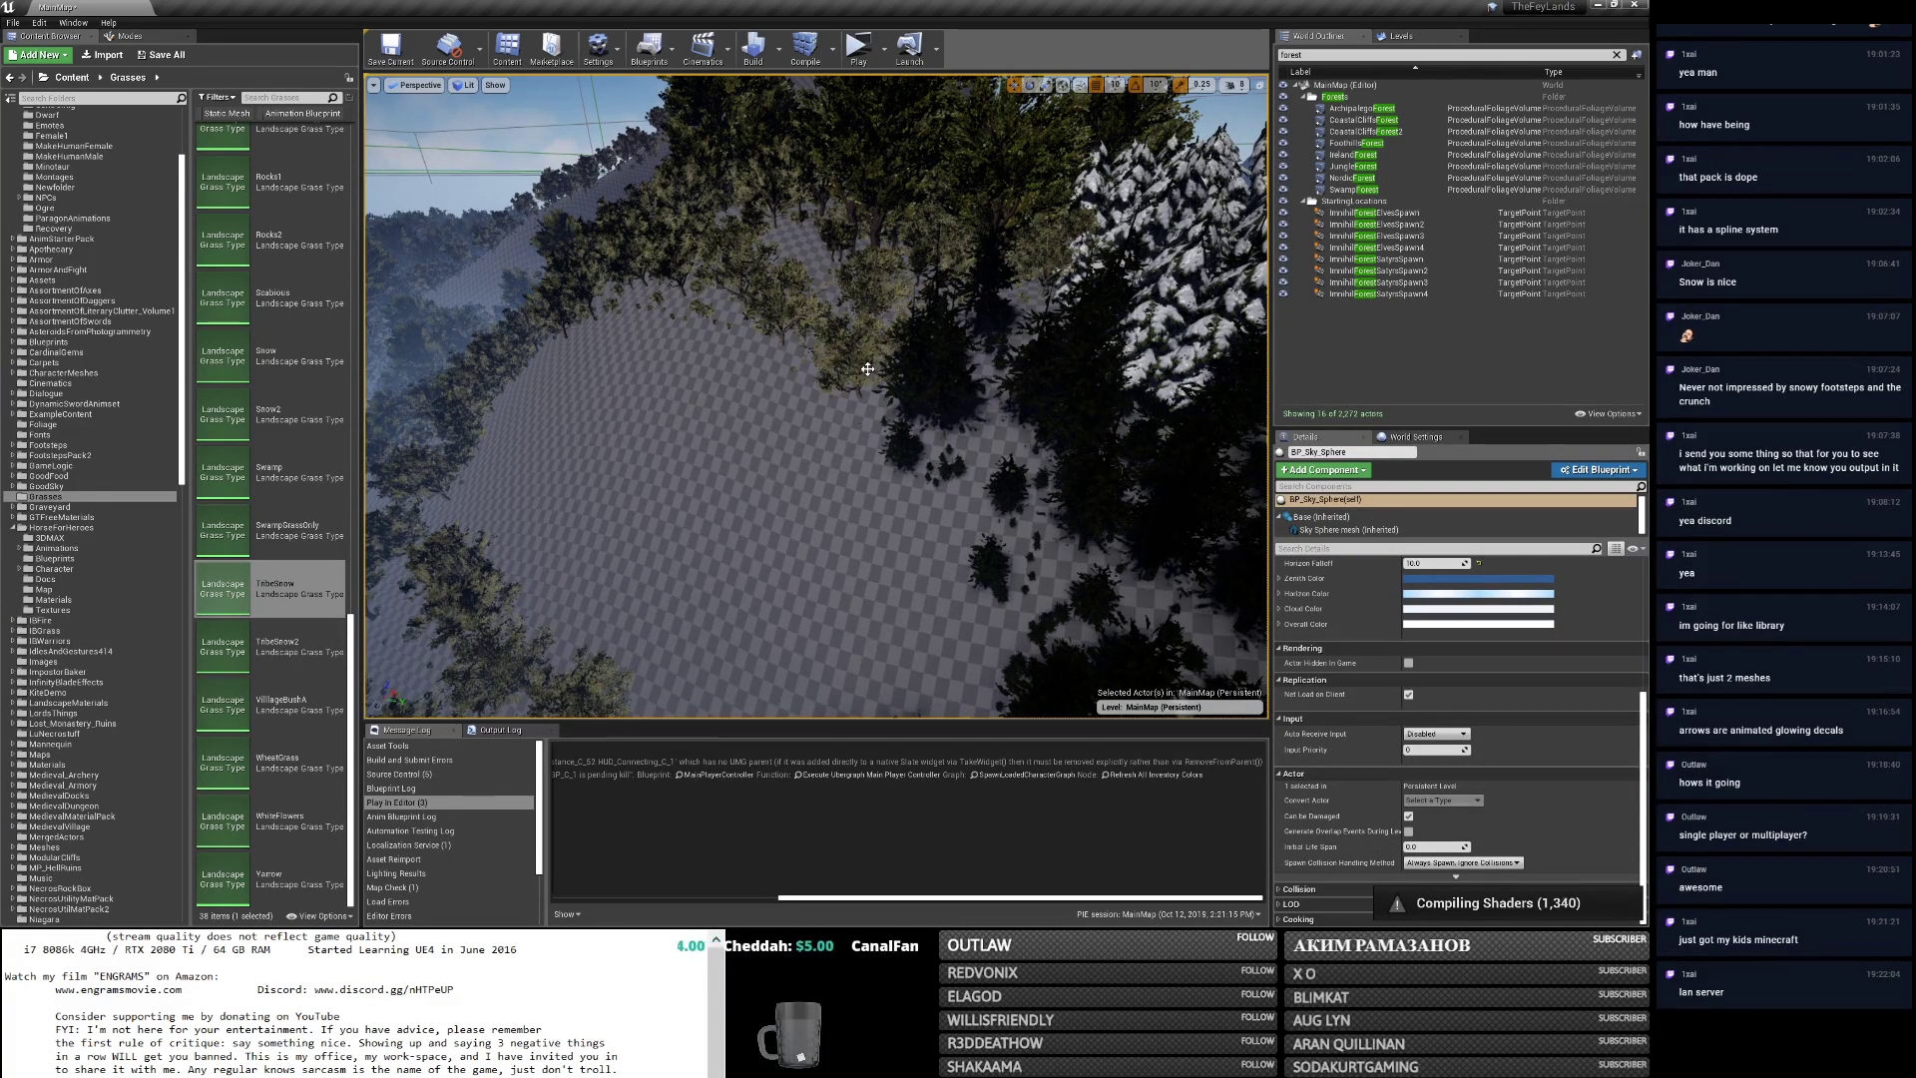
pyautogui.moveTo(1018, 357); pyautogui.dragTo(1058, 315, button='right')
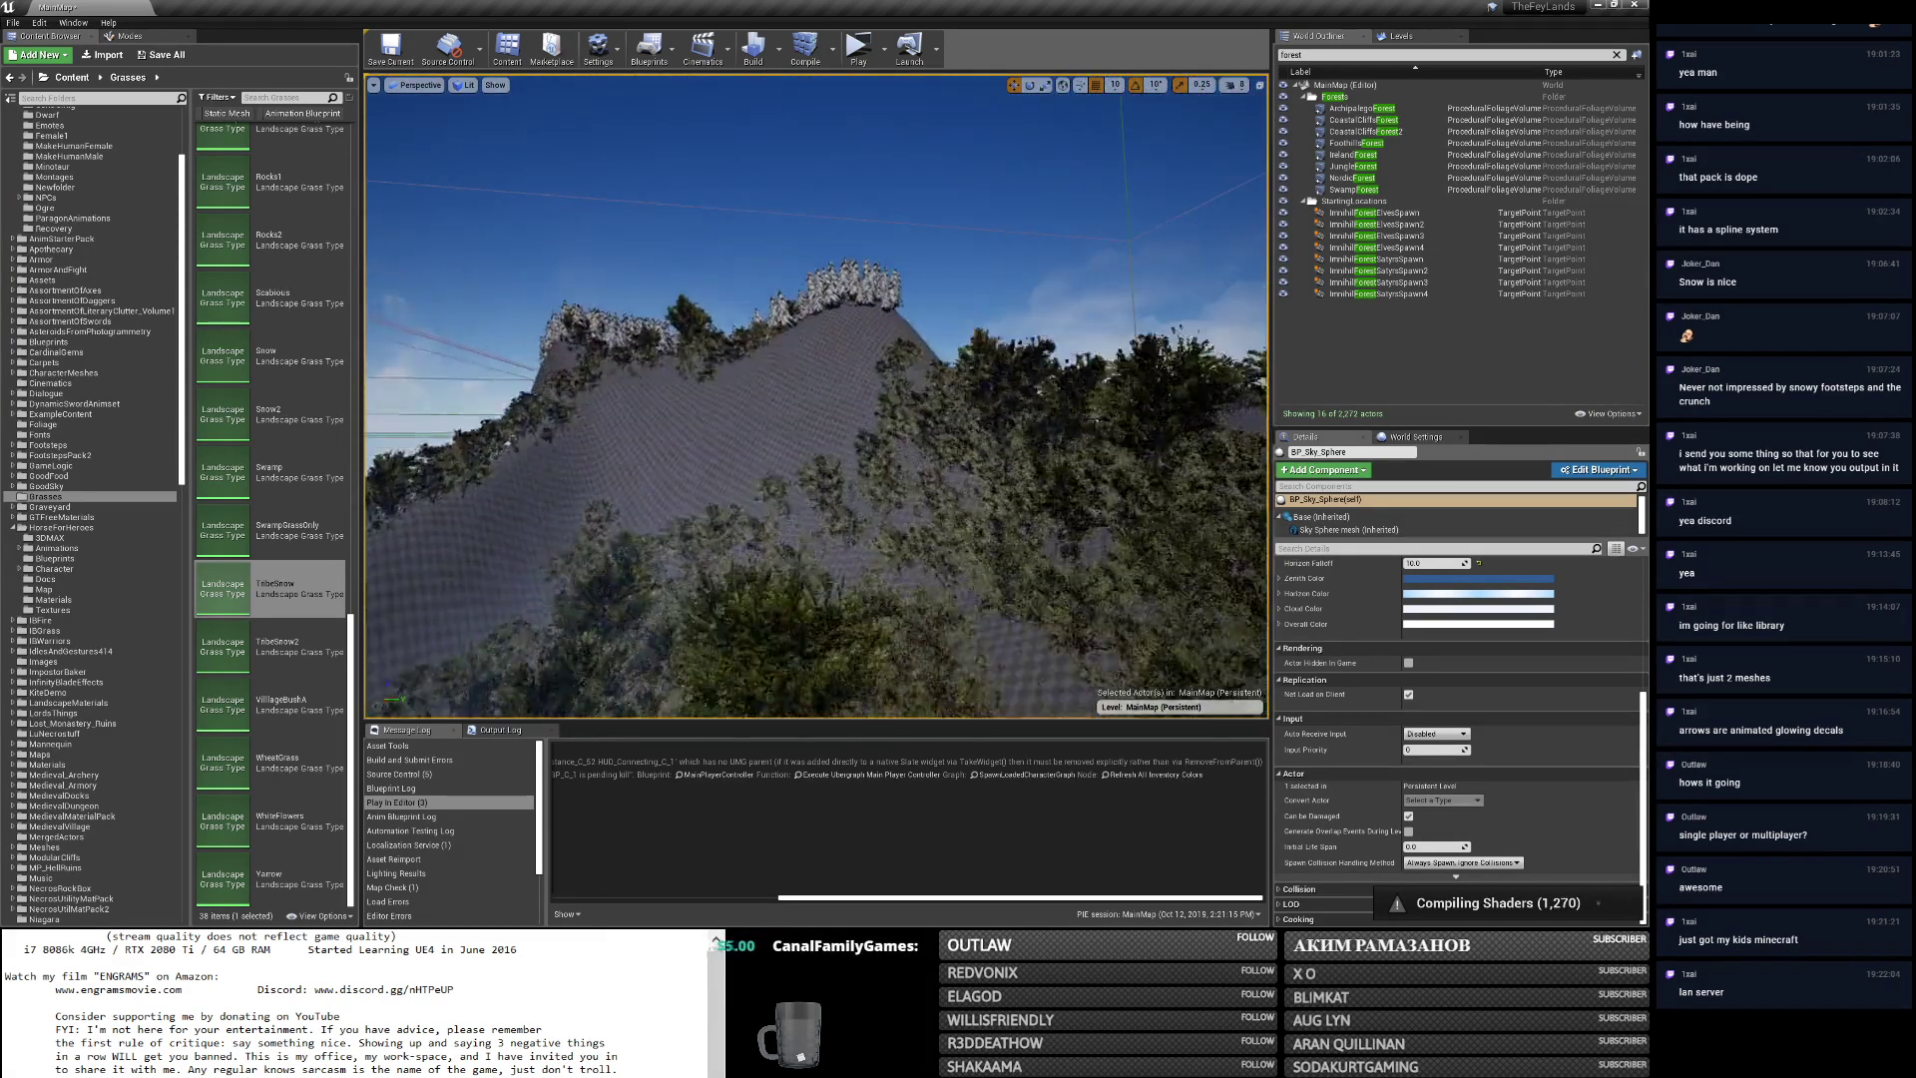
pyautogui.moveTo(816, 397); pyautogui.dragTo(811, 459, button='right')
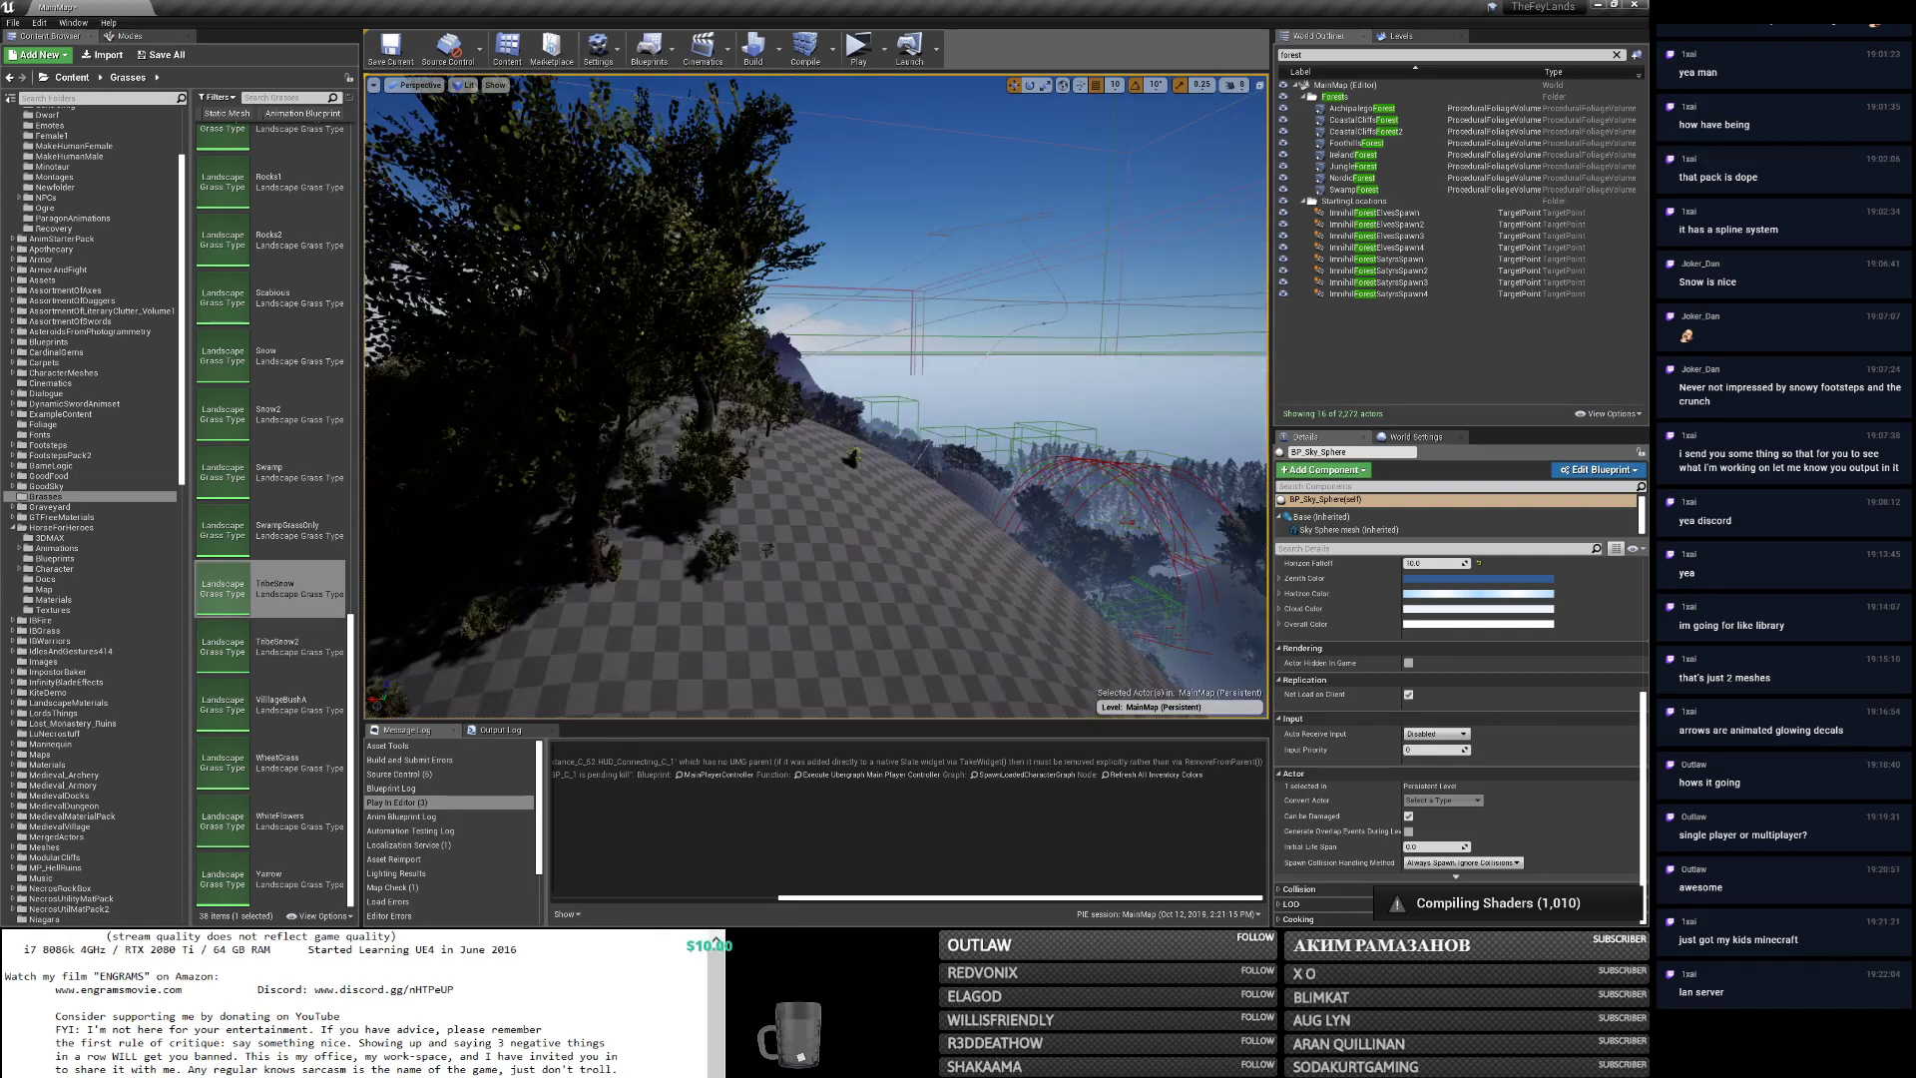
pyautogui.moveTo(816, 397); pyautogui.dragTo(916, 469, button='right')
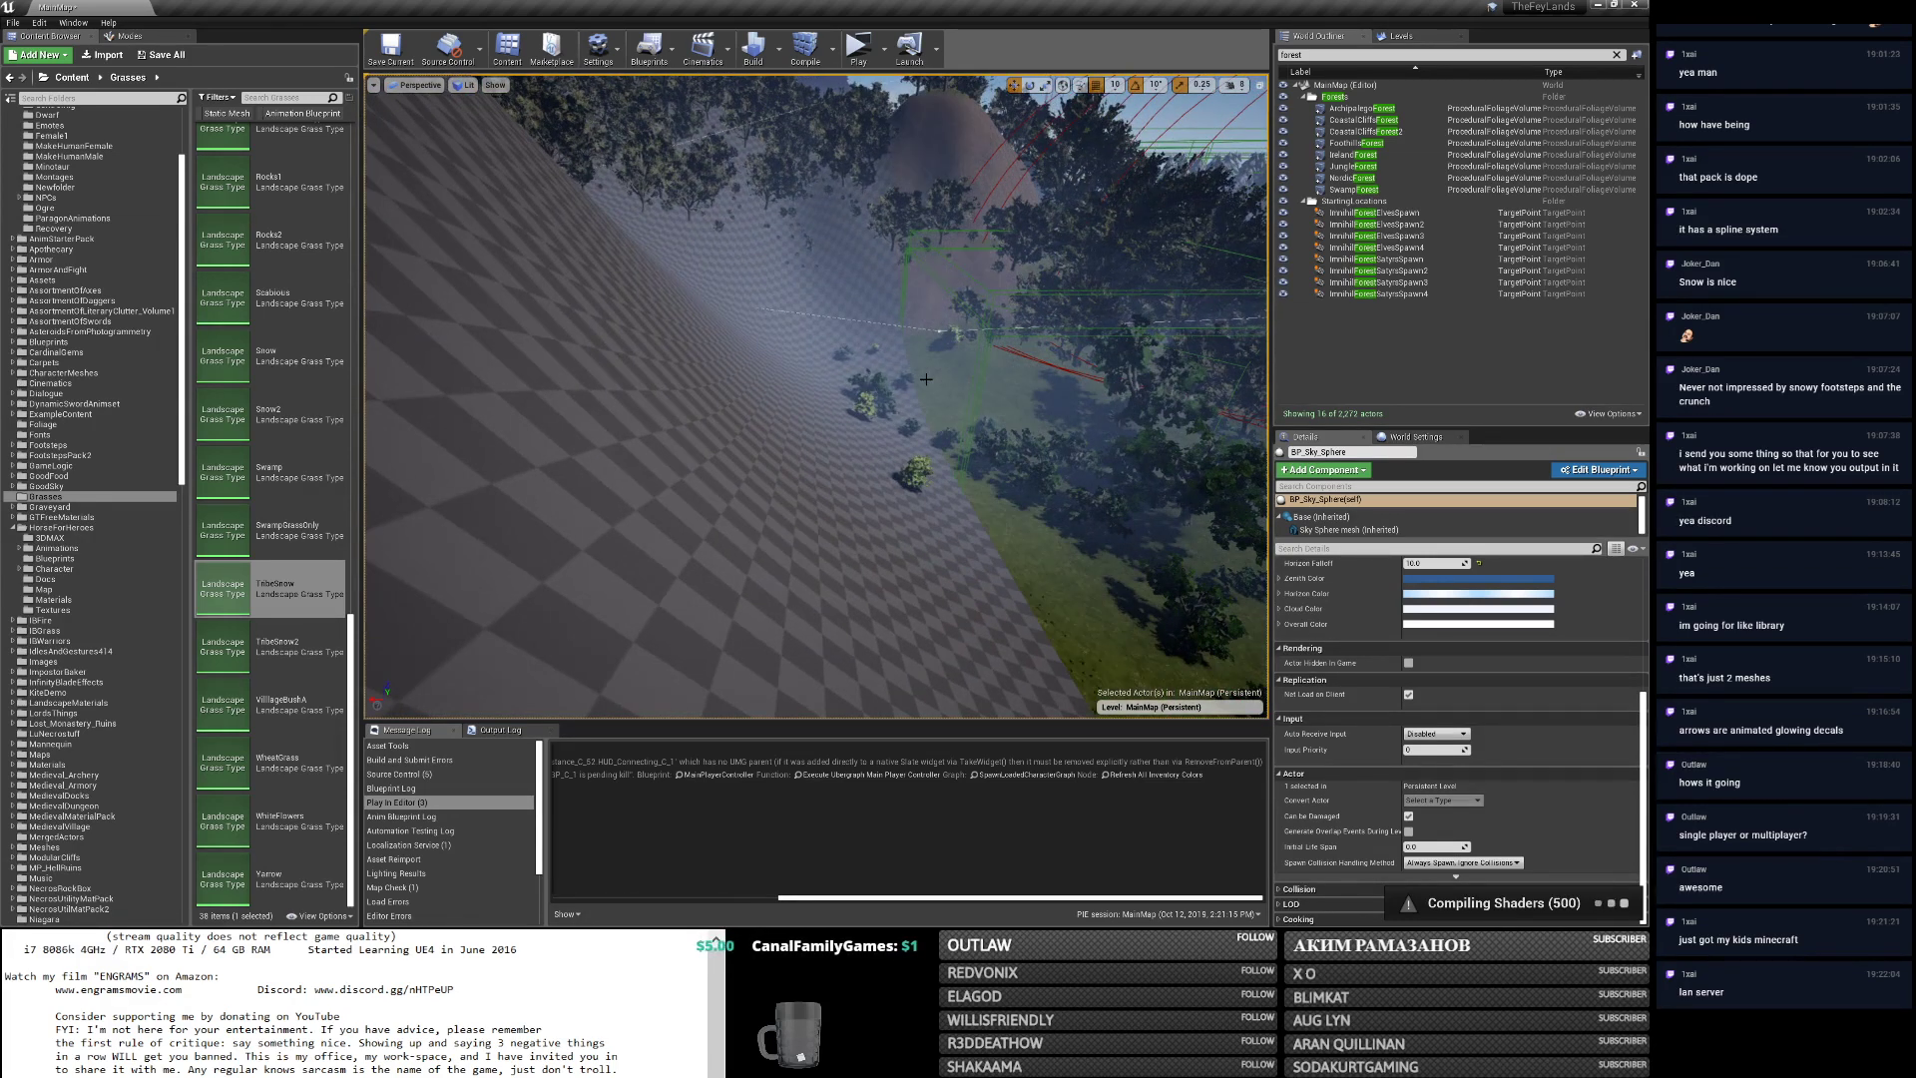
pyautogui.moveTo(790, 399); pyautogui.dragTo(1048, 369, button='right')
pyautogui.press('w')
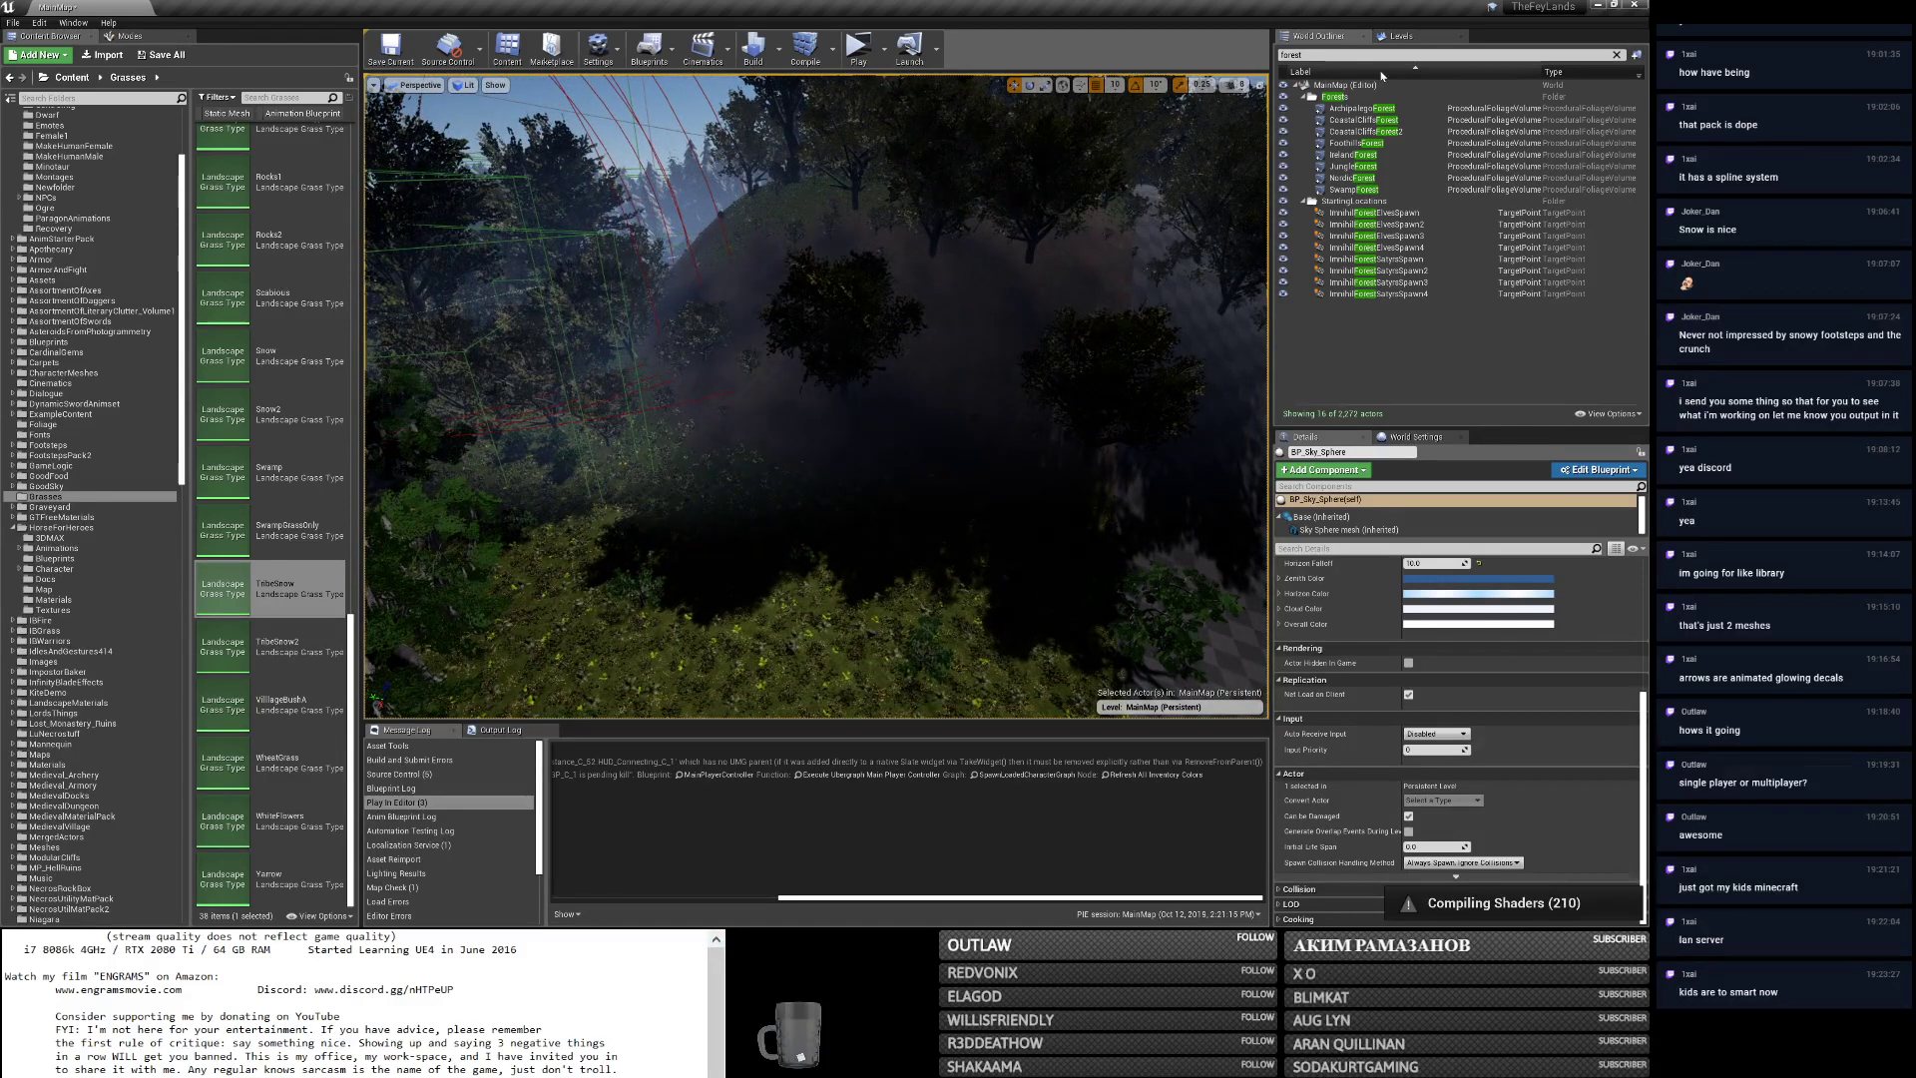
# Filter the level's actors by "dir", select DirectionalLight and review its distance field and cascaded shadow settings.
pyautogui.hotkey('ctrl', 'a')
pyautogui.write('dir')
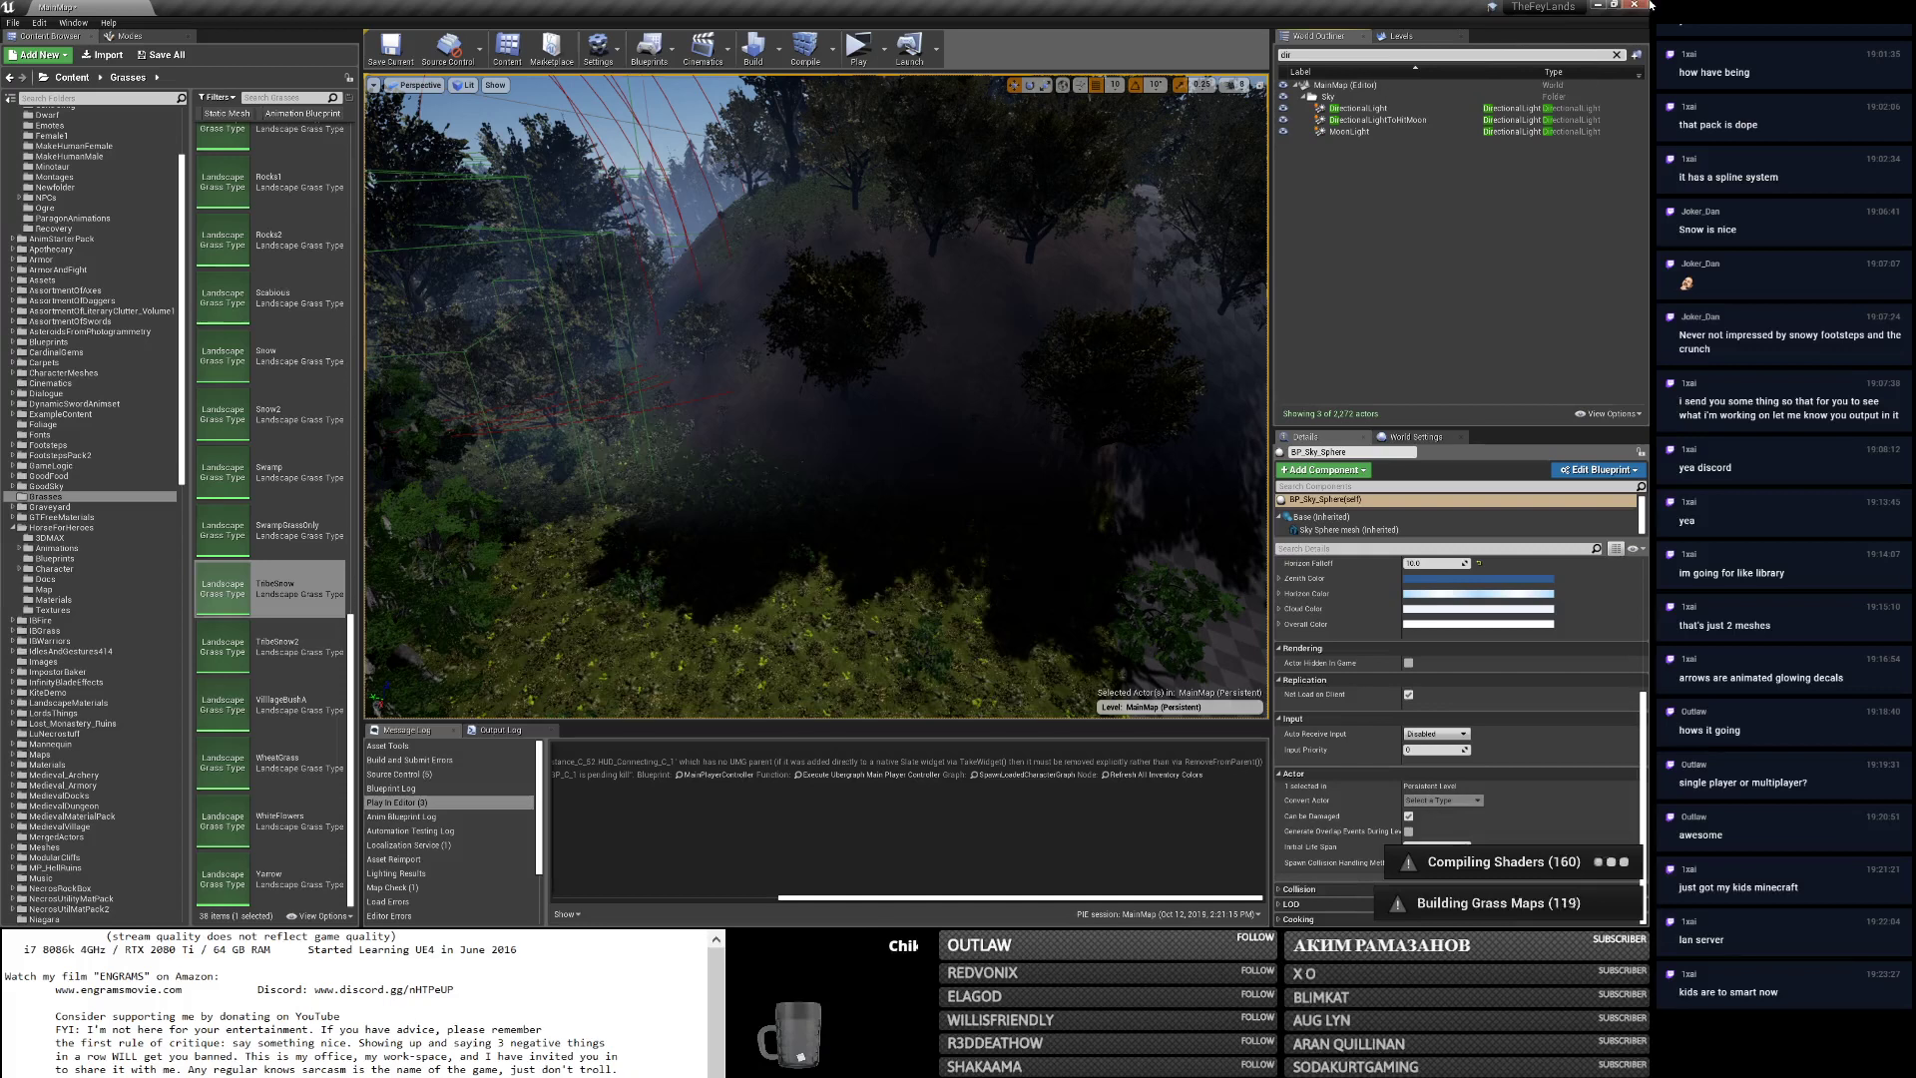
pyautogui.click(1401, 106)
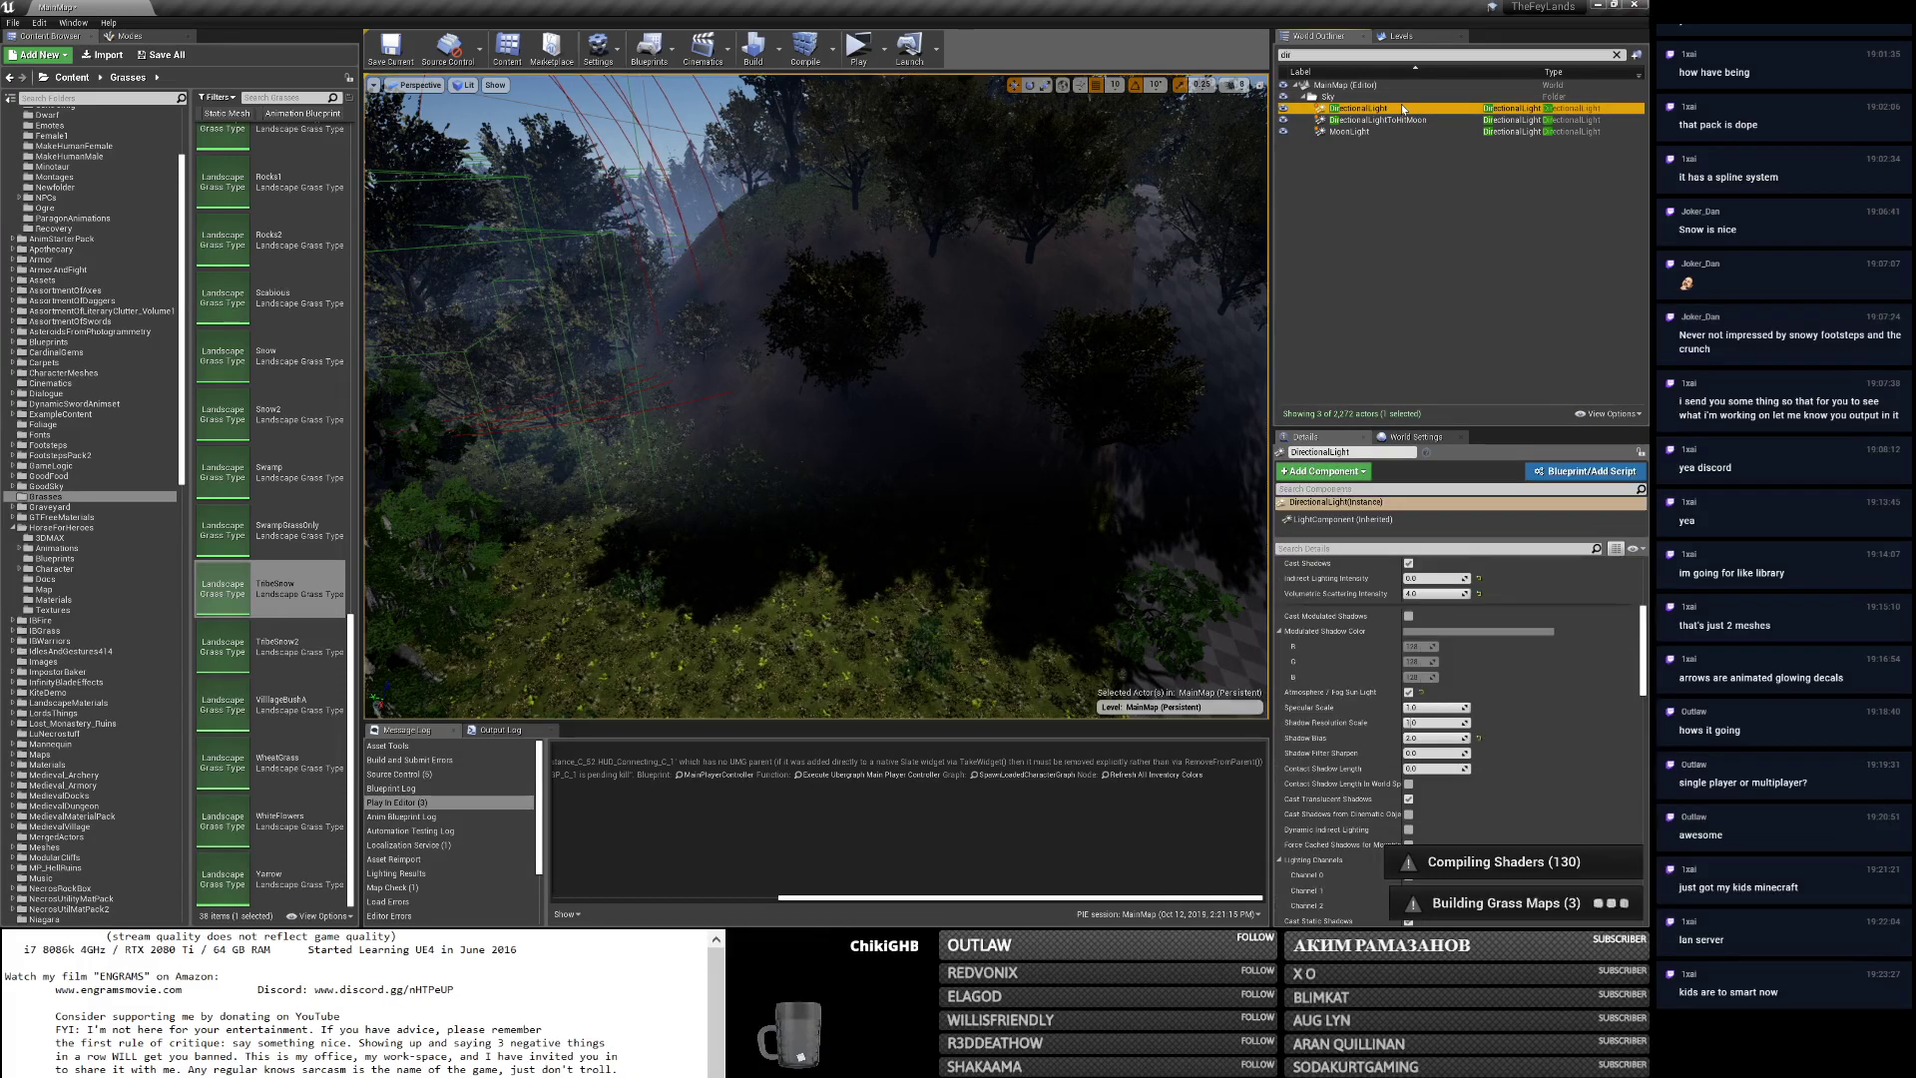
pyautogui.moveTo(1647, 619)
pyautogui.mouseDown()
pyautogui.moveTo(1650, 851)
pyautogui.moveTo(1651, 736)
pyautogui.mouseUp()
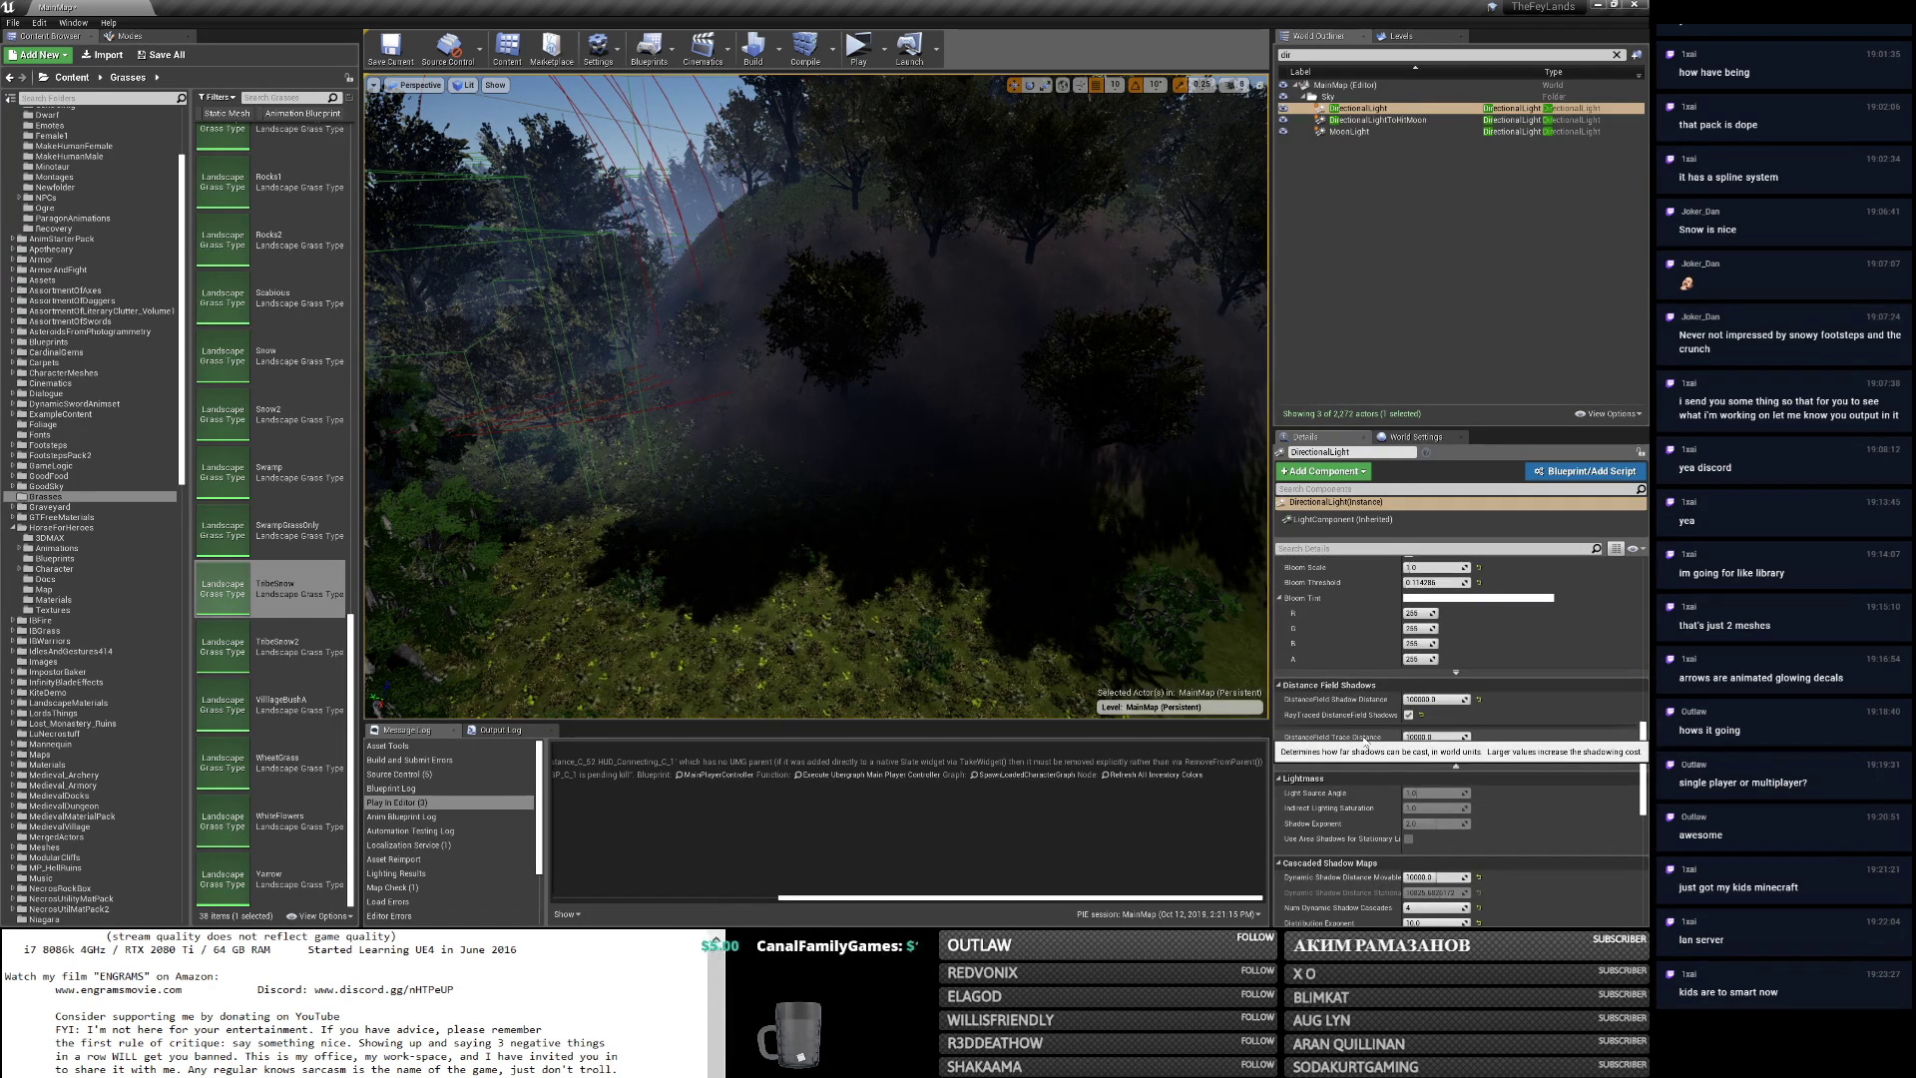
# Examine the lighting and shadows on the forest floor, the snowy tree clusters and the dark mountain sides.
pyautogui.moveTo(816, 397); pyautogui.dragTo(1003, 364, button='right')
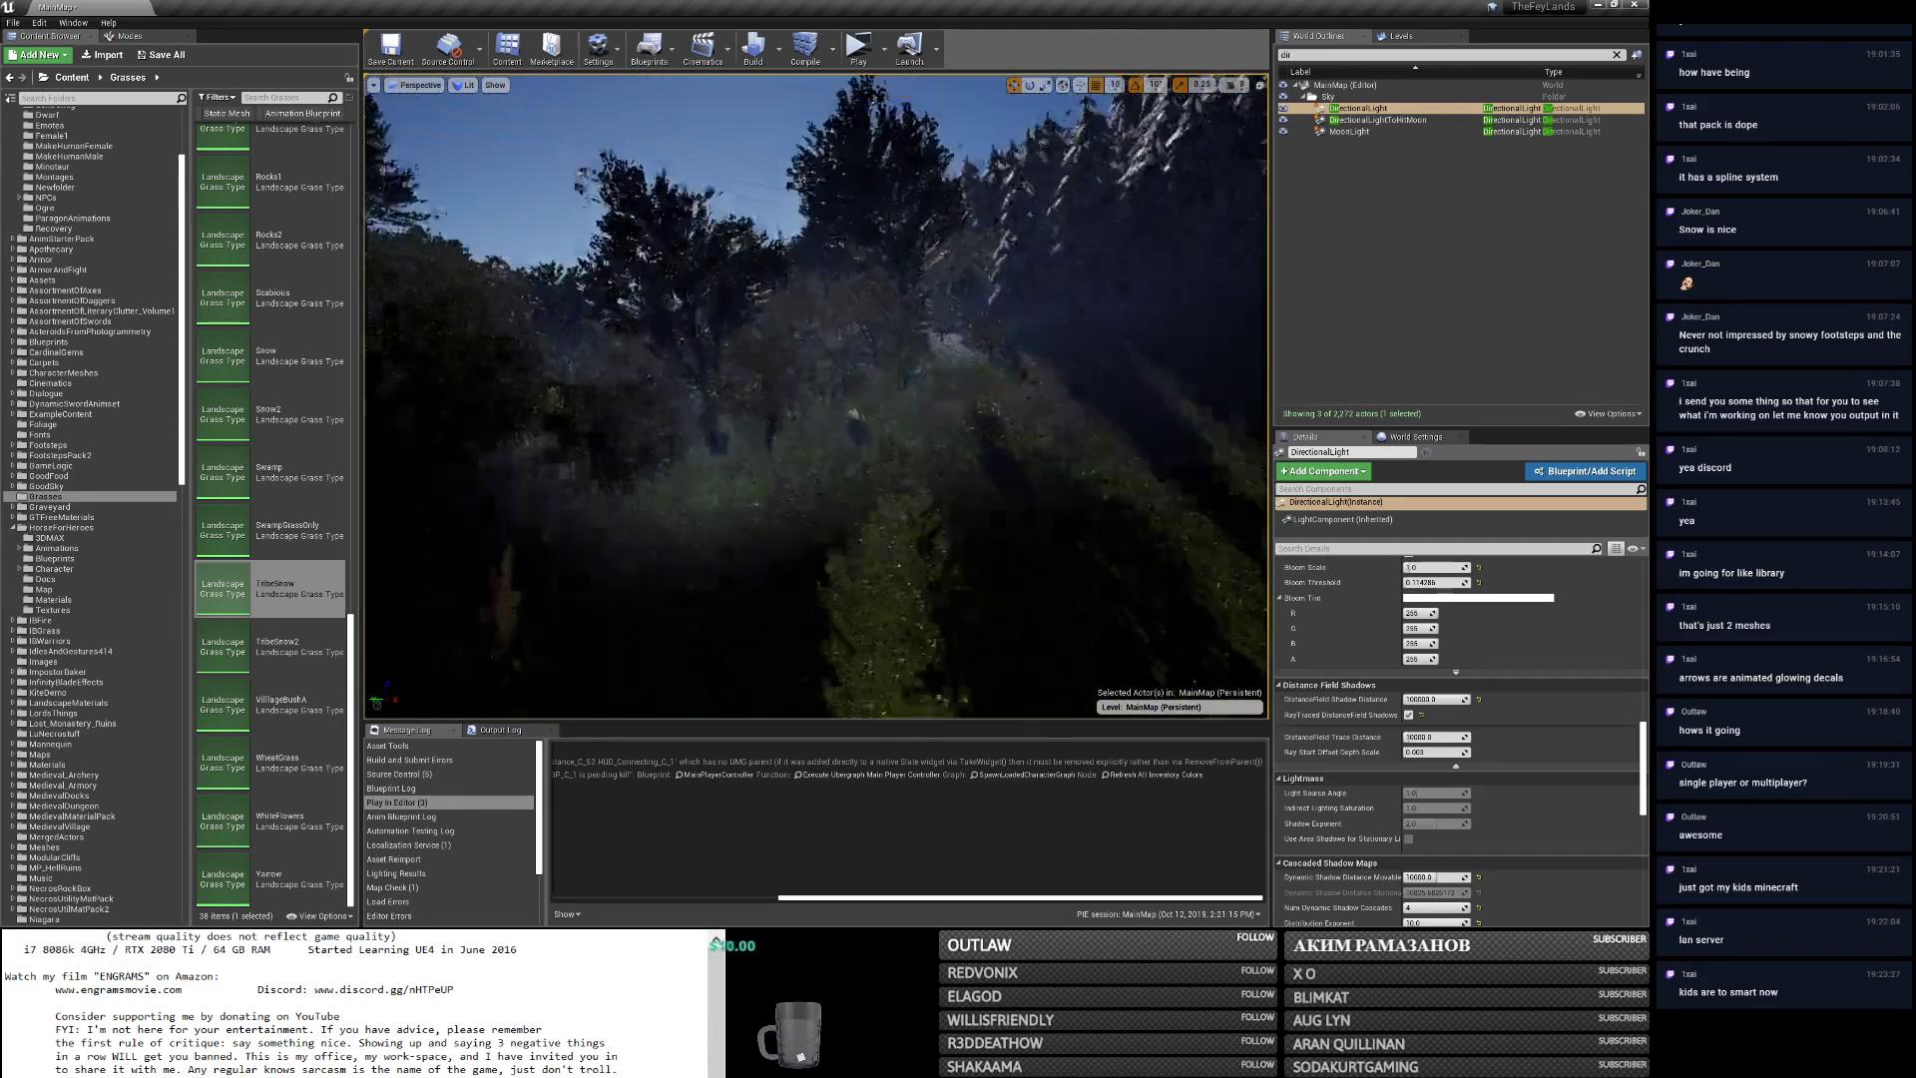
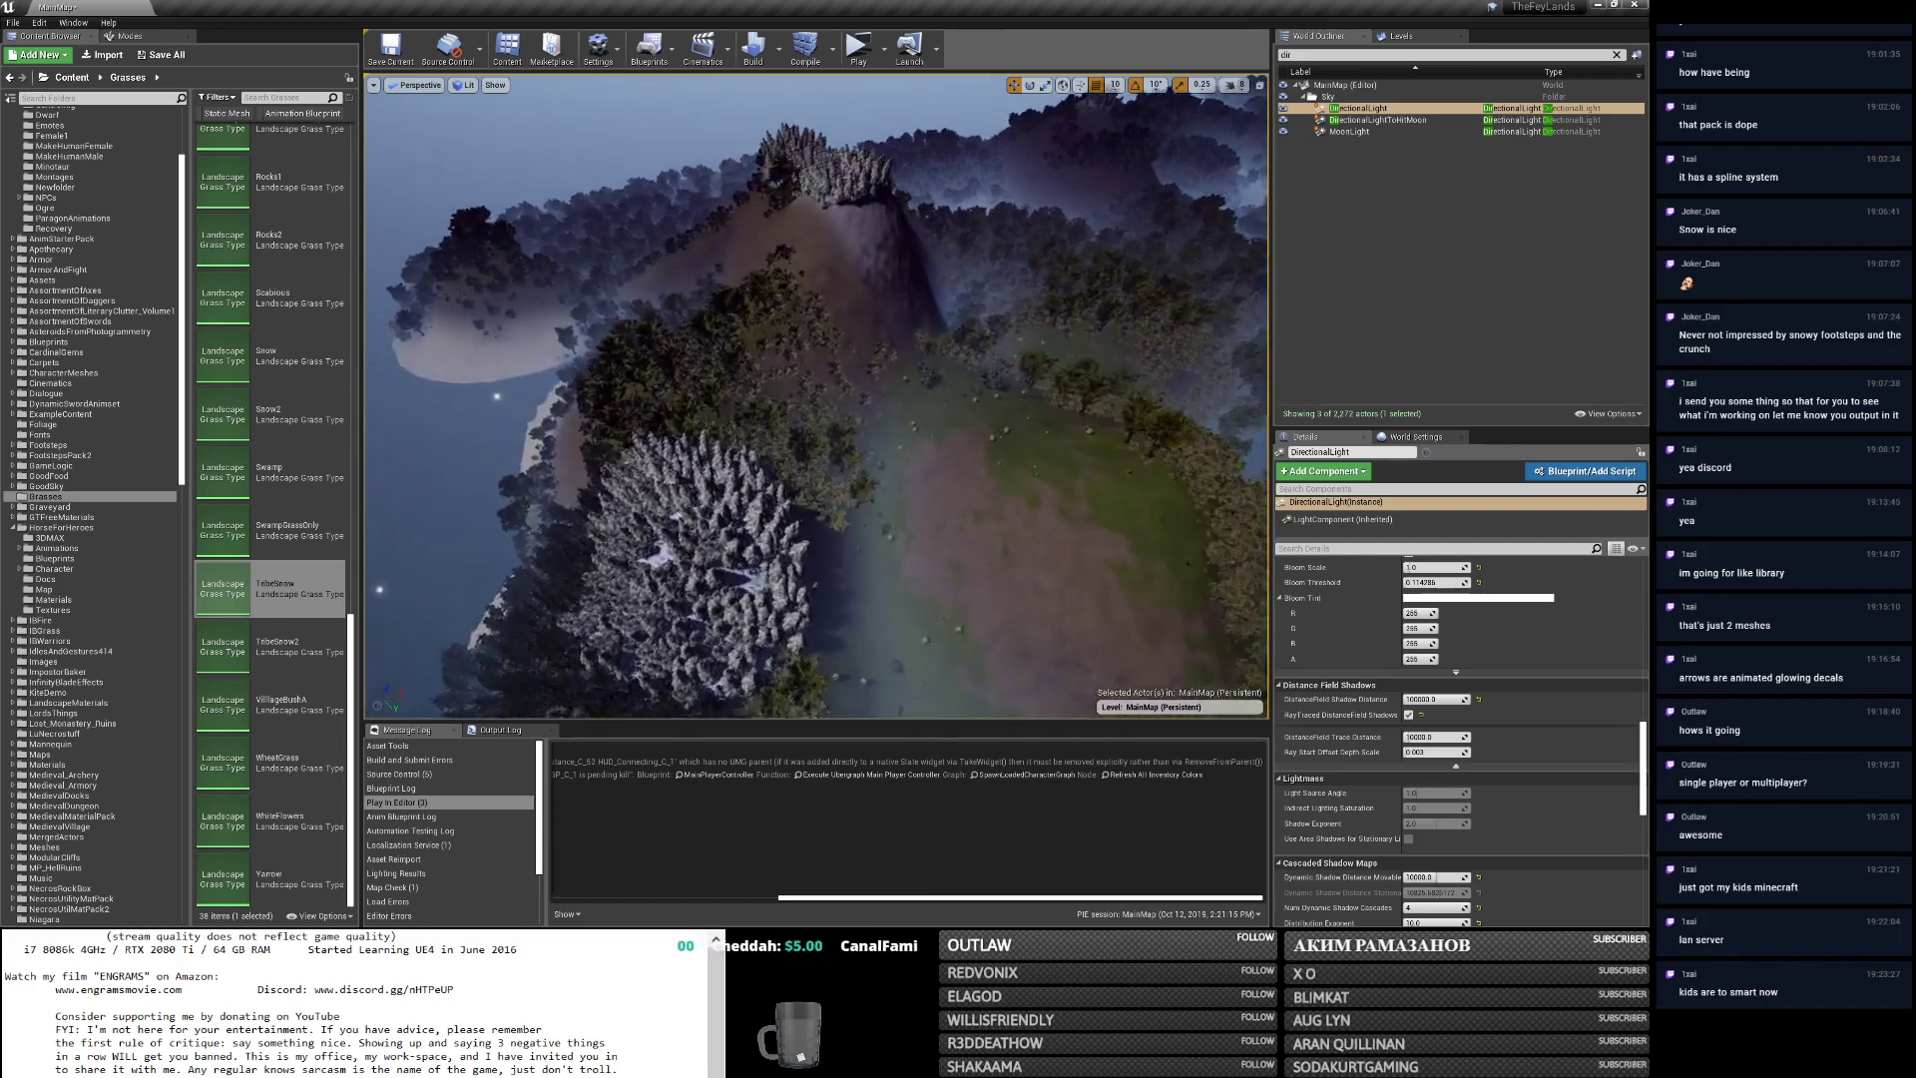
pyautogui.moveTo(816, 395); pyautogui.dragTo(744, 417, button='right')
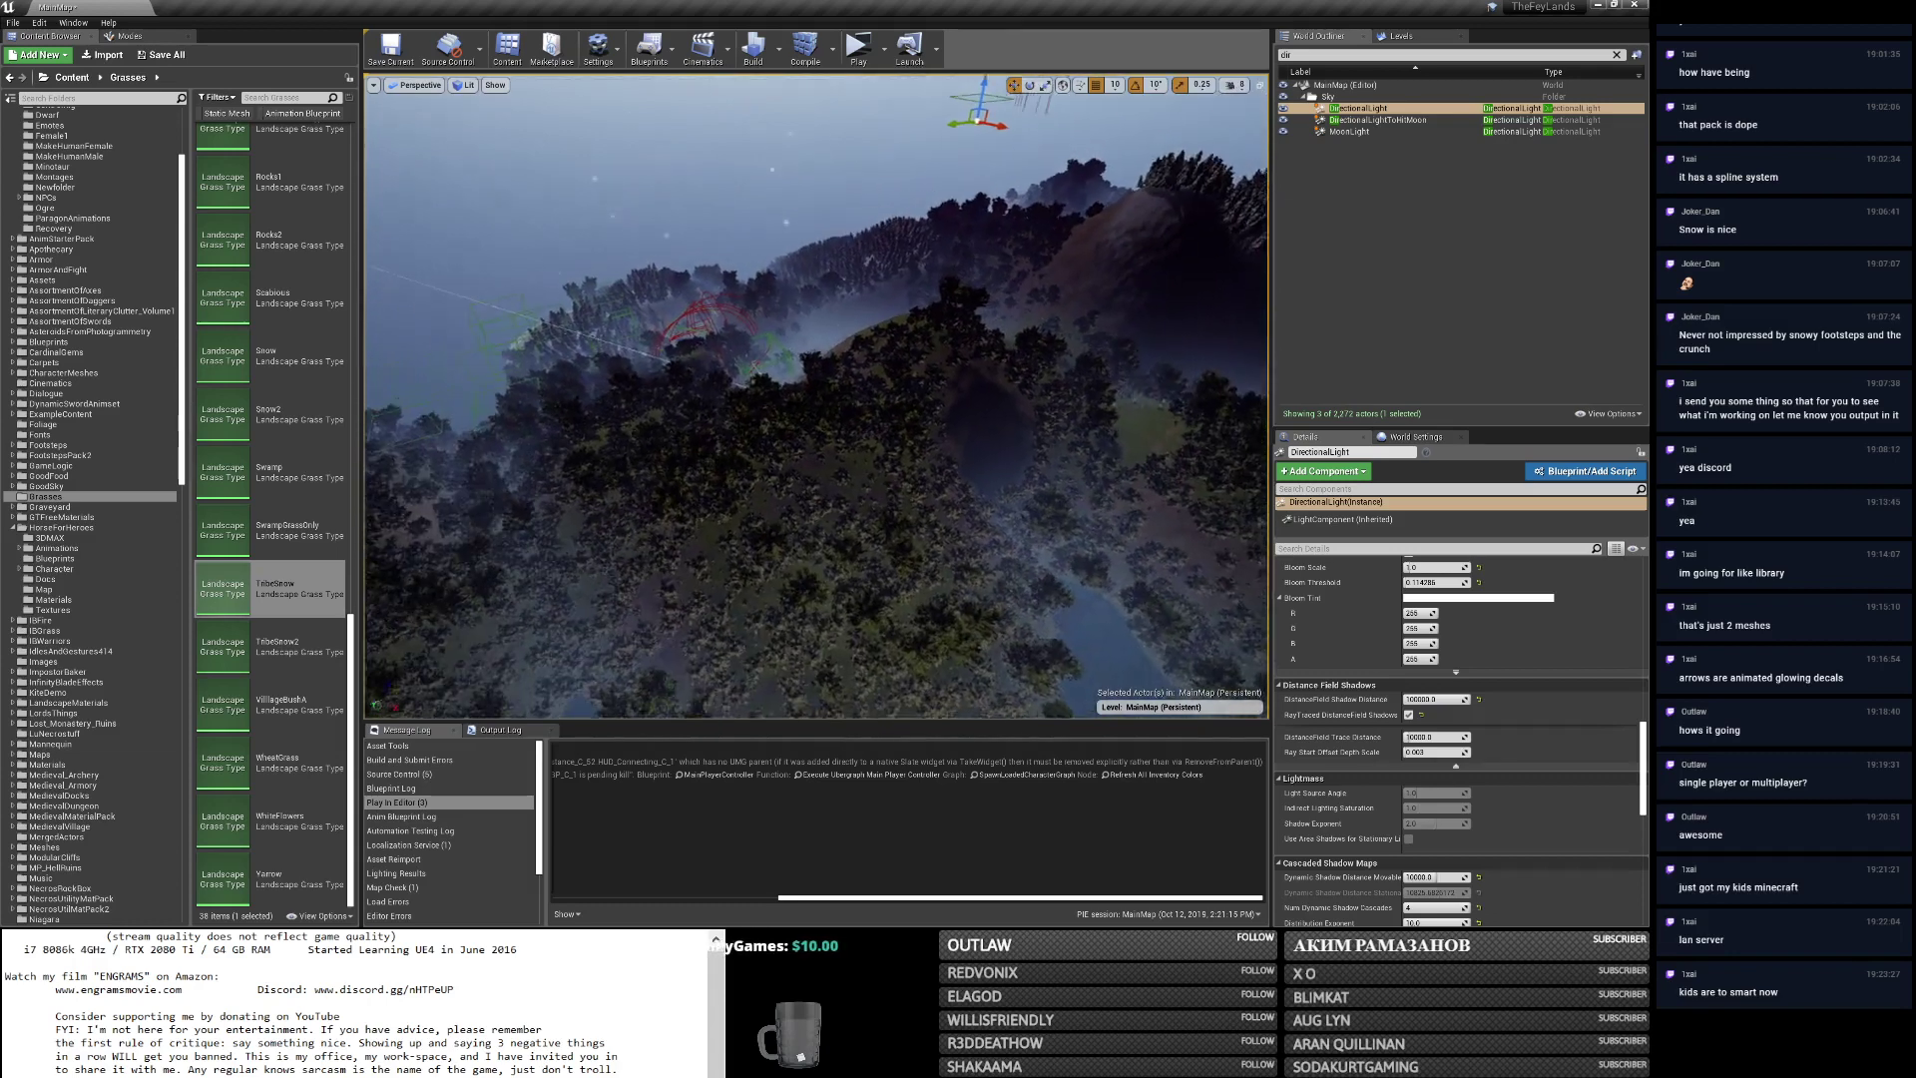
pyautogui.moveTo(743, 417); pyautogui.dragTo(758, 419, button='right')
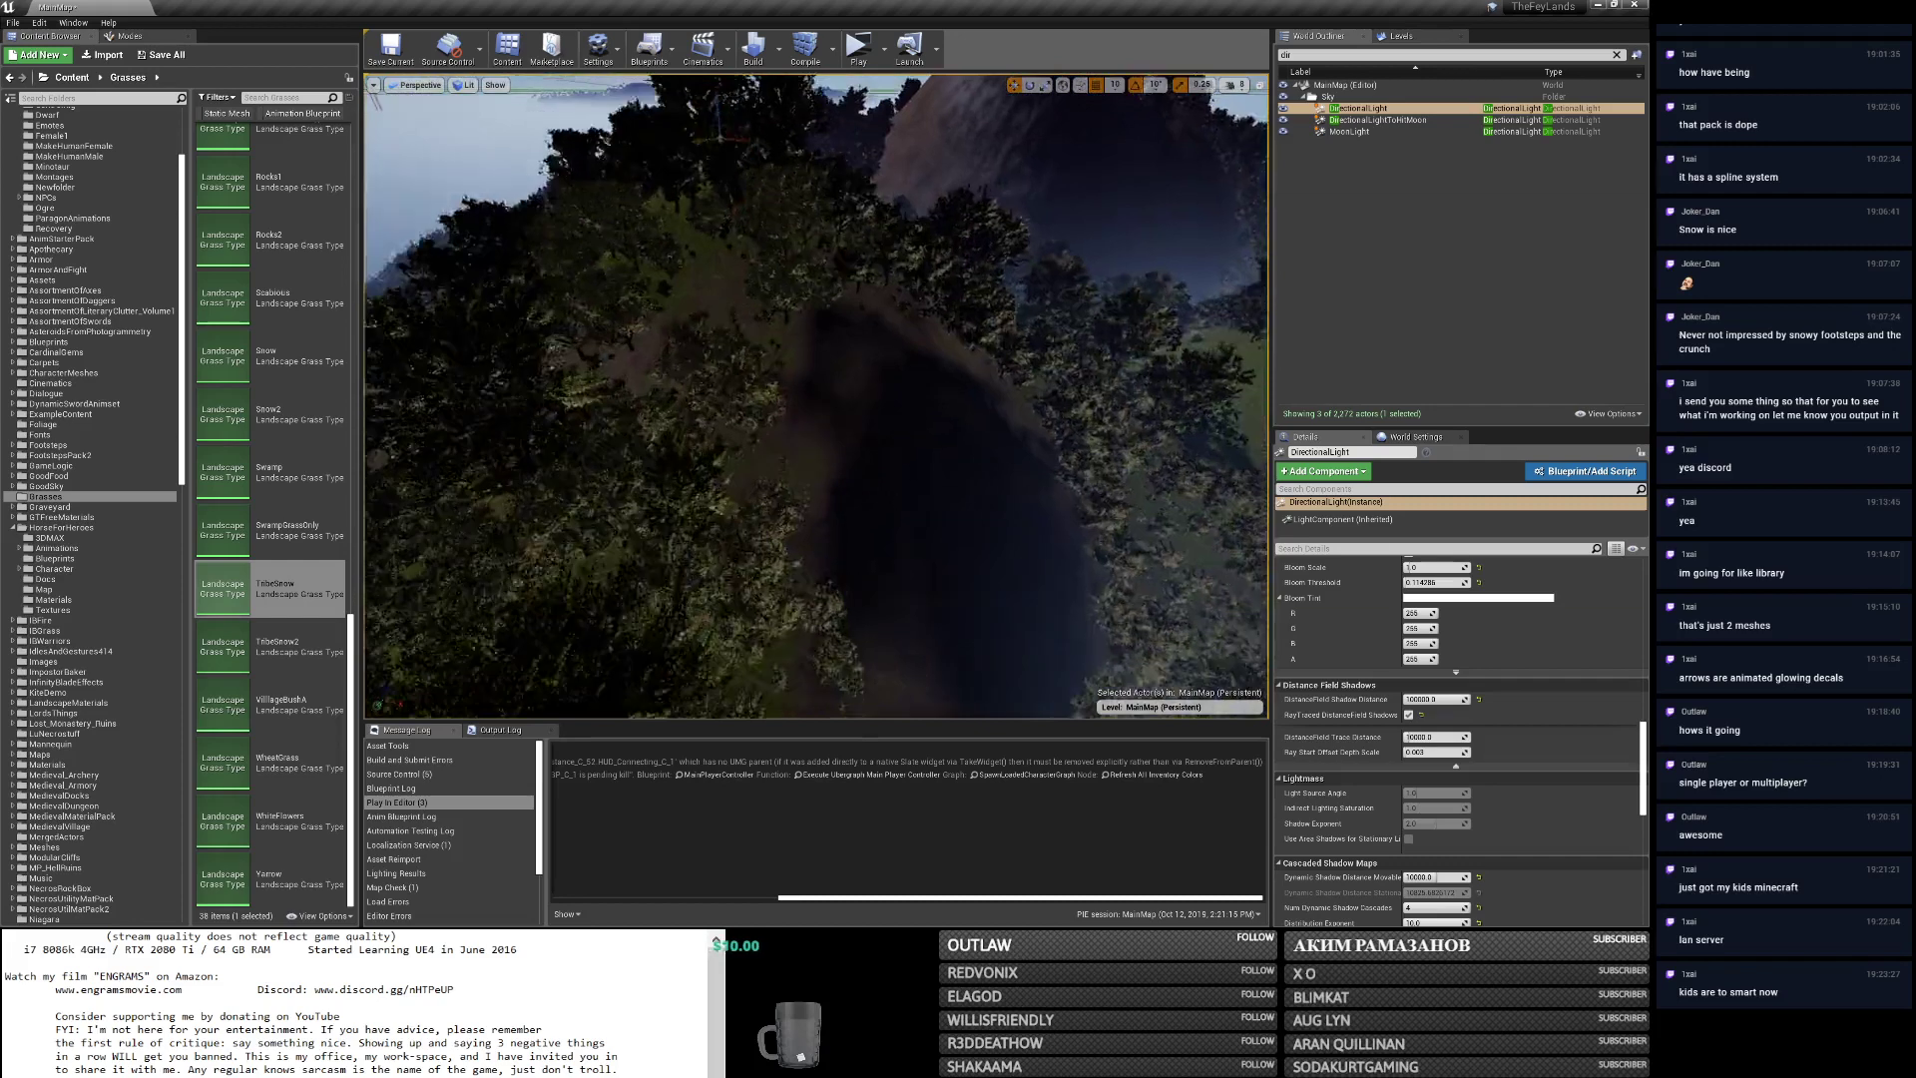
pyautogui.moveTo(758, 419); pyautogui.dragTo(1020, 325, button='right')
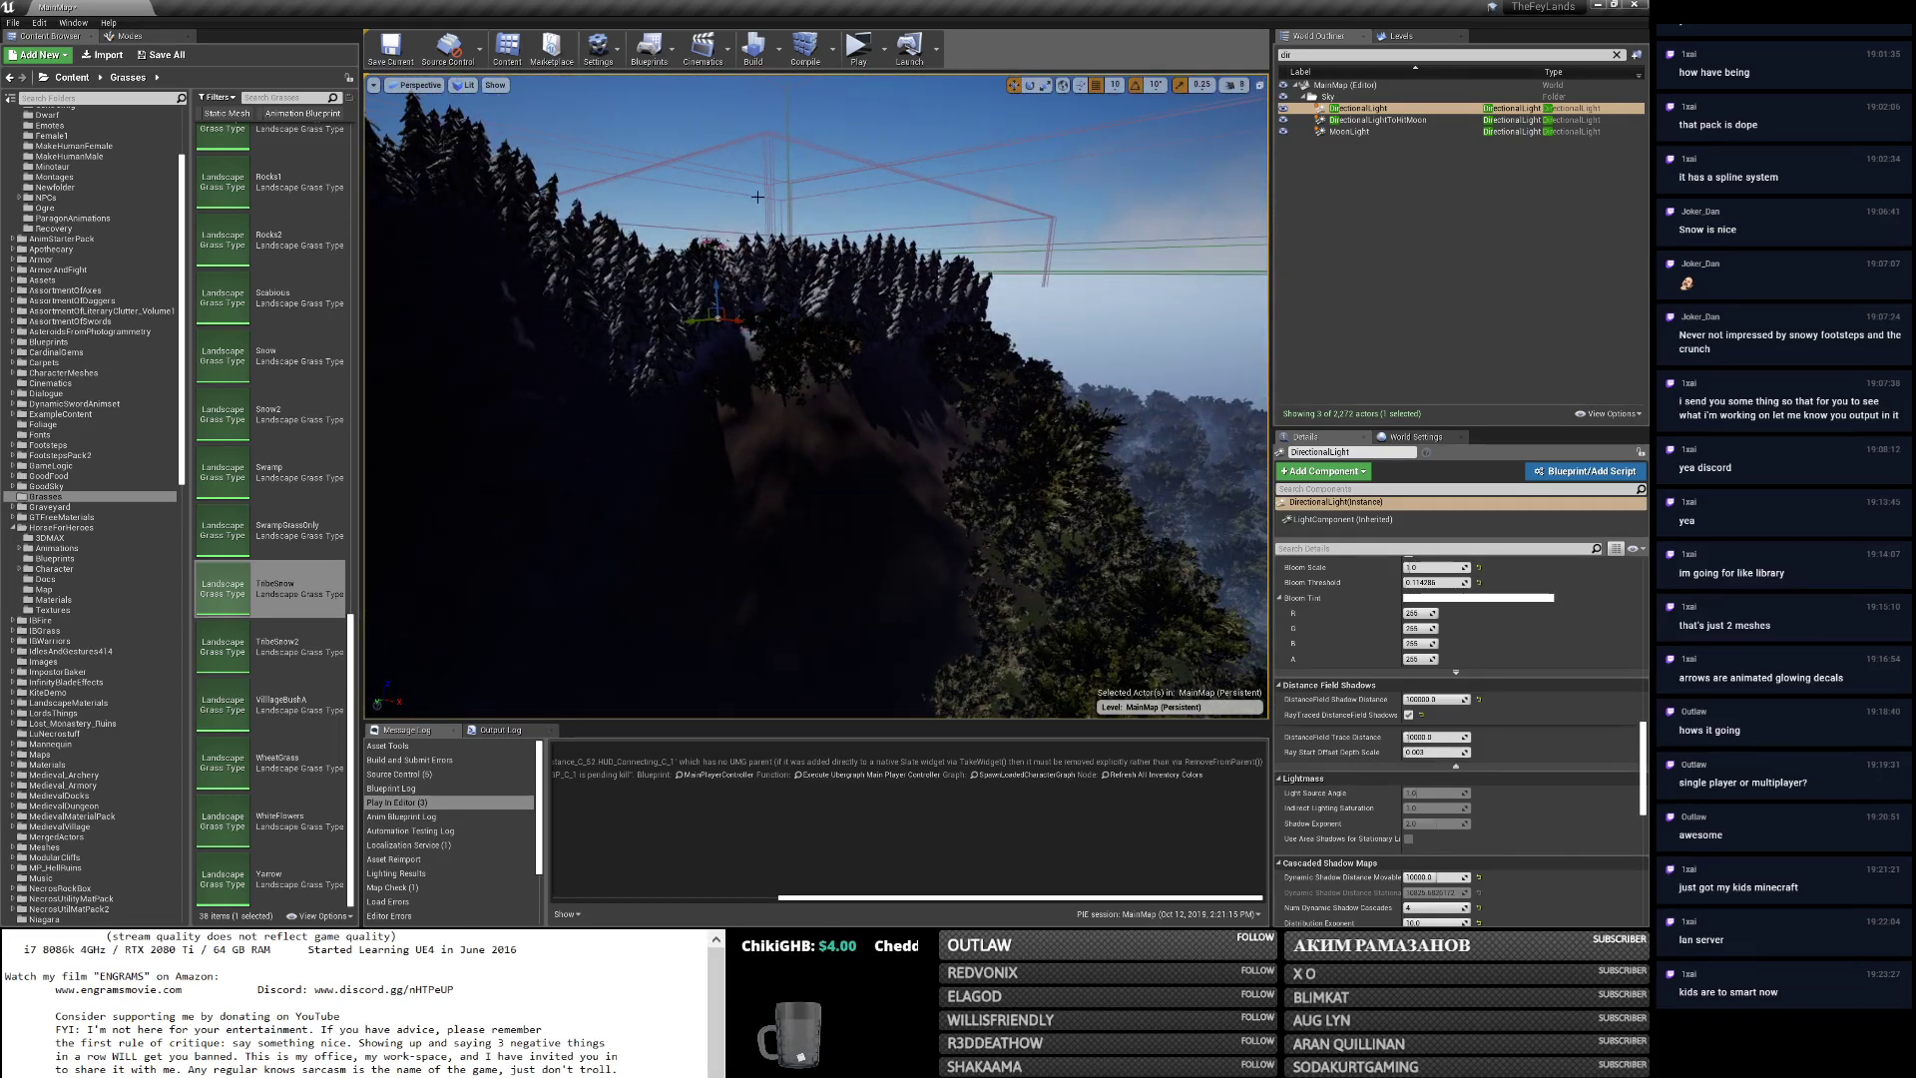
pyautogui.hotkey('alt', 'Tab')
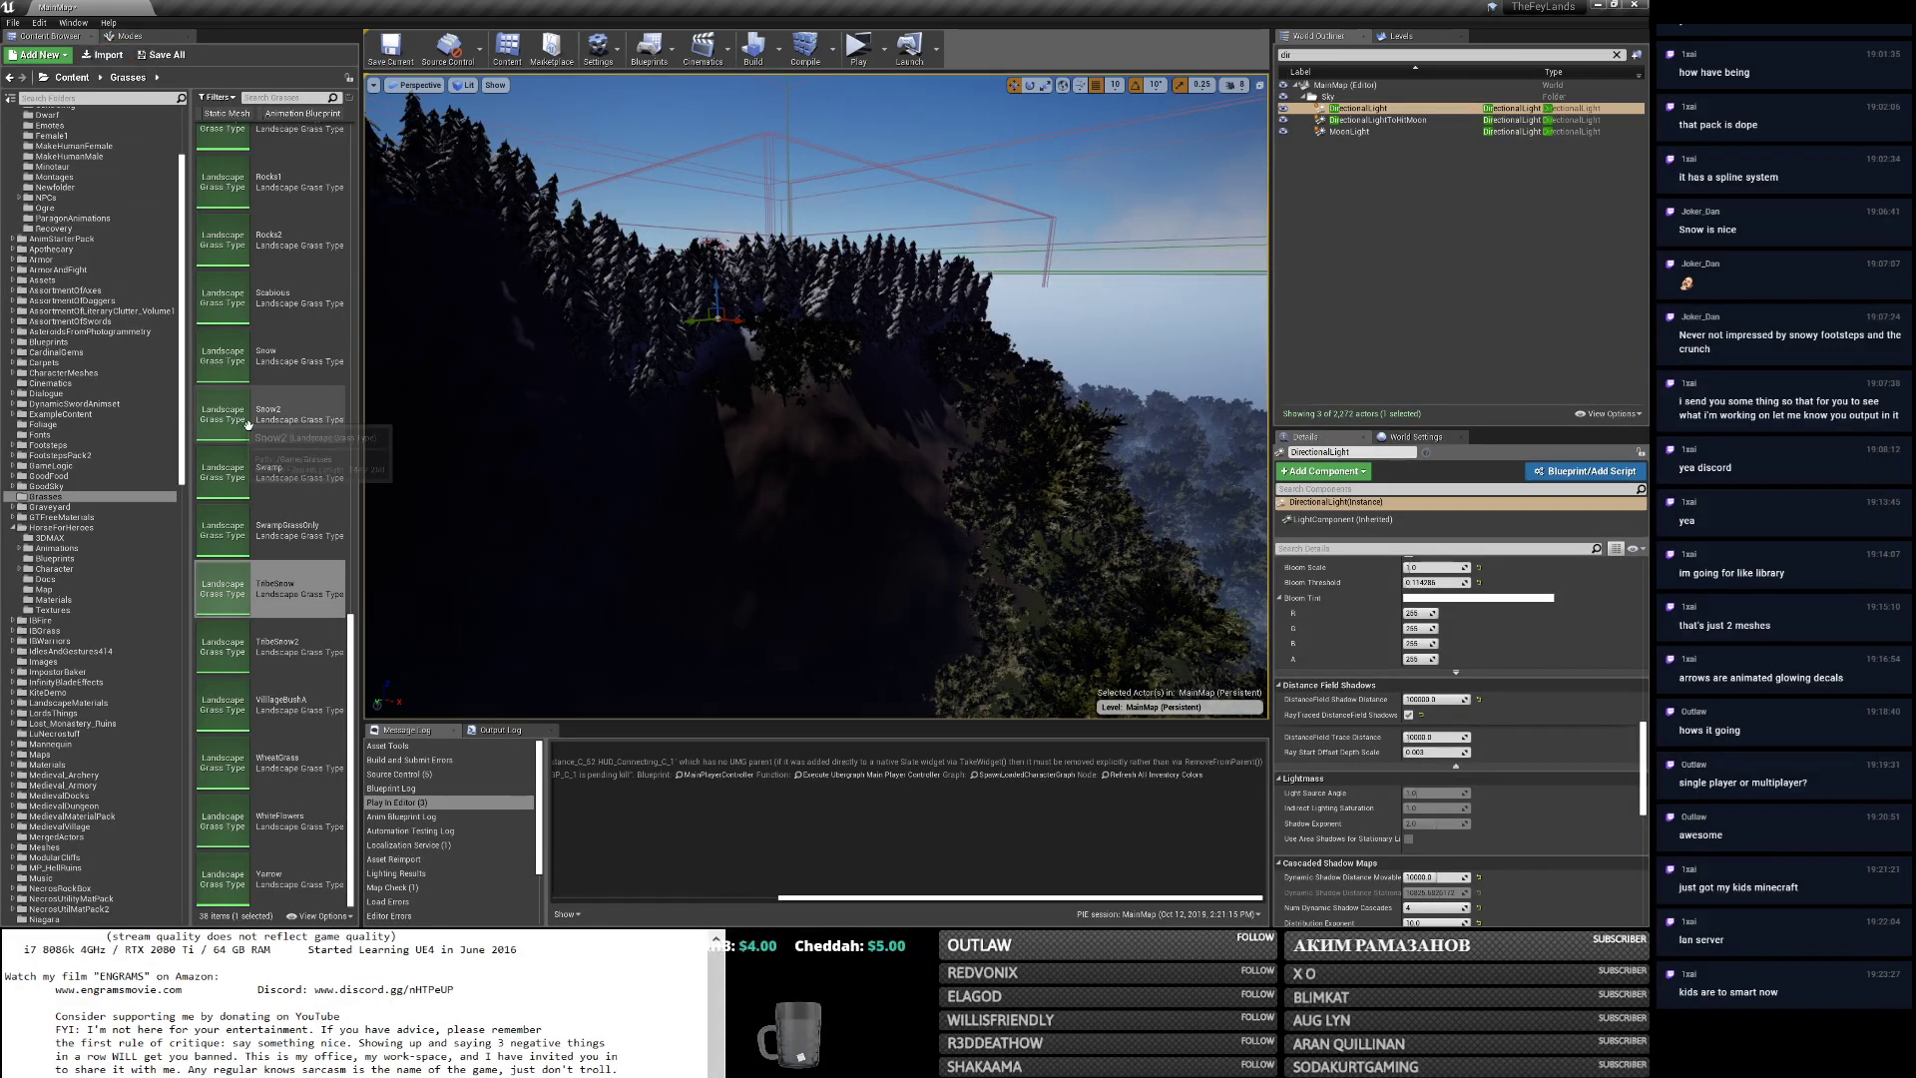
# Filter the level's actors by "fores", then open the CoastalCliffsForest foliage spawner and its snow tree foliage type.
pyautogui.press('BackSpace')
pyautogui.press('BackSpace')
pyautogui.press('BackSpace')
pyautogui.write('fores')
pyautogui.click(1457, 120)
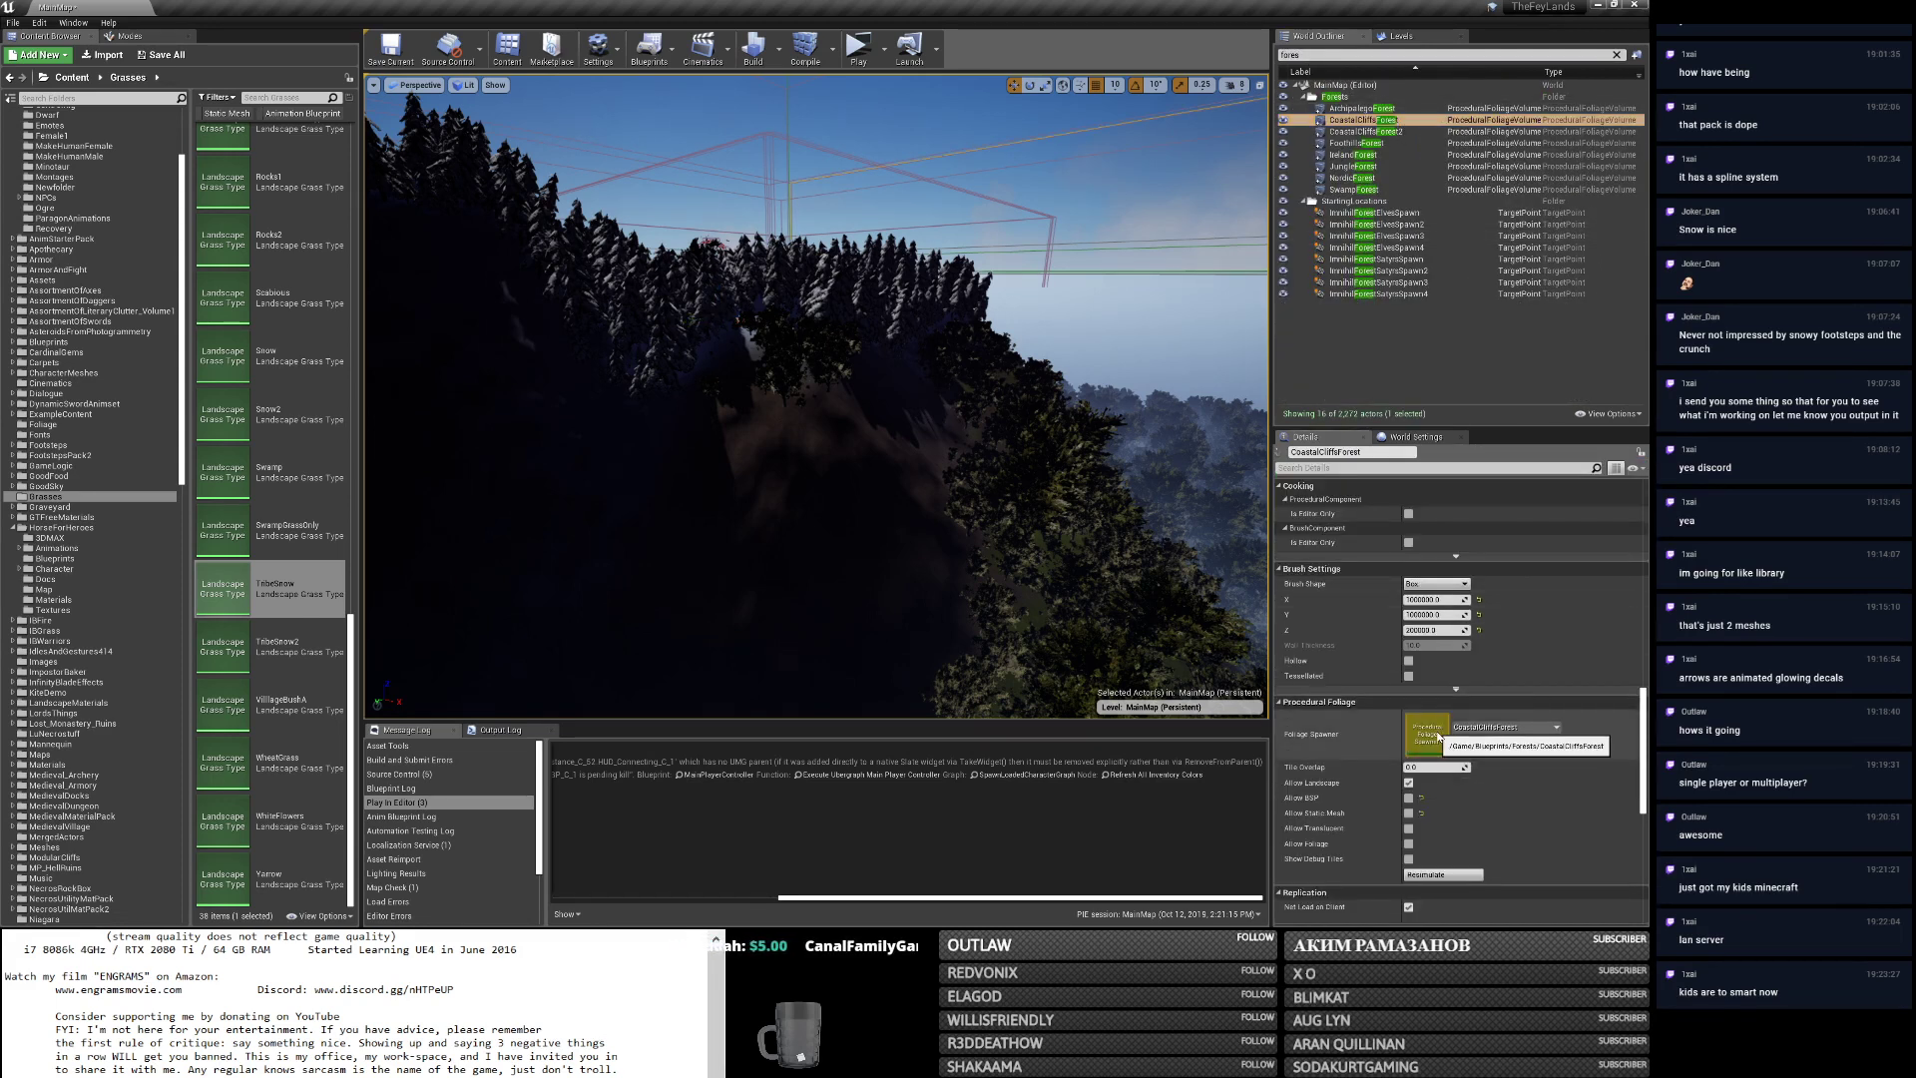
pyautogui.doubleClick(1428, 734)
pyautogui.doubleClick(599, 234)
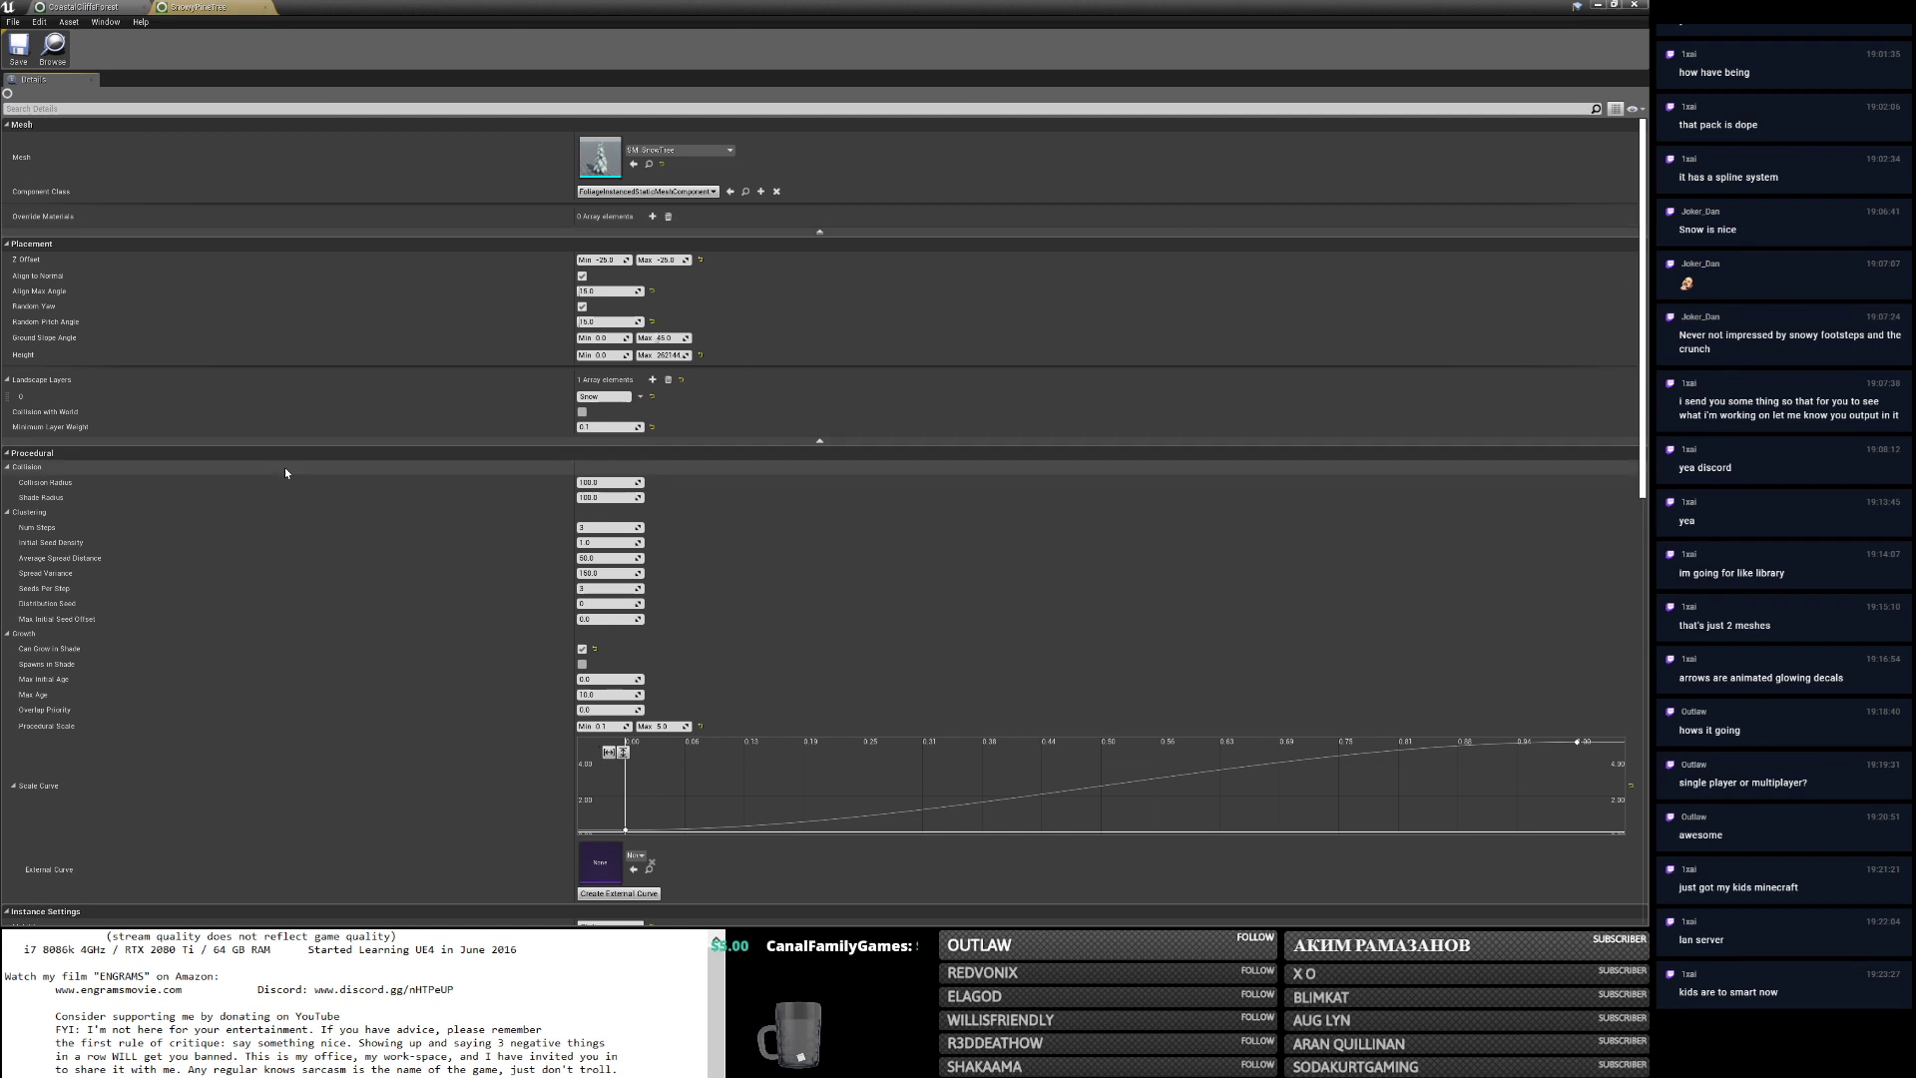
# Review the snow tree foliage type's procedural and instance settings and filter its properties by "shadow".
pyautogui.moveTo(1645, 281)
pyautogui.mouseDown()
pyautogui.moveTo(1646, 314)
pyautogui.moveTo(1649, 285)
pyautogui.mouseUp()
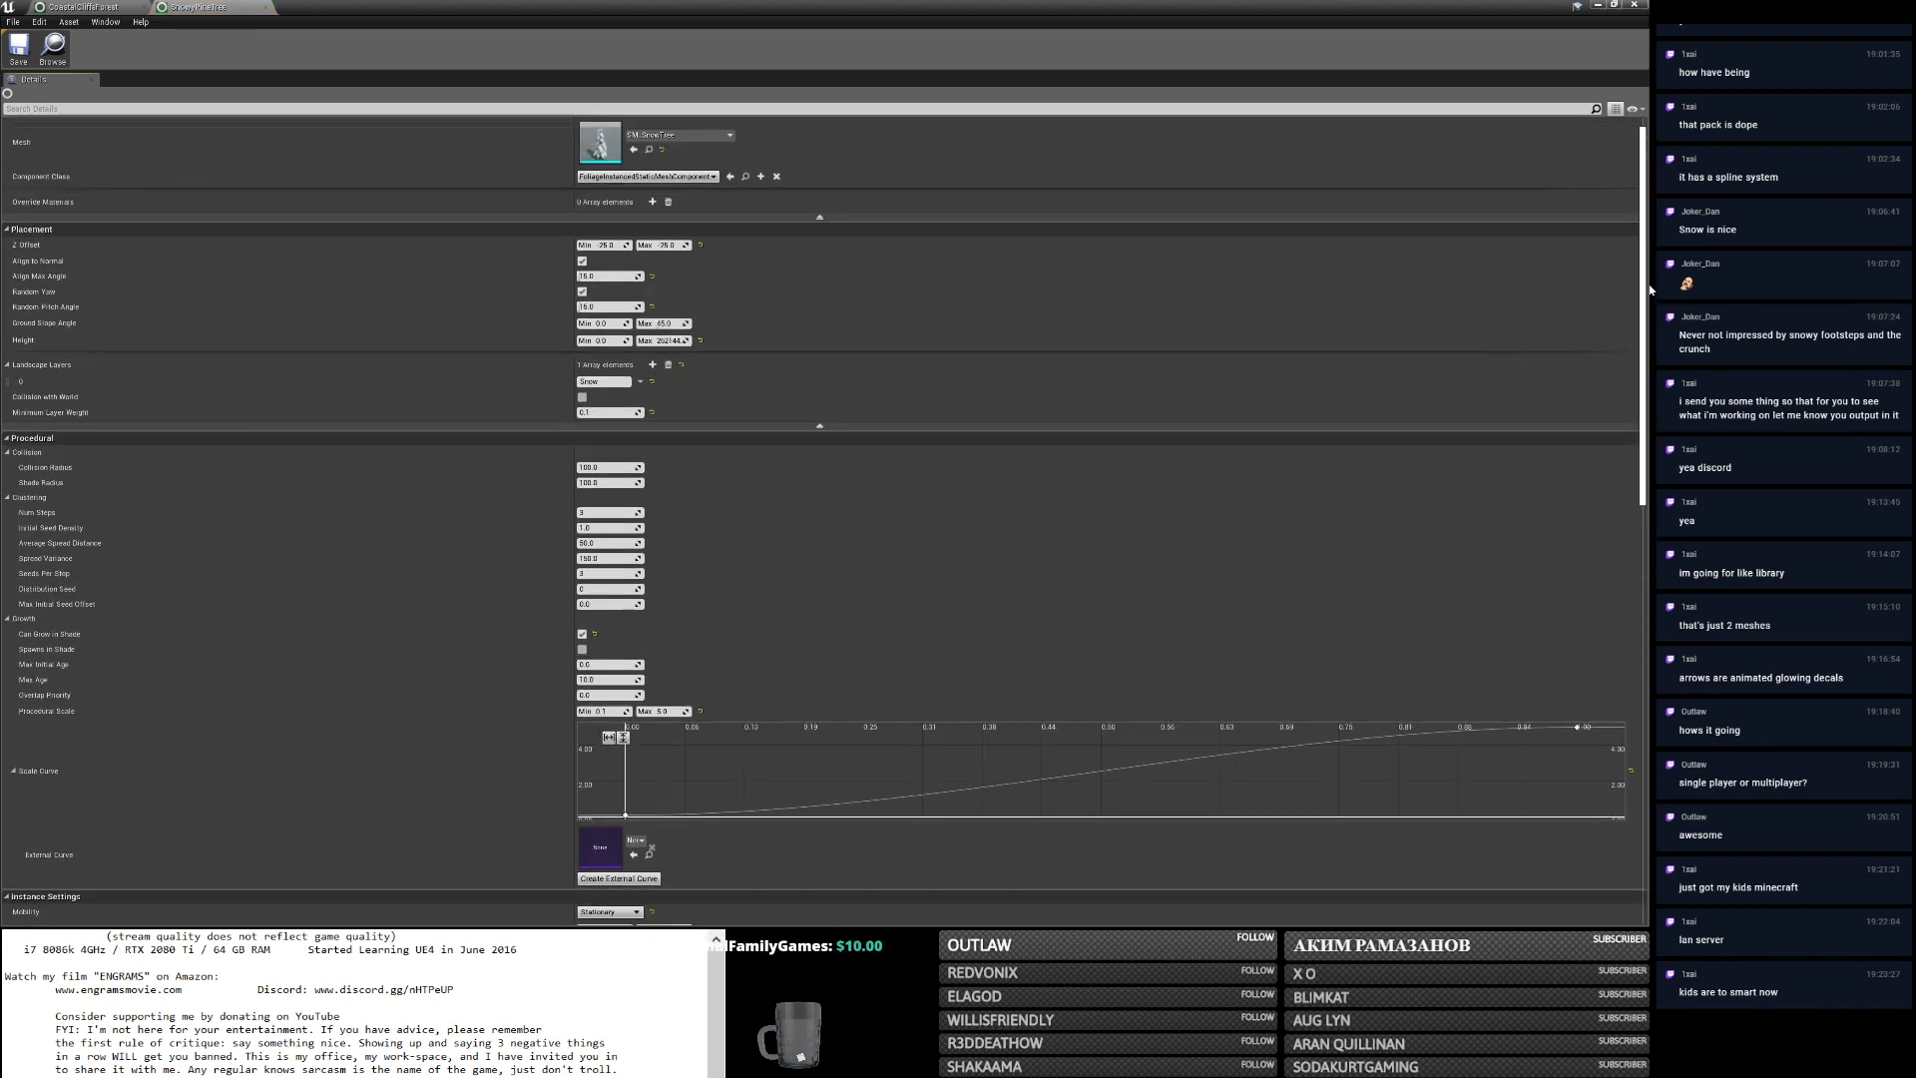
pyautogui.moveTo(1649, 289); pyautogui.dragTo(1649, 421)
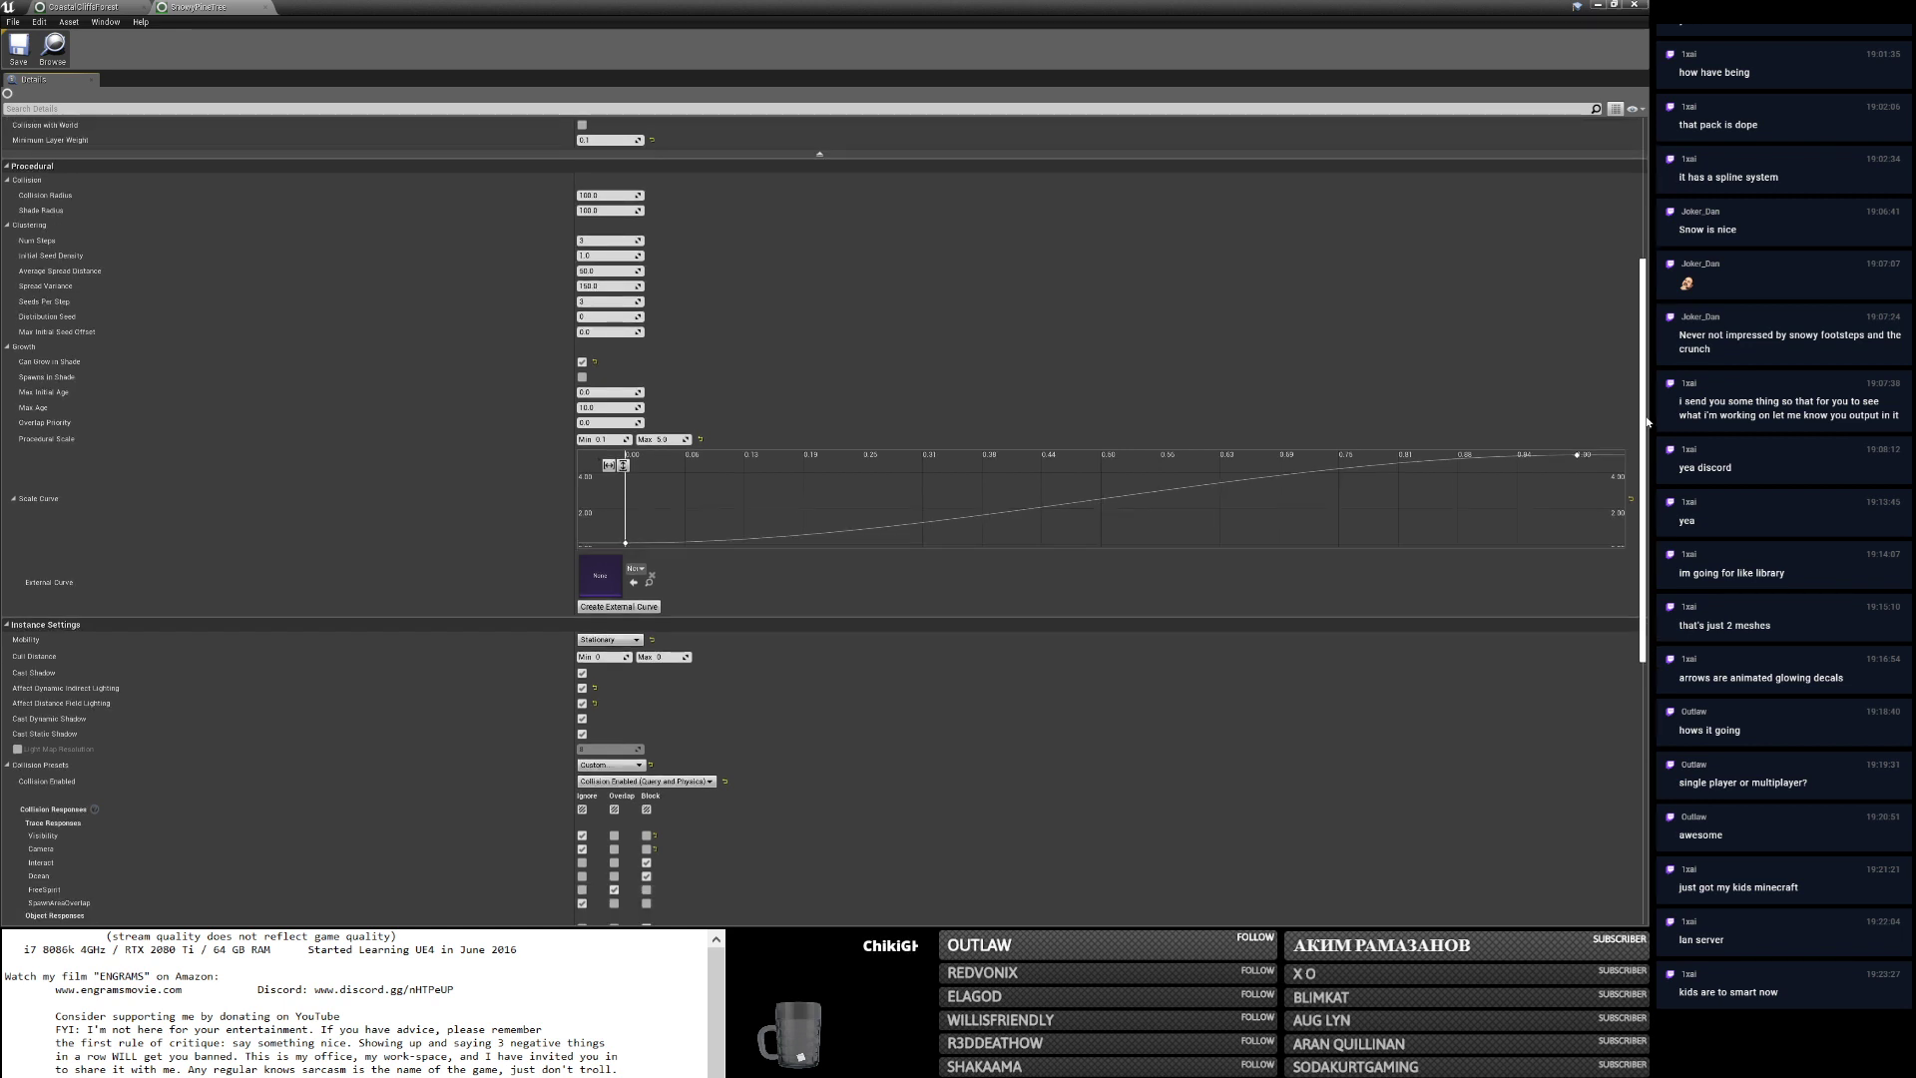
pyautogui.moveTo(1648, 421); pyautogui.dragTo(1650, 418)
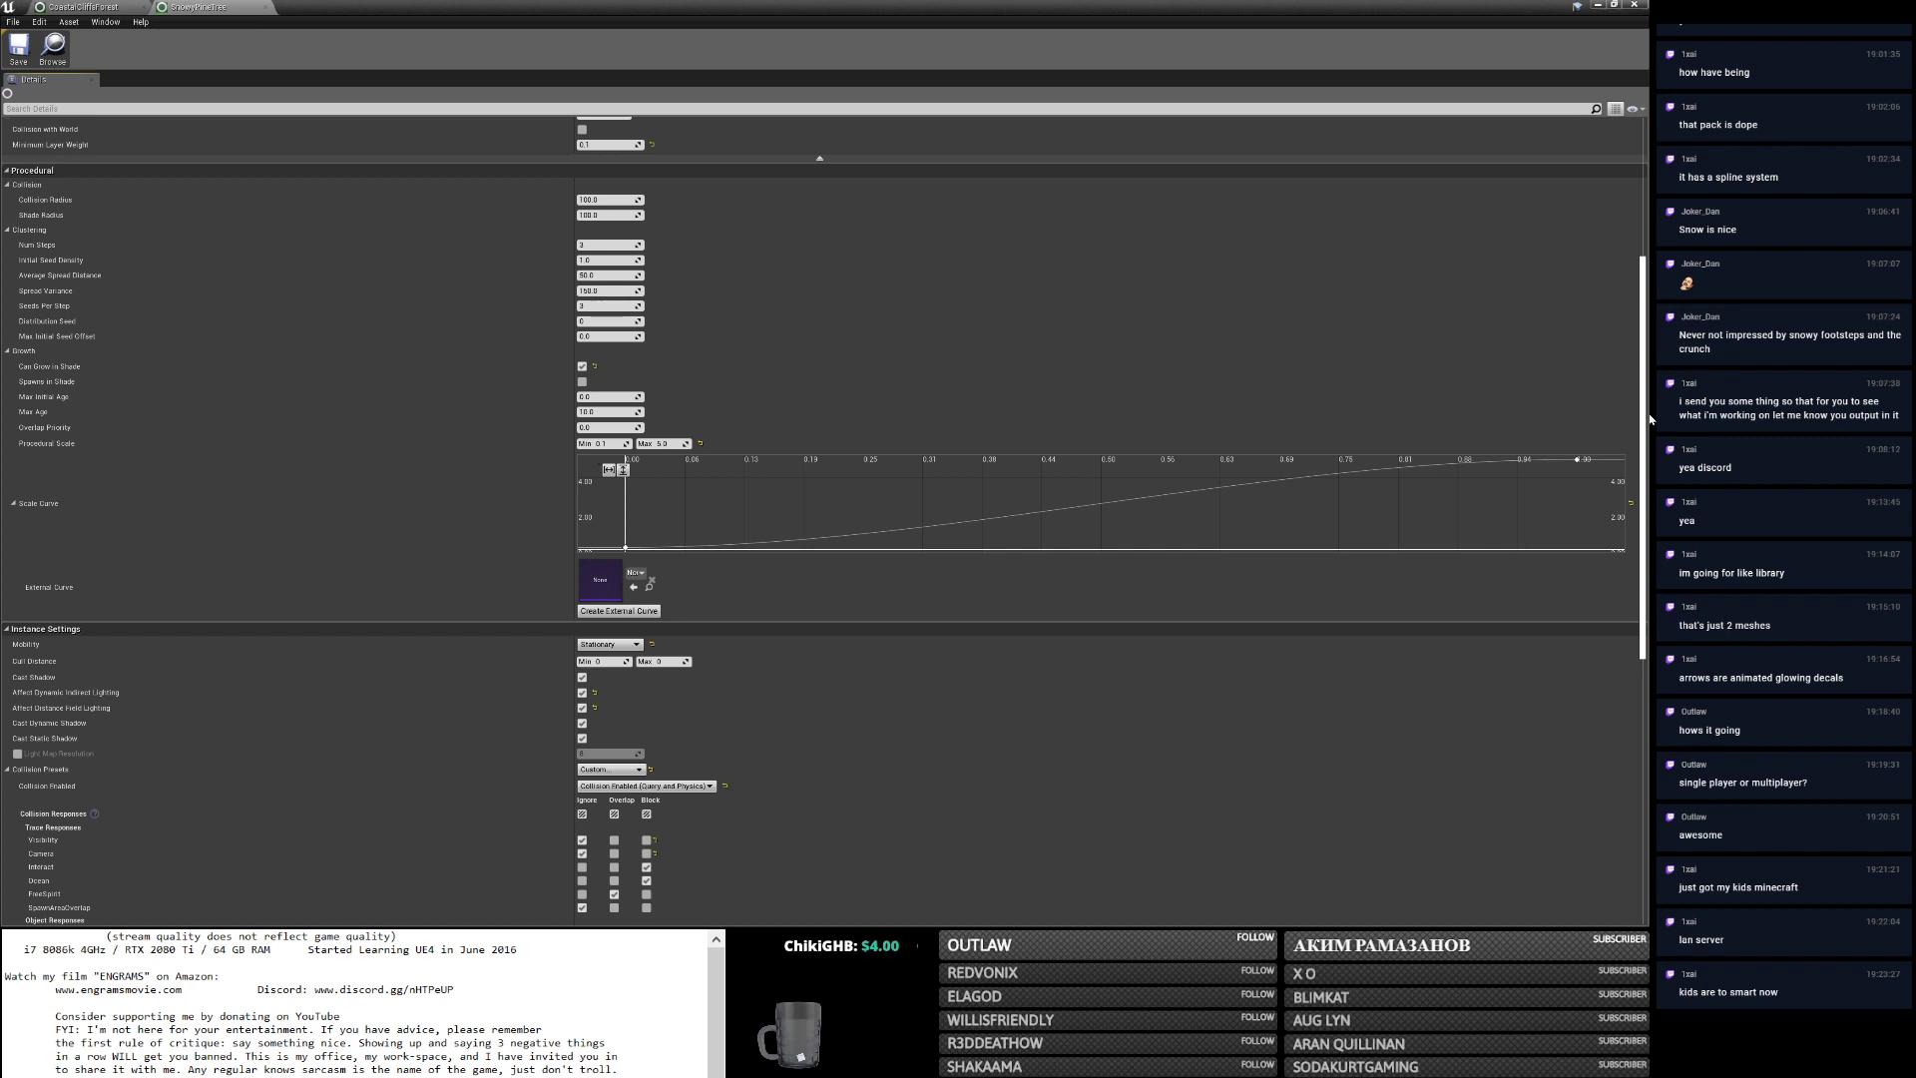
pyautogui.moveTo(1651, 419); pyautogui.dragTo(1651, 417)
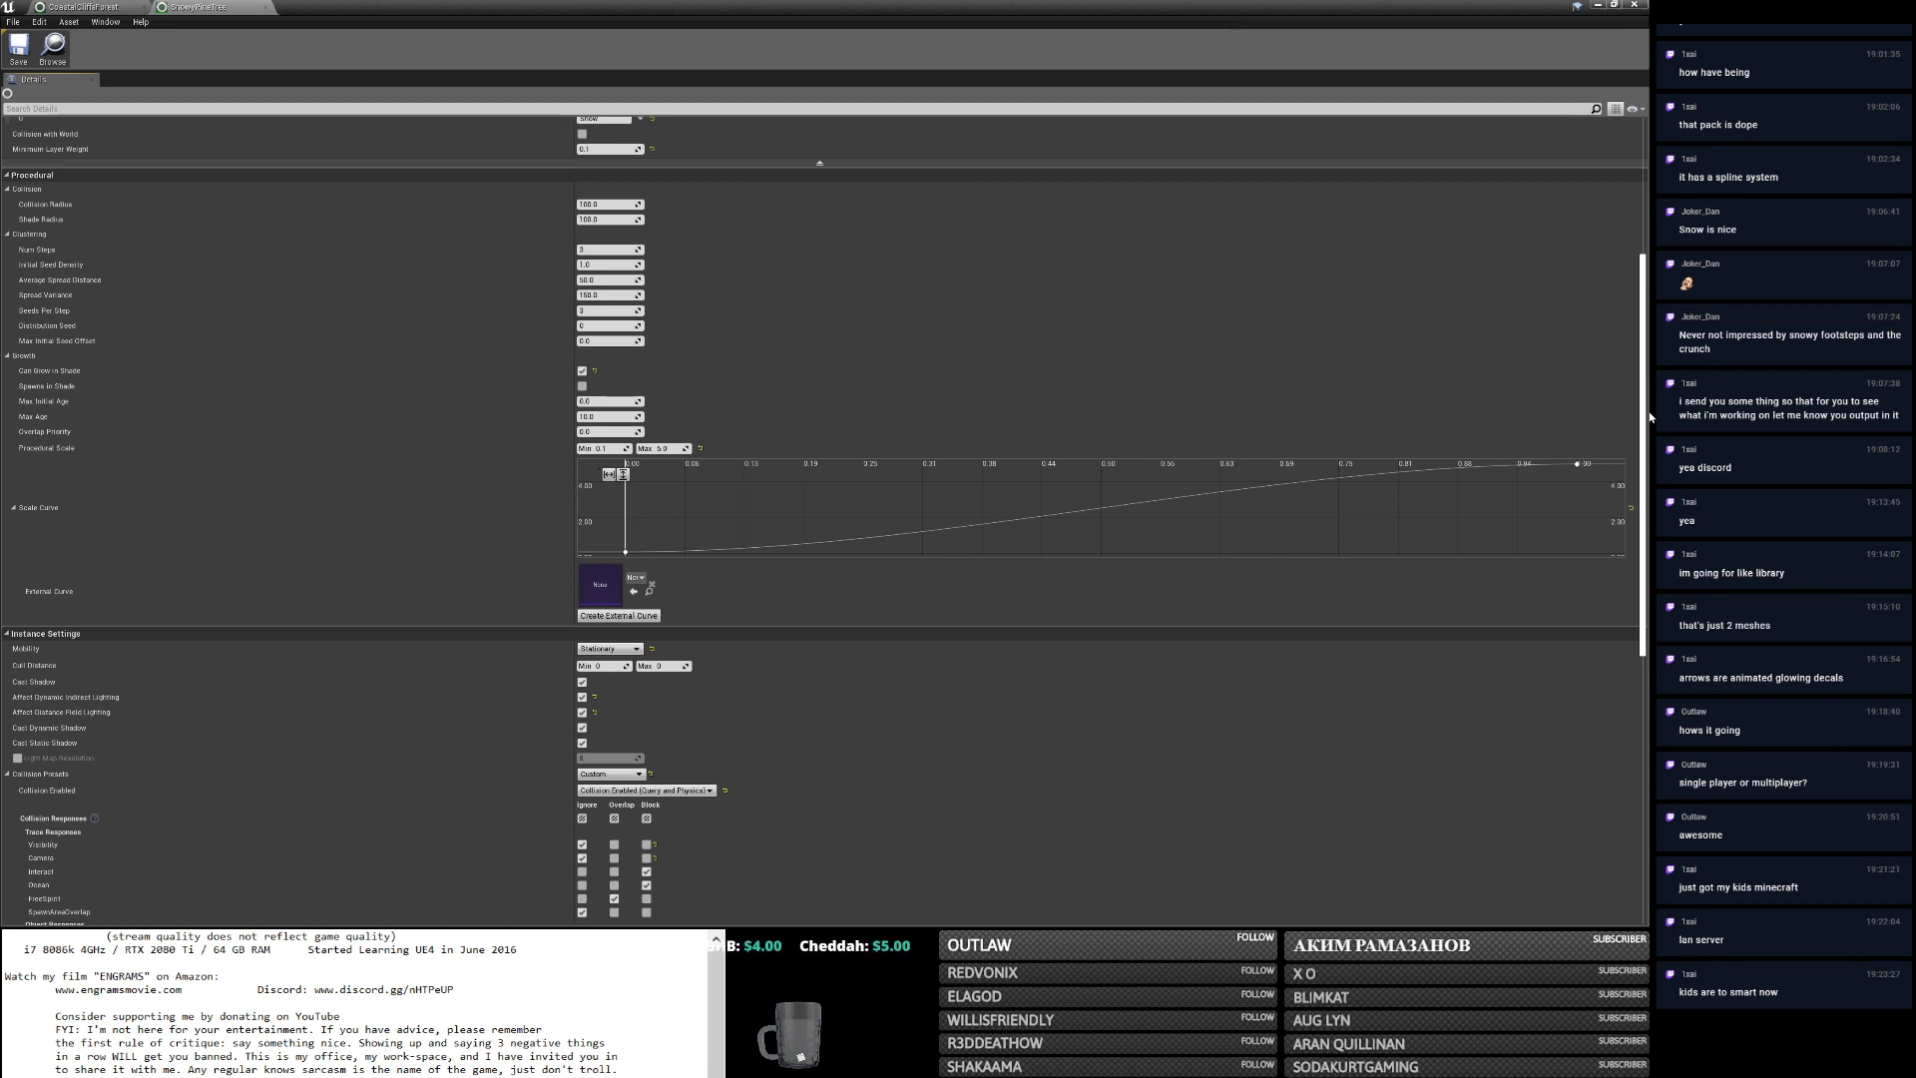
pyautogui.moveTo(1650, 417); pyautogui.dragTo(1651, 416)
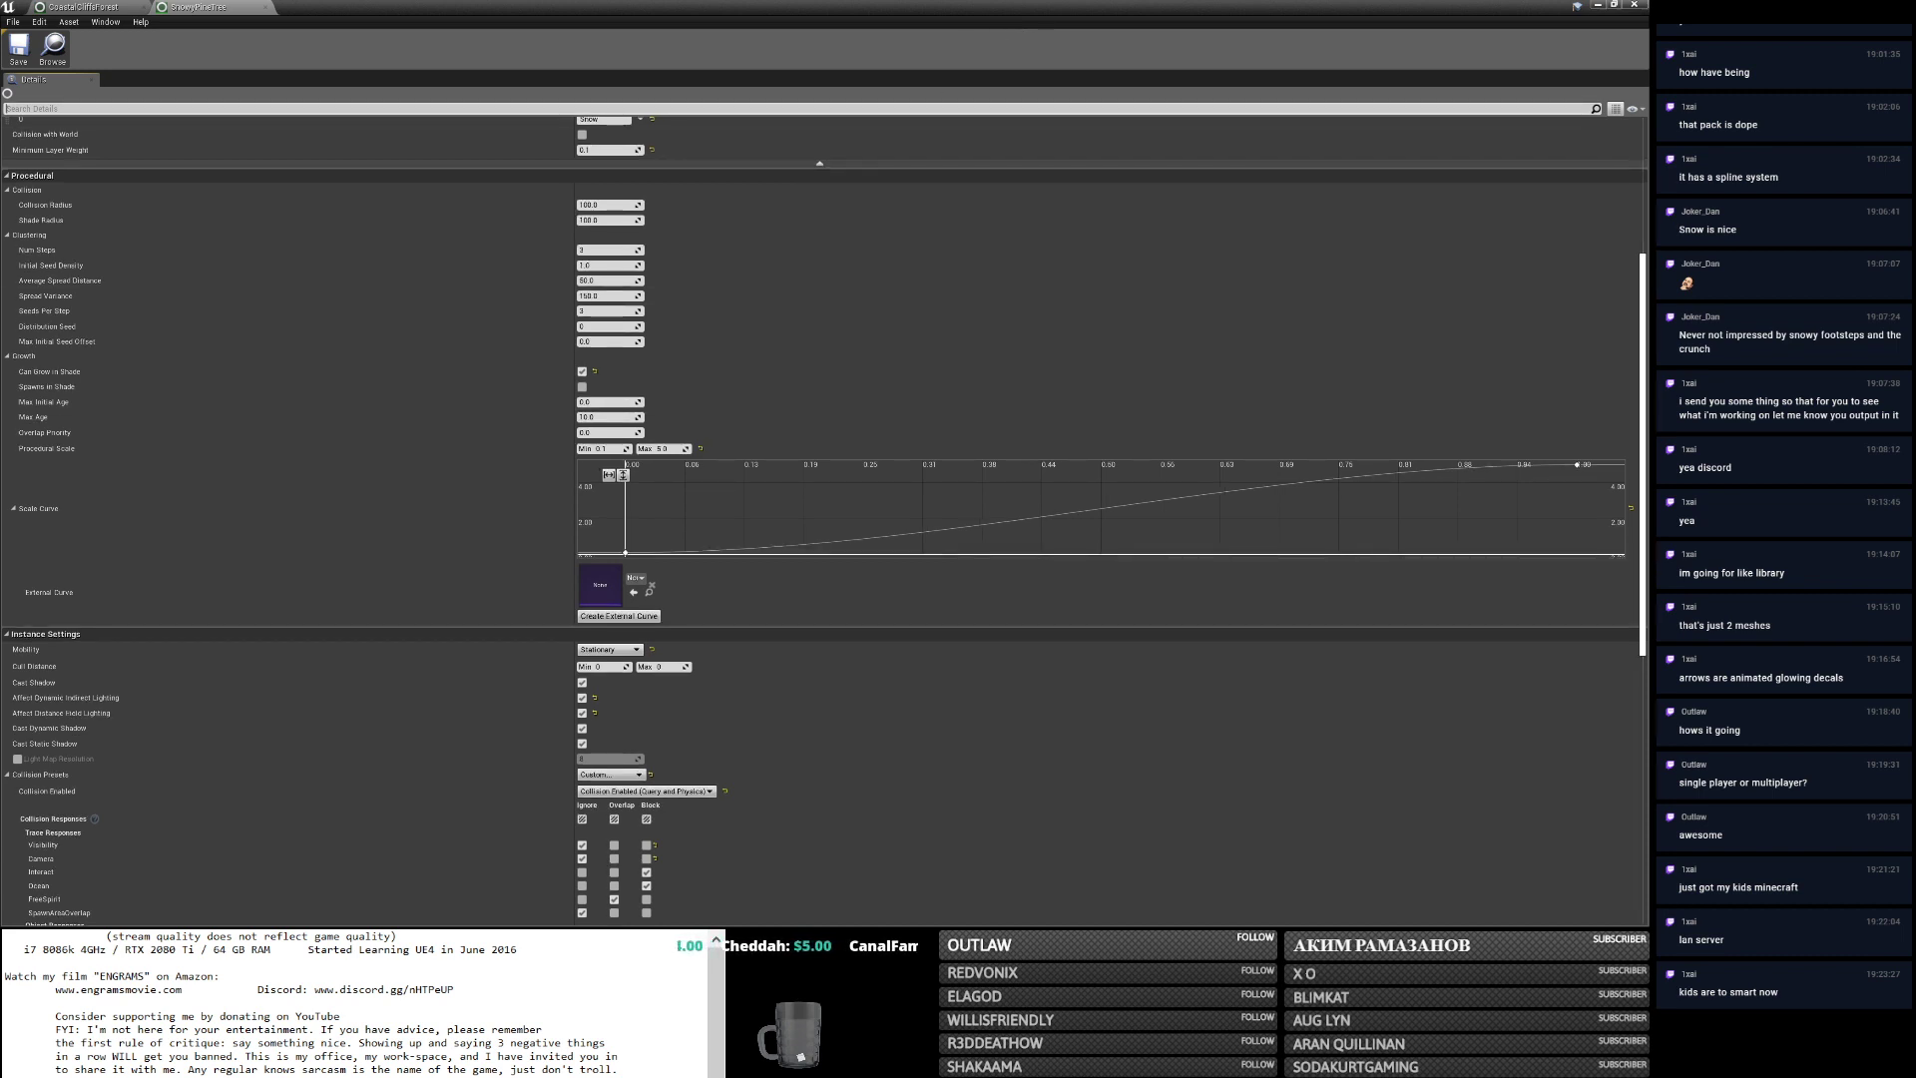
pyautogui.write('shadow')
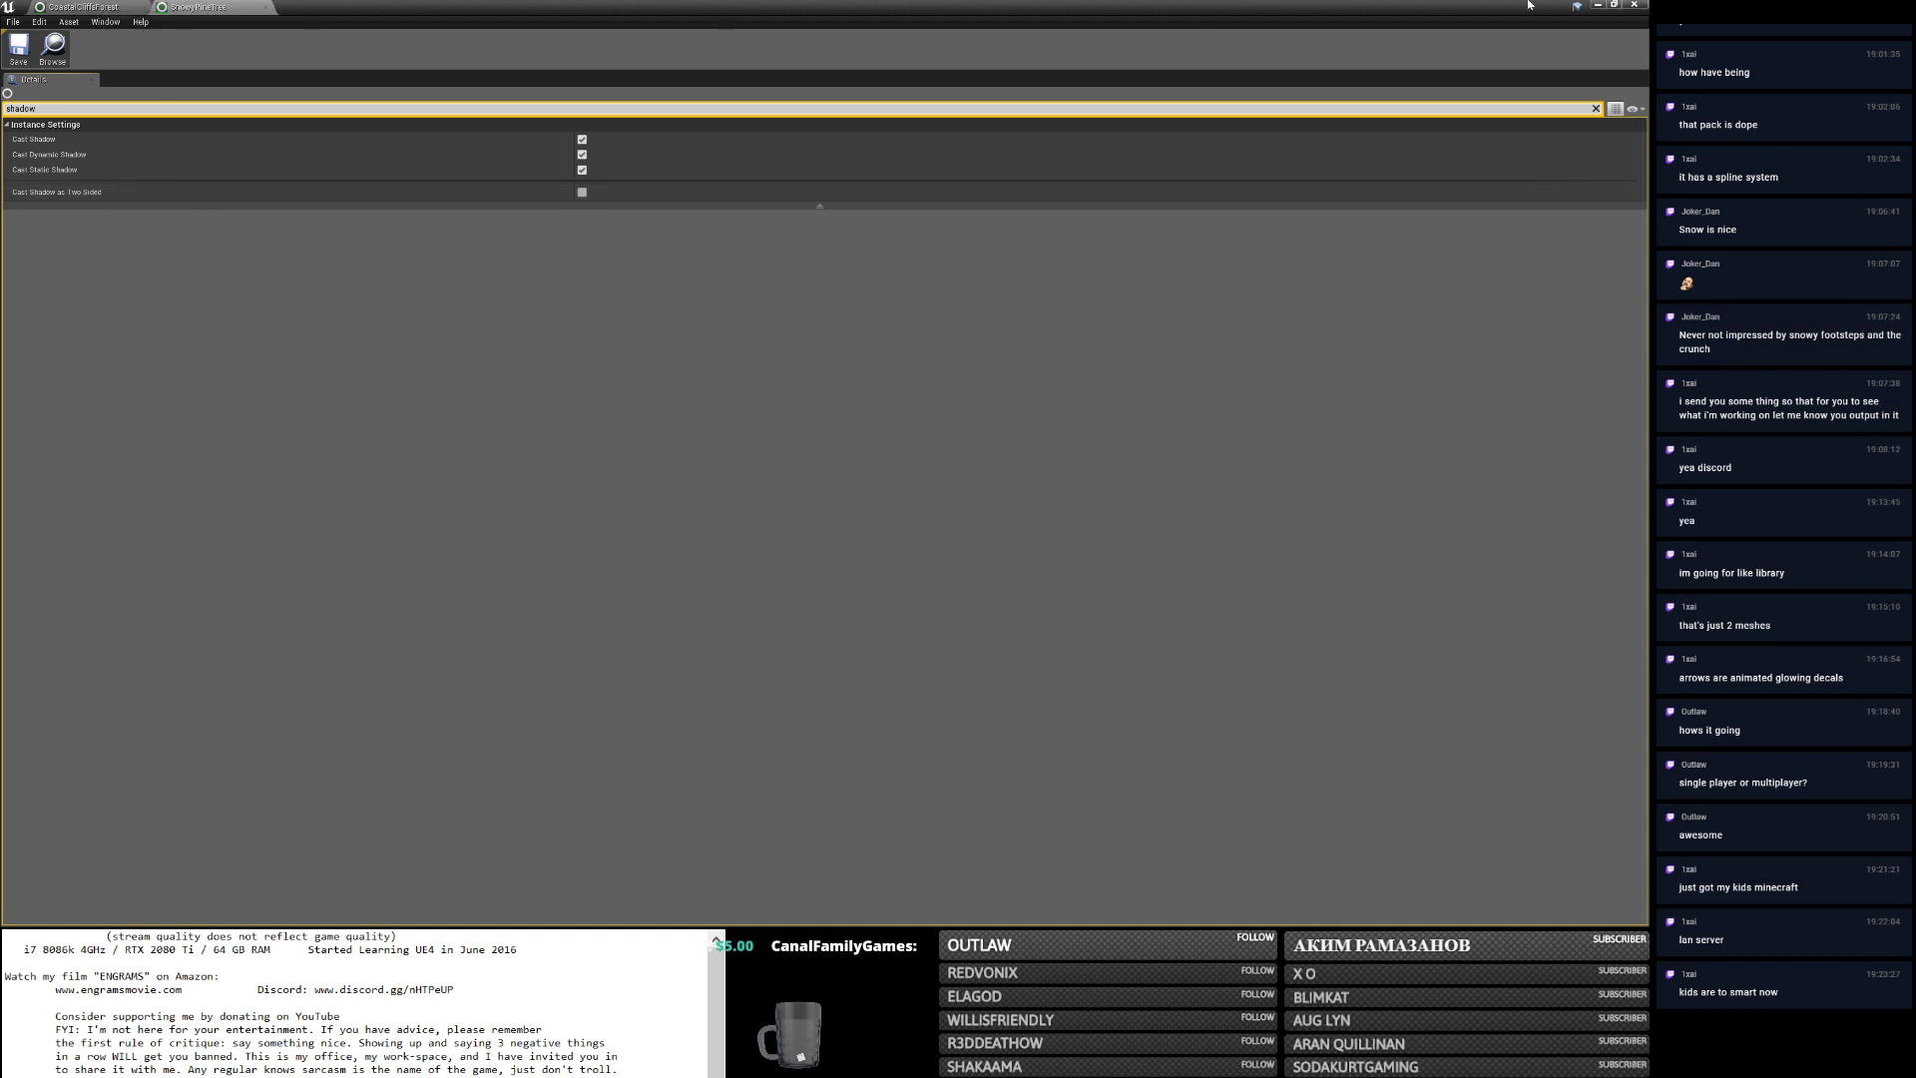
# Open the foothills forest's foliage spawner and its large tree foliage type, and filter that type's properties by "shadow".
pyautogui.click(1598, 5)
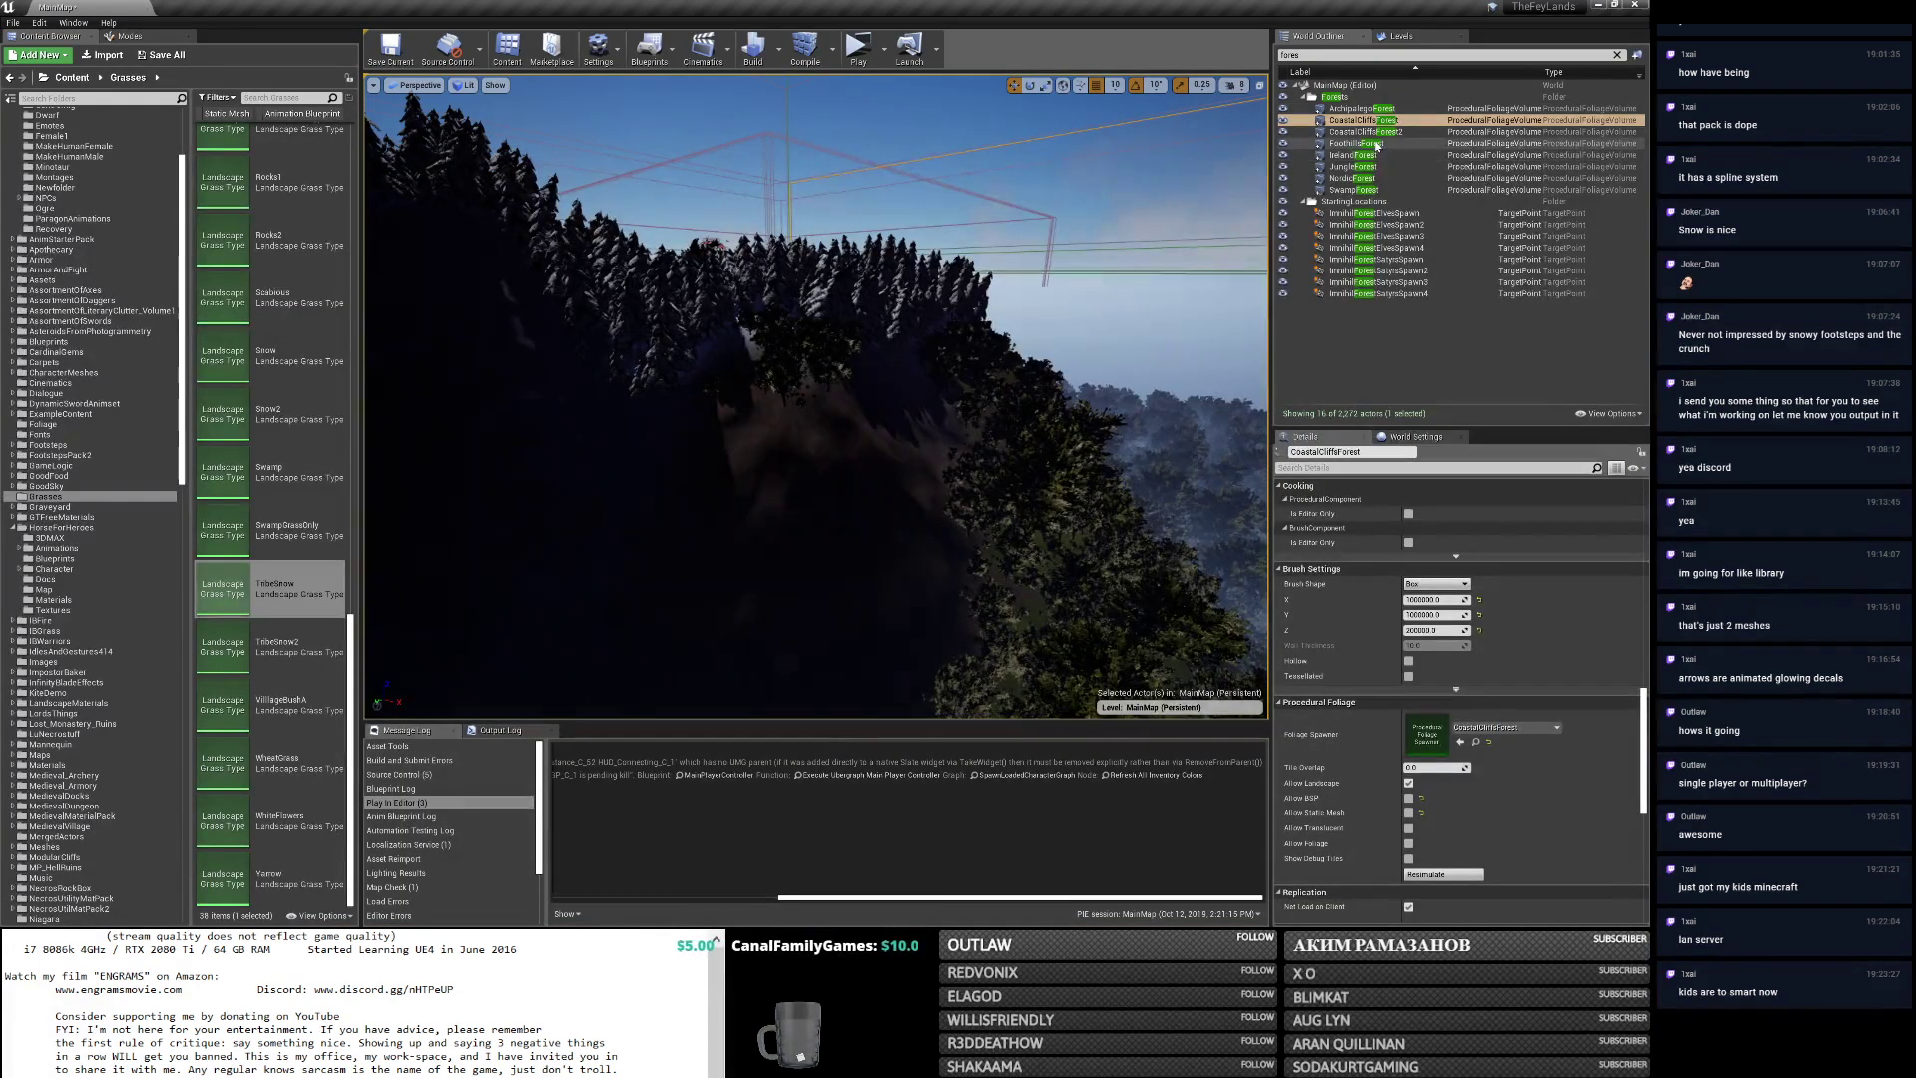
pyautogui.doubleClick(1427, 734)
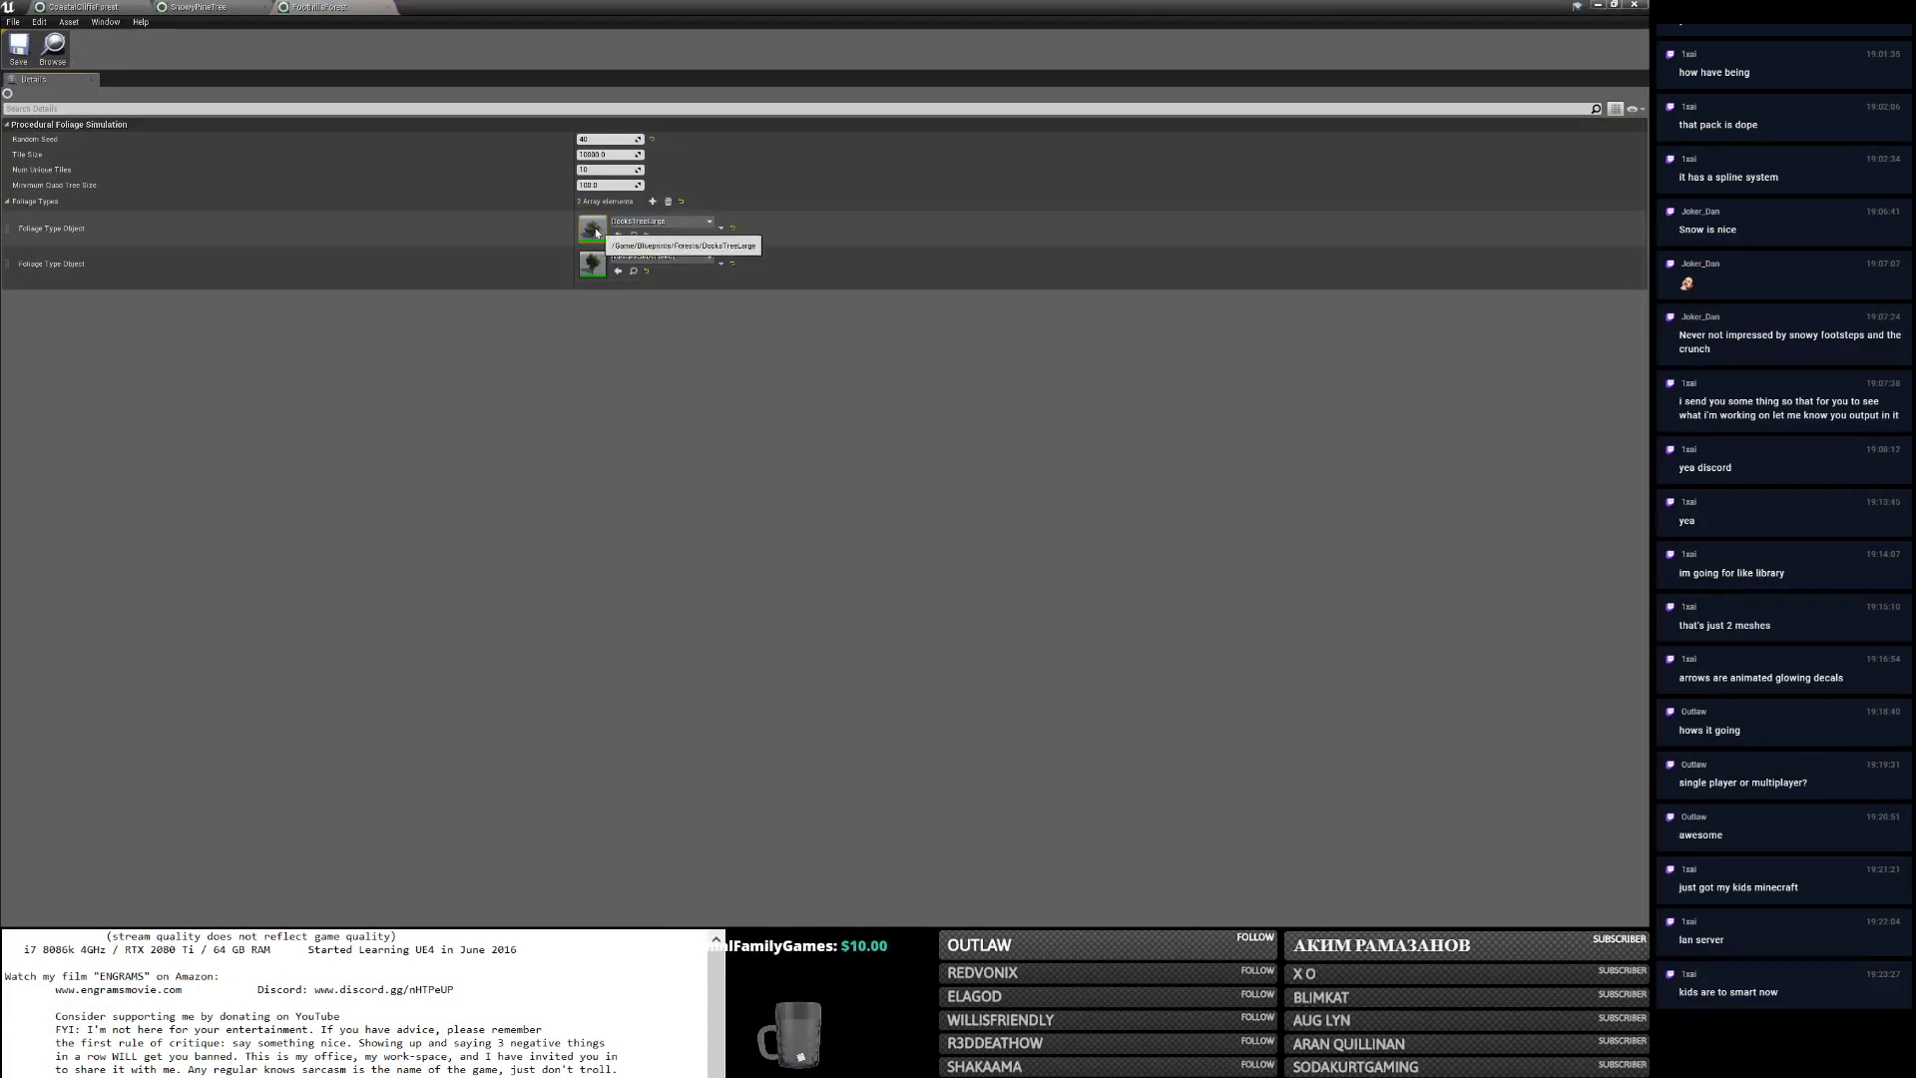
pyautogui.doubleClick(596, 231)
pyautogui.click(299, 108)
pyautogui.write('s')
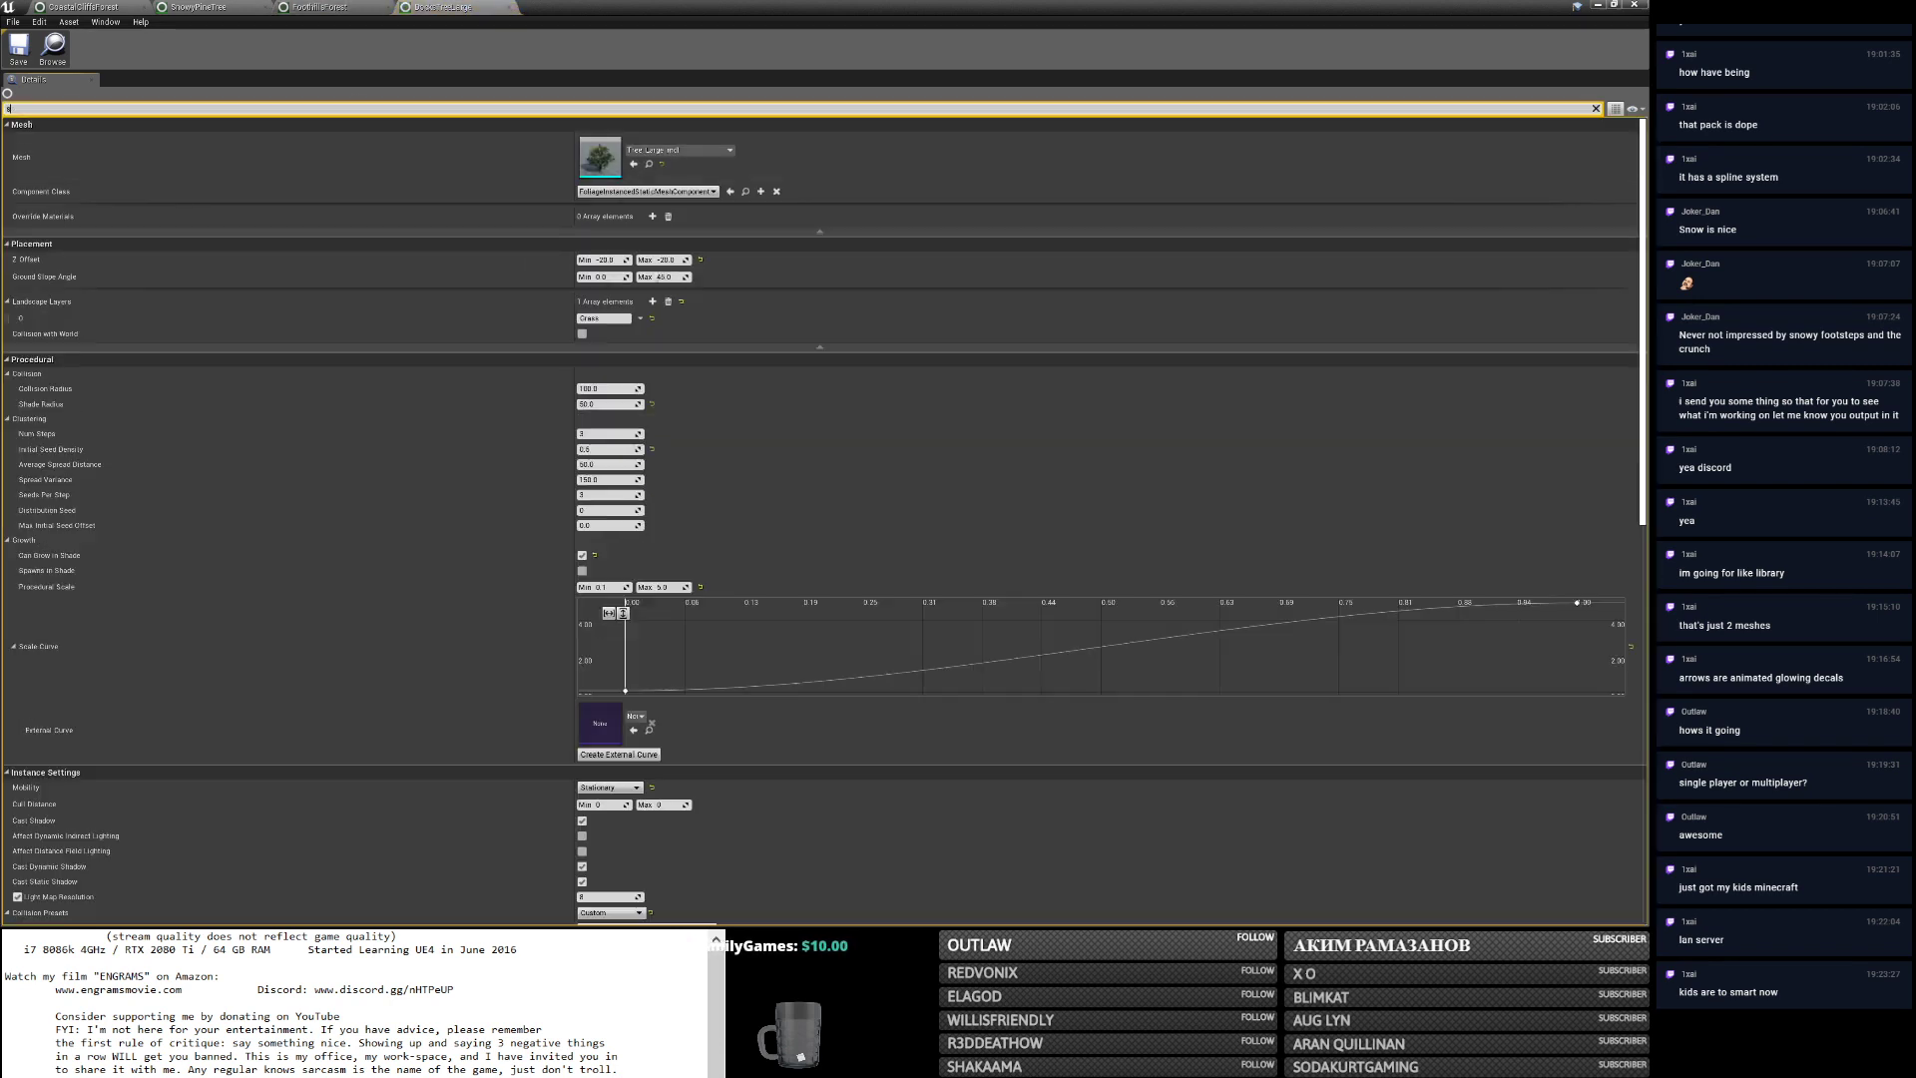
pyautogui.write('hadow')
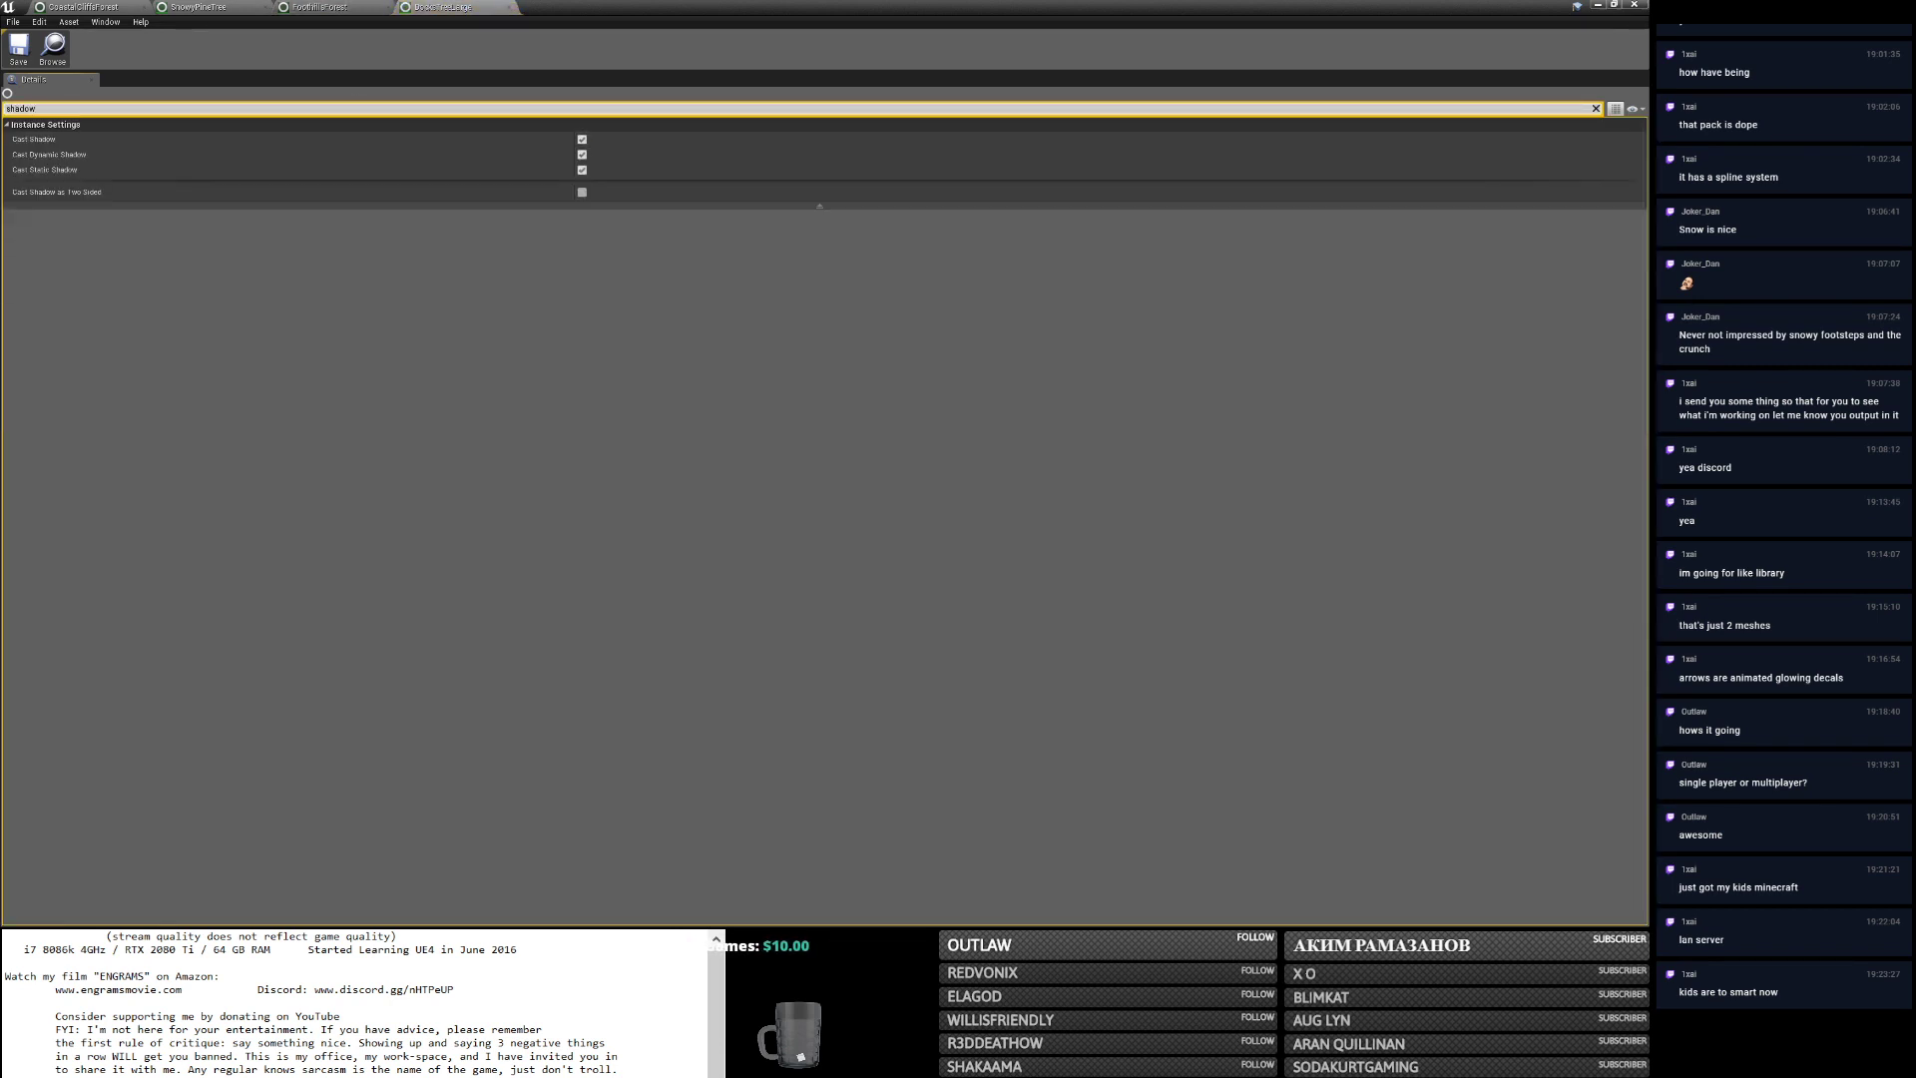
pyautogui.press('BackSpace')
pyautogui.press('BackSpace')
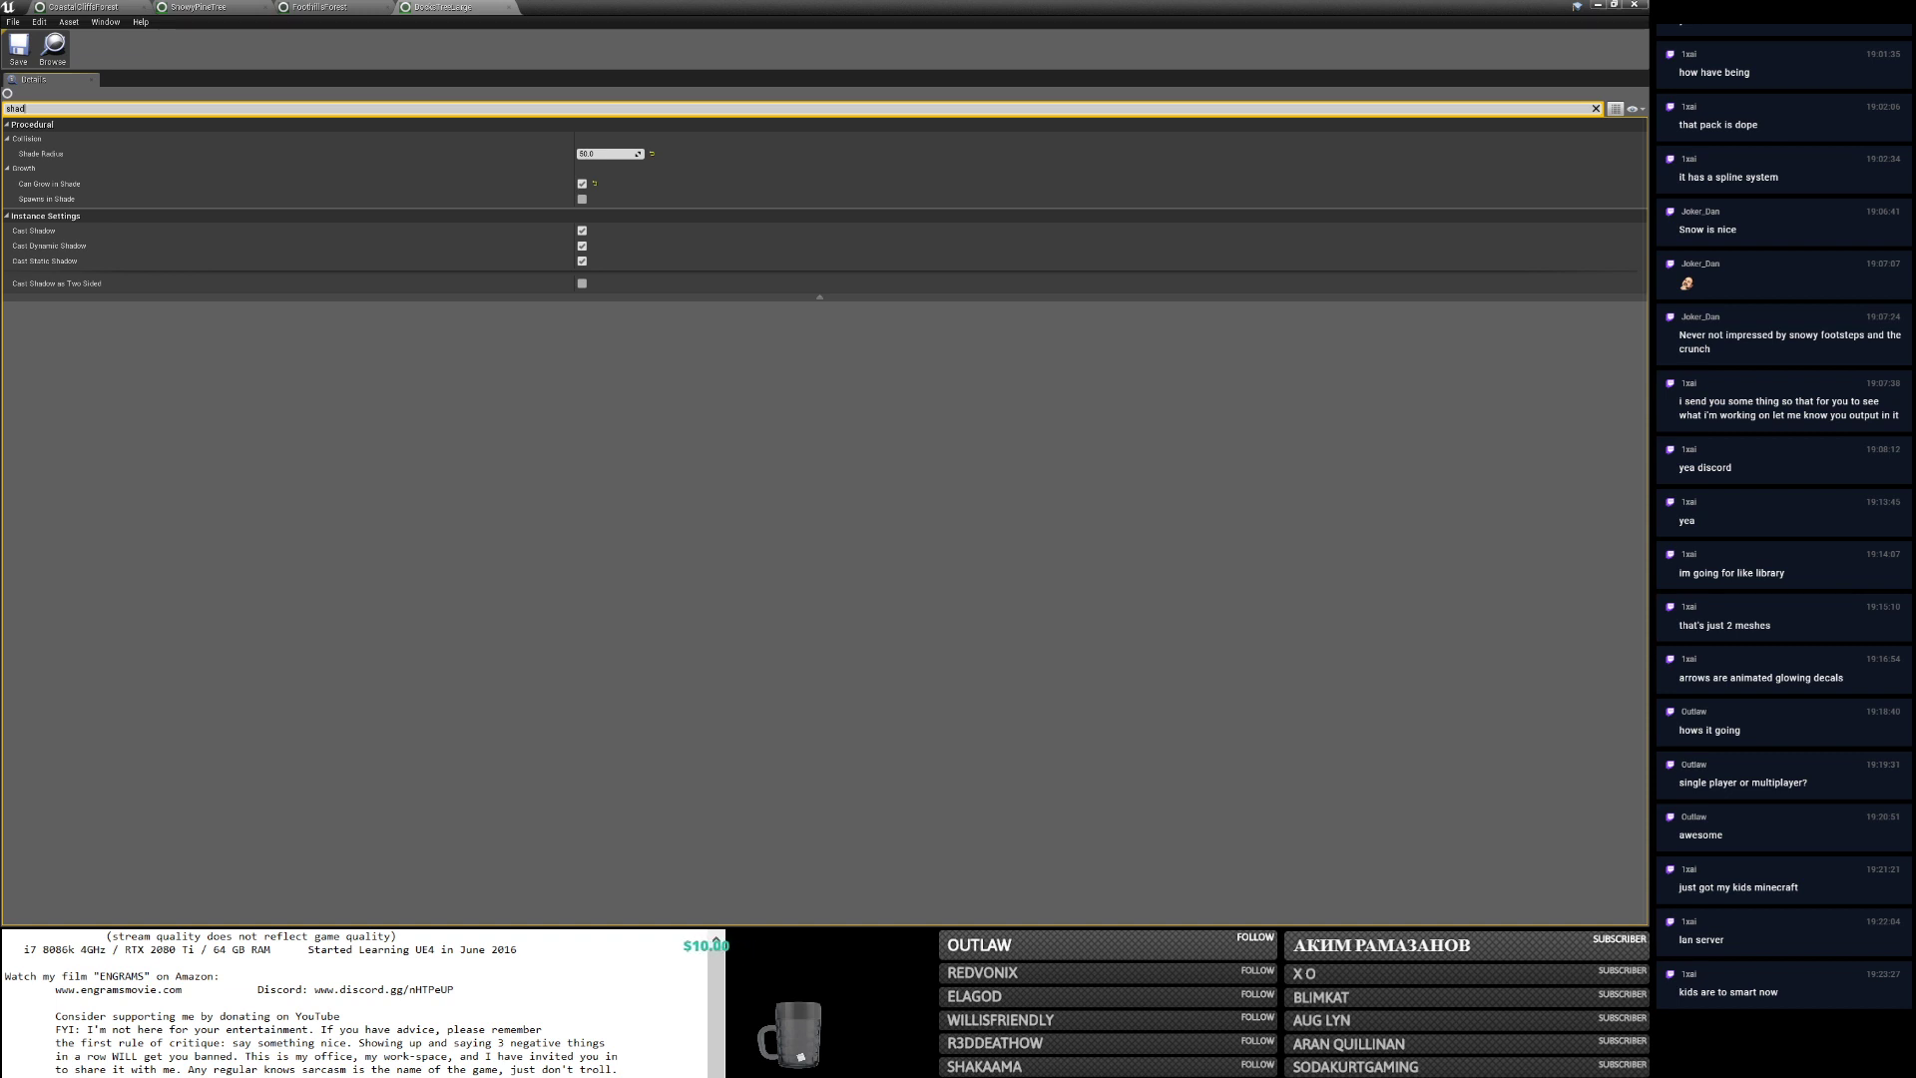
pyautogui.write('ow')
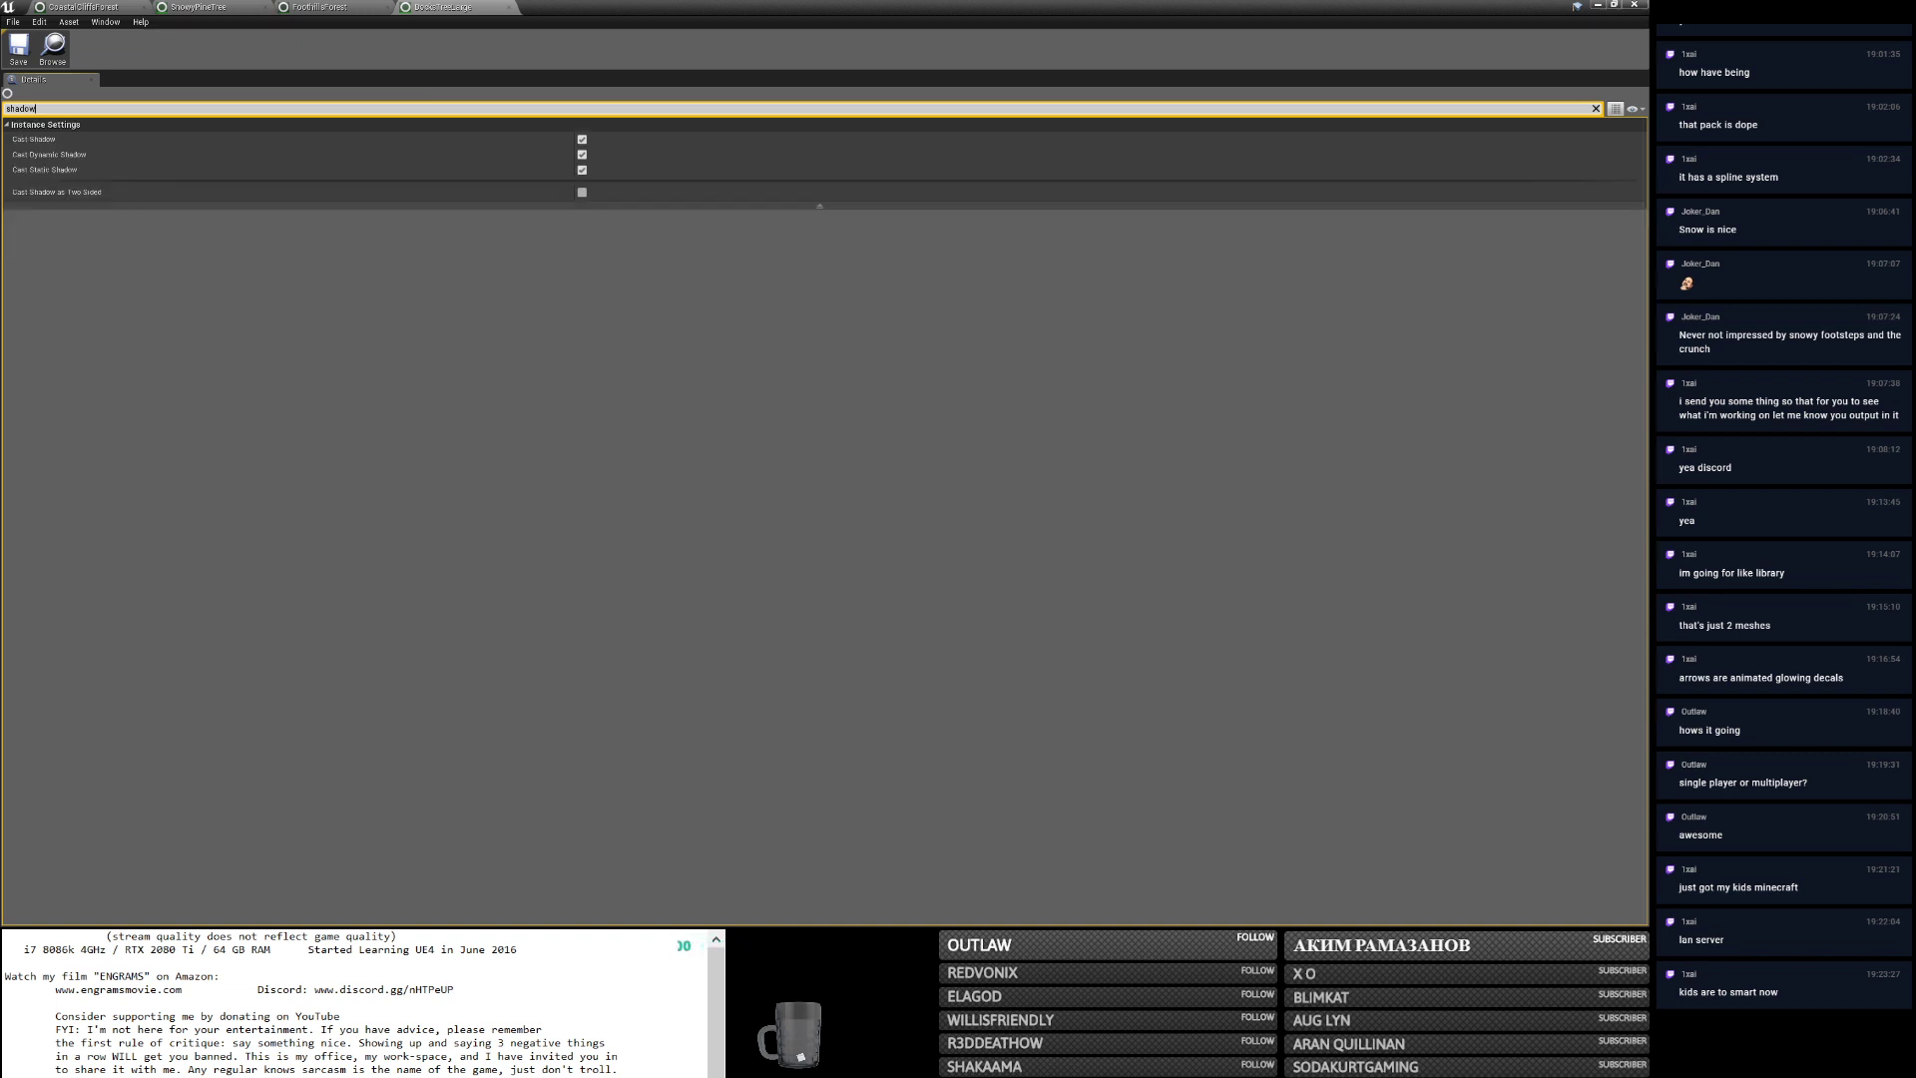
# Return to the snow tree foliage type, clear its property filter, open its SM_SnowTree mesh and filter the mesh properties by "shad".
pyautogui.click(363, 15)
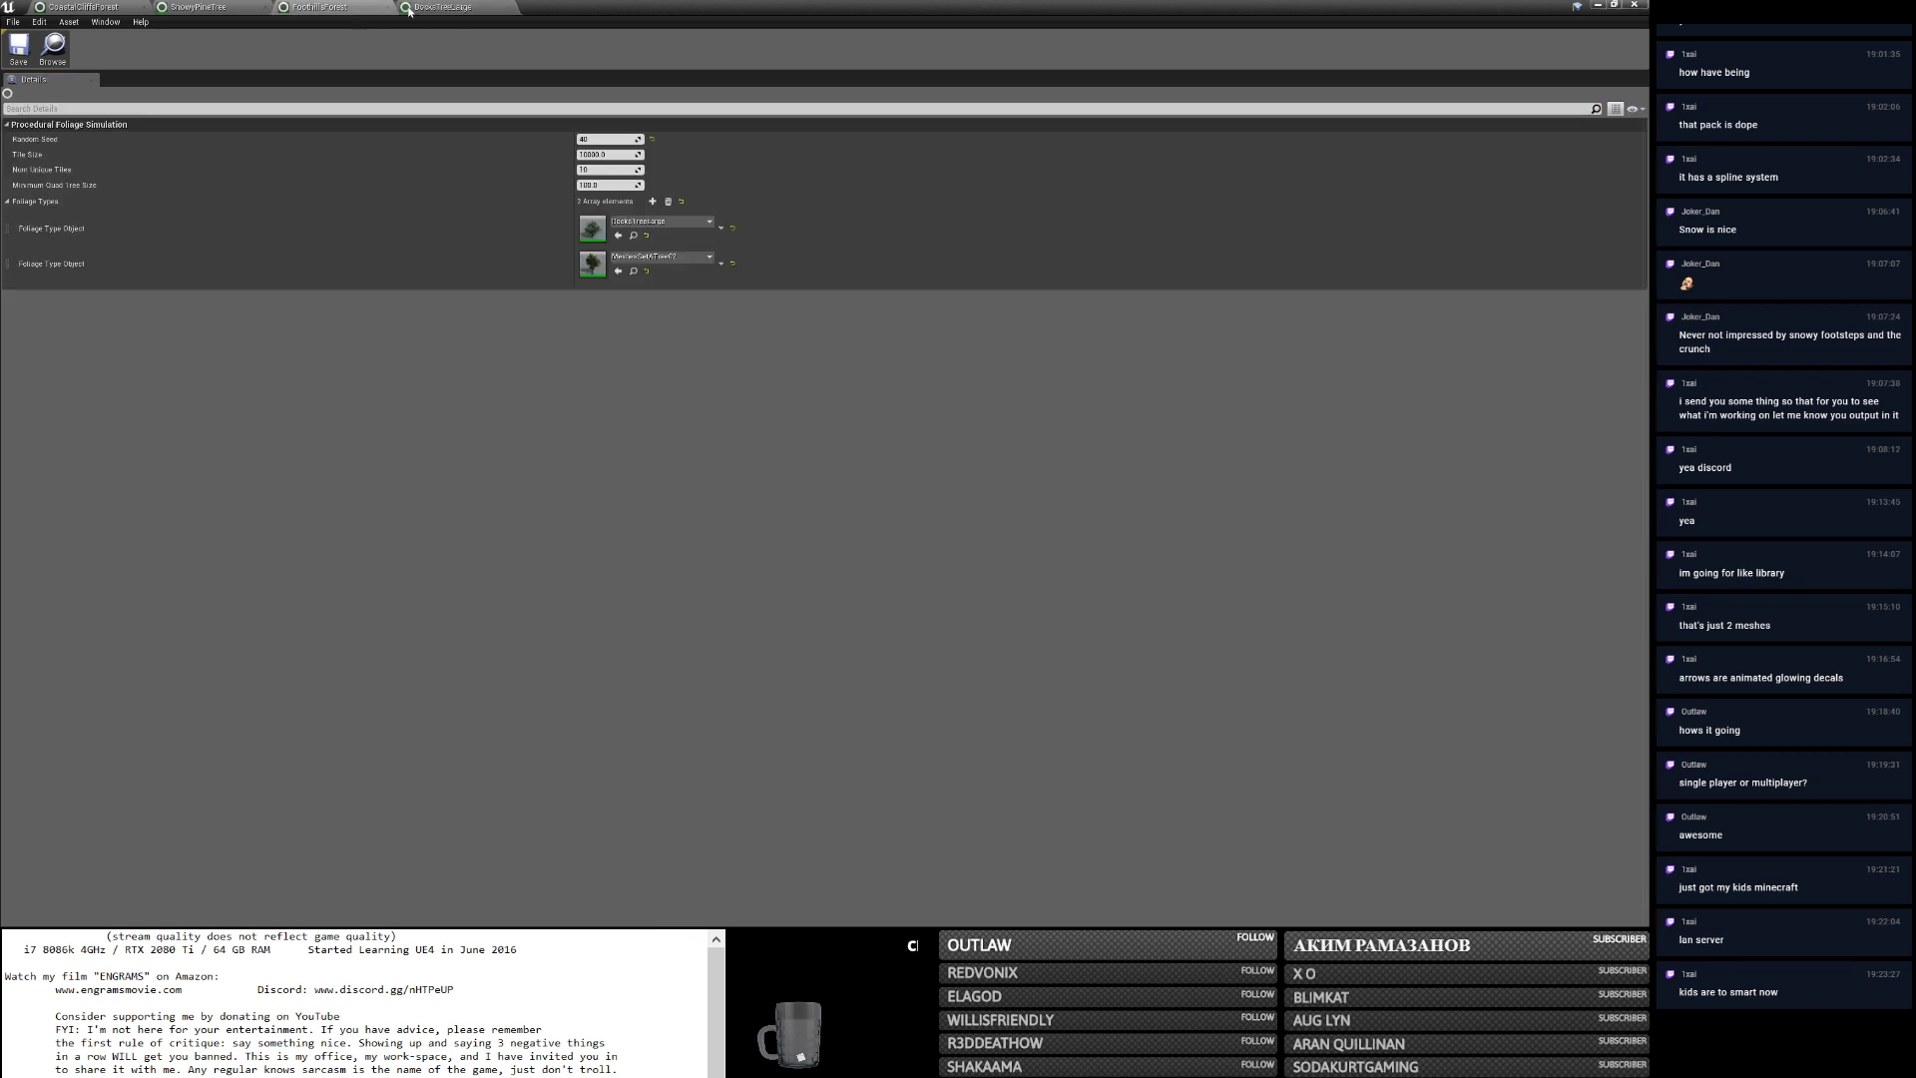
pyautogui.click(432, 18)
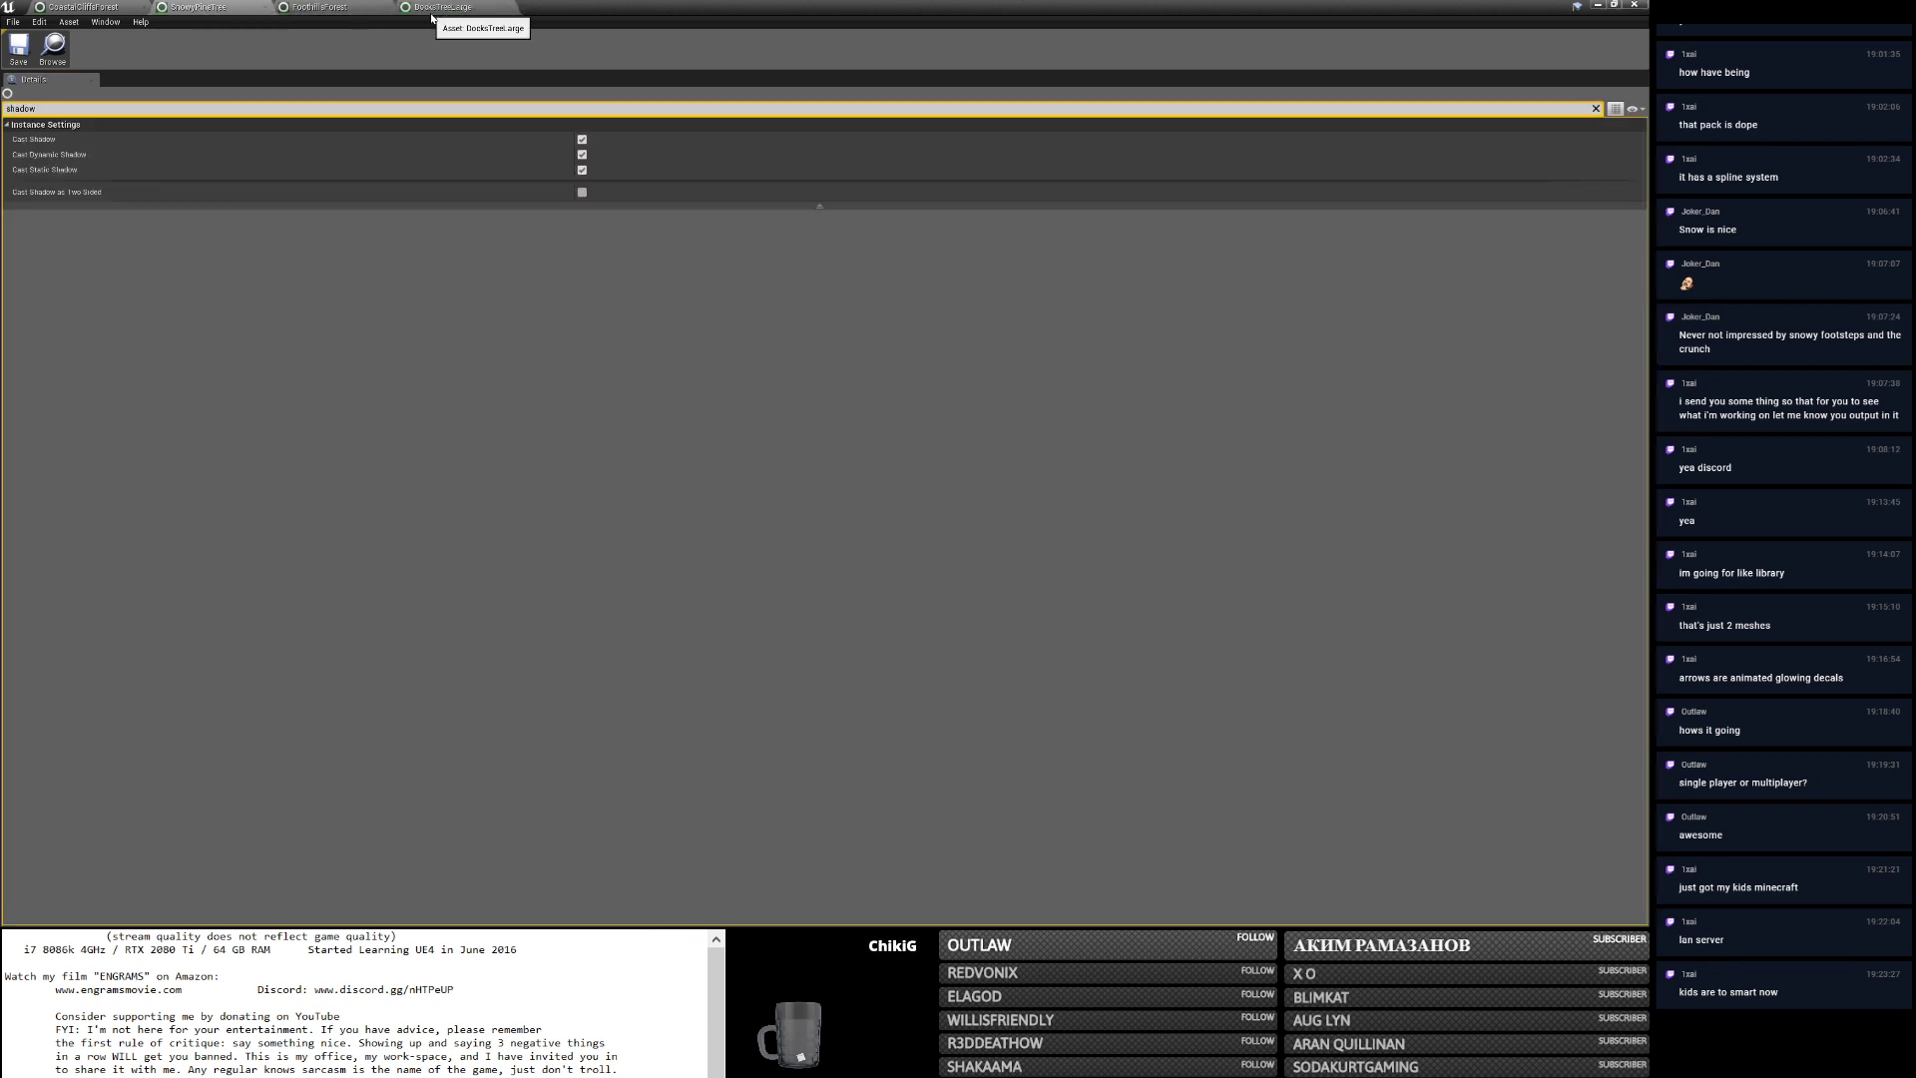
pyautogui.click(1595, 108)
pyautogui.doubleClick(613, 150)
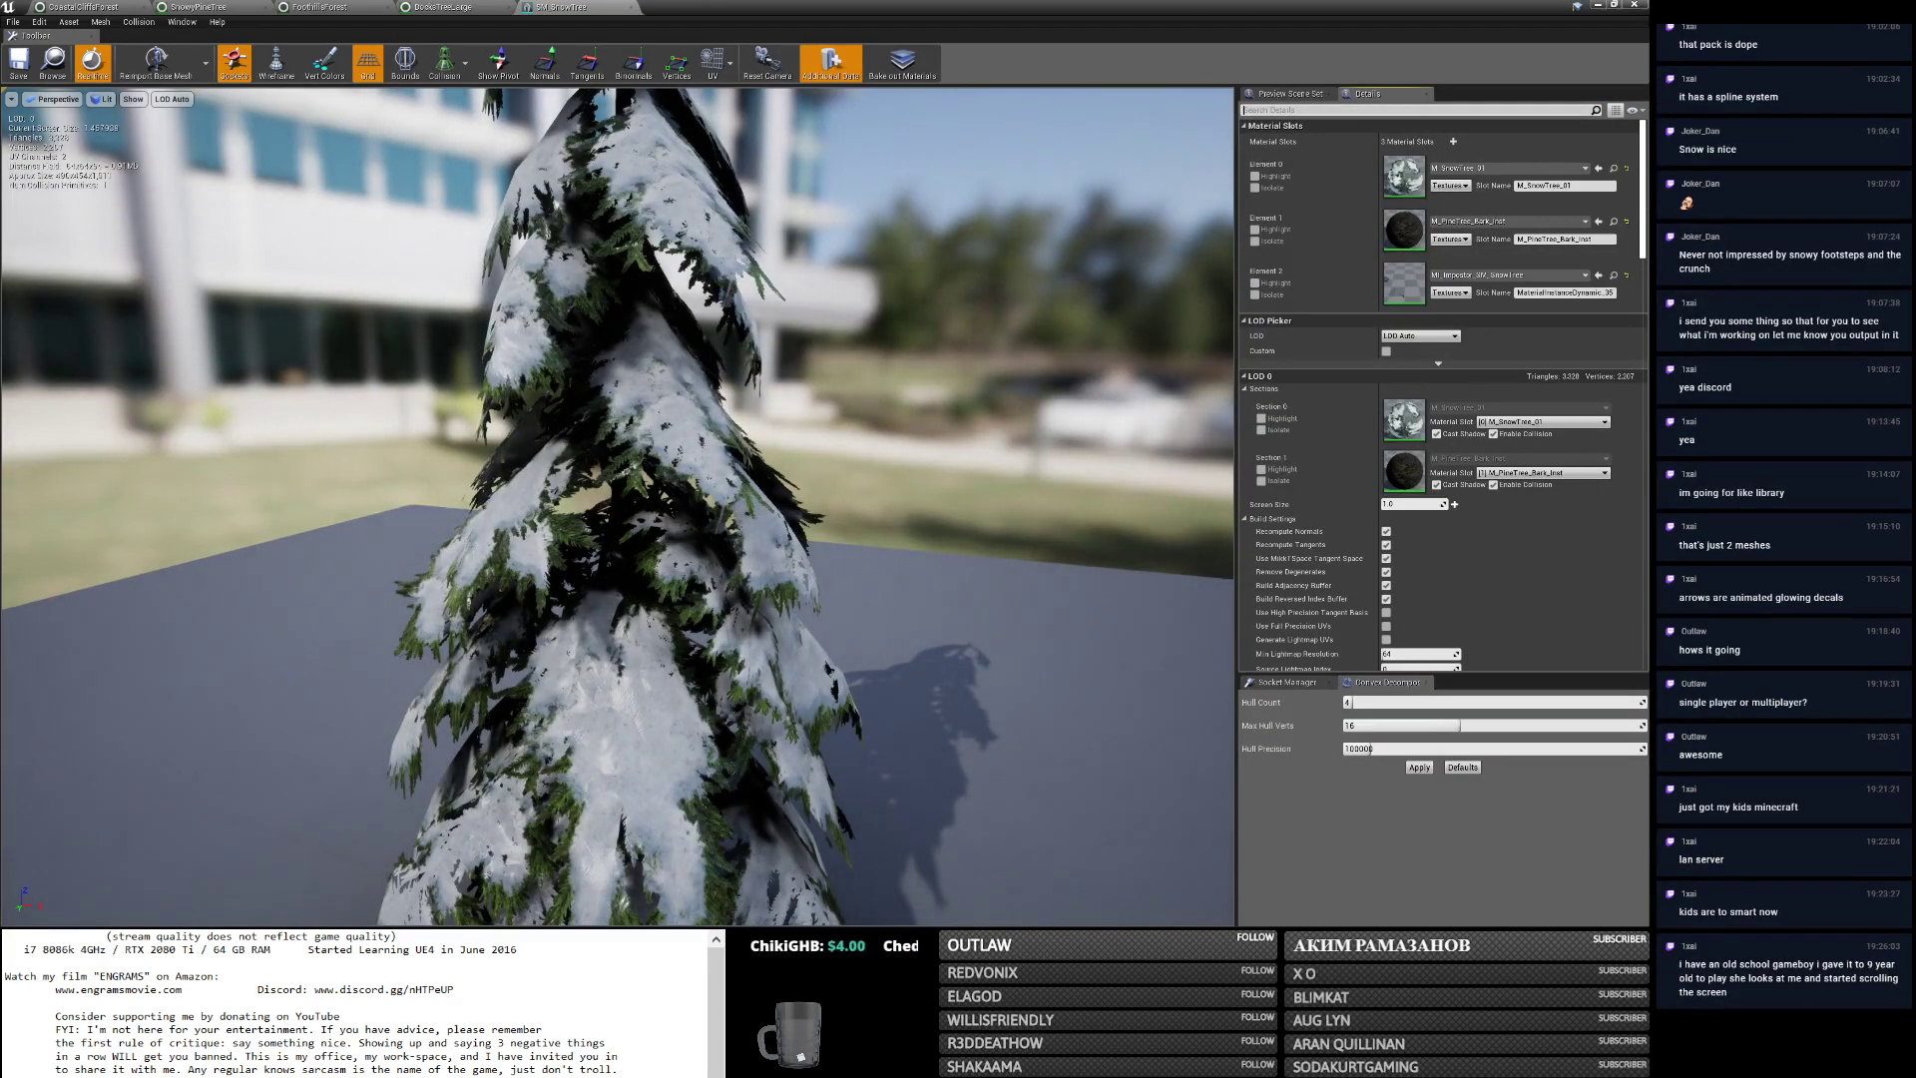
pyautogui.click(1418, 109)
pyautogui.write('shad')
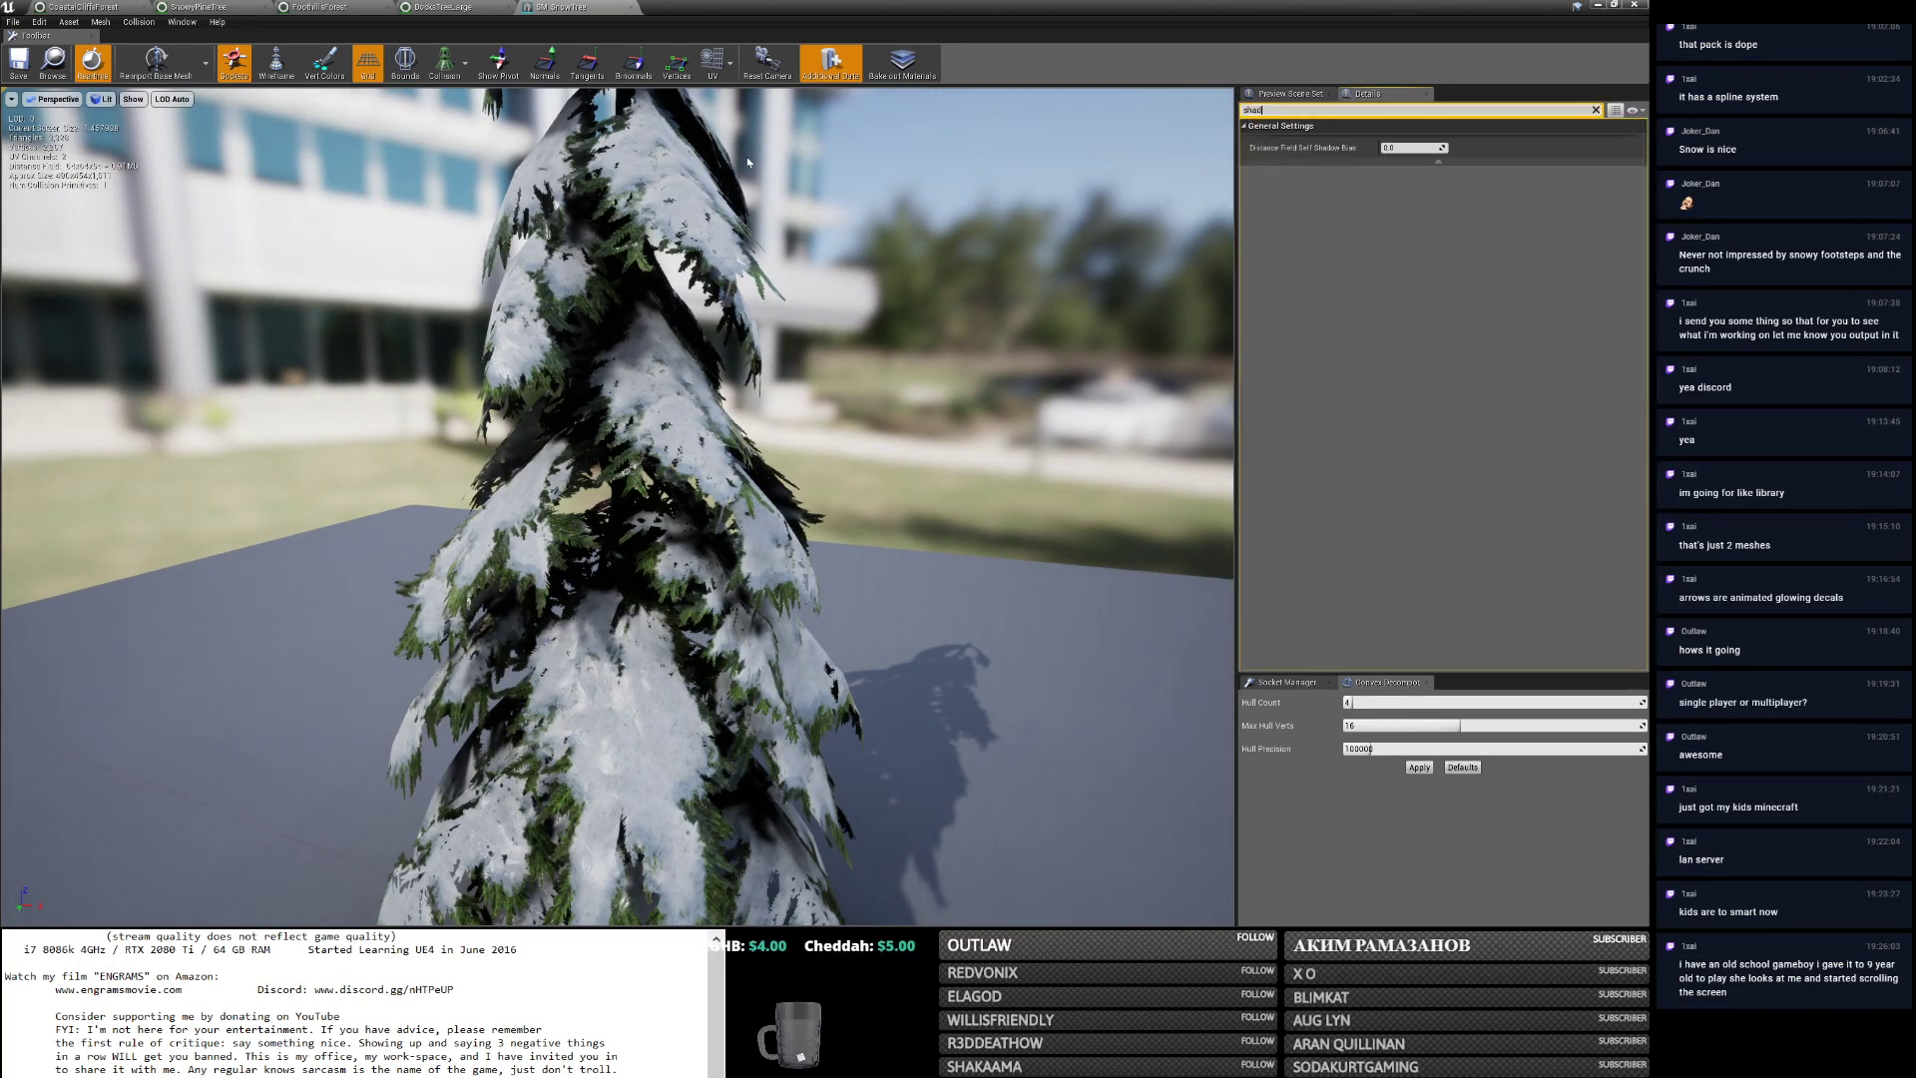
# Return to the large tree foliage type, clear its property filter and open its static mesh for comparison.
pyautogui.click(468, 12)
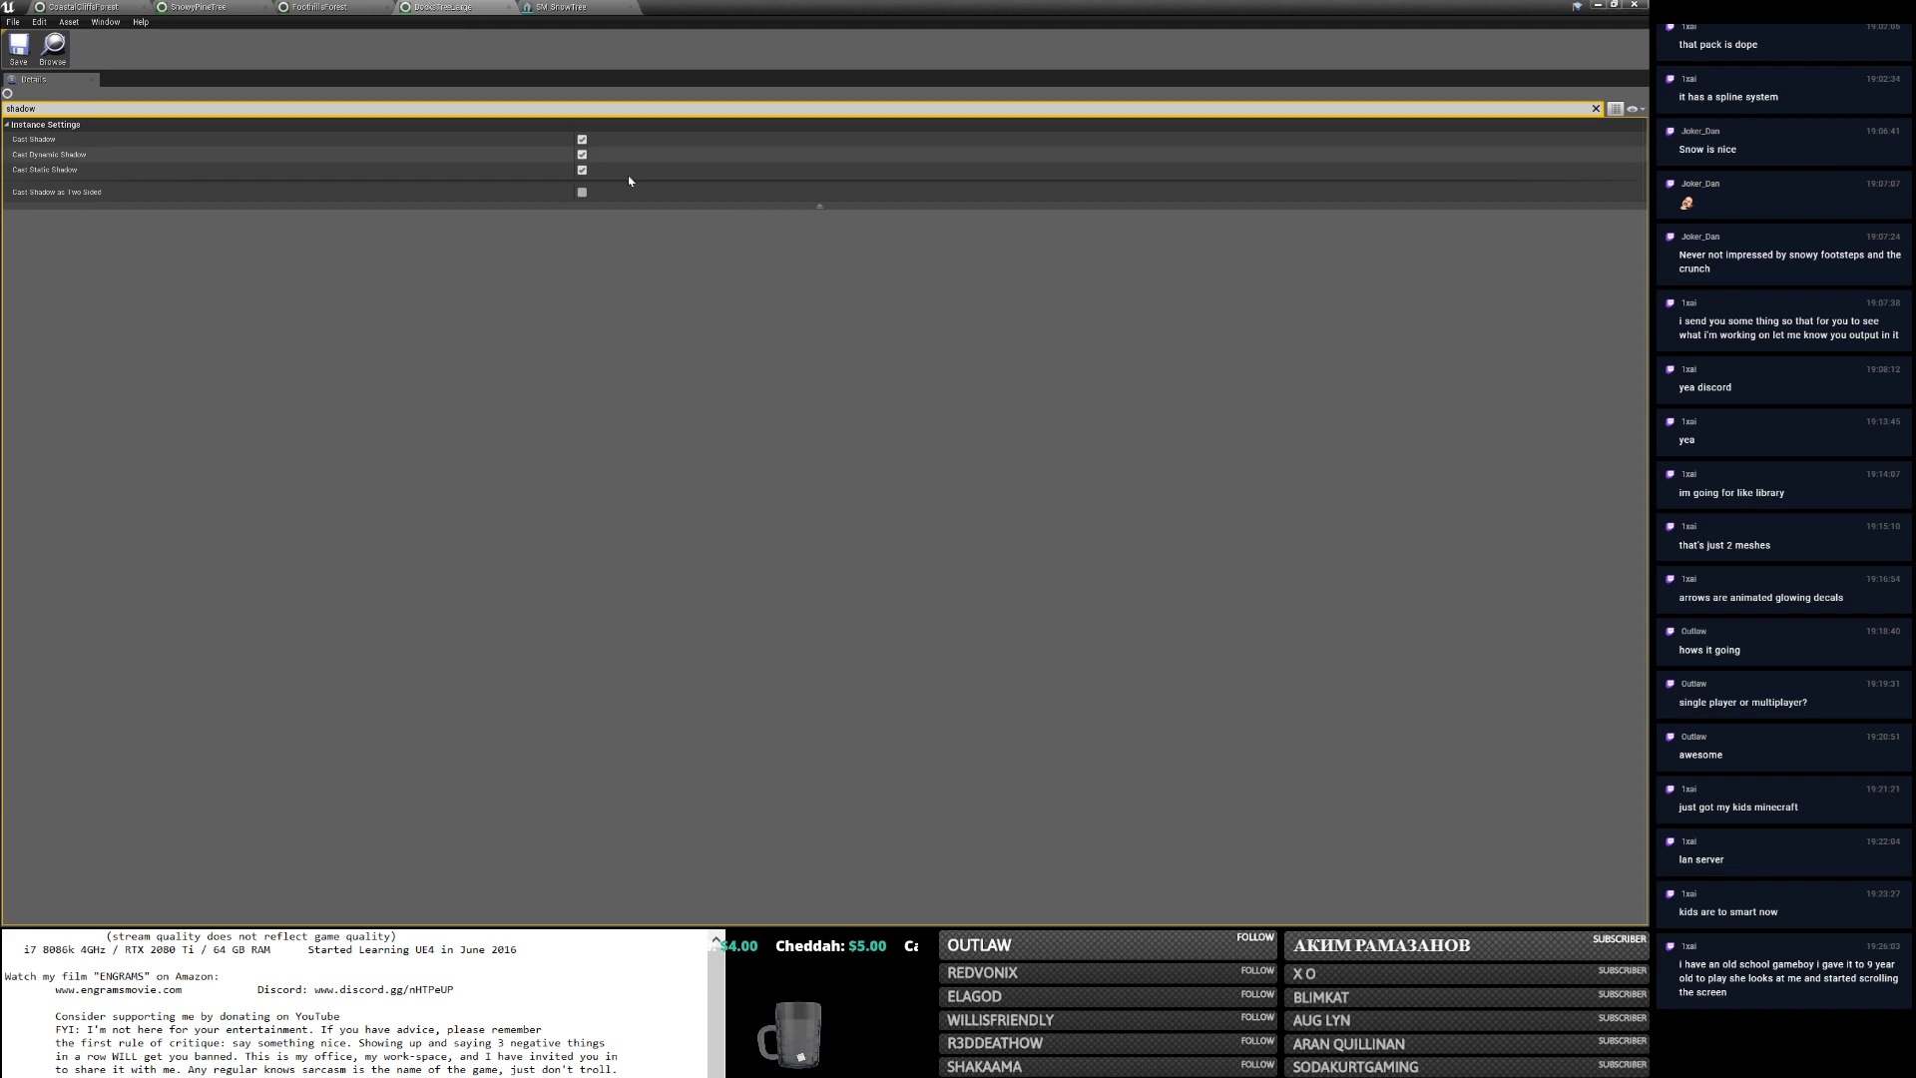
pyautogui.click(1595, 110)
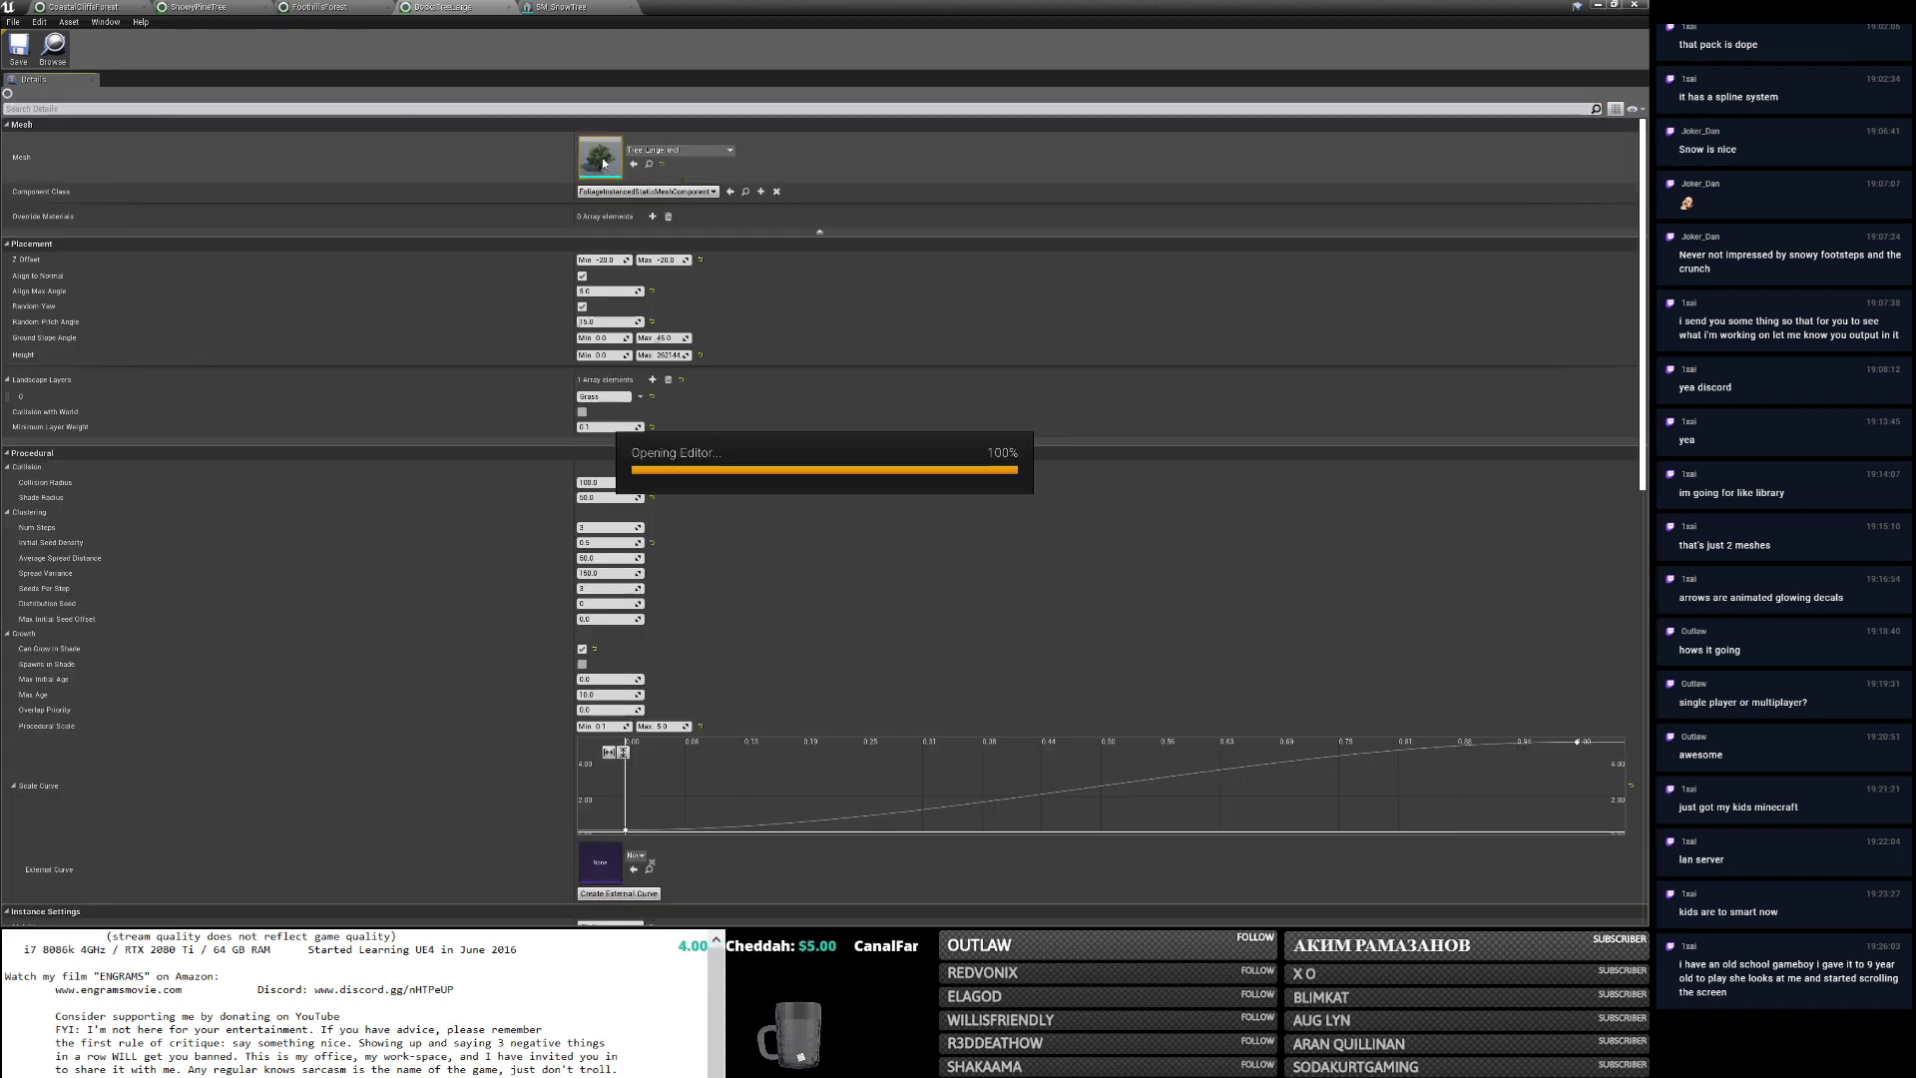
pyautogui.doubleClick(603, 163)
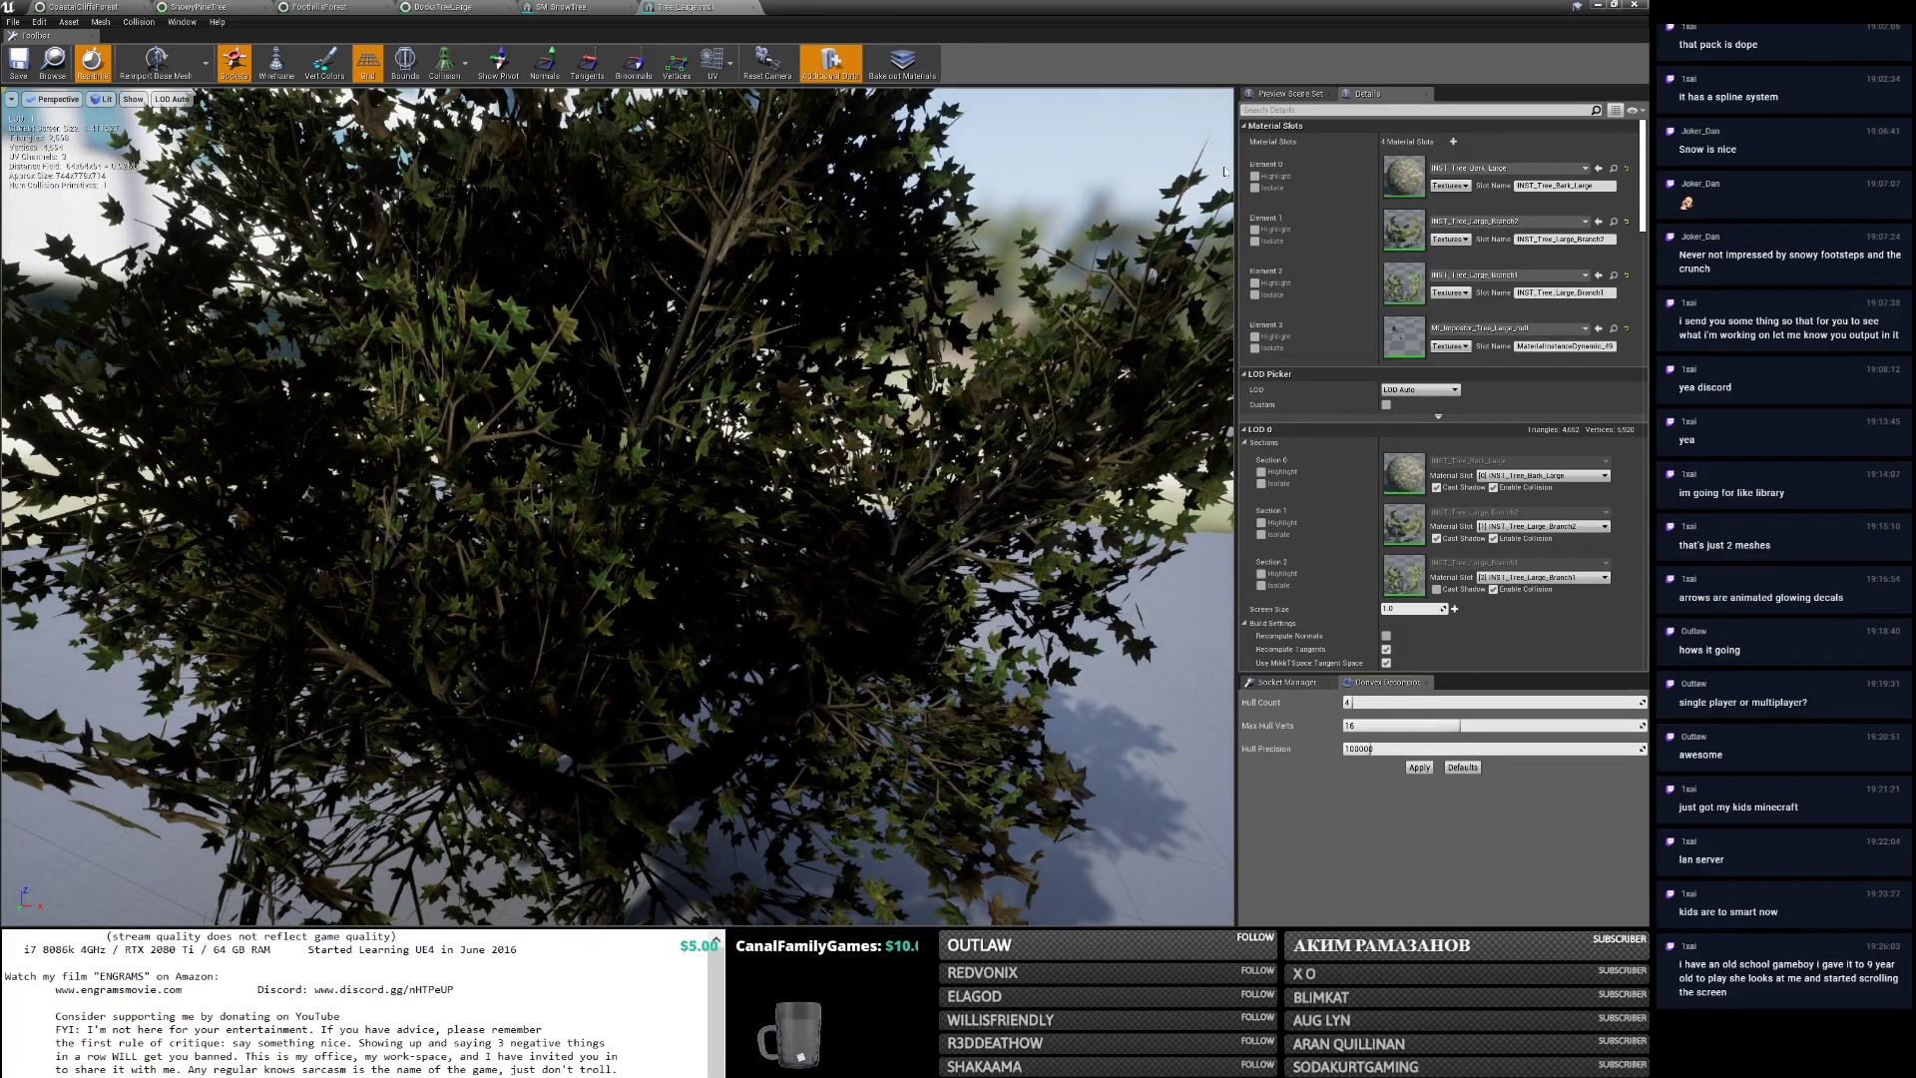
# Filter the large tree mesh's properties by "shadow", clear that filter, and clear the property filter on the SM_SnowTree mesh.
pyautogui.click(1297, 110)
pyautogui.write('shadow')
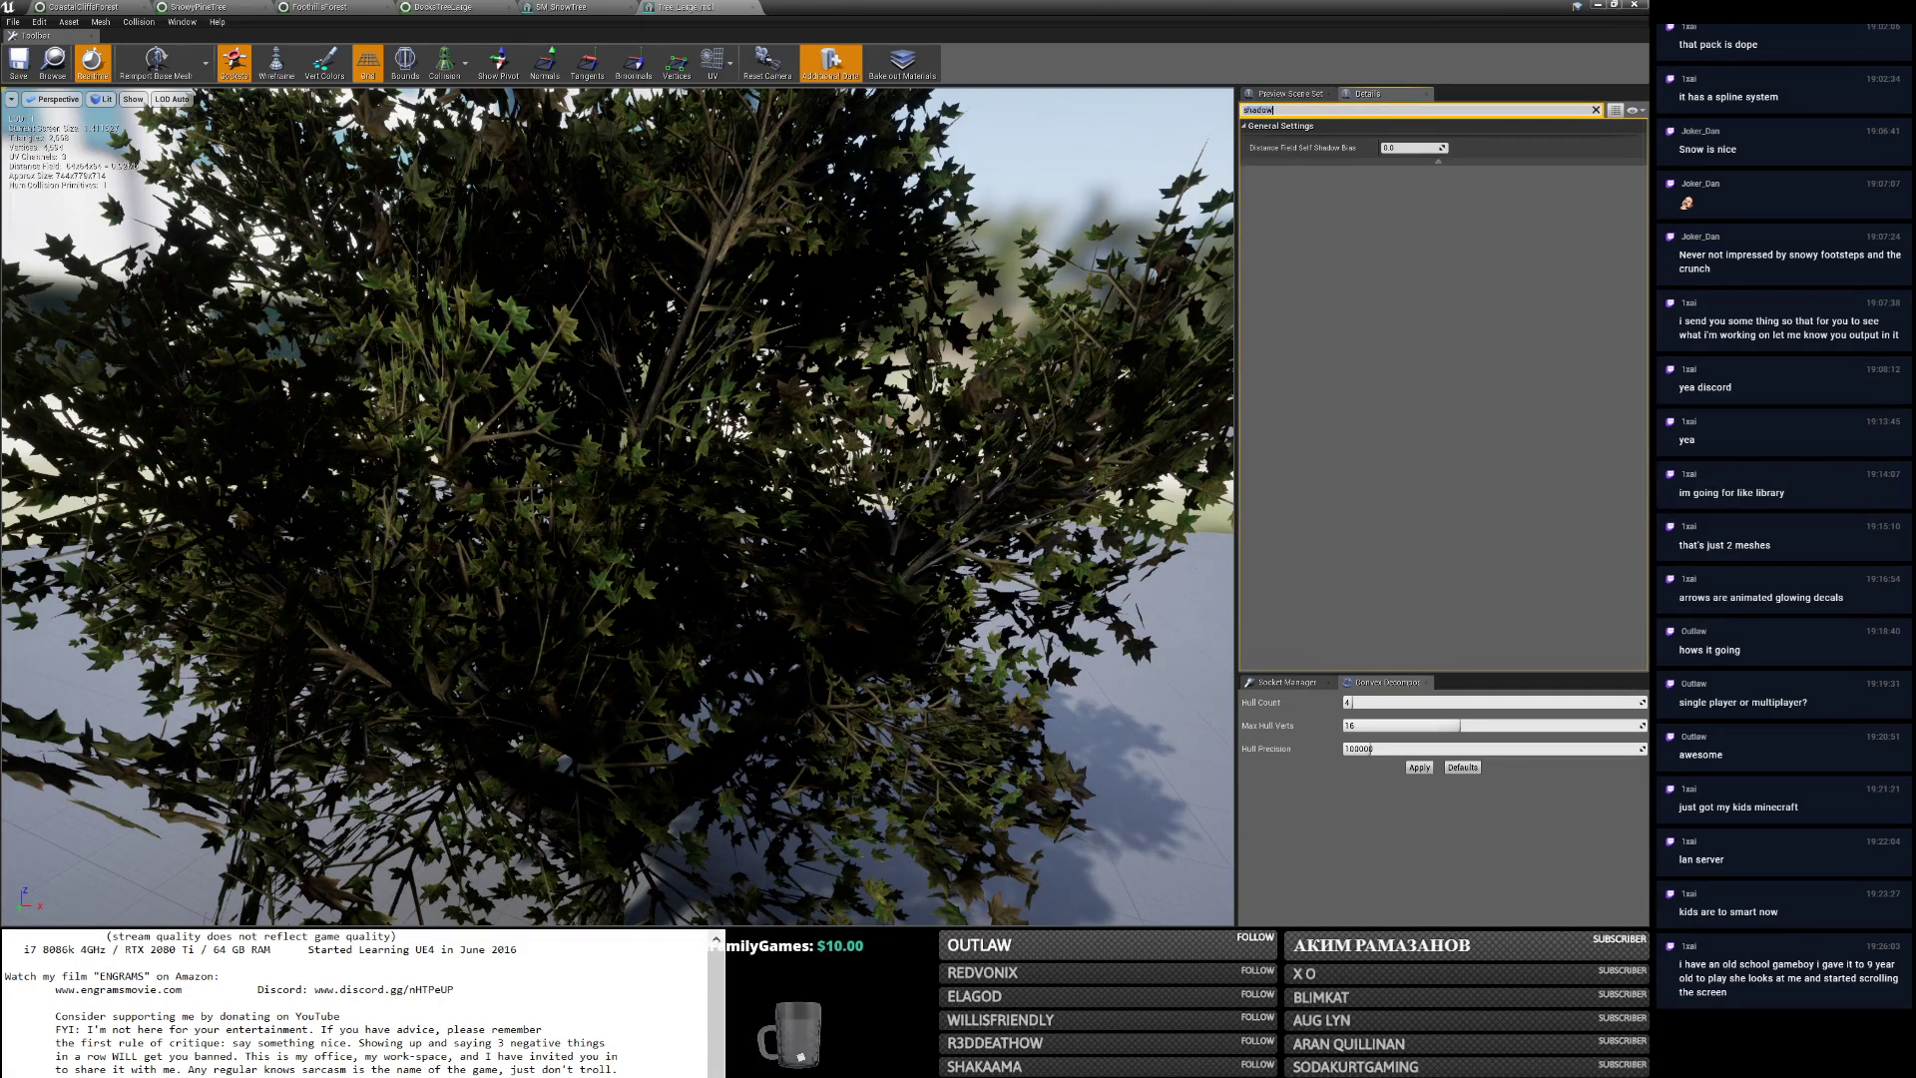
pyautogui.press('BackSpace')
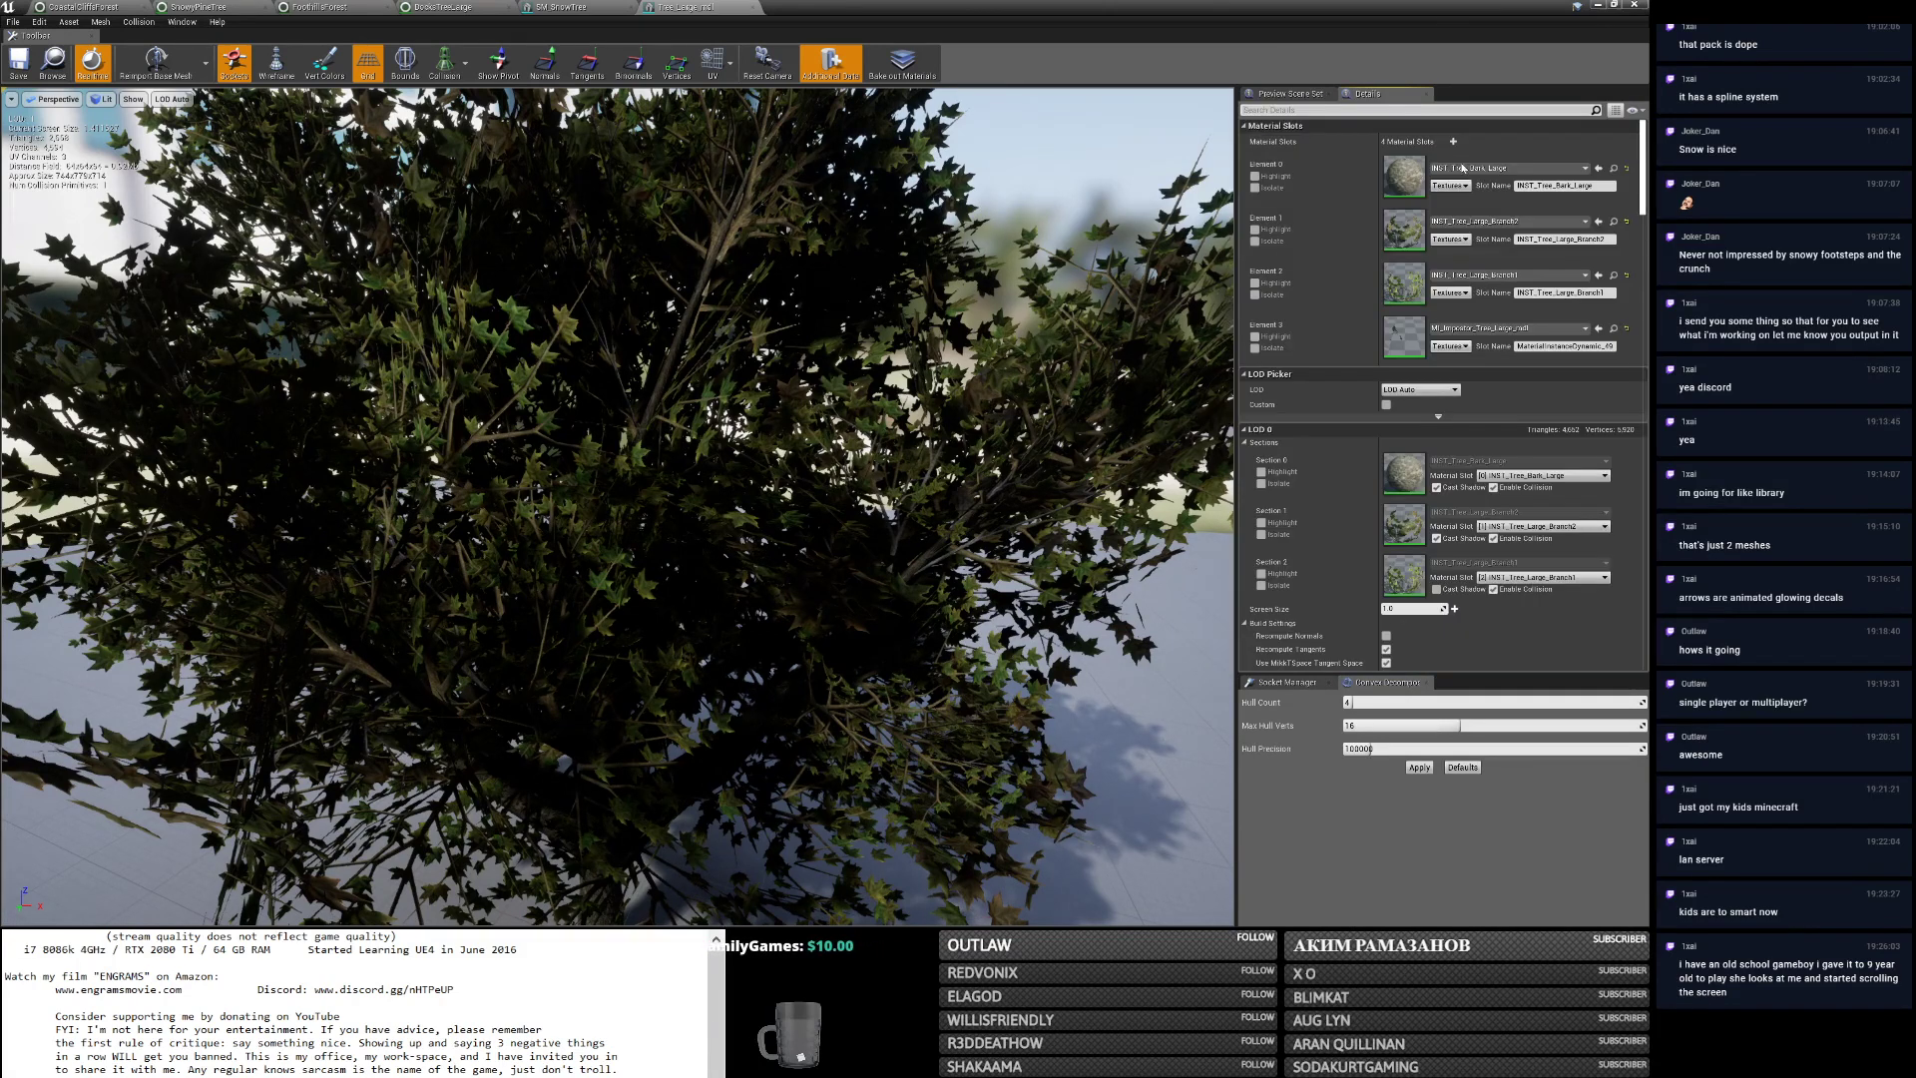
pyautogui.click(574, 7)
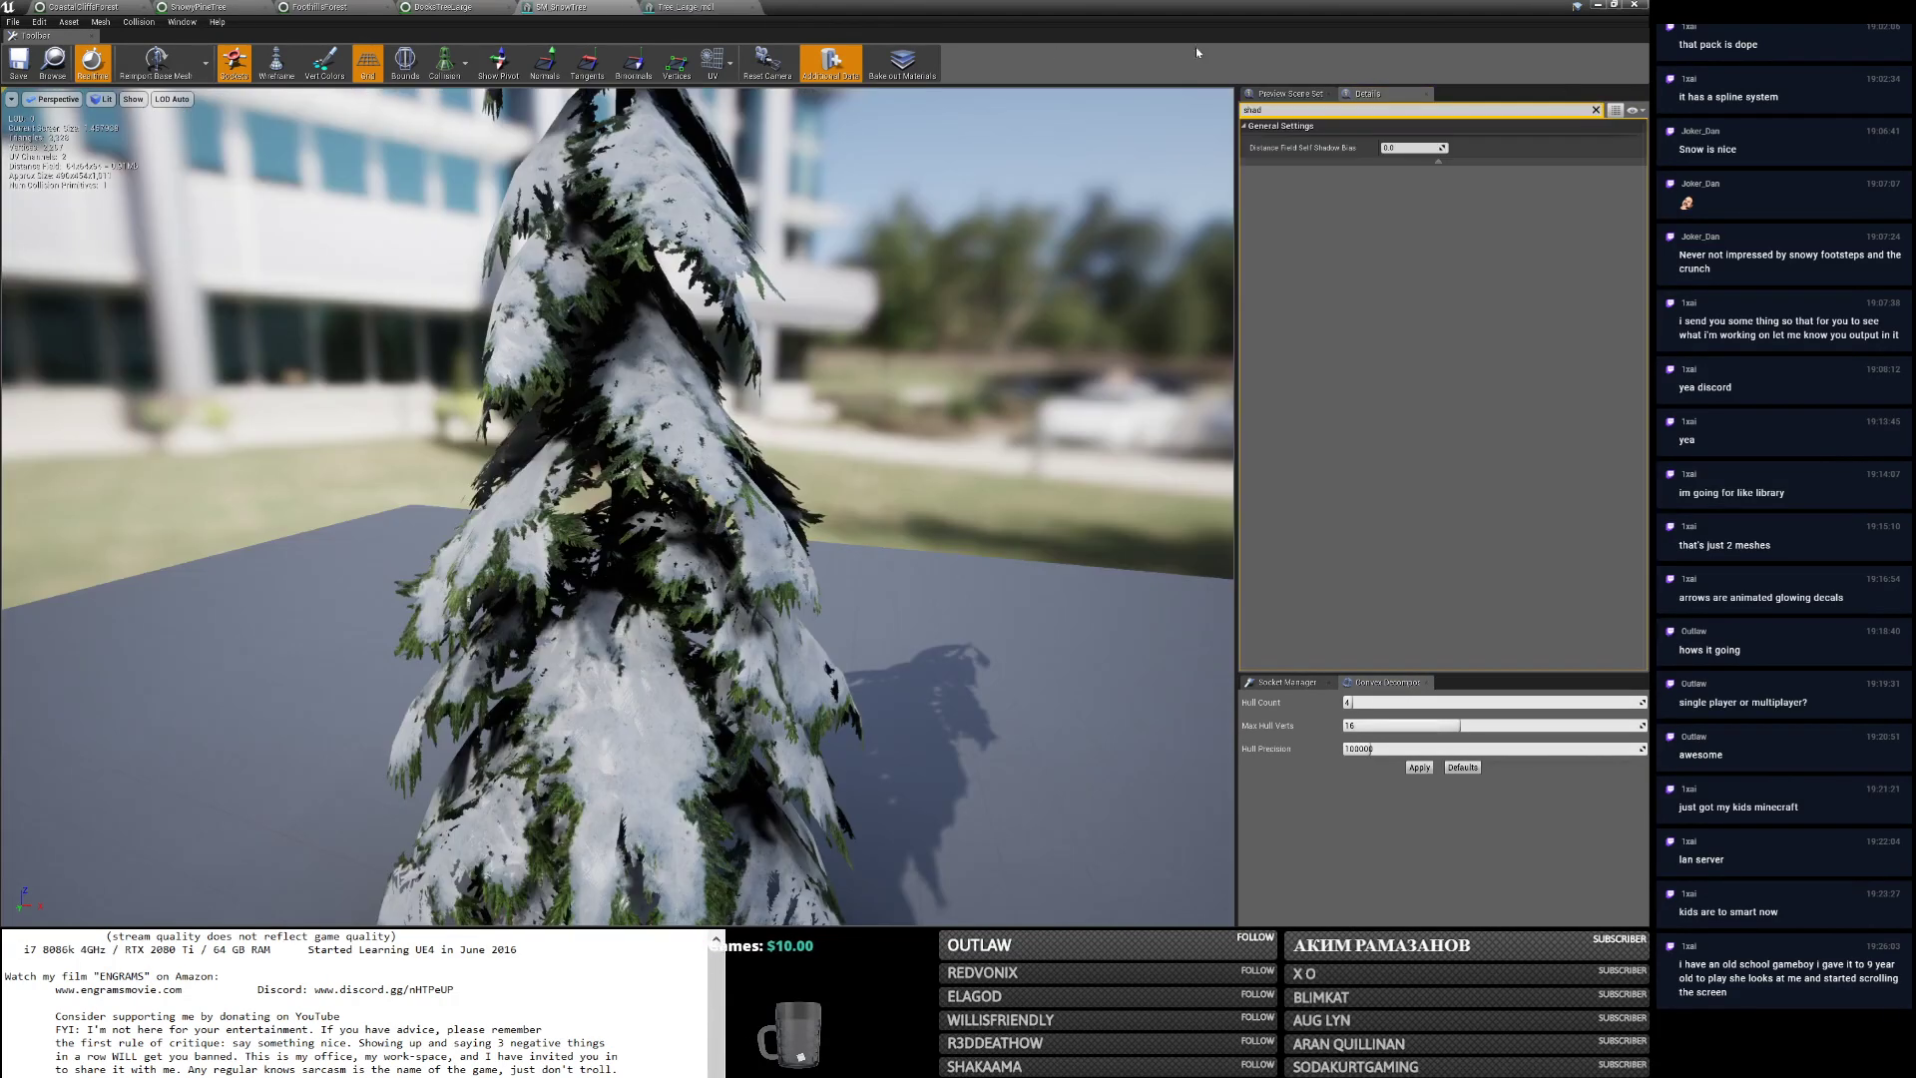
pyautogui.click(1596, 111)
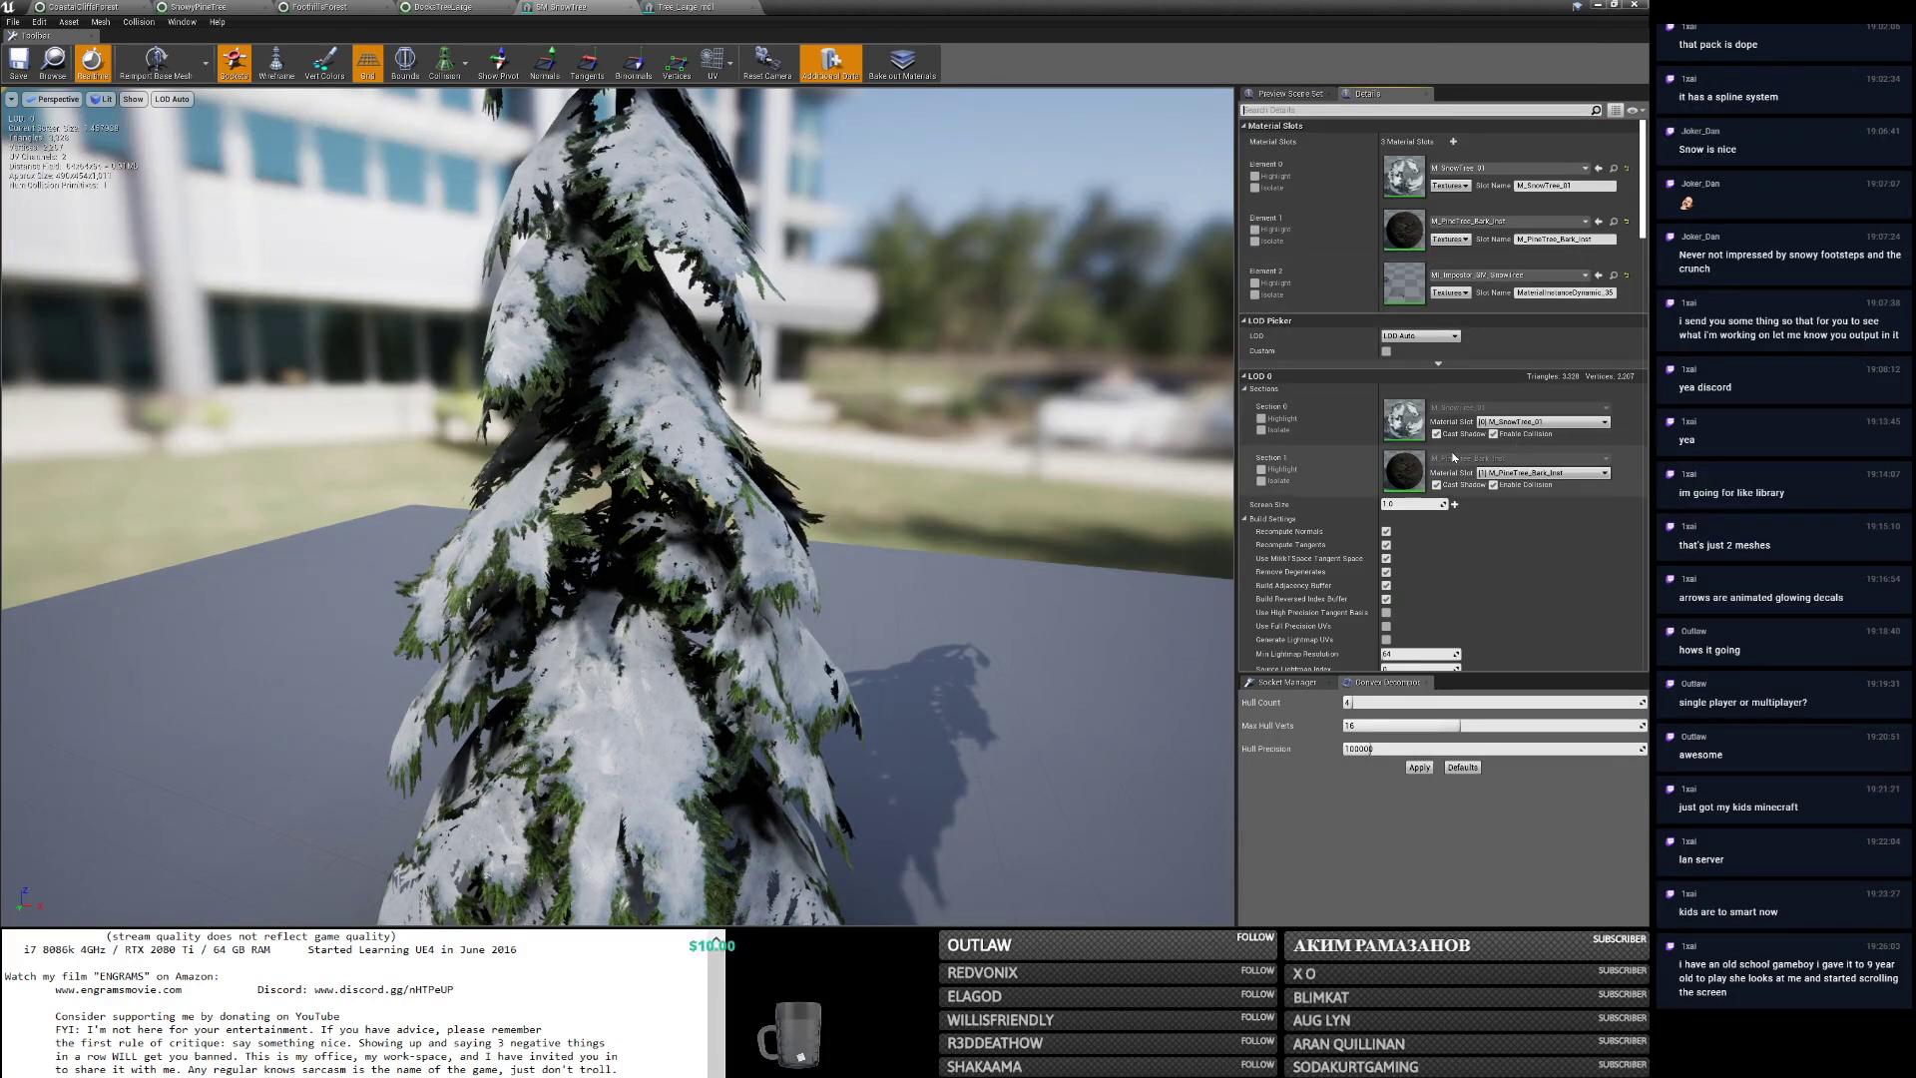
# Show LOD 3 of the large tree mesh and LOD 4 of the SM_SnowTree mesh to compare their section shadow settings.
pyautogui.click(708, 8)
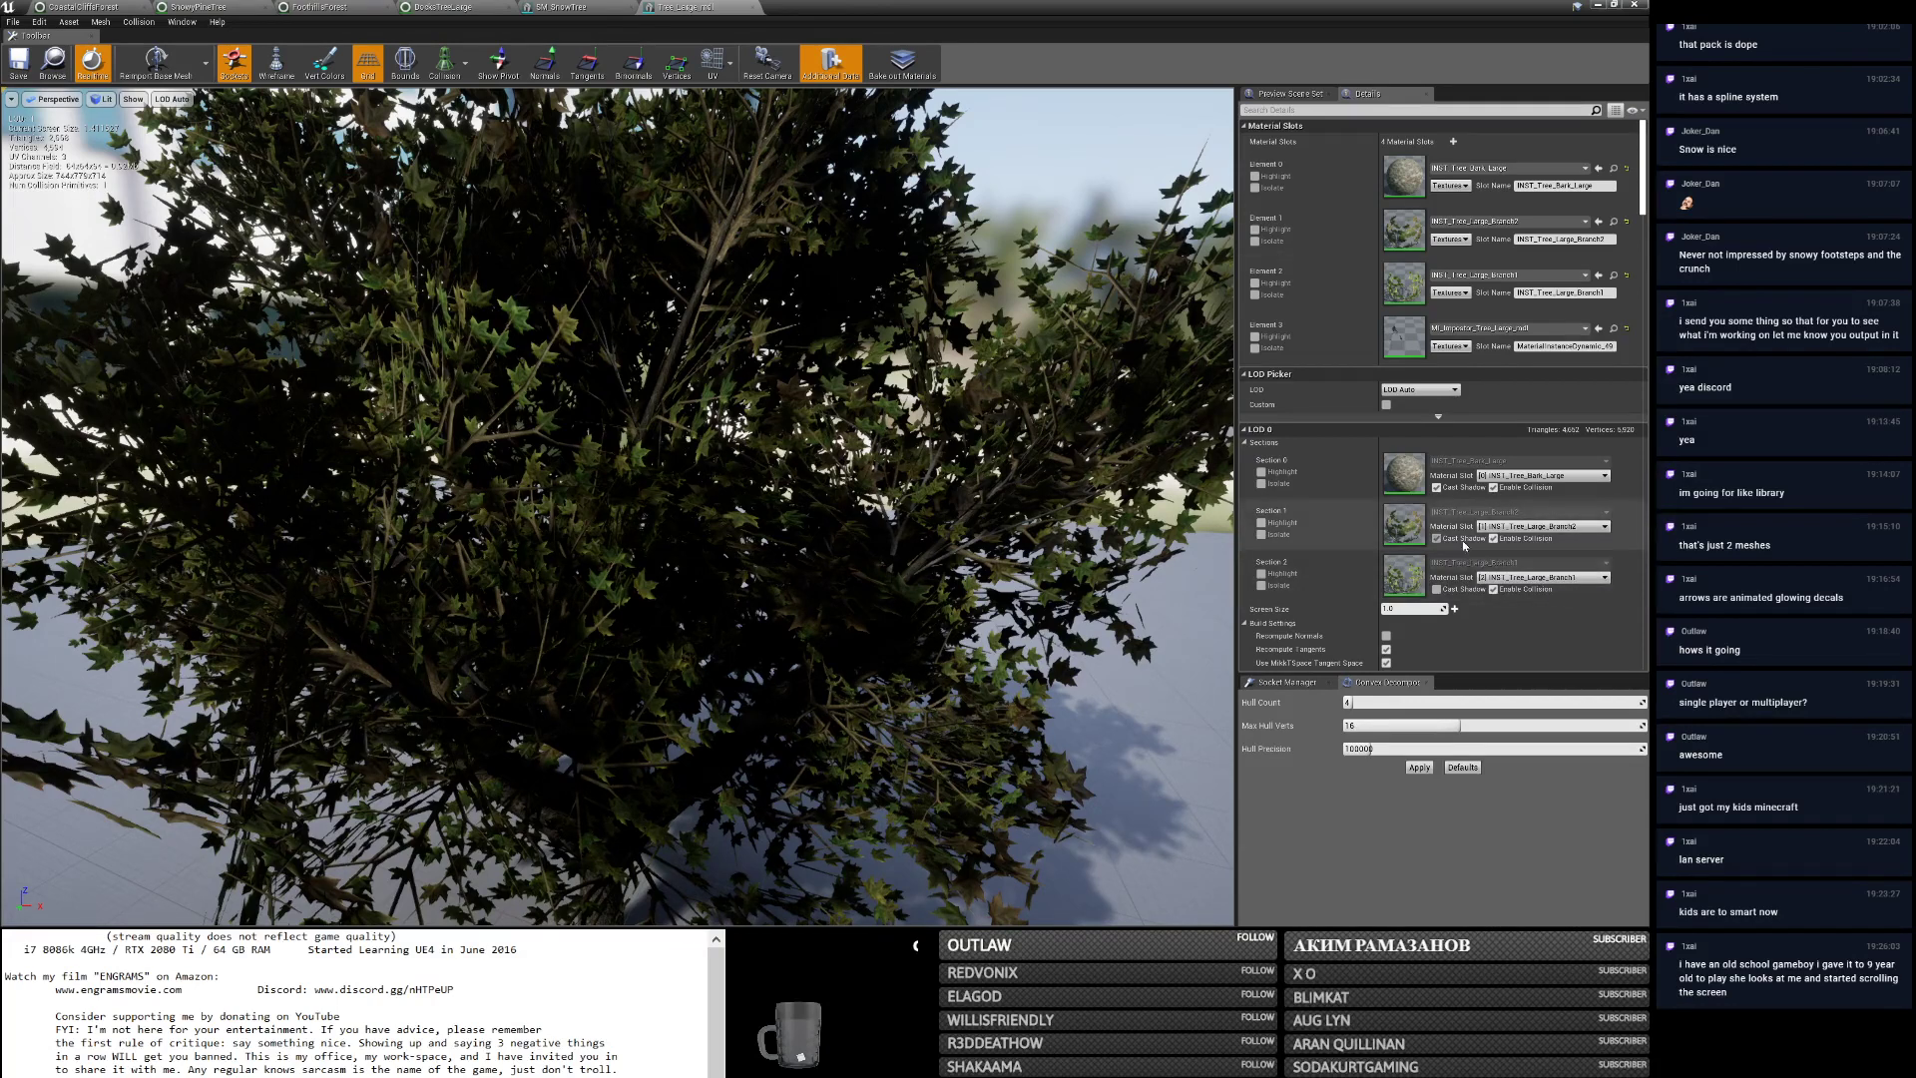
pyautogui.click(1418, 390)
pyautogui.click(1423, 463)
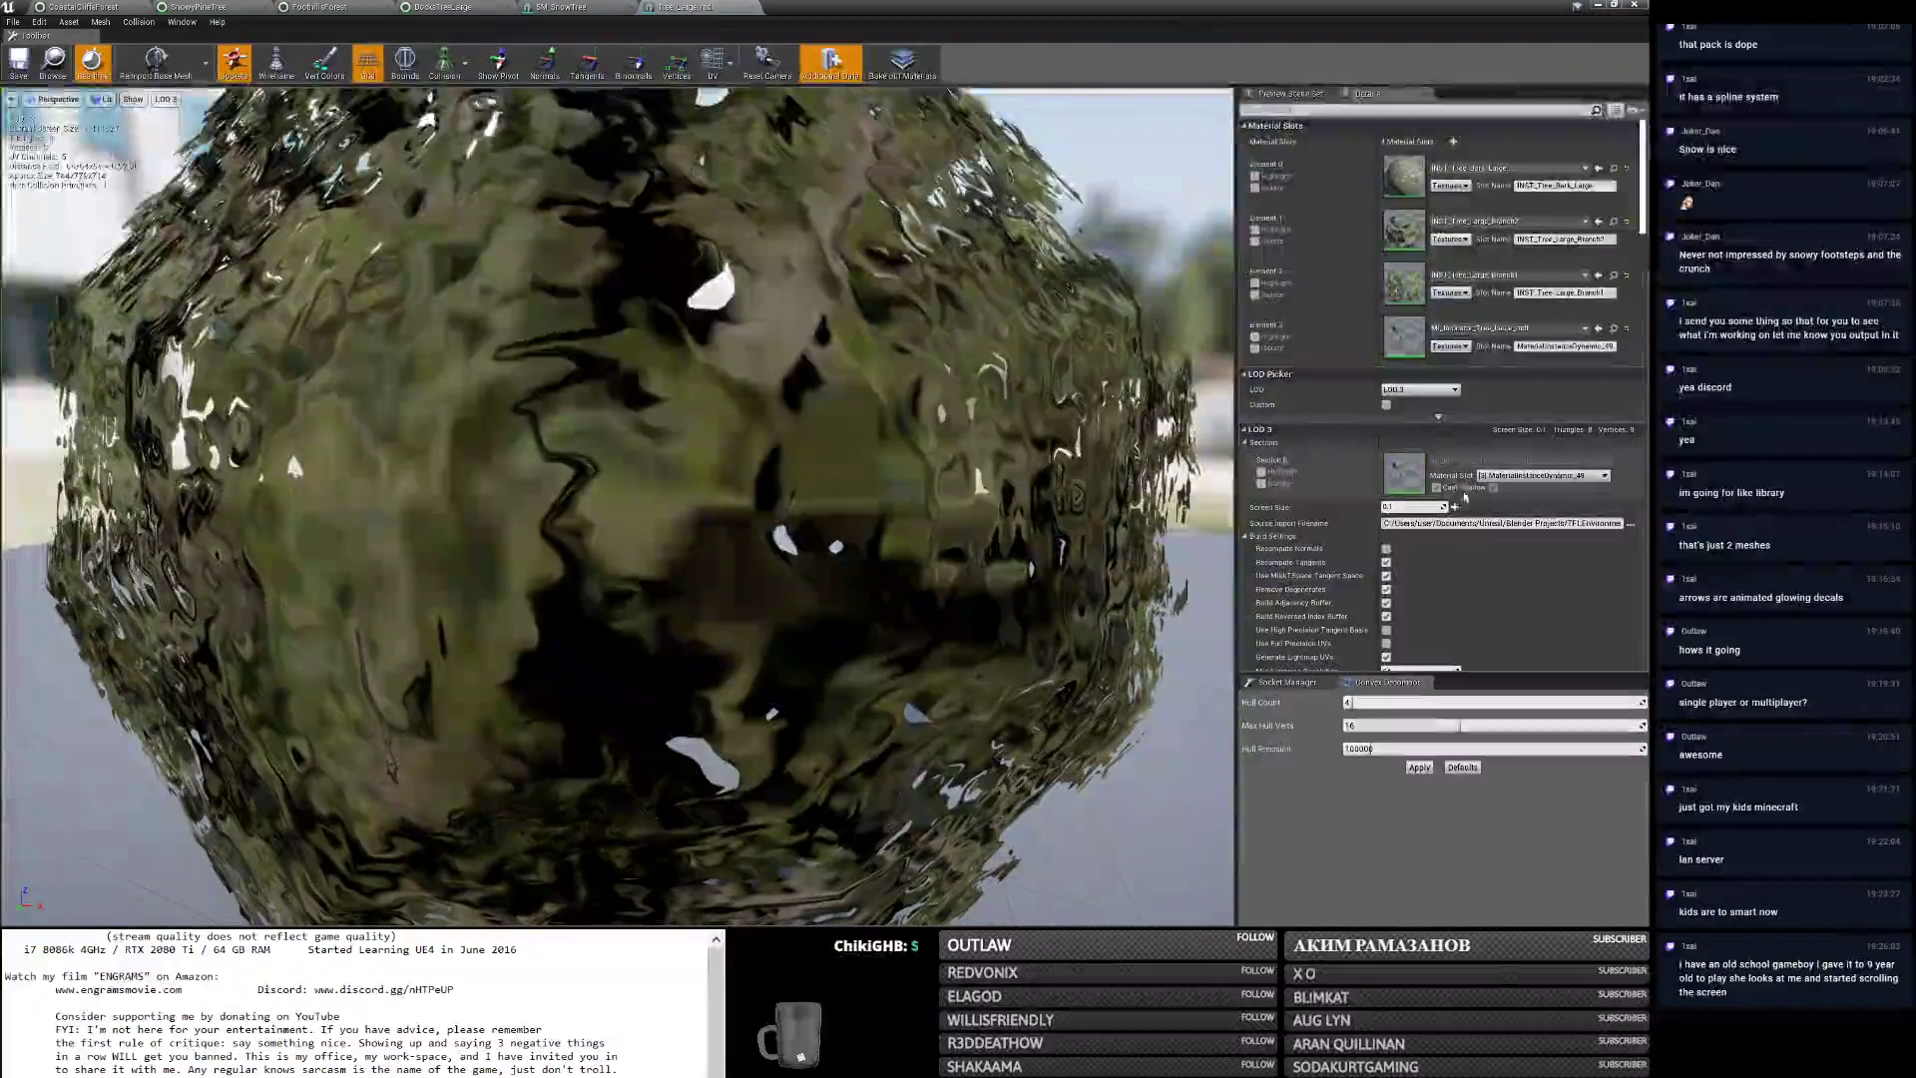
pyautogui.click(562, 7)
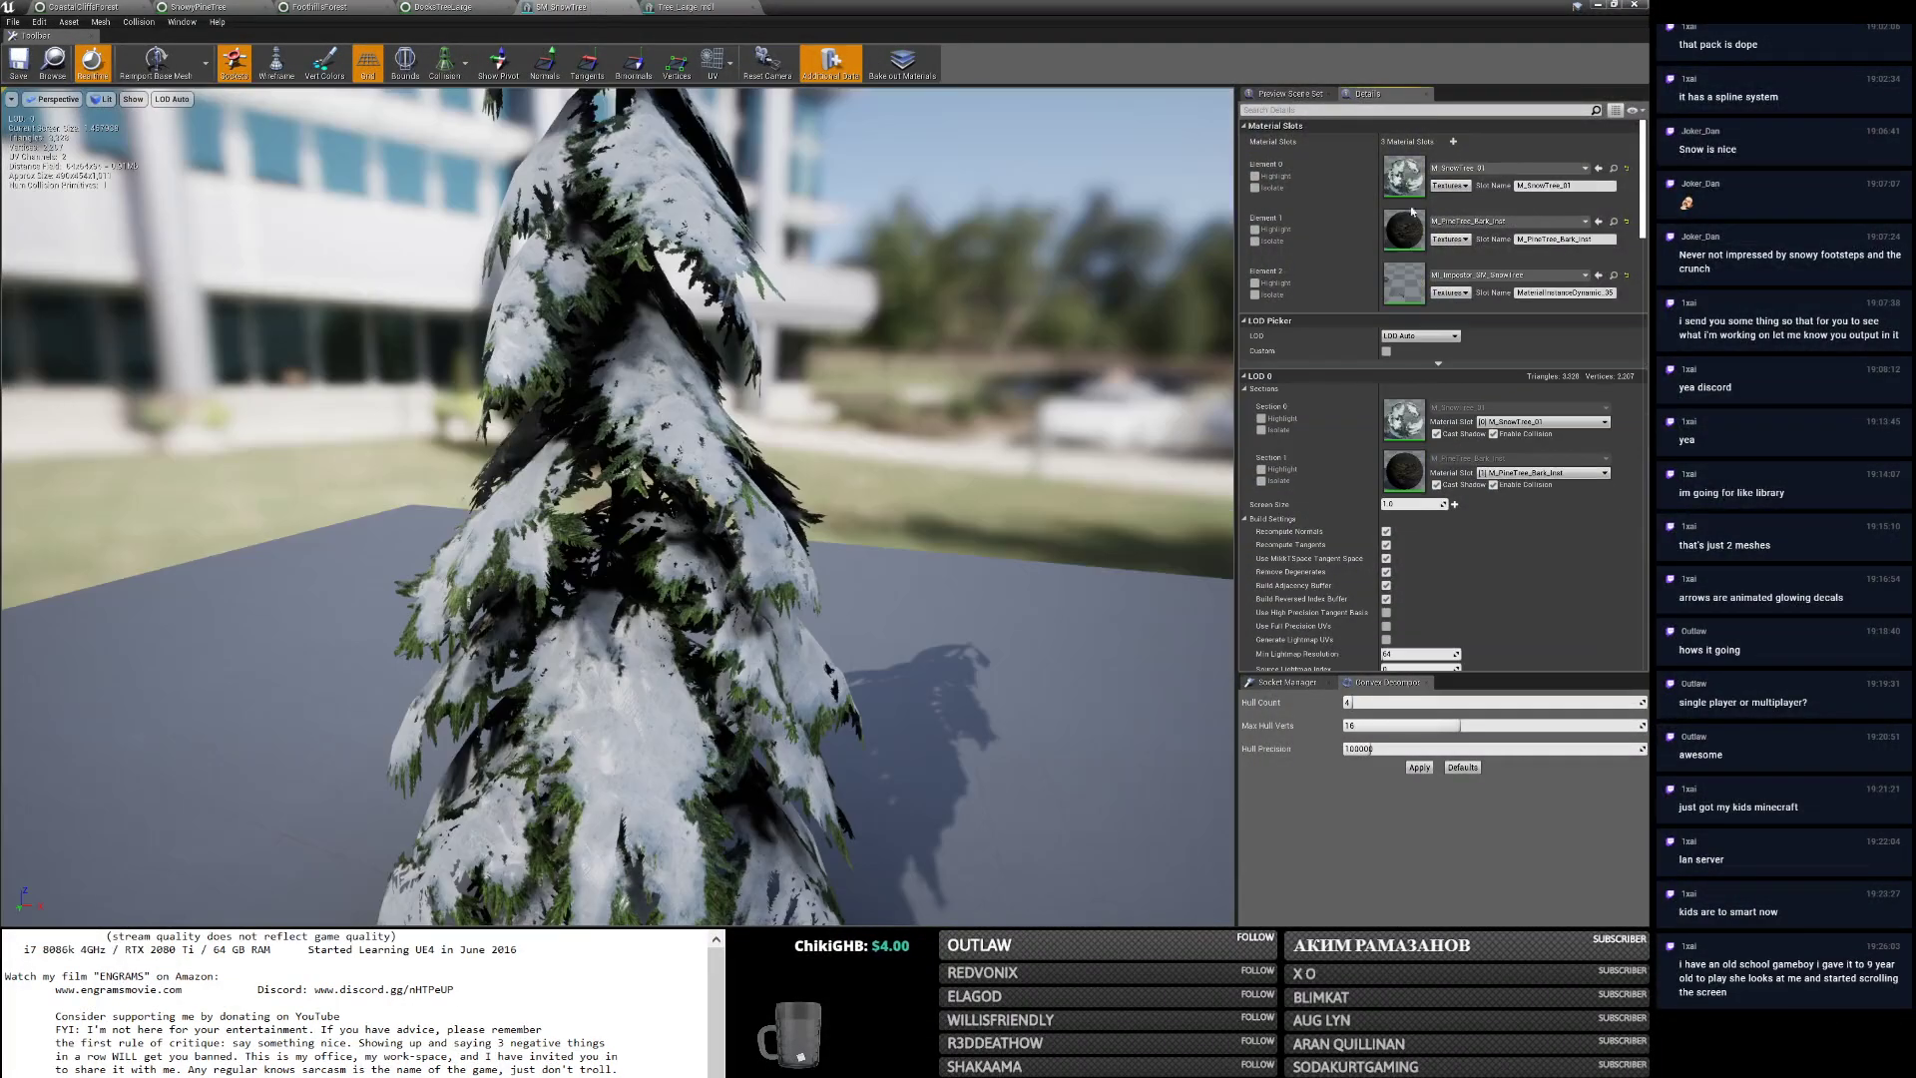
pyautogui.click(1418, 336)
pyautogui.click(1409, 418)
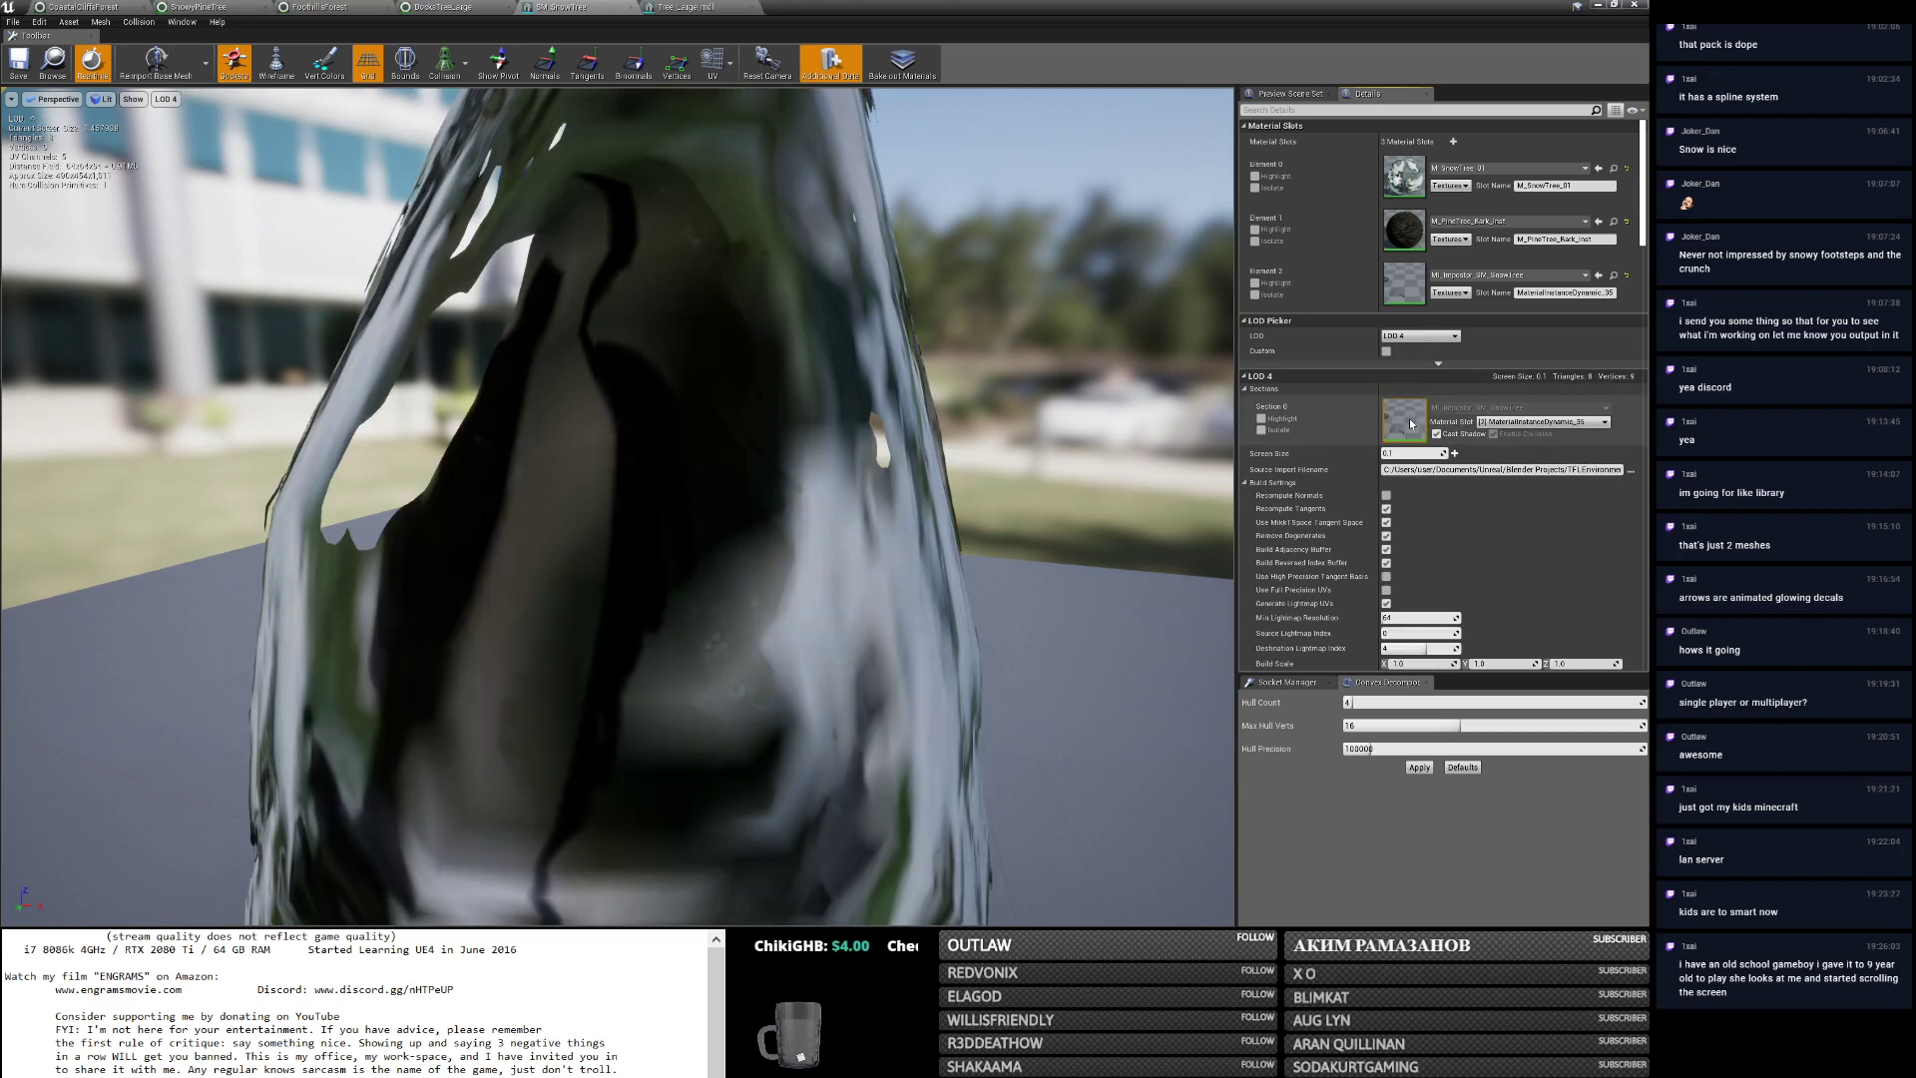
# Recheck the large tree mesh's LOD 3 settings, return to the SM_SnowTree mesh and start filtering its properties for shadow settings.
pyautogui.click(688, 6)
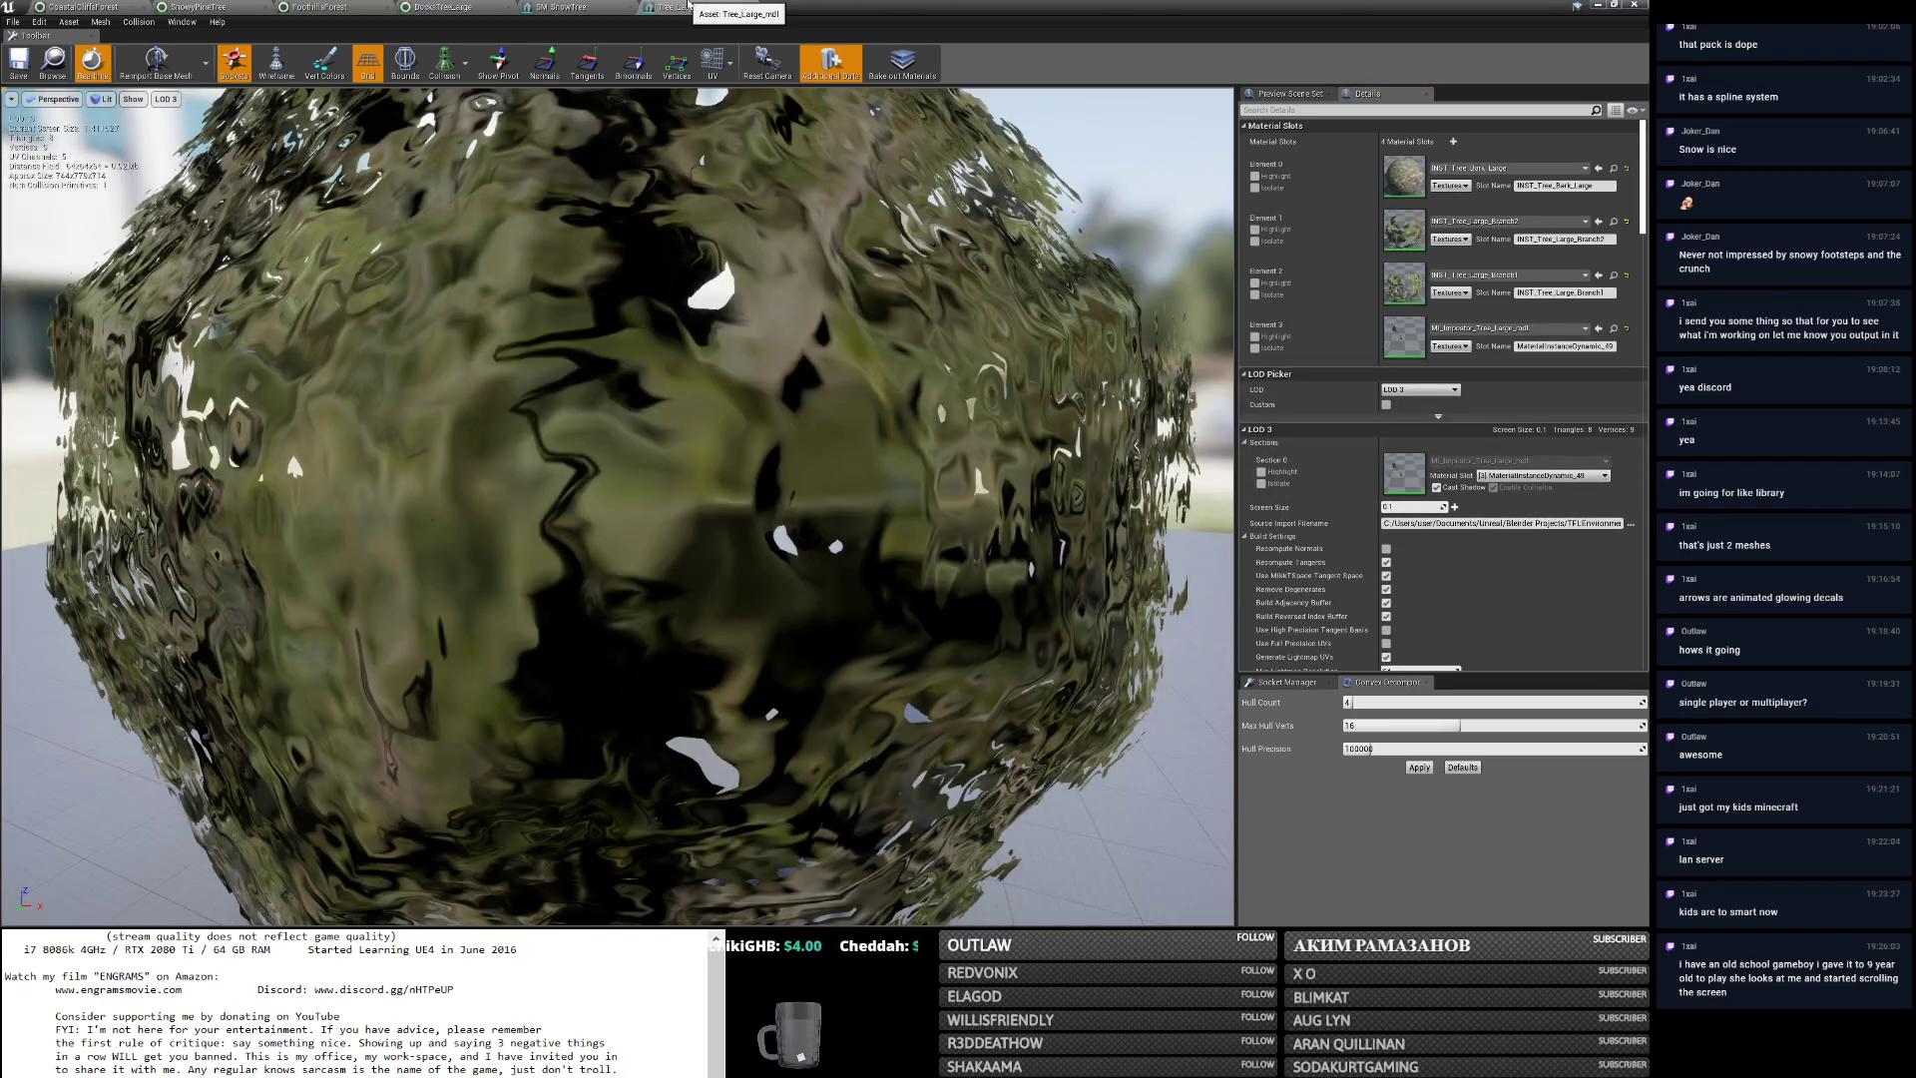
pyautogui.click(603, 6)
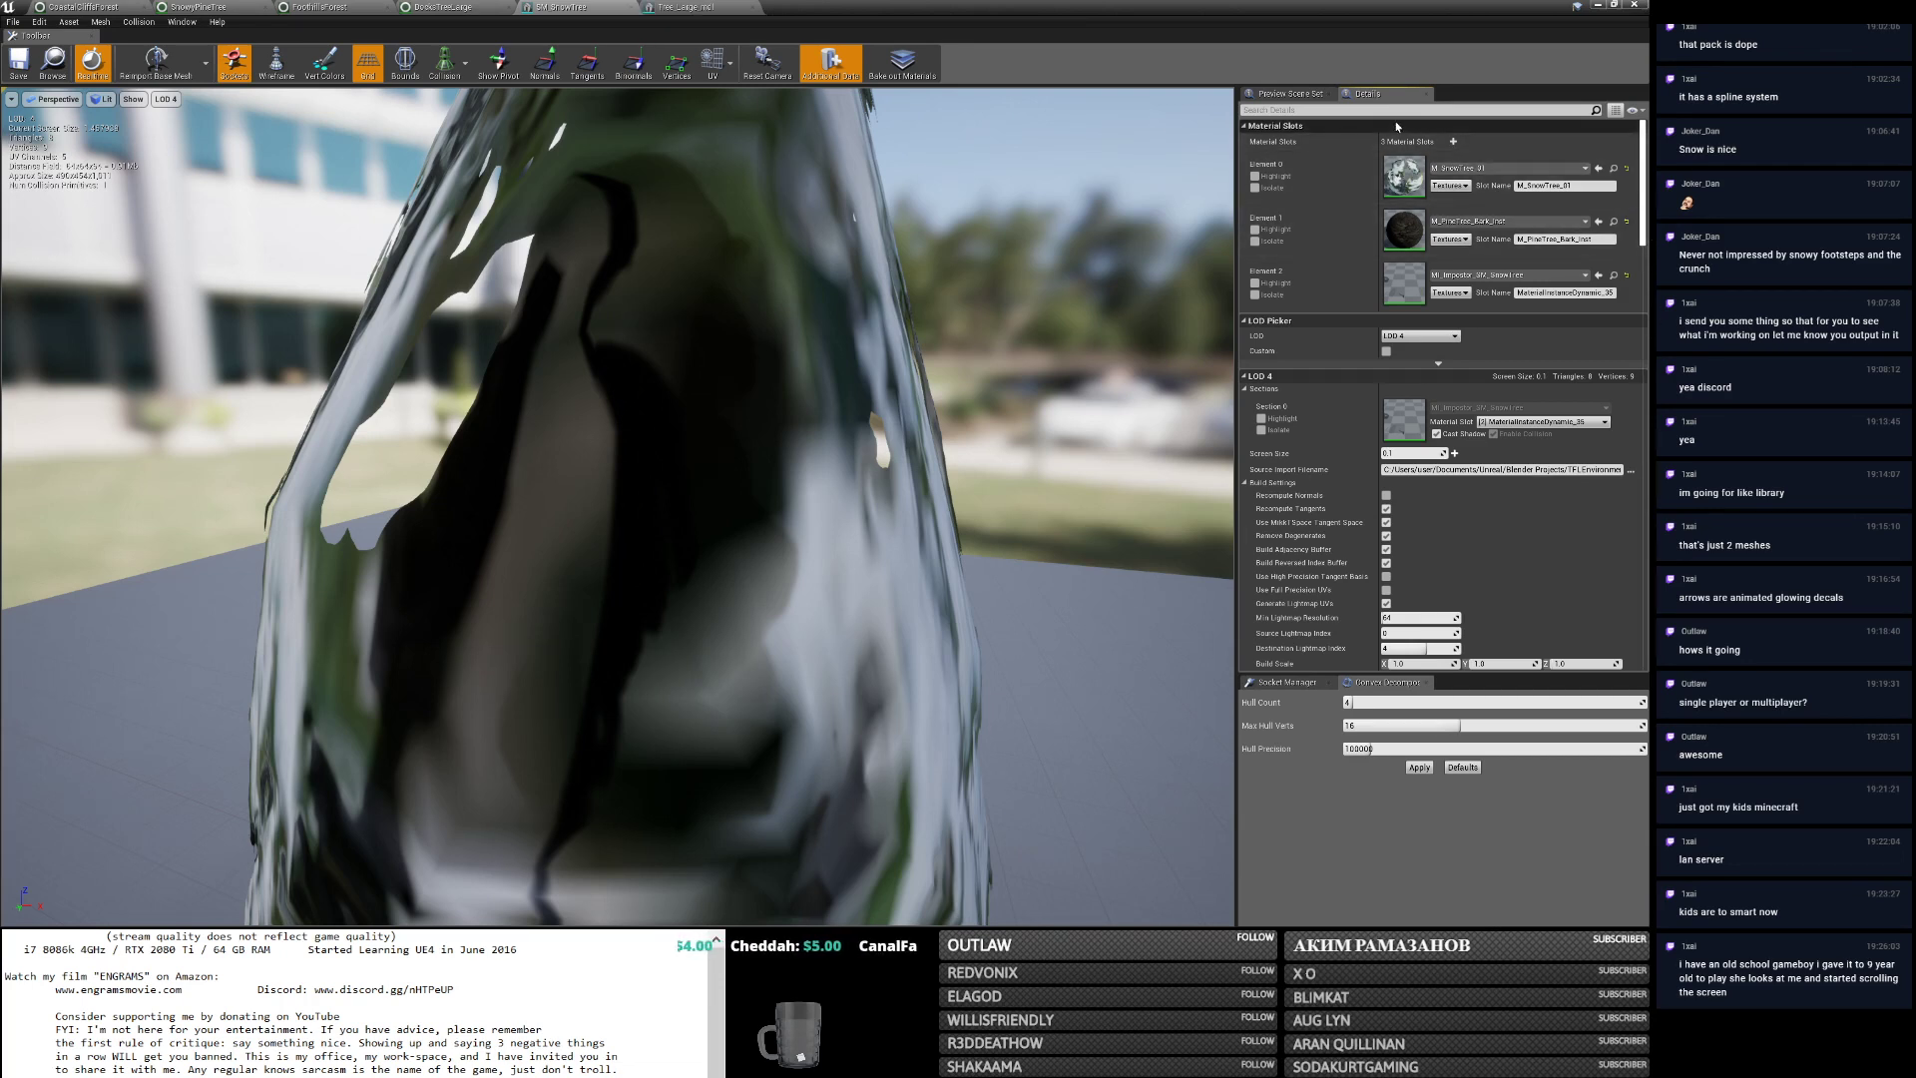
pyautogui.write('shyah')
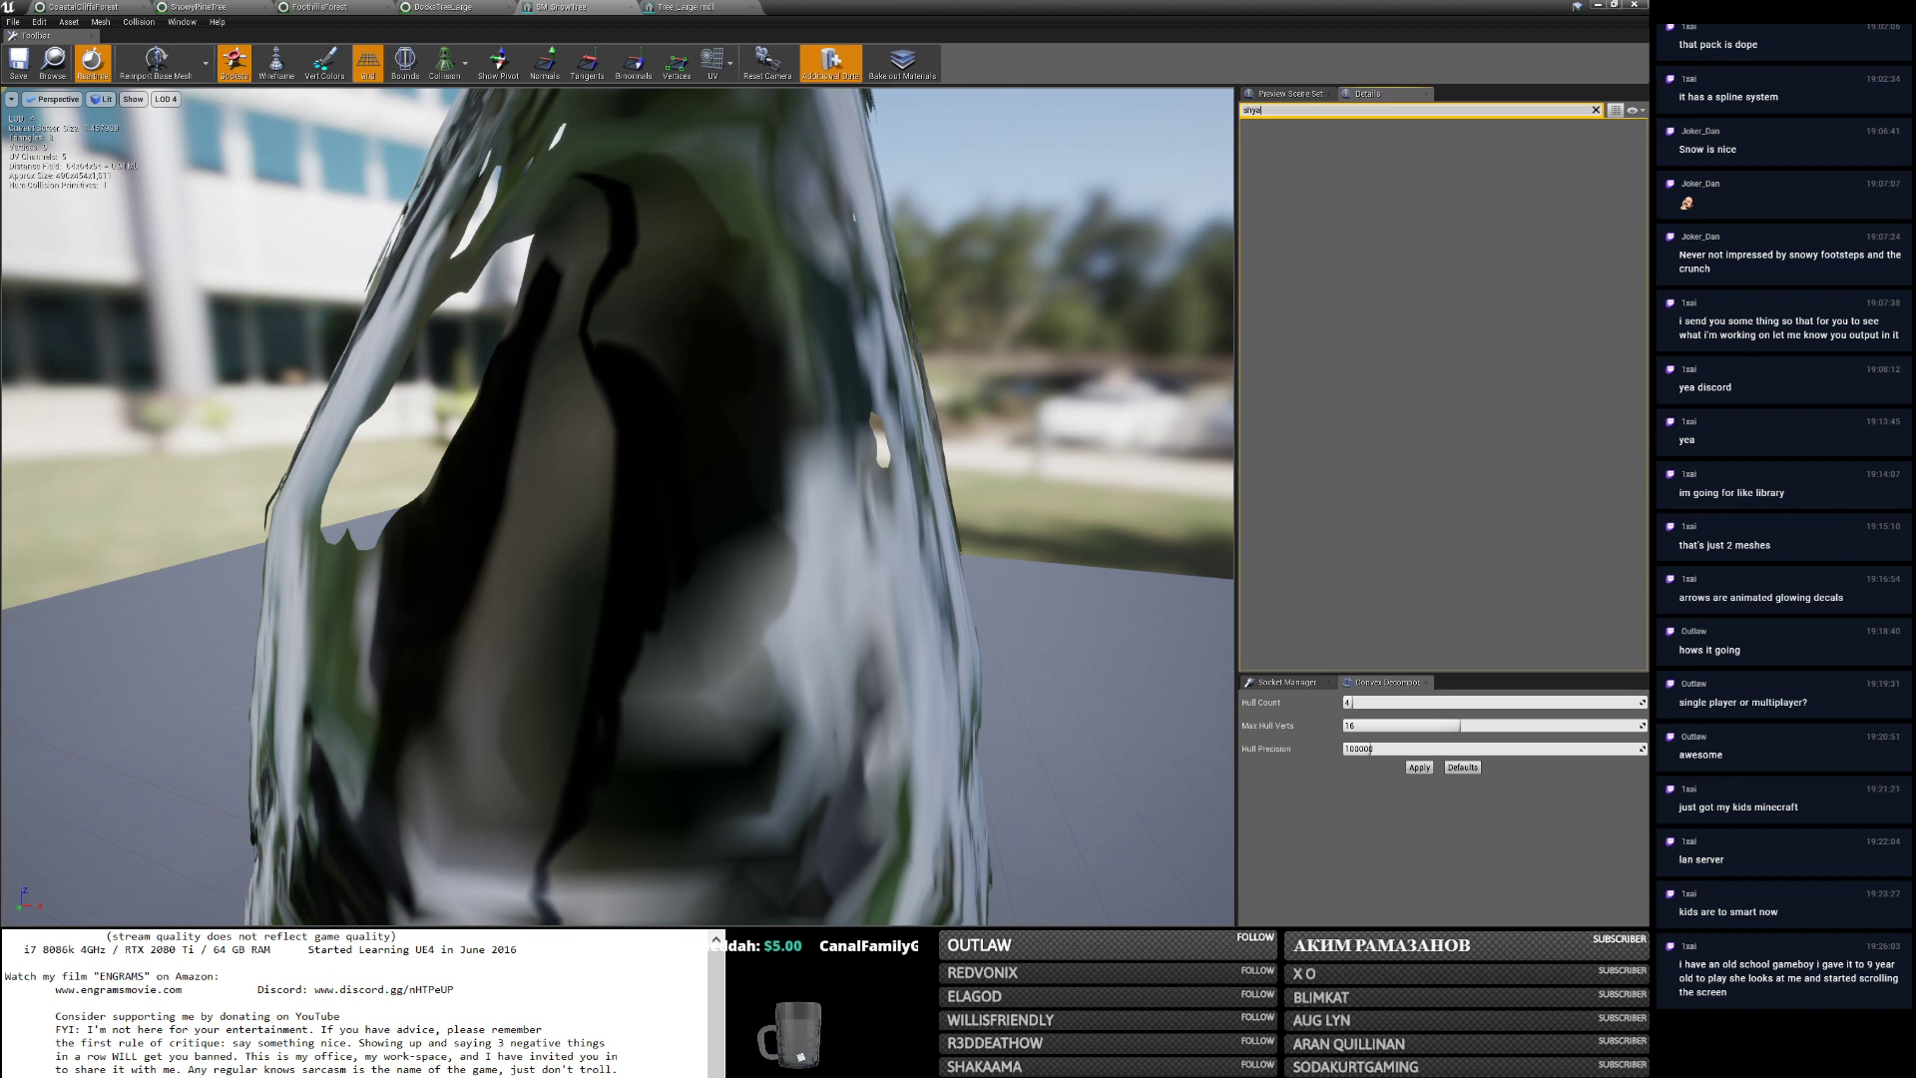
# Filter the snow tree mesh's details for "shad".
pyautogui.press('BackSpace')
pyautogui.press('BackSpace')
pyautogui.press('BackSpace')
pyautogui.write('a')
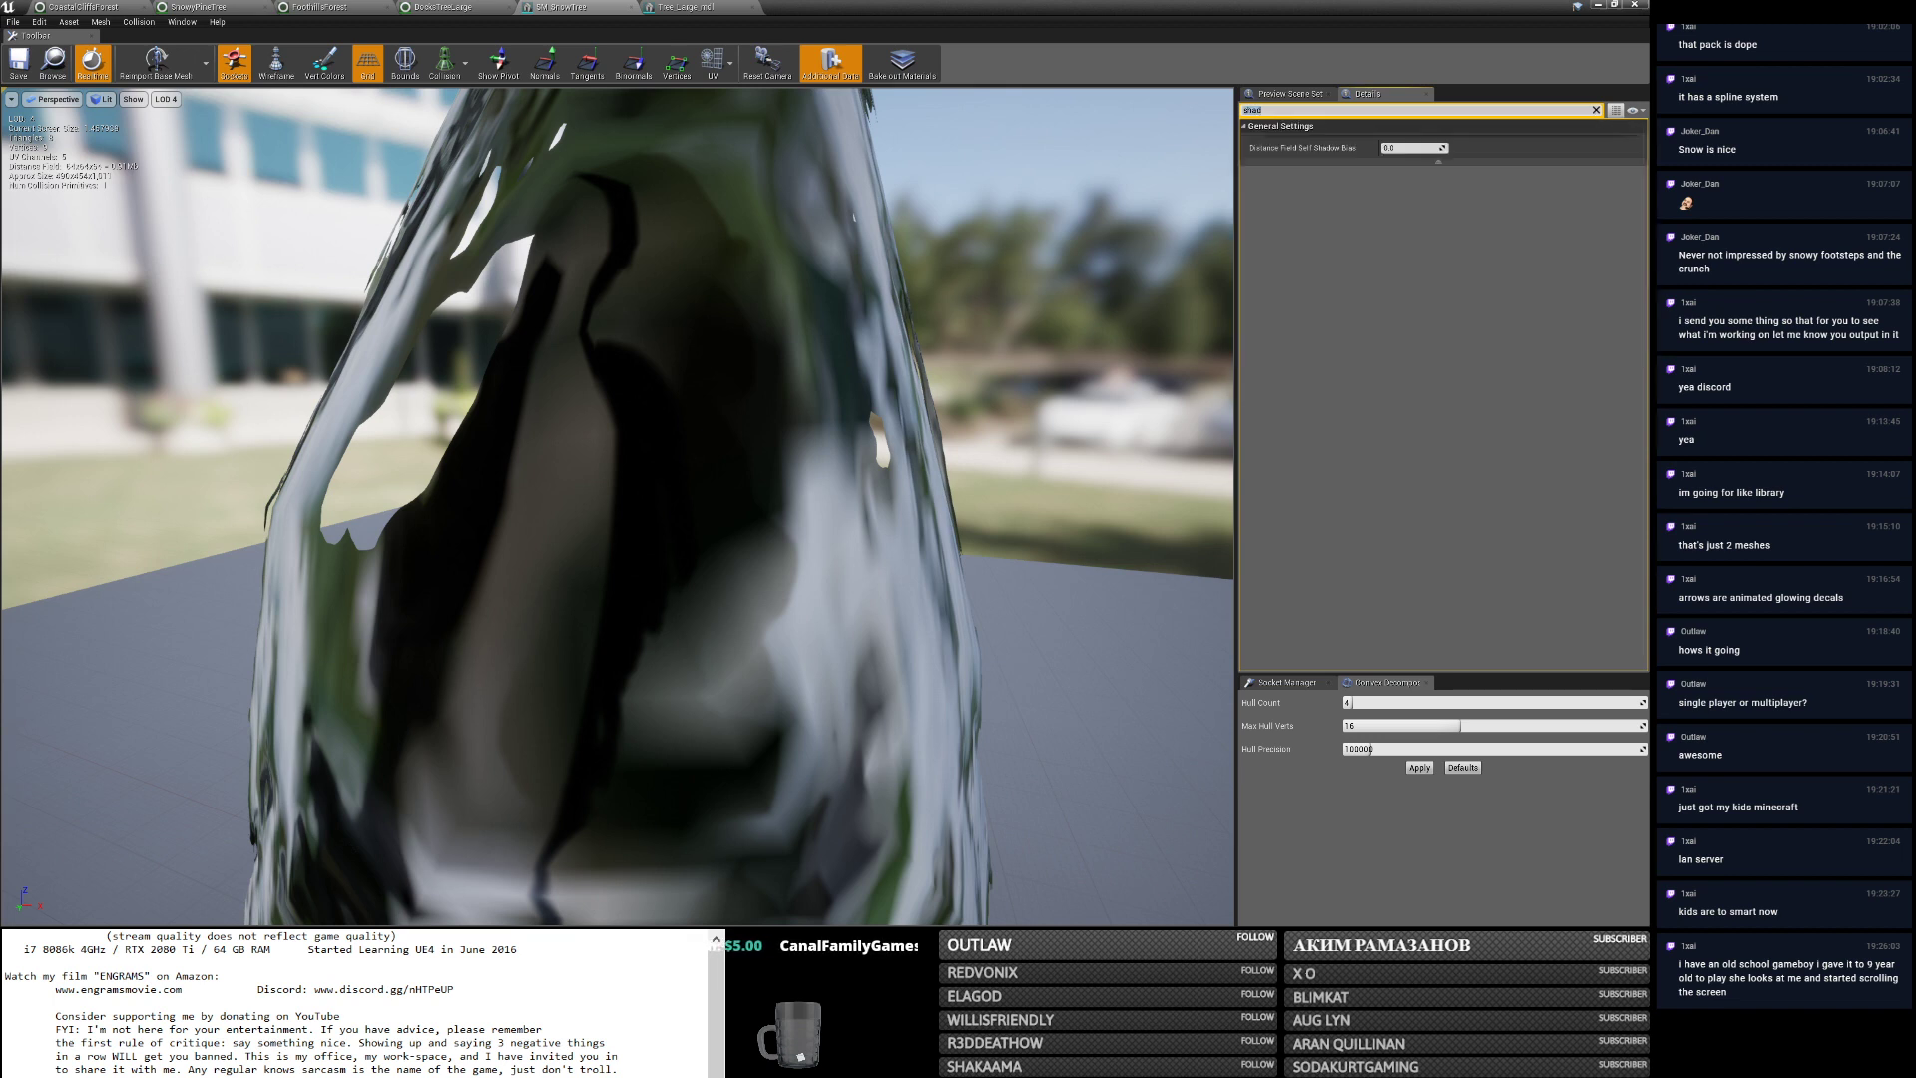
# Clear the details filter and look through all of the snow tree mesh's settings.
pyautogui.click(1596, 110)
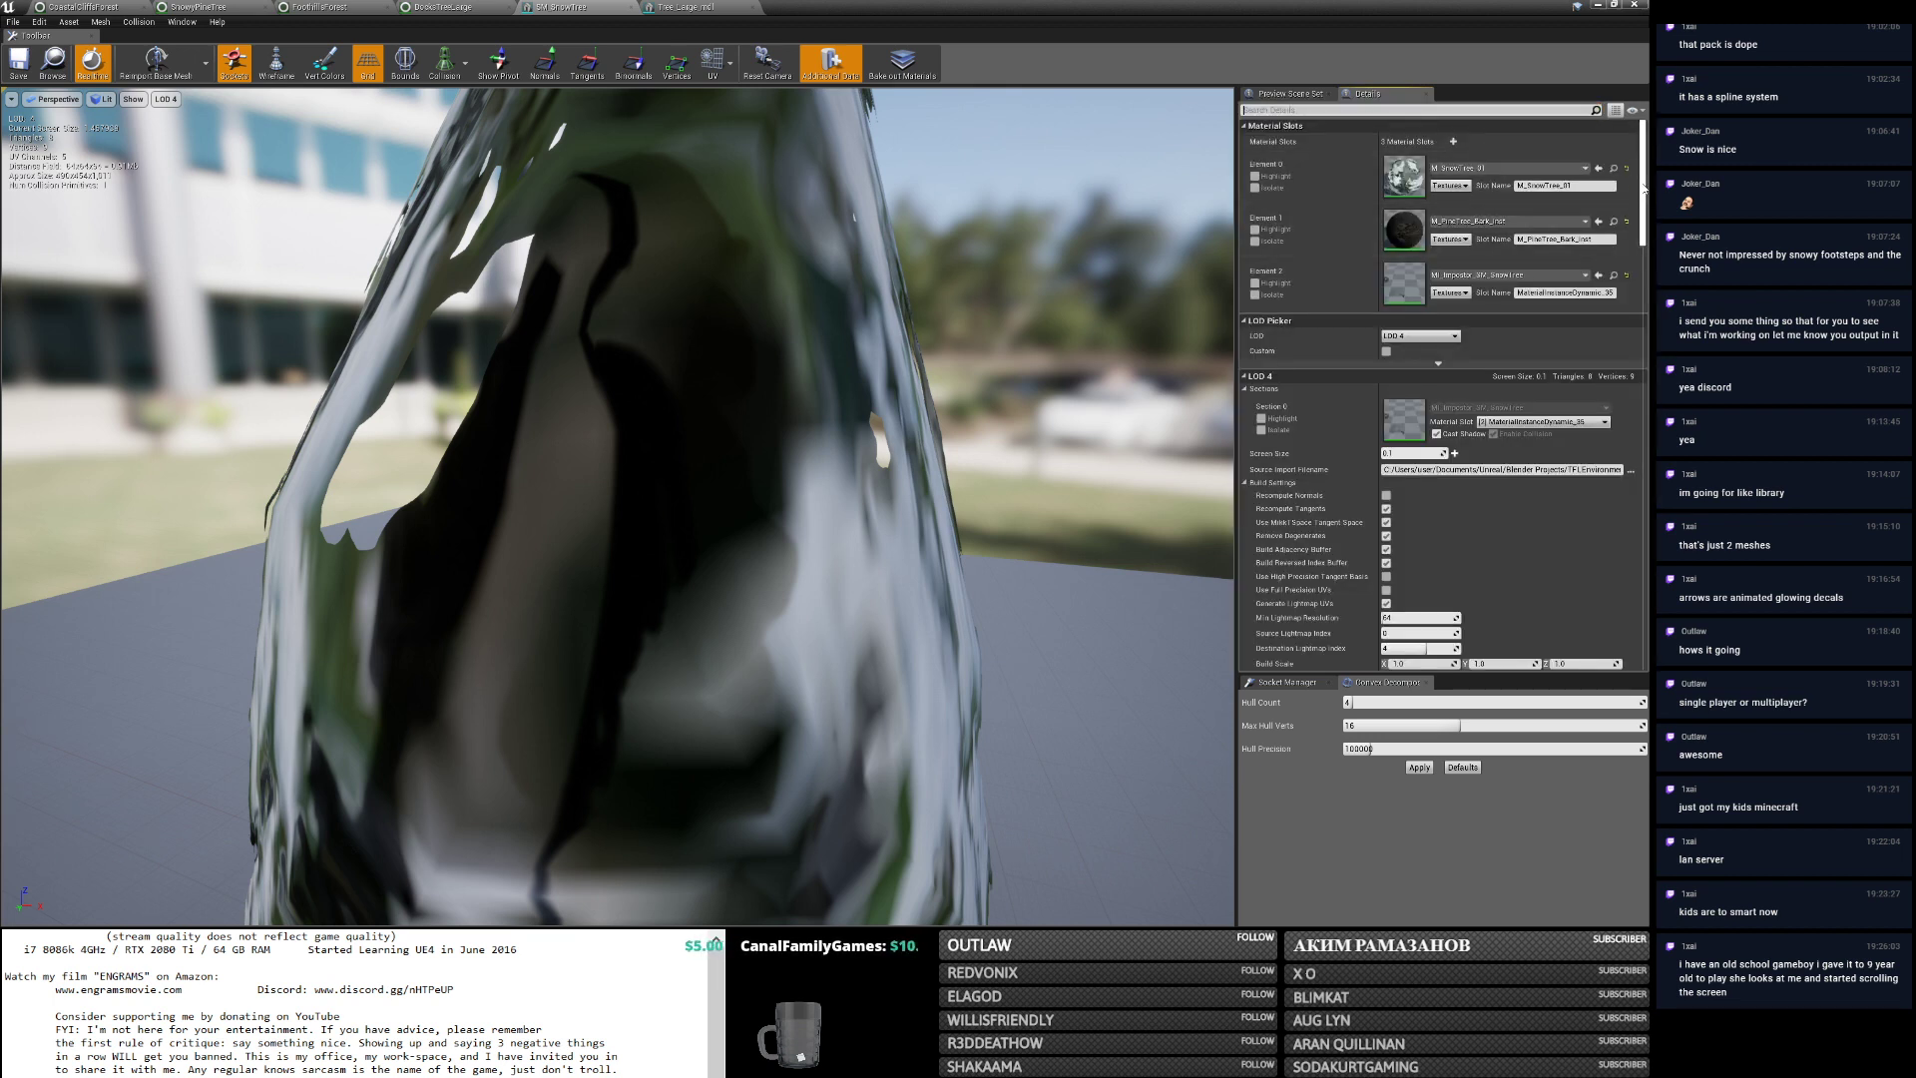
pyautogui.scroll(-3, 1647, 204)
pyautogui.scroll(-1, 1647, 204)
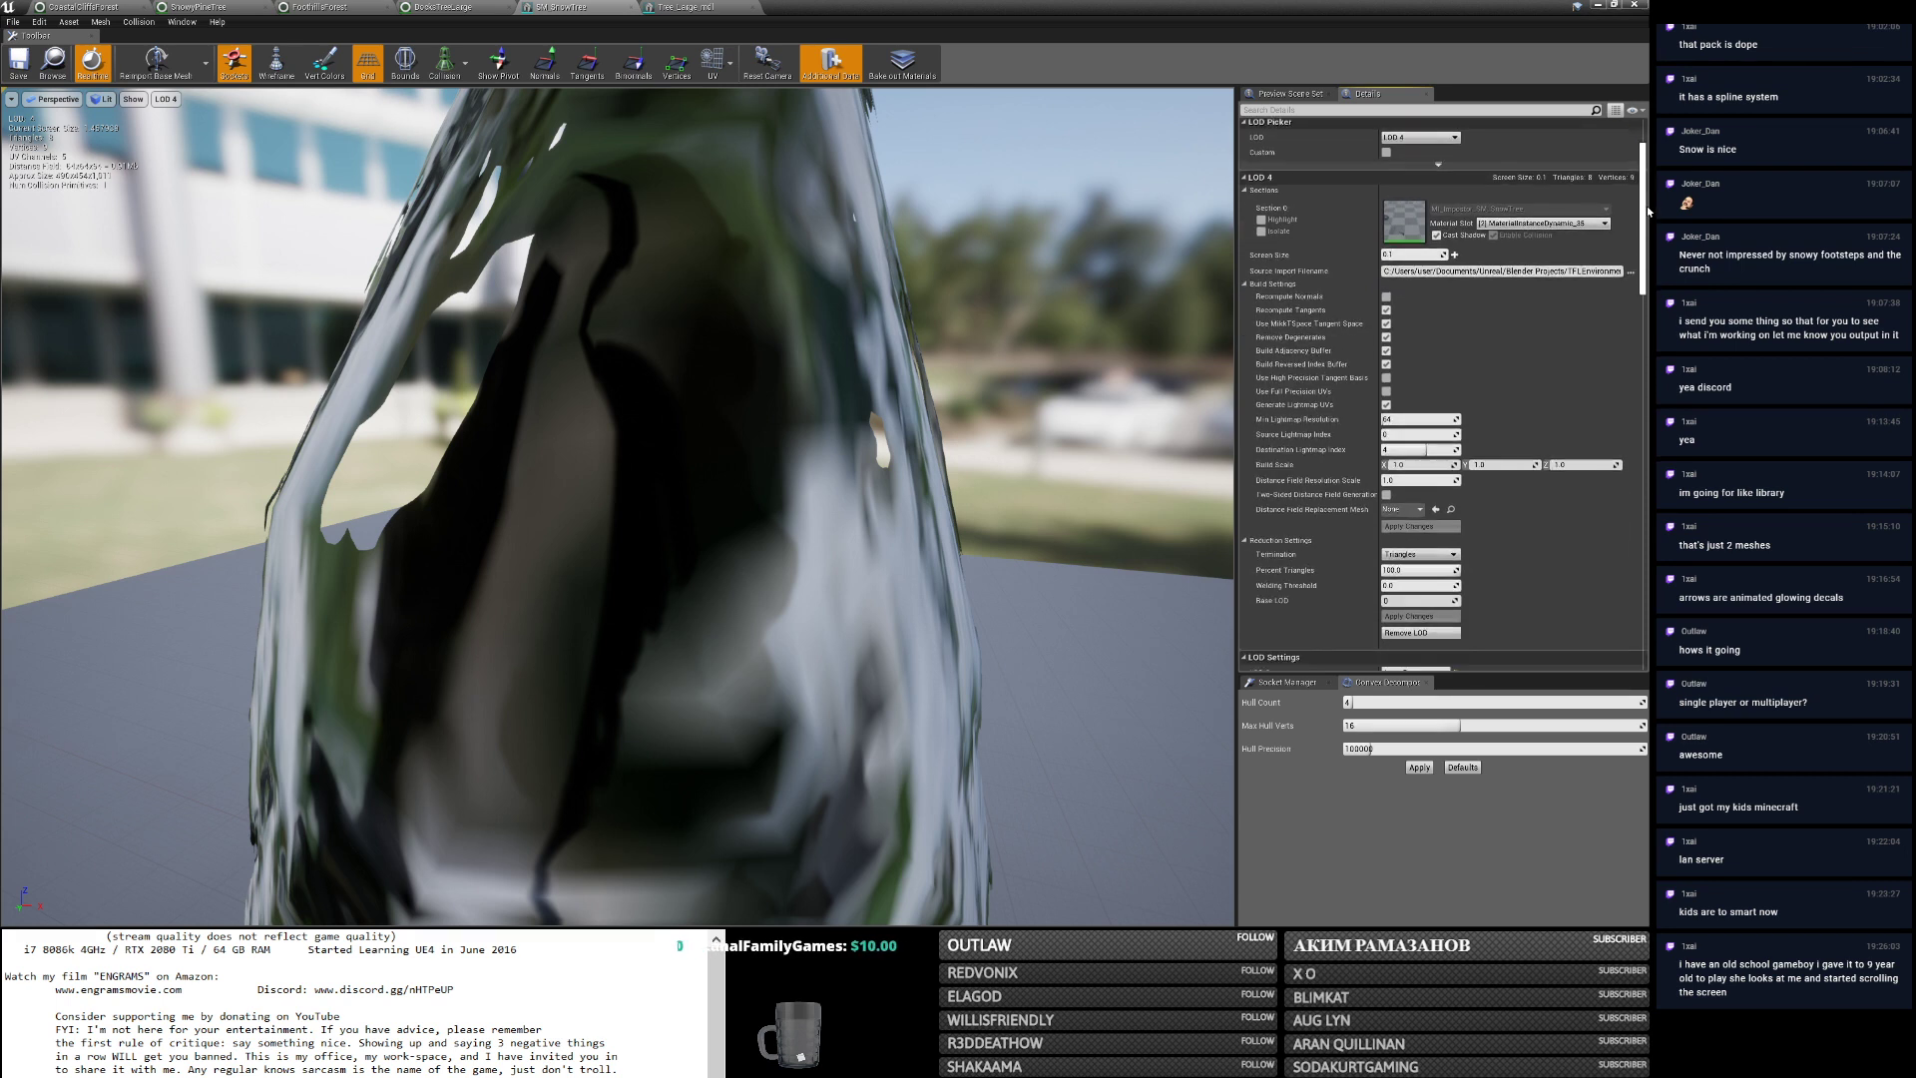
pyautogui.moveTo(1648, 211); pyautogui.dragTo(1650, 589)
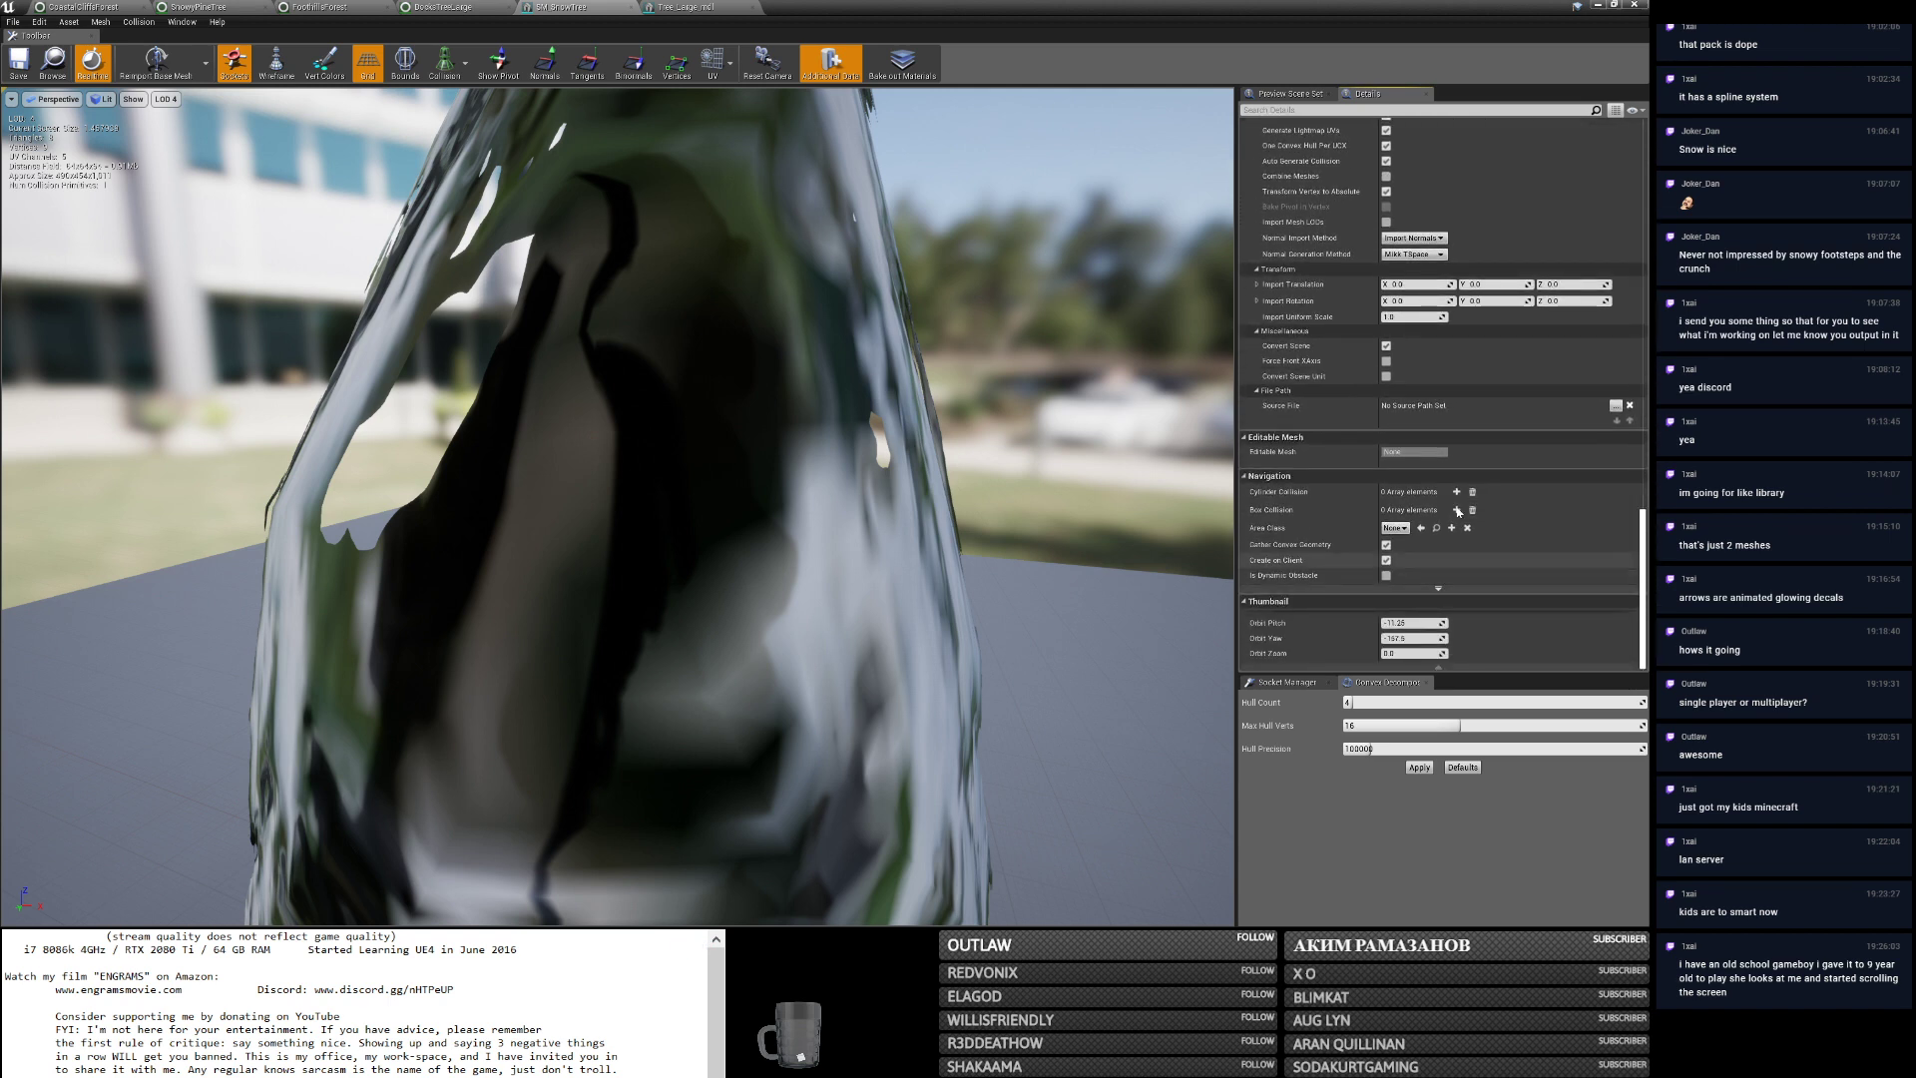
pyautogui.moveTo(1642, 589); pyautogui.dragTo(1651, 119)
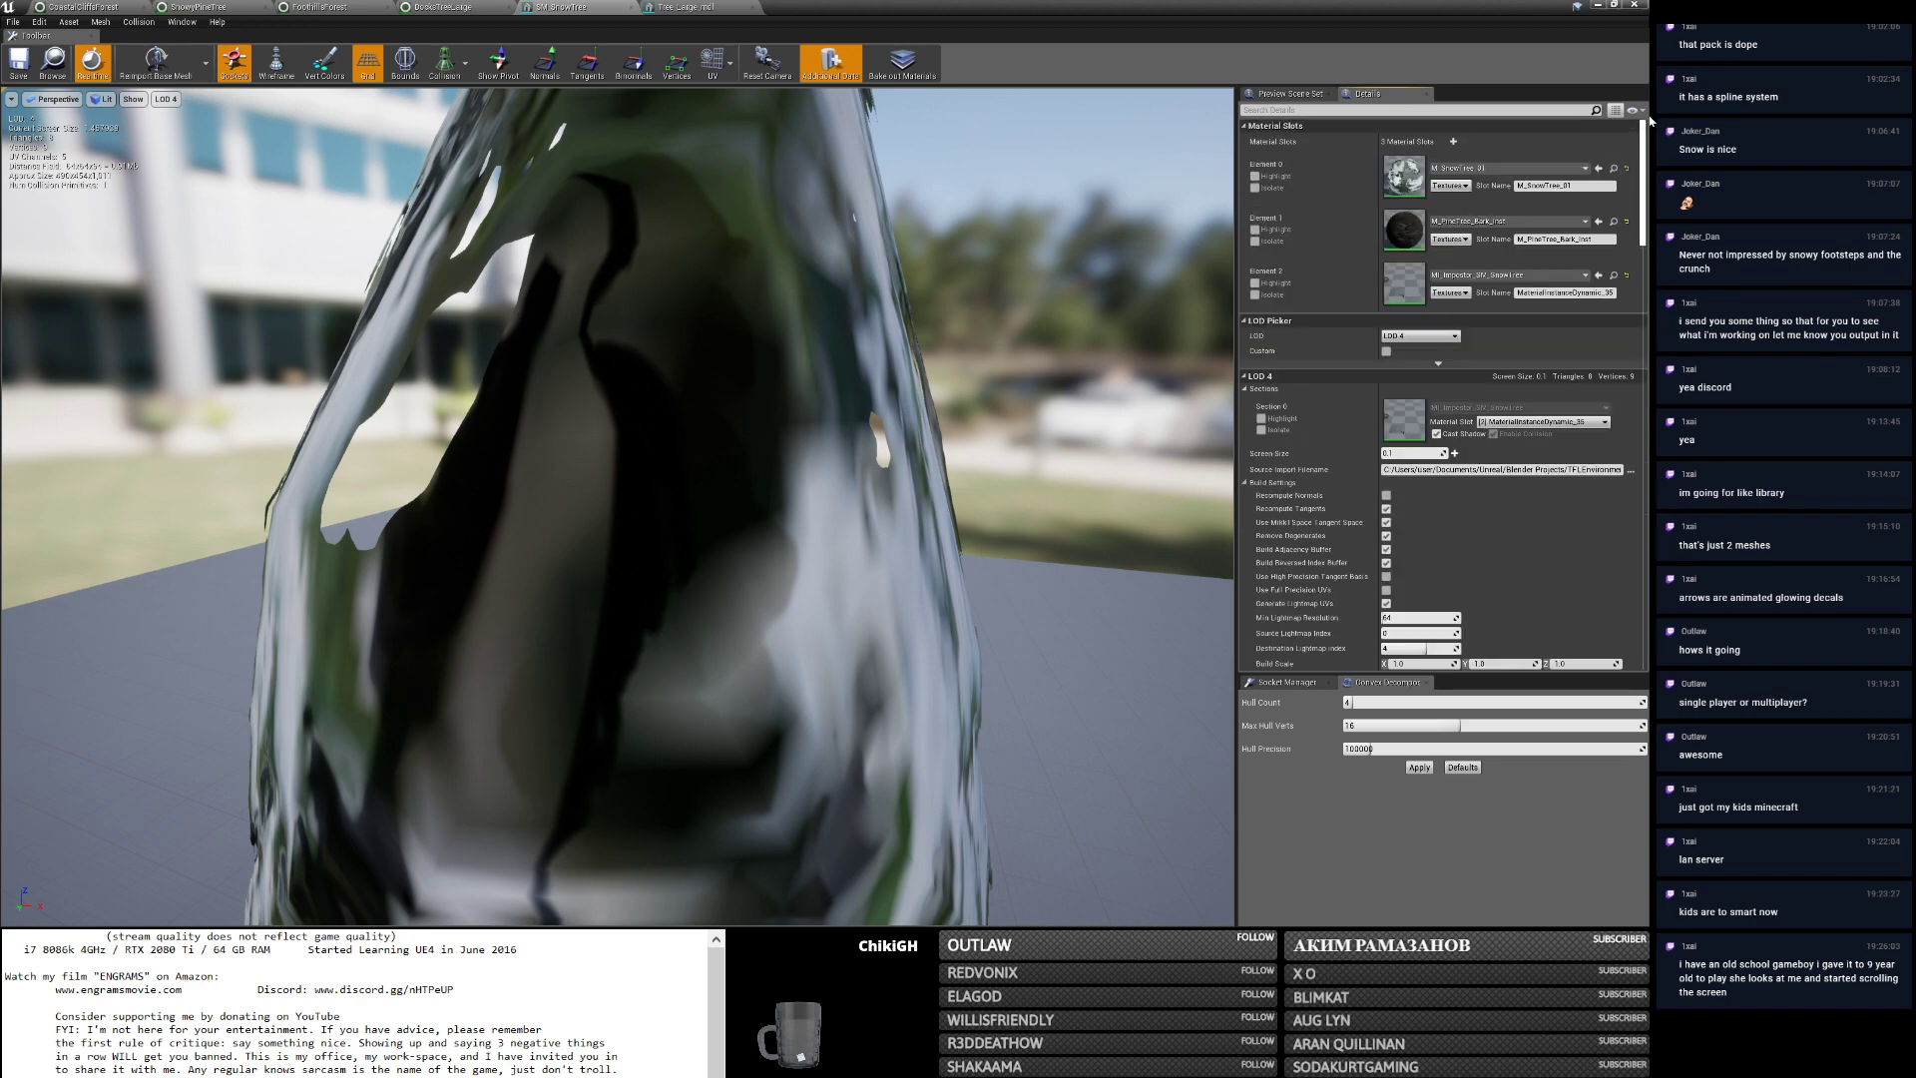
# Return to the level and inspect the trees and shadows on the mountain slopes and grassy hills.
pyautogui.click(1596, 5)
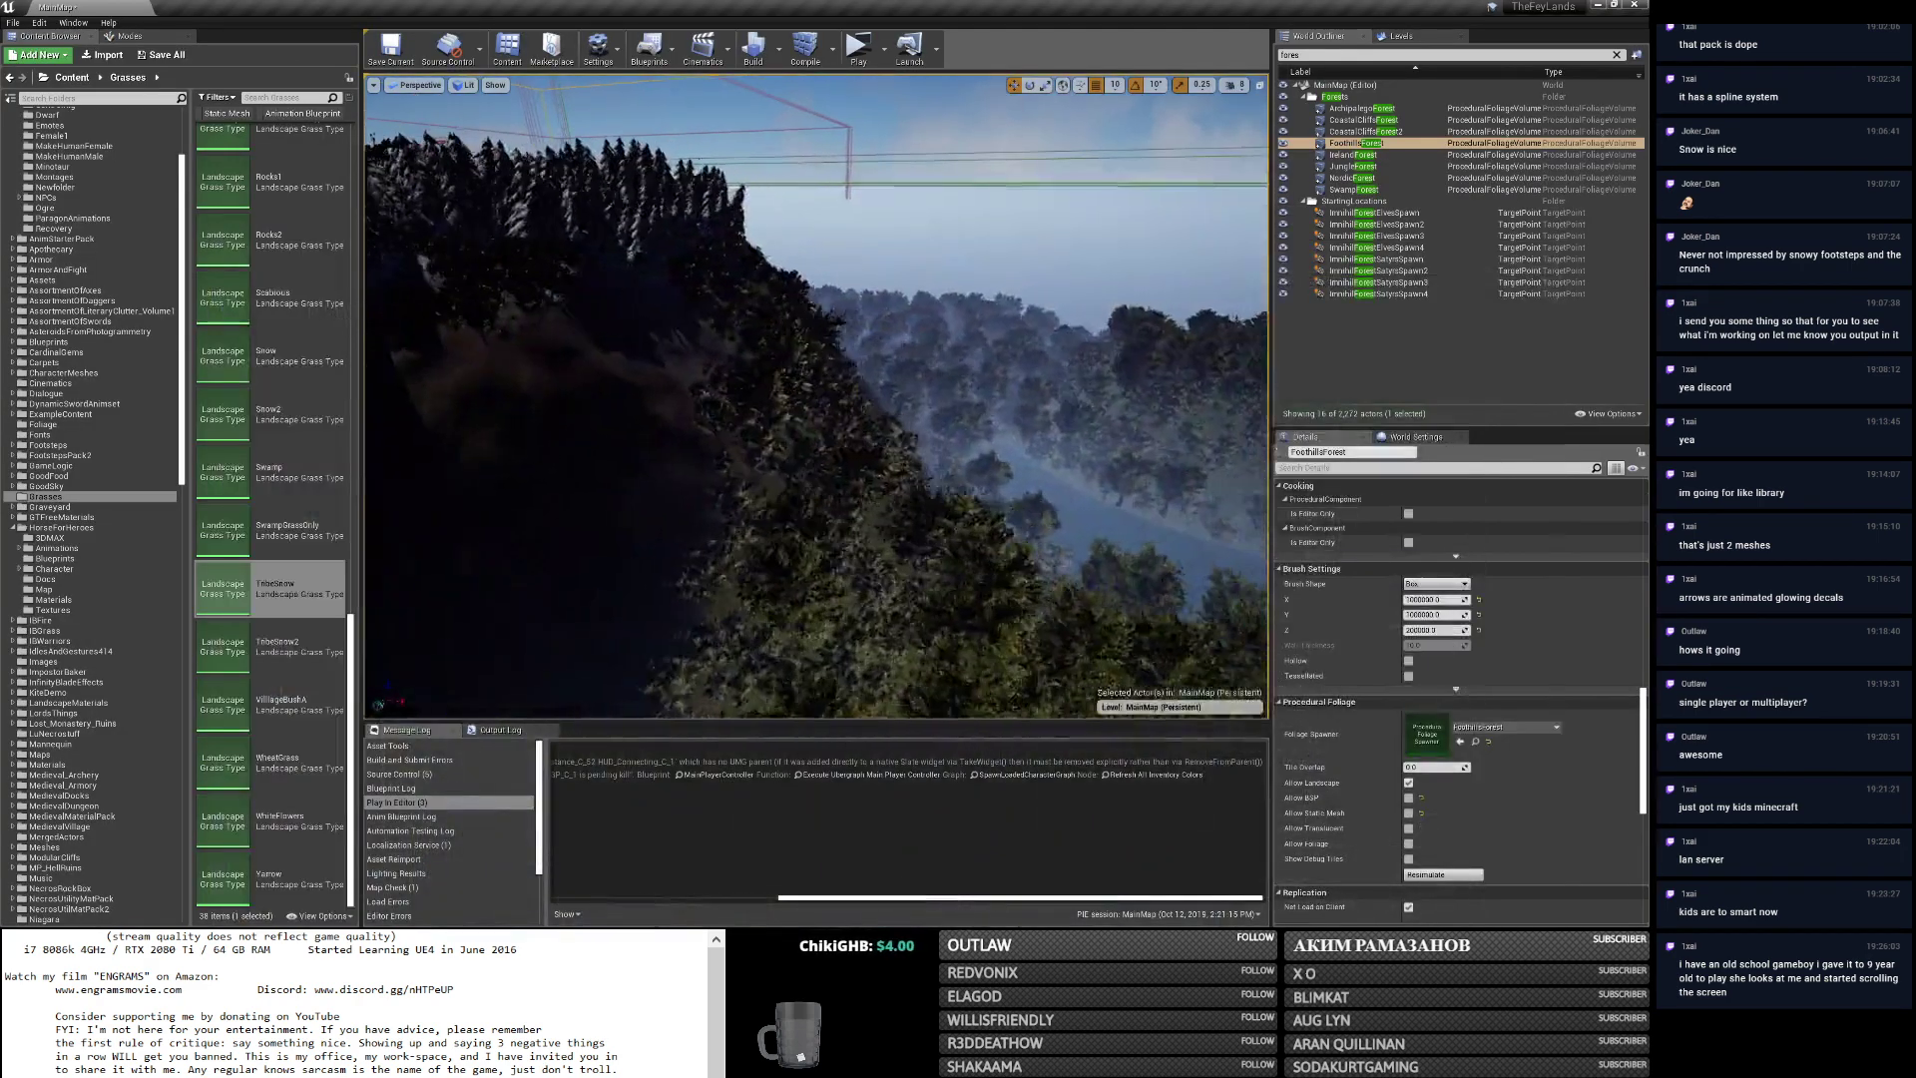
pyautogui.moveTo(816, 399); pyautogui.dragTo(900, 281, button='right')
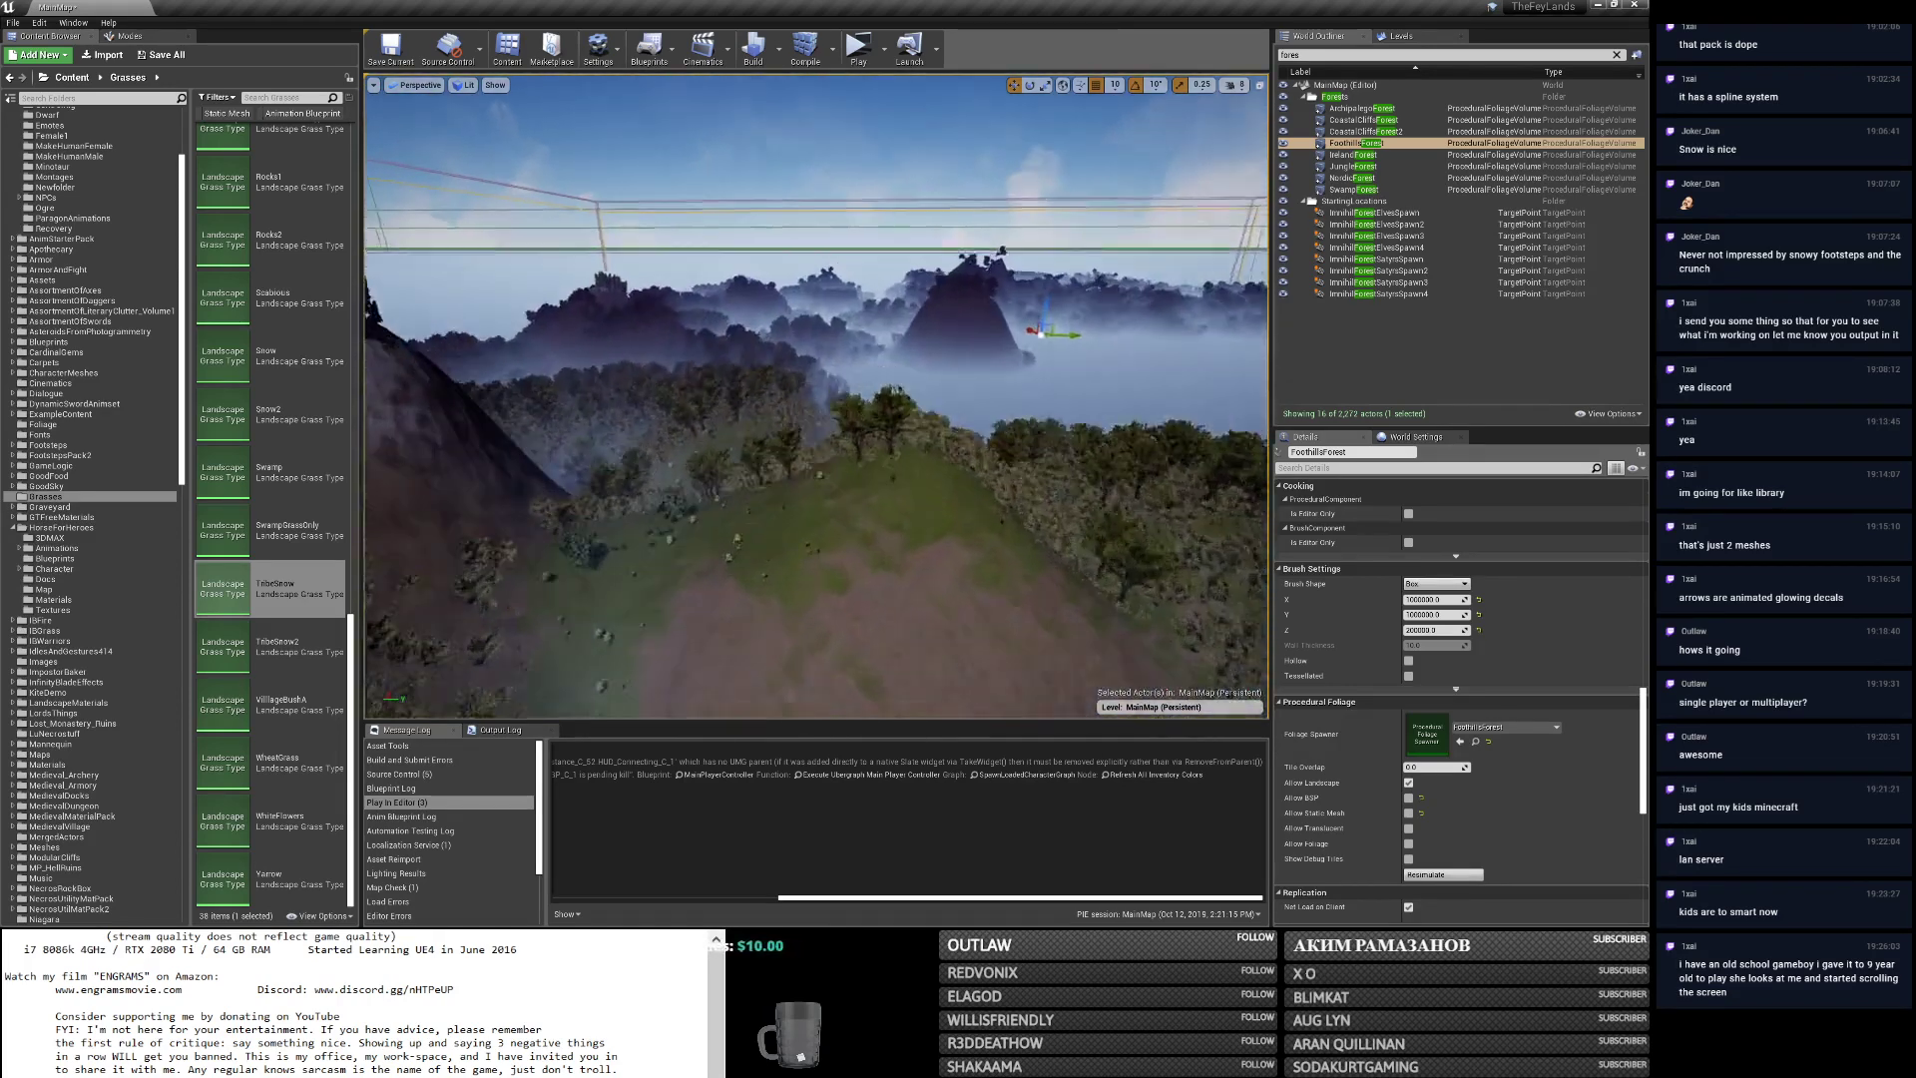
pyautogui.moveTo(916, 479); pyautogui.dragTo(871, 486, button='right')
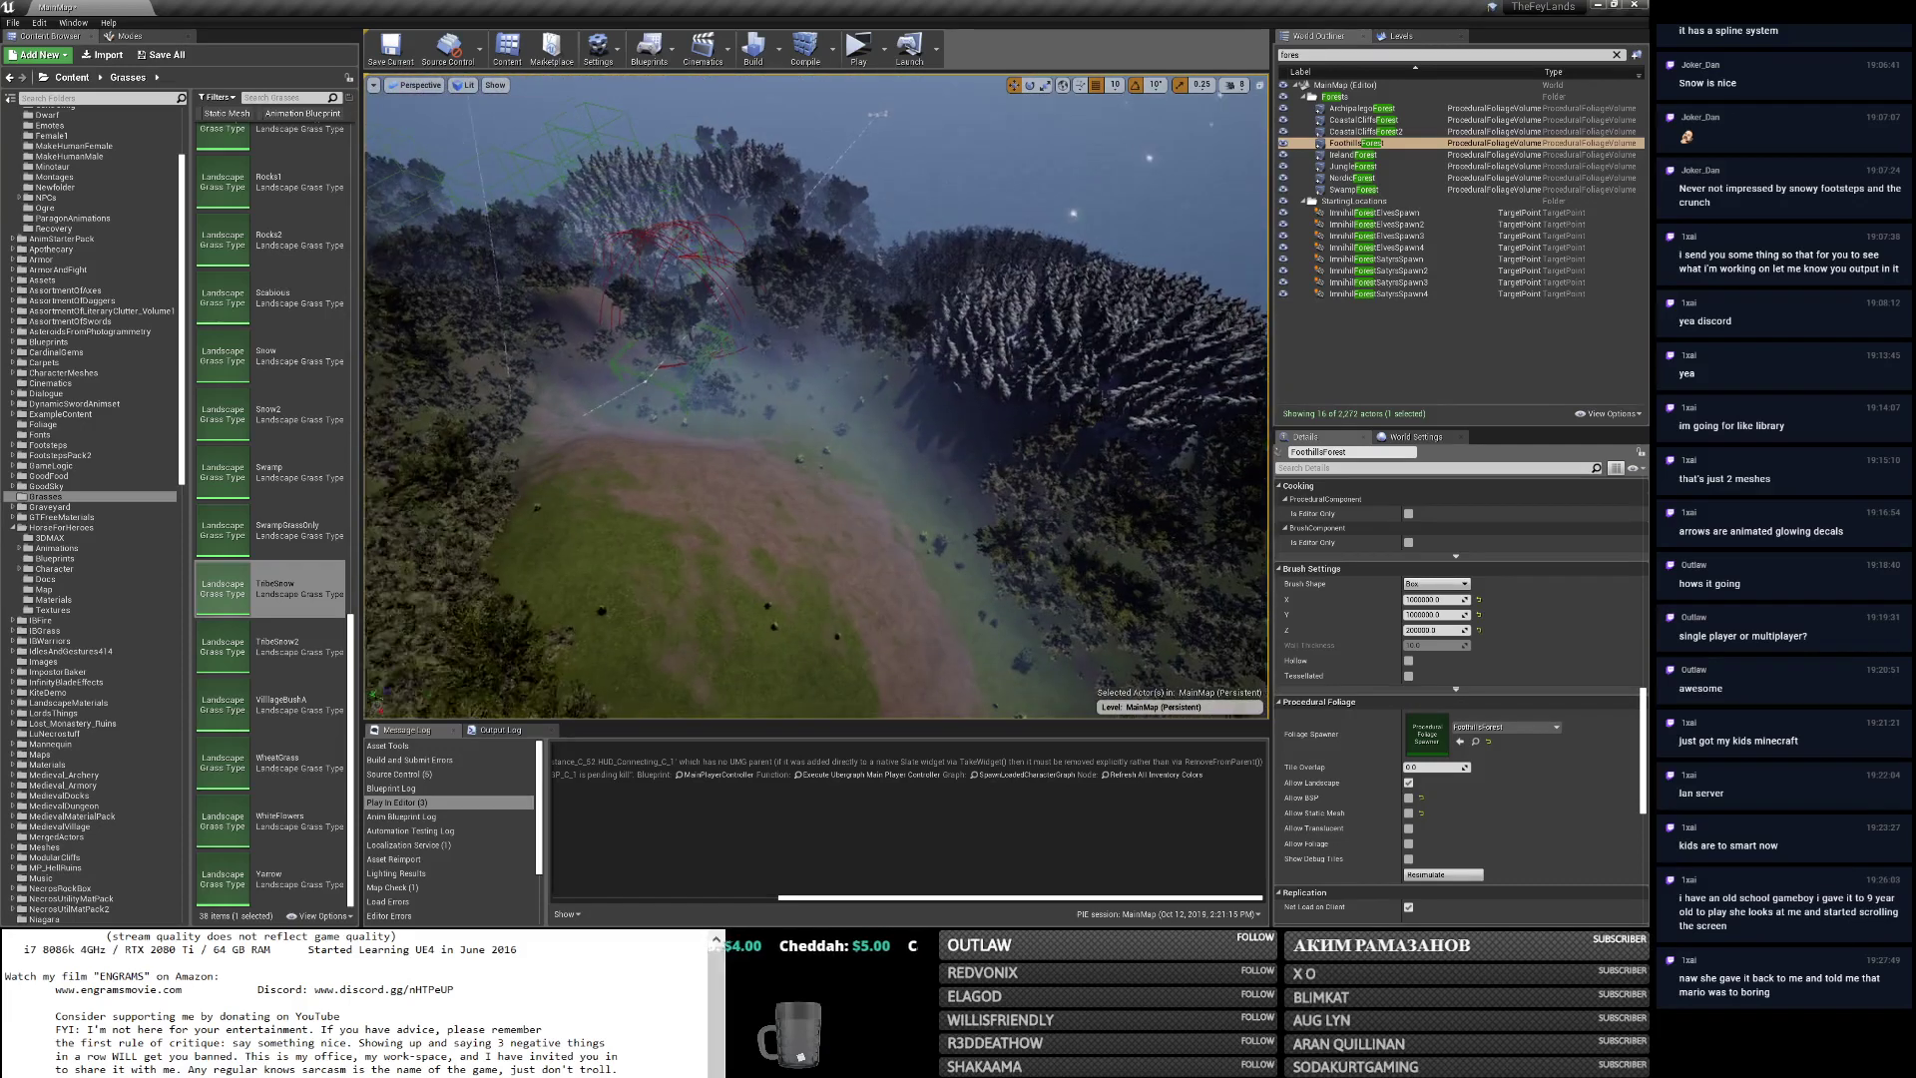
pyautogui.press('w')
pyautogui.moveTo(817, 397); pyautogui.dragTo(816, 449, button='right')
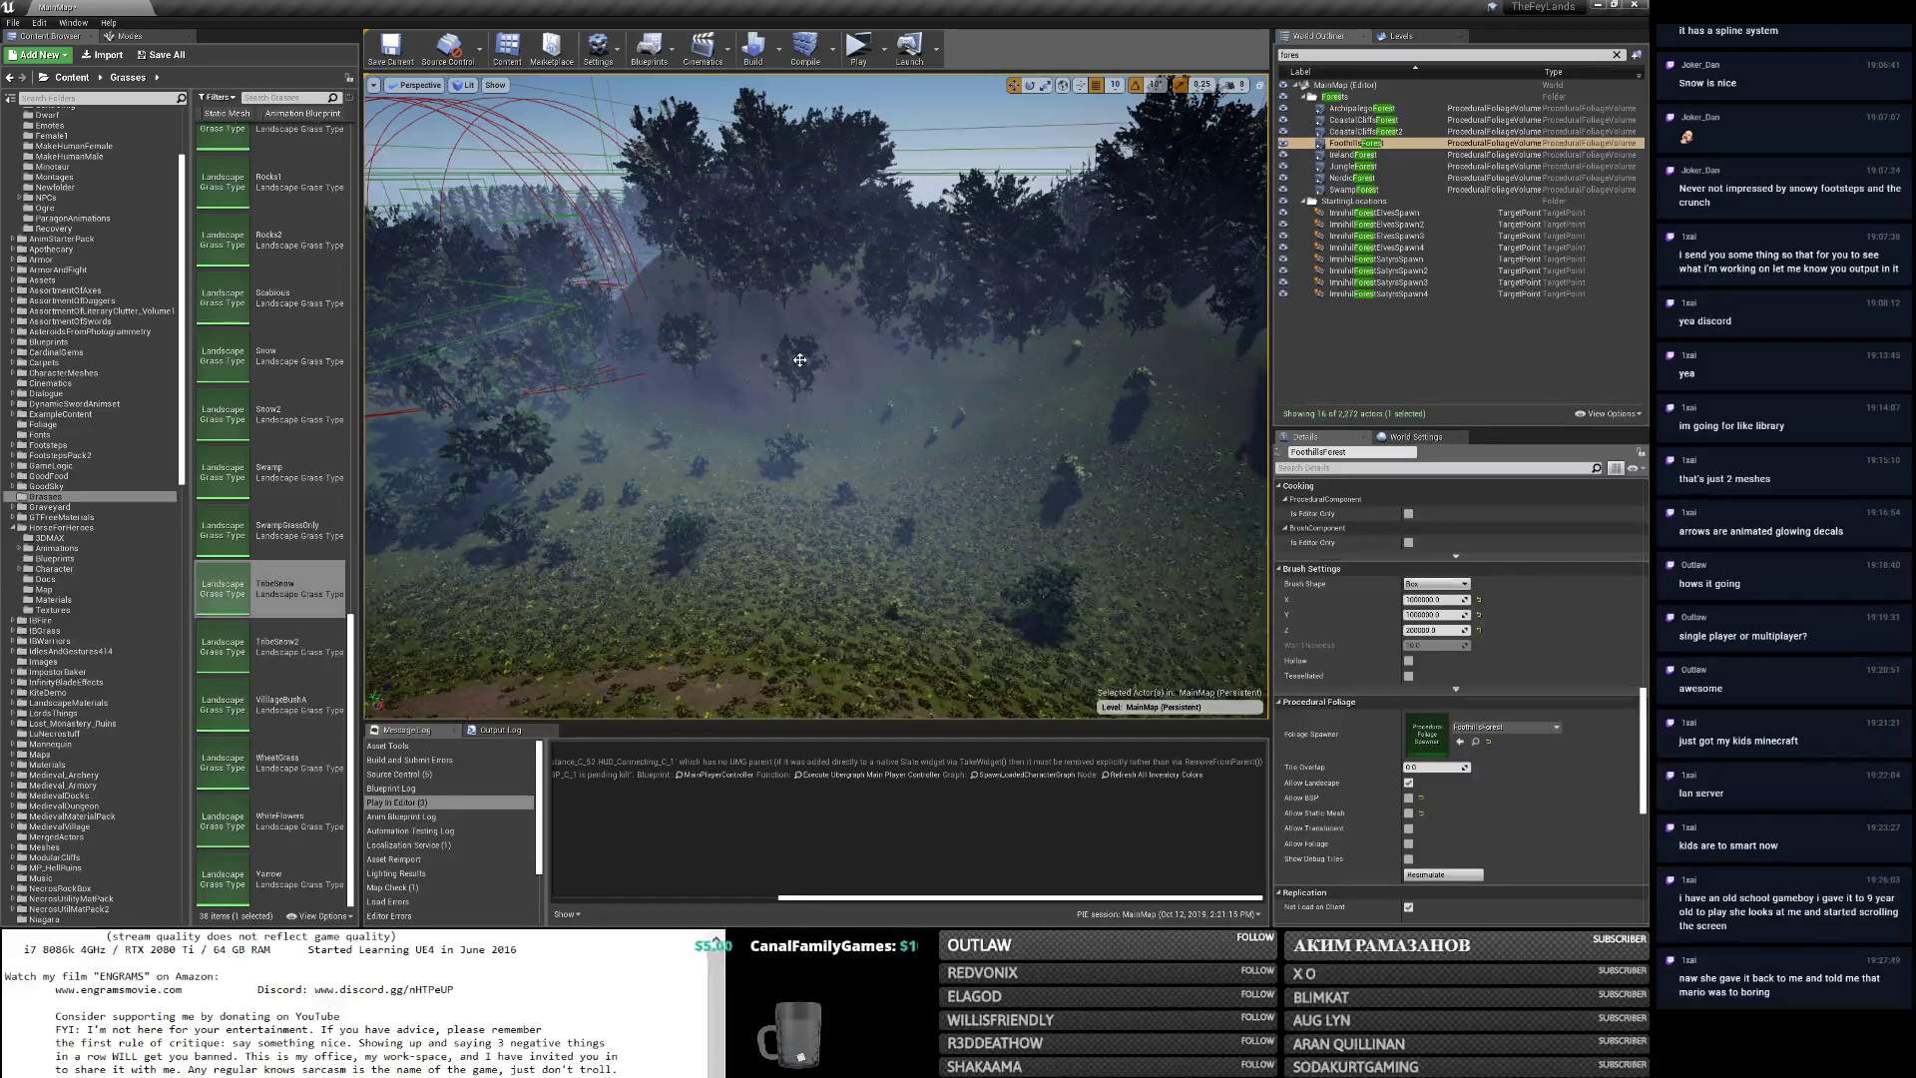
pyautogui.moveTo(816, 449); pyautogui.dragTo(916, 377, button='right')
# Examine how the trees and their shadows render at varying distances, from across the water to the forested and snowy hillsides.
pyautogui.click(817, 399)
pyautogui.press('w')
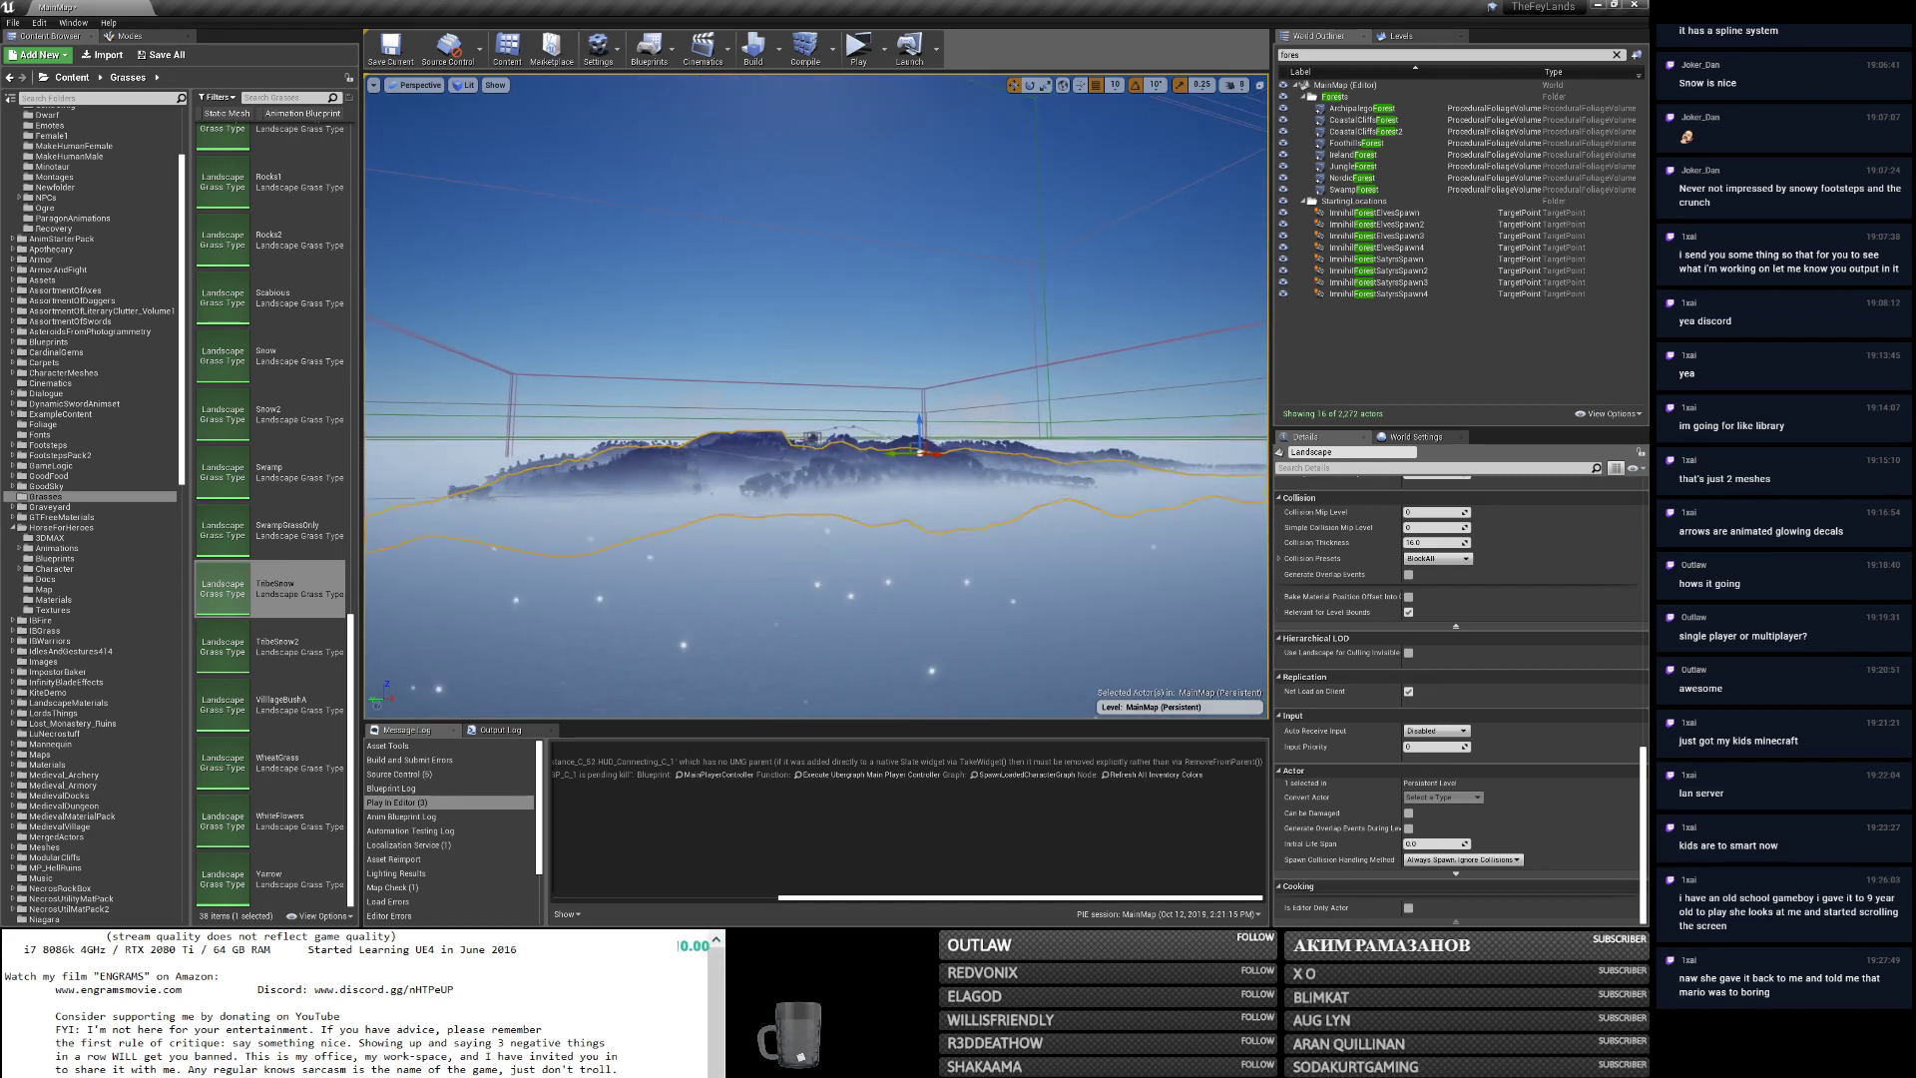
pyautogui.moveTo(916, 377); pyautogui.dragTo(789, 398, button='right')
pyautogui.press('w')
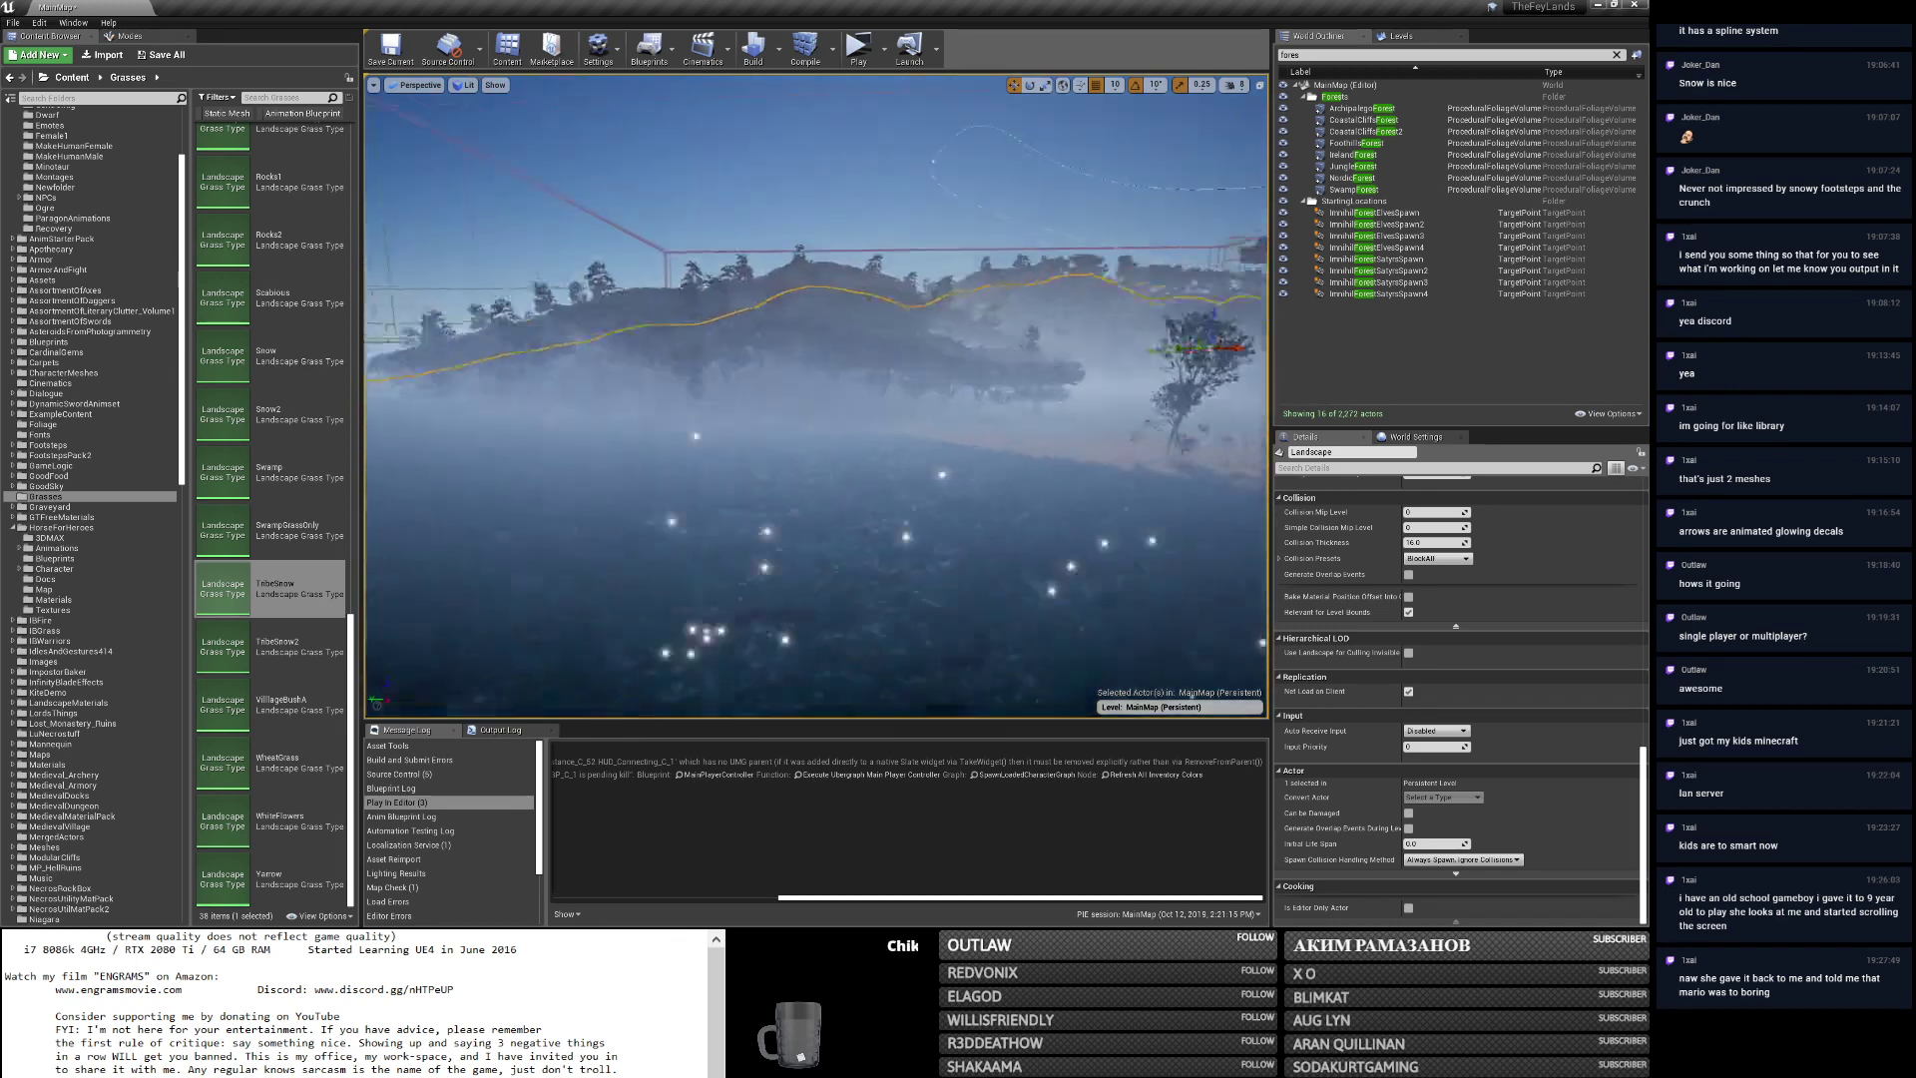
pyautogui.moveTo(789, 398); pyautogui.dragTo(1227, 529, button='right')
pyautogui.press('w')
pyautogui.press('w')
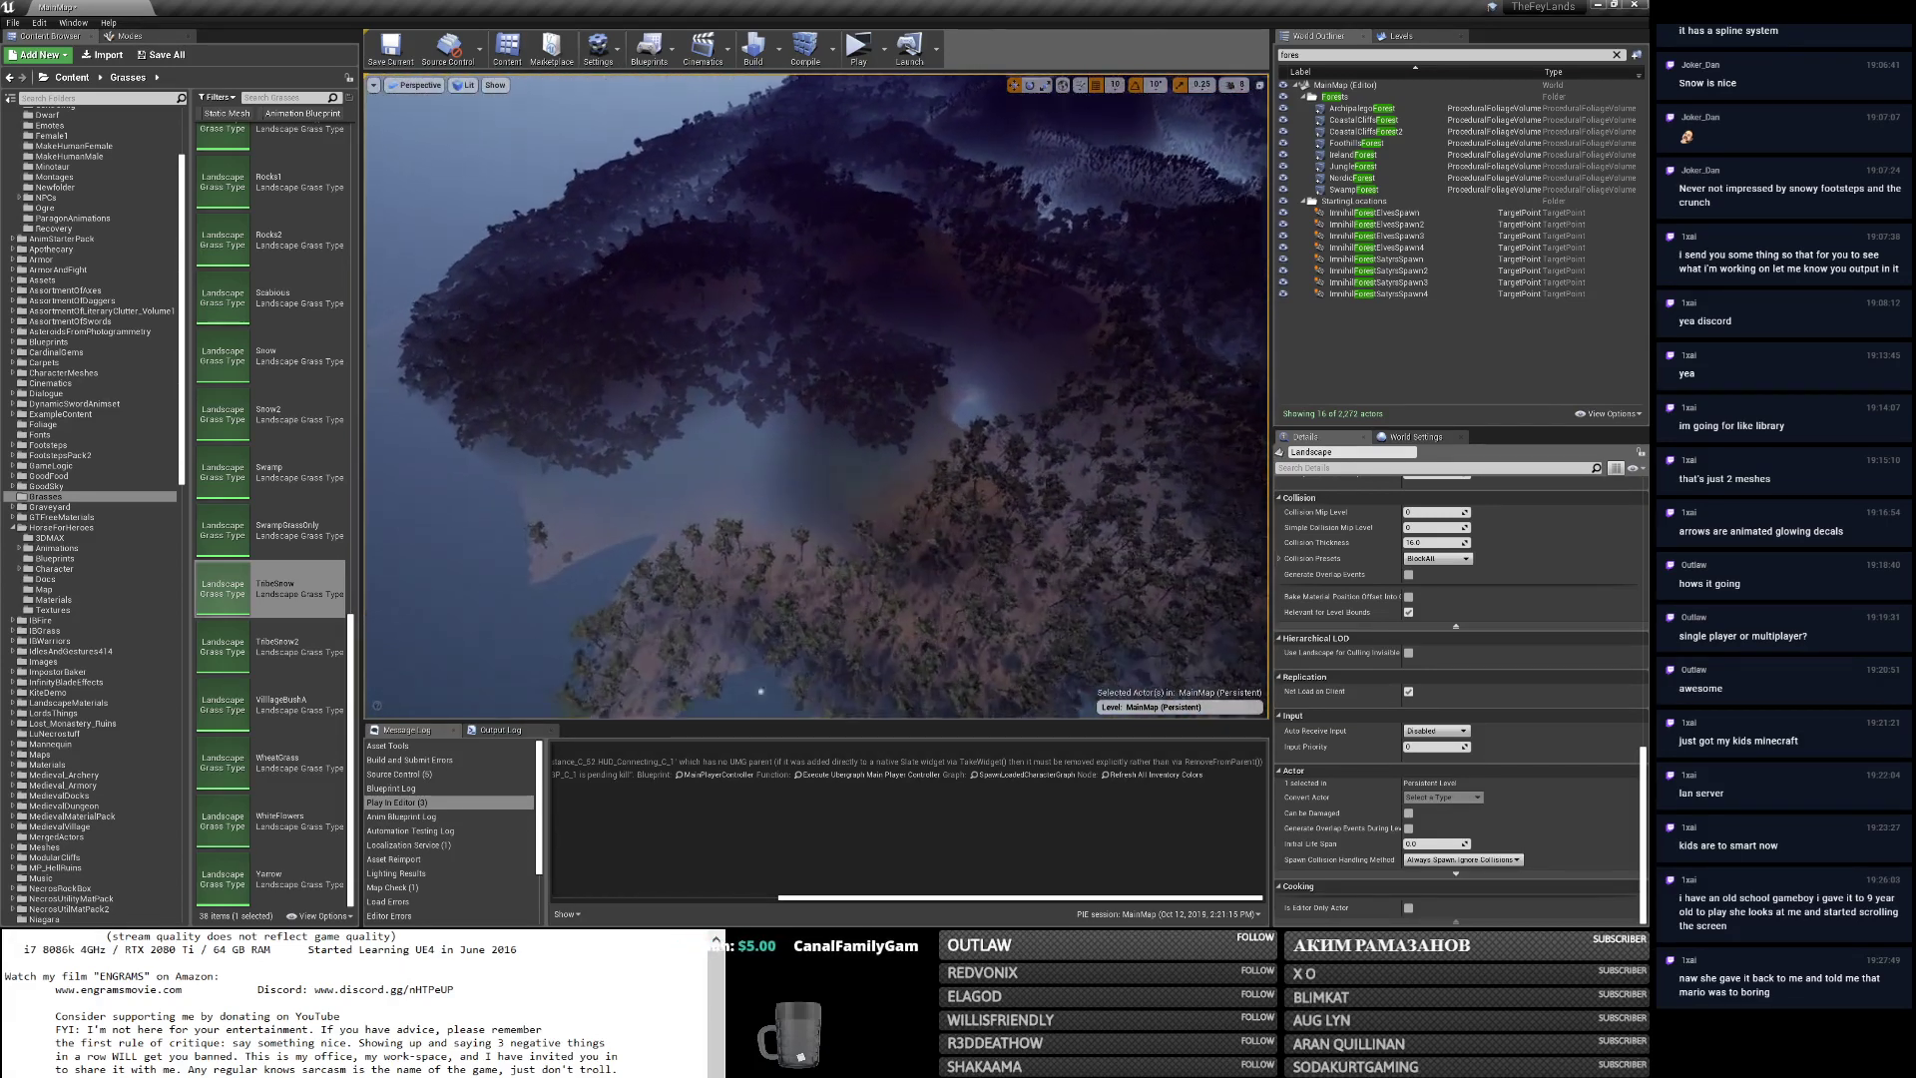
pyautogui.moveTo(1227, 529); pyautogui.dragTo(1222, 405, button='right')
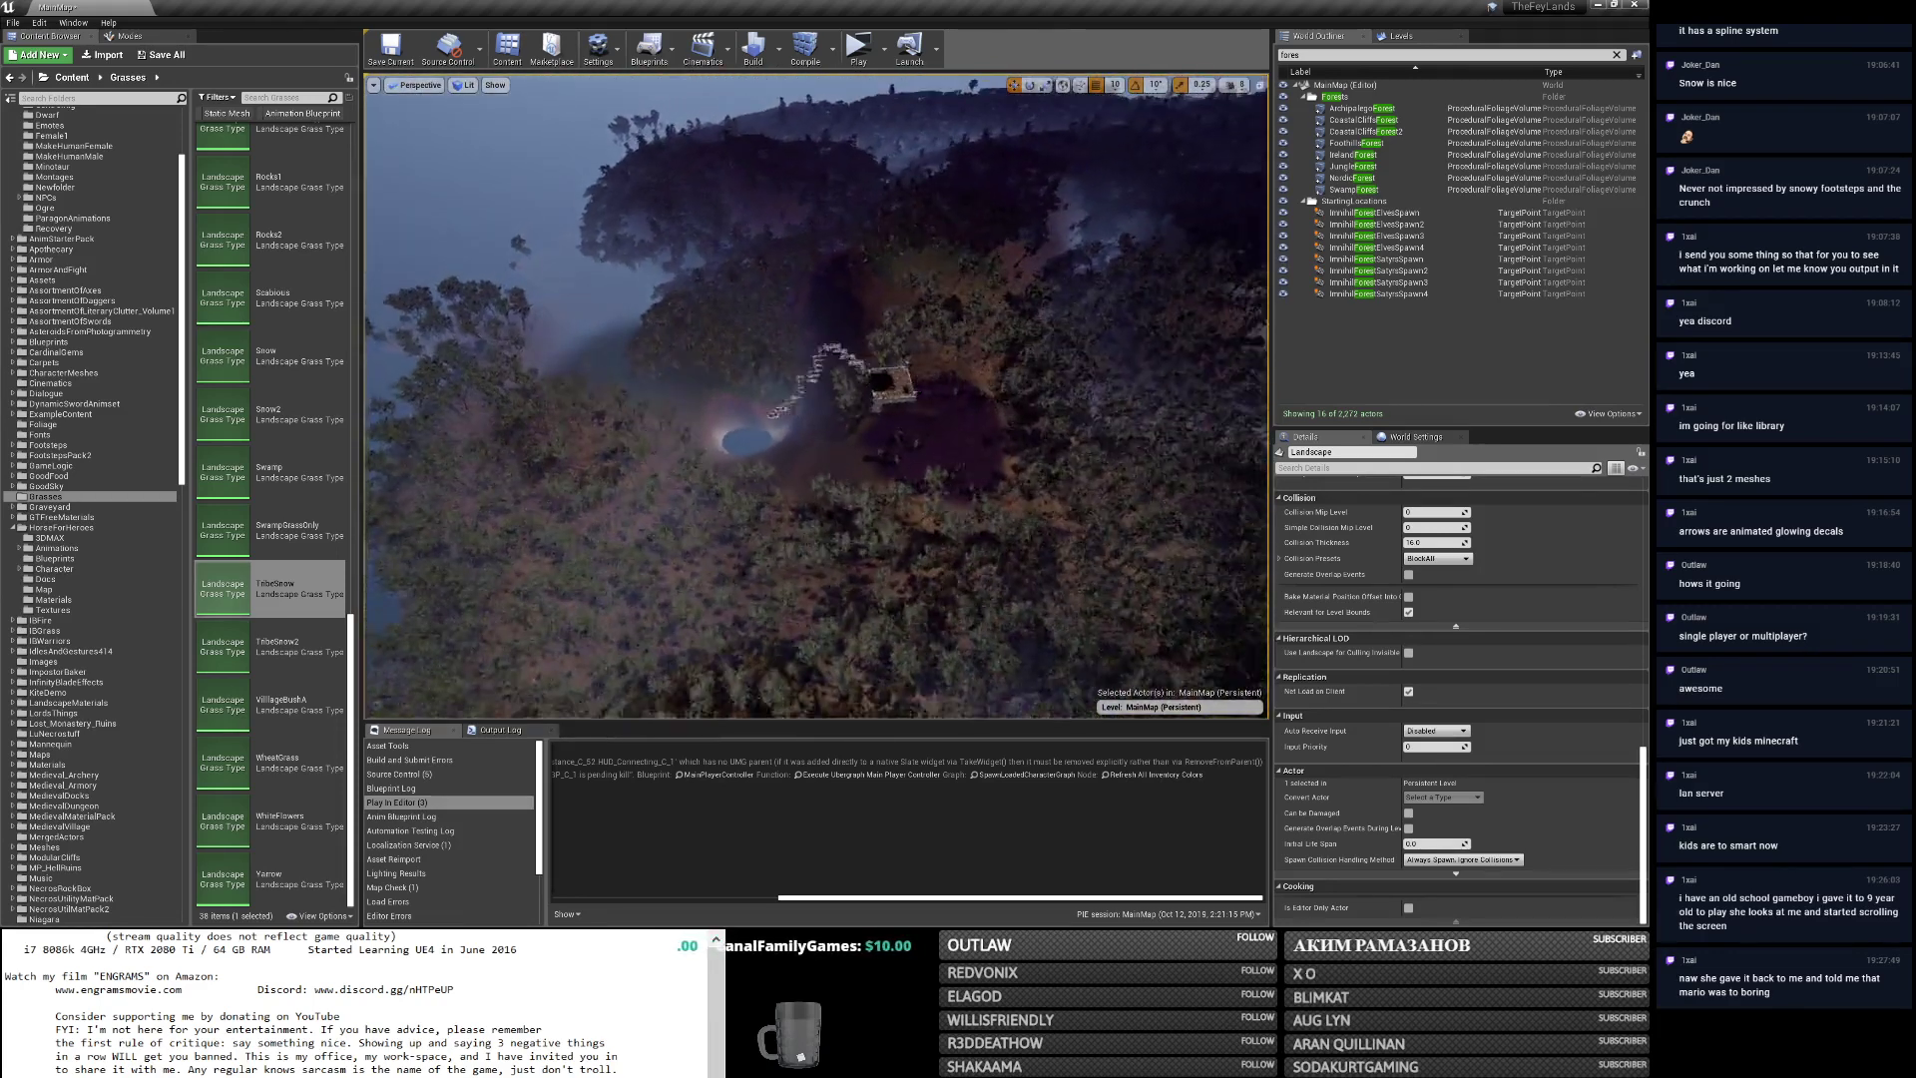
pyautogui.moveTo(818, 399); pyautogui.dragTo(998, 384, button='right')
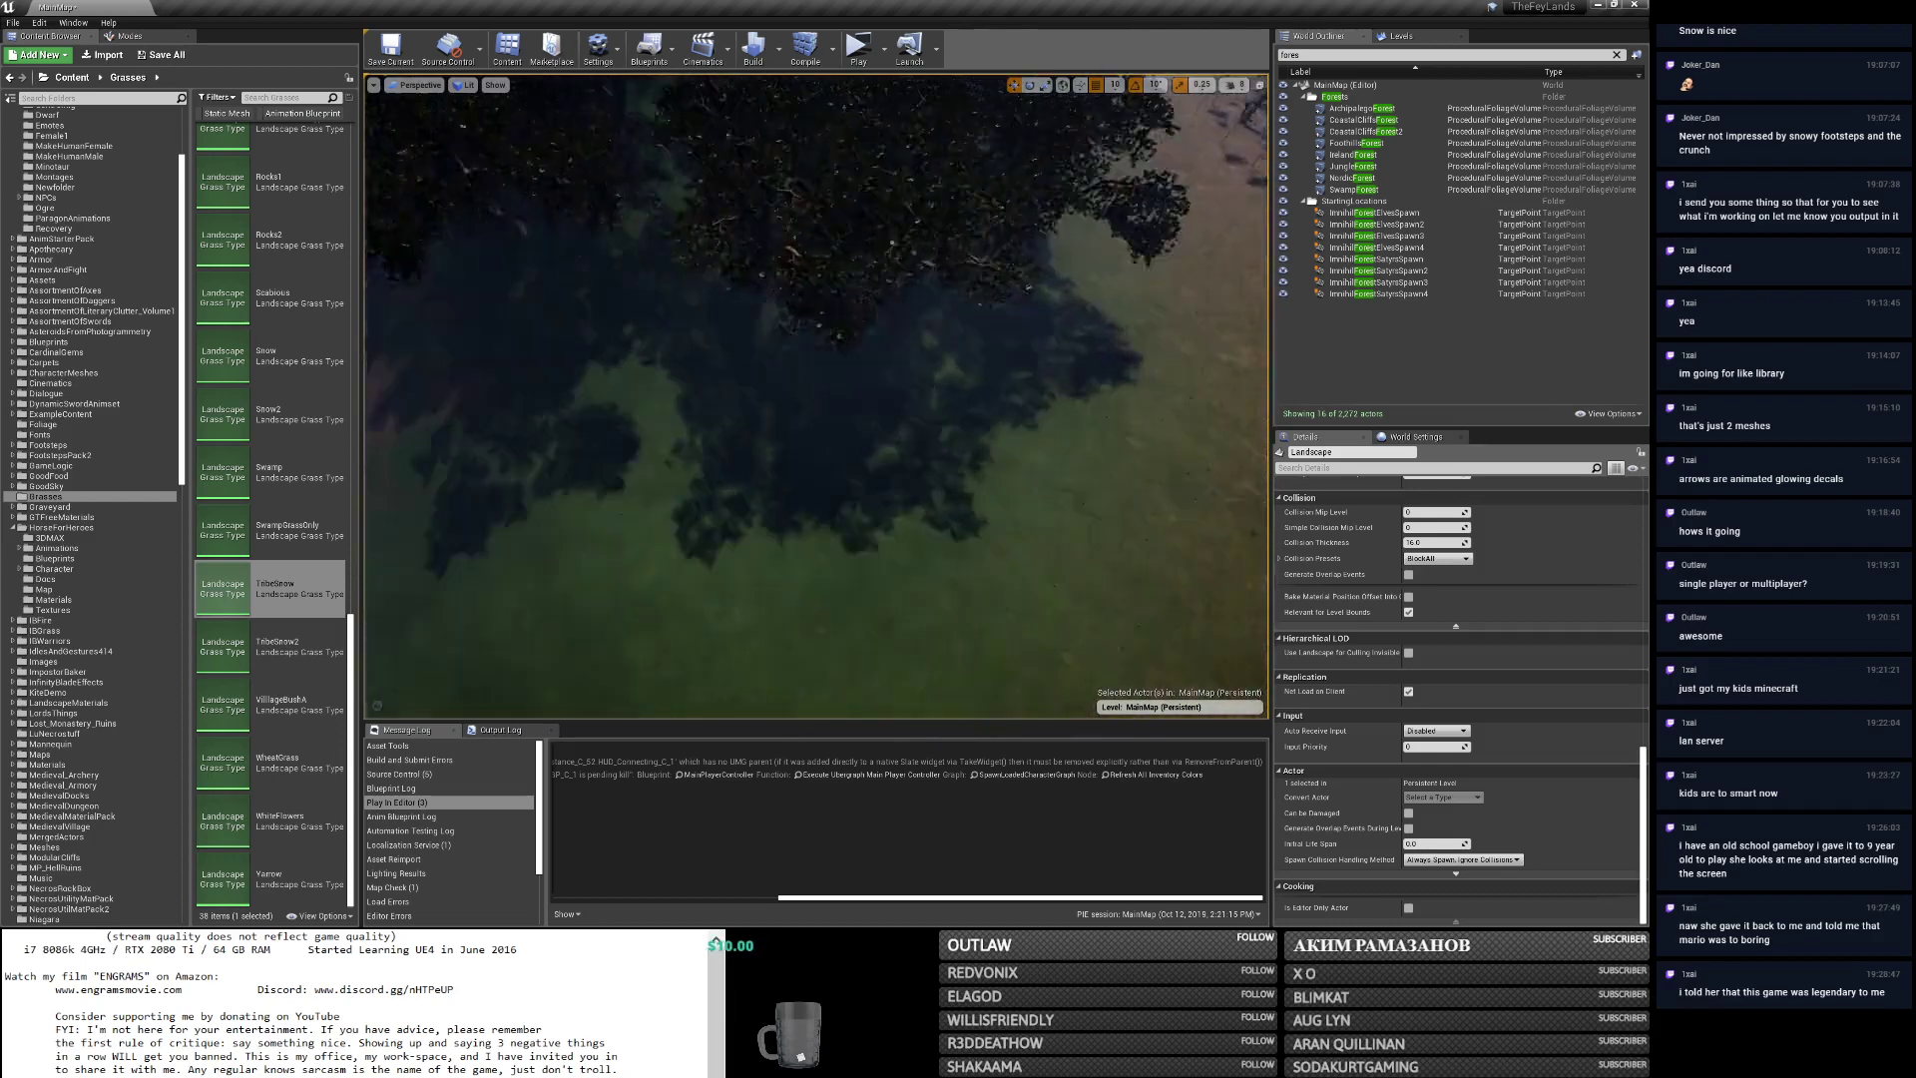
pyautogui.moveTo(819, 399); pyautogui.dragTo(719, 300, button='right')
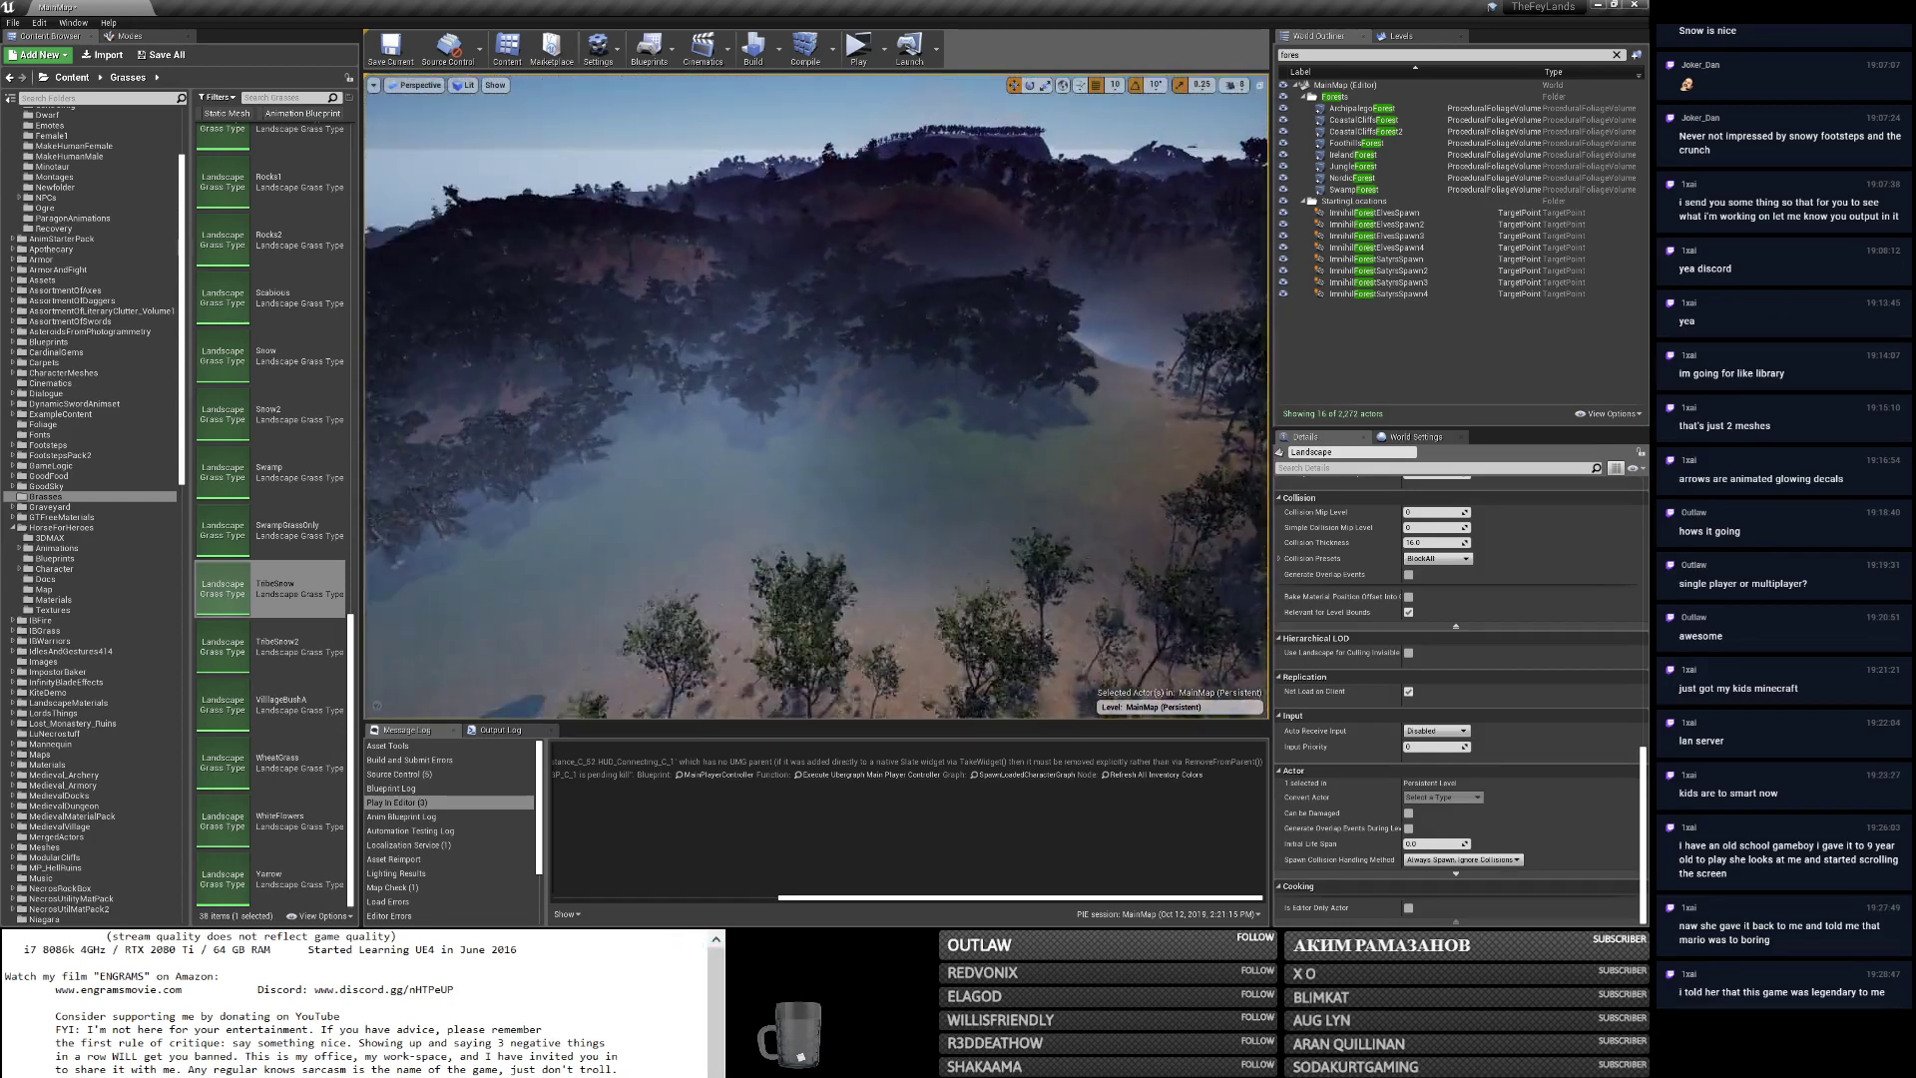
pyautogui.moveTo(718, 300); pyautogui.dragTo(718, 399, button='right')
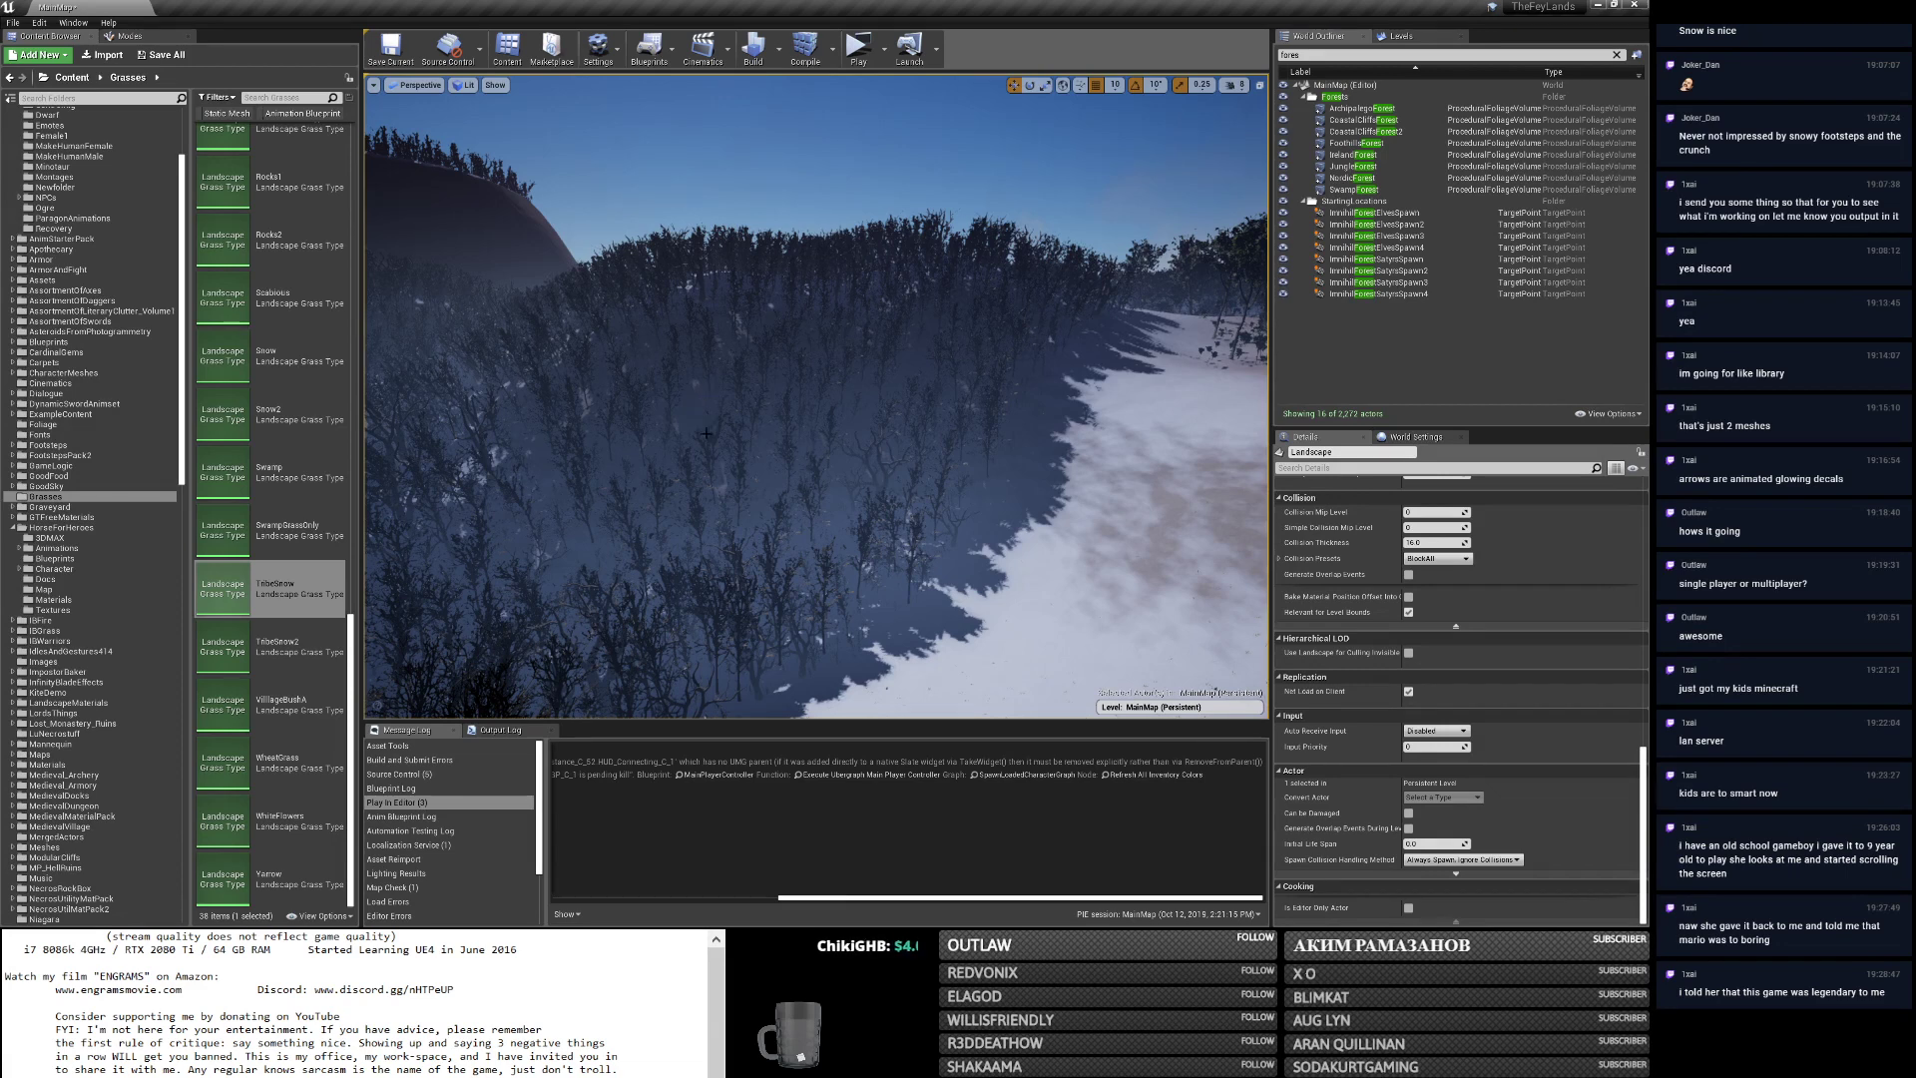
pyautogui.moveTo(867, 468)
pyautogui.mouseDown(button='right')
pyautogui.moveTo(857, 509)
pyautogui.moveTo(845, 483)
pyautogui.mouseUp(button='right')
# Select the FoothillsForest volume and filter its details for "shad".
pyautogui.click(883, 409)
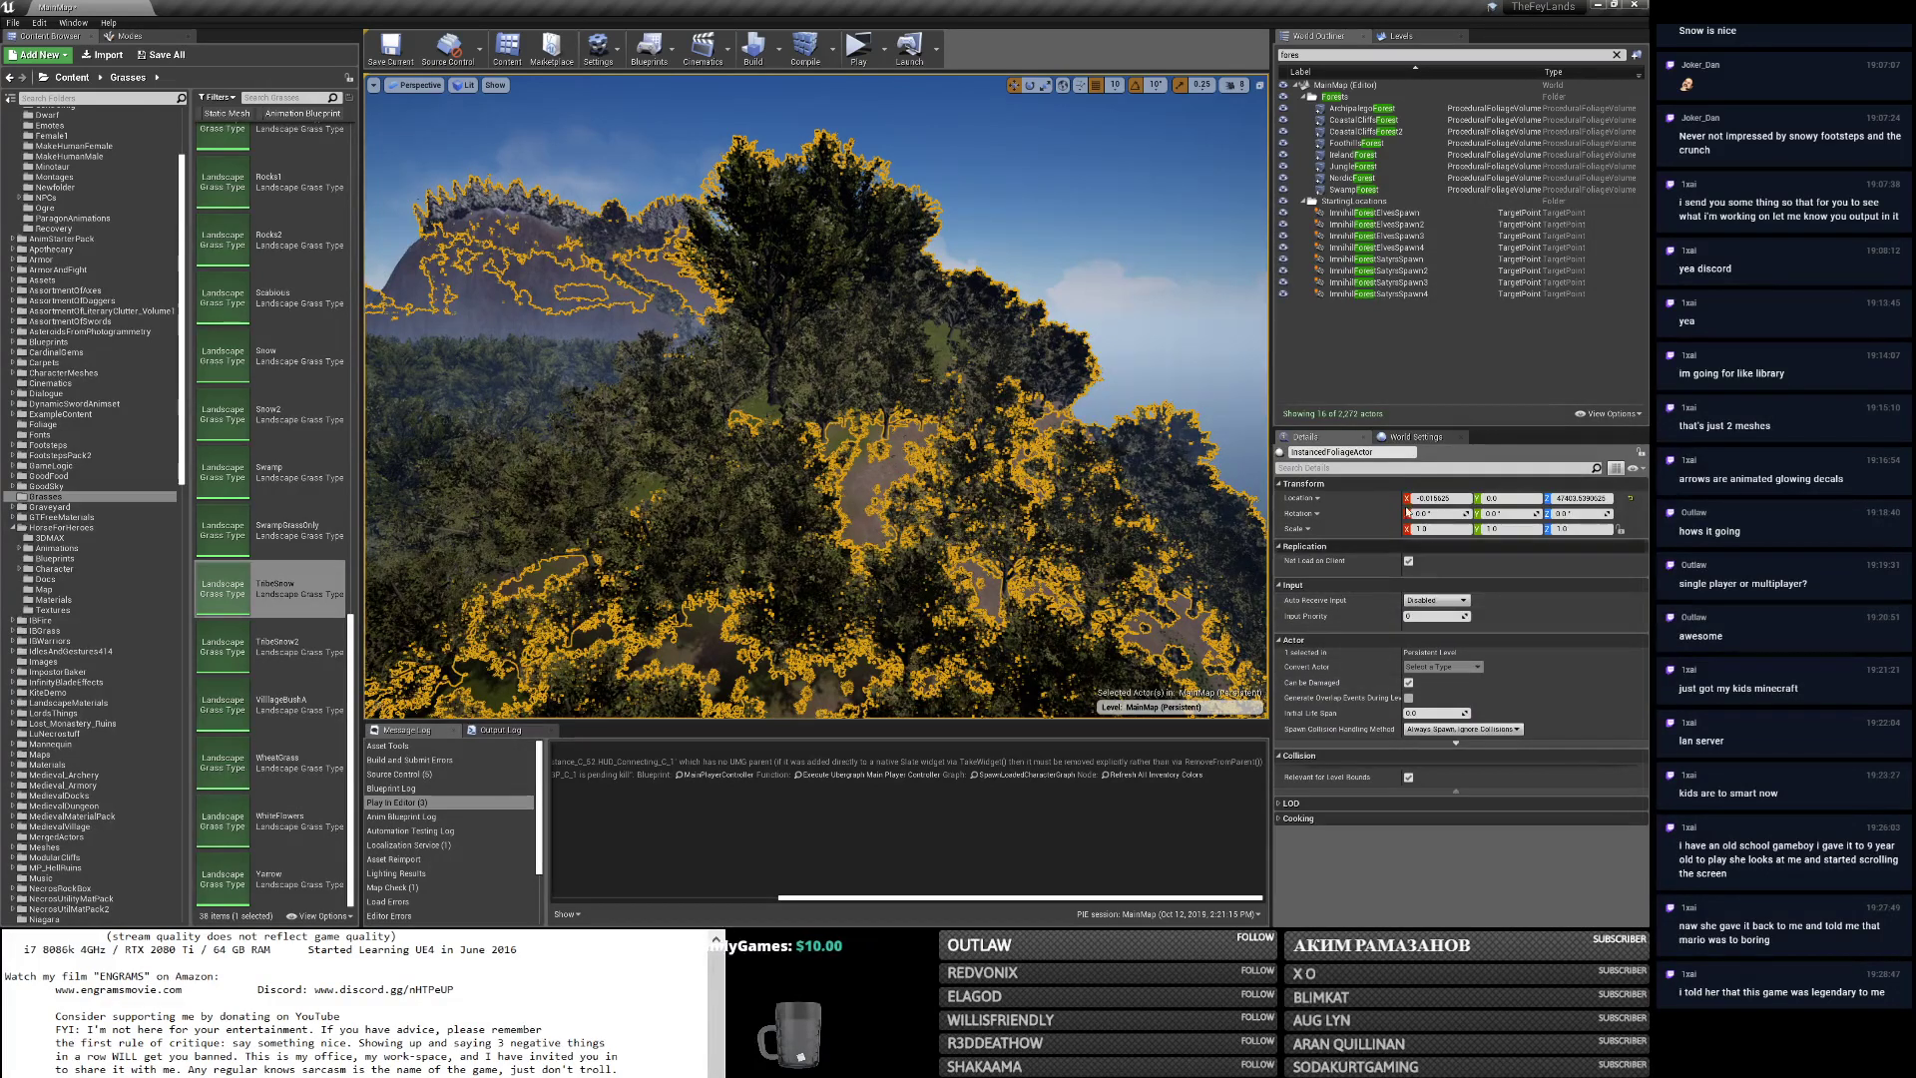
pyautogui.click(1358, 131)
pyautogui.click(1356, 142)
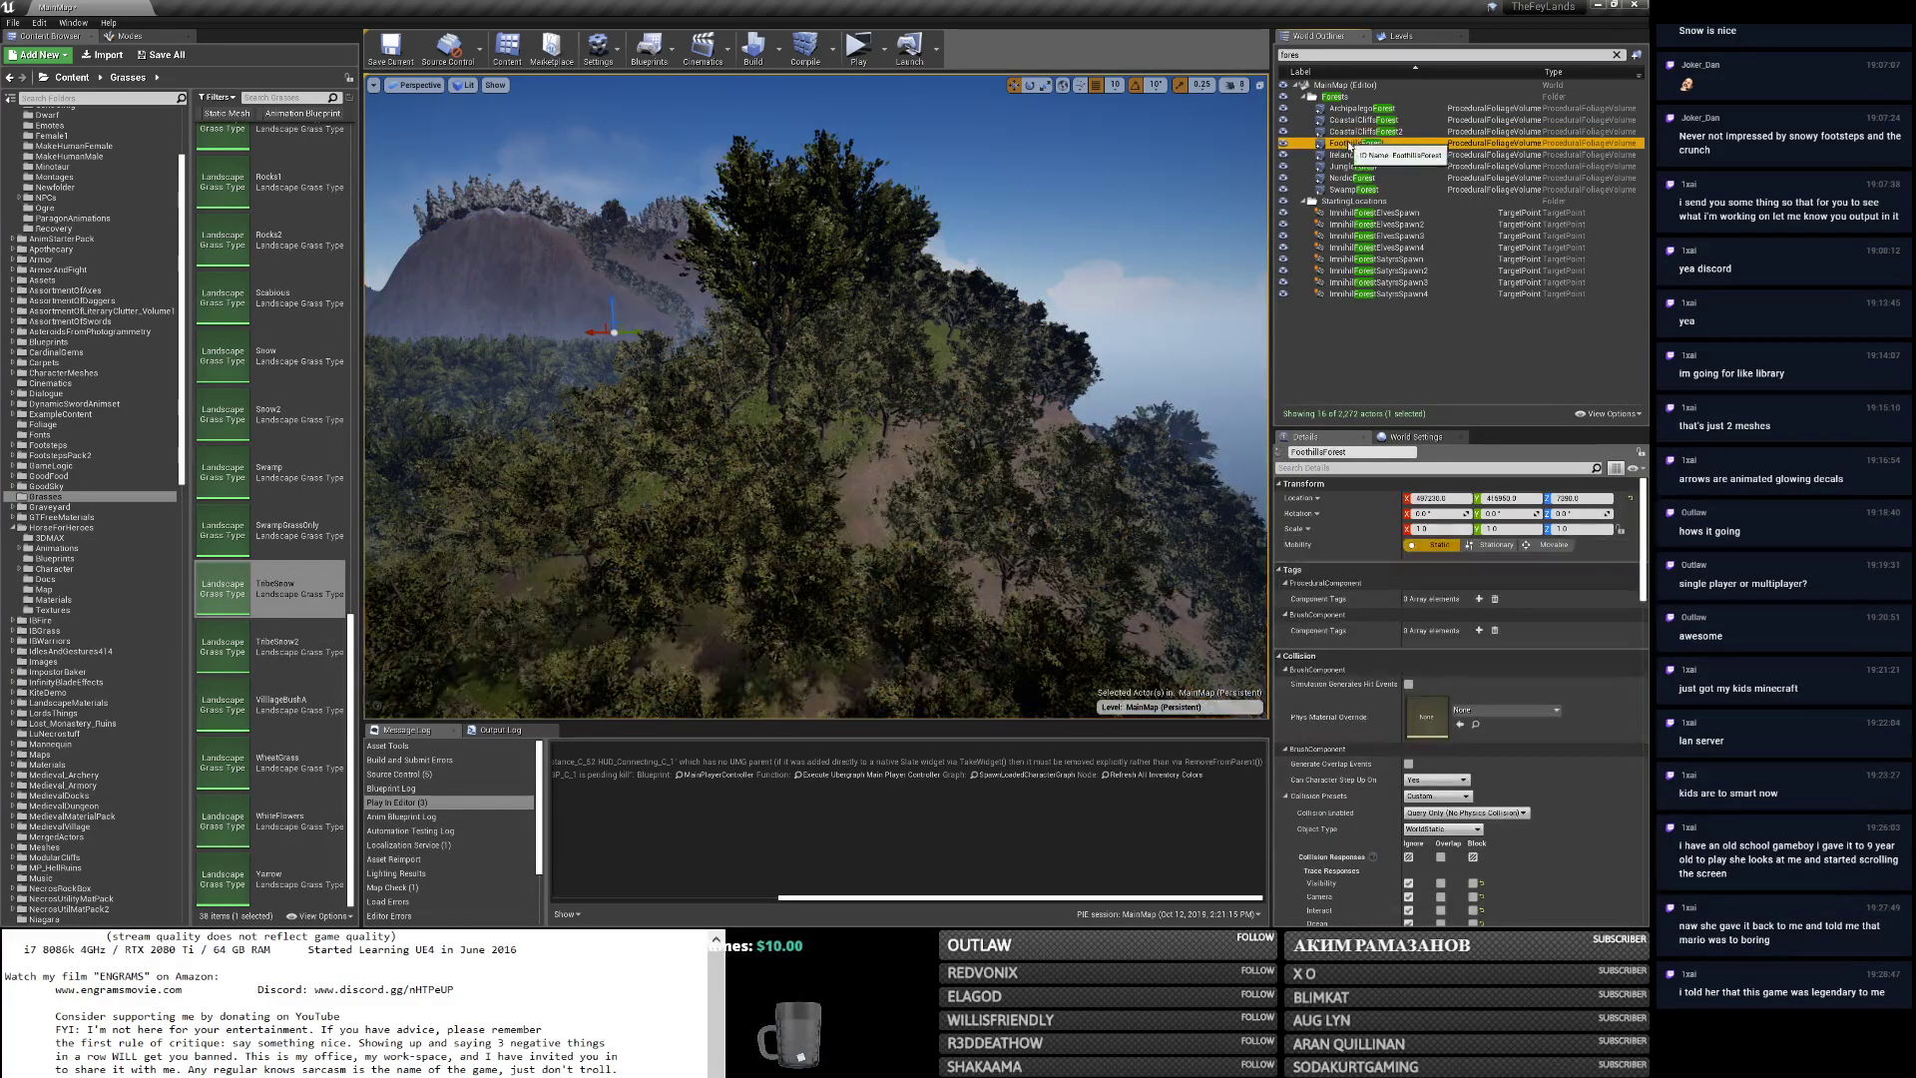
pyautogui.click(1466, 461)
pyautogui.write('shad')
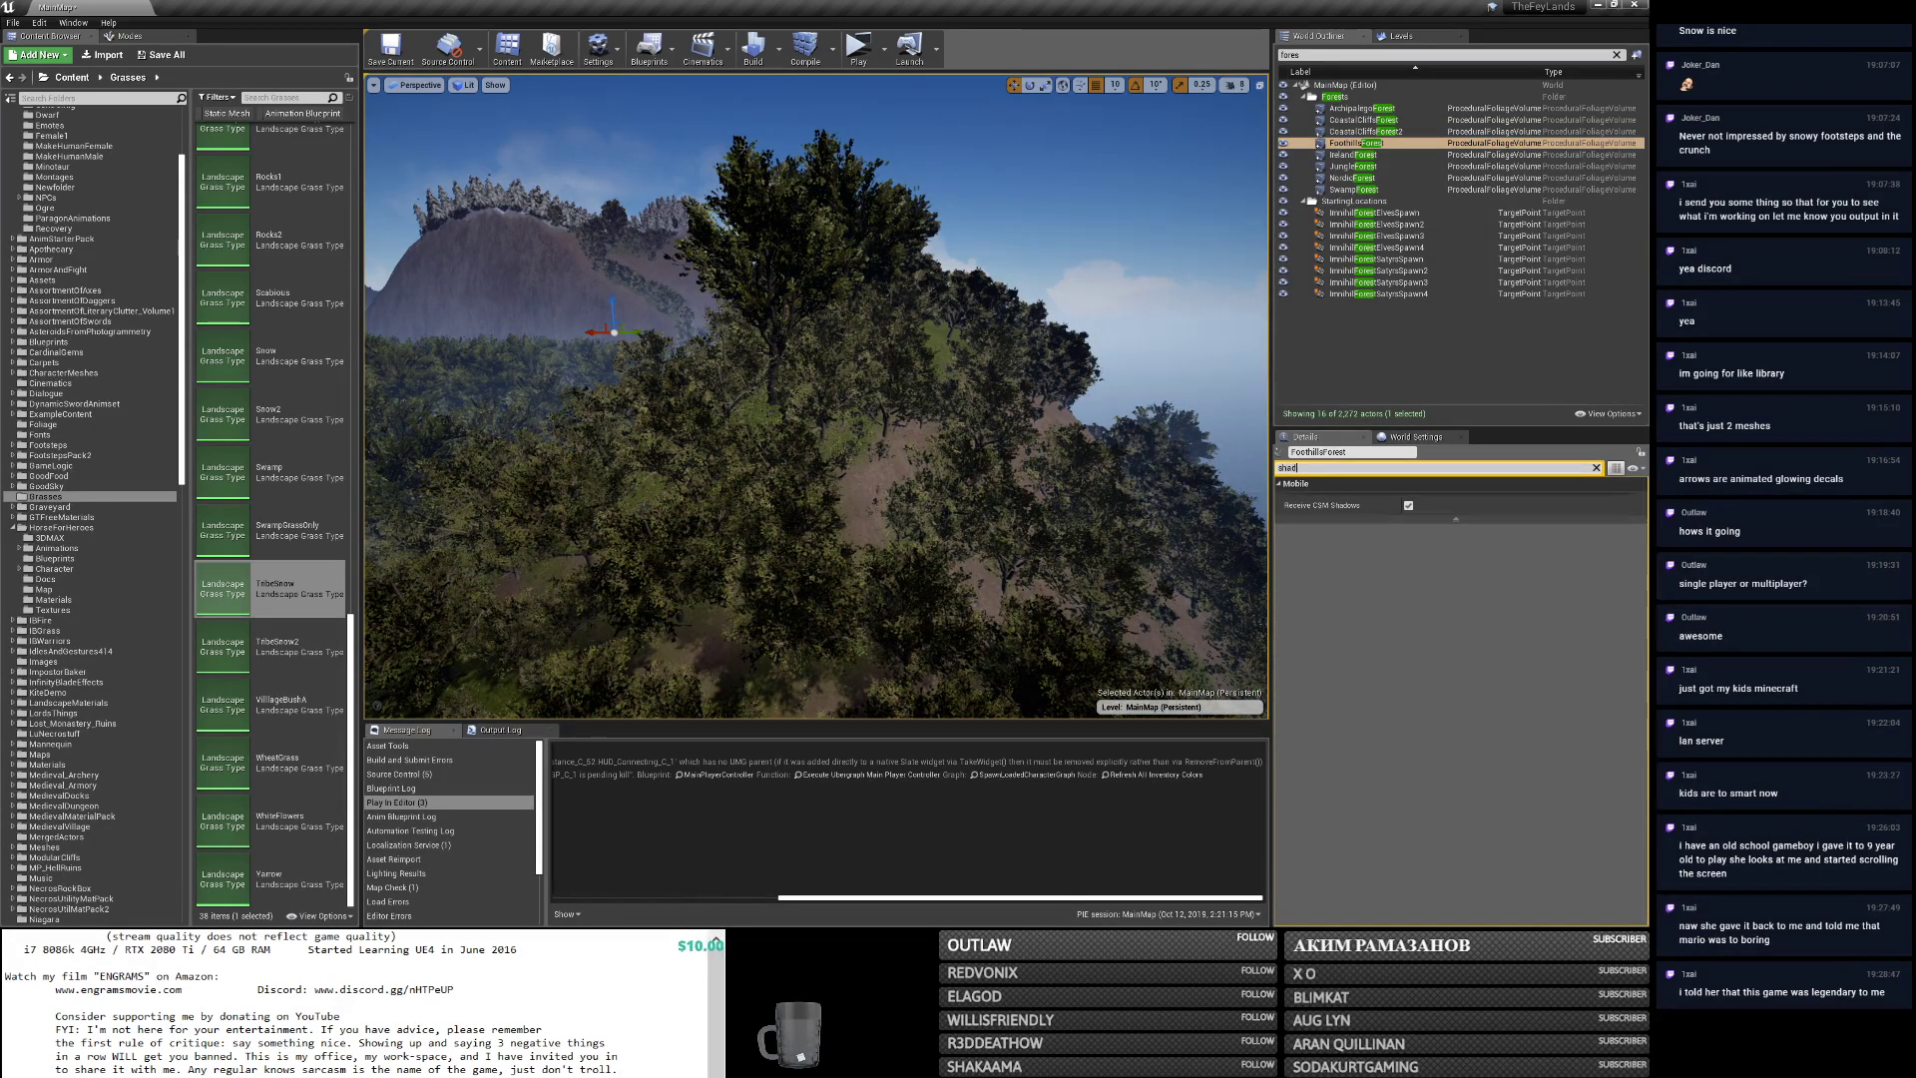
# Clear the details filter and examine the FoothillsForest volume's Procedural Foliage settings.
pyautogui.press('BackSpace')
pyautogui.press('BackSpace')
pyautogui.press('BackSpace')
pyautogui.press('BackSpace')
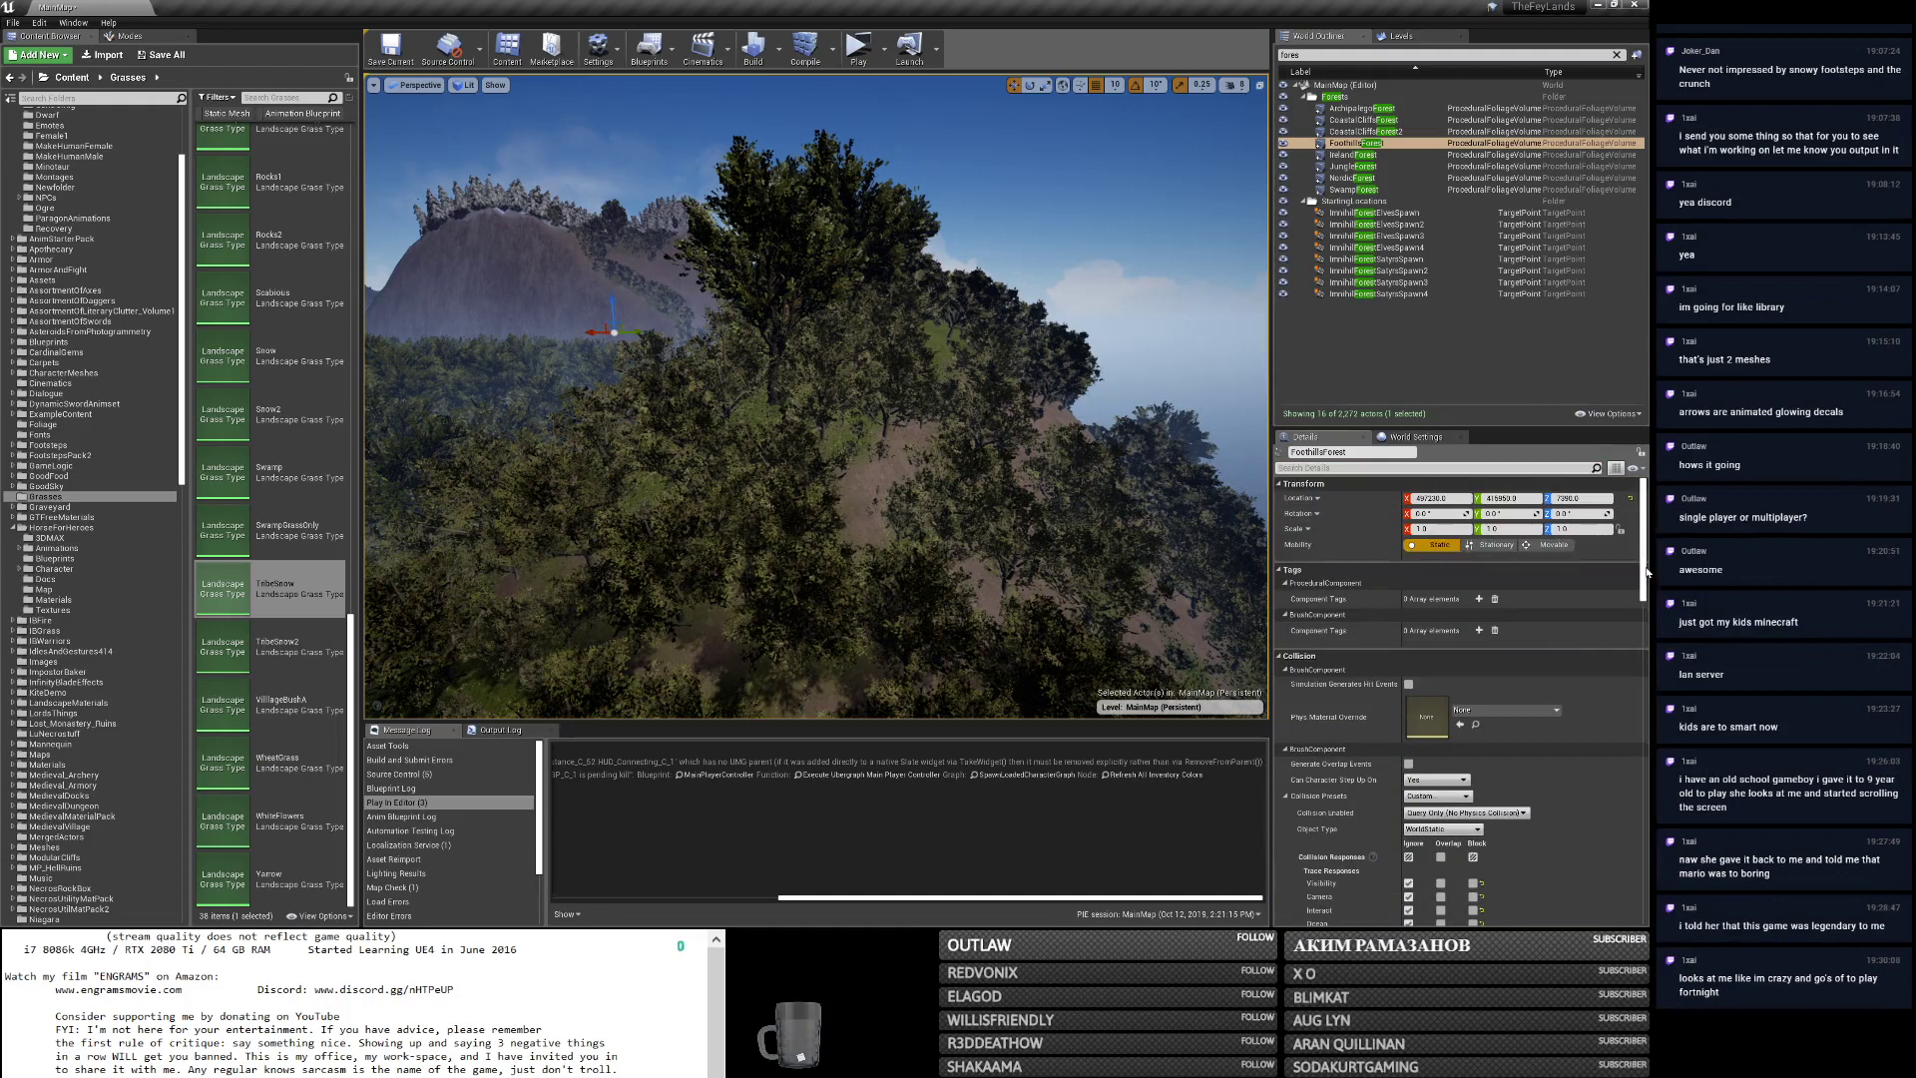
pyautogui.moveTo(1648, 566); pyautogui.dragTo(1648, 801)
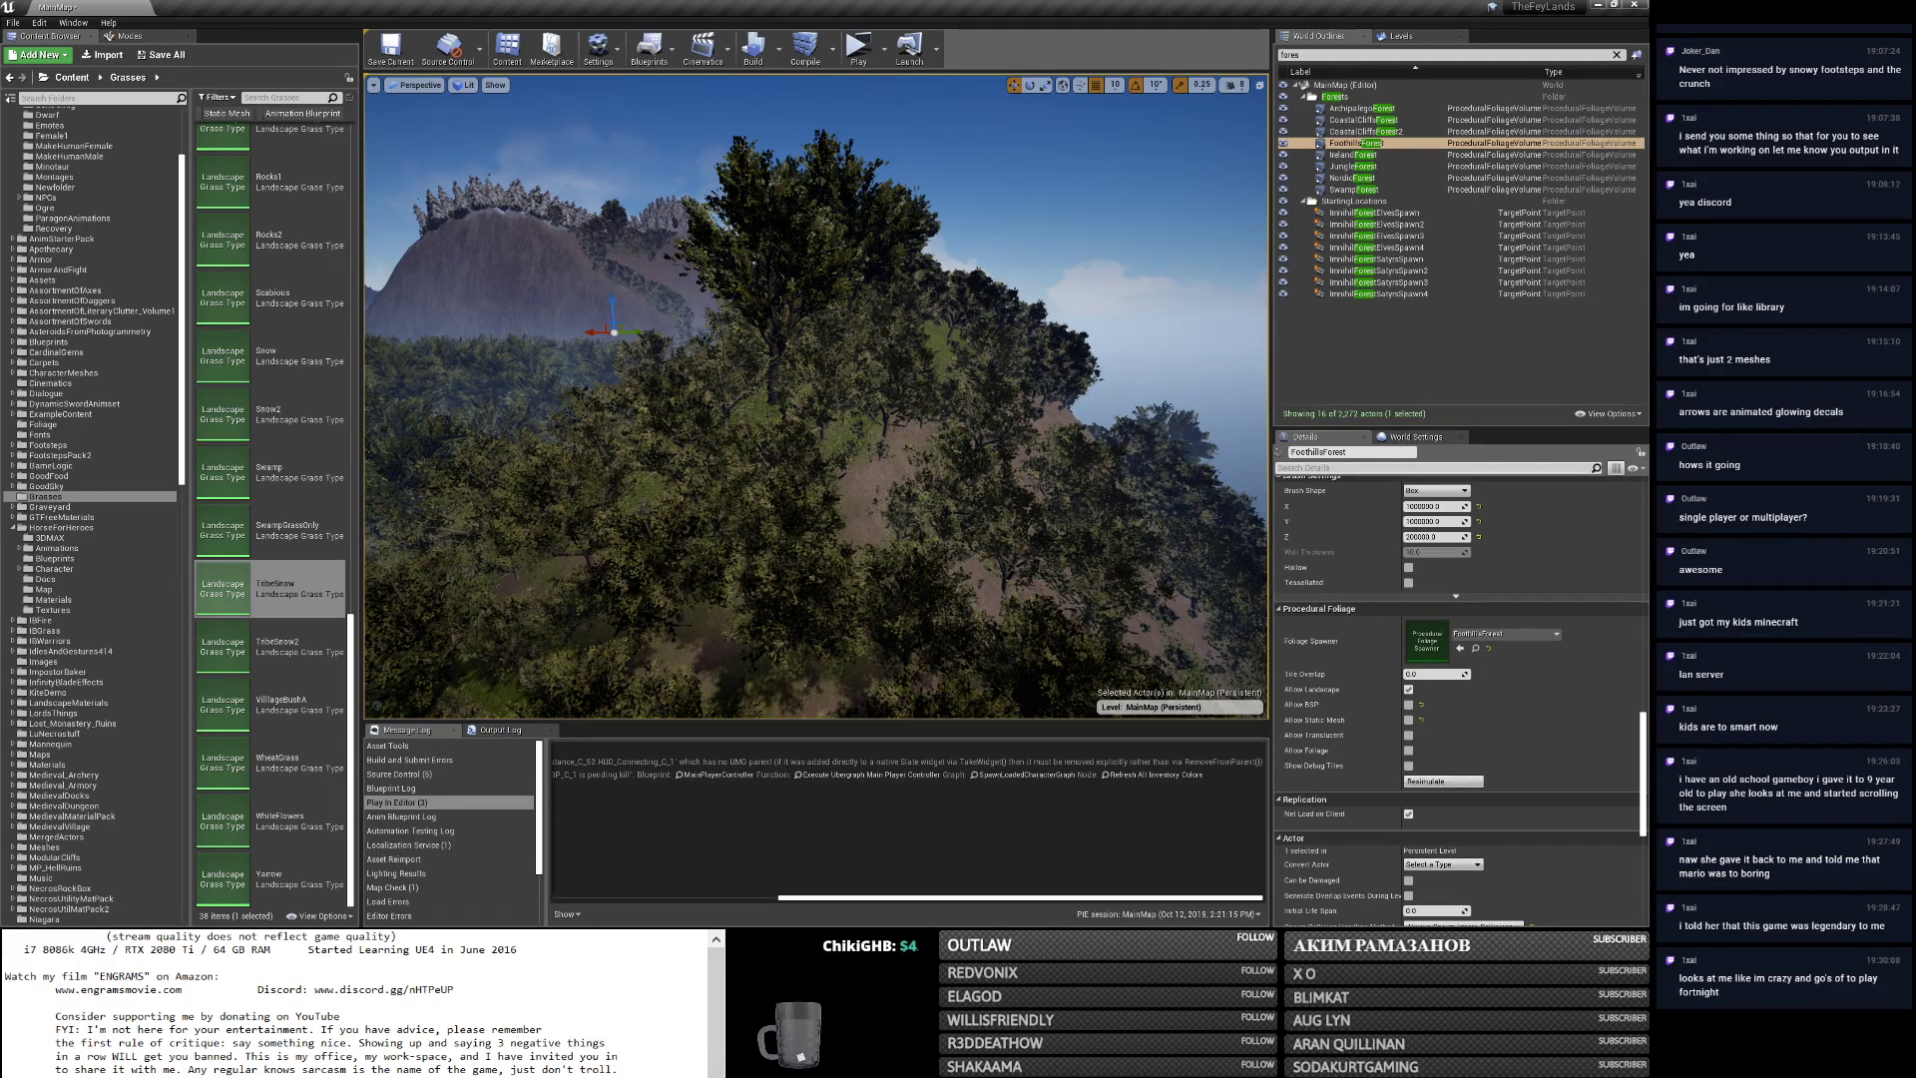
# Inspect the trees scattered over the sandy hillside from close range.
pyautogui.moveTo(1138, 619); pyautogui.dragTo(1457, 678, button='right')
pyautogui.press('w')
pyautogui.moveTo(990, 538); pyautogui.dragTo(1098, 449, button='right')
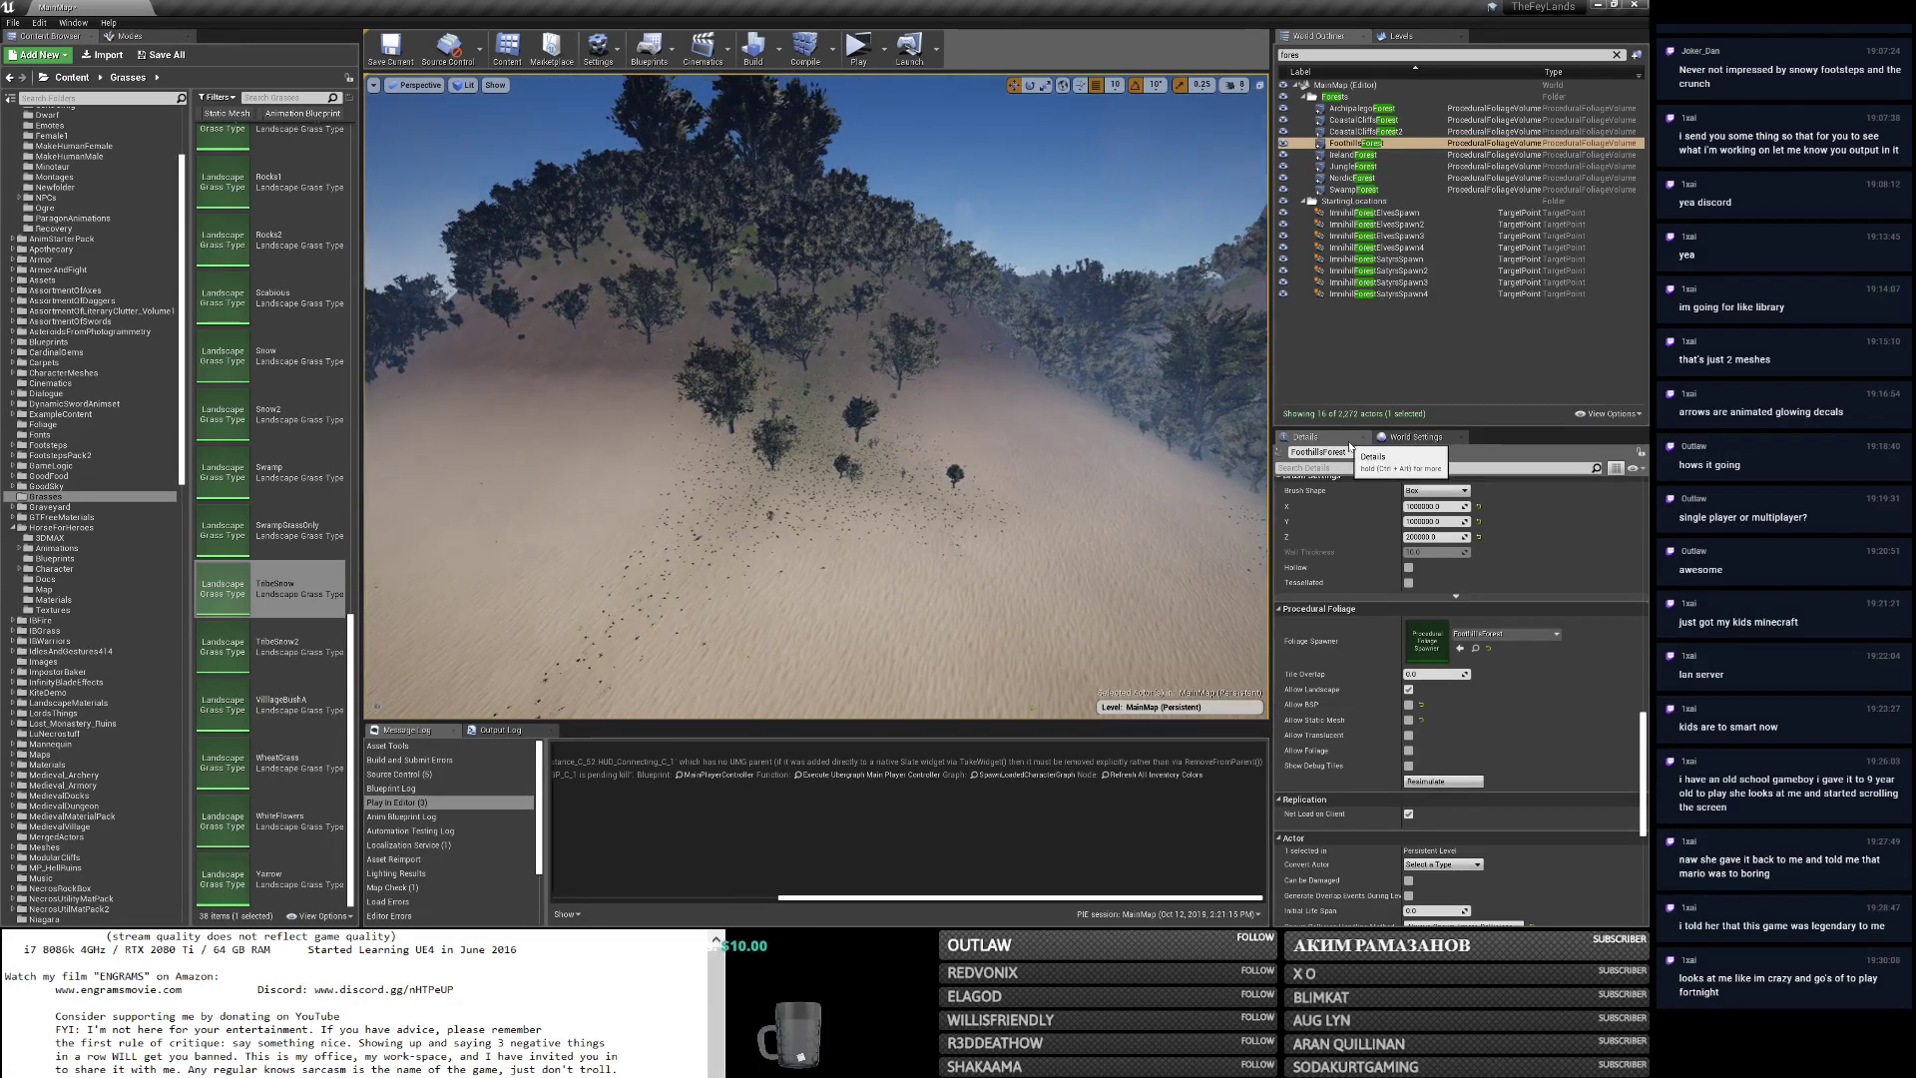
# Switch to the snow tree mesh editor and inspect the whole tree and its shadow from farther away.
pyautogui.hotkey('alt', 'Tab')
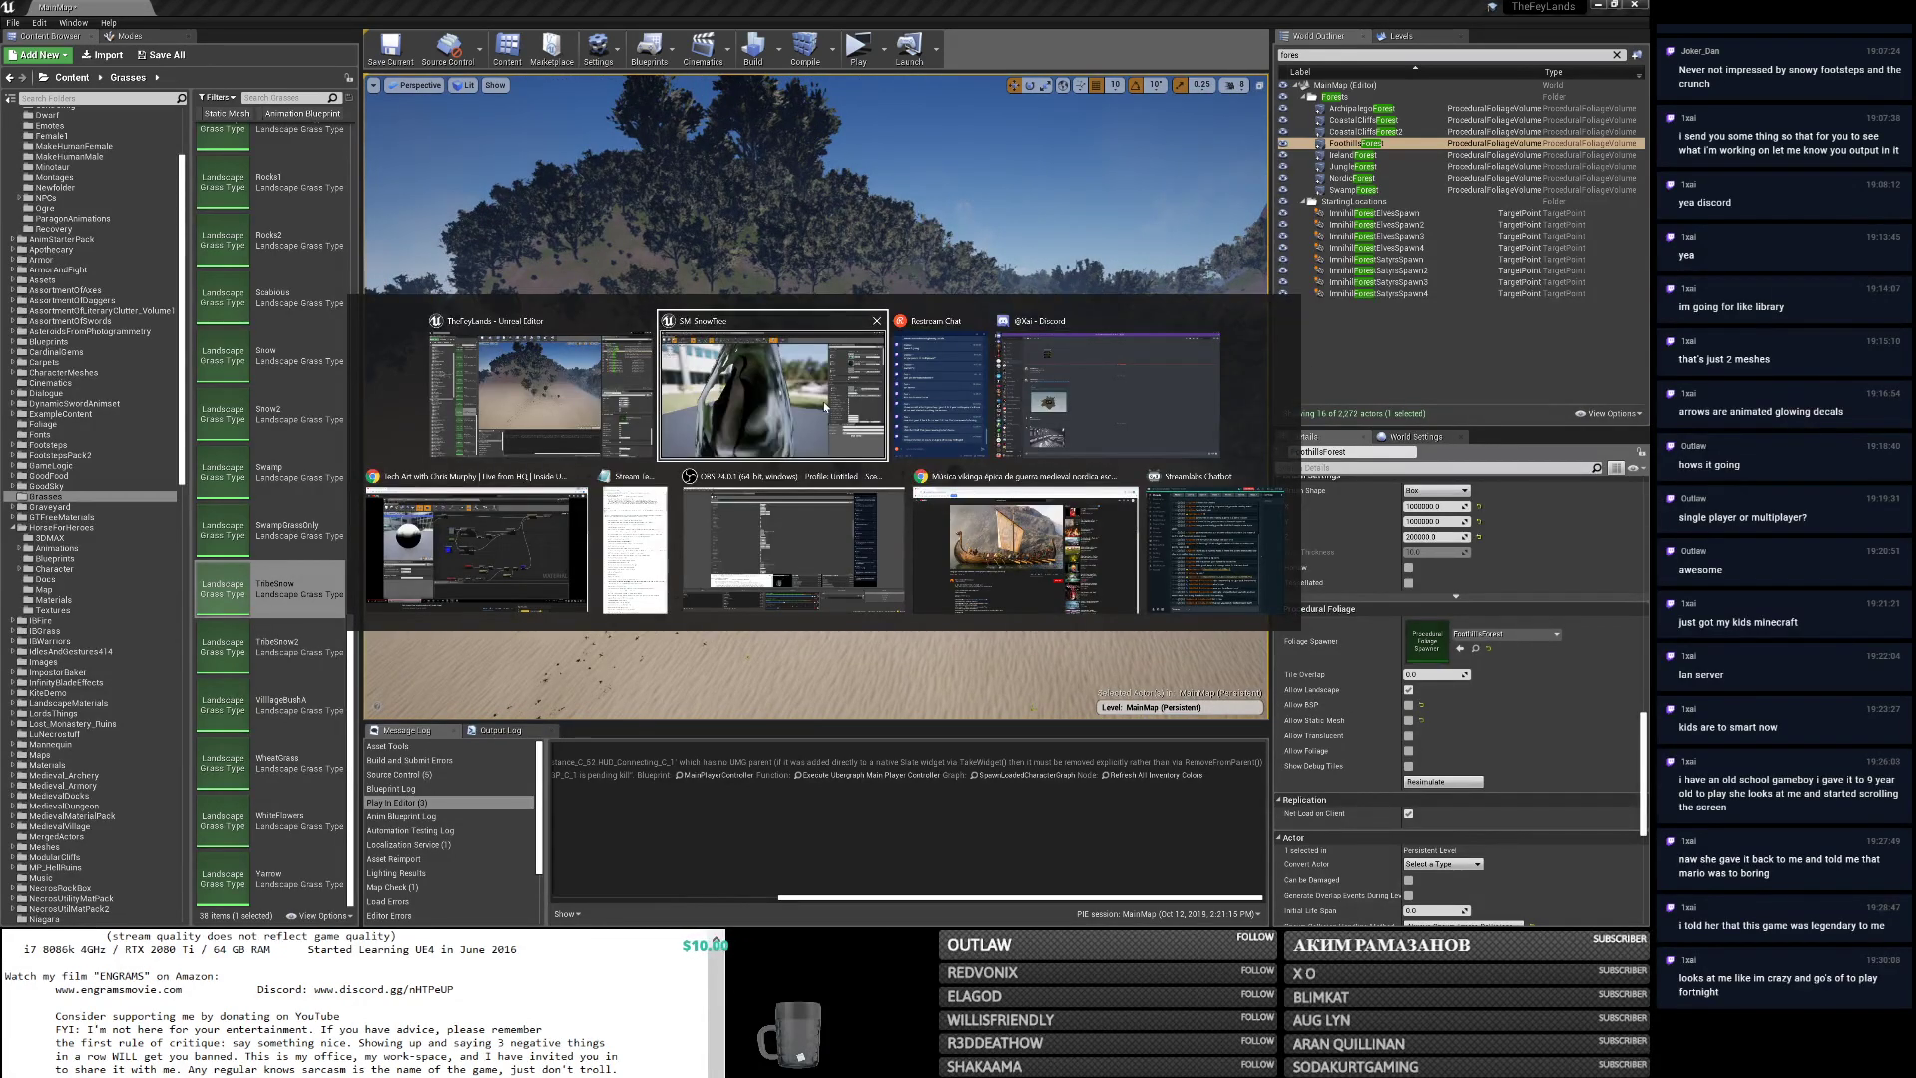
pyautogui.click(762, 400)
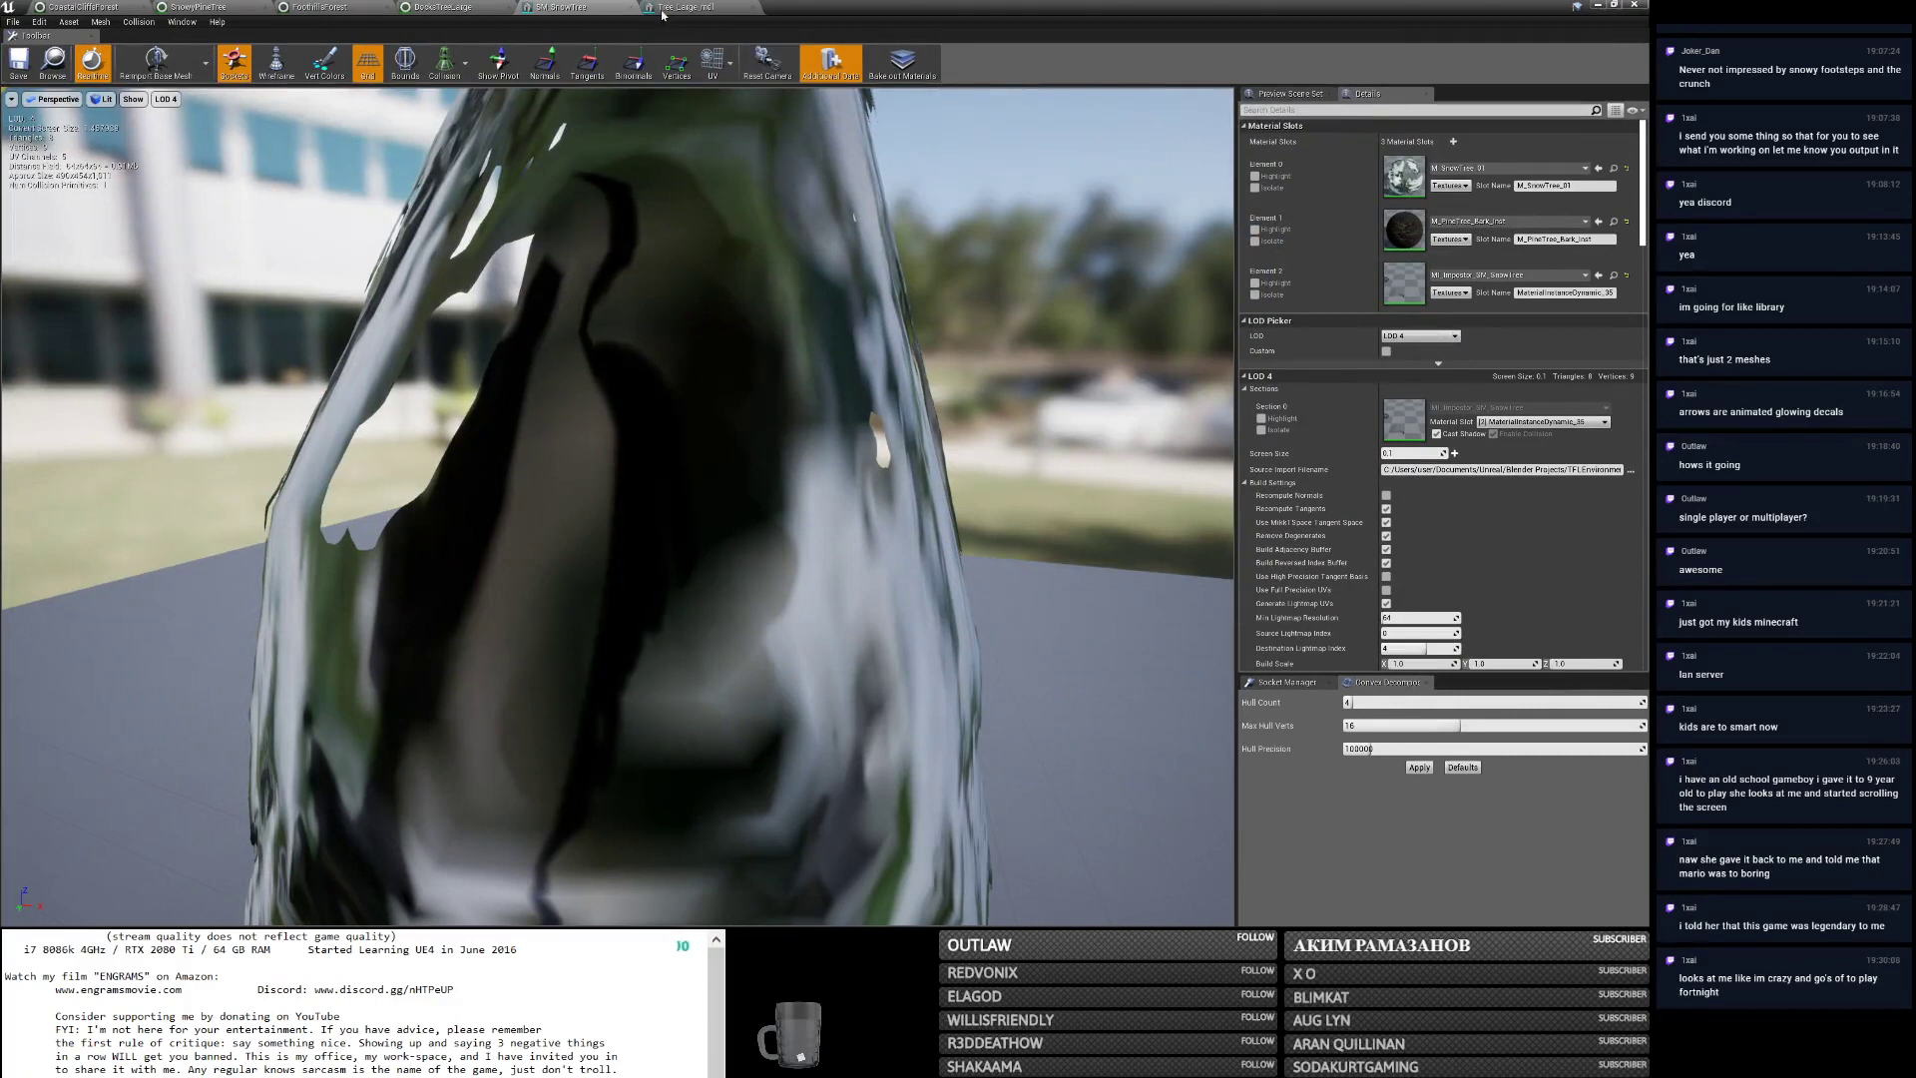
pyautogui.moveTo(762, 400); pyautogui.dragTo(988, 464, button='right')
pyautogui.moveTo(762, 464); pyautogui.dragTo(1228, 474, button='right')
pyautogui.press('s')
pyautogui.moveTo(619, 507); pyautogui.dragTo(789, 469, button='right')
pyautogui.moveTo(619, 507); pyautogui.dragTo(672, 507, button='right')
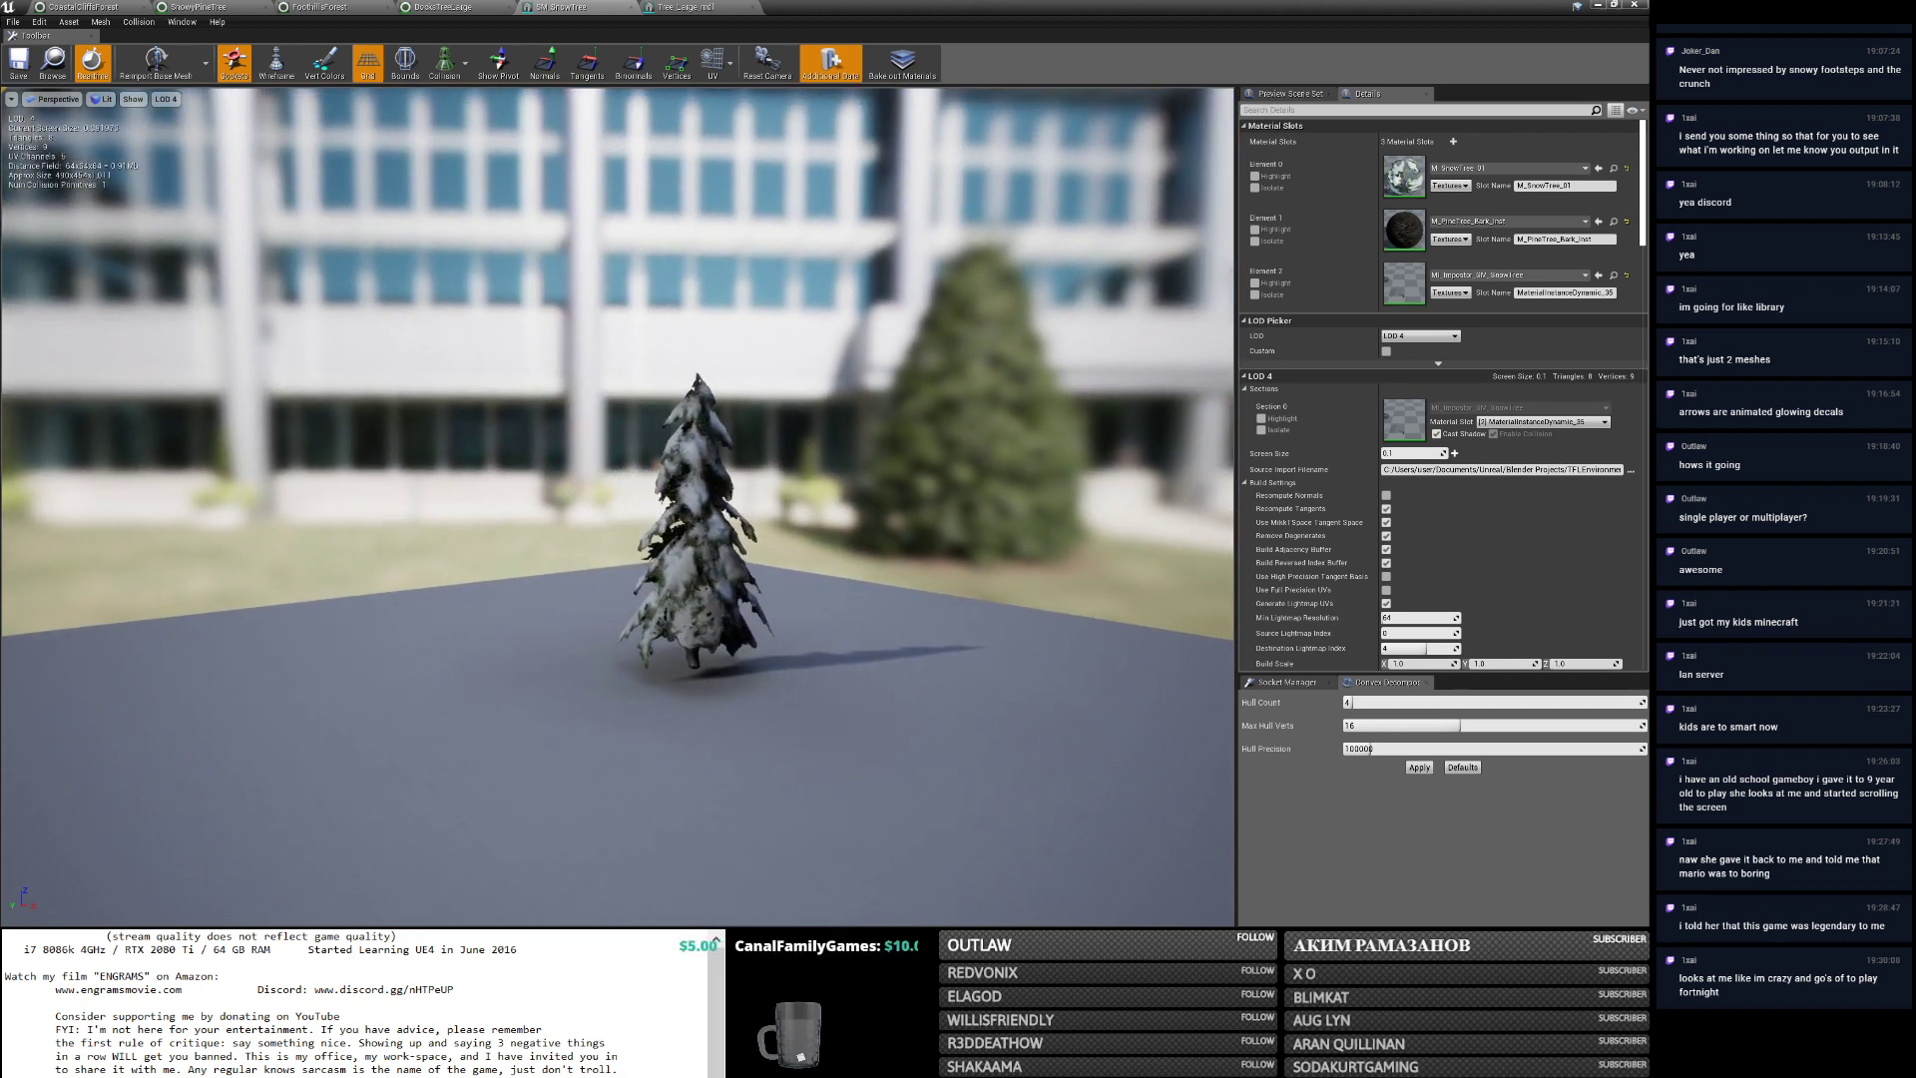
pyautogui.moveTo(673, 507); pyautogui.dragTo(619, 597, button='right')
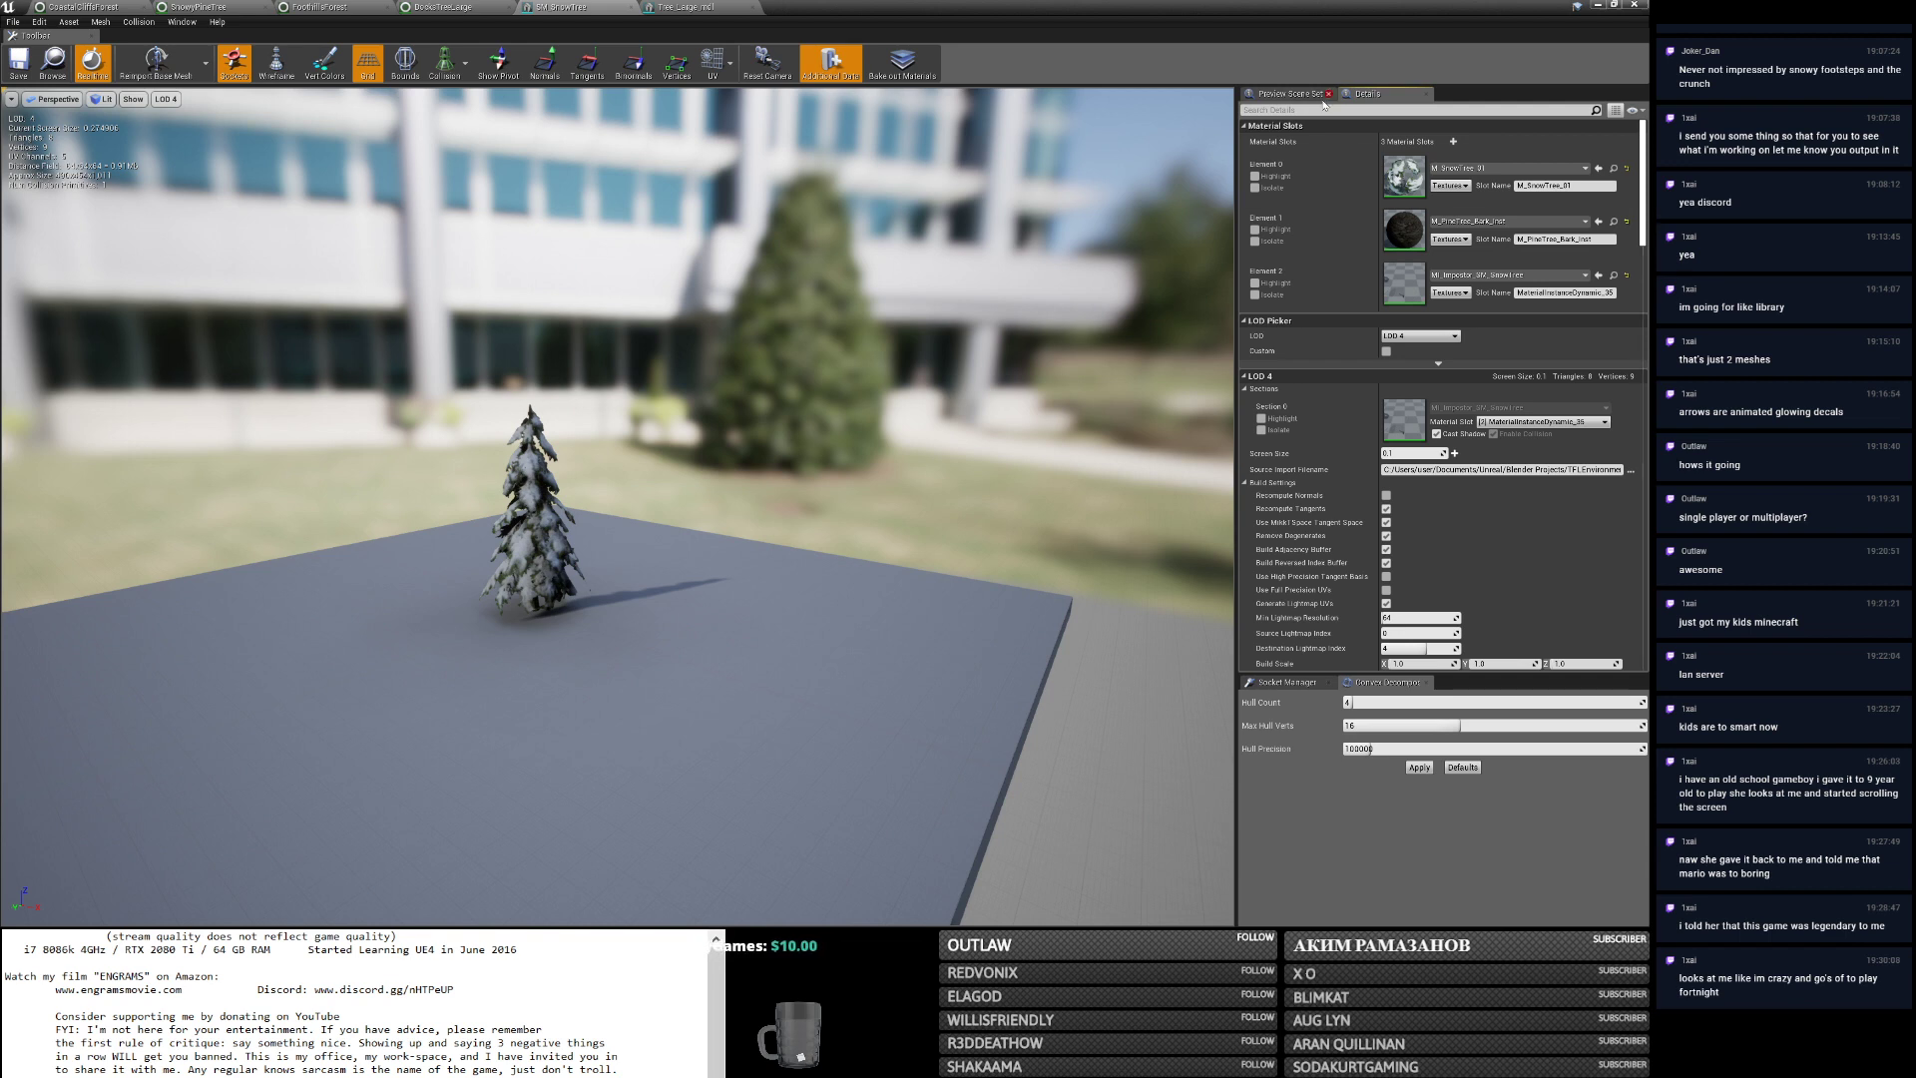
# Open the large tree's foliage type settings and filter them for "chann".
pyautogui.click(698, 7)
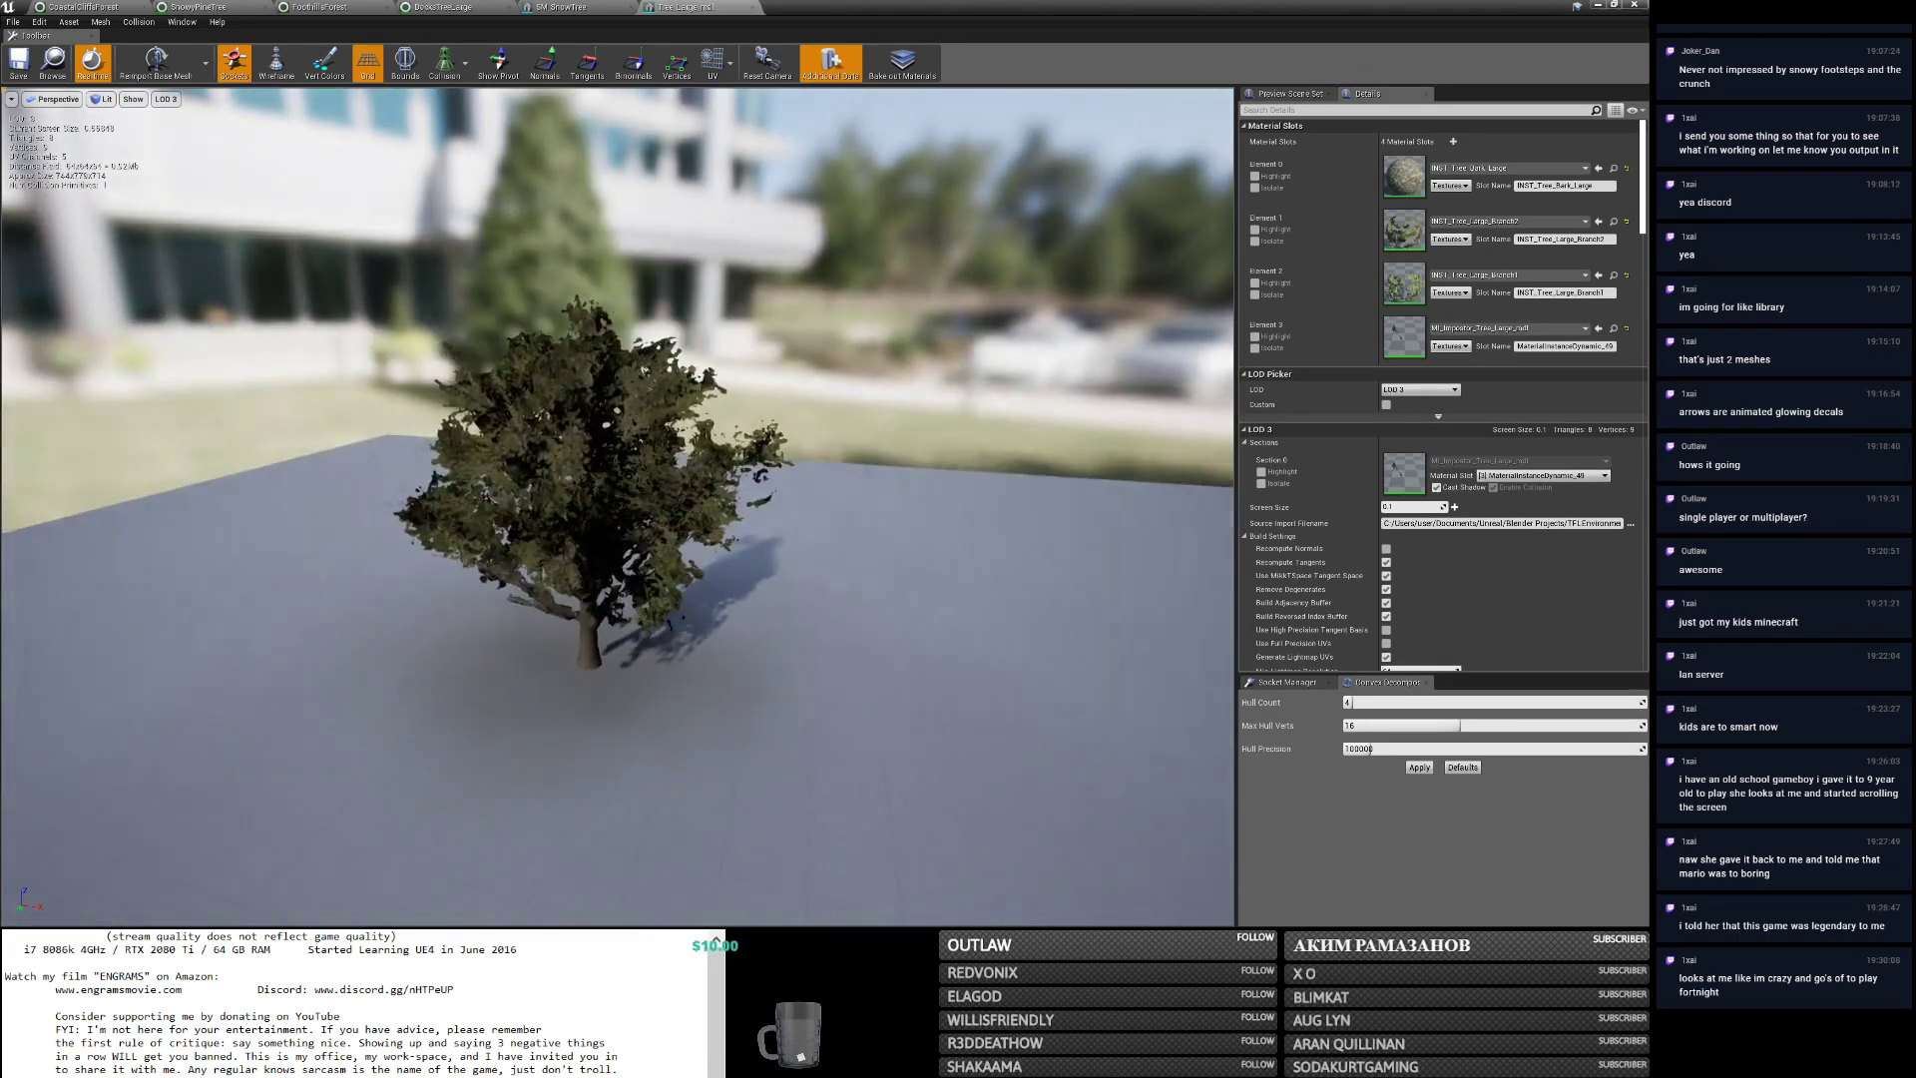
pyautogui.click(455, 7)
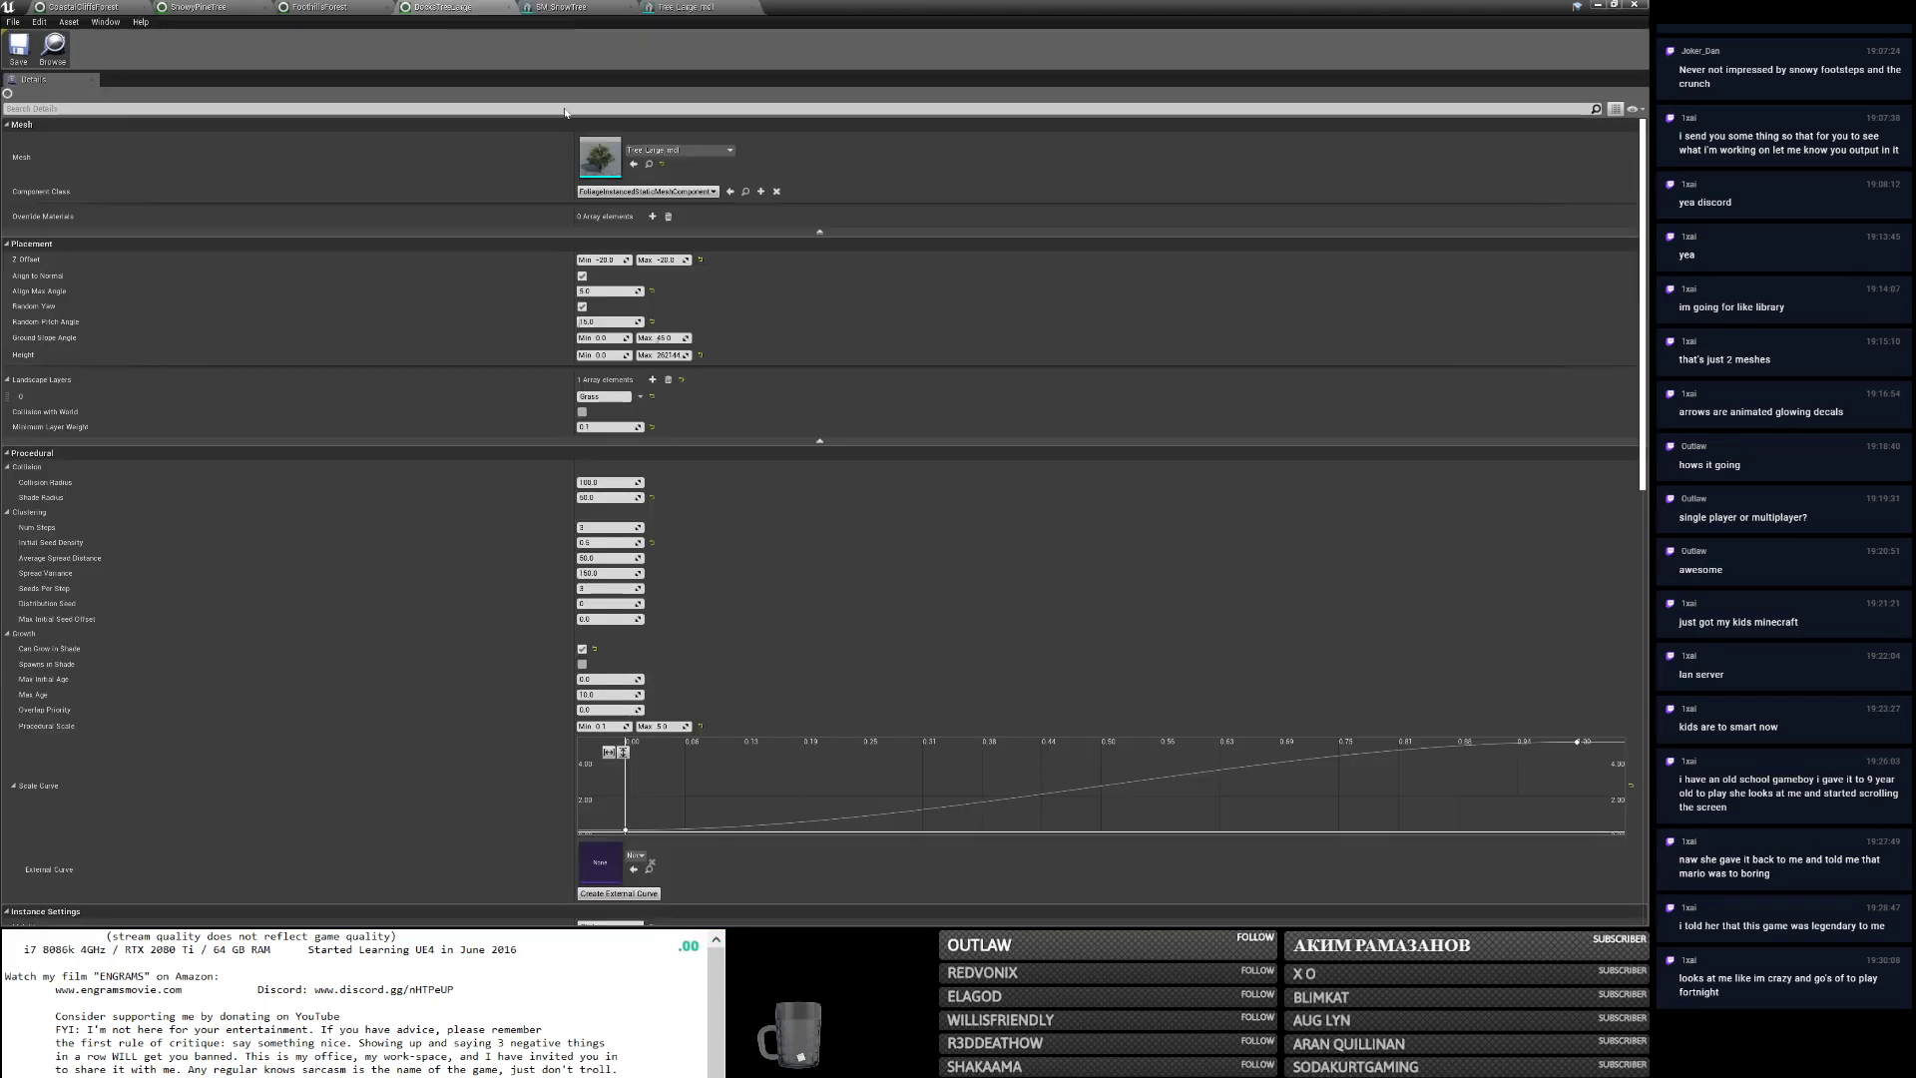
pyautogui.click(360, 7)
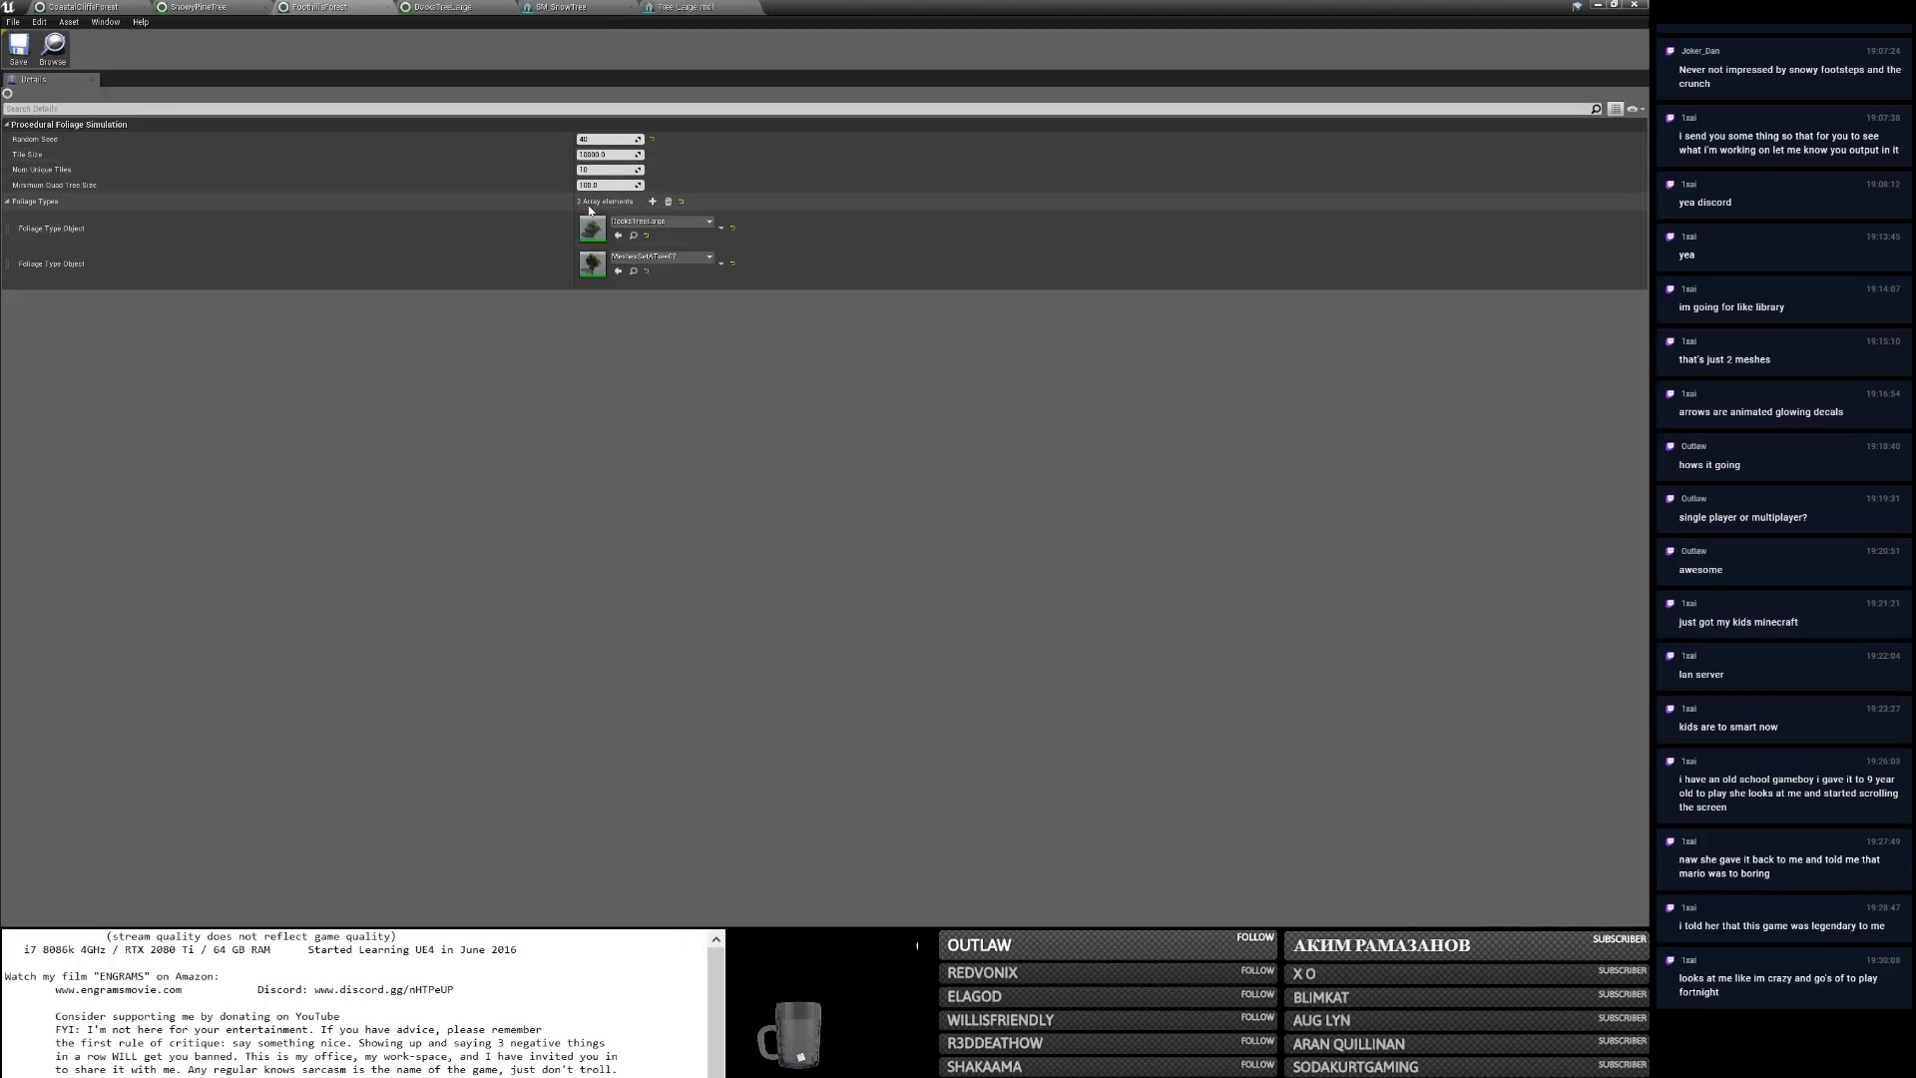
pyautogui.click(499, 8)
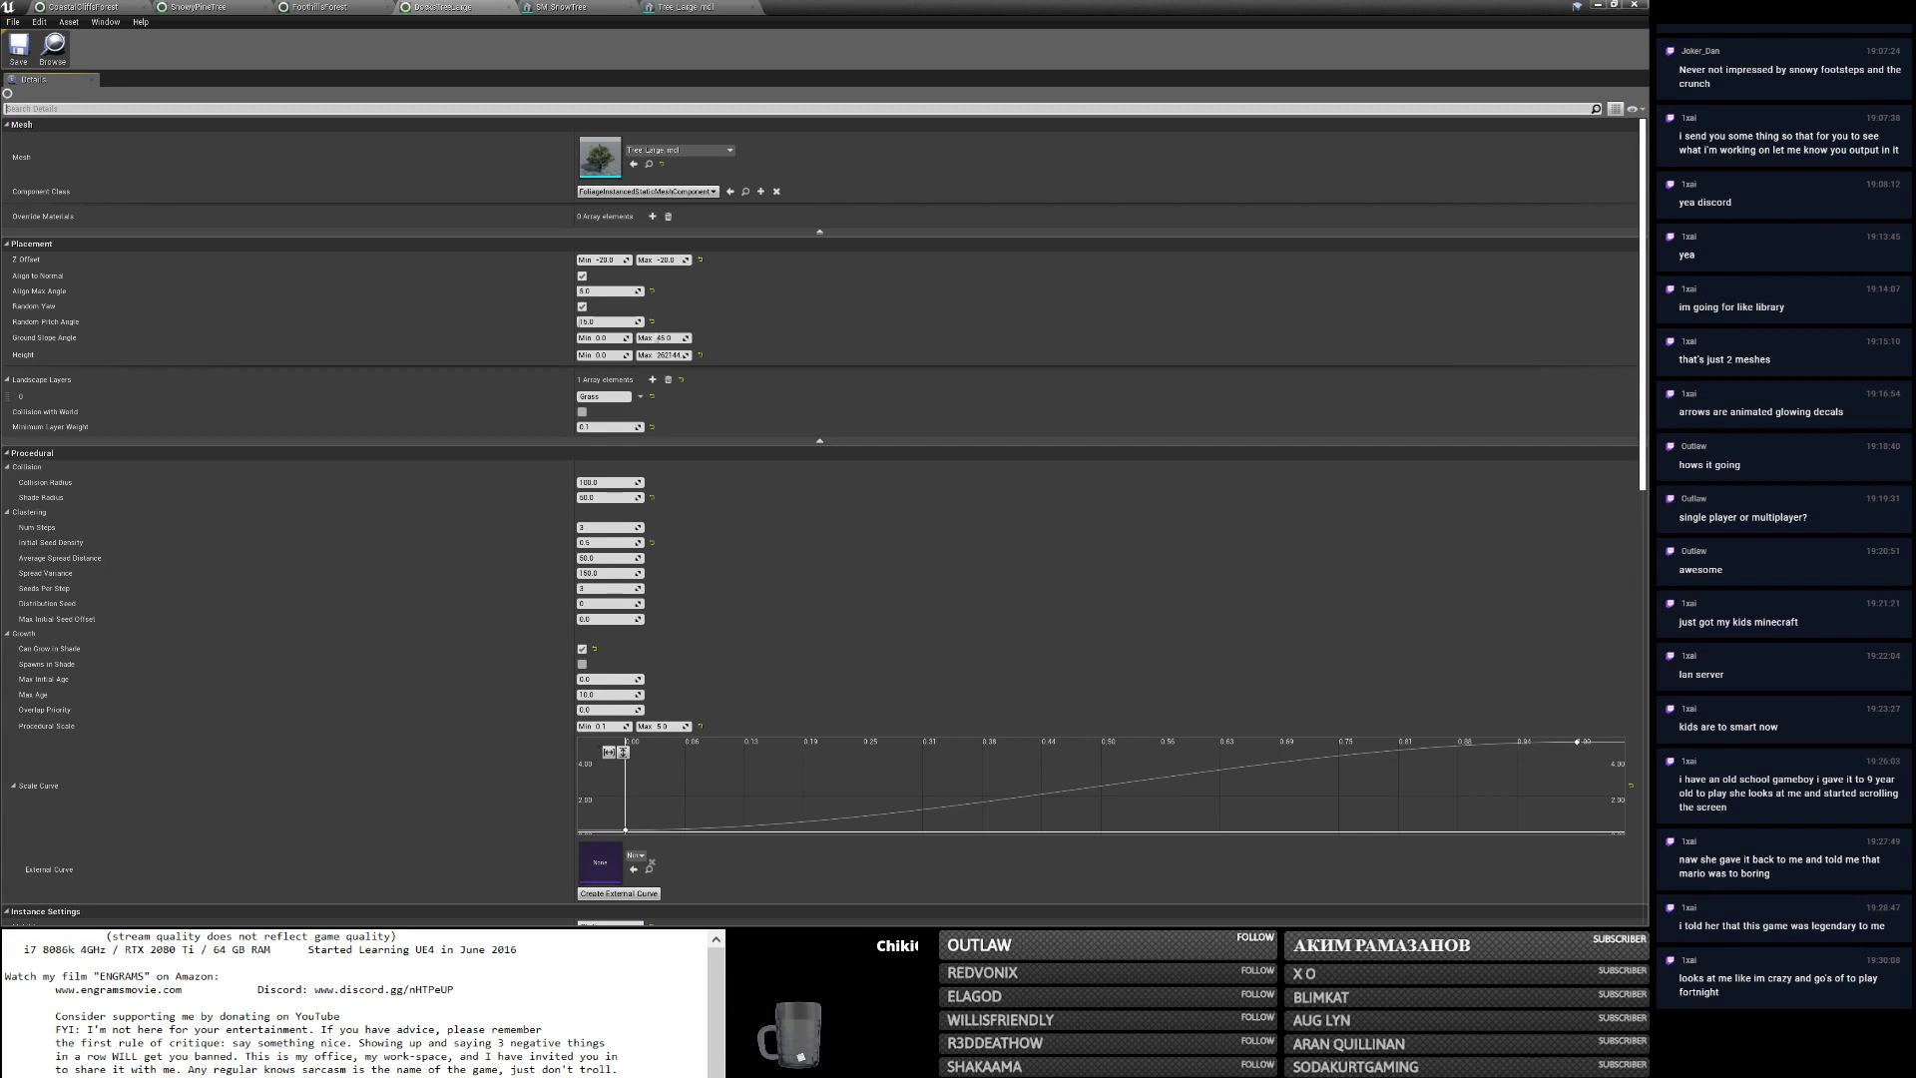
pyautogui.write('chann')
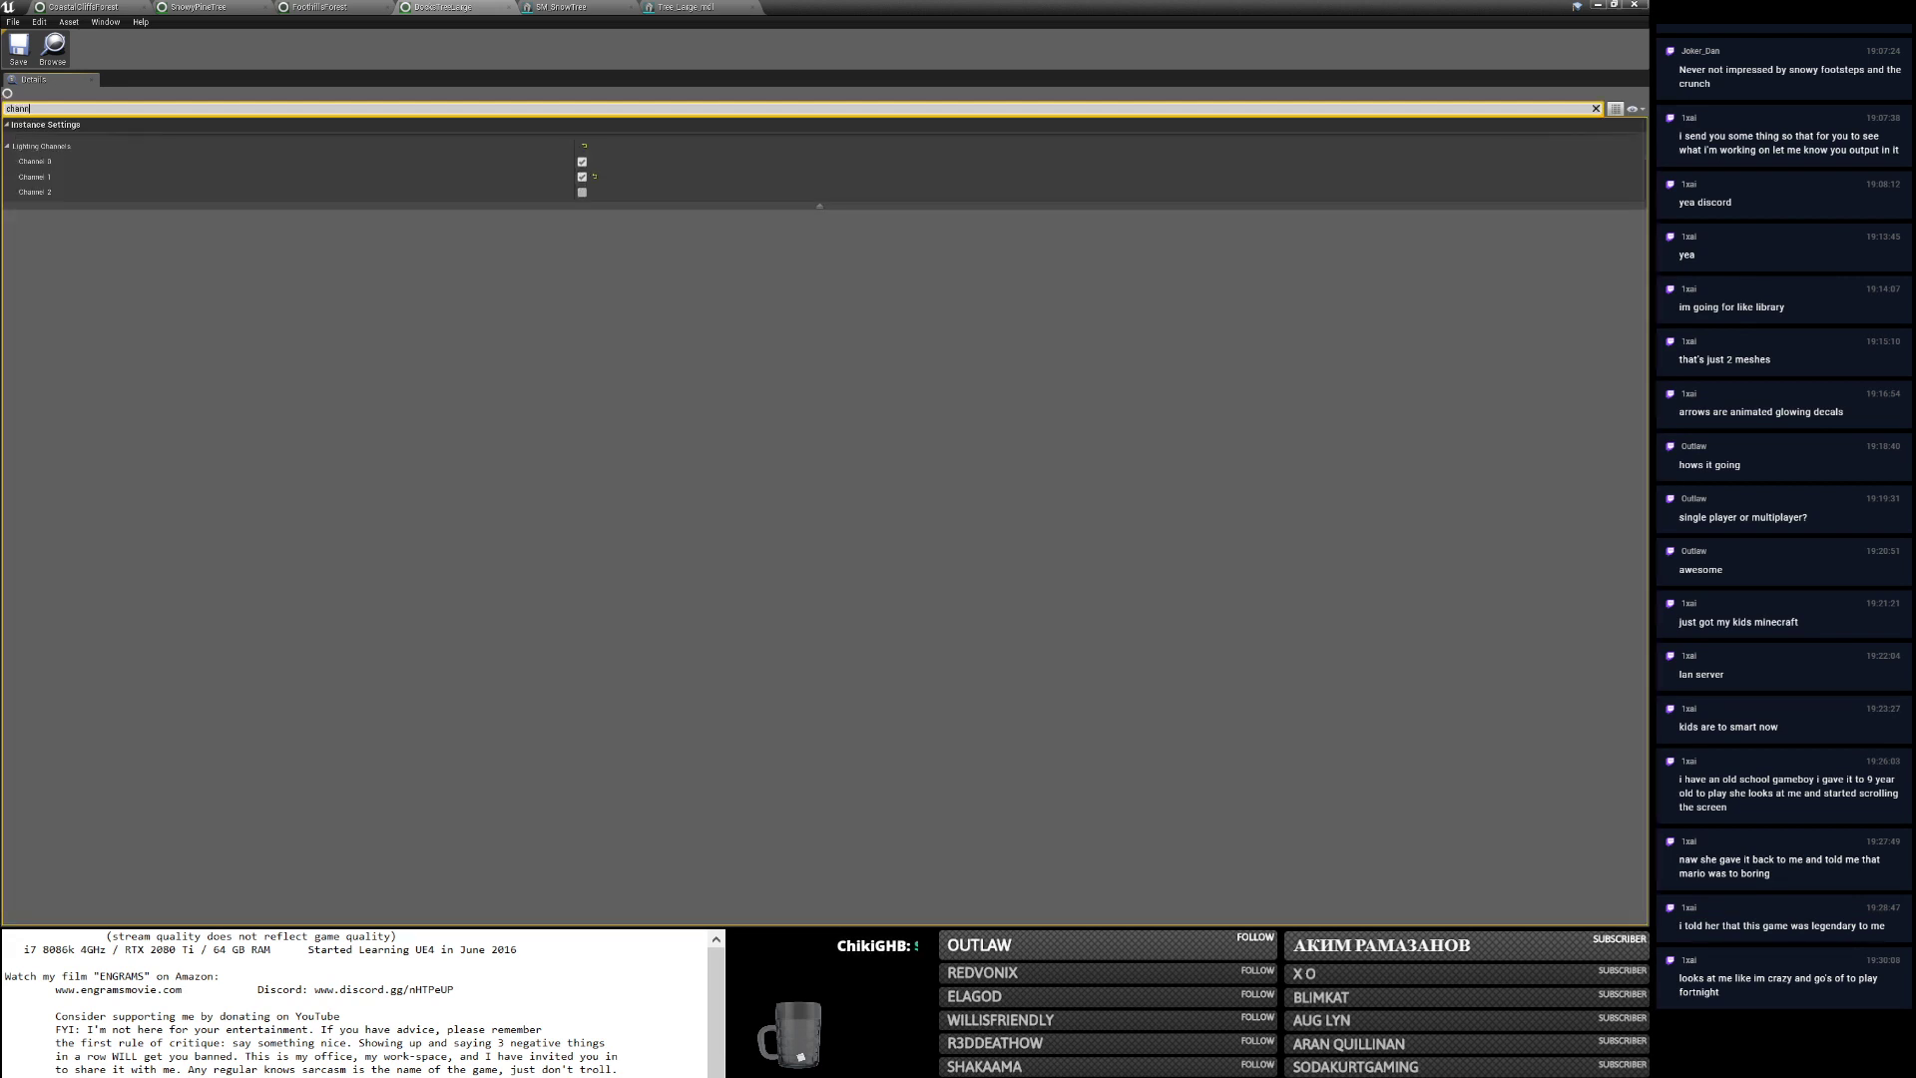
# Filter the details of the large tree mesh and the snow tree mesh for "dista" to compare their distance settings.
pyautogui.click(689, 7)
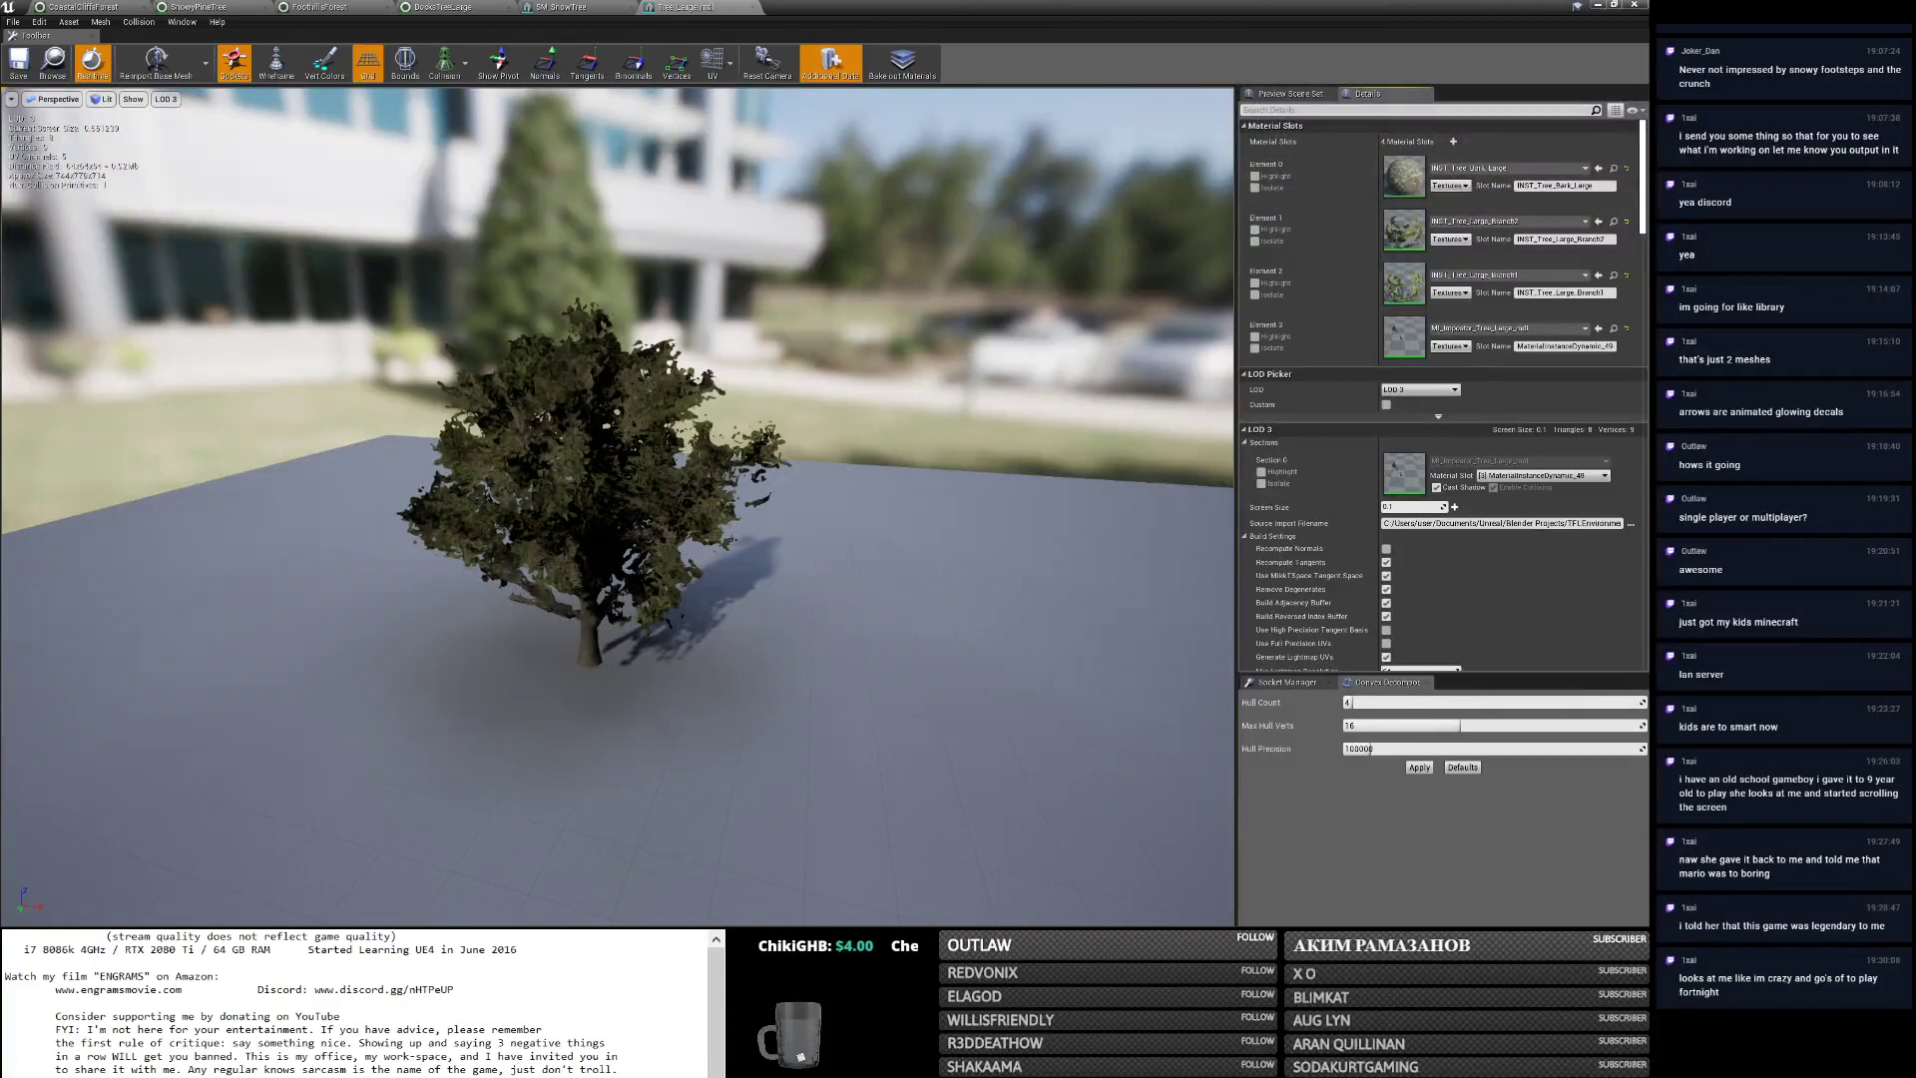
pyautogui.write('dista')
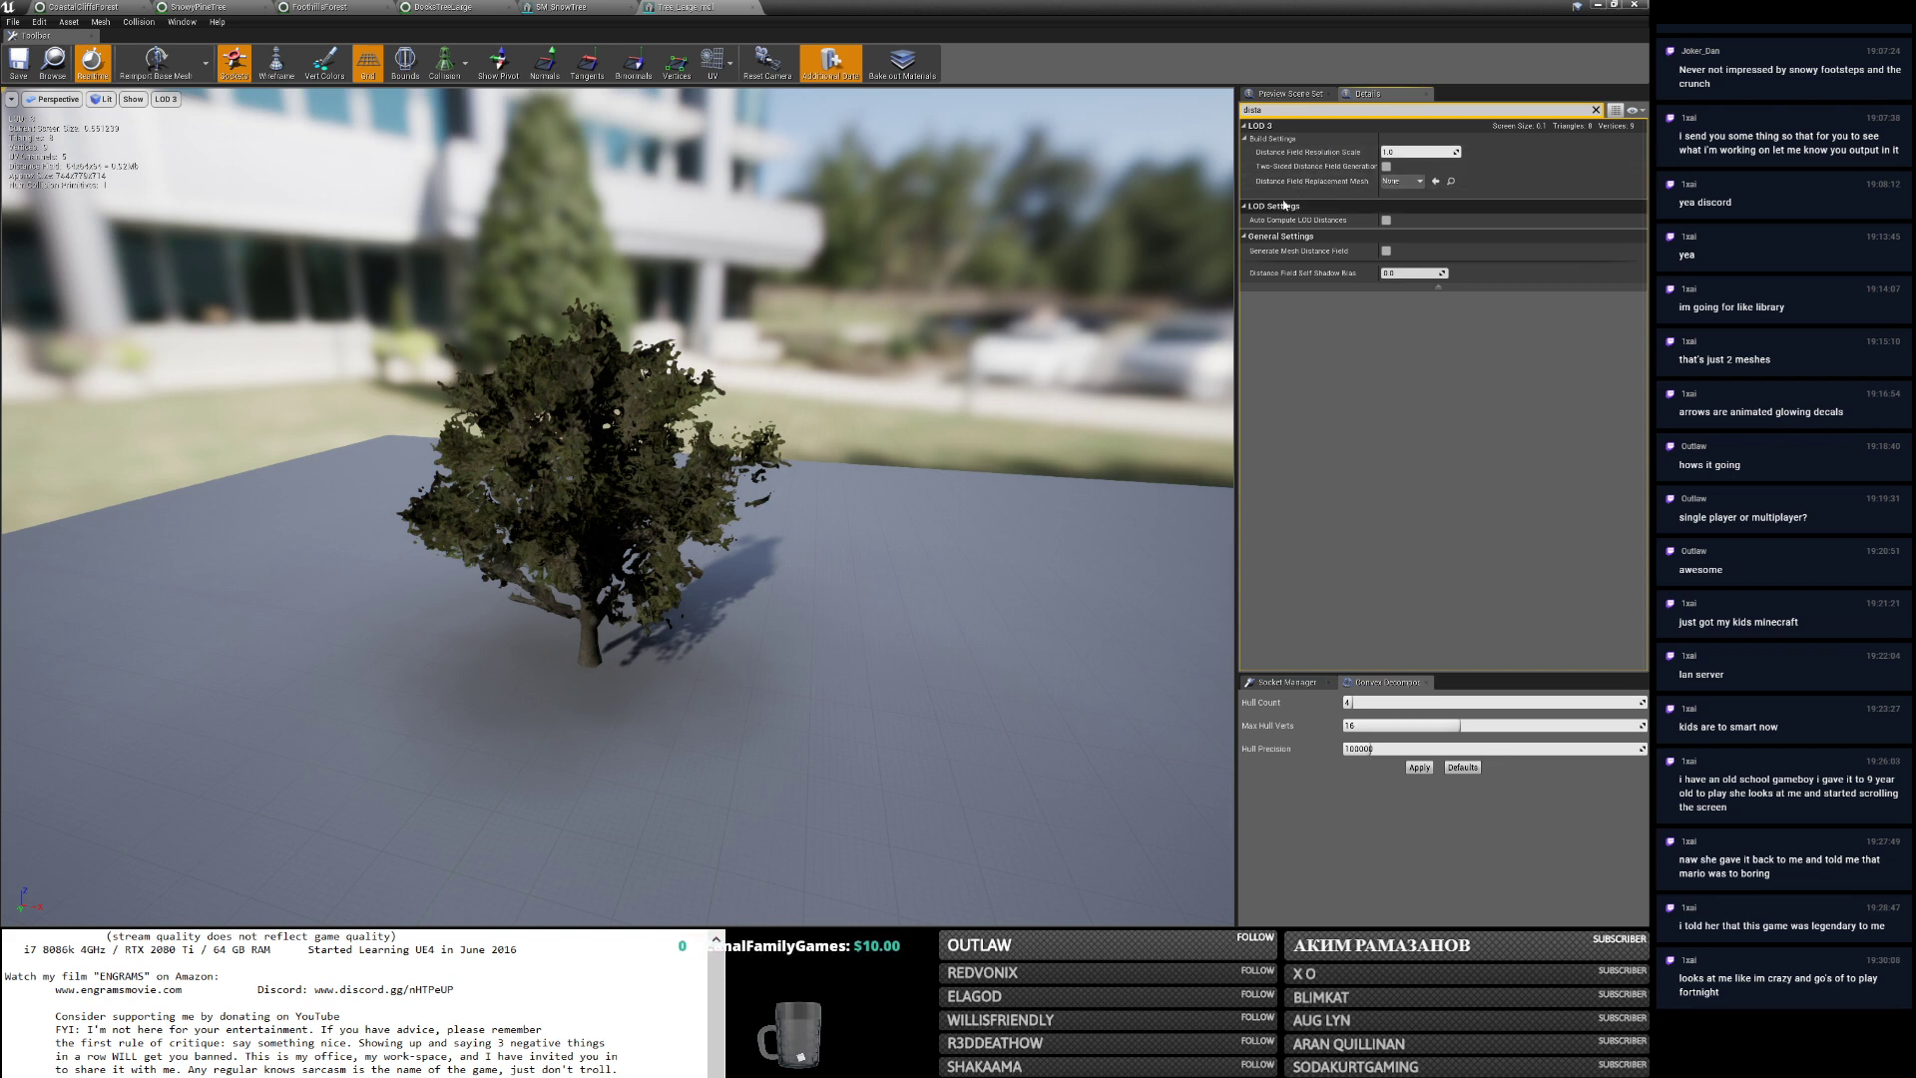
pyautogui.click(599, 7)
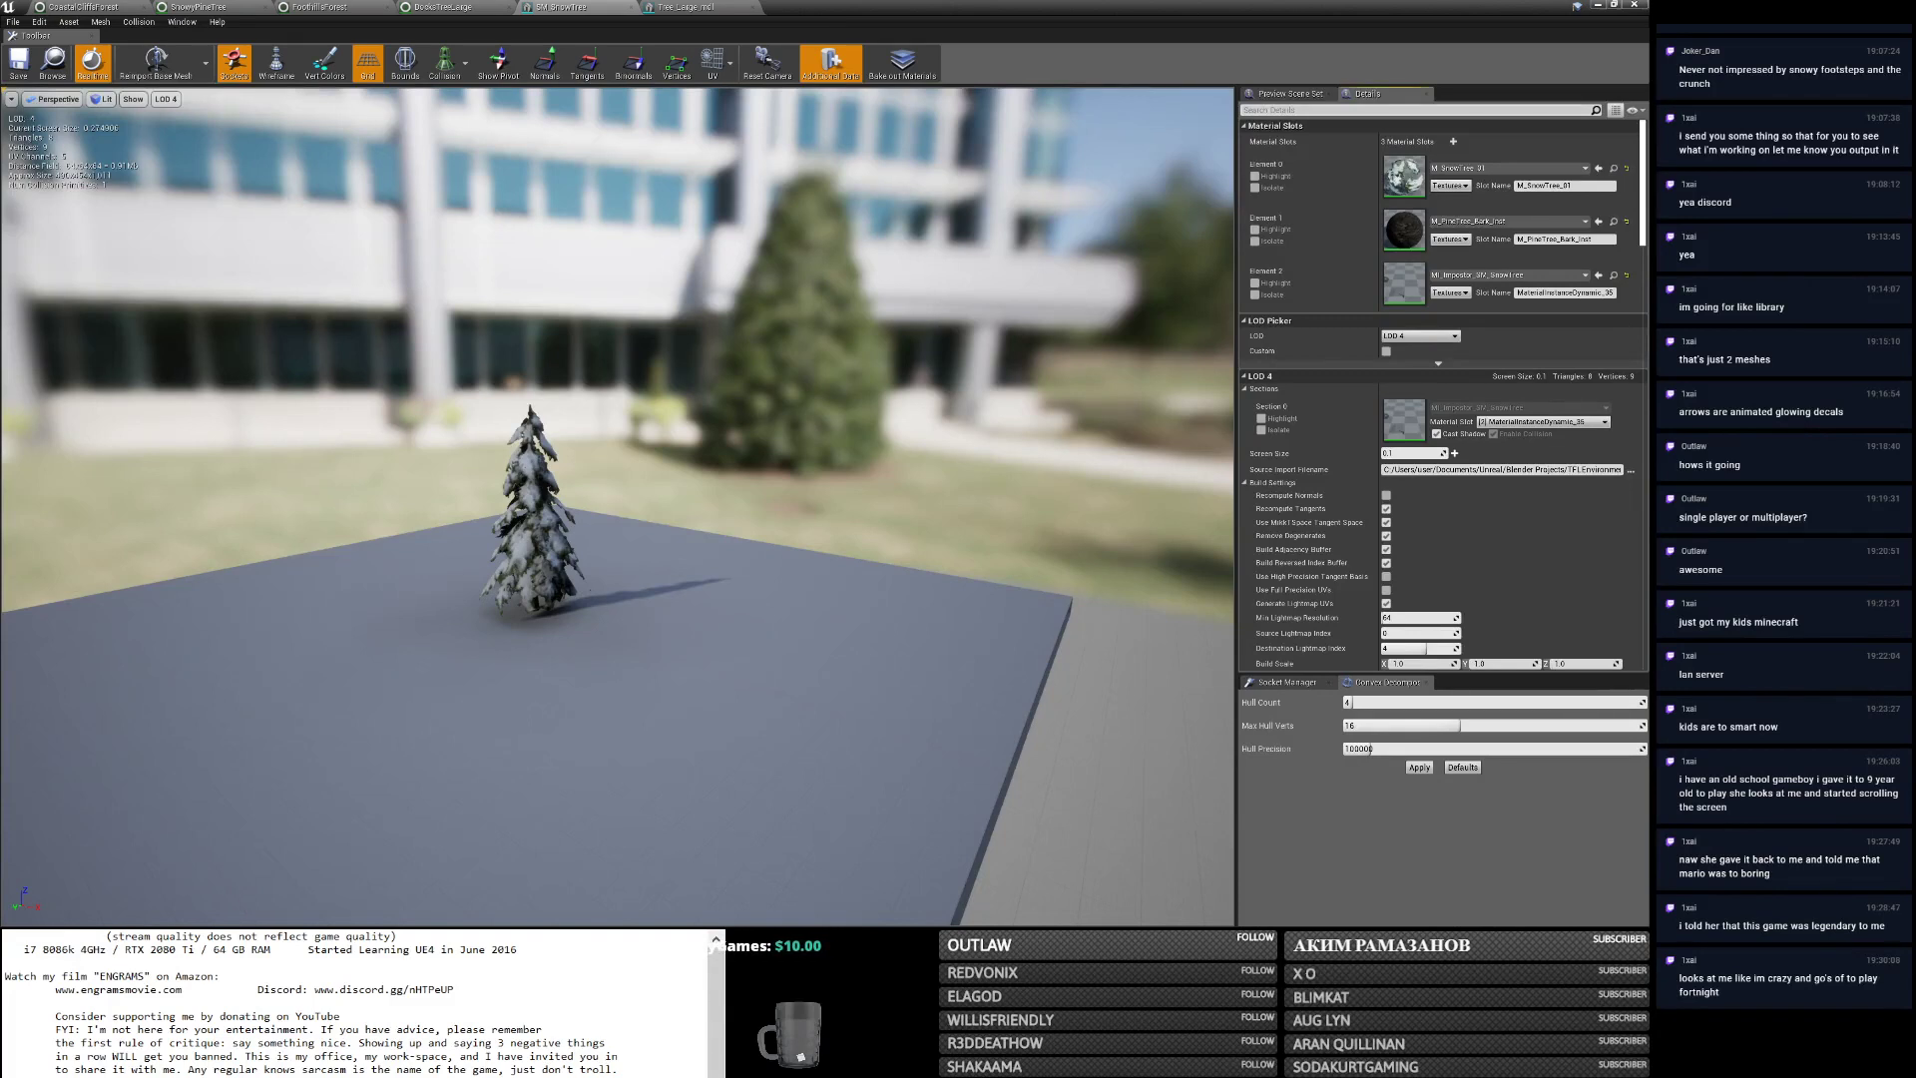
pyautogui.write('dista')
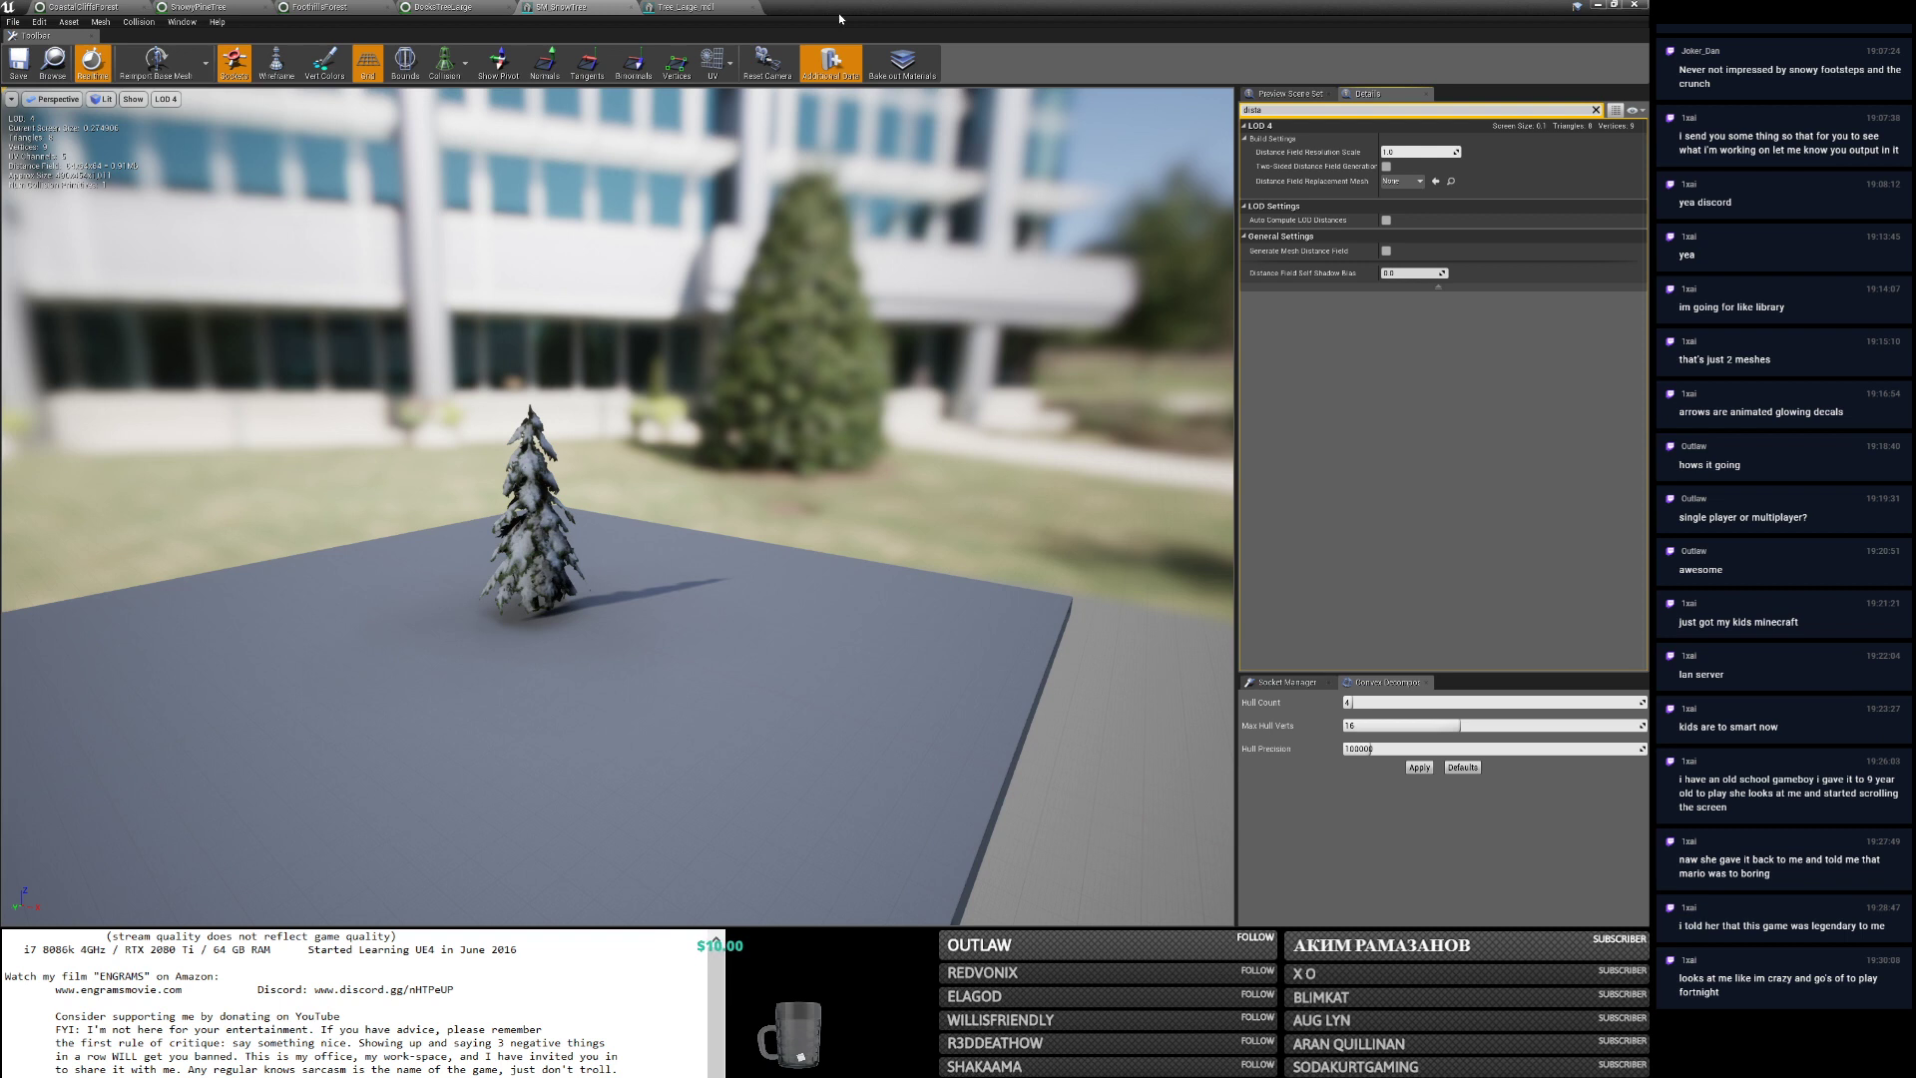
# Enable Generate Mesh Distance Field on the large tree mesh and save the asset.
pyautogui.click(750, 10)
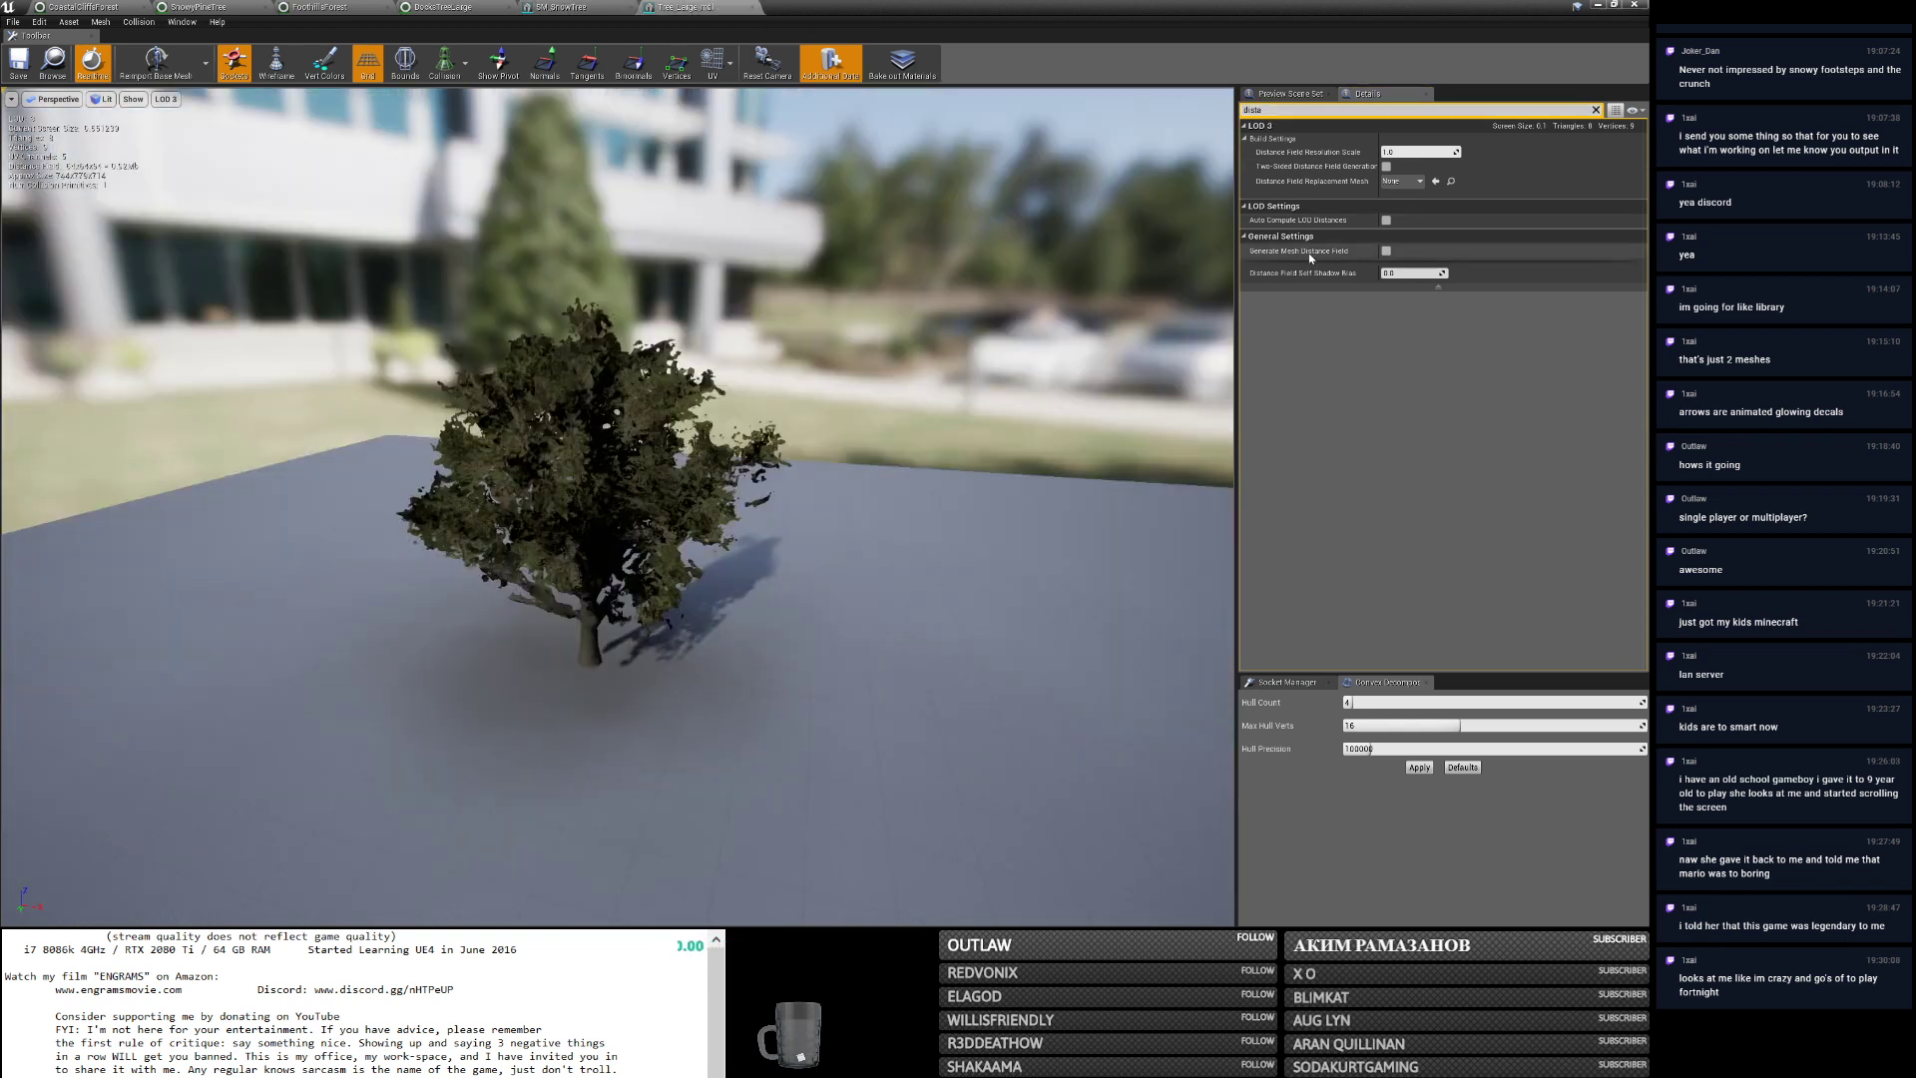
pyautogui.moveTo(1309, 255)
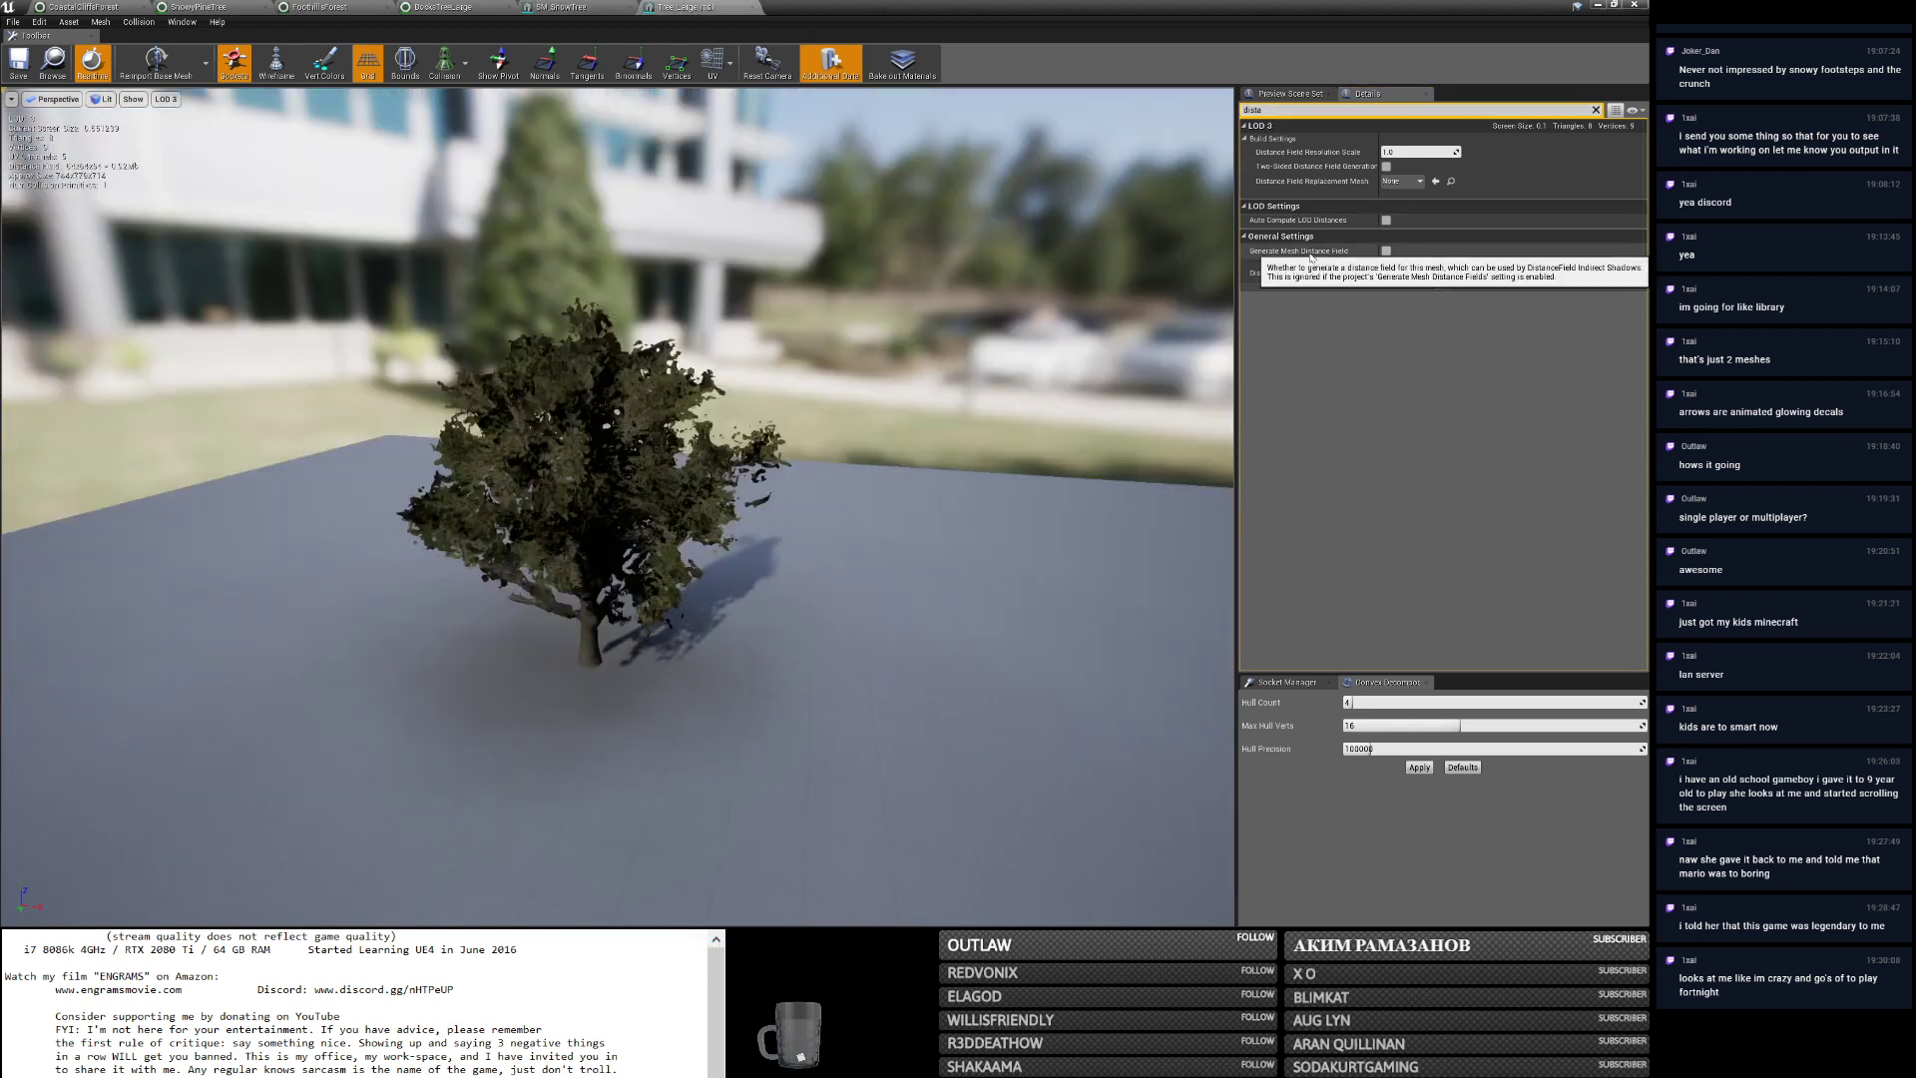
pyautogui.click(1386, 250)
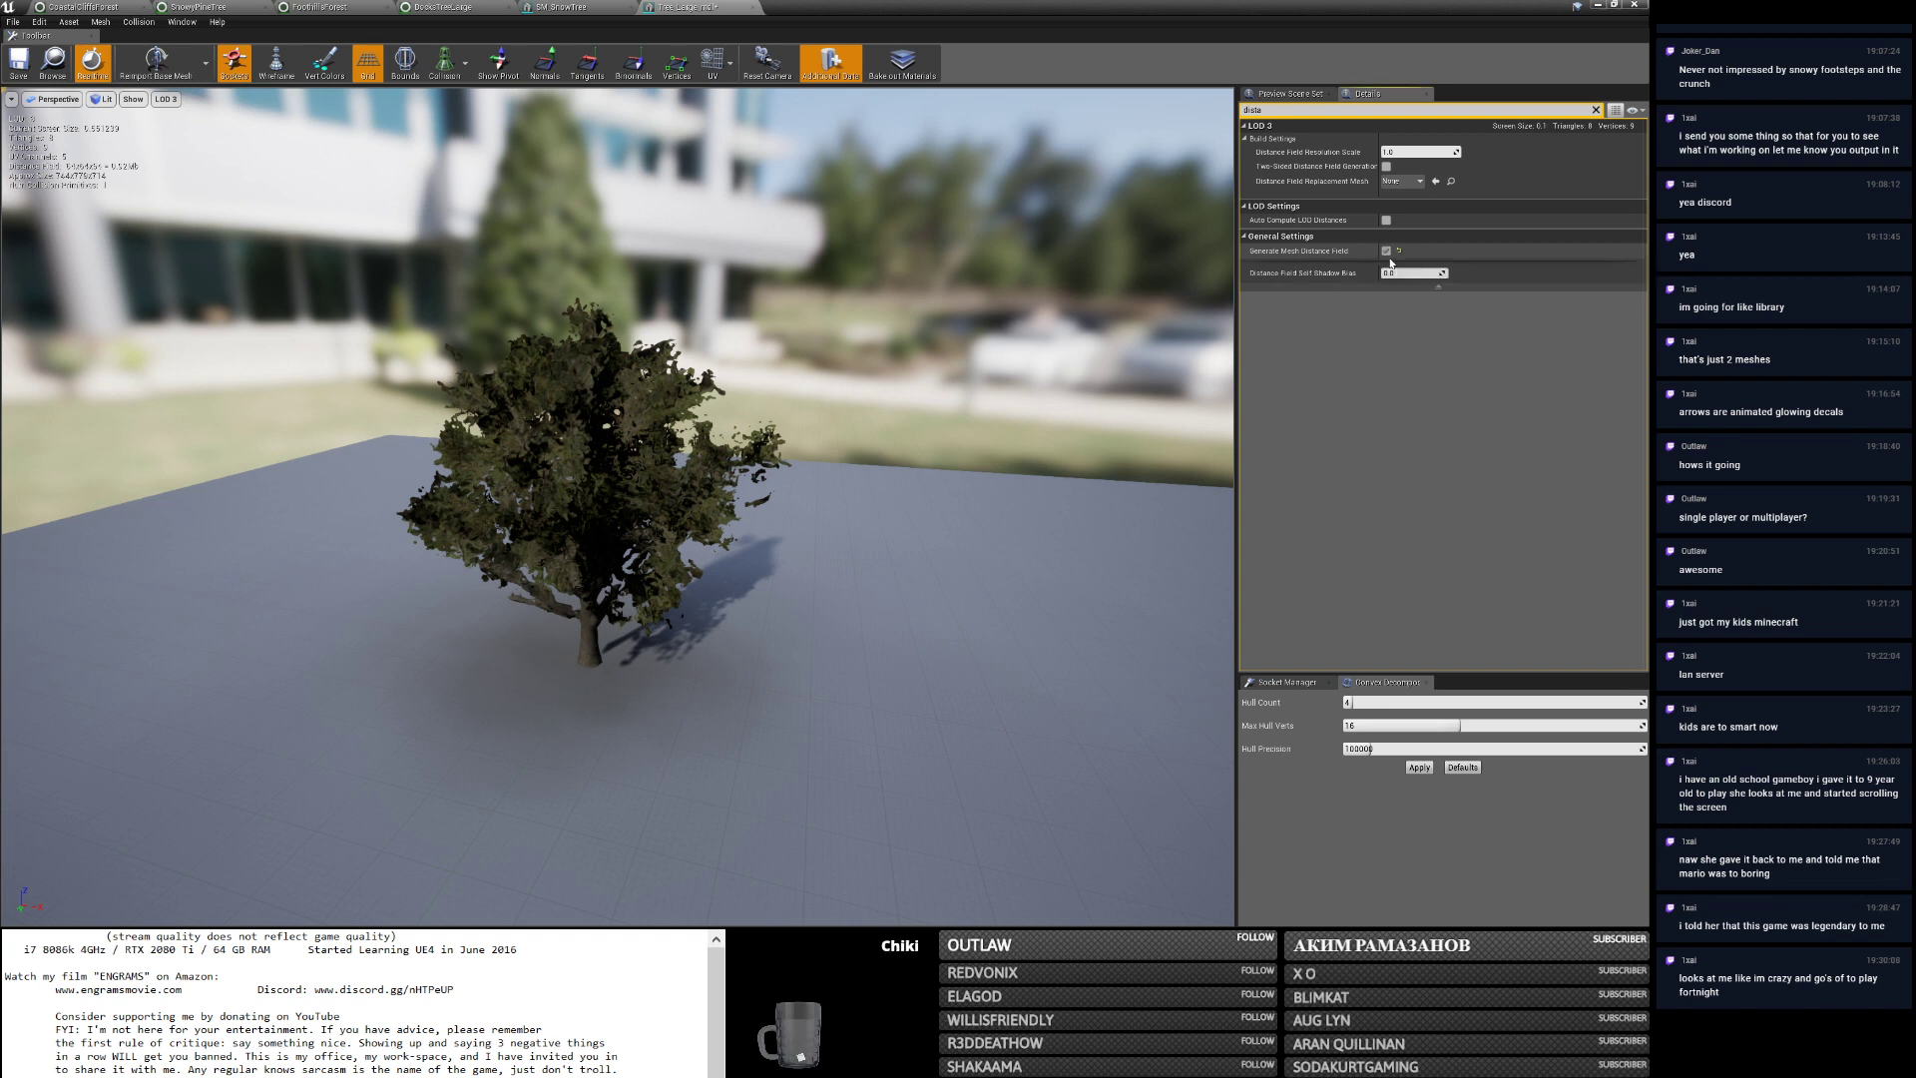
pyautogui.click(31, 62)
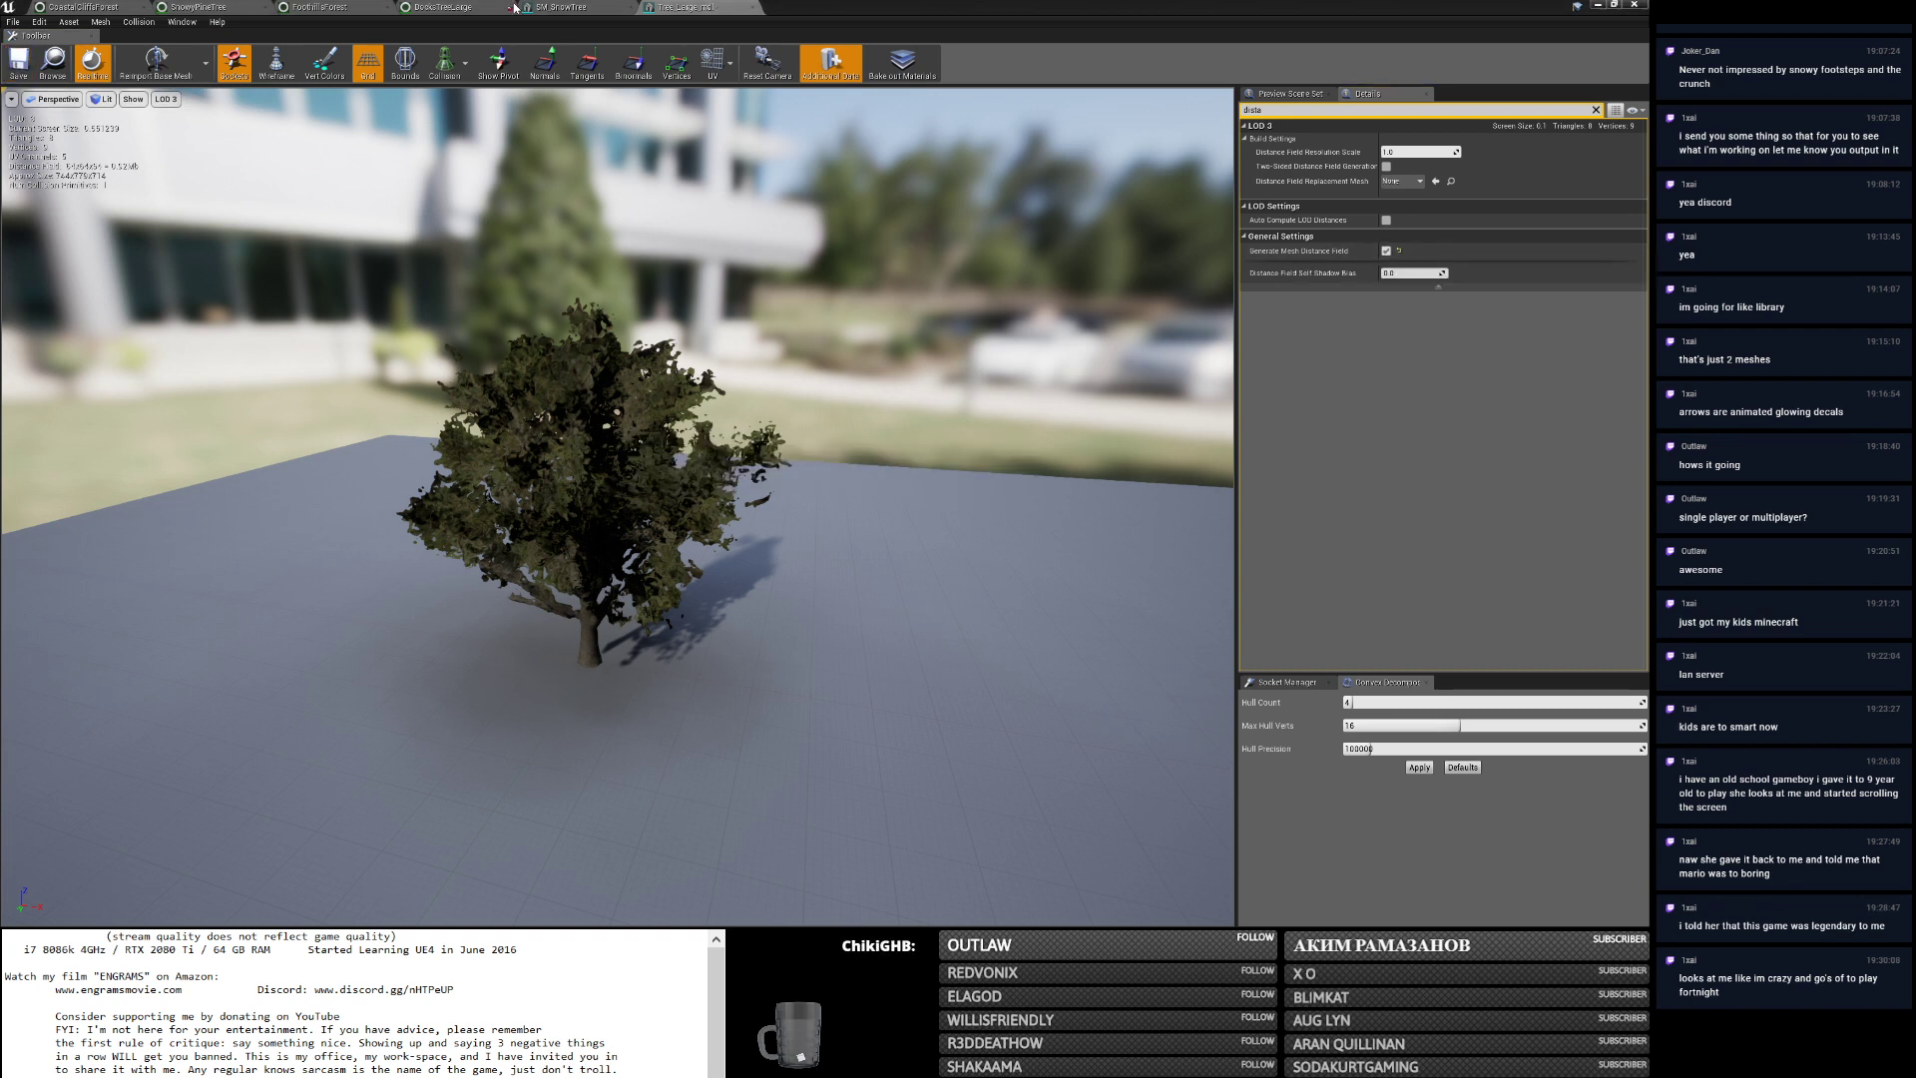
# Open the mesh of the foothills forest spawner's second foliage type, filter its details for "mesh" and enable Generate Mesh Distance Field.
pyautogui.click(442, 7)
pyautogui.click(317, 7)
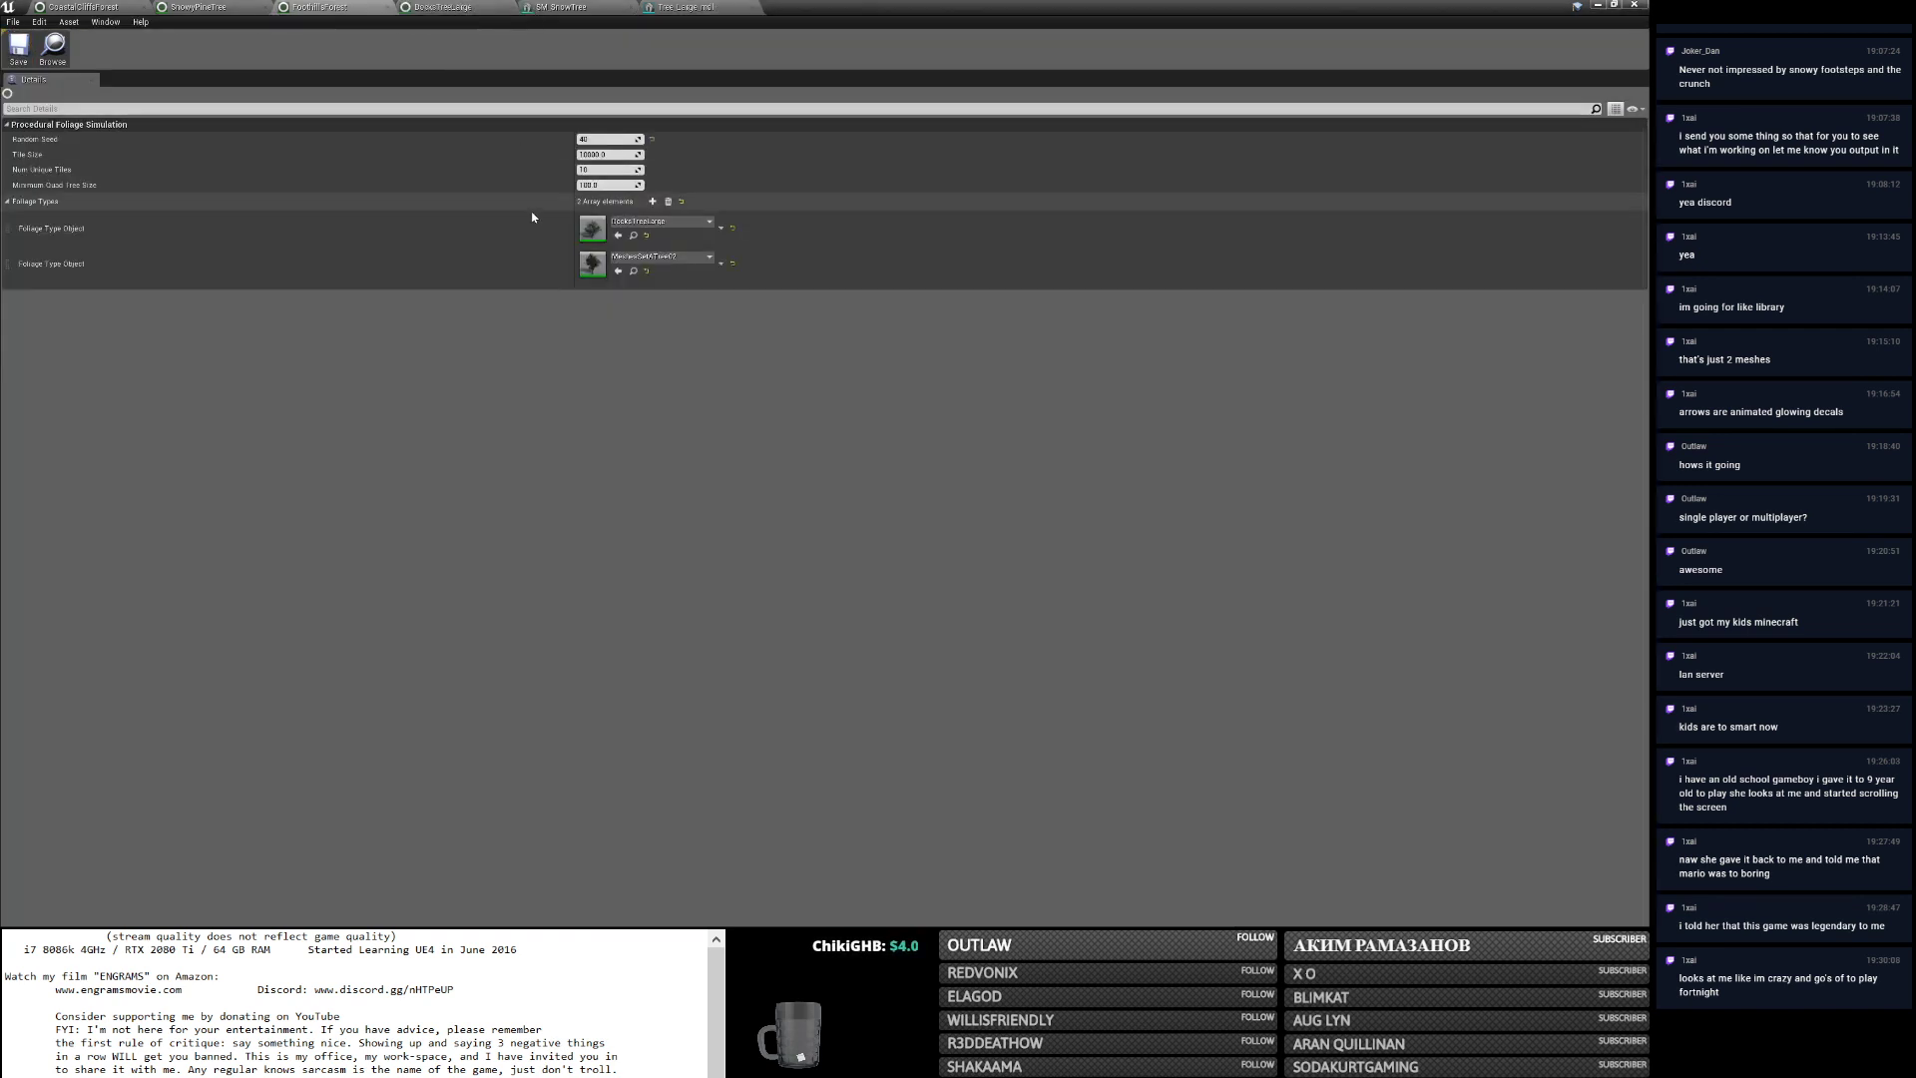
pyautogui.doubleClick(592, 264)
pyautogui.doubleClick(599, 157)
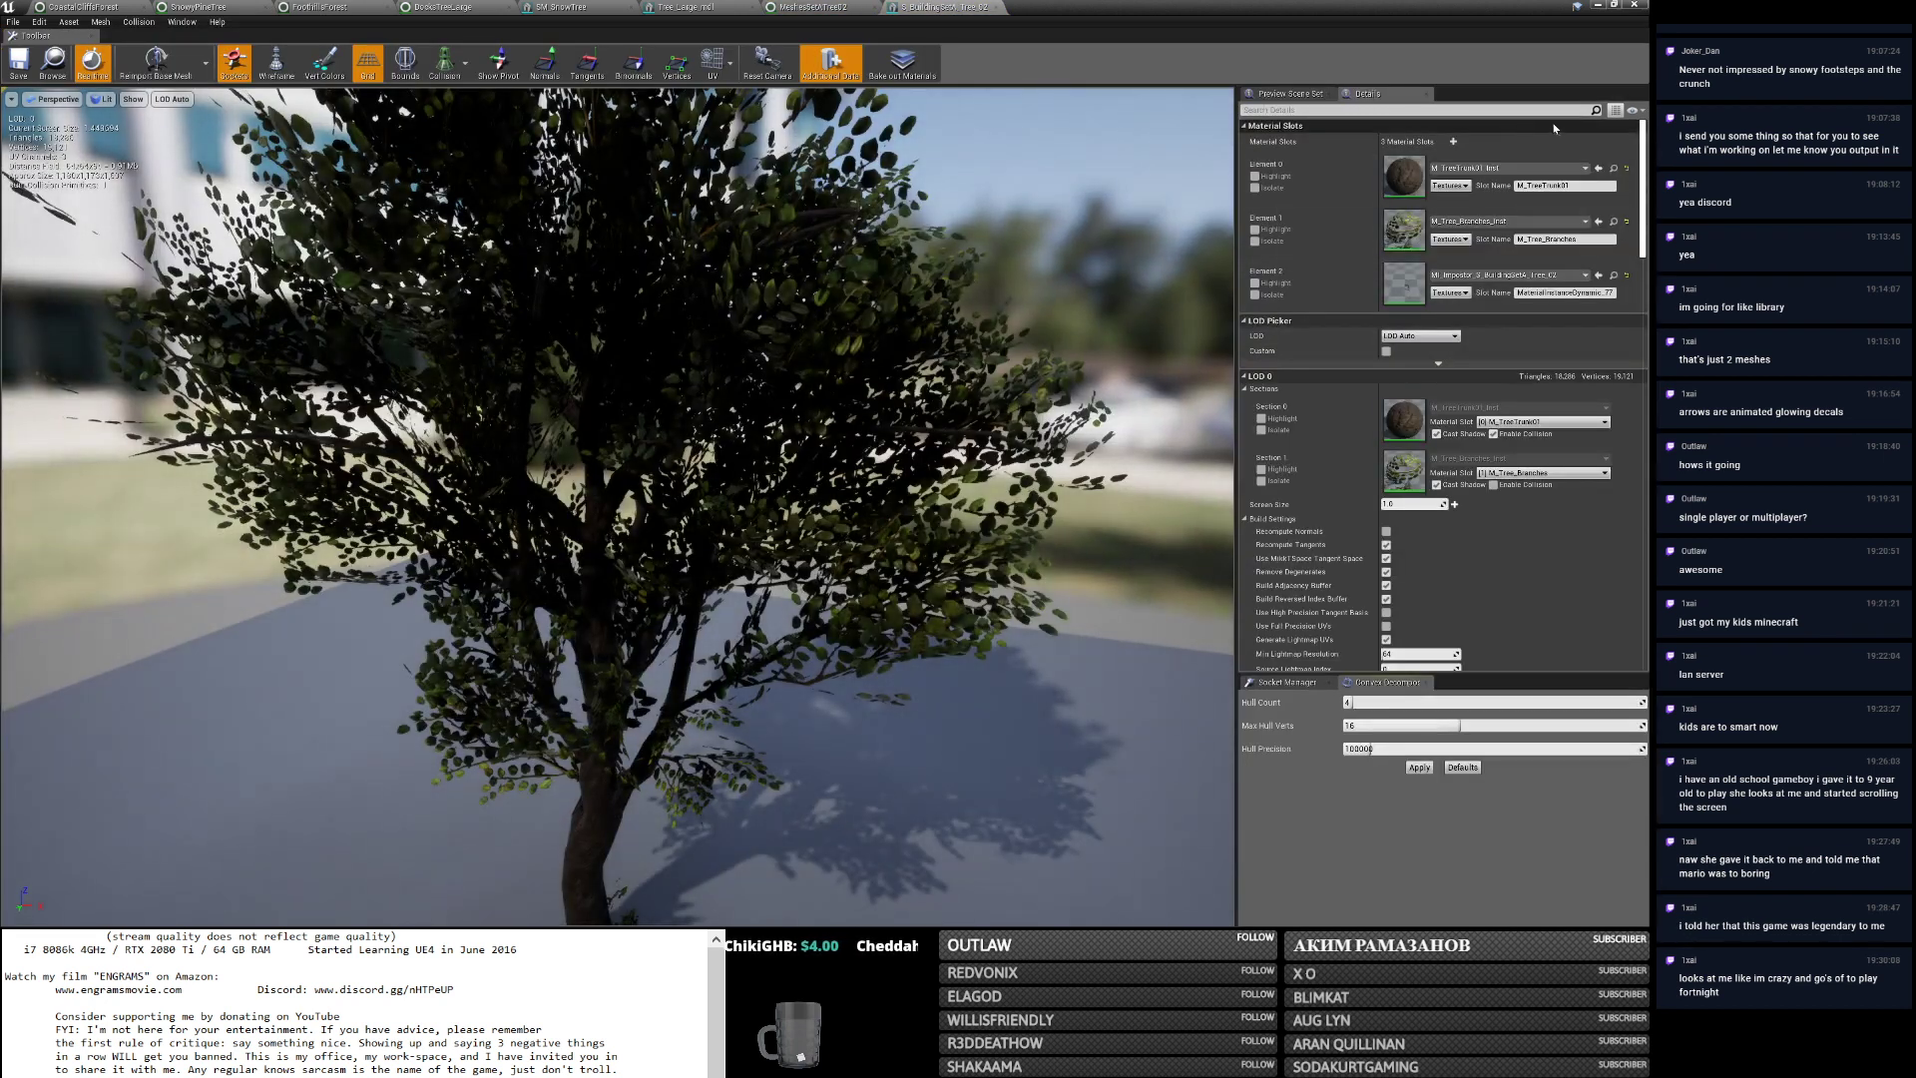
pyautogui.scroll(-5, 1645, 144)
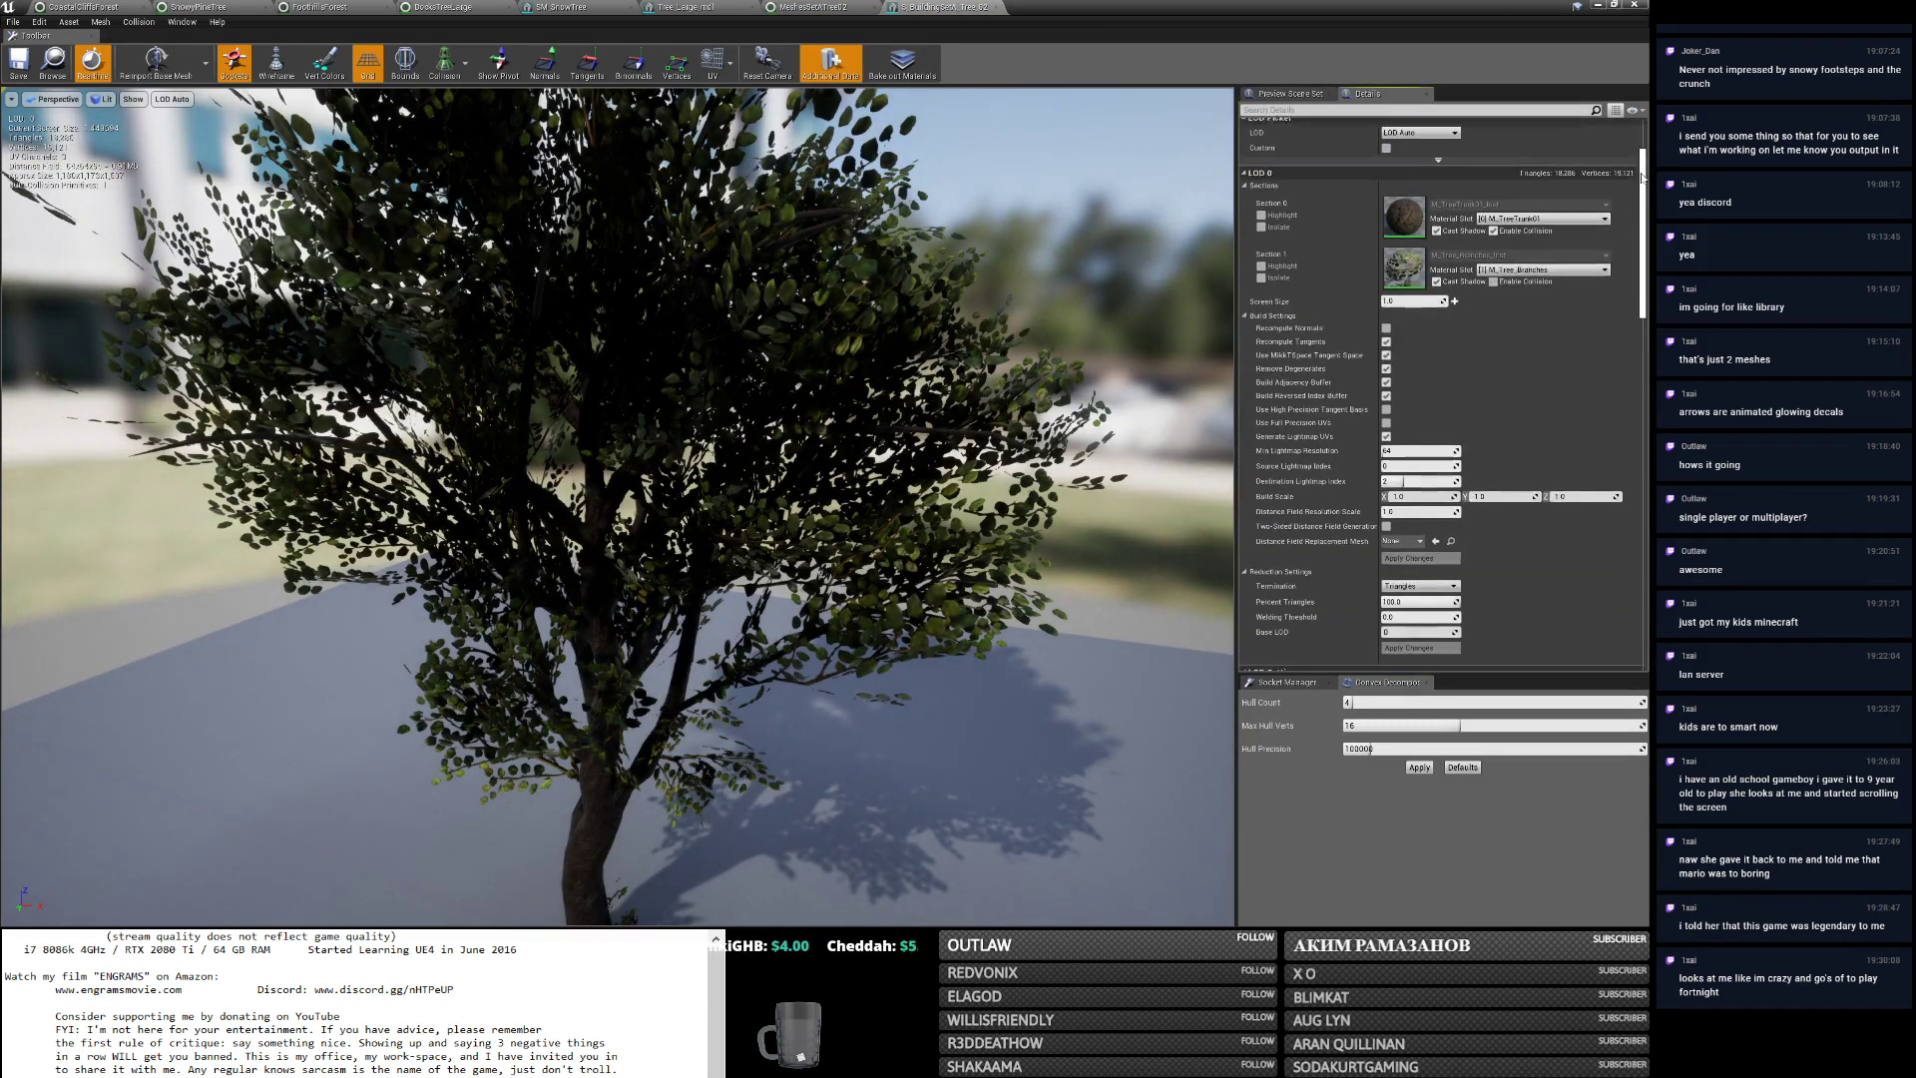
pyautogui.click(1465, 111)
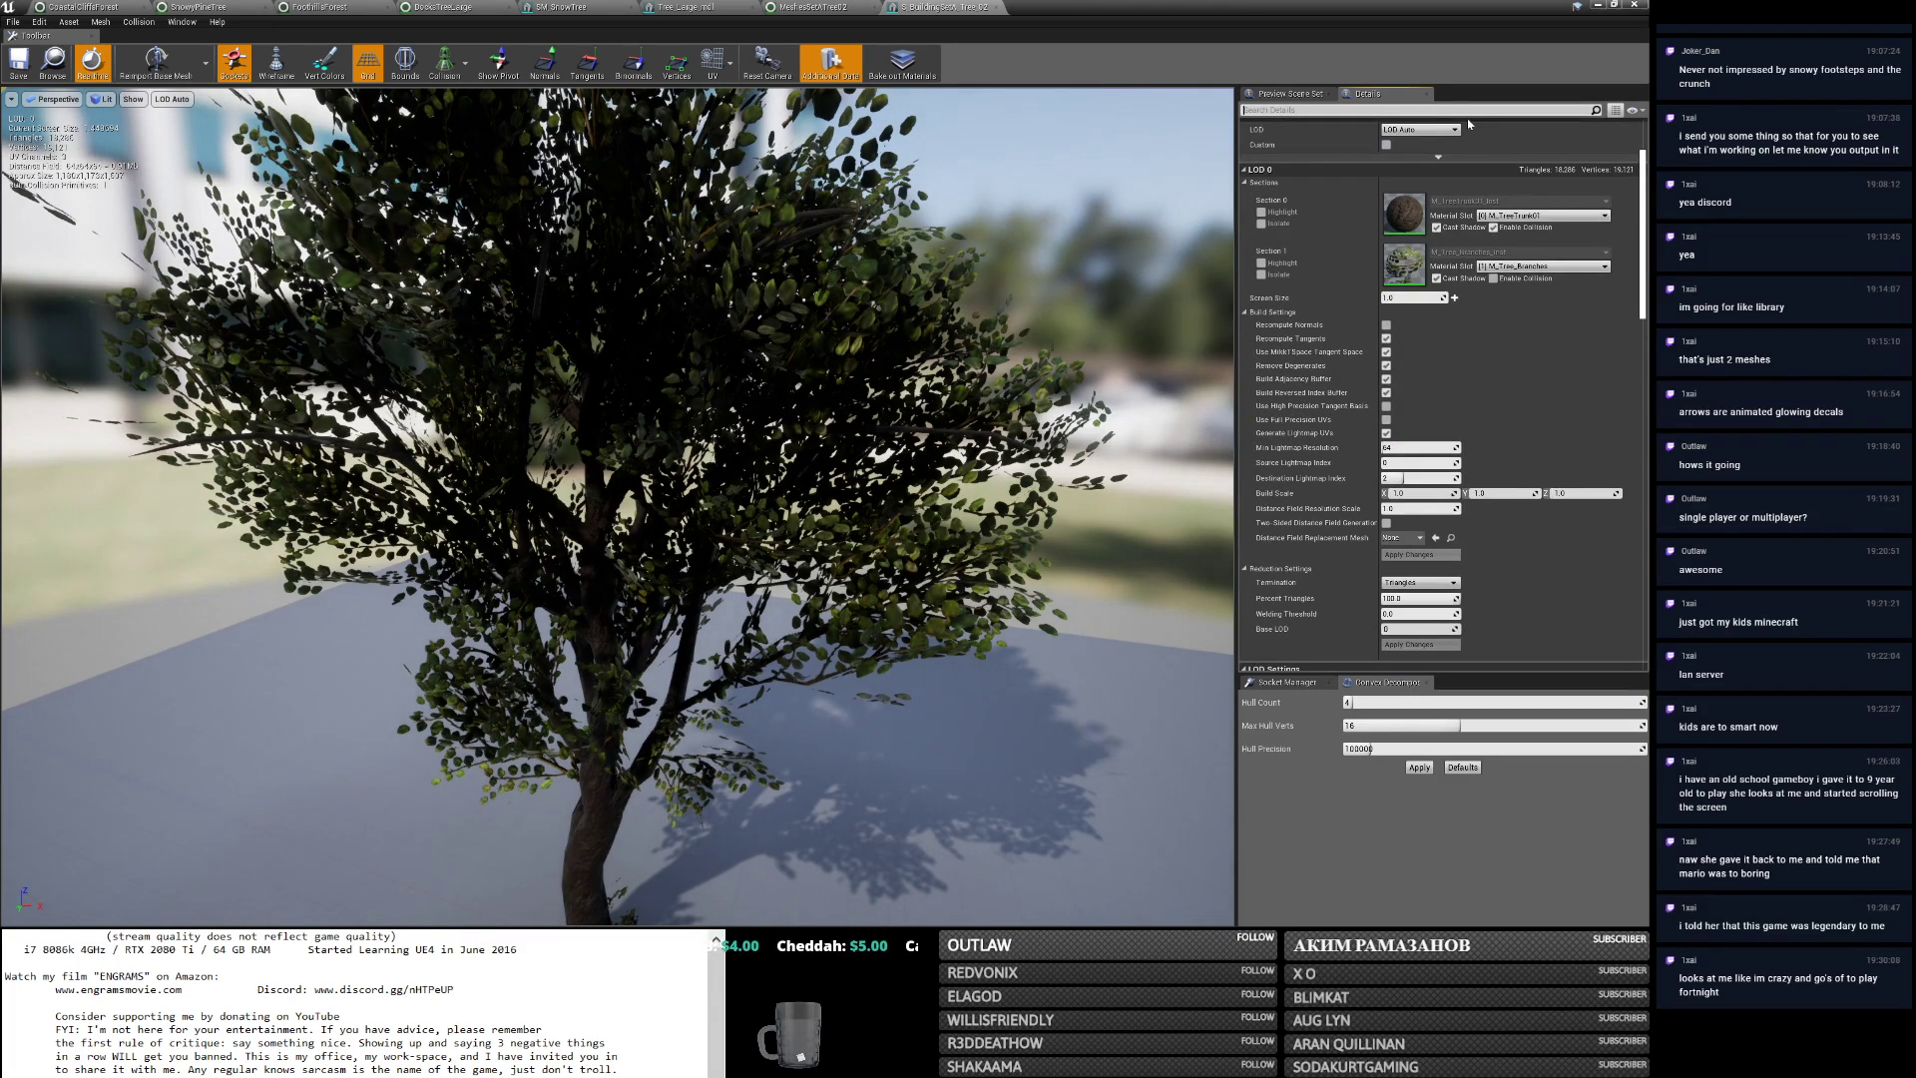
pyautogui.write('mesh')
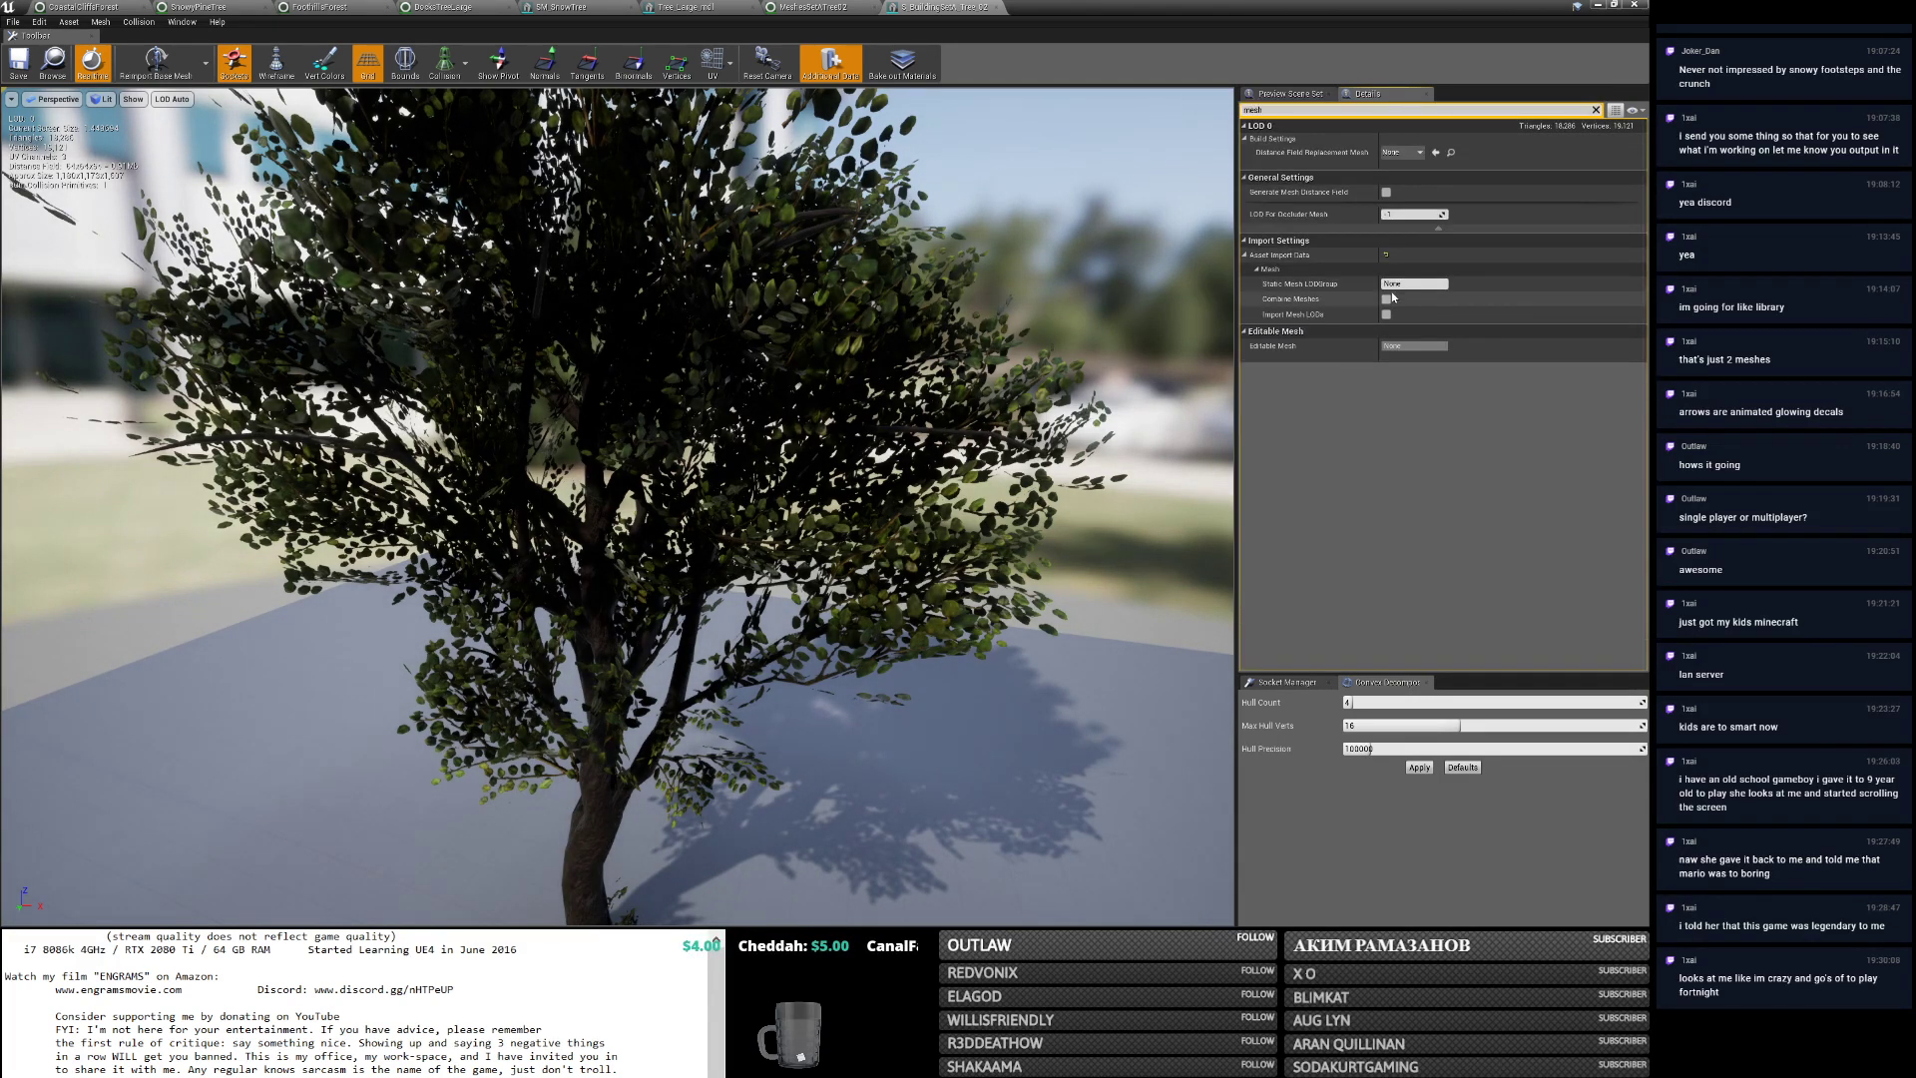
pyautogui.click(1386, 192)
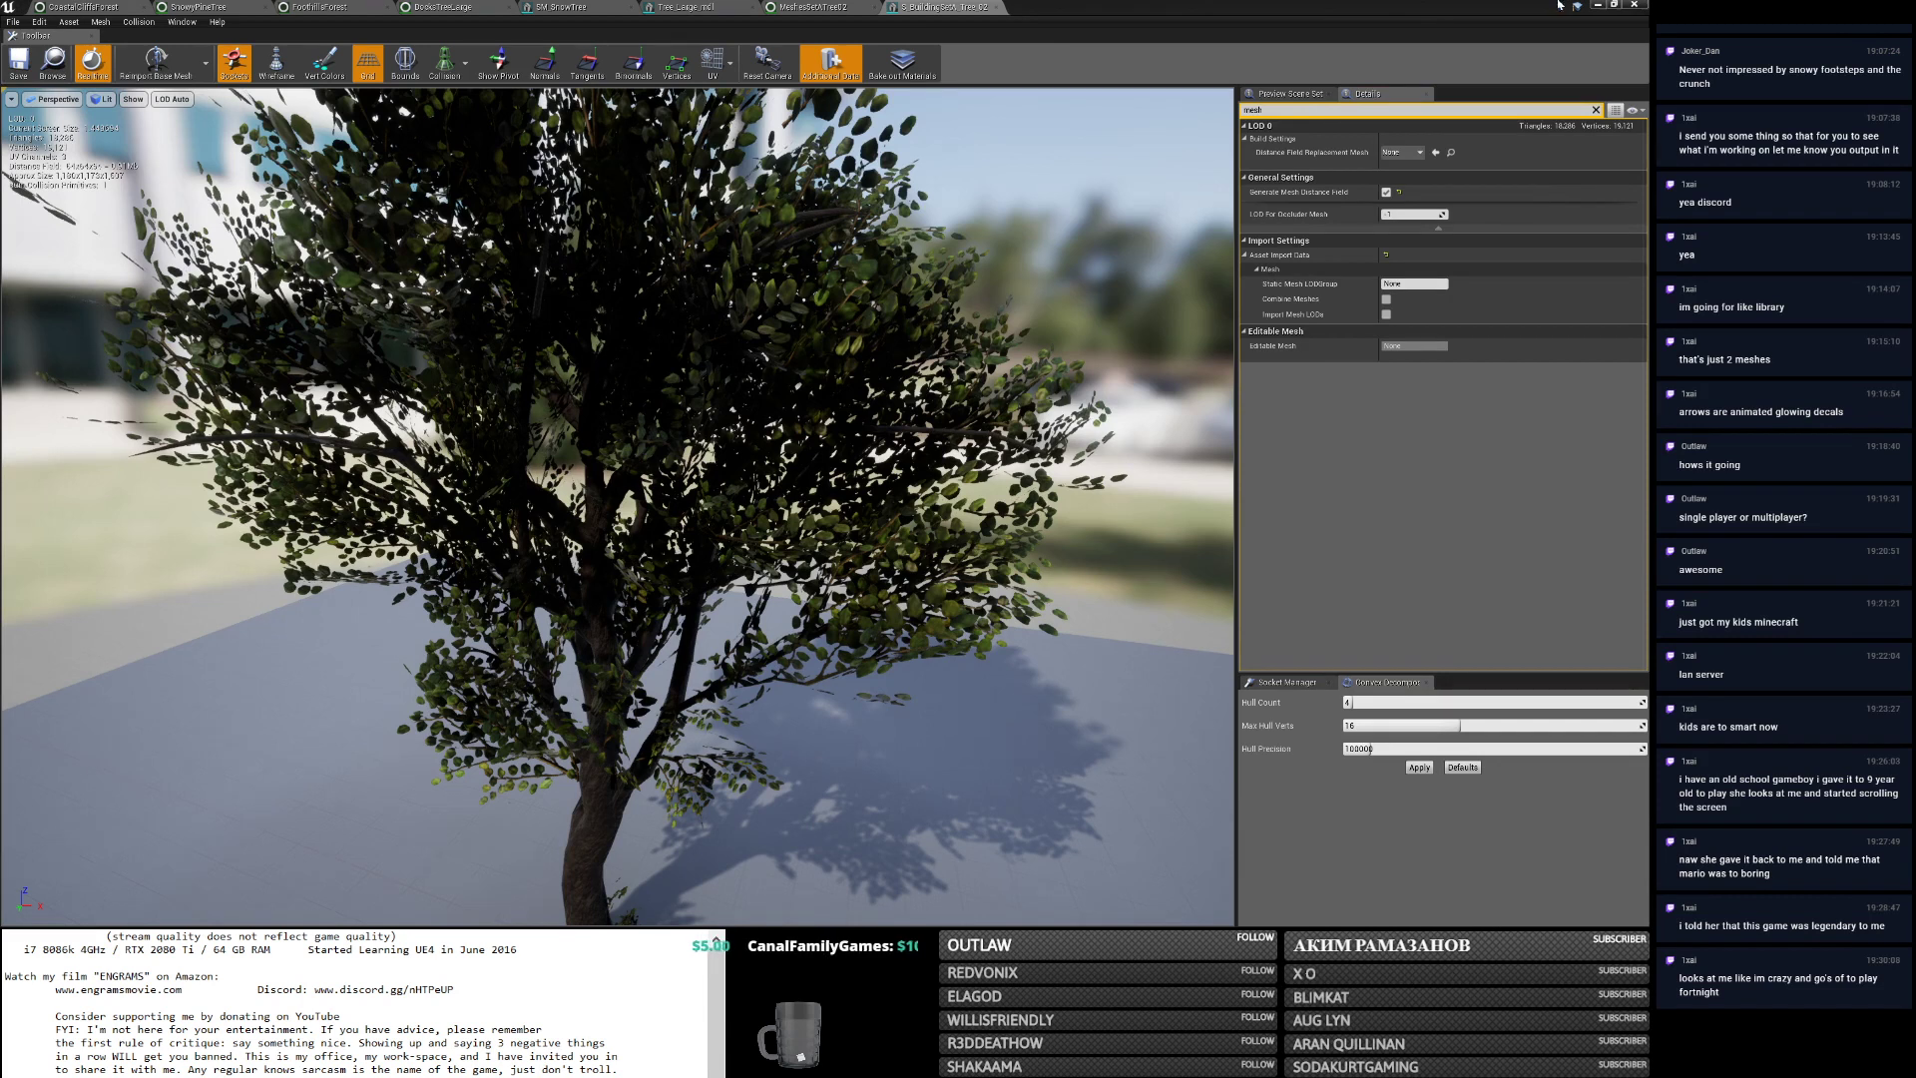
# Return to the level and look over the trees and shadows on the sandy hillside.
pyautogui.click(1598, 7)
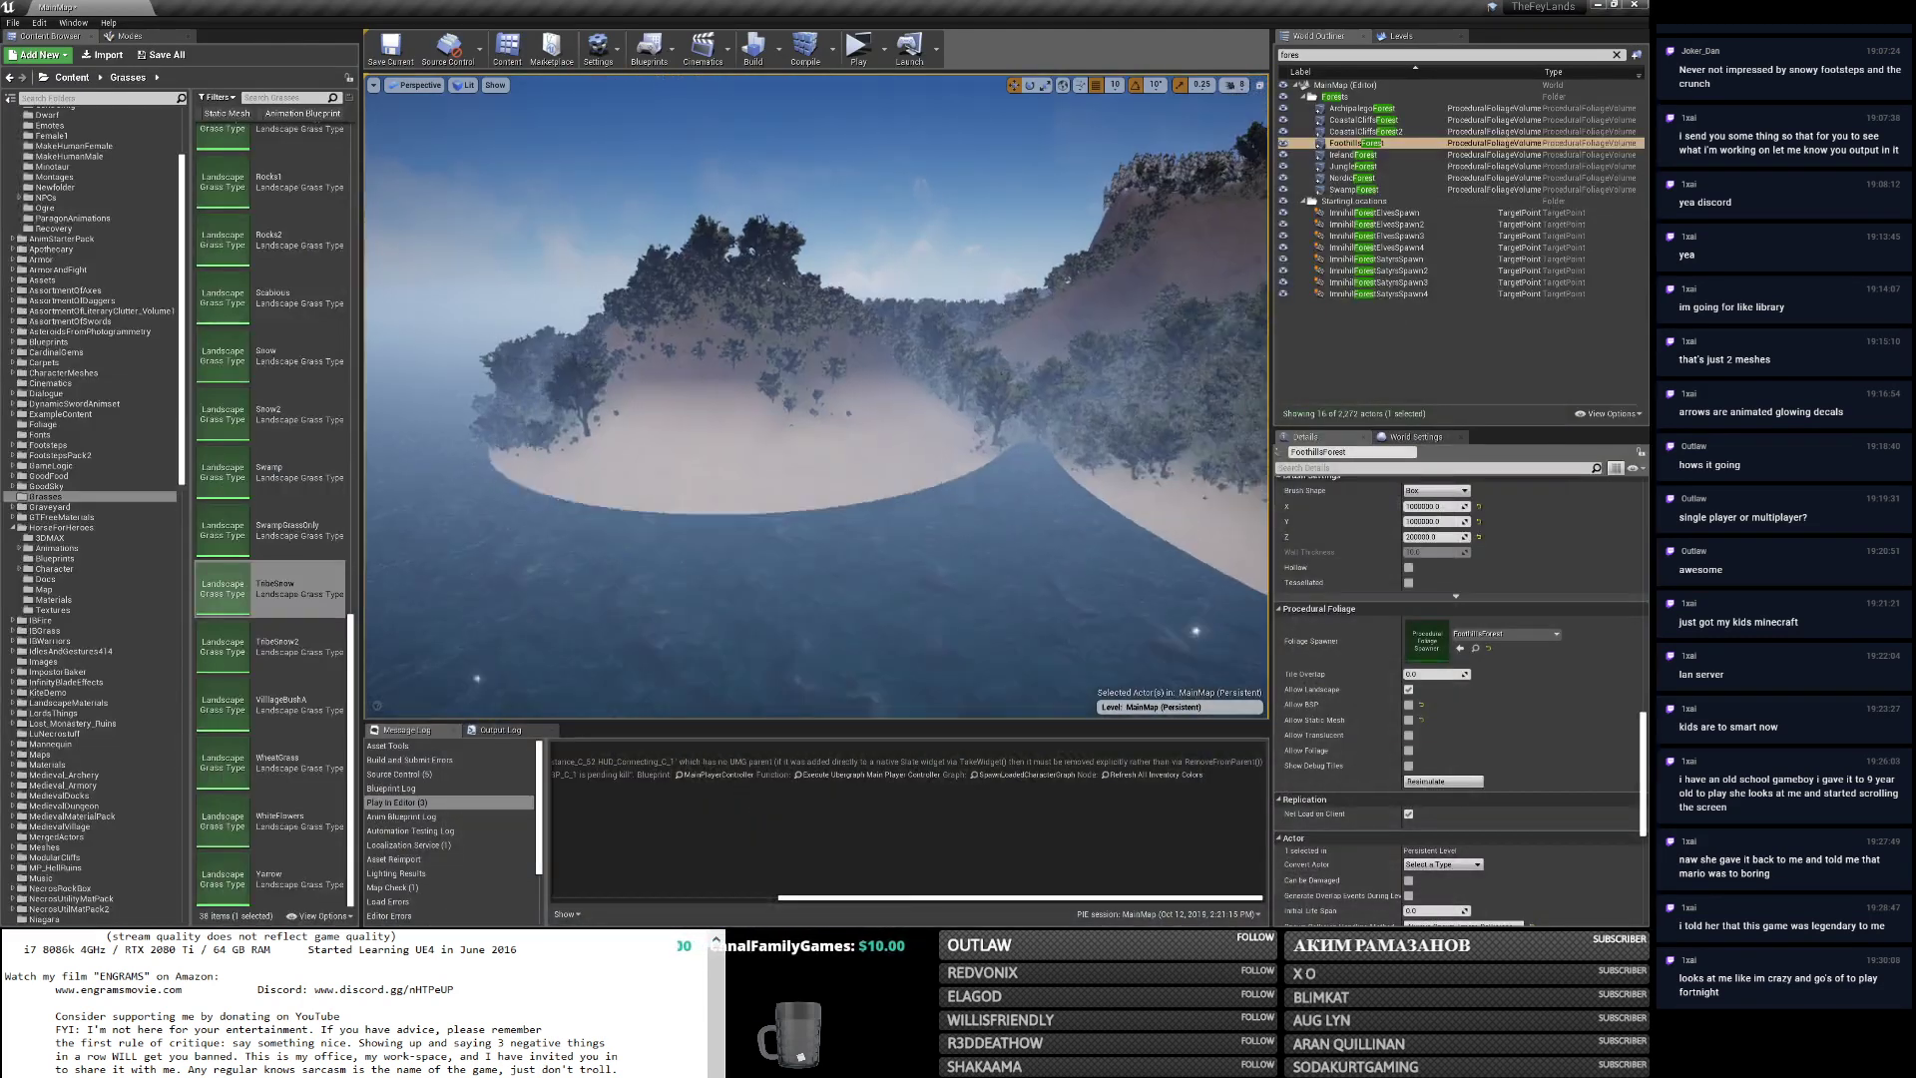
pyautogui.press('w')
pyautogui.moveTo(831, 377); pyautogui.dragTo(848, 370, button='right')
# Switch to the web browser and search for "ue4 mesh far shadow not working".
pyautogui.hotkey('alt', 'Tab')
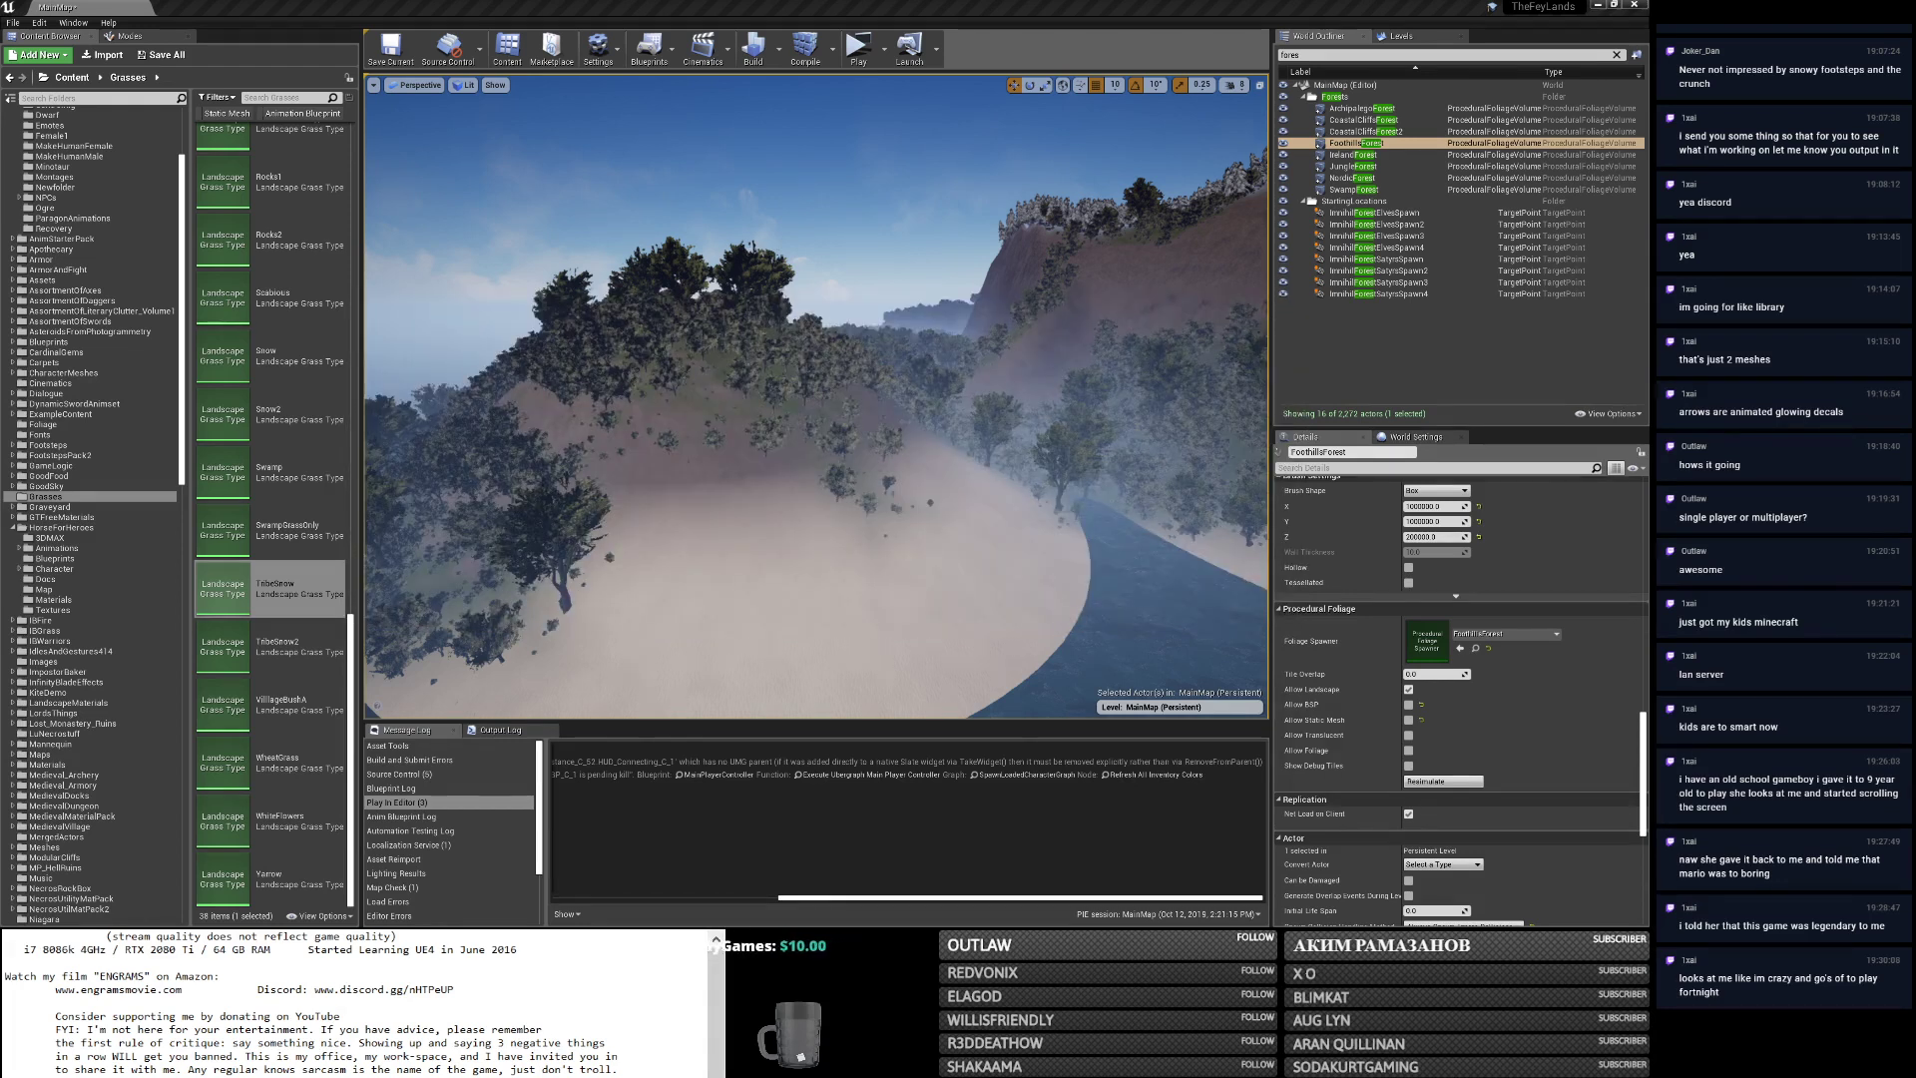
pyautogui.hotkey('alt', 'Tab')
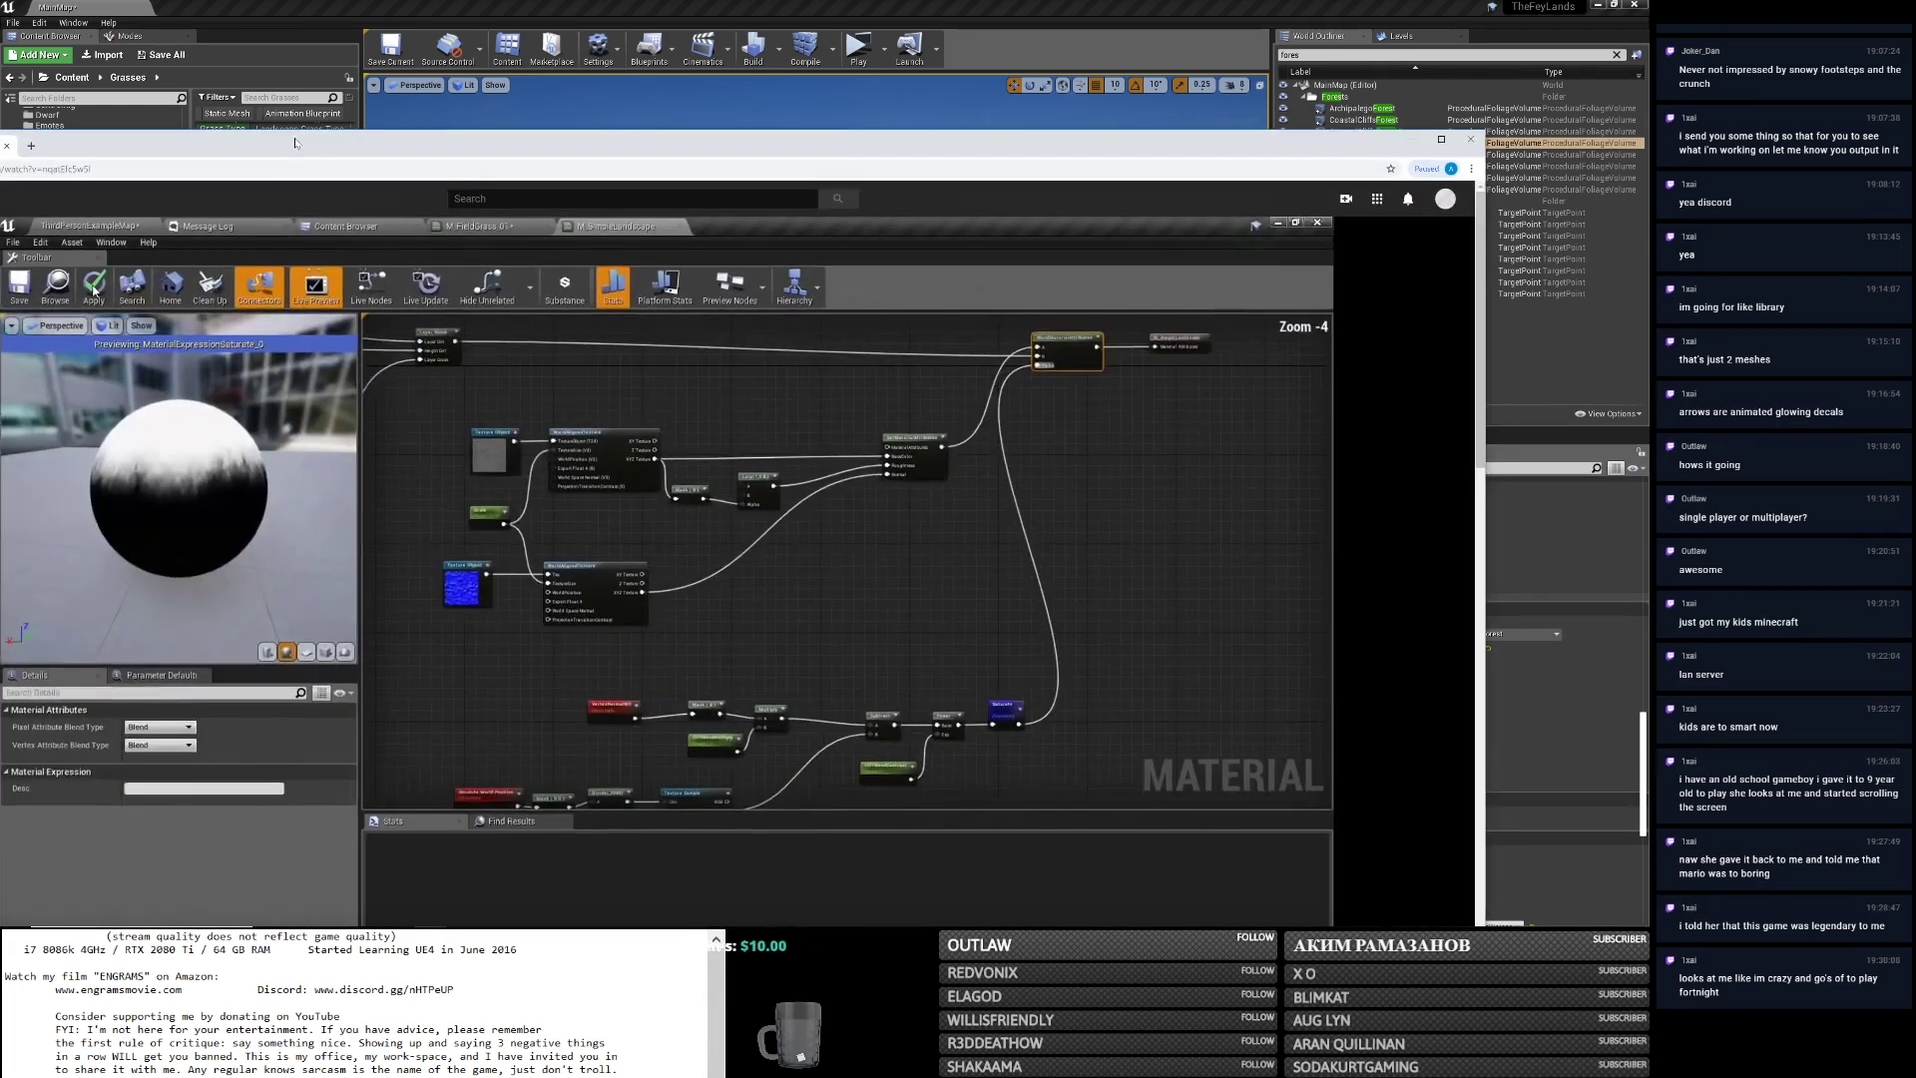
pyautogui.hotkey('ctrl', 'l')
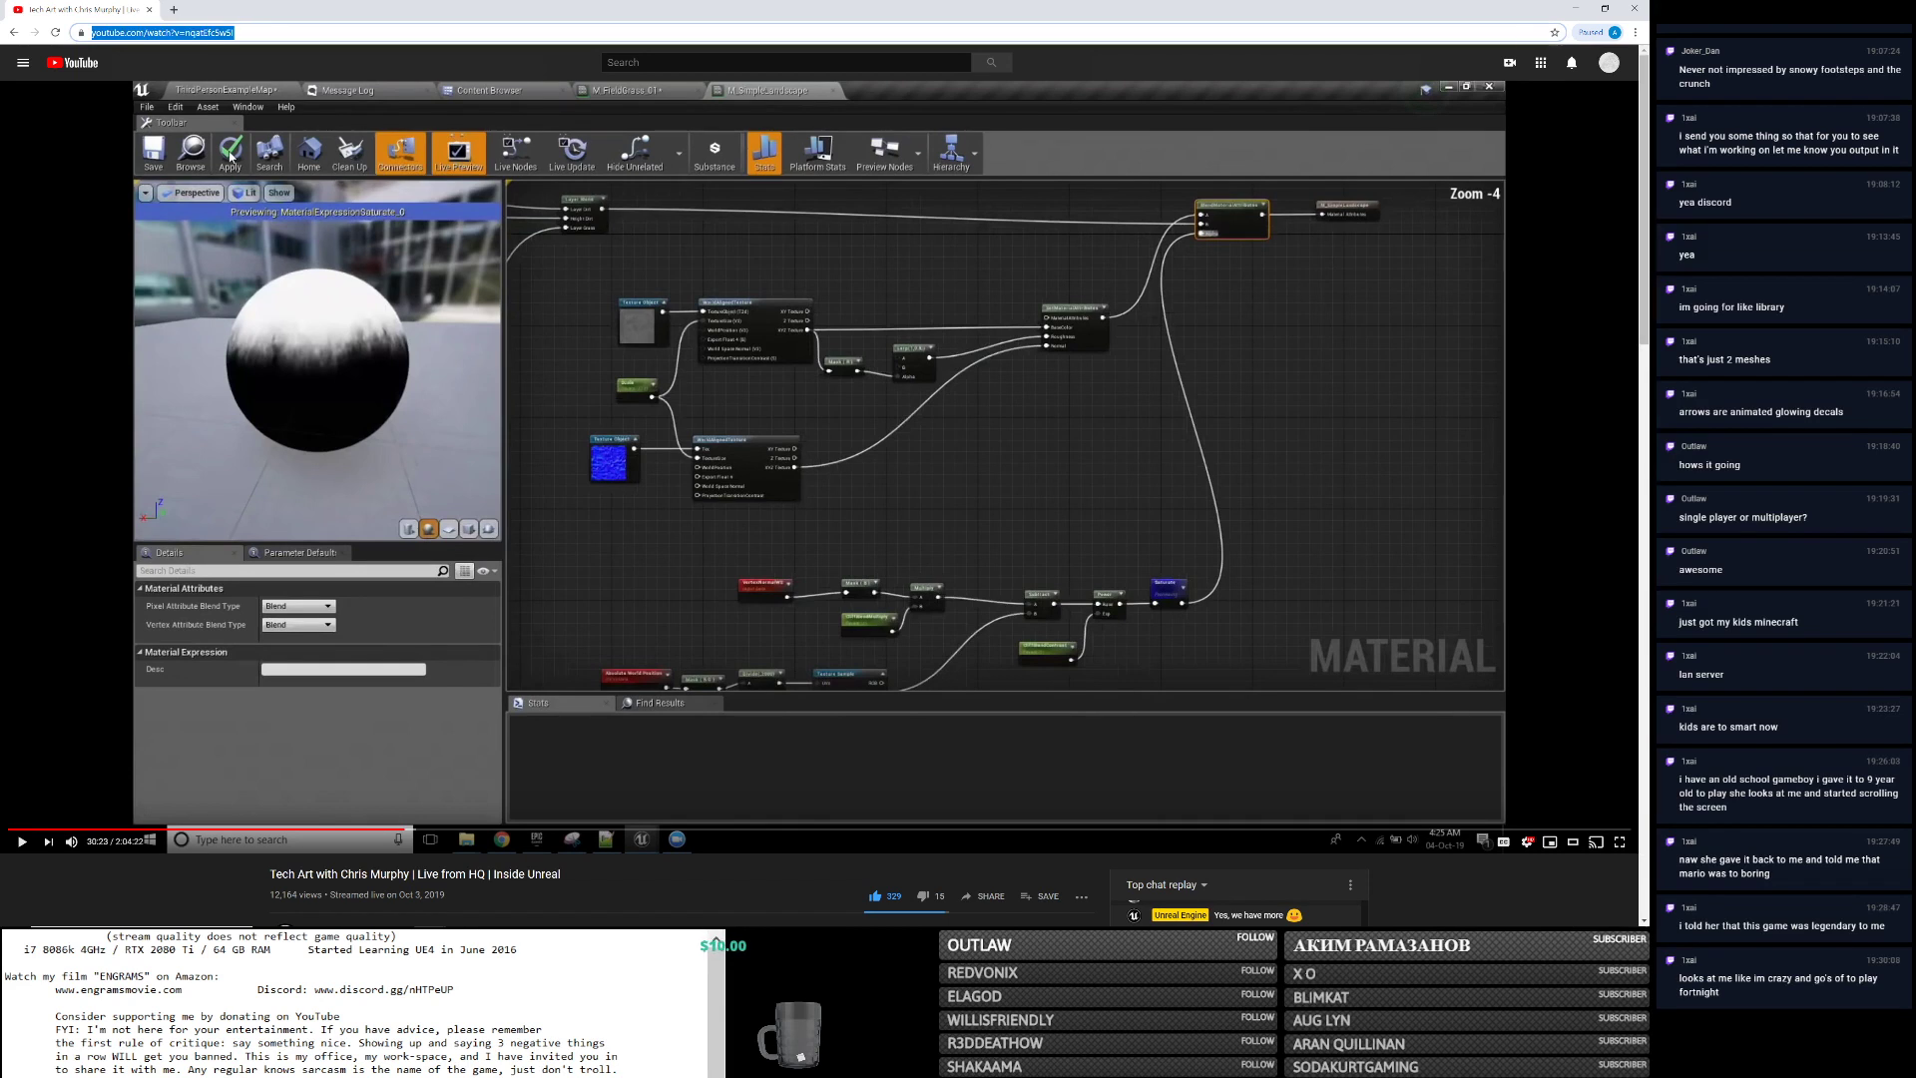
pyautogui.write('ue4')
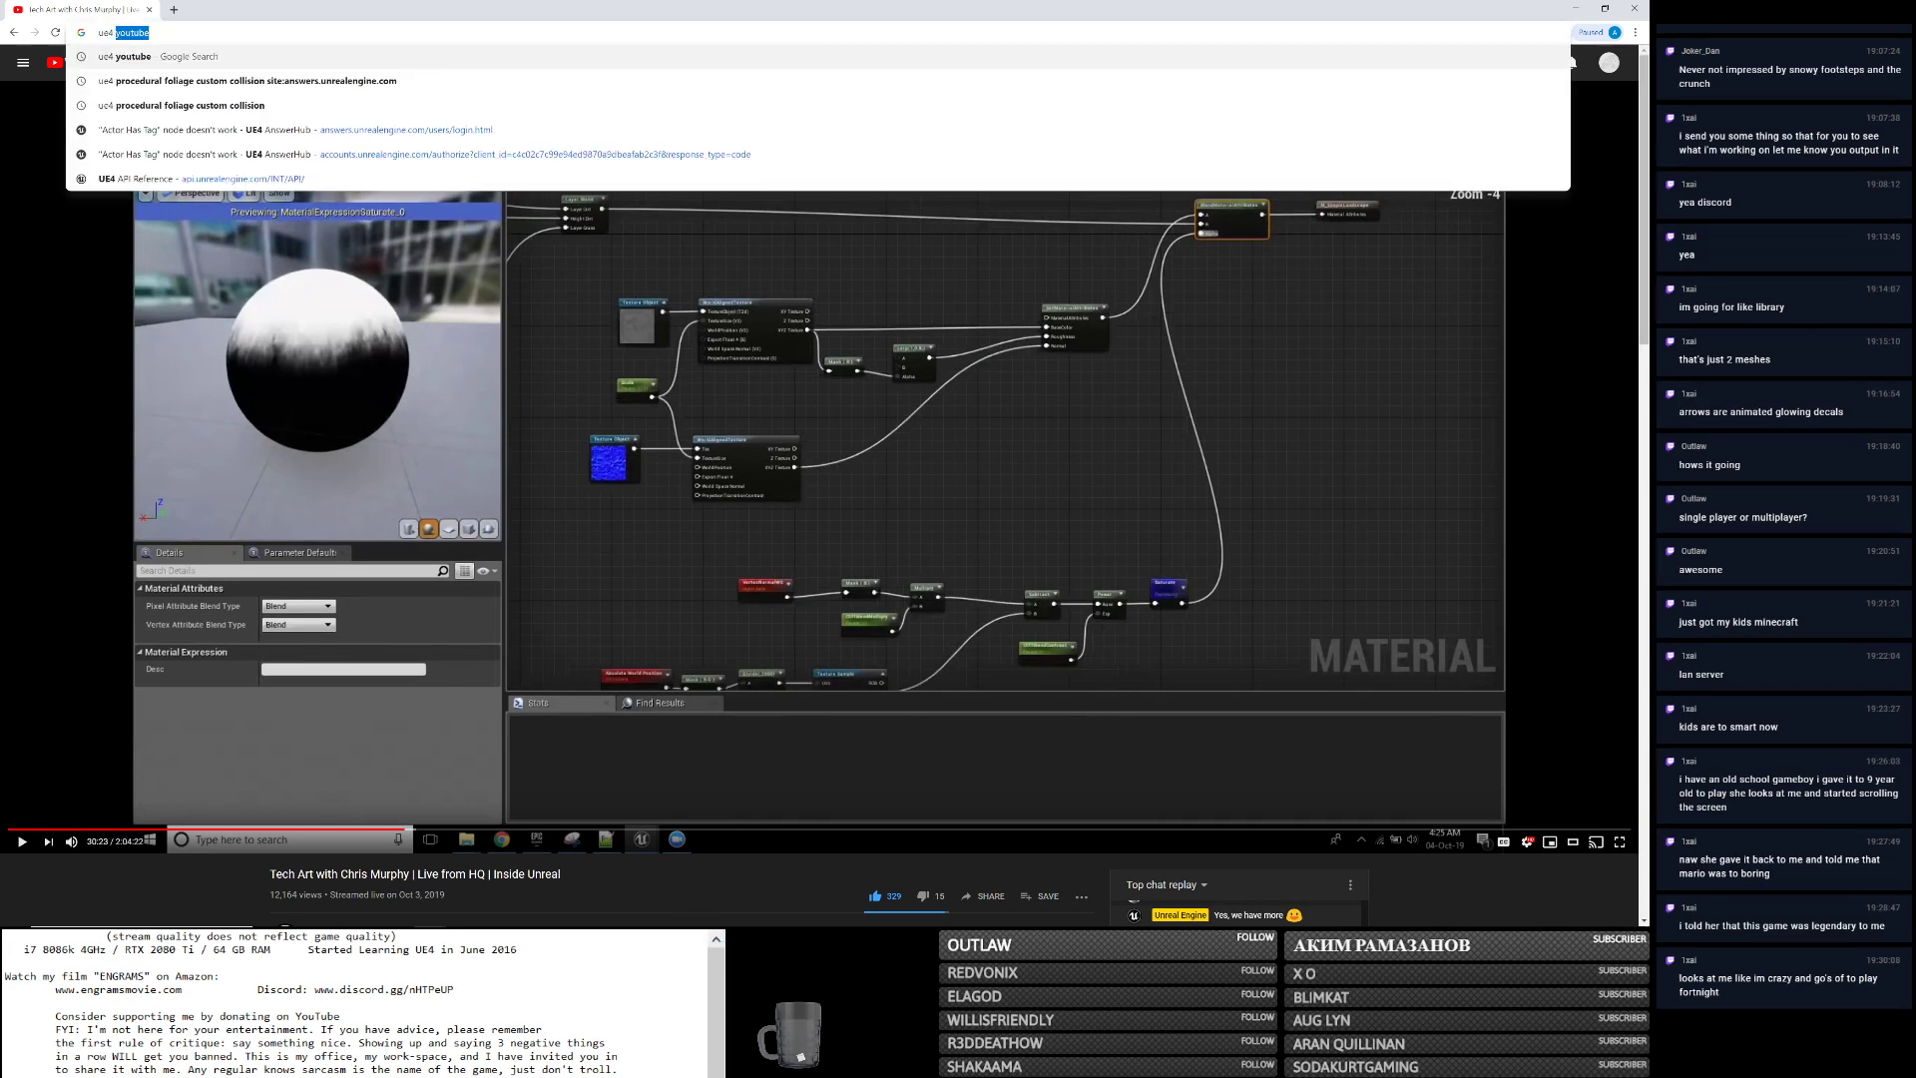
pyautogui.write('mesh far shadow not working')
pyautogui.press('Return')
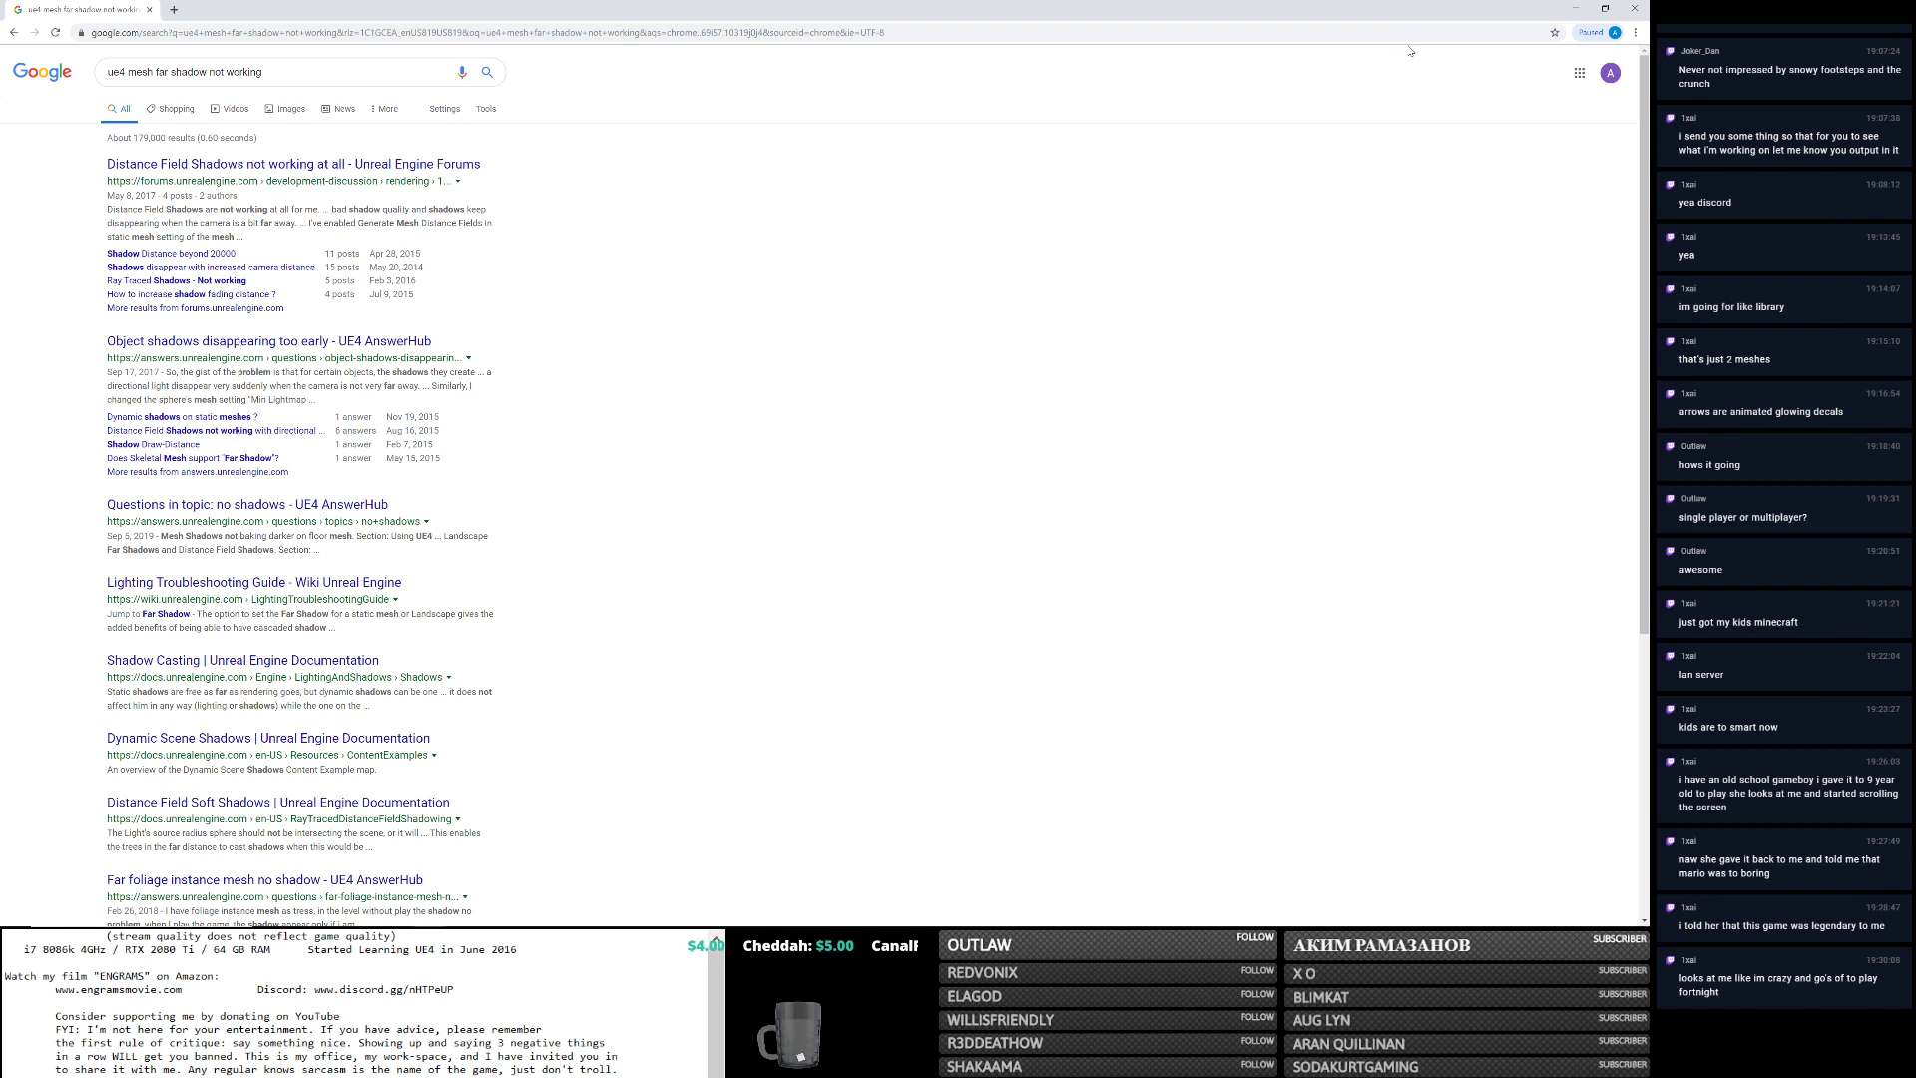
# Switch back to the level and inspect the forest shadows from above the hill and beneath the tree canopy.
pyautogui.click(1558, 6)
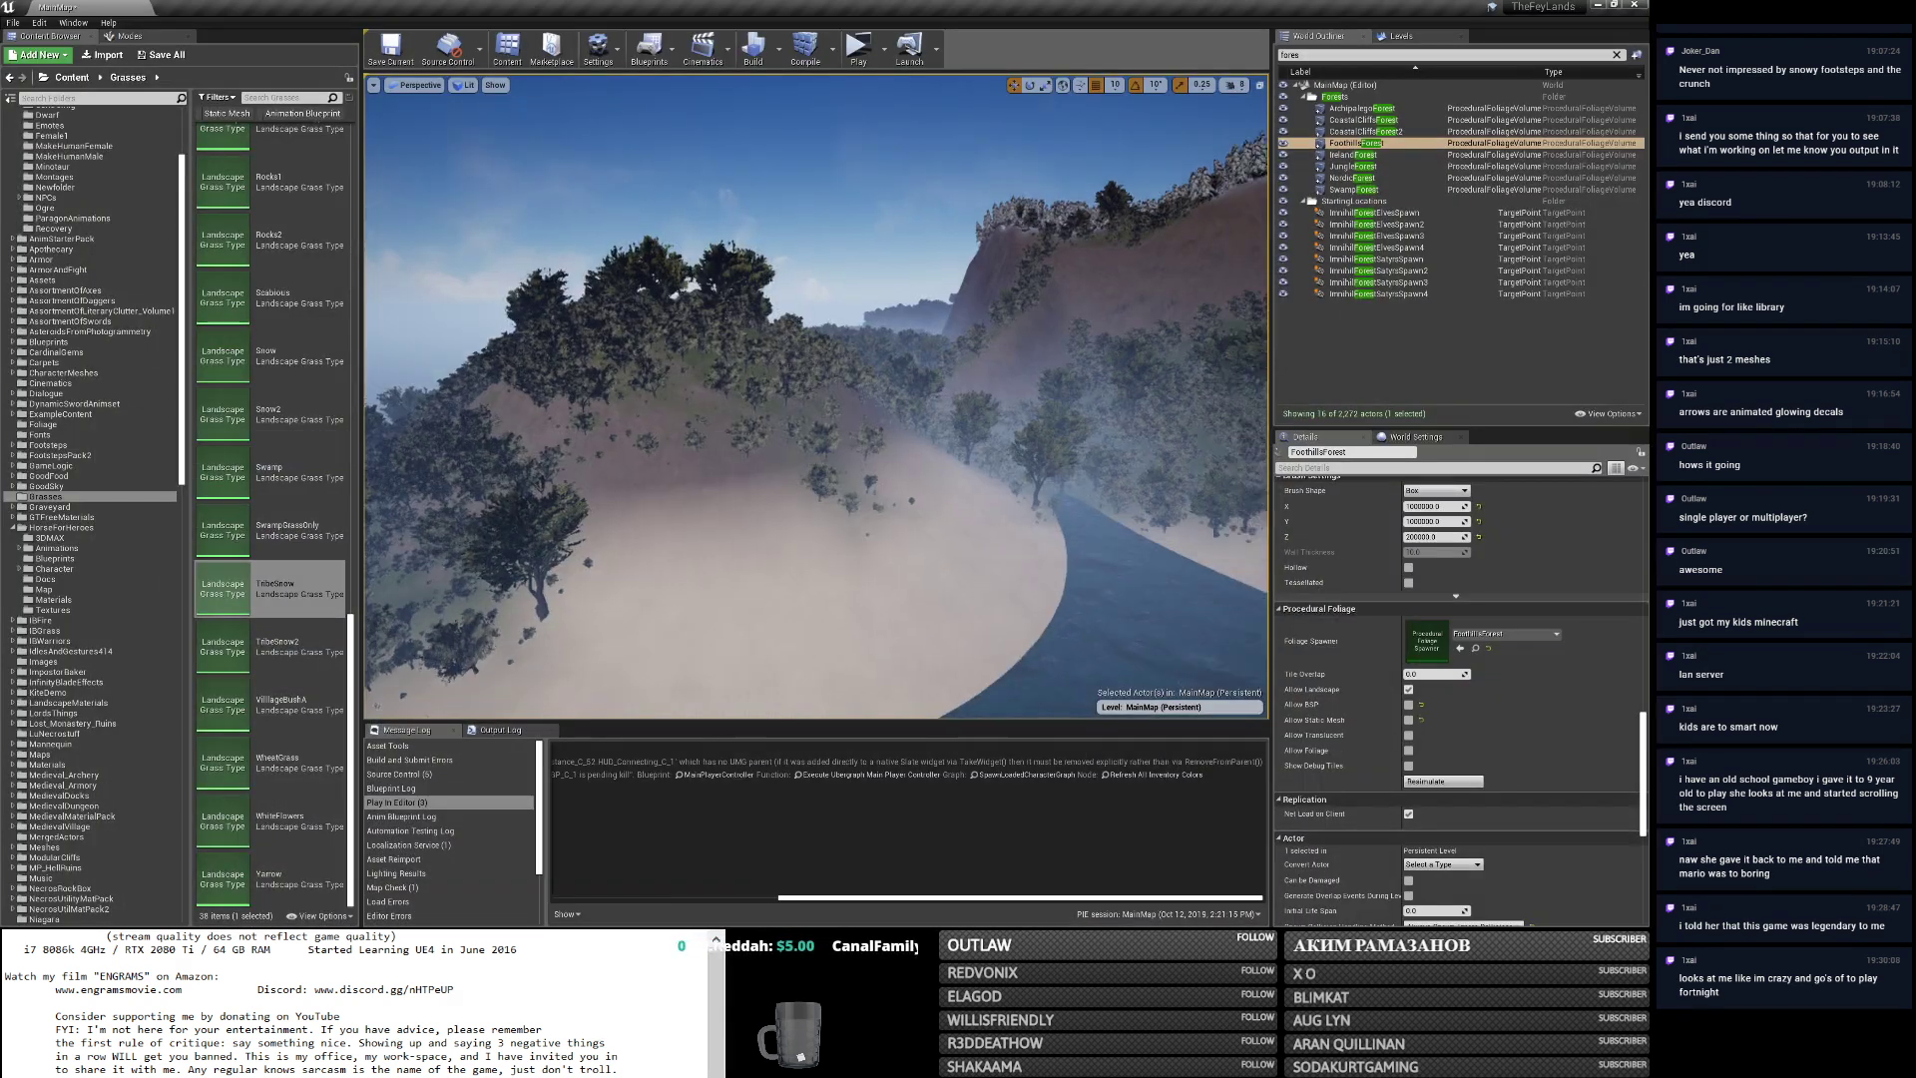
pyautogui.moveTo(817, 396); pyautogui.dragTo(878, 362, button='right')
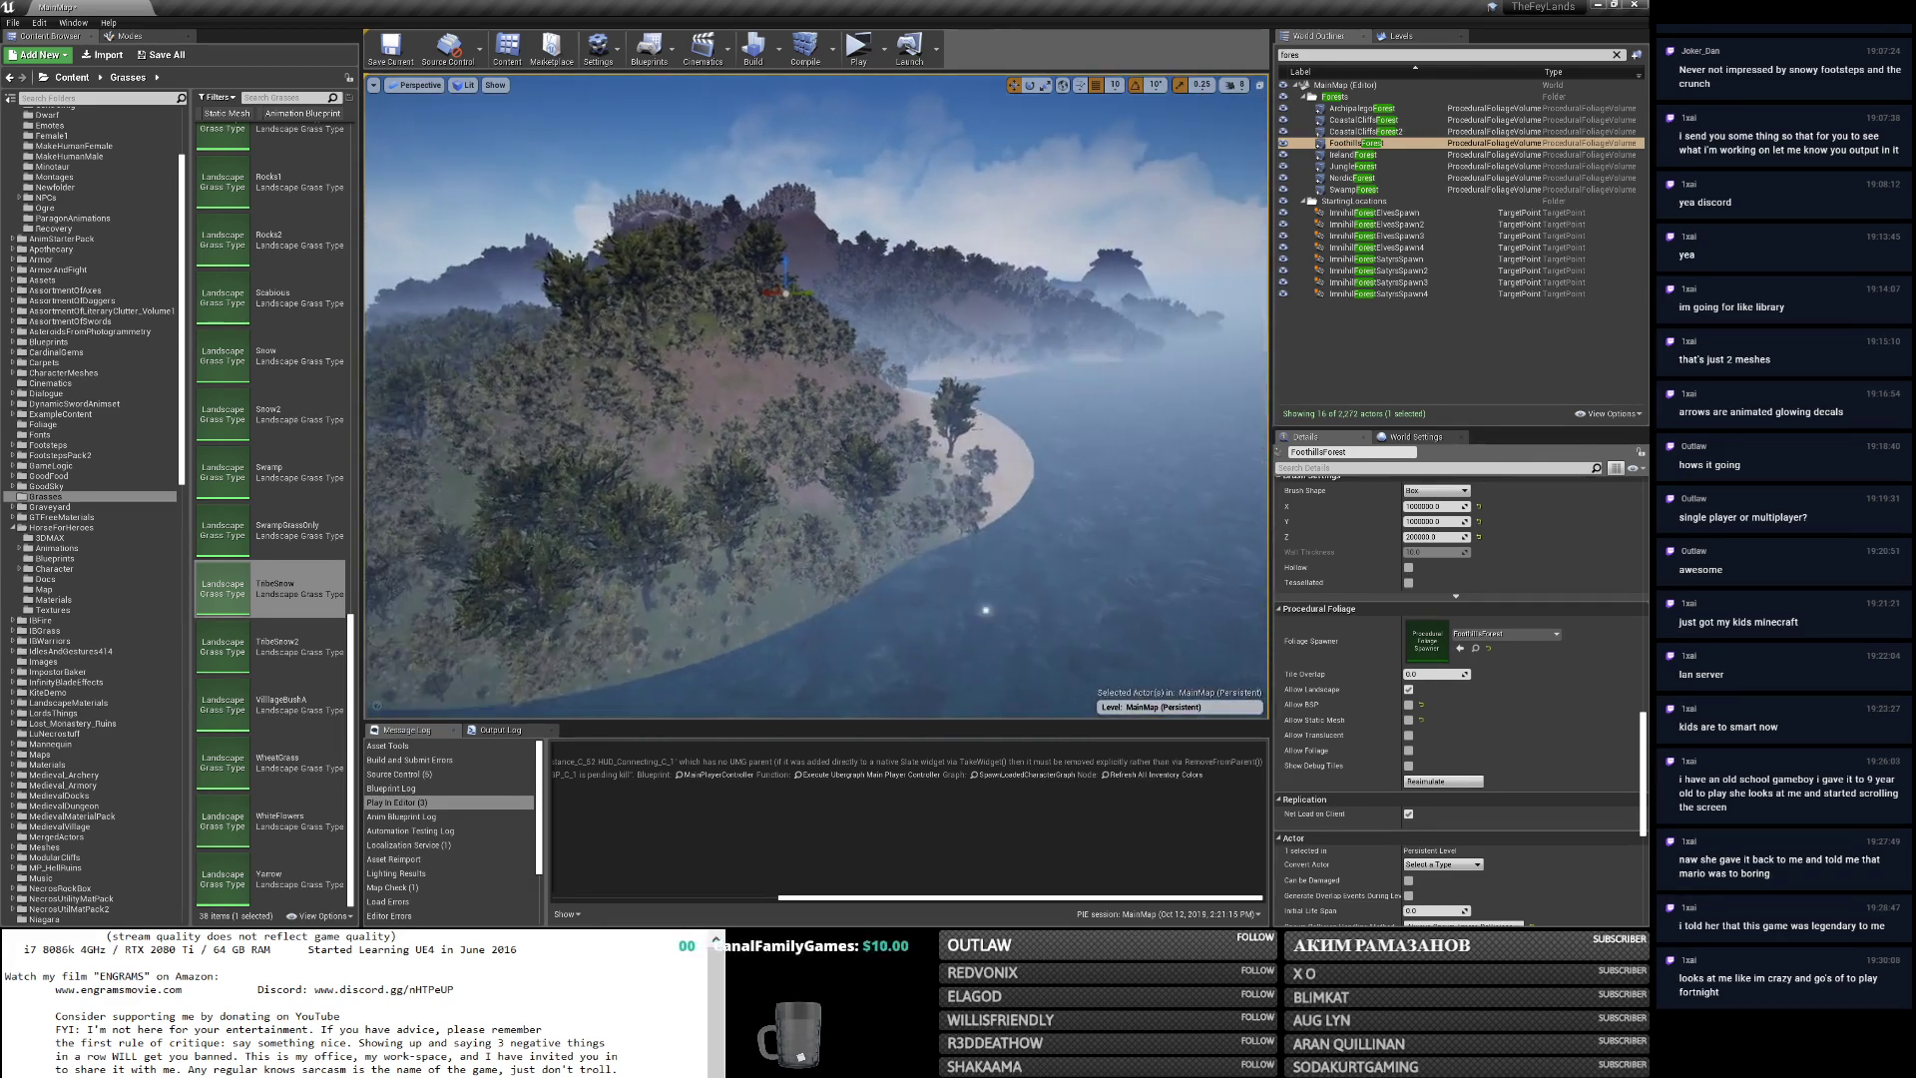
pyautogui.moveTo(878, 362); pyautogui.dragTo(863, 441, button='right')
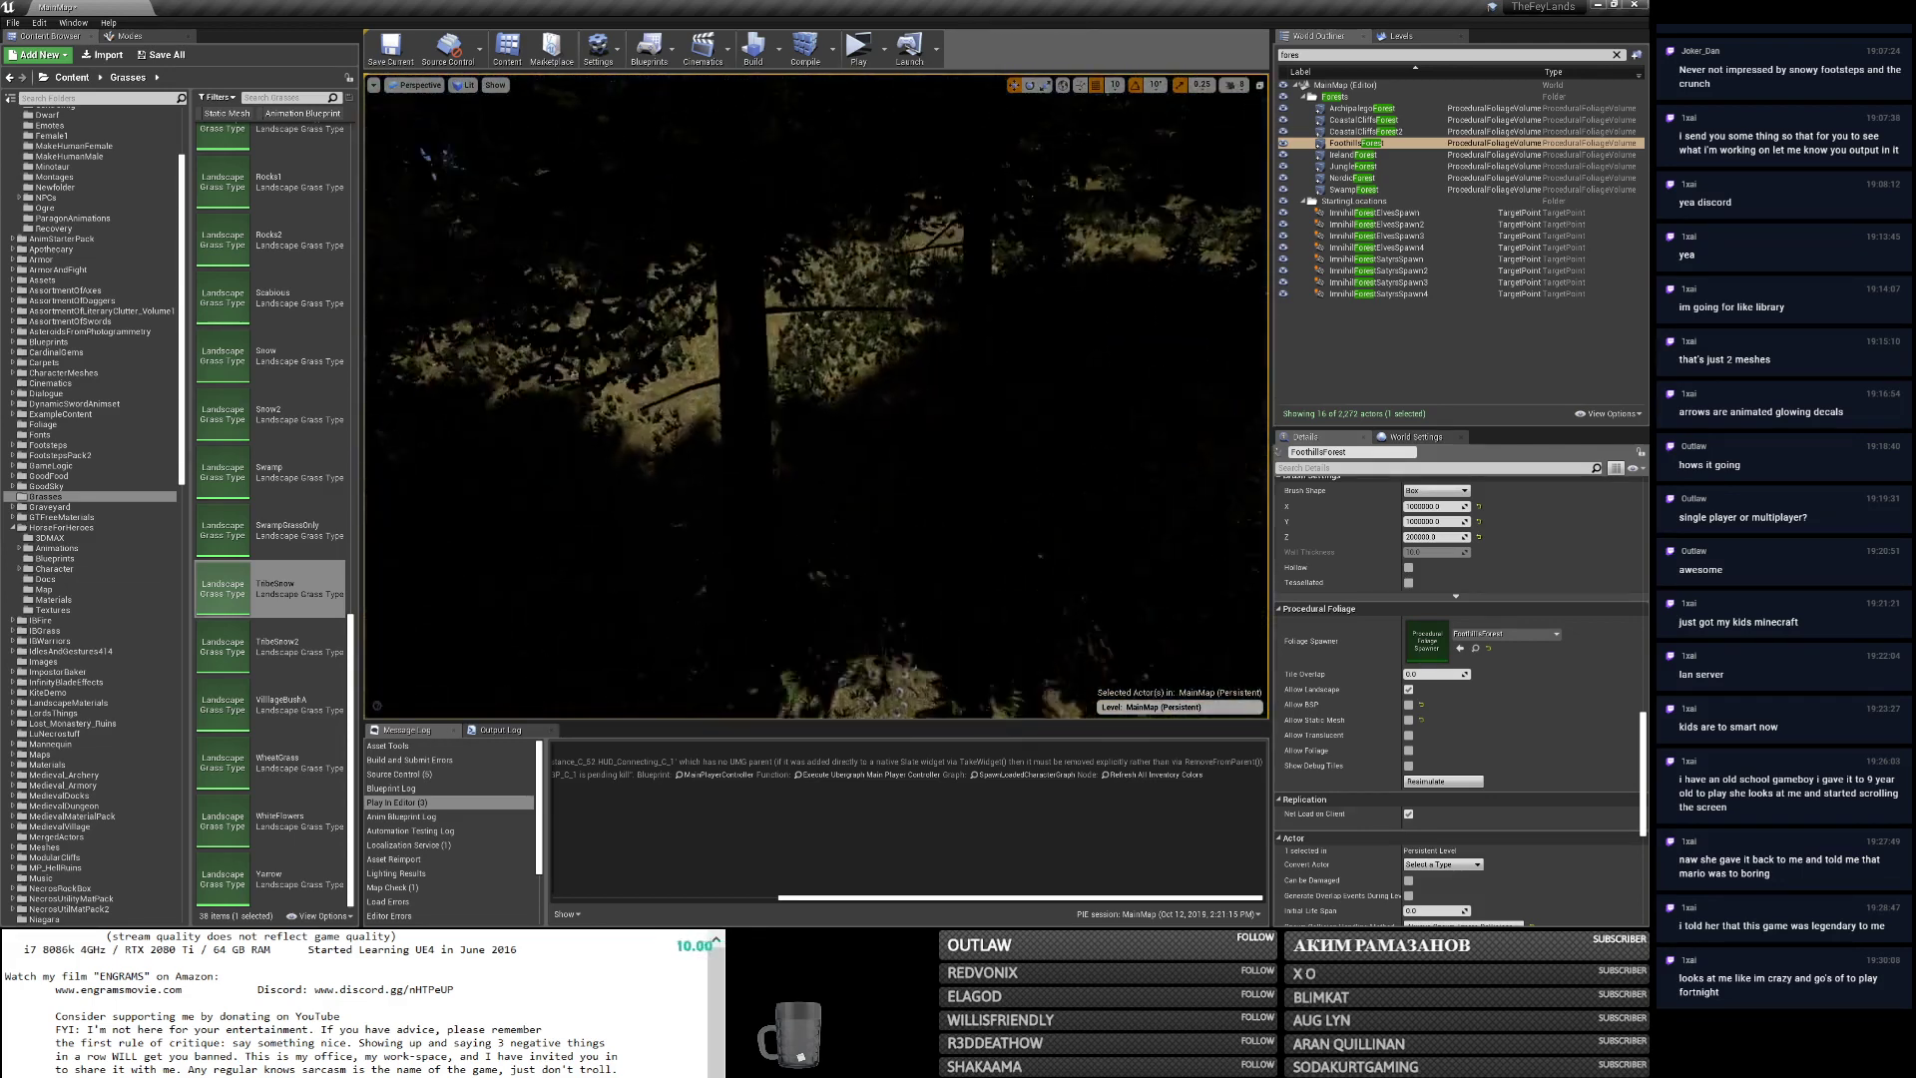
pyautogui.moveTo(838, 429); pyautogui.dragTo(696, 481, button='right')
# Return to the browser and change the web search to "ue4 far shadow not working on foliage".
pyautogui.hotkey('alt', 'Tab')
pyautogui.hotkey('alt', 'Tab')
pyautogui.hotkey('alt', 'Tab')
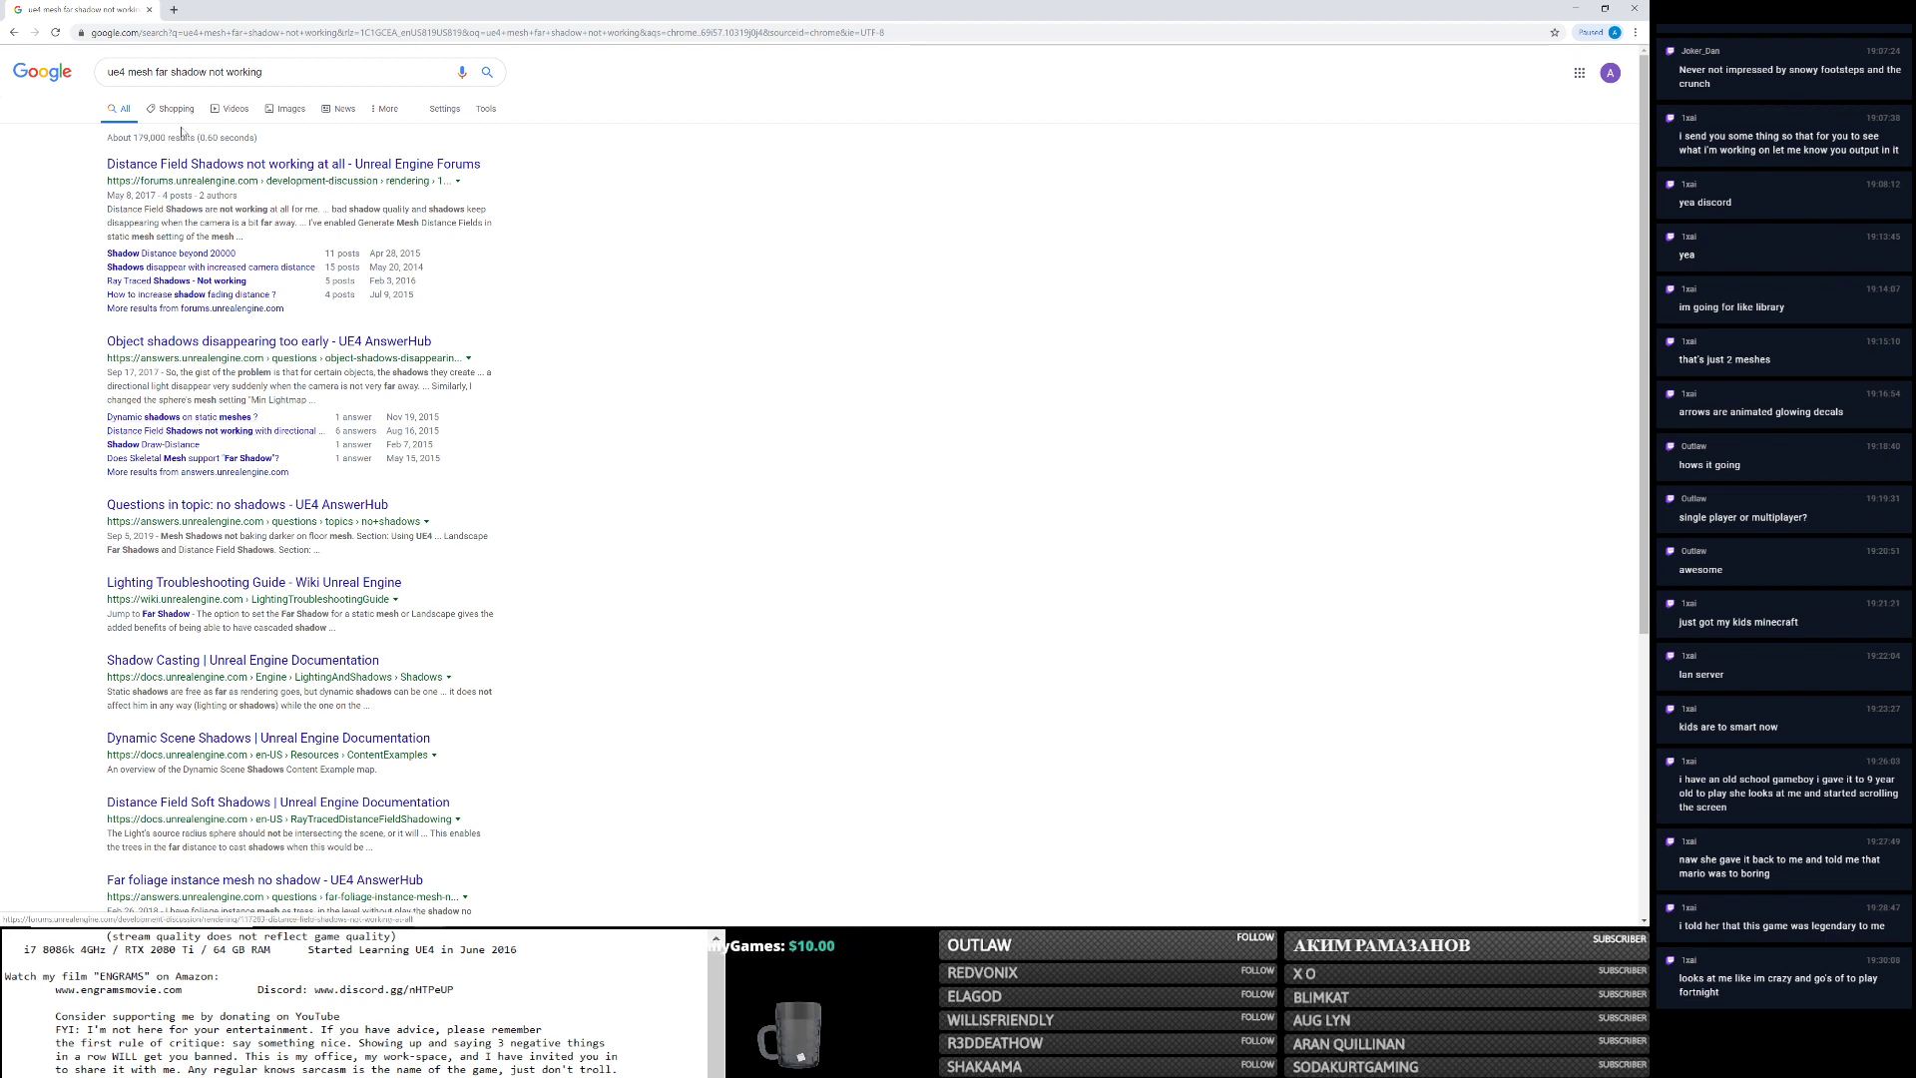
pyautogui.doubleClick(139, 71)
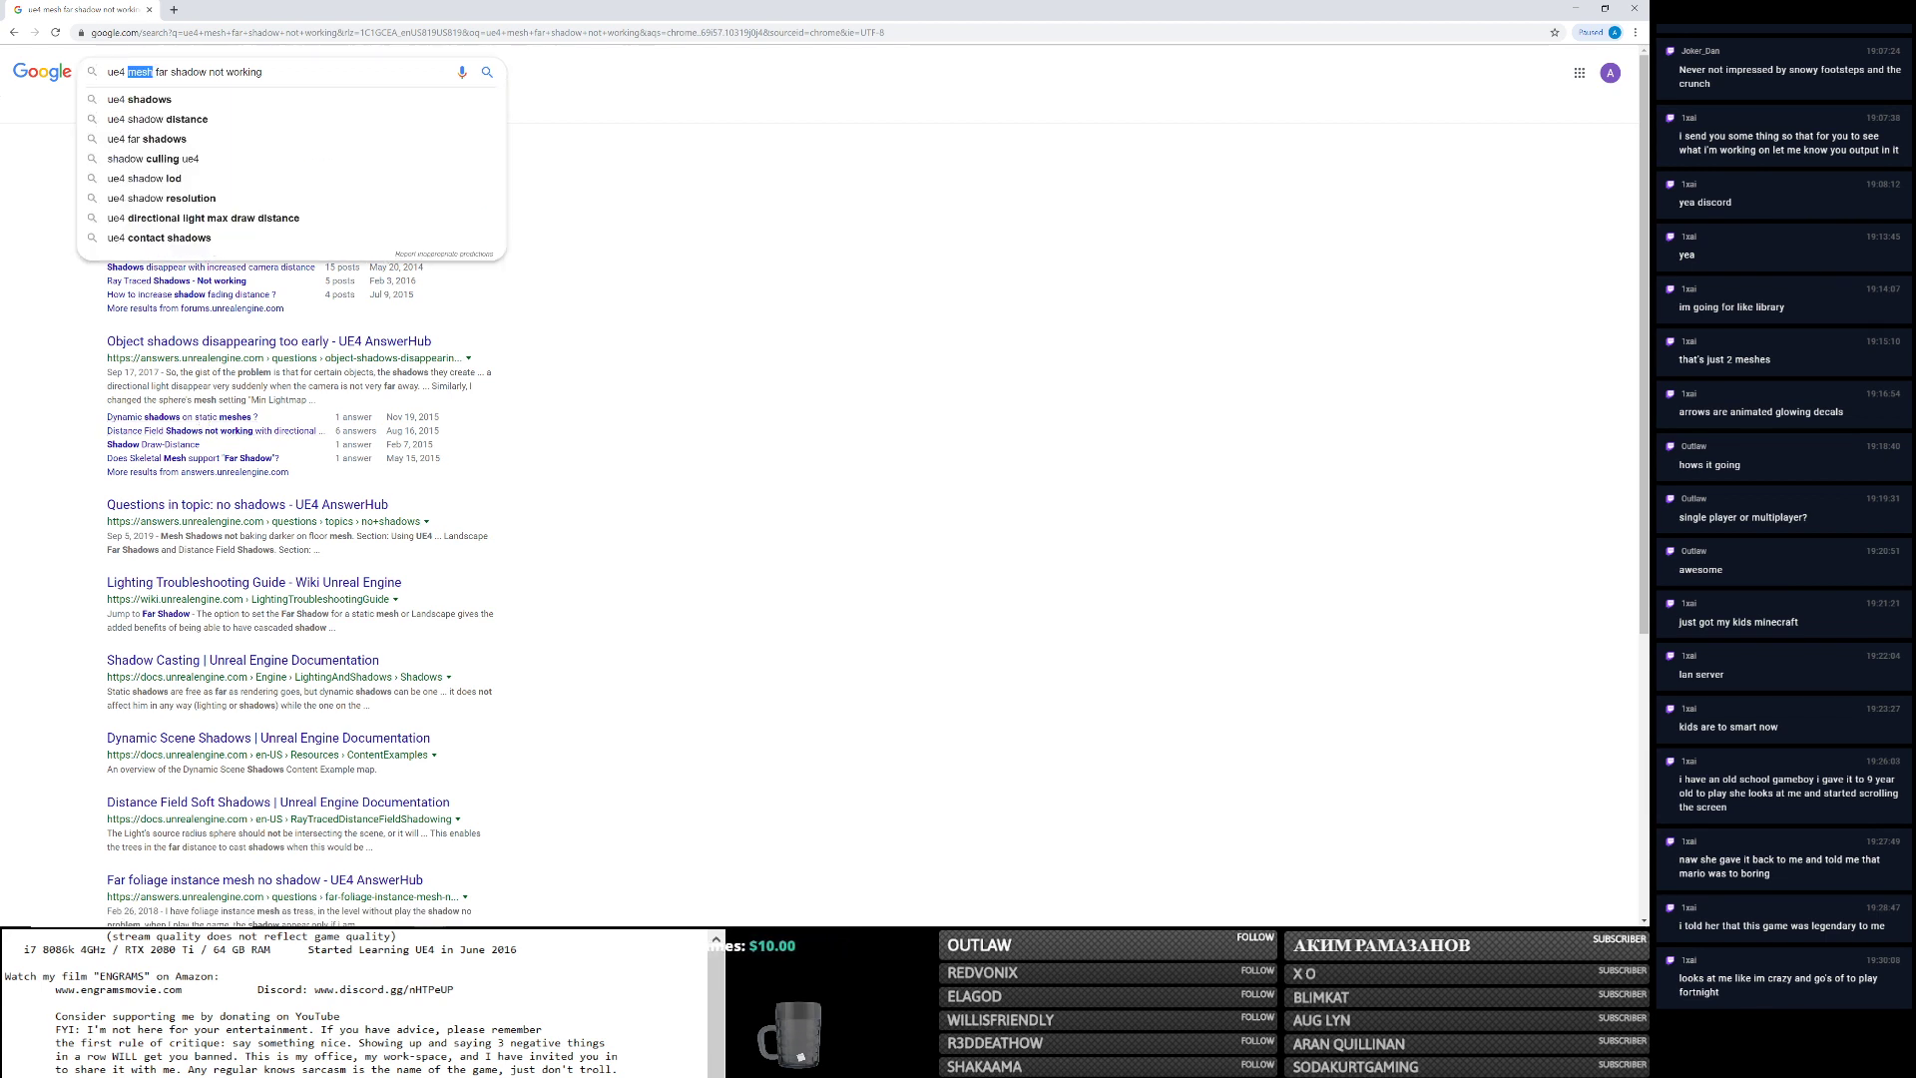
pyautogui.press('BackSpace')
pyautogui.write('on')
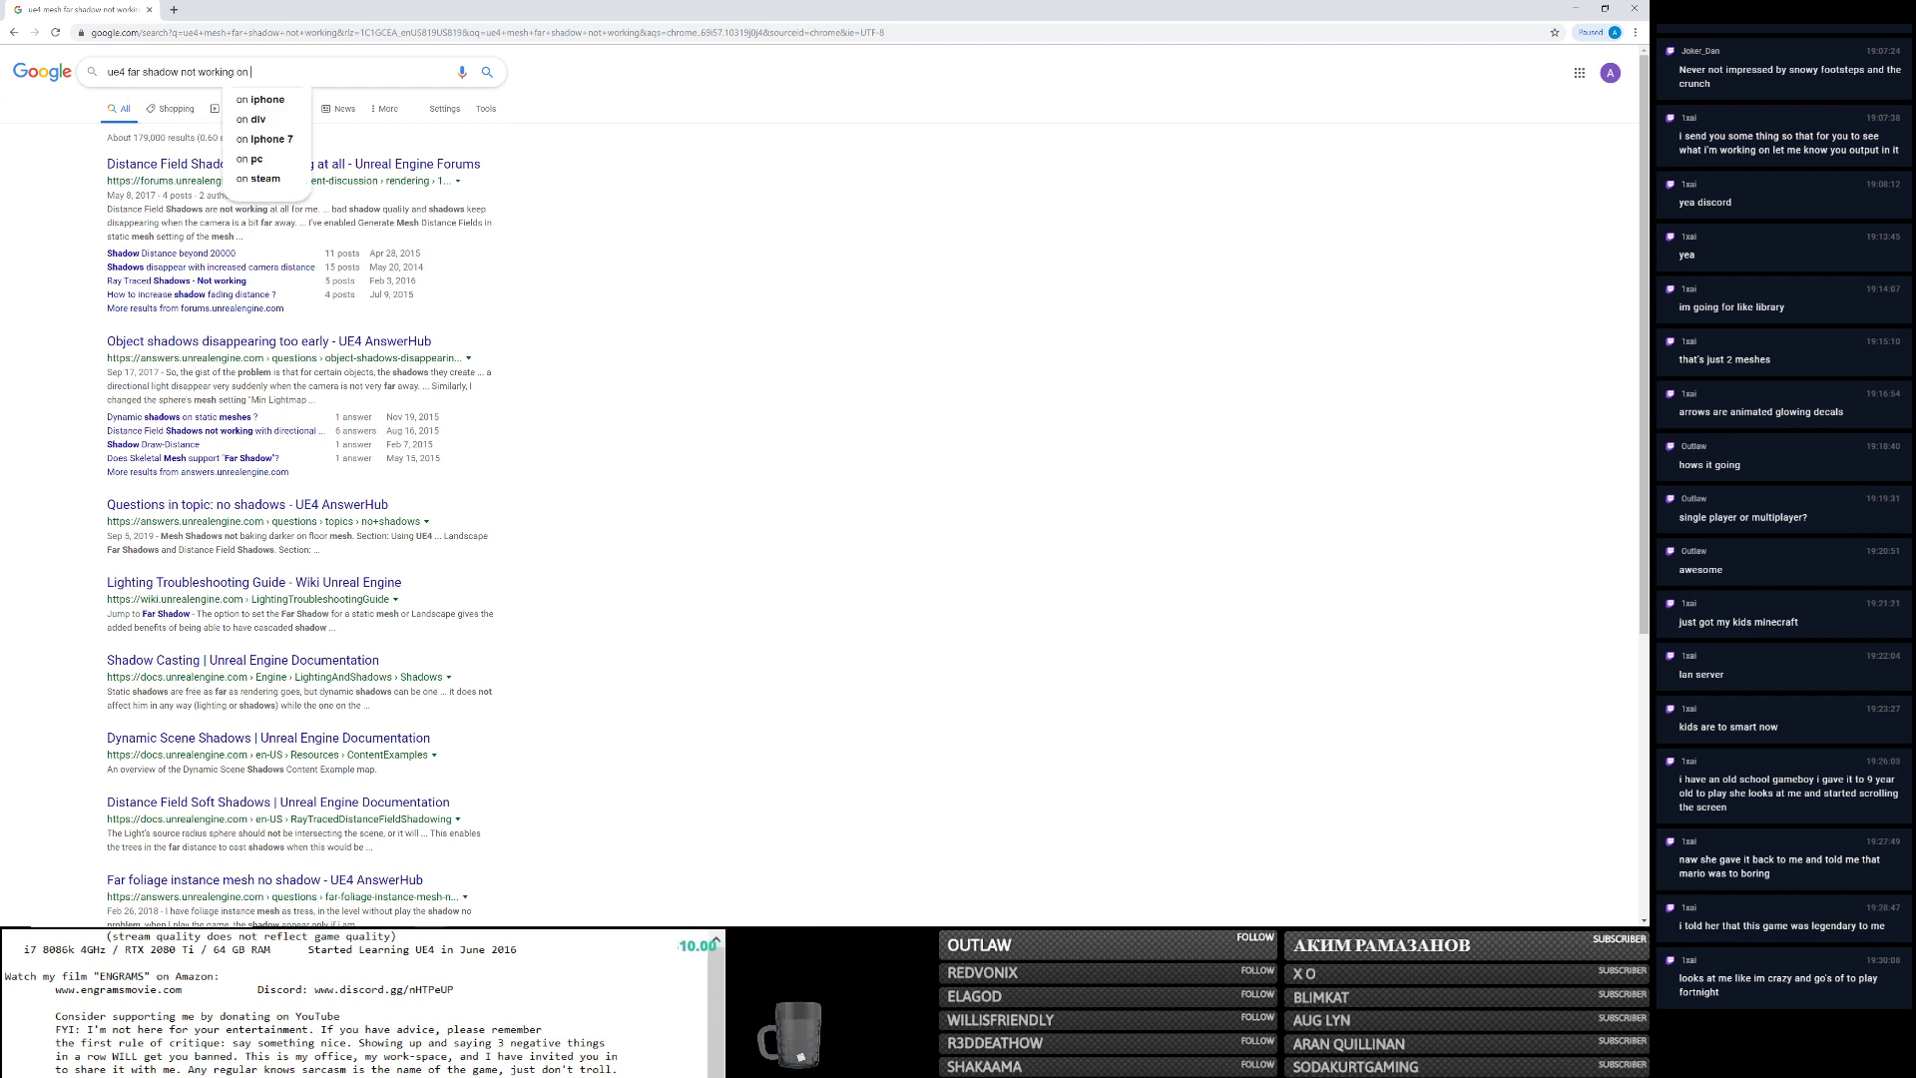
pyautogui.write(' foliage')
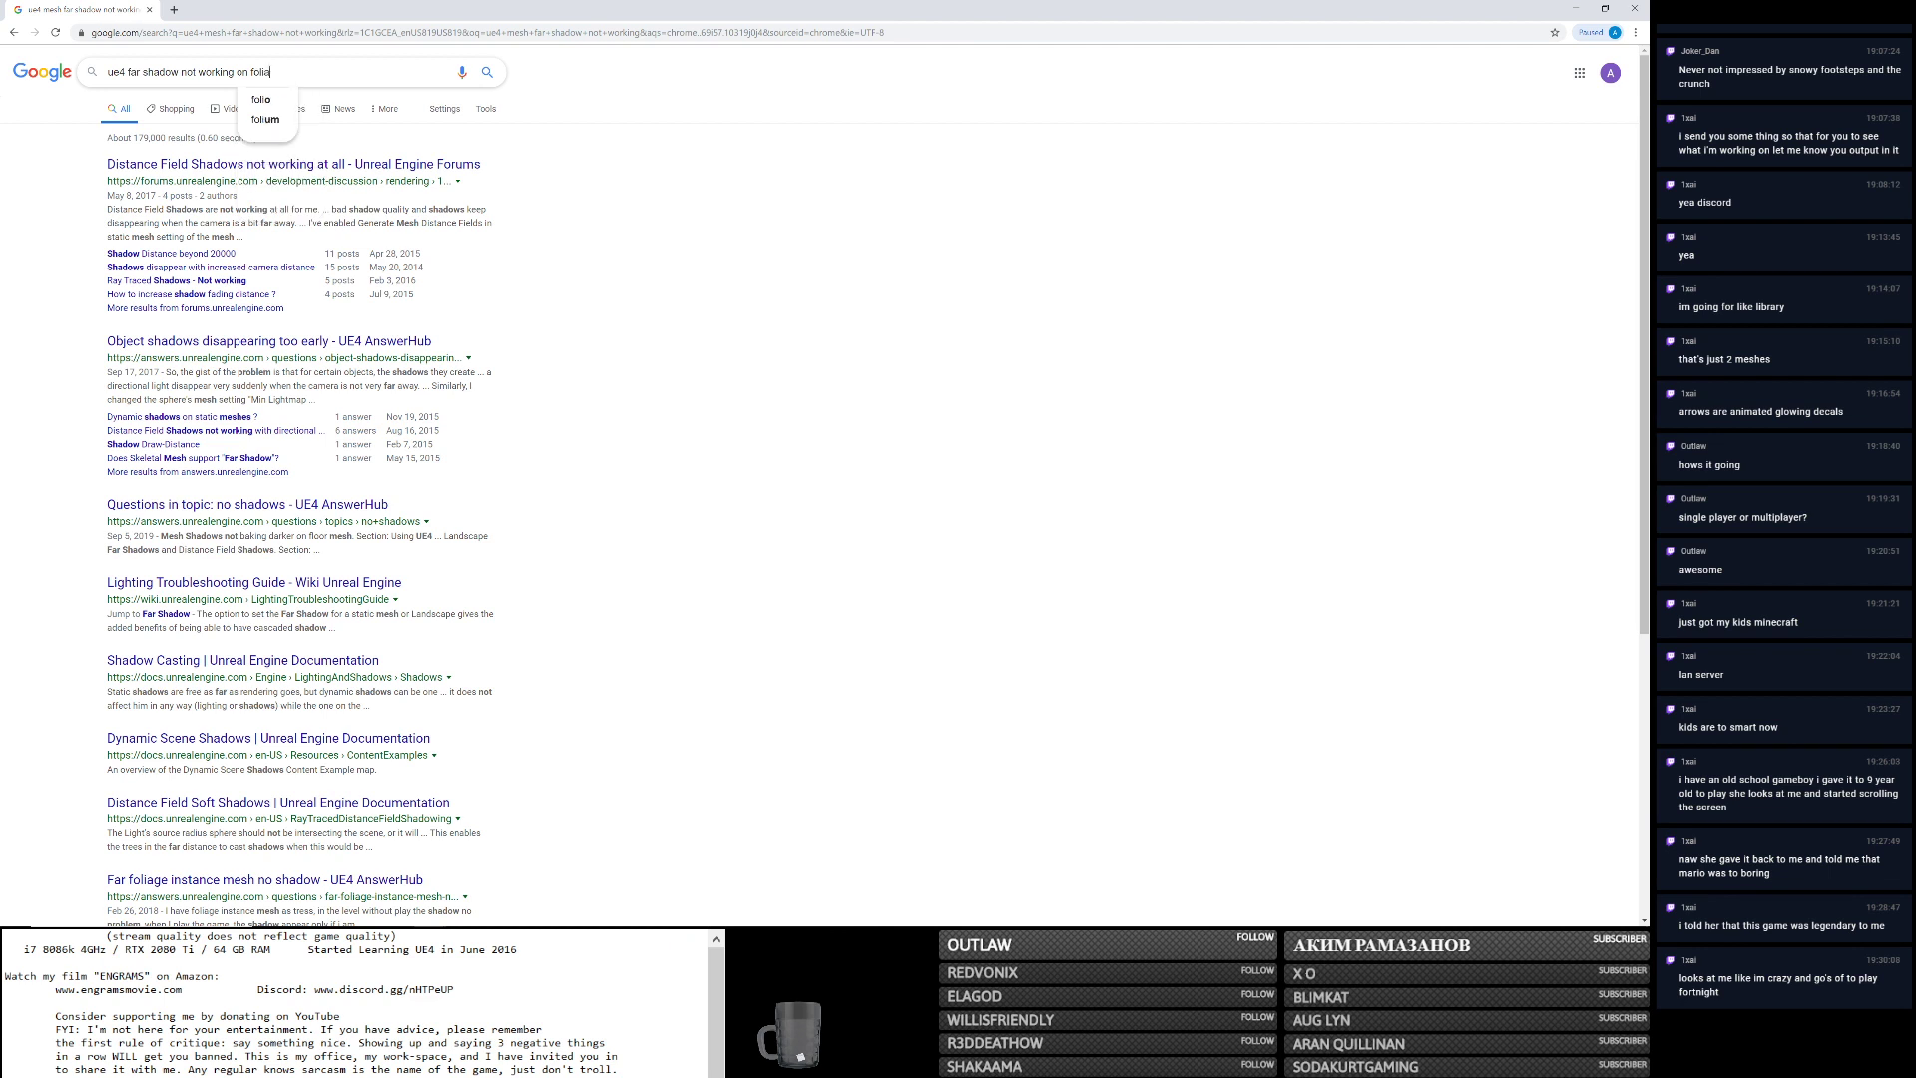
pyautogui.press('Return')
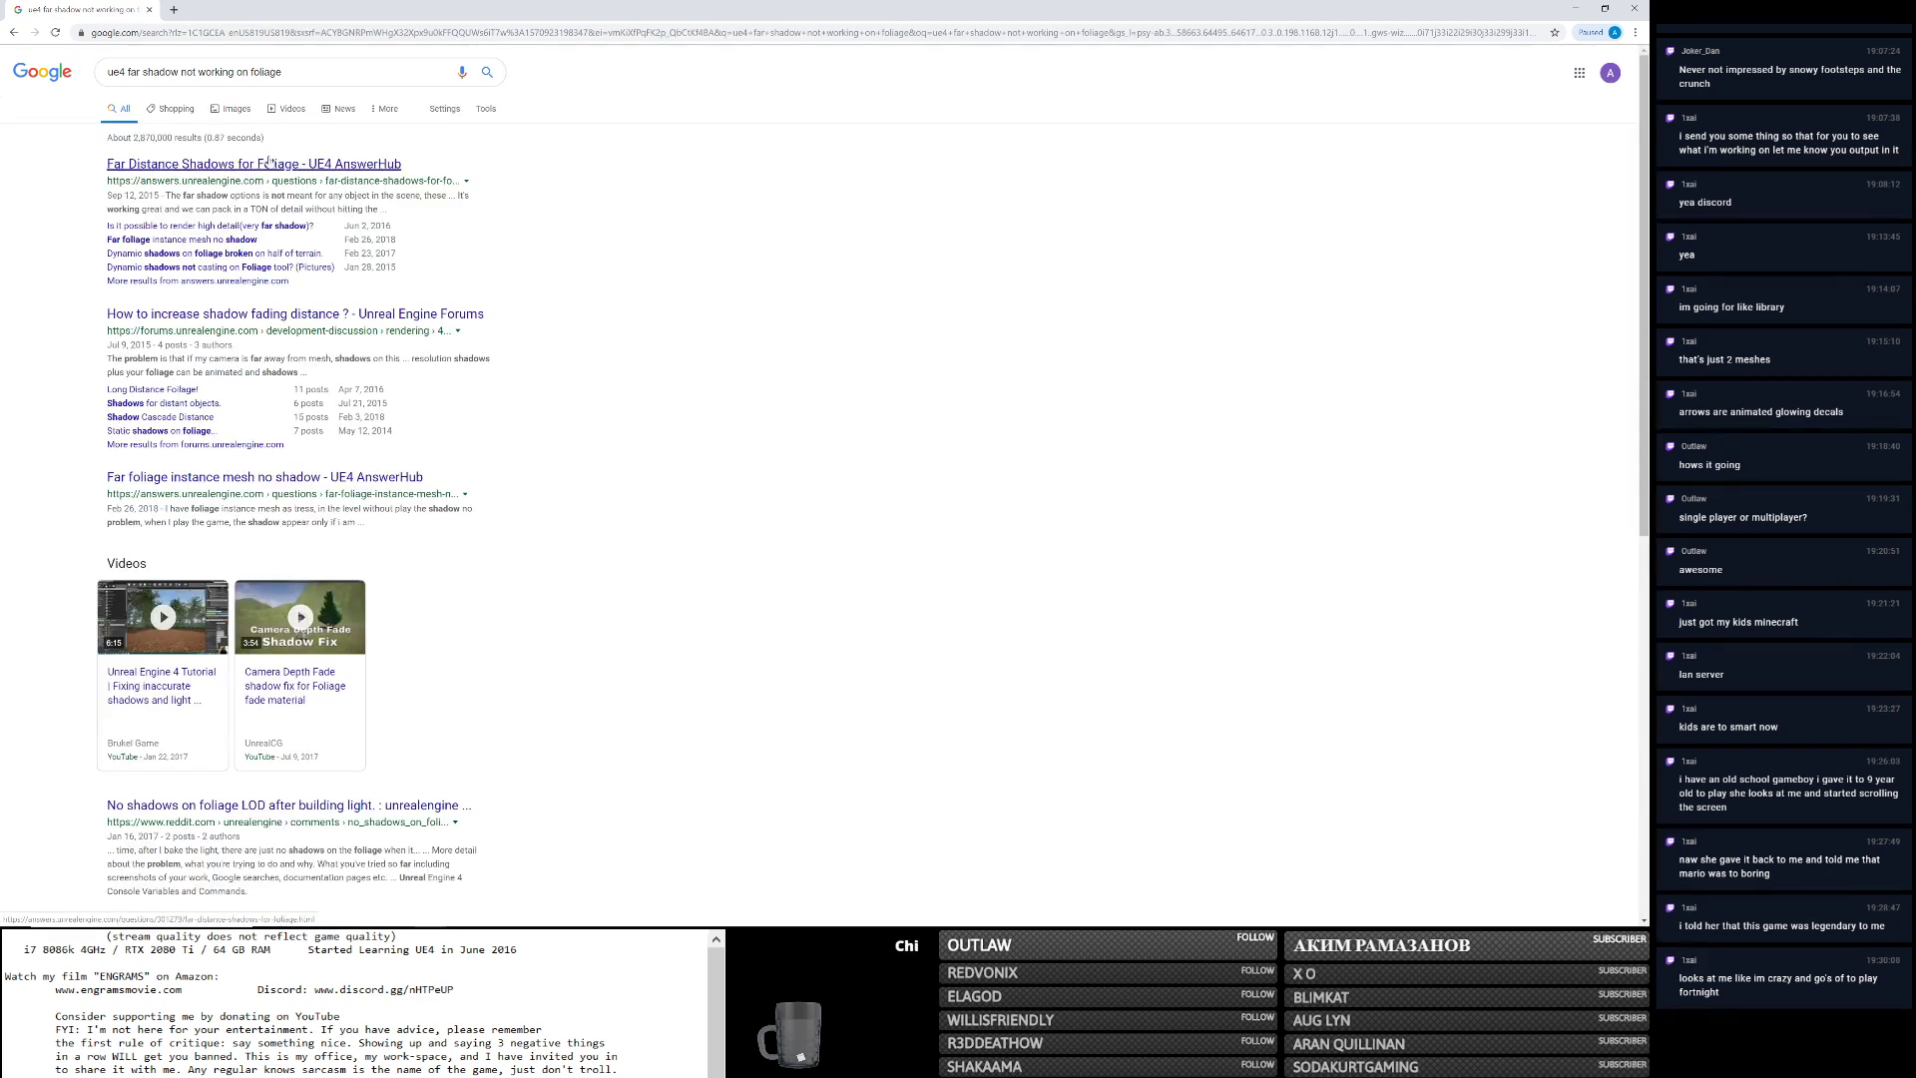
# Read the "Far Distance Shadows for Foliage" AnswerHub question and open its Distance Field Shadows documentation link in a new tab.
pyautogui.click(235, 167)
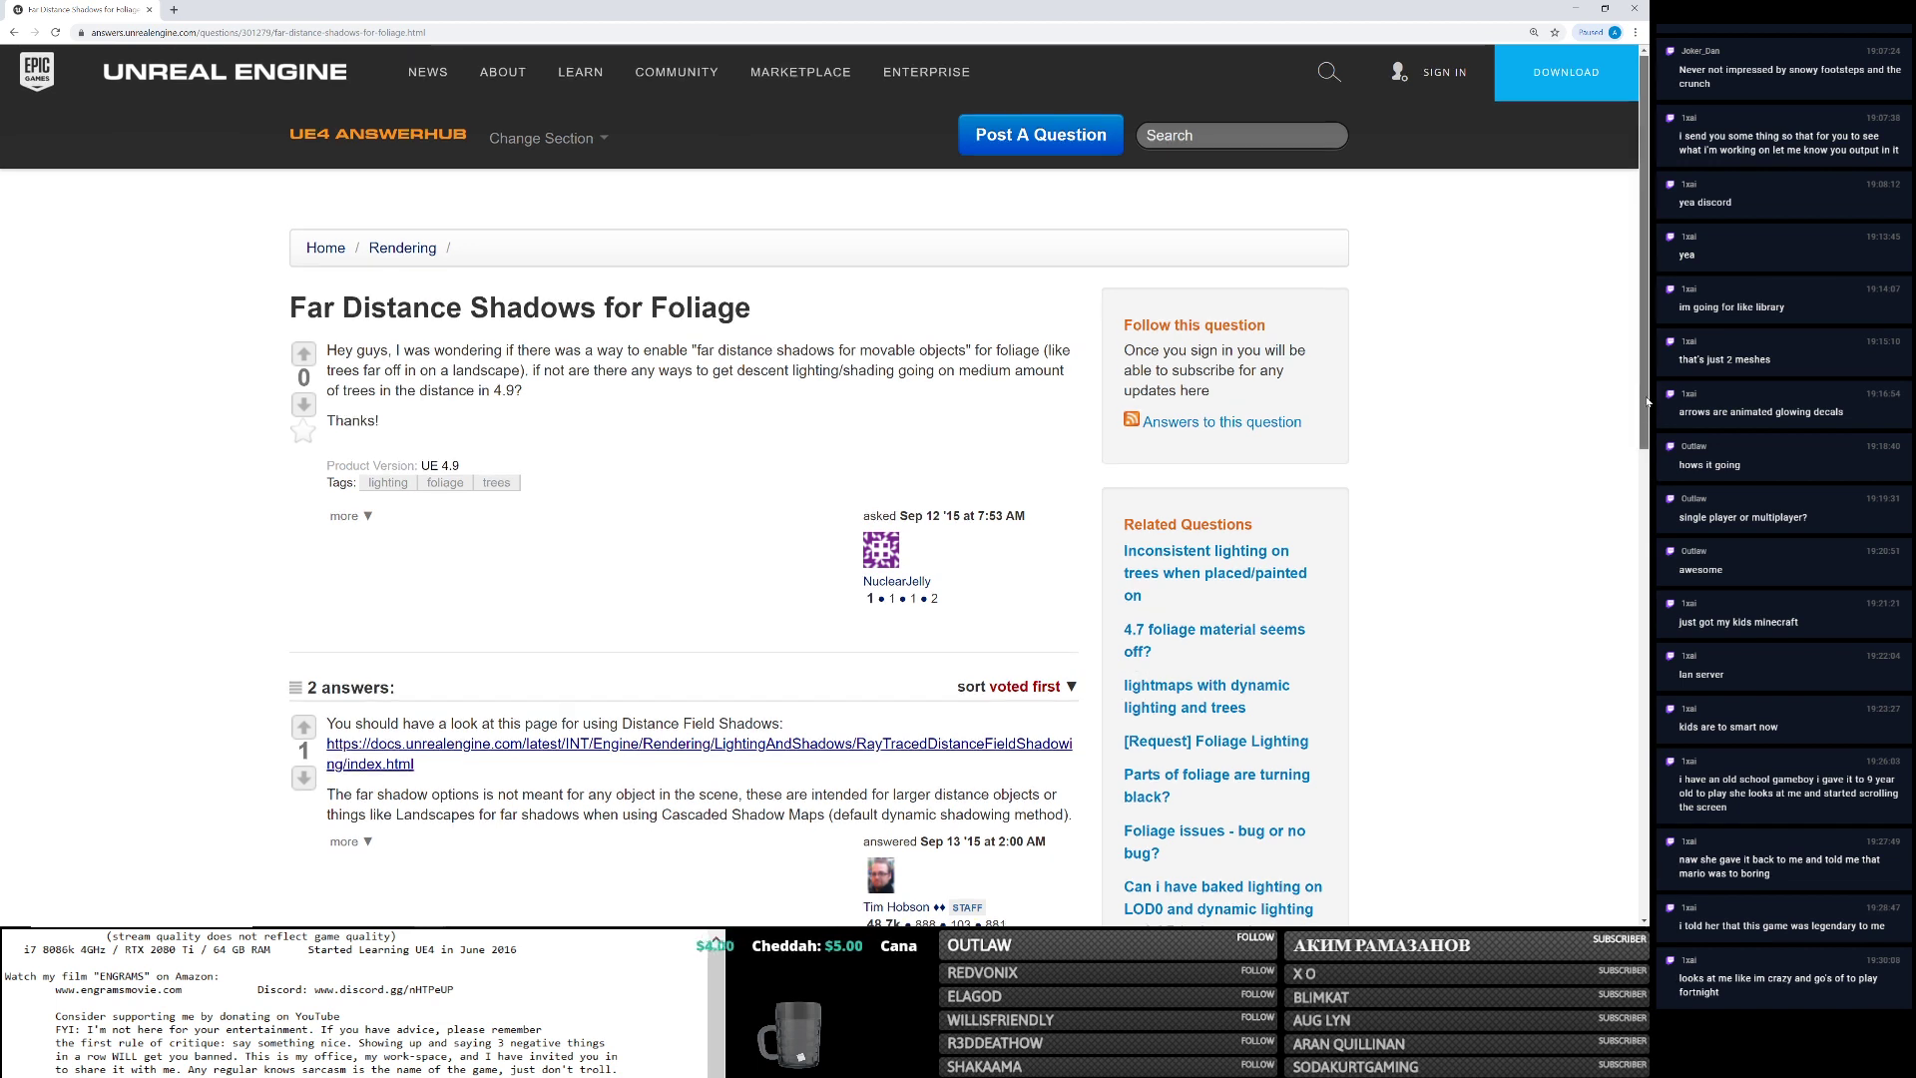
pyautogui.scroll(-1, 1648, 401)
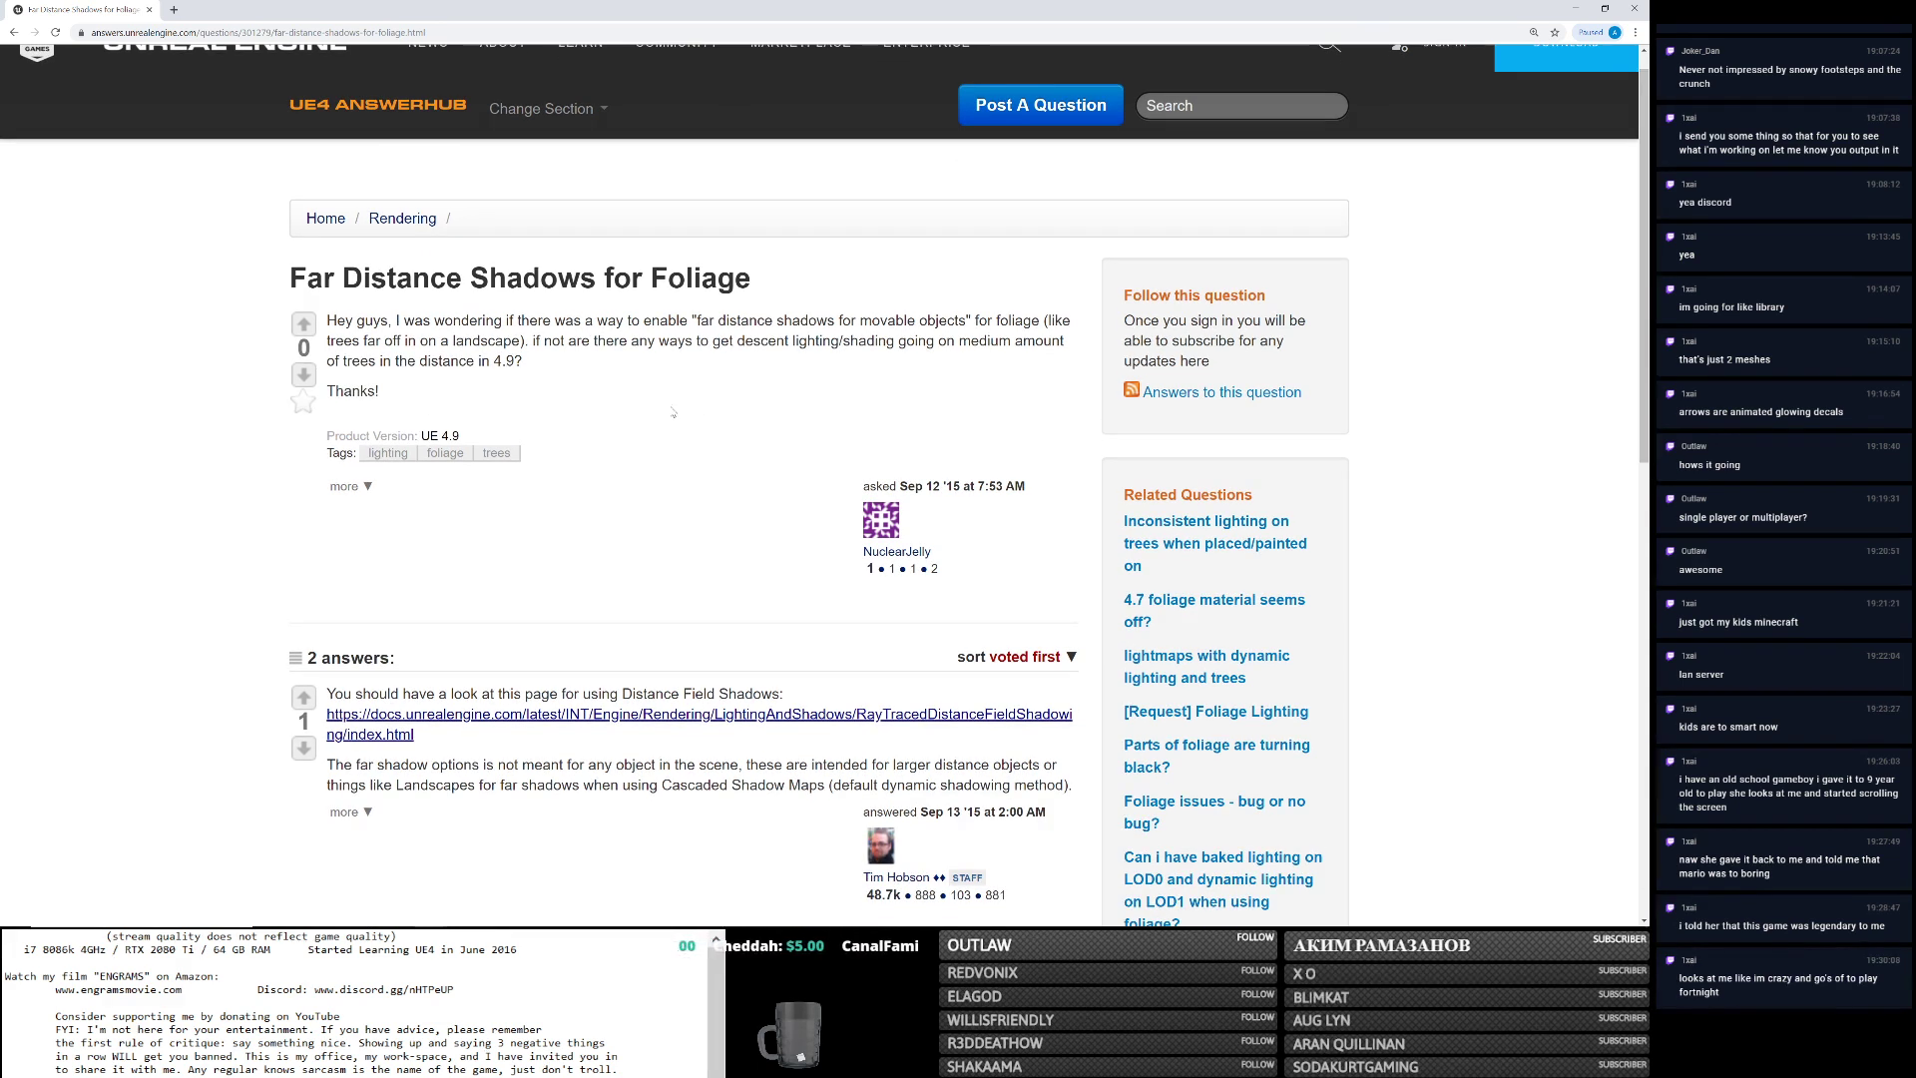
pyautogui.scroll(-3, 658, 380)
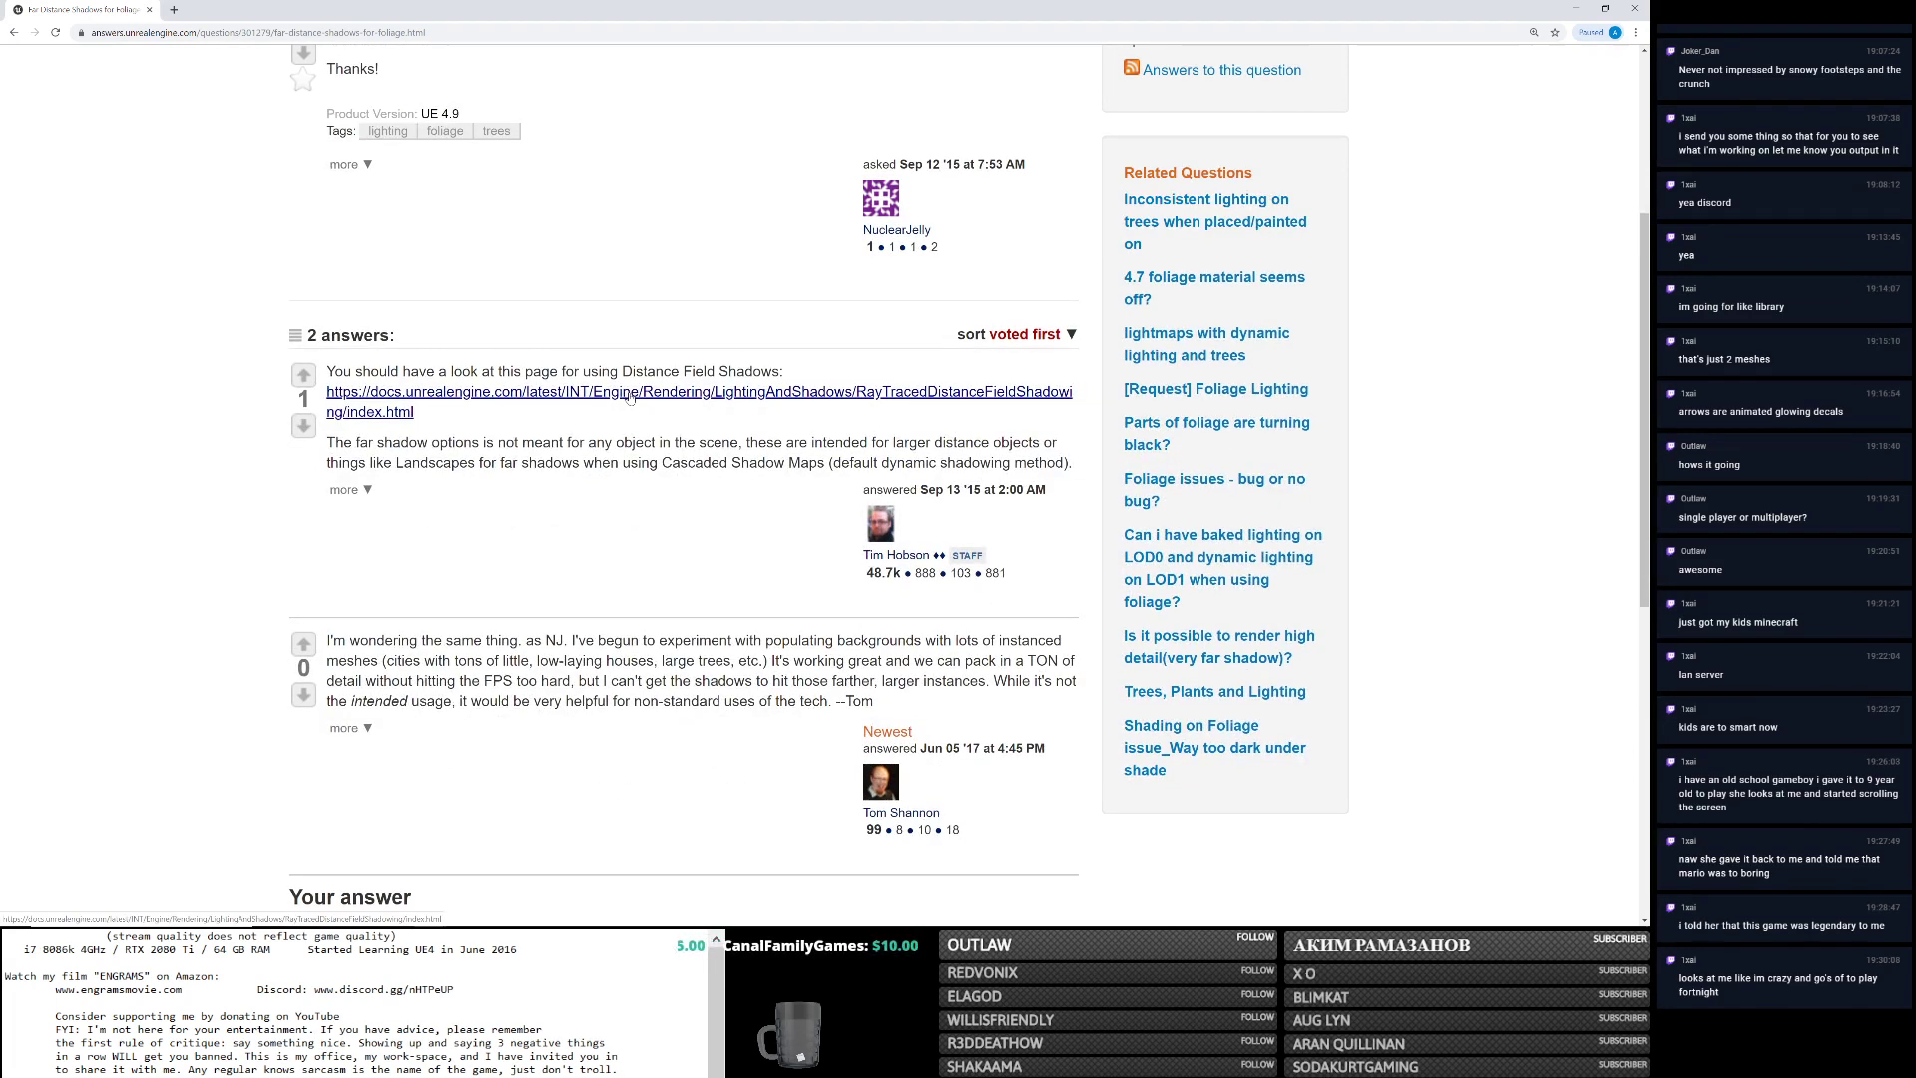
pyautogui.middleClick(630, 397)
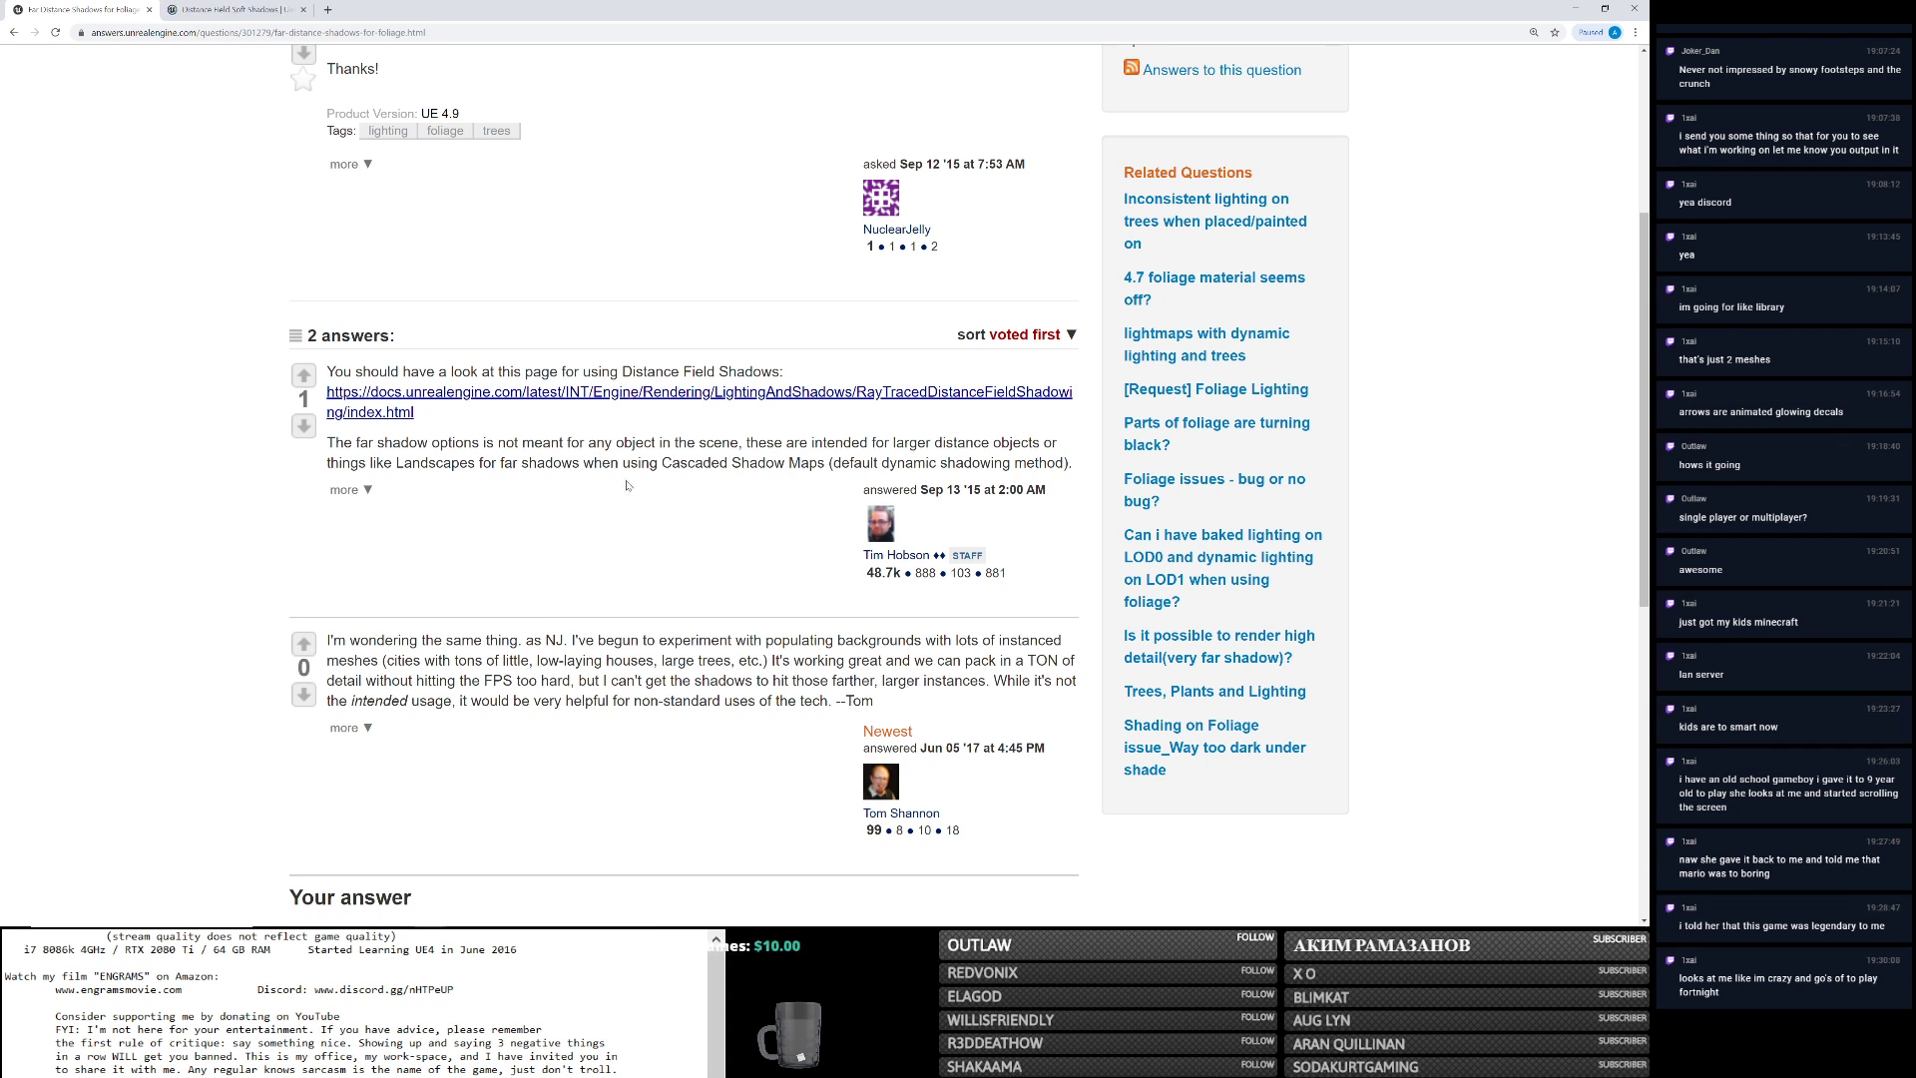
pyautogui.scroll(3, 619, 480)
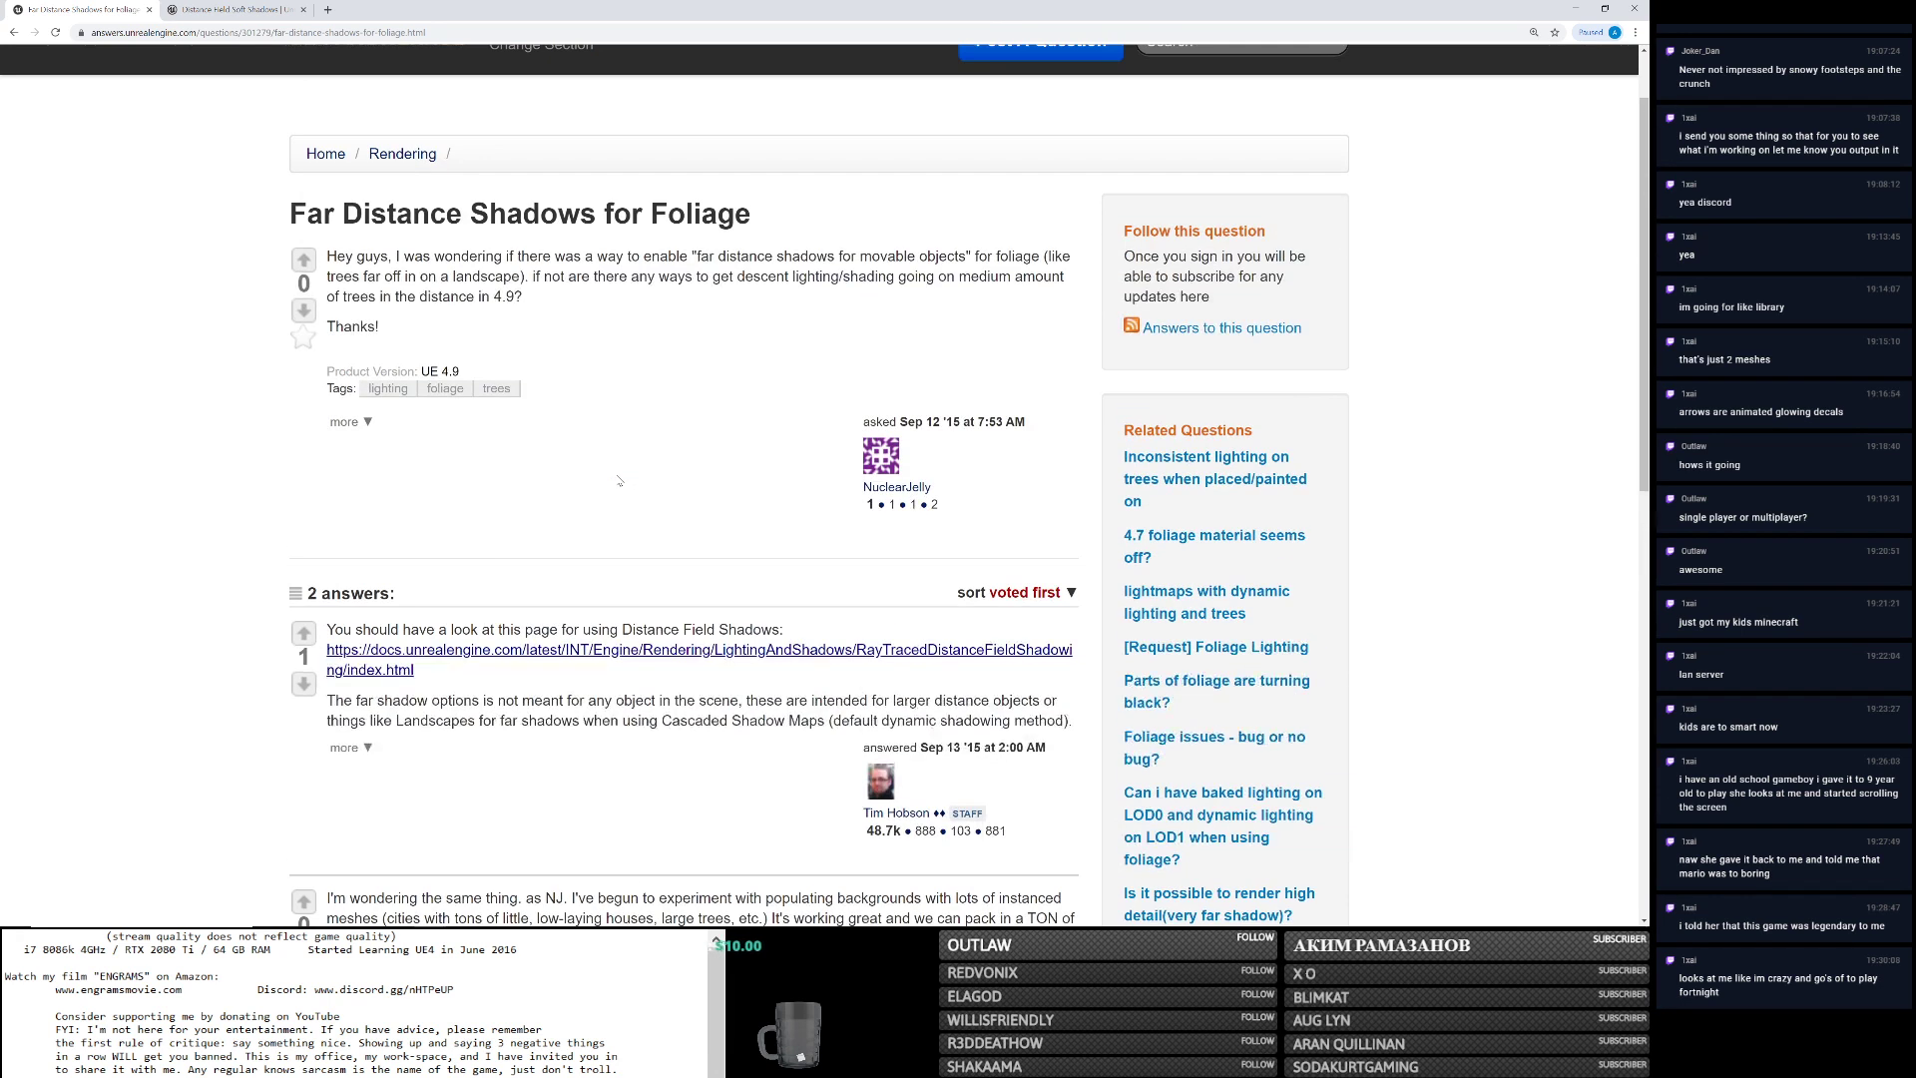
pyautogui.scroll(-1, 618, 480)
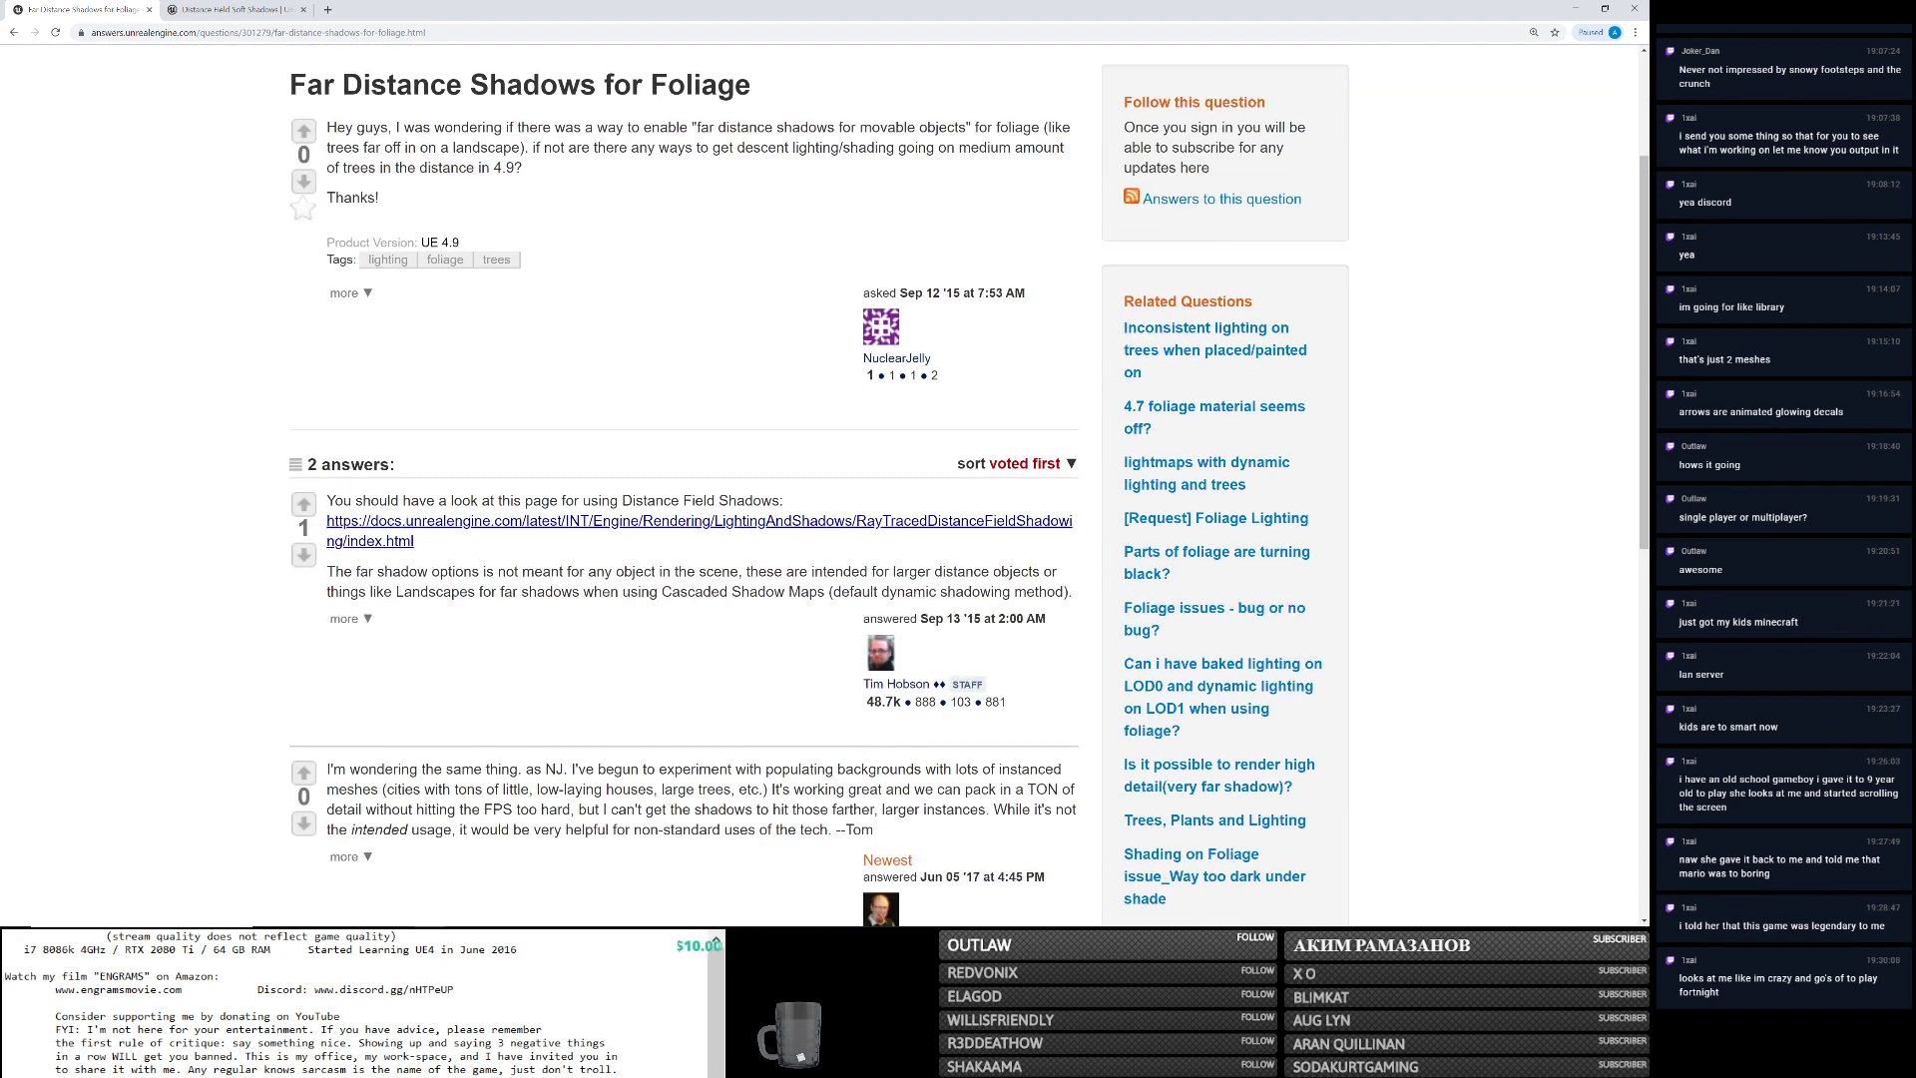
# Skim the Distance Field Soft Shadows documentation from Scene Setup through the light source settings and beyond.
pyautogui.click(233, 14)
pyautogui.scroll(-3, 874, 526)
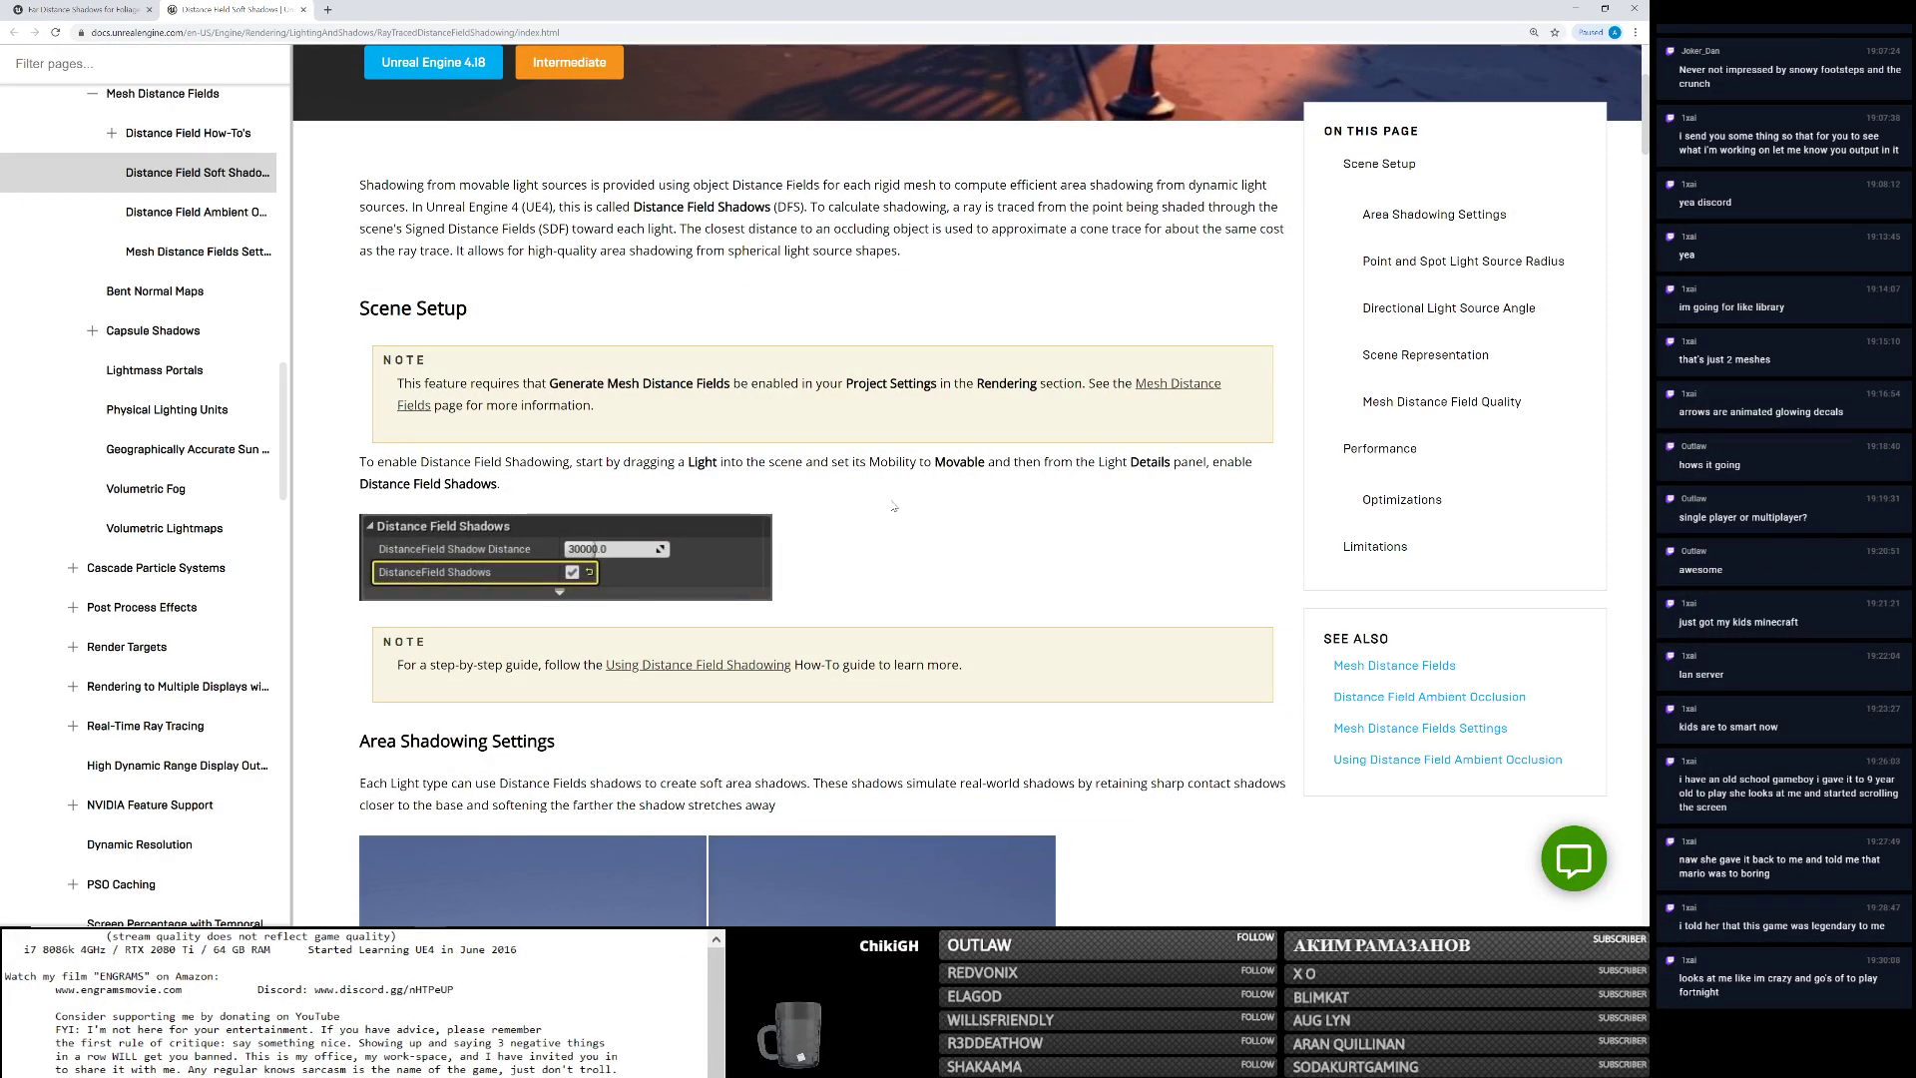
pyautogui.scroll(-4, 893, 506)
pyautogui.scroll(-15, 901, 501)
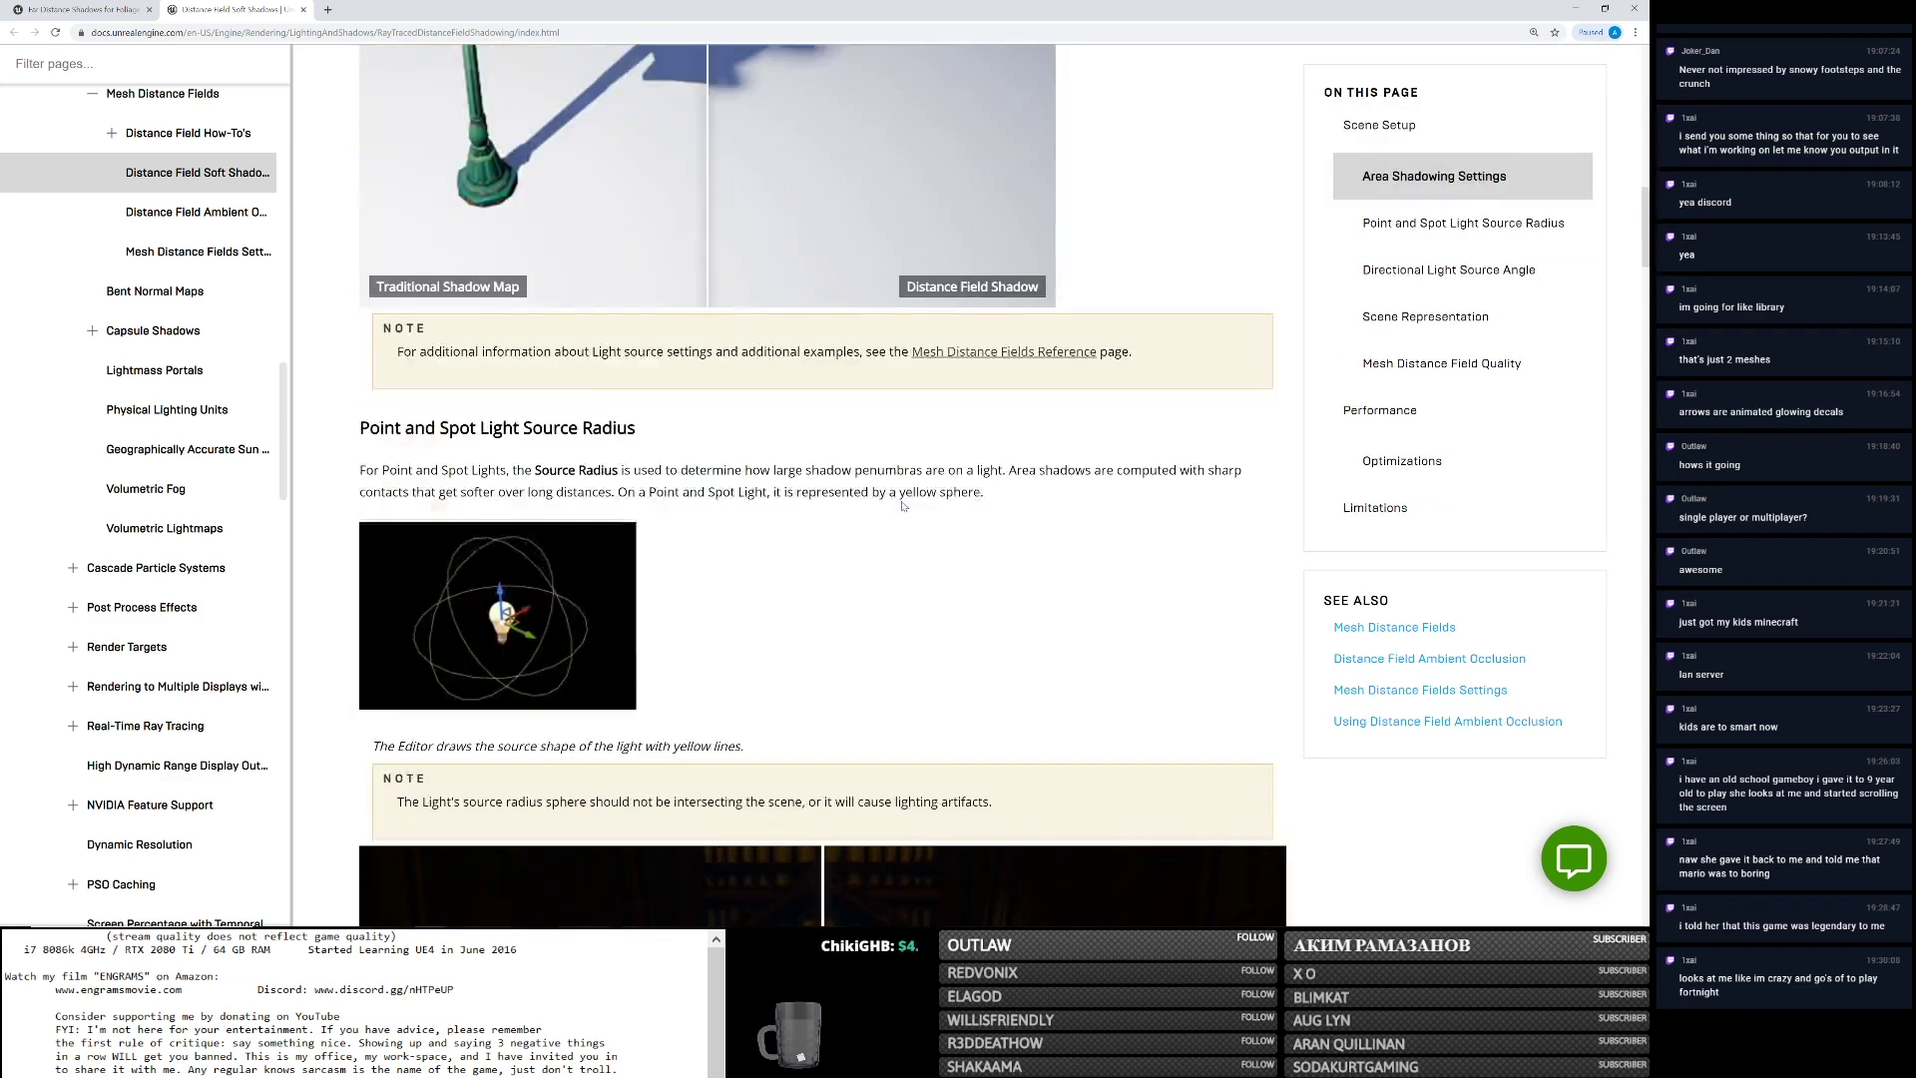
pyautogui.scroll(-11, 814, 495)
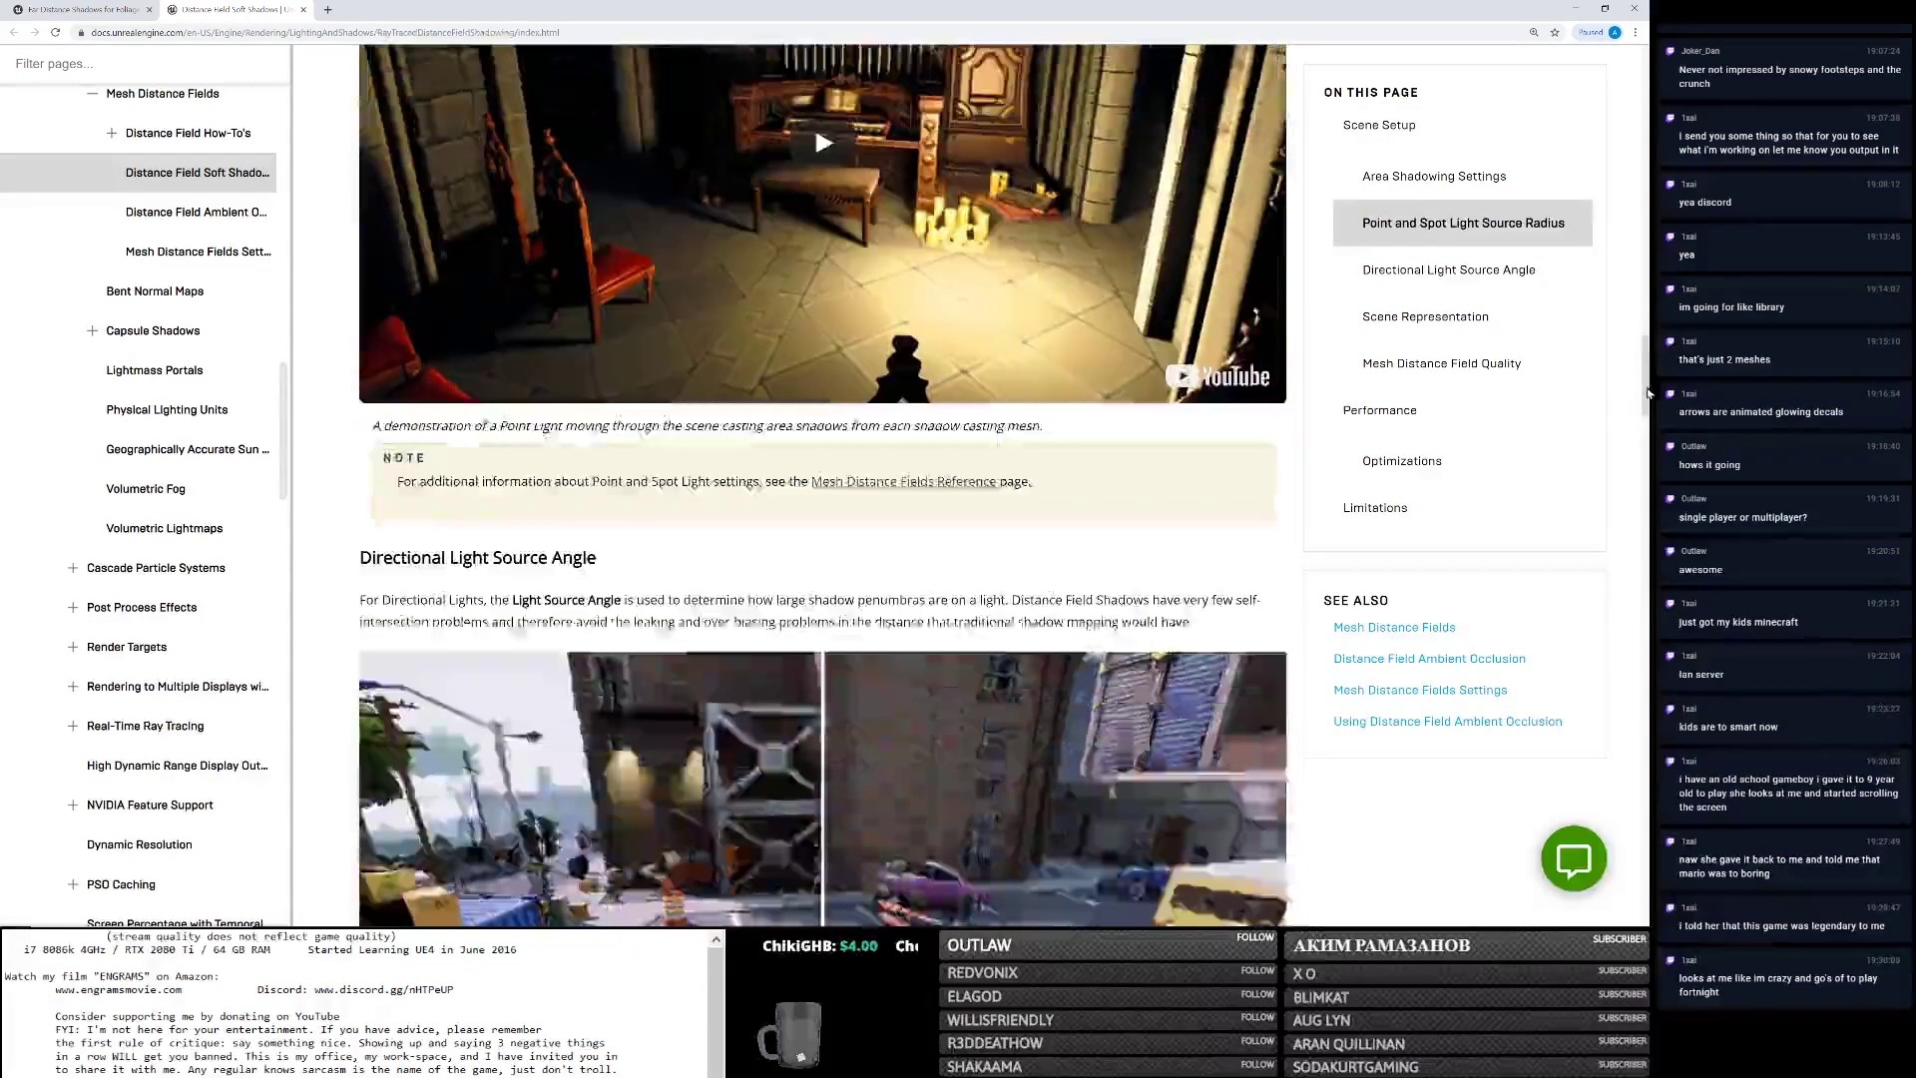
pyautogui.moveTo(1648, 388); pyautogui.dragTo(1640, 618)
pyautogui.scroll(-1, 1639, 619)
# Return to the Unreal editor and check the forest with the Mesh Distance Fields visualization, switching it off again when finished.
pyautogui.click(1583, 12)
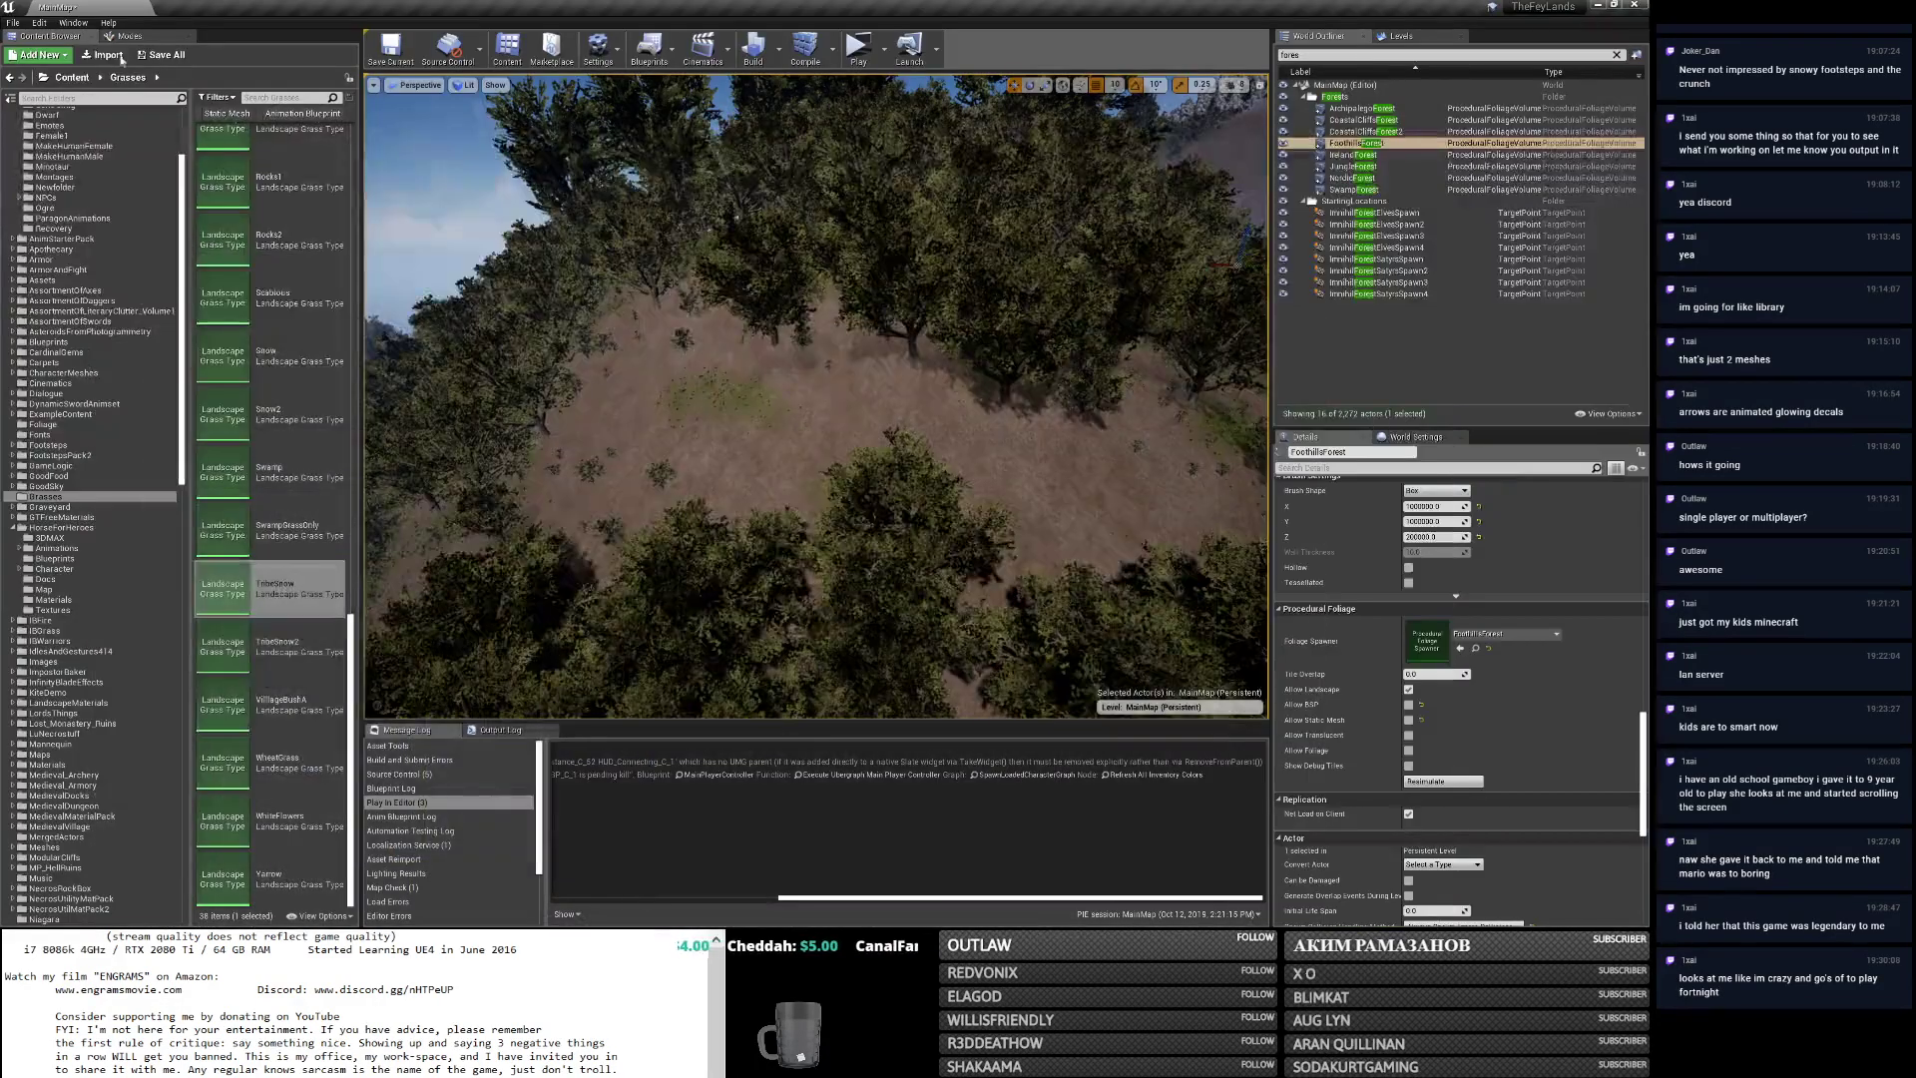
pyautogui.click(432, 86)
pyautogui.click(495, 85)
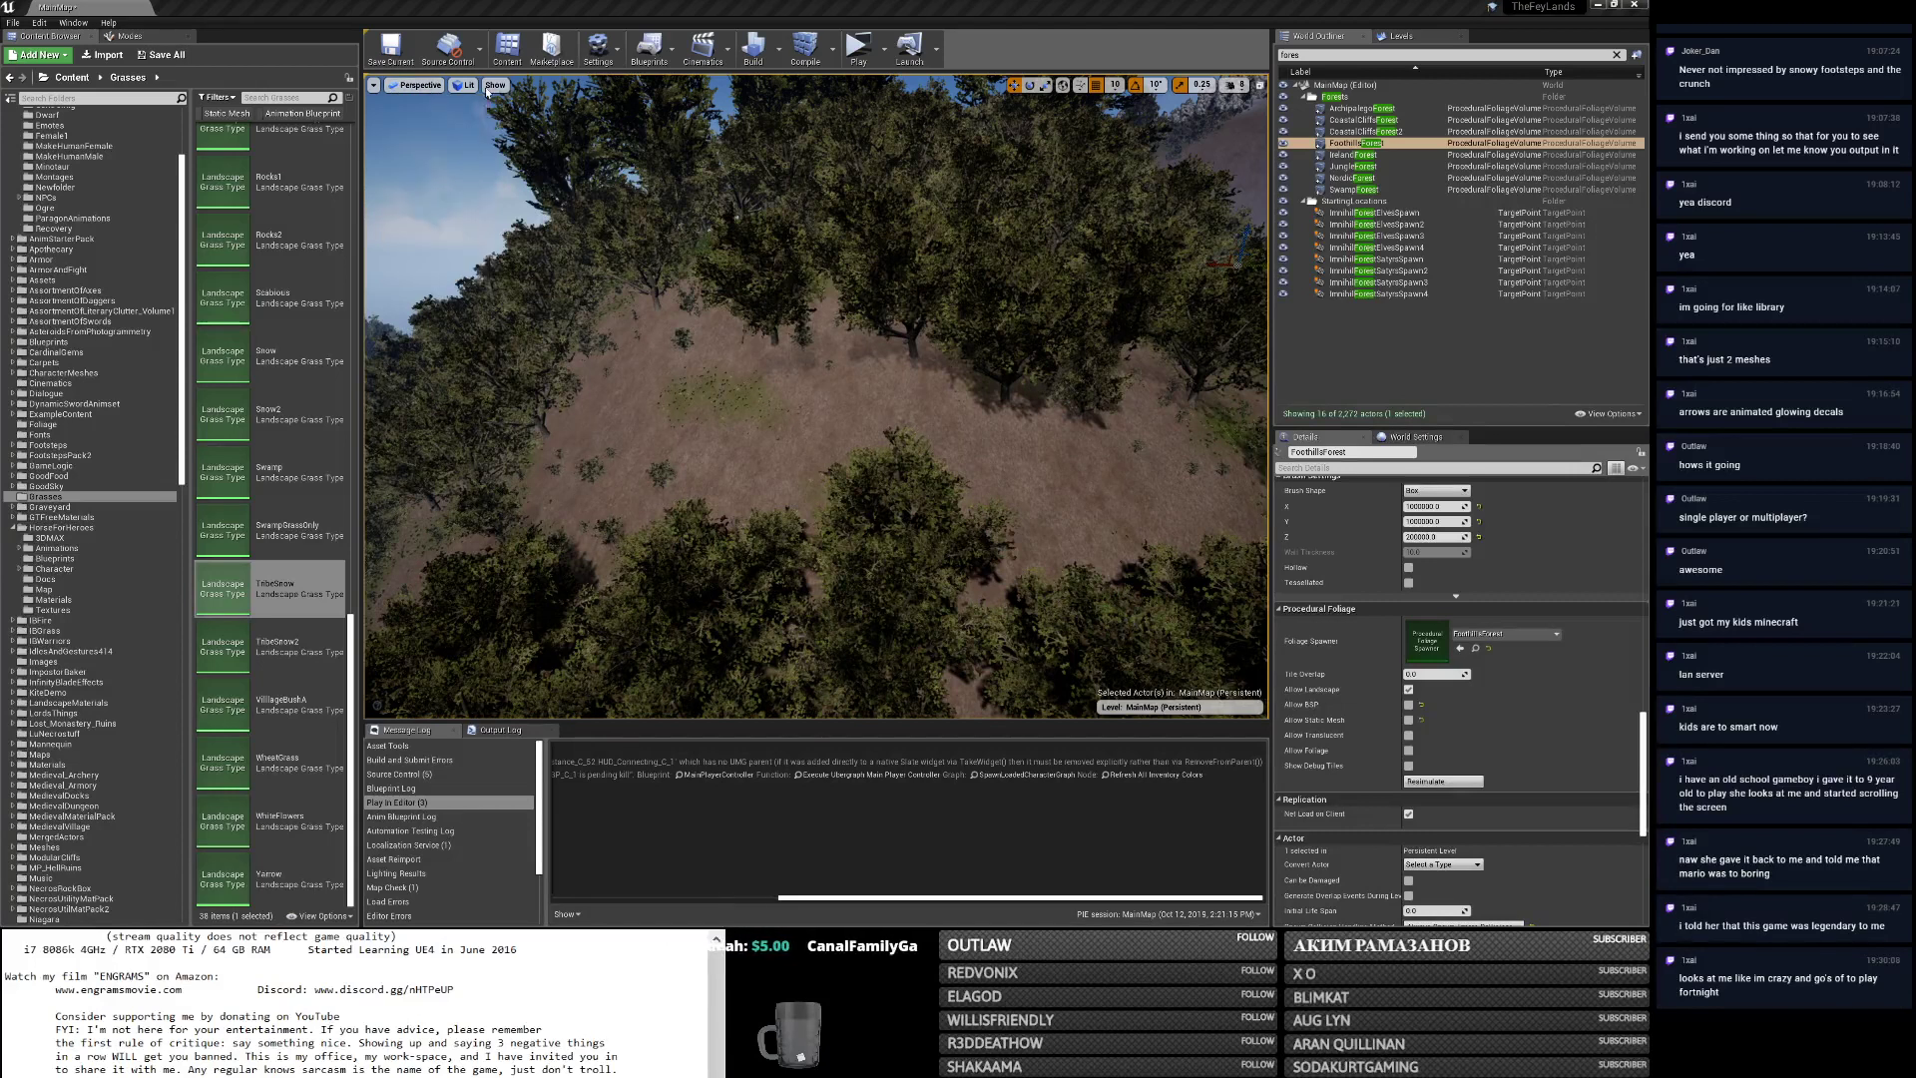
pyautogui.click(495, 84)
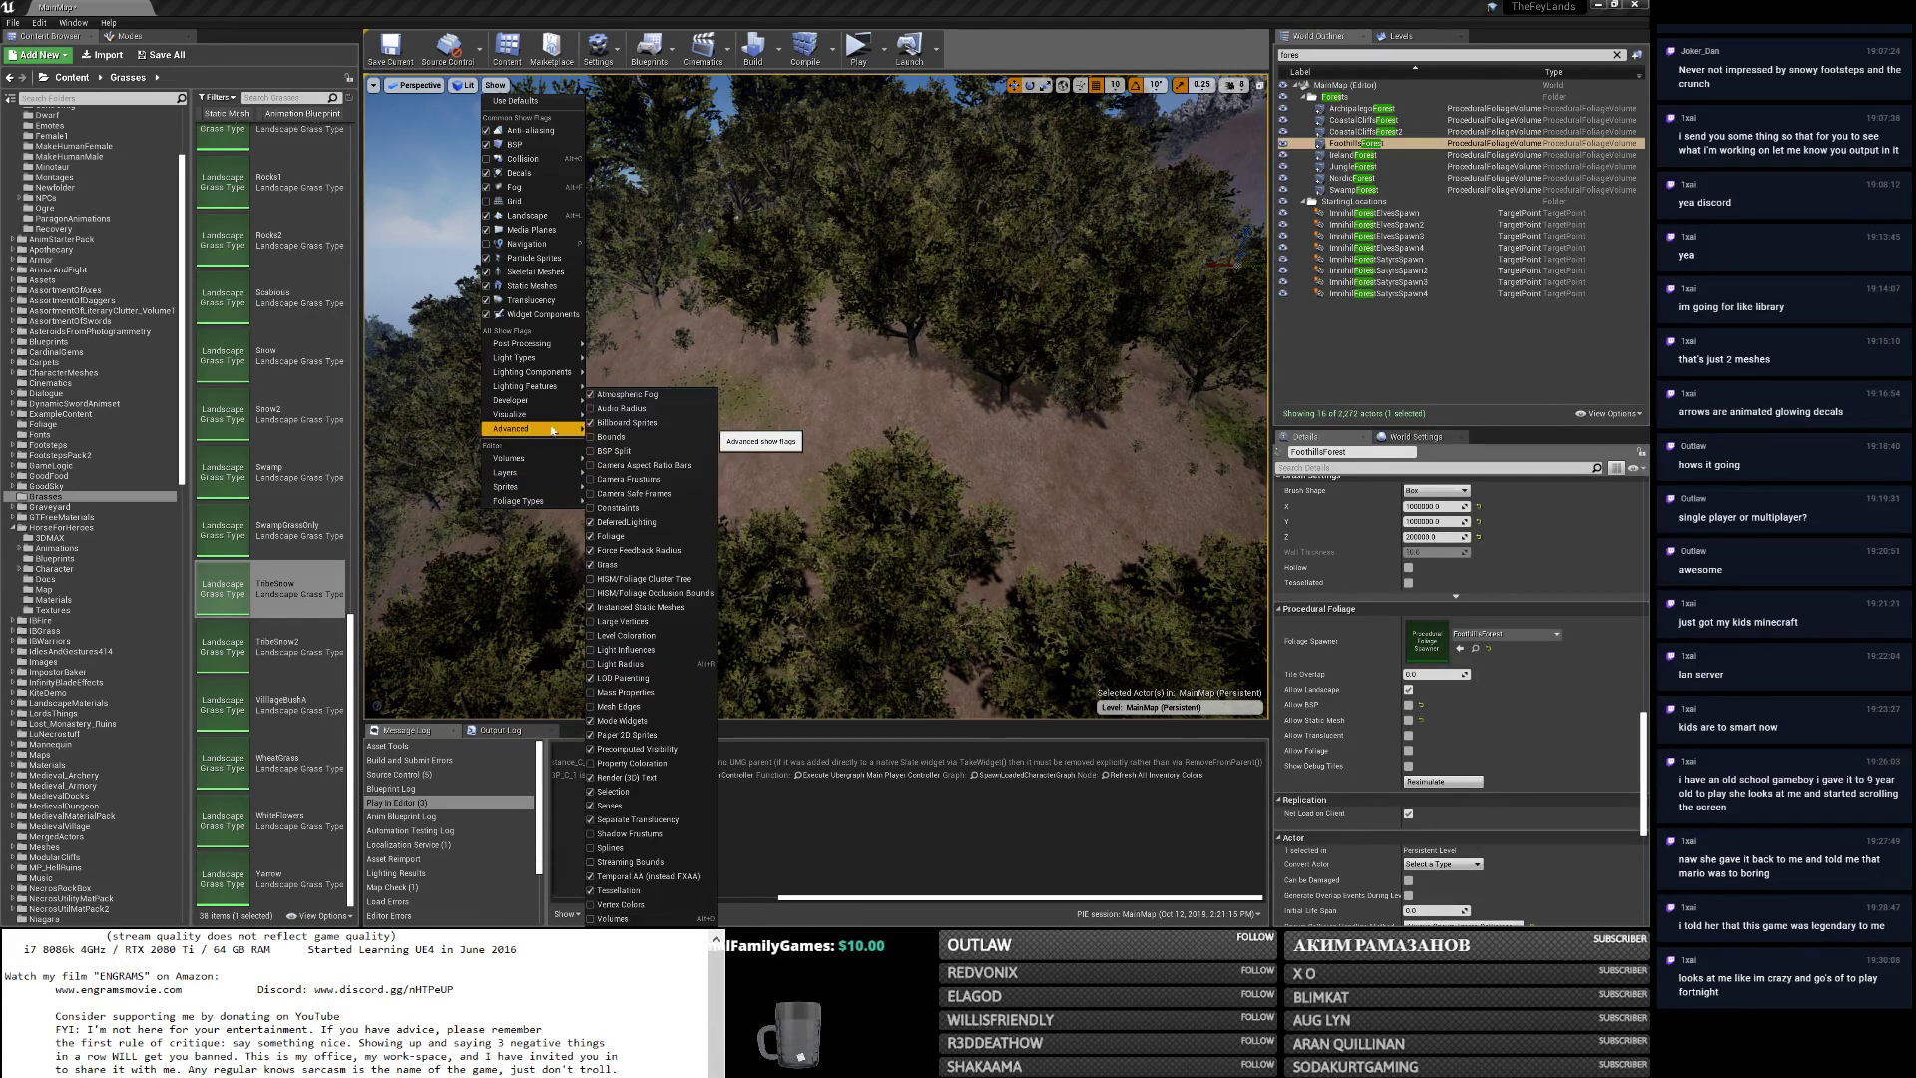
pyautogui.moveTo(551, 422)
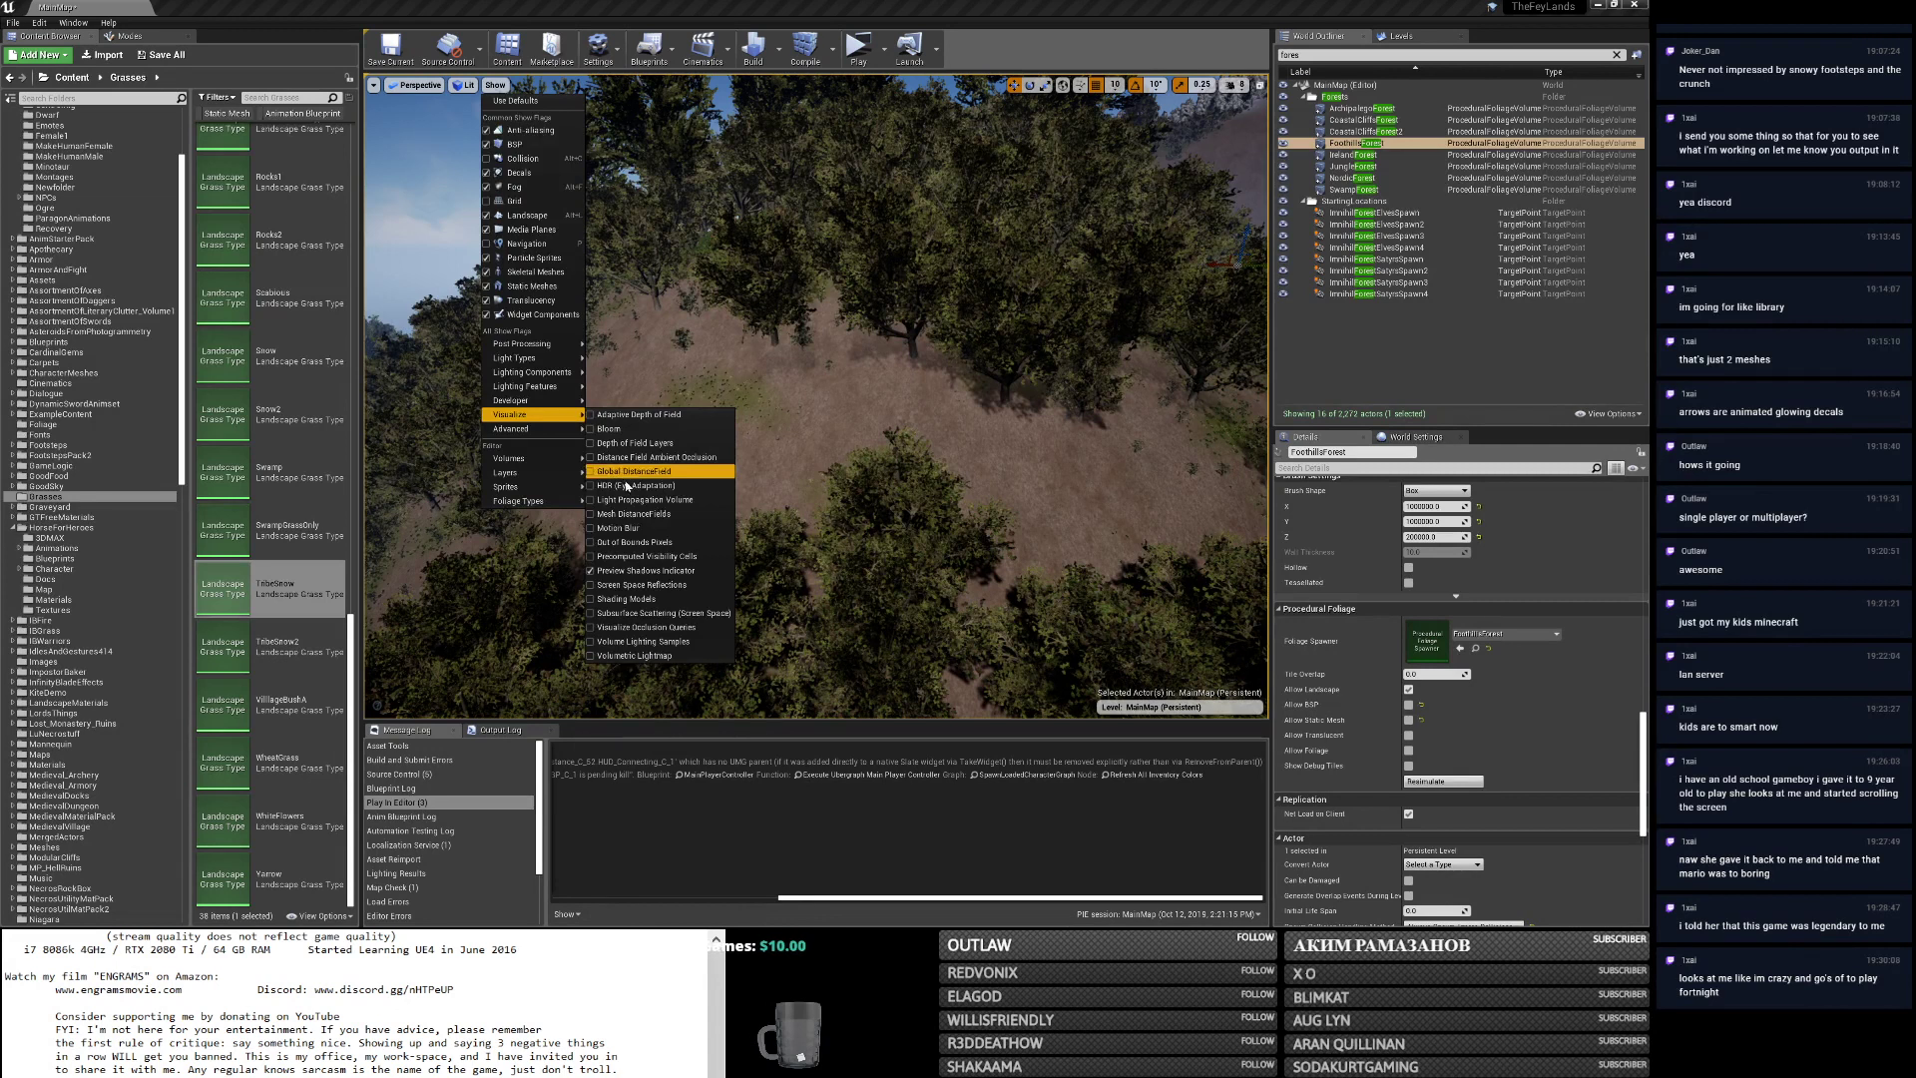
pyautogui.click(639, 513)
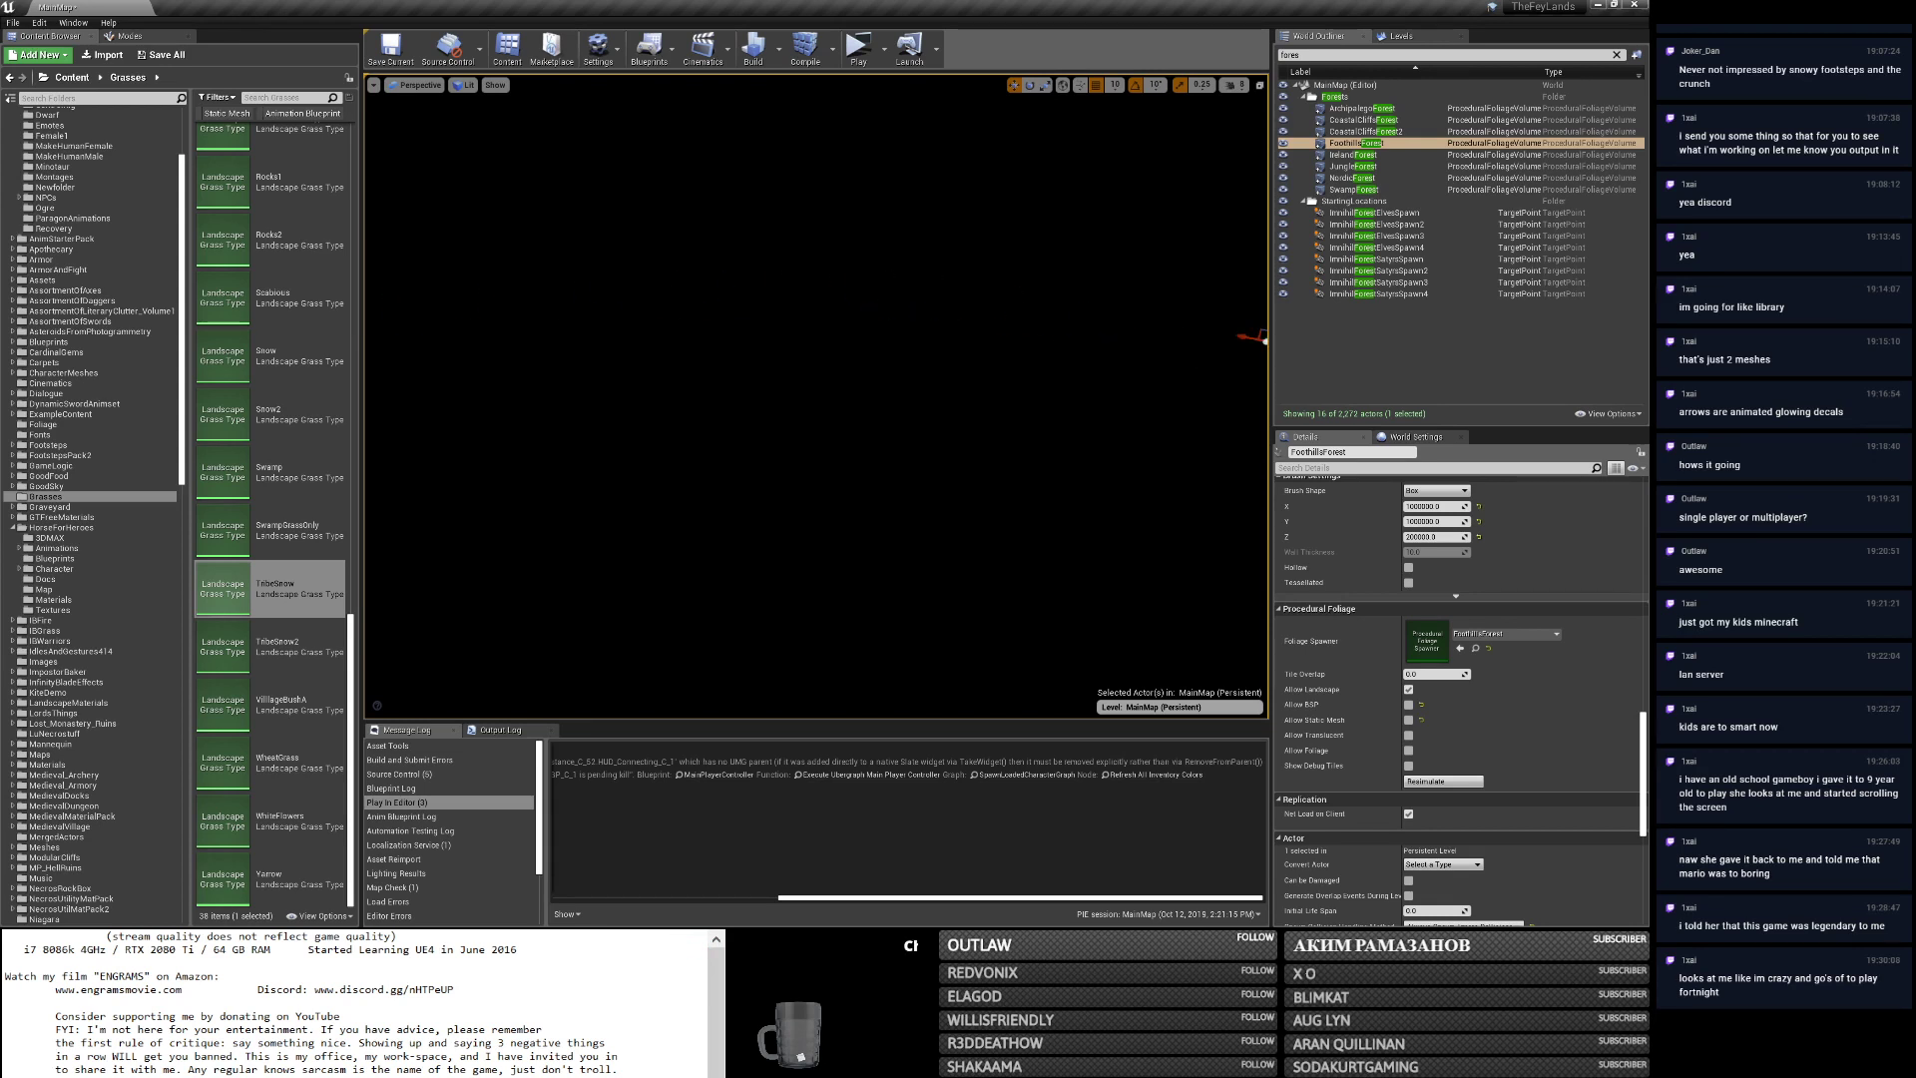
pyautogui.click(493, 86)
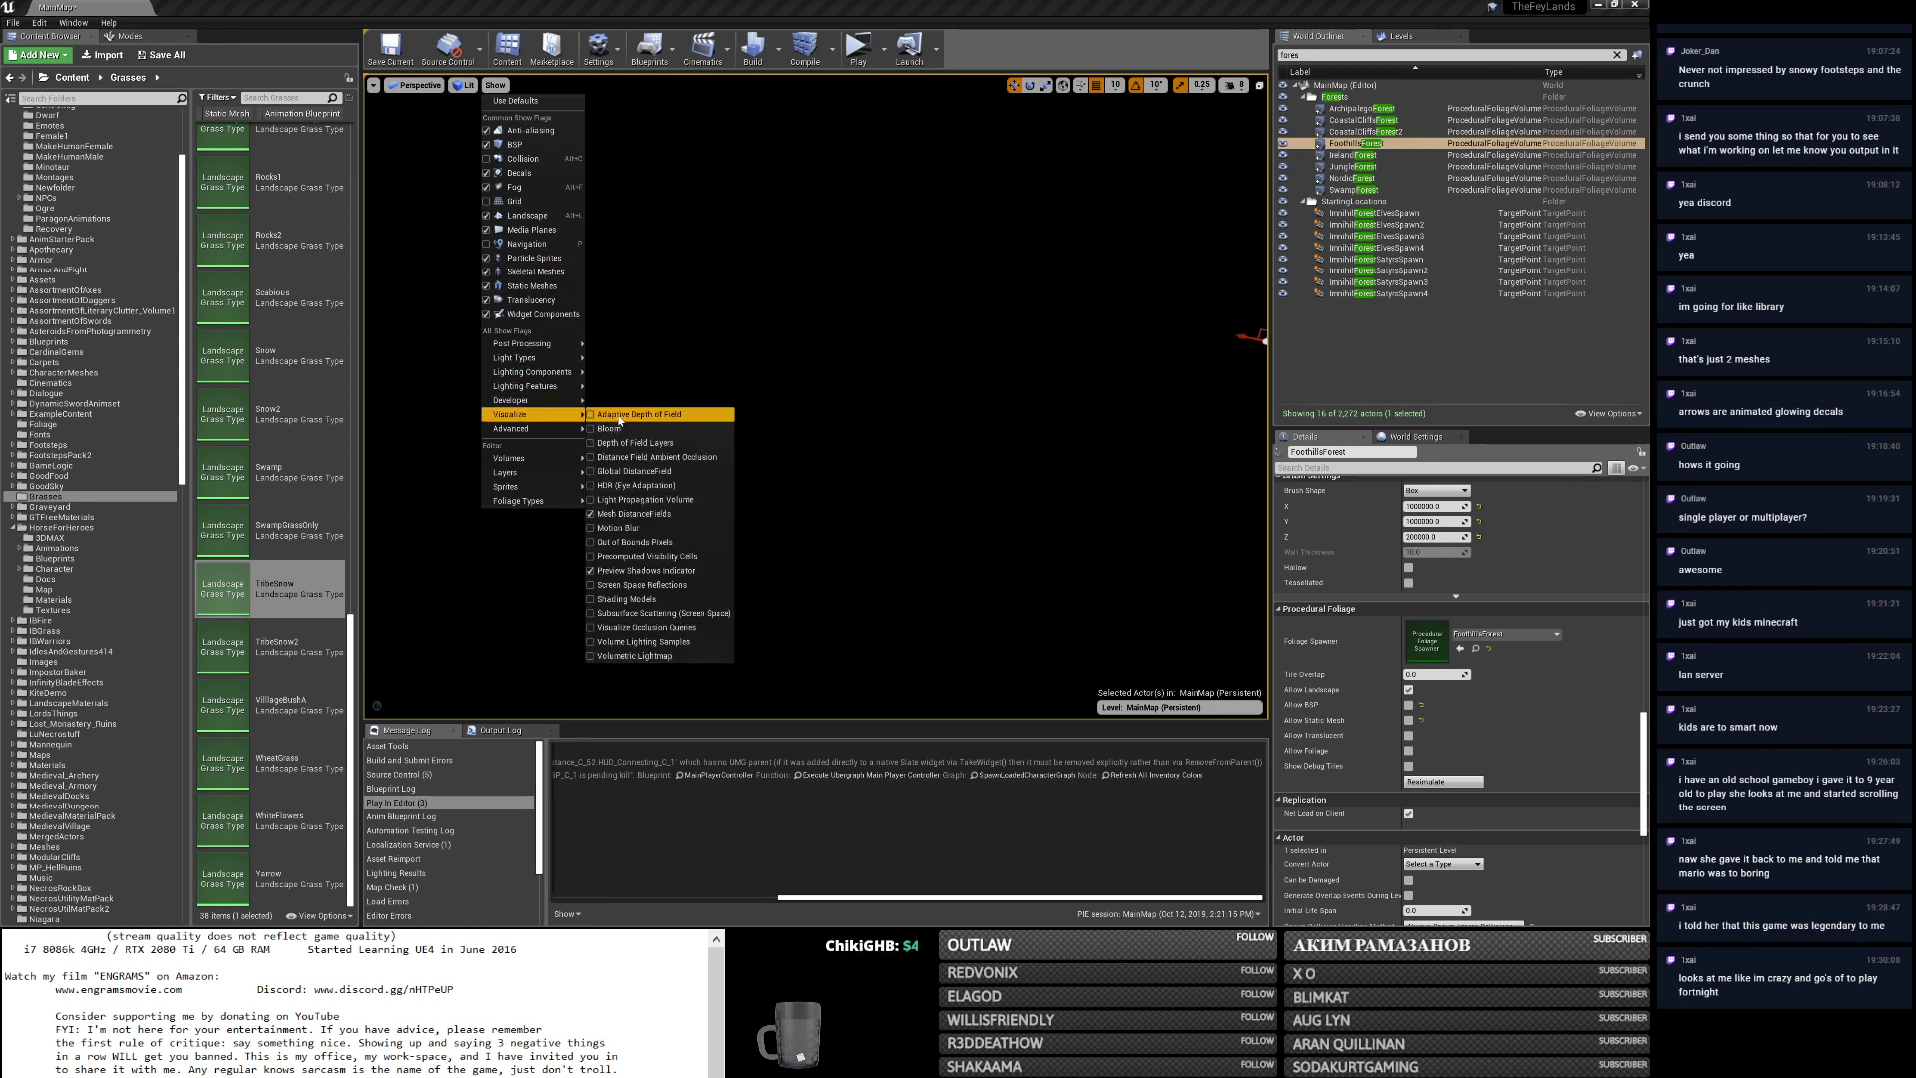
pyautogui.click(633, 508)
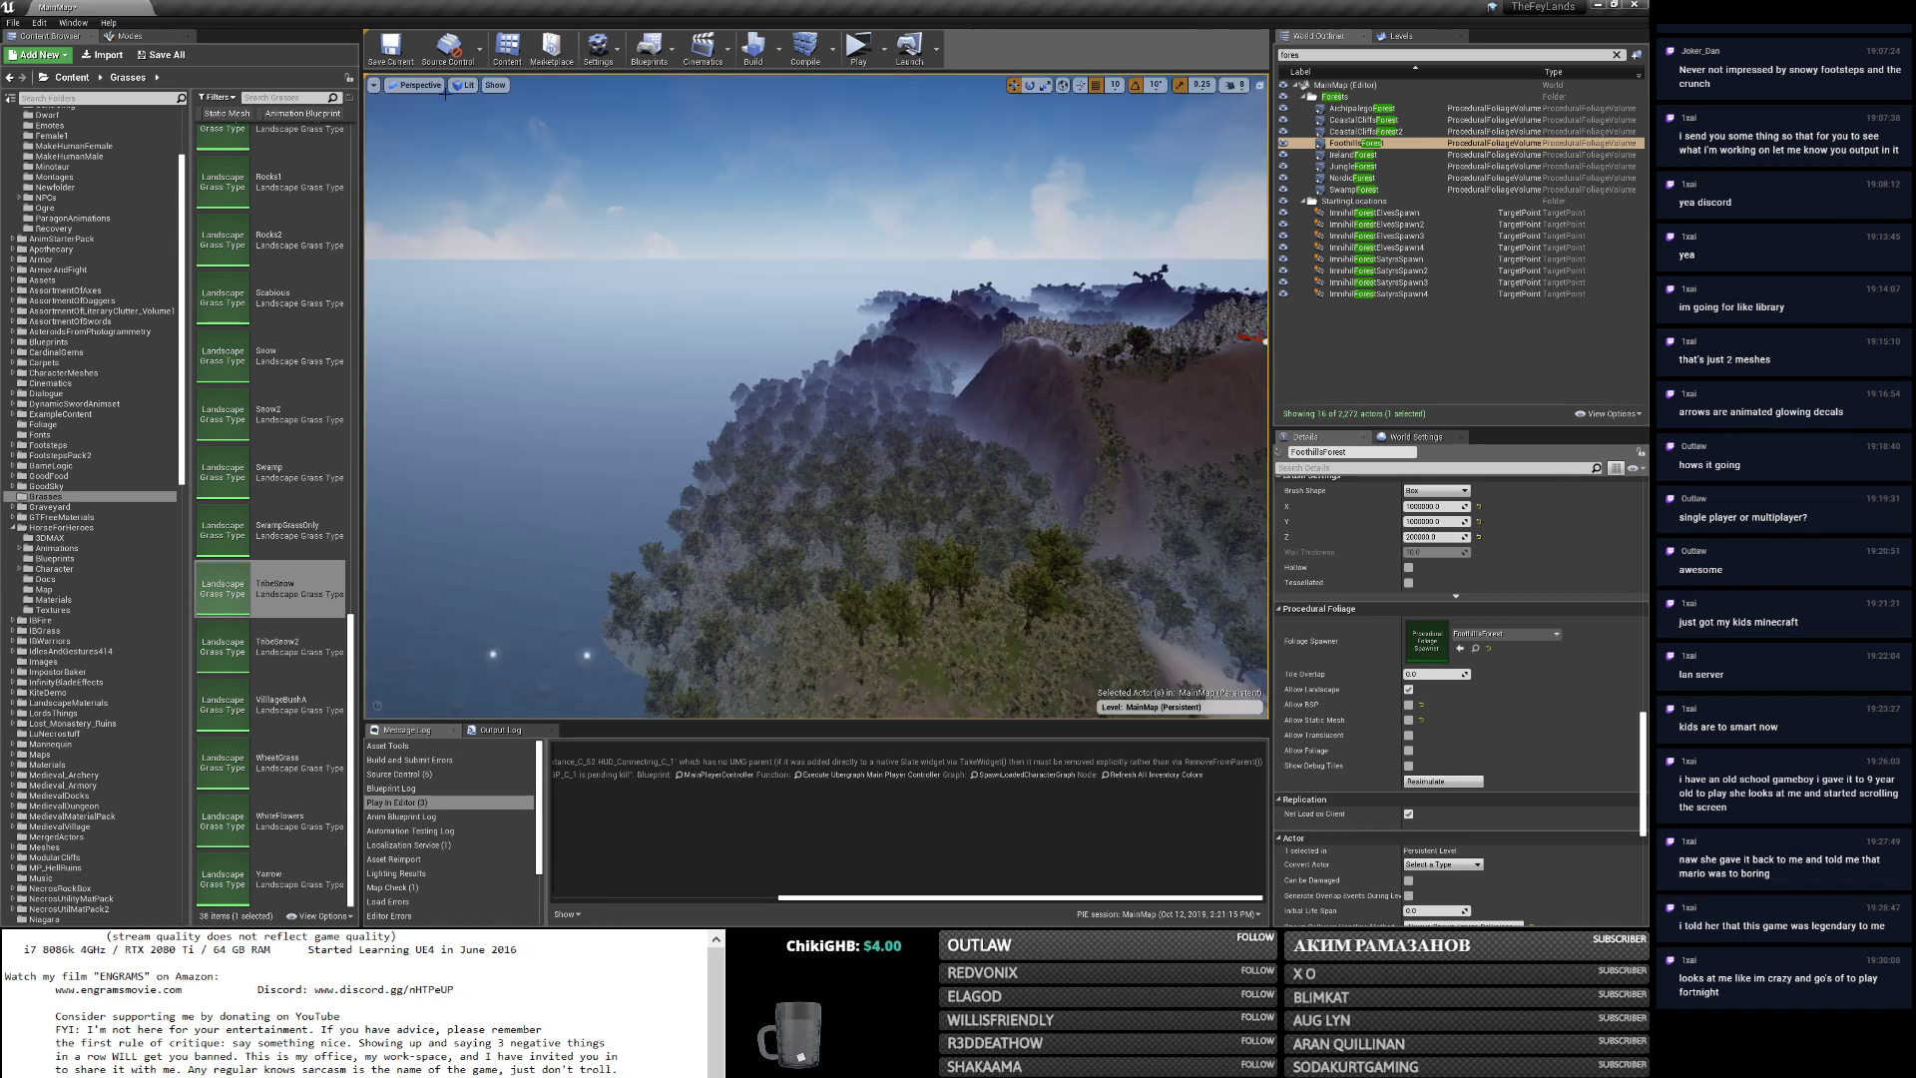
# Check the level with the Global Distance Field visualization and restore the normal lit view.
pyautogui.click(495, 85)
pyautogui.moveTo(537, 404)
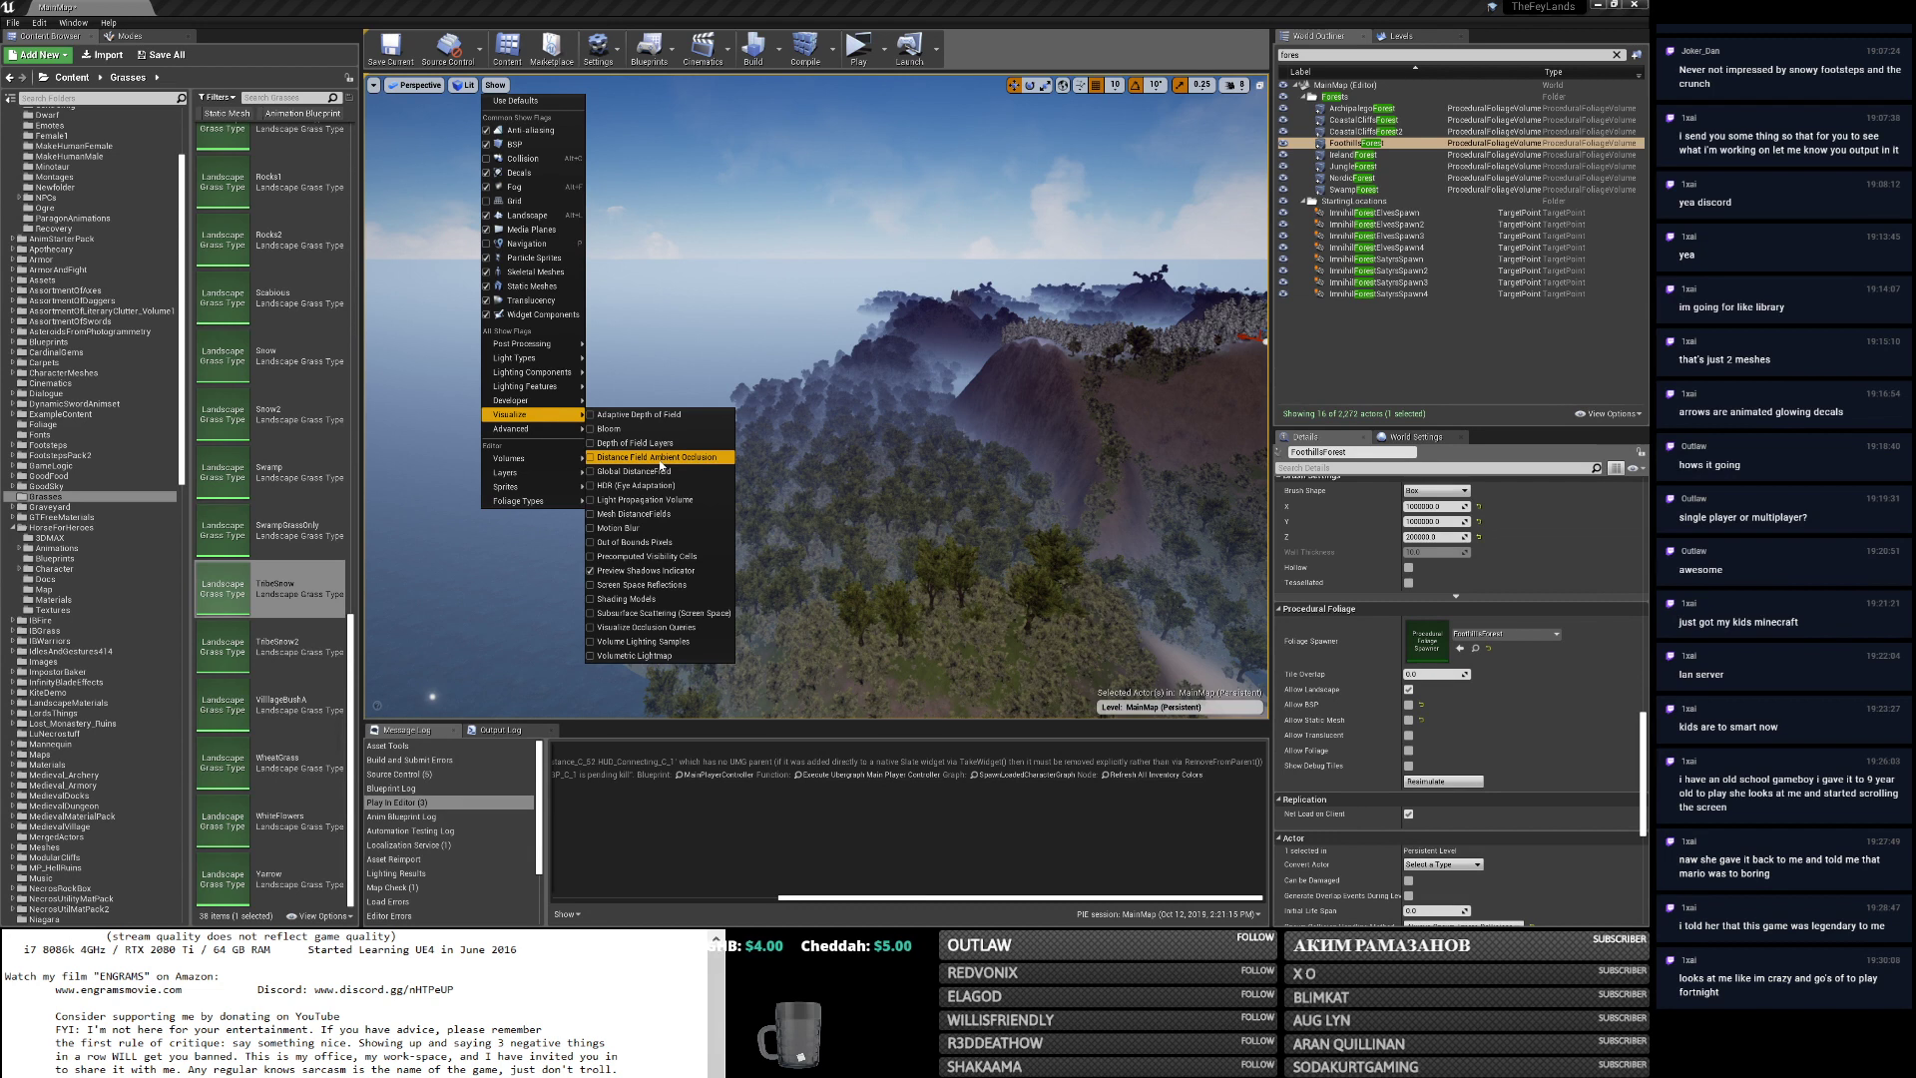
pyautogui.click(654, 471)
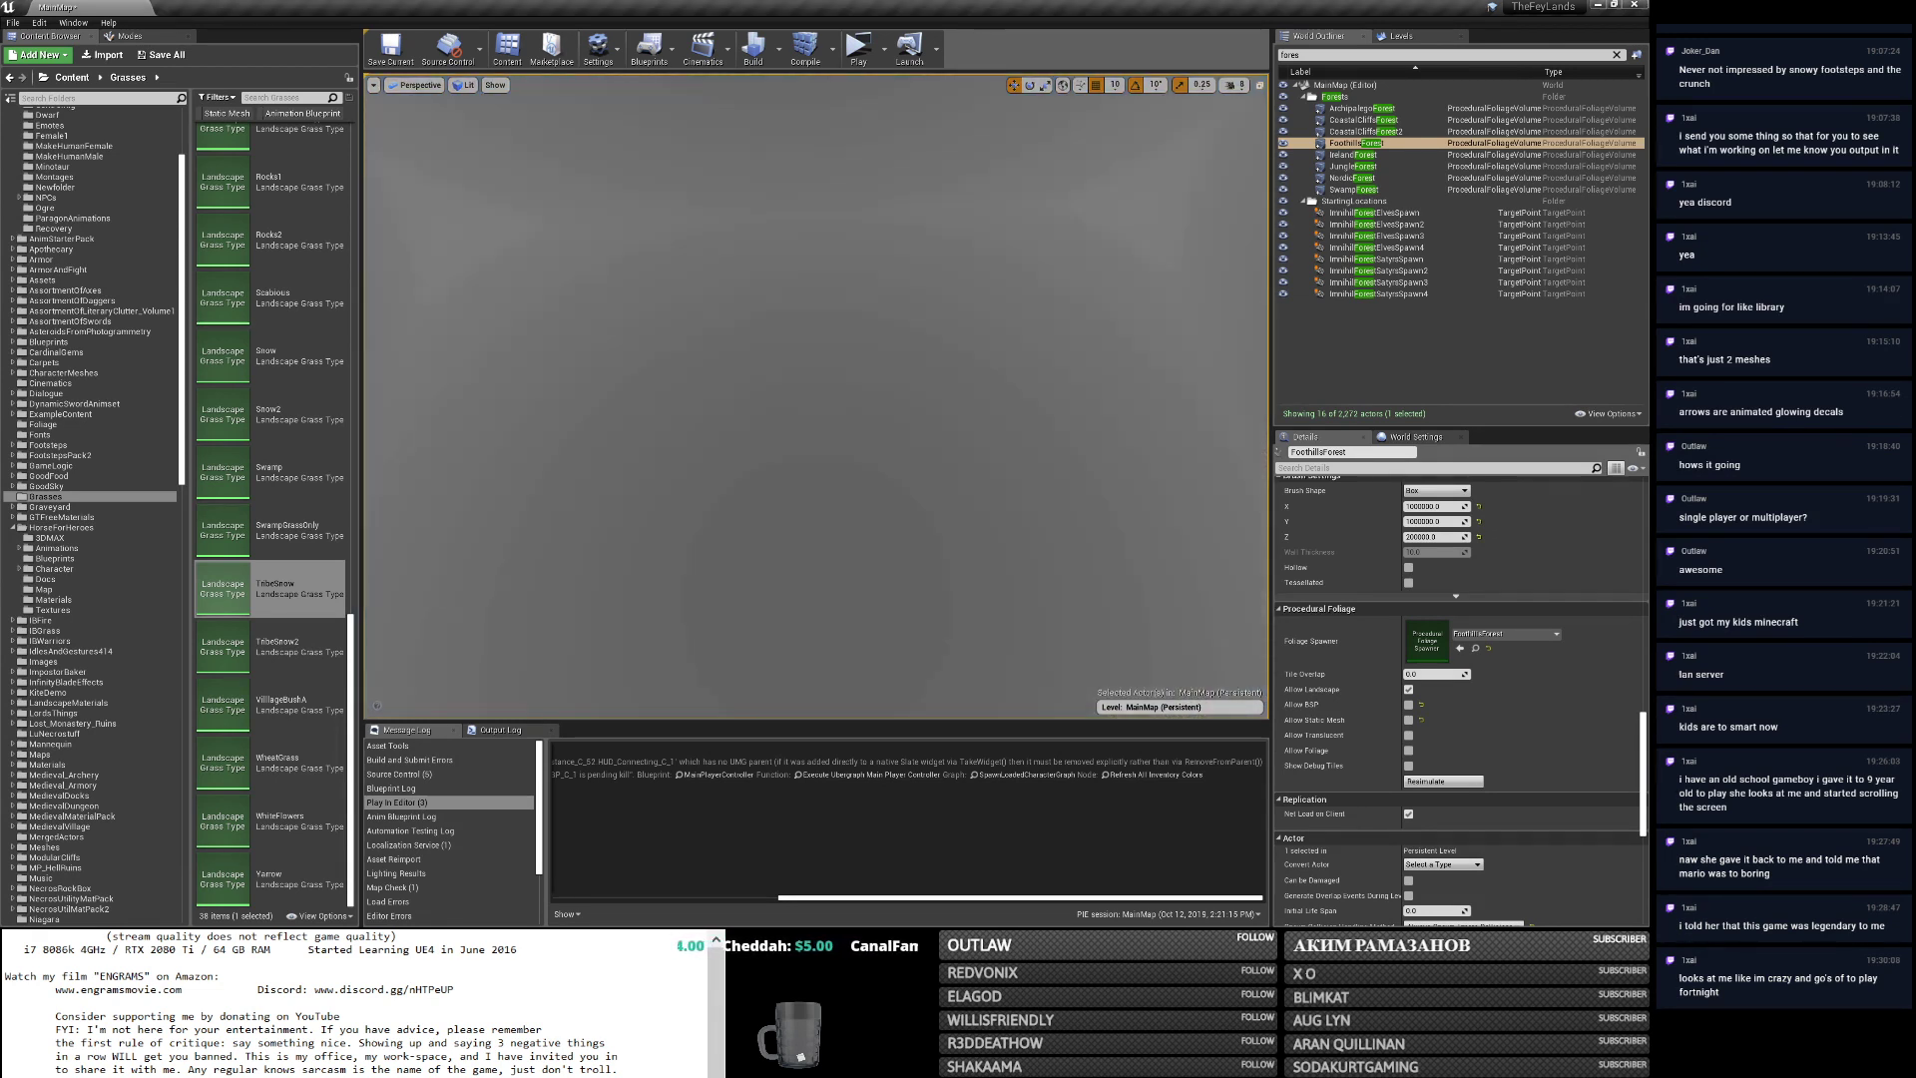
pyautogui.click(495, 85)
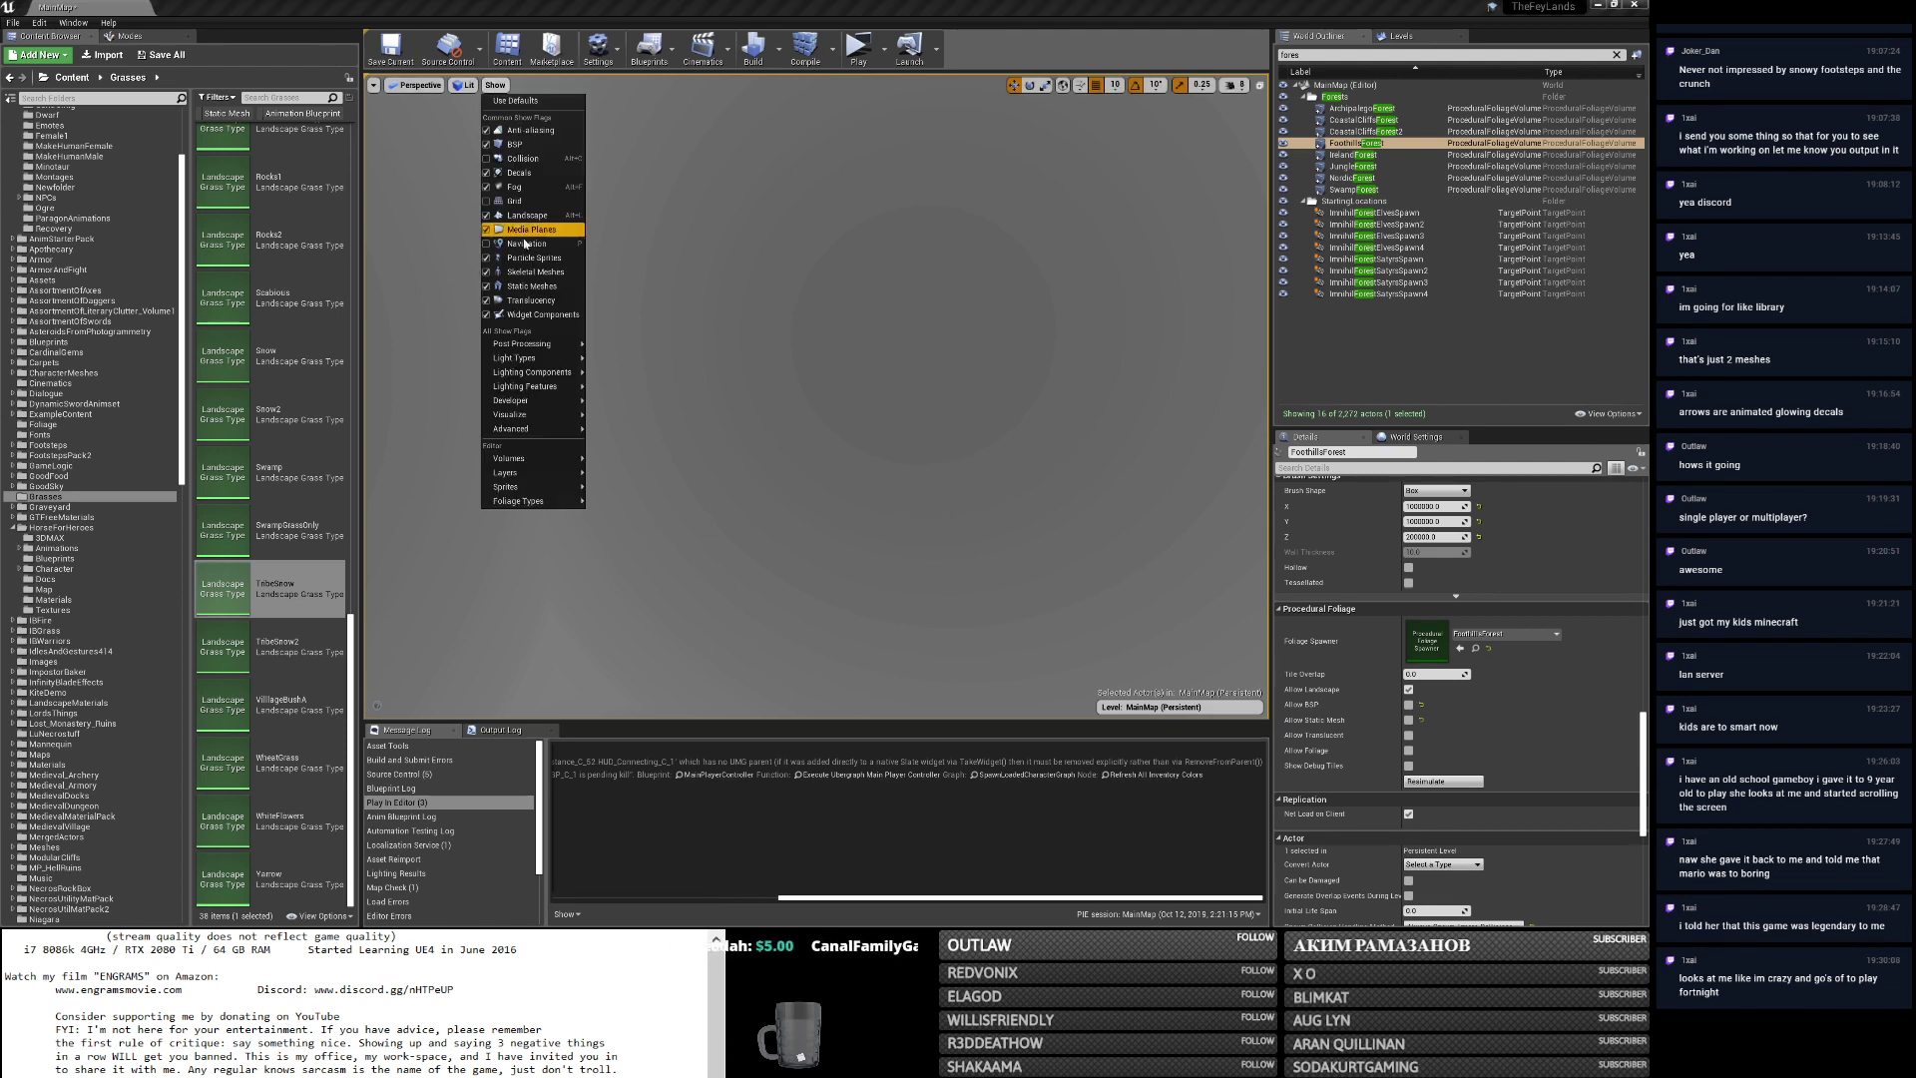
pyautogui.moveTo(534, 416)
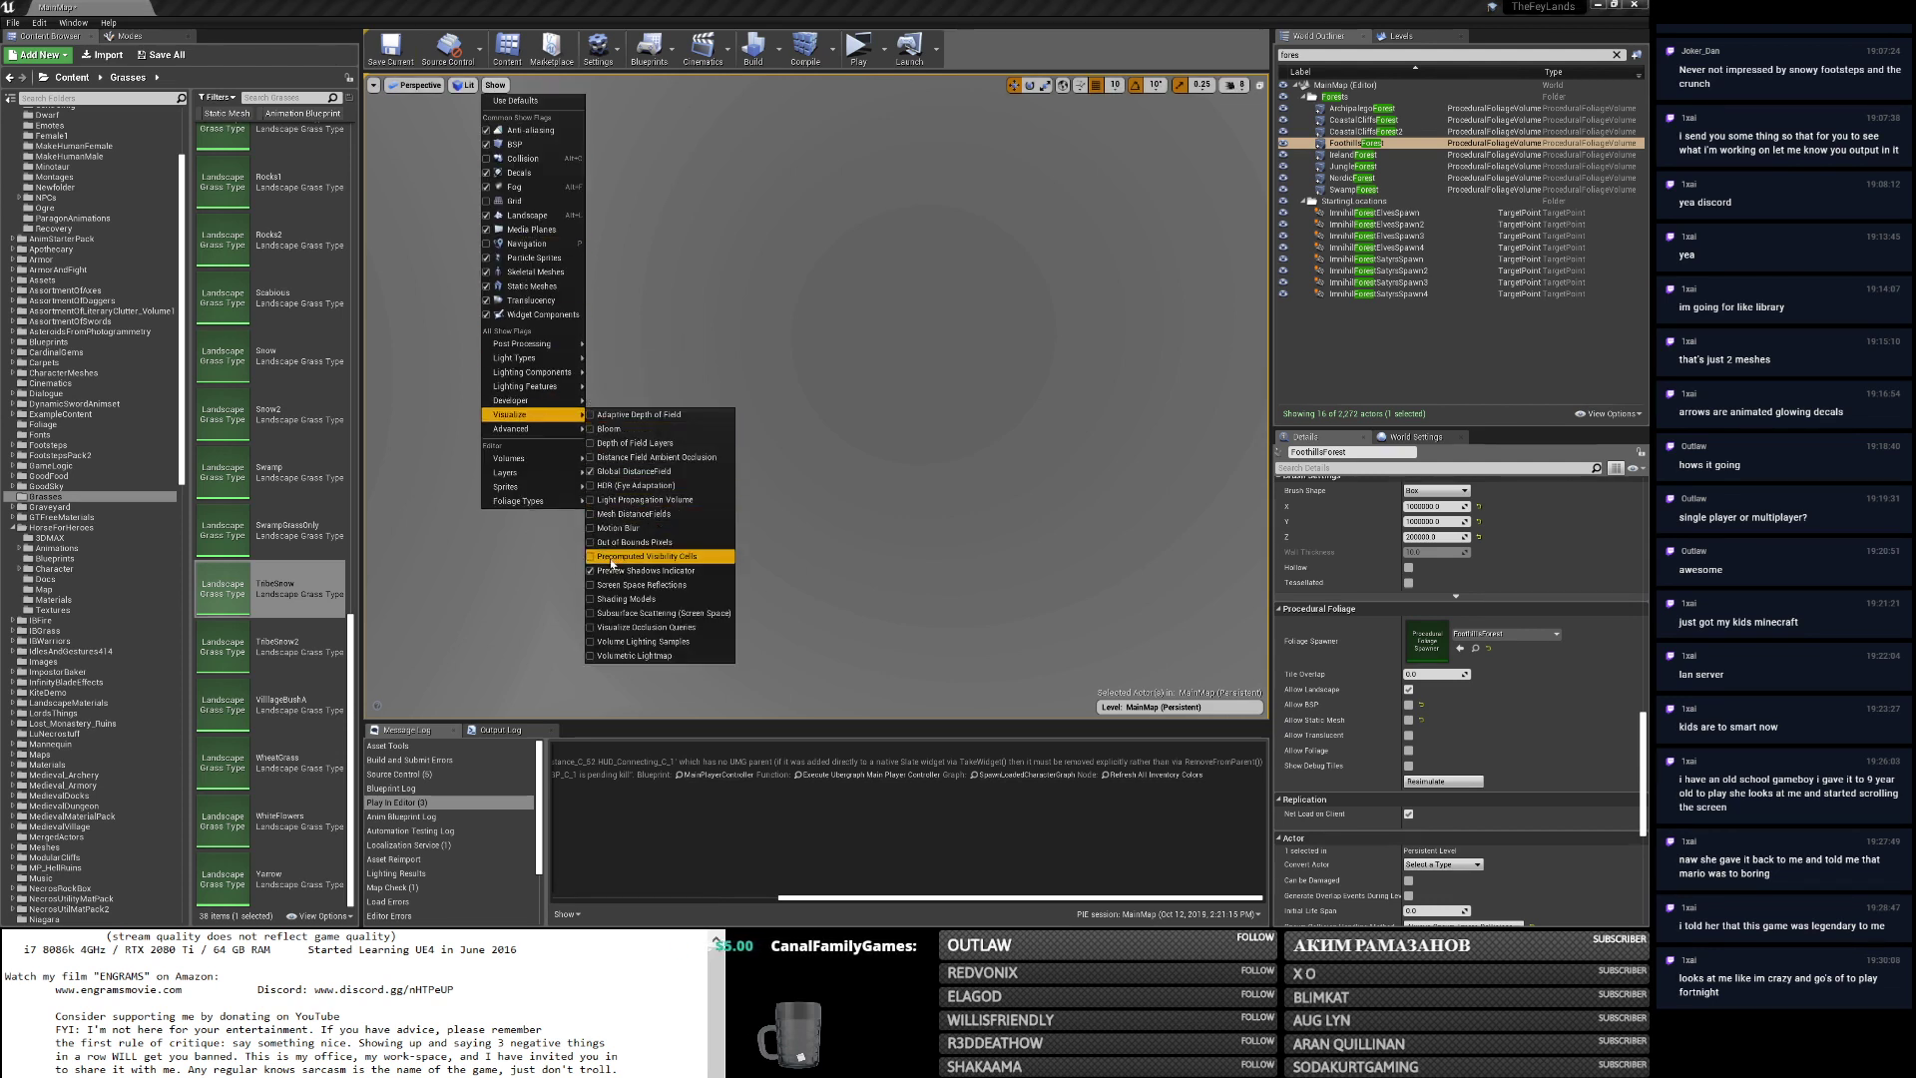
pyautogui.click(620, 472)
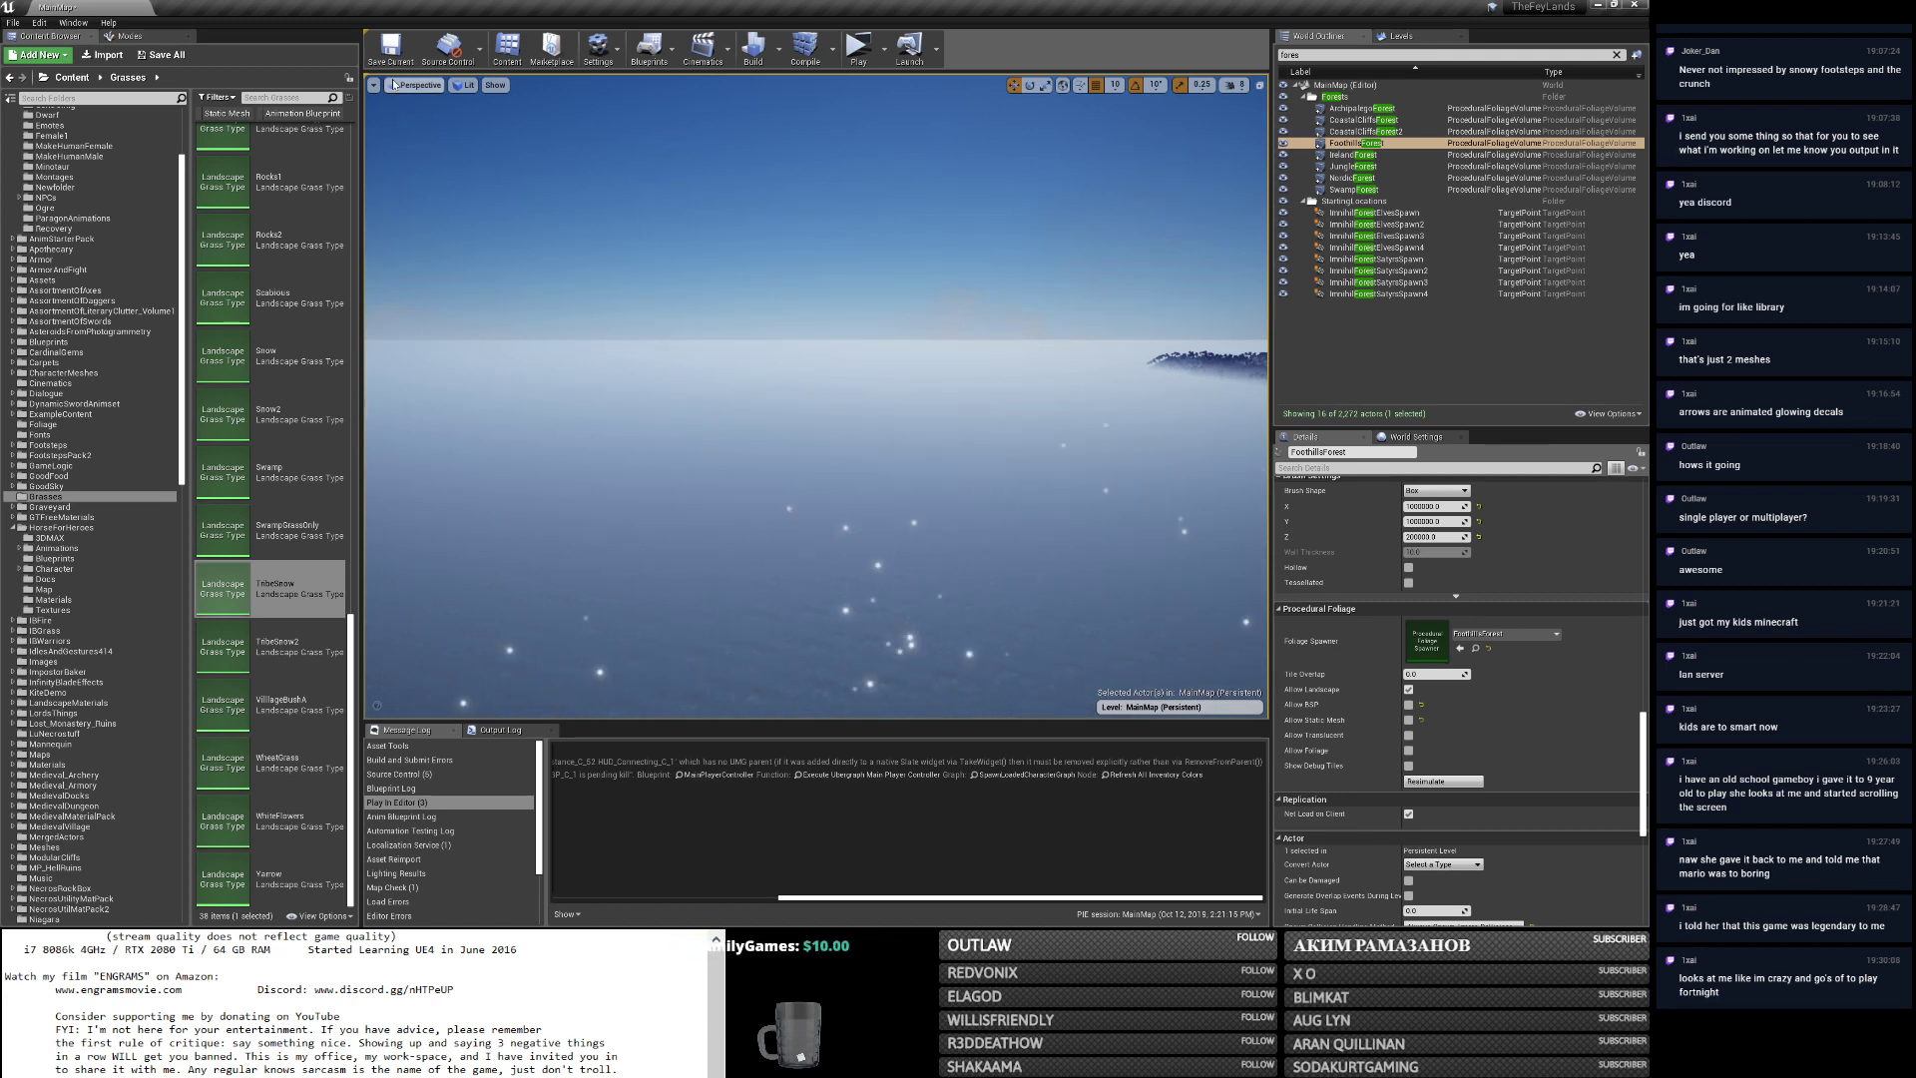
pyautogui.click(495, 86)
pyautogui.moveTo(546, 419)
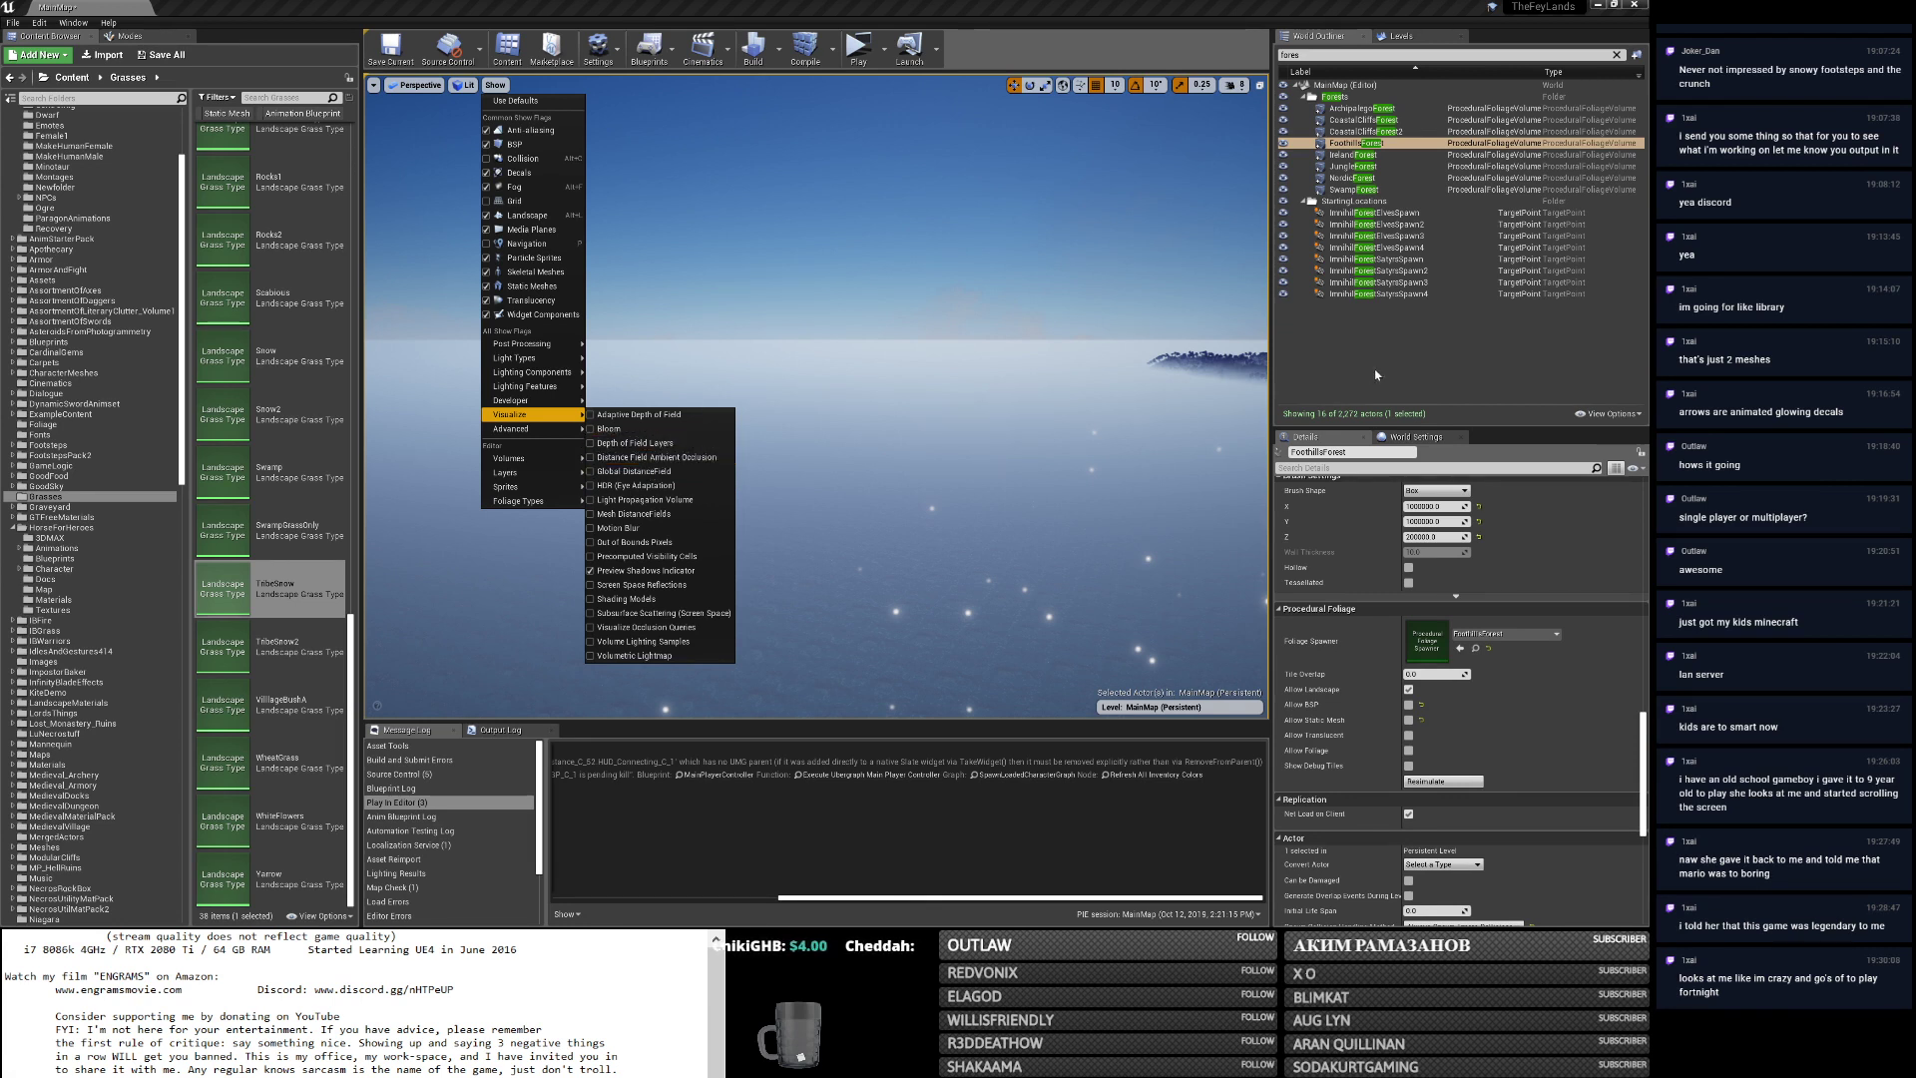
pyautogui.click(1056, 368)
# Inspect the tree shadows around the forested hill and recheck the Scene Representation section of the Distance Field Soft Shadows documentation.
pyautogui.moveTo(1056, 368); pyautogui.dragTo(1259, 540, button='right')
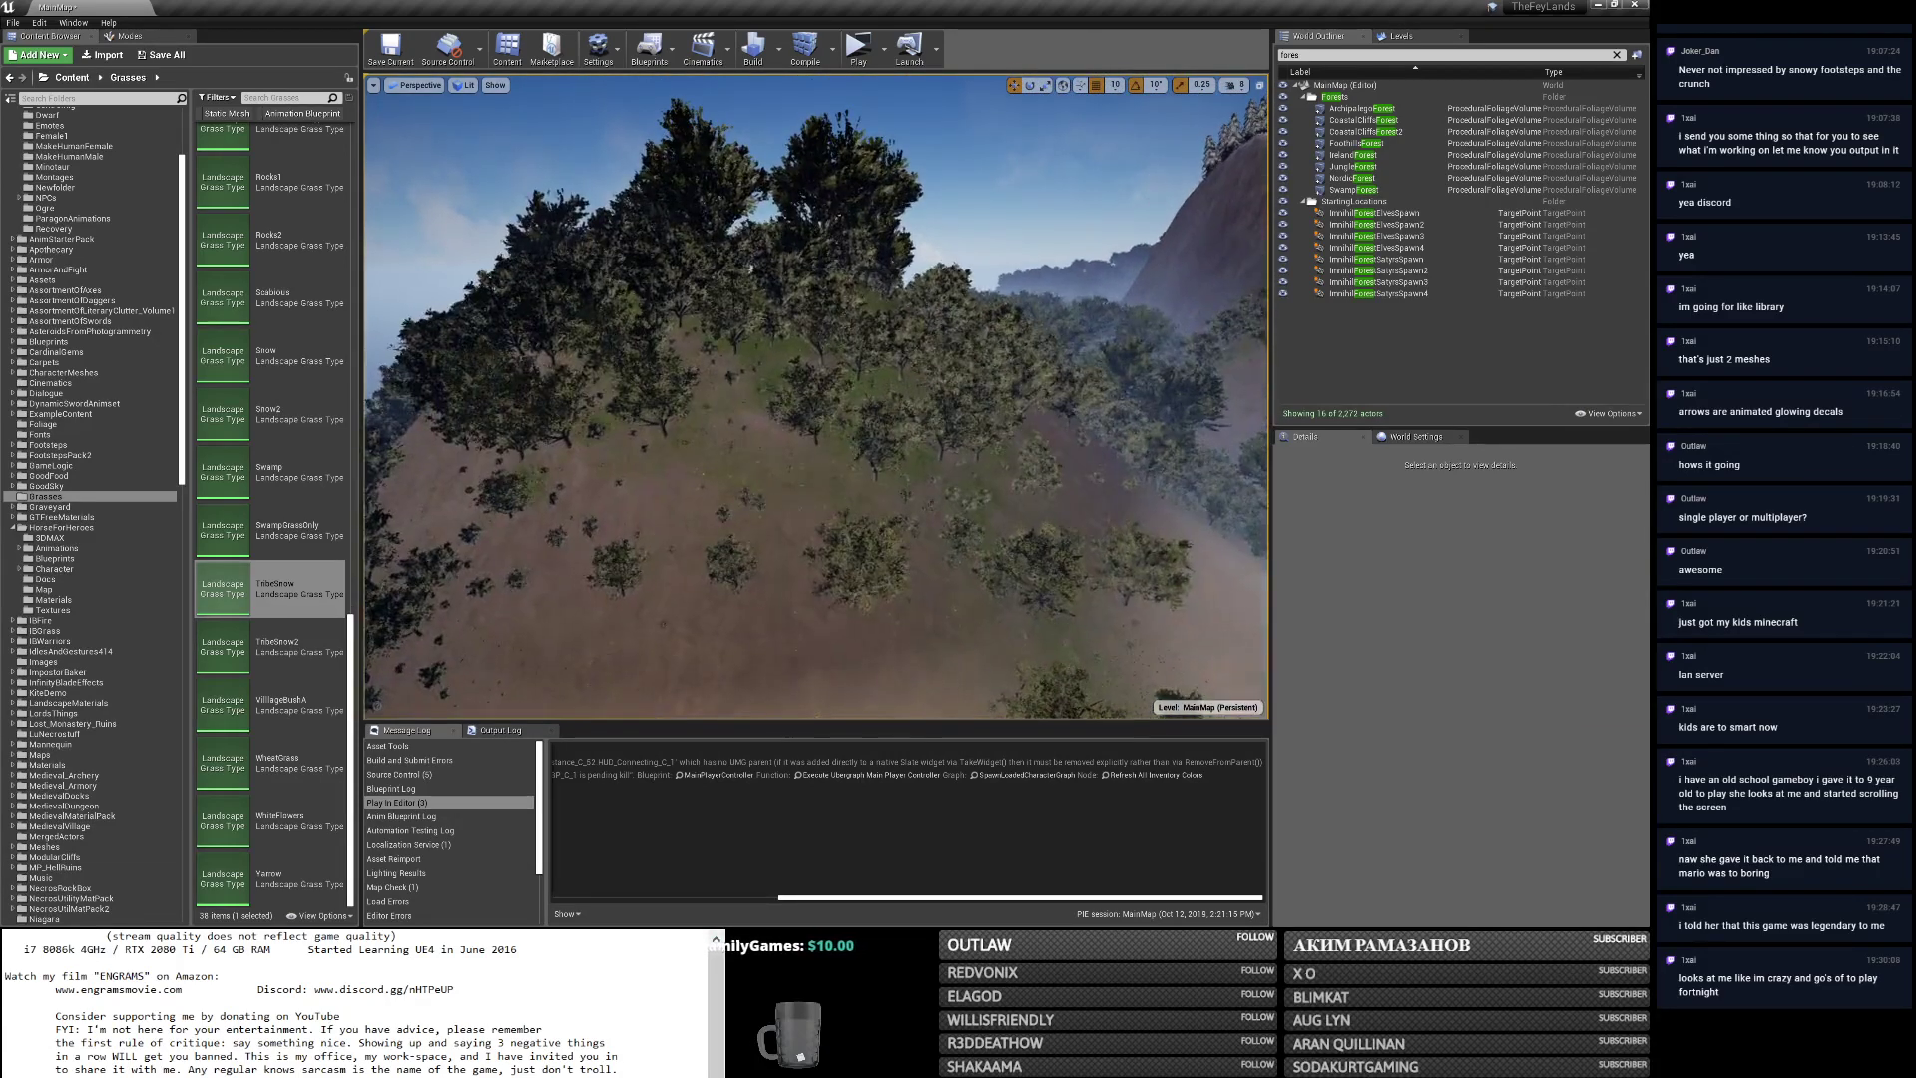
pyautogui.moveTo(748, 181); pyautogui.dragTo(627, 311, button='right')
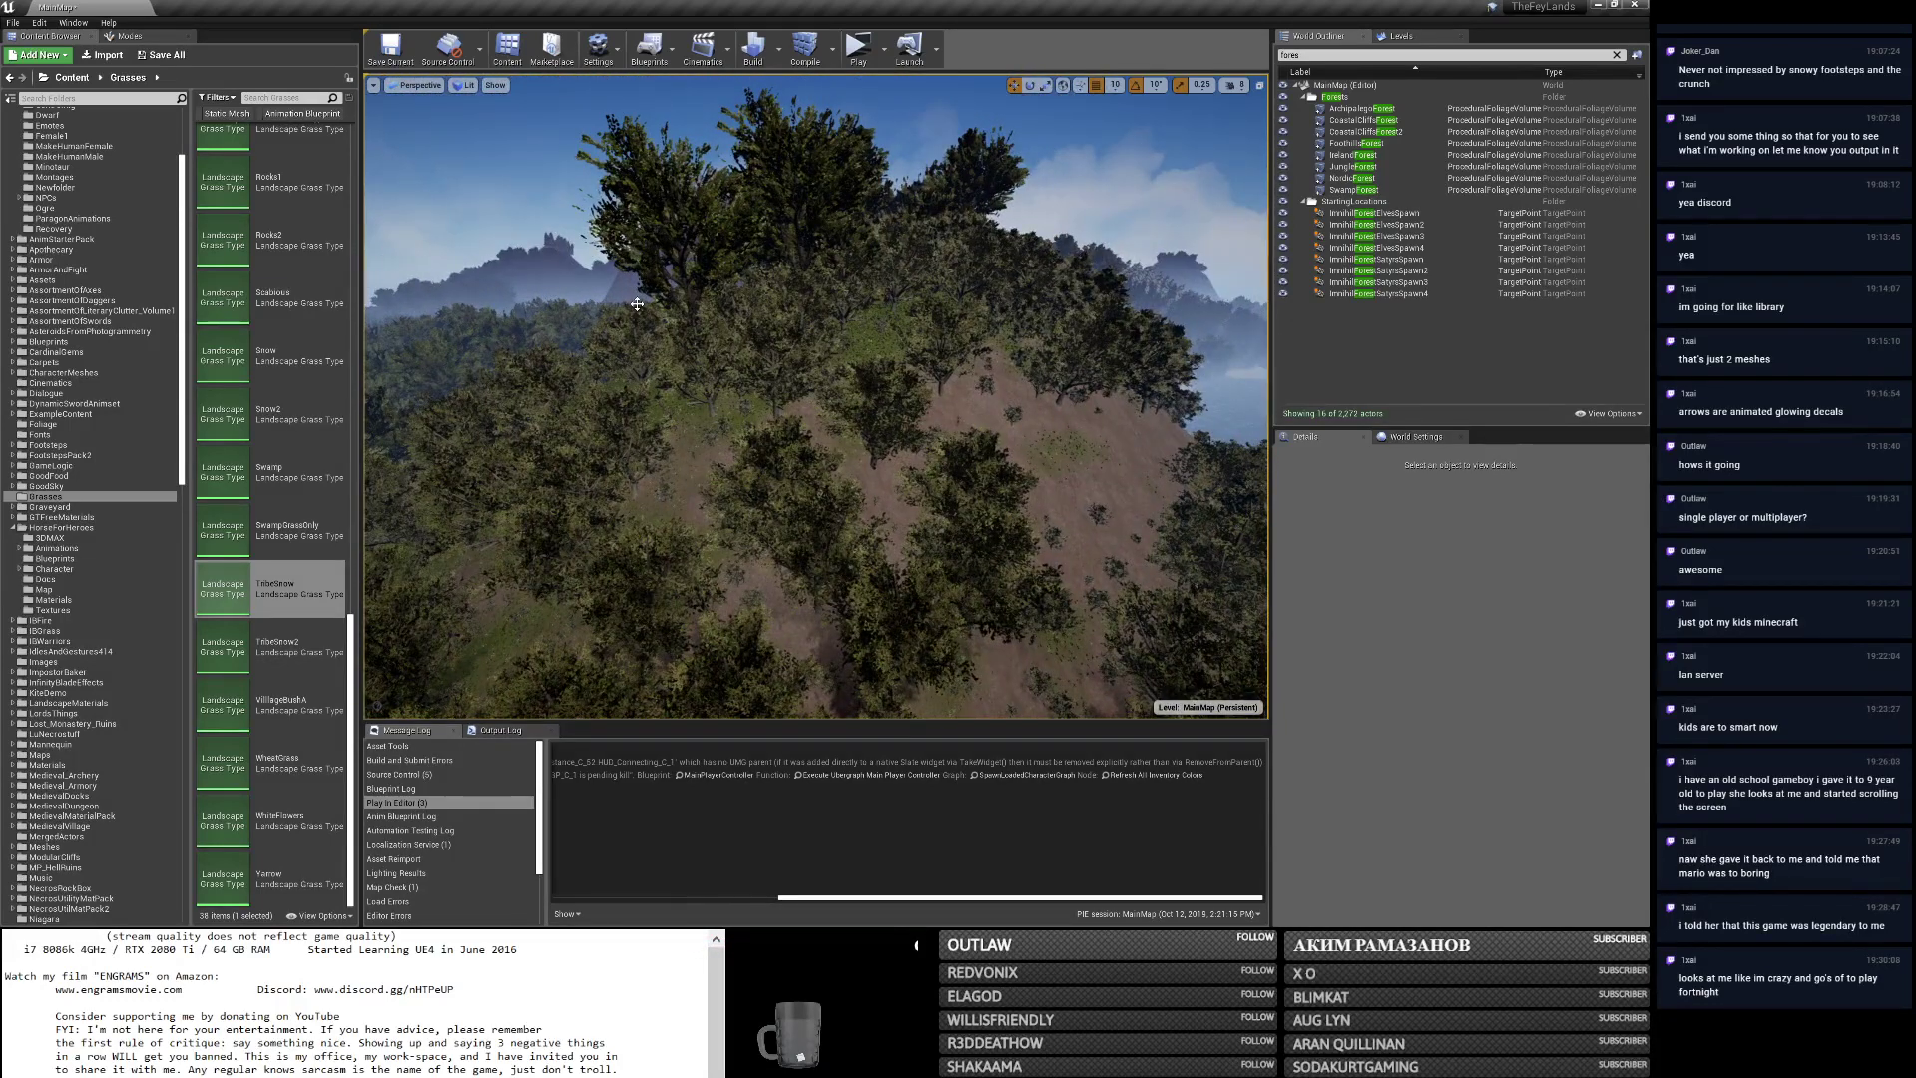
pyautogui.hotkey('alt', 'Tab')
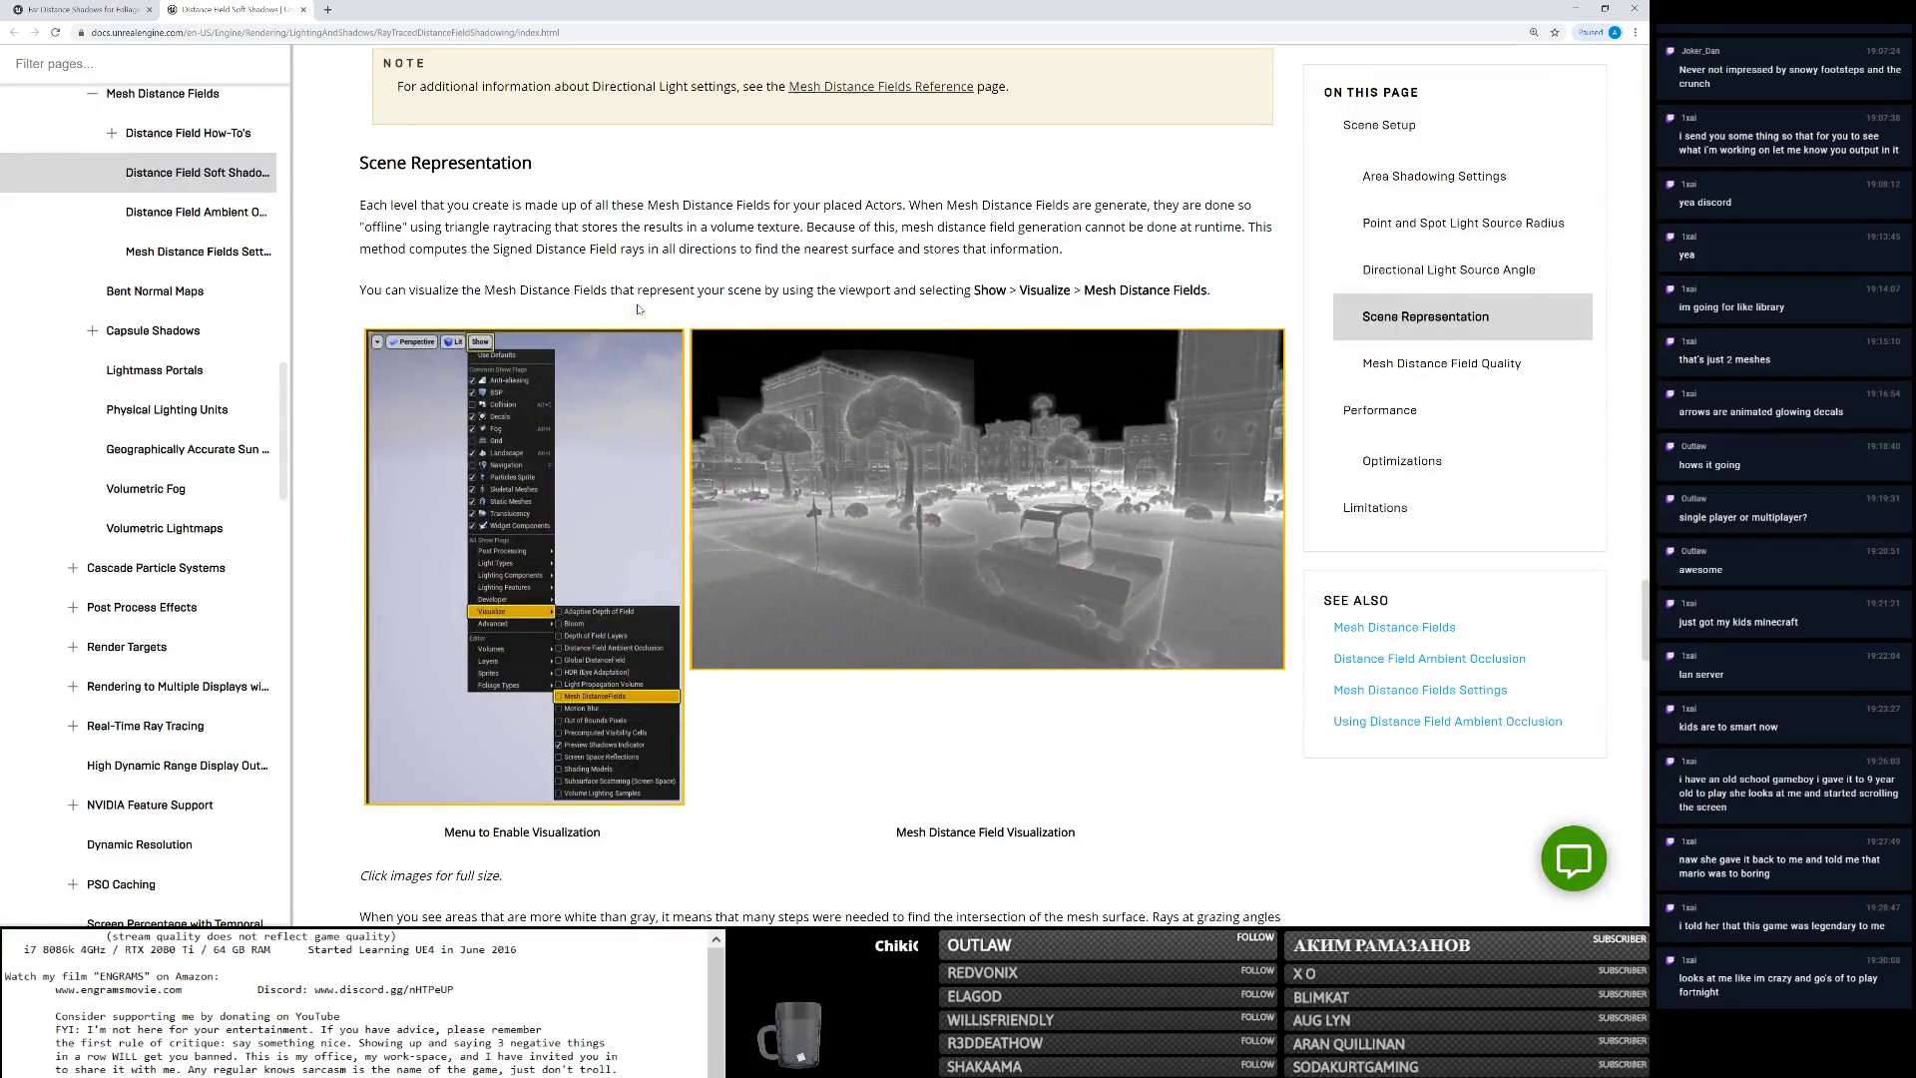
pyautogui.click(1576, 8)
# Inspect the foliage shadows in a fullscreen viewport, from the wooded hillside across the coast to the sandy riverbank.
pyautogui.moveTo(733, 387); pyautogui.dragTo(732, 386, button='right')
pyautogui.press('F11')
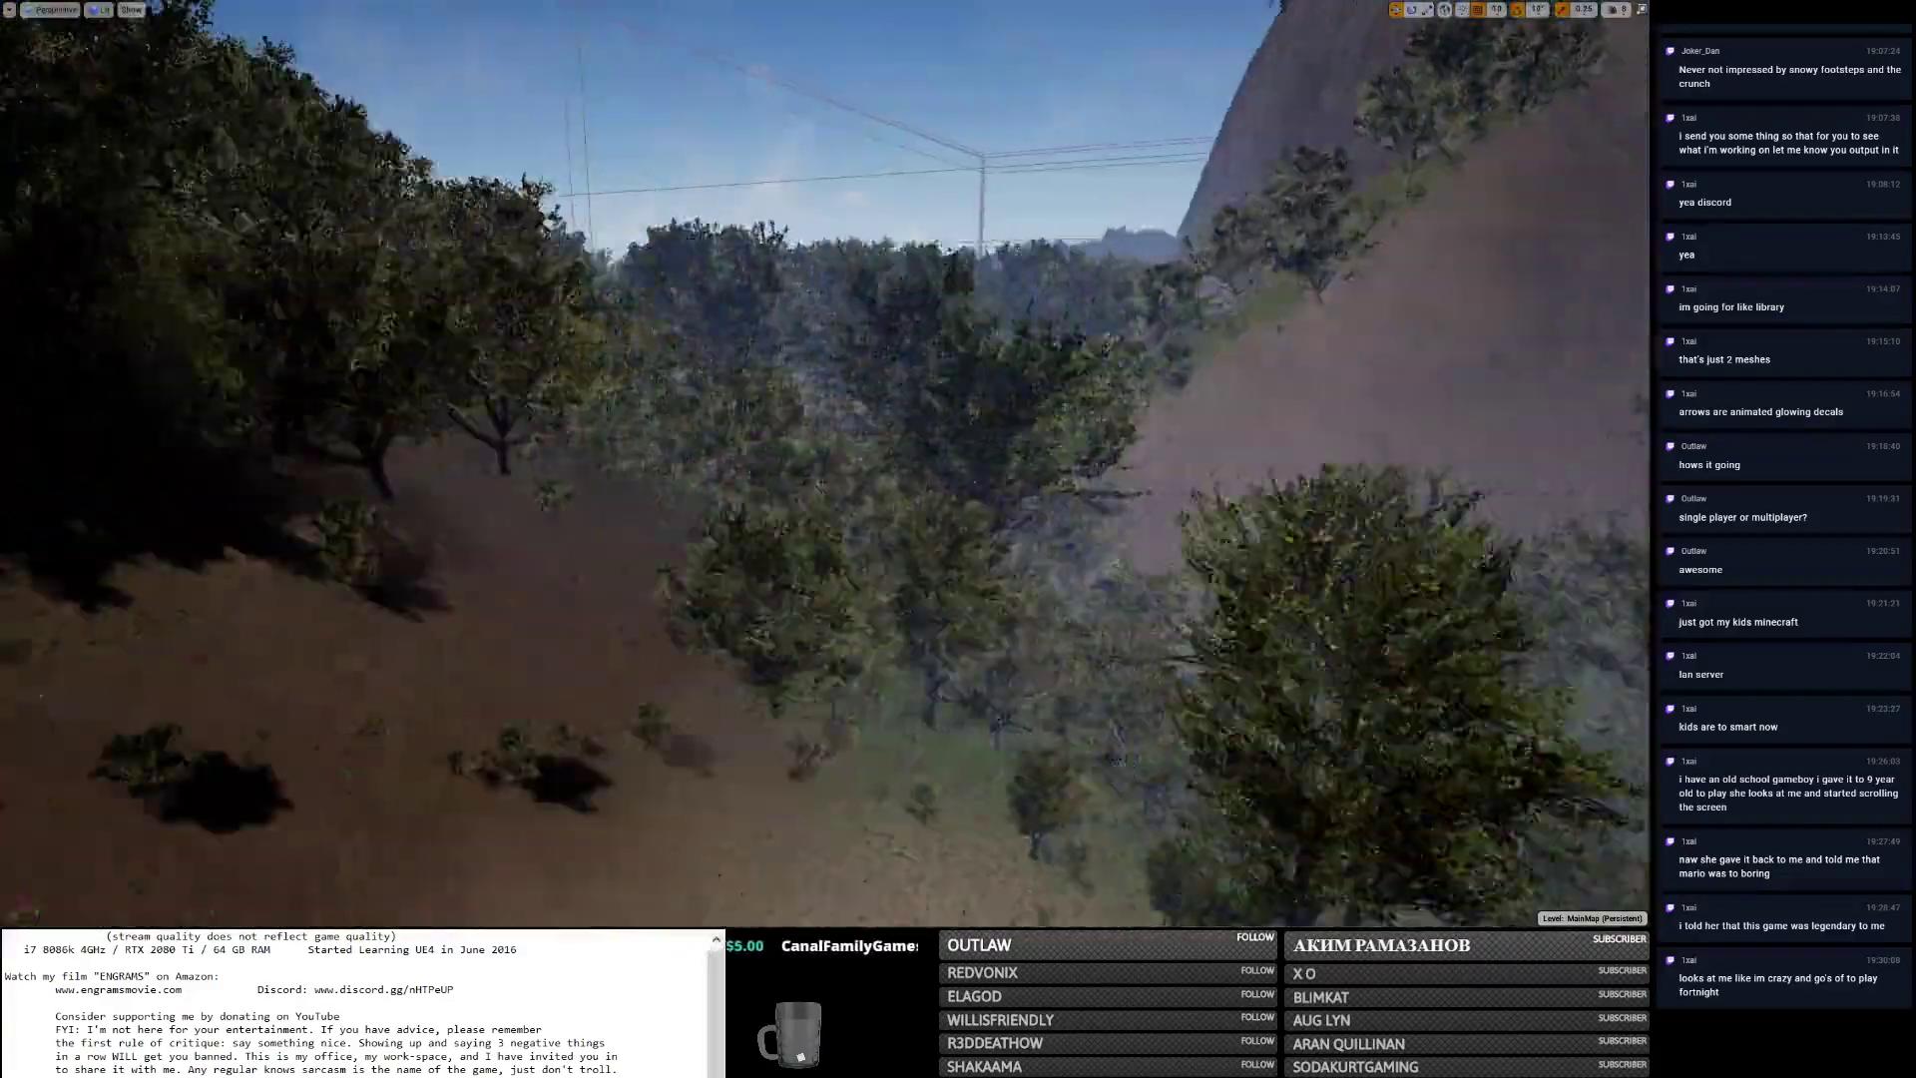
pyautogui.moveTo(732, 386); pyautogui.dragTo(732, 386, button='right')
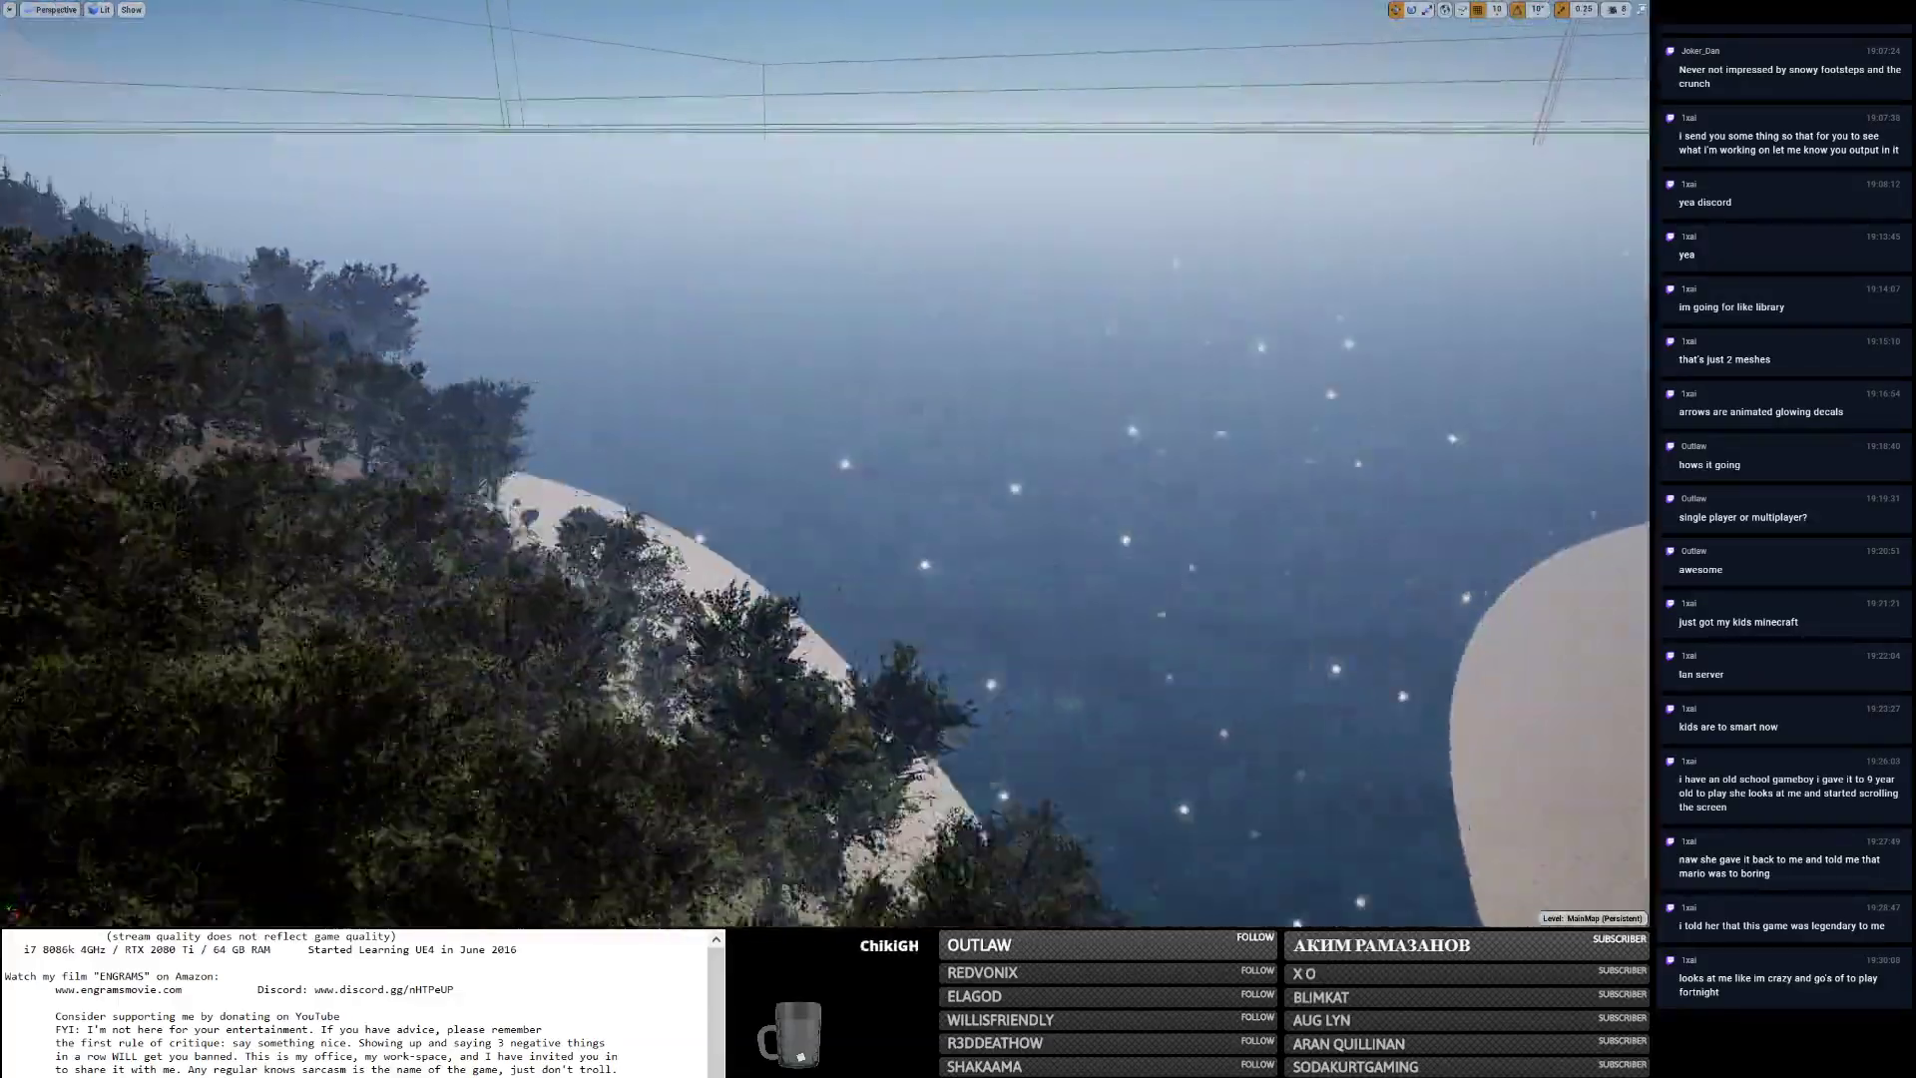
pyautogui.press('w')
pyautogui.moveTo(824, 464); pyautogui.dragTo(771, 408, button='right')
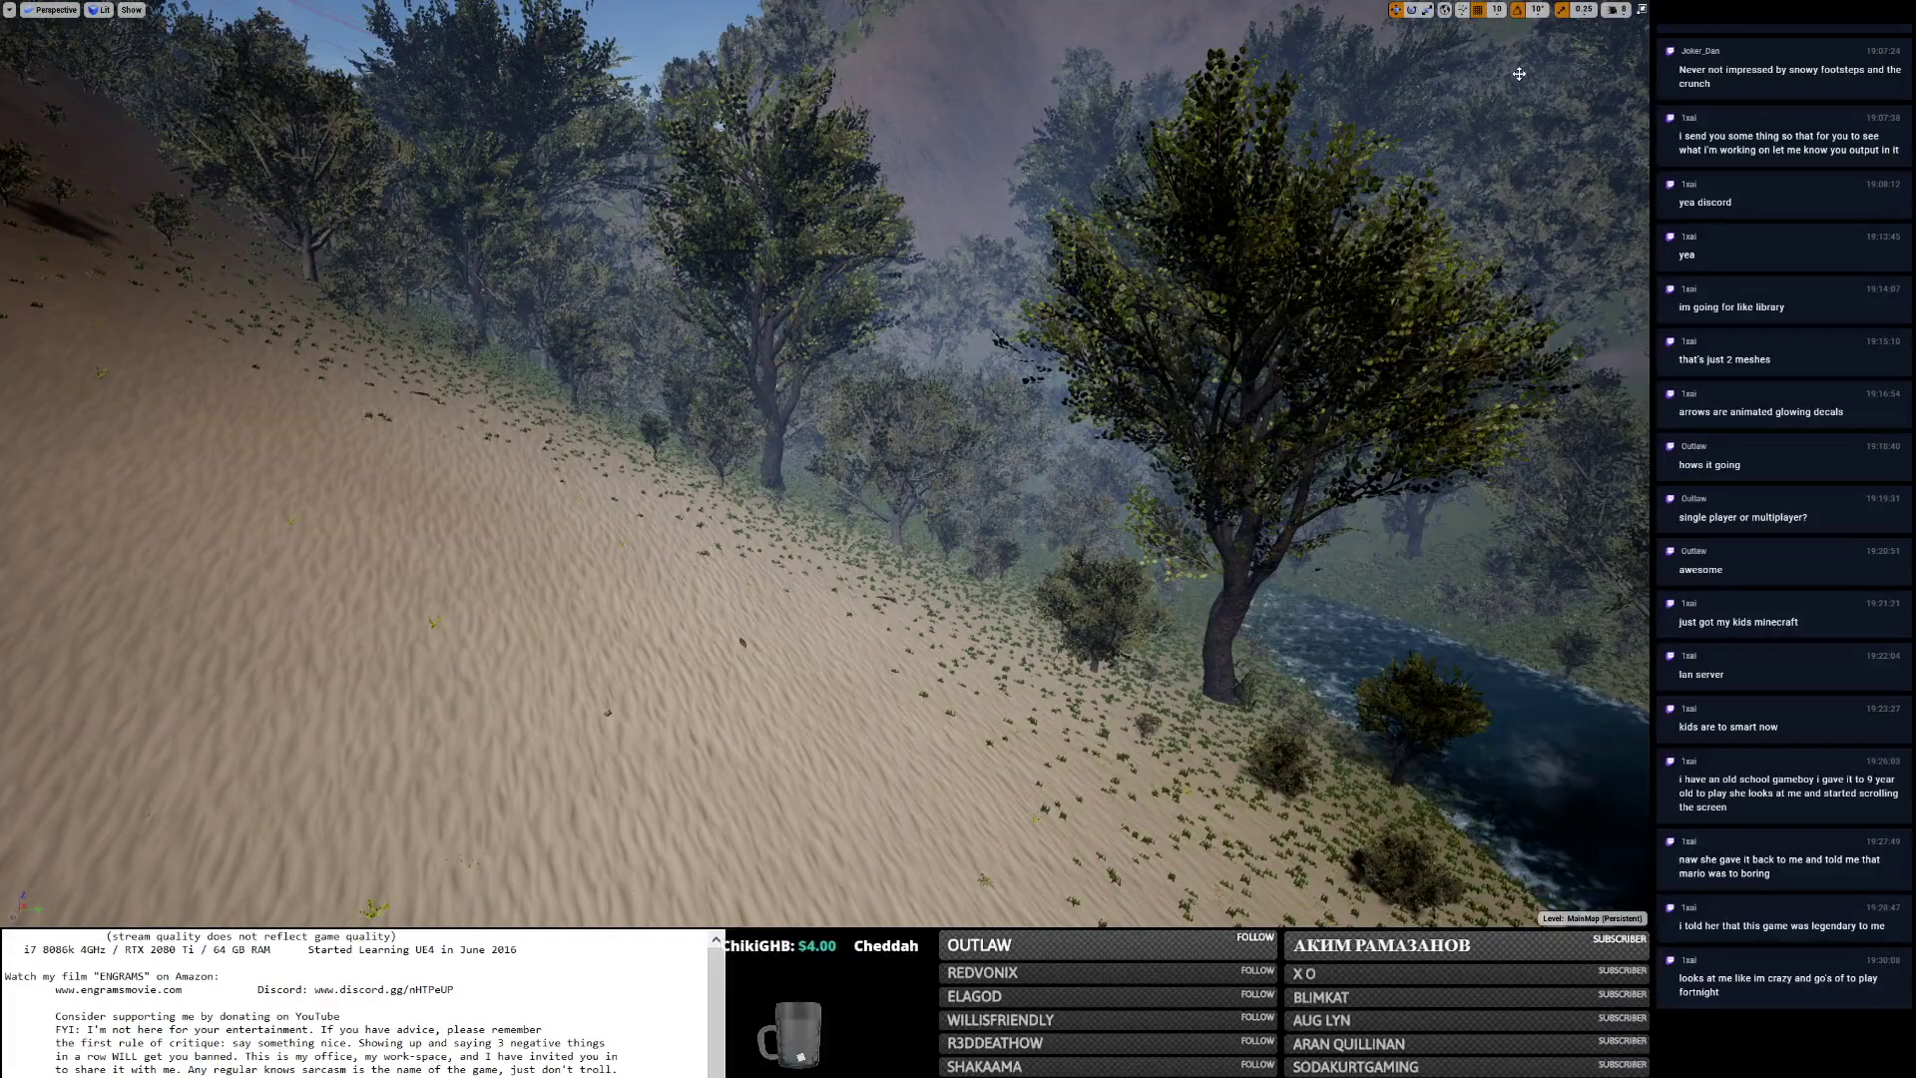
pyautogui.press('F11')
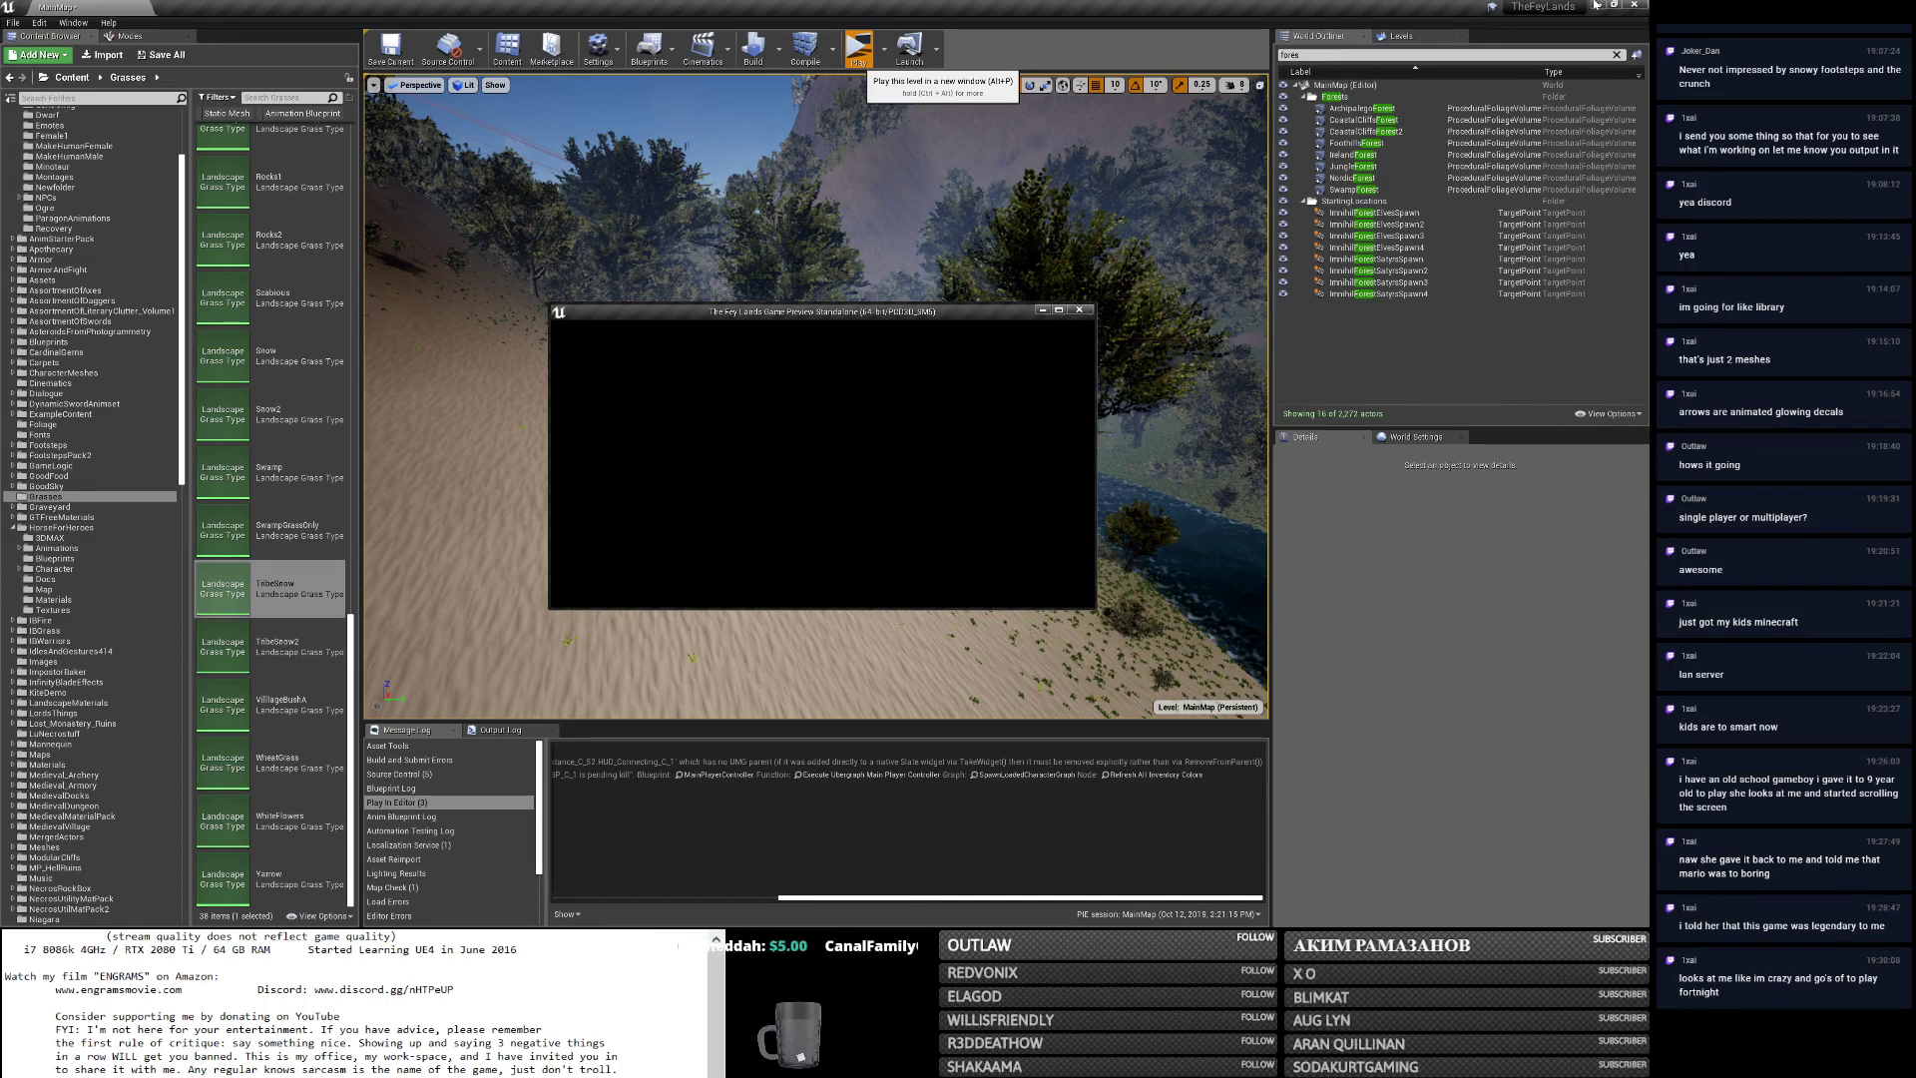
# Play the level in a maximized standalone game window and teleport the character to Imnihil Alcázar.
pyautogui.click(1598, 4)
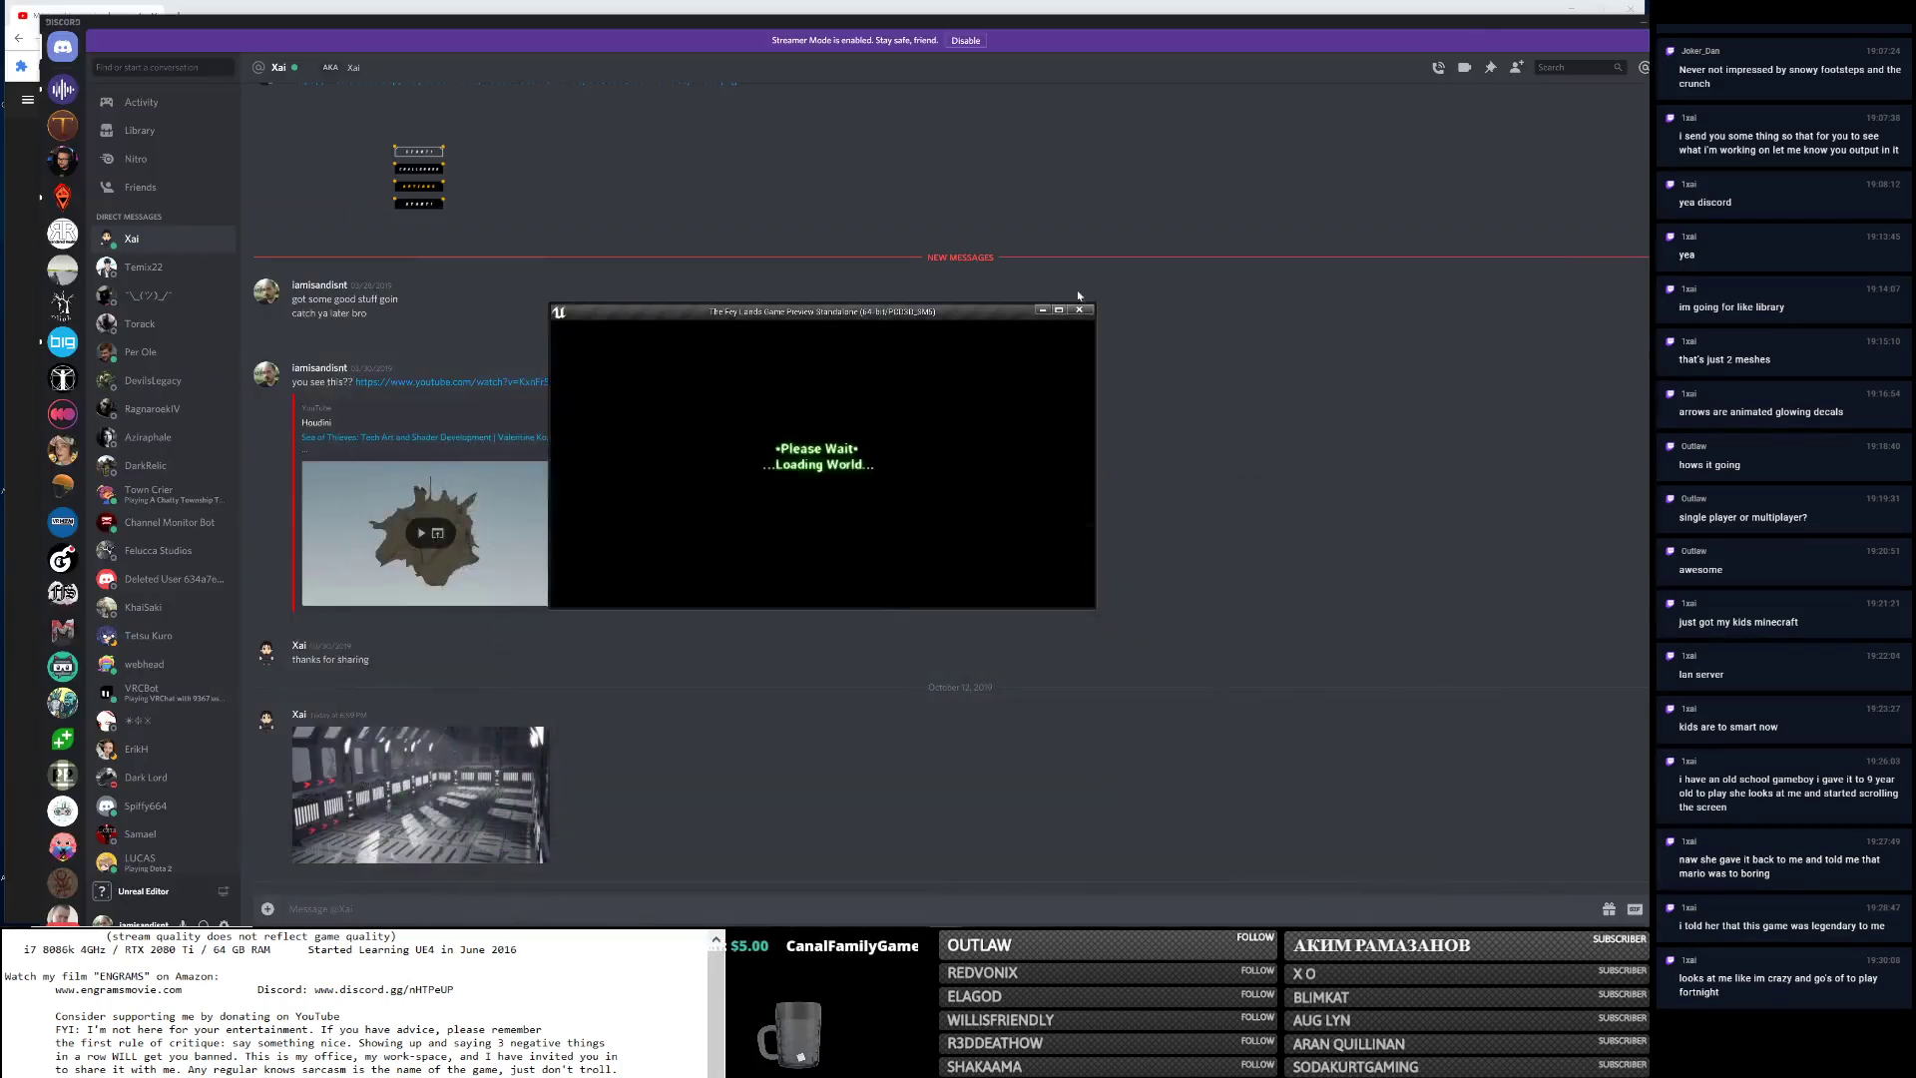
pyautogui.click(1059, 309)
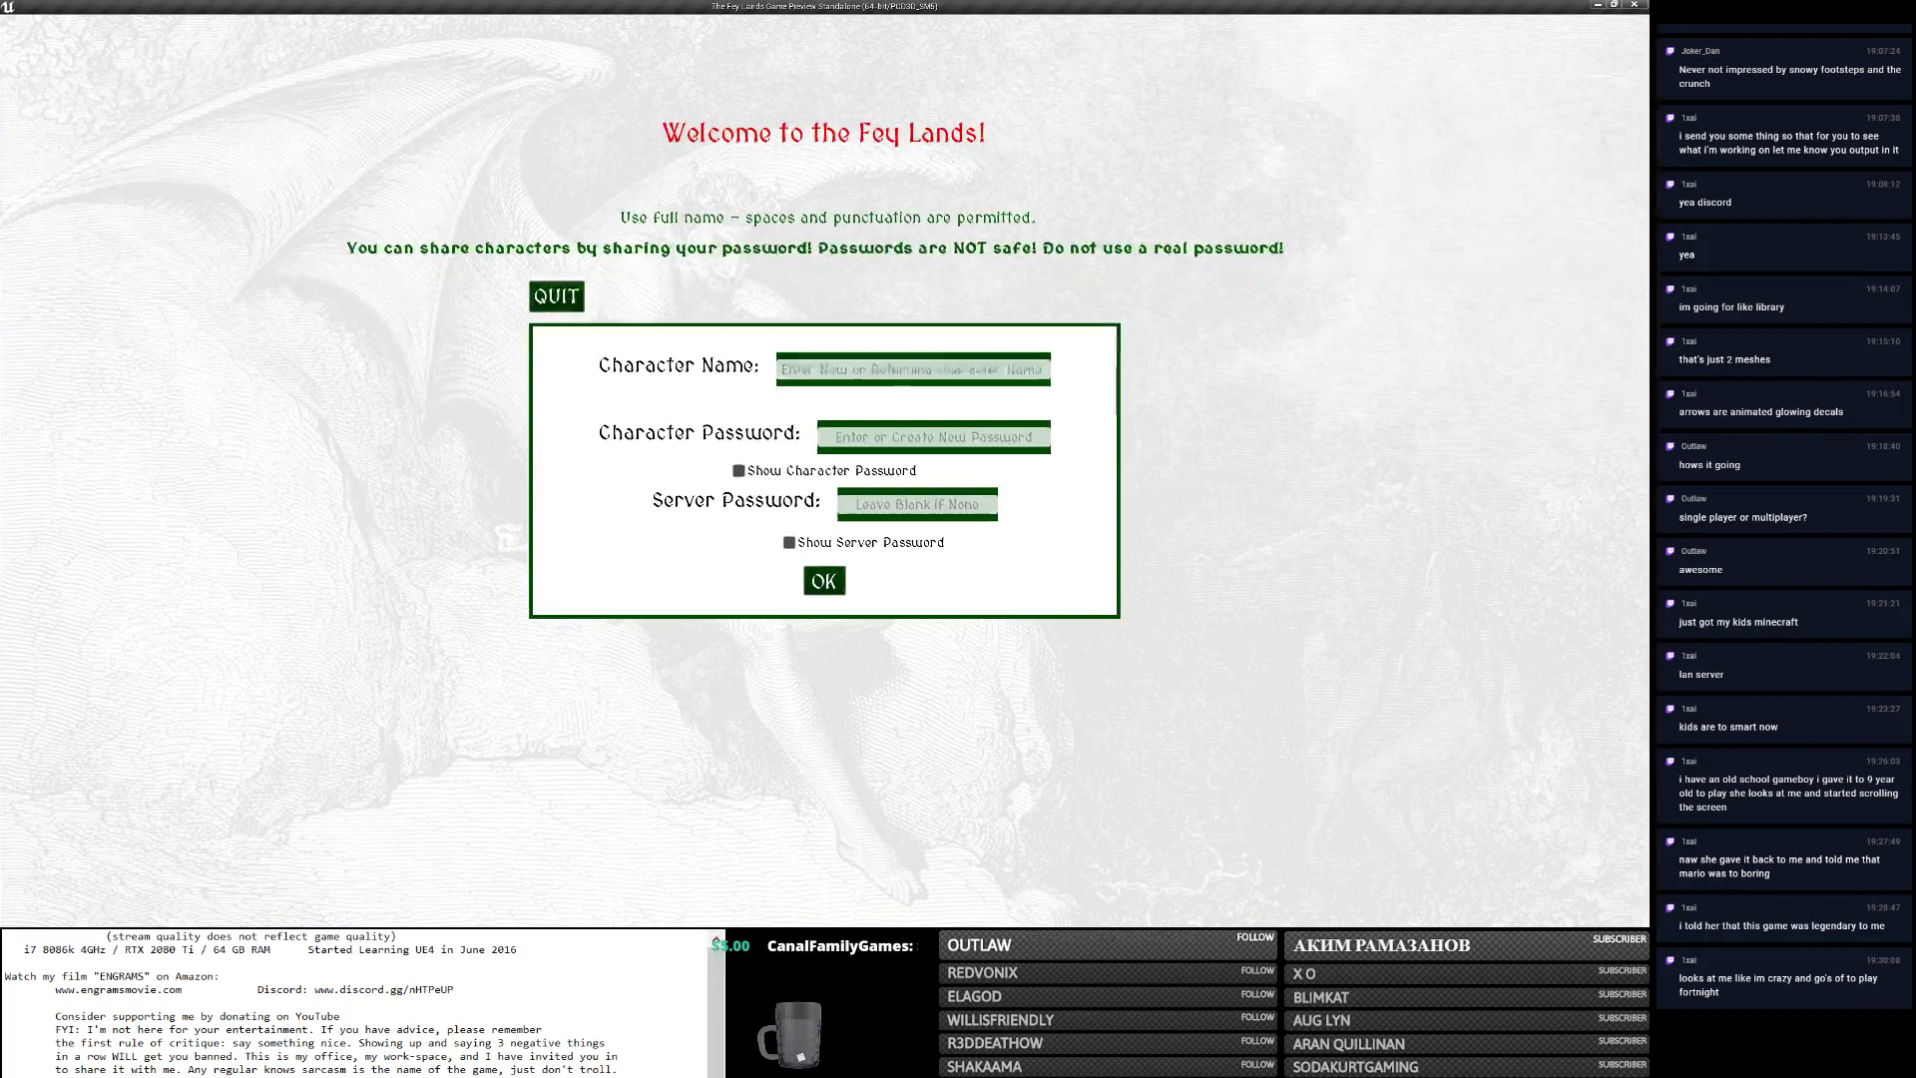
pyautogui.click(839, 584)
pyautogui.press('Escape')
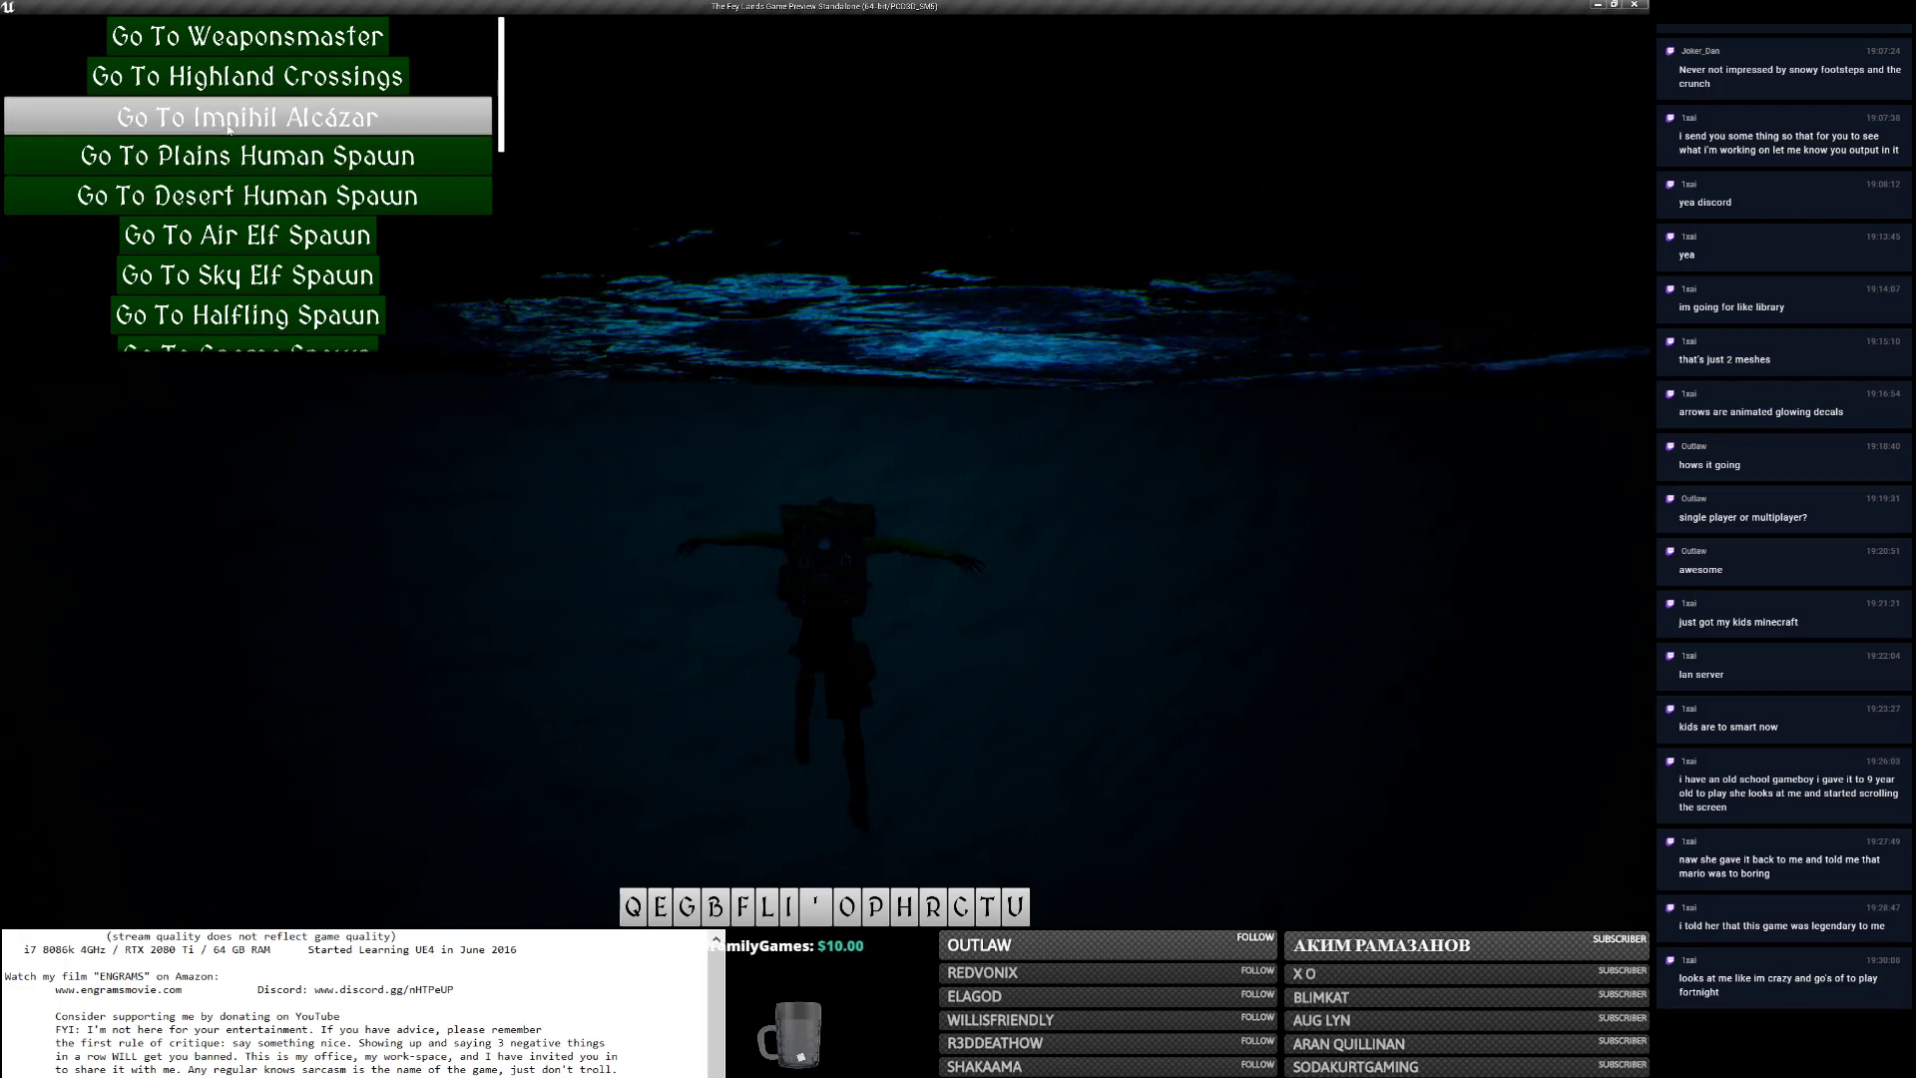
pyautogui.click(220, 125)
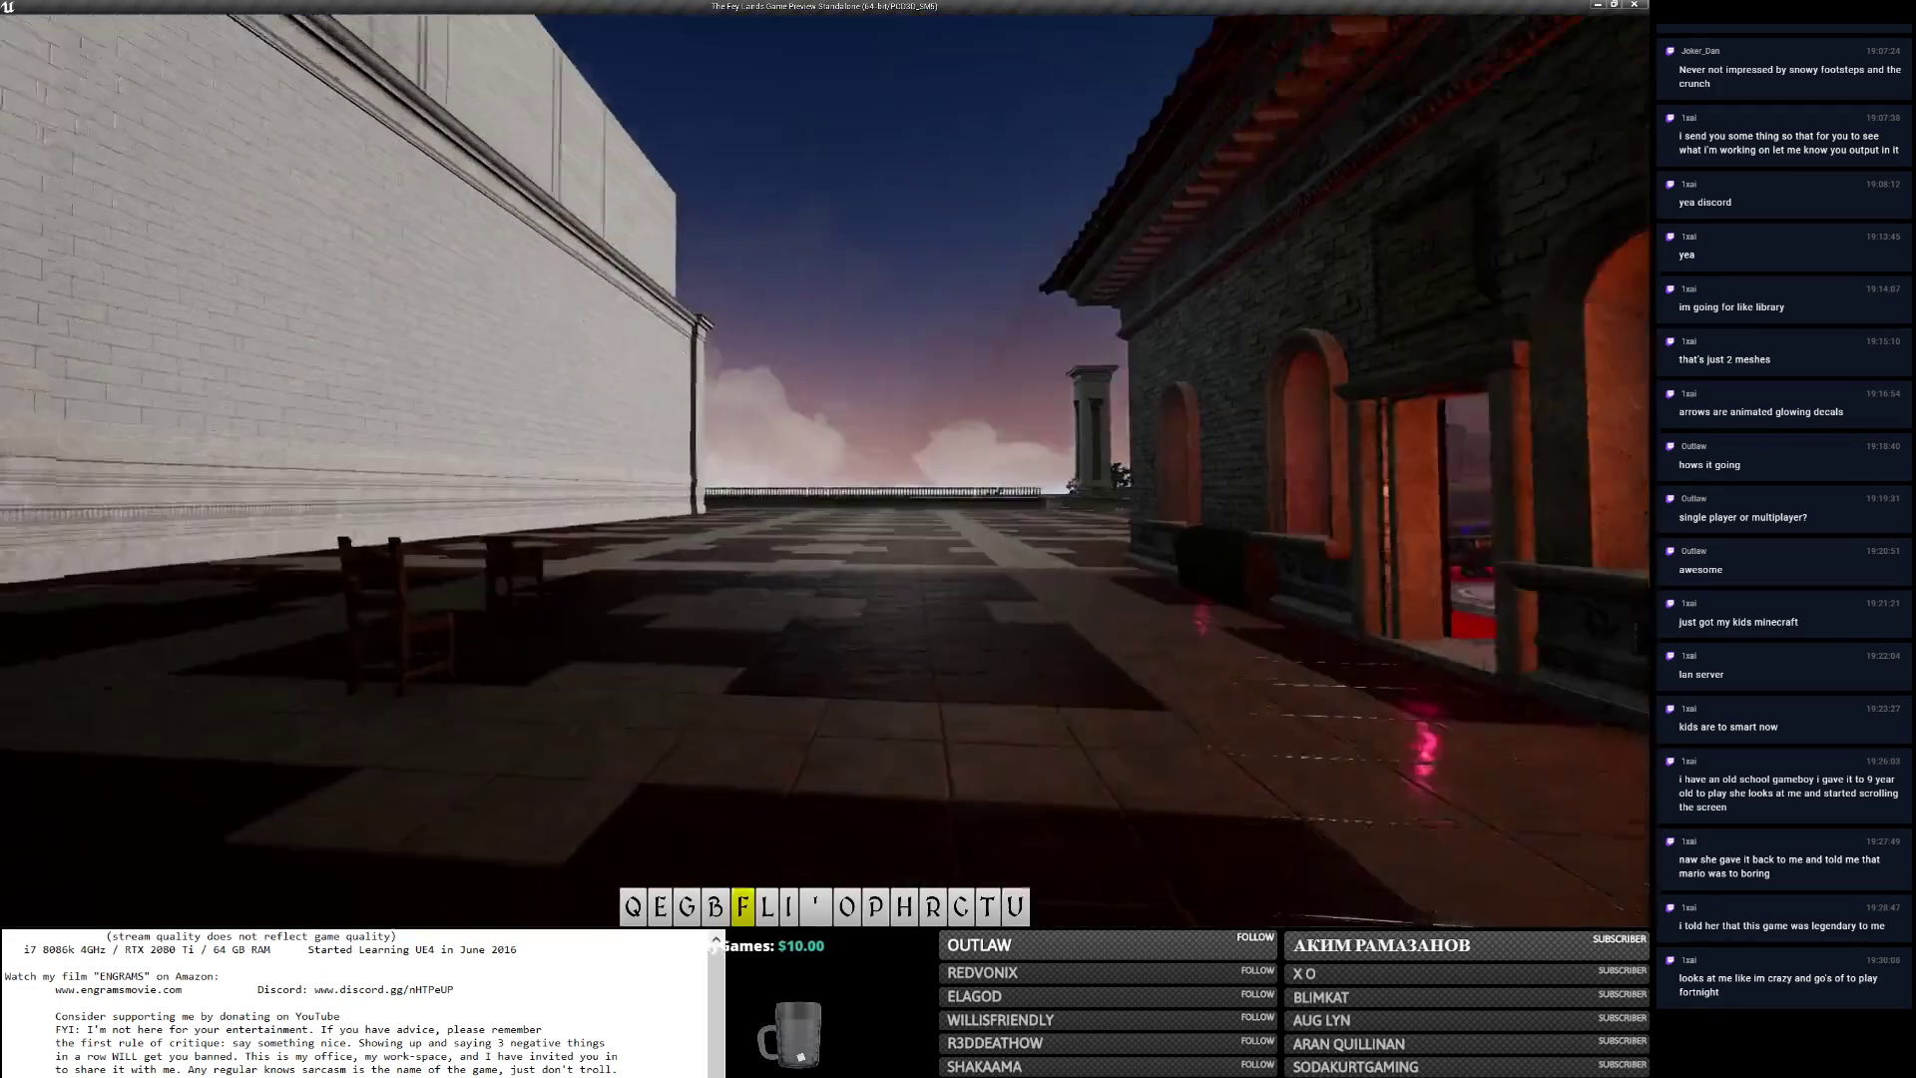
# Walk through the doorway into the tapestried hall and sit the character on a comfy seat.
pyautogui.press('w')
pyautogui.press('w')
pyautogui.press('w')
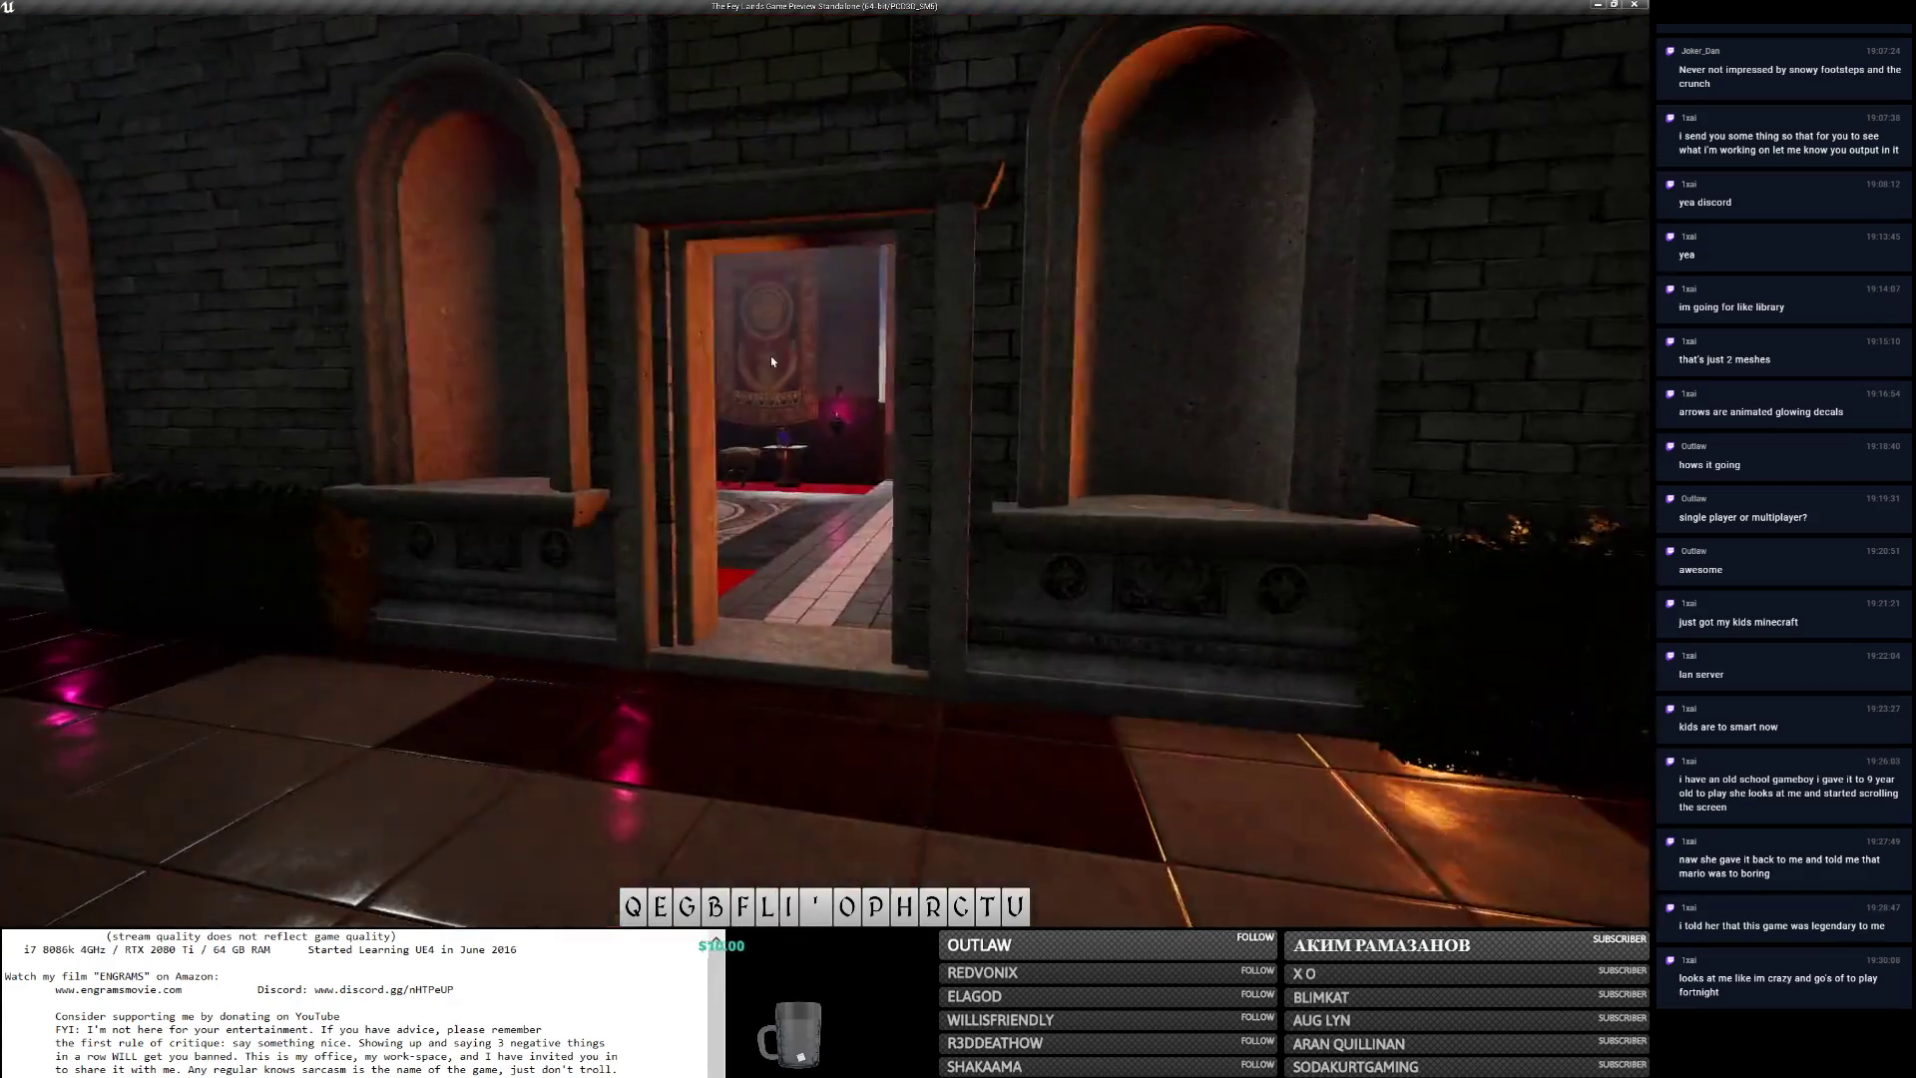
pyautogui.press('w')
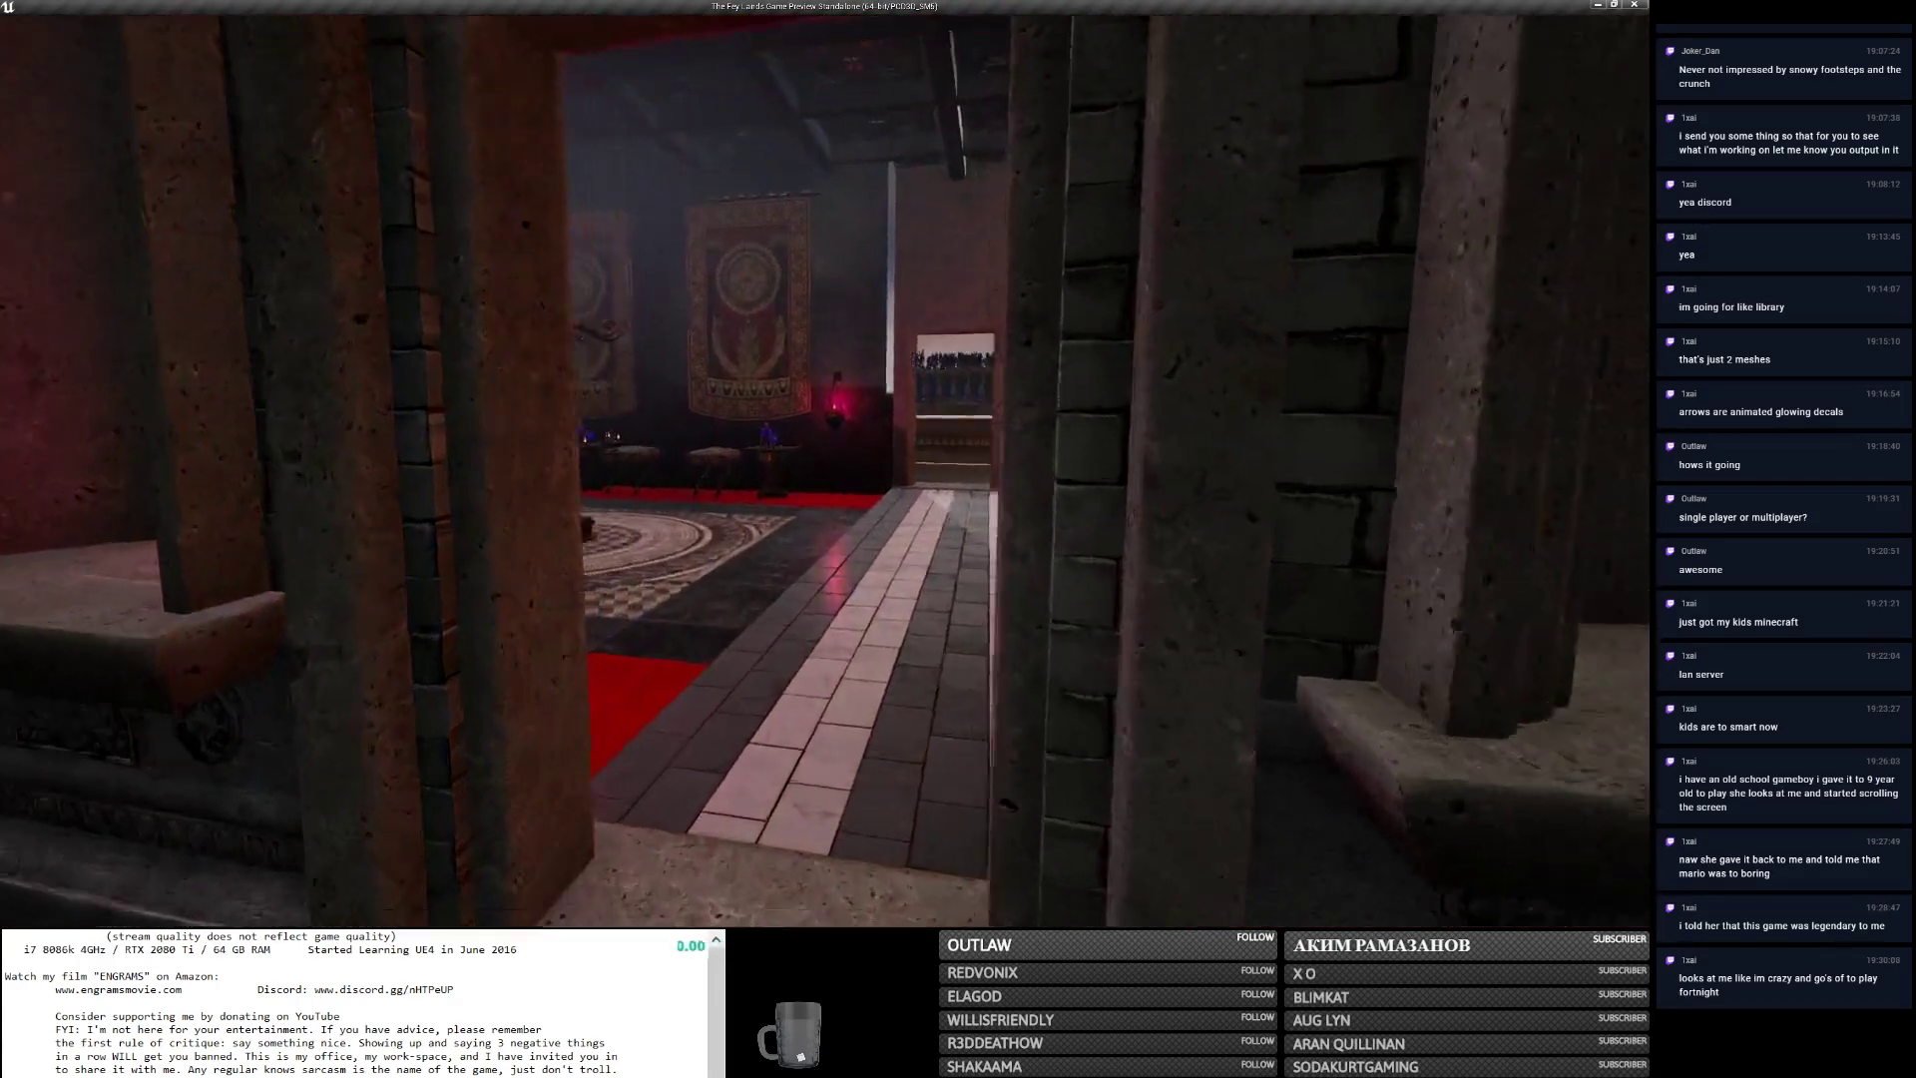
pyautogui.press('w')
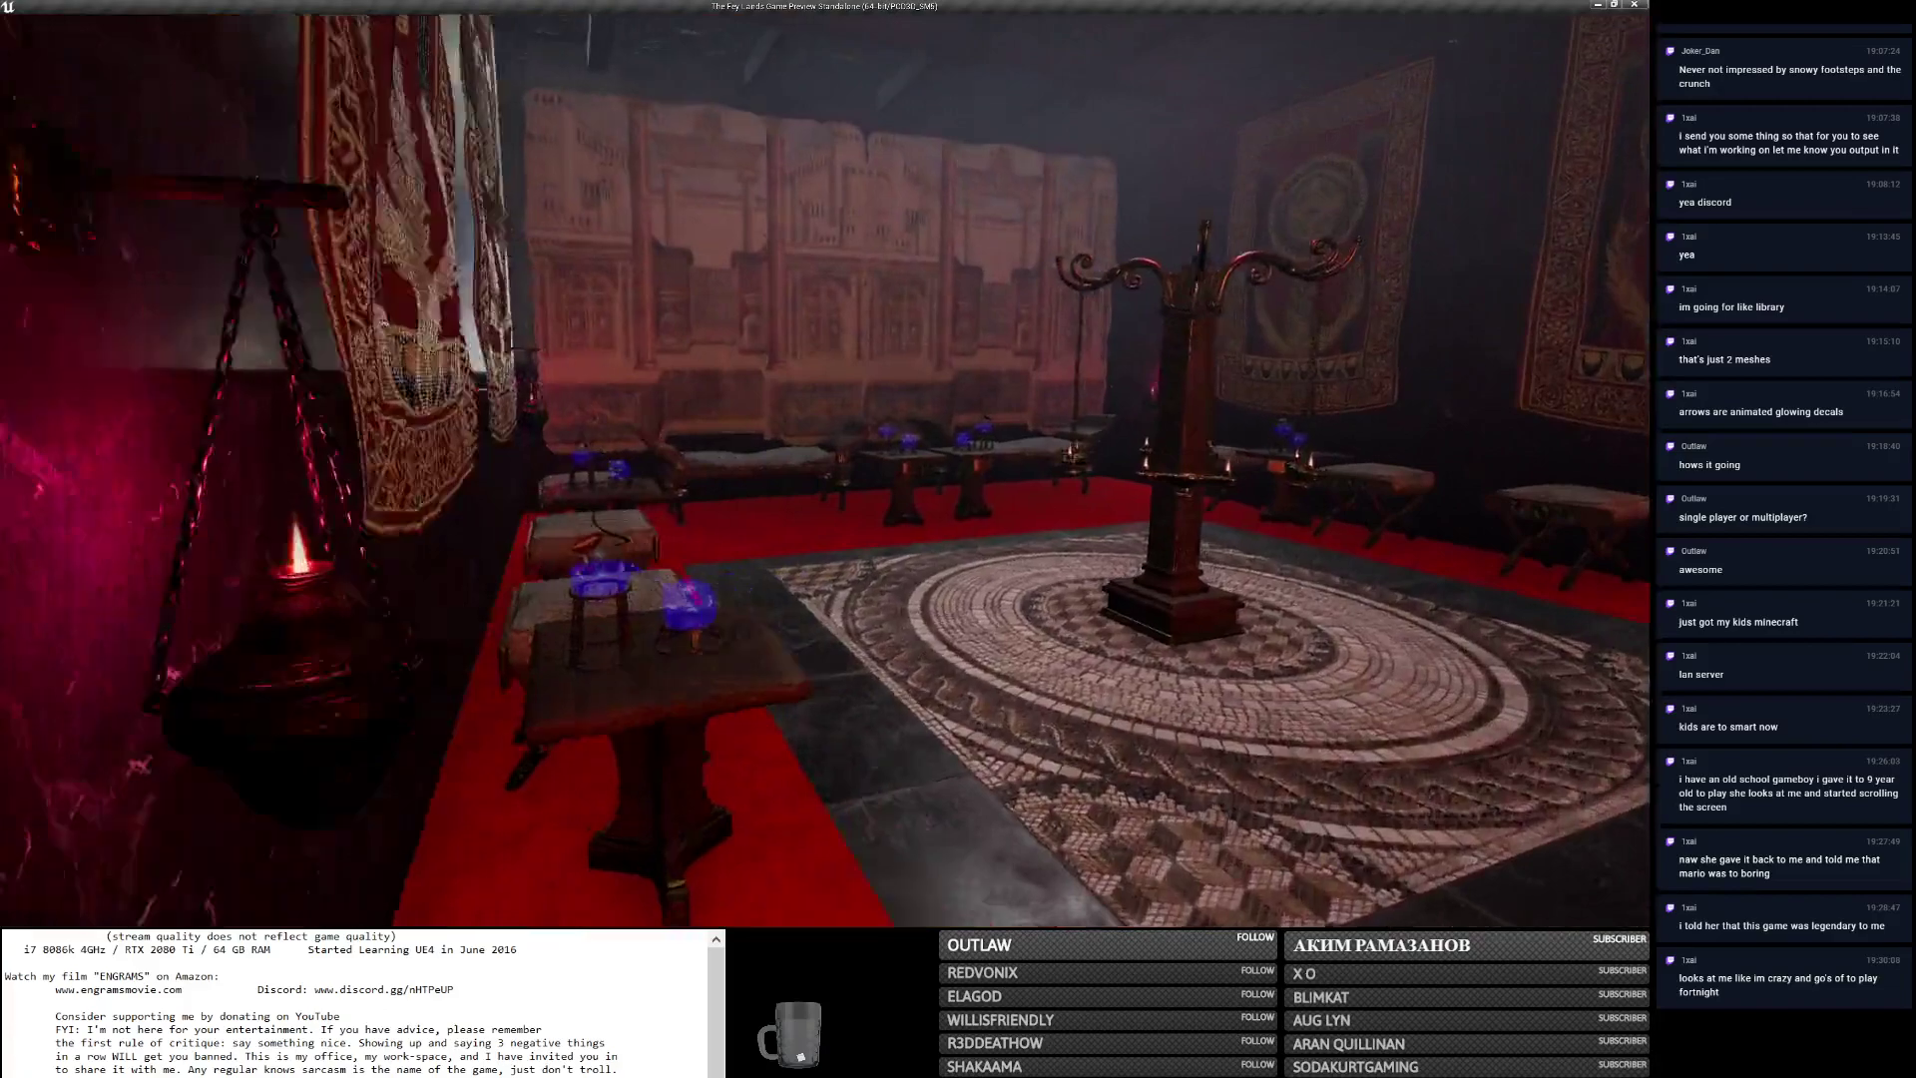
pyautogui.press('w')
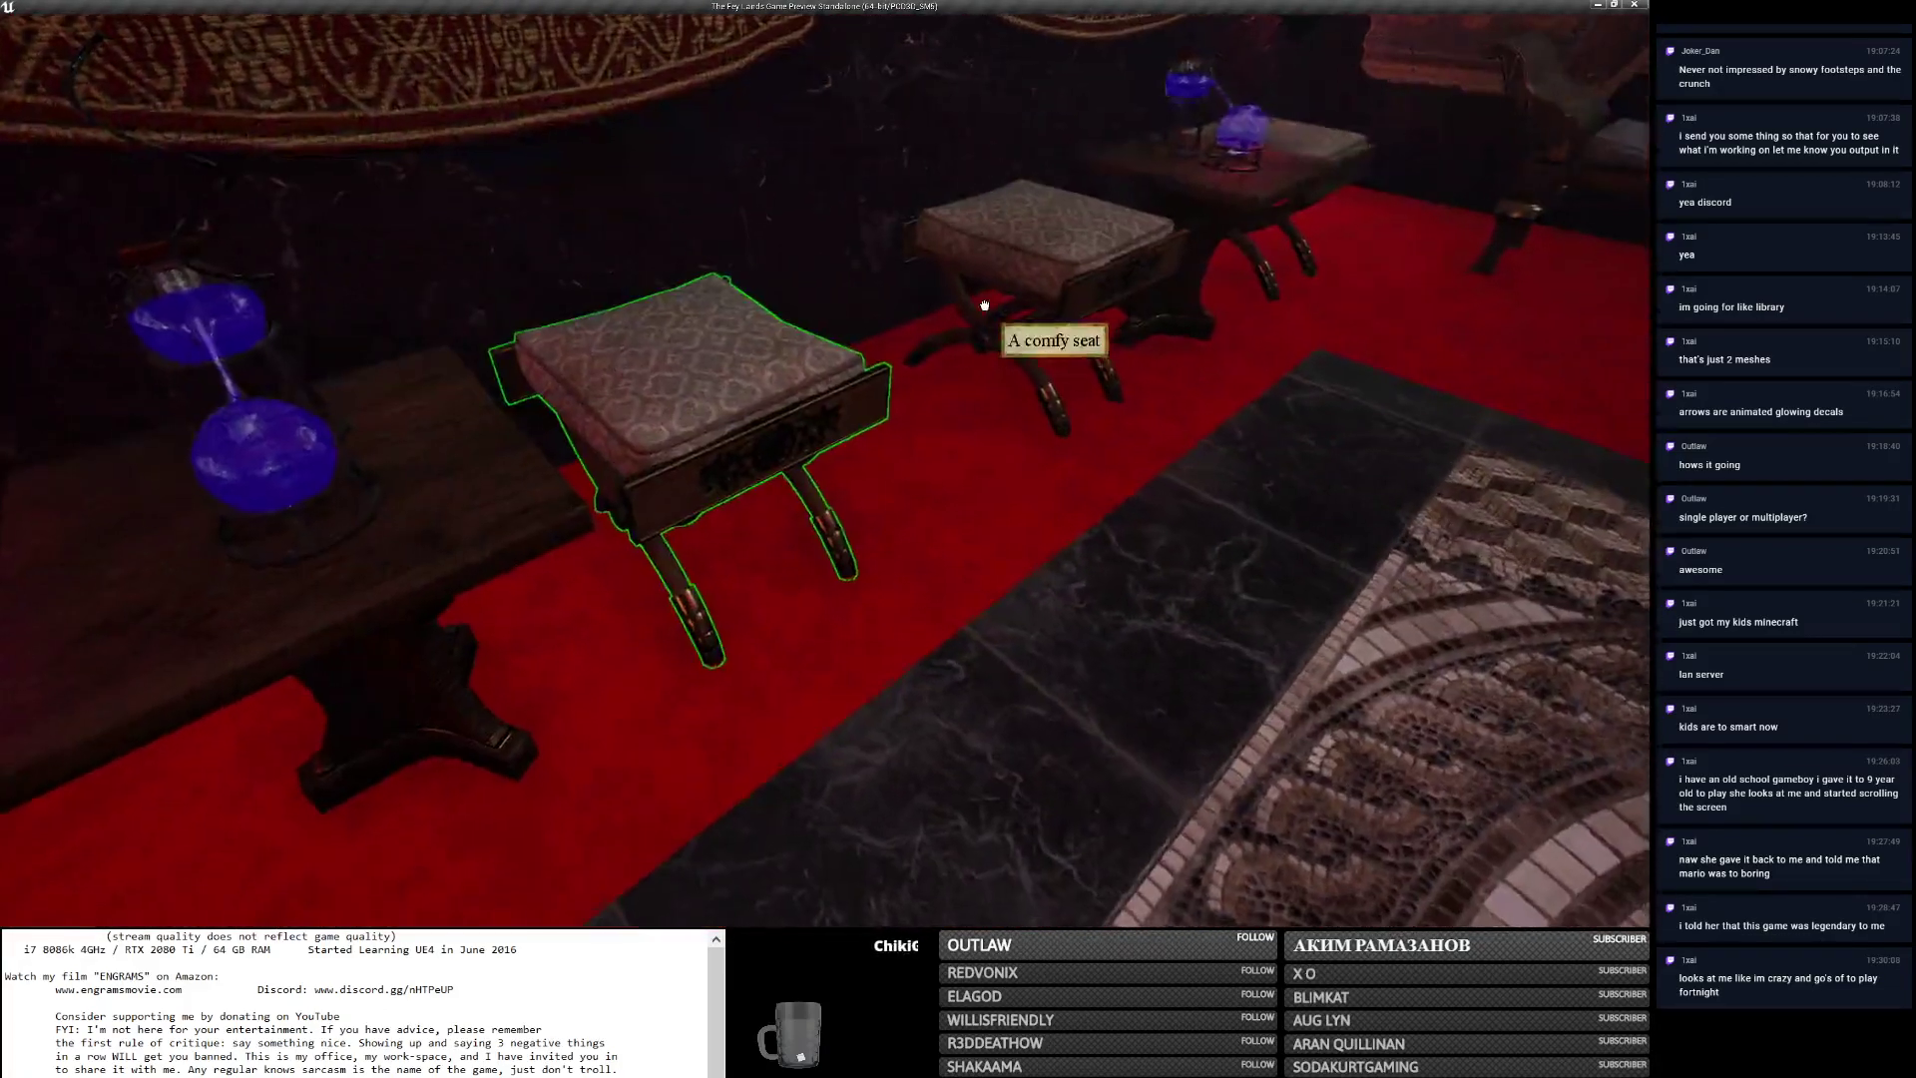
pyautogui.click(984, 305)
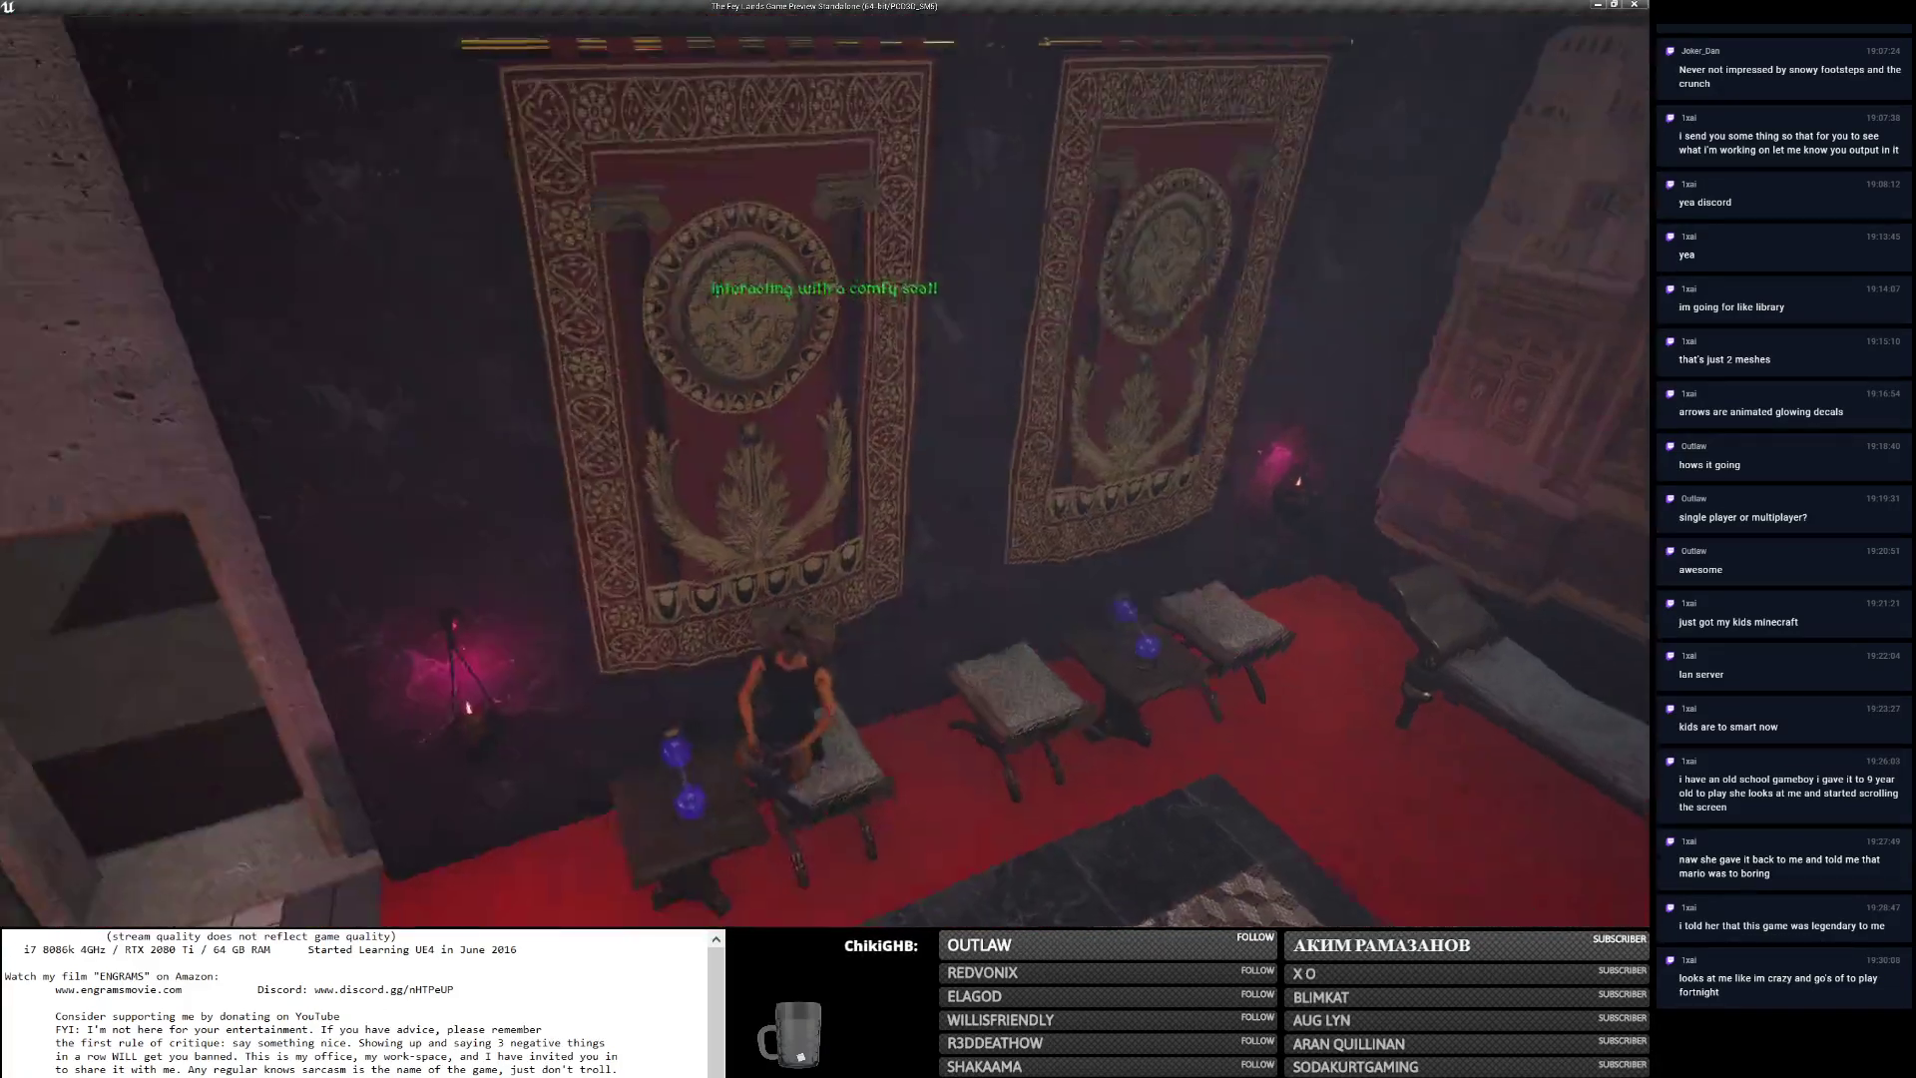
# Send the "/wave" emote command in the in-game chat.
pyautogui.press('Return')
pyautogui.write('/wa')
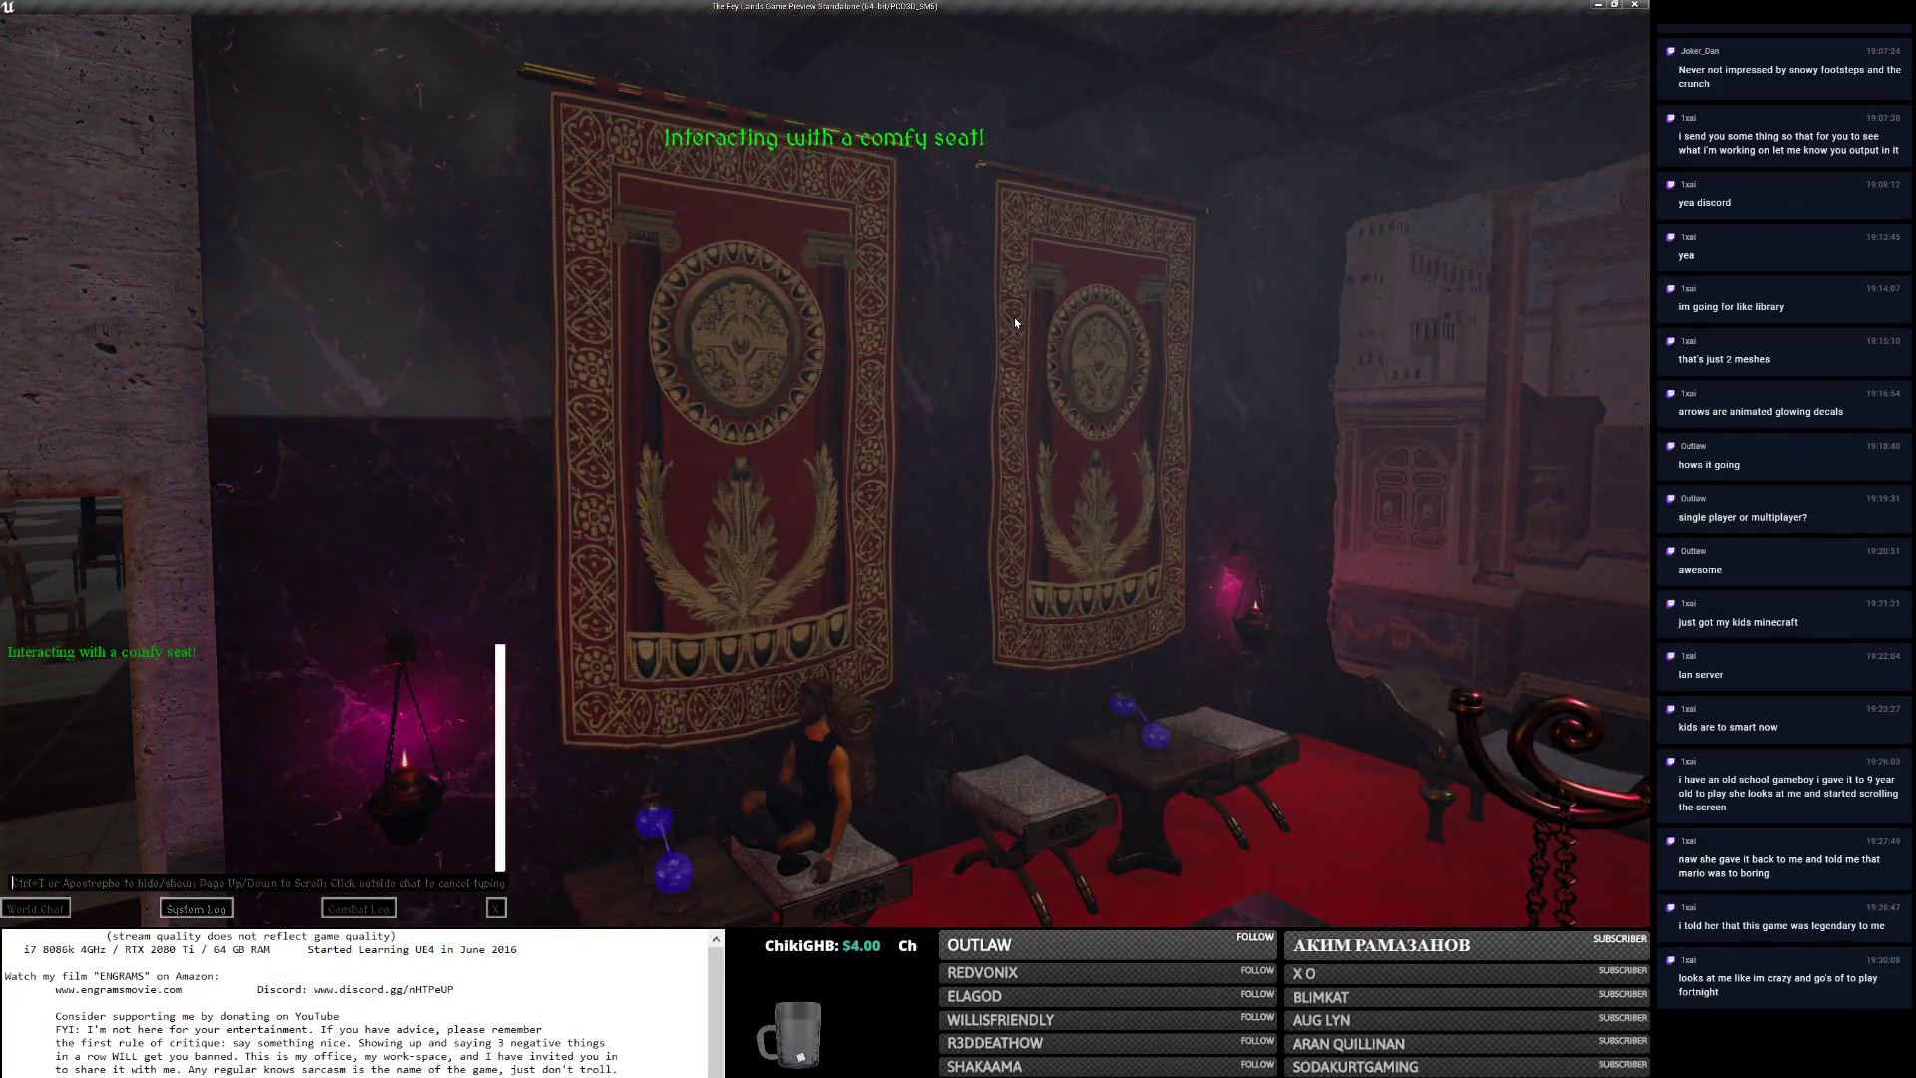
pyautogui.write('ve')
pyautogui.press('Return')
# Walk through the curtained doorway into the red marble room and target the candle-holding NPC Aeyir.
pyautogui.moveTo(1038, 499); pyautogui.dragTo(1148, 491, button='right')
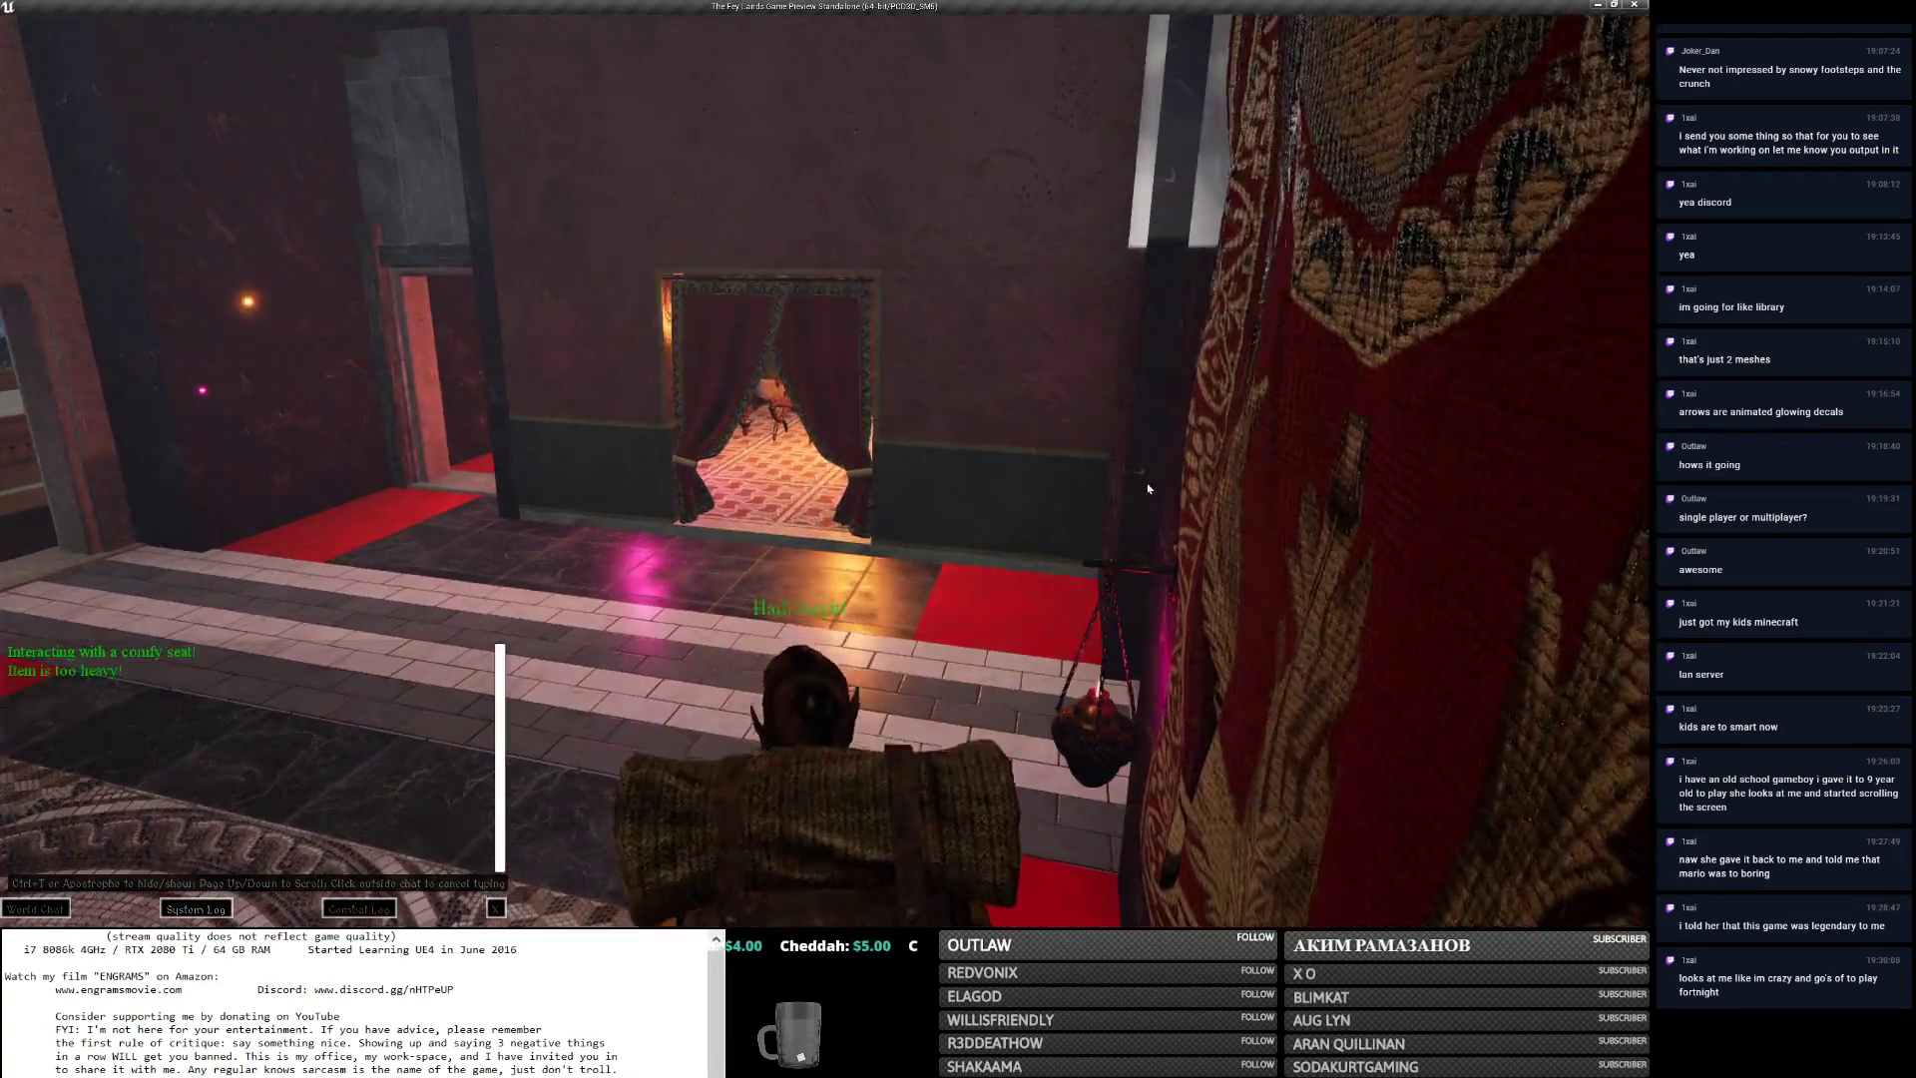
pyautogui.press('w')
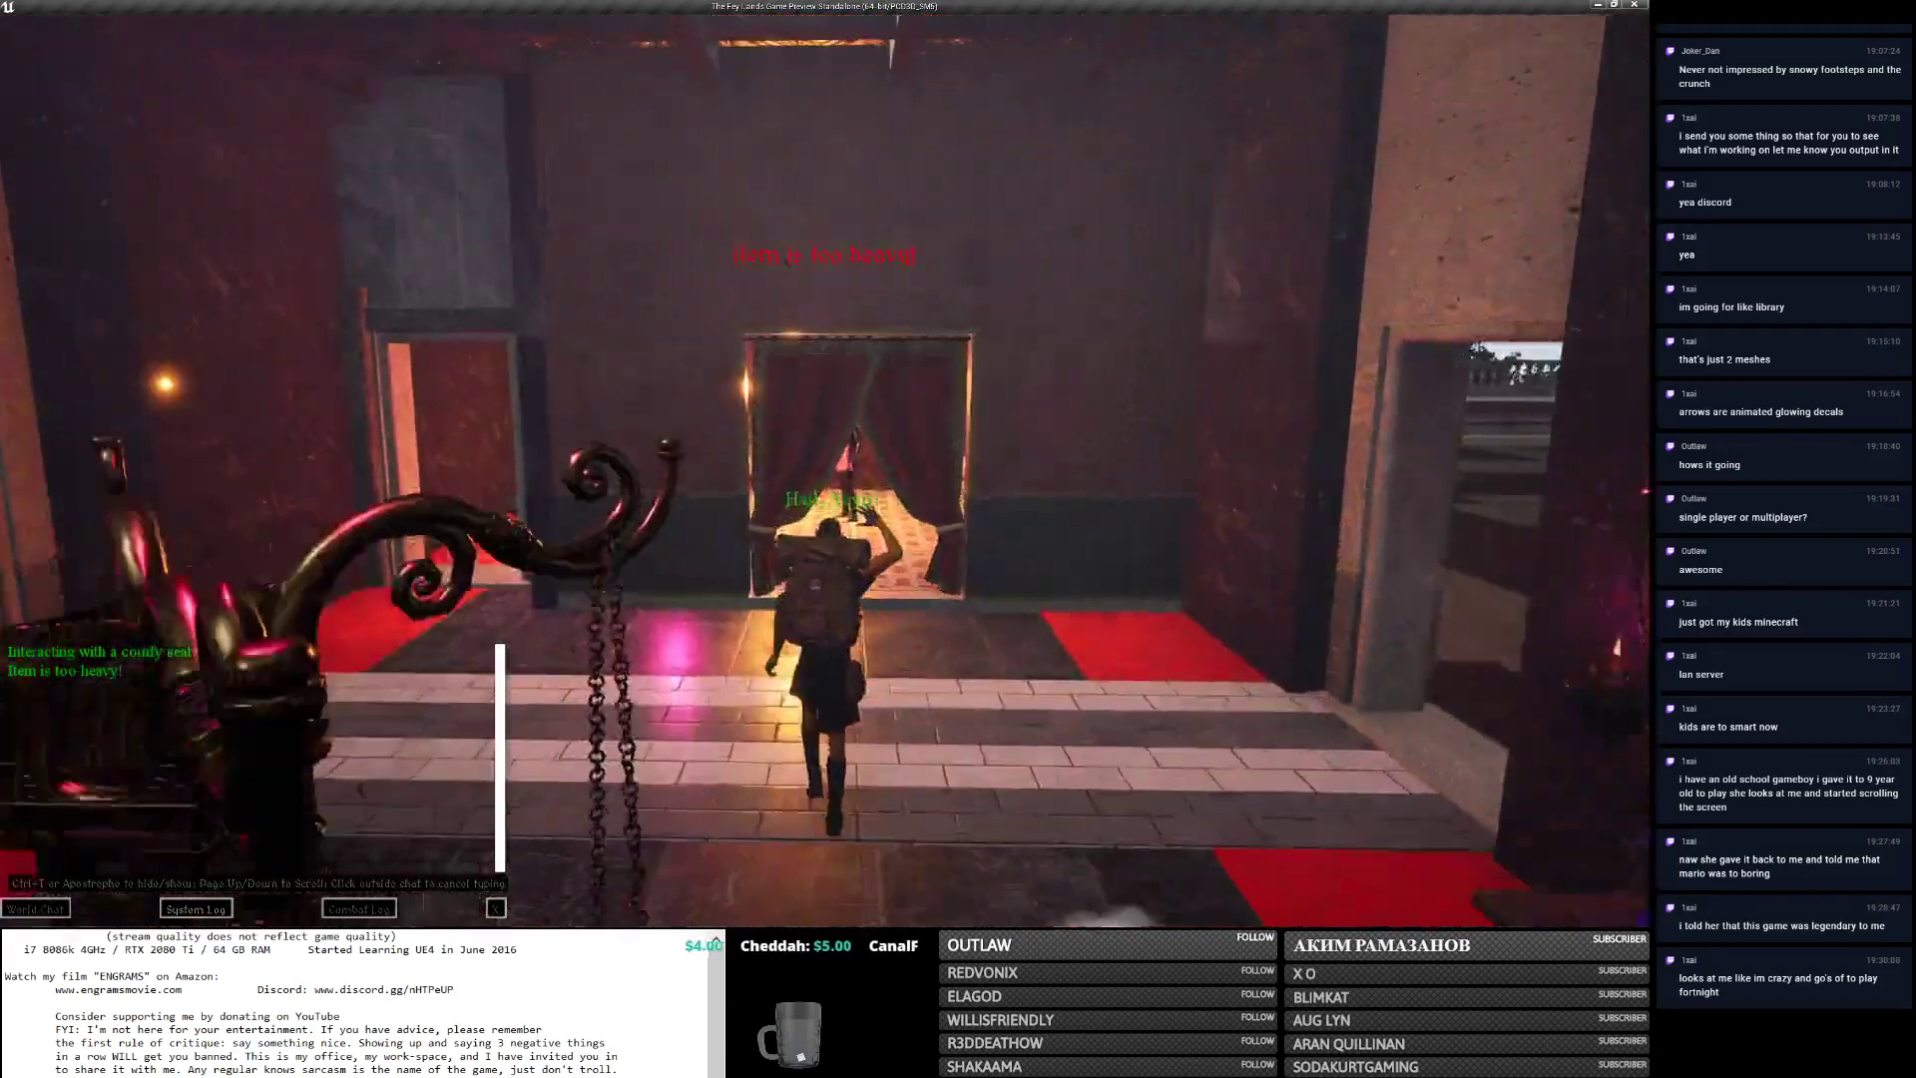
pyautogui.scroll(5, 1017, 486)
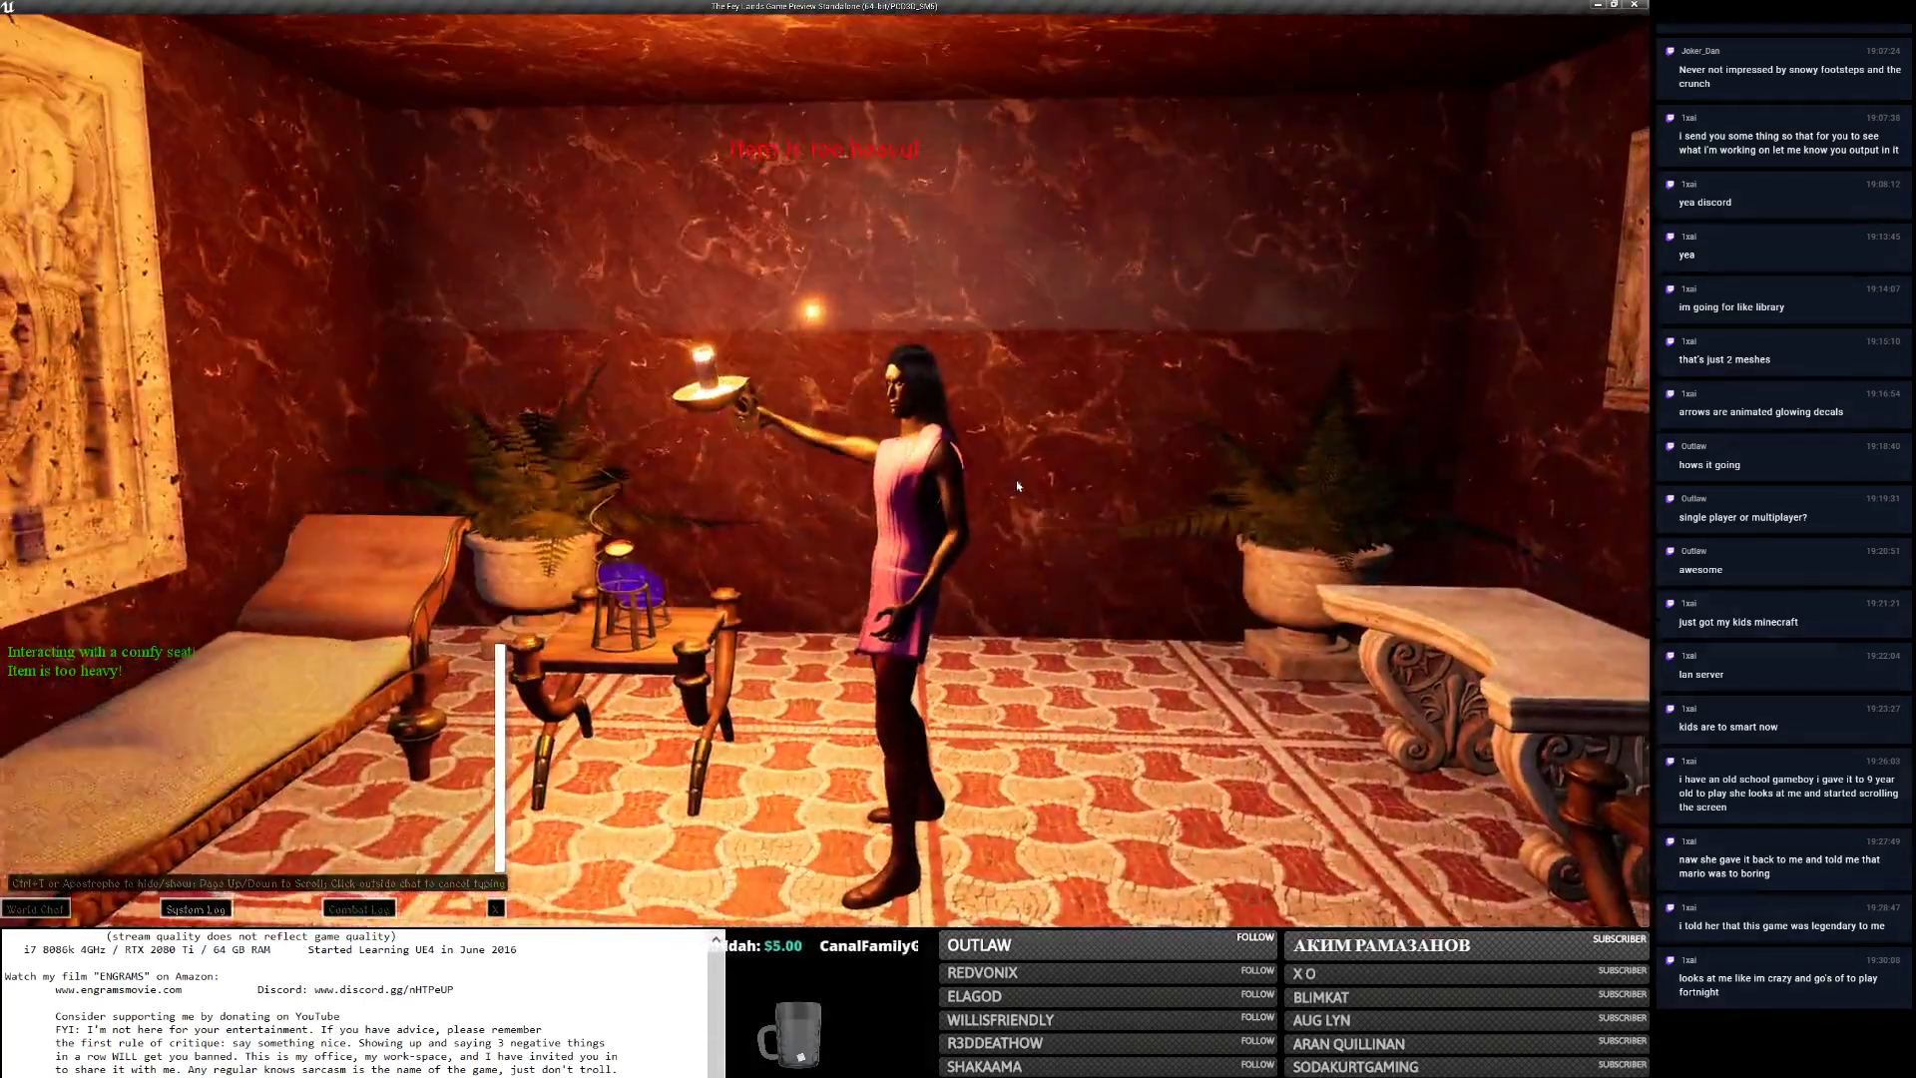
pyautogui.click(924, 491)
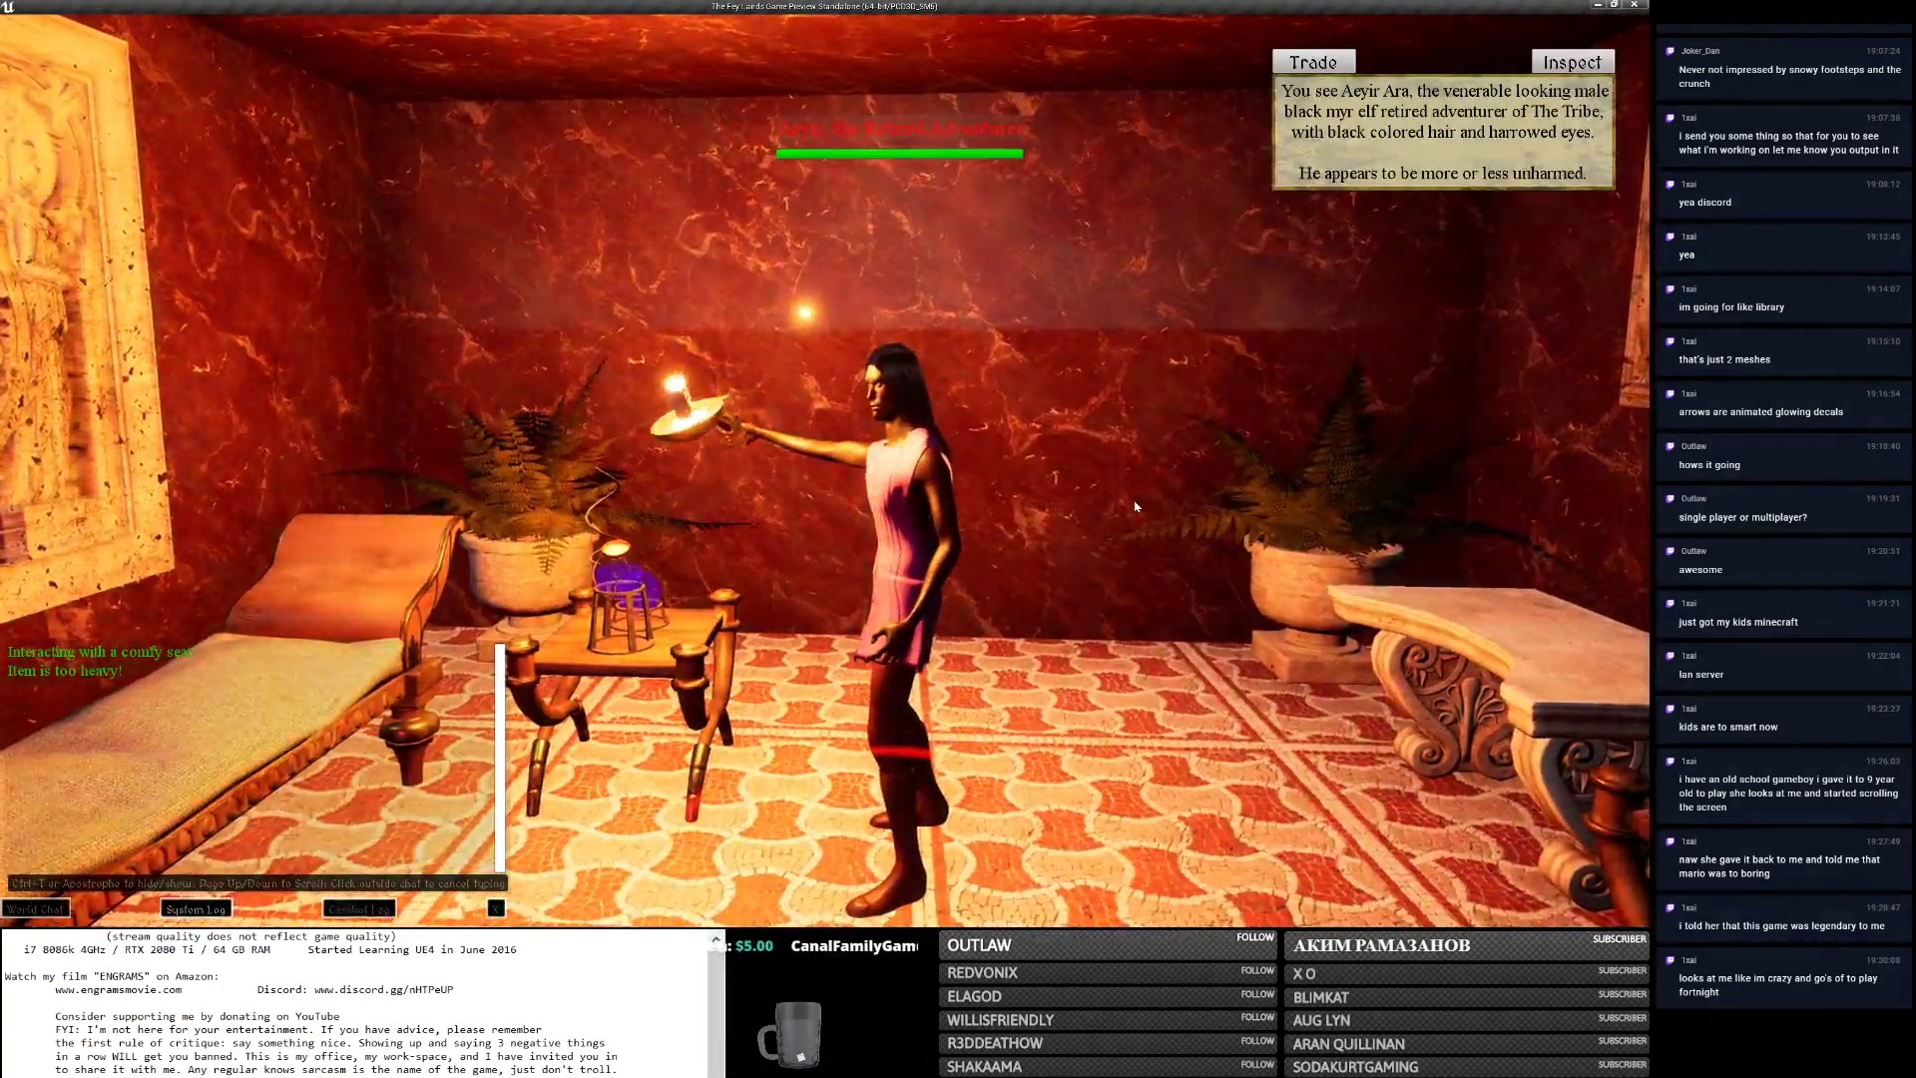
# Possess the NPC Aeyir using the NPC access list.
pyautogui.press('Escape')
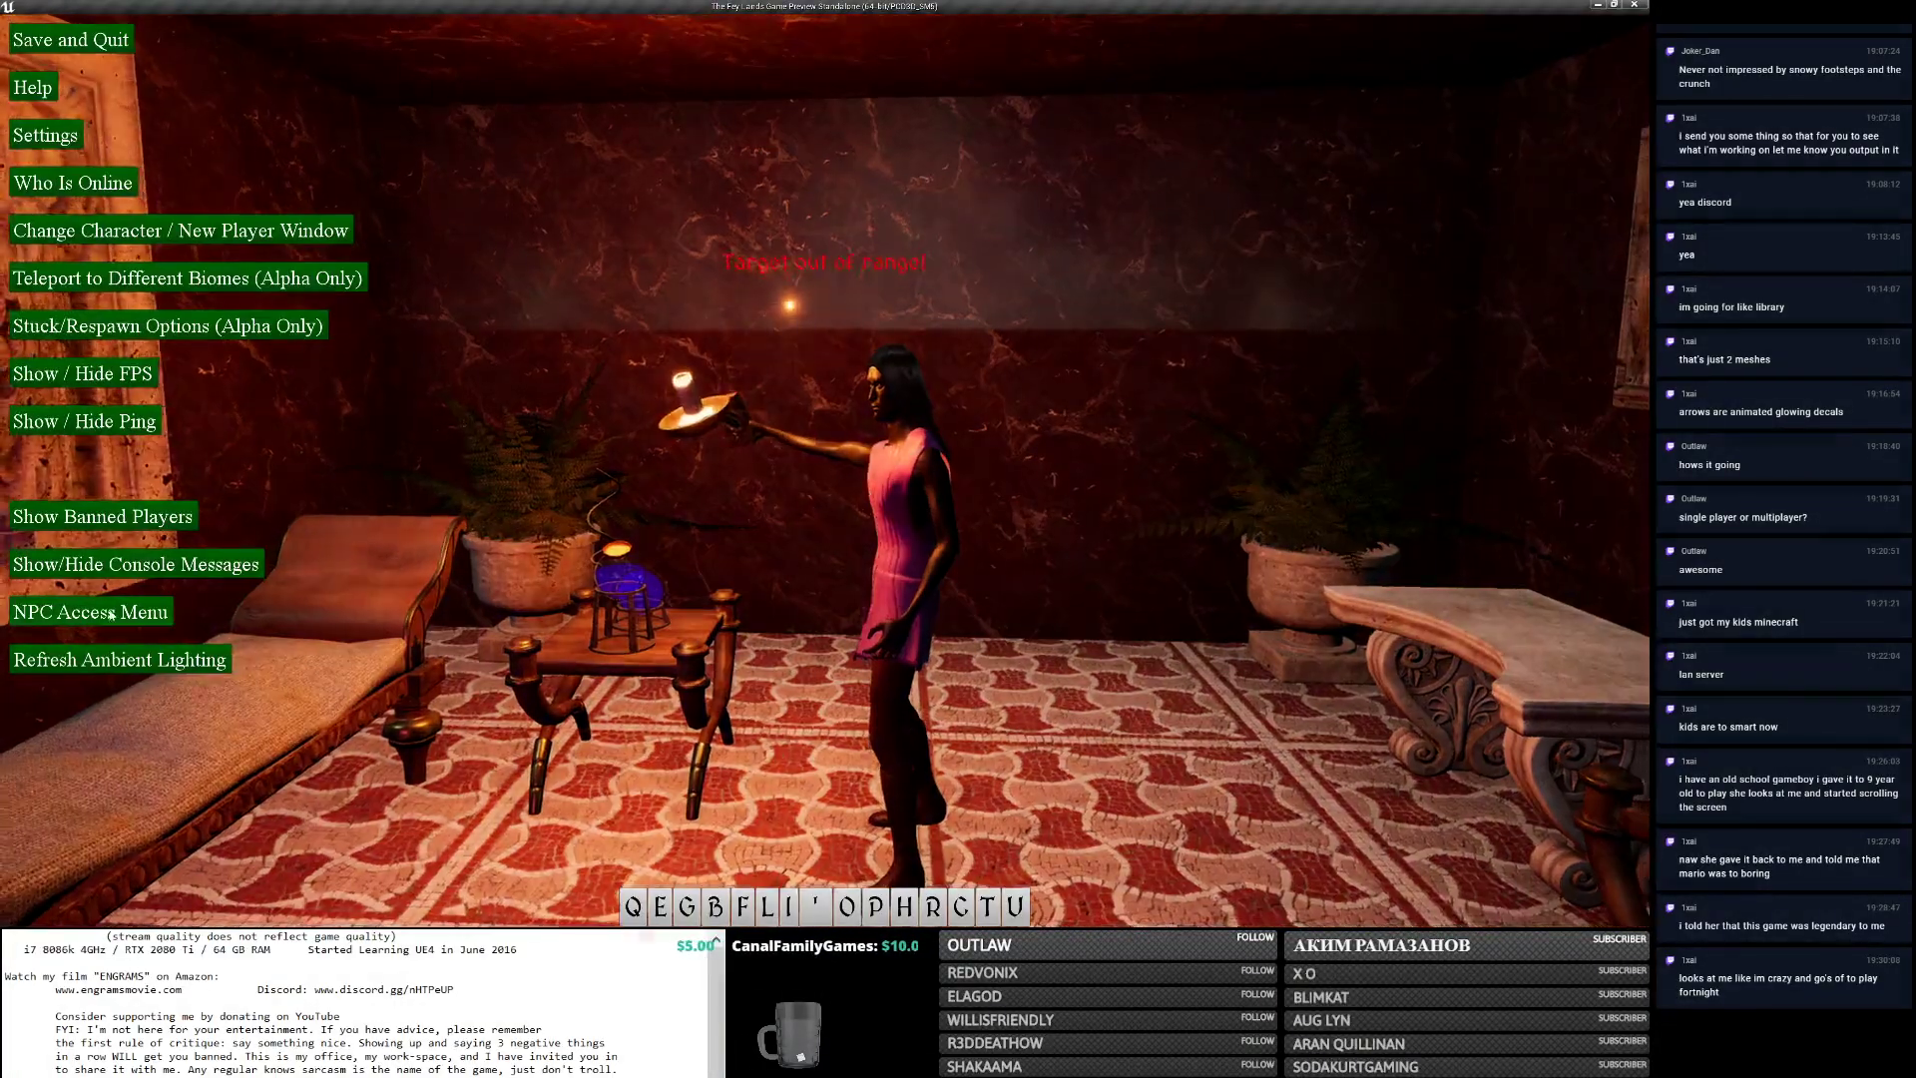
pyautogui.click(90, 611)
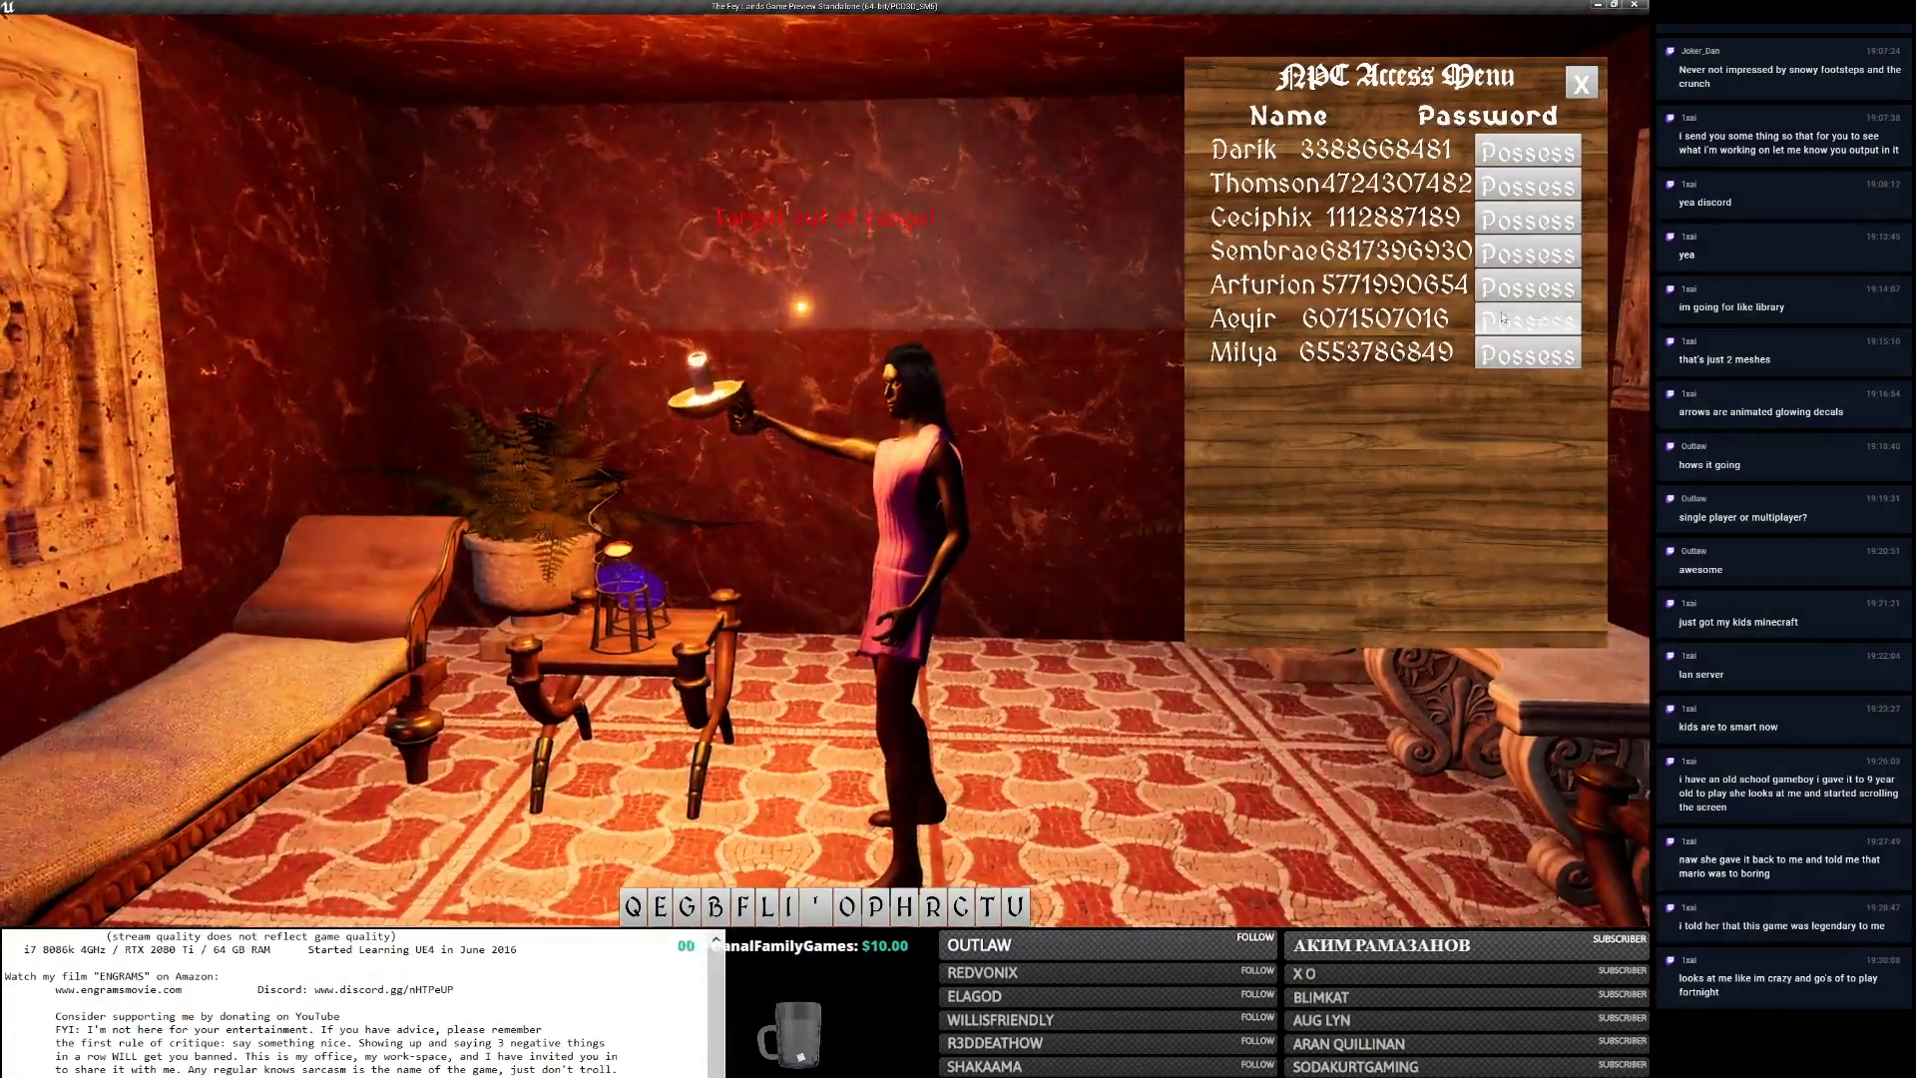
pyautogui.click(1528, 320)
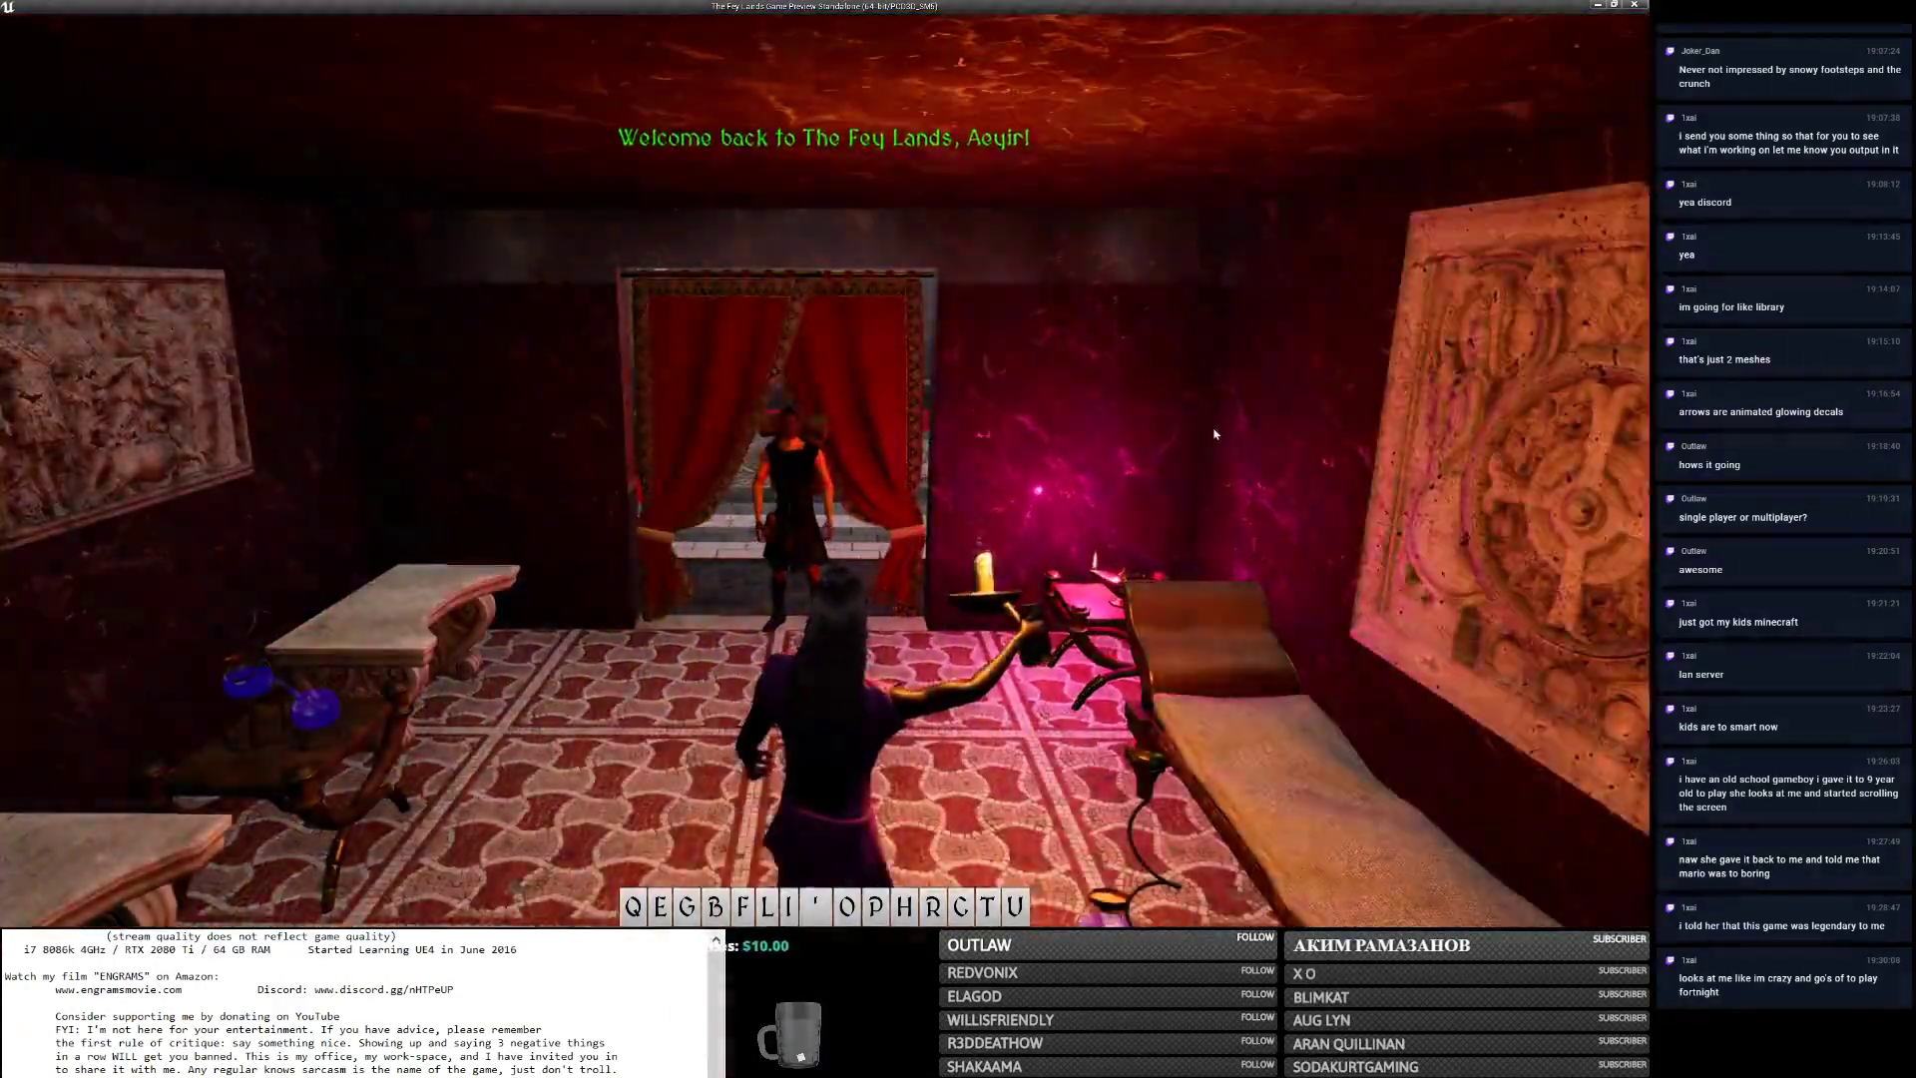
# Show the chat log, then open Aeyir's character sheet and display the day/night schedule.
pyautogui.press('c')
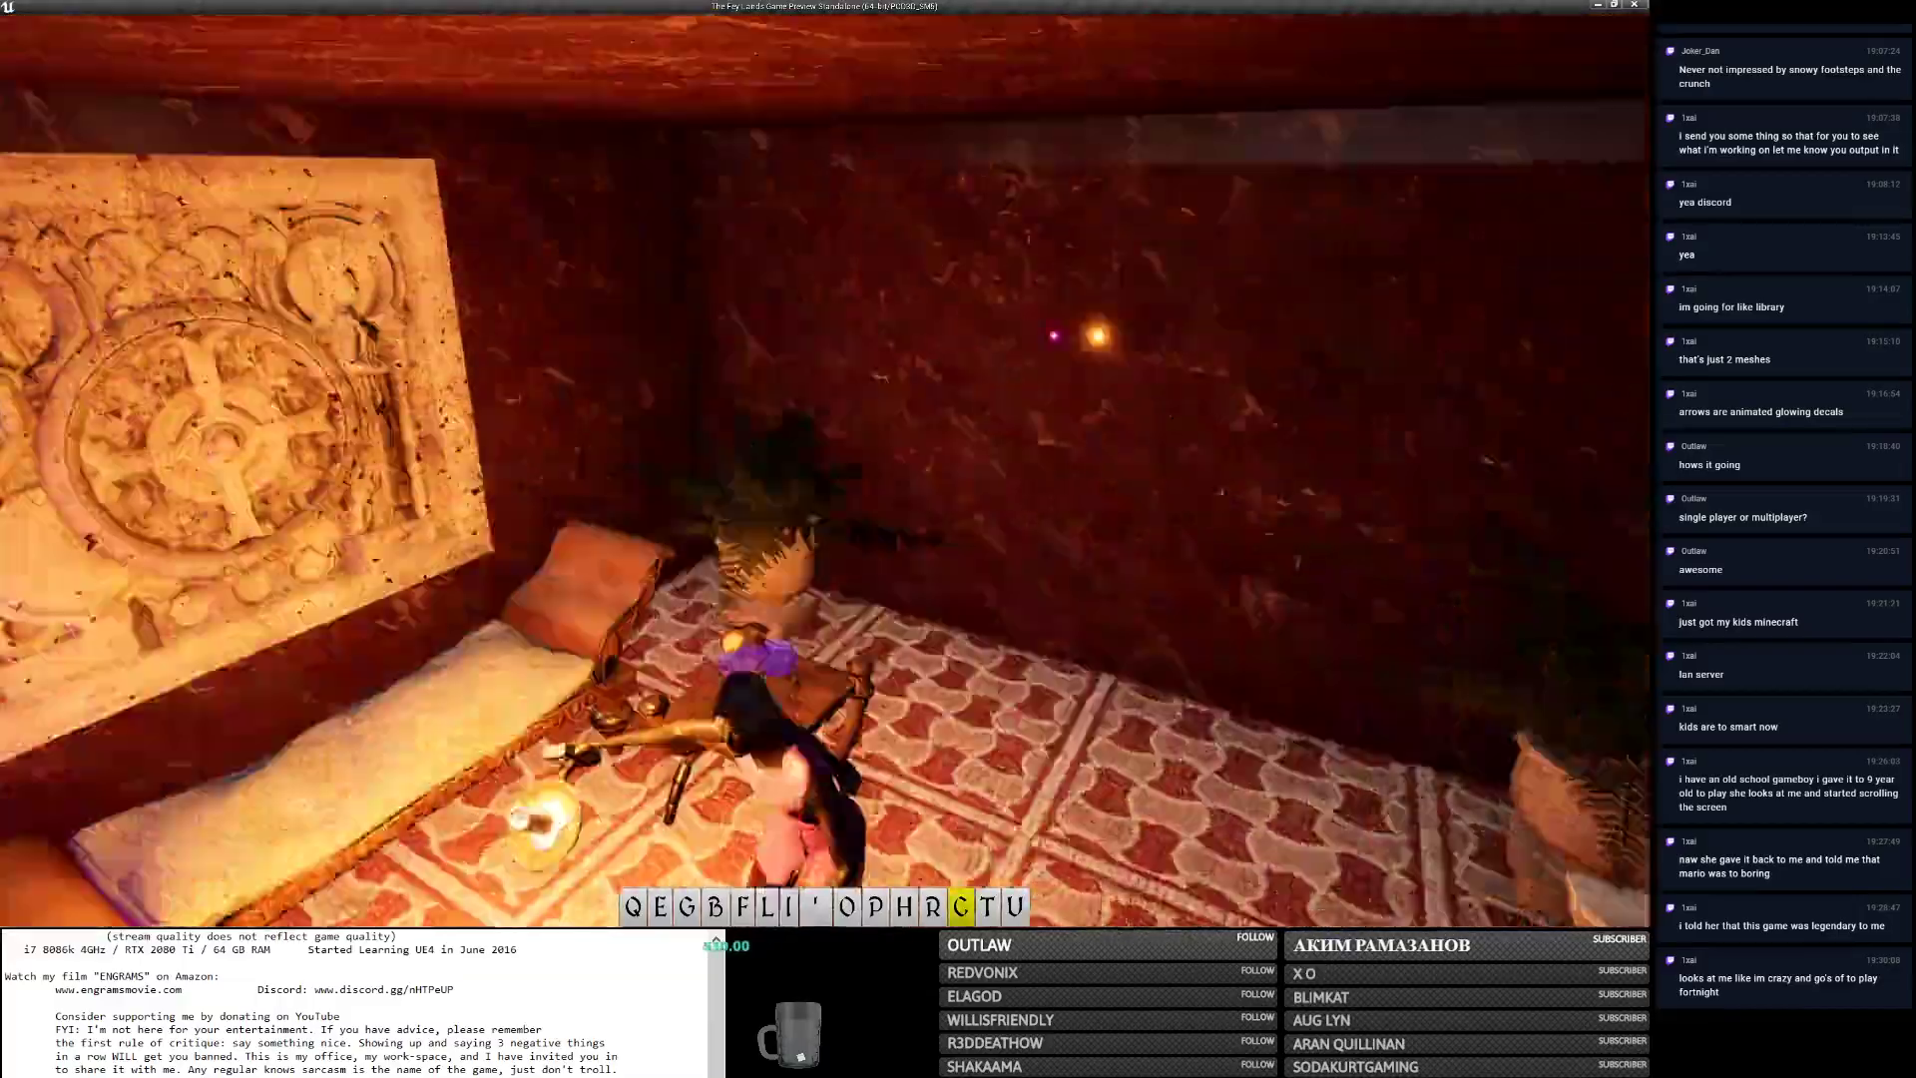
pyautogui.press('Escape')
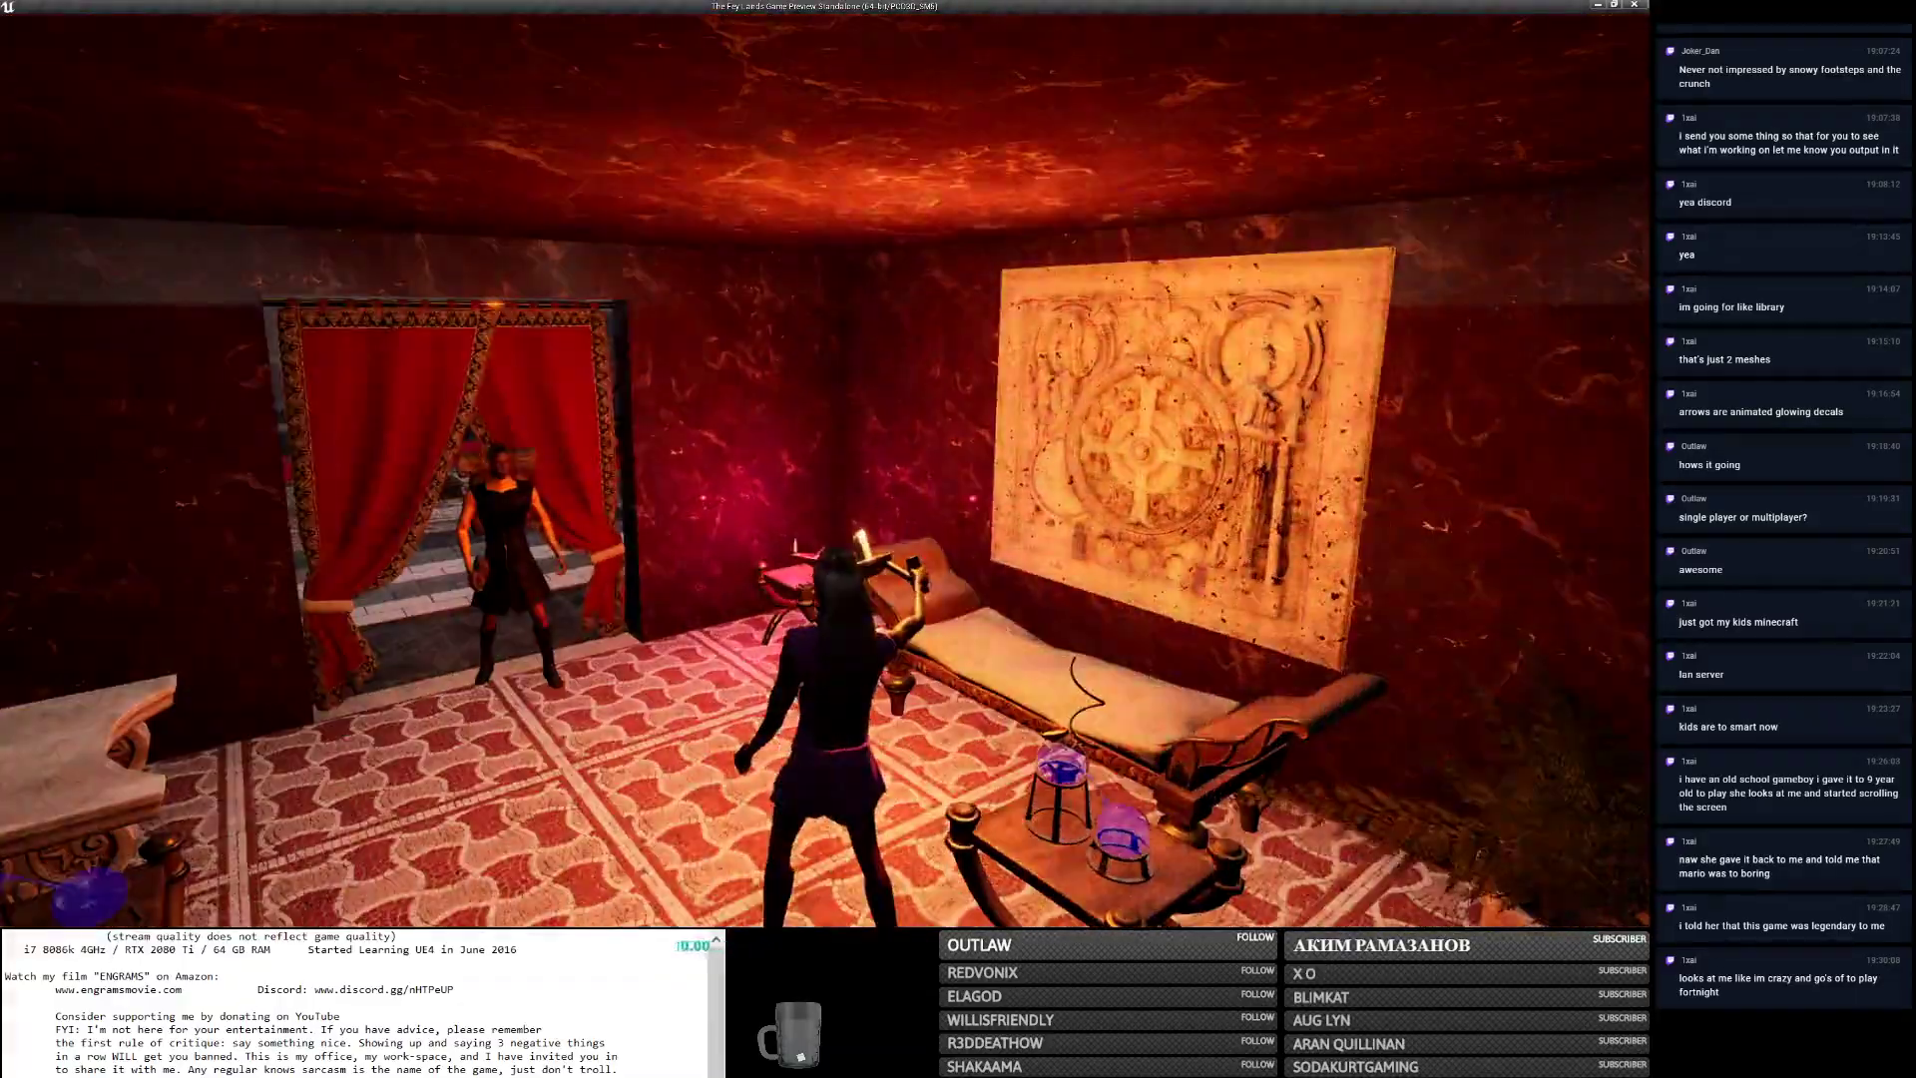
pyautogui.press("'")
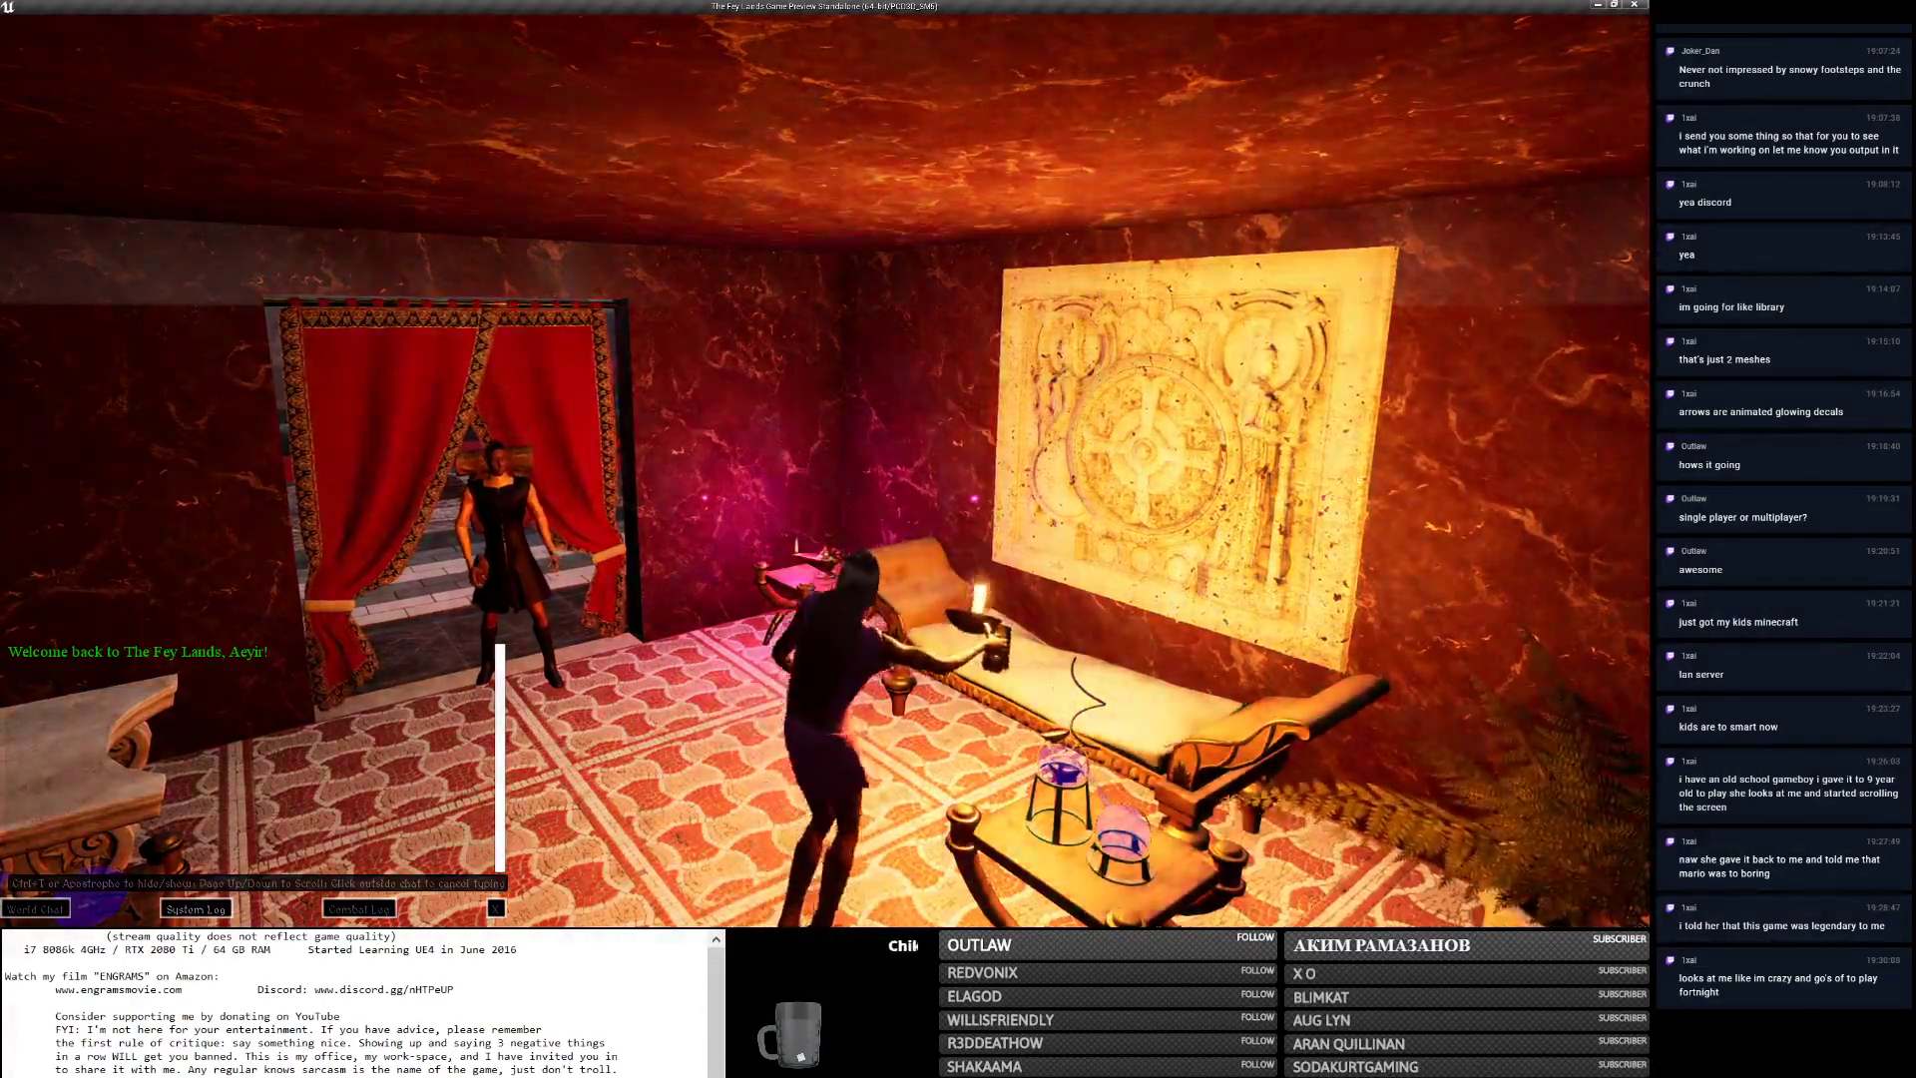
pyautogui.moveTo(1359, 480); pyautogui.dragTo(1005, 507, button='right')
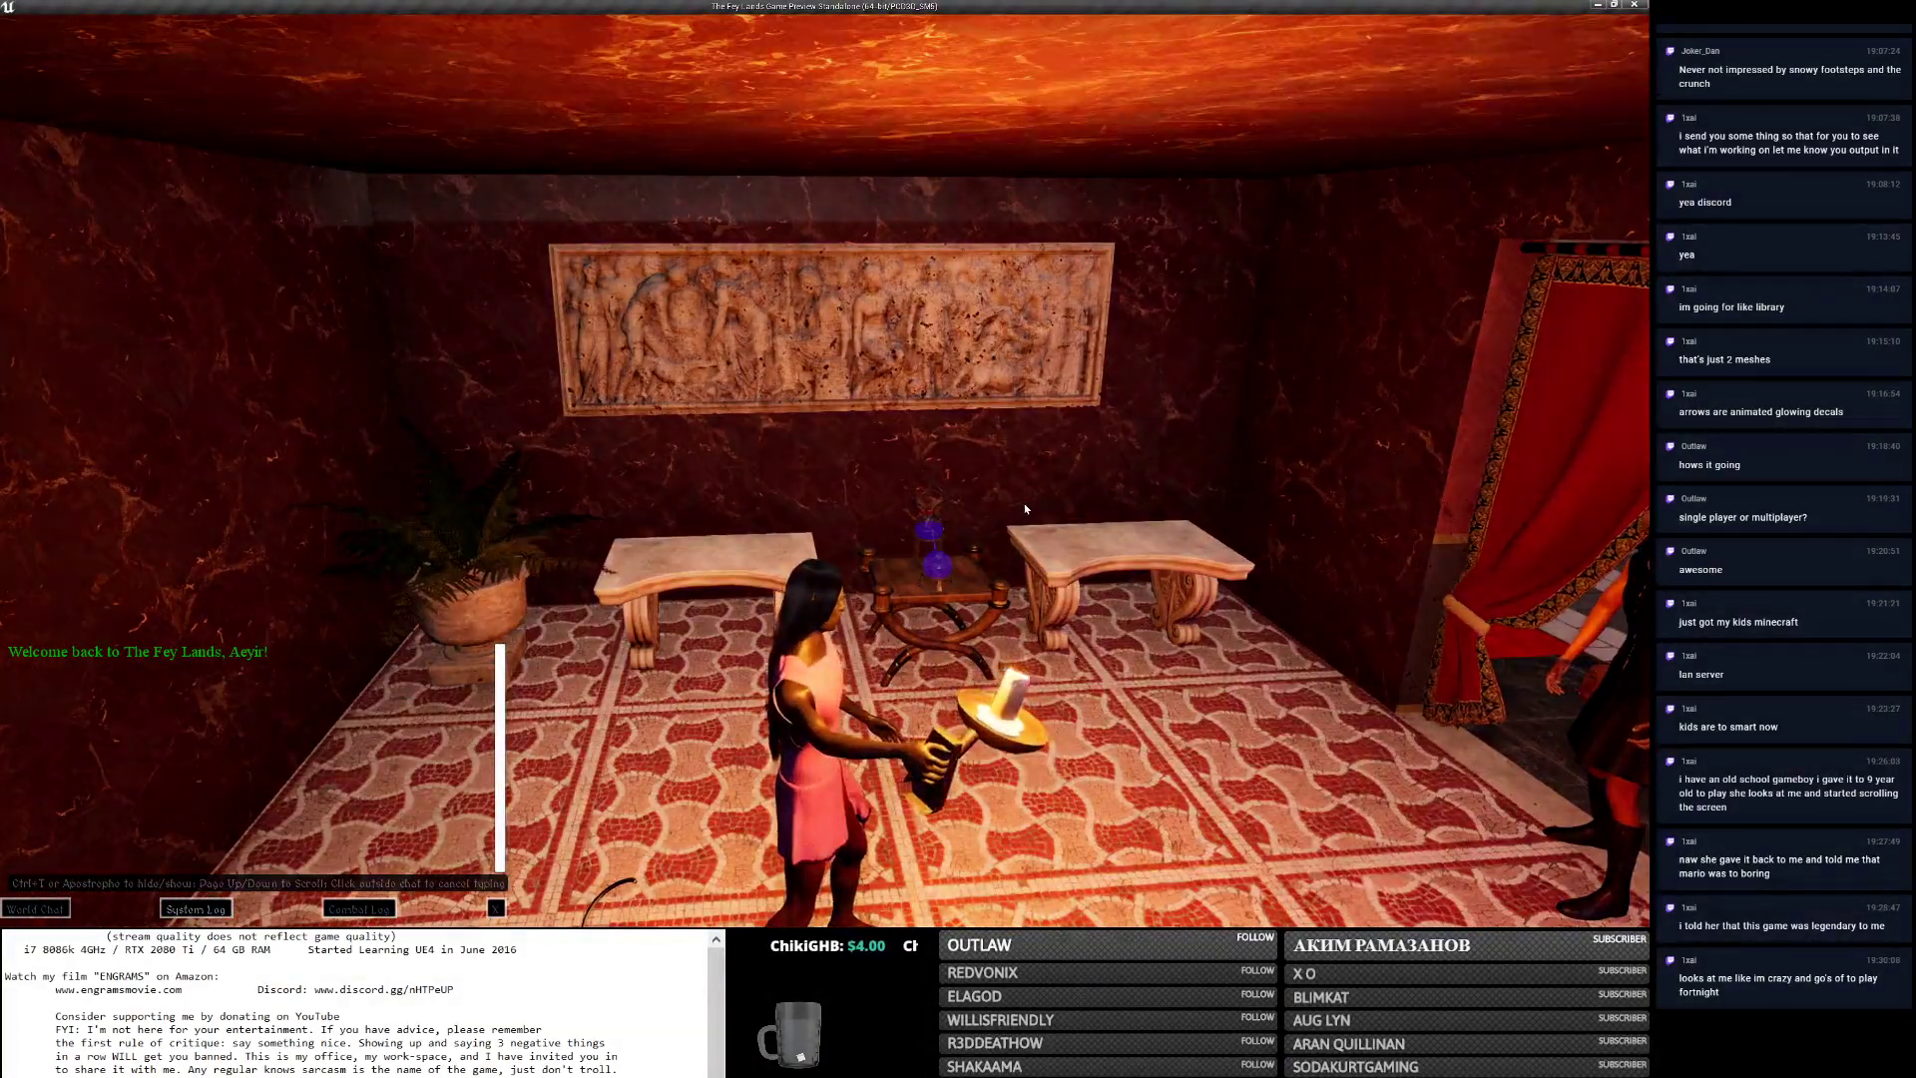
pyautogui.press('c')
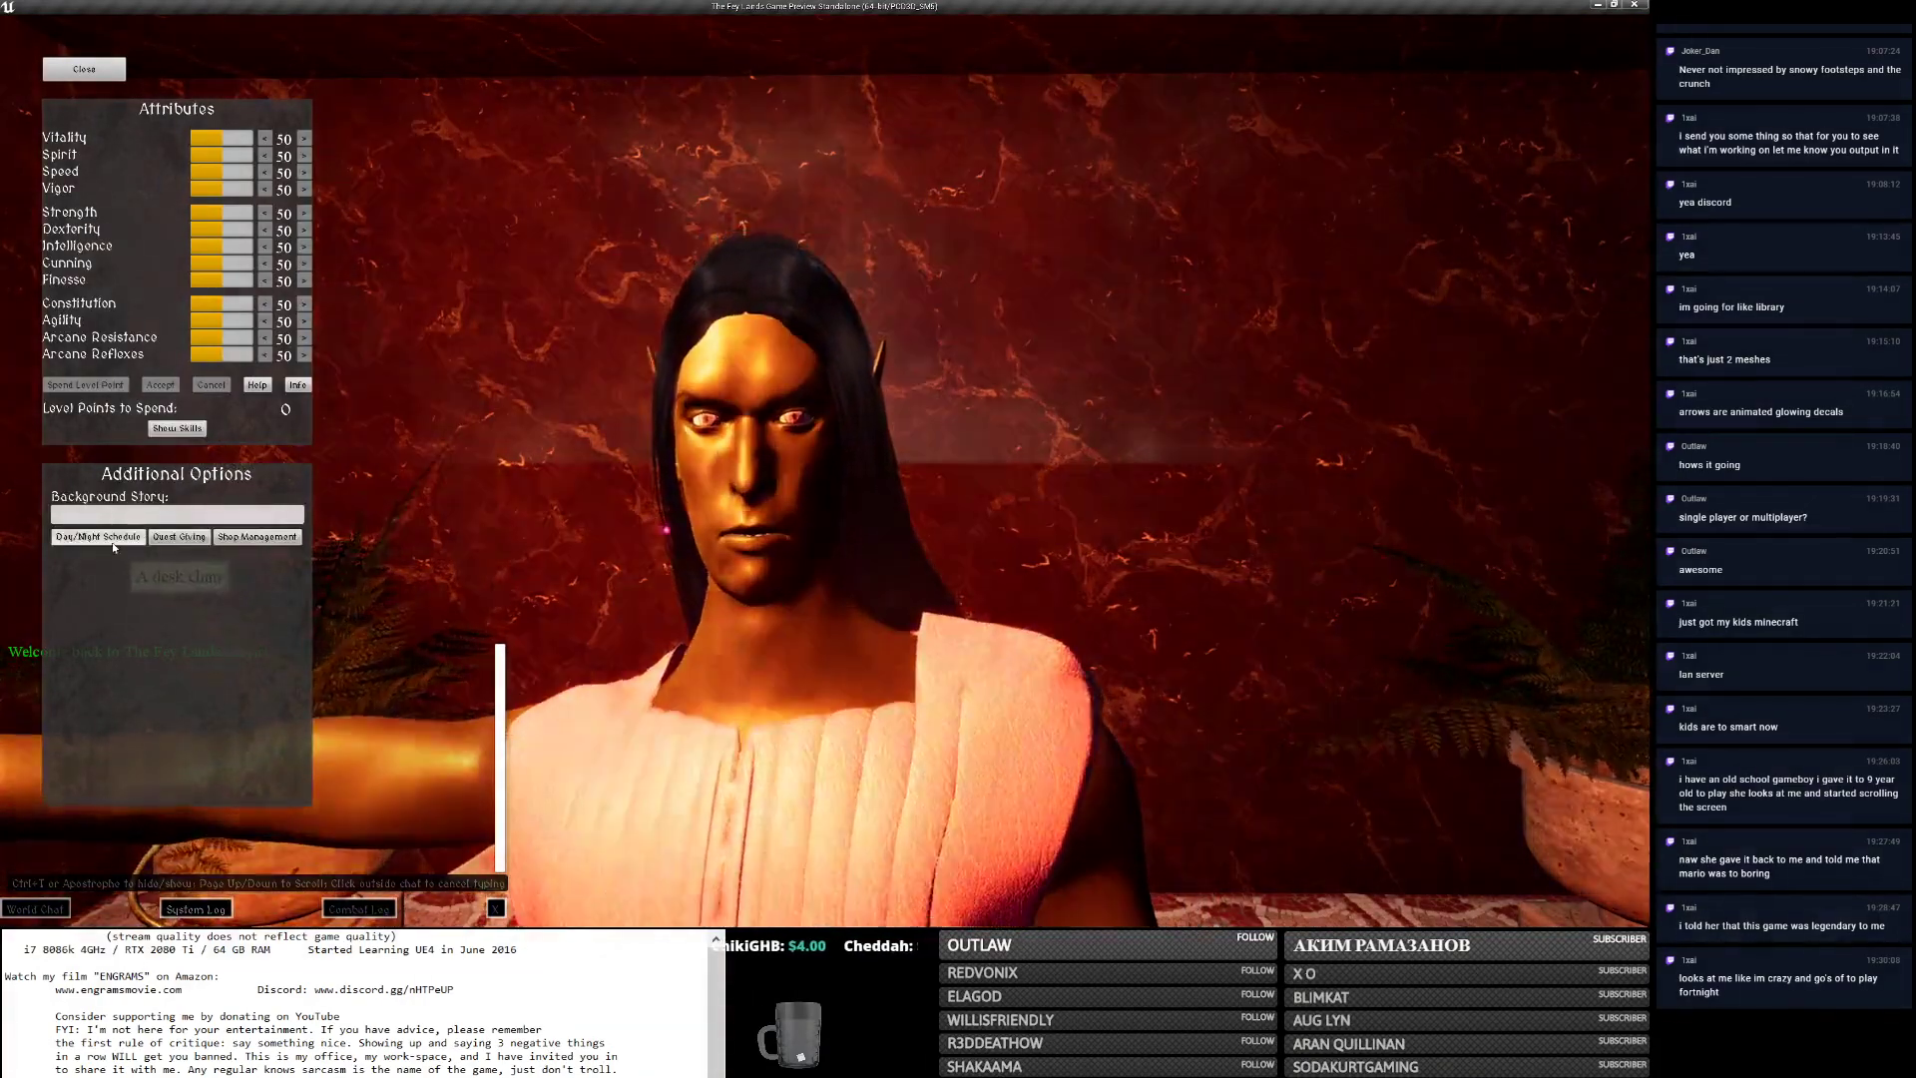
pyautogui.click(118, 538)
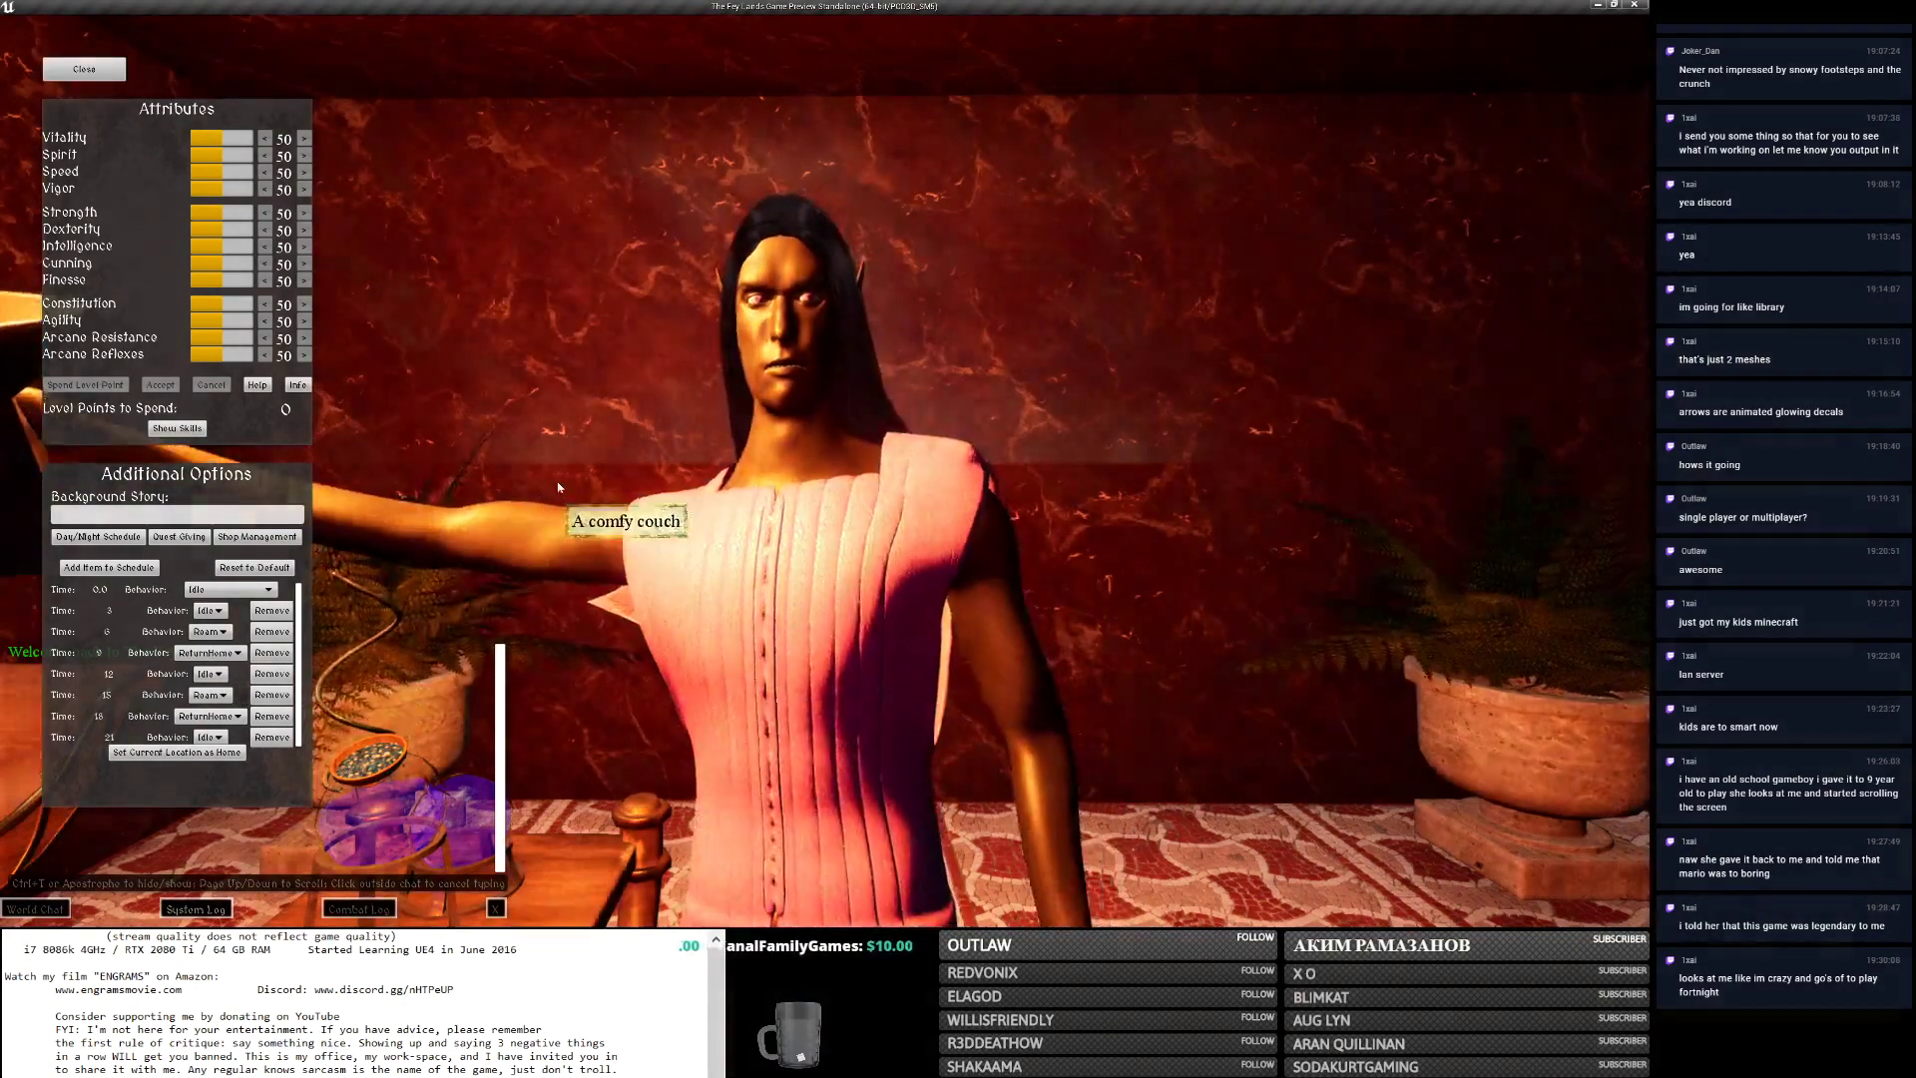
# Walk Aeyir out of the marble room and around the tapestried hall to inspect the candlelight.
pyautogui.press('w')
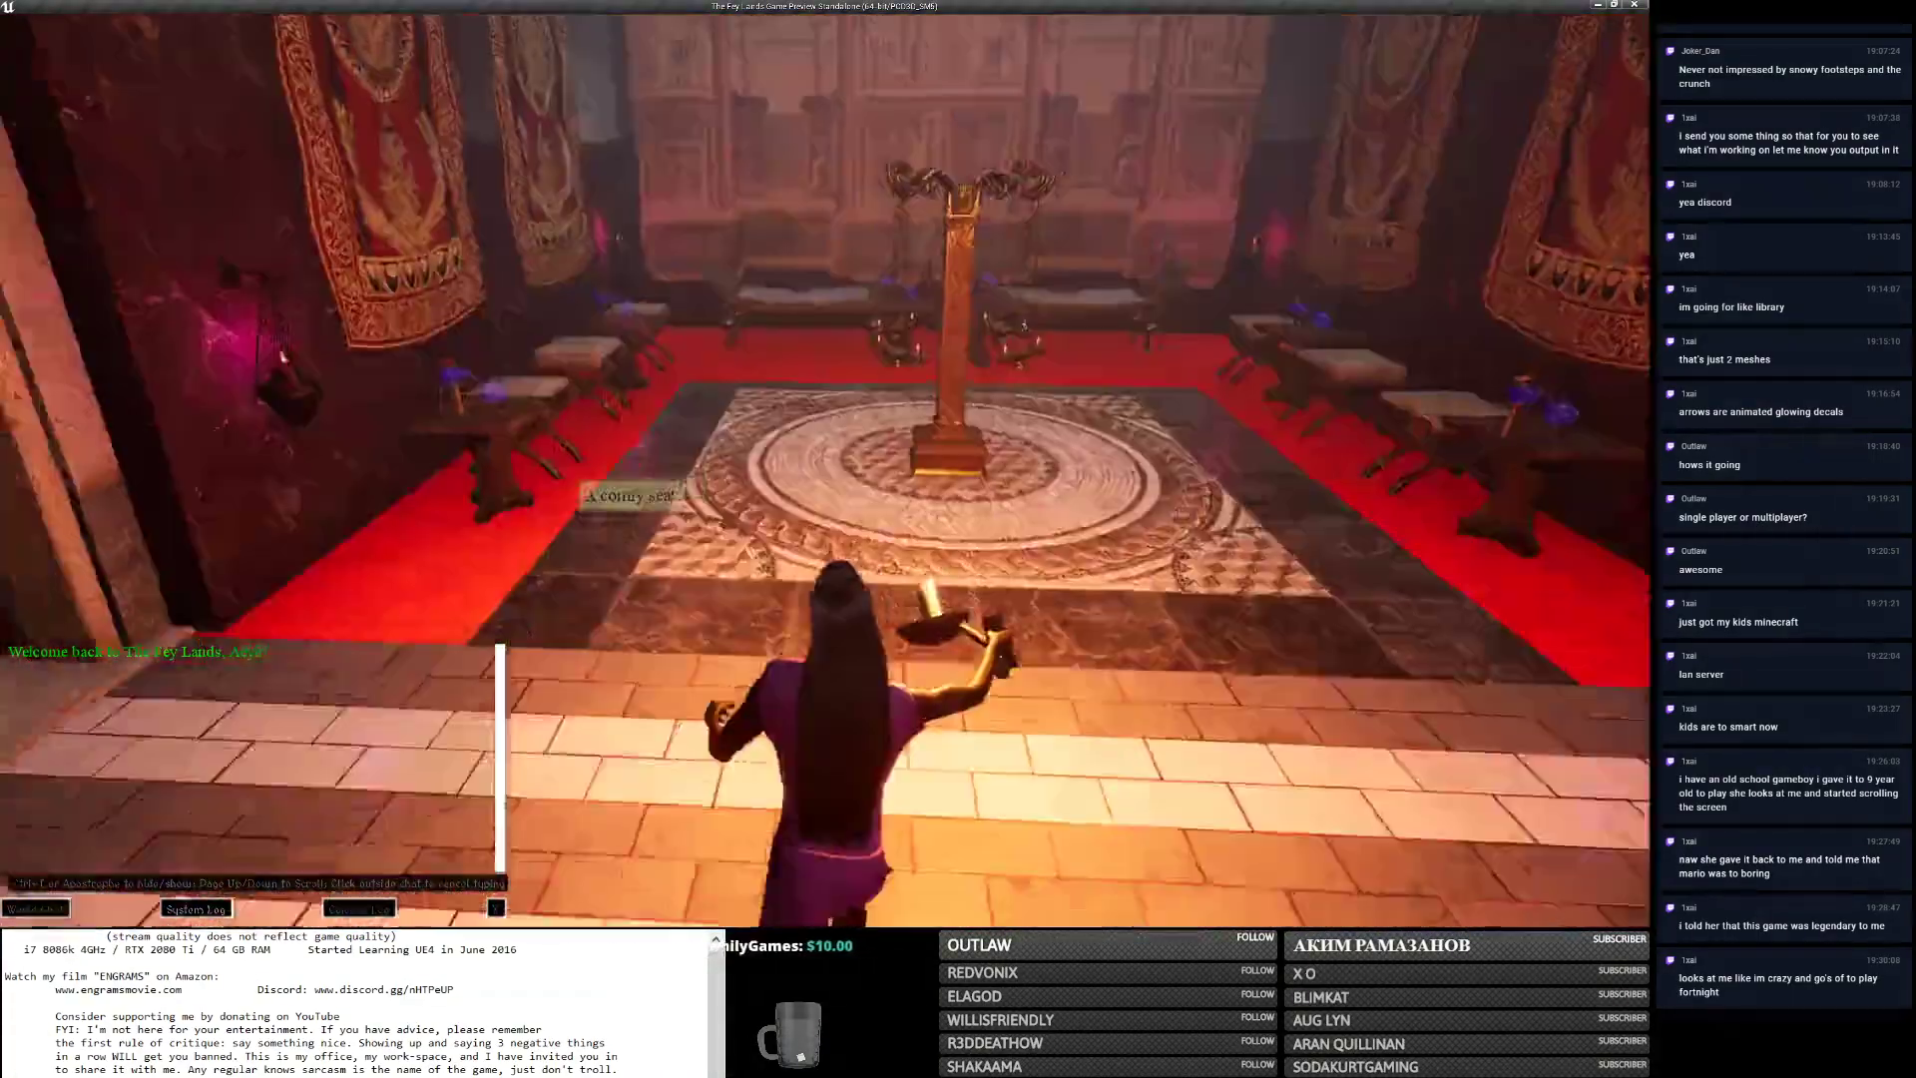
pyautogui.moveTo(561, 466); pyautogui.dragTo(561, 466, button='right')
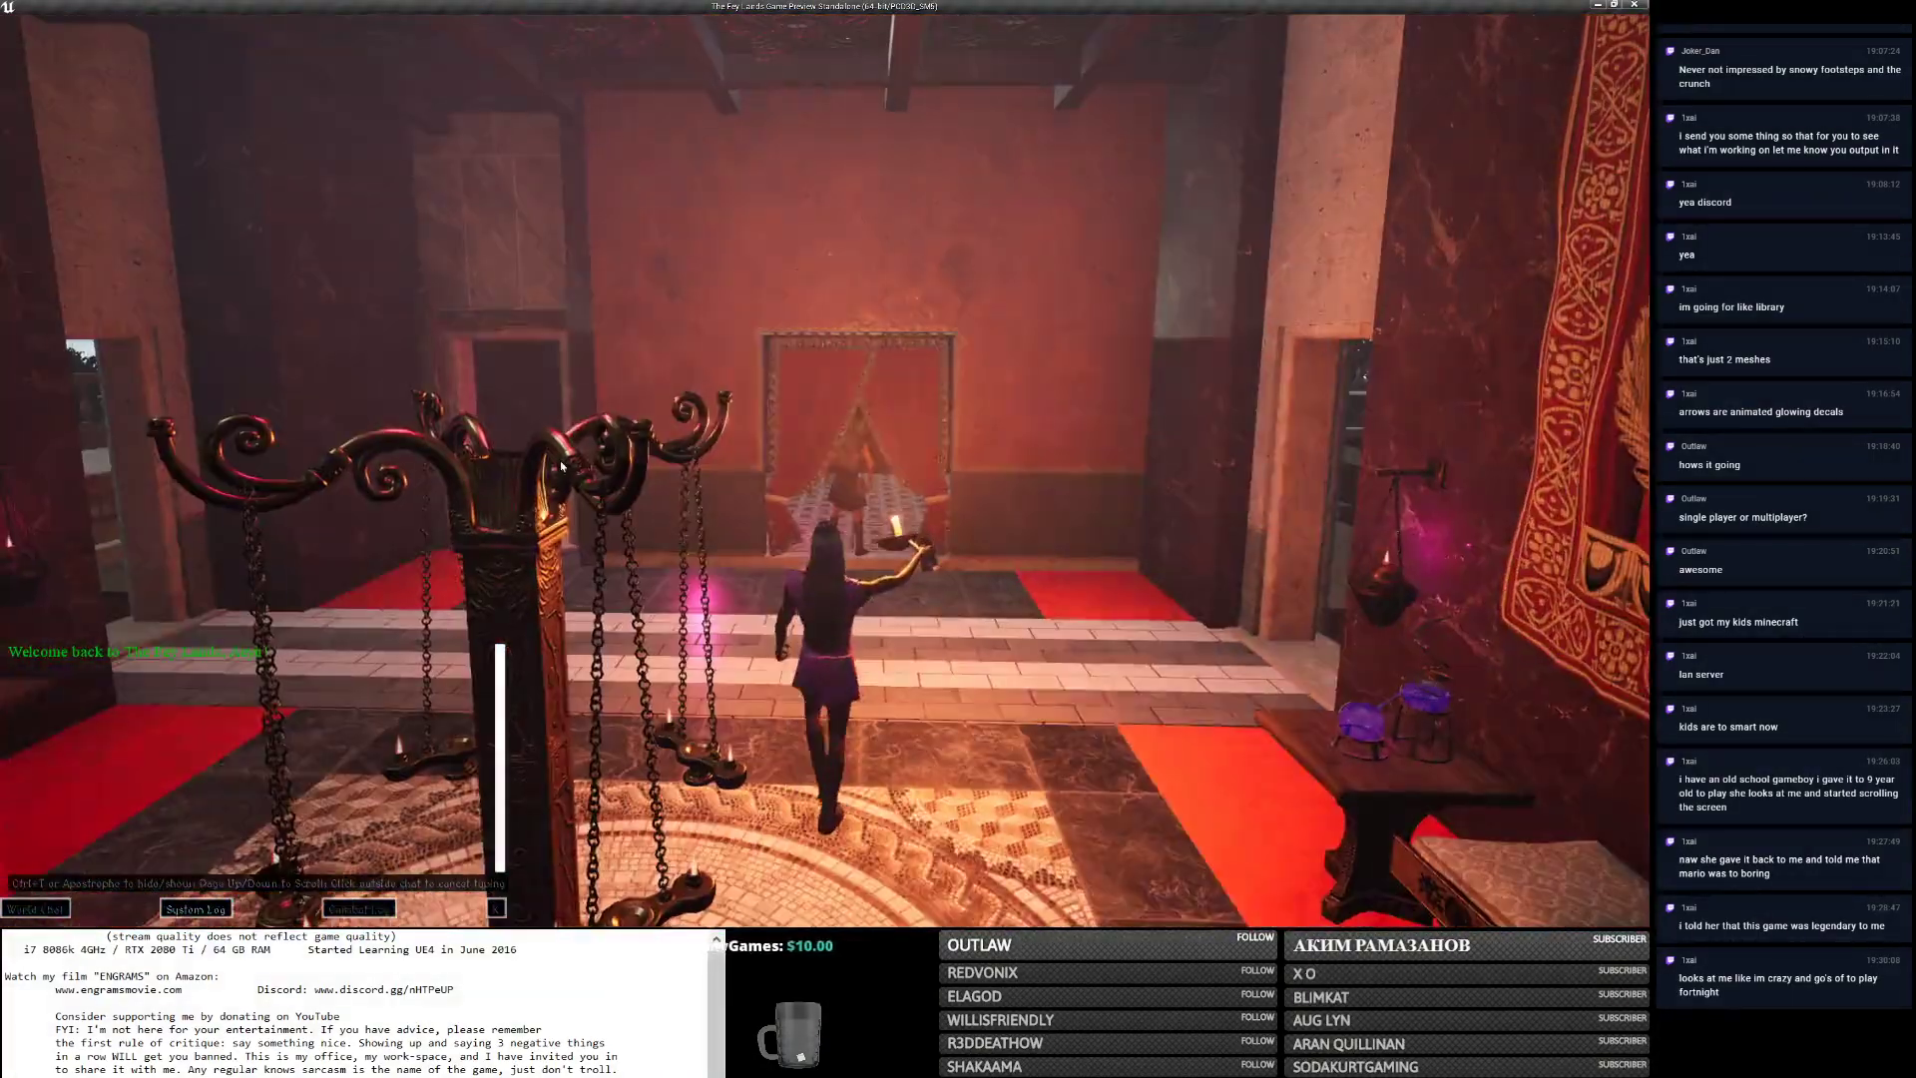
pyautogui.moveTo(631, 539); pyautogui.dragTo(630, 539, button='right')
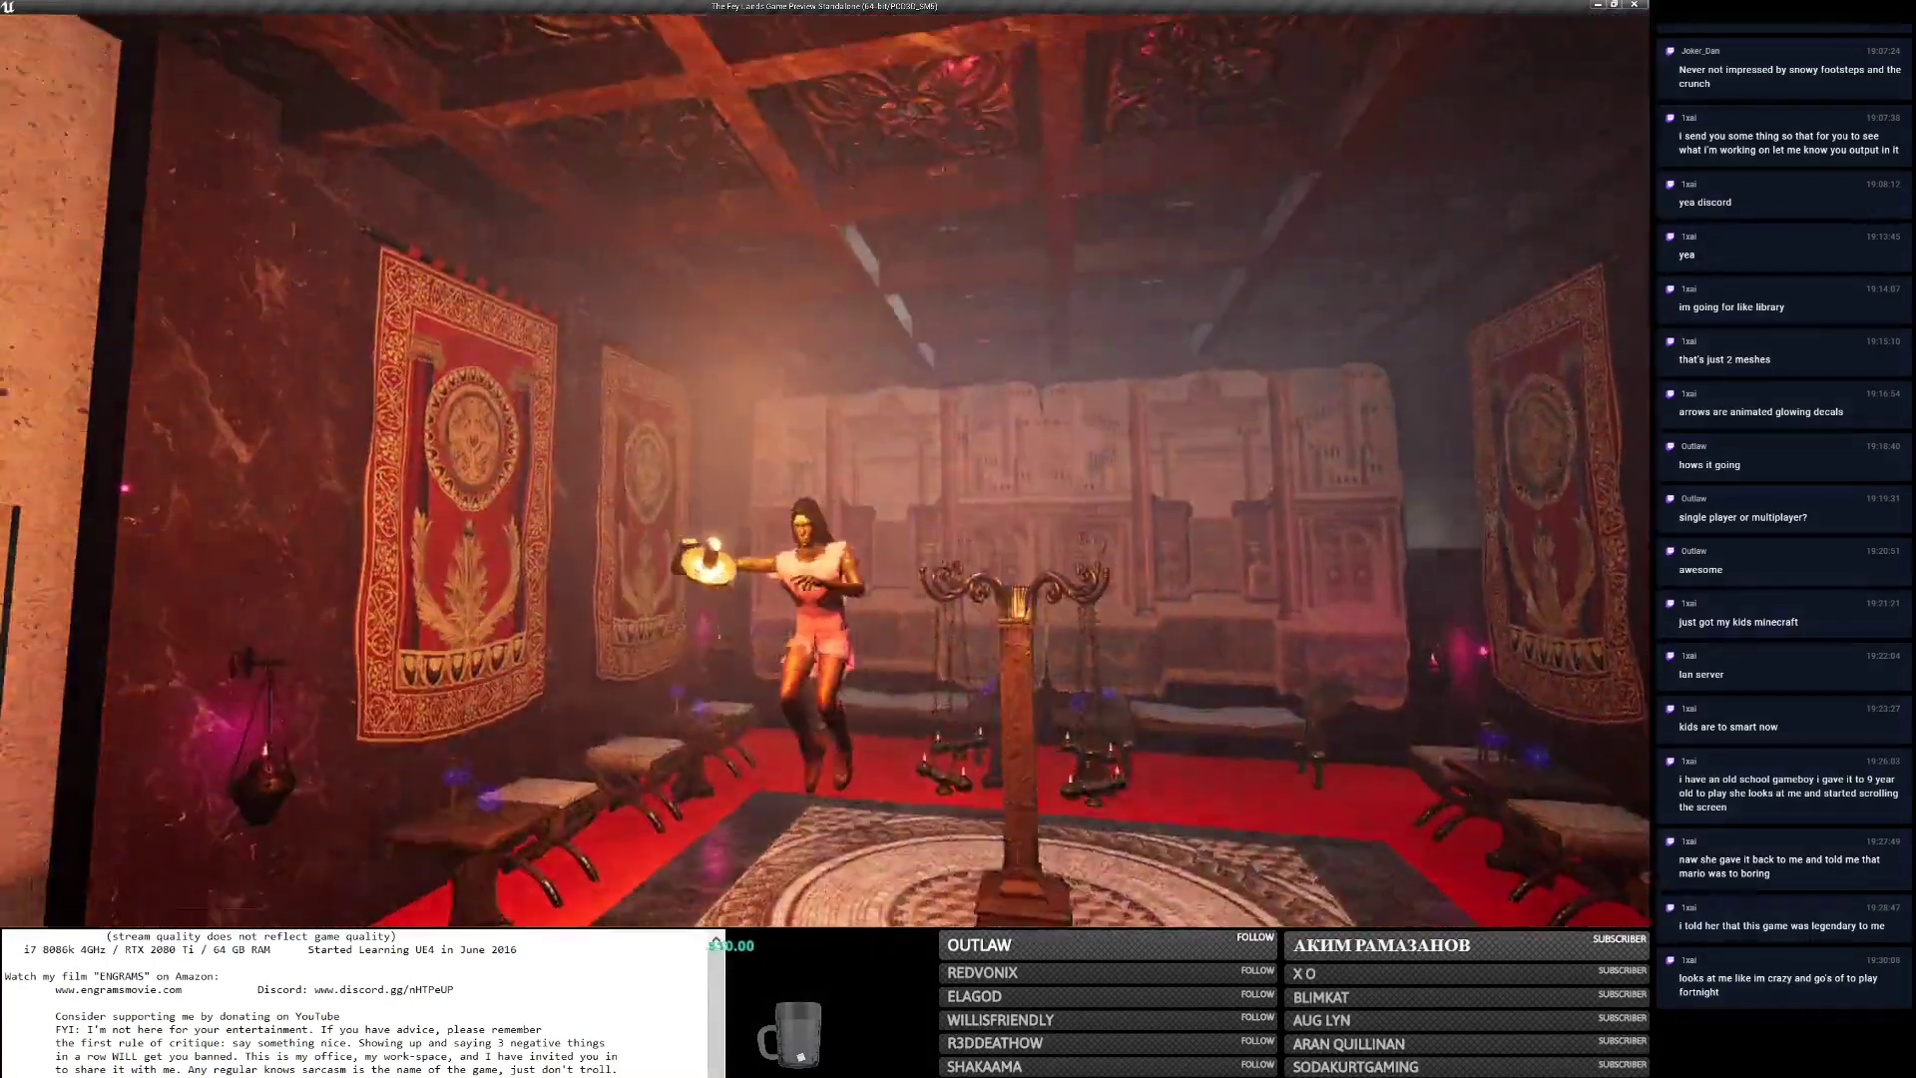
pyautogui.moveTo(409, 567); pyautogui.dragTo(409, 567, button='right')
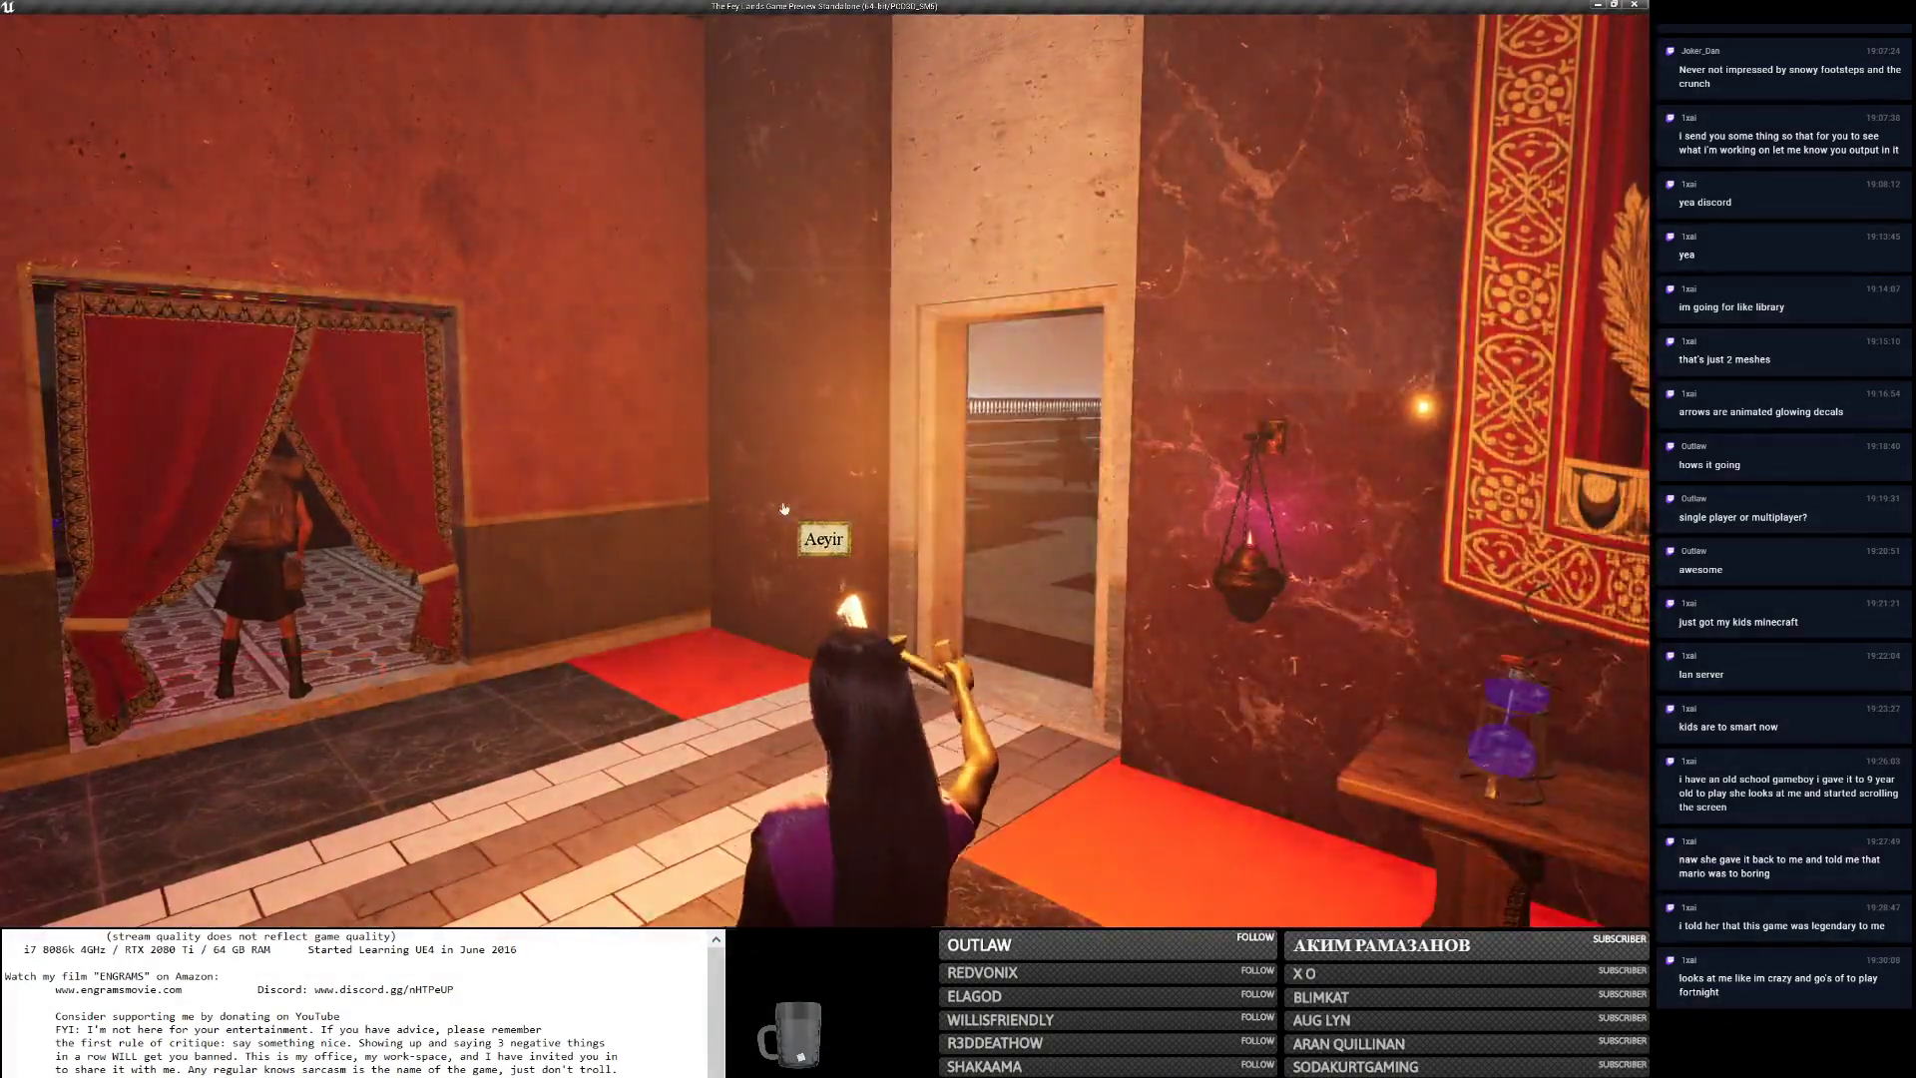
# Take Aeyir outside onto the terrace, mount the horse and ride to the pavilion's brick wall.
pyautogui.moveTo(784, 509); pyautogui.dragTo(784, 509, button='right')
pyautogui.press('w')
pyautogui.press('h')
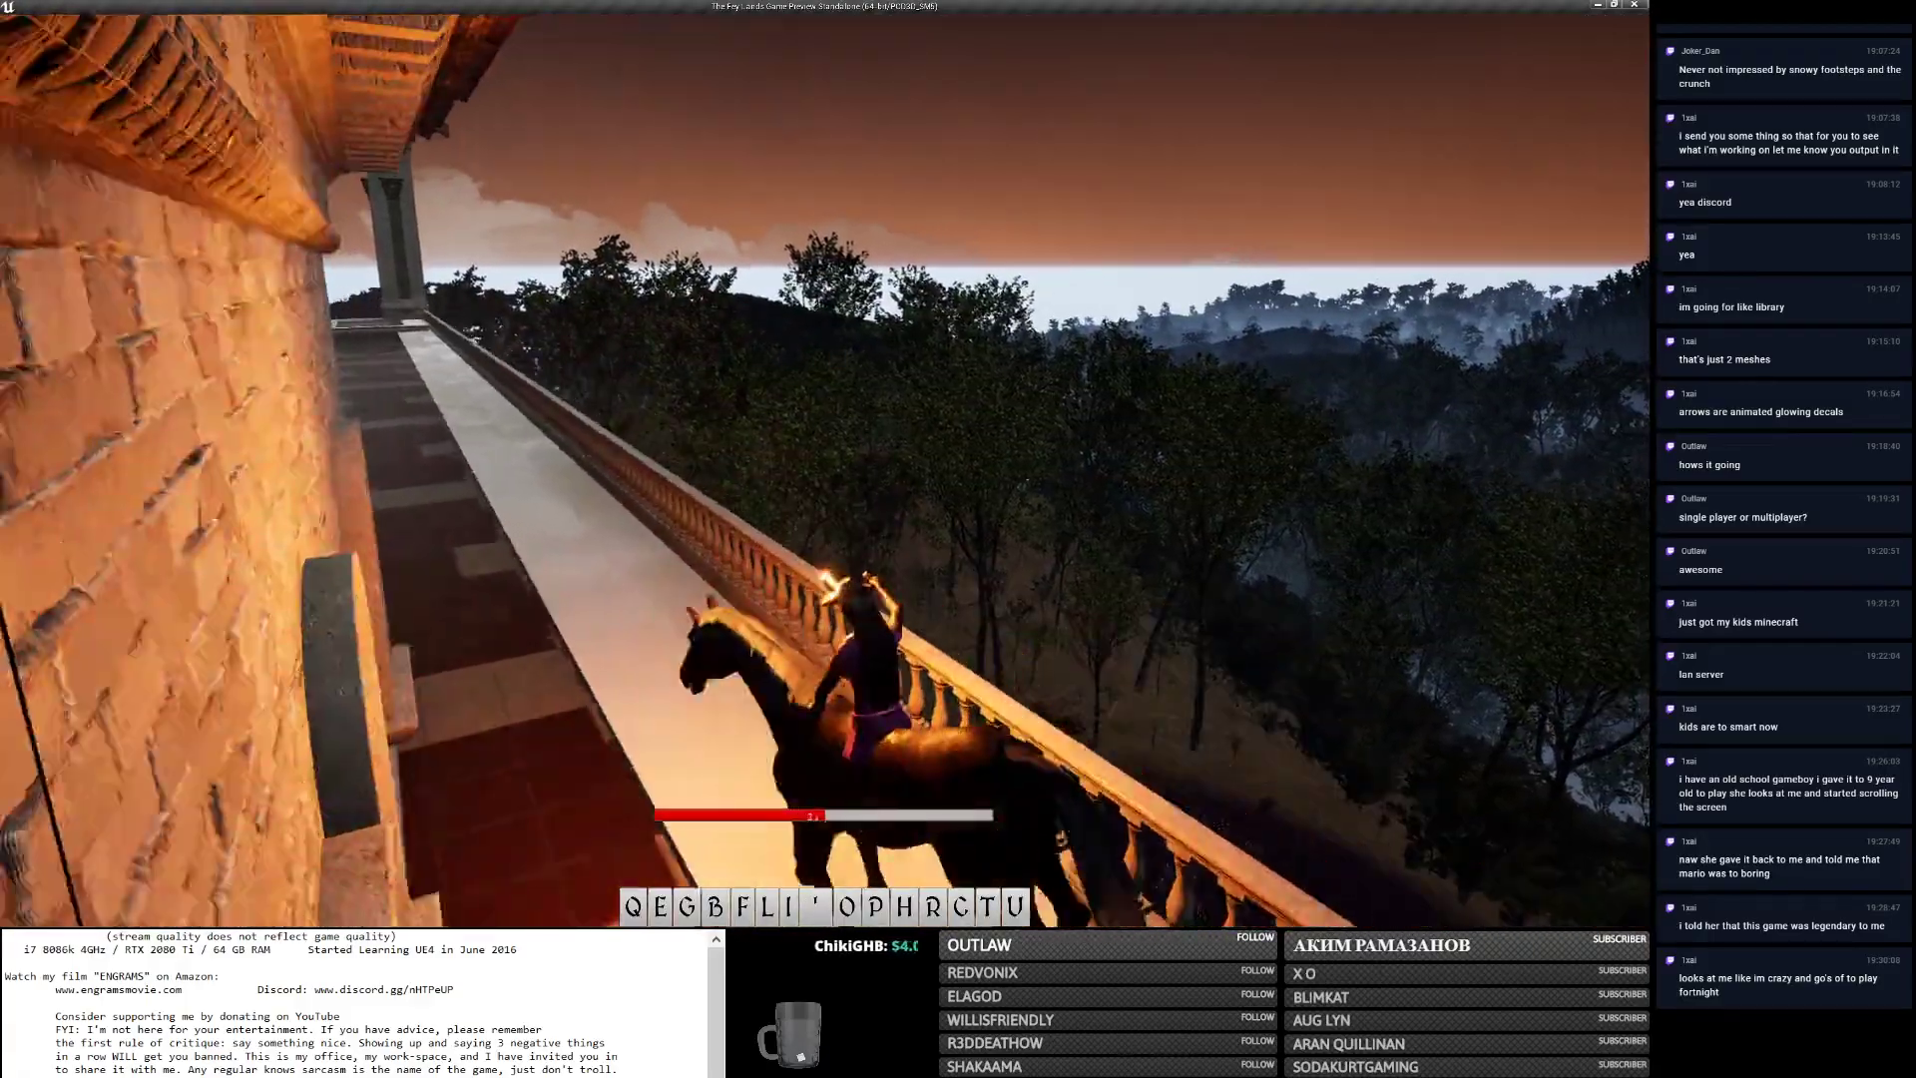
pyautogui.press('w')
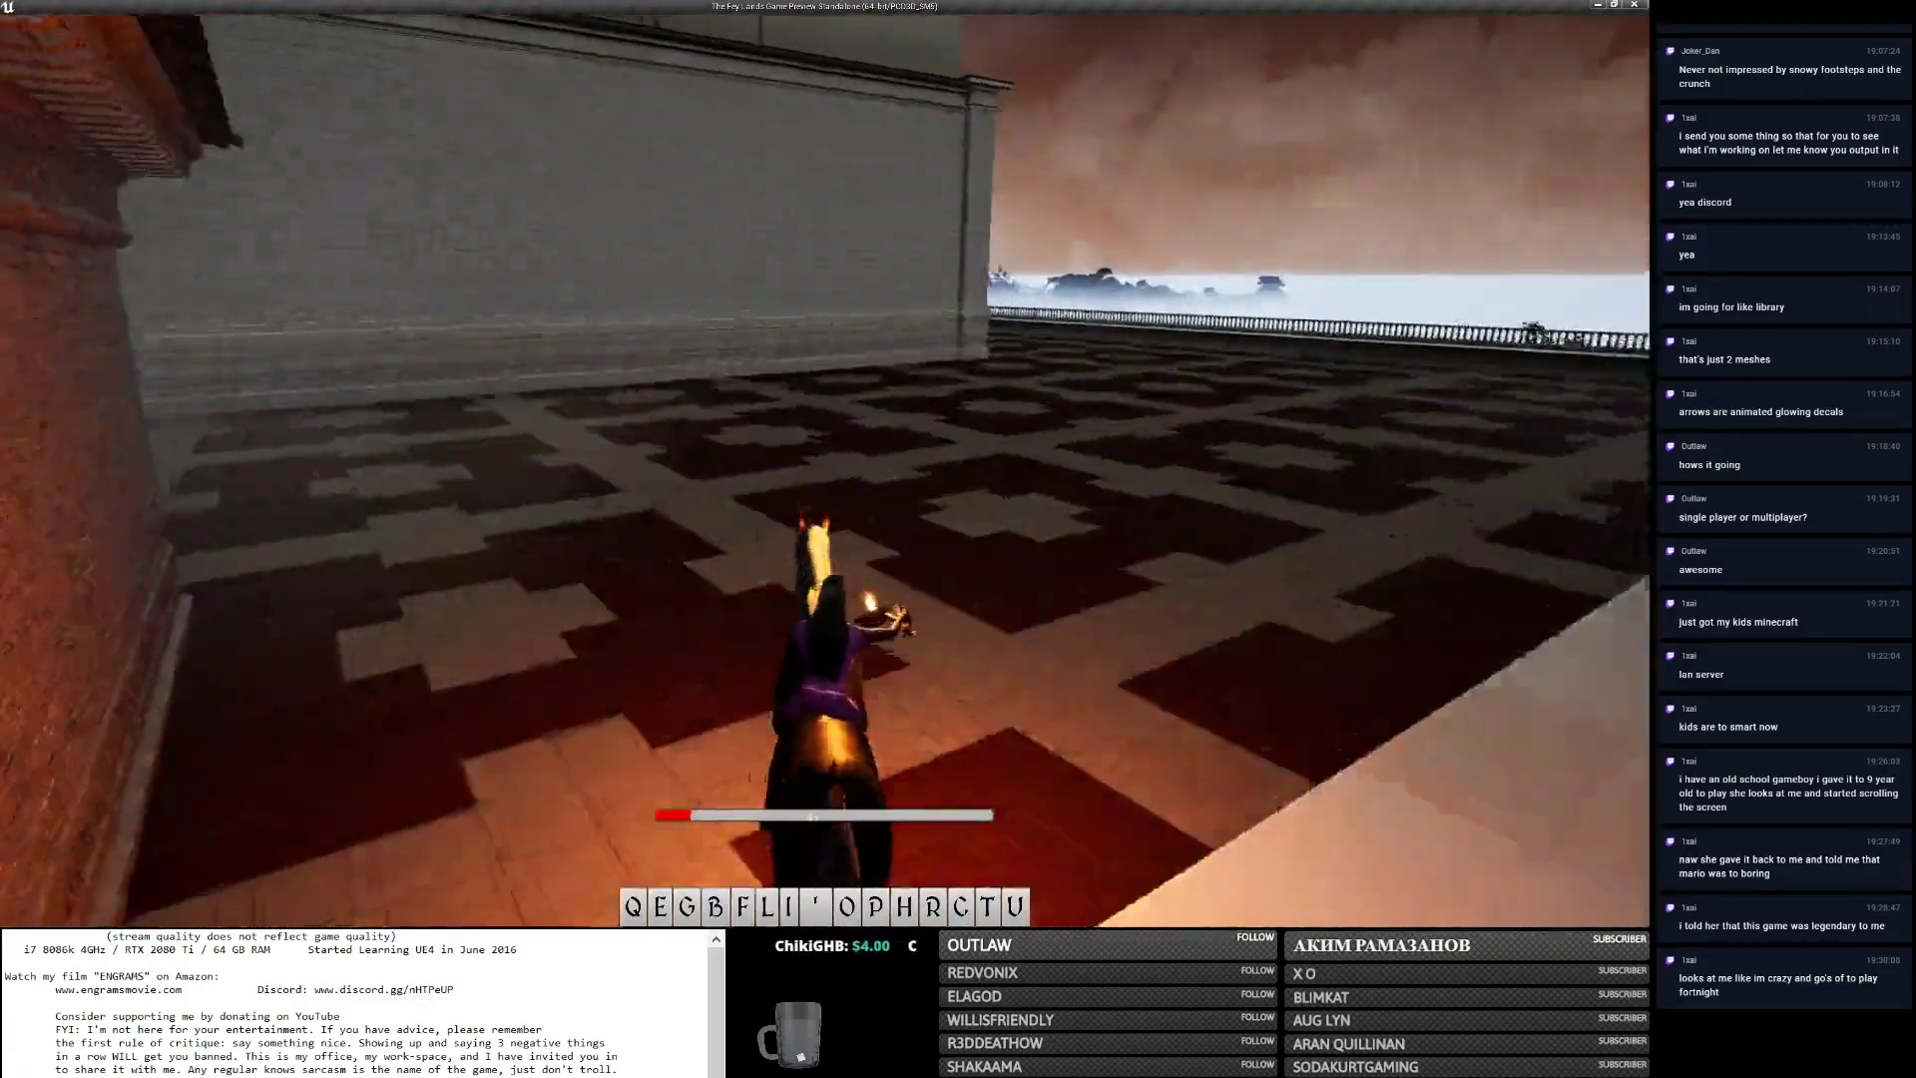
pyautogui.moveTo(785, 509); pyautogui.dragTo(784, 509, button='right')
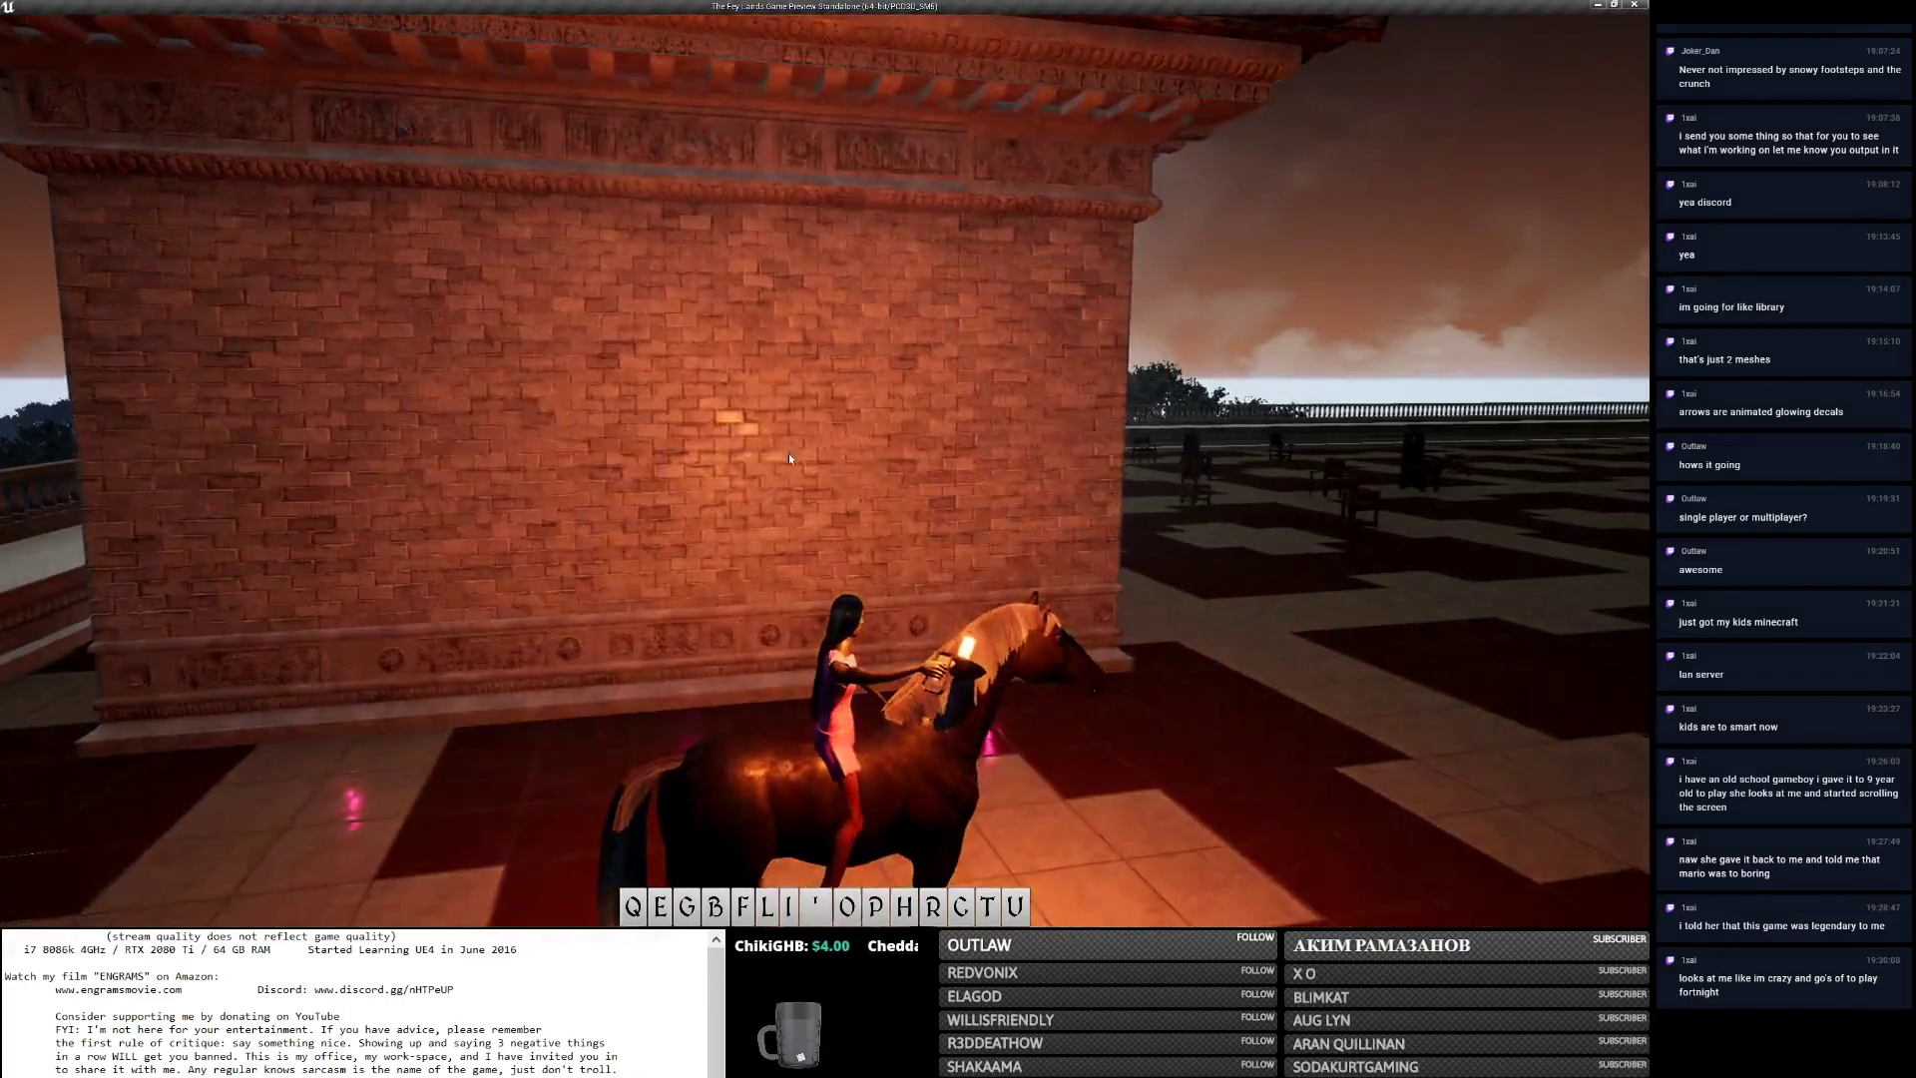
# Change the played character to "1", using its character password.
pyautogui.press('Escape')
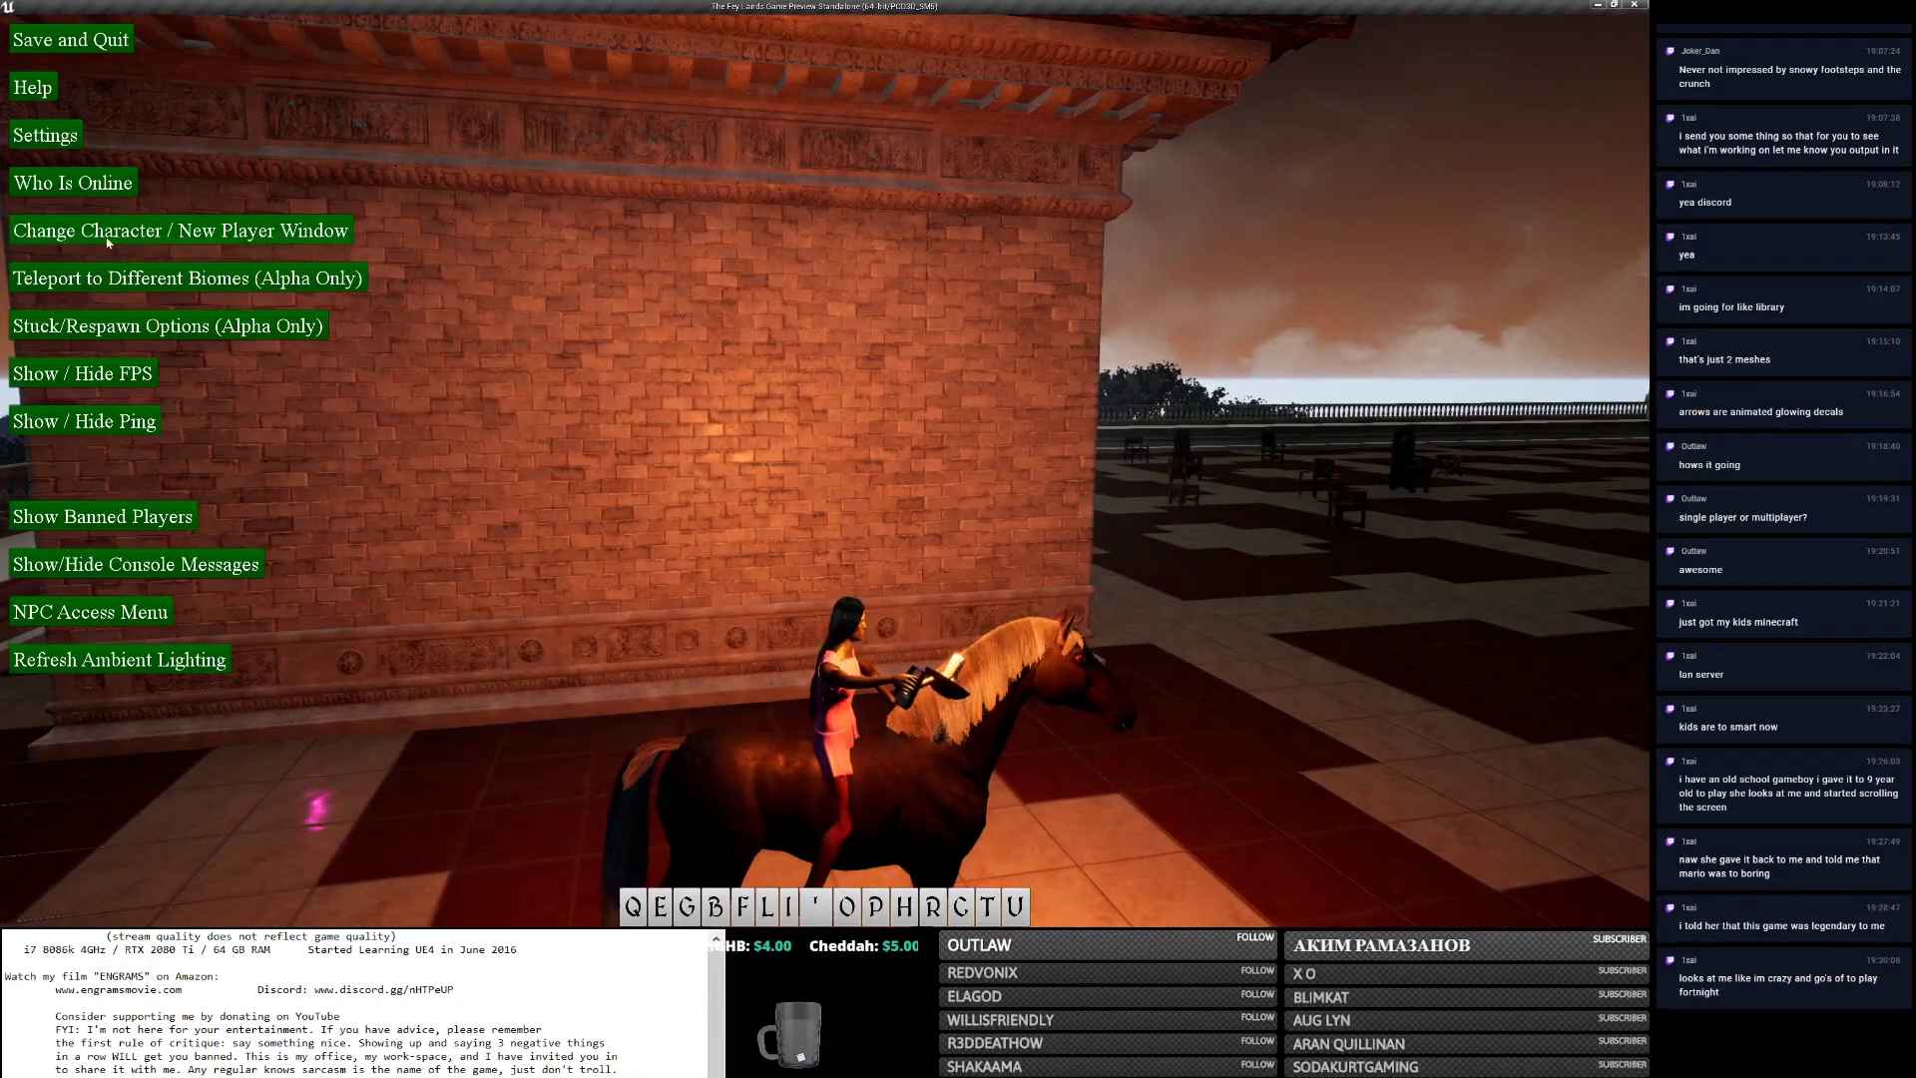
pyautogui.click(130, 231)
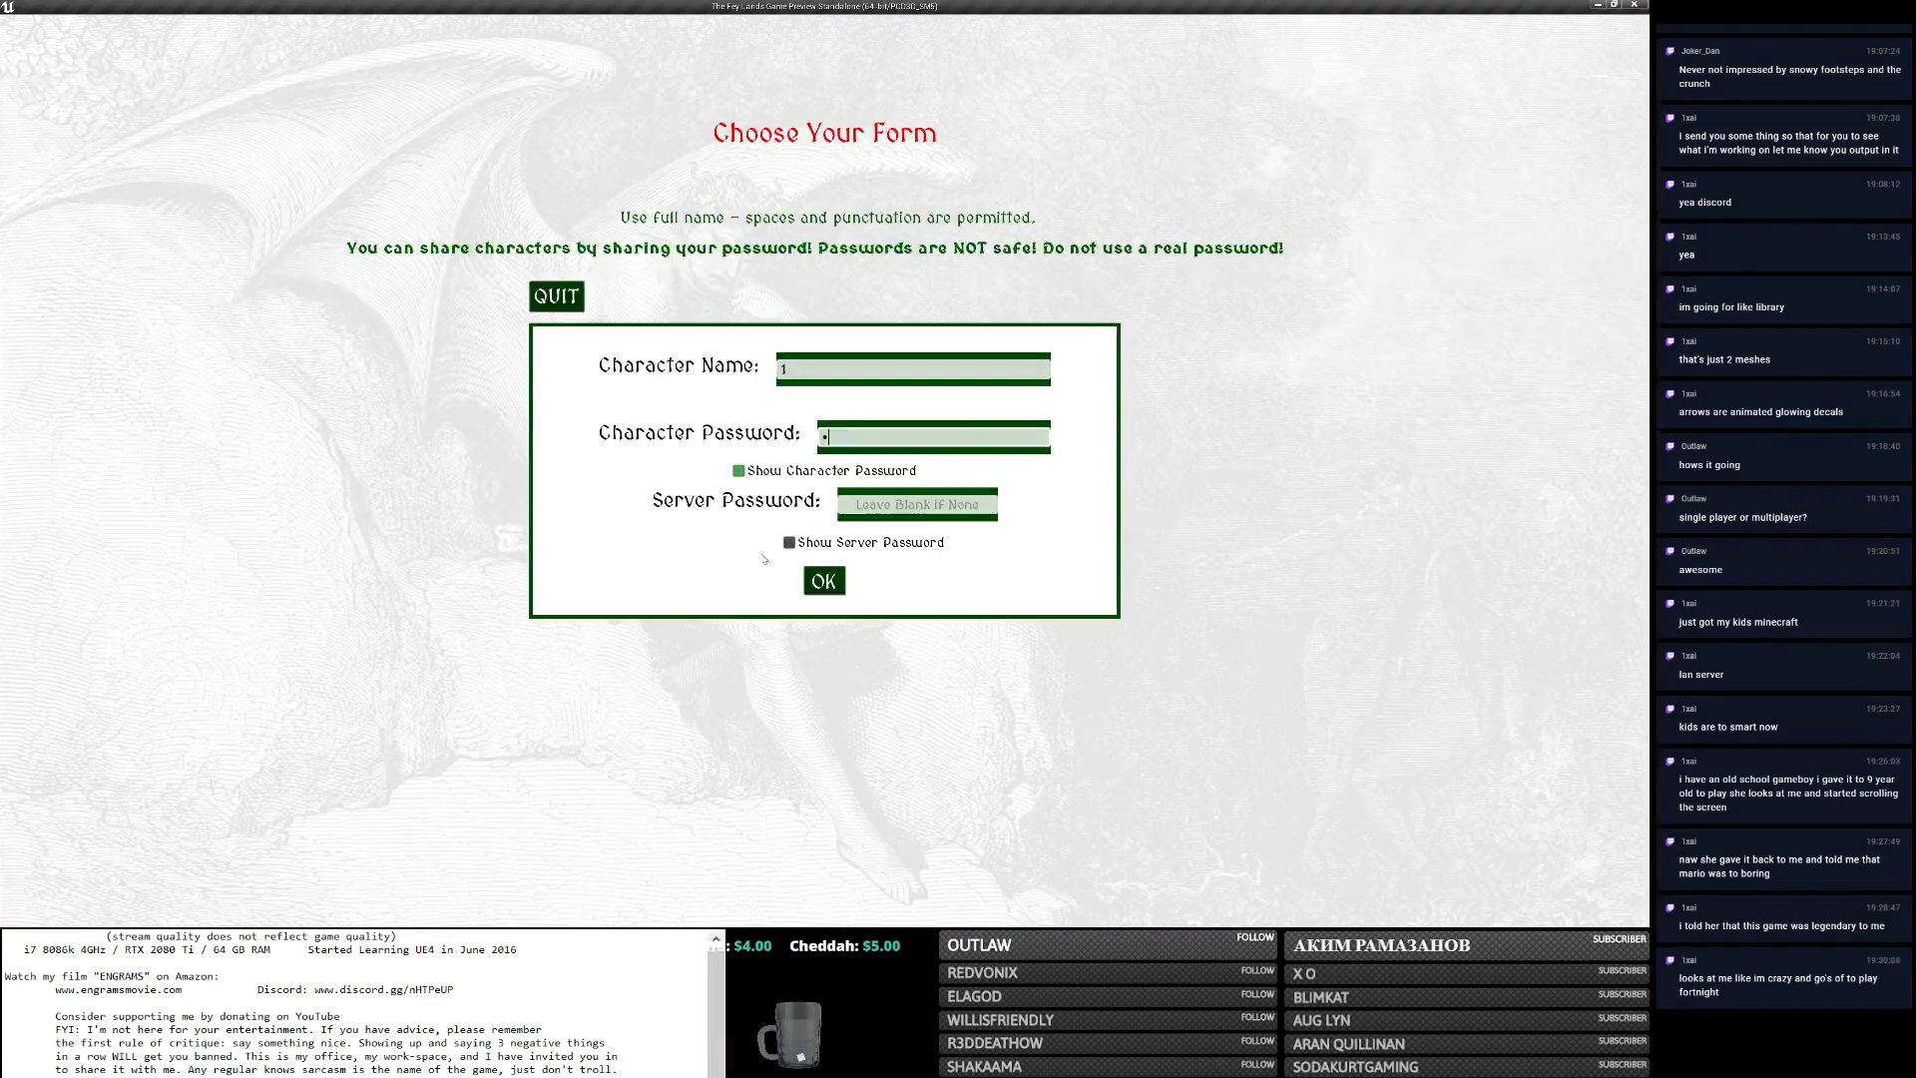
pyautogui.click(823, 581)
# Run character 1 out of the hall and across the terrace to the mounted Aeyir, and target the NPC.
pyautogui.press('w')
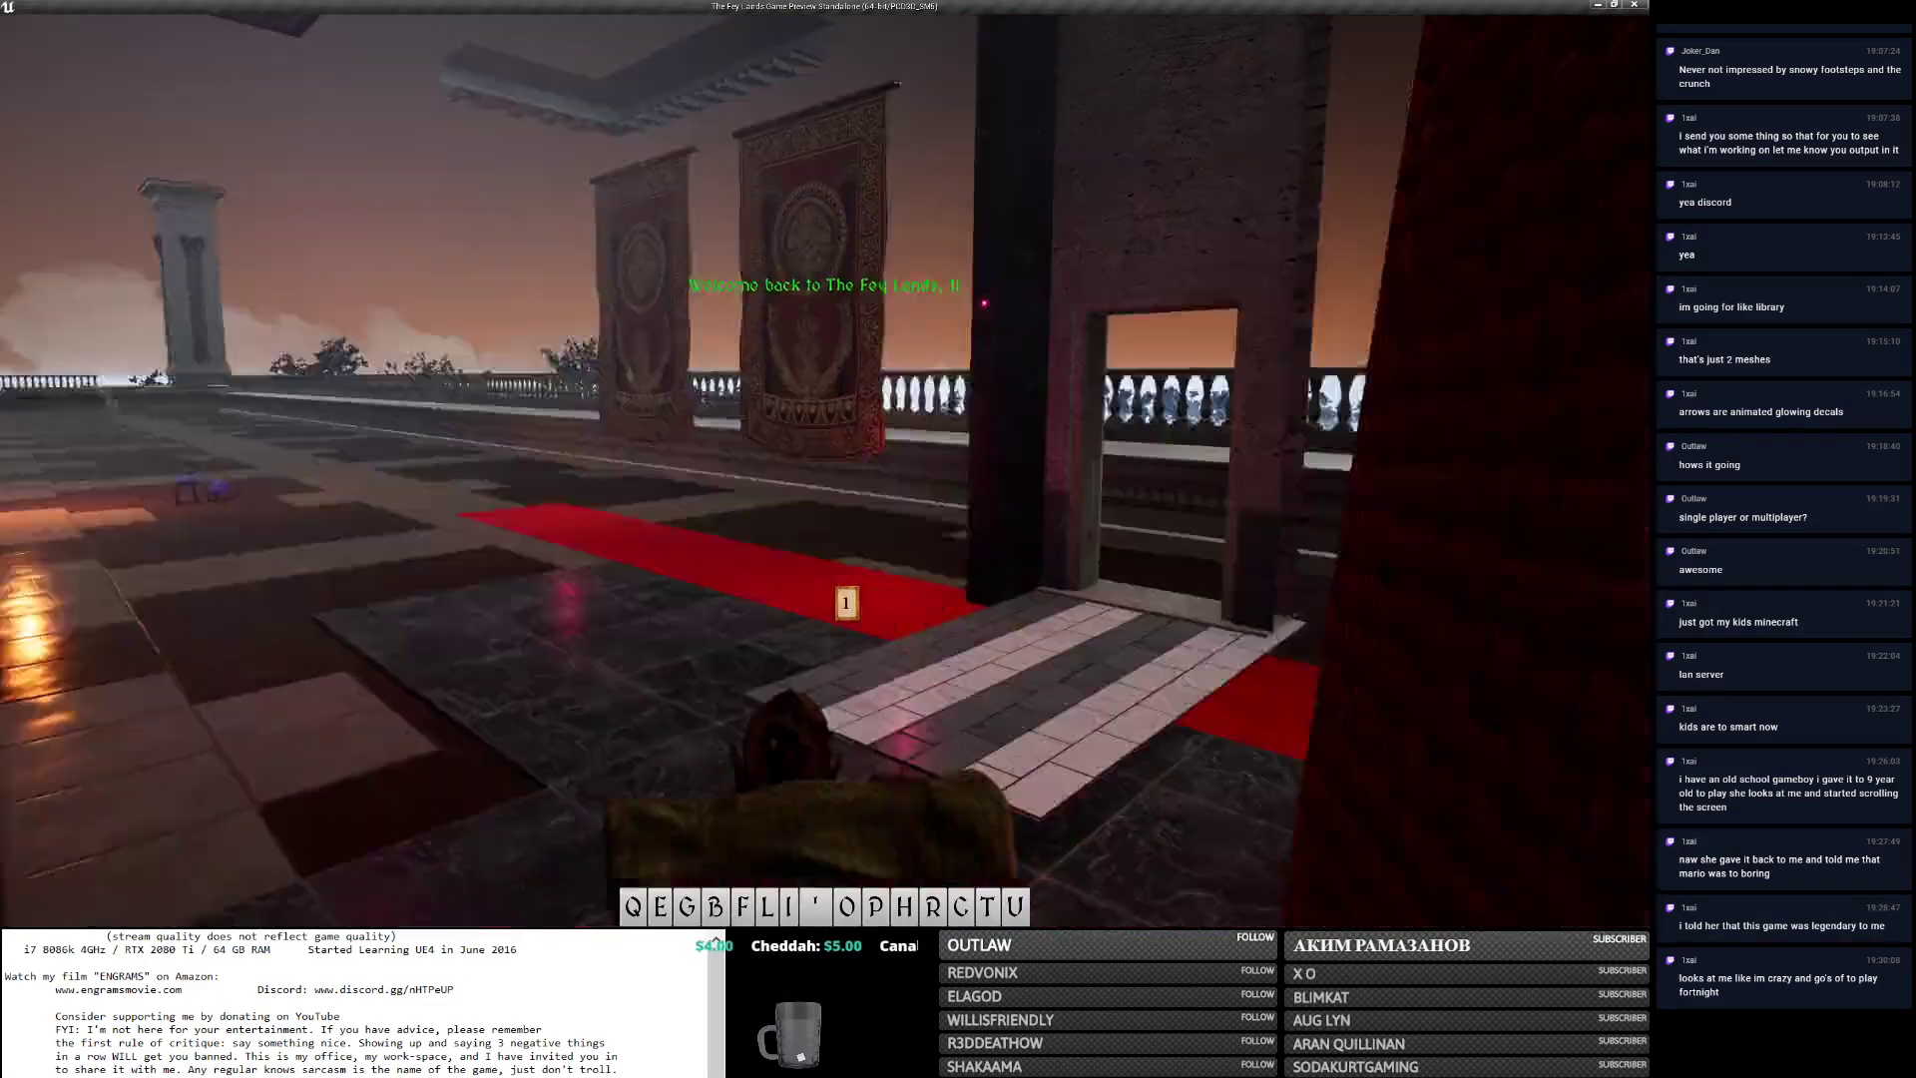
pyautogui.press('w')
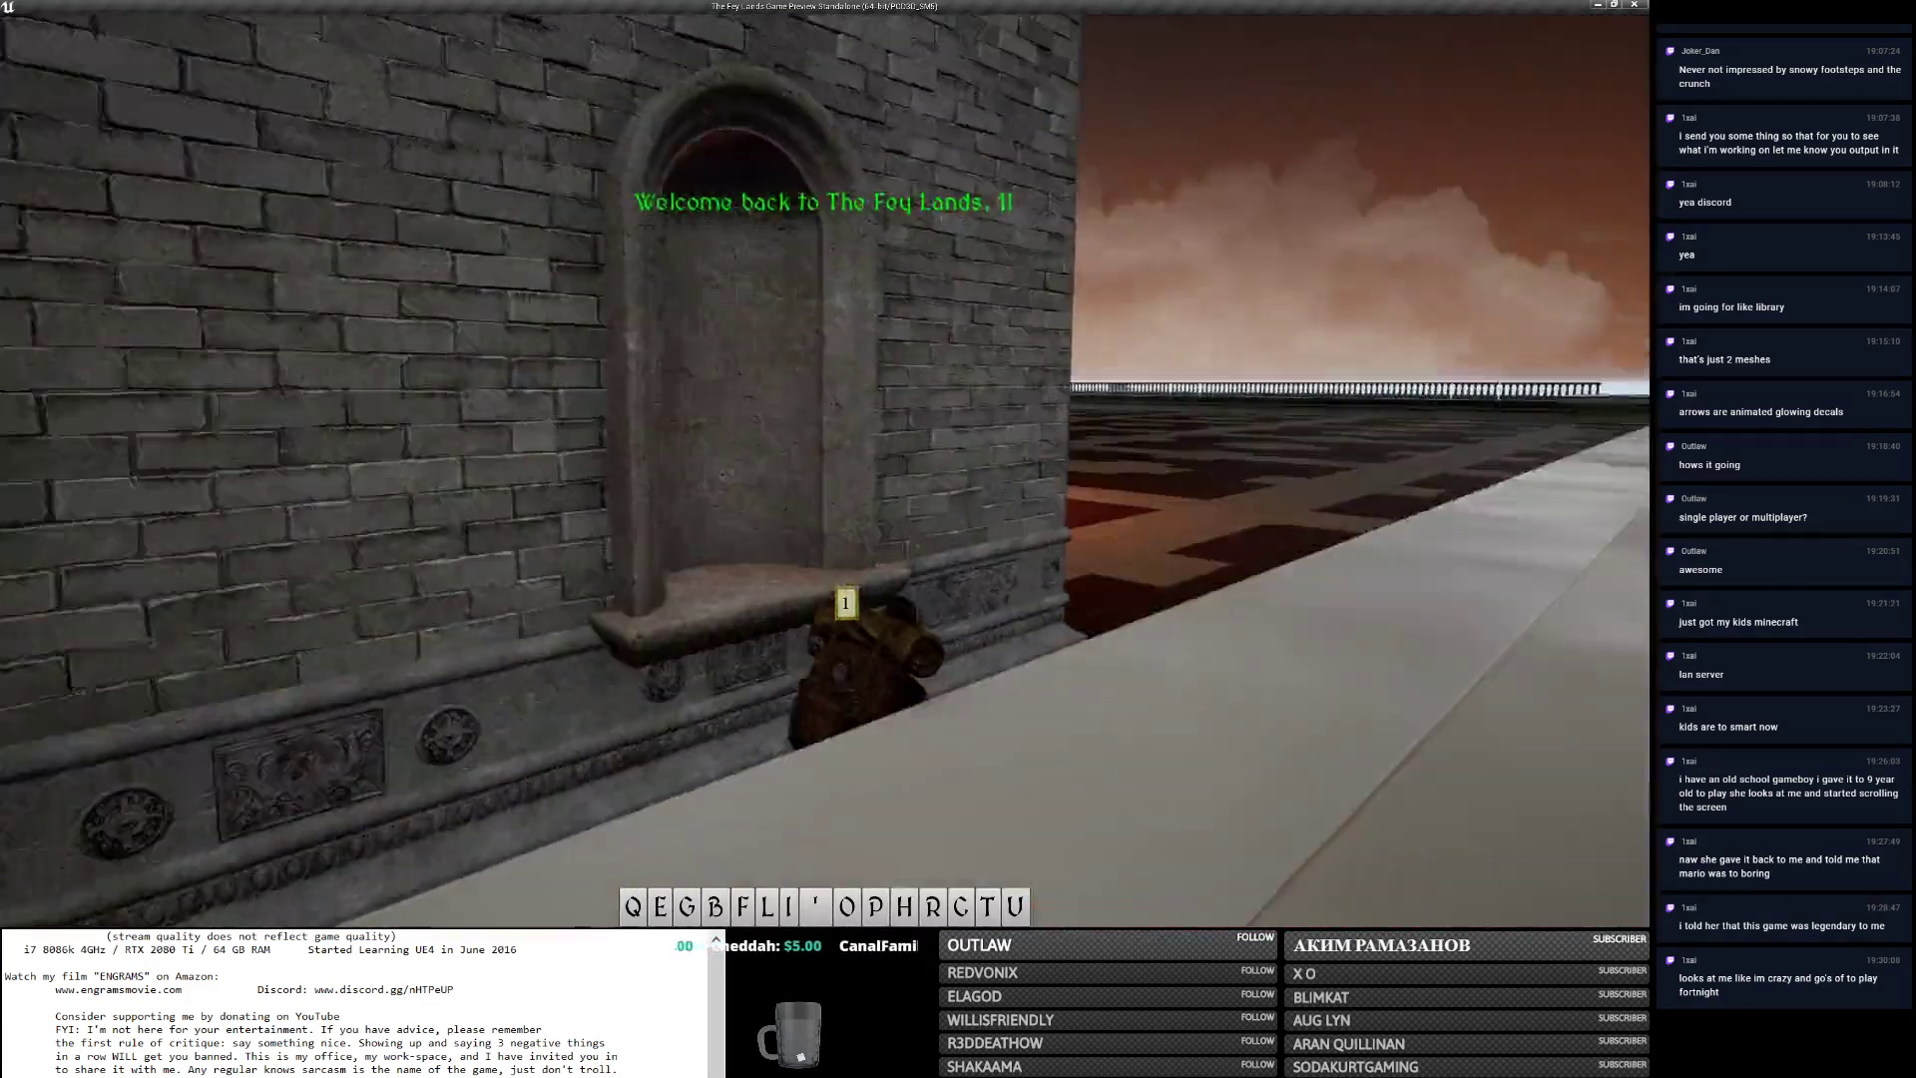
pyautogui.press('w')
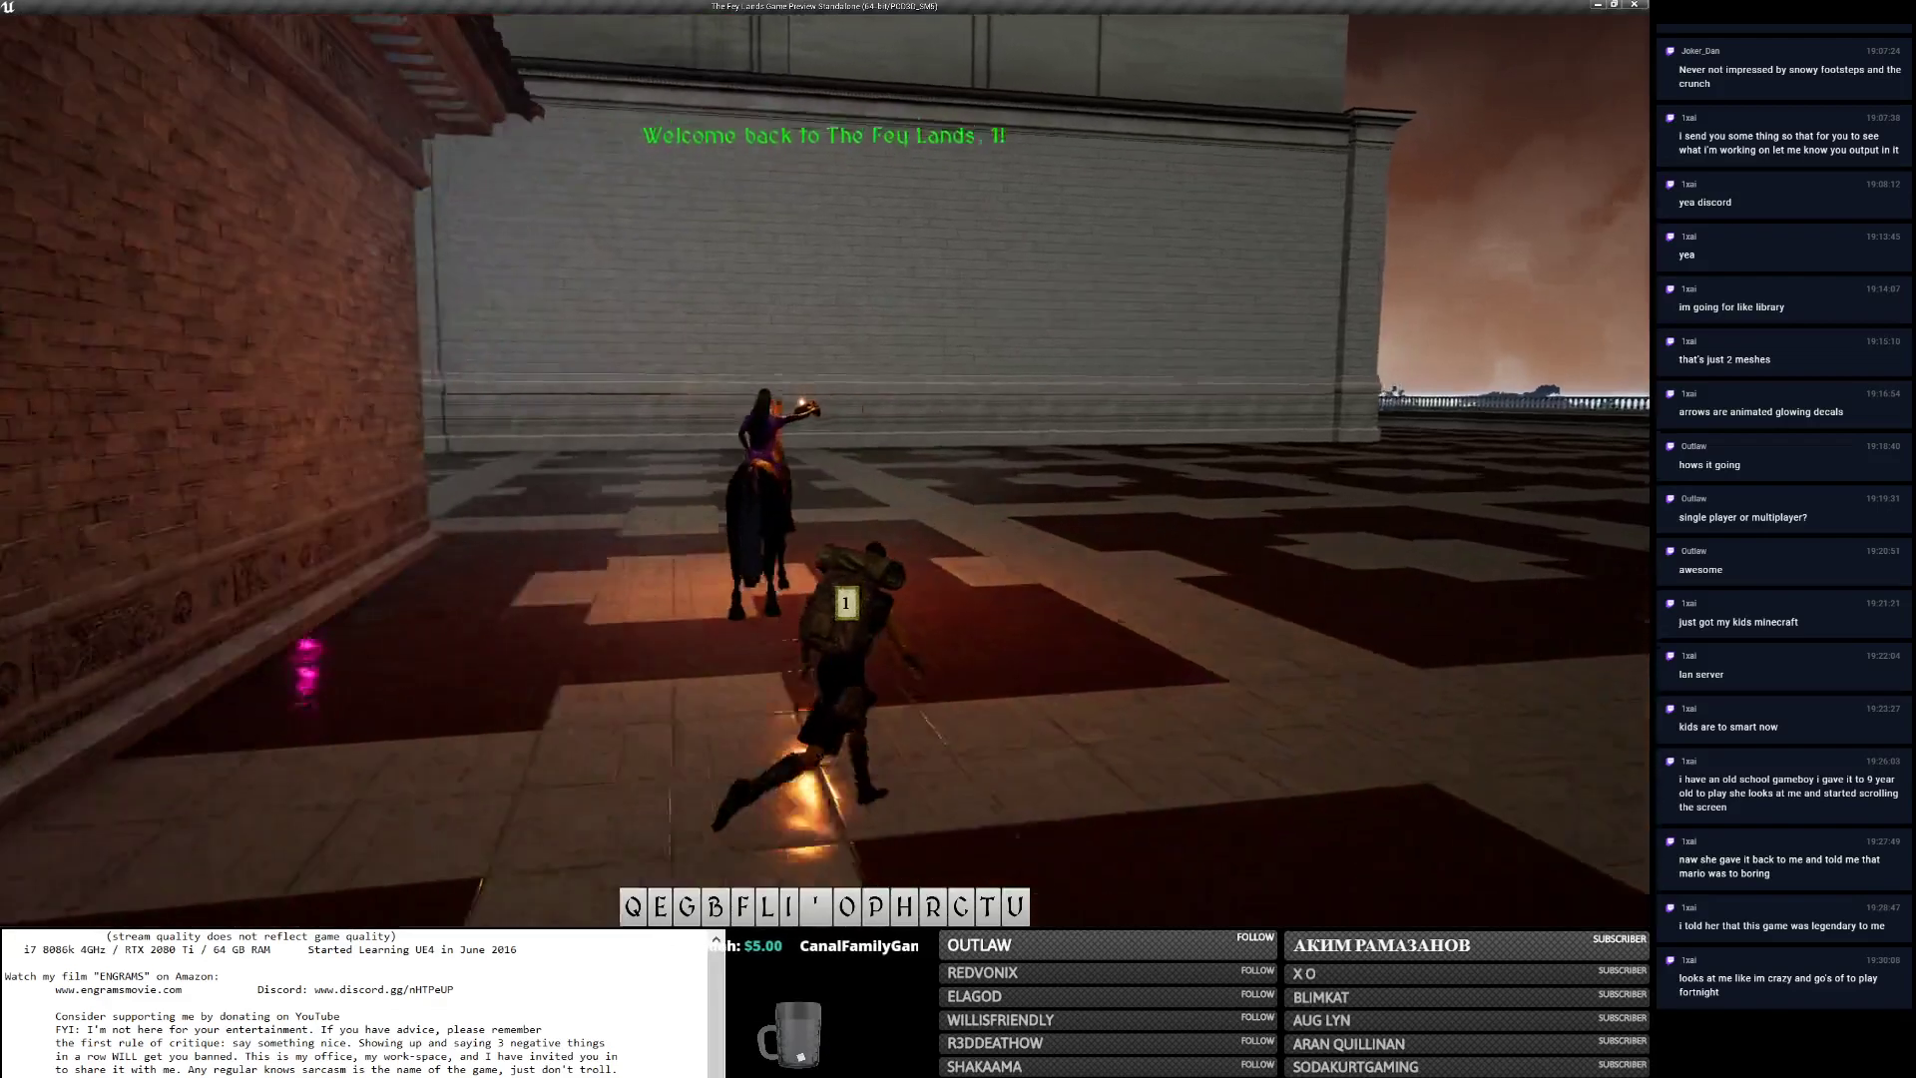
pyautogui.press('w')
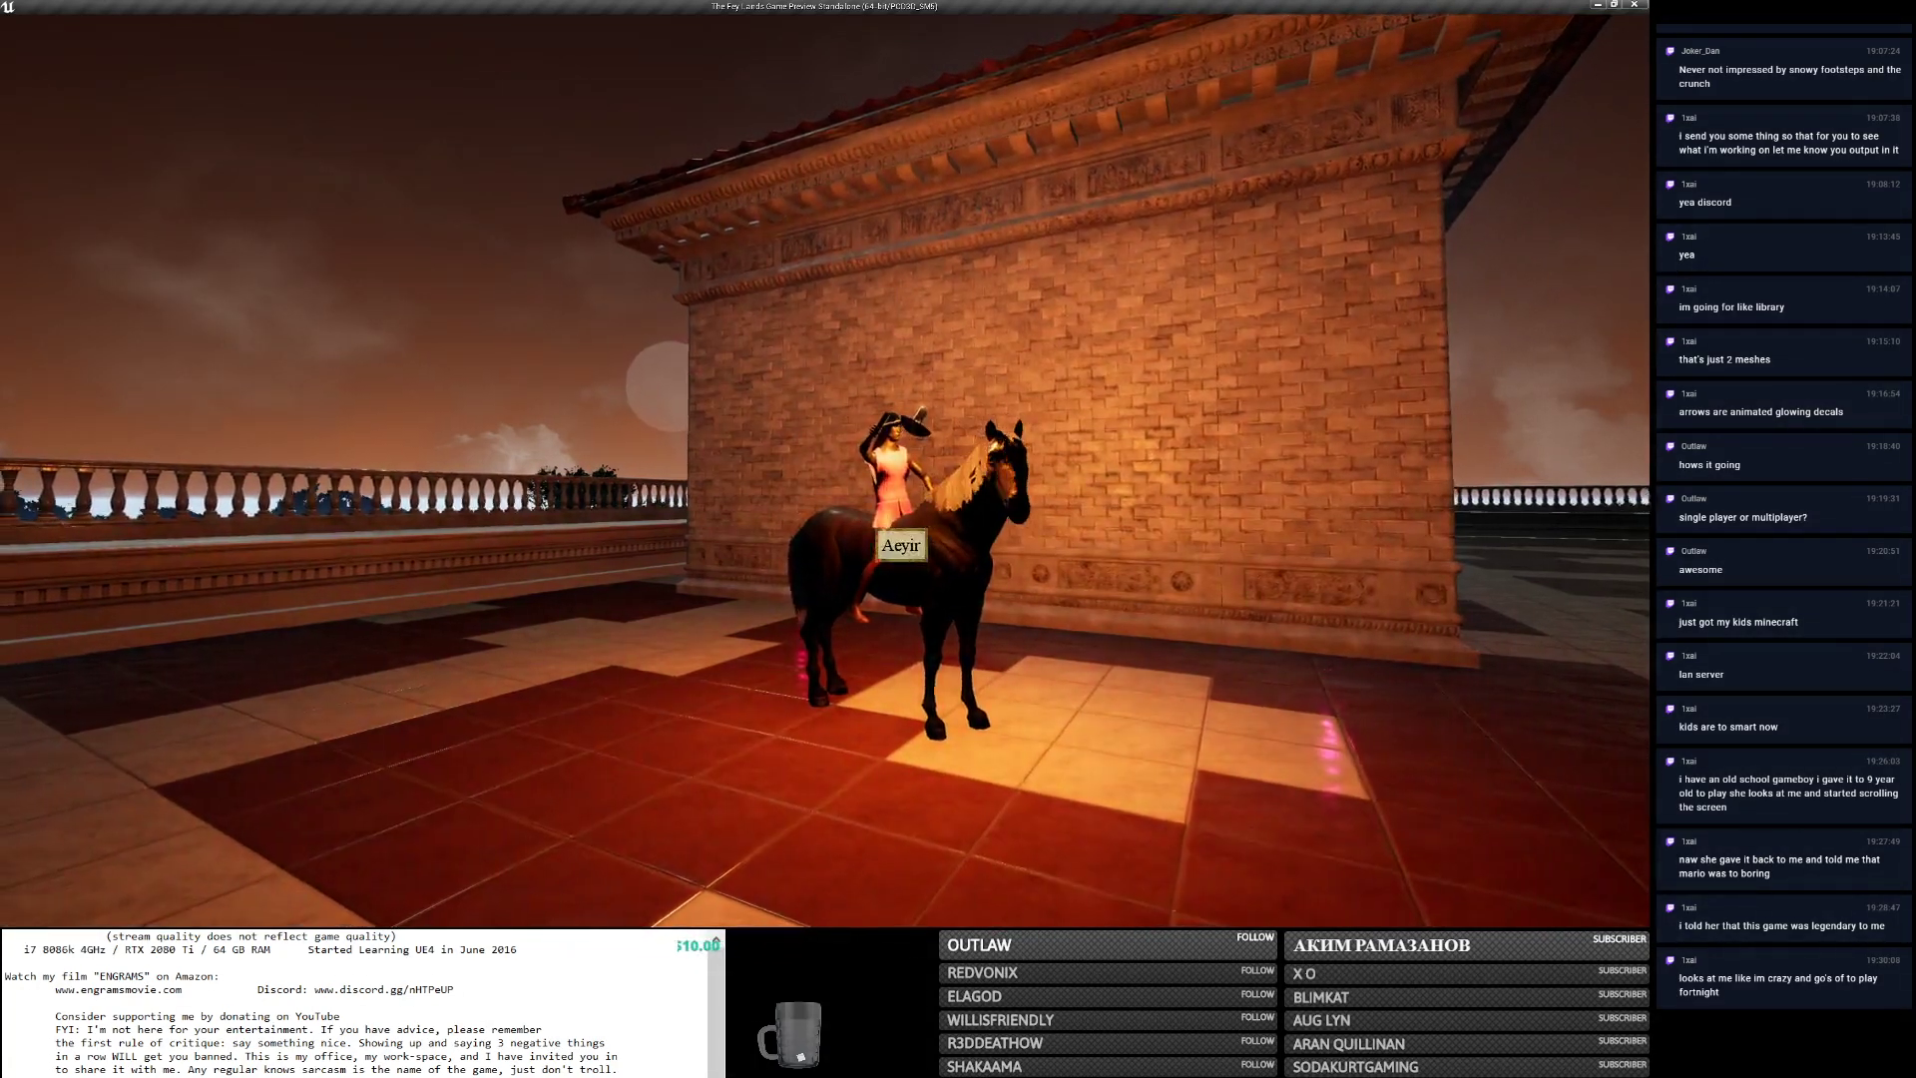
pyautogui.click(890, 524)
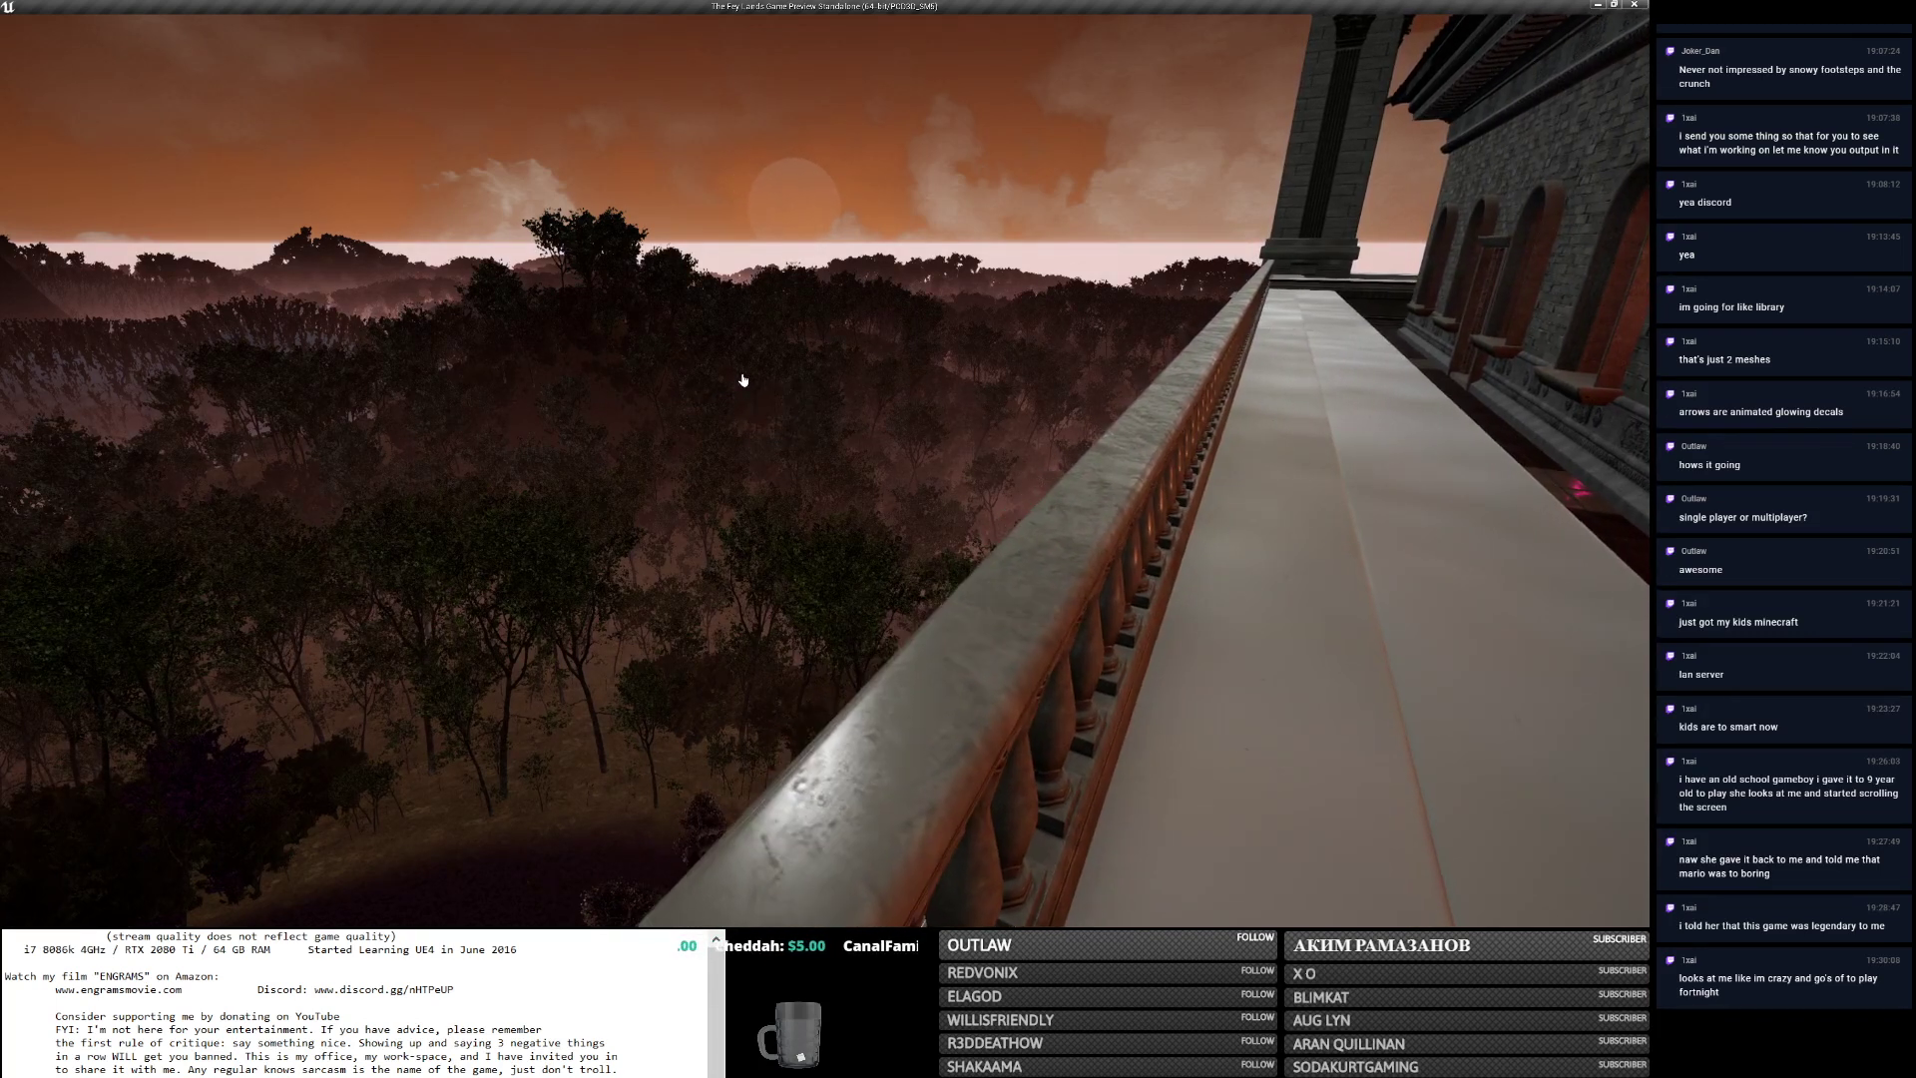
# Walk and jump along the terrace's edge by the balustrade to view the forest and pavilion.
pyautogui.click(744, 380)
pyautogui.press('w')
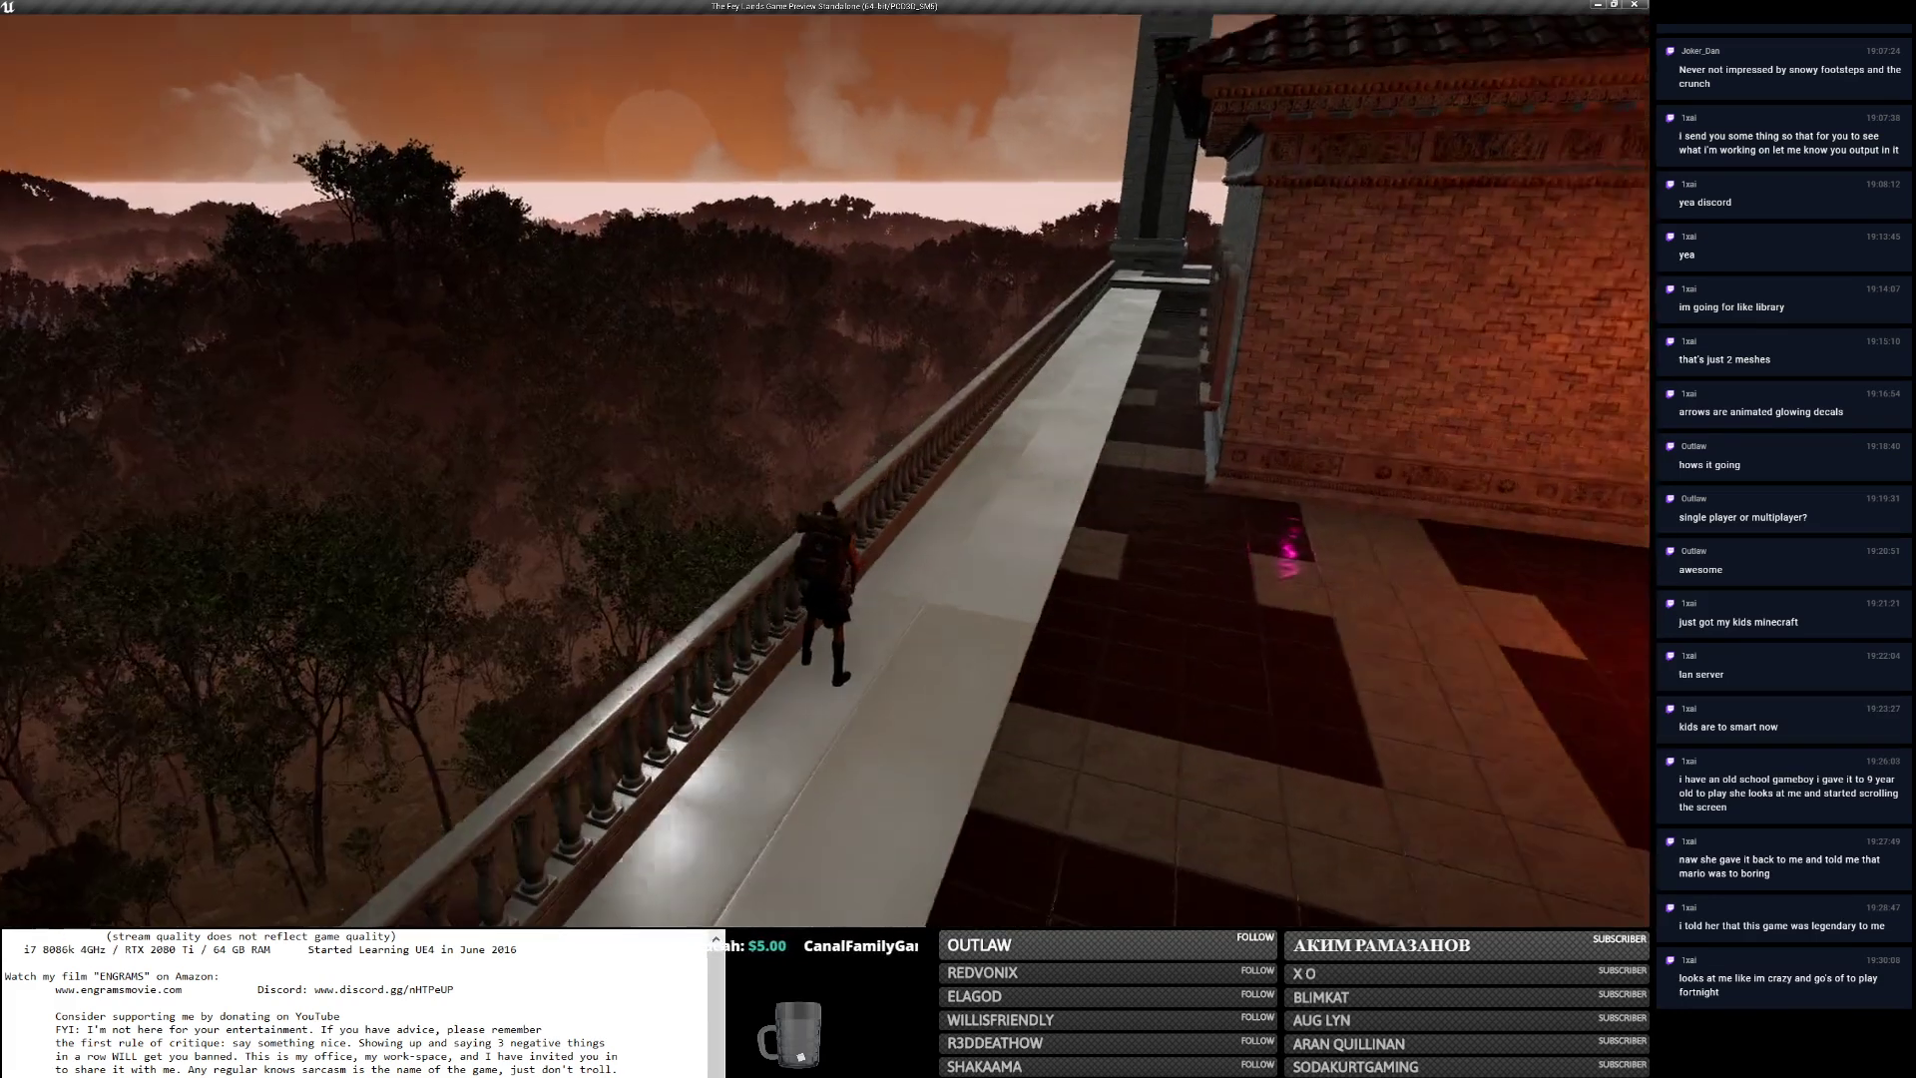
pyautogui.press('space')
pyautogui.press('w')
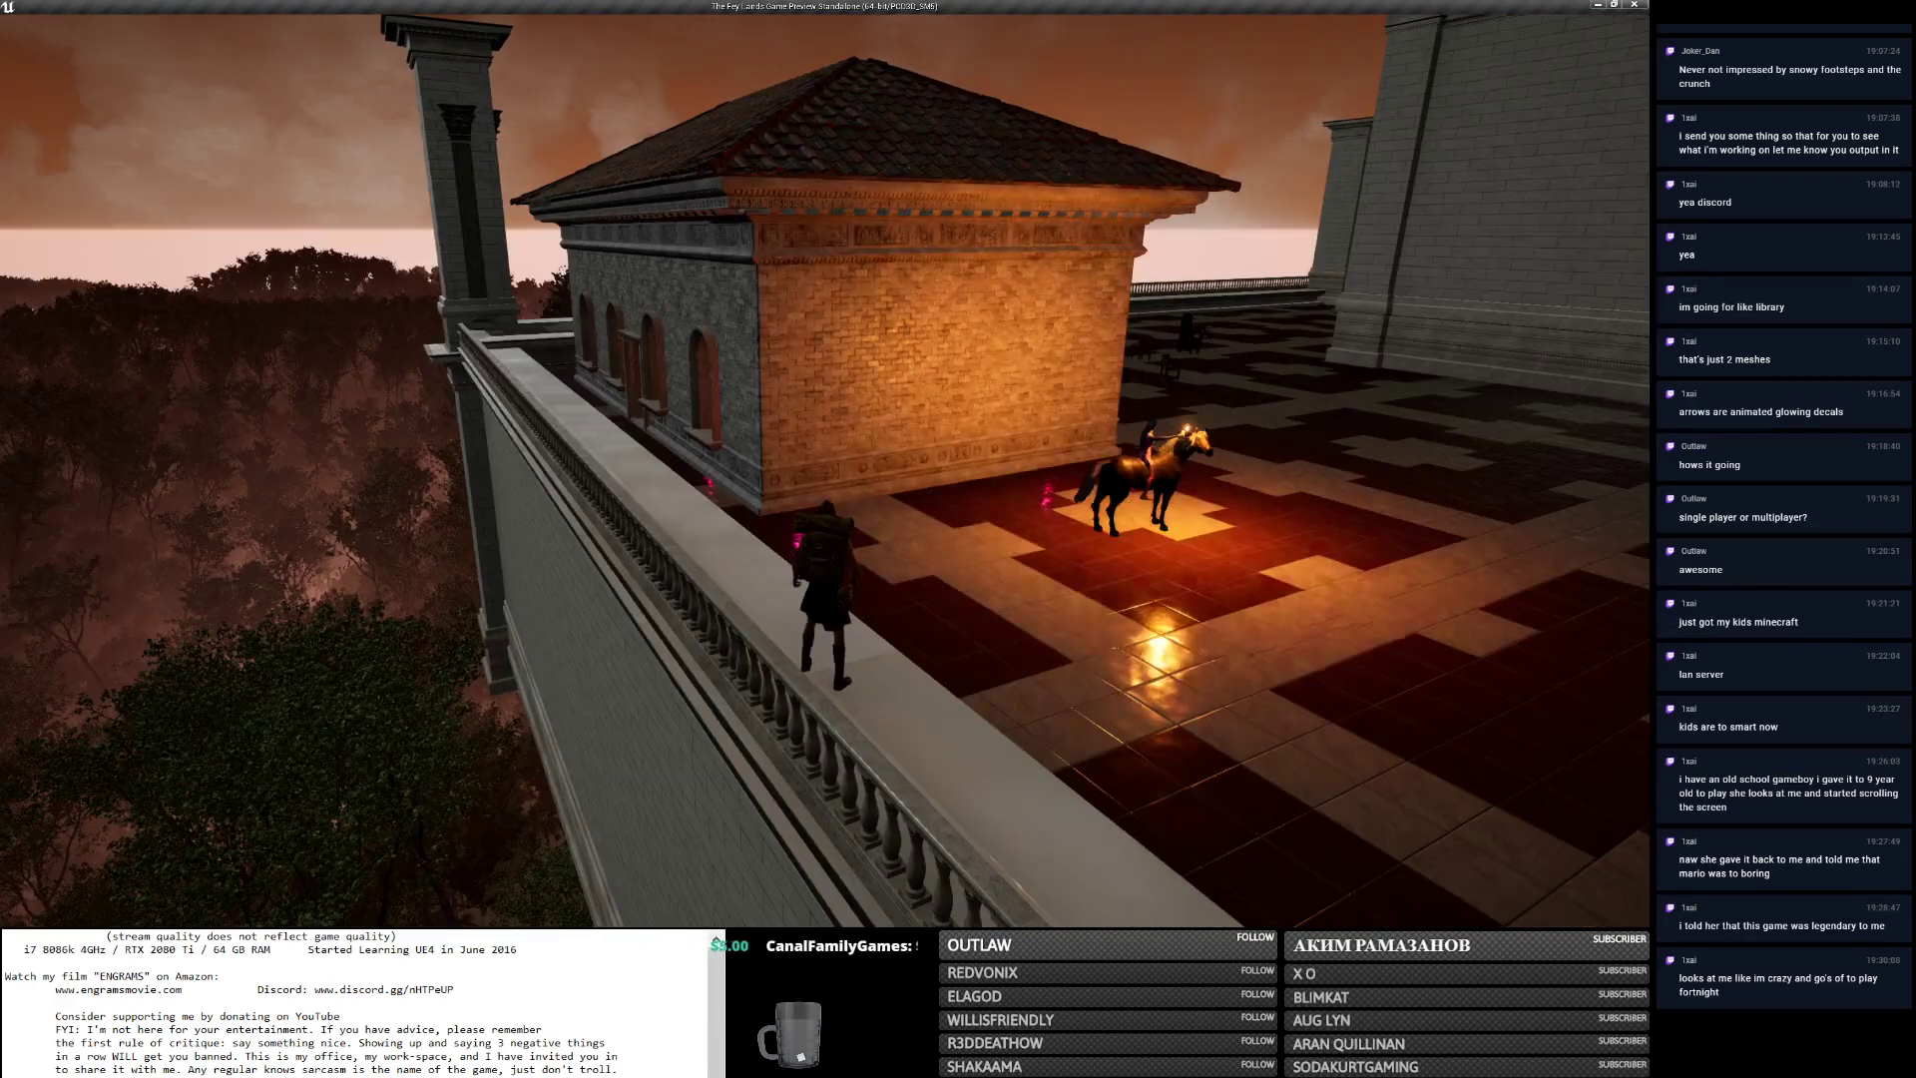
pyautogui.press('w')
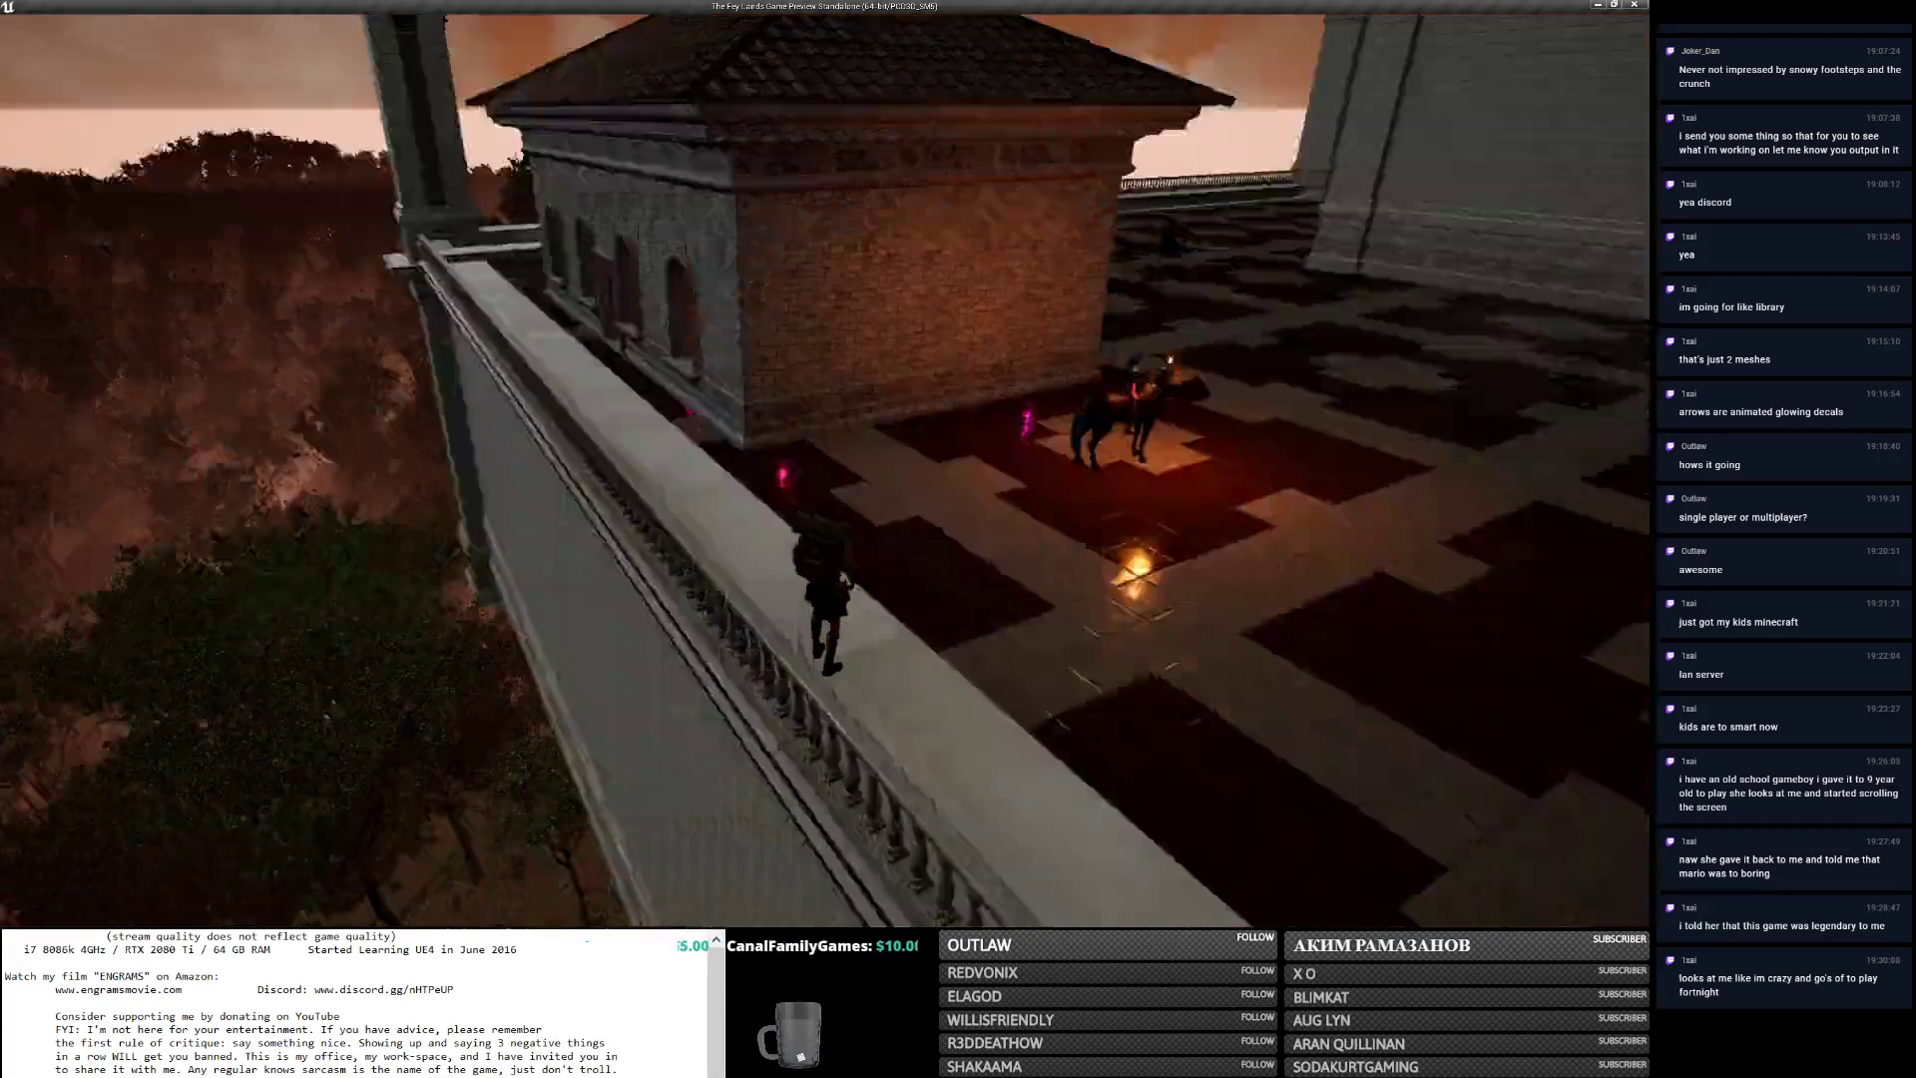
# Run character 1 back across the terrace to the mounted Aeyir by the pavilion's brick wall.
pyautogui.press('w')
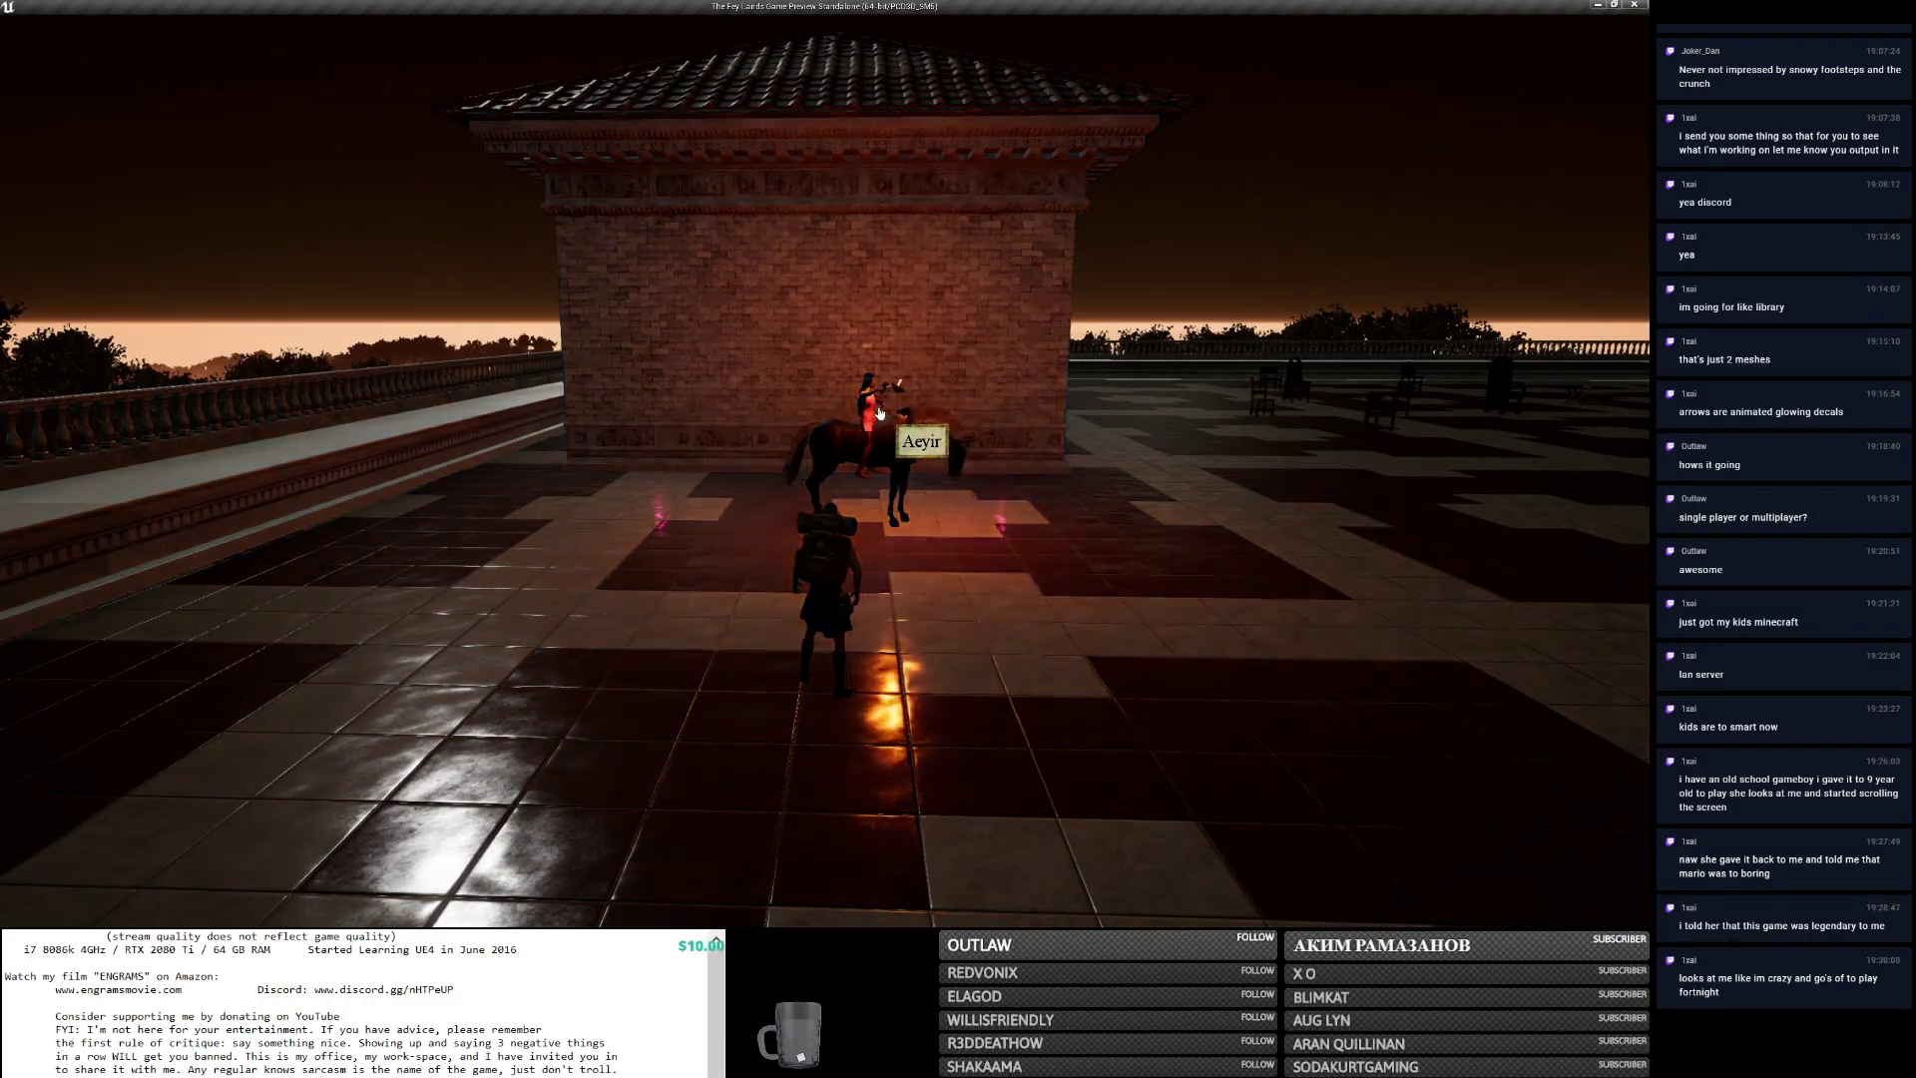
pyautogui.press('d')
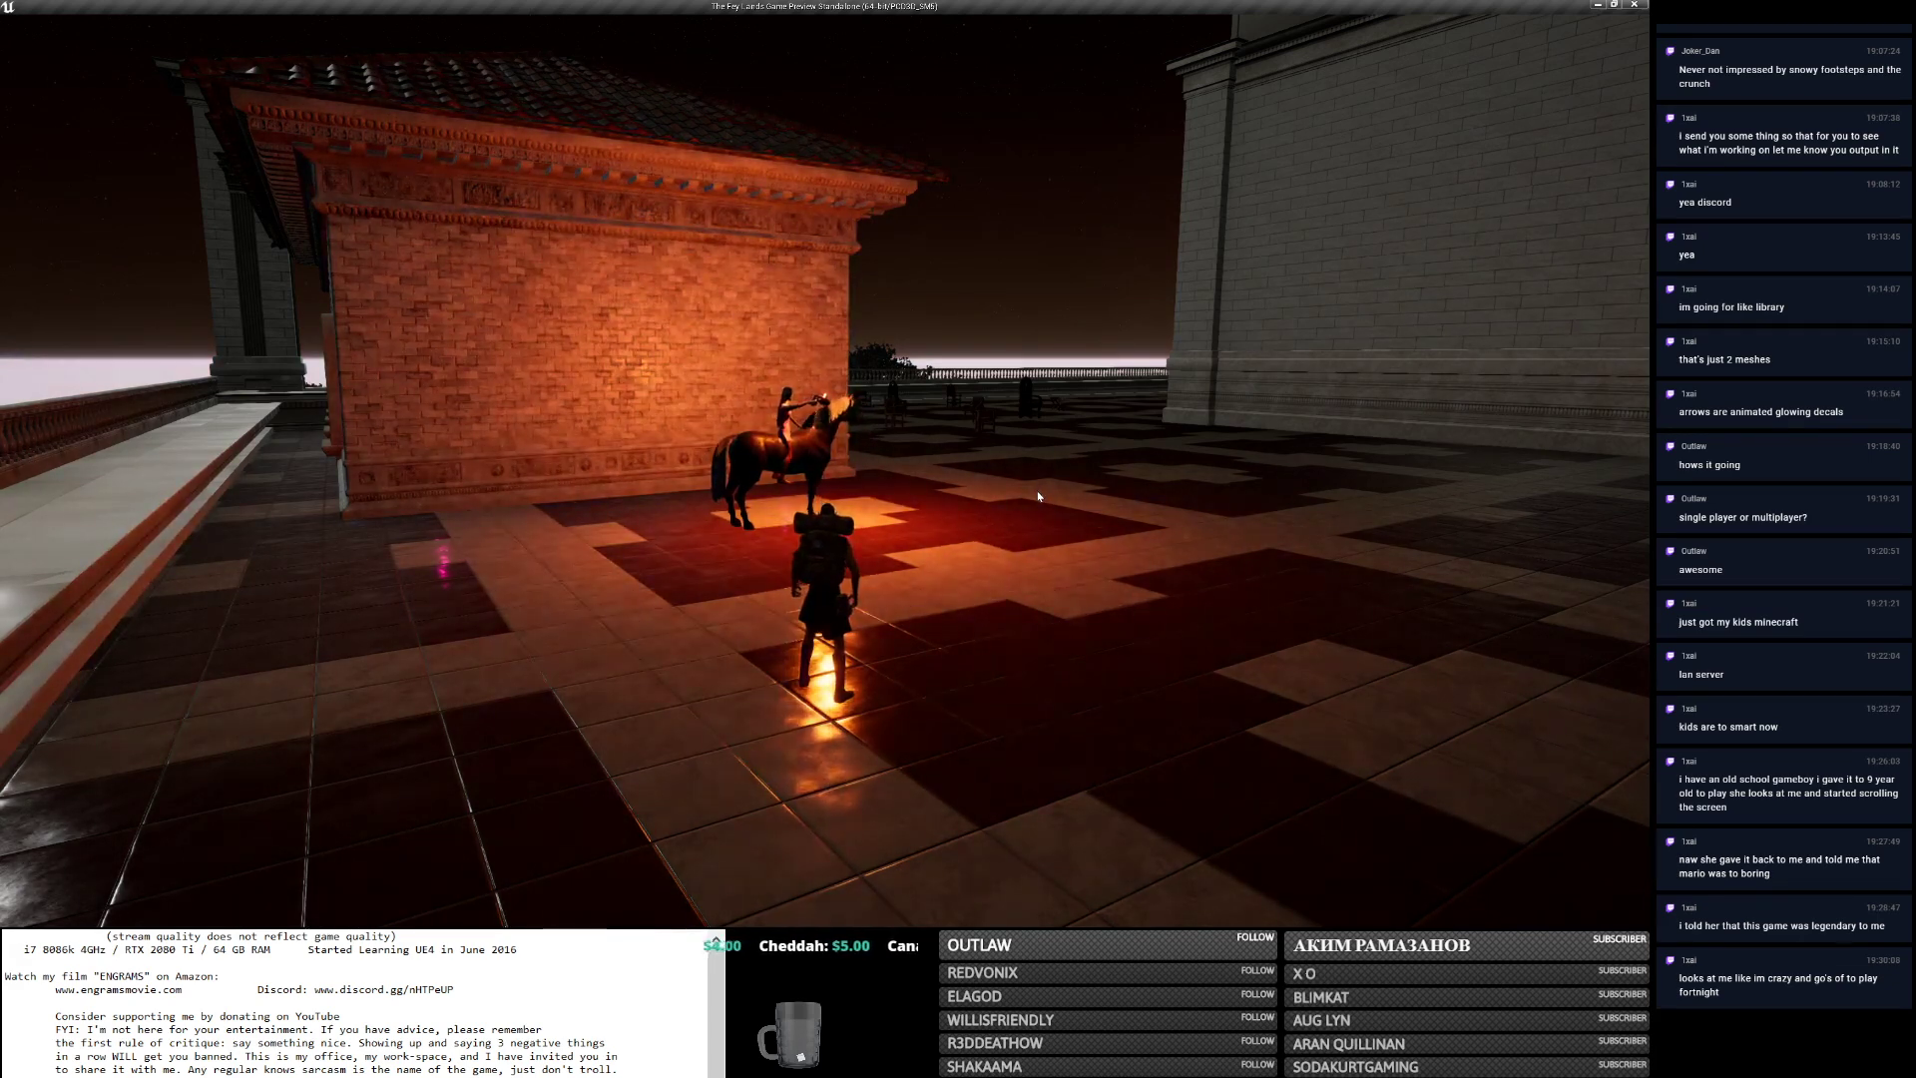
pyautogui.click(1038, 491)
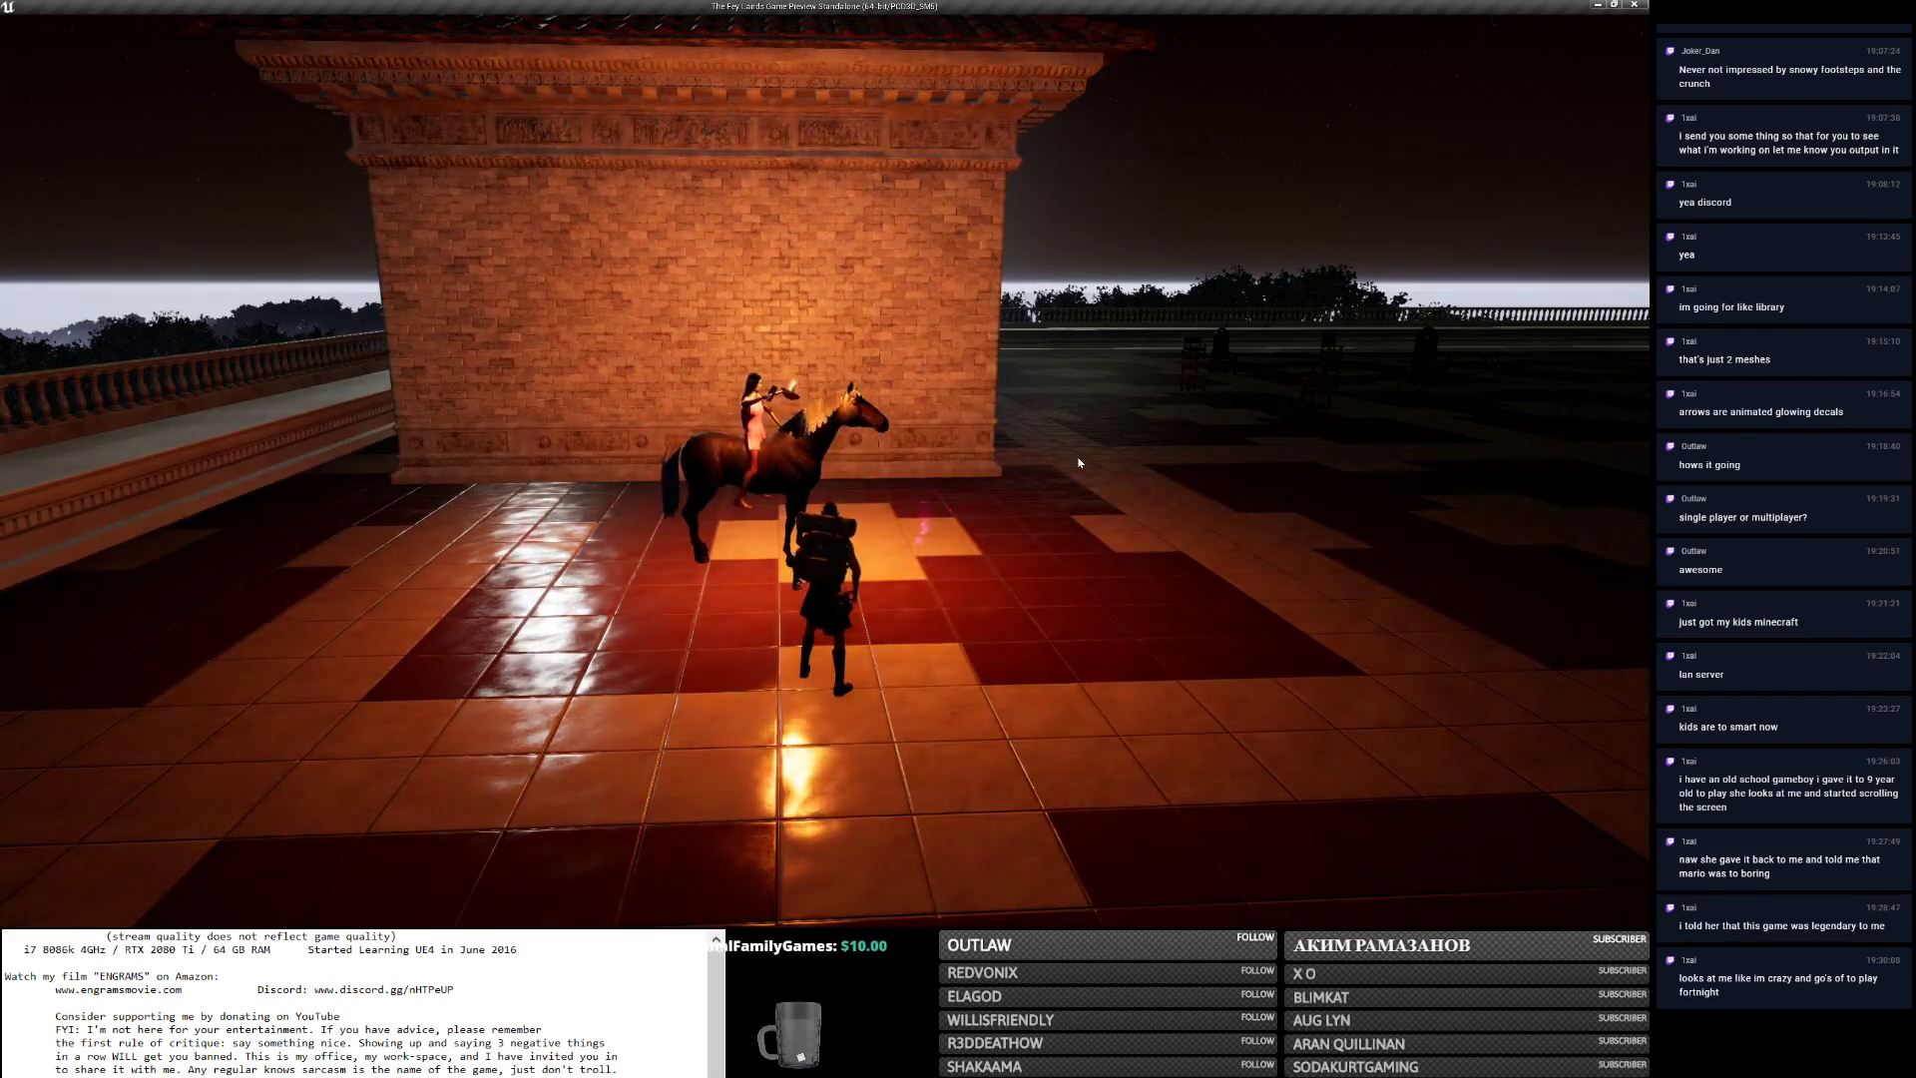
# Show the chat and system log over the game view, clear its entry line and hide it again.
pyautogui.hotkey('ctrl', 't')
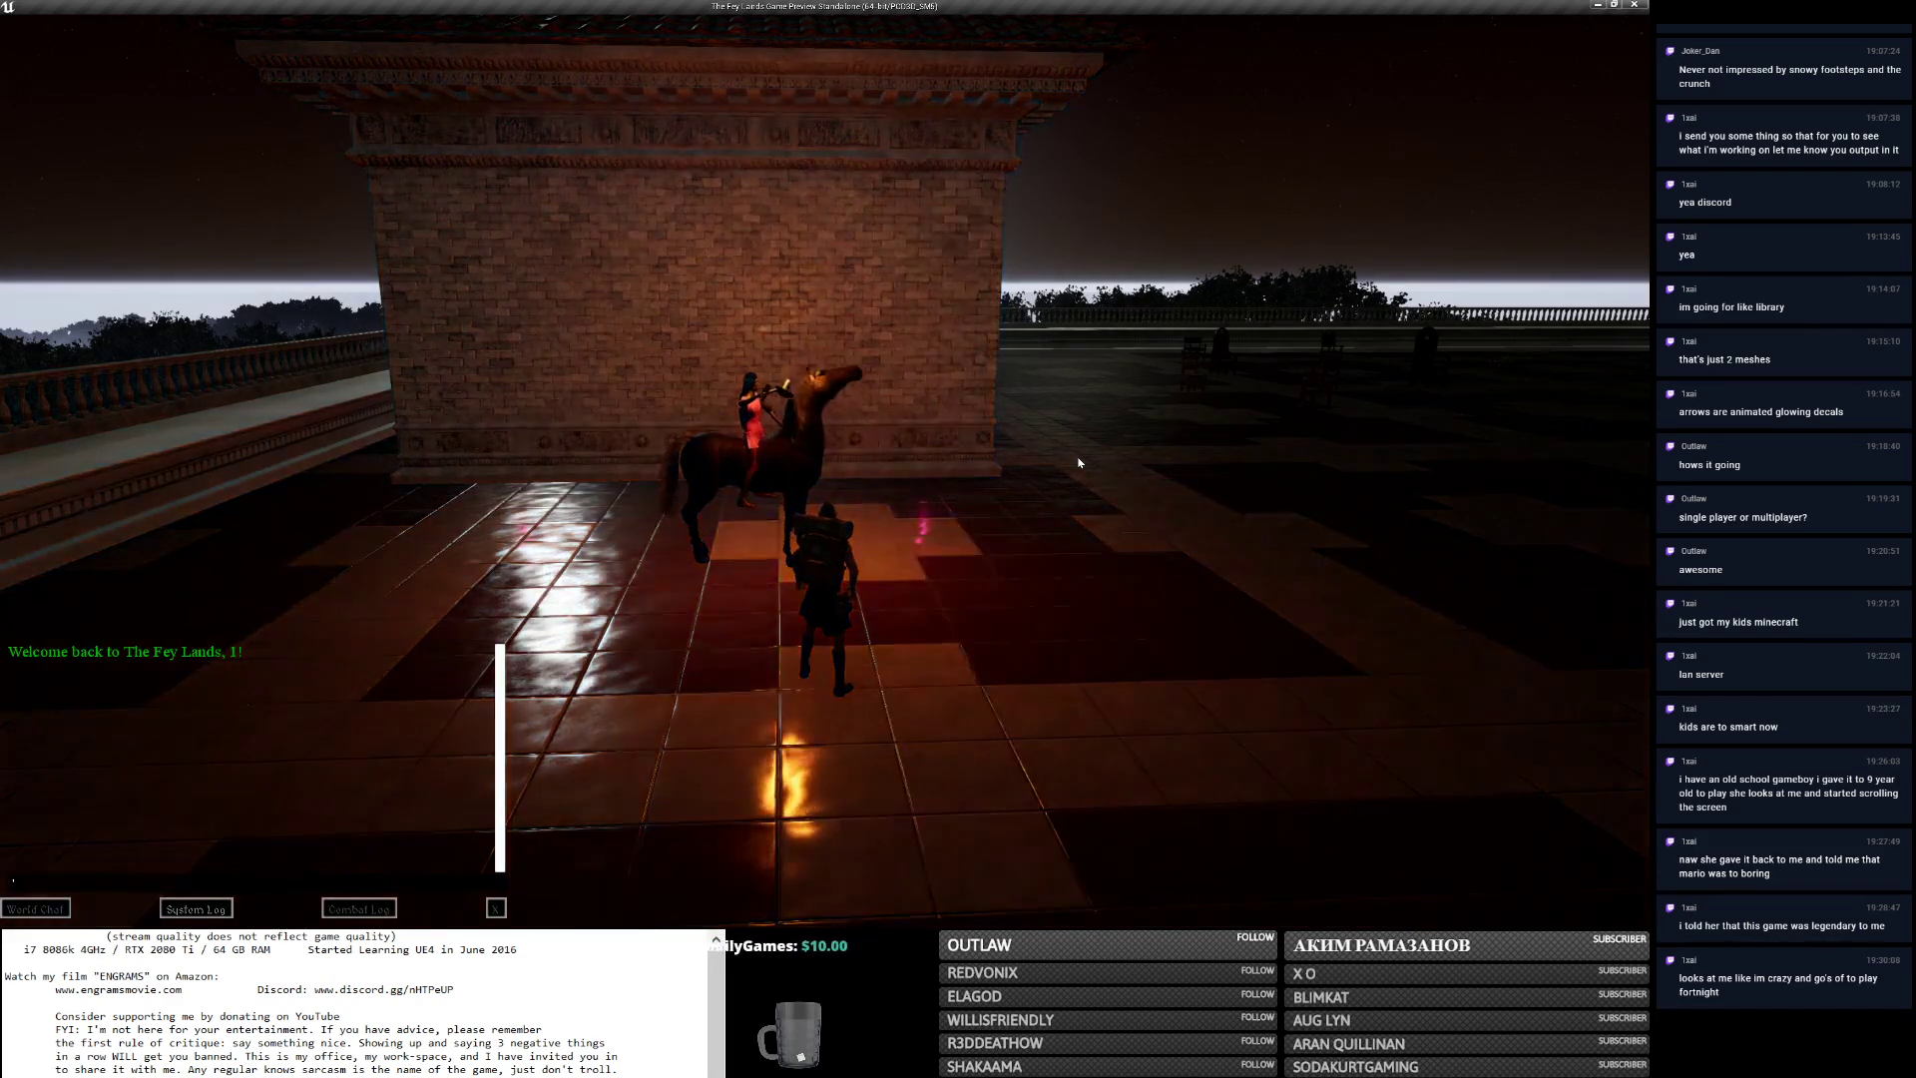
pyautogui.press('BackSpace')
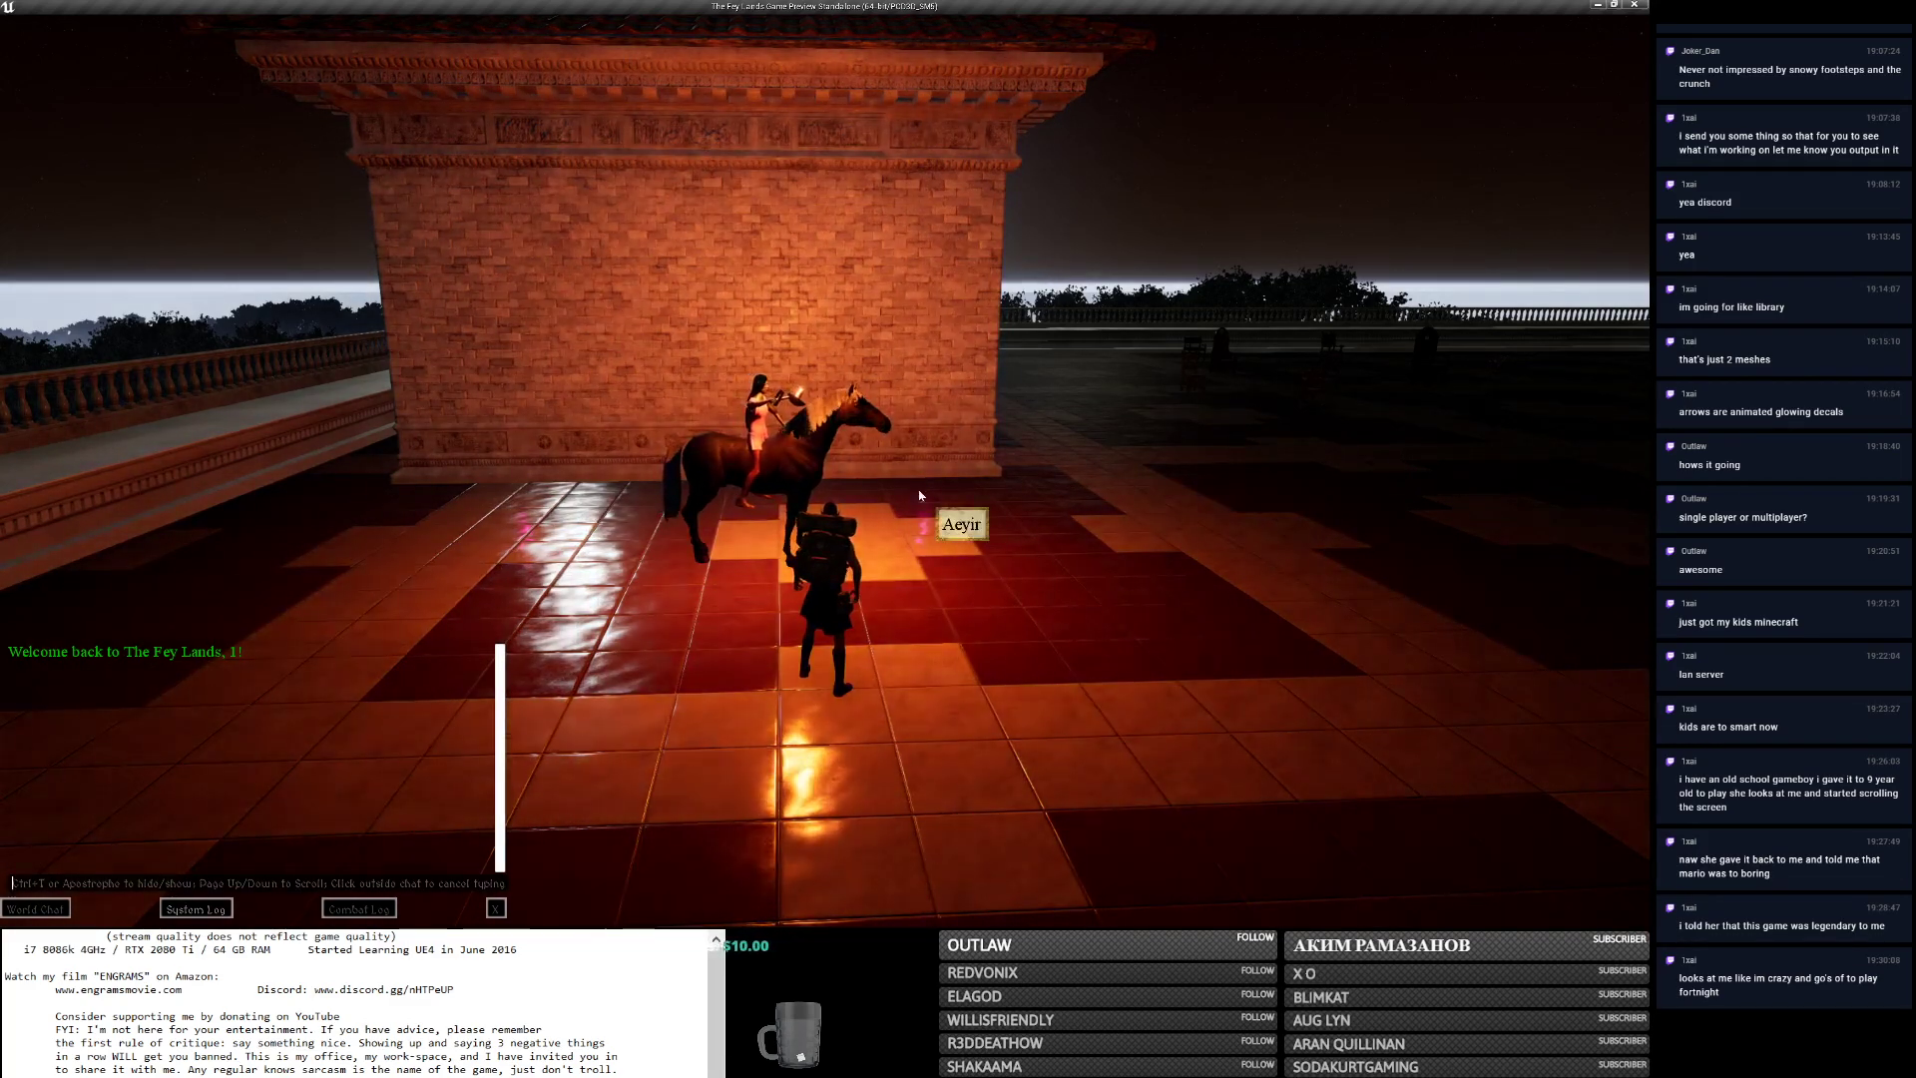
pyautogui.click(495, 906)
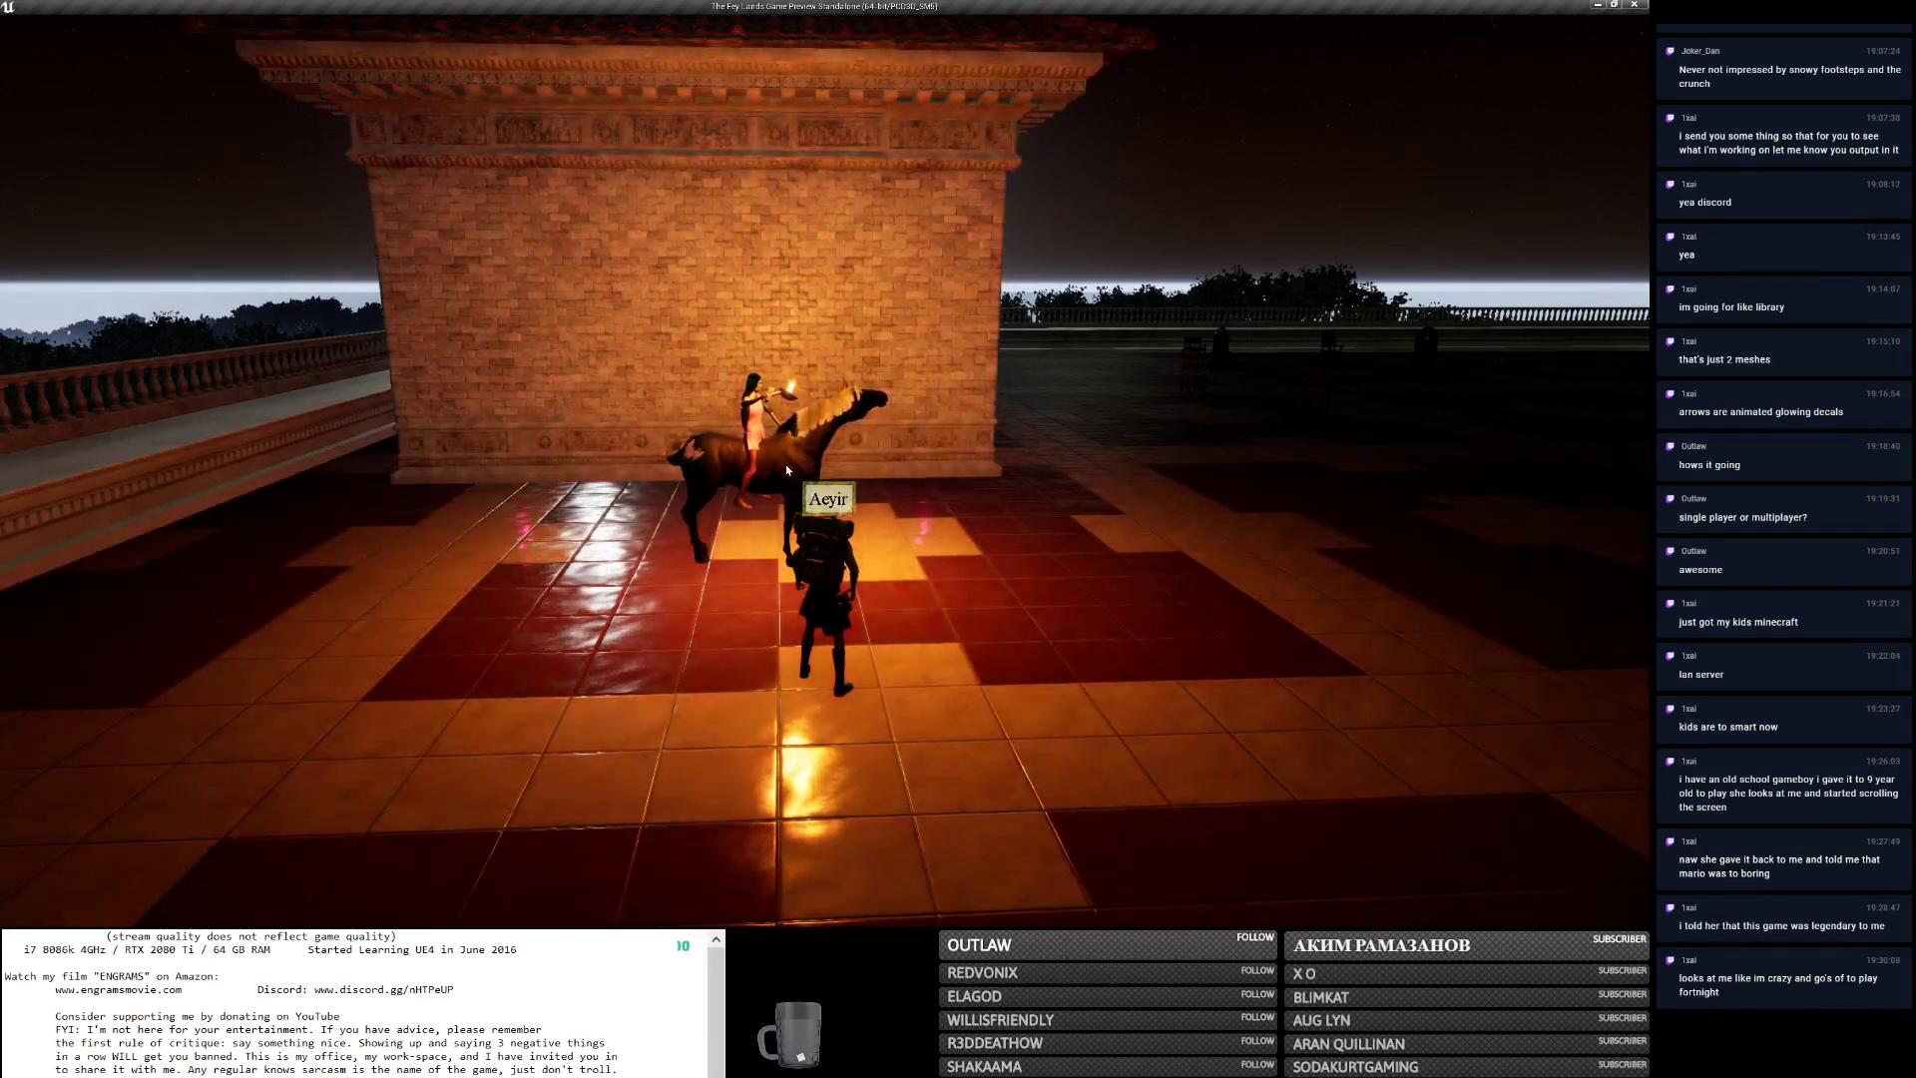
# Possess Aeyir from the list of accessible NPCs.
pyautogui.press('Escape')
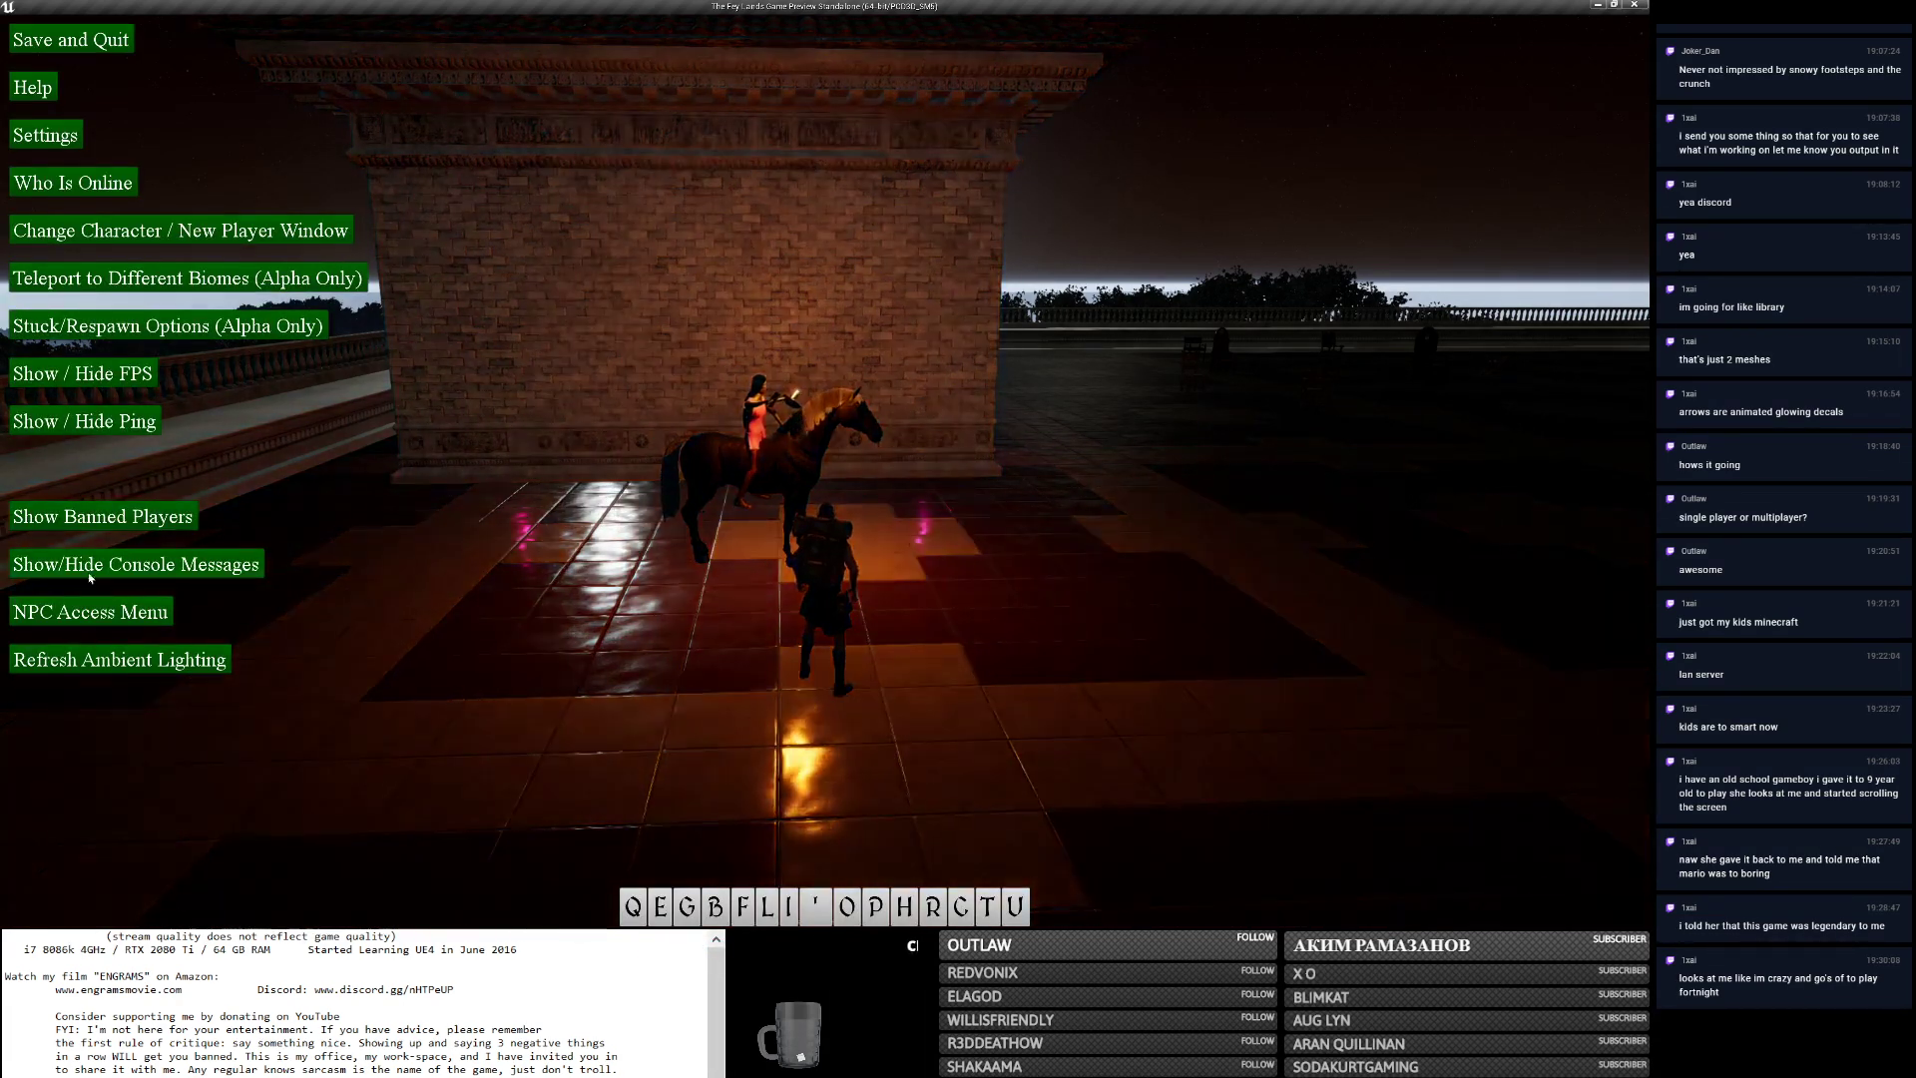
pyautogui.click(81, 614)
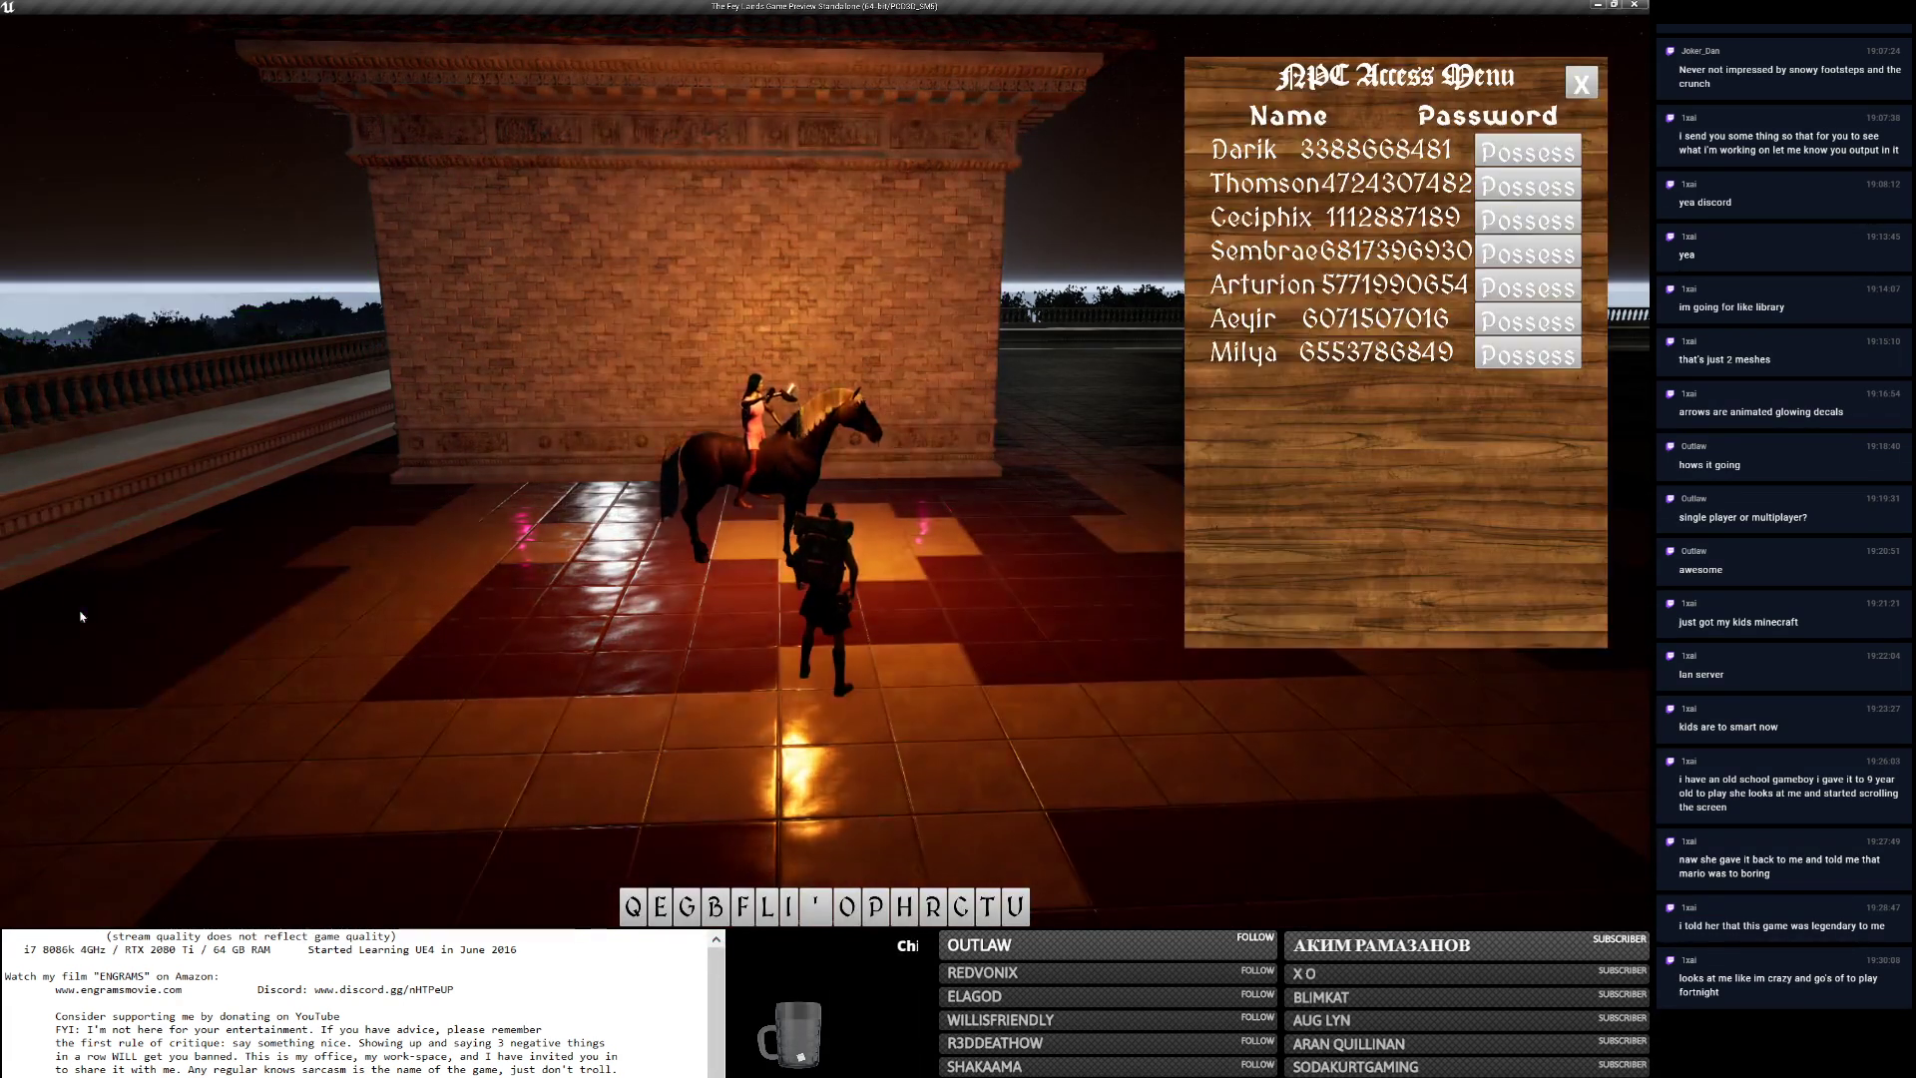
pyautogui.click(1530, 322)
# Check Aeyir's day/night schedule in the additional options while mounted, and close the character sheet.
pyautogui.press('i')
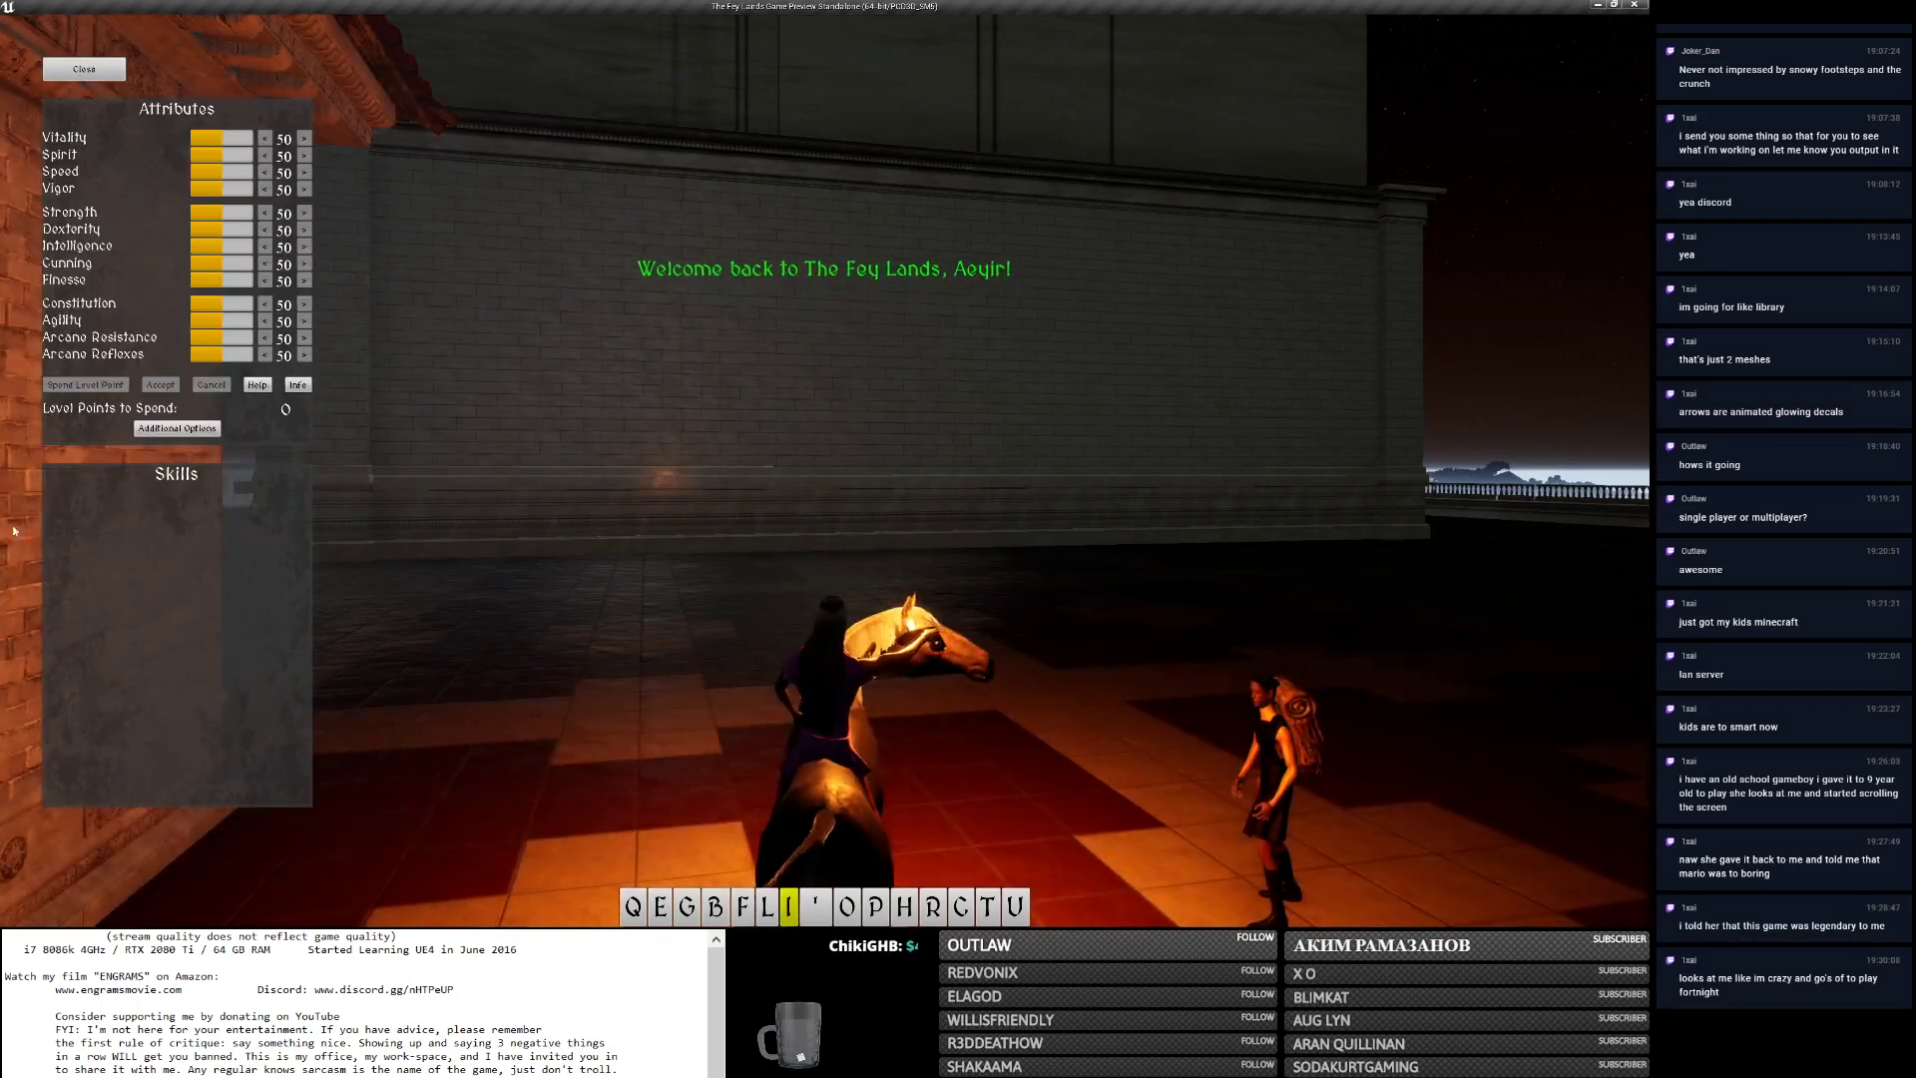
pyautogui.click(173, 429)
pyautogui.click(107, 540)
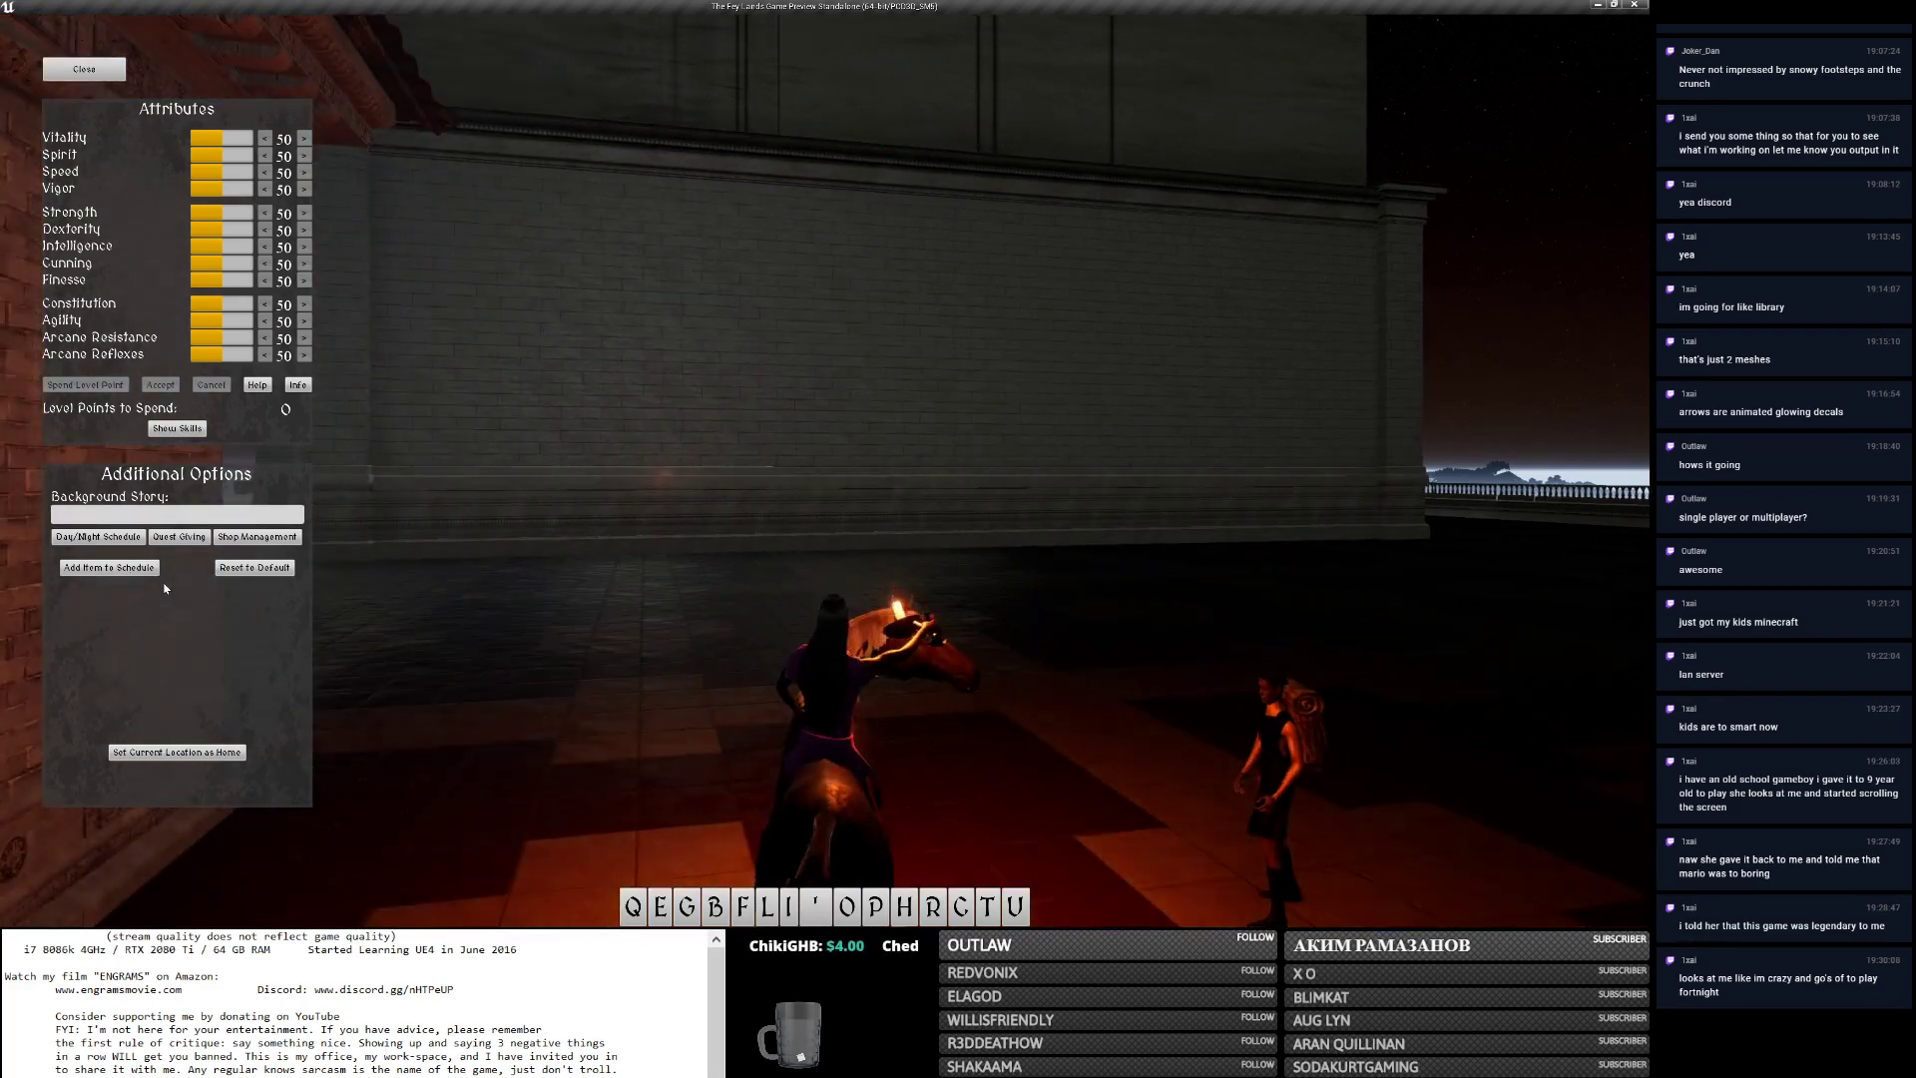
pyautogui.moveTo(479, 559); pyautogui.dragTo(329, 616)
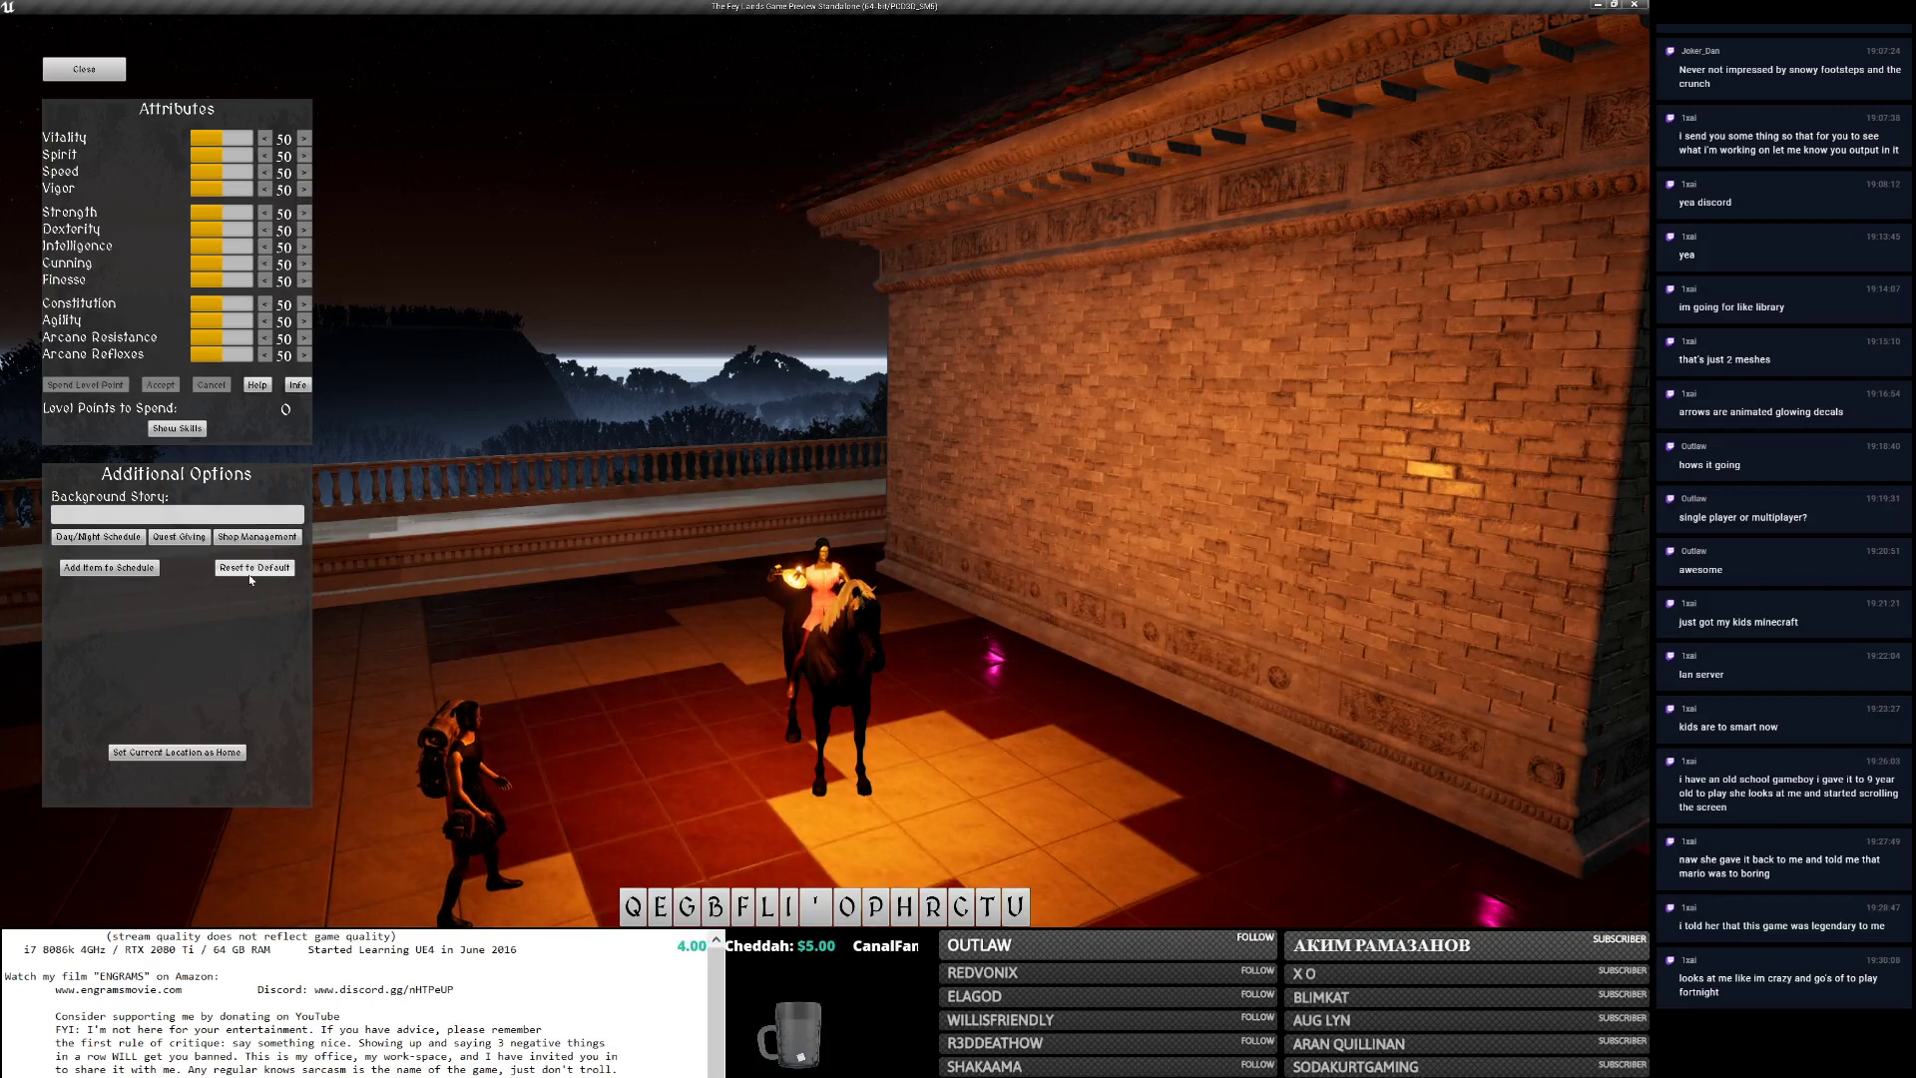
pyautogui.press('i')
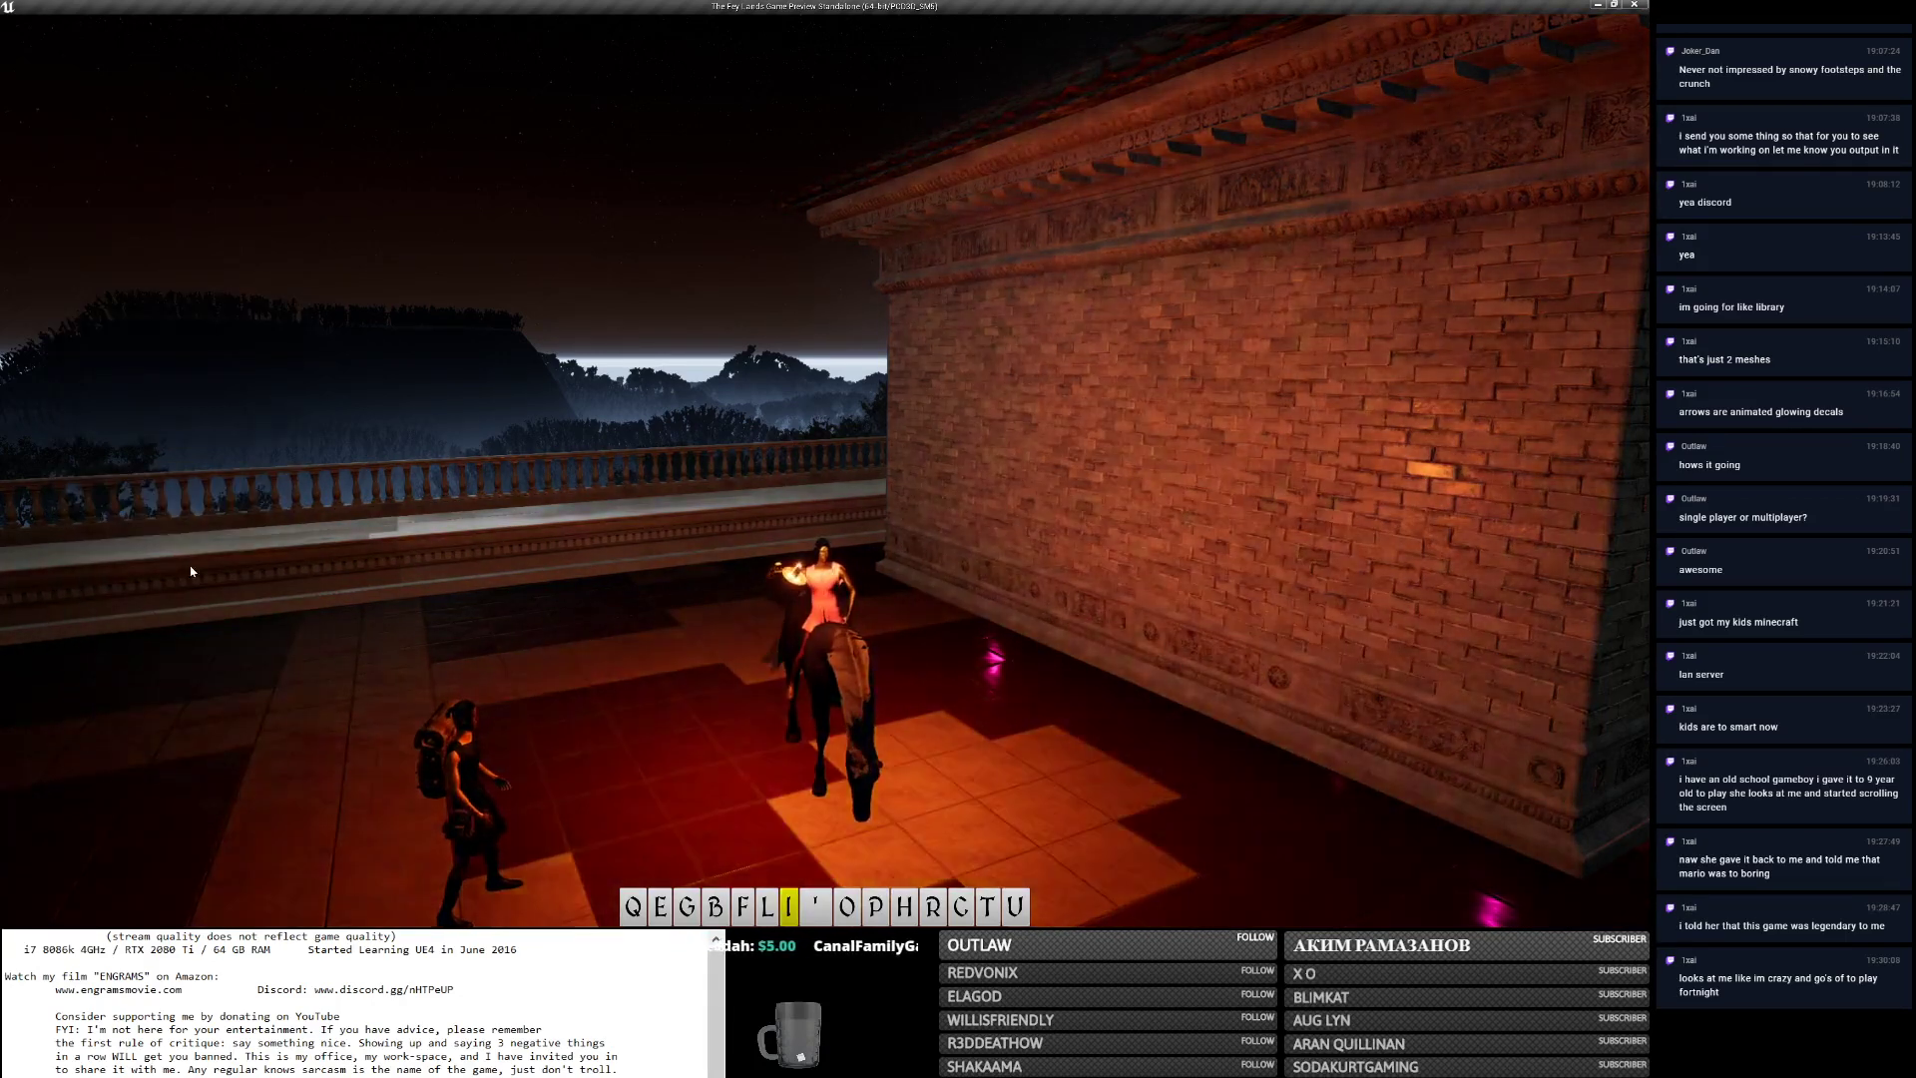
# Dismount Aeyir and open the day/night schedule in the character's additional options.
pyautogui.press('i')
pyautogui.press('i')
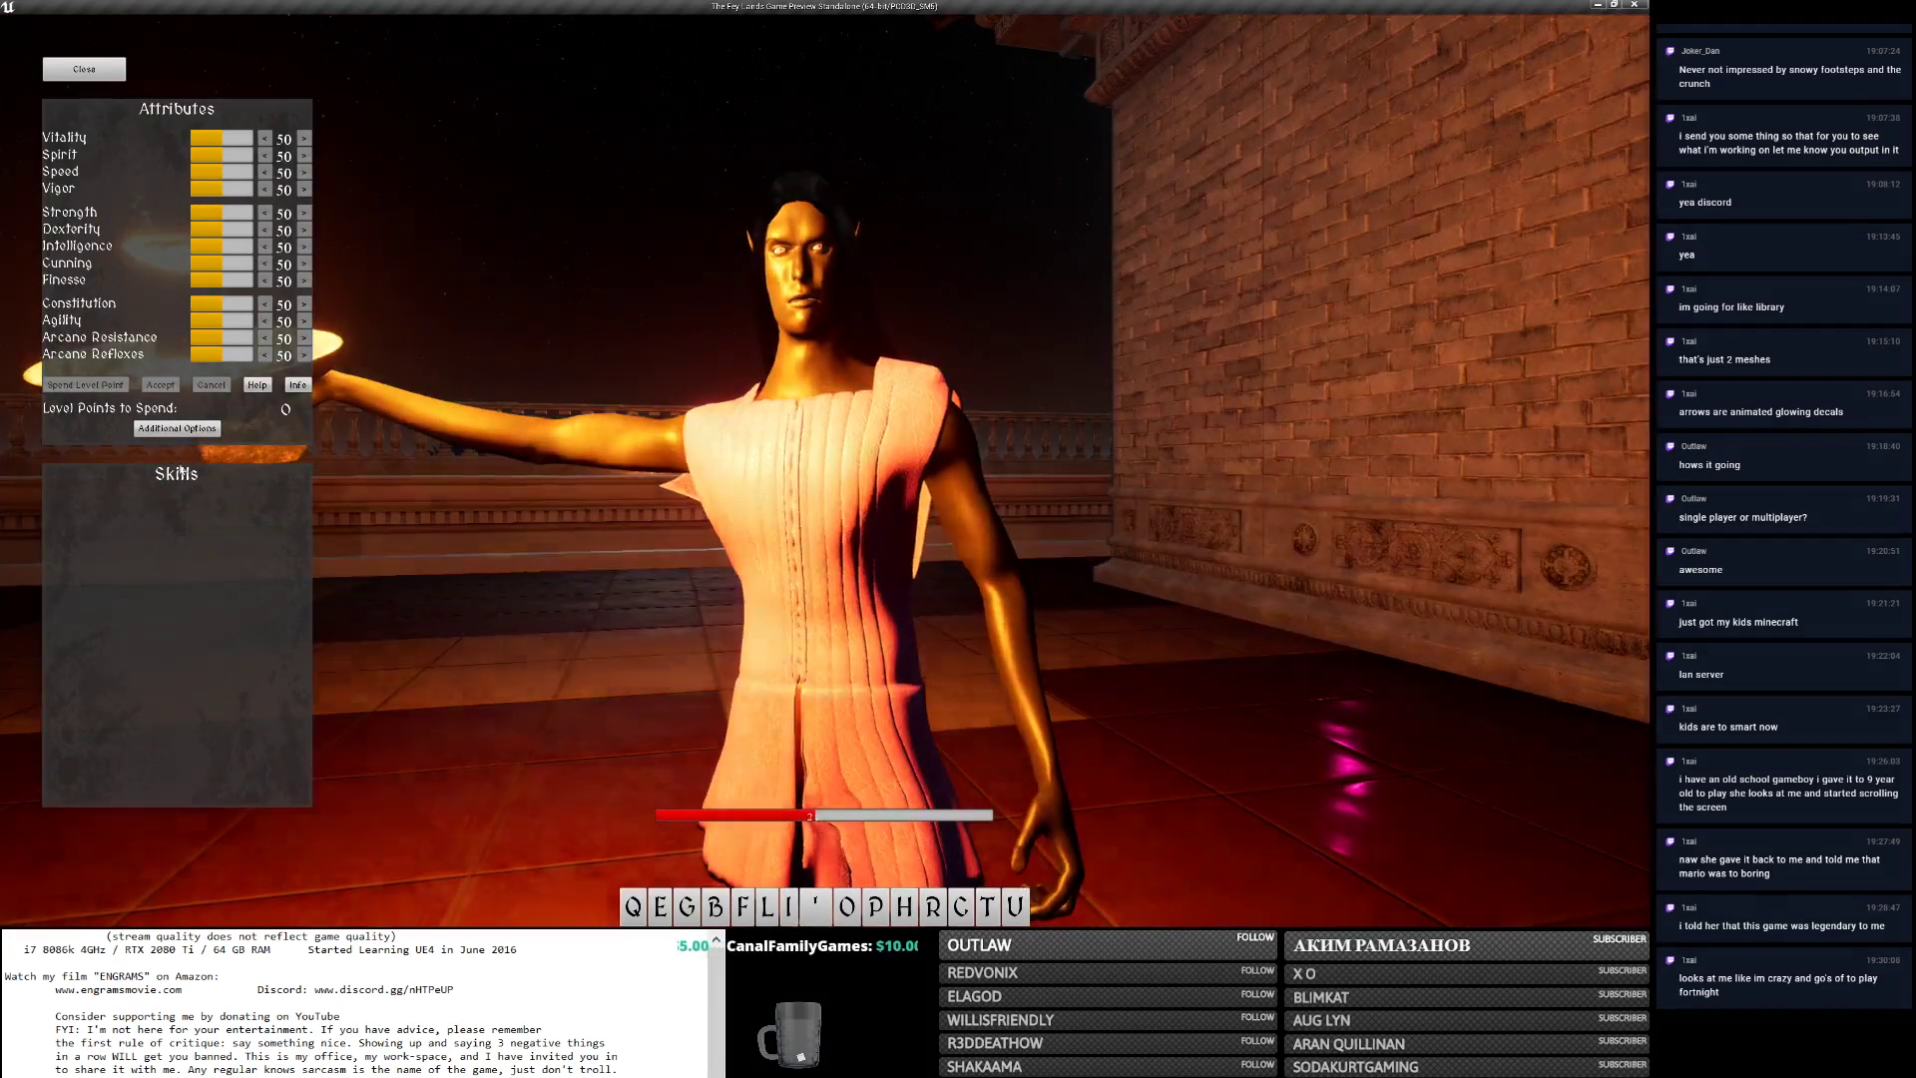
pyautogui.click(176, 428)
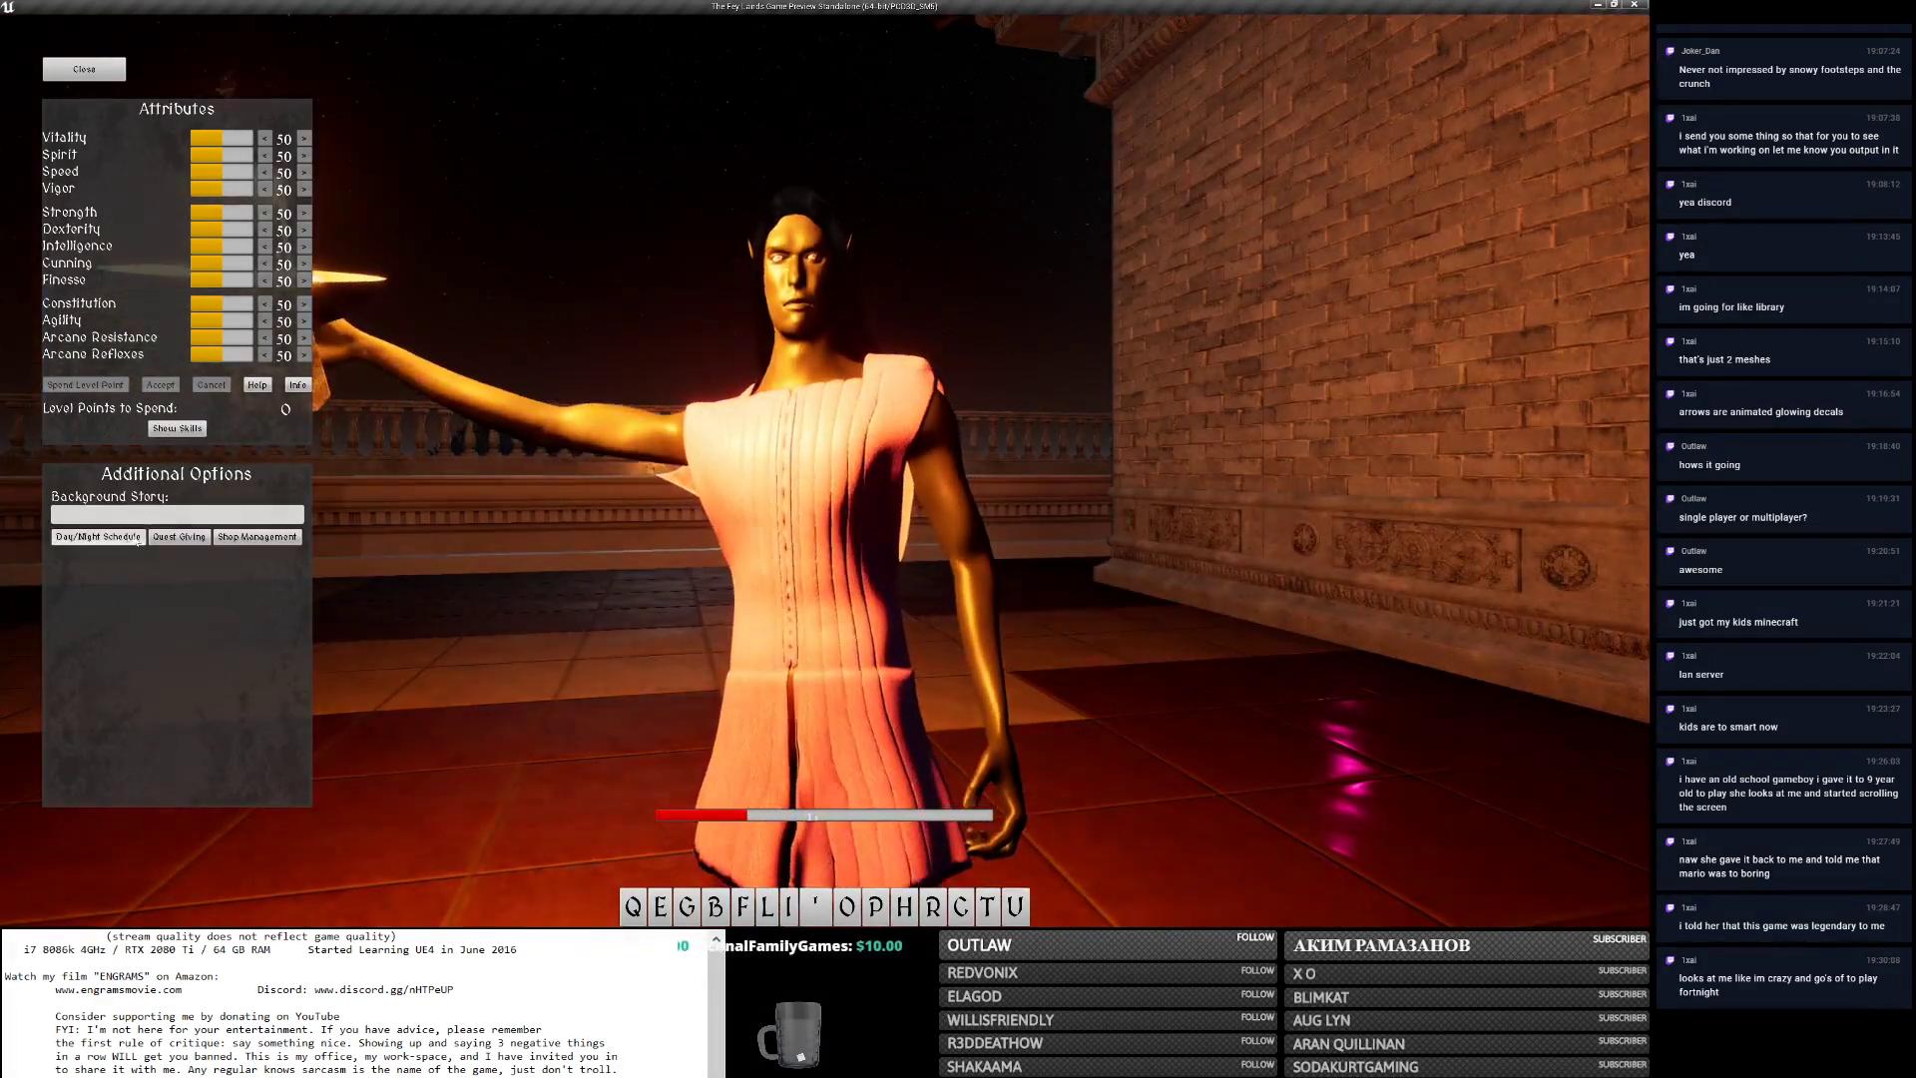
pyautogui.click(97, 537)
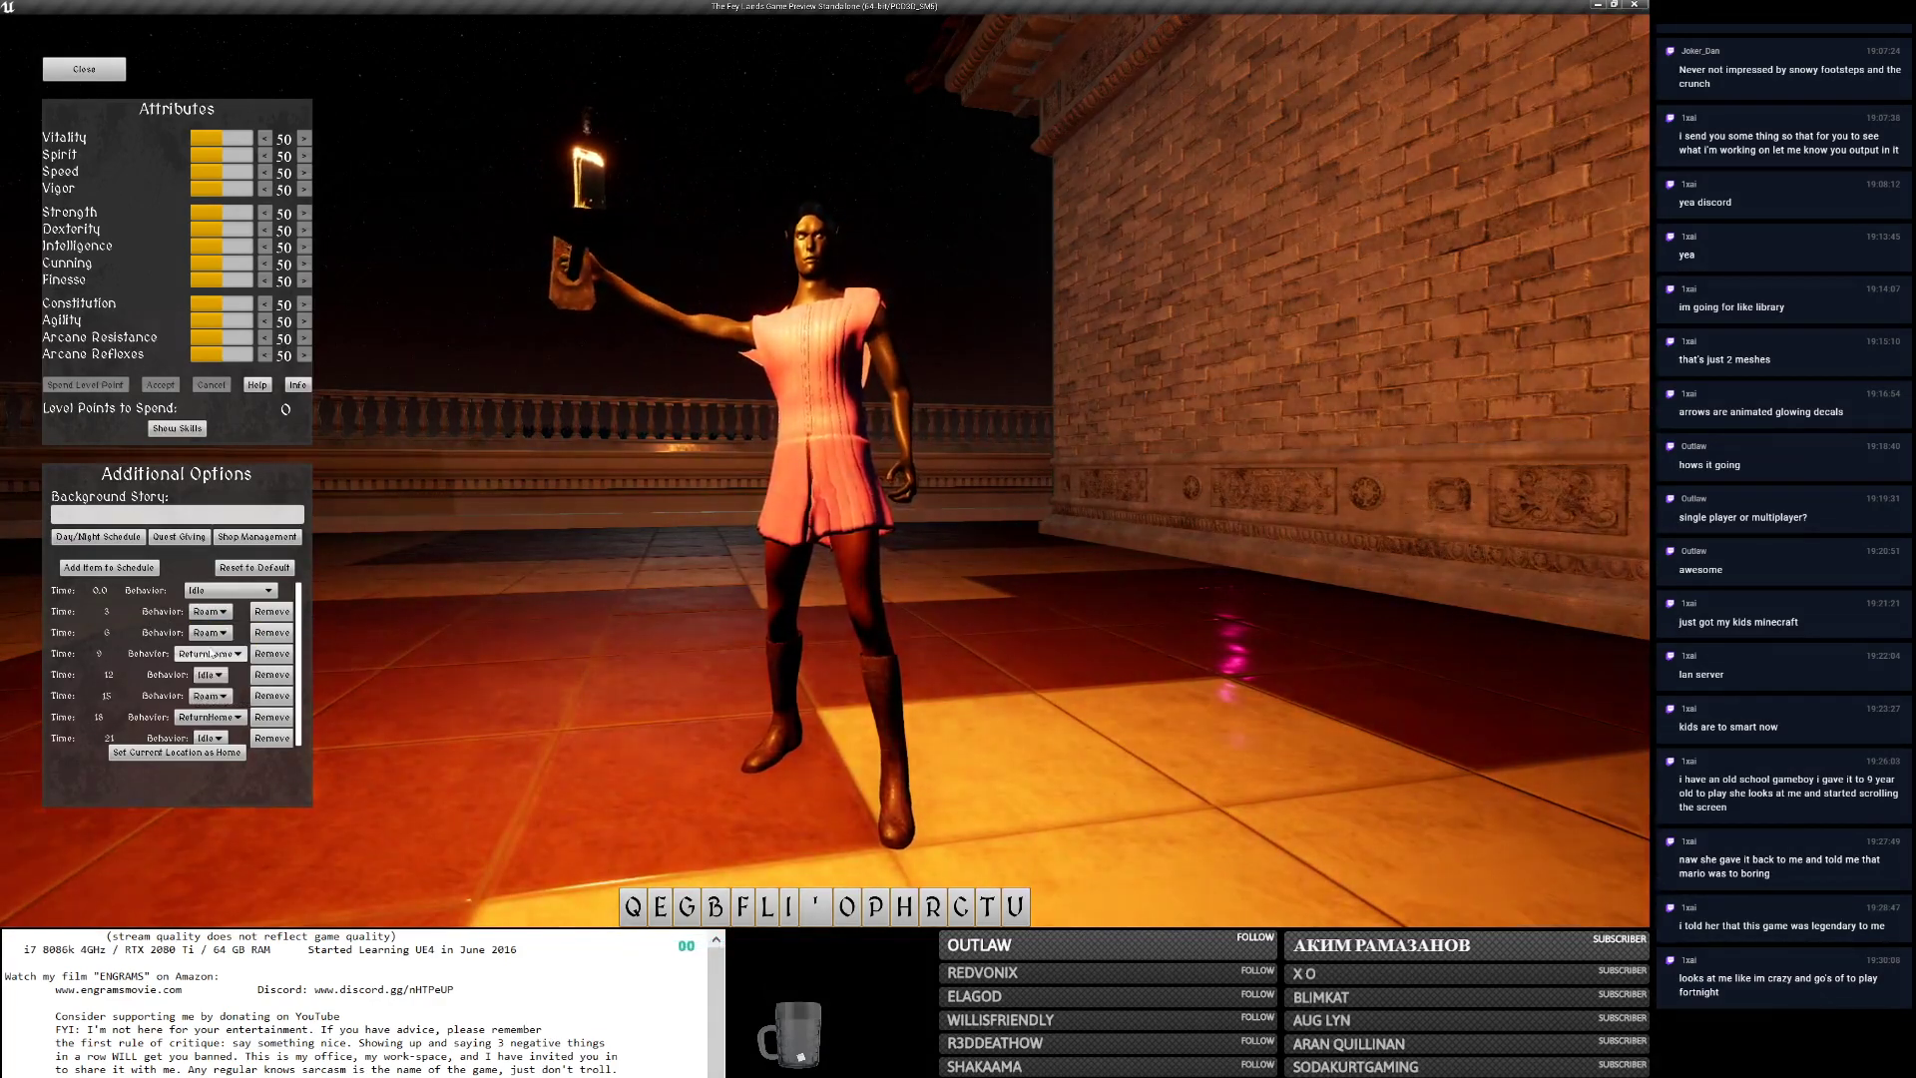
# Set Aeyir's scheduled behavior to Roam at times 9 and 21, and to ReturnHome at time 12.
pyautogui.click(210, 653)
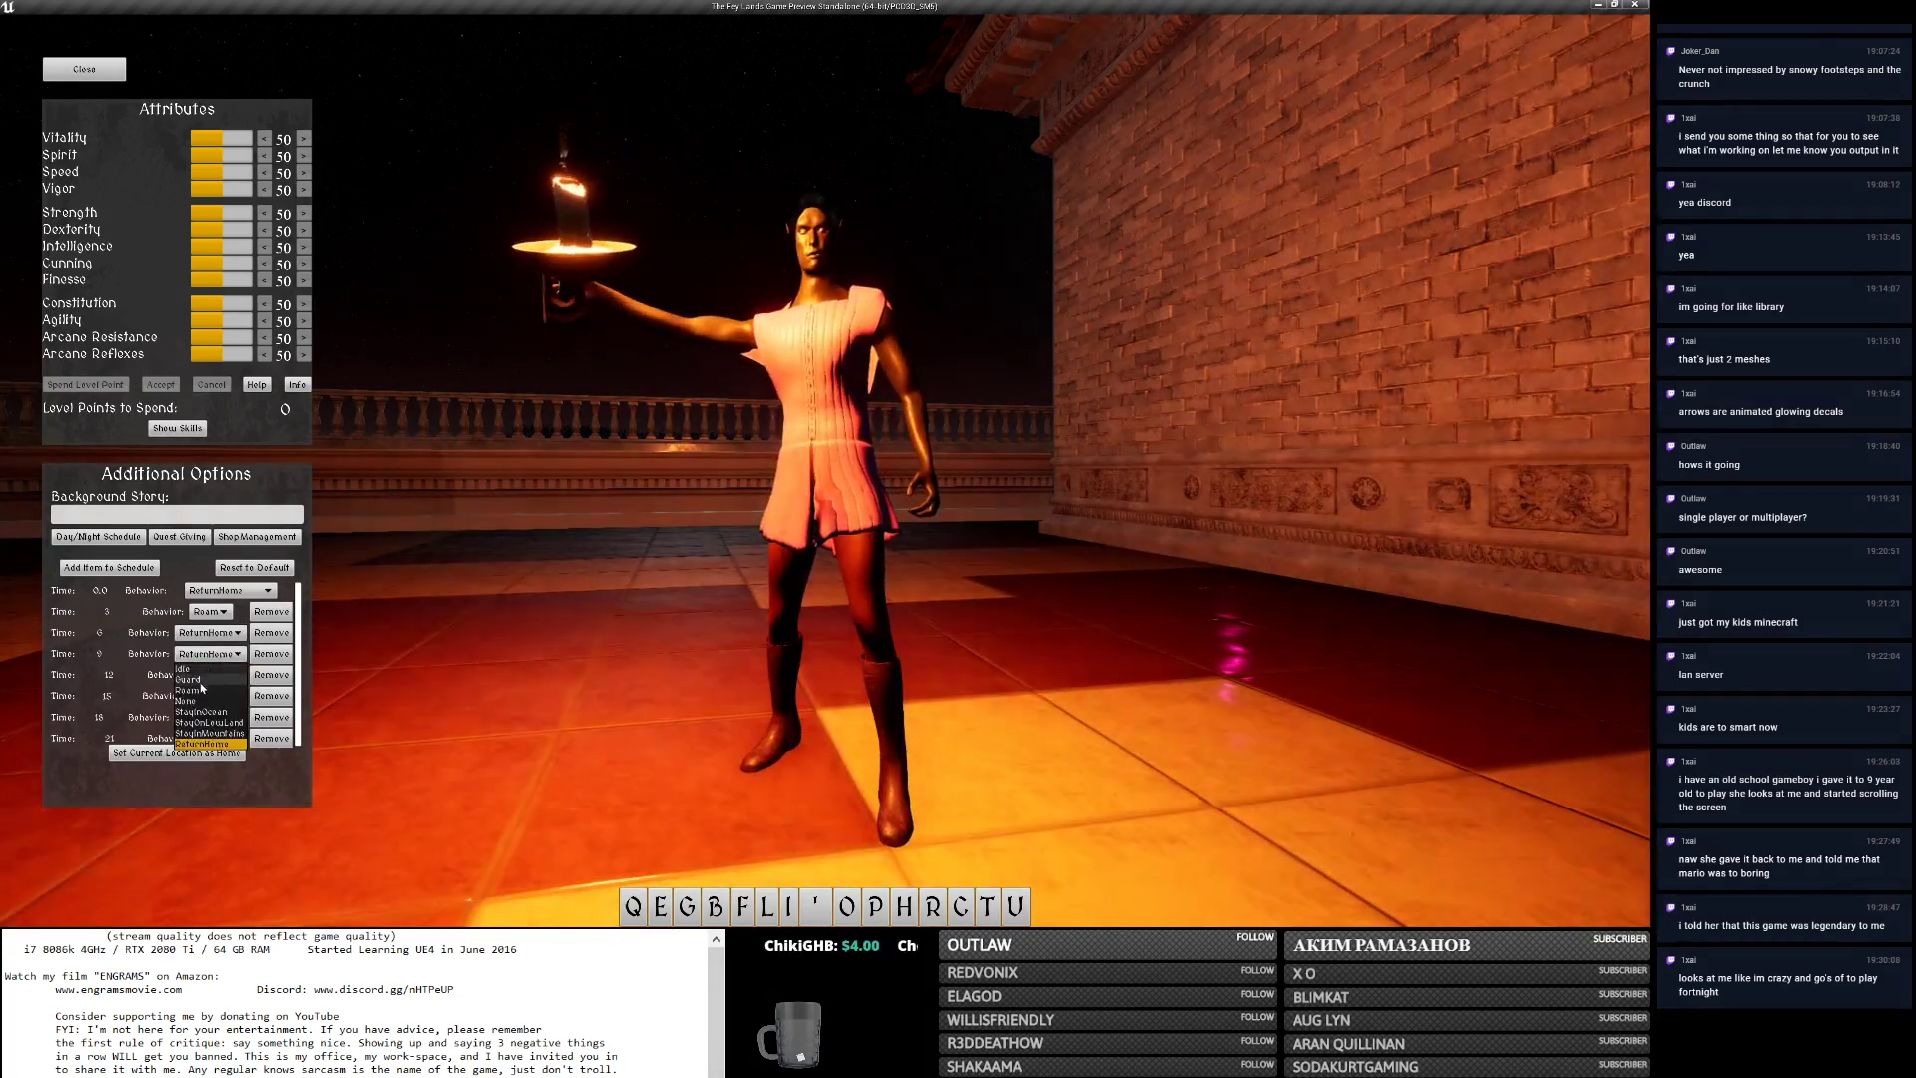
pyautogui.click(187, 690)
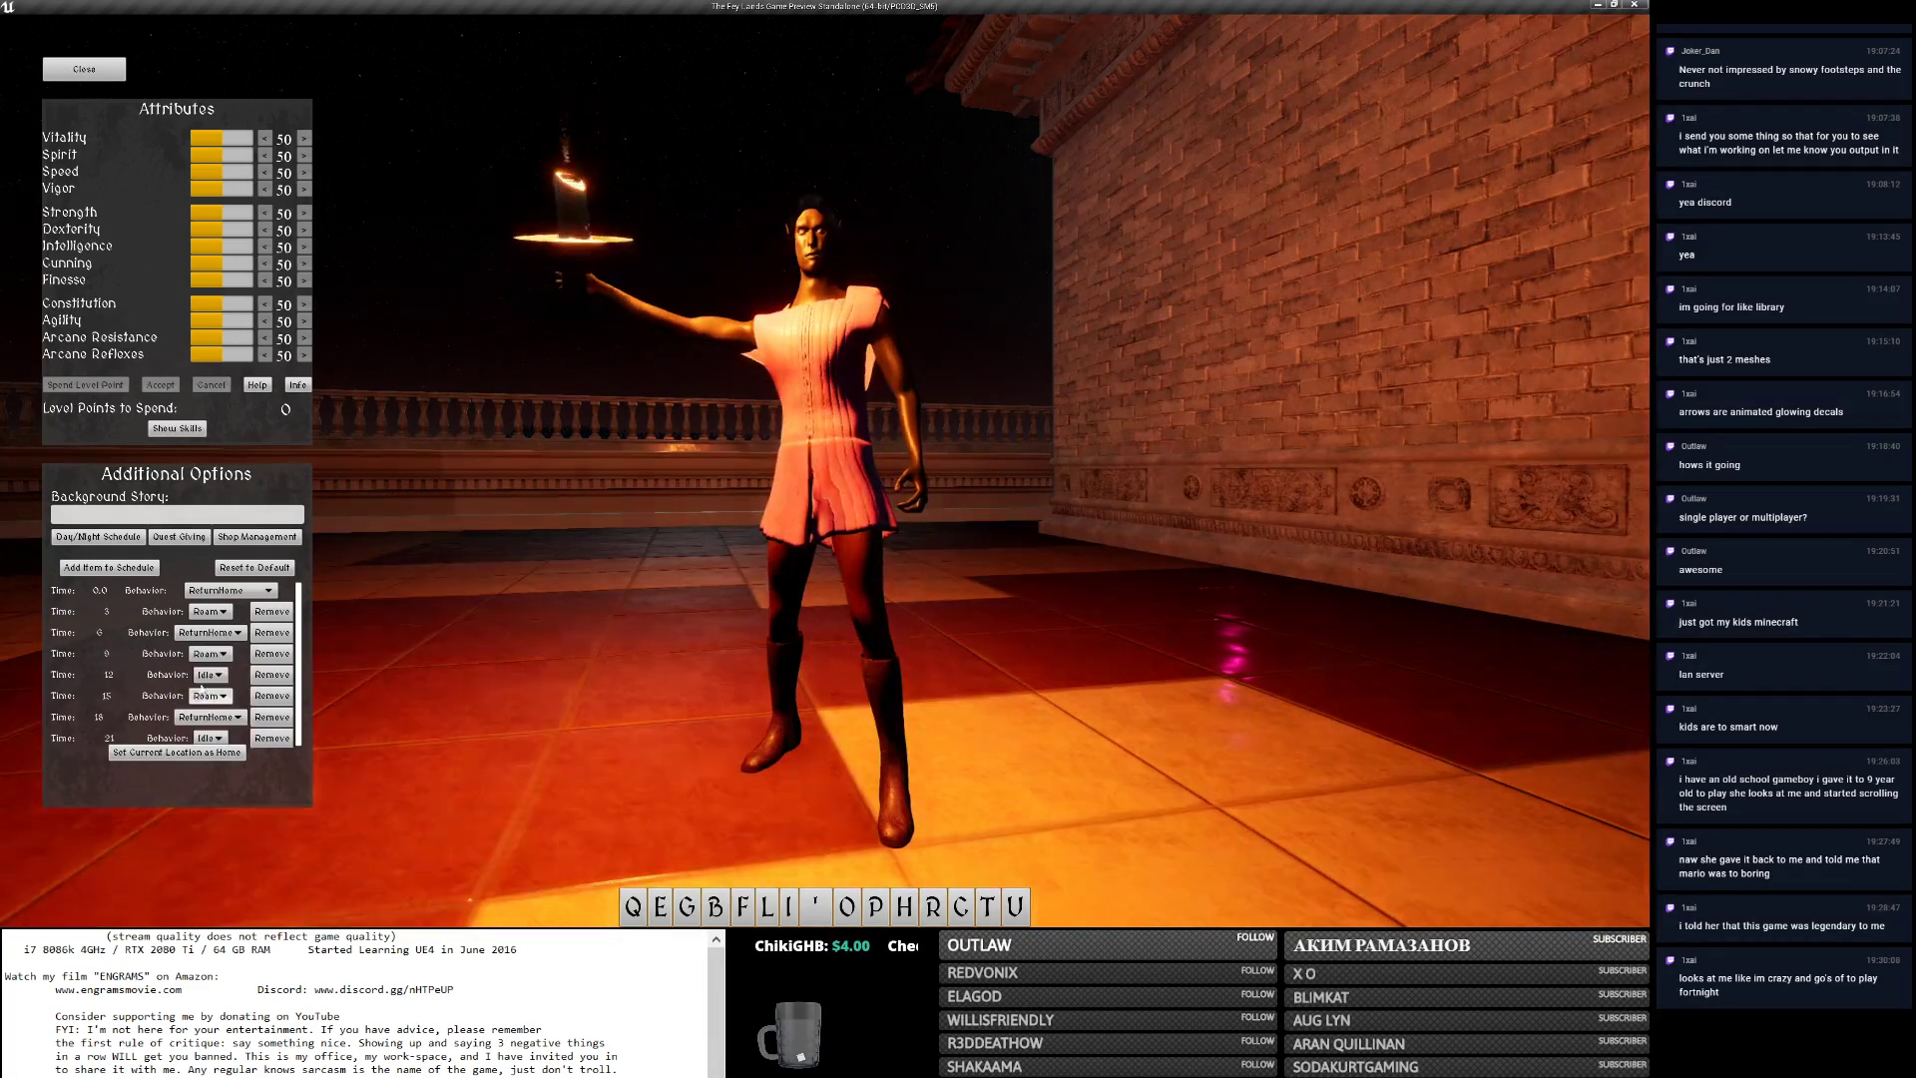
pyautogui.click(210, 674)
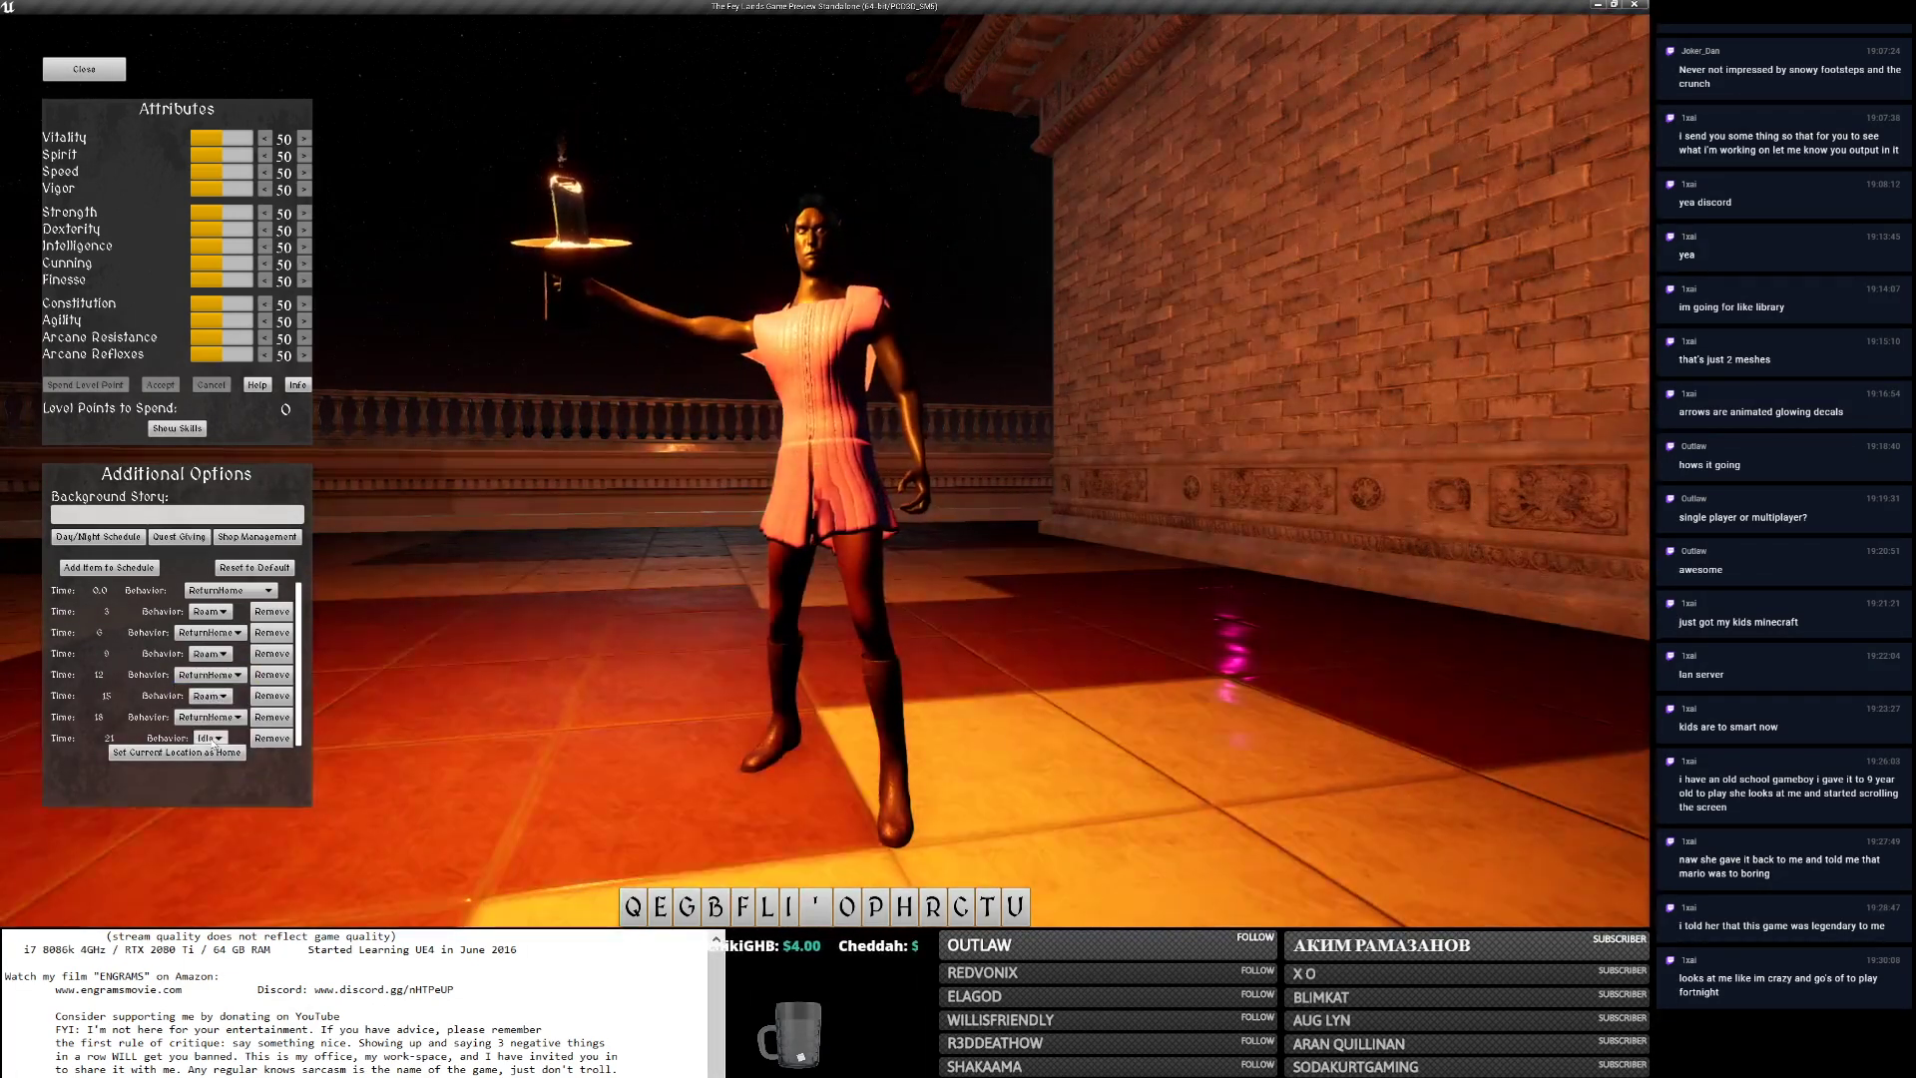
pyautogui.click(210, 737)
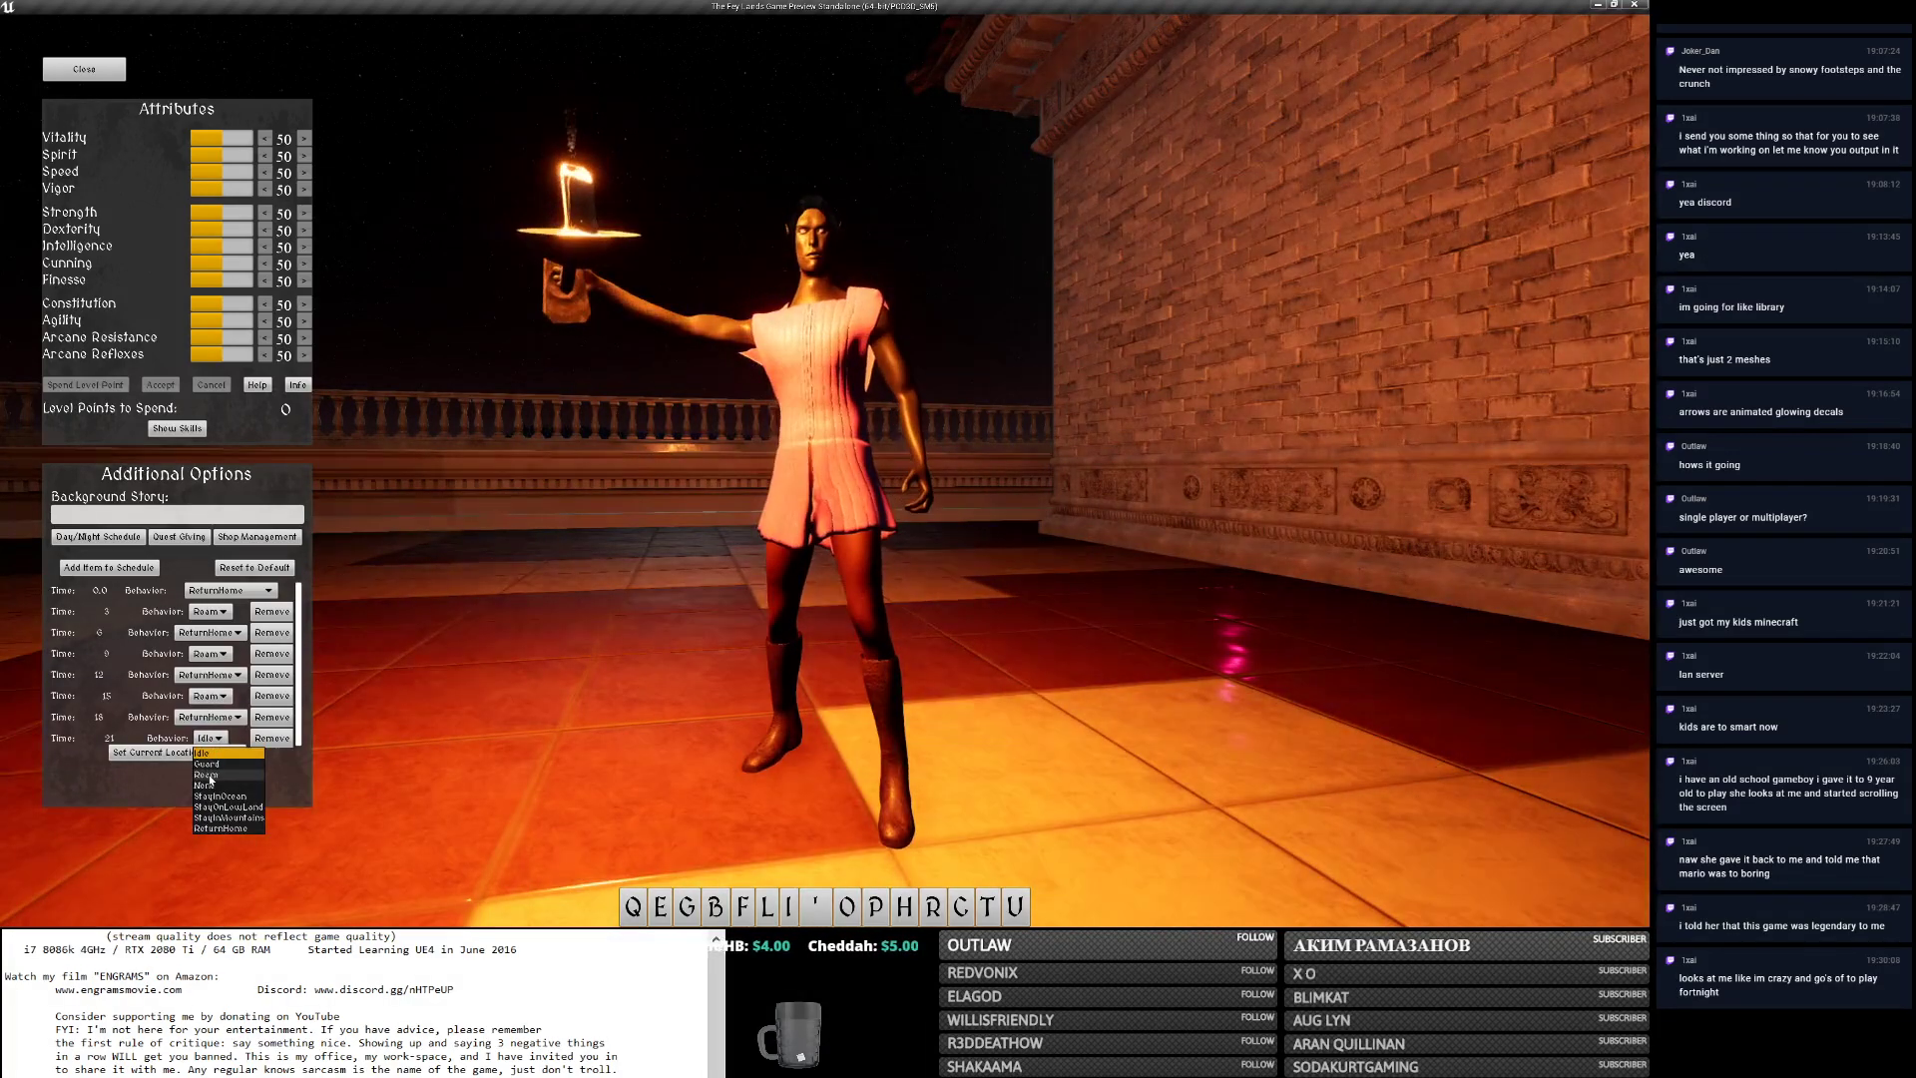
pyautogui.click(208, 775)
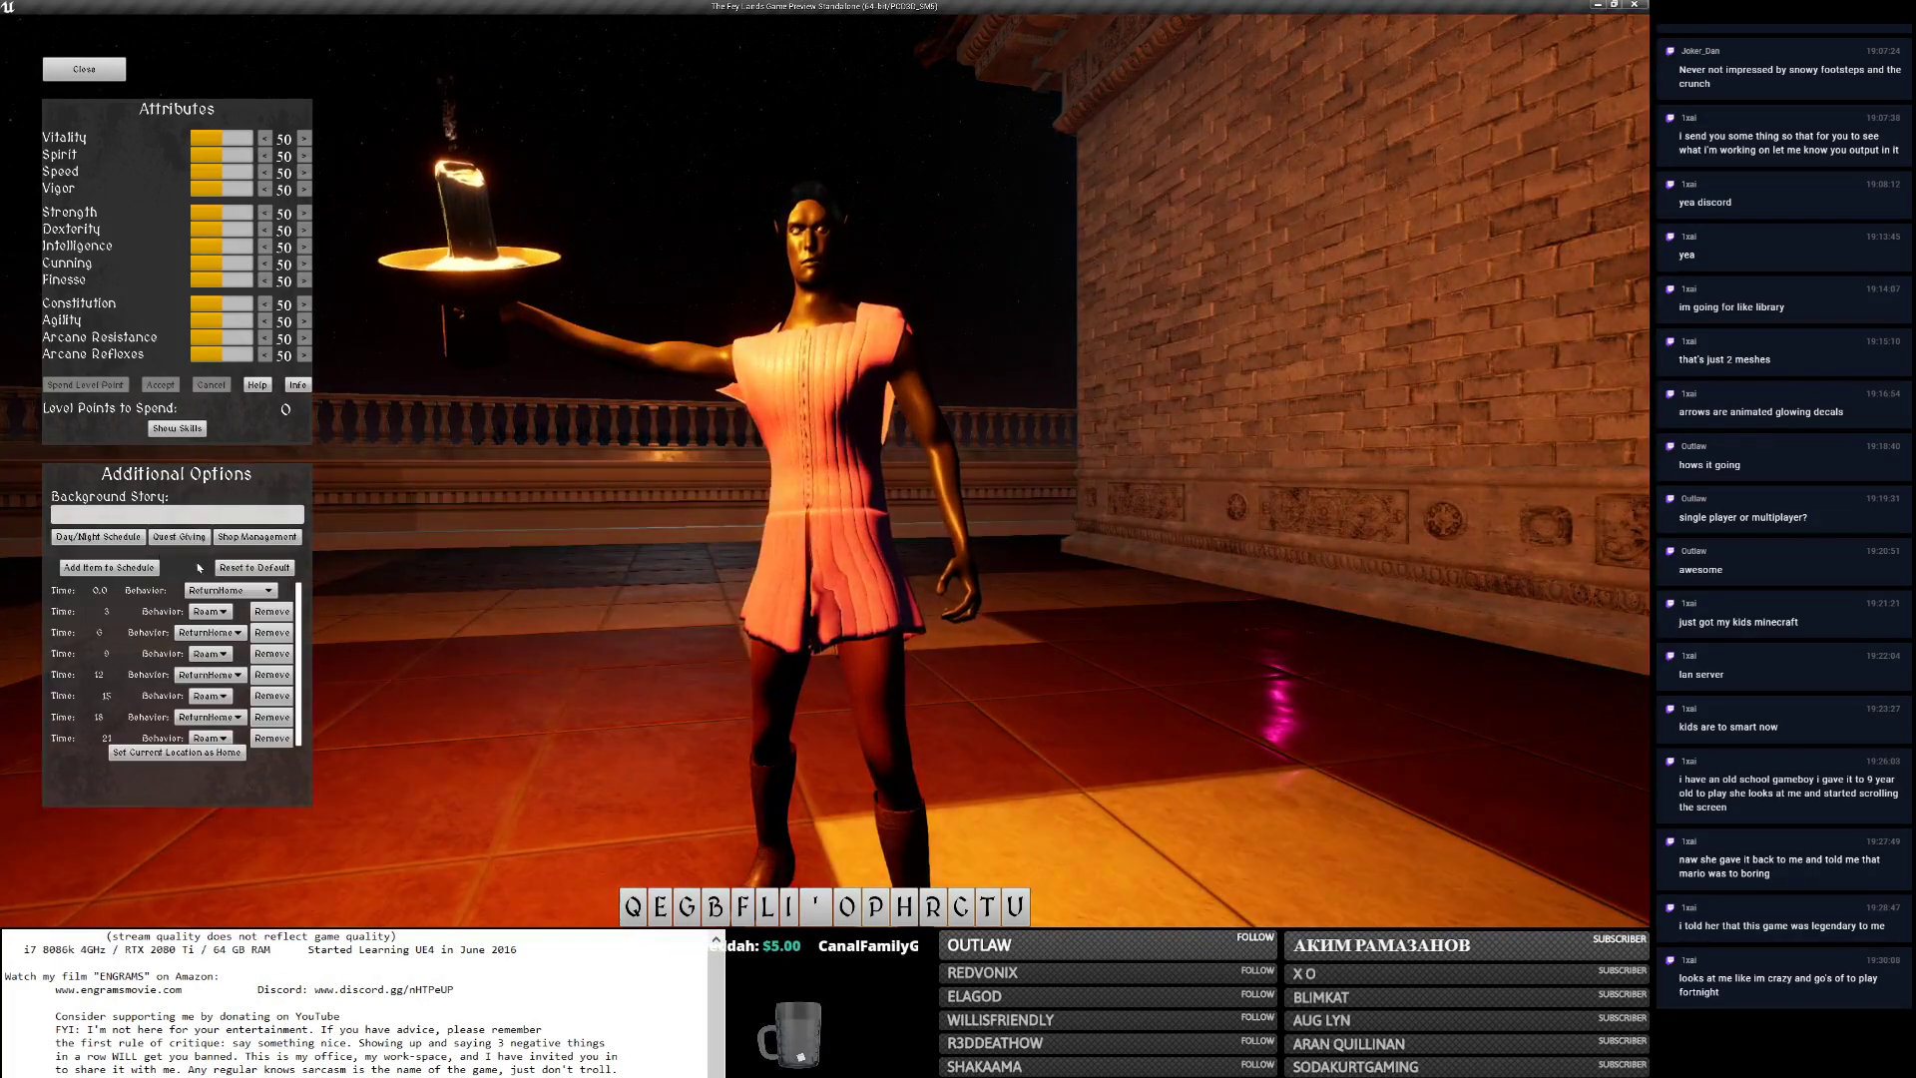
# Close the schedule, put Aeyir back on the horse and change the played character to "1".
pyautogui.press('Escape')
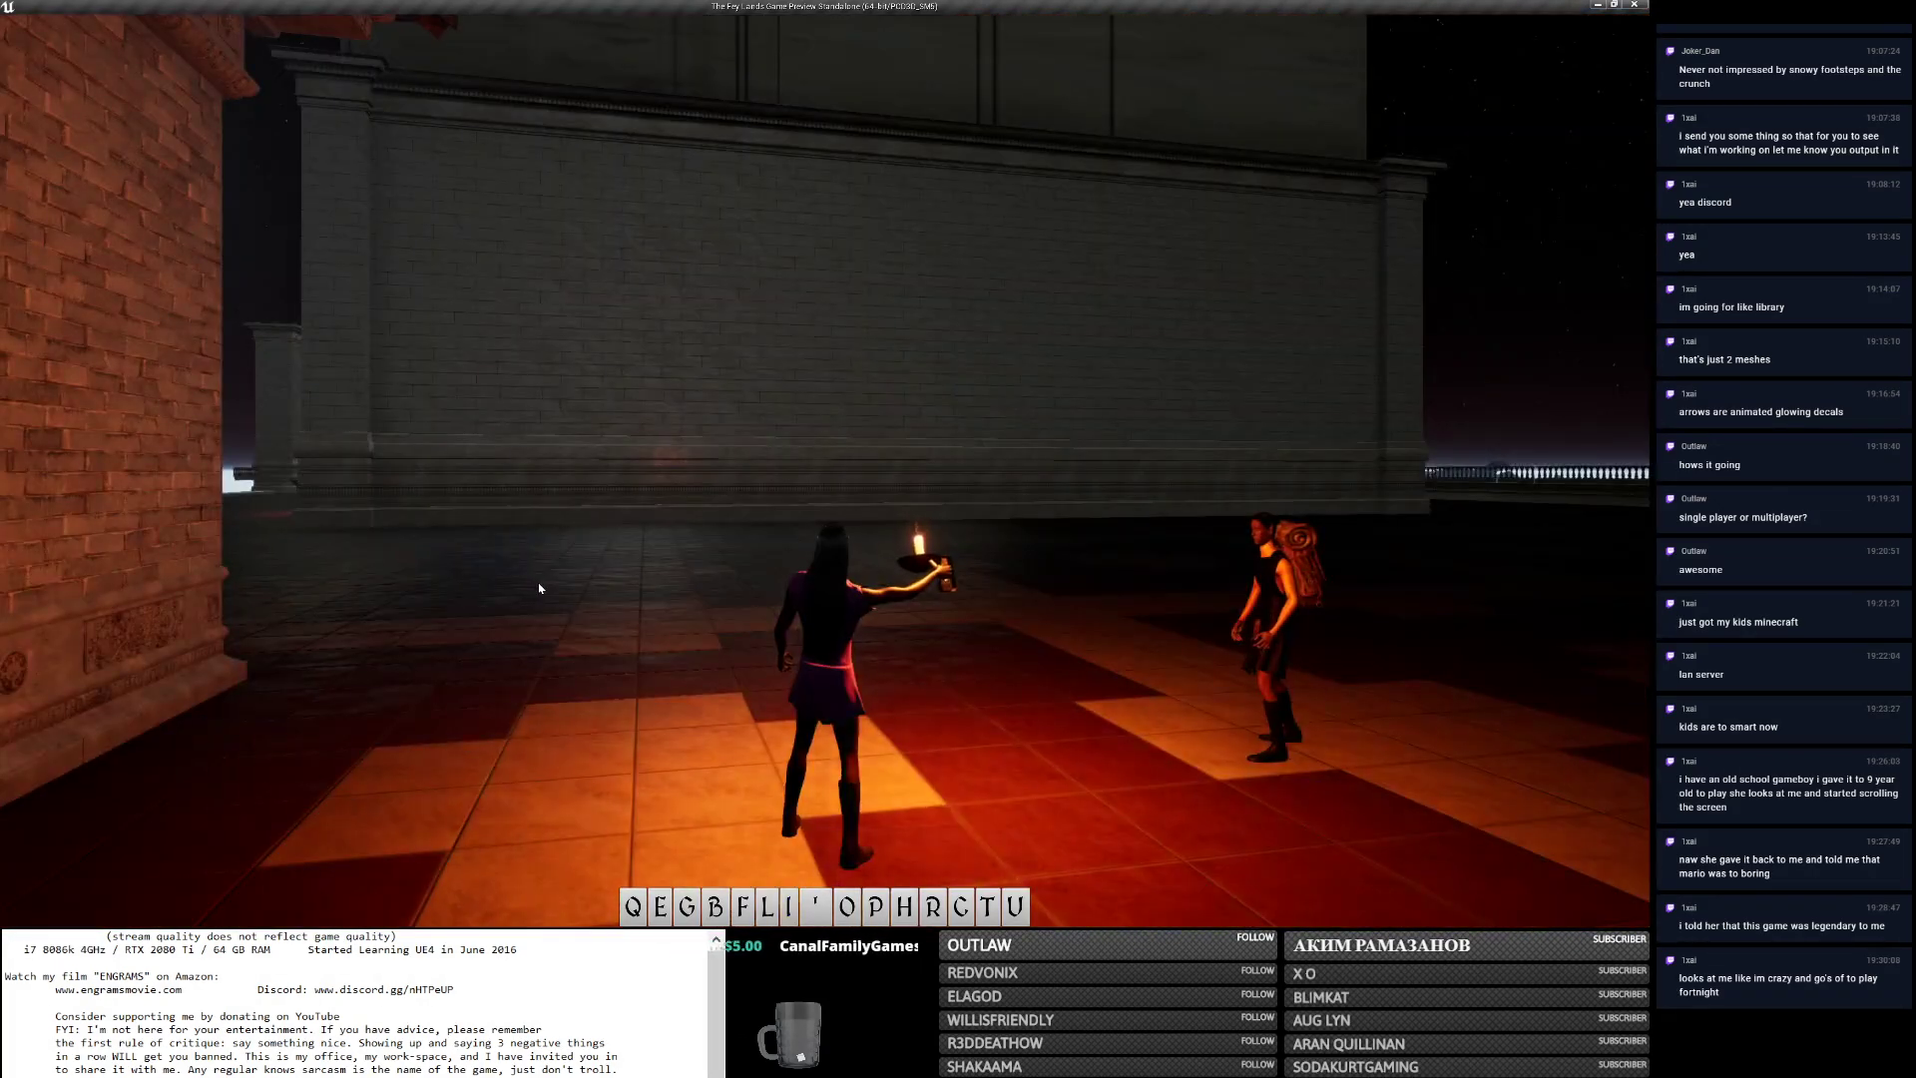
pyautogui.press("'")
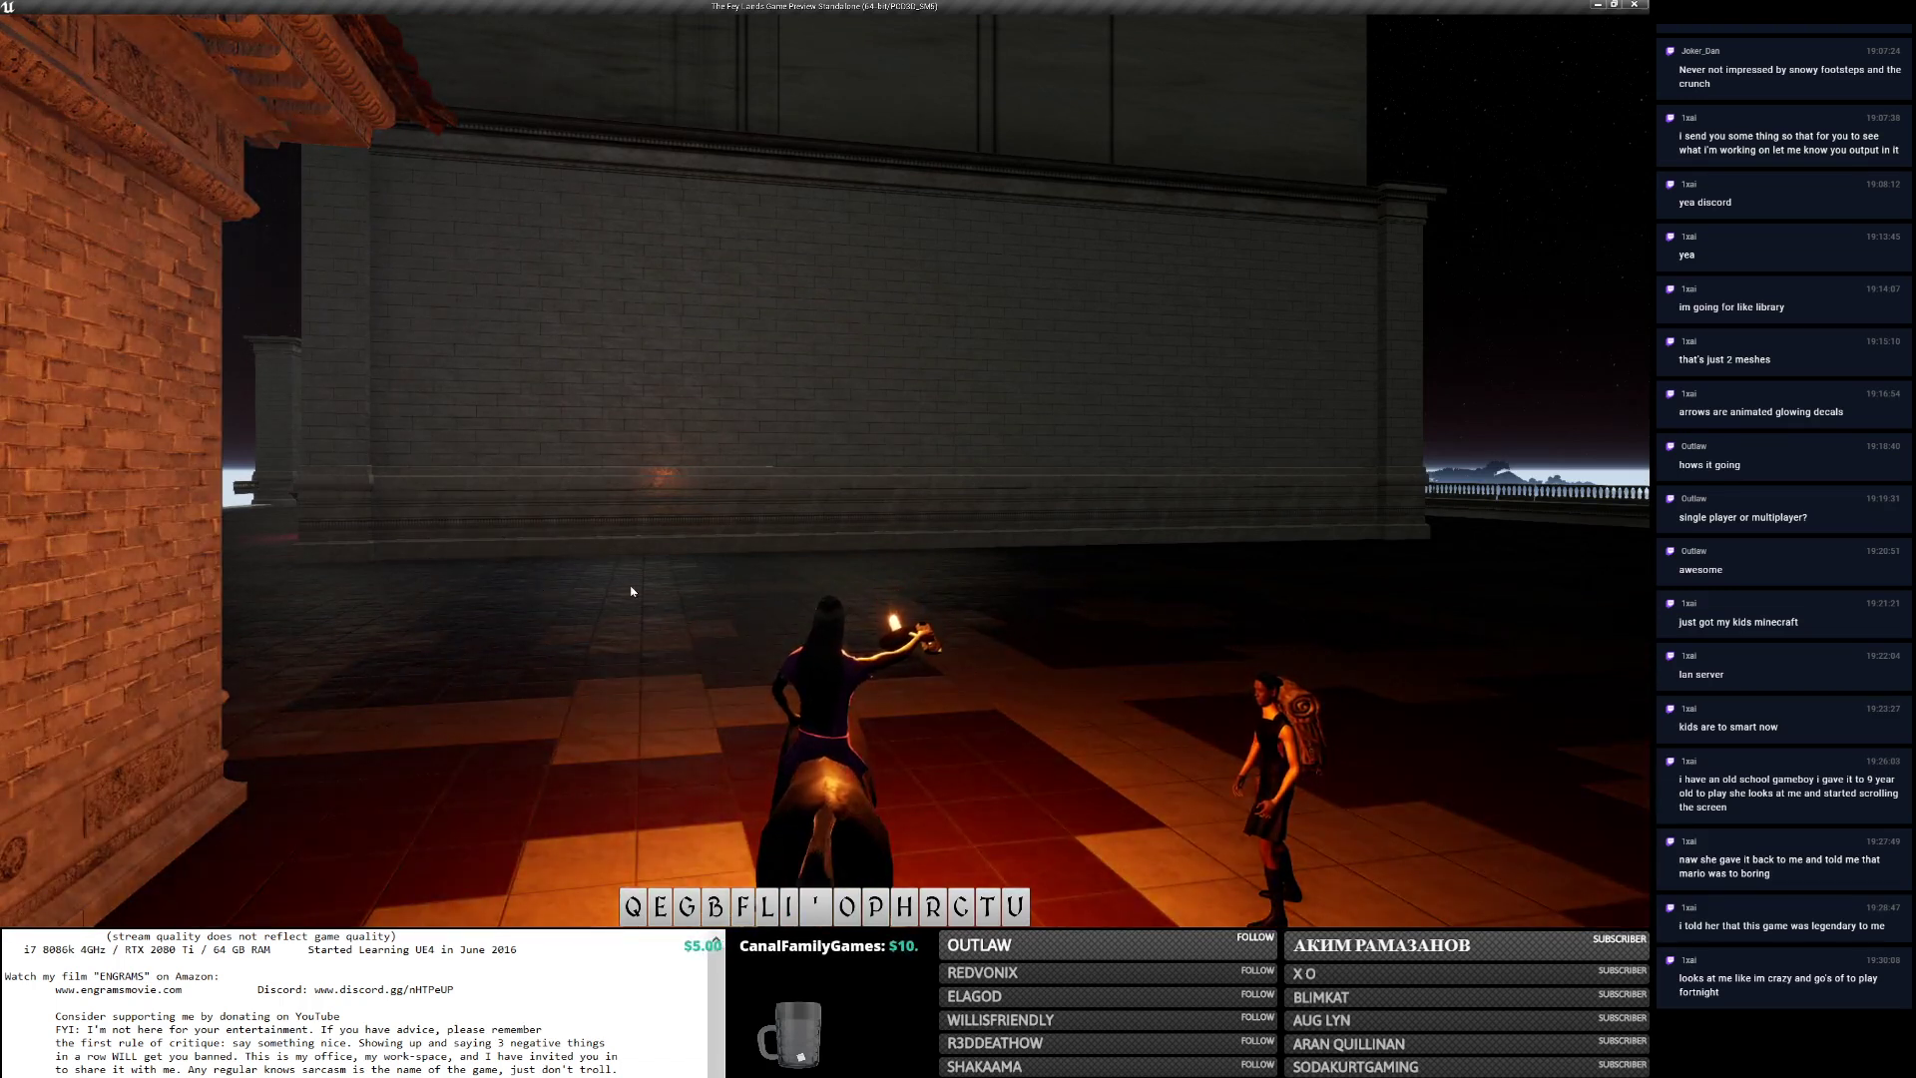
pyautogui.press('Escape')
pyautogui.click(104, 232)
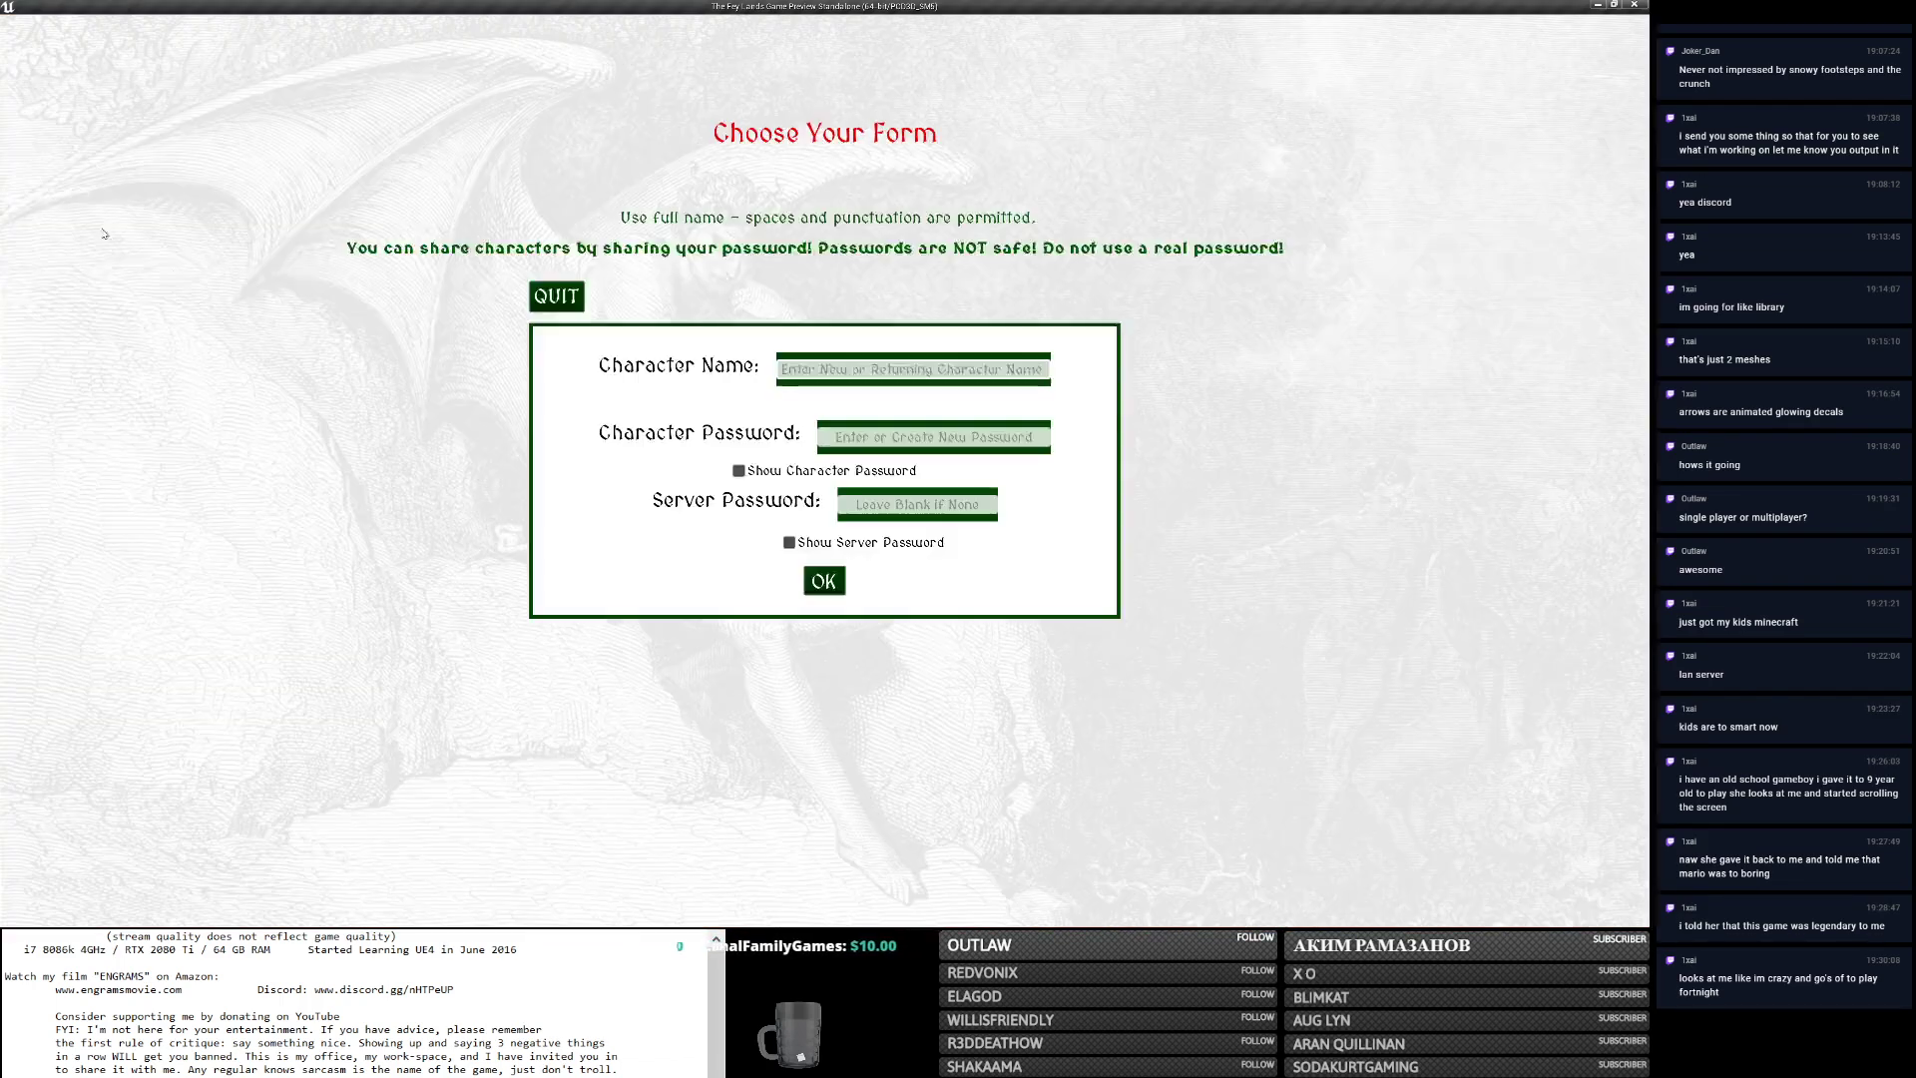
pyautogui.click(824, 583)
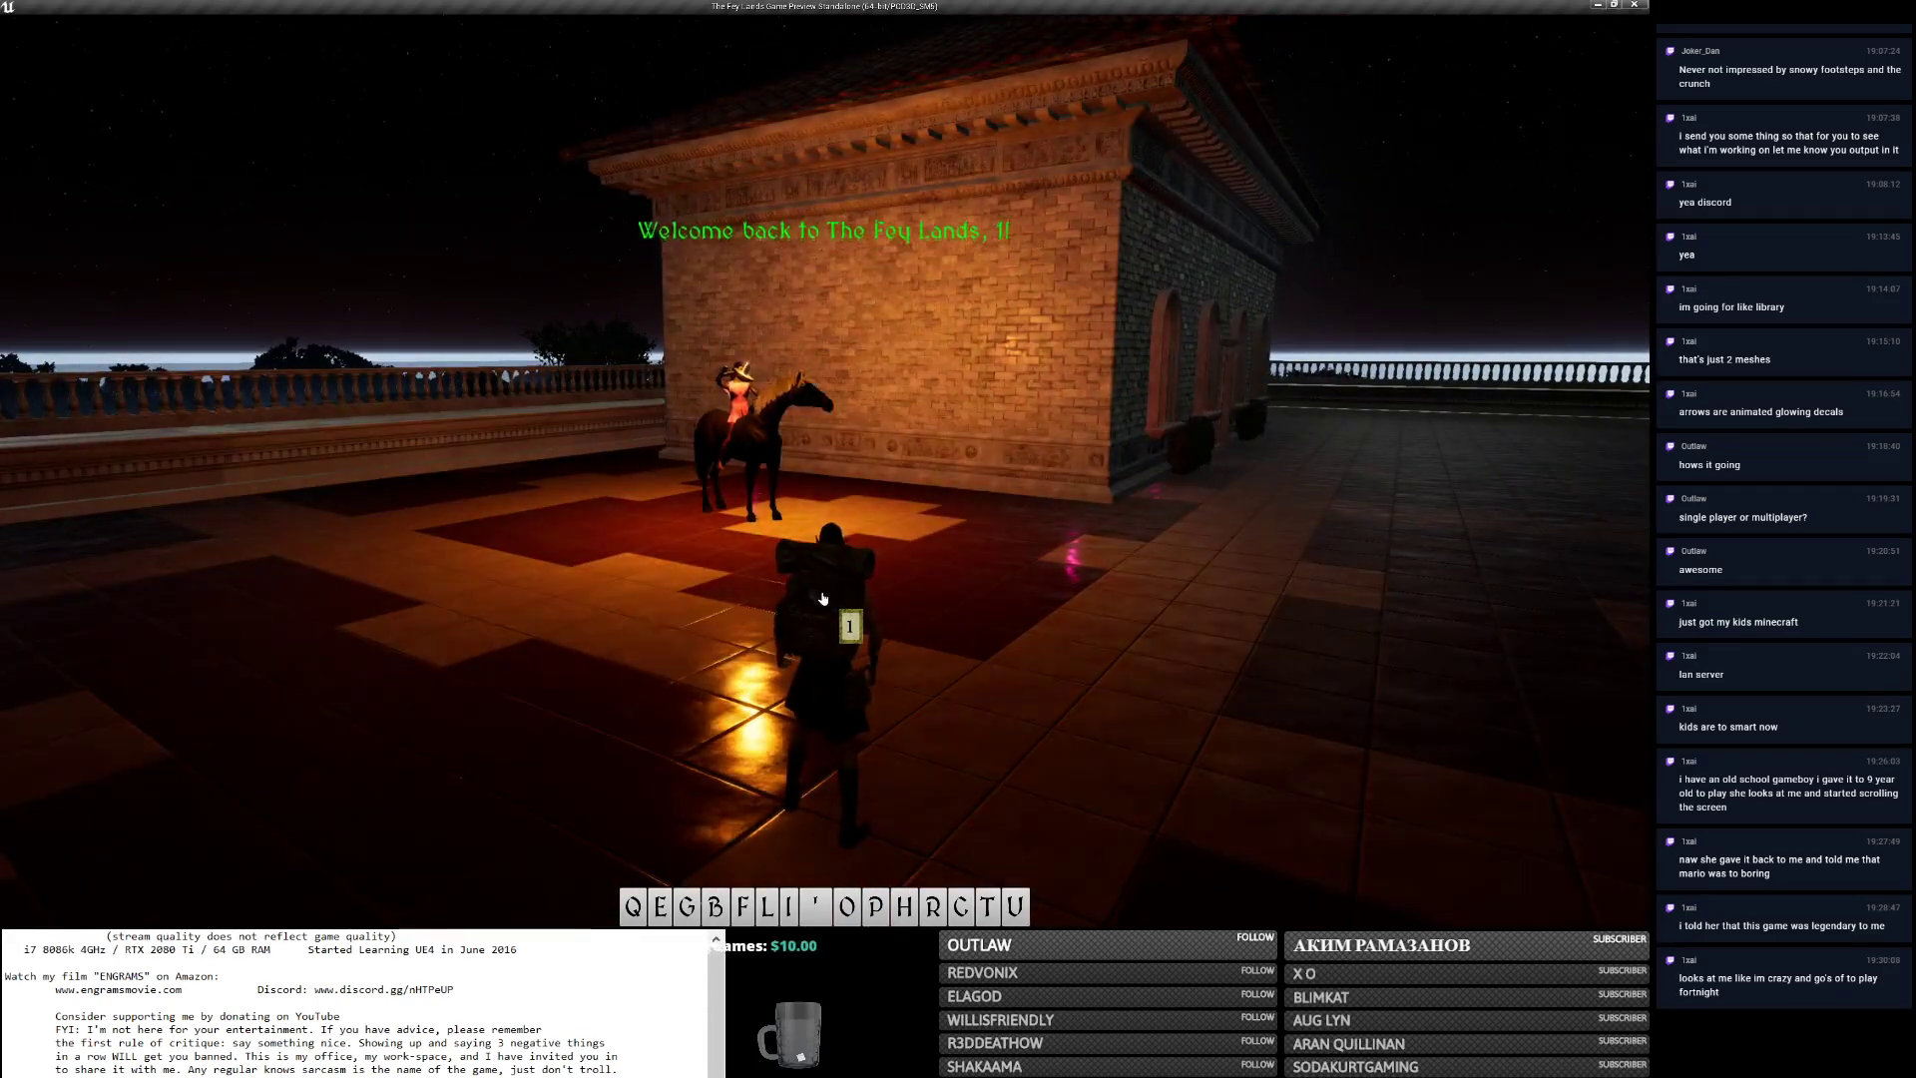
# Move character 1 closer to Aeyir, mount a horse and check character 1's day/night schedule while mounted.
pyautogui.press('w')
pyautogui.moveTo(827, 599); pyautogui.dragTo(878, 598, button='right')
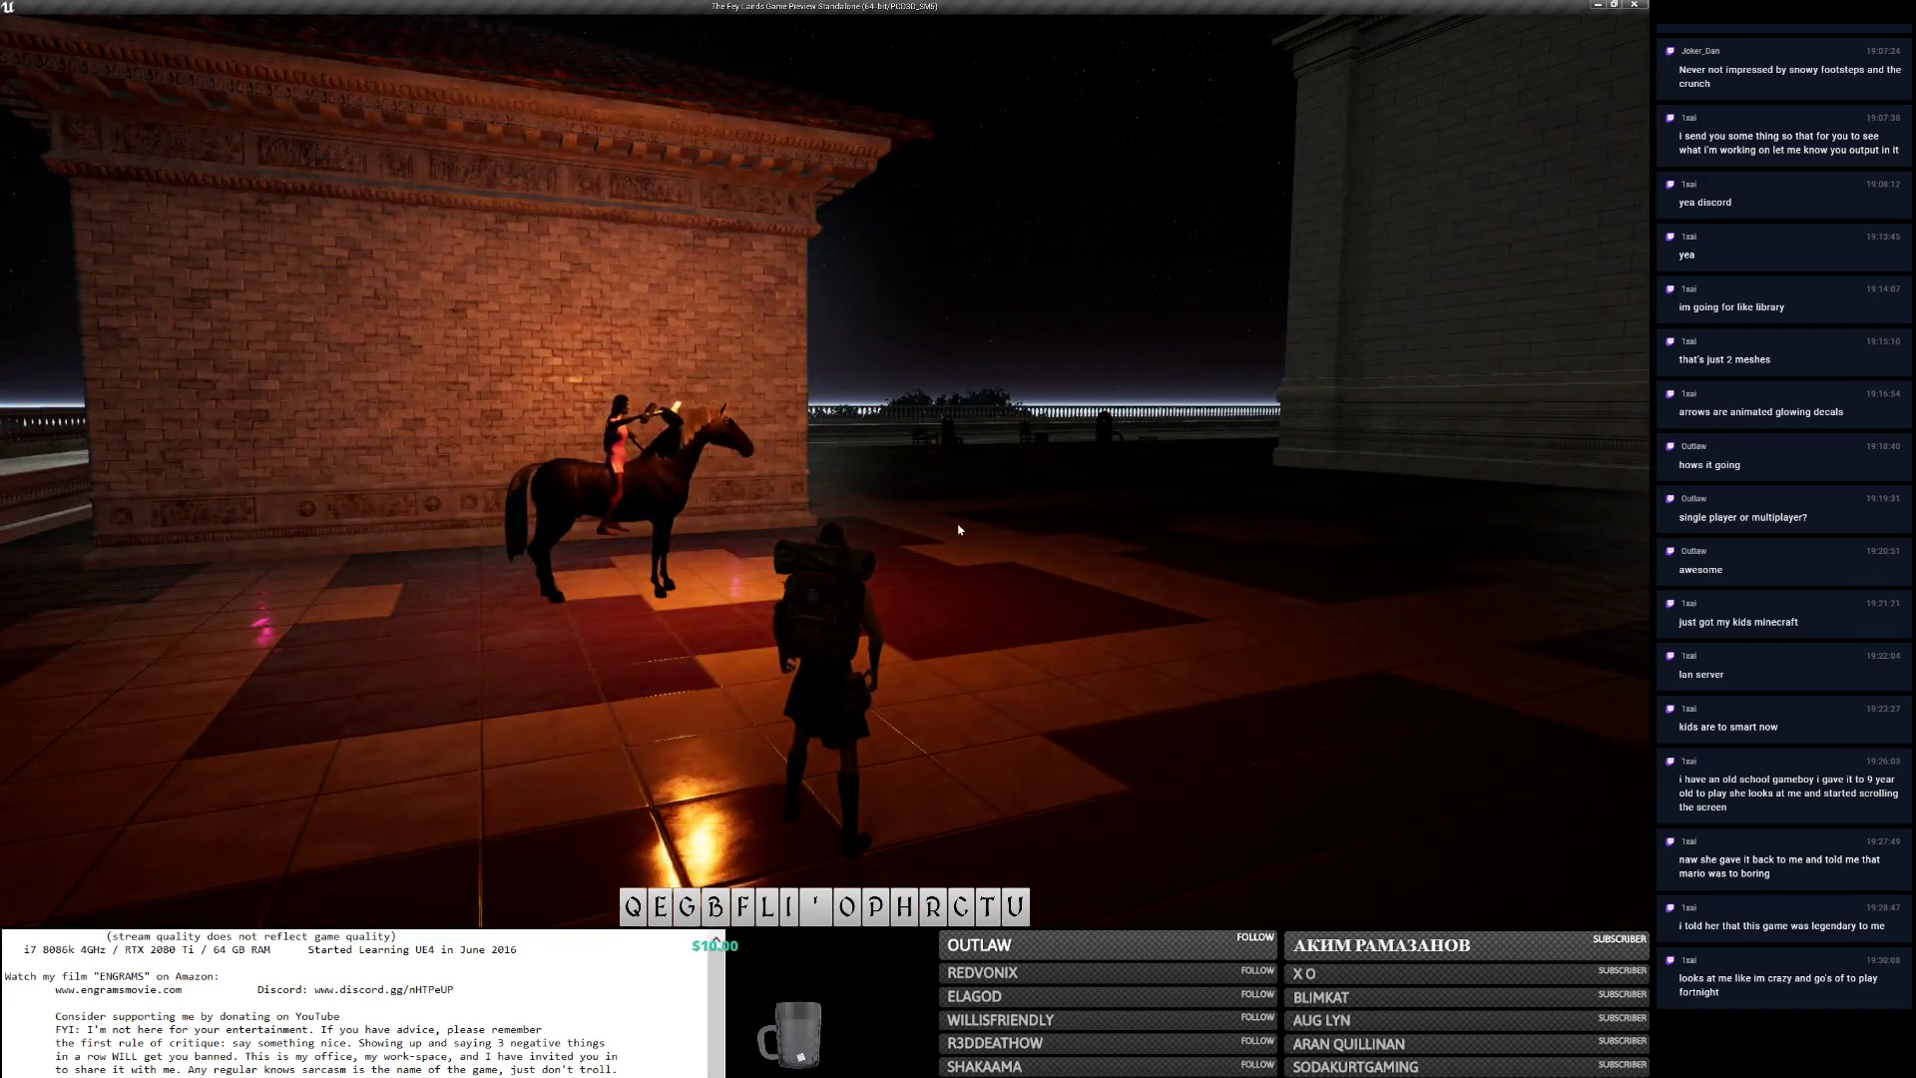
pyautogui.moveTo(888, 560)
pyautogui.mouseDown(button='right')
pyautogui.moveTo(578, 564)
pyautogui.moveTo(878, 564)
pyautogui.mouseUp(button='right')
pyautogui.press('i')
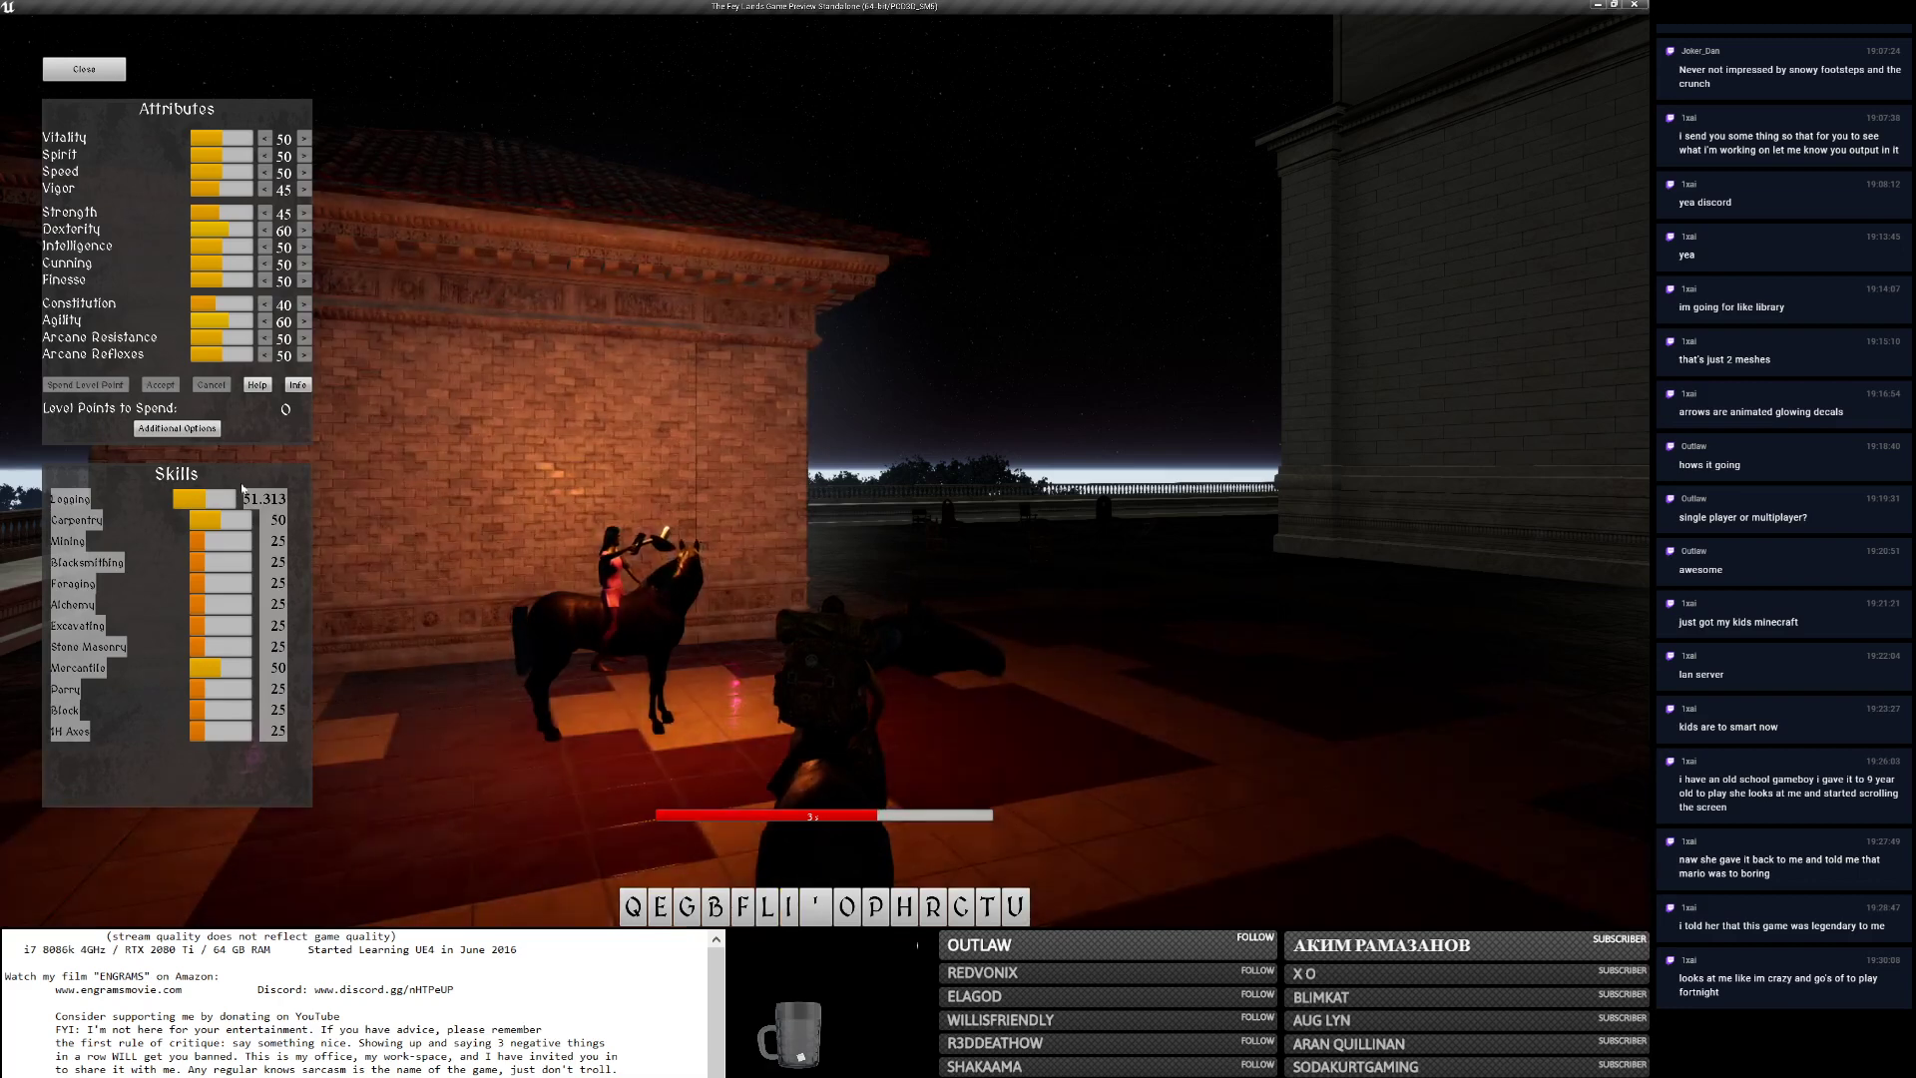
pyautogui.click(177, 428)
pyautogui.click(95, 555)
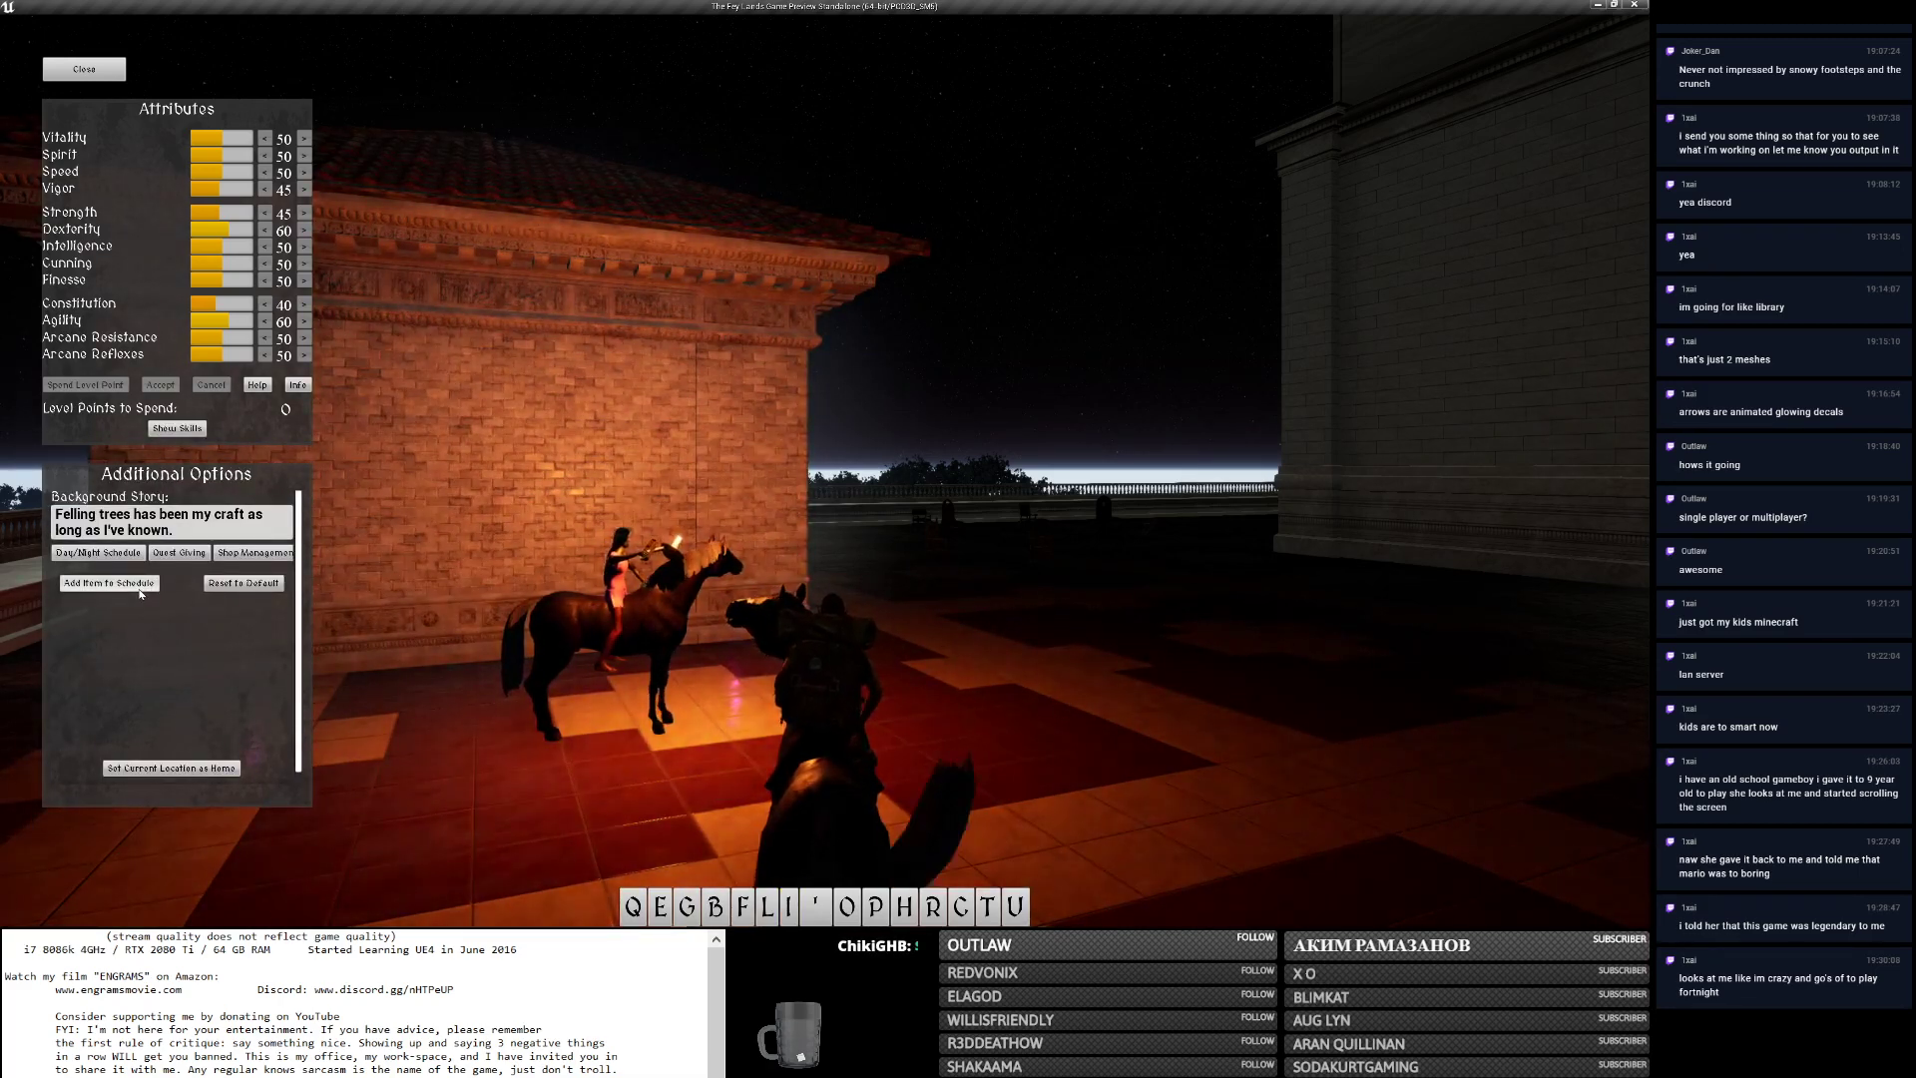
pyautogui.press('i')
# Dismount character 1 and check the day/night schedule again on foot, closing the character sheet.
pyautogui.press('i')
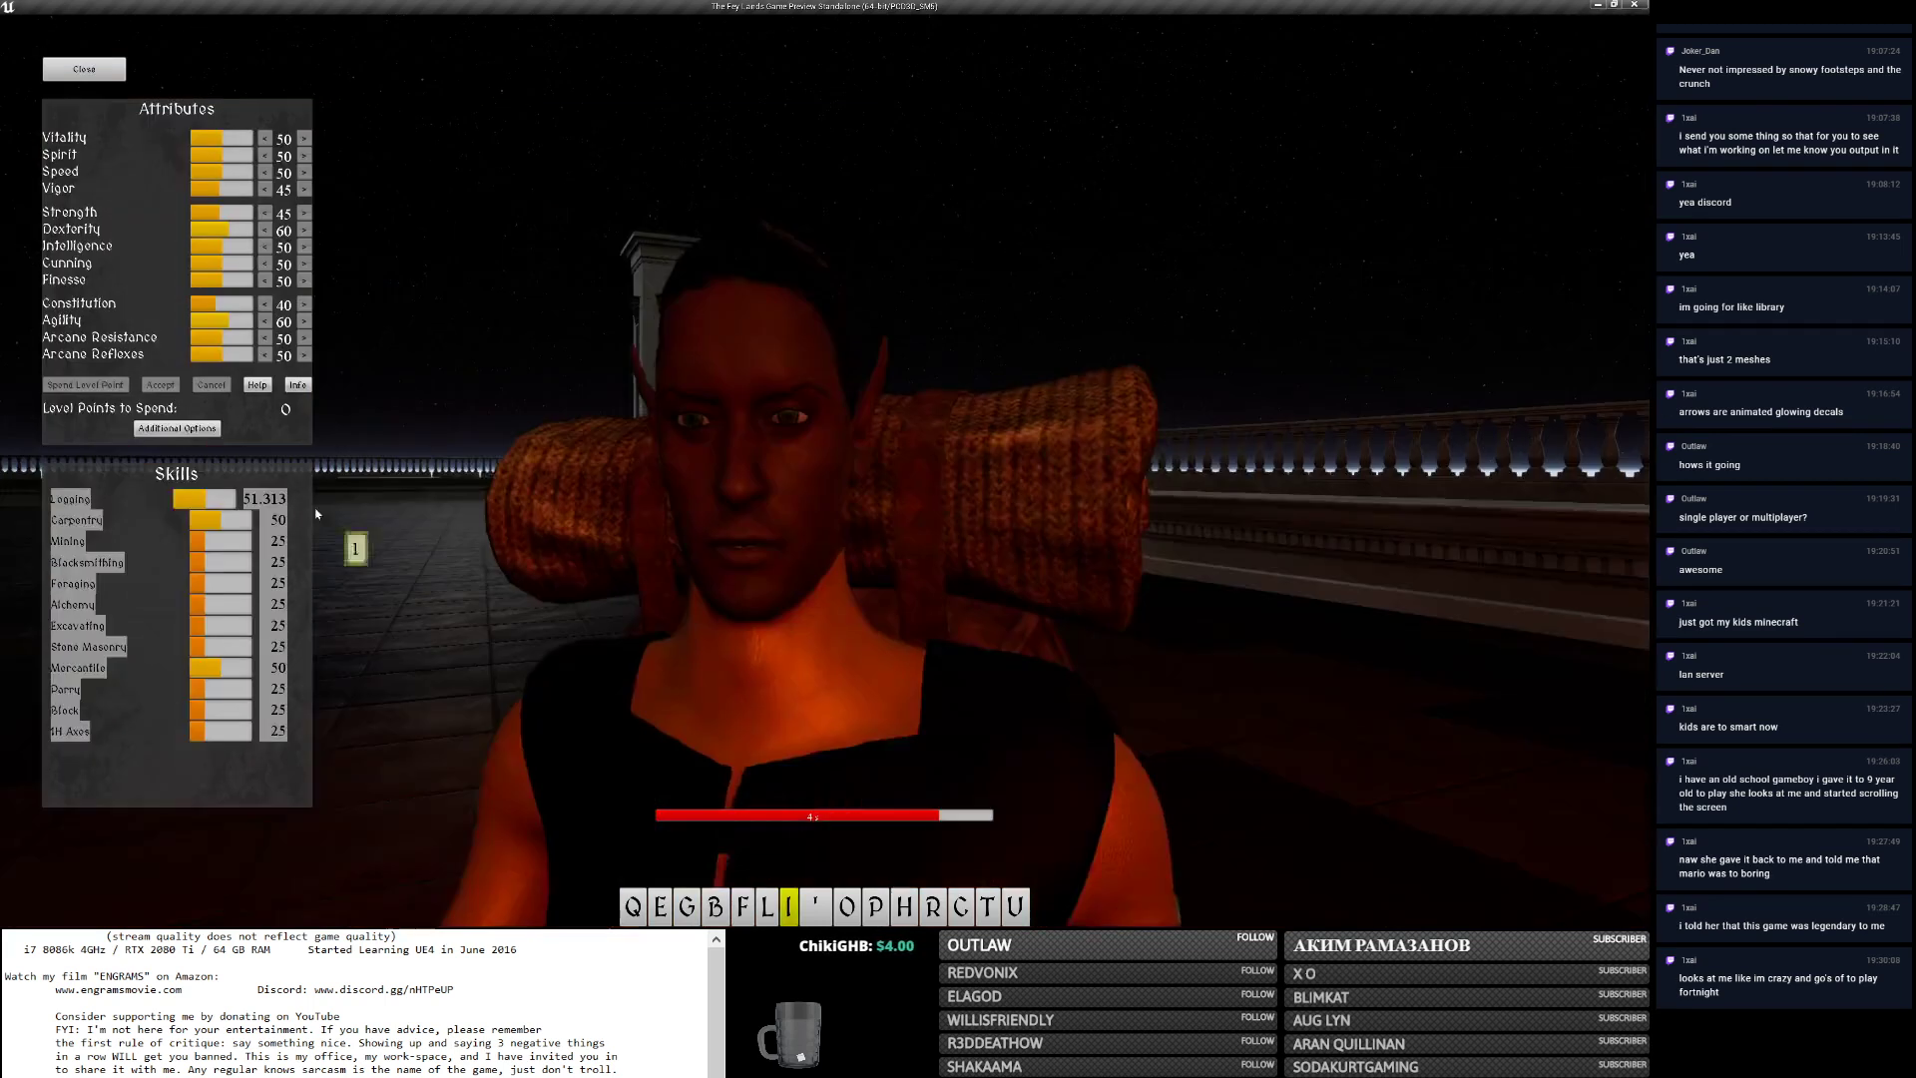
pyautogui.click(176, 428)
pyautogui.click(98, 551)
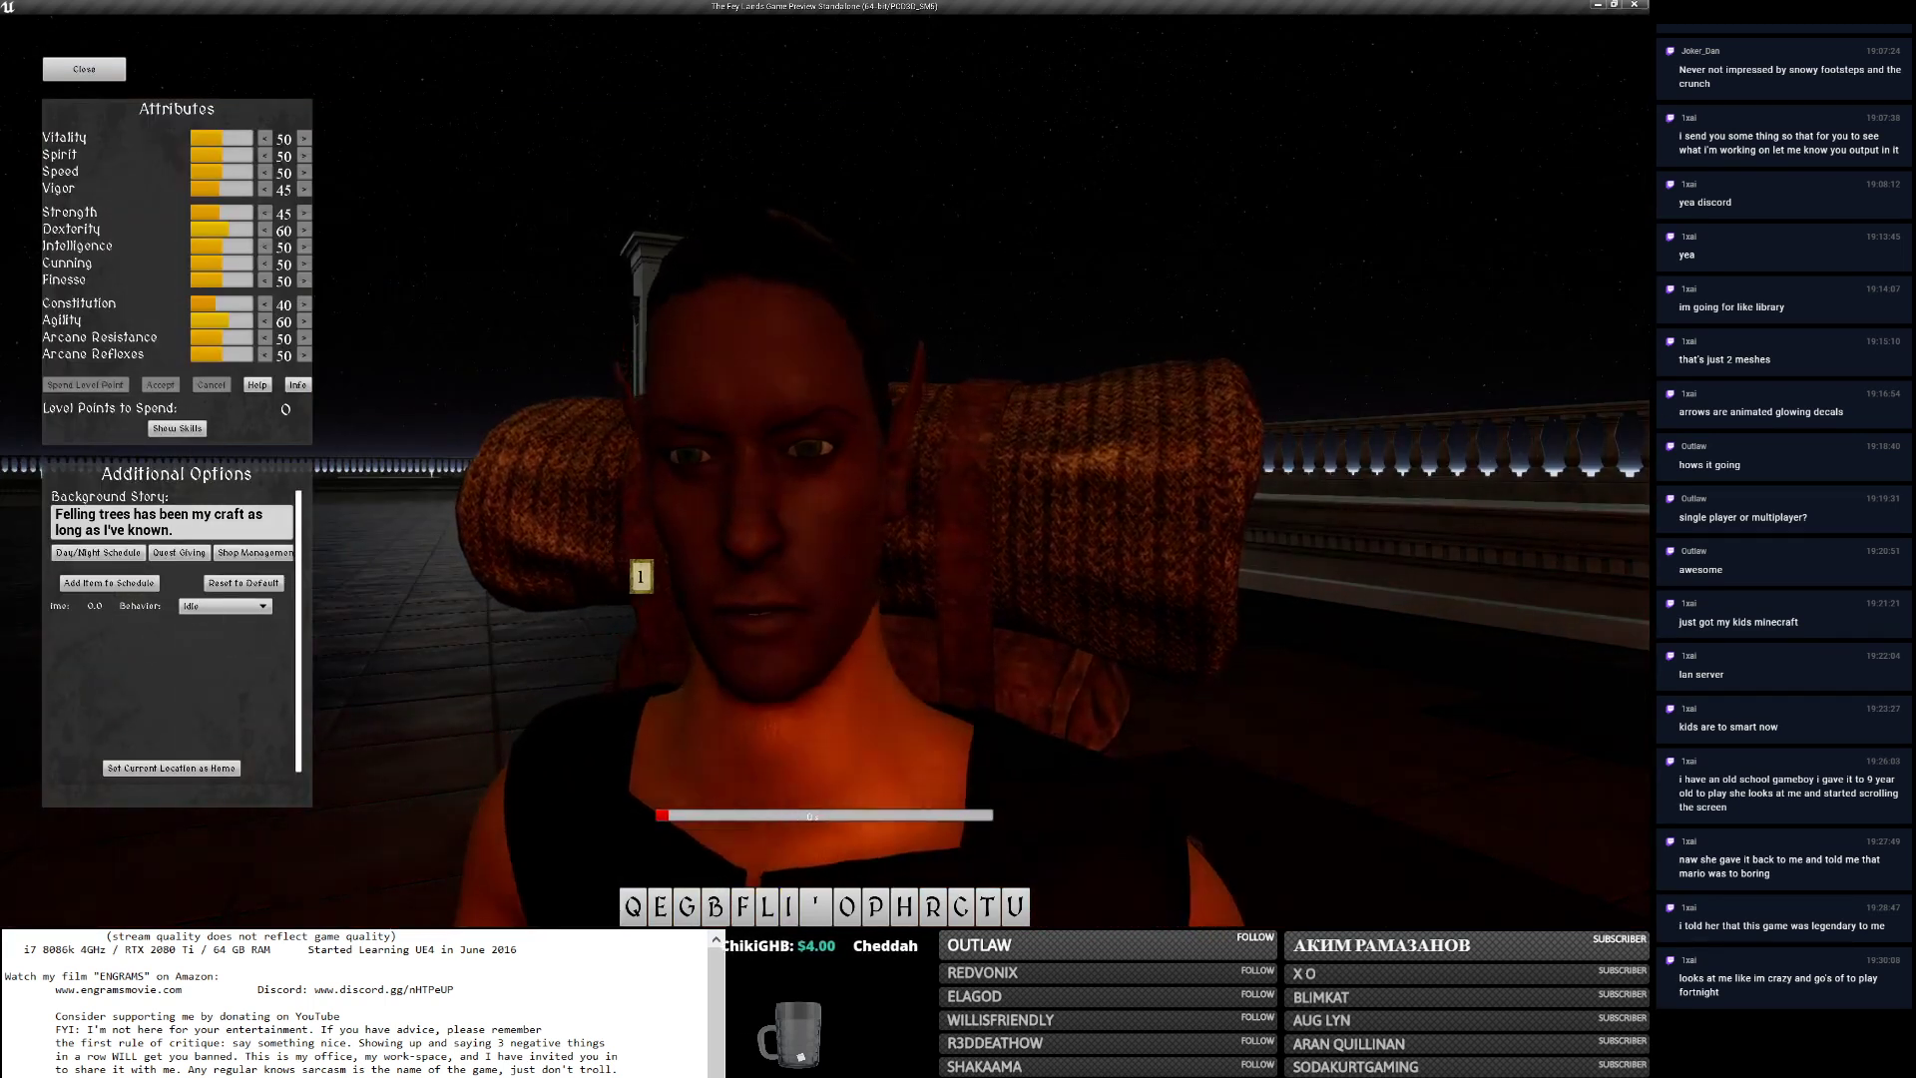
pyautogui.press('i')
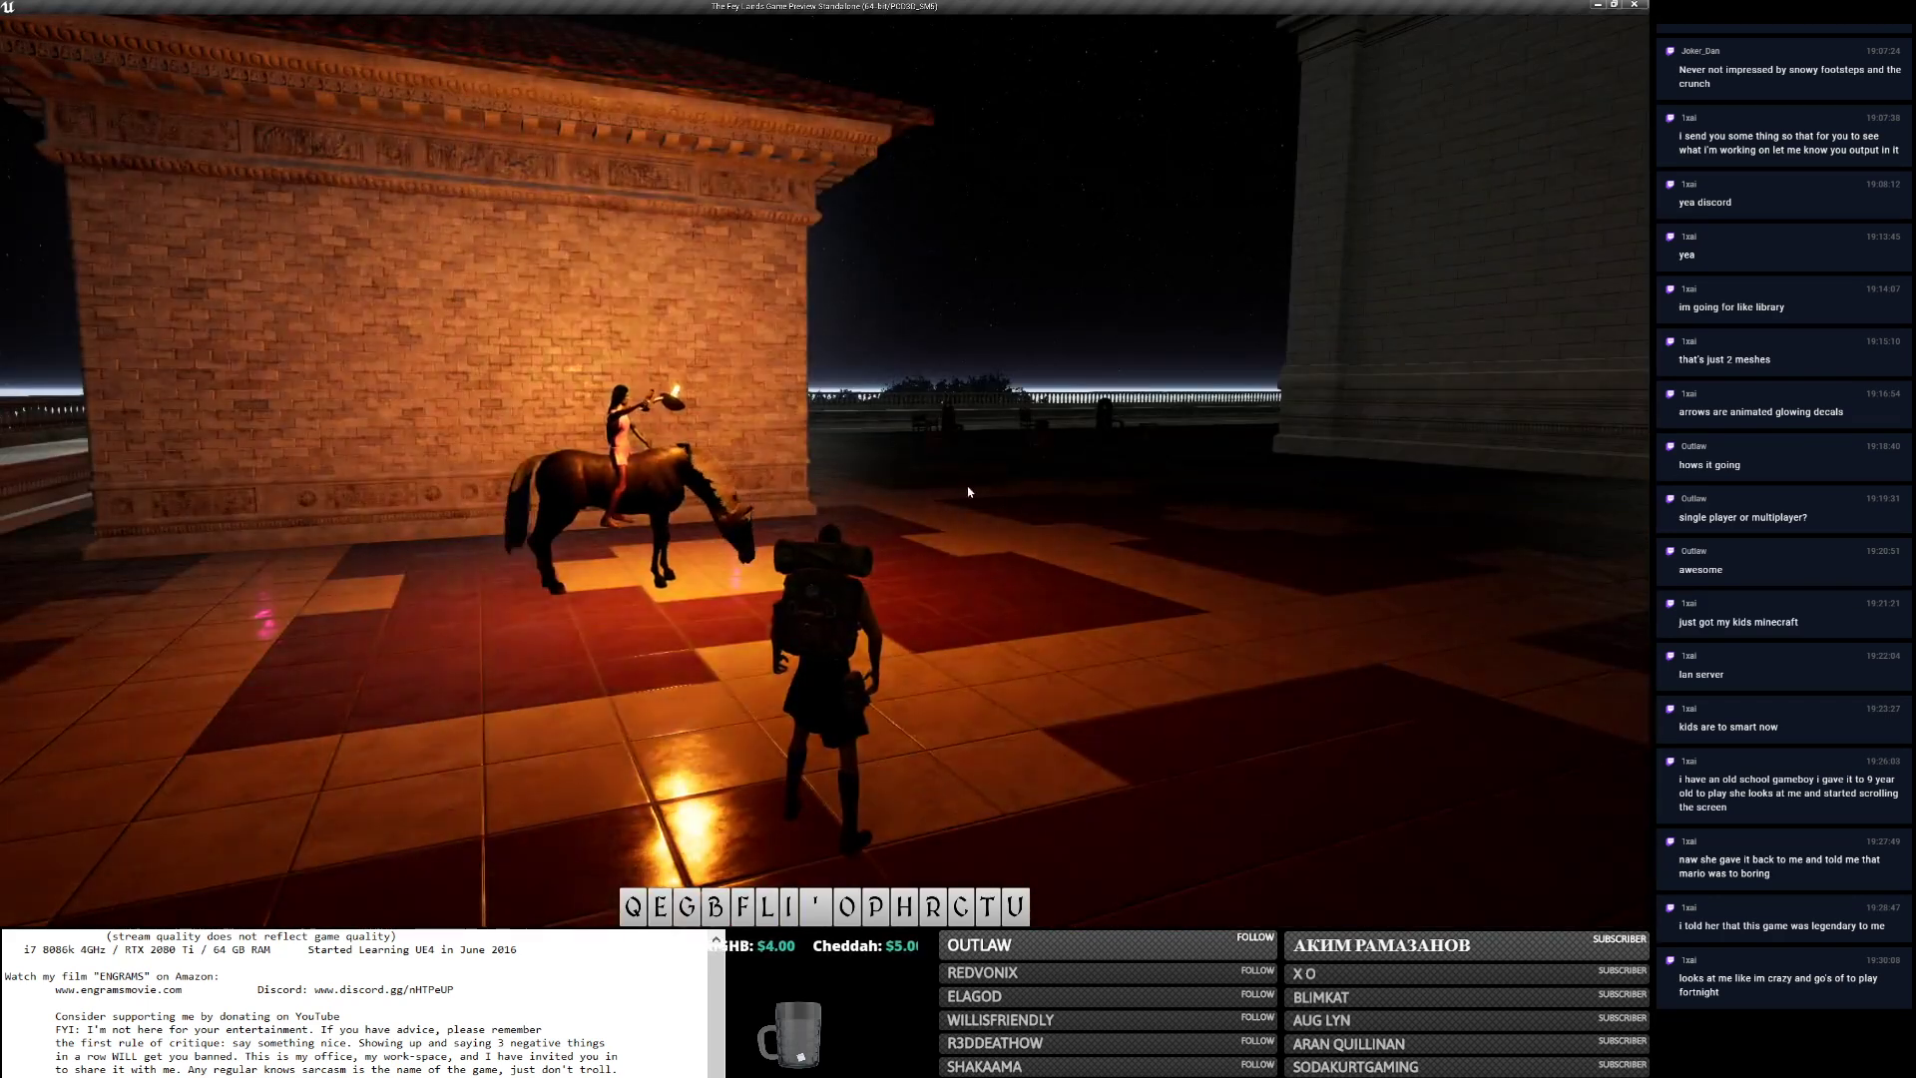
# Switch to the Notepad task list, add the bullet "Schedule doesn't work at all when mounted" and return to the game preview.
pyautogui.hotkey('alt', 'Tab')
pyautogui.click(639, 509)
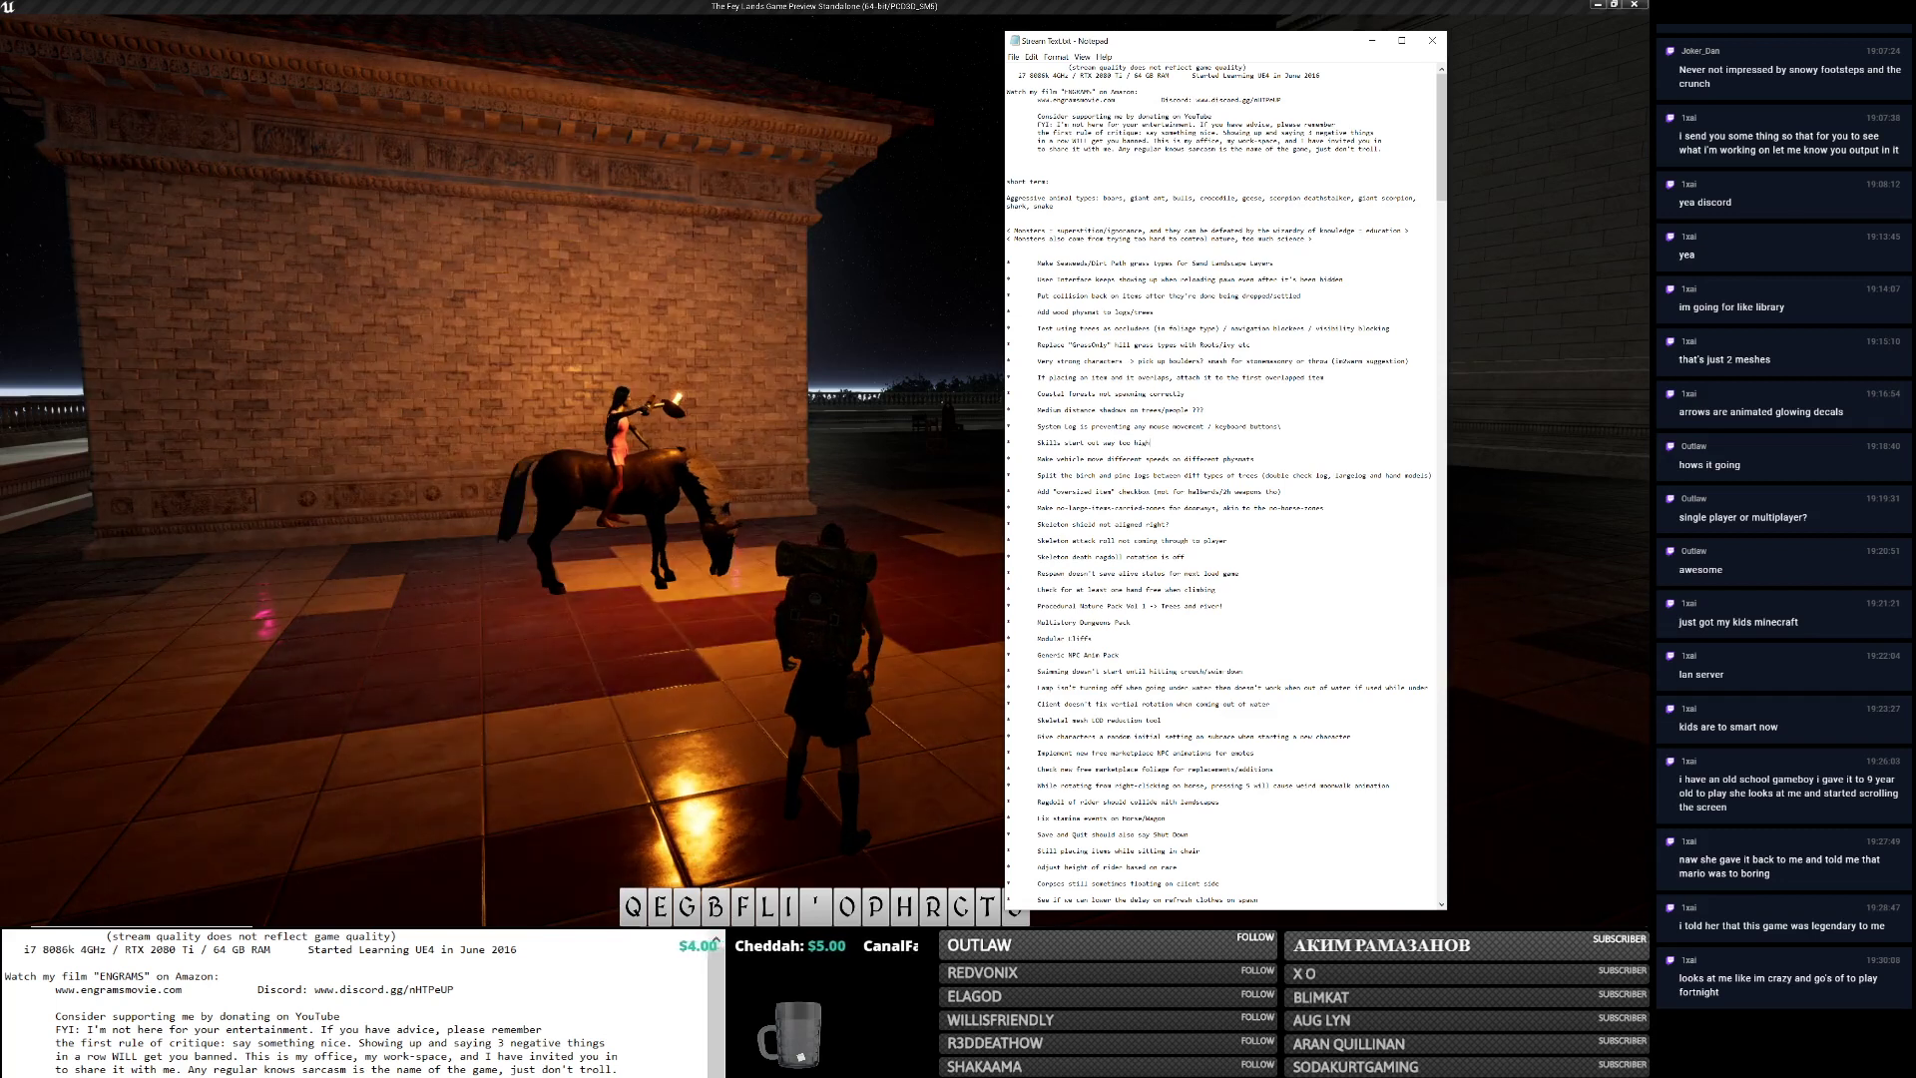
pyautogui.press('Return')
pyautogui.press('Return')
pyautogui.write('*')
pyautogui.press('Tab')
pyautogui.write("Schedule doesn't ")
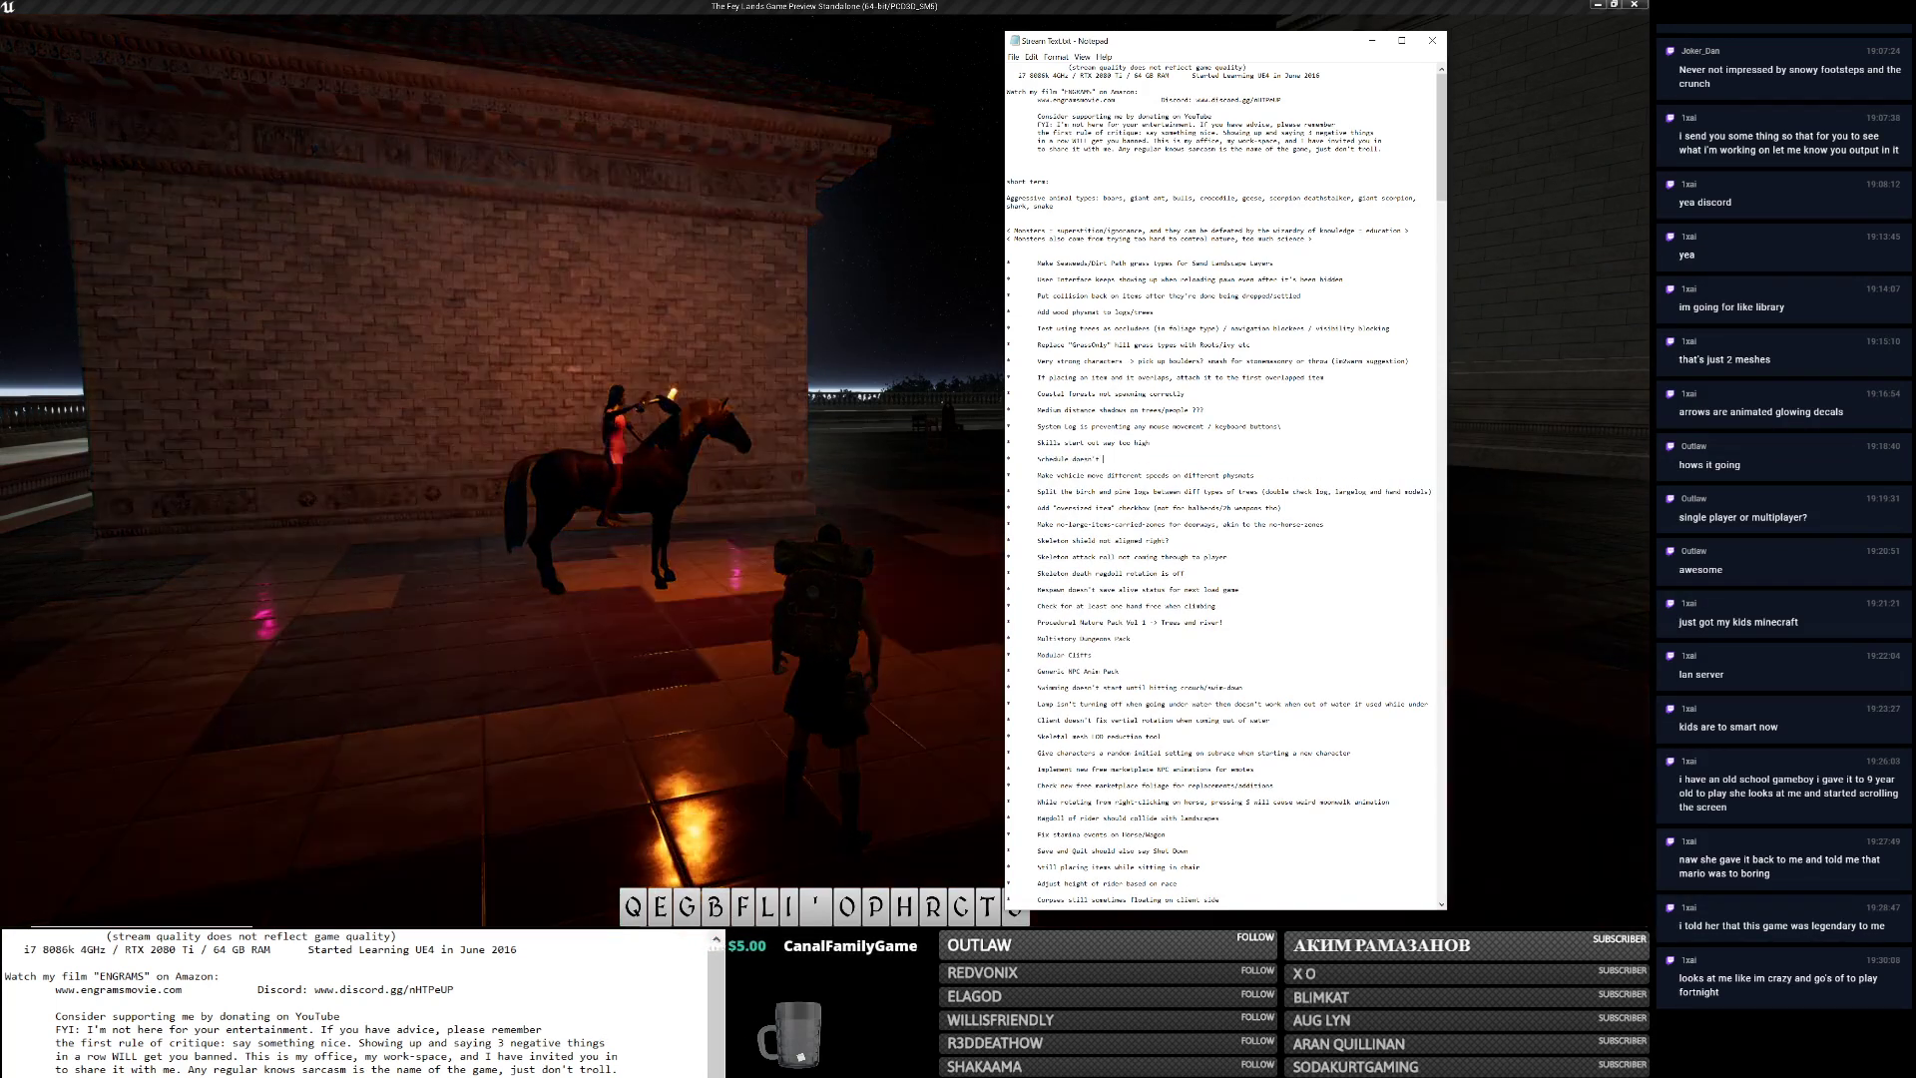
pyautogui.write('work at')
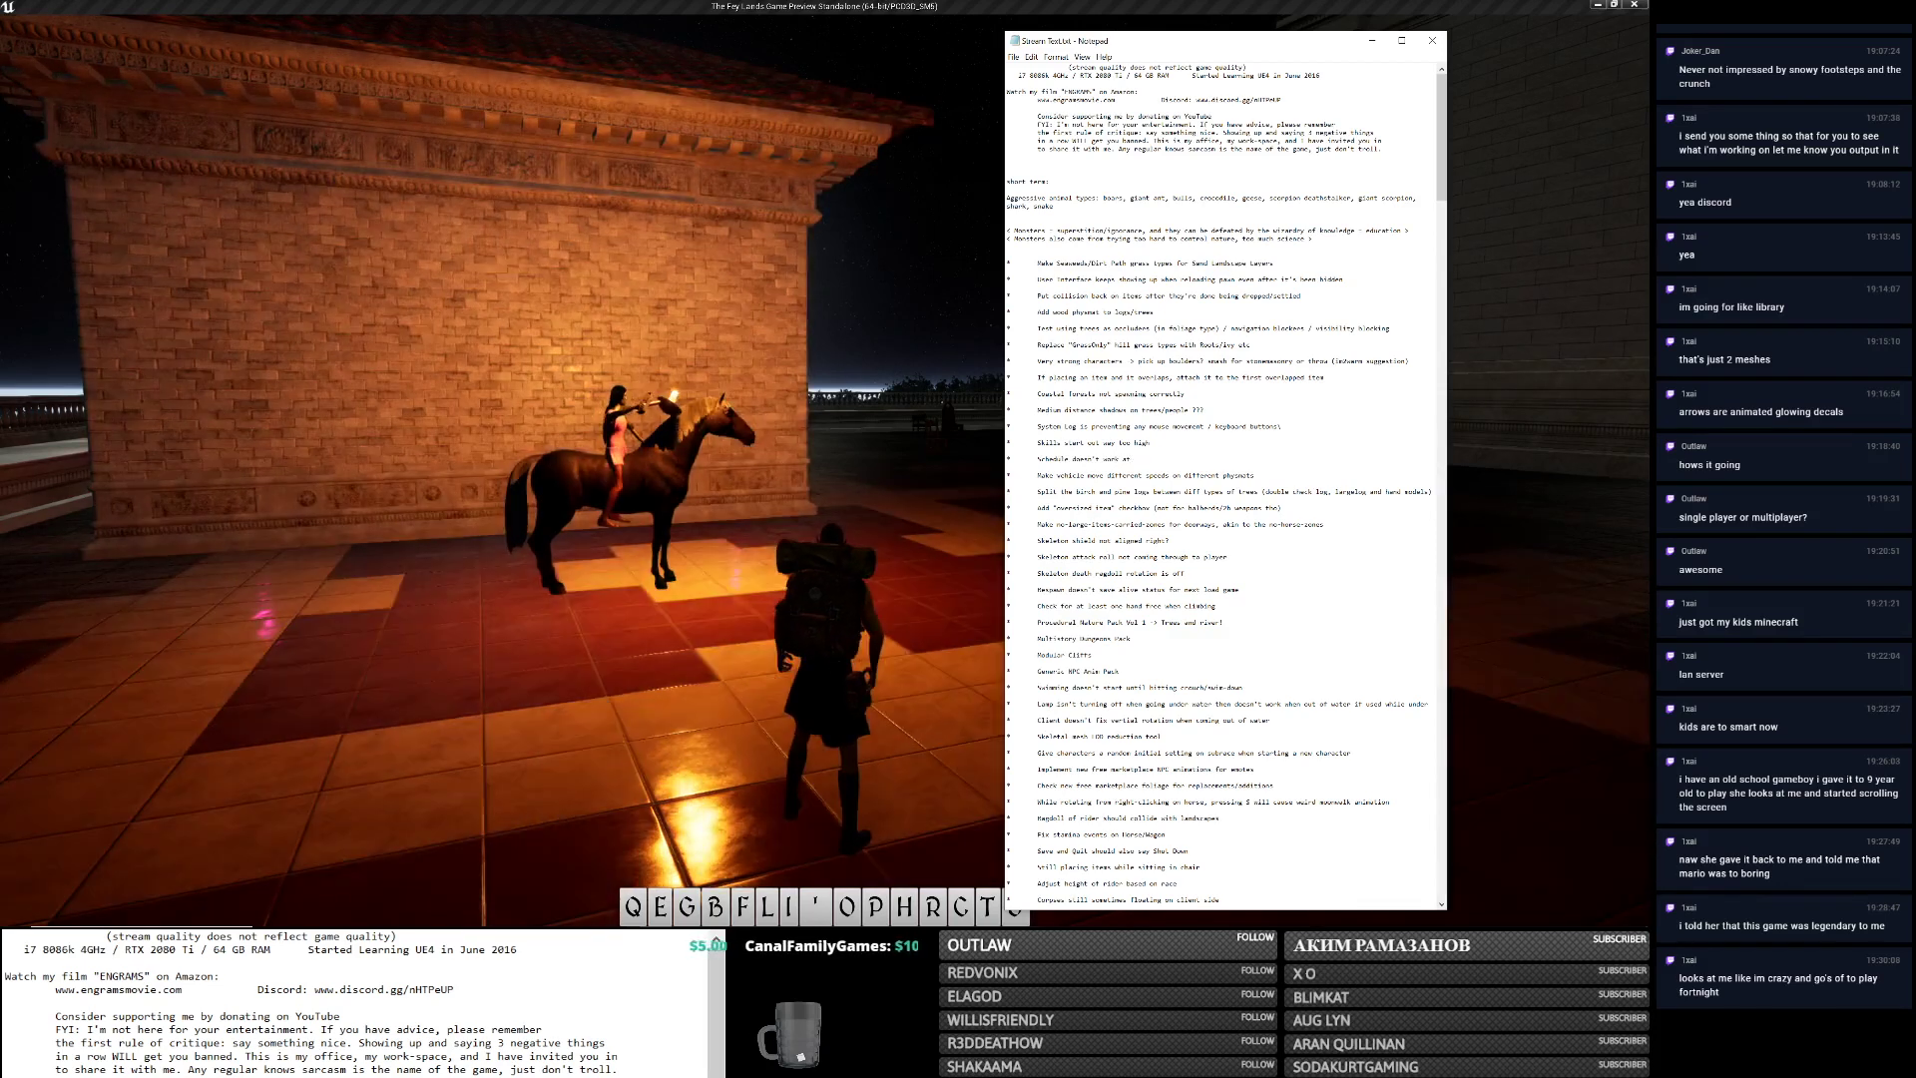
pyautogui.write(' all when mounted')
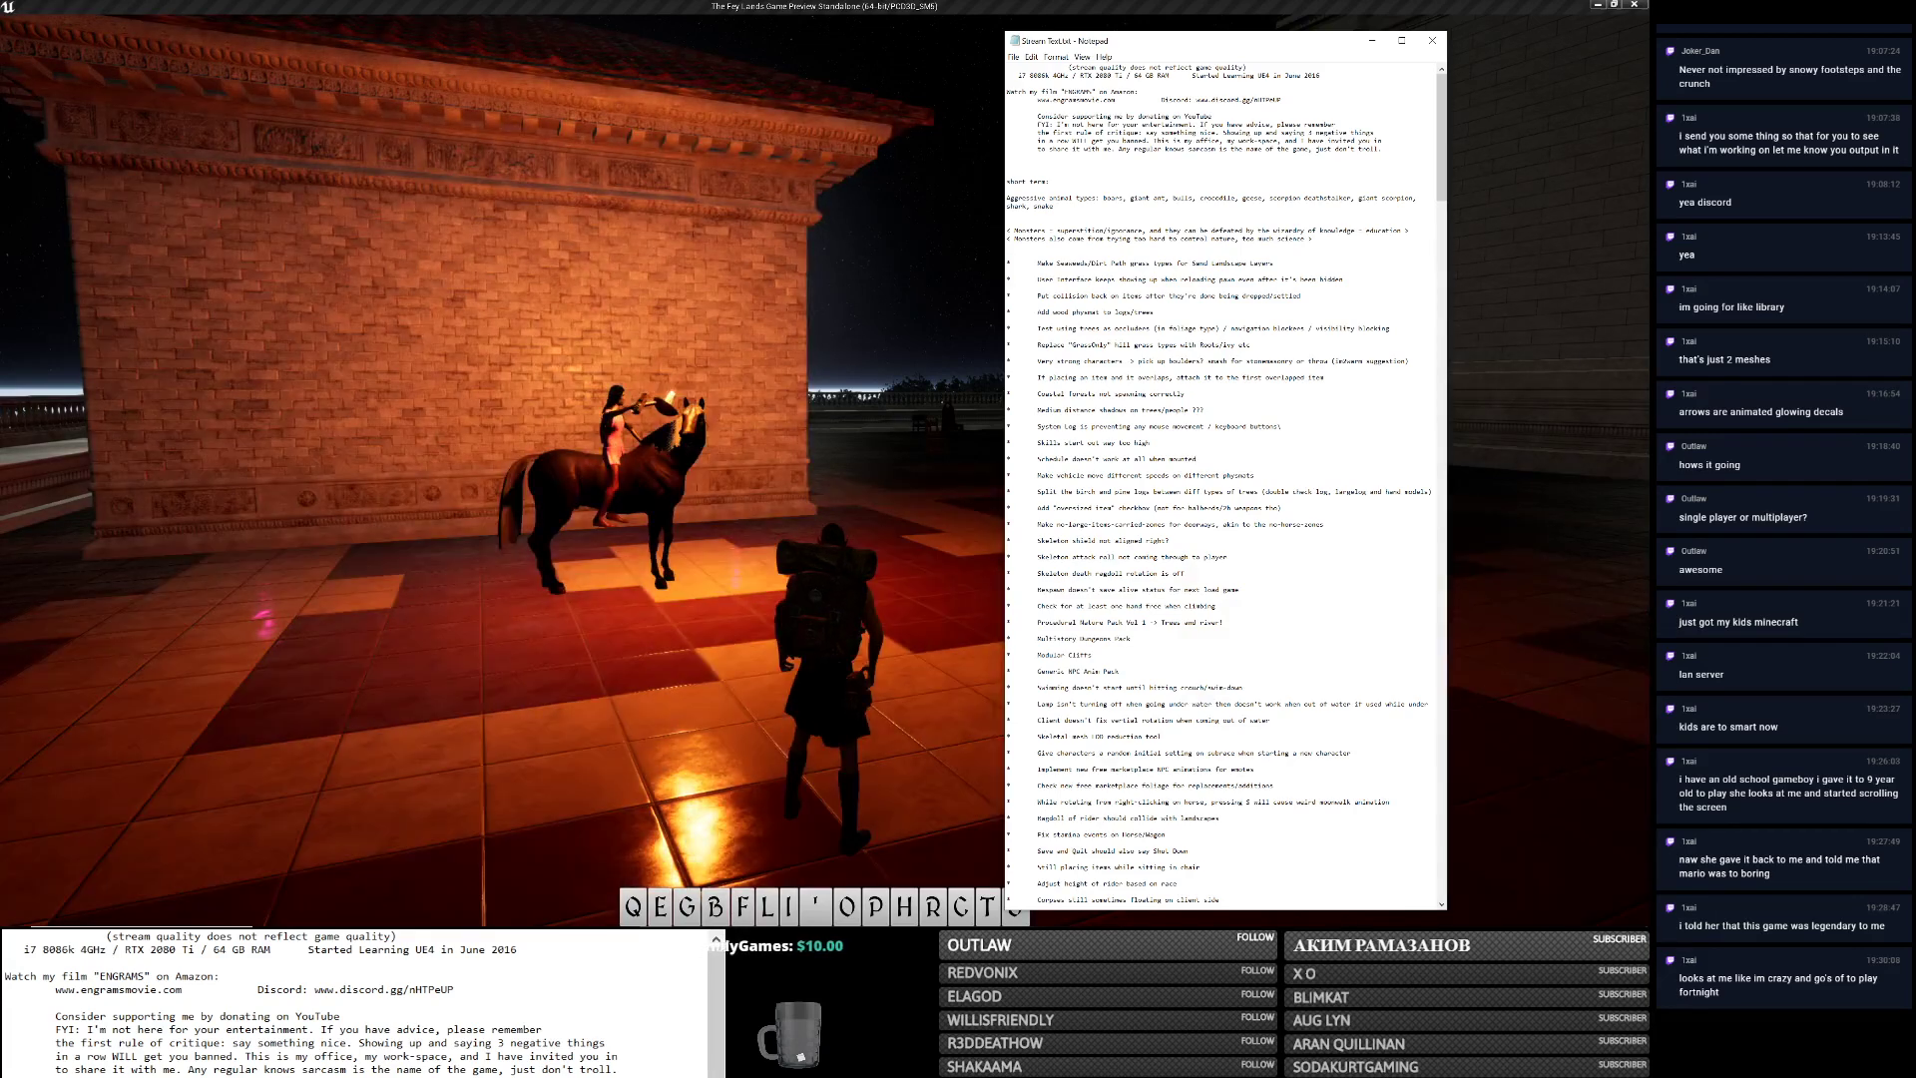
pyautogui.click(671, 379)
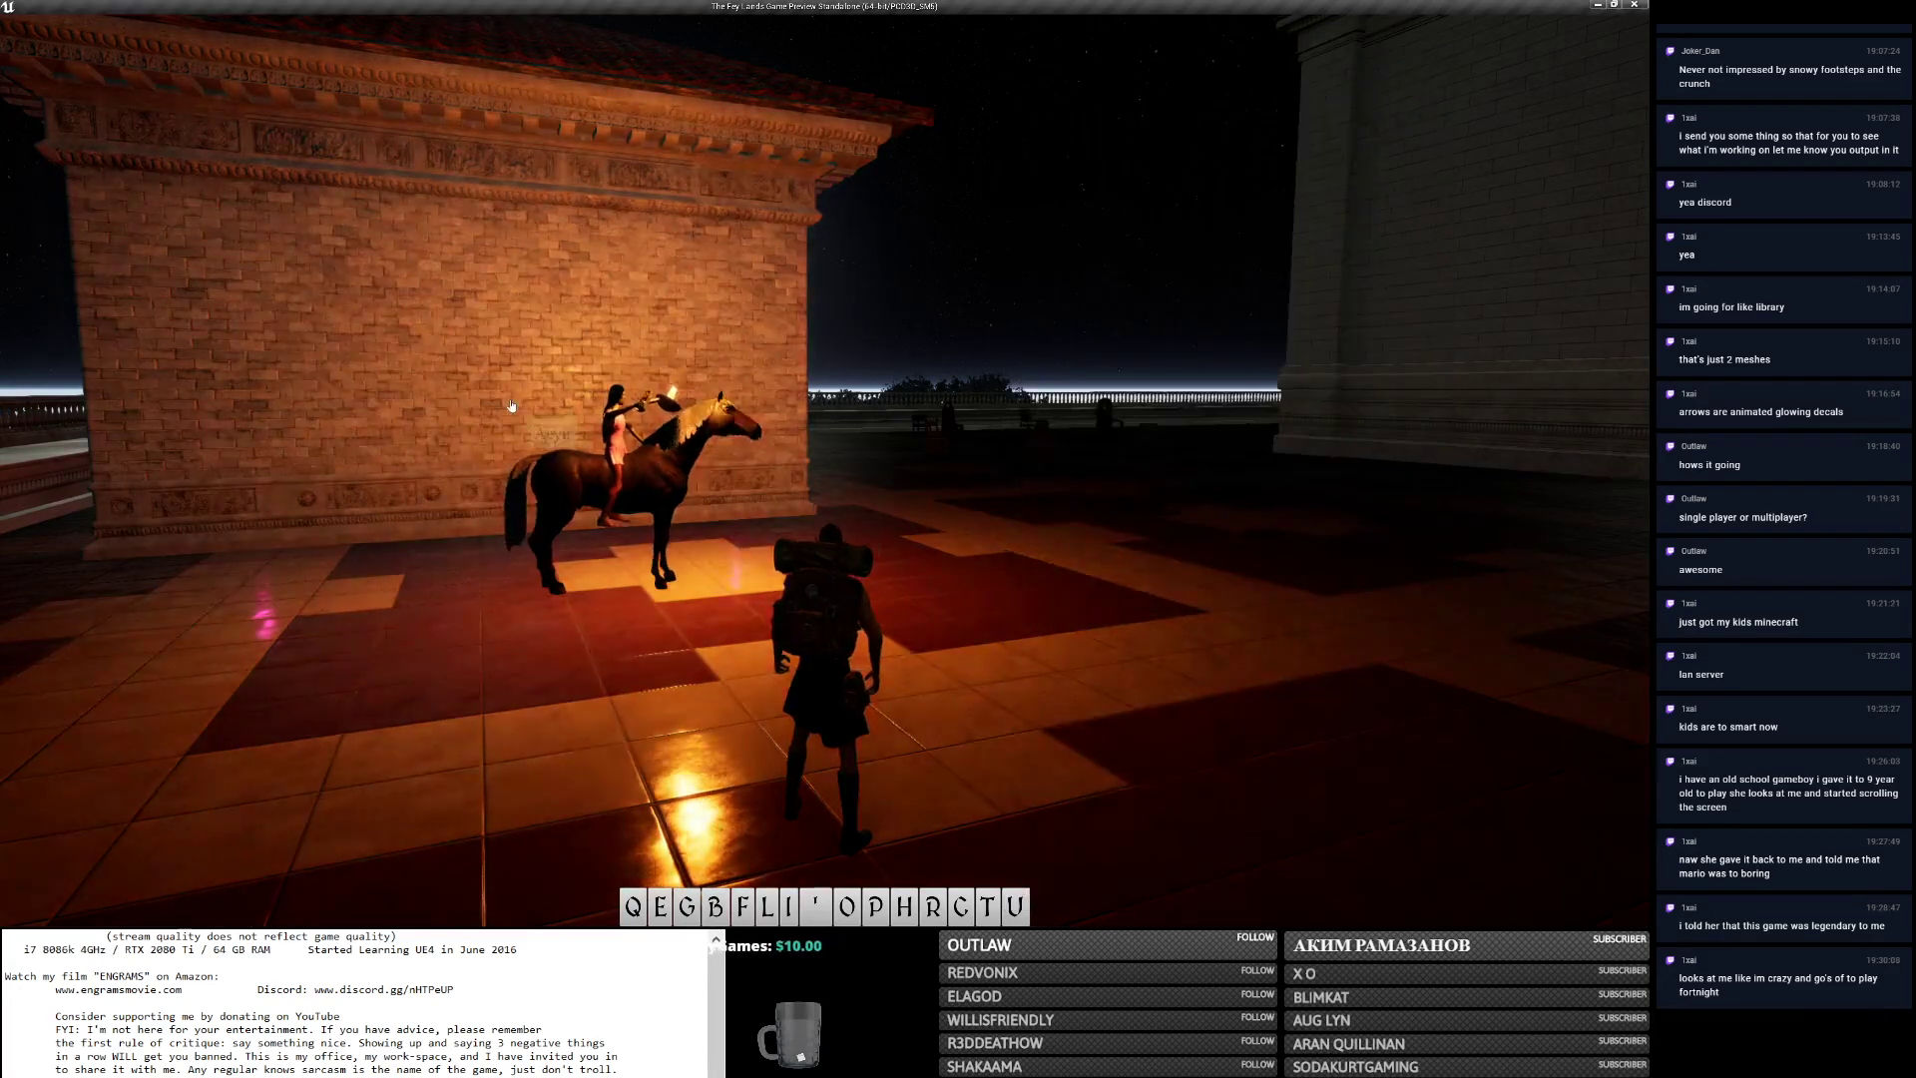
# Run and jump character 1 around the mounted Aeyir, then up onto and along the terrace's outer parapet.
pyautogui.press('a')
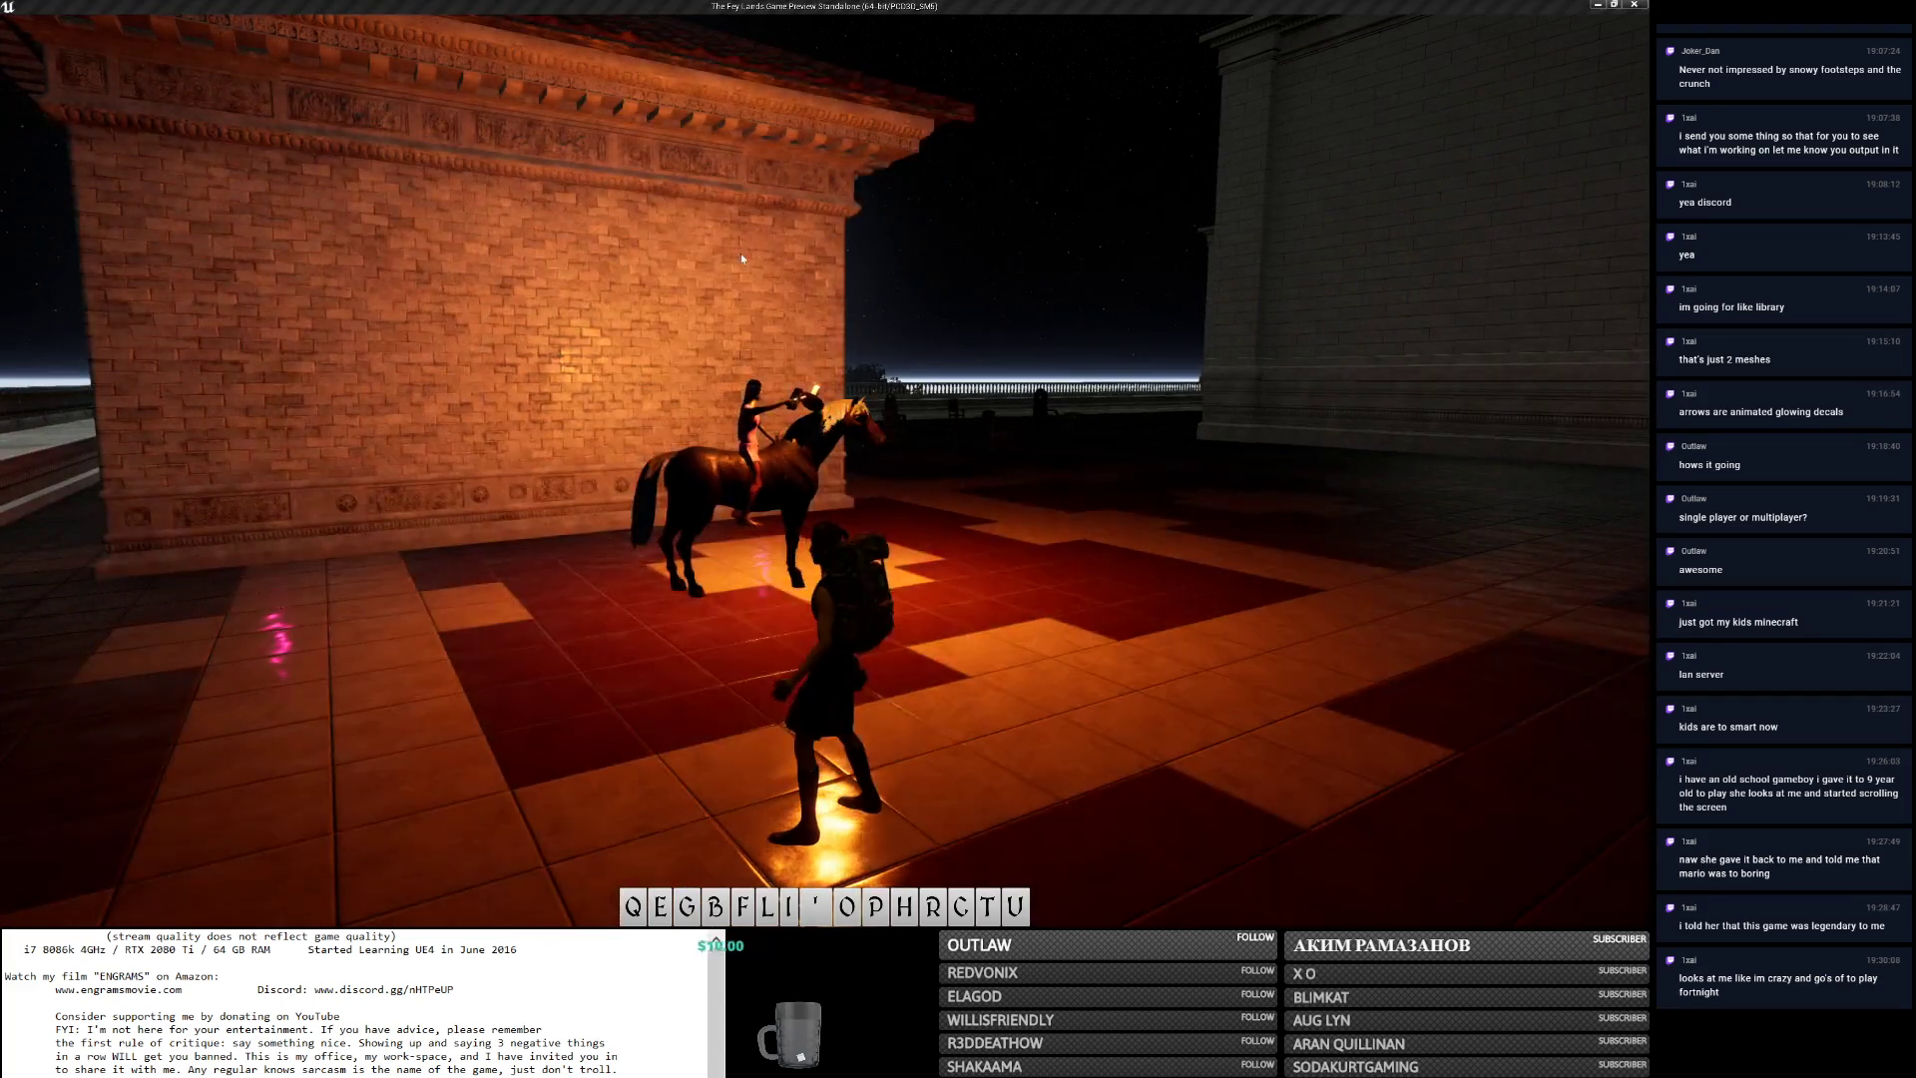
pyautogui.press('w')
pyautogui.press('space')
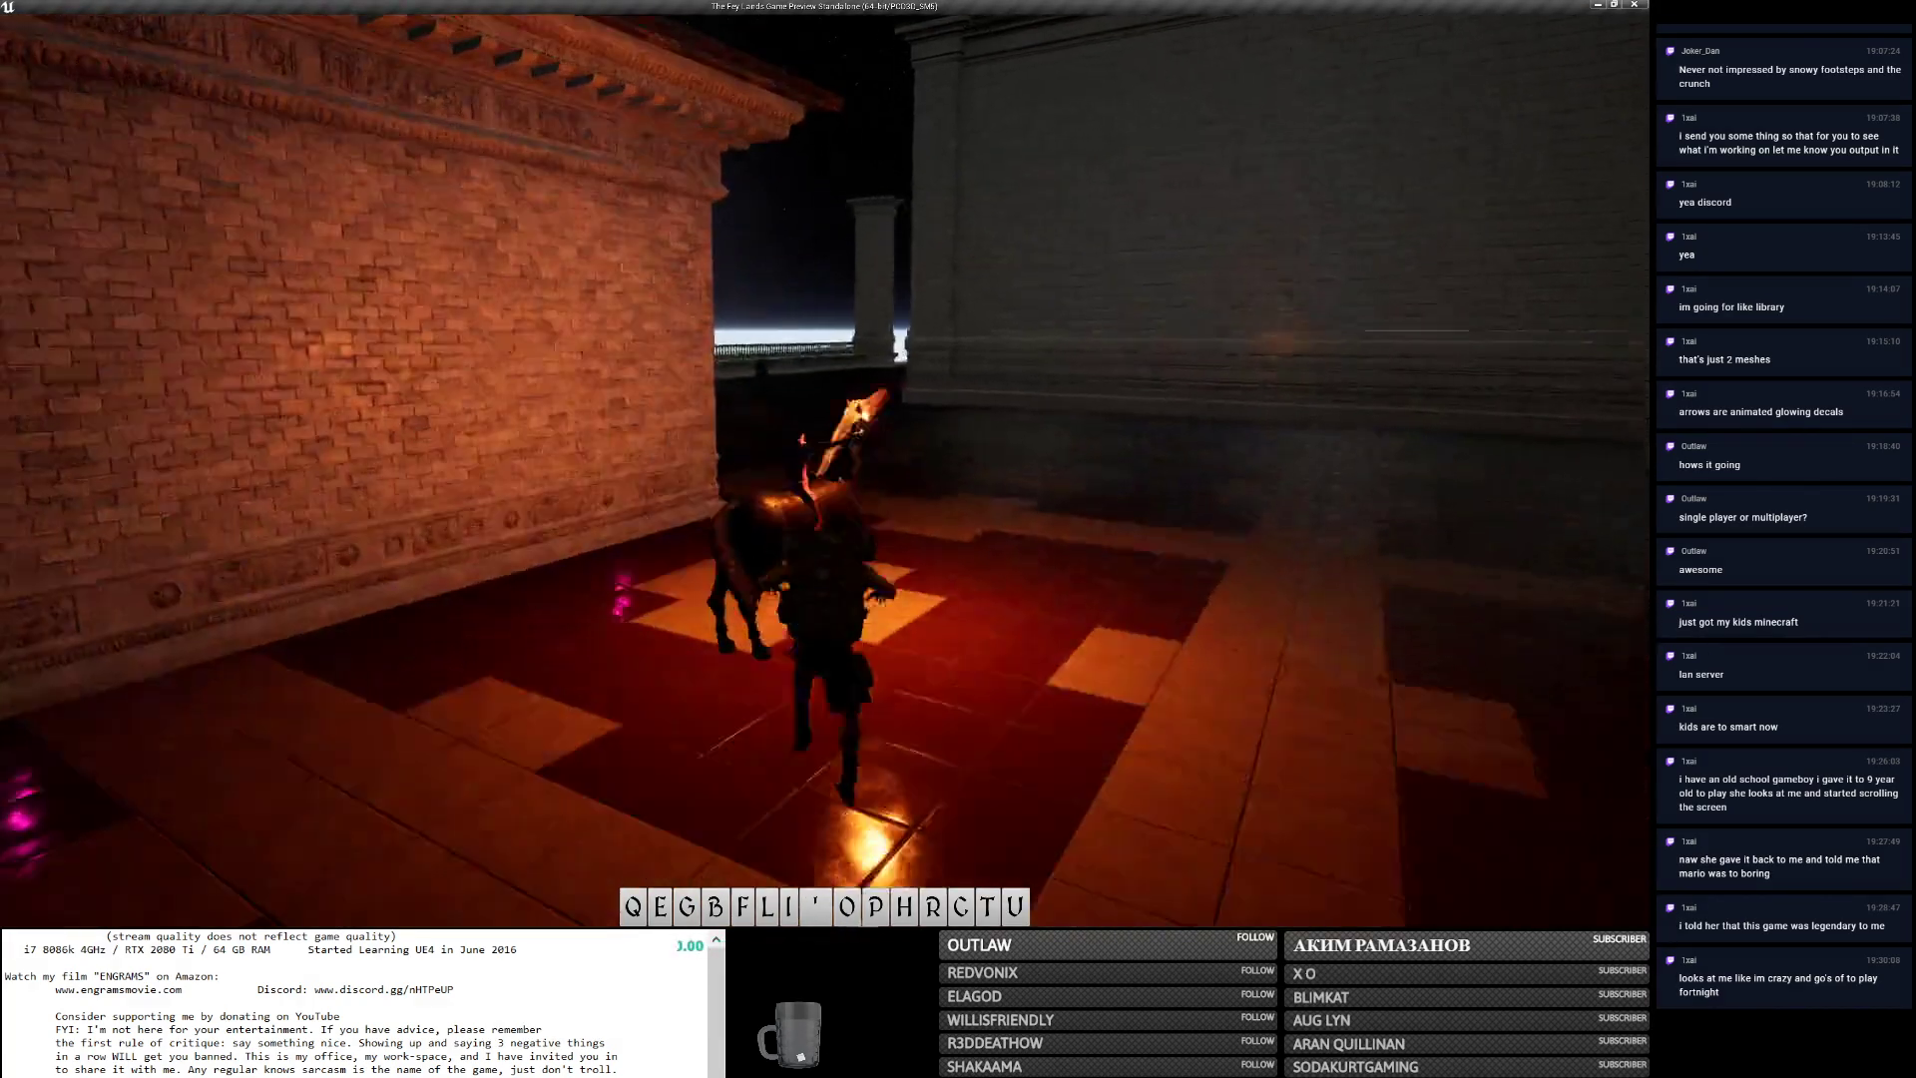
pyautogui.press('s')
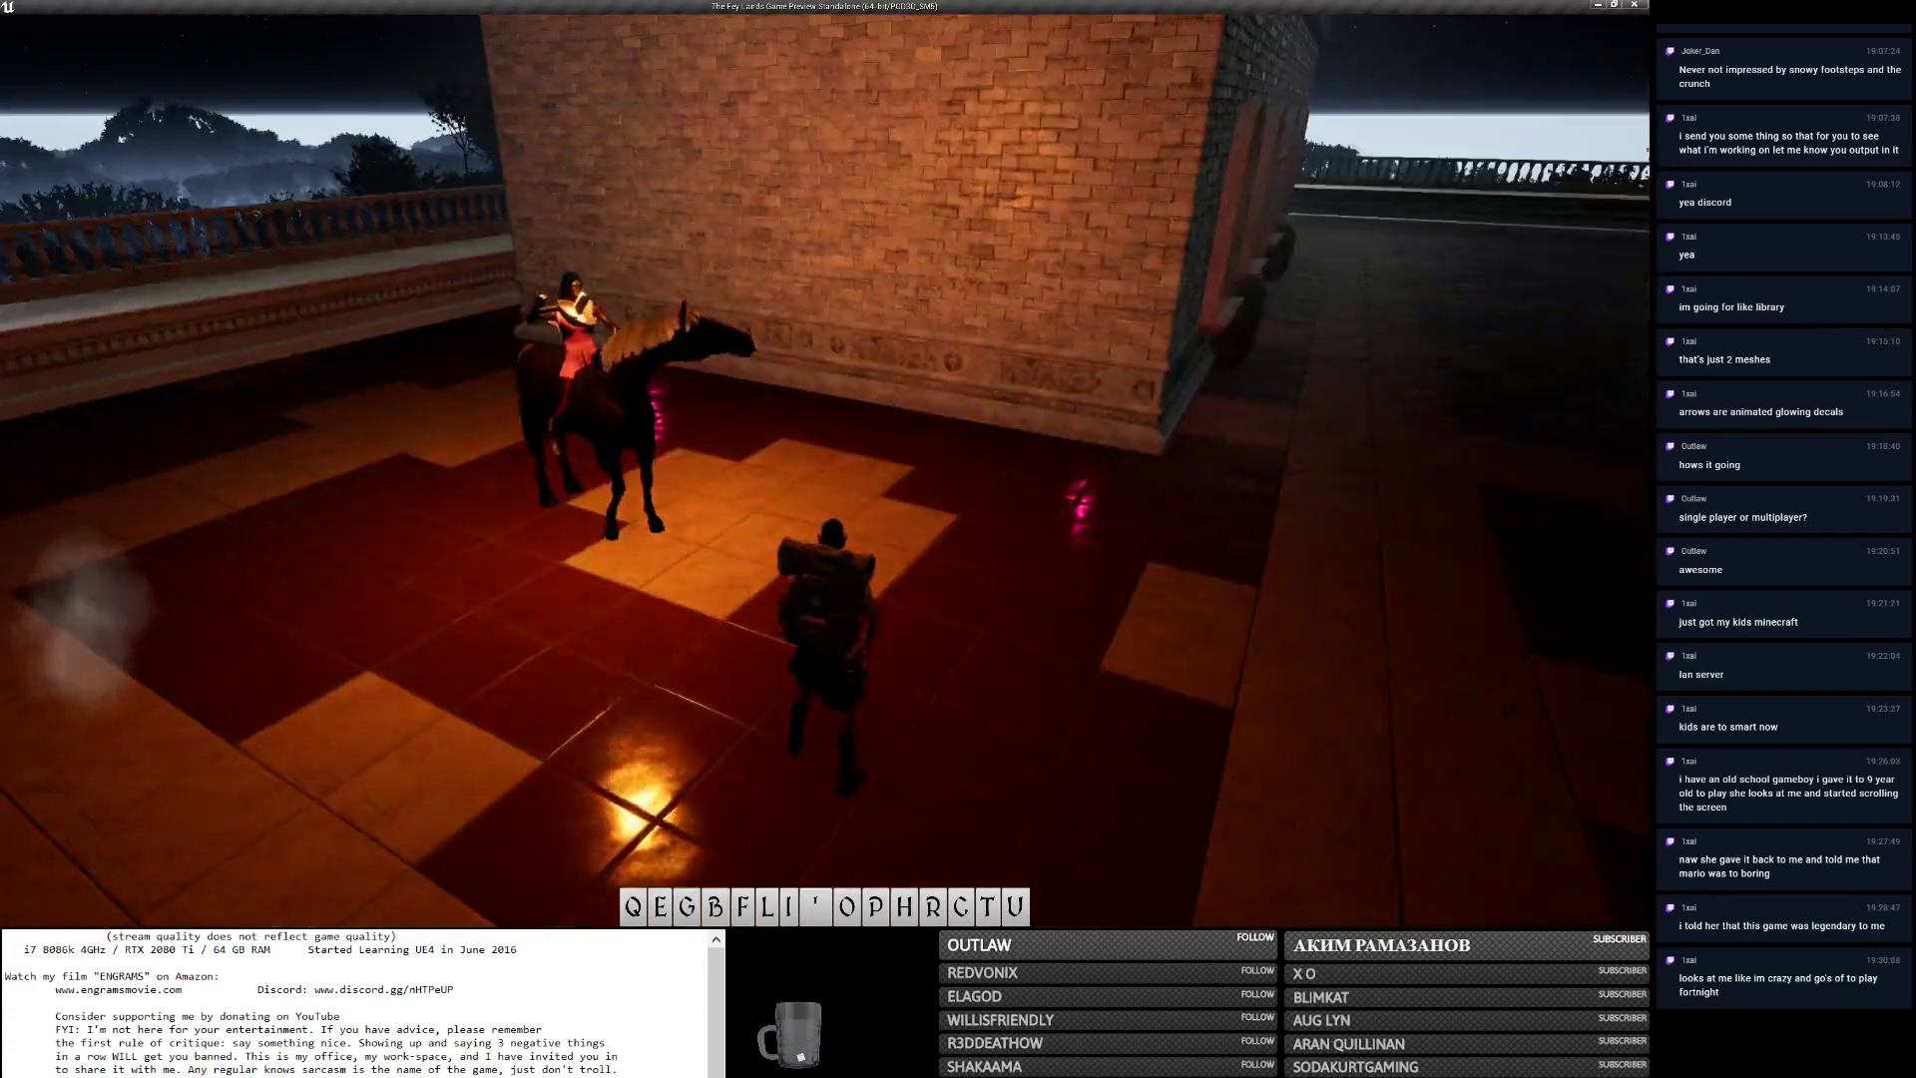
pyautogui.press('space')
pyautogui.press('w')
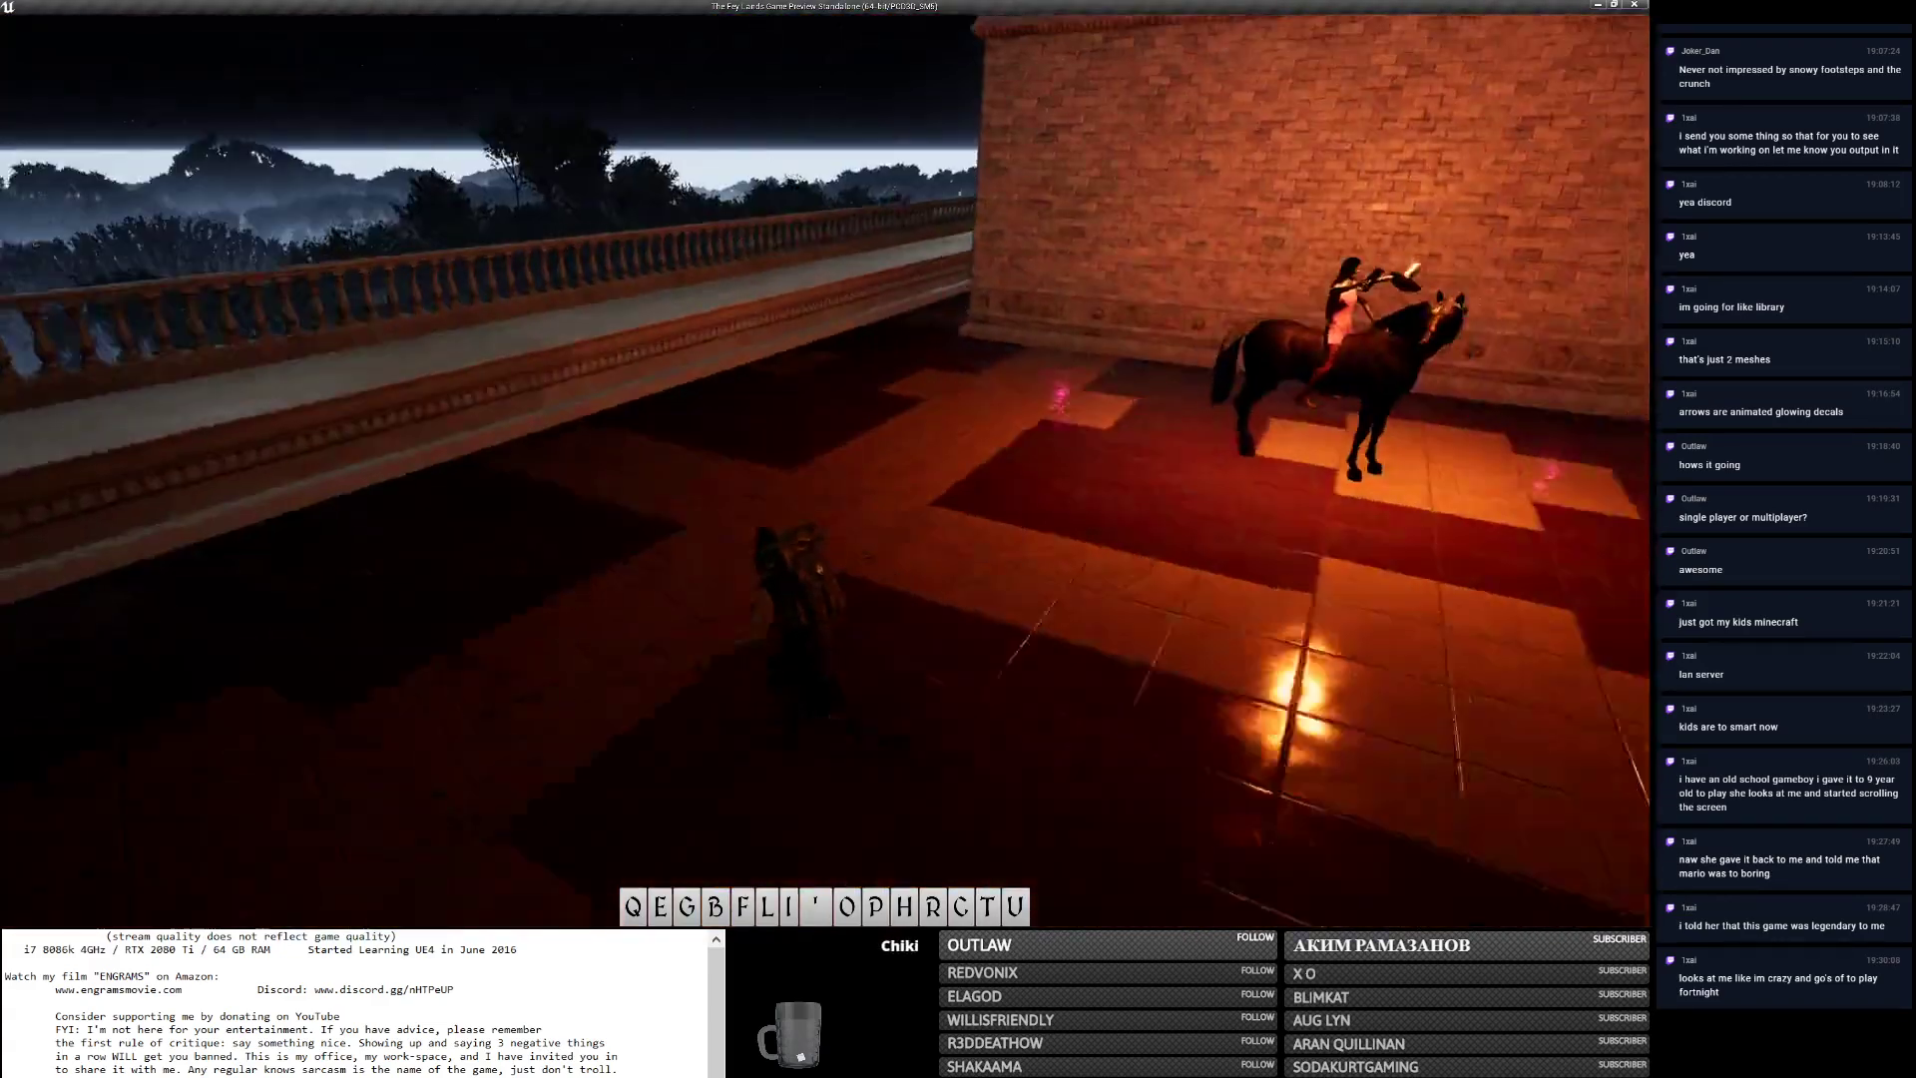
pyautogui.press('w')
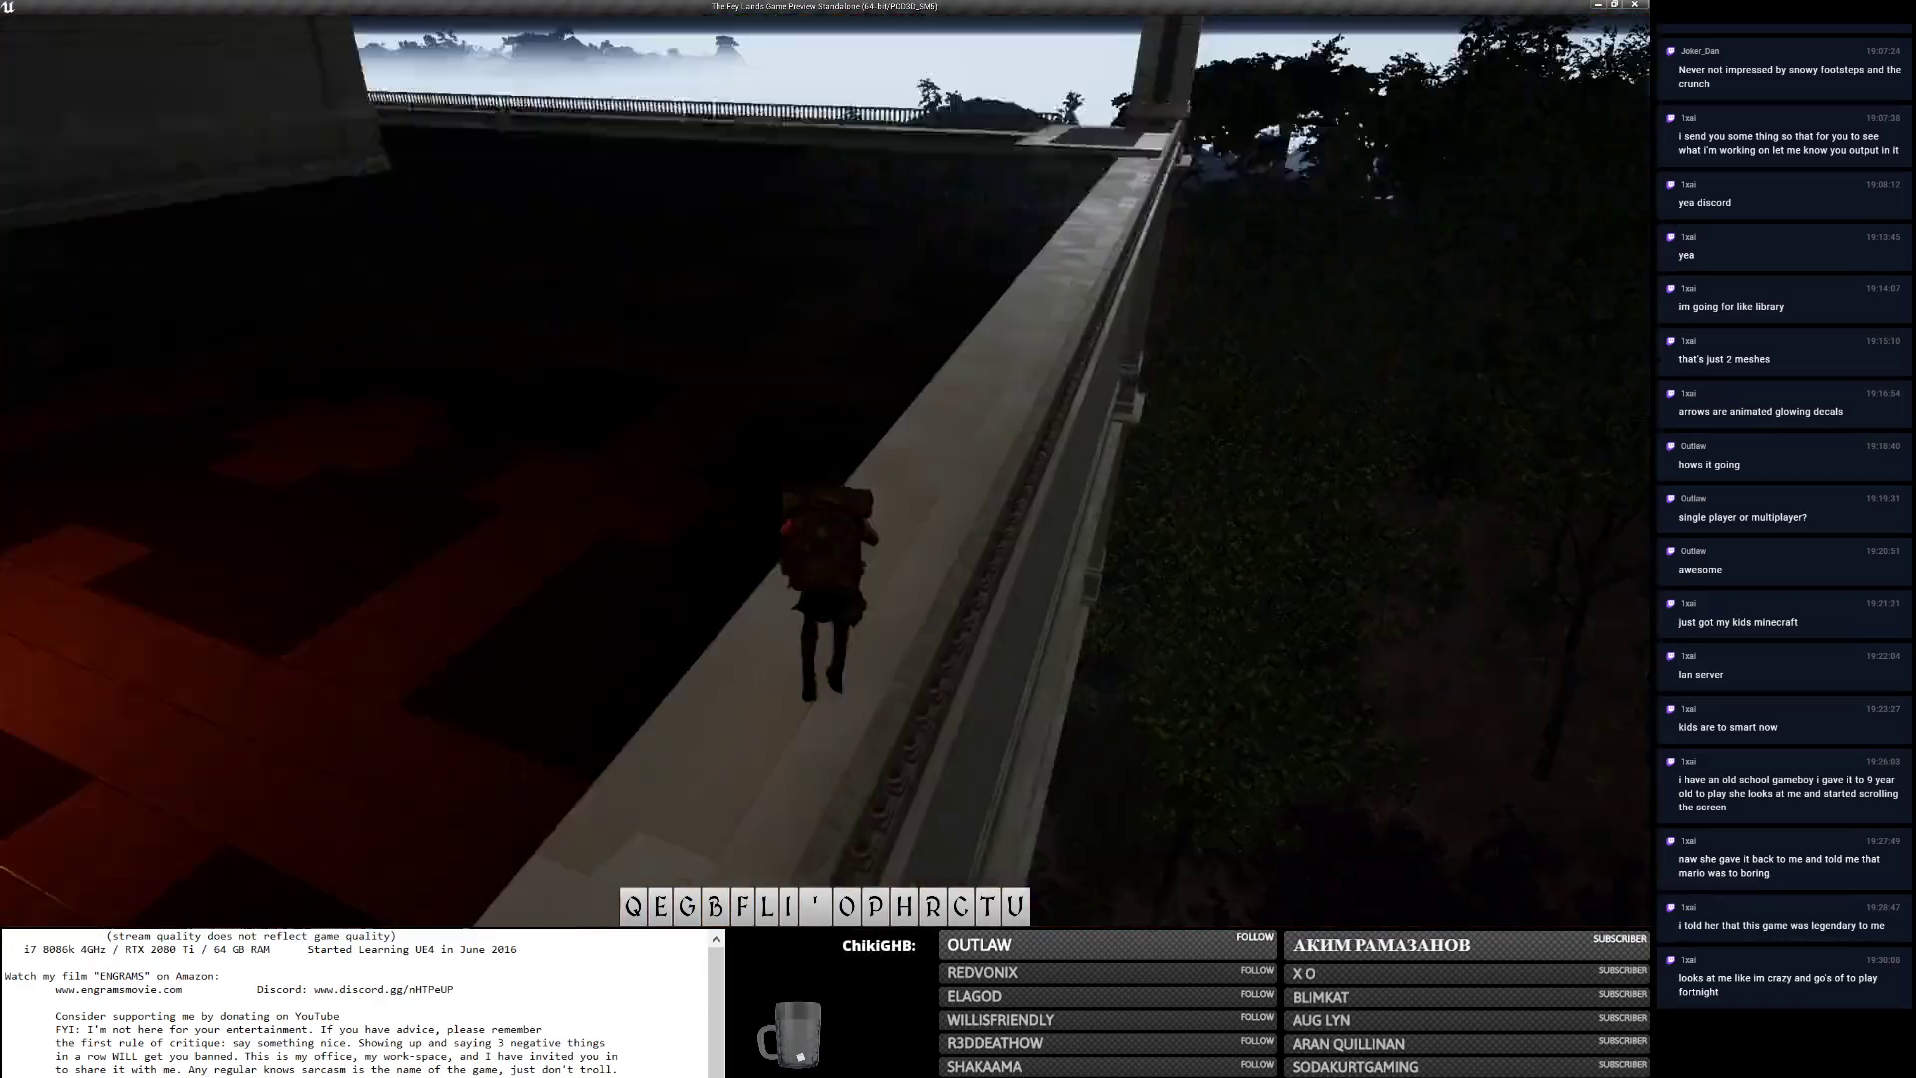
pyautogui.press('w')
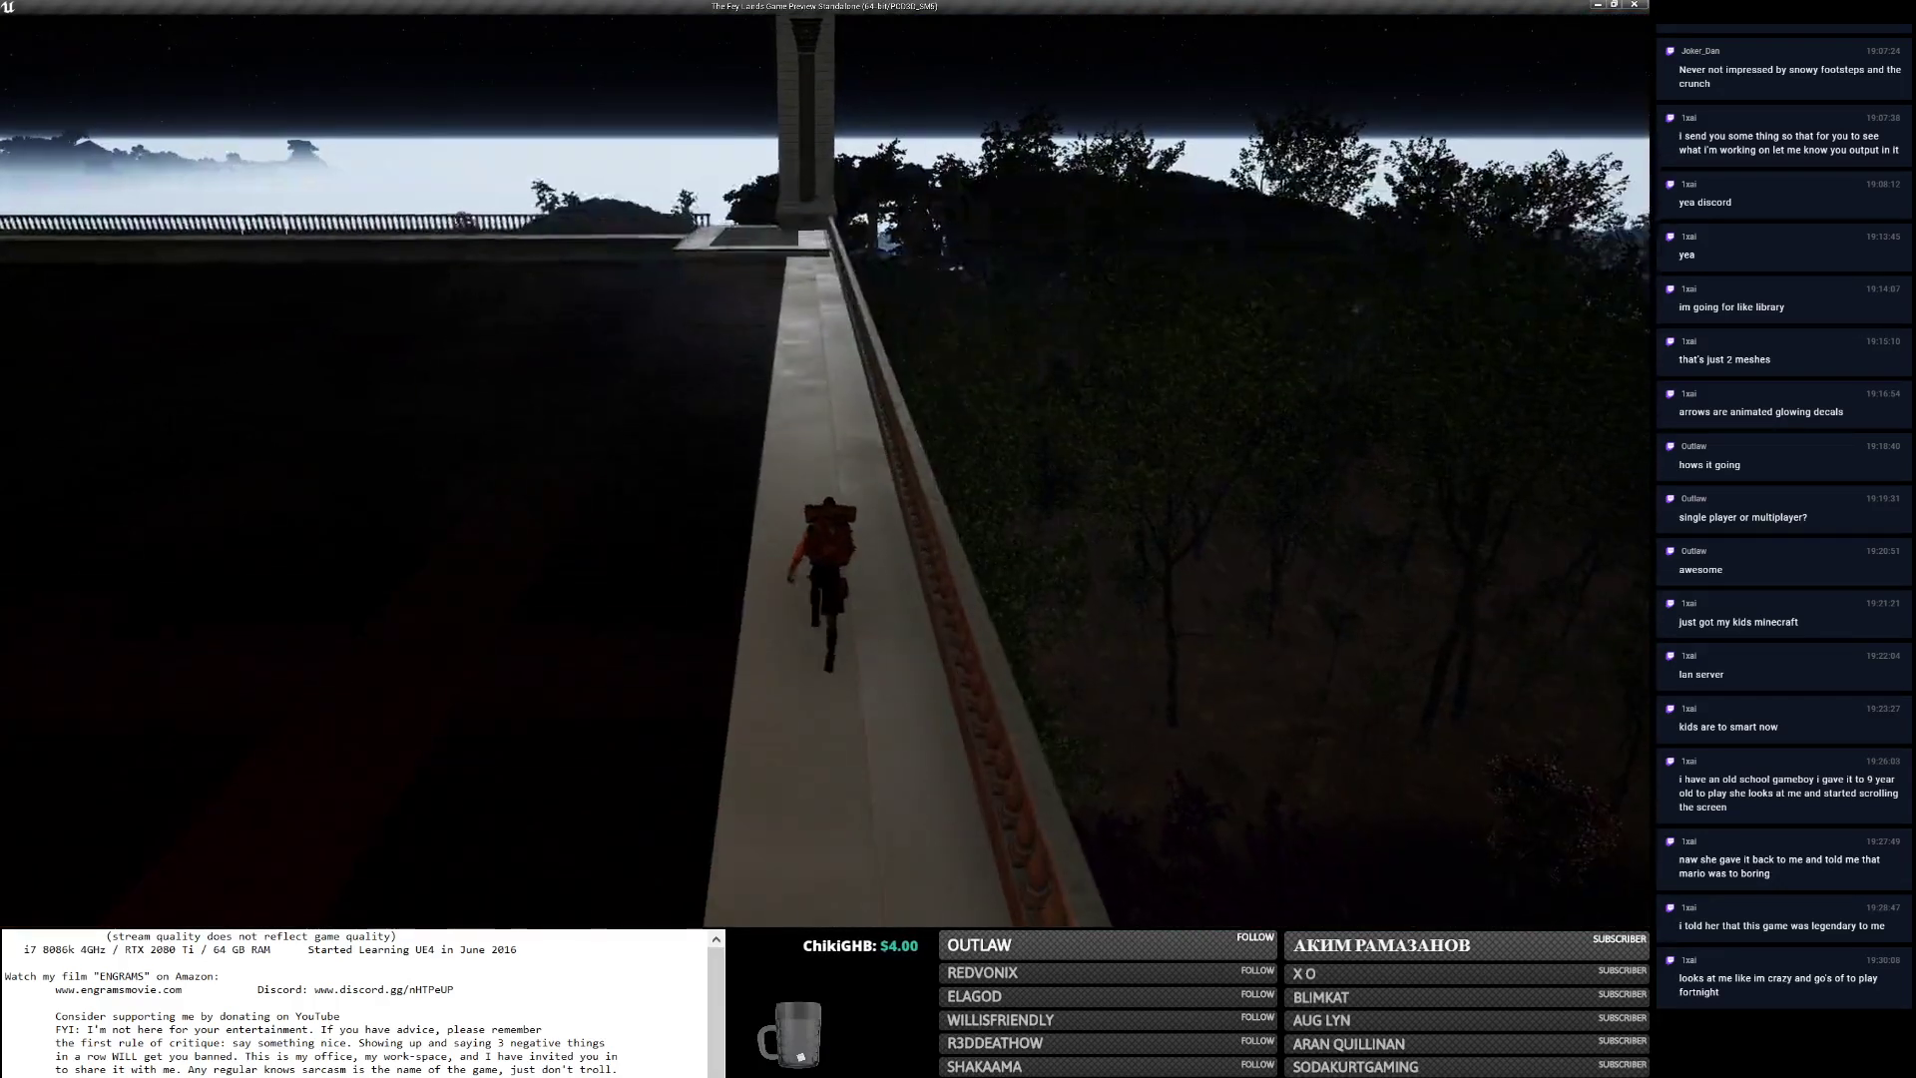
pyautogui.press('w')
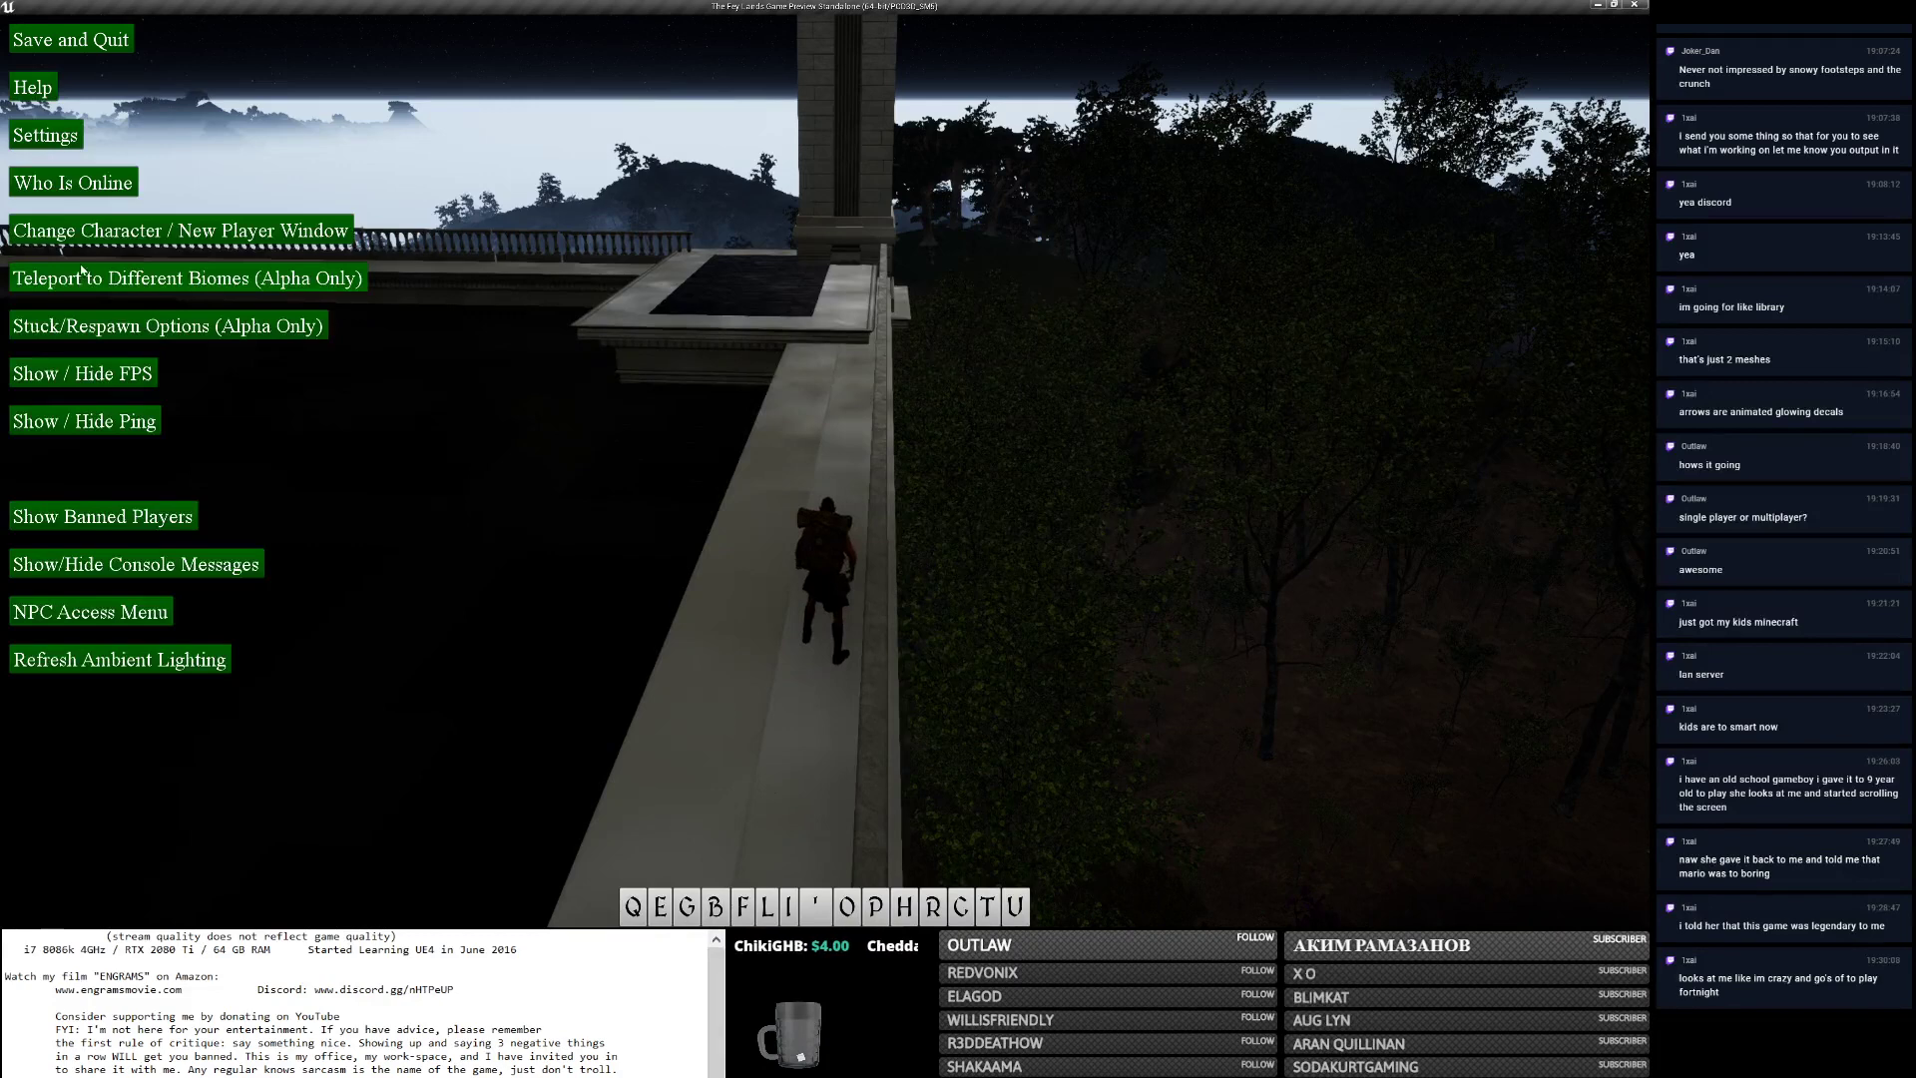
# Teleport character 1 to the Weaponsmaster and hail Darik.
pyautogui.click(83, 274)
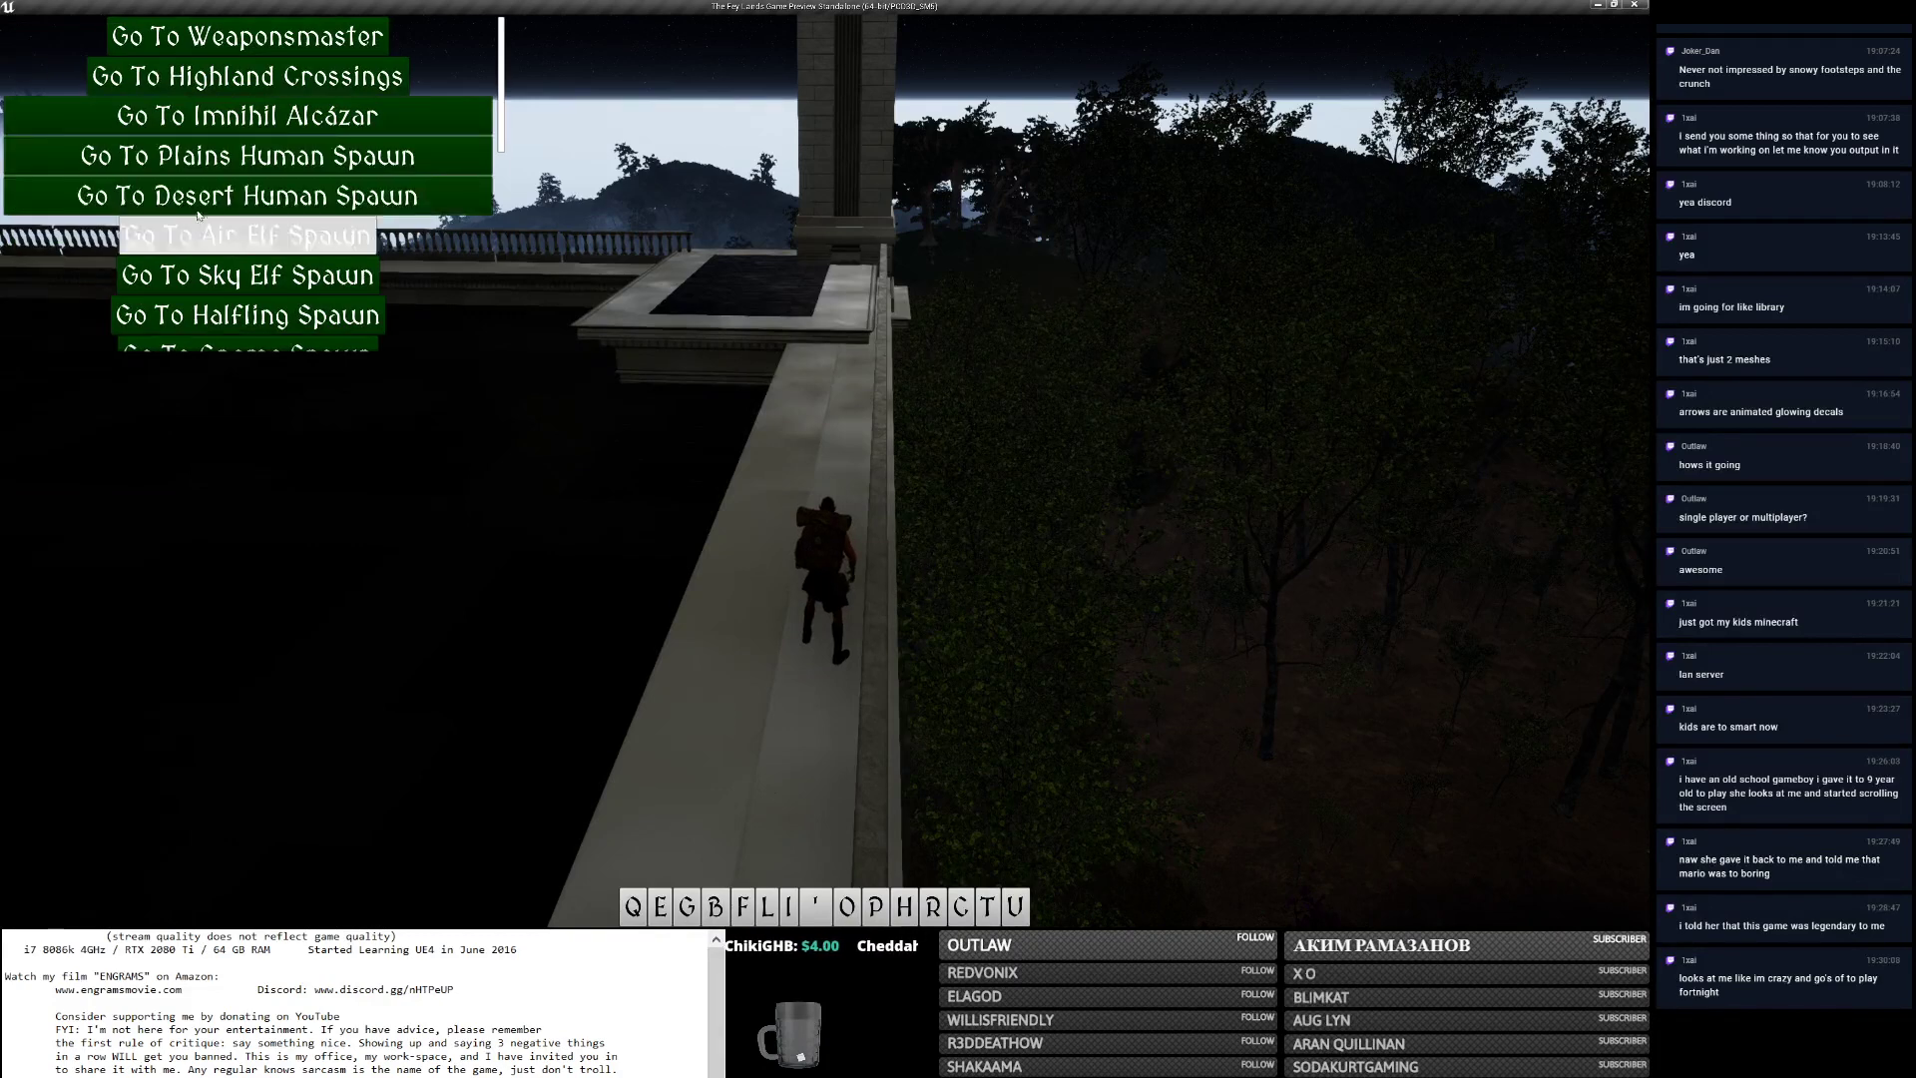
pyautogui.click(245, 78)
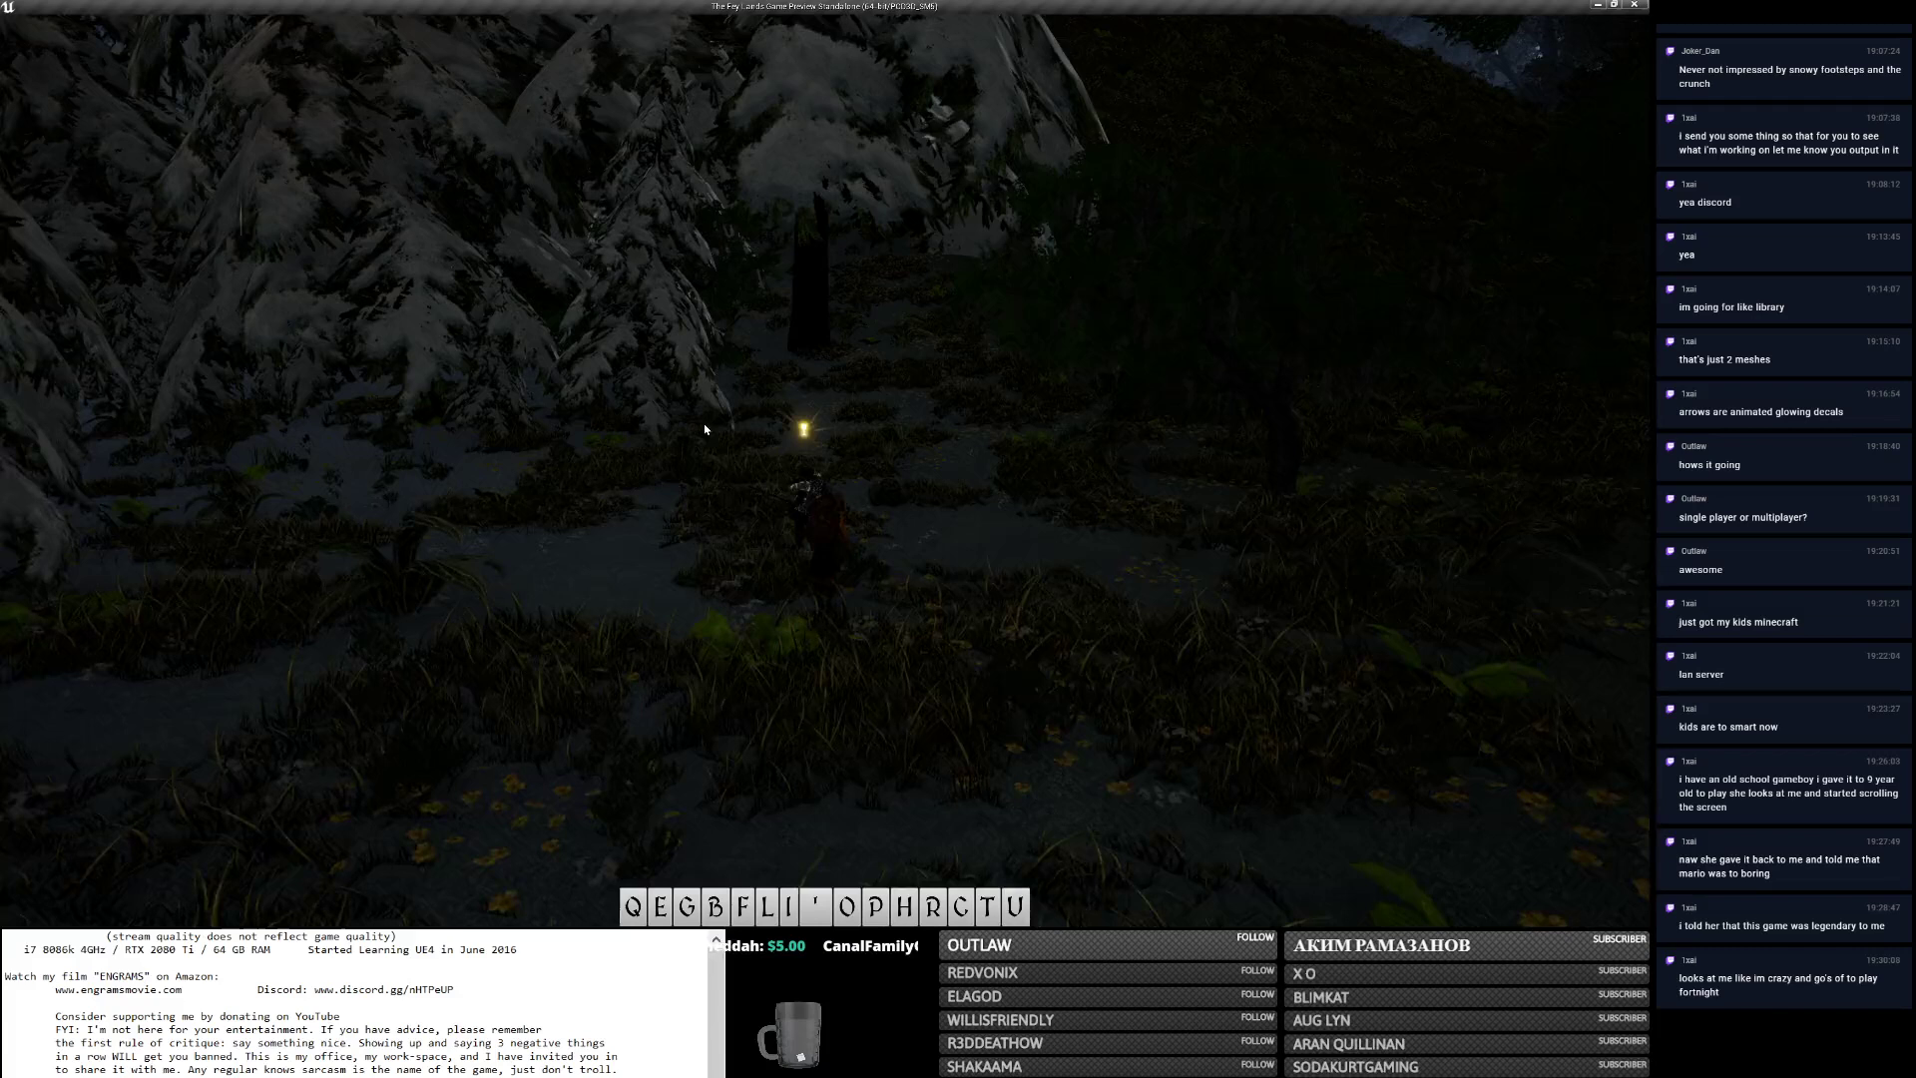
pyautogui.press('h')
# Spawn a cuirass (plate chest) from Darik's armor and clothes choices and equip it on character 1.
pyautogui.scroll(-5, 227, 539)
pyautogui.scroll(-4, 236, 552)
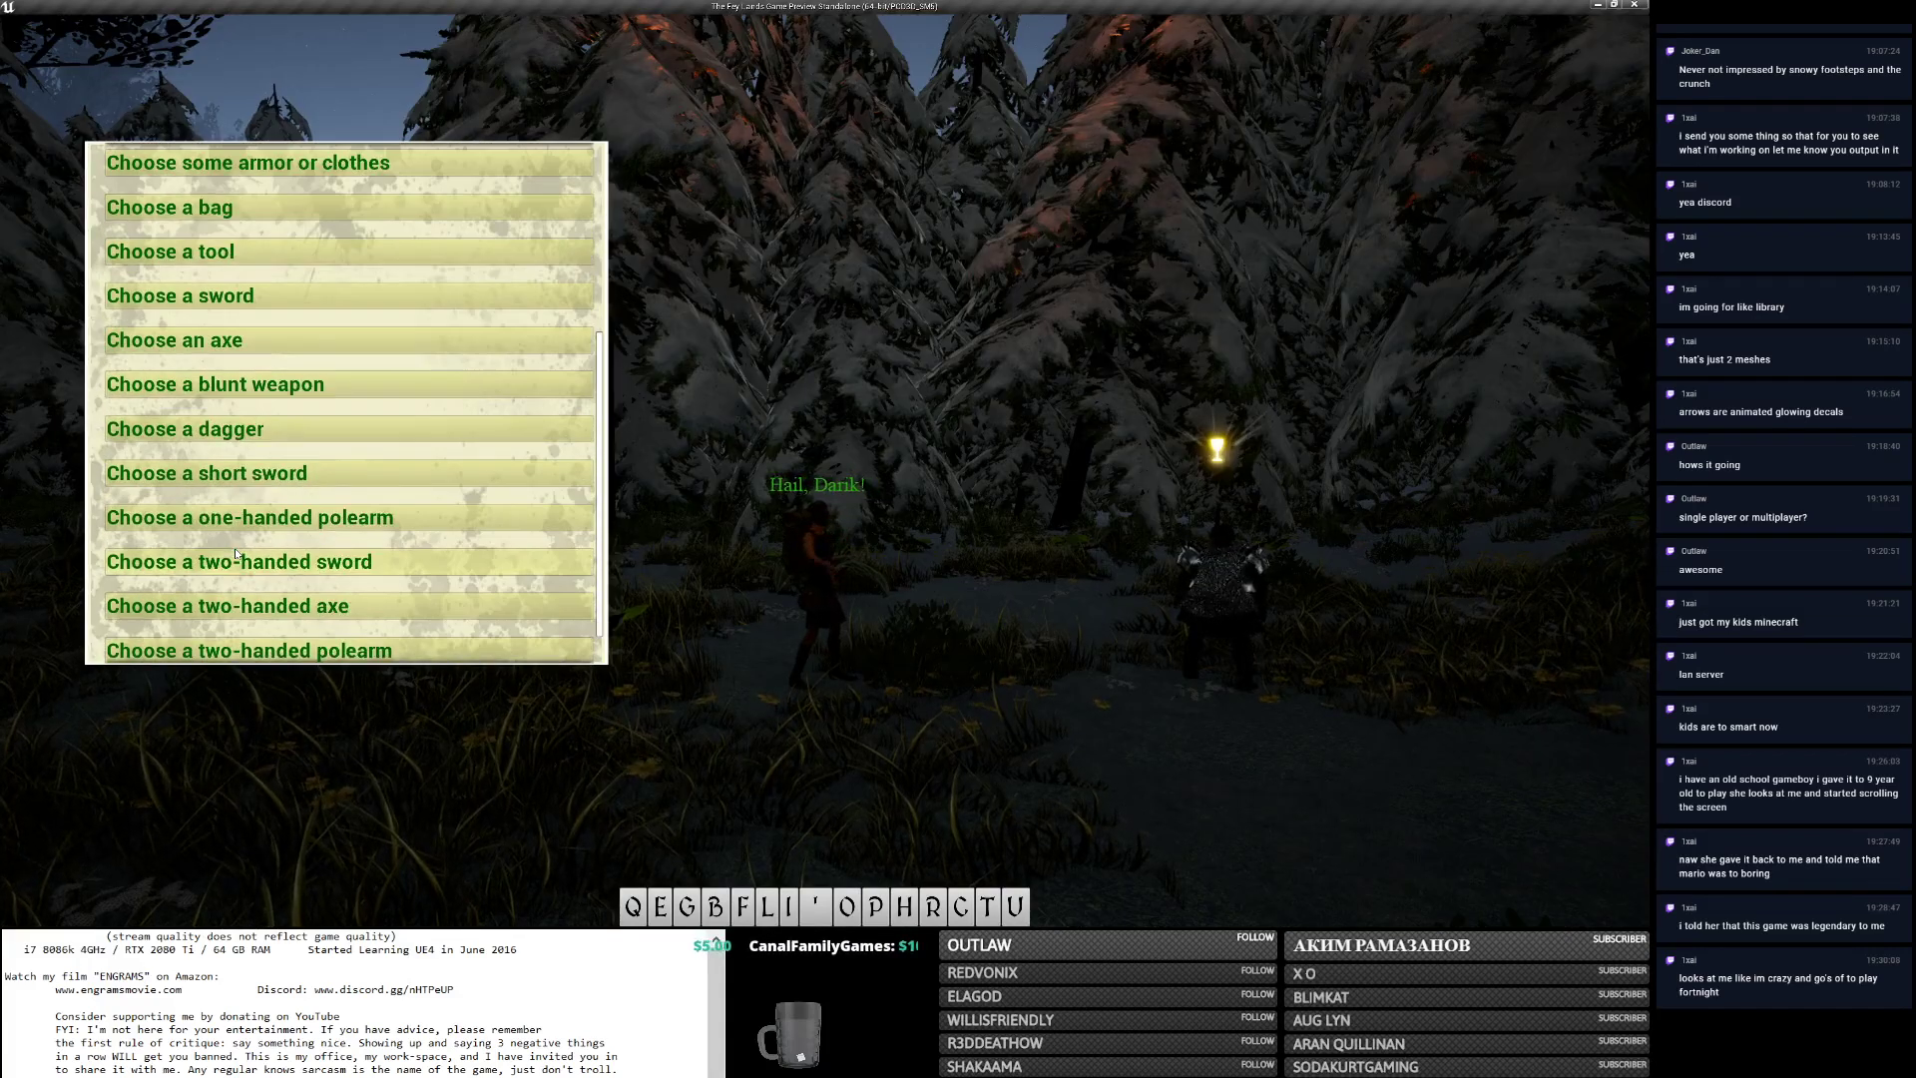
pyautogui.scroll(3, 260, 549)
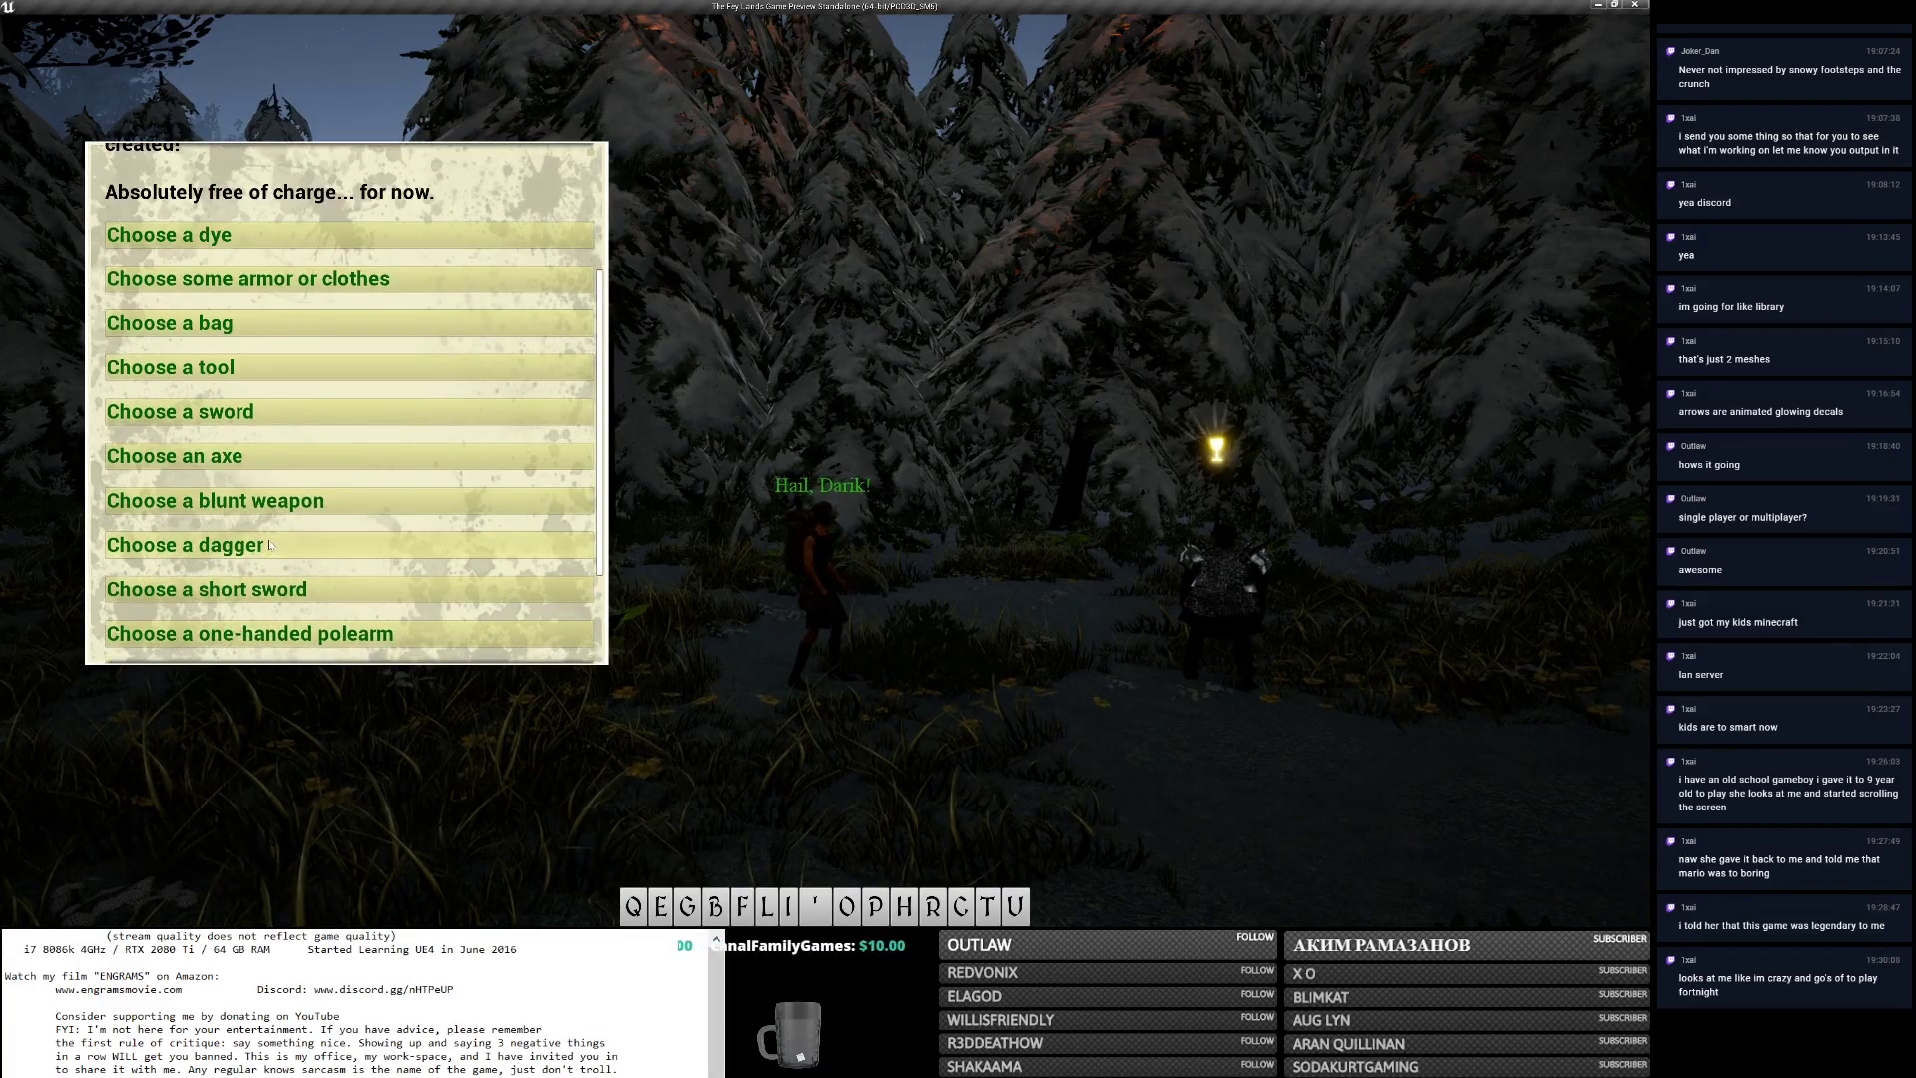
pyautogui.click(277, 280)
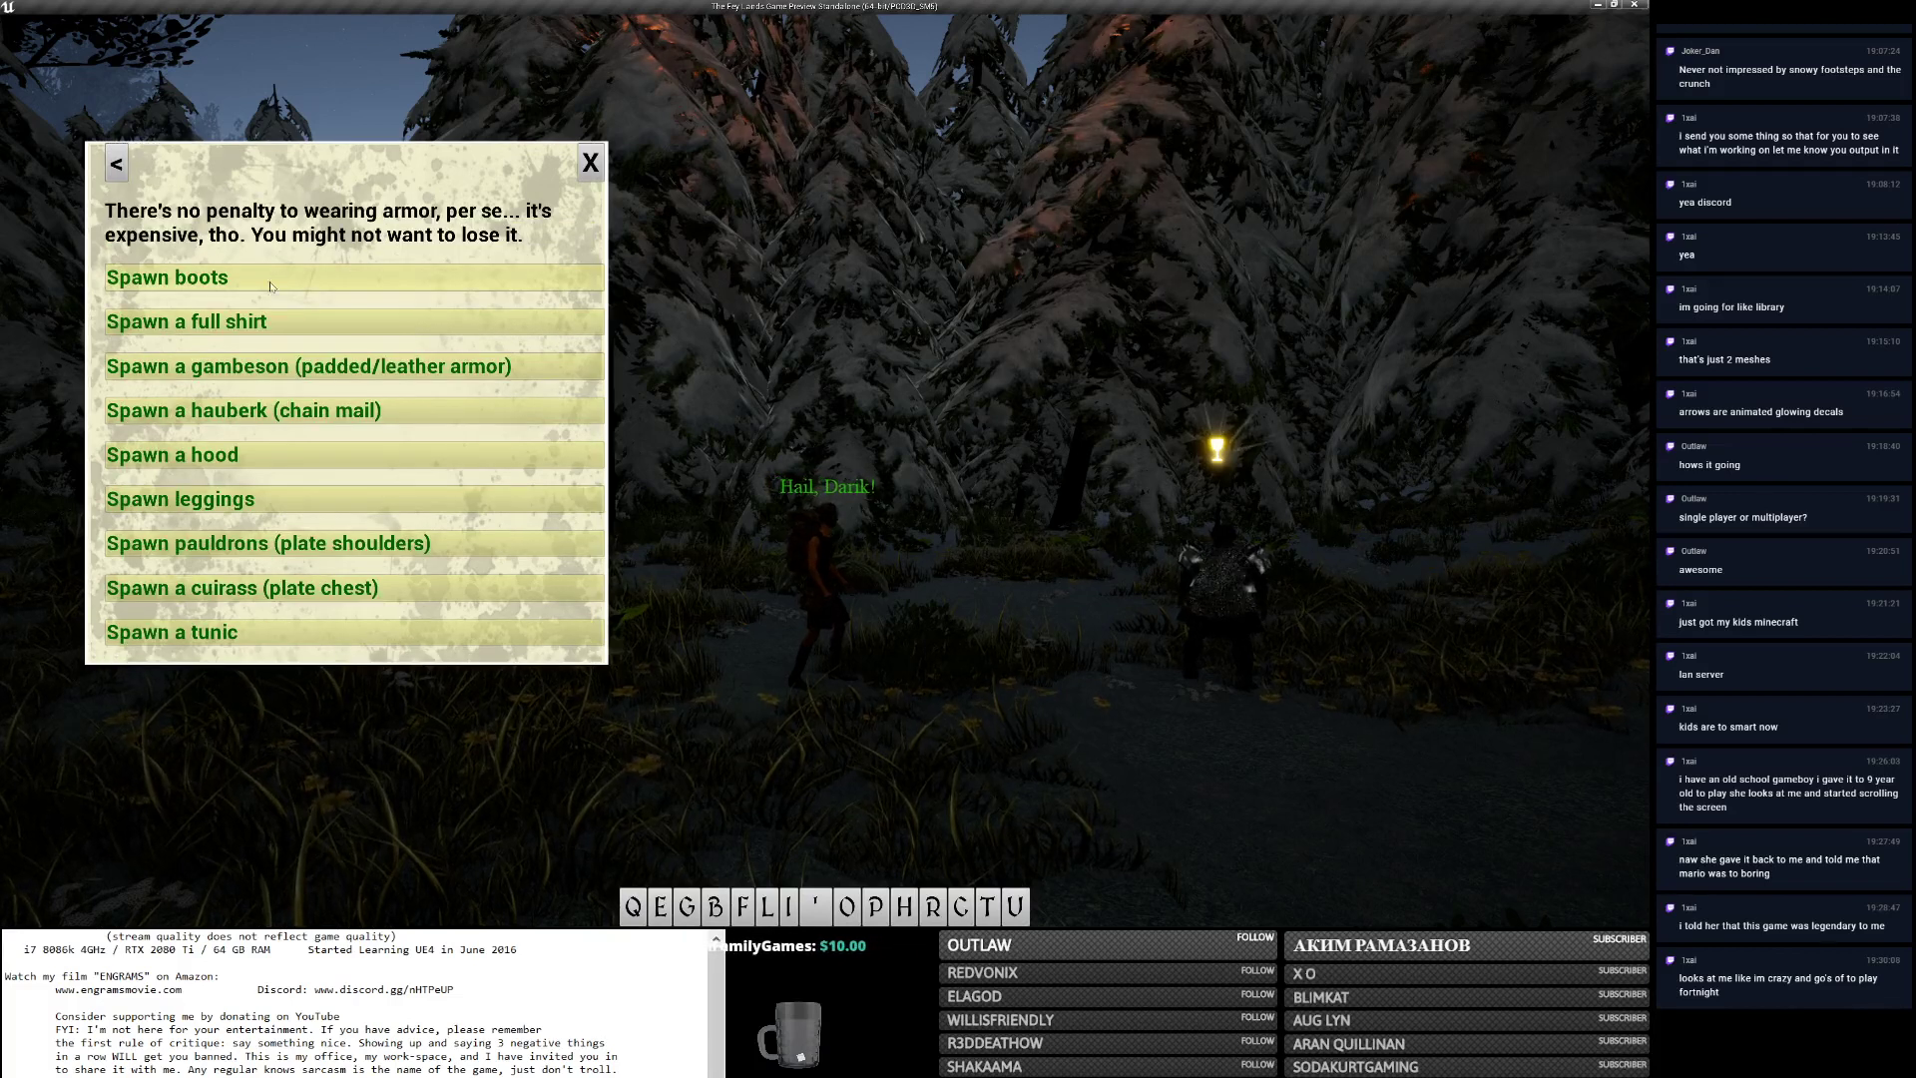
pyautogui.click(272, 589)
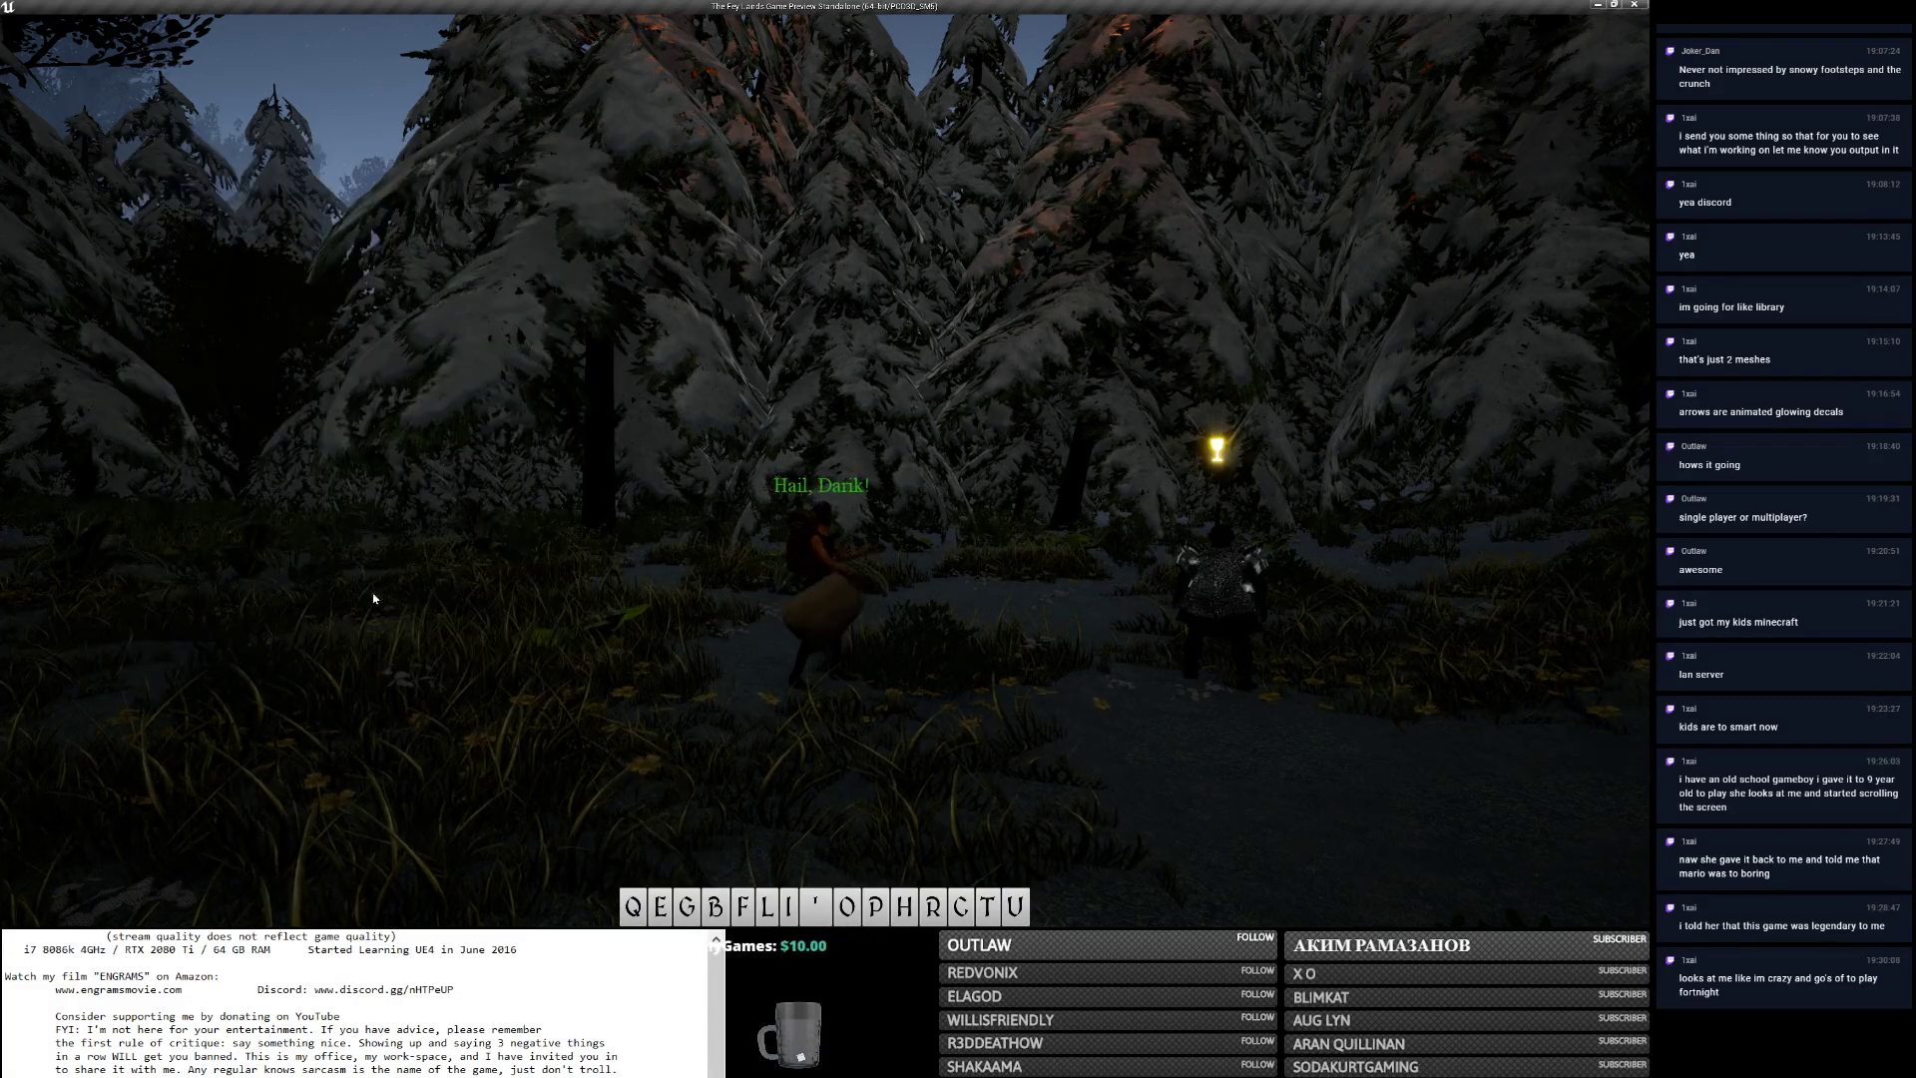
pyautogui.press('b')
pyautogui.click(1193, 916)
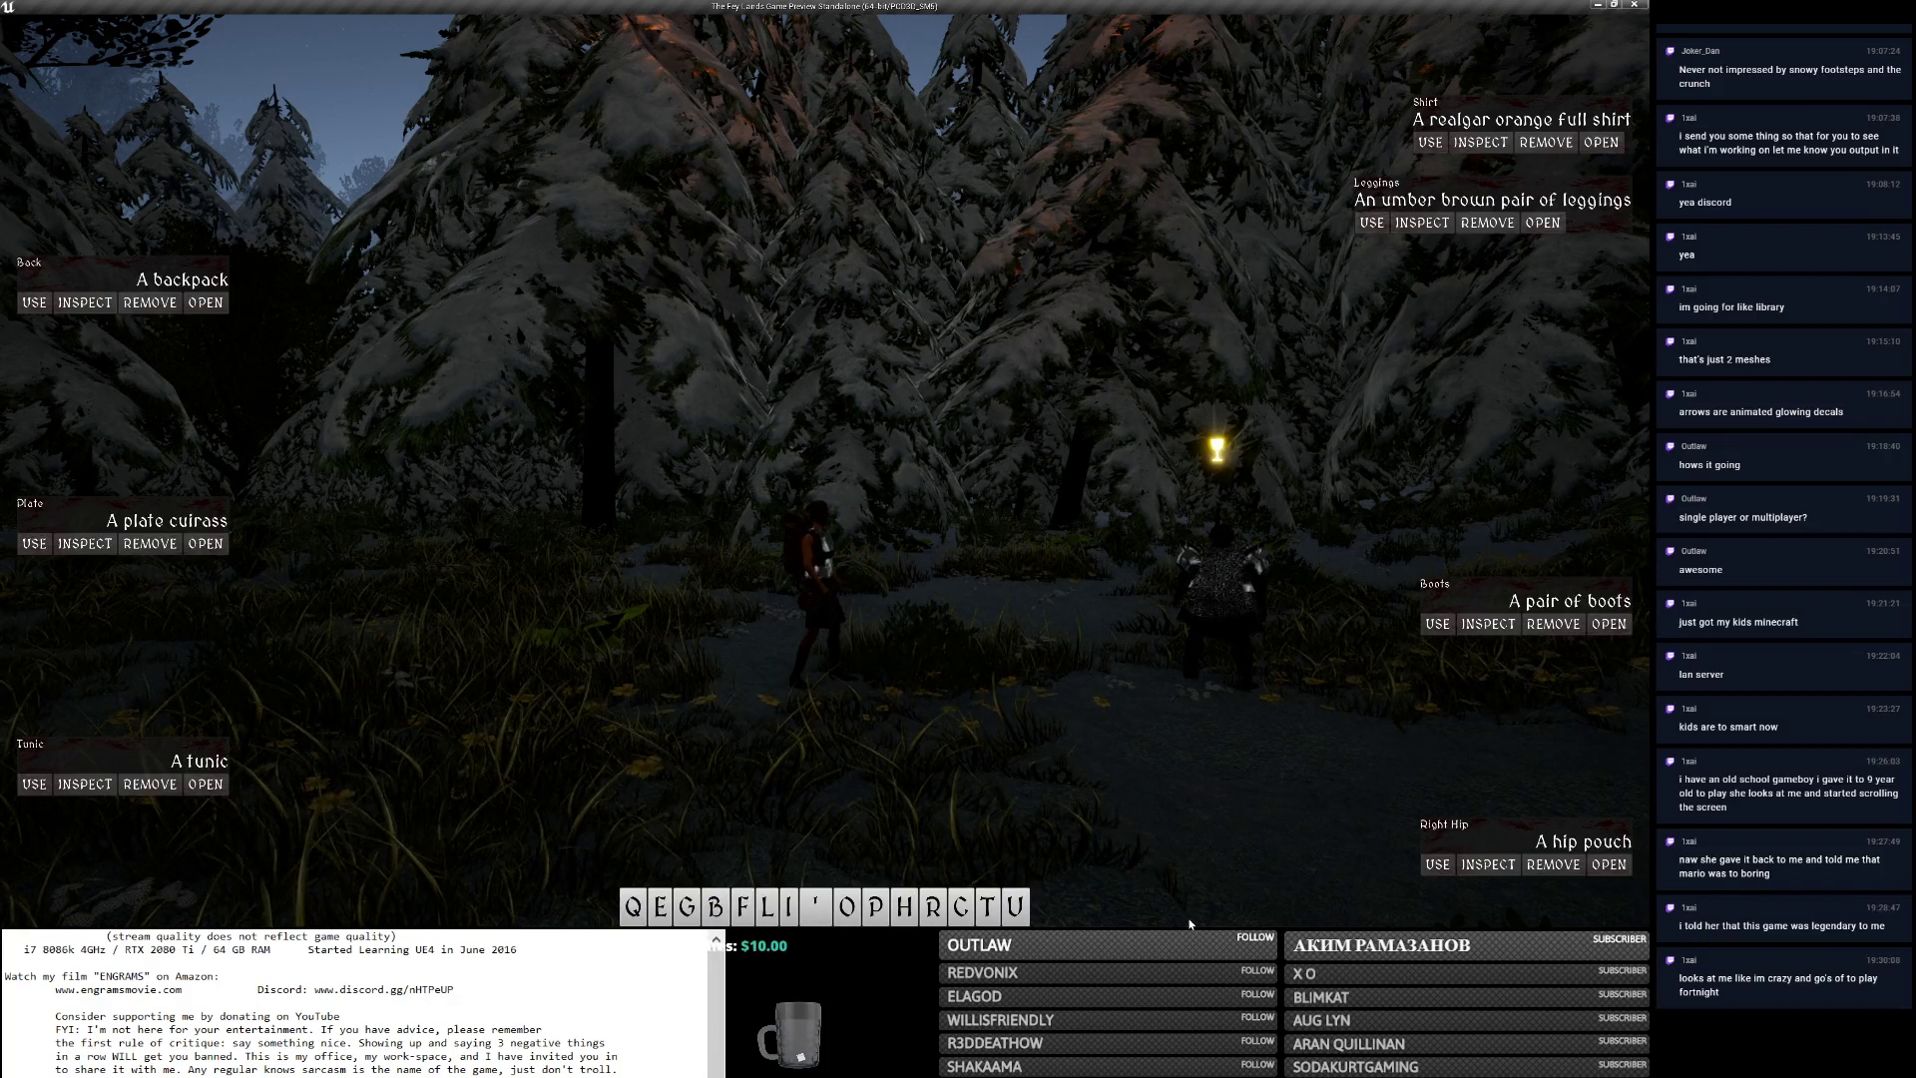
# Spawn a hauberk (chain mail) and a set of pauldrons from Darik and equip both.
pyautogui.click(235, 517)
pyautogui.click(256, 411)
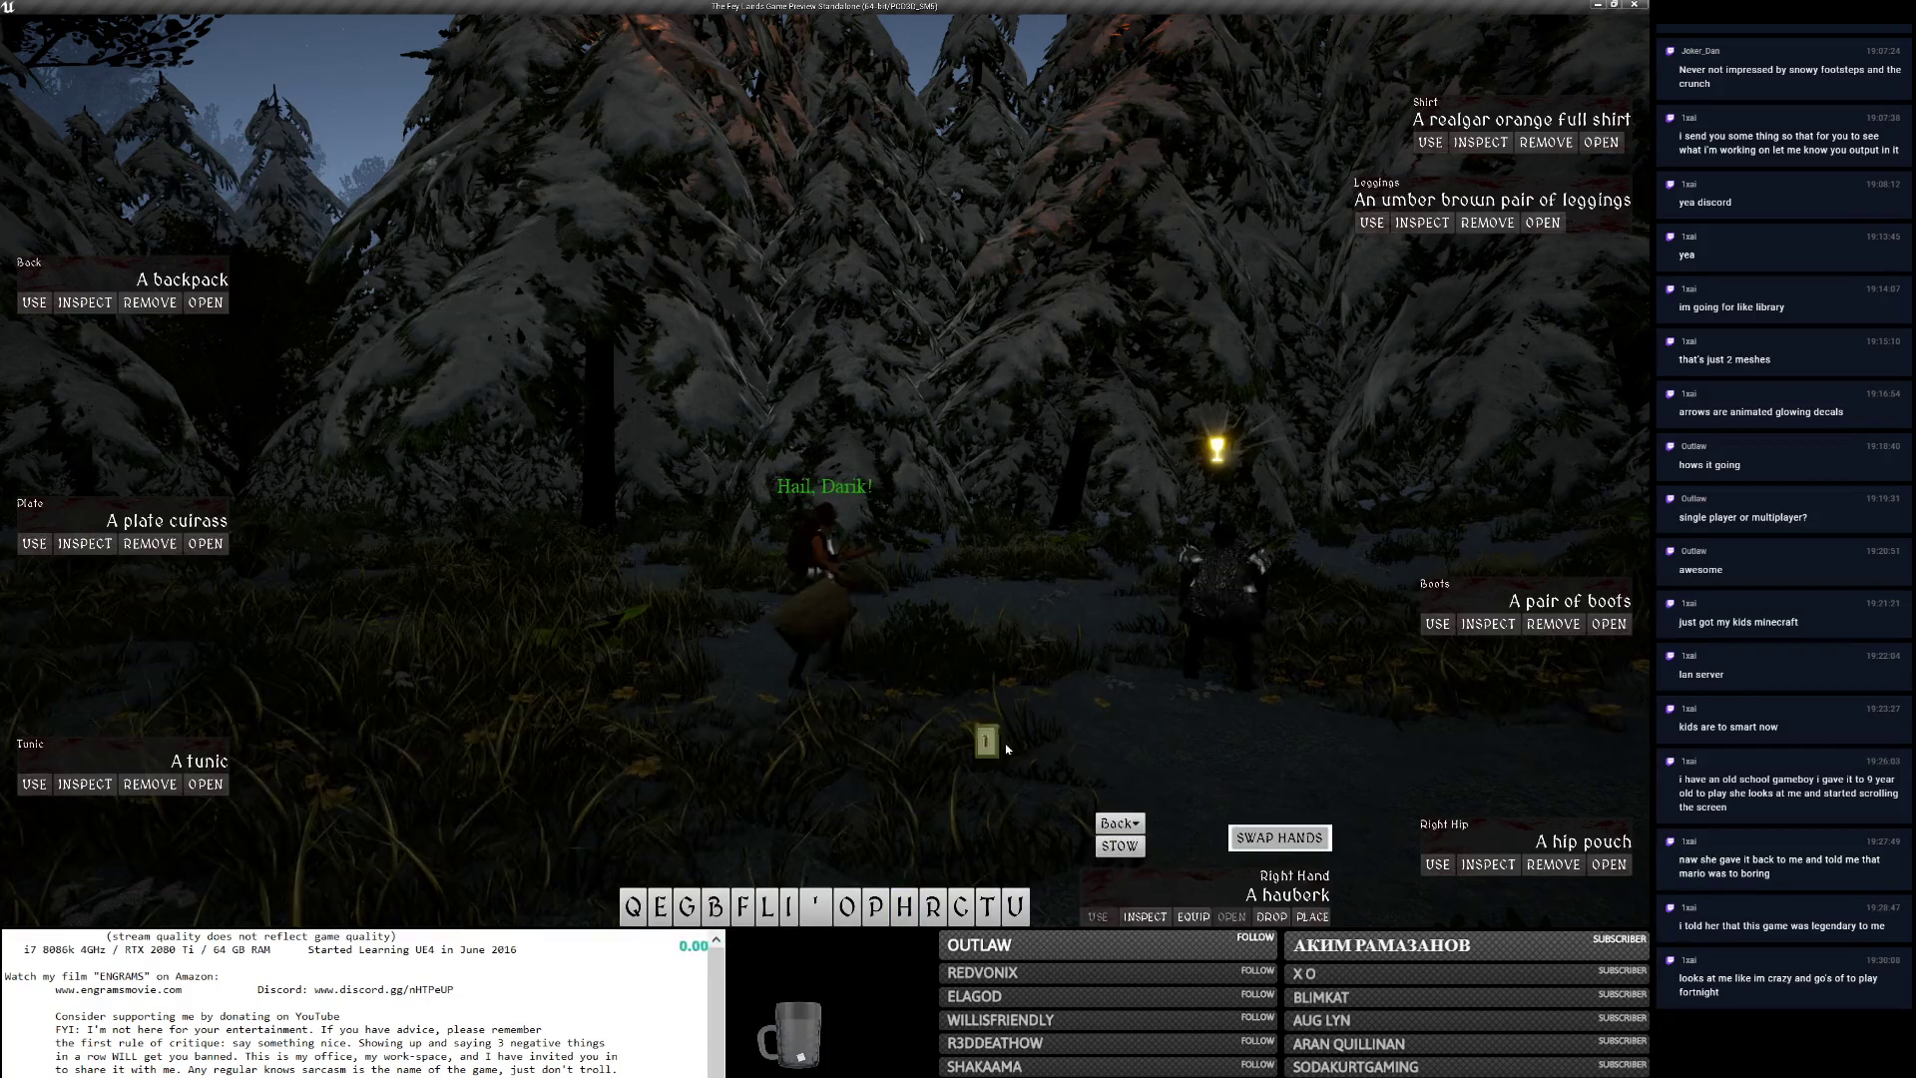
pyautogui.click(1196, 915)
pyautogui.press('1')
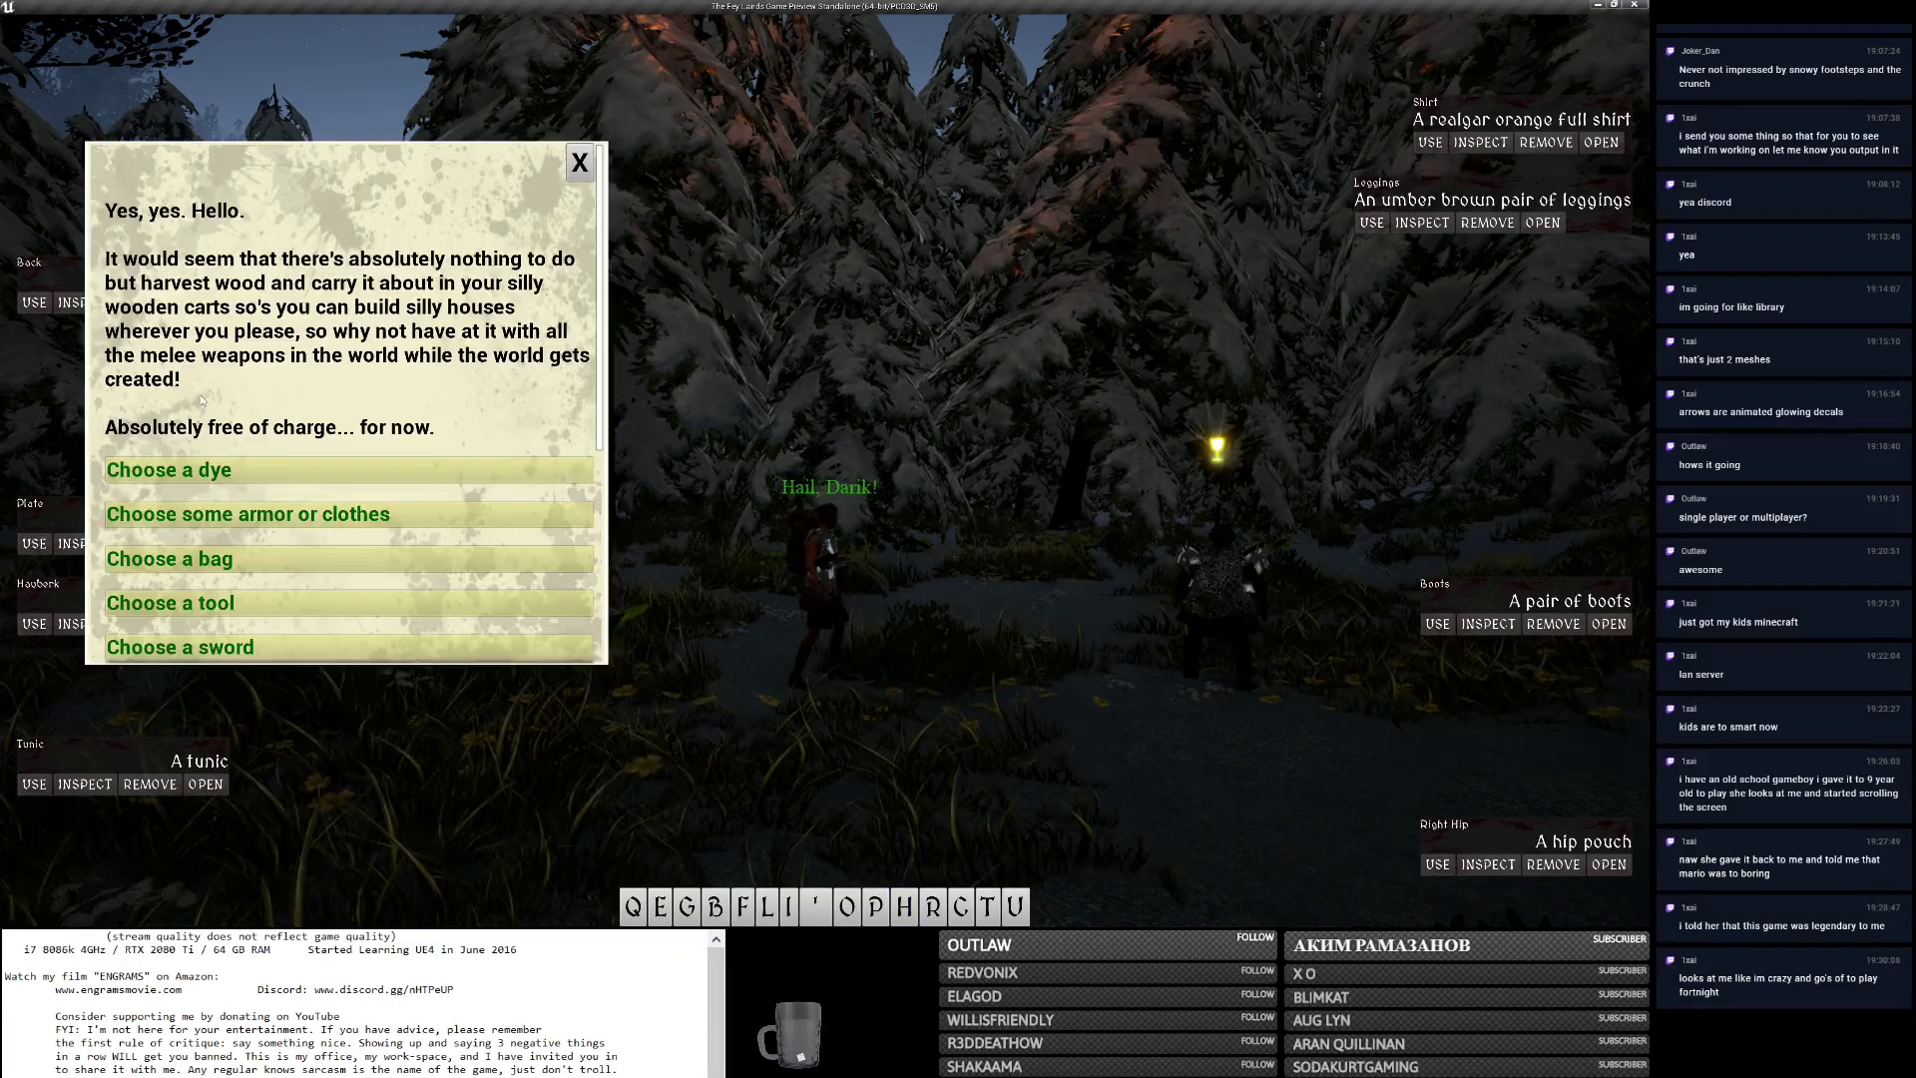
pyautogui.click(227, 513)
pyautogui.click(227, 543)
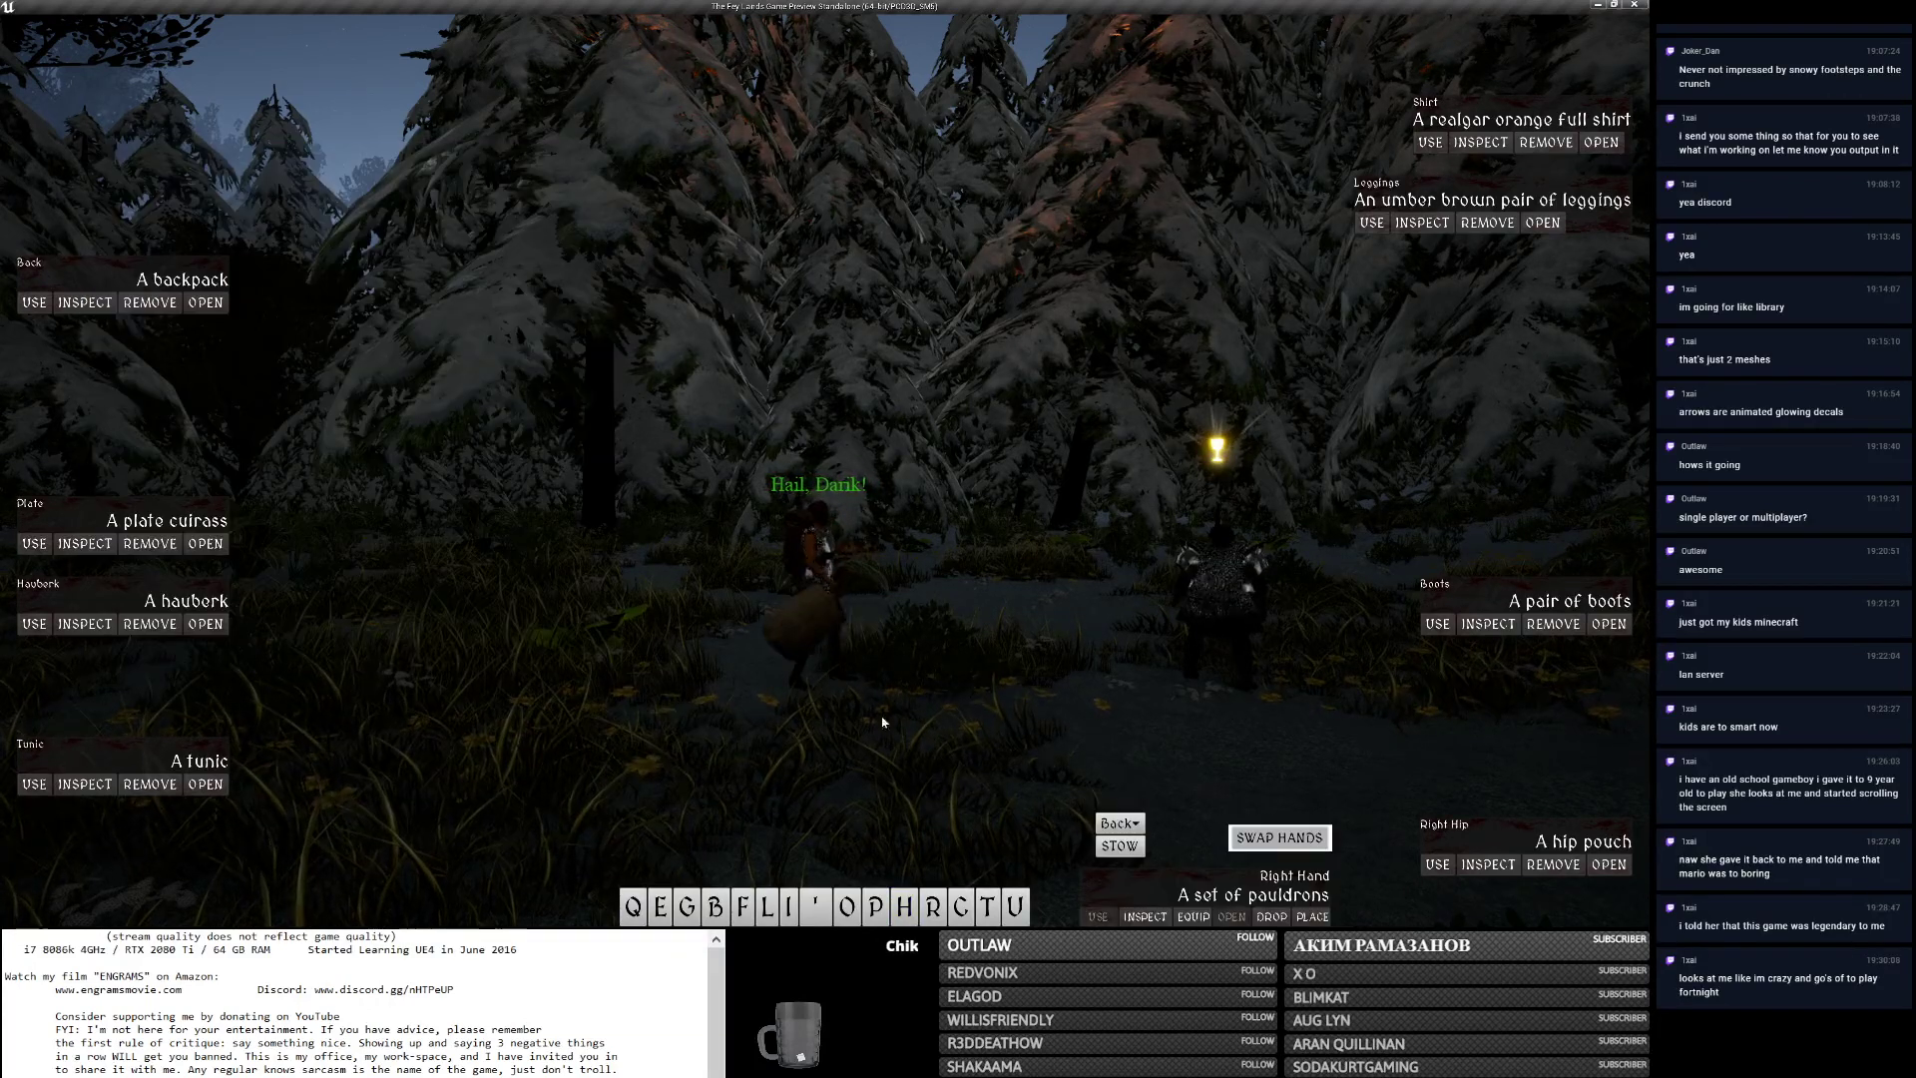
pyautogui.click(1196, 916)
# Spawn a gambeson and a hood from Darik and equip both on character 1.
pyautogui.press('1')
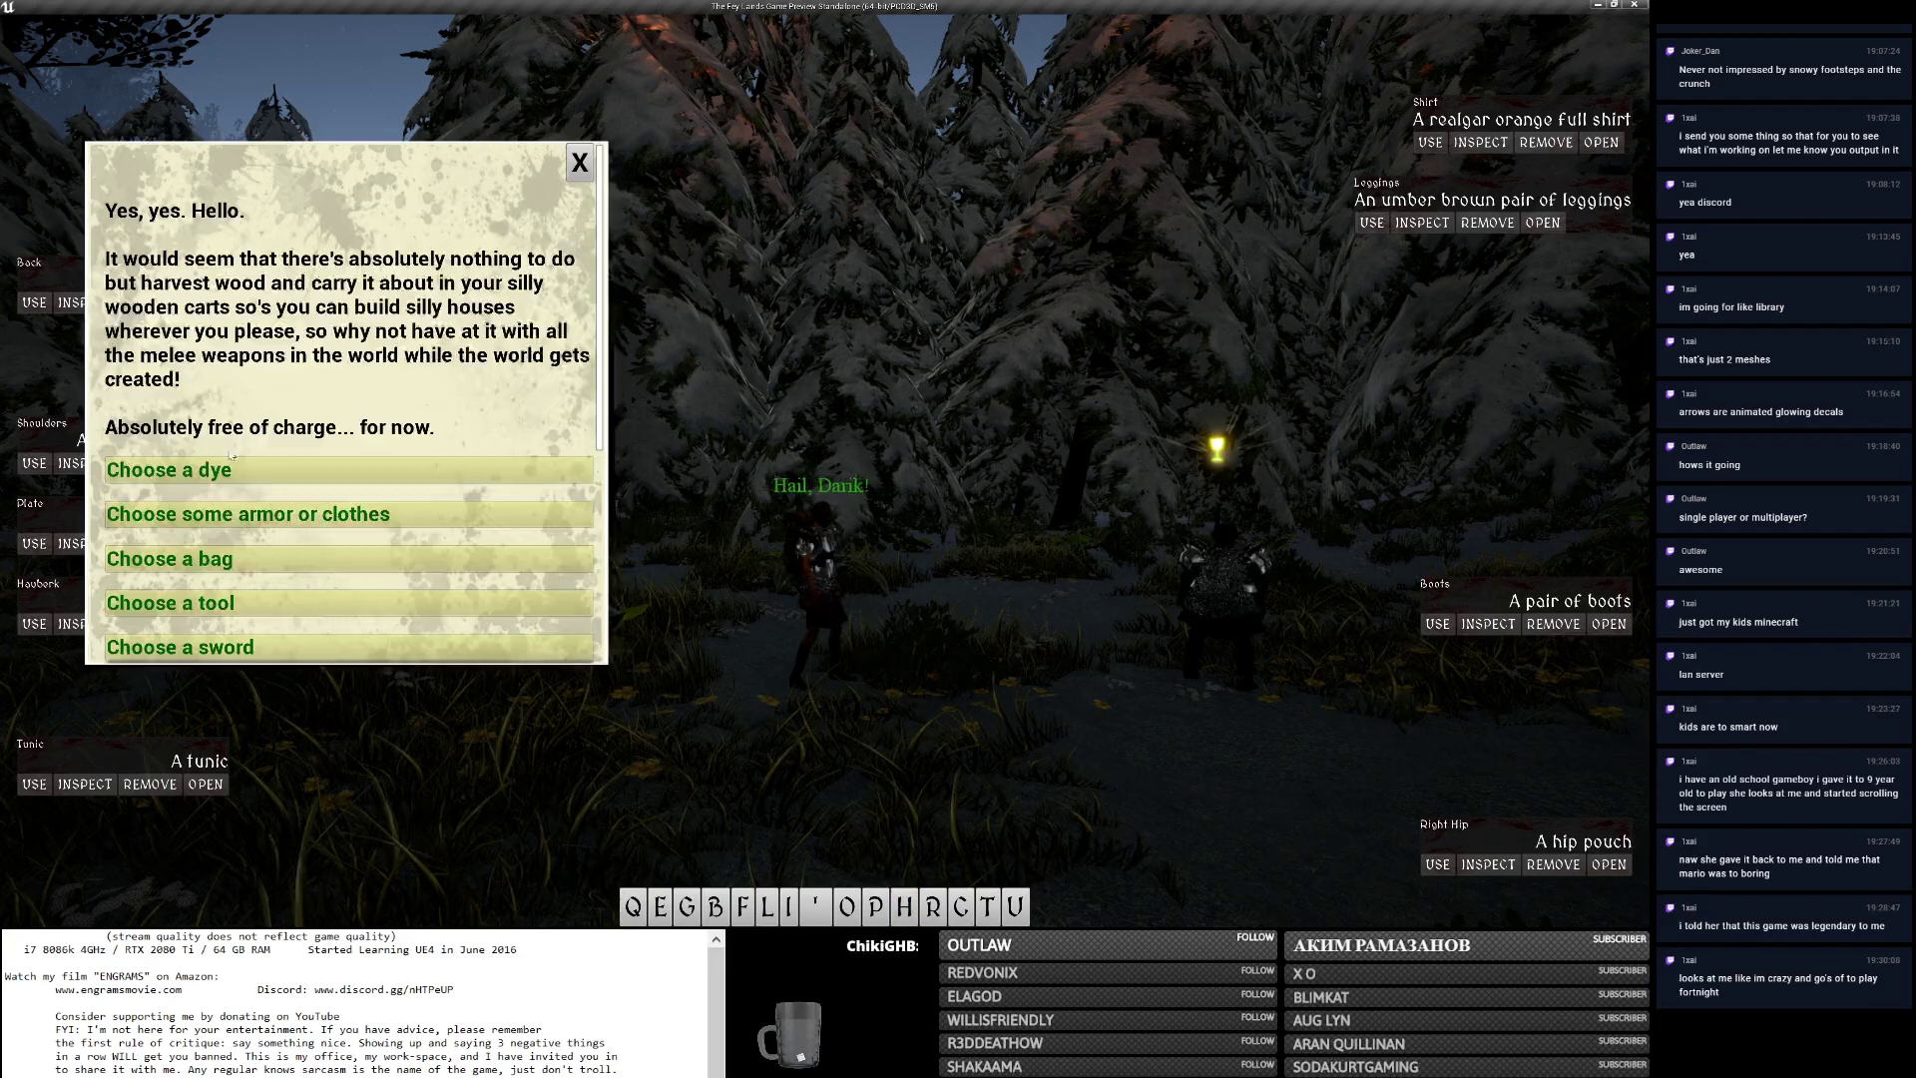
pyautogui.click(235, 513)
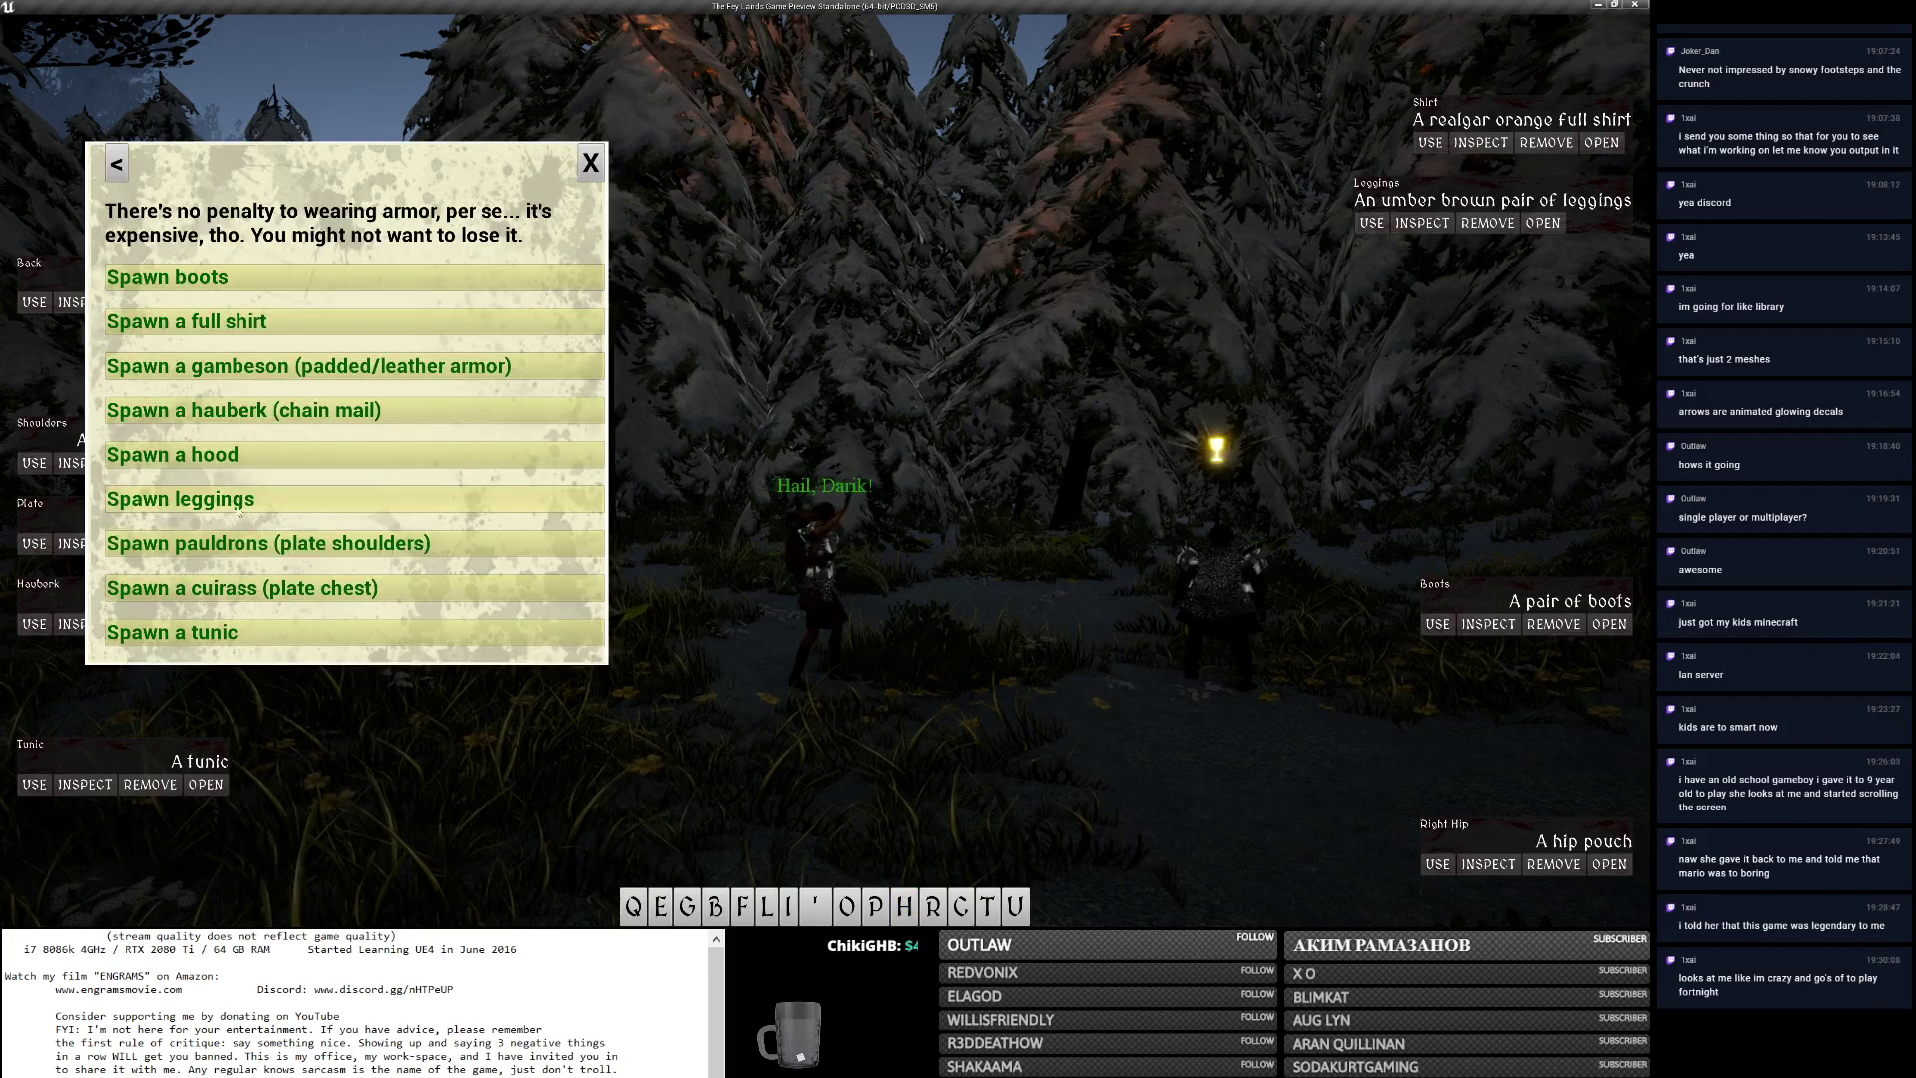
pyautogui.click(263, 369)
pyautogui.click(1194, 916)
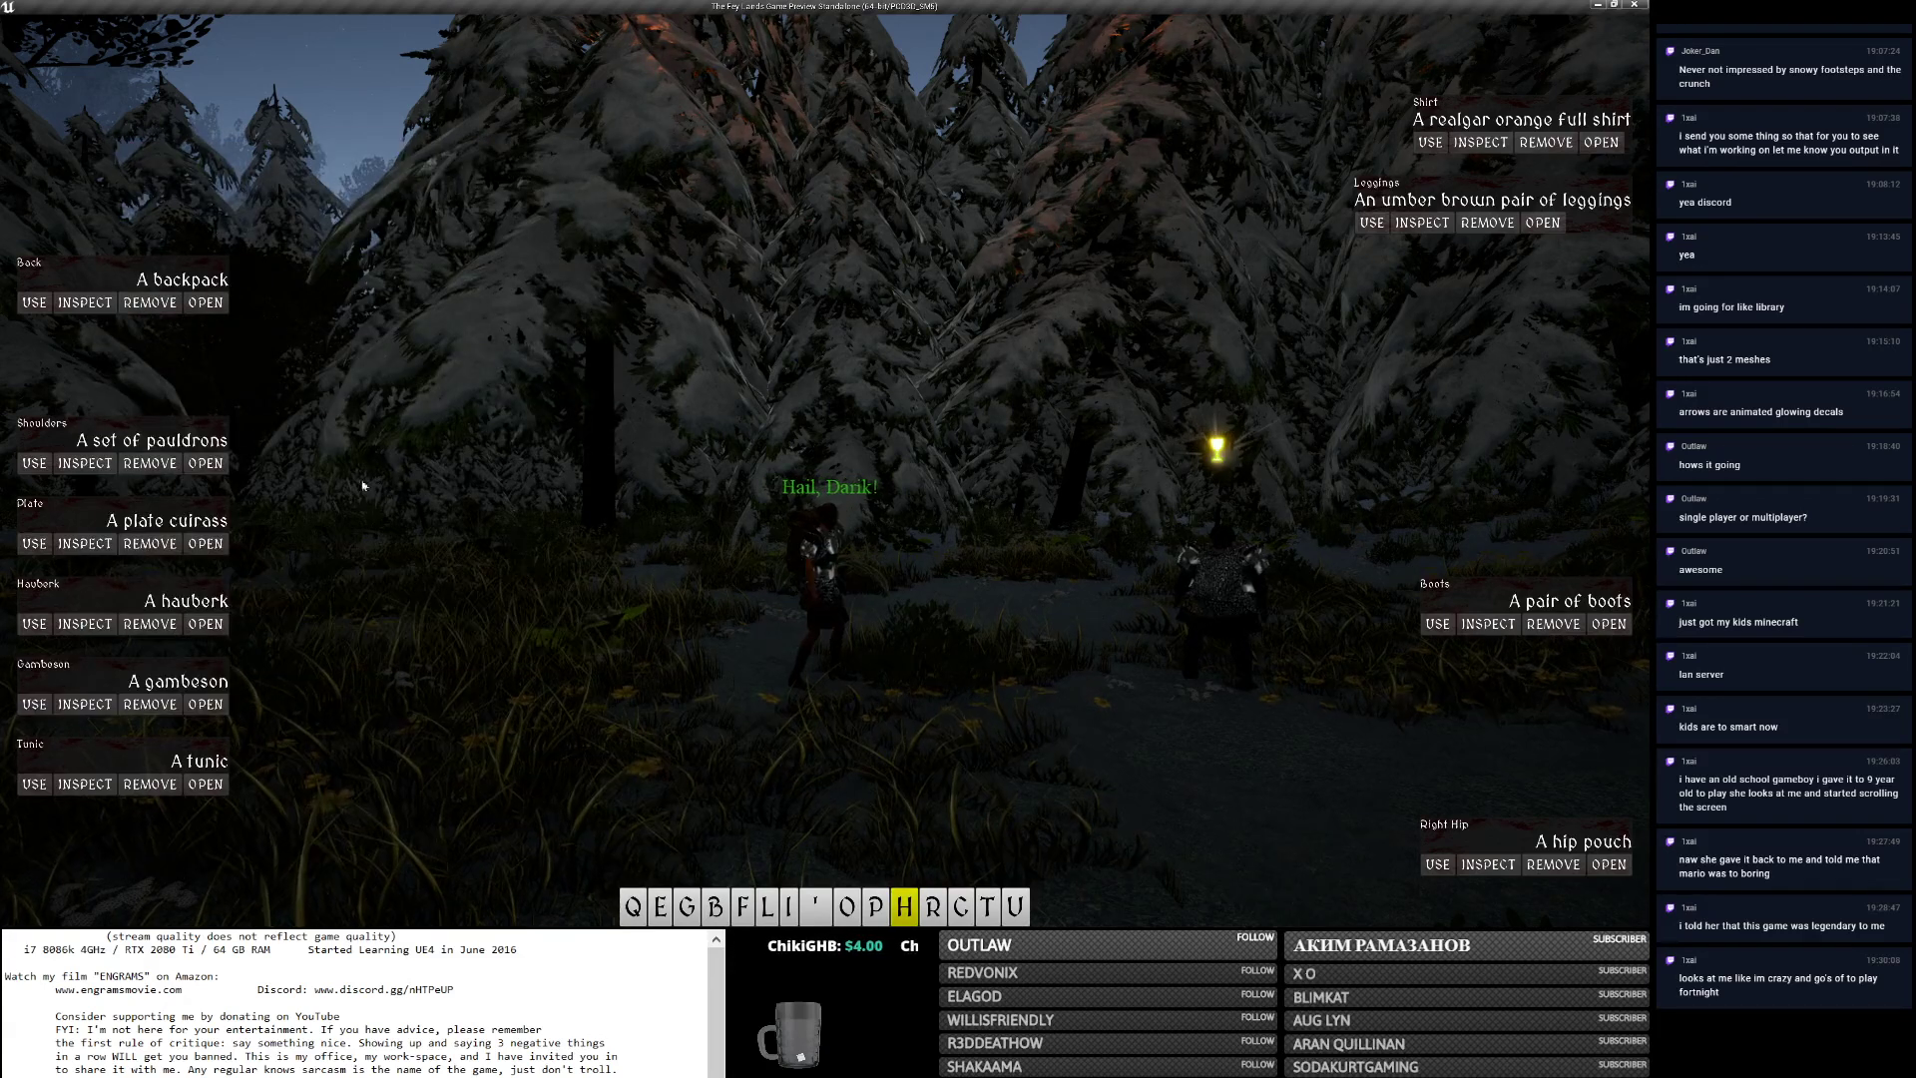
pyautogui.click(261, 509)
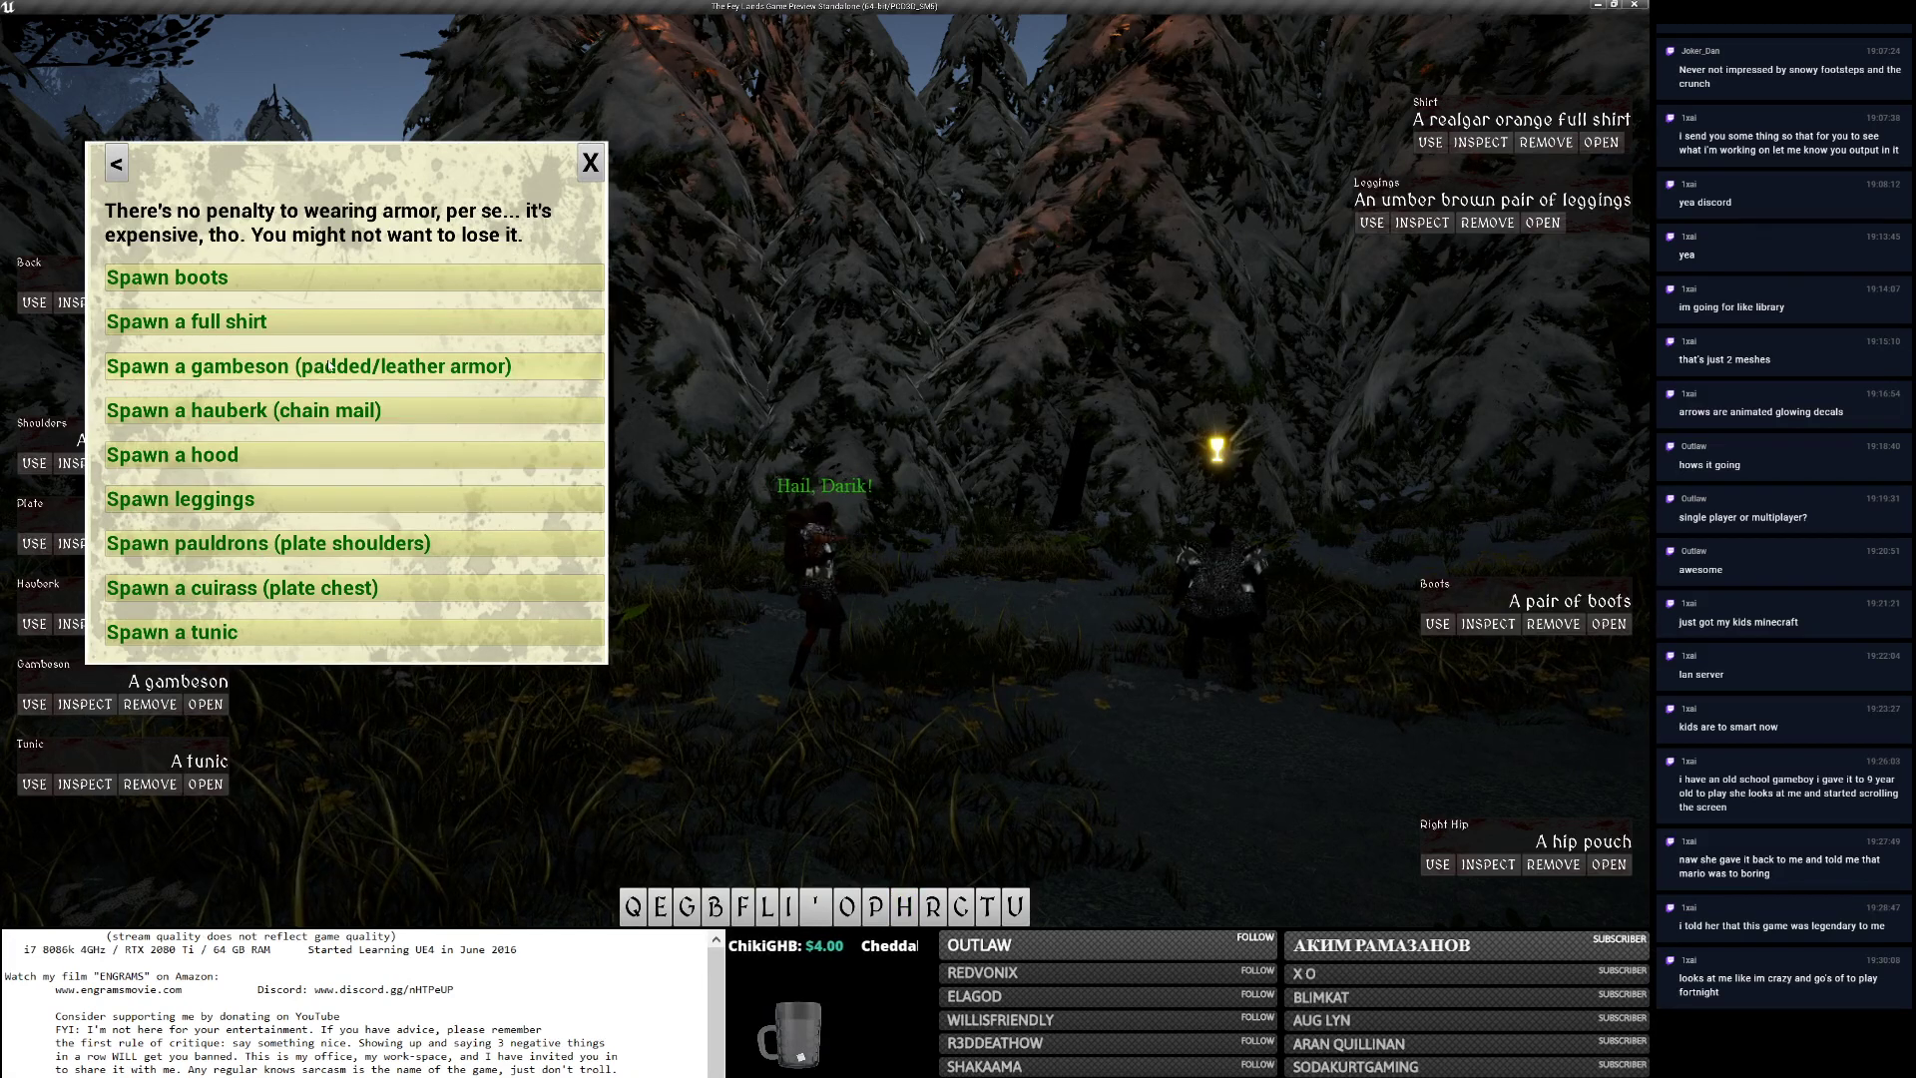
pyautogui.click(322, 451)
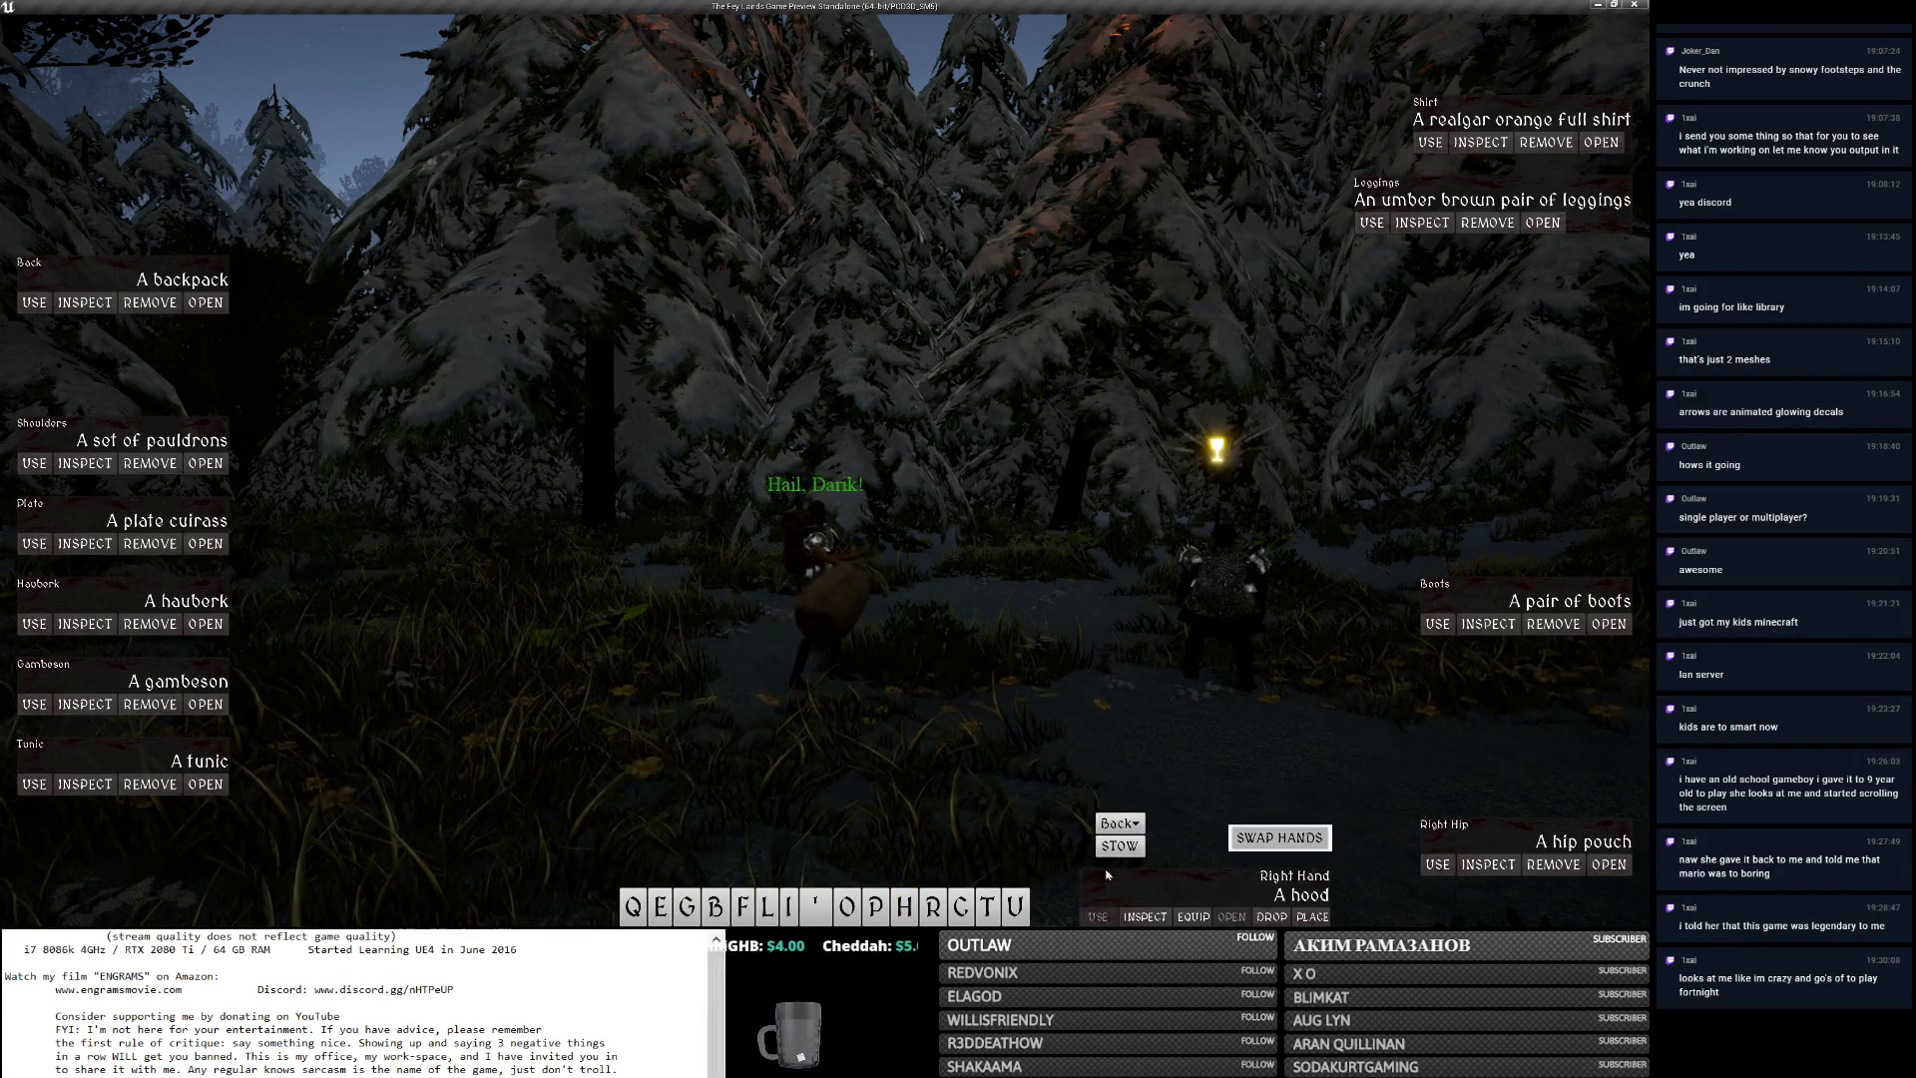
pyautogui.click(1194, 916)
pyautogui.moveTo(951, 642); pyautogui.dragTo(942, 650, button='right')
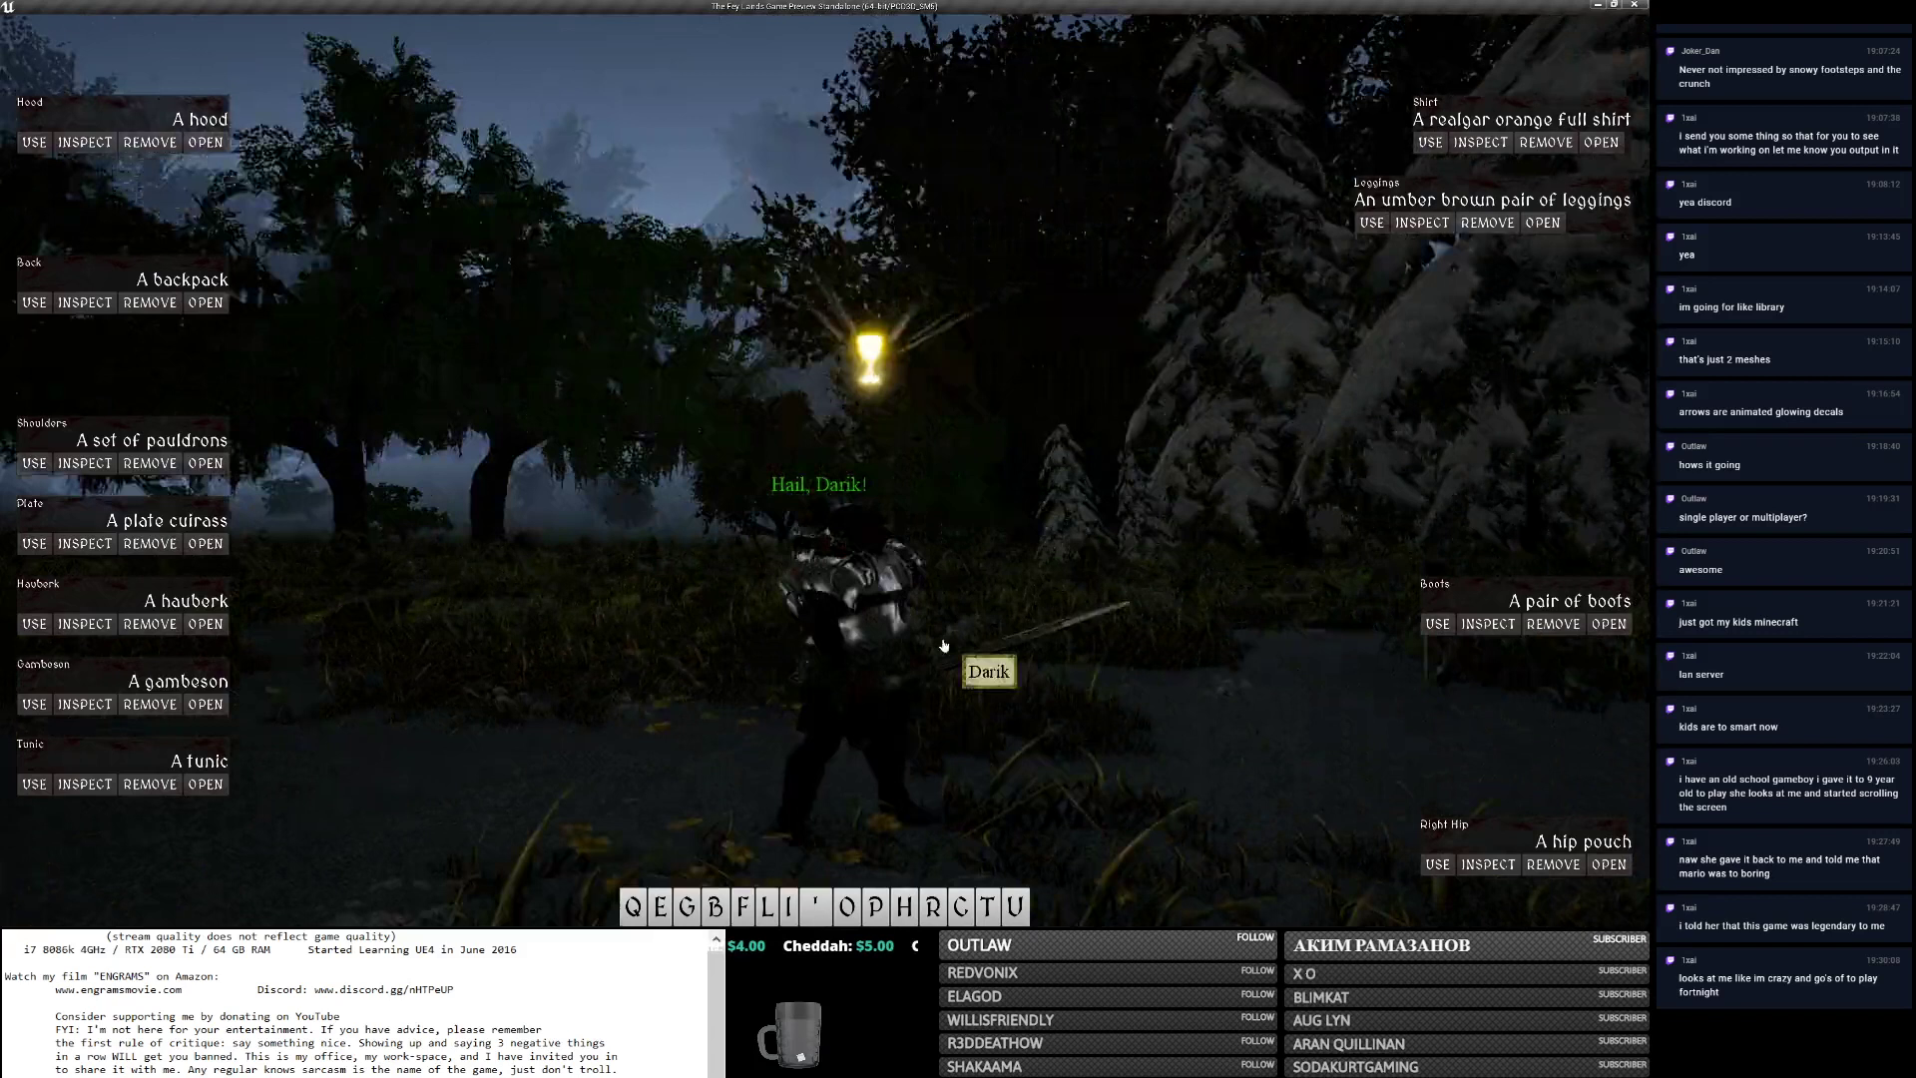
pyautogui.scroll(5, 945, 656)
# Spawn a vermillion red dye and a leaf green dye from Darik and mix the two bottles together.
pyautogui.press('h')
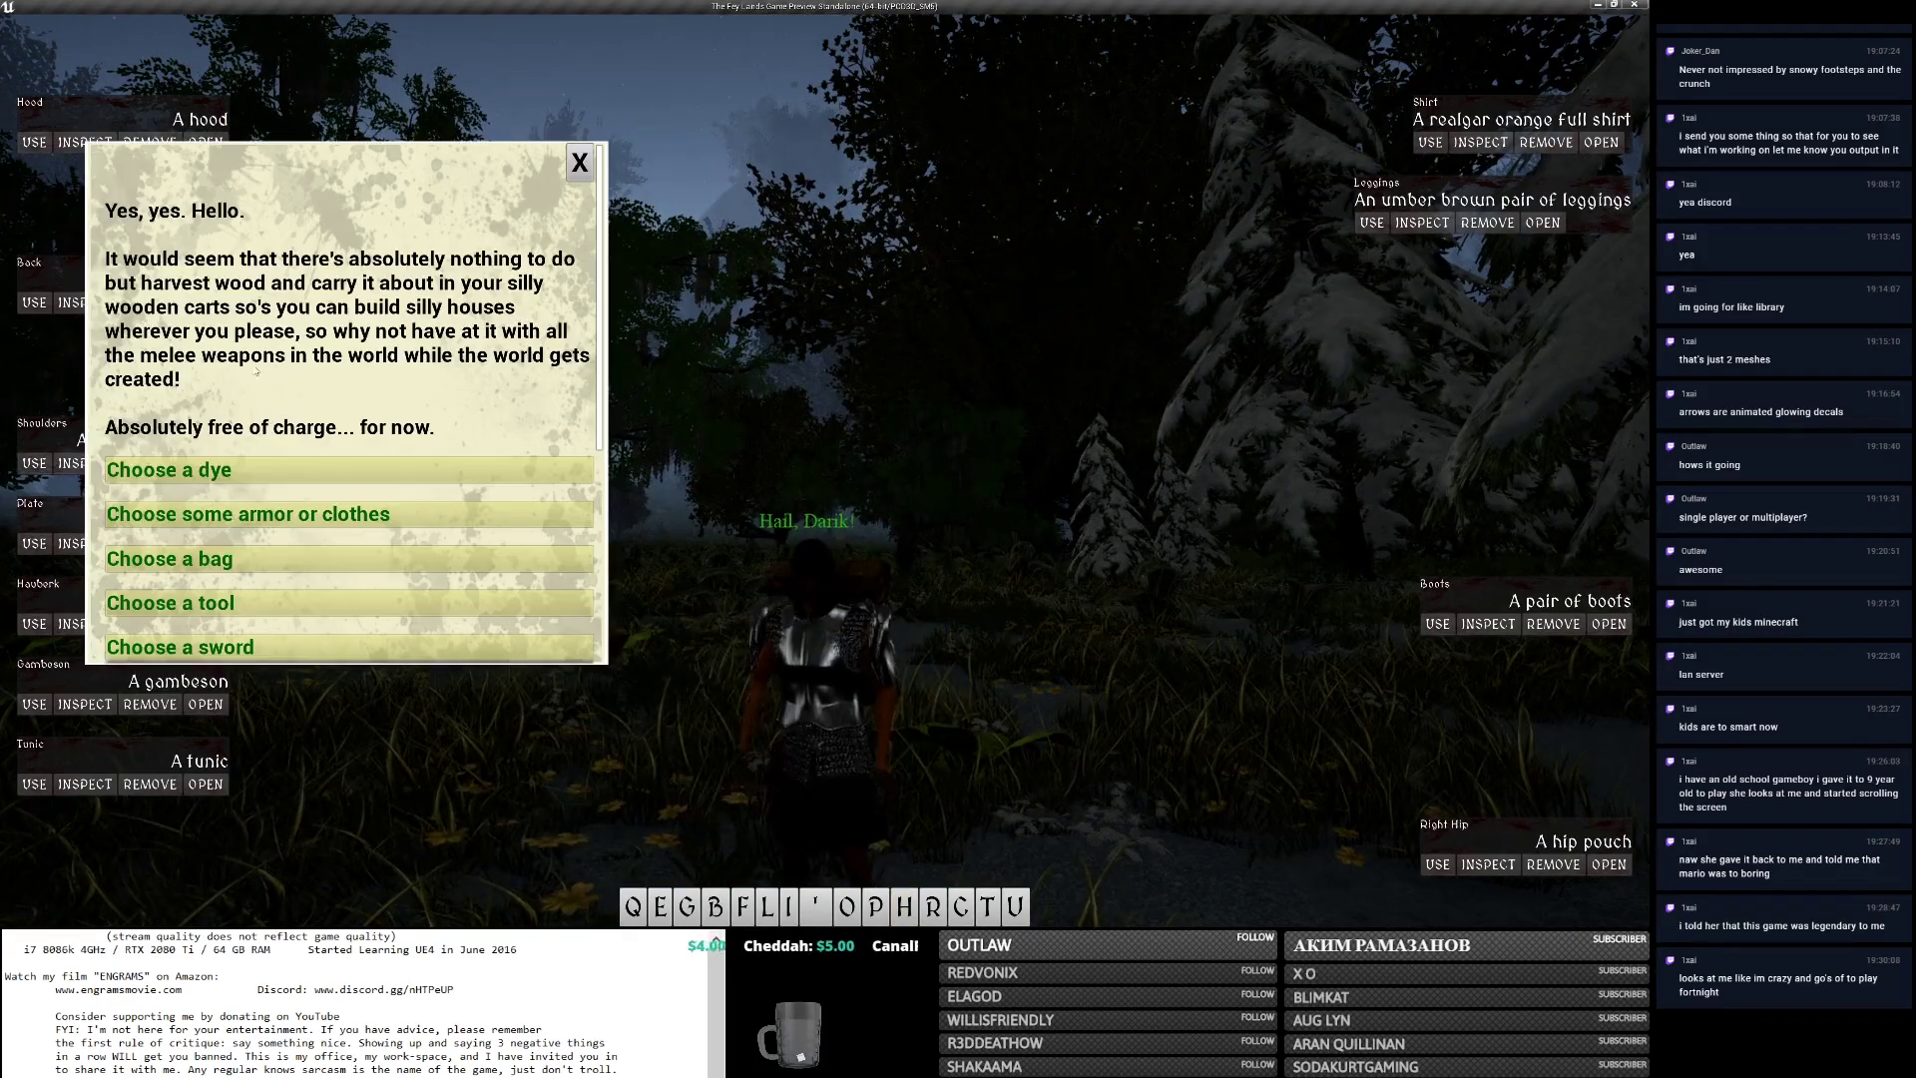
pyautogui.click(244, 471)
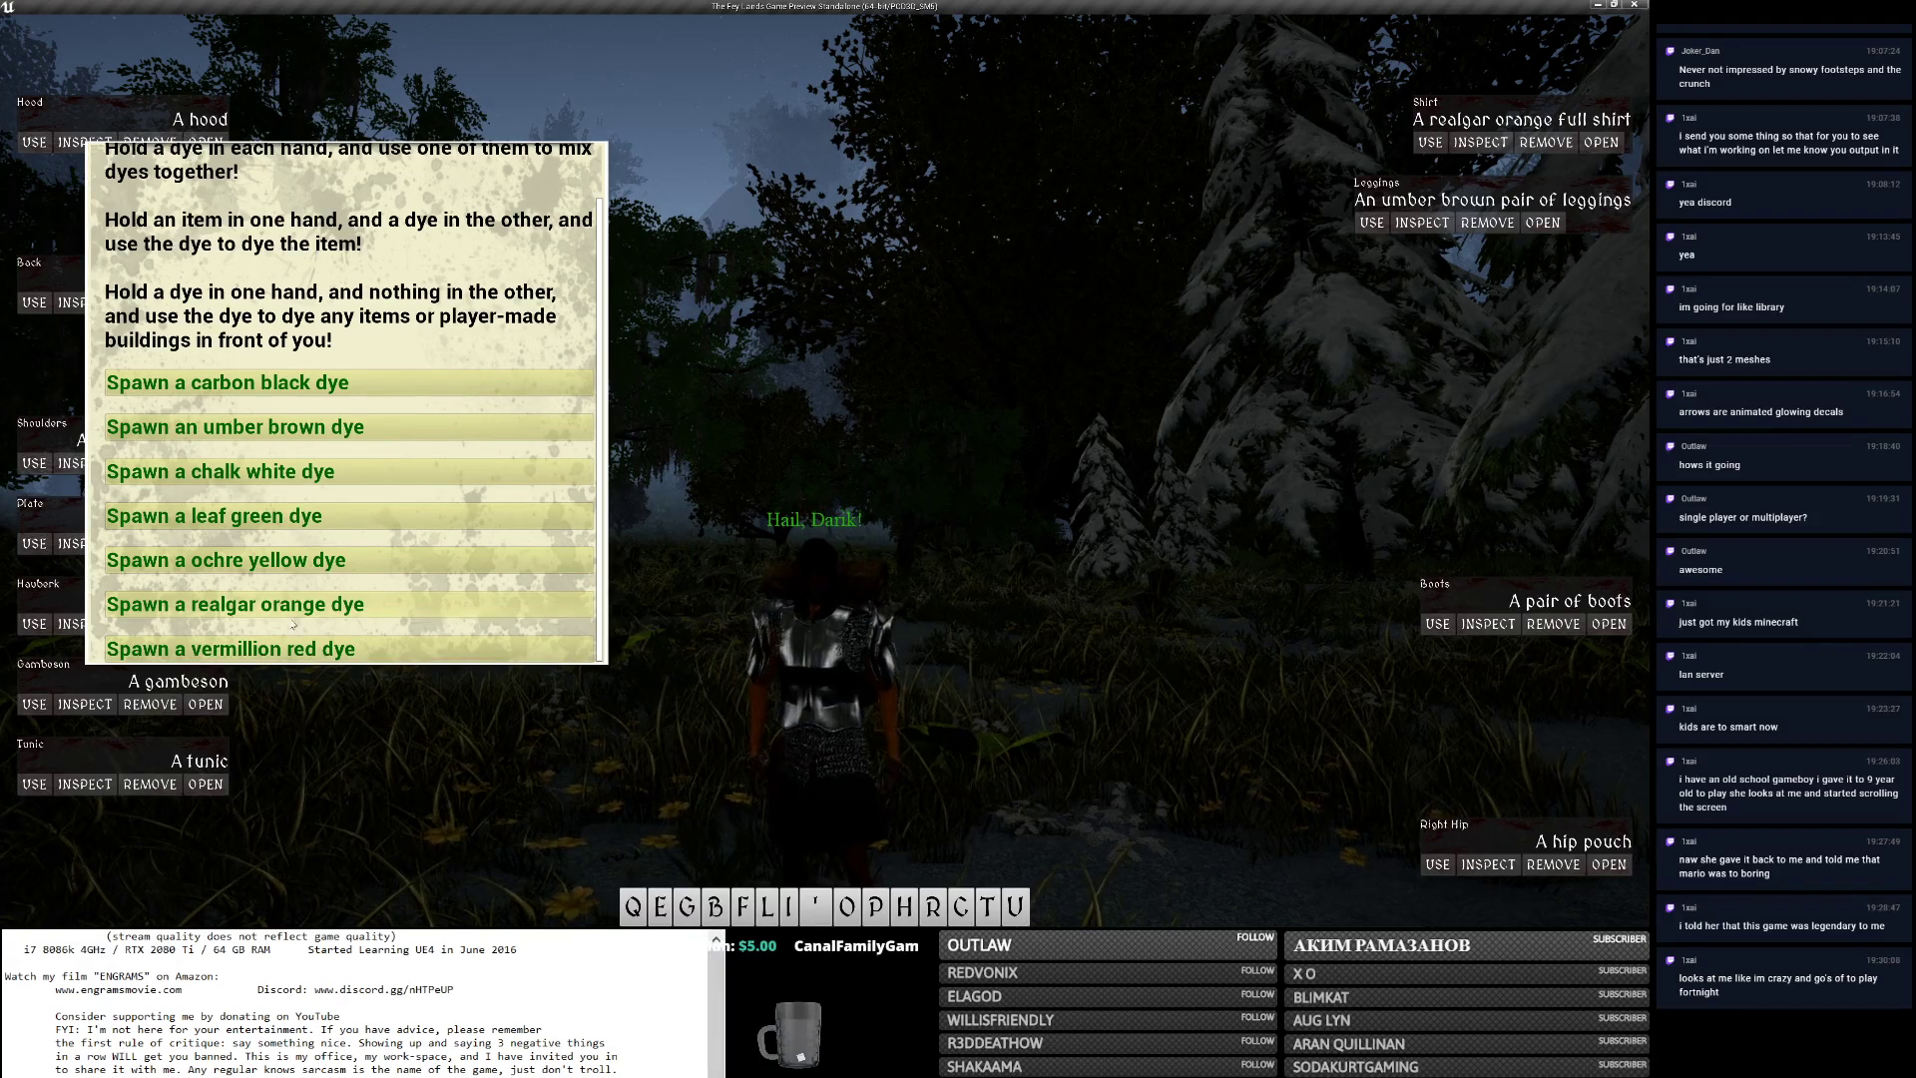
pyautogui.click(278, 651)
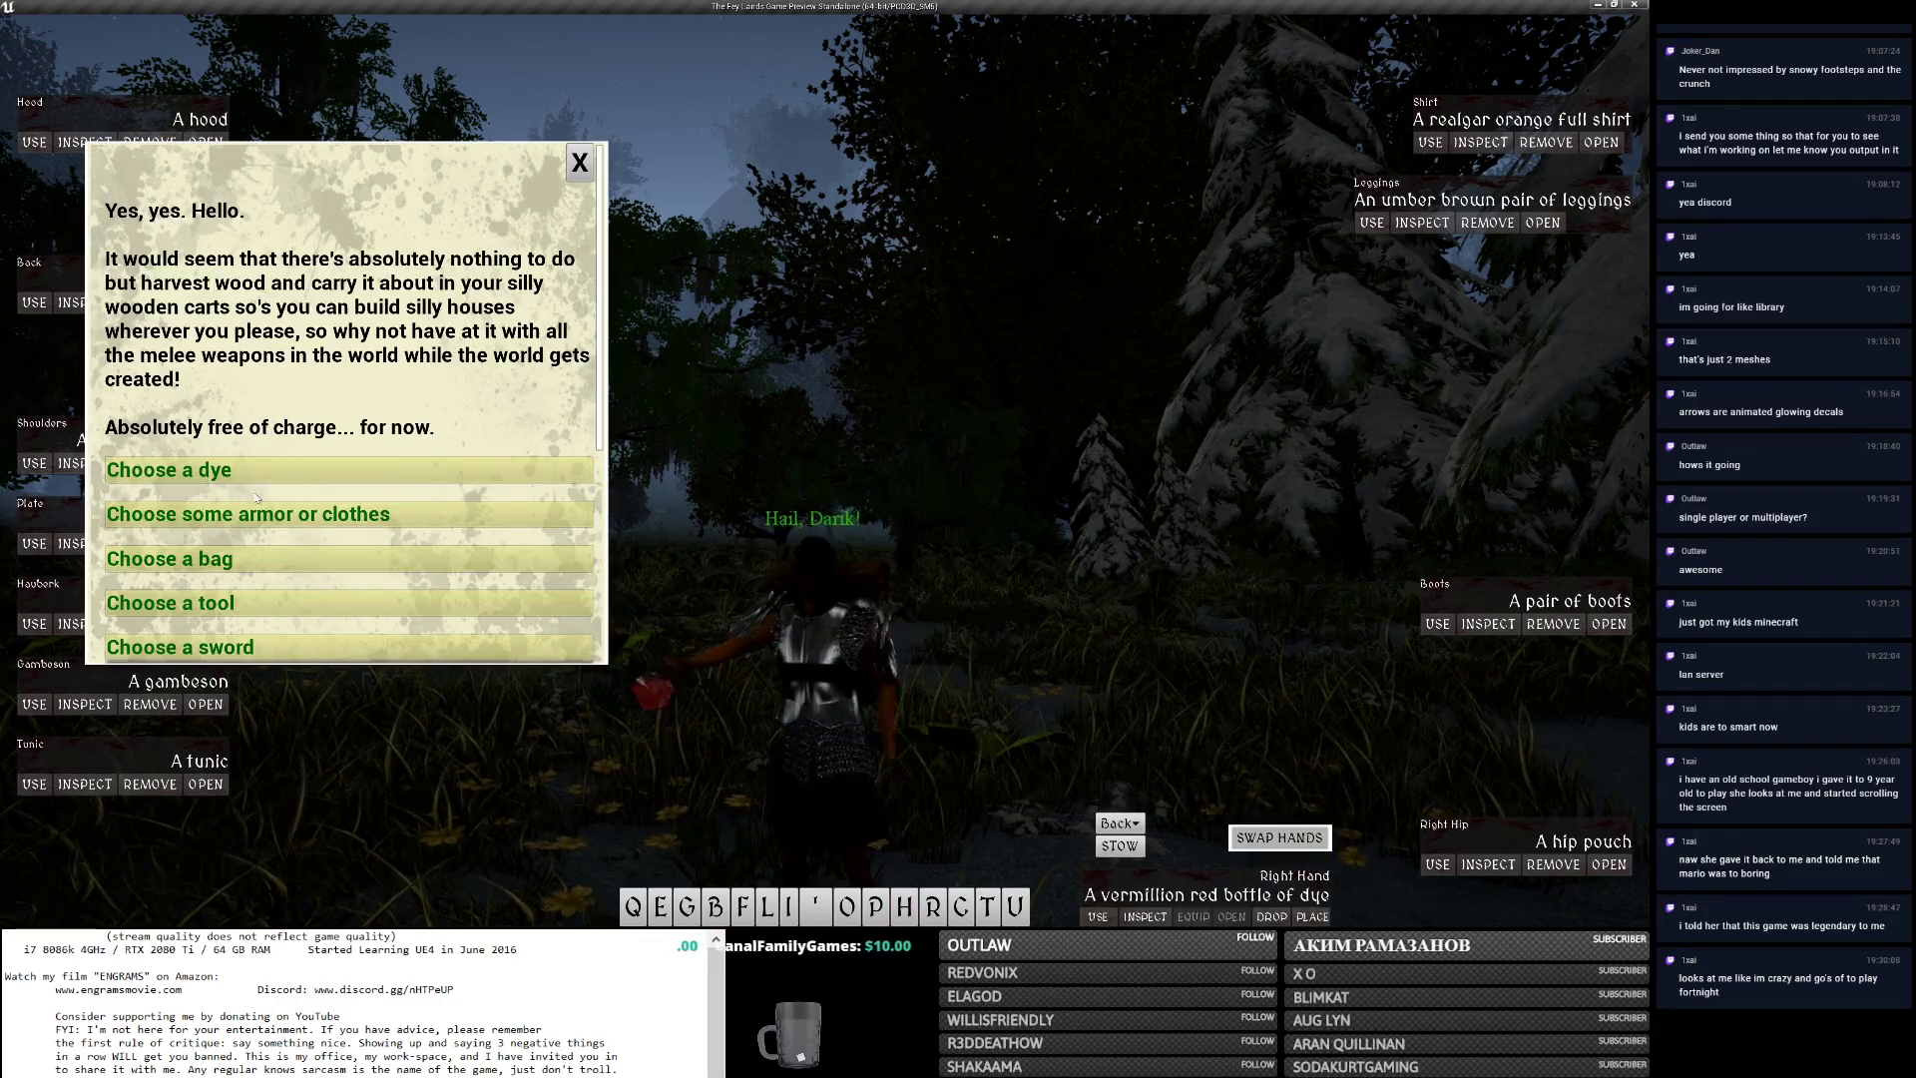
pyautogui.click(256, 473)
pyautogui.scroll(-2, 267, 513)
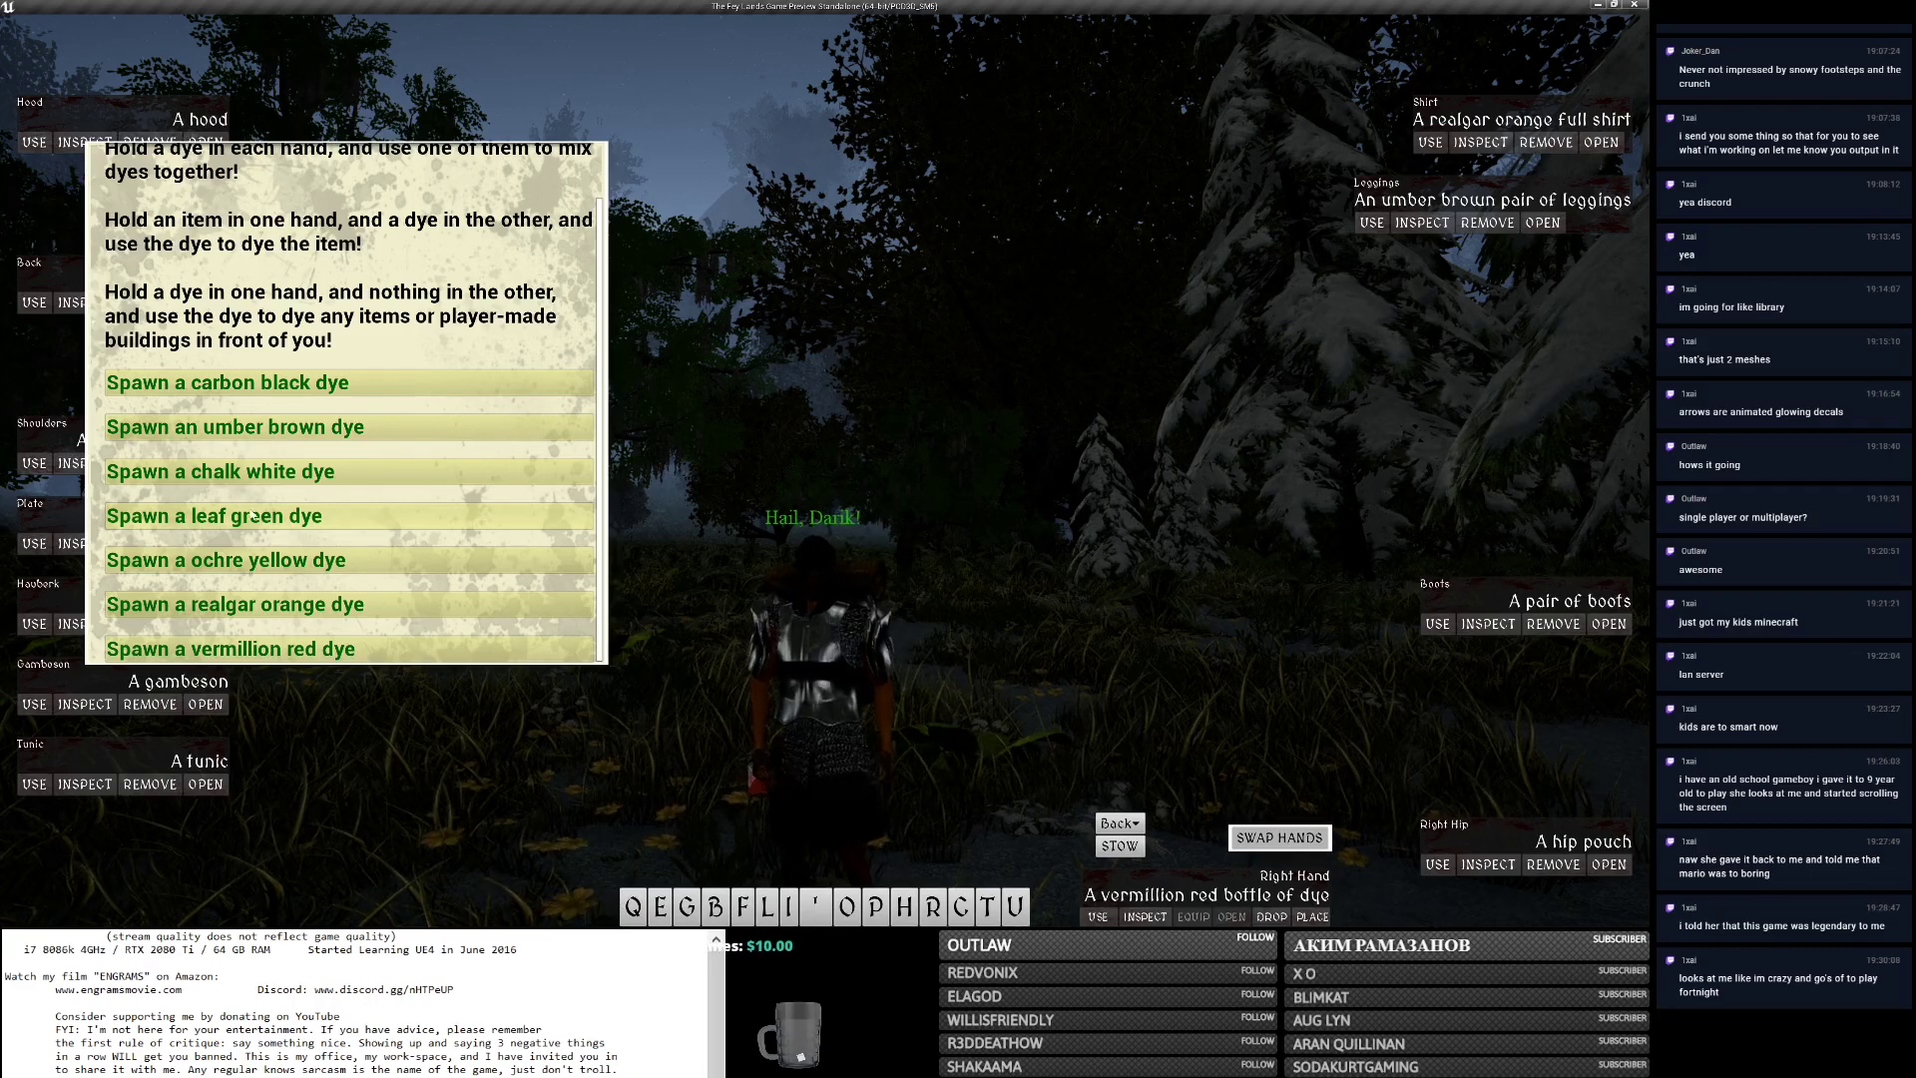
pyautogui.click(258, 518)
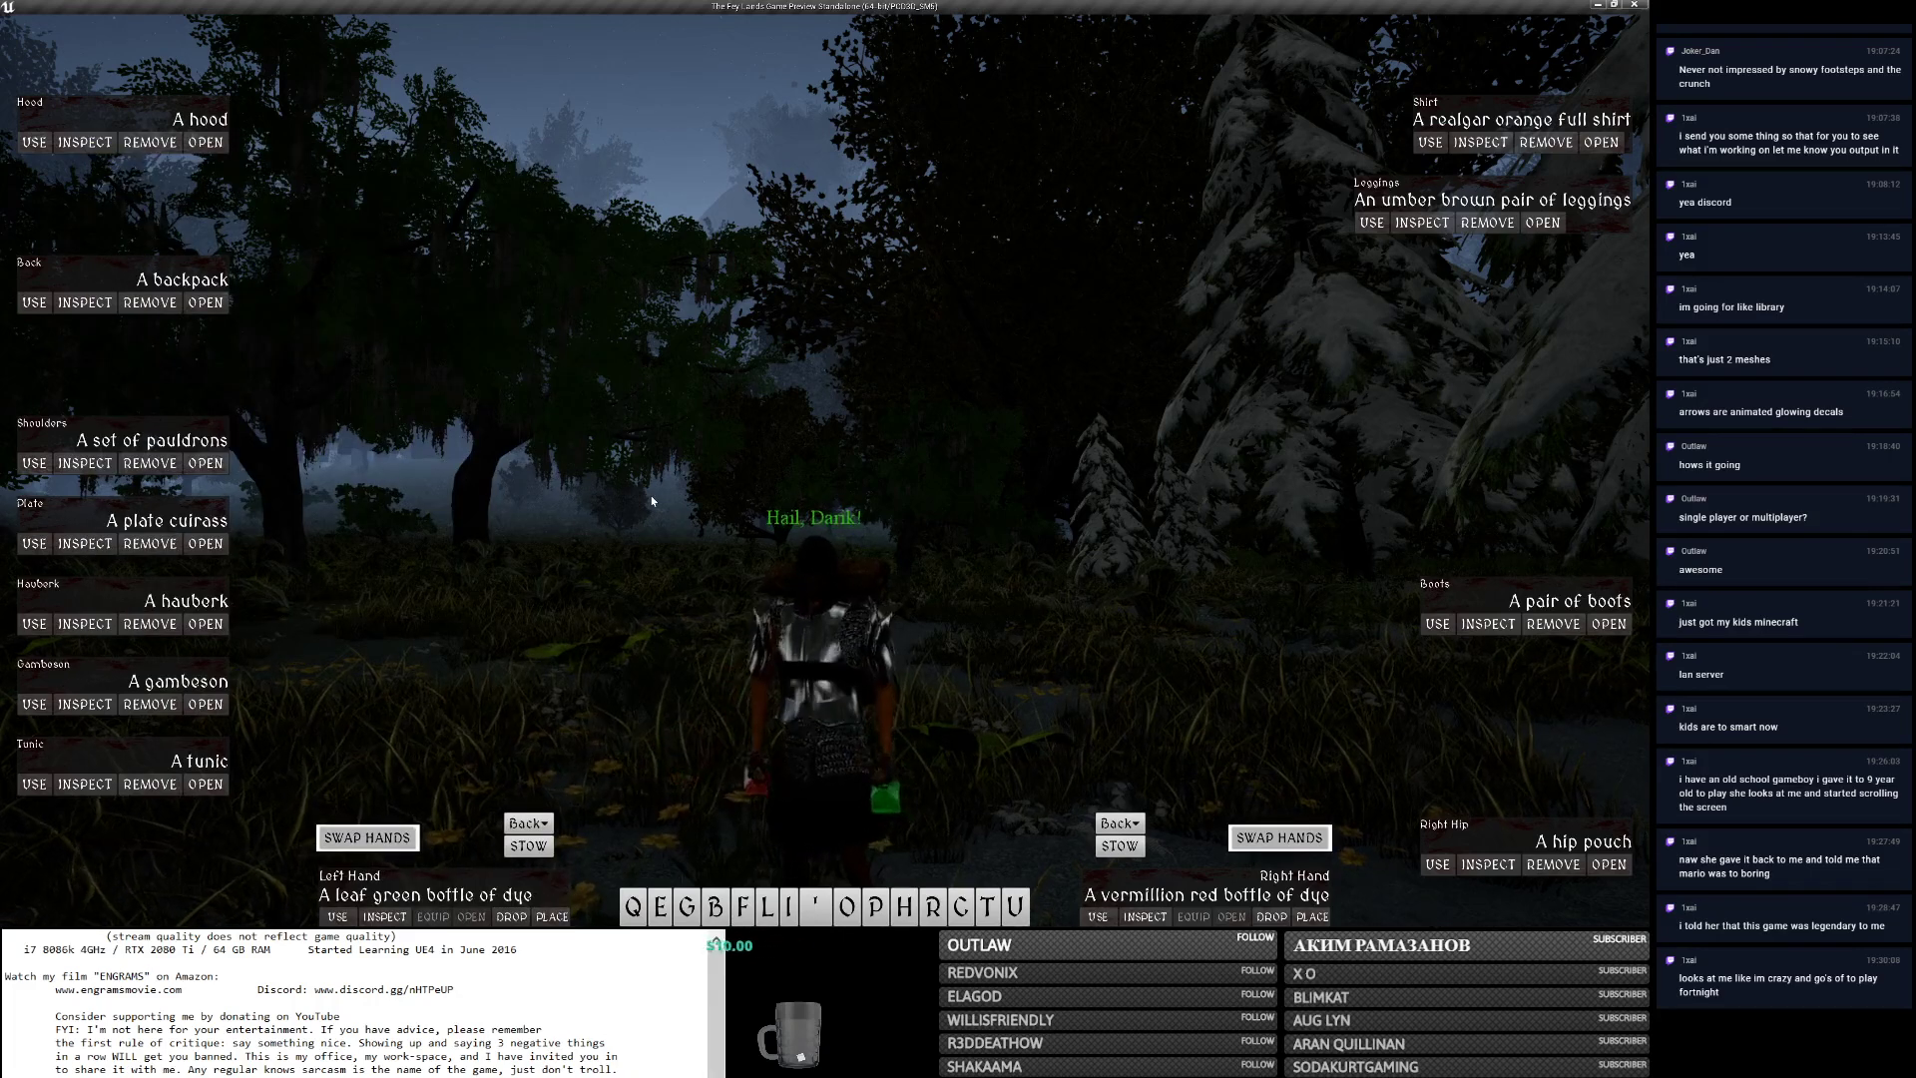
pyautogui.press('e')
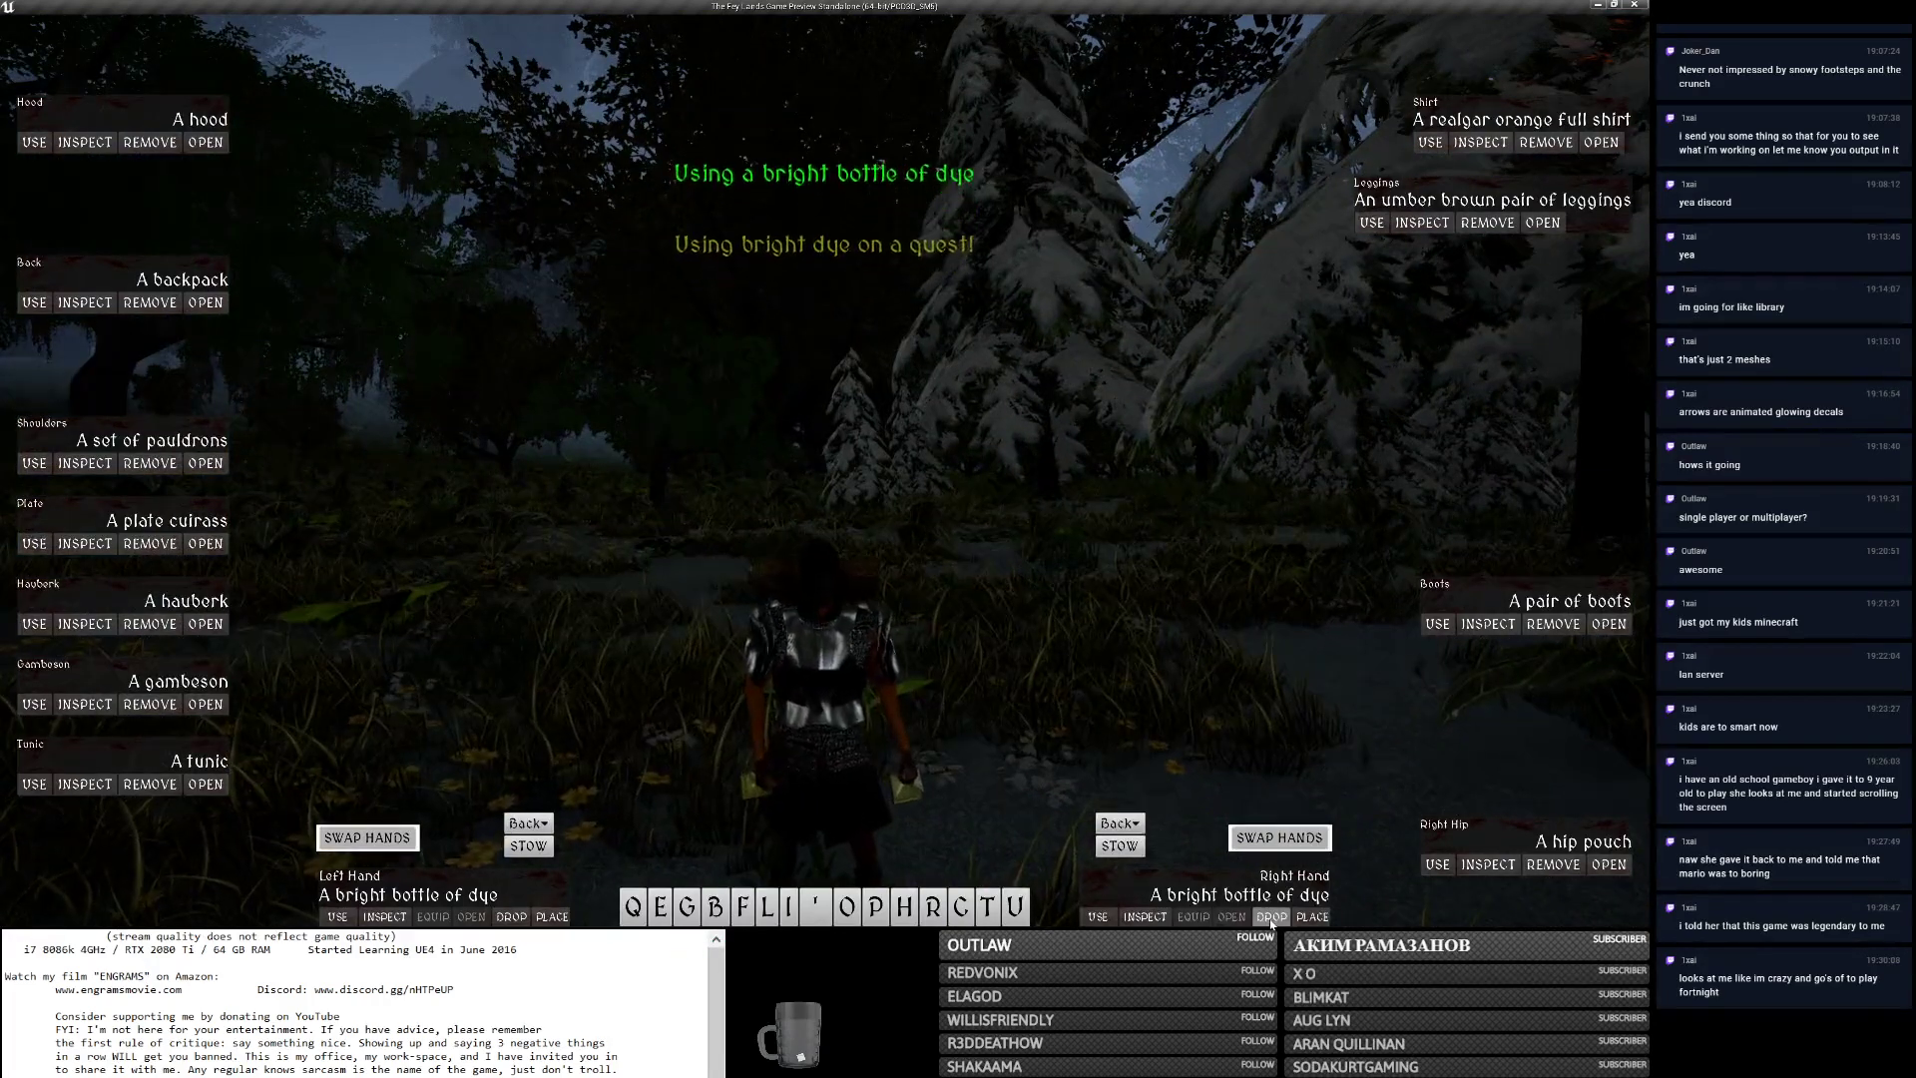
# Drop the right-hand dye bottle, take off the hood, dye it with the remaining bright dye and equip it again.
pyautogui.click(1271, 917)
pyautogui.click(150, 143)
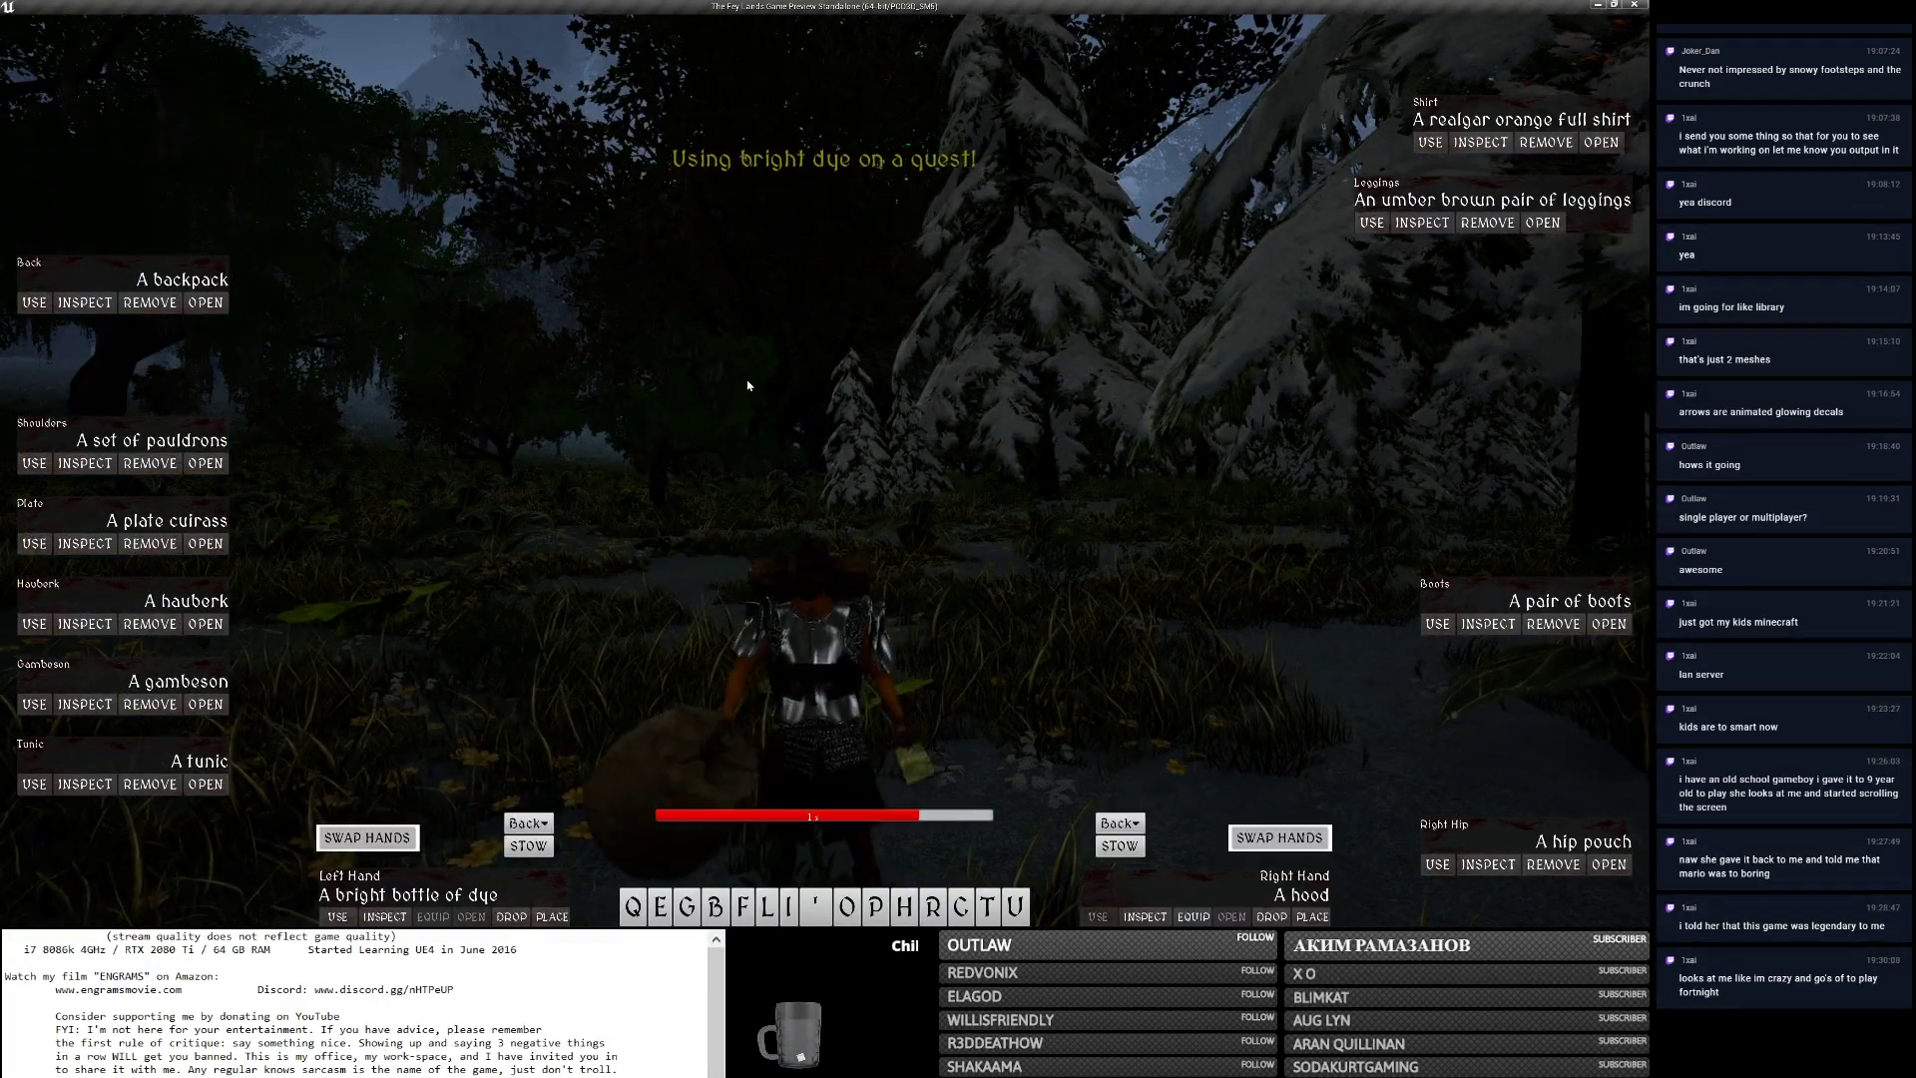
pyautogui.click(1194, 919)
pyautogui.moveTo(1051, 722); pyautogui.dragTo(879, 744, button='right')
pyautogui.press('i')
pyautogui.click(777, 730)
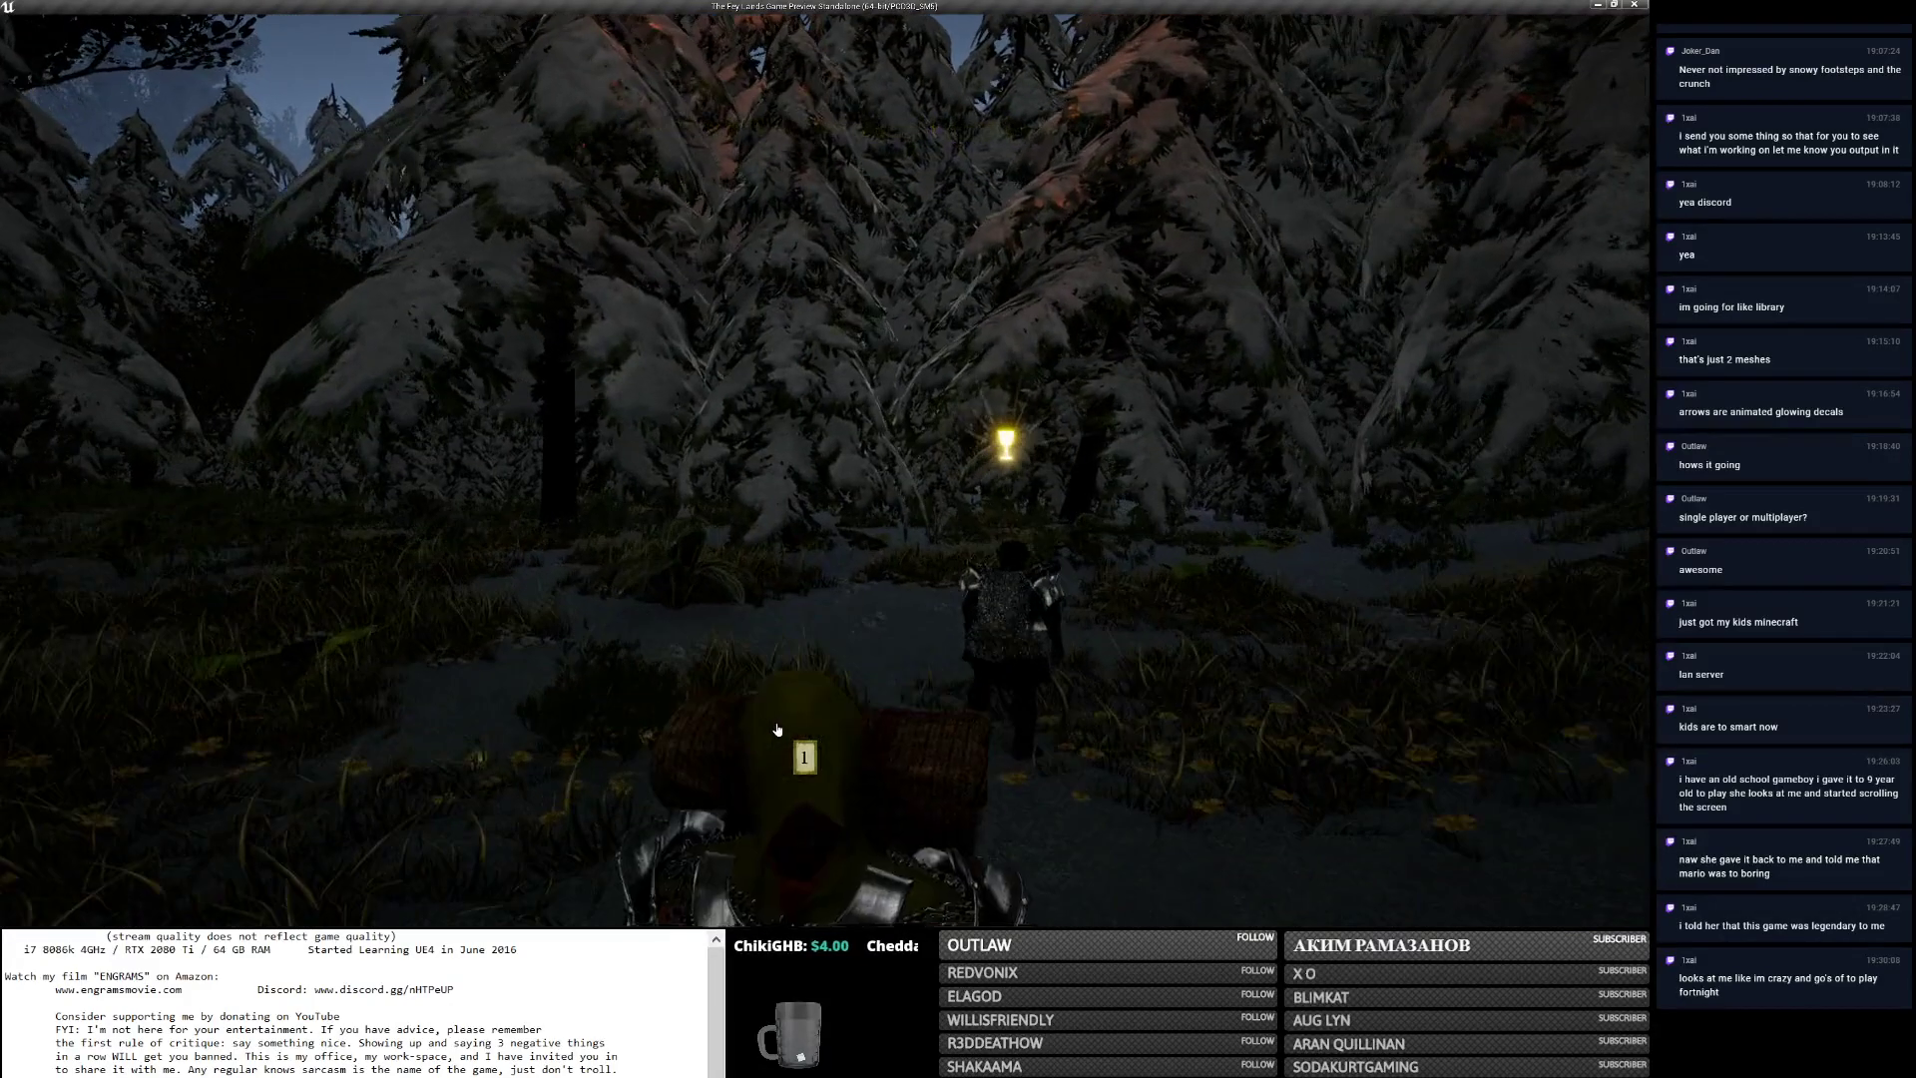
# Run character 1 away from Darik through the dark, leafy forest and into the snow-covered woods.
pyautogui.press('c')
pyautogui.moveTo(796, 686); pyautogui.dragTo(1371, 788, button='right')
pyautogui.press('c')
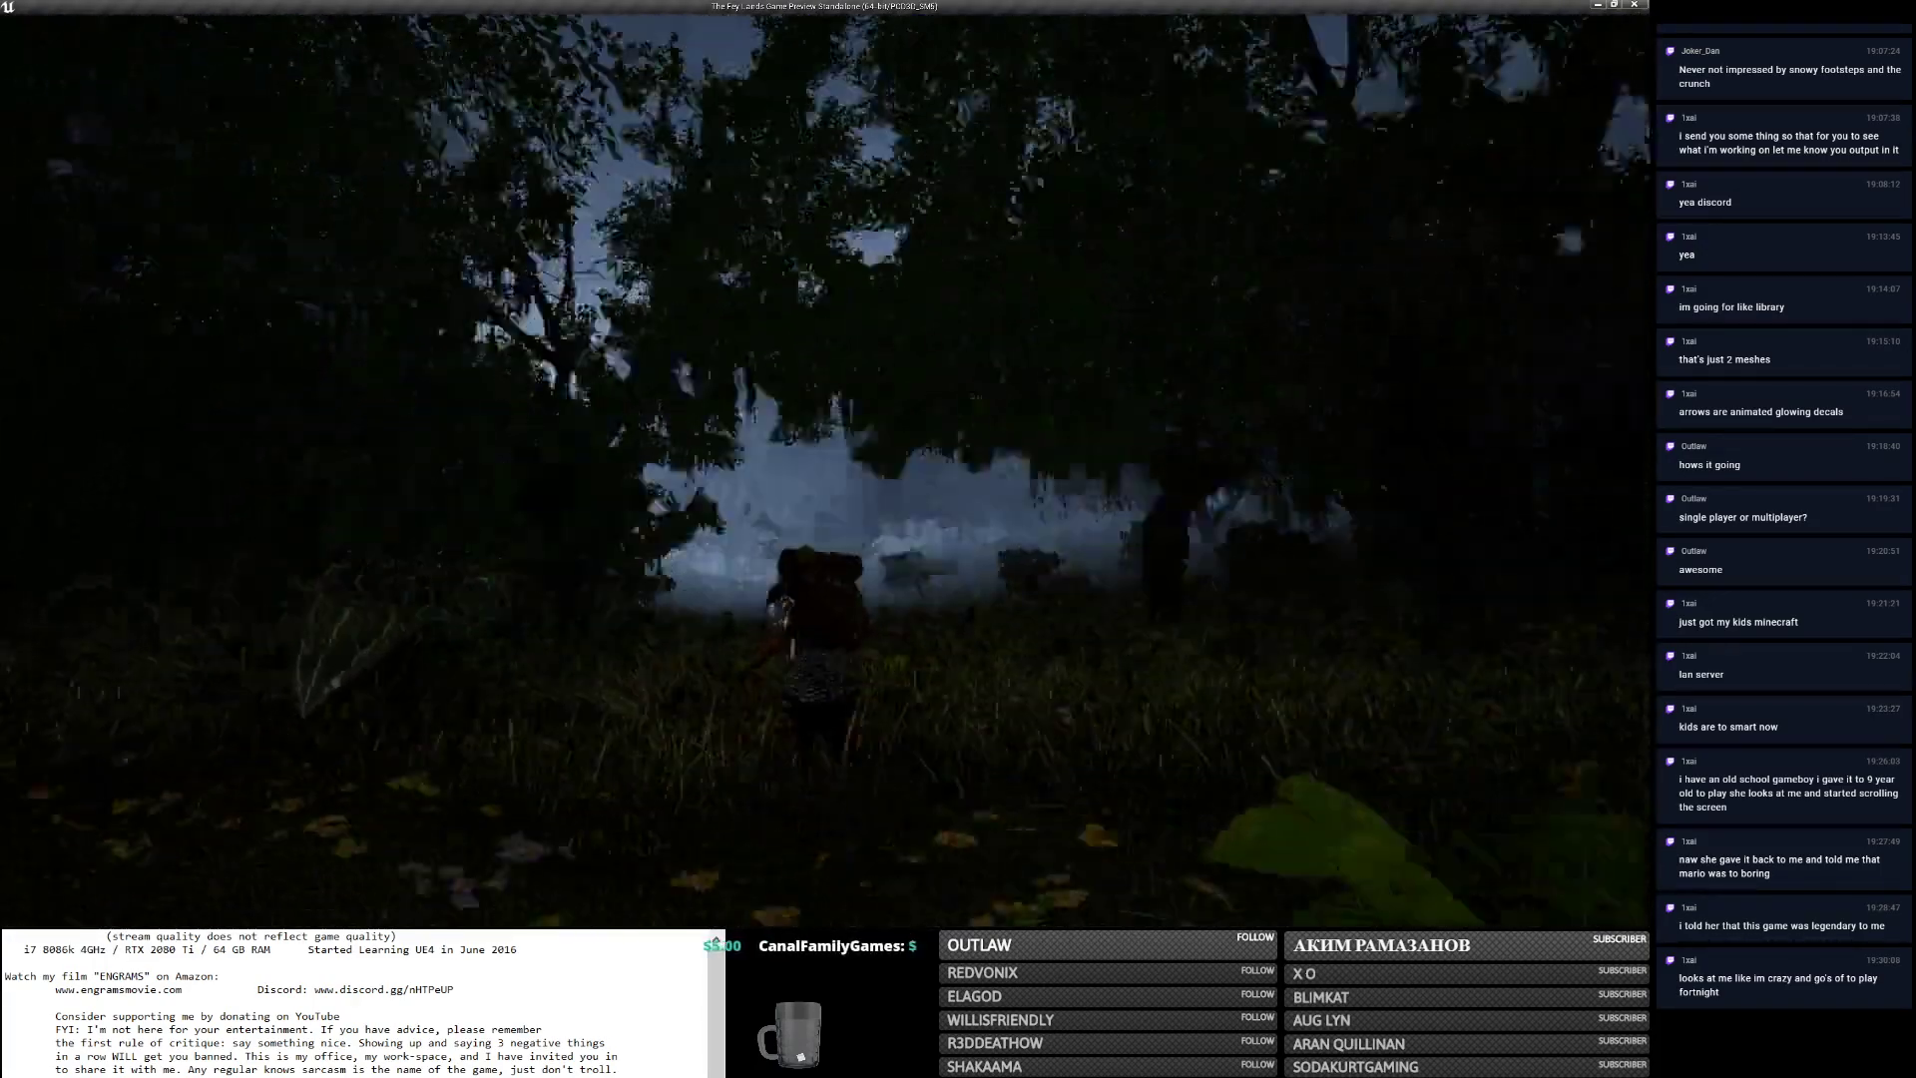
pyautogui.click(816, 353)
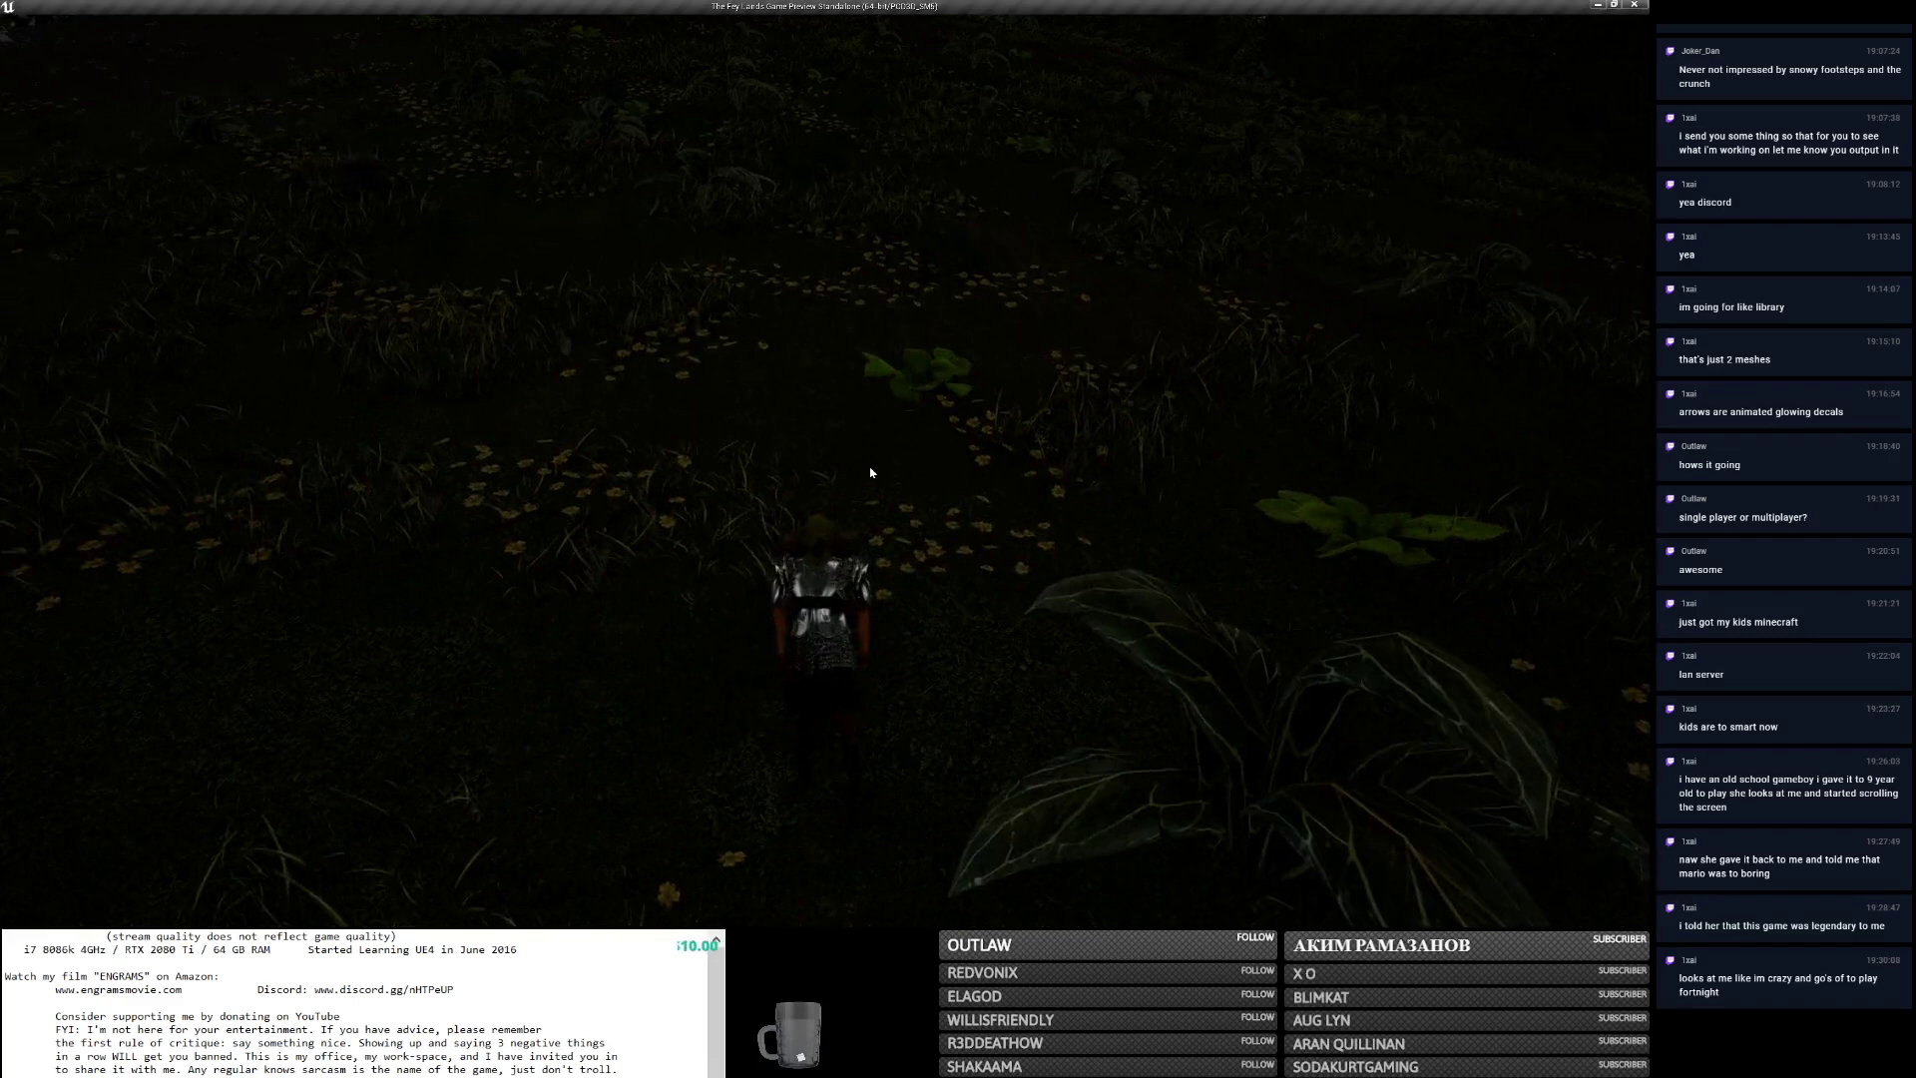
pyautogui.press('w')
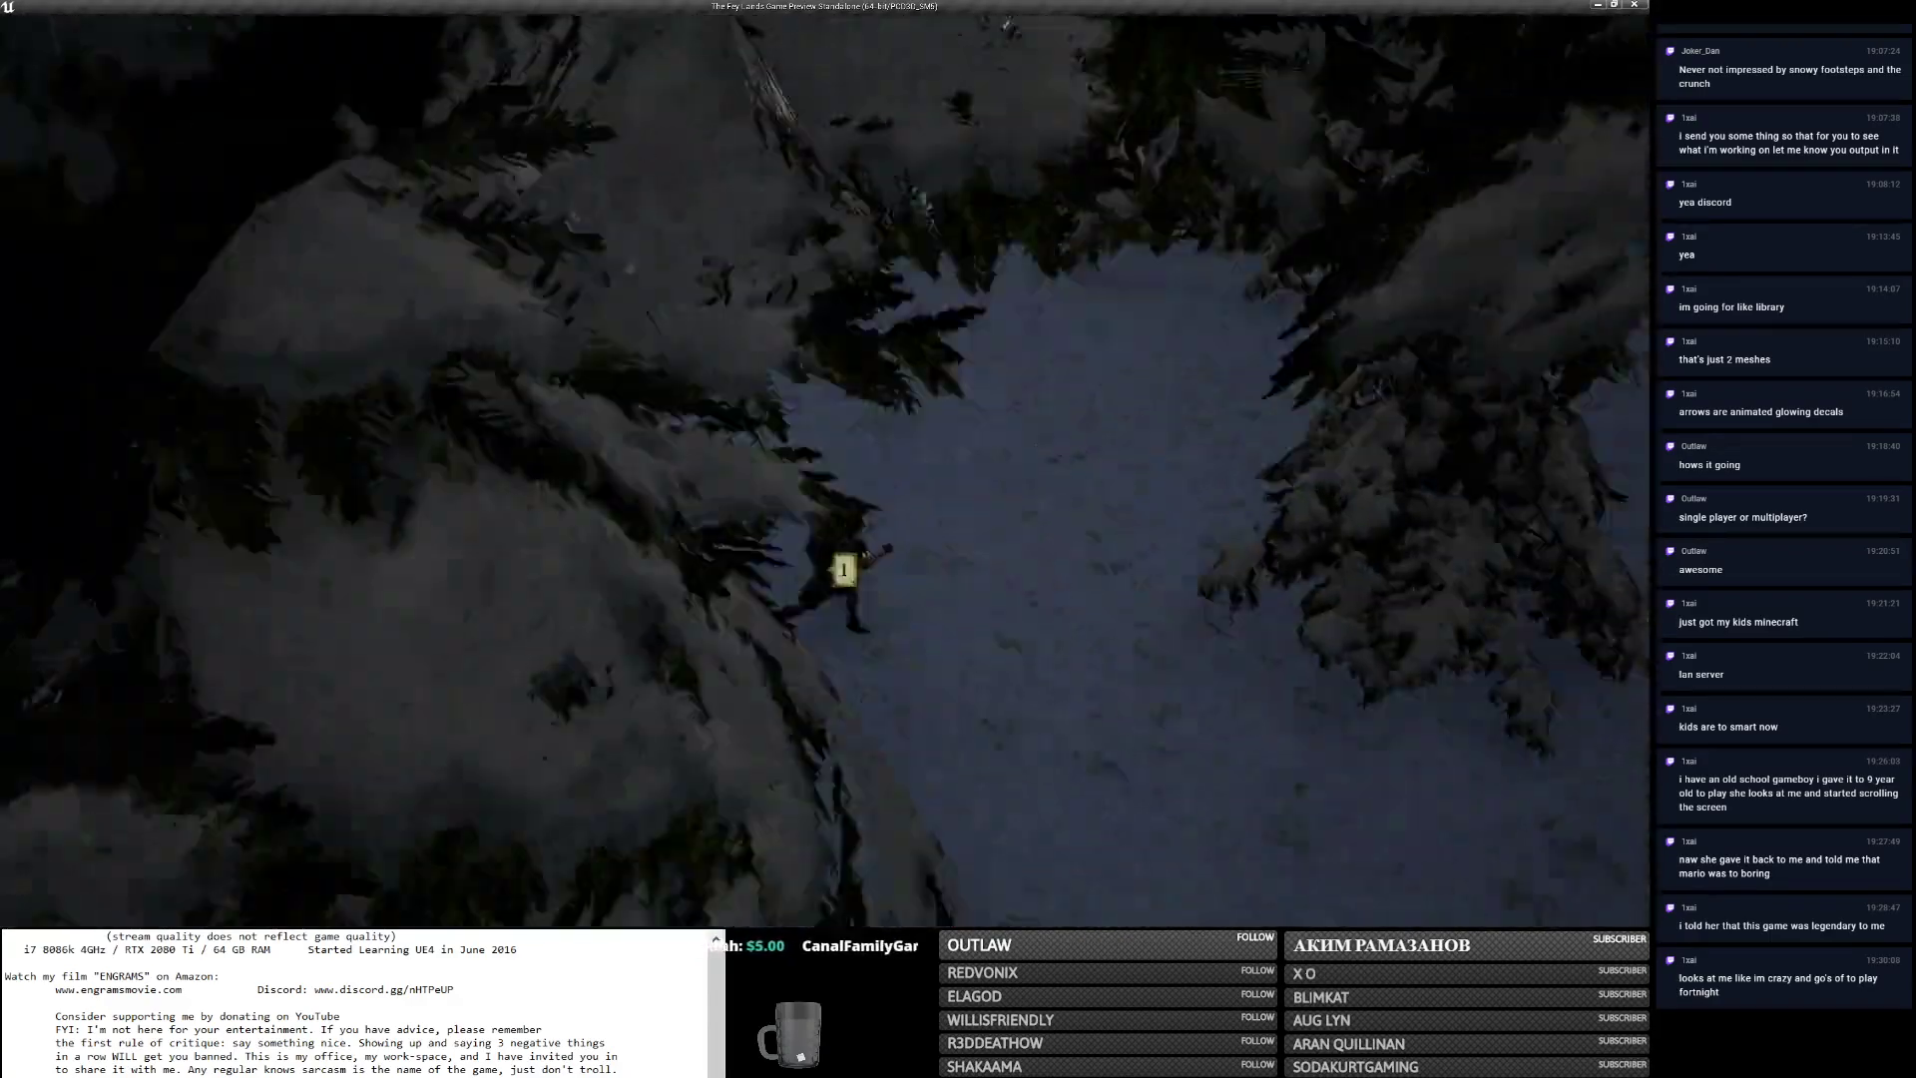
pyautogui.press('w')
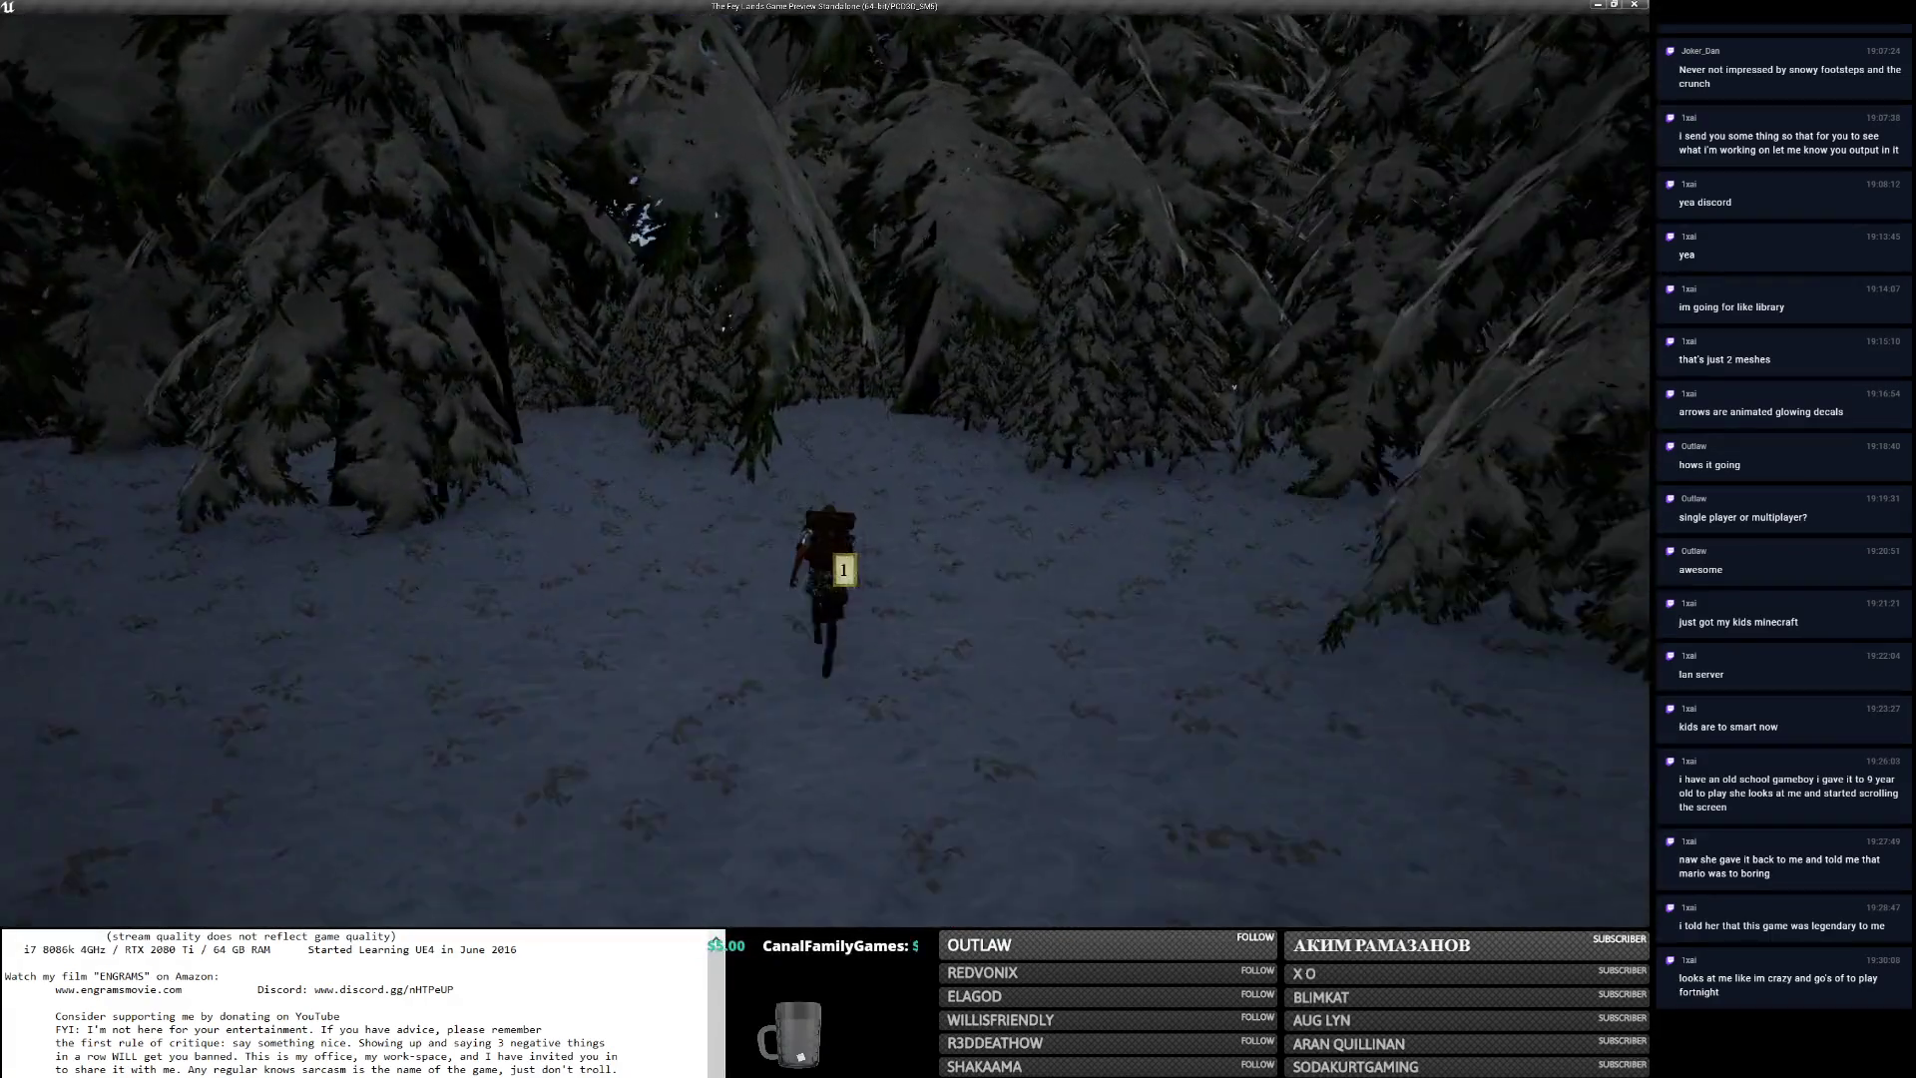
# Run character 1 deeper through the snow-covered woods to the rock near a large tree trunk.
pyautogui.press('w')
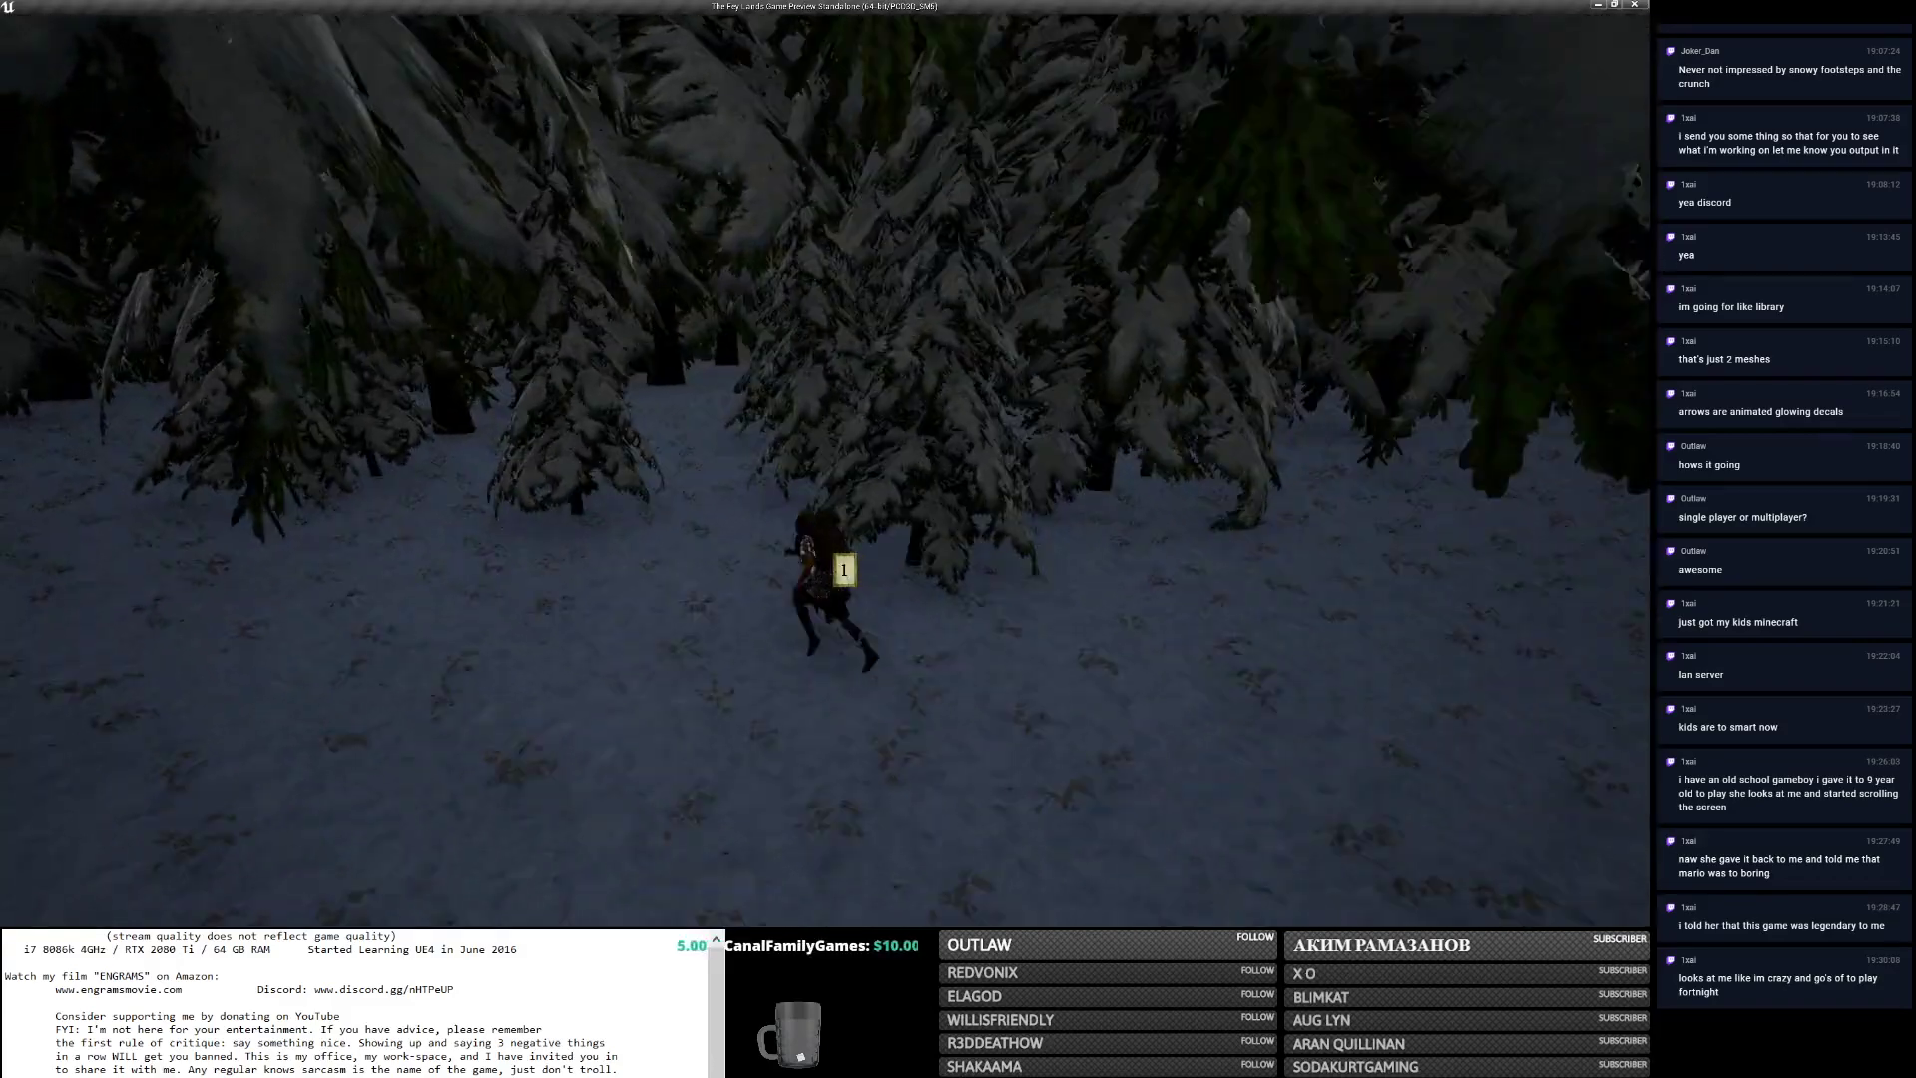
pyautogui.press('w')
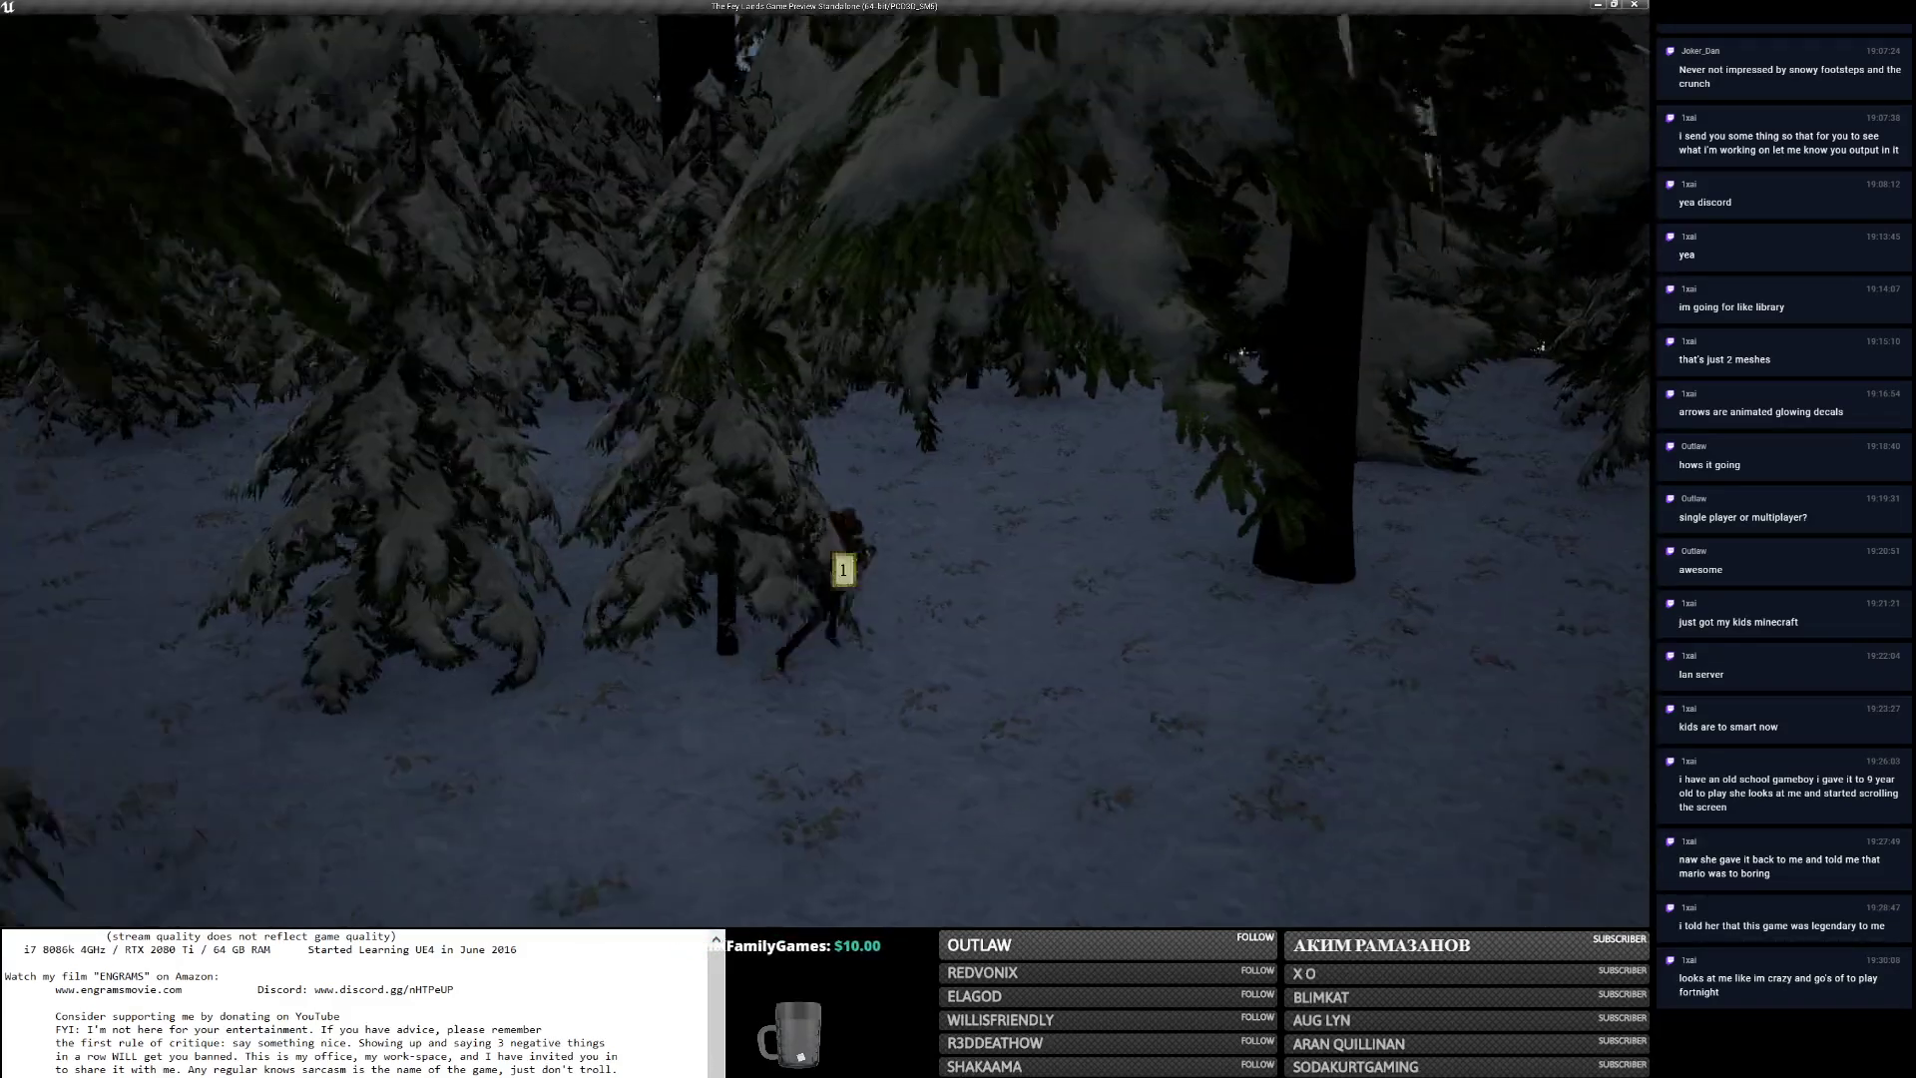
pyautogui.press('w')
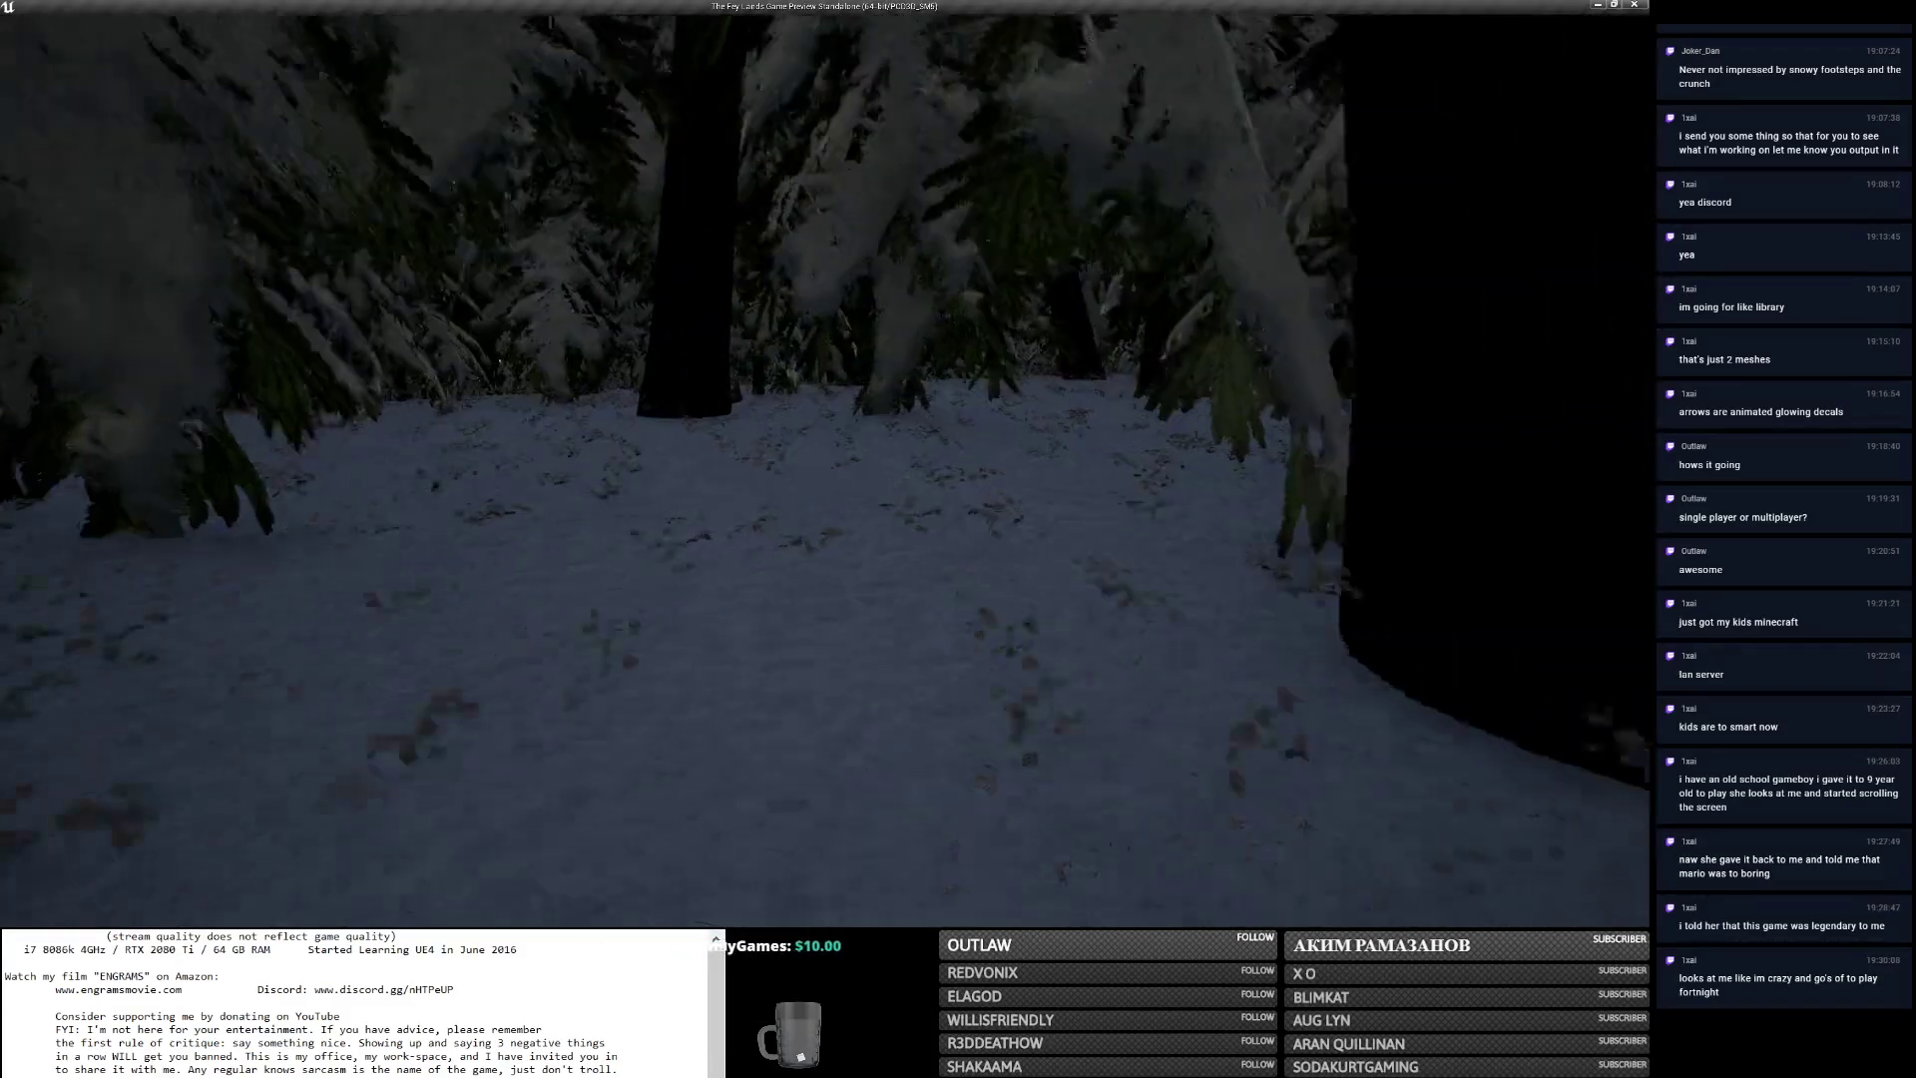
pyautogui.press('w')
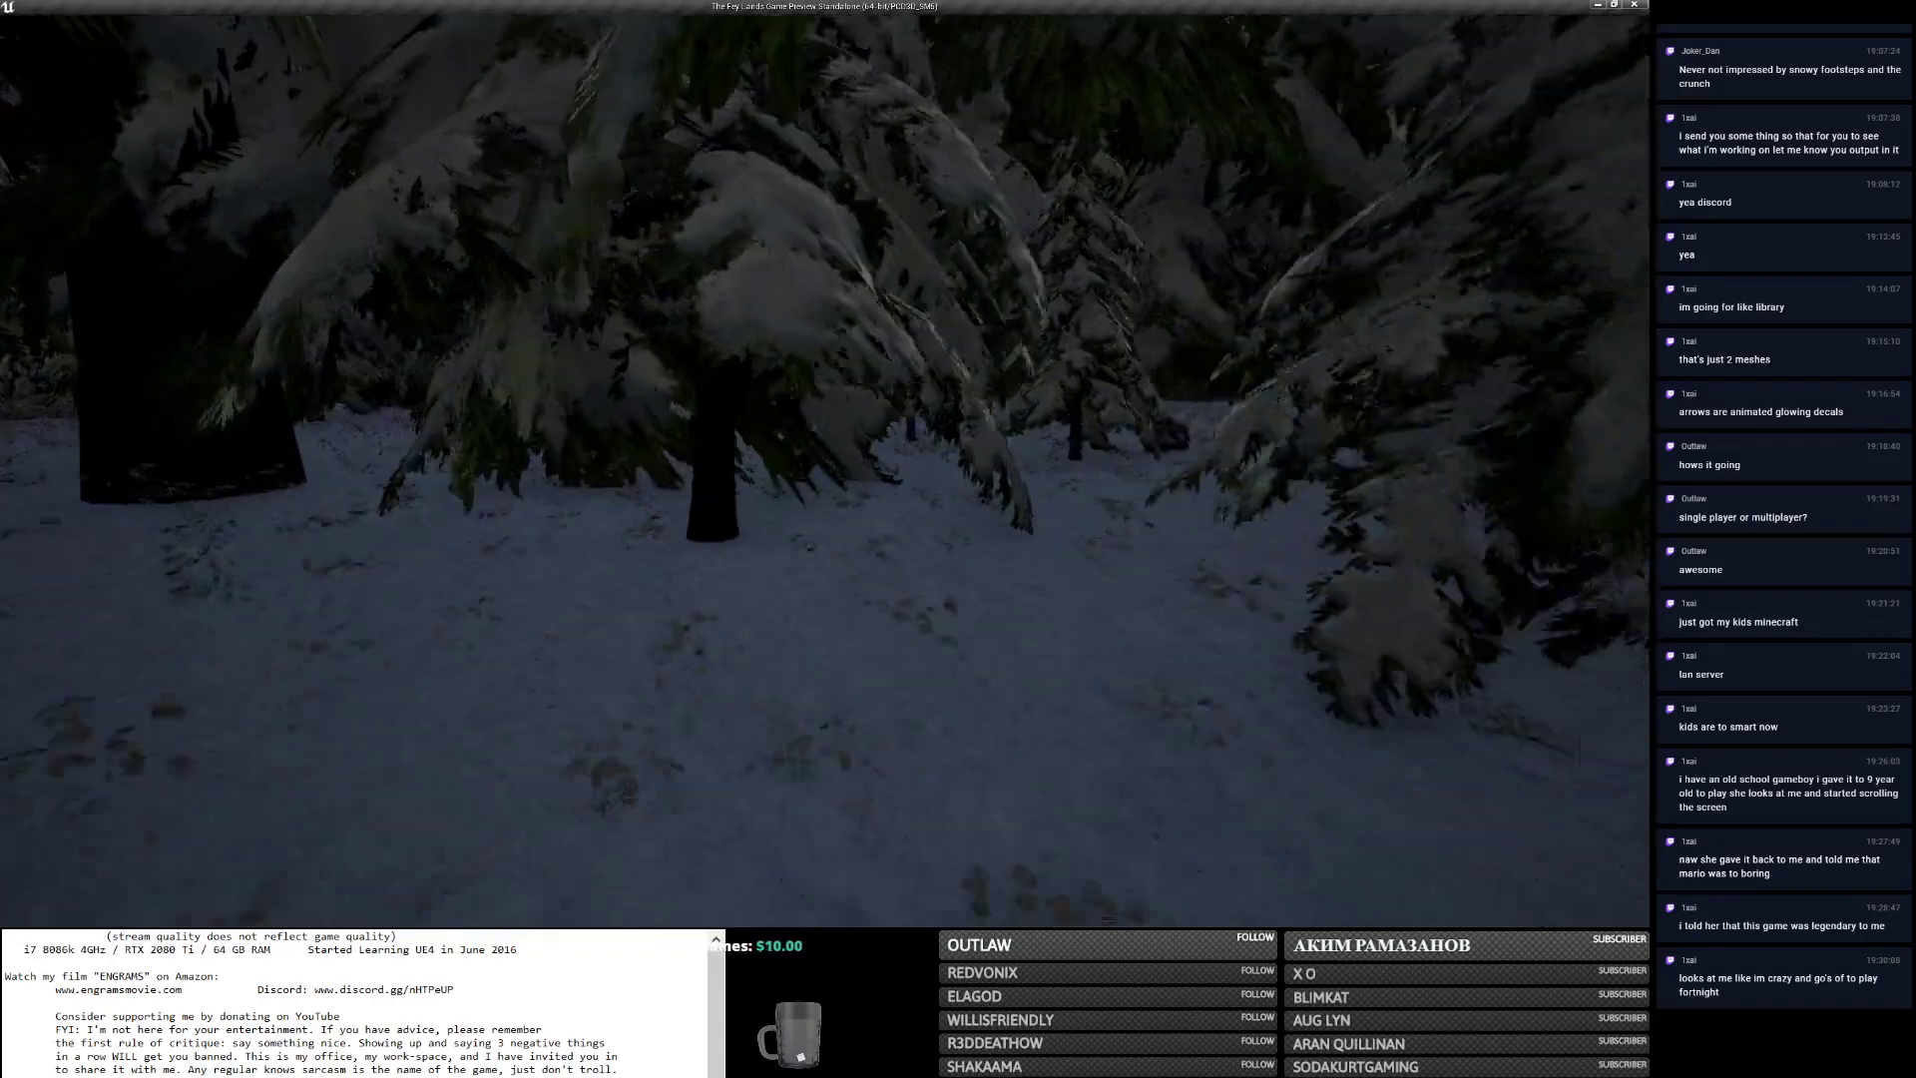
pyautogui.press('w')
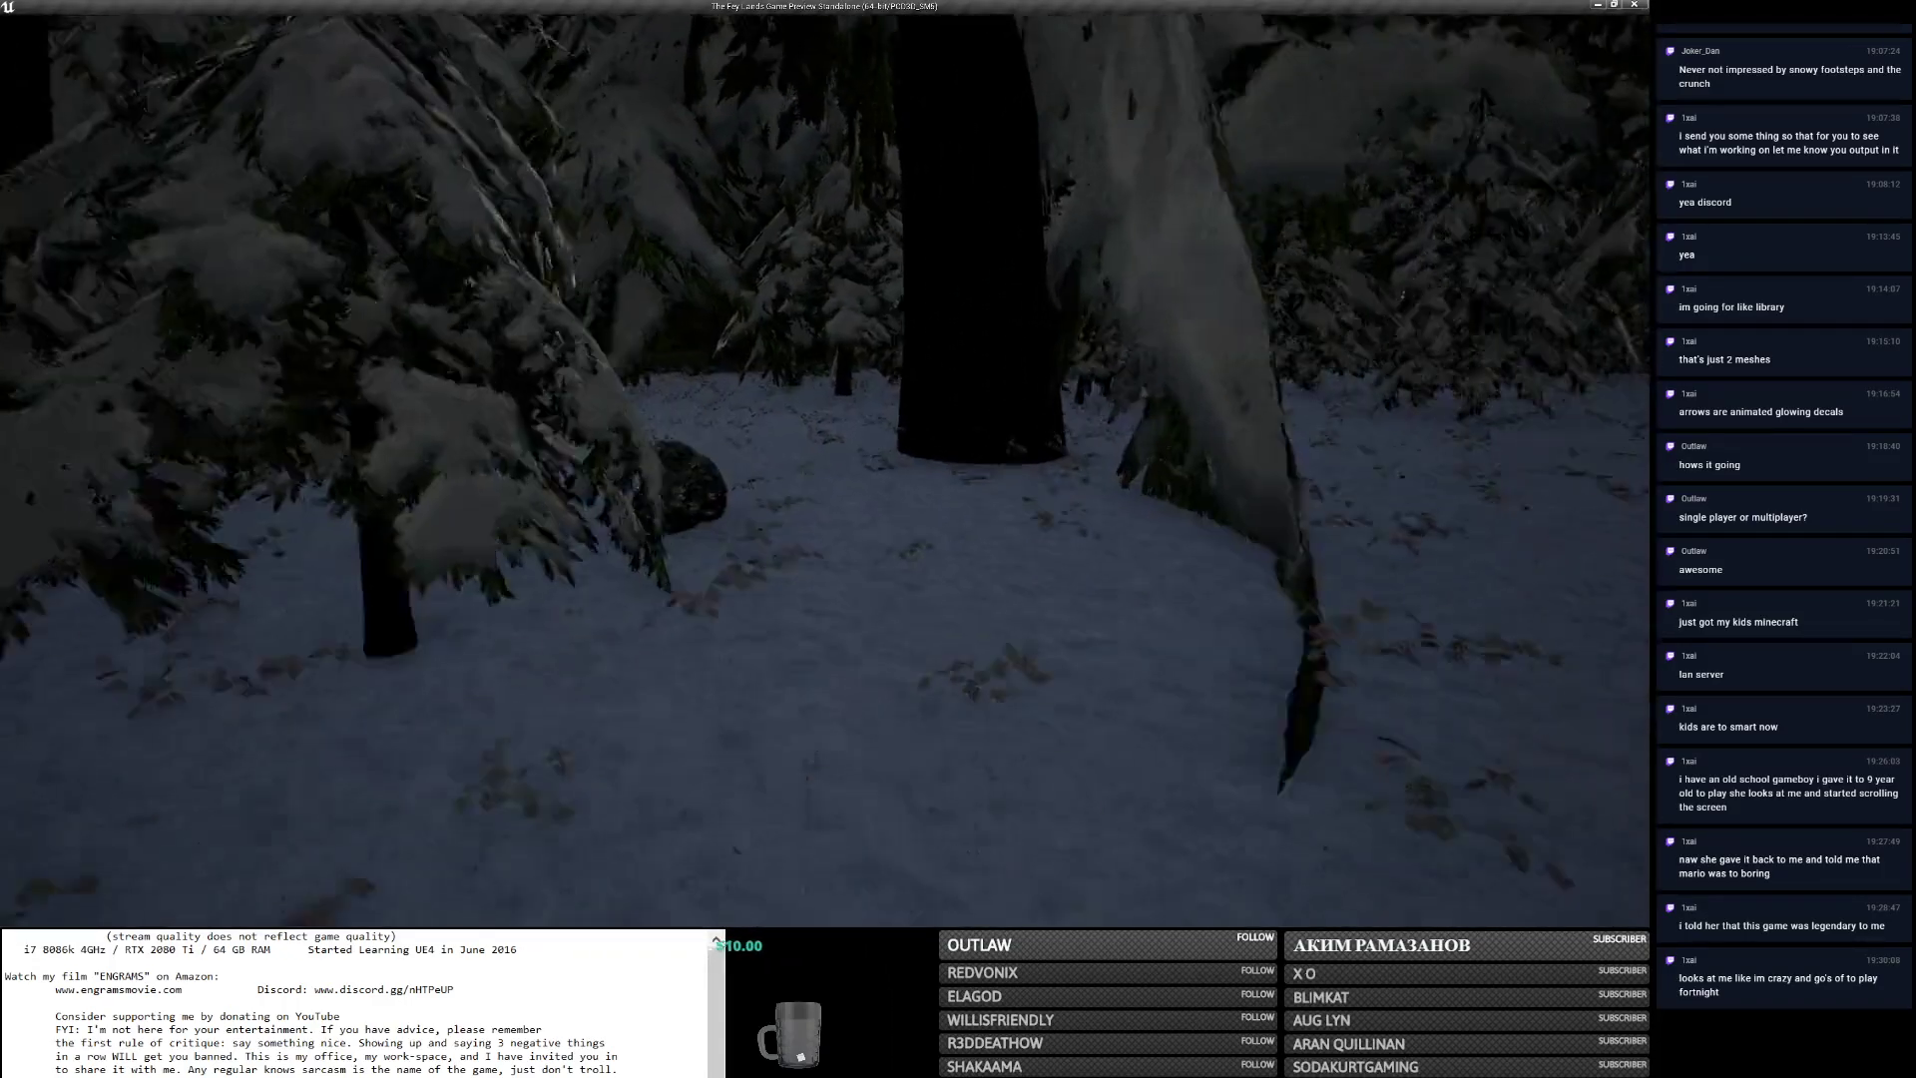
pyautogui.press('w')
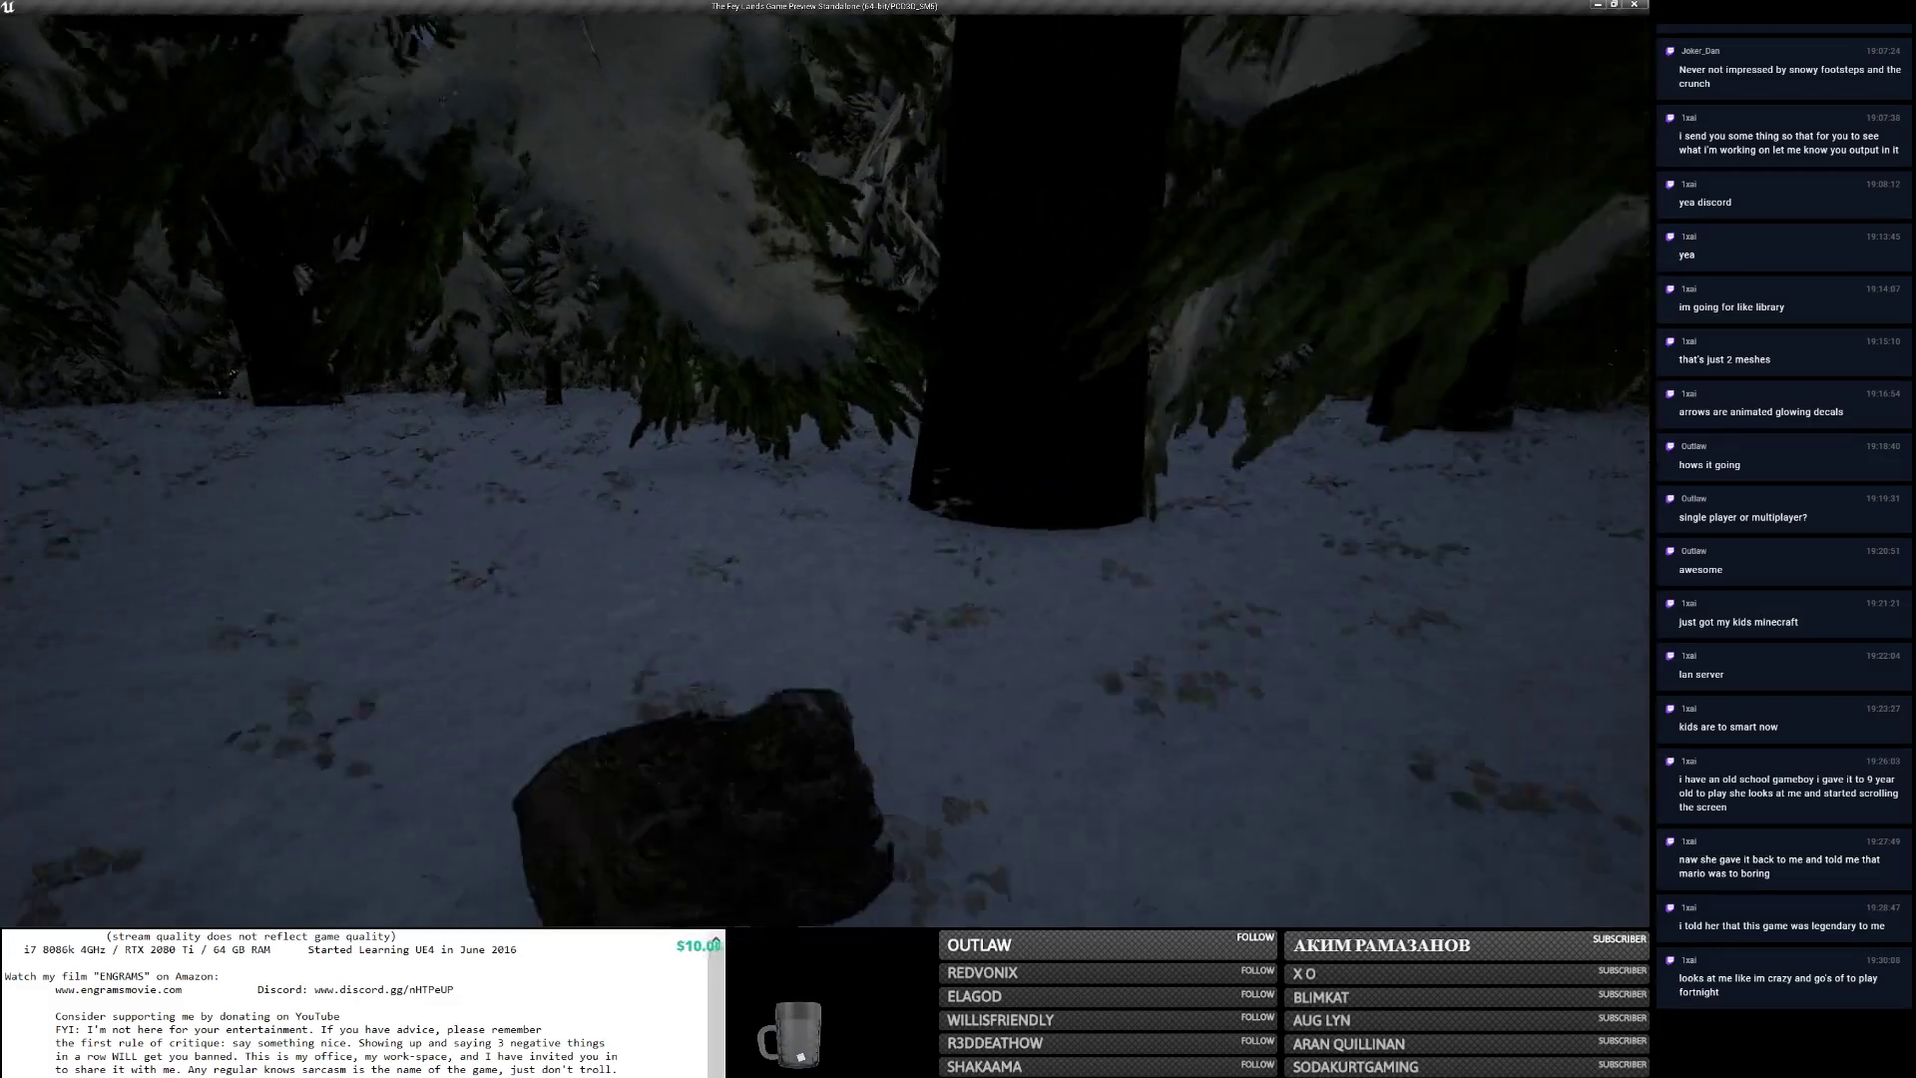
# Take the lantern from the backpack and place it on the snow, then take out the felling axe and close the inventory.
pyautogui.press('i')
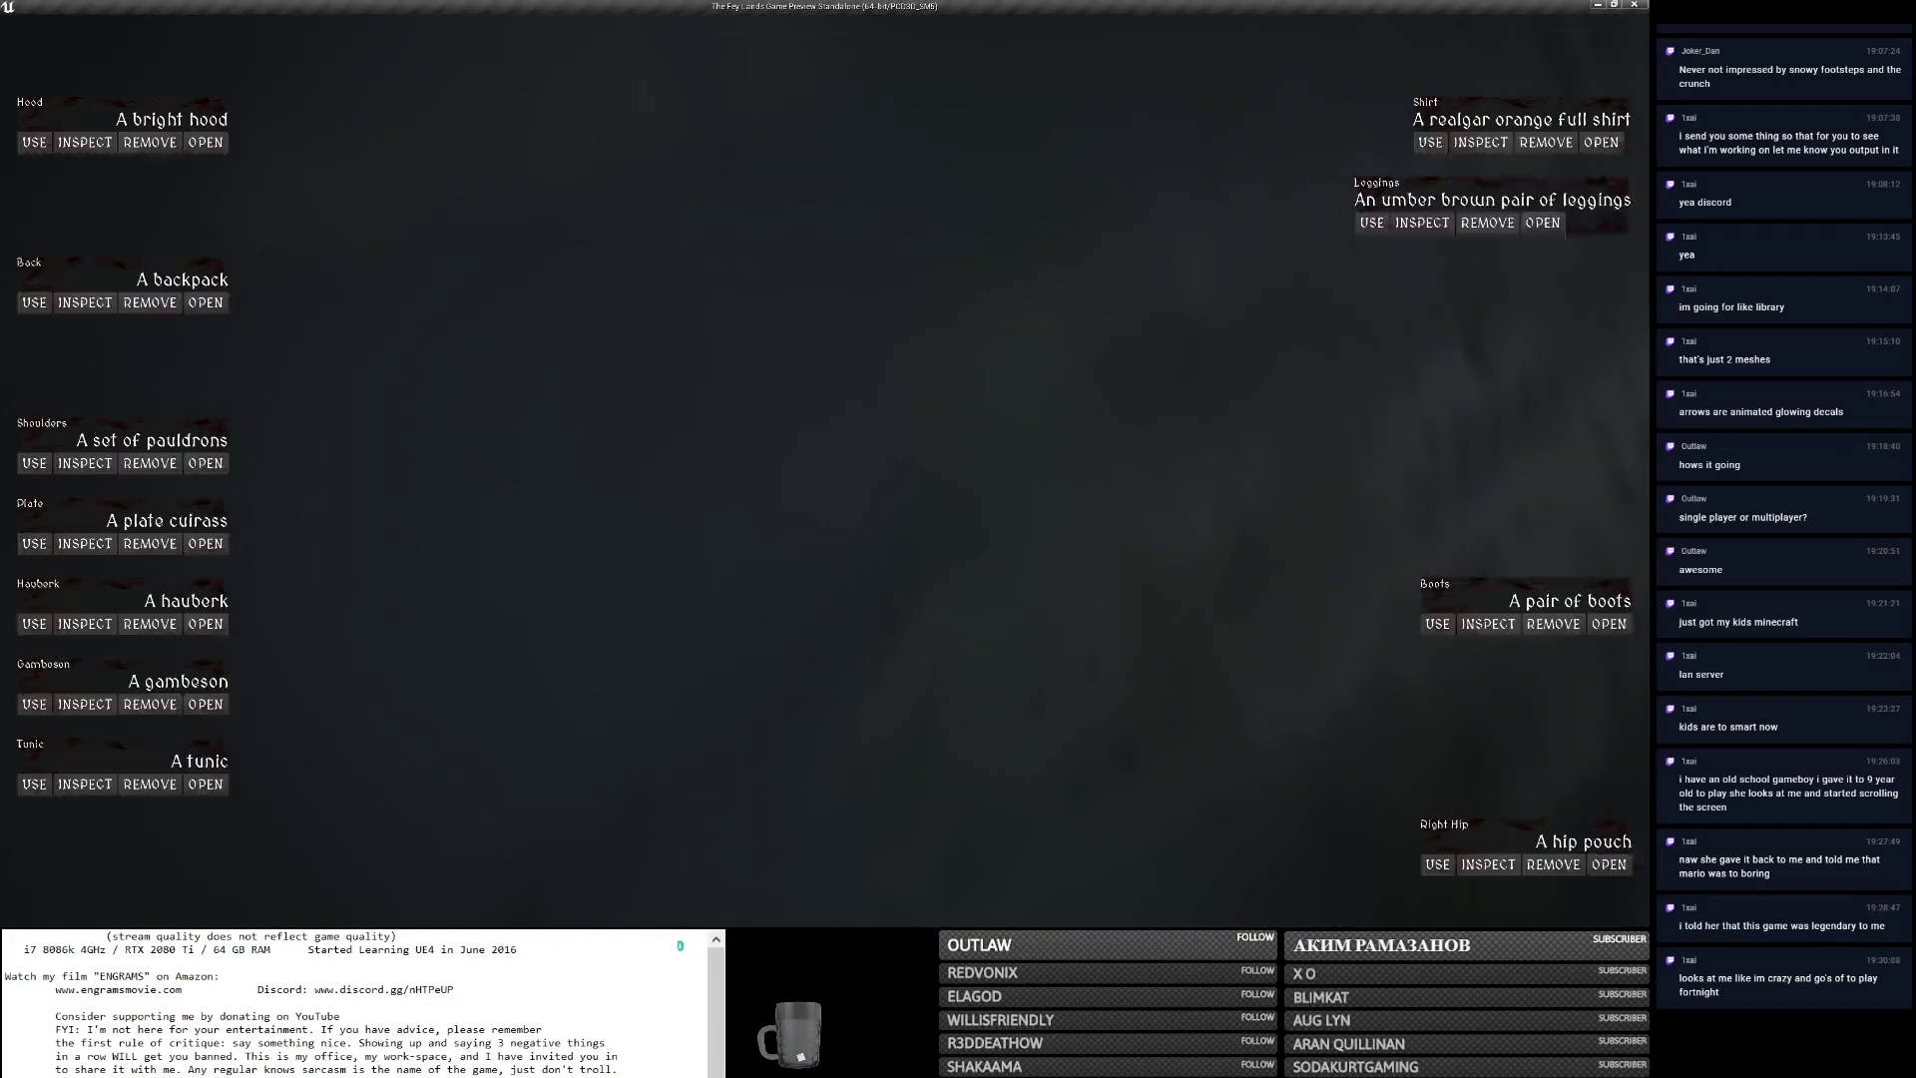
pyautogui.press('c')
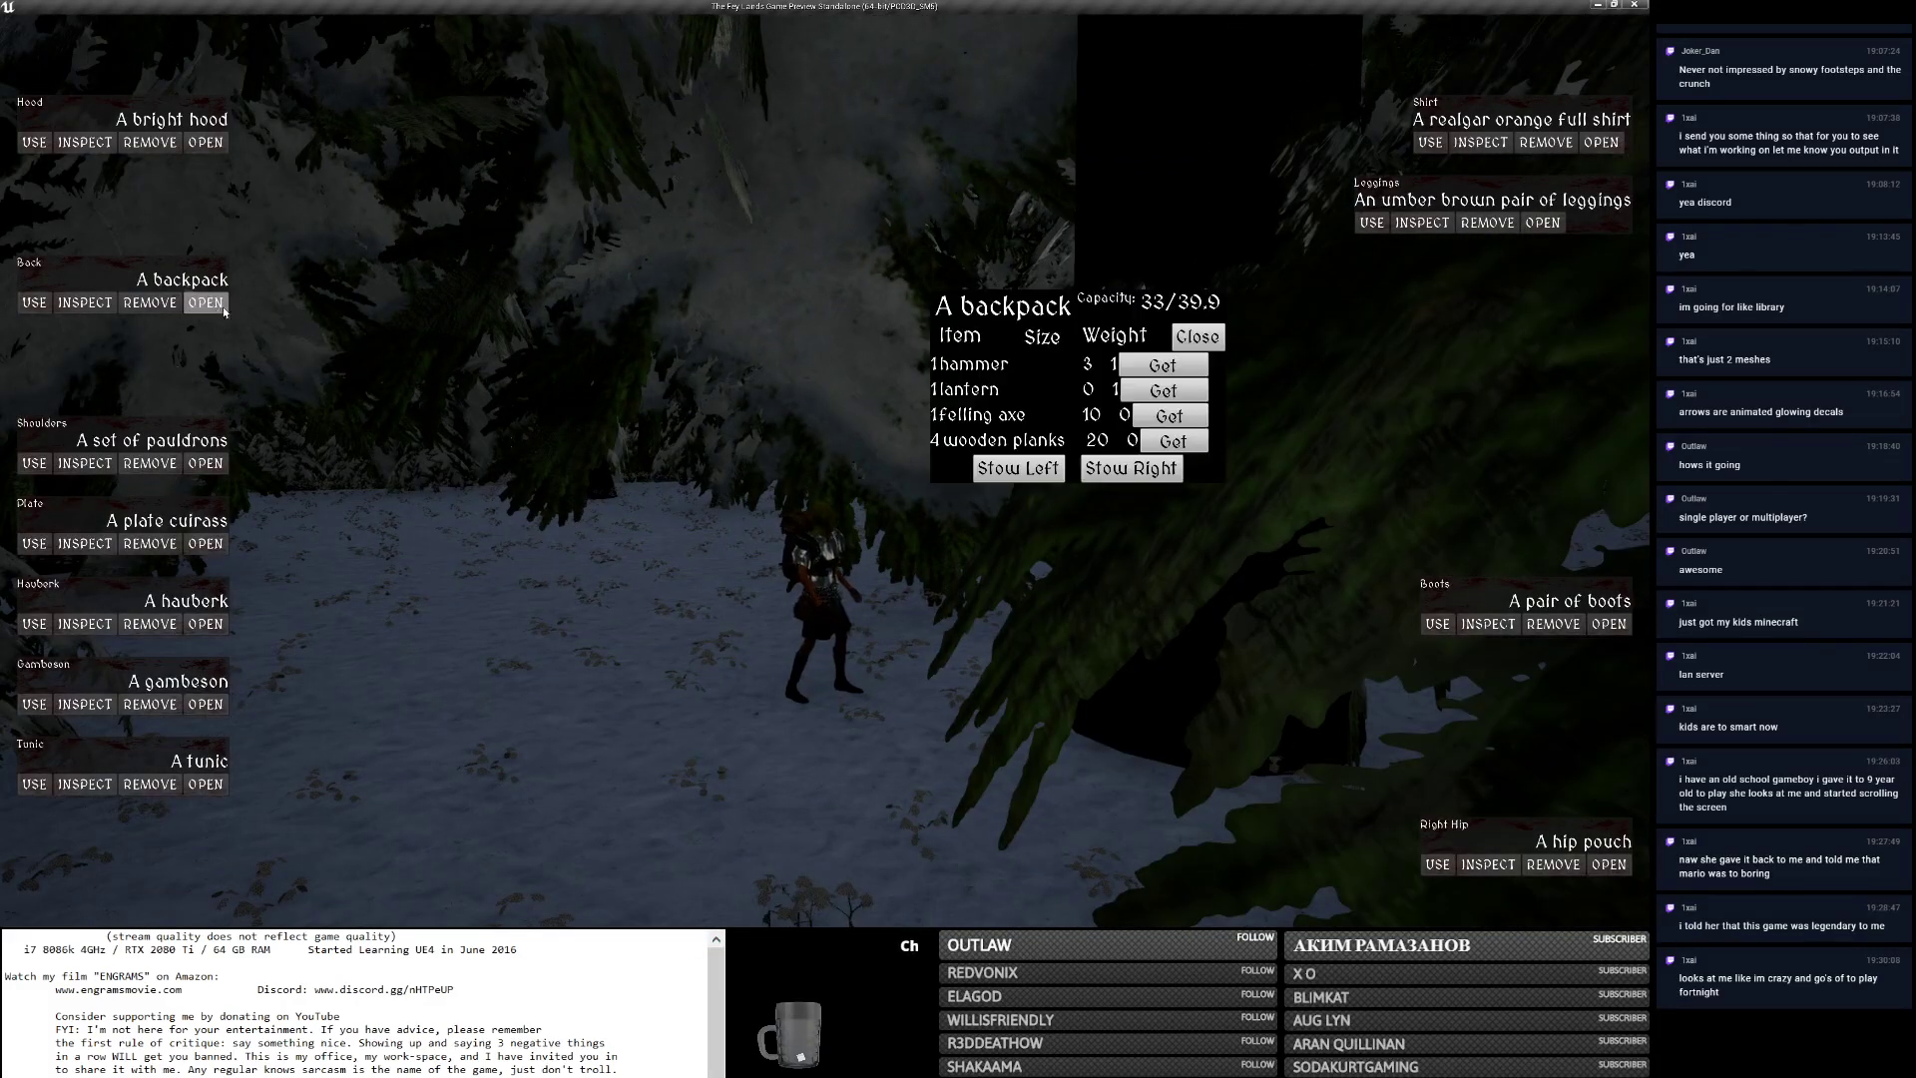
pyautogui.click(1140, 392)
pyautogui.click(1311, 916)
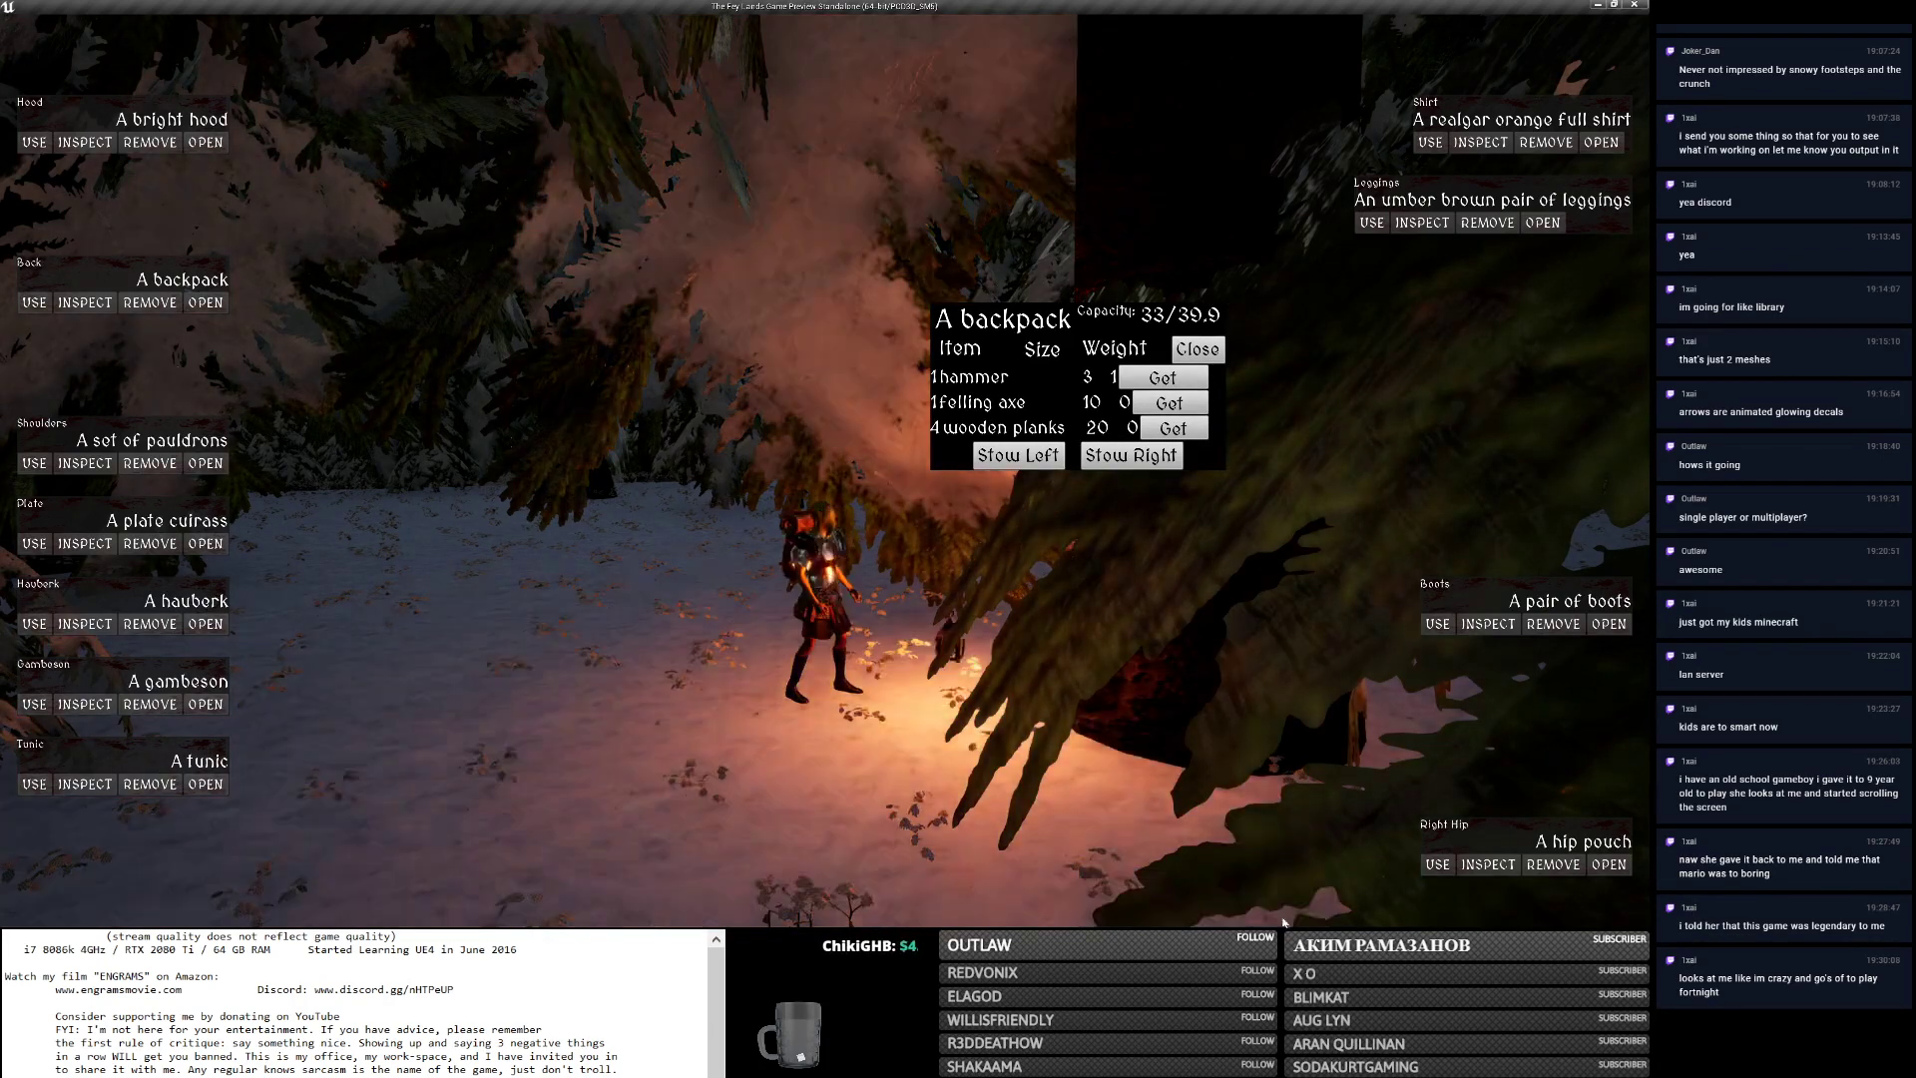
pyautogui.click(1169, 403)
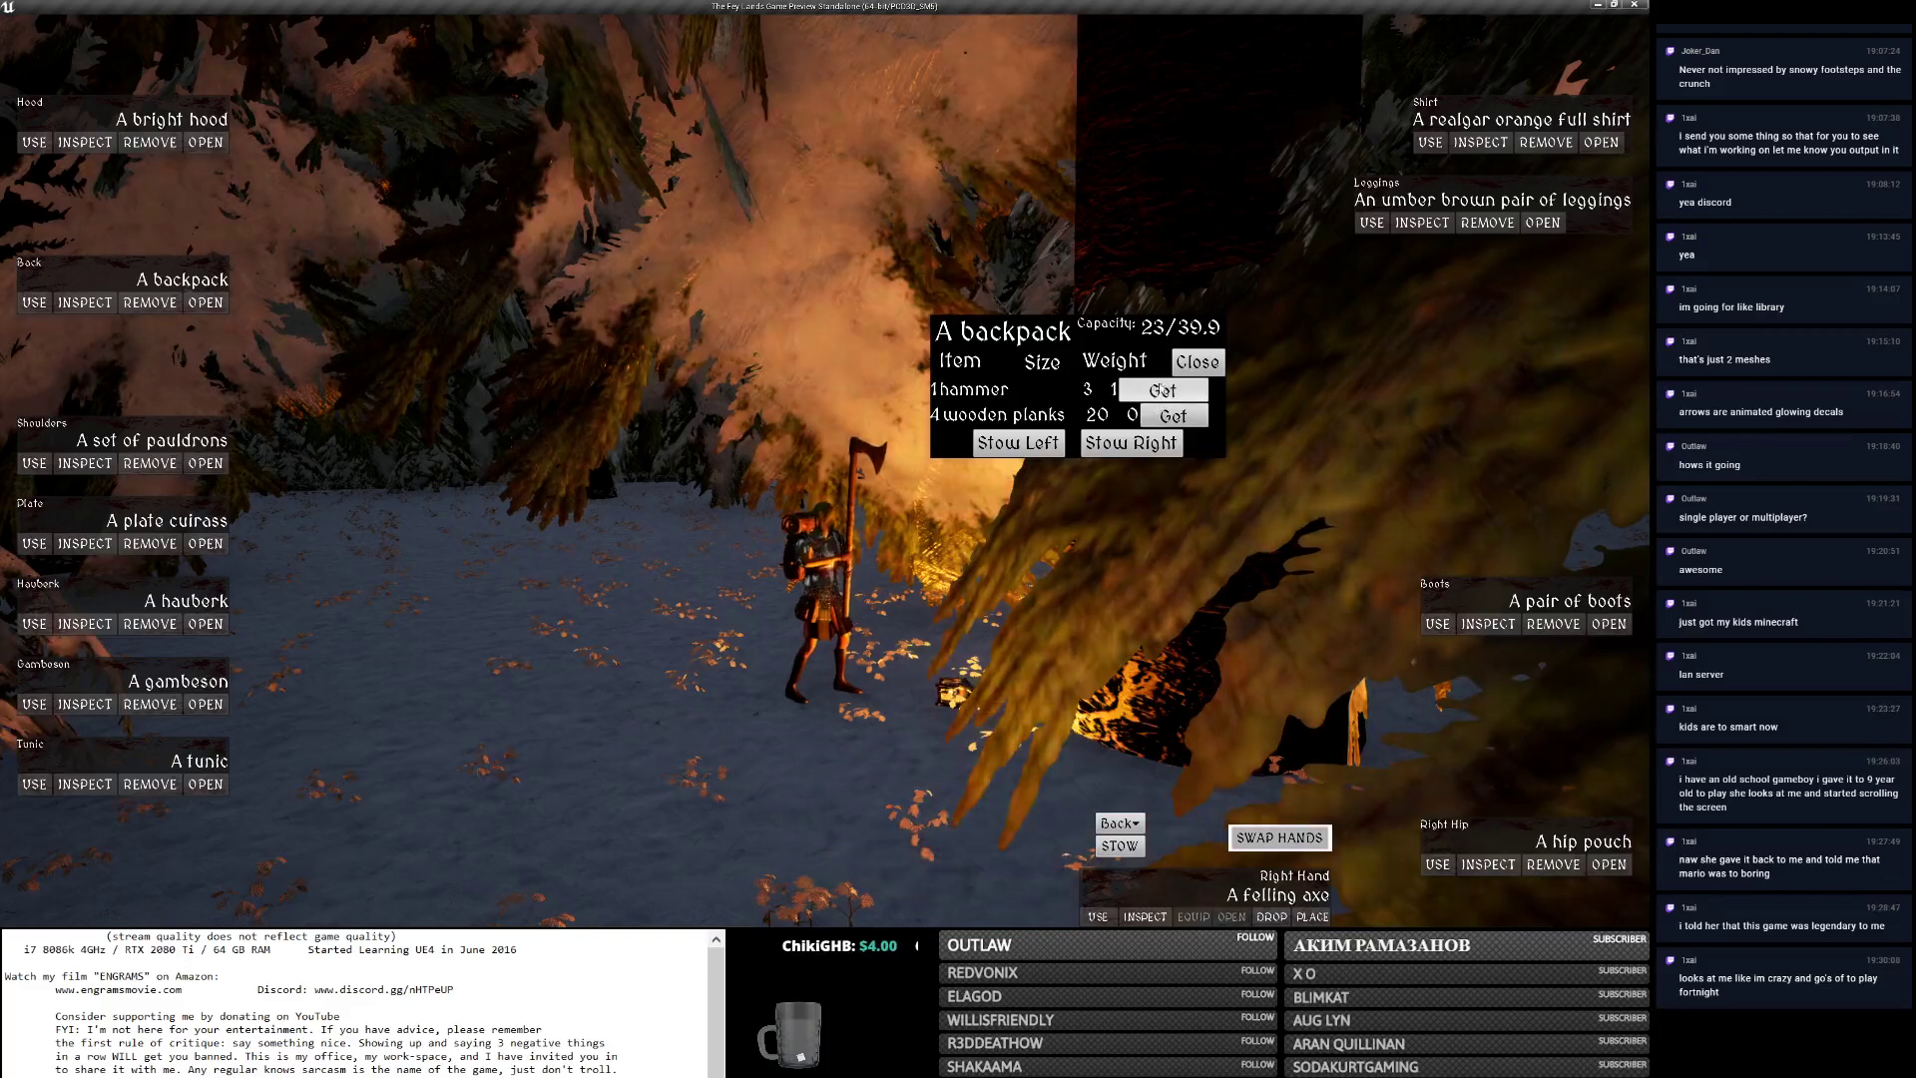
pyautogui.click(1203, 363)
pyautogui.press('i')
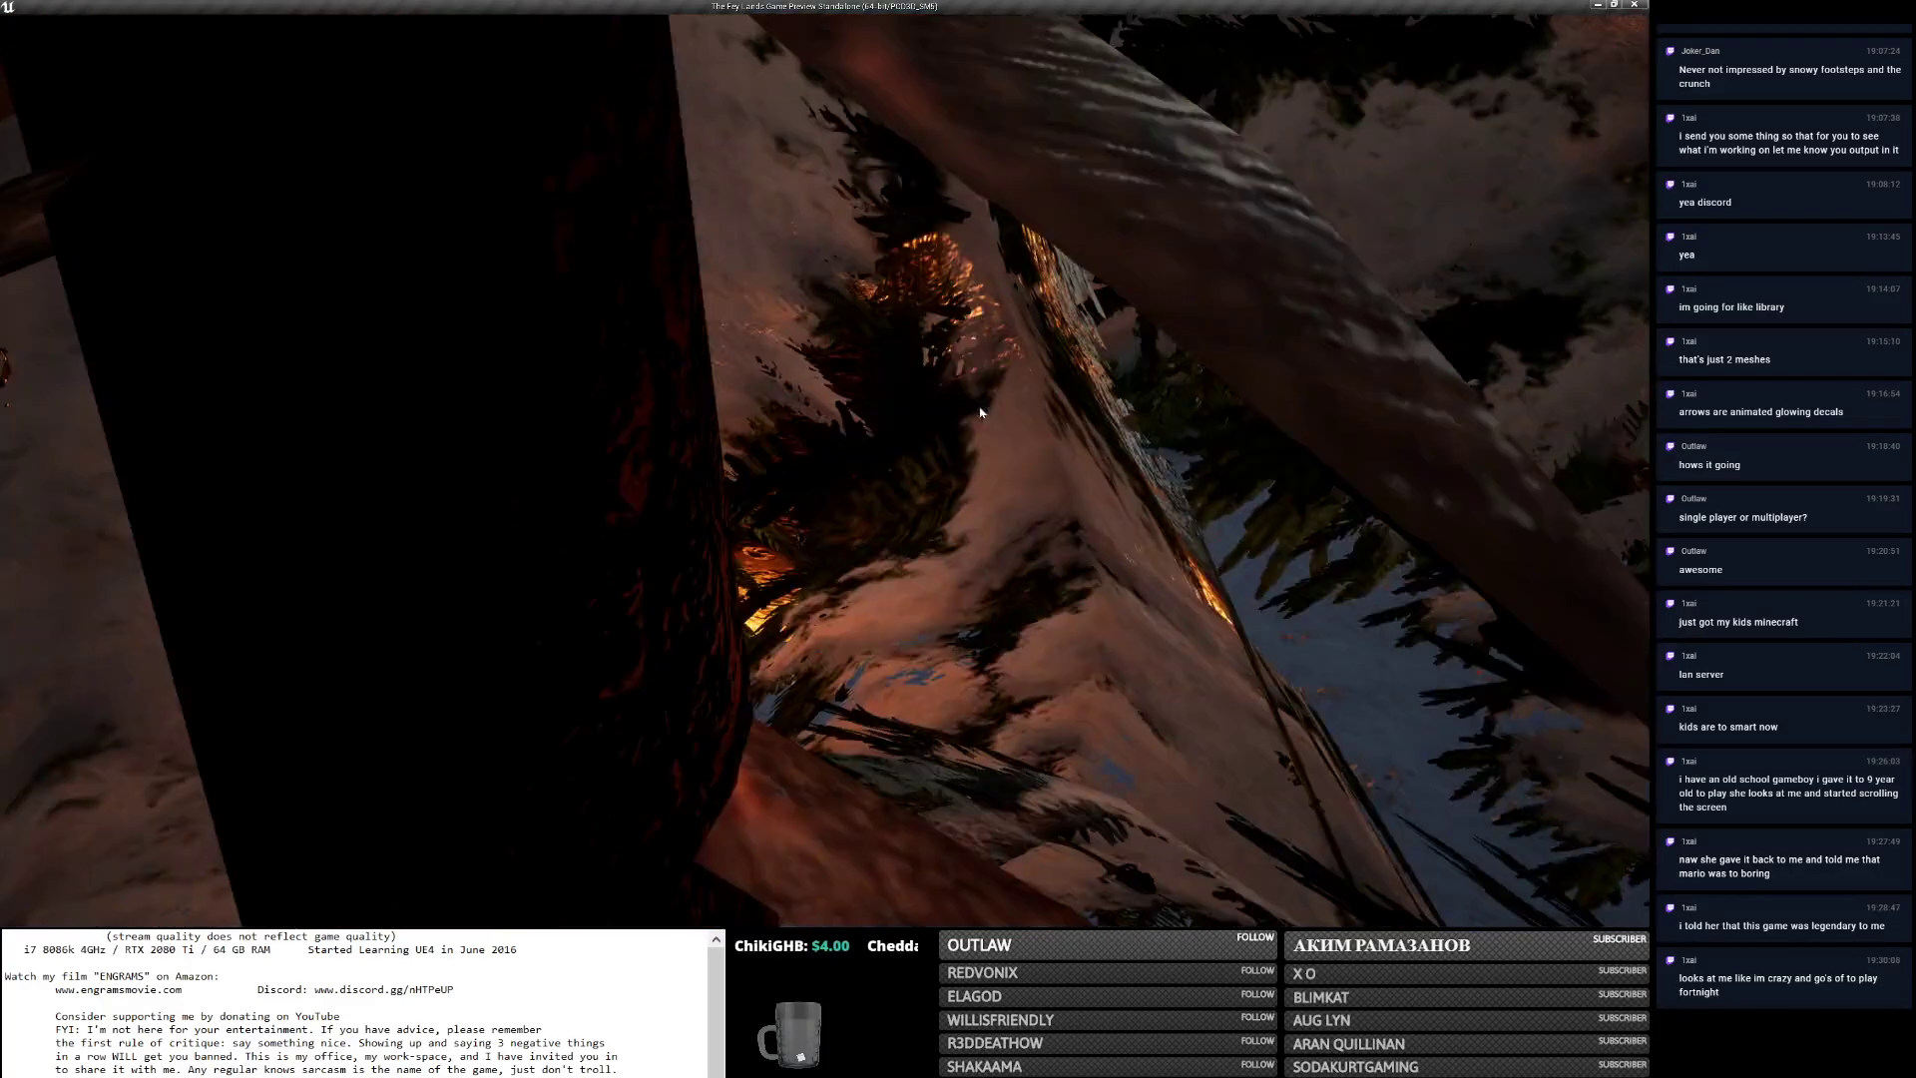
# Chop at the whitebark pine tree with the felling axe and bring up the game menu.
pyautogui.click(980, 412)
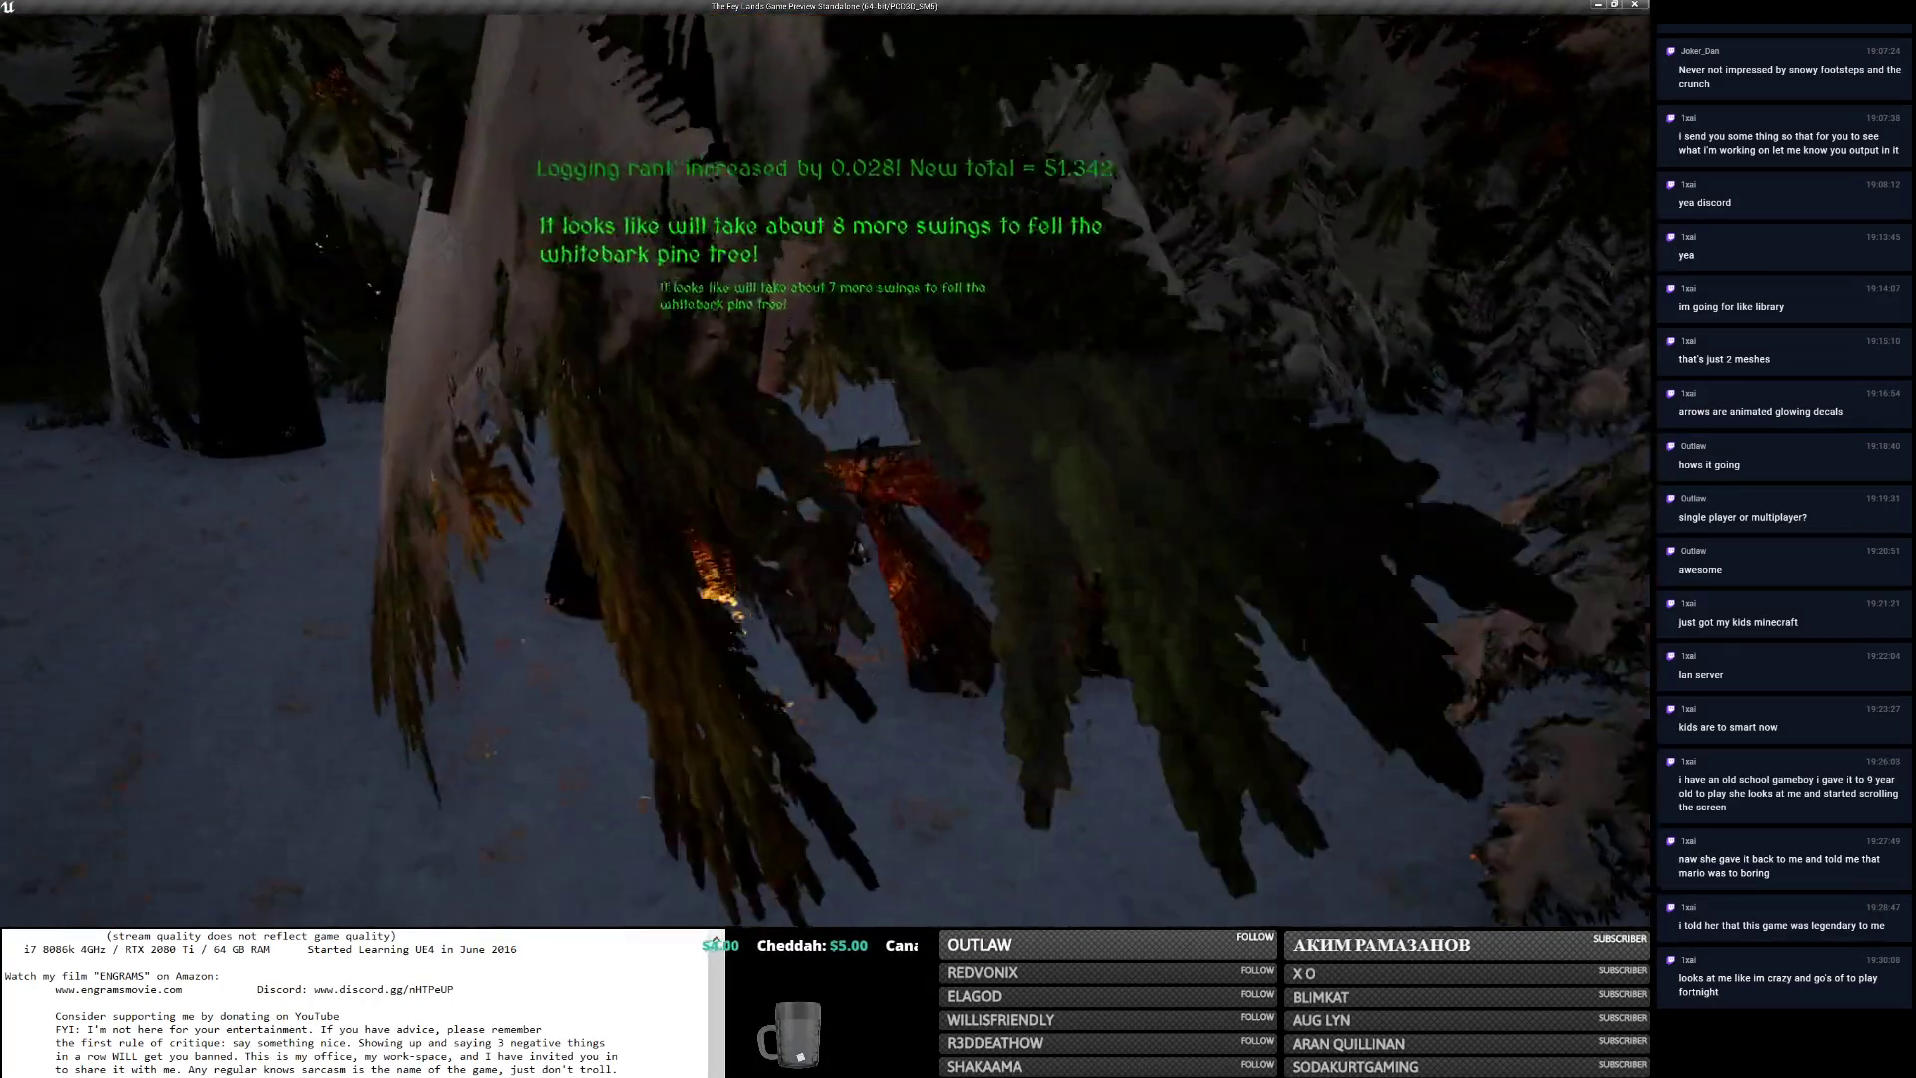
pyautogui.press('Escape')
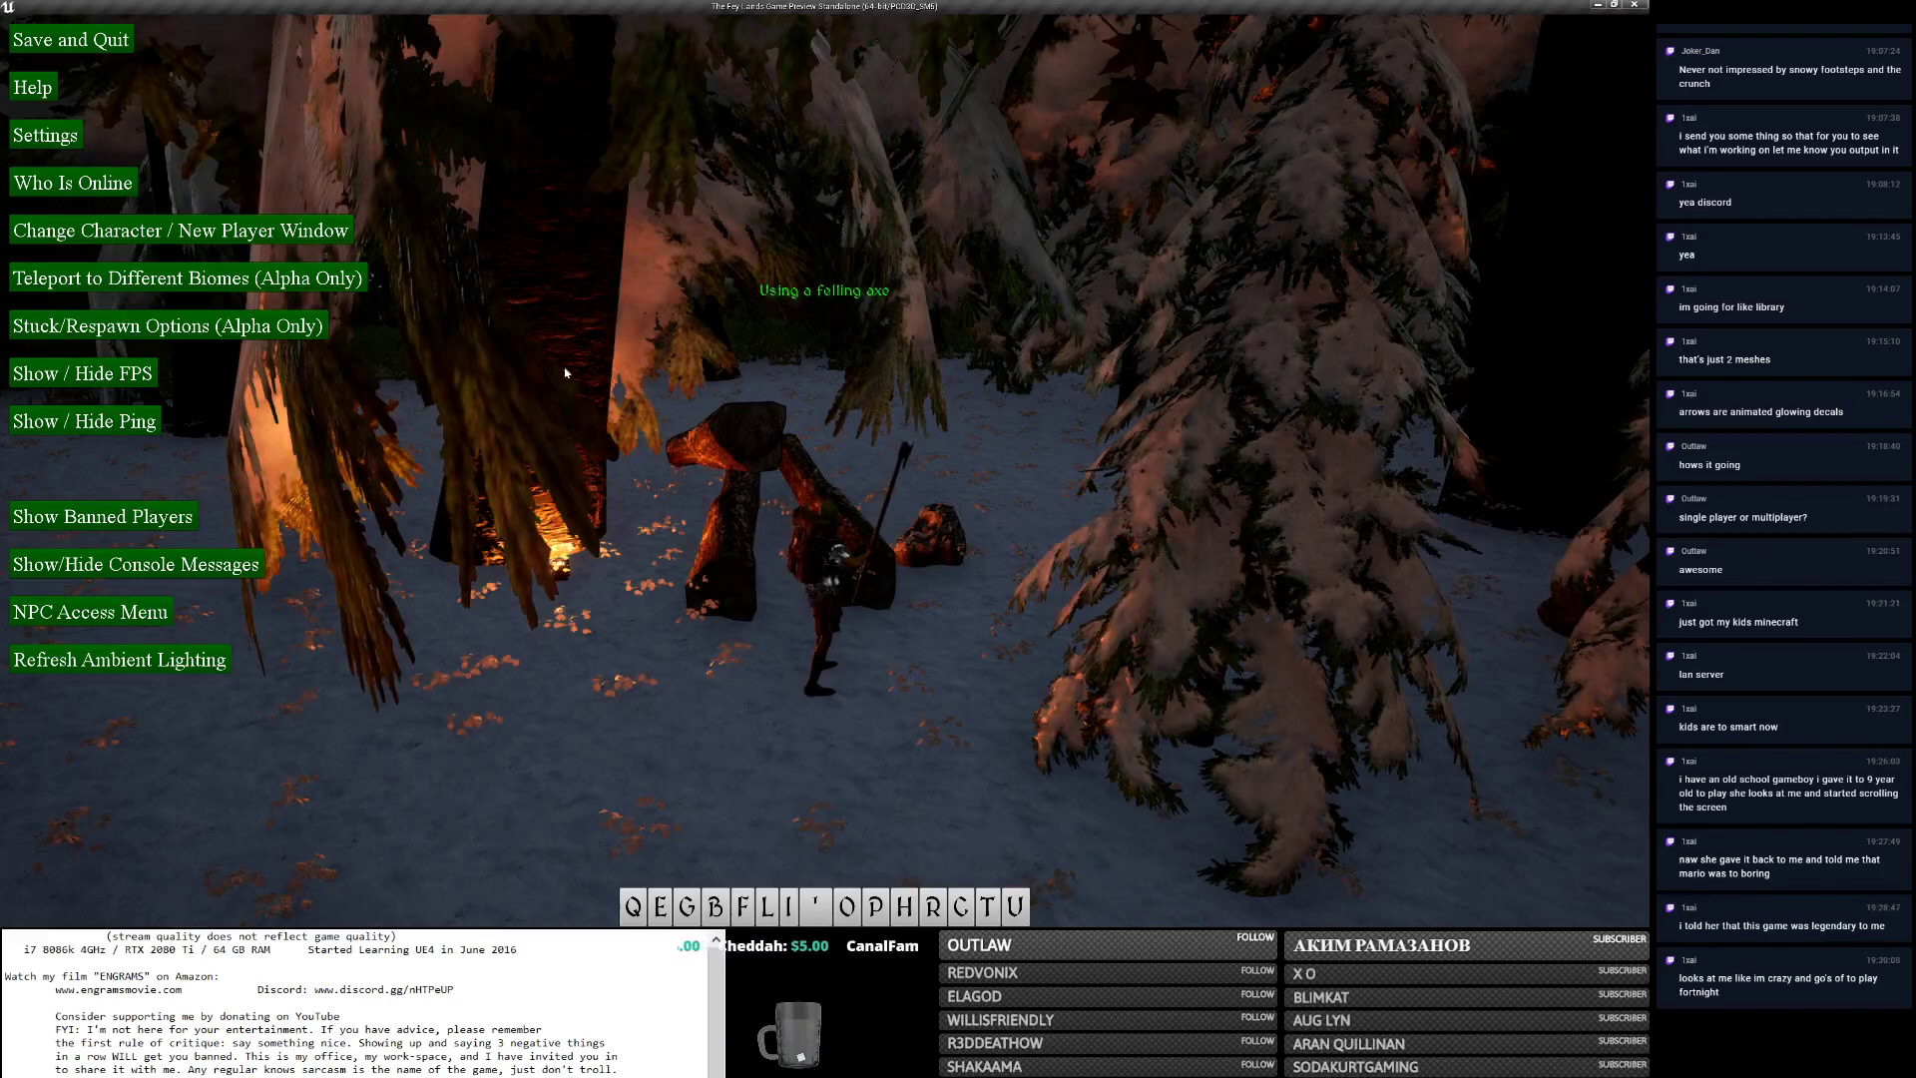
pyautogui.press('b')
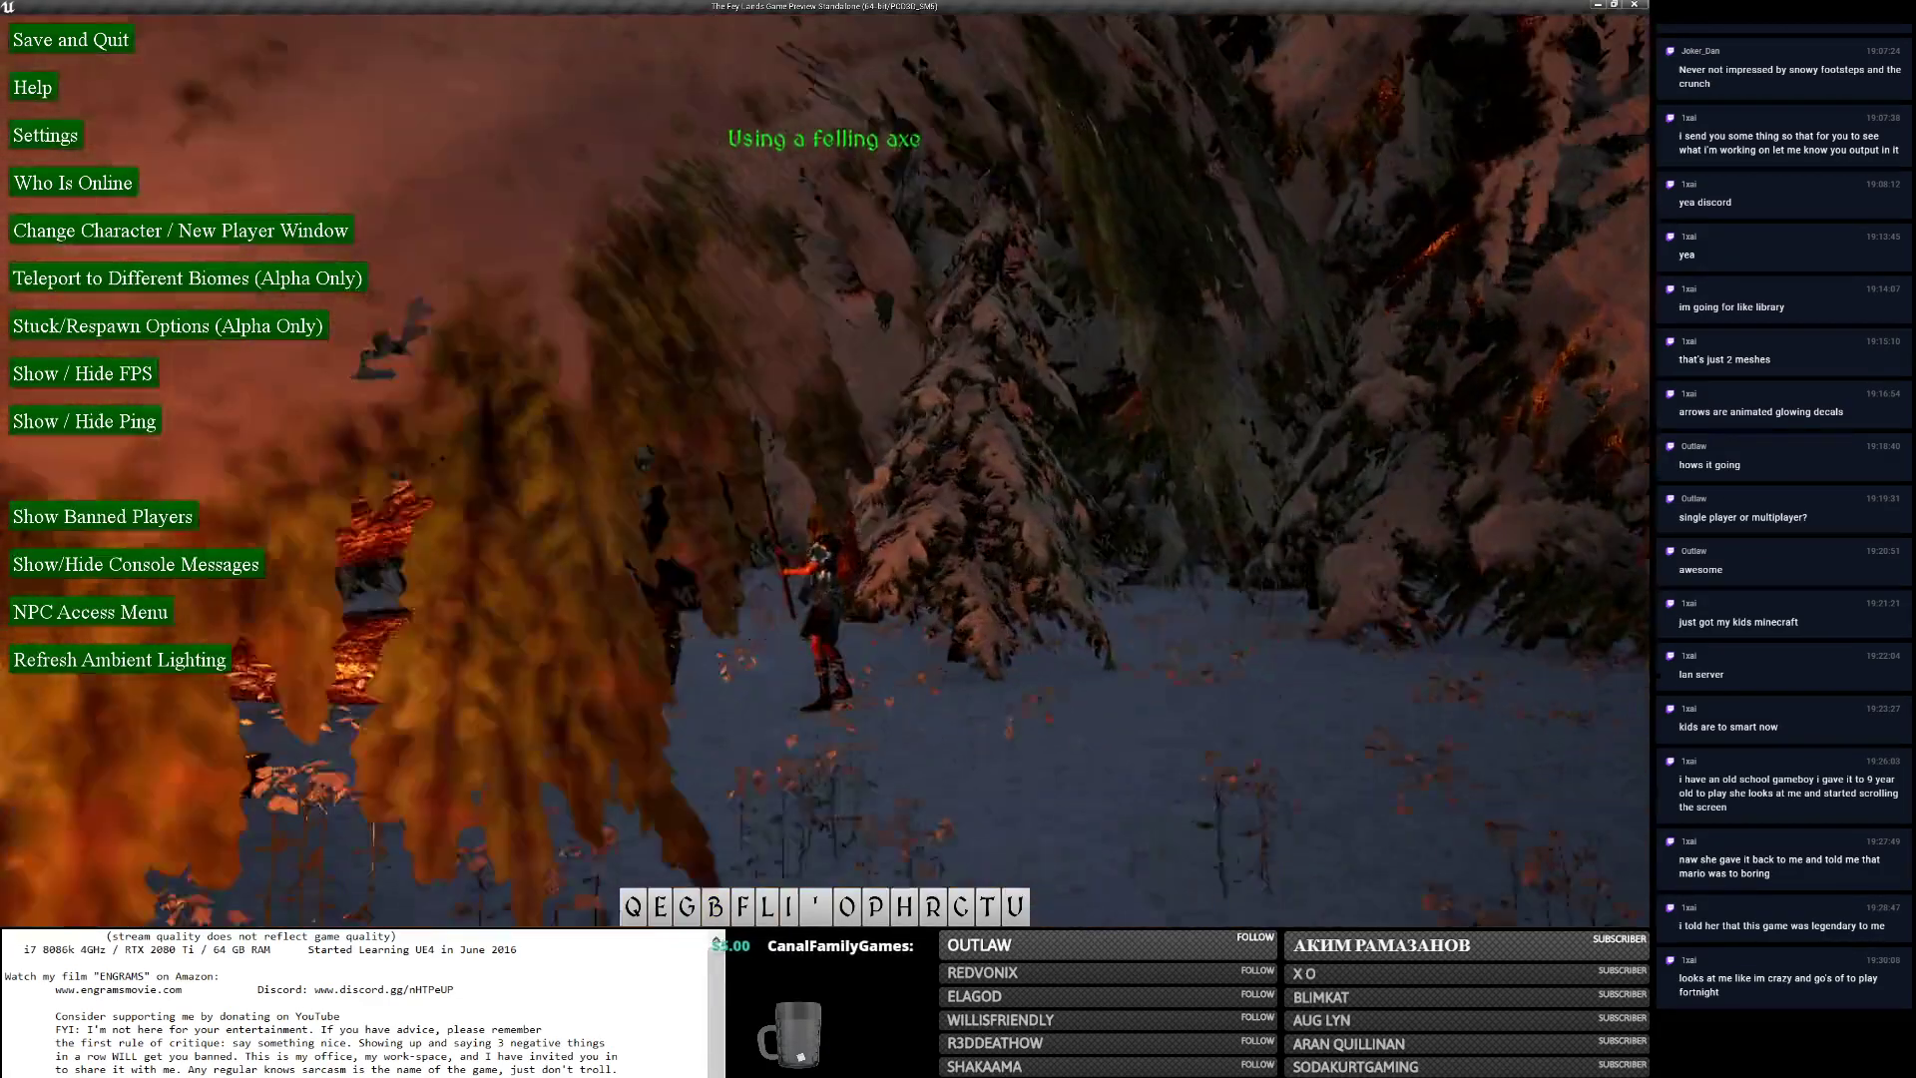
# Run character 1 away from the lantern light to explore the dark, snowy pine woods.
pyautogui.press('w')
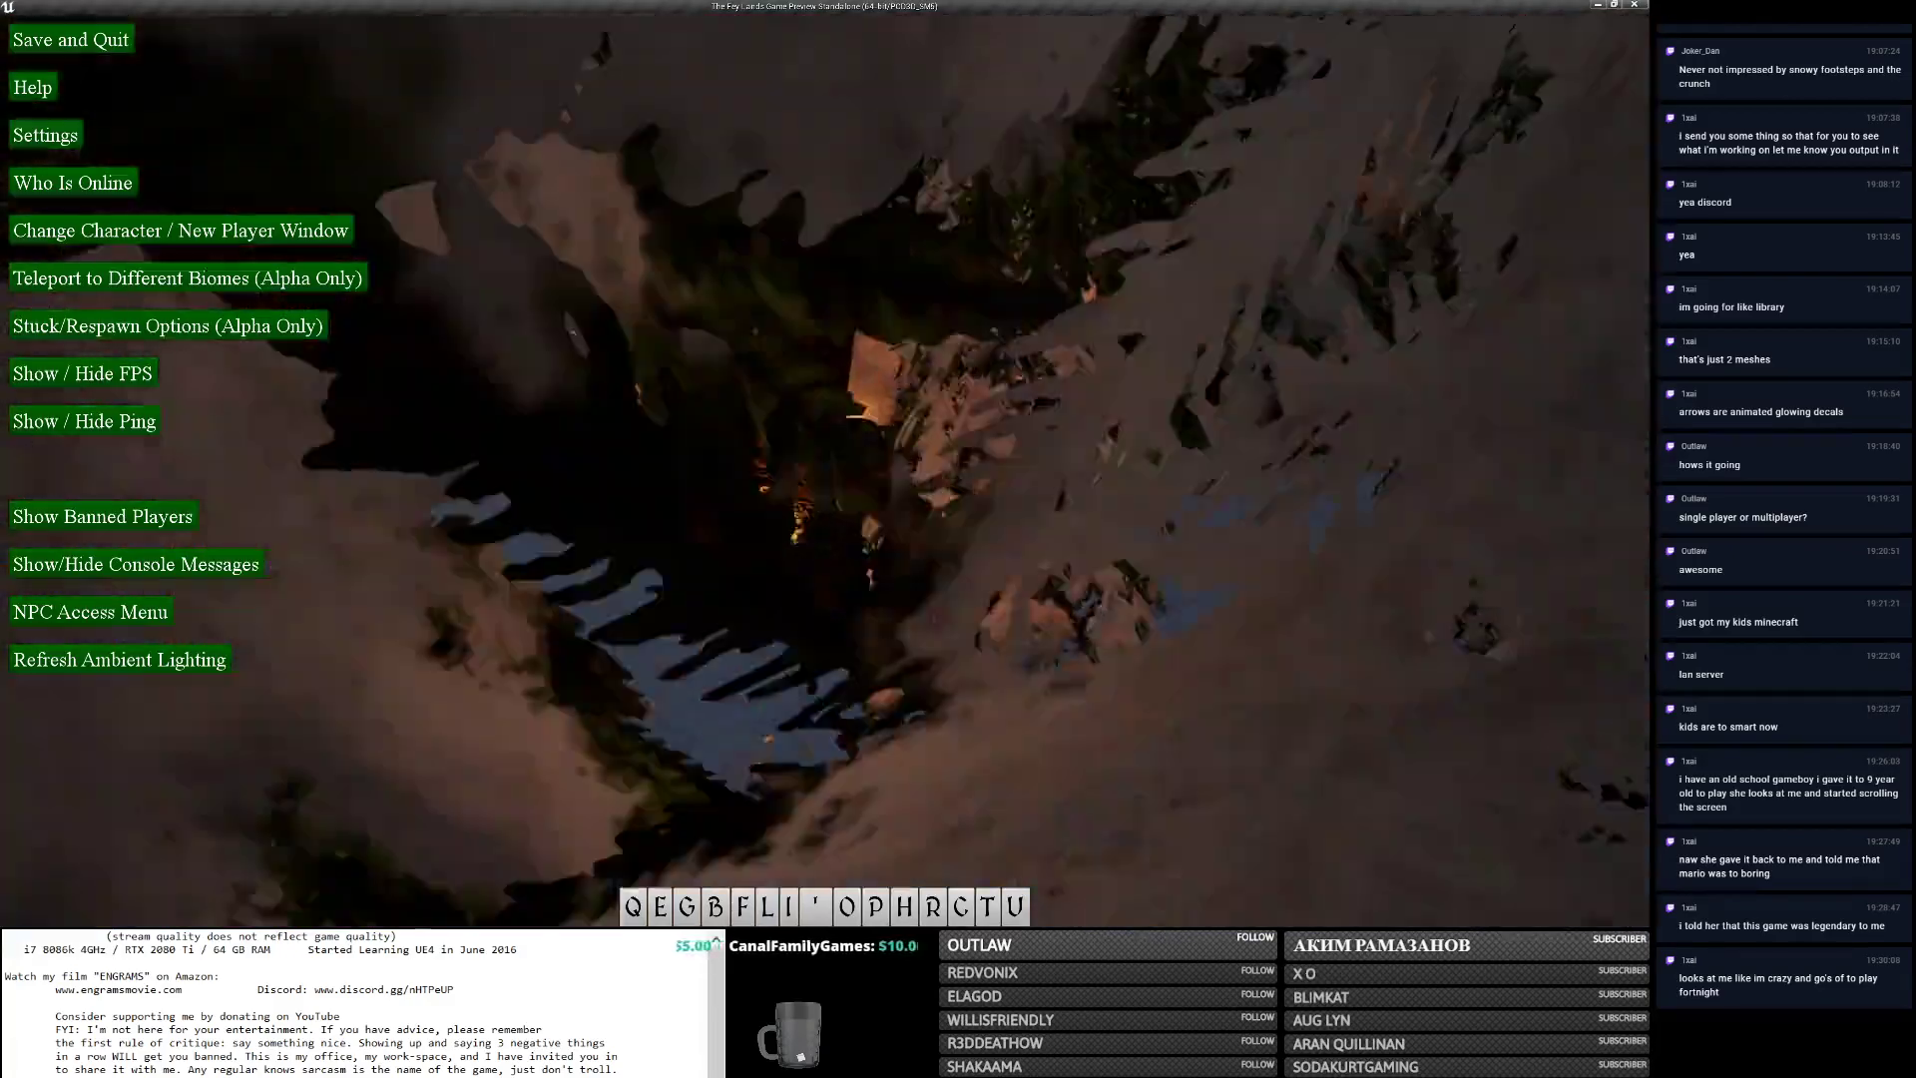
pyautogui.press('w')
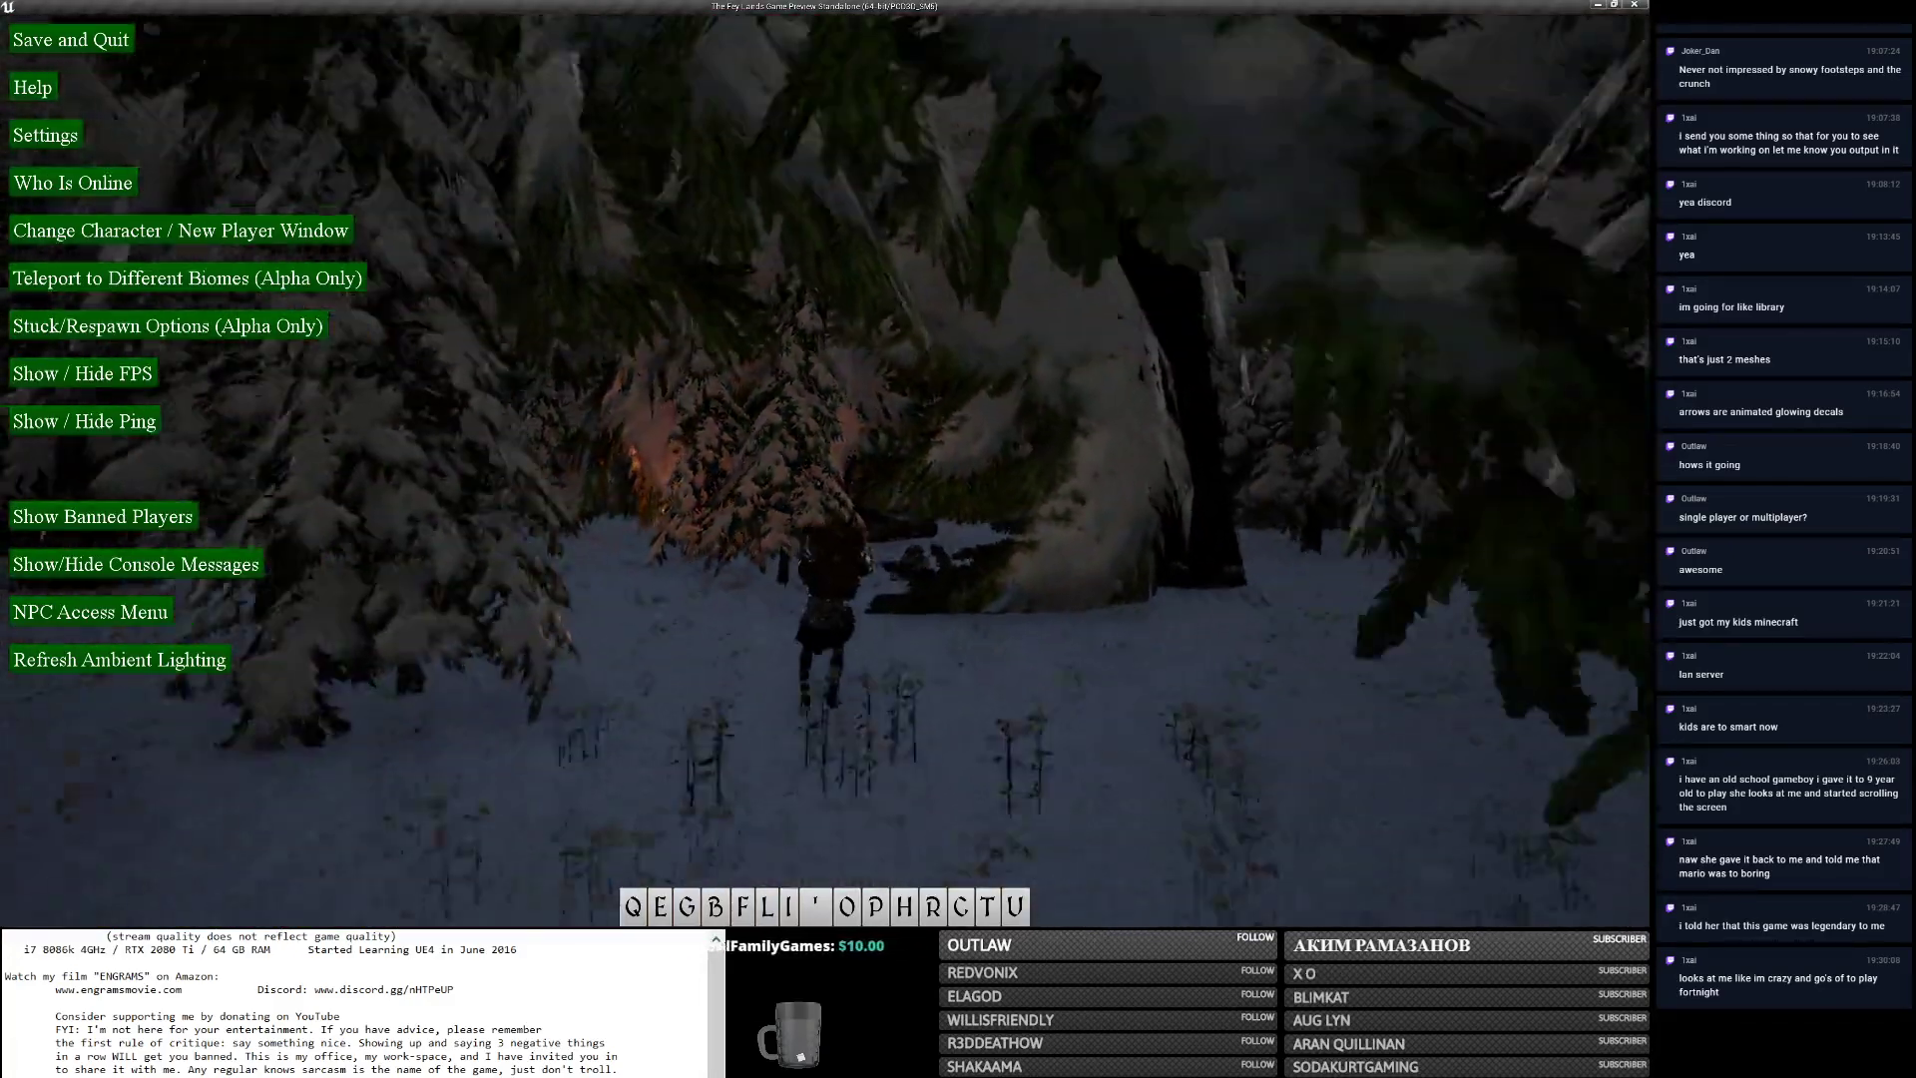
pyautogui.press('w')
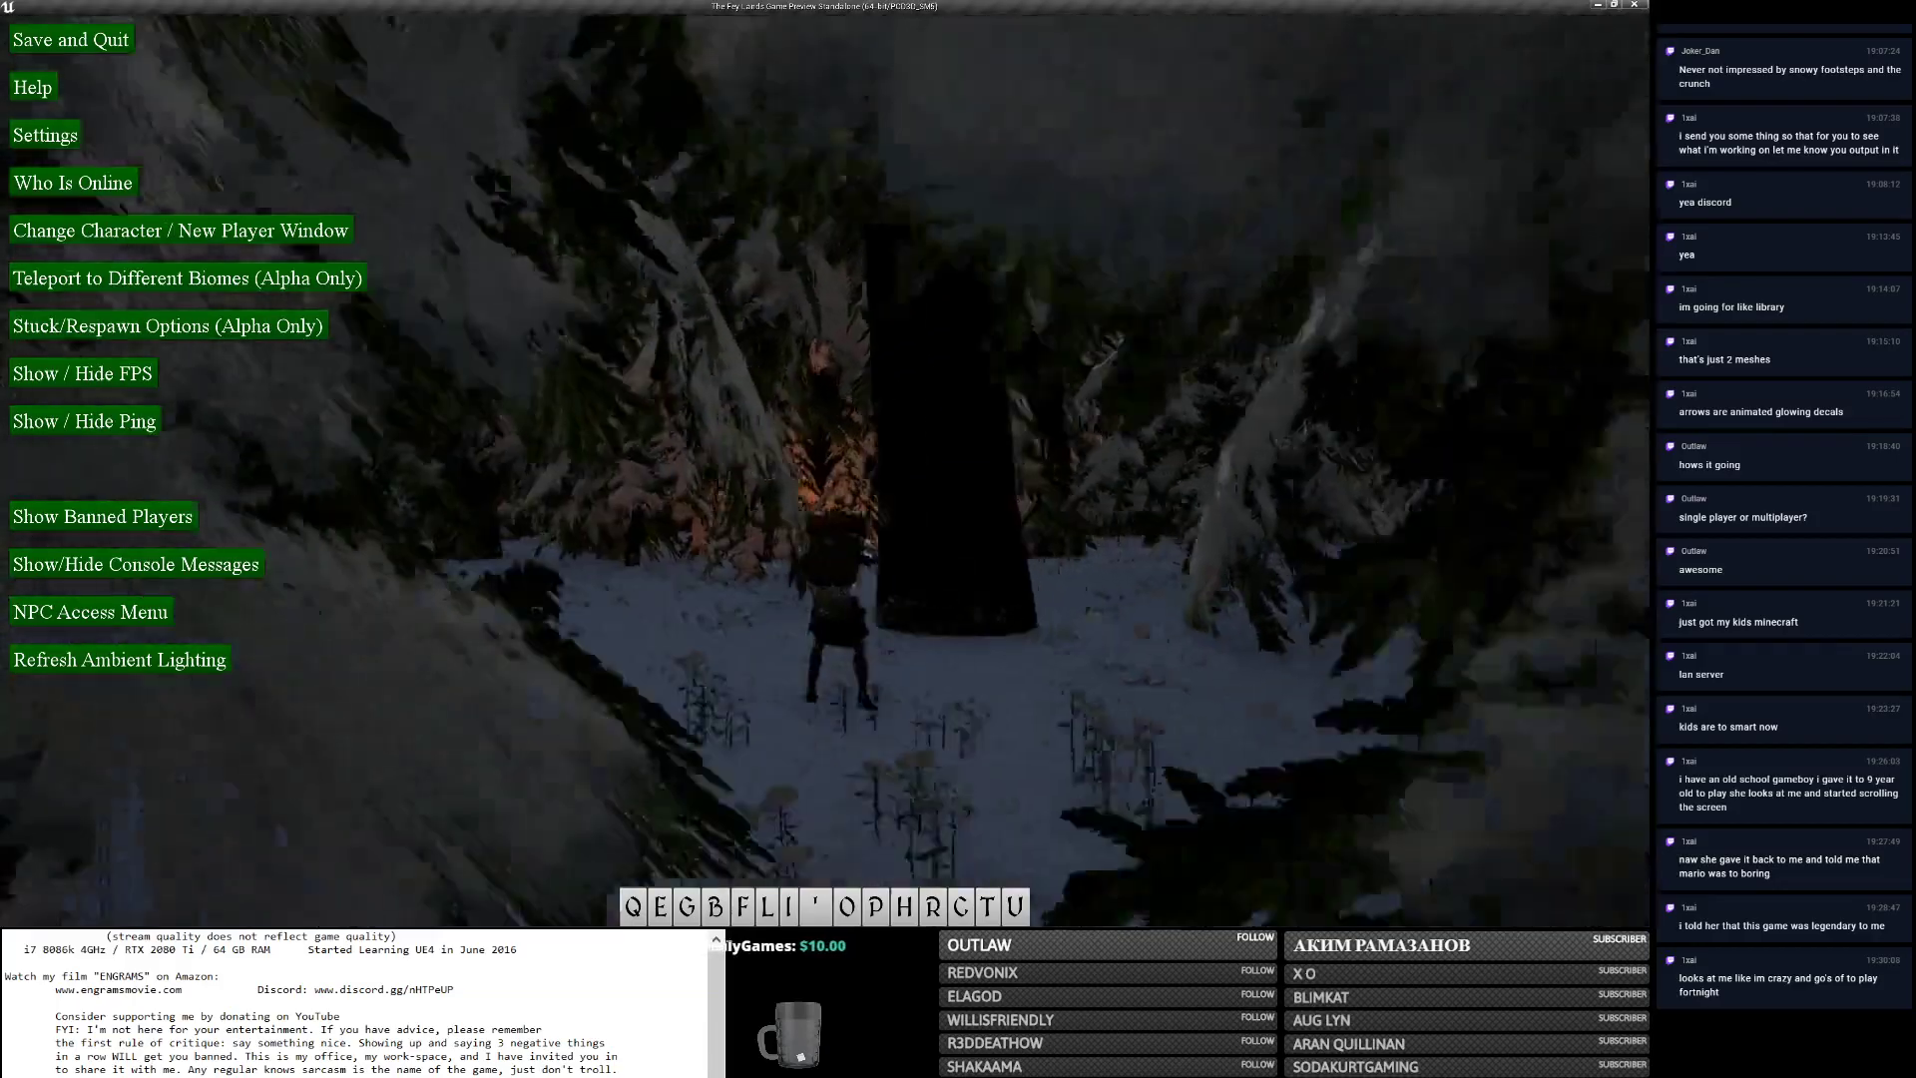
pyautogui.press('w')
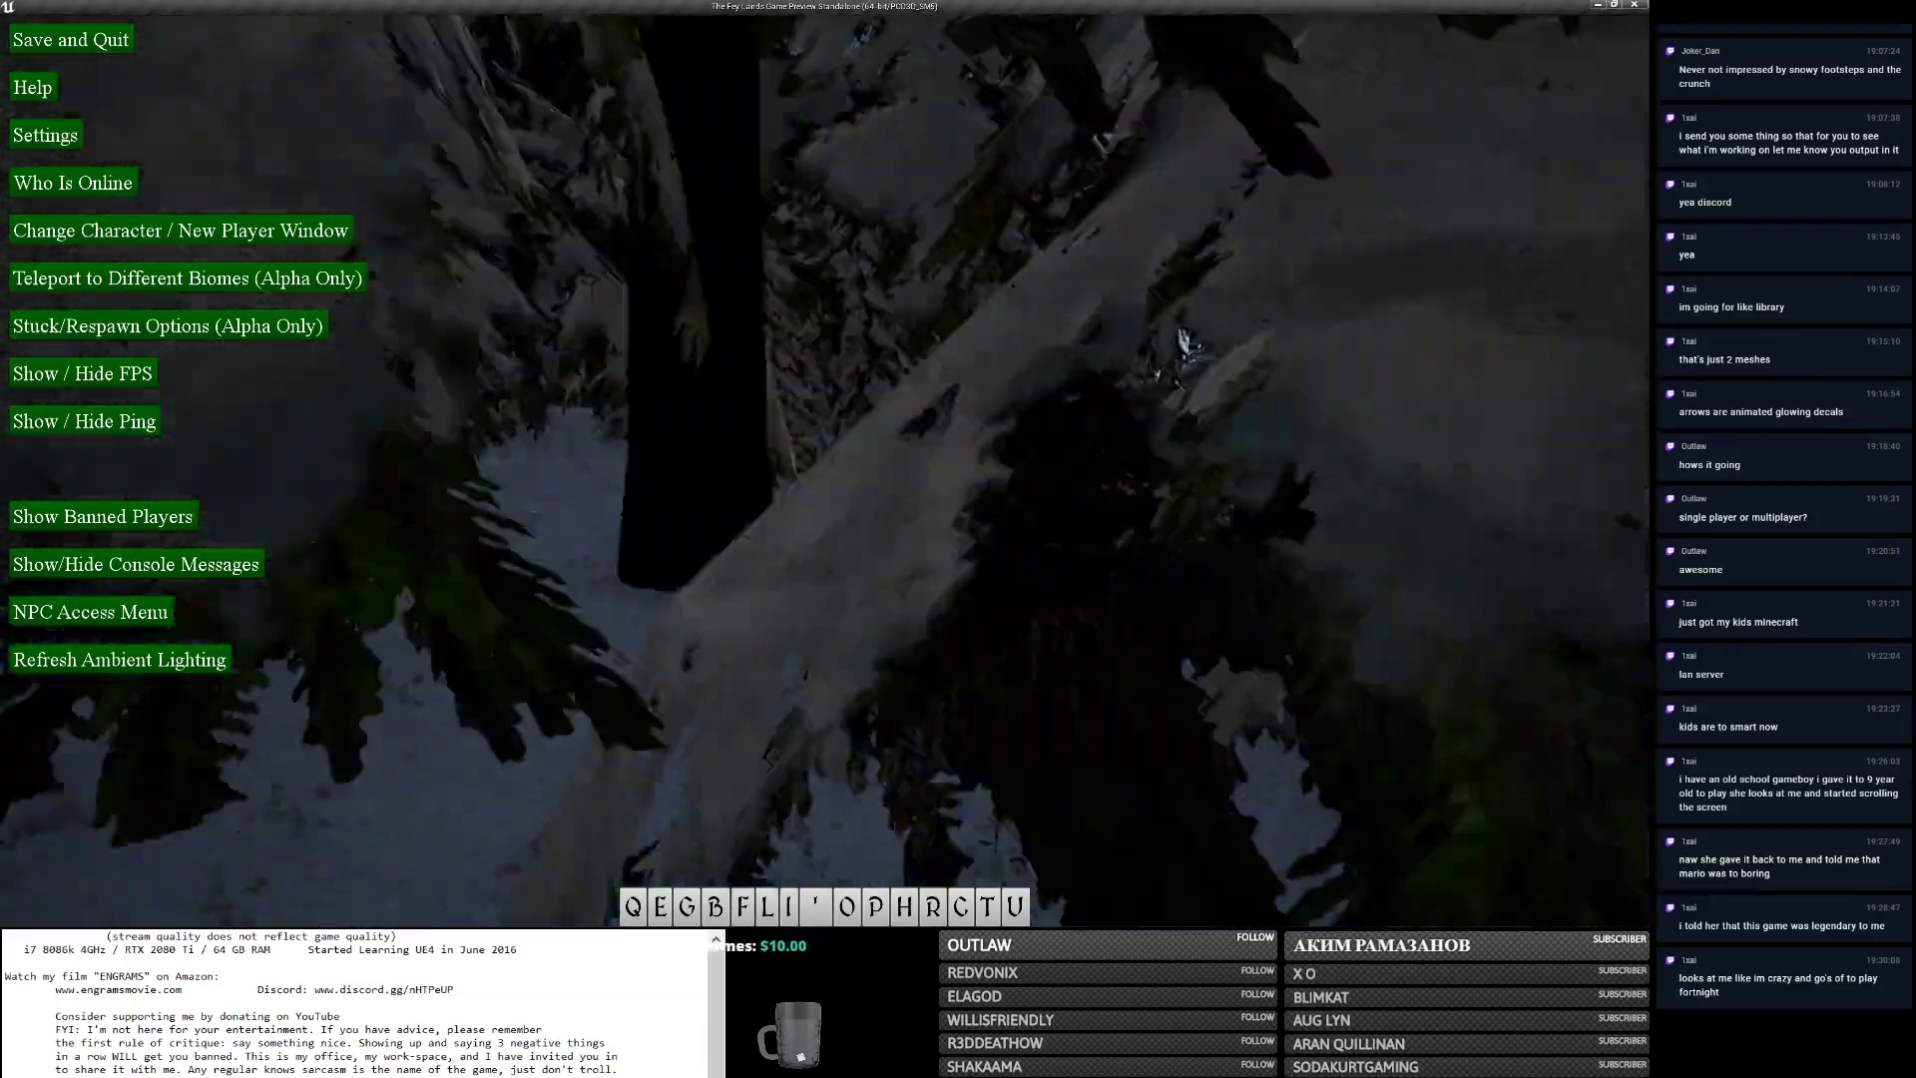
pyautogui.press('w')
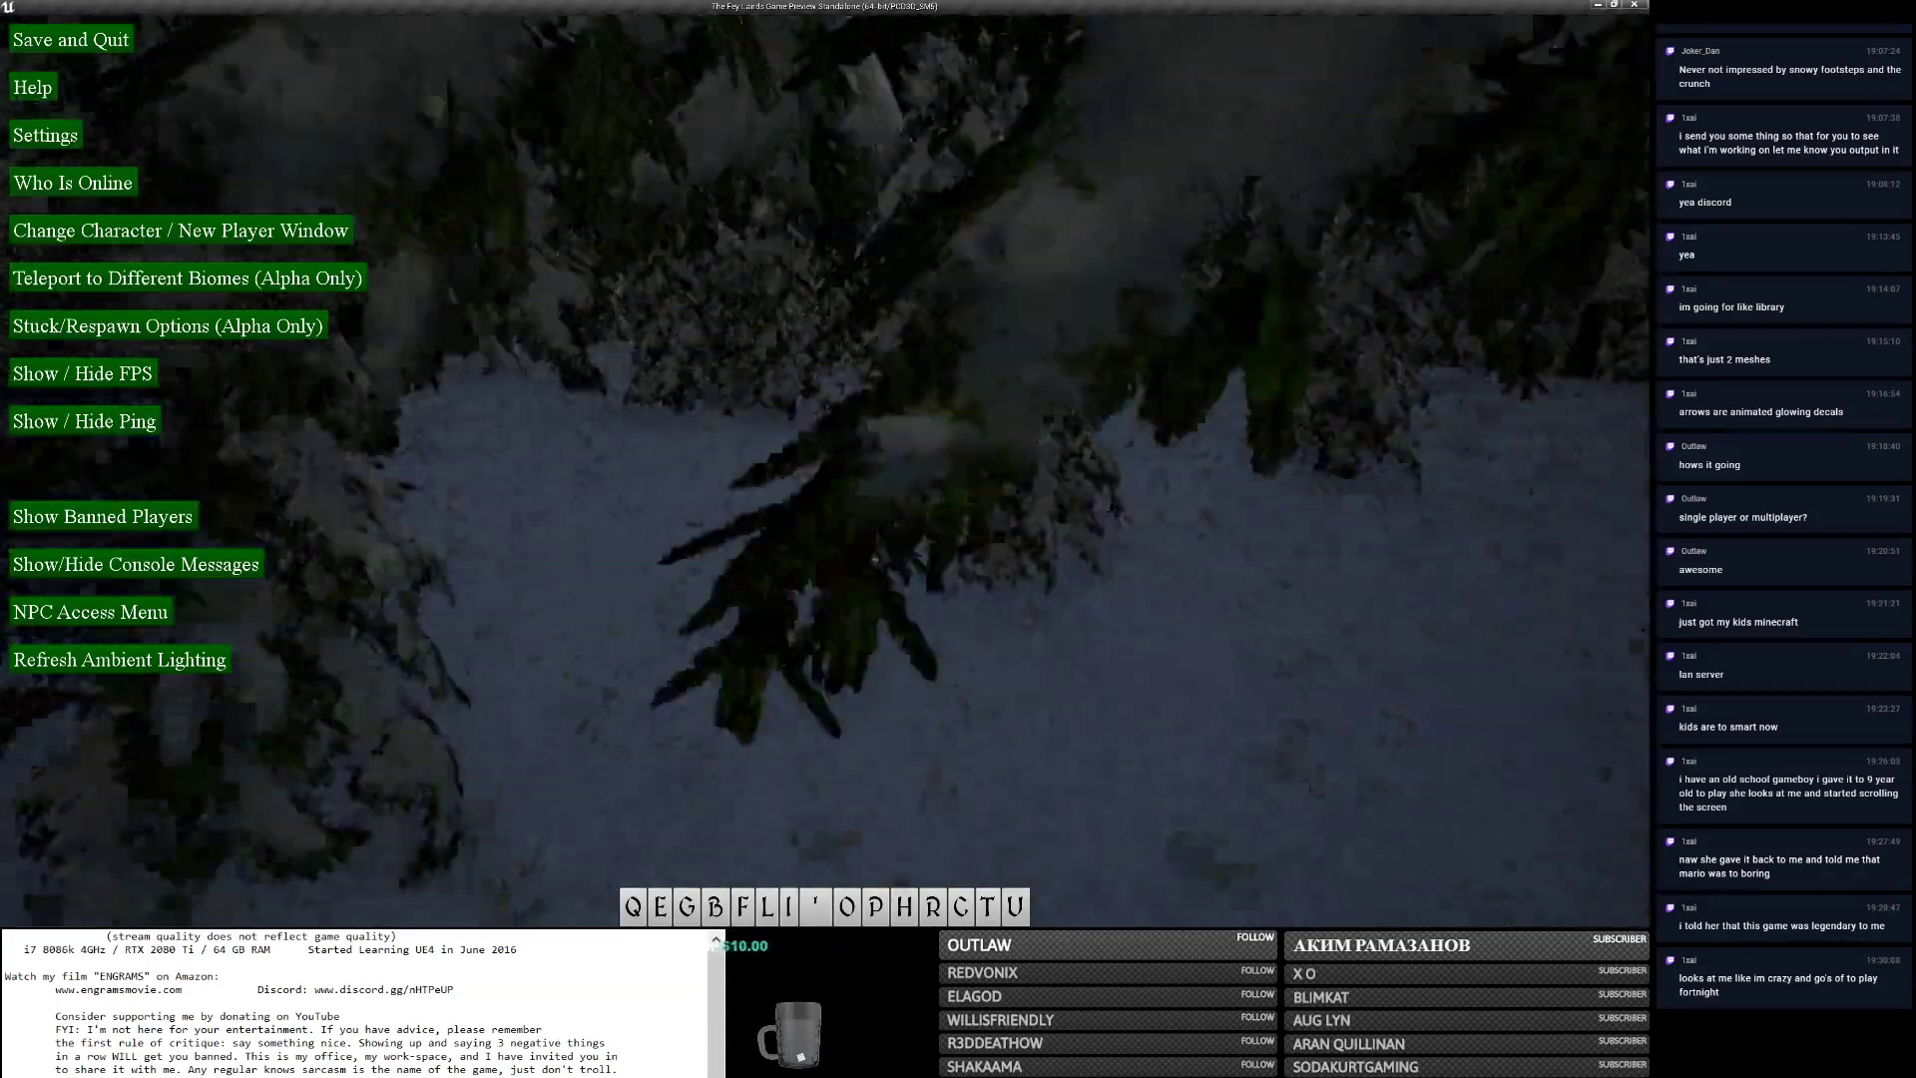
pyautogui.press('w')
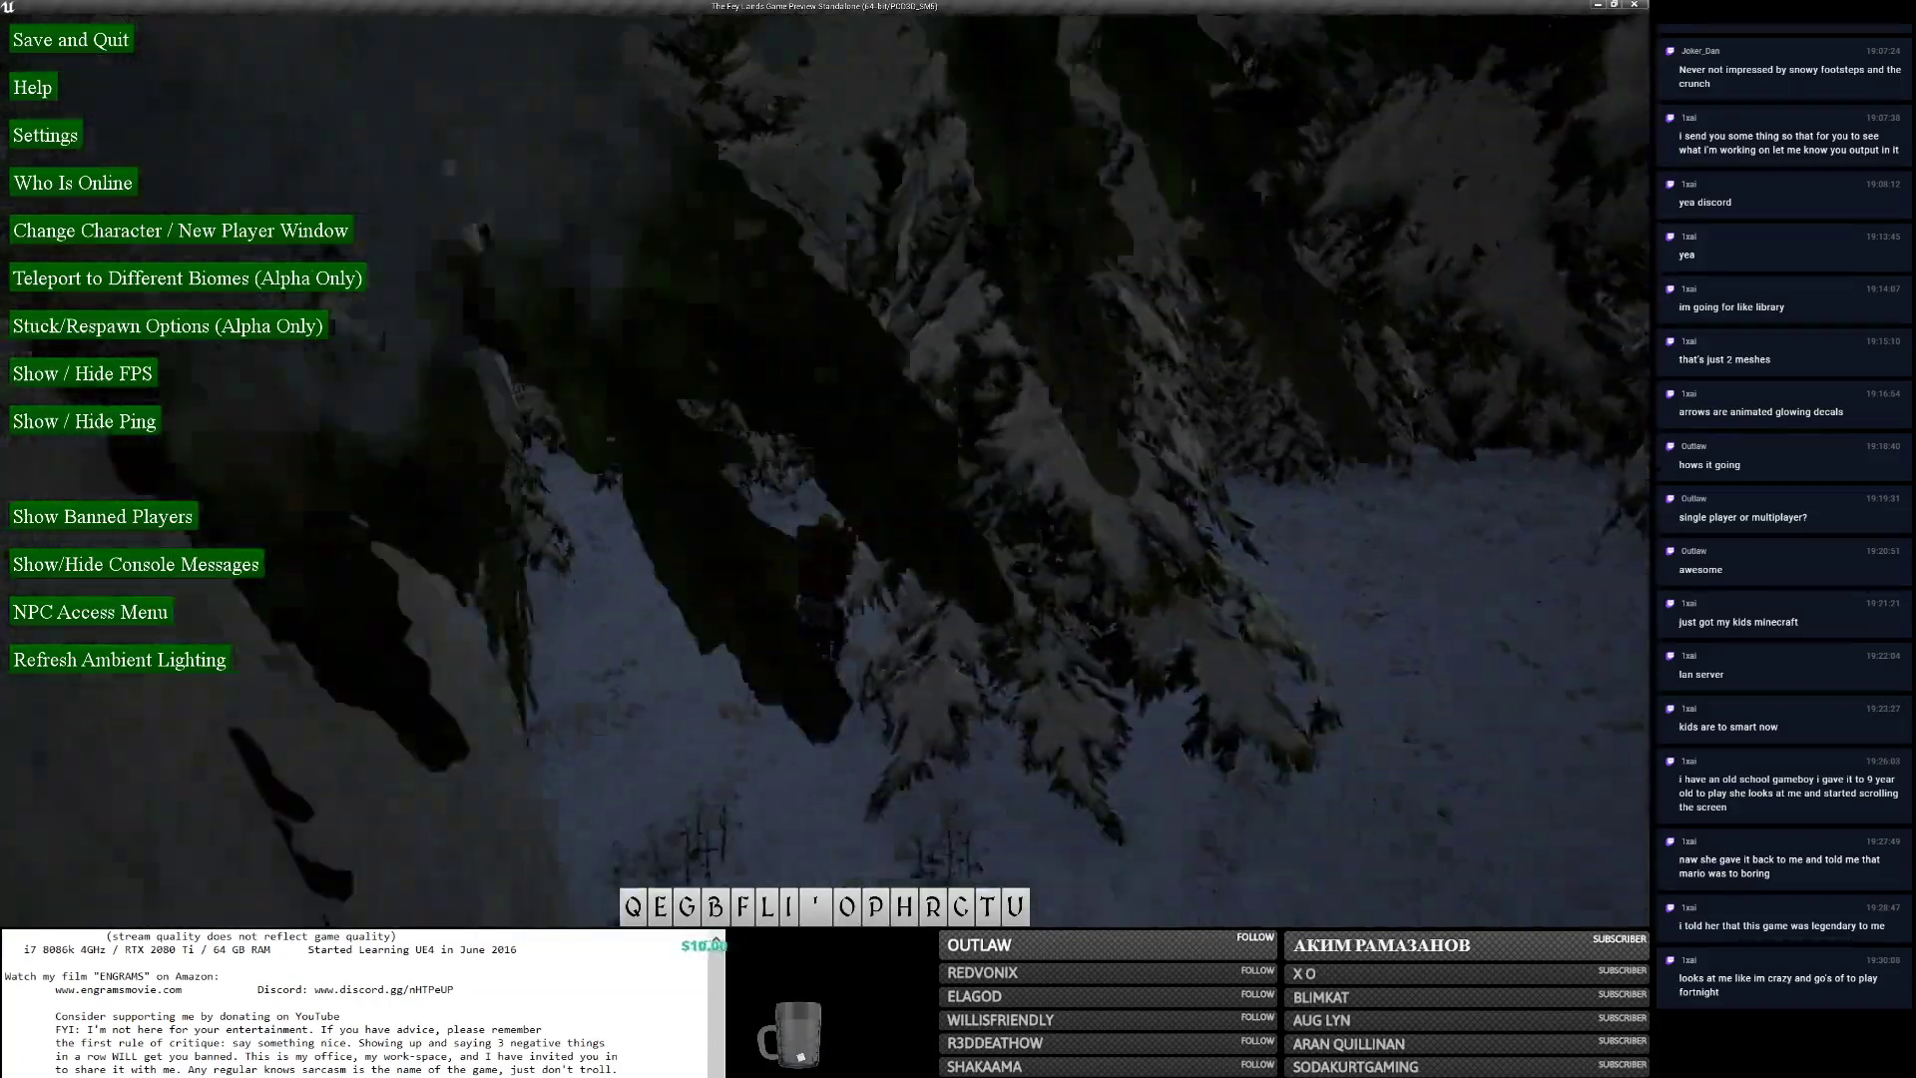
pyautogui.press('w')
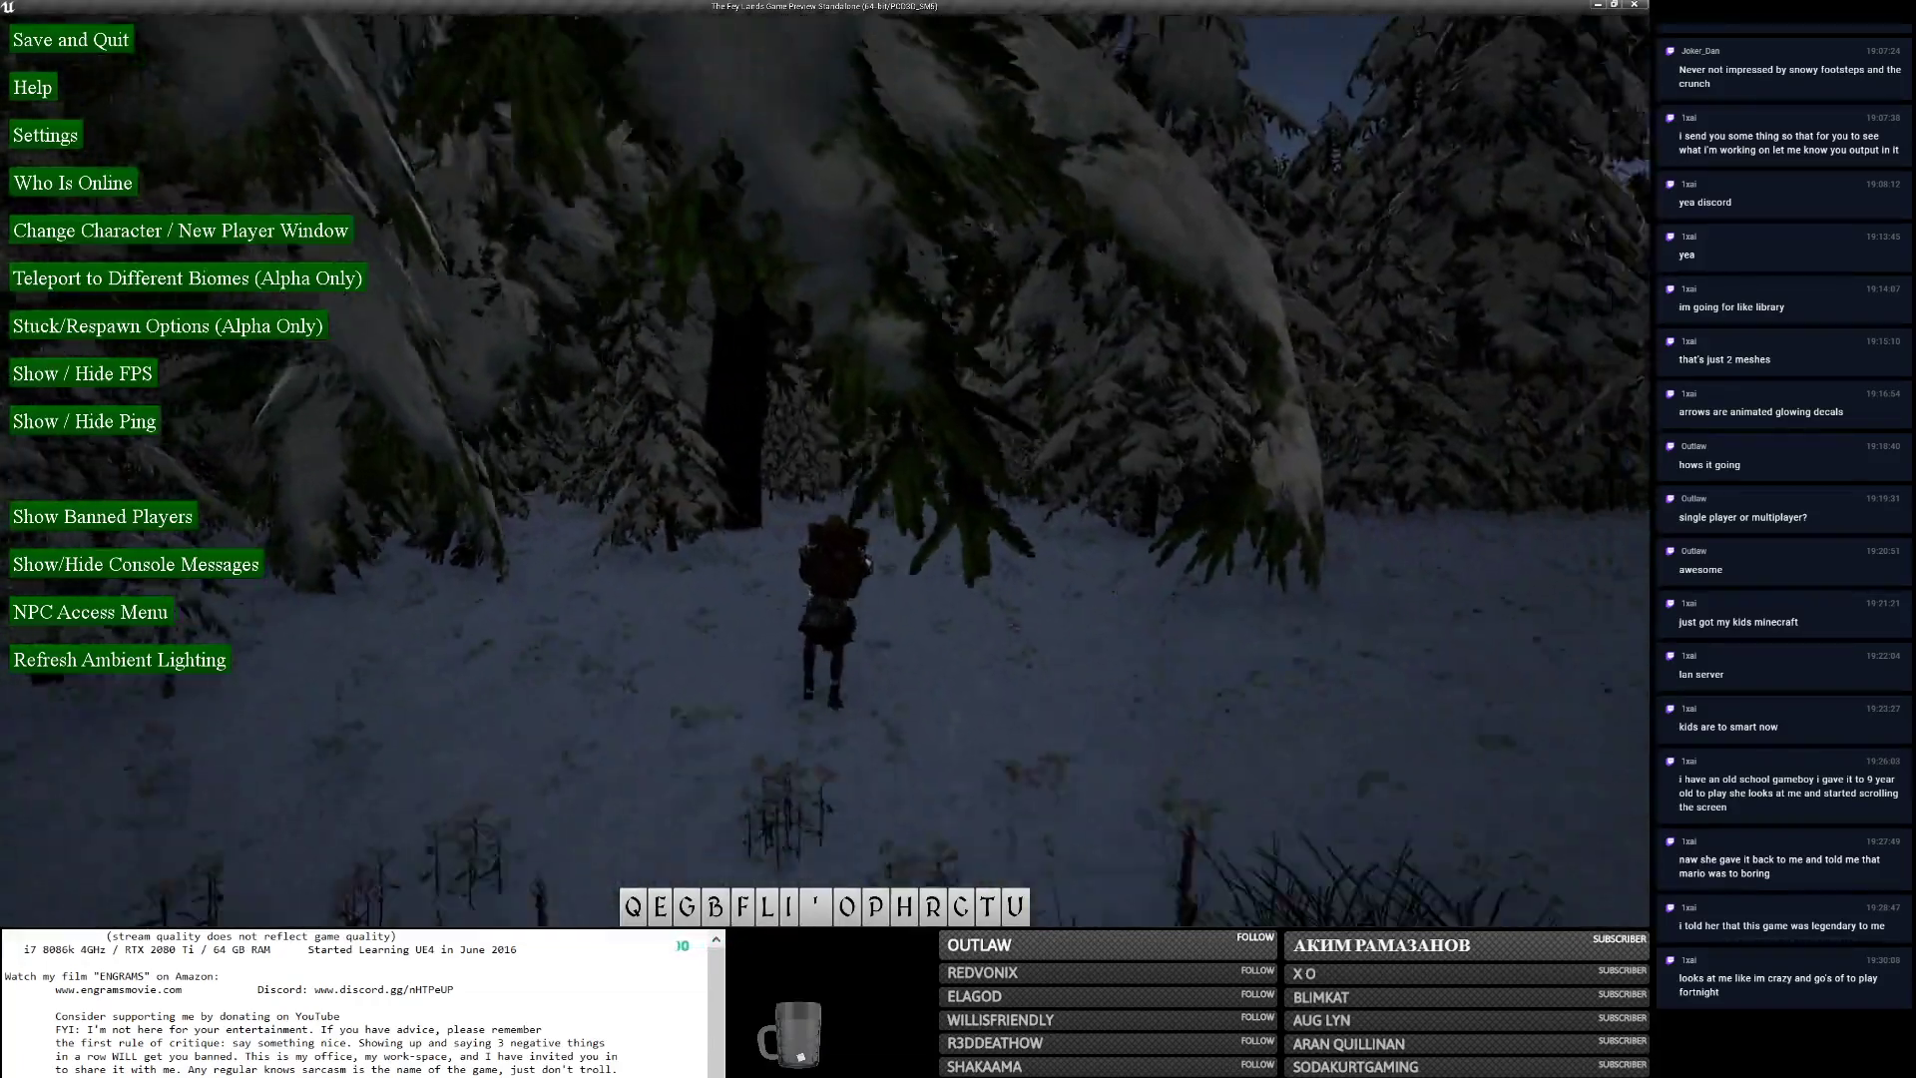
pyautogui.press('w')
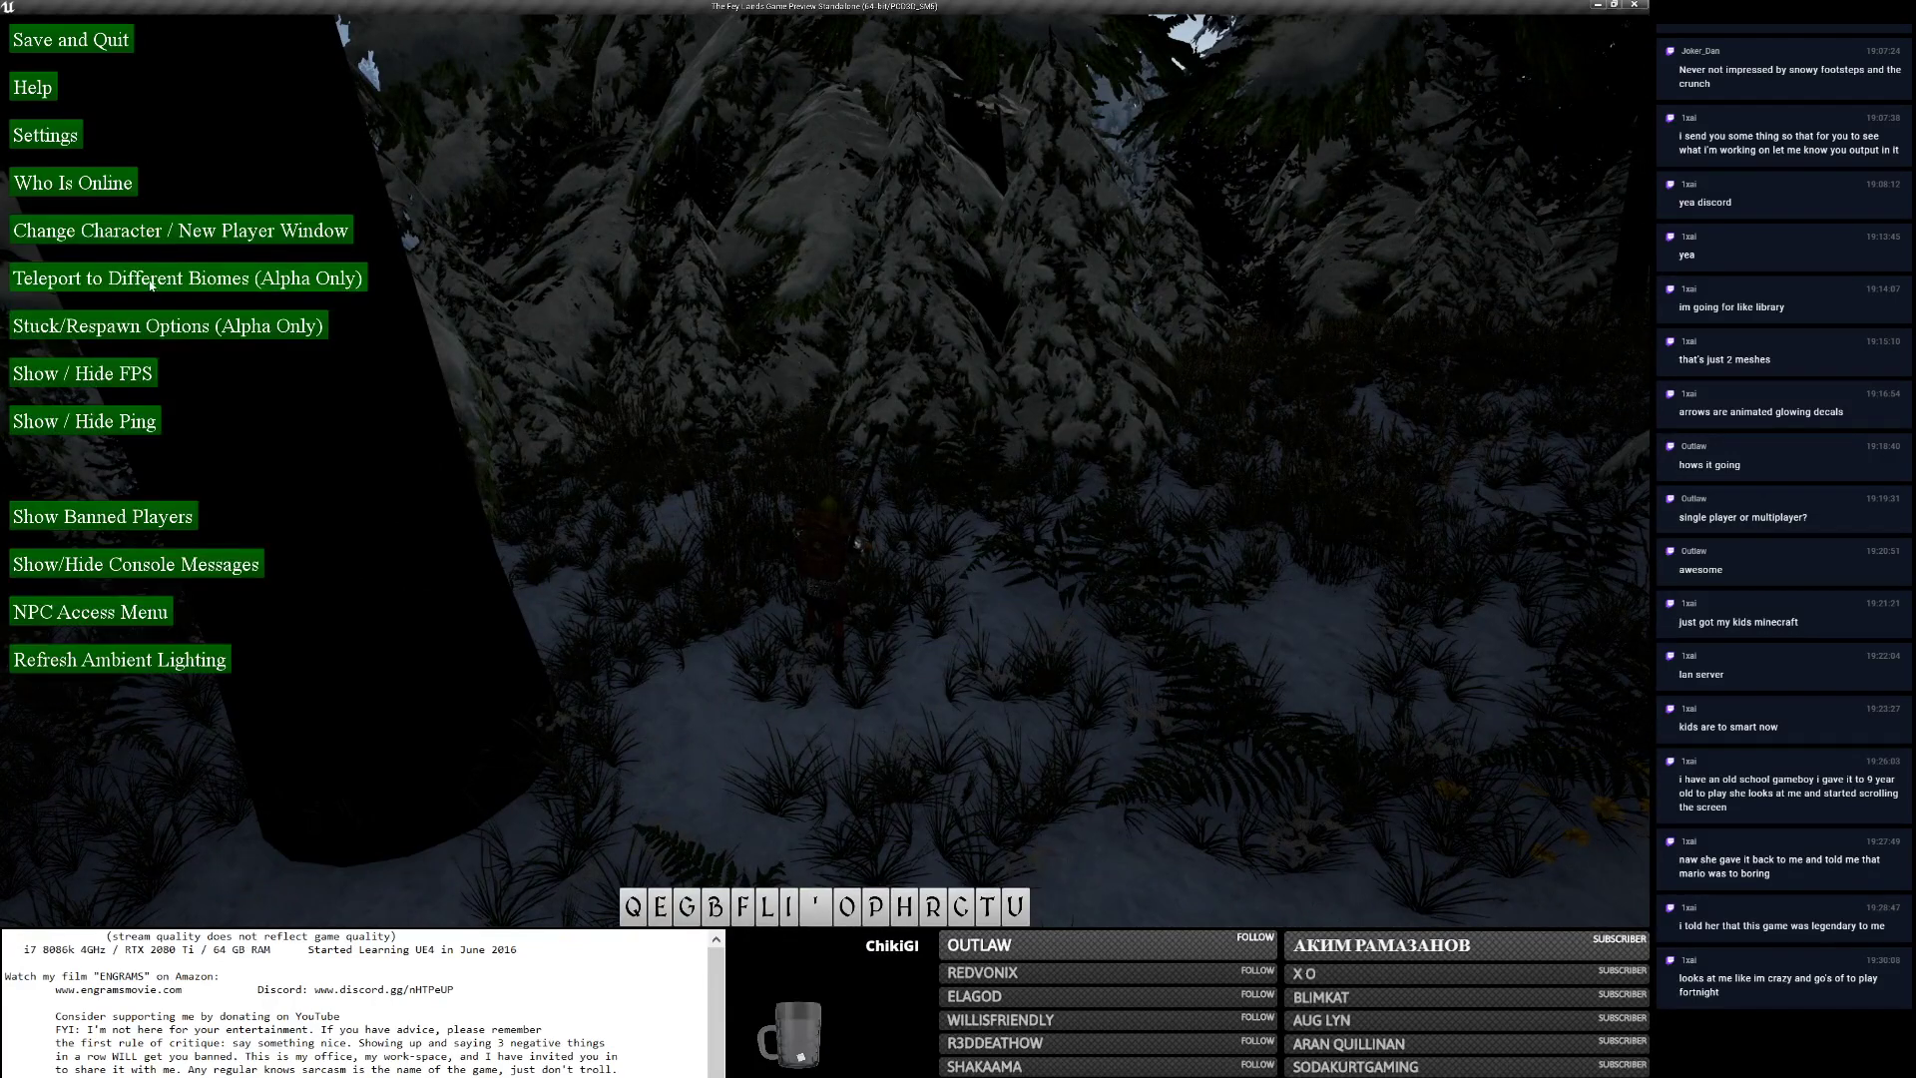
# Teleport character 1 to another biome, run up to Darik and hail him.
pyautogui.click(249, 114)
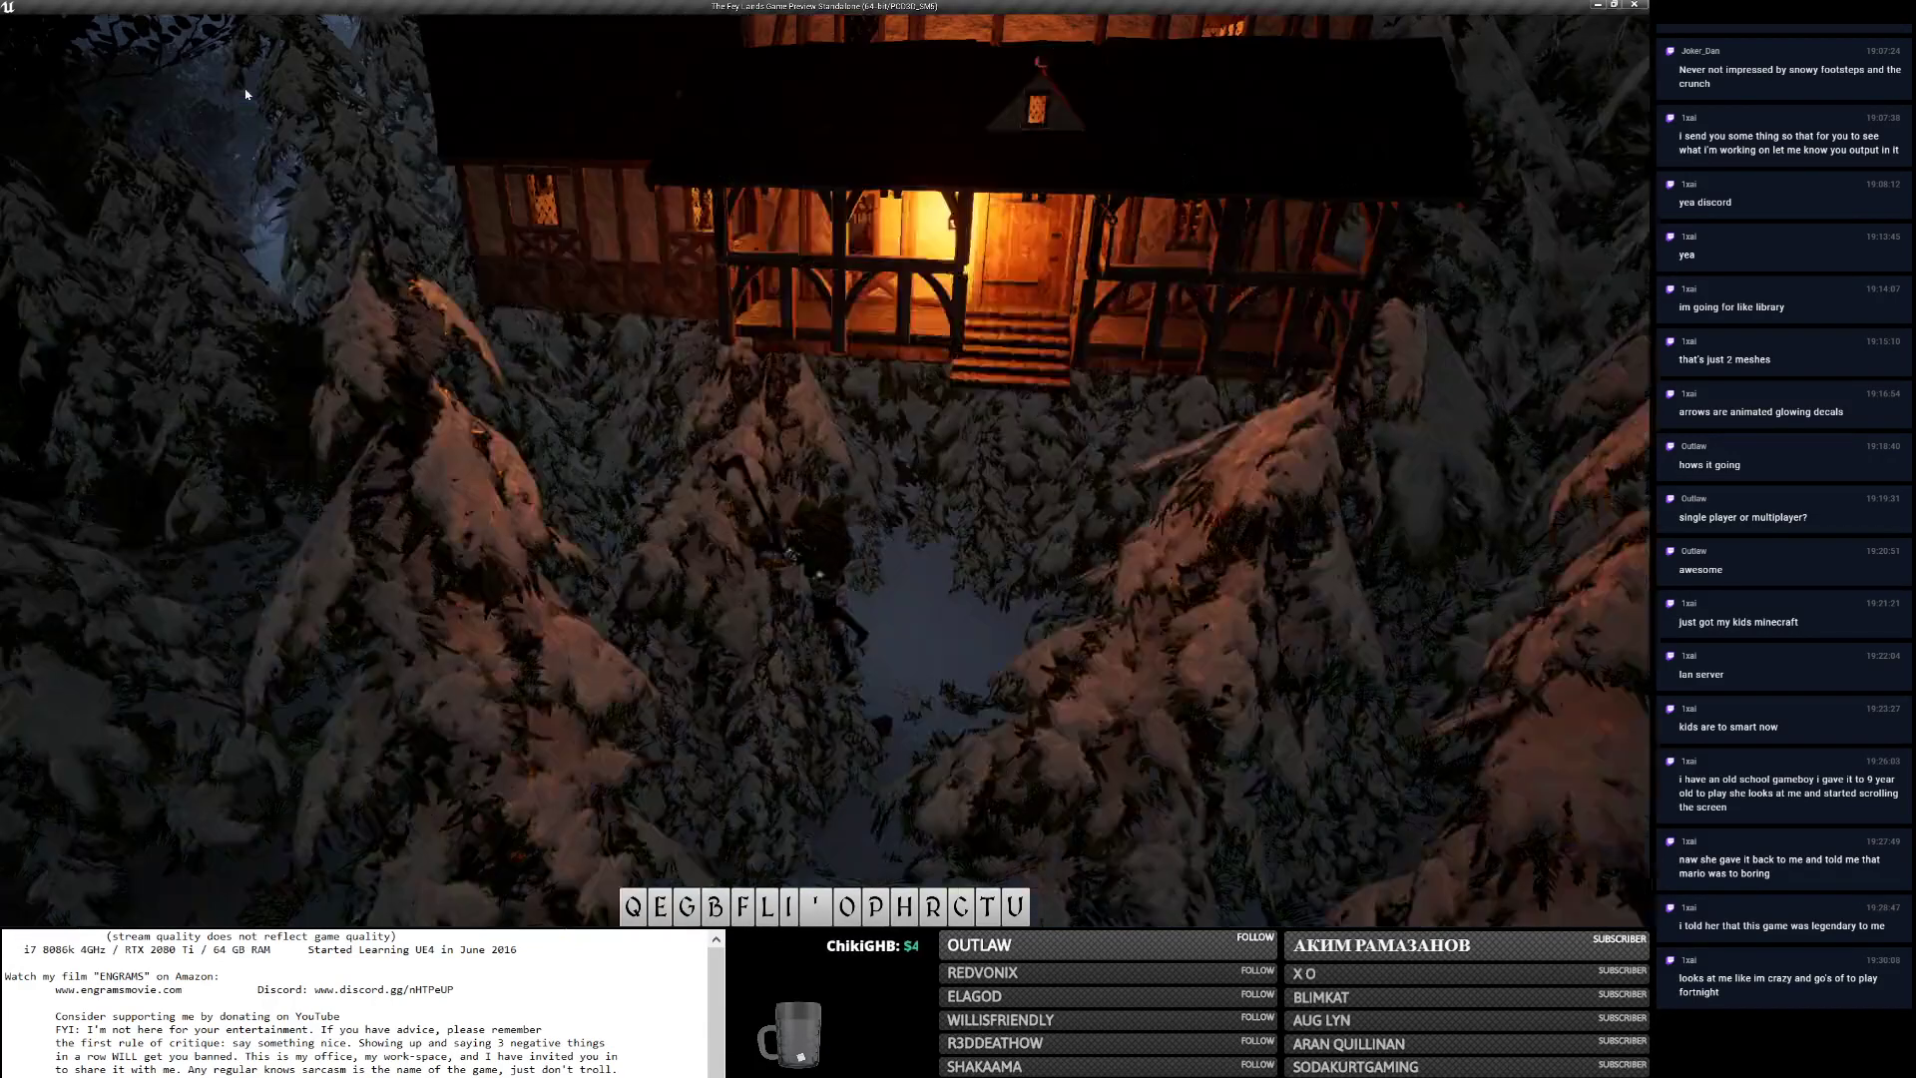
pyautogui.press('w')
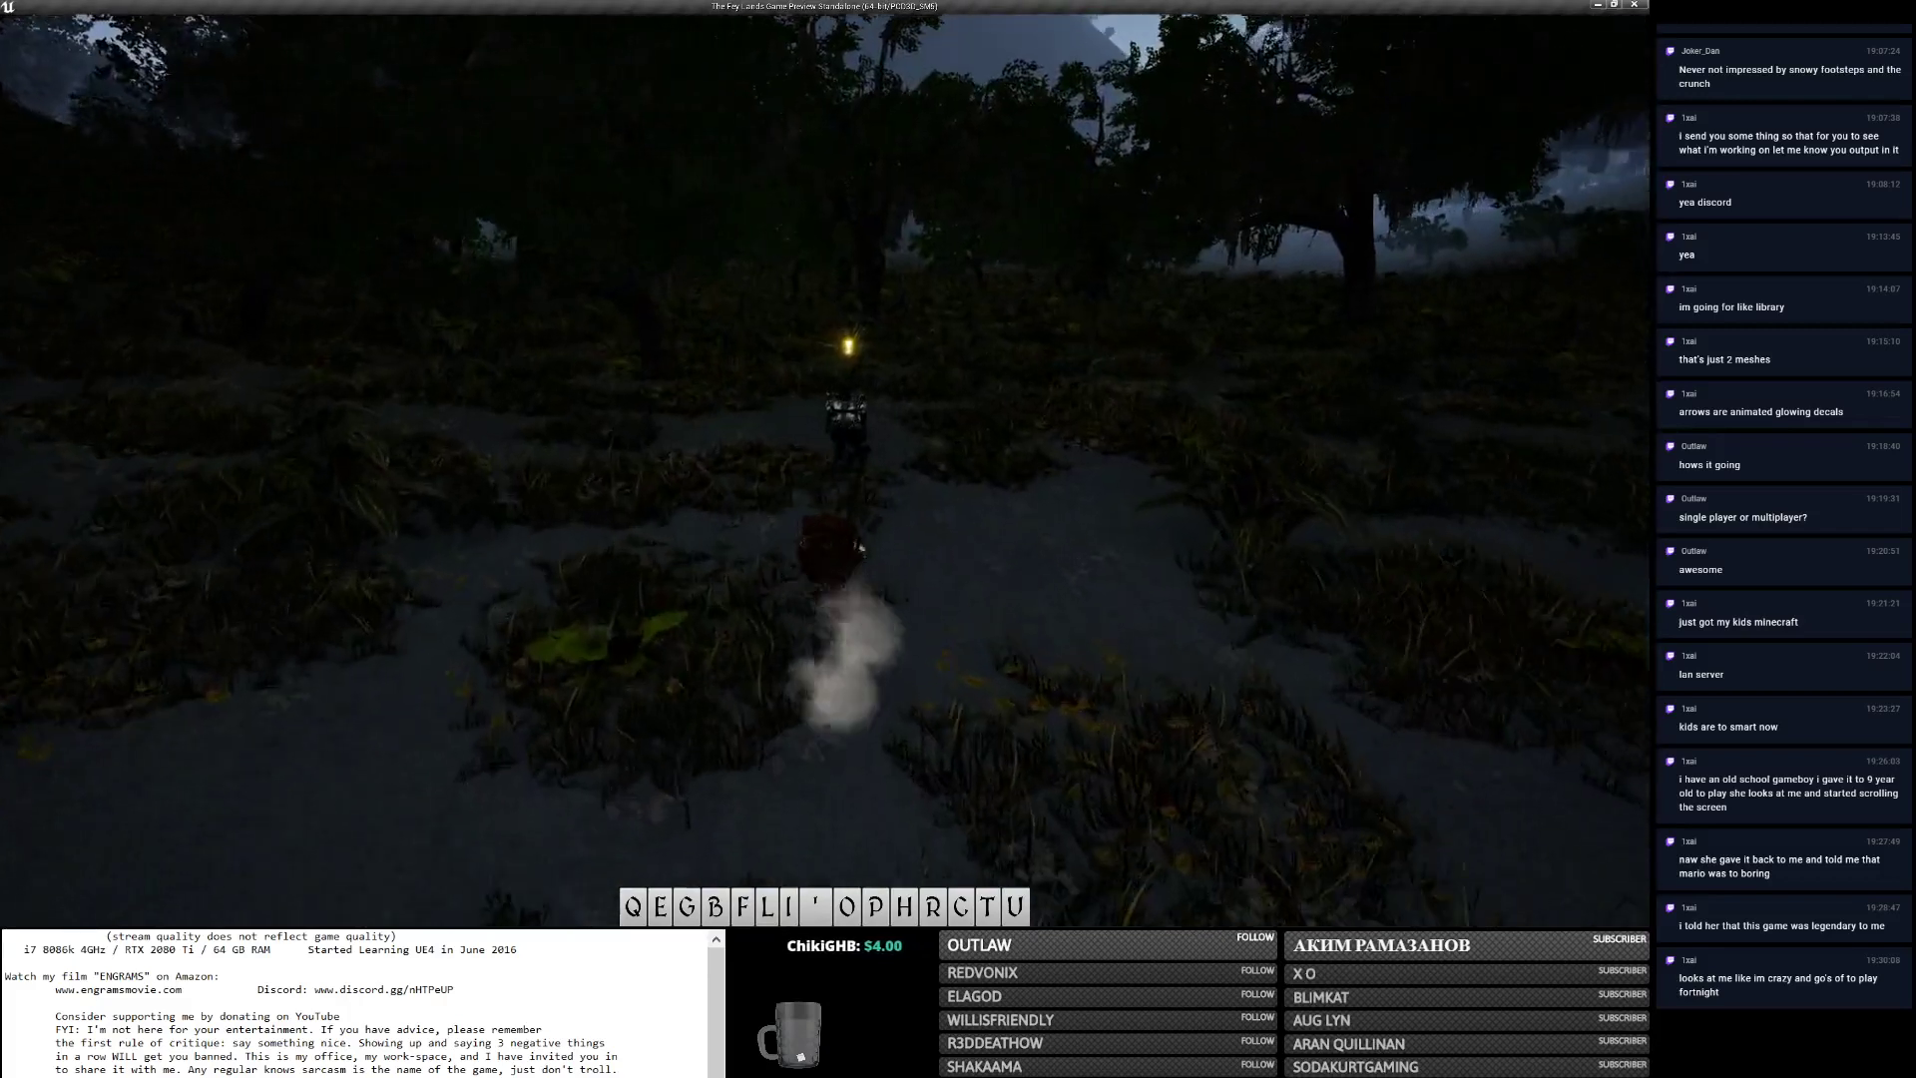
pyautogui.press('h')
# Stow the felling axe in the backpack and choose a splitting axe from Darik's tools.
pyautogui.press('b')
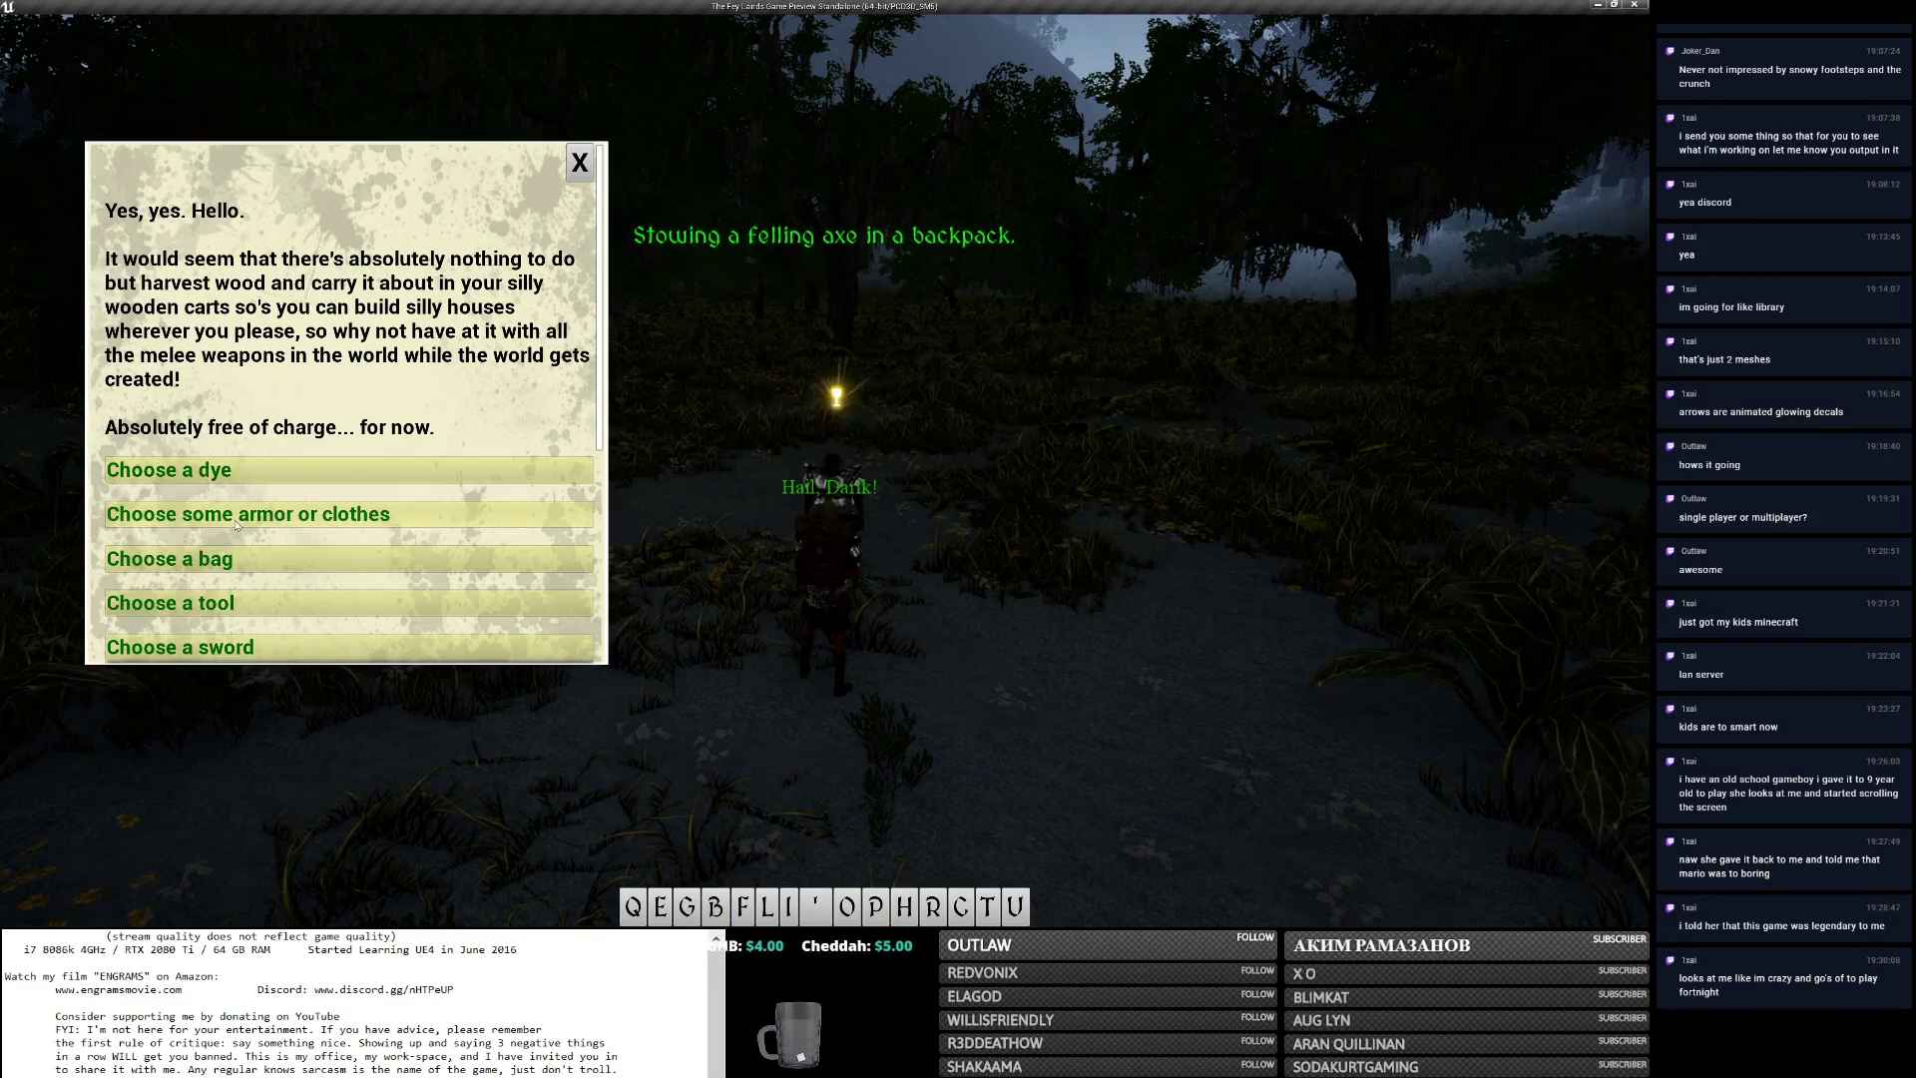
pyautogui.scroll(-2, 236, 526)
pyautogui.click(239, 413)
pyautogui.scroll(-2, 236, 598)
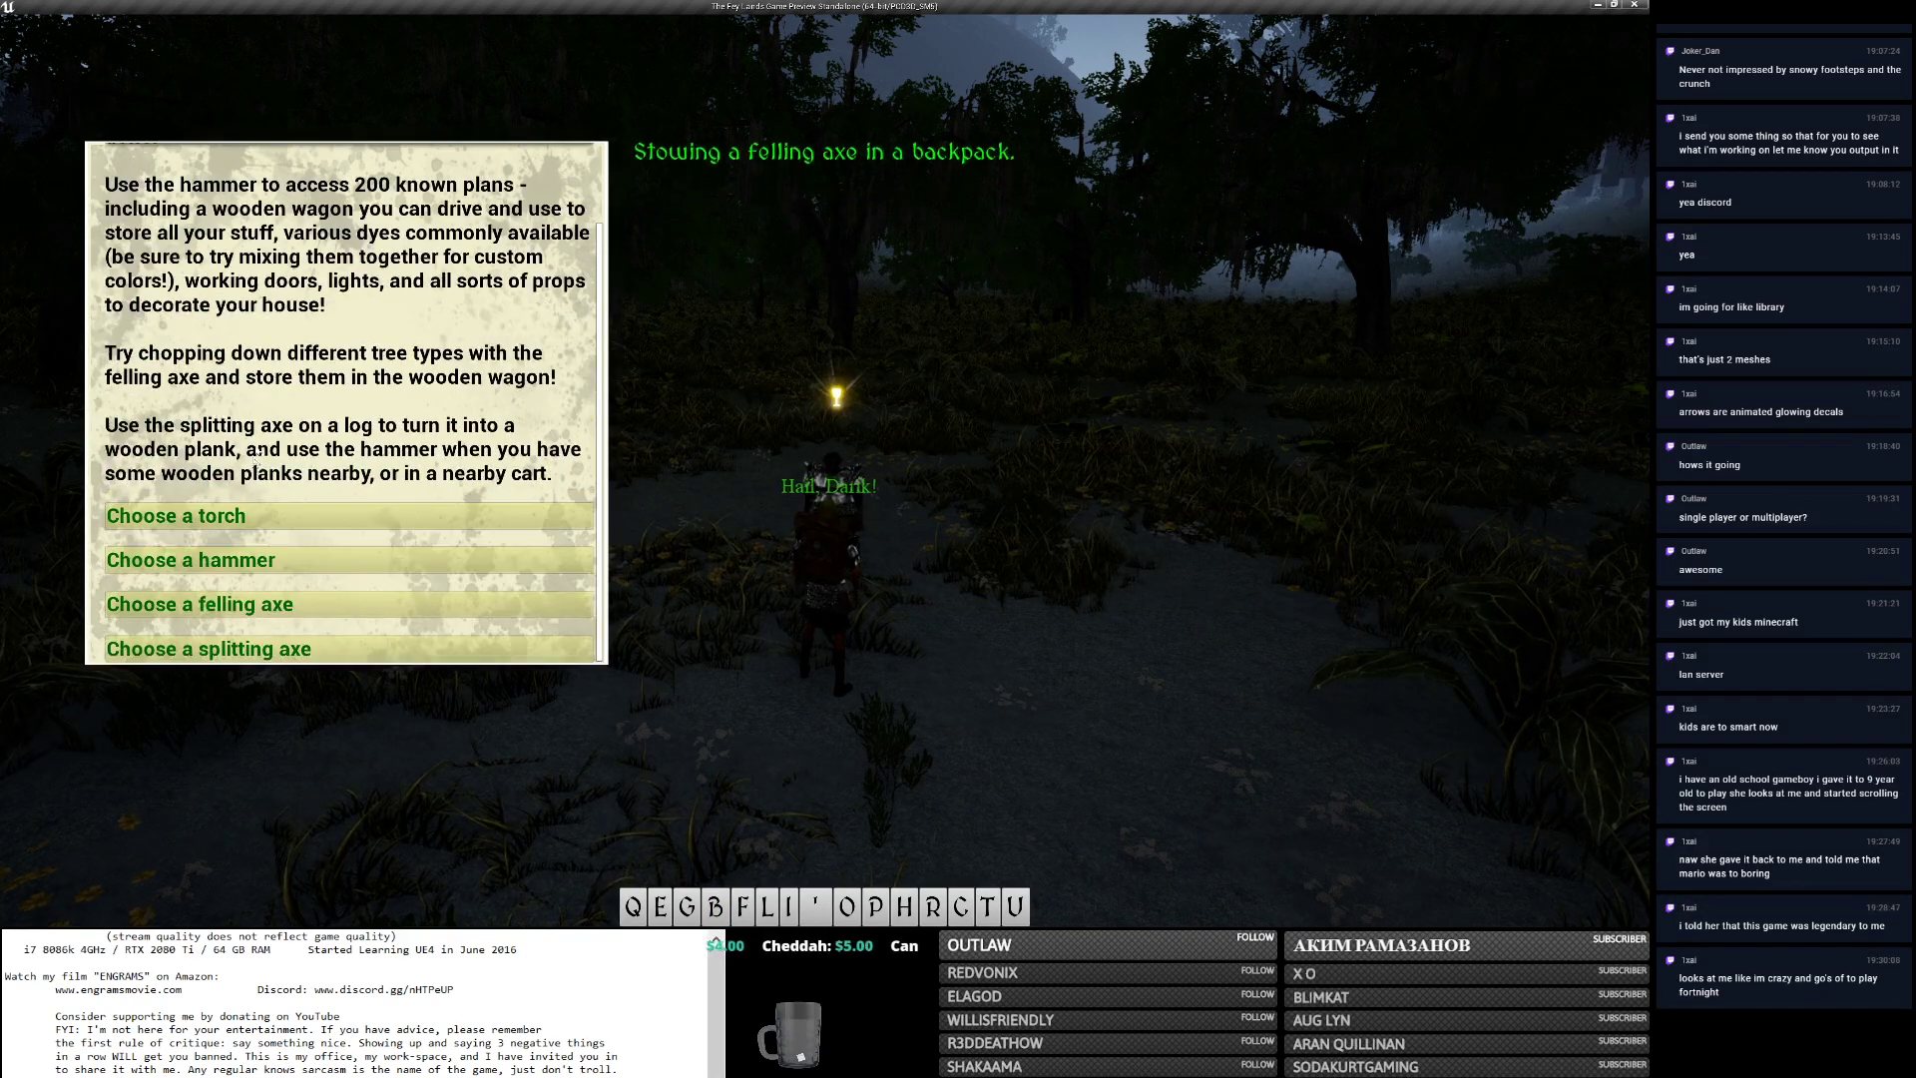
pyautogui.click(240, 649)
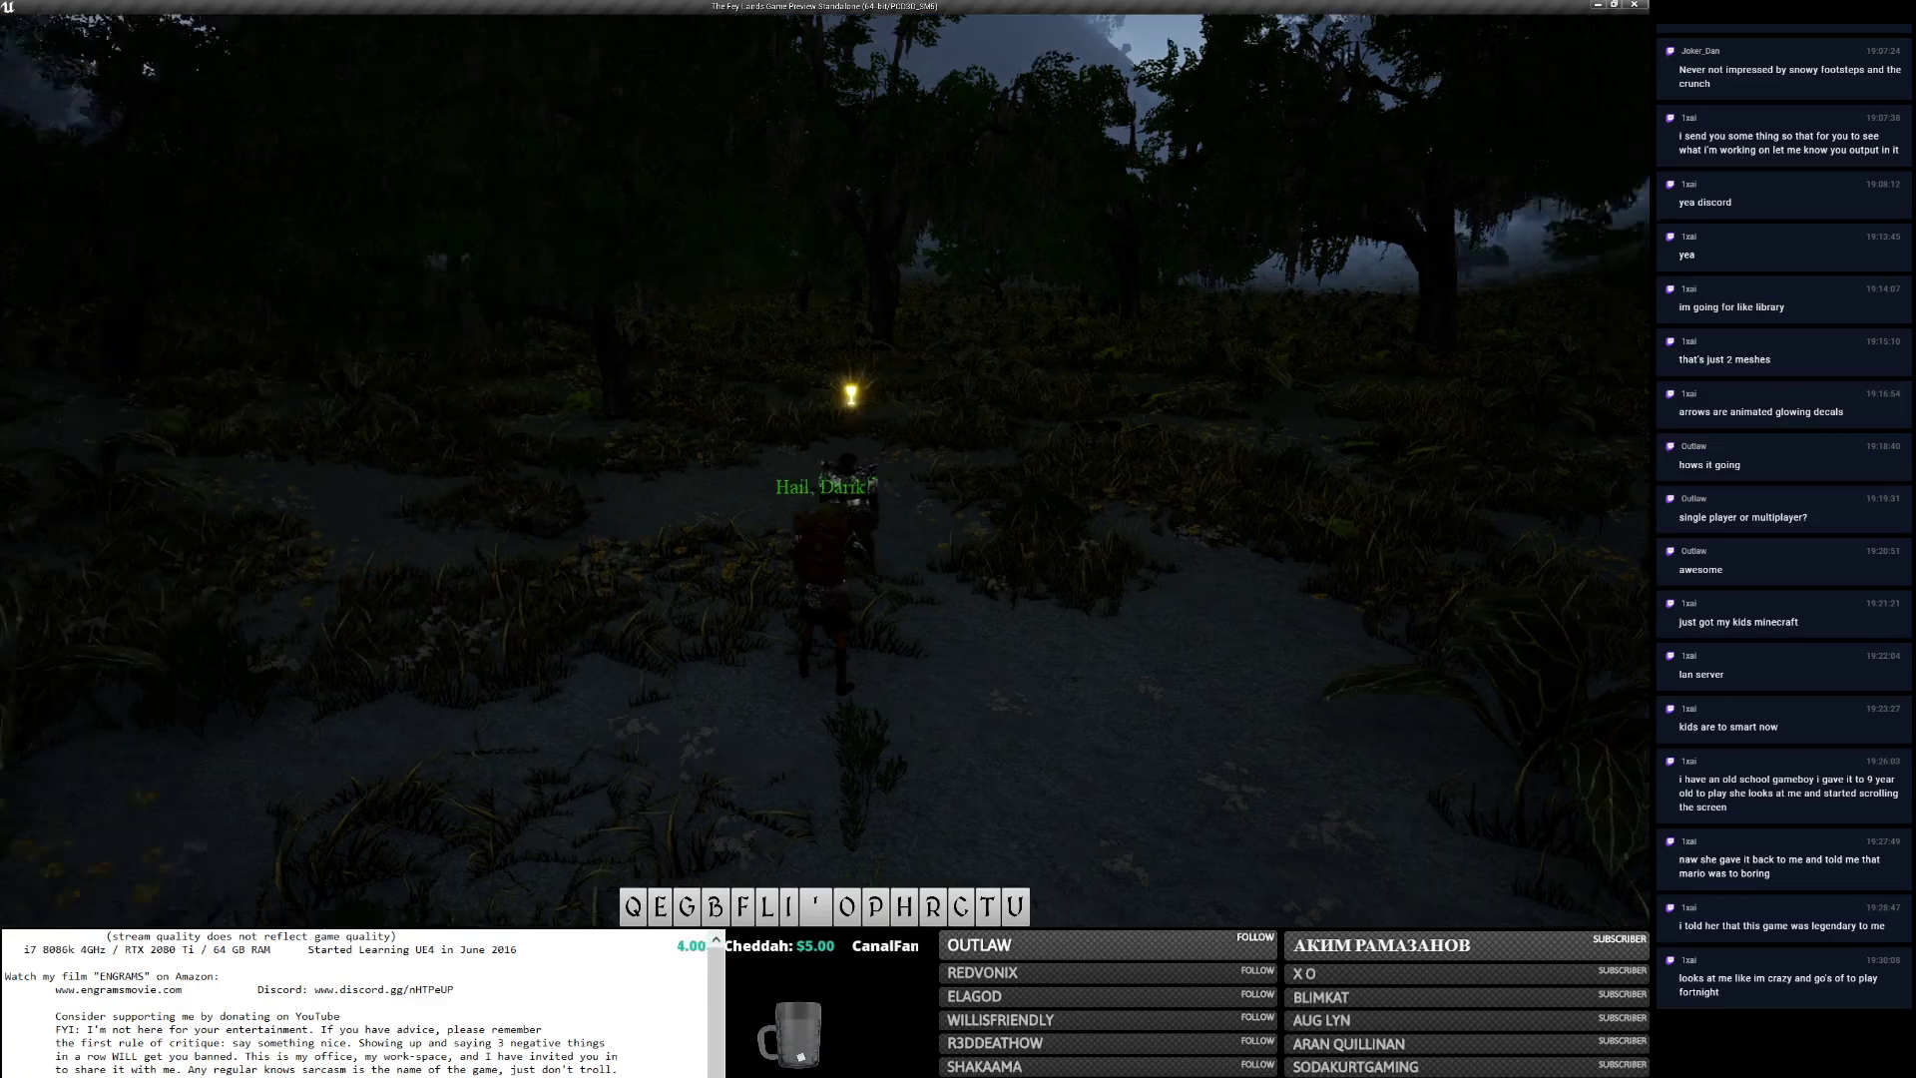
# Run character 1 away from Darik into the snowy pine forest and up the snow-covered hillside.
pyautogui.press('w')
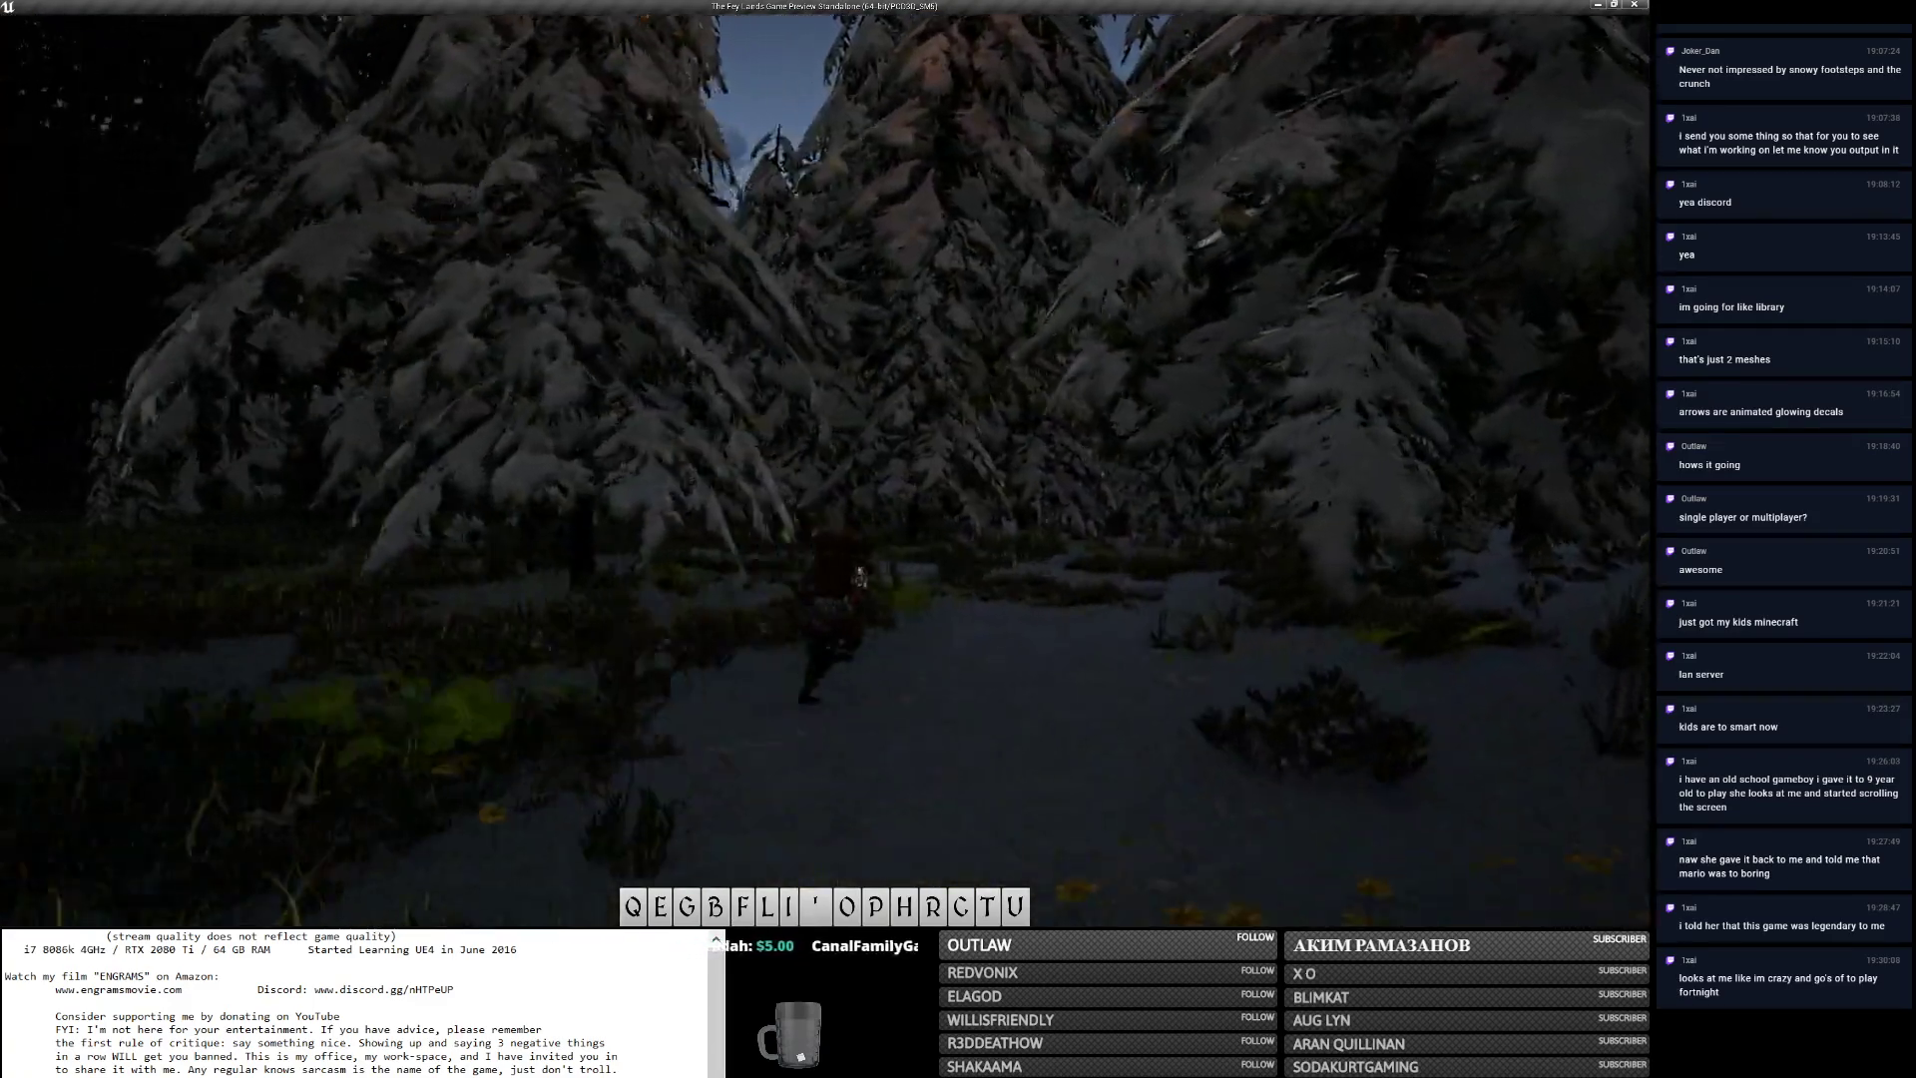
pyautogui.press('w')
pyautogui.press('w')
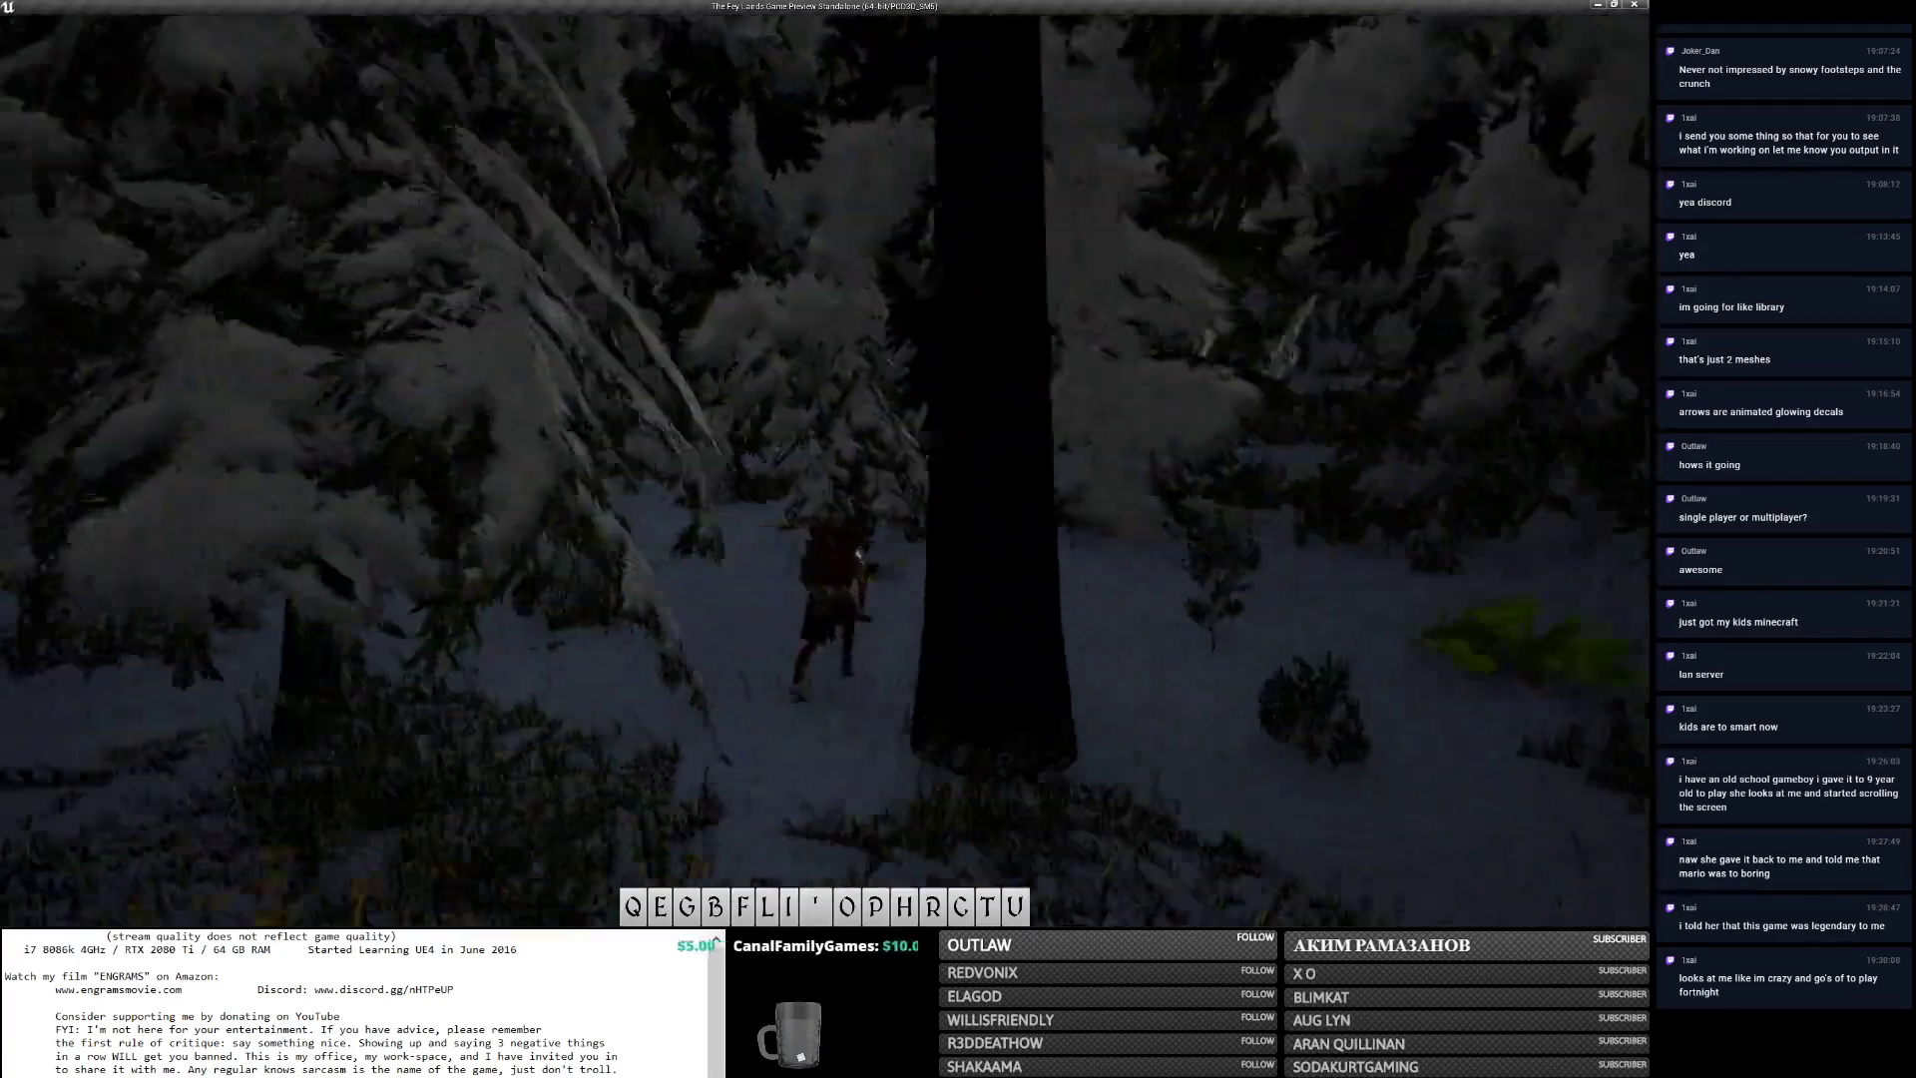
pyautogui.press('w')
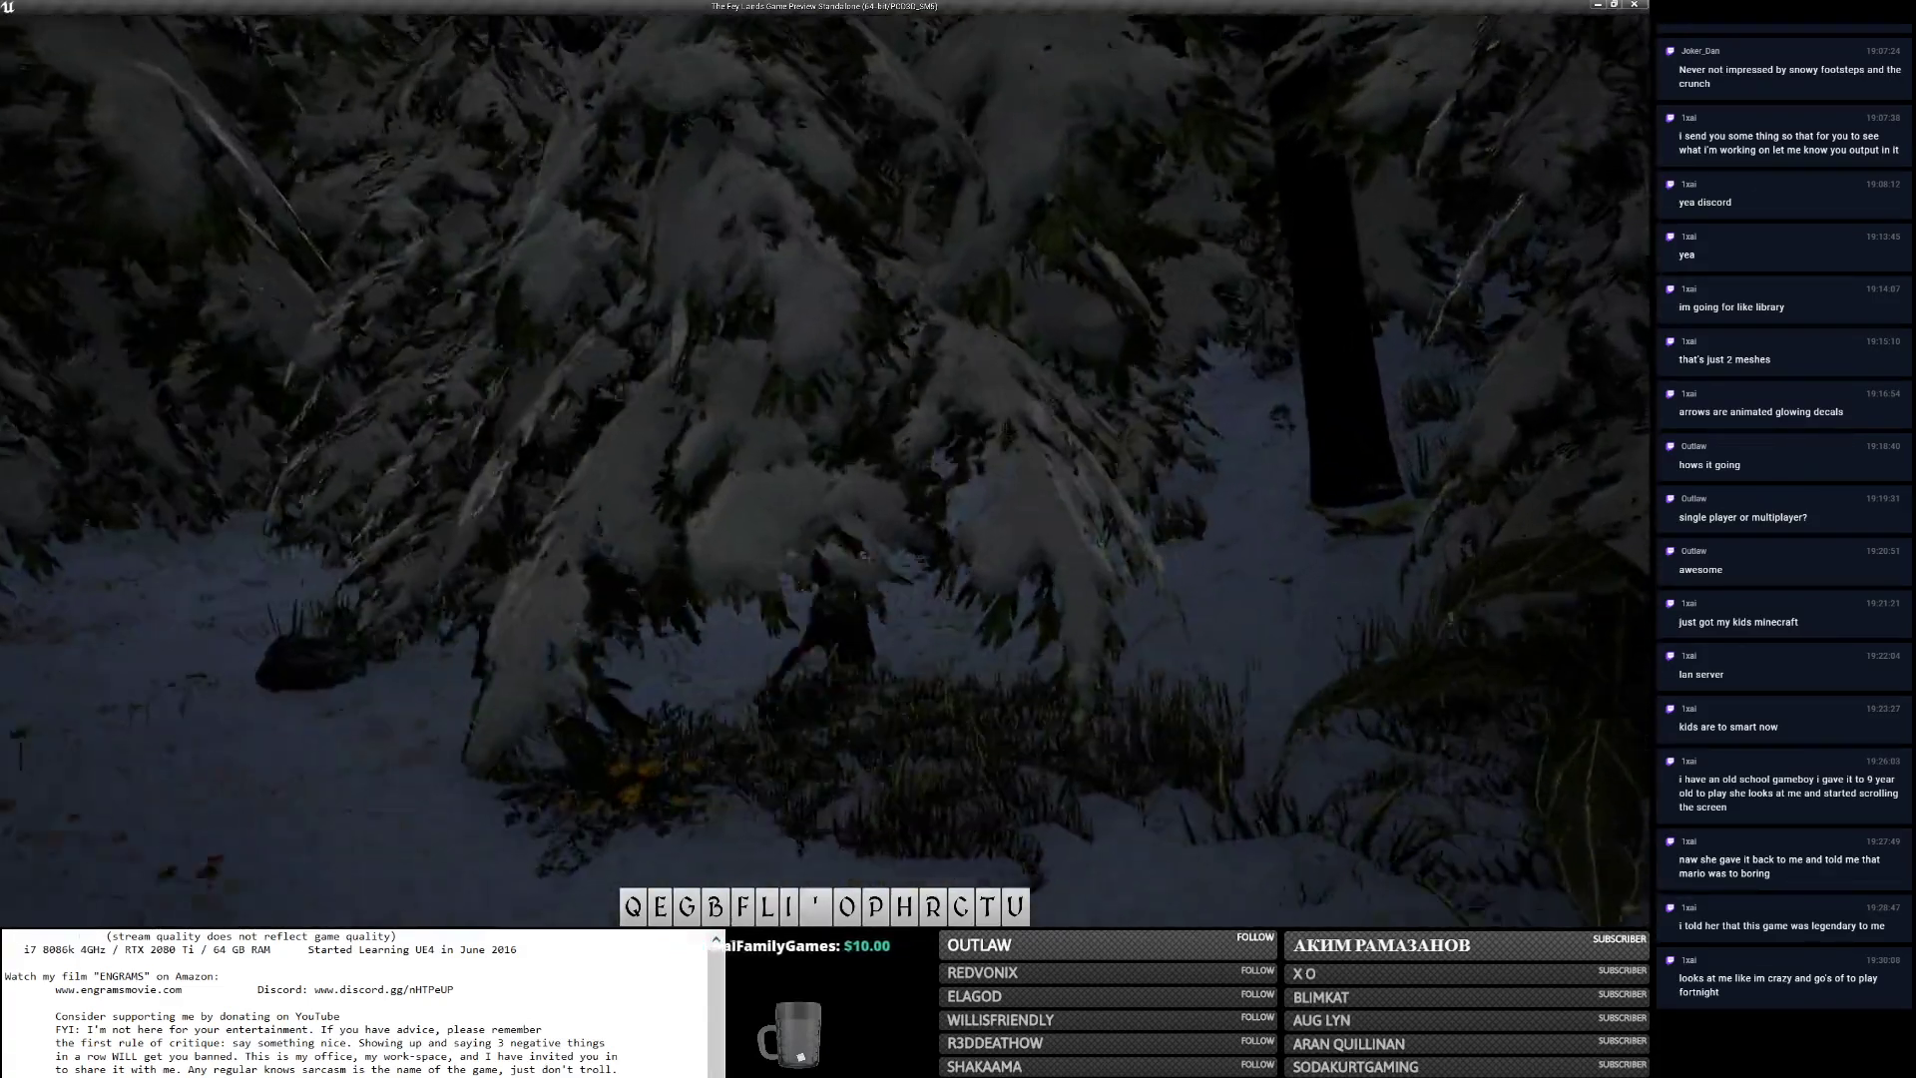
pyautogui.press('w')
pyautogui.press('w')
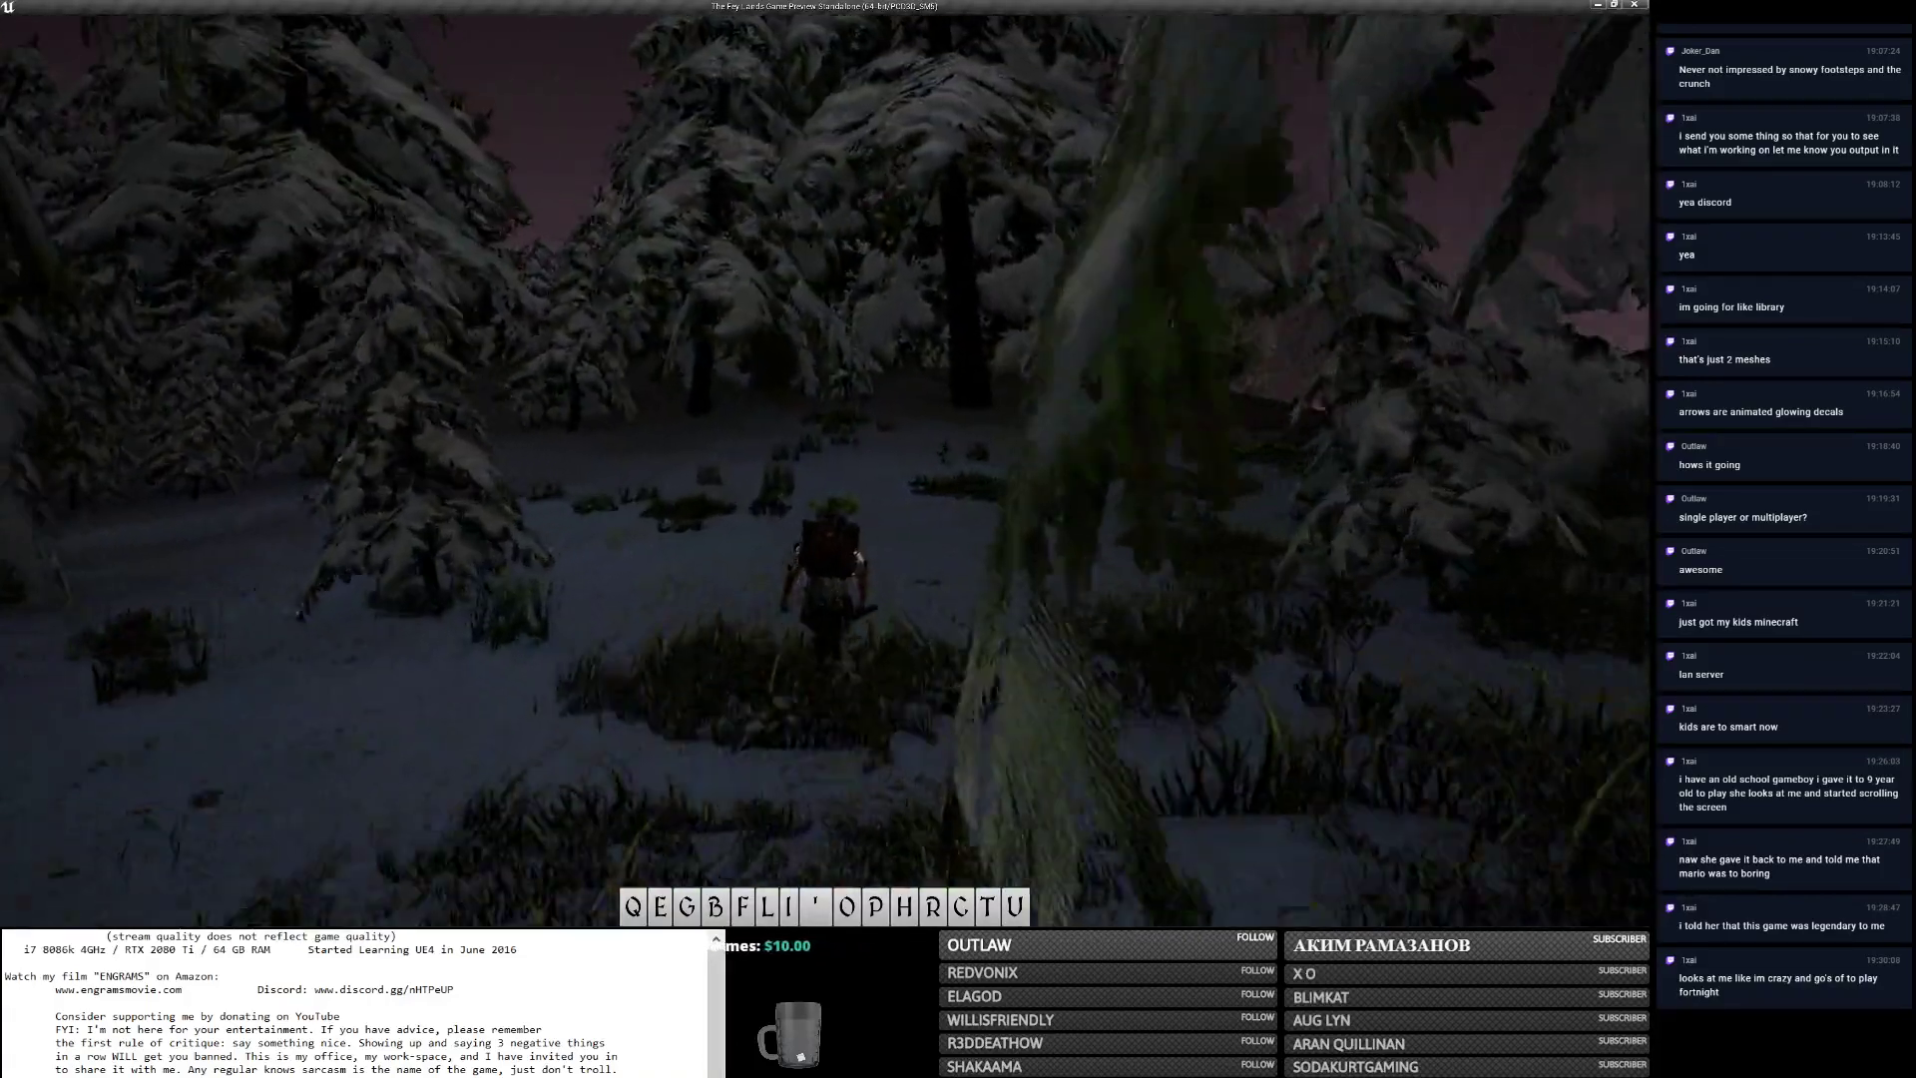
pyautogui.press('w')
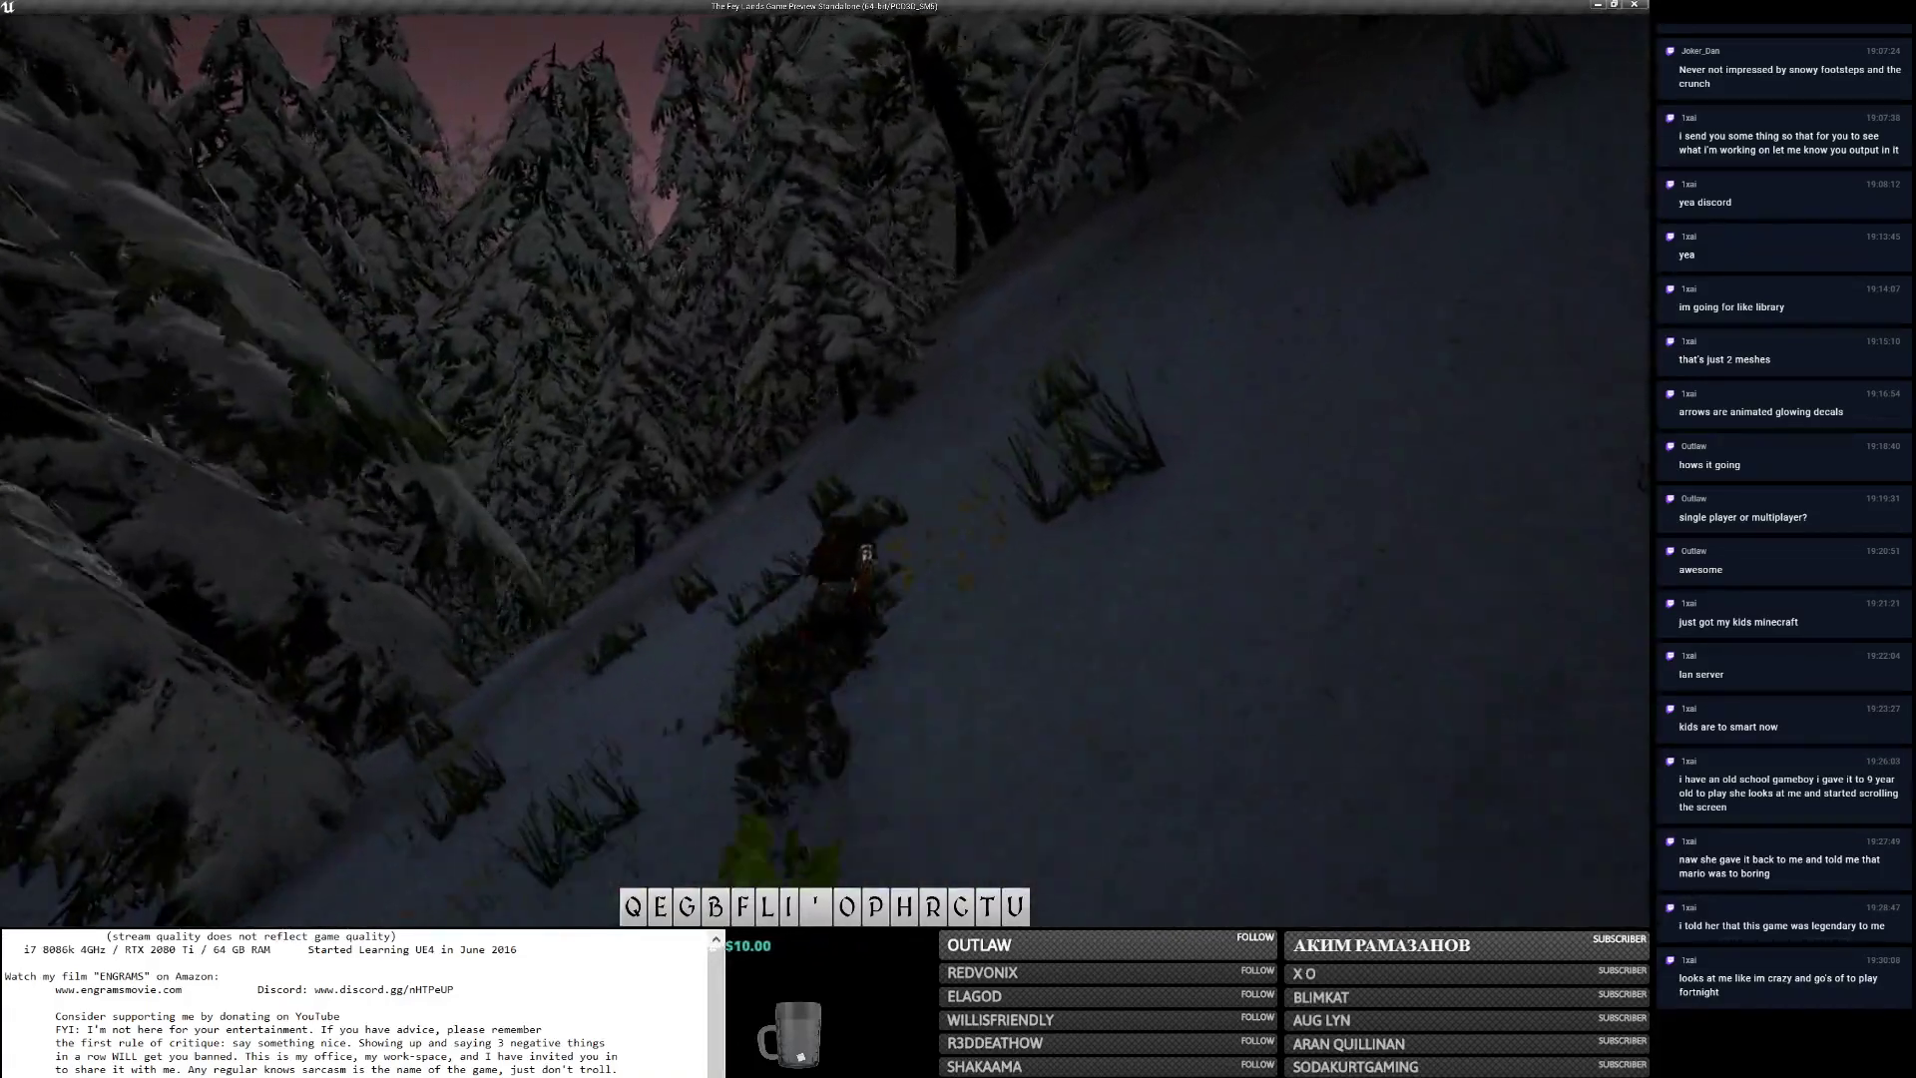
pyautogui.press('w')
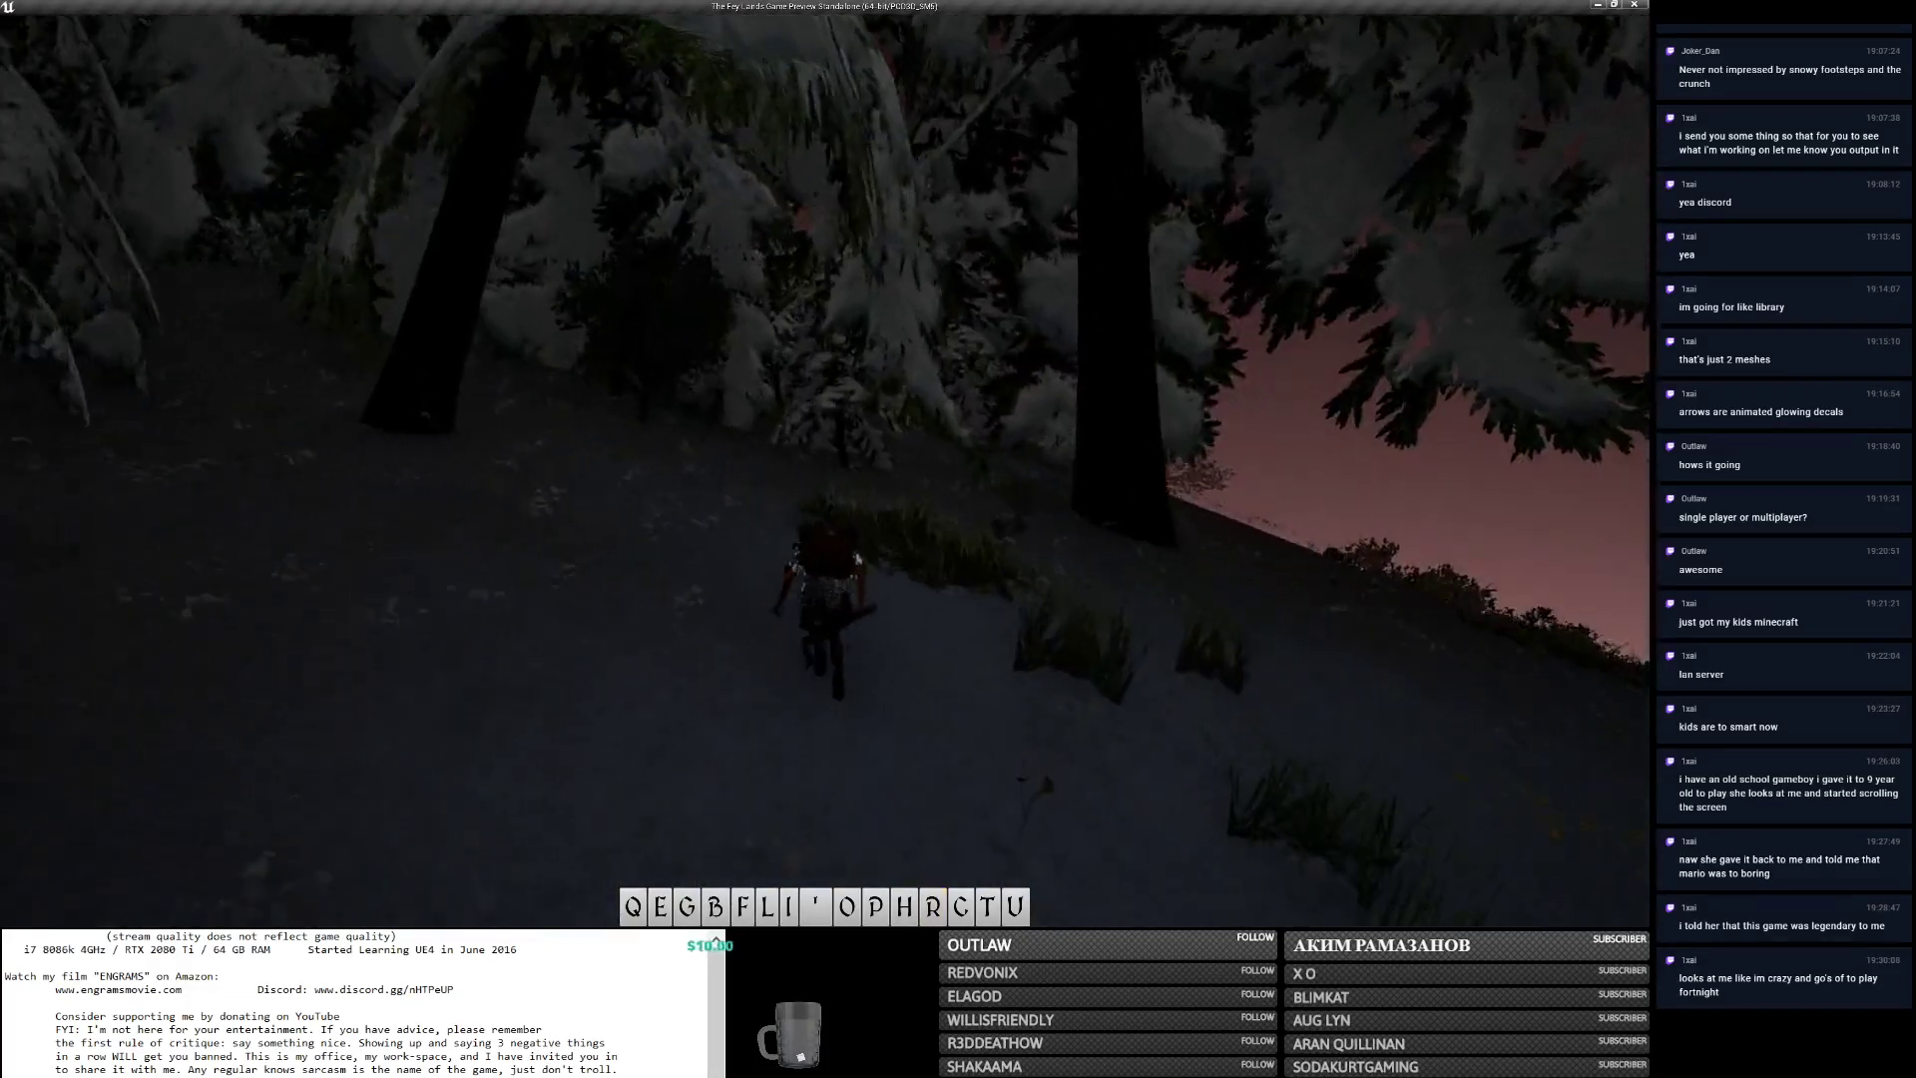
# Switch to the Chrome window with the Unreal Engine documentation page on Distance Field Soft Shadows.
pyautogui.hotkey('alt', 'Tab')
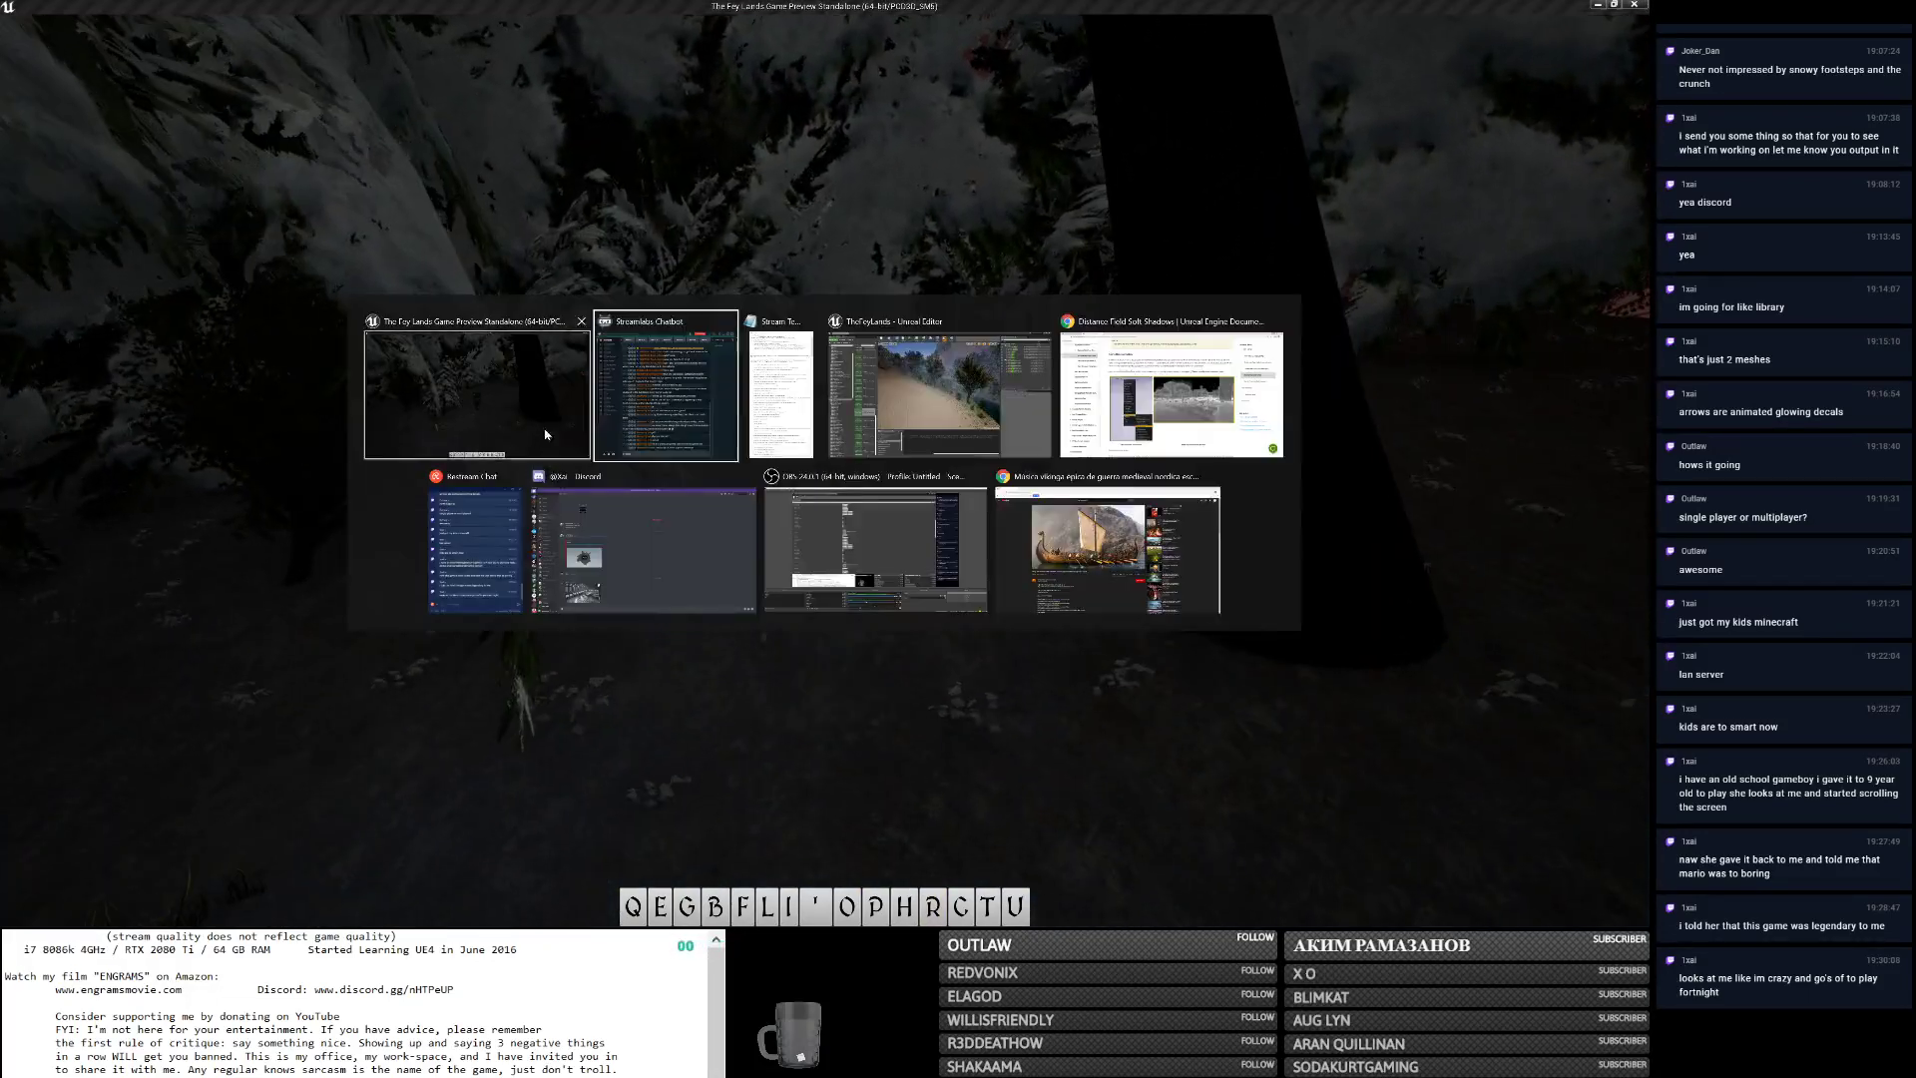
pyautogui.click(1196, 410)
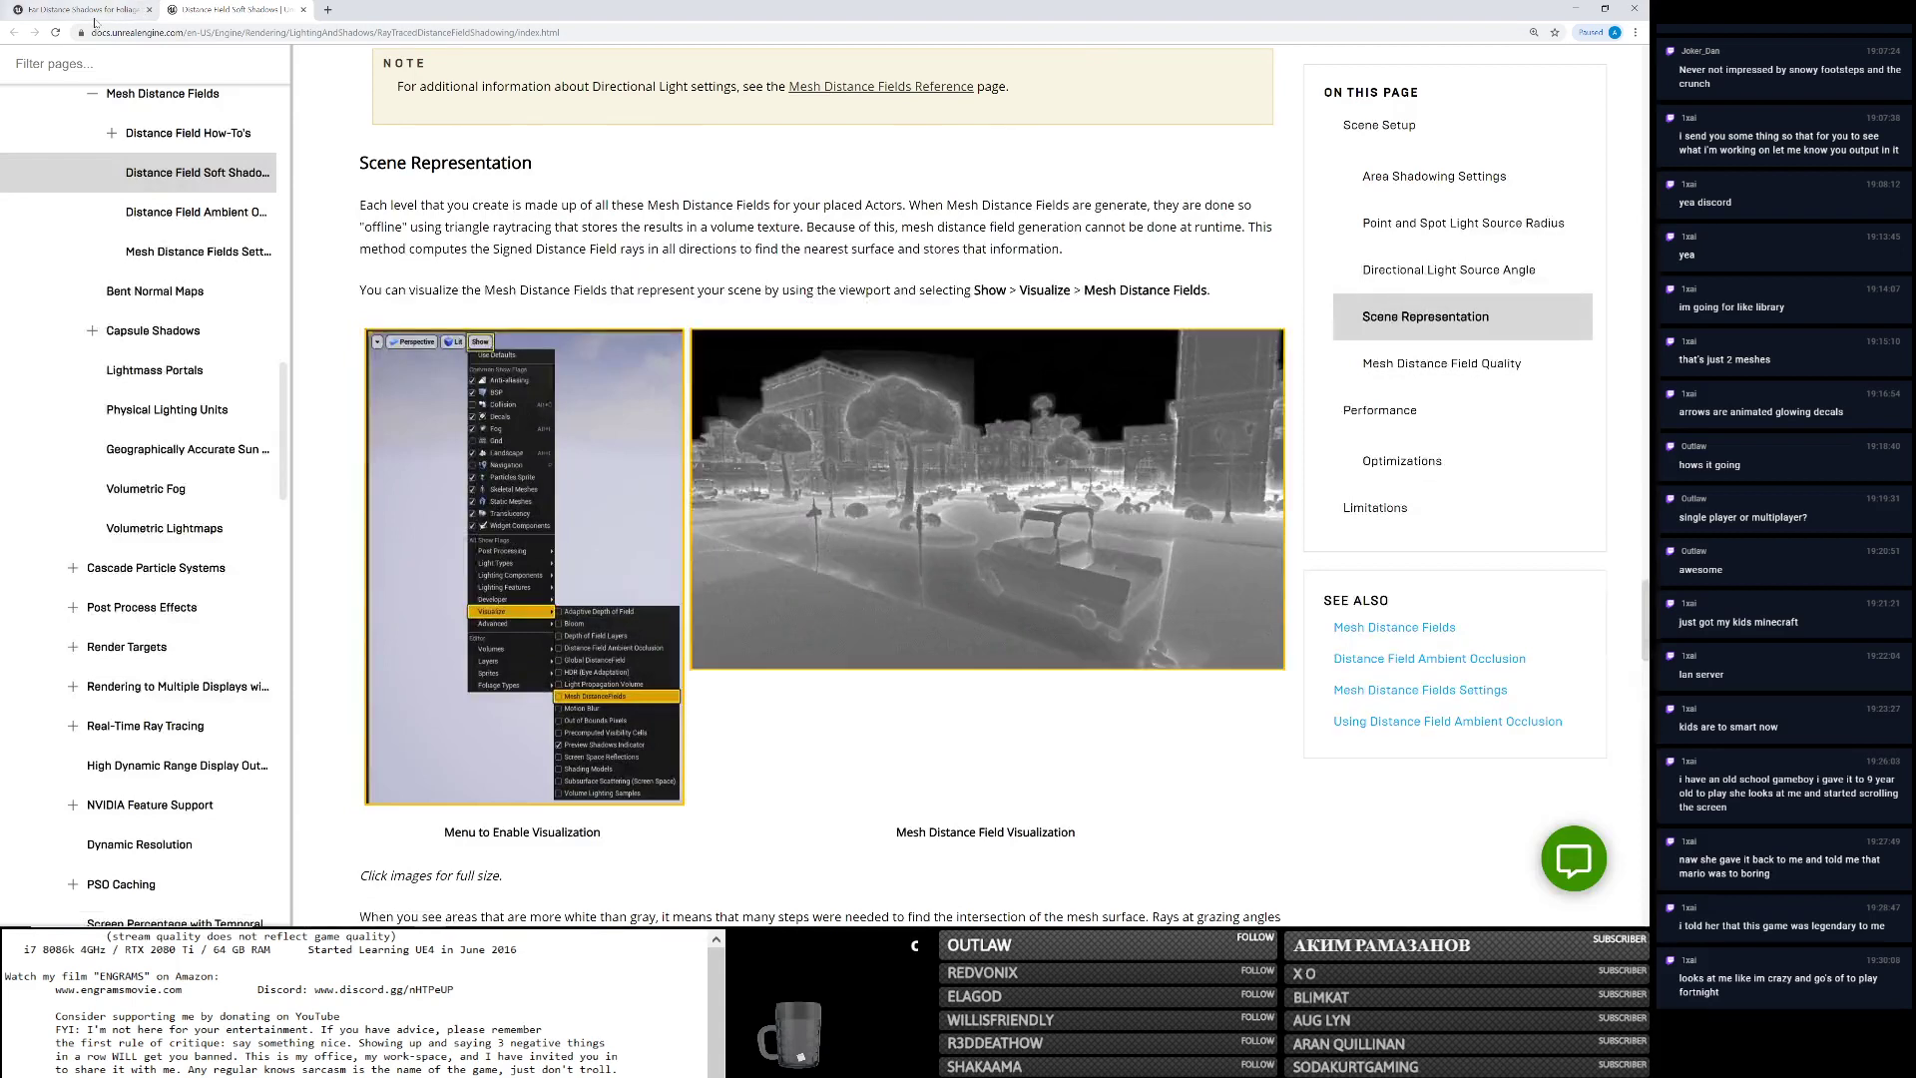
# Close the YouTube medieval music window and switch back to the standalone game preview.
pyautogui.click(95, 16)
pyautogui.hotkey('alt', 'Tab')
pyautogui.click(983, 556)
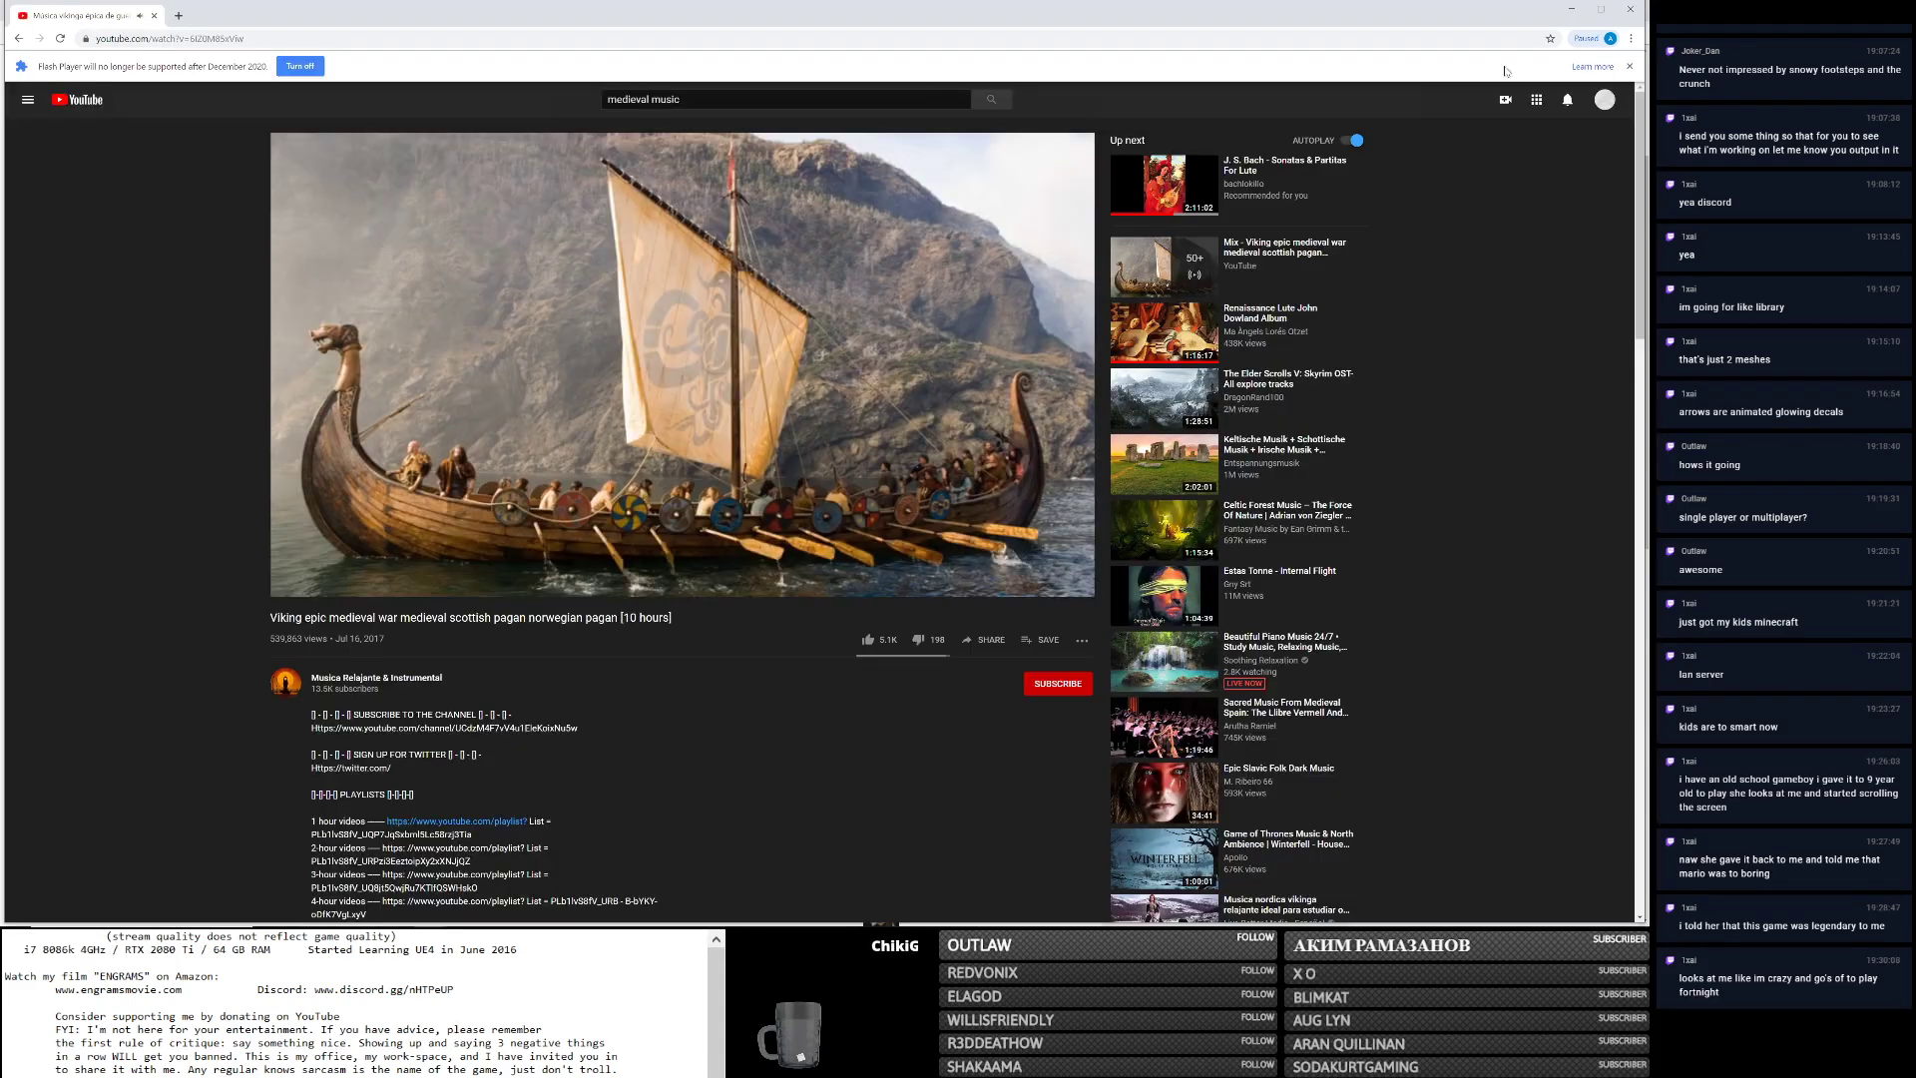
pyautogui.click(1628, 11)
pyautogui.hotkey('alt', 'Tab')
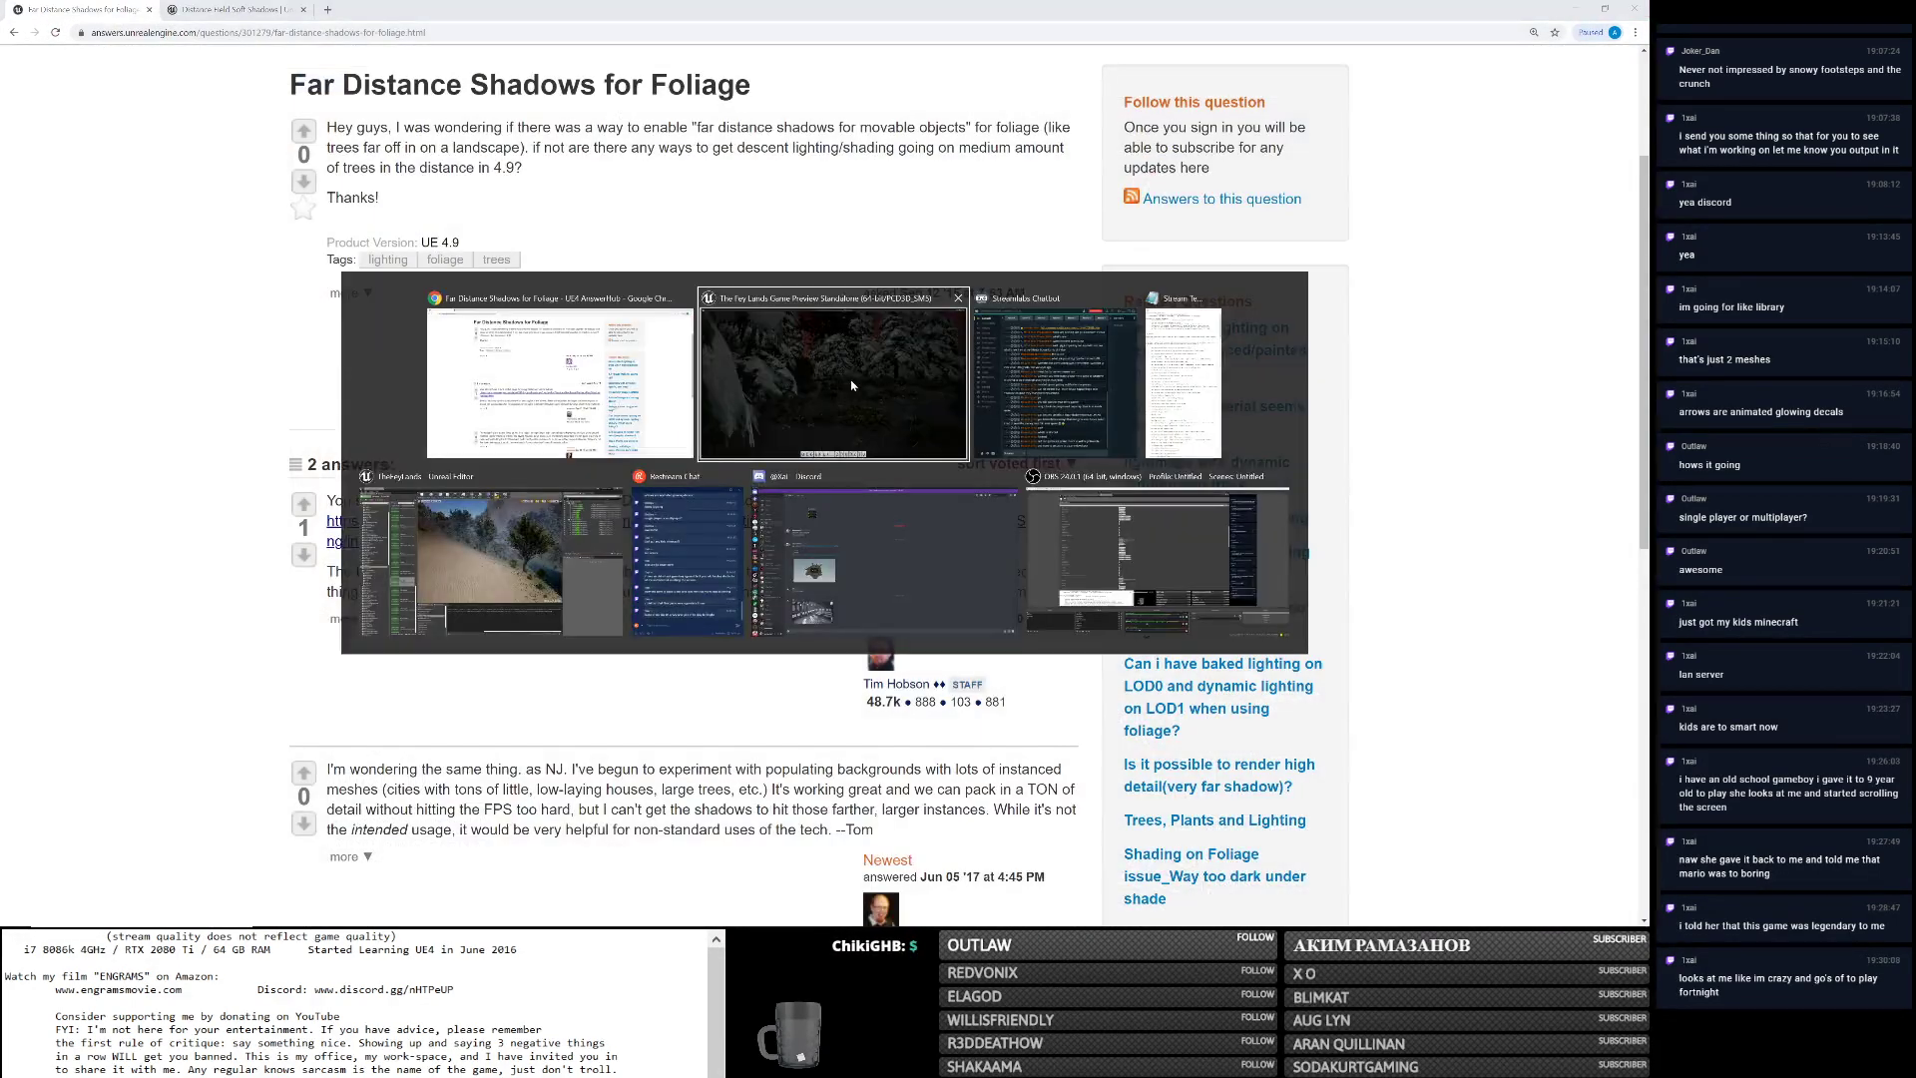
# Run character 1 through the dark snowy pine forest to the whitebark pine logs beside the lit tree.
pyautogui.press('w')
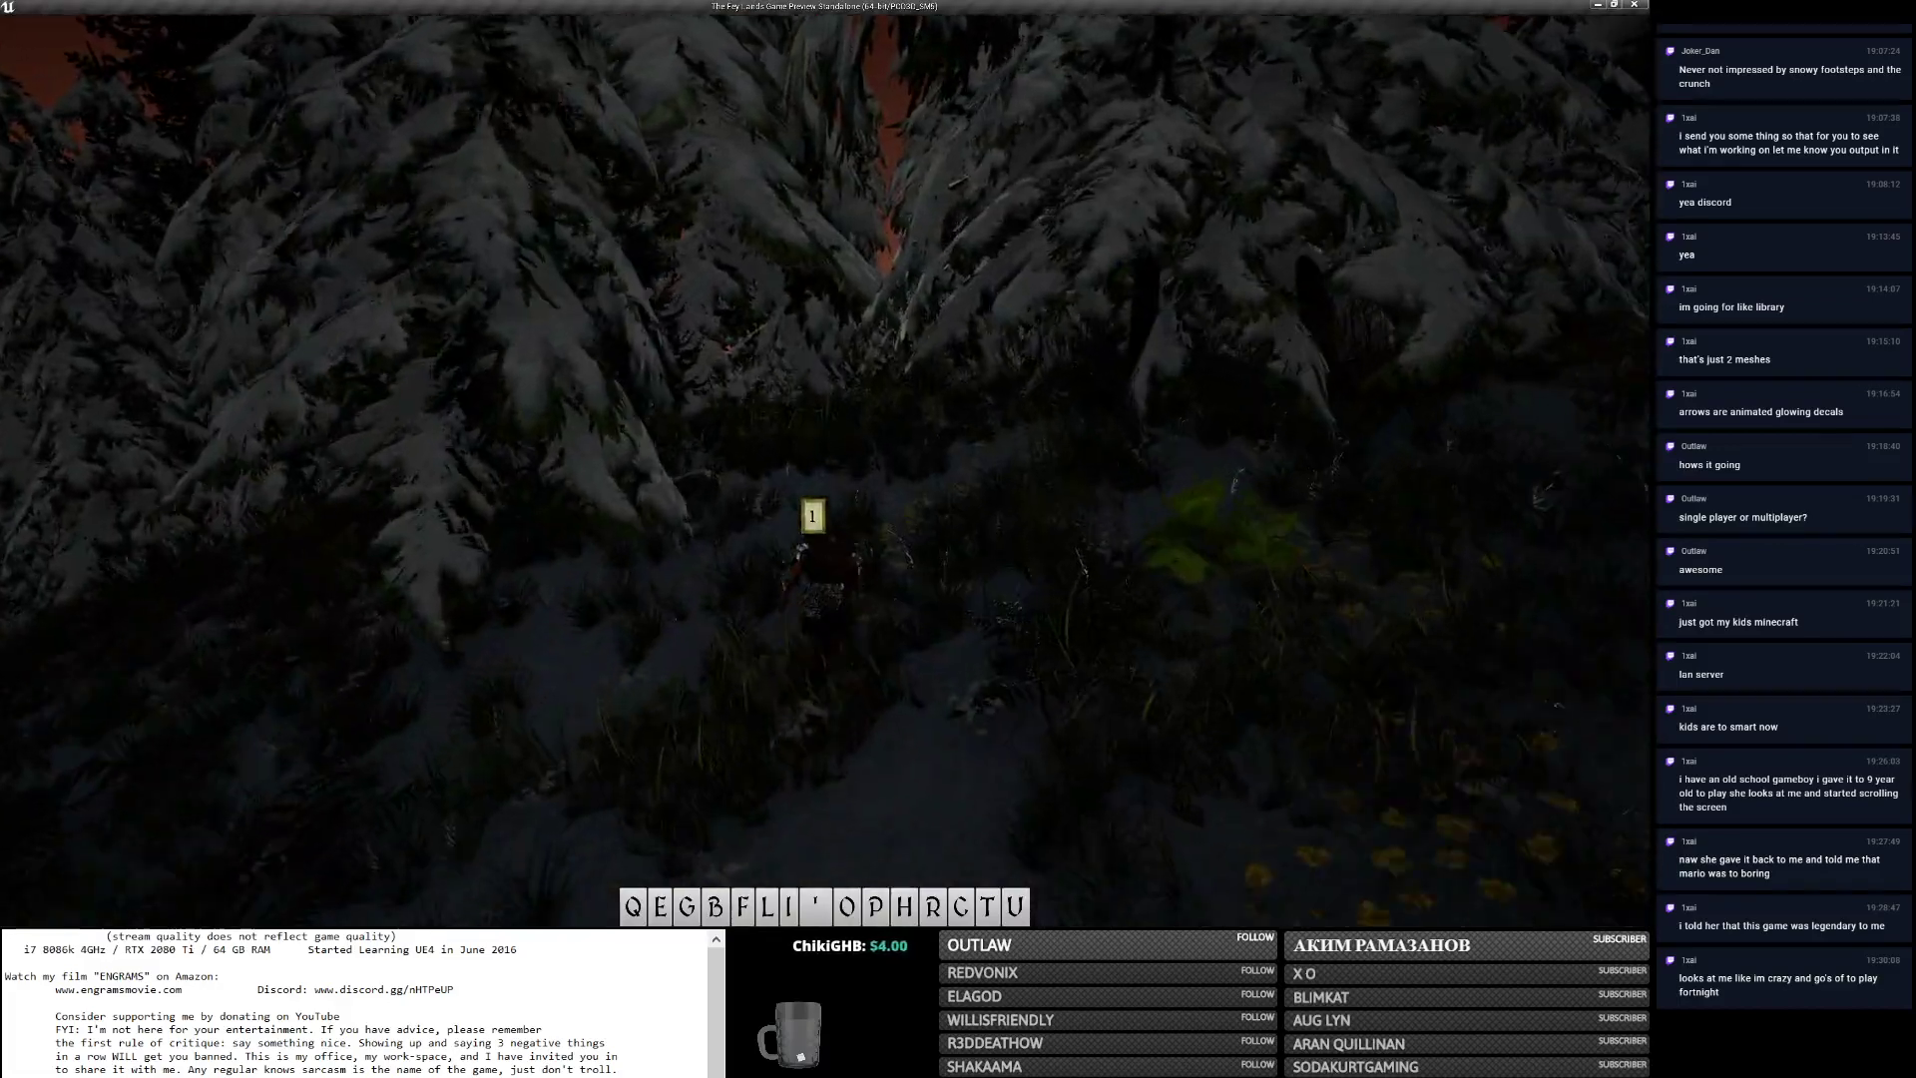
pyautogui.press('w')
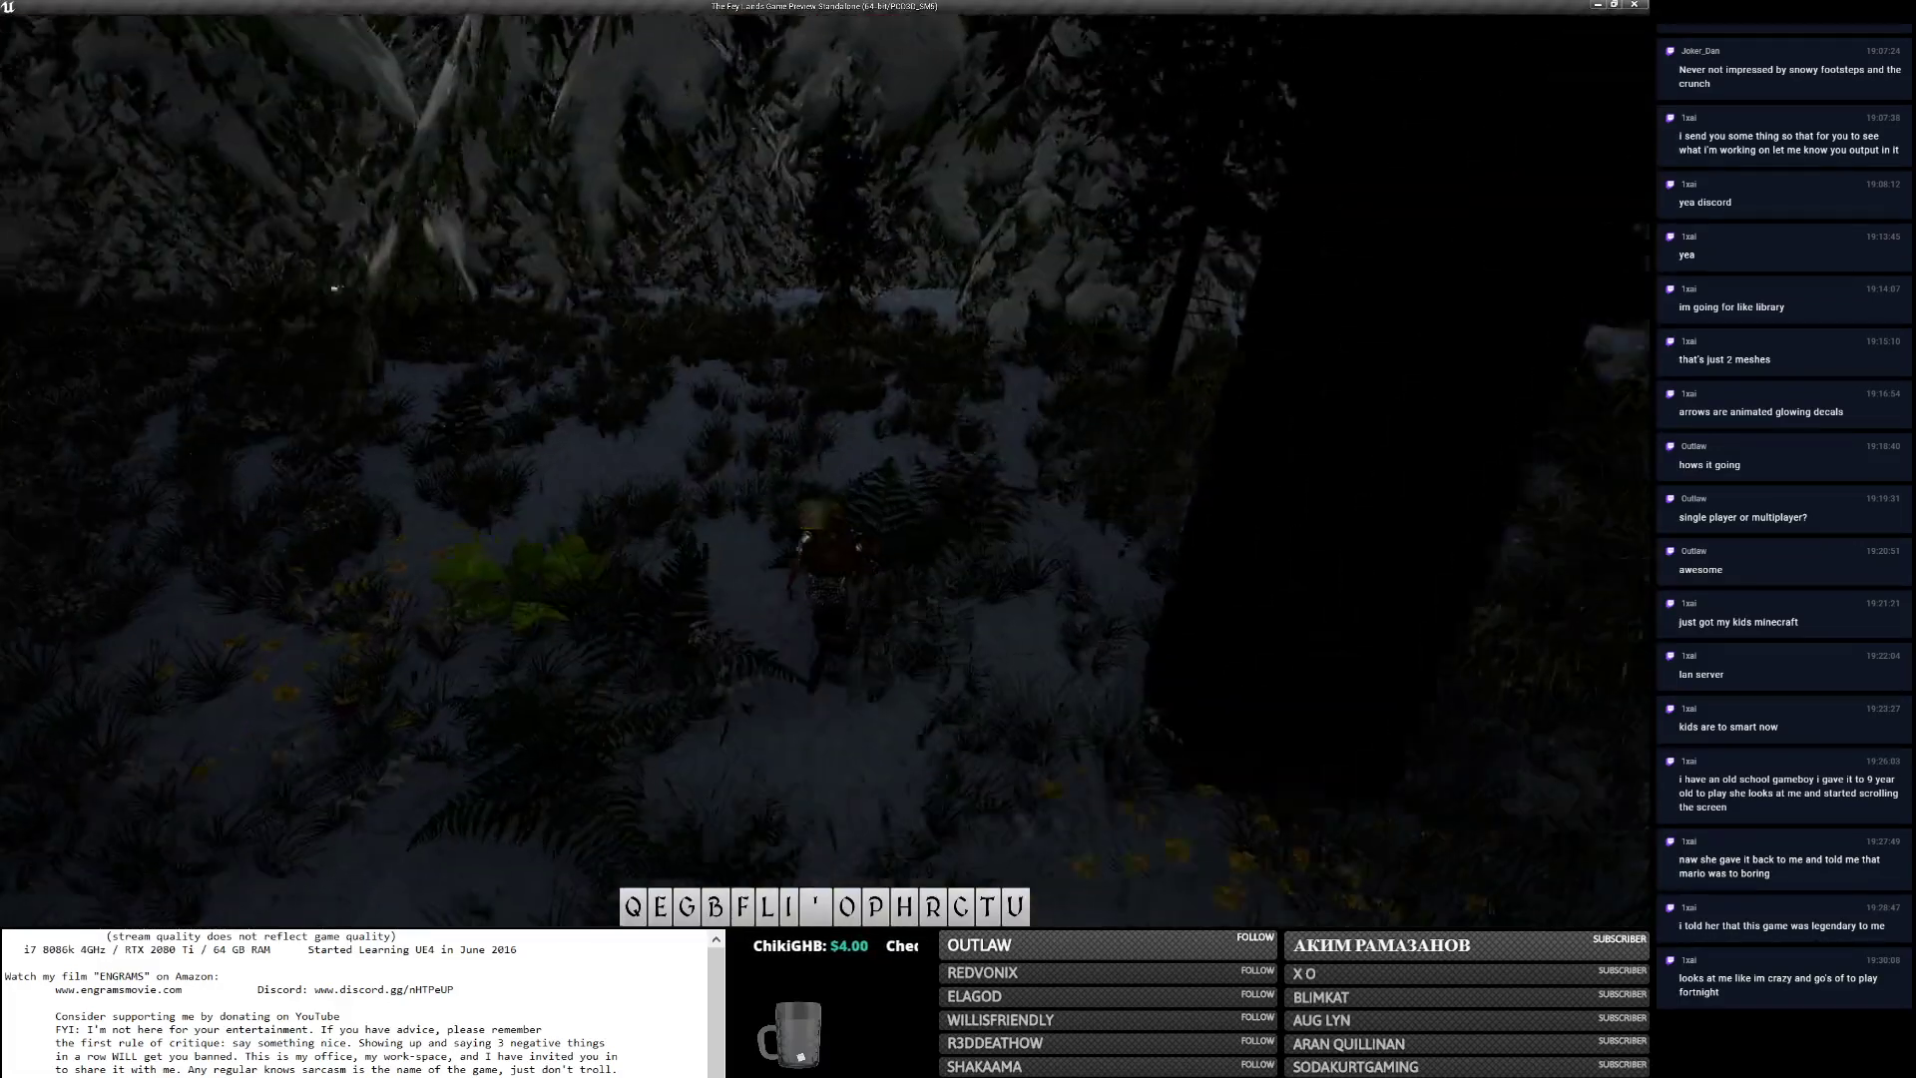
pyautogui.press('w')
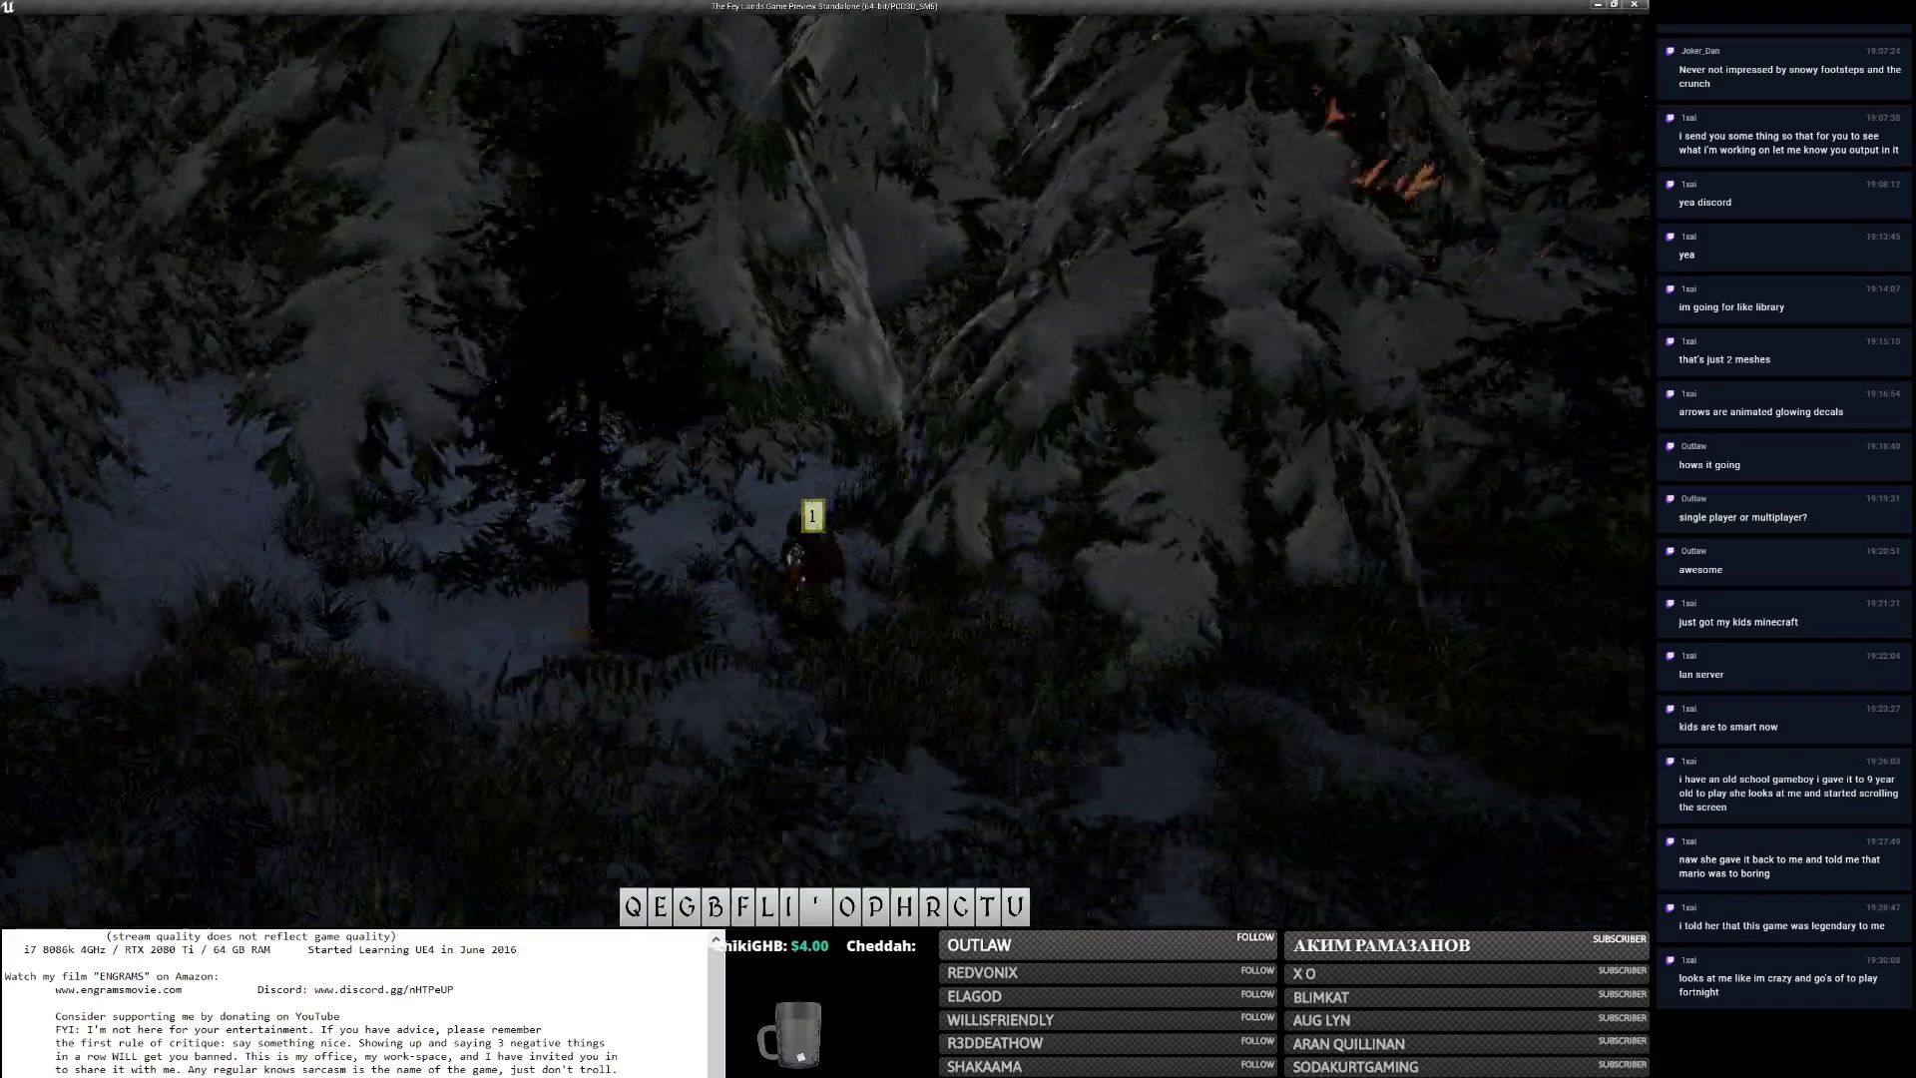
pyautogui.press('w')
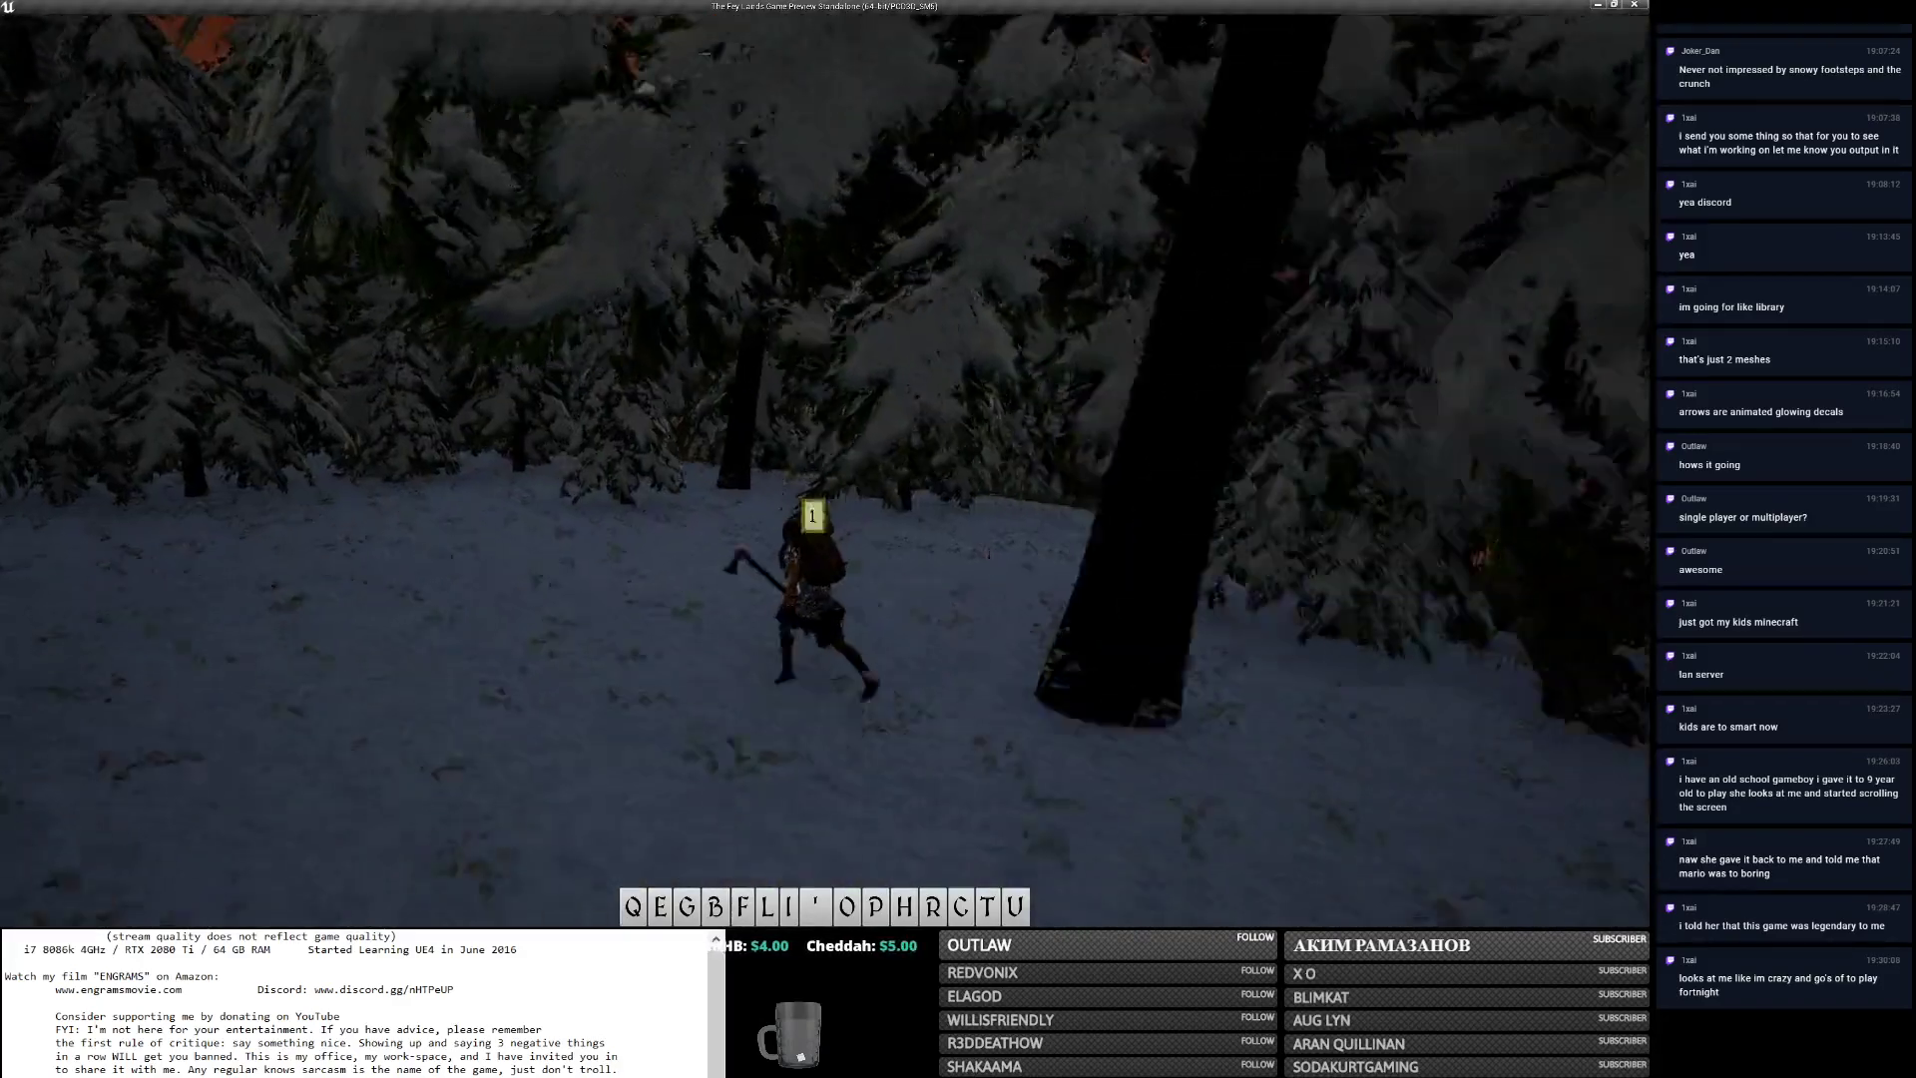
pyautogui.press('w')
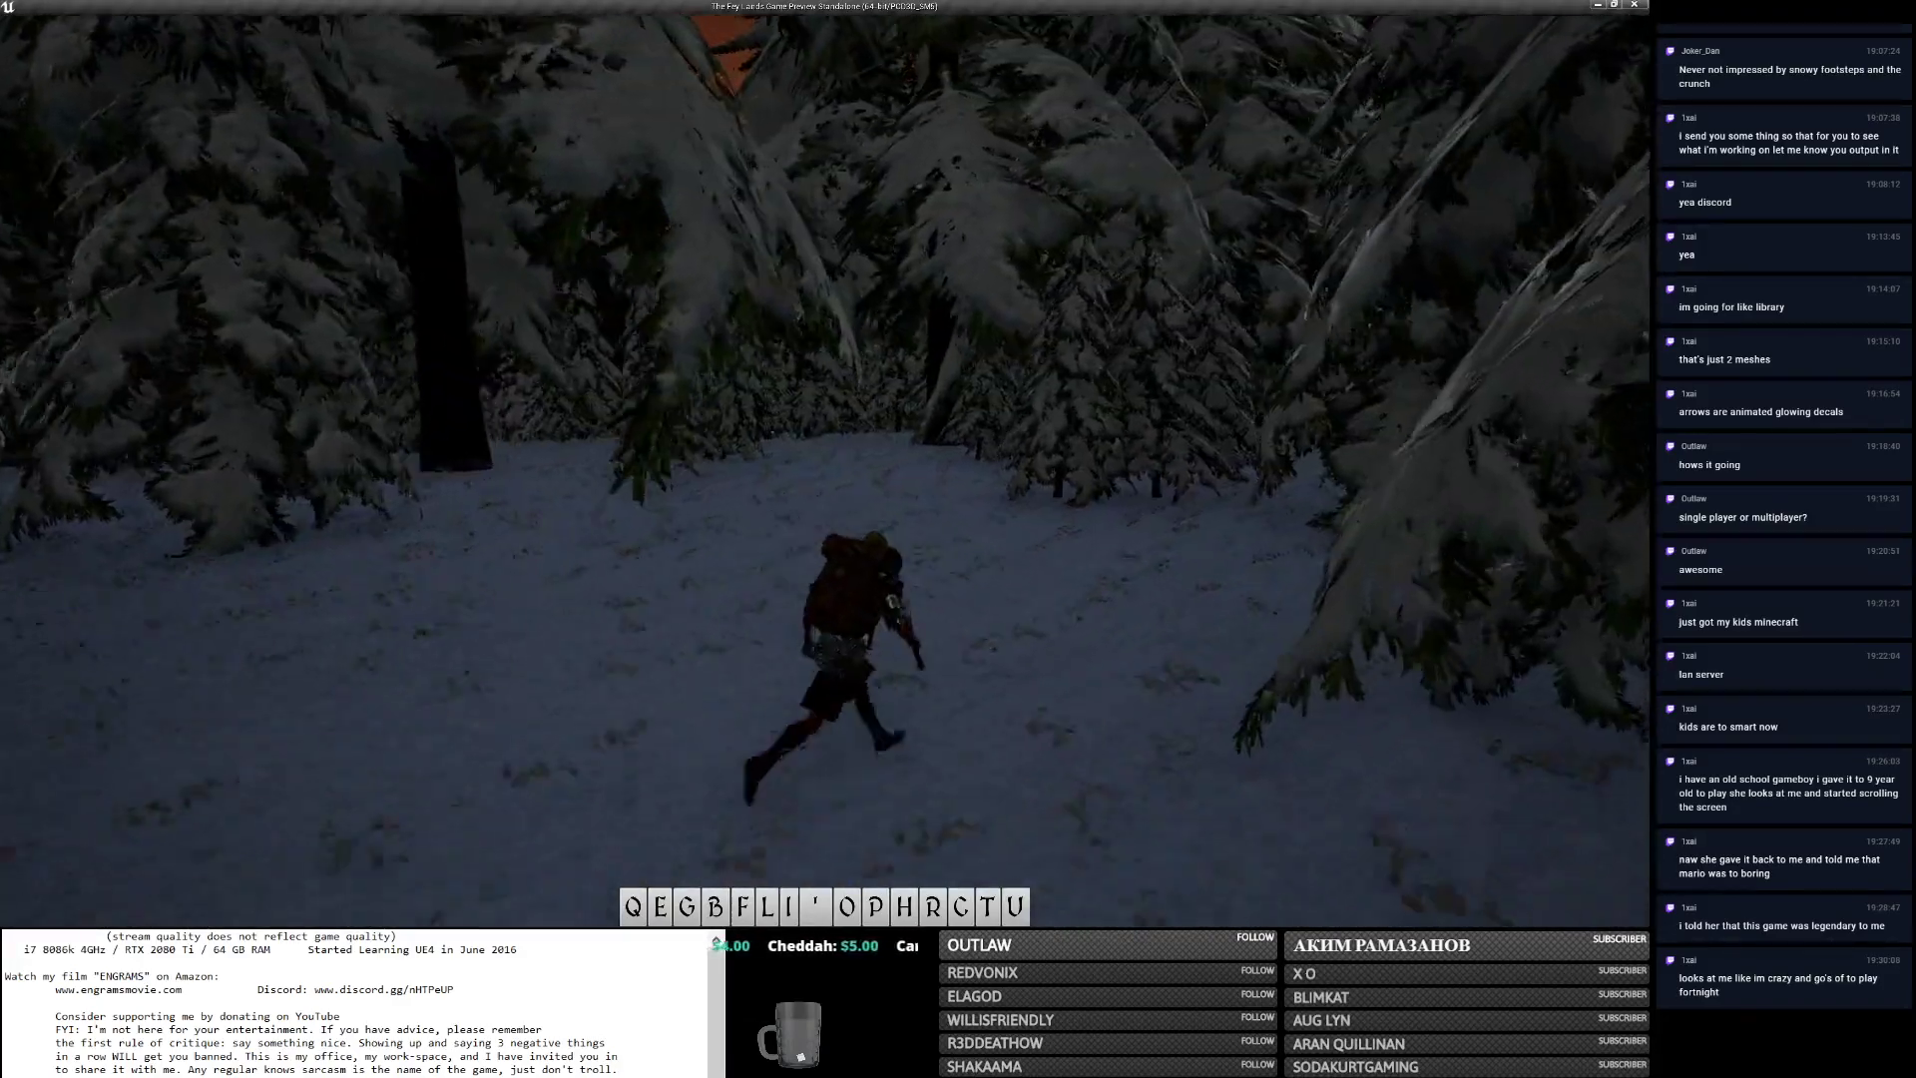
pyautogui.press('w')
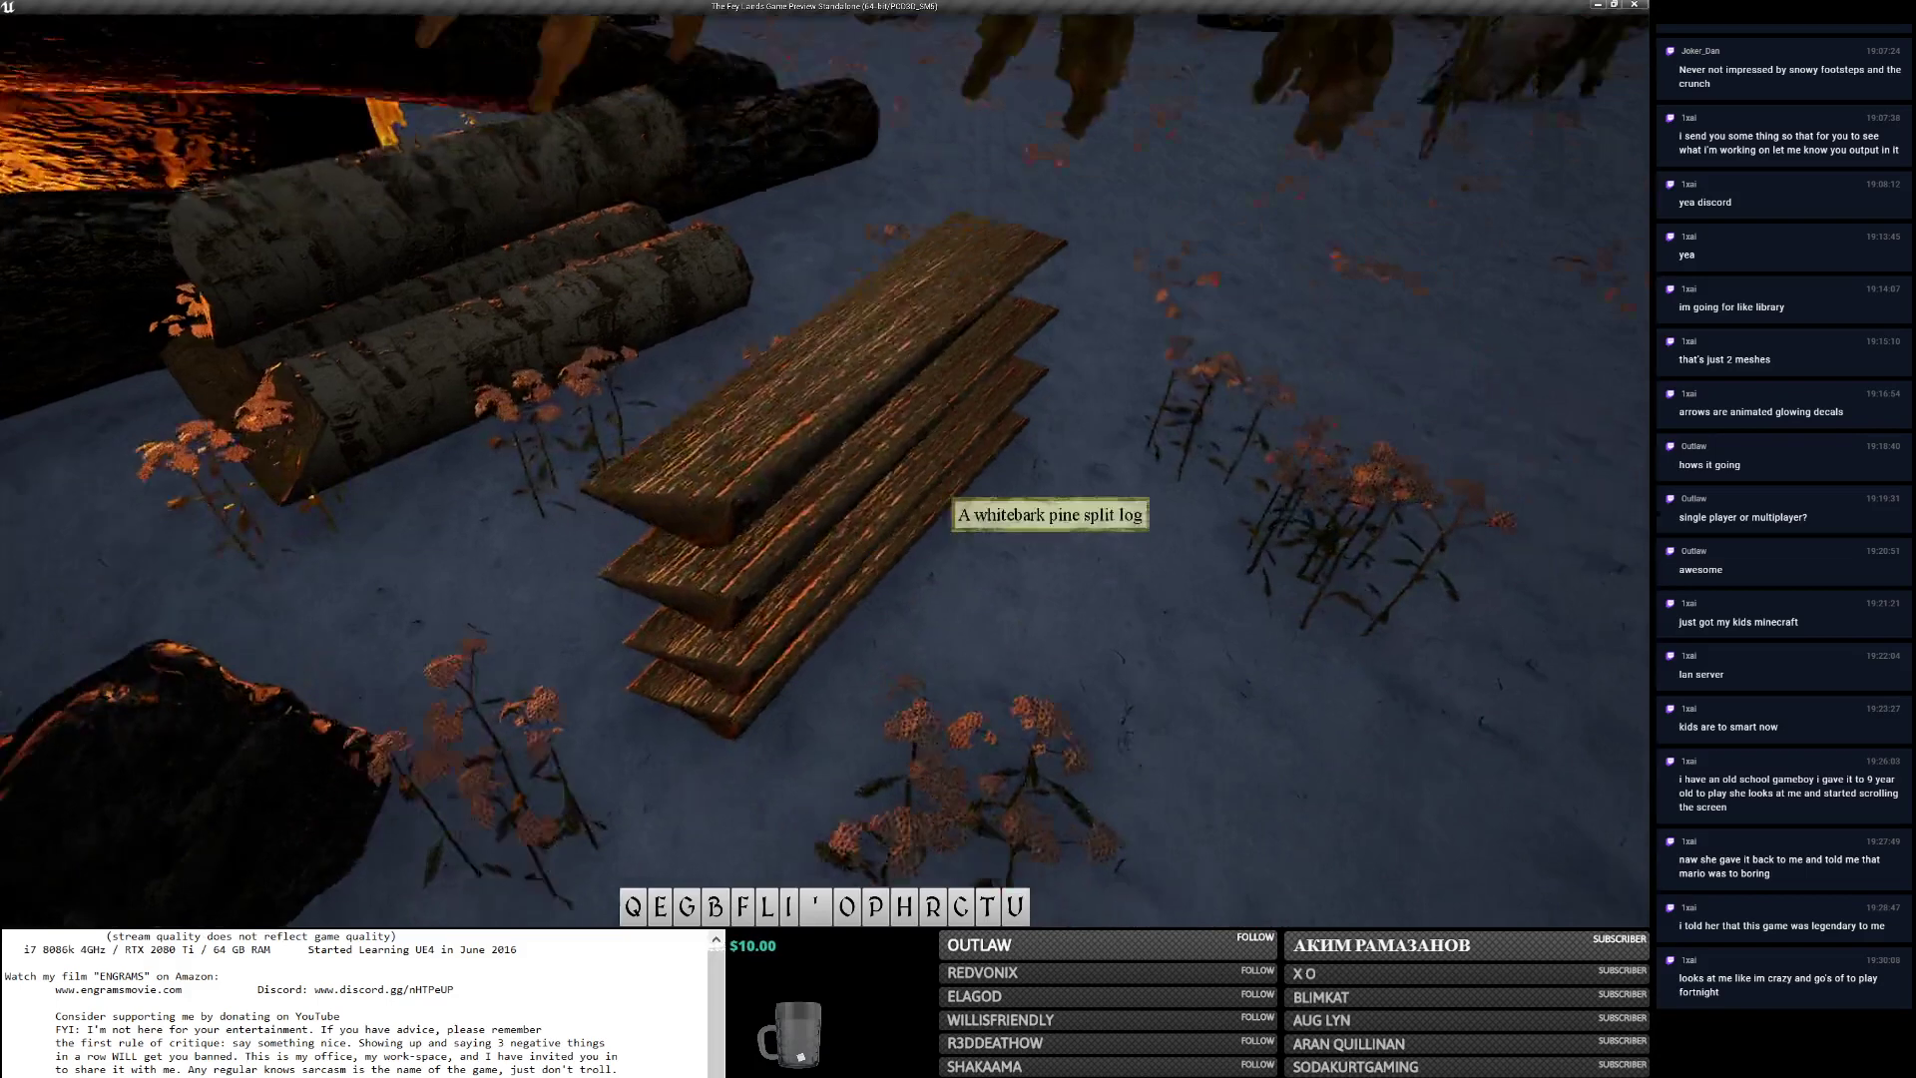
# Split the whitebark pine logs and split logs into wooden planks with the splitting axe.
pyautogui.press('e')
pyautogui.press('e')
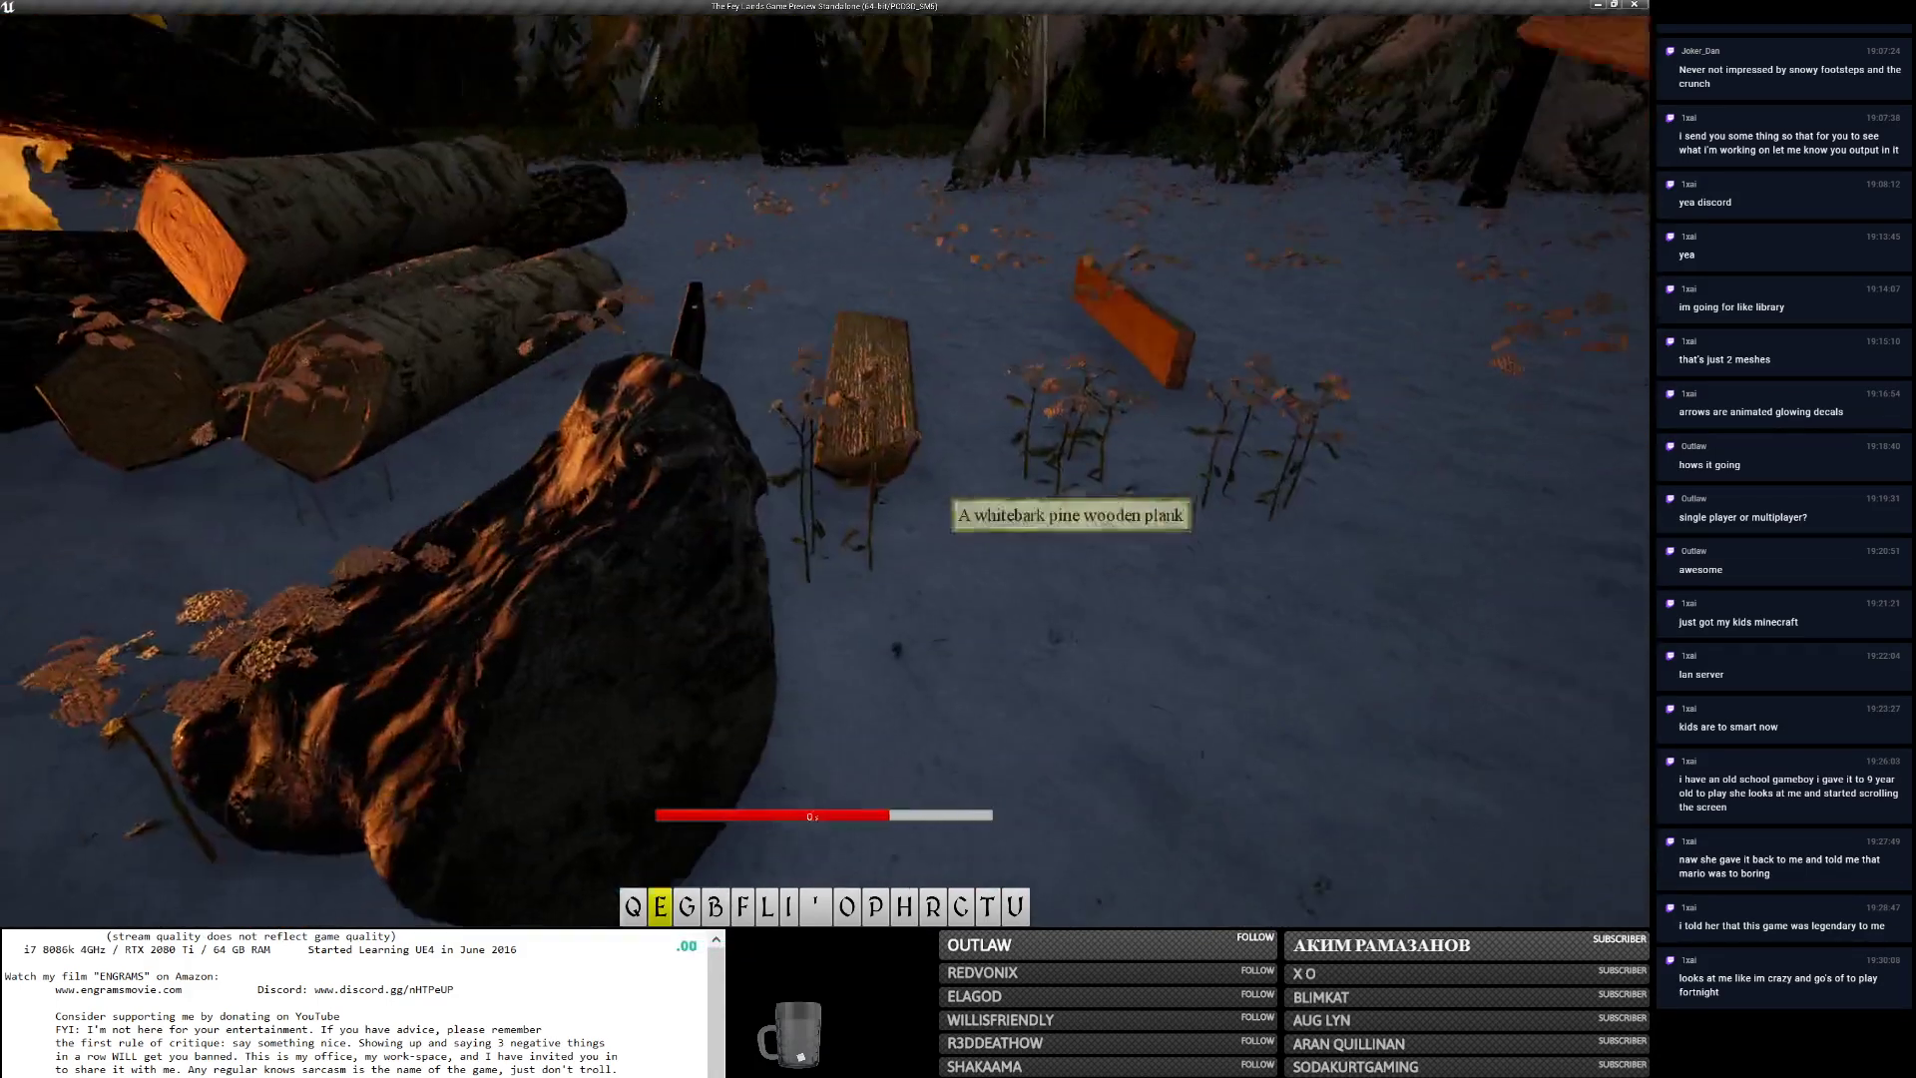
pyautogui.press('e')
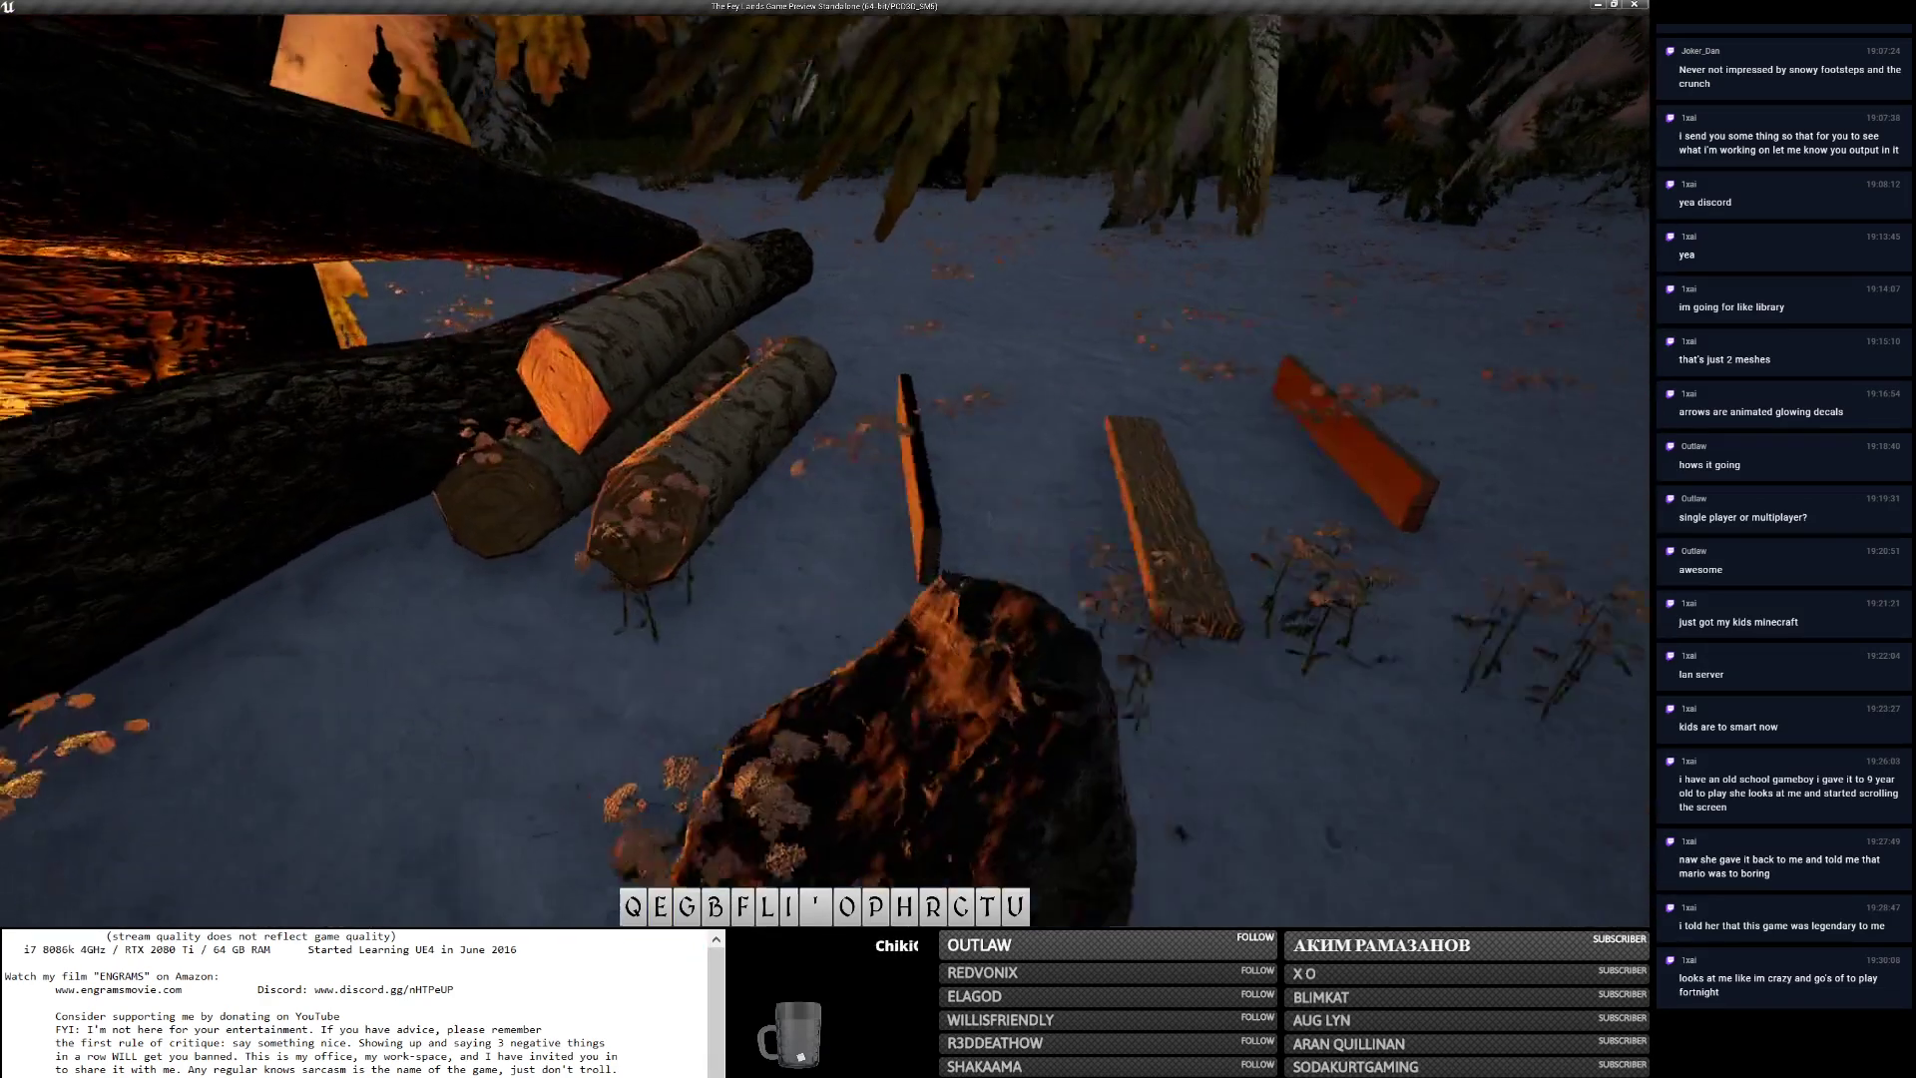
pyautogui.press('e')
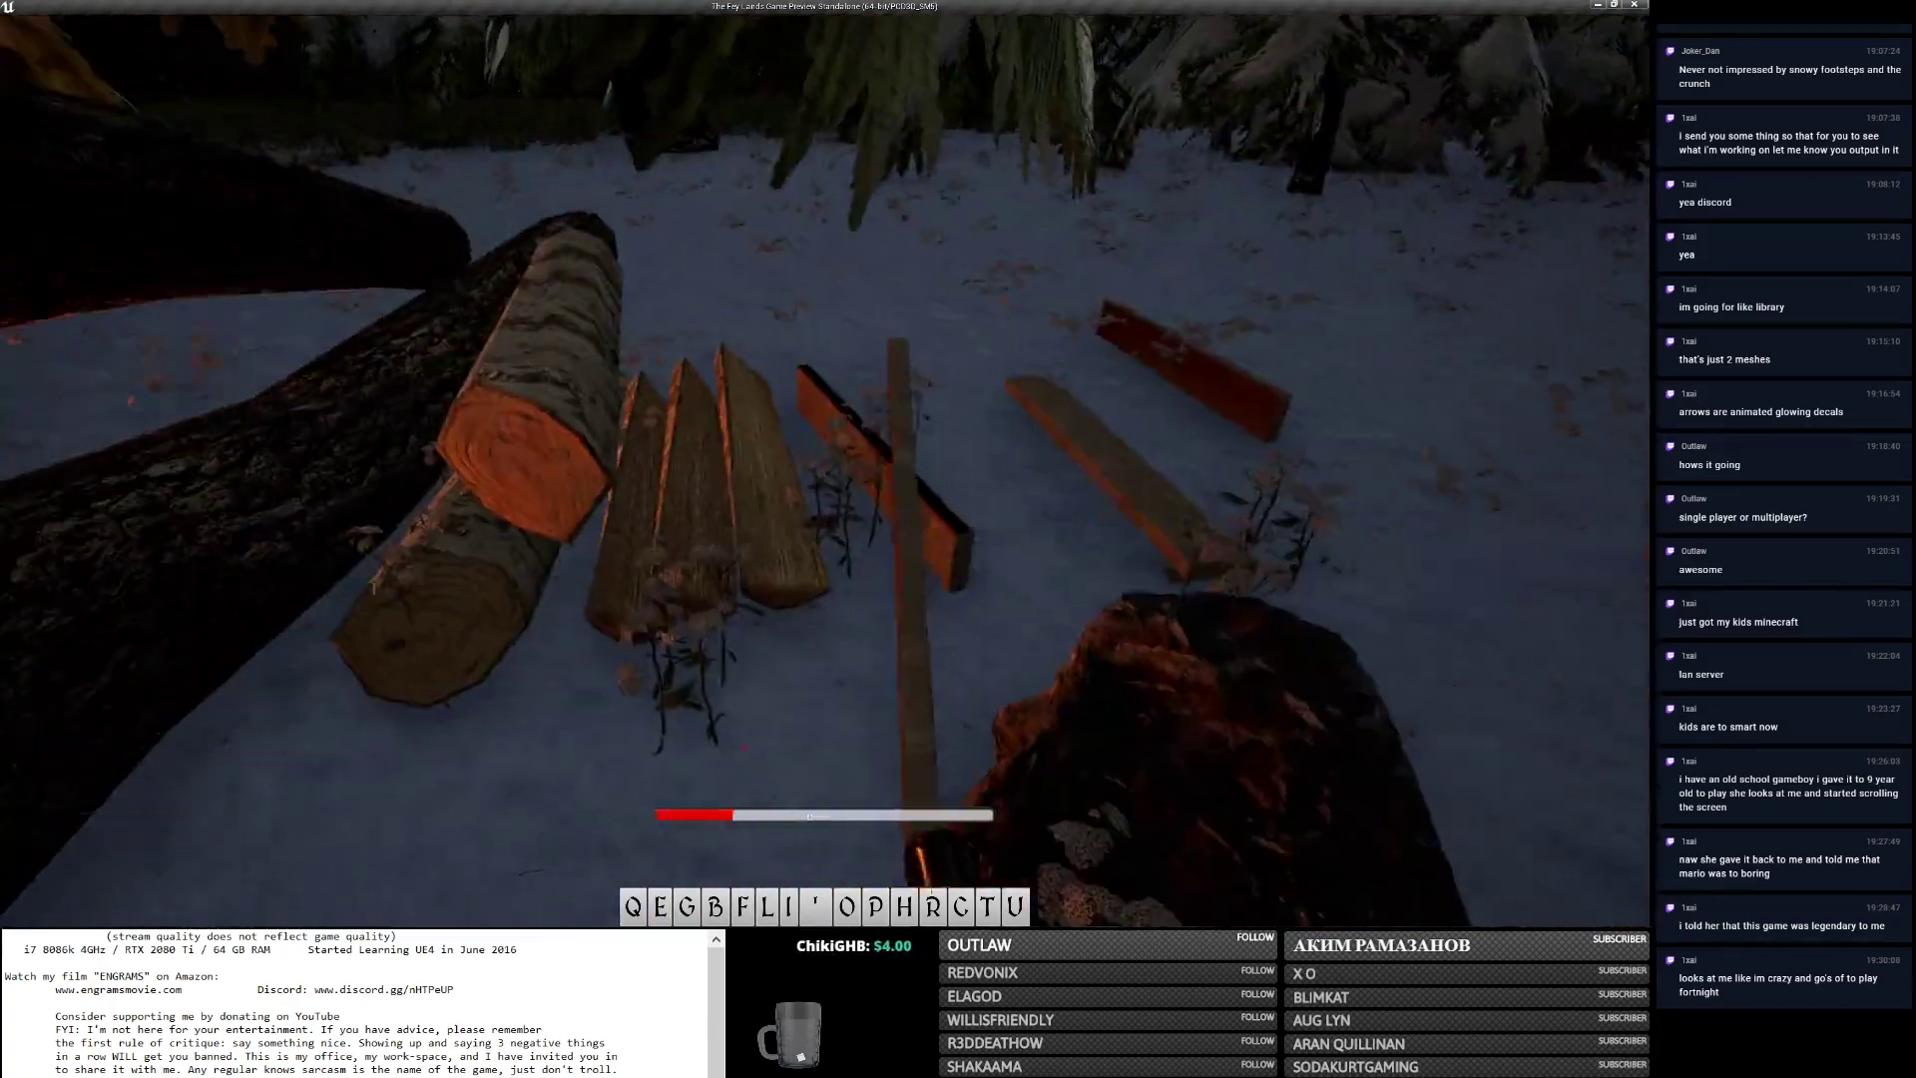
pyautogui.press('e')
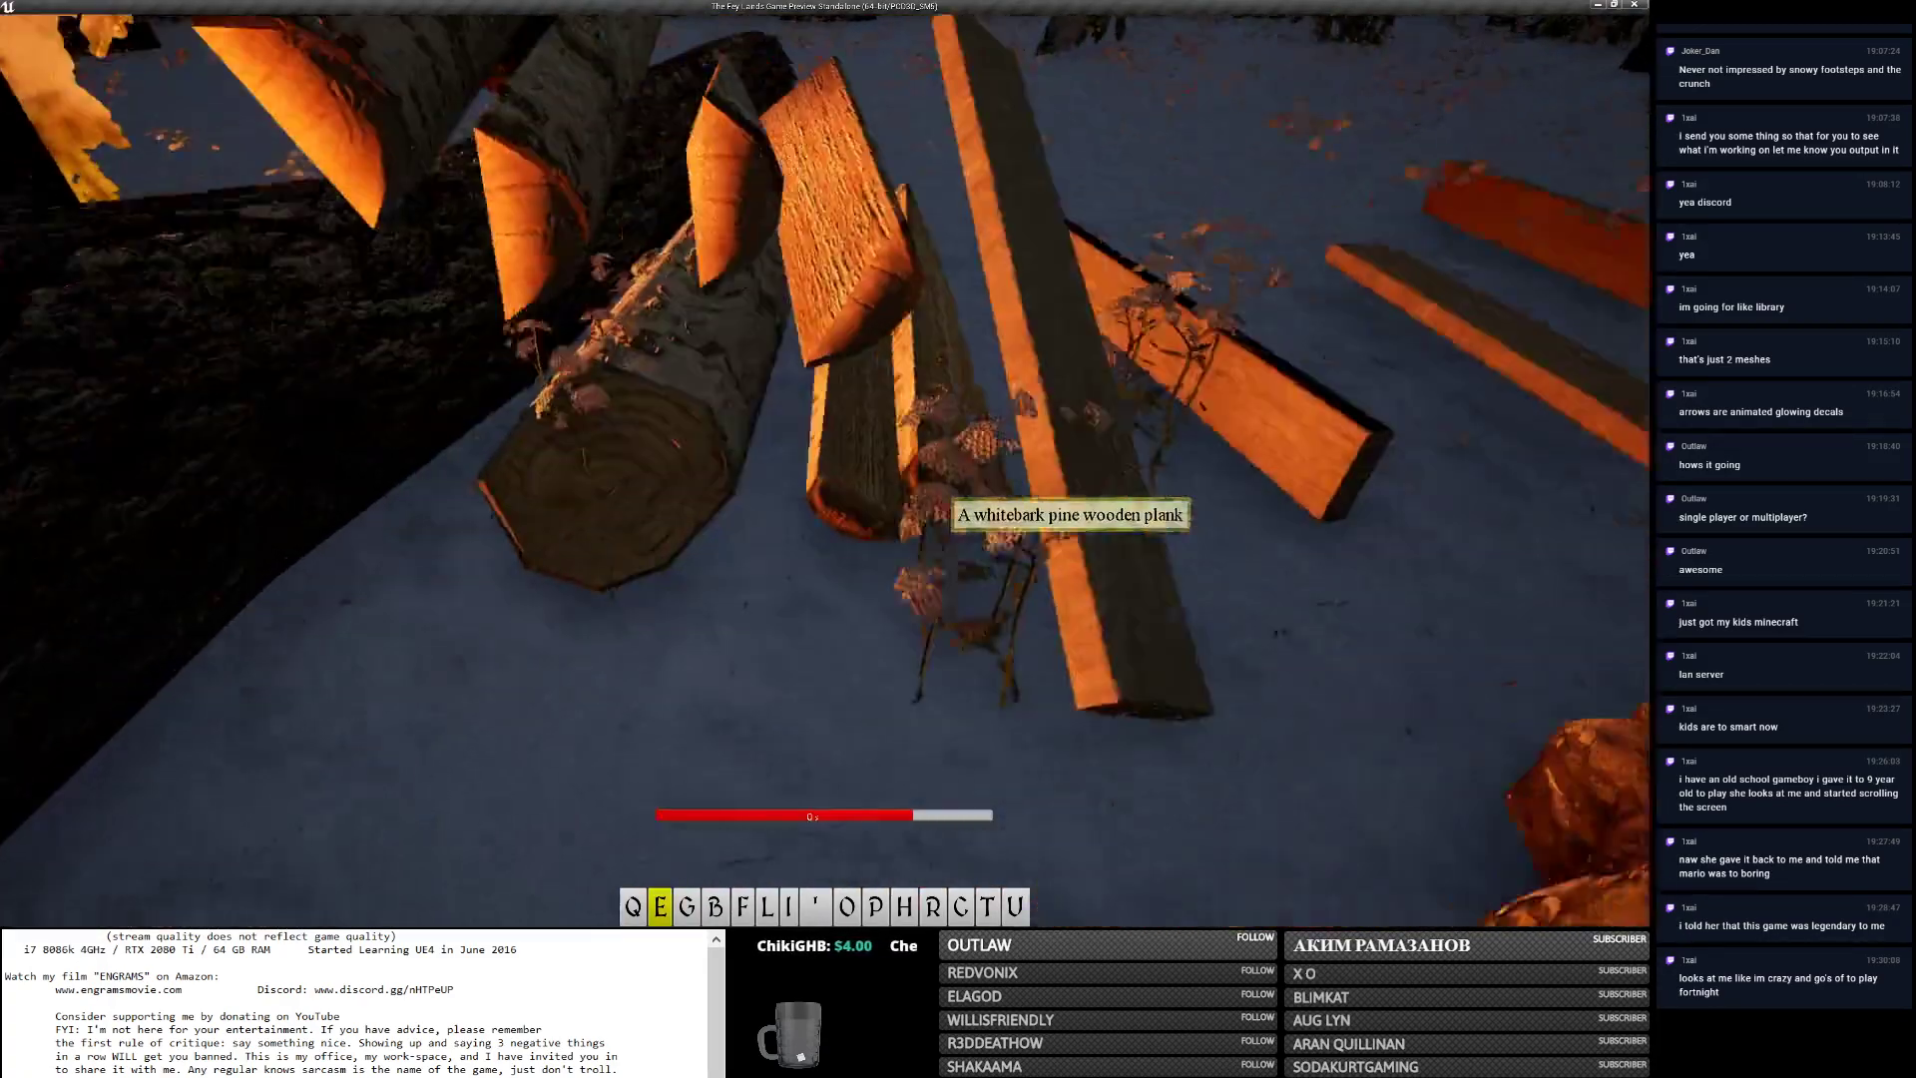
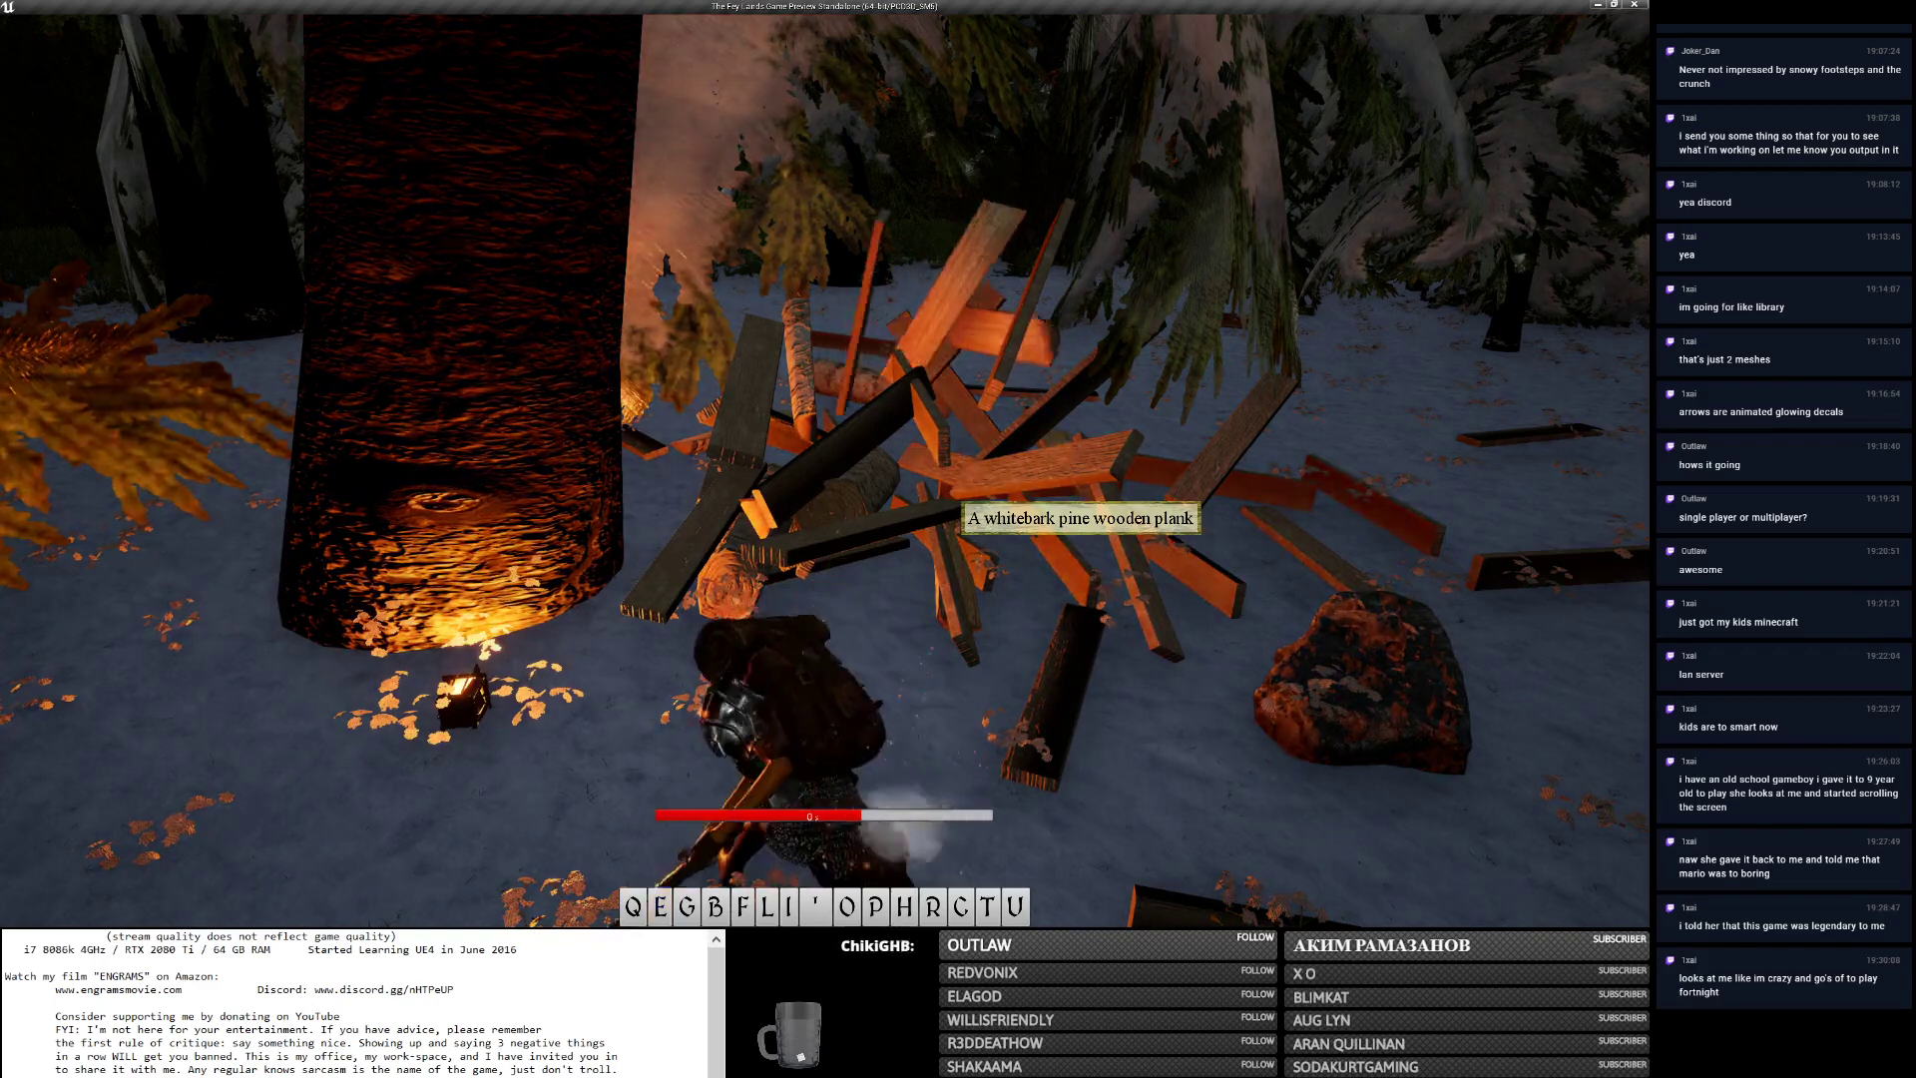
pyautogui.press('e')
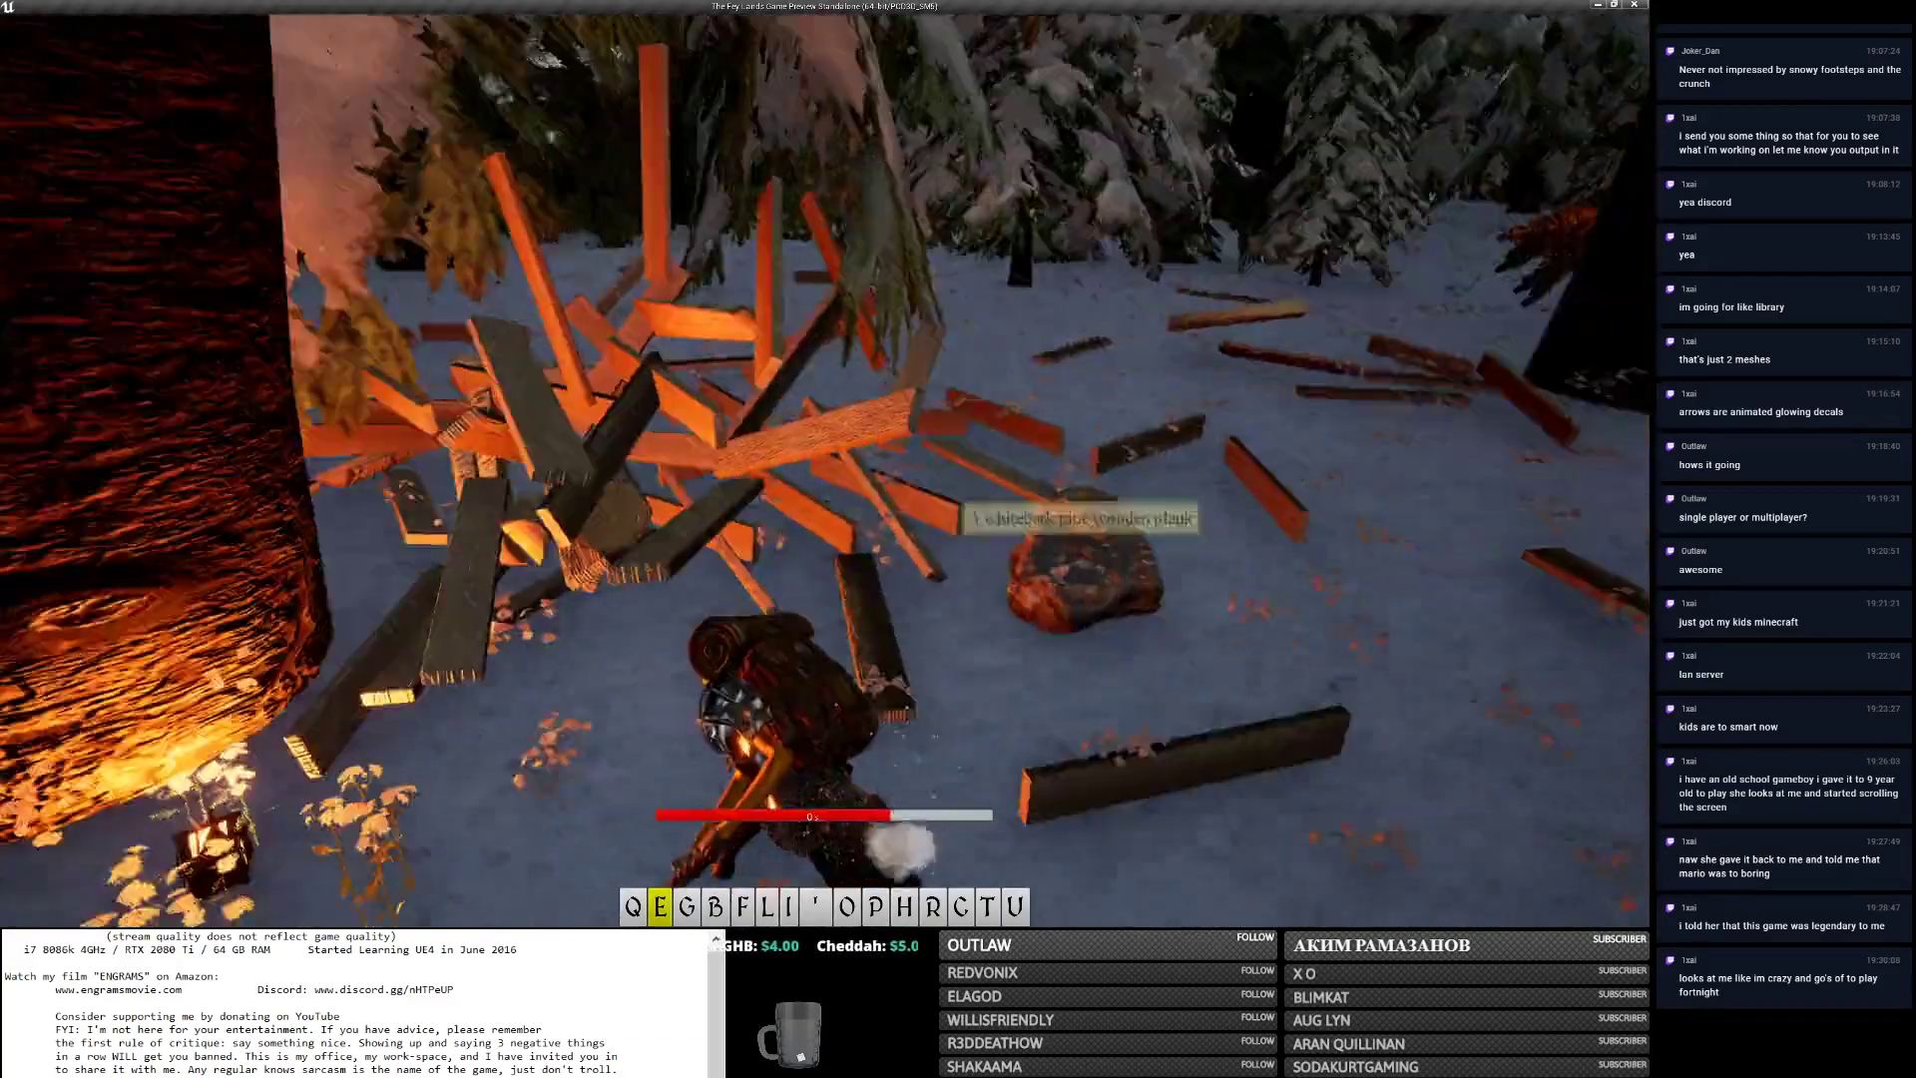
pyautogui.press('s')
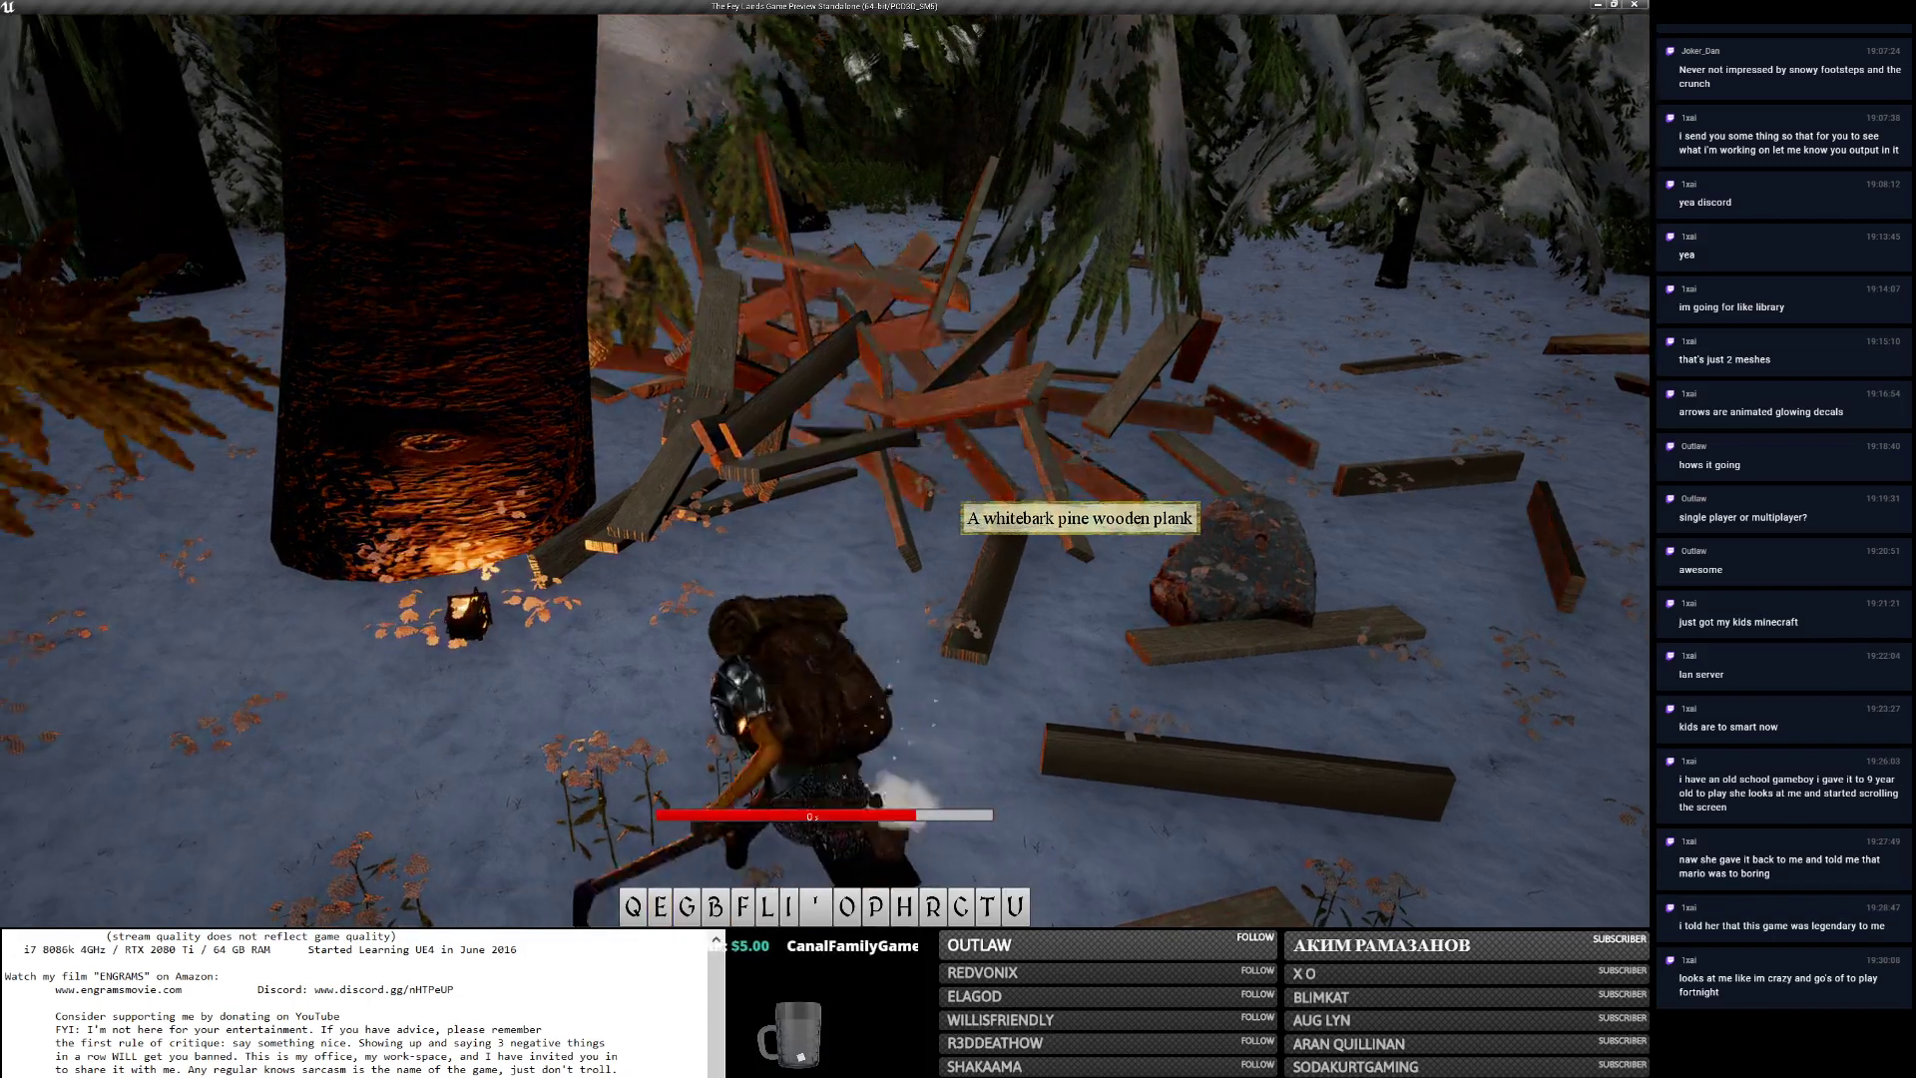
# Chop at the whitebark pine tree with the felling axe from the backpack and stow the axe again.
pyautogui.press('b')
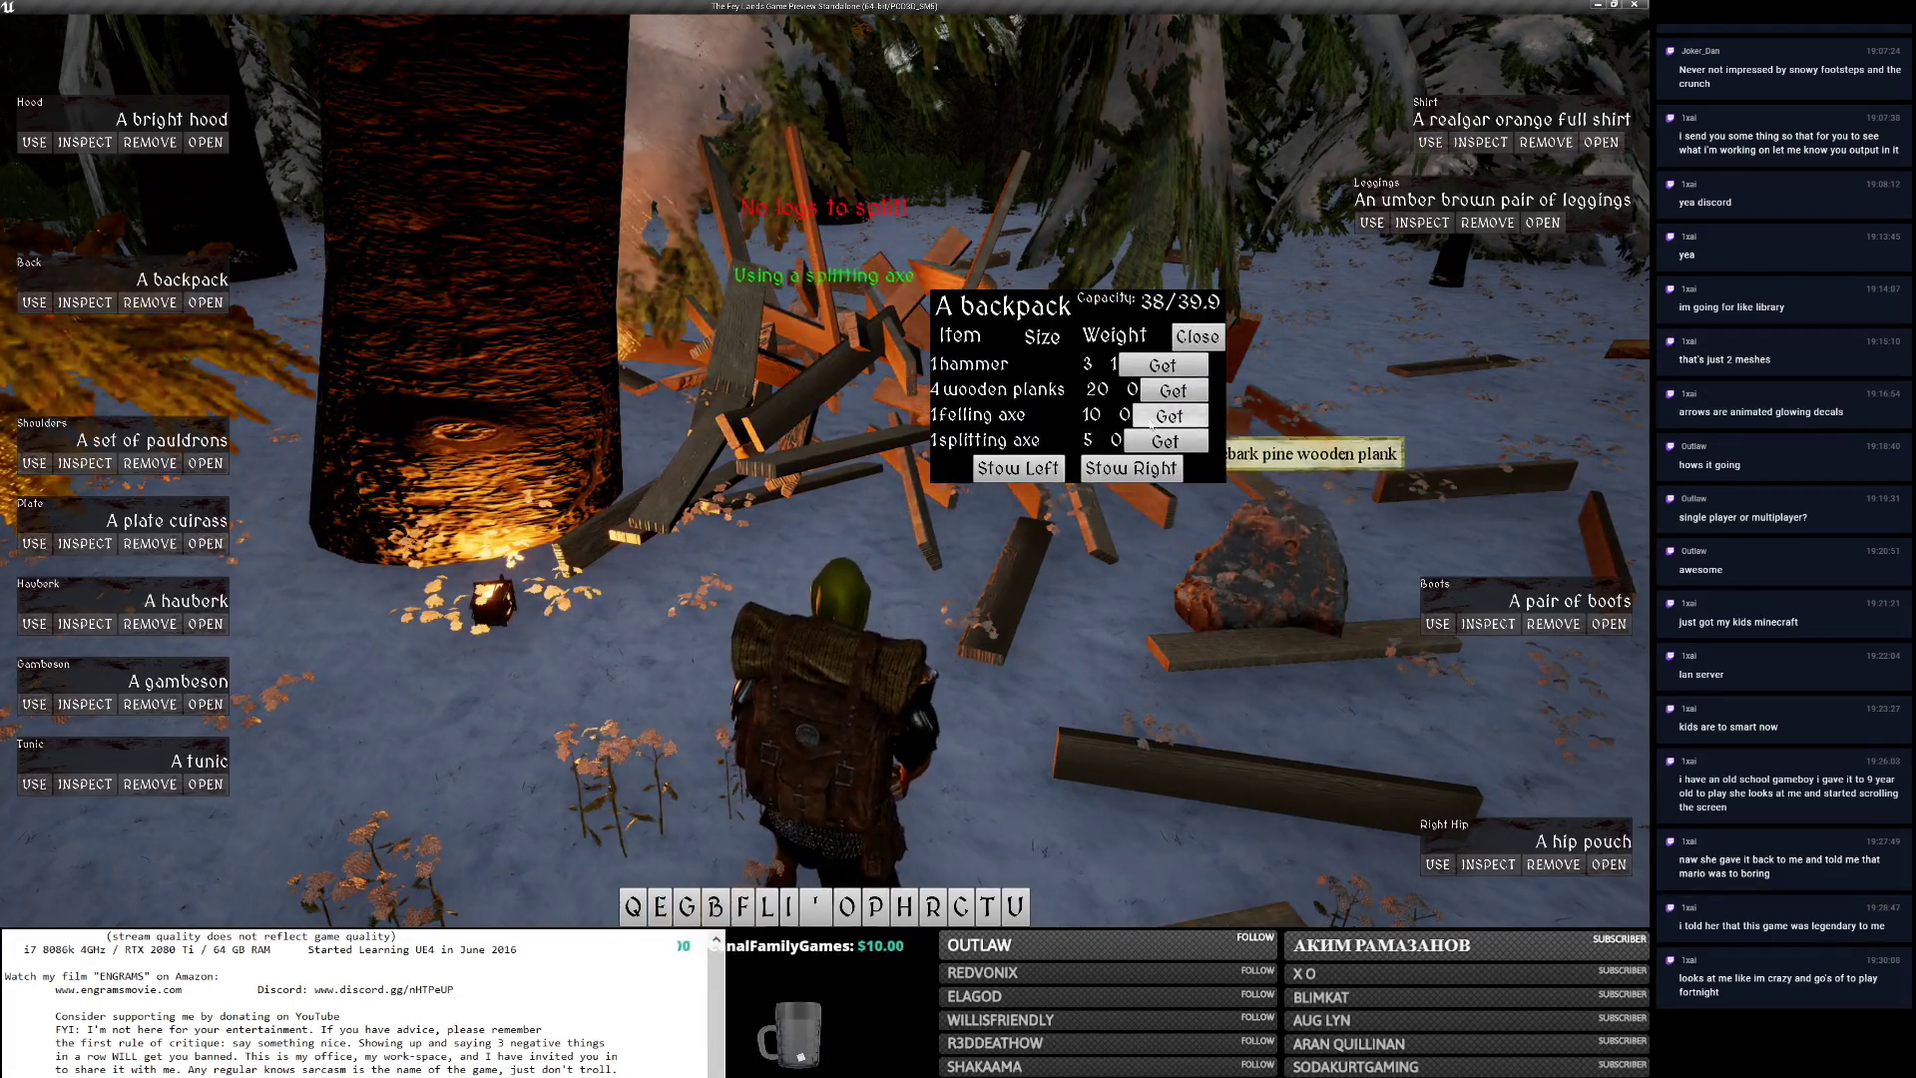
pyautogui.click(1157, 419)
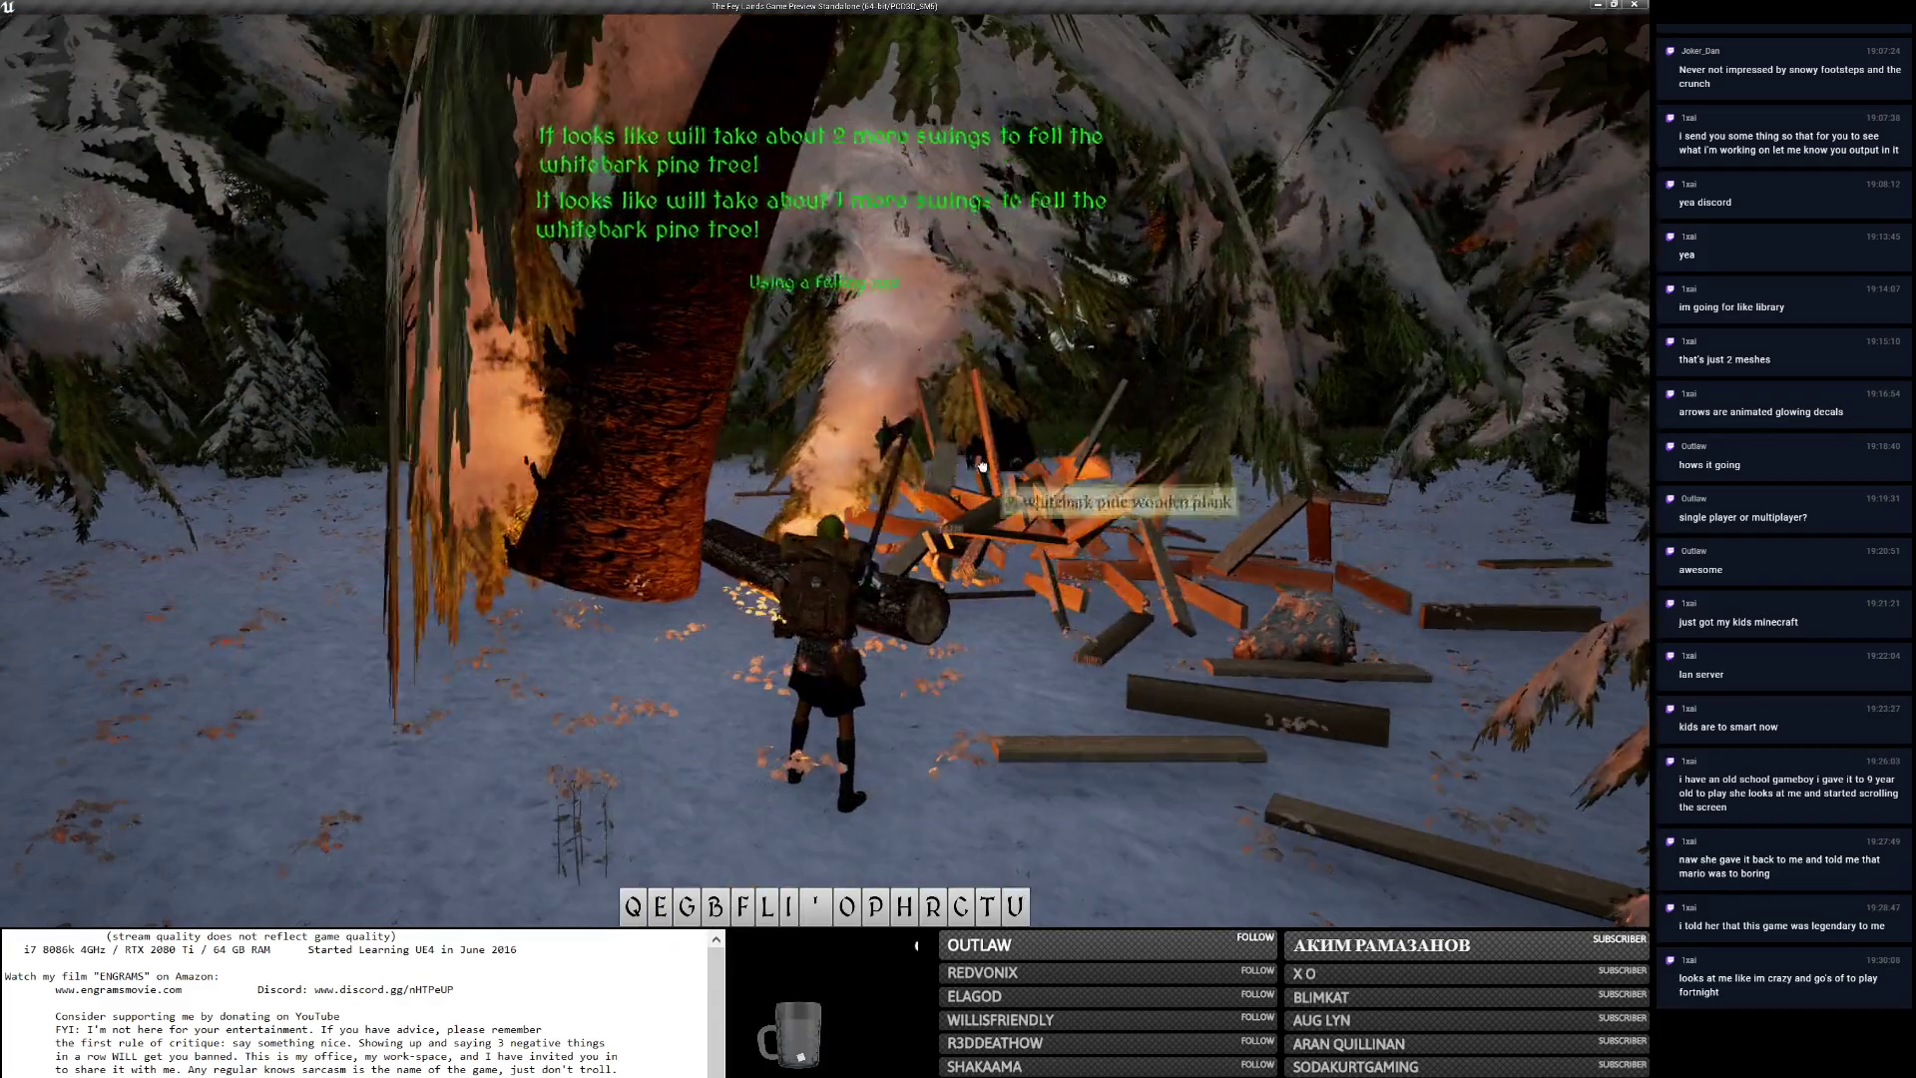
pyautogui.press('b')
pyautogui.click(205, 303)
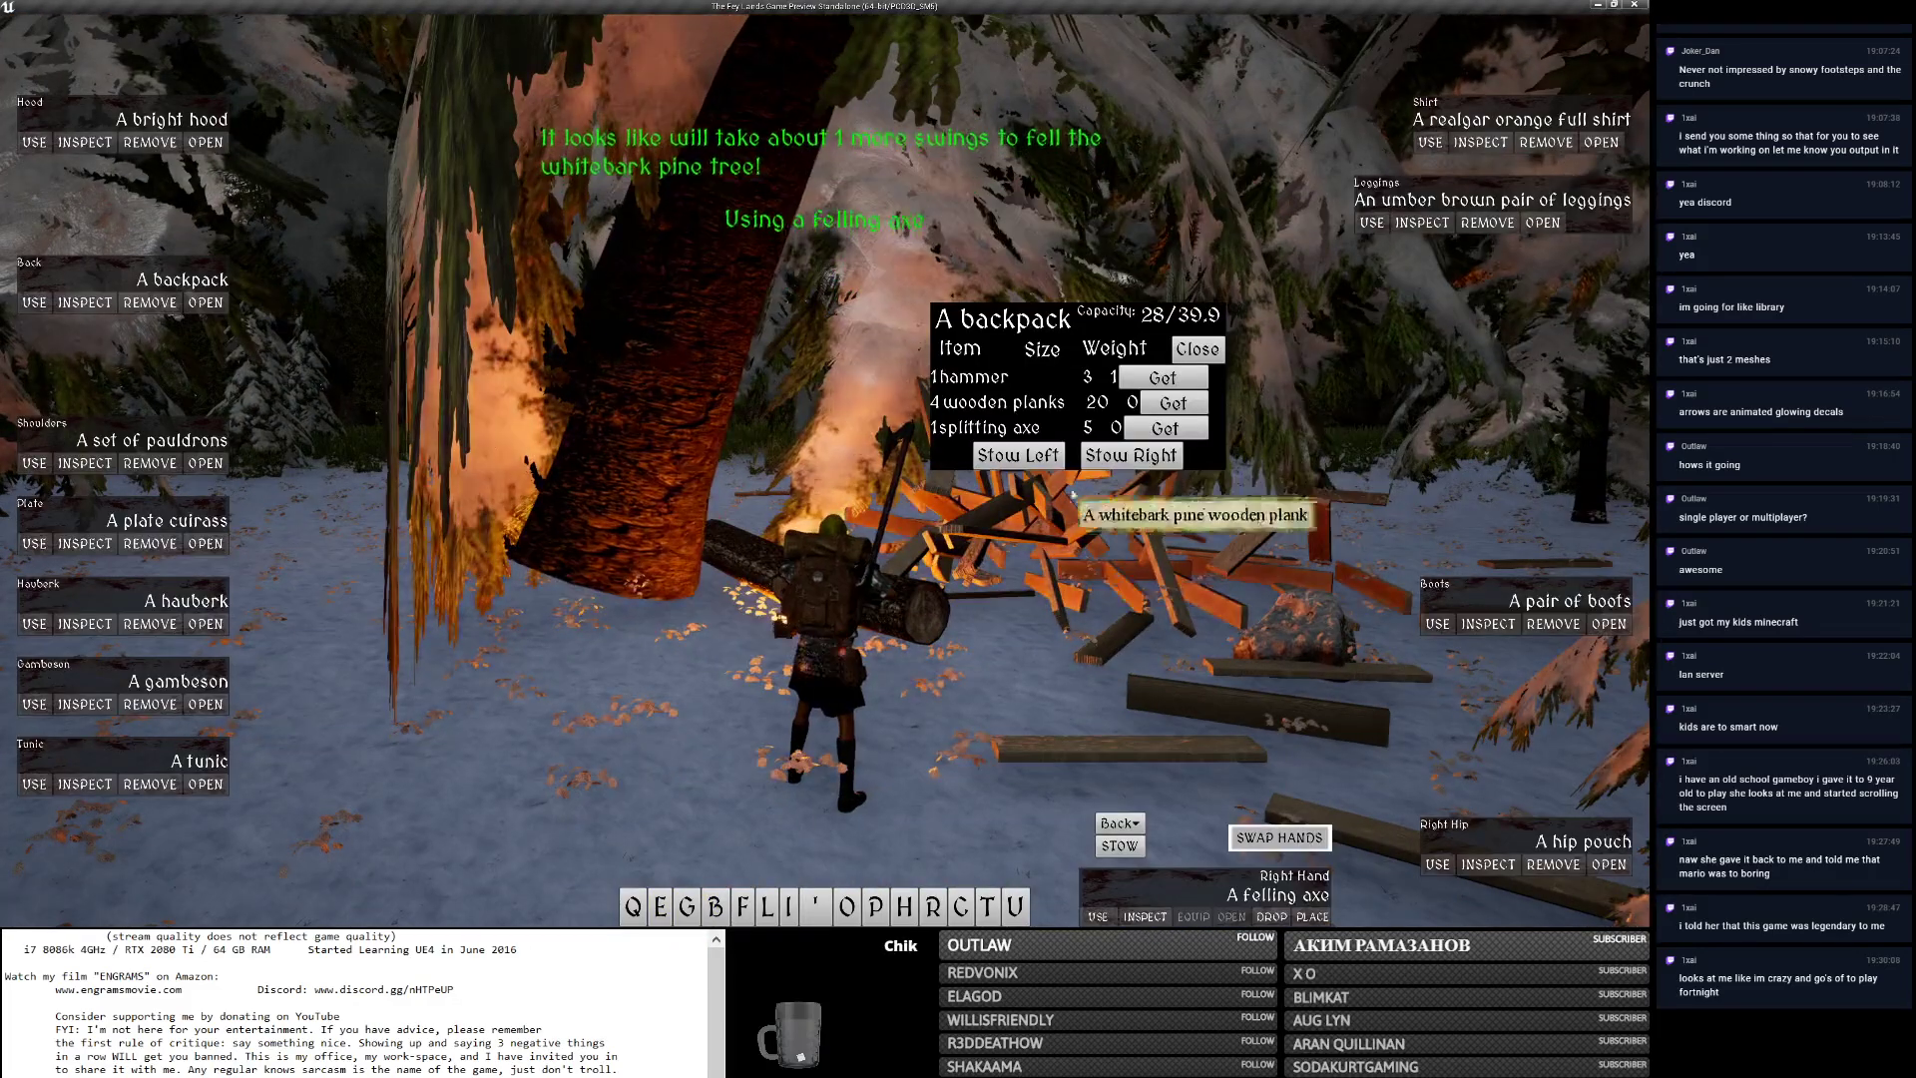
pyautogui.press('b')
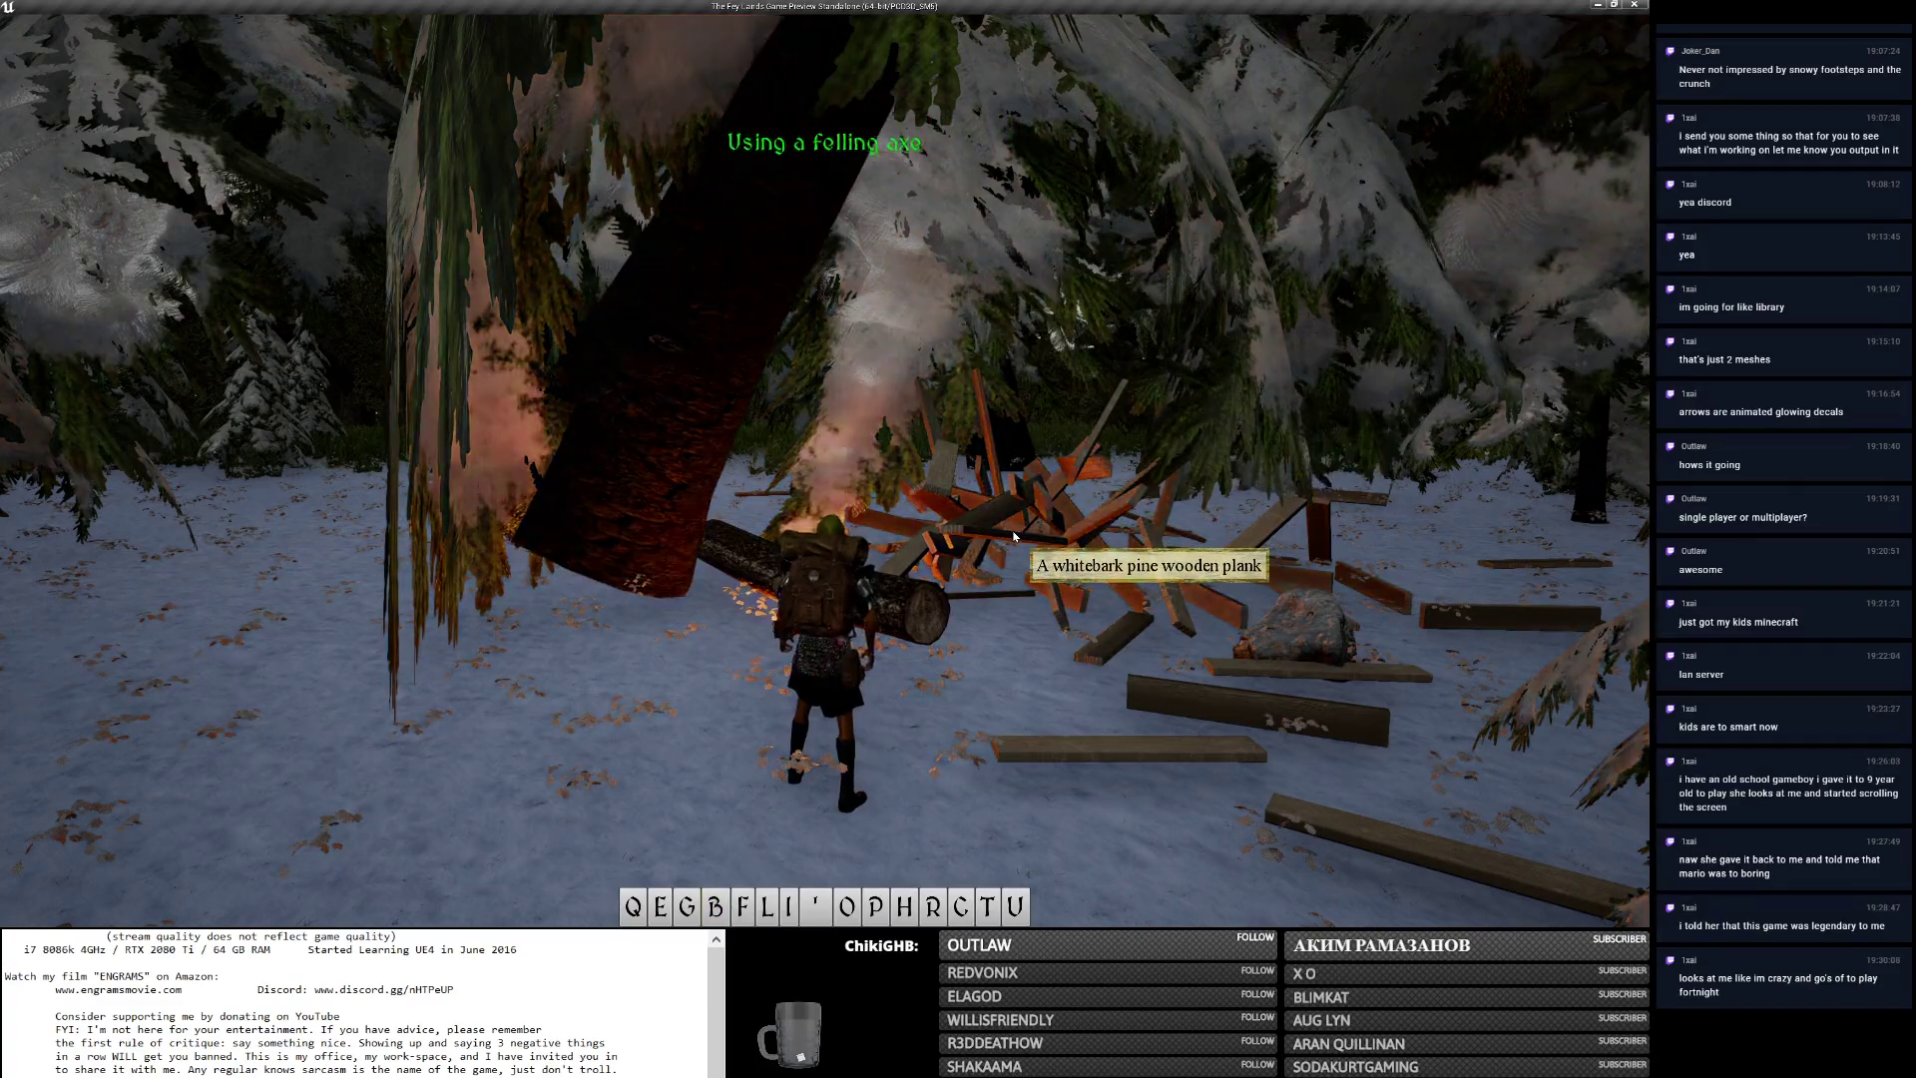
pyautogui.press('b')
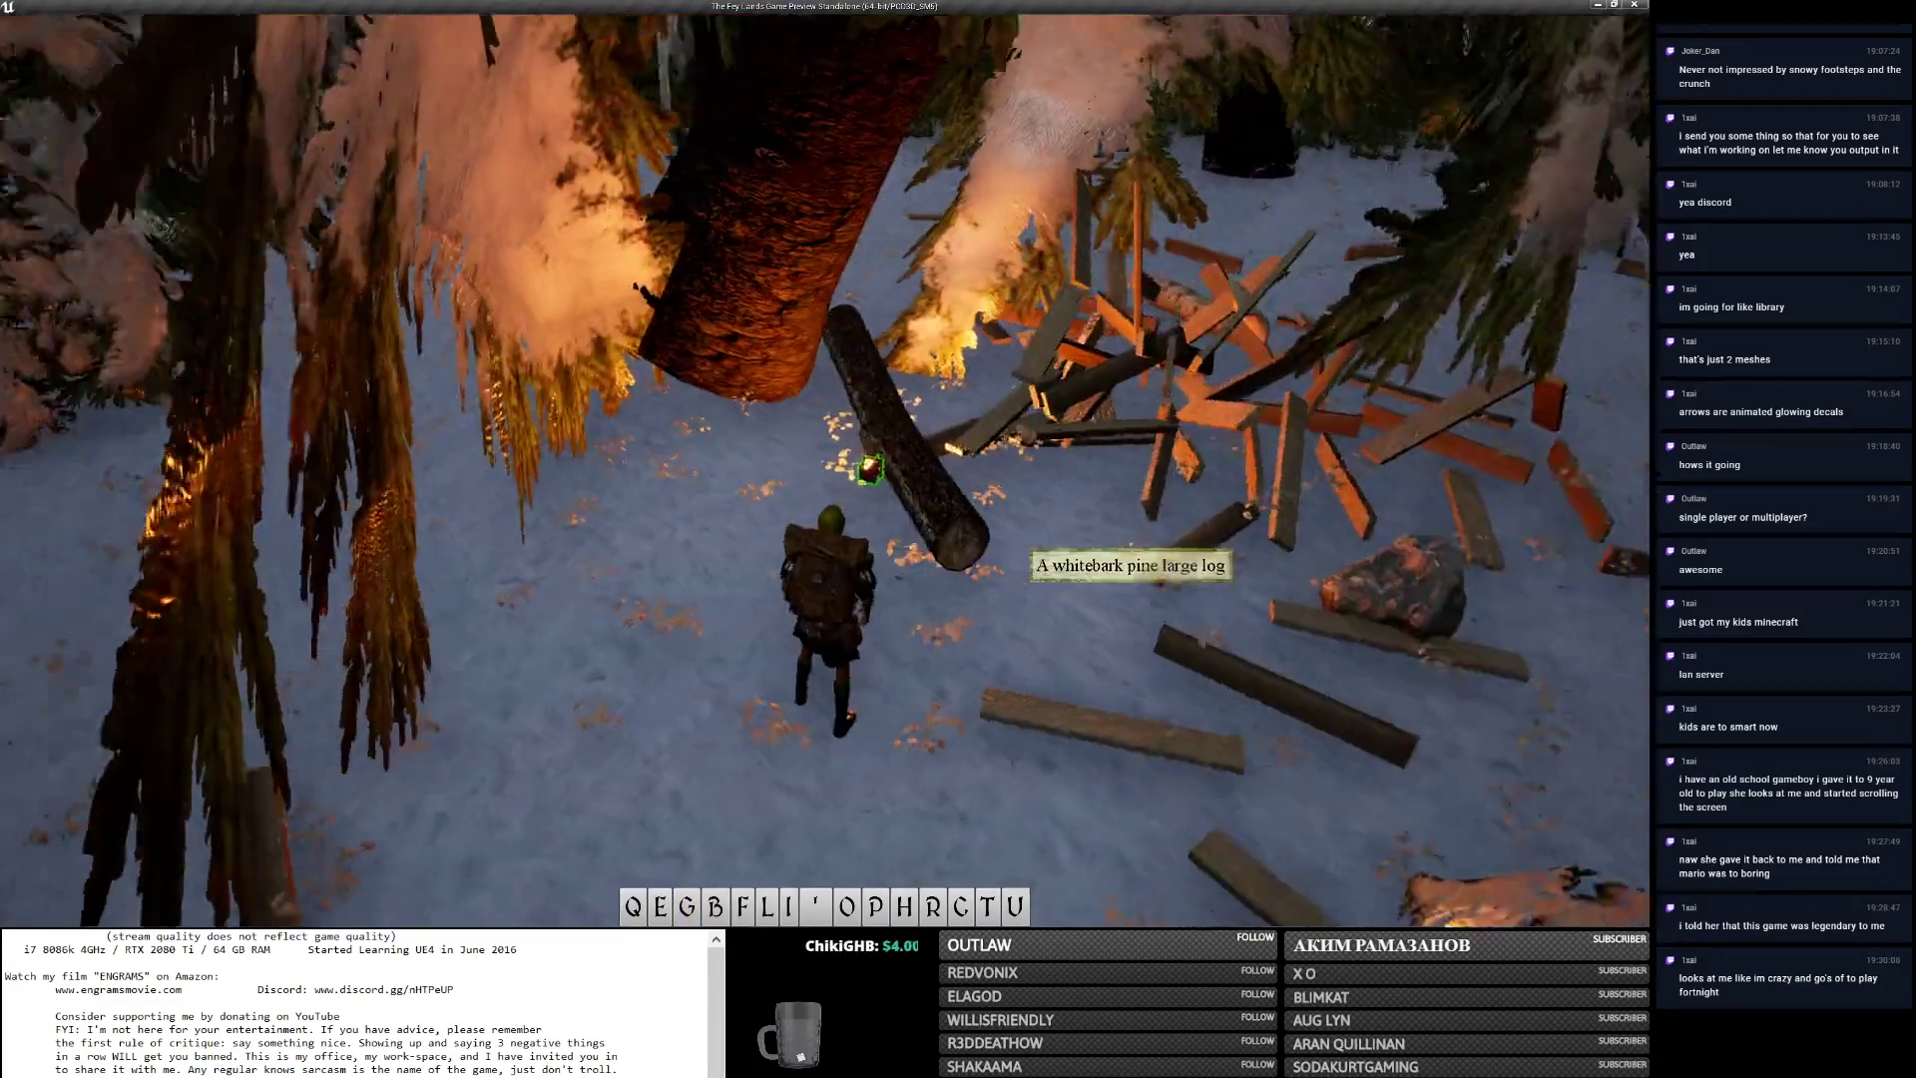
# Pick up the whitebark pine large log, carry it around the snowy forest and drop it beside the plank pile.
pyautogui.press('e')
pyautogui.press('w')
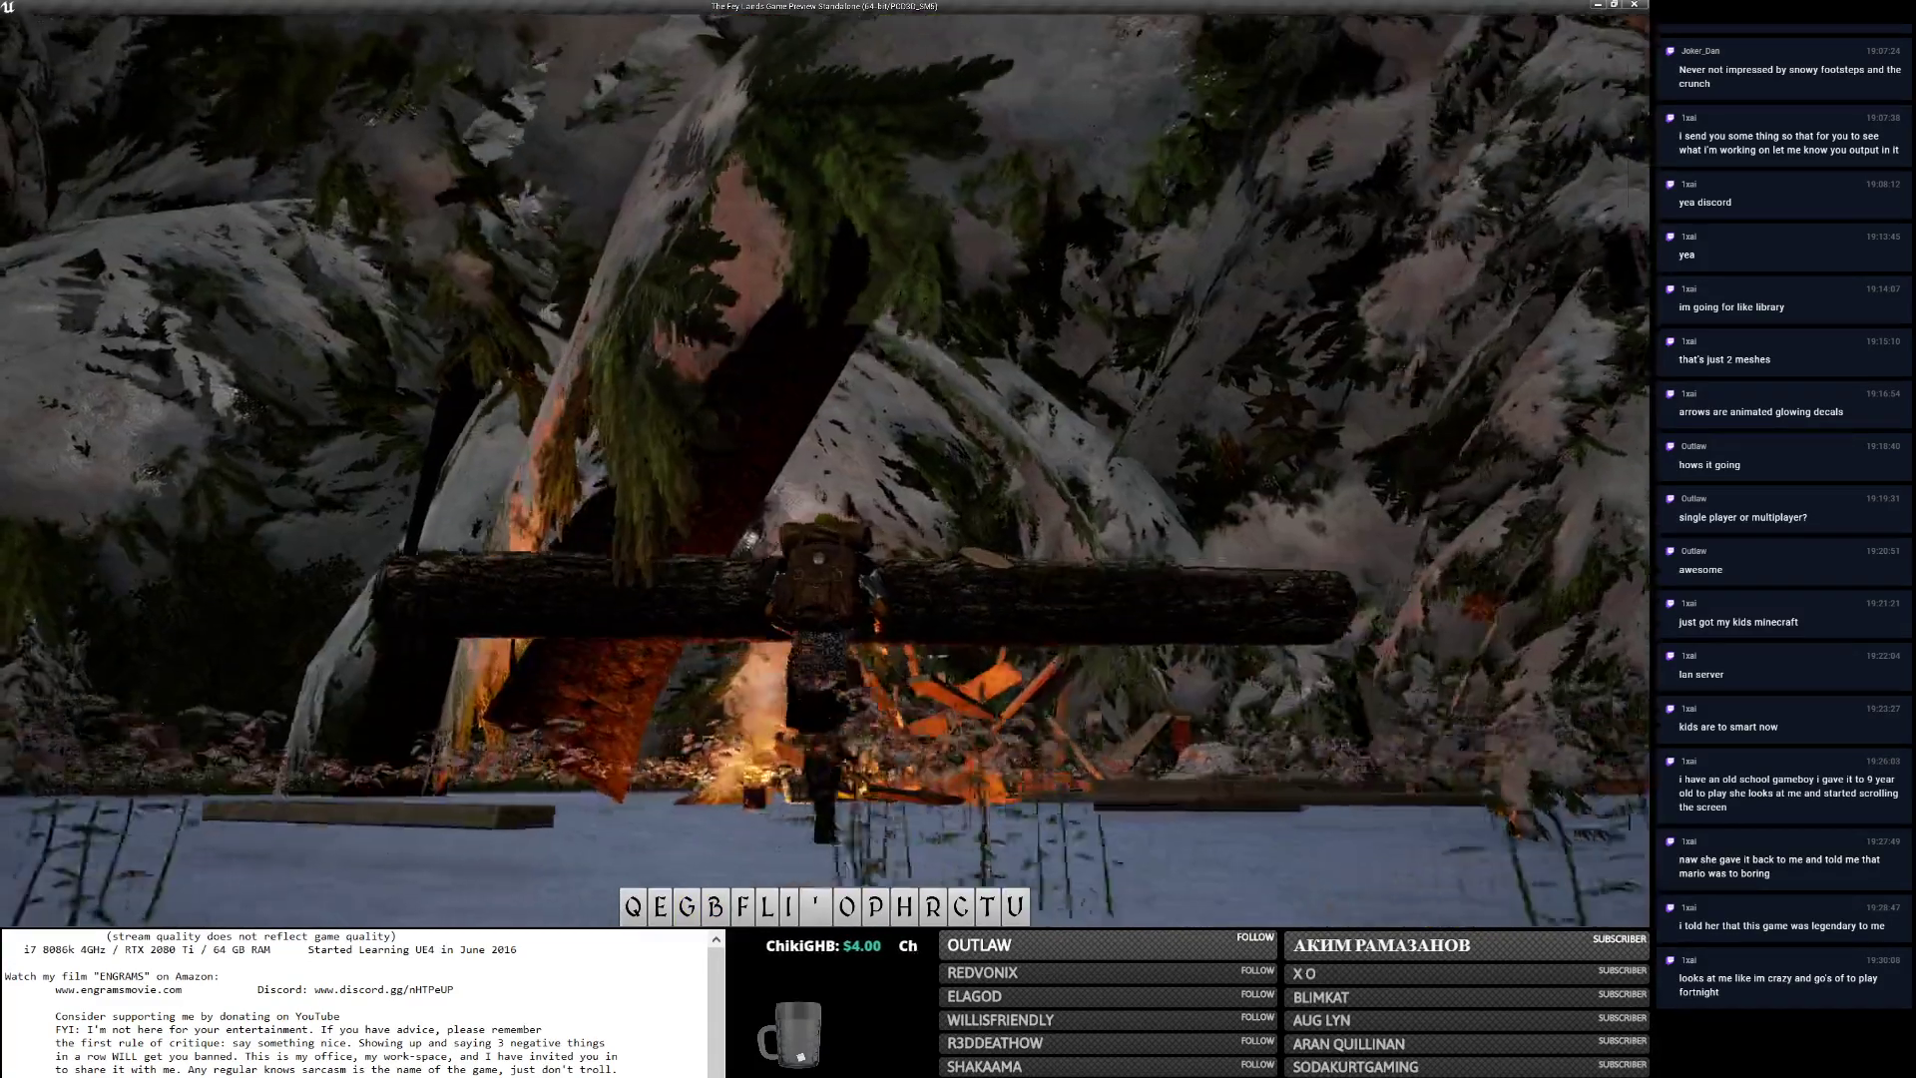
pyautogui.press('w')
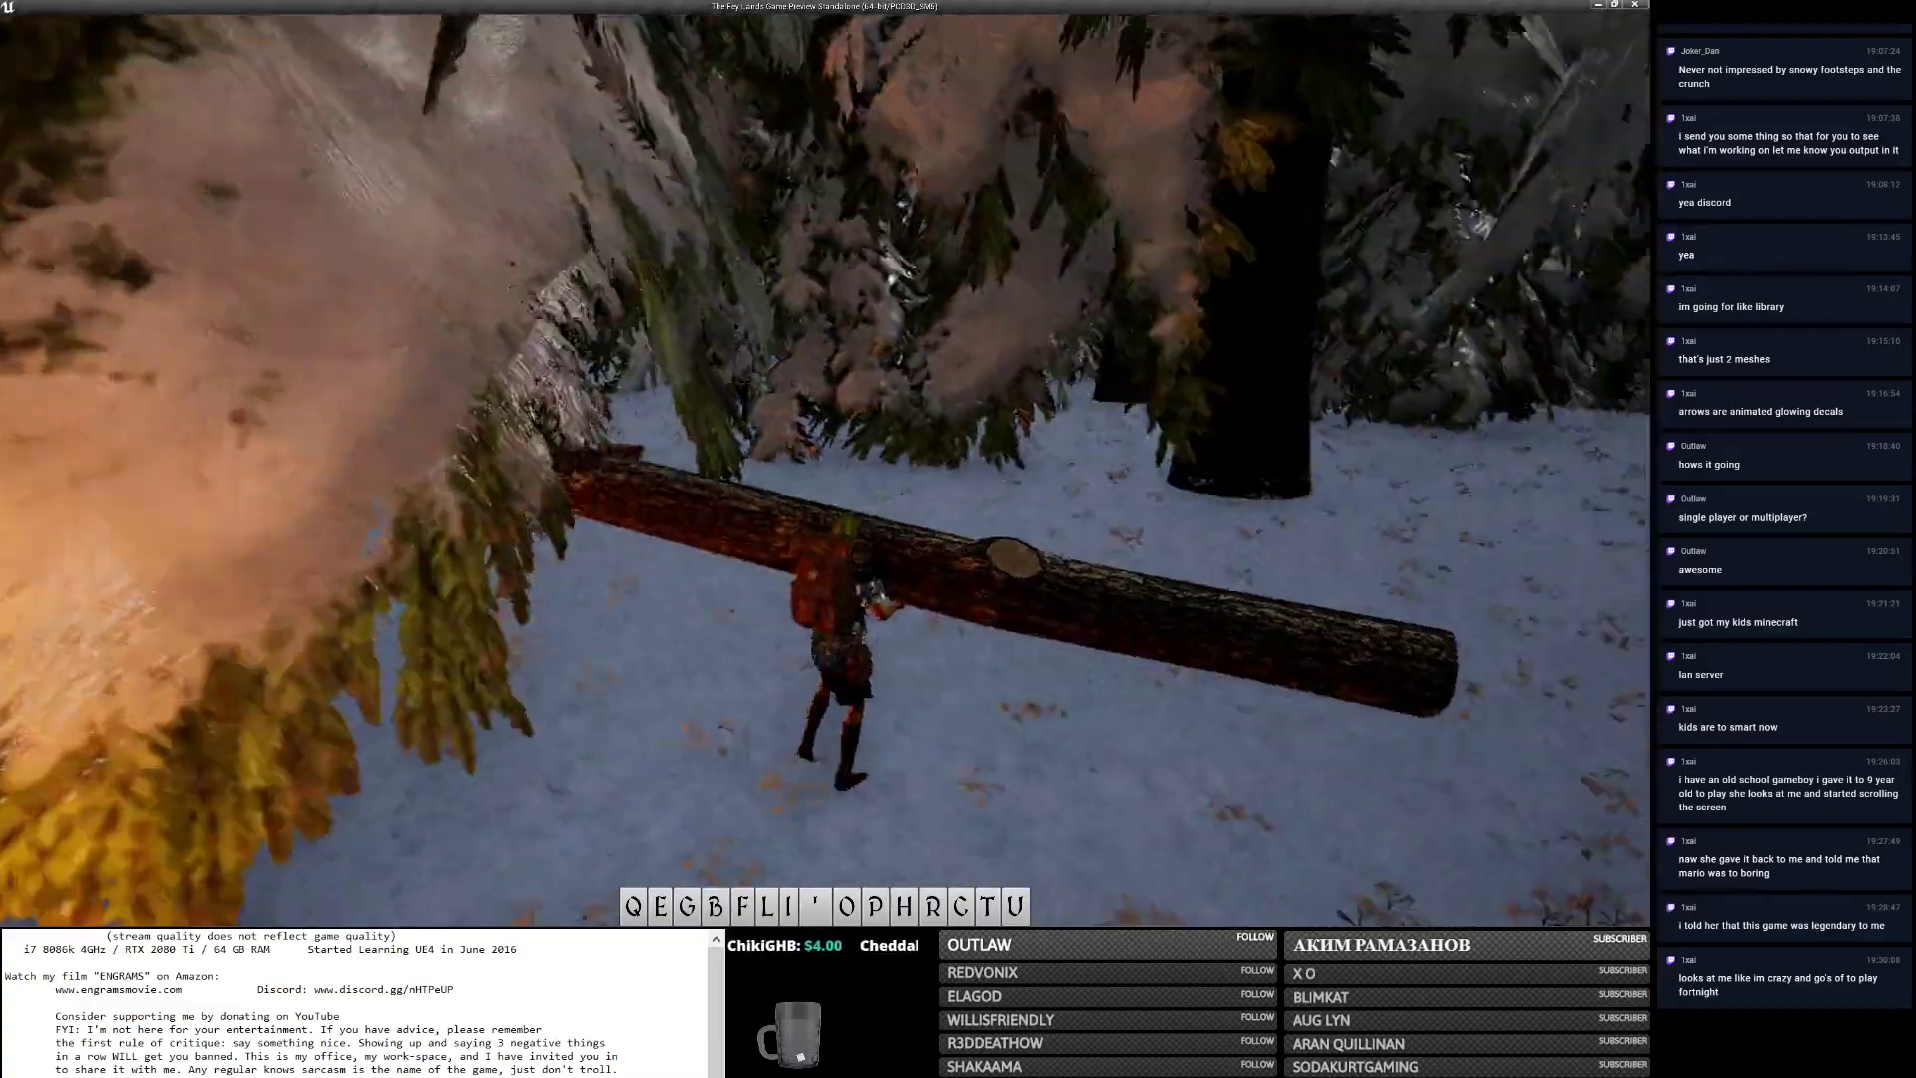
pyautogui.press('w')
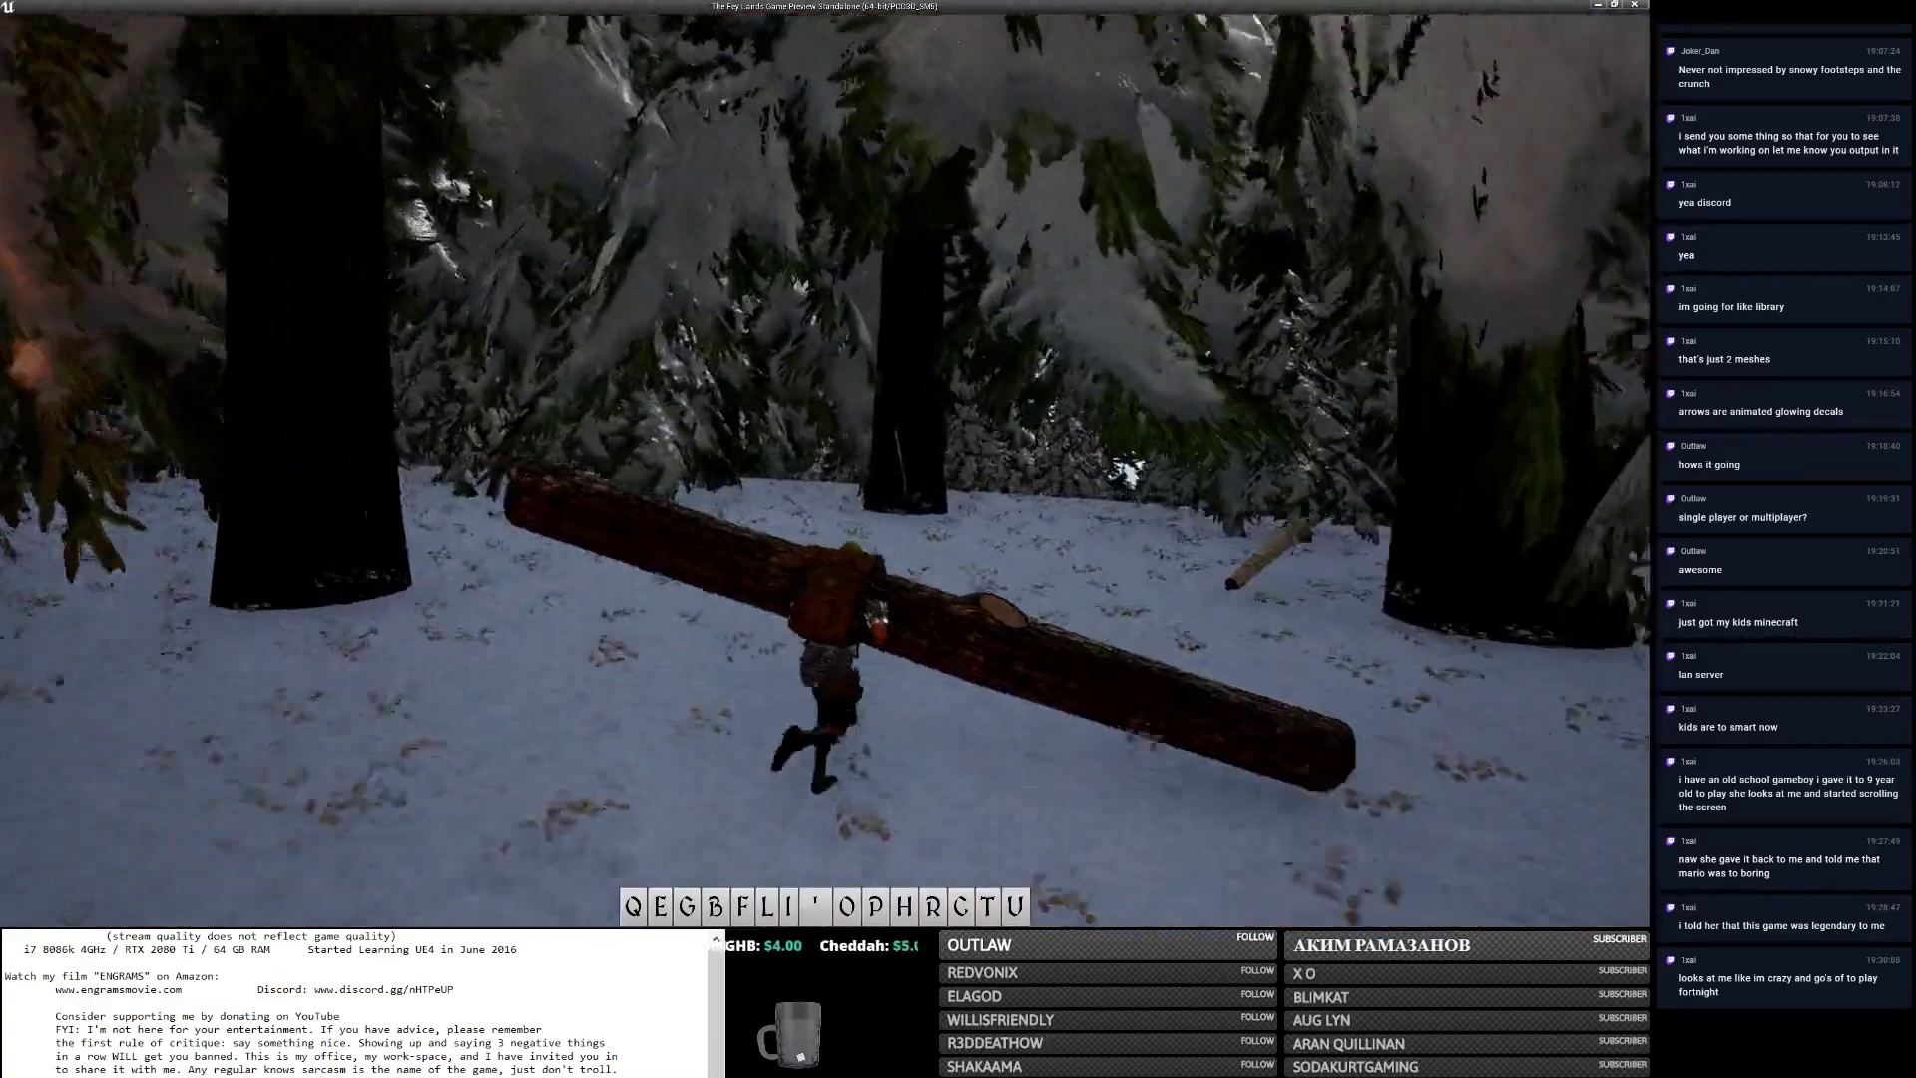
pyautogui.press('w')
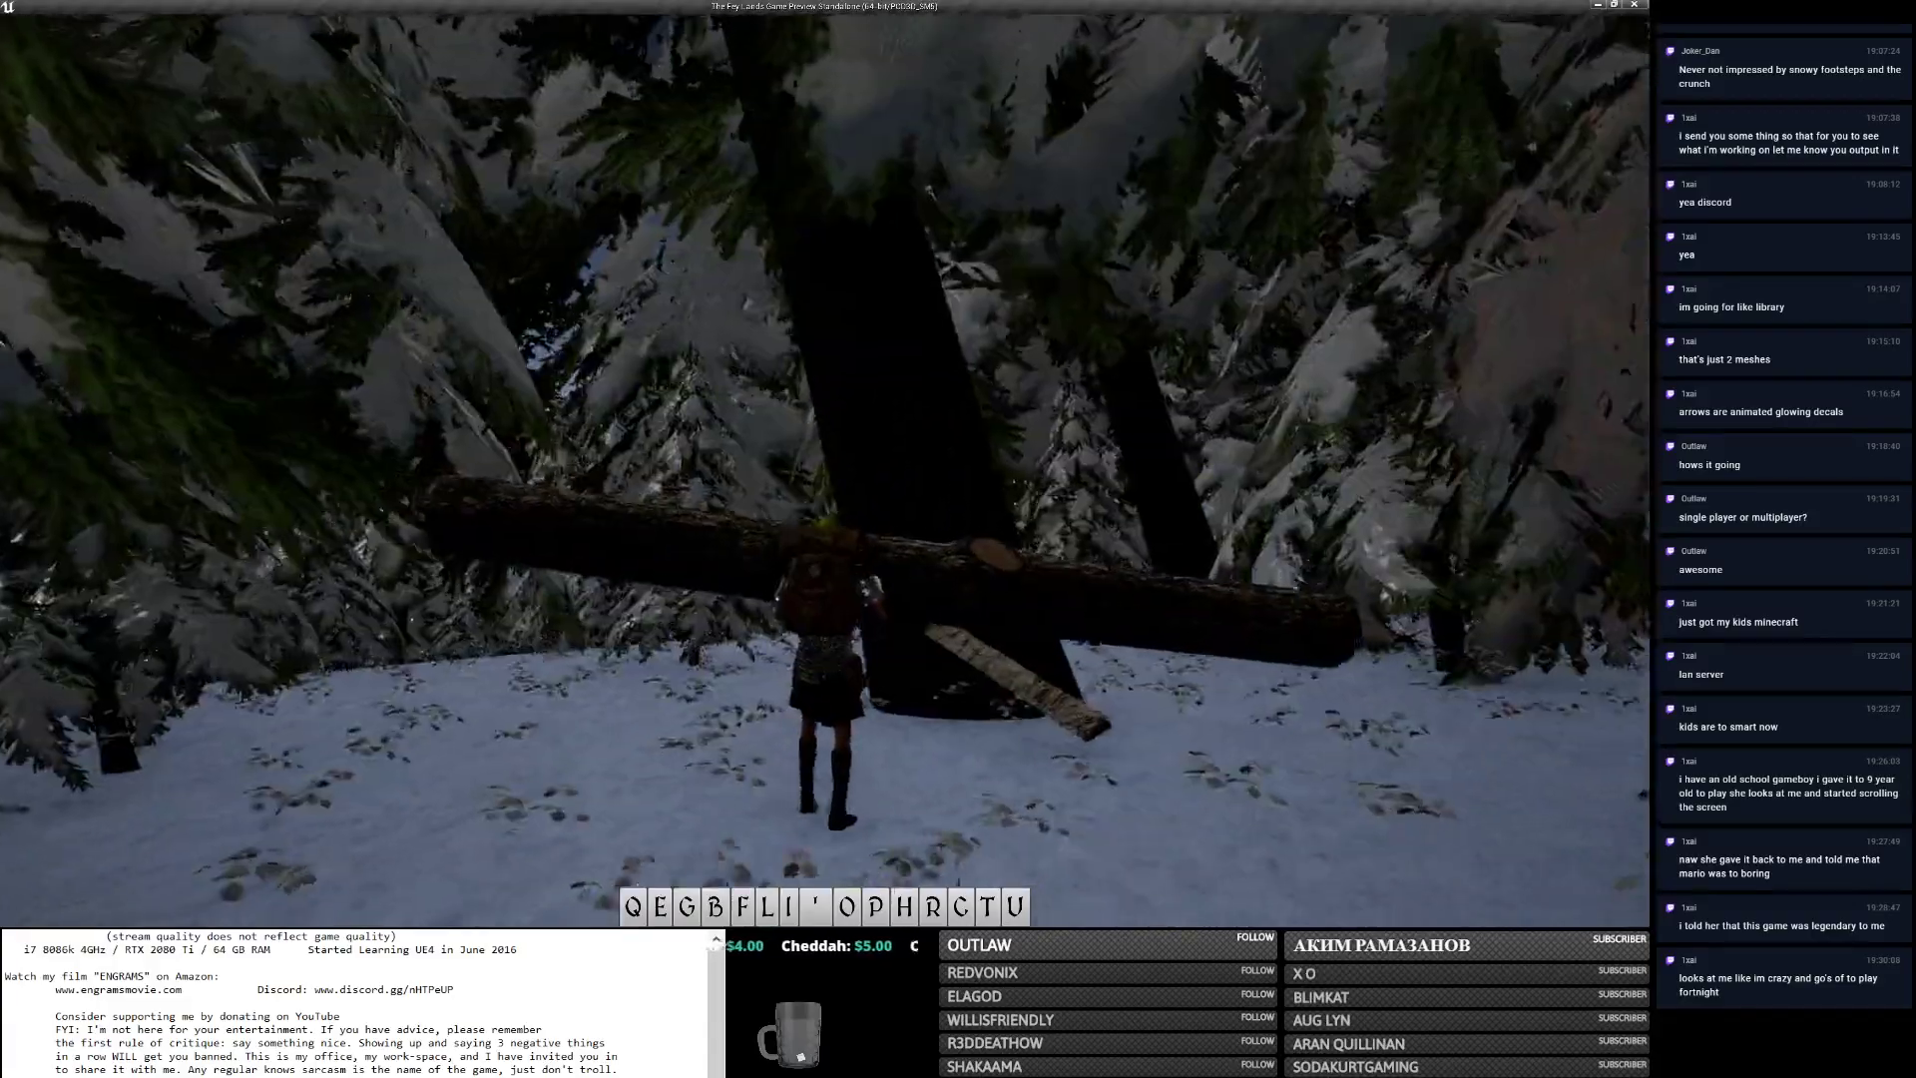
pyautogui.press('w')
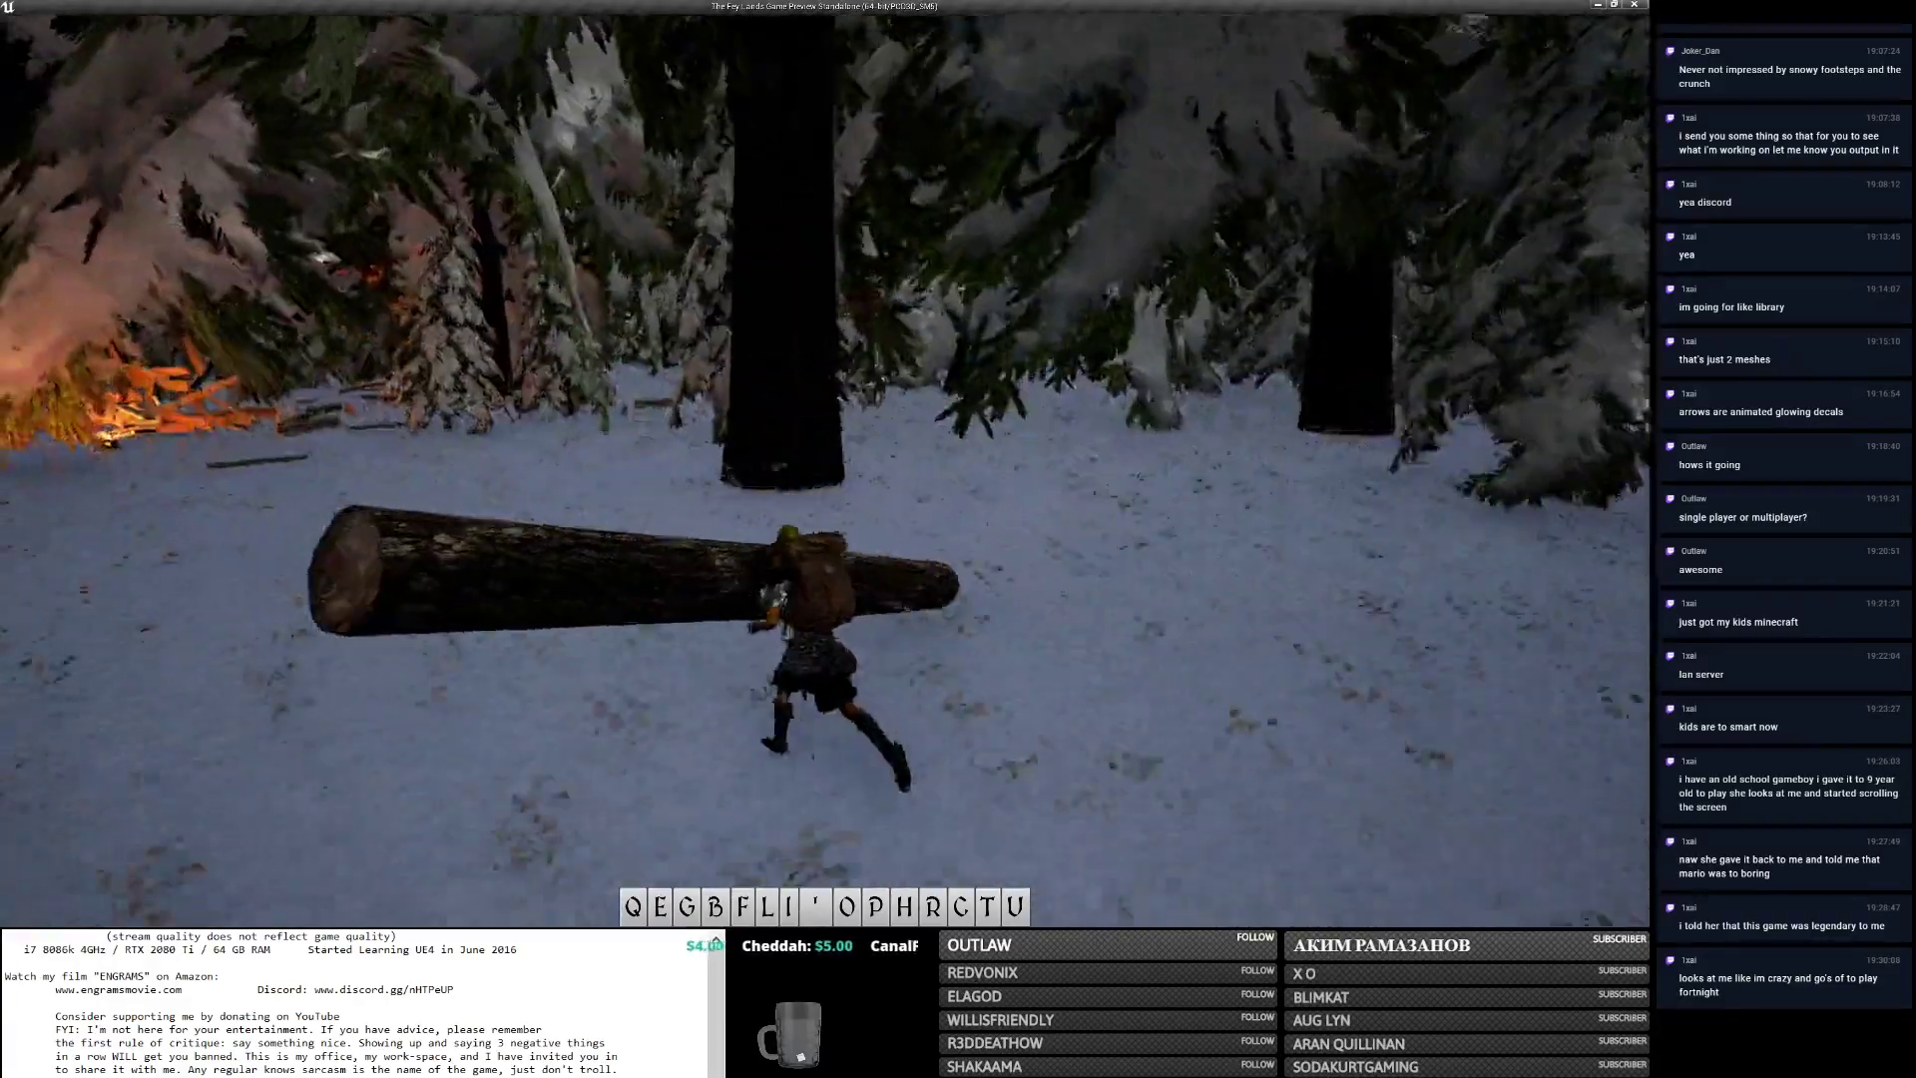
pyautogui.press('w')
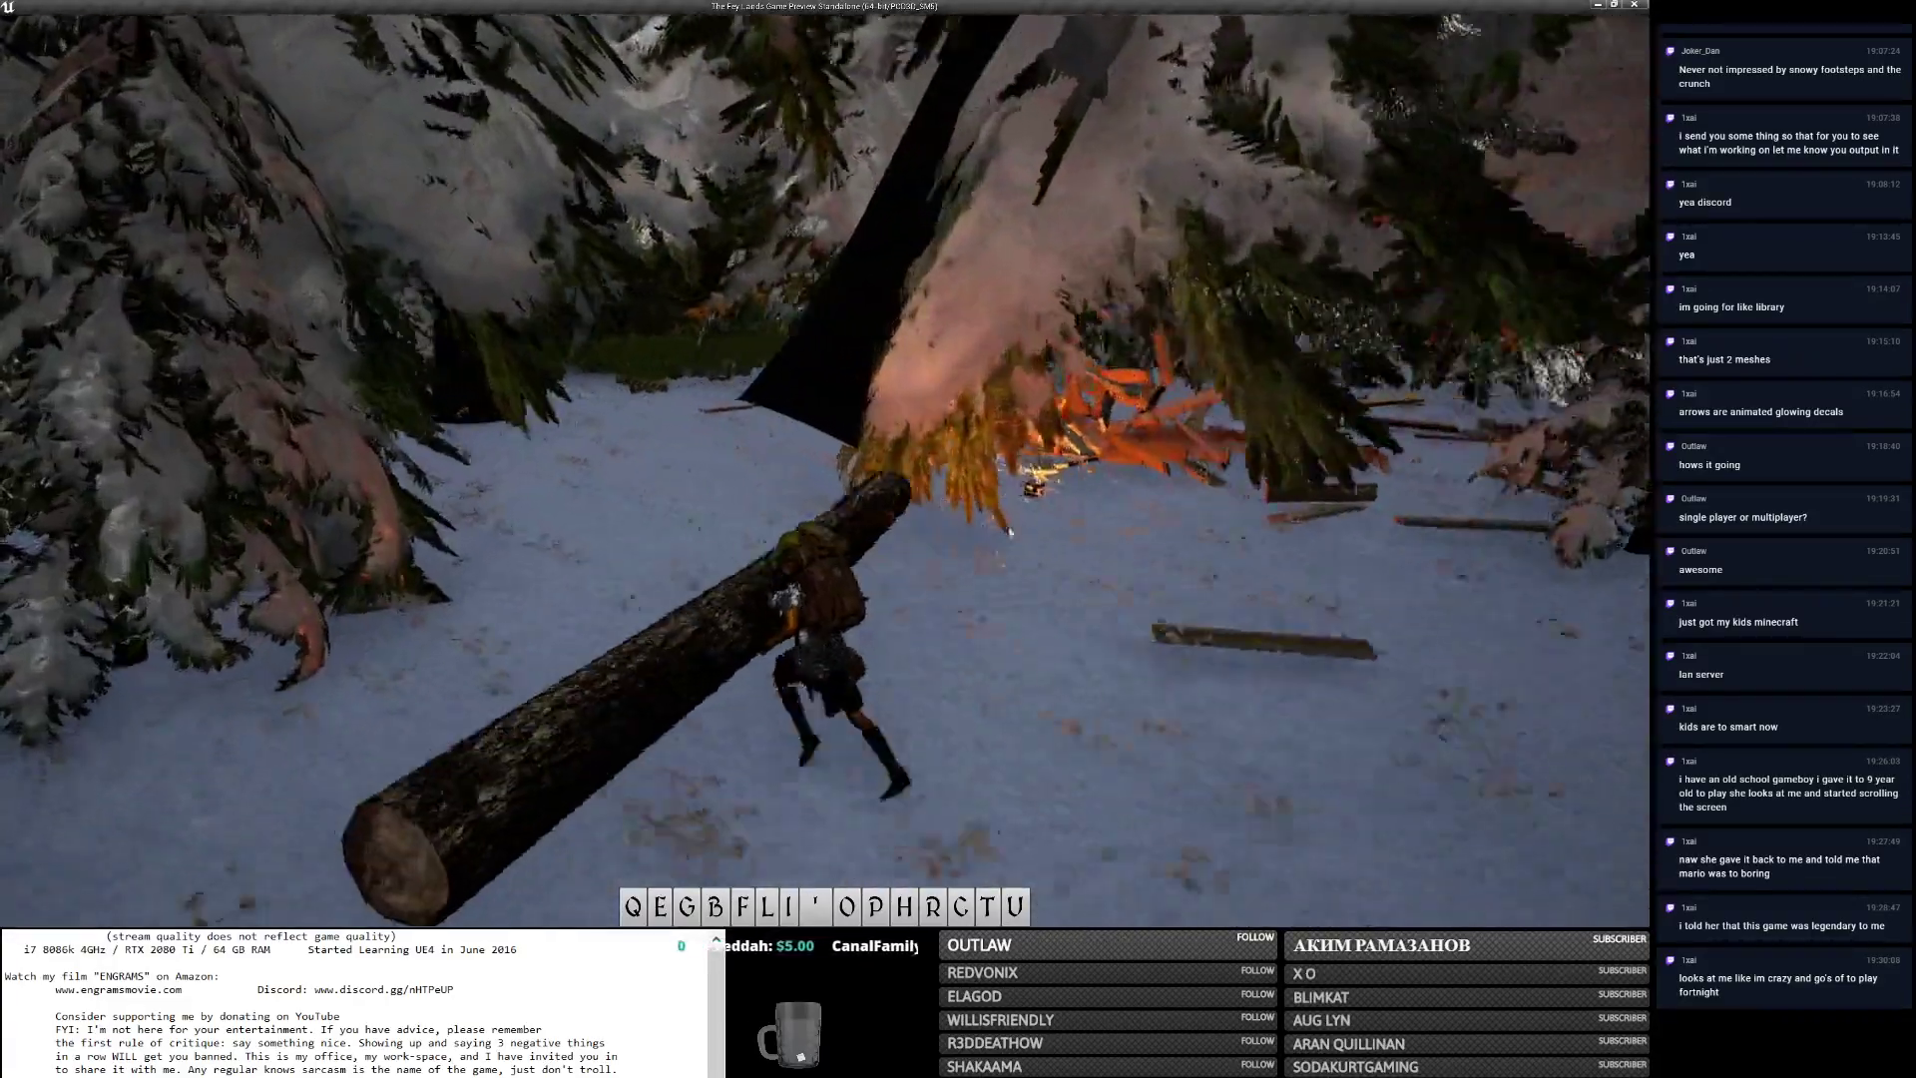
pyautogui.press('w')
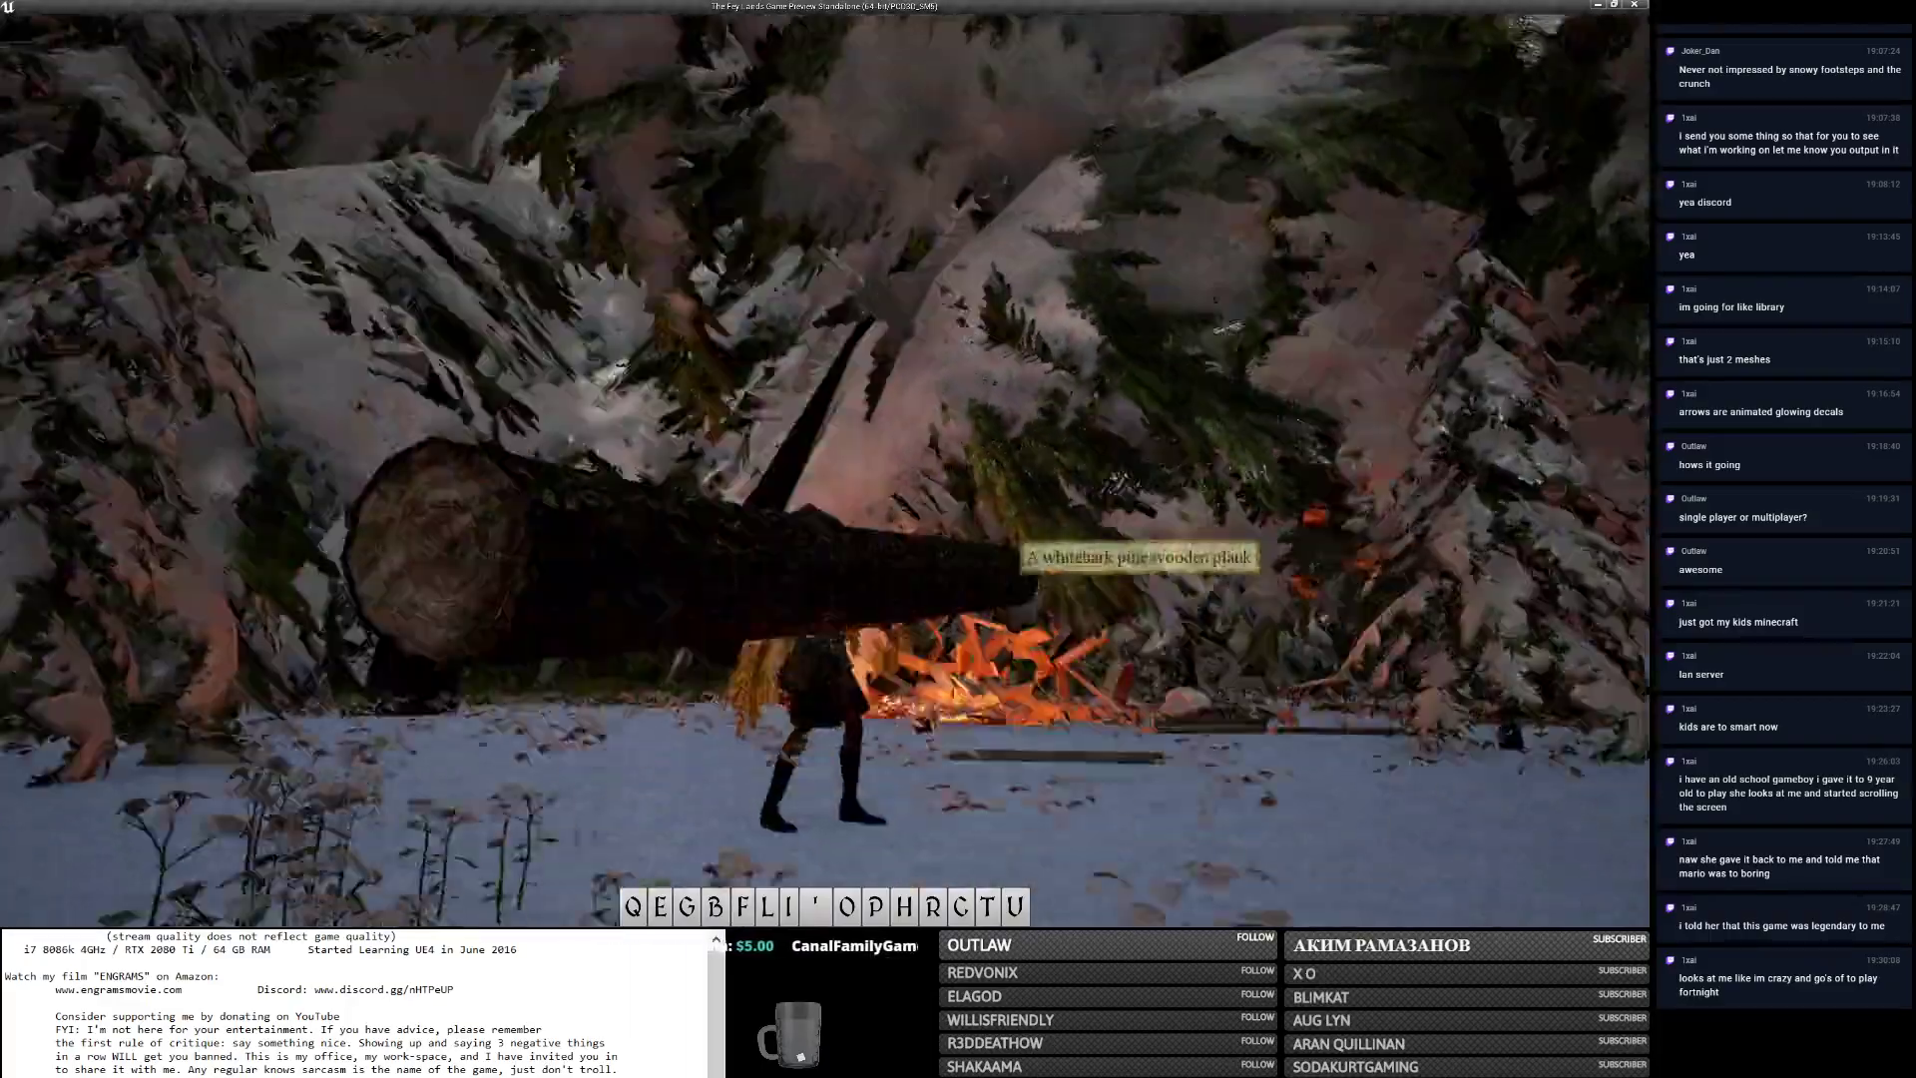
pyautogui.press('w')
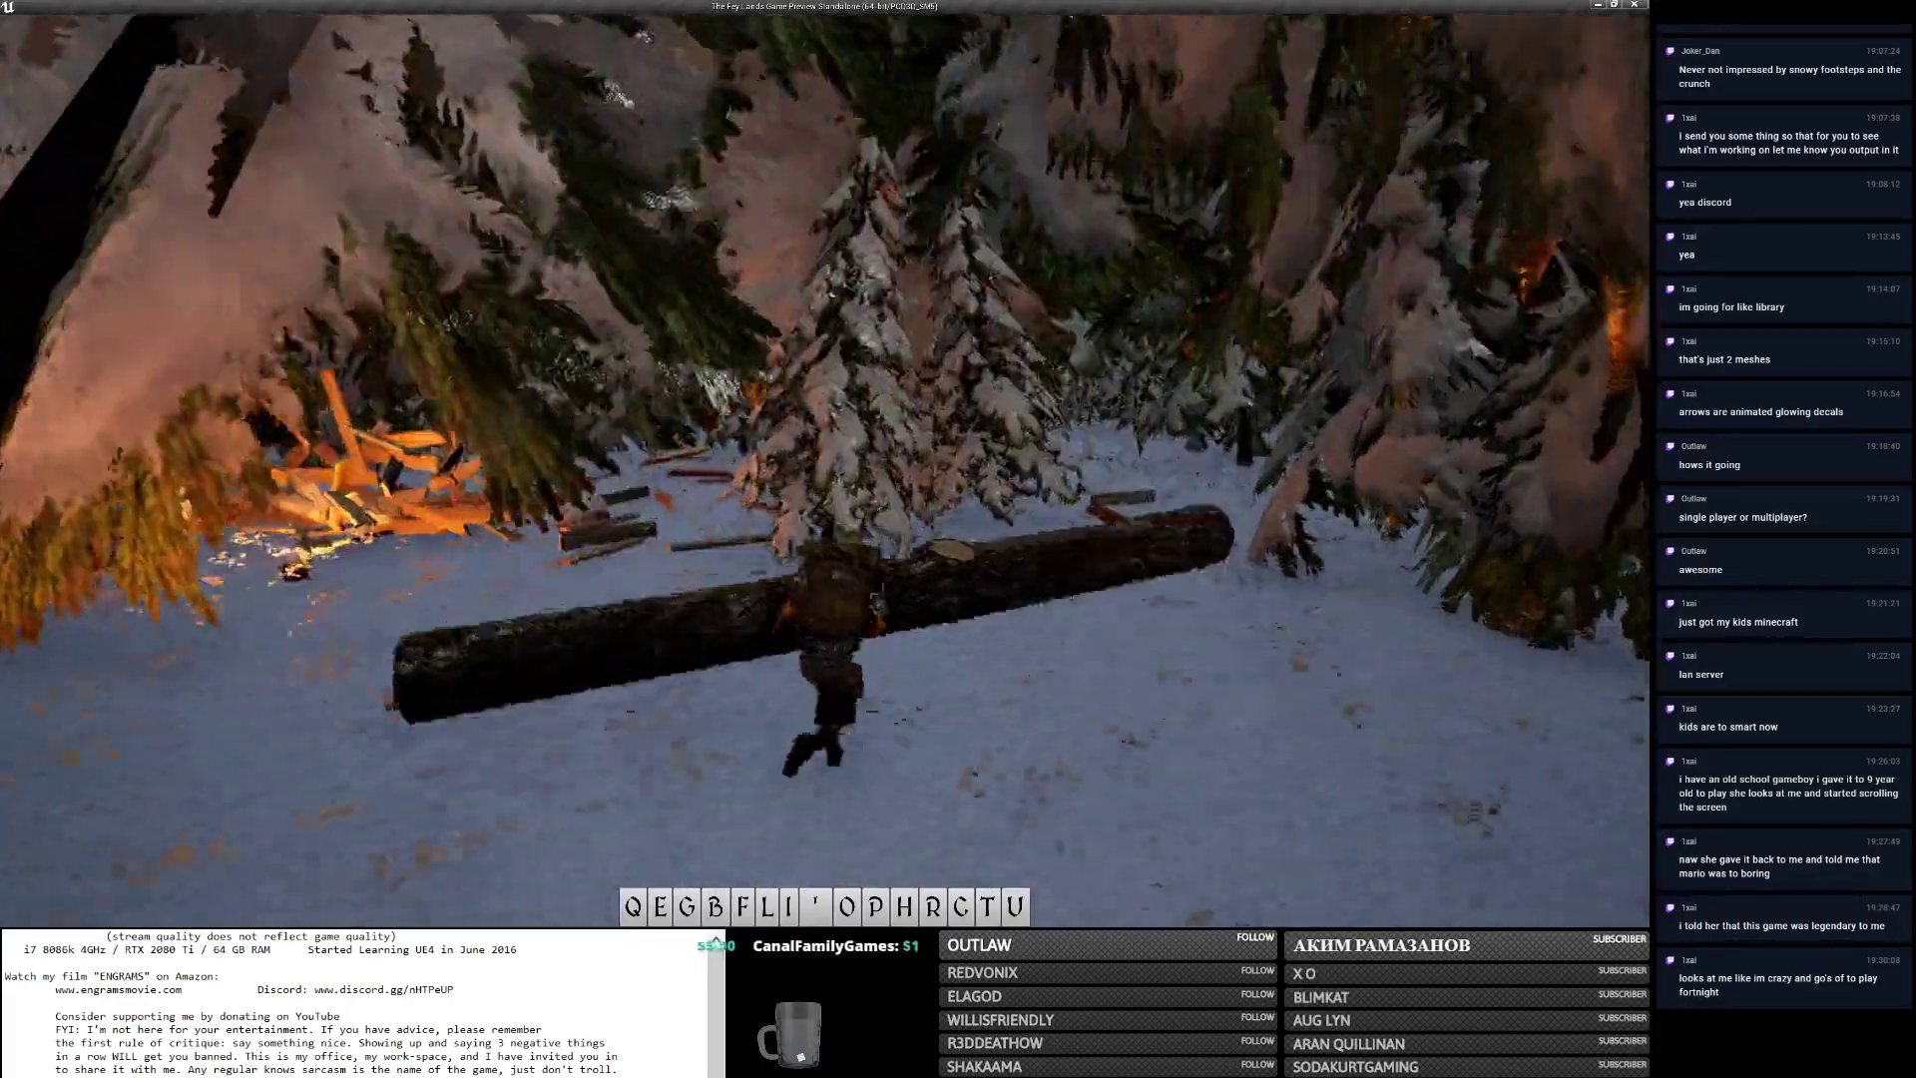
pyautogui.press('w')
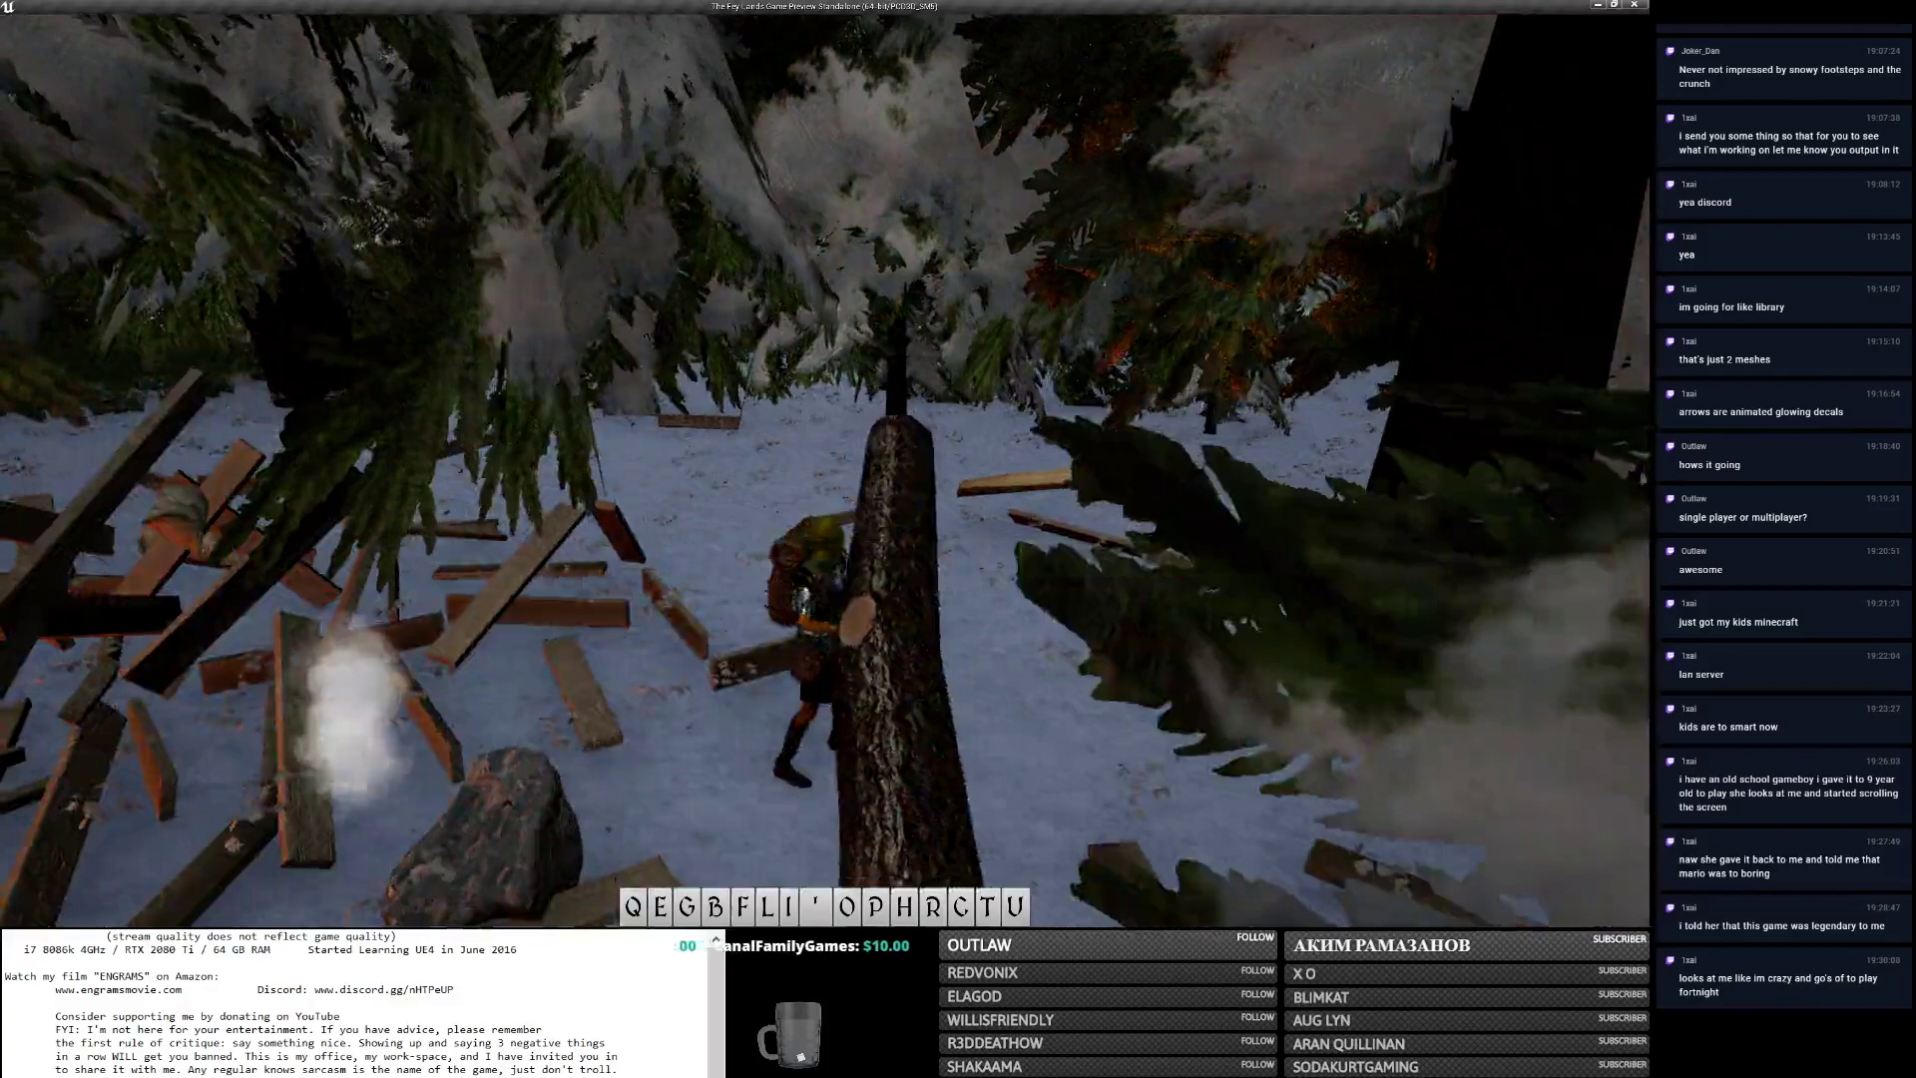
pyautogui.press('w')
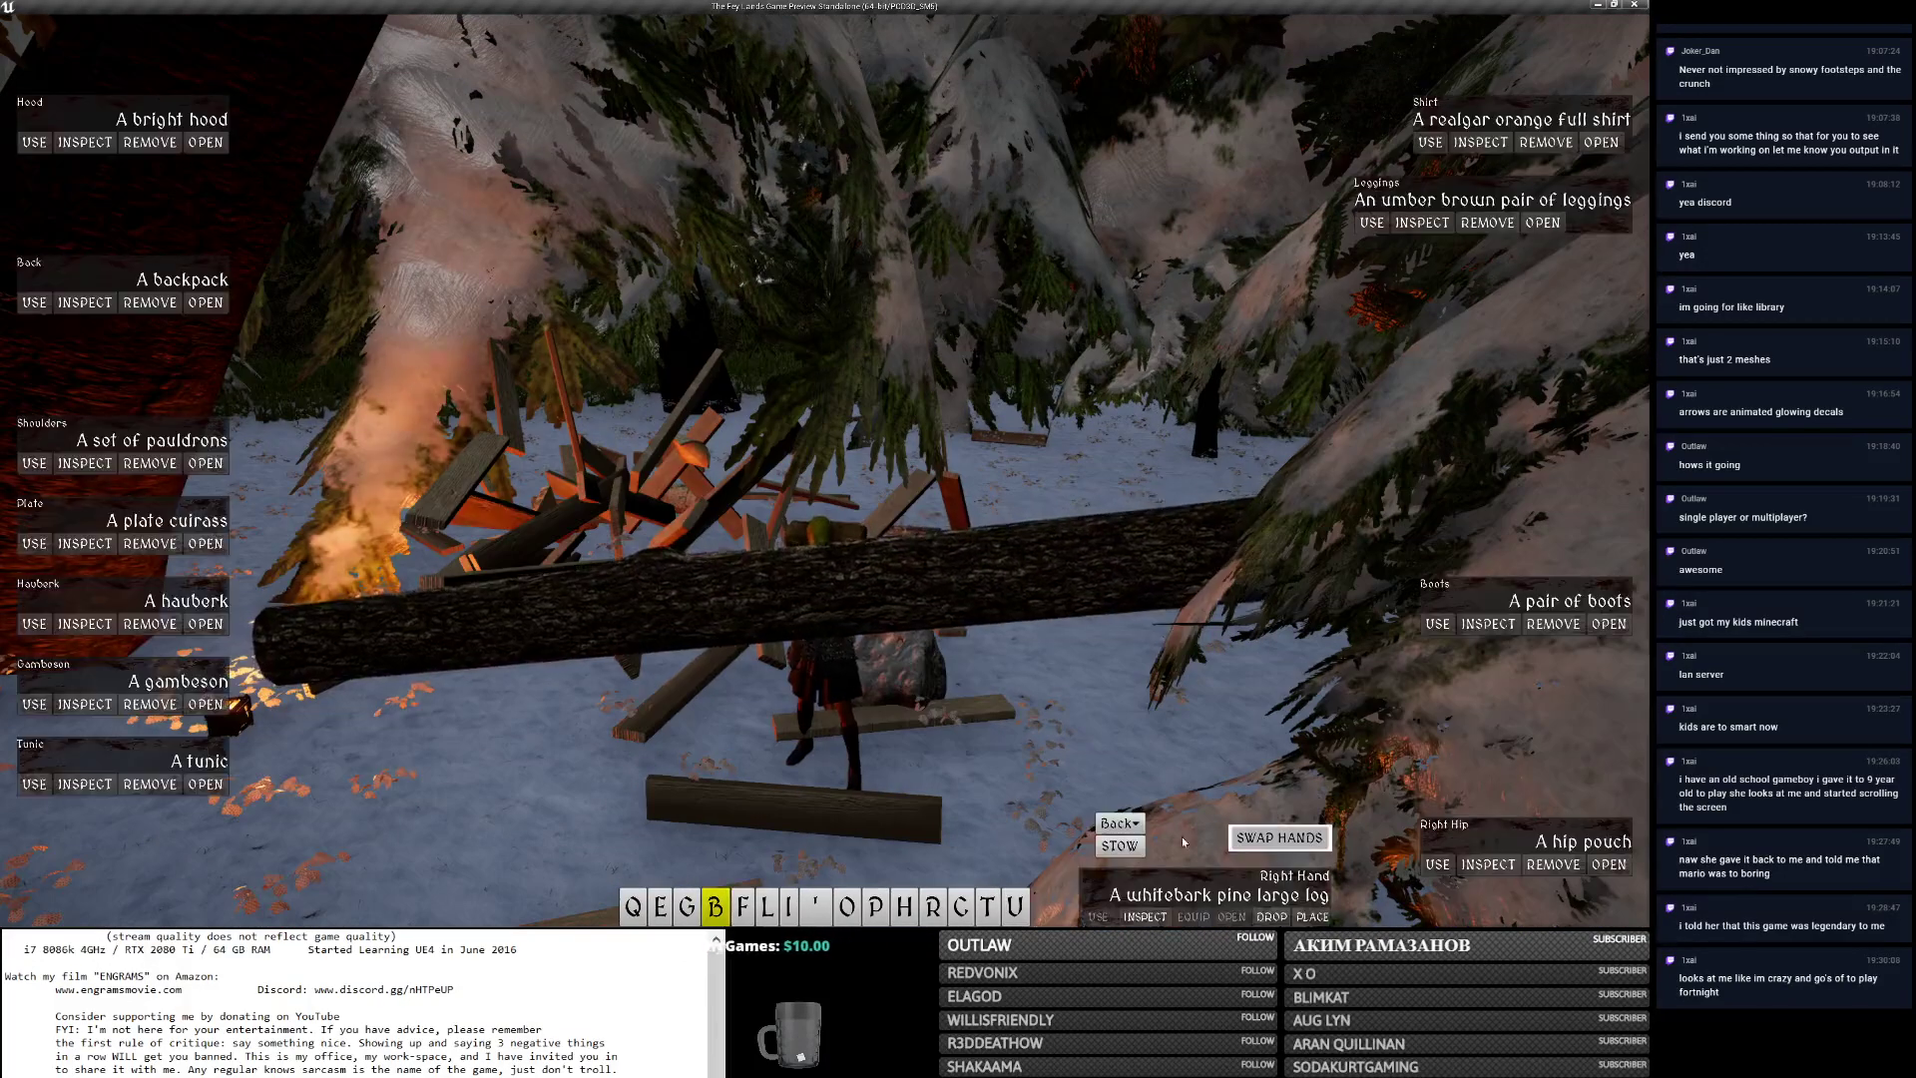
pyautogui.click(1264, 916)
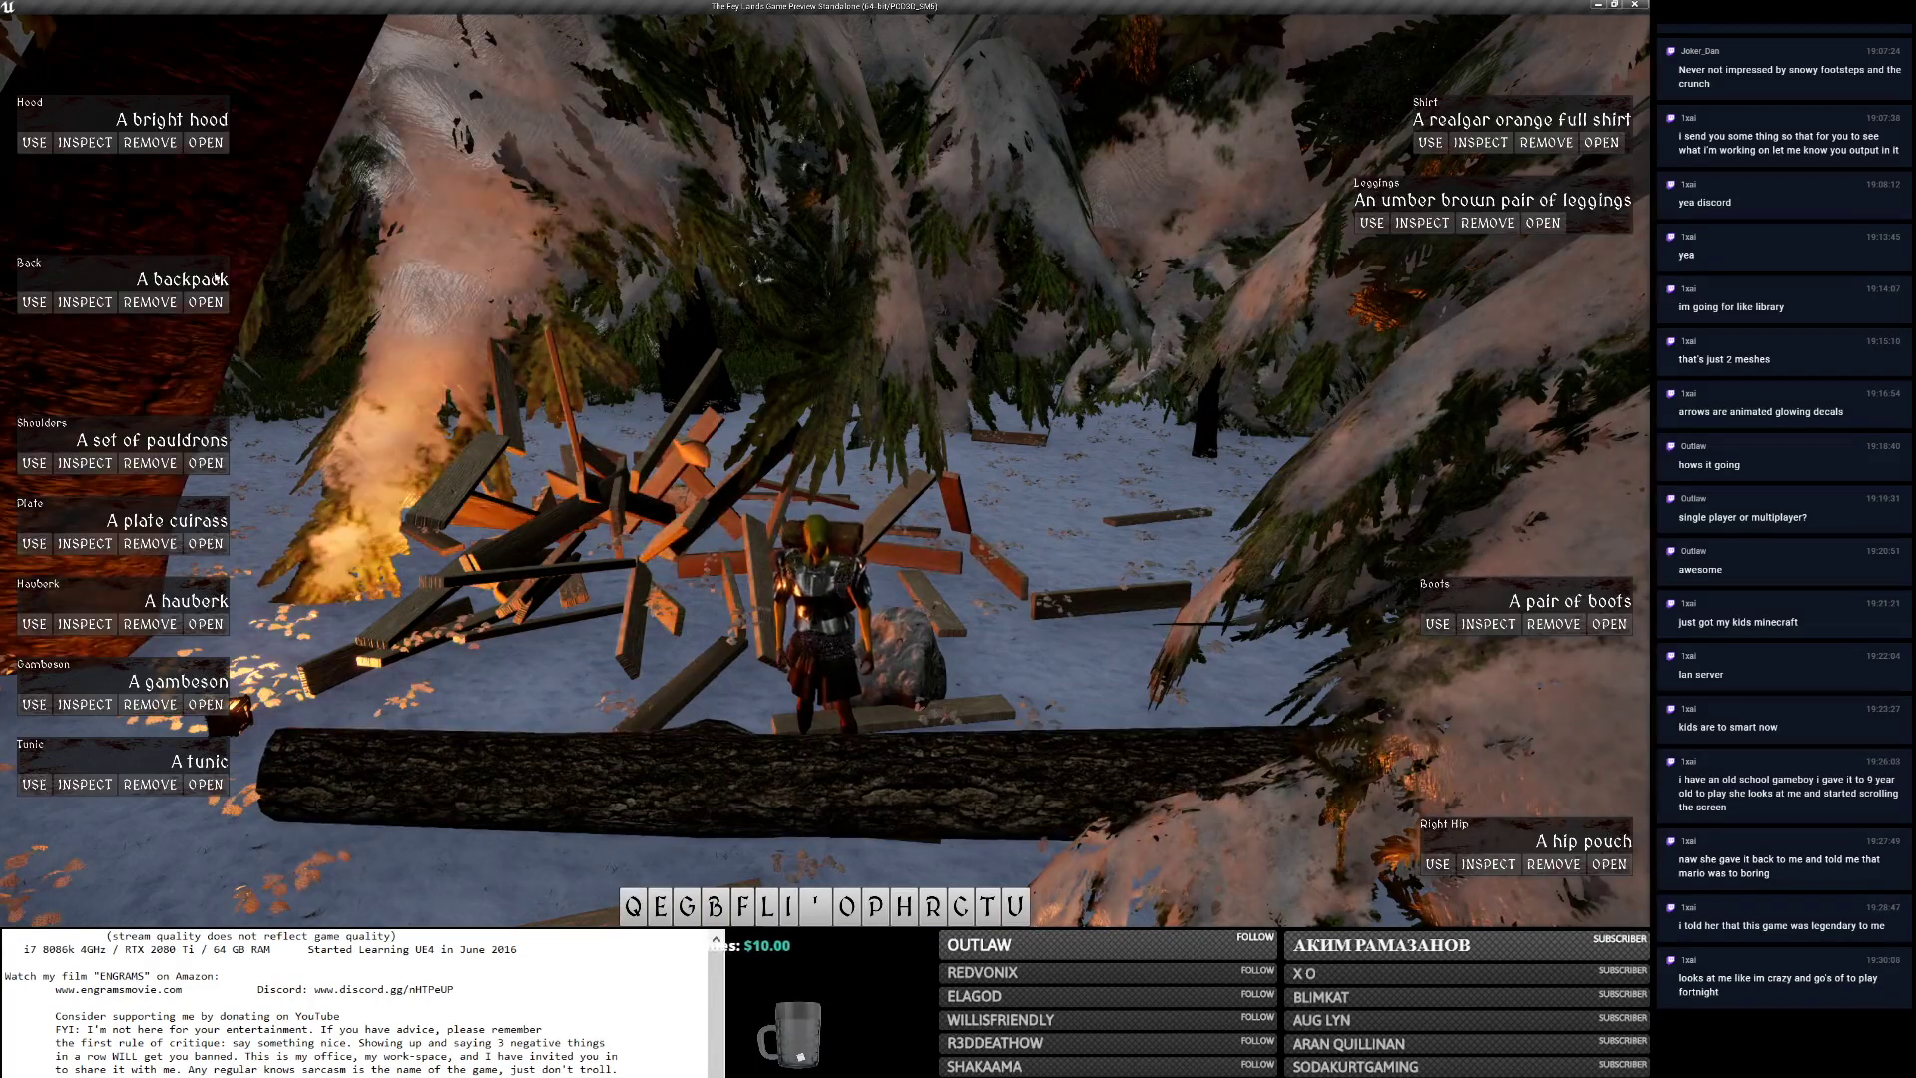
# Take the splitting axe from the backpack and split the dropped large log into planks.
pyautogui.click(205, 304)
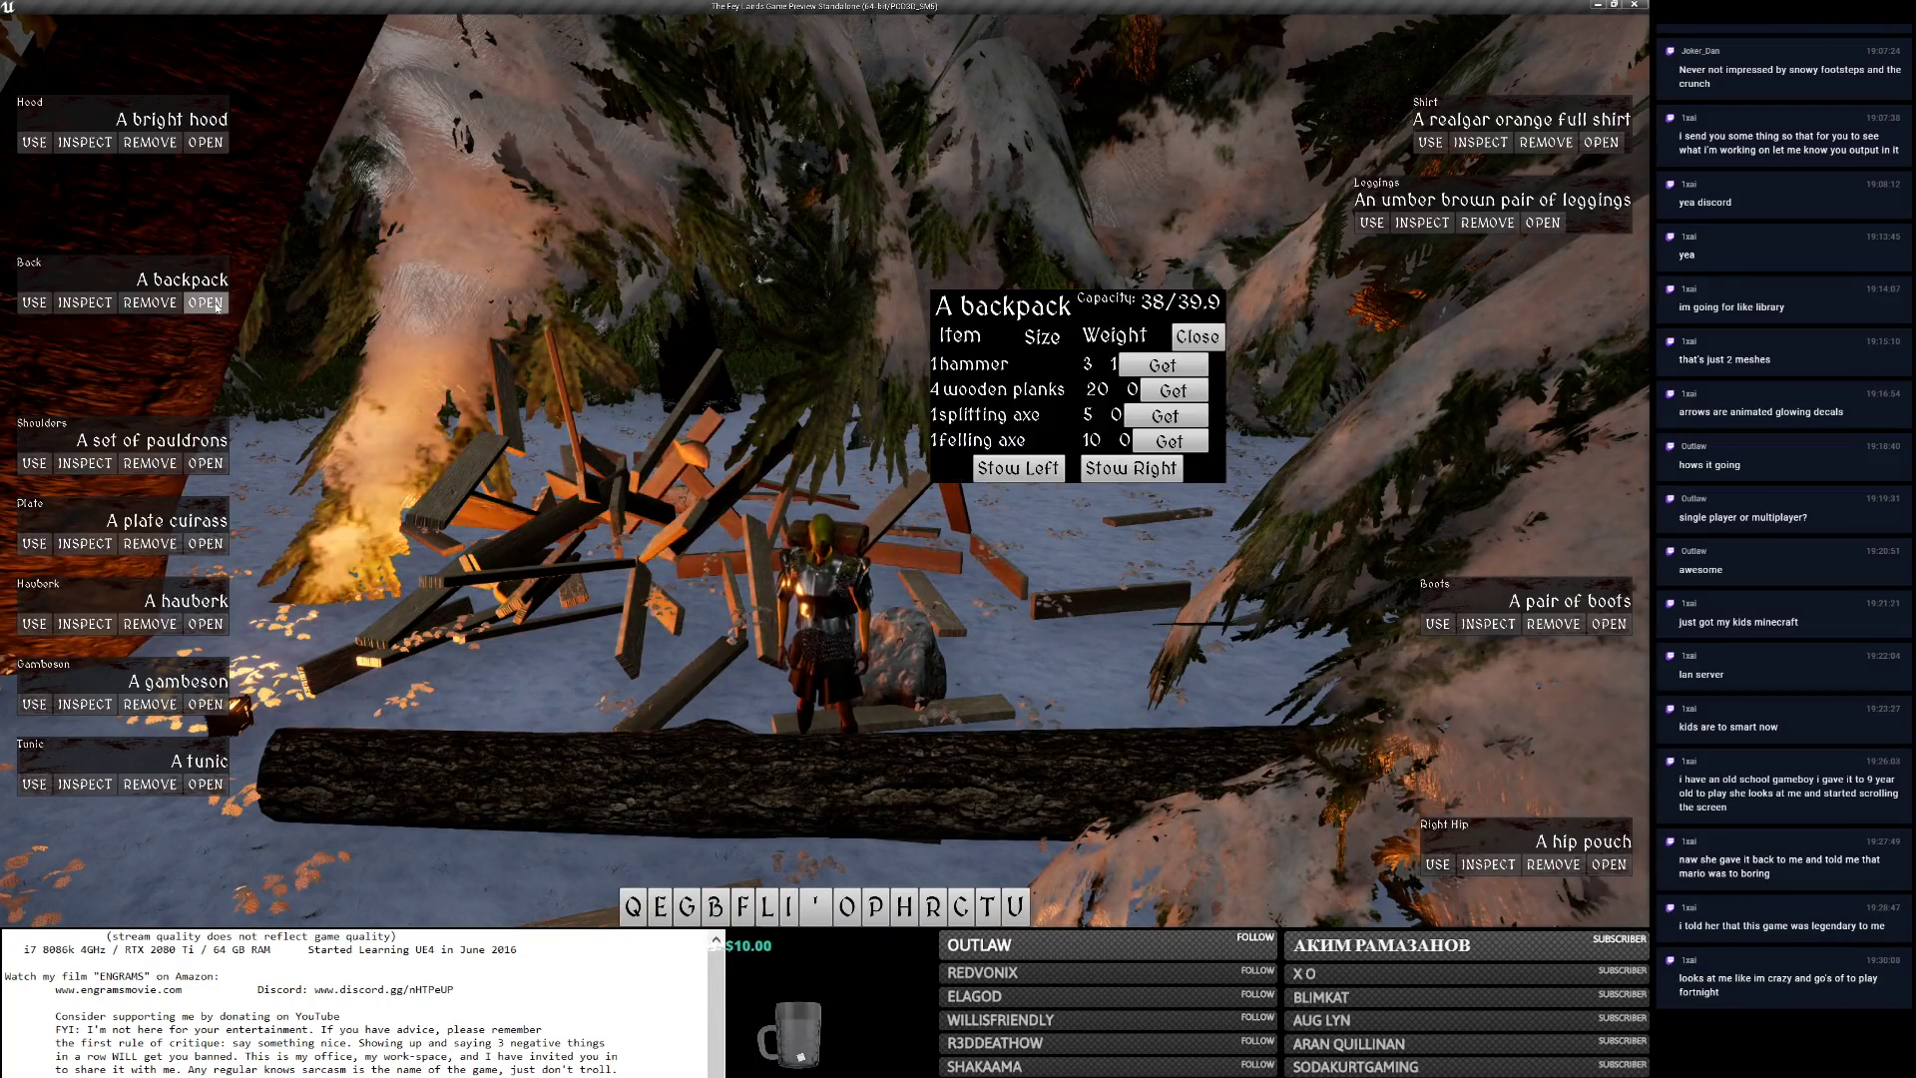
pyautogui.click(1144, 418)
pyautogui.press('b')
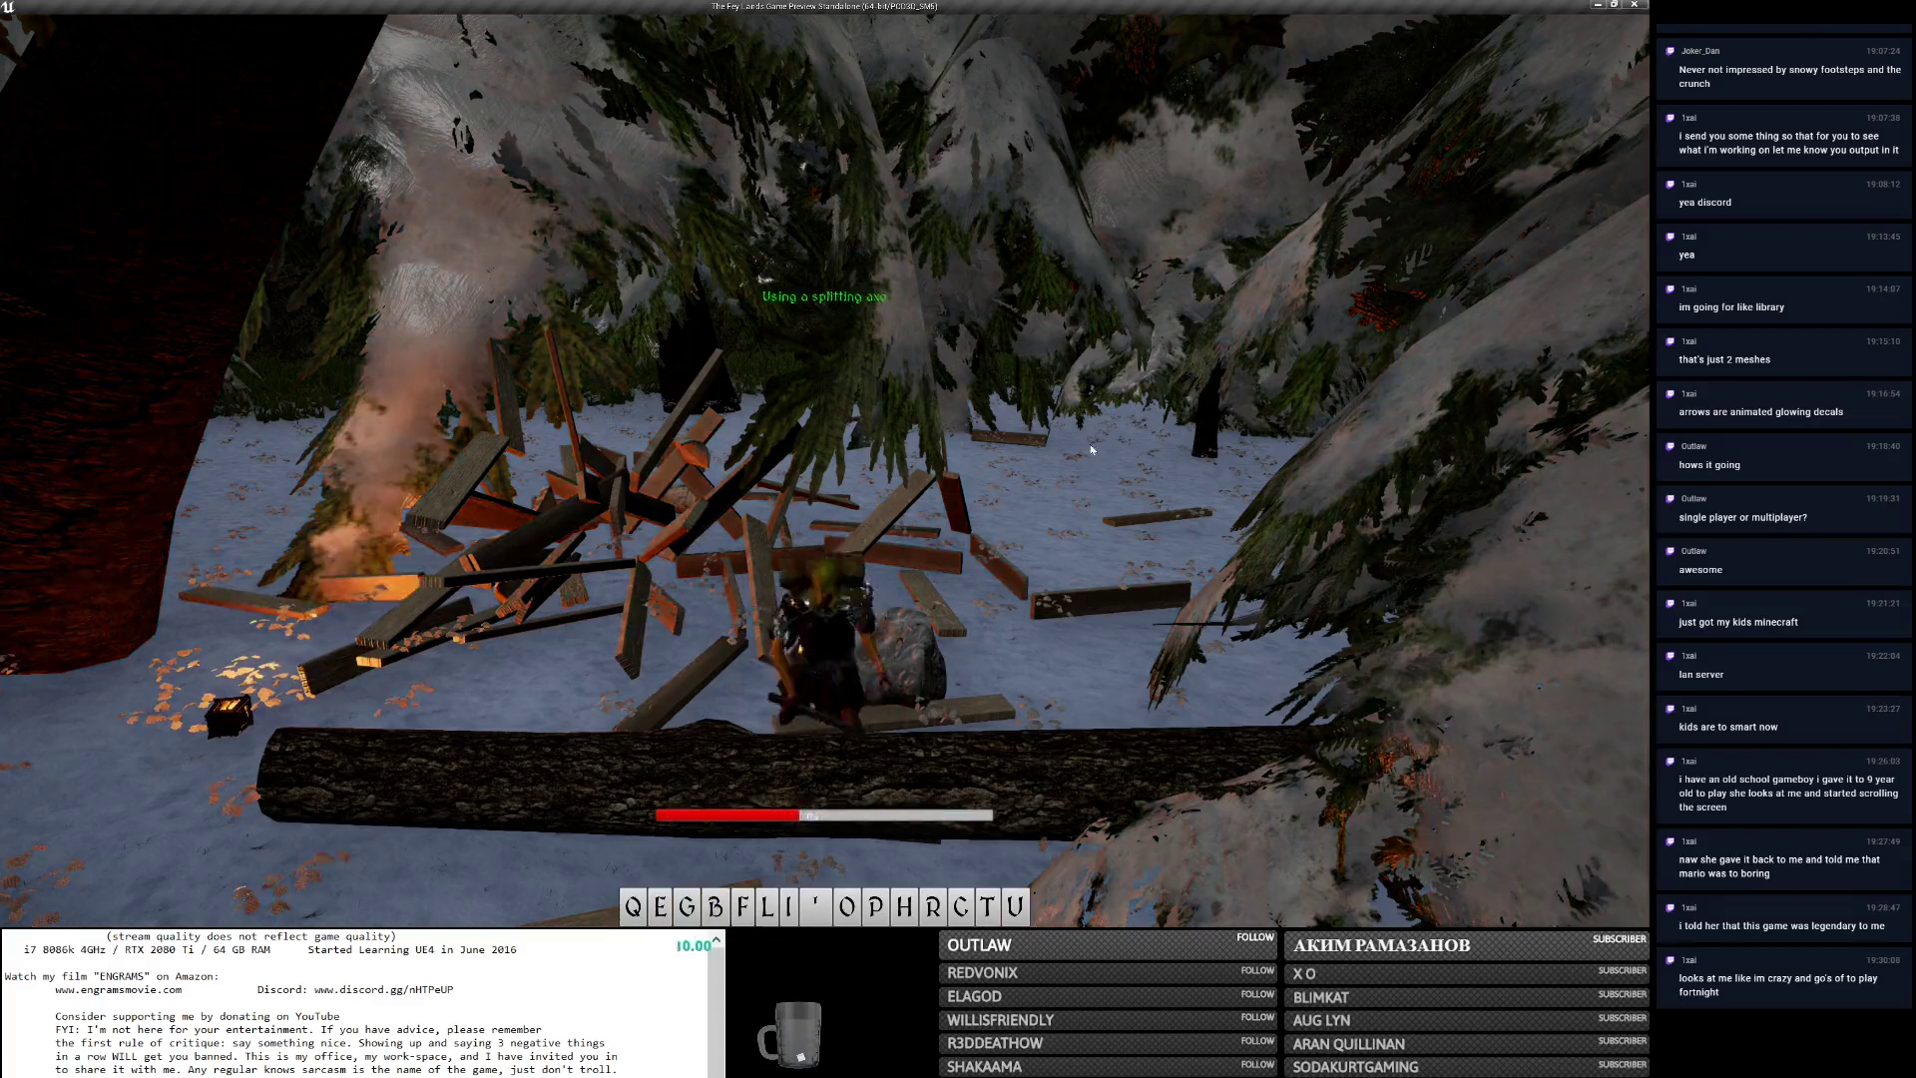
pyautogui.press('e')
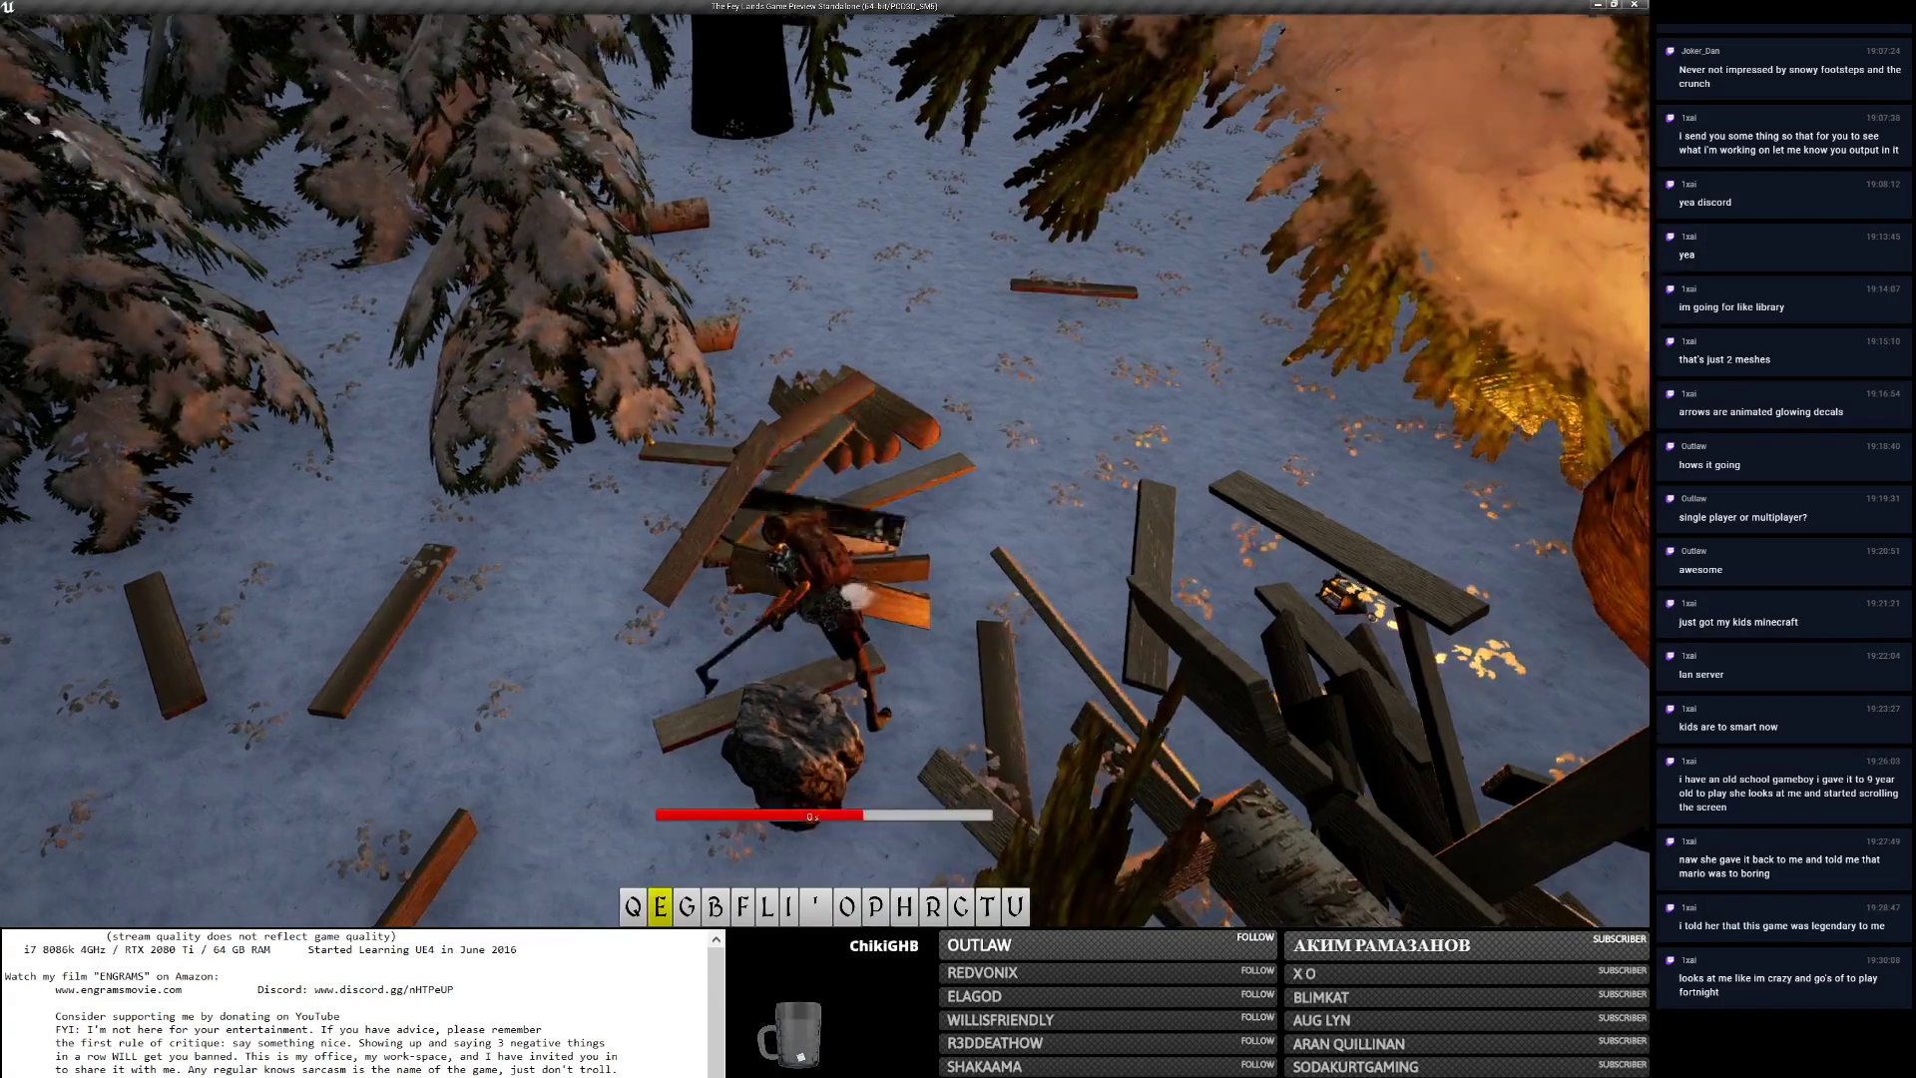
pyautogui.press('w')
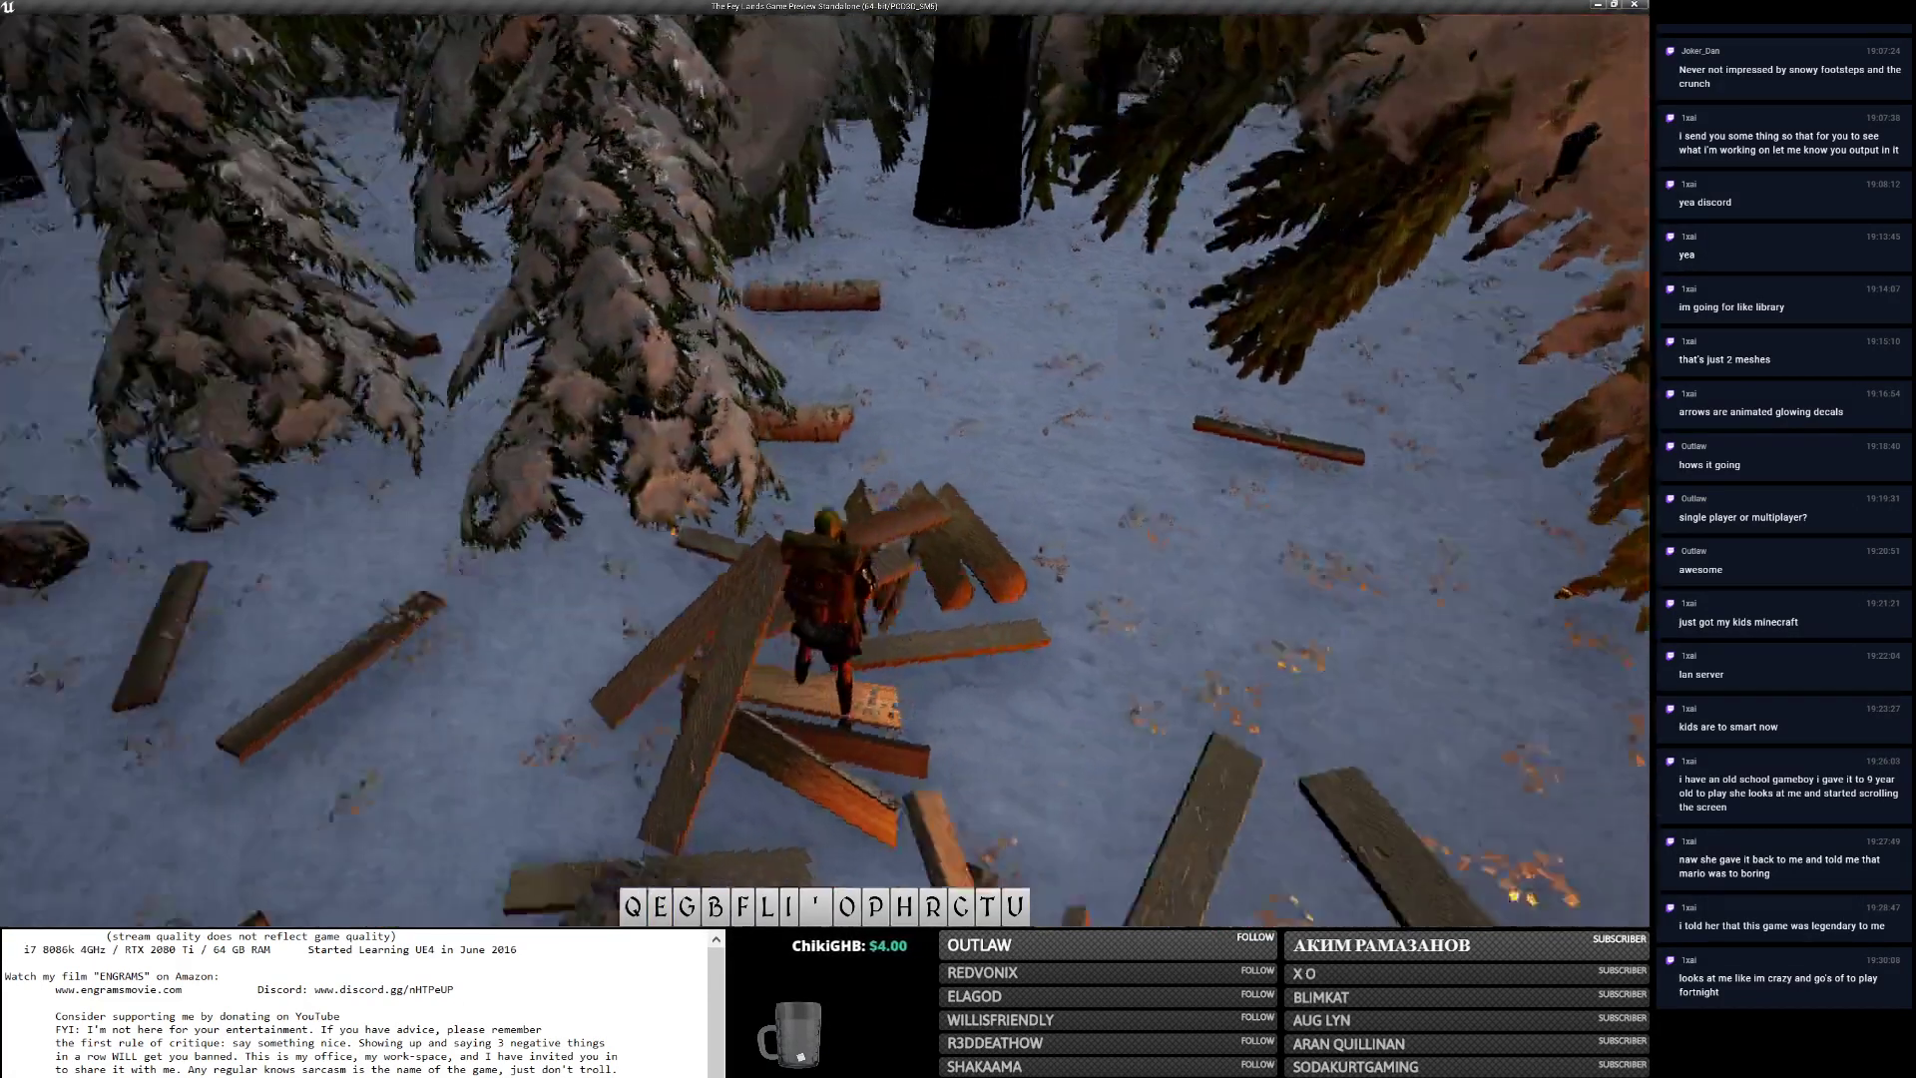
# Move the character from the plank pile in among the nearby snow-covered pines, working through the dense branches with a jump.
pyautogui.press('w')
pyautogui.moveTo(1085, 453); pyautogui.dragTo(1088, 468, button='right')
pyautogui.press('w')
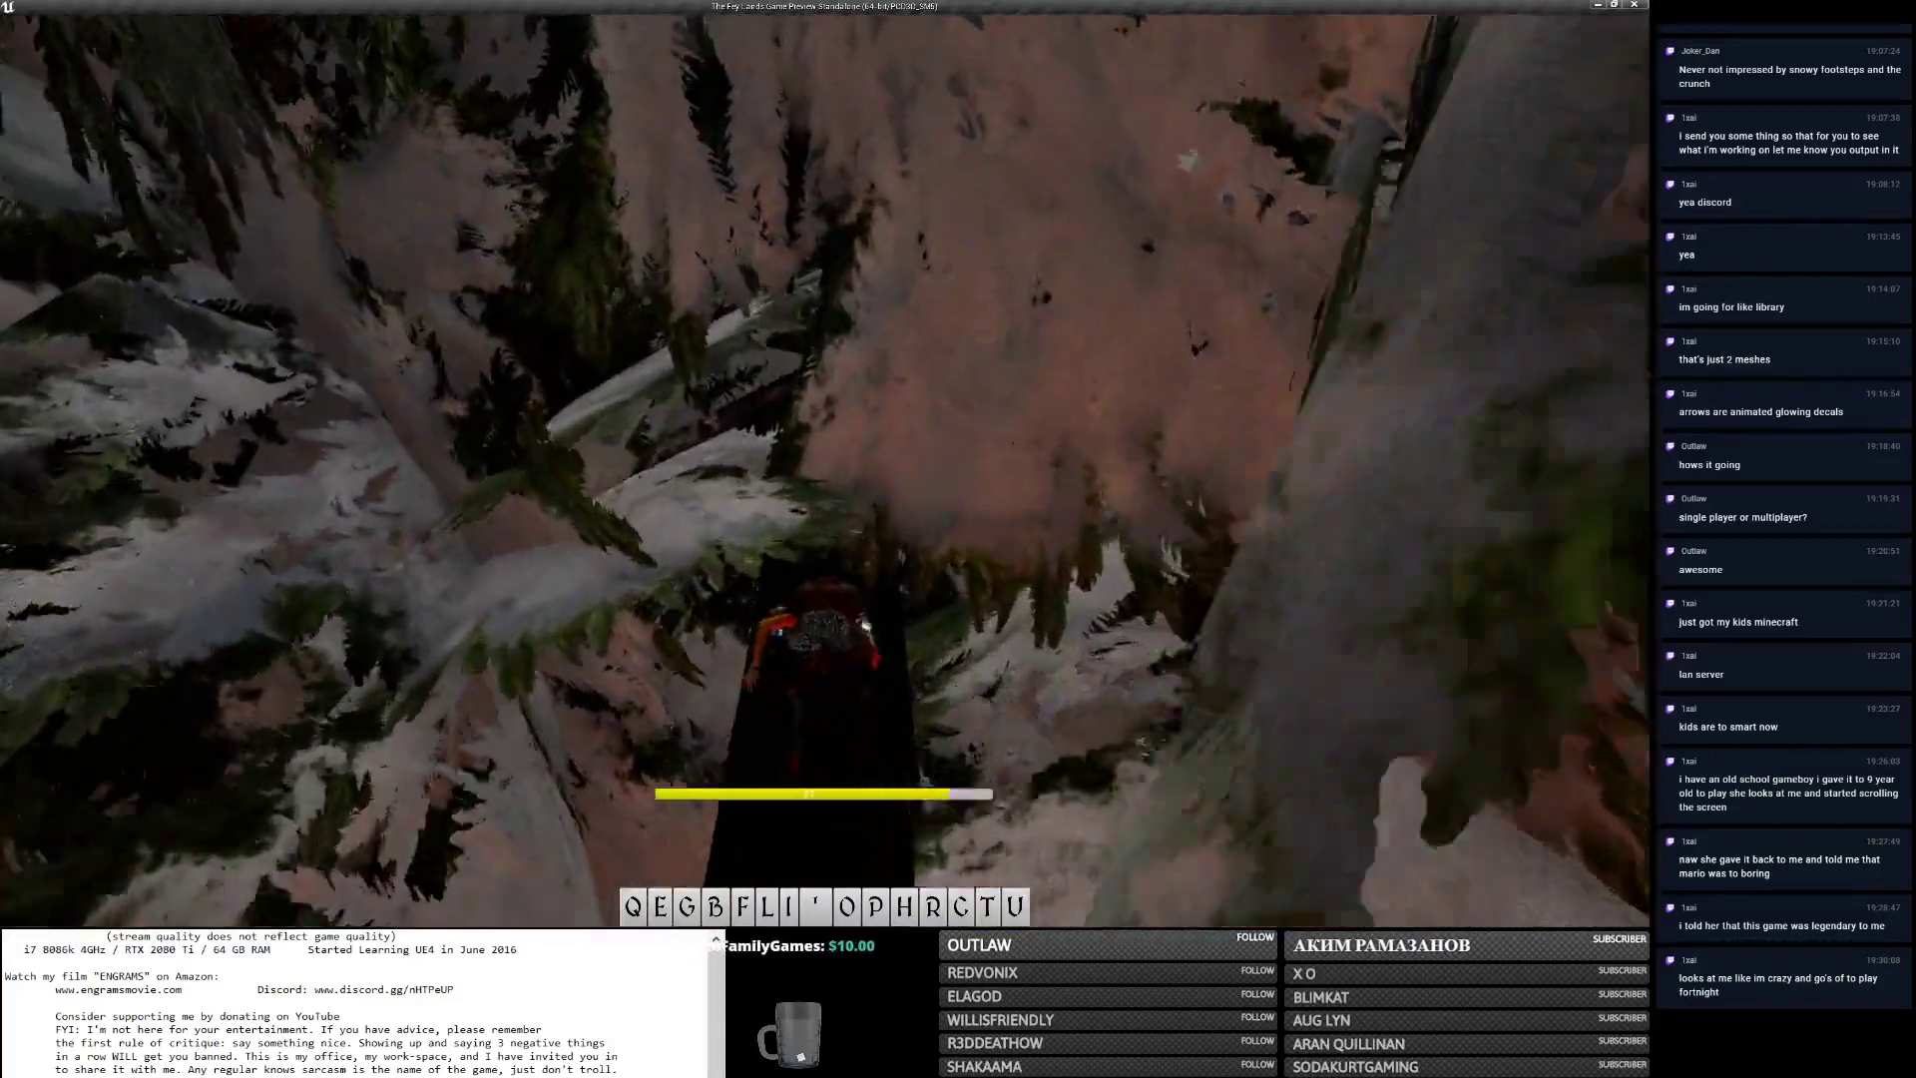
pyautogui.press('w')
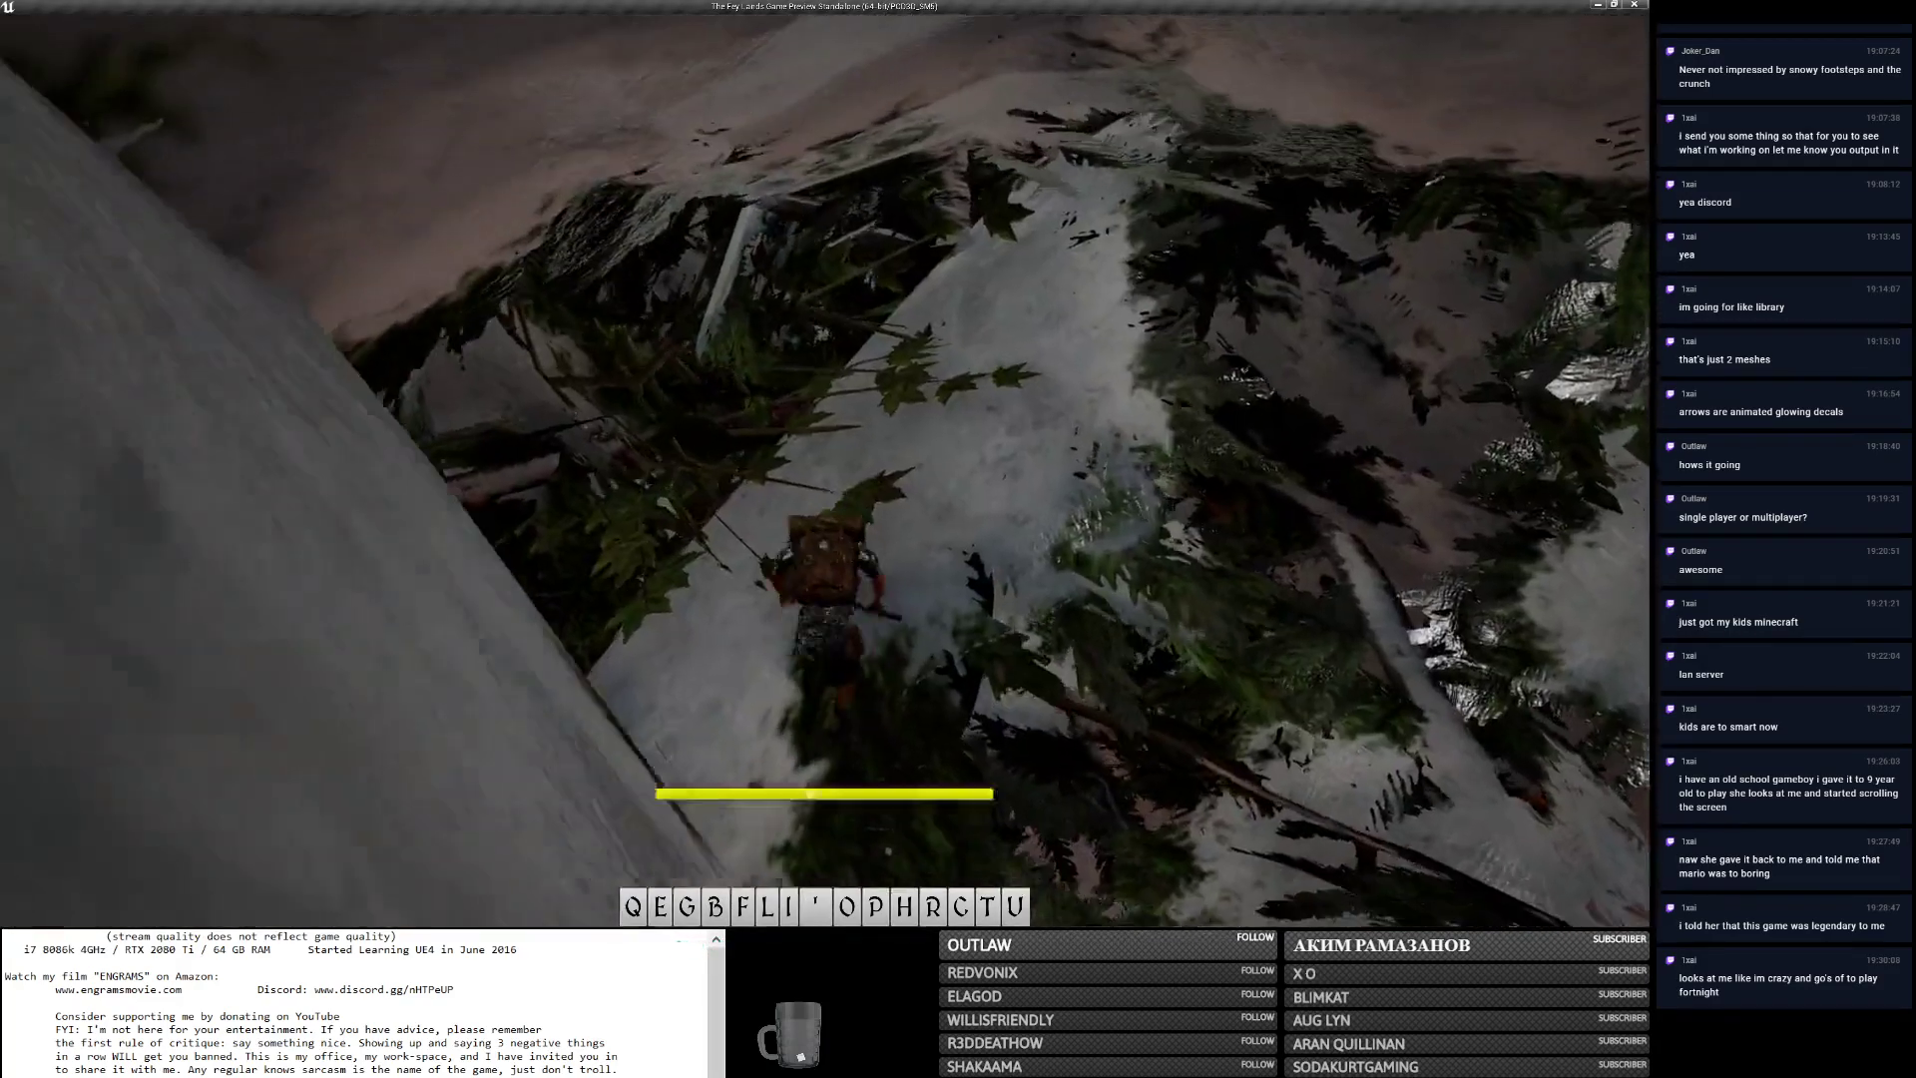
pyautogui.press('w')
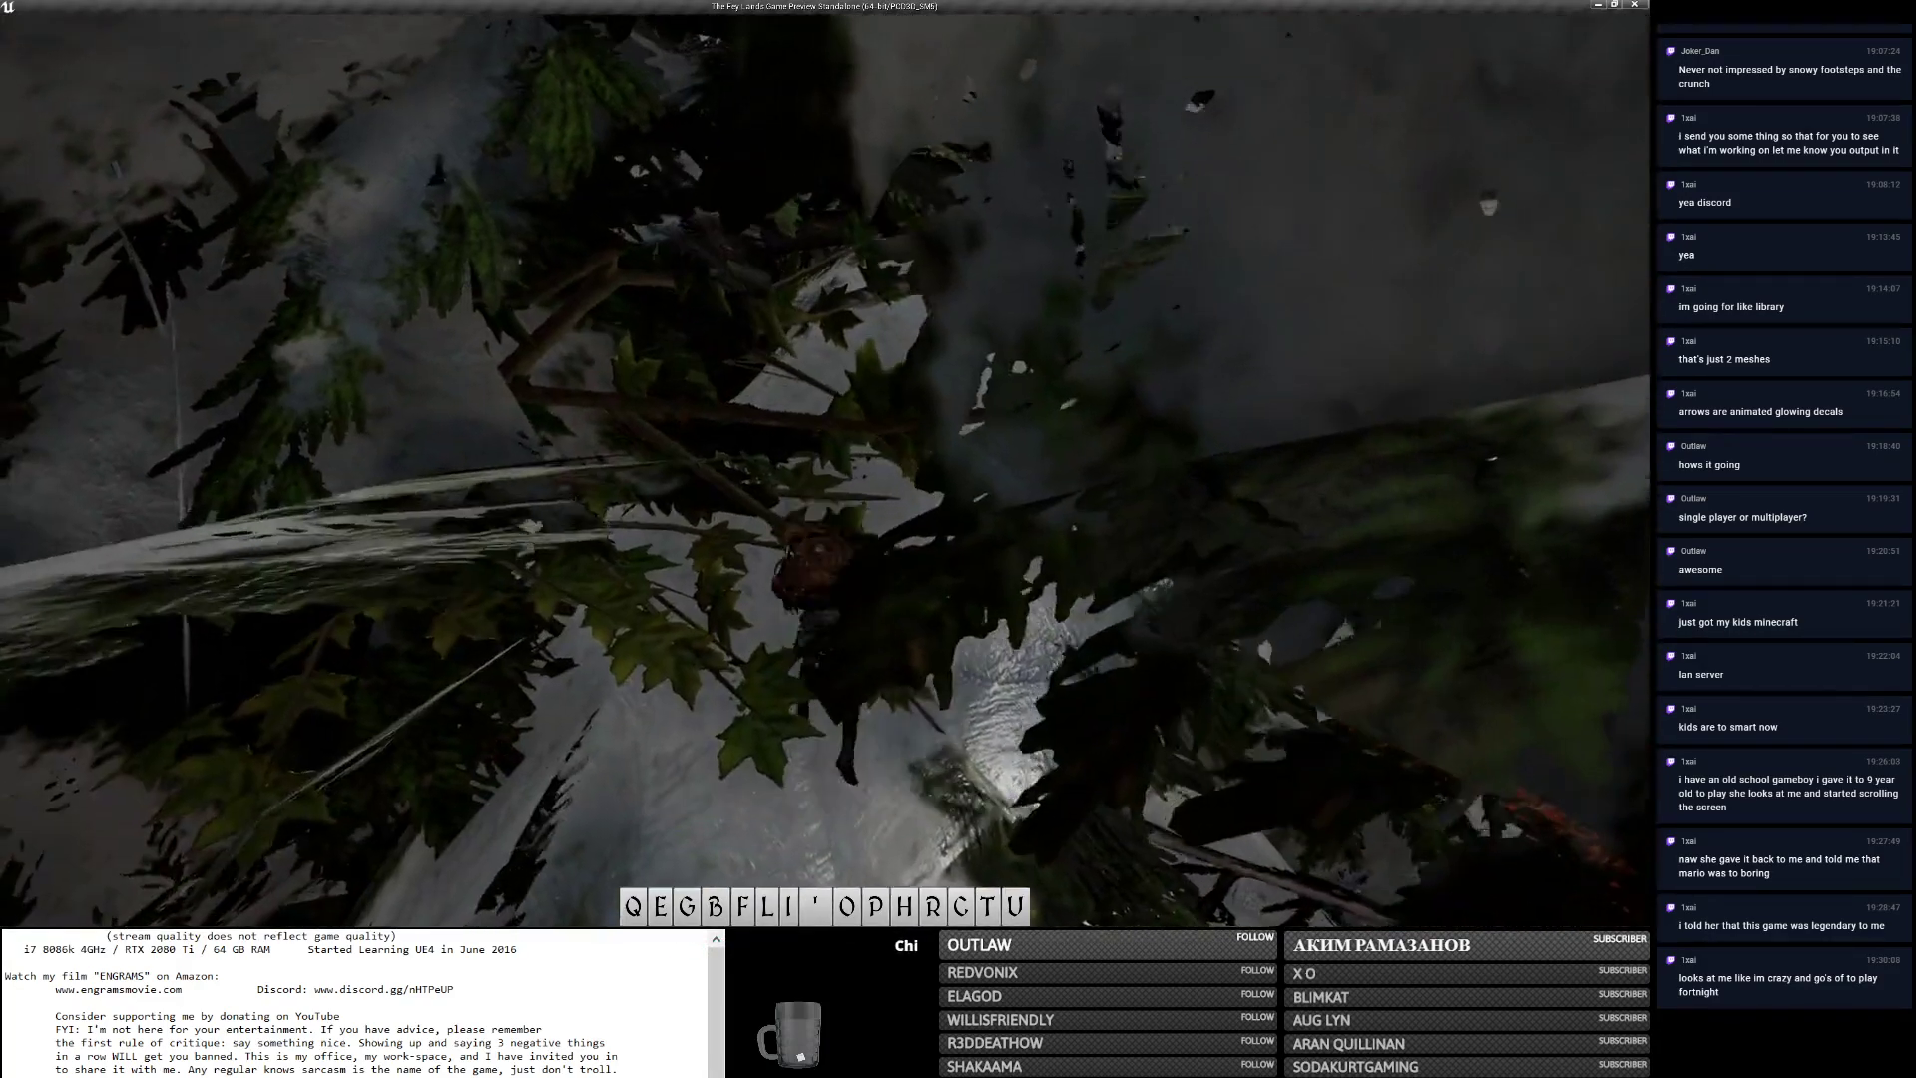
pyautogui.press('w')
pyautogui.press('w')
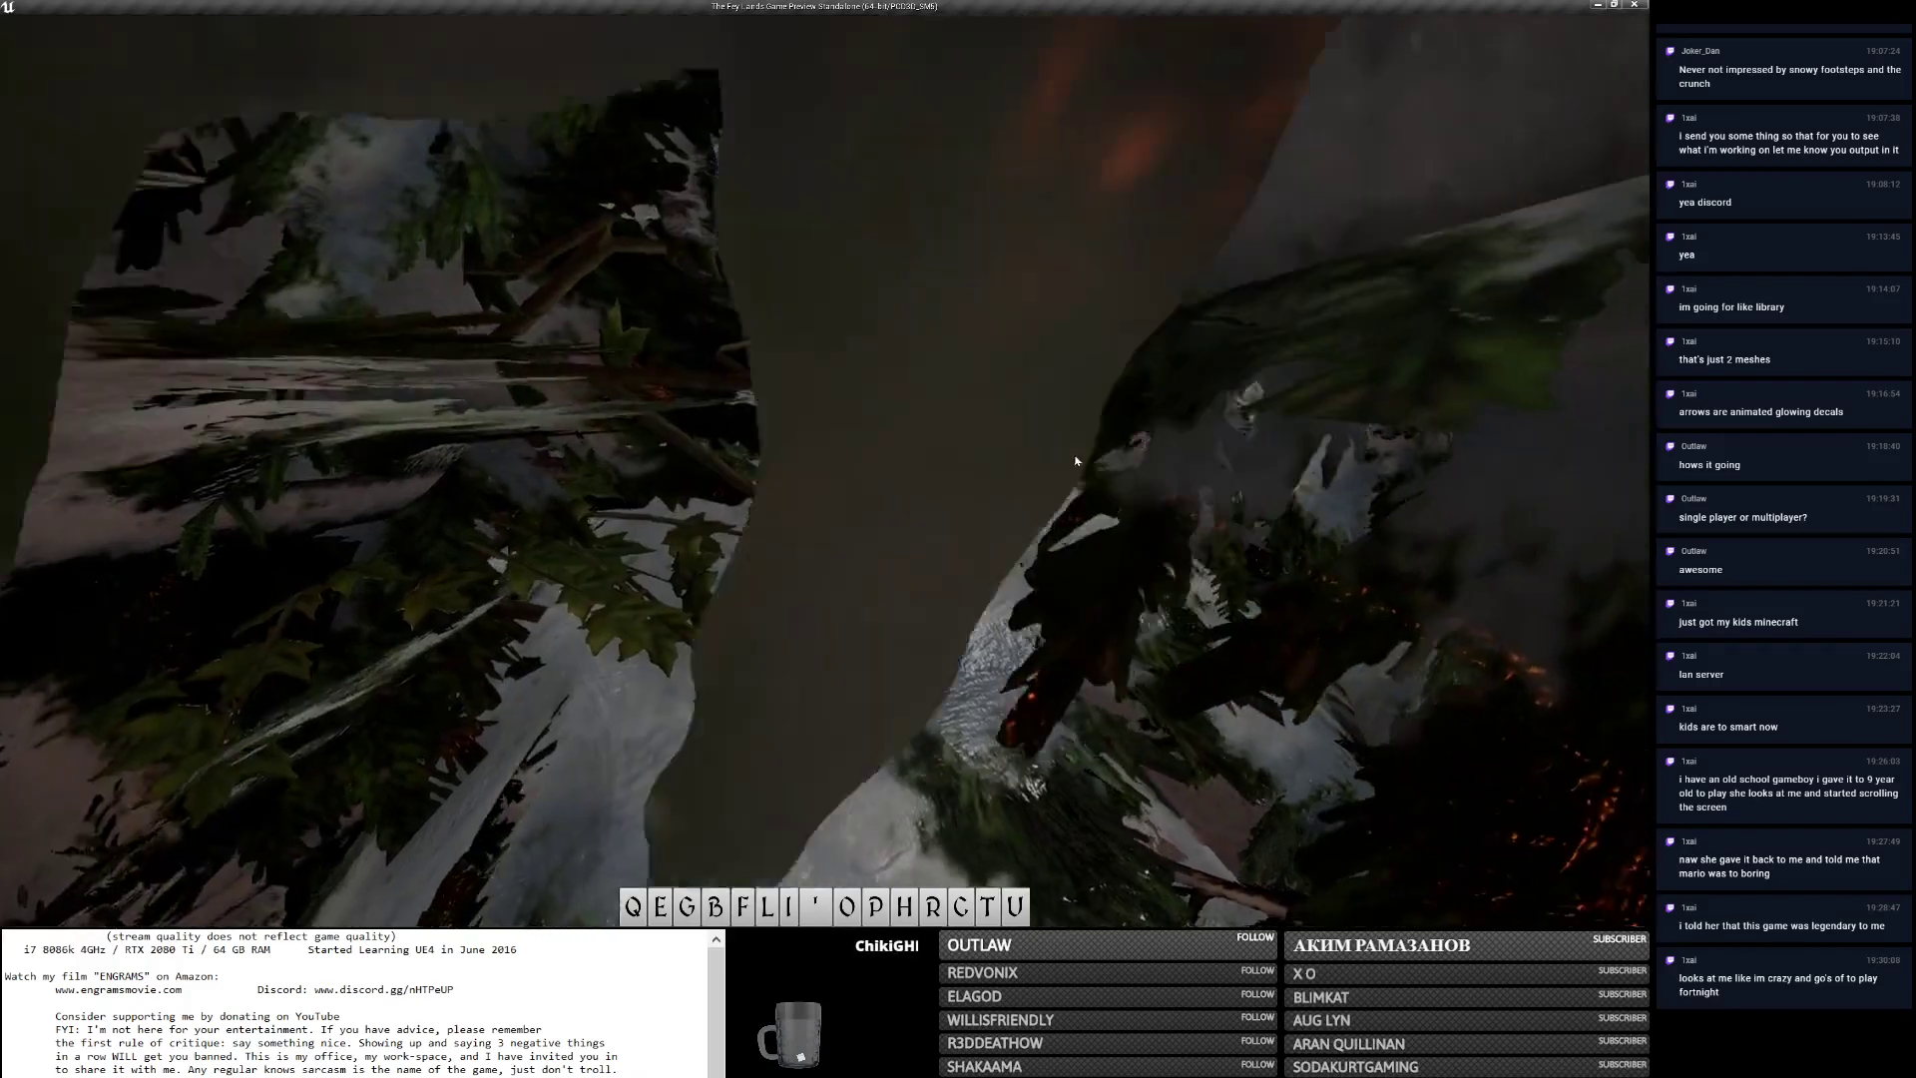
pyautogui.press('w')
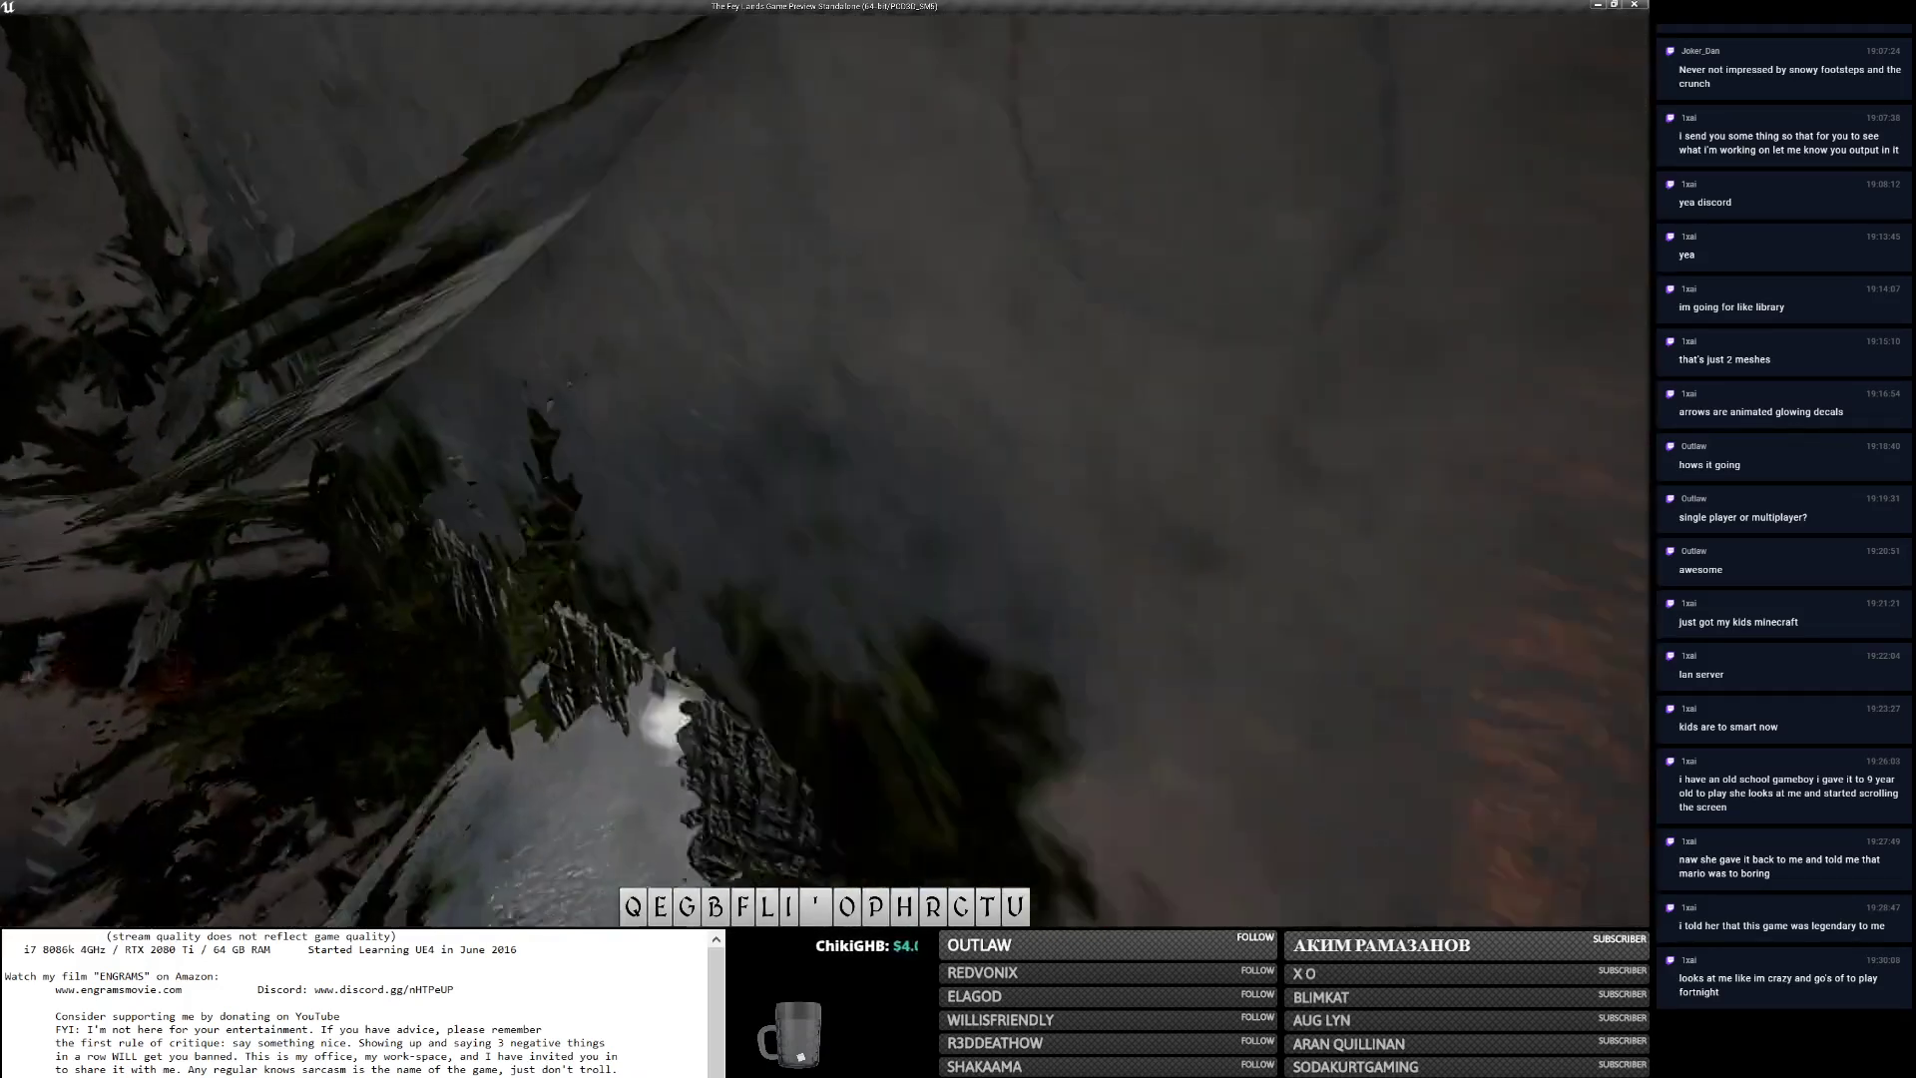
pyautogui.press('w')
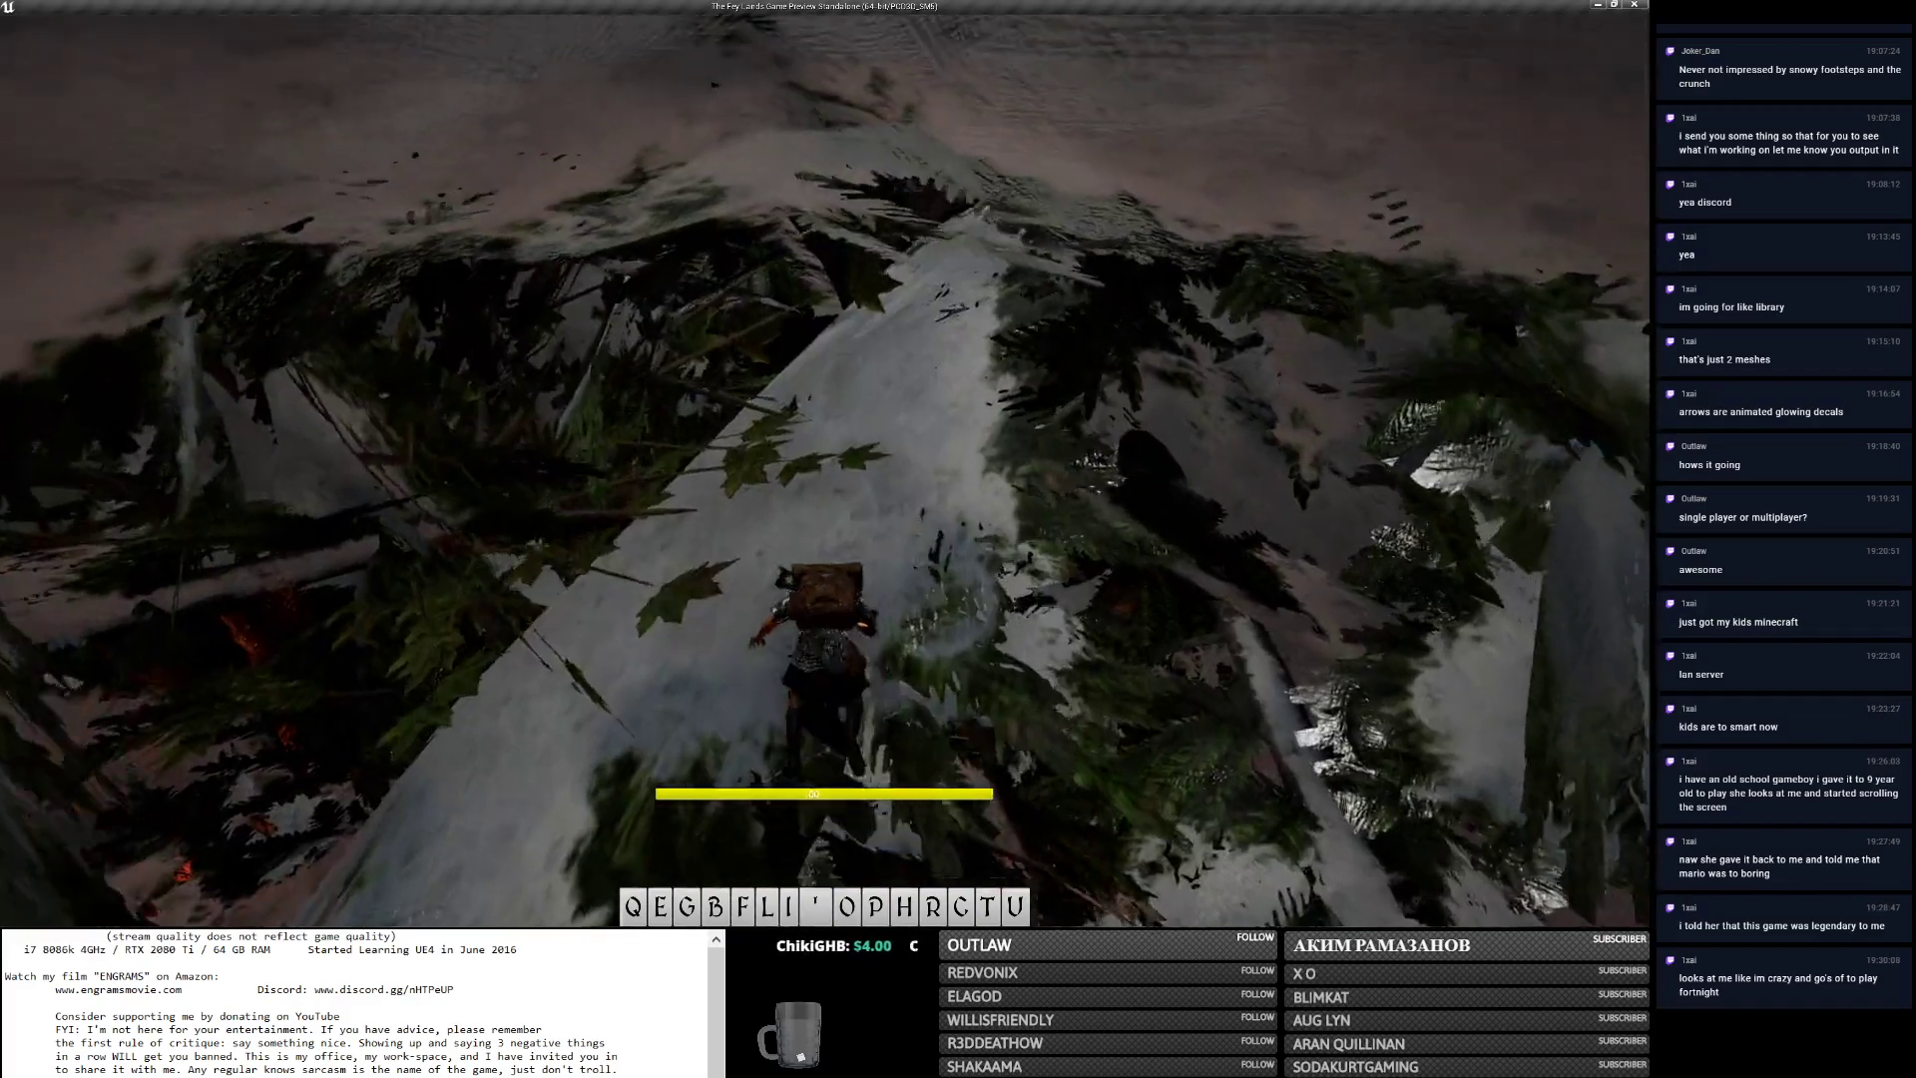
pyautogui.press('space')
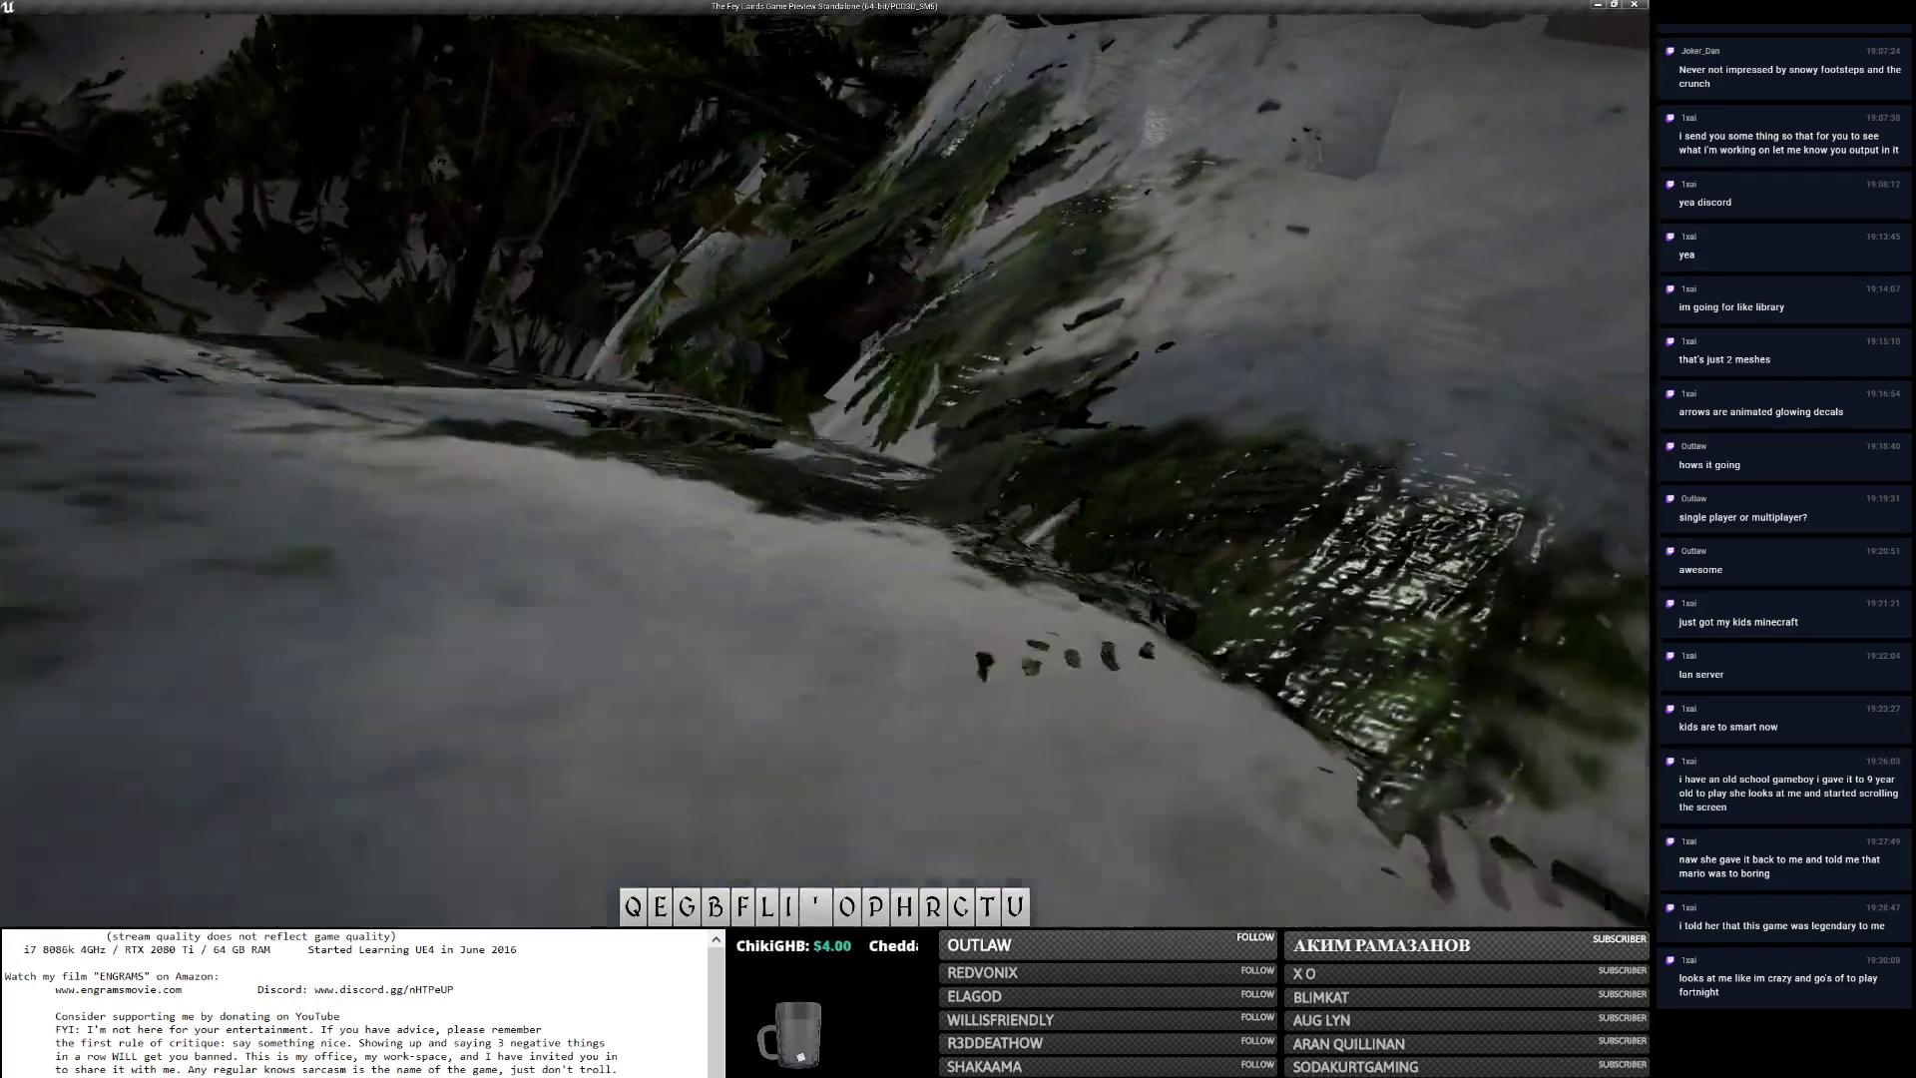
pyautogui.press('w')
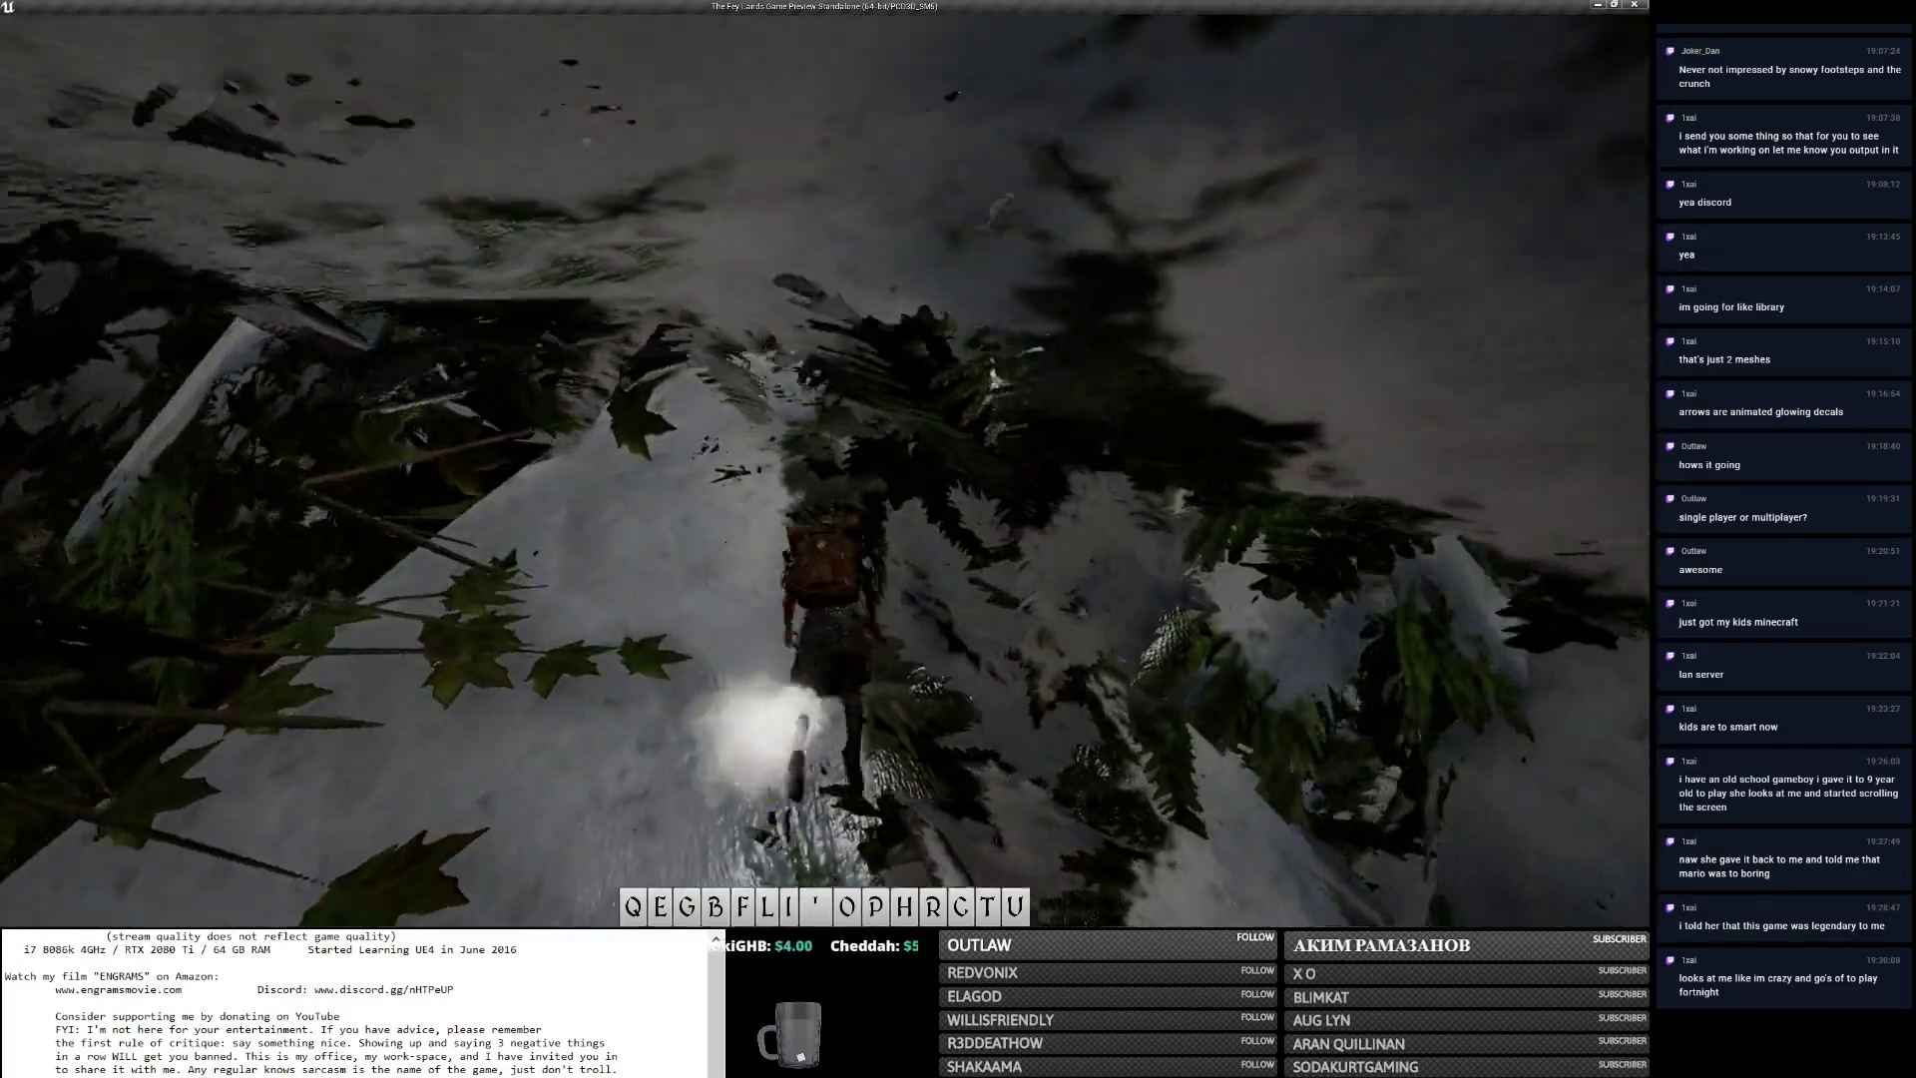
pyautogui.press('w')
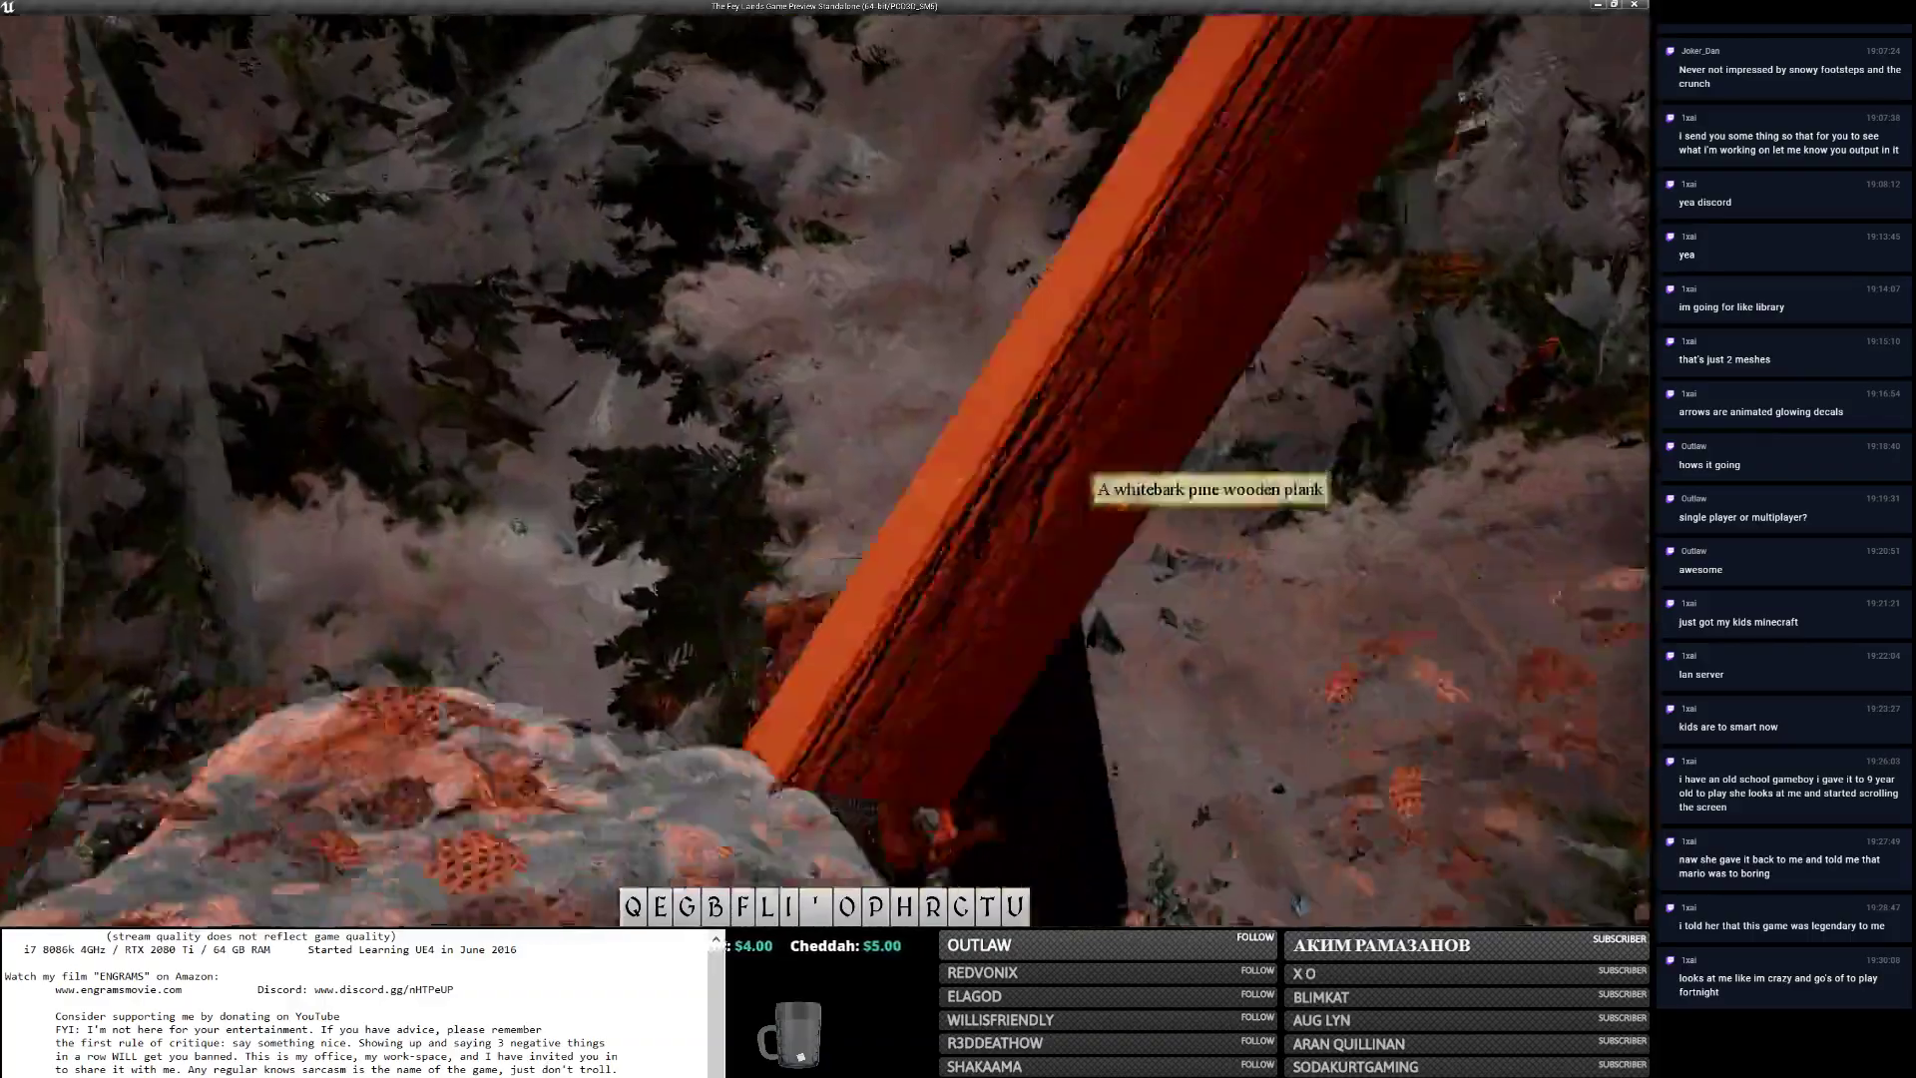
# Run past the scattered planks and the campfire through the snowy forest to its grassy edge.
pyautogui.press('w')
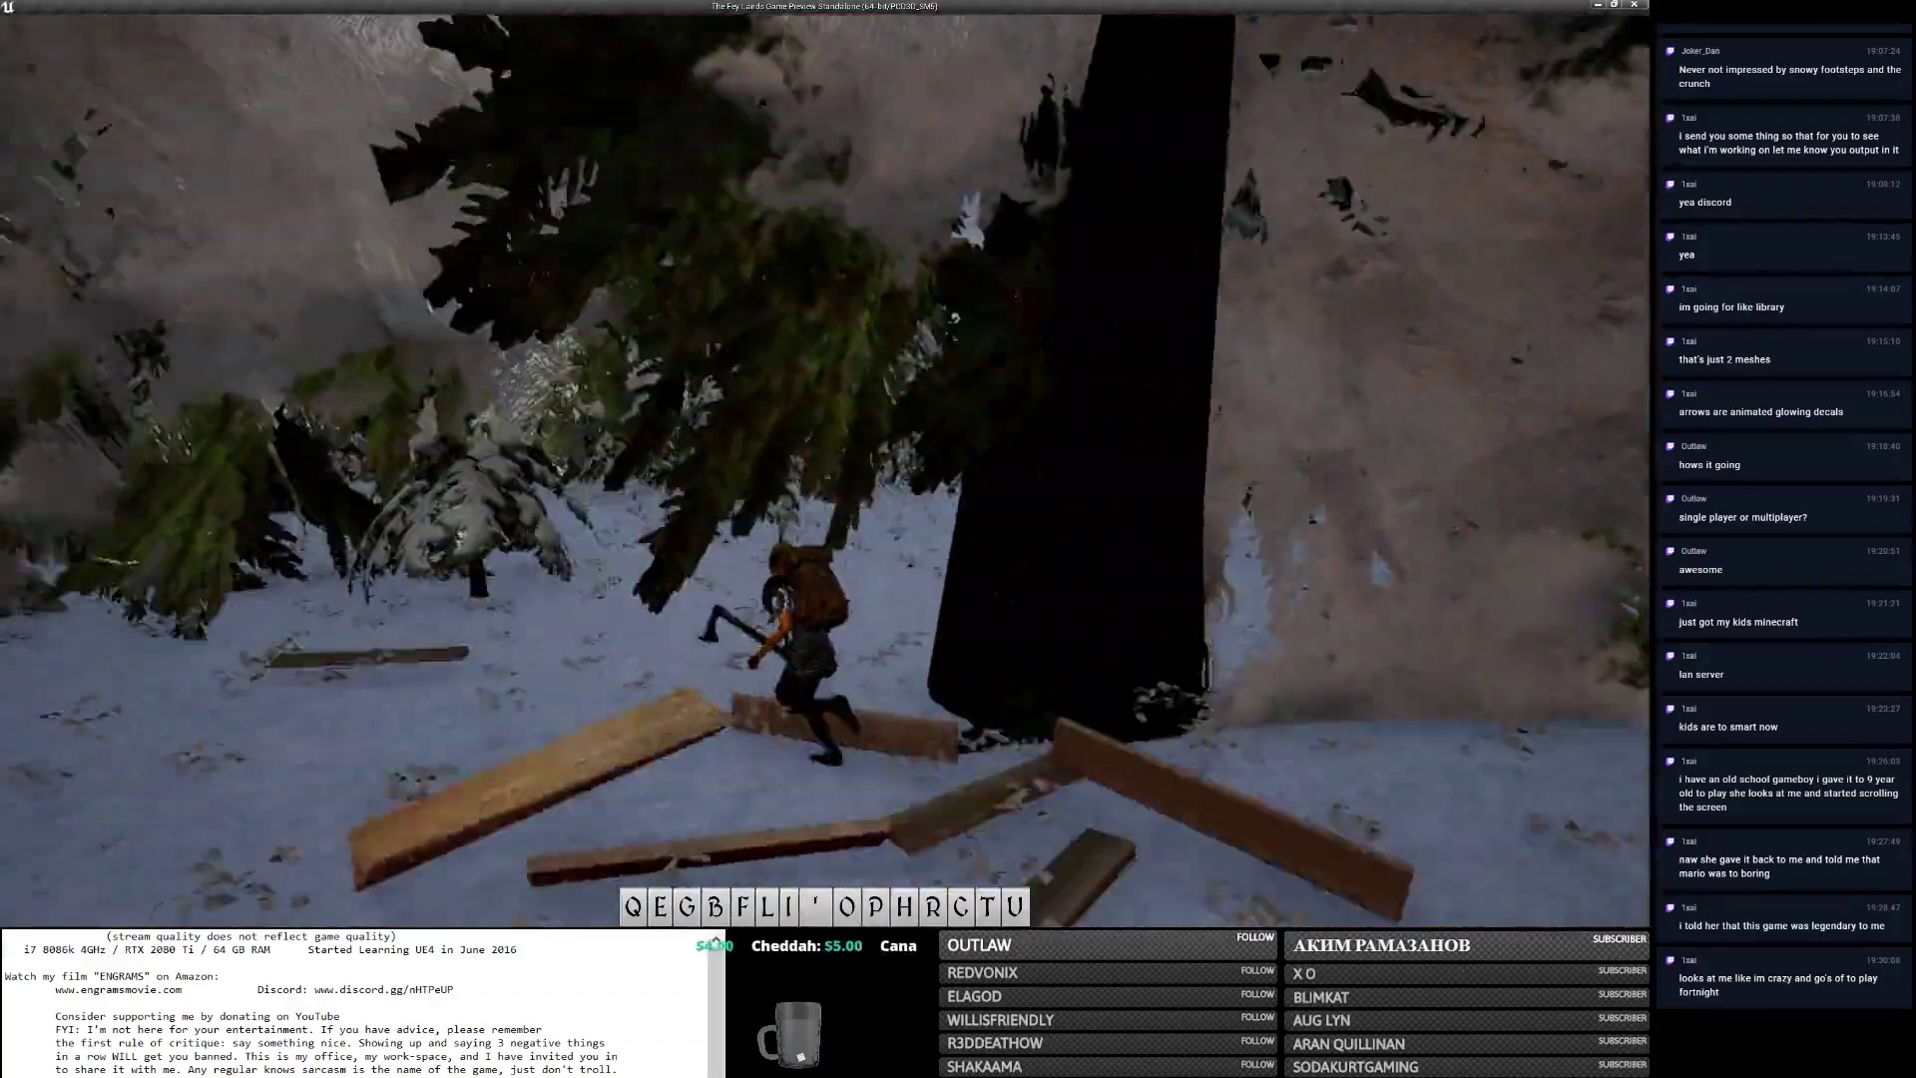
pyautogui.press('w')
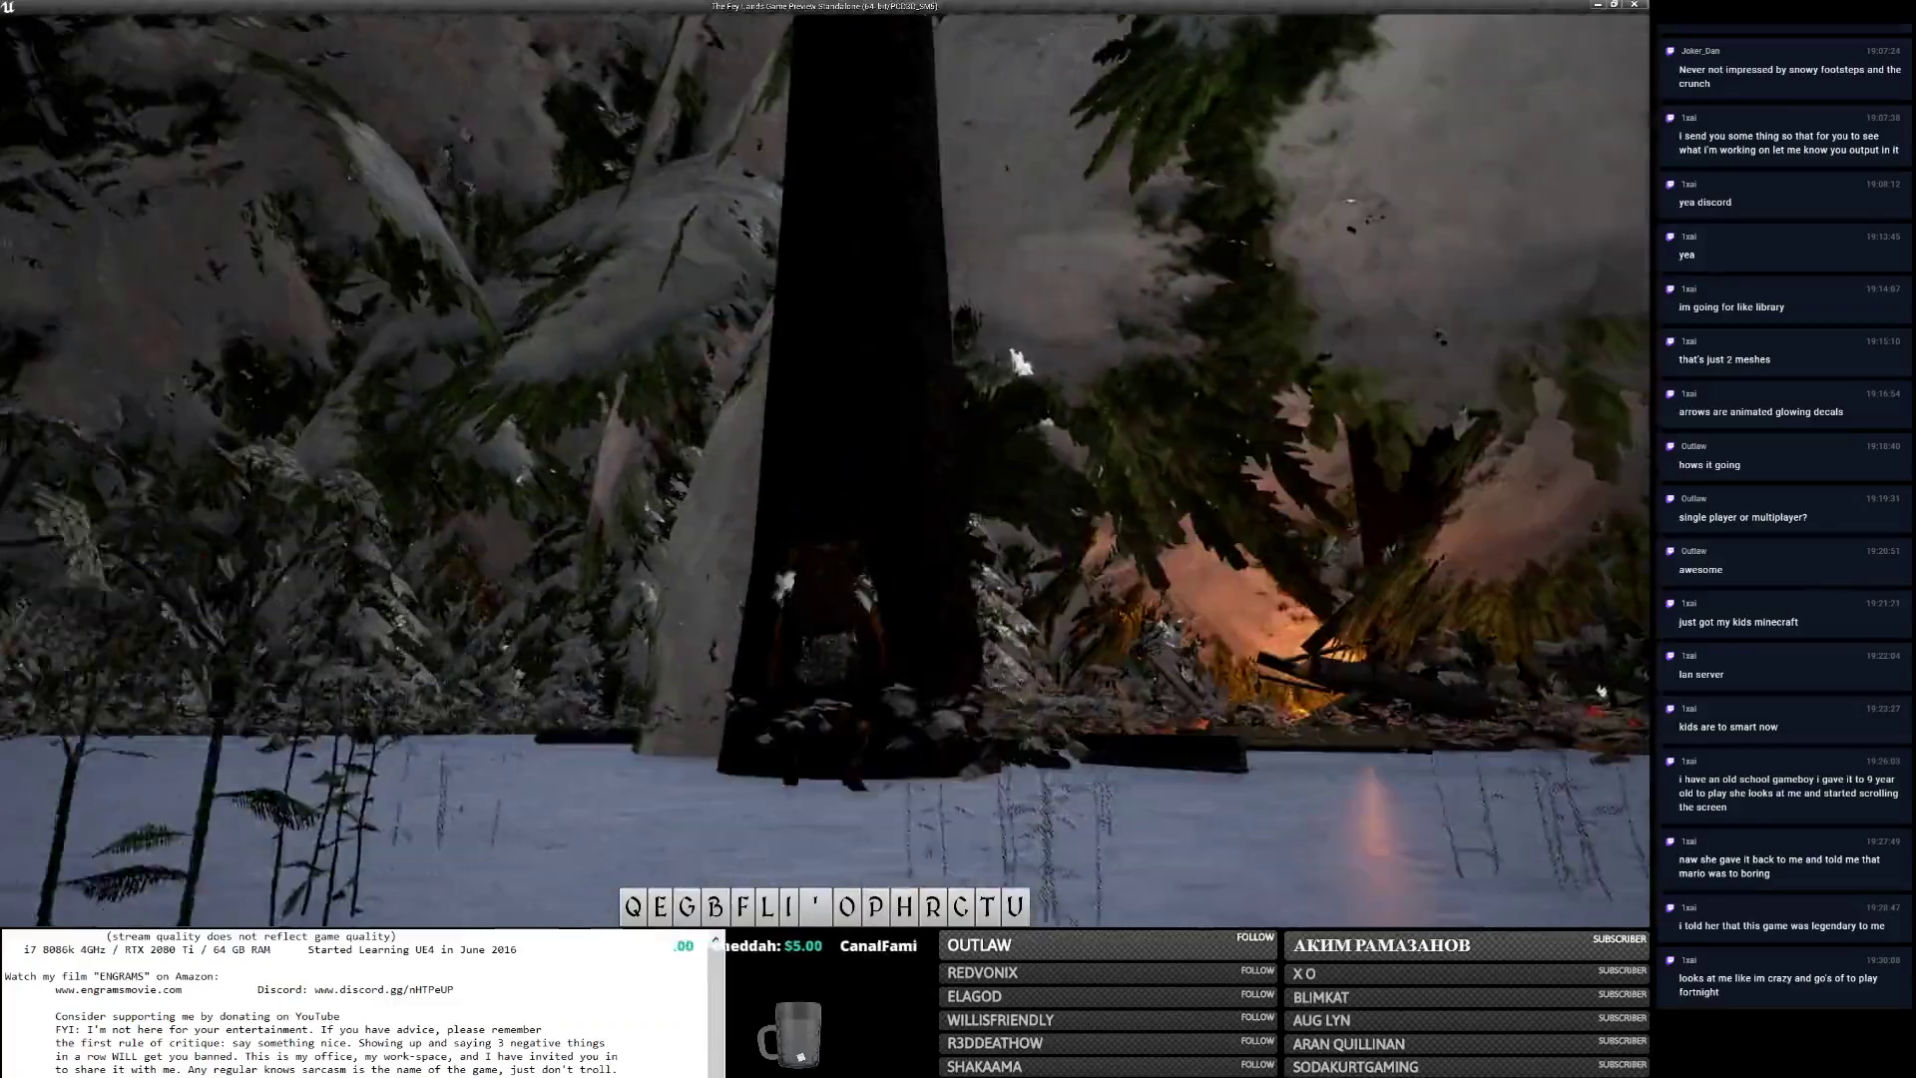
pyautogui.press('w')
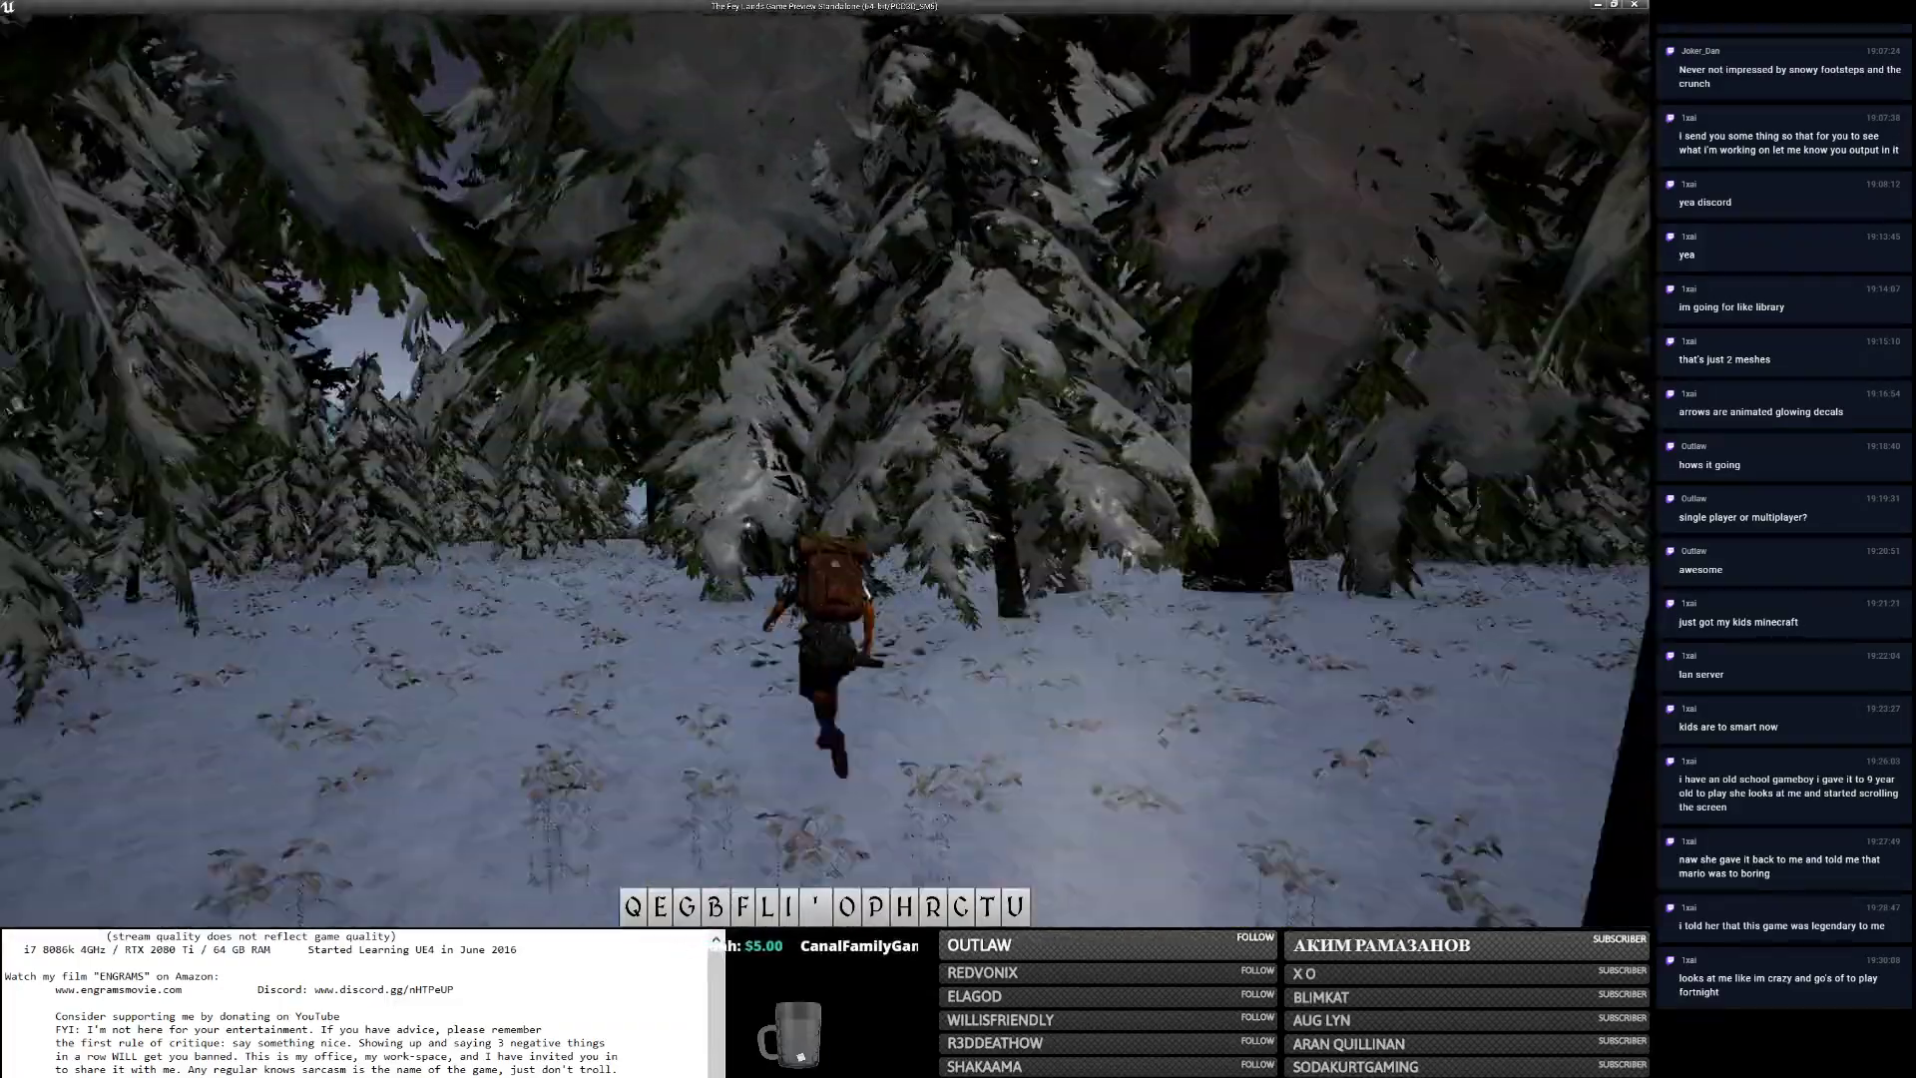
pyautogui.press('w')
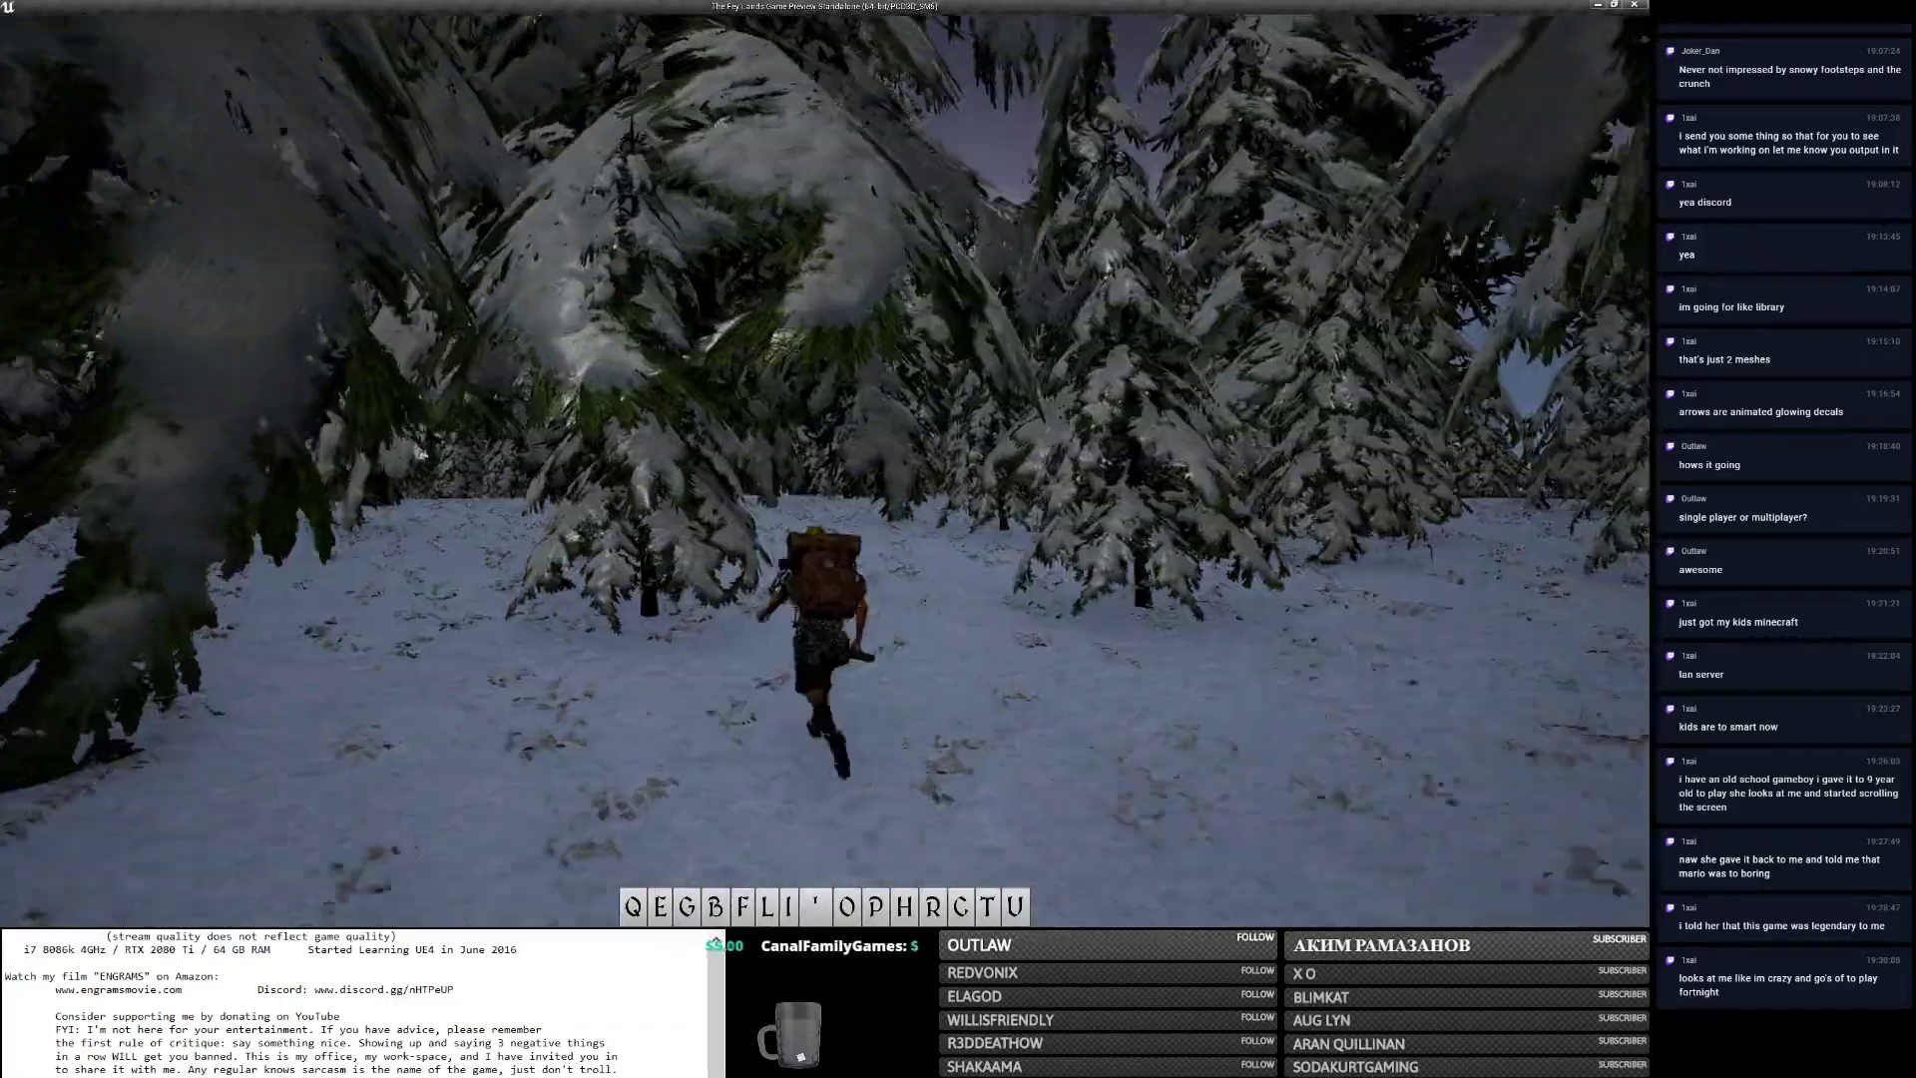
pyautogui.press('w')
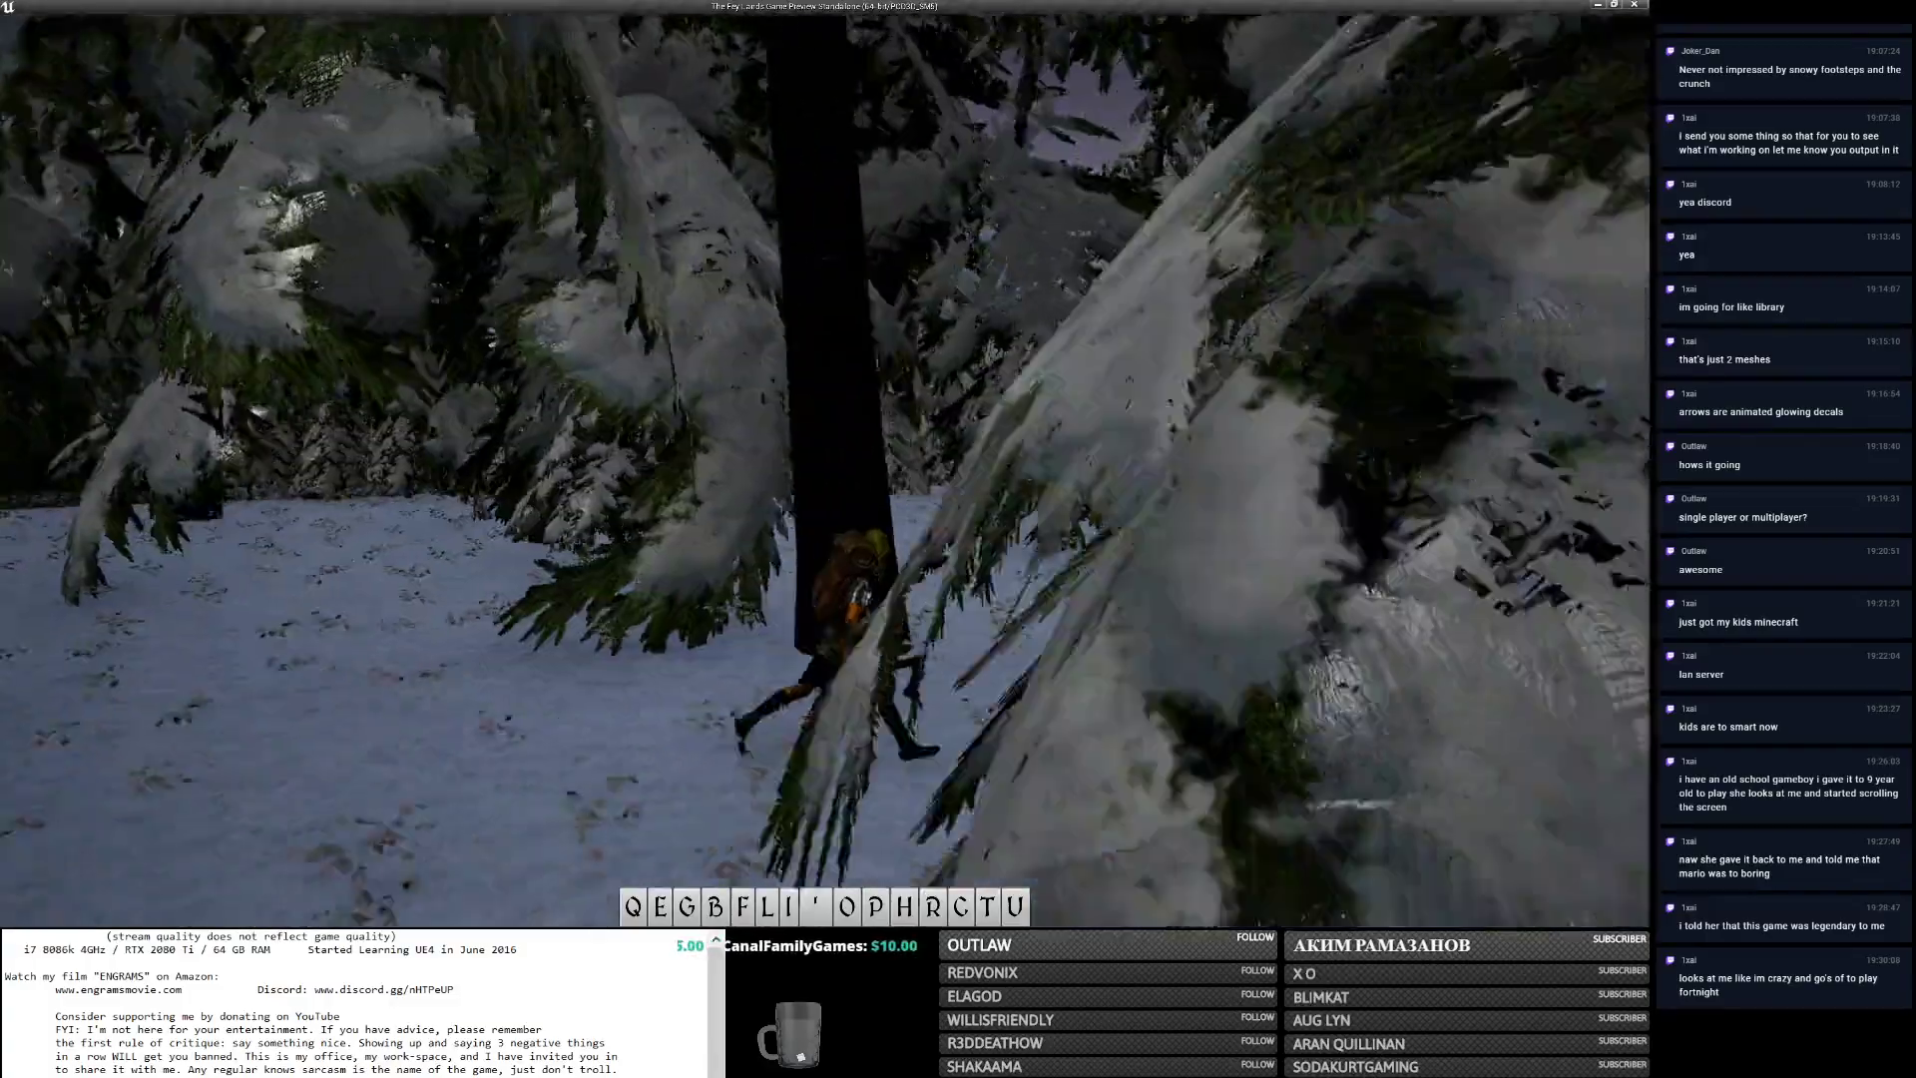
pyautogui.press('w')
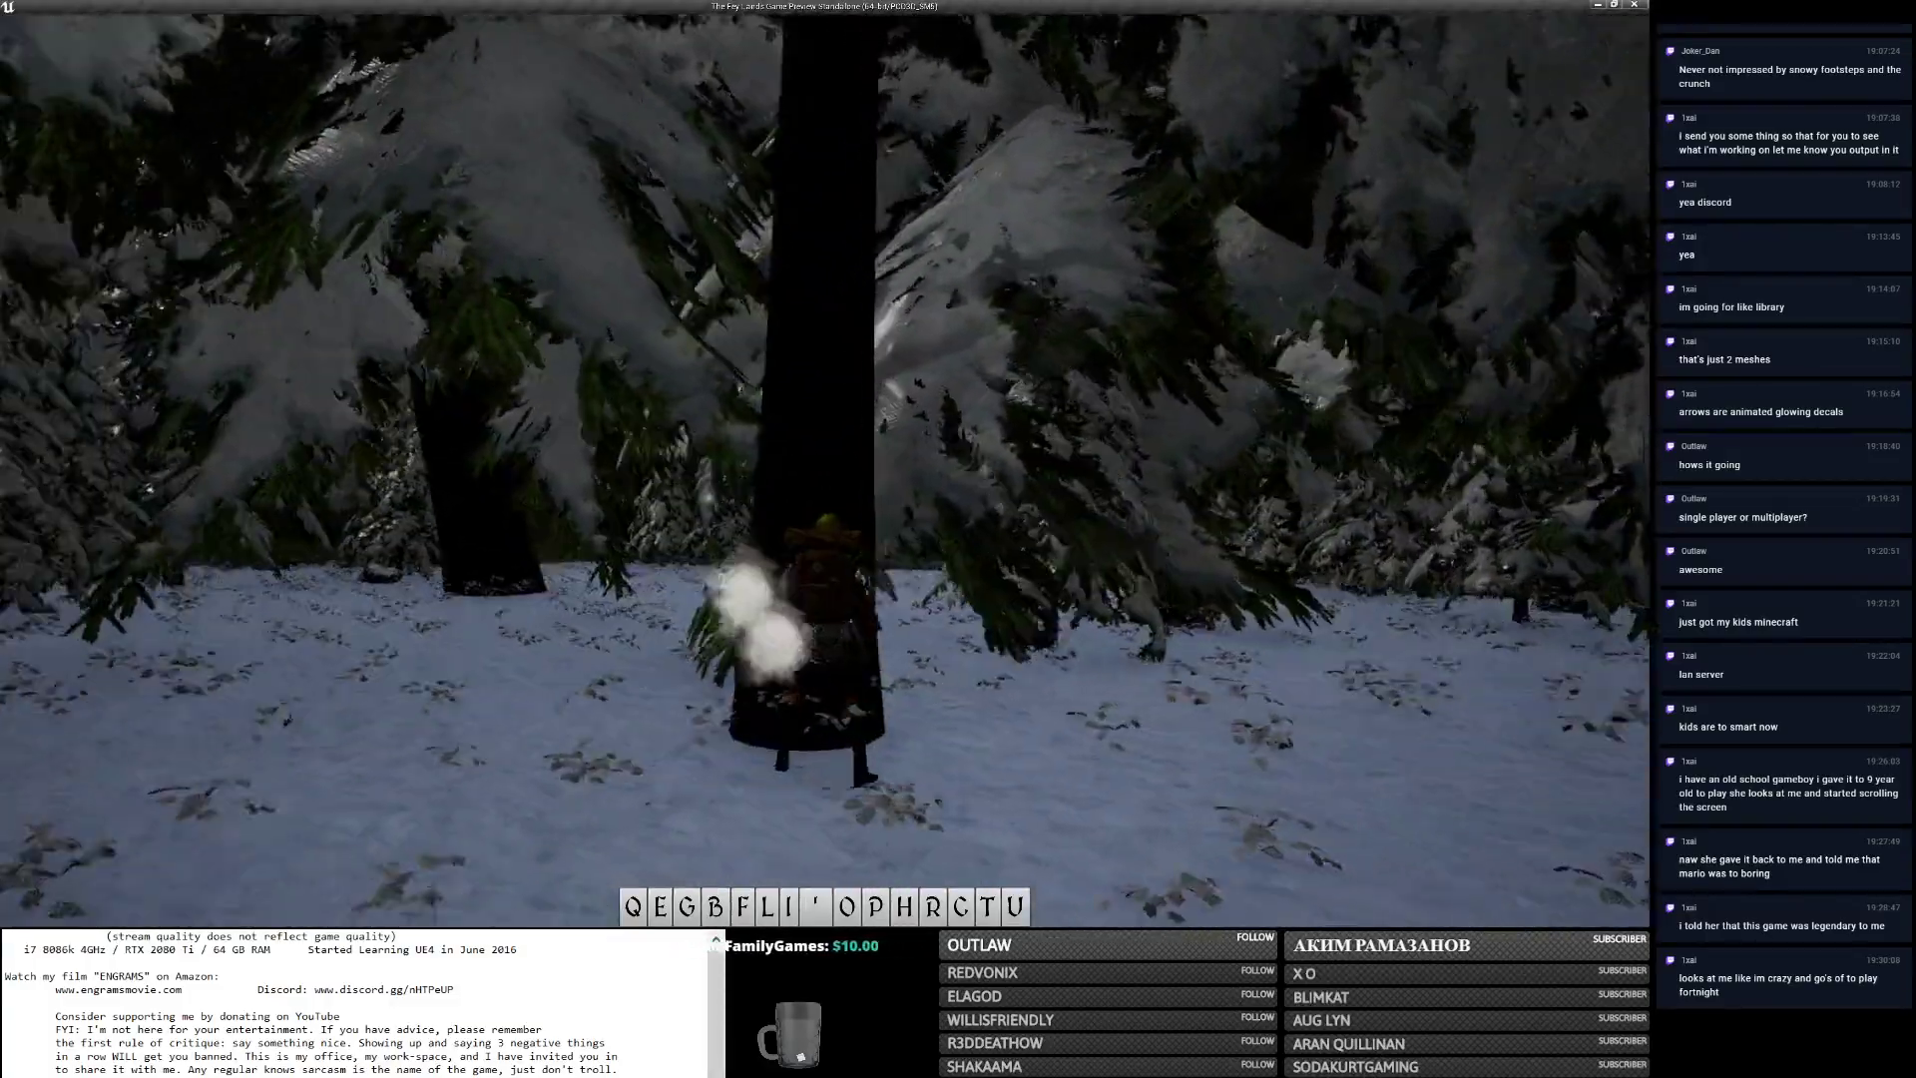
pyautogui.press('w')
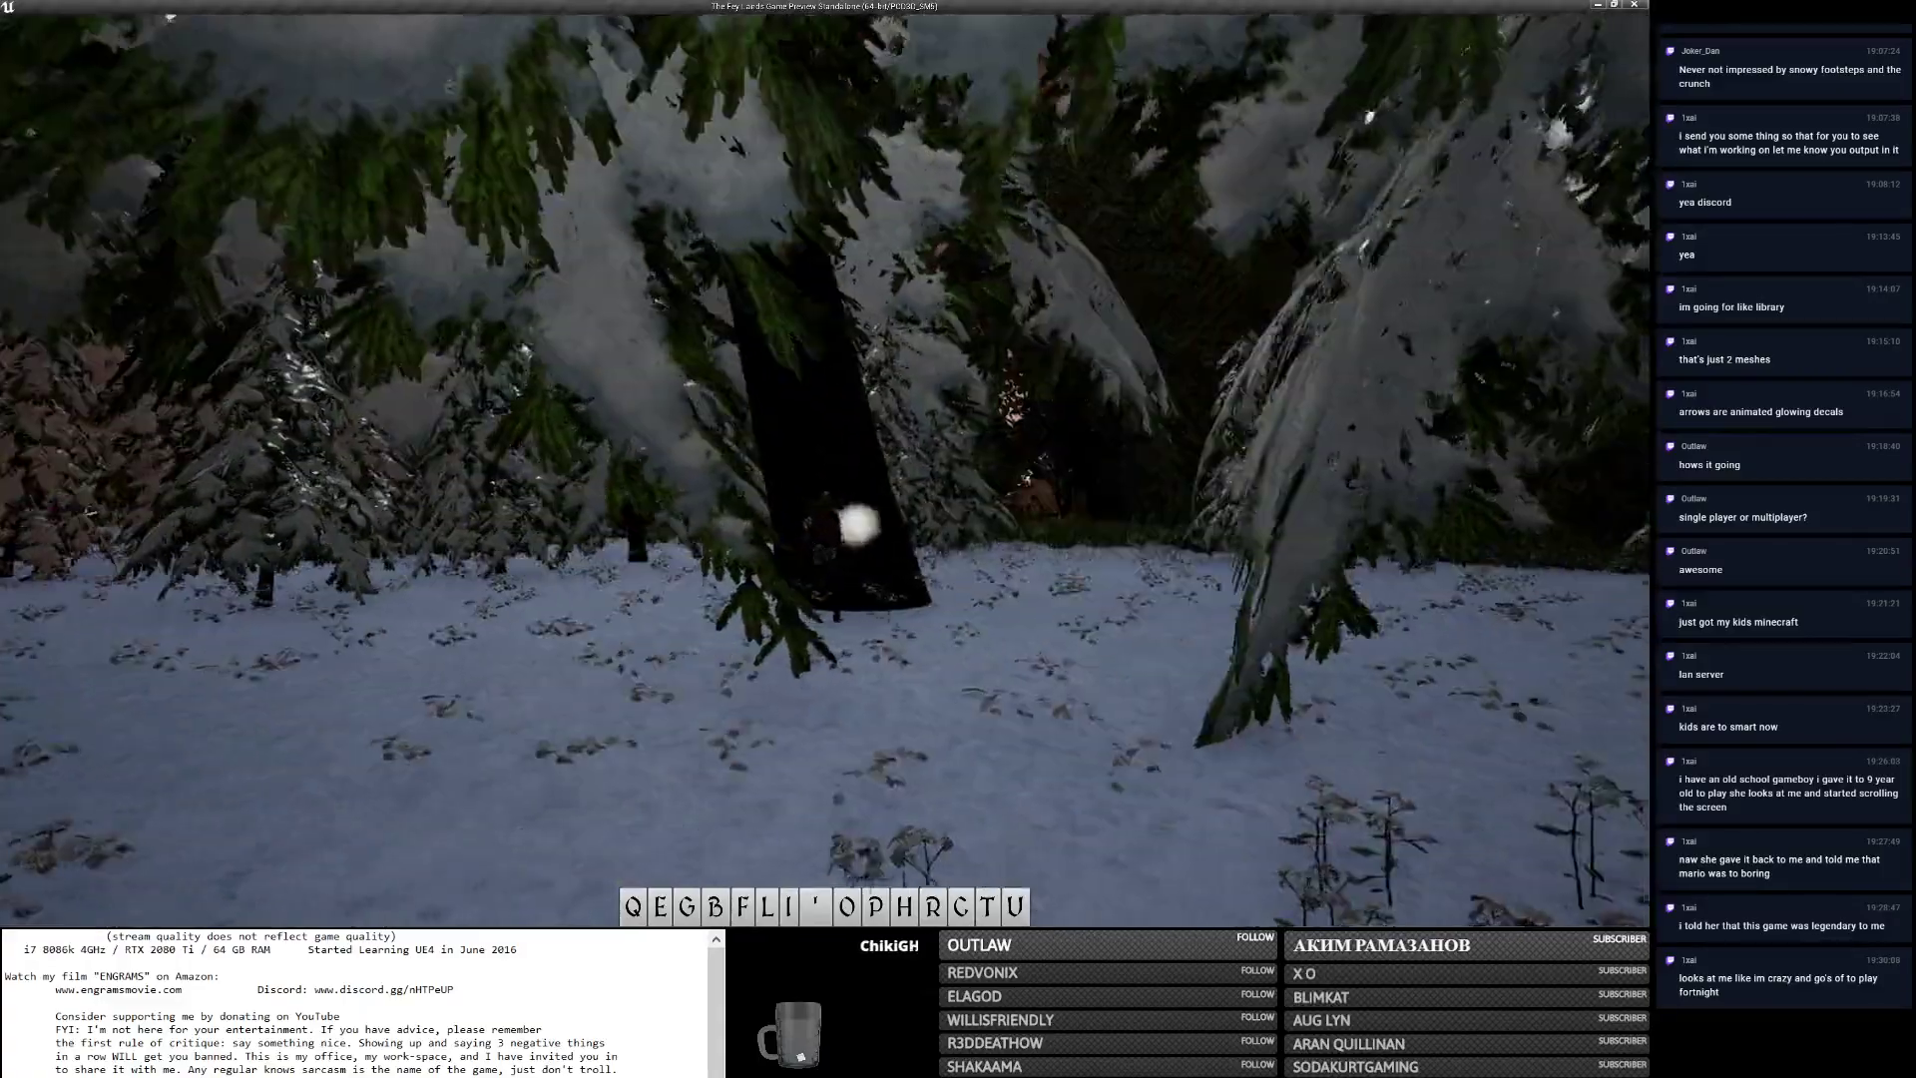
pyautogui.press('w')
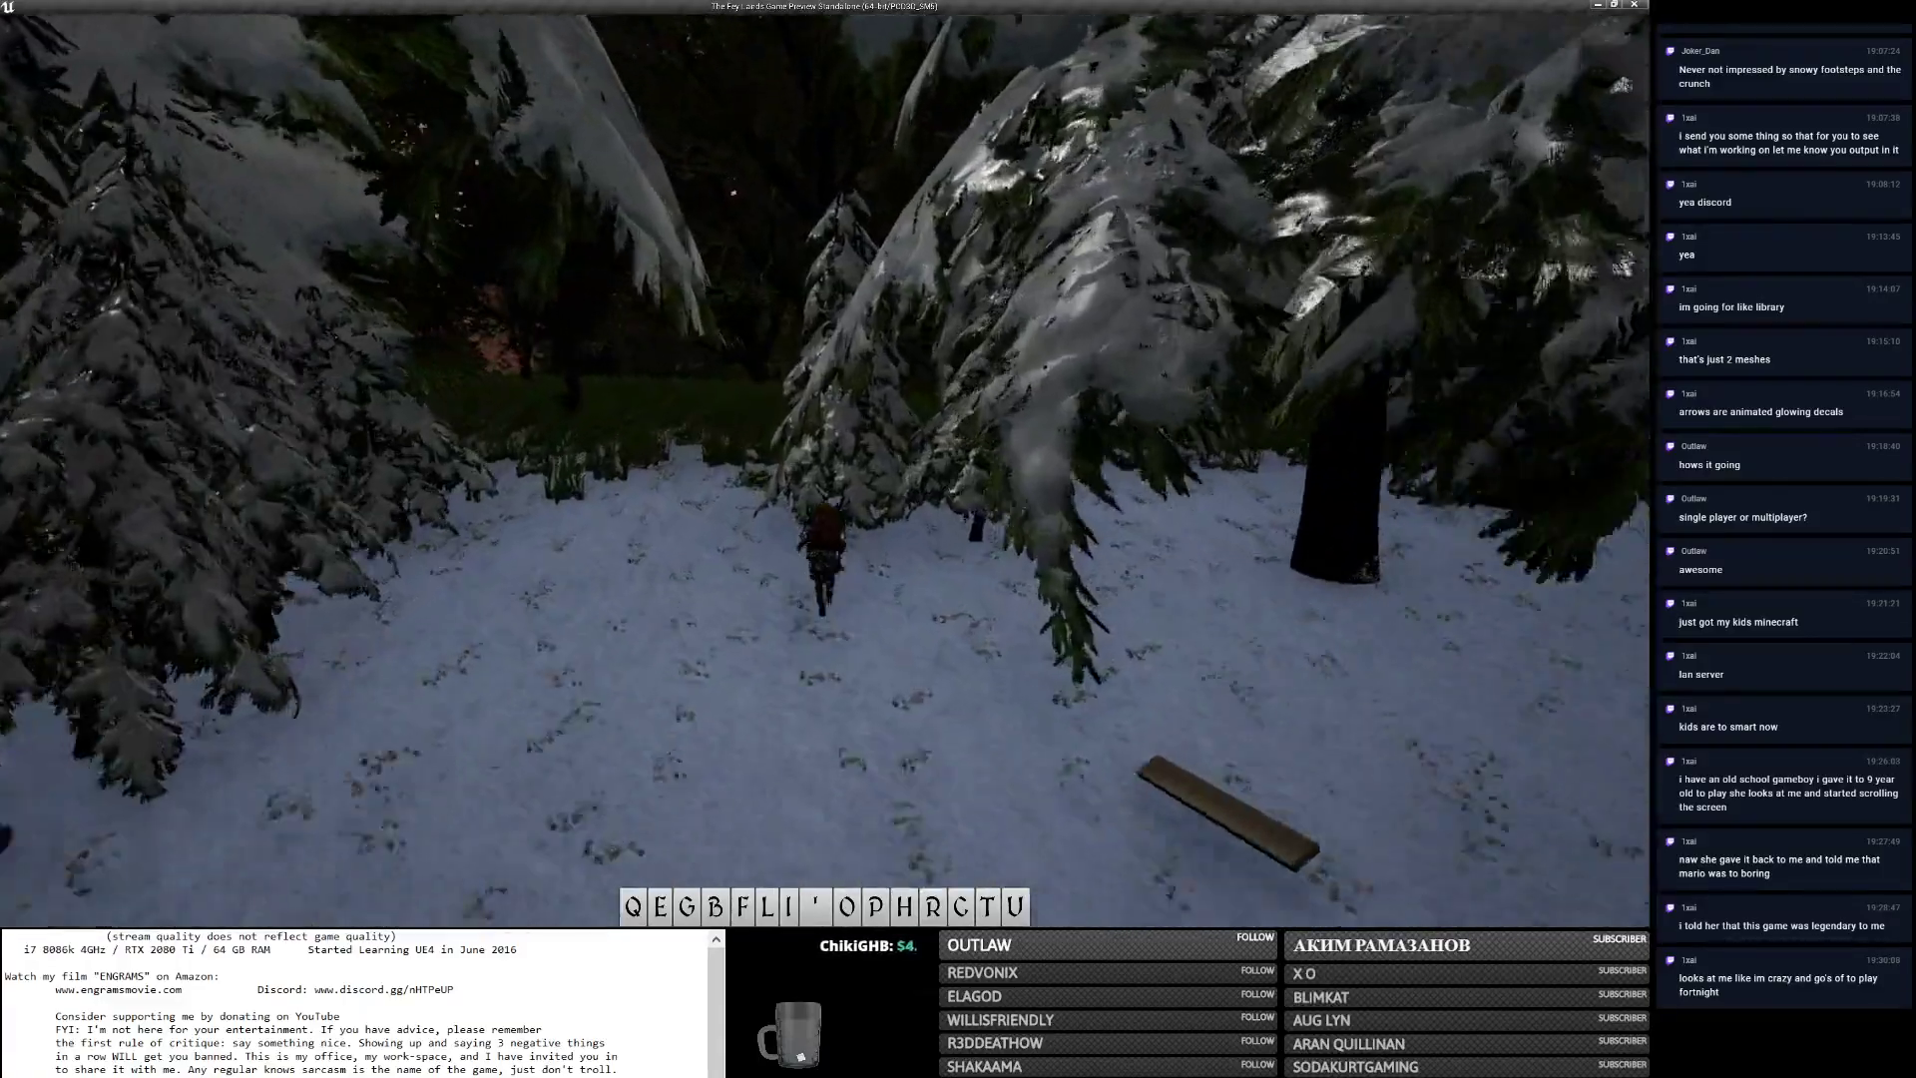
# Cross the flower meadow onto the snowy ridge and examine the misty valley and dark hills beyond it.
pyautogui.press('w')
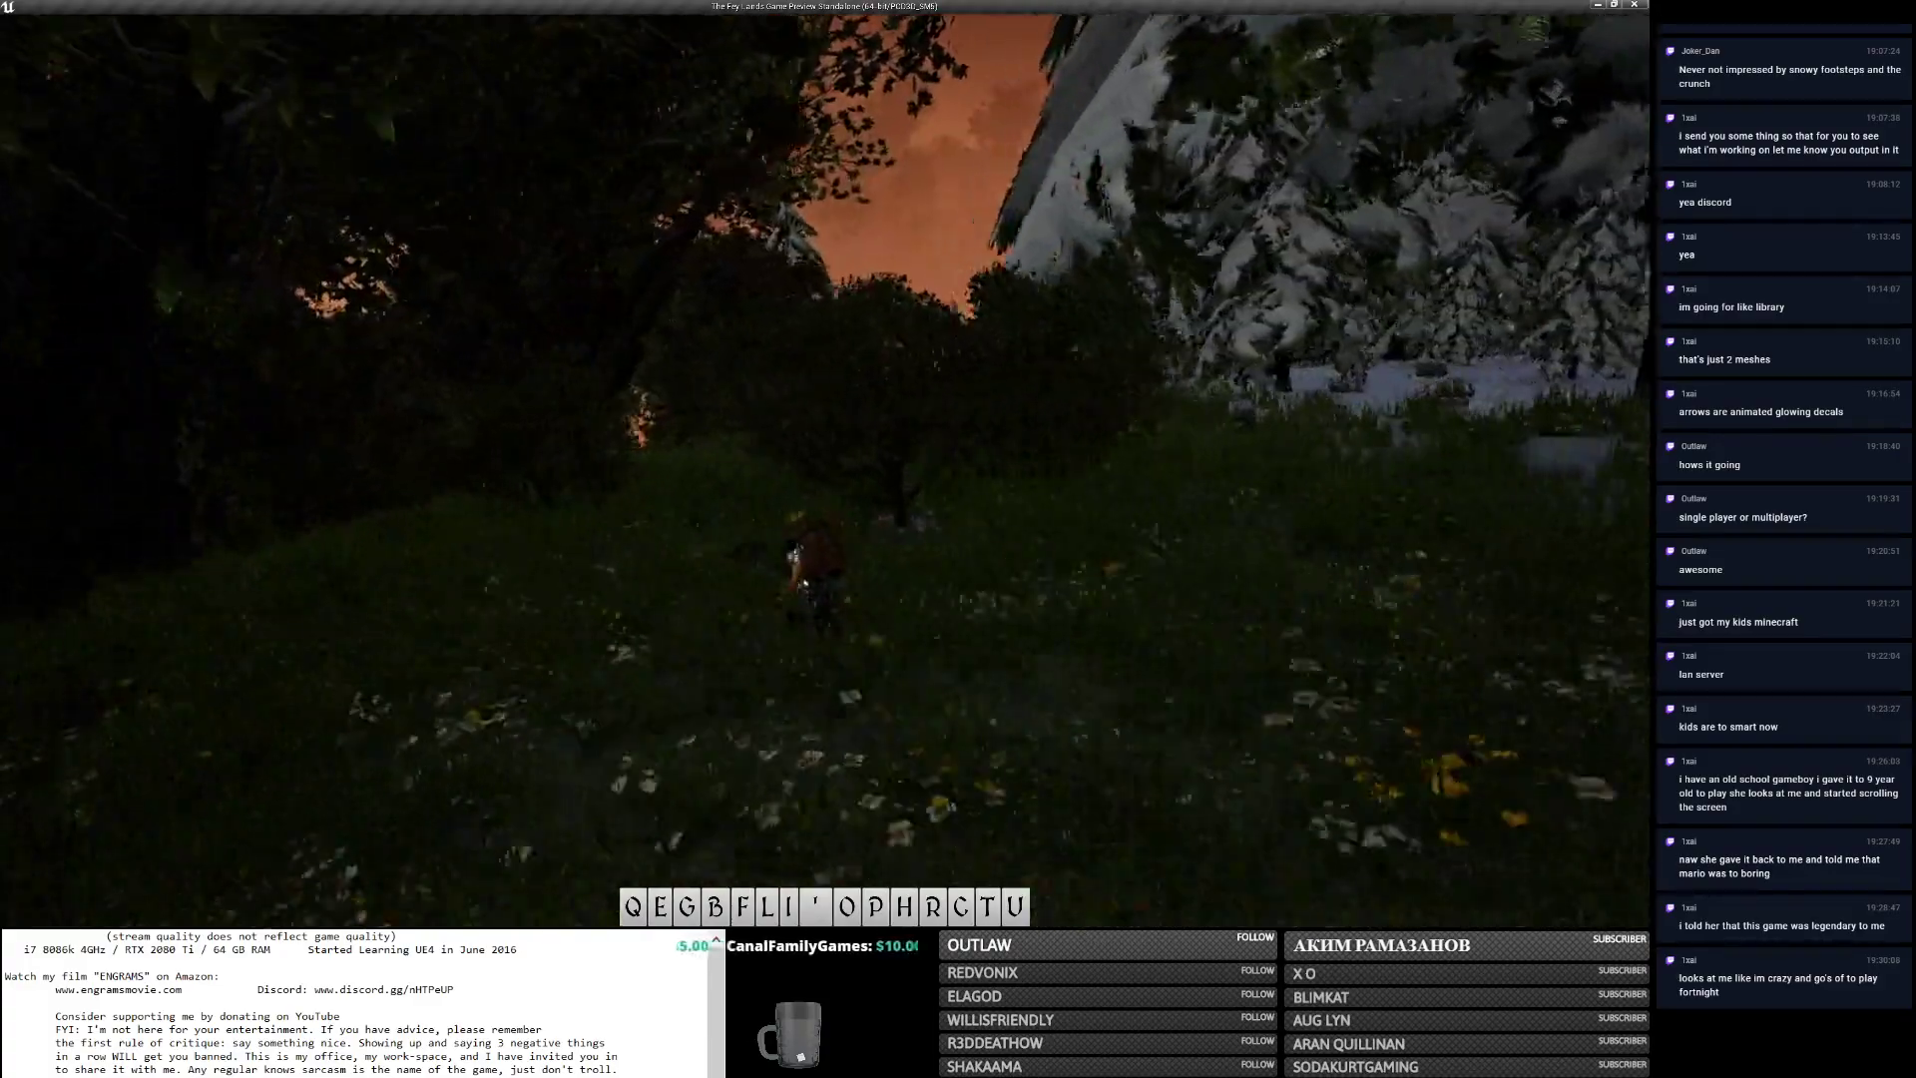
pyautogui.press('w')
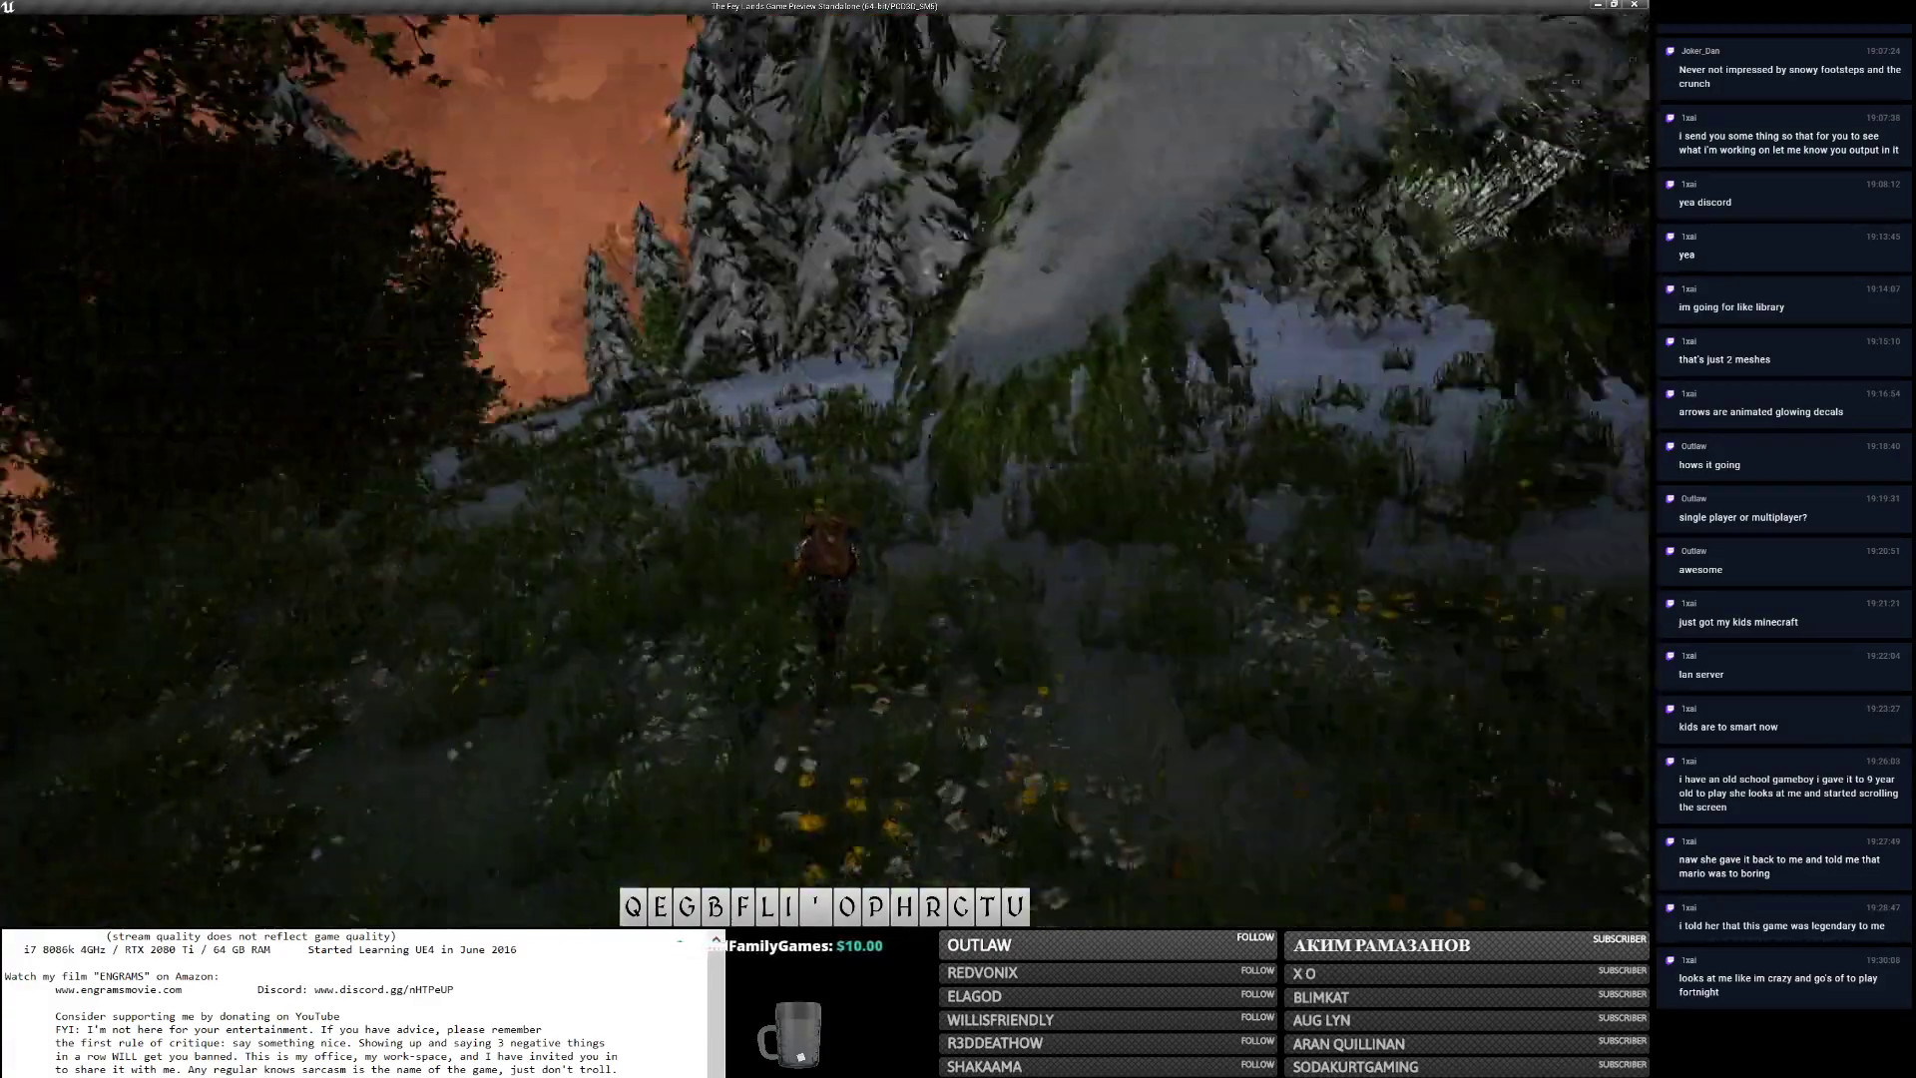
pyautogui.press('w')
pyautogui.press('f')
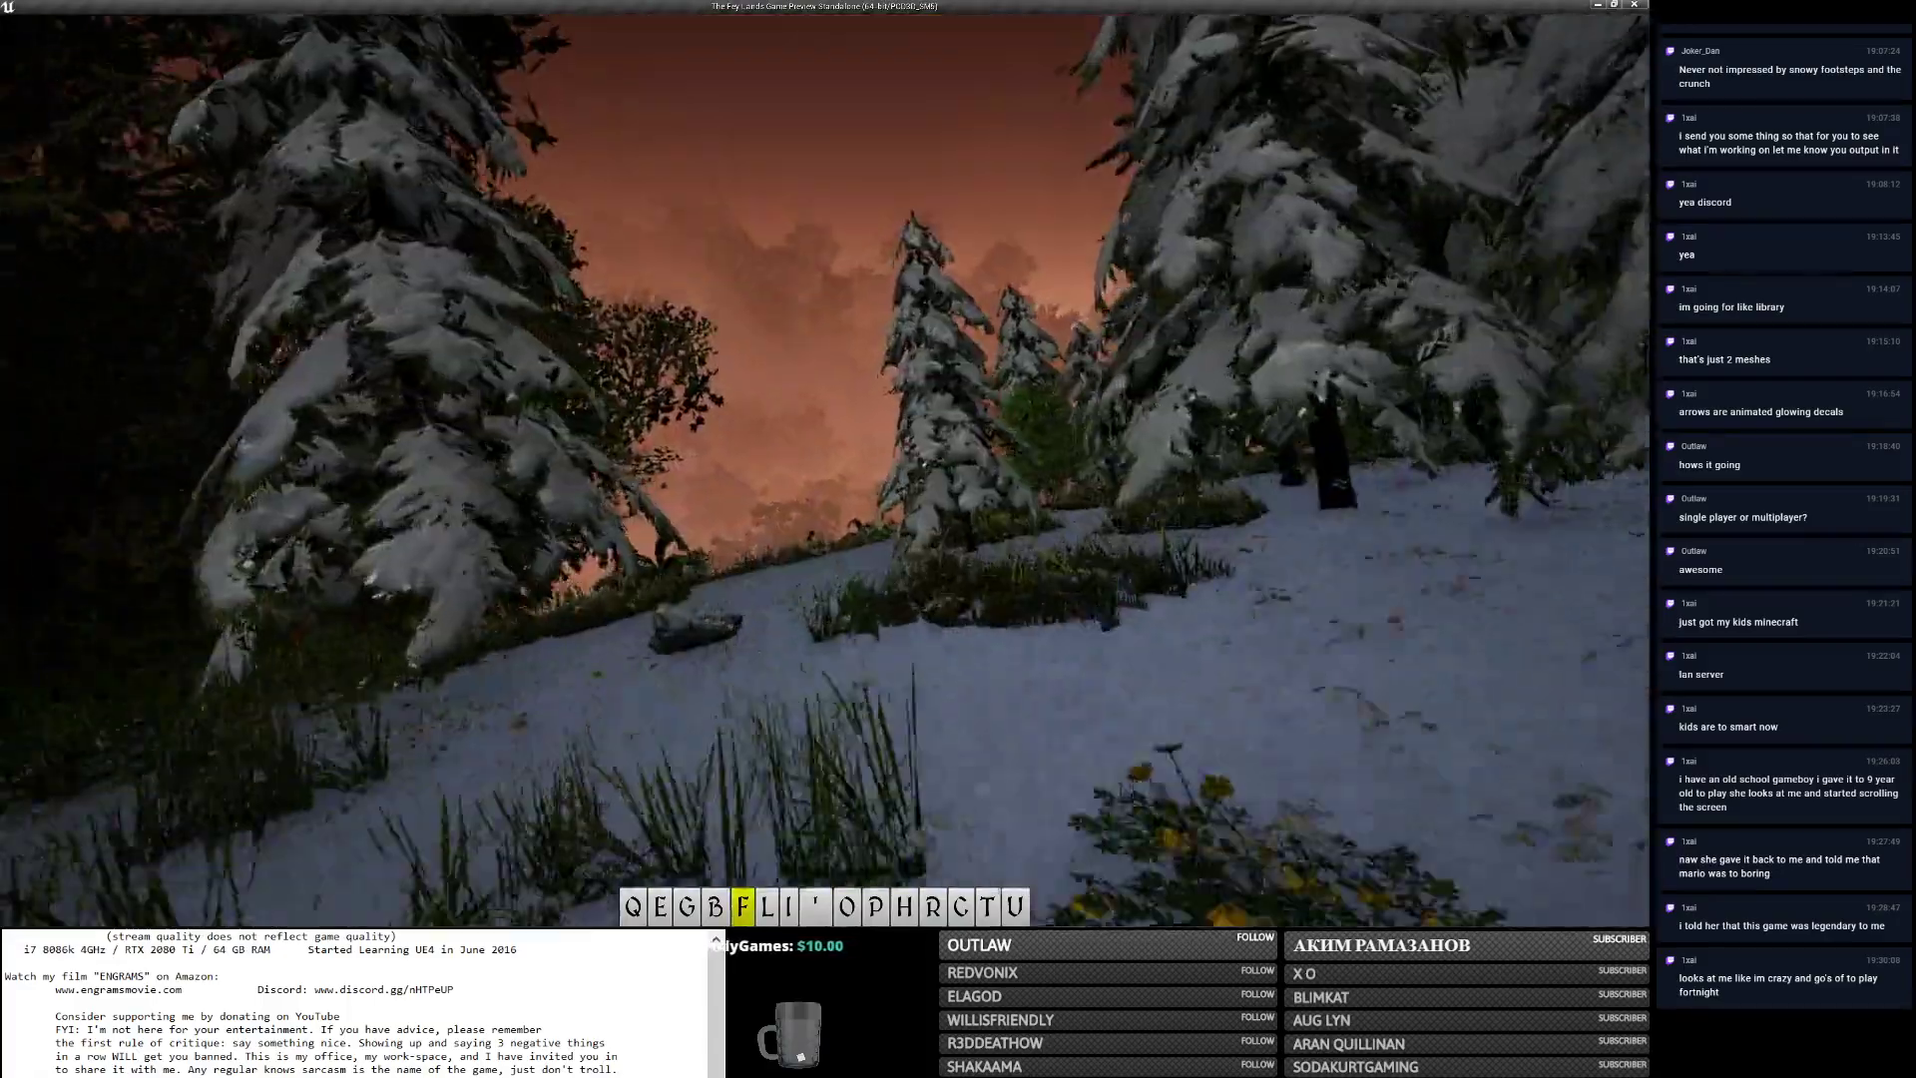
pyautogui.press('w')
pyautogui.press('w')
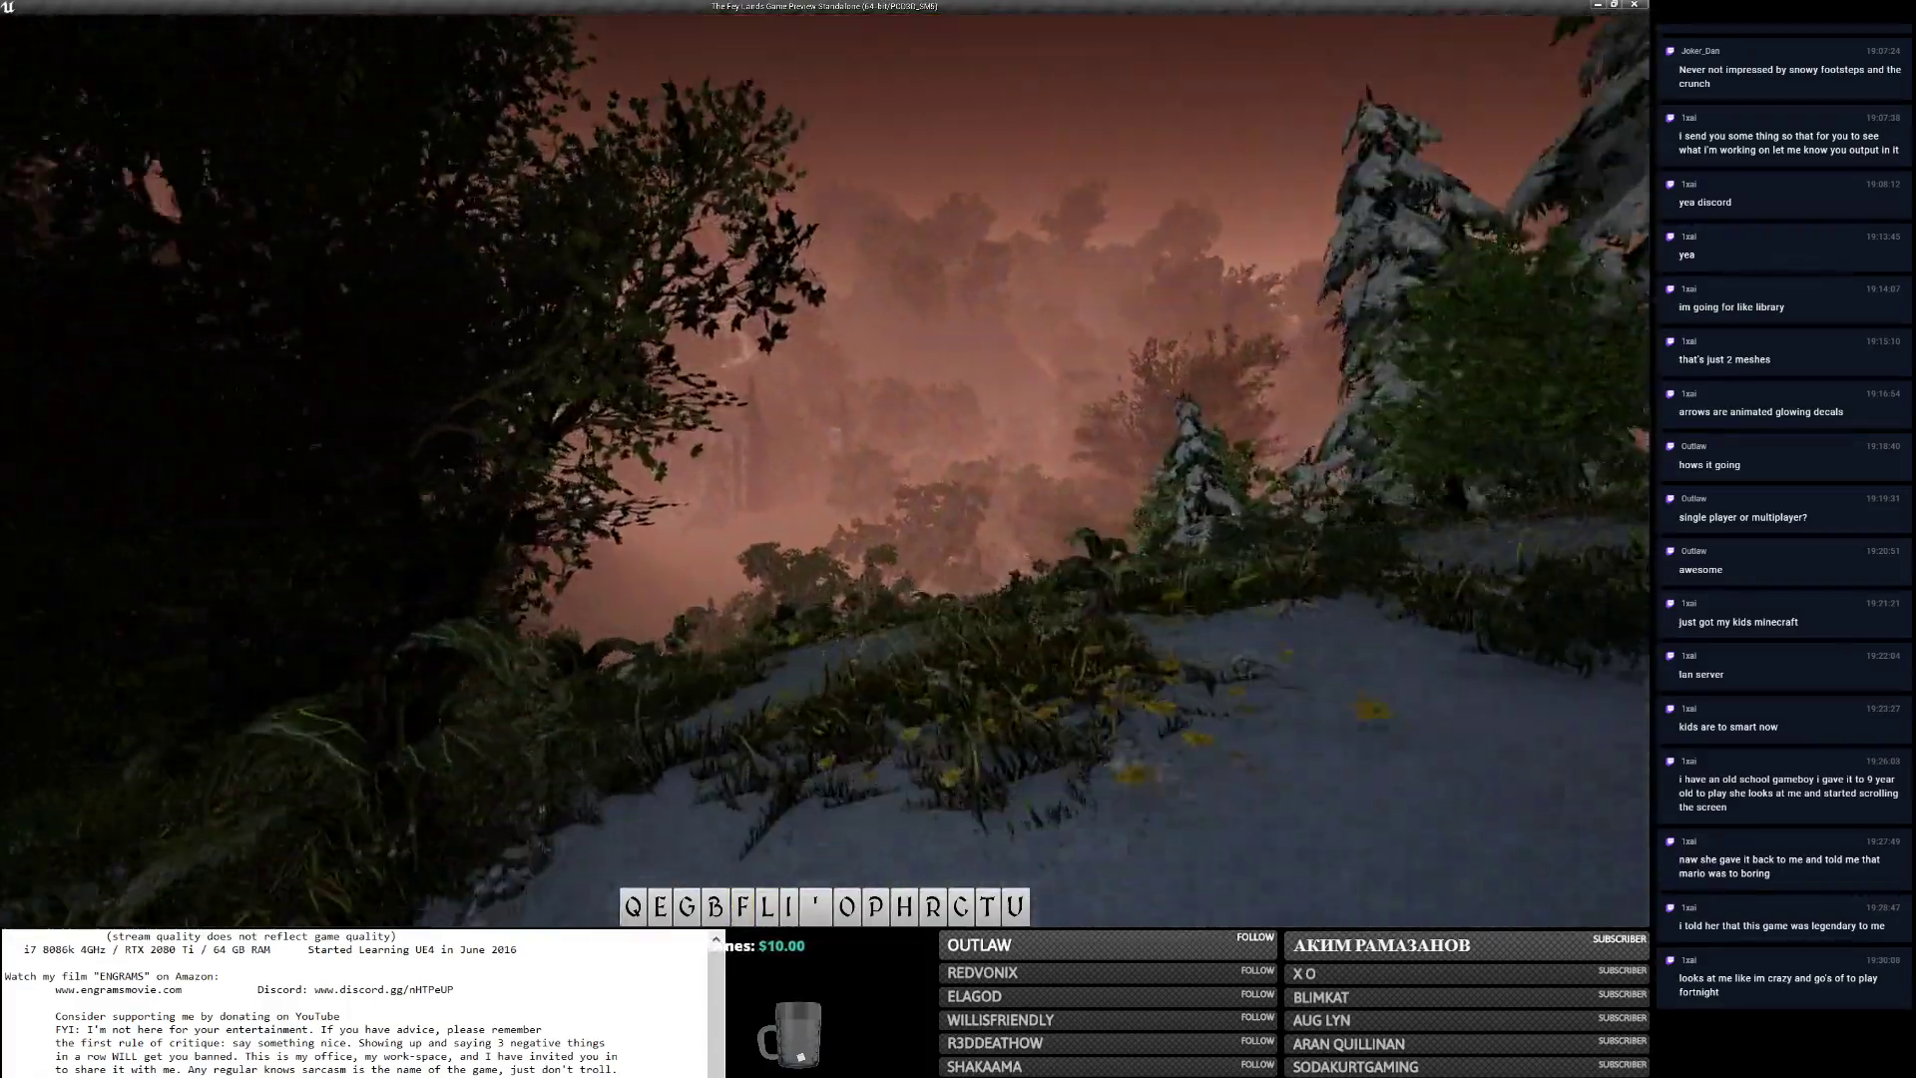
pyautogui.press('w')
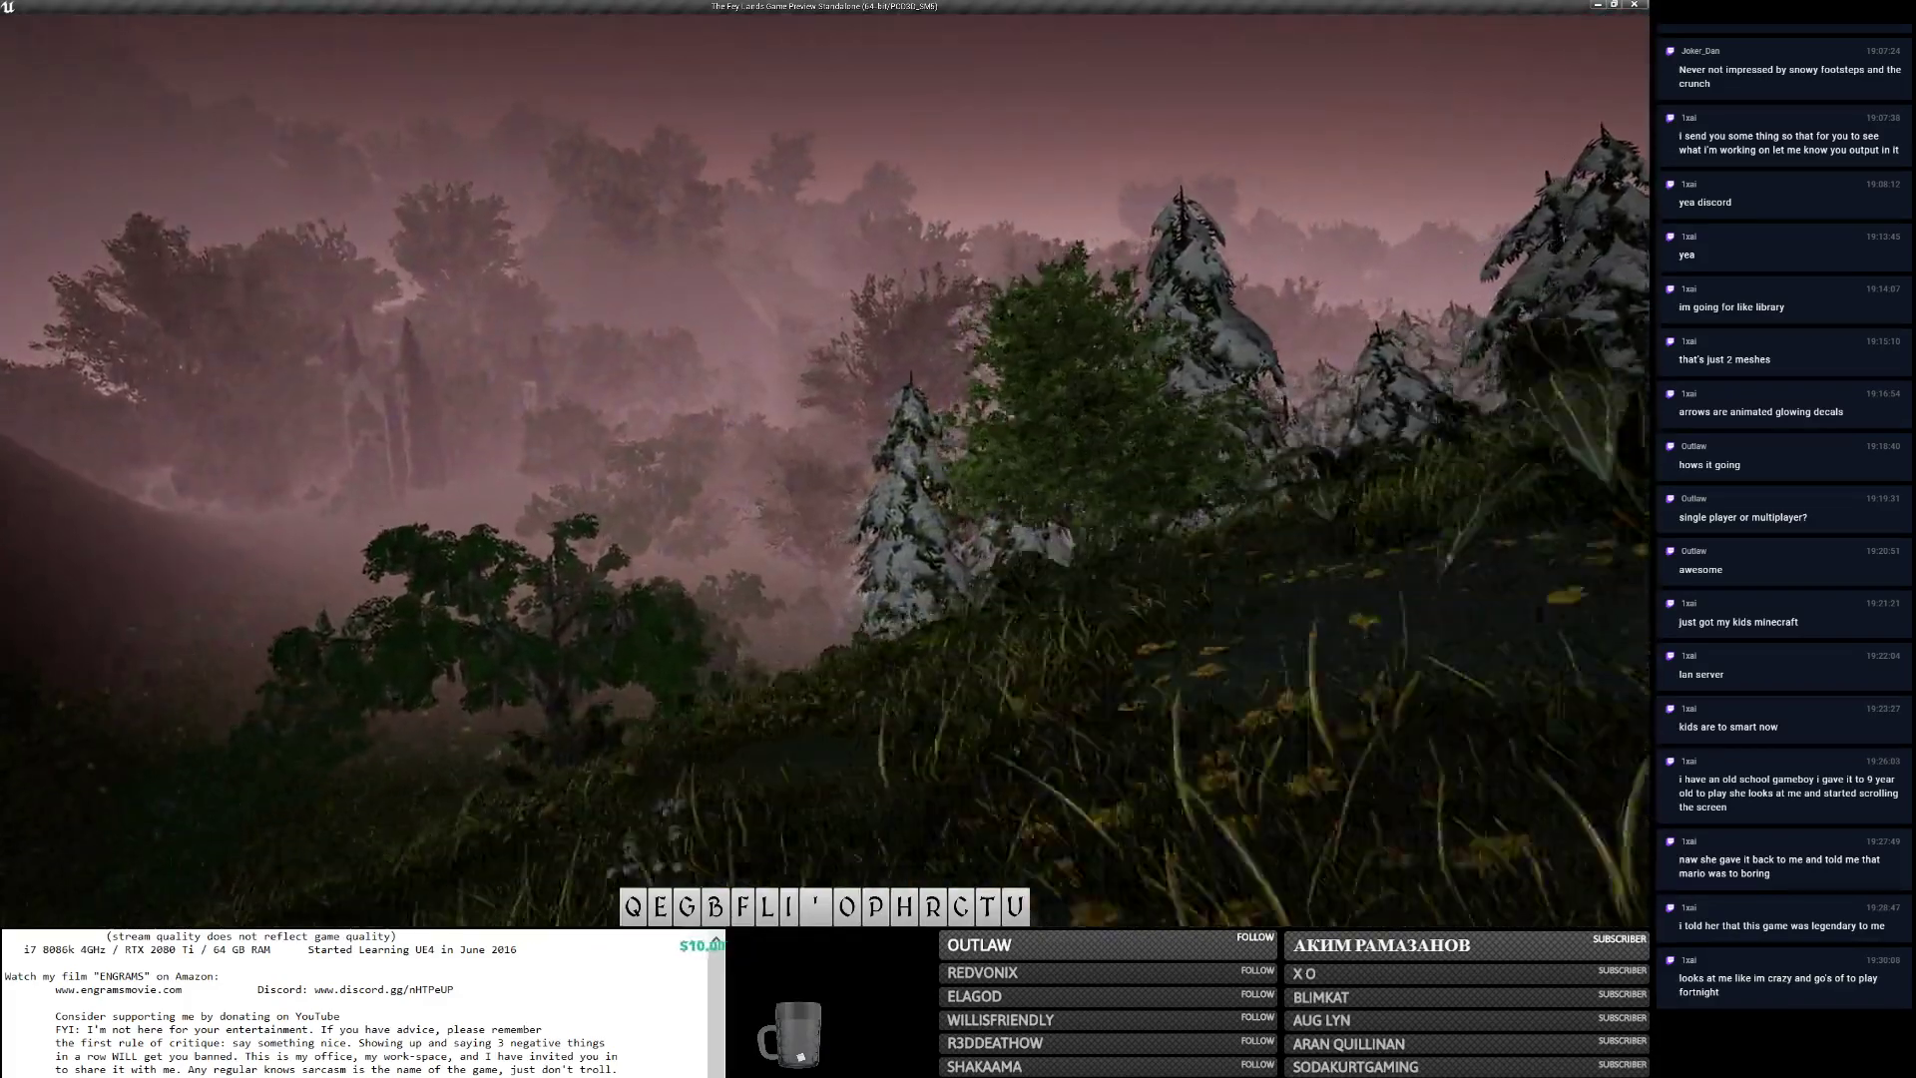
pyautogui.press('w')
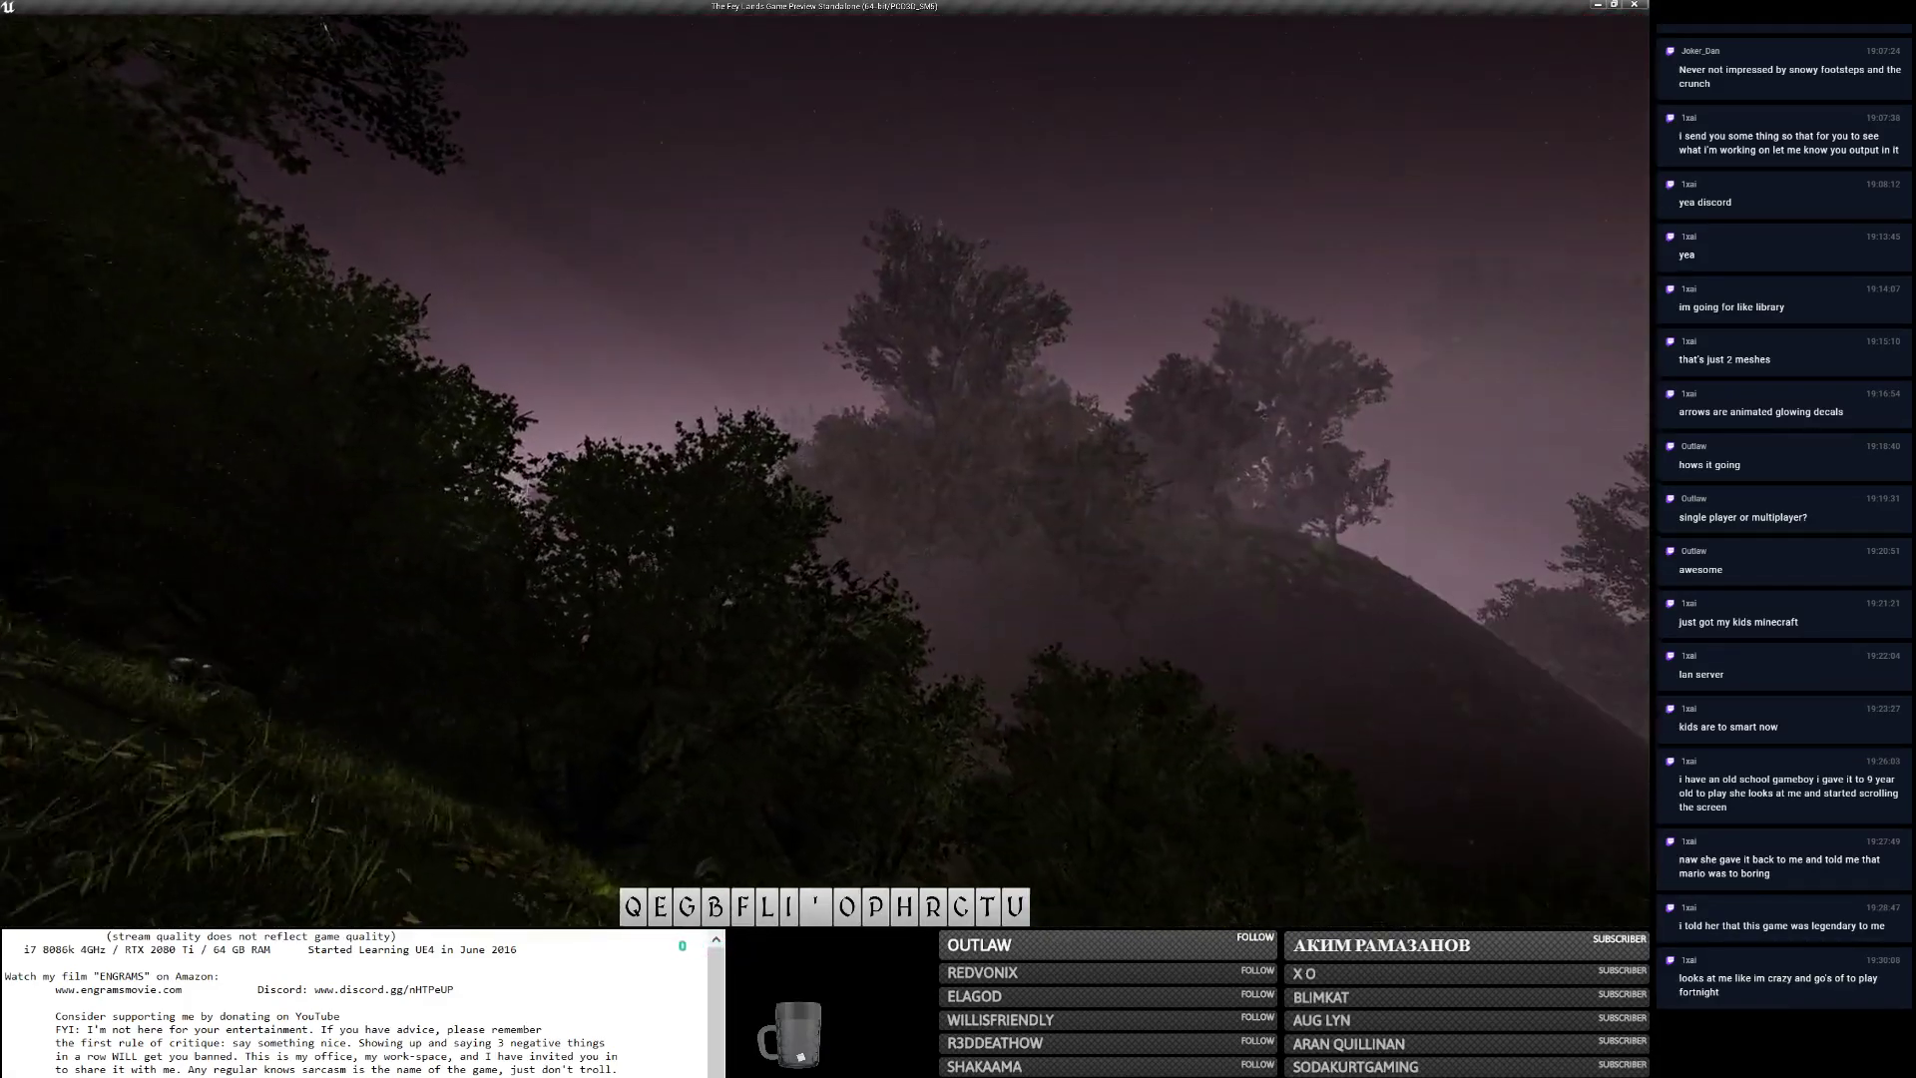
pyautogui.press('w')
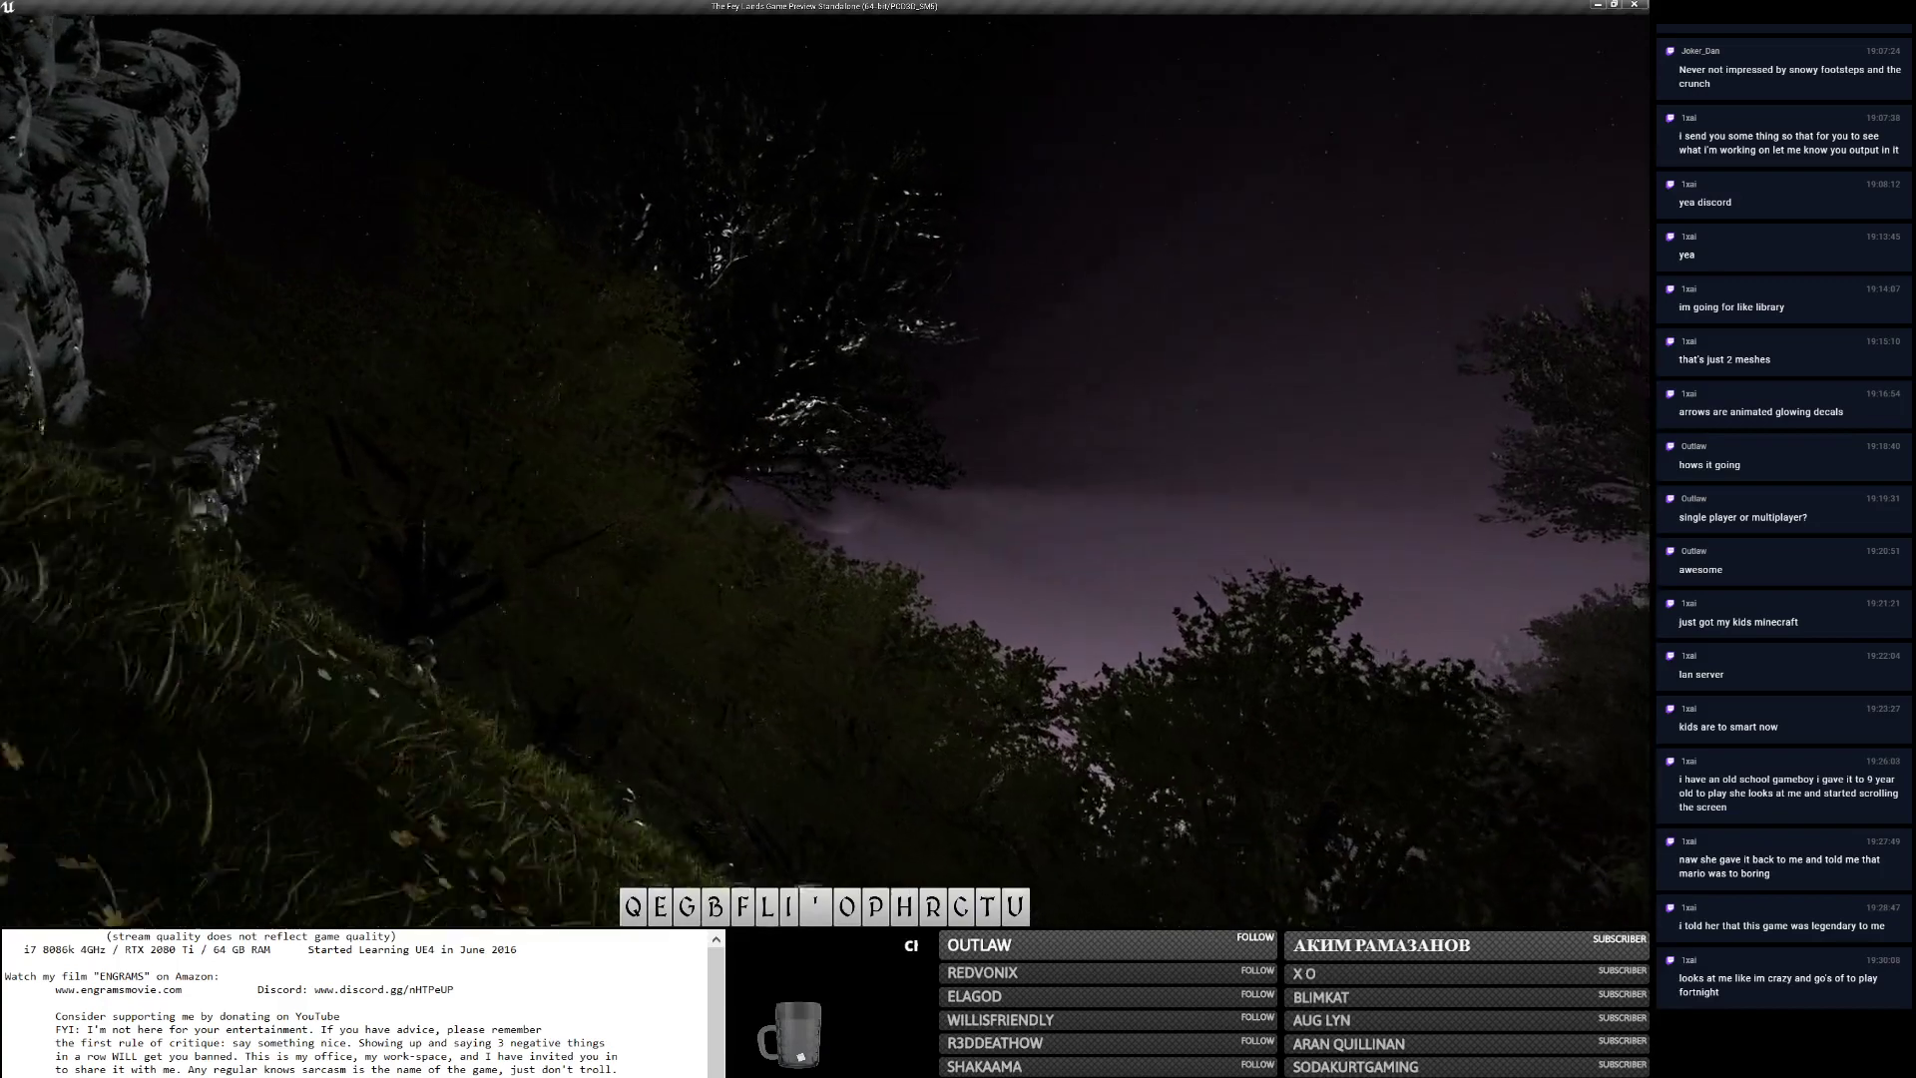
# Run down and sprint along the dark grassy hillside below the snowy pines, within sight of the lit house.
pyautogui.press('w')
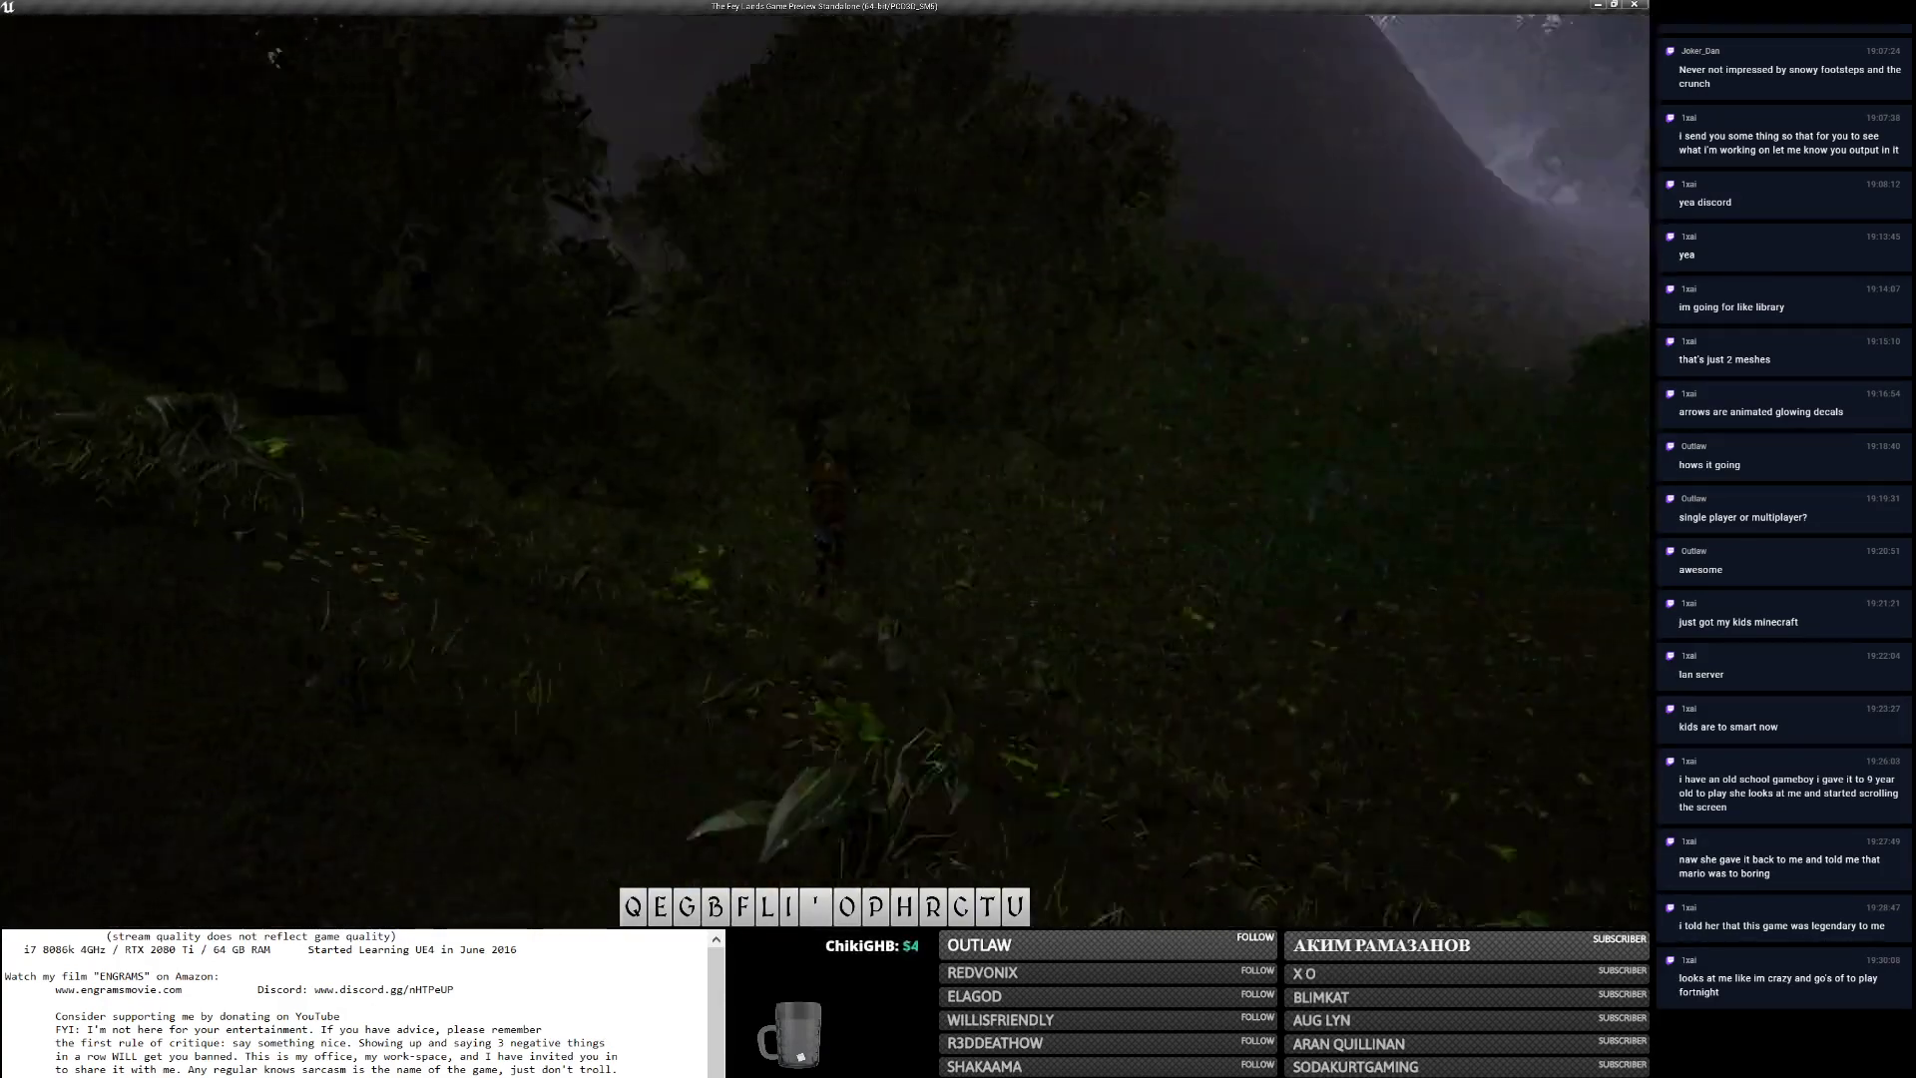
pyautogui.press('w')
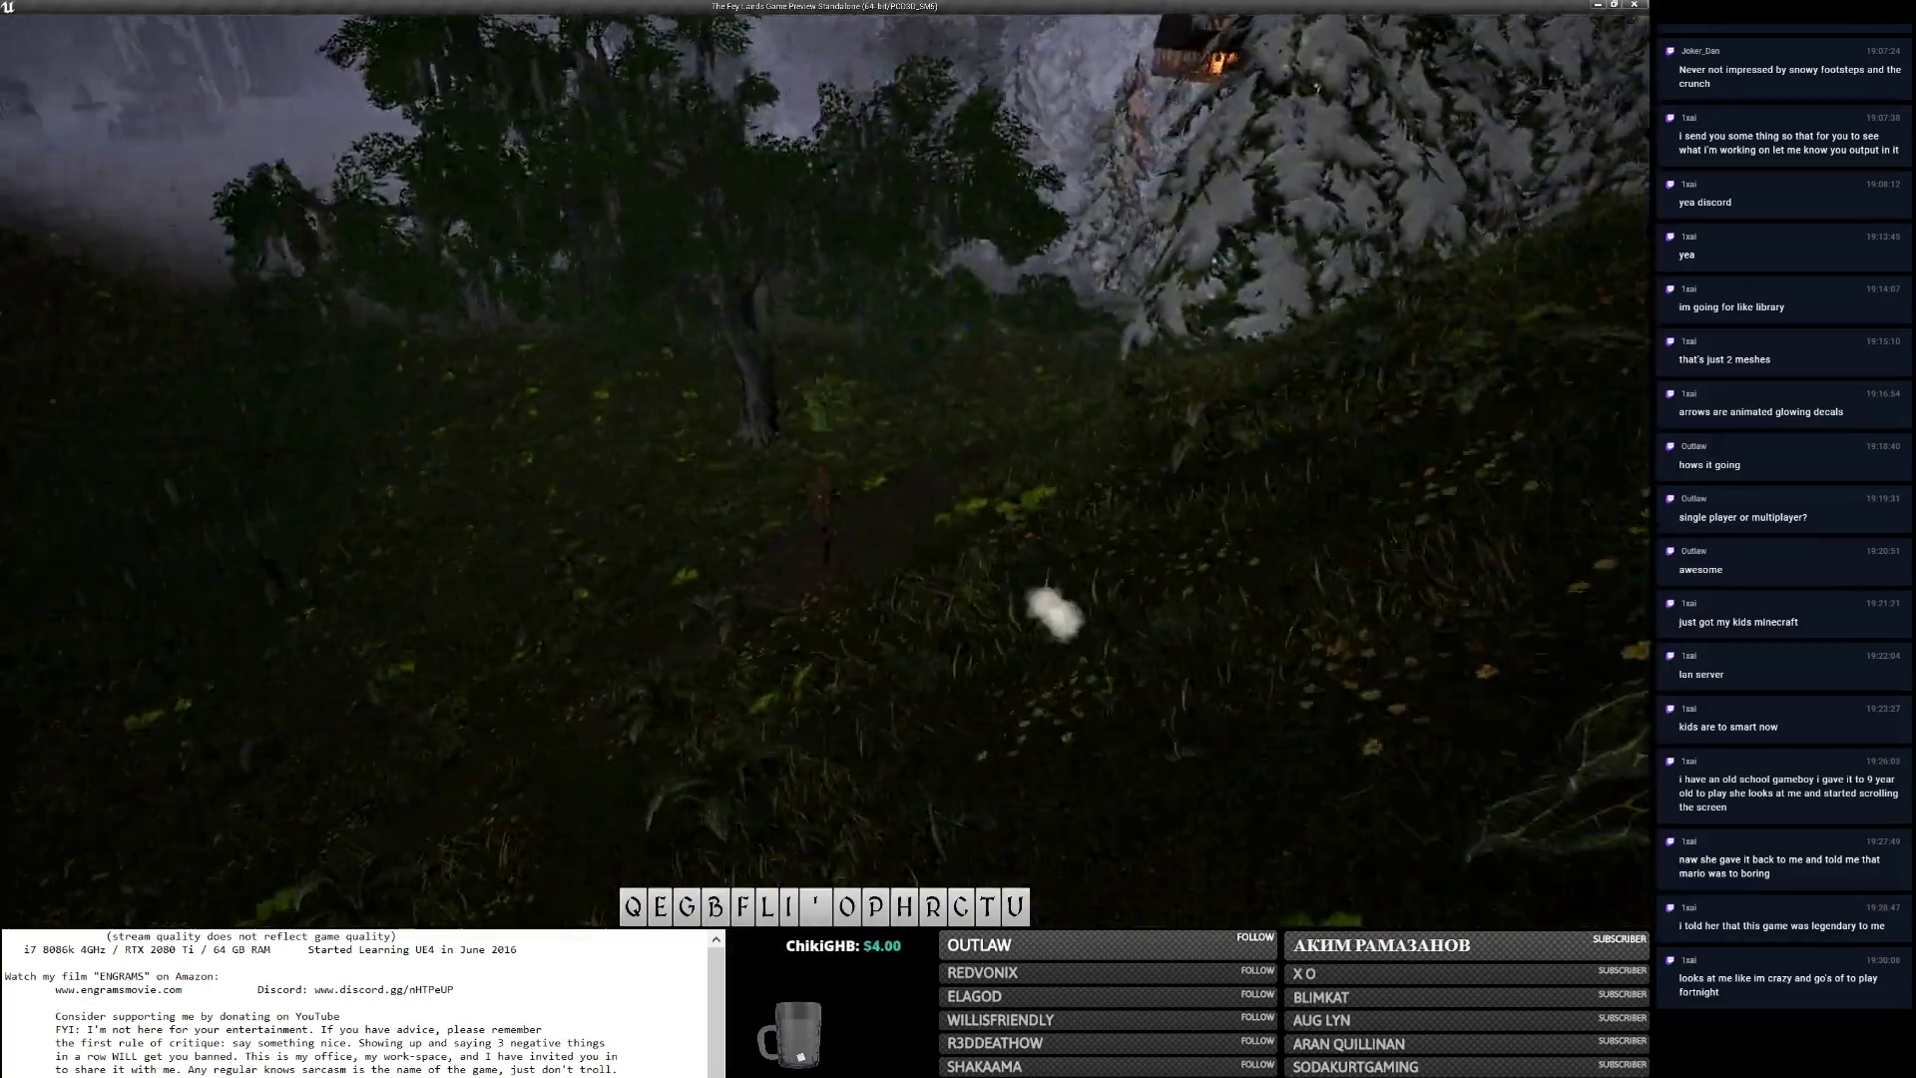
pyautogui.hotkey('shift', 'w')
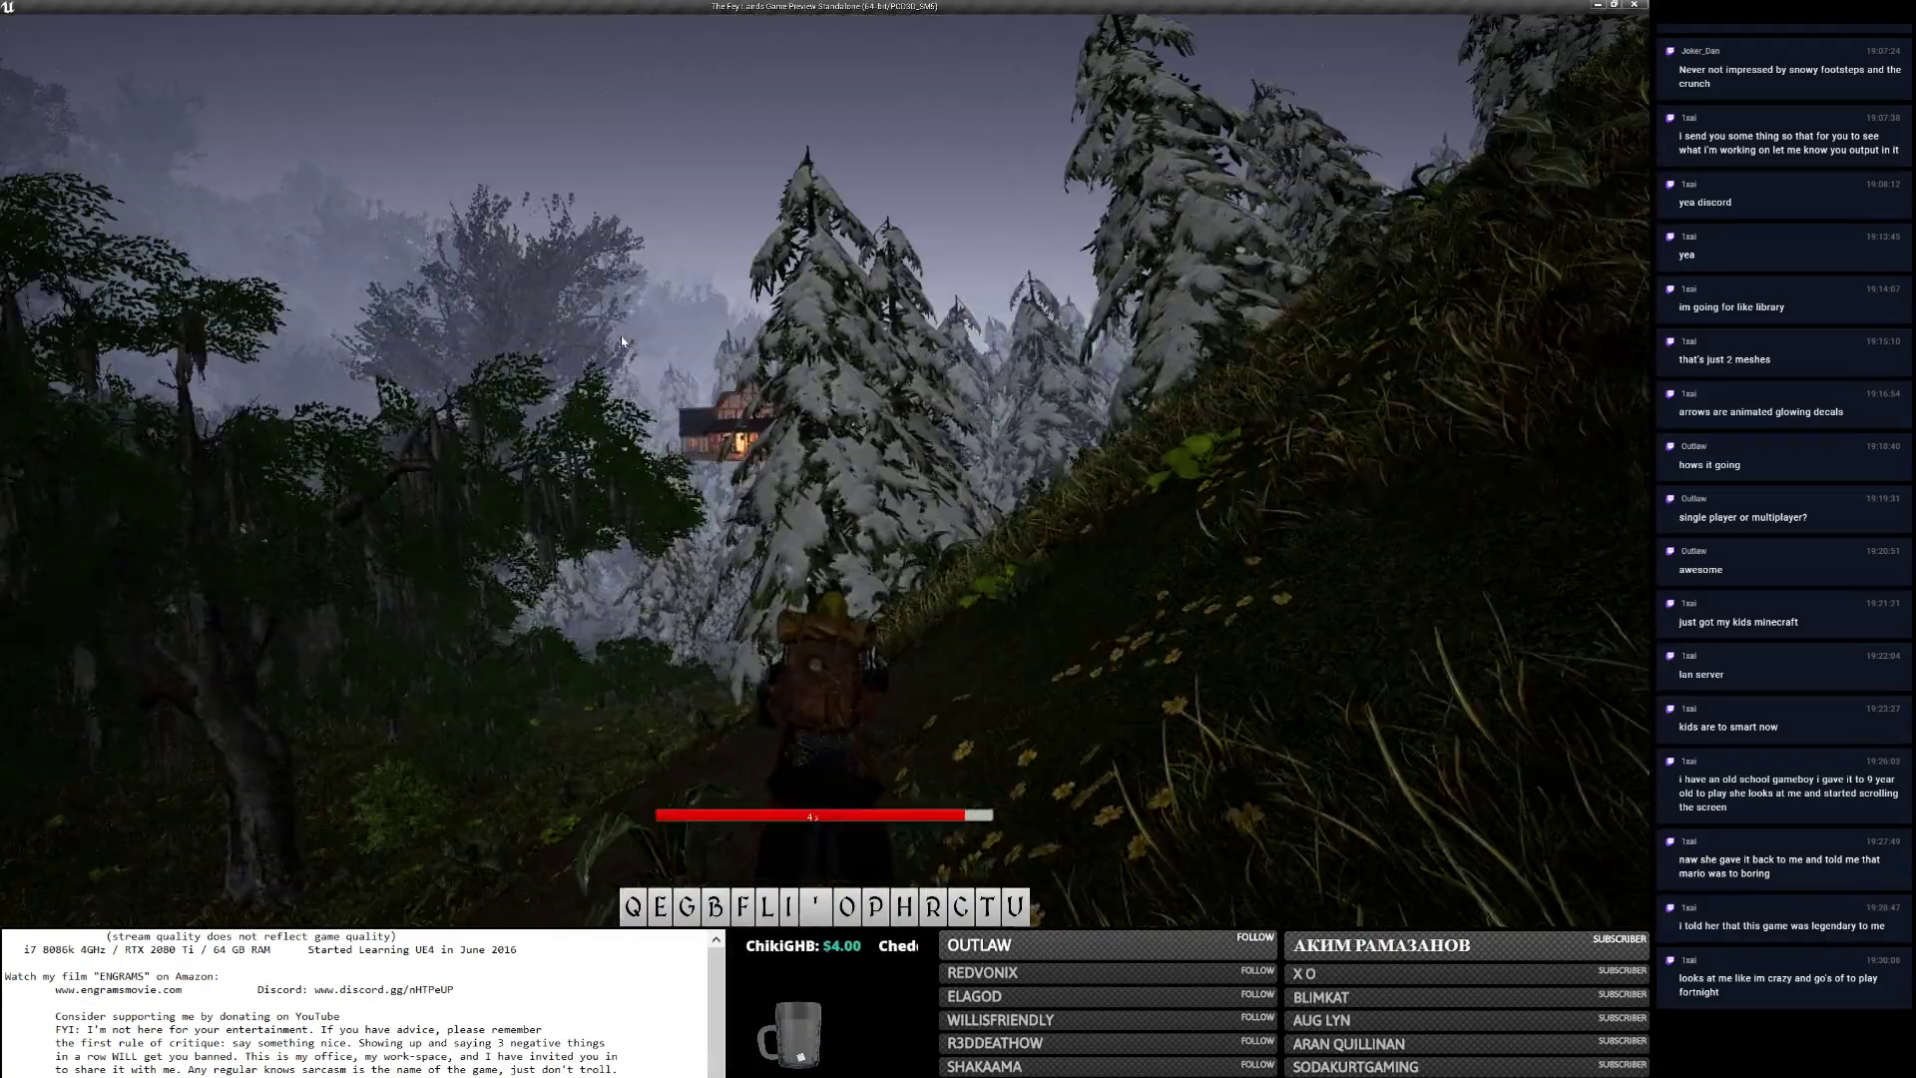
pyautogui.hotkey('shift', 'w')
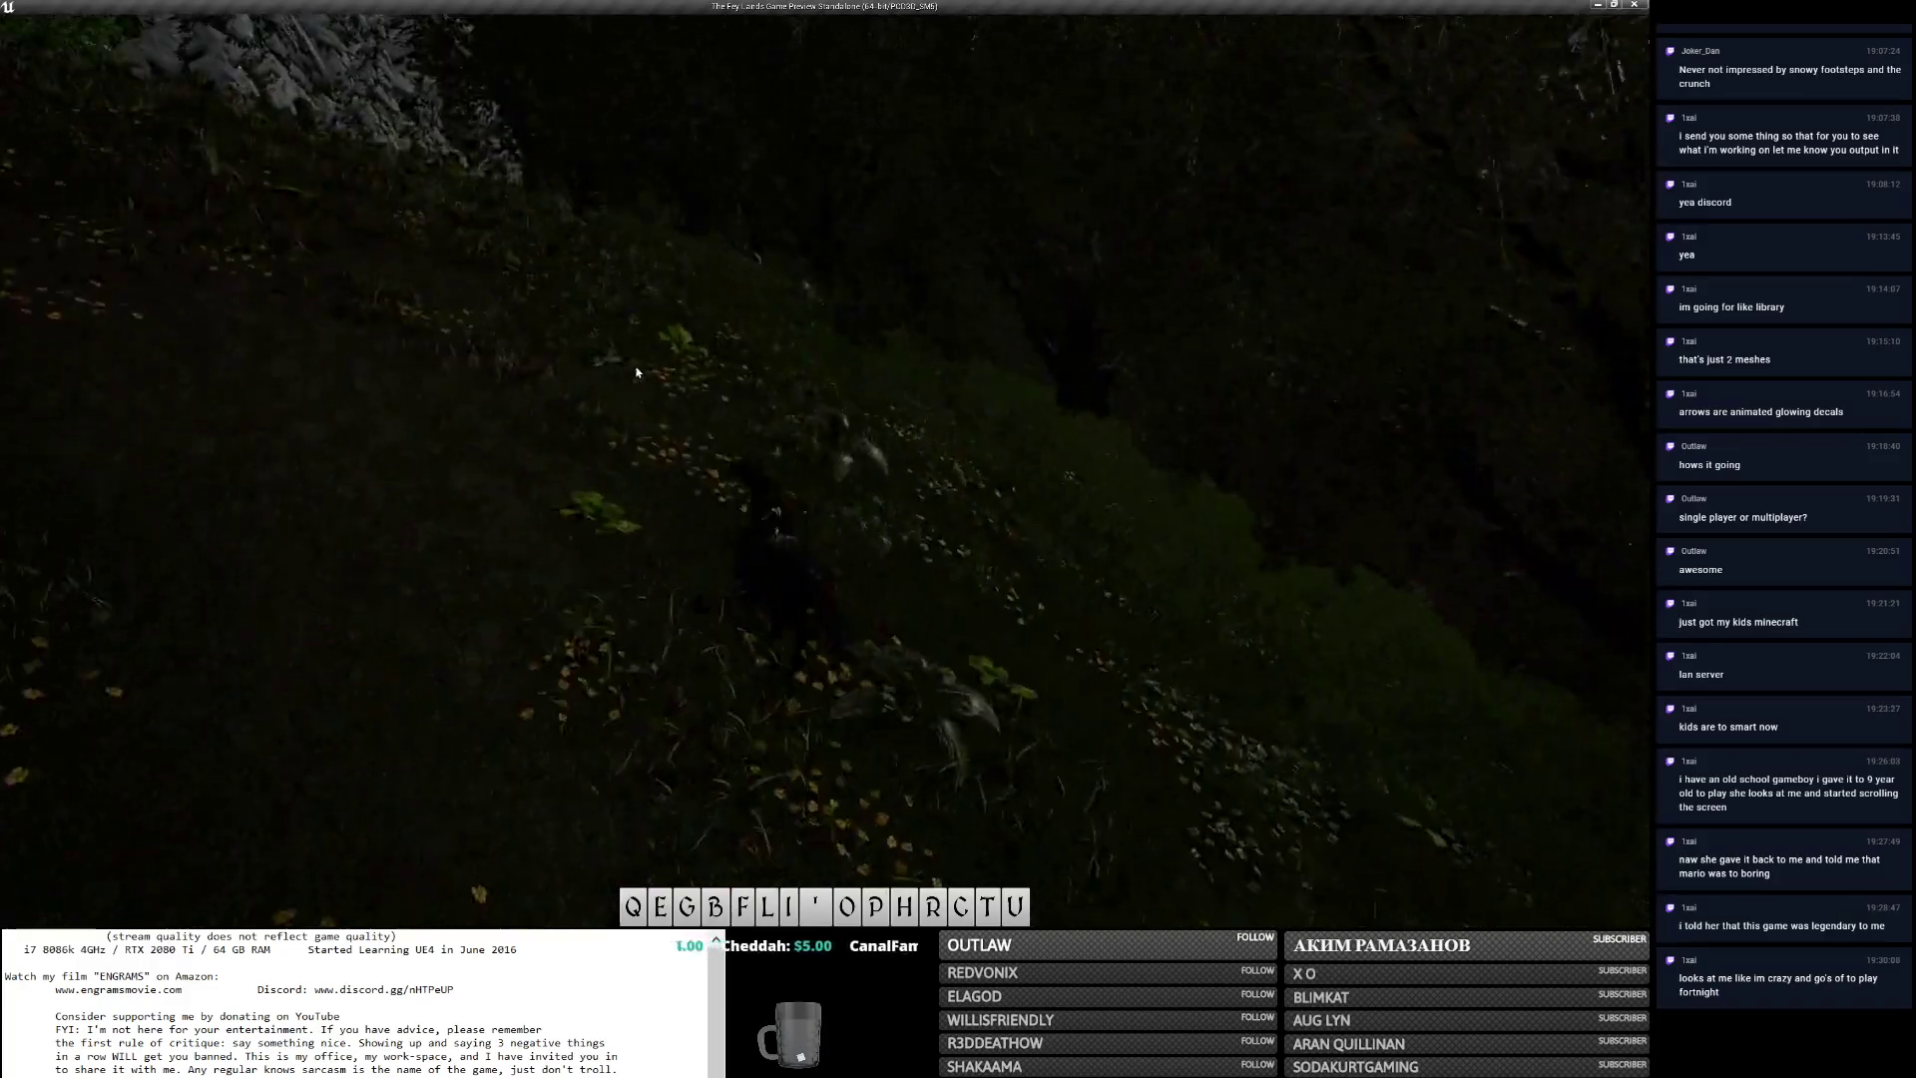
# Run across the leaf-strewn slope back into the snowy forest and bring the camera in close behind the character.
pyautogui.press('w')
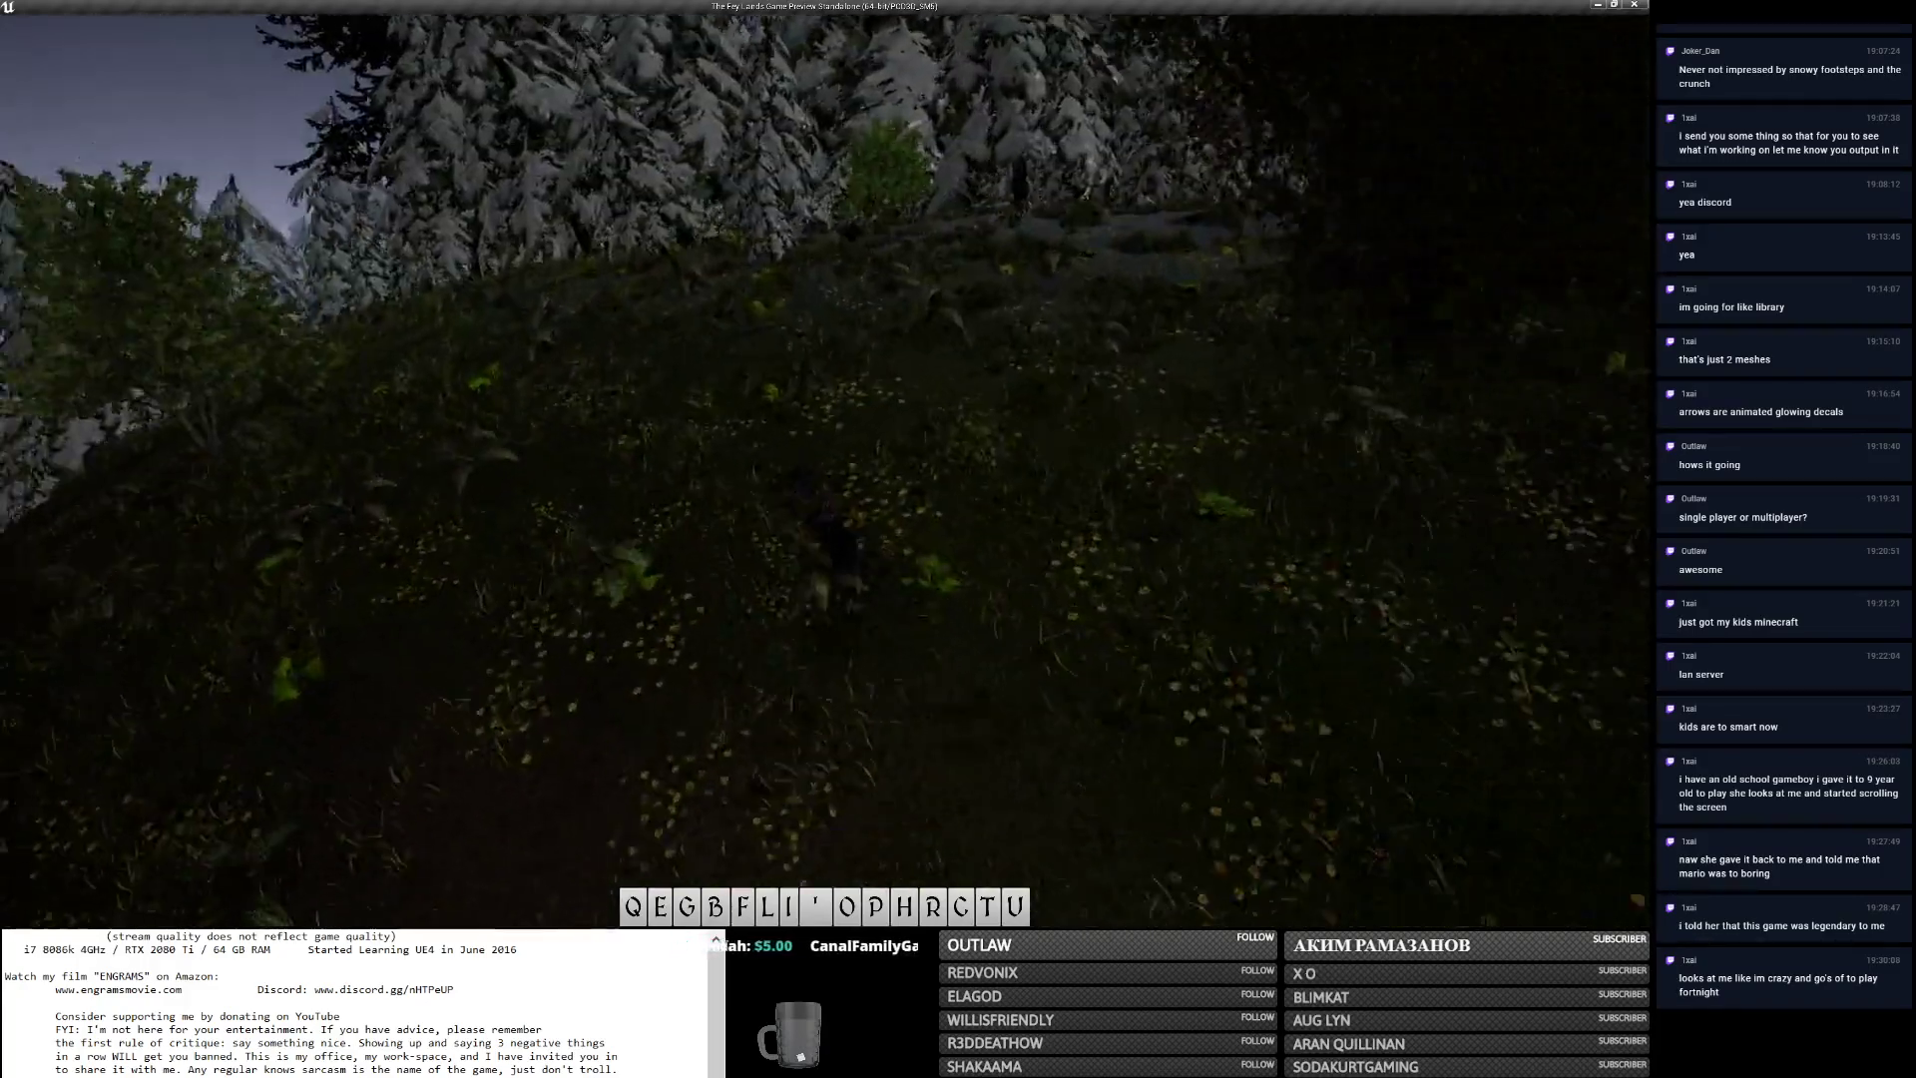
pyautogui.press('w')
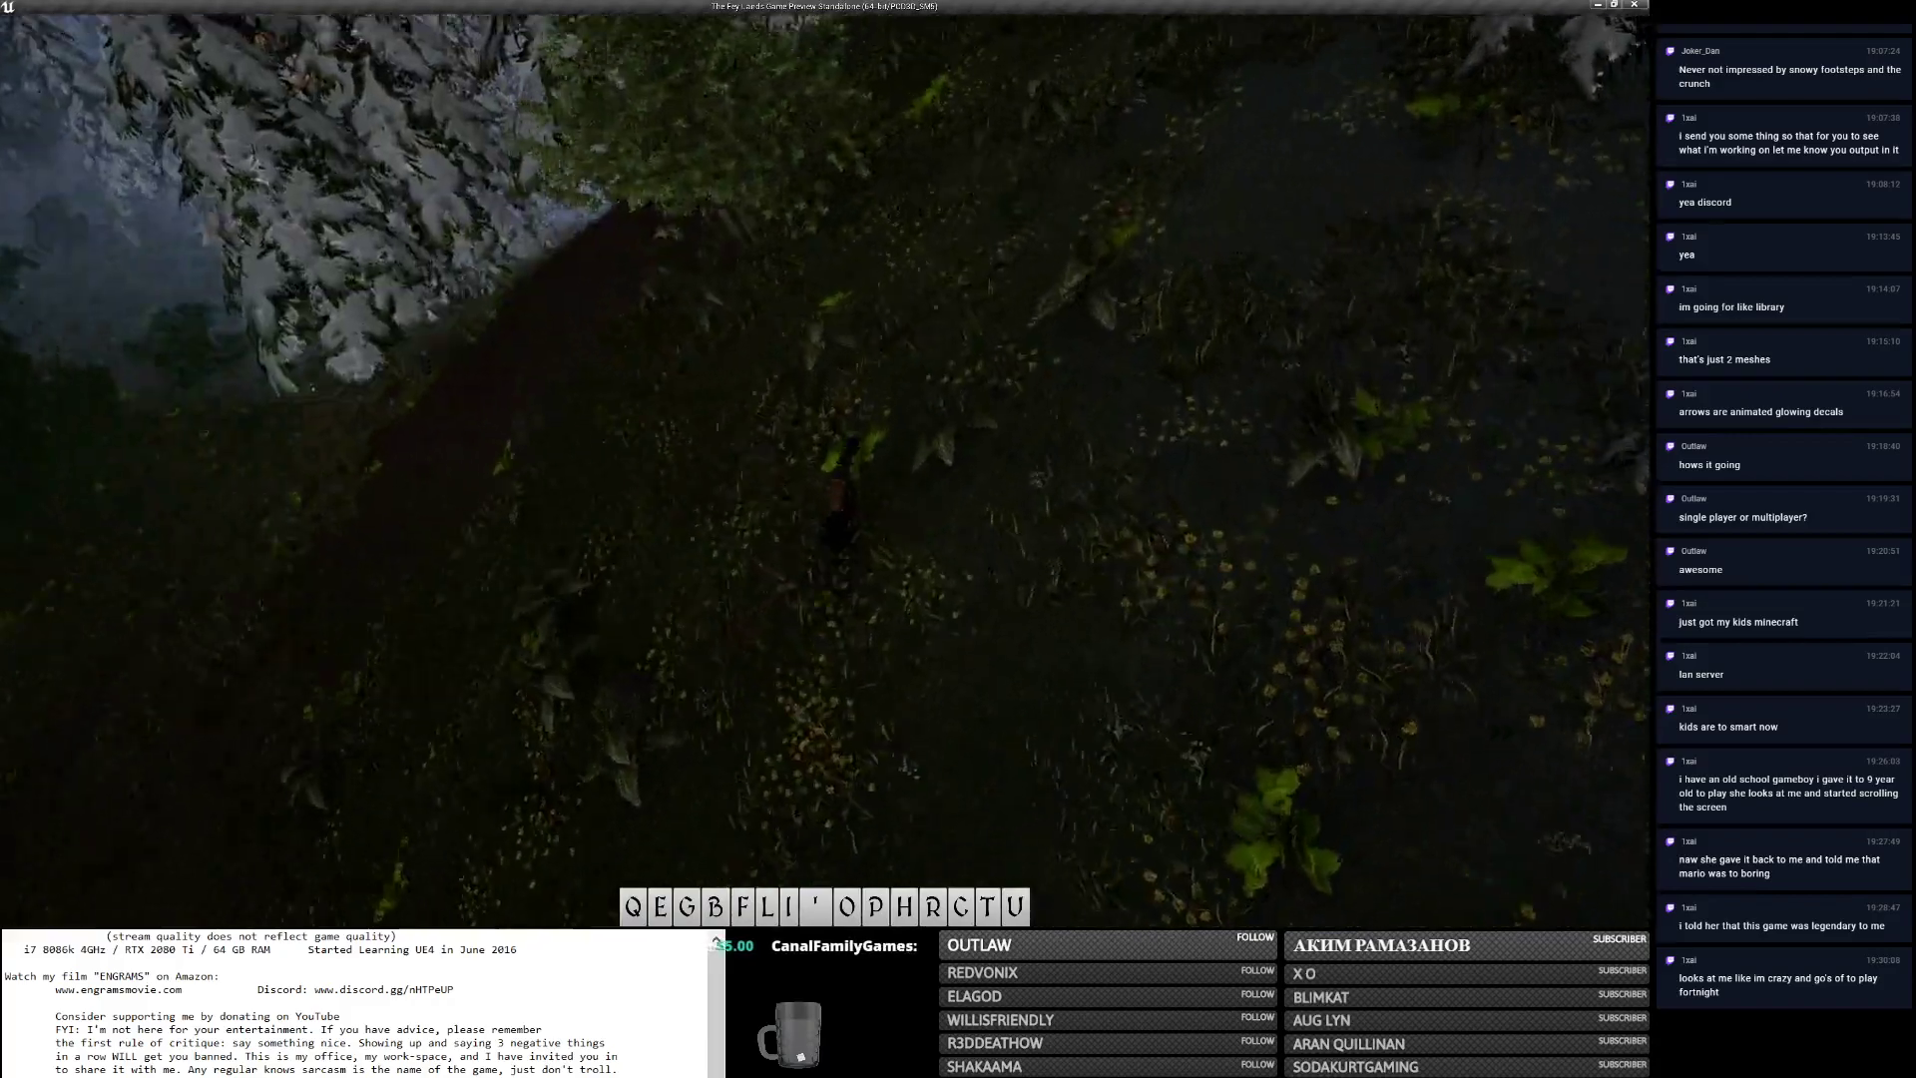
pyautogui.press('w')
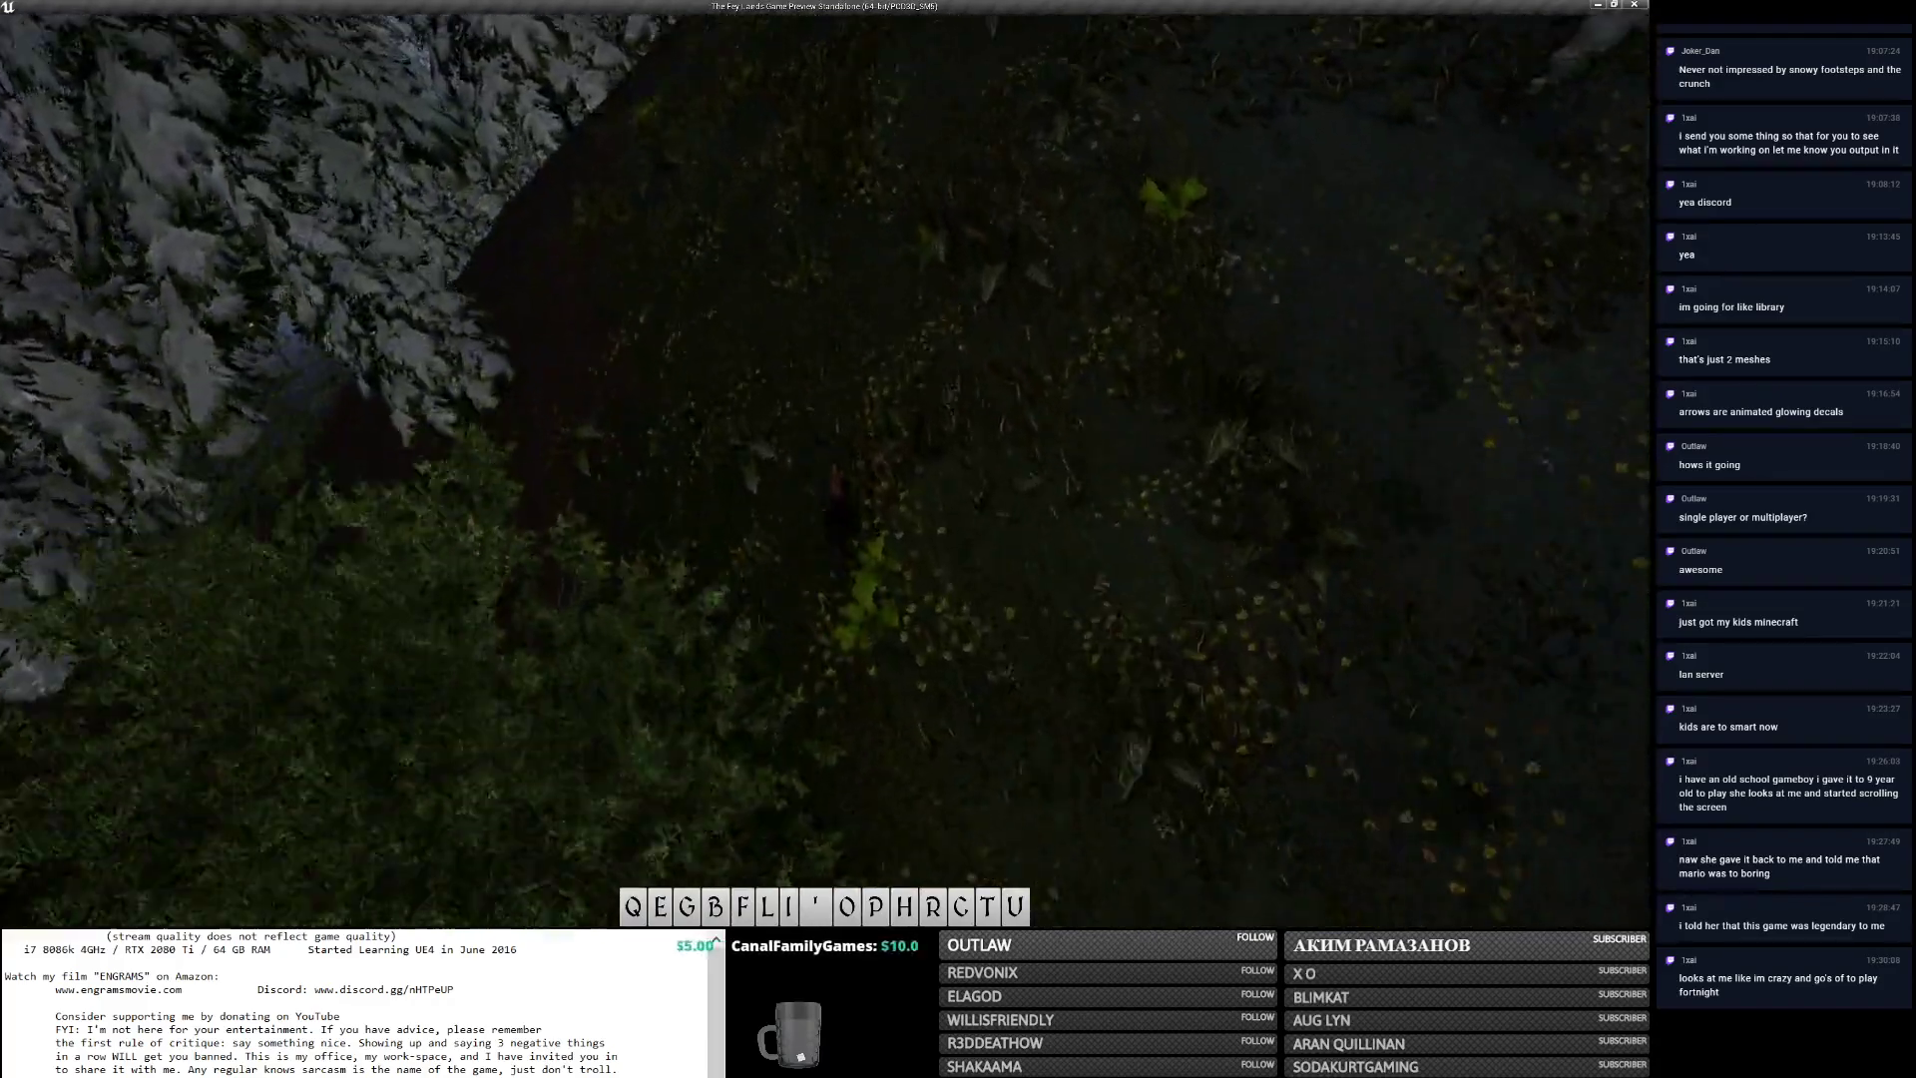
pyautogui.press('w')
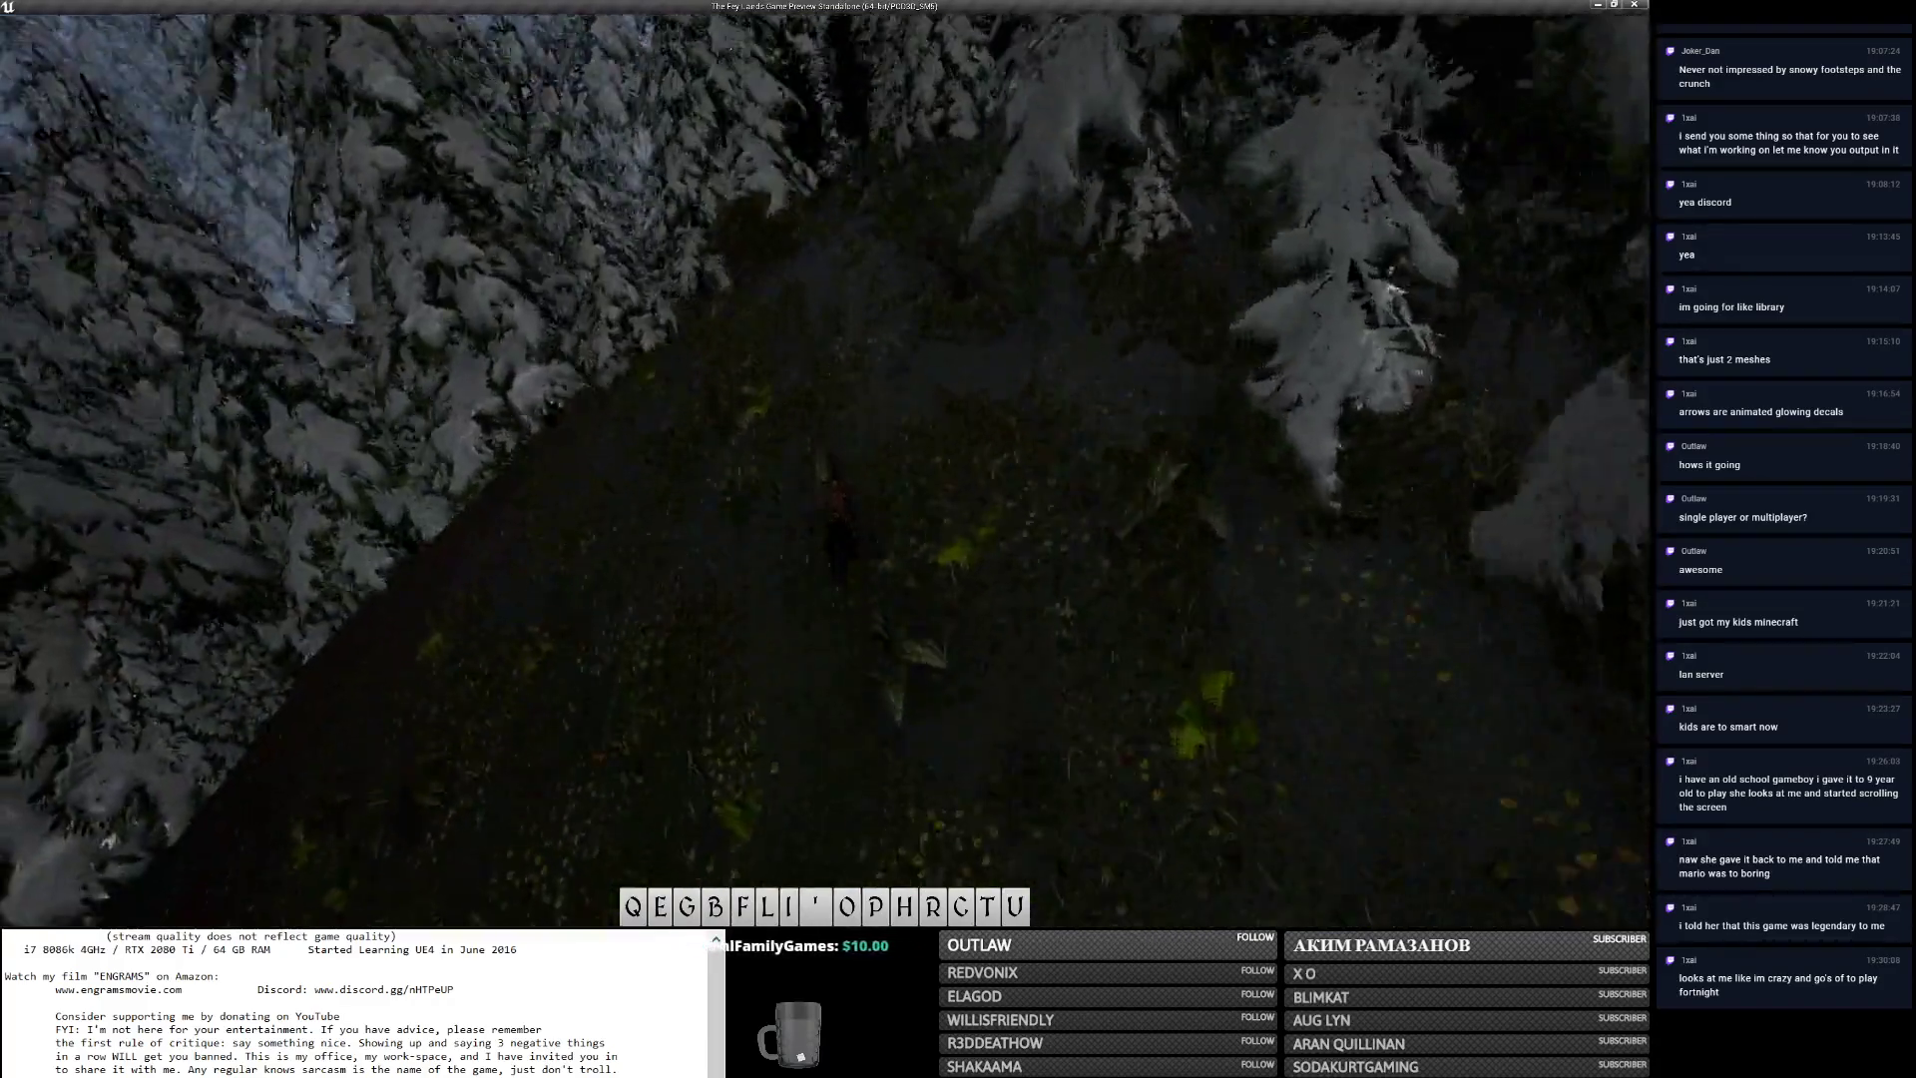
pyautogui.press('w')
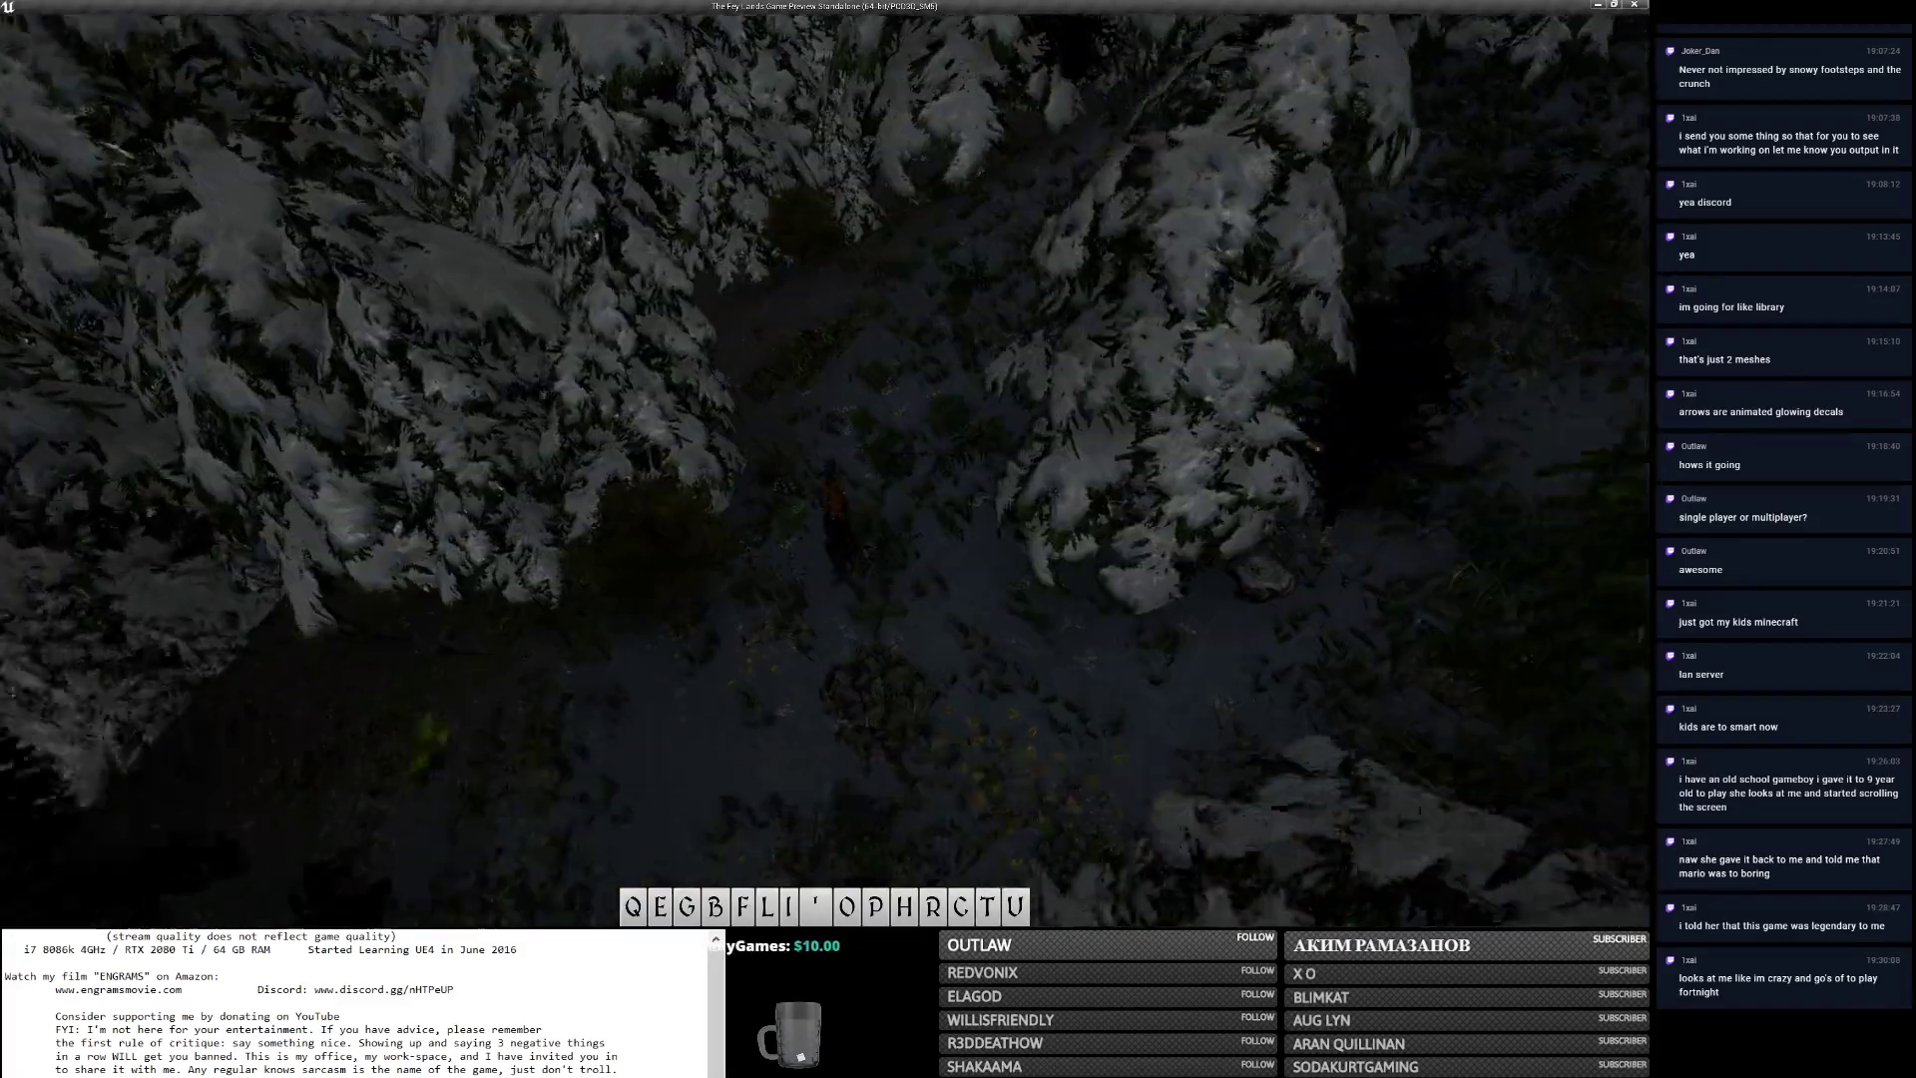
pyautogui.press('w')
pyautogui.scroll(5, 826, 469)
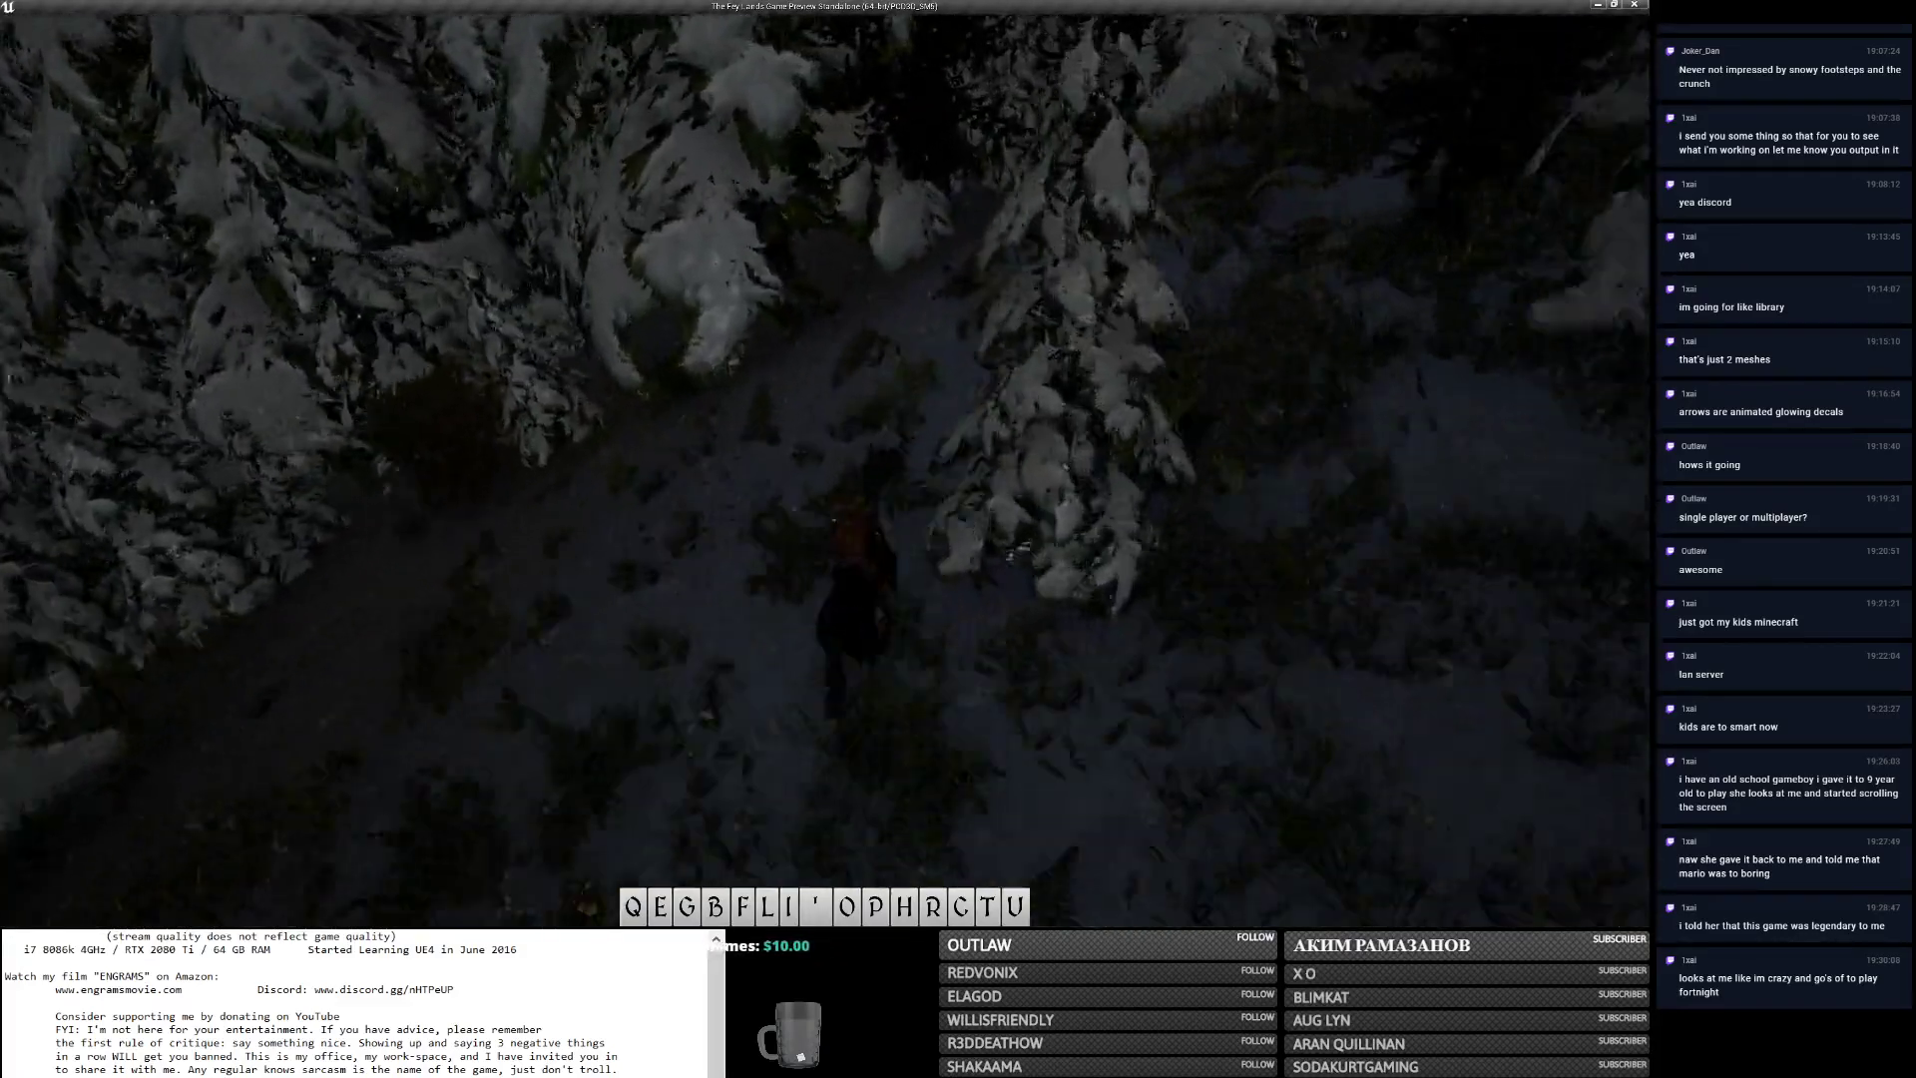
pyautogui.press('w')
pyautogui.scroll(3, 824, 469)
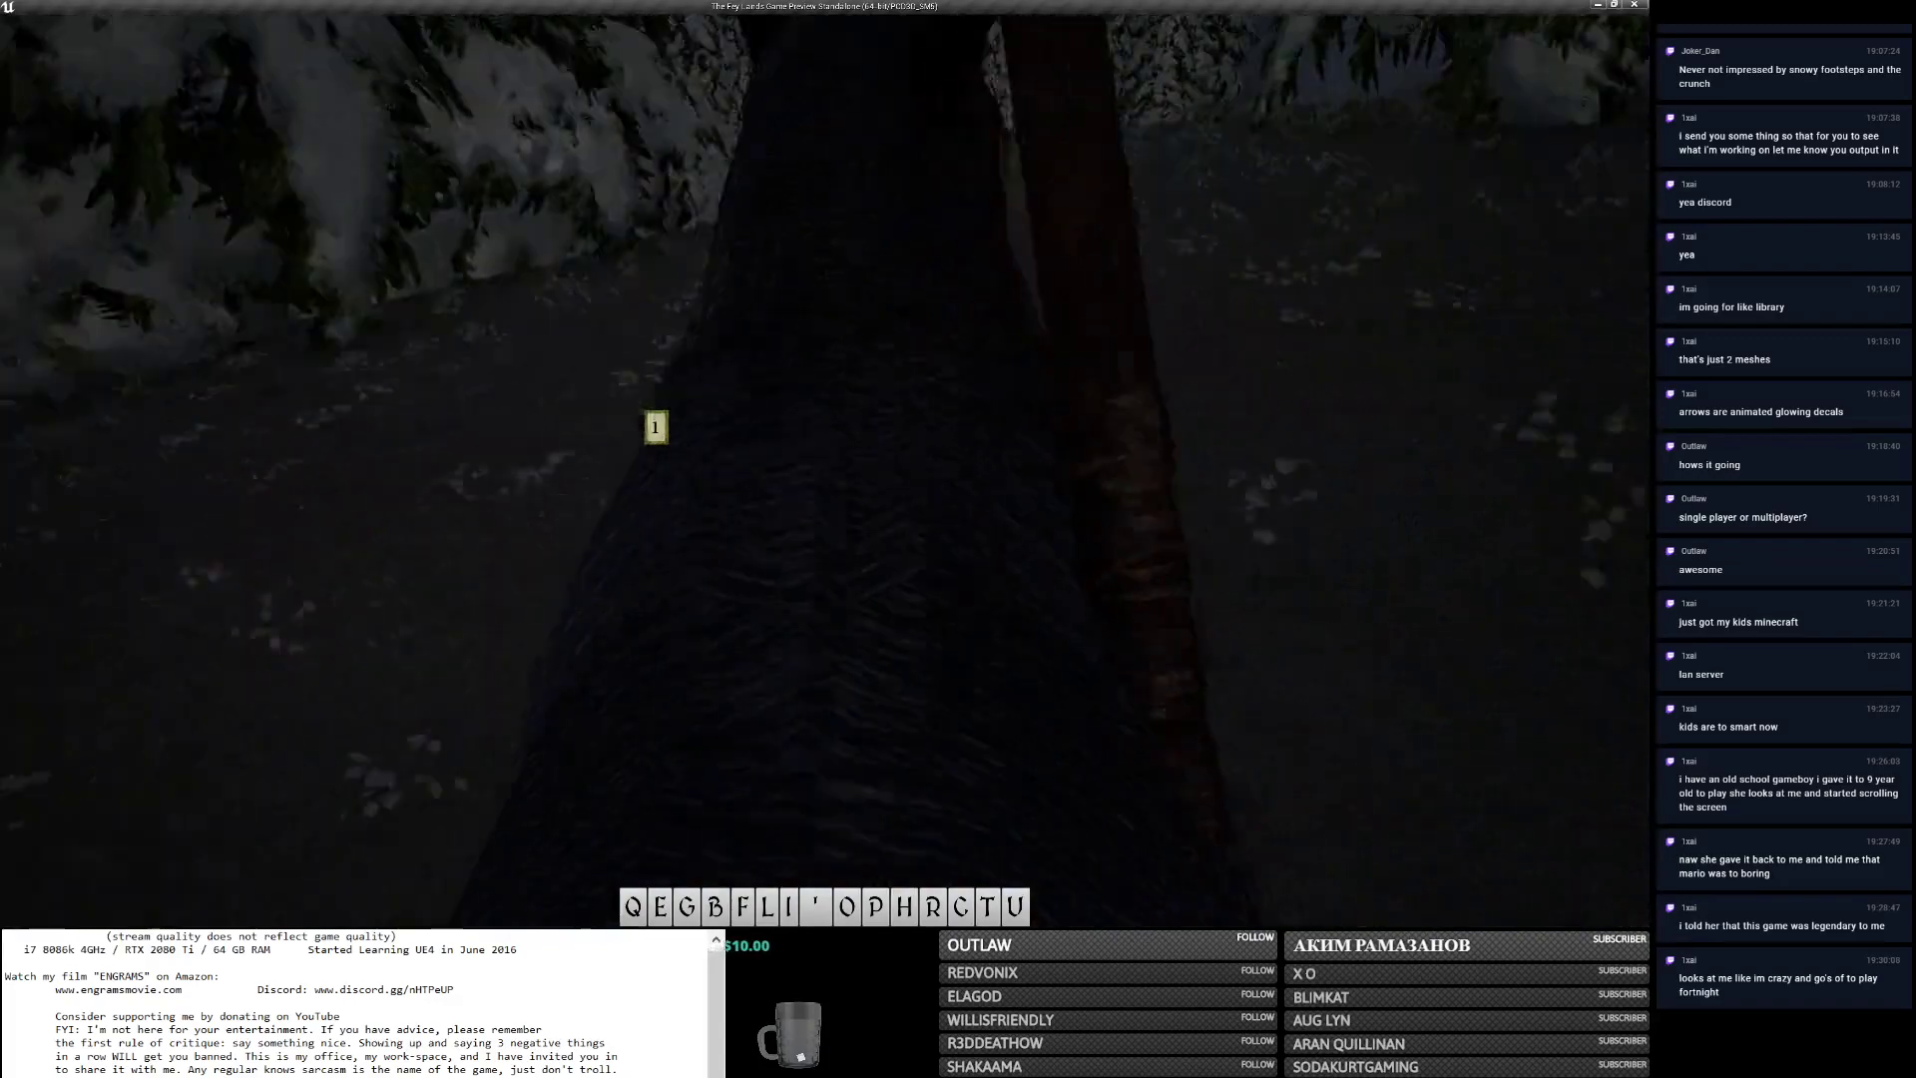
# Pull the camera back from behind the rider and set the horse moving through the snow-covered pines.
pyautogui.press('w')
pyautogui.scroll(-3, 825, 469)
pyautogui.press('w')
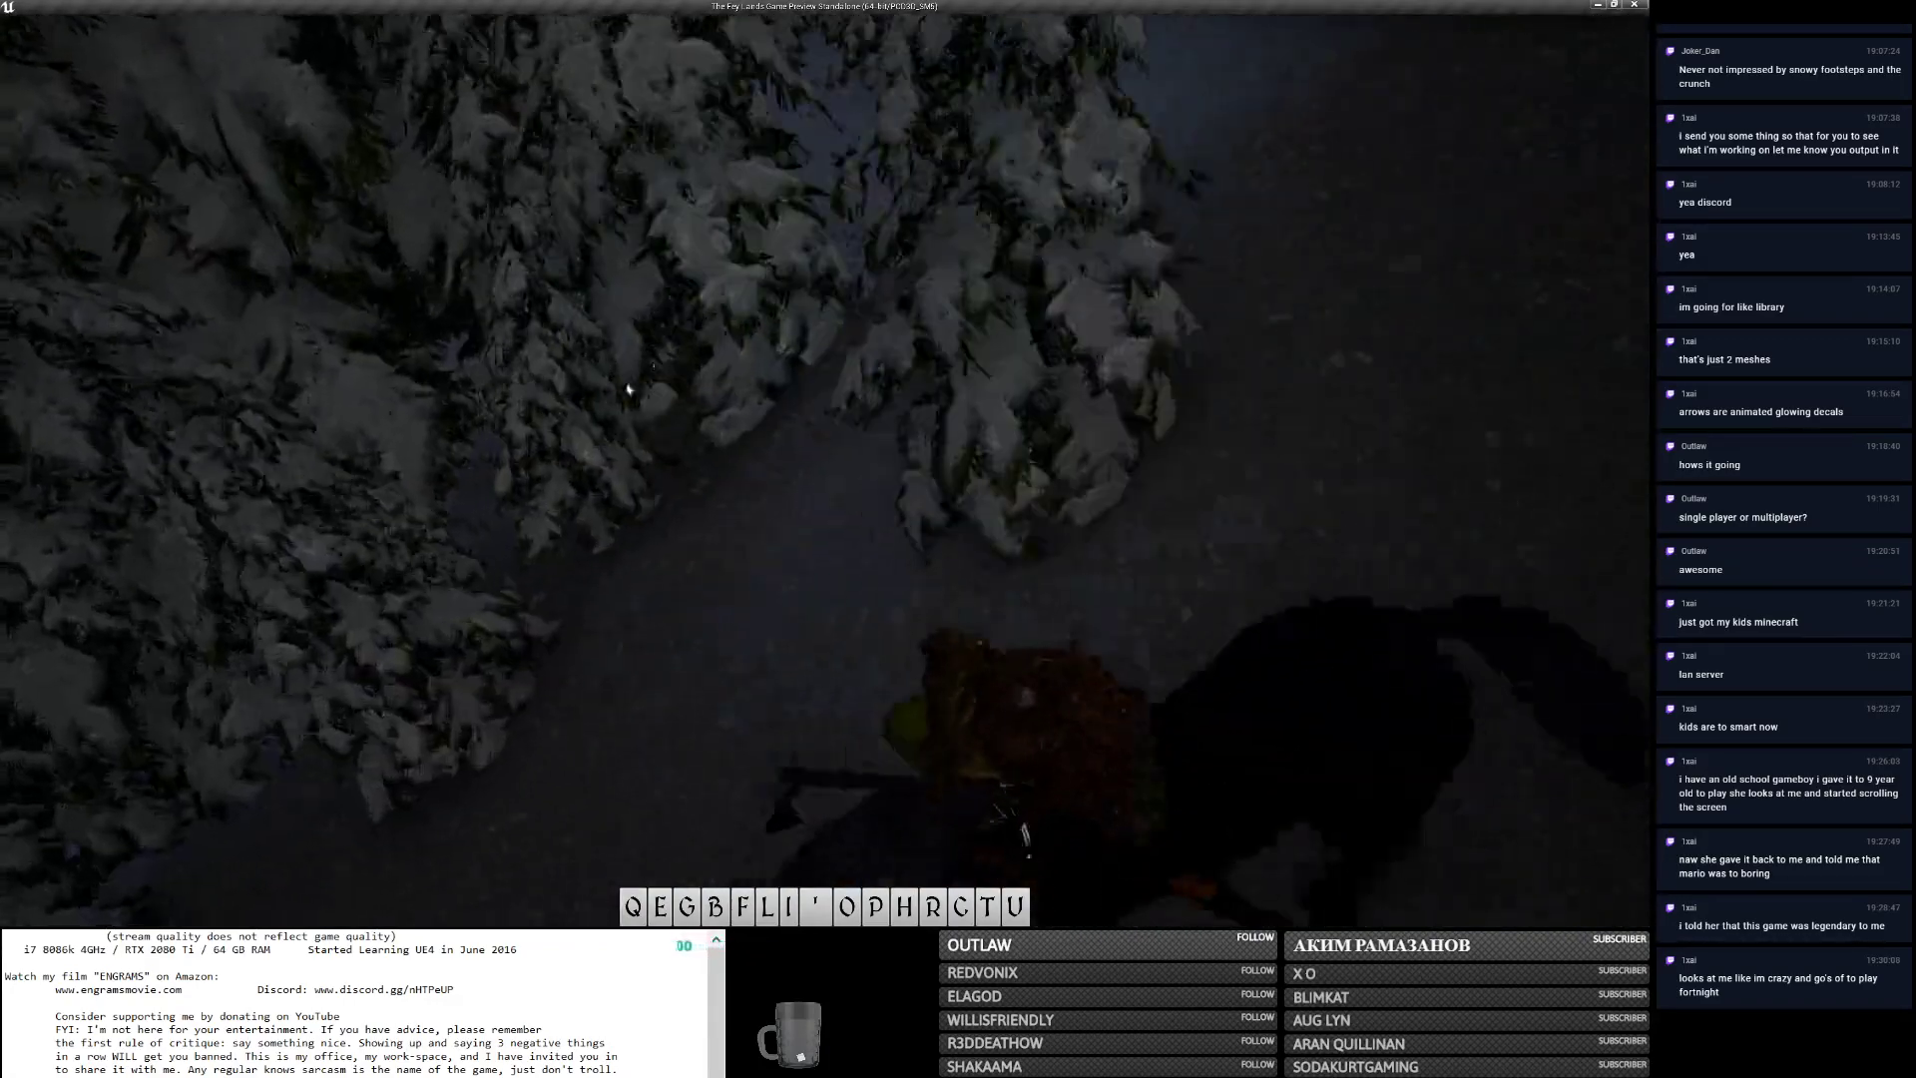
pyautogui.scroll(-5, 623, 380)
pyautogui.press('w')
pyautogui.scroll(5, 622, 379)
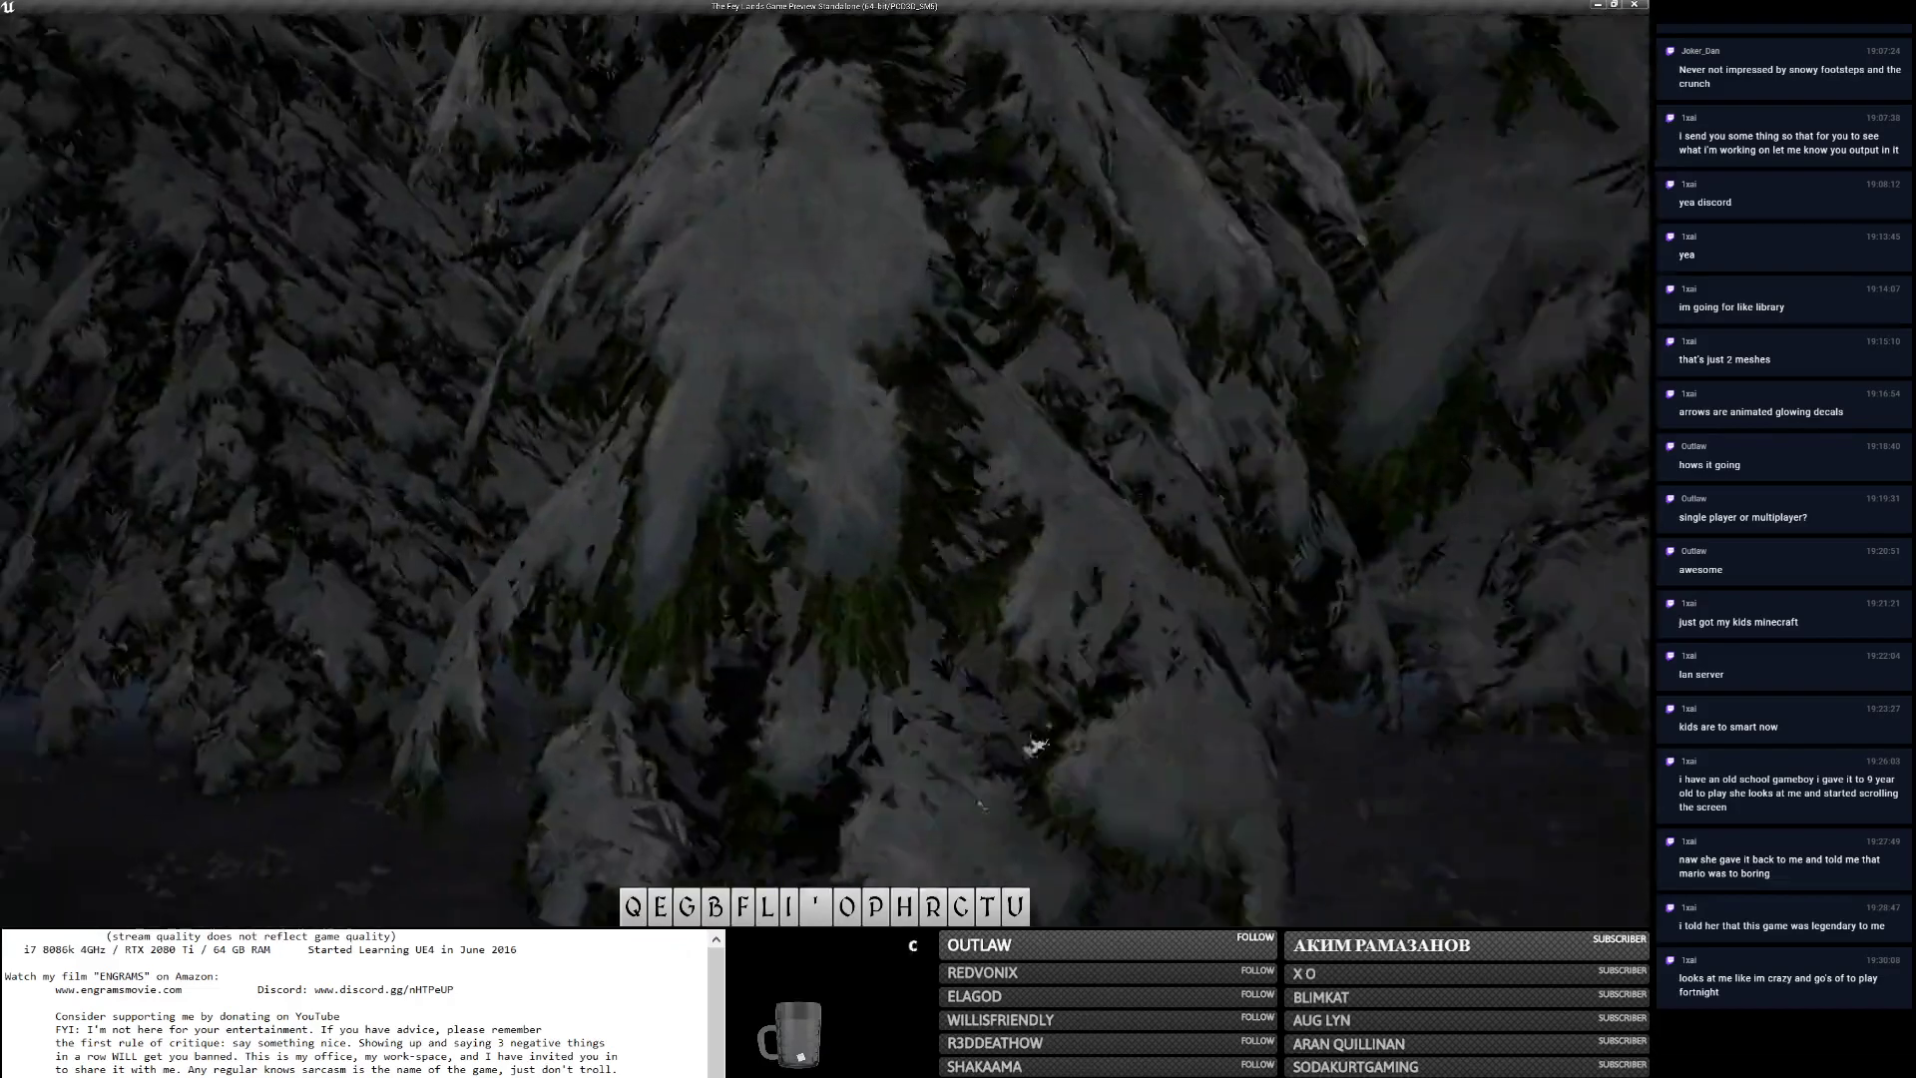
# Ride the horse between the dense snowy branches and tree trunks, deeper into the dark forest.
pyautogui.press('w')
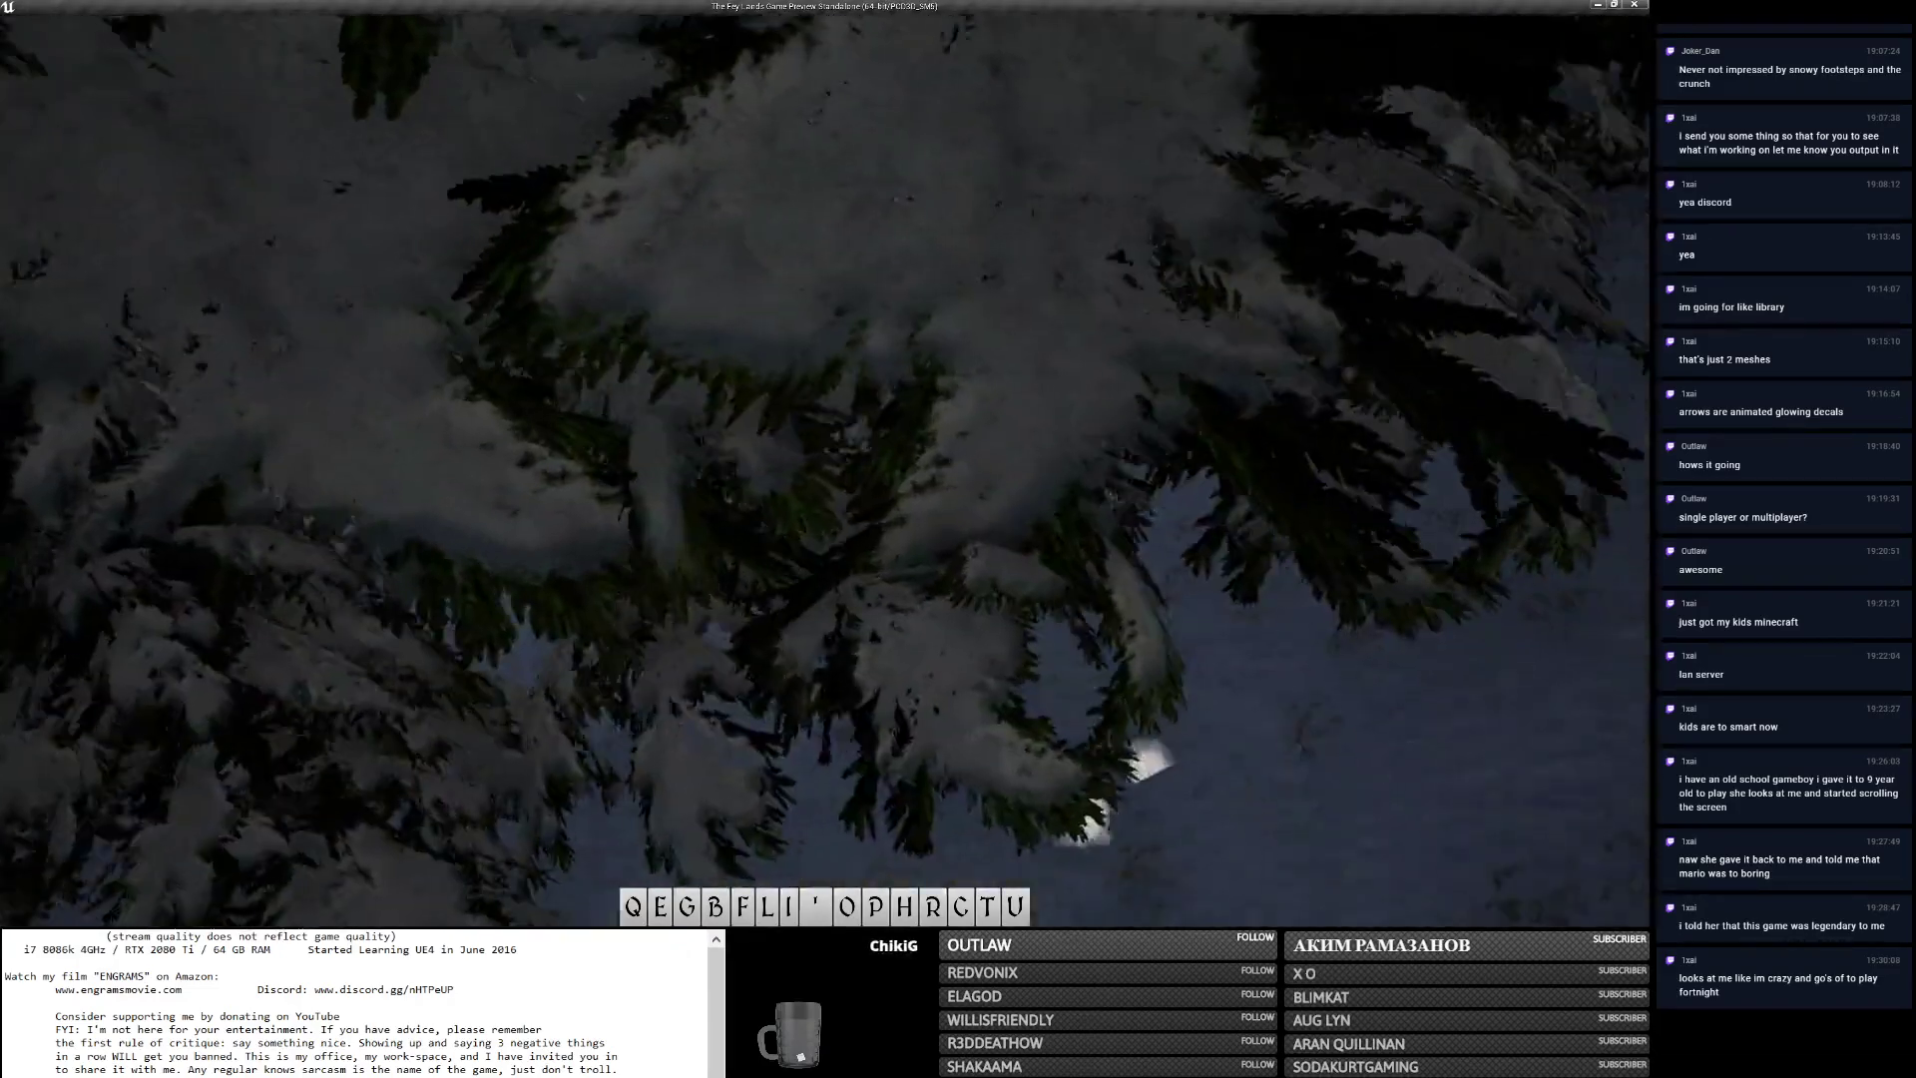
pyautogui.press('w')
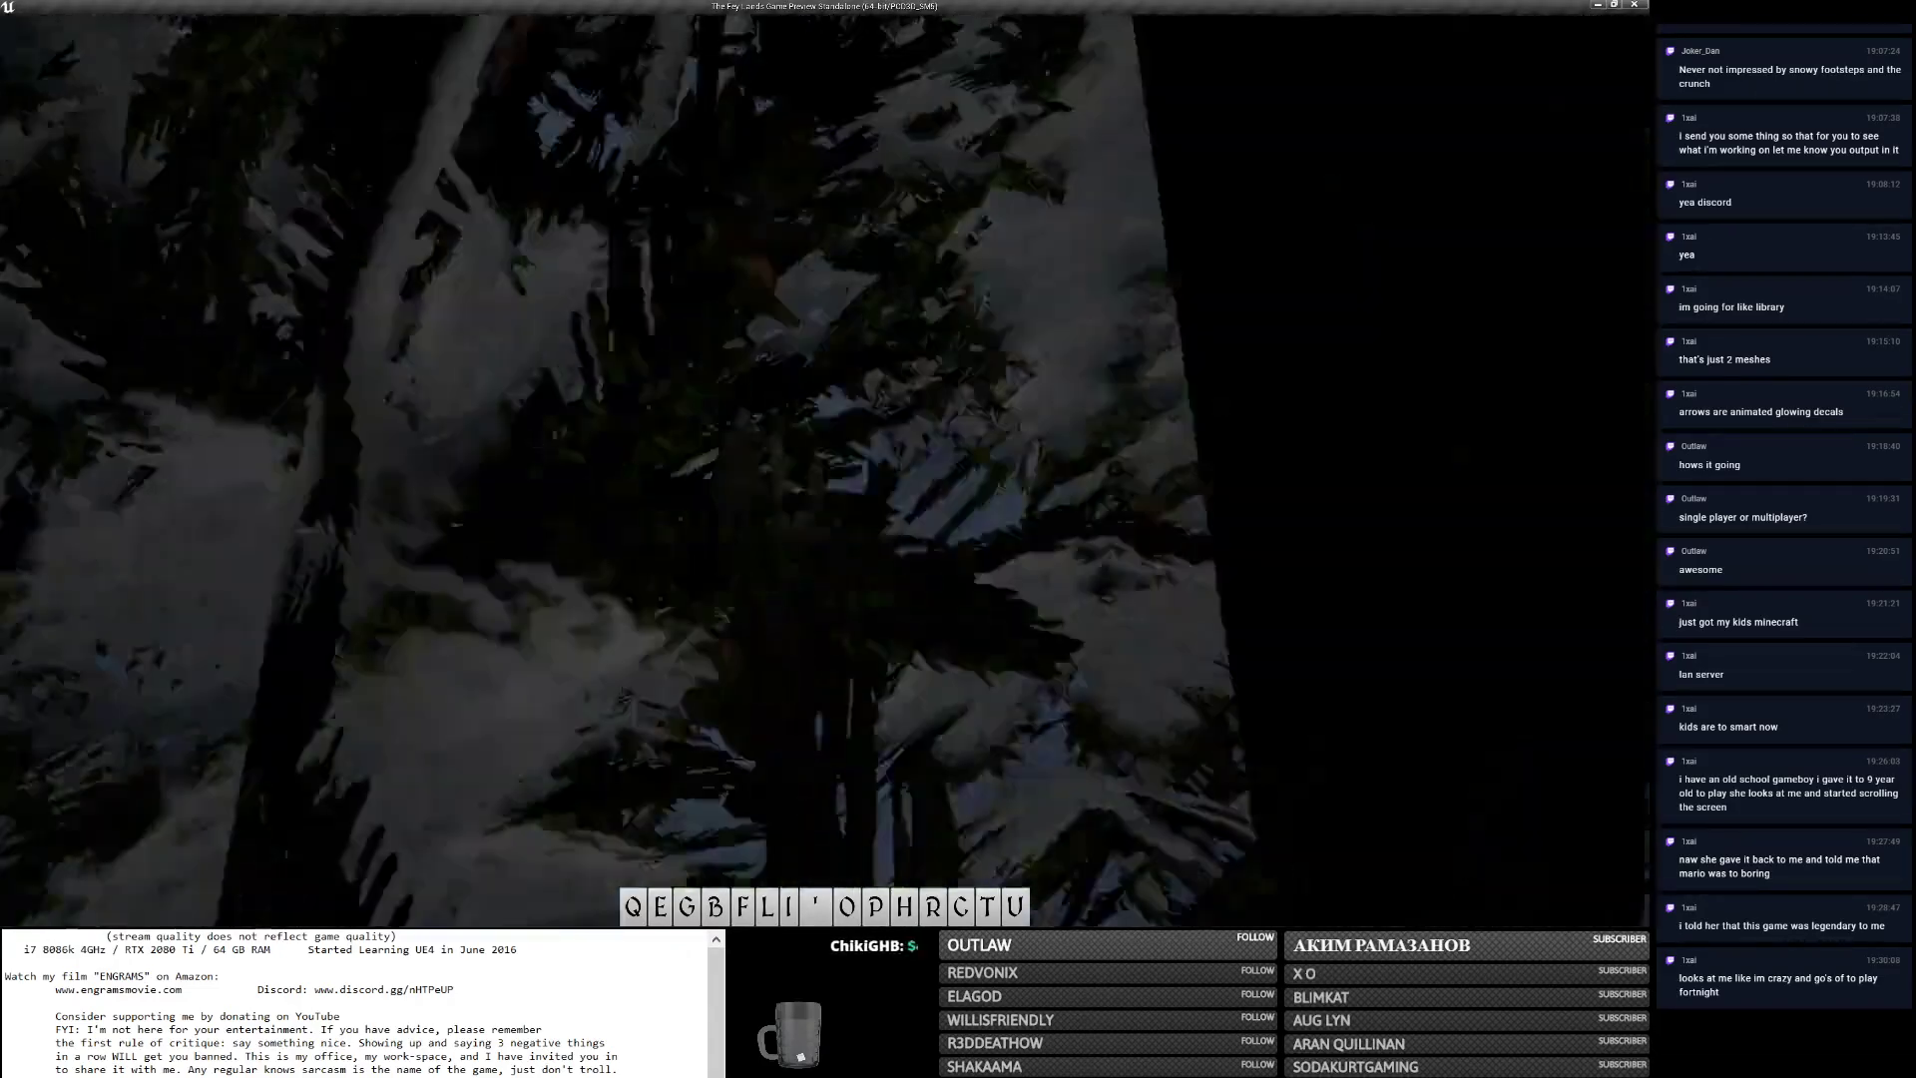
pyautogui.press('w')
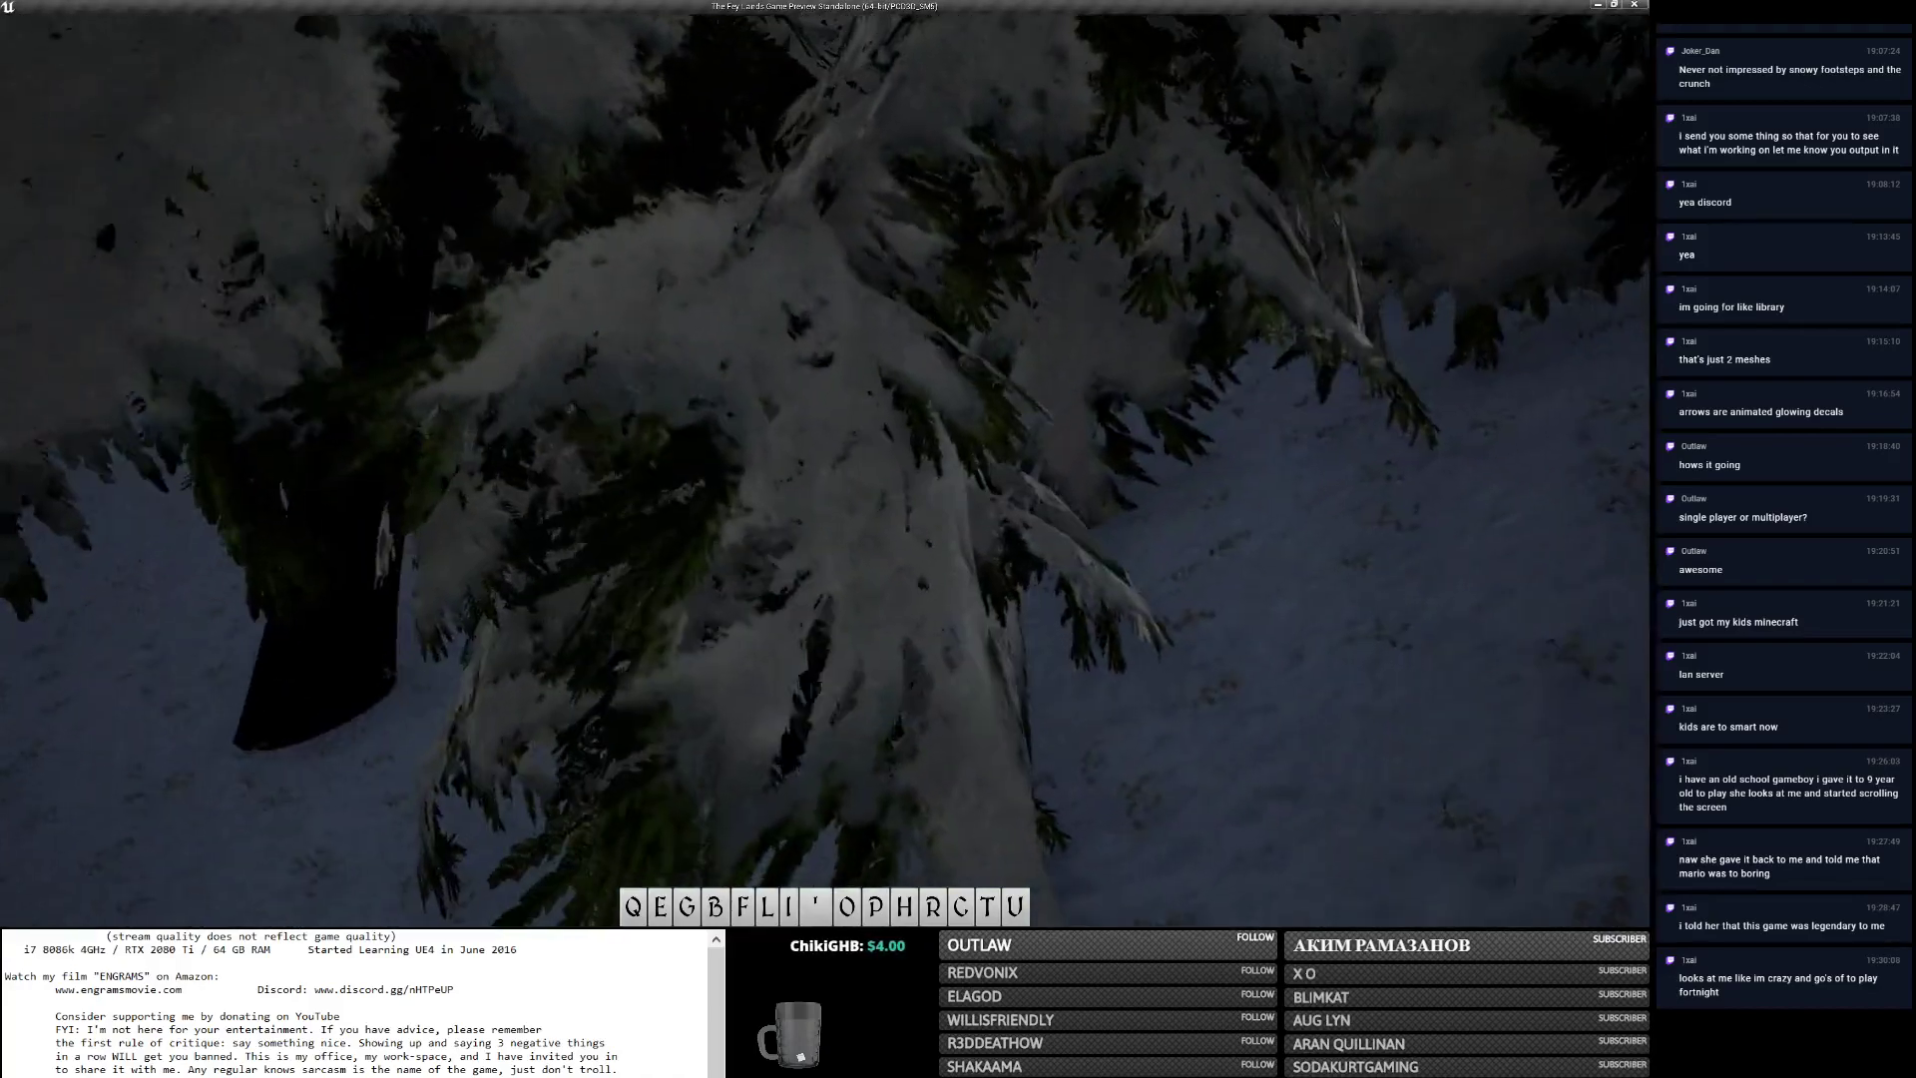
pyautogui.press('w')
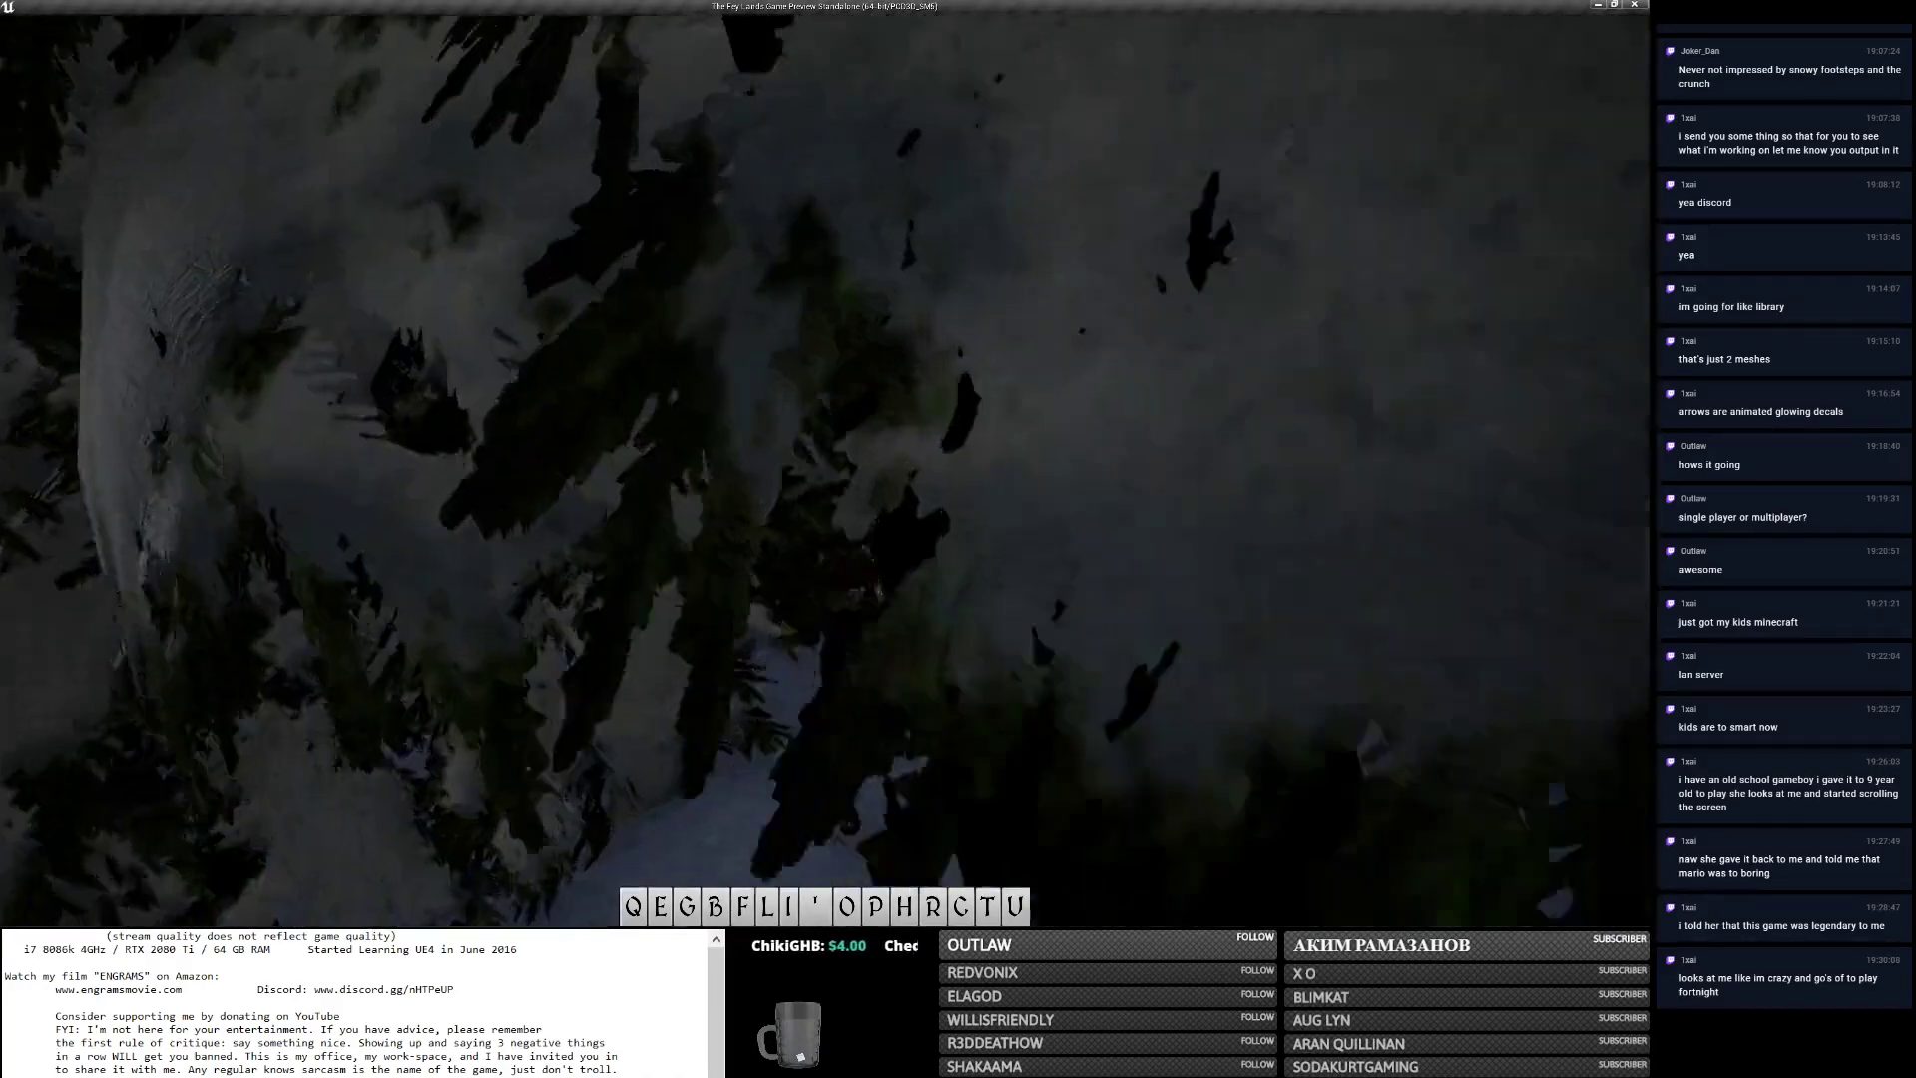
pyautogui.press('w')
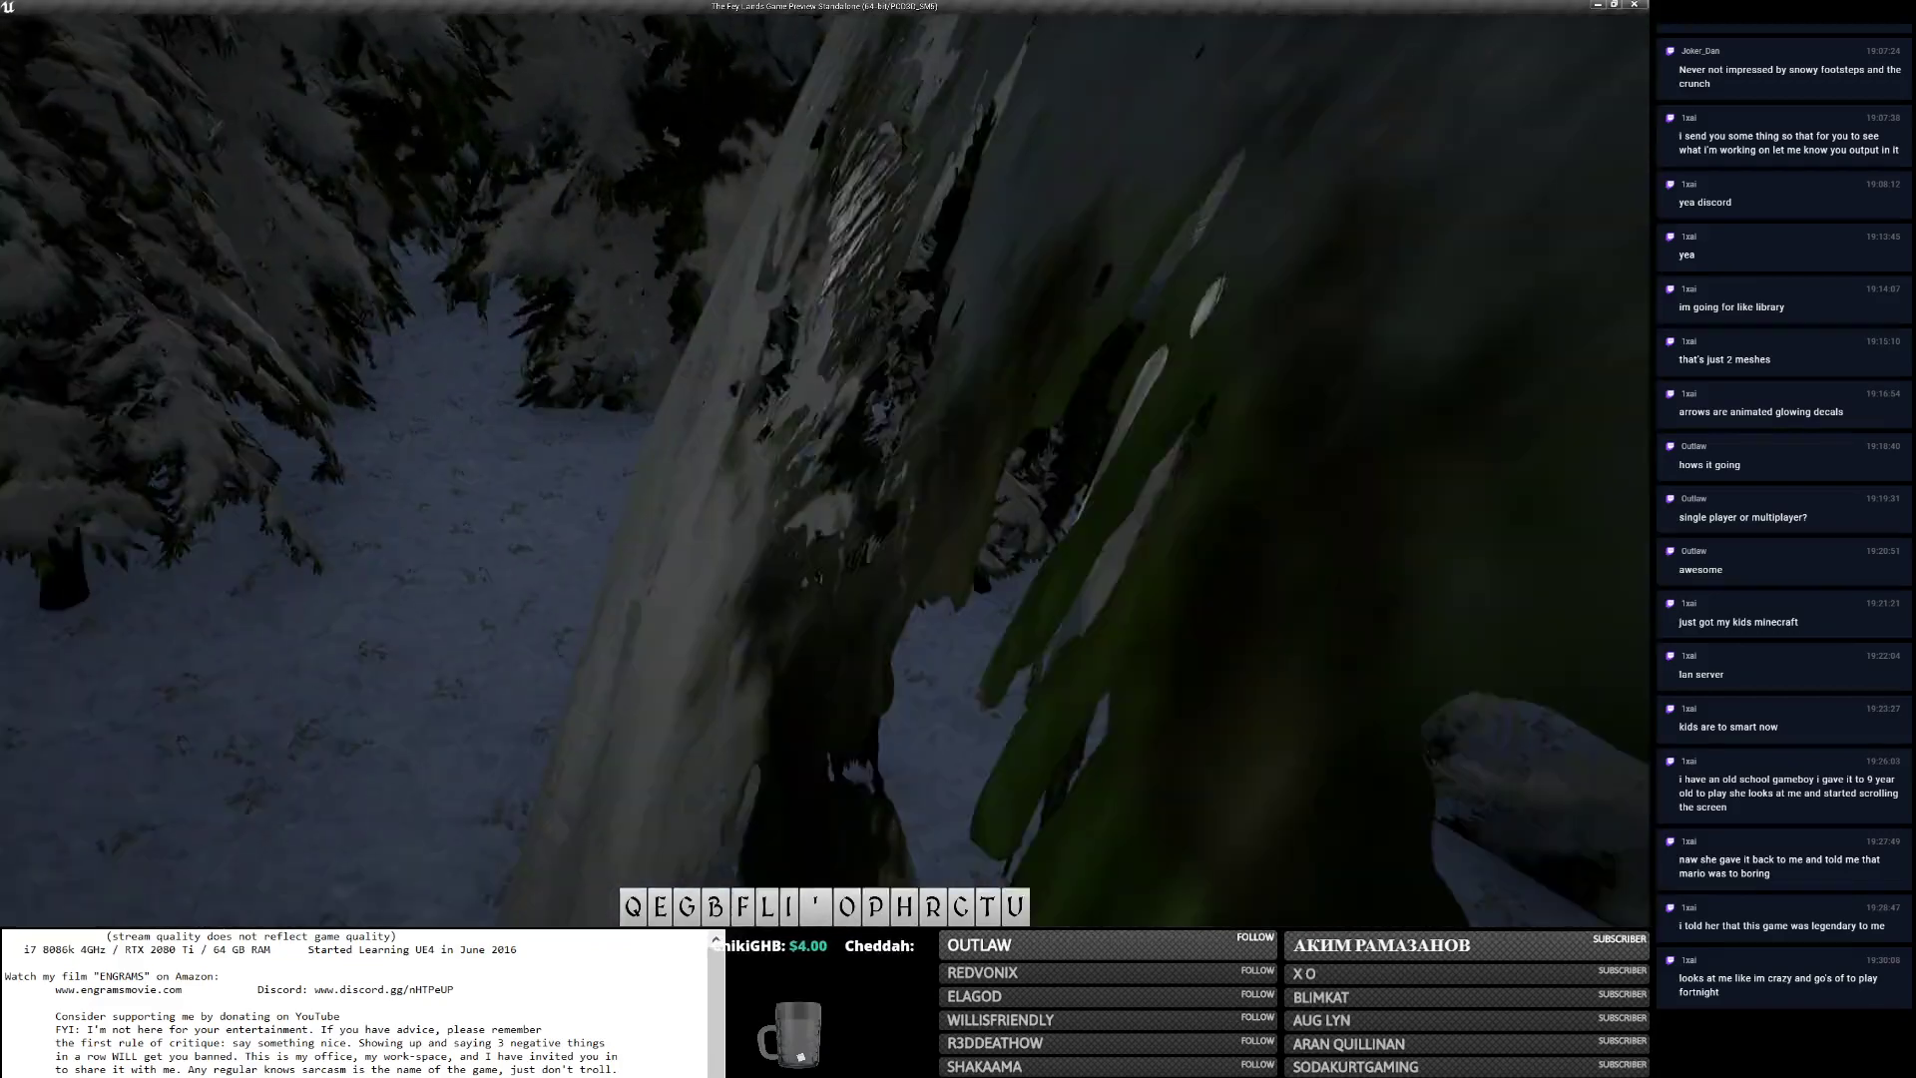
pyautogui.press('w')
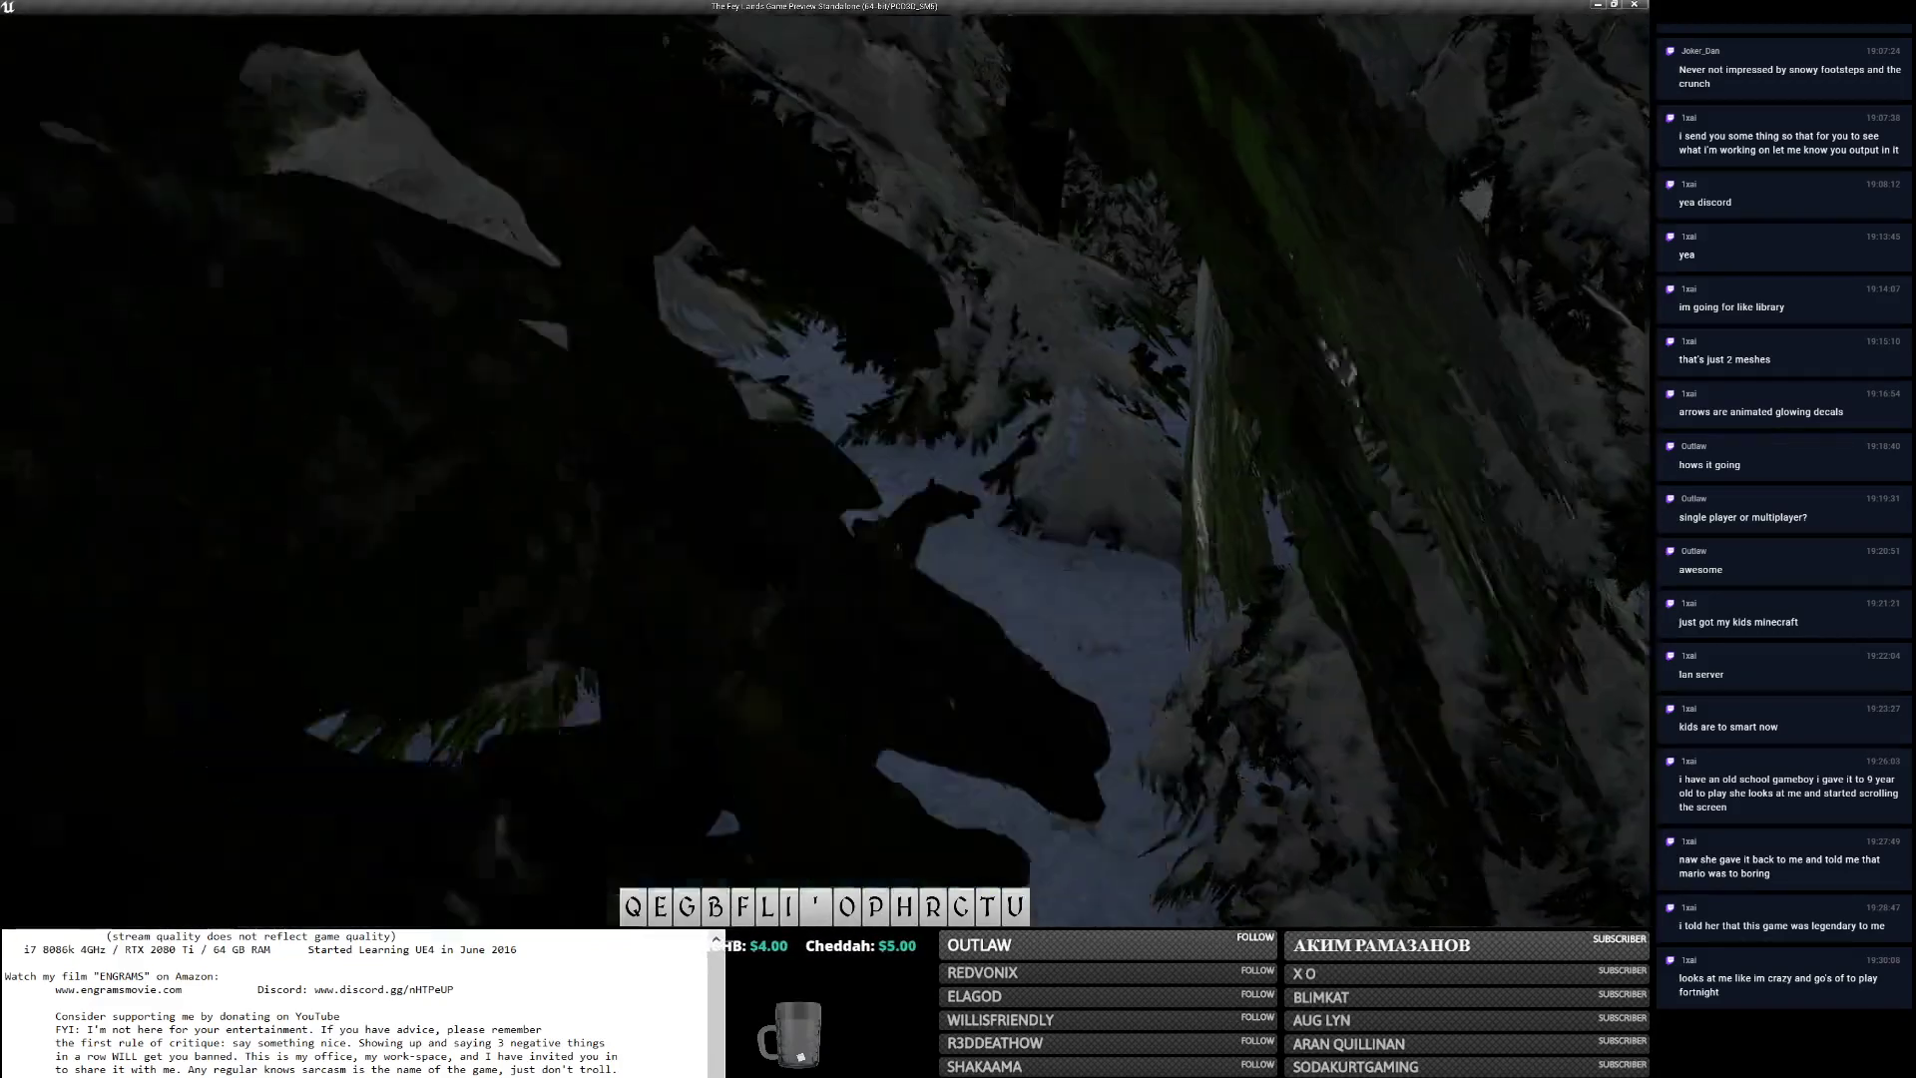
# Ride out of the snowy forest onto the bare hill above the water, with the camera zoomed far out.
pyautogui.press('w')
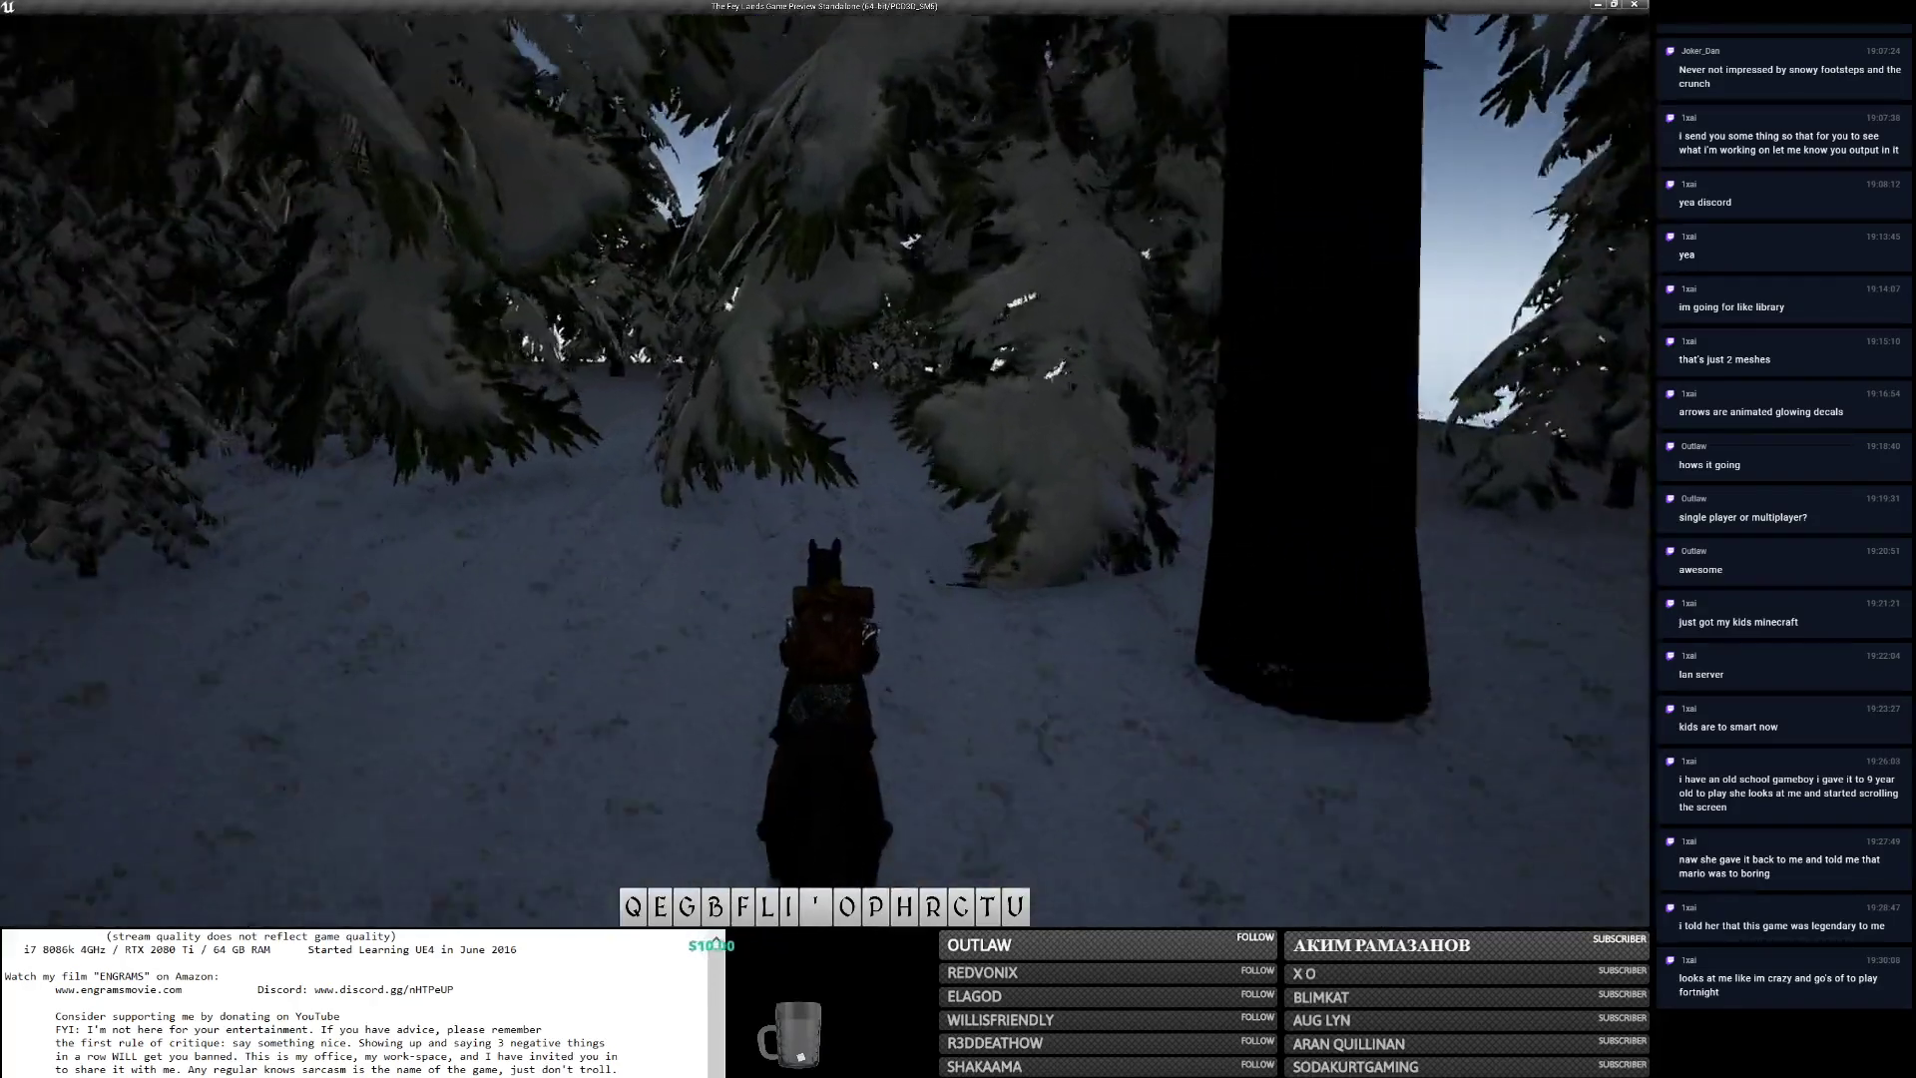
pyautogui.press('w')
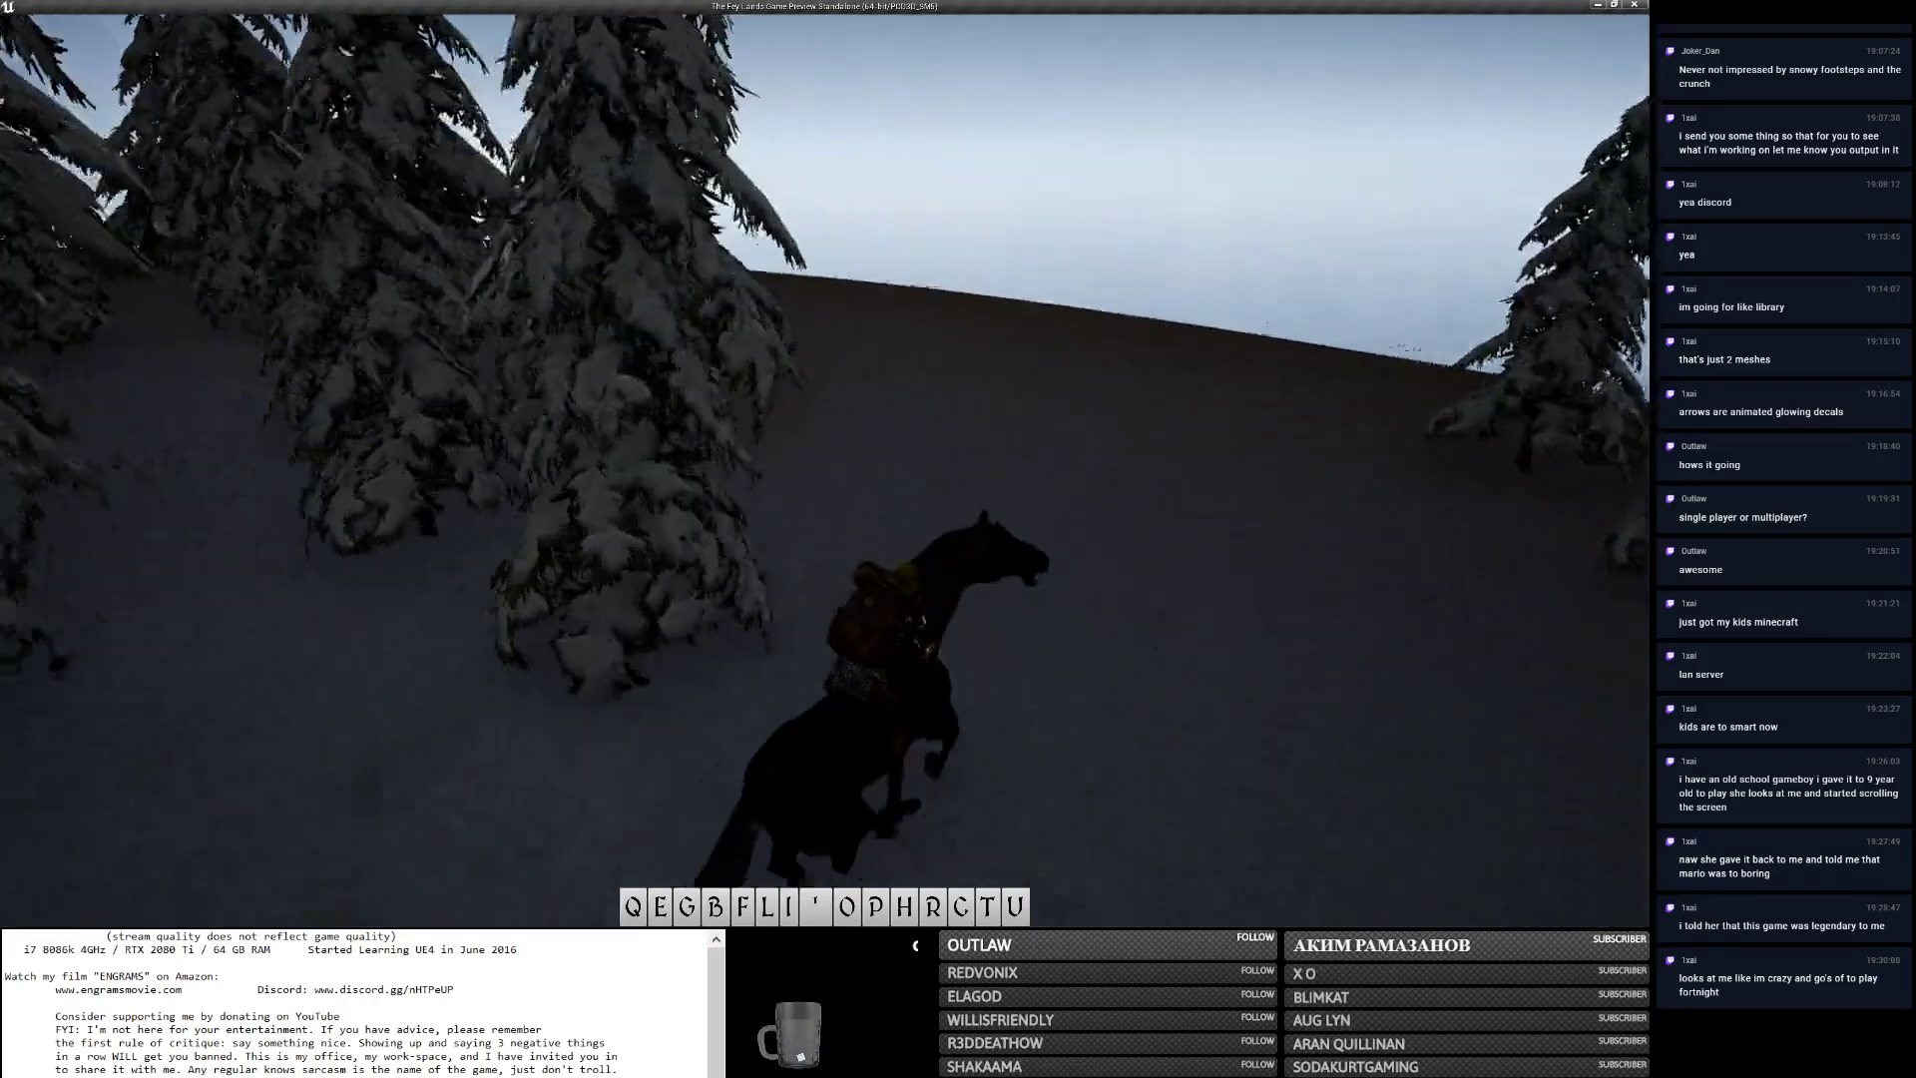
pyautogui.press('w')
pyautogui.scroll(-5, 825, 469)
pyautogui.press('w')
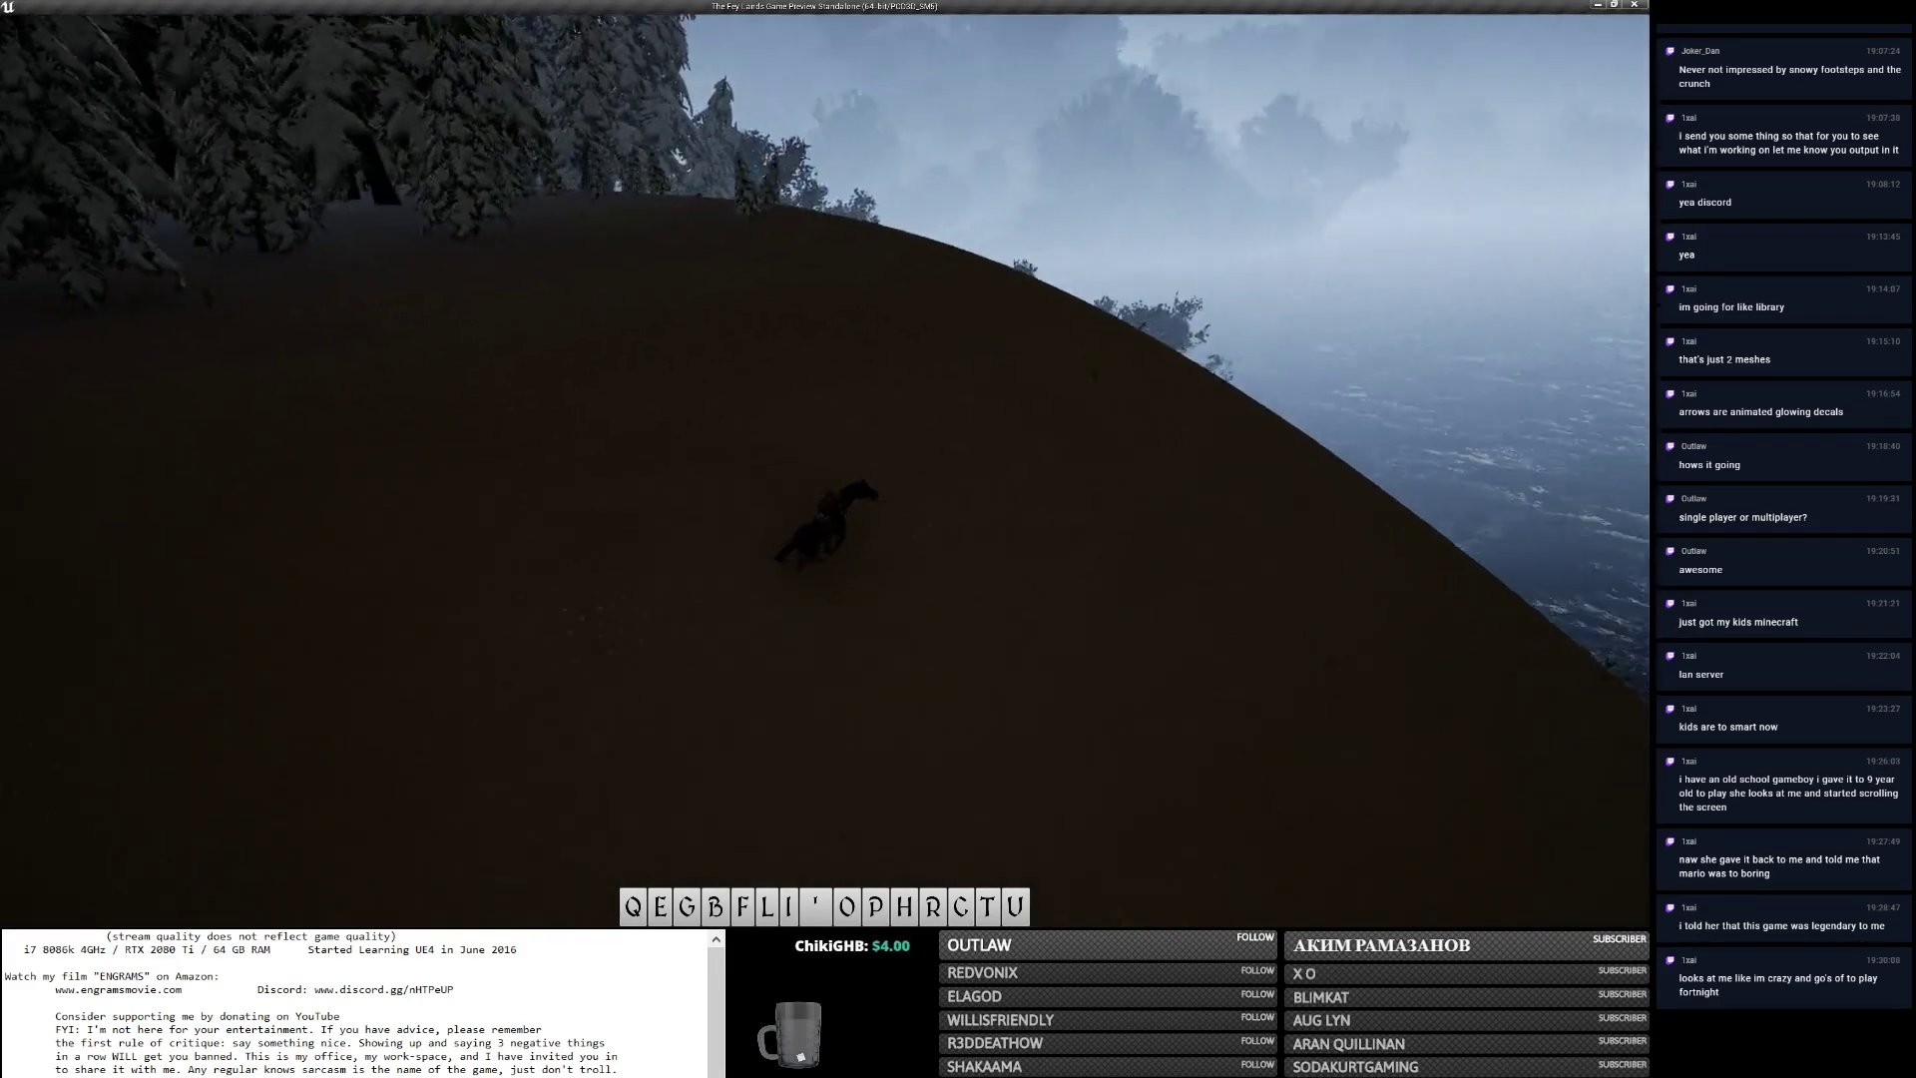
# Gallop over the hill's ridge and down the steep sandy slope to the shoreline.
pyautogui.press('w')
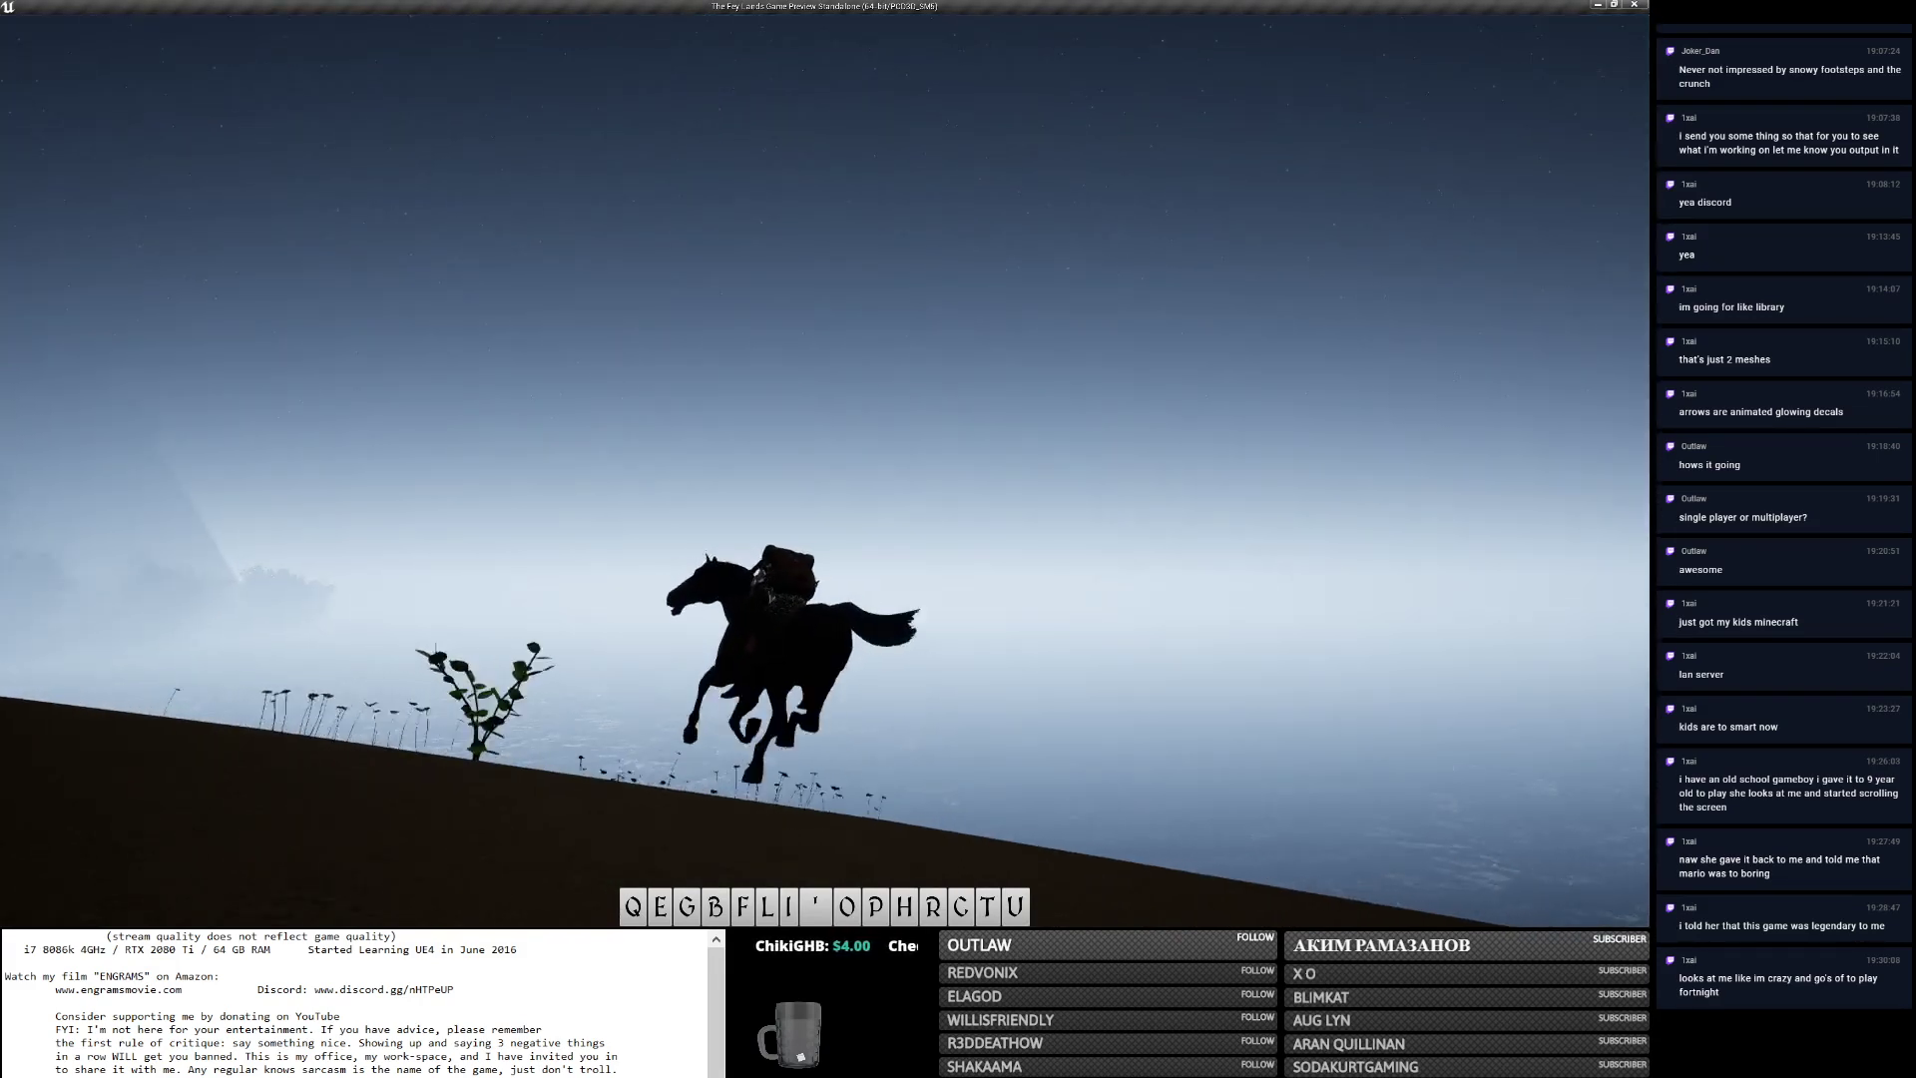
pyautogui.press('w')
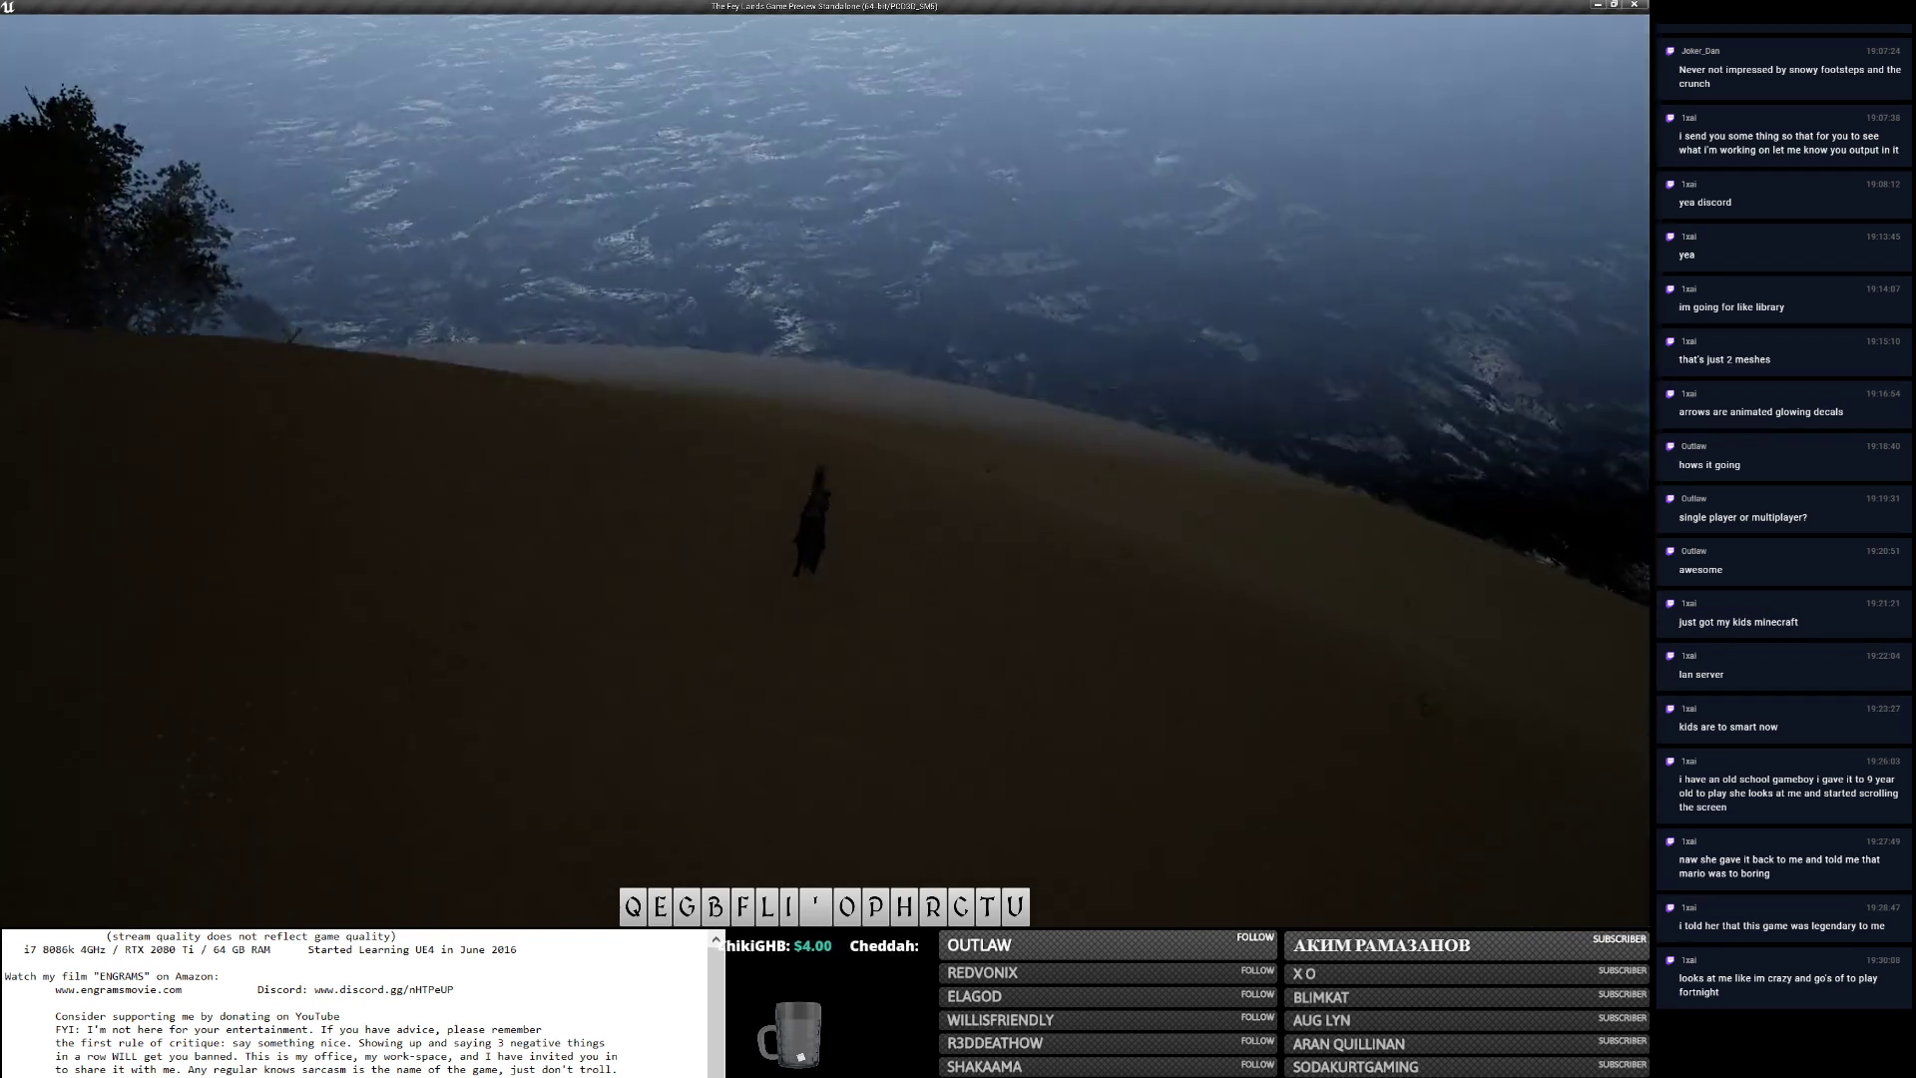
pyautogui.press('w')
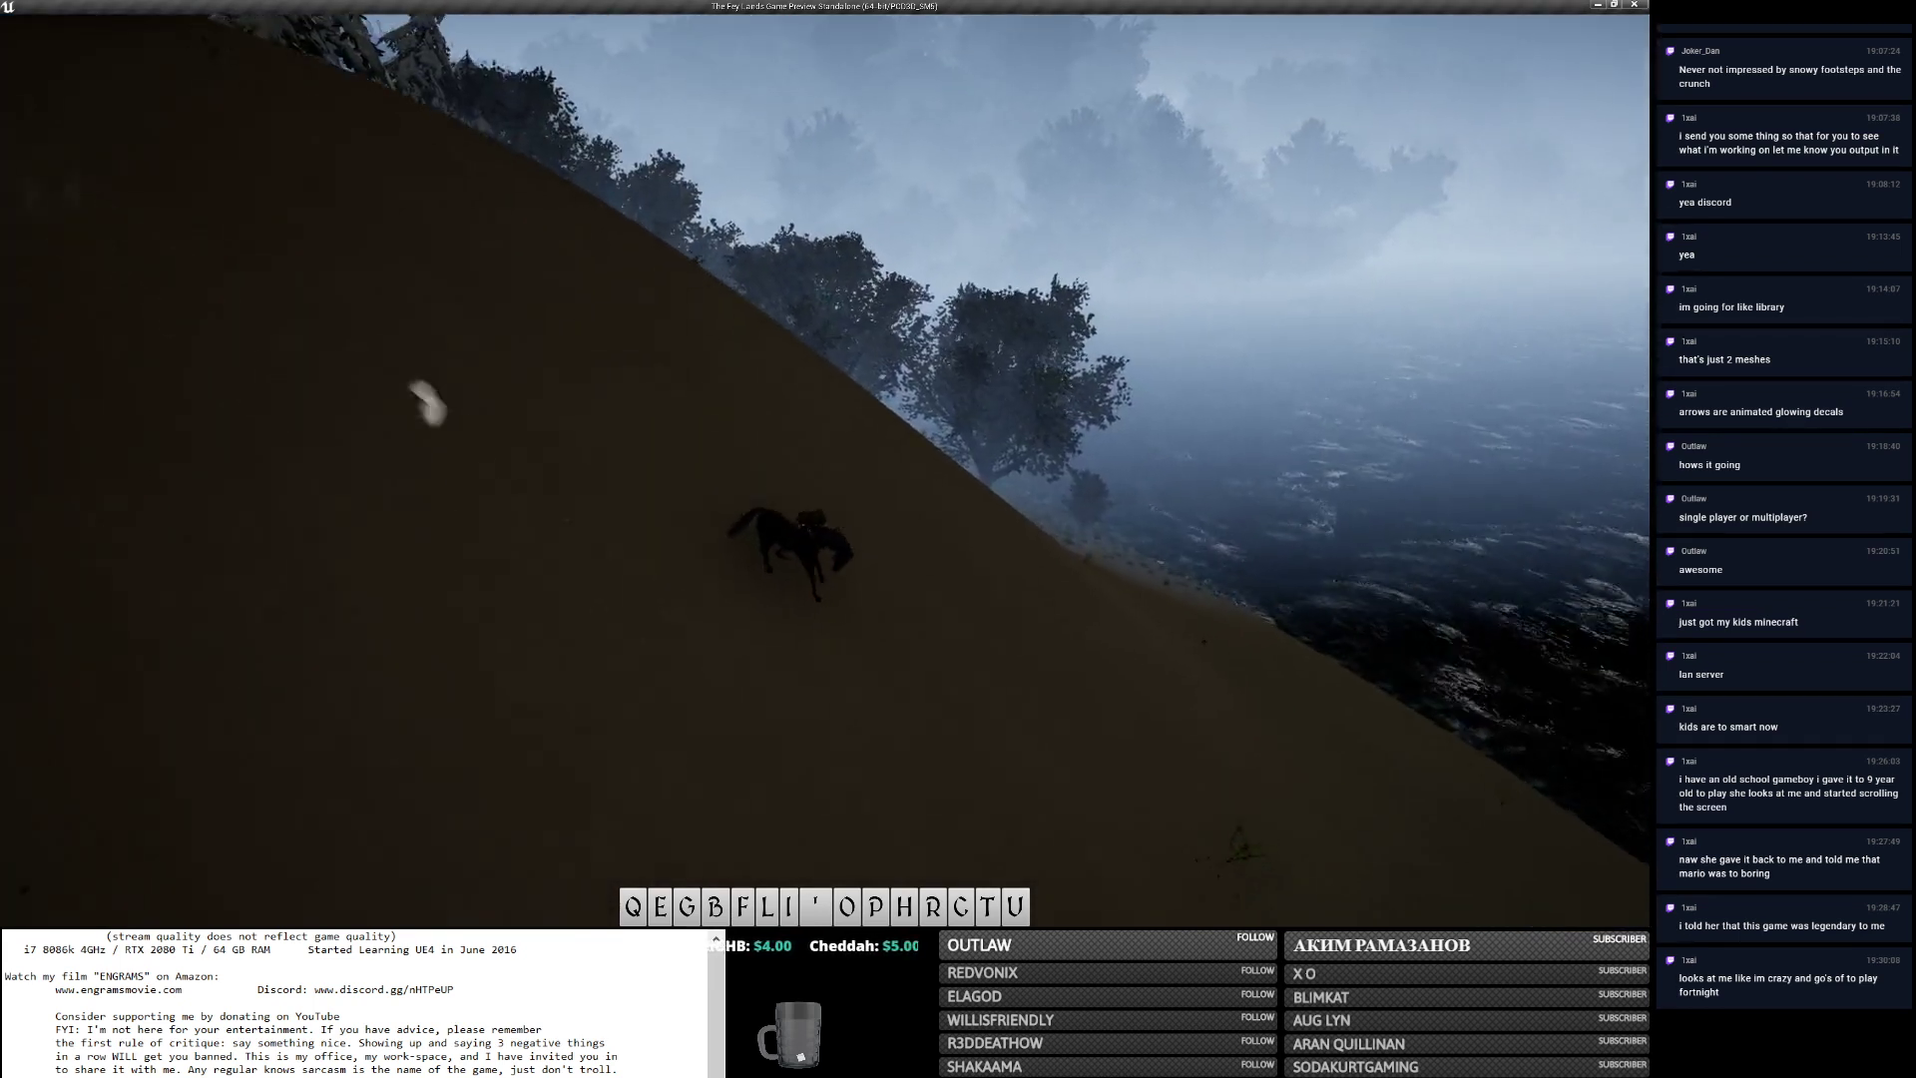
pyautogui.press('w')
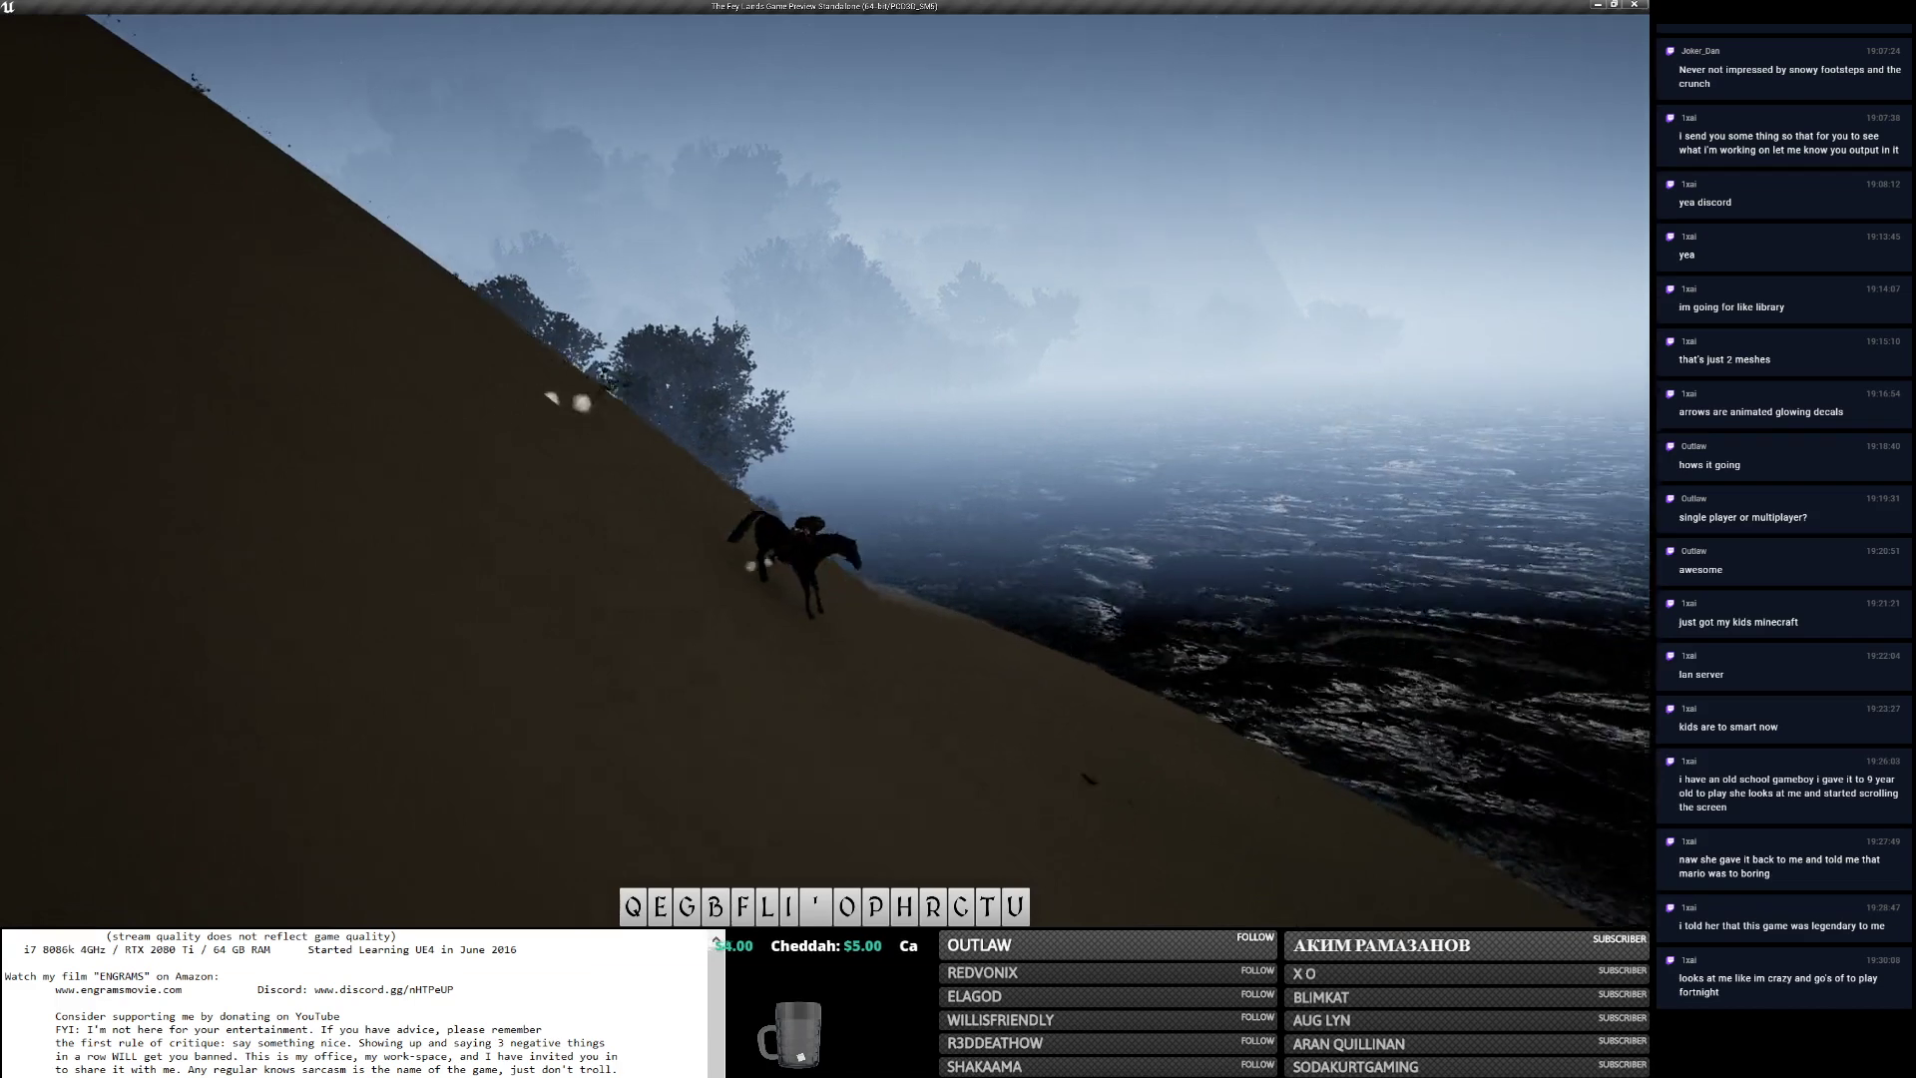
pyautogui.press('w')
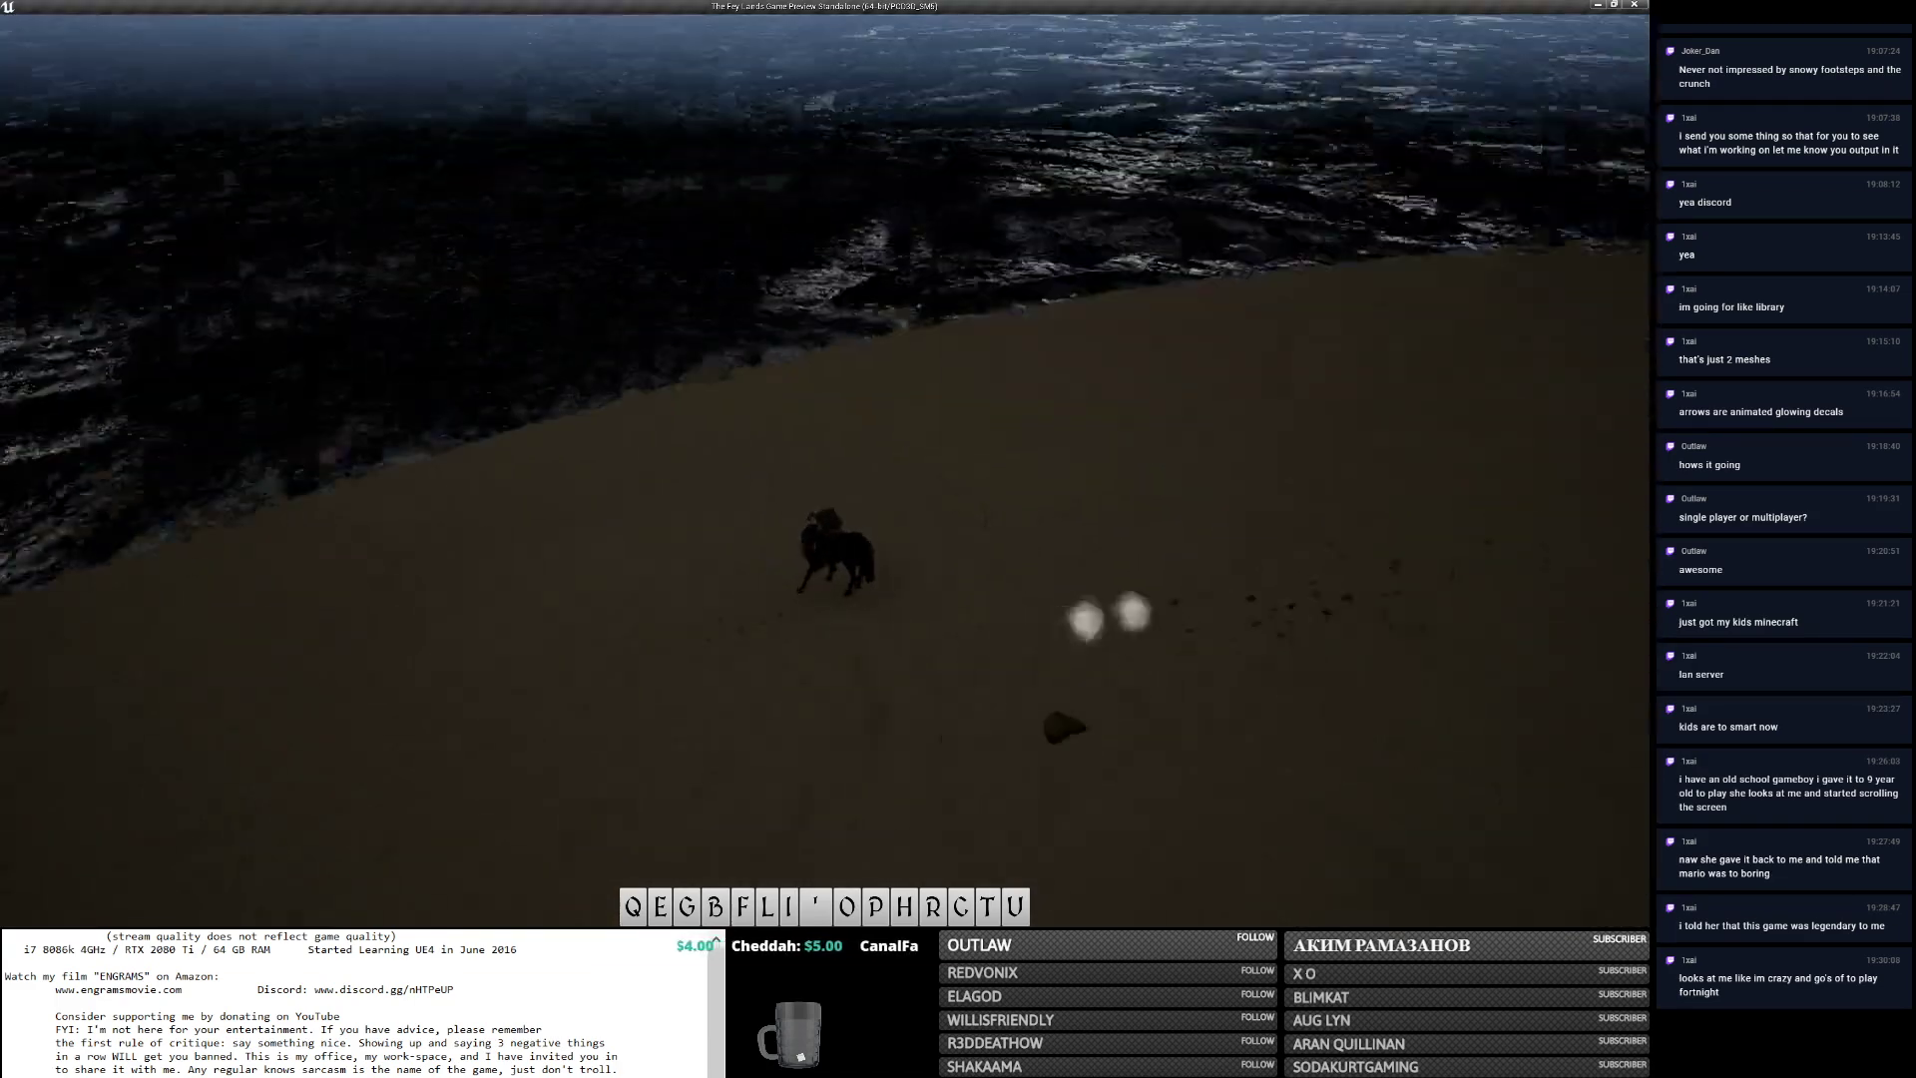
# Turn the horse away from the shore and gallop back up the sandy hillside towards the snowy pines.
pyautogui.press('w')
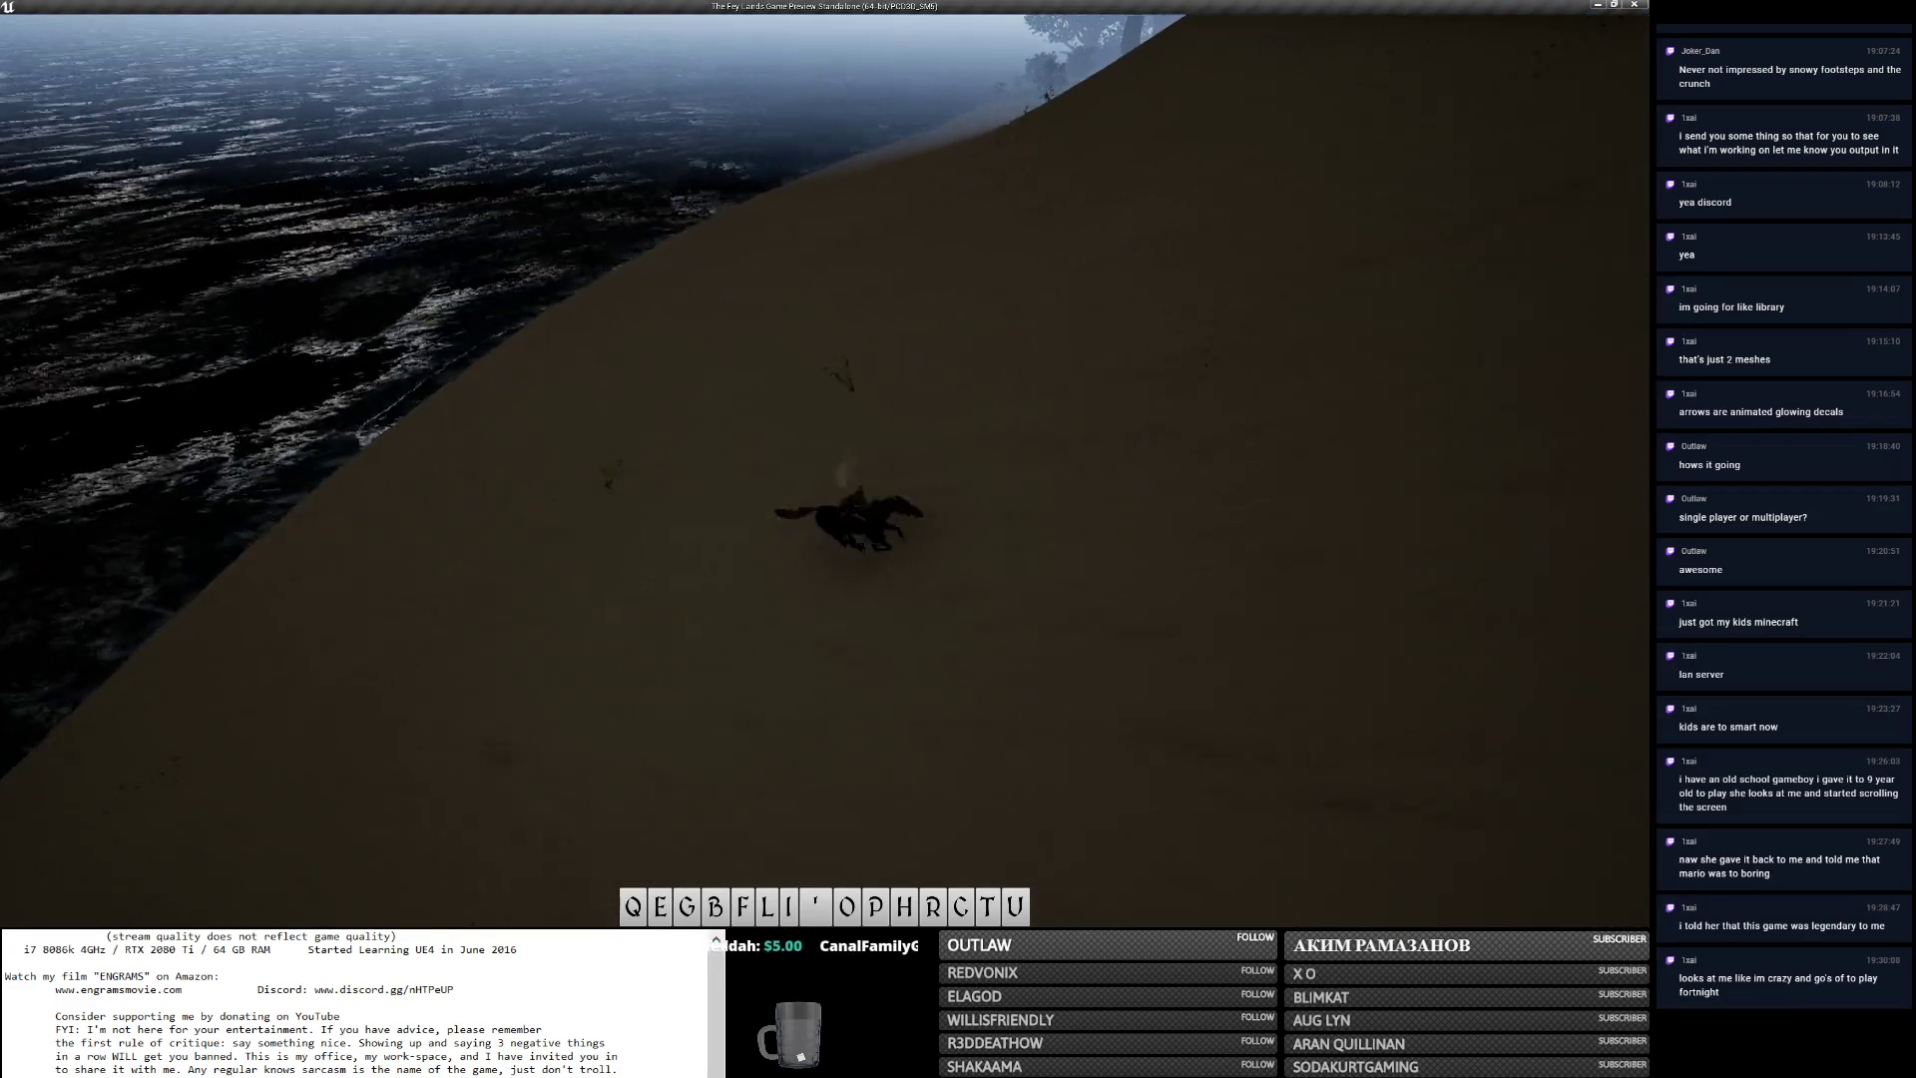
pyautogui.press('w')
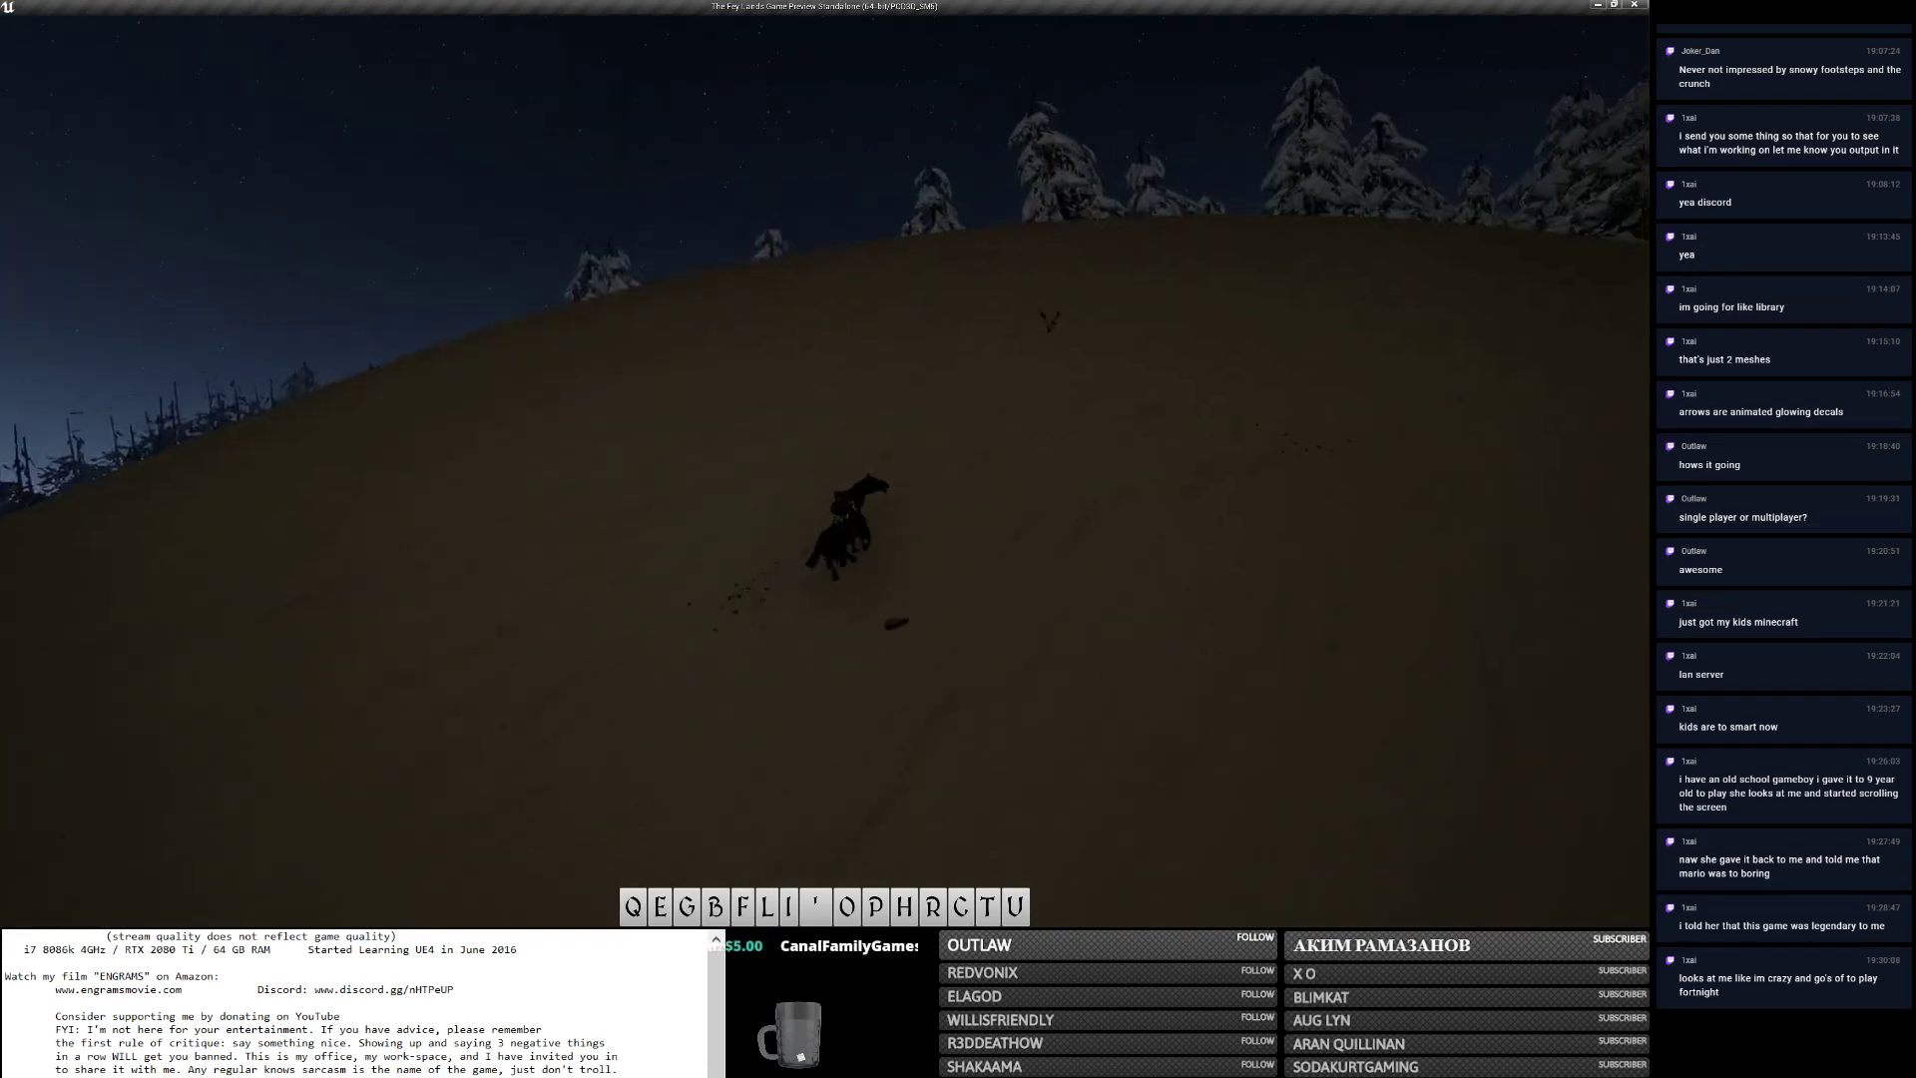
pyautogui.press('w')
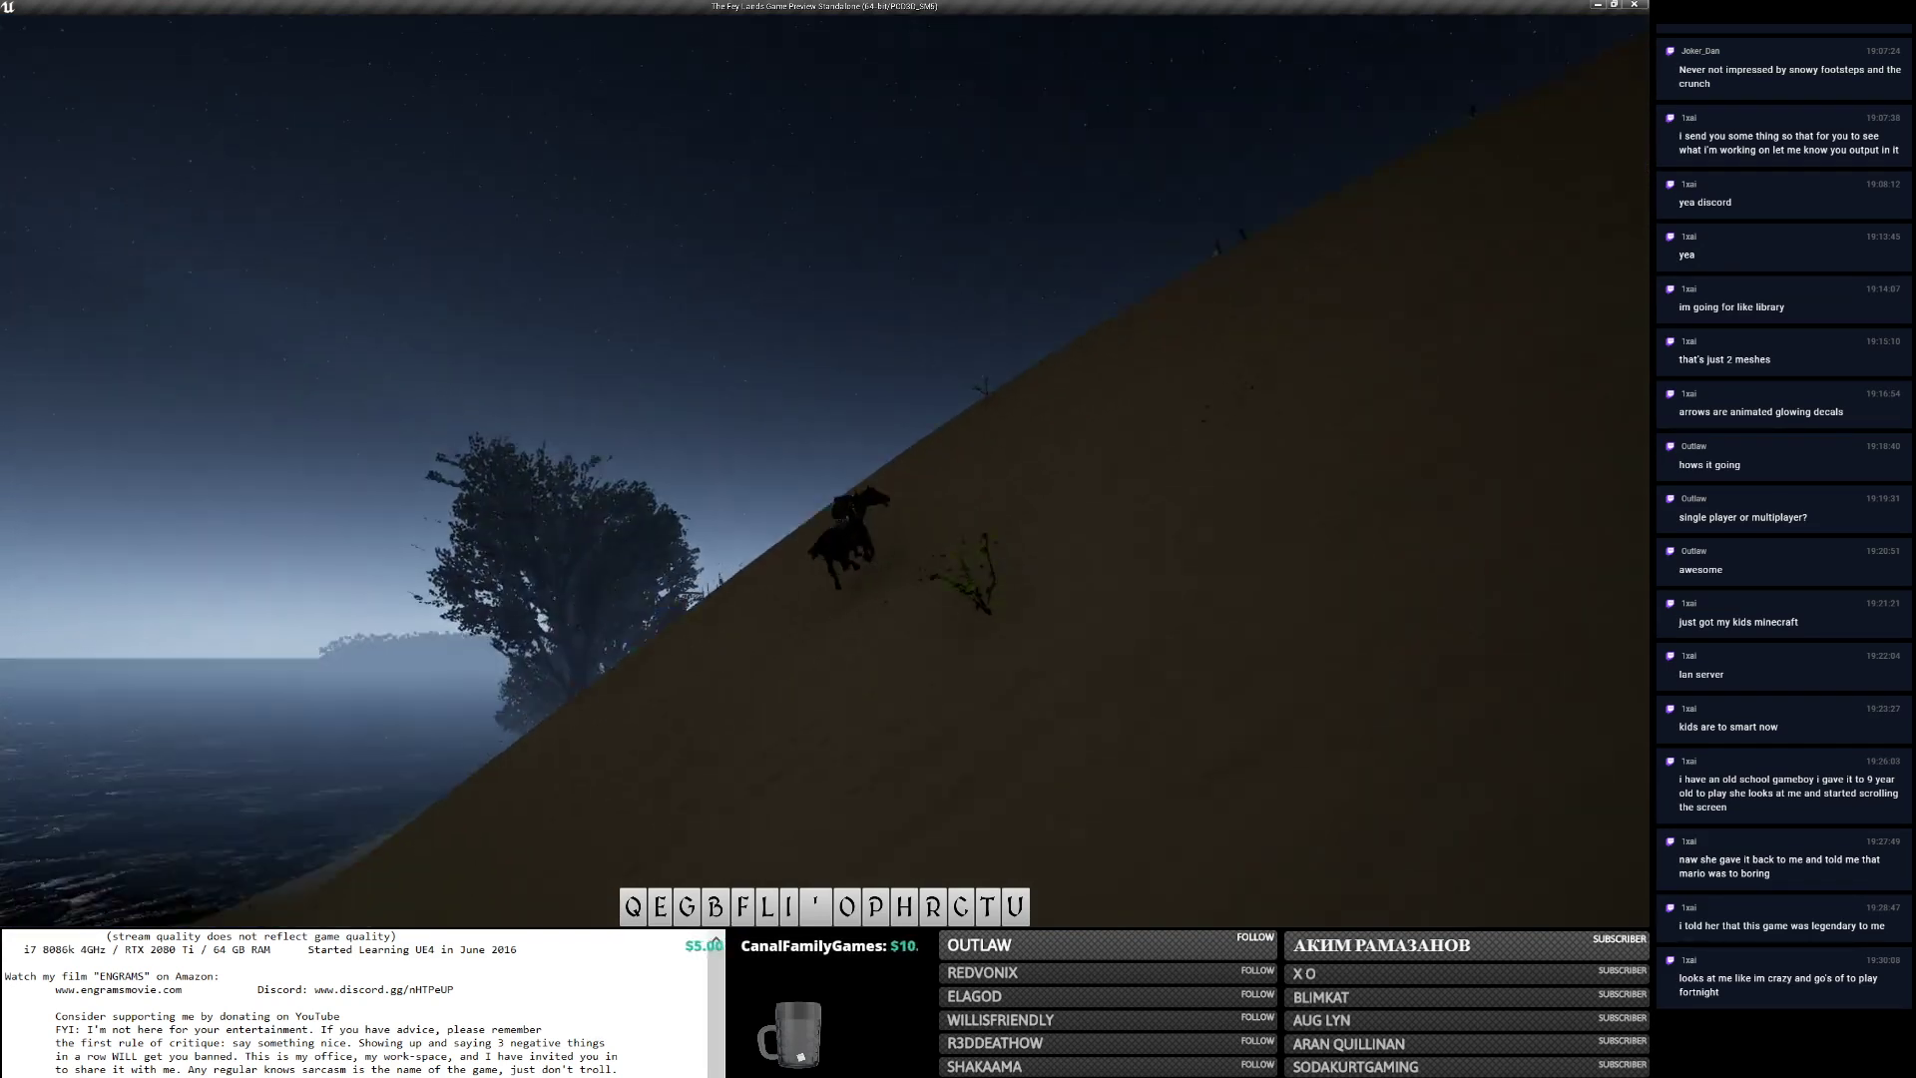
pyautogui.press('w')
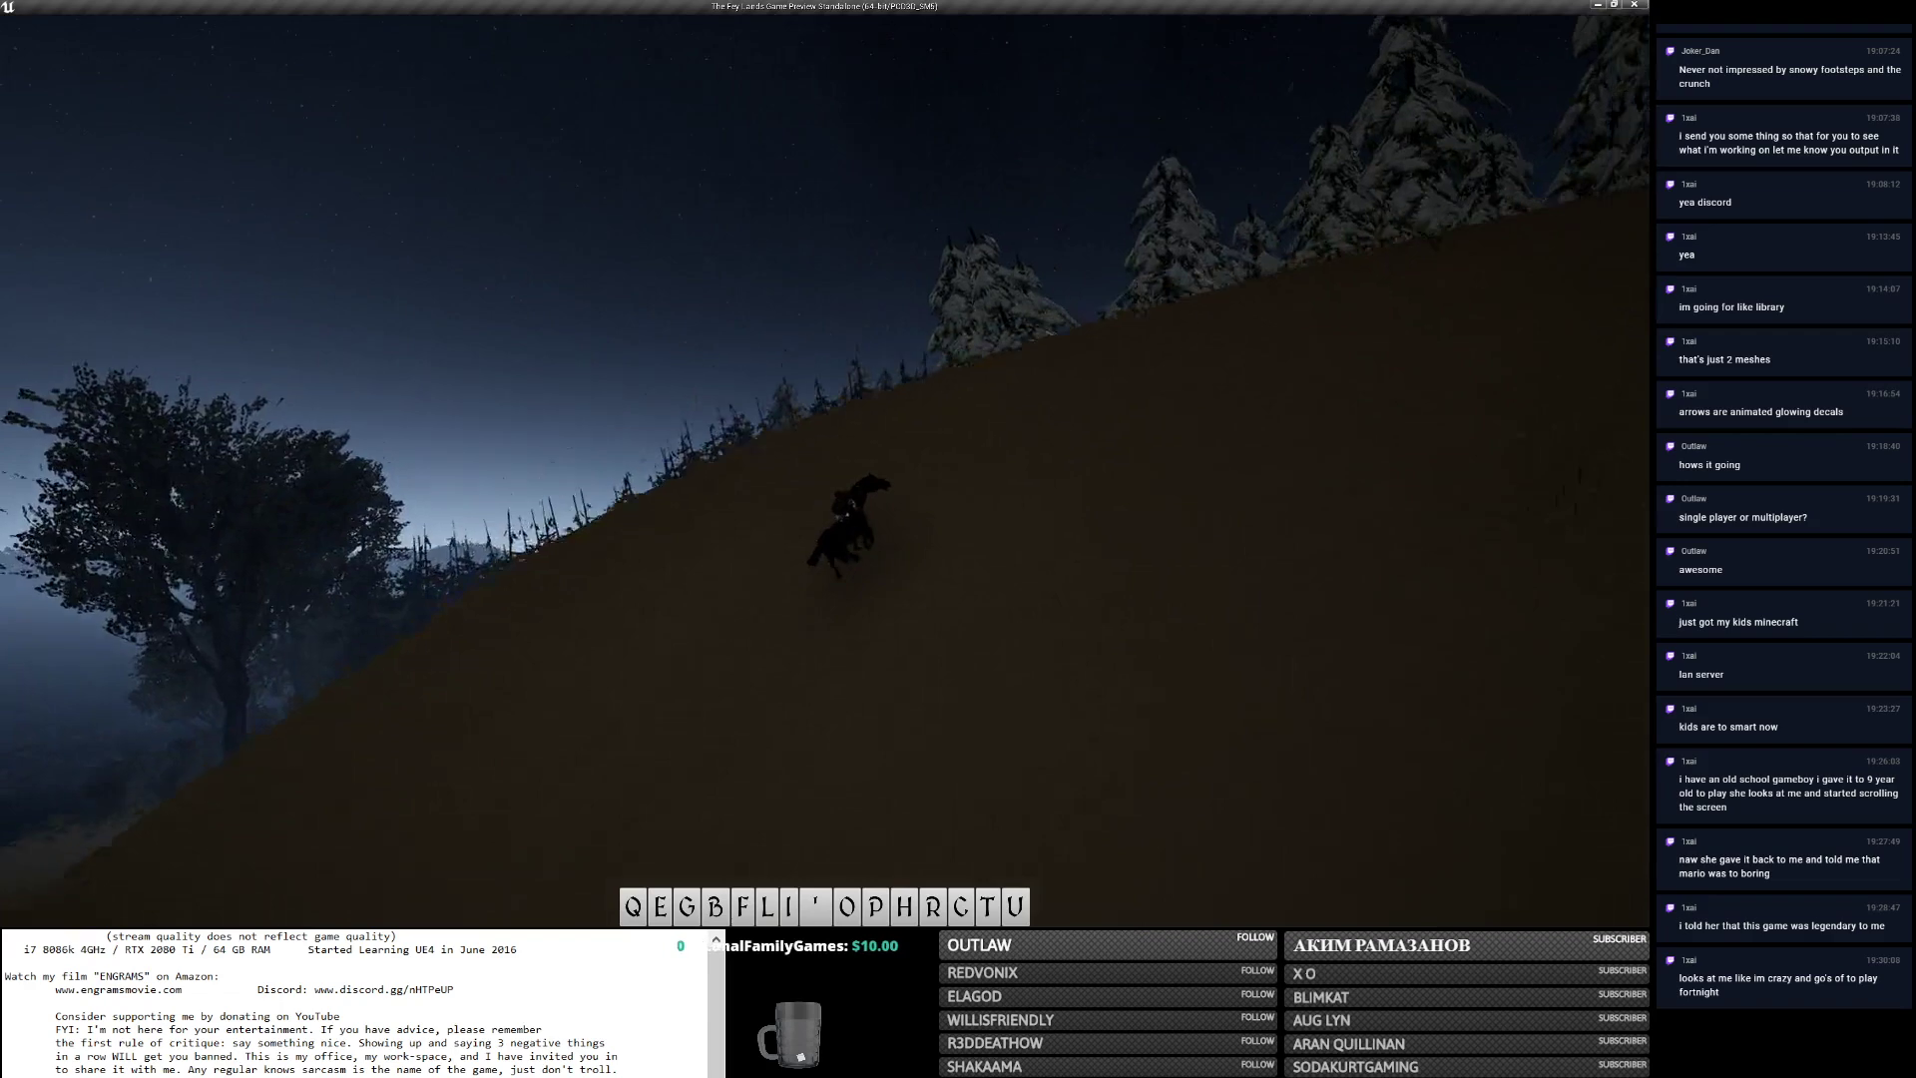
pyautogui.press('w')
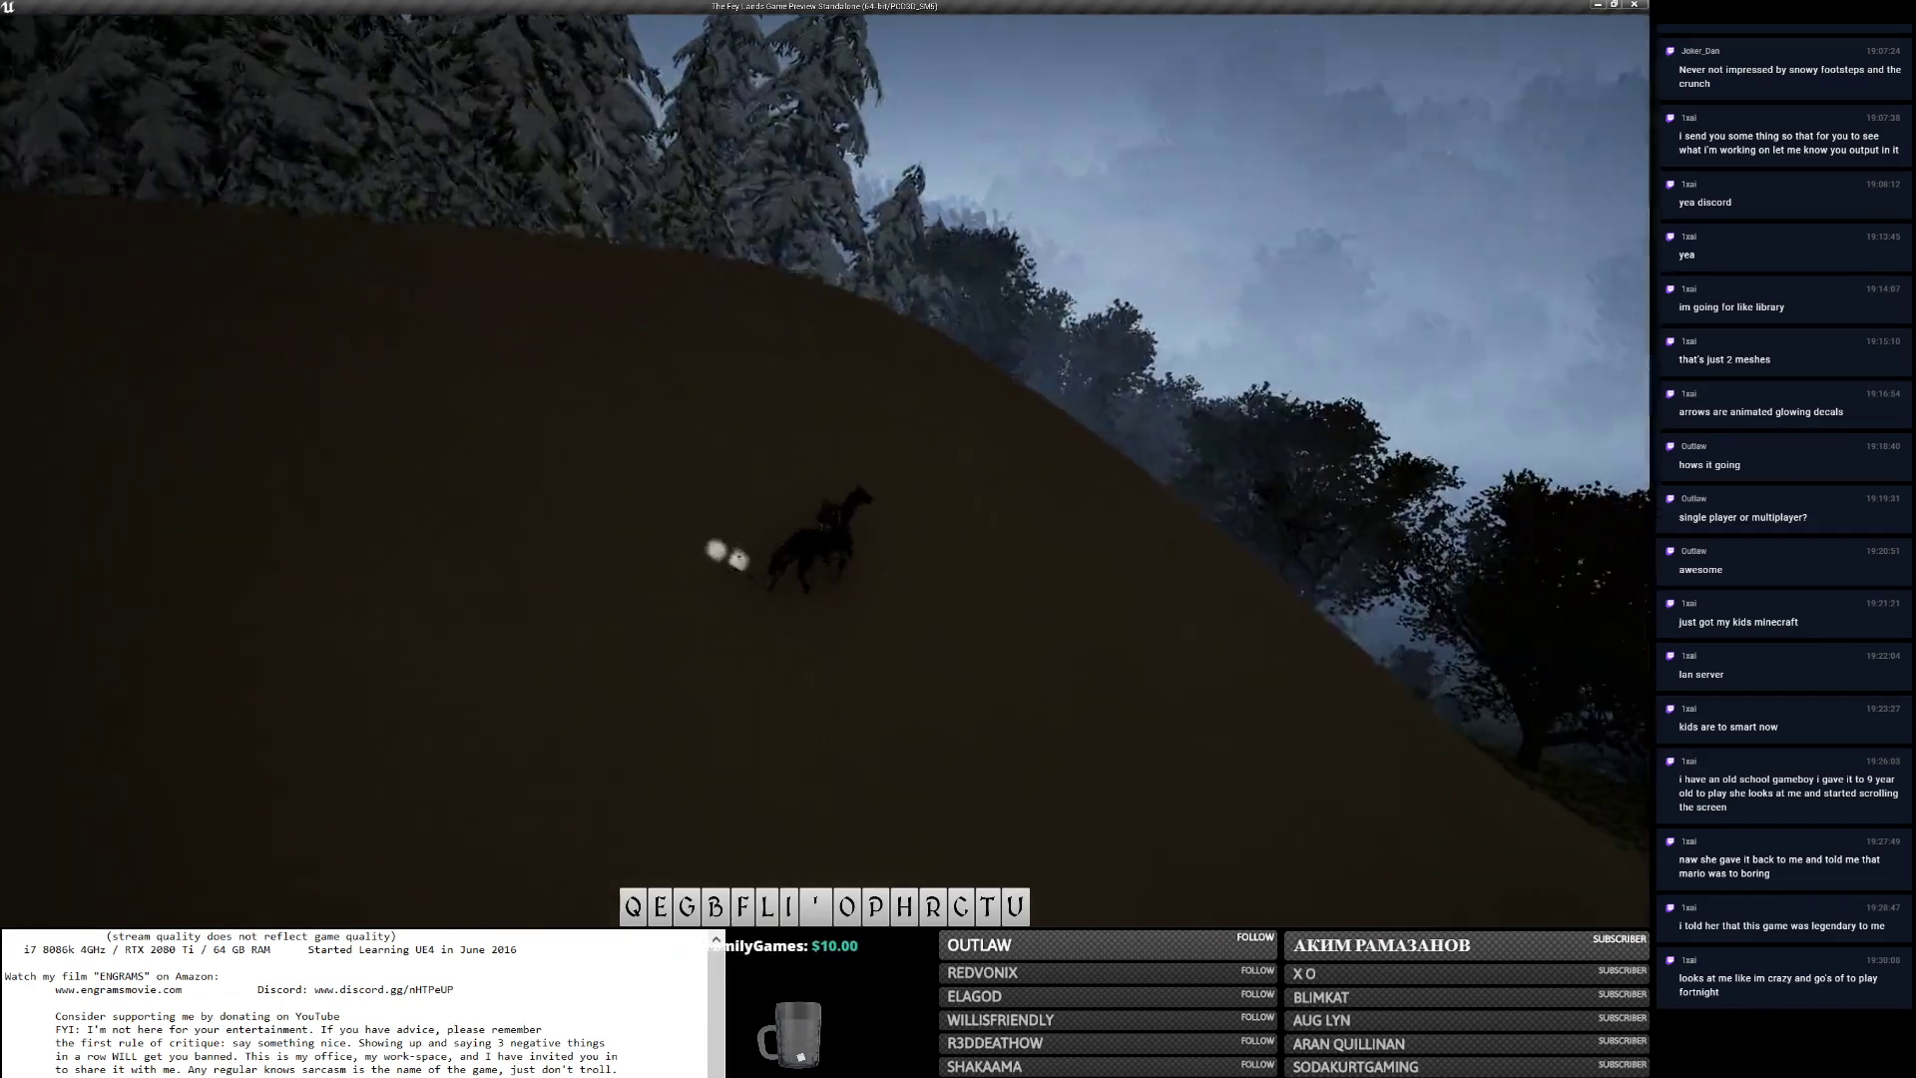
# Ride across the steep slope above the leafy lakeside trees and turn uphill at the edge of the snowy pines.
pyautogui.press('w')
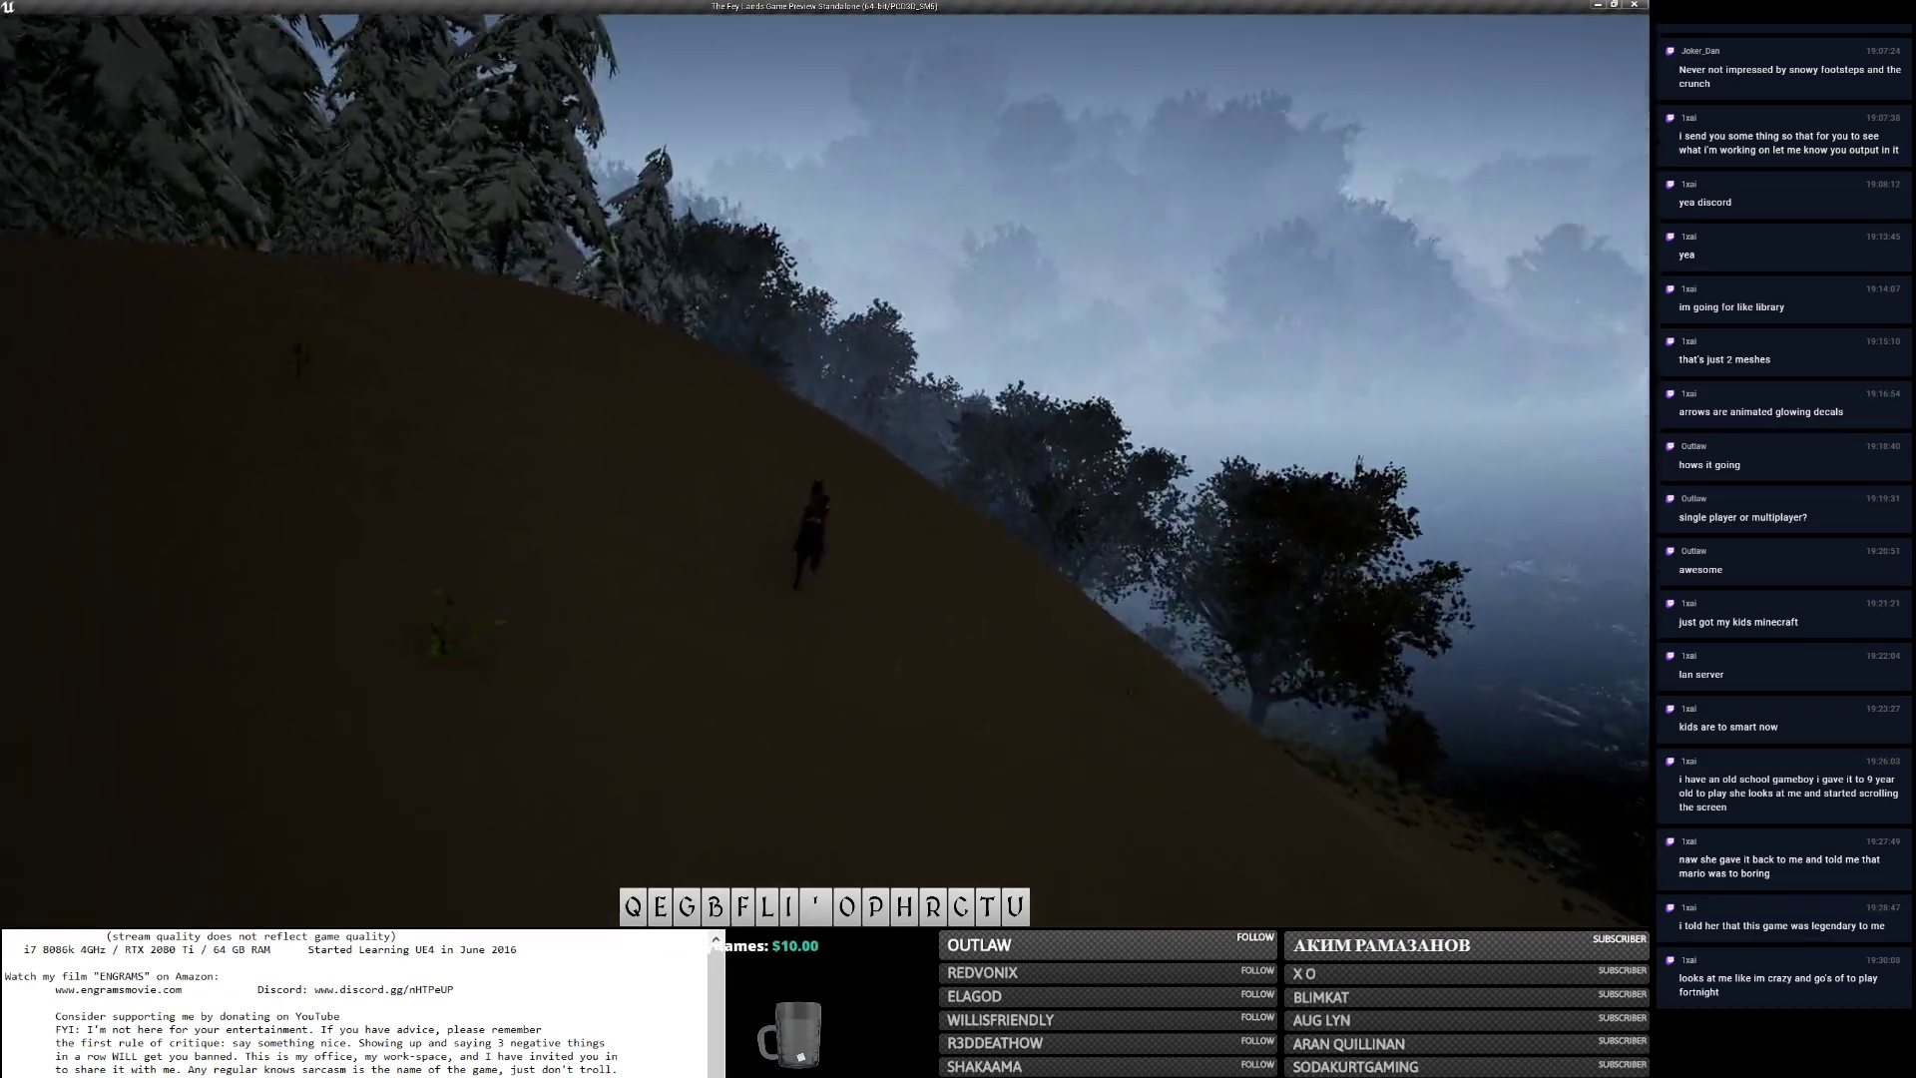
pyautogui.press('w')
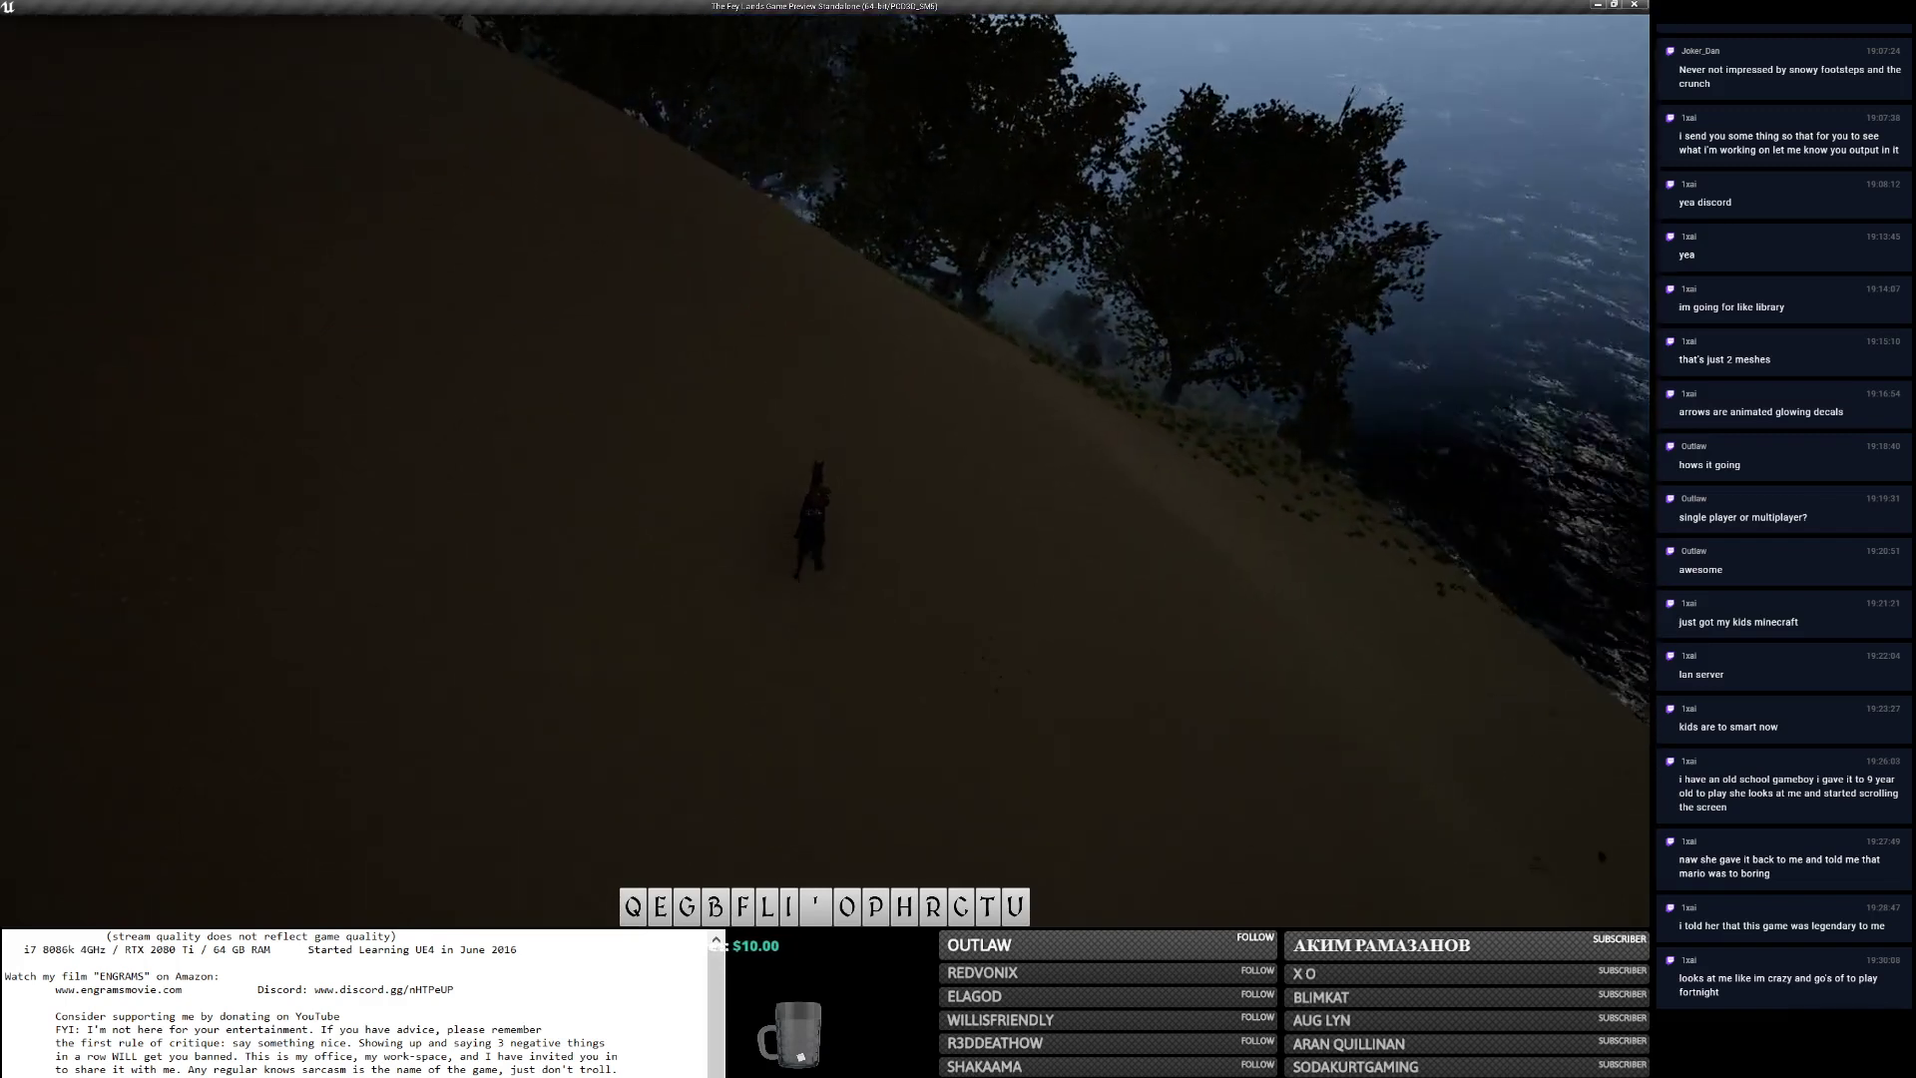
pyautogui.press('w')
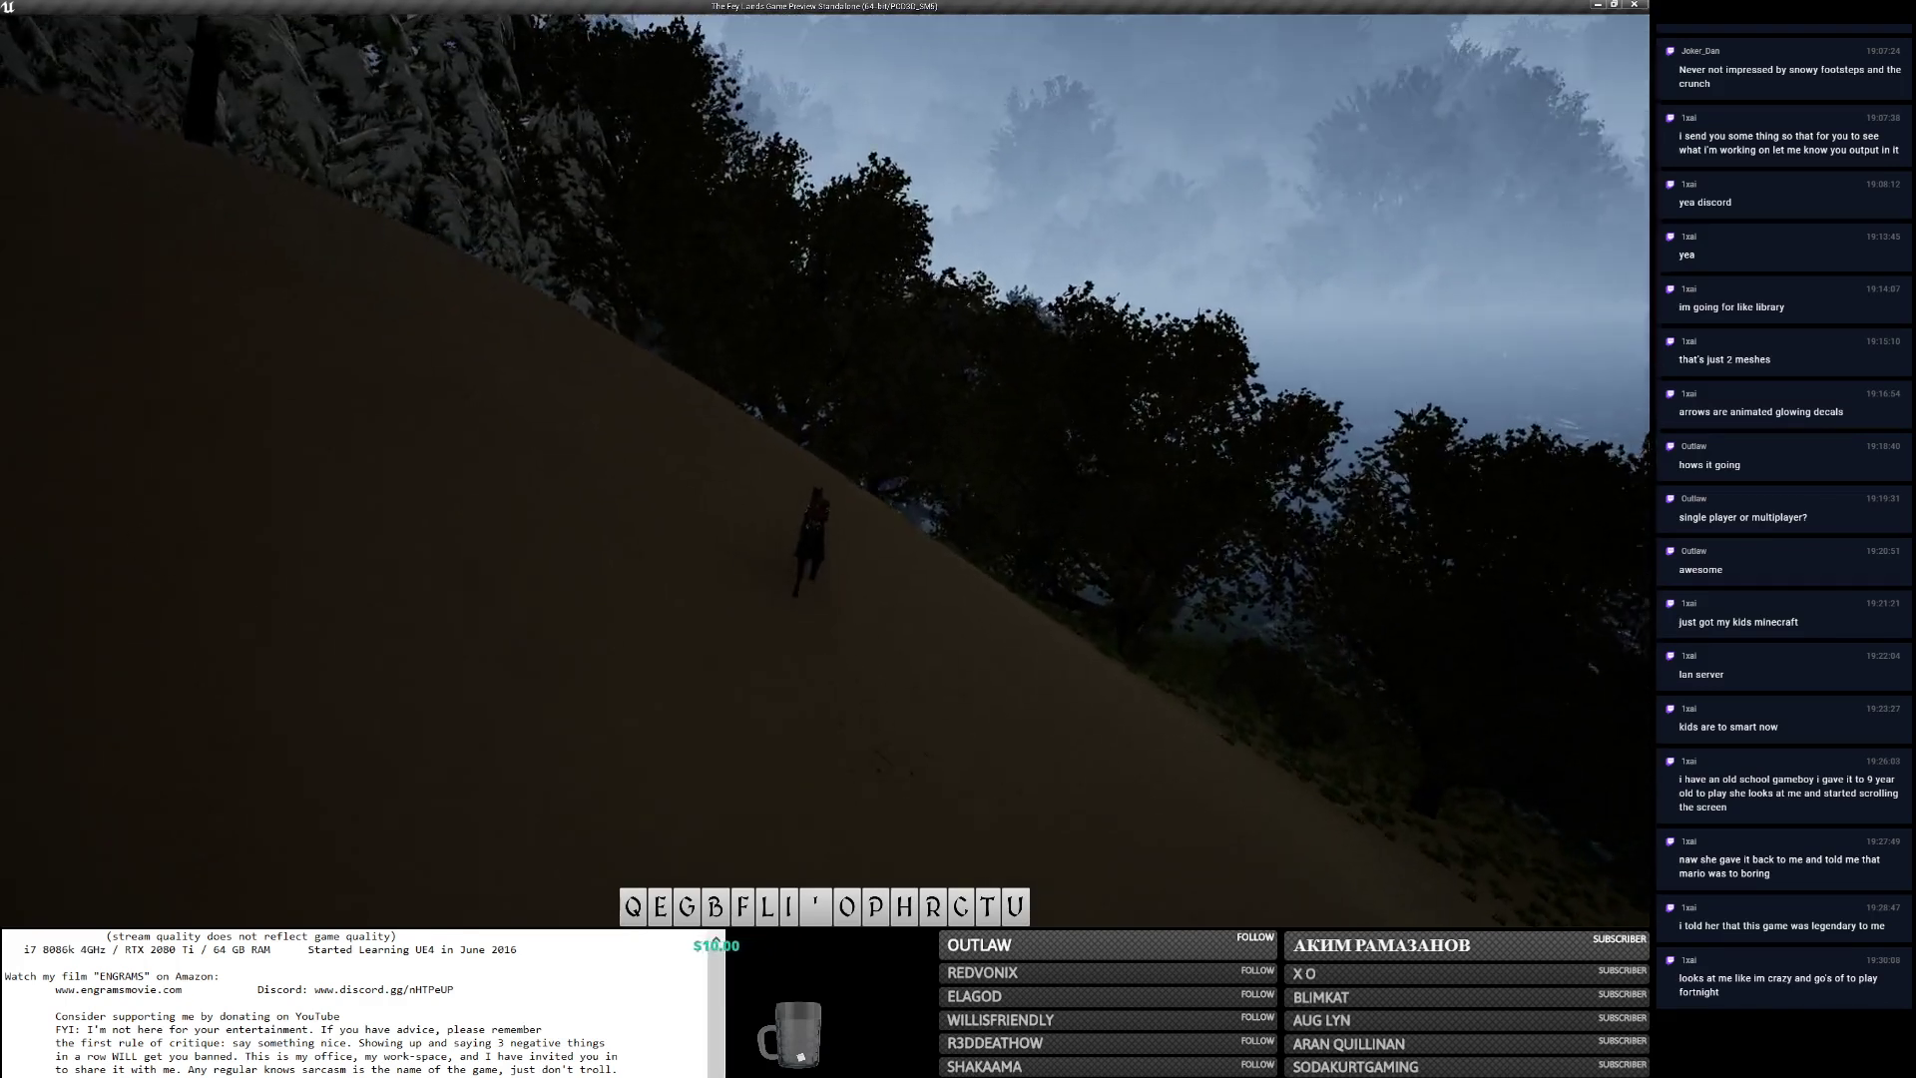
pyautogui.press('w')
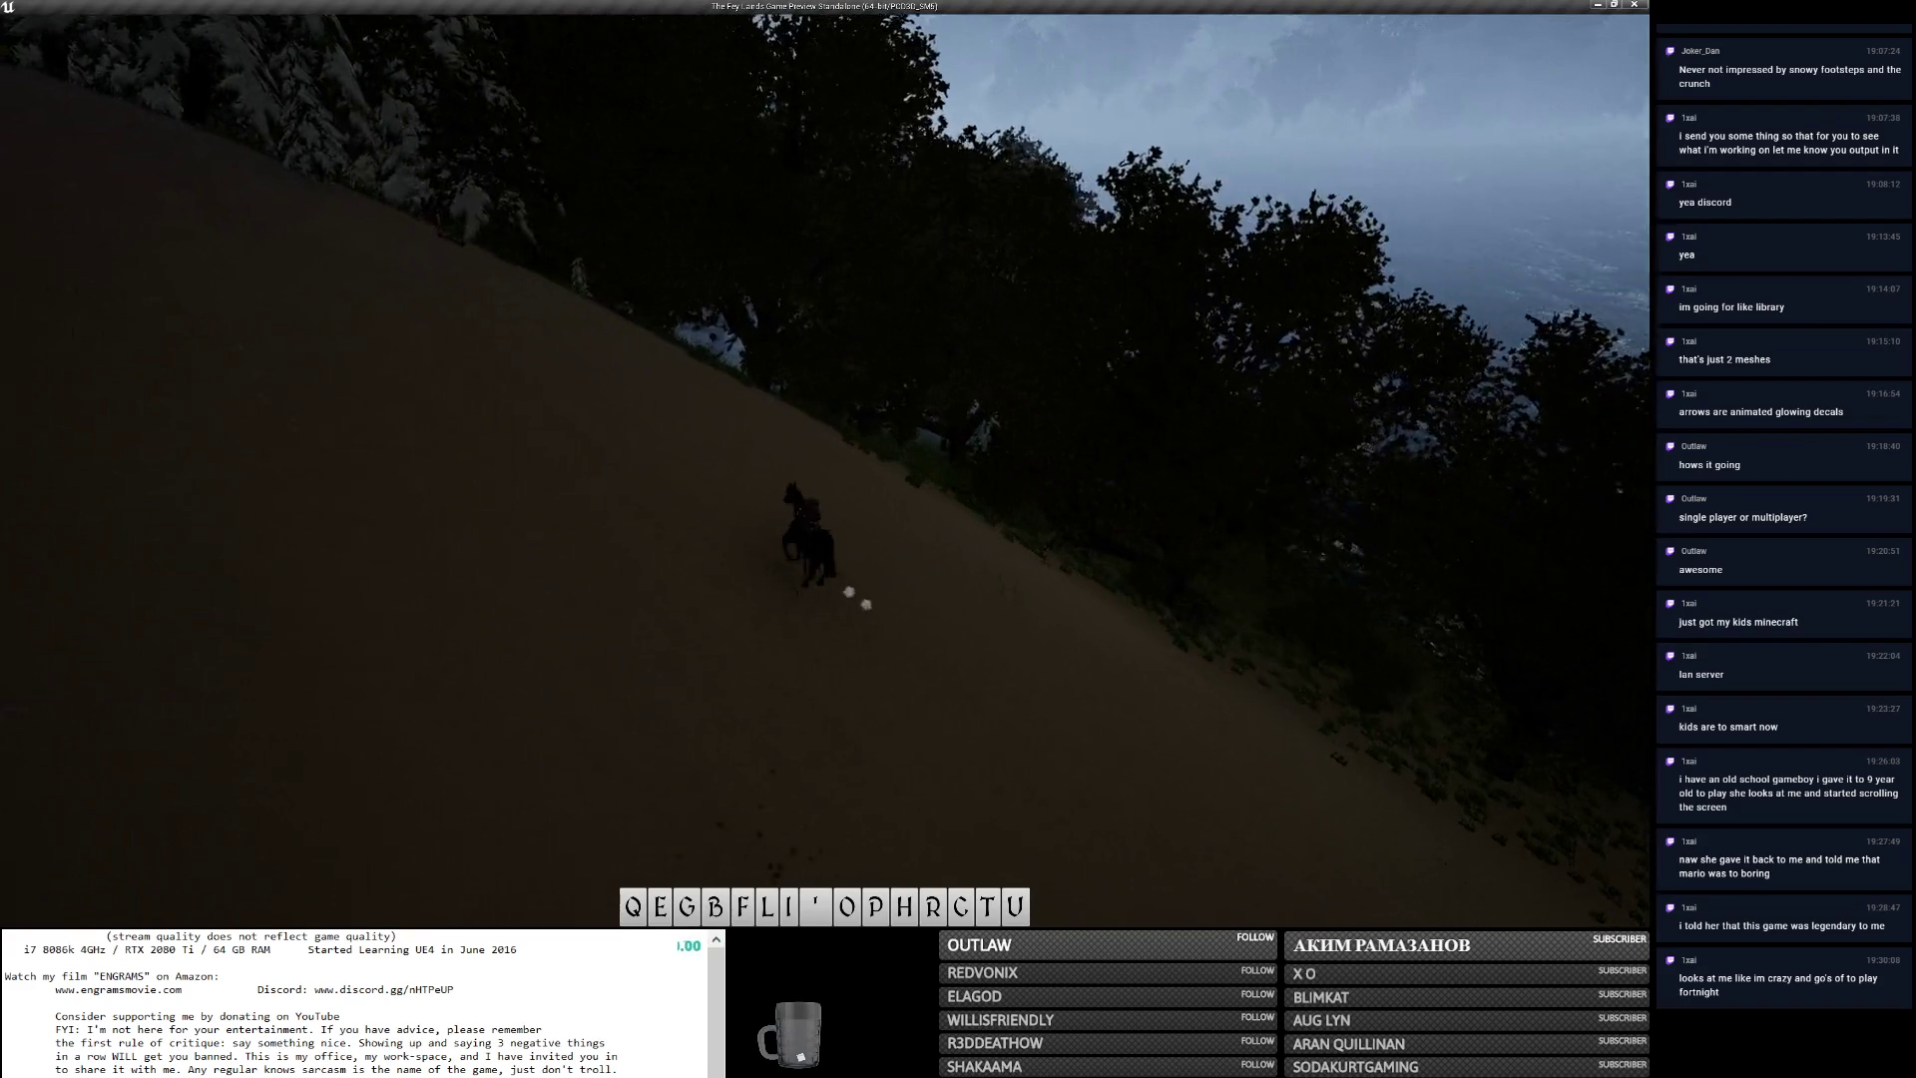
# Turn the horse downhill and ride through the leafy trees and undergrowth to the water's edge.
pyautogui.press('w')
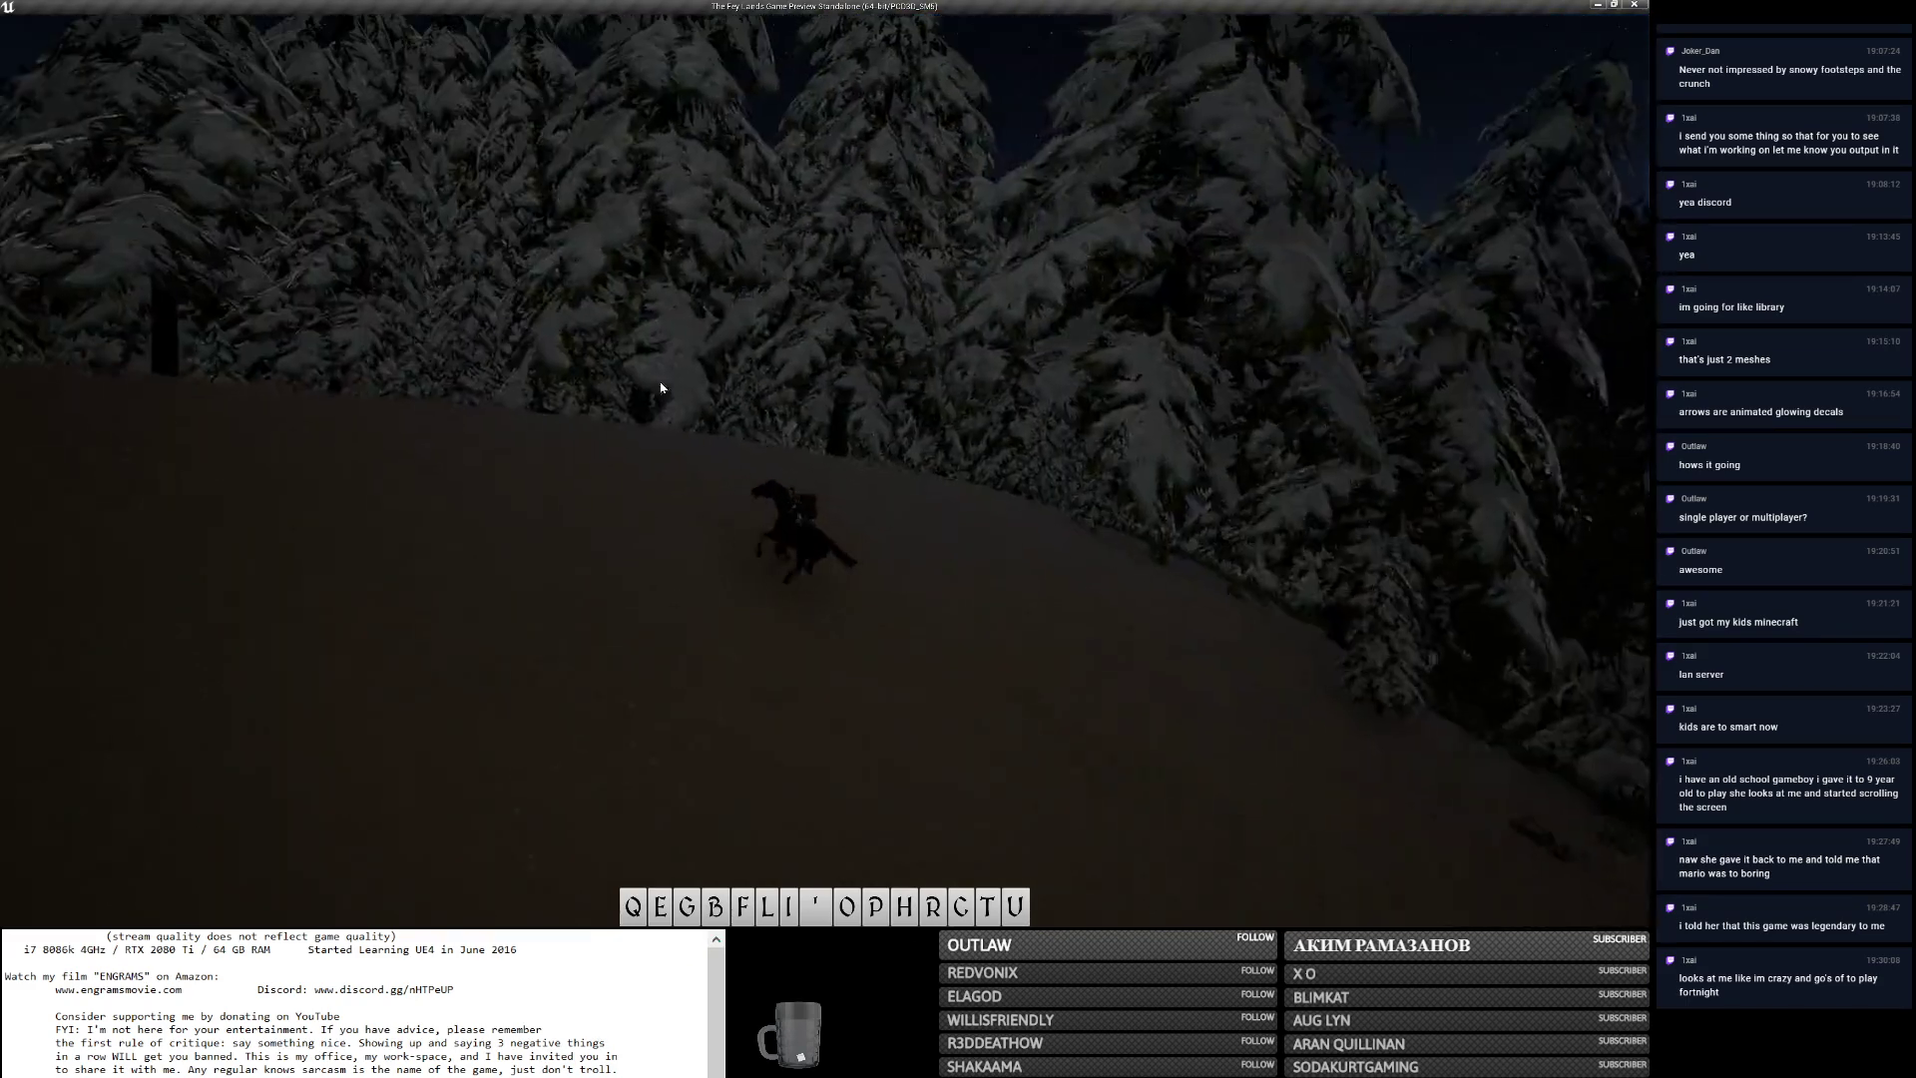
pyautogui.press('w')
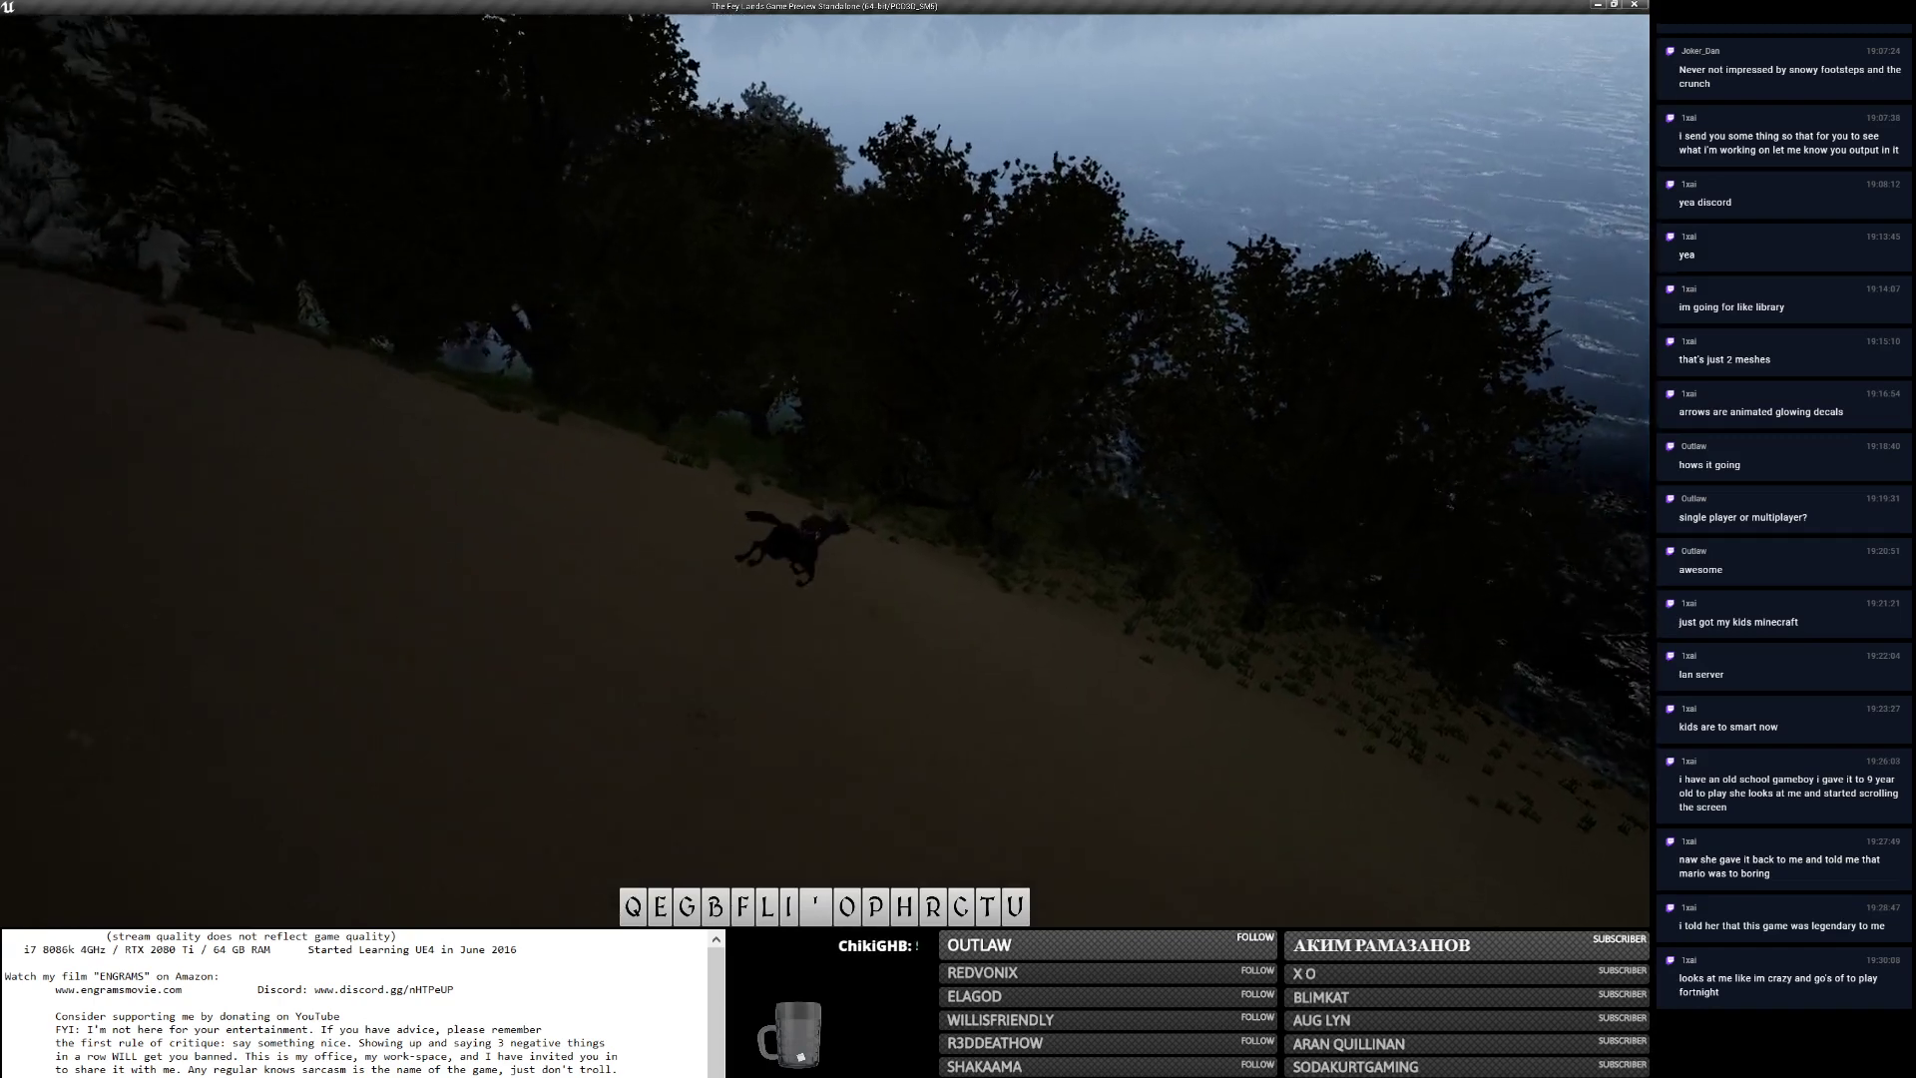
pyautogui.press('w')
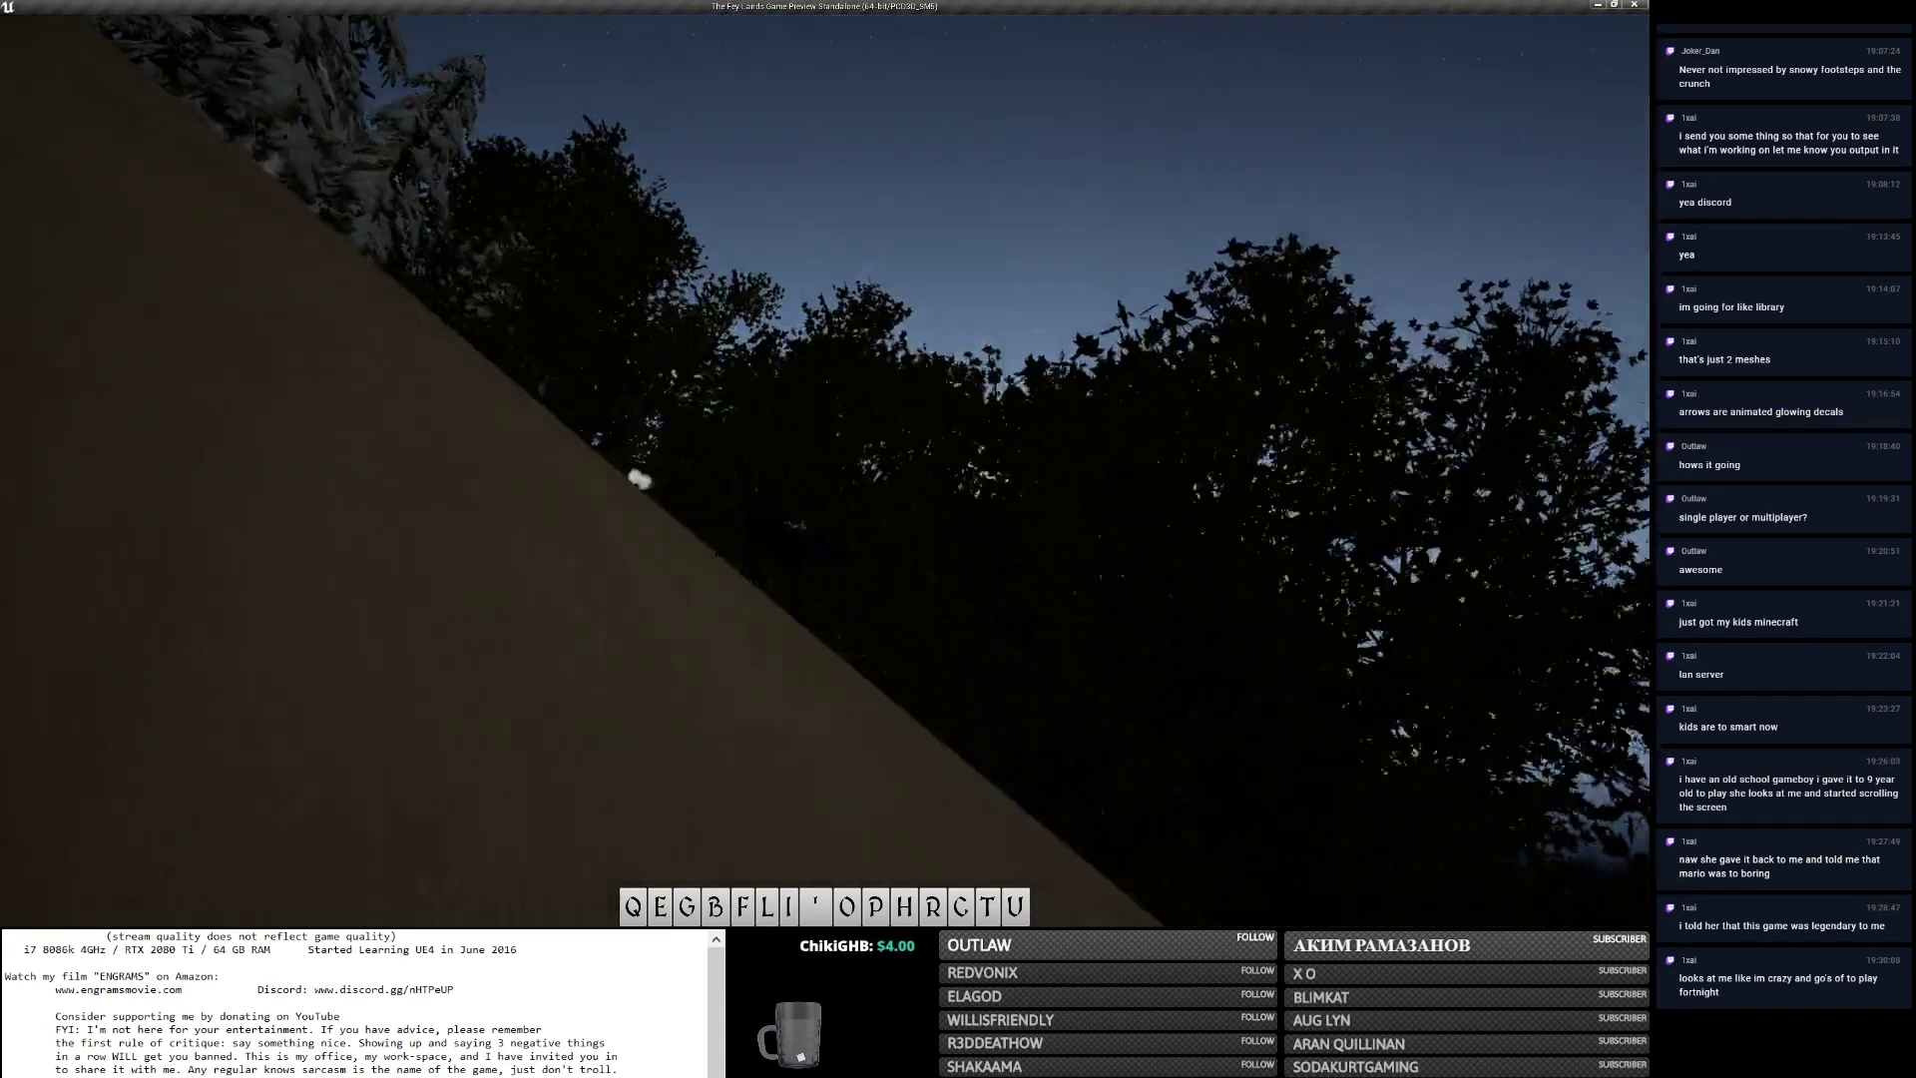
pyautogui.press('w')
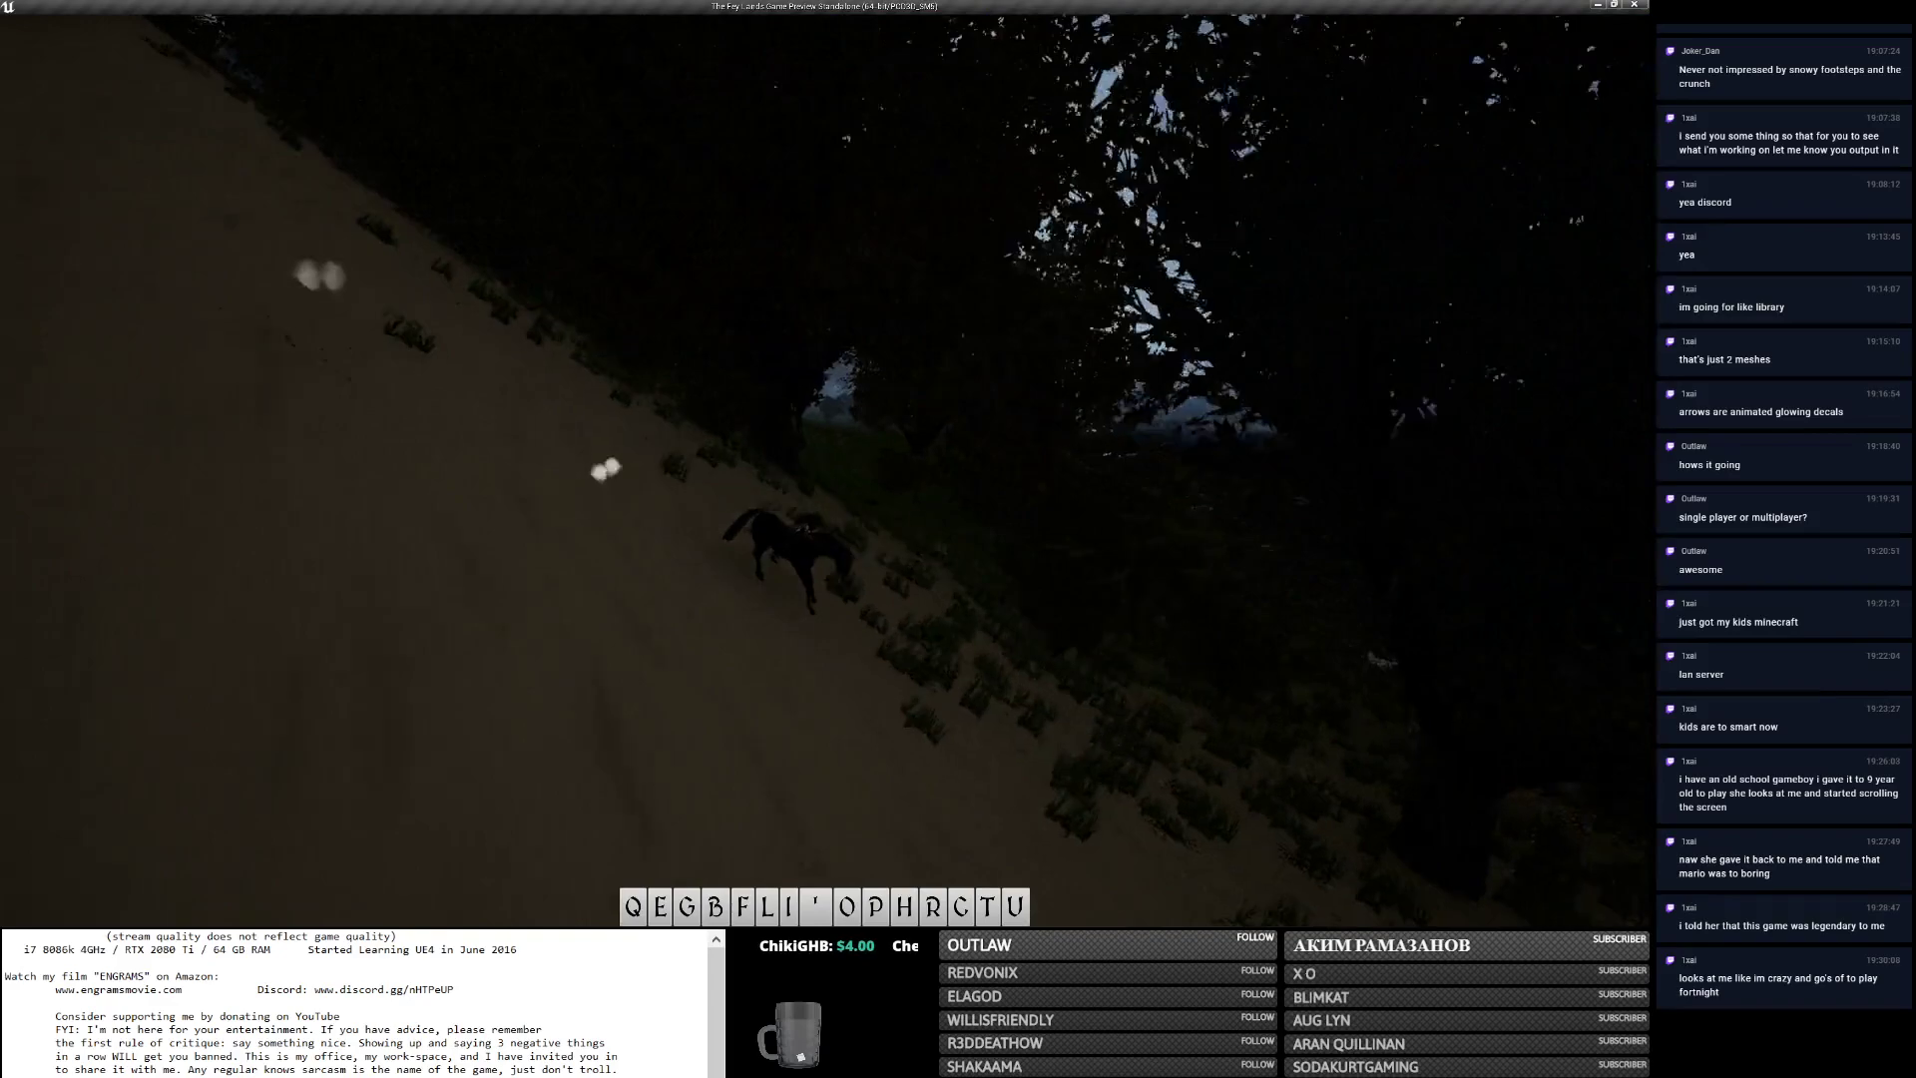
pyautogui.press('w')
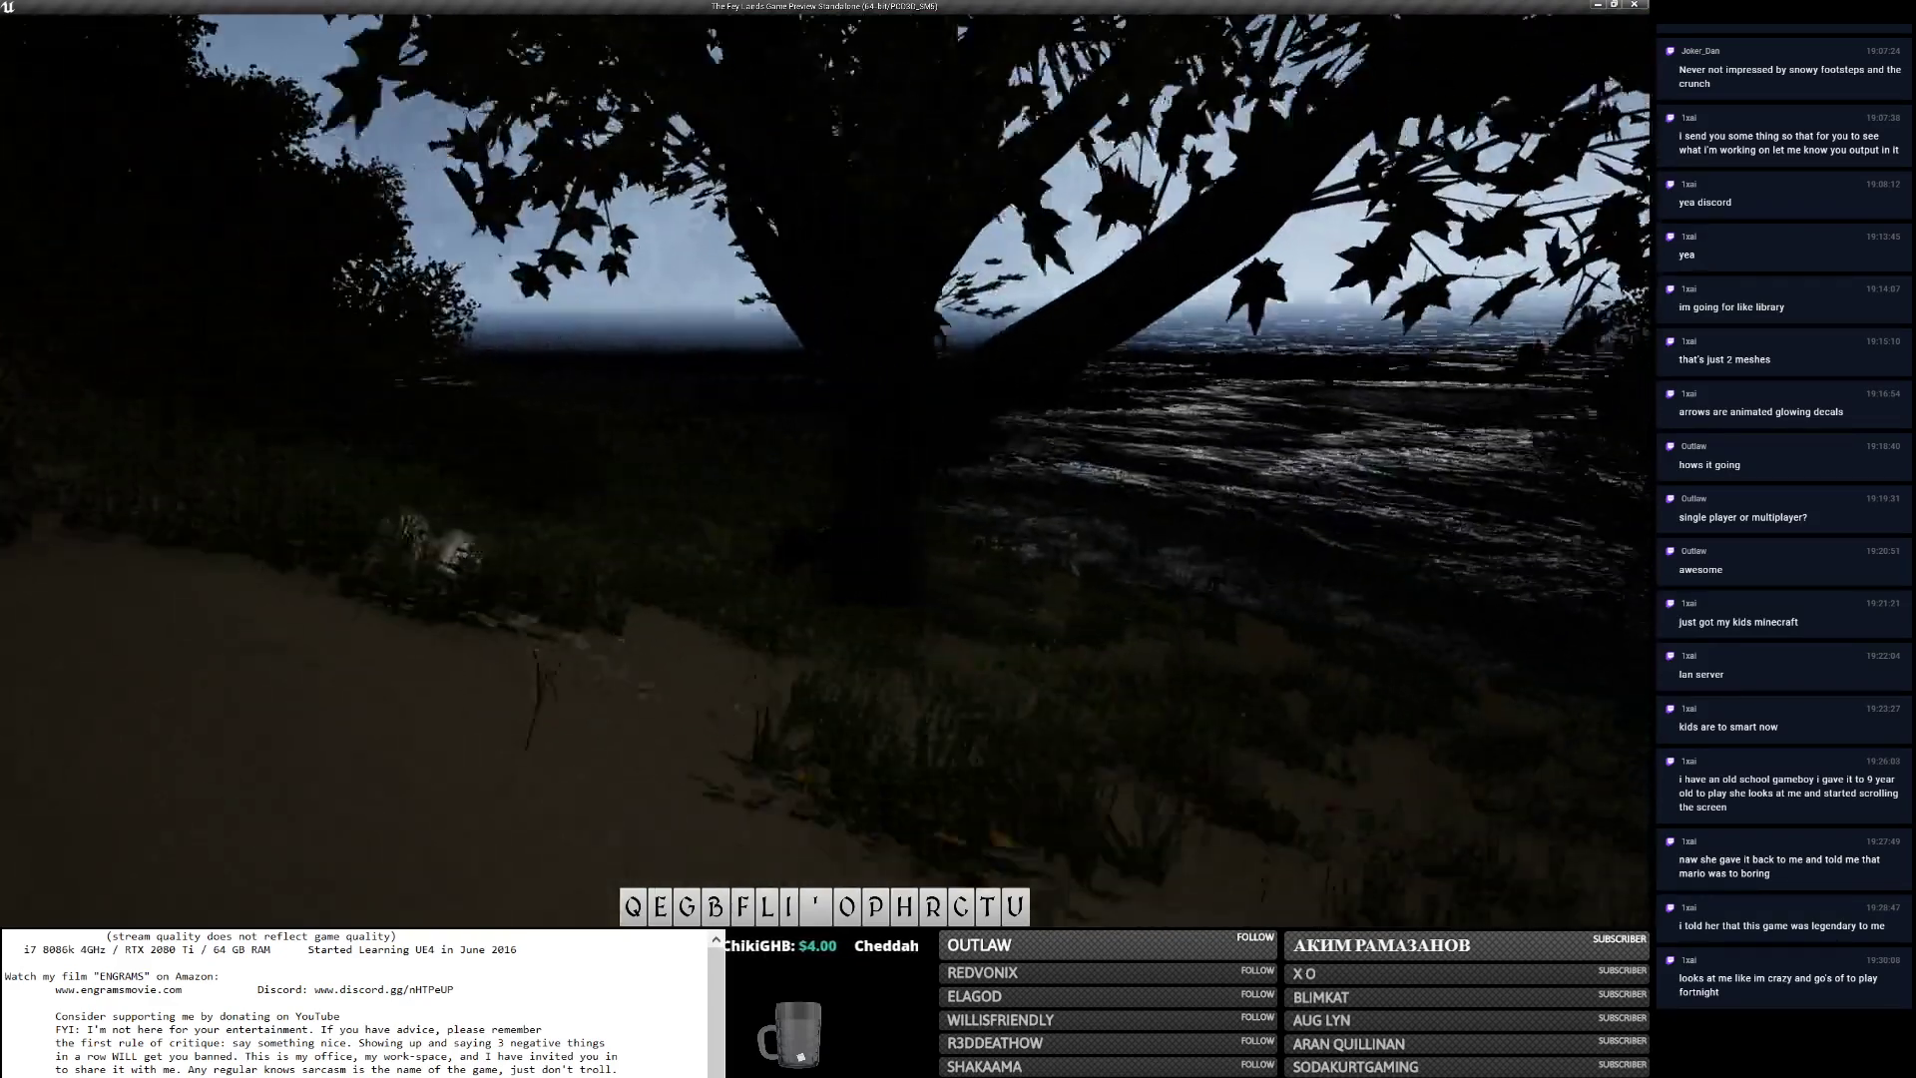
# Ride the horse off the grassy bank into the lake and turn it around in the water near the shore.
pyautogui.press('w')
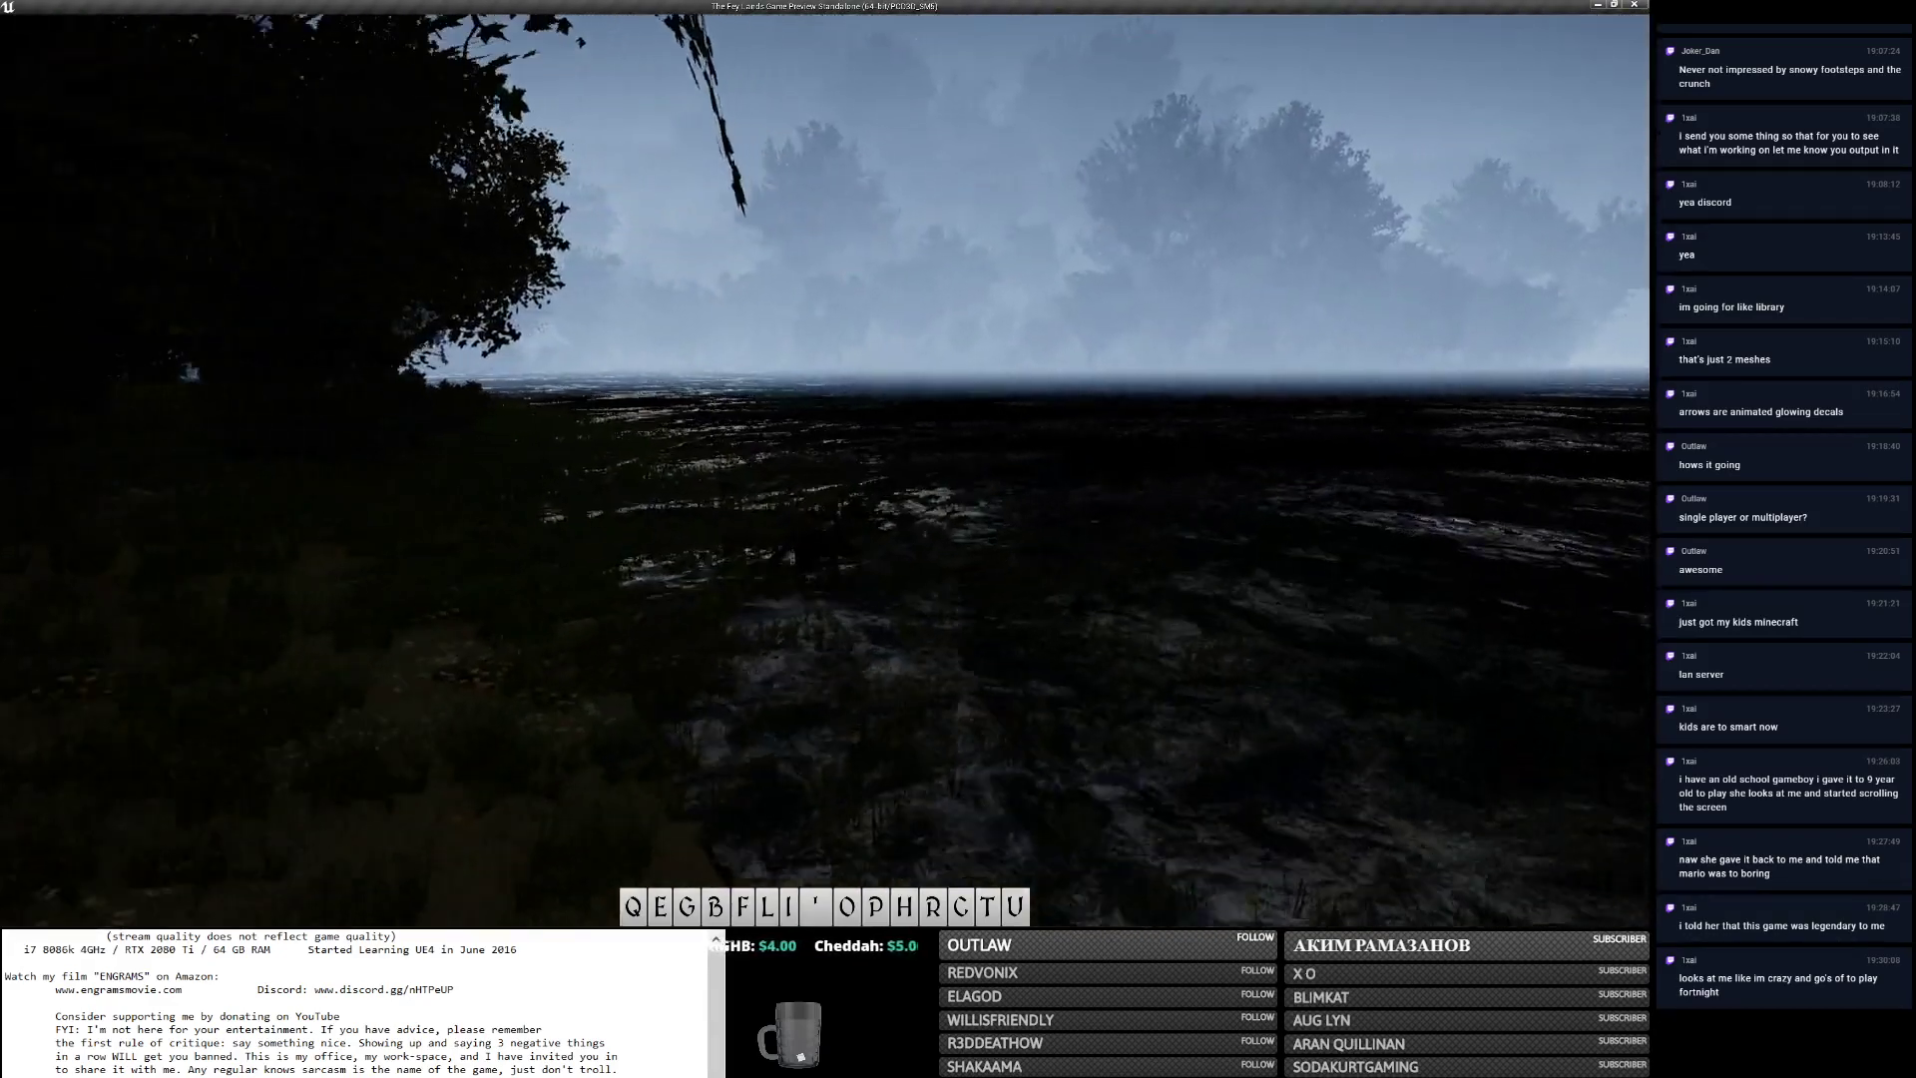
pyautogui.press('w')
pyautogui.press('w')
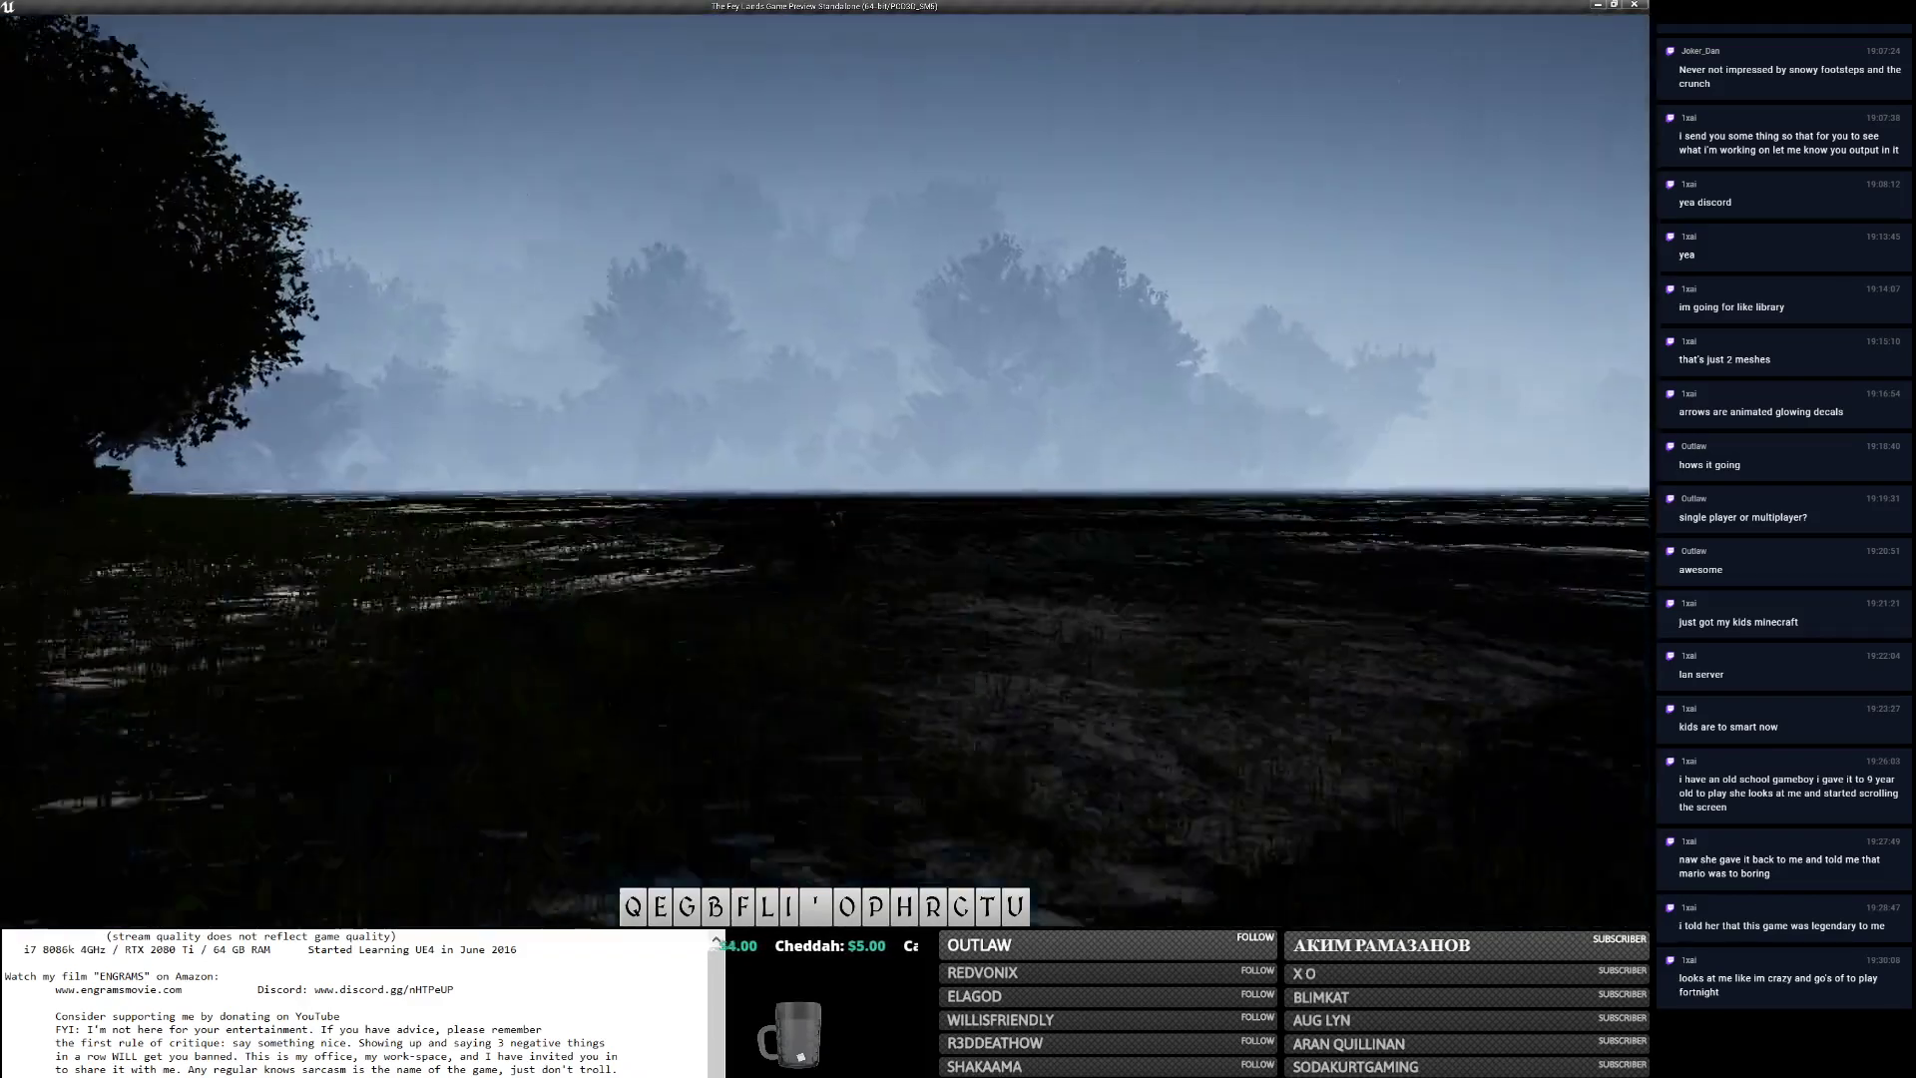
pyautogui.press('w')
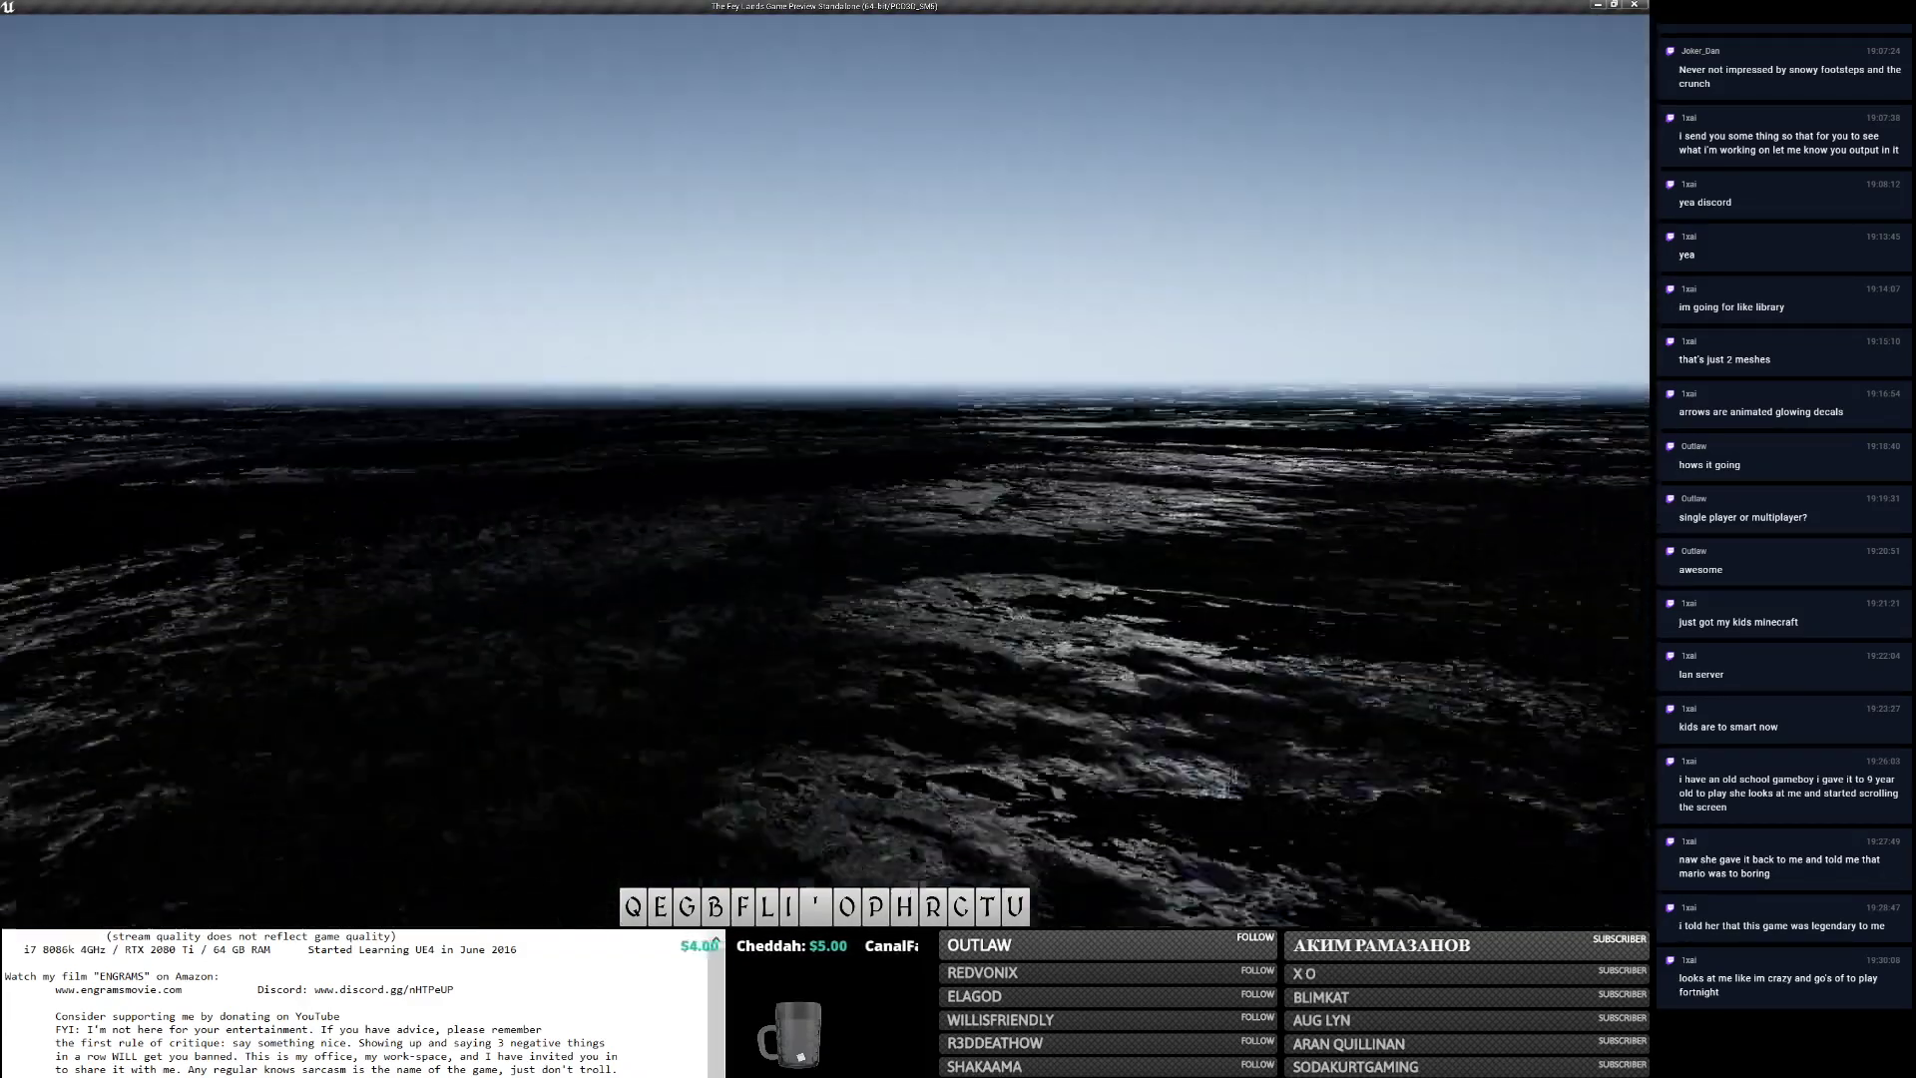
pyautogui.press('w')
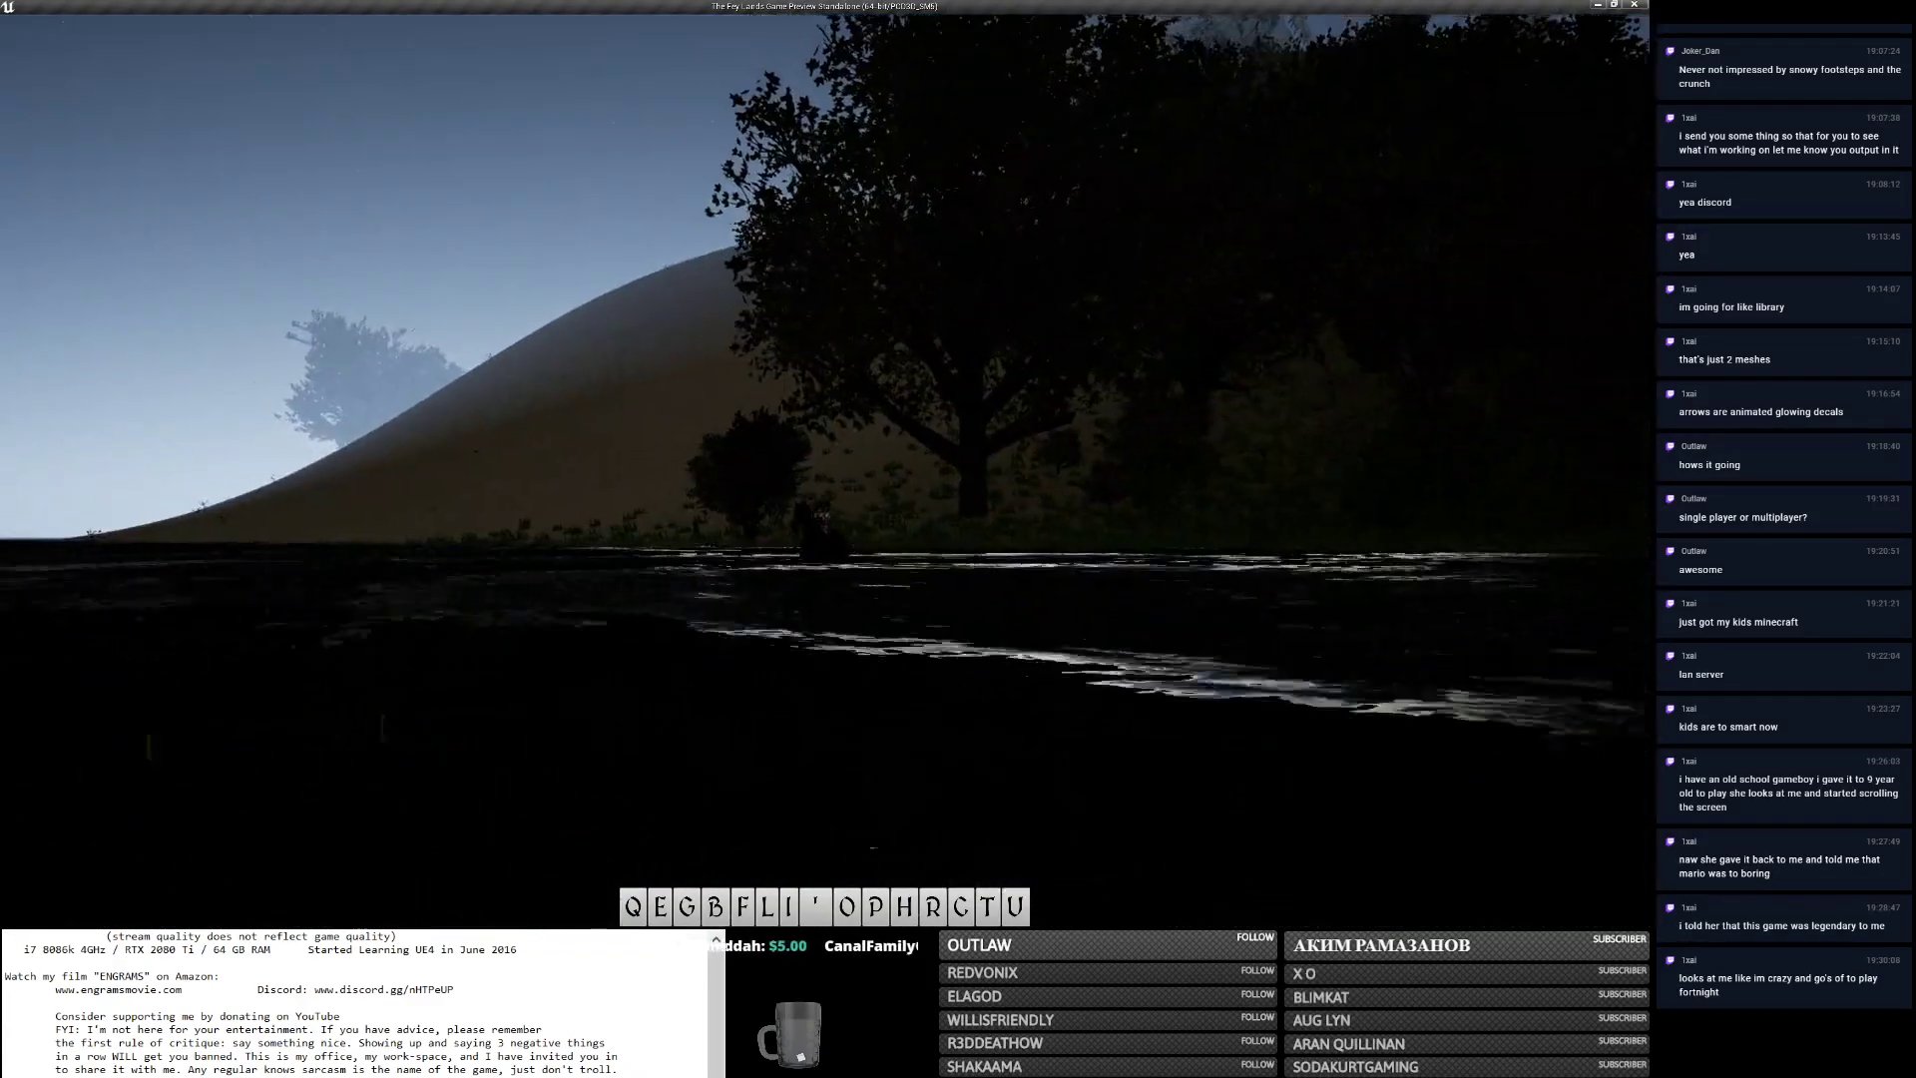
pyautogui.press('w')
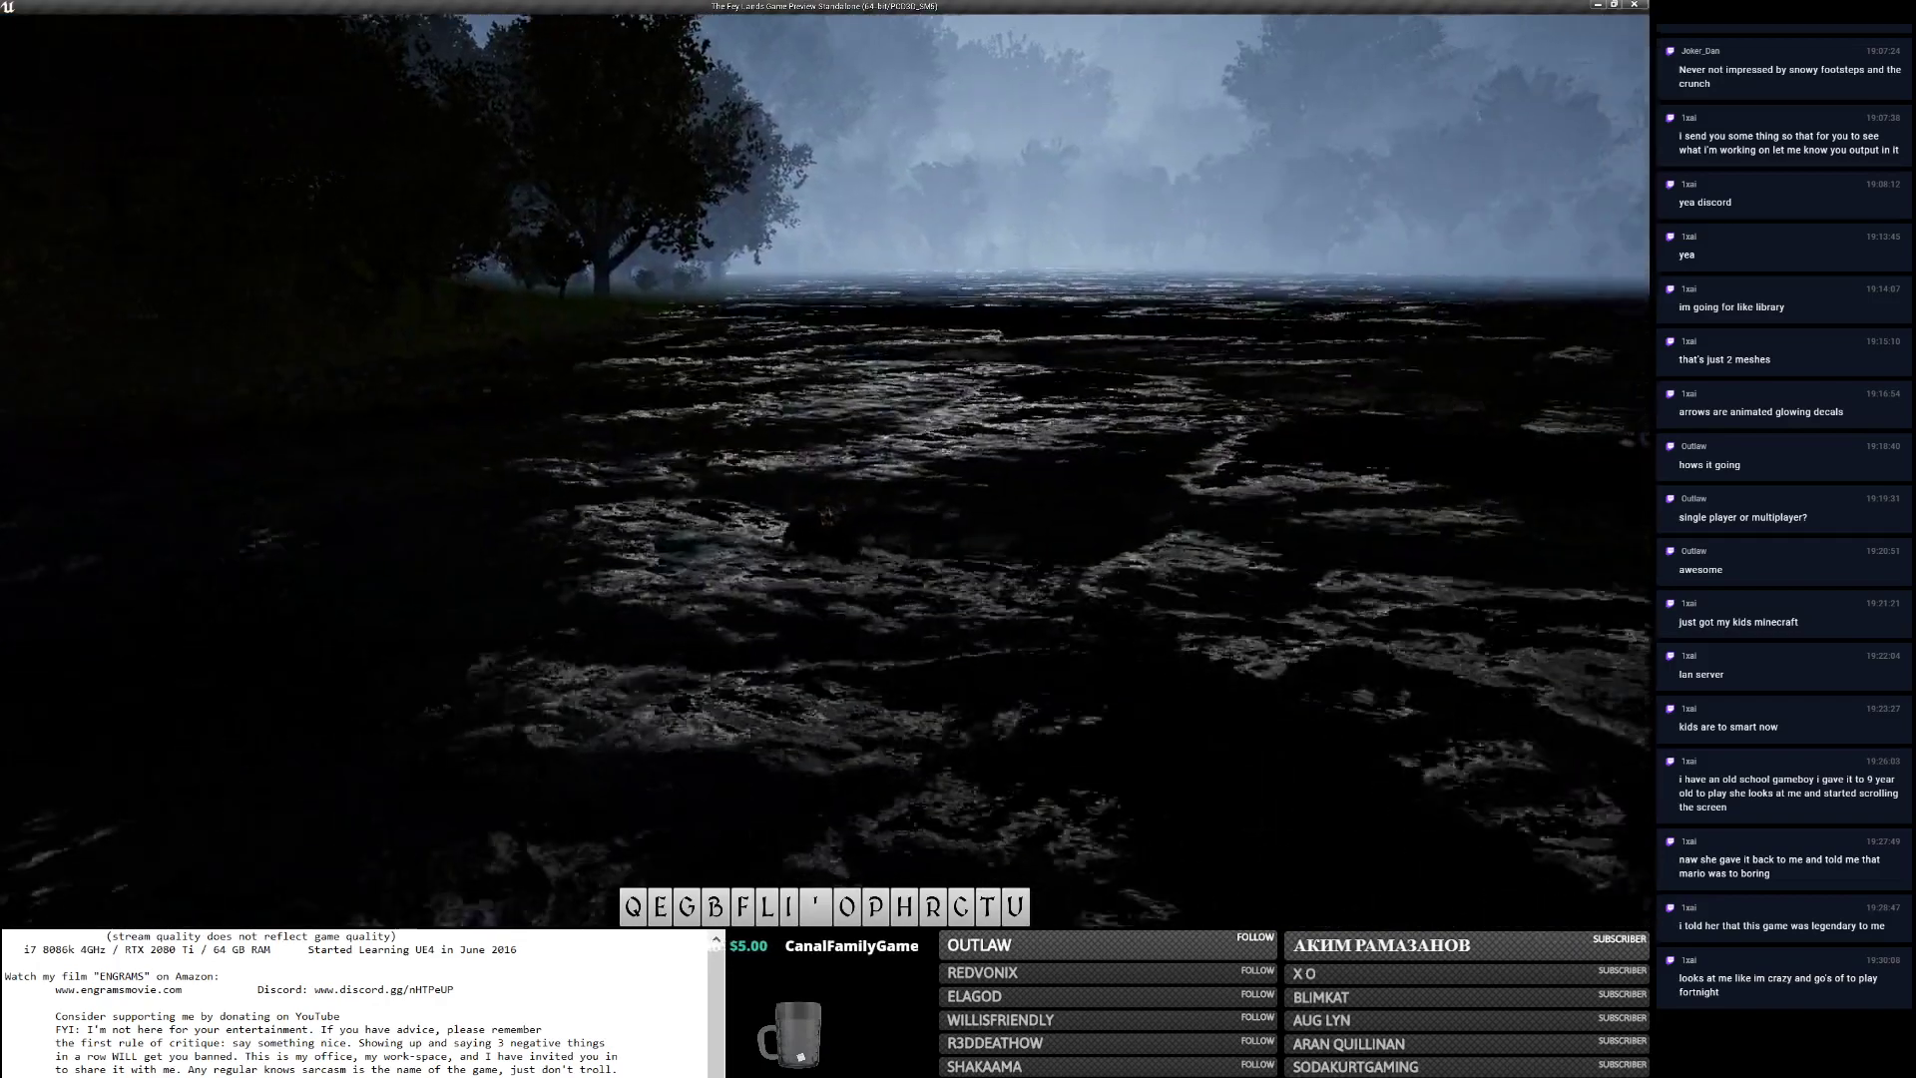
pyautogui.press('a')
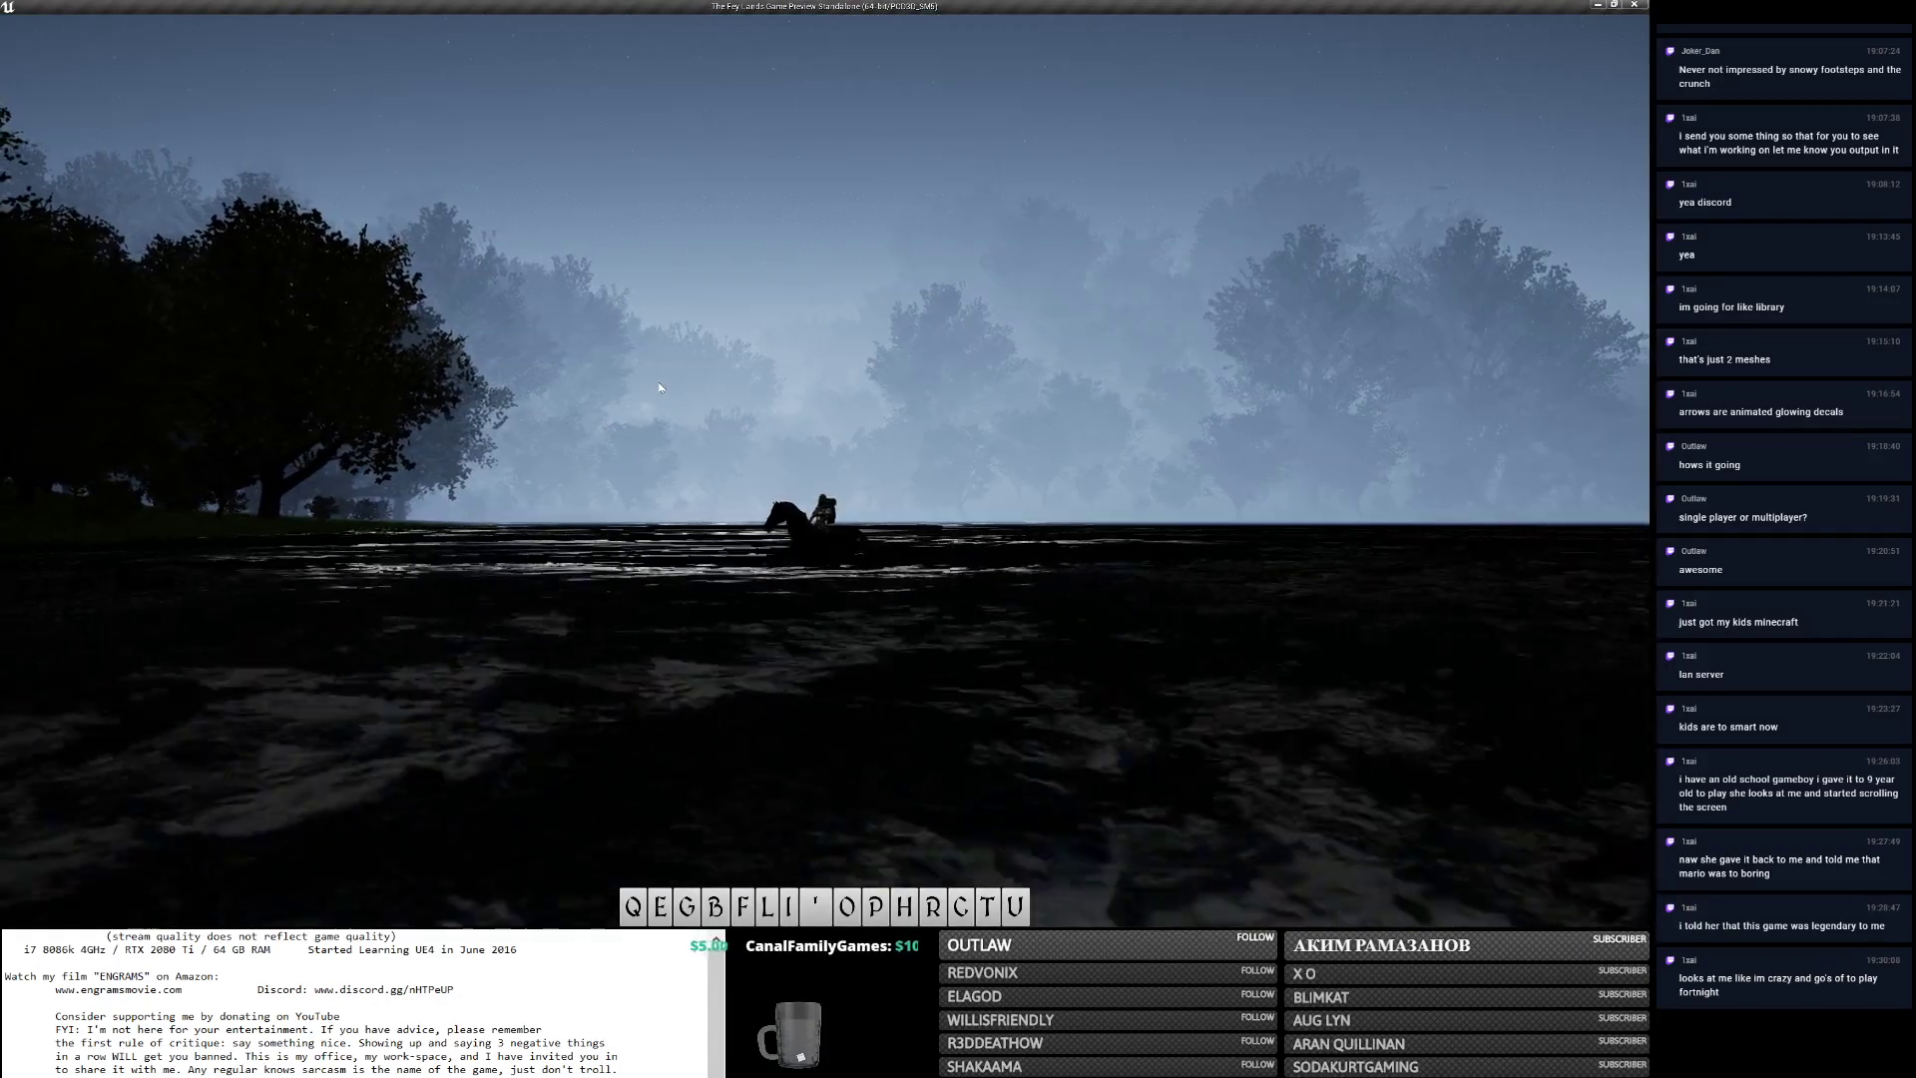
pyautogui.press('d')
# Dismount in the lake and examine the water from below and above its surface, staying in the game preview.
pyautogui.click(660, 383)
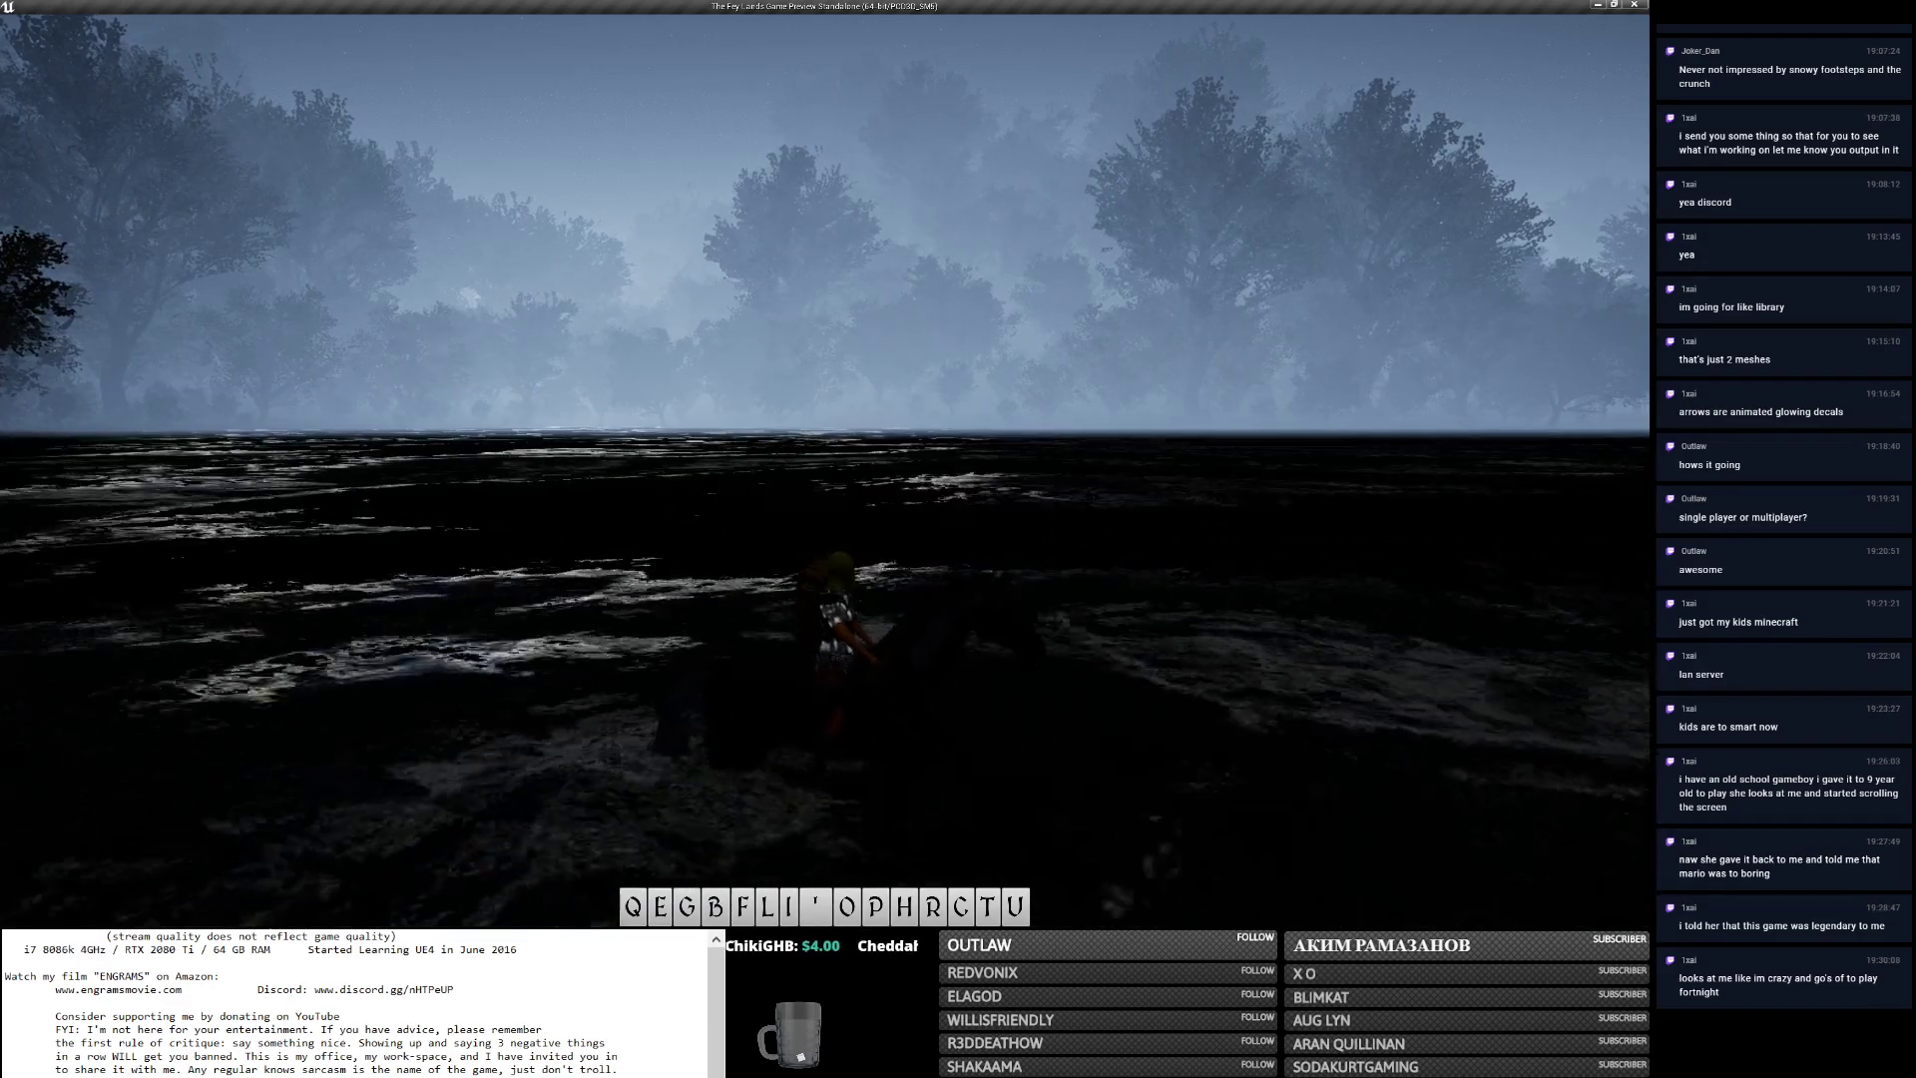
pyautogui.click(572, 457)
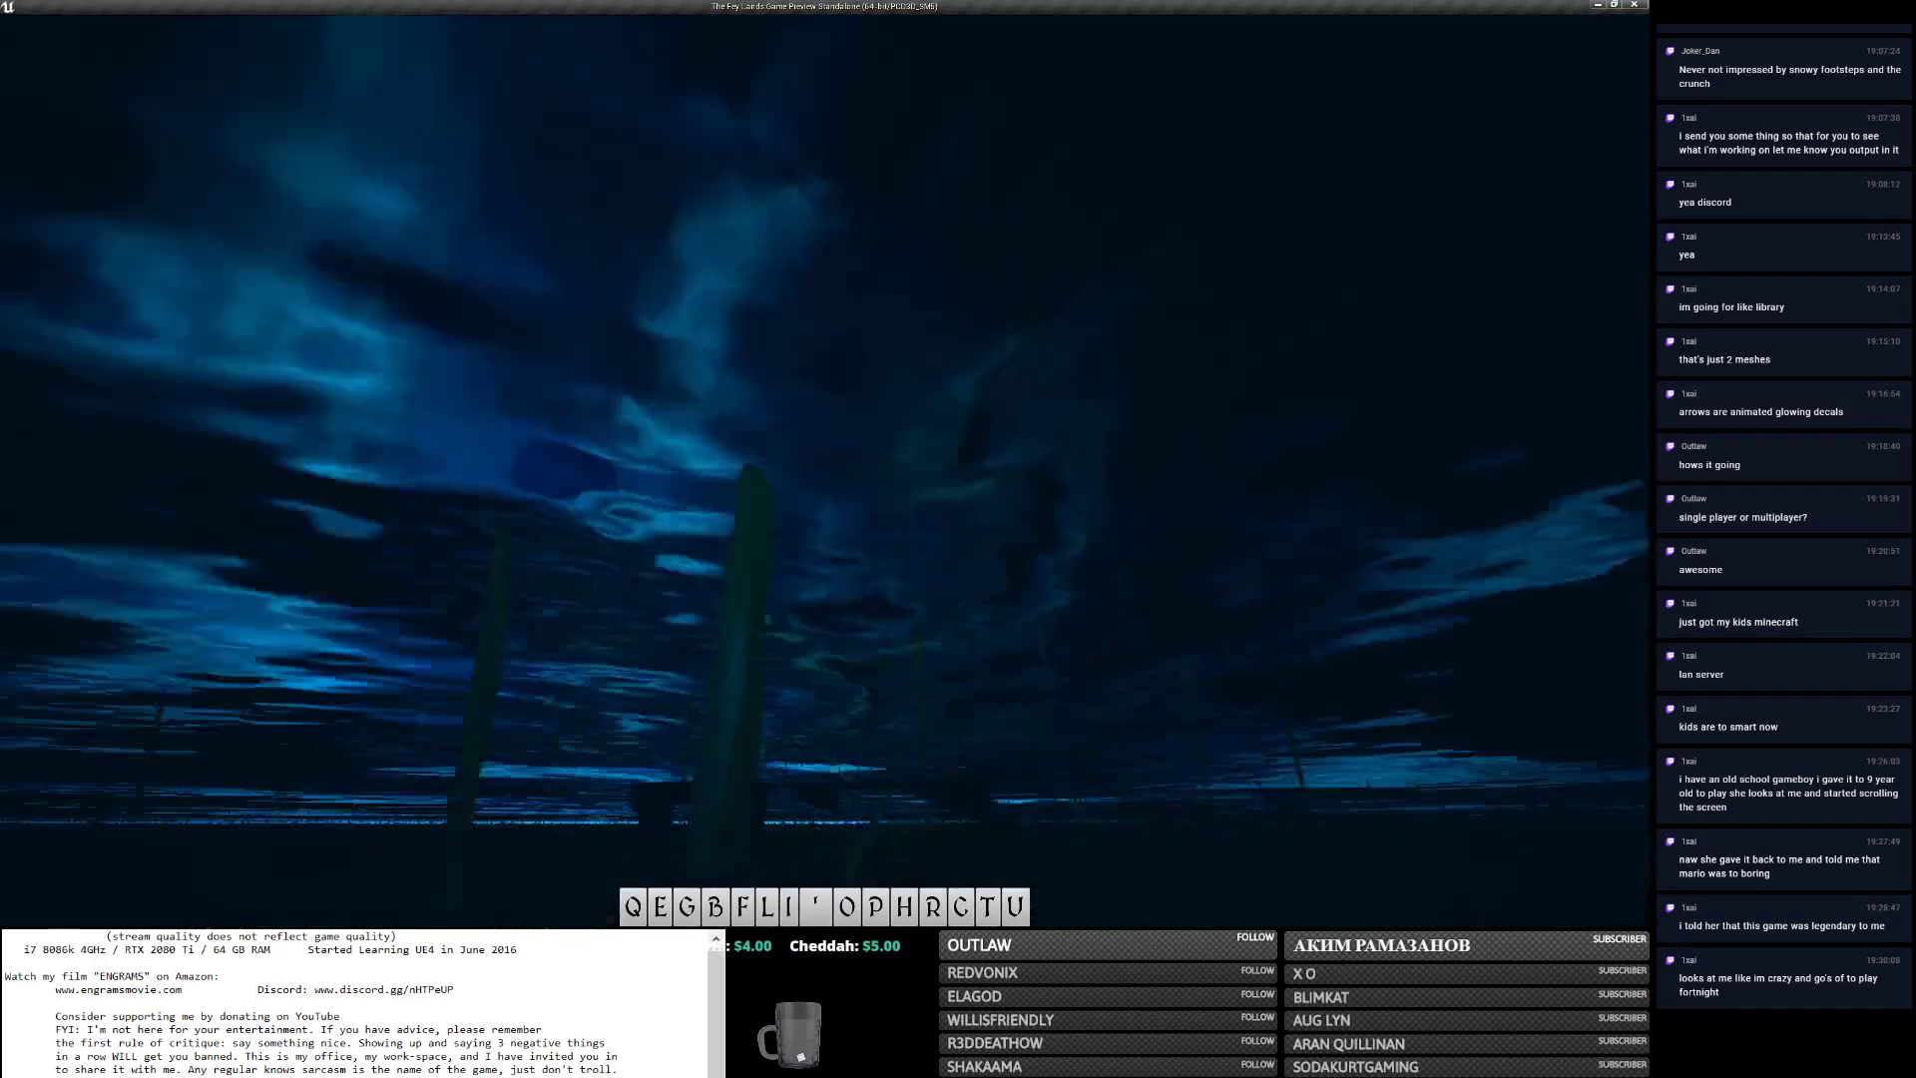
pyautogui.moveTo(850, 425); pyautogui.dragTo(872, 437)
pyautogui.moveTo(1507, 150); pyautogui.dragTo(1508, 152)
pyautogui.hotkey('alt', 'Tab')
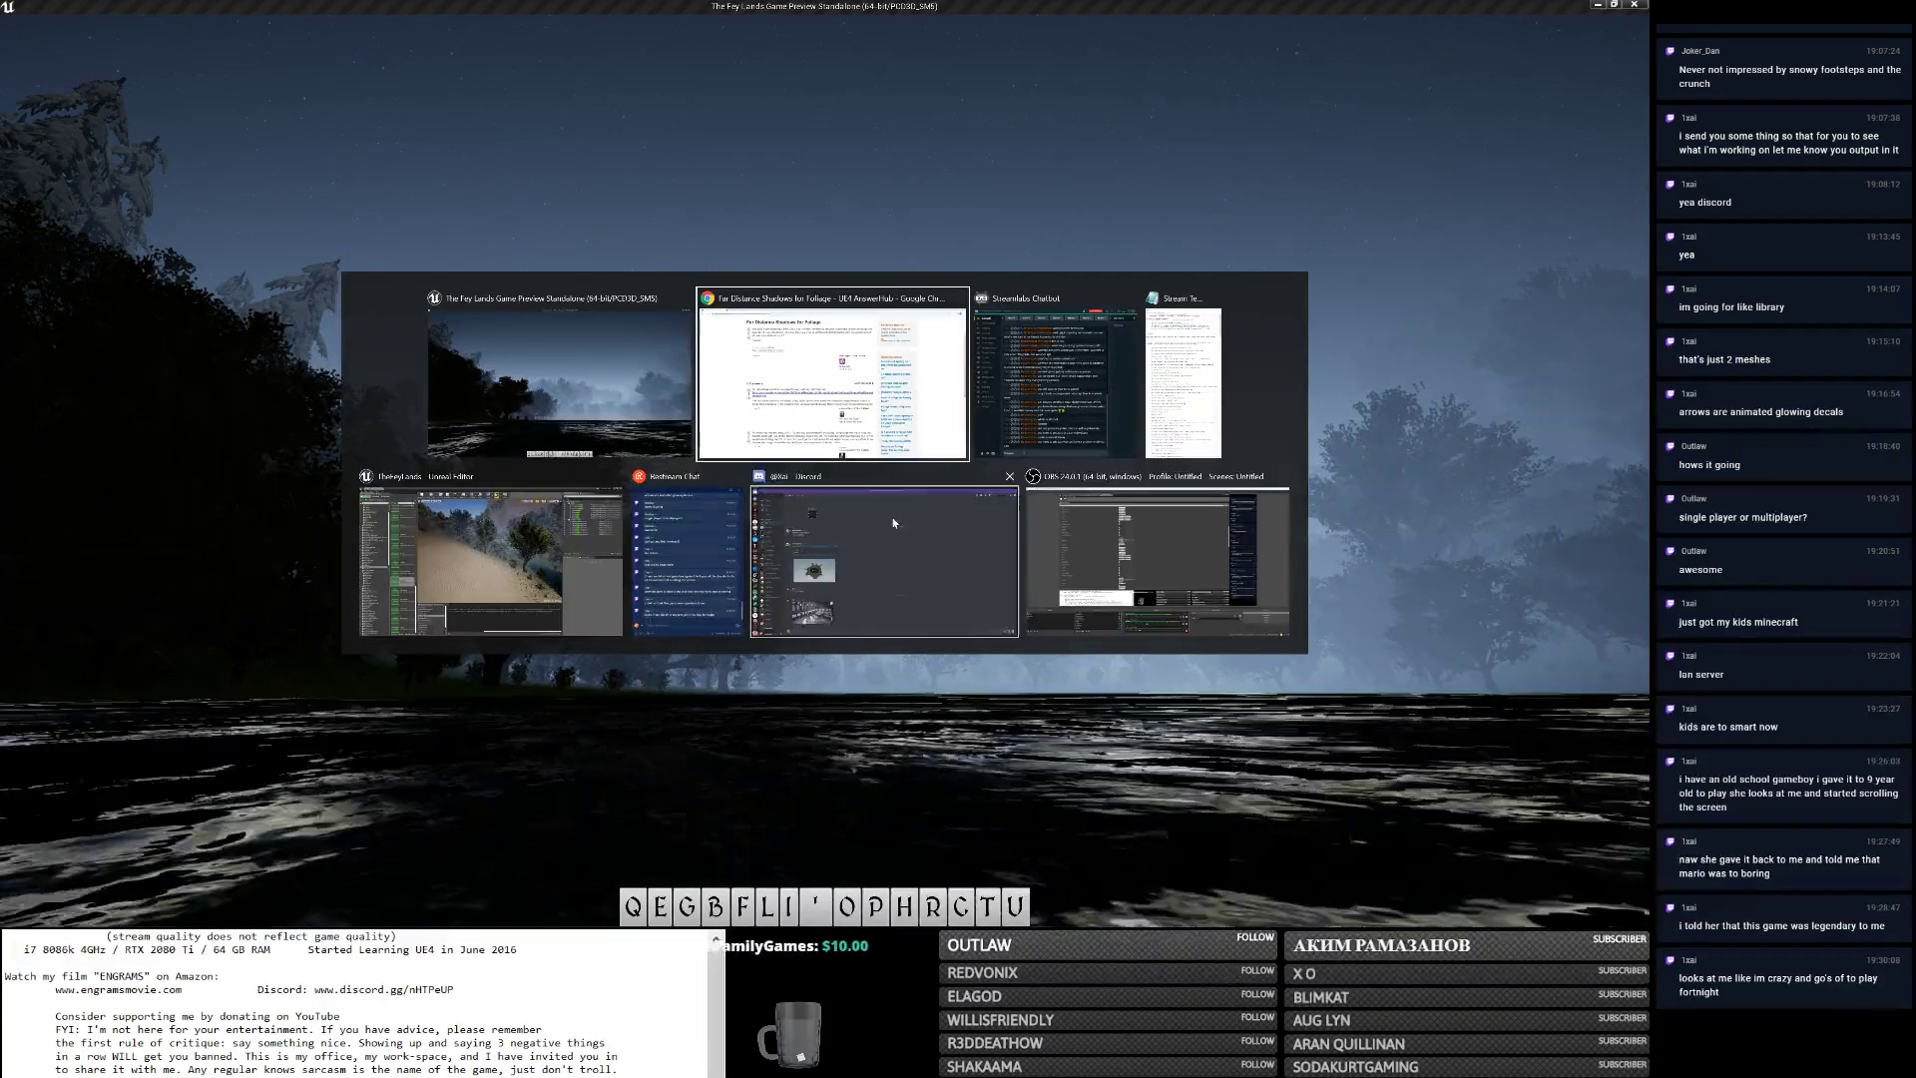
pyautogui.press('Escape')
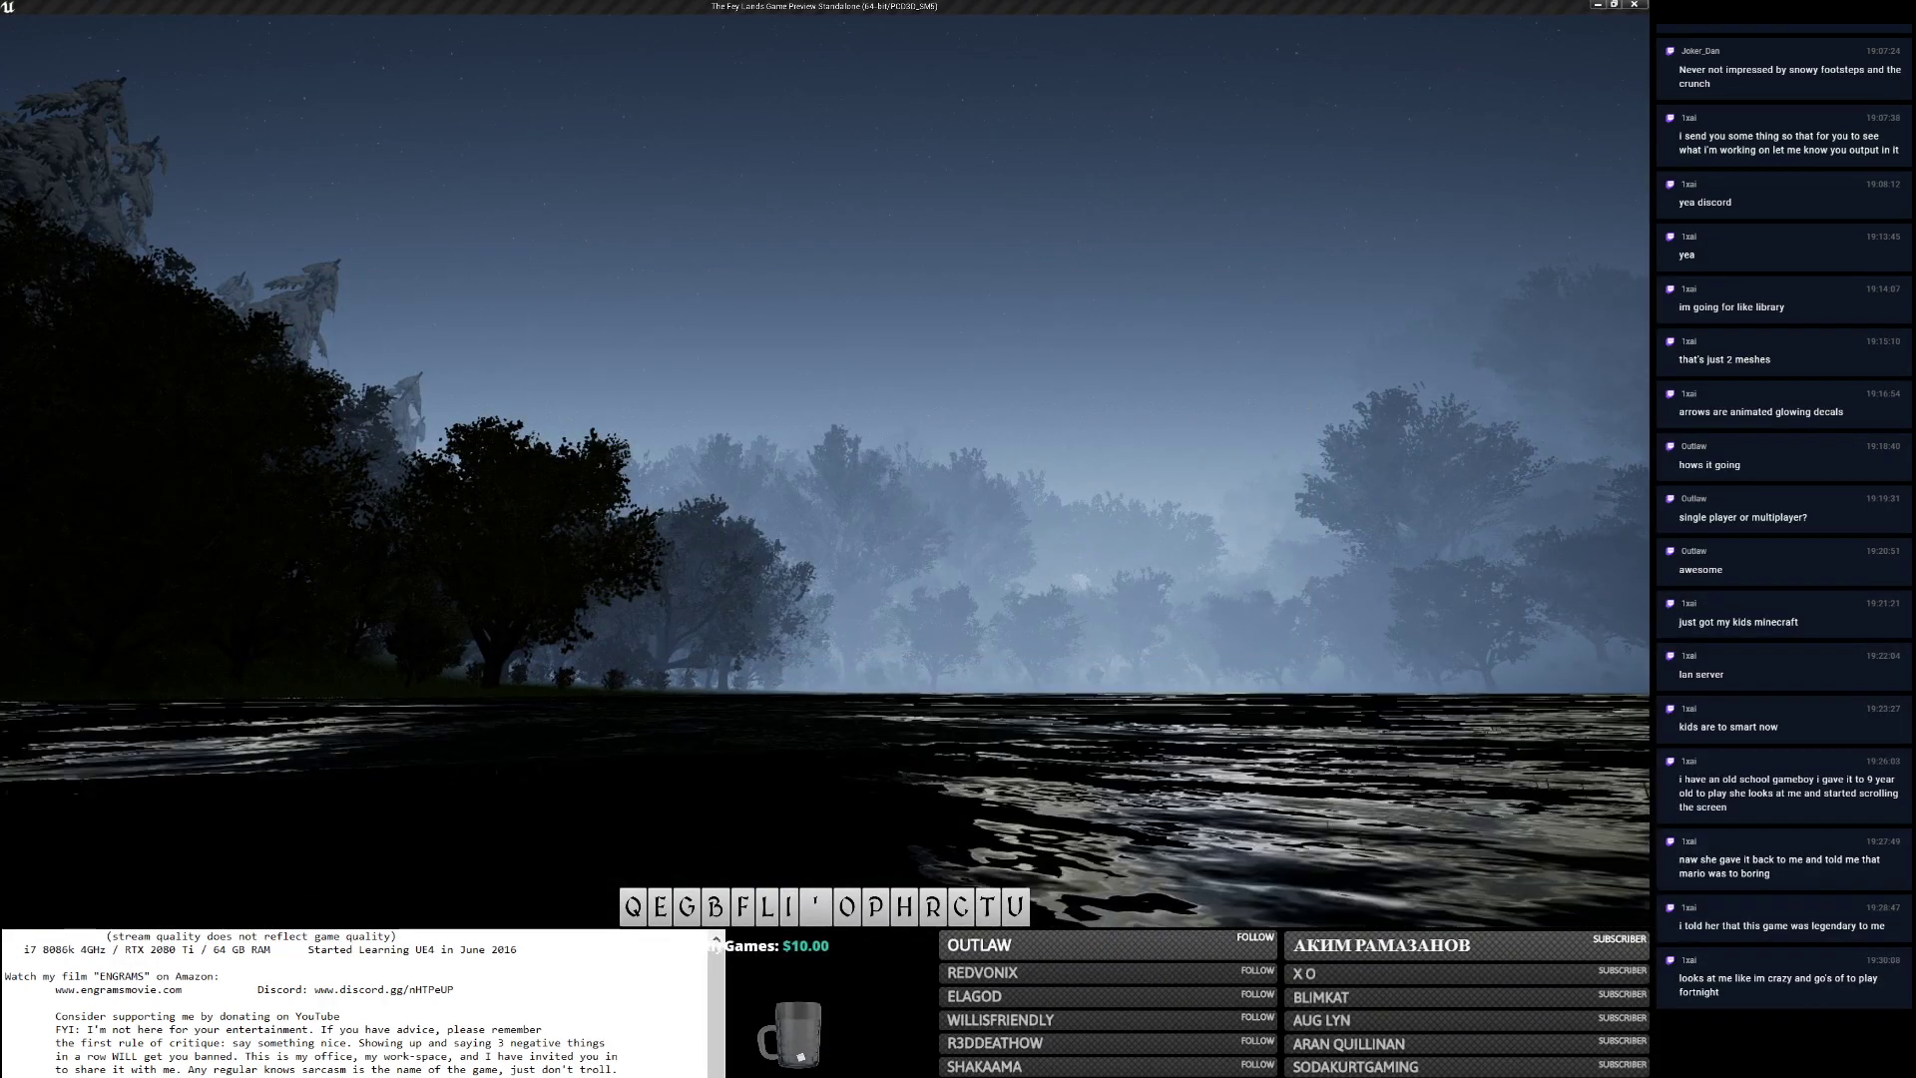